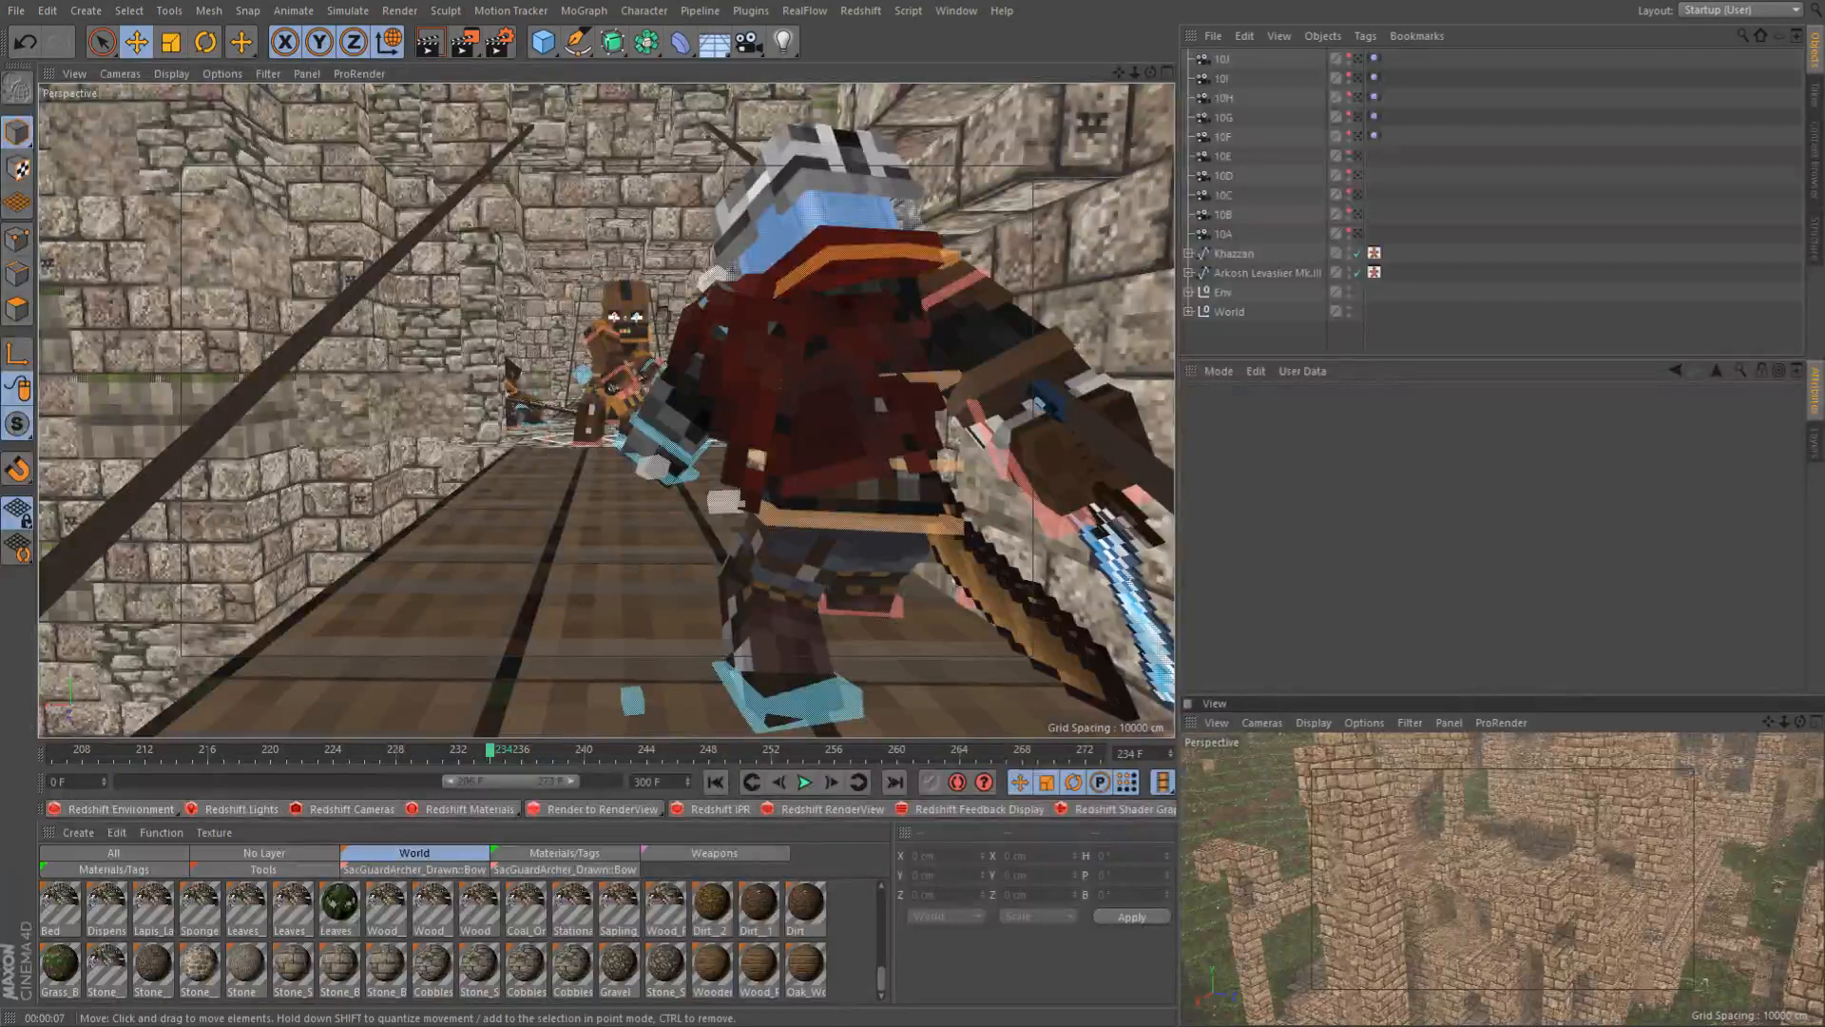
Examine the armoured character's pose and the enemy facing it on the wooden bridge from several angles behind the character
{"action": "mouse_move", "coordinate": [678, 588]}
{"action": "left_mouse_down", "text": "alt"}
{"action": "mouse_move", "coordinate": [836, 586]}
{"action": "mouse_move", "coordinate": [677, 584]}
{"action": "mouse_move", "coordinate": [747, 616]}
{"action": "mouse_move", "coordinate": [708, 580]}
{"action": "left_mouse_up", "text": "alt"}
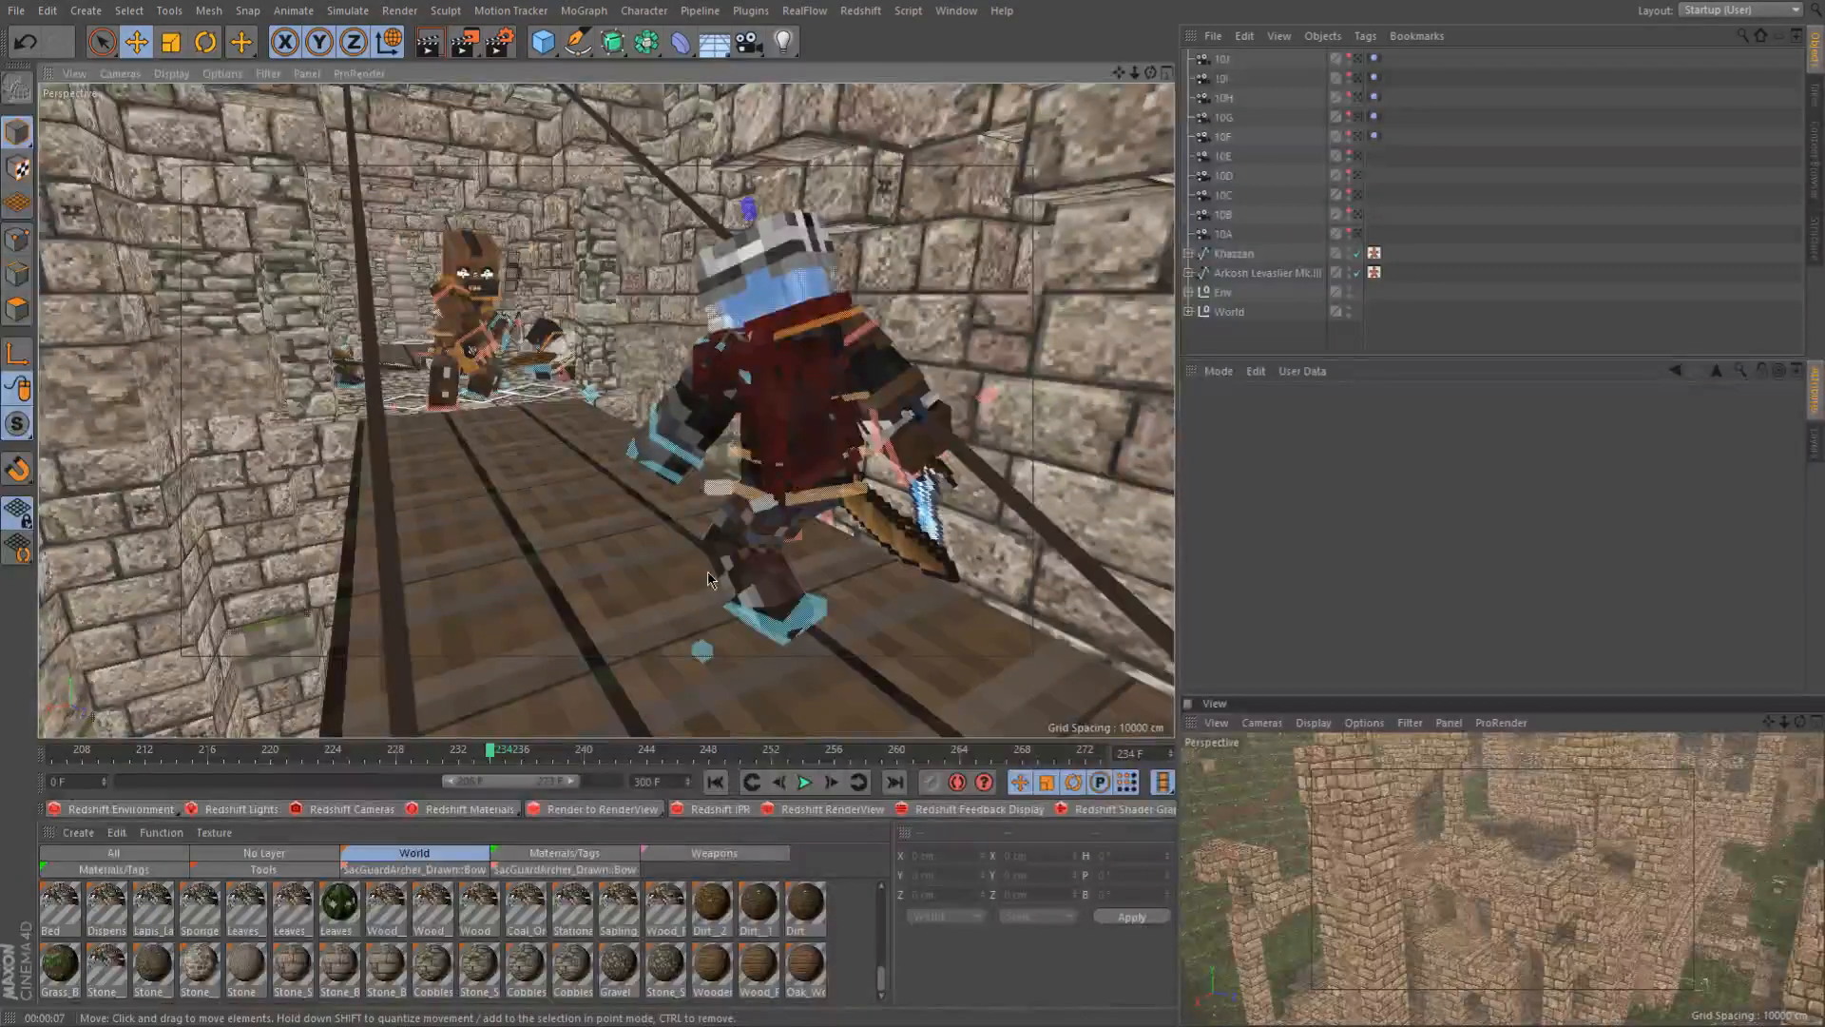
{"action": "left_click_drag", "start_coordinate": [797, 536], "coordinate": [456, 420], "text": "alt"}
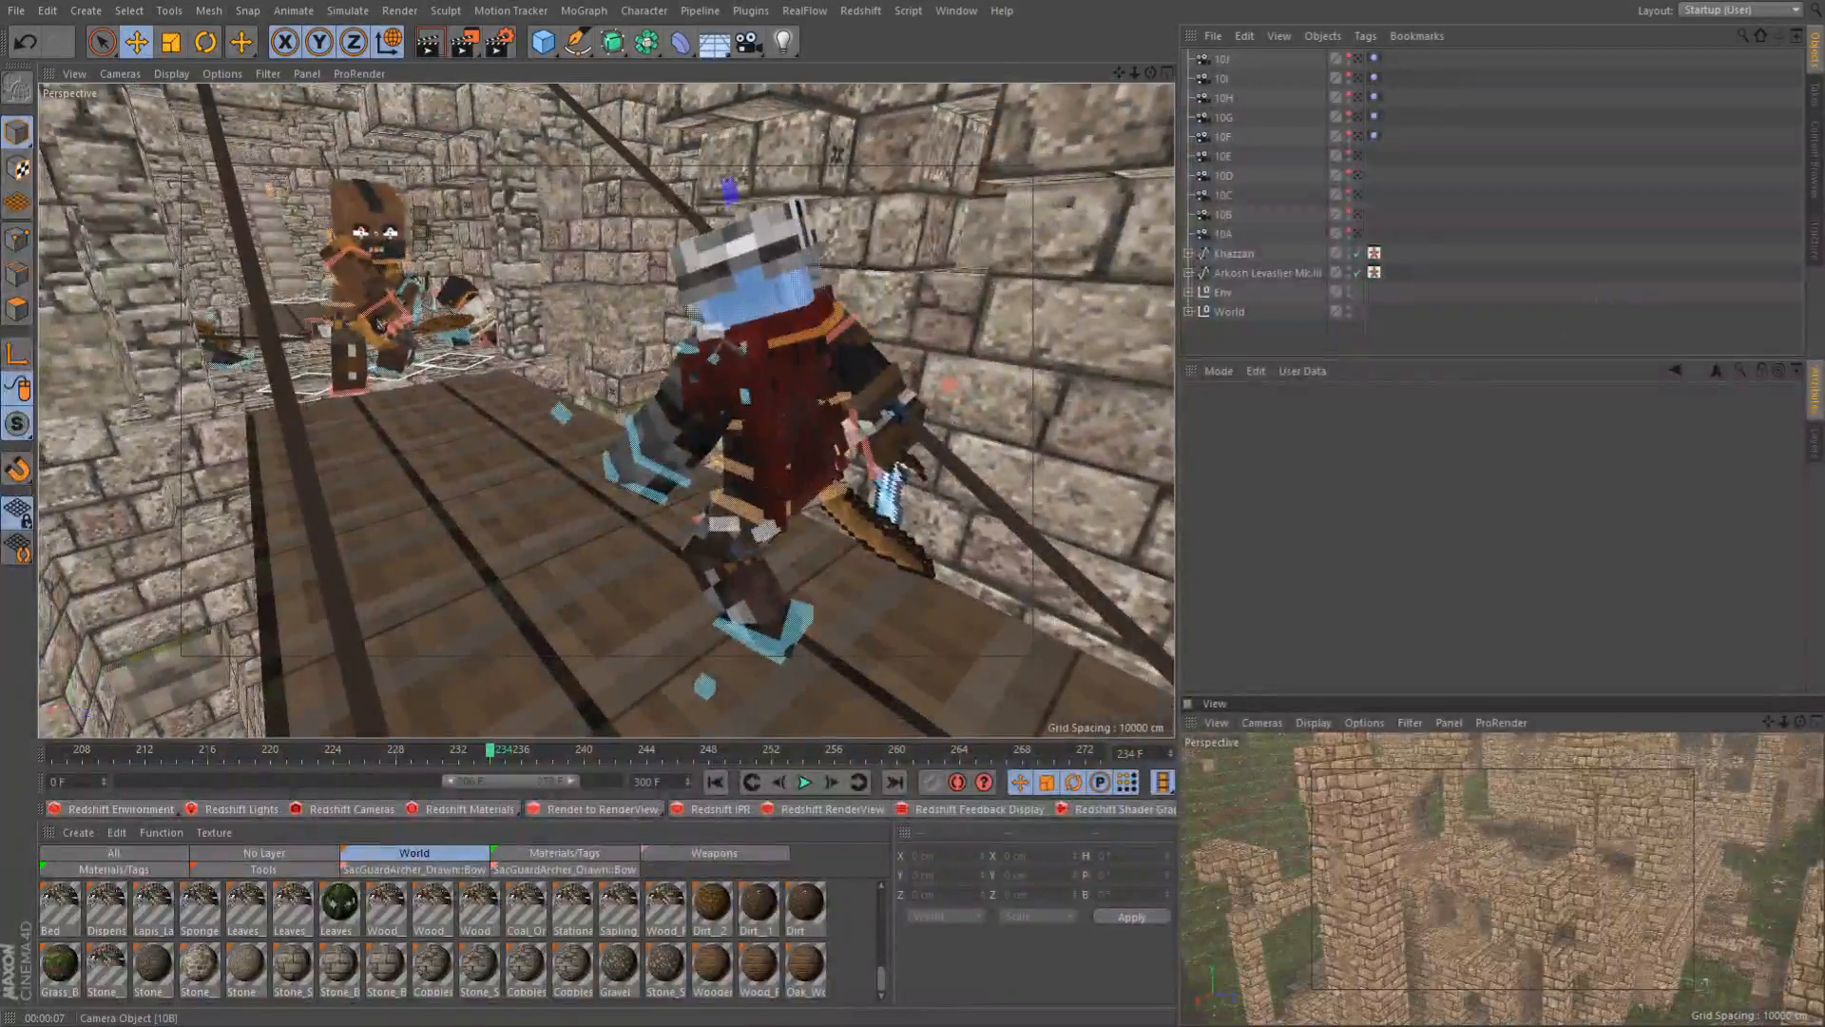
{"action": "left_click_drag", "start_coordinate": [460, 424], "coordinate": [504, 458], "text": "alt"}
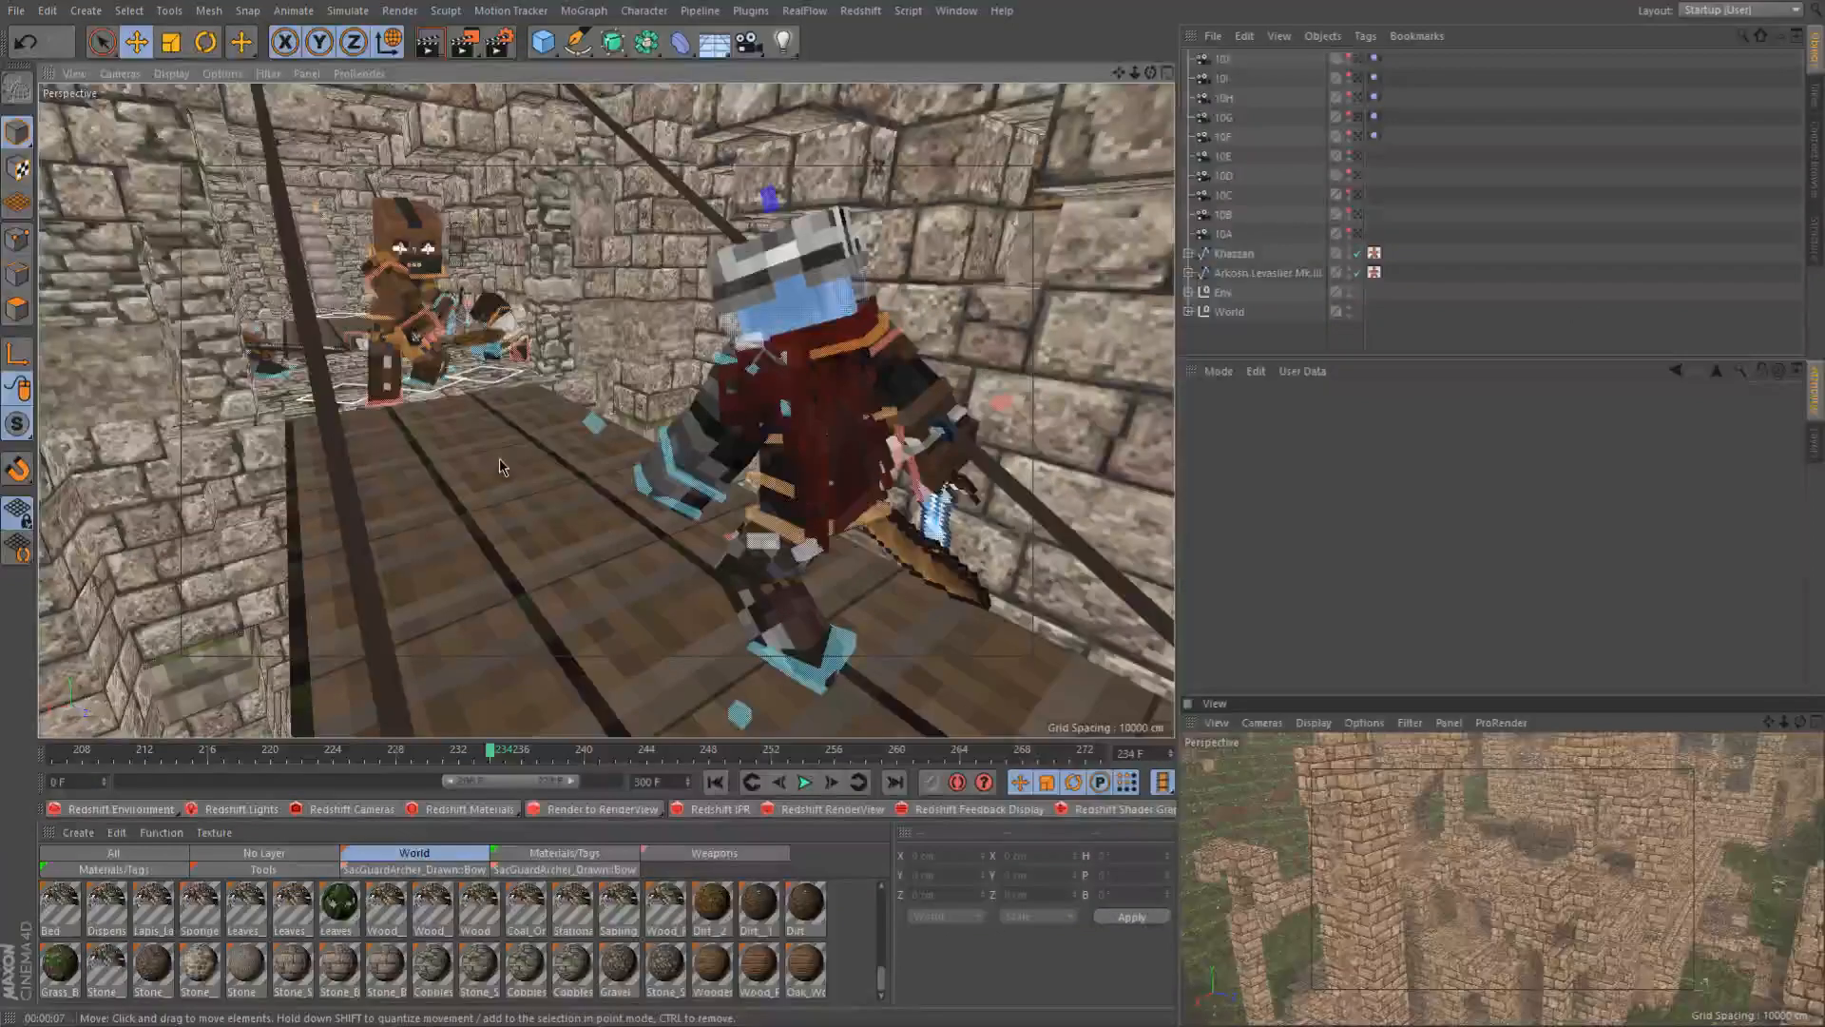
{"action": "scroll", "coordinate": [499, 459], "scroll_direction": "down", "scroll_amount": 3}
{"action": "left_click_drag", "start_coordinate": [502, 483], "coordinate": [467, 480], "text": "alt"}
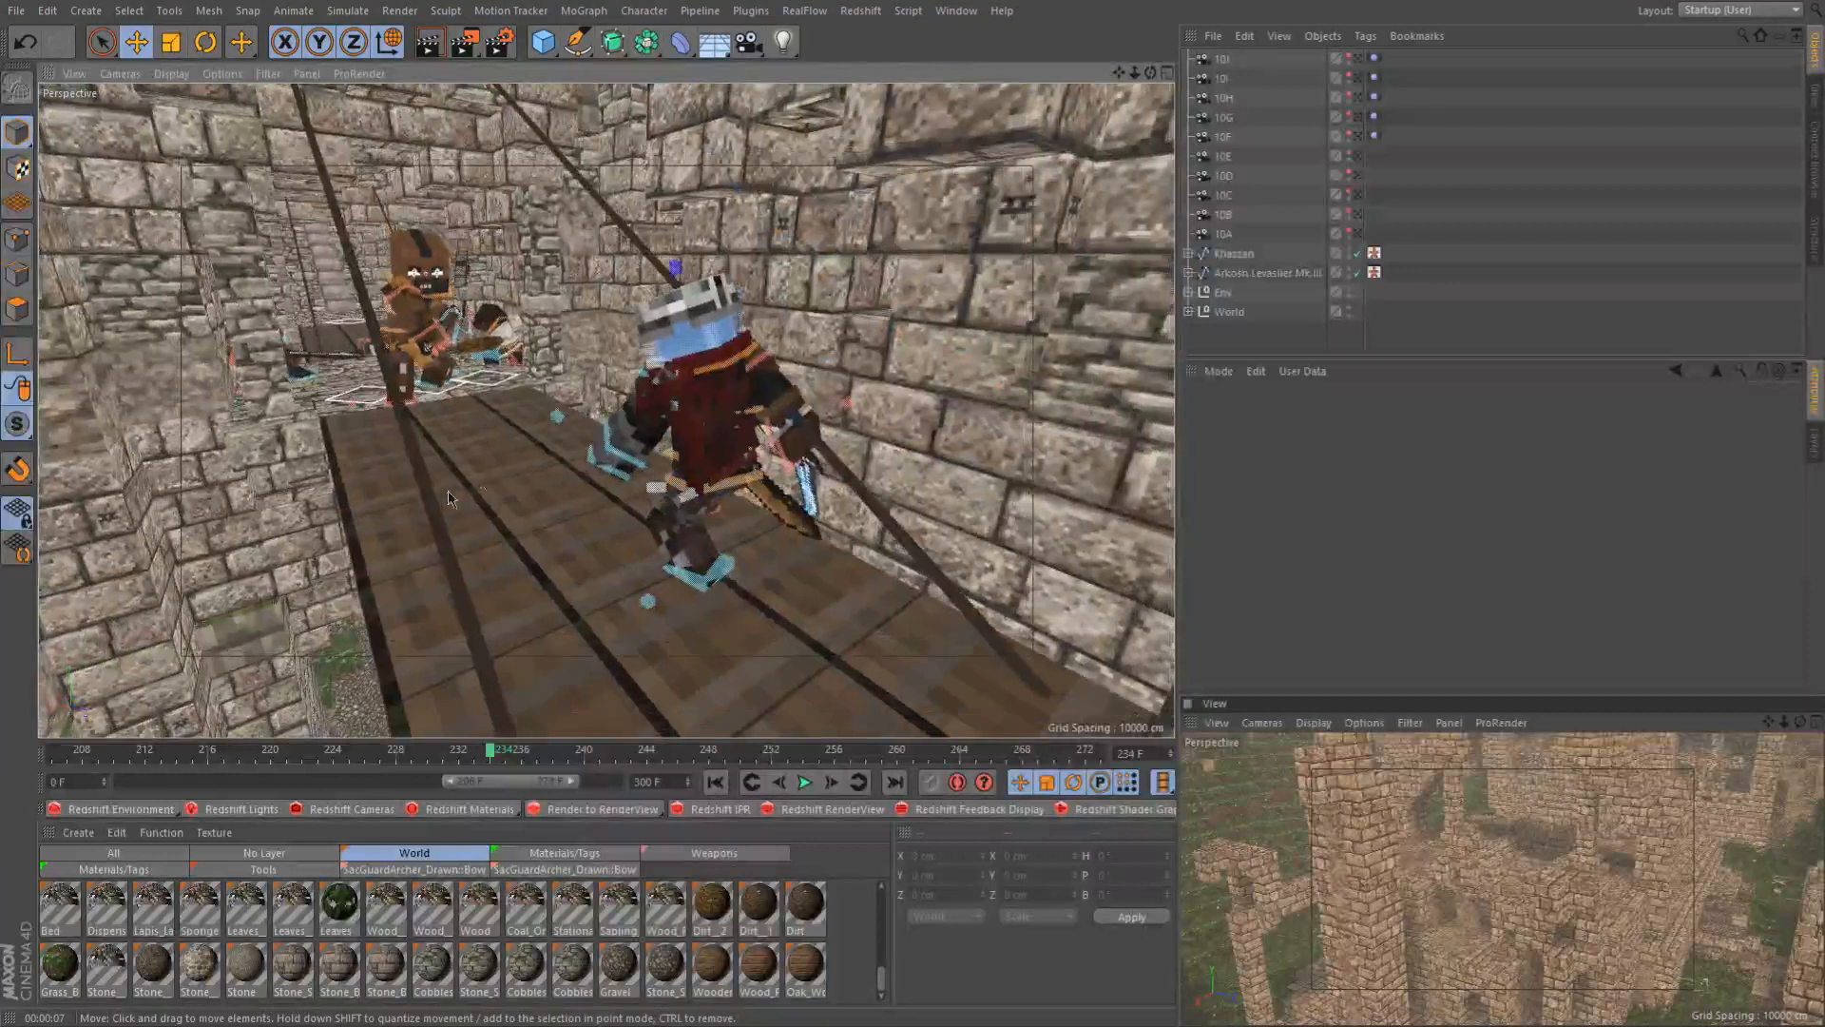
{"action": "scroll", "coordinate": [504, 432], "scroll_direction": "up", "scroll_amount": 5}
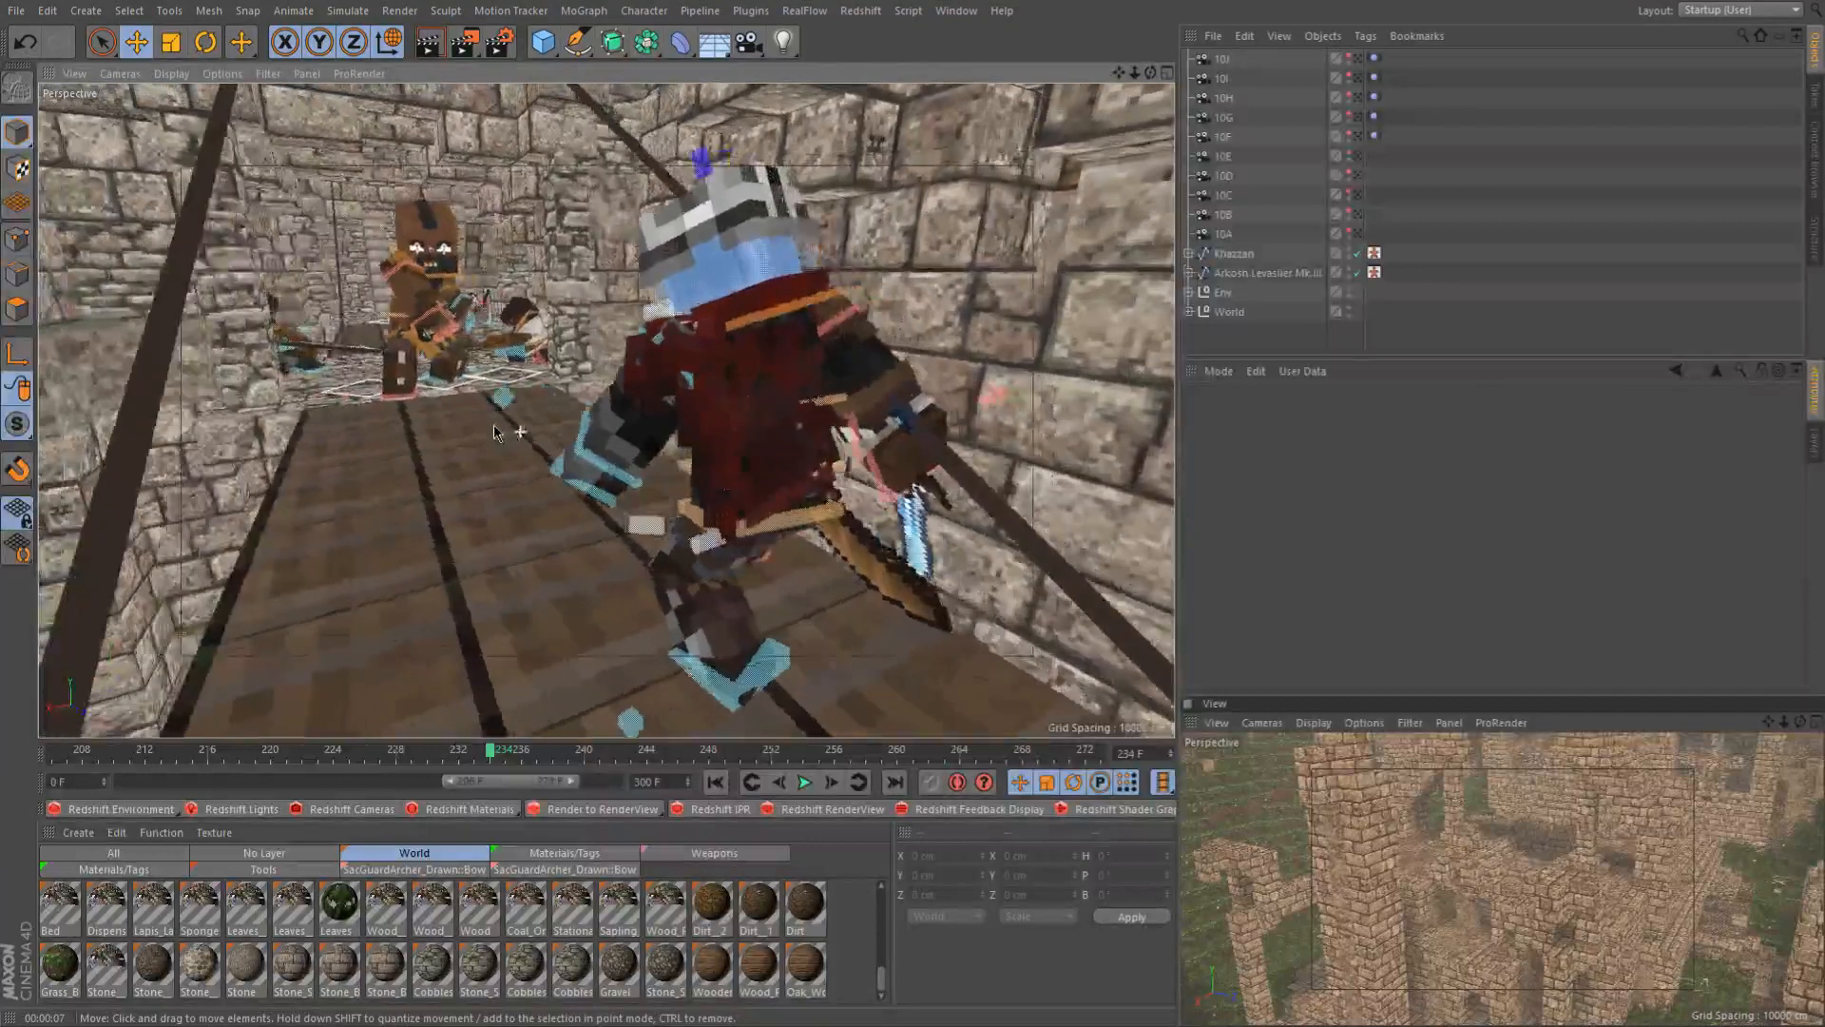
{"action": "scroll", "coordinate": [495, 424], "scroll_direction": "down", "scroll_amount": 2}
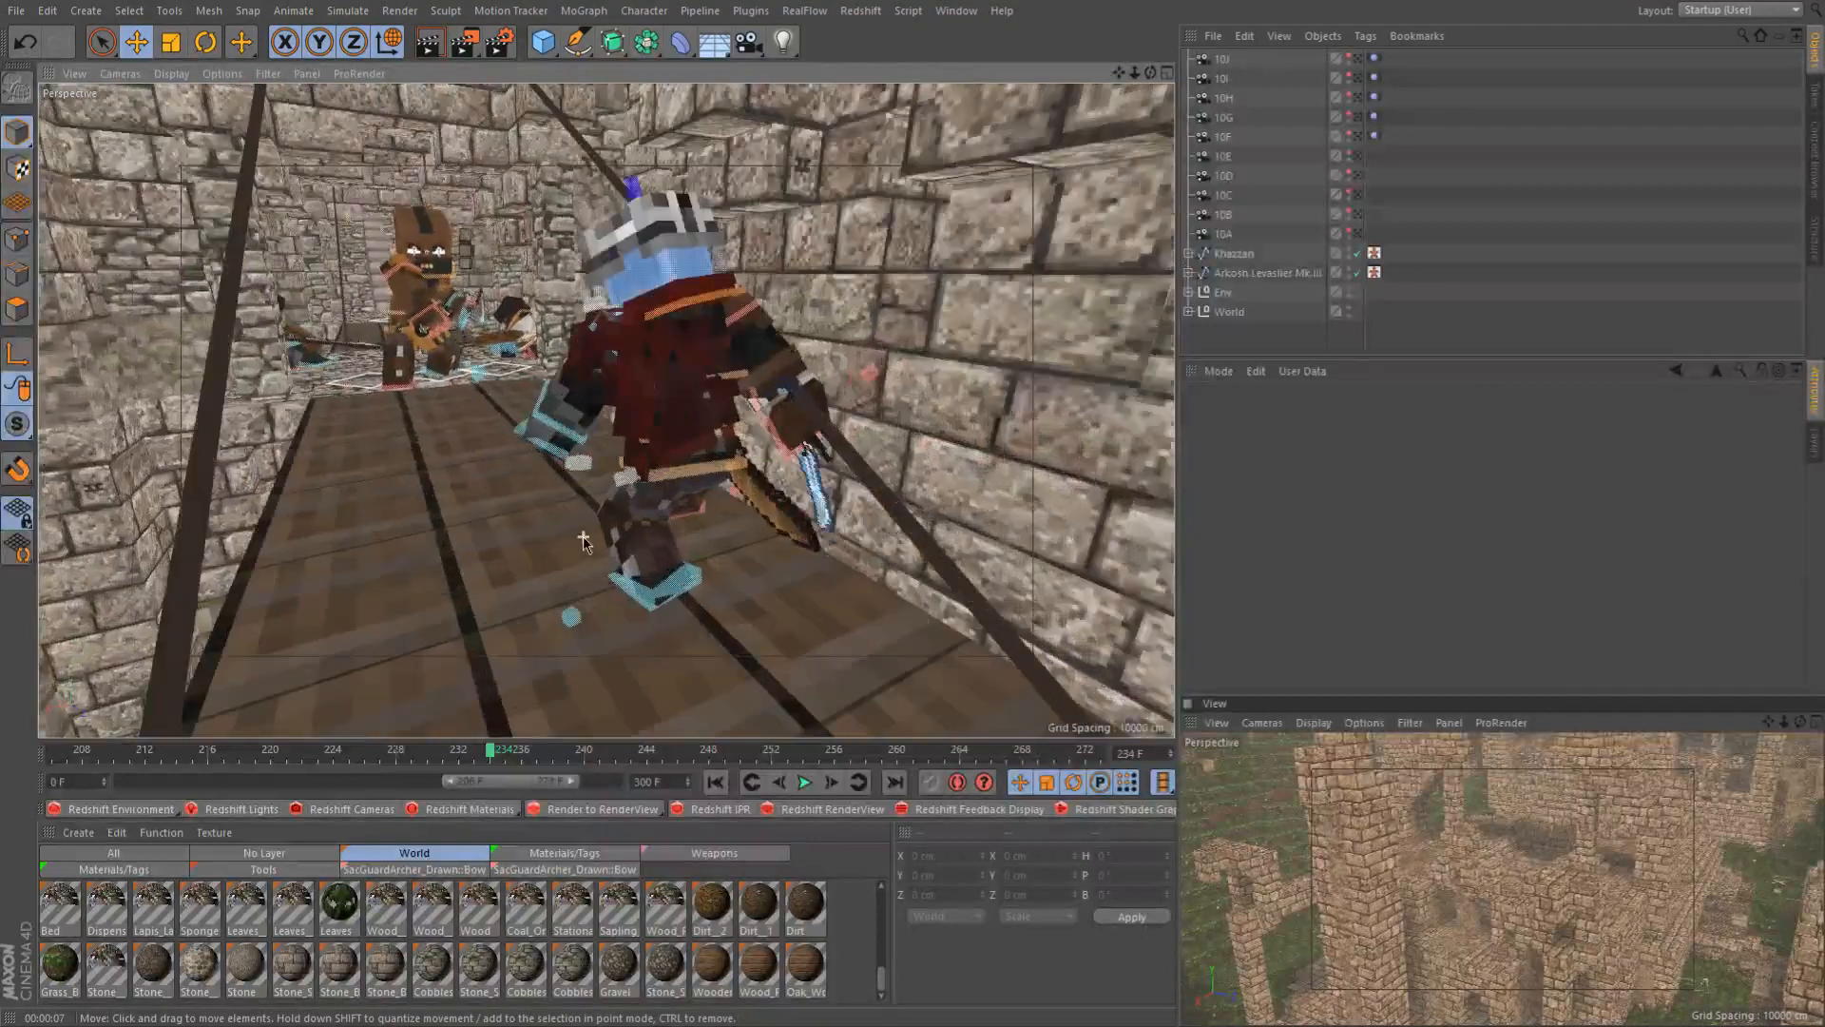
{"action": "mouse_move", "coordinate": [583, 537]}
{"action": "left_mouse_down", "text": "alt"}
{"action": "mouse_move", "coordinate": [637, 538]}
{"action": "mouse_move", "coordinate": [599, 544]}
{"action": "left_mouse_up", "text": "alt"}
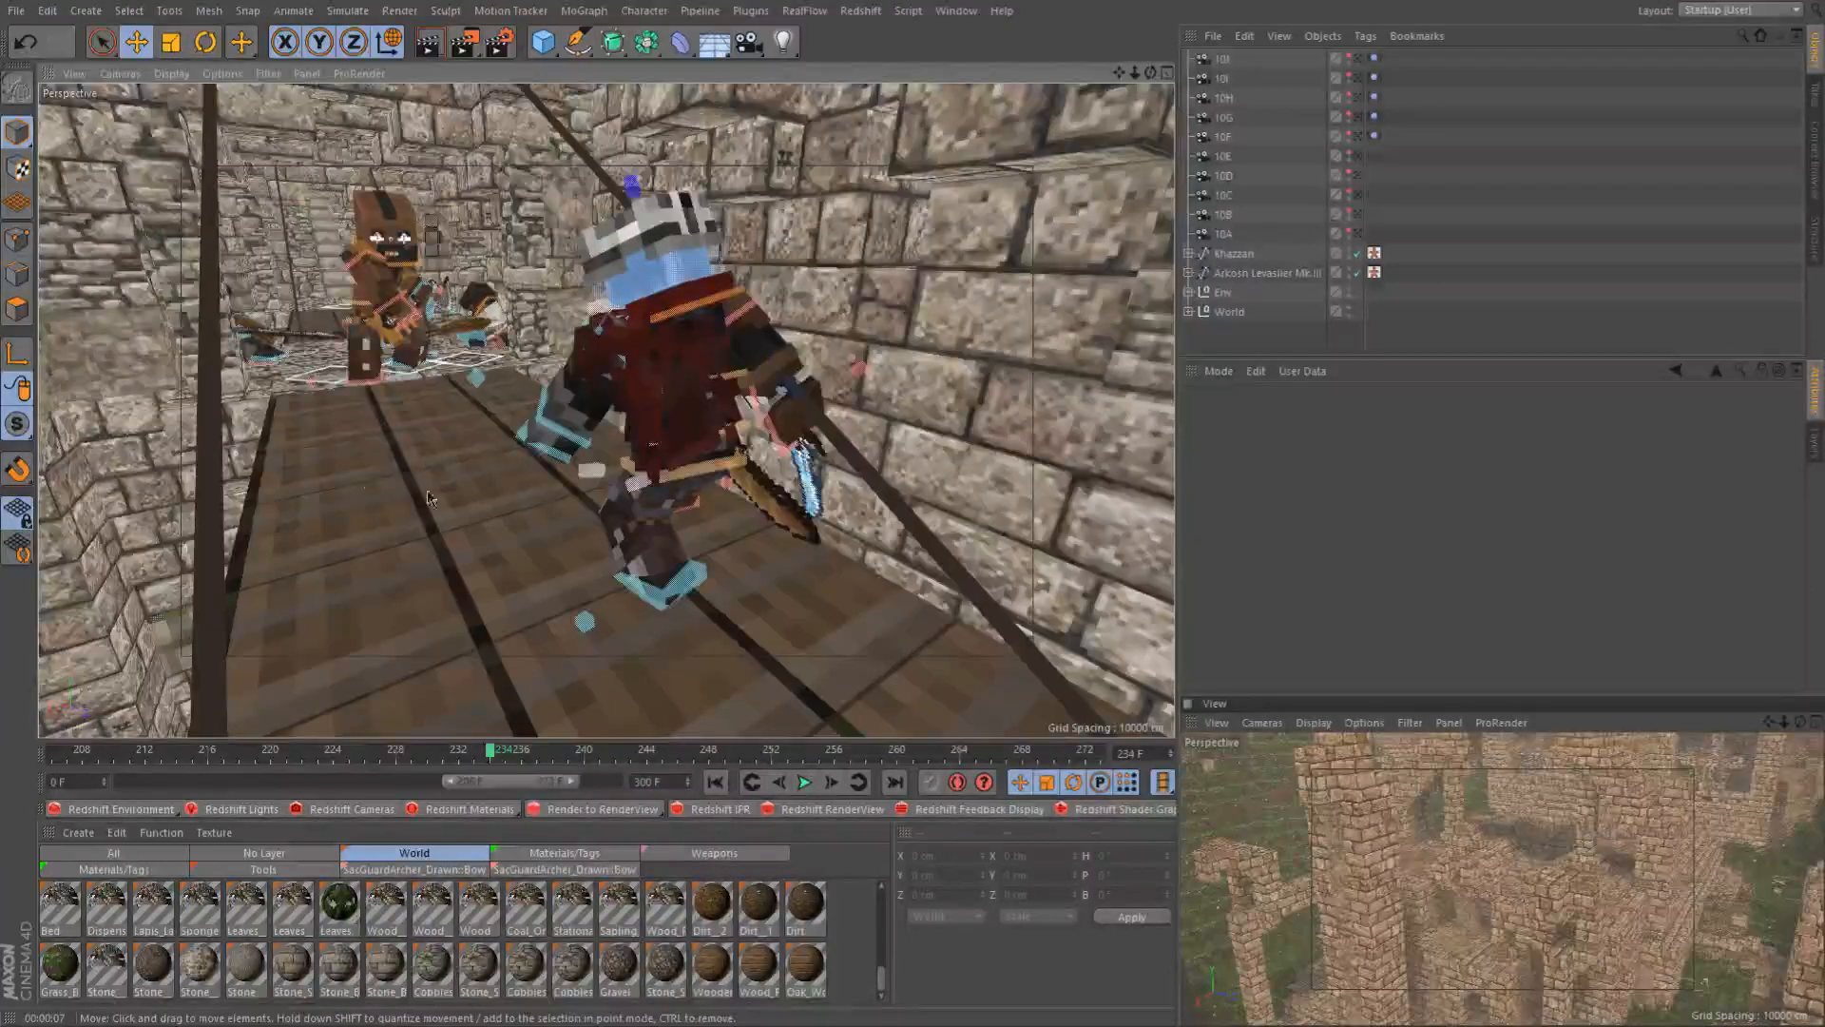
Inspect the bridge's location within the castle grounds from a distance and return to the two fighters
{"action": "scroll", "coordinate": [415, 496], "scroll_direction": "down", "scroll_amount": 8}
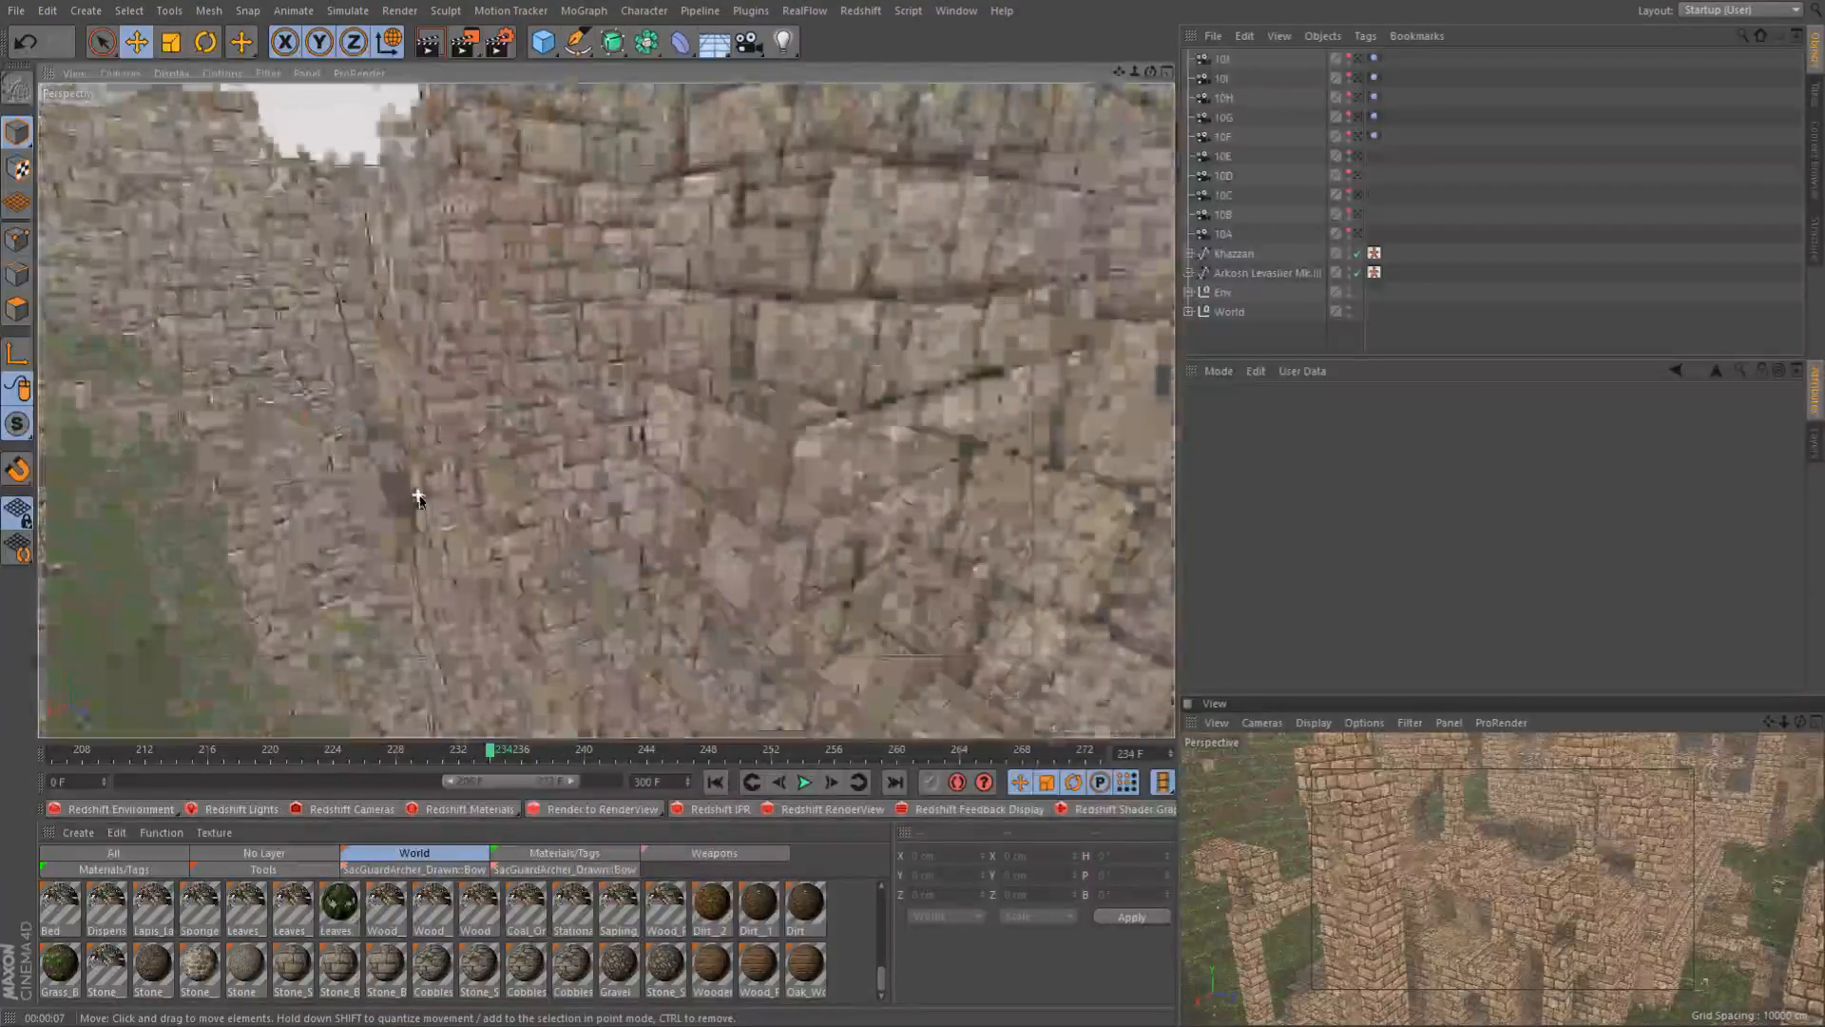
{"action": "left_click_drag", "start_coordinate": [420, 499], "coordinate": [501, 567], "text": "alt"}
{"action": "middle_click_drag", "start_coordinate": [489, 572], "coordinate": [587, 538], "text": "alt"}
{"action": "left_click_drag", "start_coordinate": [587, 538], "coordinate": [550, 519], "text": "alt"}
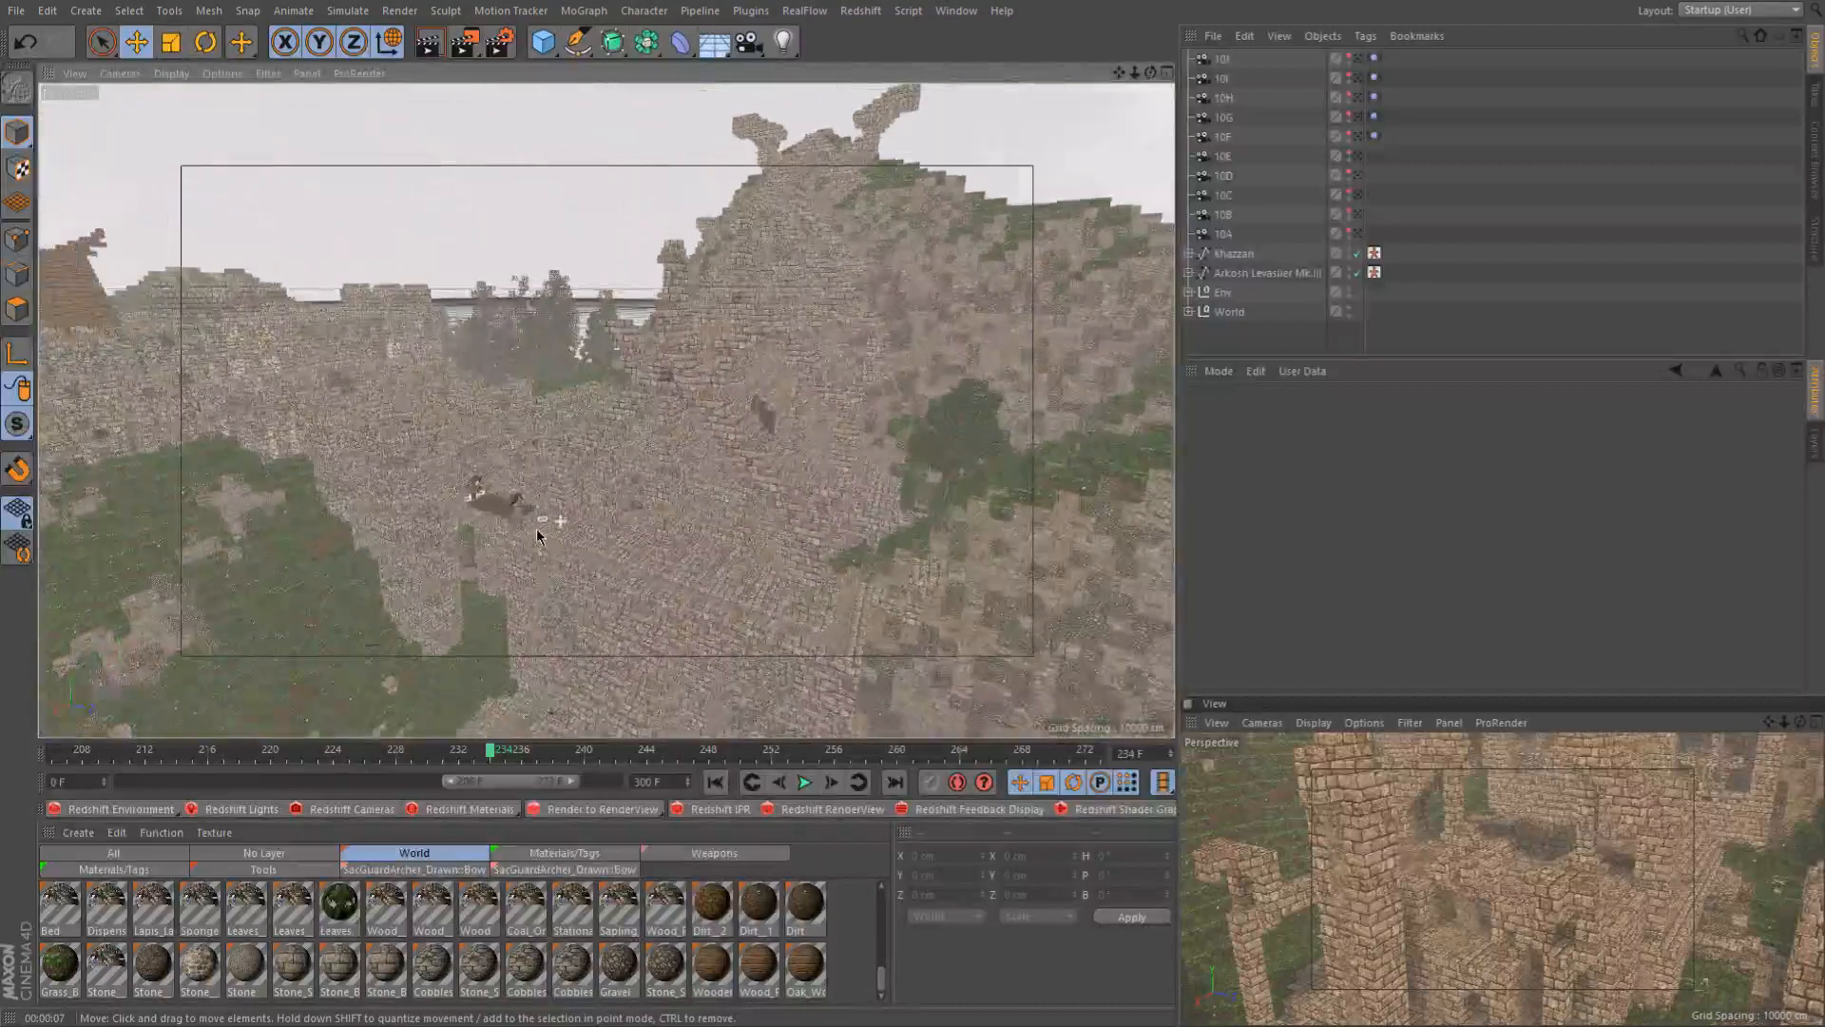
{"action": "scroll", "coordinate": [497, 533], "scroll_direction": "up", "scroll_amount": 4}
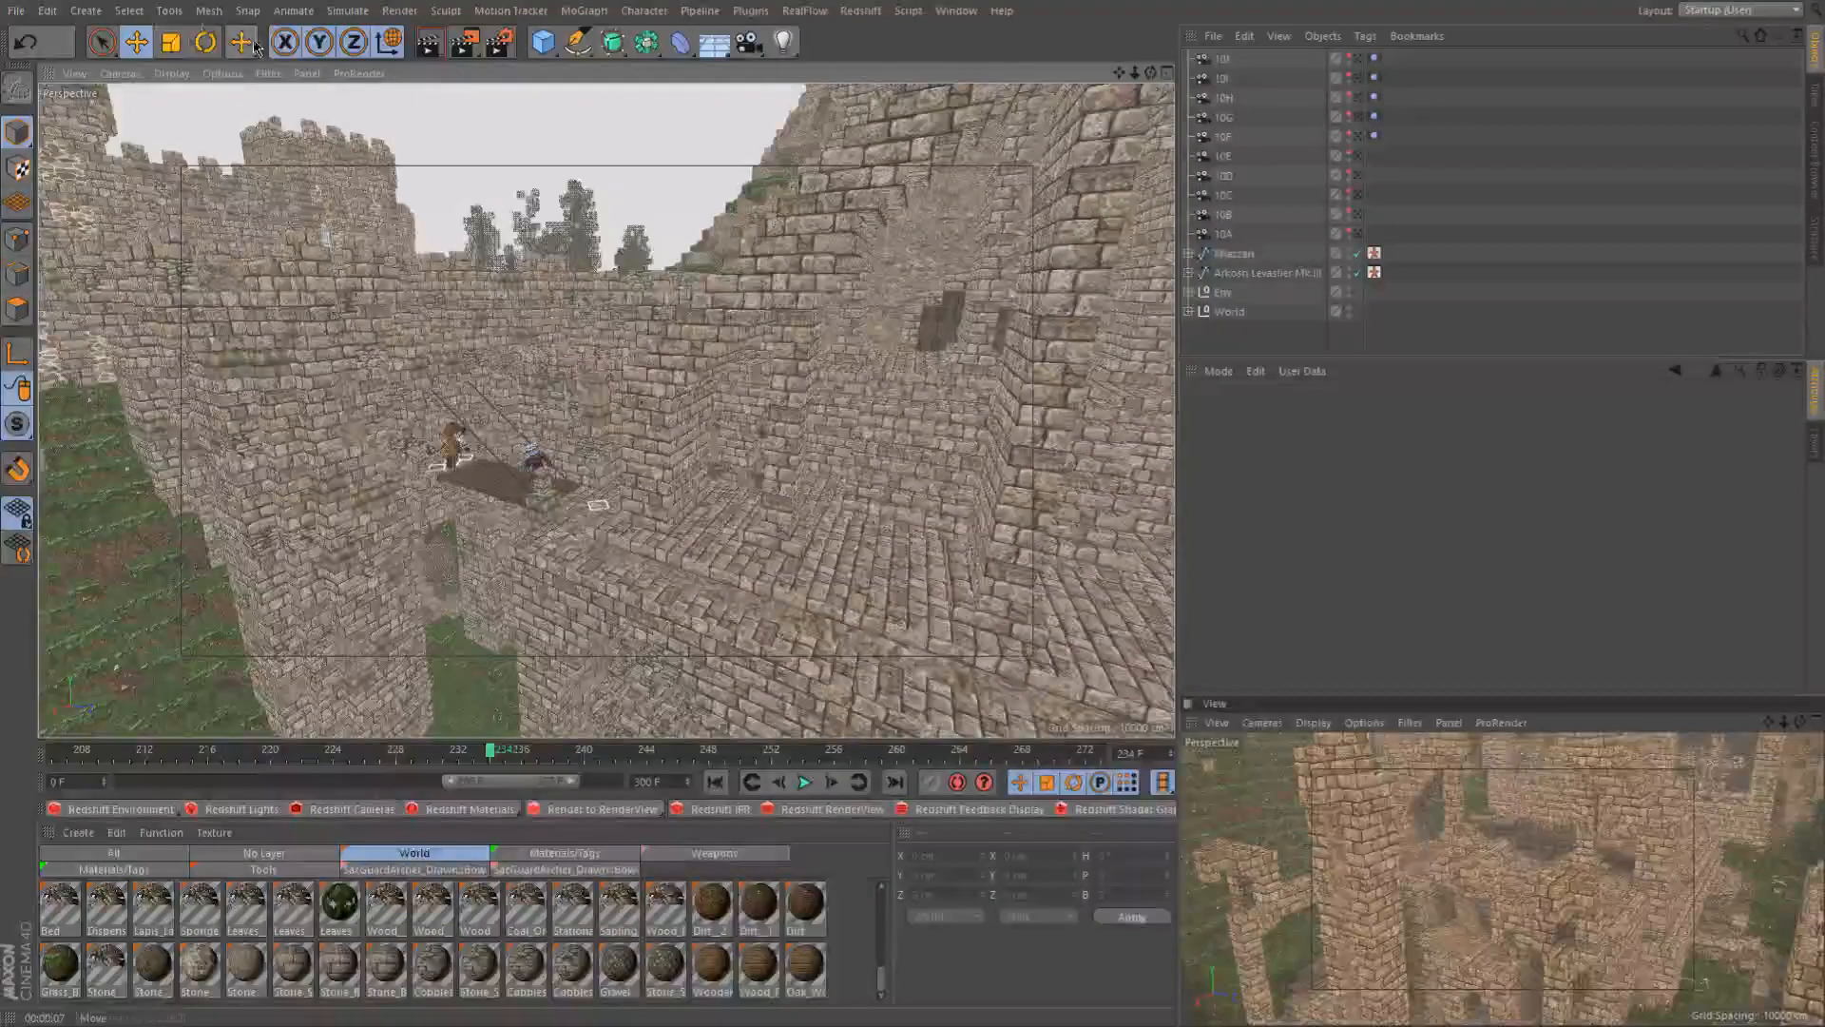
{"action": "scroll", "coordinate": [447, 461], "scroll_direction": "up", "scroll_amount": 6}
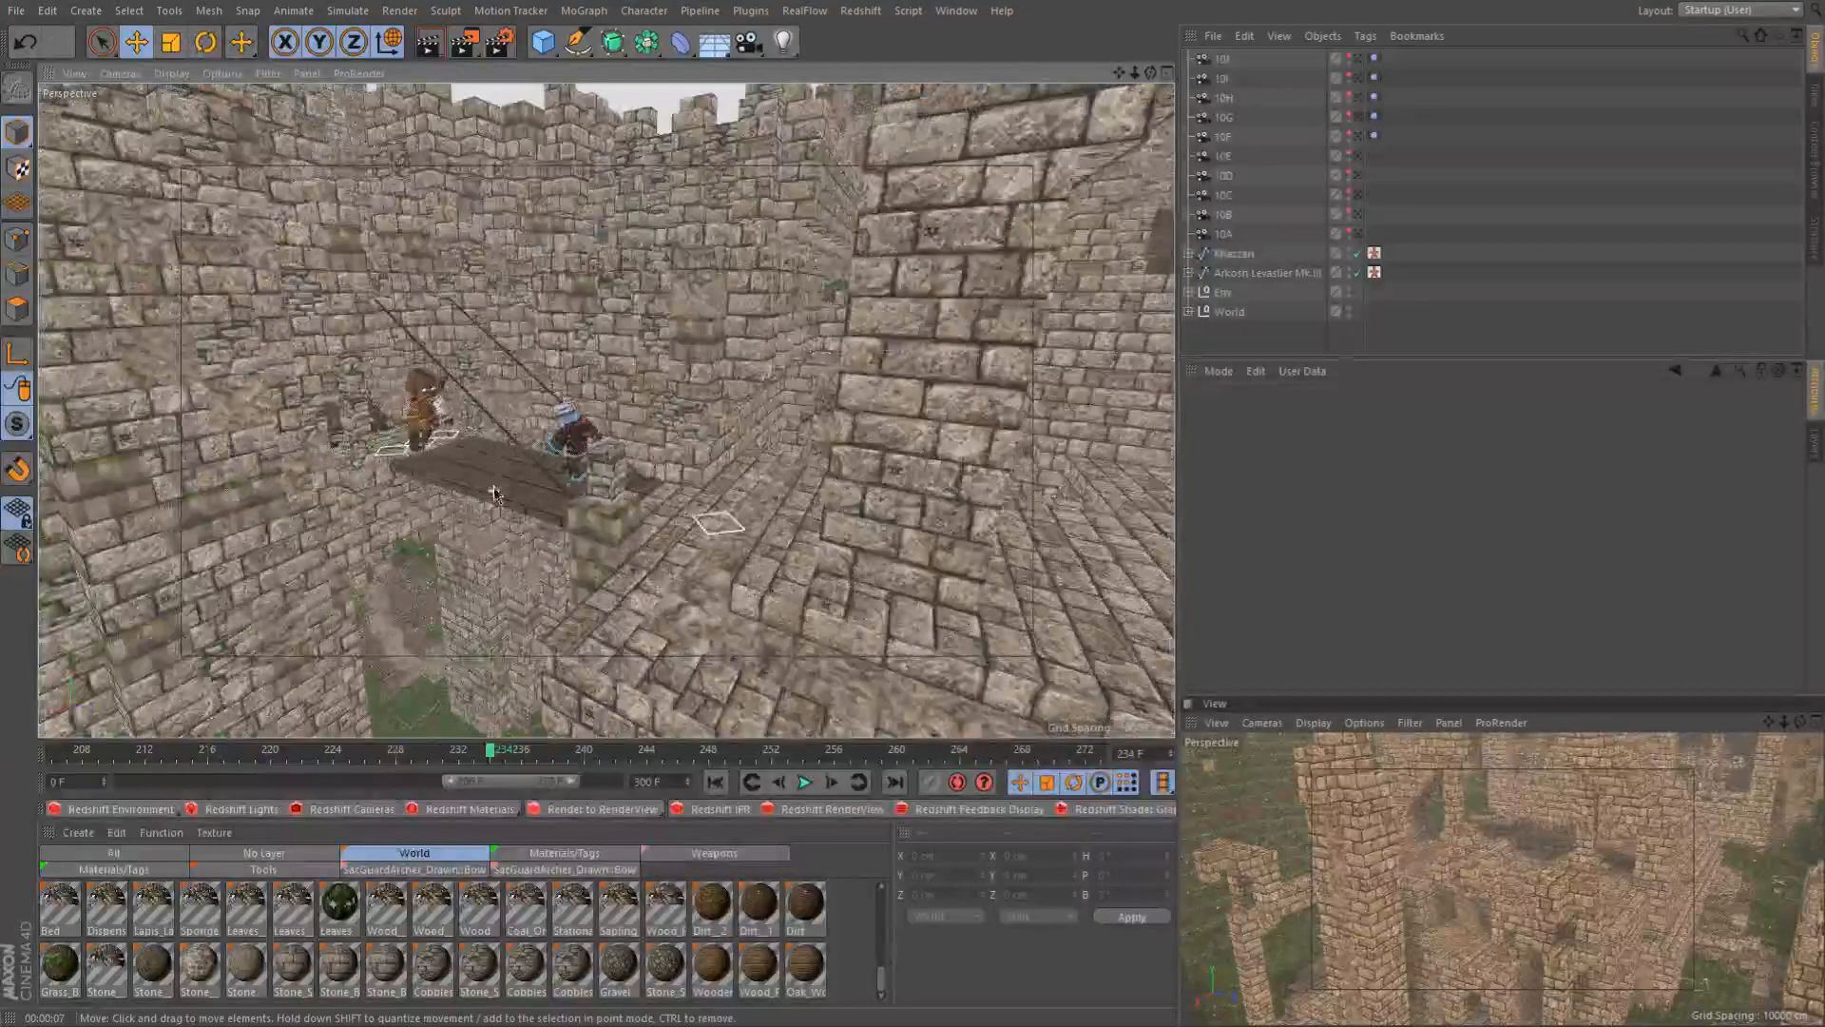
{"action": "scroll", "coordinate": [493, 444], "scroll_direction": "up", "scroll_amount": 8}
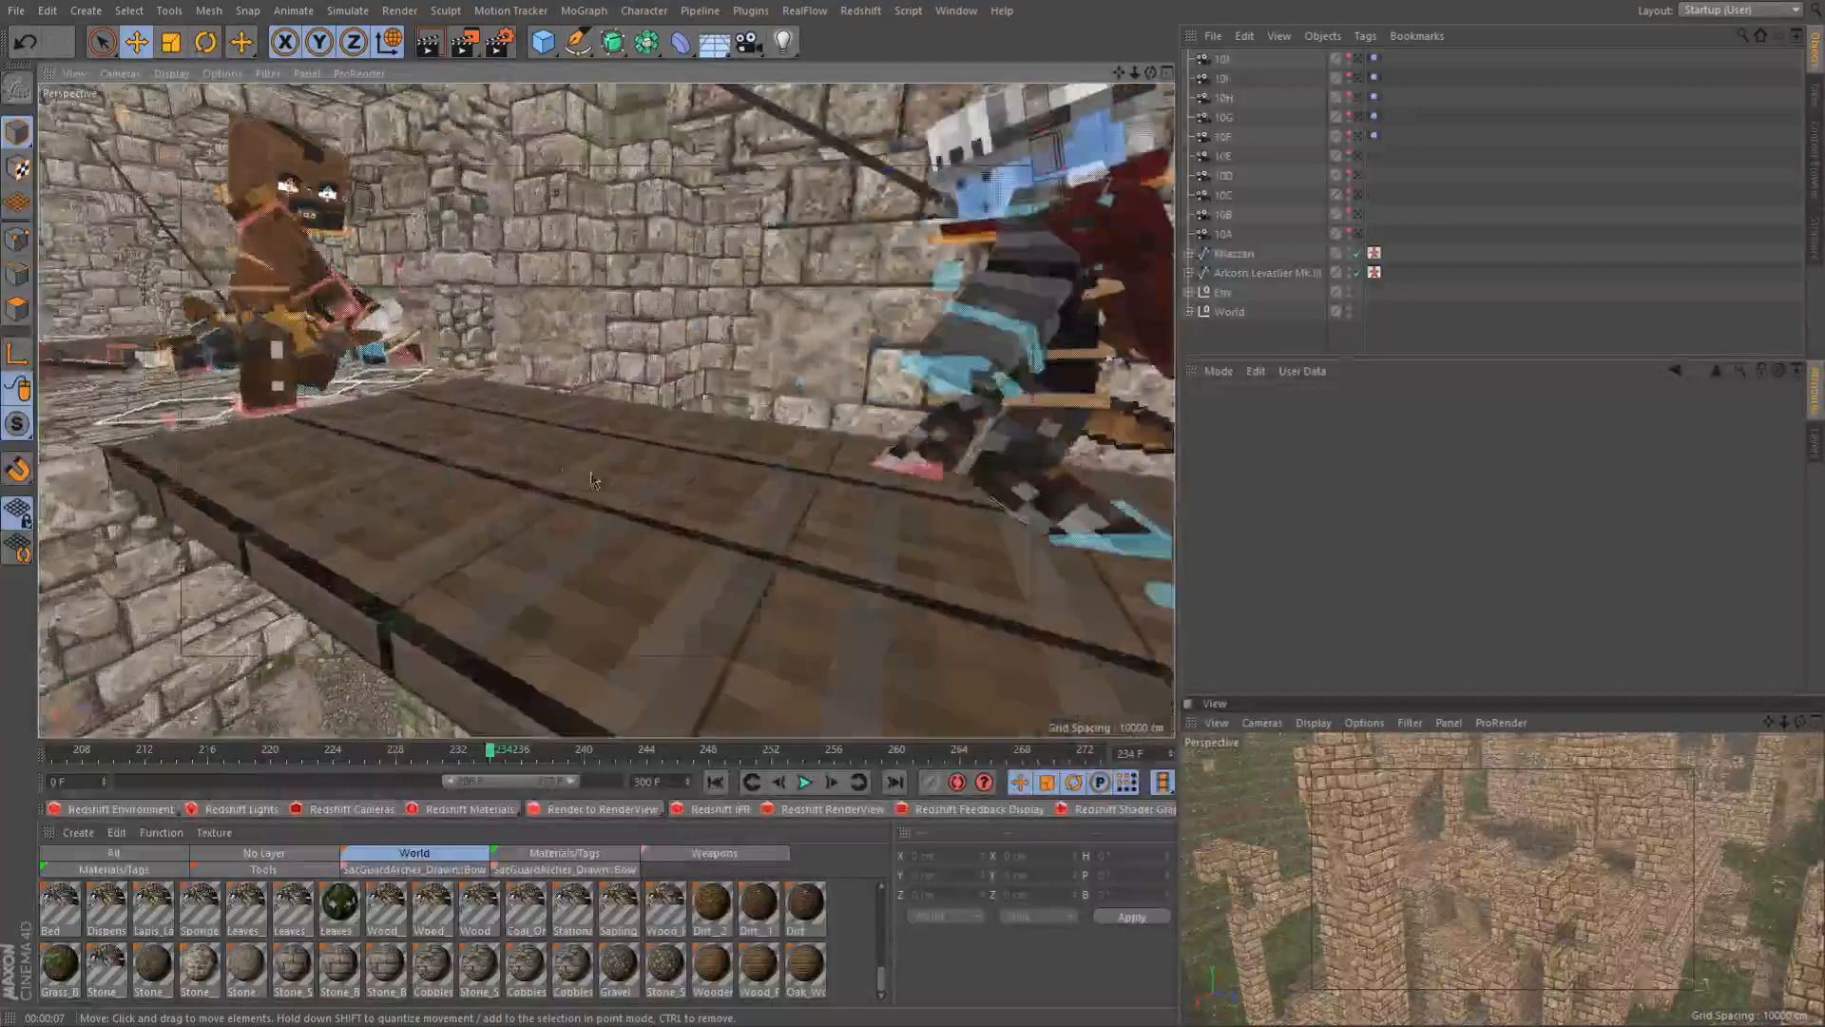
Examine the armoured character's stance on the bridge planks from a rear three-quarter view and from the side
{"action": "scroll", "coordinate": [625, 507], "scroll_direction": "down", "scroll_amount": 6}
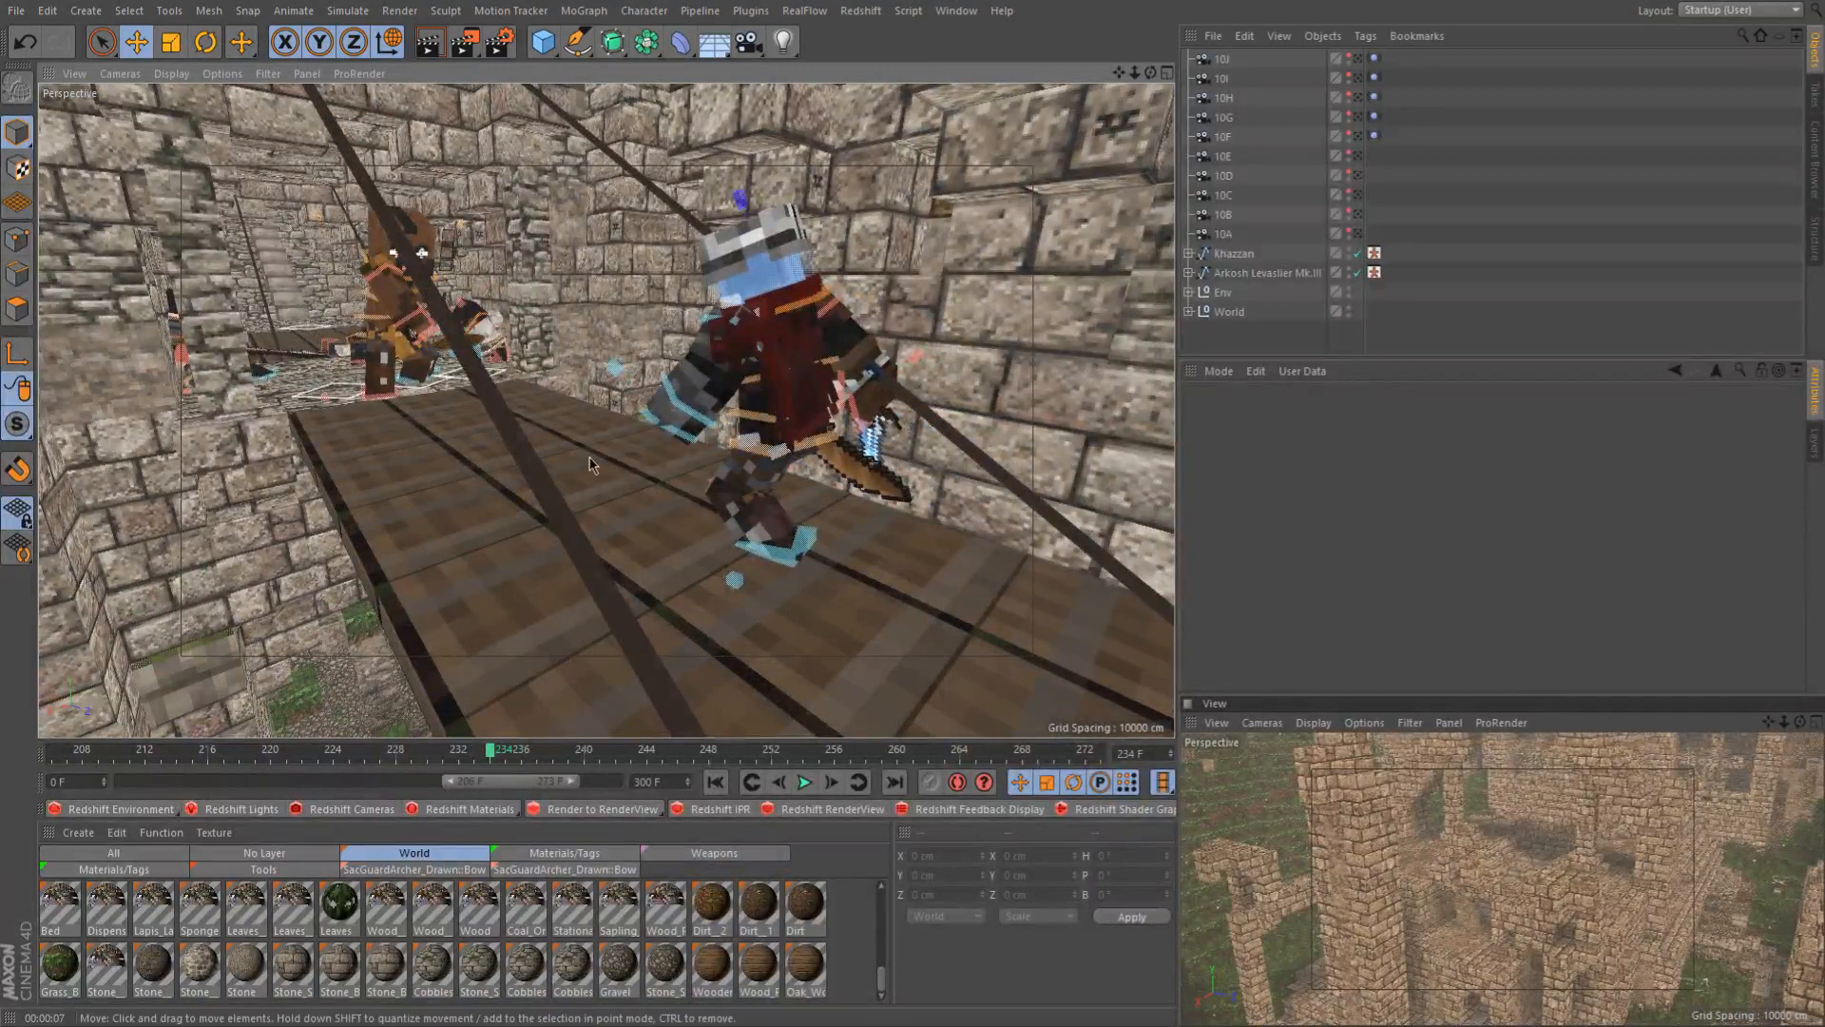
{"action": "scroll", "coordinate": [590, 464], "scroll_direction": "up", "scroll_amount": 5}
{"action": "left_click_drag", "start_coordinate": [562, 463], "coordinate": [681, 483], "text": "alt"}
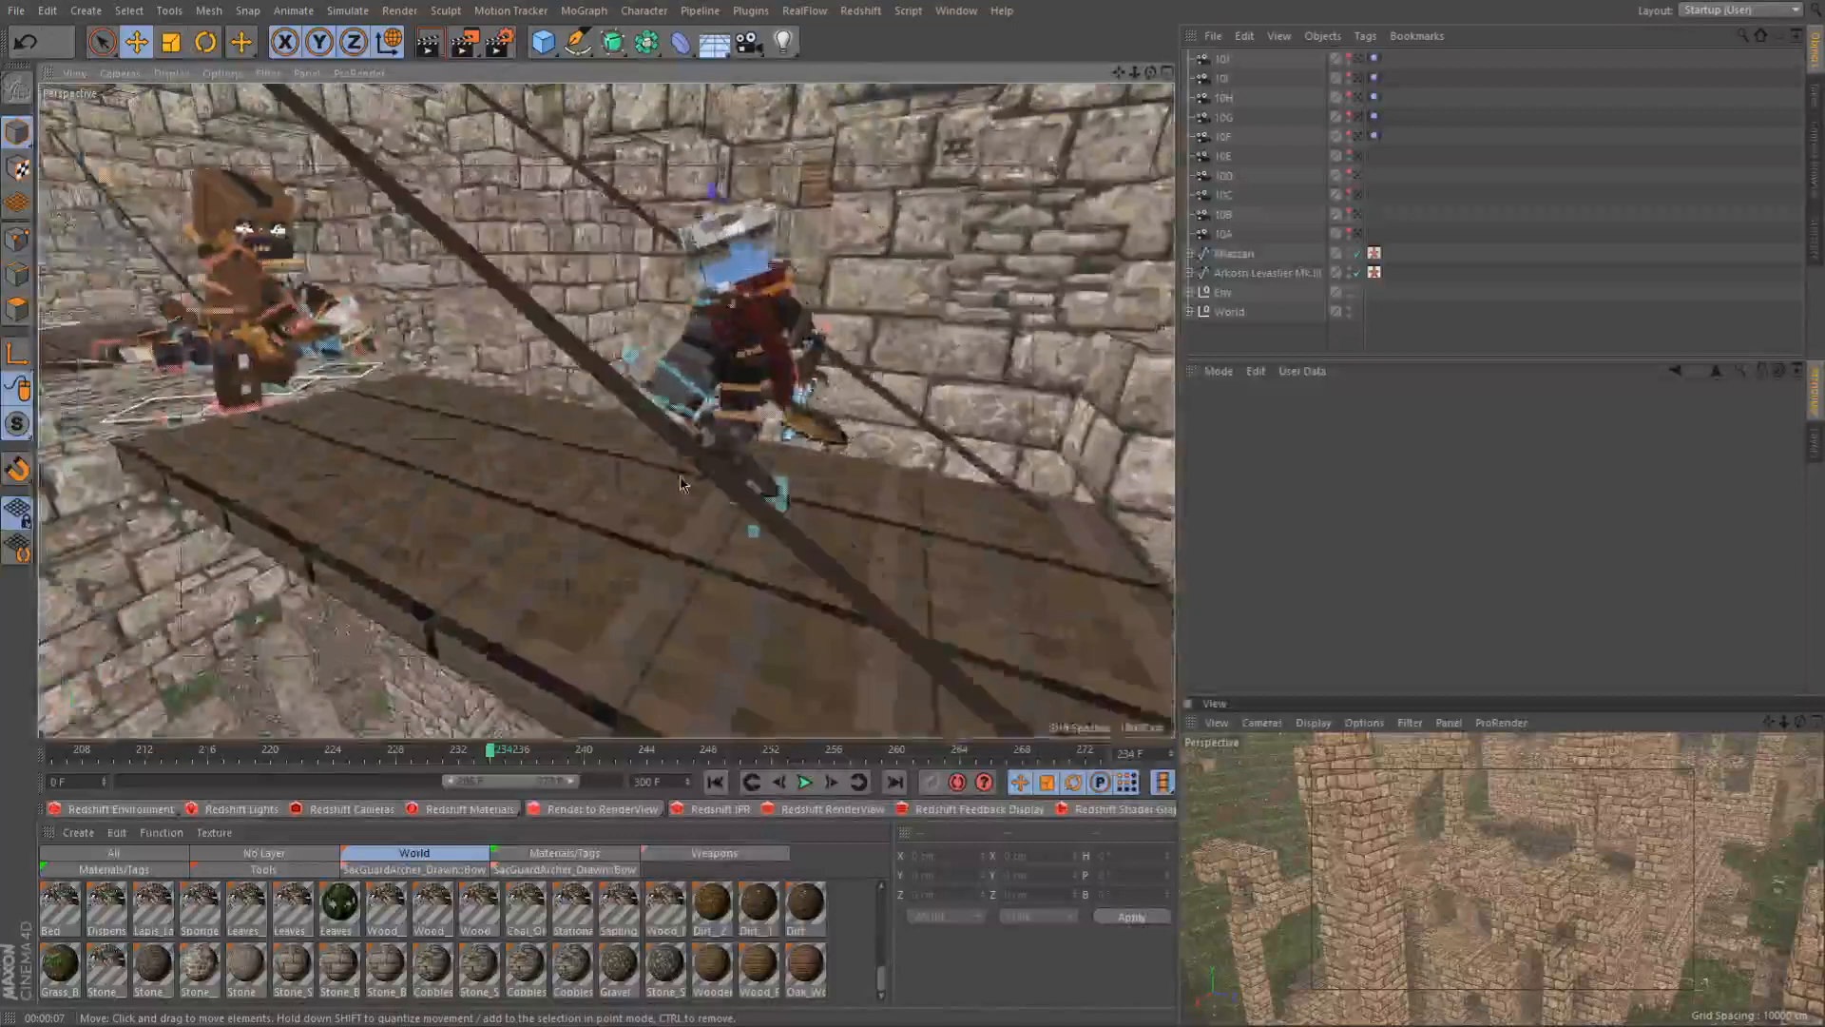
{"action": "middle_click_drag", "start_coordinate": [563, 507], "coordinate": [580, 529], "text": "alt"}
{"action": "left_click_drag", "start_coordinate": [569, 523], "coordinate": [447, 504], "text": "alt"}
{"action": "left_click_drag", "start_coordinate": [705, 502], "coordinate": [751, 544], "text": "alt"}
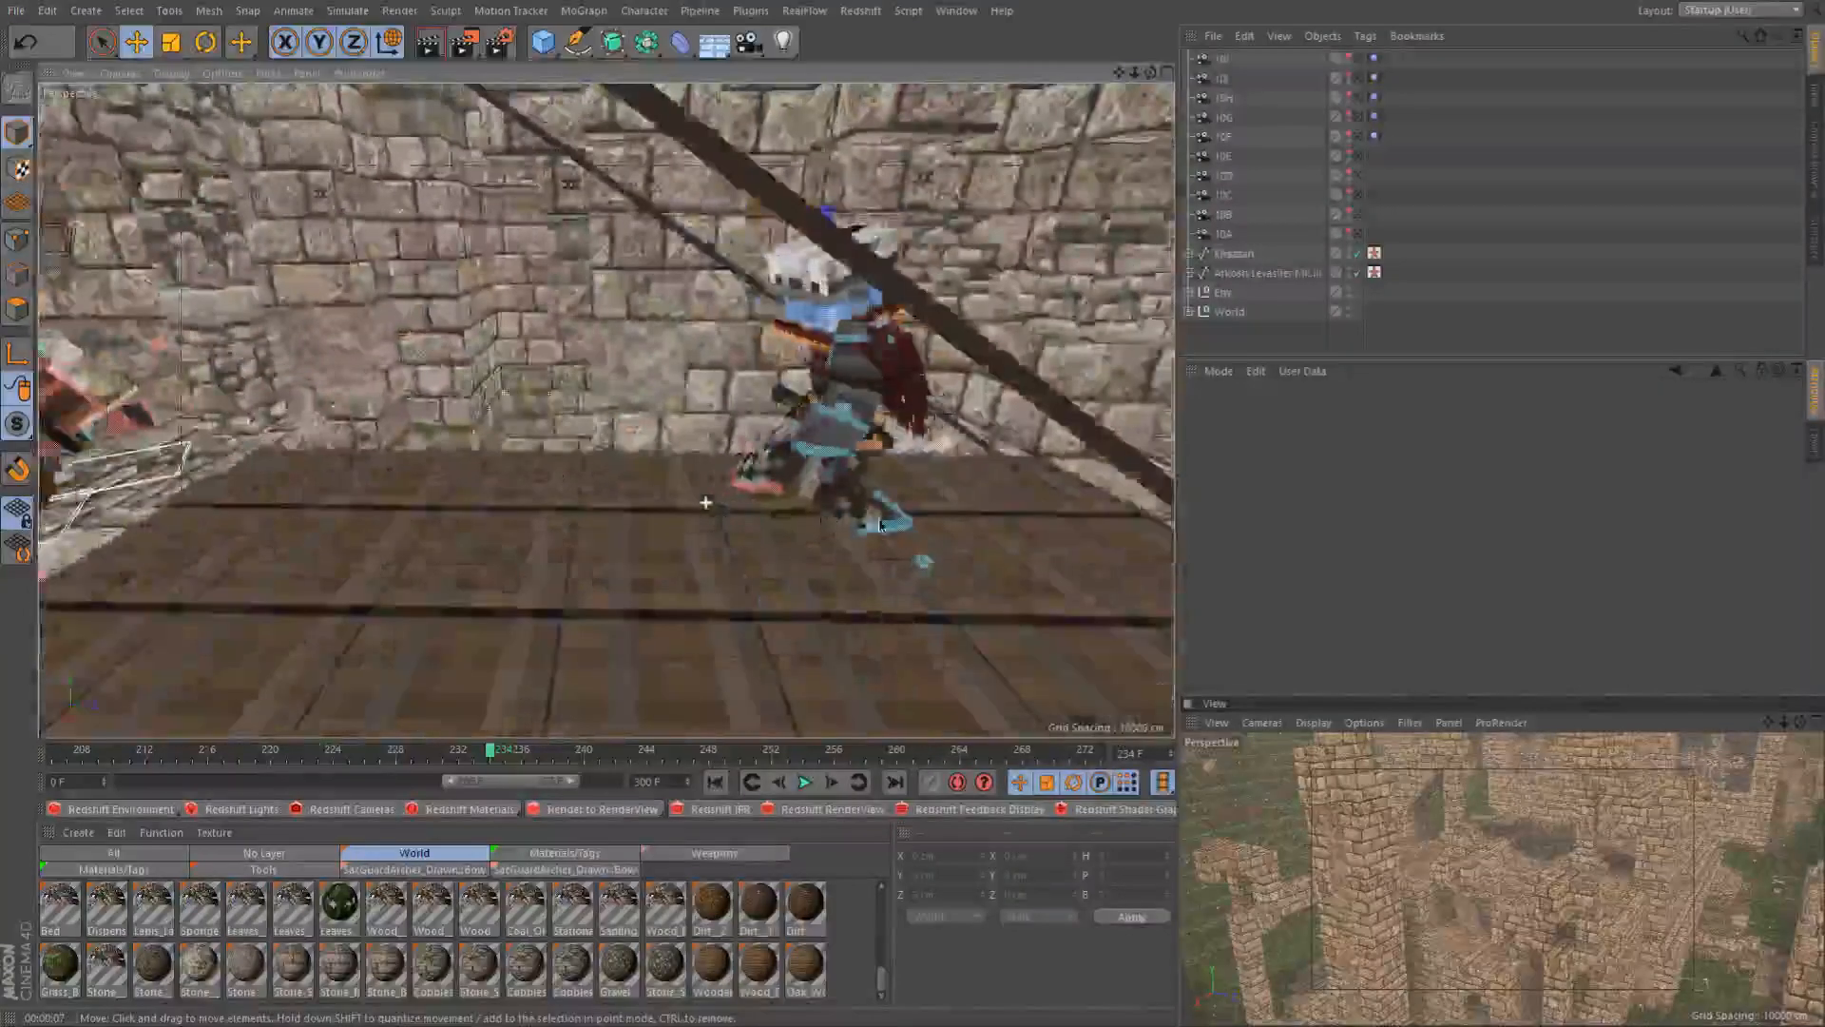
{"action": "scroll", "coordinate": [751, 542], "scroll_direction": "up", "scroll_amount": 3}
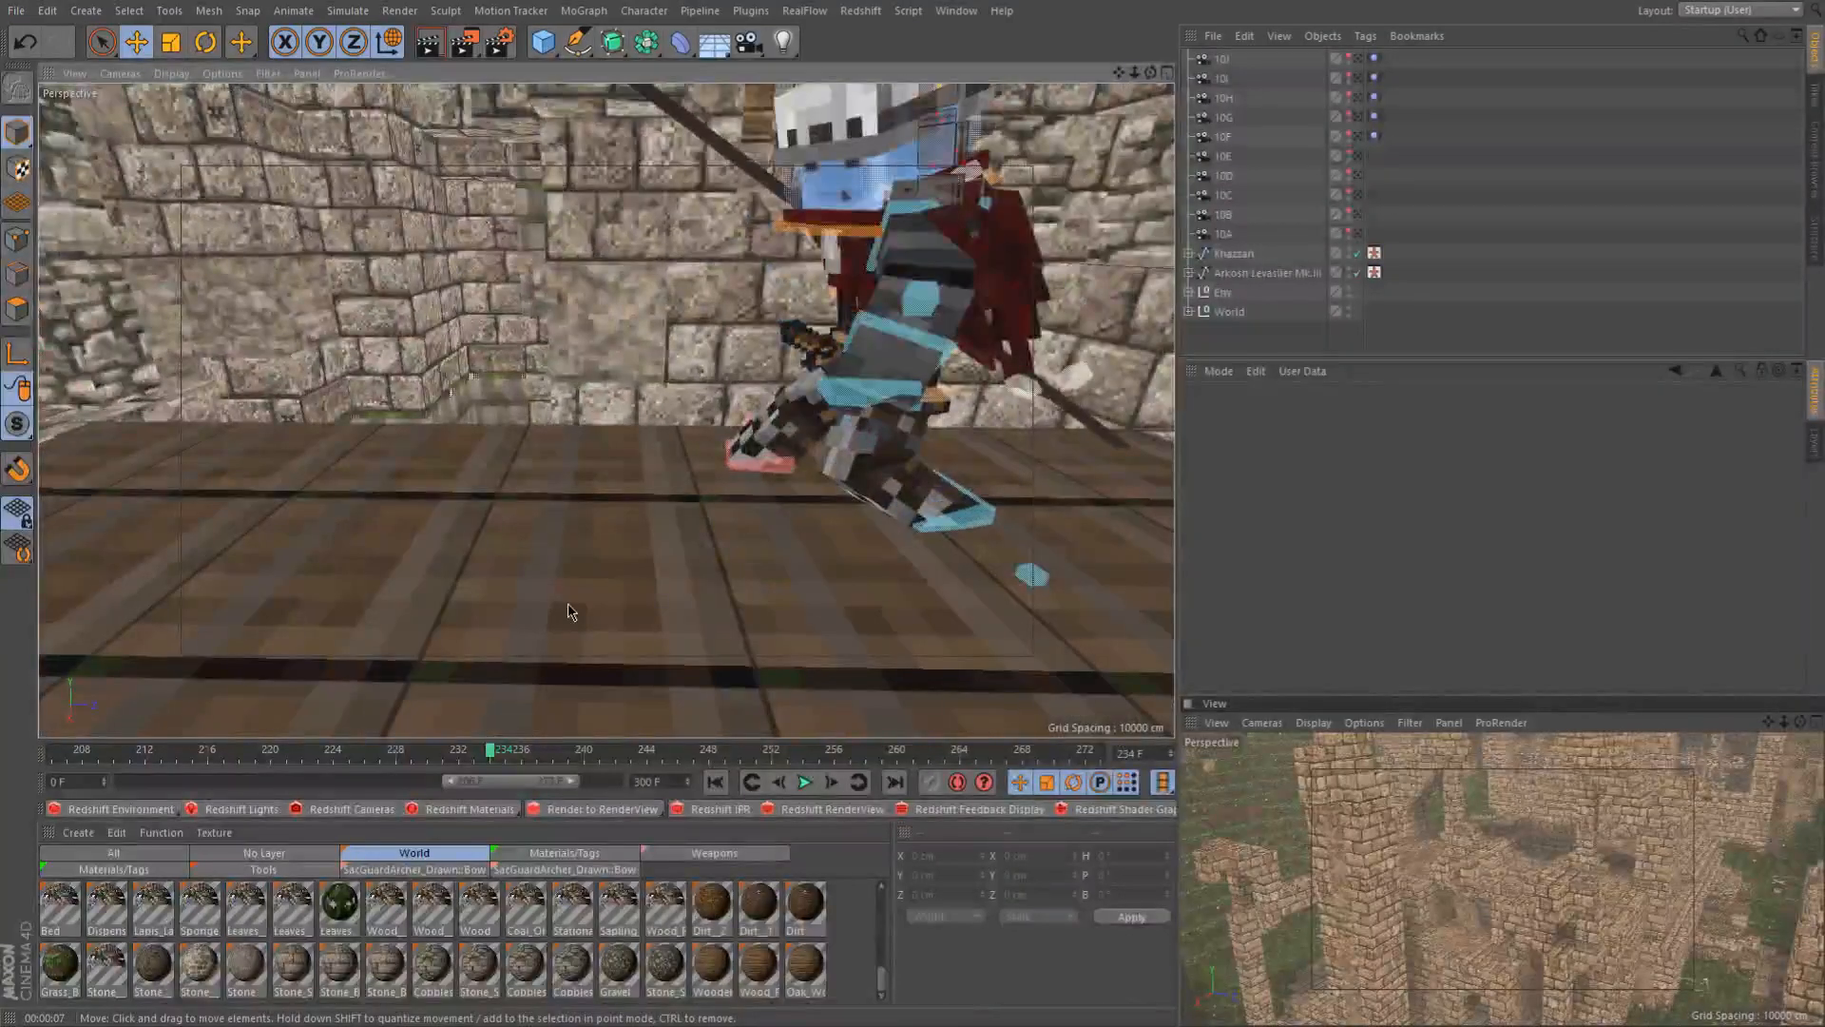
Survey the castle walls and hillside around the bridge and come back to a view behind the armoured character
{"action": "scroll", "coordinate": [570, 609], "scroll_direction": "down", "scroll_amount": 4}
{"action": "scroll", "coordinate": [565, 599], "scroll_direction": "down", "scroll_amount": 6}
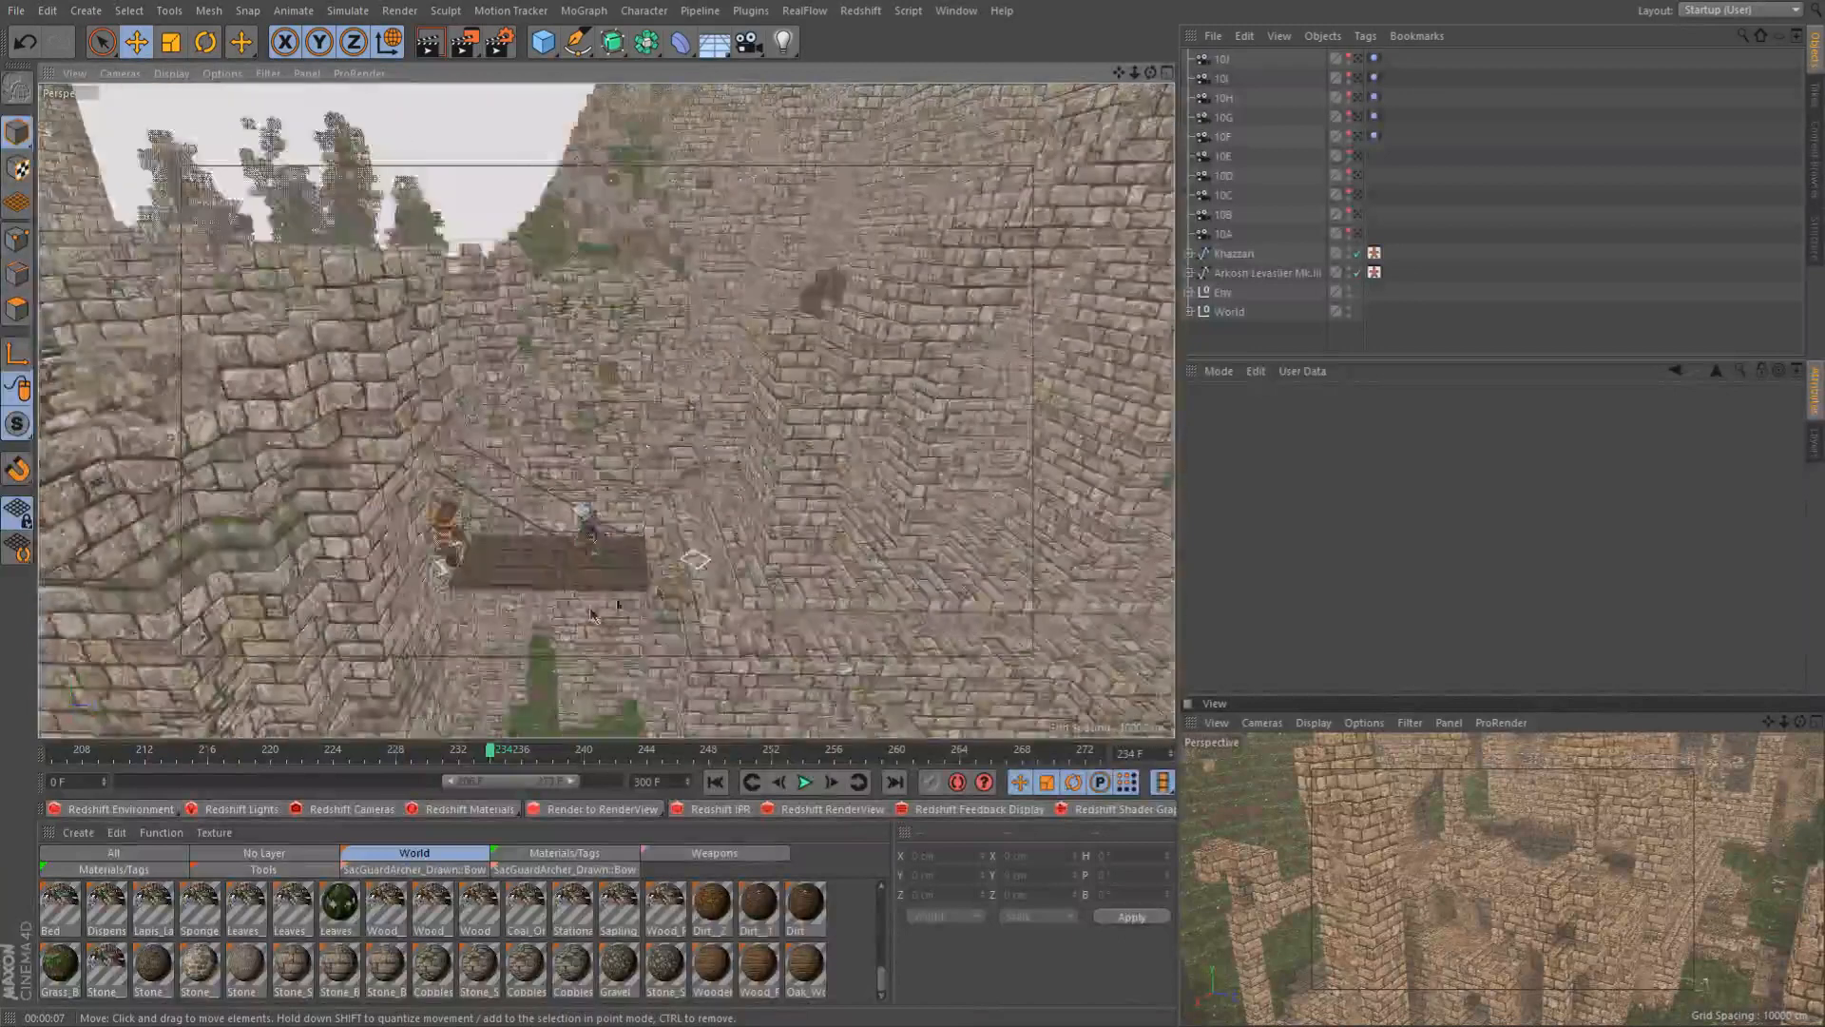
{"action": "left_click_drag", "start_coordinate": [724, 580], "coordinate": [644, 566], "text": "alt"}
{"action": "scroll", "coordinate": [643, 563], "scroll_direction": "down", "scroll_amount": 5}
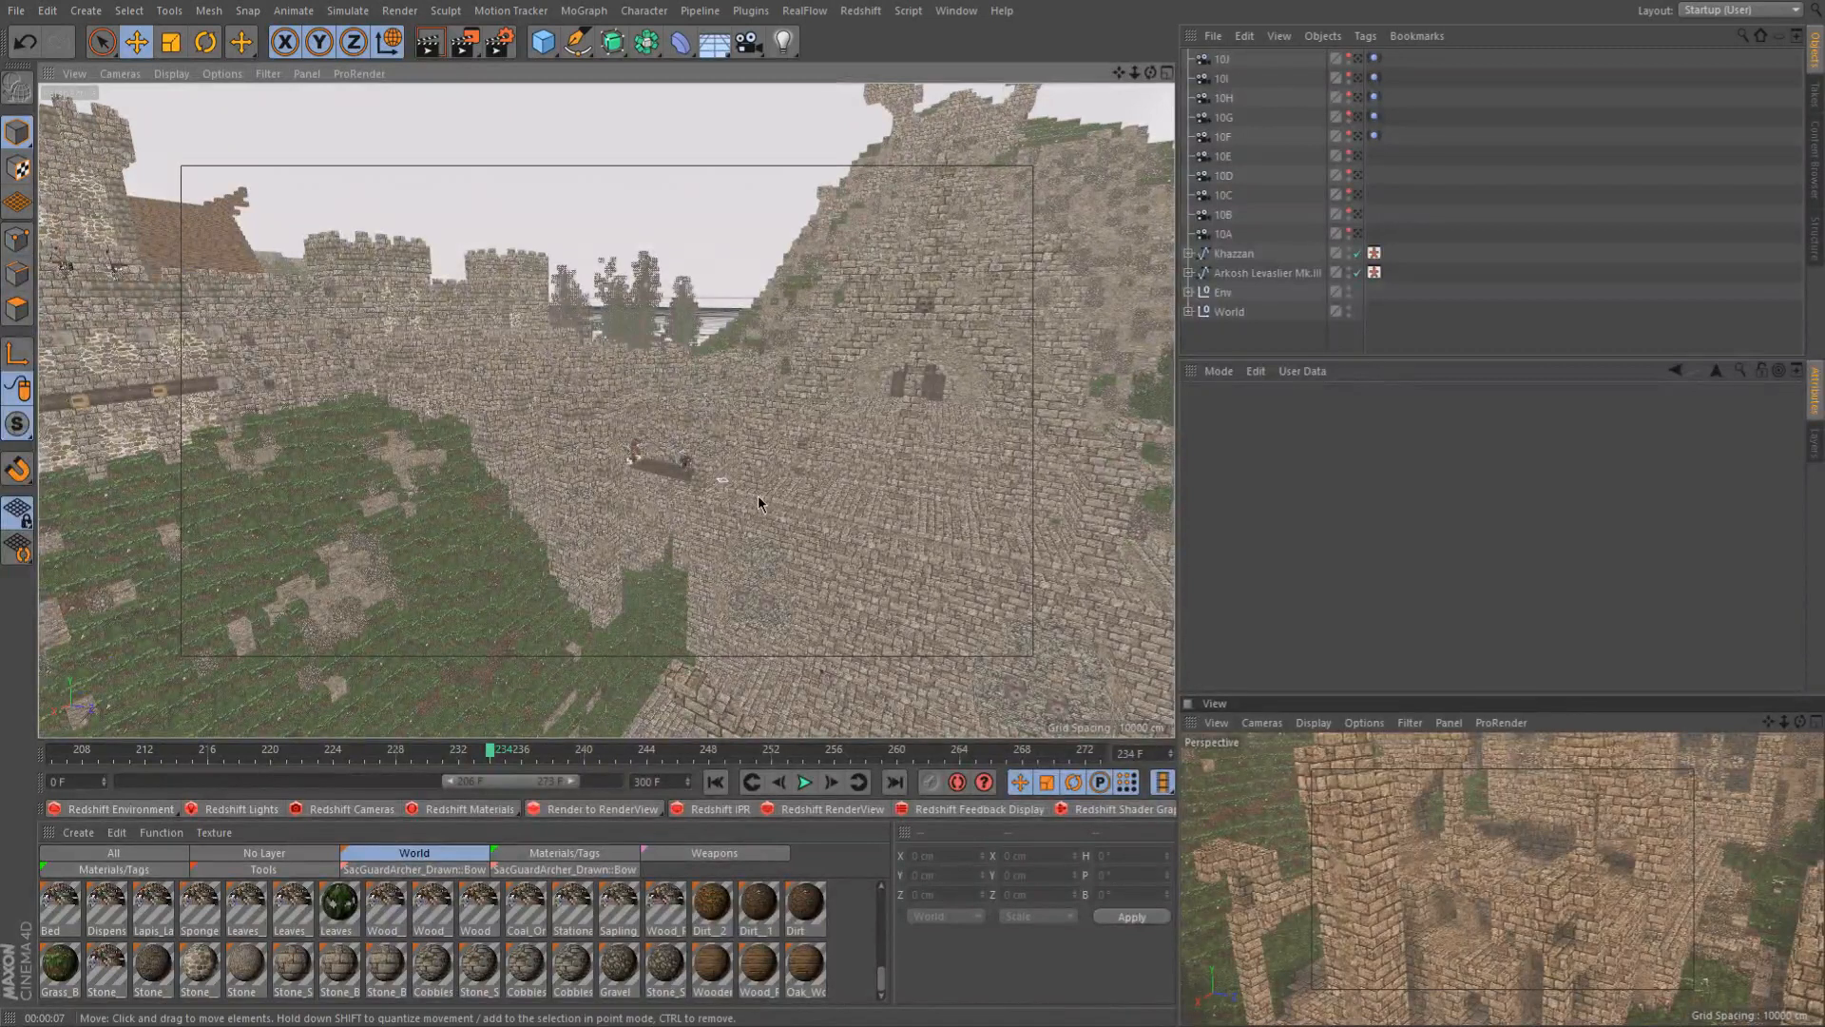
{"action": "mouse_move", "coordinate": [776, 494]}
{"action": "left_mouse_down", "text": "alt"}
{"action": "mouse_move", "coordinate": [665, 489]}
{"action": "mouse_move", "coordinate": [778, 480]}
{"action": "left_mouse_up", "text": "alt"}
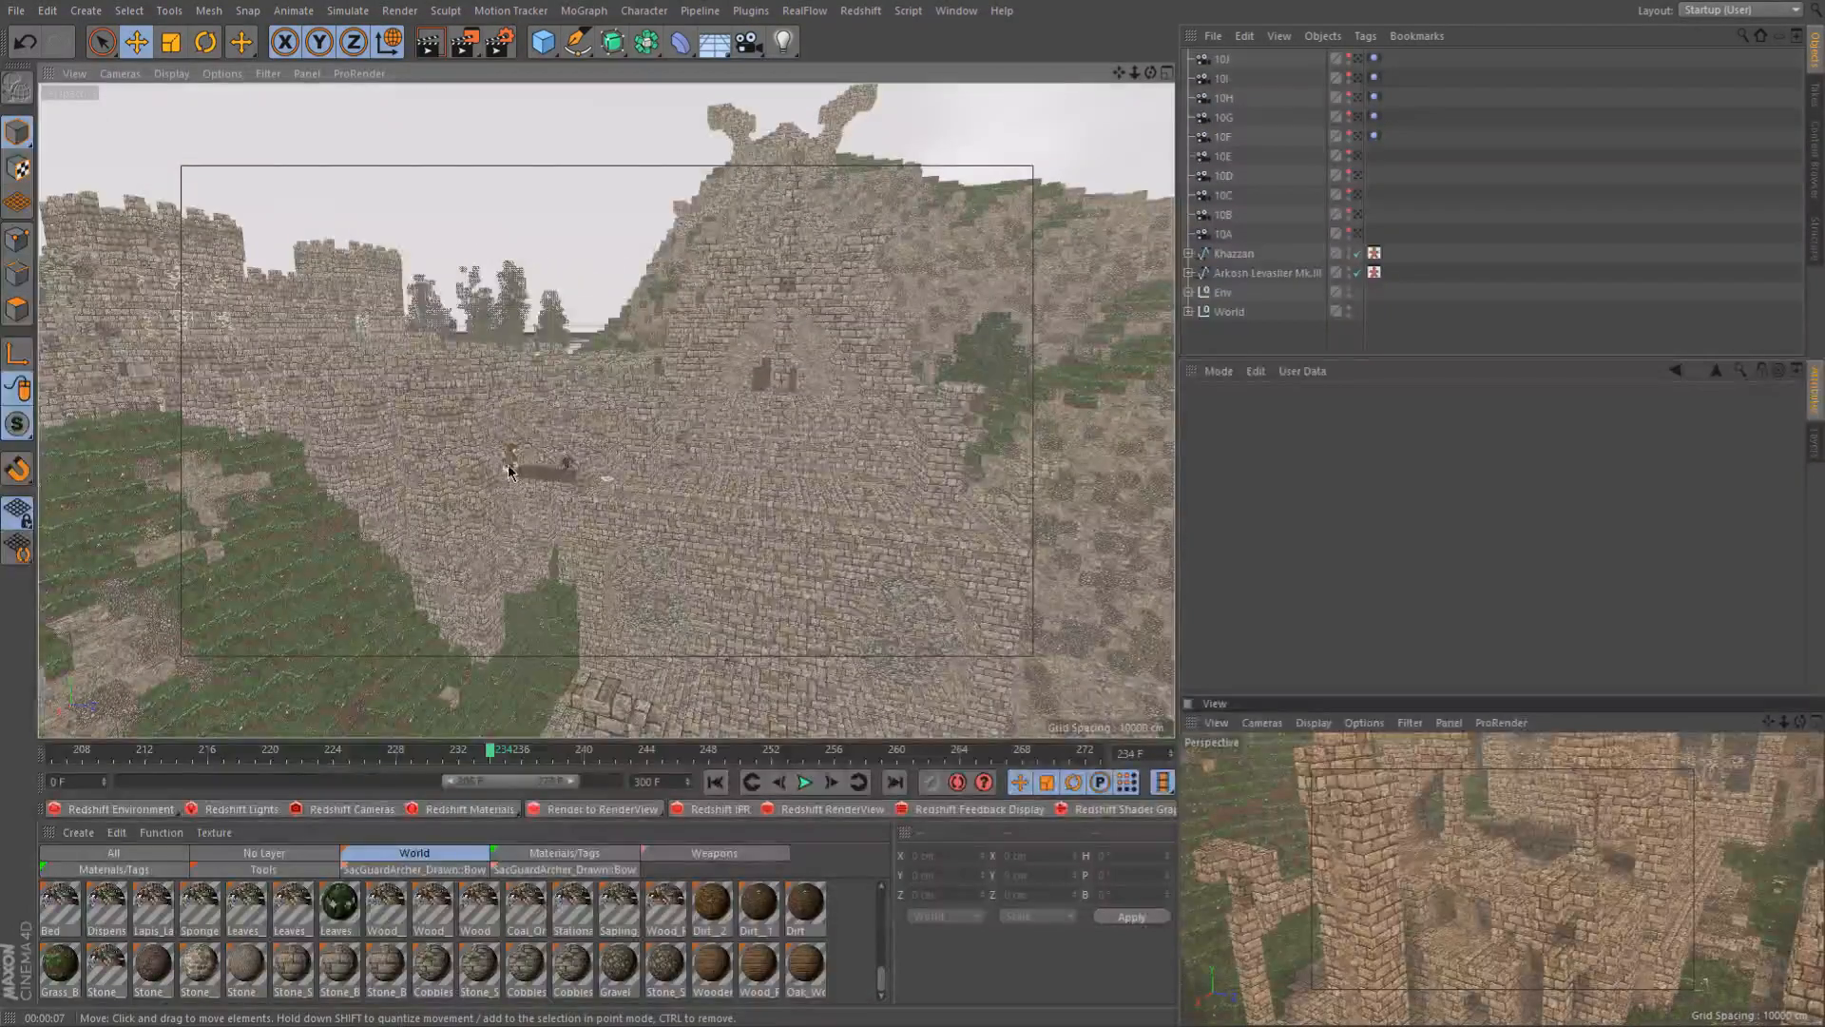
{"action": "scroll", "coordinate": [510, 471], "scroll_direction": "up", "scroll_amount": 8}
{"action": "scroll", "coordinate": [522, 469], "scroll_direction": "up", "scroll_amount": 8}
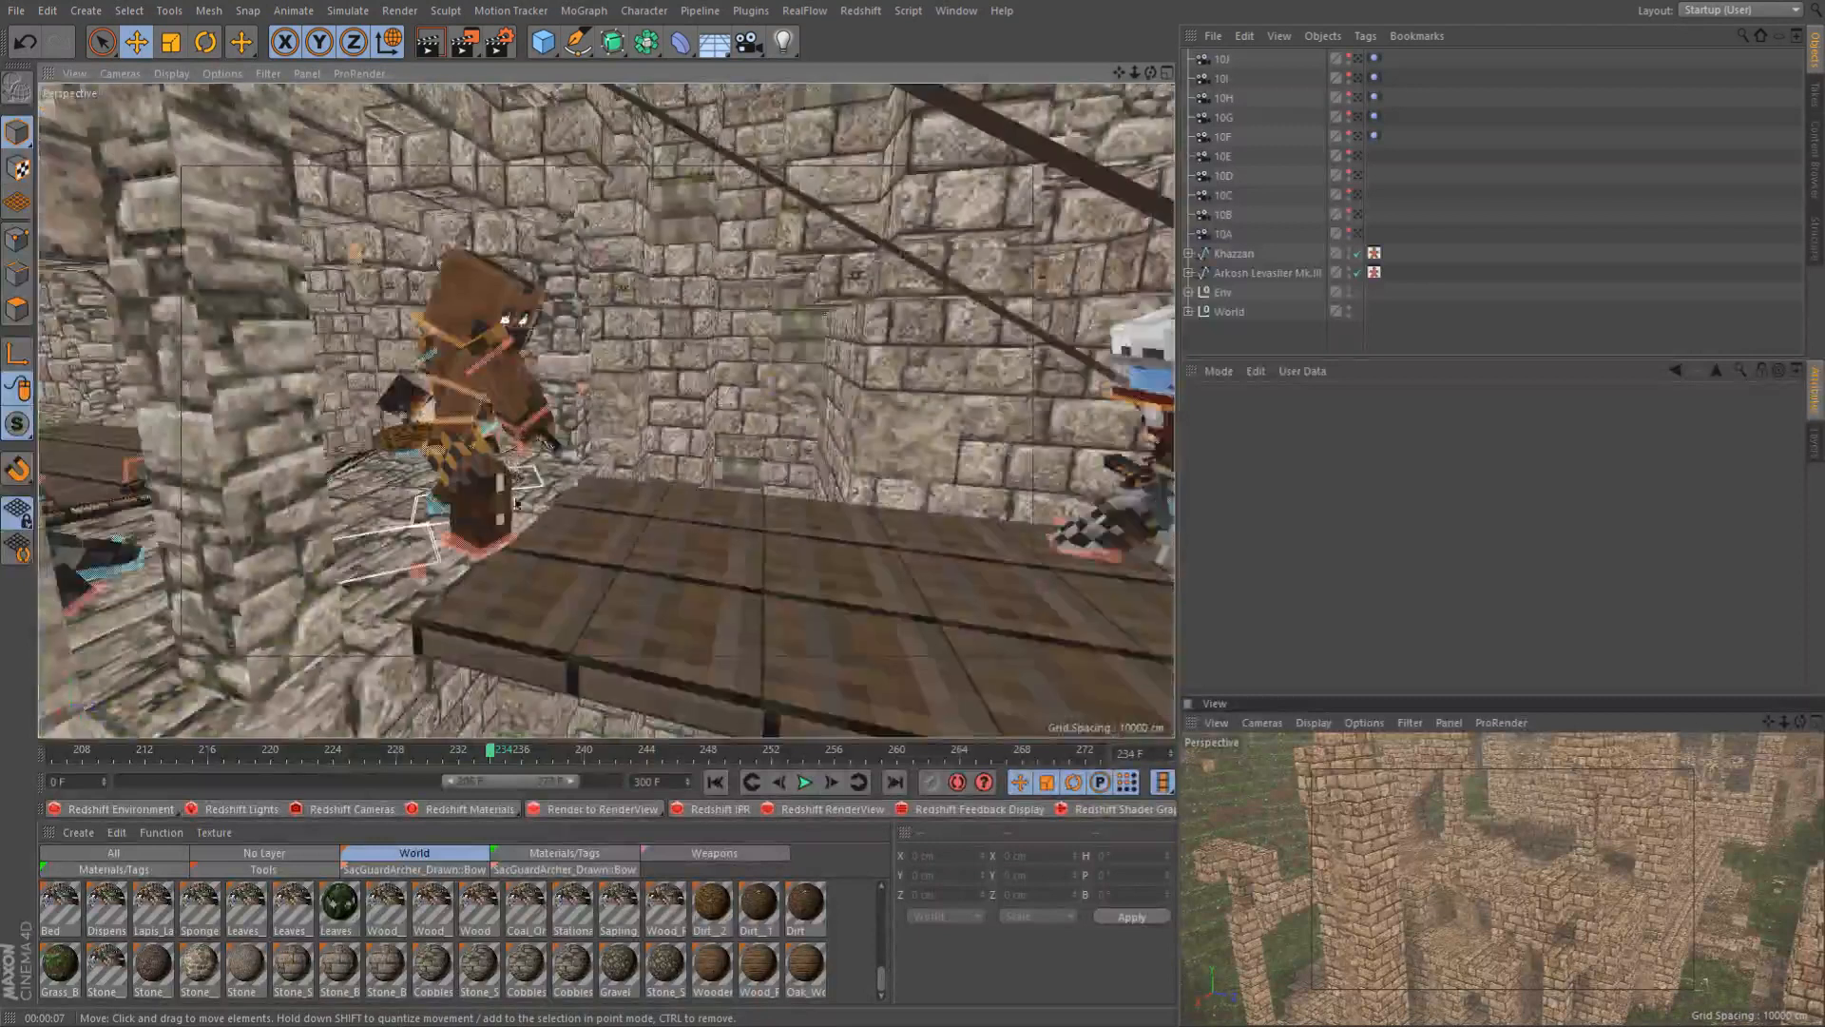
{"action": "left_click_drag", "start_coordinate": [537, 561], "coordinate": [711, 551], "text": "alt"}
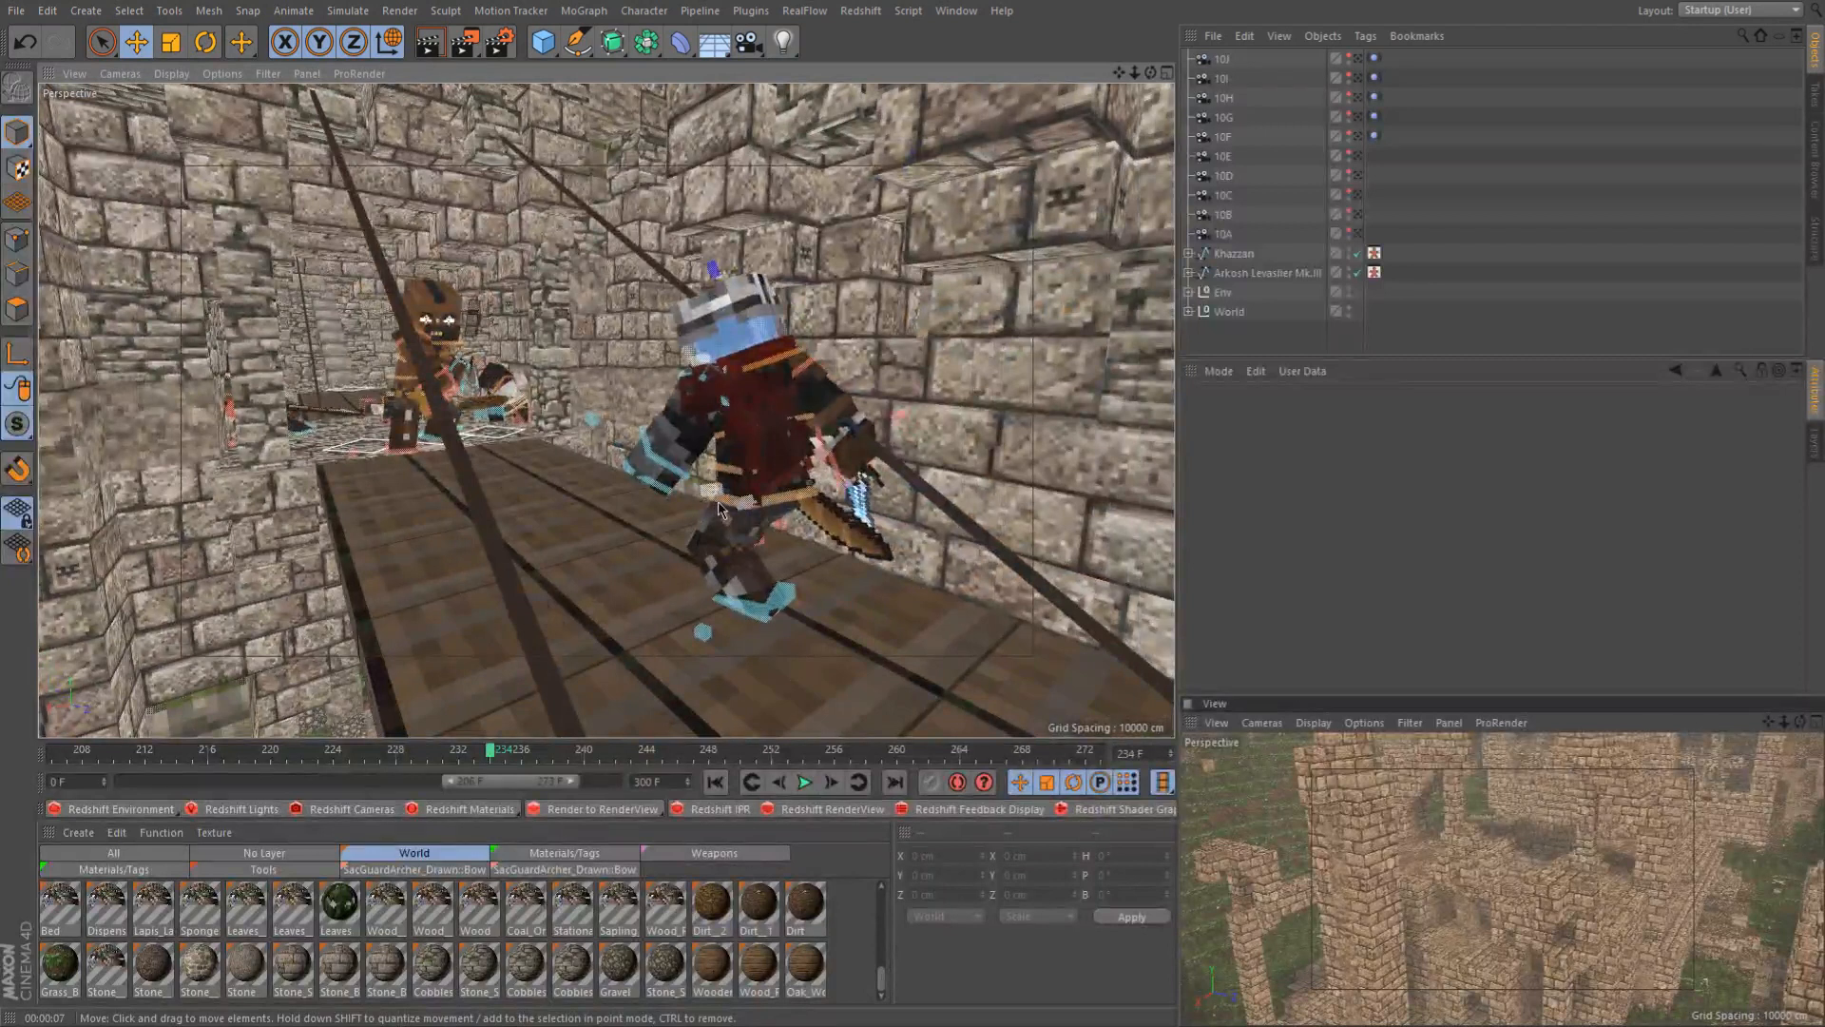
Select the armoured character's waist control, controlWaist
{"action": "left_click", "coordinate": [681, 552]}
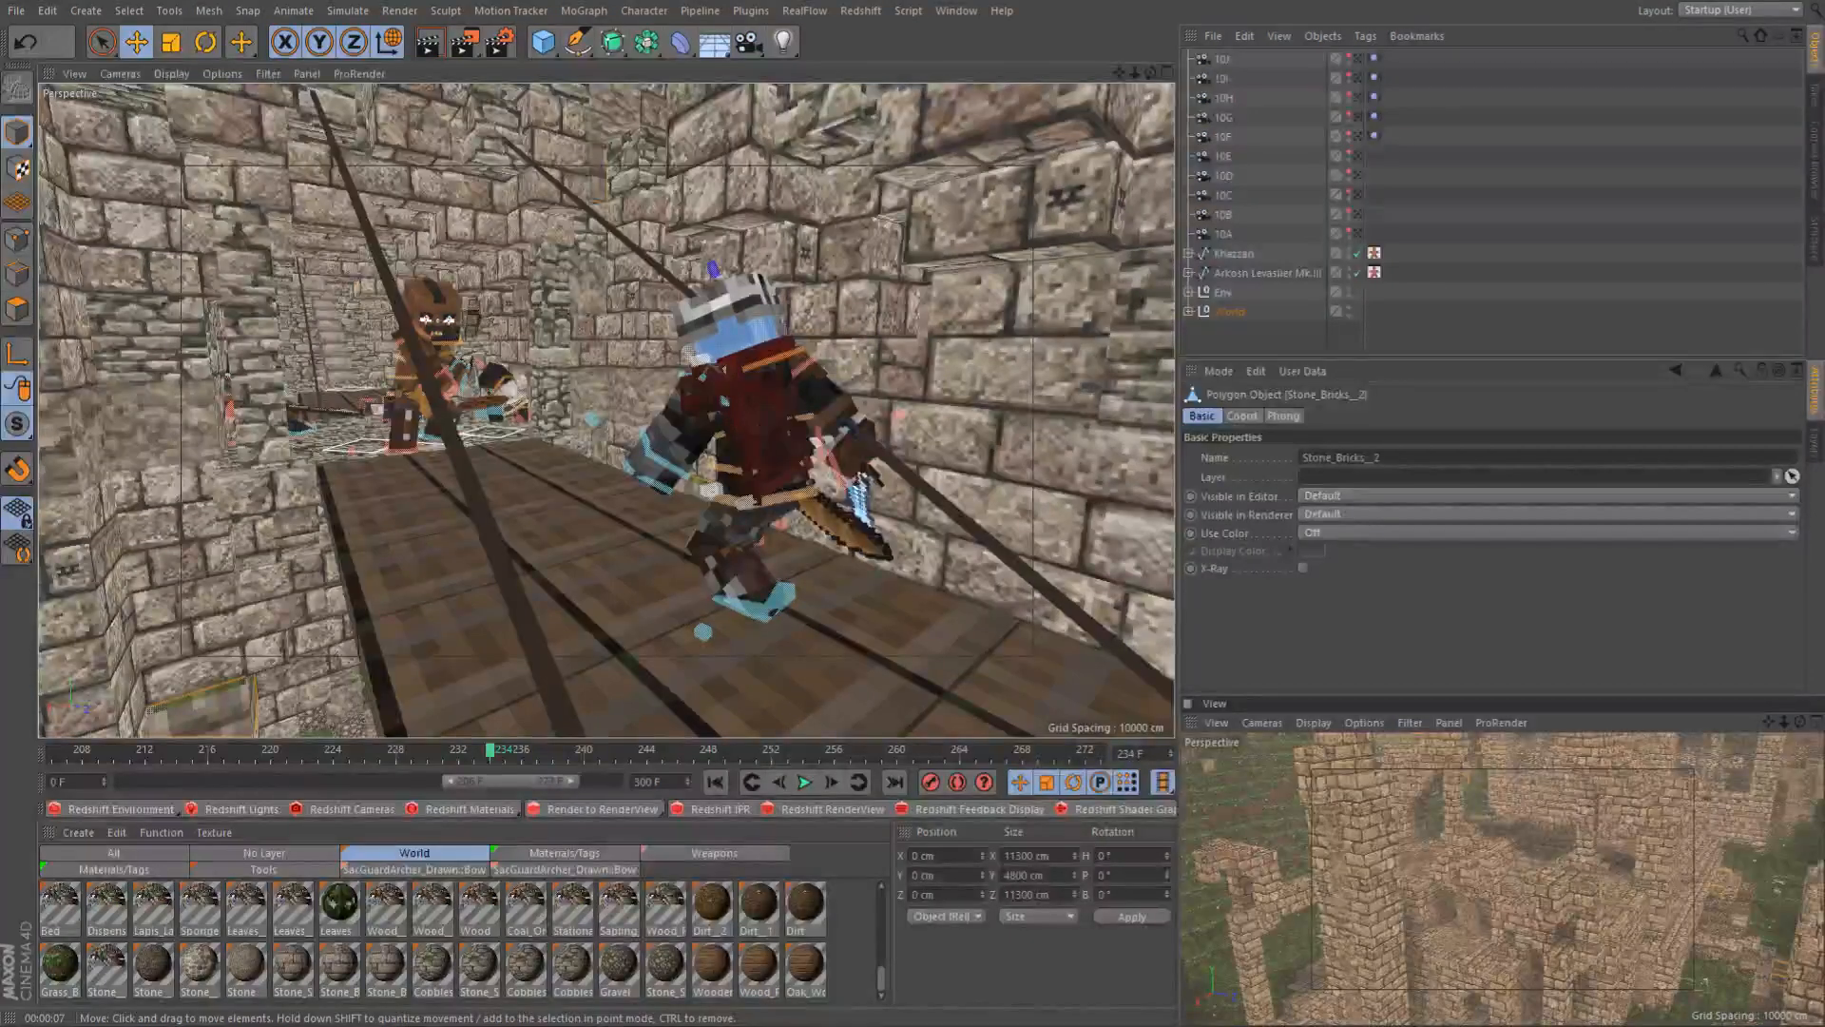
{"action": "scroll", "coordinate": [660, 506], "scroll_direction": "up", "scroll_amount": 3}
{"action": "left_click_drag", "start_coordinate": [646, 533], "coordinate": [689, 566], "text": "alt"}
{"action": "left_click", "coordinate": [829, 529]}
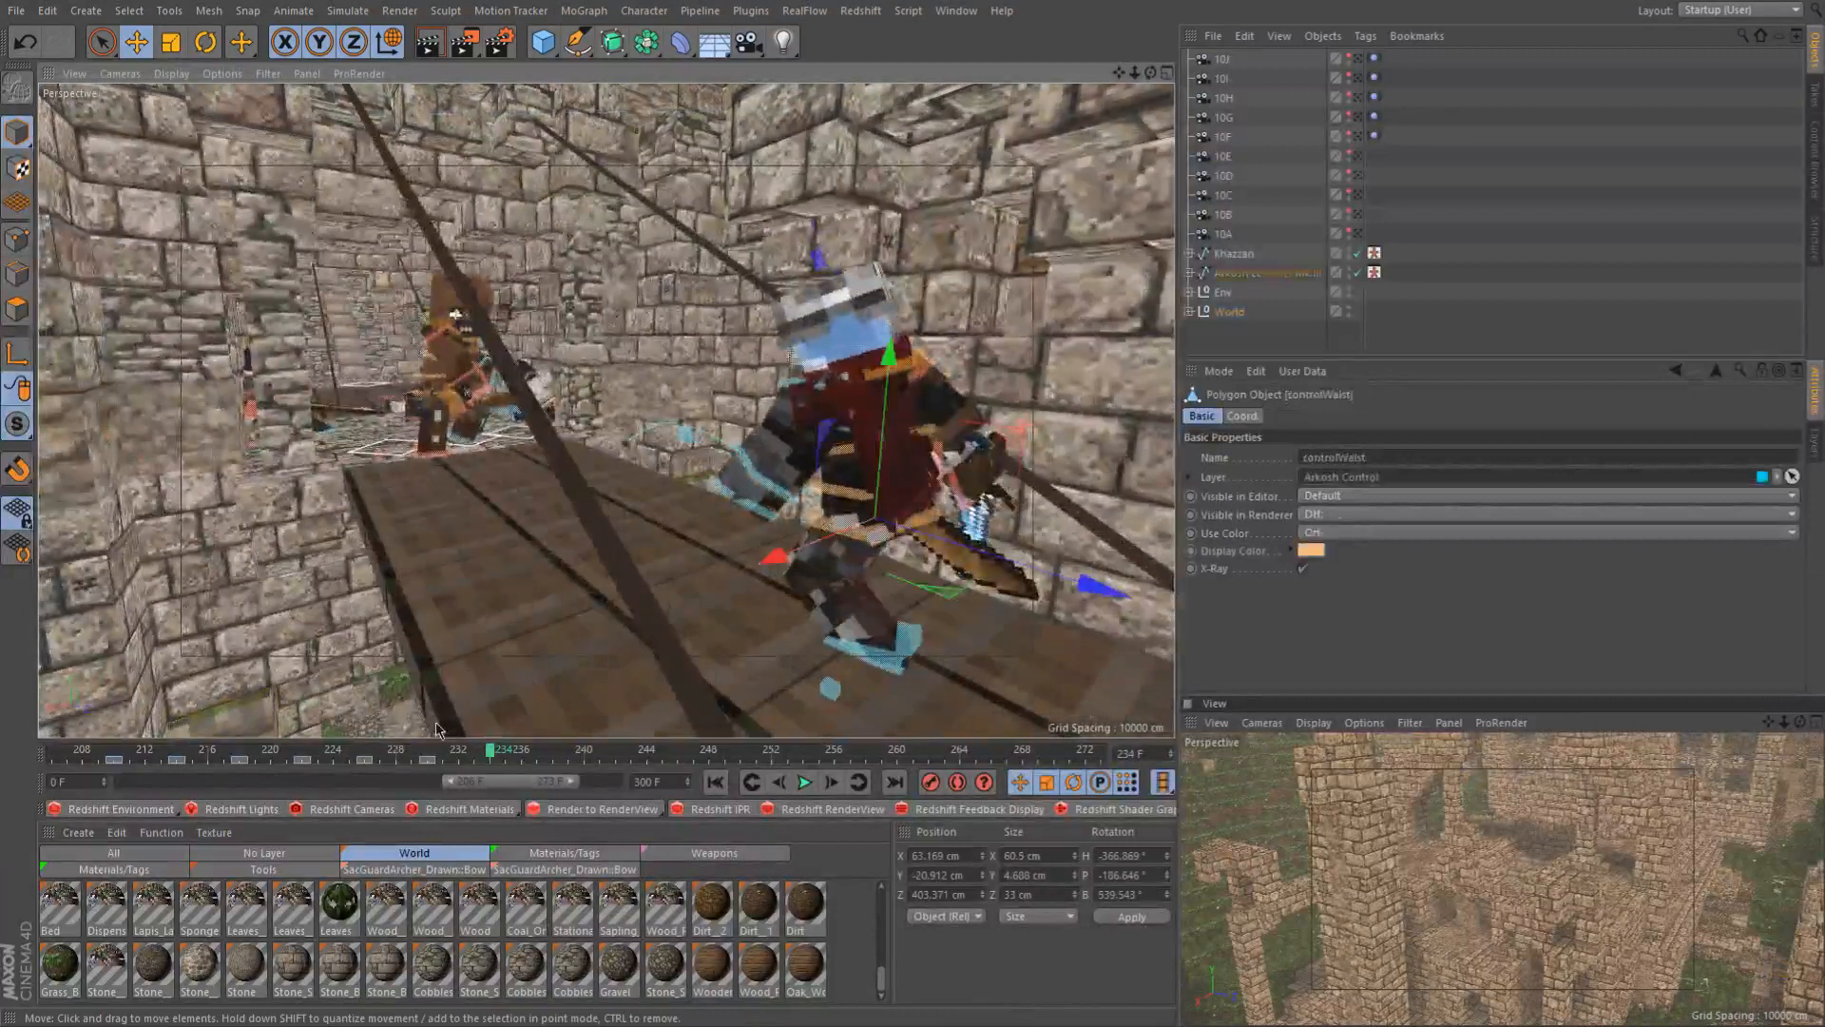
Review the armoured character's roll animation between about frames 209 and 231, and return to frame 234
{"action": "left_click", "coordinate": [305, 755]}
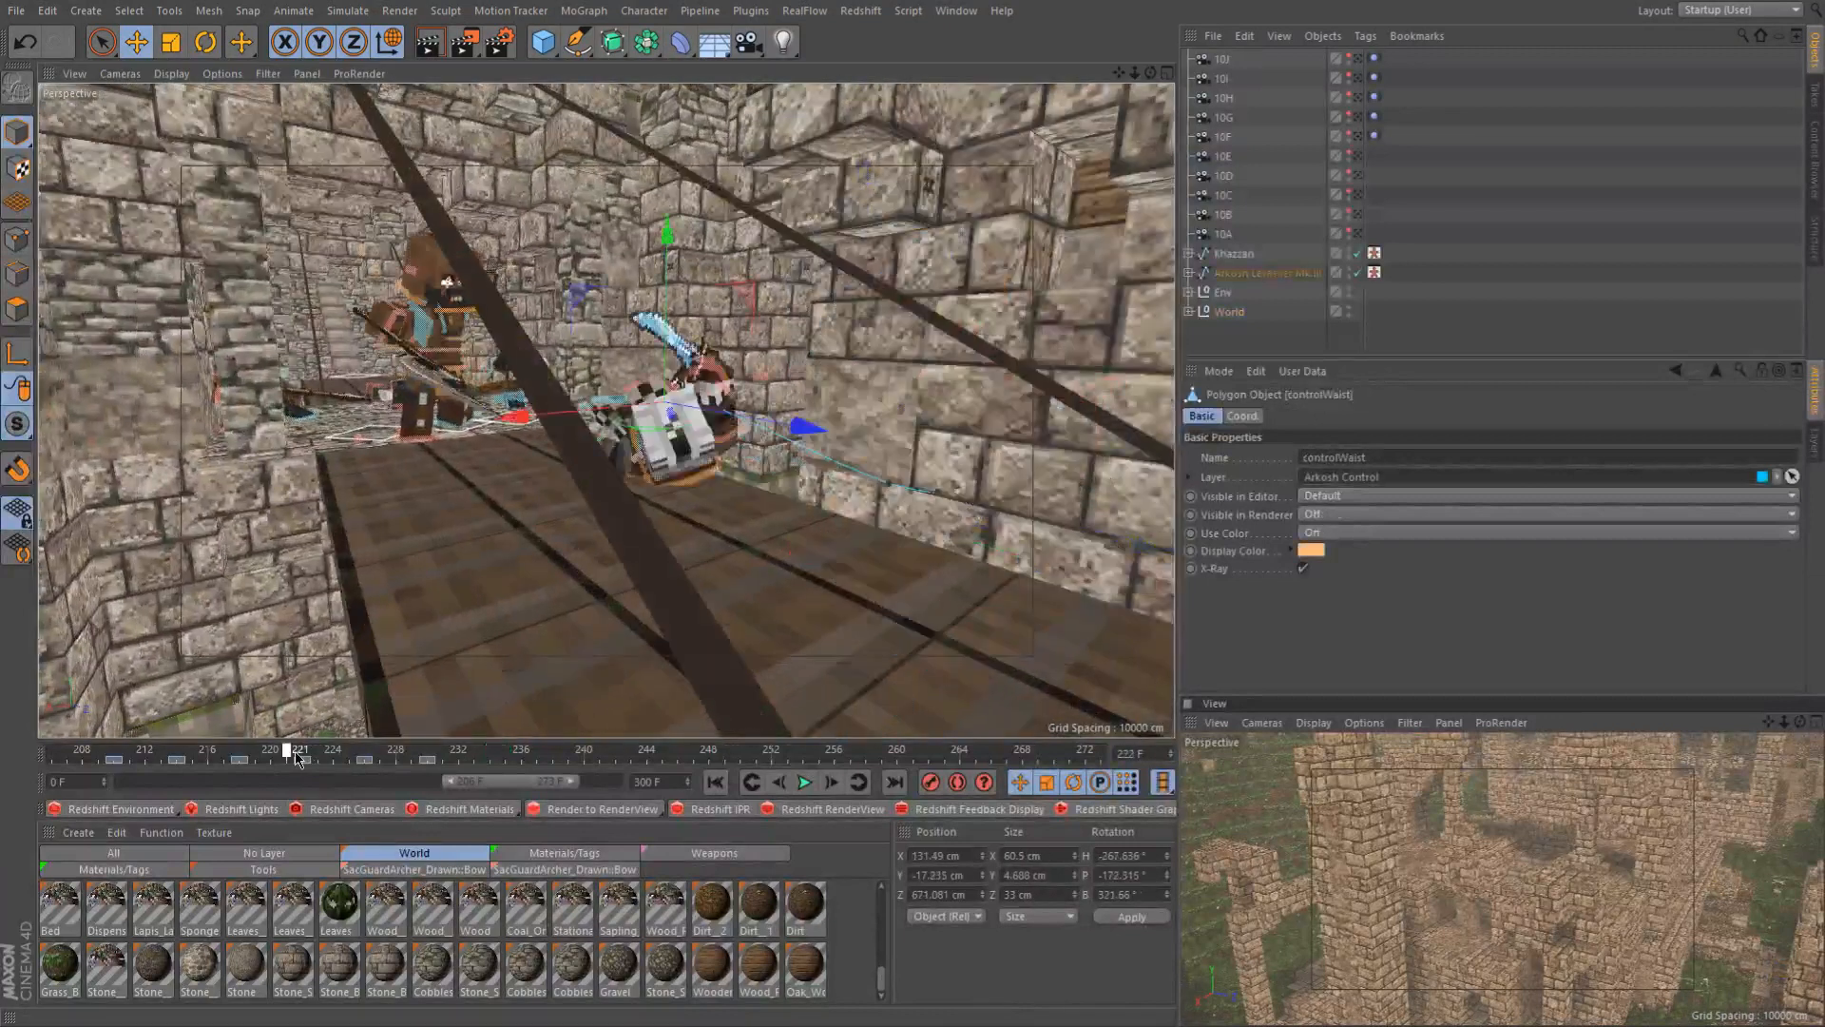
{"action": "left_click_drag", "start_coordinate": [304, 756], "coordinate": [396, 775]}
{"action": "scroll", "coordinate": [496, 546], "scroll_direction": "down", "scroll_amount": 3}
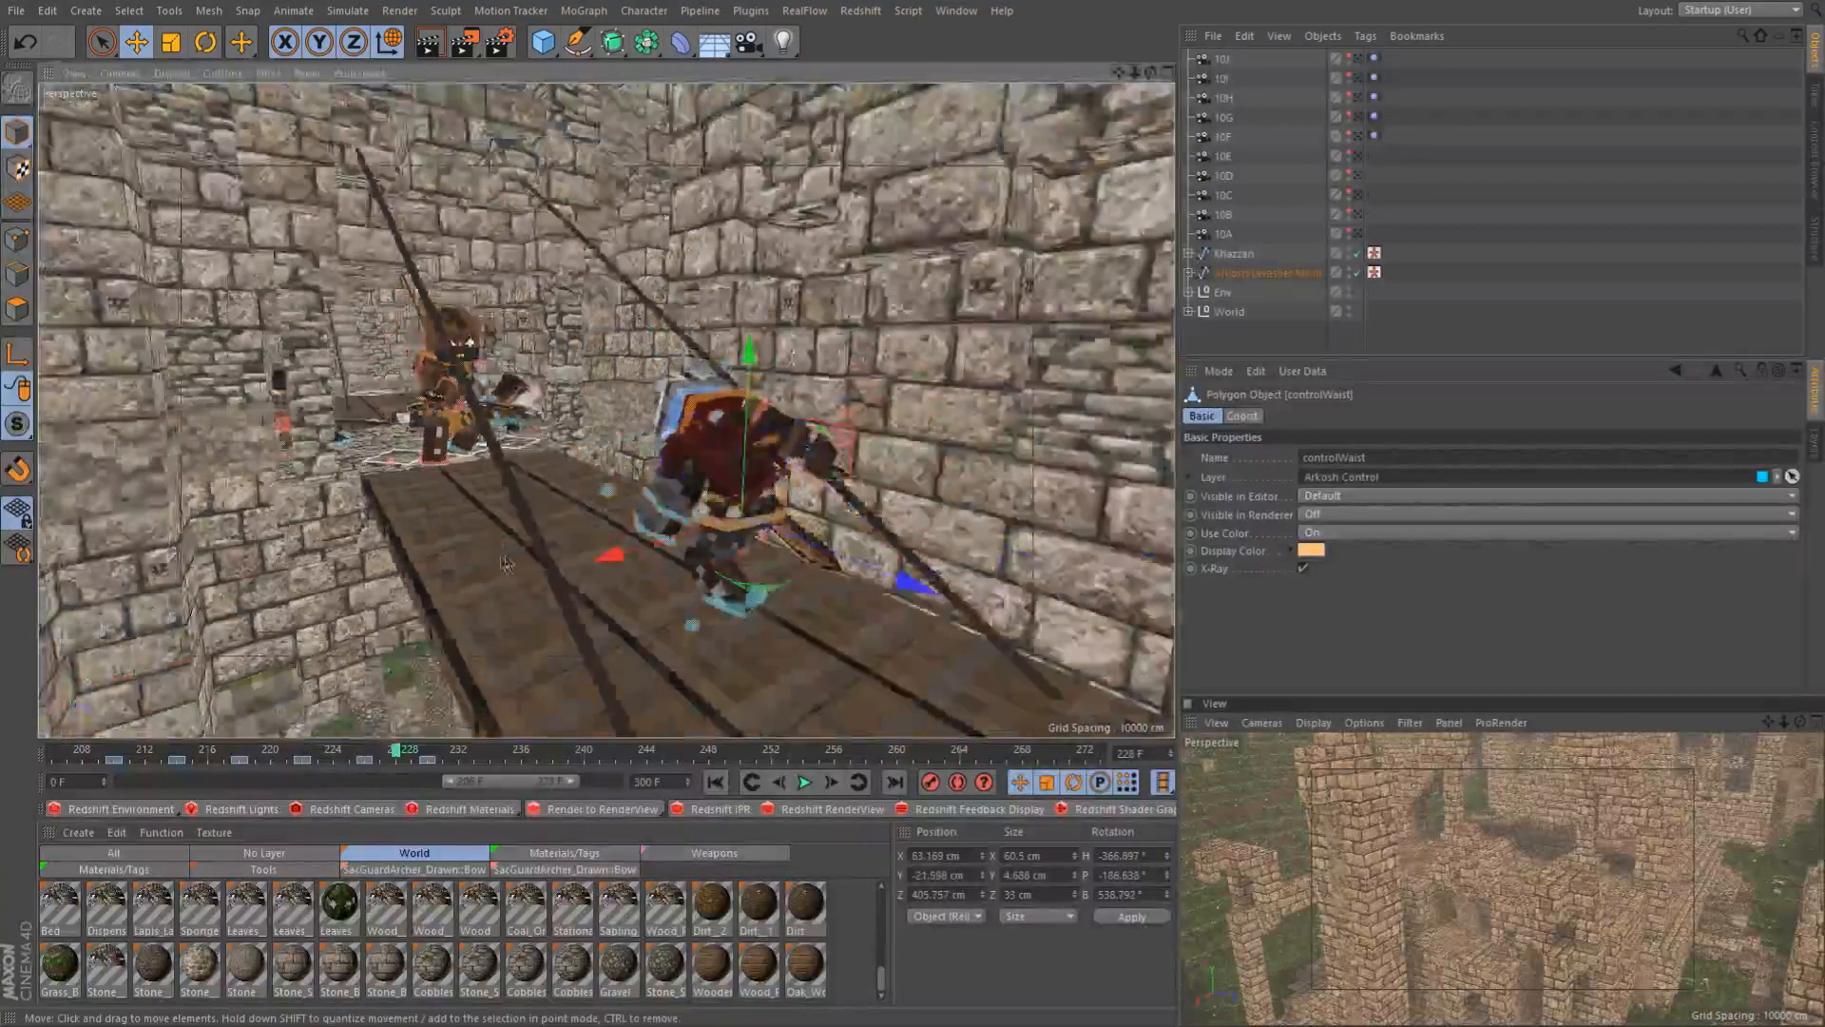
{"action": "scroll", "coordinate": [226, 707], "scroll_direction": "up", "scroll_amount": 1}
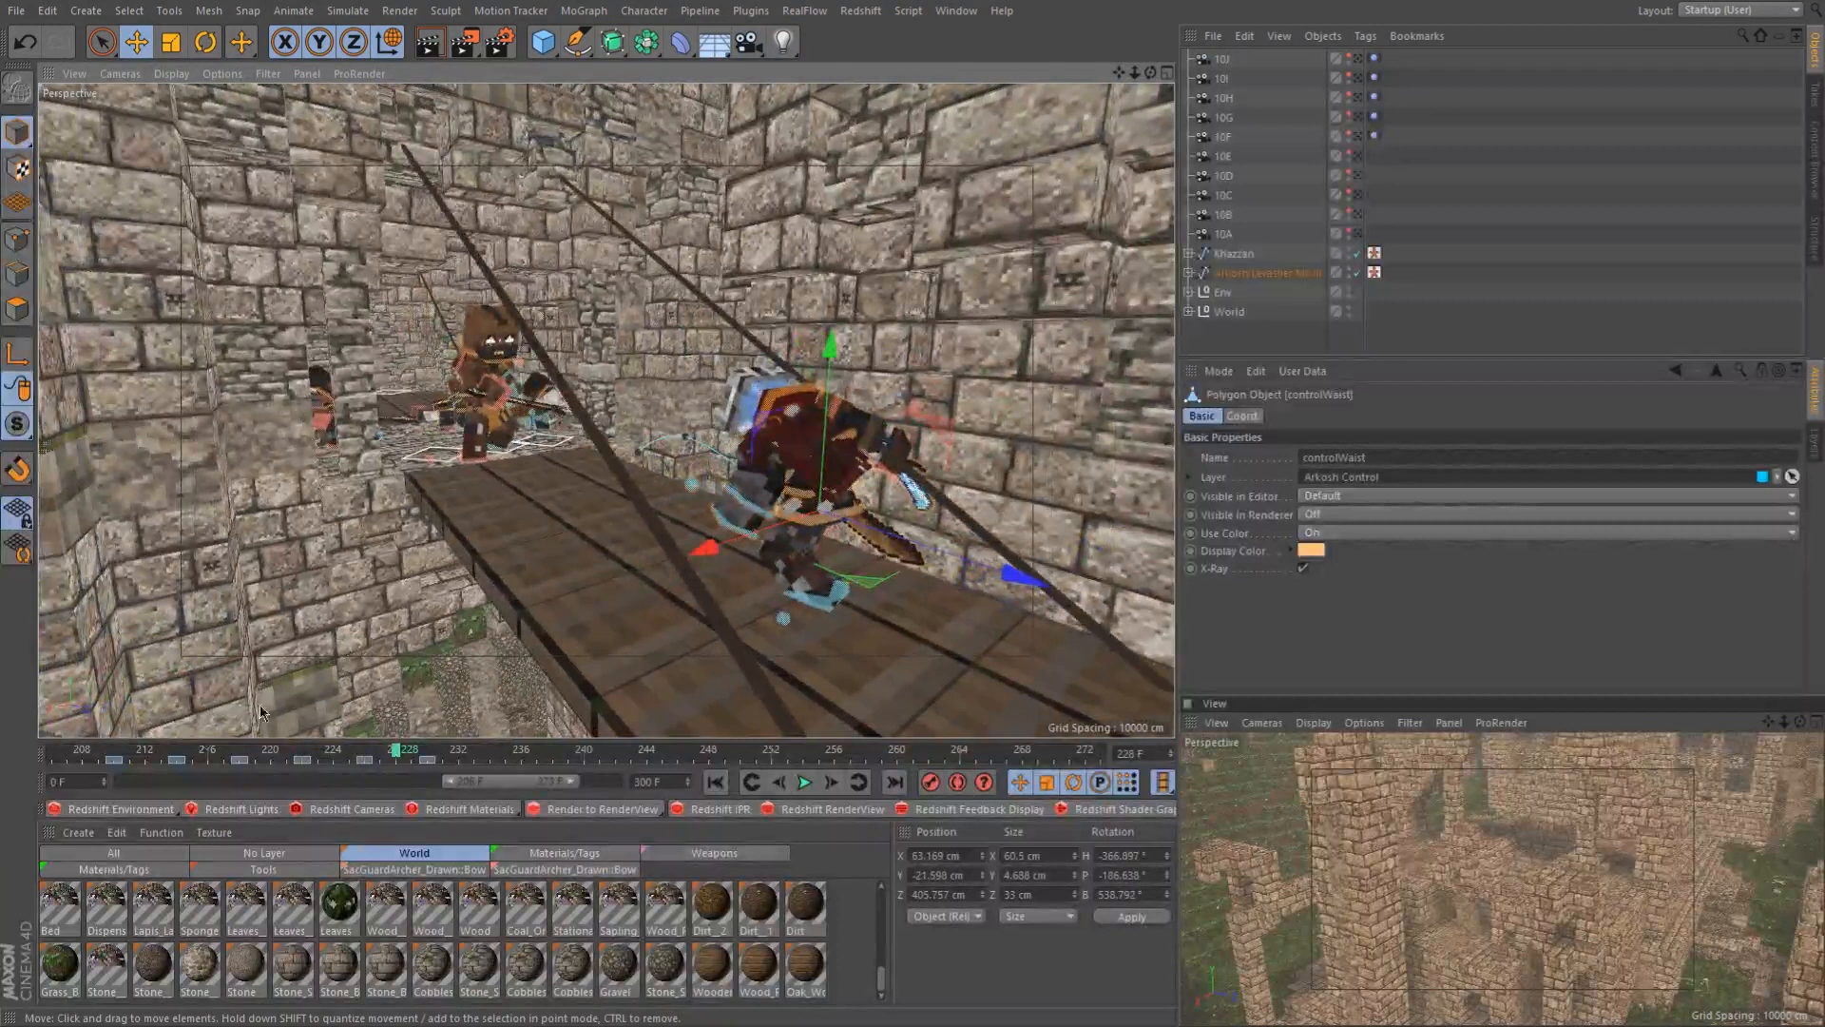
{"action": "left_click_drag", "start_coordinate": [99, 758], "coordinate": [450, 785]}
{"action": "left_click", "coordinate": [487, 758]}
{"action": "scroll", "coordinate": [661, 511], "scroll_direction": "up", "scroll_amount": 5}
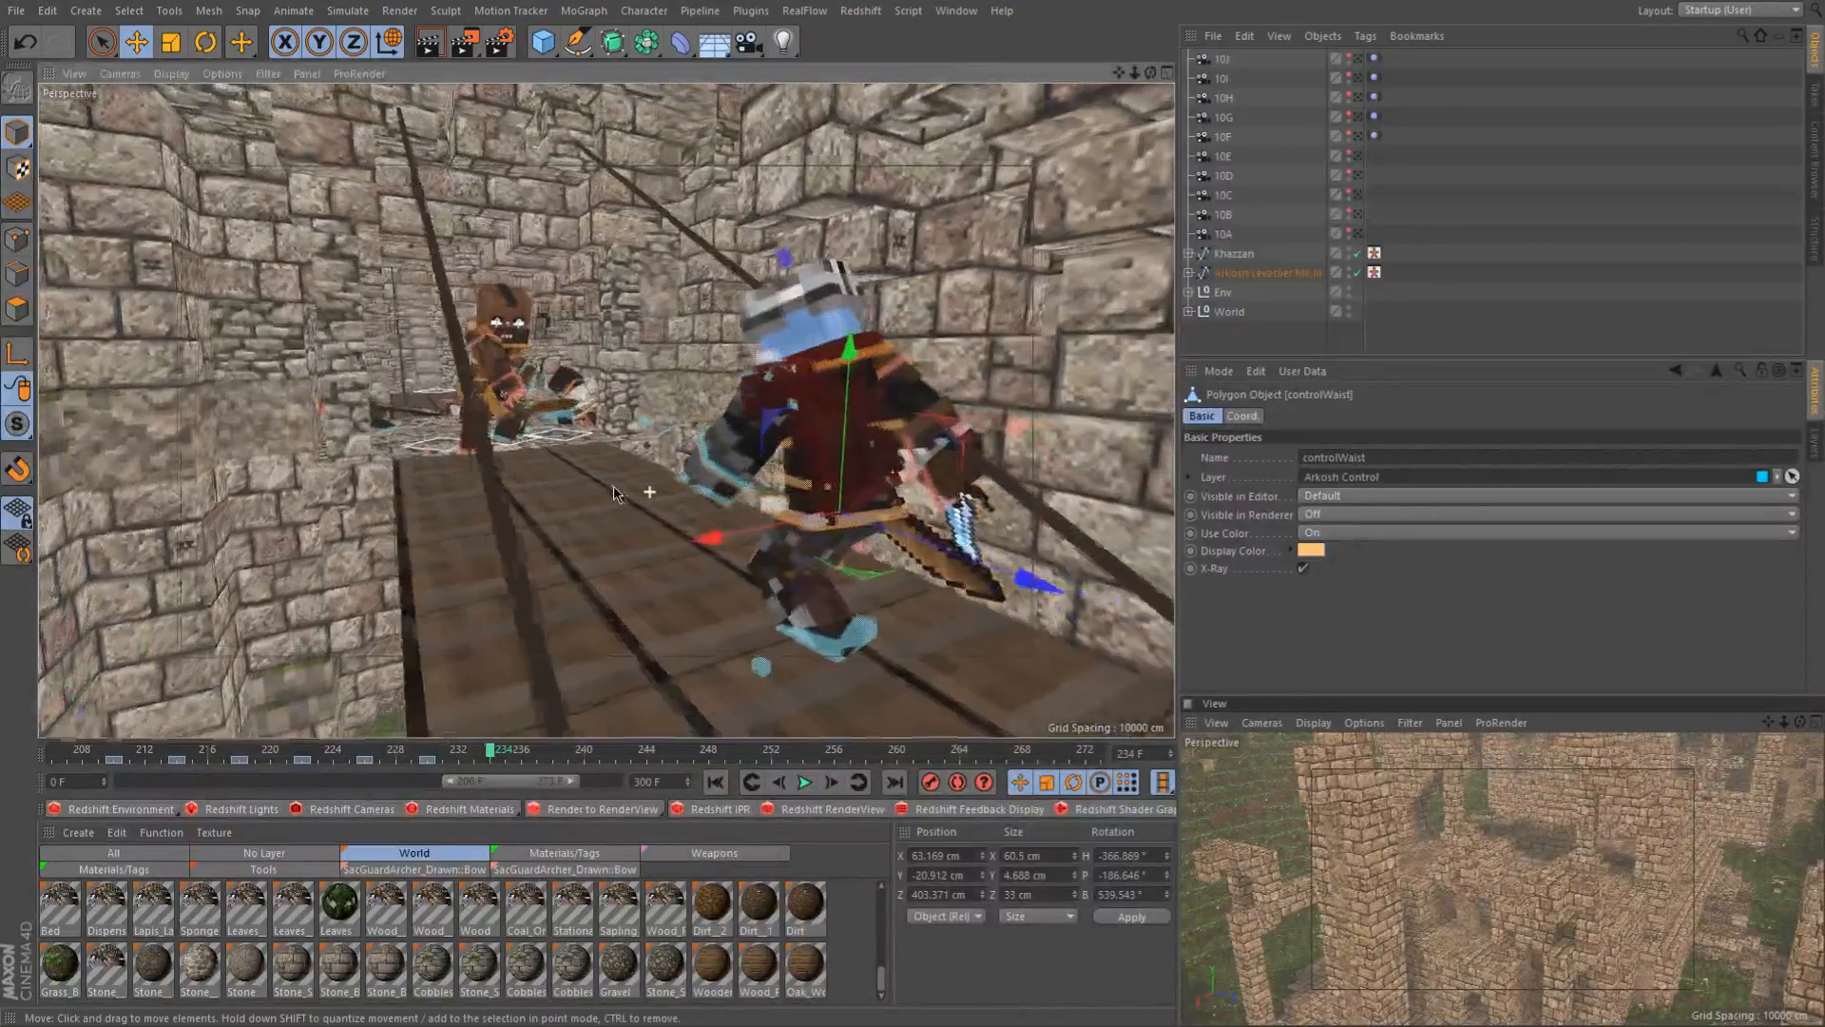
Inspect the character's waist and bent legs from the side, and replay its motion from about frame 228 to frame 234
{"action": "scroll", "coordinate": [609, 488], "scroll_direction": "up", "scroll_amount": 5}
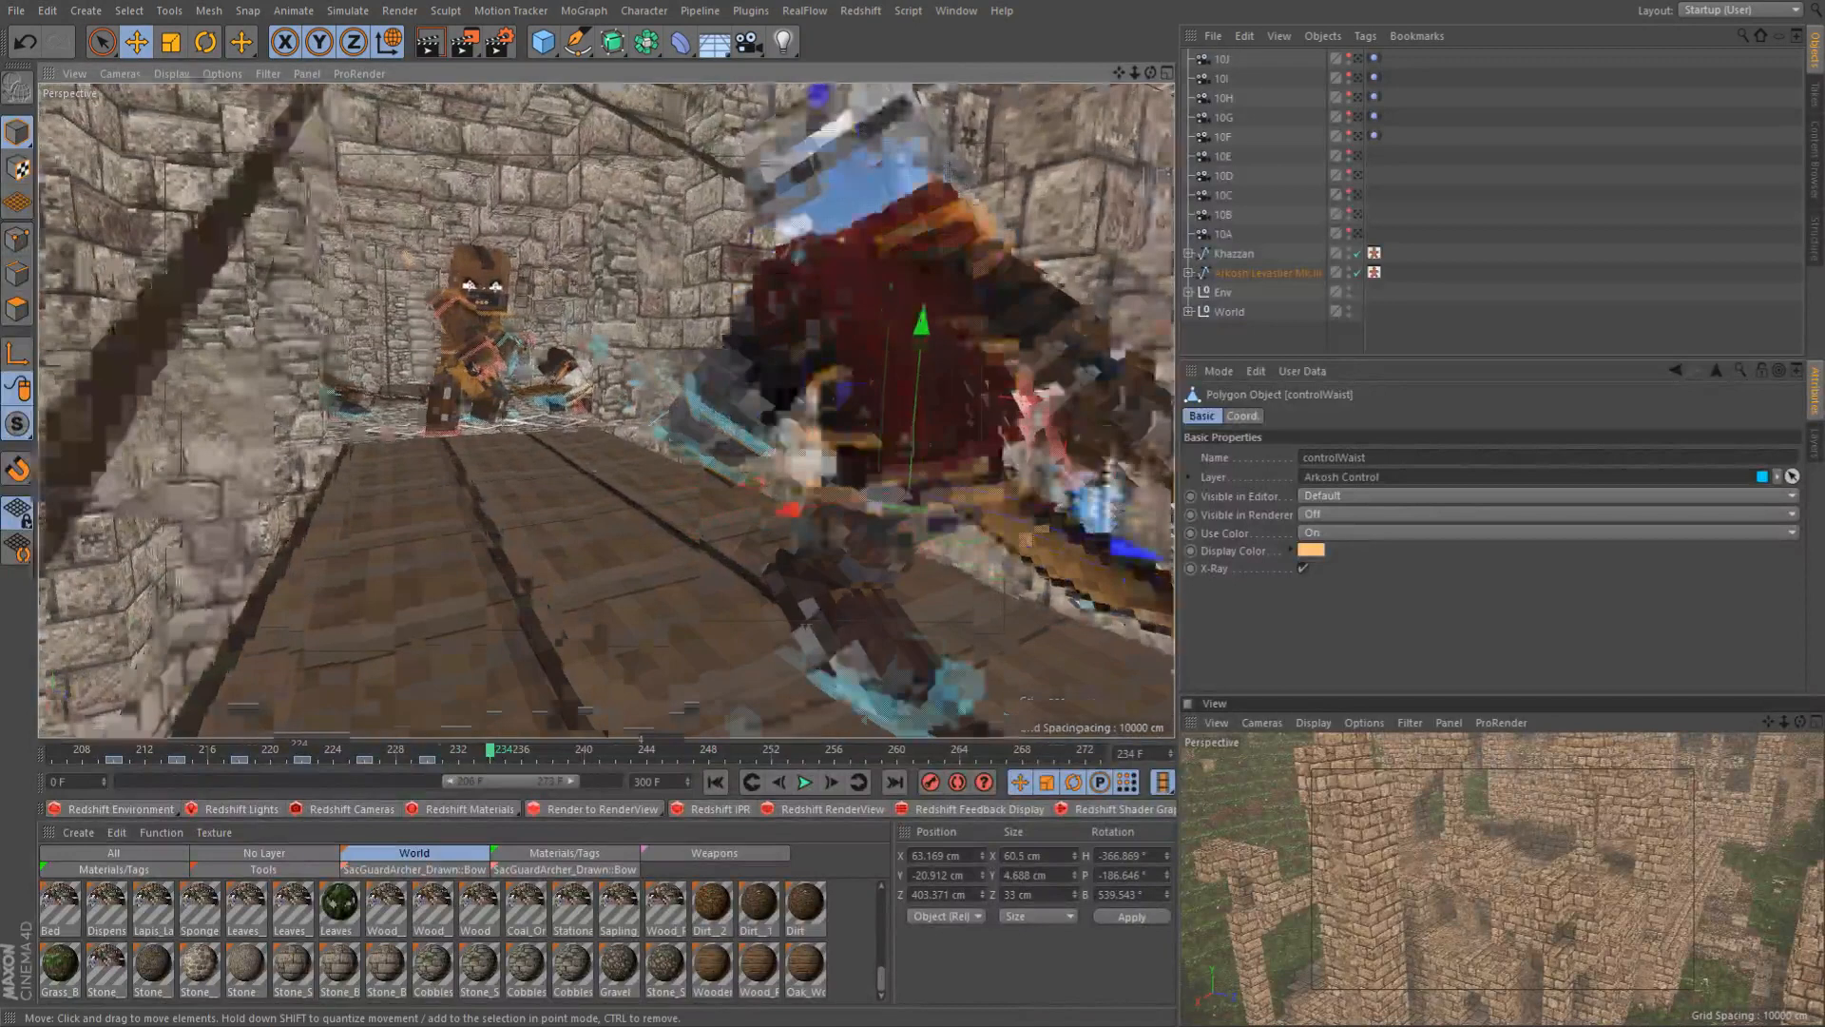
{"action": "left_click_drag", "start_coordinate": [635, 548], "coordinate": [792, 538], "text": "alt"}
{"action": "scroll", "coordinate": [778, 447], "scroll_direction": "up", "scroll_amount": 3}
{"action": "left_click_drag", "start_coordinate": [778, 434], "coordinate": [924, 405], "text": "alt"}
{"action": "scroll", "coordinate": [906, 451], "scroll_direction": "up", "scroll_amount": 6}
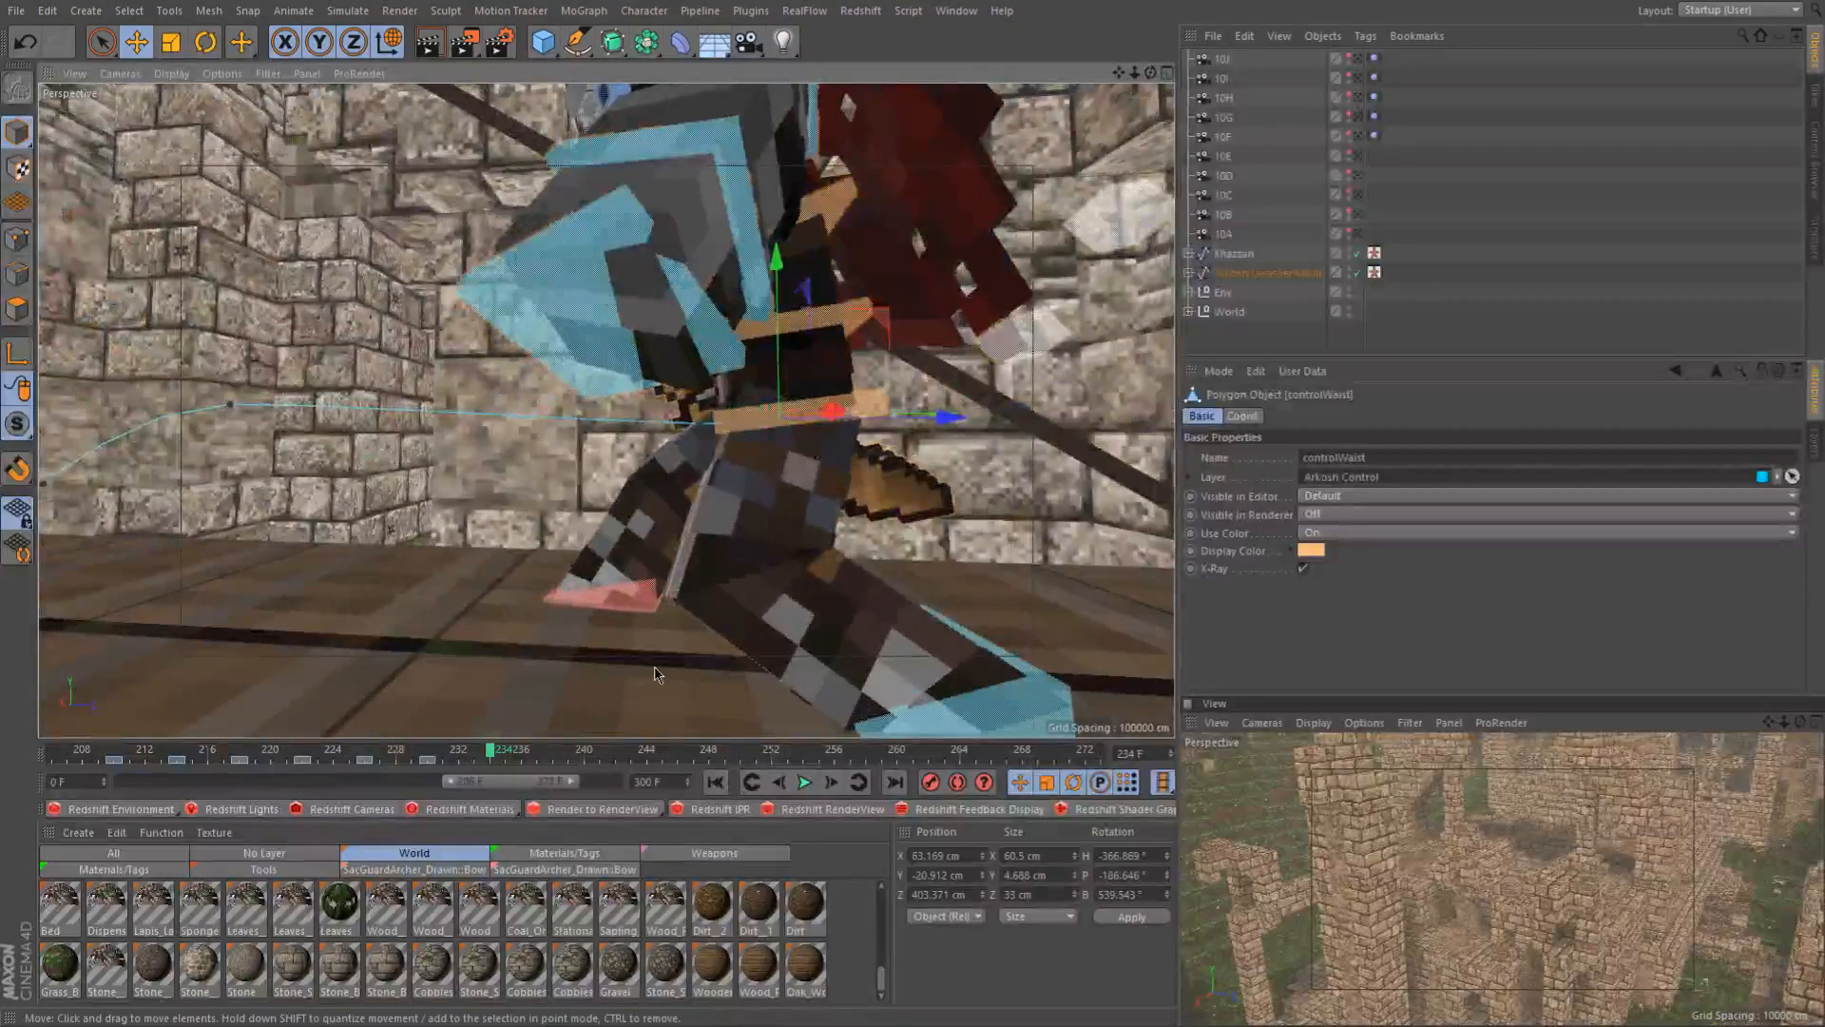
{"action": "scroll", "coordinate": [732, 446], "scroll_direction": "down", "scroll_amount": 2}
{"action": "left_click_drag", "start_coordinate": [731, 251], "coordinate": [749, 412], "text": "alt"}
{"action": "left_click_drag", "start_coordinate": [394, 756], "coordinate": [478, 776]}
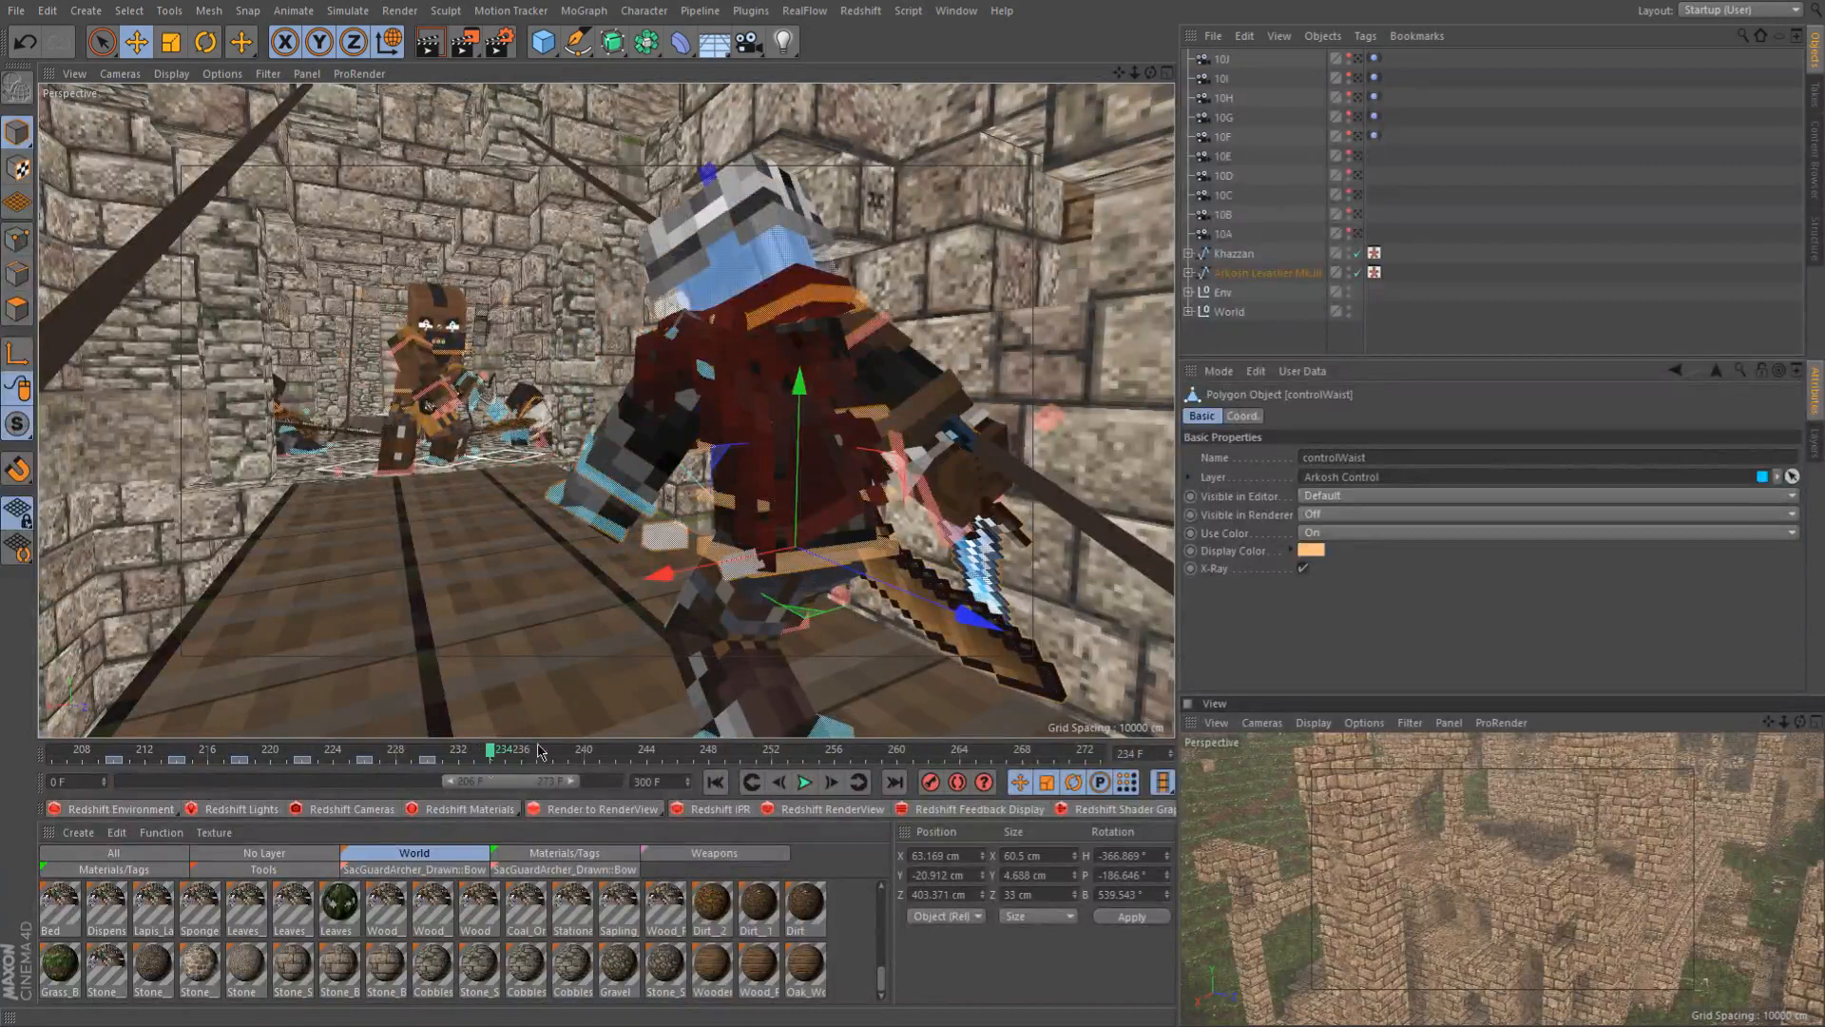
Examine the enemies ahead from over the character's head, and review the character's movement from about frame 210 up to frame 234
{"action": "left_click_drag", "start_coordinate": [762, 615], "coordinate": [570, 571], "text": "alt"}
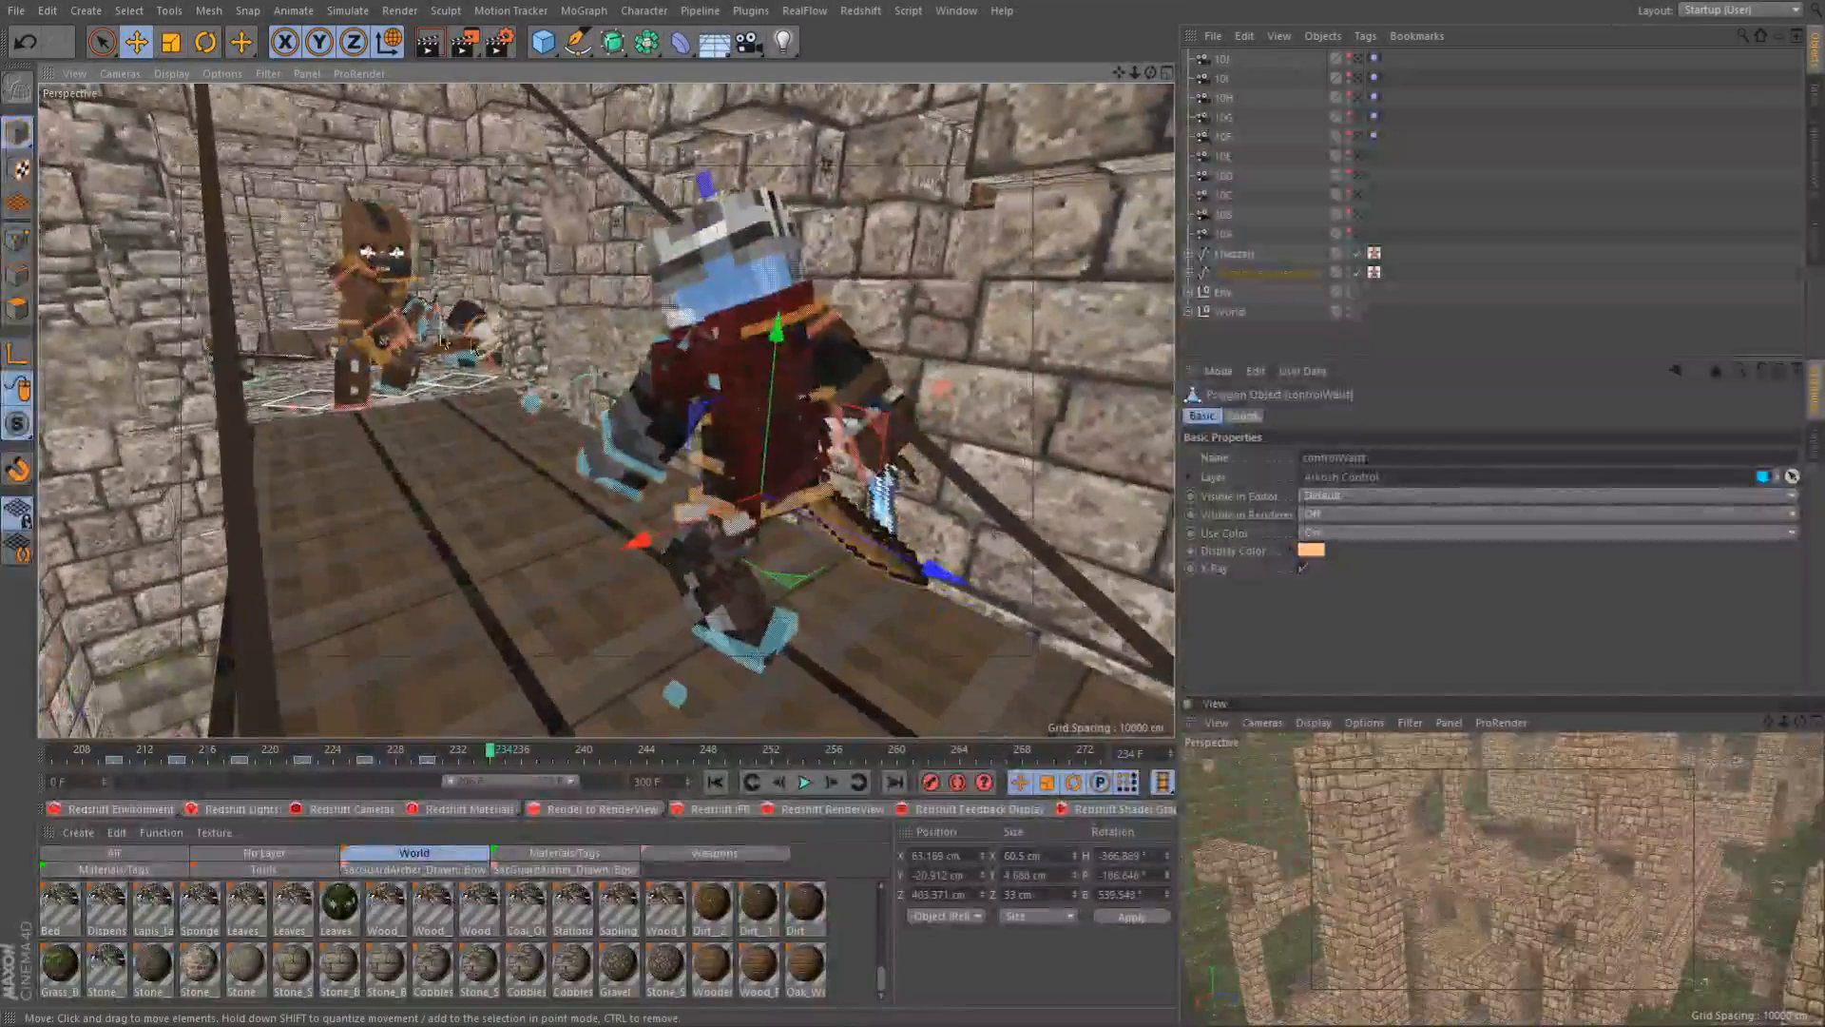
{"action": "scroll", "coordinate": [472, 347], "scroll_direction": "up", "scroll_amount": 5}
{"action": "left_click_drag", "start_coordinate": [472, 347], "coordinate": [623, 399], "text": "alt"}
{"action": "scroll", "coordinate": [609, 400], "scroll_direction": "up", "scroll_amount": 4}
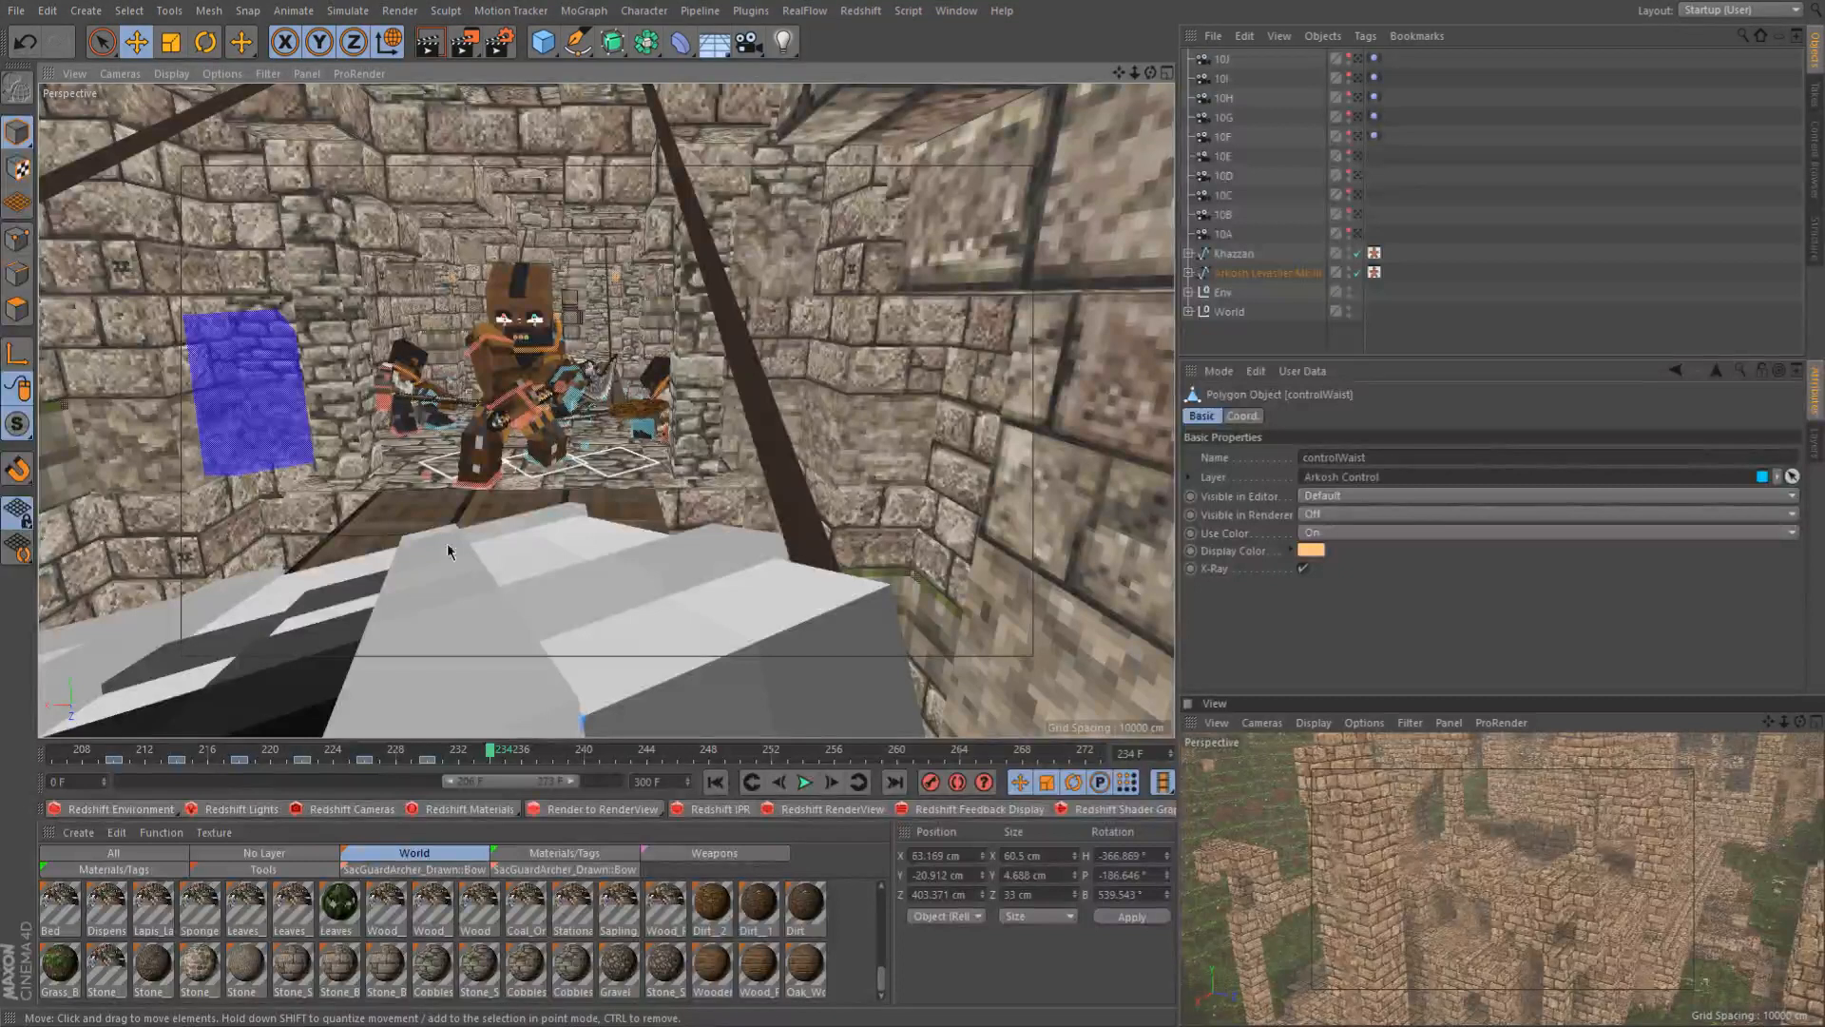
{"action": "left_click_drag", "start_coordinate": [449, 552], "coordinate": [561, 570], "text": "alt"}
{"action": "scroll", "coordinate": [533, 561], "scroll_direction": "down", "scroll_amount": 3}
{"action": "middle_click_drag", "start_coordinate": [495, 571], "coordinate": [342, 453], "text": "alt"}
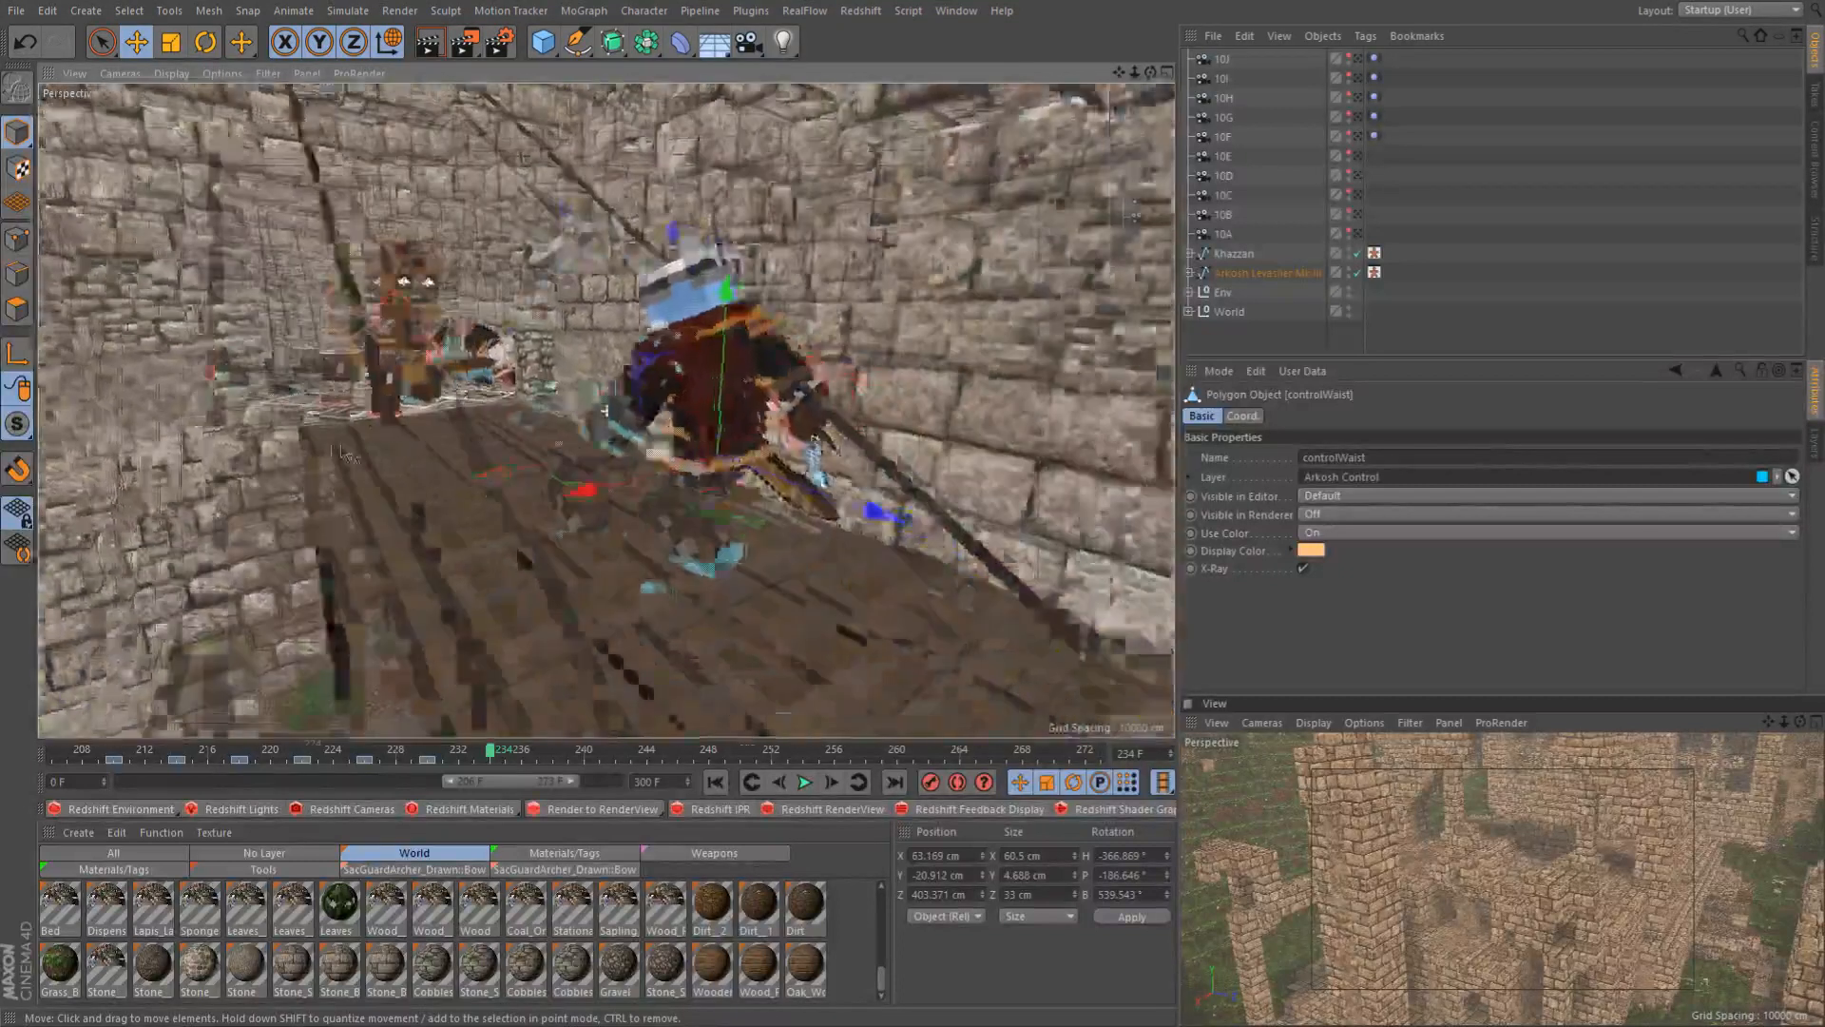
{"action": "right_click_drag", "start_coordinate": [339, 452], "coordinate": [382, 463], "text": "alt"}
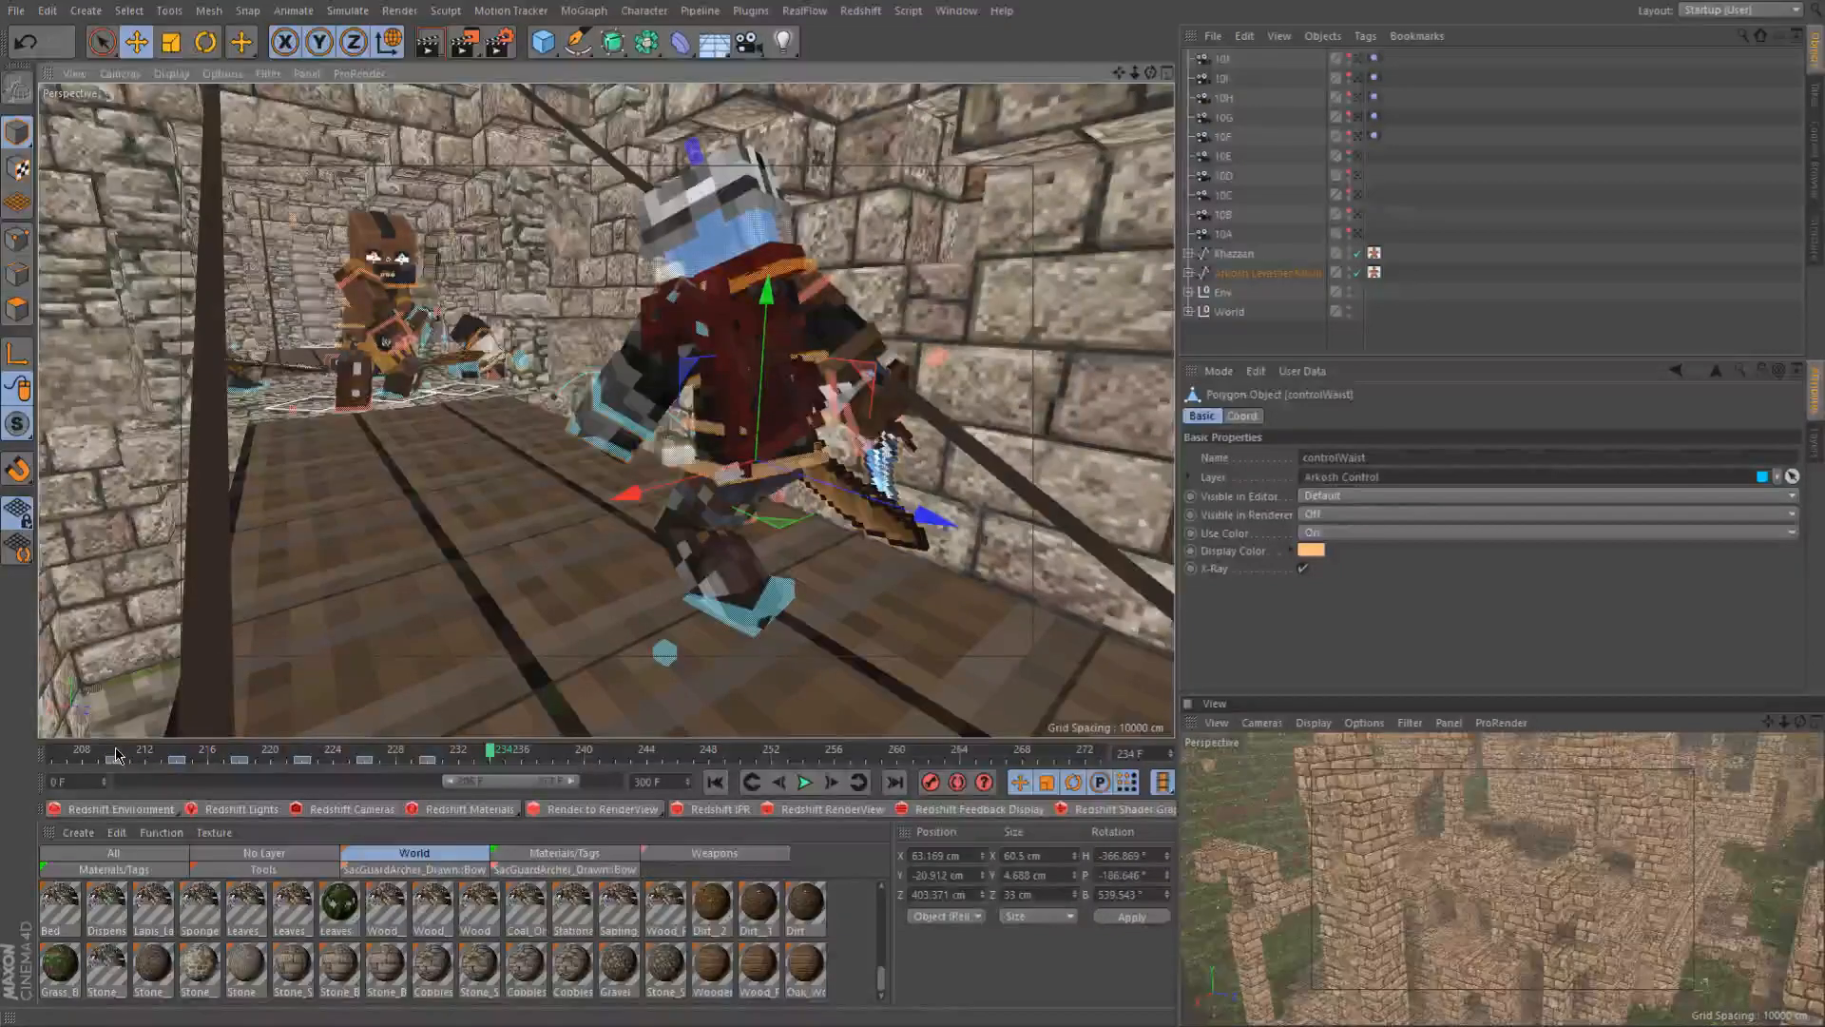
{"action": "left_click_drag", "start_coordinate": [116, 756], "coordinate": [443, 797]}
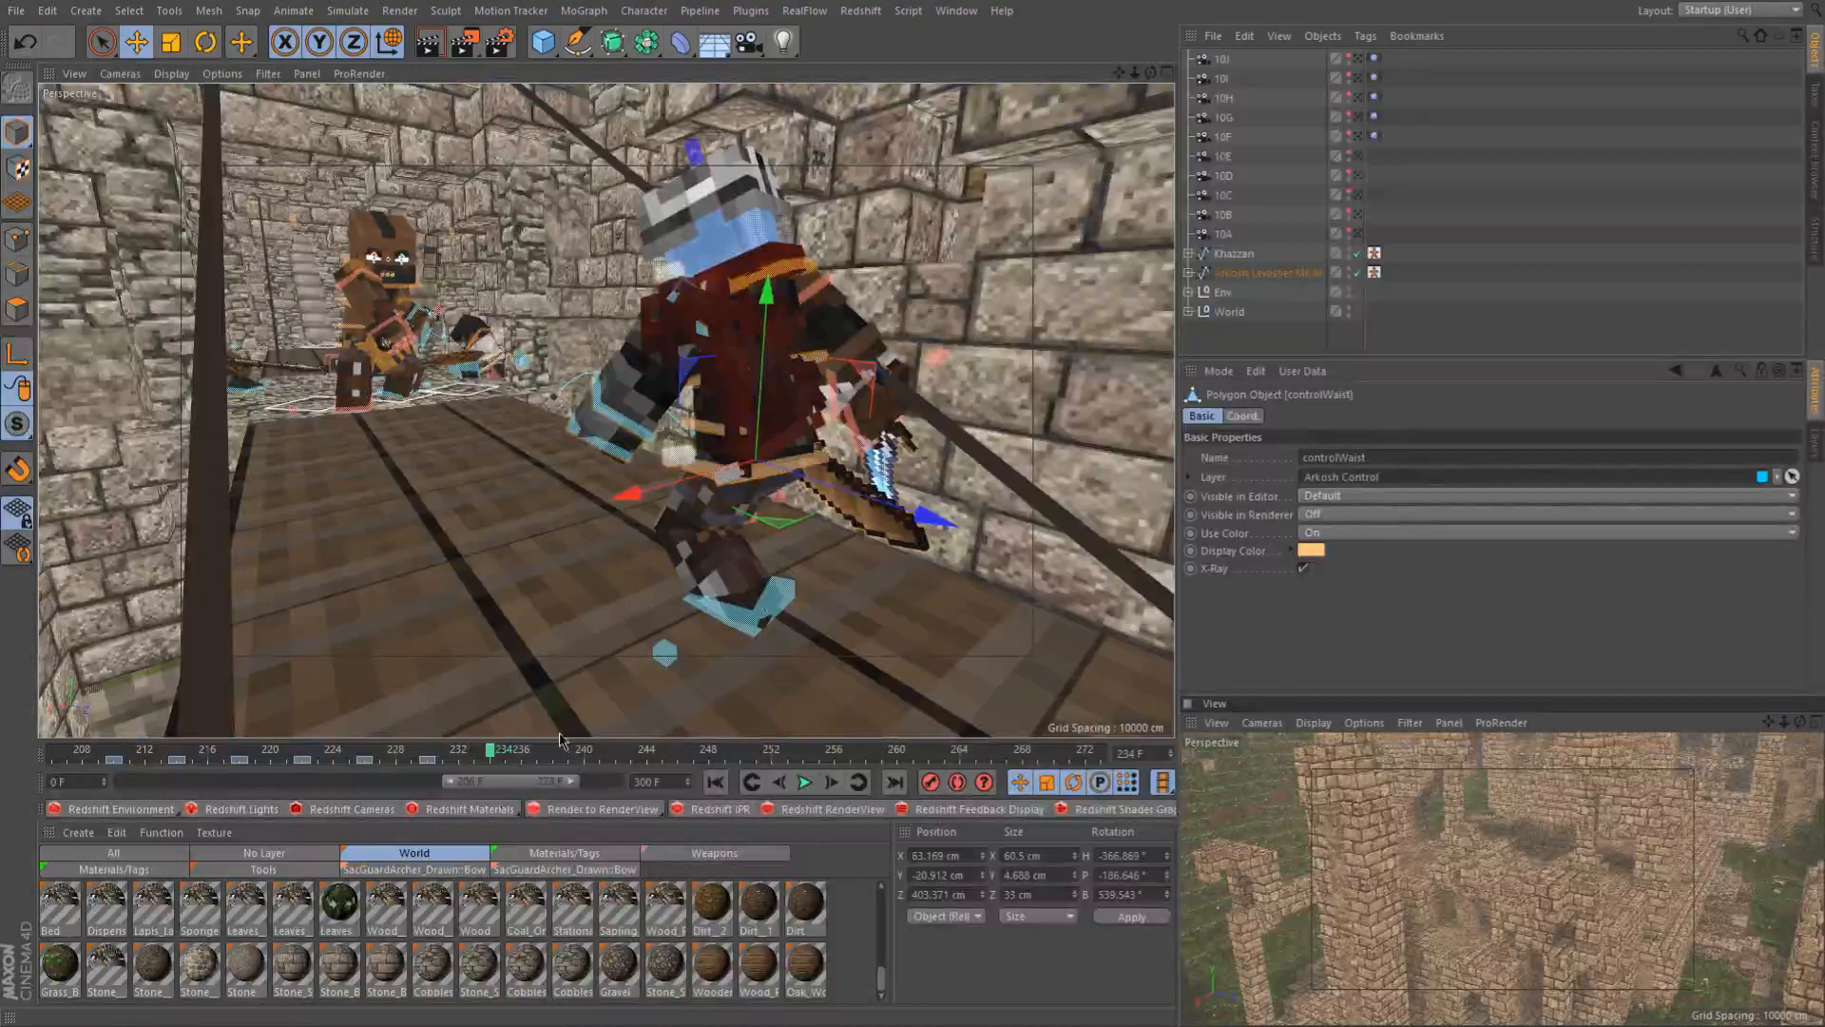
Turn on automatic keyframing and move the waist control forward along the bridge and up about 9.5 cm at frame 234
{"action": "scroll", "coordinate": [728, 460], "scroll_direction": "up", "scroll_amount": 5}
{"action": "left_click_drag", "start_coordinate": [724, 461], "coordinate": [901, 393], "text": "alt"}
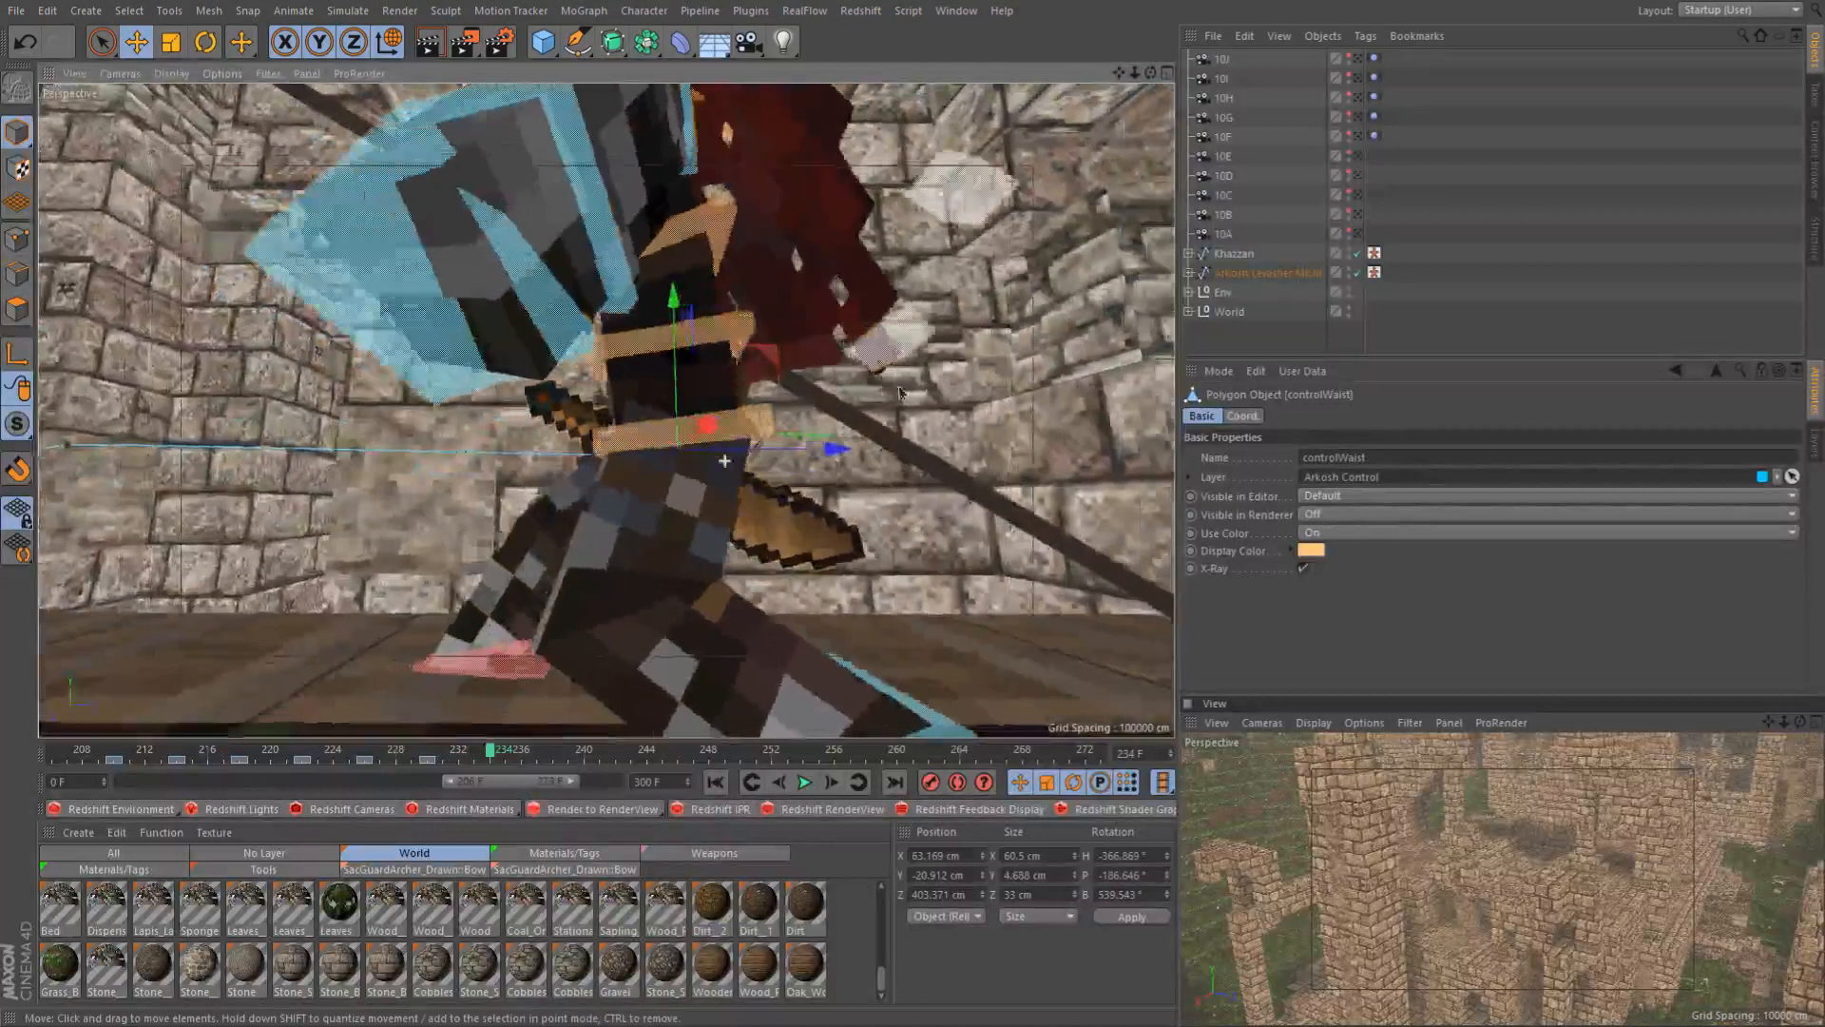
{"action": "left_click_drag", "start_coordinate": [814, 445], "coordinate": [731, 455]}
{"action": "left_click", "coordinate": [957, 783]}
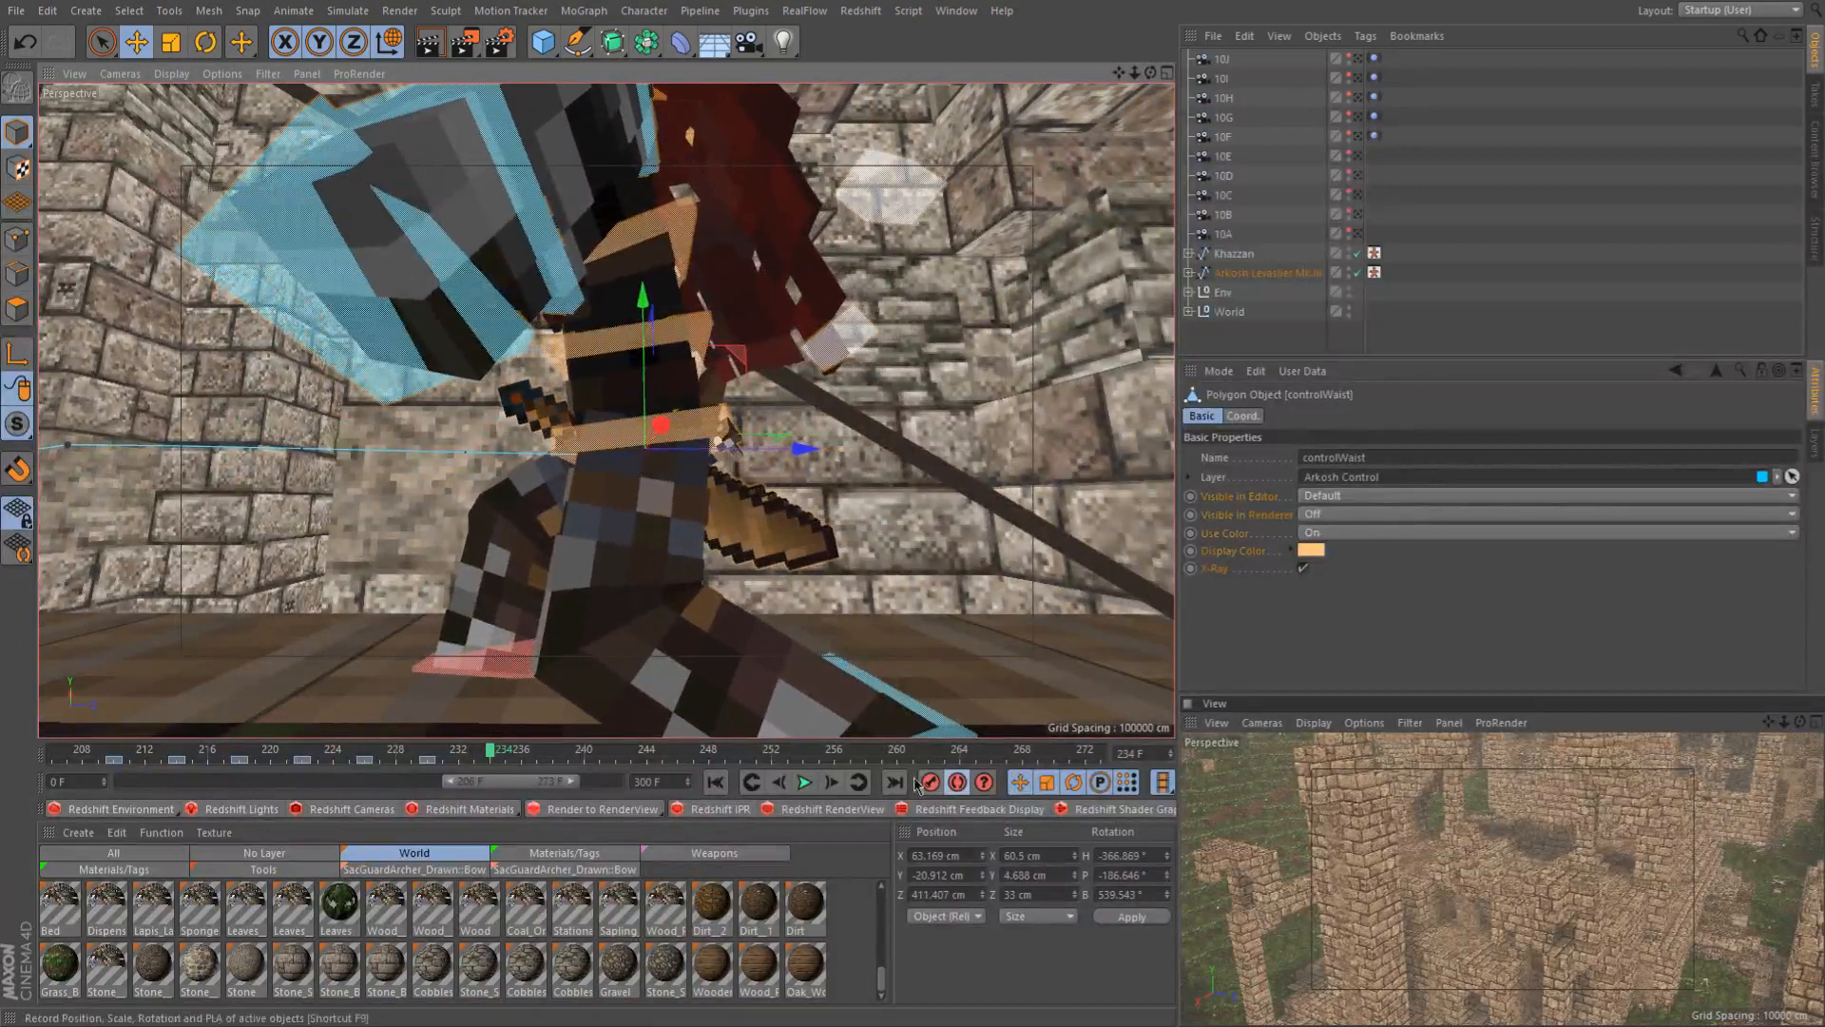
{"action": "left_click_drag", "start_coordinate": [638, 382], "coordinate": [638, 326]}
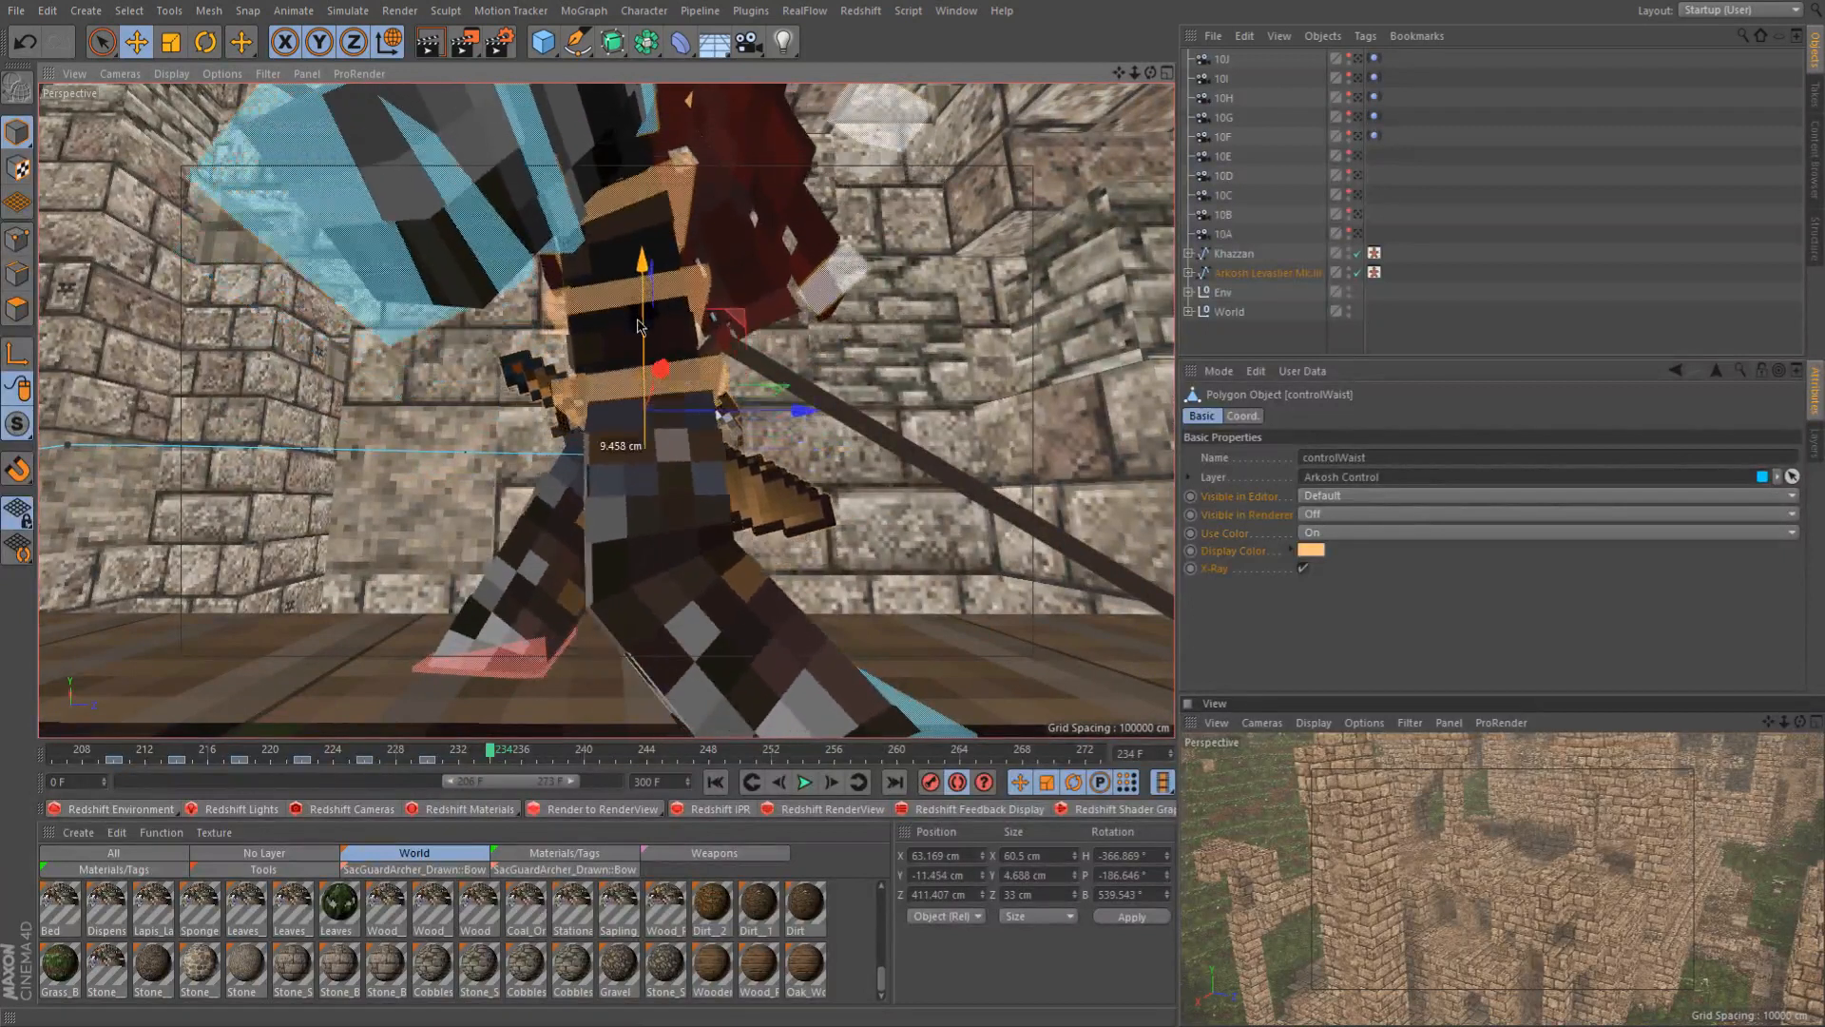
{"action": "left_click_drag", "start_coordinate": [760, 419], "coordinate": [725, 419]}
Rotate controlBack to about H -24°, P 24°, and straighten the head with controlNeck at about H 43°, B 25°
{"action": "left_click_drag", "start_coordinate": [546, 497], "coordinate": [829, 523], "text": "alt"}
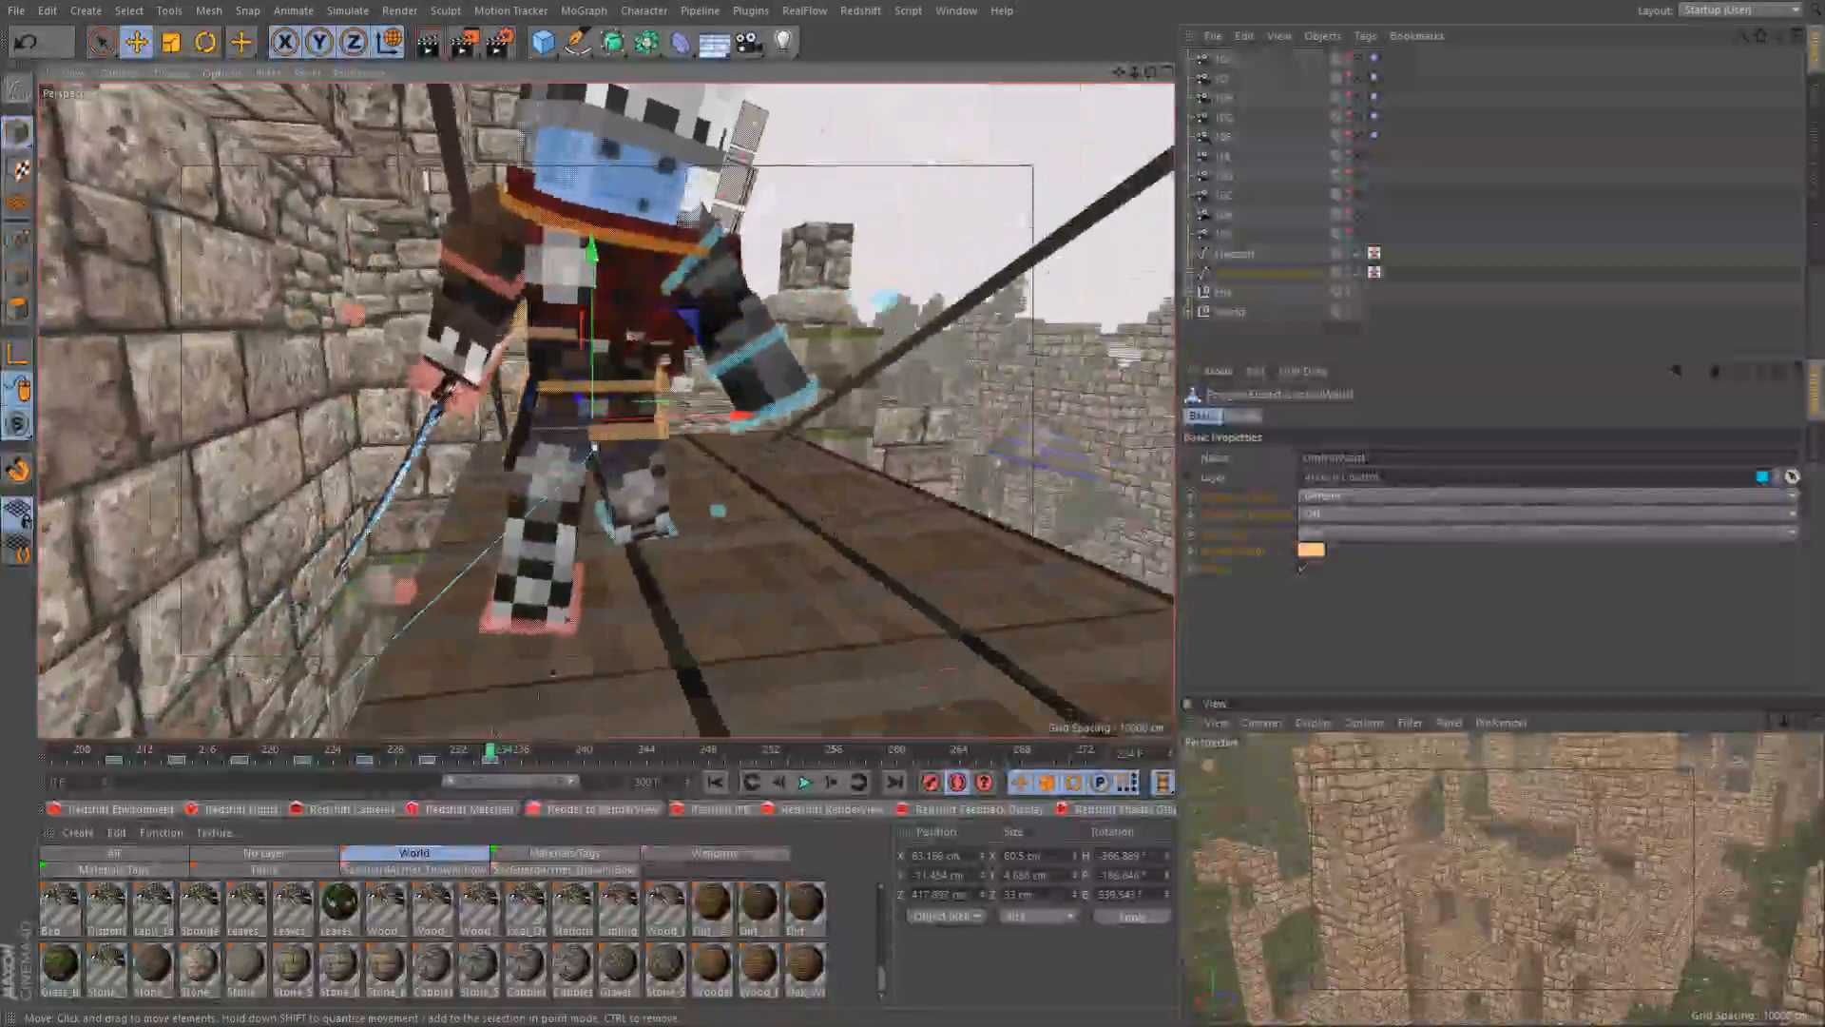
{"action": "left_click", "coordinate": [531, 338]}
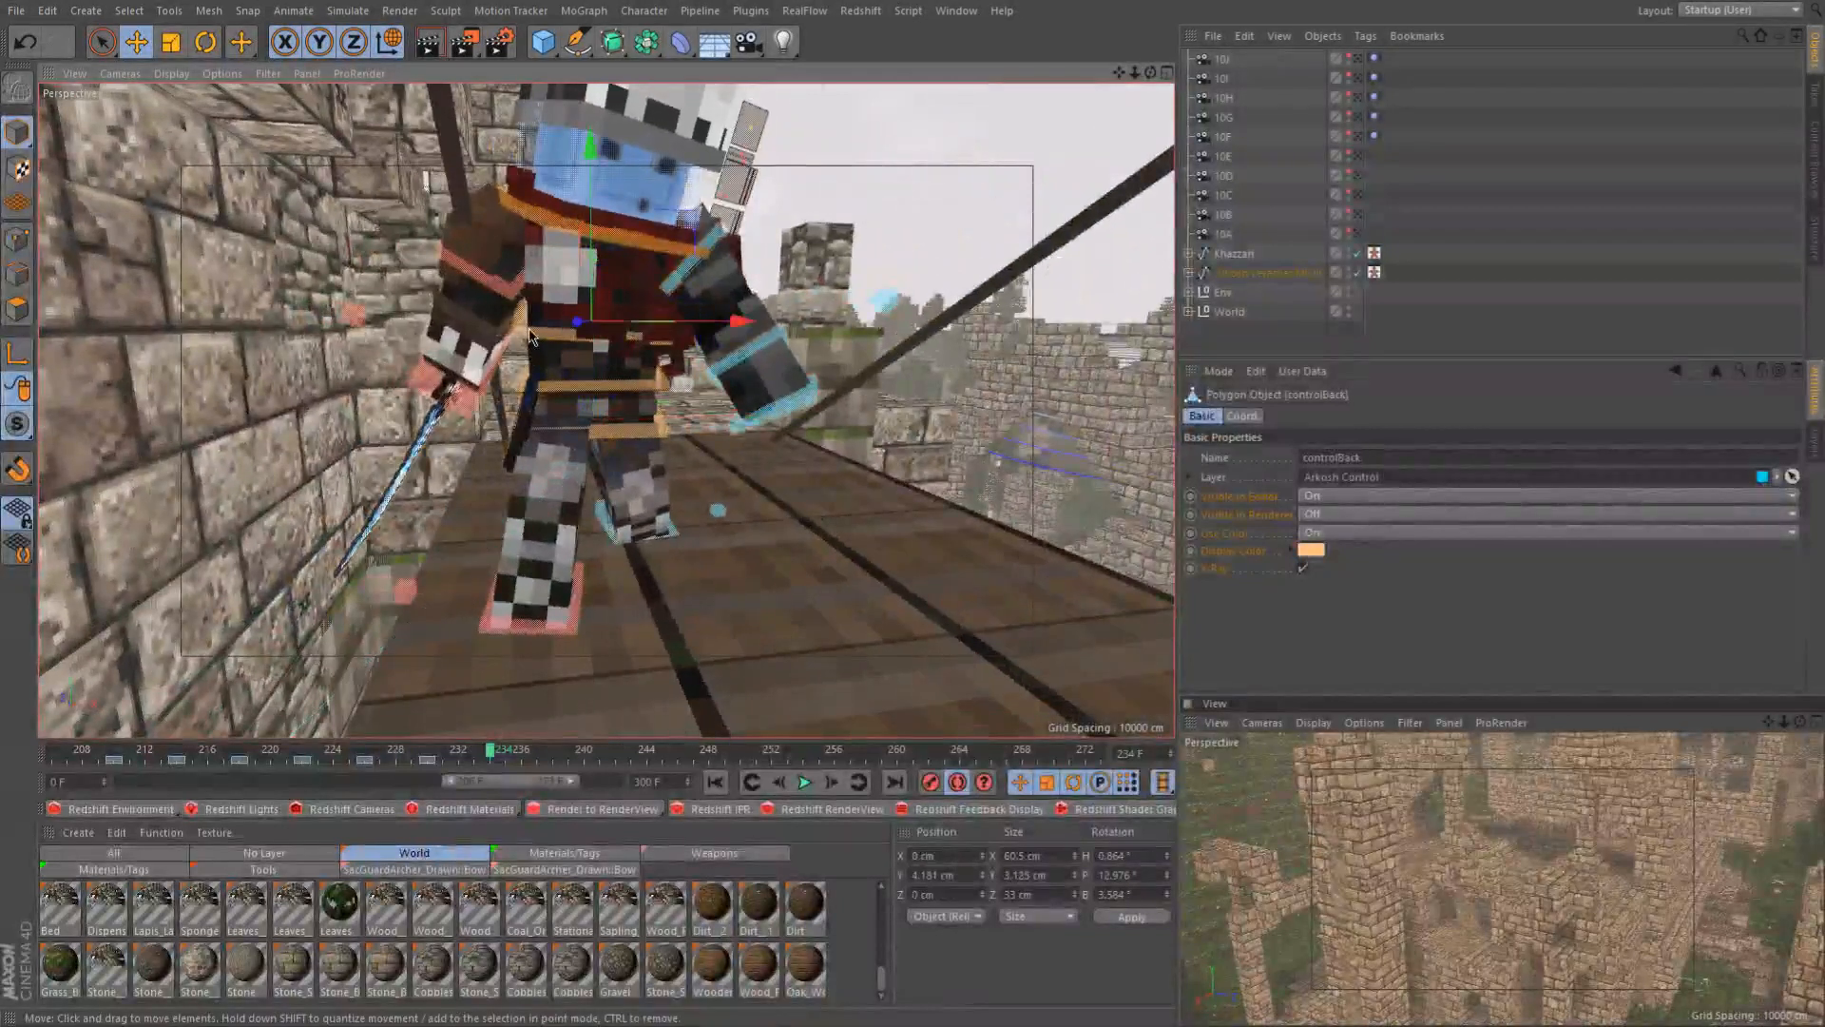
{"action": "key", "text": "r"}
{"action": "scroll", "coordinate": [570, 328], "scroll_direction": "up", "scroll_amount": 3}
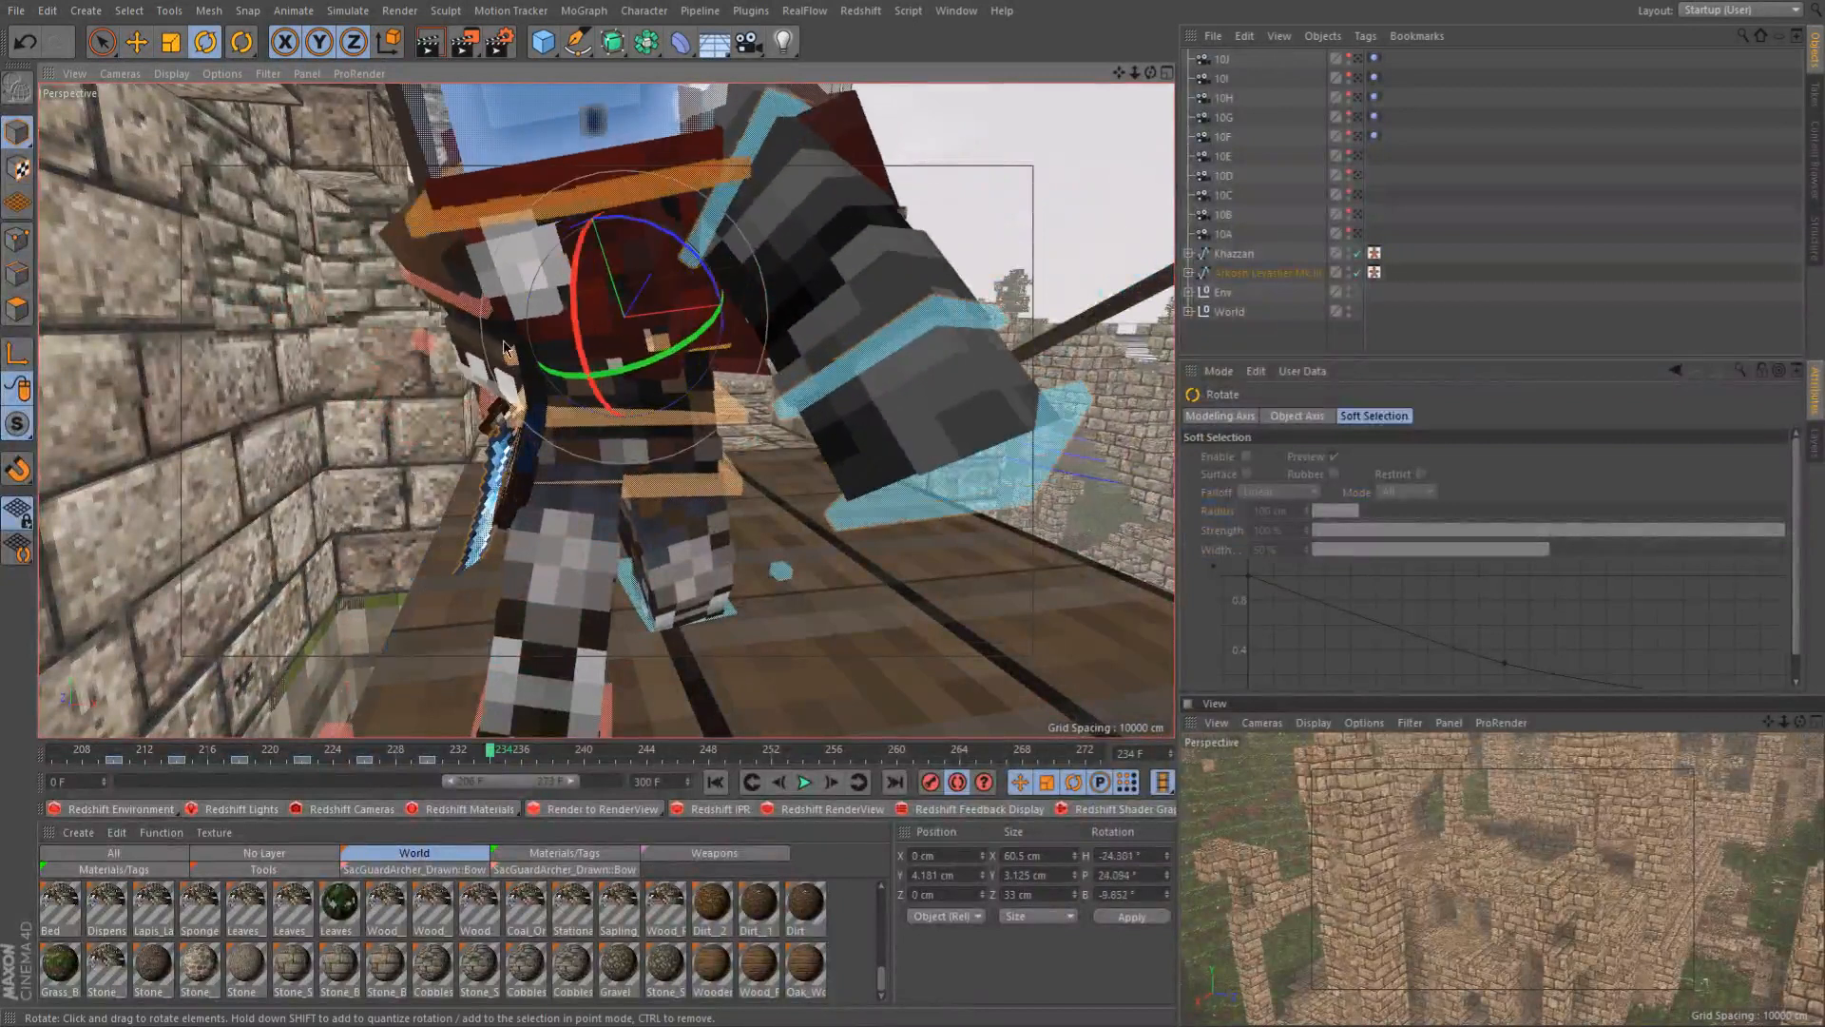
{"action": "left_click_drag", "start_coordinate": [511, 360], "coordinate": [505, 407], "text": "alt"}
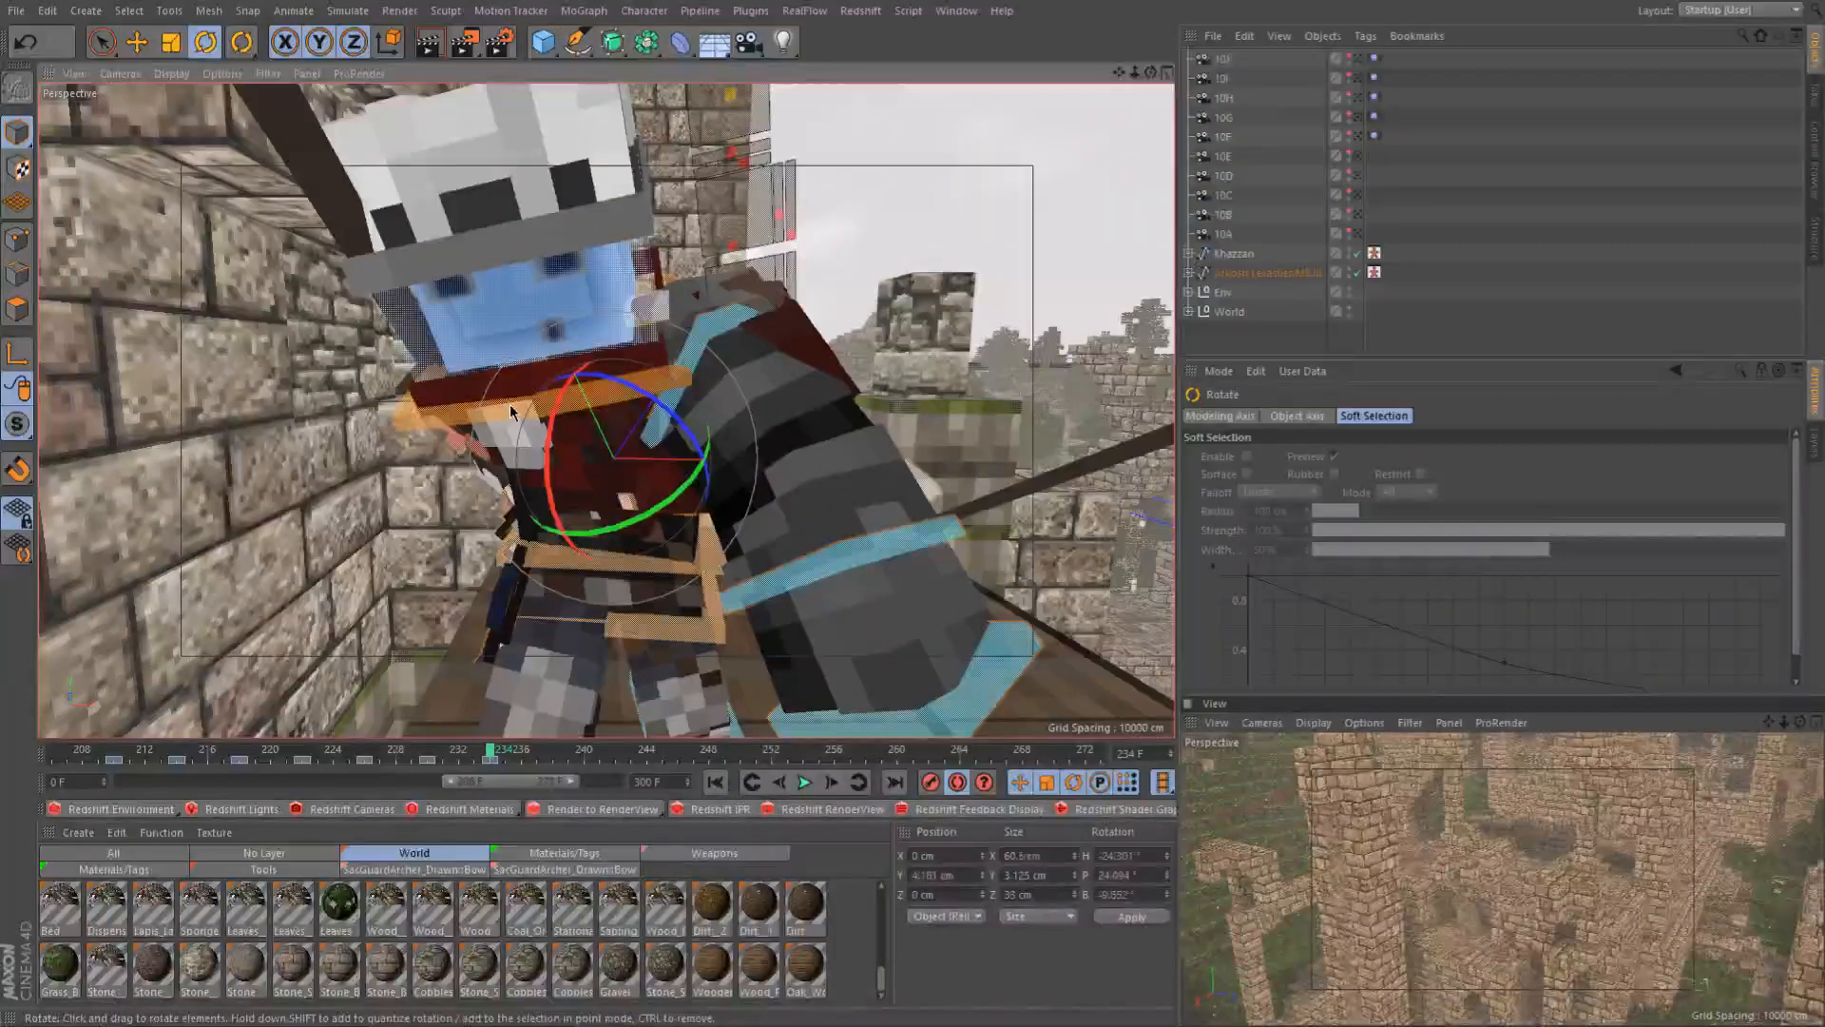
{"action": "left_click", "coordinate": [499, 356]}
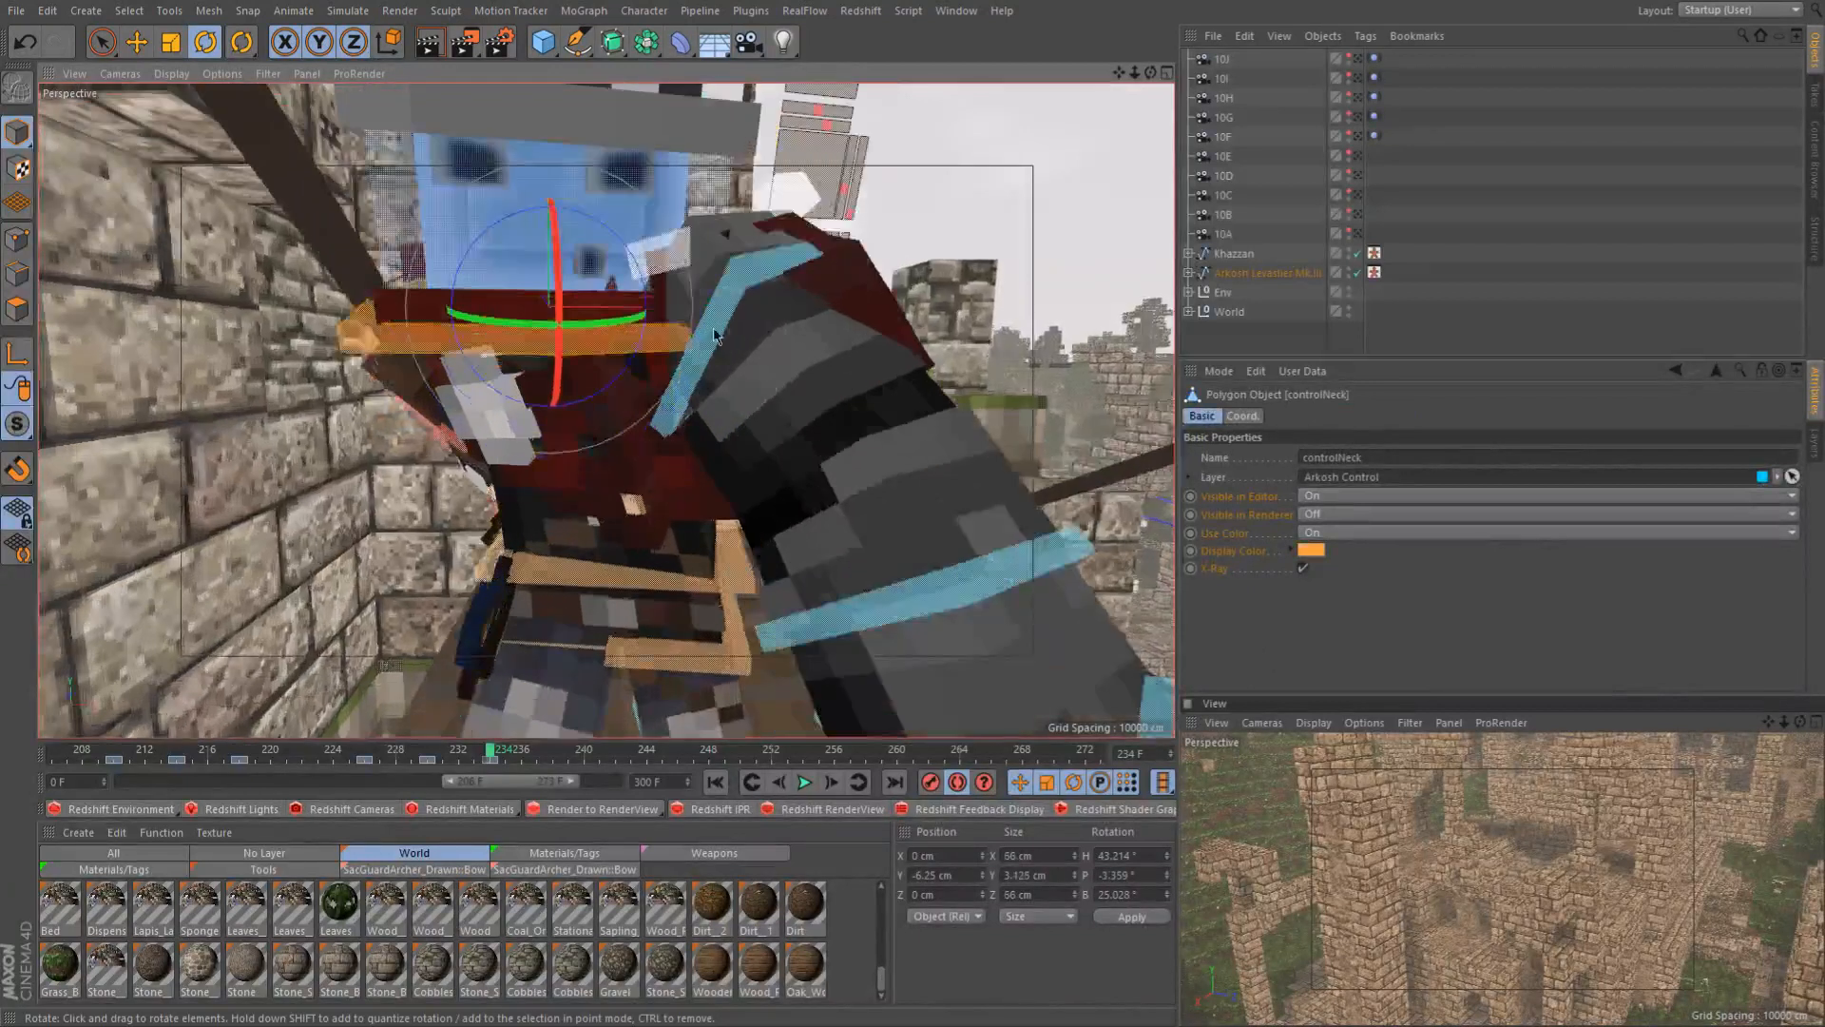
Select the left arm control, controlArmL, and raise the arm outward to about P -62°, B -96° at frame 234
{"action": "left_click", "coordinate": [715, 335]}
{"action": "scroll", "coordinate": [715, 335], "scroll_direction": "down", "scroll_amount": 5}
{"action": "middle_click_drag", "start_coordinate": [609, 335], "coordinate": [575, 392], "text": "alt"}
{"action": "left_click_drag", "start_coordinate": [575, 392], "coordinate": [670, 424], "text": "alt"}
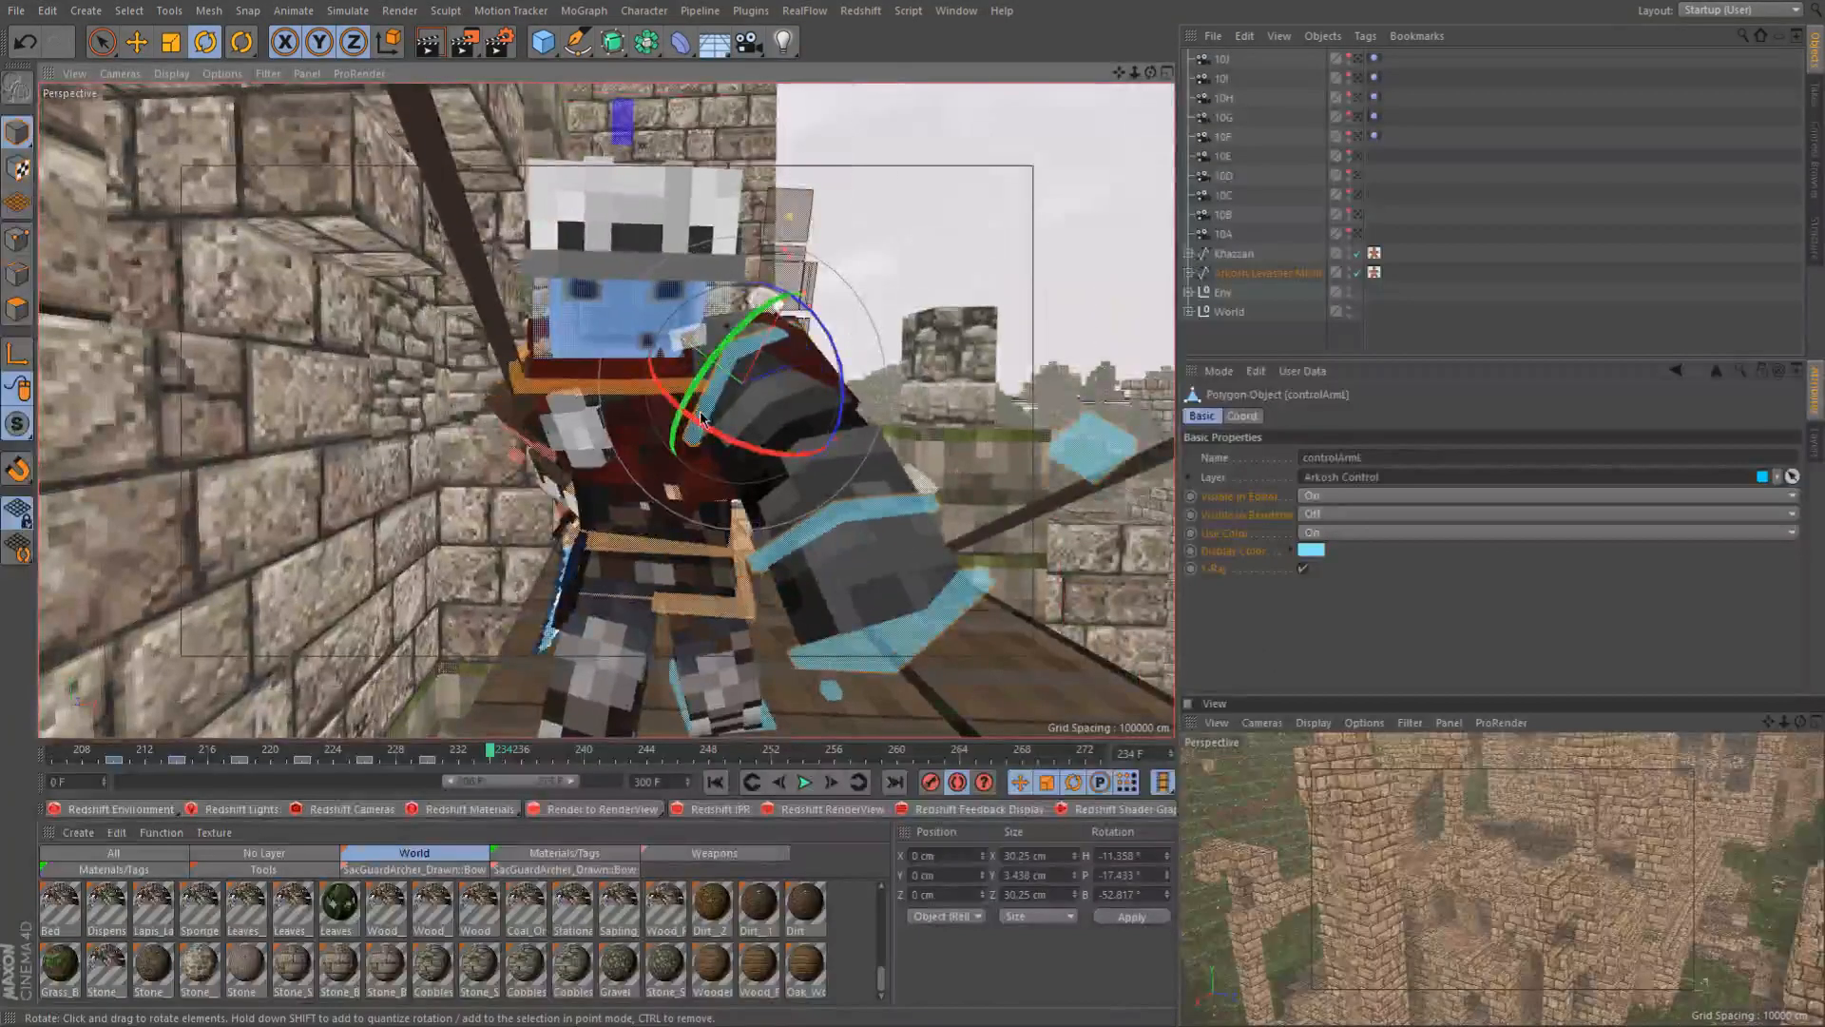
{"action": "left_click_drag", "start_coordinate": [681, 355], "coordinate": [692, 285]}
{"action": "left_click_drag", "start_coordinate": [631, 462], "coordinate": [457, 546], "text": "alt"}
{"action": "mouse_move", "coordinate": [684, 568]}
{"action": "left_mouse_down", "text": "alt"}
{"action": "mouse_move", "coordinate": [666, 570]}
{"action": "mouse_move", "coordinate": [711, 568]}
{"action": "left_mouse_up", "text": "alt"}
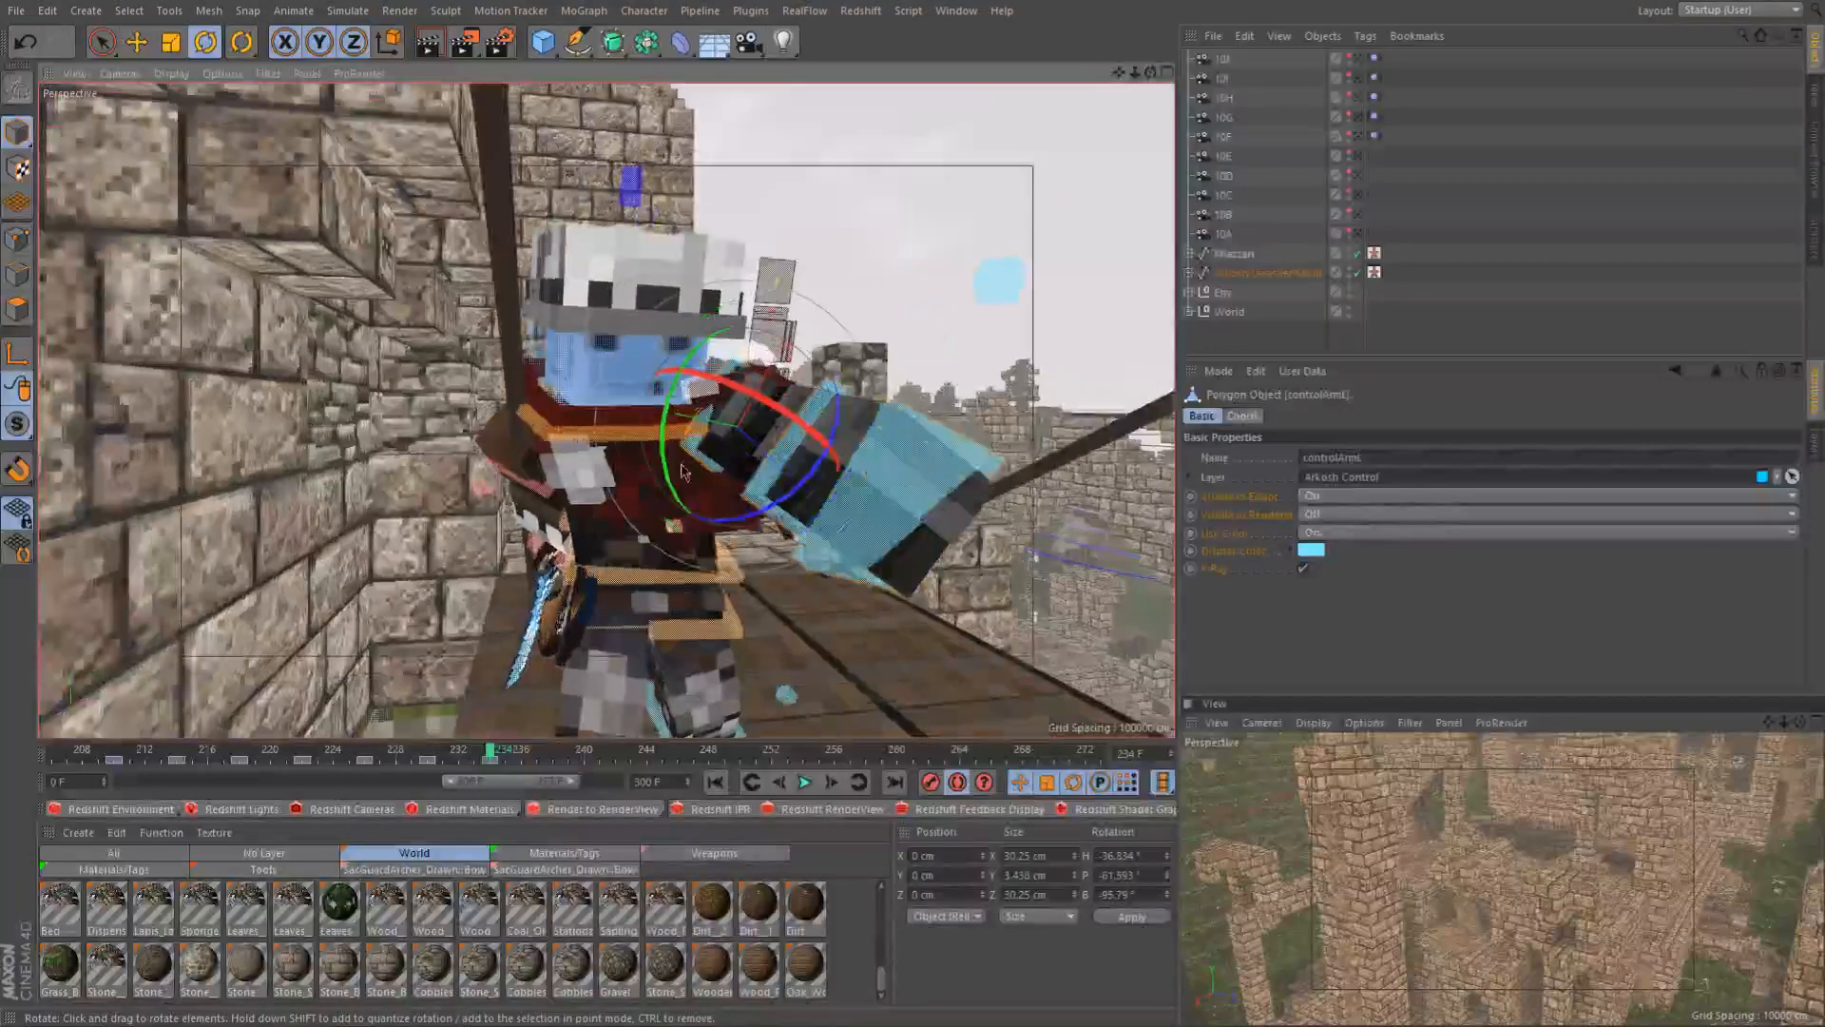
{"action": "left_click_drag", "start_coordinate": [637, 504], "coordinate": [703, 393], "text": "alt"}
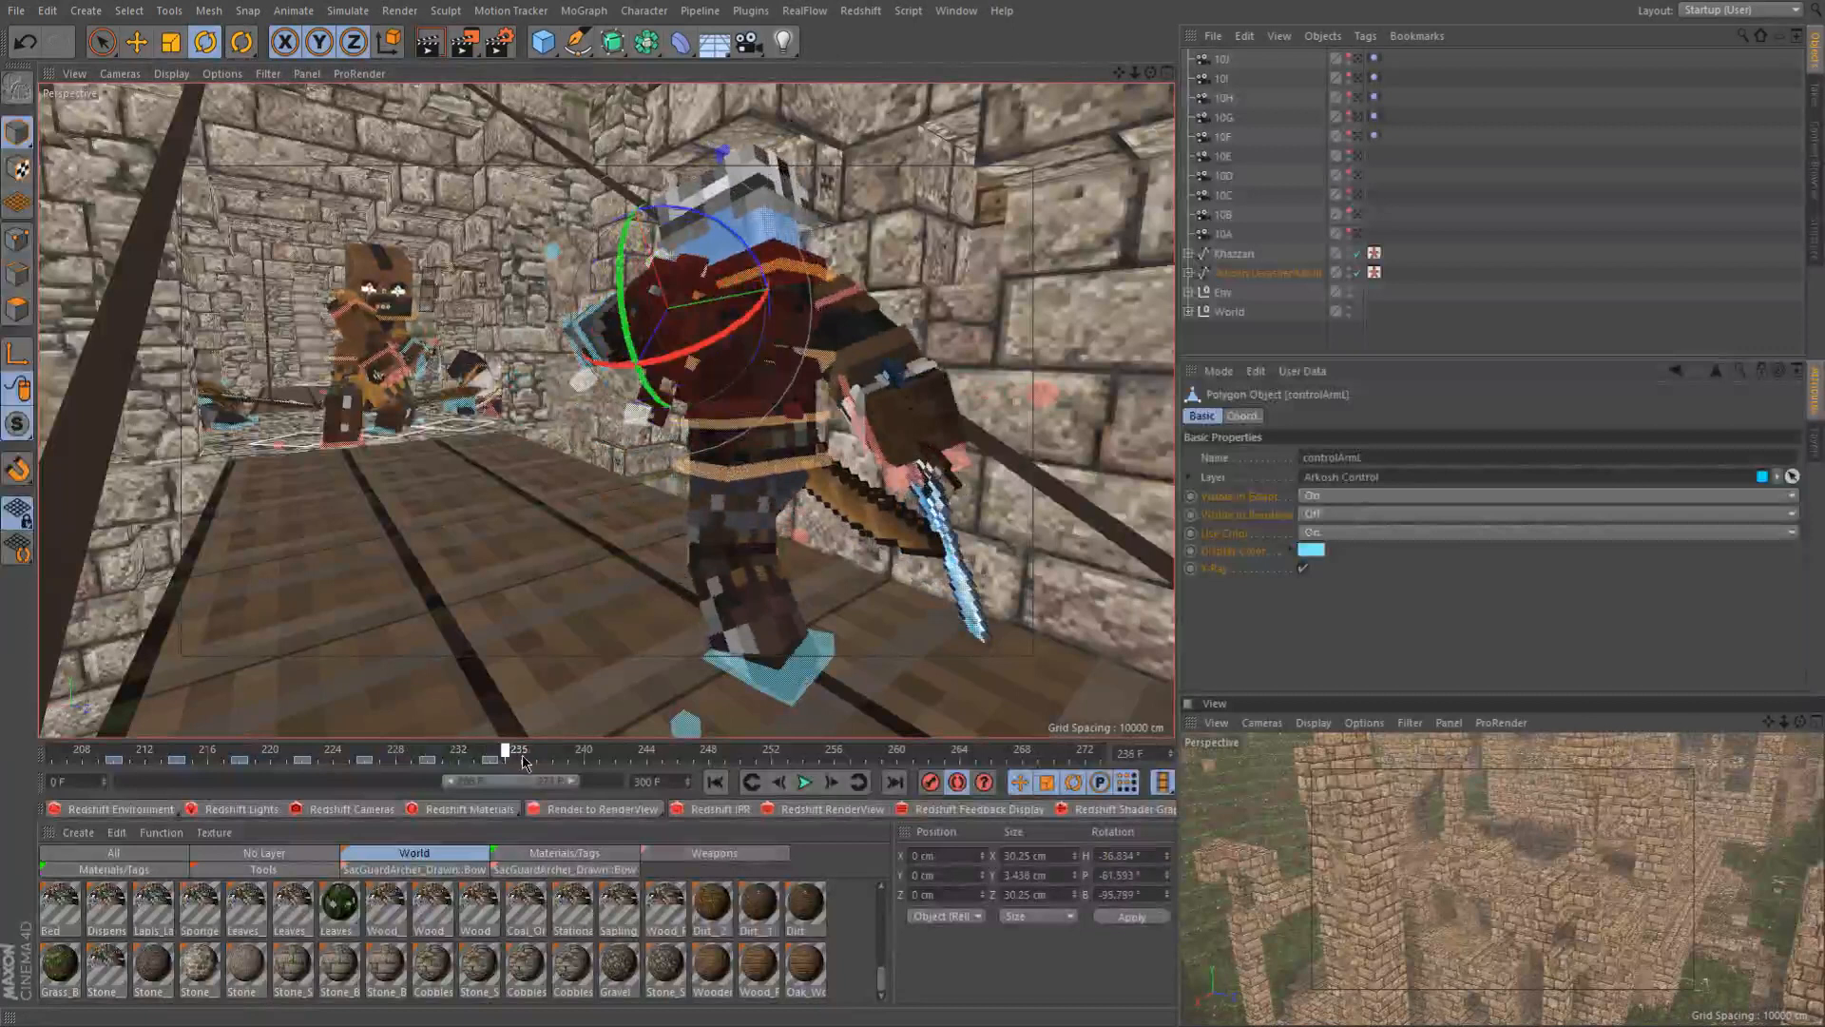
Return to frame 234 and lower the left arm by rotating controlArmL to about H 10.6°, P -36.4°, B -37.1°
{"action": "left_click", "coordinate": [486, 758]}
{"action": "scroll", "coordinate": [680, 307], "scroll_direction": "up", "scroll_amount": 3}
{"action": "left_click_drag", "start_coordinate": [681, 307], "coordinate": [765, 285], "text": "alt"}
{"action": "left_click_drag", "start_coordinate": [473, 420], "coordinate": [609, 506]}
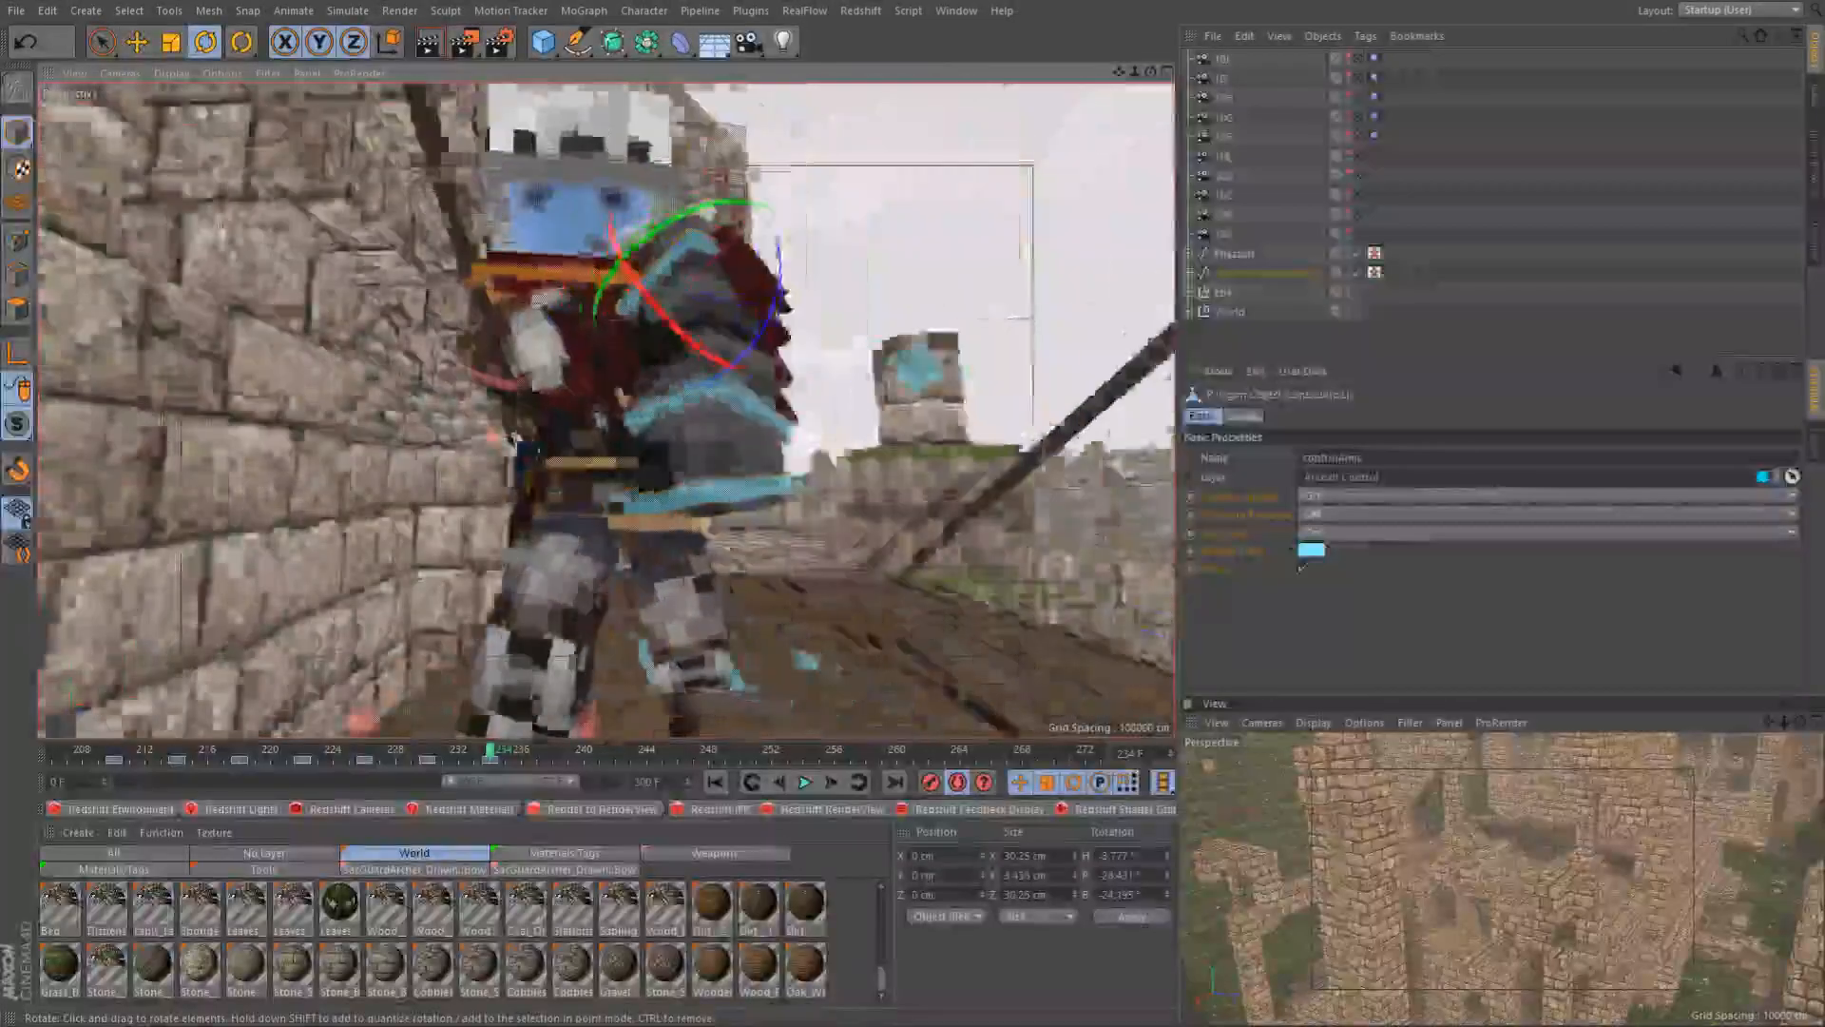
{"action": "left_click_drag", "start_coordinate": [691, 487], "coordinate": [817, 494], "text": "alt"}
{"action": "middle_click_drag", "start_coordinate": [456, 608], "coordinate": [285, 741], "text": "alt"}
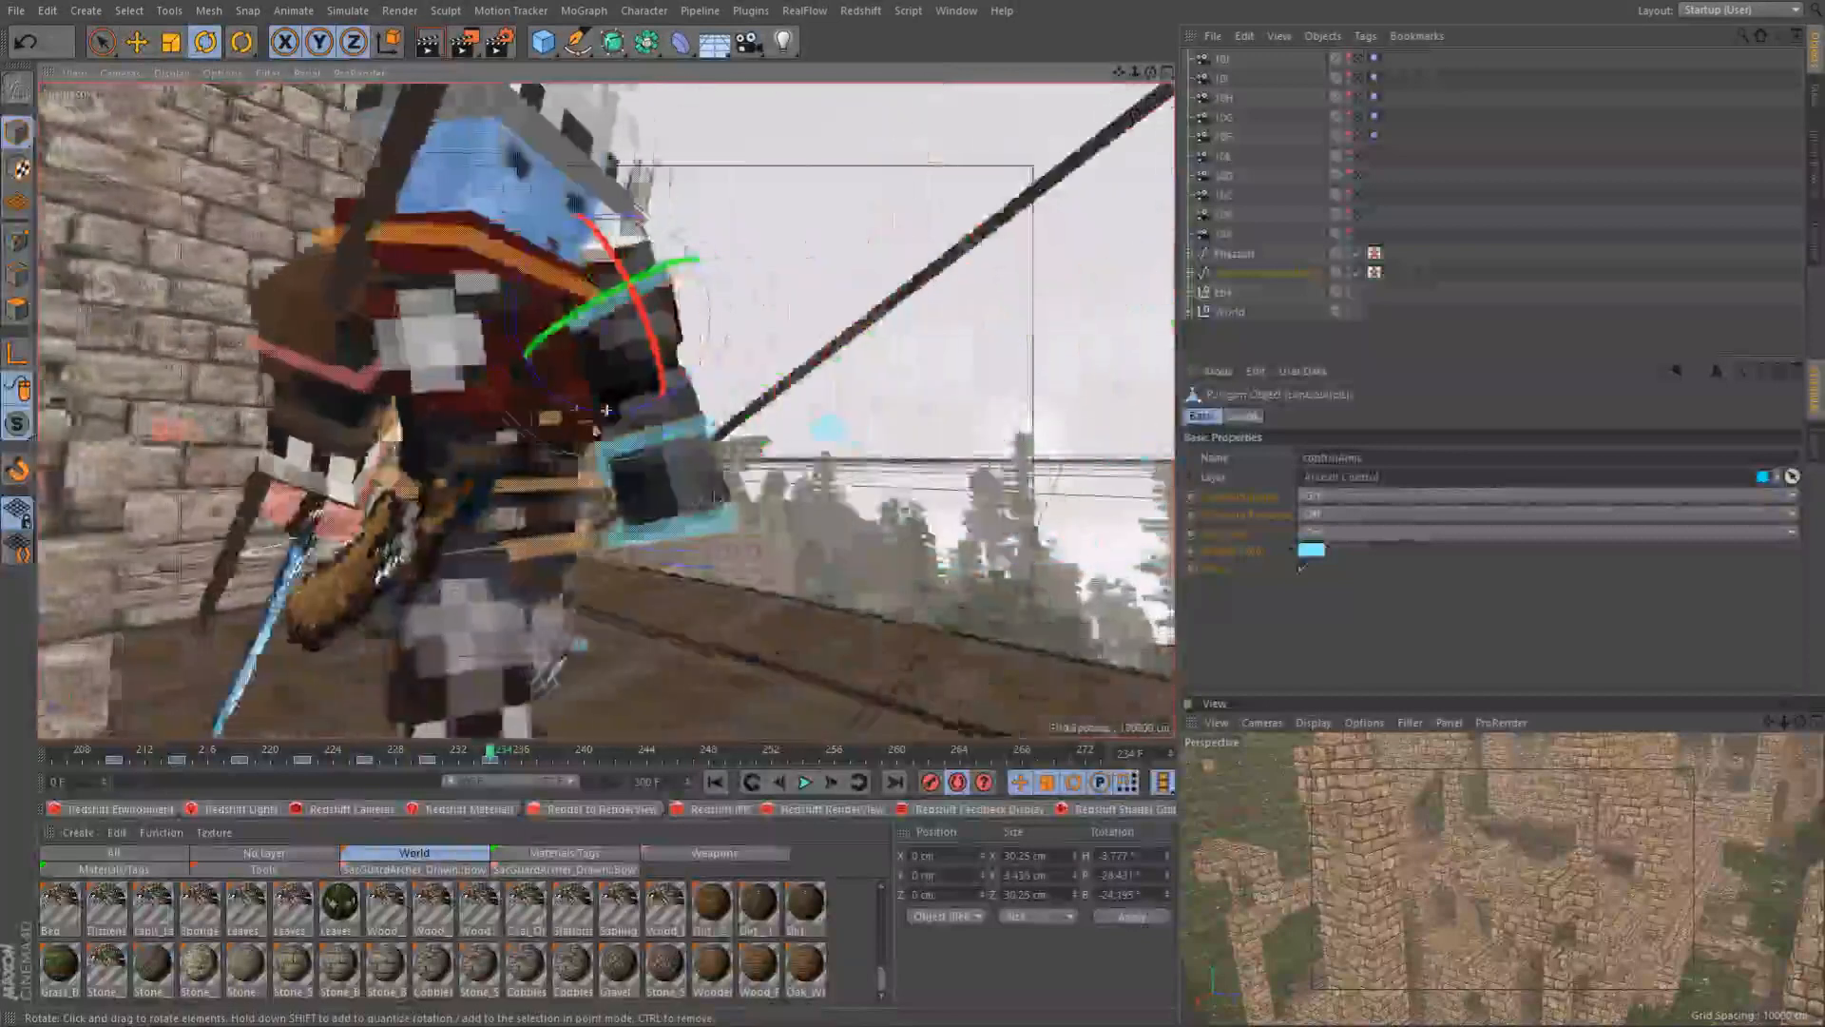
{"action": "left_click_drag", "start_coordinate": [556, 435], "coordinate": [619, 442]}
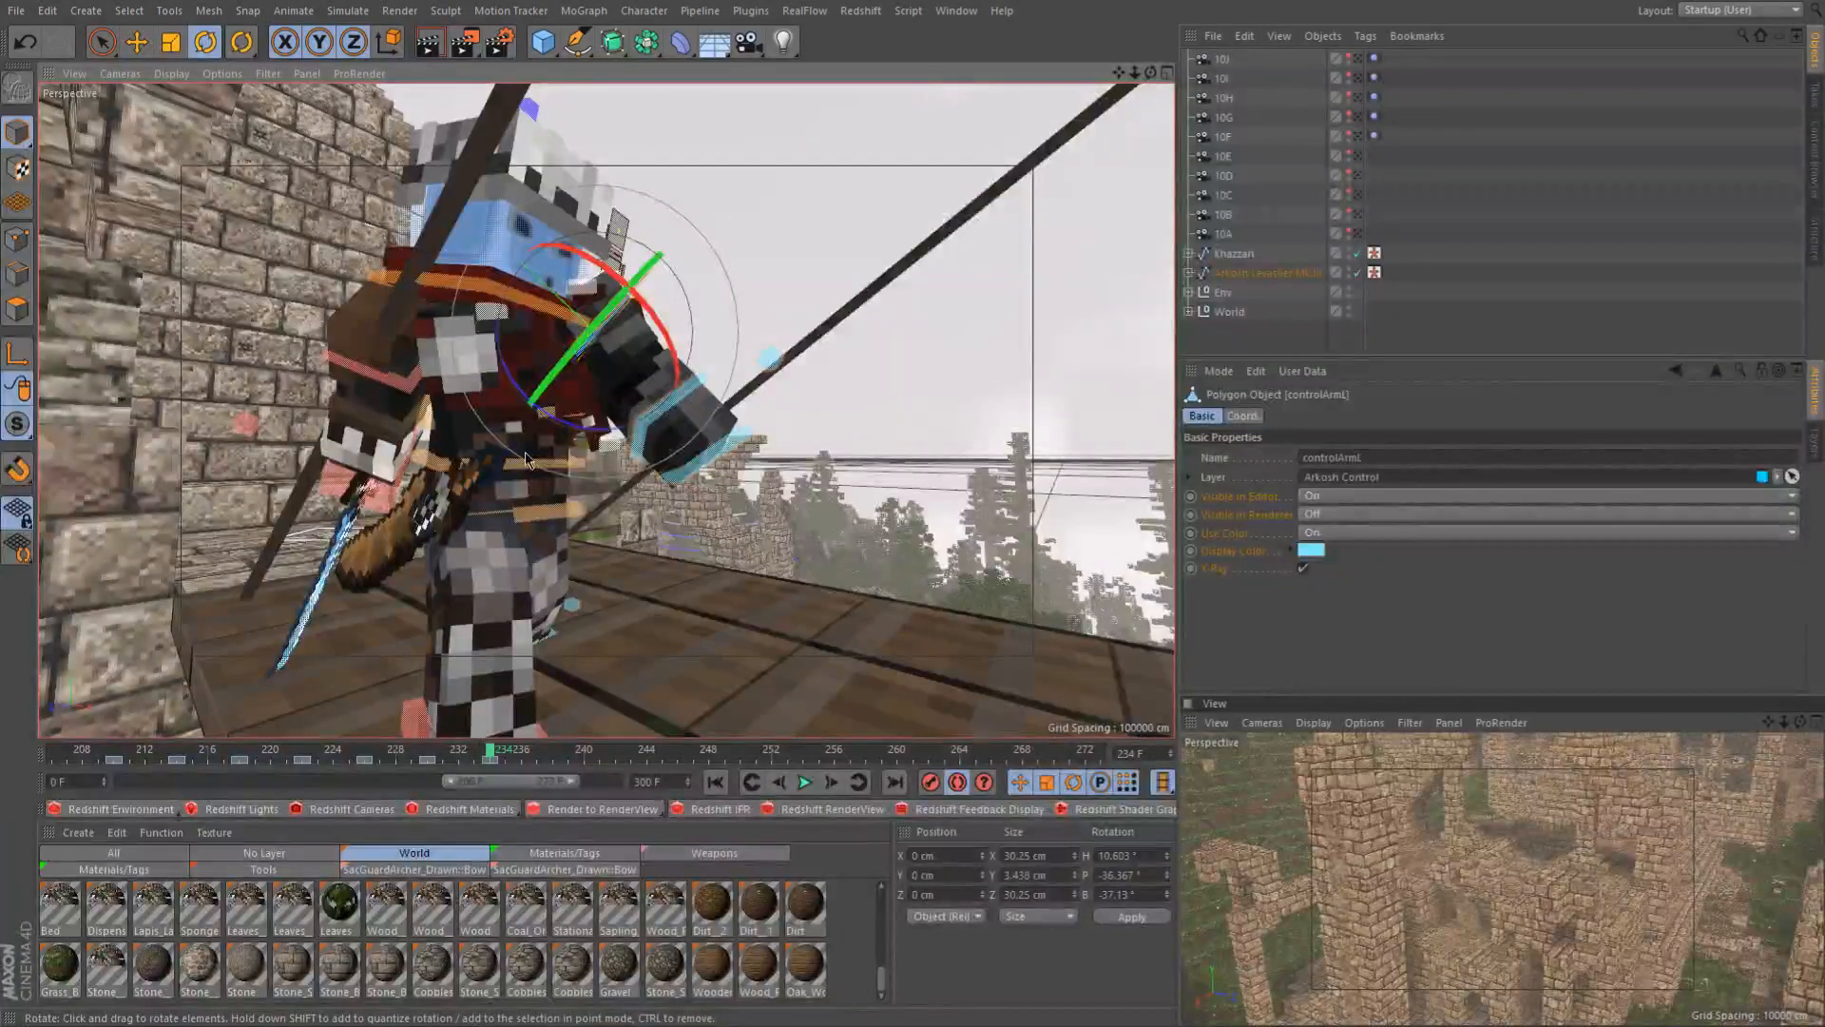
Look through the perspective viewport's Enhanced OpenGL, View, Filter, Back, HUD, Stereoscopic and Display settings
{"action": "left_click_drag", "start_coordinate": [521, 460], "coordinate": [761, 285], "text": "alt"}
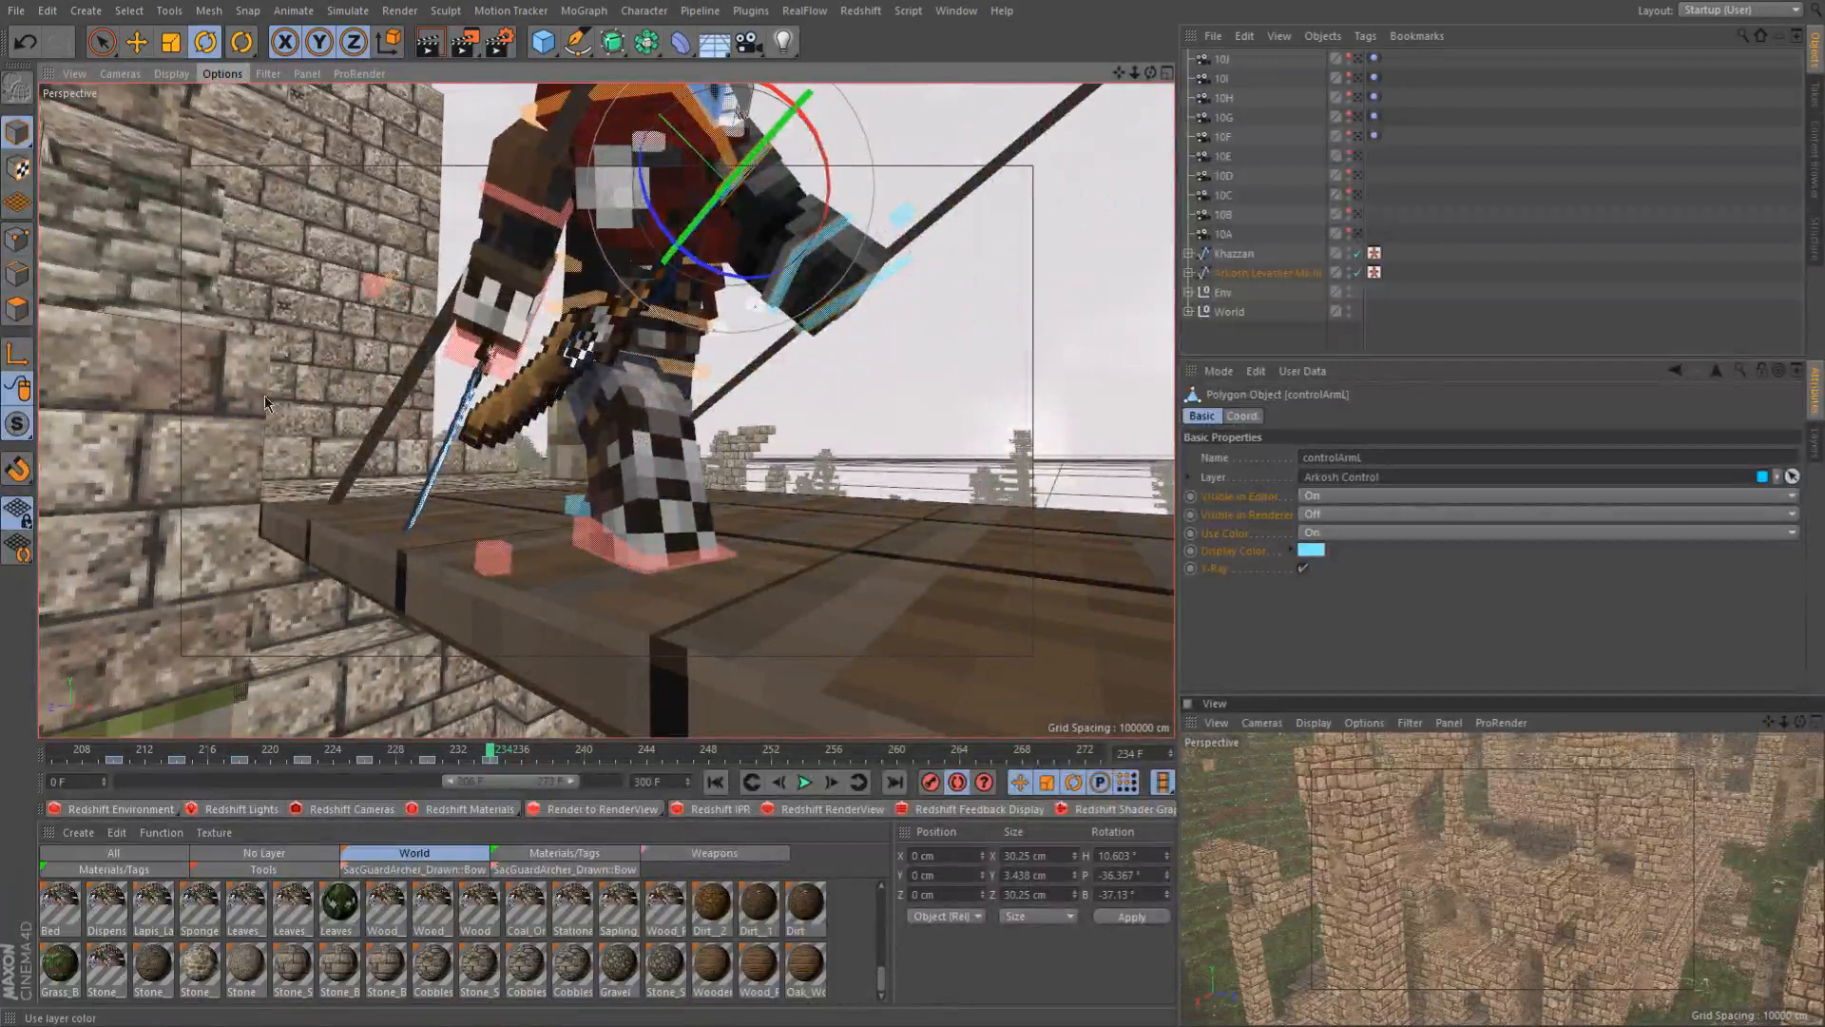
{"action": "left_click", "coordinate": [259, 535]}
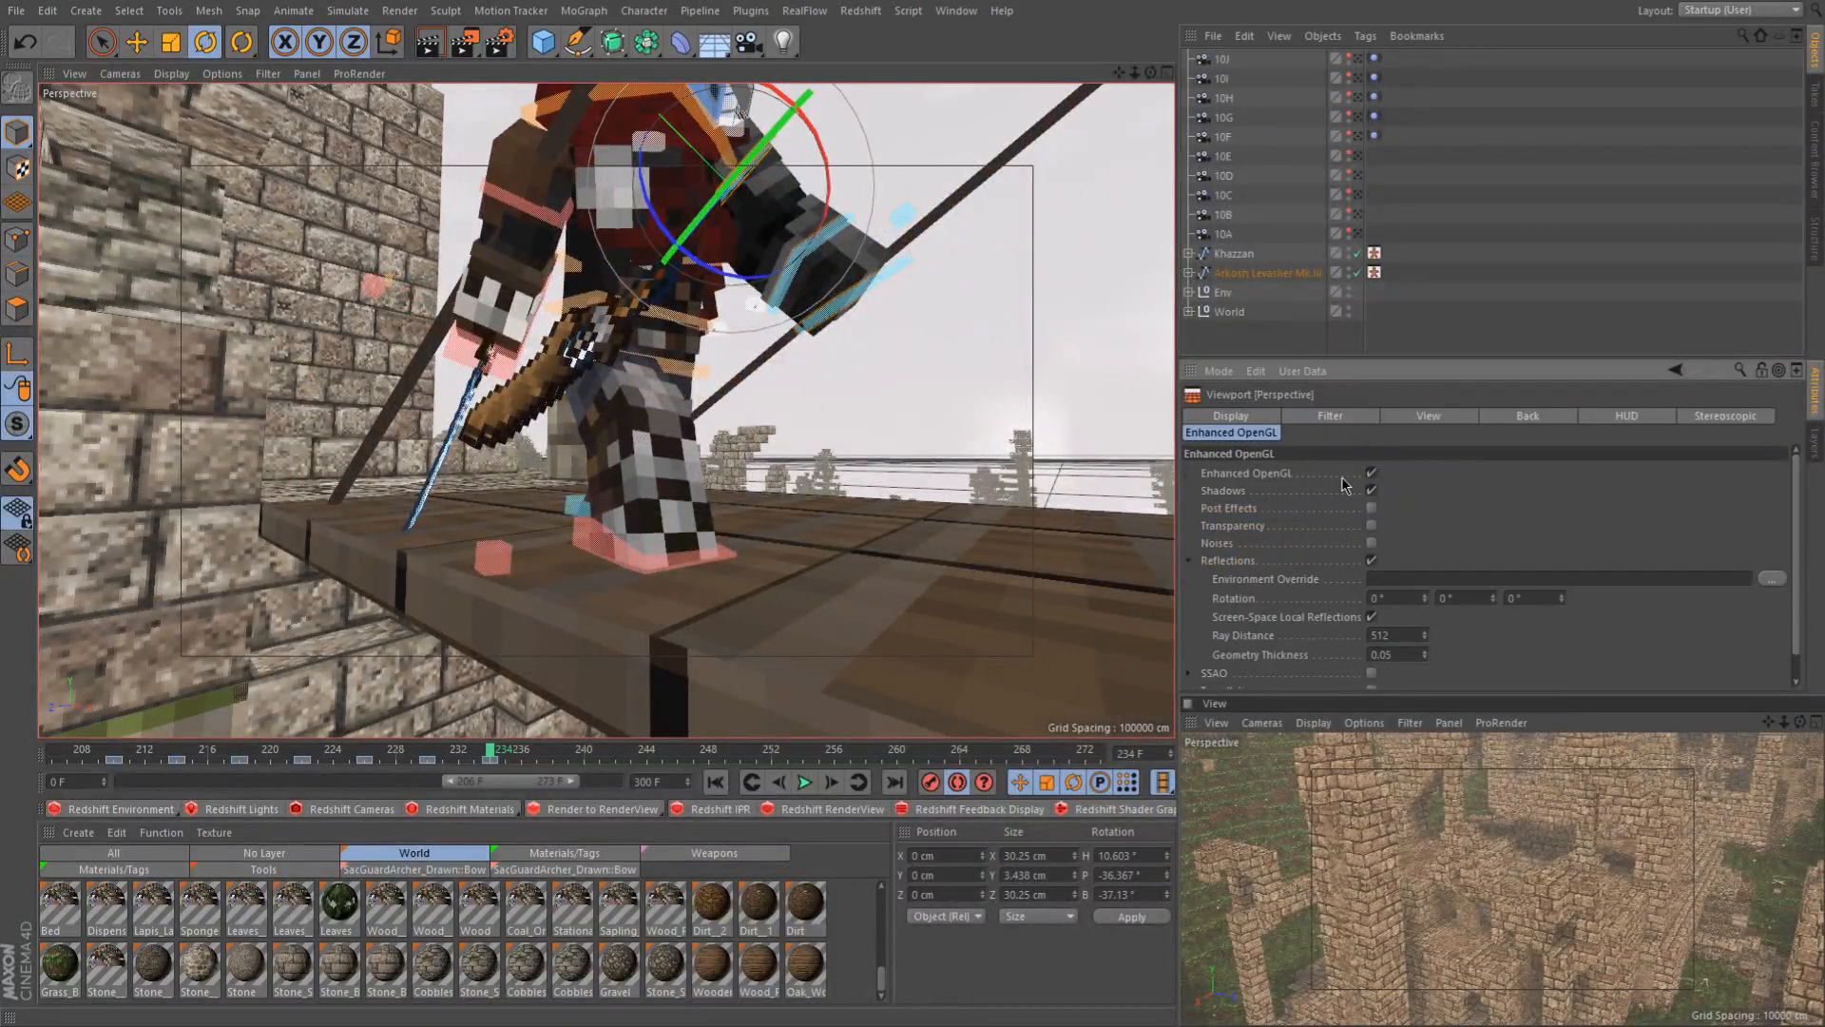
{"action": "left_click", "coordinate": [1429, 416]}
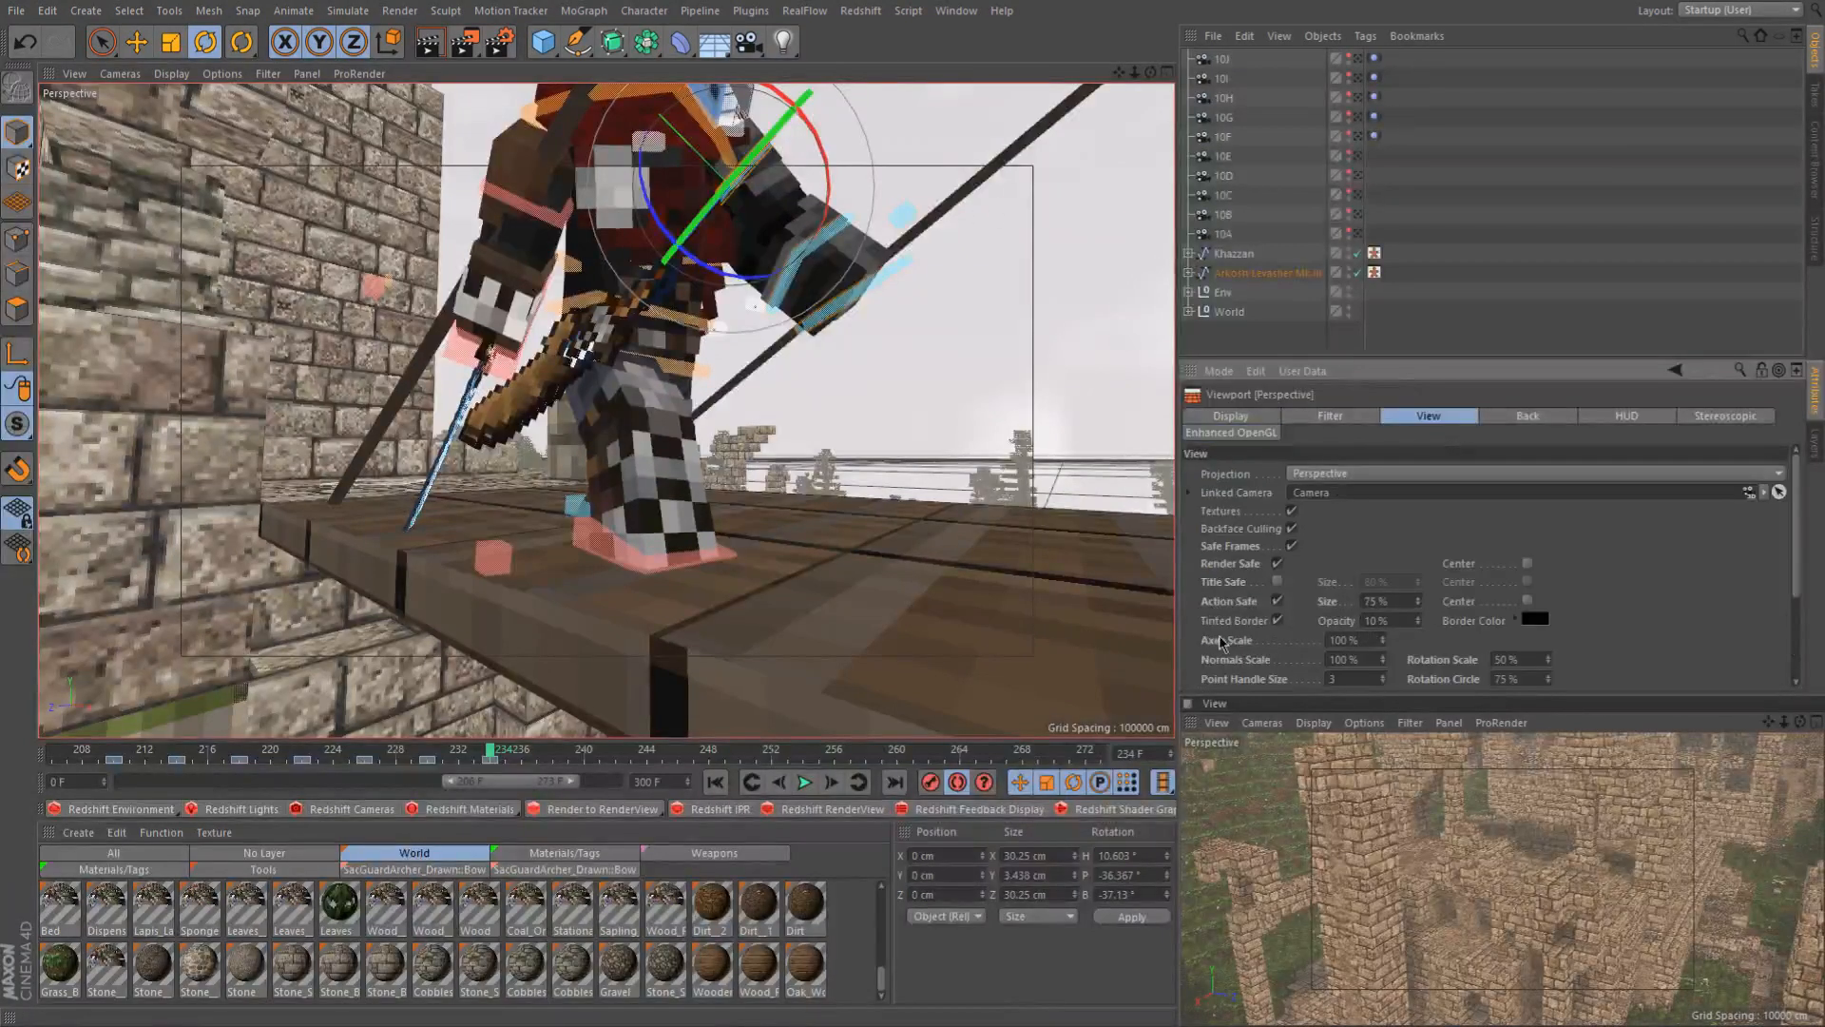
{"action": "left_click", "coordinate": [1278, 600]}
{"action": "left_click", "coordinate": [1330, 415]}
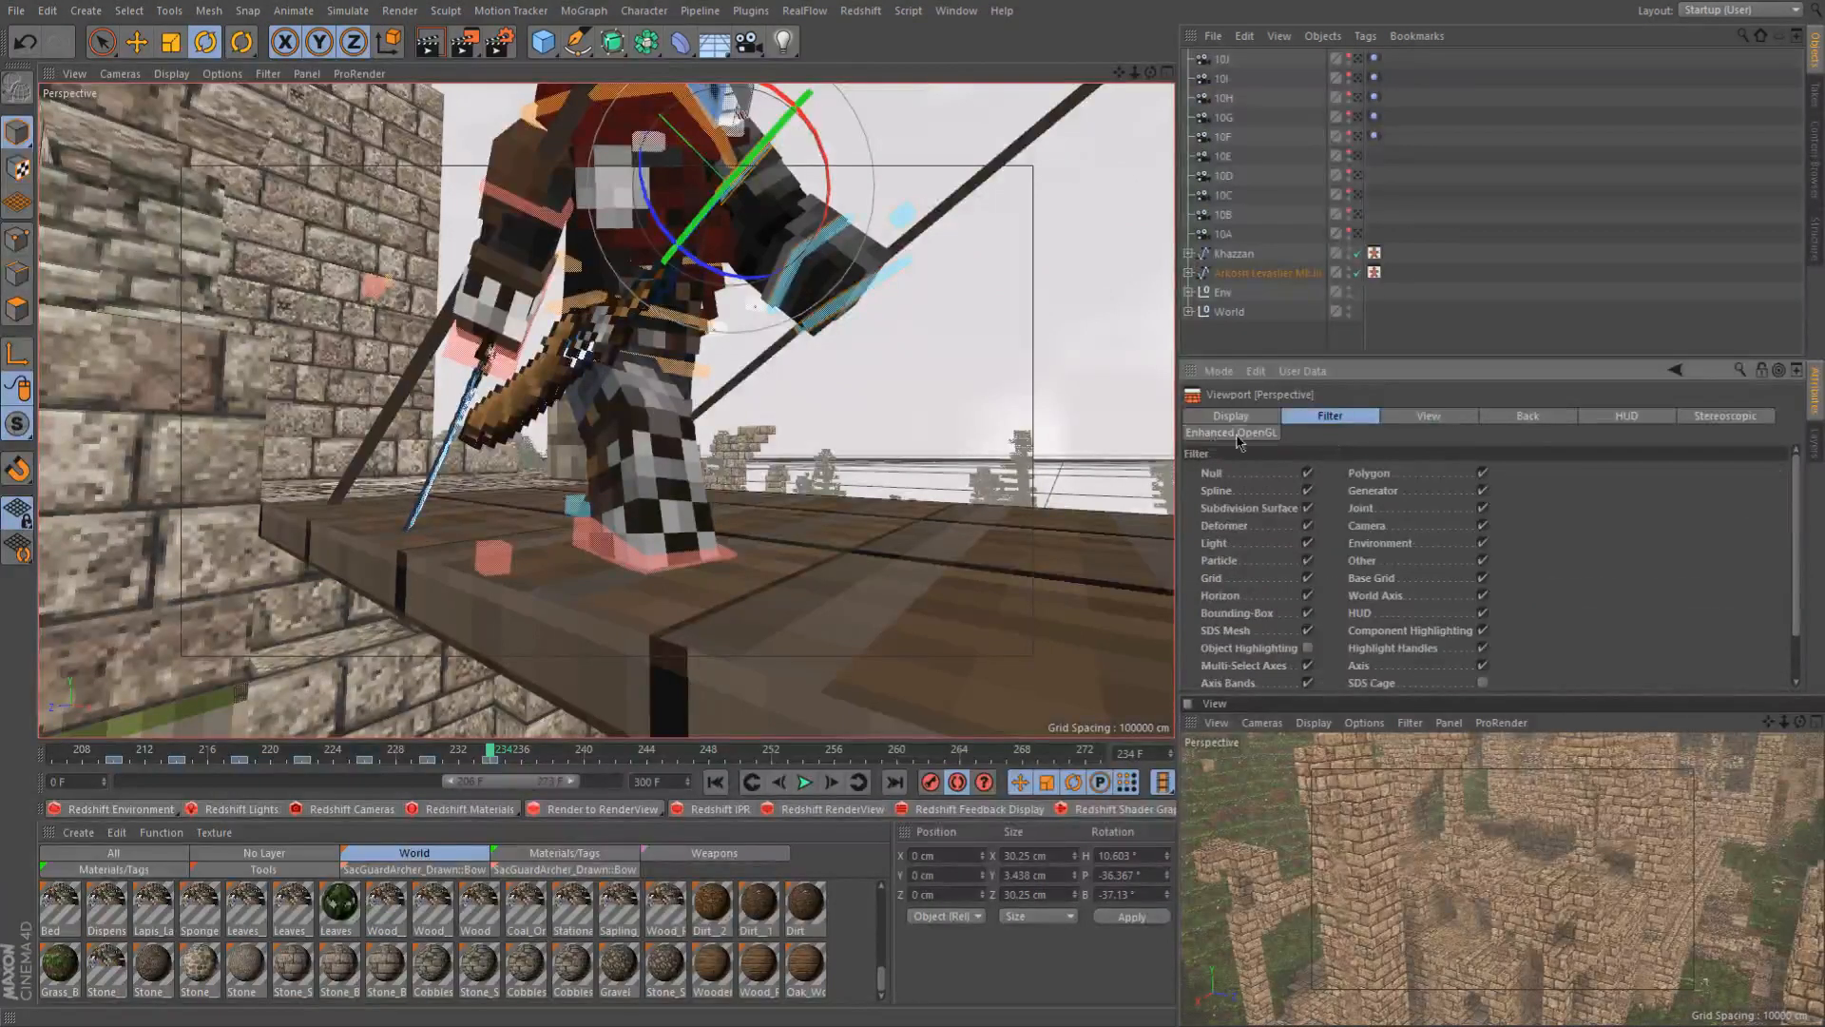
{"action": "left_click", "coordinate": [1221, 433]}
{"action": "left_click", "coordinate": [1344, 415]}
{"action": "left_click", "coordinate": [1437, 424]}
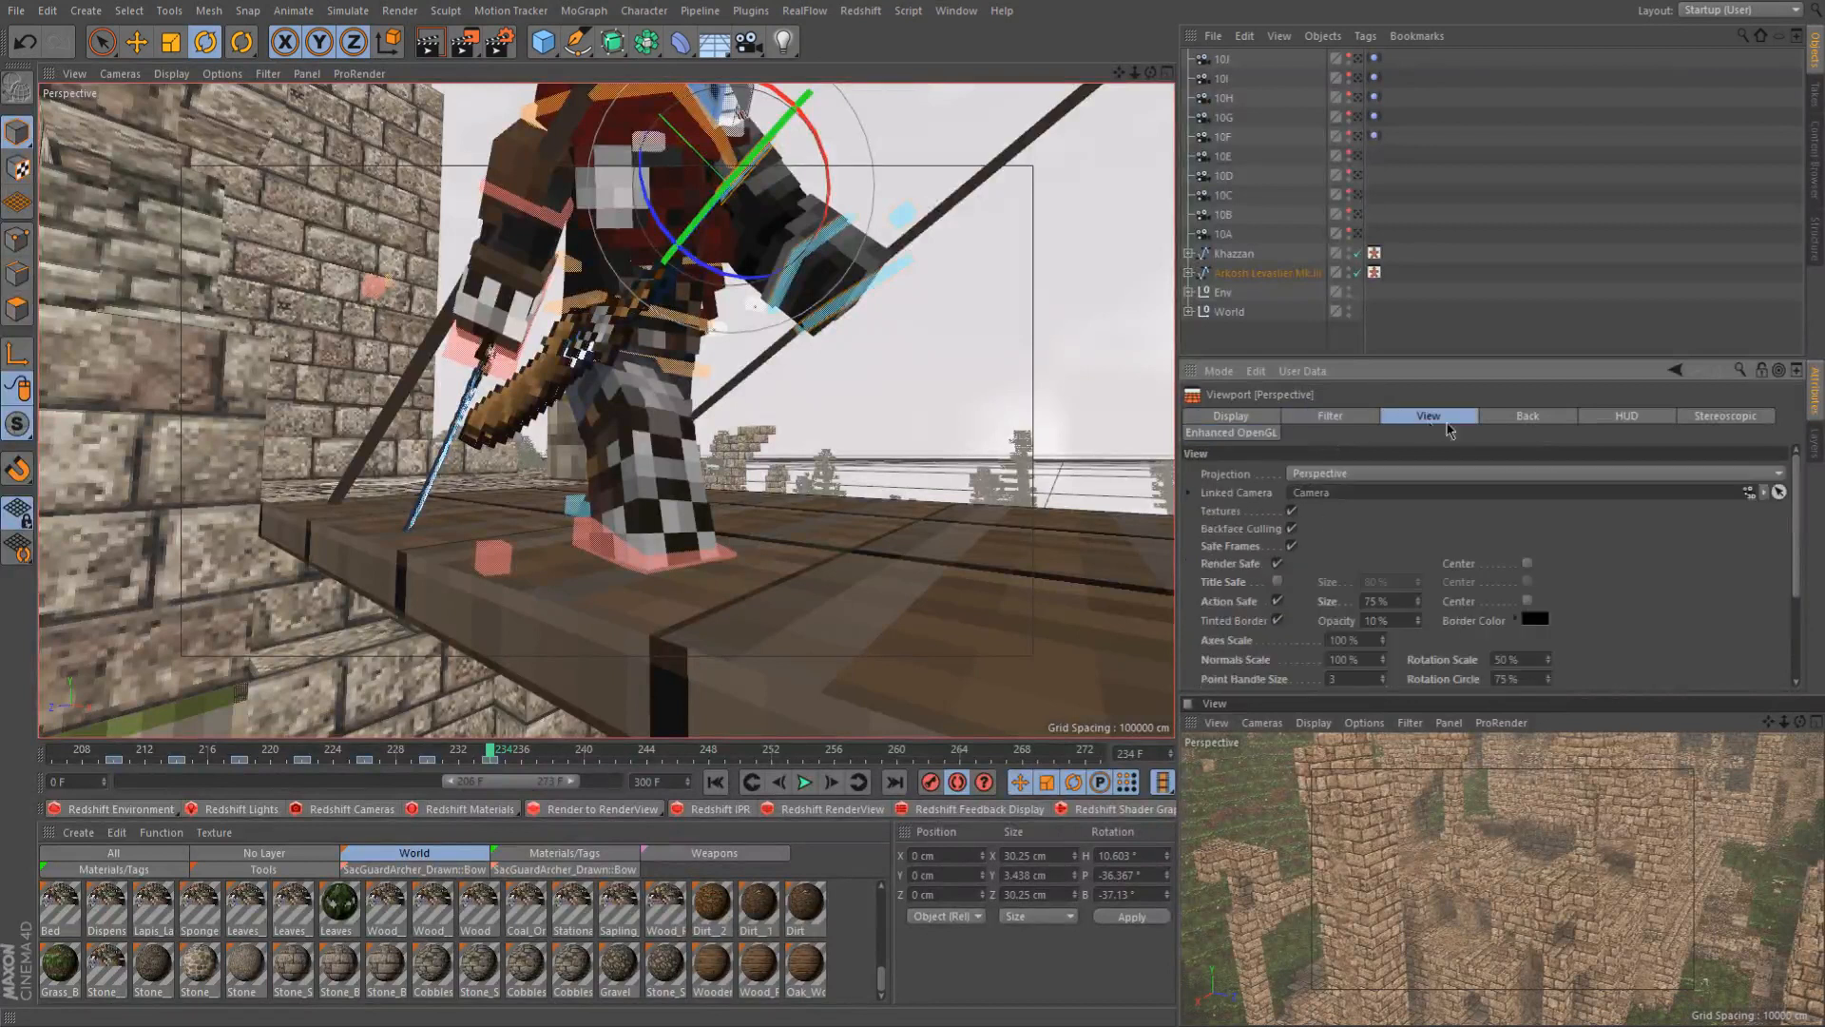
{"action": "left_click", "coordinate": [1514, 417]}
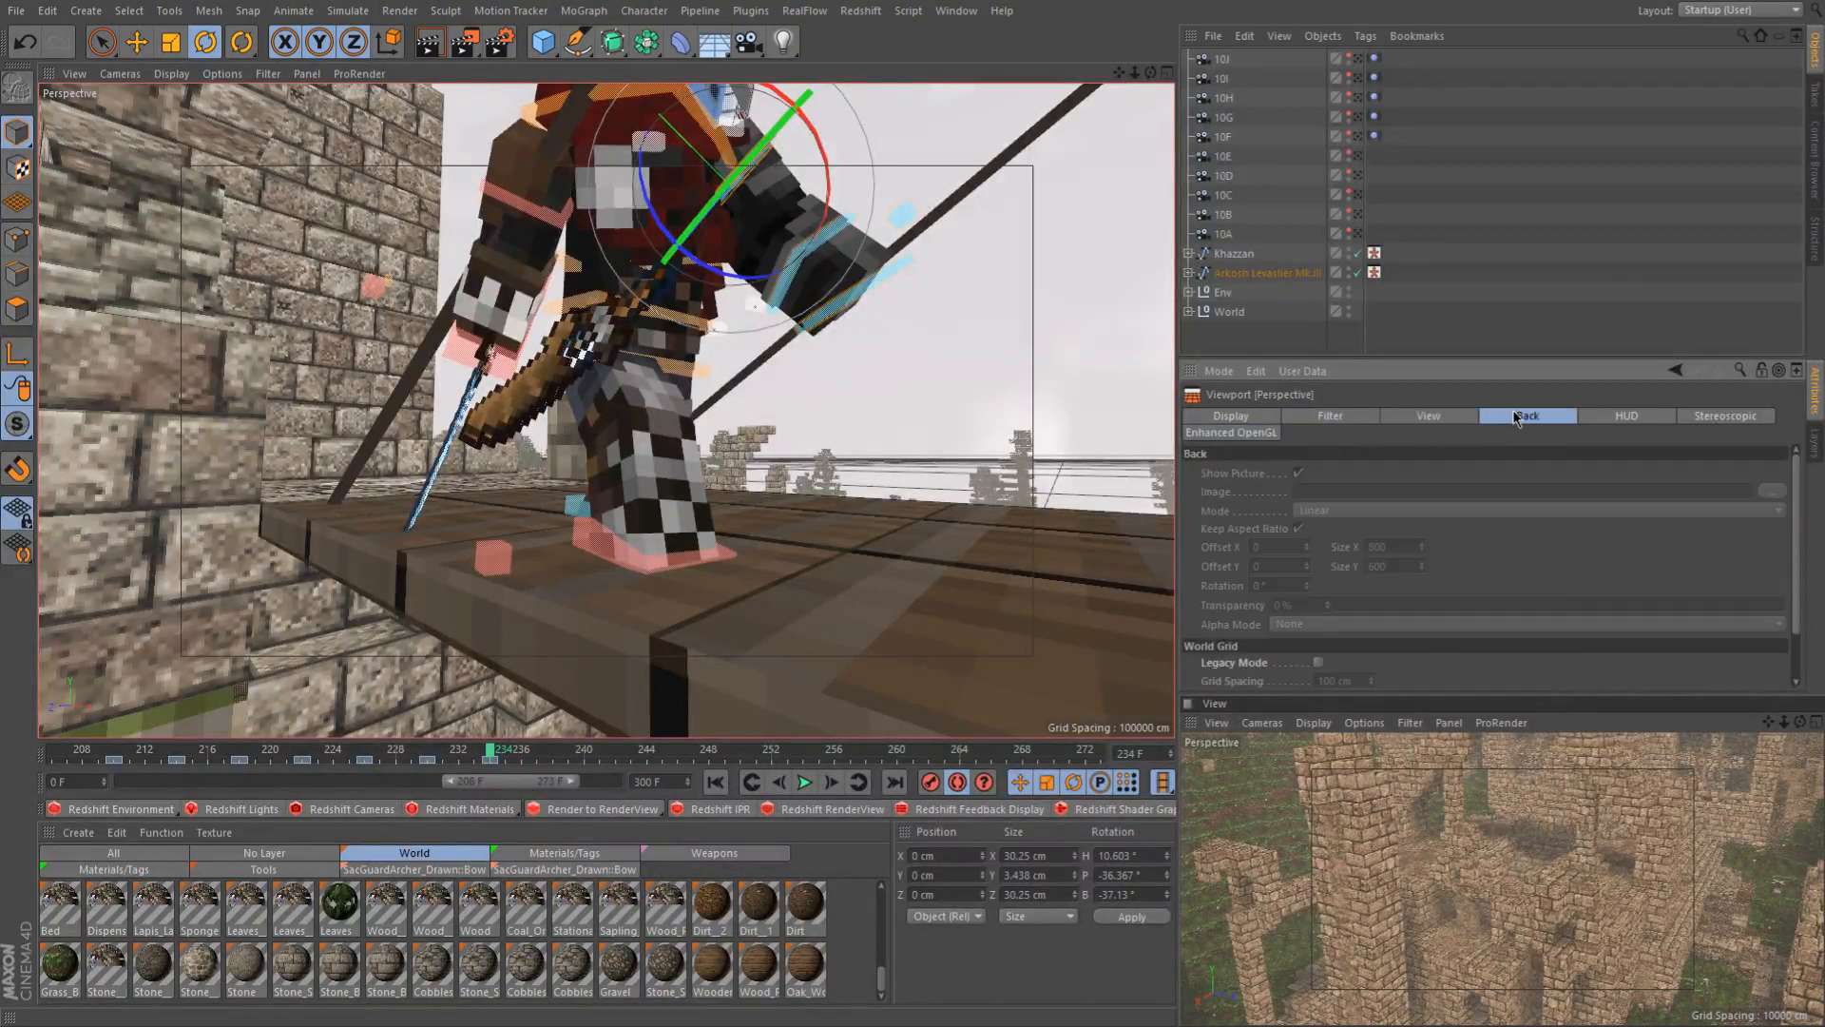
{"action": "left_click", "coordinate": [1634, 418]}
{"action": "left_click", "coordinate": [1712, 429]}
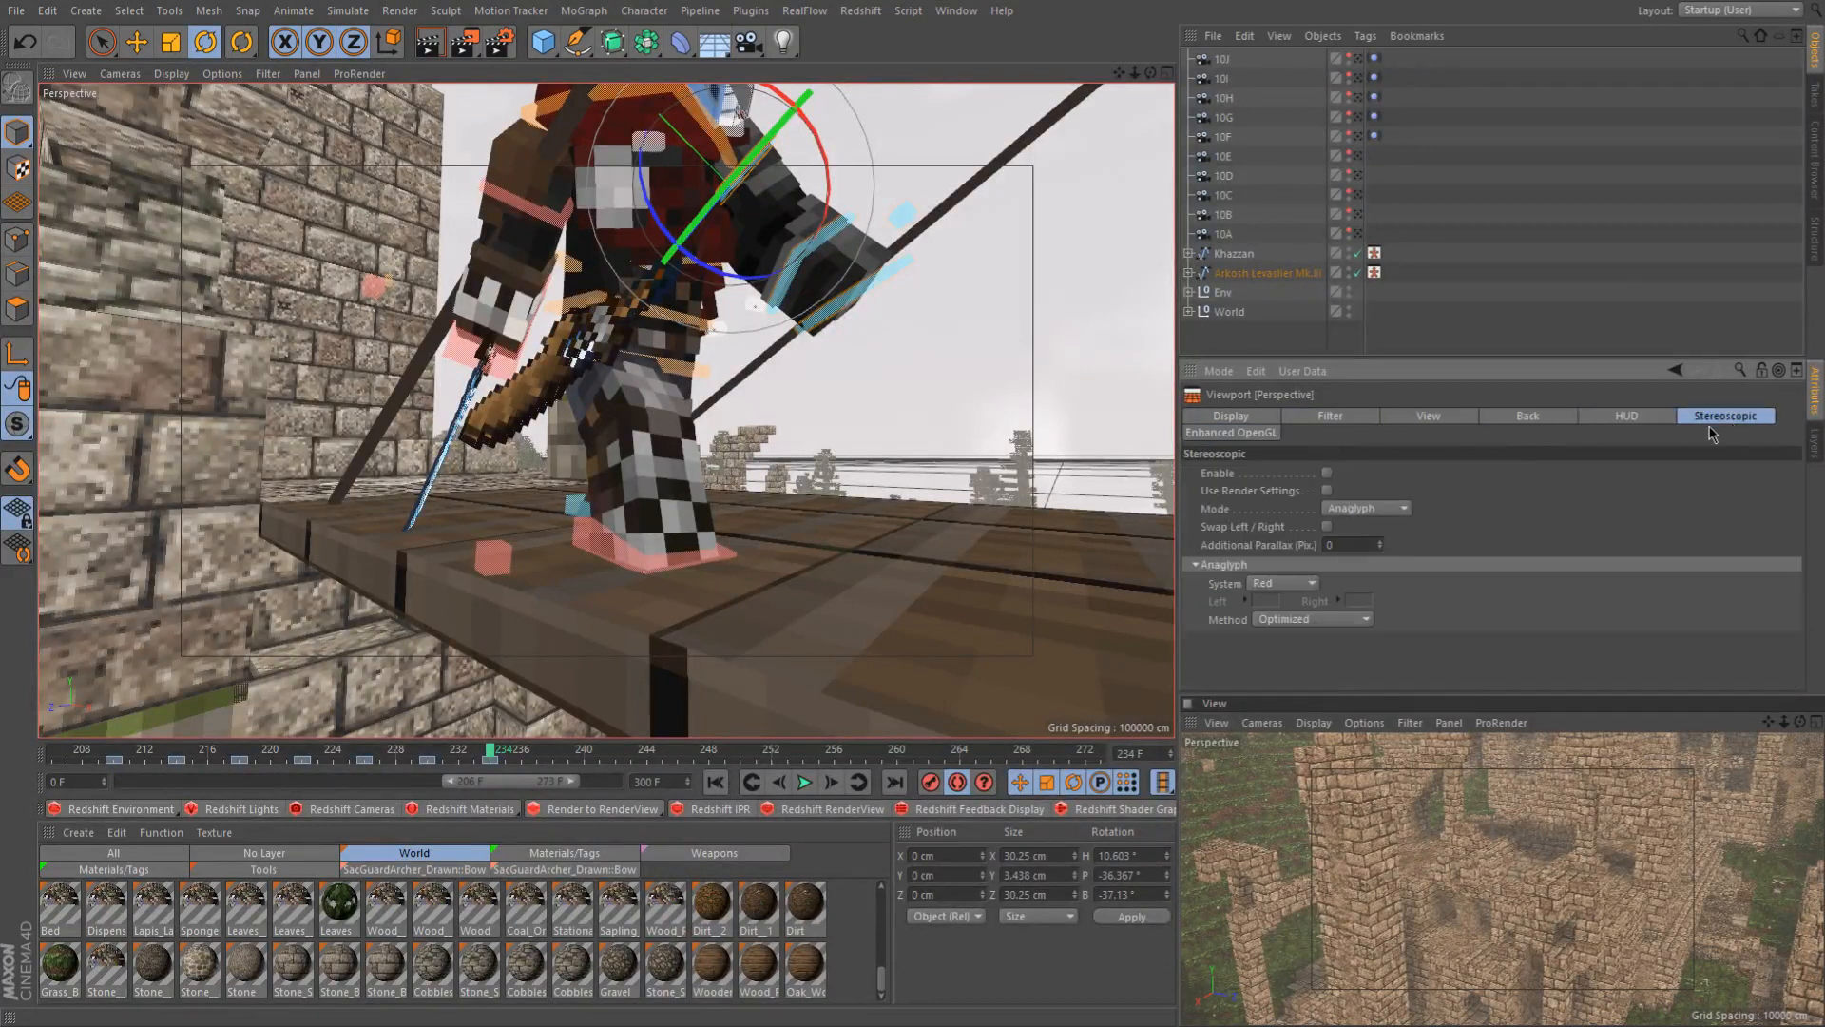
{"action": "left_click", "coordinate": [1329, 419]}
{"action": "scroll", "coordinate": [1283, 582], "scroll_direction": "down", "scroll_amount": 2}
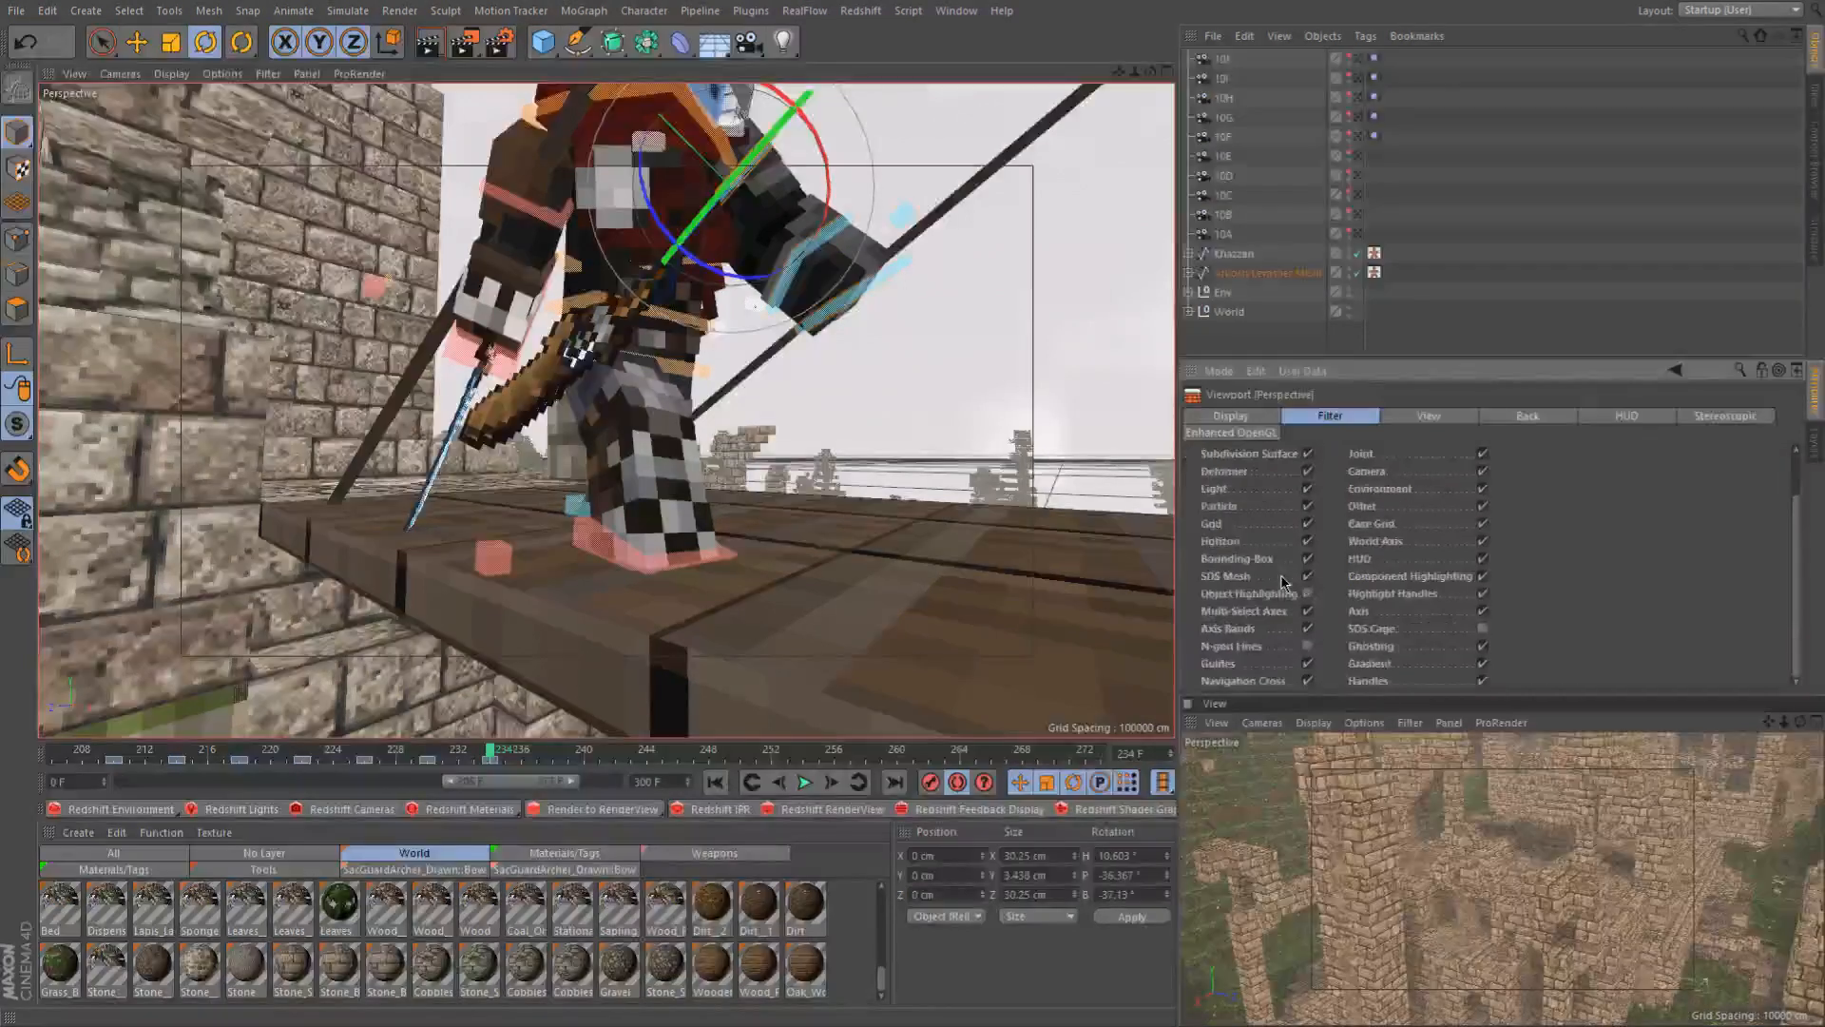
{"action": "scroll", "coordinate": [1284, 582], "scroll_direction": "up", "scroll_amount": 2}
{"action": "left_click", "coordinate": [1232, 418]}
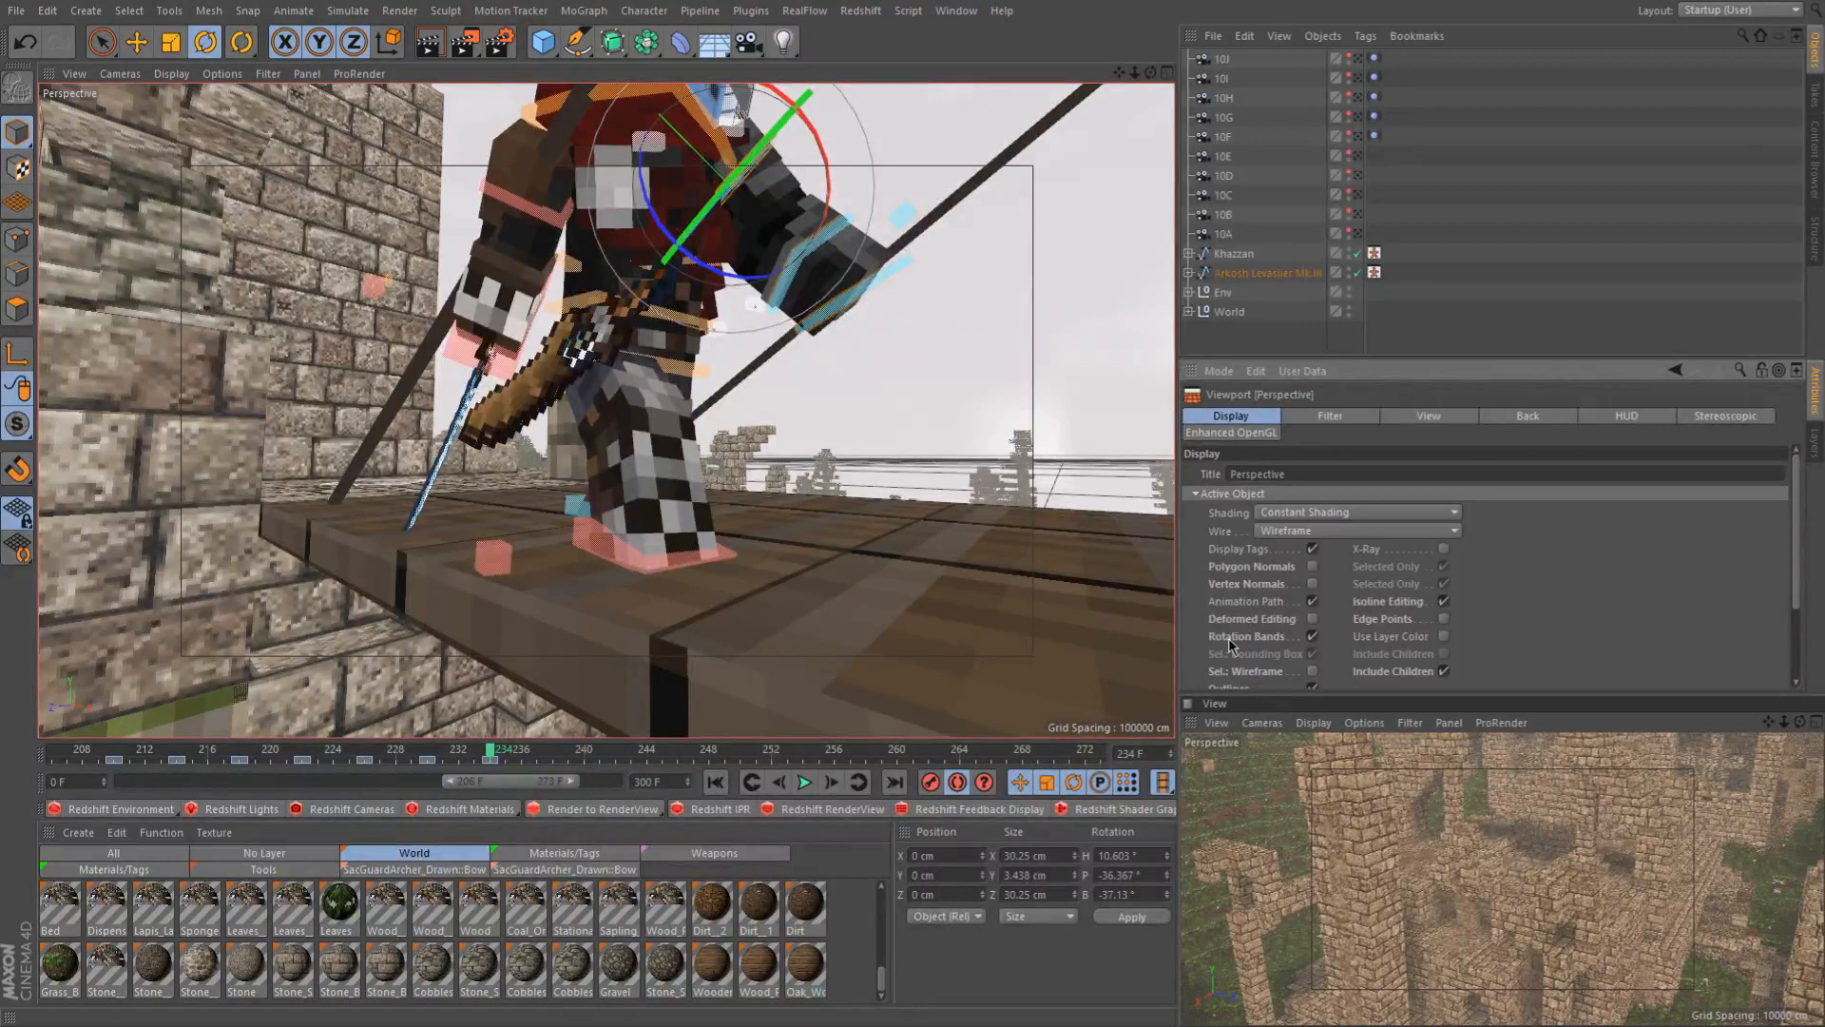
{"action": "scroll", "coordinate": [1229, 641], "scroll_direction": "down", "scroll_amount": 3}
{"action": "left_click", "coordinate": [1341, 422]}
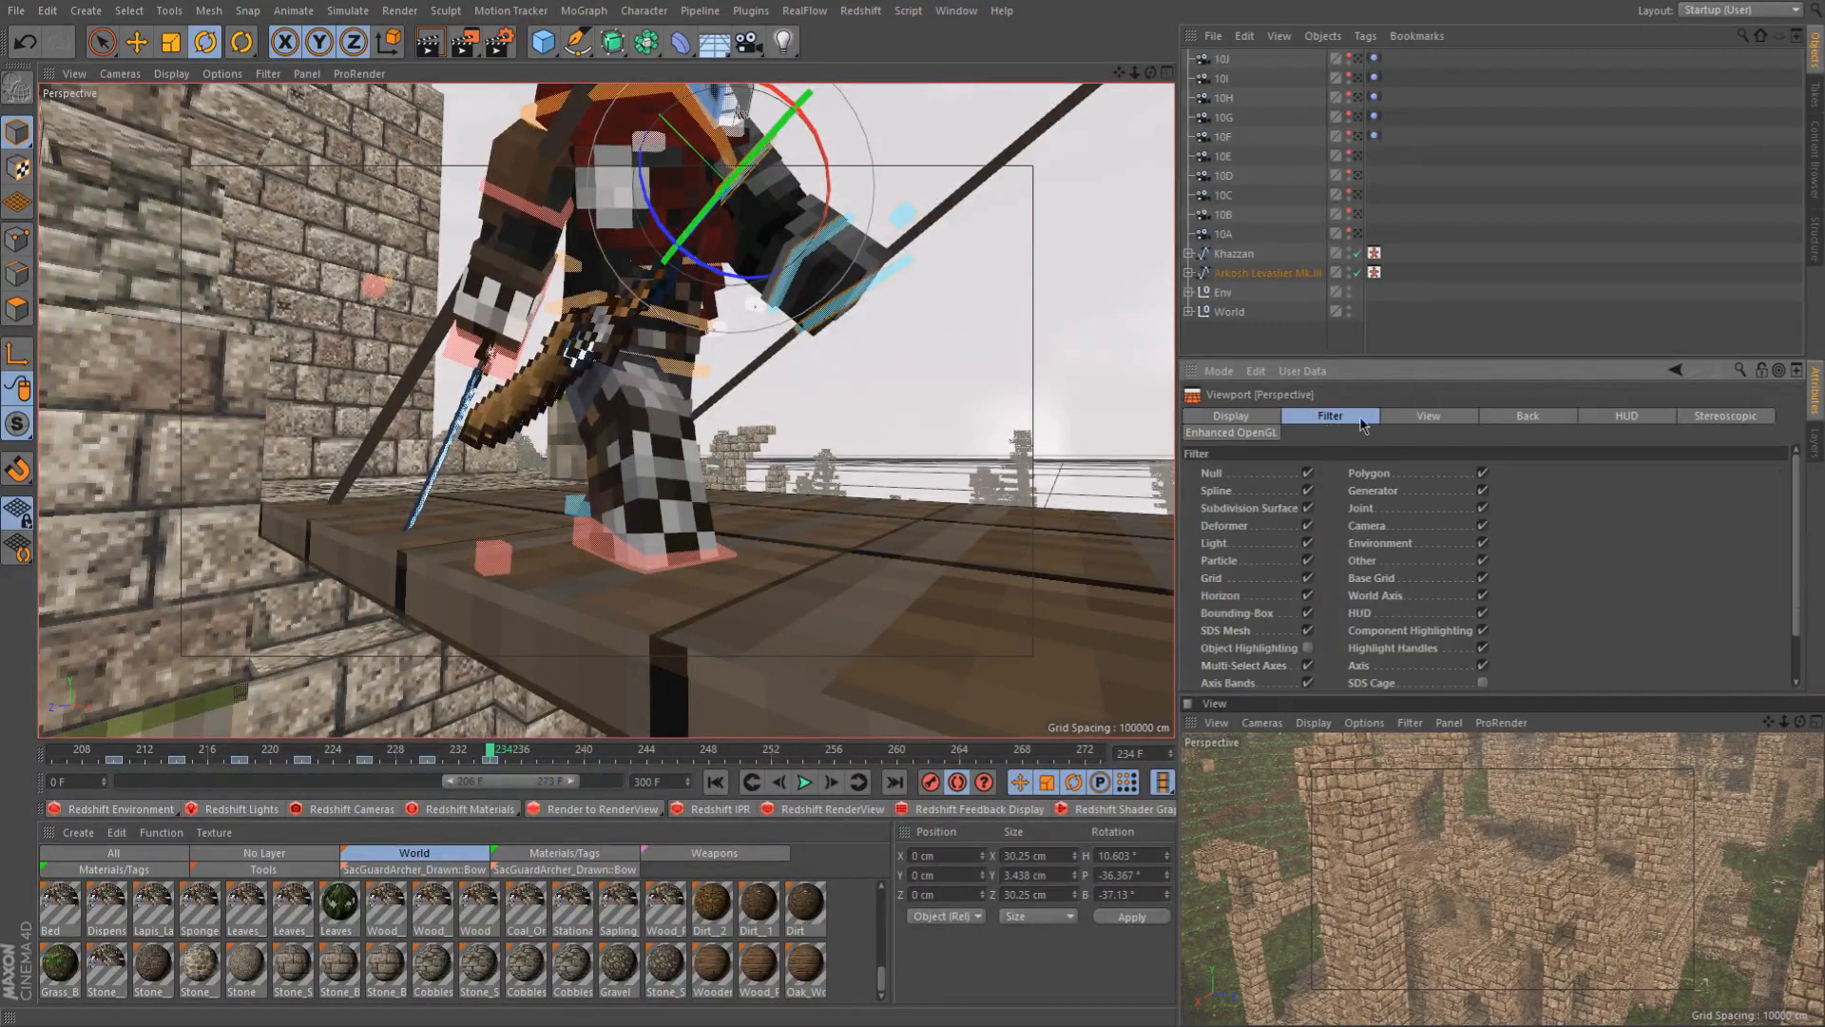
{"action": "left_click", "coordinate": [1422, 421]}
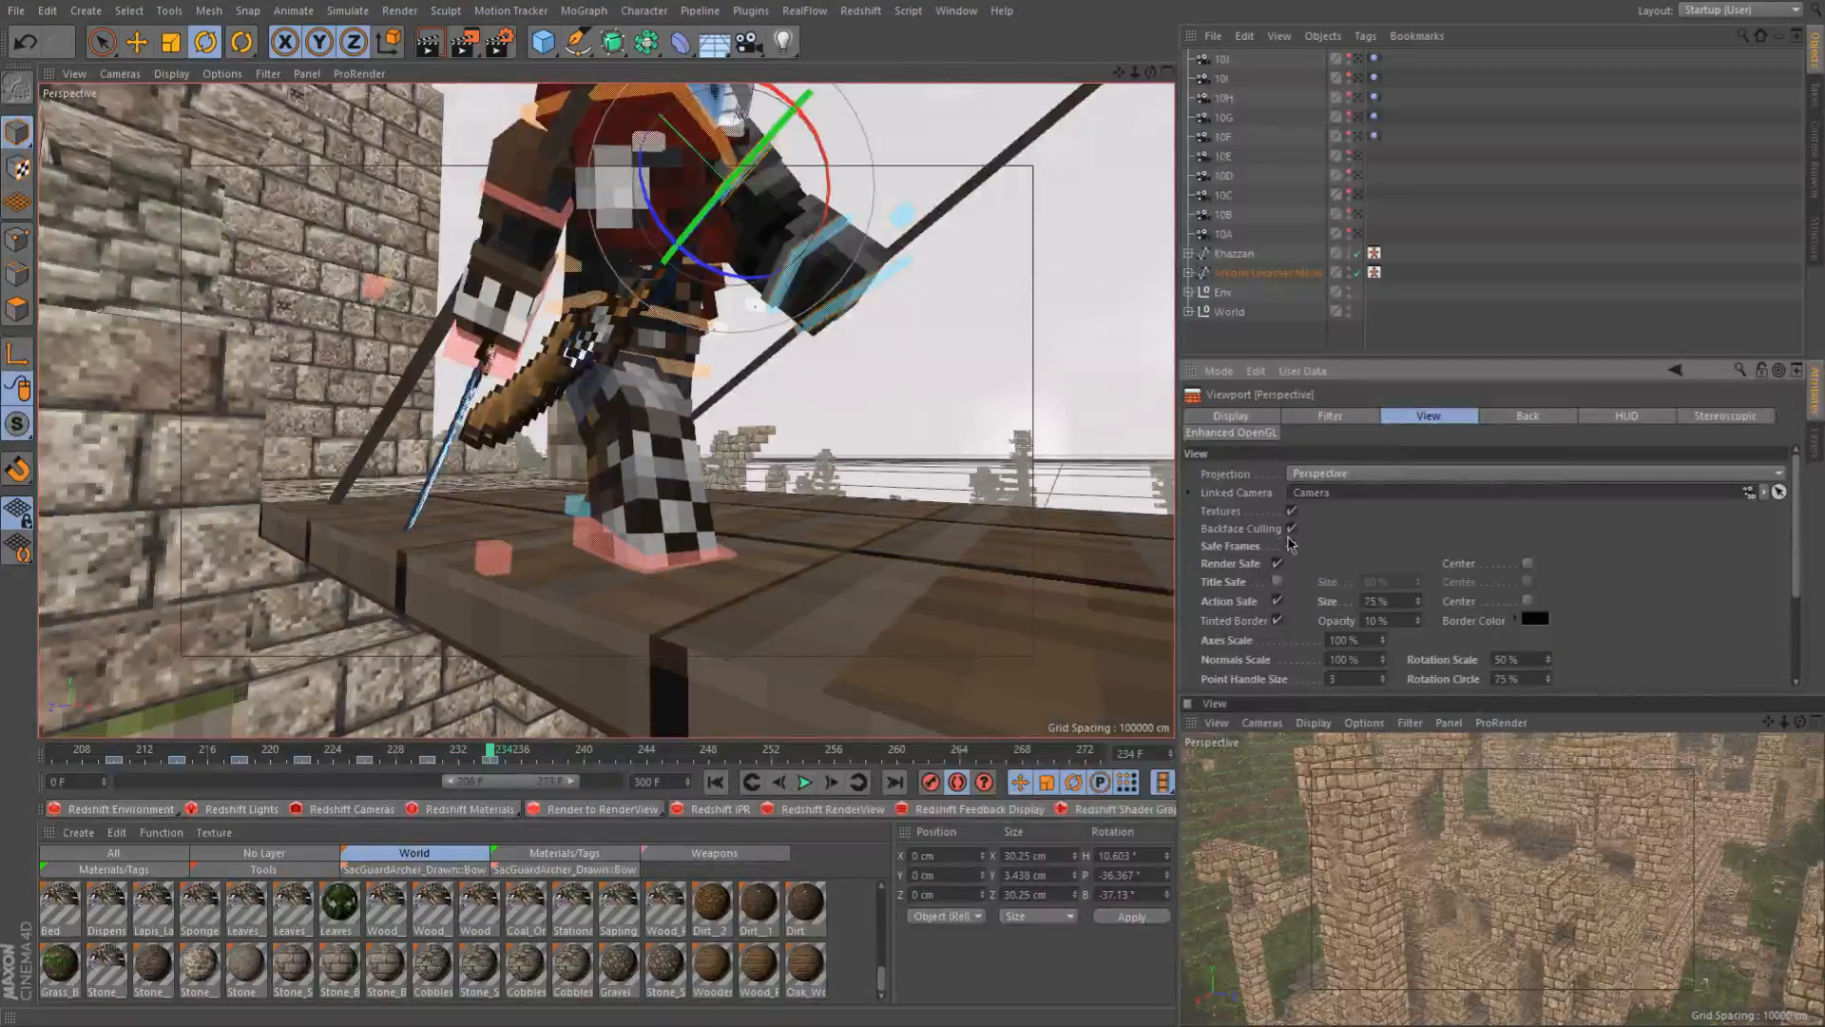
Examine the character's stance and the bridge edge beneath the feet from the side, up close and from farther away
{"action": "middle_click_drag", "start_coordinate": [456, 555], "coordinate": [881, 530], "text": "alt"}
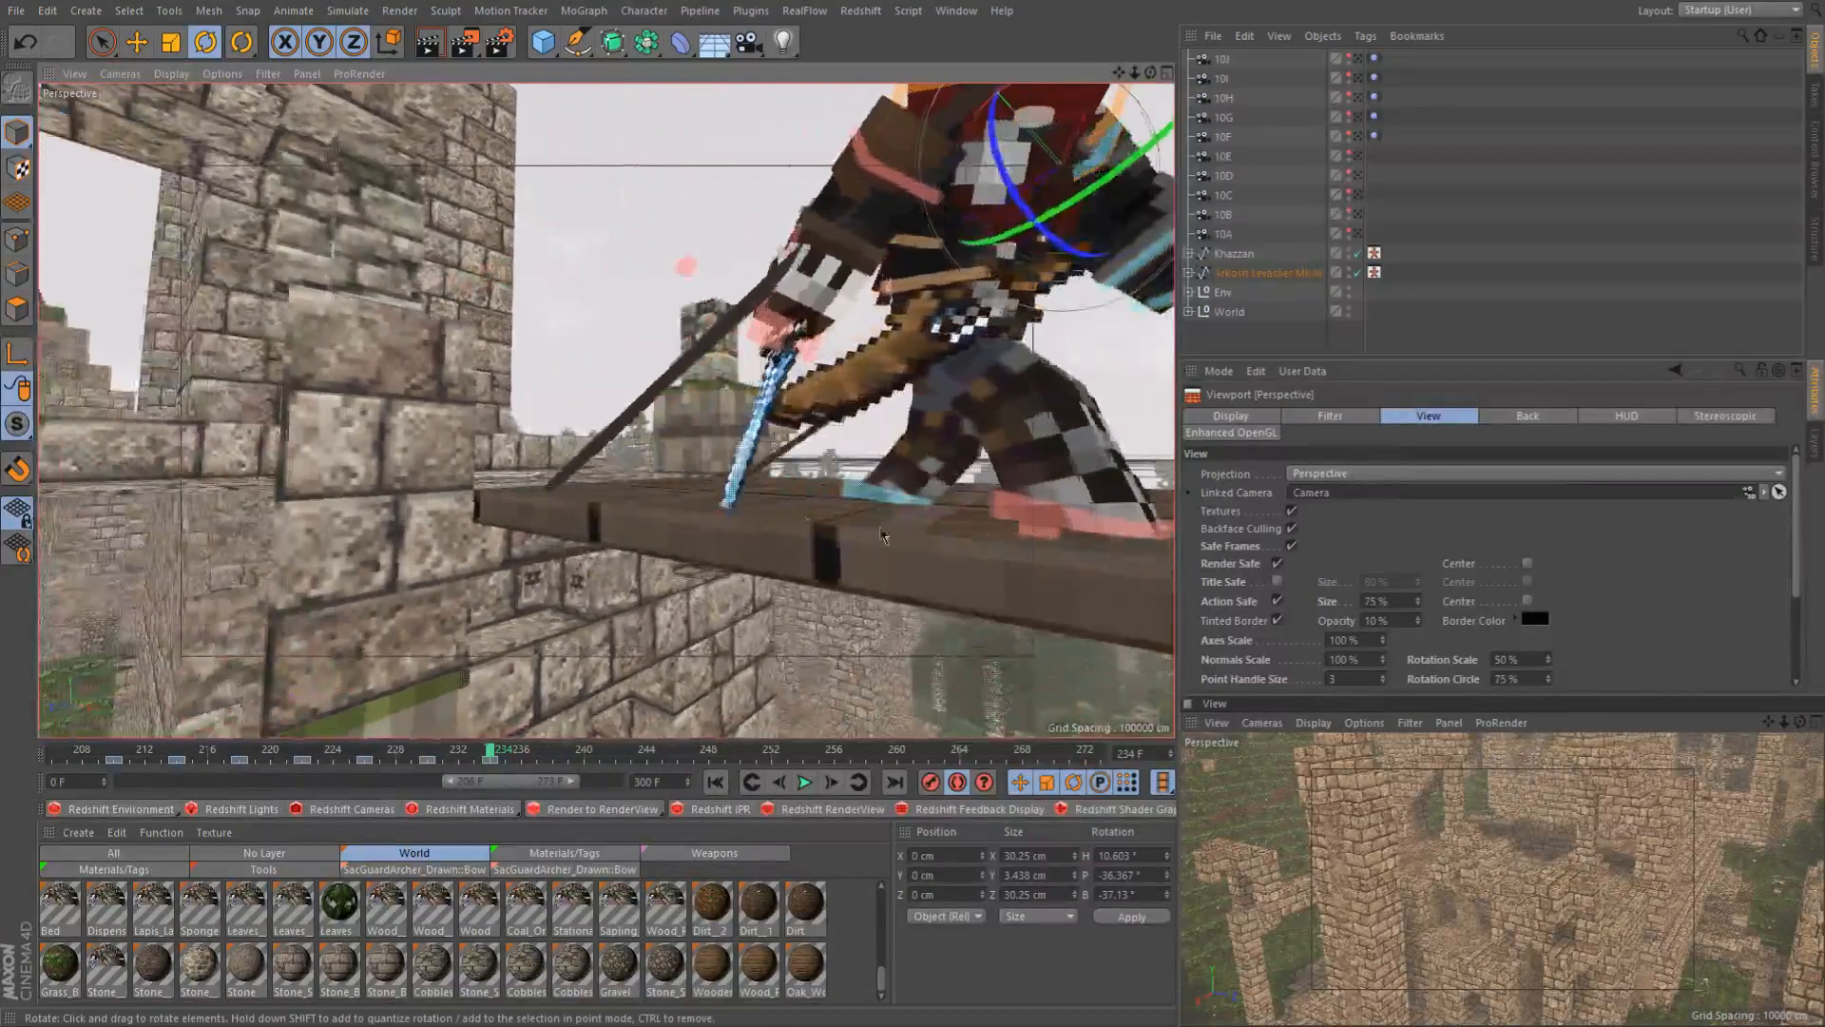
{"action": "middle_click_drag", "start_coordinate": [731, 499], "coordinate": [567, 510], "text": "alt"}
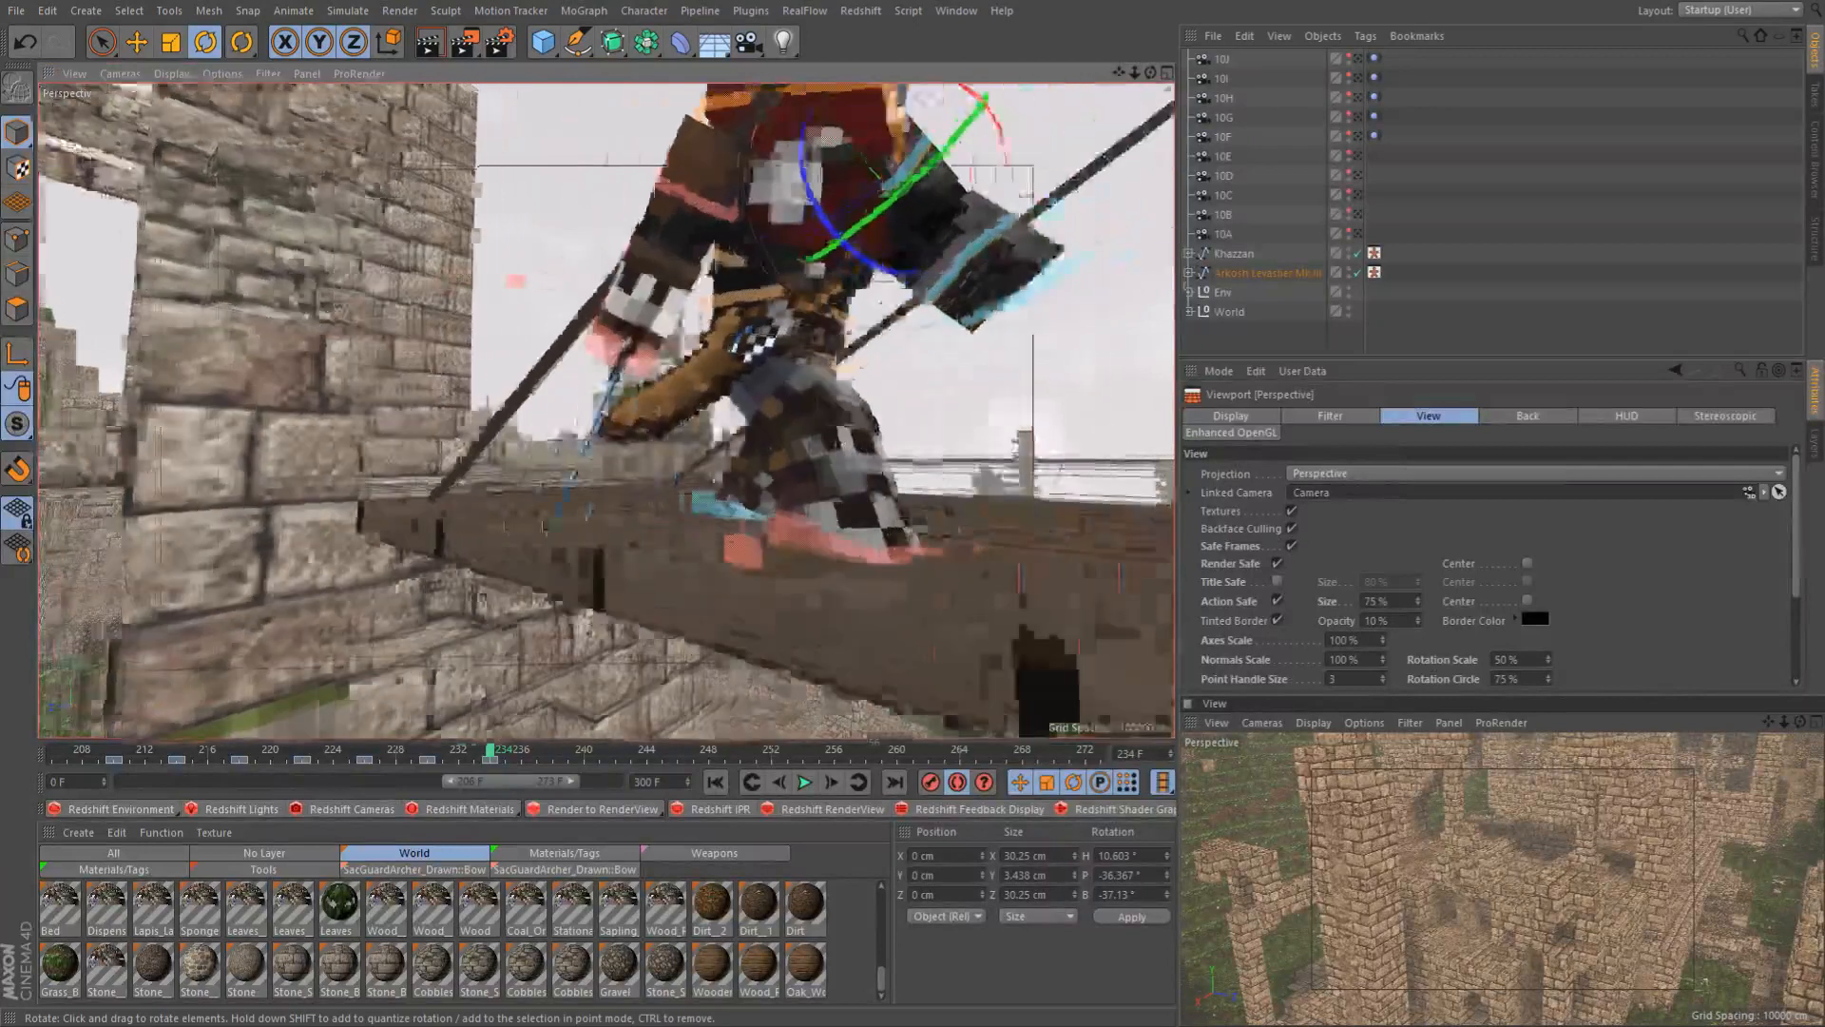
{"action": "left_click_drag", "start_coordinate": [567, 510], "coordinate": [550, 473], "text": "alt"}
{"action": "left_click_drag", "start_coordinate": [706, 416], "coordinate": [639, 522], "text": "alt"}
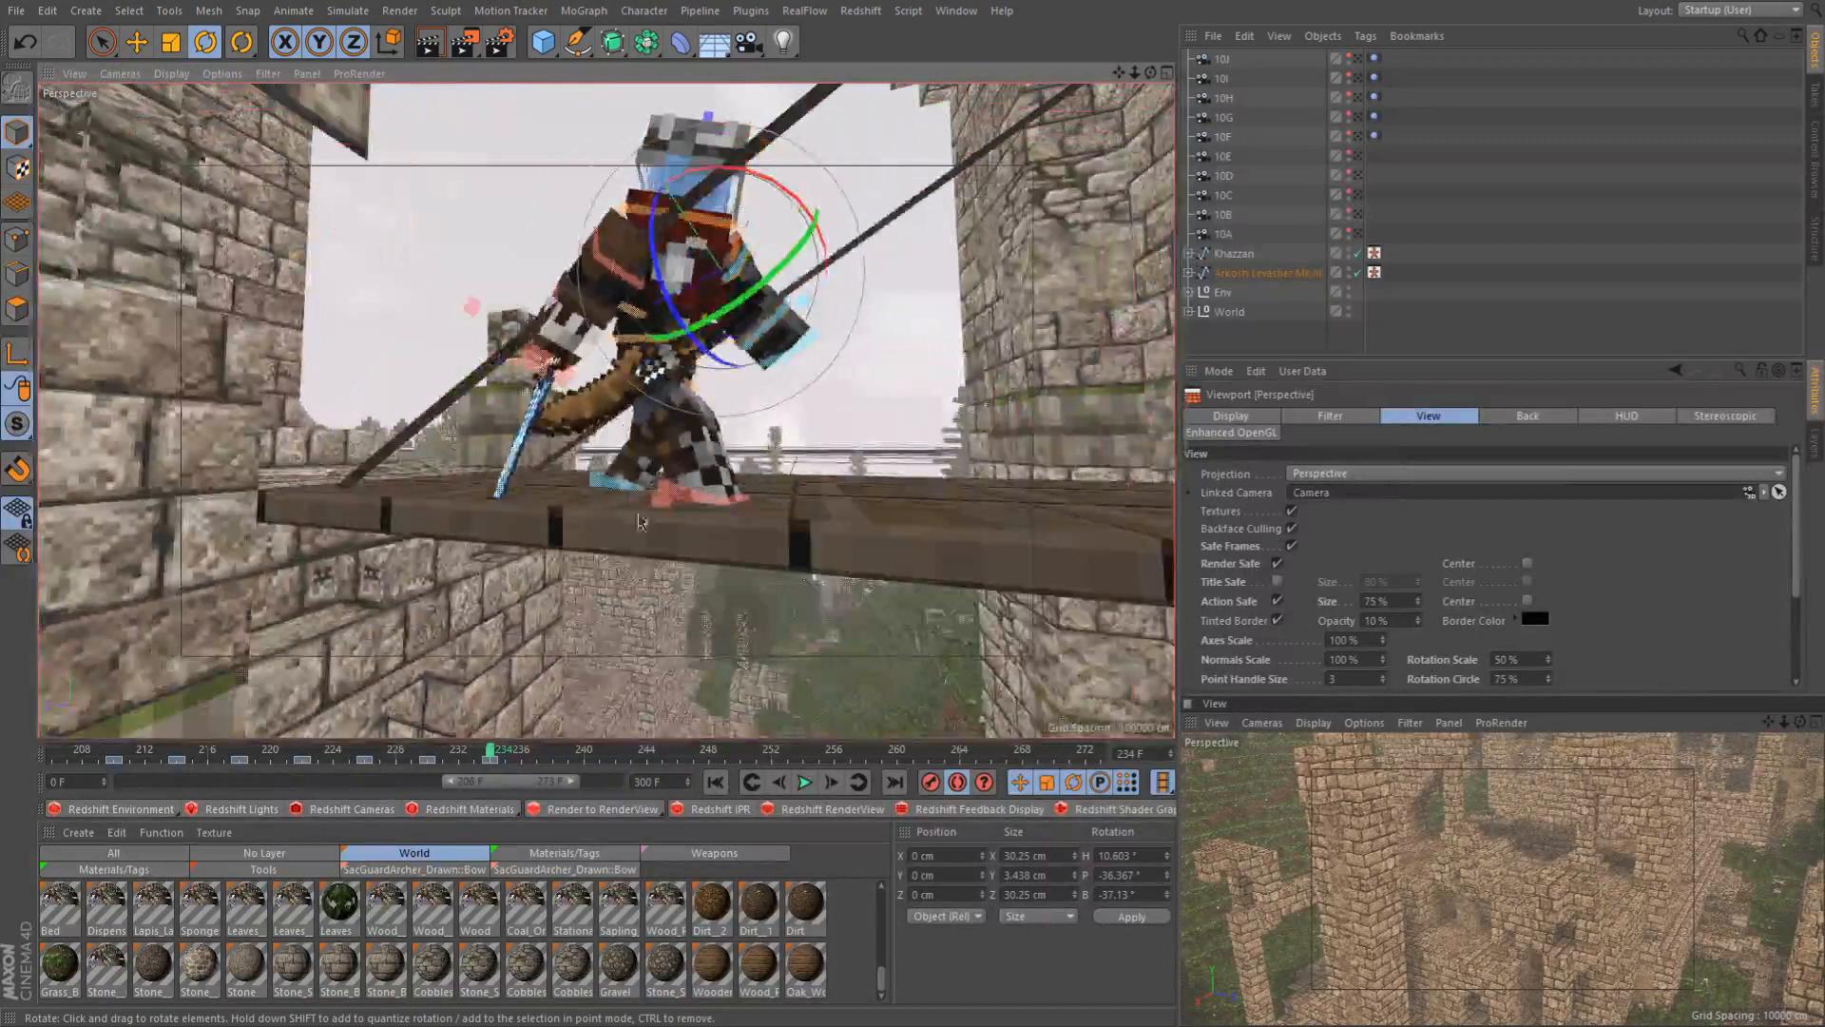
{"action": "scroll", "coordinate": [618, 523], "scroll_direction": "up", "scroll_amount": 10}
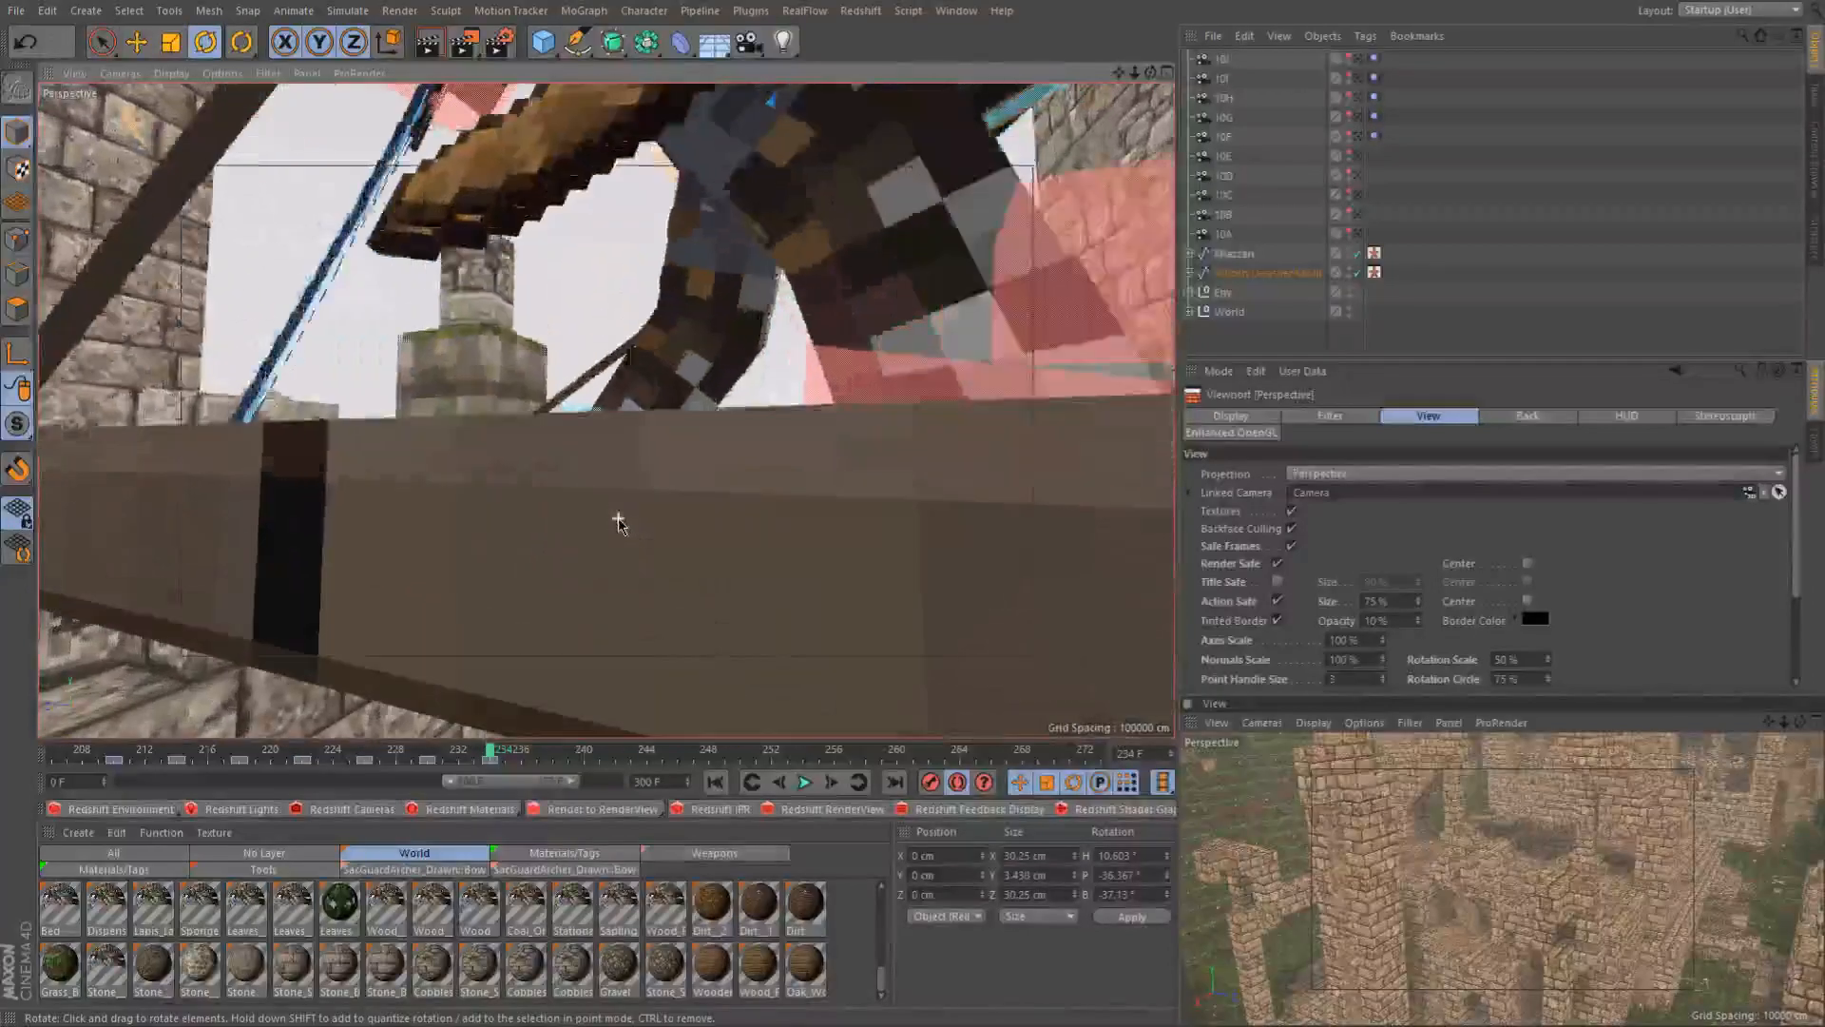
{"action": "scroll", "coordinate": [590, 485], "scroll_direction": "up", "scroll_amount": 2}
{"action": "scroll", "coordinate": [342, 436], "scroll_direction": "up", "scroll_amount": 3}
{"action": "scroll", "coordinate": [481, 436], "scroll_direction": "up", "scroll_amount": 2}
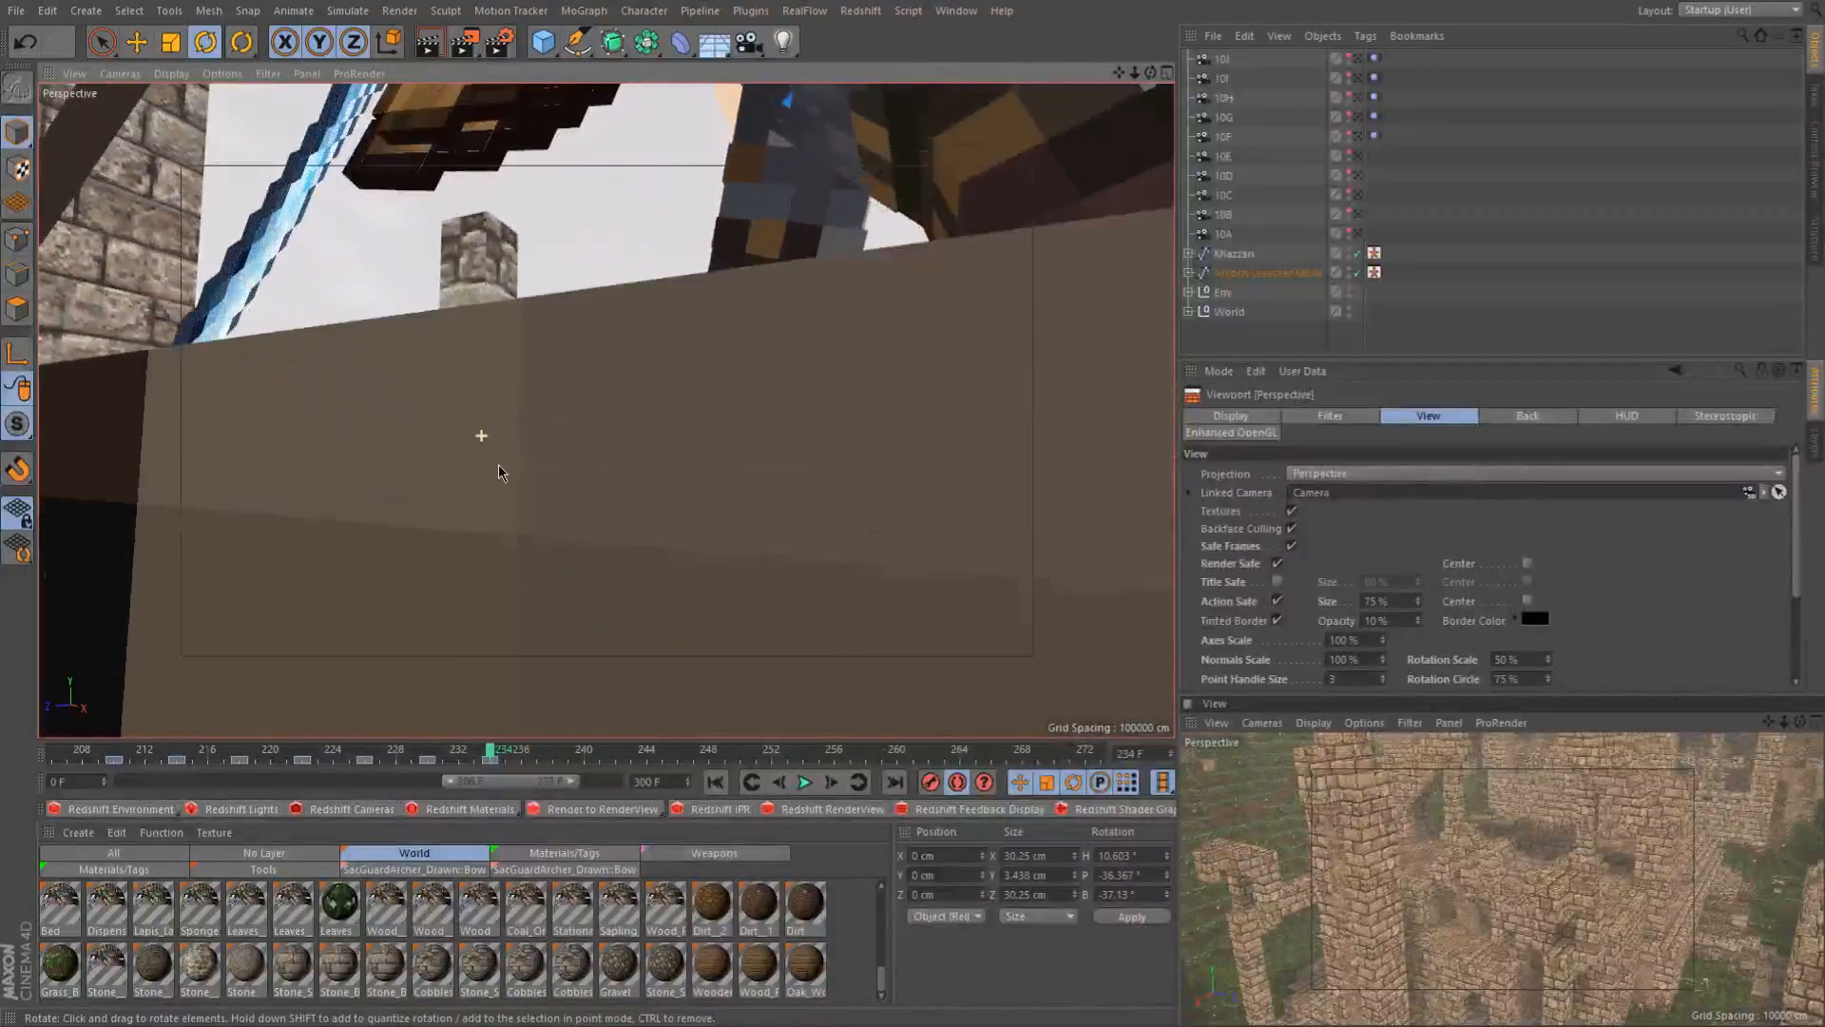
{"action": "scroll", "coordinate": [500, 470], "scroll_direction": "up", "scroll_amount": 4}
{"action": "scroll", "coordinate": [501, 473], "scroll_direction": "down", "scroll_amount": 5}
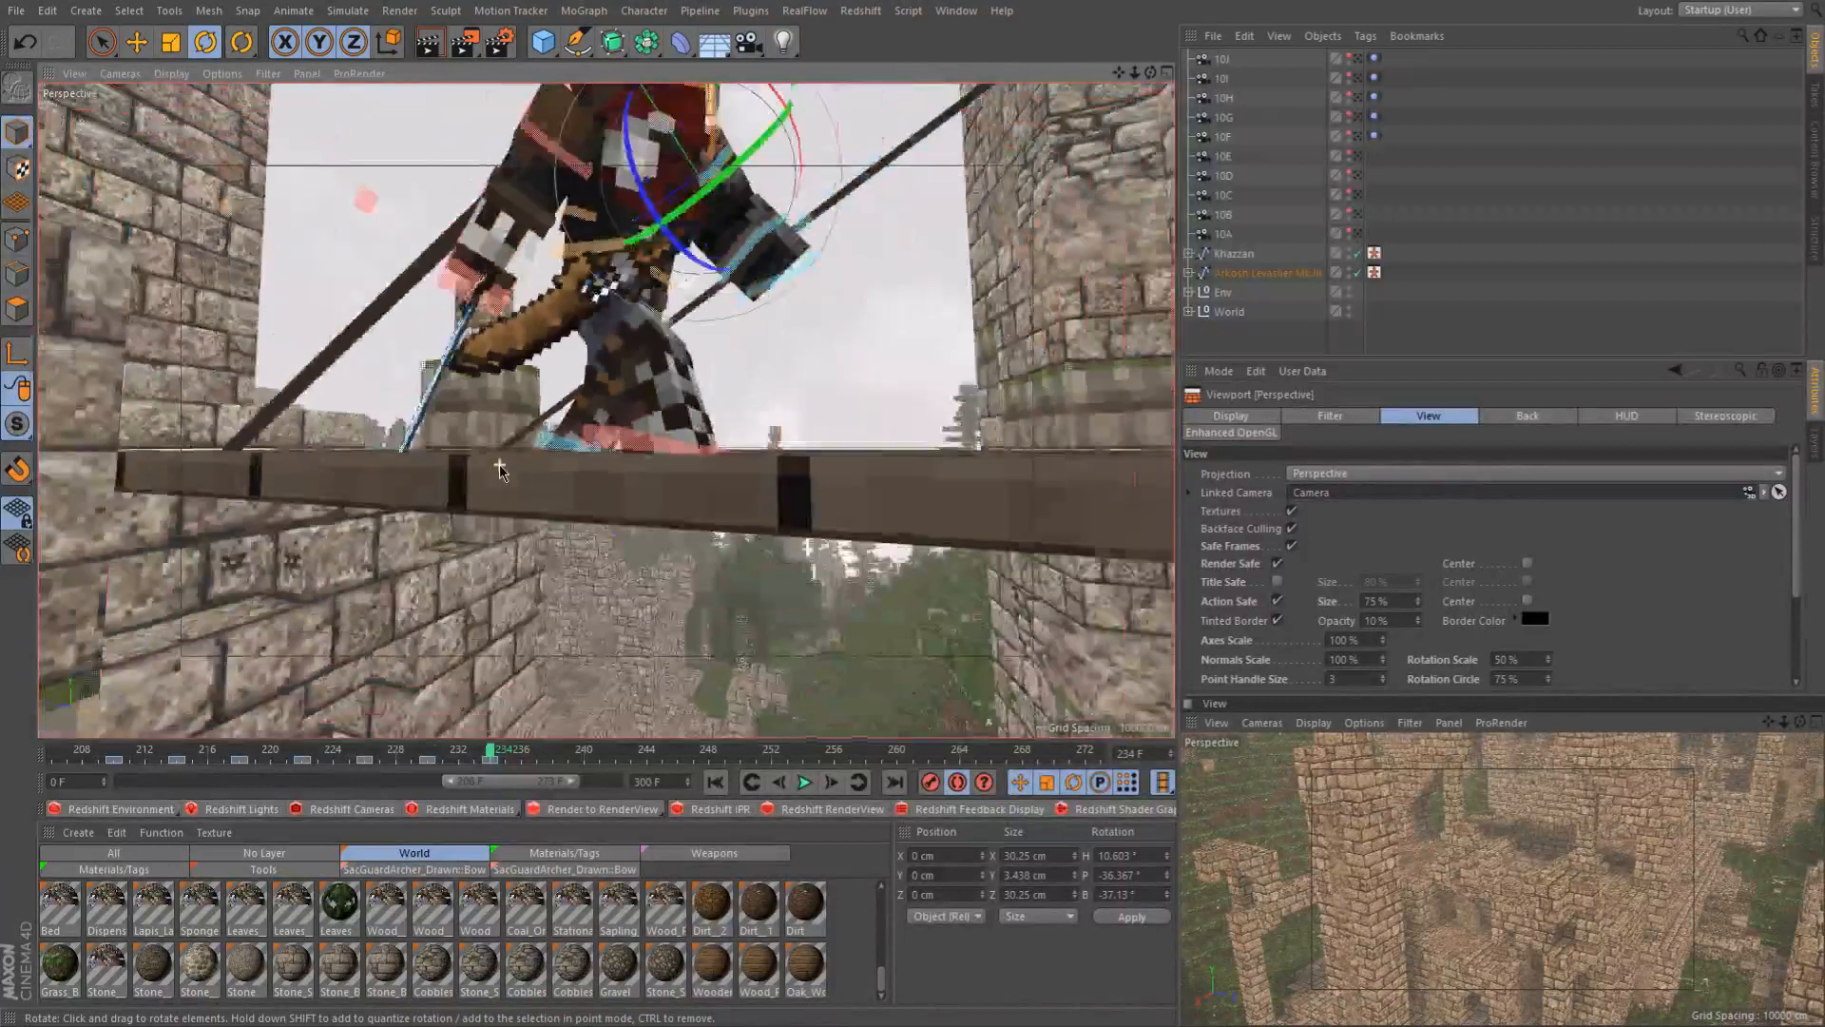
Select controlBack and twist the upper body further, to about H -33°, P 25°, at frame 234
{"action": "left_click_drag", "start_coordinate": [673, 328], "coordinate": [476, 409], "text": "alt"}
{"action": "scroll", "coordinate": [669, 341], "scroll_direction": "up", "scroll_amount": 2}
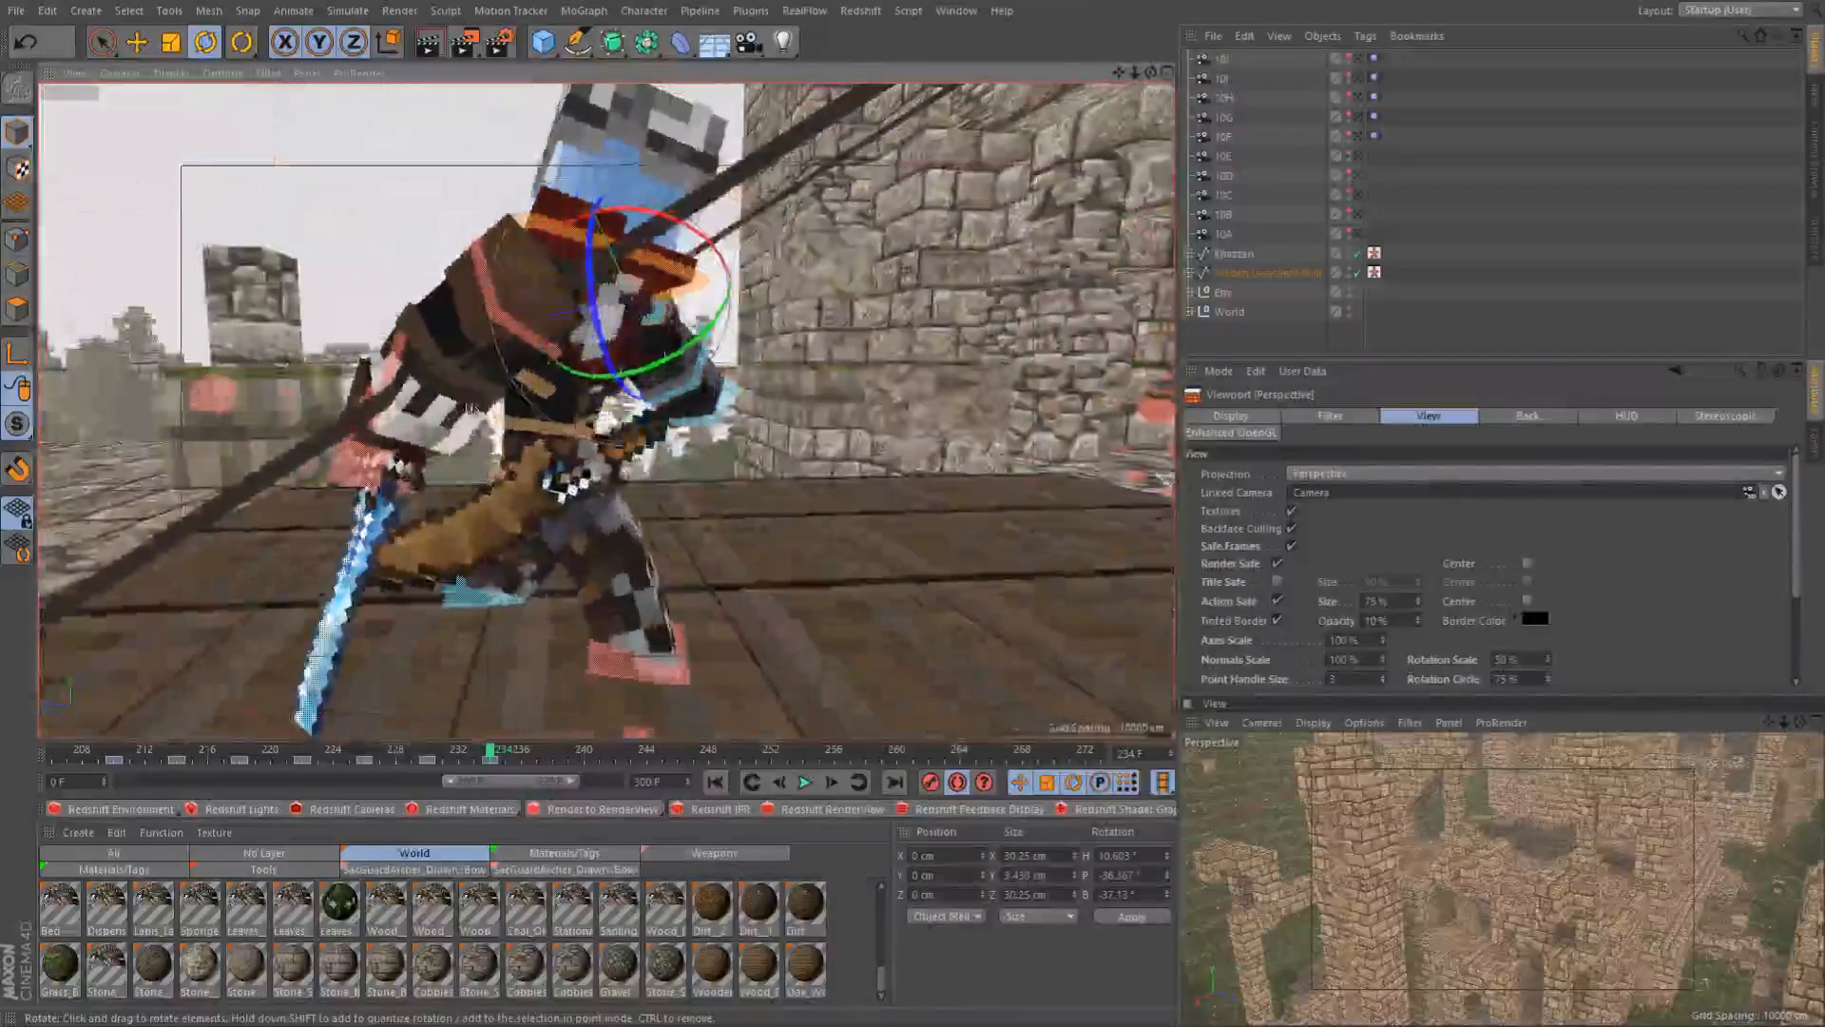
{"action": "left_click", "coordinate": [535, 381]}
{"action": "scroll", "coordinate": [571, 385], "scroll_direction": "up", "scroll_amount": 2}
{"action": "left_click_drag", "start_coordinate": [586, 388], "coordinate": [580, 443], "text": "alt"}
{"action": "key", "text": "ctrl+z"}
{"action": "scroll", "coordinate": [601, 370], "scroll_direction": "down", "scroll_amount": 3}
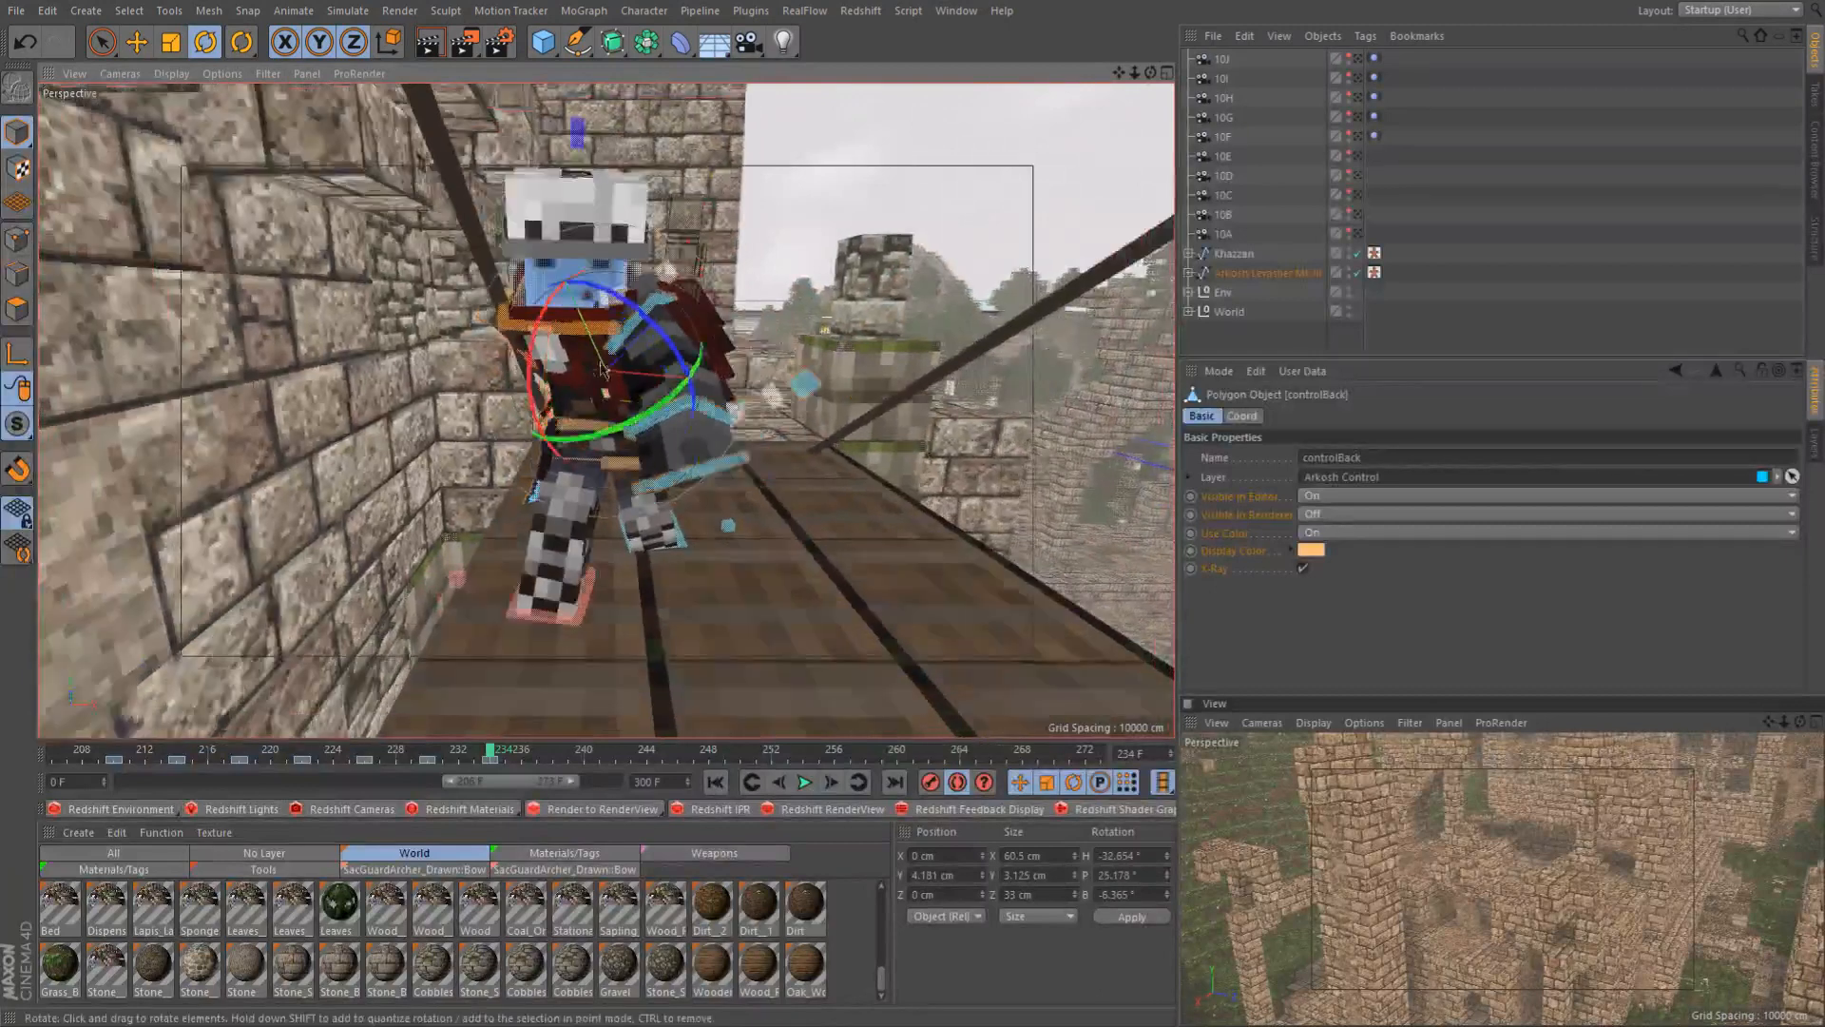
Select controlArmL and swing the left arm across the front of the body, to about P -16°, B -48°
{"action": "scroll", "coordinate": [601, 366], "scroll_direction": "up", "scroll_amount": 5}
{"action": "left_click_drag", "start_coordinate": [600, 360], "coordinate": [627, 345], "text": "alt"}
{"action": "left_click", "coordinate": [630, 344]}
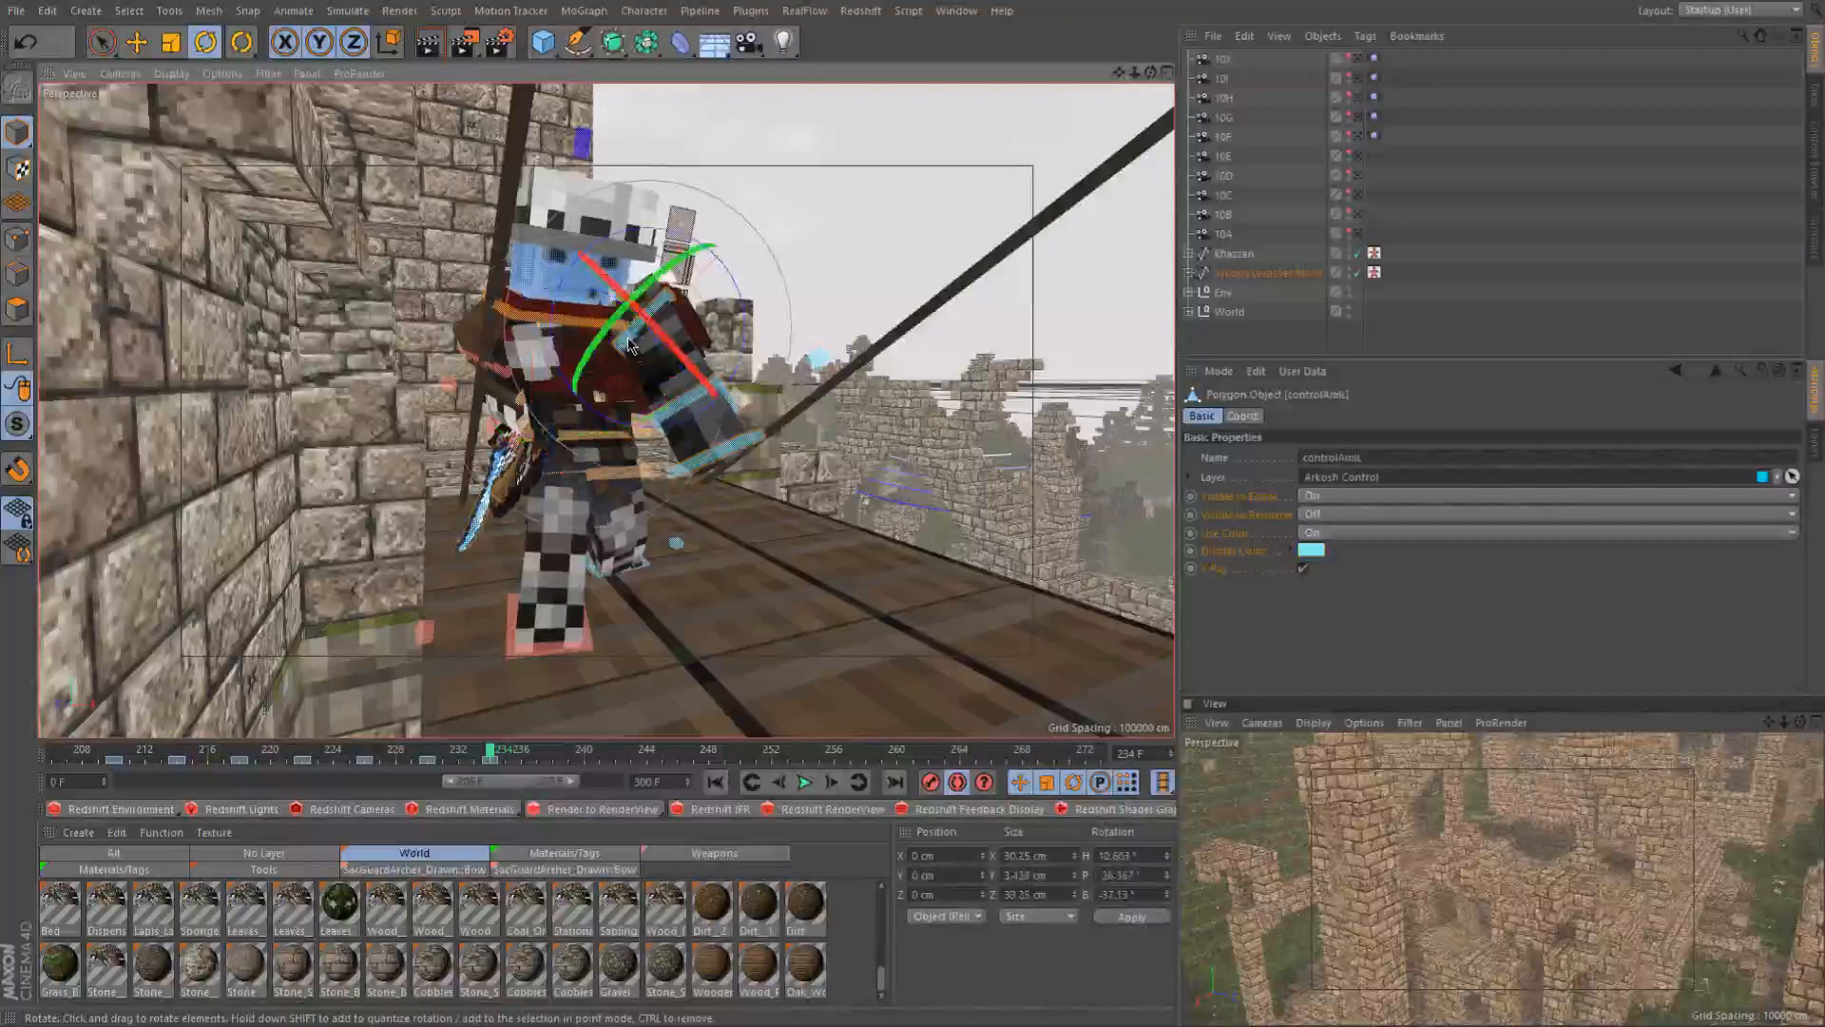
{"action": "left_click_drag", "start_coordinate": [609, 422], "coordinate": [532, 370]}
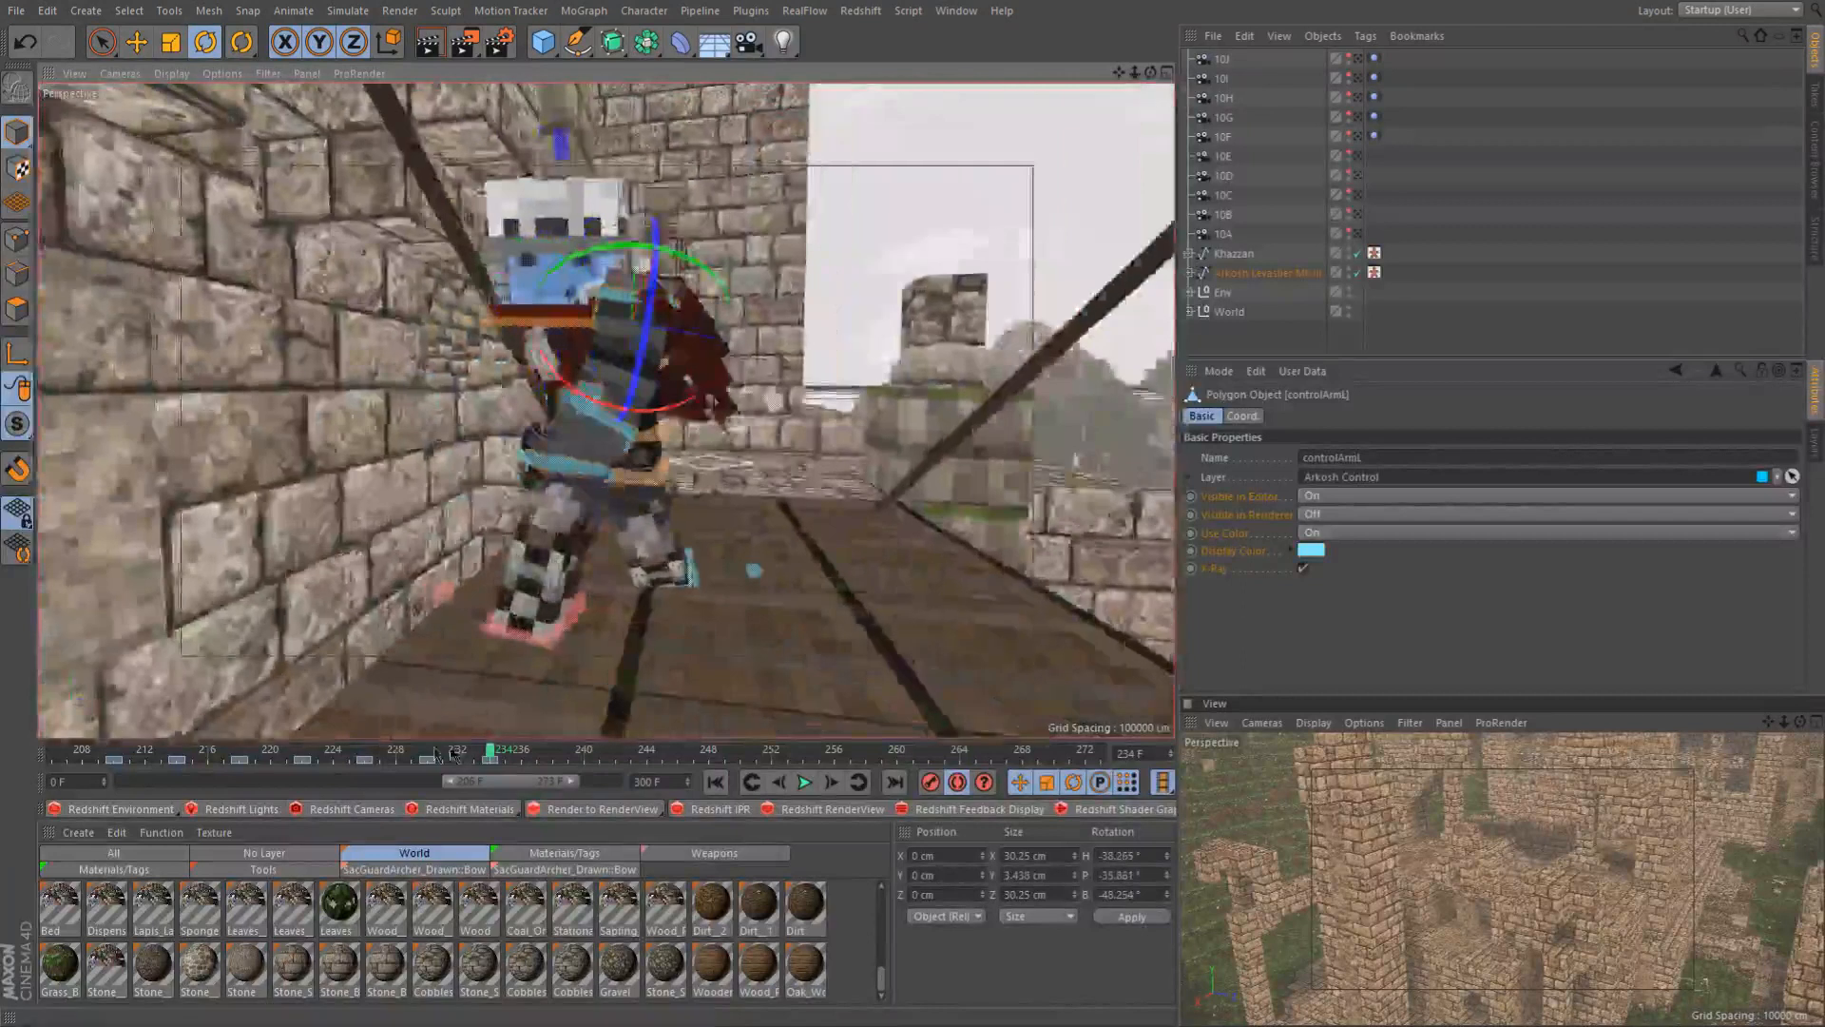
Scrub and play back the armoured character's motion leading up to frame 234 from a different angle
{"action": "left_click_drag", "start_coordinate": [428, 756], "coordinate": [288, 764]}
{"action": "left_click_drag", "start_coordinate": [650, 599], "coordinate": [432, 607], "text": "alt"}
{"action": "left_click_drag", "start_coordinate": [511, 559], "coordinate": [476, 518], "text": "alt"}
{"action": "left_click", "coordinate": [804, 782]}
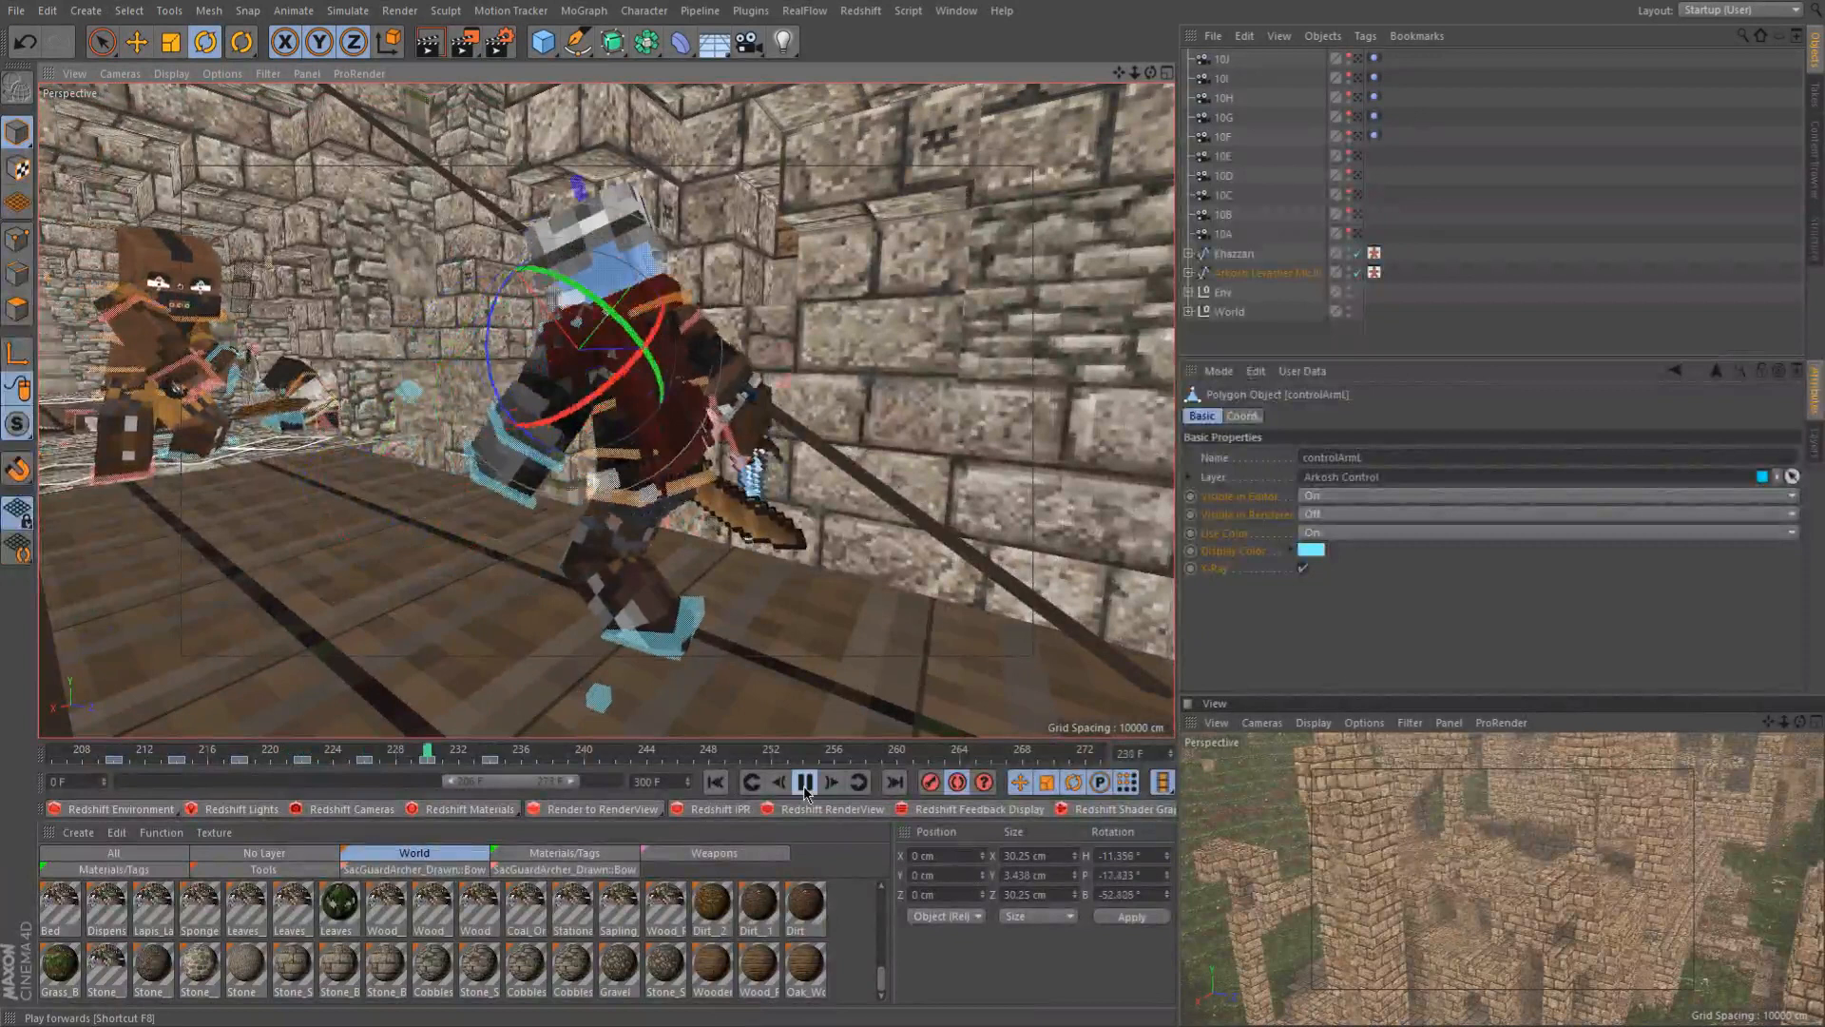
{"action": "left_click", "coordinate": [805, 782]}
{"action": "left_click", "coordinate": [429, 756]}
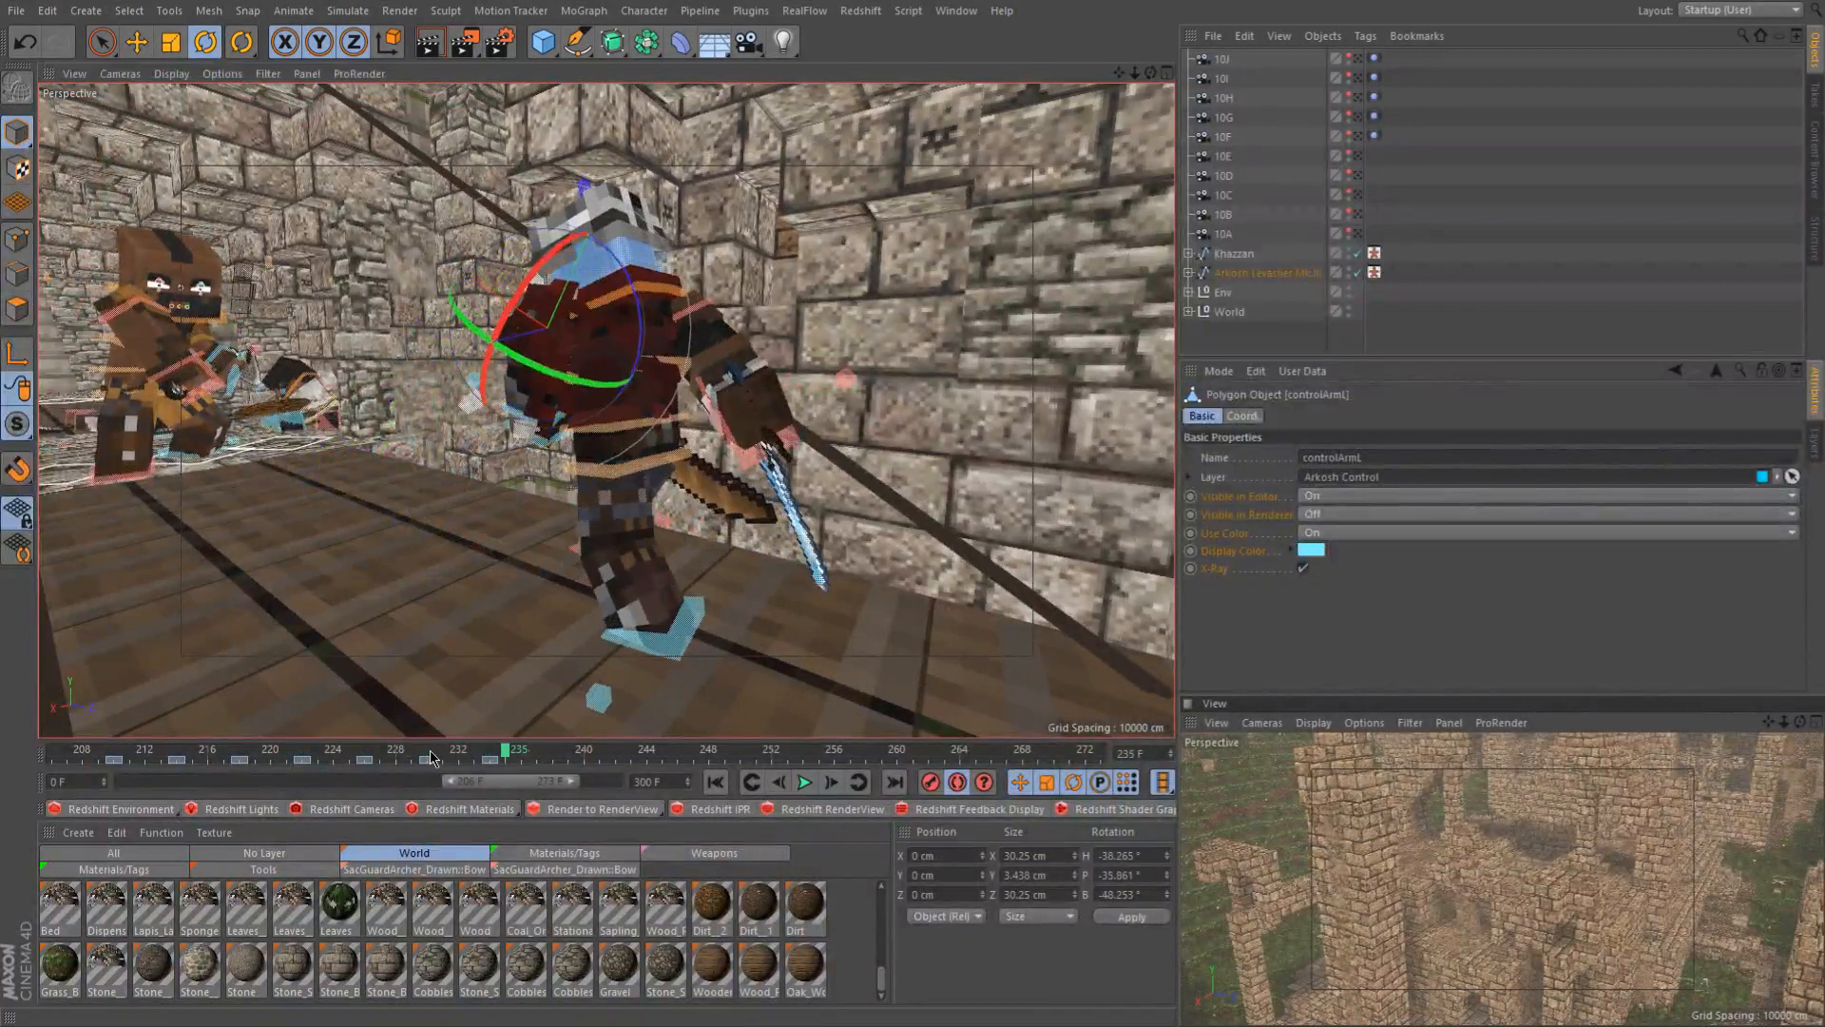
{"action": "left_click_drag", "start_coordinate": [451, 758], "coordinate": [493, 763]}
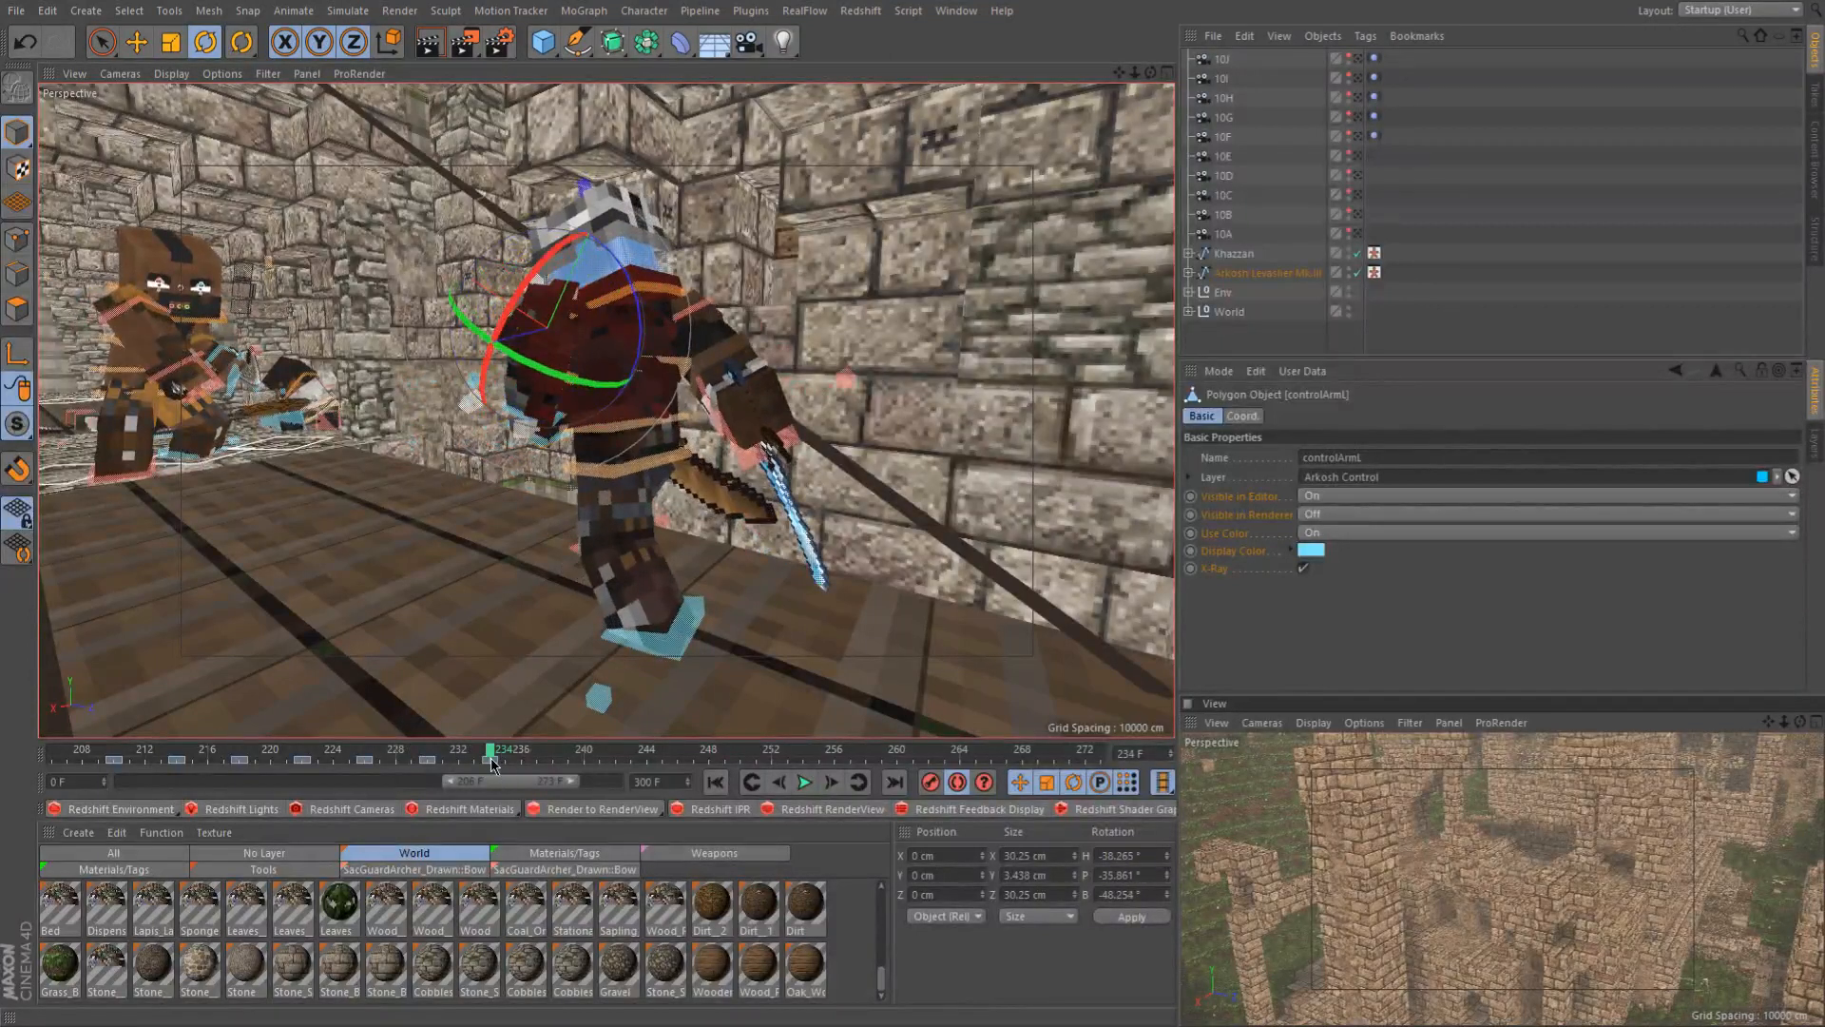
Switch to the Animate layout and move the Arkosh character's keys from frame 234 to frame 238 in the Dope Sheet
{"action": "left_click", "coordinate": [1702, 37]}
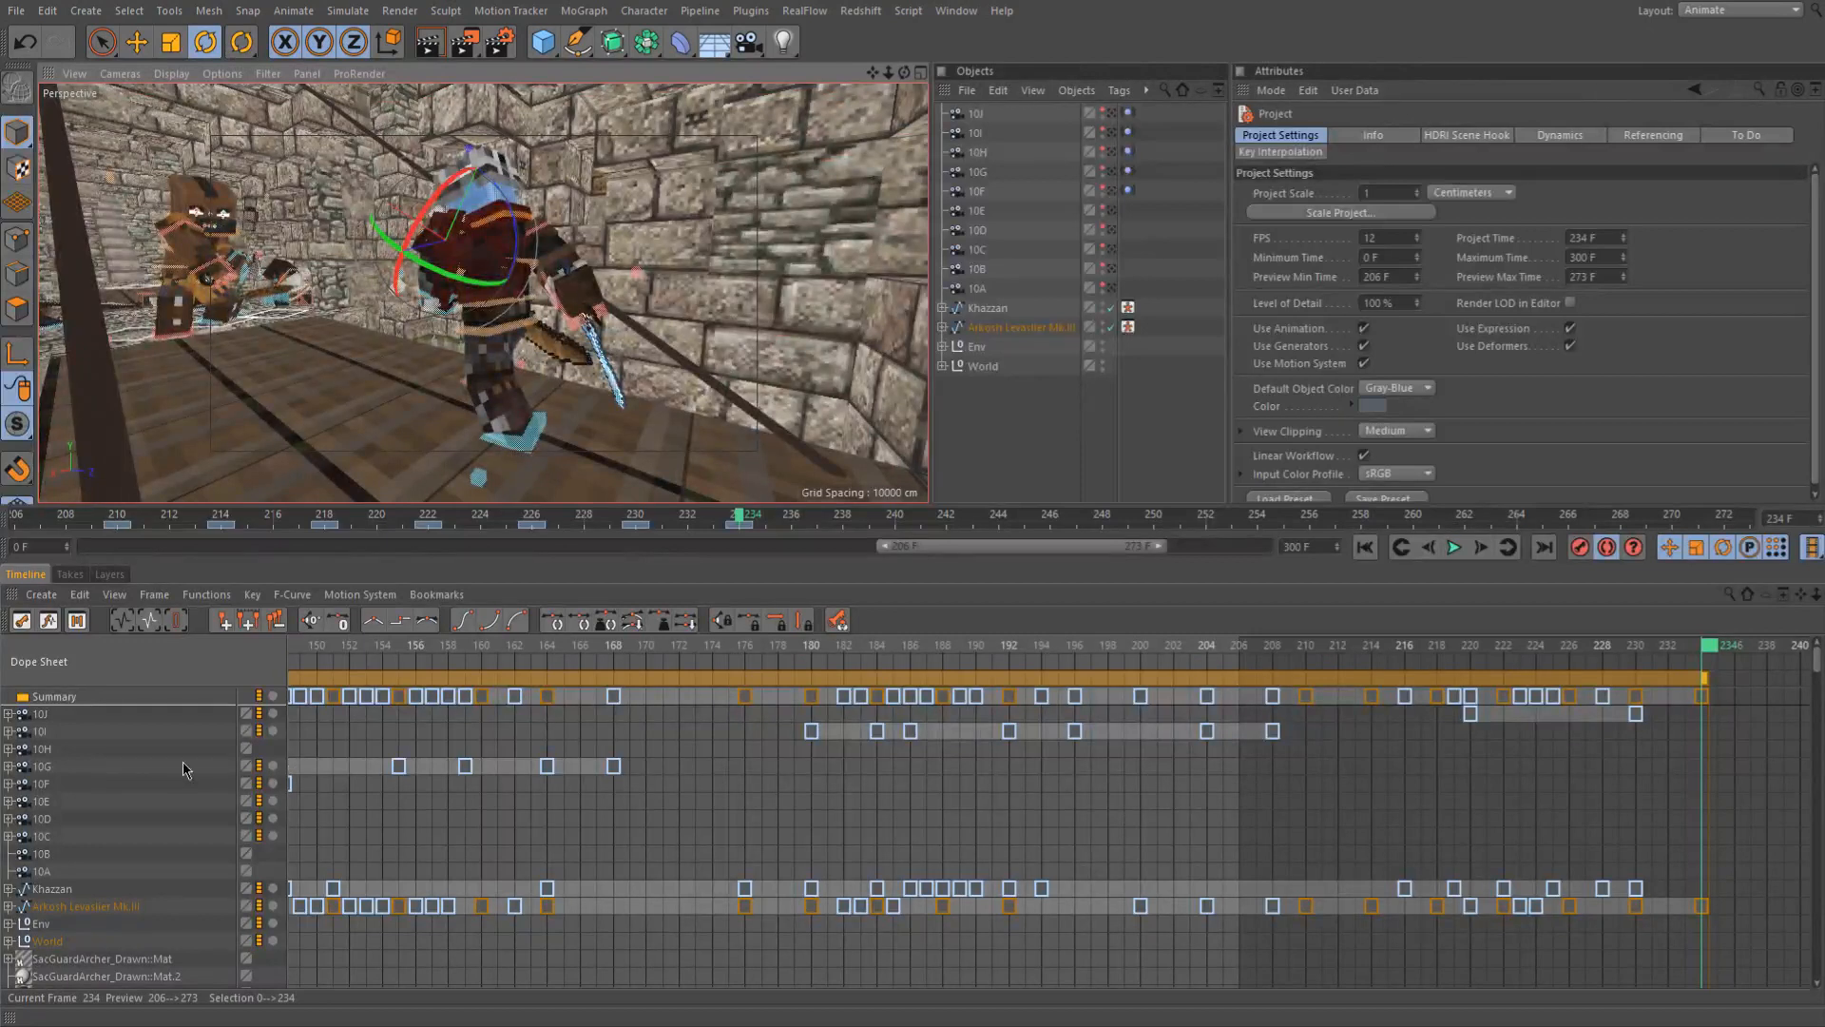
{"action": "middle_click_drag", "start_coordinate": [1418, 799], "coordinate": [967, 800], "text": "alt"}
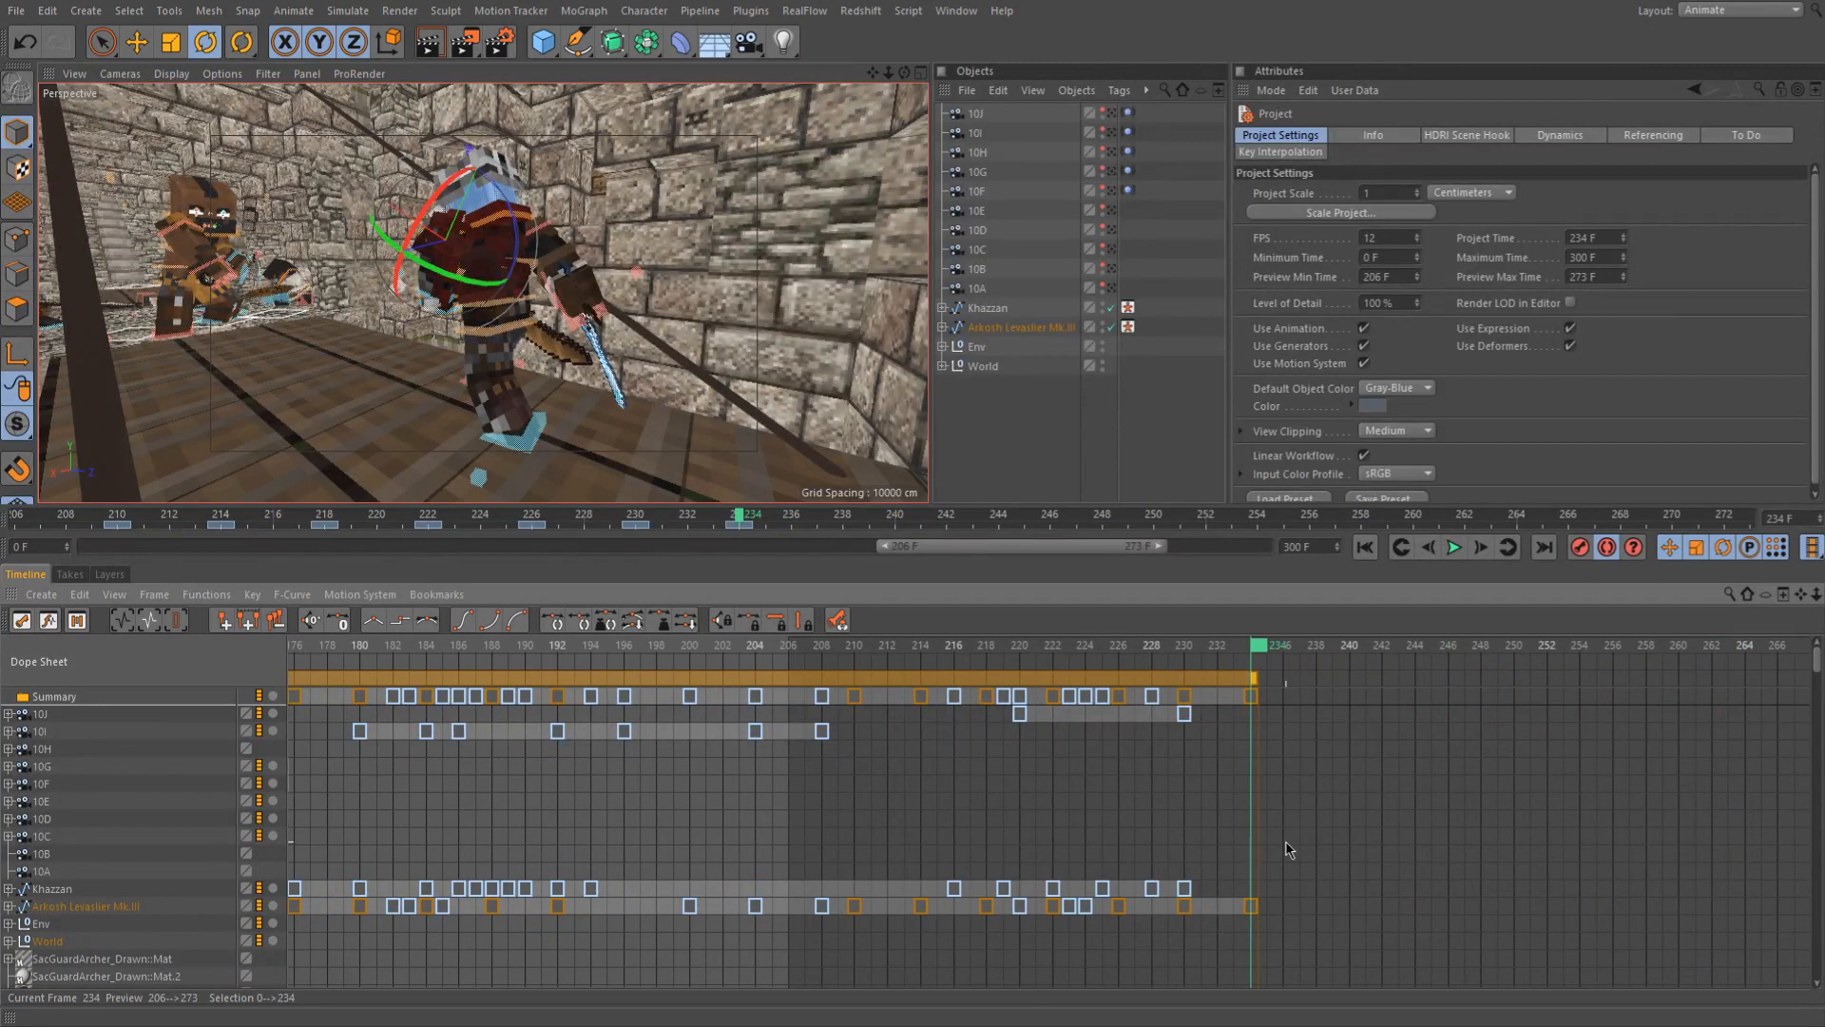
{"action": "left_click_drag", "start_coordinate": [1233, 876], "coordinate": [1278, 940]}
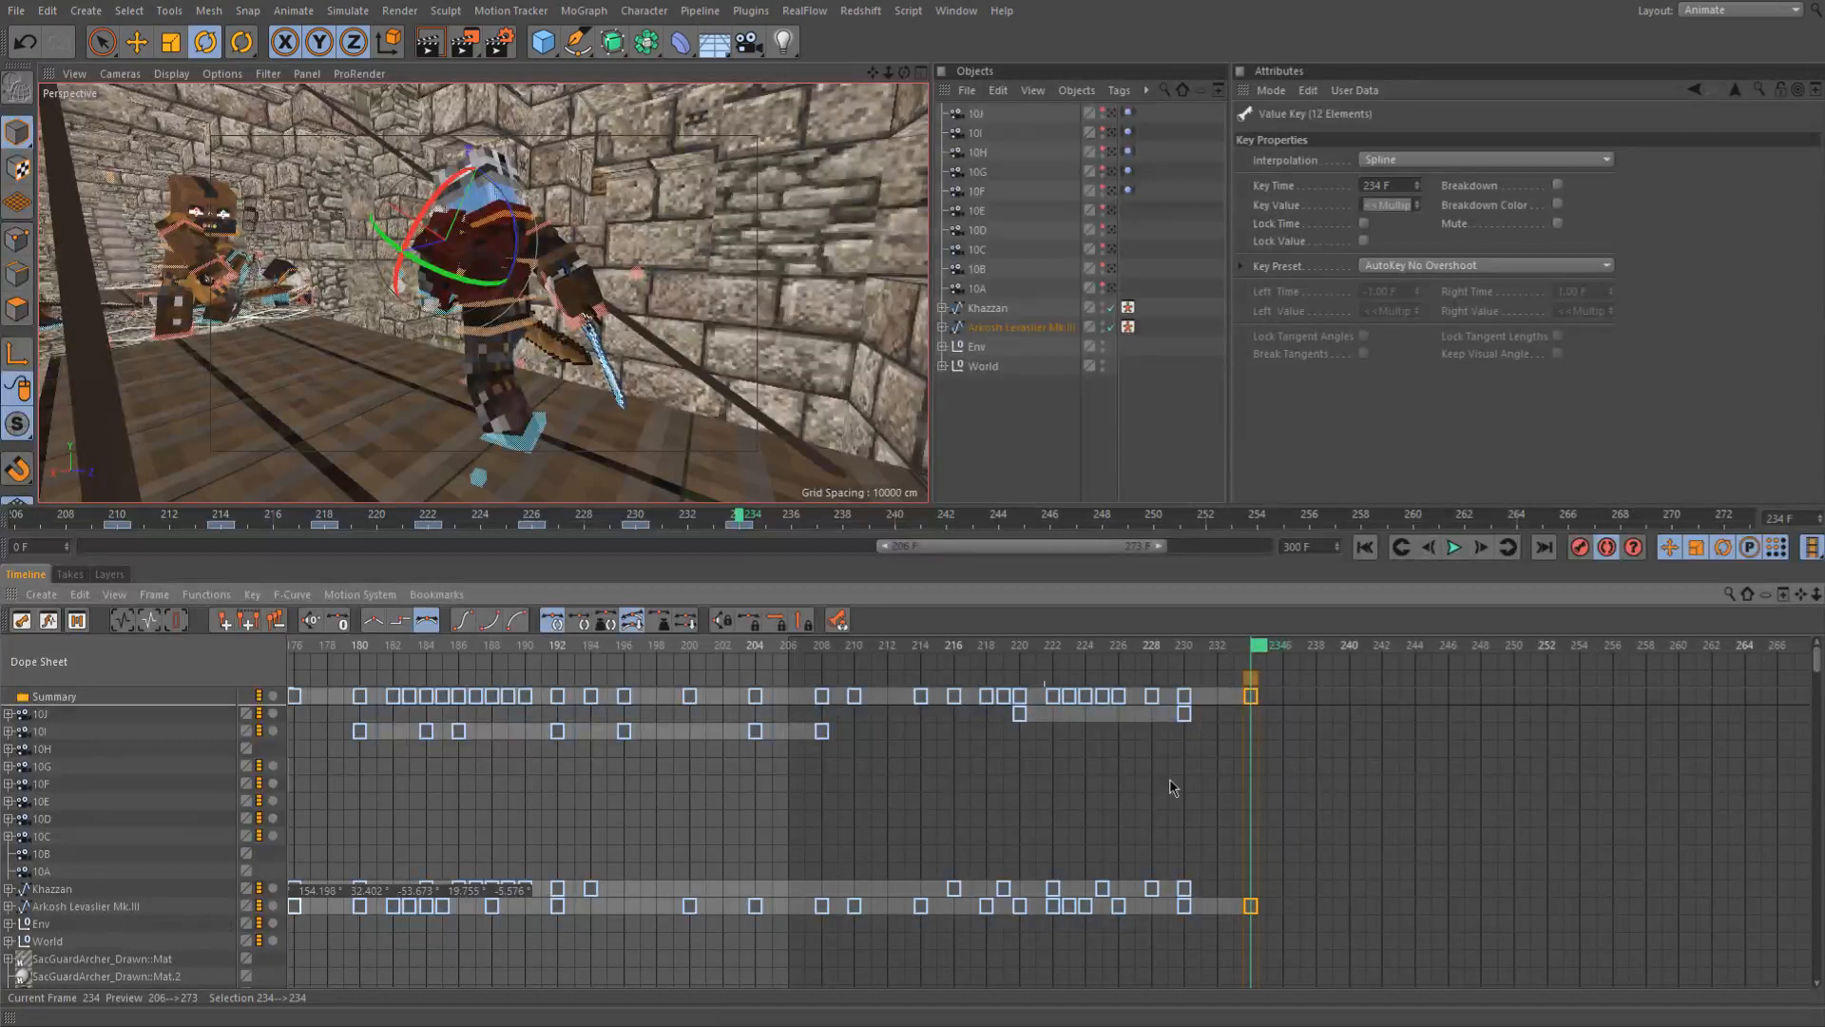
{"action": "left_click_drag", "start_coordinate": [1257, 911], "coordinate": [1328, 919]}
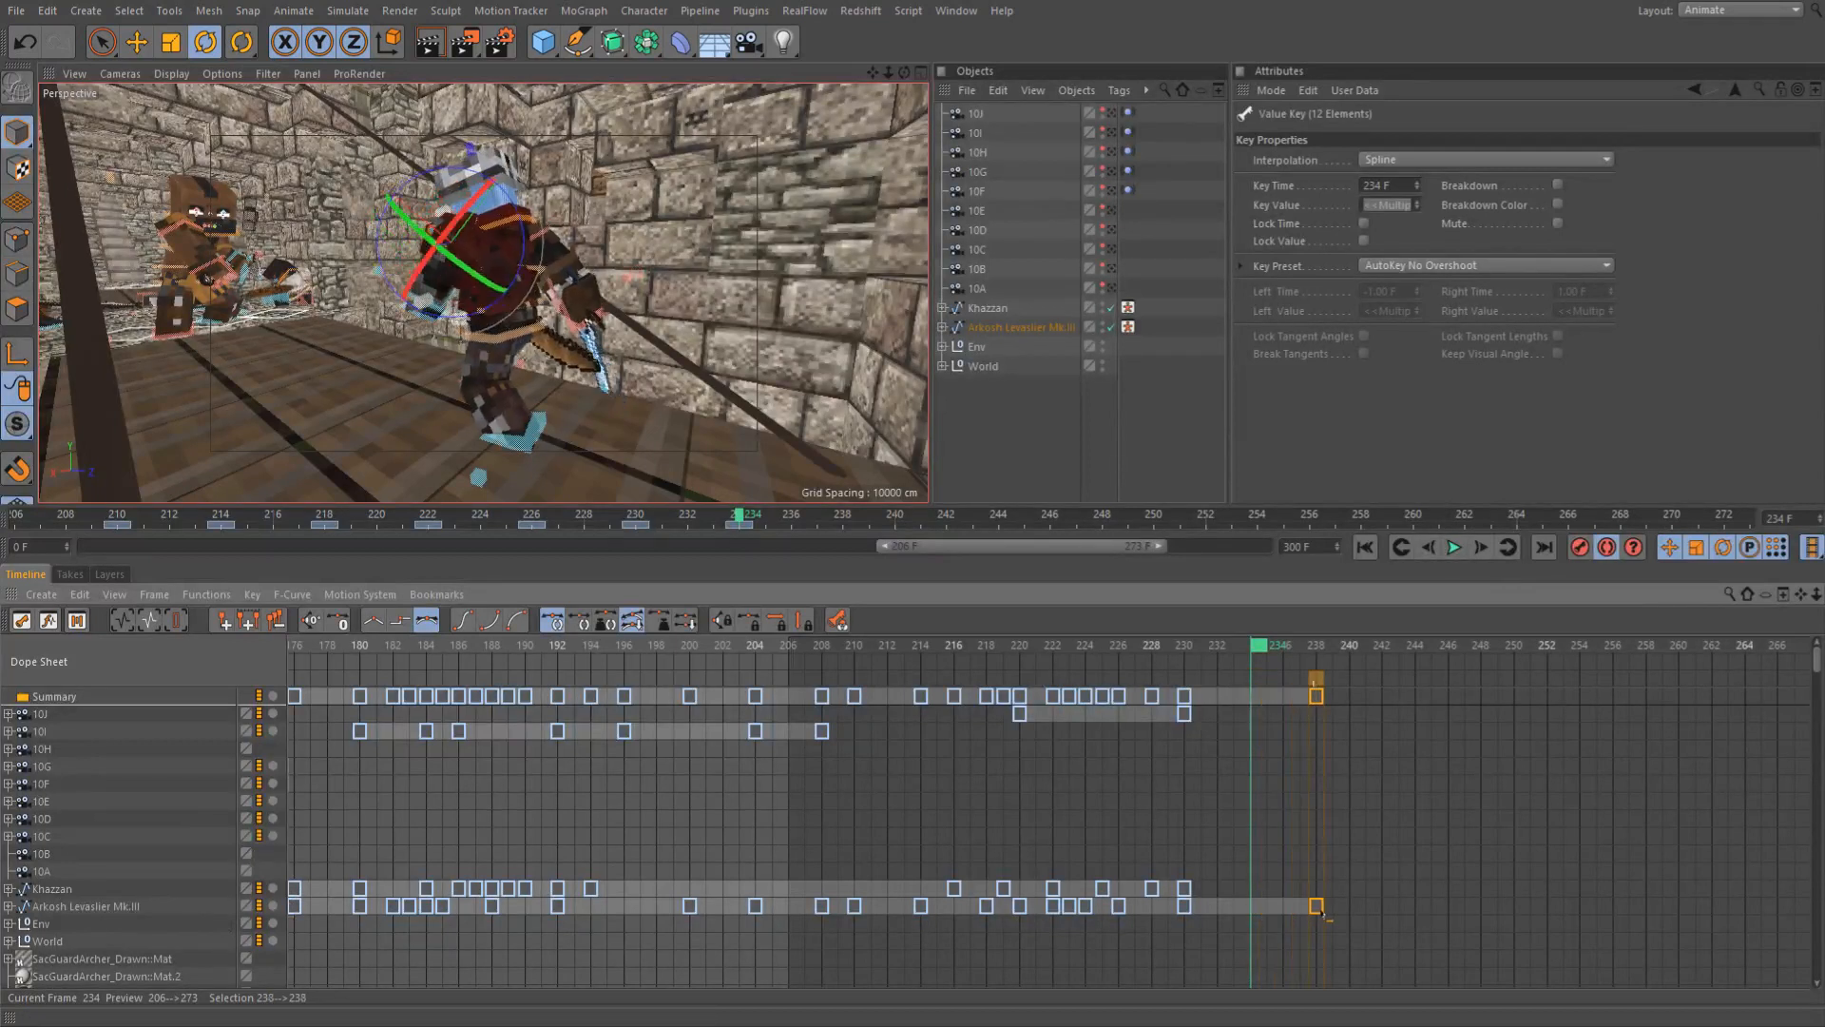
Copy the Arkosh character's keys at frame 230 and paste them at frame 234
{"action": "left_click", "coordinate": [1185, 907]}
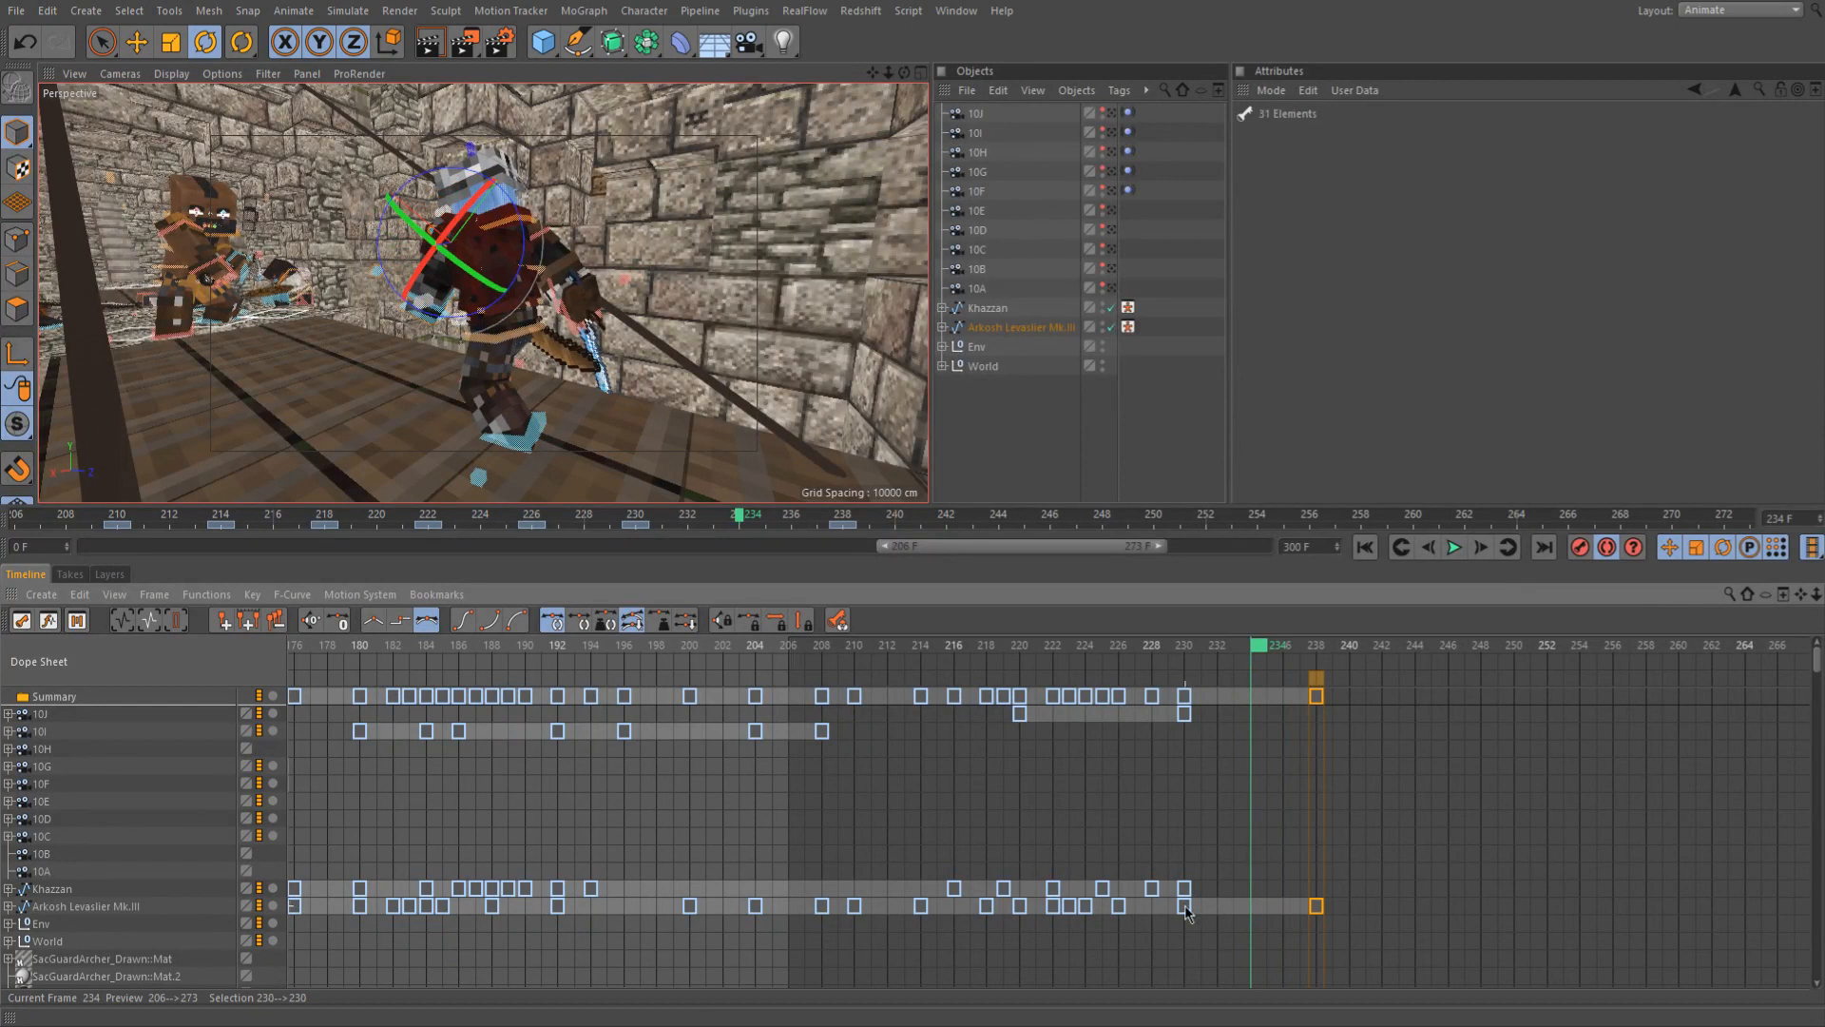
{"action": "key", "text": "ctrl+c"}
{"action": "key", "text": "ctrl+v"}
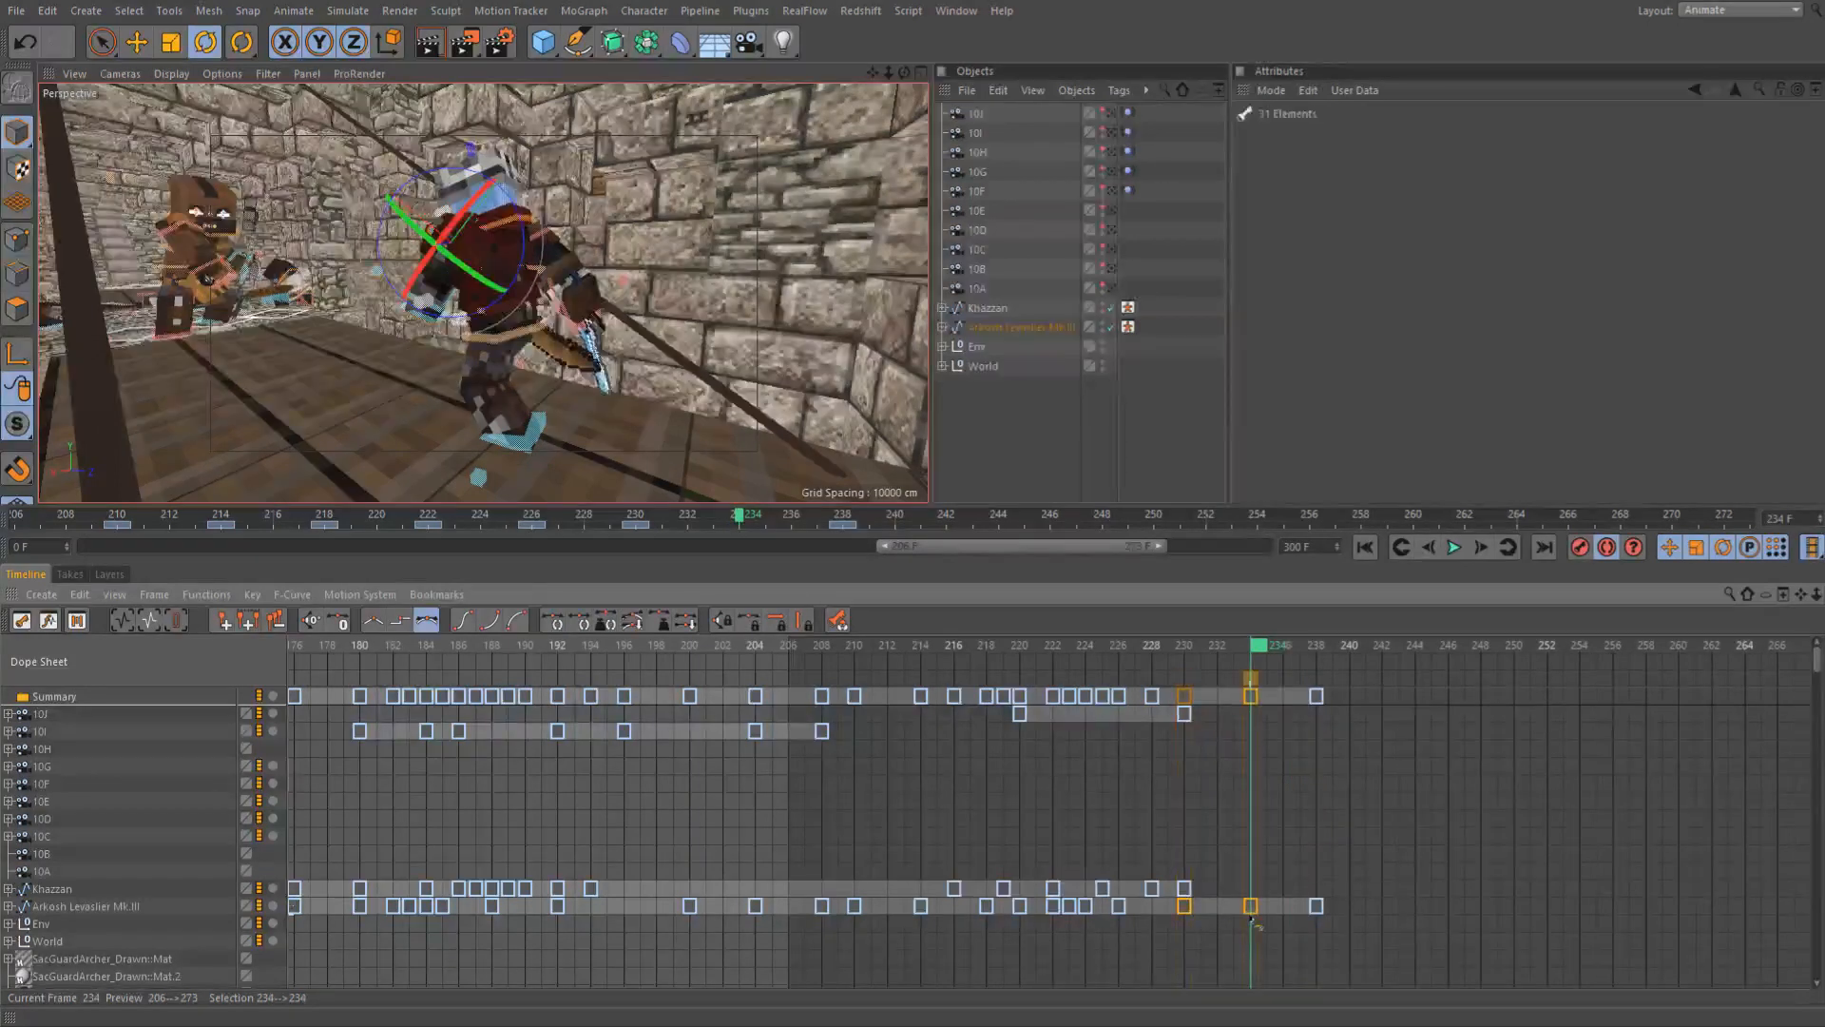
Step forward and backward frame by frame from frame 230 to check the motion around the copied keys
{"action": "left_click", "coordinate": [1193, 650]}
{"action": "key", "text": "g"}
{"action": "key", "text": "g"}
{"action": "key", "text": "g"}
{"action": "key", "text": "g"}
{"action": "key", "text": "f"}
{"action": "key", "text": "f"}
{"action": "key", "text": "f"}
{"action": "key", "text": "f"}
{"action": "key", "text": "g"}
{"action": "key", "text": "g"}
{"action": "key", "text": "g"}
{"action": "key", "text": "g"}
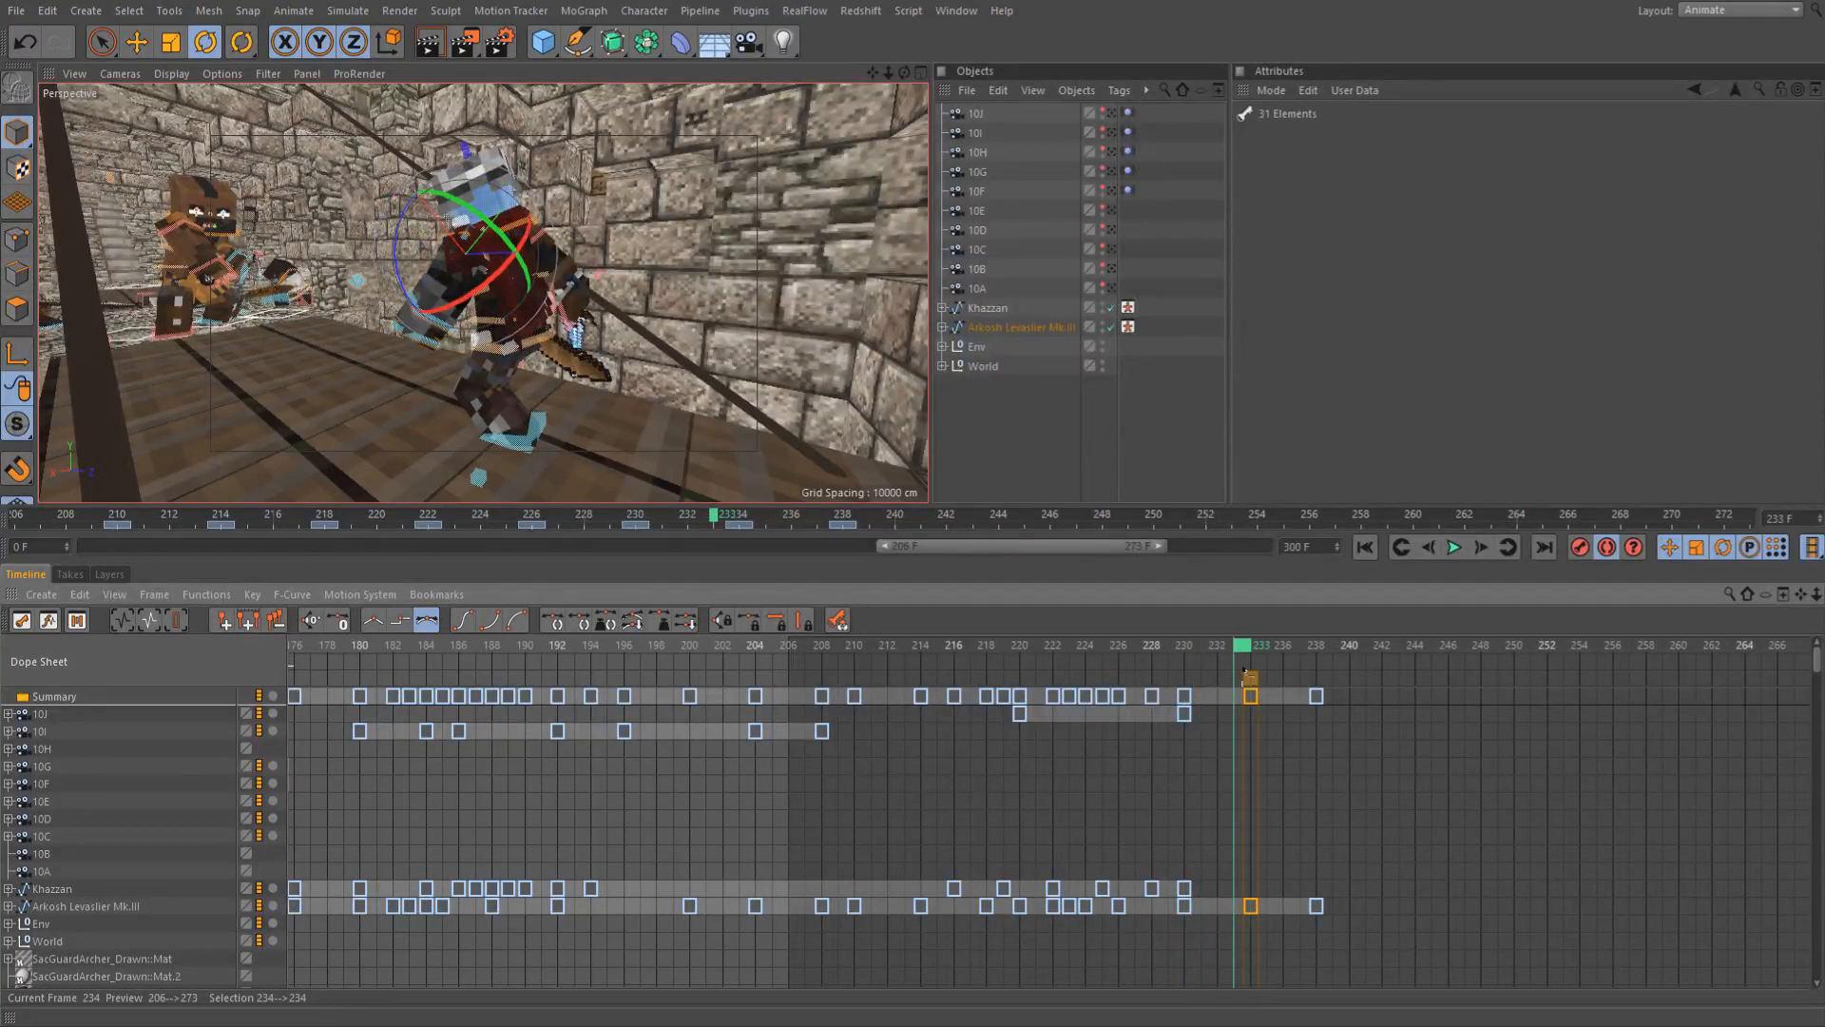
{"action": "left_click", "coordinate": [1183, 644]}
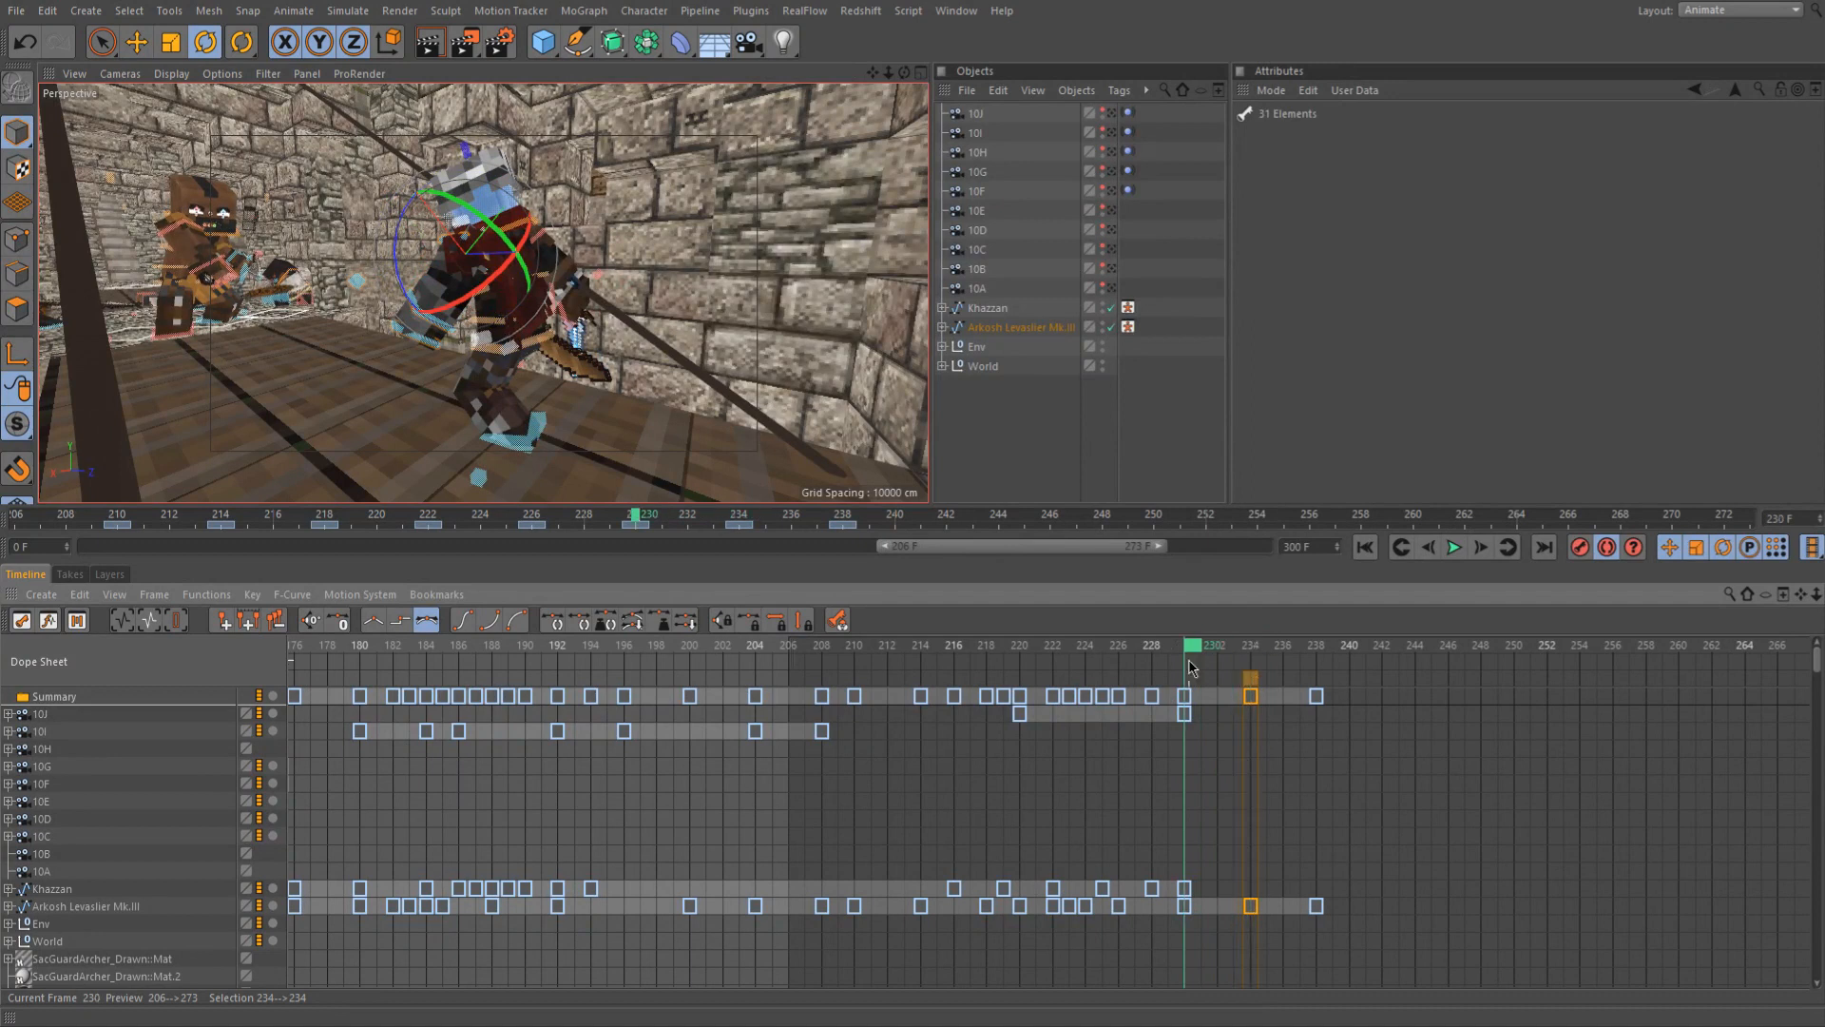
Restore the Startup (User) layout and set the current frame to 234
{"action": "left_click", "coordinate": [1713, 12]}
{"action": "left_click", "coordinate": [1731, 203]}
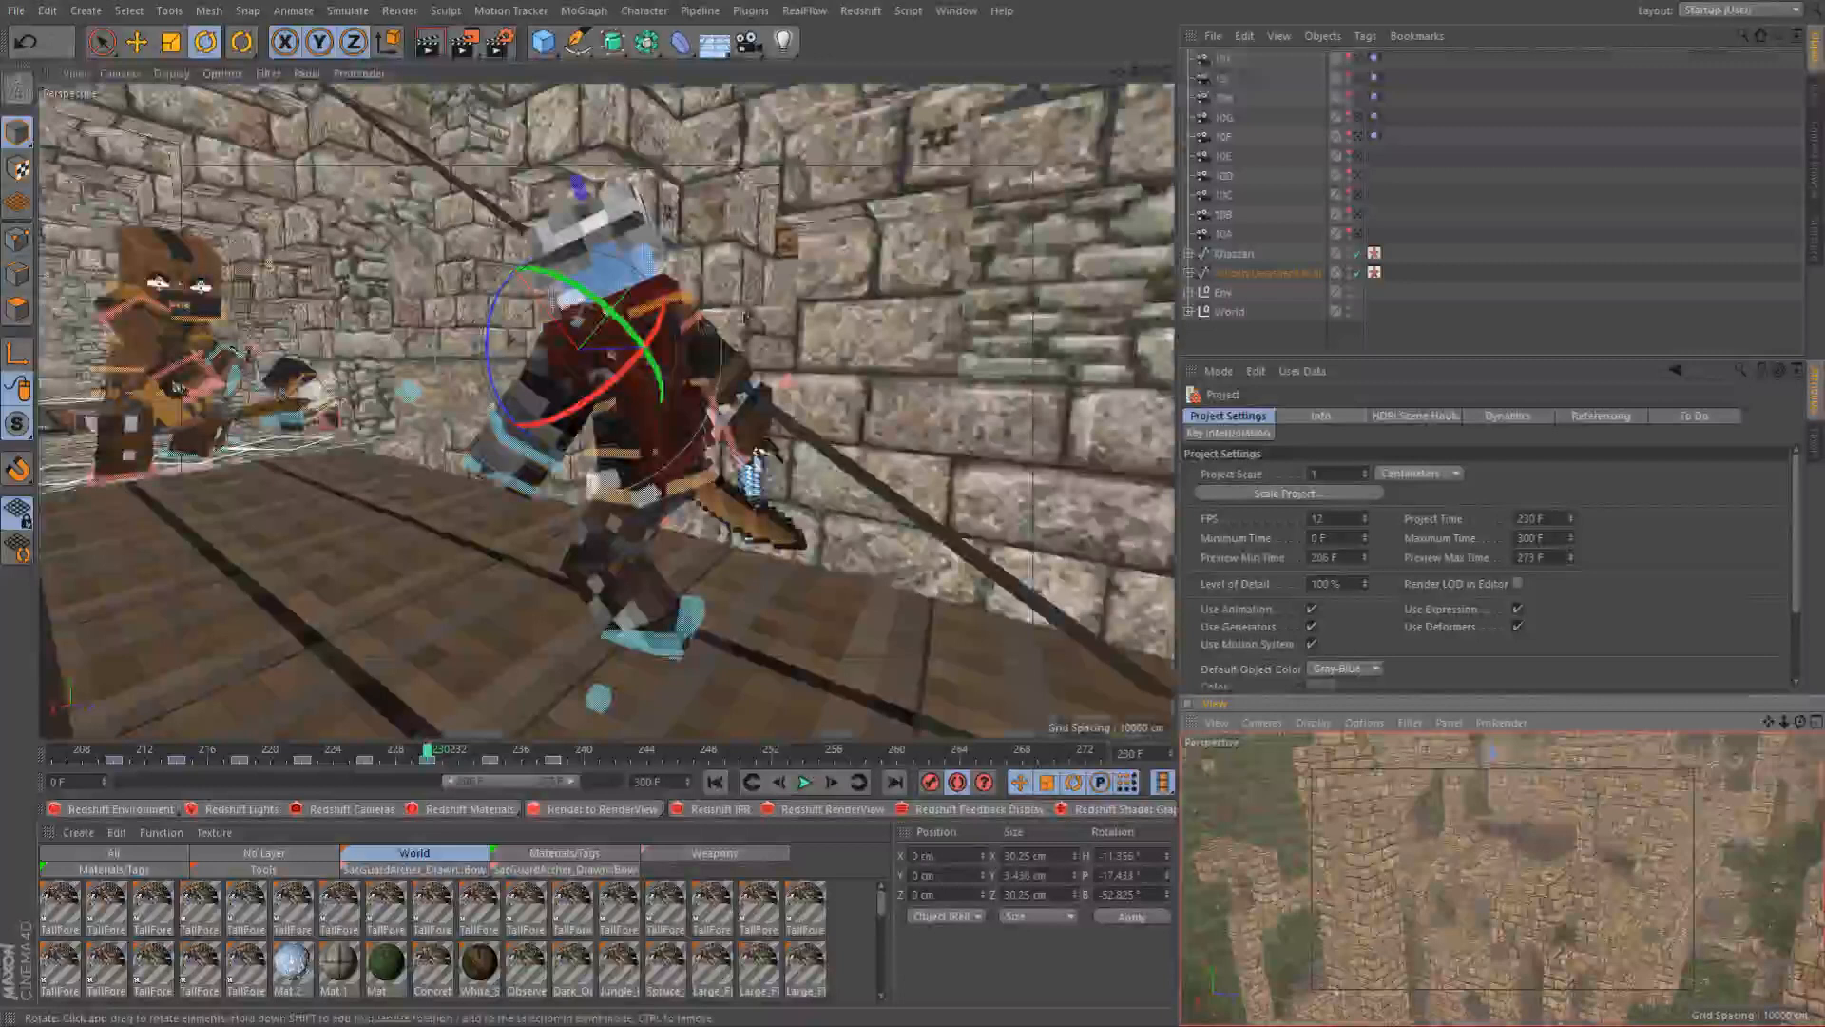
{"action": "left_click_drag", "start_coordinate": [454, 287], "coordinate": [627, 503], "text": "alt"}
{"action": "scroll", "coordinate": [567, 533], "scroll_direction": "up", "scroll_amount": 2}
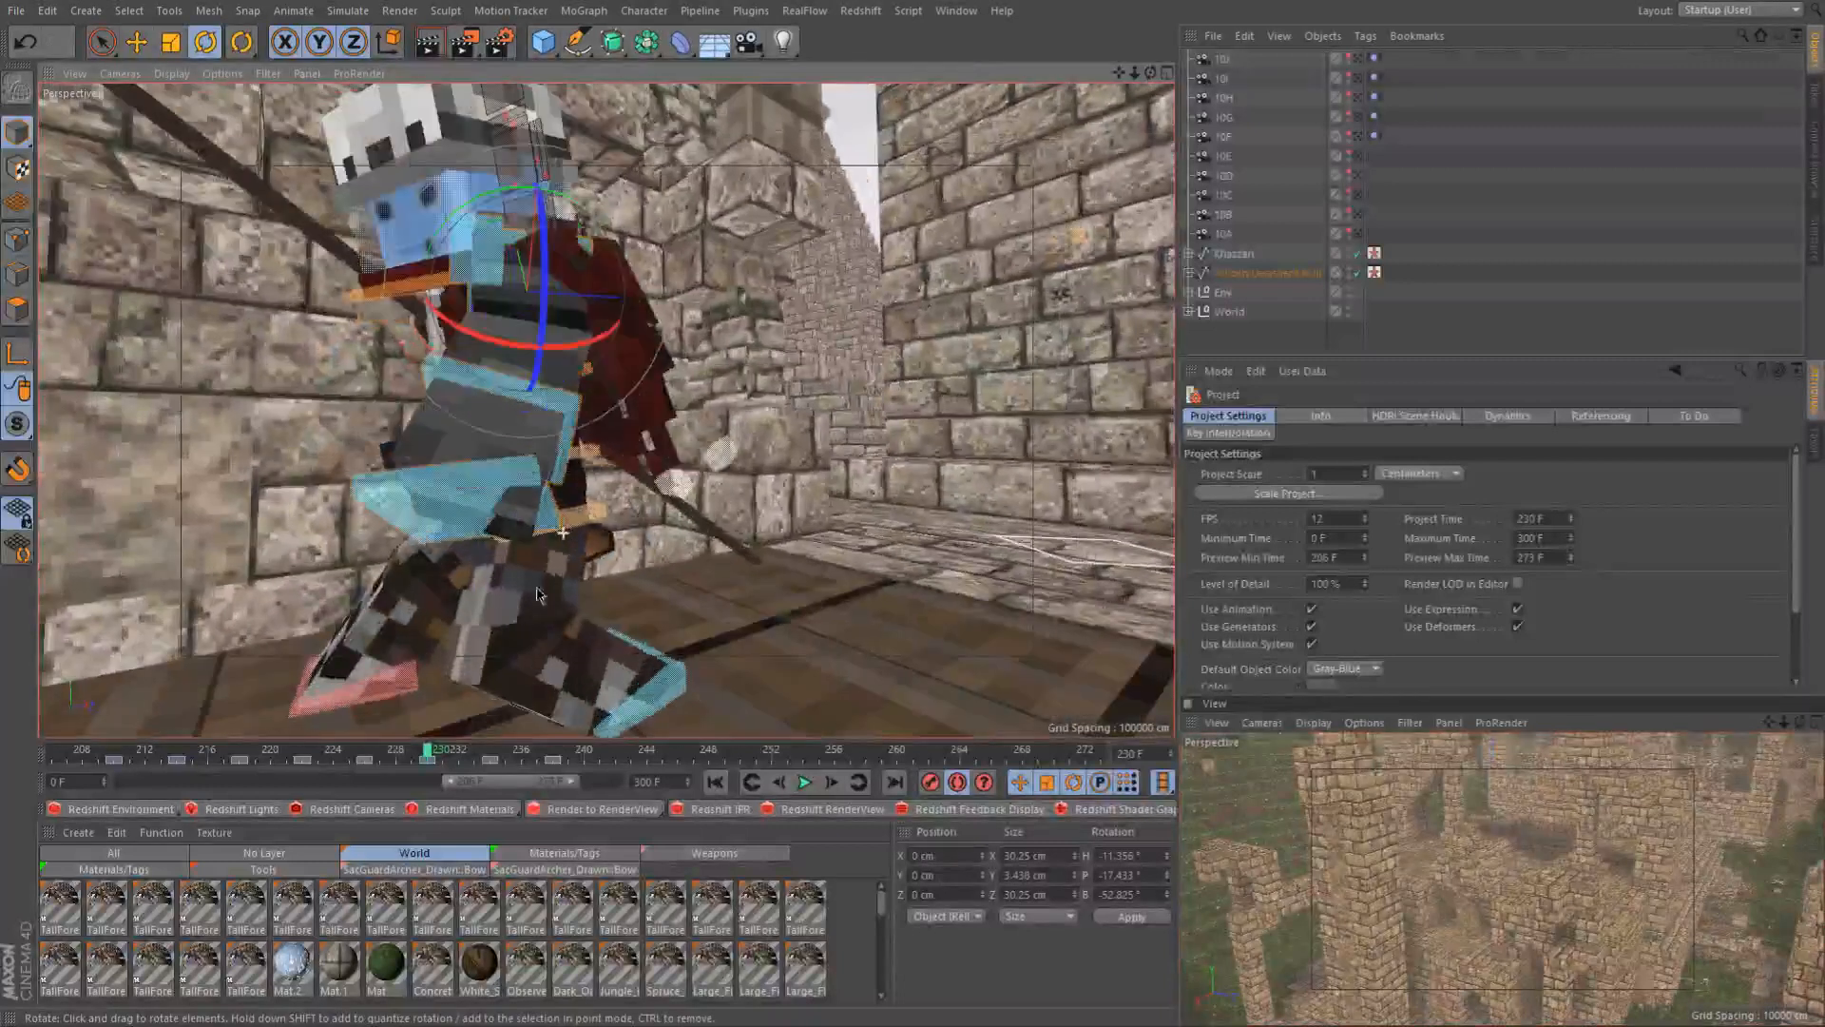
{"action": "left_click_drag", "start_coordinate": [430, 756], "coordinate": [490, 755]}
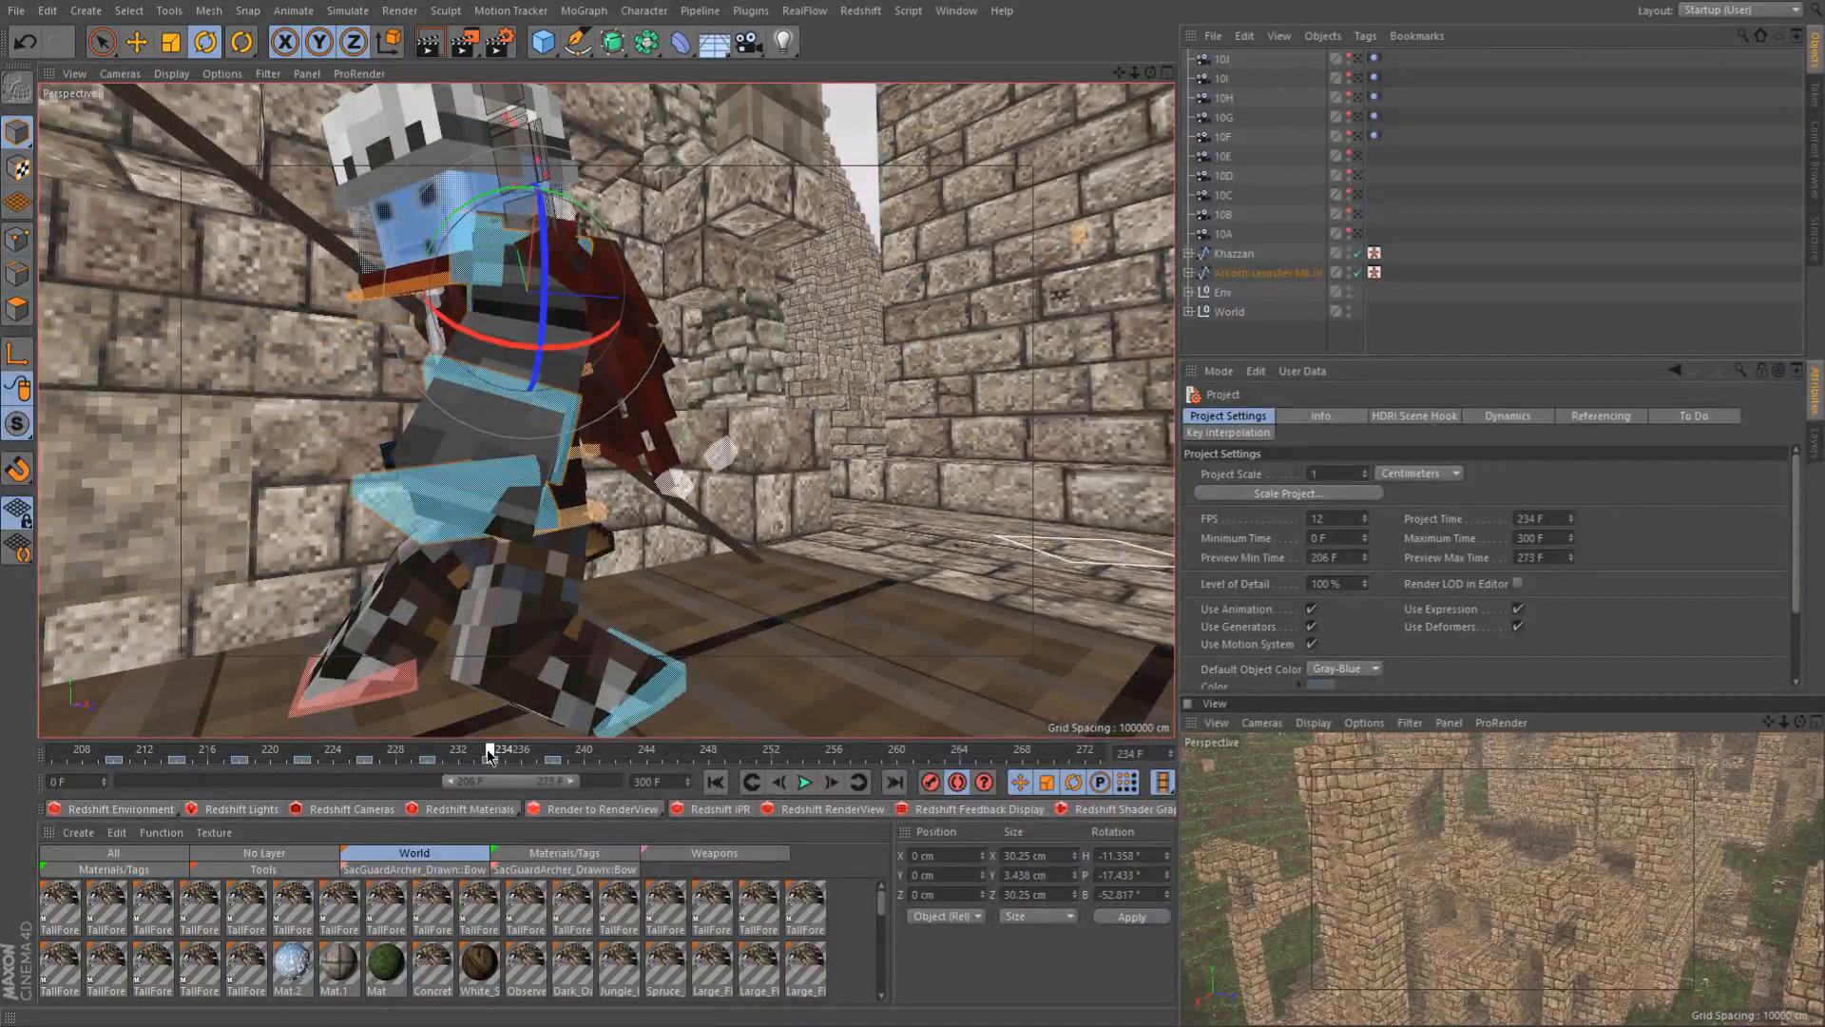
Select controlWaist at frame 234, shift it to about Y -13.1 cm, Z 414.1 cm, and turn it to about H -360.8°
{"action": "scroll", "coordinate": [632, 509], "scroll_direction": "up", "scroll_amount": 2}
{"action": "left_click", "coordinate": [623, 470]}
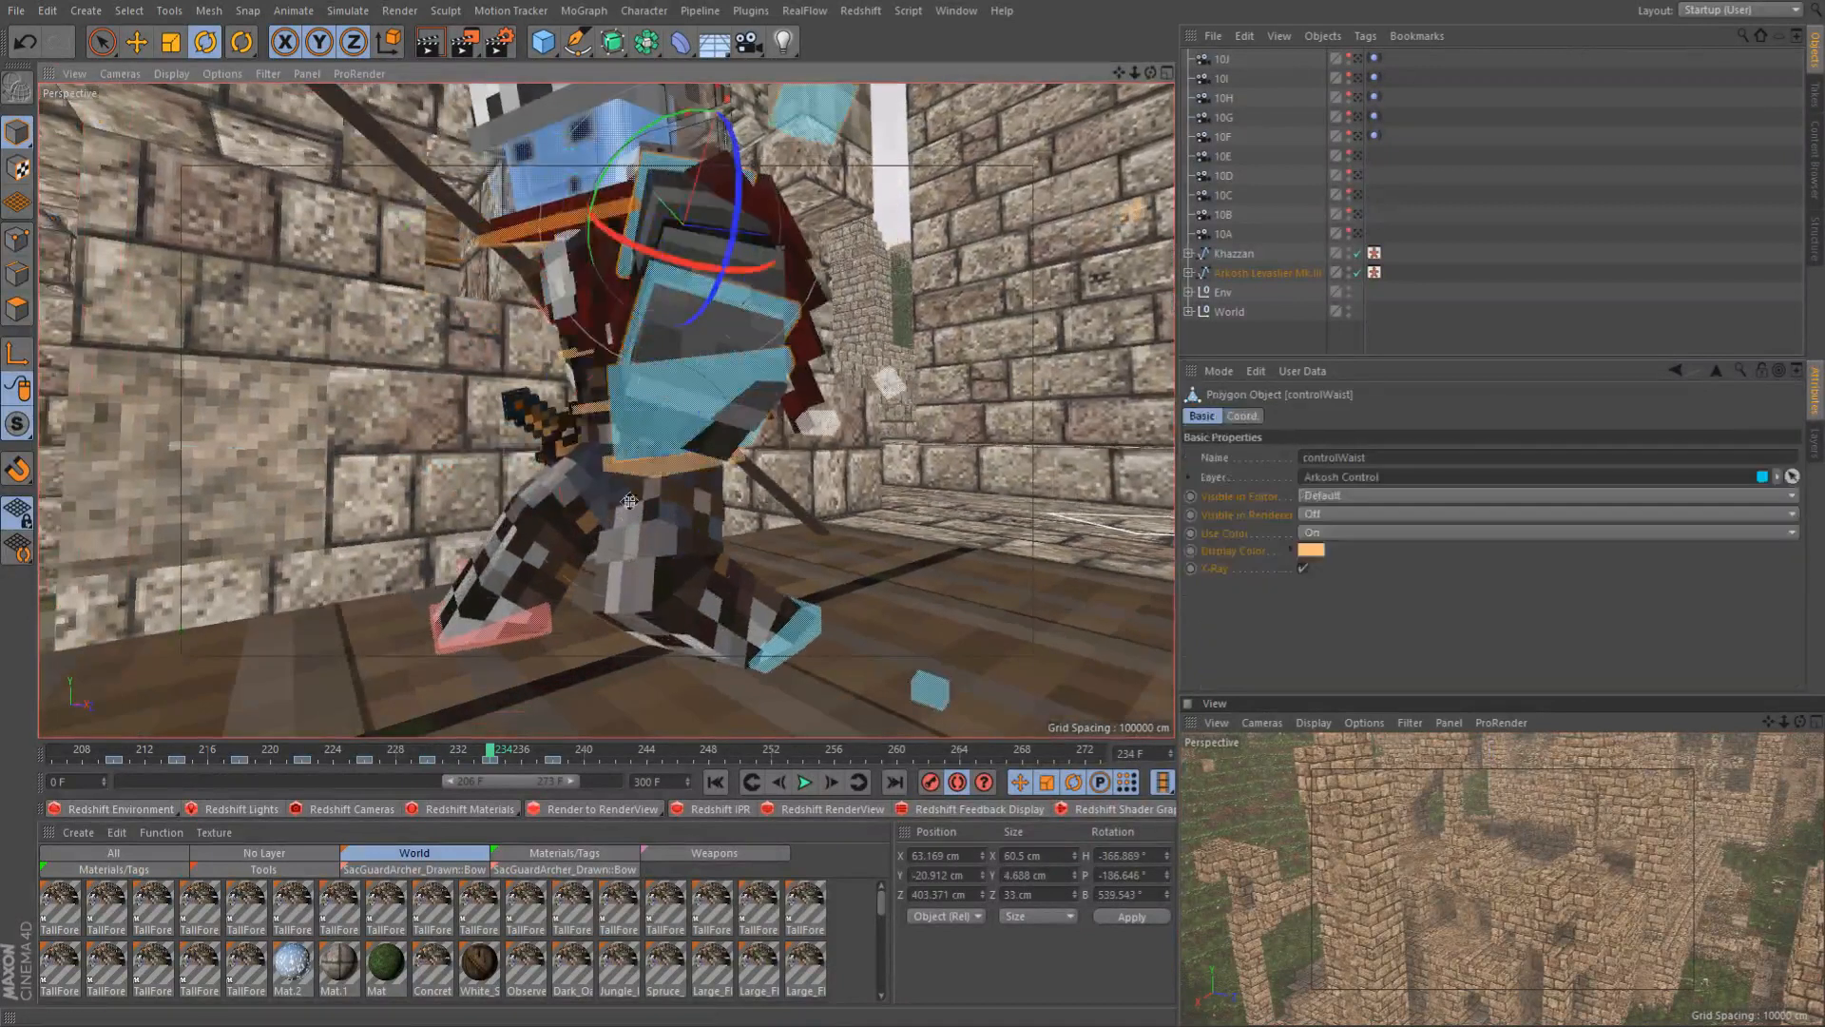
{"action": "key", "text": "e"}
{"action": "left_click_drag", "start_coordinate": [635, 532], "coordinate": [509, 509], "text": "alt"}
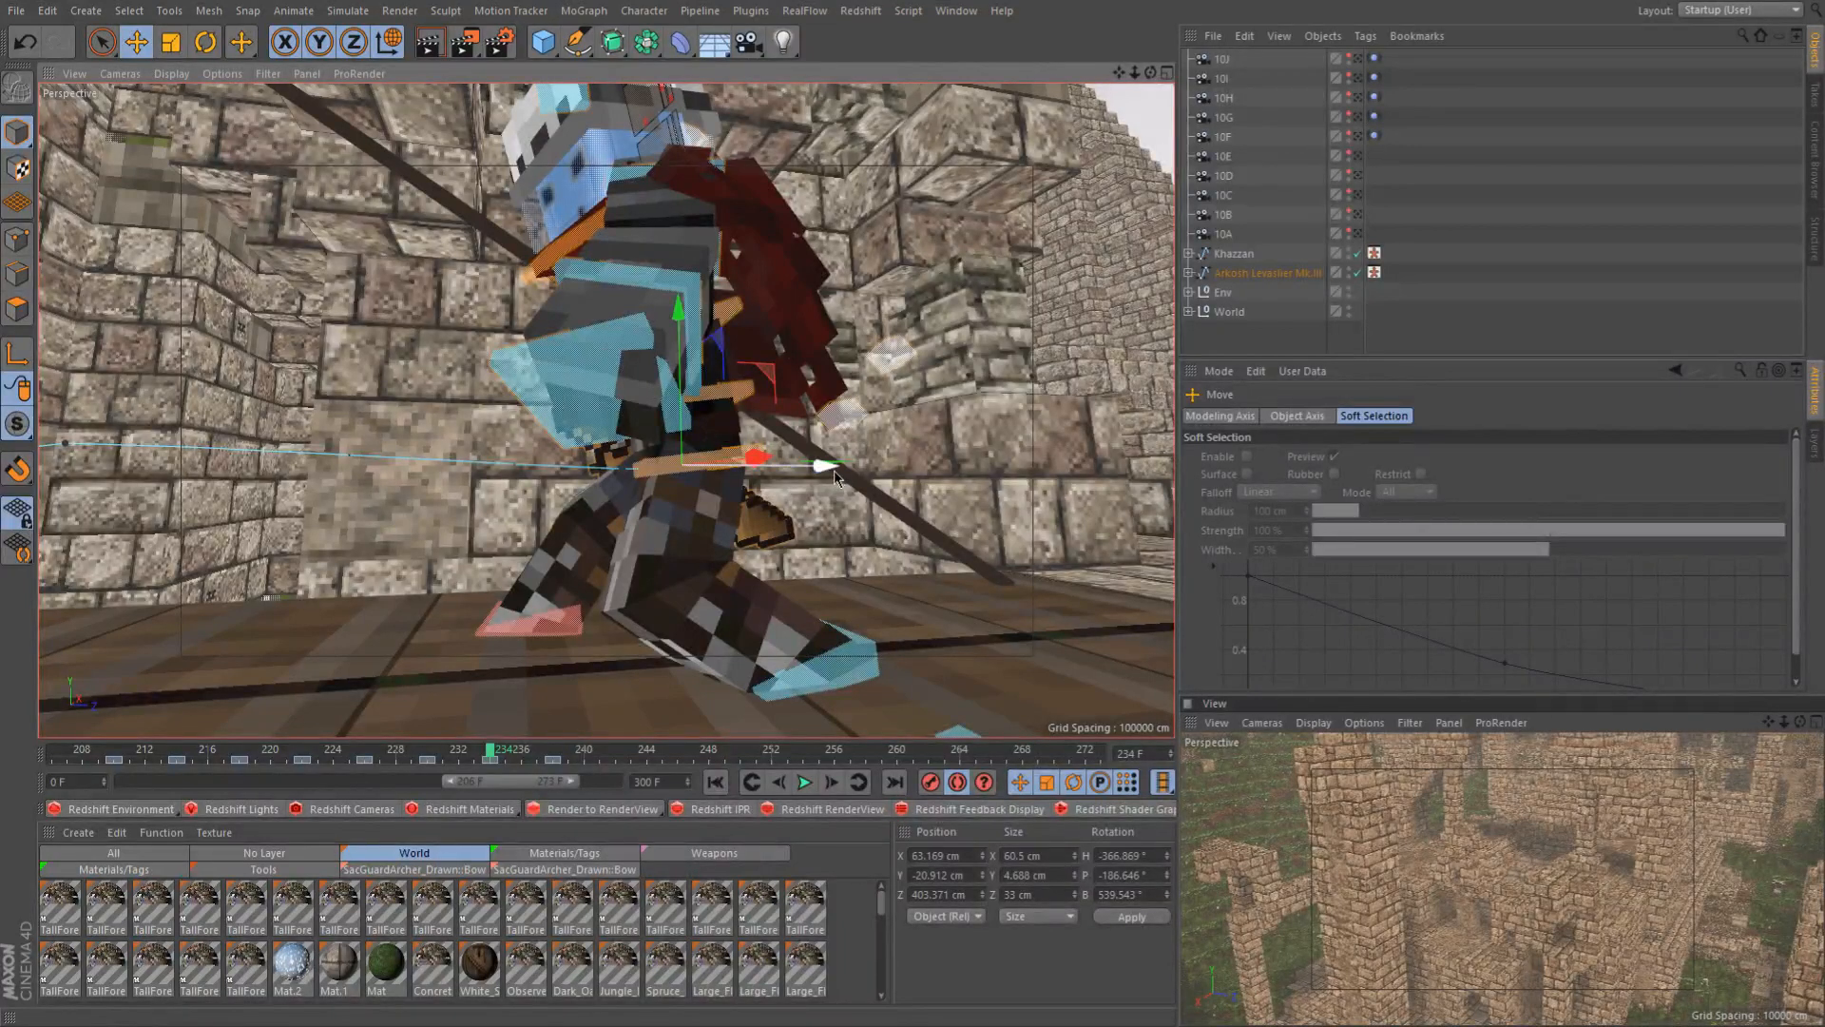
{"action": "left_click_drag", "start_coordinate": [828, 481], "coordinate": [803, 477]}
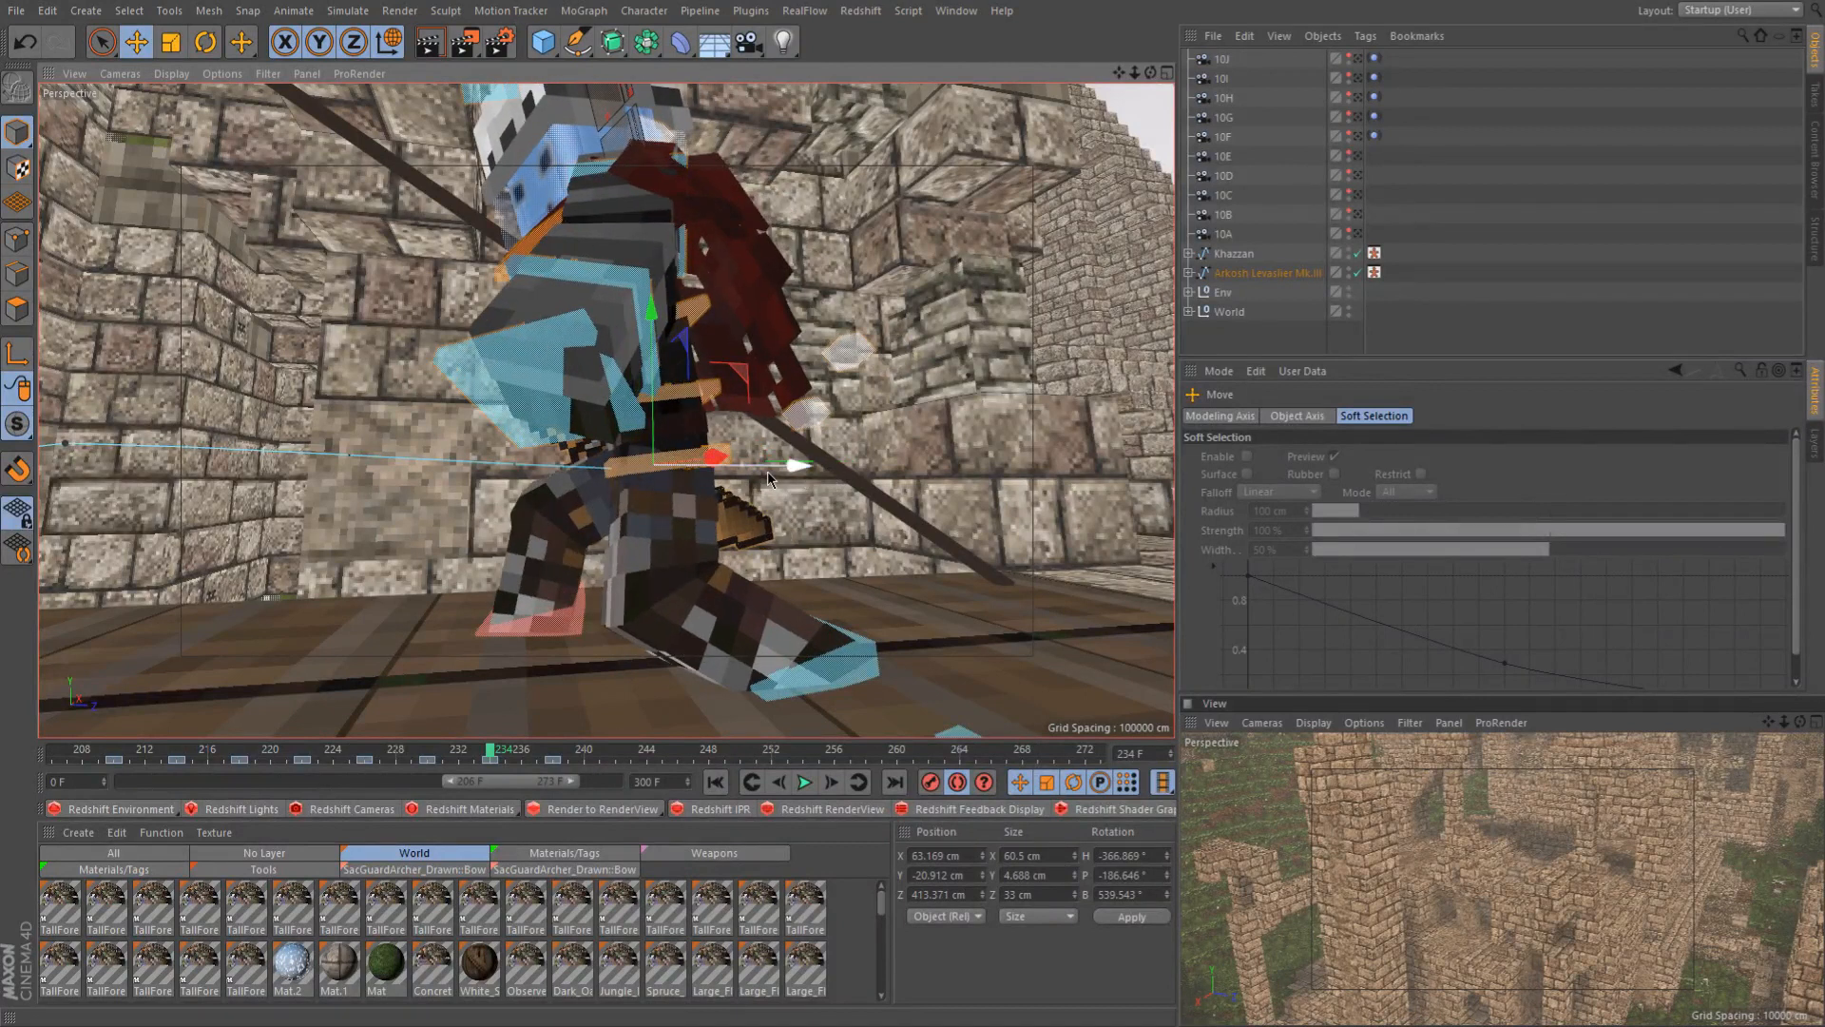
{"action": "left_click_drag", "start_coordinate": [656, 429], "coordinate": [680, 460]}
{"action": "key", "text": "r"}
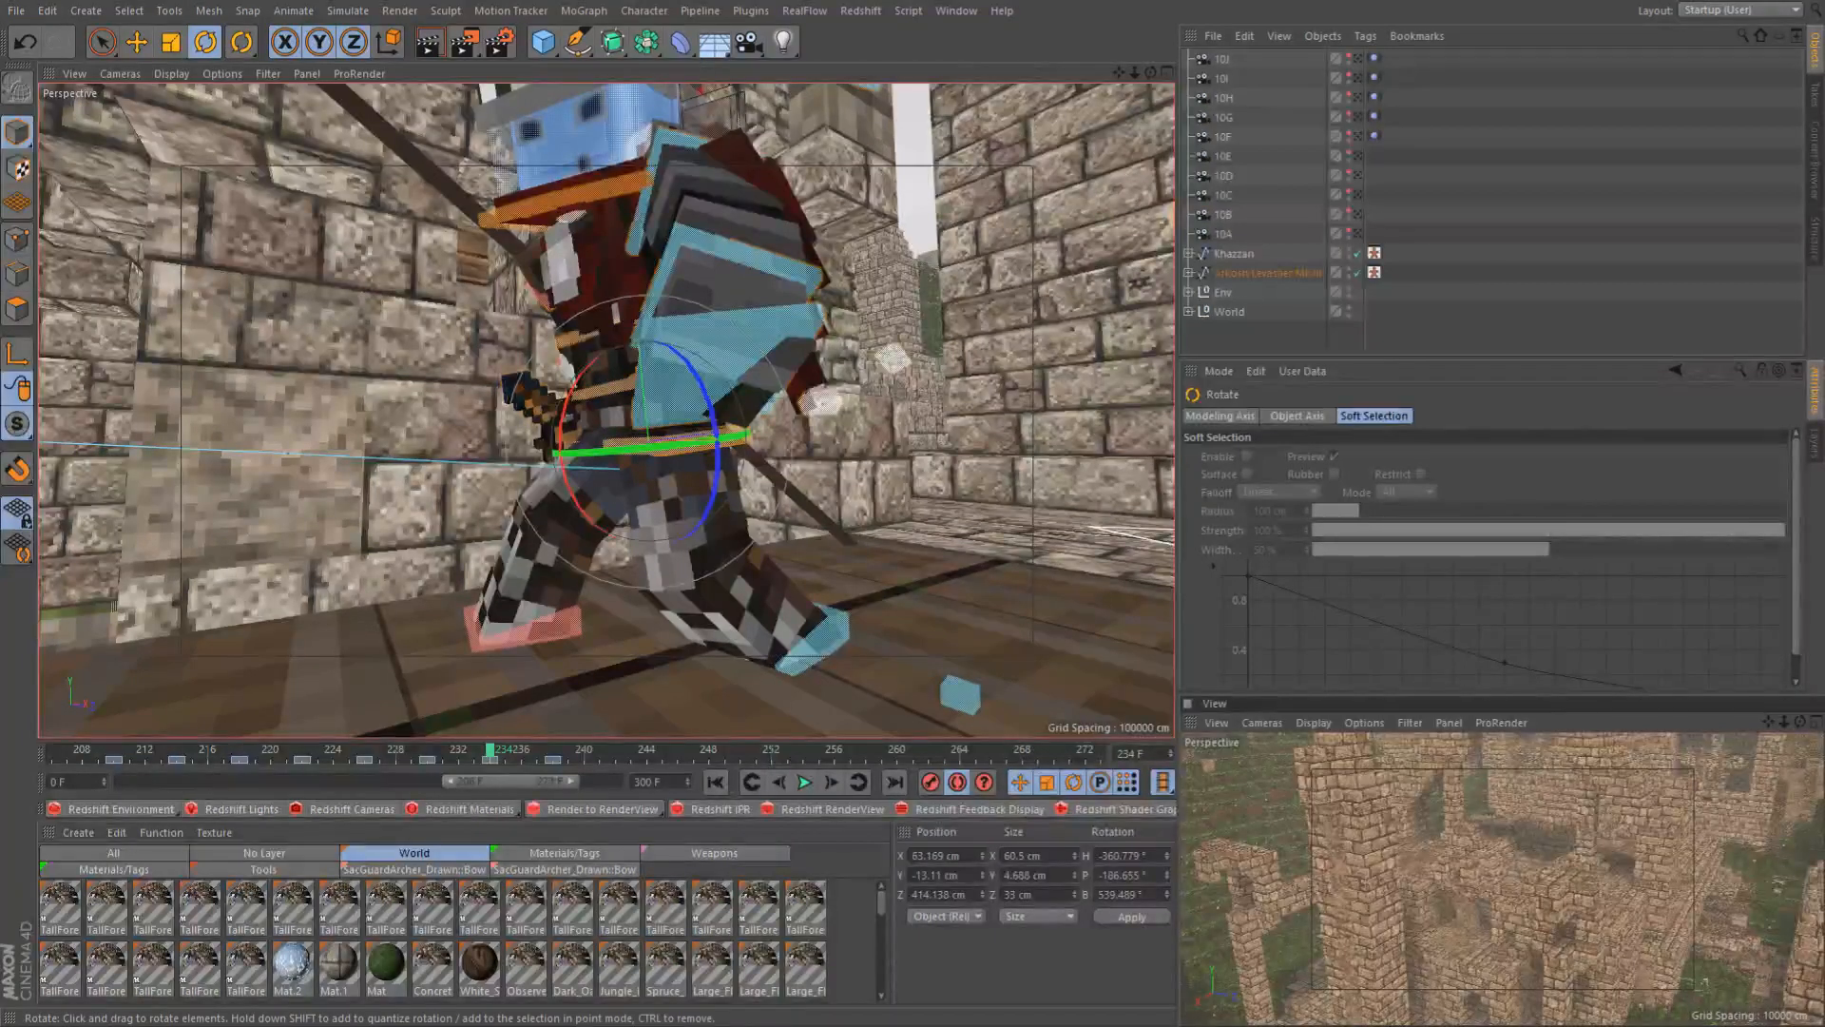
At frame 234, rotate controlBack to about H -3°, P 14°, B 1°, and controlNeck to about H 16°, P 0°, B 7°
{"action": "left_click_drag", "start_coordinate": [633, 399], "coordinate": [946, 463], "text": "alt"}
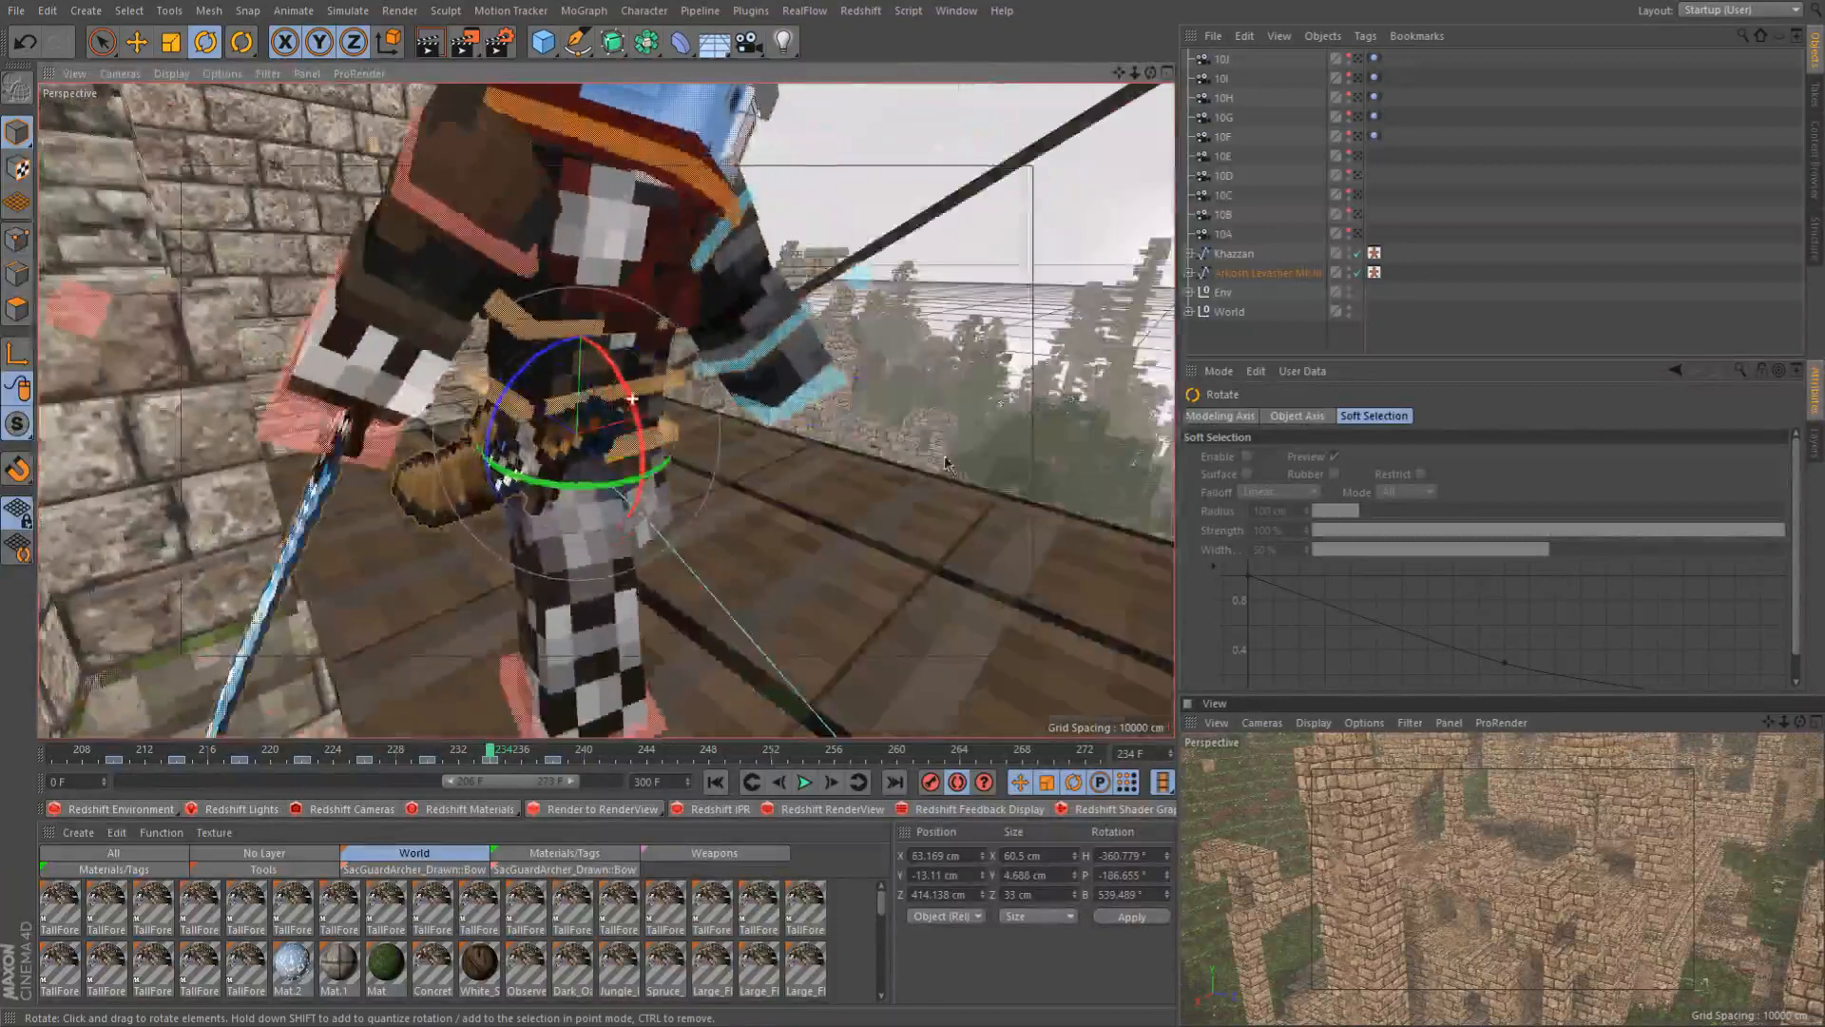
{"action": "left_click", "coordinate": [525, 316]}
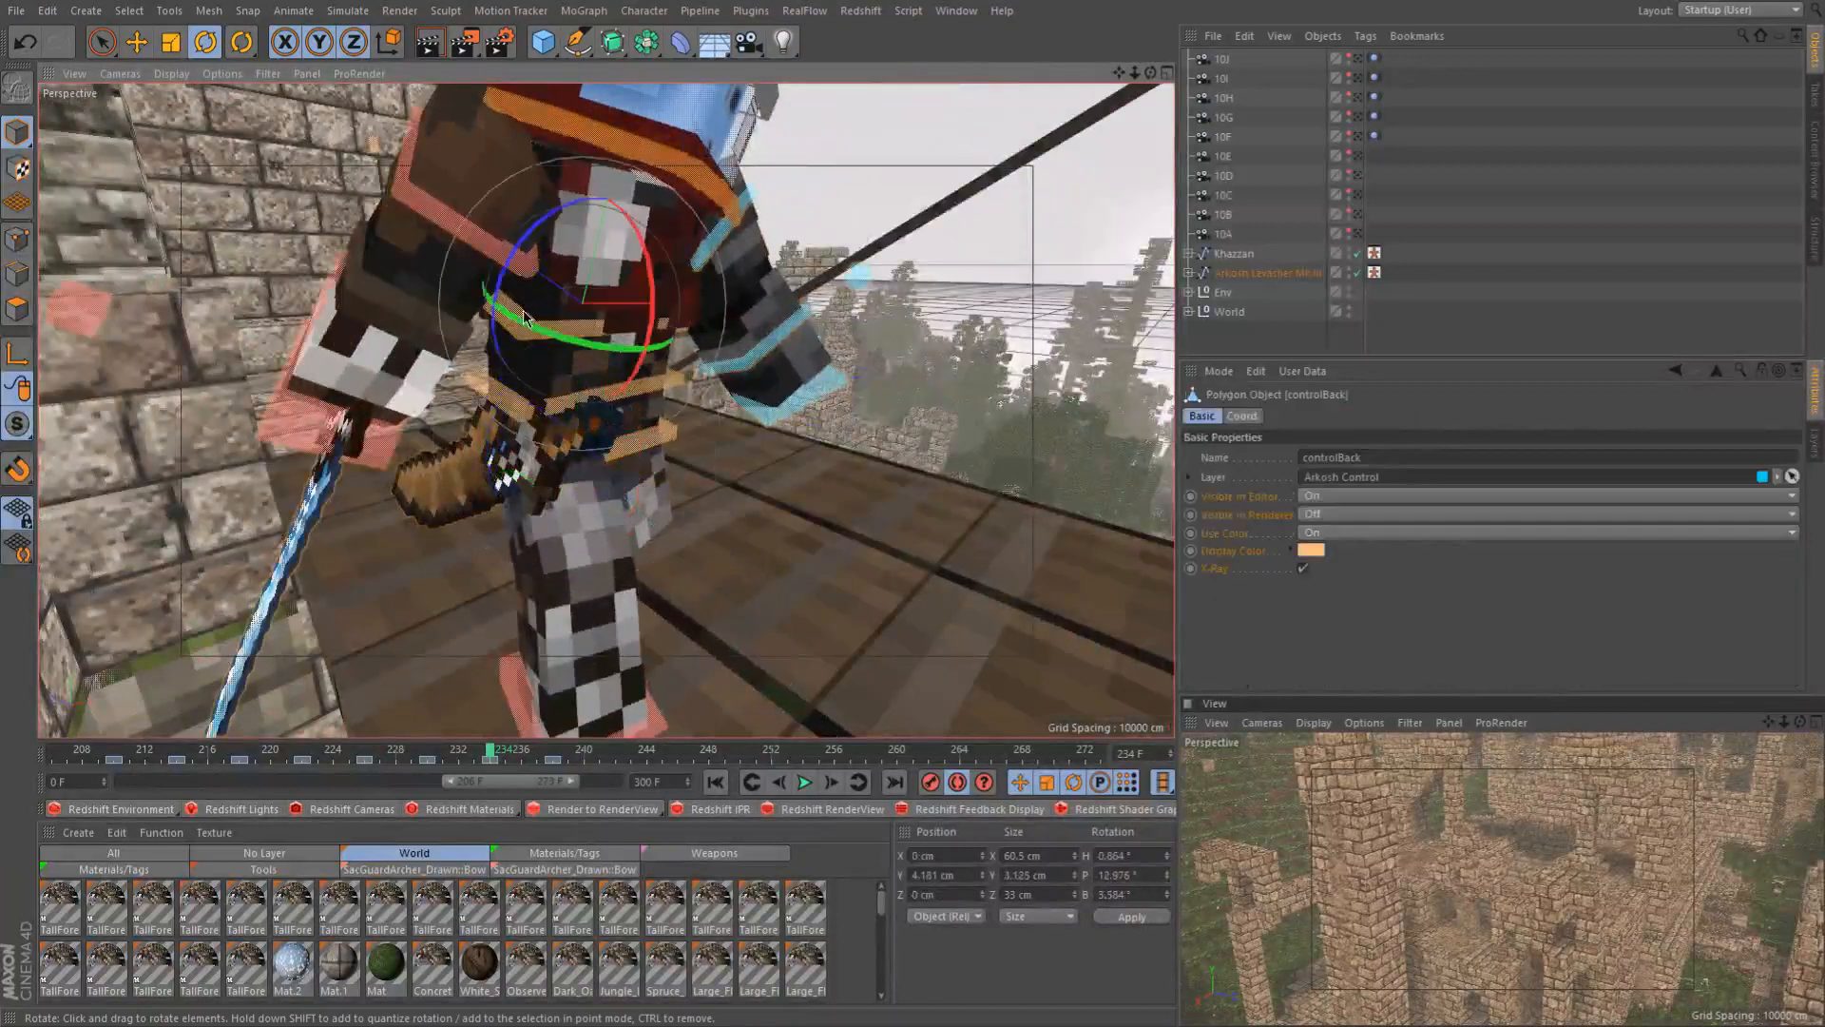
{"action": "left_click_drag", "start_coordinate": [607, 317], "coordinate": [696, 311], "text": "alt"}
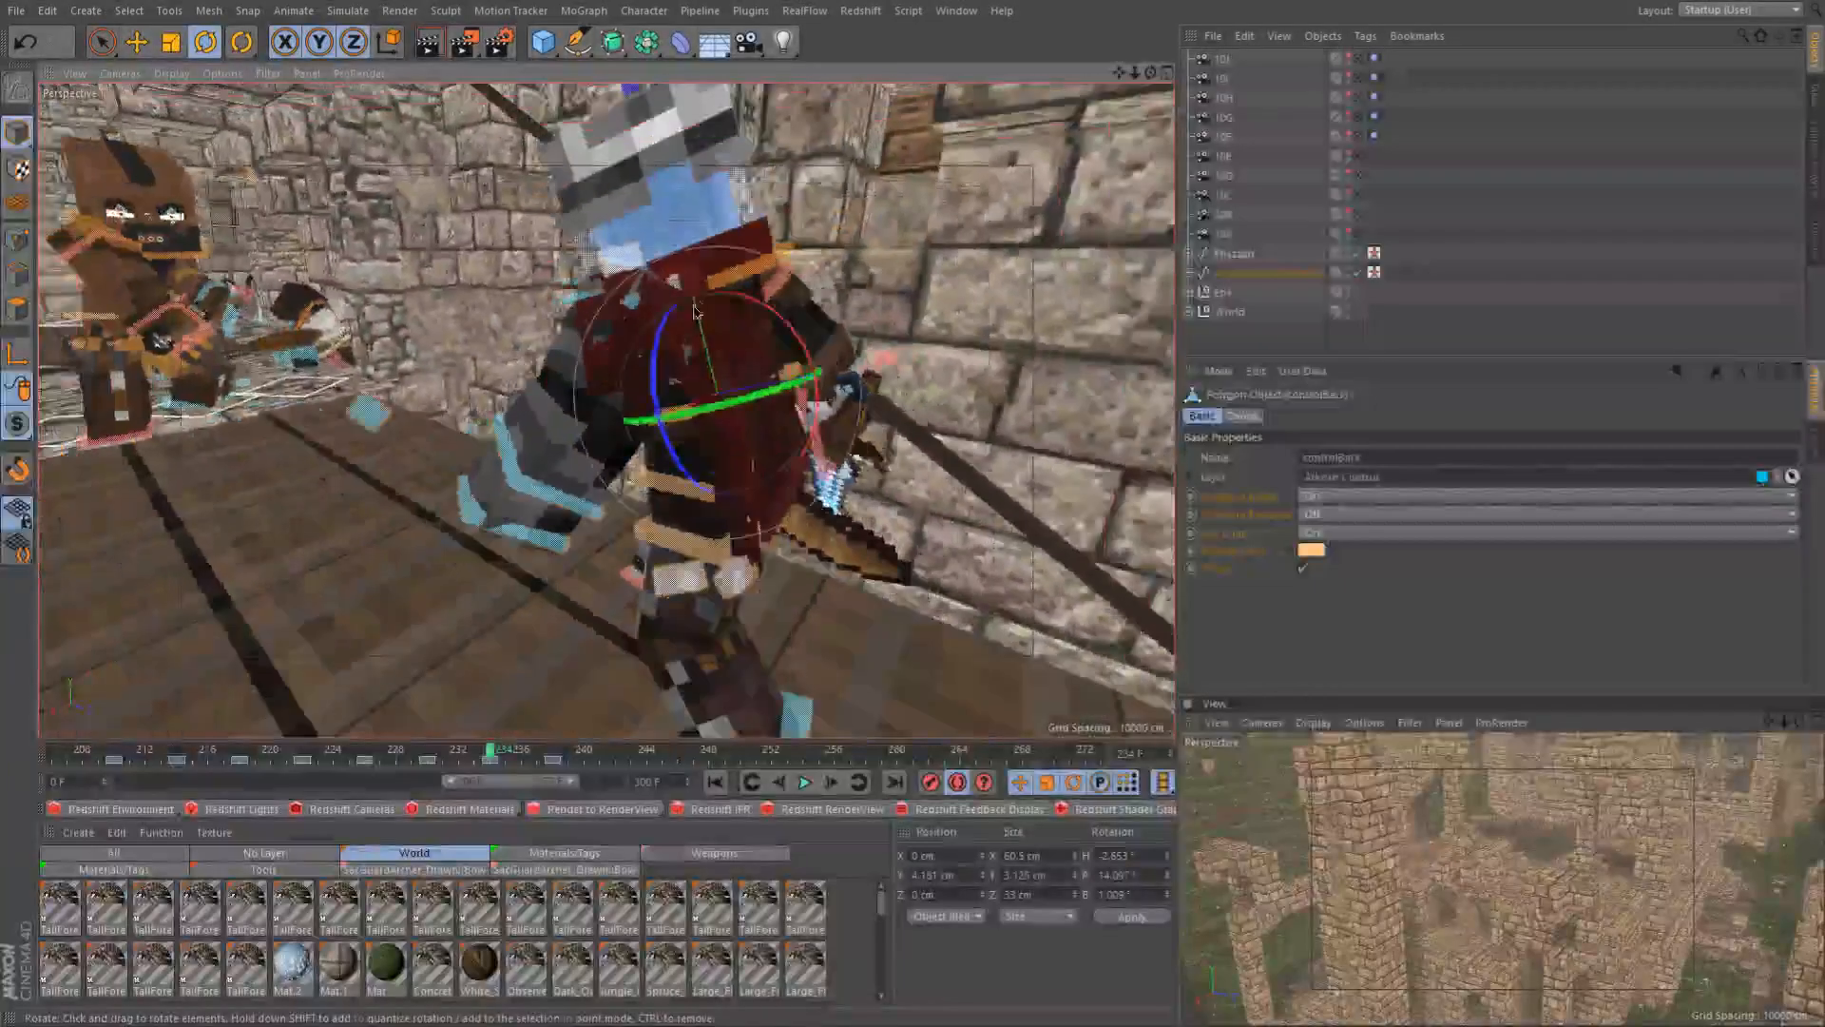
{"action": "left_click", "coordinate": [429, 753]}
{"action": "left_click_drag", "start_coordinate": [430, 753], "coordinate": [493, 766]}
{"action": "left_click_drag", "start_coordinate": [380, 399], "coordinate": [559, 351], "text": "alt"}
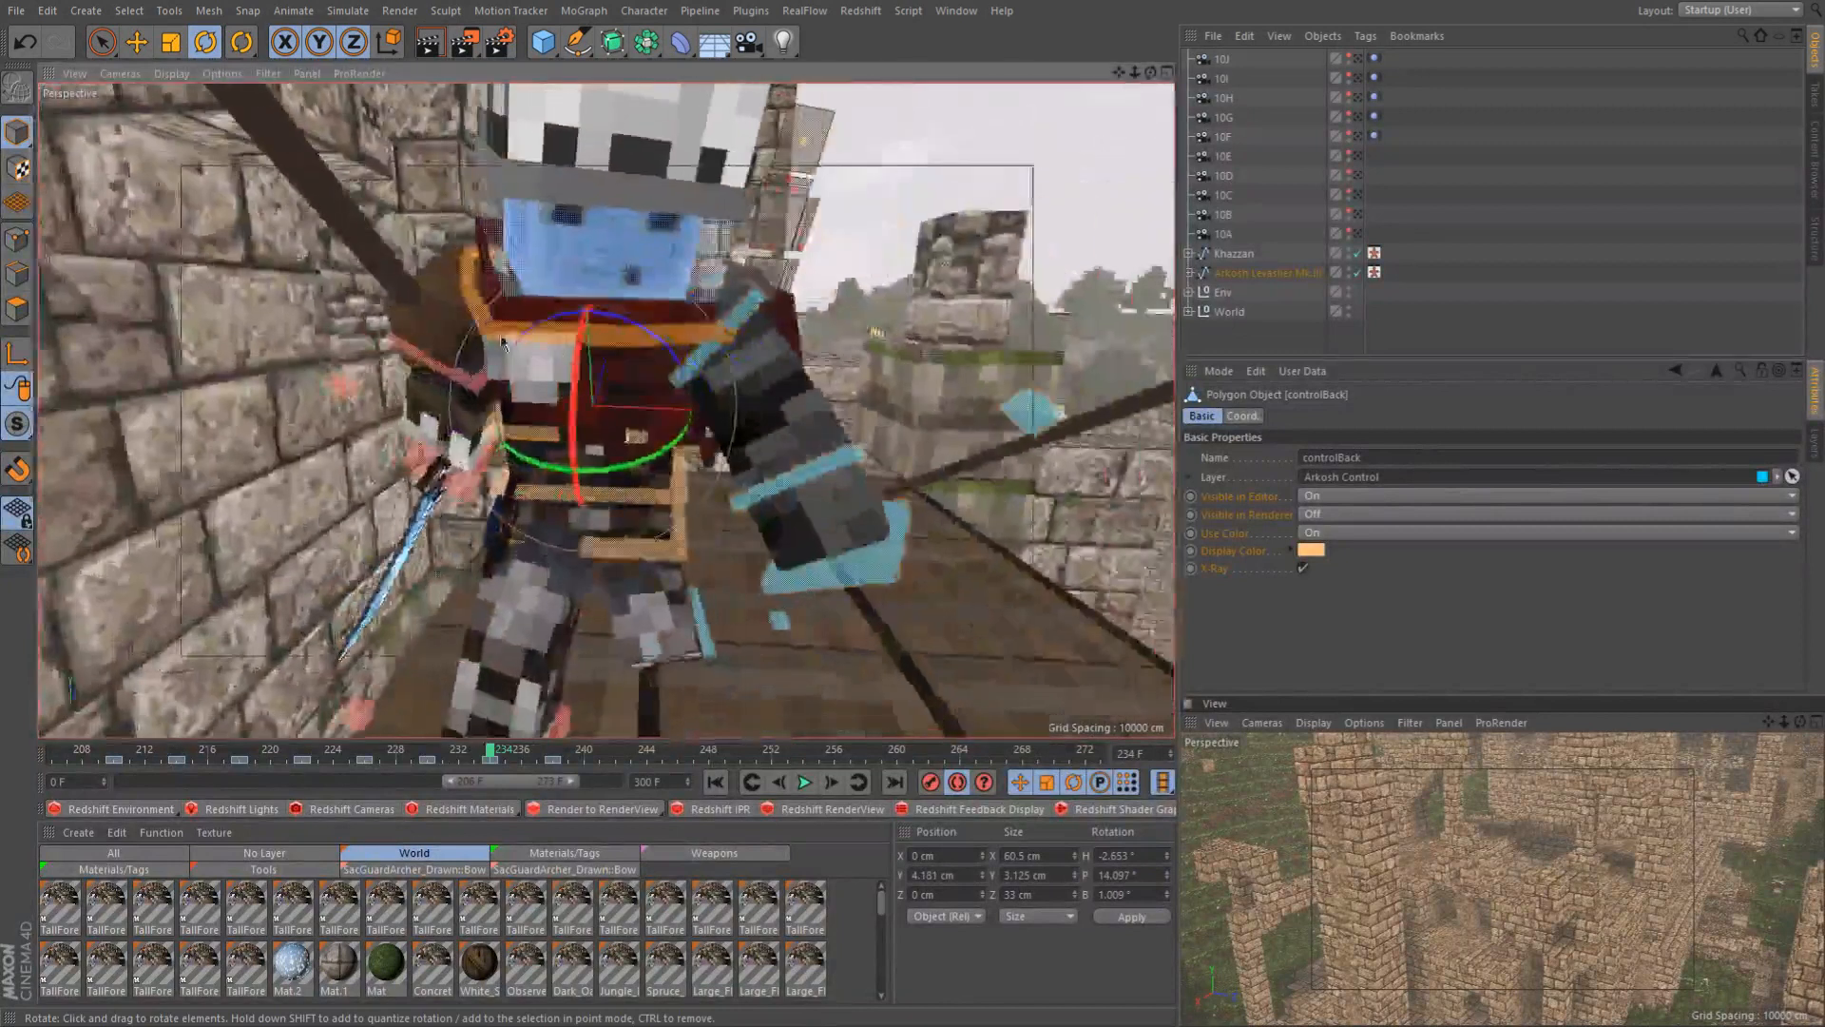
{"action": "left_click", "coordinate": [571, 285]}
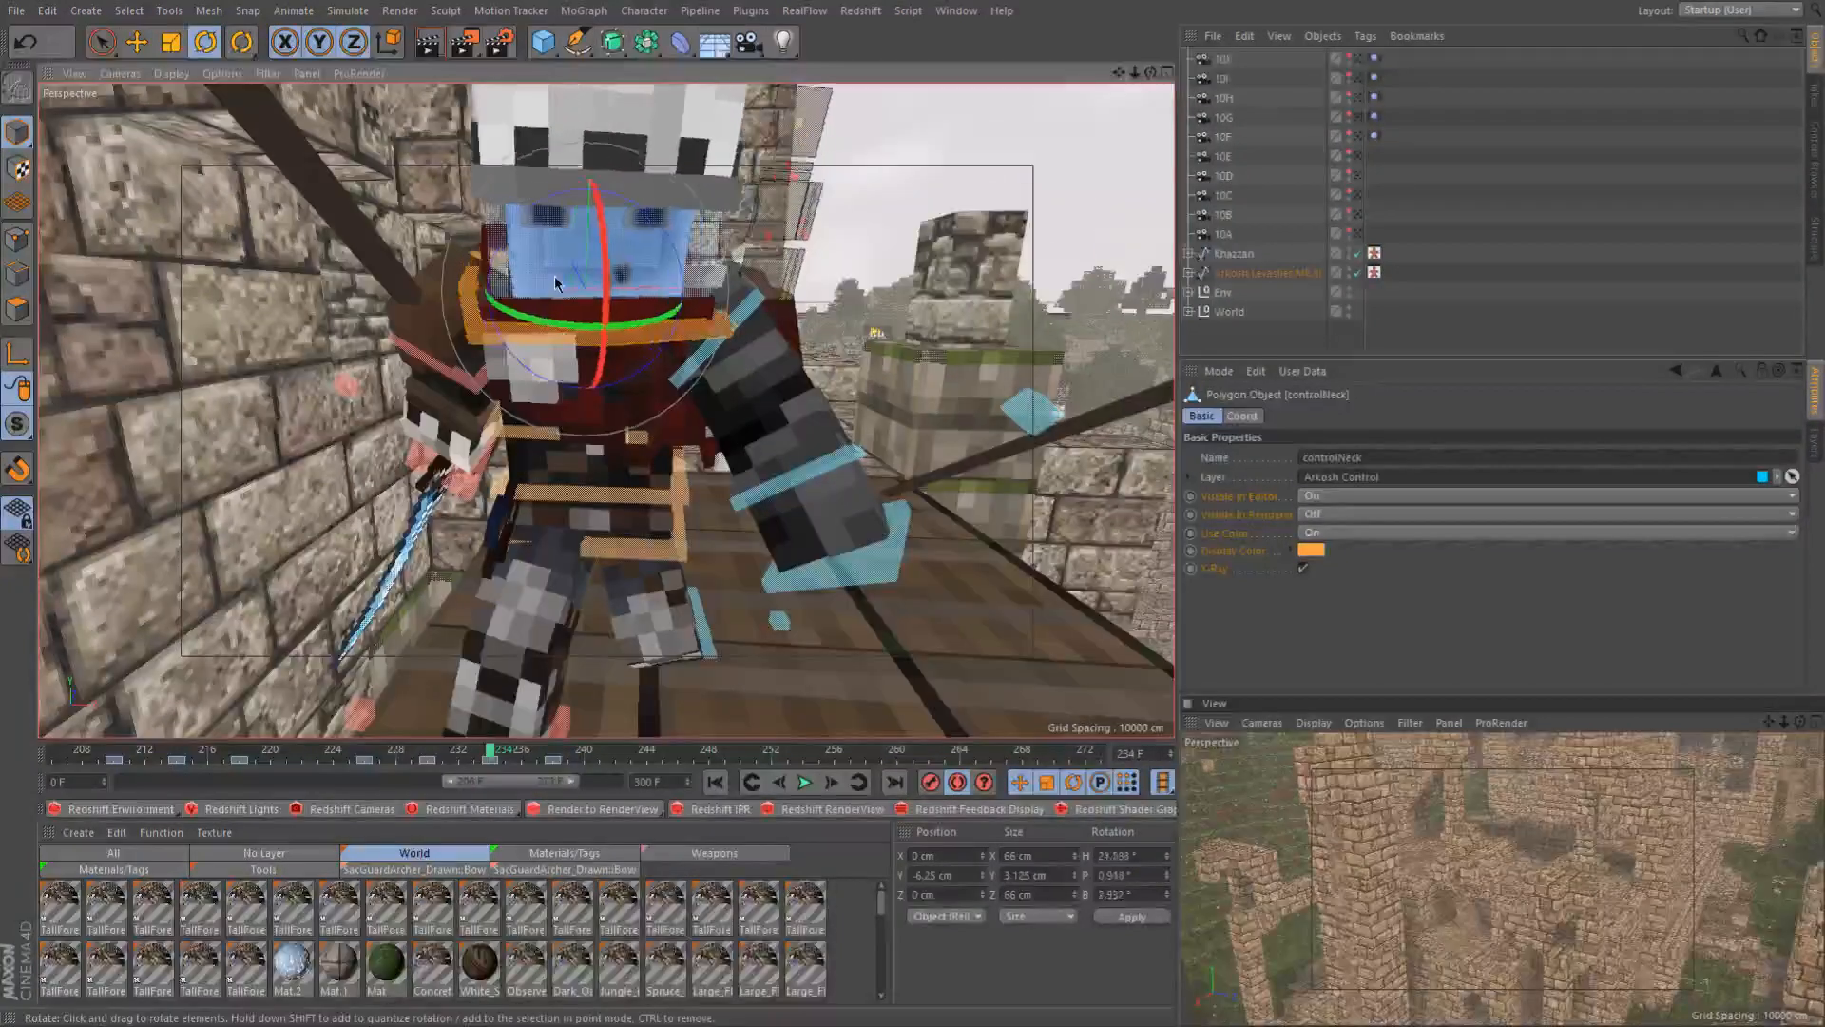
{"action": "left_click_drag", "start_coordinate": [587, 450], "coordinate": [601, 400], "text": "alt"}
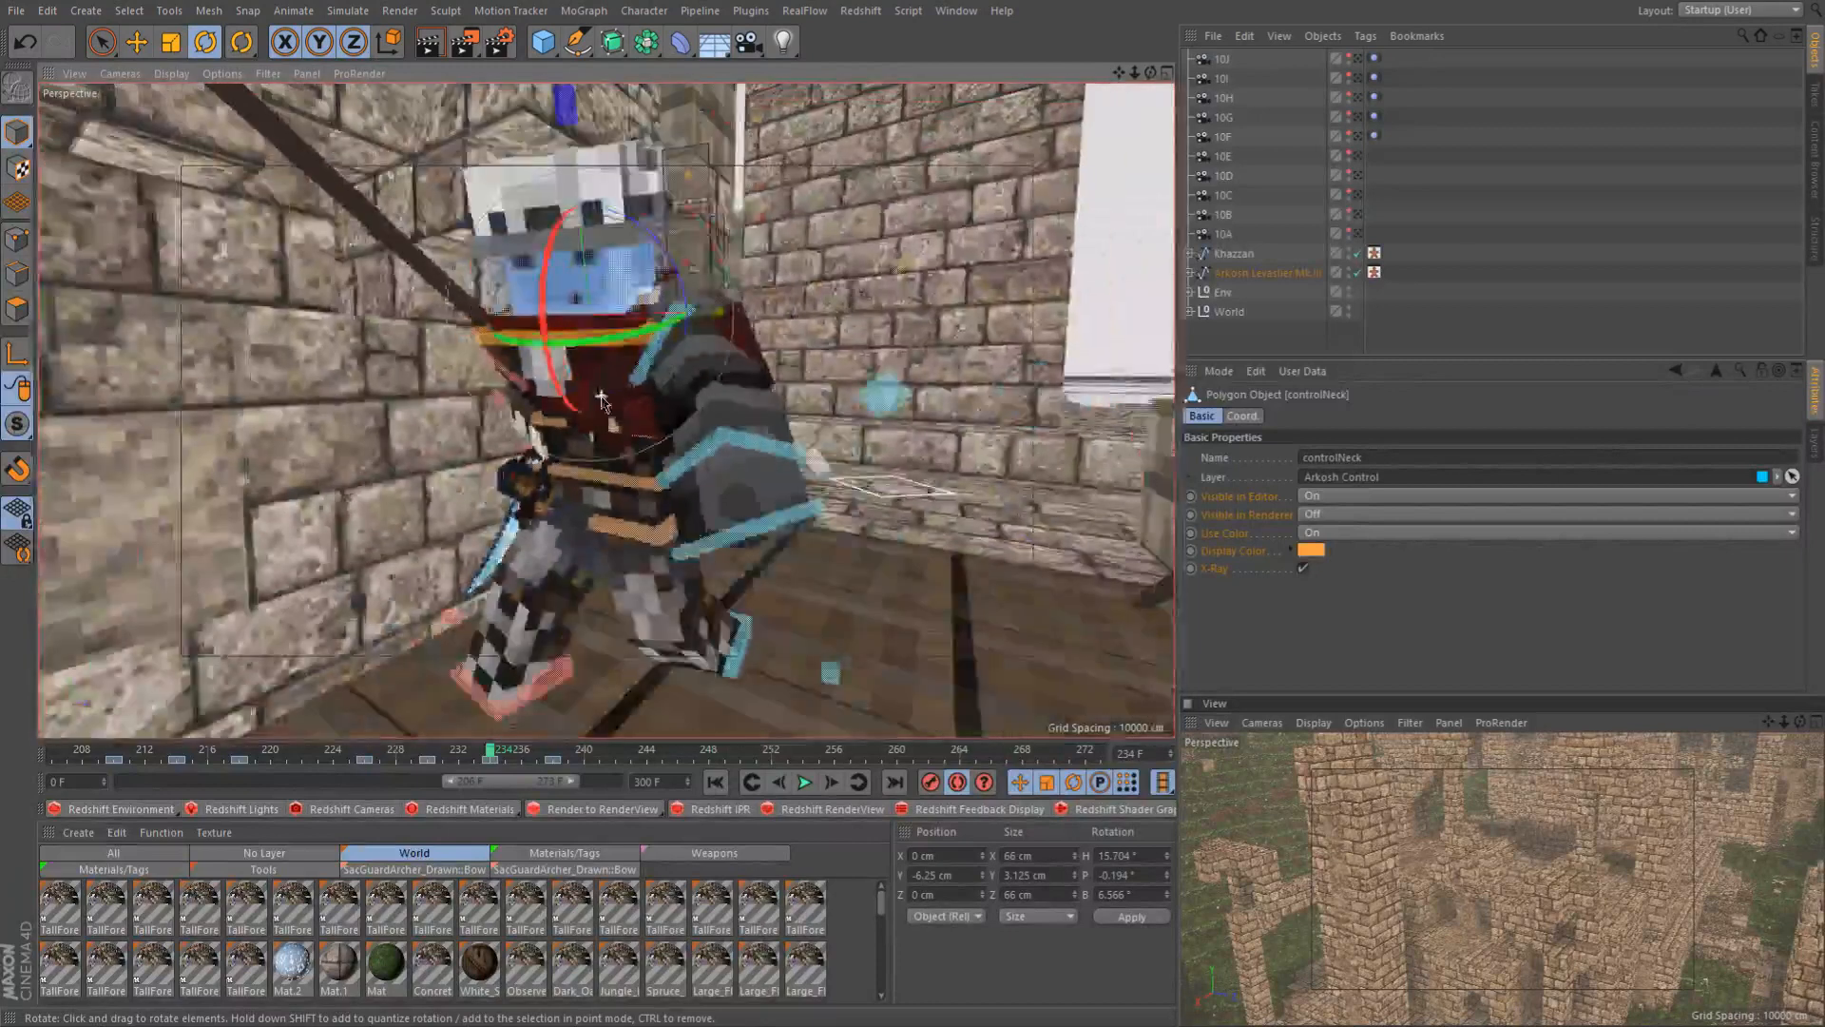
Select controlArmL and compare the left arm's pose between frames 230 and 234
{"action": "left_click", "coordinate": [643, 367]}
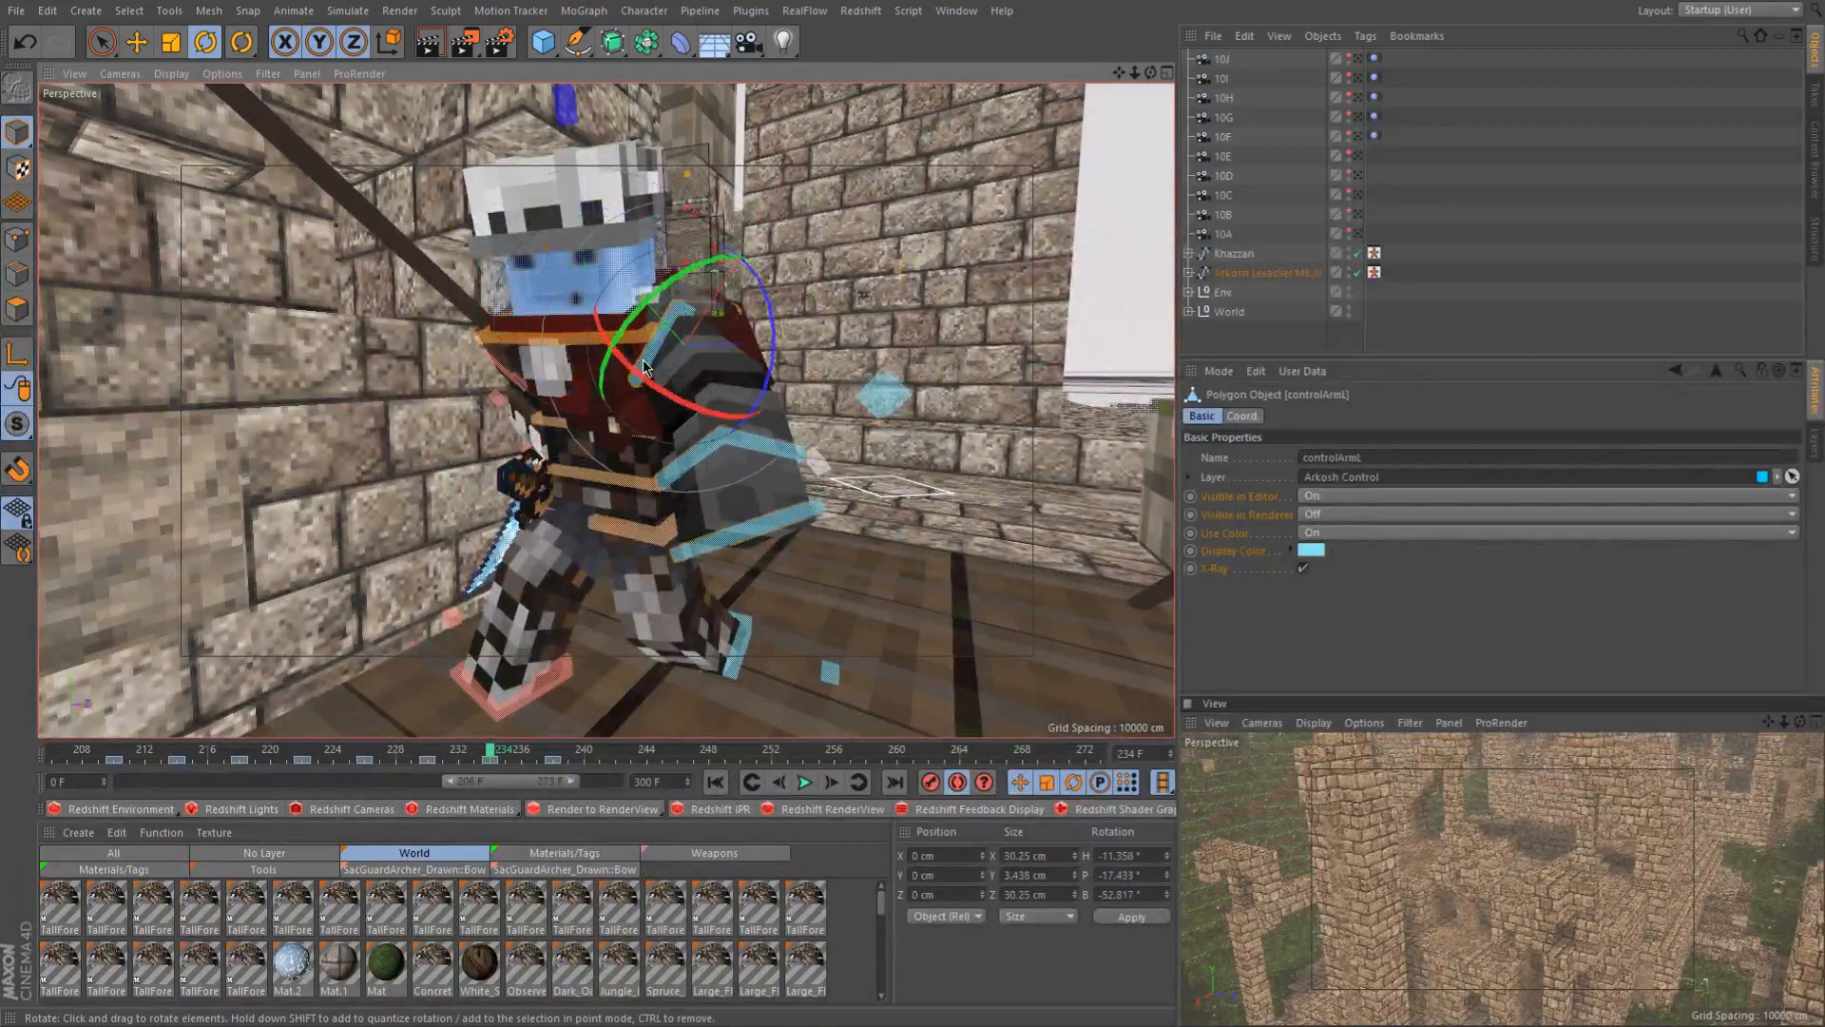
{"action": "left_click_drag", "start_coordinate": [644, 368], "coordinate": [616, 396], "text": "alt"}
{"action": "left_click_drag", "start_coordinate": [427, 758], "coordinate": [498, 769]}
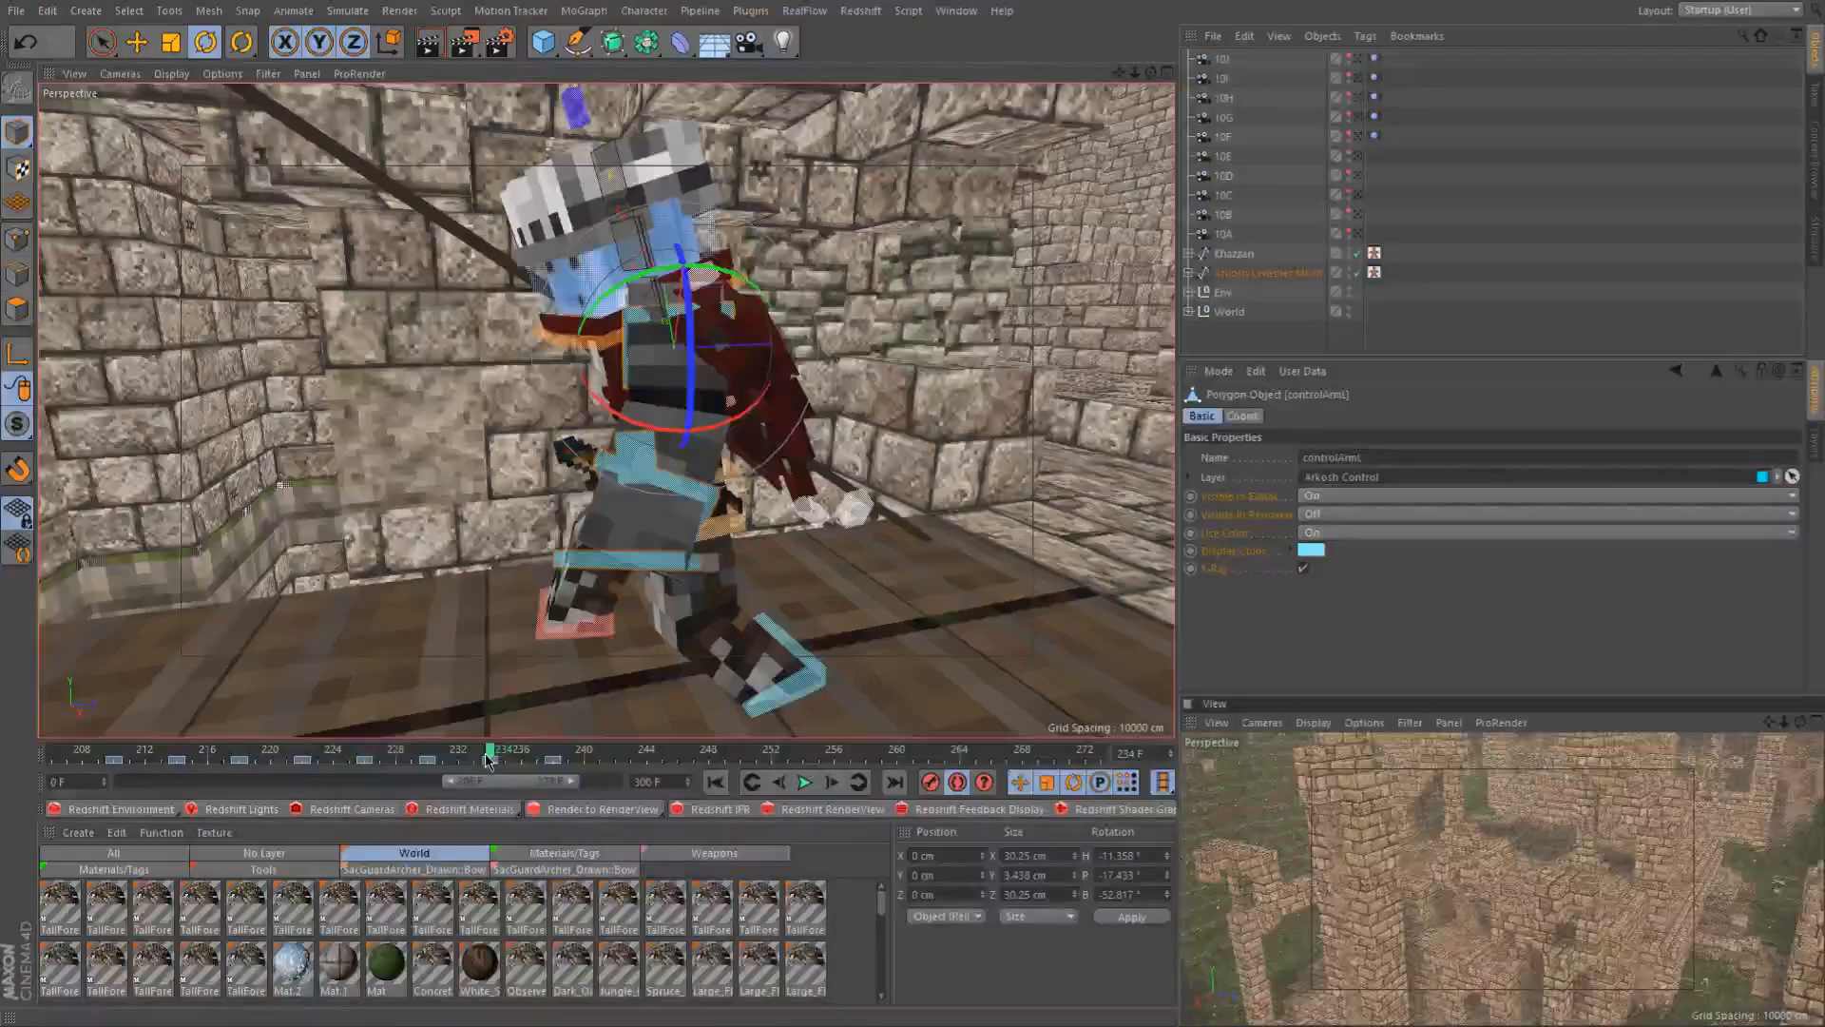
{"action": "middle_click_drag", "start_coordinate": [470, 328], "coordinate": [630, 246], "text": "alt"}
{"action": "left_click_drag", "start_coordinate": [635, 344], "coordinate": [530, 532], "text": "alt"}
Select controlArmR and swing the right arm to about B 1145° at frame 238
{"action": "left_click", "coordinate": [501, 361]}
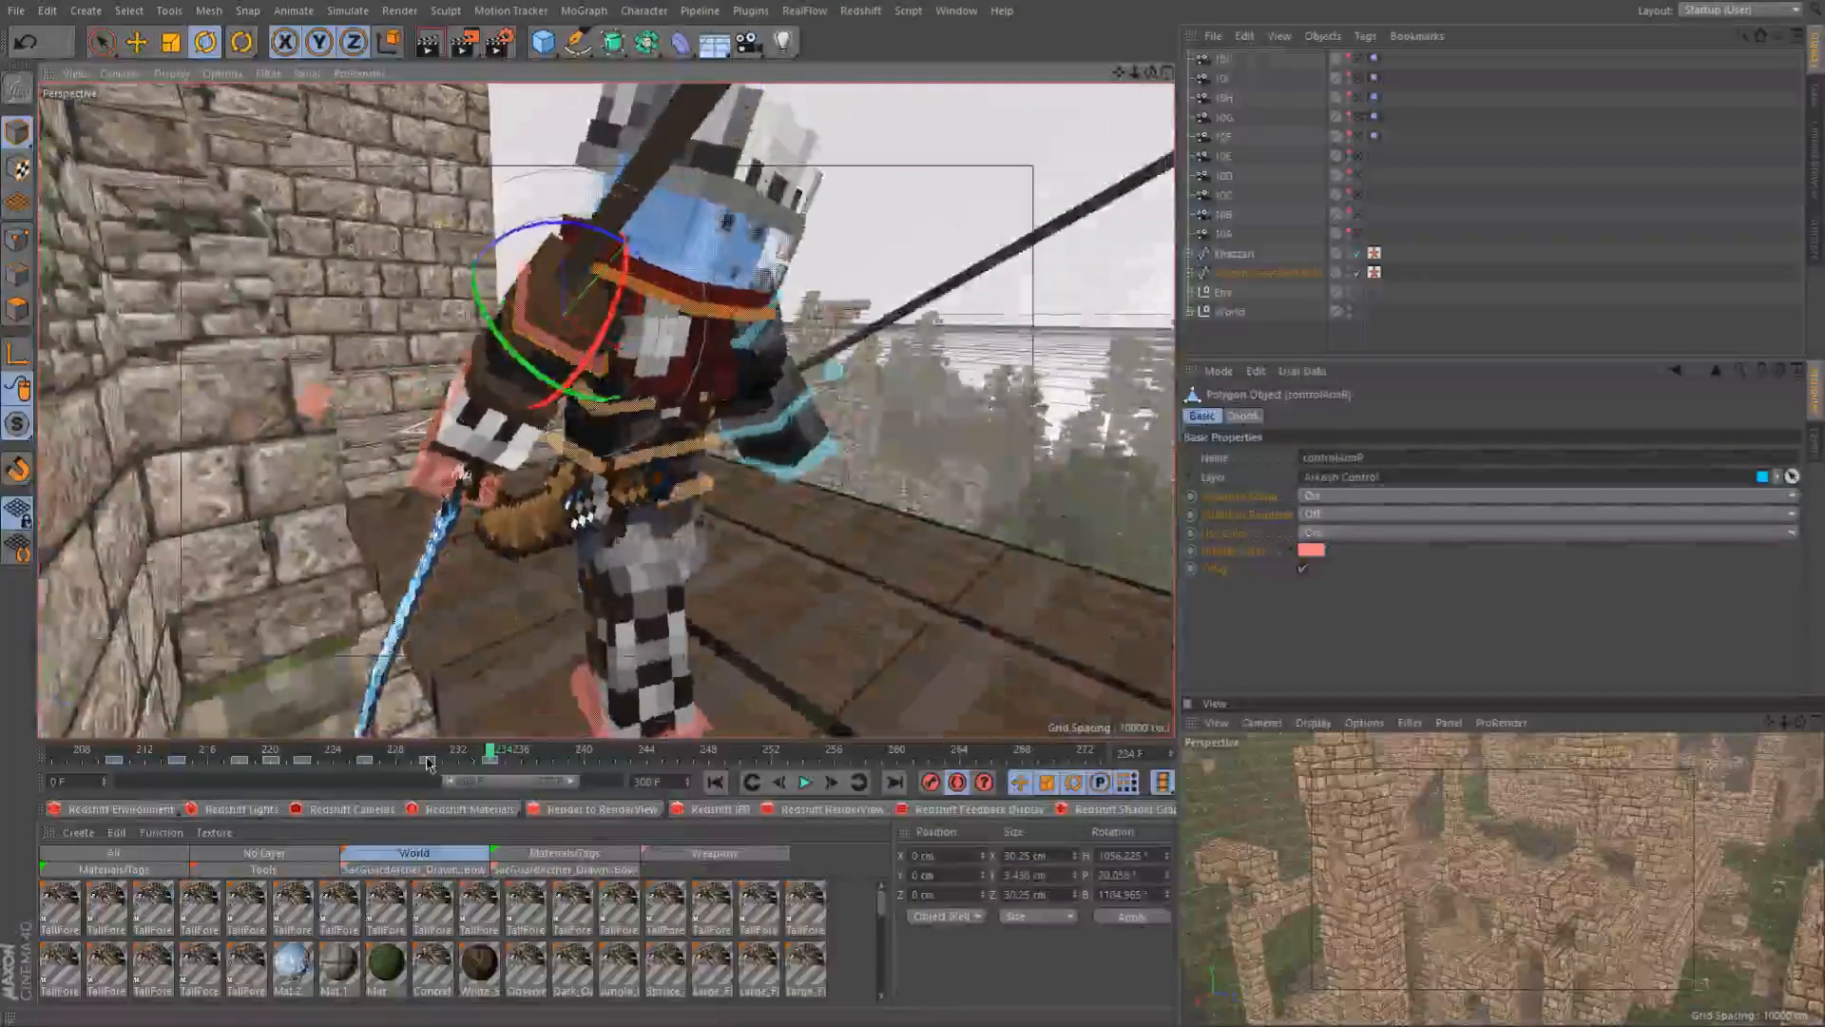
{"action": "left_click_drag", "start_coordinate": [428, 760], "coordinate": [565, 760]}
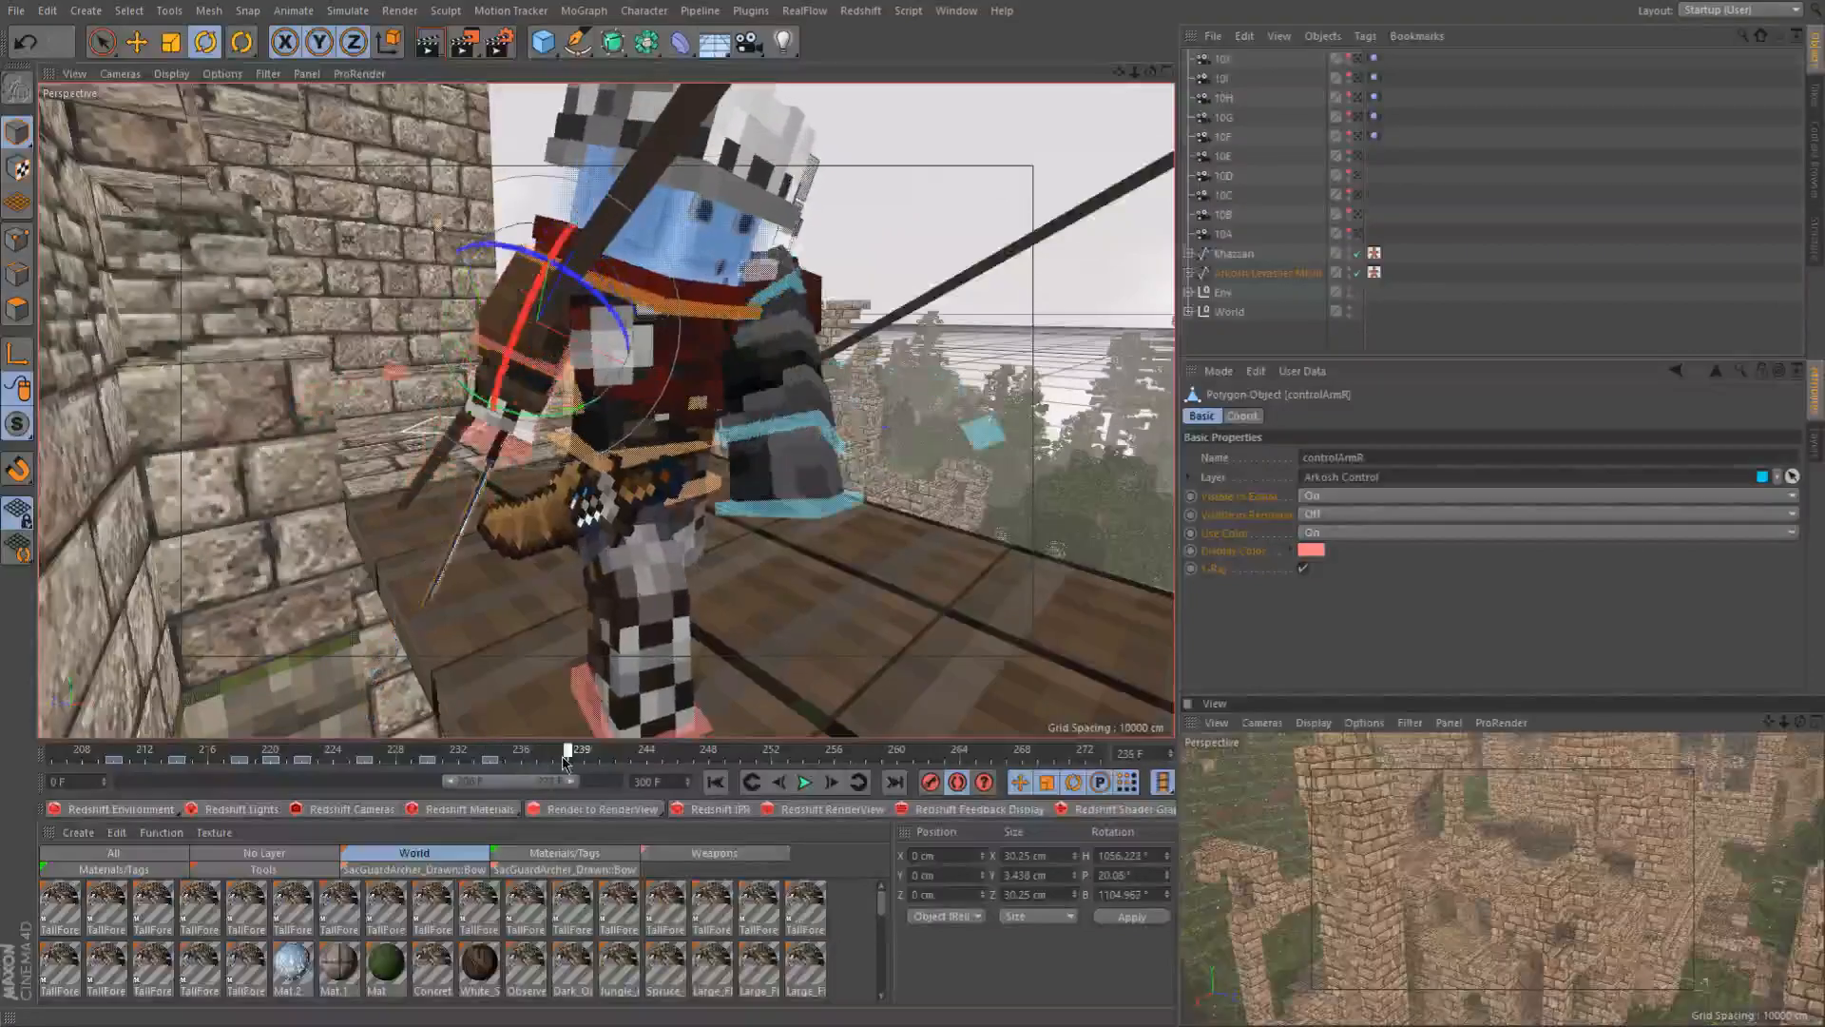
{"action": "left_click_drag", "start_coordinate": [601, 388], "coordinate": [708, 405], "text": "alt"}
{"action": "left_click_drag", "start_coordinate": [522, 262], "coordinate": [385, 311]}
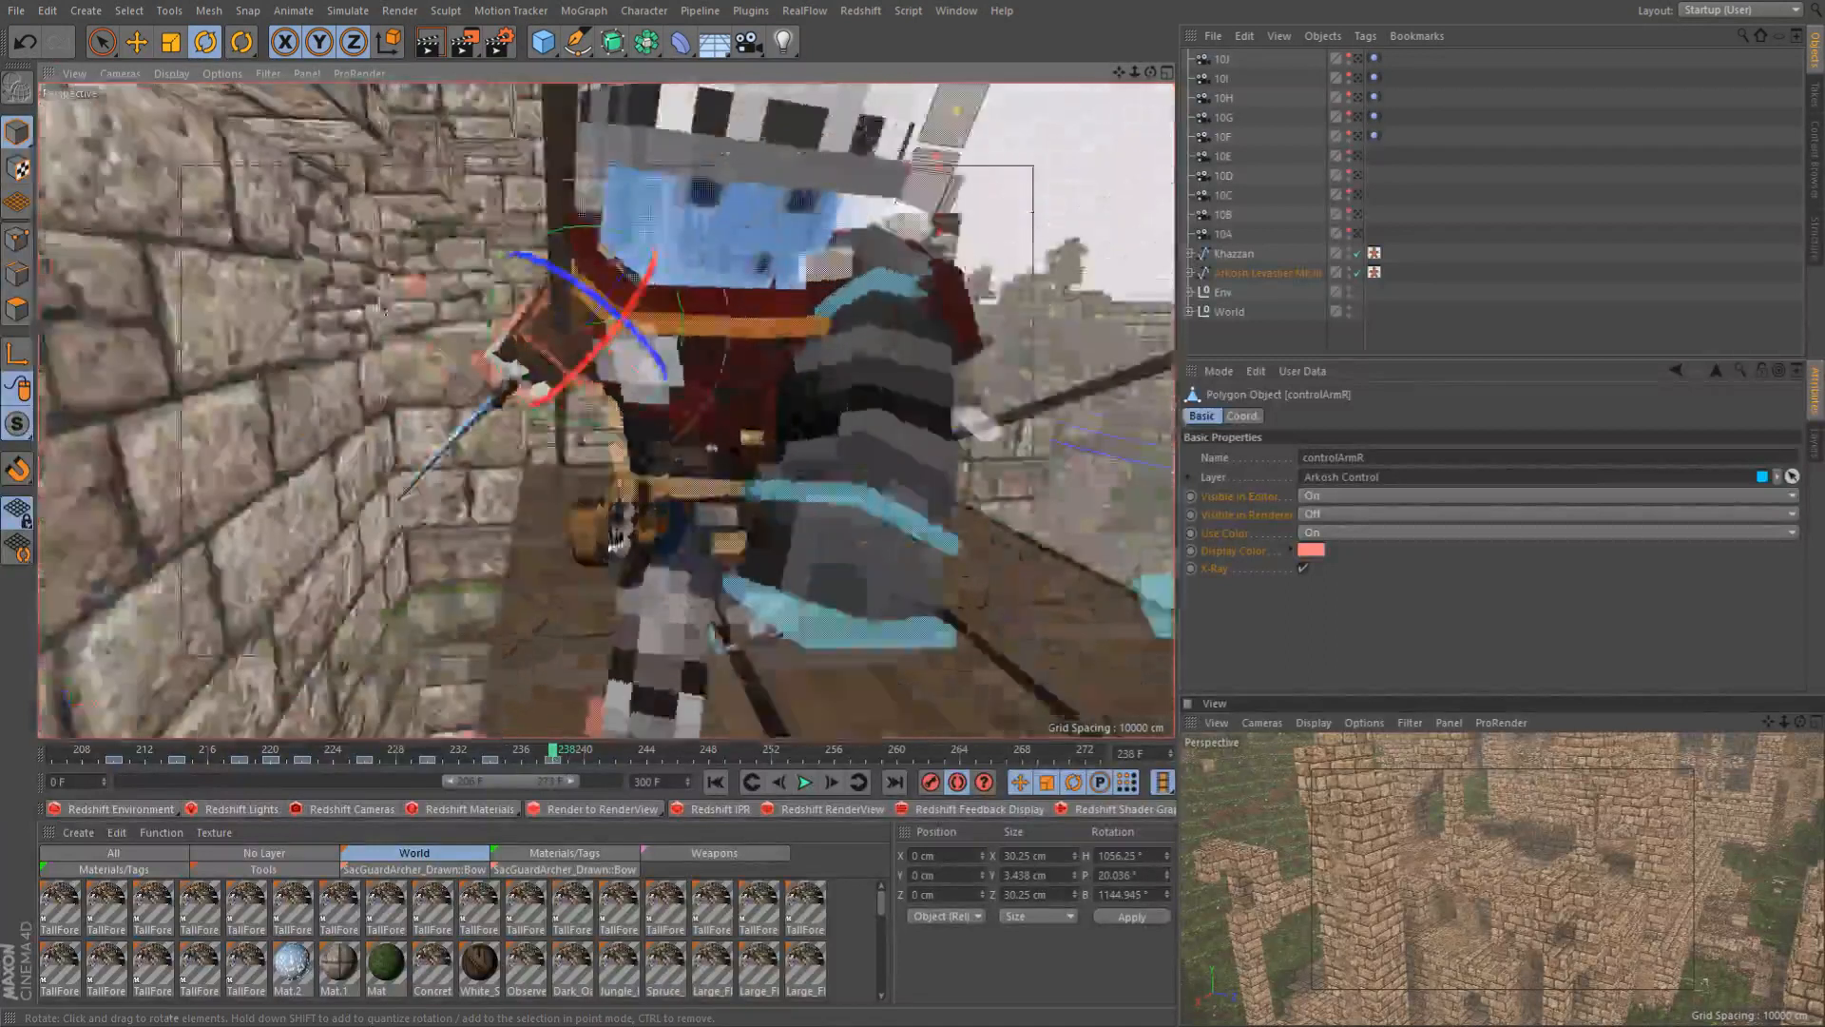
{"action": "left_click_drag", "start_coordinate": [508, 390], "coordinate": [677, 331], "text": "alt"}
{"action": "middle_click_drag", "start_coordinate": [677, 331], "coordinate": [837, 274], "text": "alt"}
{"action": "left_click_drag", "start_coordinate": [662, 349], "coordinate": [678, 353]}
Select goalArmR_L and compare the right forearm and sword pose at frames 234 and 238
{"action": "left_click", "coordinate": [491, 366]}
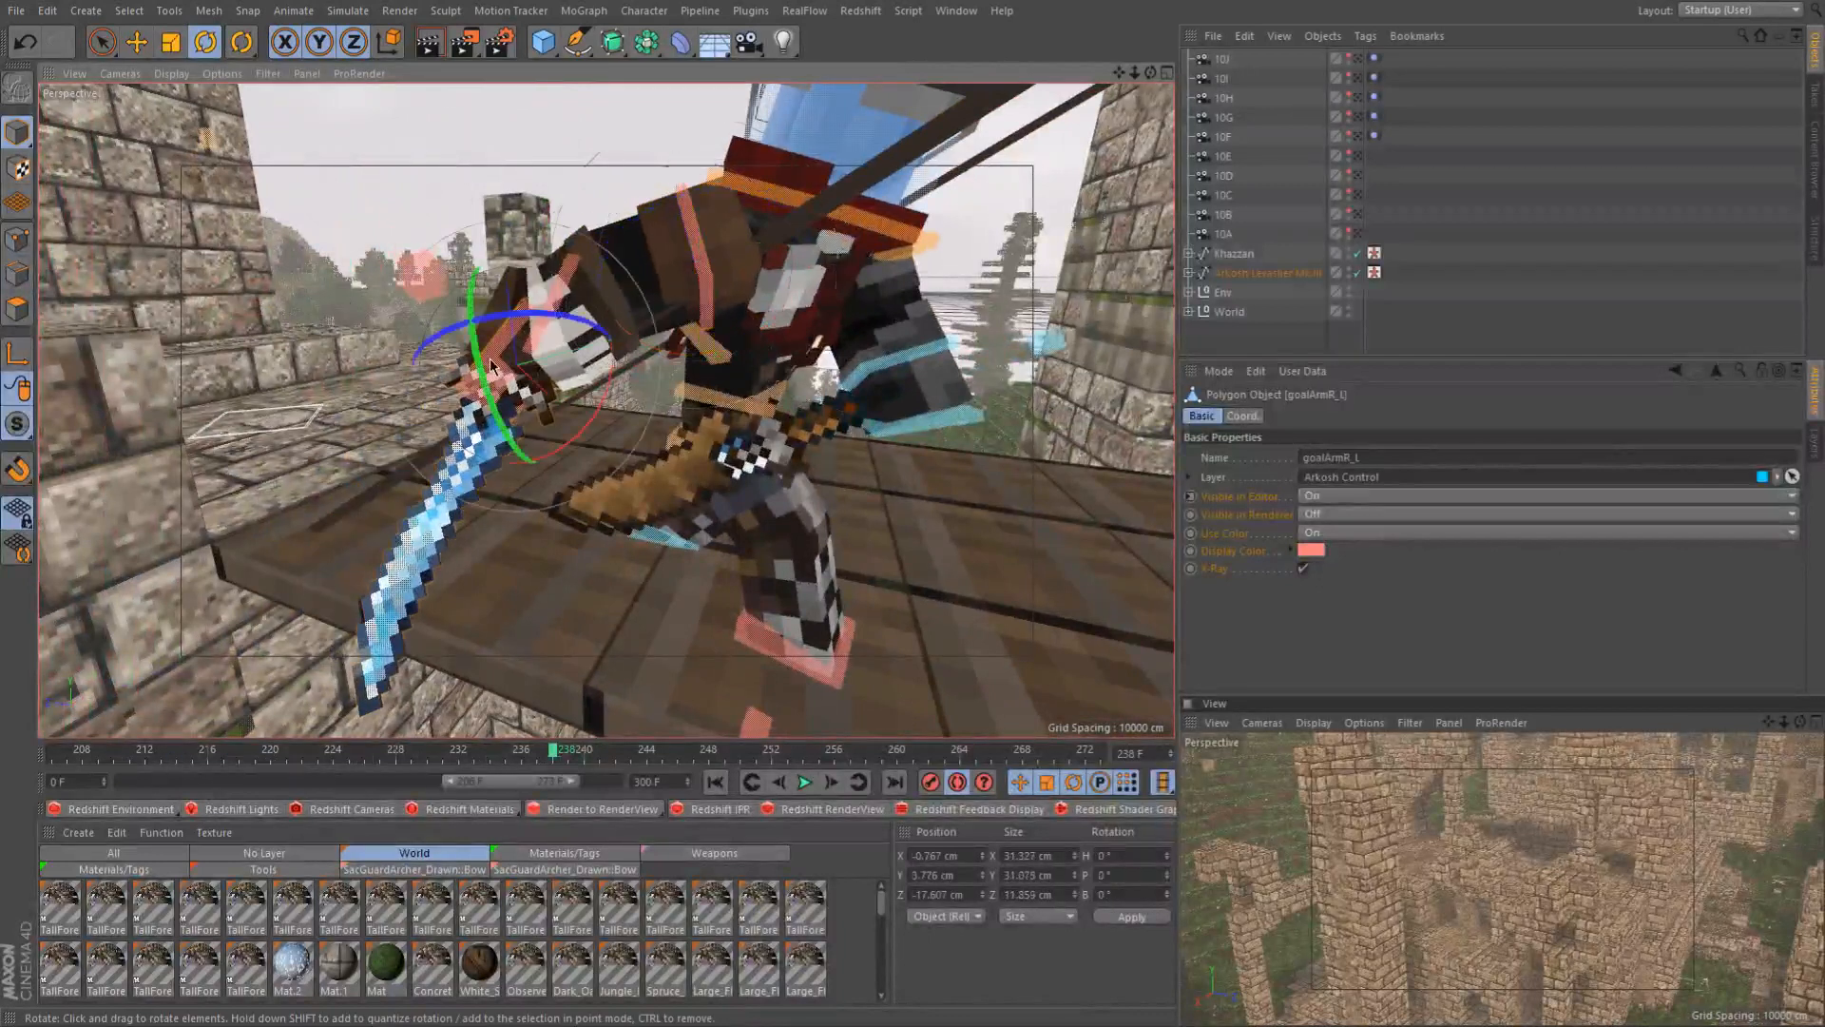
{"action": "left_click", "coordinate": [499, 751]}
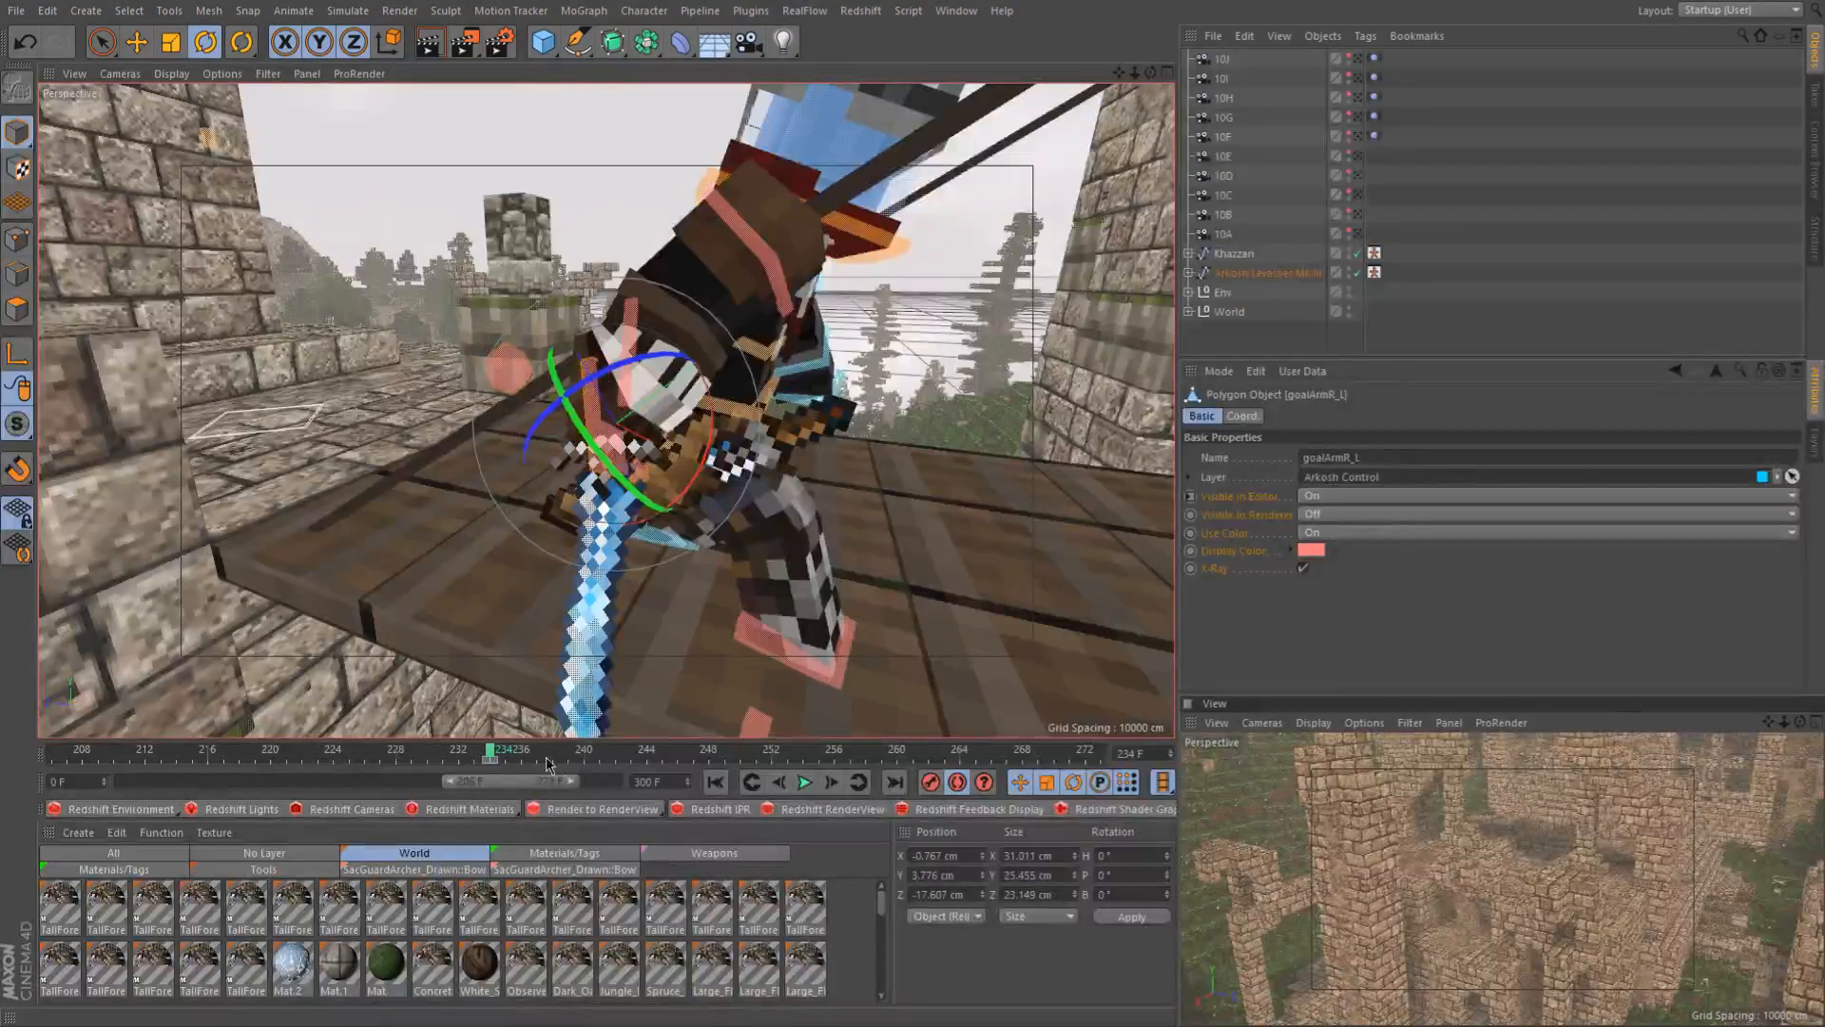
{"action": "left_click", "coordinate": [557, 751]}
Move goalArmR_L at frame 238 to about X 2.4 cm, Y 44.1 cm, Z -37.6 cm, bringing the sword in front of the body
{"action": "key", "text": "e"}
{"action": "left_click_drag", "start_coordinate": [521, 528], "coordinate": [585, 423]}
{"action": "key", "text": "ctrl+z"}
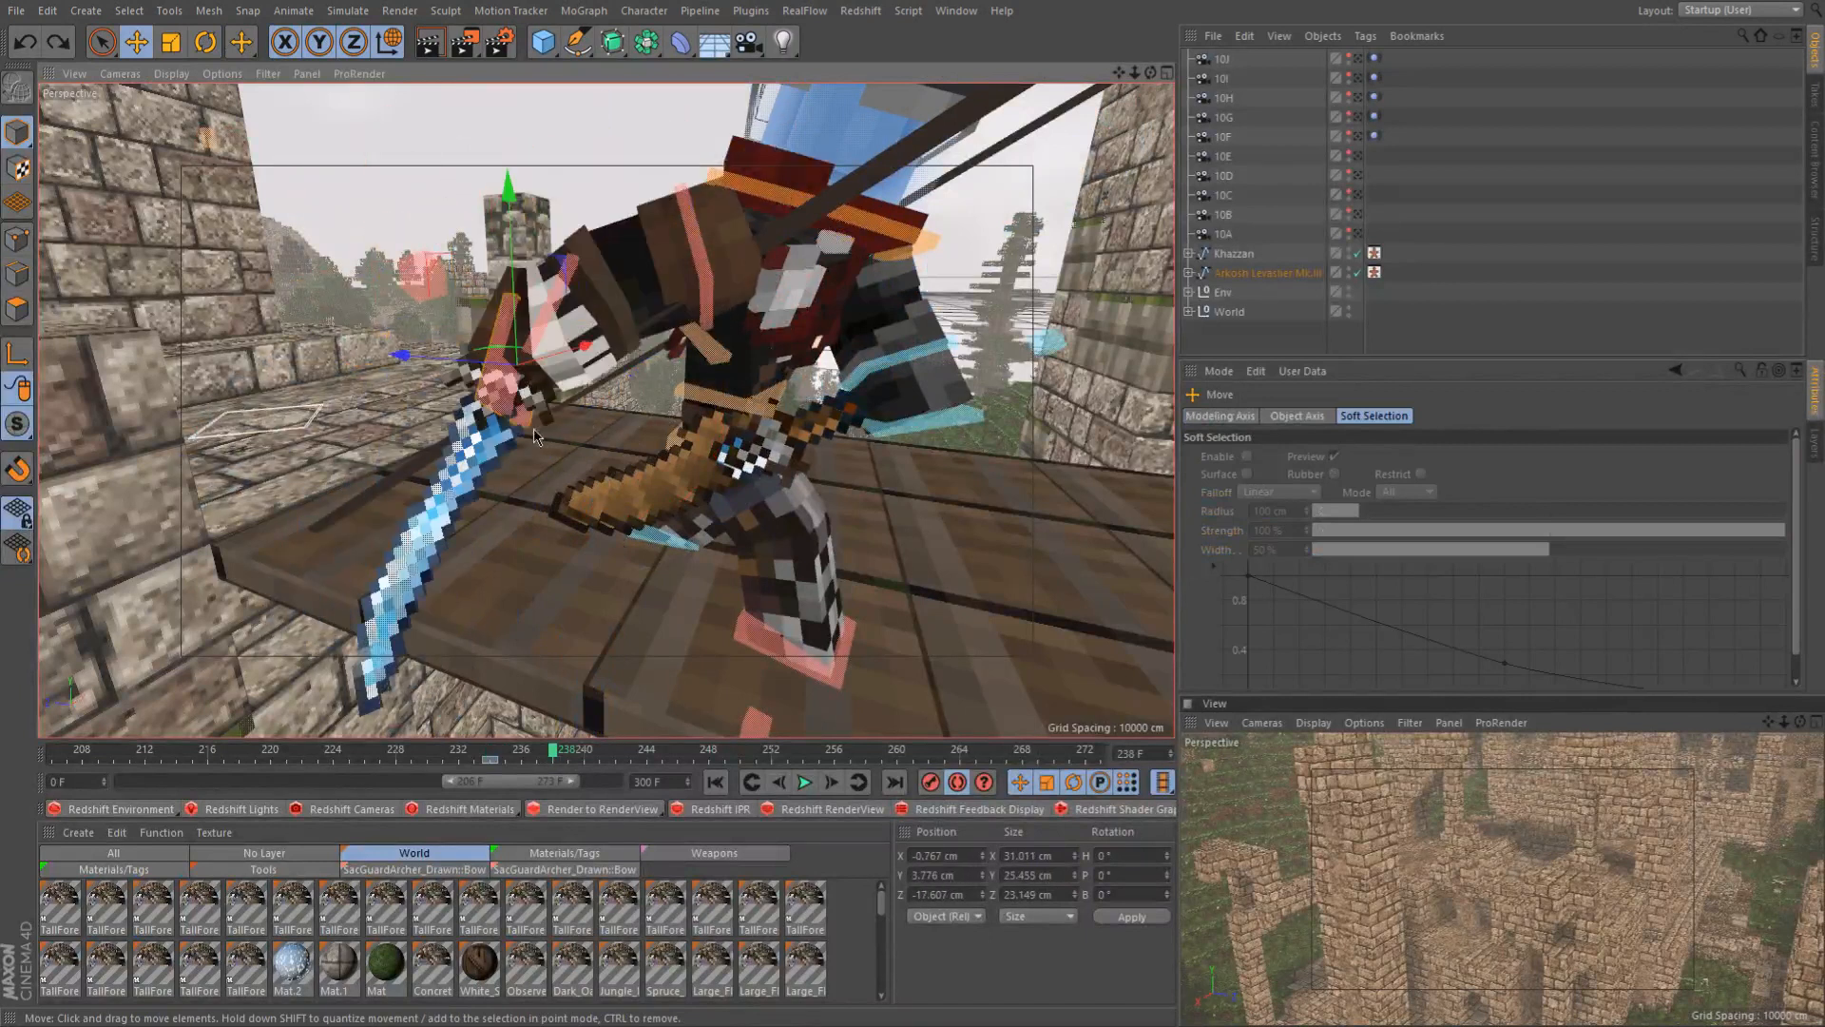
{"action": "scroll", "coordinate": [501, 425], "scroll_direction": "up", "scroll_amount": 2}
{"action": "left_click_drag", "start_coordinate": [501, 425], "coordinate": [853, 483], "text": "alt"}
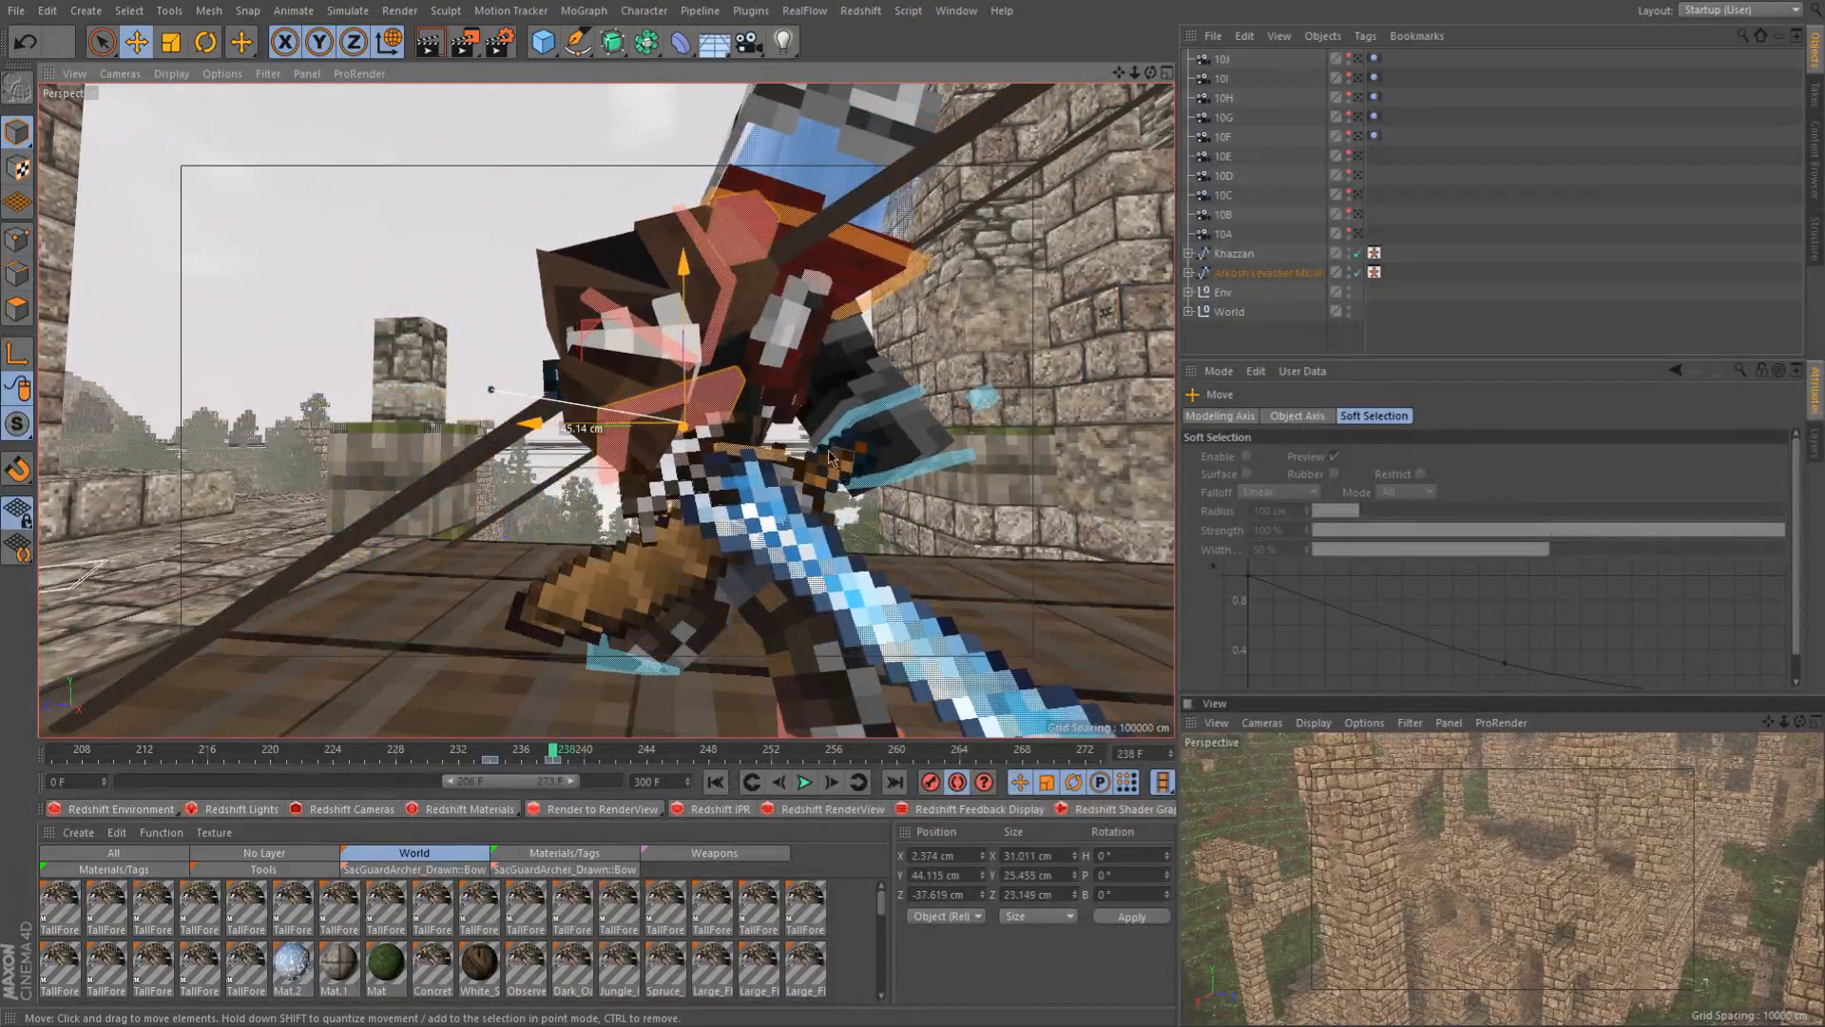
{"action": "left_click_drag", "start_coordinate": [782, 335], "coordinate": [751, 361], "text": "alt"}
{"action": "left_click_drag", "start_coordinate": [712, 269], "coordinate": [566, 582], "text": "alt"}
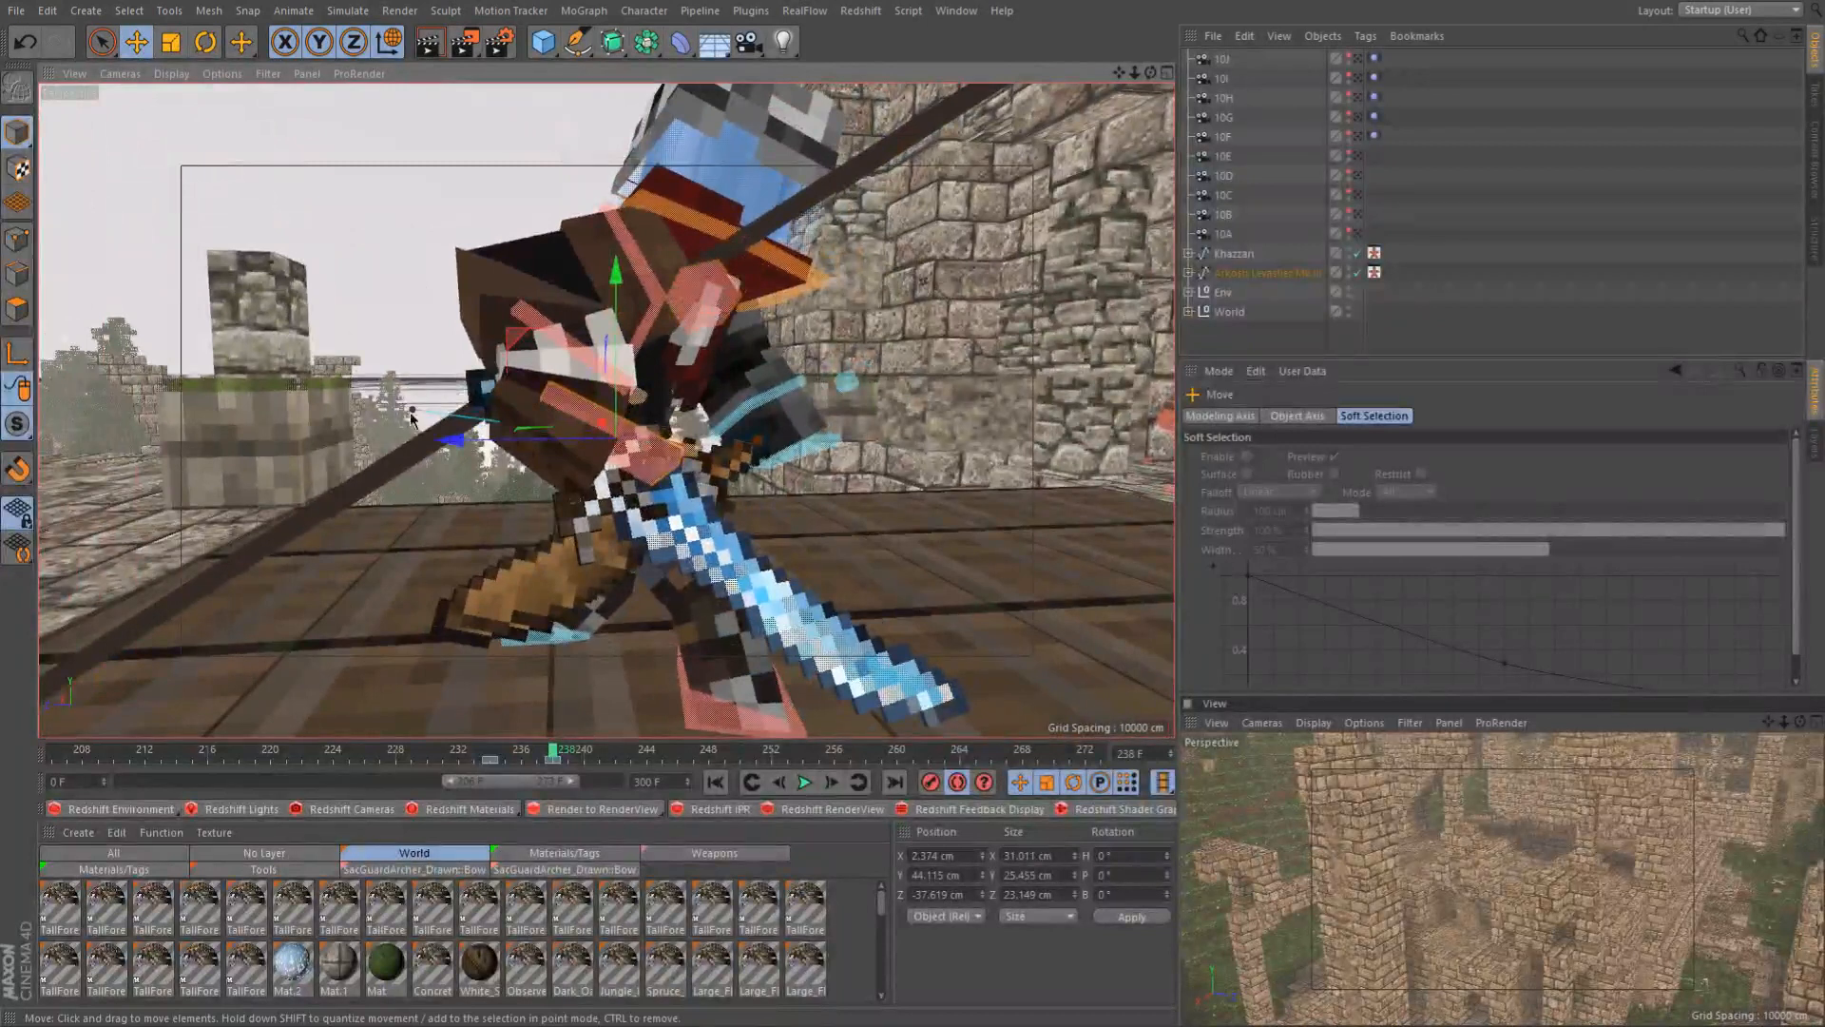
{"action": "left_click_drag", "start_coordinate": [411, 419], "coordinate": [481, 427], "text": "alt"}
{"action": "mouse_move", "coordinate": [558, 511]}
{"action": "left_mouse_down", "text": "alt"}
{"action": "mouse_move", "coordinate": [524, 544]}
{"action": "mouse_move", "coordinate": [554, 509]}
{"action": "left_mouse_up", "text": "alt"}
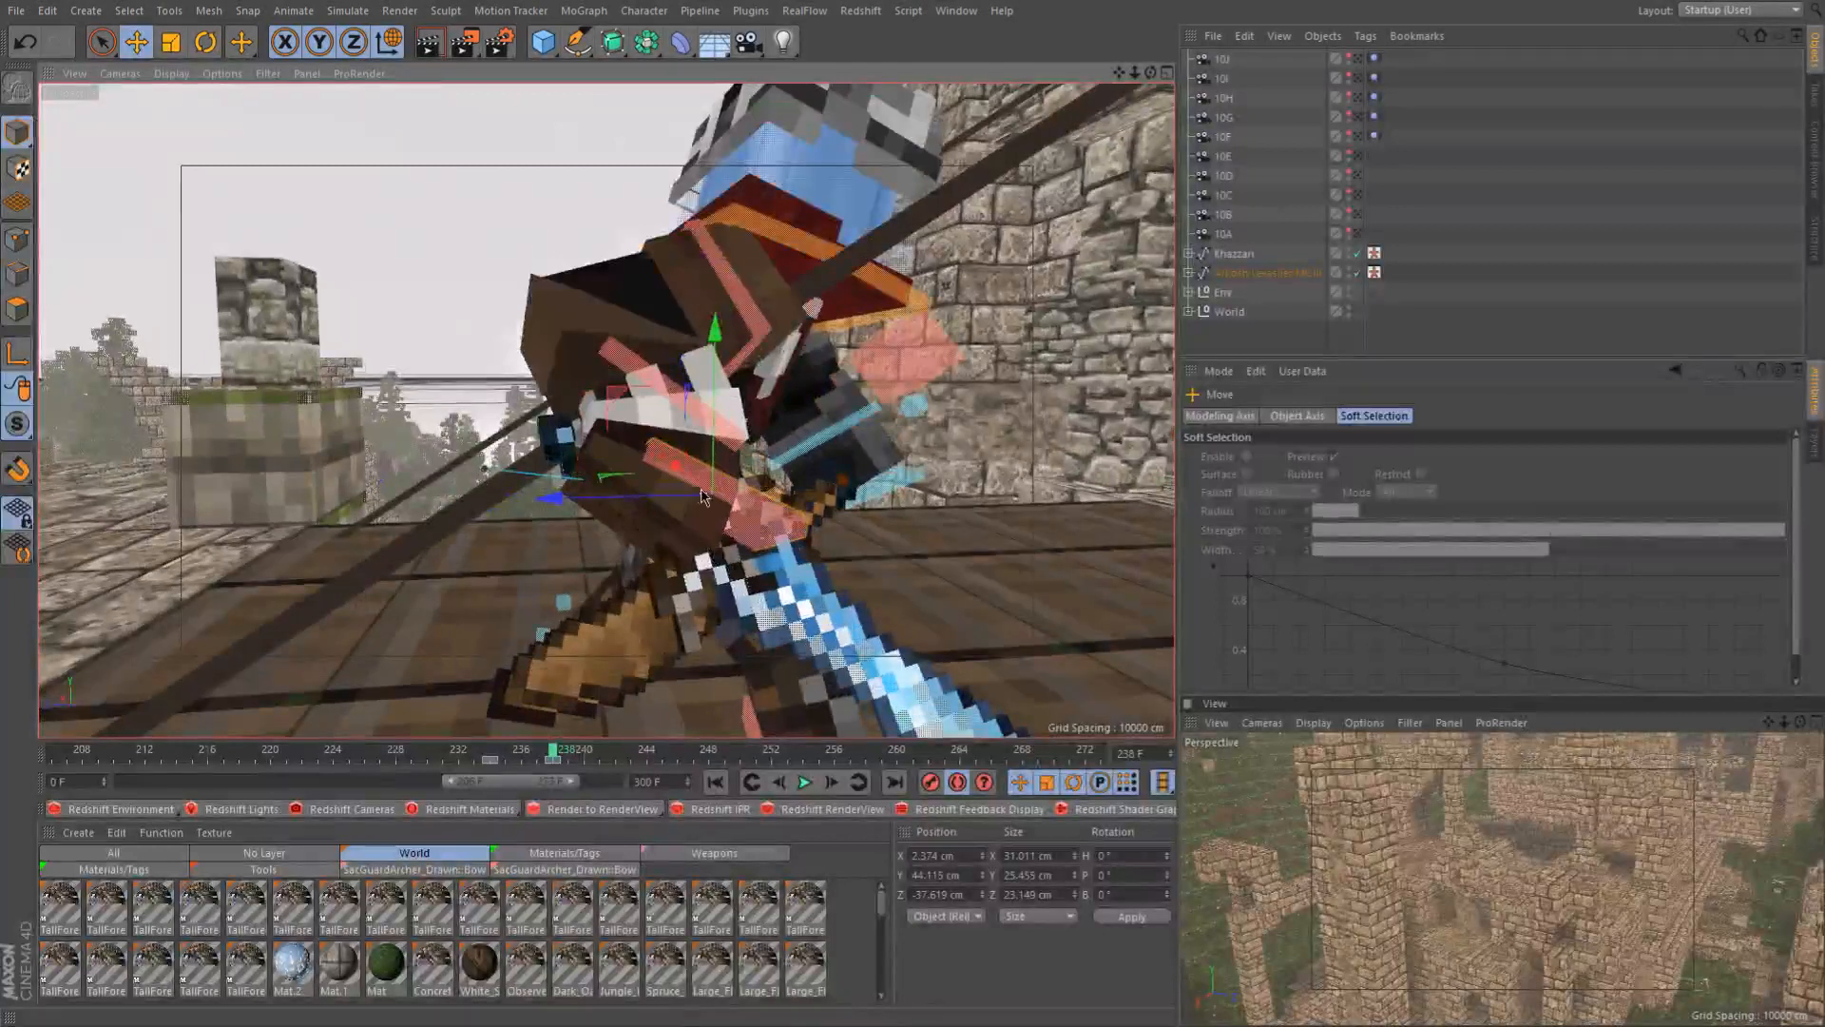
Select wristR and rotate the right wrist to P 20° at frame 238, comparing the sword's pose with frame 234
{"action": "left_click", "coordinate": [488, 752]}
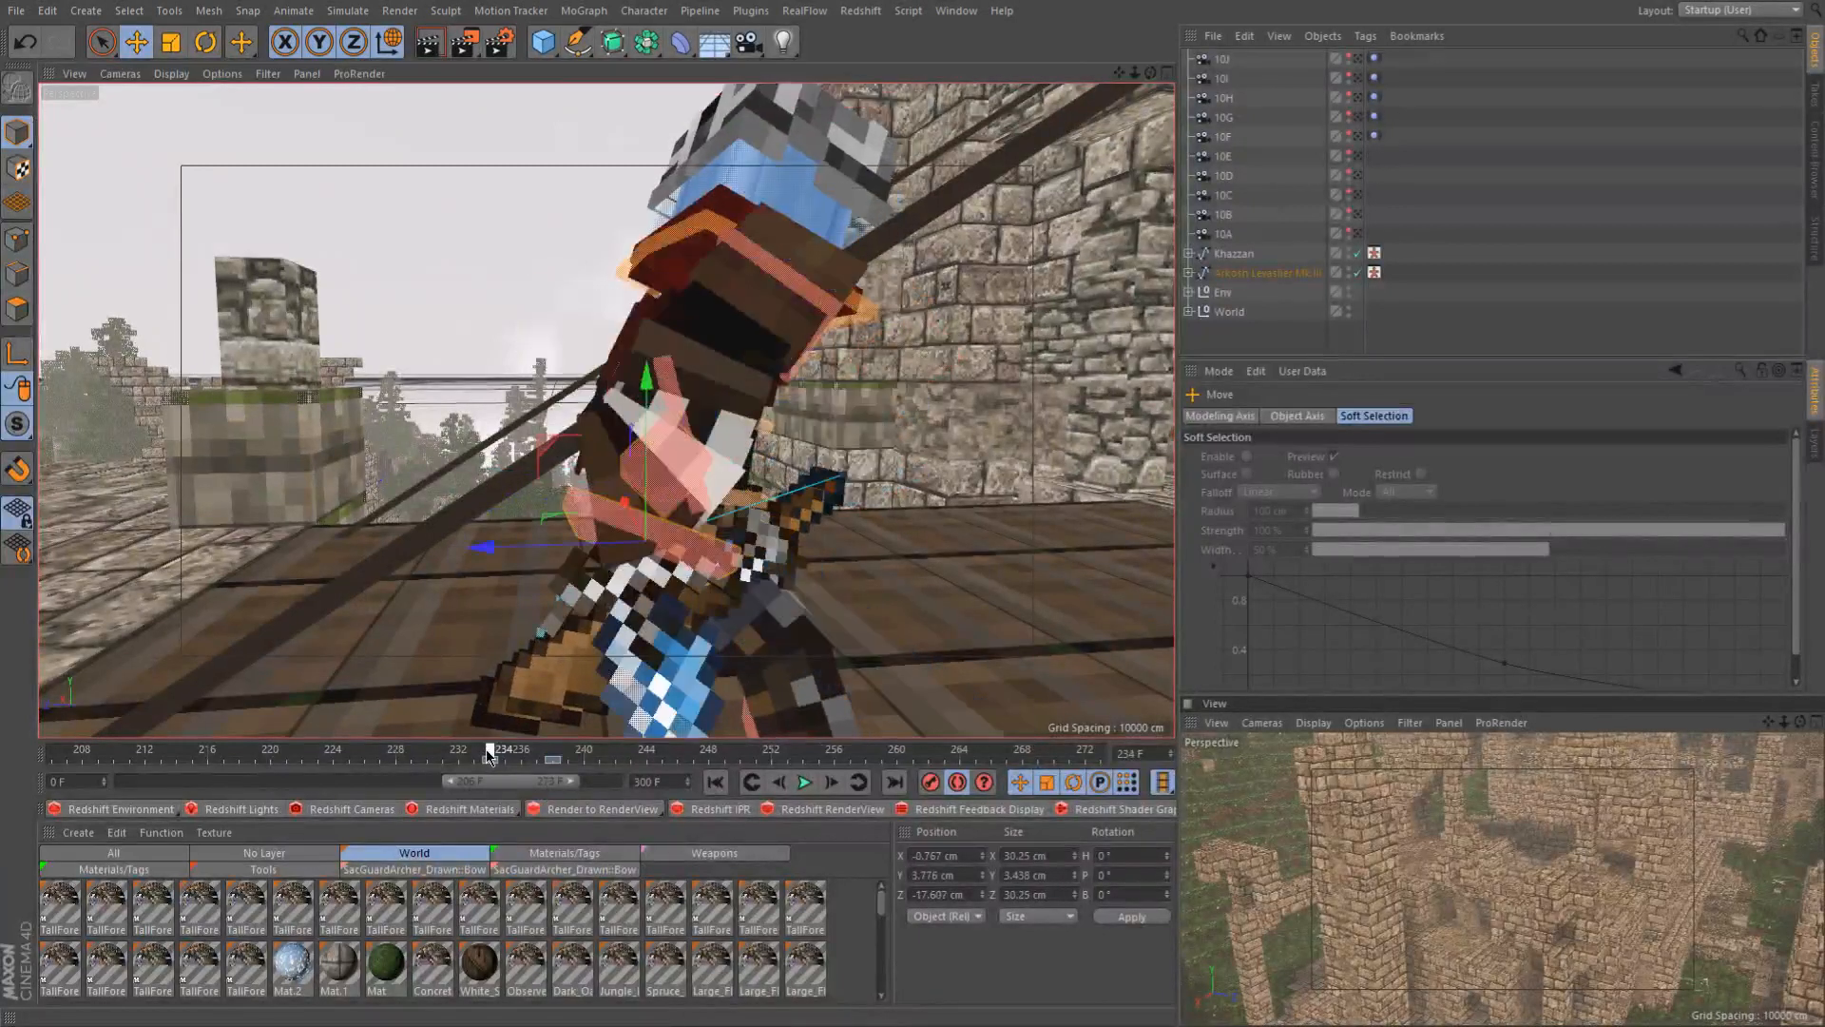
{"action": "left_click_drag", "start_coordinate": [519, 761], "coordinate": [567, 763]}
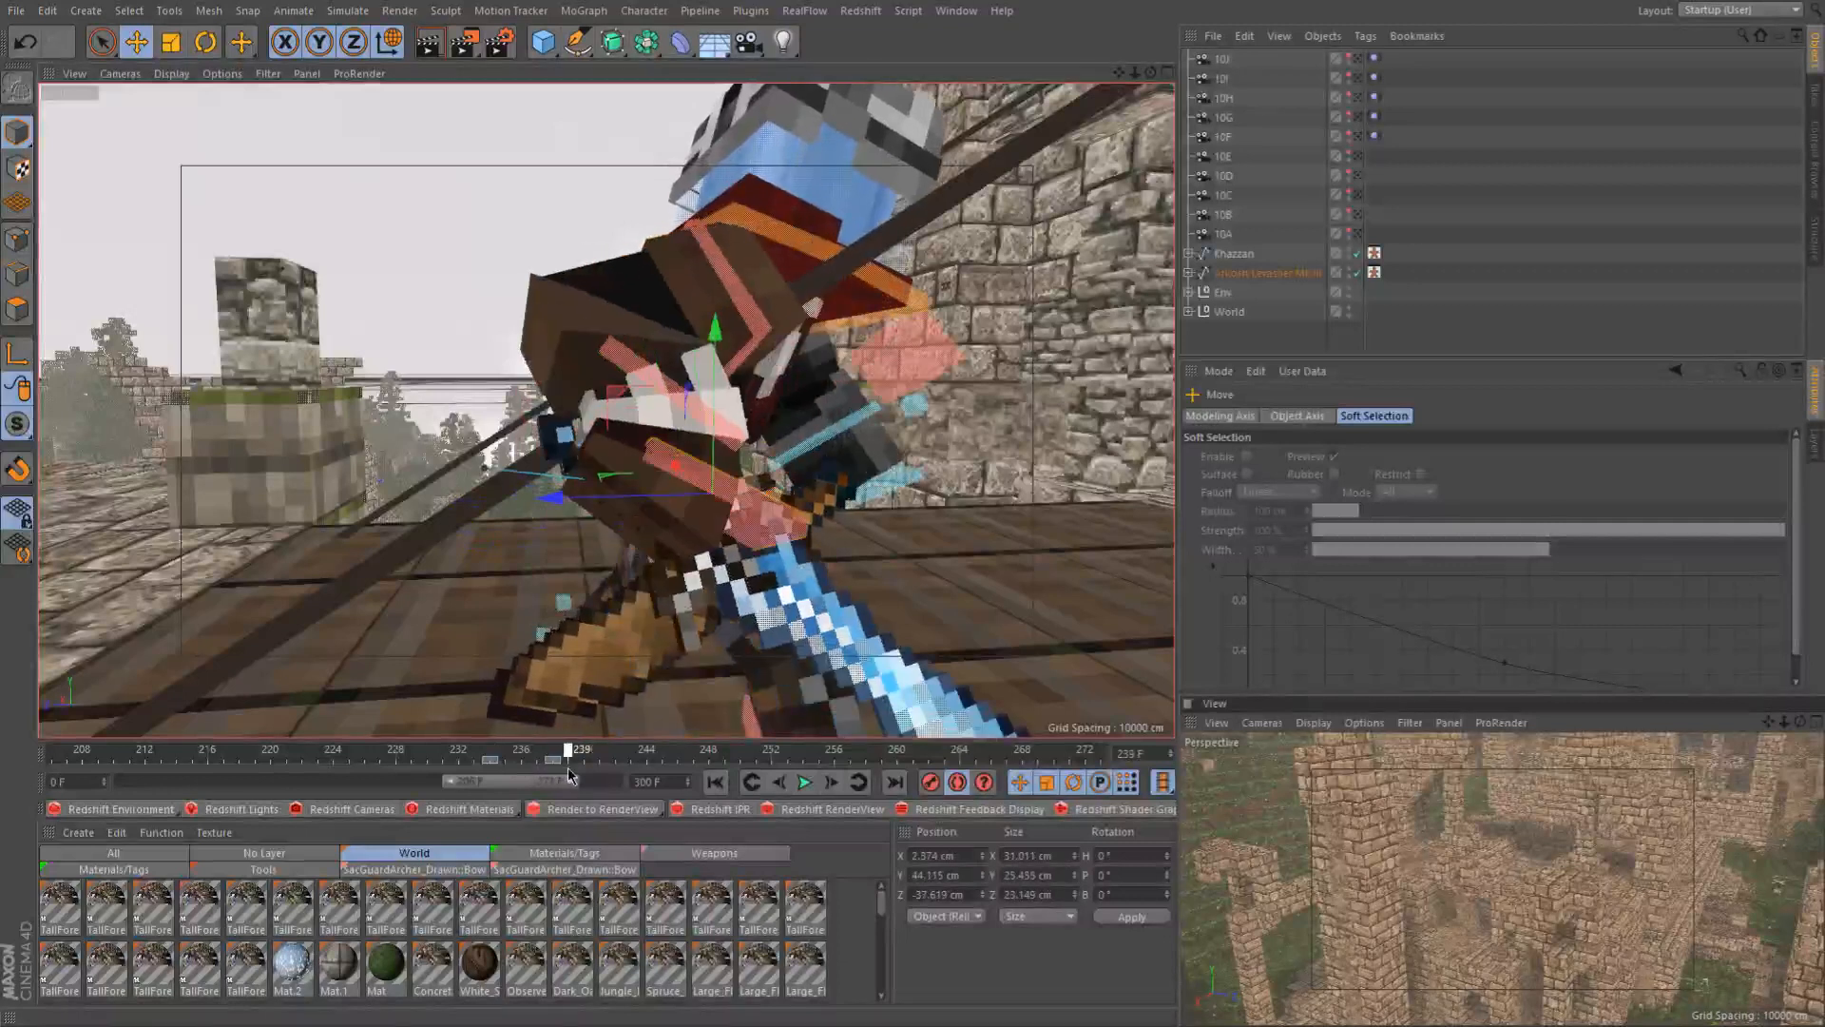
{"action": "left_click", "coordinate": [629, 356]}
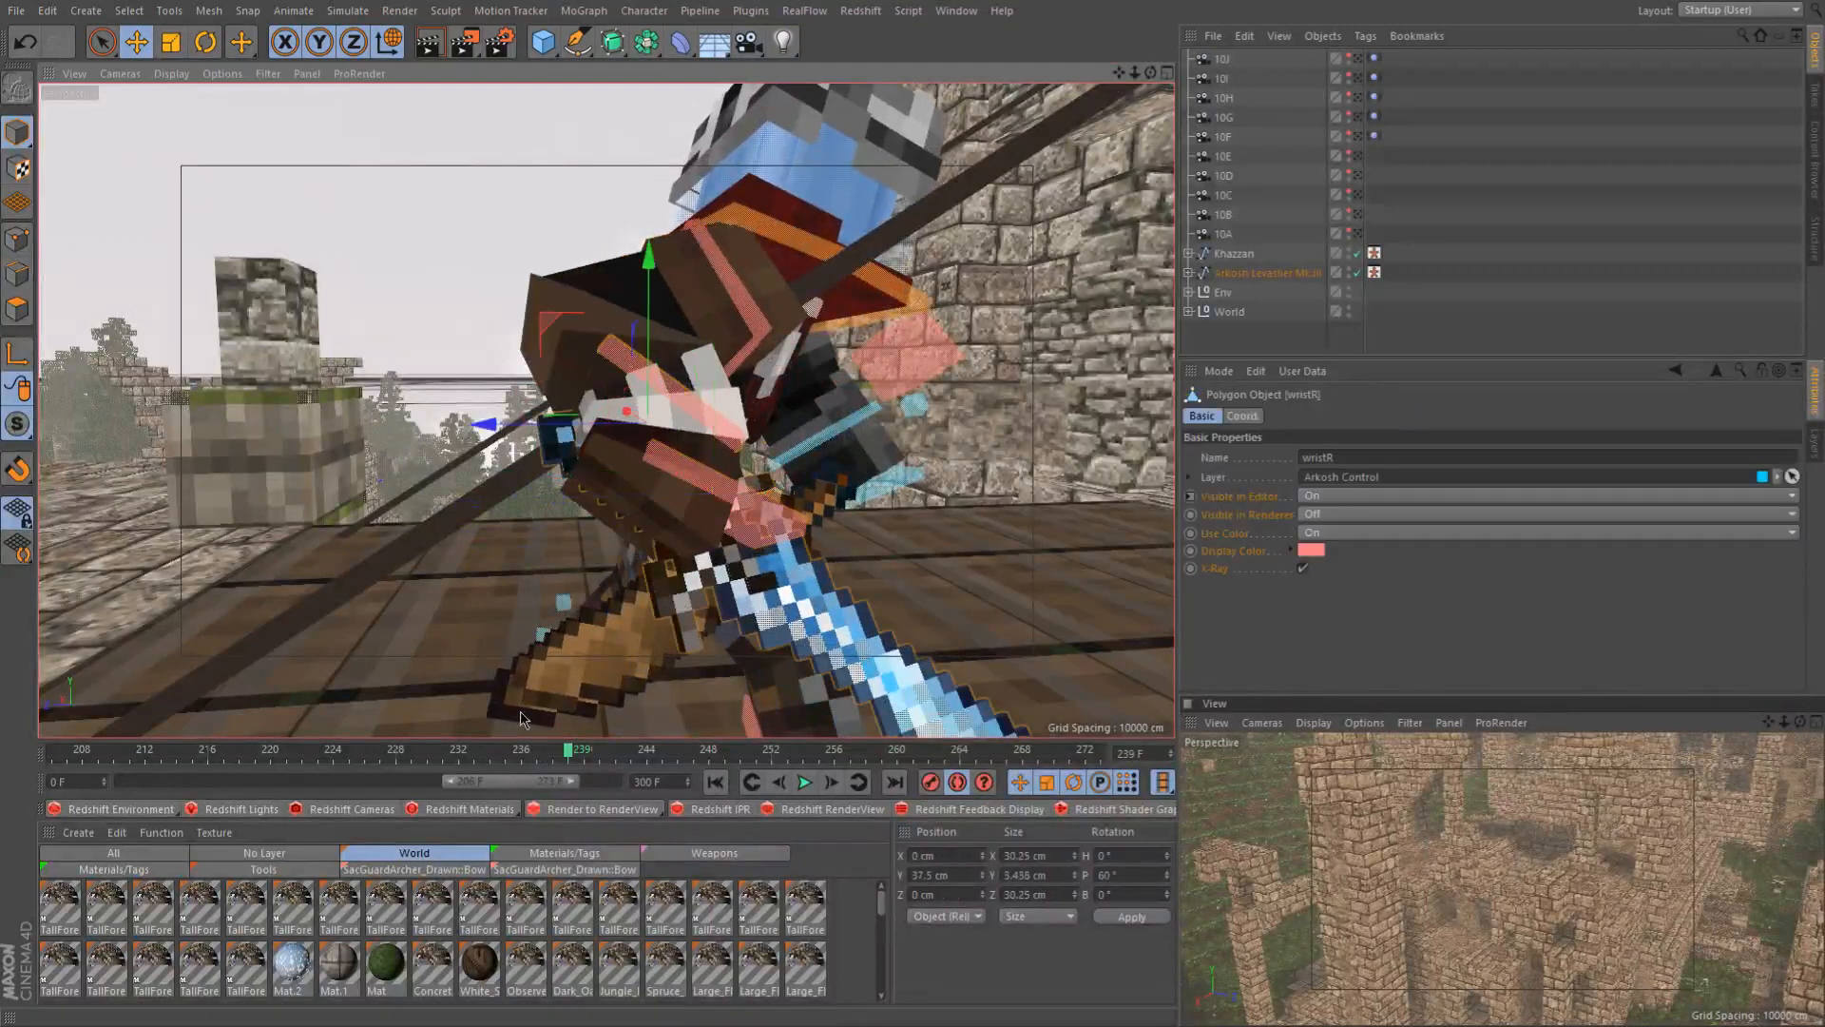
{"action": "left_click", "coordinate": [504, 761]}
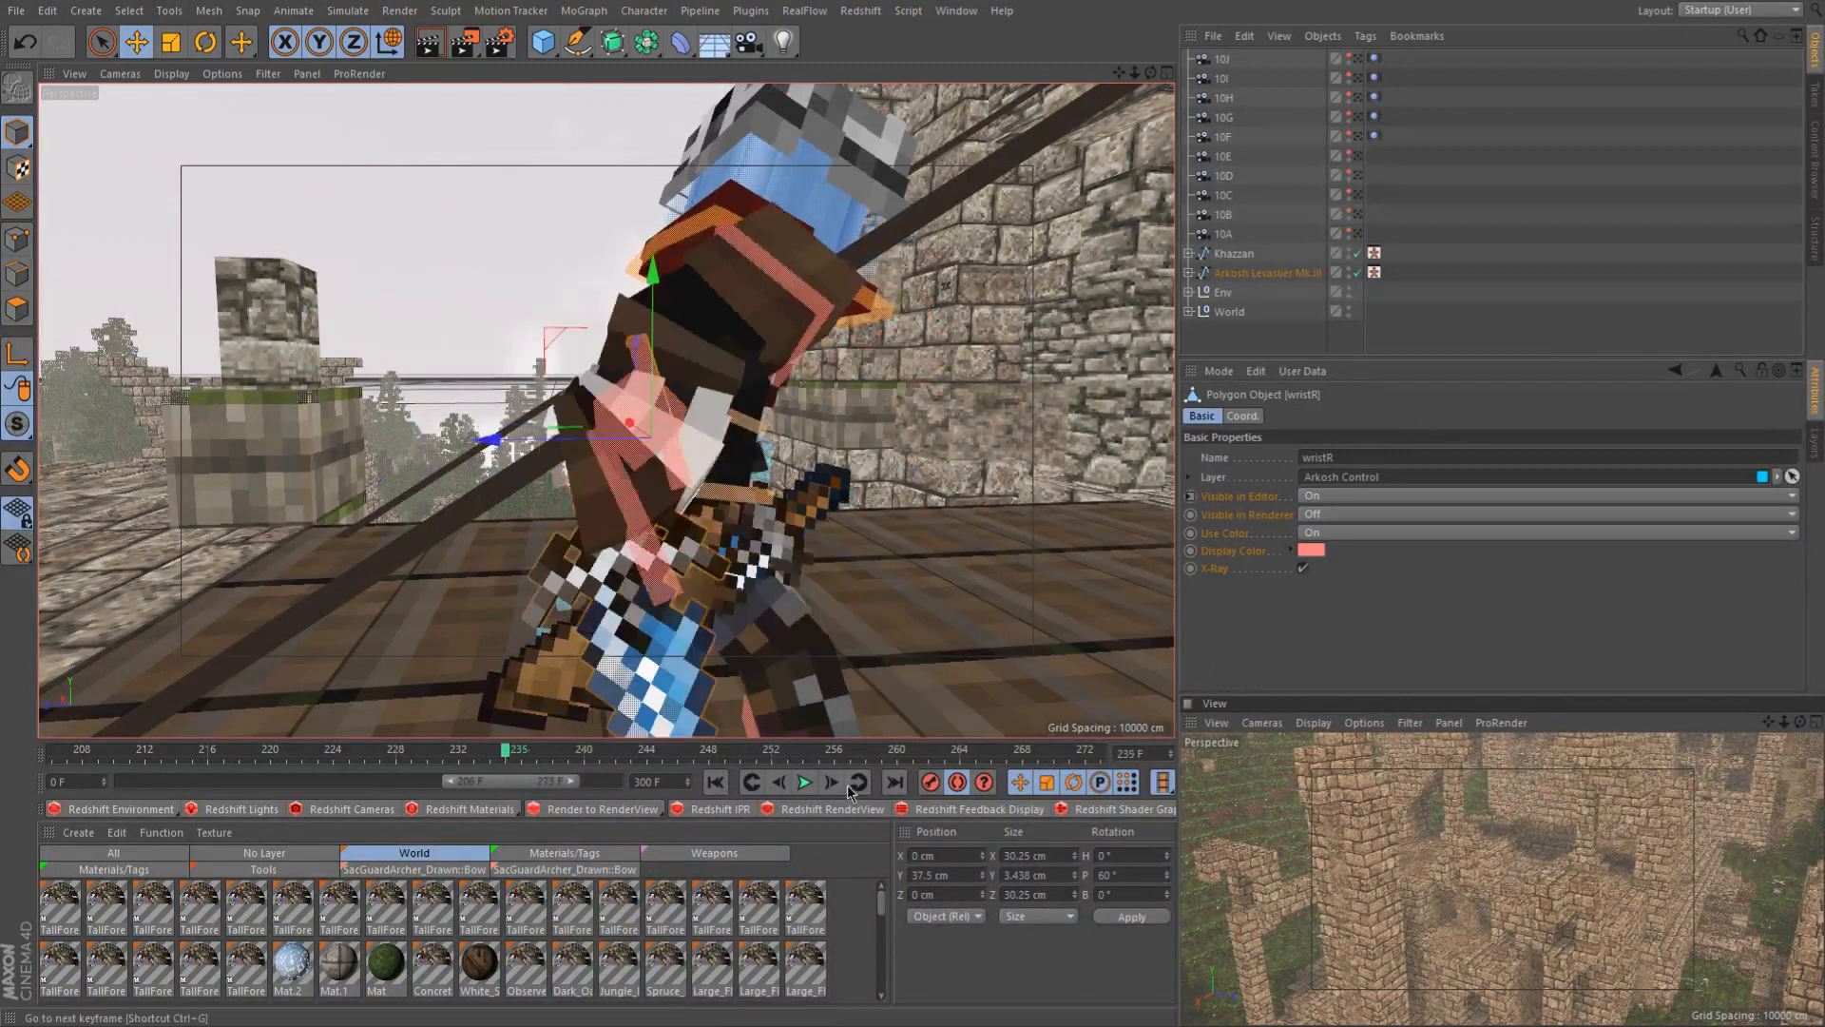
{"action": "left_click", "coordinate": [564, 761]}
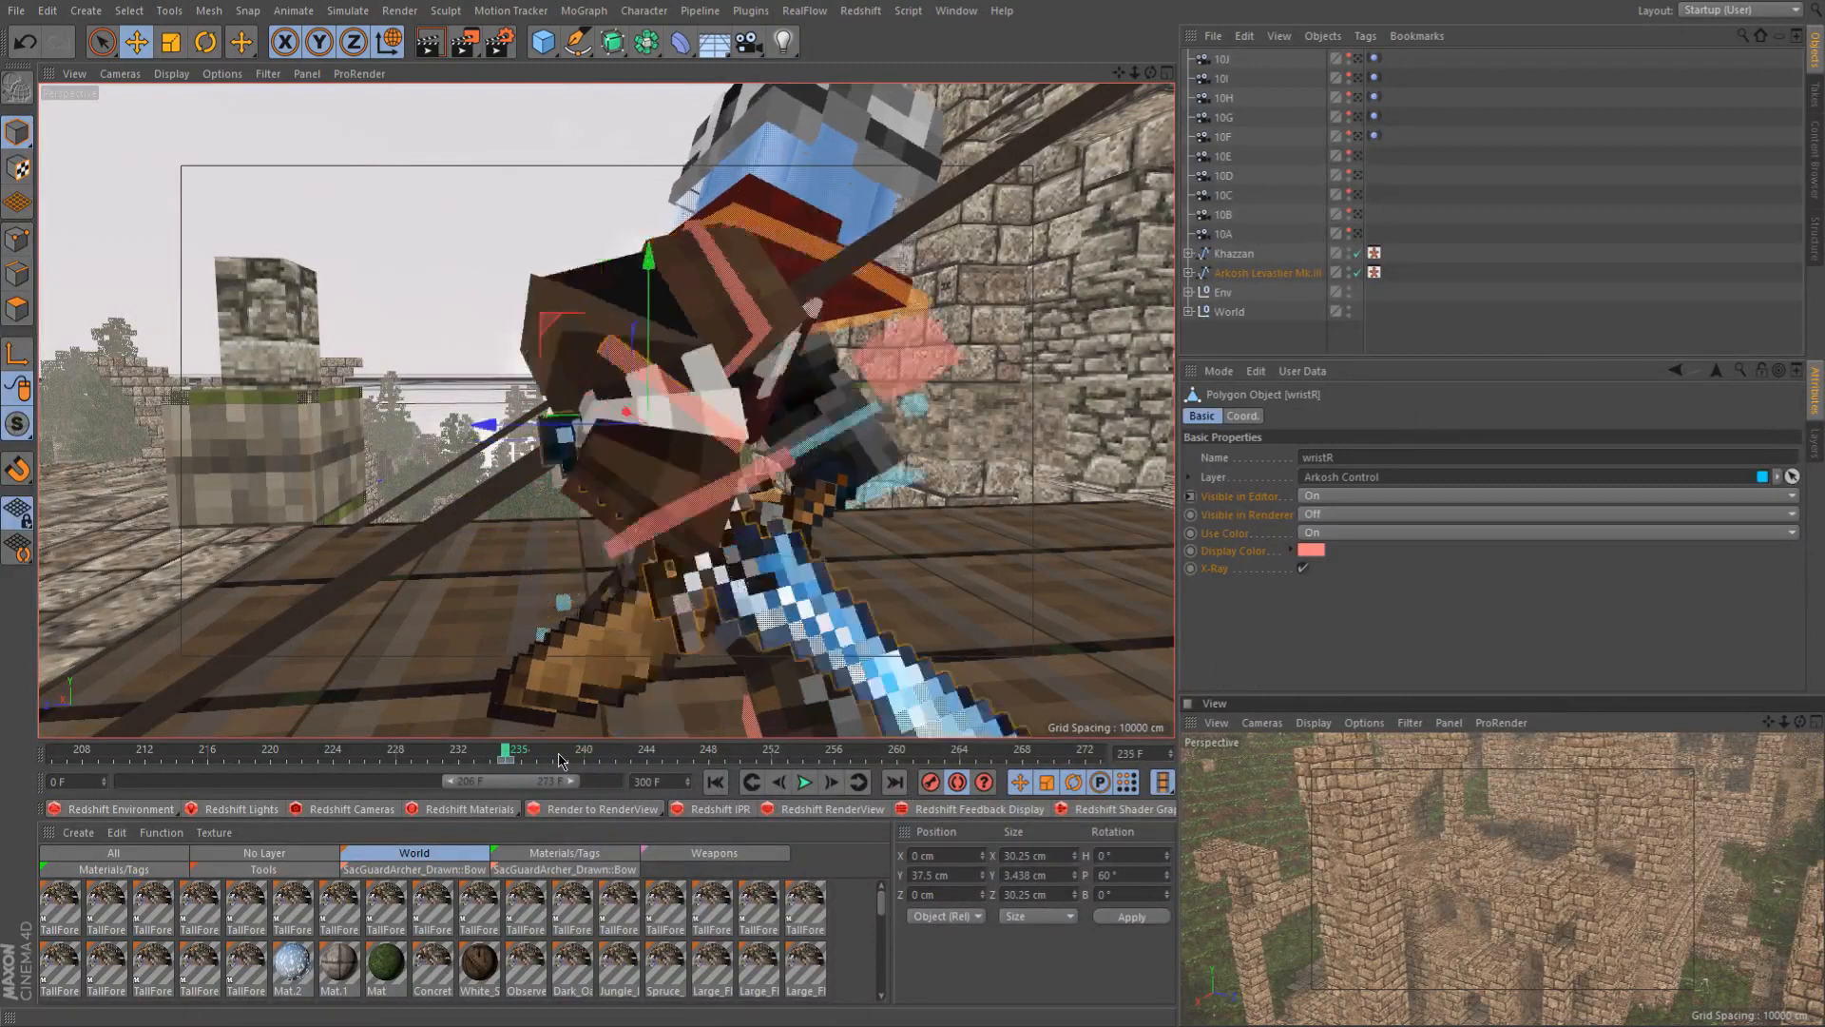
{"action": "left_click", "coordinate": [492, 761]}
{"action": "key", "text": "r"}
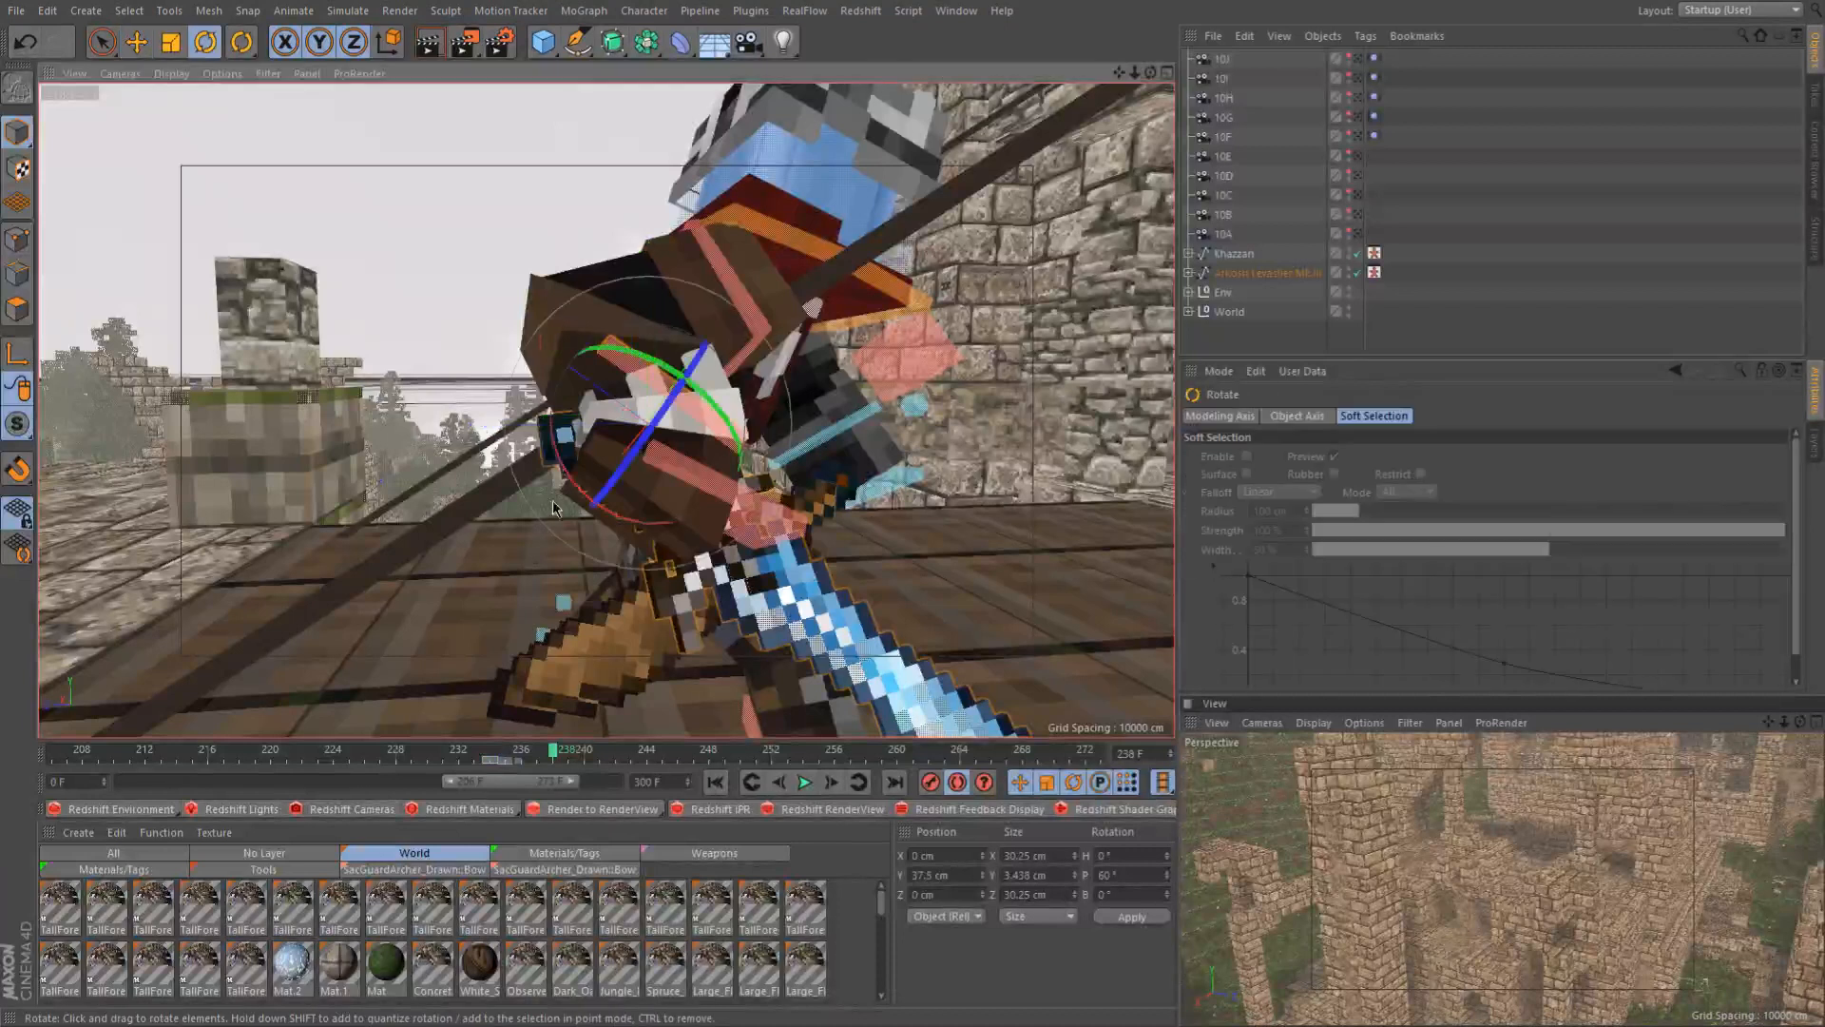
{"action": "left_click_drag", "start_coordinate": [566, 487], "coordinate": [732, 368]}
{"action": "left_click_drag", "start_coordinate": [613, 368], "coordinate": [456, 390], "text": "alt"}
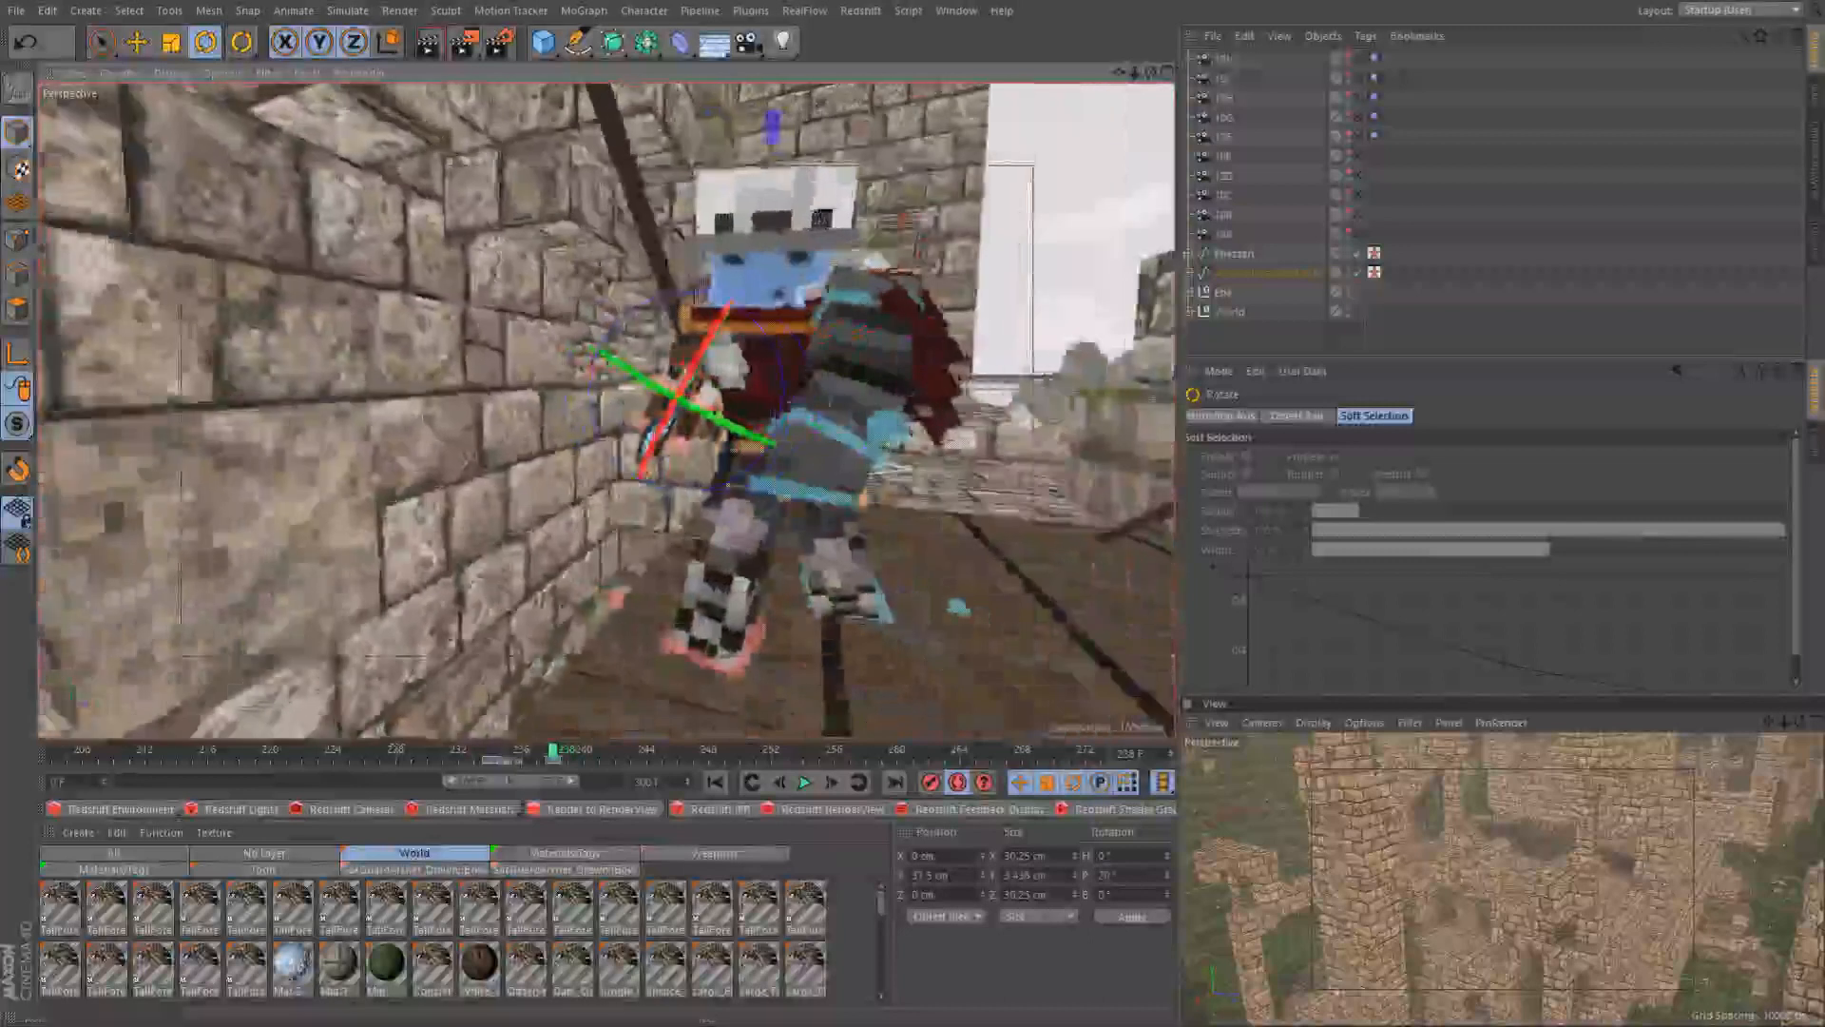
Review the arm and body swing between frames 229 and 240 from the side and from behind
{"action": "left_click", "coordinate": [460, 757]}
{"action": "left_click_drag", "start_coordinate": [436, 753], "coordinate": [634, 761]}
{"action": "left_click_drag", "start_coordinate": [694, 570], "coordinate": [456, 485], "text": "alt"}
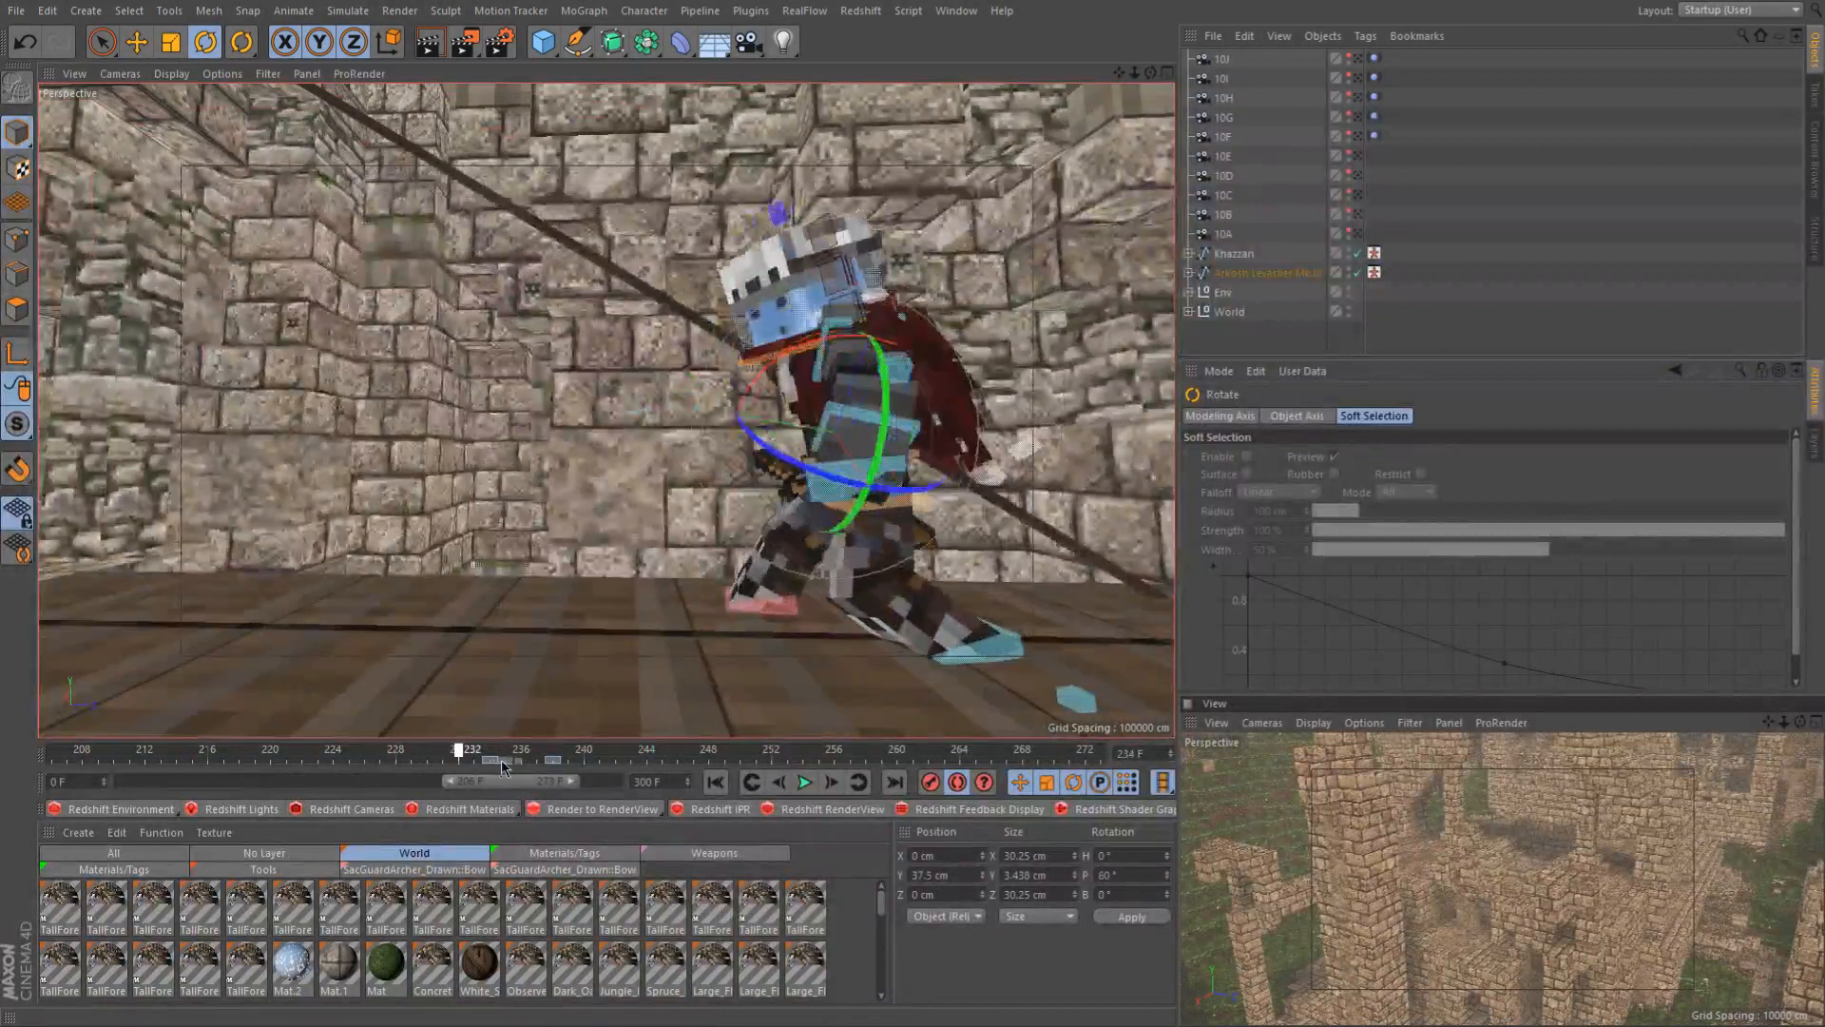
{"action": "left_click_drag", "start_coordinate": [561, 777], "coordinate": [590, 784]}
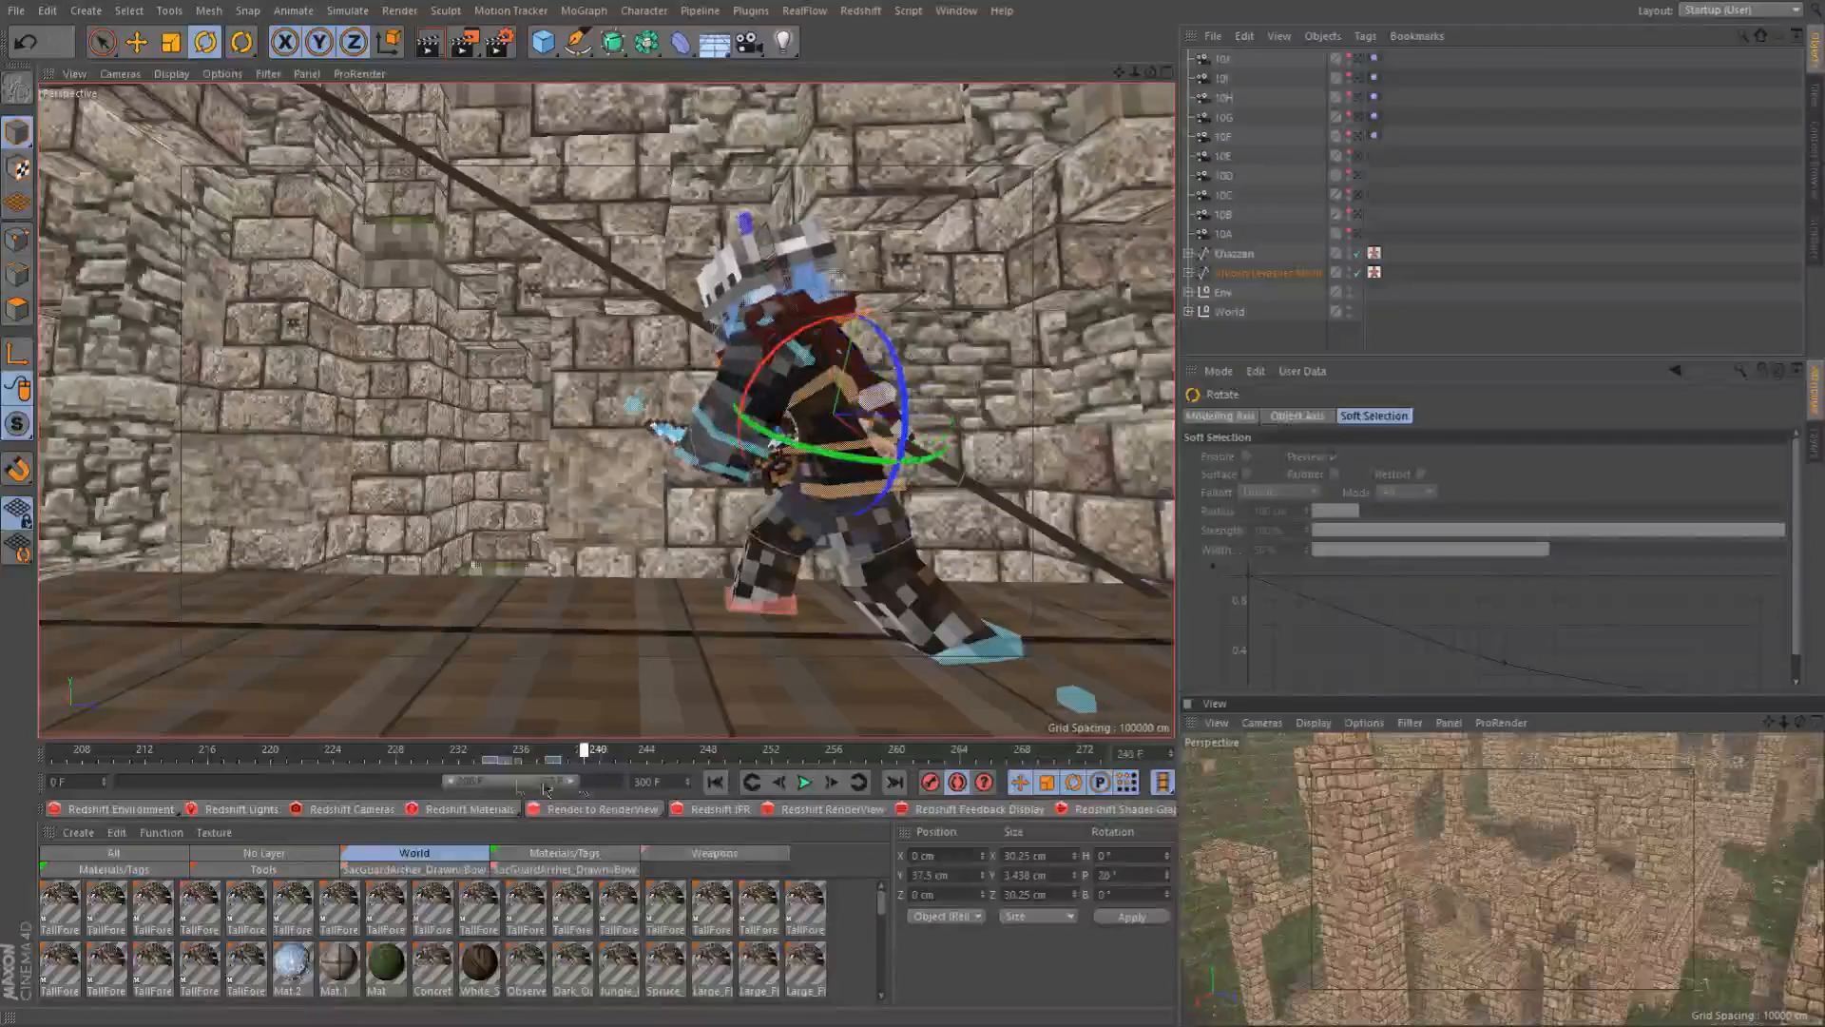
{"action": "left_click_drag", "start_coordinate": [409, 777], "coordinate": [439, 782]}
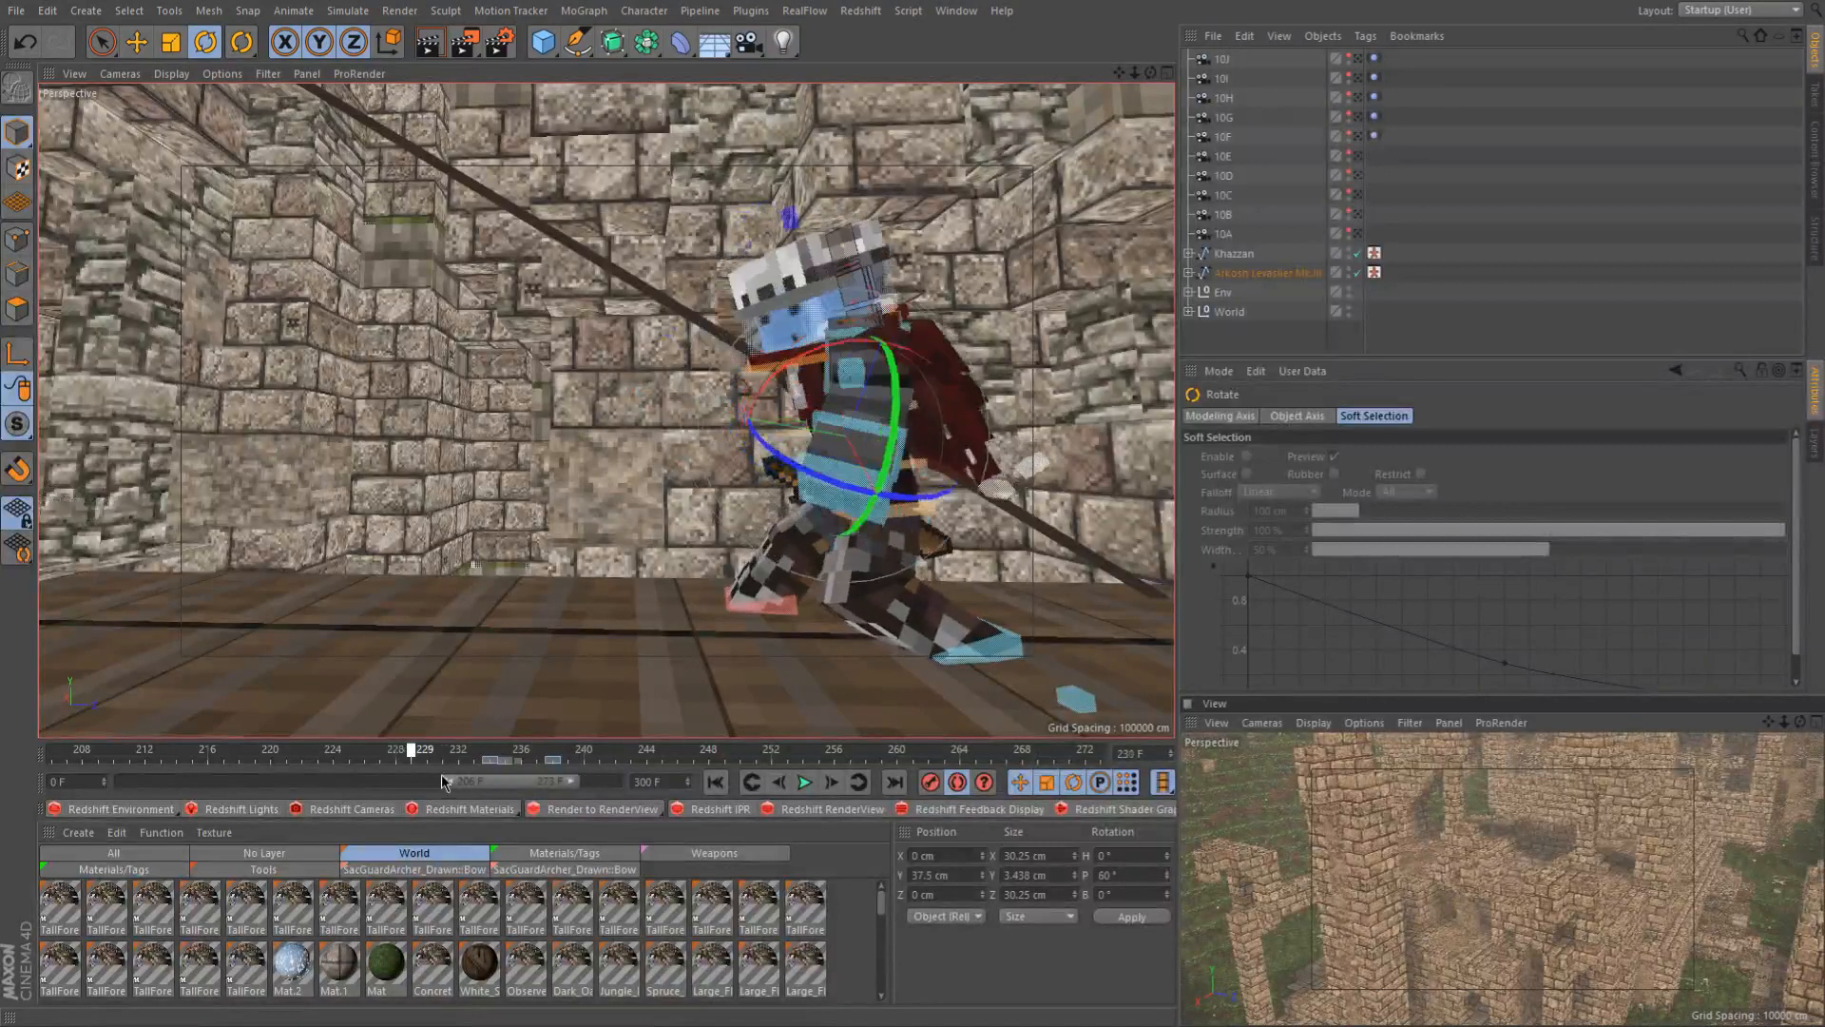
{"action": "left_click_drag", "start_coordinate": [496, 791], "coordinate": [578, 808]}
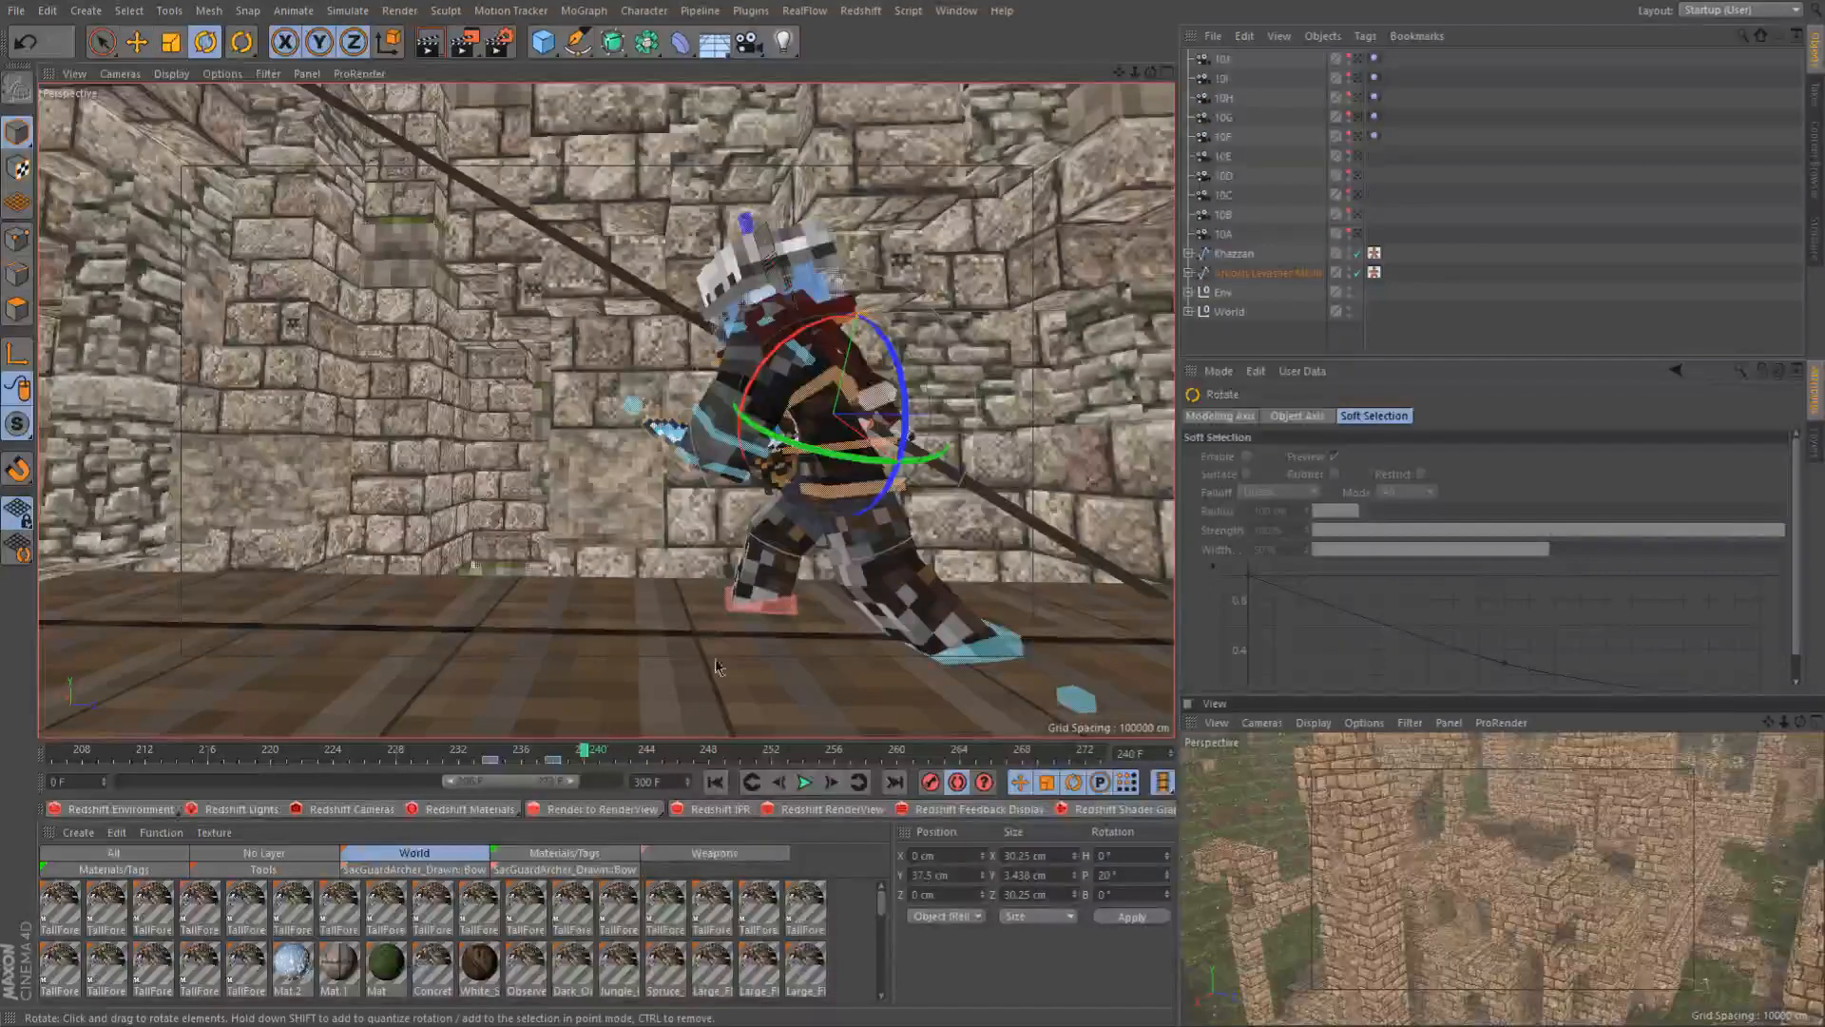
{"action": "left_click_drag", "start_coordinate": [724, 647], "coordinate": [656, 631], "text": "alt"}
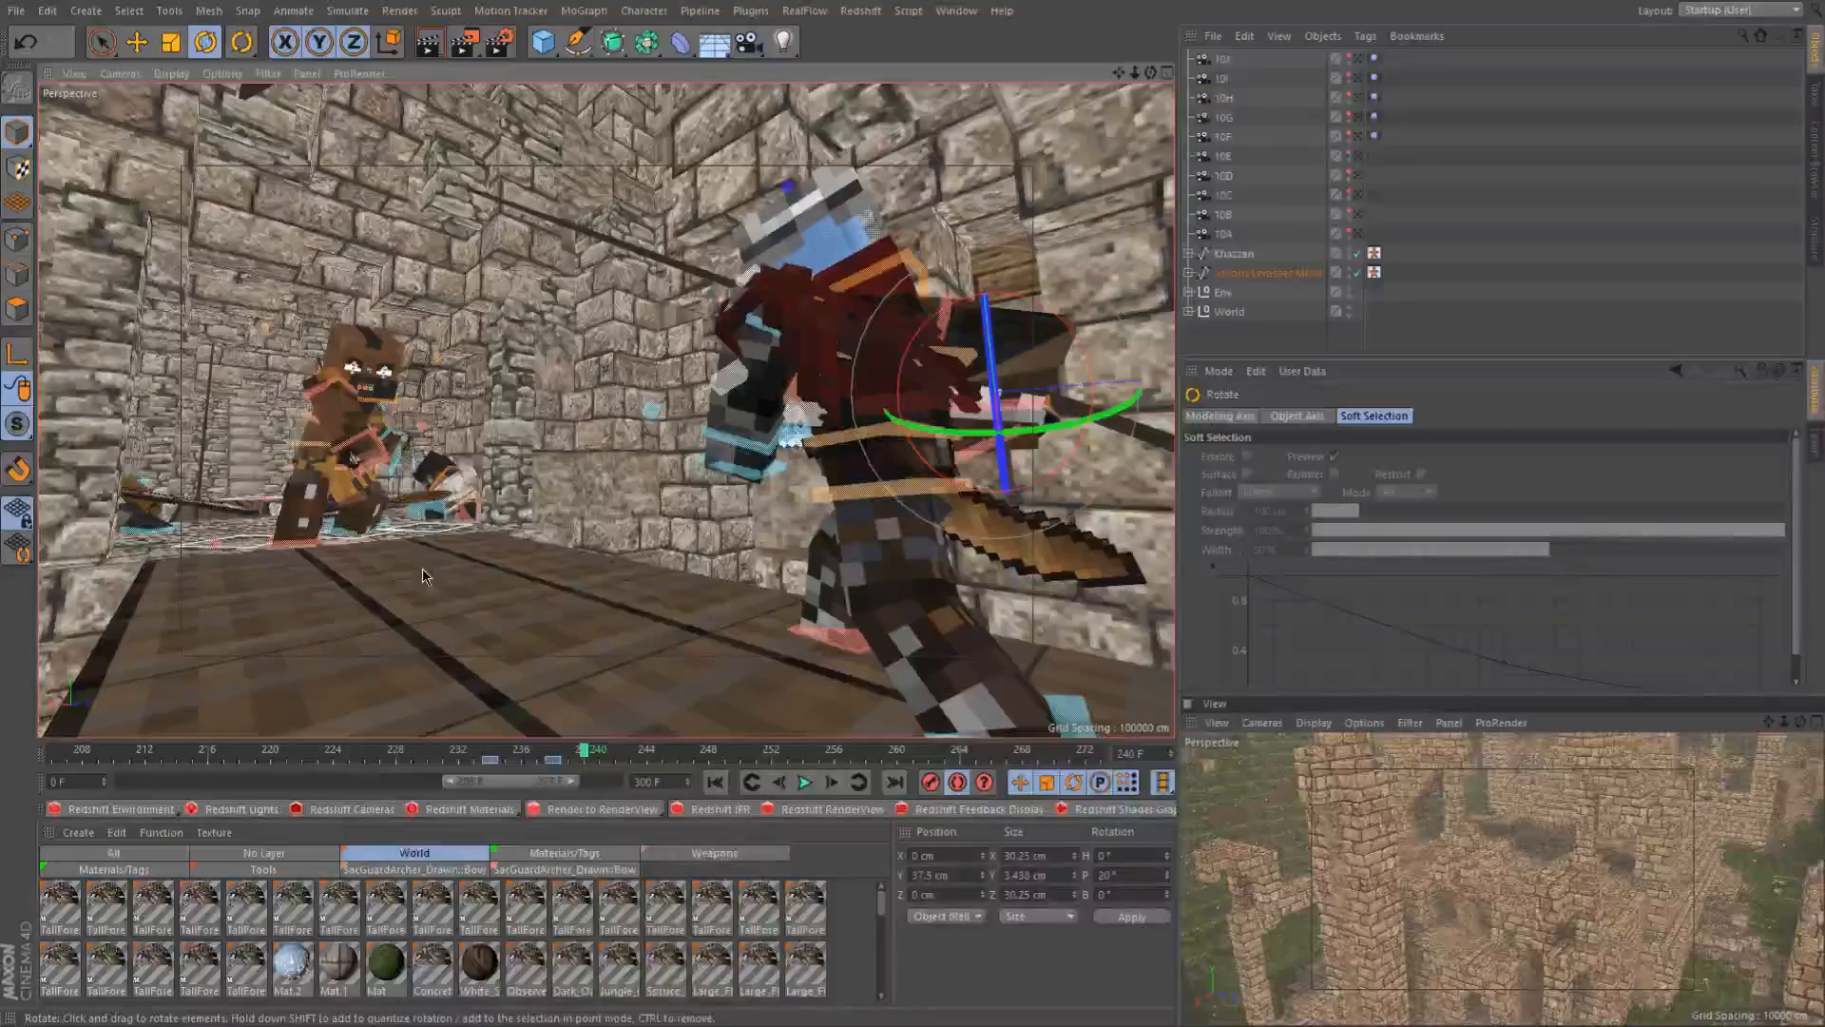
{"action": "left_click_drag", "start_coordinate": [652, 639], "coordinate": [590, 566], "text": "alt"}
Select controlWaist and move it forward along Z to about 567.9 cm at frame 242
{"action": "left_click", "coordinate": [614, 757]}
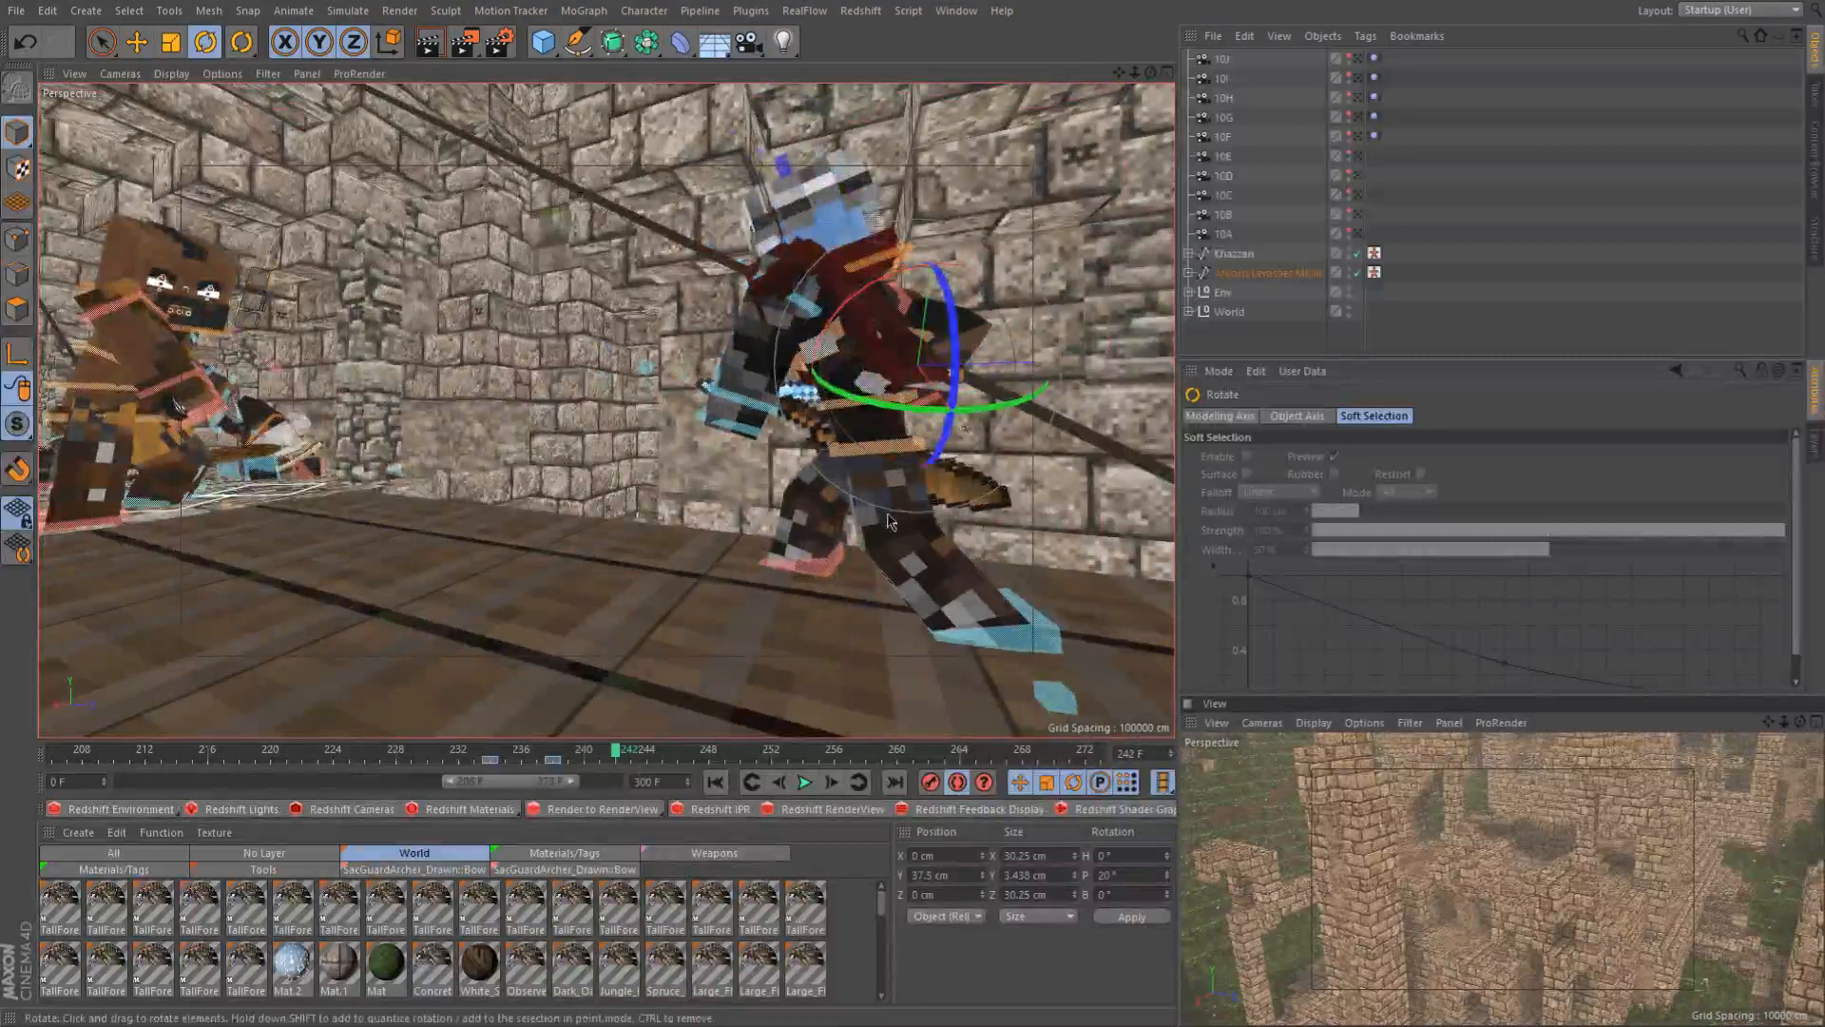
{"action": "left_click", "coordinate": [884, 451]}
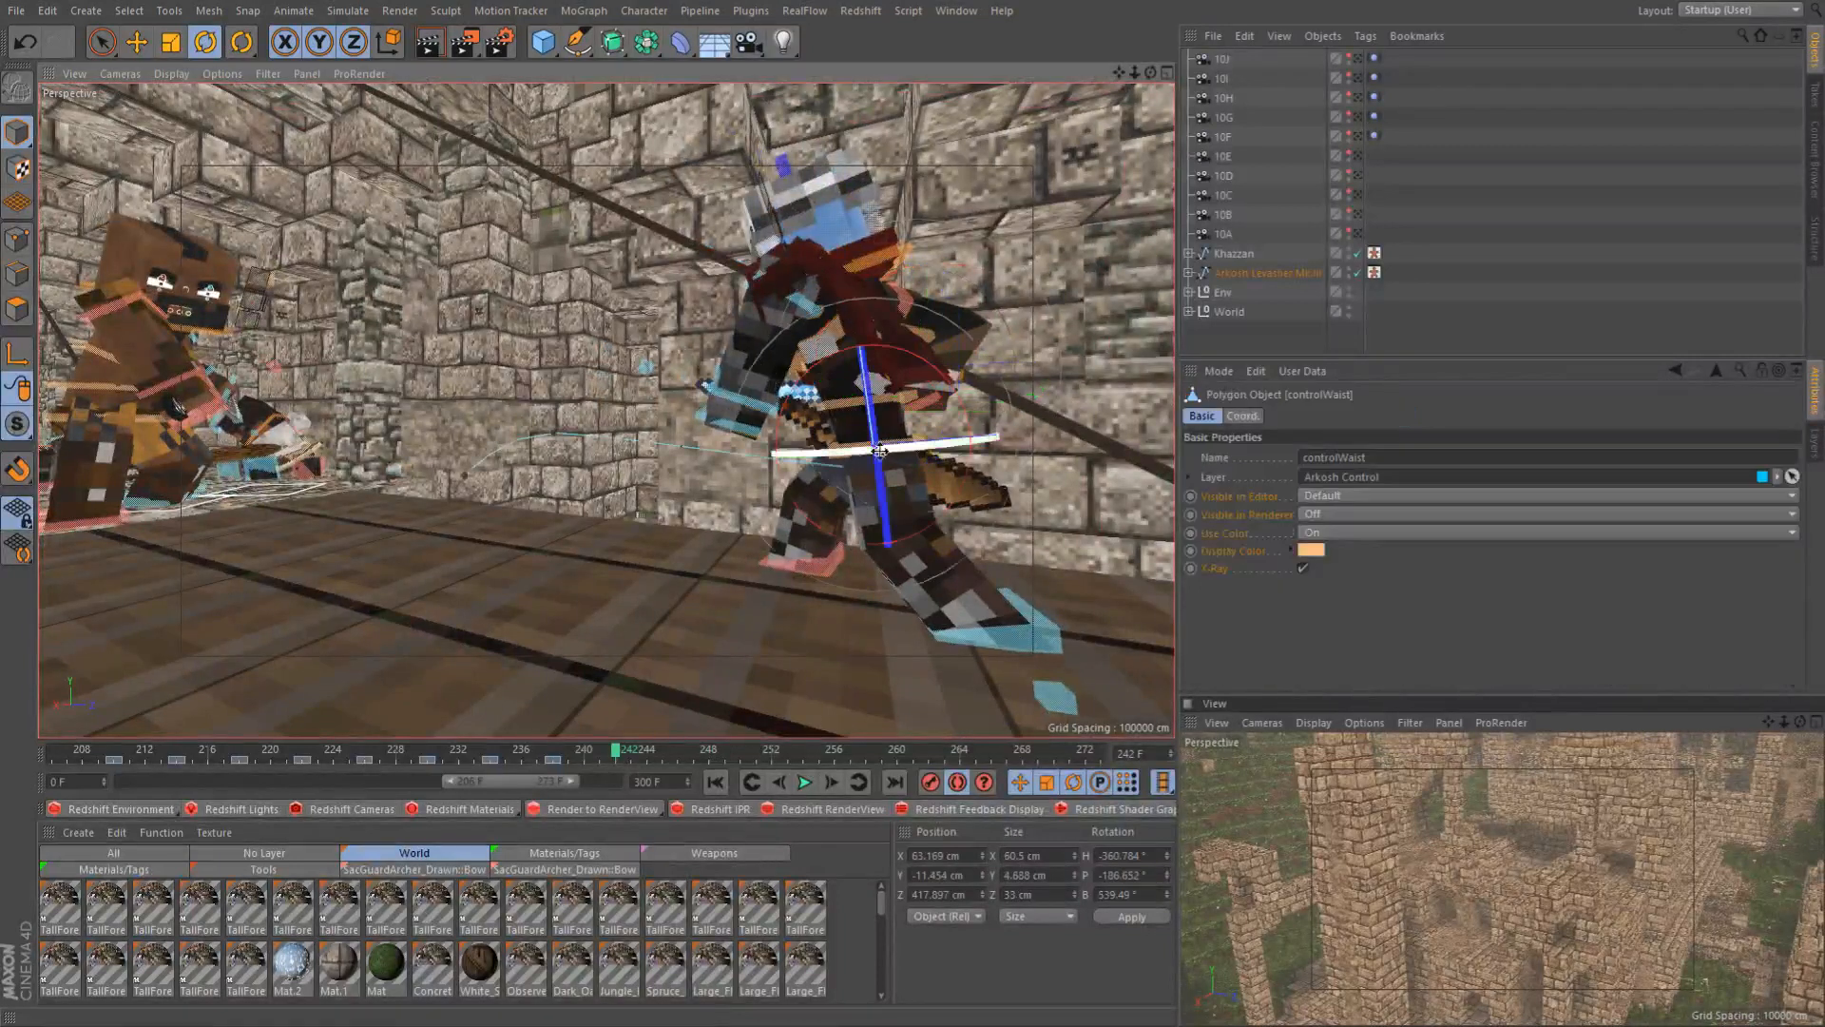
{"action": "scroll", "coordinate": [681, 556], "scroll_direction": "down", "scroll_amount": 3}
{"action": "left_click_drag", "start_coordinate": [432, 583], "coordinate": [395, 584], "text": "alt"}
{"action": "left_click_drag", "start_coordinate": [504, 561], "coordinate": [464, 574], "text": "alt"}
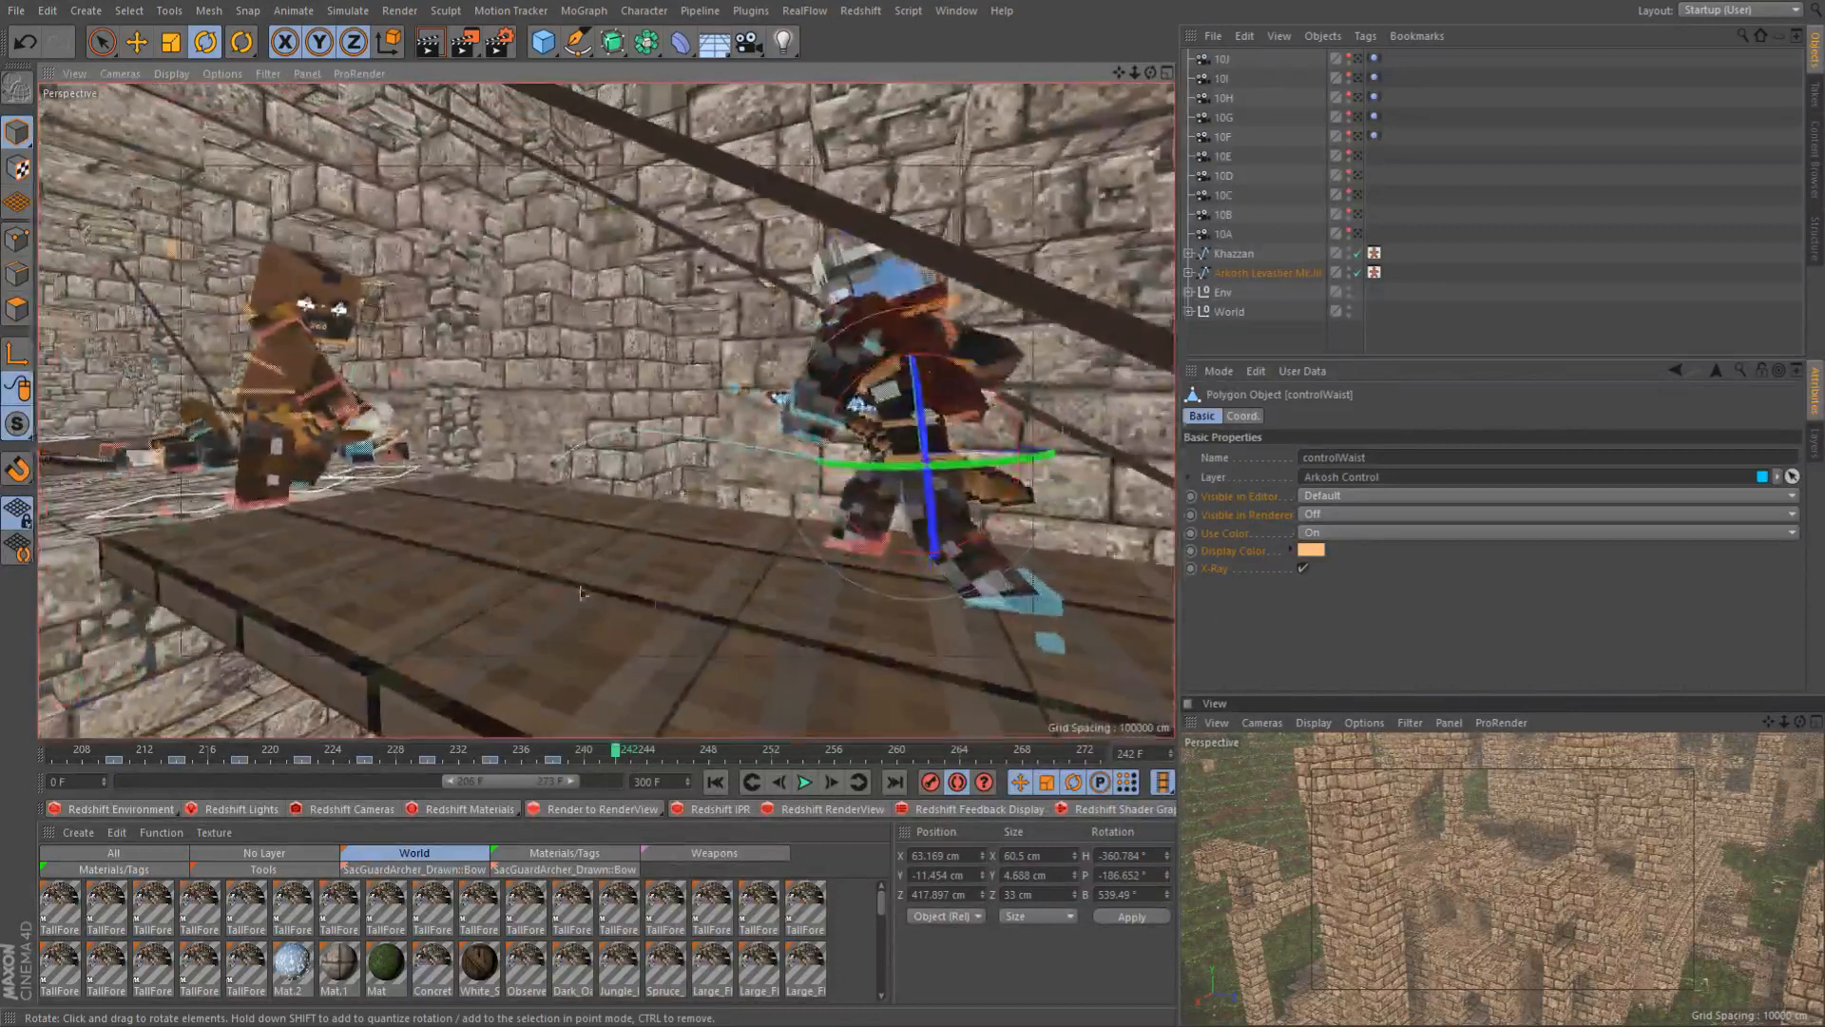
{"action": "key", "text": "e"}
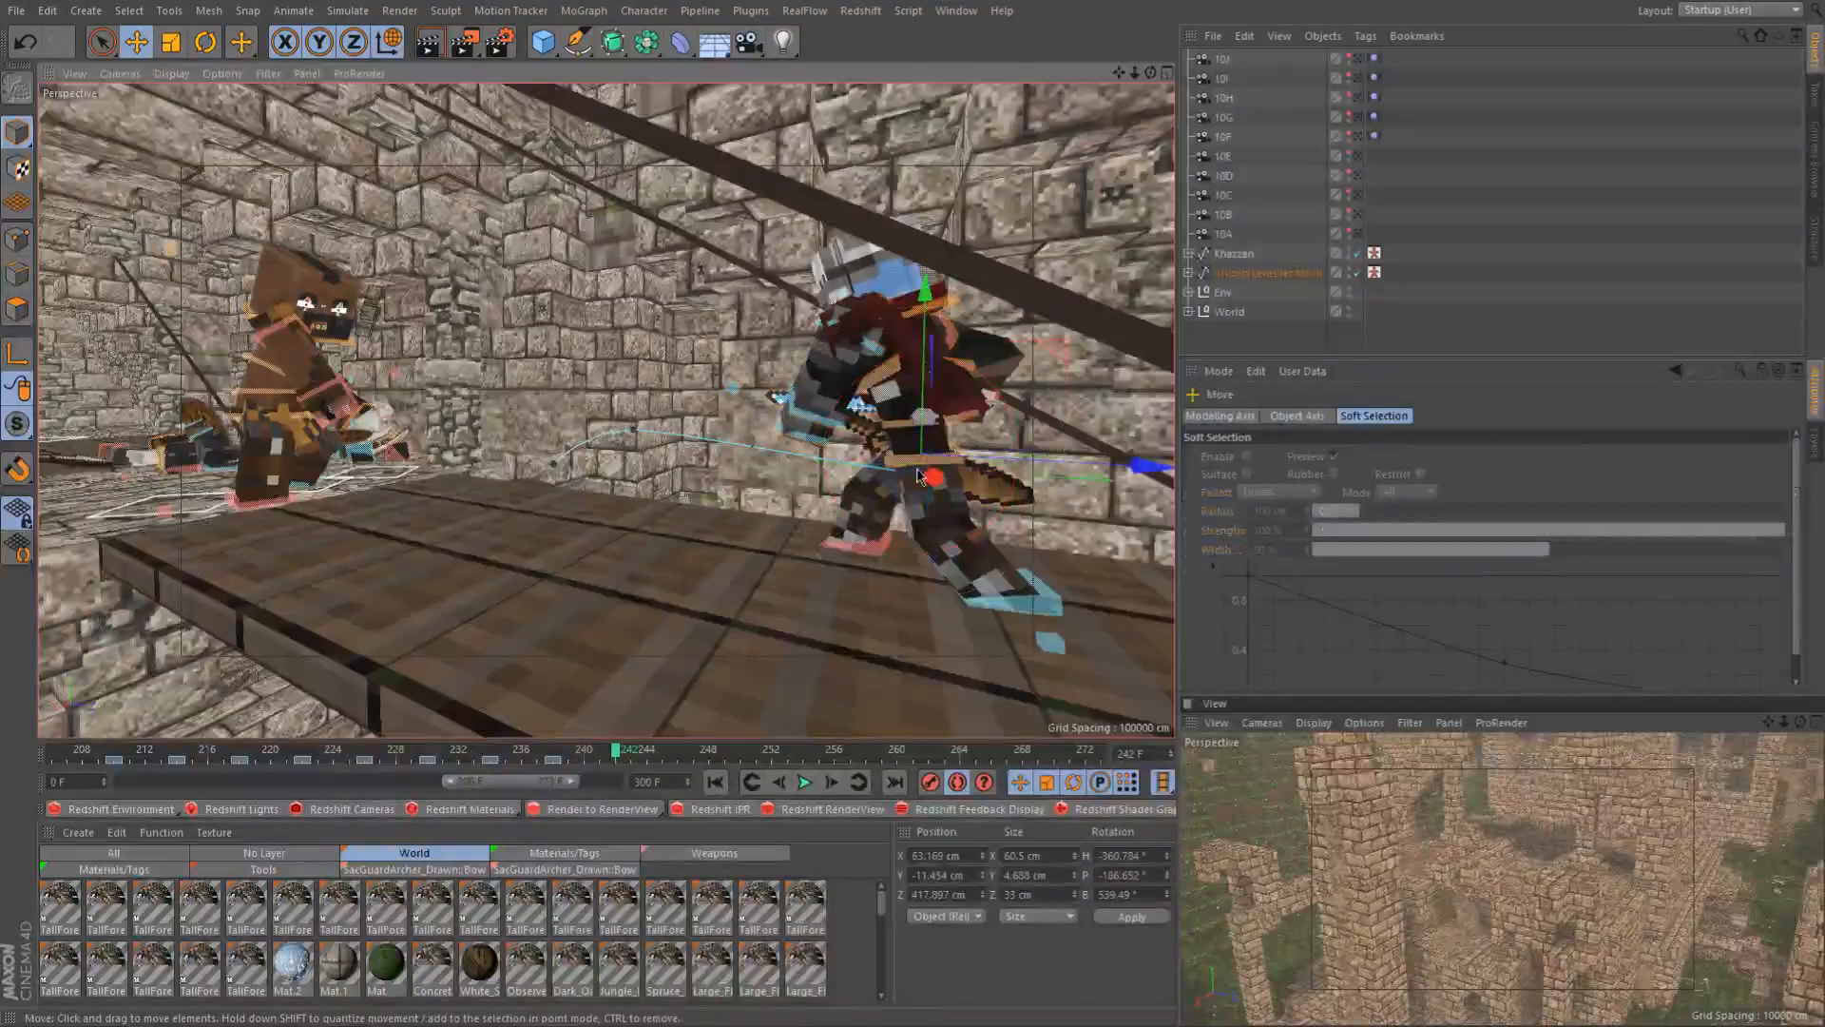
{"action": "left_click_drag", "start_coordinate": [748, 583], "coordinate": [788, 588], "text": "alt"}
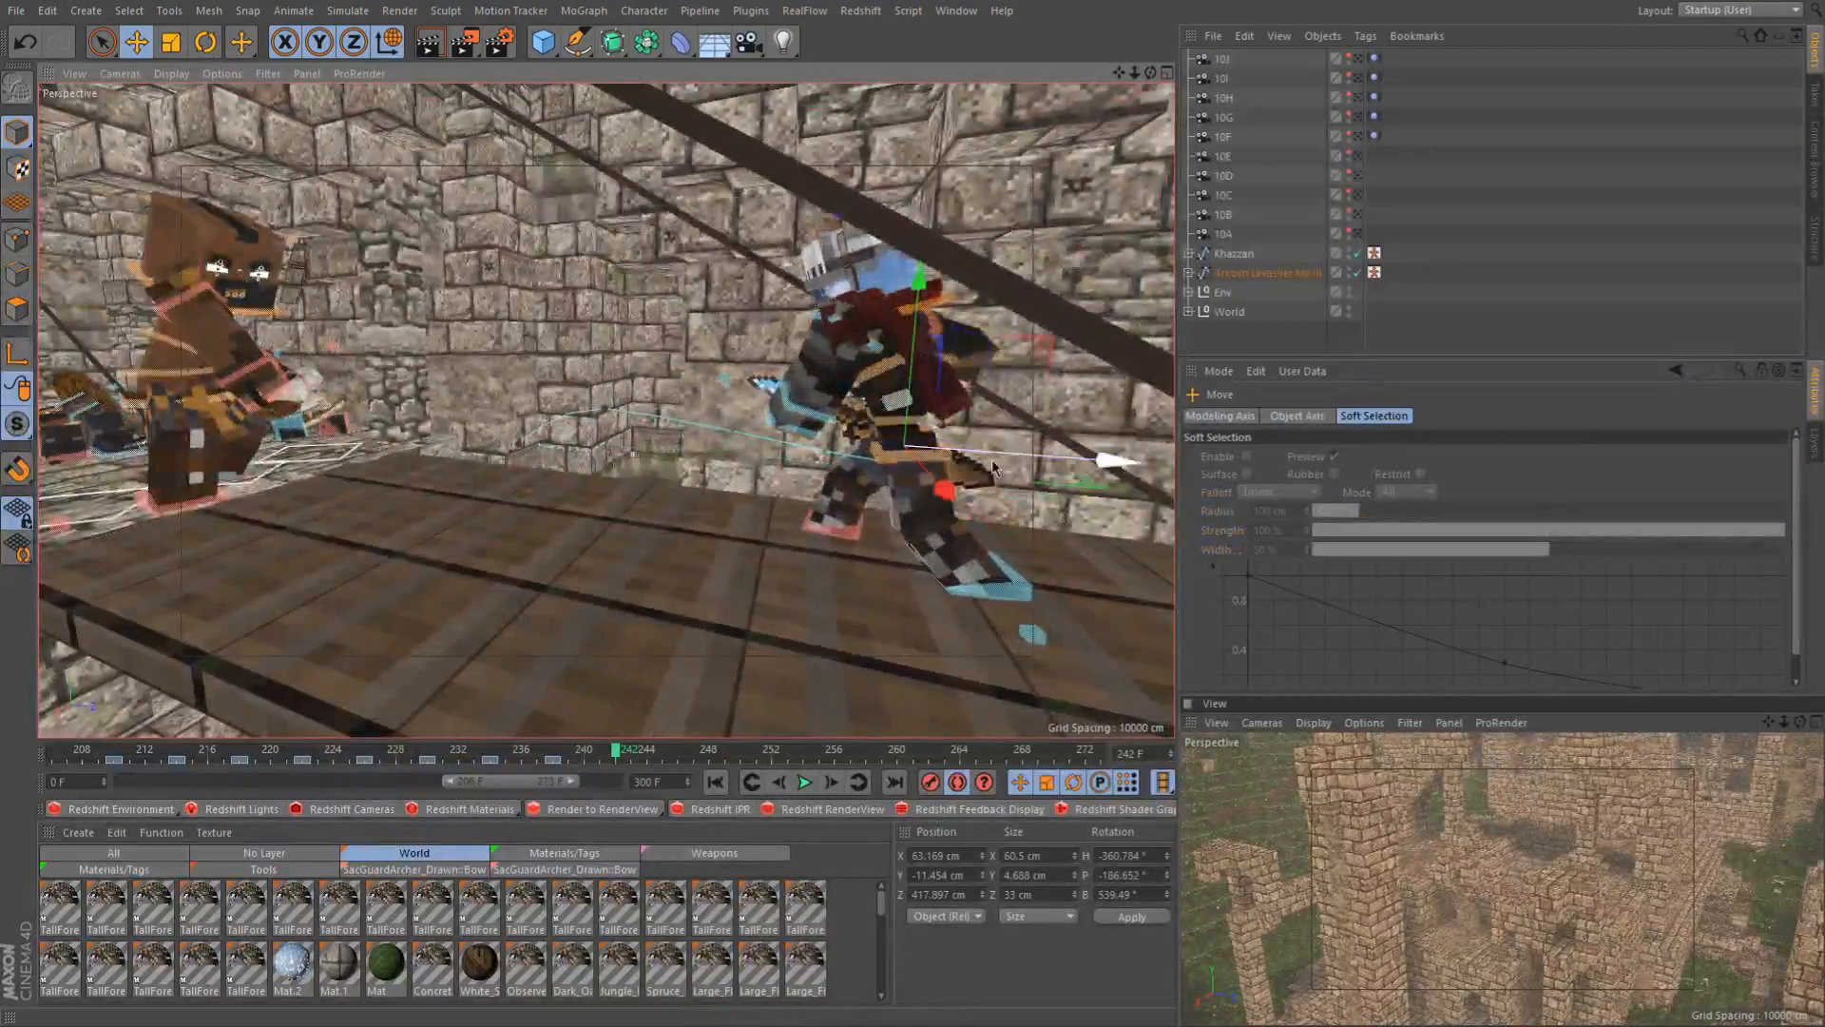
{"action": "left_click_drag", "start_coordinate": [994, 466], "coordinate": [734, 441]}
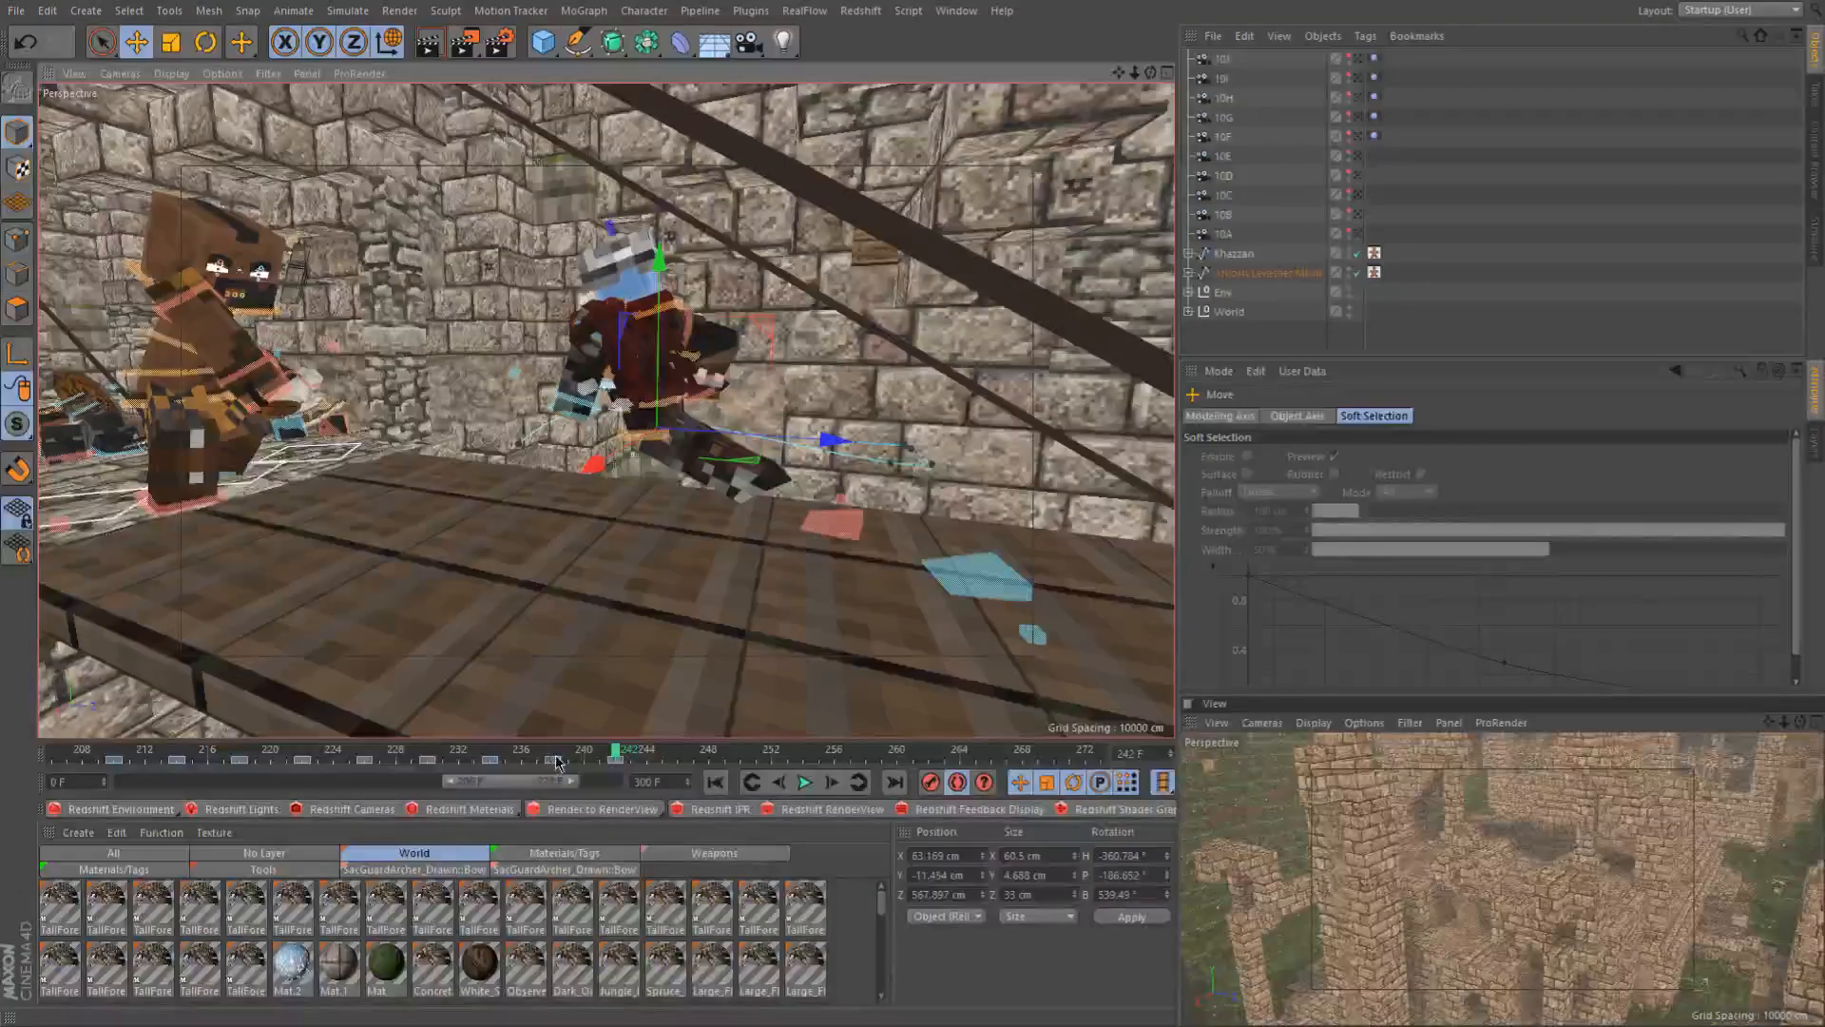
Examine the waist's forward travel between frames 238 and 242 and the body's position on the walkway from several angles
{"action": "left_click_drag", "start_coordinate": [556, 761], "coordinate": [614, 763]}
{"action": "scroll", "coordinate": [607, 433], "scroll_direction": "up", "scroll_amount": 5}
{"action": "scroll", "coordinate": [761, 406], "scroll_direction": "down", "scroll_amount": 4}
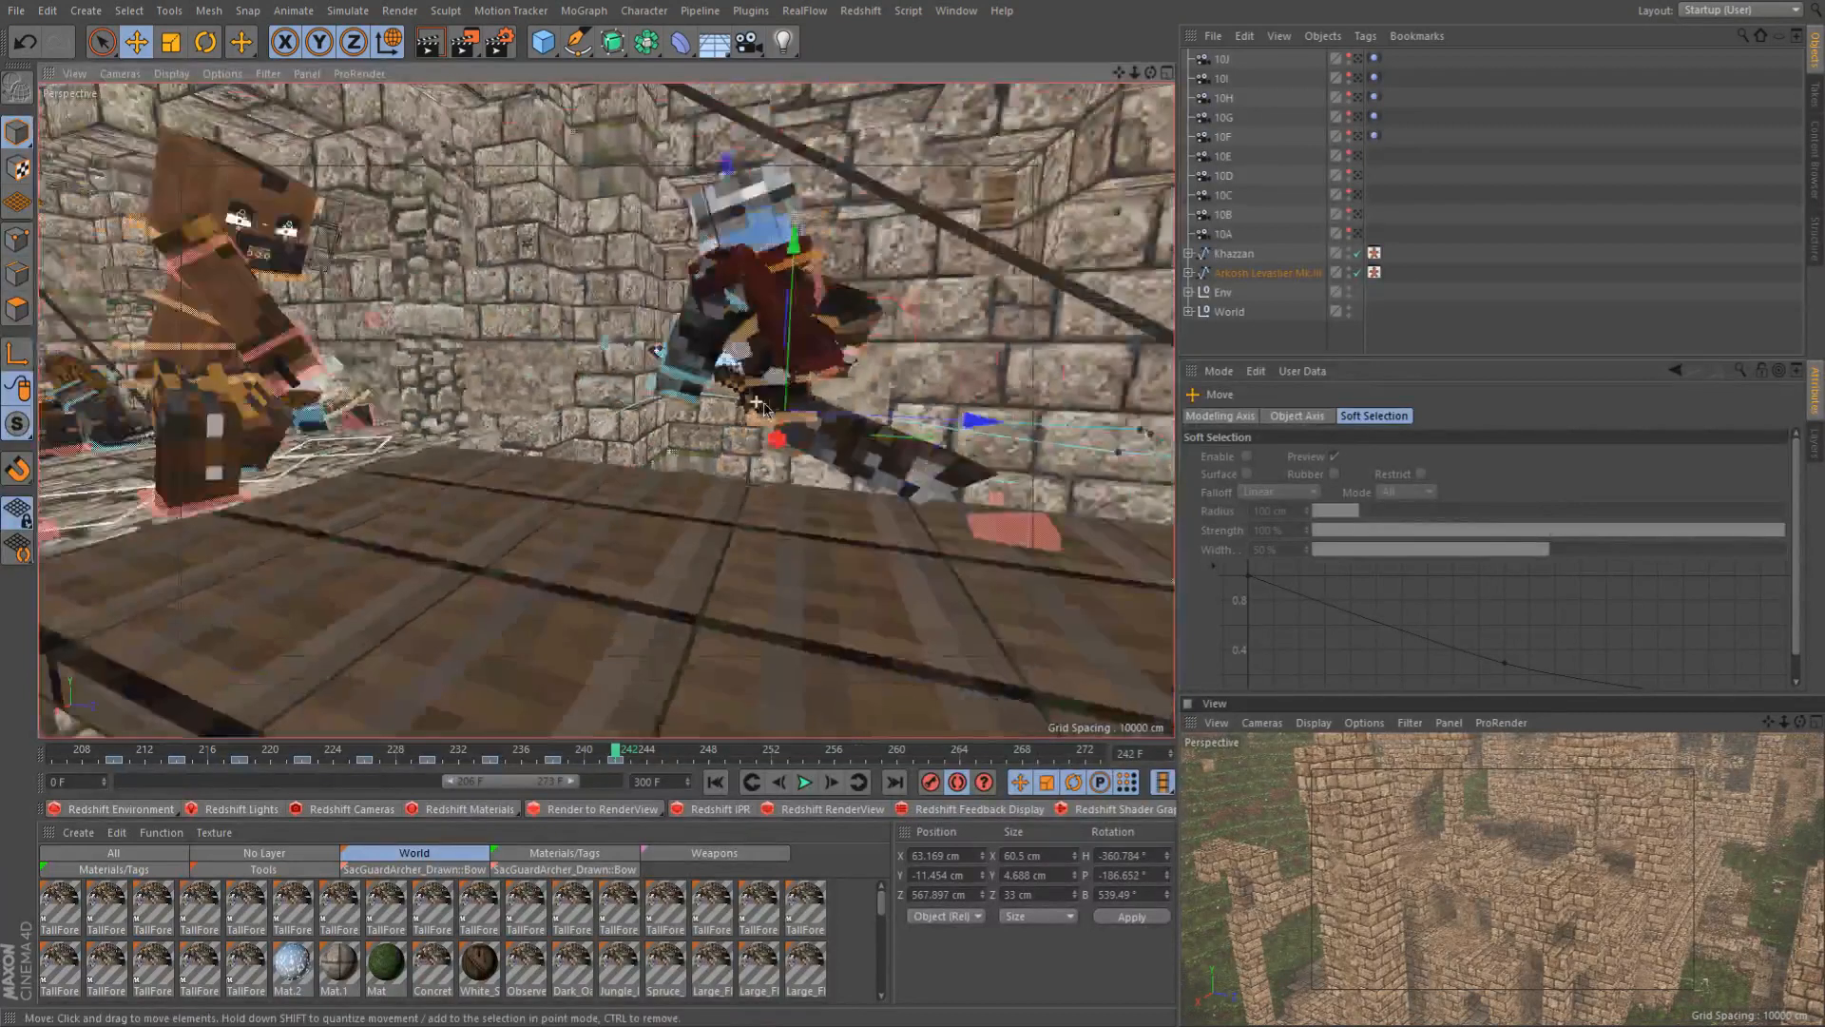
{"action": "mouse_move", "coordinate": [758, 406]}
{"action": "left_mouse_down", "text": "alt"}
{"action": "mouse_move", "coordinate": [677, 418]}
{"action": "mouse_move", "coordinate": [783, 396]}
{"action": "mouse_move", "coordinate": [846, 423]}
{"action": "mouse_move", "coordinate": [818, 442]}
{"action": "mouse_move", "coordinate": [782, 432]}
{"action": "left_mouse_up", "text": "alt"}
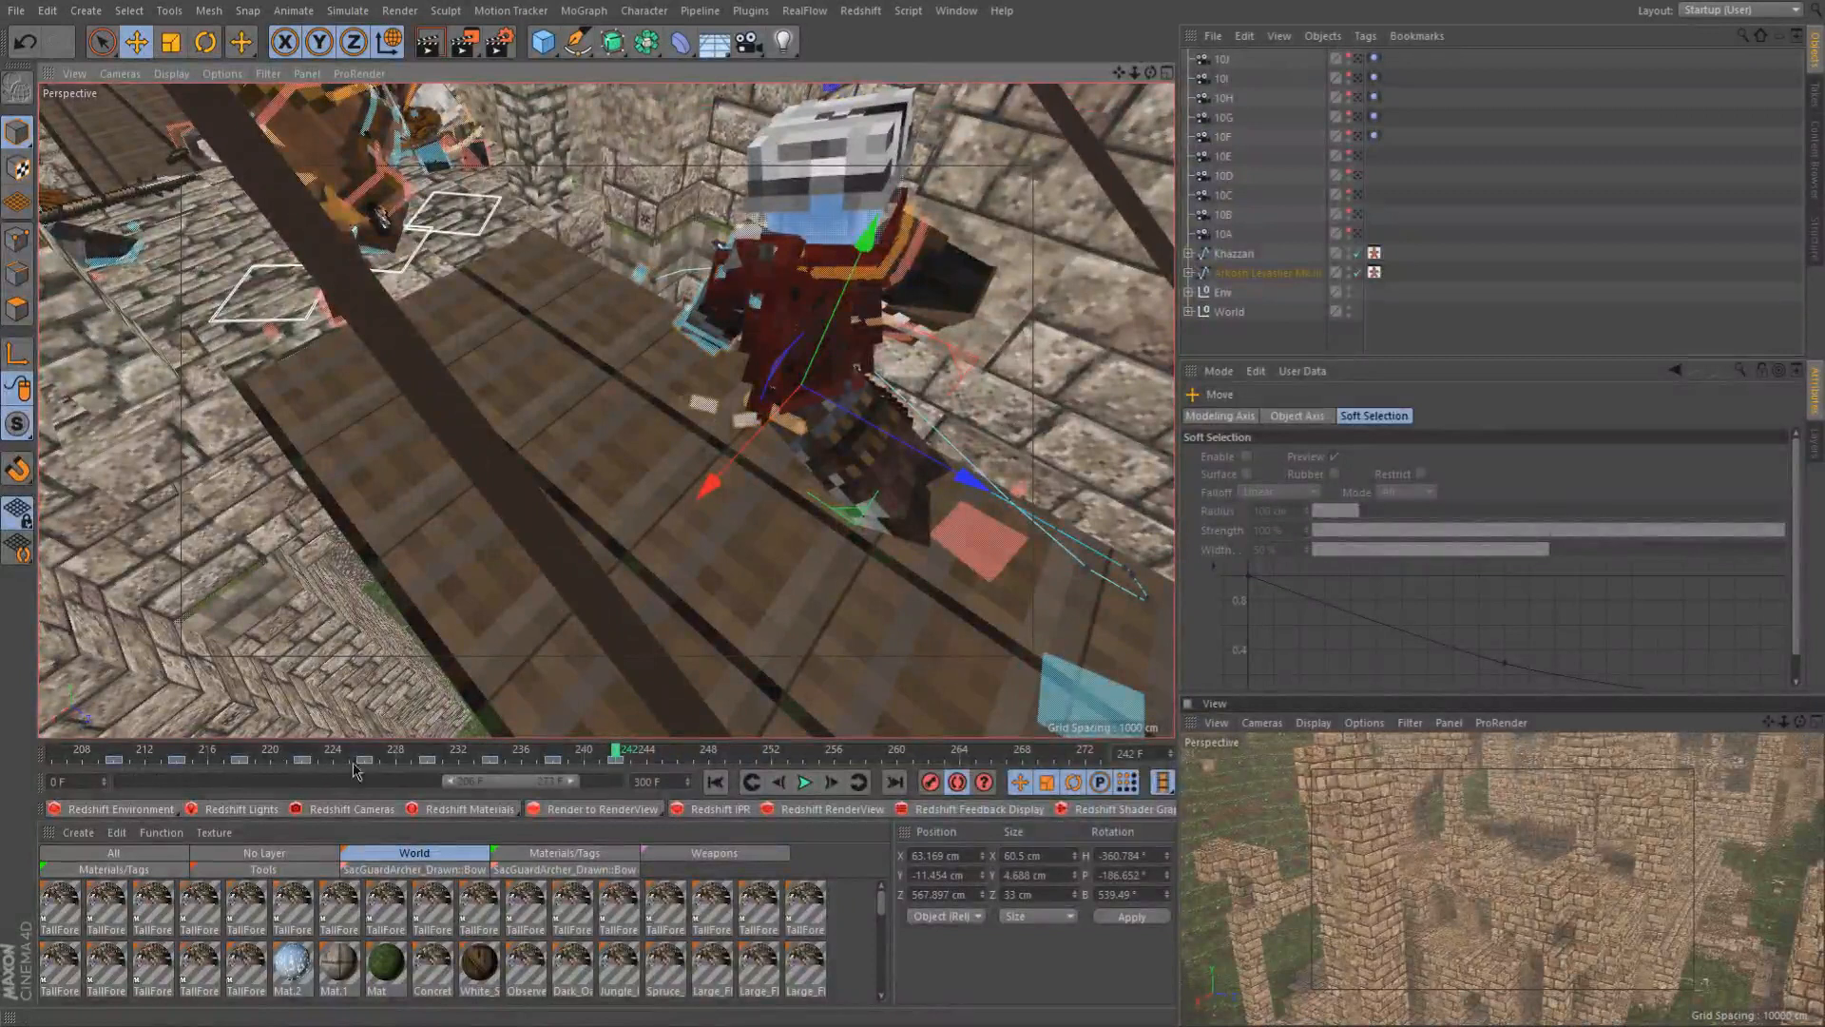
{"action": "left_click_drag", "start_coordinate": [608, 399], "coordinate": [539, 292], "text": "alt"}
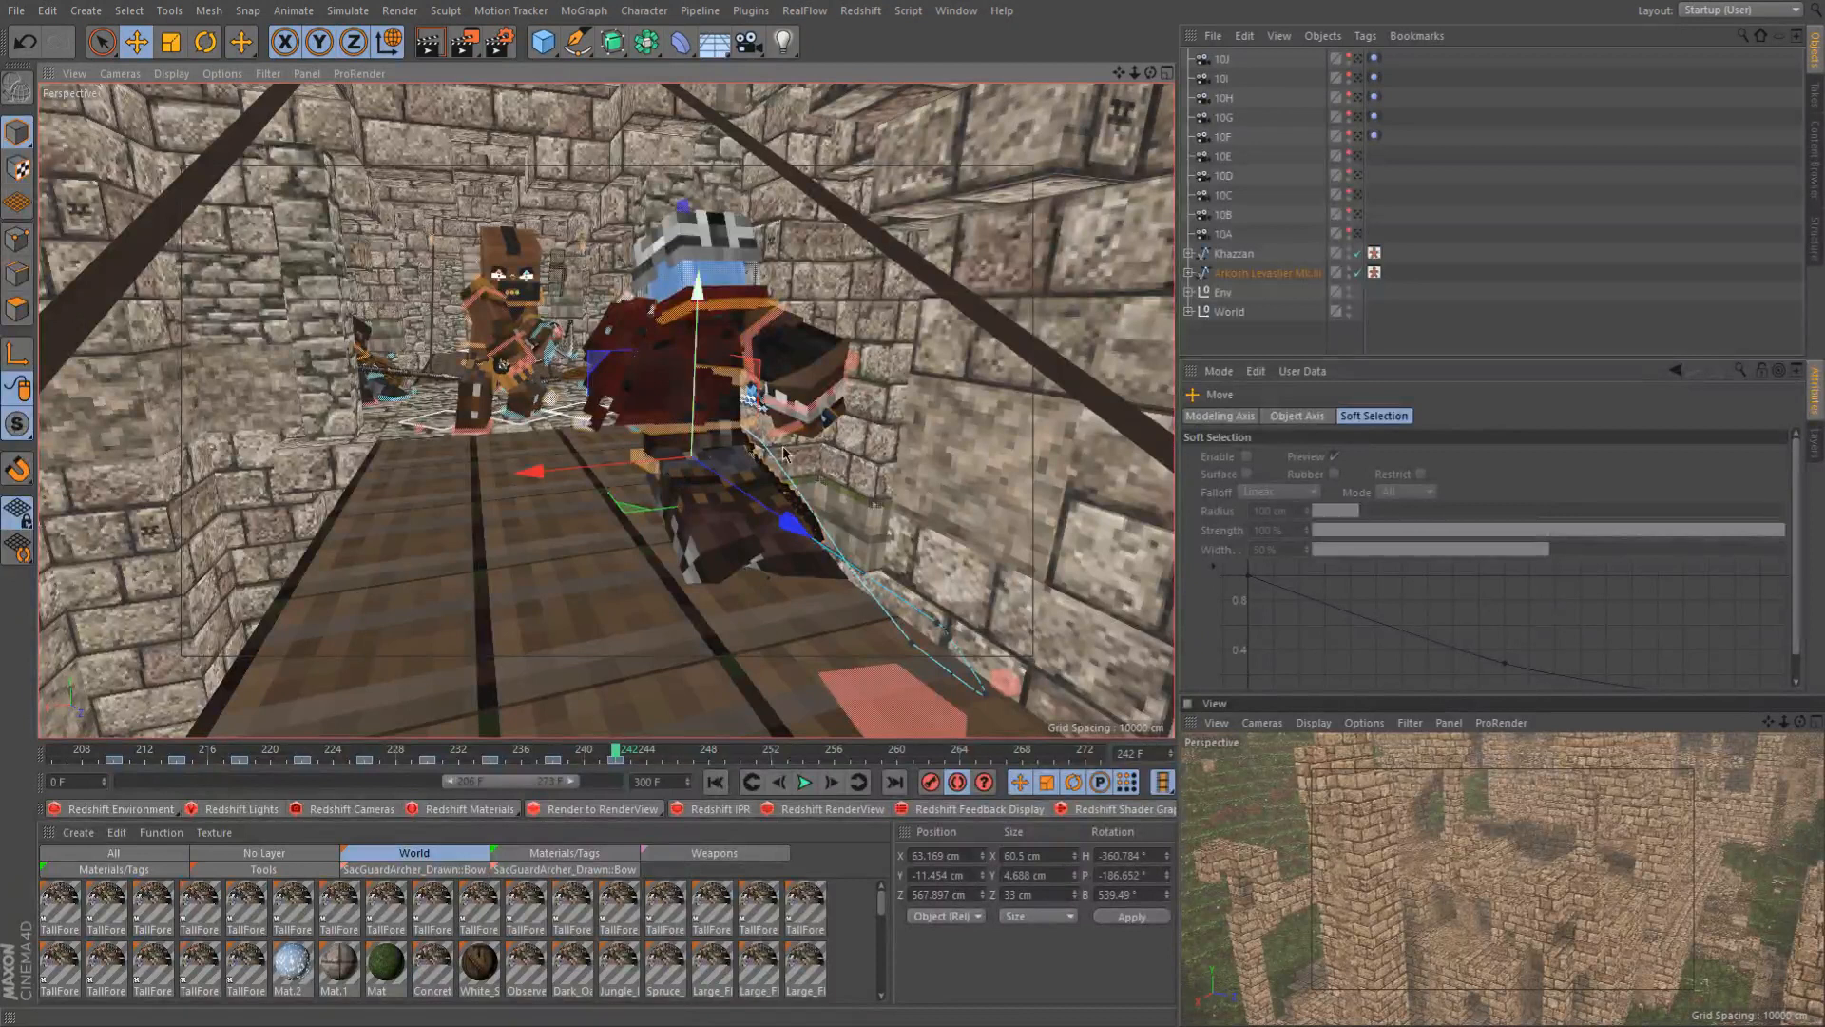
{"action": "scroll", "coordinate": [702, 460], "scroll_direction": "up", "scroll_amount": 3}
{"action": "left_click_drag", "start_coordinate": [702, 460], "coordinate": [929, 419], "text": "alt"}
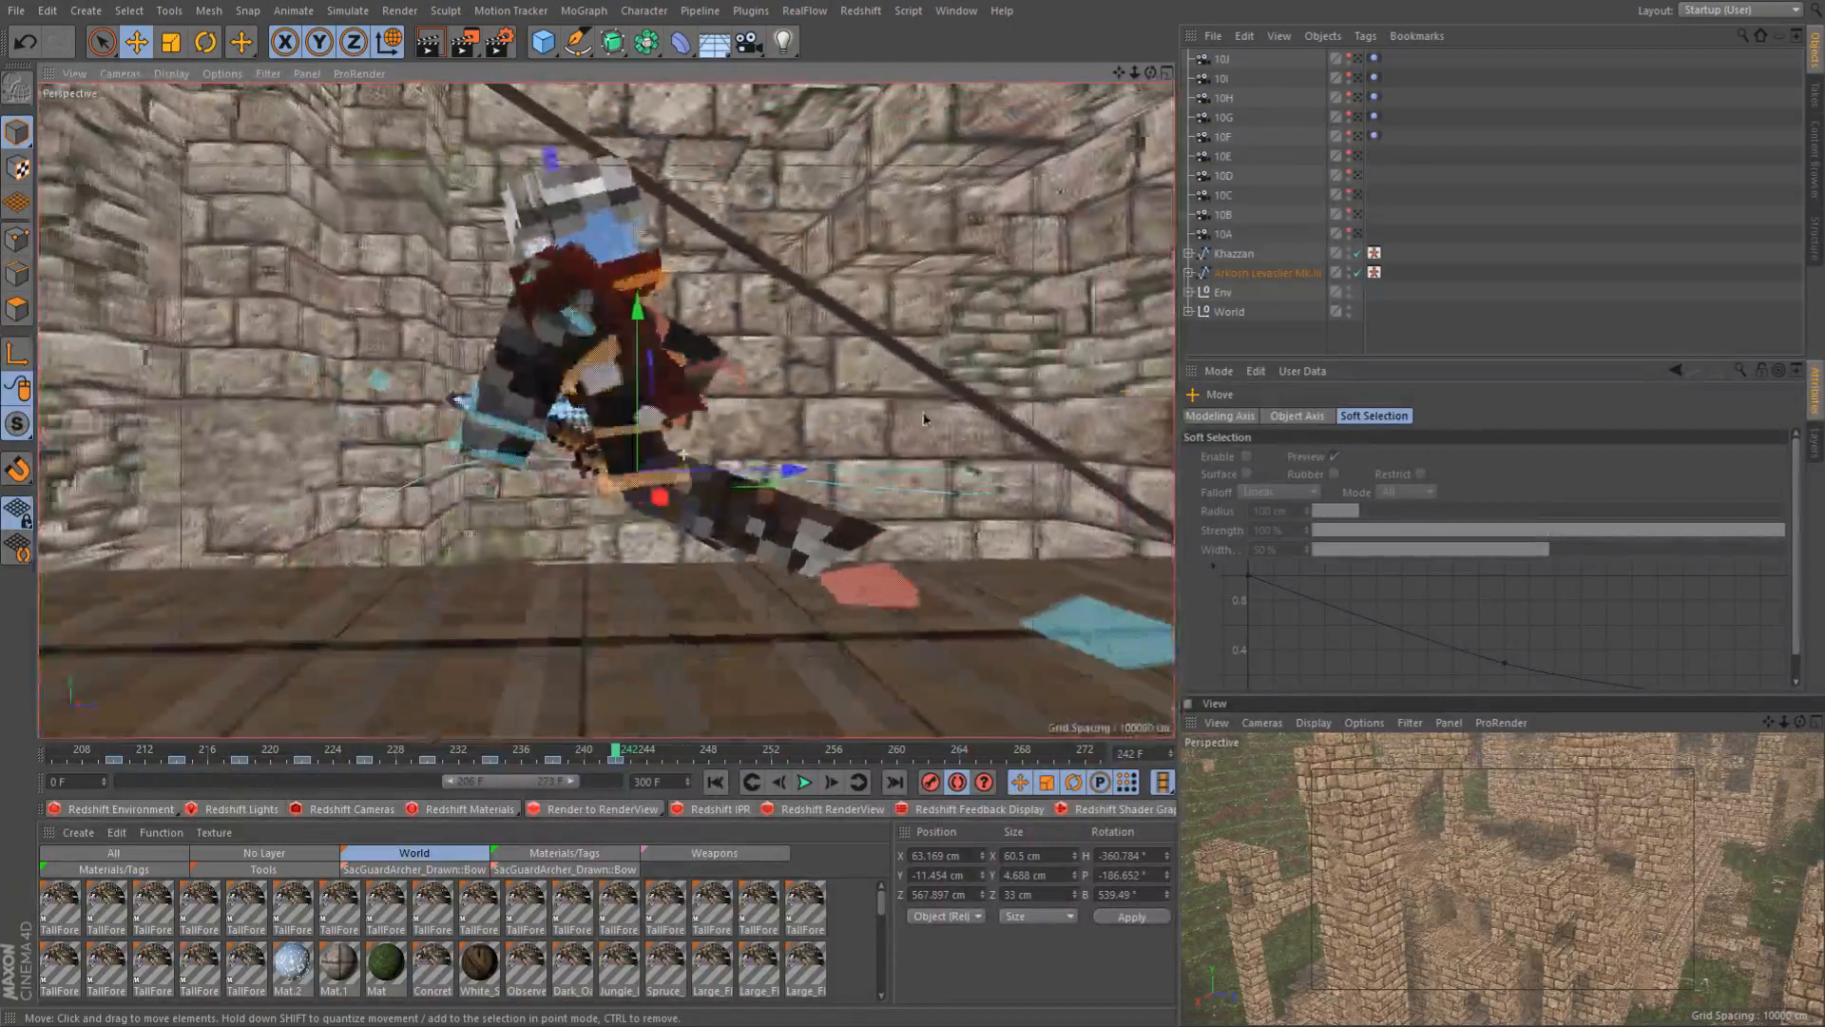
{"action": "scroll", "coordinate": [774, 572], "scroll_direction": "down", "scroll_amount": 2}
{"action": "scroll", "coordinate": [773, 570], "scroll_direction": "down", "scroll_amount": 3}
{"action": "left_click_drag", "start_coordinate": [700, 620], "coordinate": [500, 613], "text": "alt"}
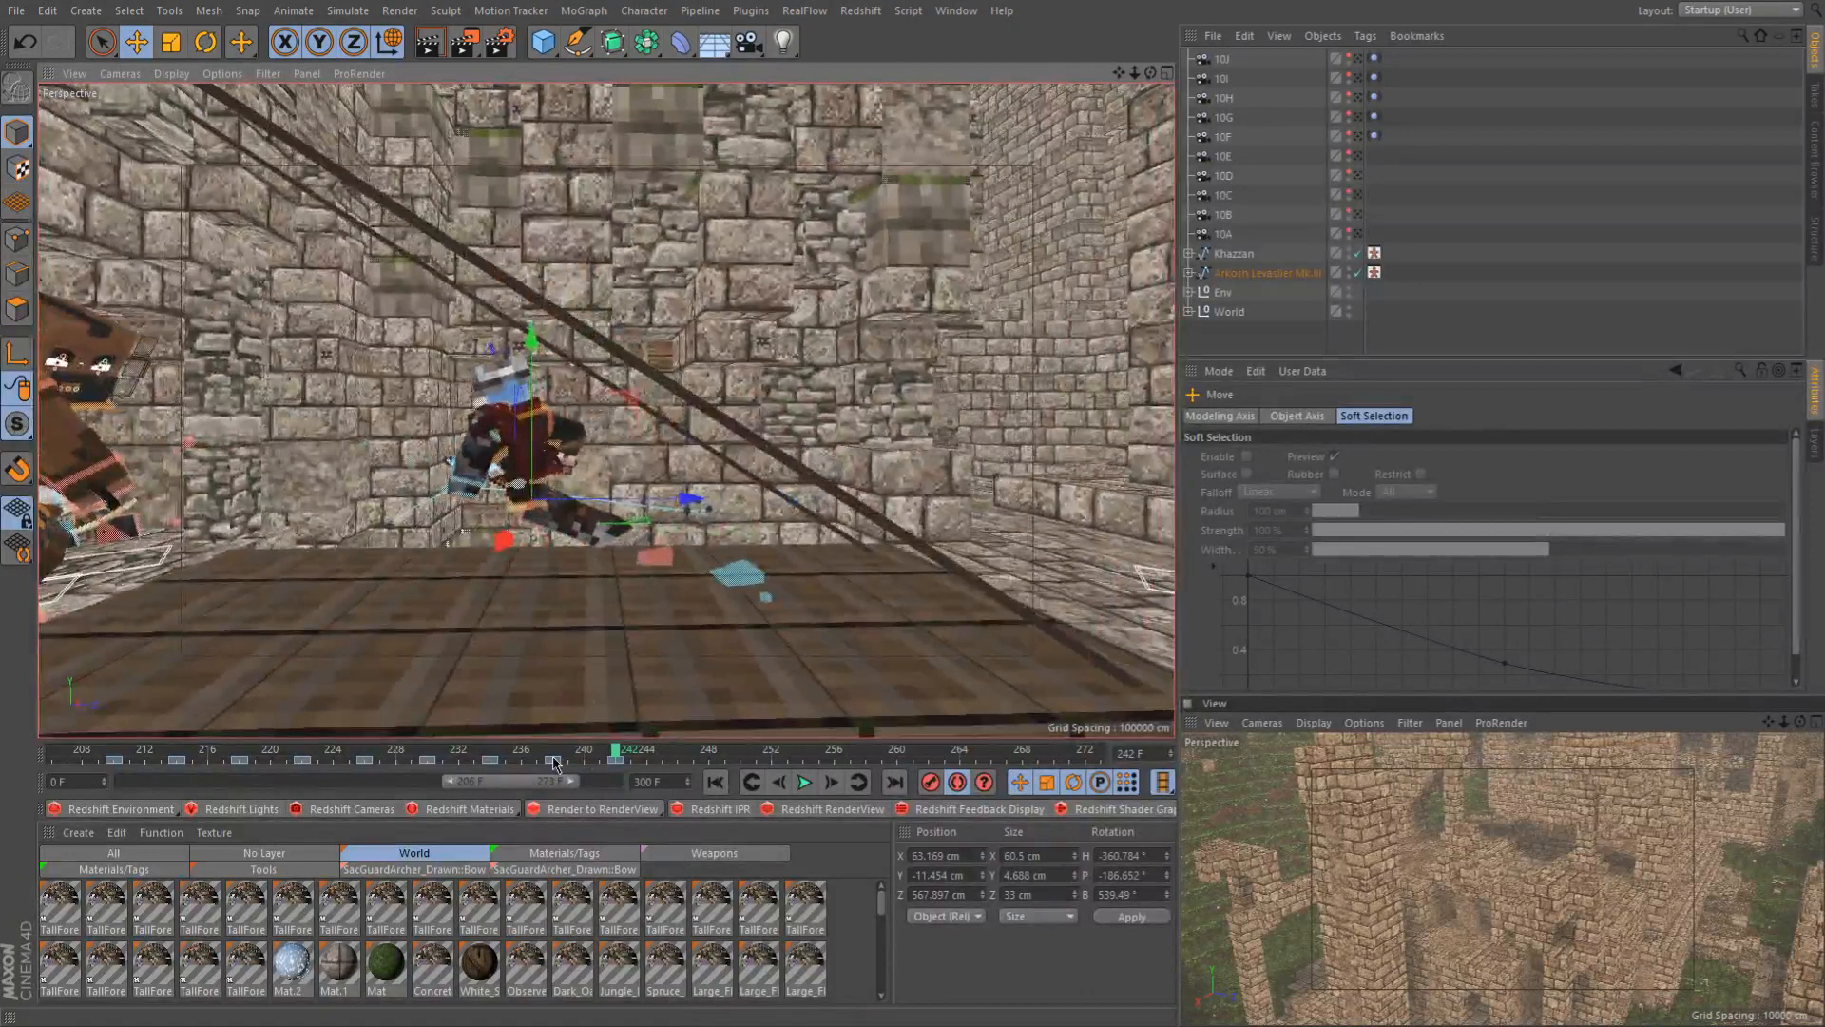
{"action": "left_click_drag", "start_coordinate": [555, 760], "coordinate": [615, 766]}
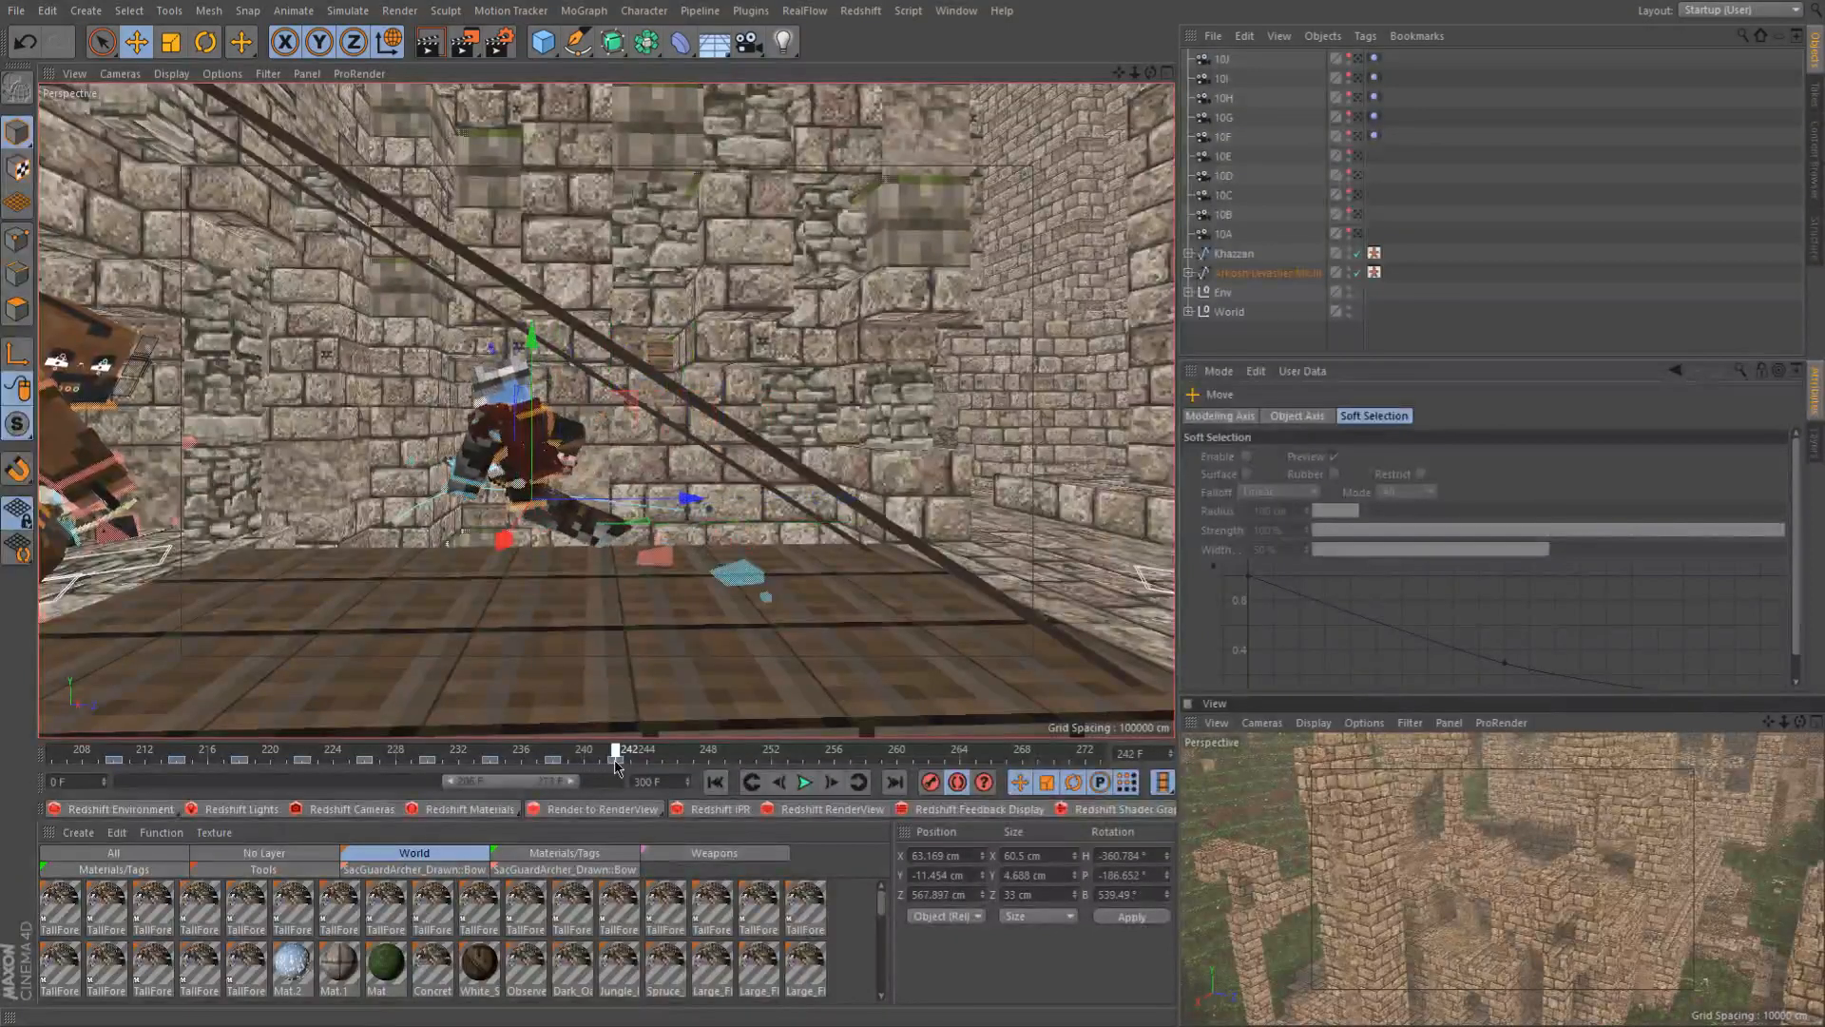
{"action": "scroll", "coordinate": [509, 631], "scroll_direction": "up", "scroll_amount": 2}
{"action": "mouse_move", "coordinate": [470, 582]}
{"action": "left_mouse_down", "text": "alt"}
{"action": "mouse_move", "coordinate": [361, 618]}
{"action": "mouse_move", "coordinate": [409, 627]}
{"action": "mouse_move", "coordinate": [411, 659]}
{"action": "left_mouse_up", "text": "alt"}
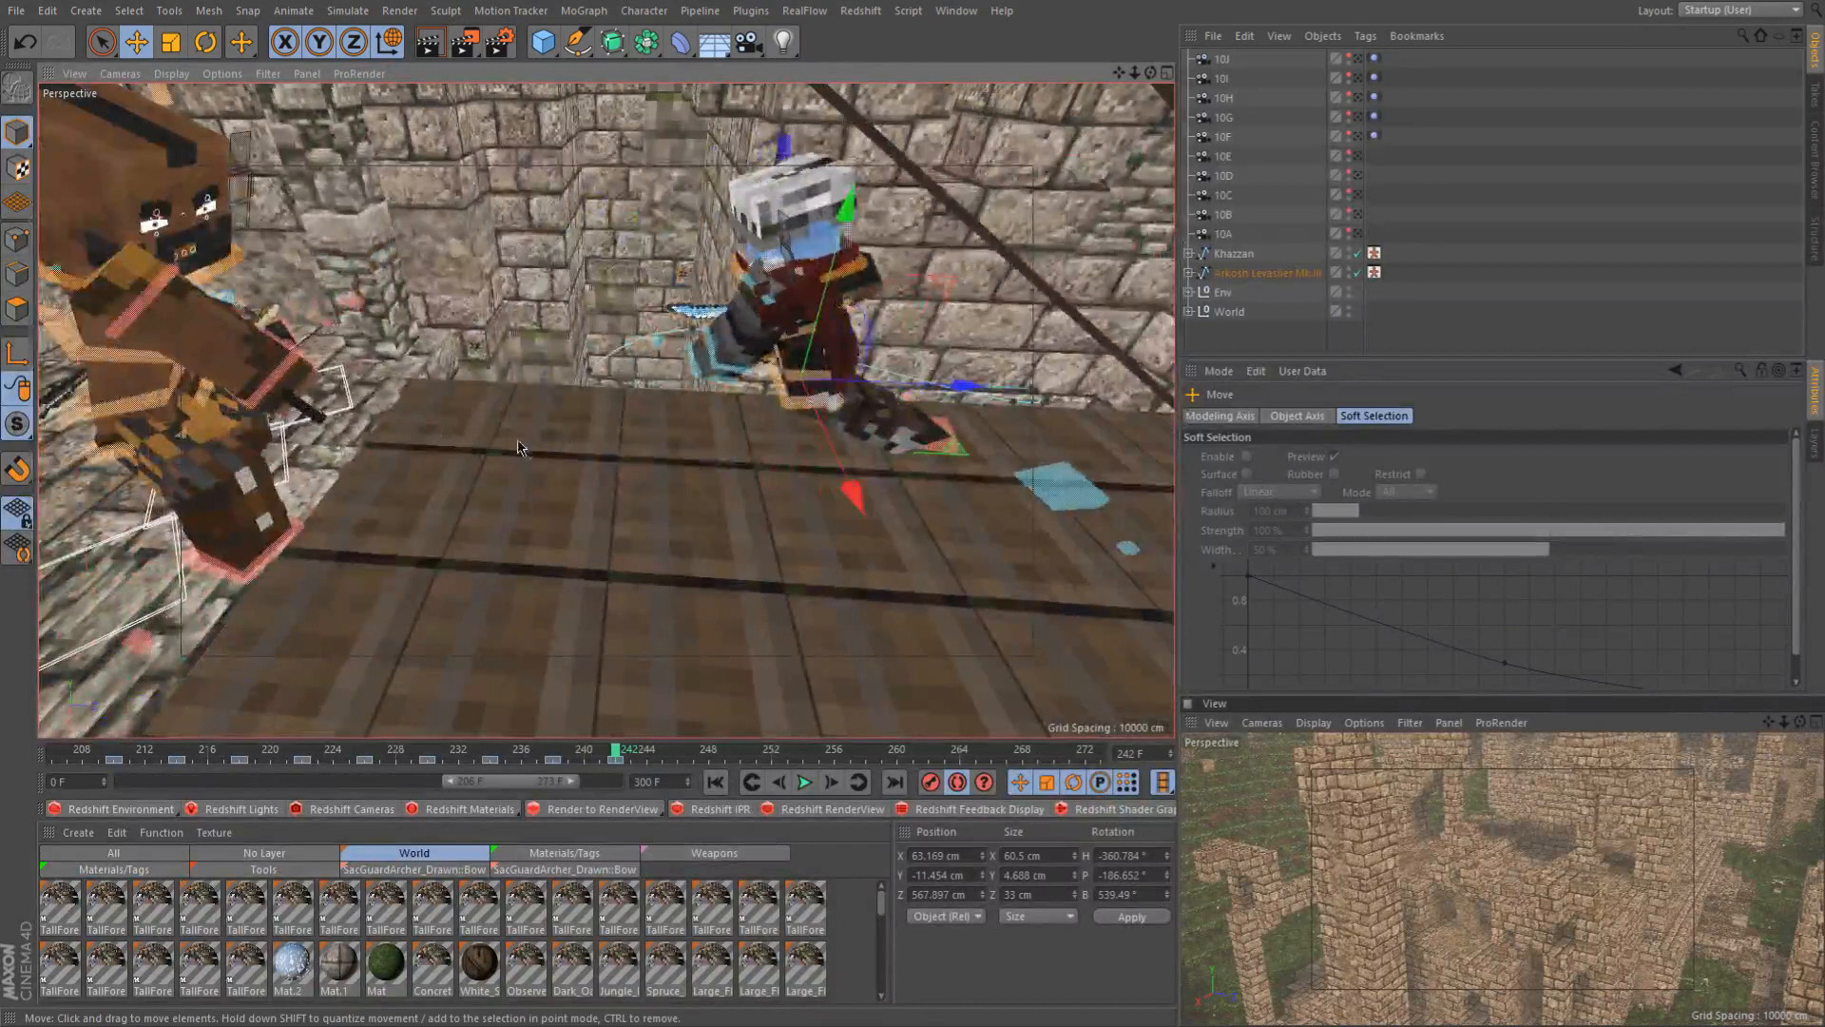
{"action": "left_click_drag", "start_coordinate": [616, 704], "coordinate": [642, 521], "text": "alt"}
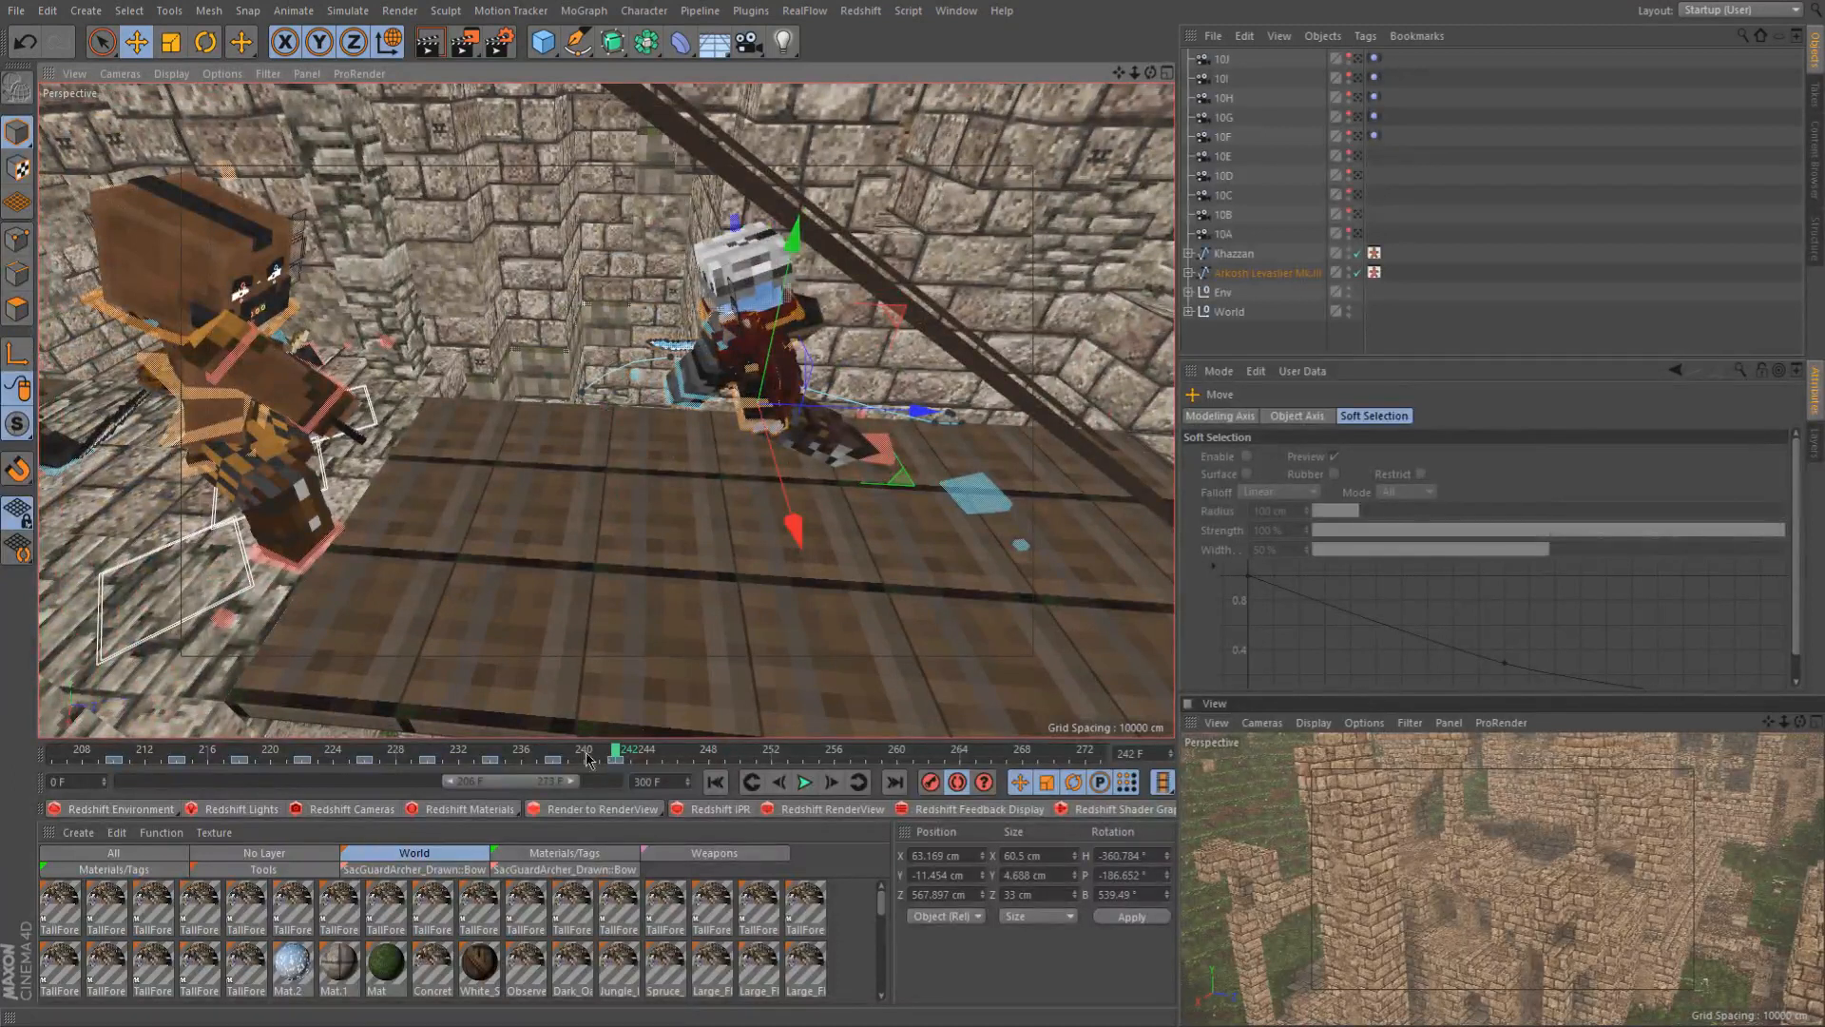
{"action": "left_click_drag", "start_coordinate": [750, 607], "coordinate": [623, 625], "text": "alt"}
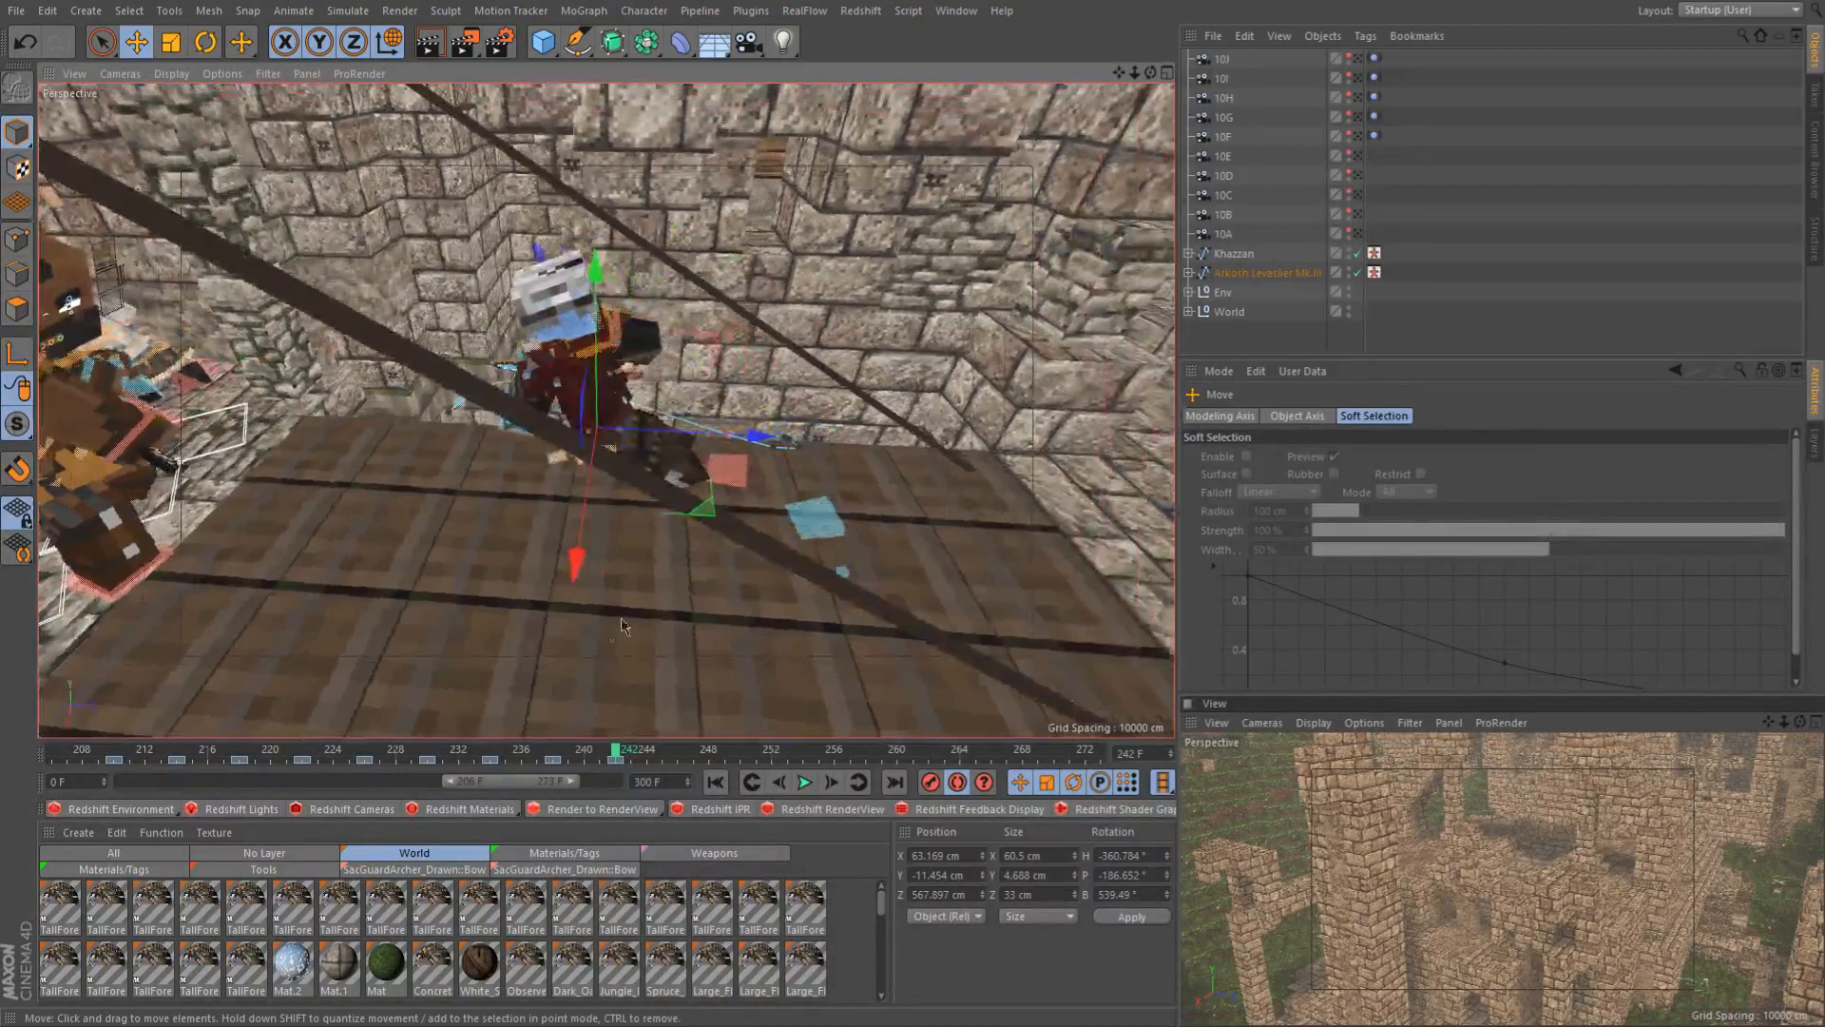
{"action": "left_click_drag", "start_coordinate": [428, 591], "coordinate": [580, 466], "text": "alt"}
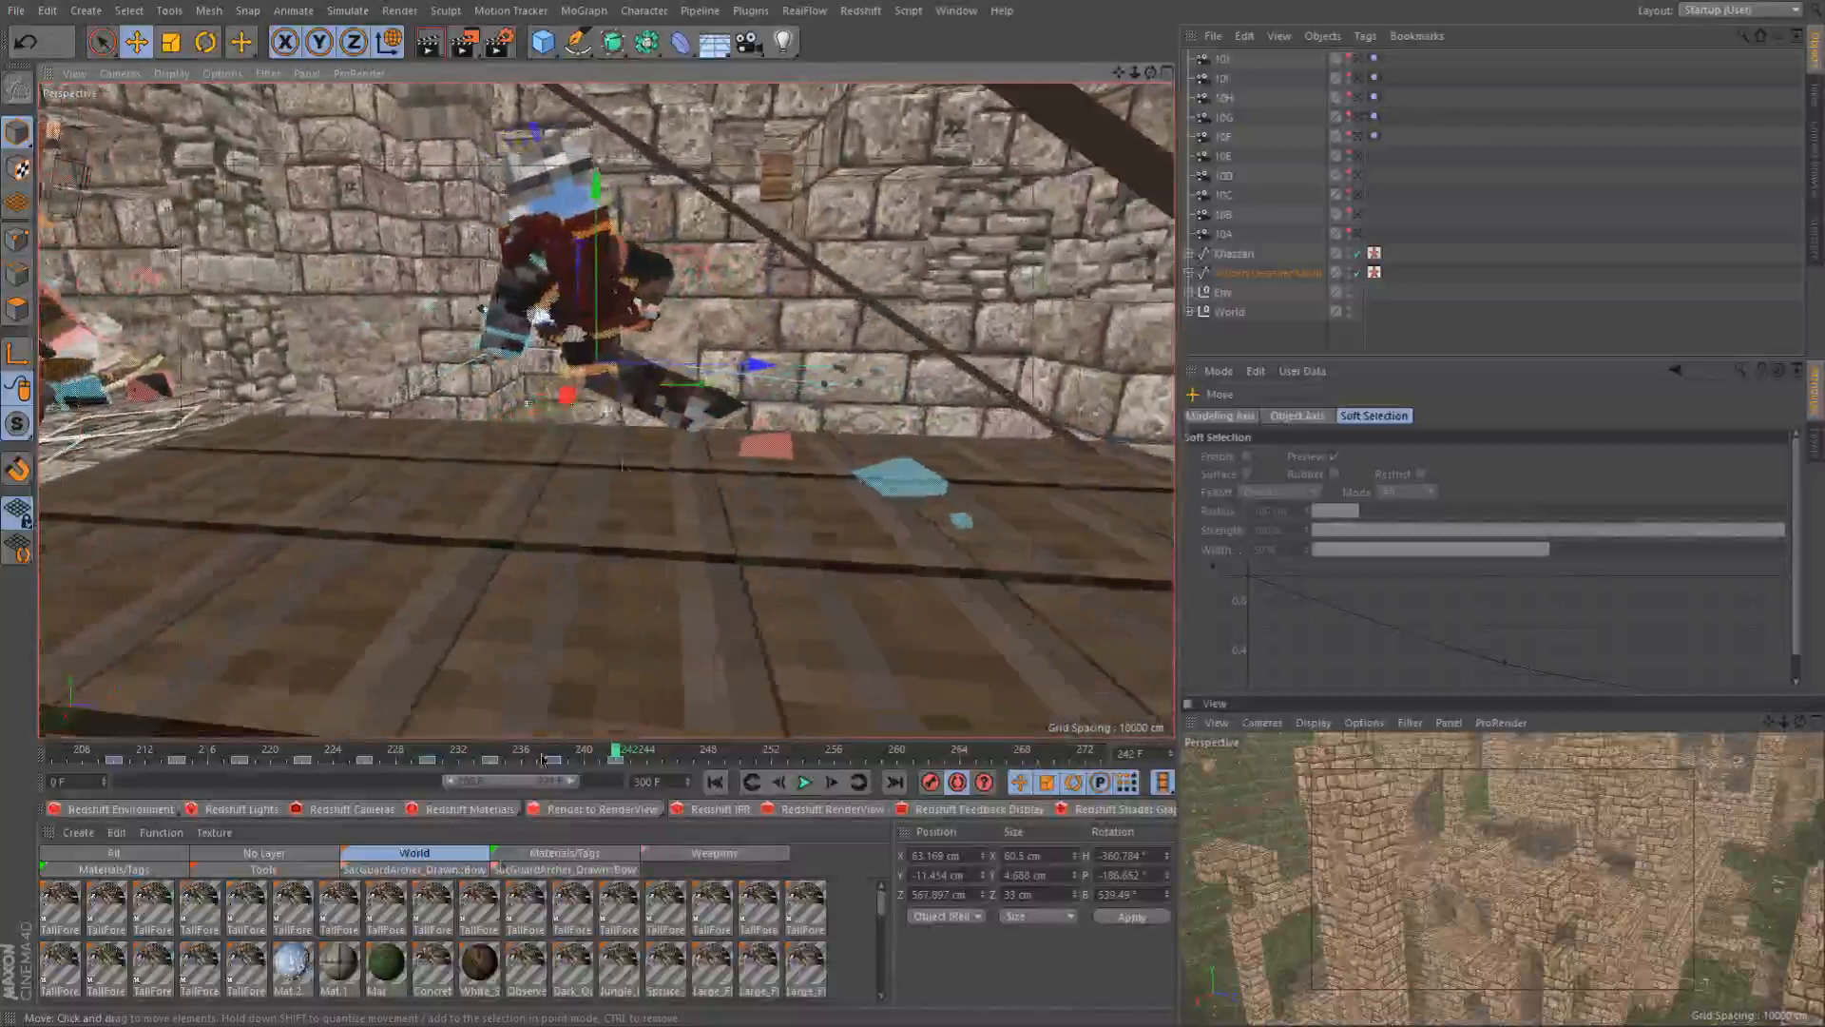
Select the cyan left foot control and record a keyframe at frame 238 that keeps the foot planted, undoing the premature move
{"action": "left_click", "coordinate": [554, 759]}
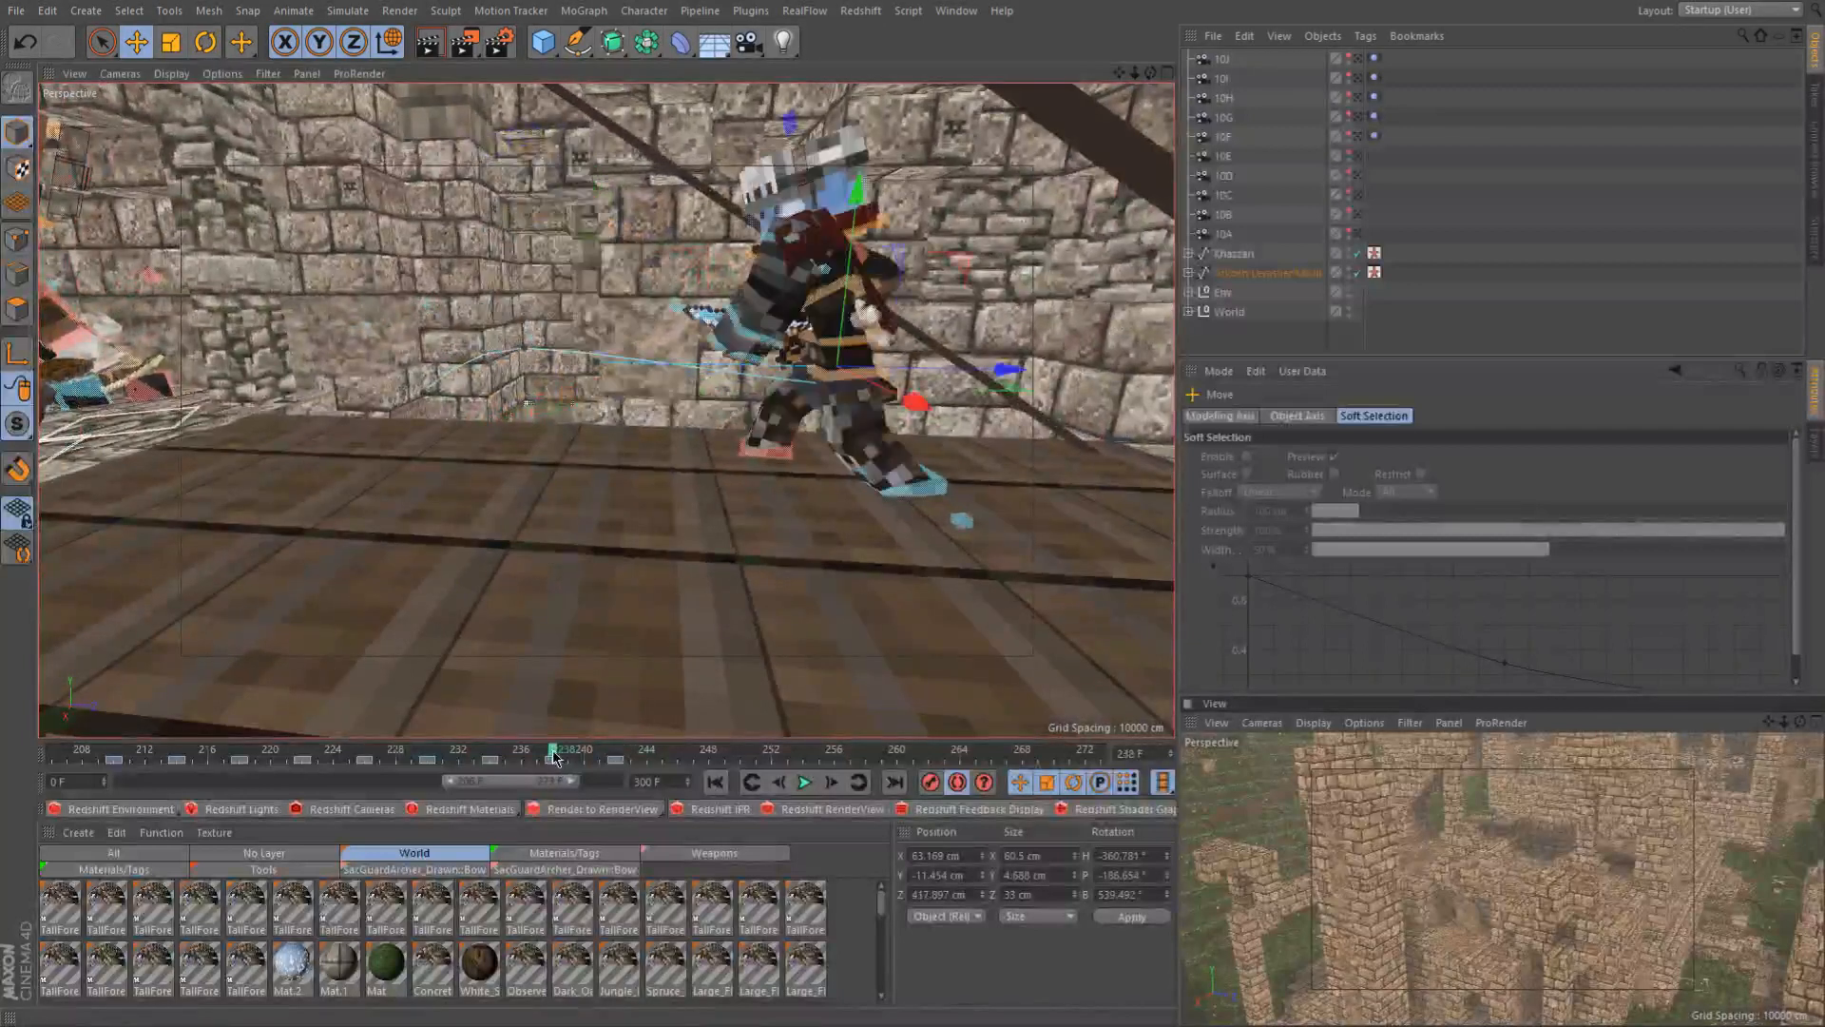
{"action": "scroll", "coordinate": [773, 452], "scroll_direction": "up", "scroll_amount": 2}
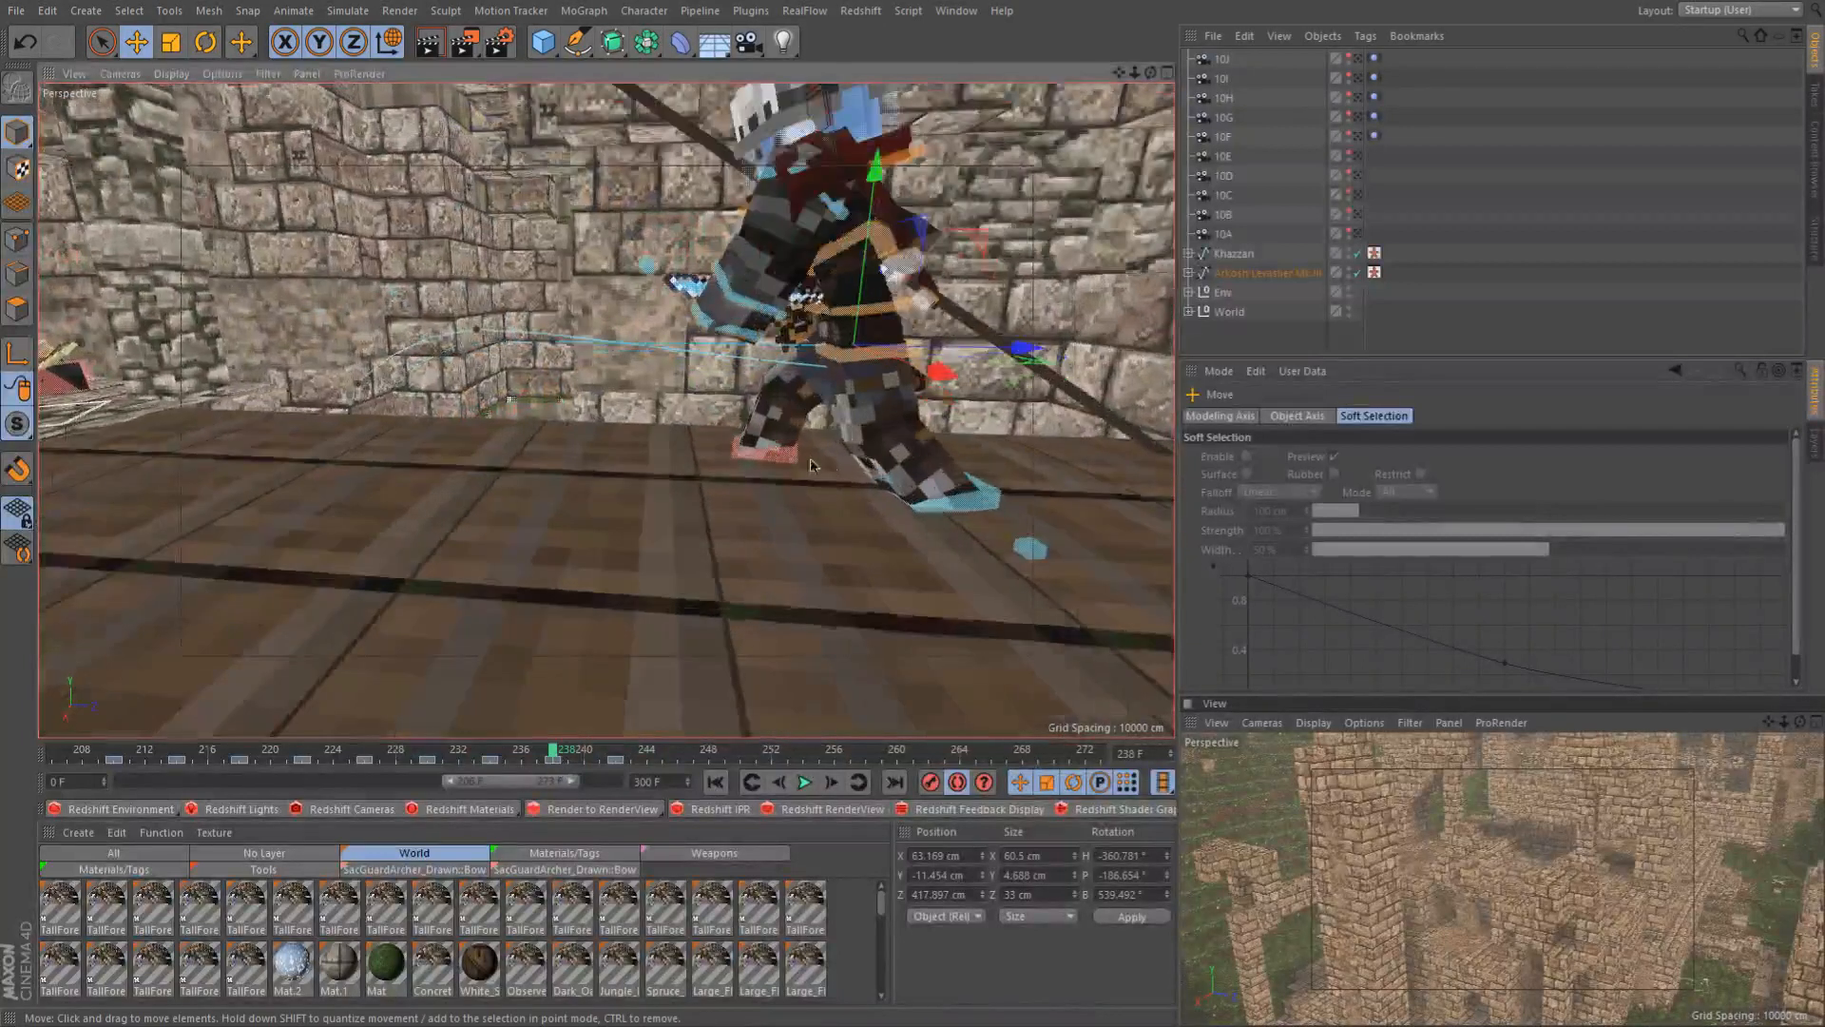
{"action": "left_click_drag", "start_coordinate": [813, 465], "coordinate": [815, 469], "text": "alt"}
{"action": "left_click", "coordinate": [924, 493]}
{"action": "left_click_drag", "start_coordinate": [709, 568], "coordinate": [656, 578], "text": "alt"}
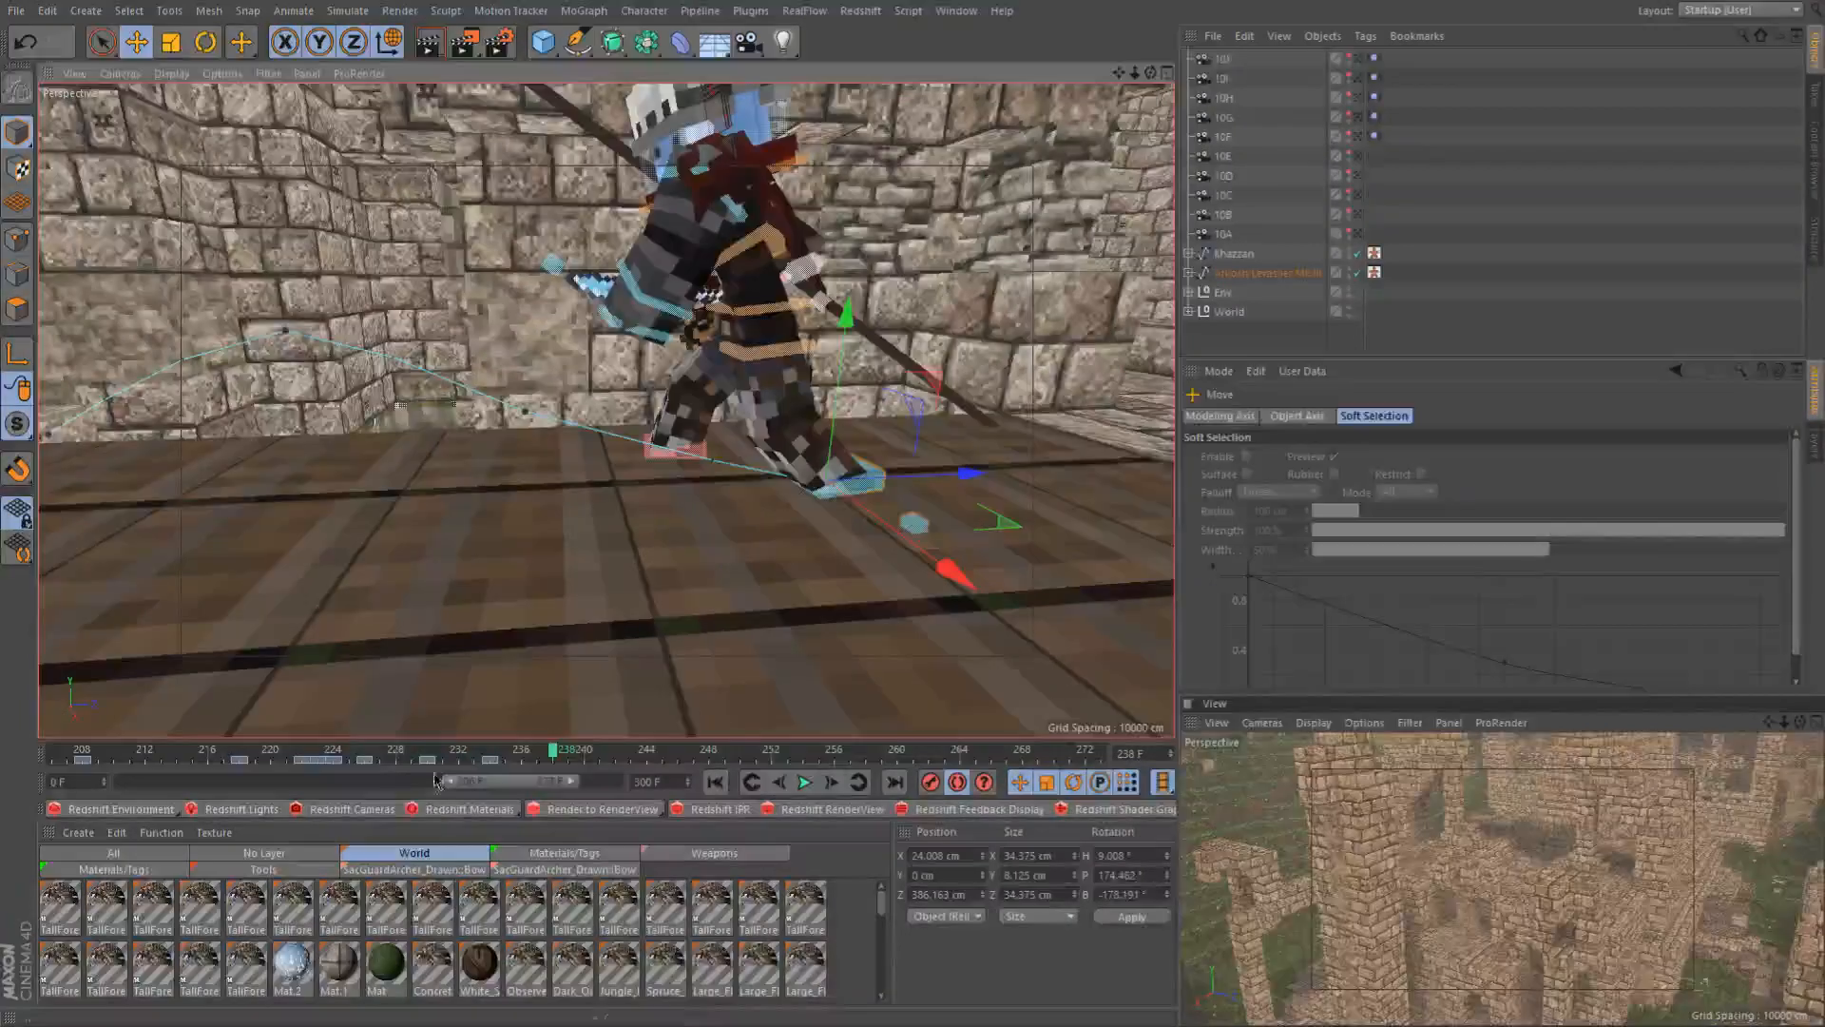
{"action": "left_click", "coordinate": [489, 760]}
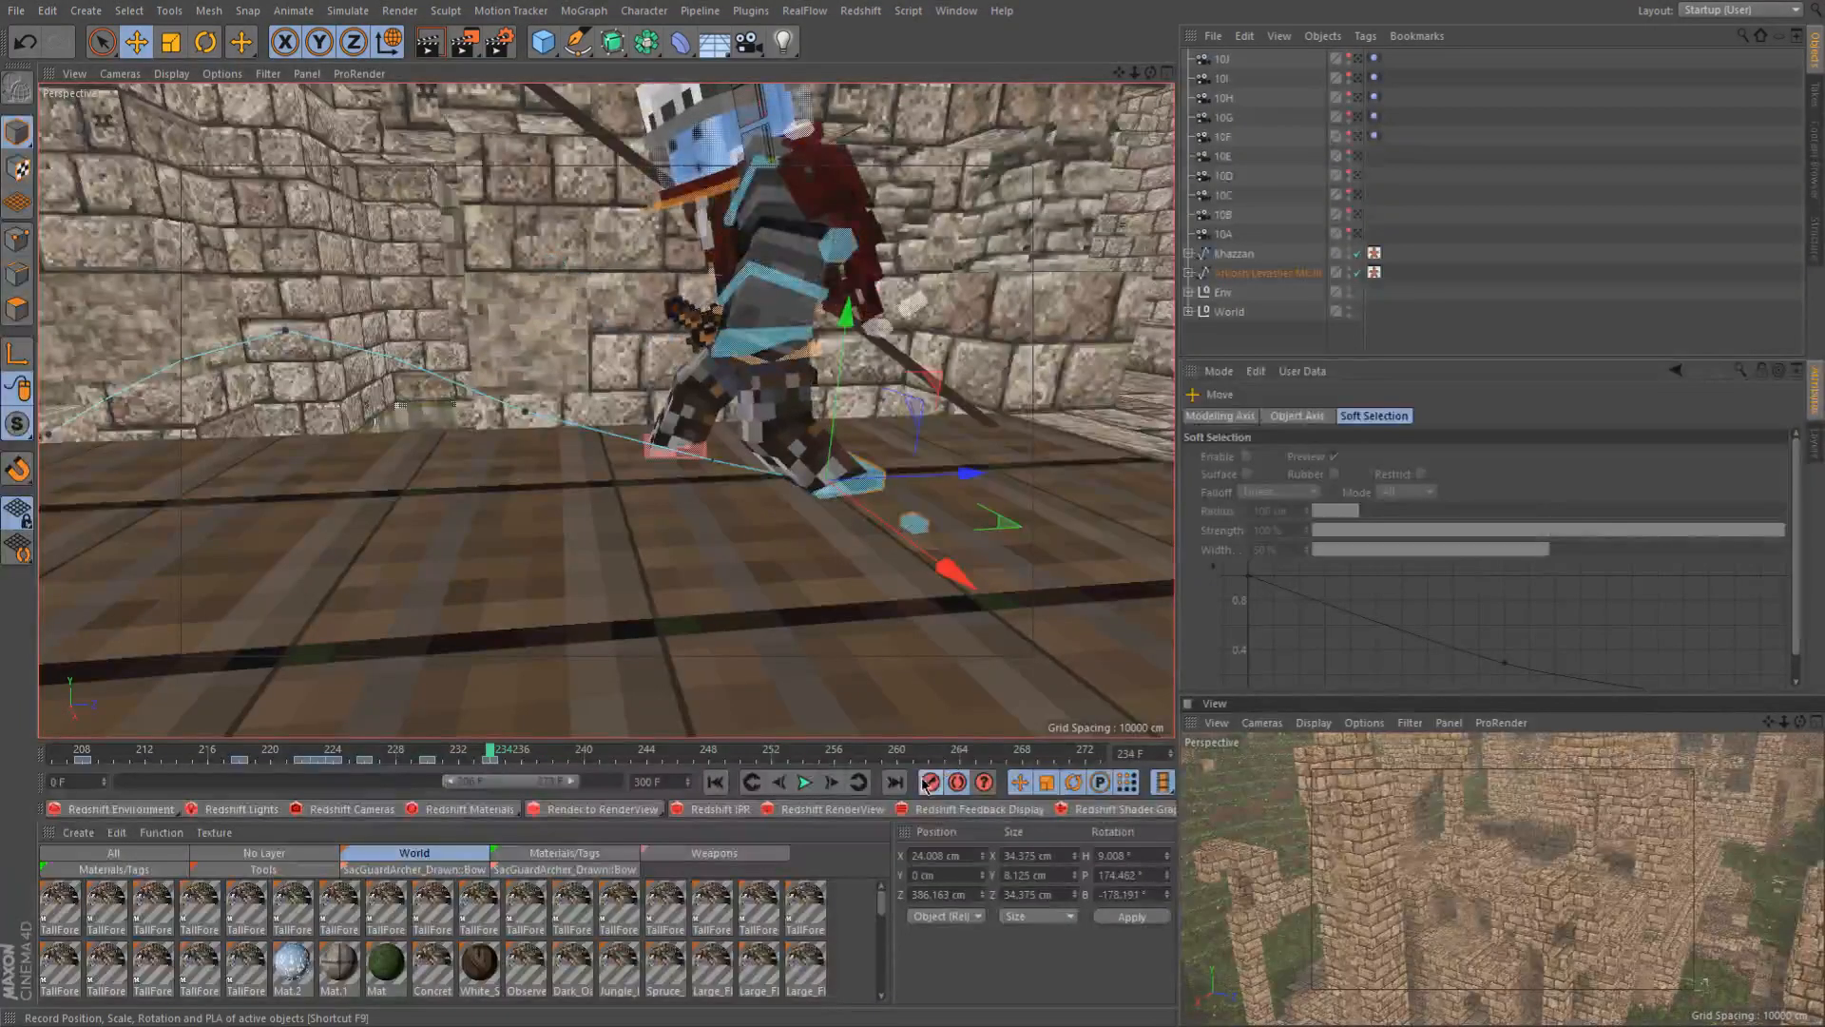
{"action": "left_click", "coordinate": [552, 756]}
{"action": "left_click_drag", "start_coordinate": [920, 475], "coordinate": [573, 522]}
{"action": "key", "text": "ctrl+z"}
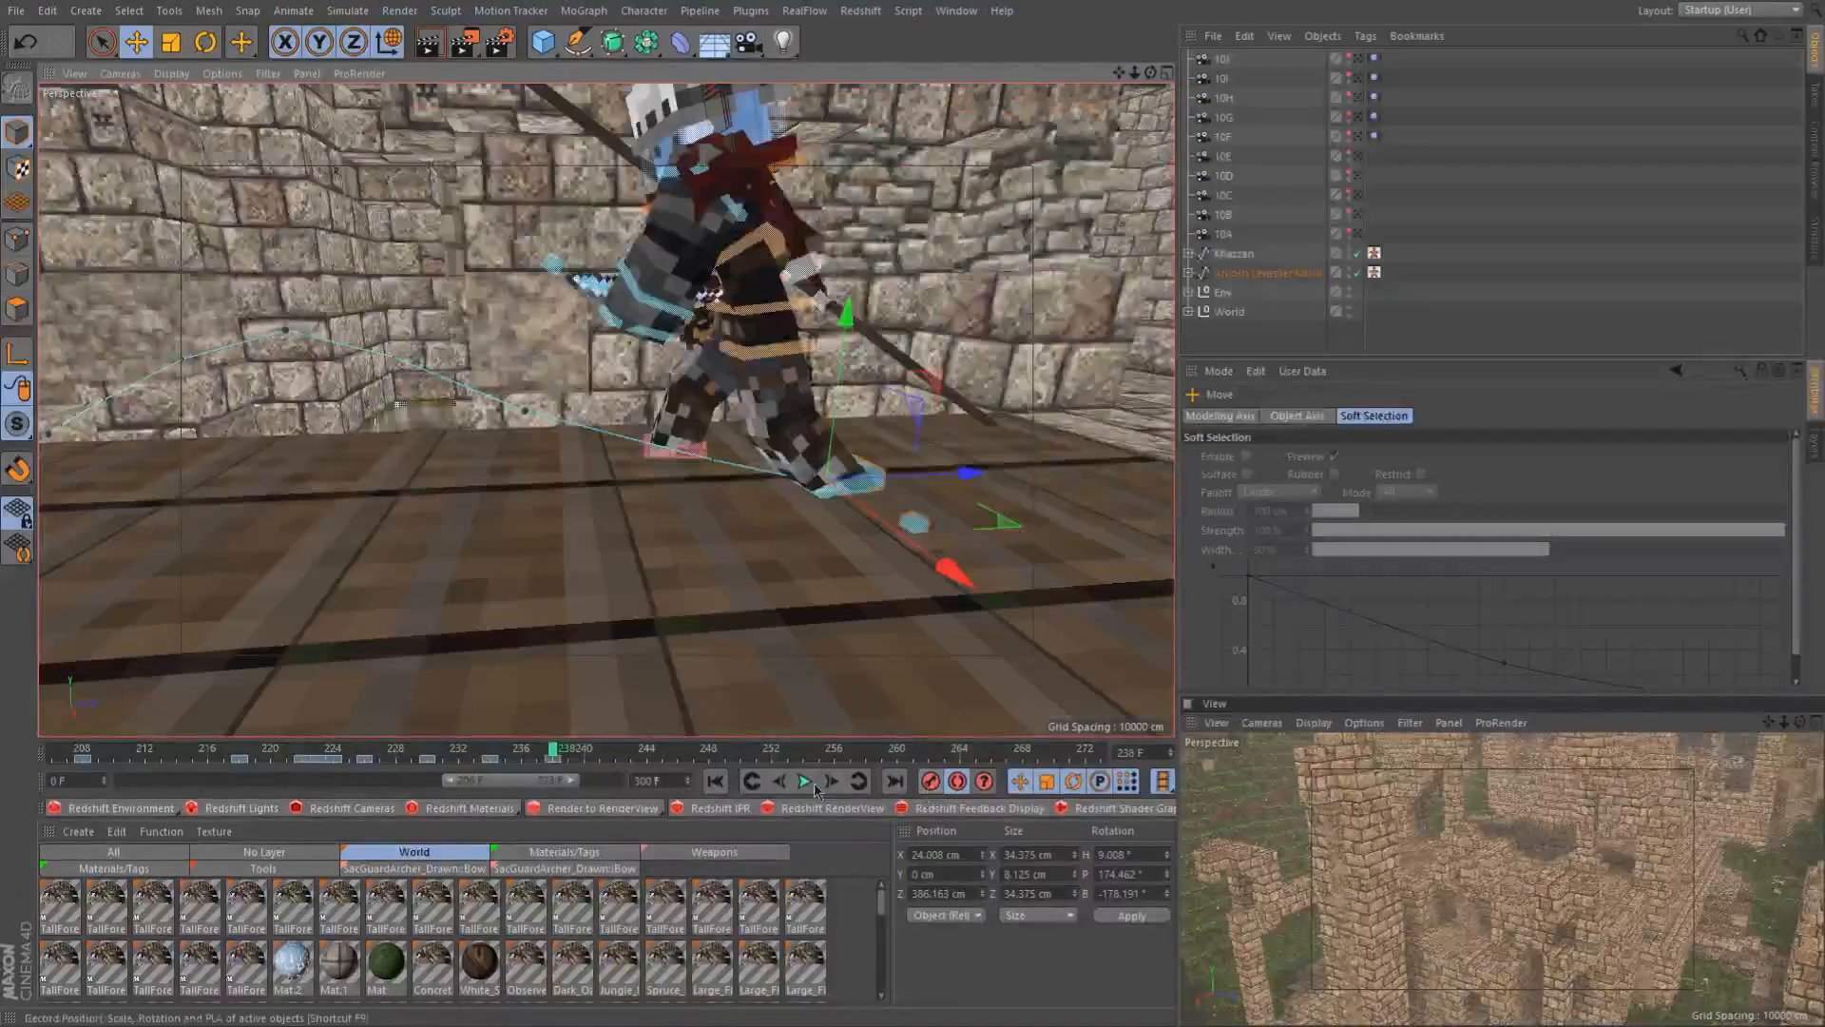
Move the left foot control forward 230 cm at frame 242, to about Z 616.2 cm
{"action": "left_click_drag", "start_coordinate": [562, 751], "coordinate": [615, 754]}
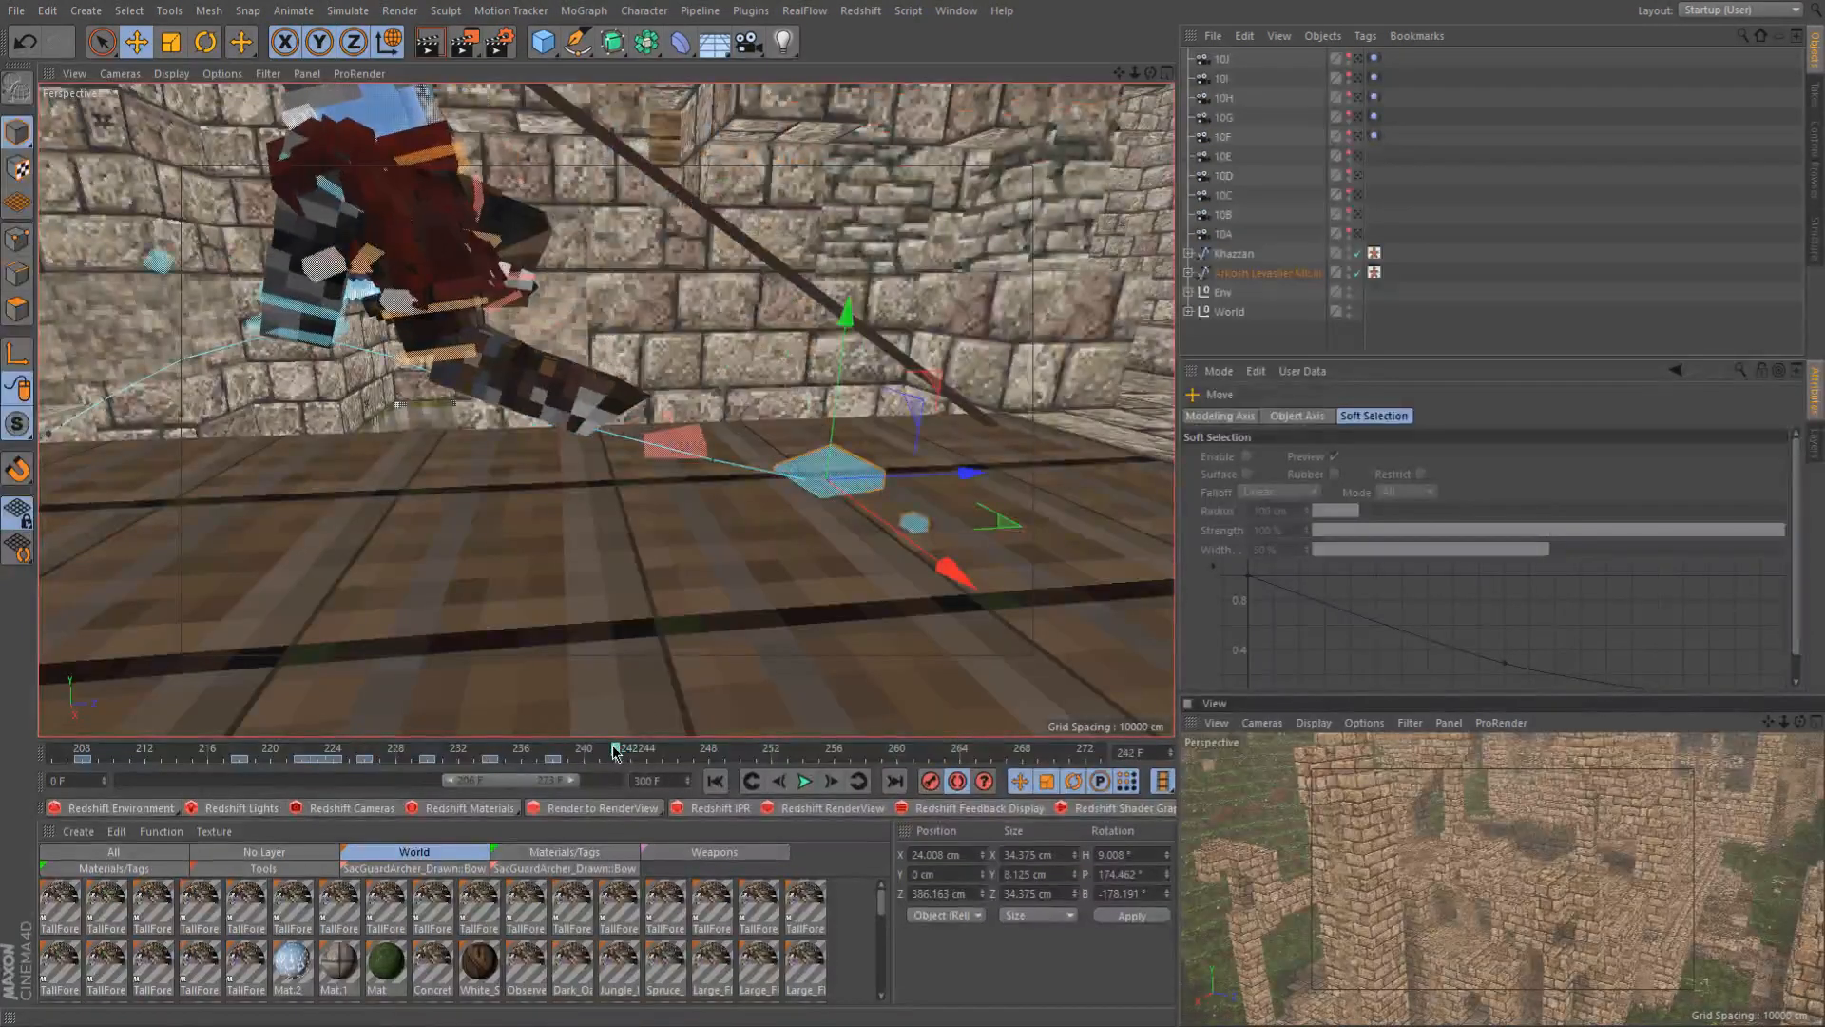
{"action": "left_click_drag", "start_coordinate": [968, 472], "coordinate": [419, 485]}
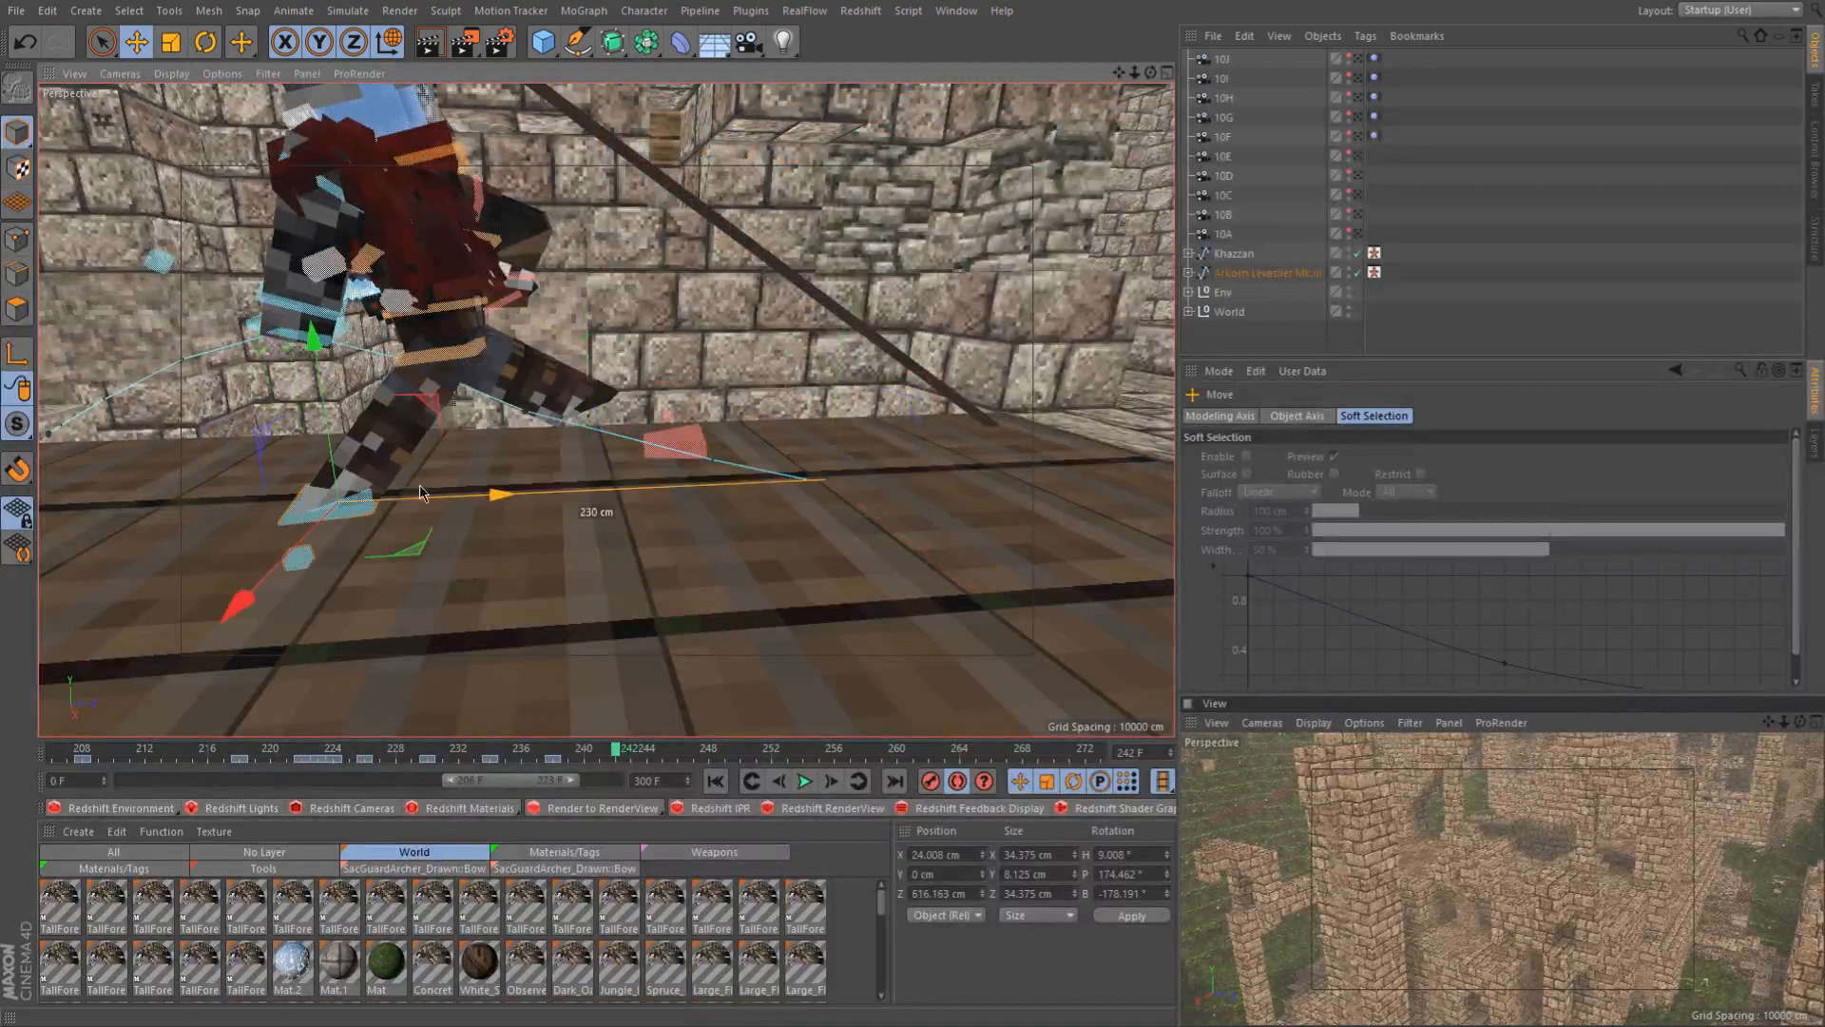
Select controlWaist and lower it 10 cm along Y at frame 242, to about Y −21.5 cm
{"action": "scroll", "coordinate": [399, 470], "scroll_direction": "up", "scroll_amount": 3}
{"action": "middle_click_drag", "start_coordinate": [387, 459], "coordinate": [499, 439], "text": "alt"}
{"action": "left_click_drag", "start_coordinate": [501, 440], "coordinate": [554, 306], "text": "alt"}
{"action": "left_click", "coordinate": [584, 296]}
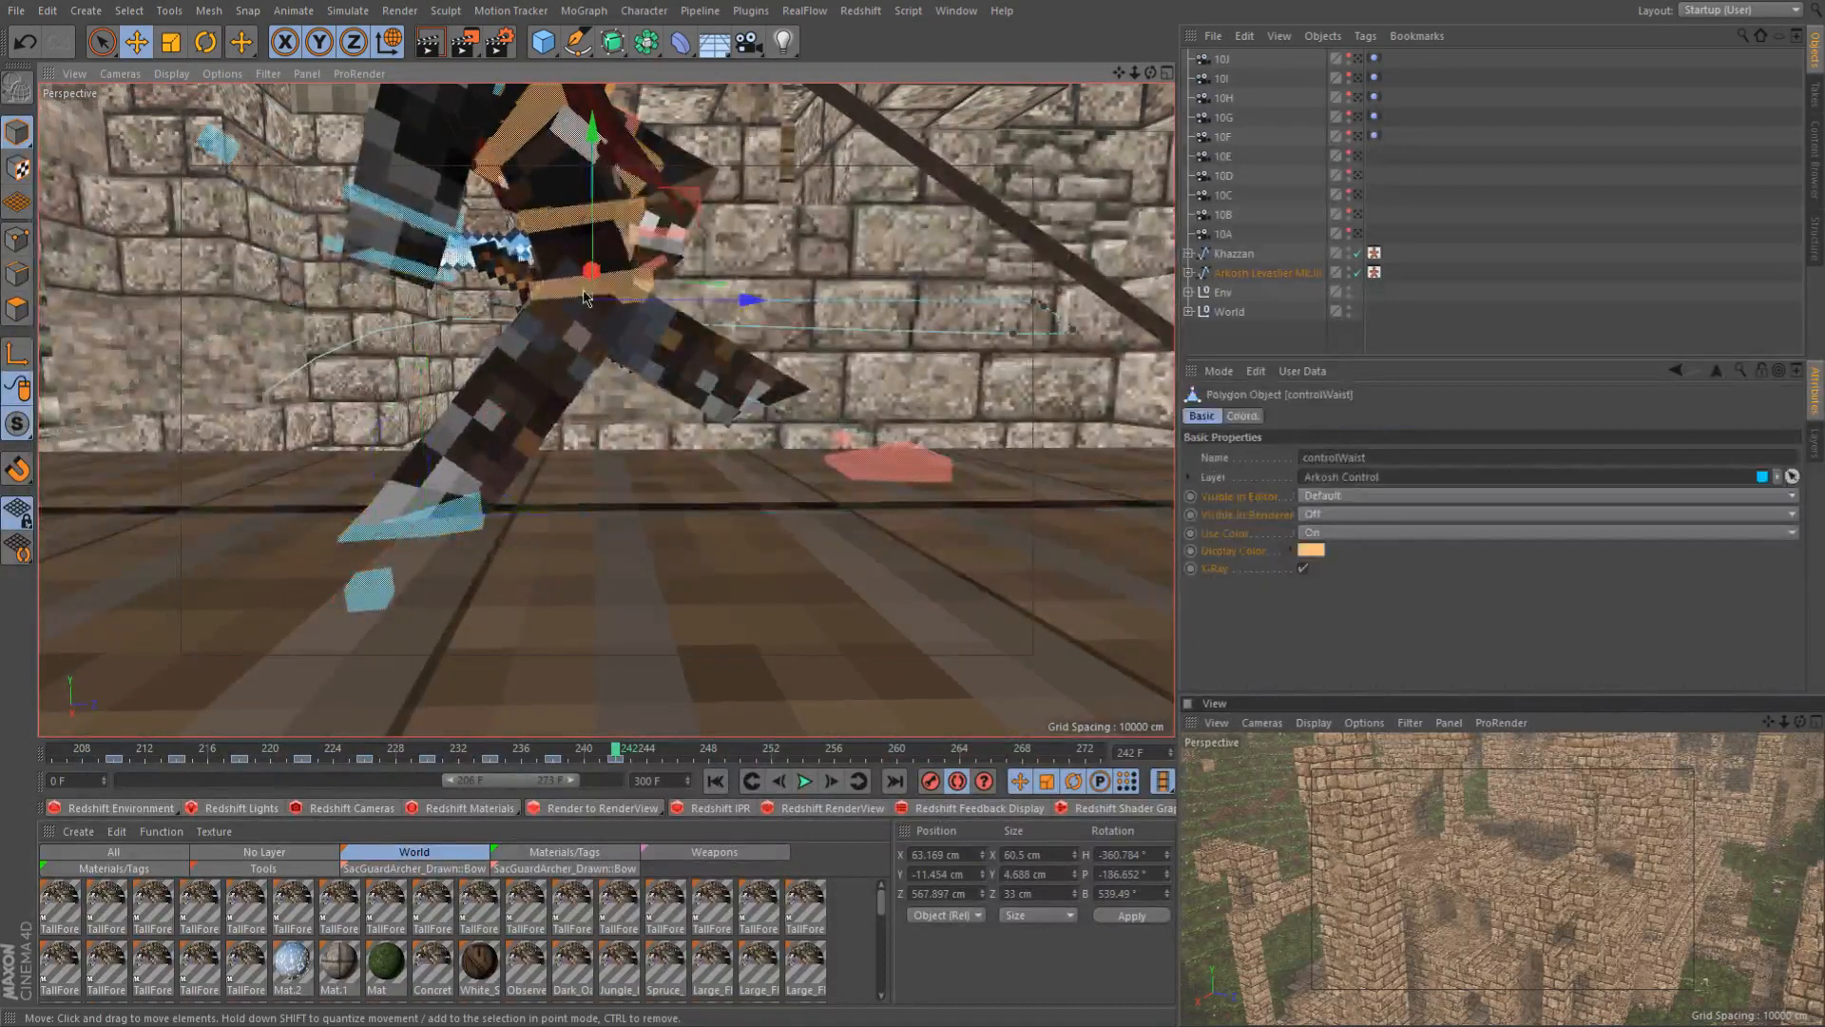
{"action": "left_click_drag", "start_coordinate": [597, 215], "coordinate": [602, 248]}
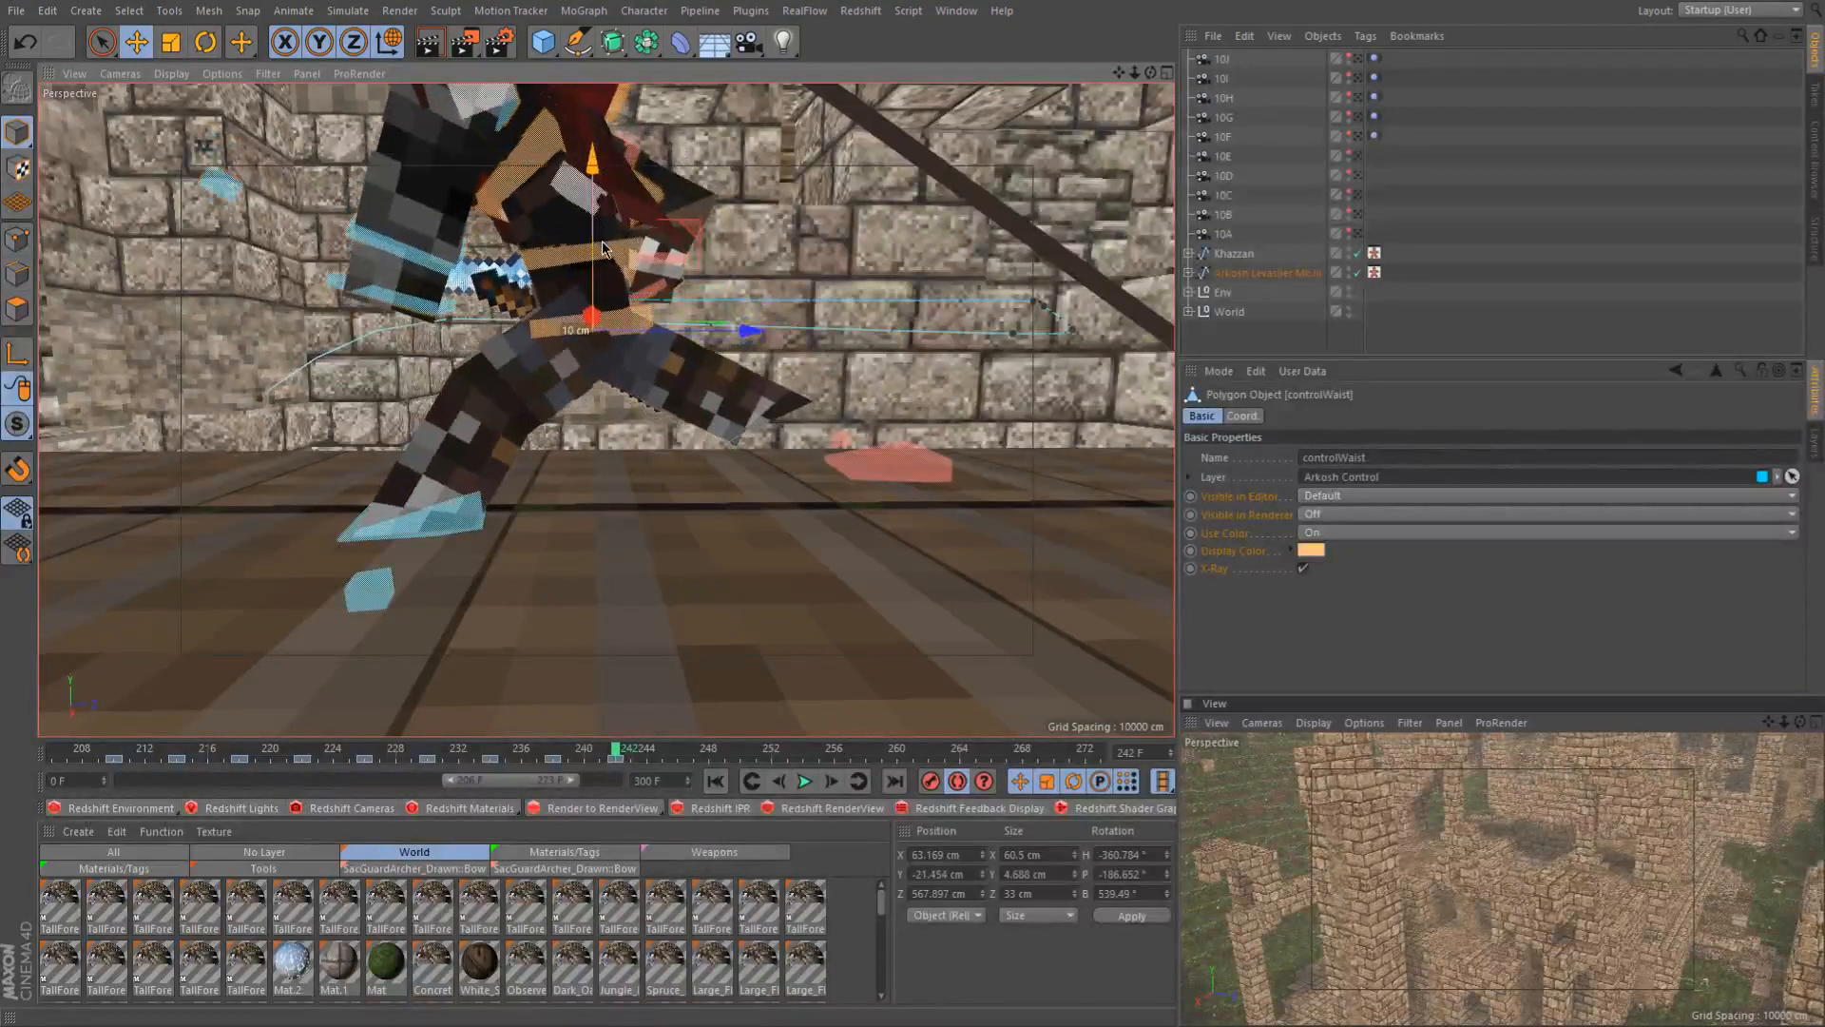
Shift the cyan left foot control slightly back toward the body at frame 242 so the front knee bends
{"action": "left_click", "coordinate": [427, 510]}
{"action": "left_click_drag", "start_coordinate": [475, 522], "coordinate": [511, 527]}
{"action": "mouse_move", "coordinate": [481, 369]}
{"action": "left_mouse_down", "text": "alt"}
{"action": "mouse_move", "coordinate": [836, 358]}
{"action": "mouse_move", "coordinate": [496, 361]}
{"action": "mouse_move", "coordinate": [545, 348]}
{"action": "mouse_move", "coordinate": [511, 353]}
{"action": "left_mouse_up", "text": "alt"}
Keyframe the planted right foot control goalLegR at frame 240, then lift it at frame 242 to Y 70 cm and Z 500.4 cm
{"action": "left_click", "coordinate": [805, 447]}
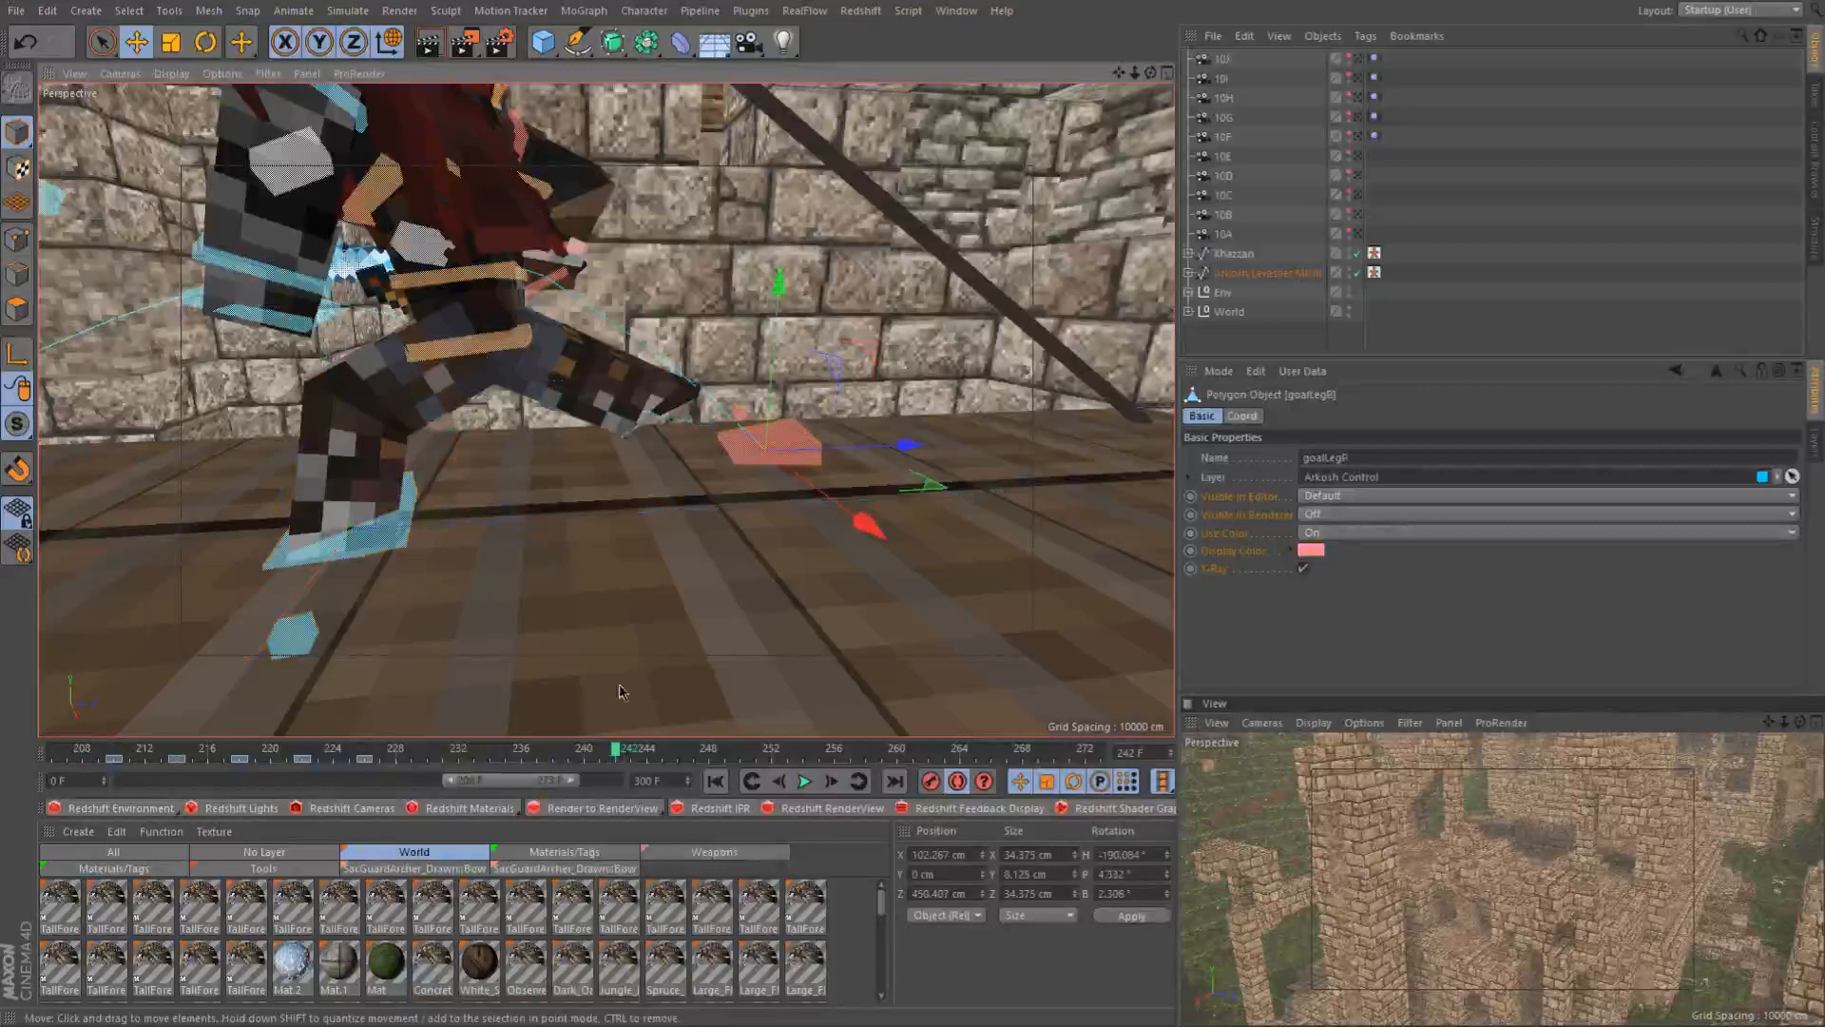
{"action": "left_click", "coordinate": [563, 759]}
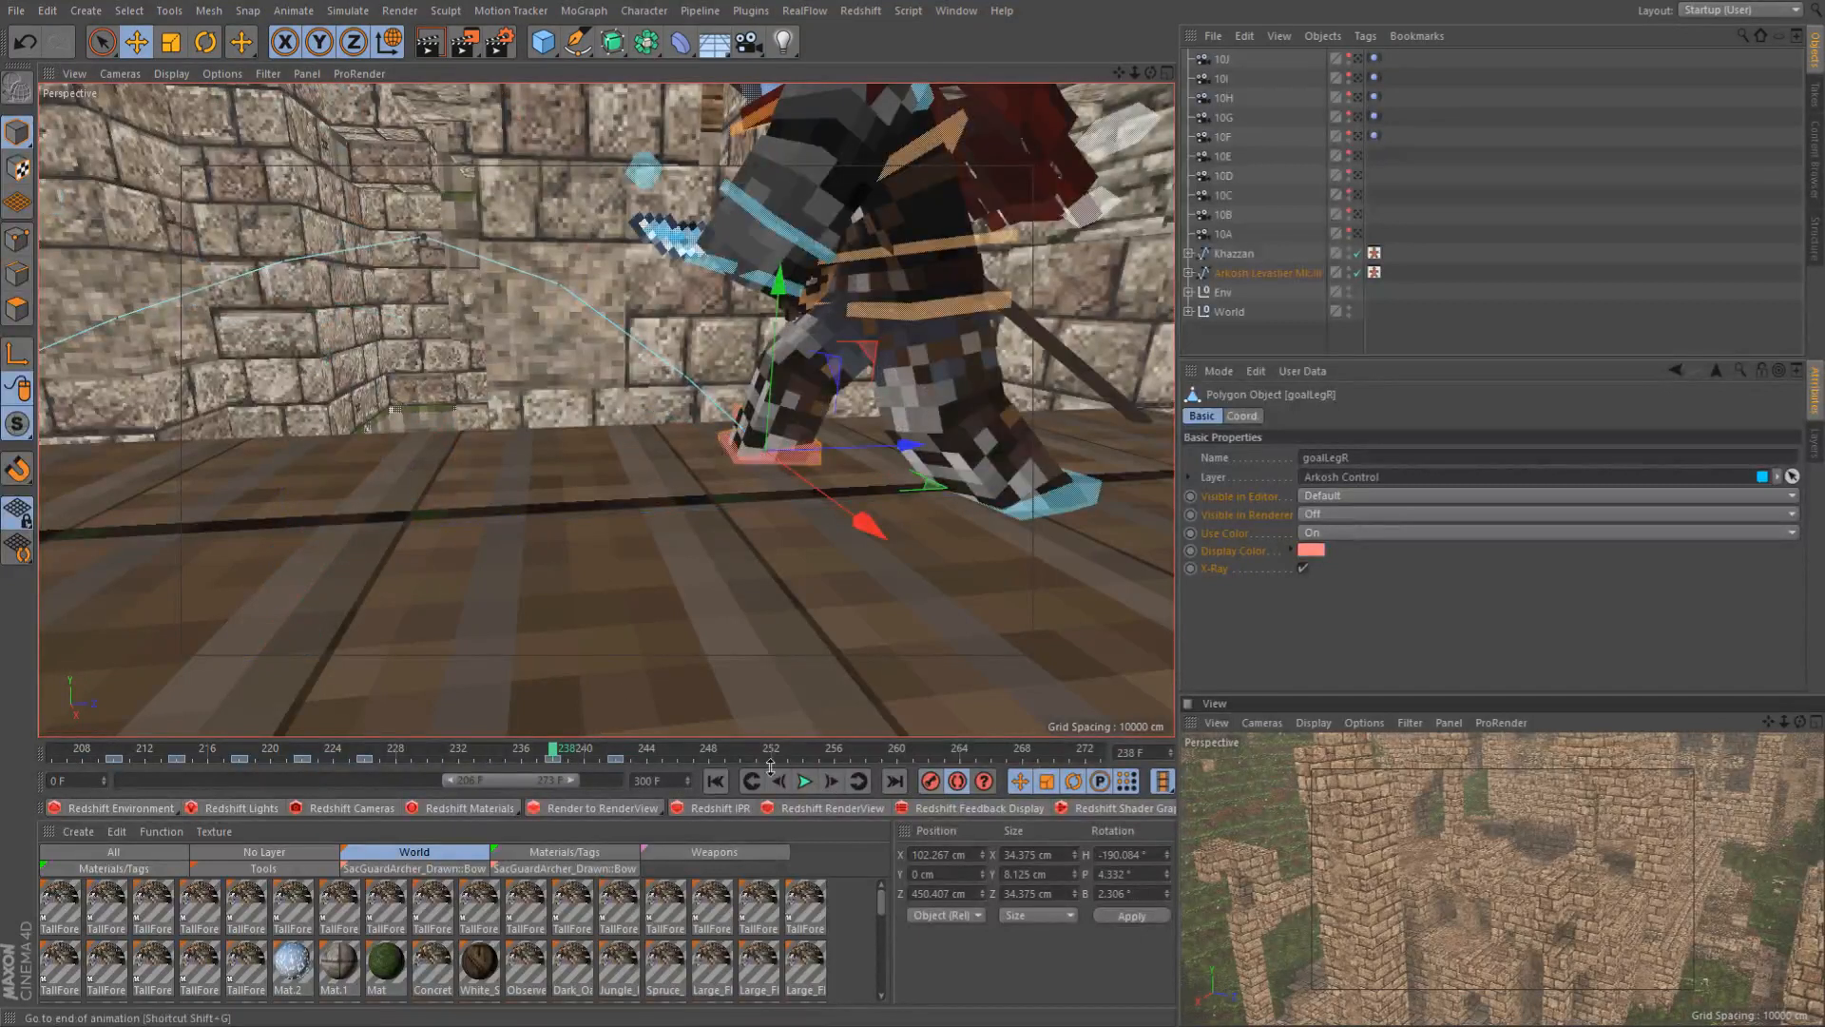
{"action": "left_click", "coordinate": [584, 755]}
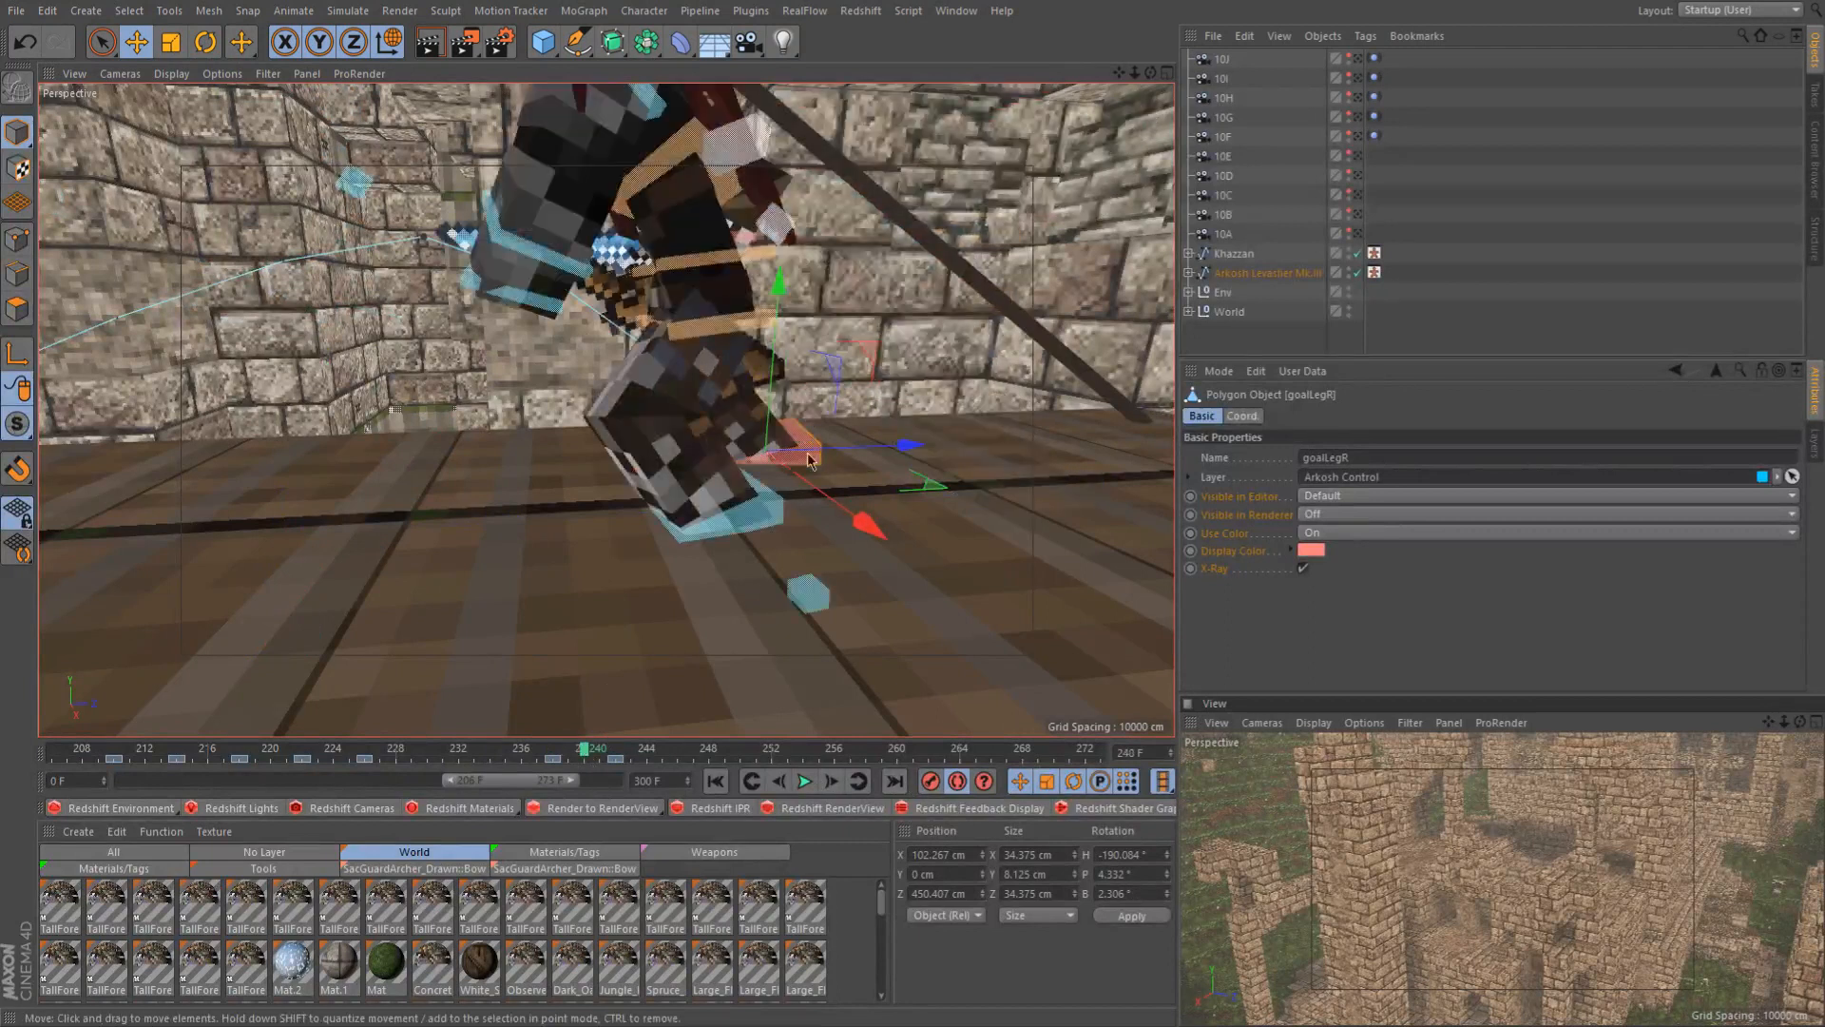
{"action": "left_click", "coordinate": [618, 758]}
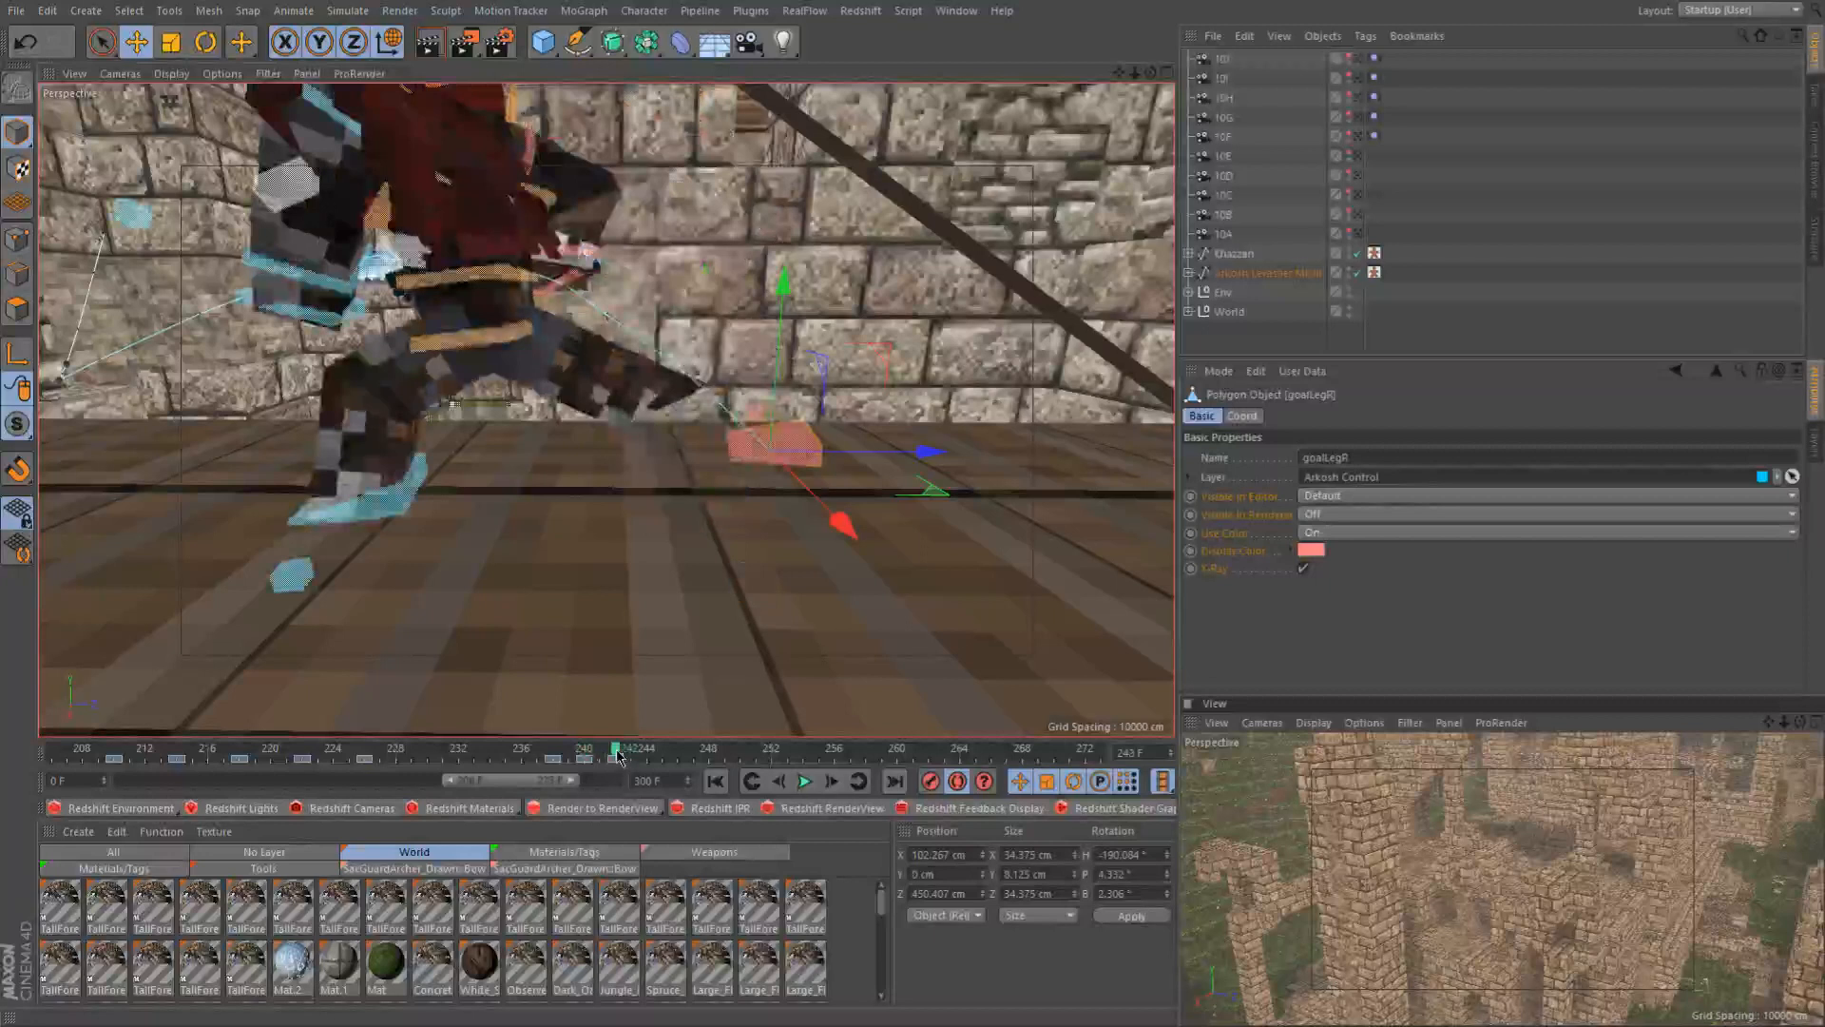
{"action": "left_click_drag", "start_coordinate": [875, 361], "coordinate": [768, 169]}
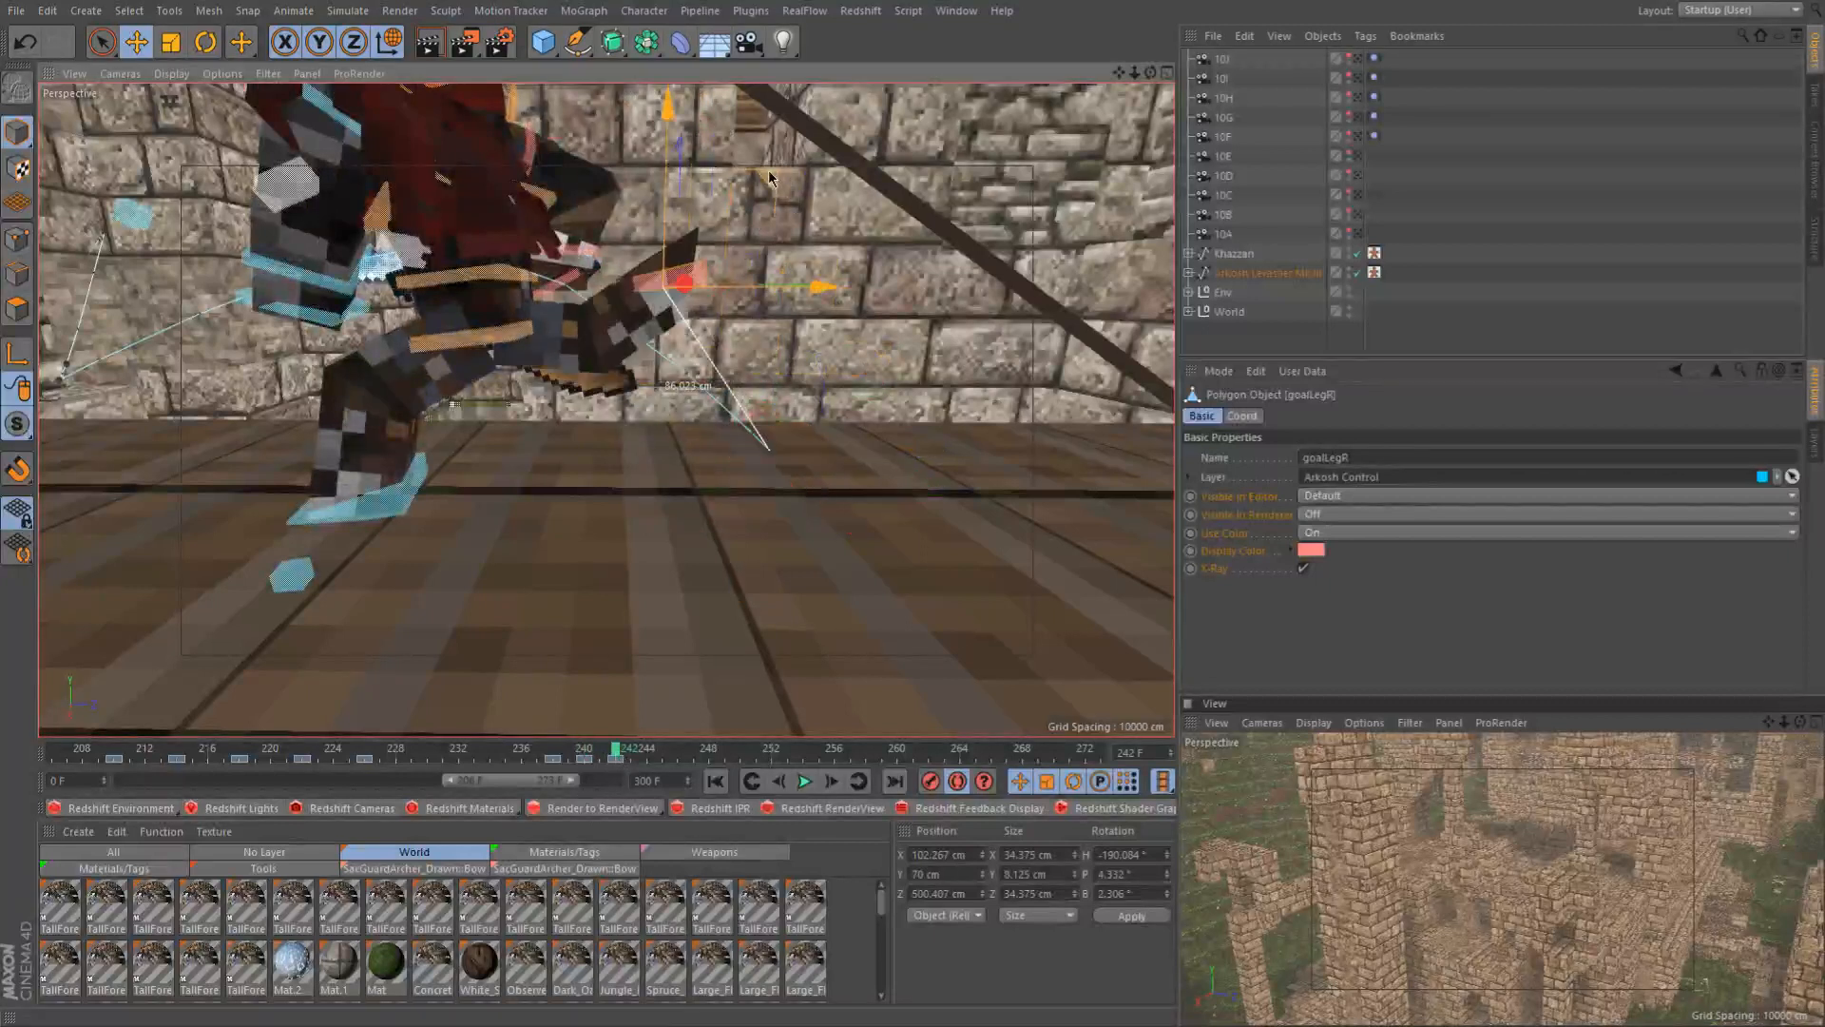
Rotate the raised right foot control at frame 242 to about H −180.5°, P 145.3°, B 3.2°, so the foot trails behind the leg
{"action": "key", "text": "r"}
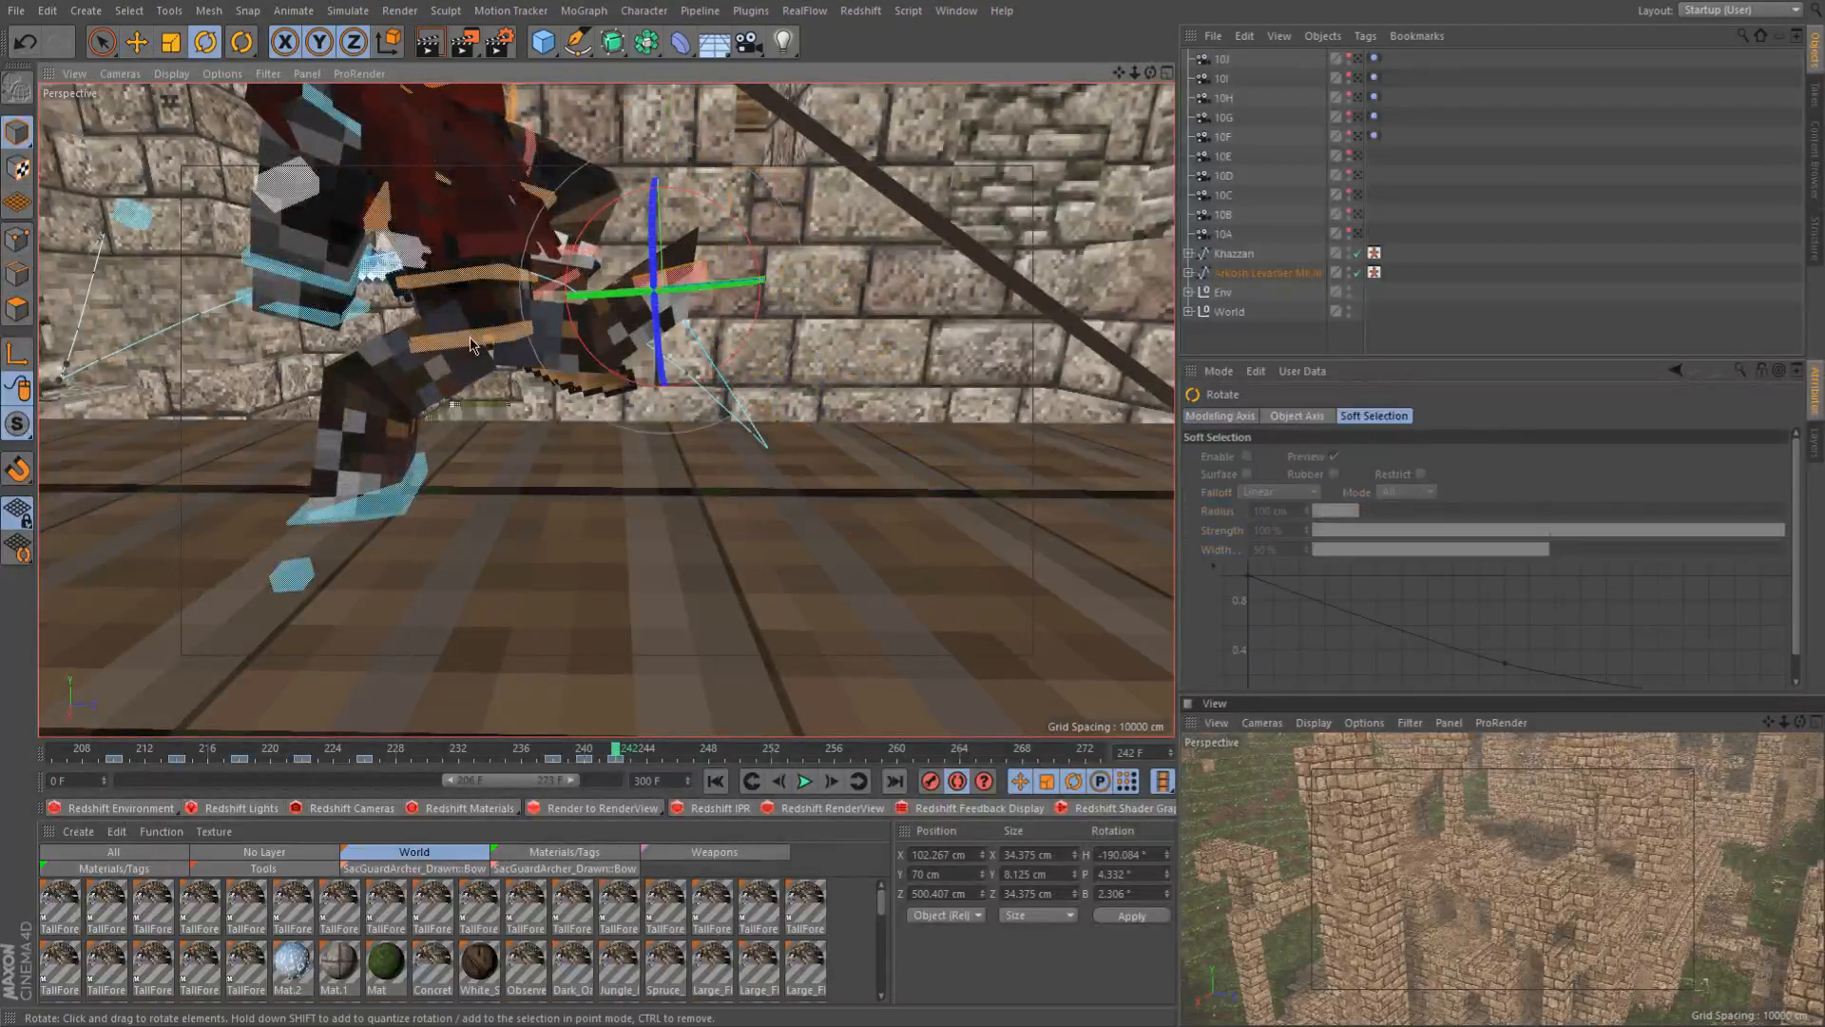
{"action": "left_click_drag", "start_coordinate": [572, 335], "coordinate": [787, 320]}
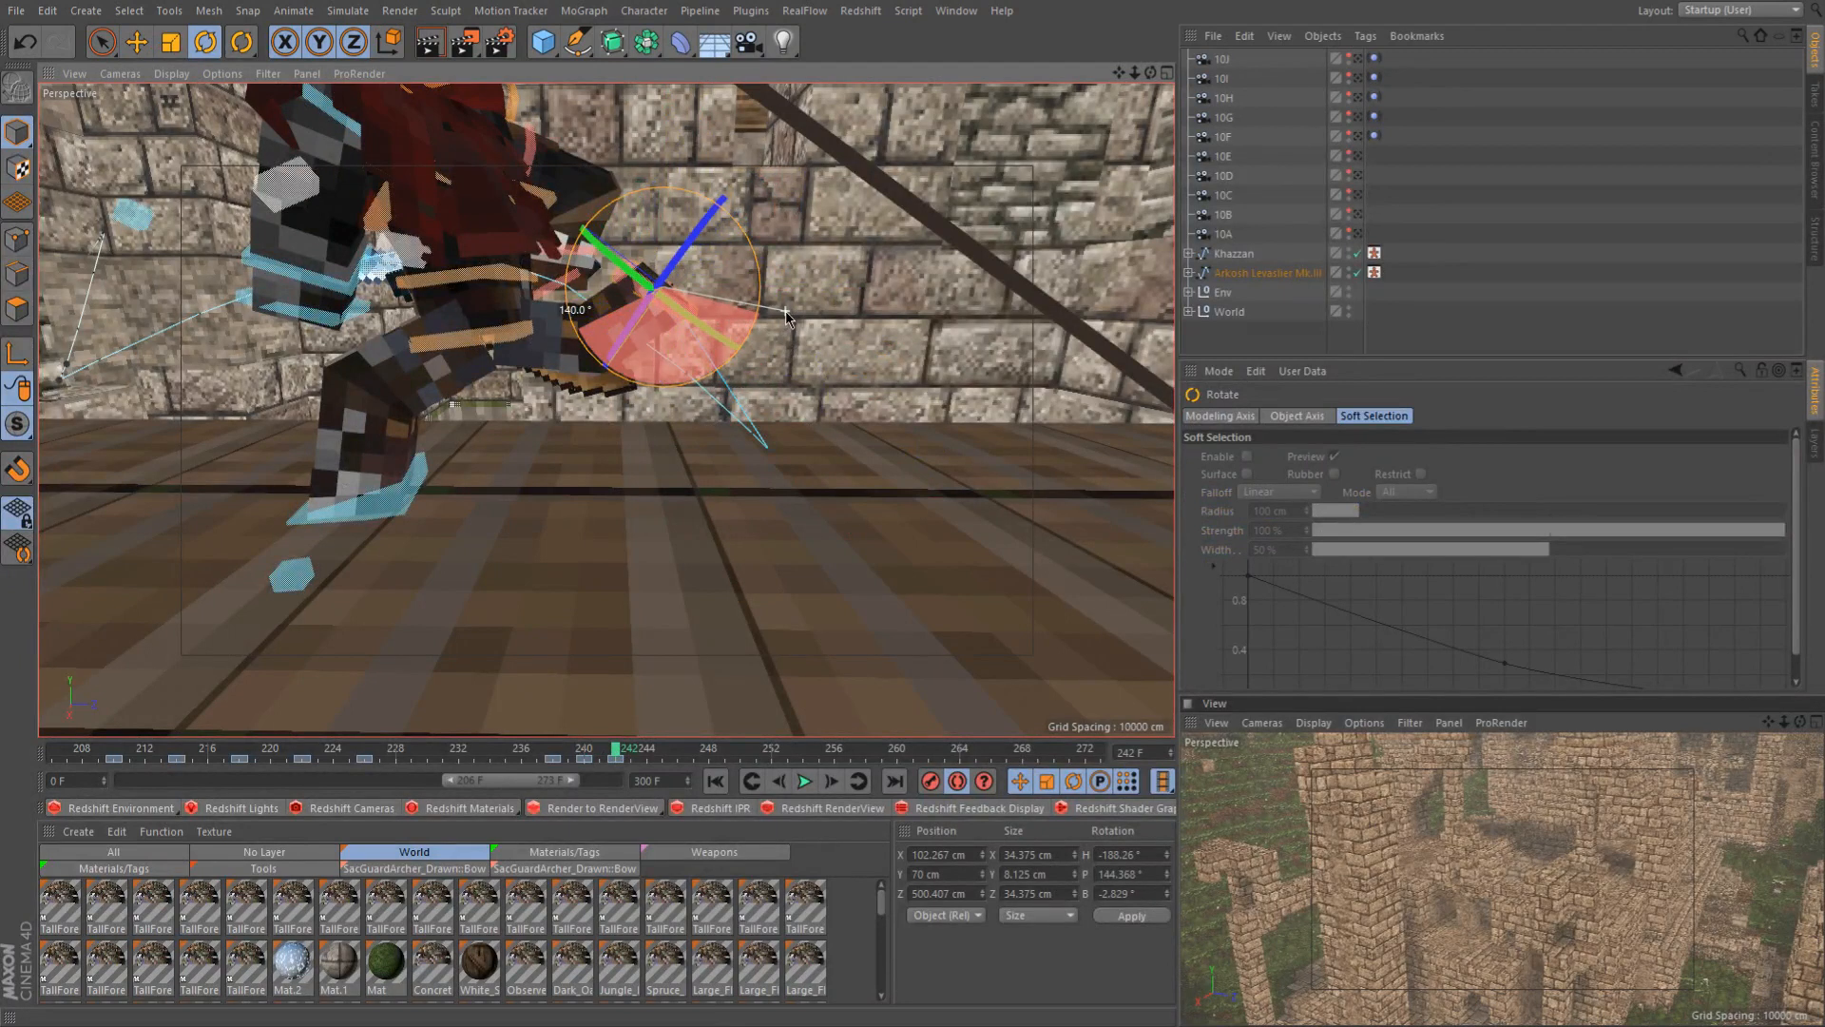
{"action": "scroll", "coordinate": [665, 285], "scroll_direction": "up", "scroll_amount": 2}
{"action": "left_click_drag", "start_coordinate": [665, 285], "coordinate": [737, 402], "text": "alt"}
{"action": "left_click_drag", "start_coordinate": [673, 205], "coordinate": [895, 171], "text": "alt"}
{"action": "middle_click_drag", "start_coordinate": [748, 234], "coordinate": [698, 282], "text": "alt"}
{"action": "scroll", "coordinate": [652, 294], "scroll_direction": "up", "scroll_amount": 2}
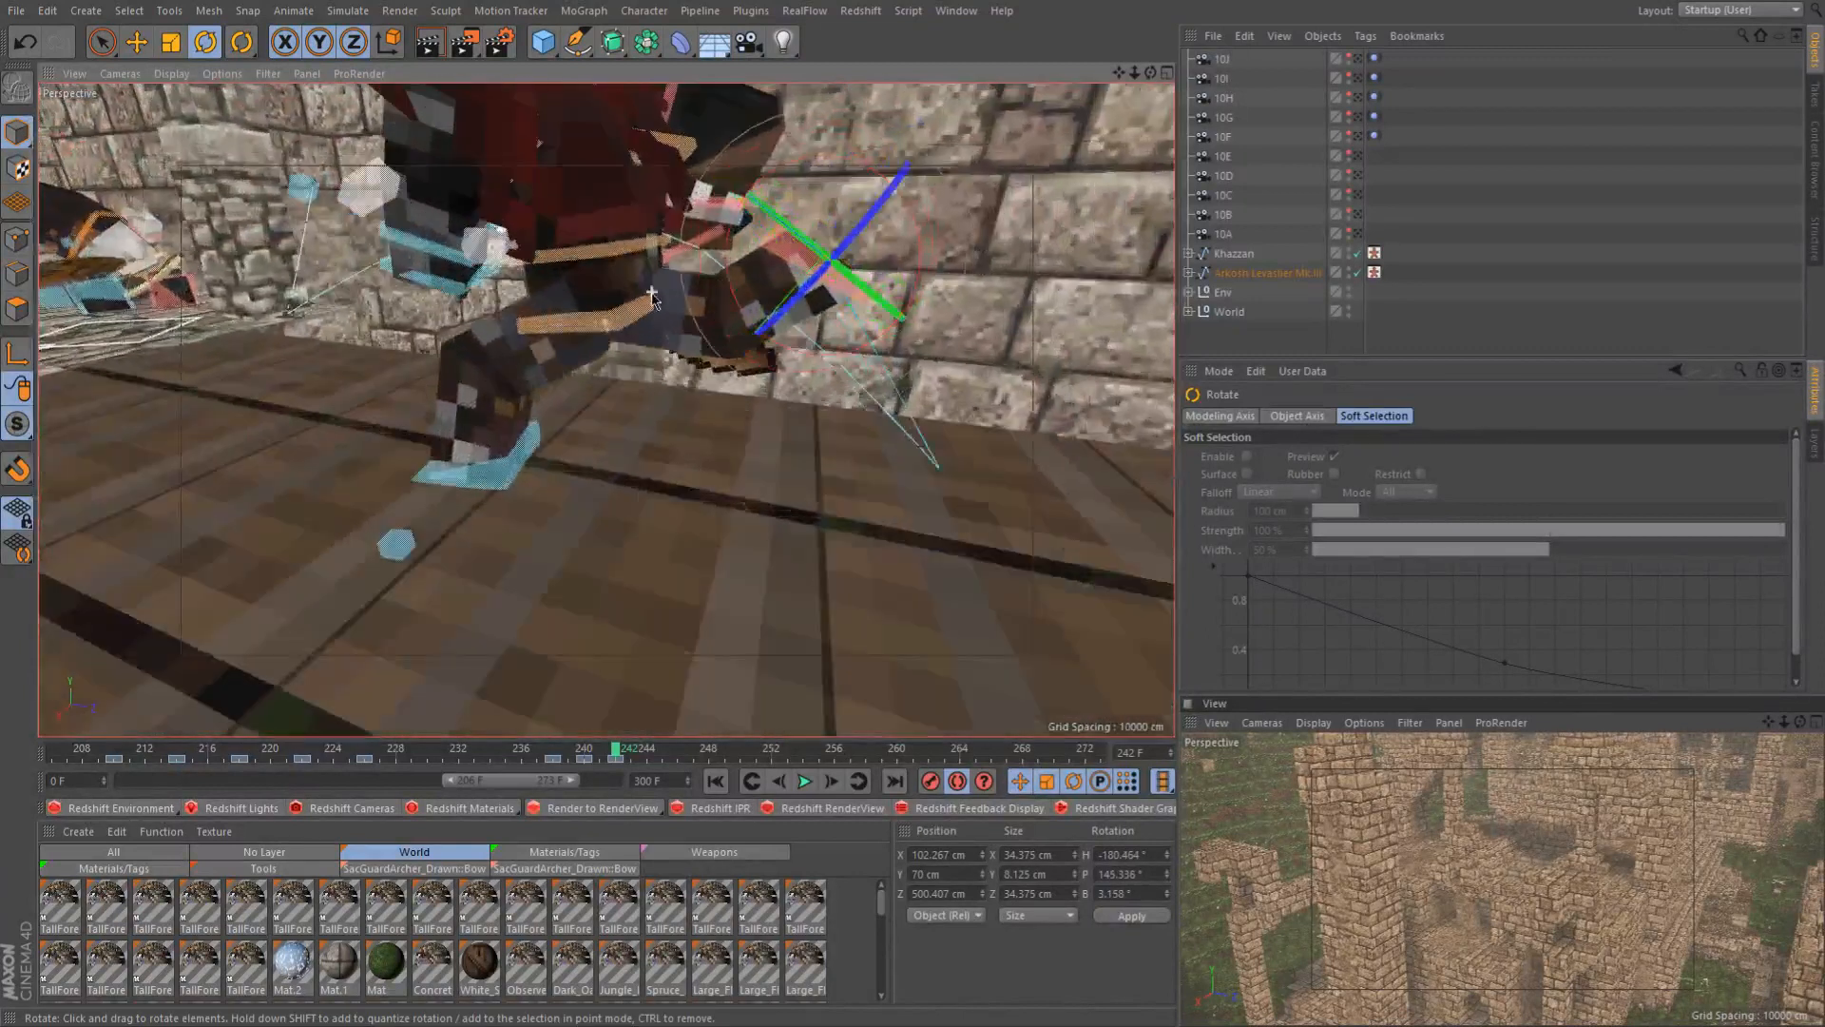
{"action": "left_click_drag", "start_coordinate": [656, 291], "coordinate": [709, 251], "text": "alt"}
{"action": "scroll", "coordinate": [649, 293], "scroll_direction": "down", "scroll_amount": 2}
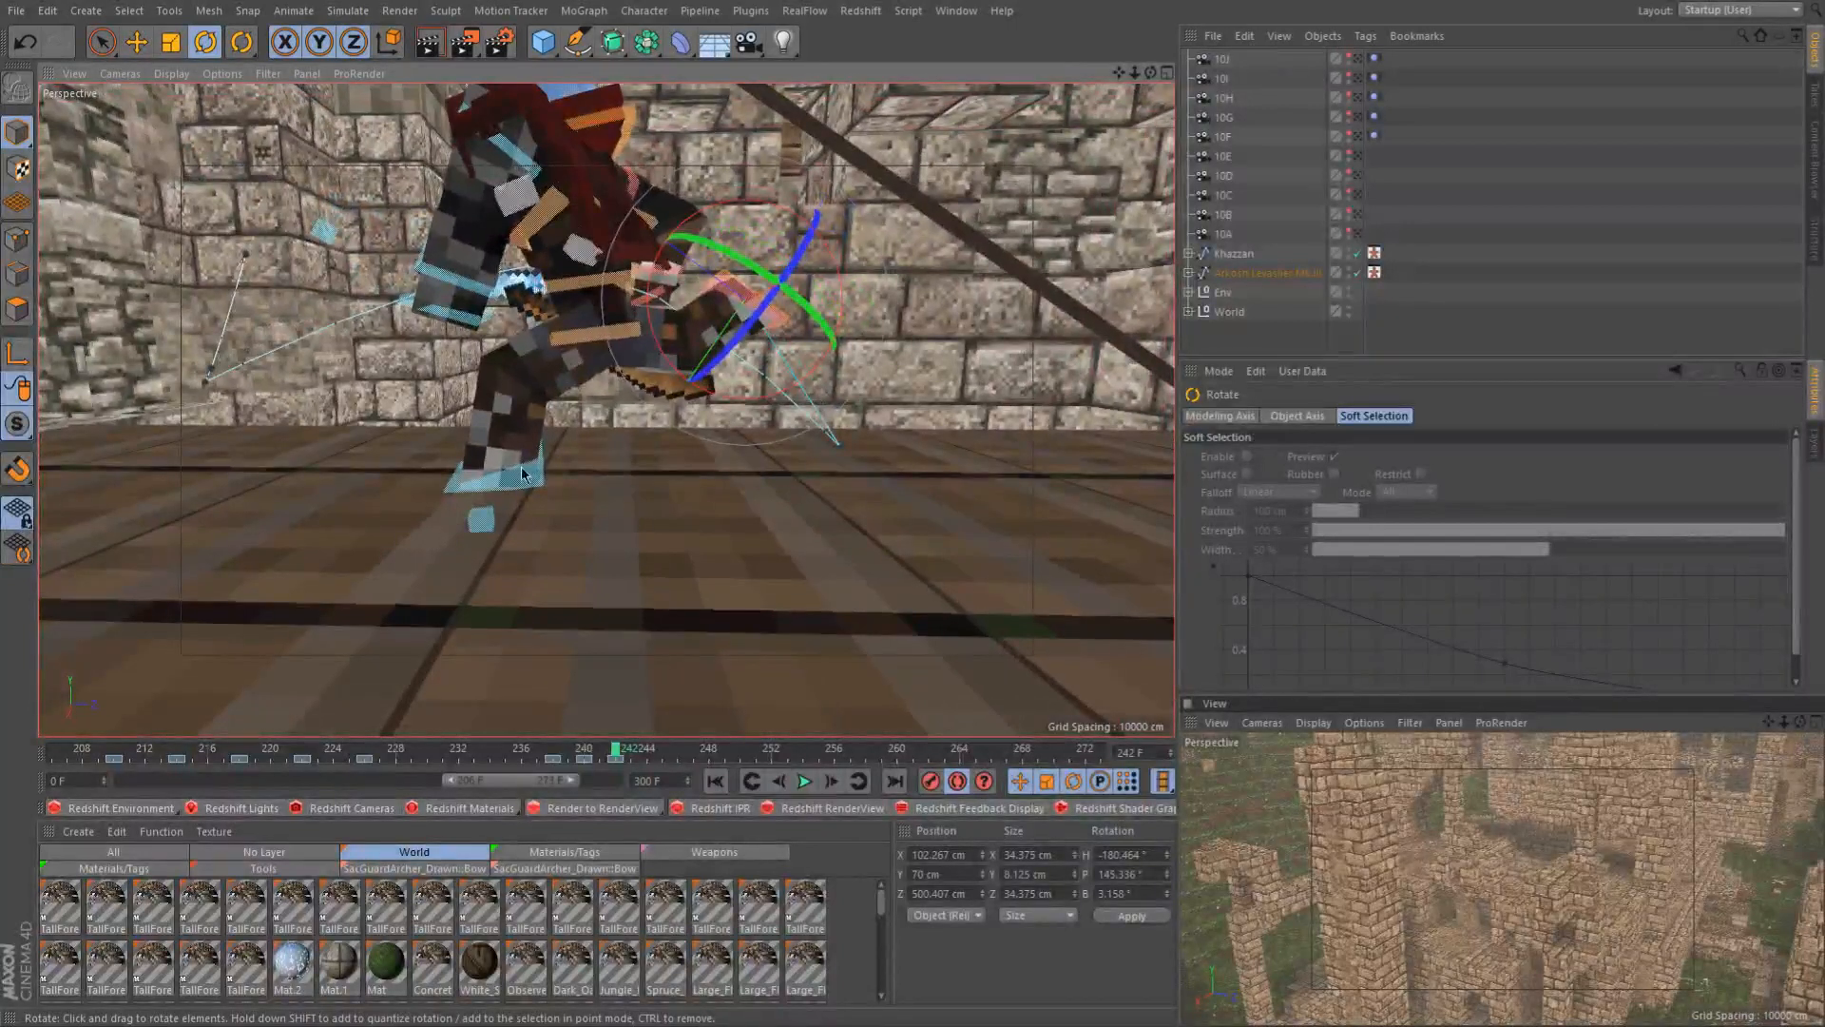
Tilt controlWaist about 30° forward in pitch at frame 242, leaning the body over the front leg
{"action": "left_click", "coordinate": [597, 344]}
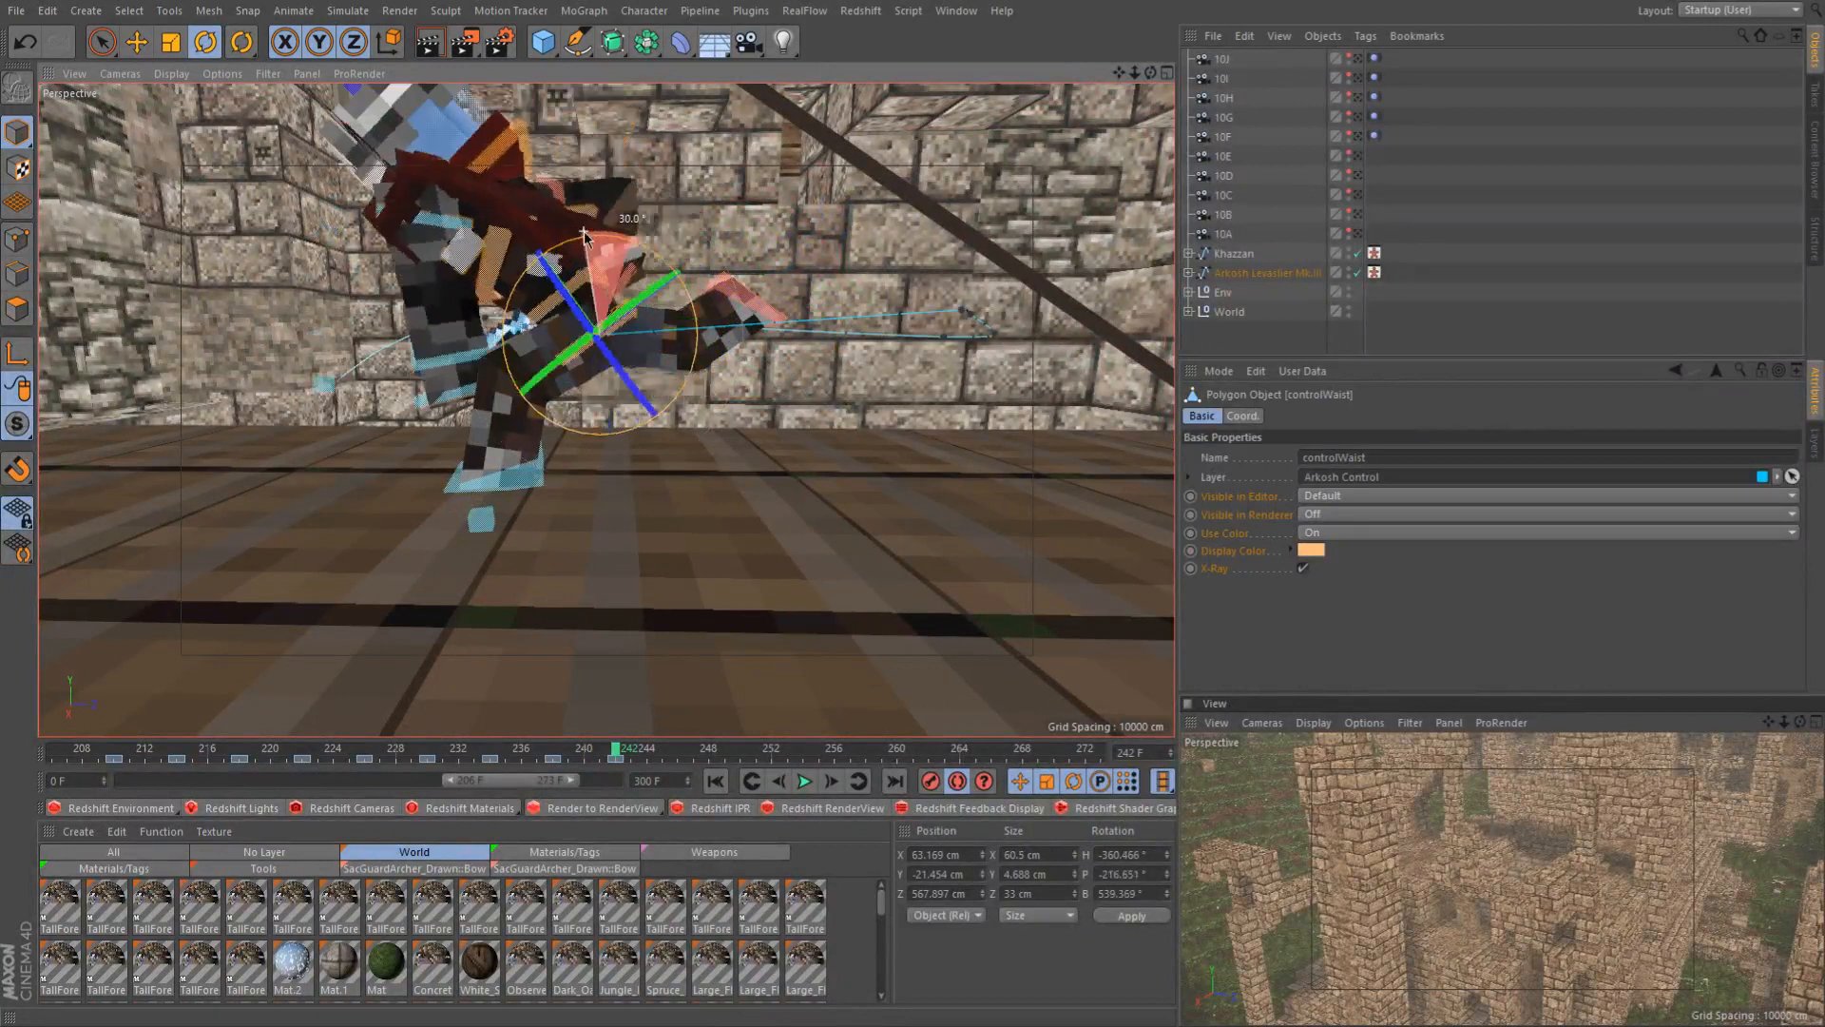
{"action": "left_click_drag", "start_coordinate": [584, 236], "coordinate": [502, 213]}
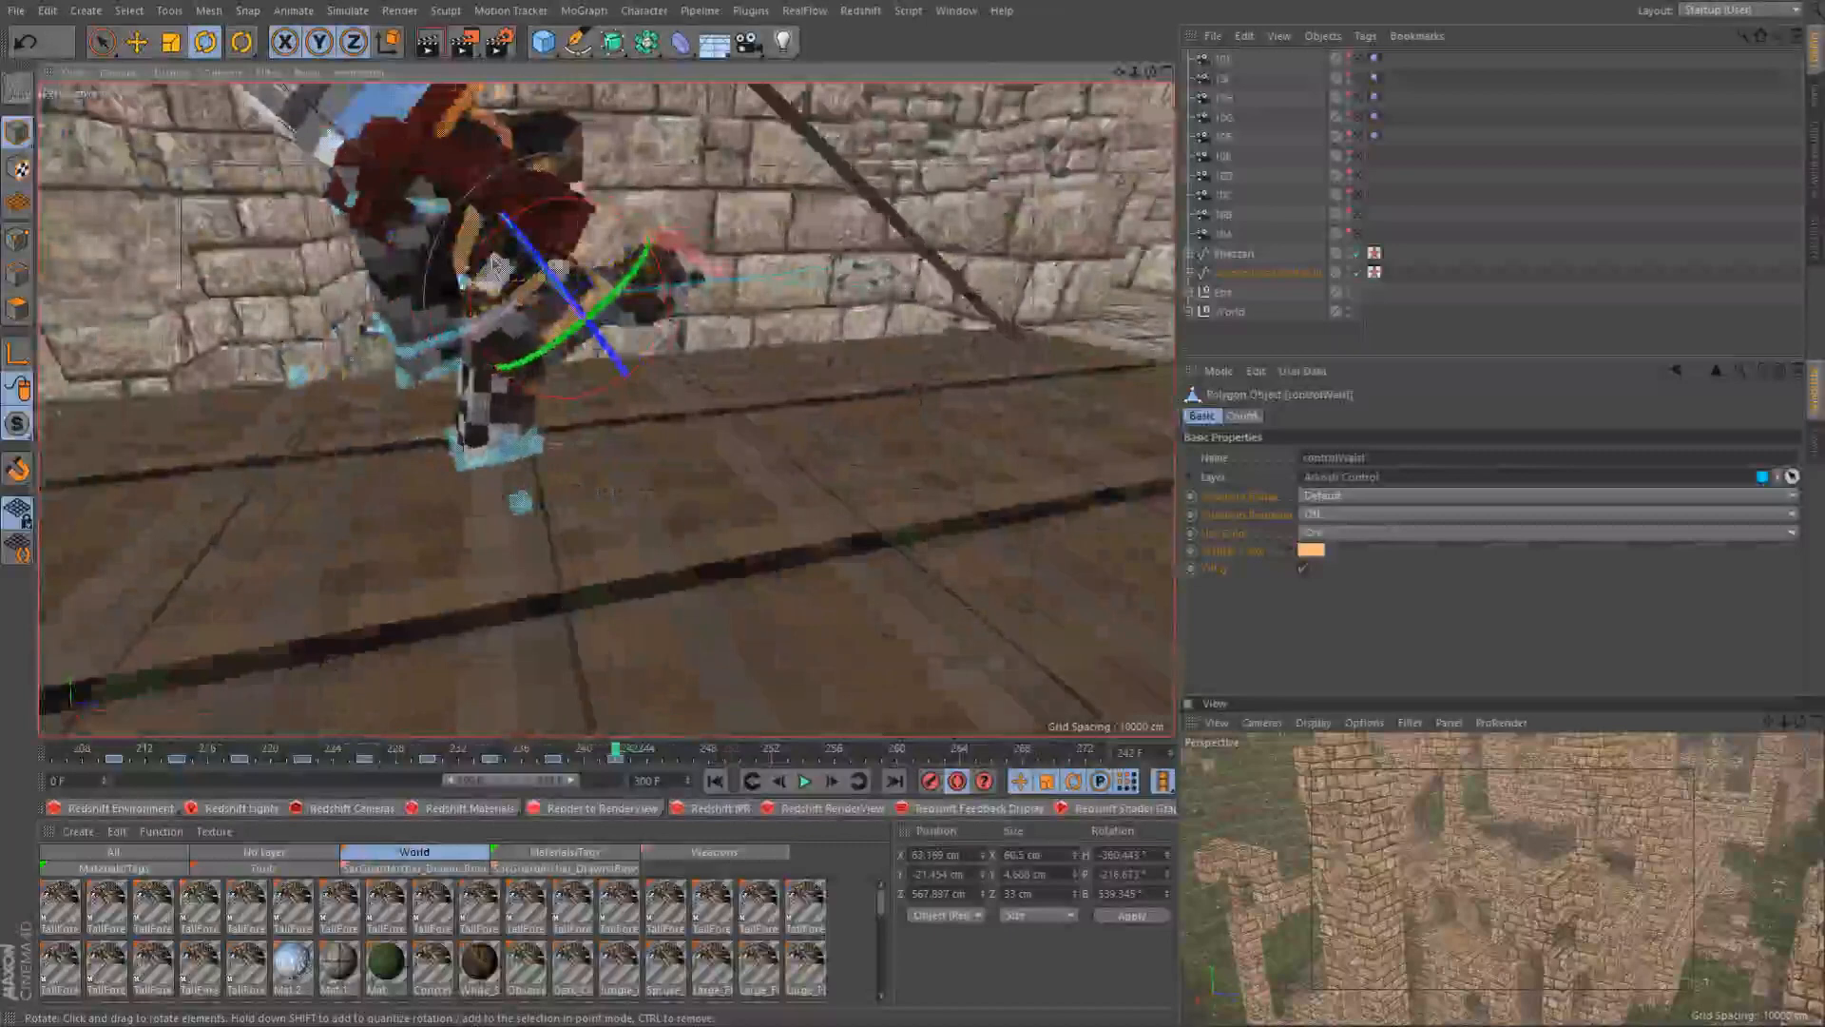
{"action": "middle_click_drag", "start_coordinate": [502, 213], "coordinate": [646, 216], "text": "alt"}
{"action": "left_click_drag", "start_coordinate": [629, 236], "coordinate": [566, 229], "text": "alt"}
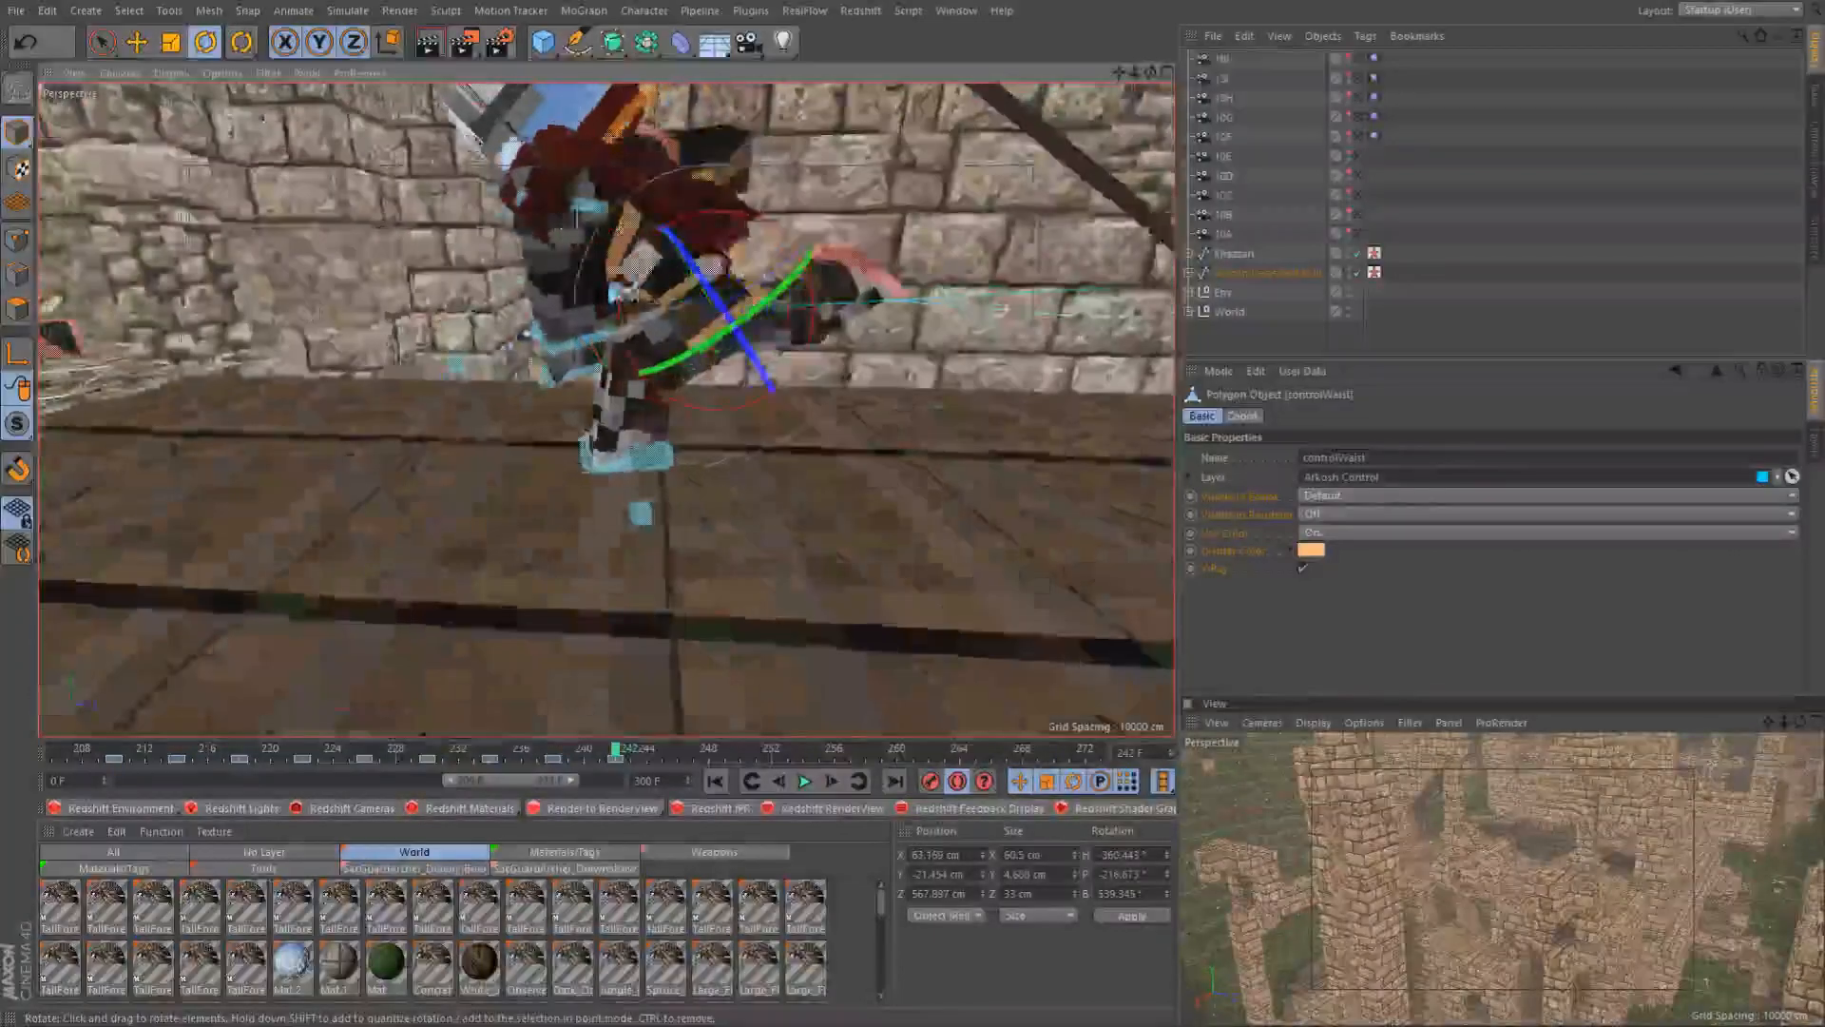
Select controlArmL and rotate the left arm about 70° forward, then swing it across the front of the body
{"action": "left_click", "coordinate": [594, 209]}
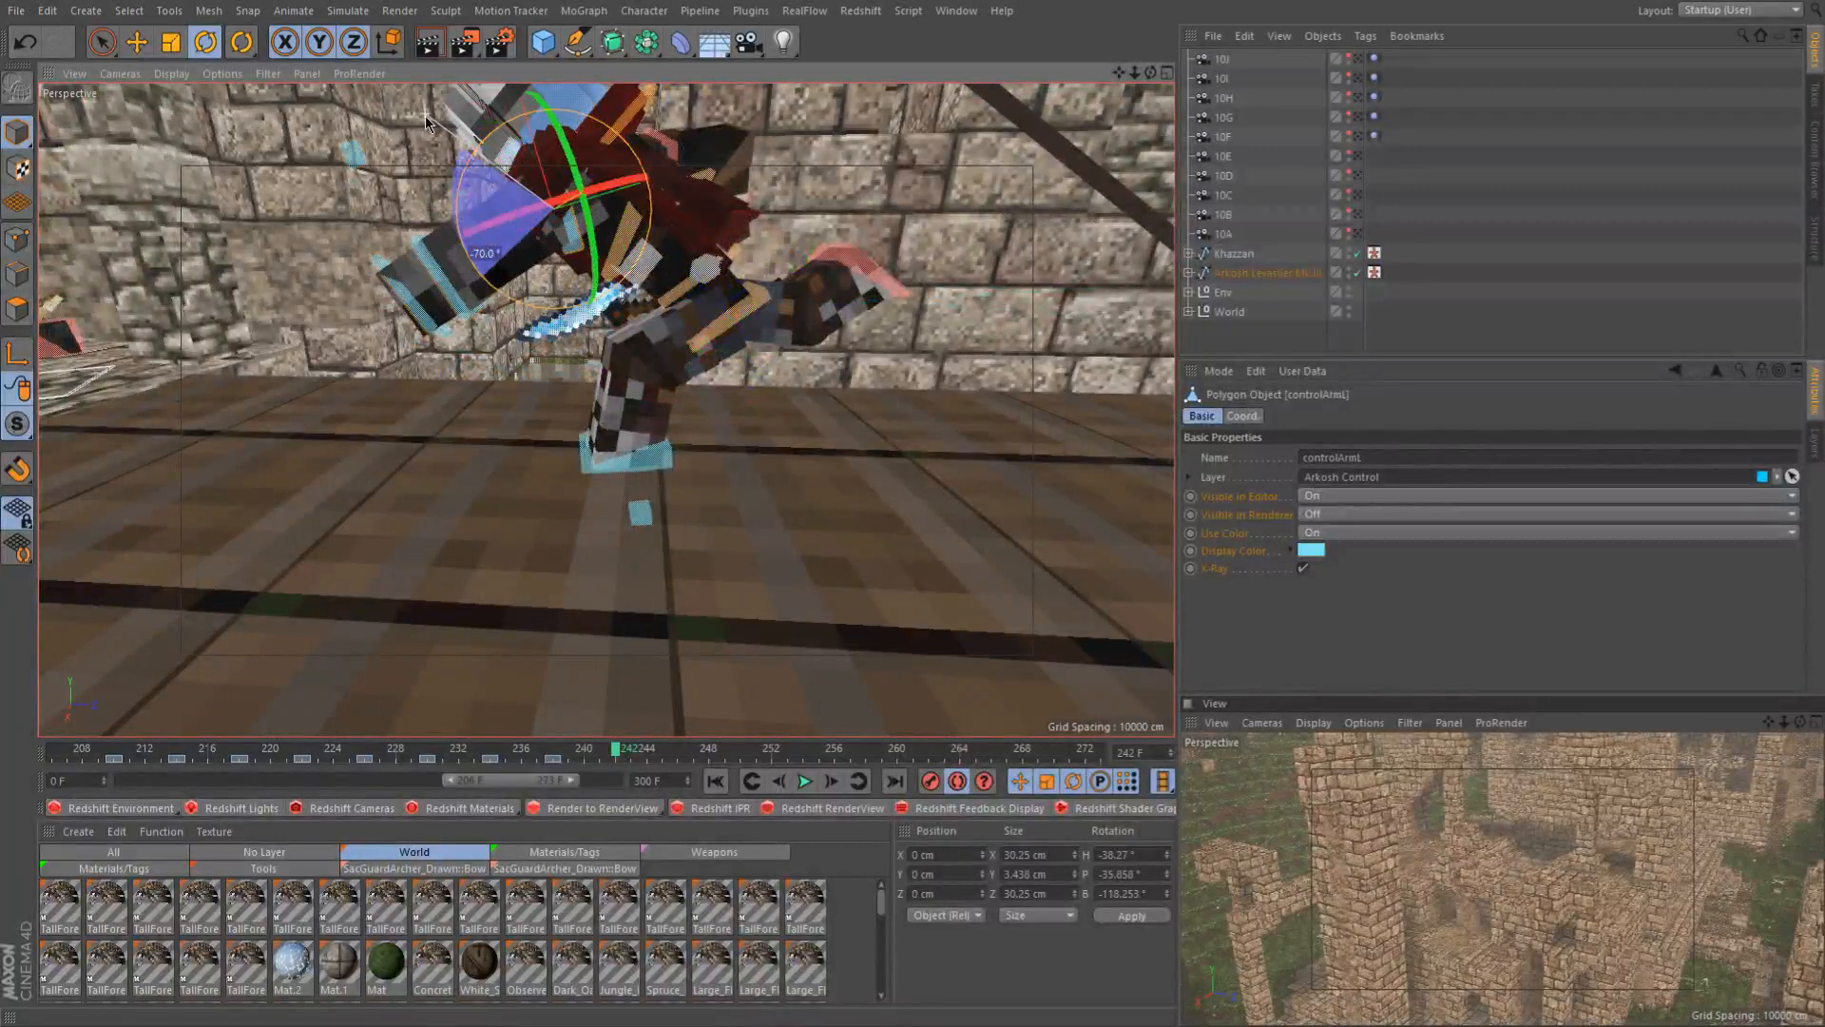
{"action": "left_click_drag", "start_coordinate": [425, 116], "coordinate": [426, 116]}
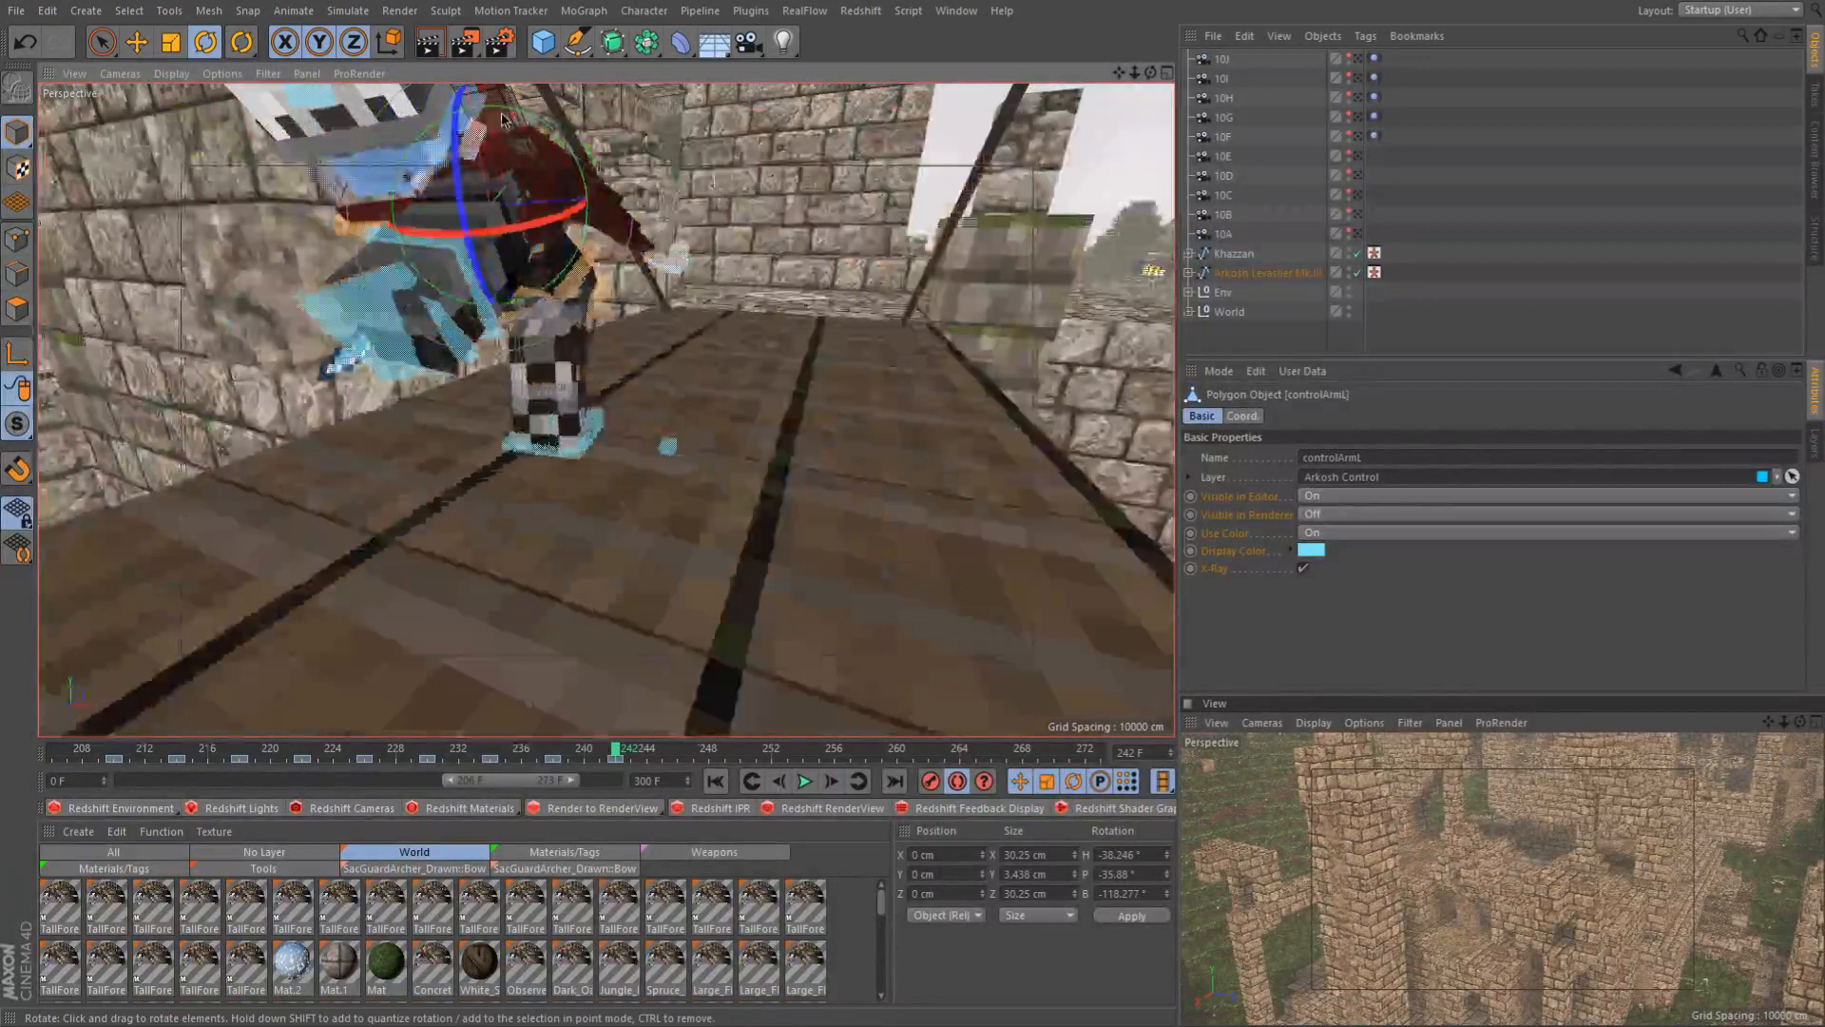
{"action": "left_click_drag", "start_coordinate": [606, 410], "coordinate": [708, 403], "text": "alt"}
{"action": "left_click_drag", "start_coordinate": [640, 297], "coordinate": [480, 302]}
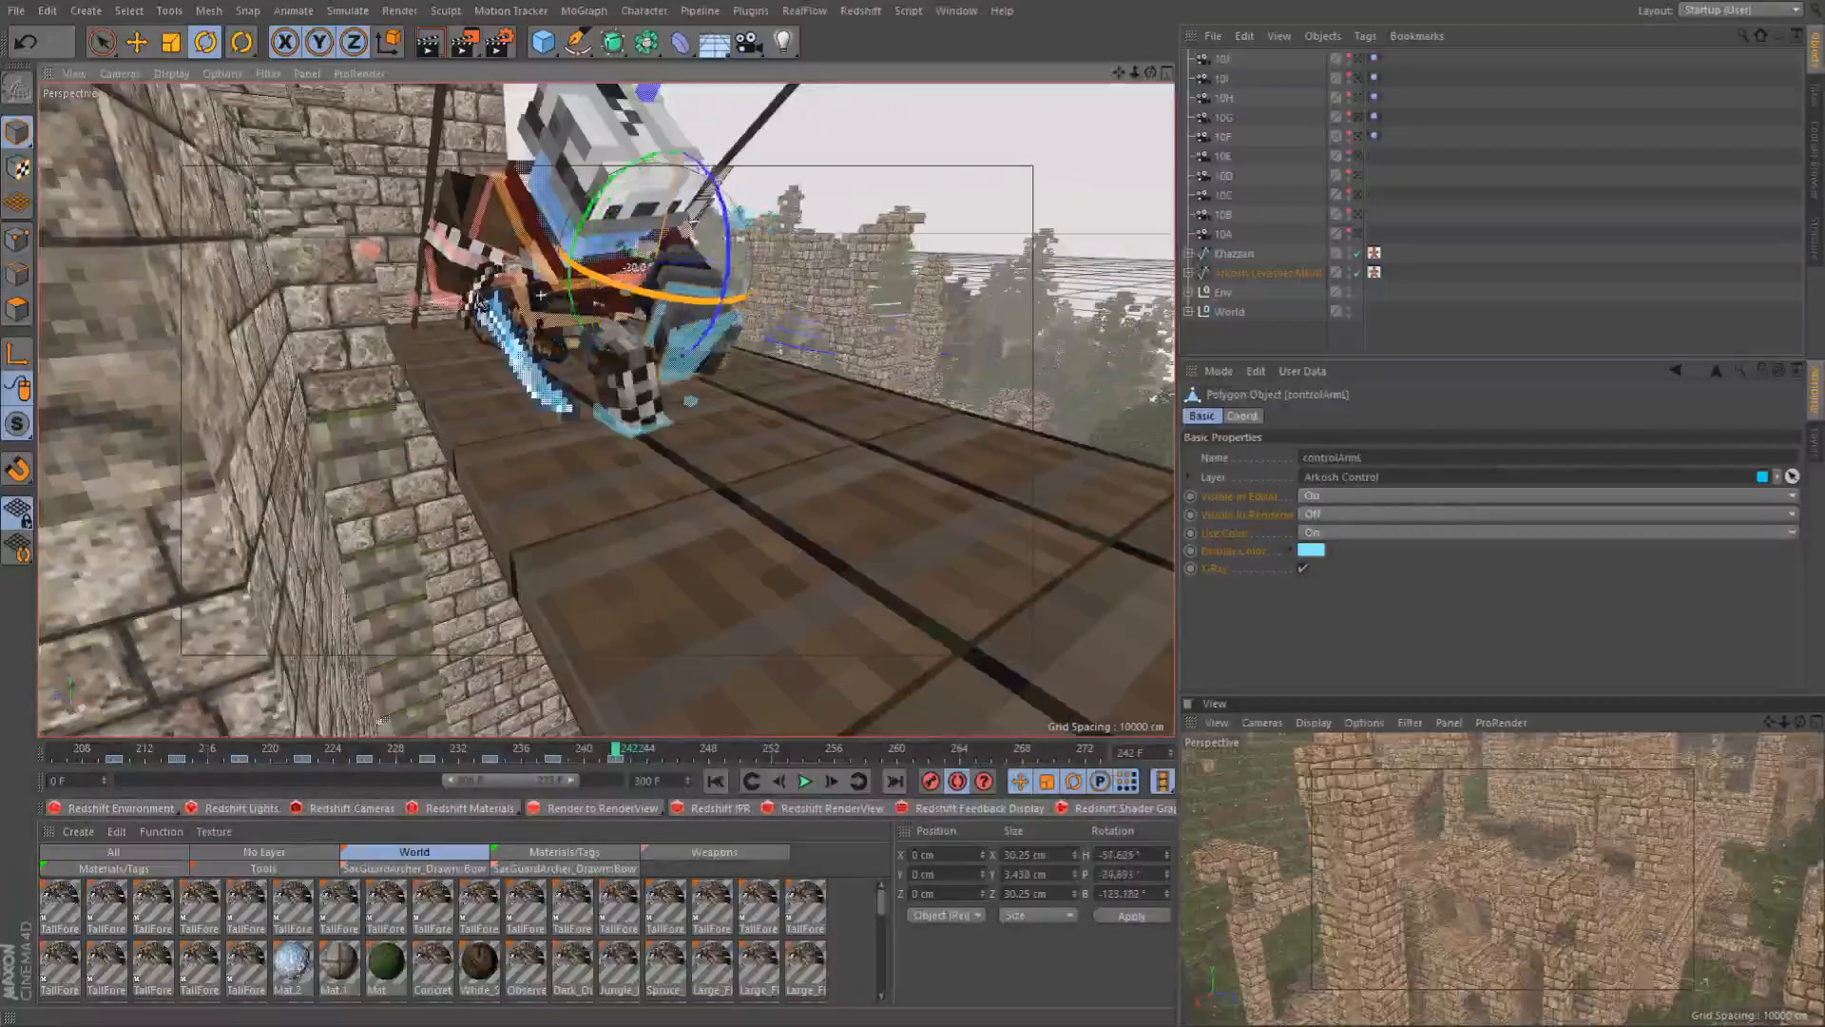
{"action": "left_click_drag", "start_coordinate": [363, 270], "coordinate": [354, 270]}
{"action": "left_click_drag", "start_coordinate": [570, 270], "coordinate": [518, 347], "text": "alt"}
Keyframe the left arm goal goalArmL_L at frame 238 and move it to about X −27.2, Y 37.8, Z −42.8 cm at frame 242
{"action": "left_click", "coordinate": [617, 356]}
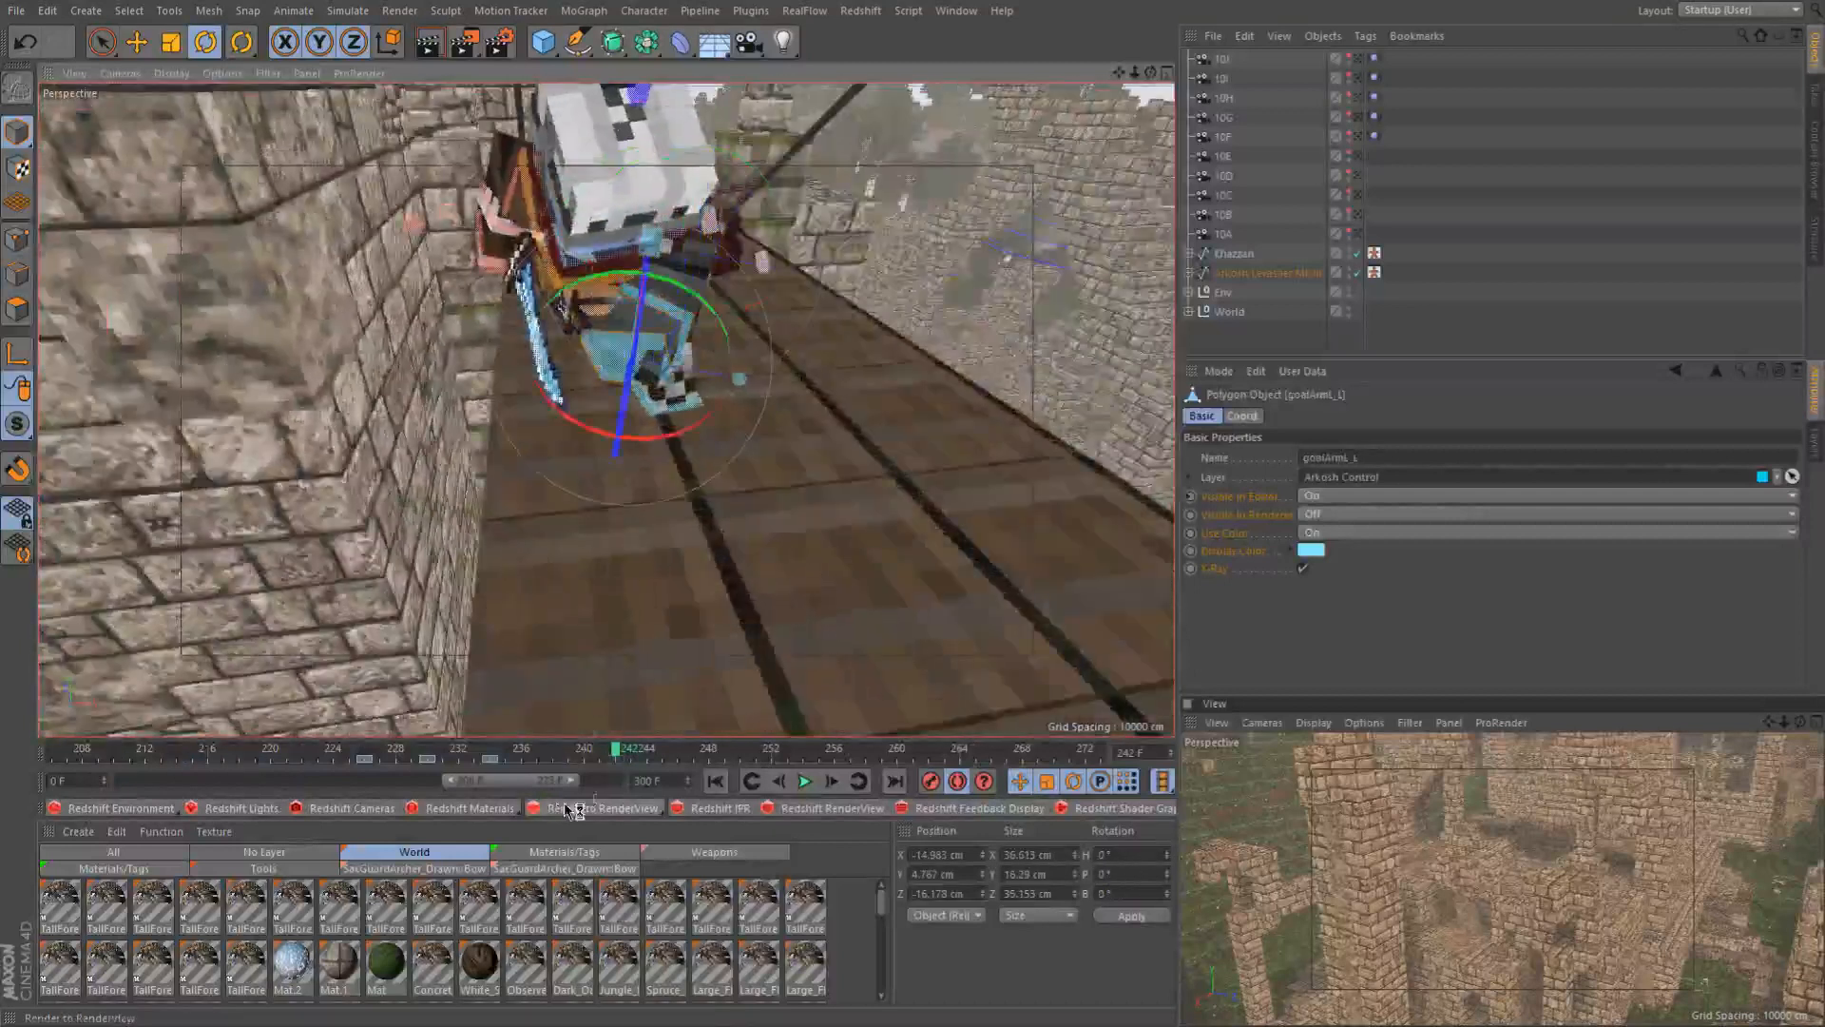
{"action": "left_click", "coordinate": [555, 757]}
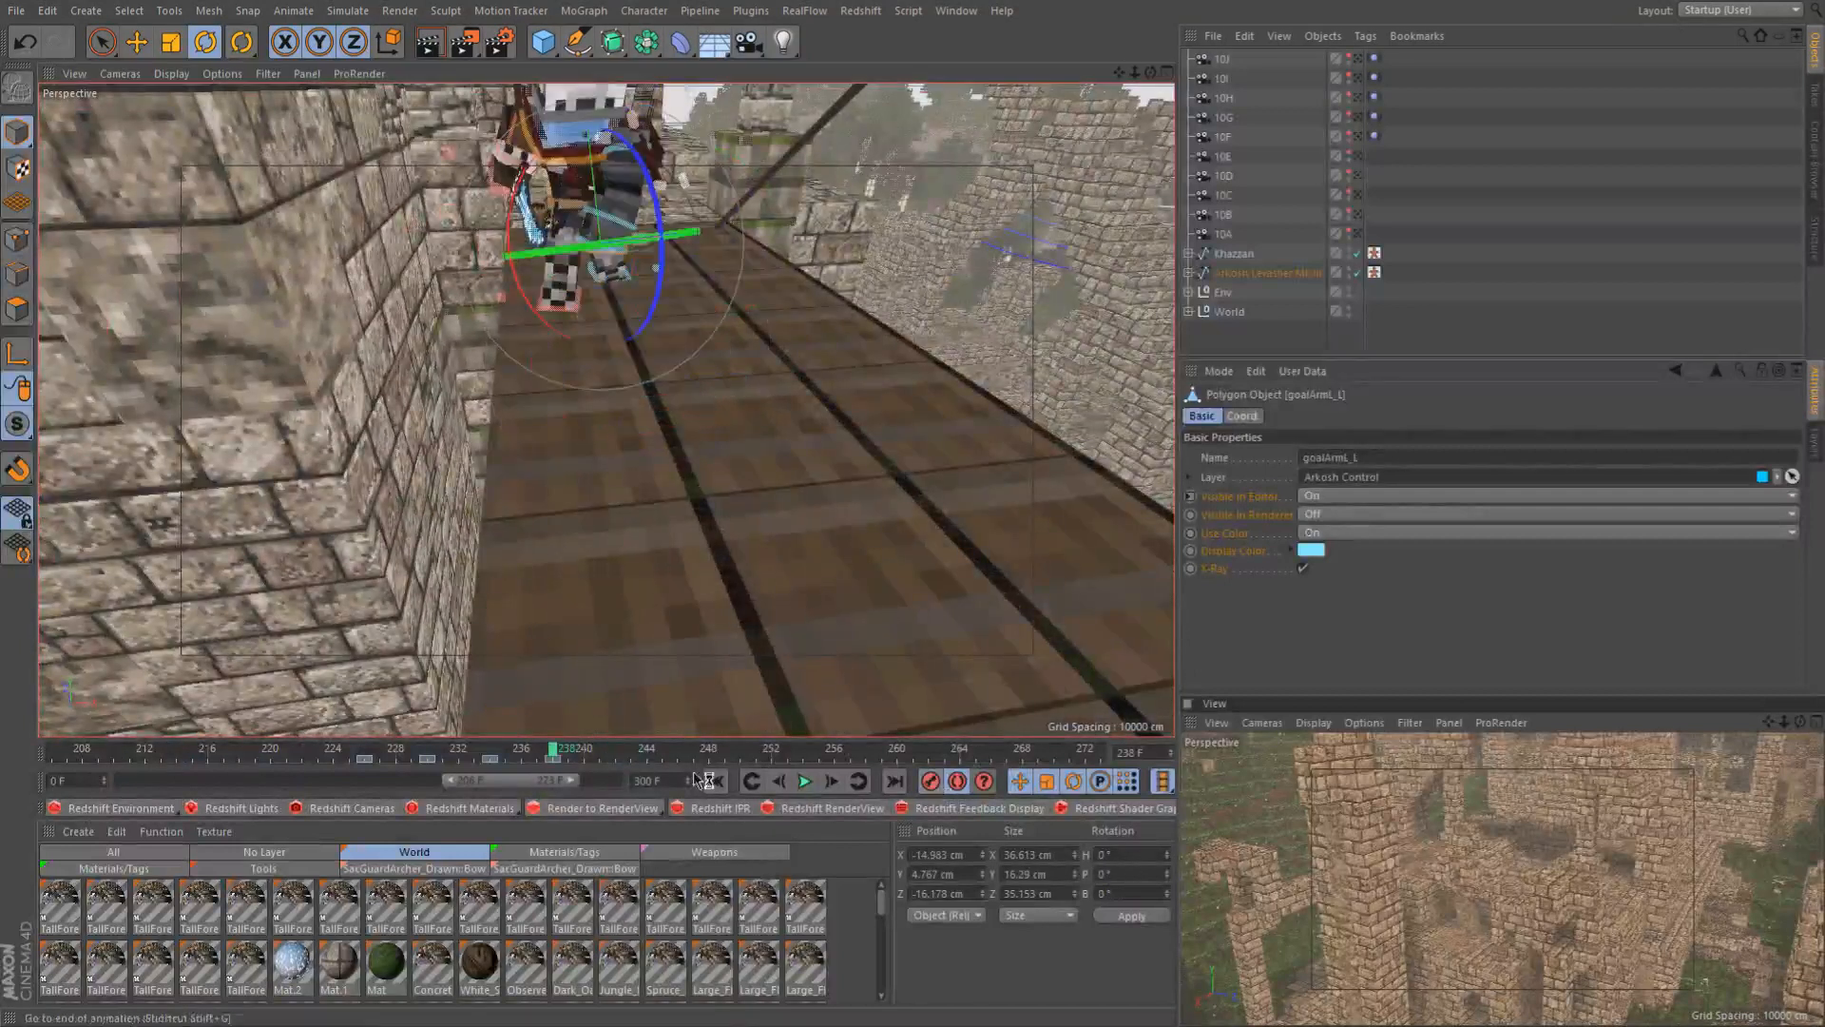
{"action": "left_click", "coordinate": [623, 760]}
{"action": "key", "text": "e"}
{"action": "scroll", "coordinate": [622, 251], "scroll_direction": "up", "scroll_amount": 3}
{"action": "left_click_drag", "start_coordinate": [623, 251], "coordinate": [697, 342], "text": "alt"}
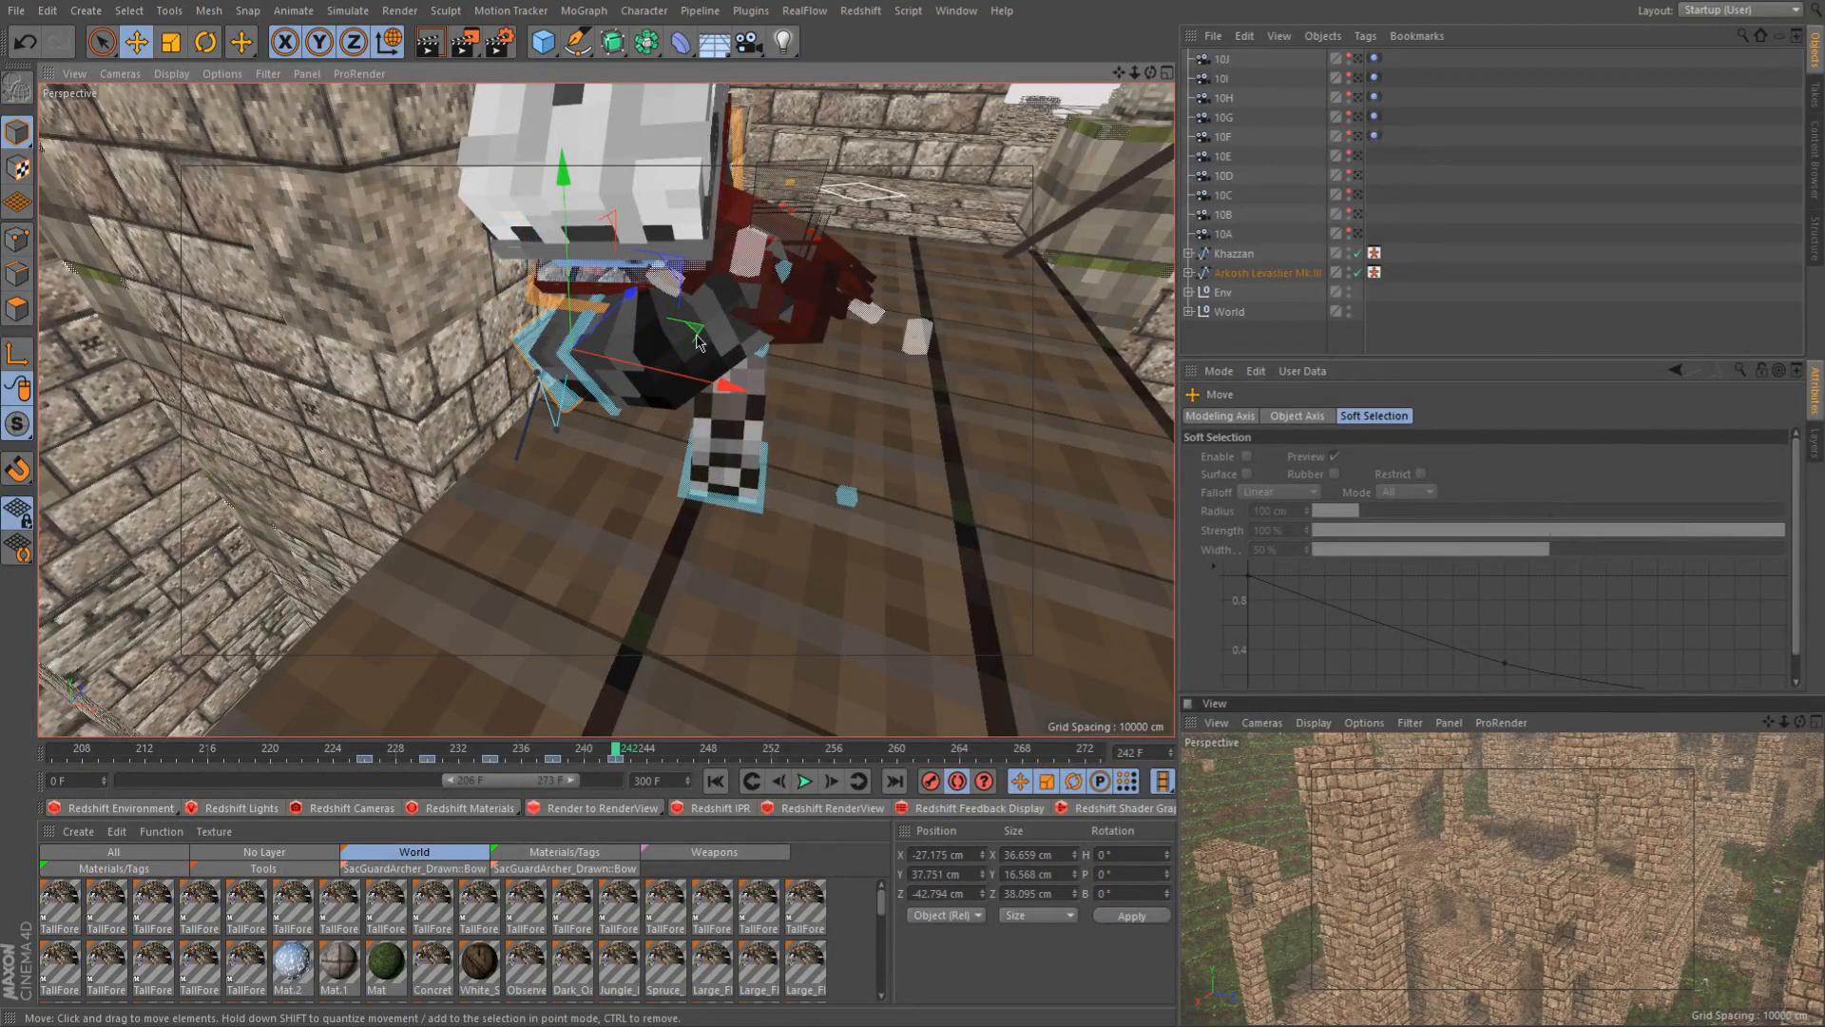
Refine the left arm goal's position at frame 242 to about X 3, Y 18, Z −37 cm, bending the forearm before the chest
{"action": "scroll", "coordinate": [622, 319], "scroll_direction": "up", "scroll_amount": 2}
{"action": "left_click_drag", "start_coordinate": [708, 255], "coordinate": [743, 159], "text": "alt"}
{"action": "left_click_drag", "start_coordinate": [520, 378], "coordinate": [635, 410]}
{"action": "left_click_drag", "start_coordinate": [601, 182], "coordinate": [722, 157]}
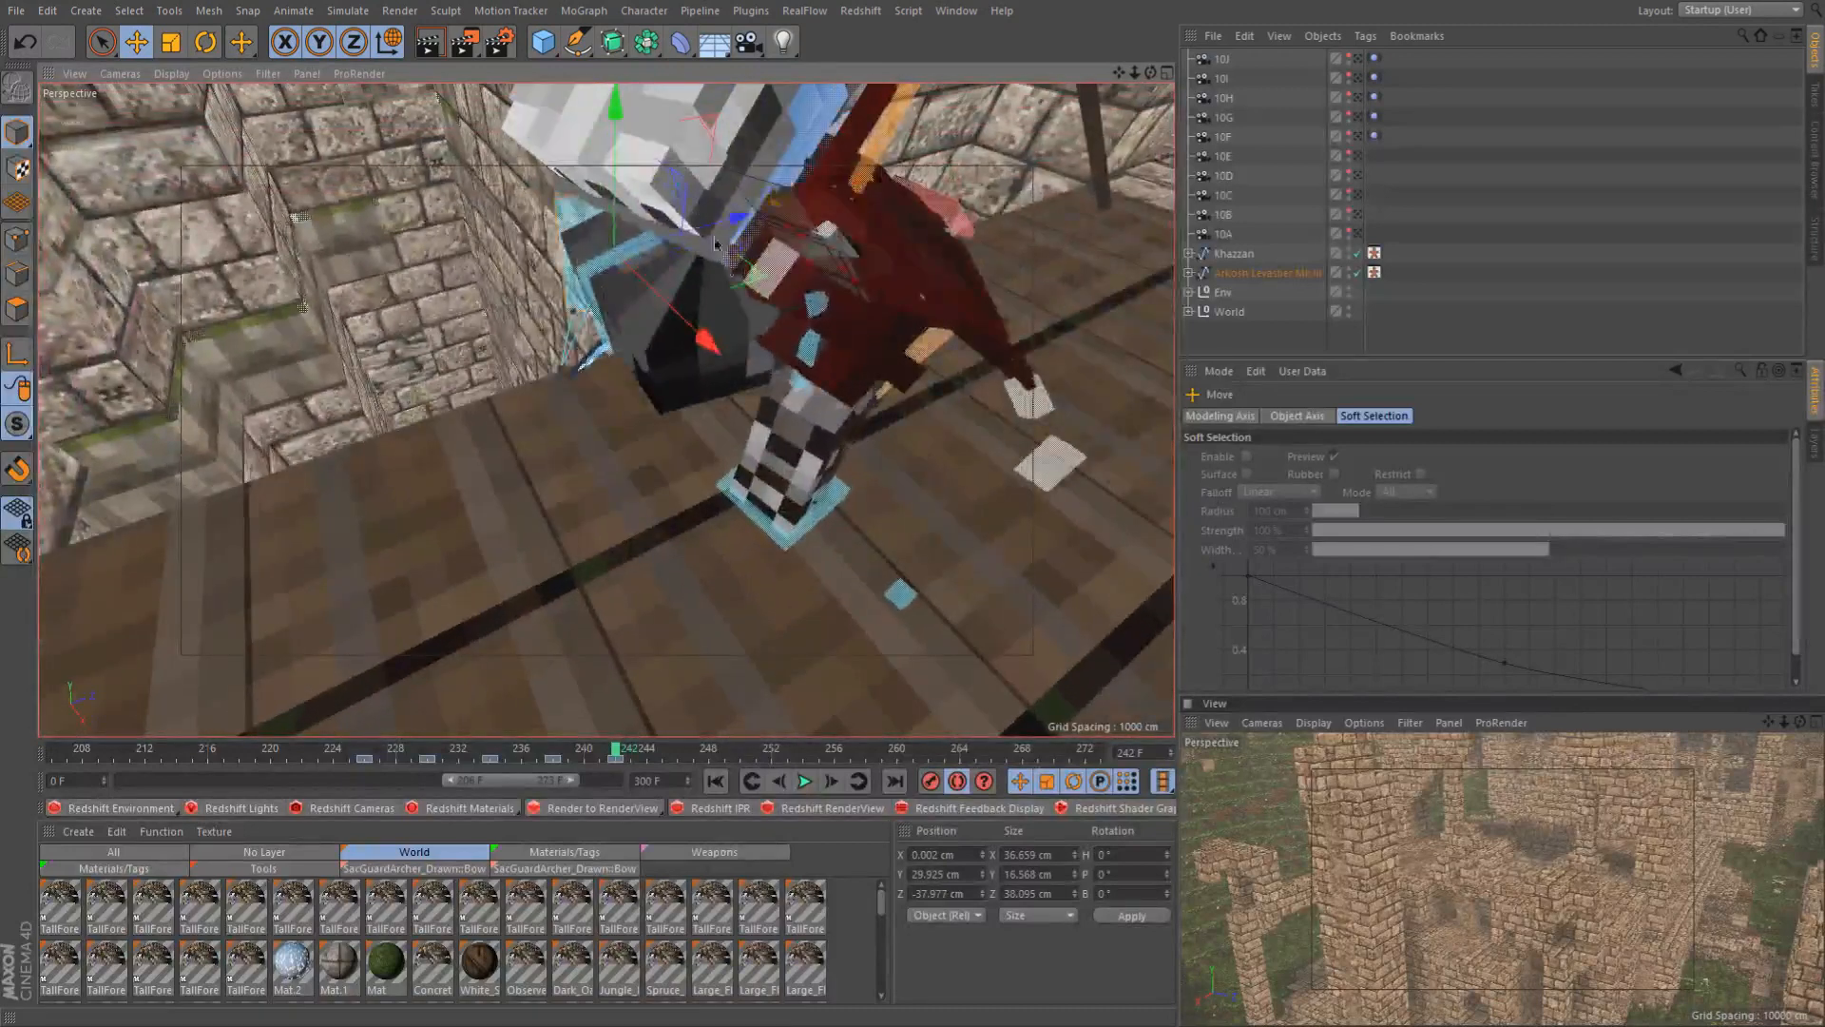
{"action": "left_click_drag", "start_coordinate": [753, 278], "coordinate": [792, 403]}
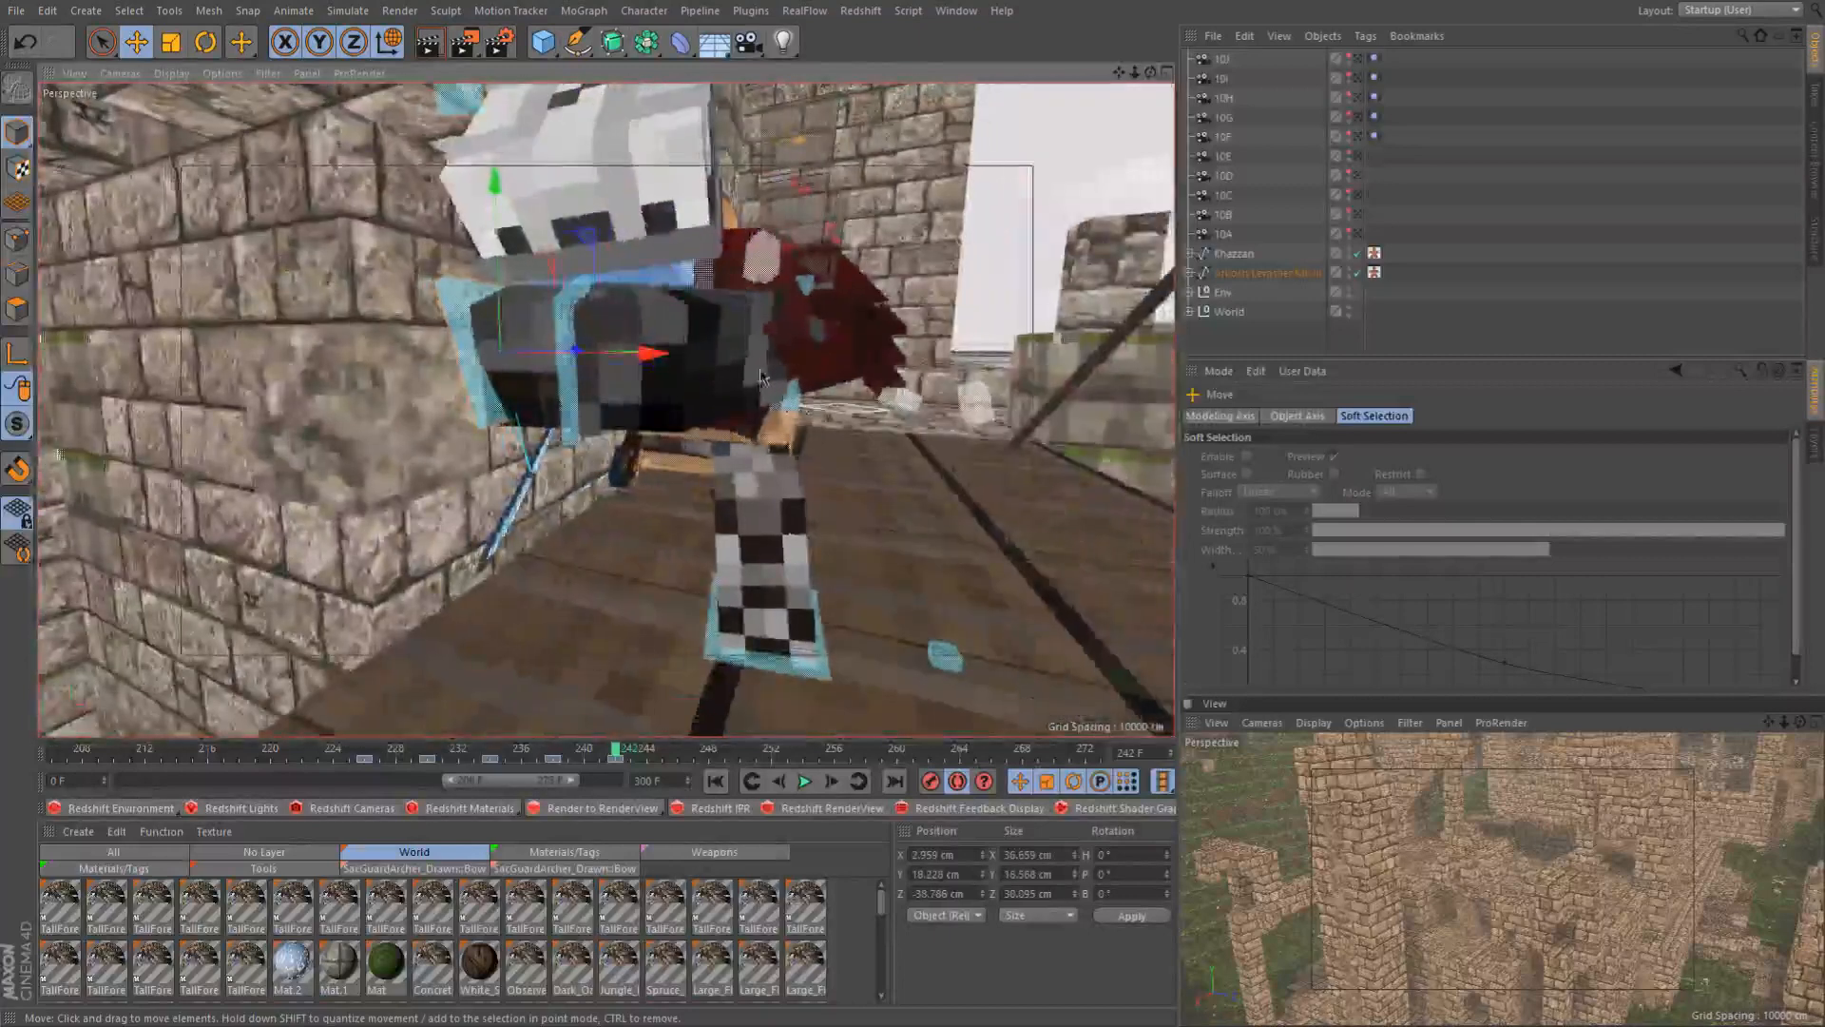
Select the flat control at the base of the neck and rotate it to about H 52.2°, P −21.4°, B 27° at frame 242
{"action": "left_click_drag", "start_coordinate": [658, 248], "coordinate": [936, 246], "text": "alt"}
{"action": "left_click", "coordinate": [502, 309]}
{"action": "key", "text": "r"}
{"action": "left_click_drag", "start_coordinate": [609, 276], "coordinate": [646, 273], "text": "alt"}
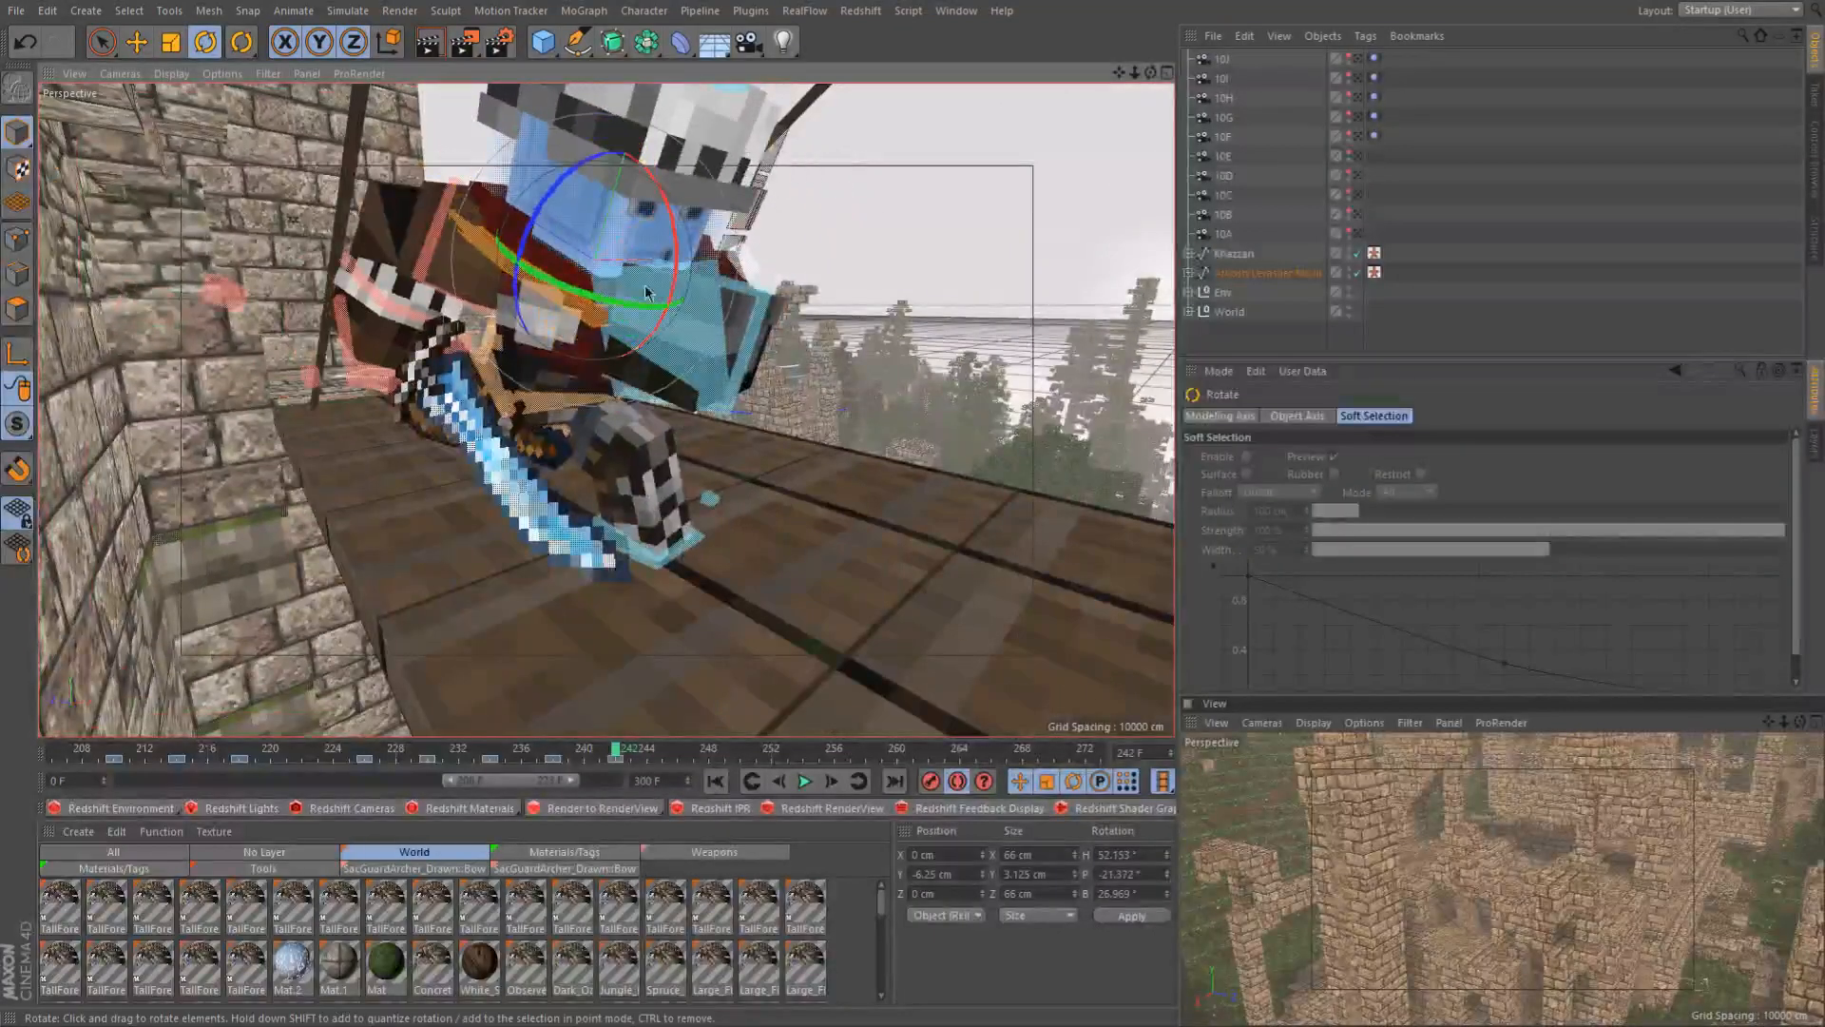
Switch the secondary viewport from the castle overview to the animated scene camera on the walkway
{"action": "left_click", "coordinate": [1319, 731]}
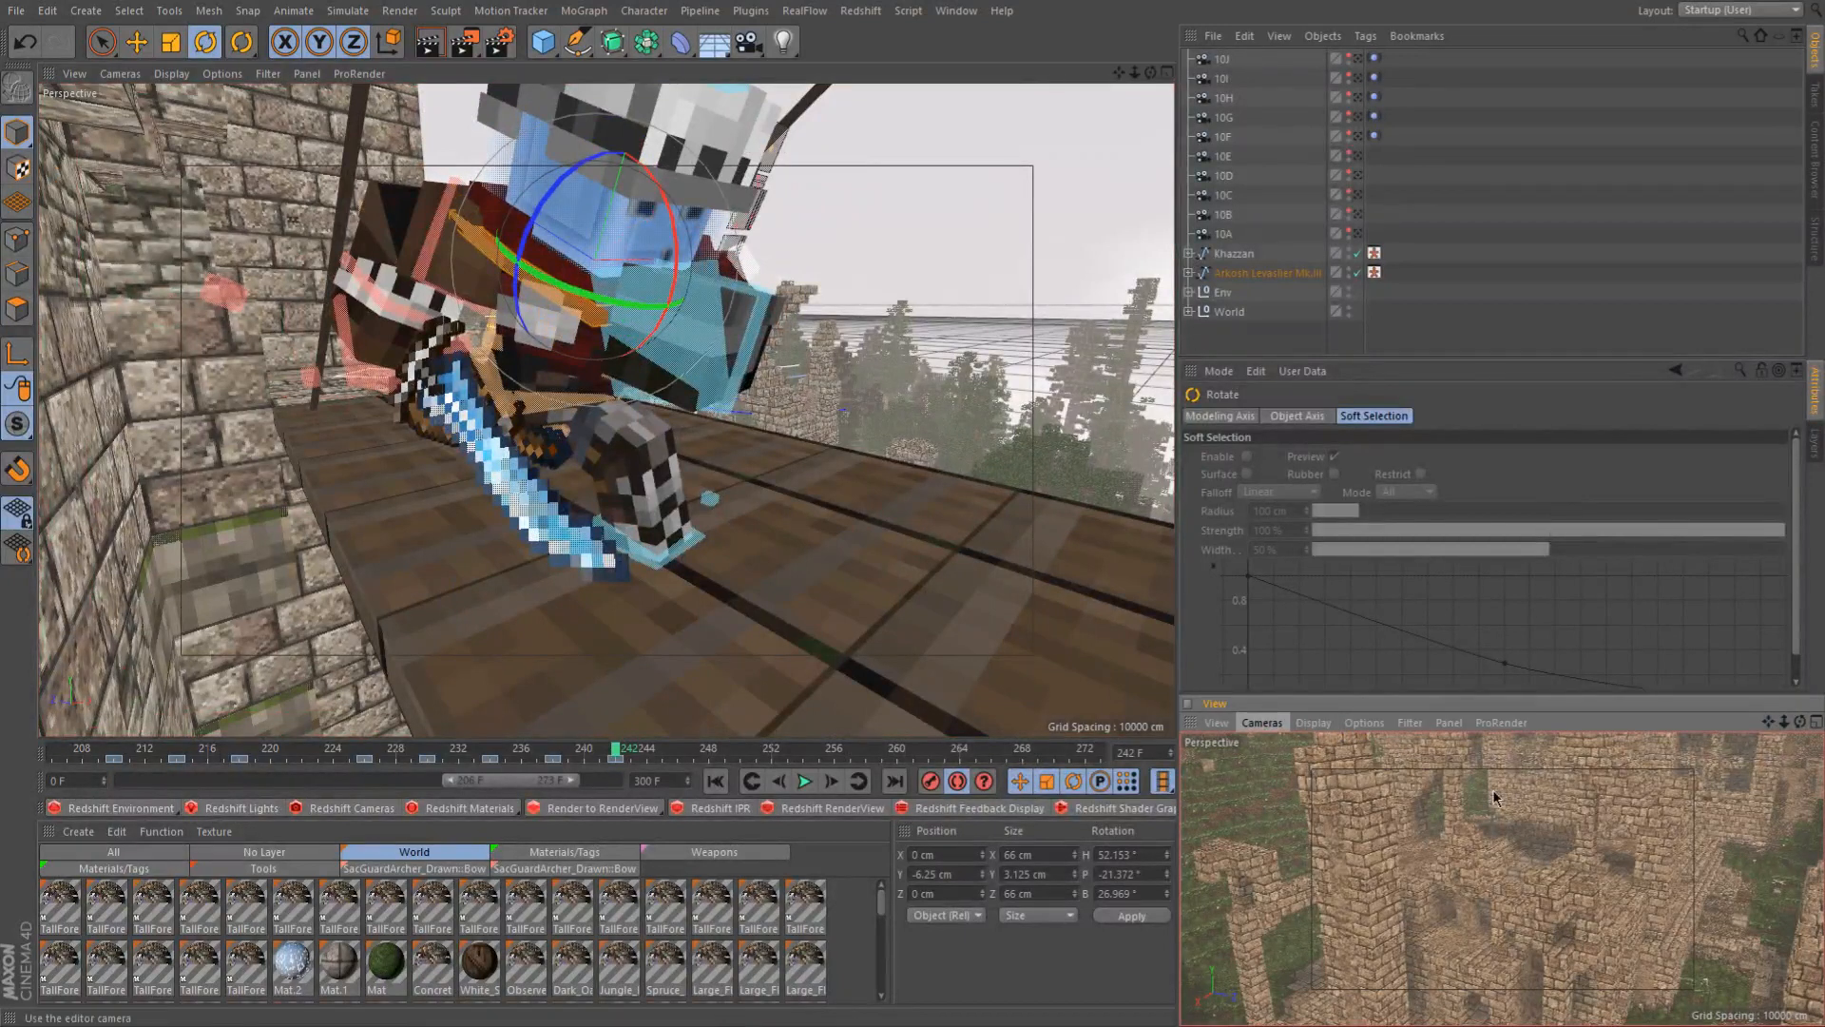
{"action": "key", "text": "ctrl+shift+z"}
{"action": "key", "text": "ctrl+shift+z"}
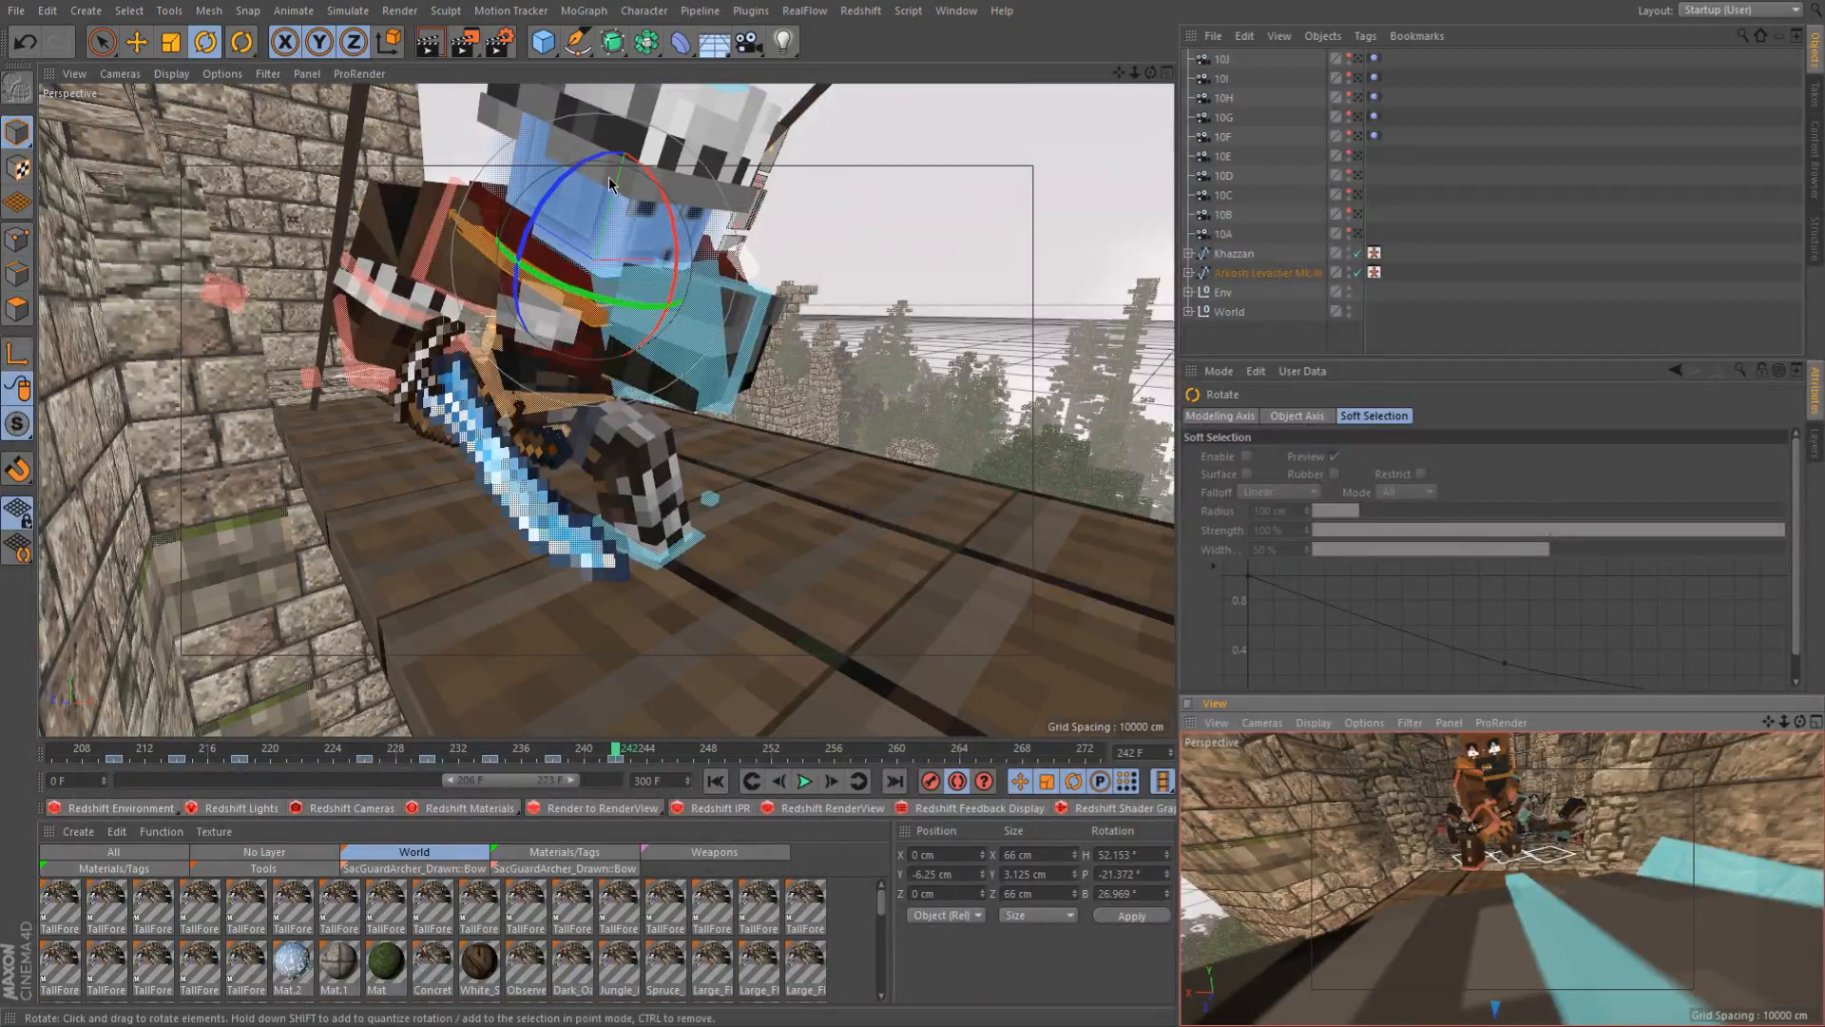
Examine the lunging pose from several angles and scrub frames 238 to 242 to review the motion in both views
{"action": "left_click_drag", "start_coordinate": [664, 236], "coordinate": [285, 284], "text": "alt"}
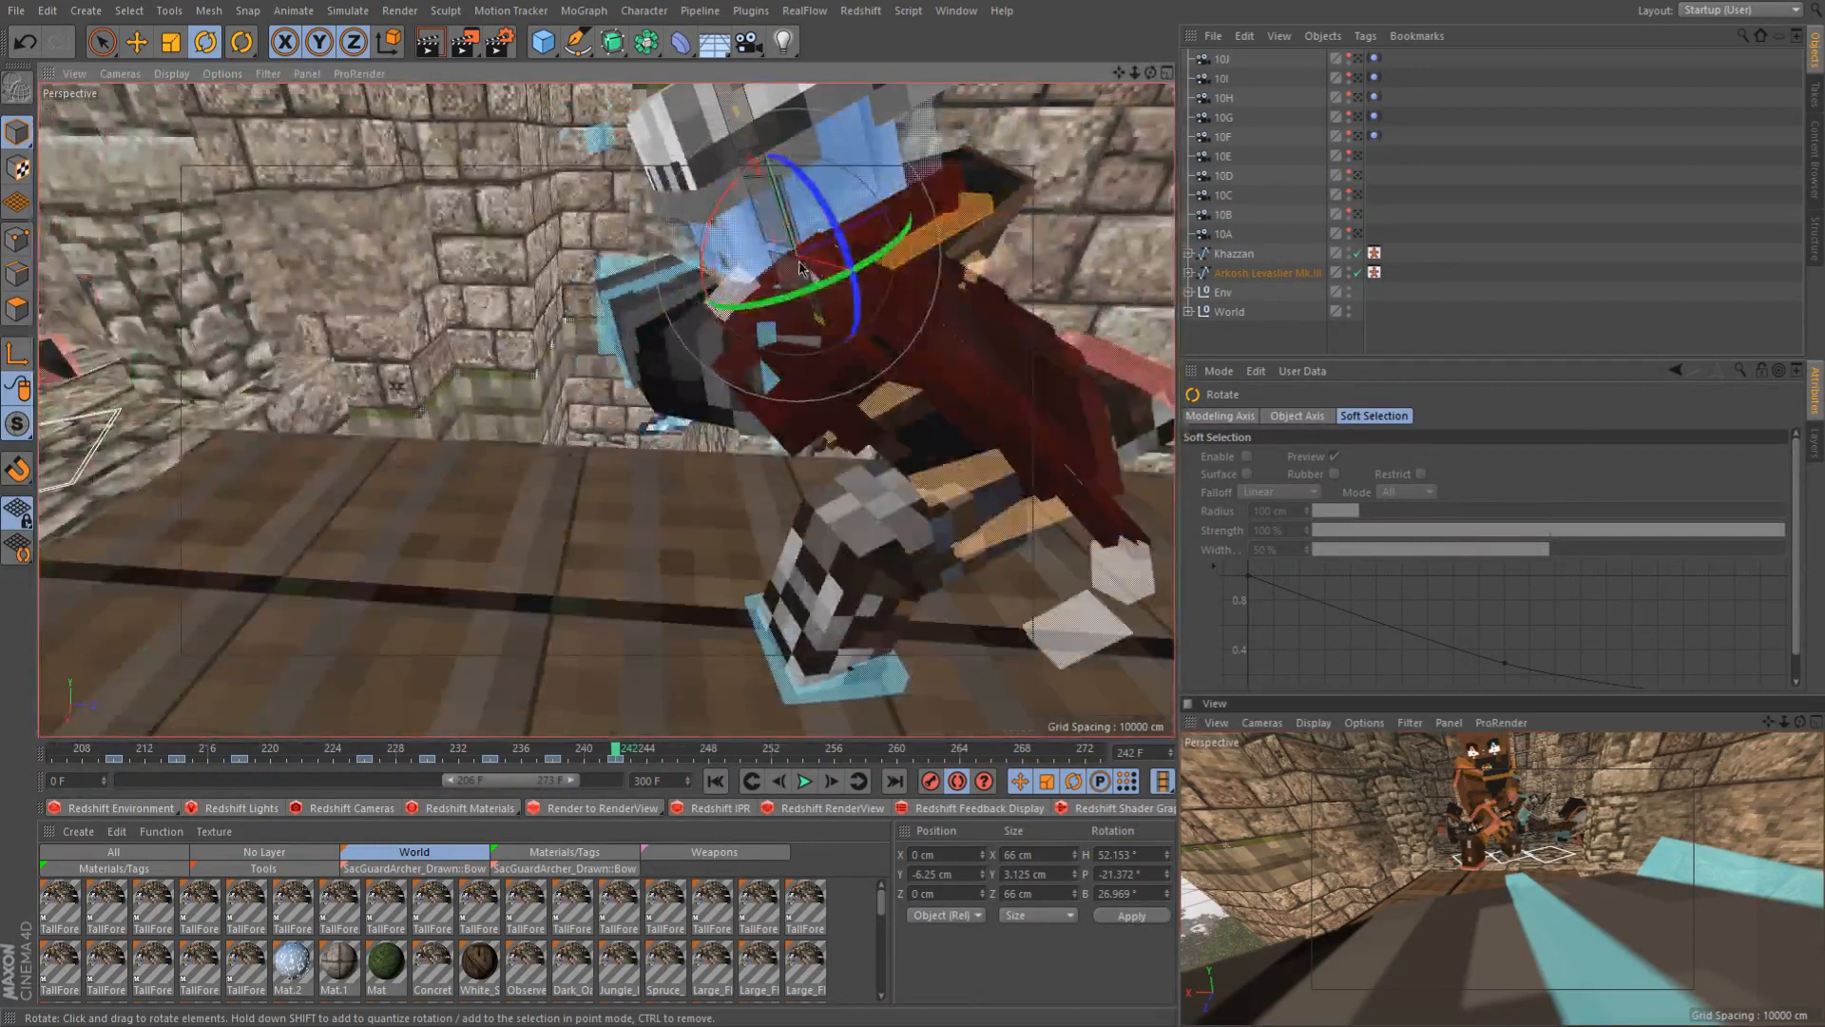
{"action": "scroll", "coordinate": [805, 279], "scroll_direction": "down", "scroll_amount": 2}
{"action": "middle_click_drag", "start_coordinate": [849, 338], "coordinate": [739, 410], "text": "alt"}
{"action": "left_click_drag", "start_coordinate": [835, 479], "coordinate": [532, 435], "text": "alt"}
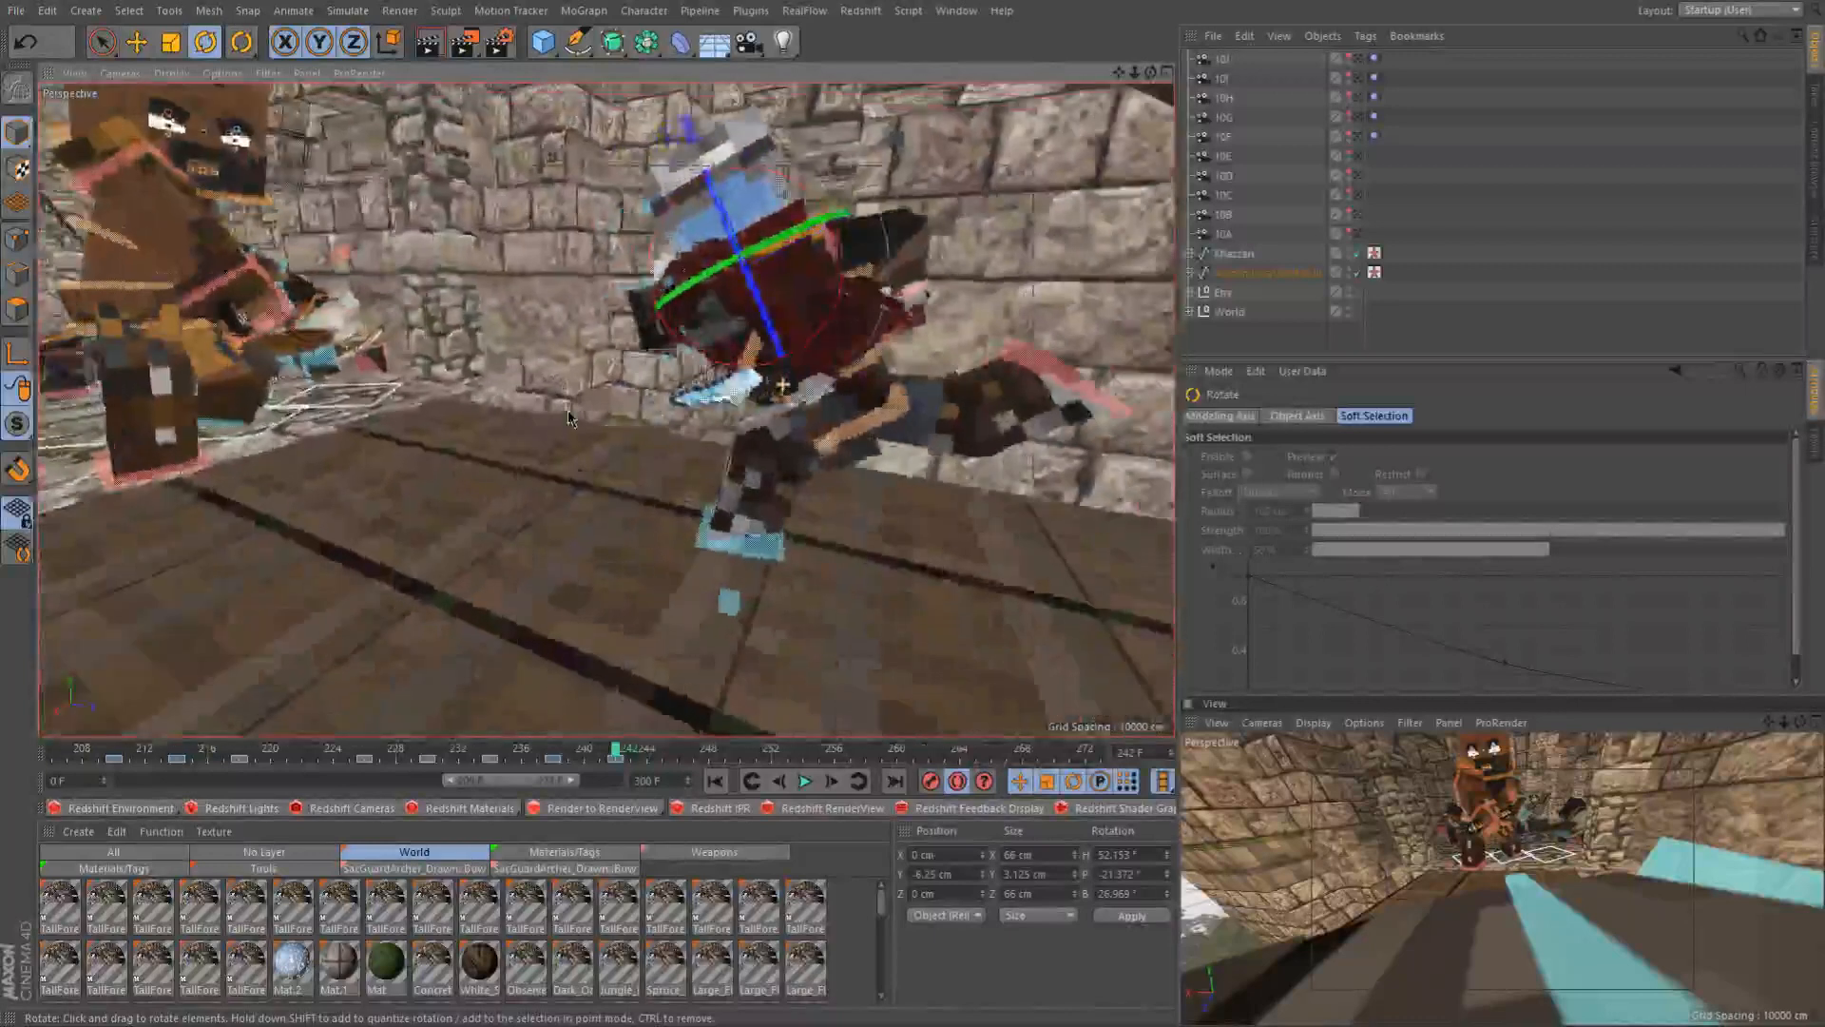
{"action": "left_click", "coordinate": [551, 758]}
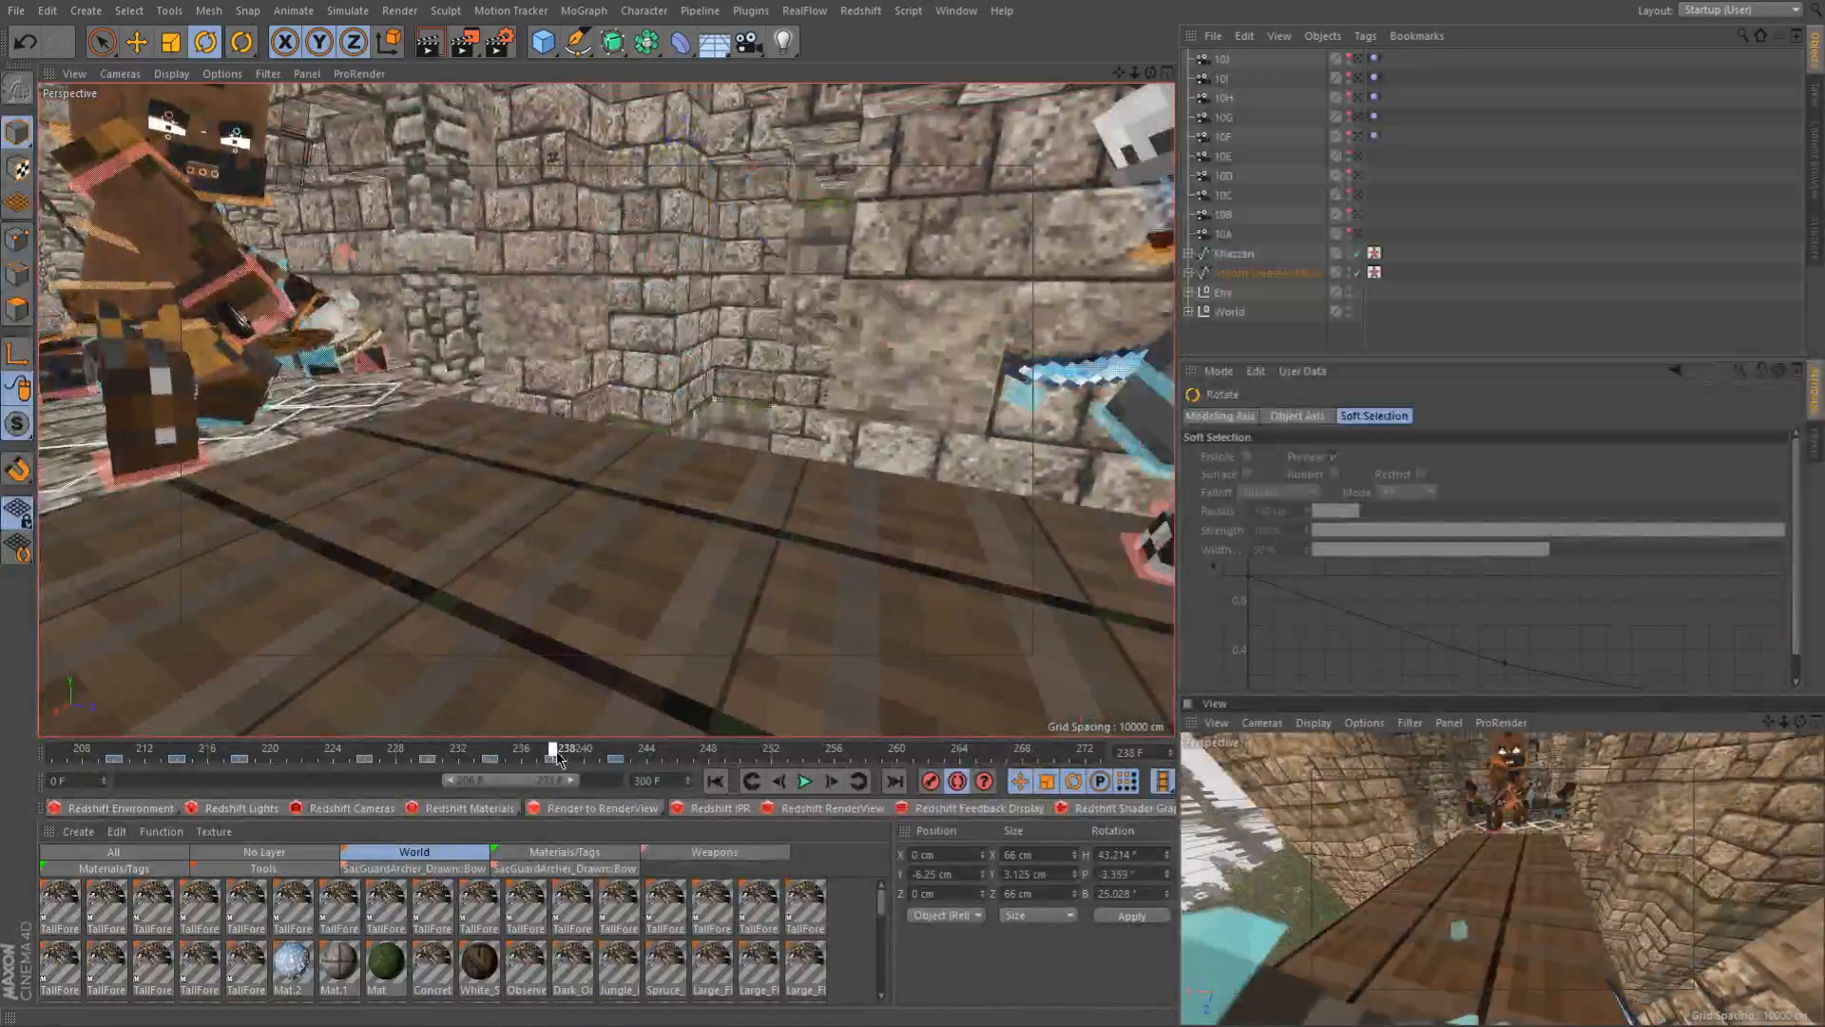
{"action": "left_click", "coordinate": [563, 758]}
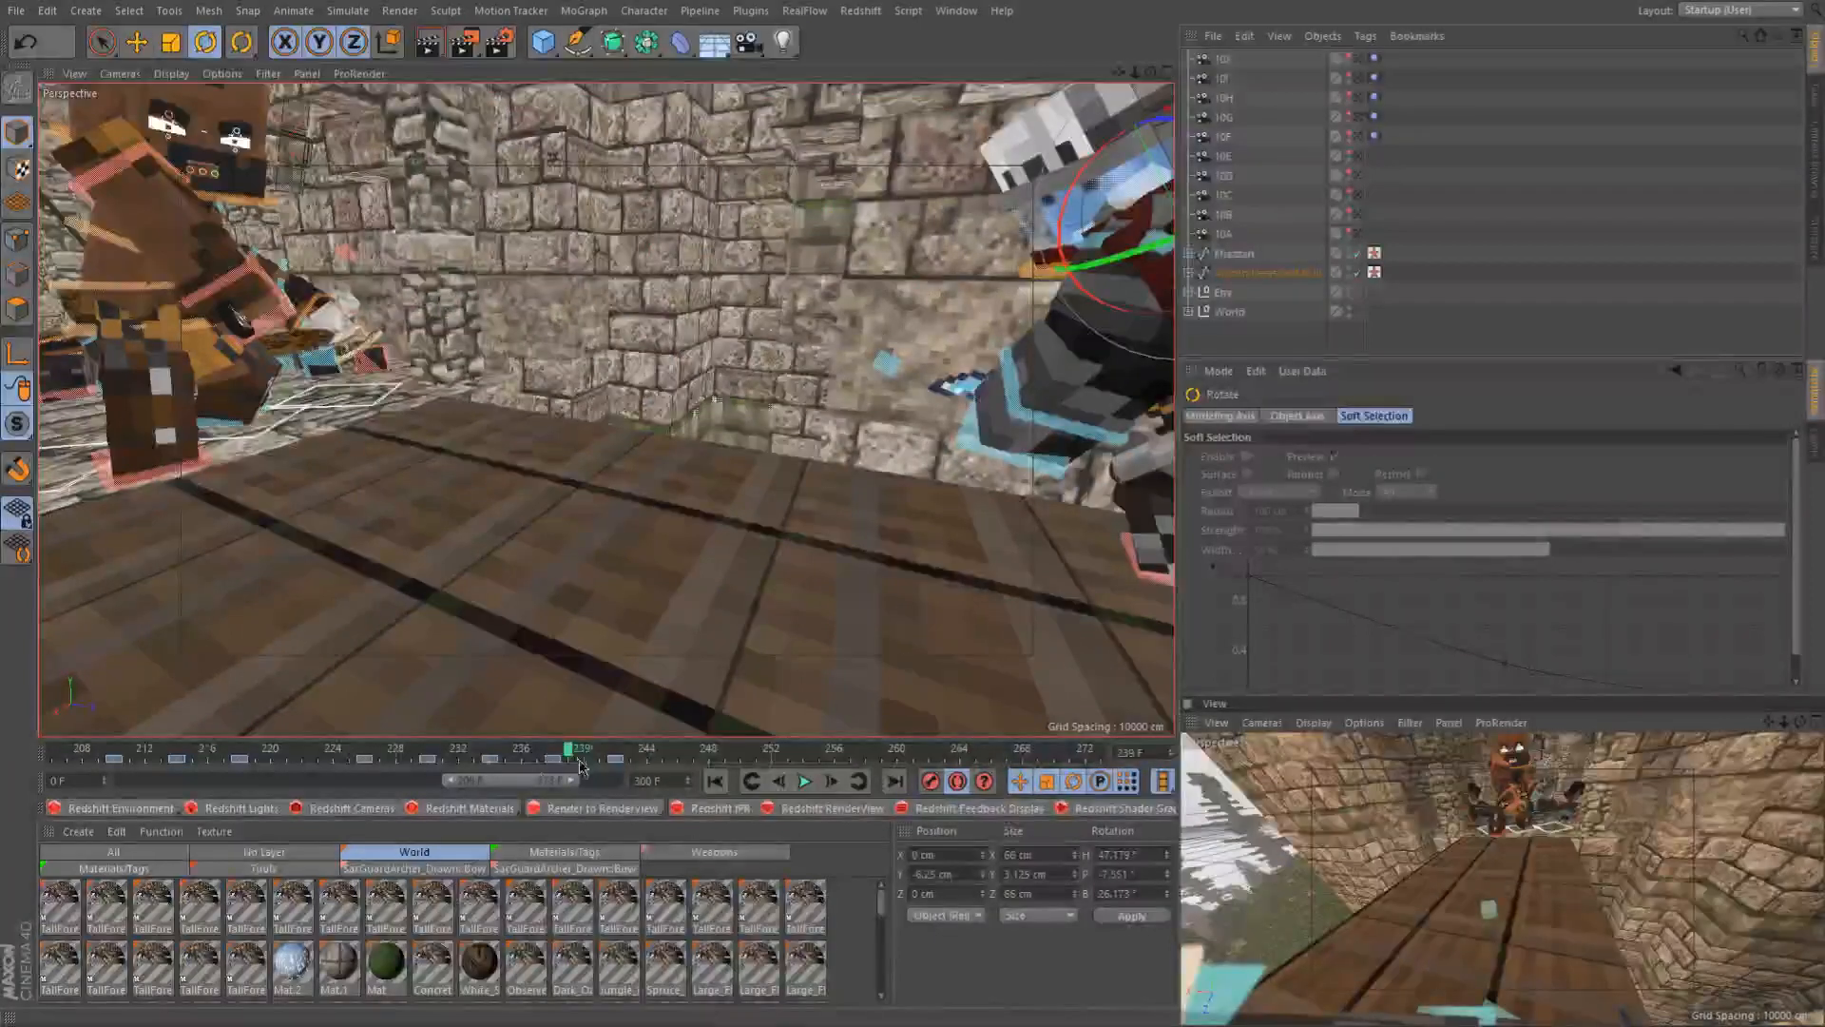
{"action": "left_click_drag", "start_coordinate": [567, 754], "coordinate": [613, 772]}
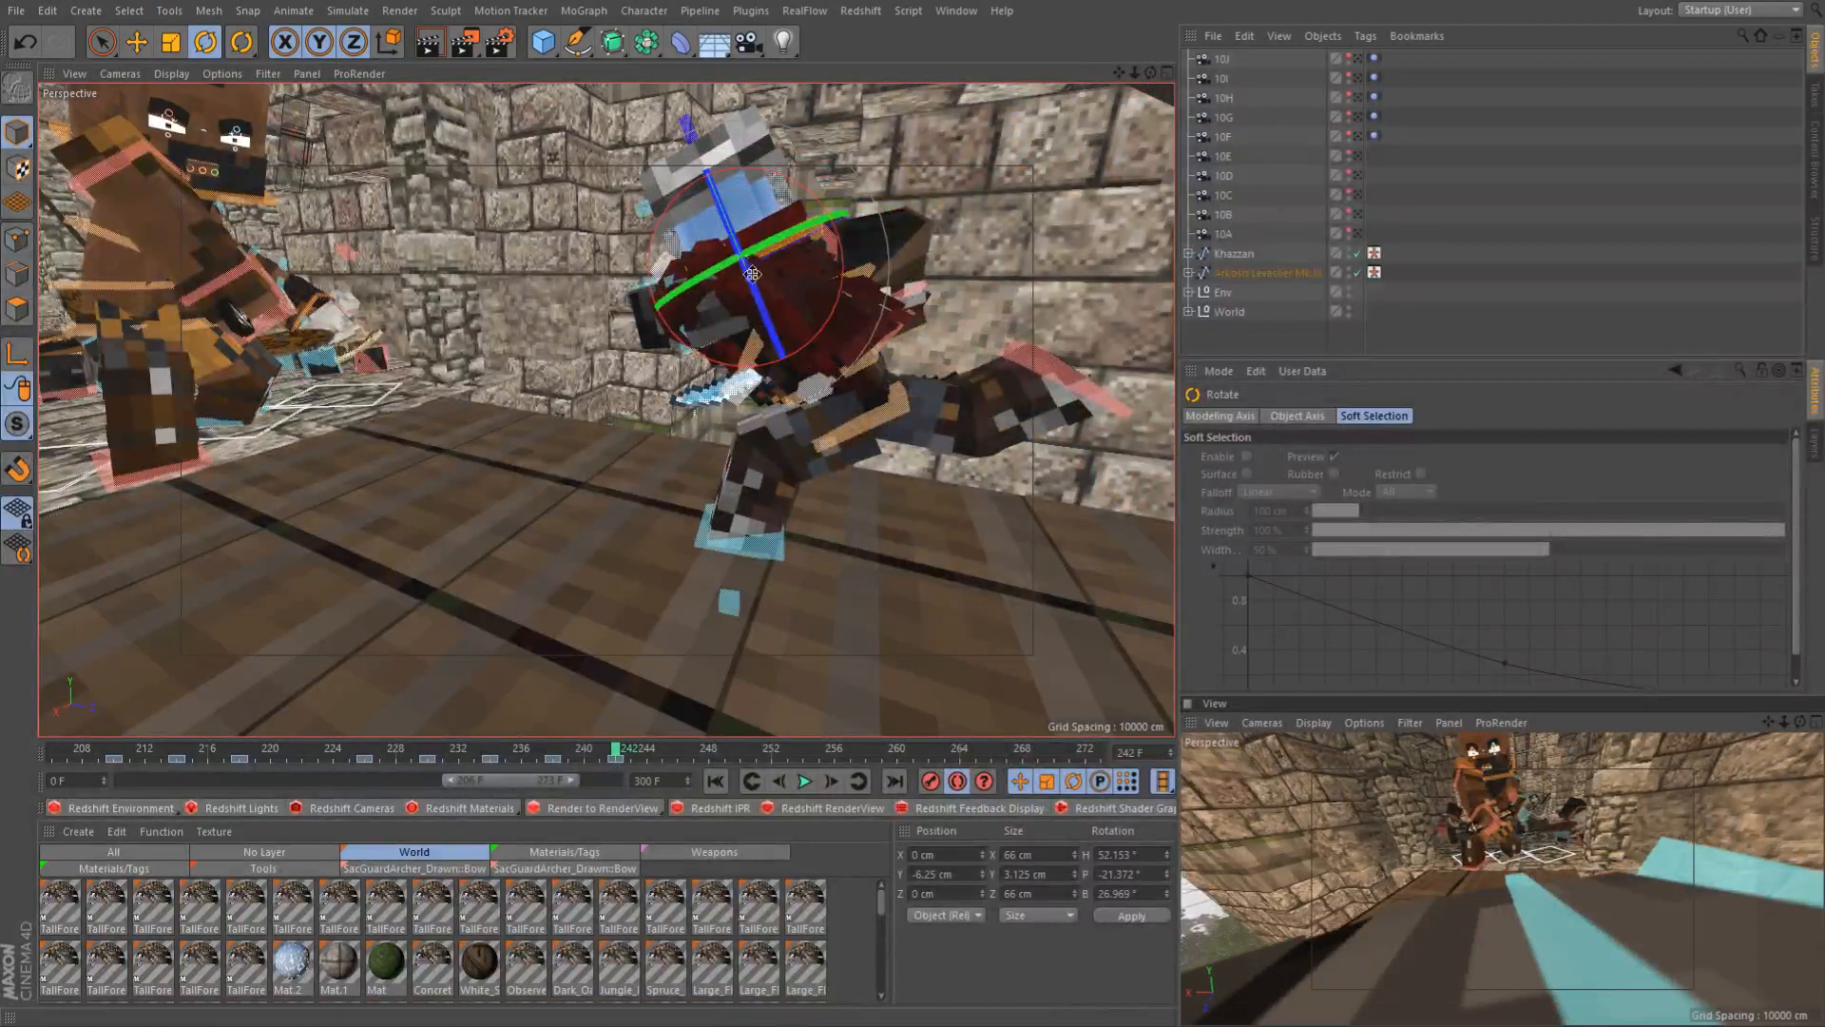
Select the sword hand's wristR control and adjust its pitch at frame 242 to angle the blade forward and down, undoing the first rotation
{"action": "left_click_drag", "start_coordinate": [758, 279], "coordinate": [1155, 168], "text": "alt"}
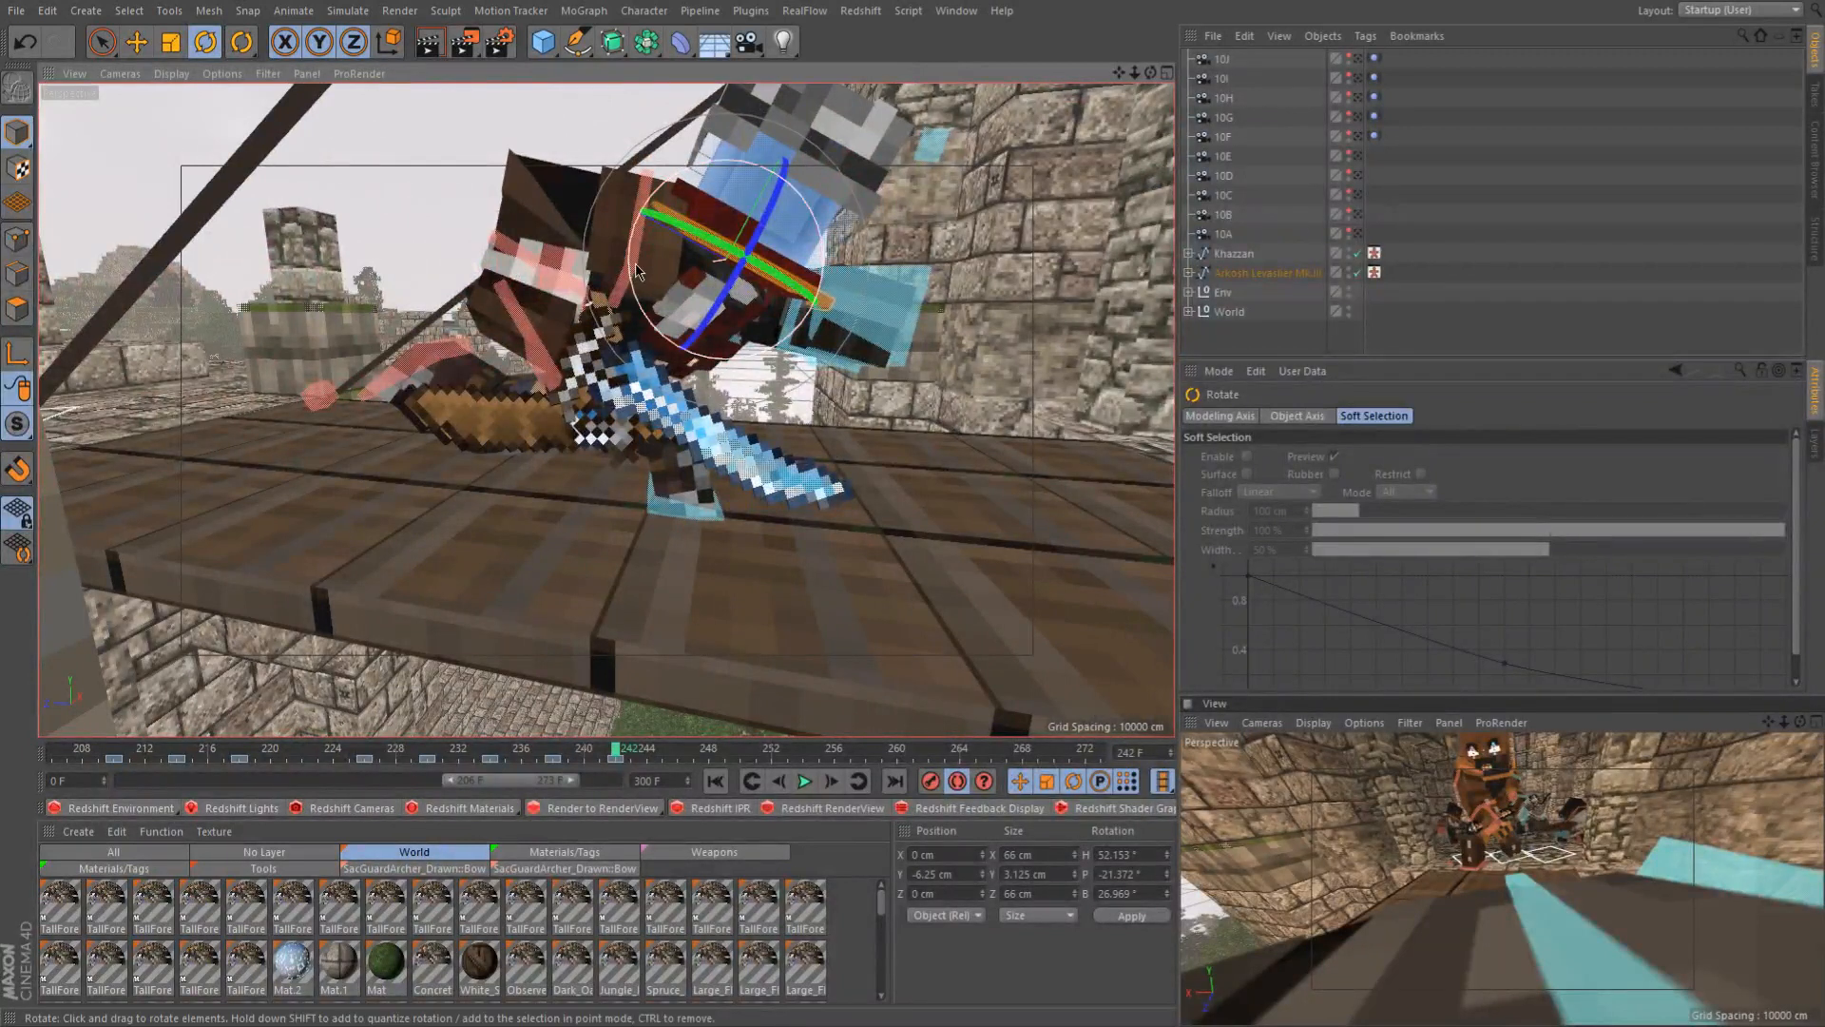
{"action": "left_click", "coordinate": [581, 337]}
{"action": "left_click_drag", "start_coordinate": [580, 332], "coordinate": [546, 273]}
{"action": "left_click_drag", "start_coordinate": [725, 304], "coordinate": [1017, 302], "text": "alt"}
{"action": "left_click_drag", "start_coordinate": [492, 313], "coordinate": [539, 264], "text": "alt"}
{"action": "left_click", "coordinate": [544, 274]}
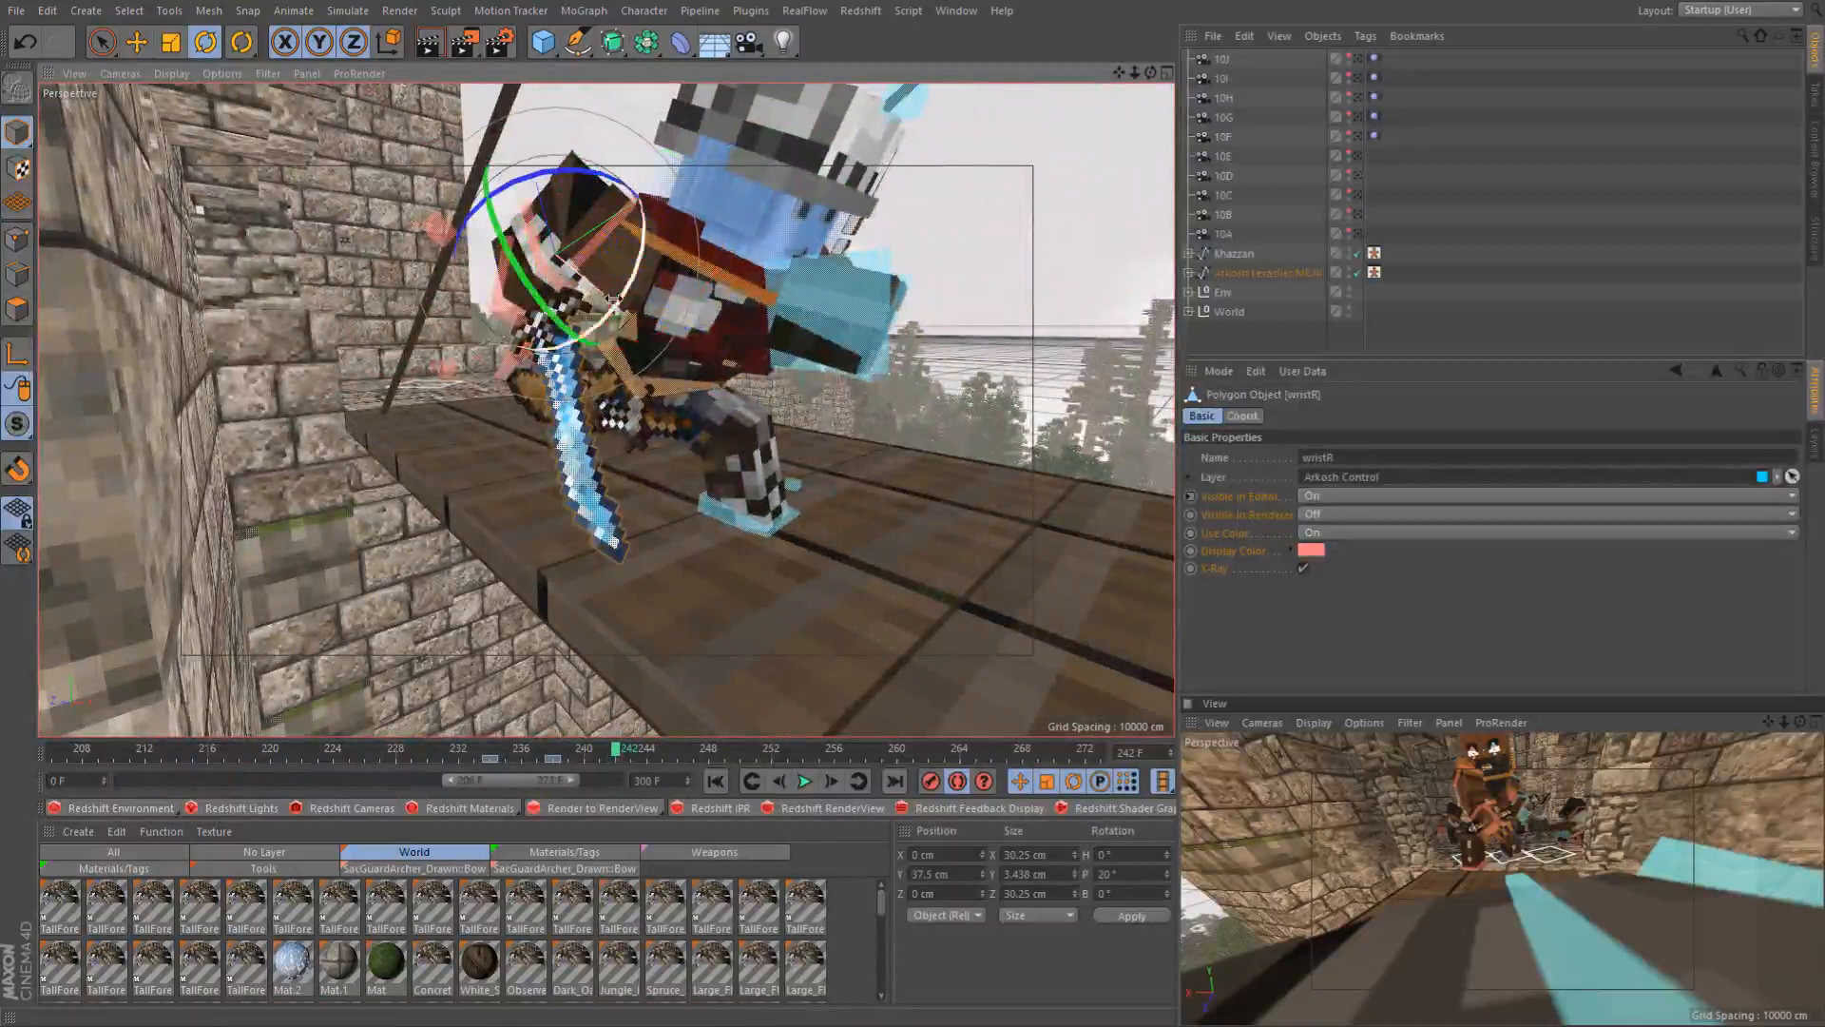
{"action": "left_click_drag", "start_coordinate": [617, 302], "coordinate": [615, 297]}
{"action": "key", "text": "ctrl+z"}
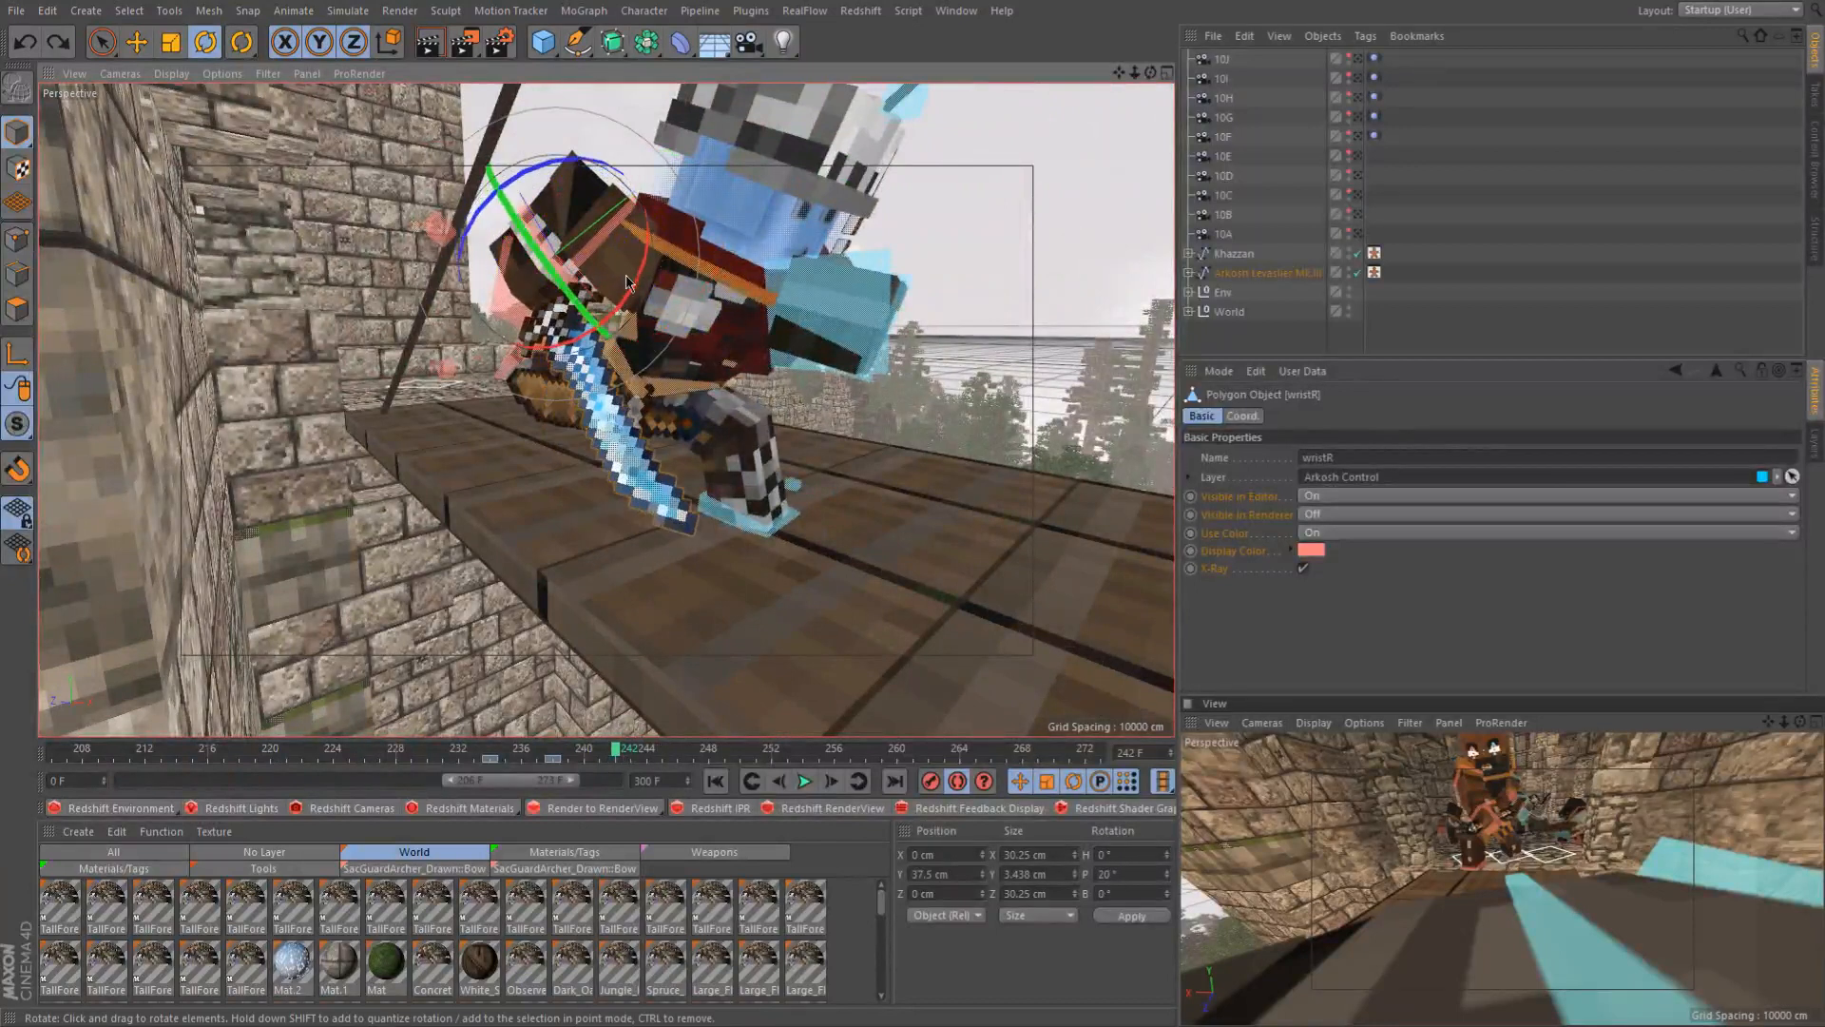
{"action": "left_click_drag", "start_coordinate": [627, 300], "coordinate": [722, 303]}
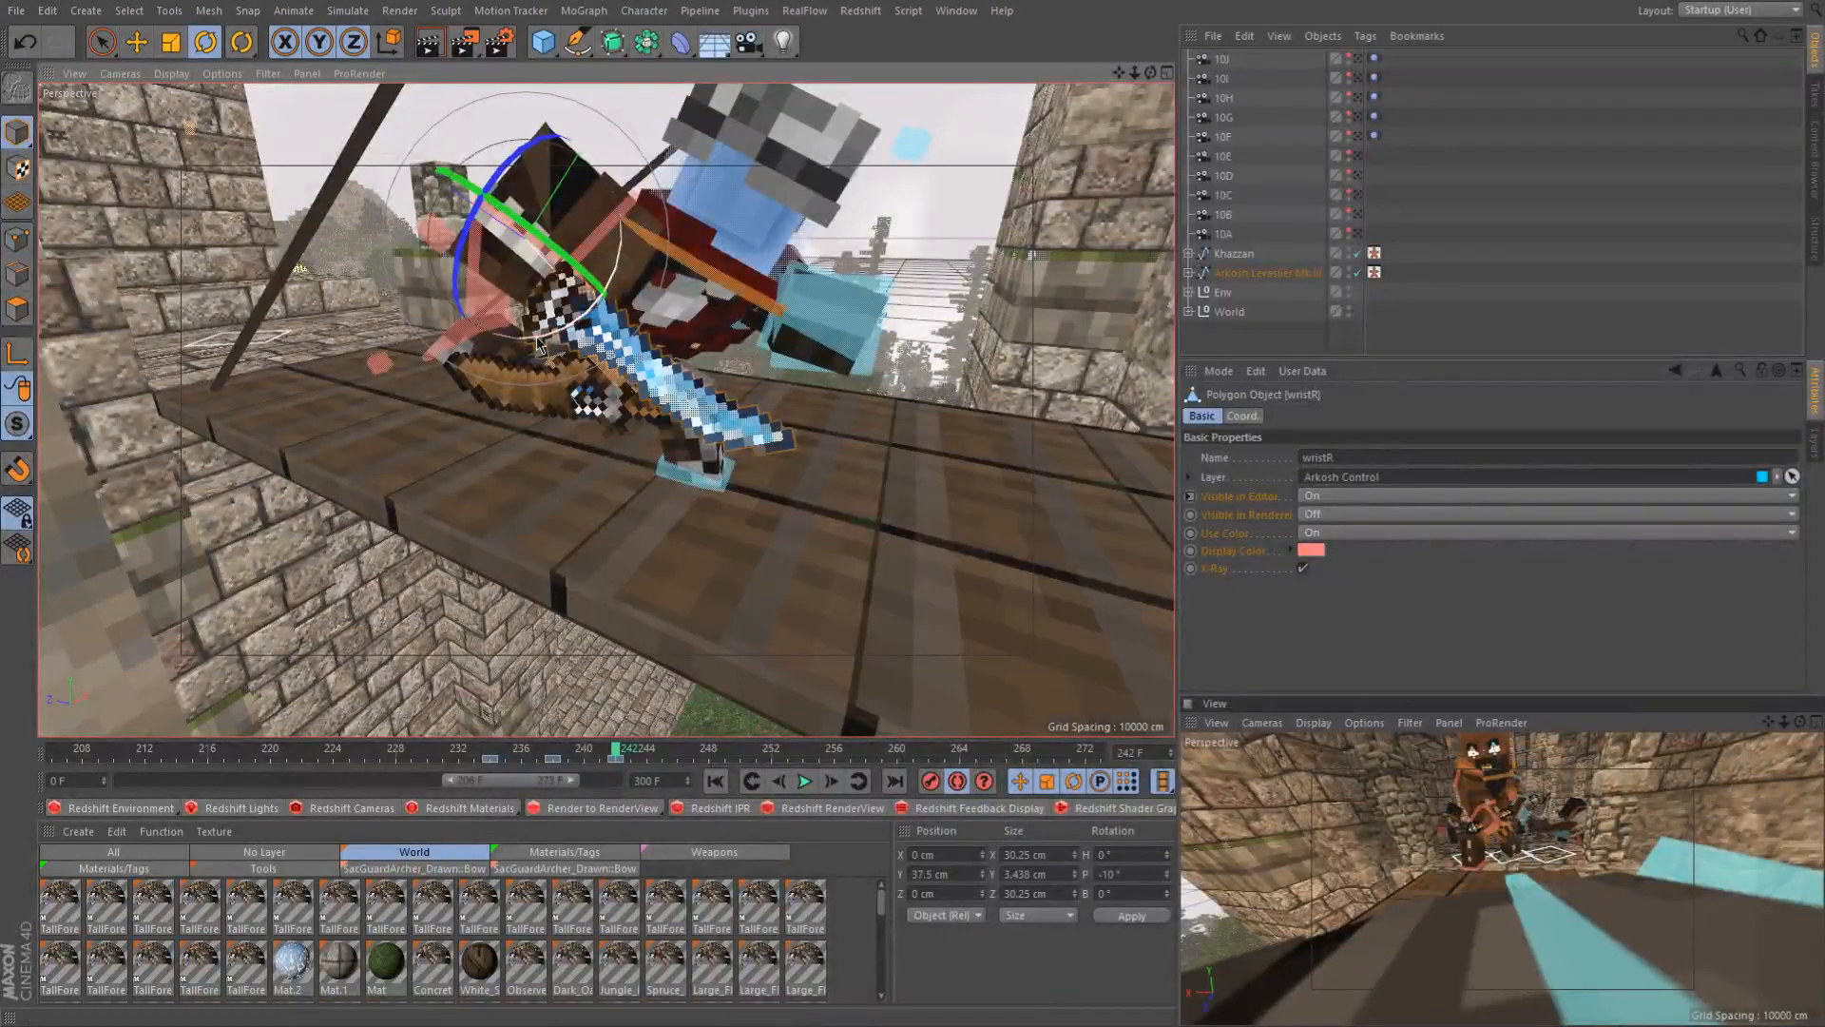
{"action": "left_click_drag", "start_coordinate": [536, 335], "coordinate": [514, 349]}
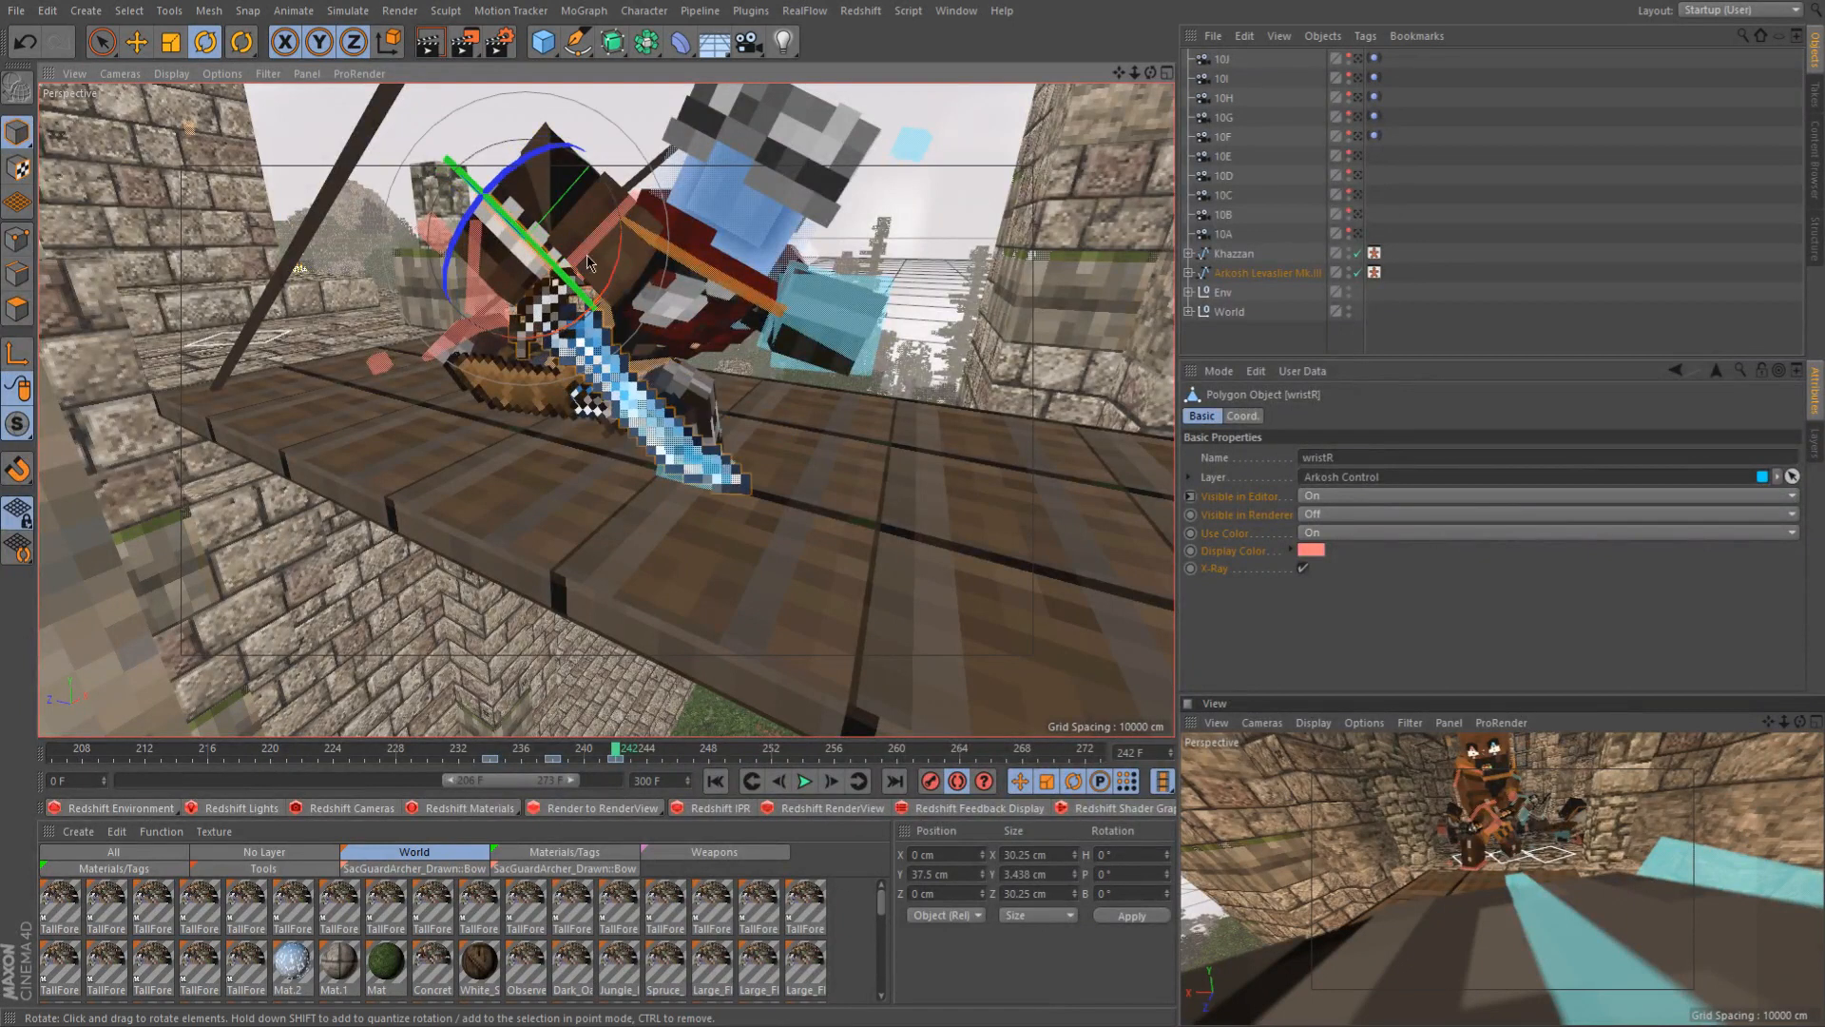
{"action": "left_click_drag", "start_coordinate": [601, 236], "coordinate": [682, 357], "text": "alt"}
{"action": "left_click_drag", "start_coordinate": [744, 255], "coordinate": [699, 278], "text": "alt"}
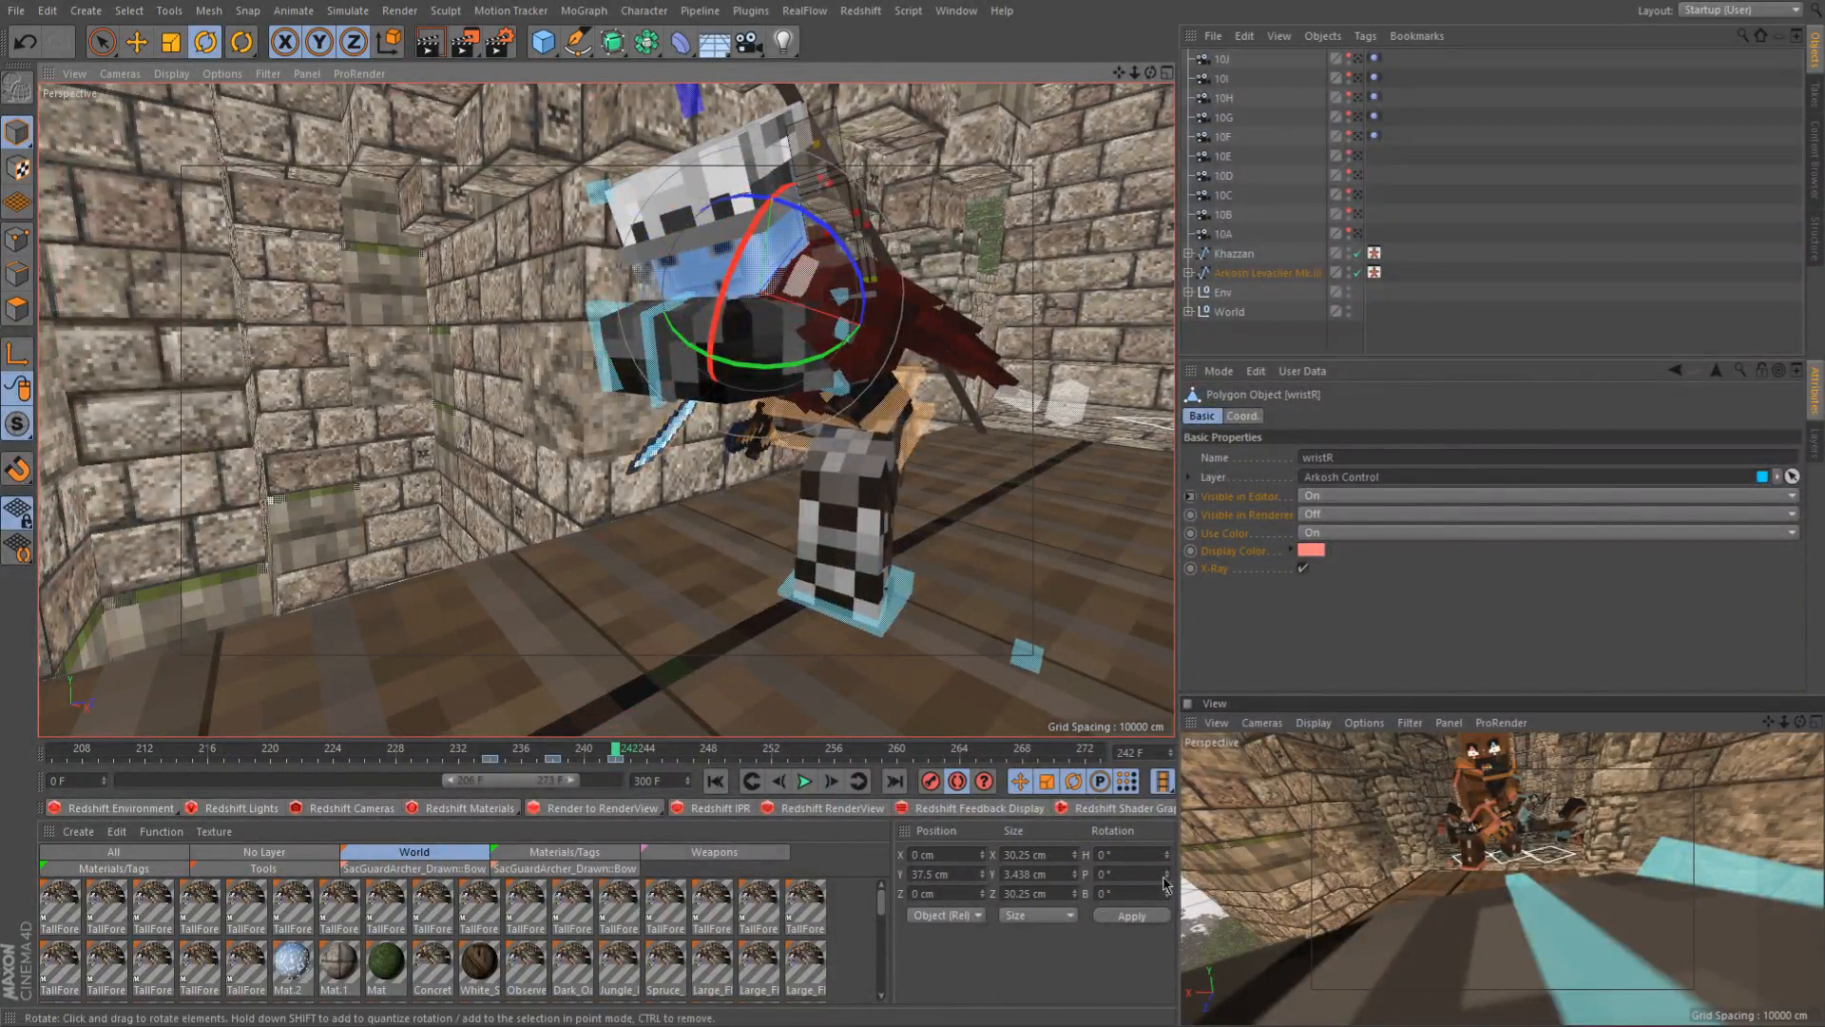
{"action": "left_click", "coordinate": [1123, 852]}
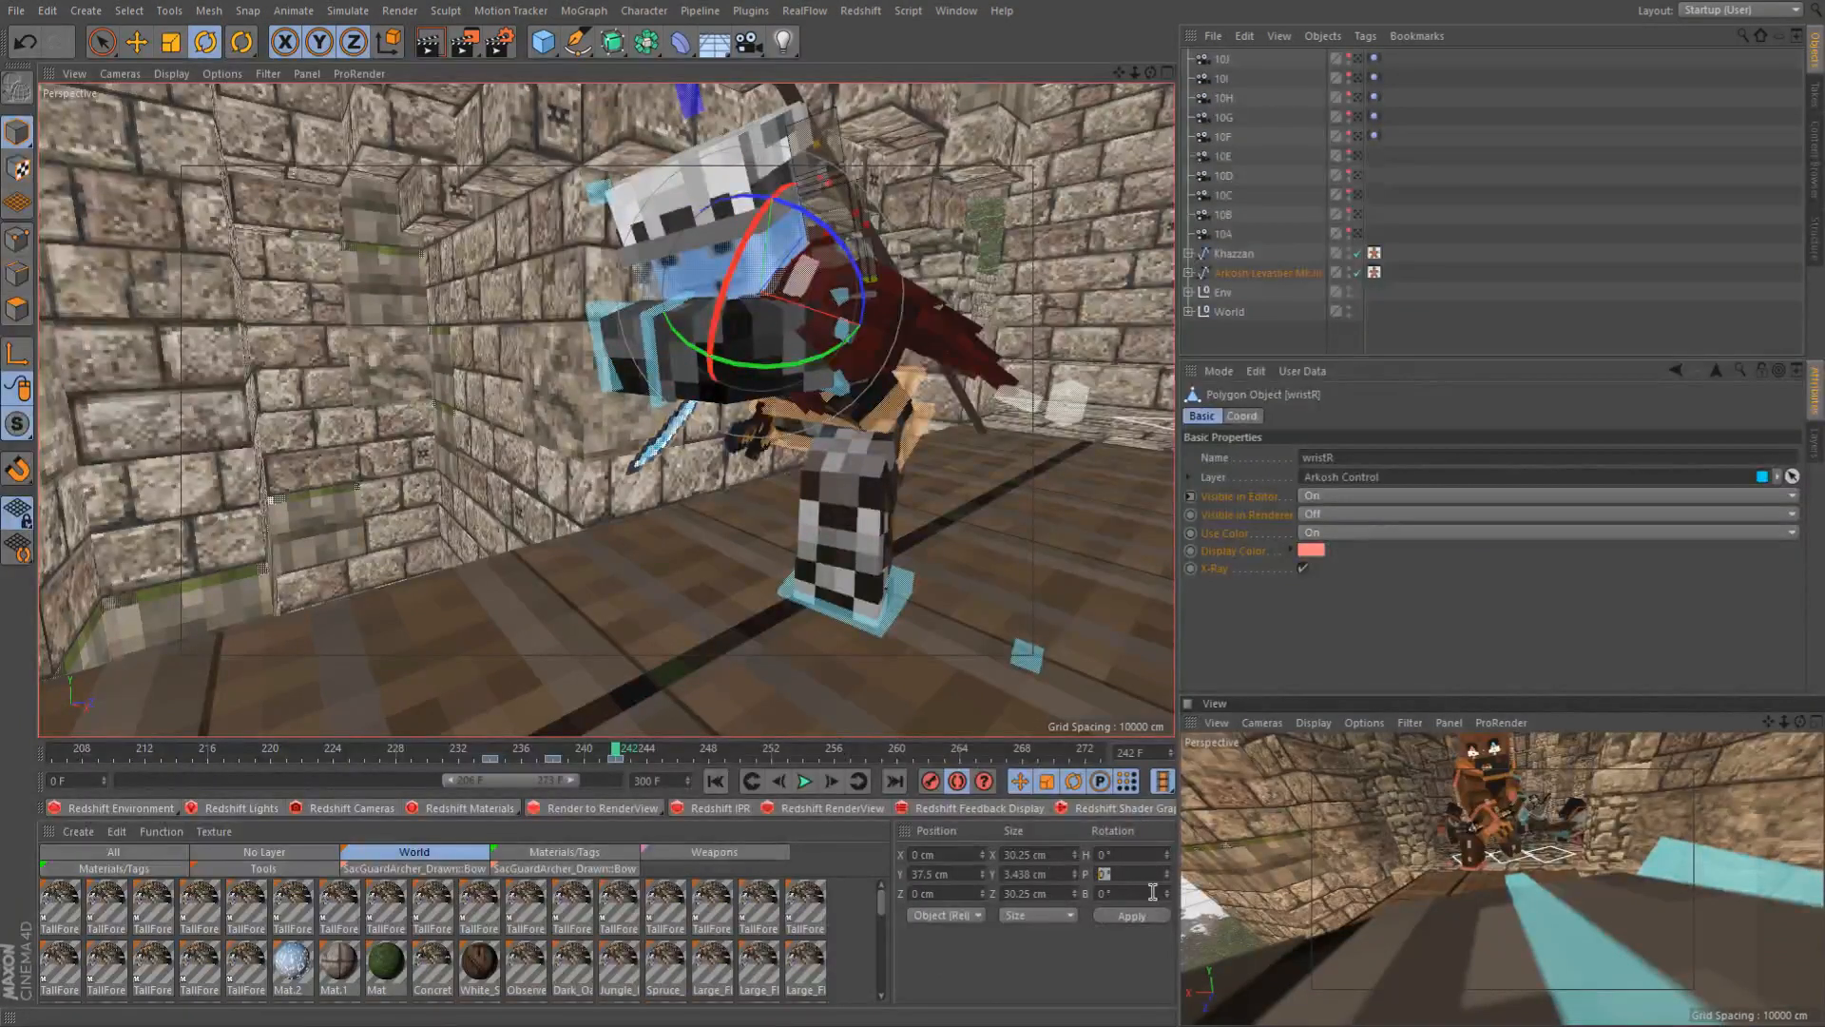
{"action": "left_click", "coordinate": [1269, 619]}
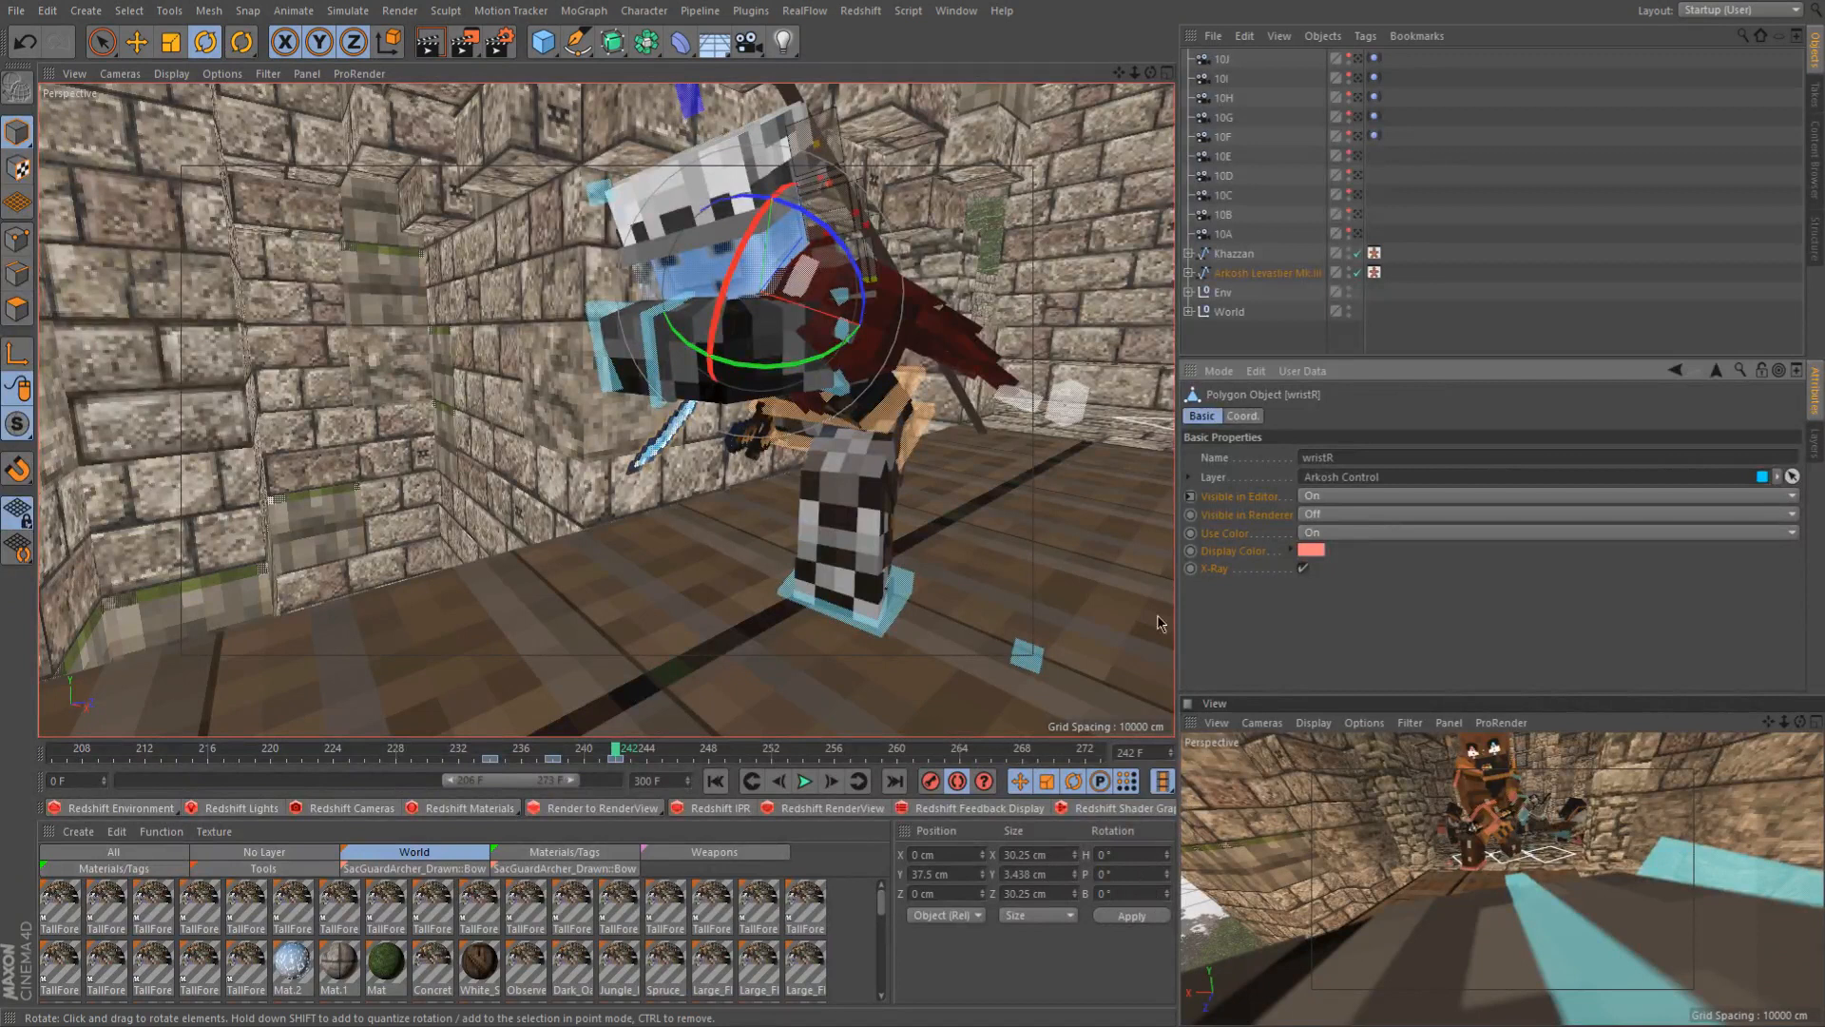
Select the left foot control goalLegL together with controlWaist and raise both slightly to about Y 6136 cm at frame 240
{"action": "scroll", "coordinate": [856, 348], "scroll_direction": "down", "scroll_amount": 2}
{"action": "left_click_drag", "start_coordinate": [863, 349], "coordinate": [670, 525], "text": "alt"}
{"action": "left_click", "coordinate": [616, 568]}
{"action": "mouse_move", "coordinate": [554, 761]}
{"action": "left_mouse_down"}
{"action": "mouse_move", "coordinate": [602, 766]}
{"action": "mouse_move", "coordinate": [583, 765]}
{"action": "left_mouse_up"}
{"action": "key", "text": "e"}
{"action": "left_click_drag", "start_coordinate": [778, 448], "coordinate": [644, 480]}
{"action": "key", "text": "r"}
{"action": "scroll", "coordinate": [762, 415], "scroll_direction": "up", "scroll_amount": 4}
{"action": "mouse_move", "coordinate": [743, 420]}
{"action": "left_mouse_down", "text": "alt"}
{"action": "mouse_move", "coordinate": [699, 379]}
{"action": "mouse_move", "coordinate": [741, 401]}
{"action": "left_mouse_up", "text": "alt"}
{"action": "key", "text": "e"}
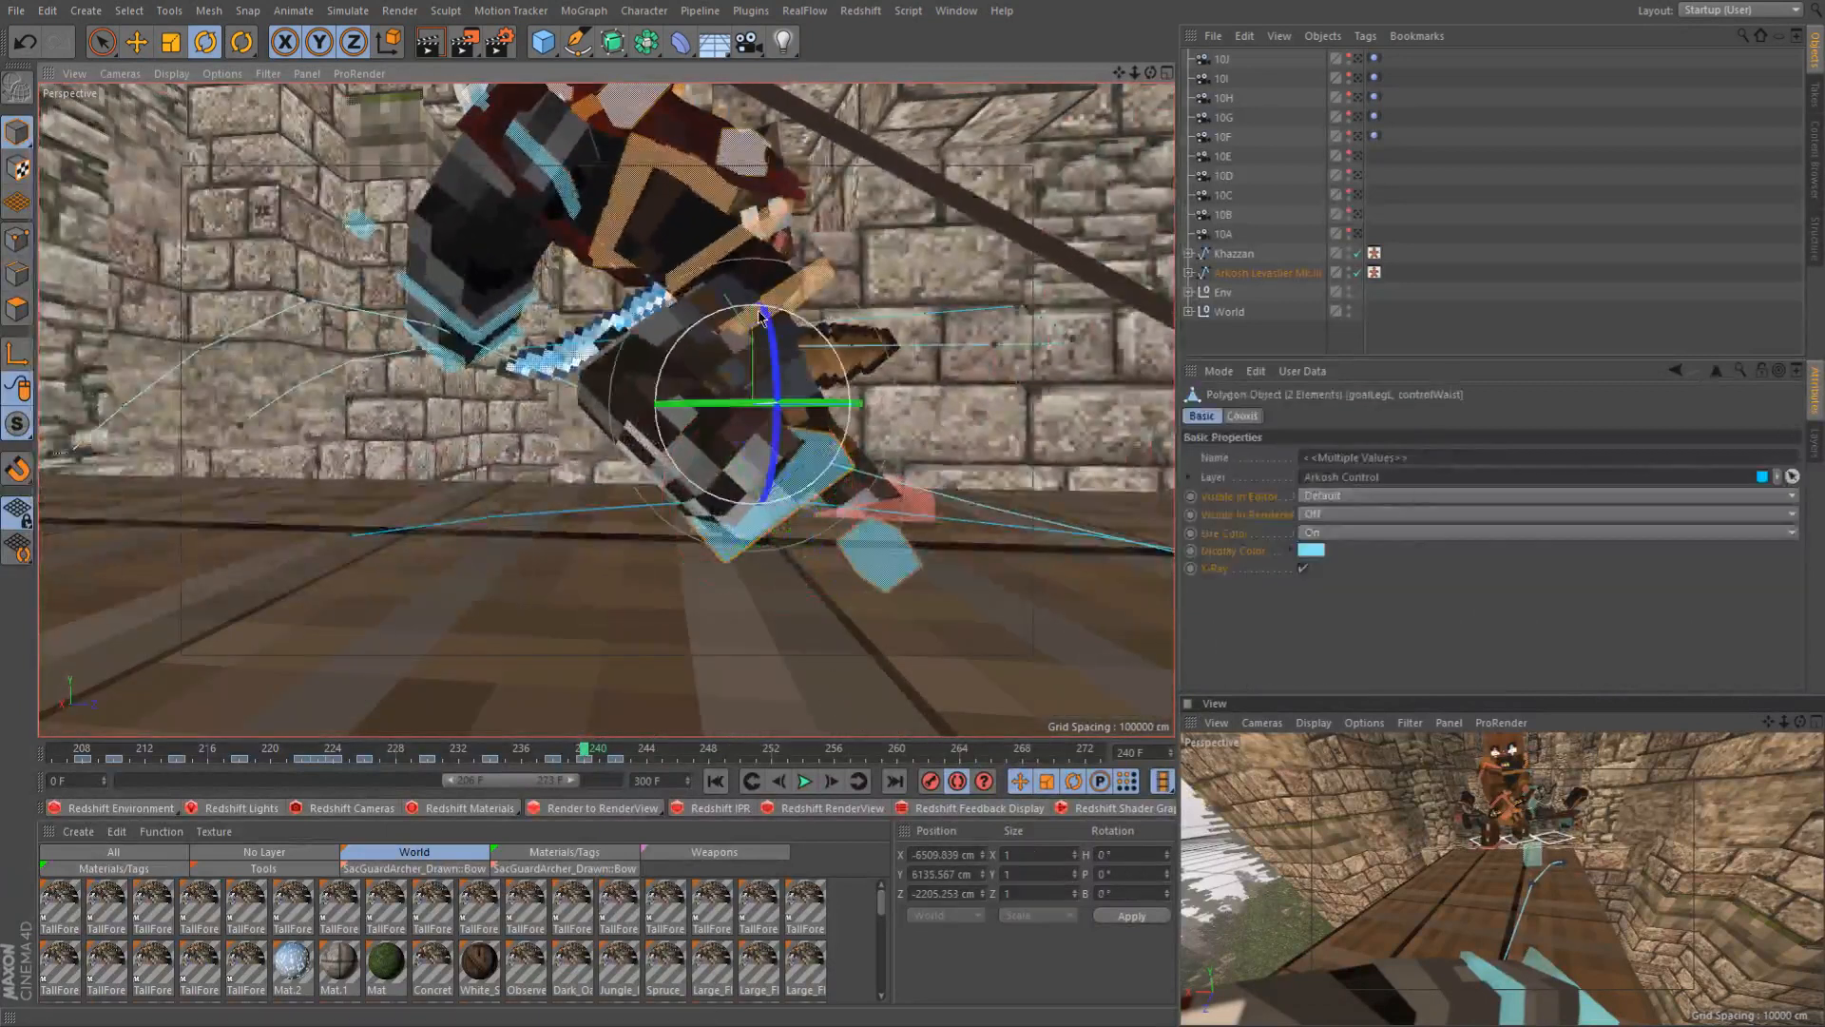
{"action": "mouse_move", "coordinate": [751, 350]}
{"action": "left_mouse_down"}
{"action": "mouse_move", "coordinate": [1183, 341]}
{"action": "mouse_move", "coordinate": [766, 349]}
{"action": "left_mouse_up"}
{"action": "scroll", "coordinate": [766, 349], "scroll_direction": "down", "scroll_amount": 5}
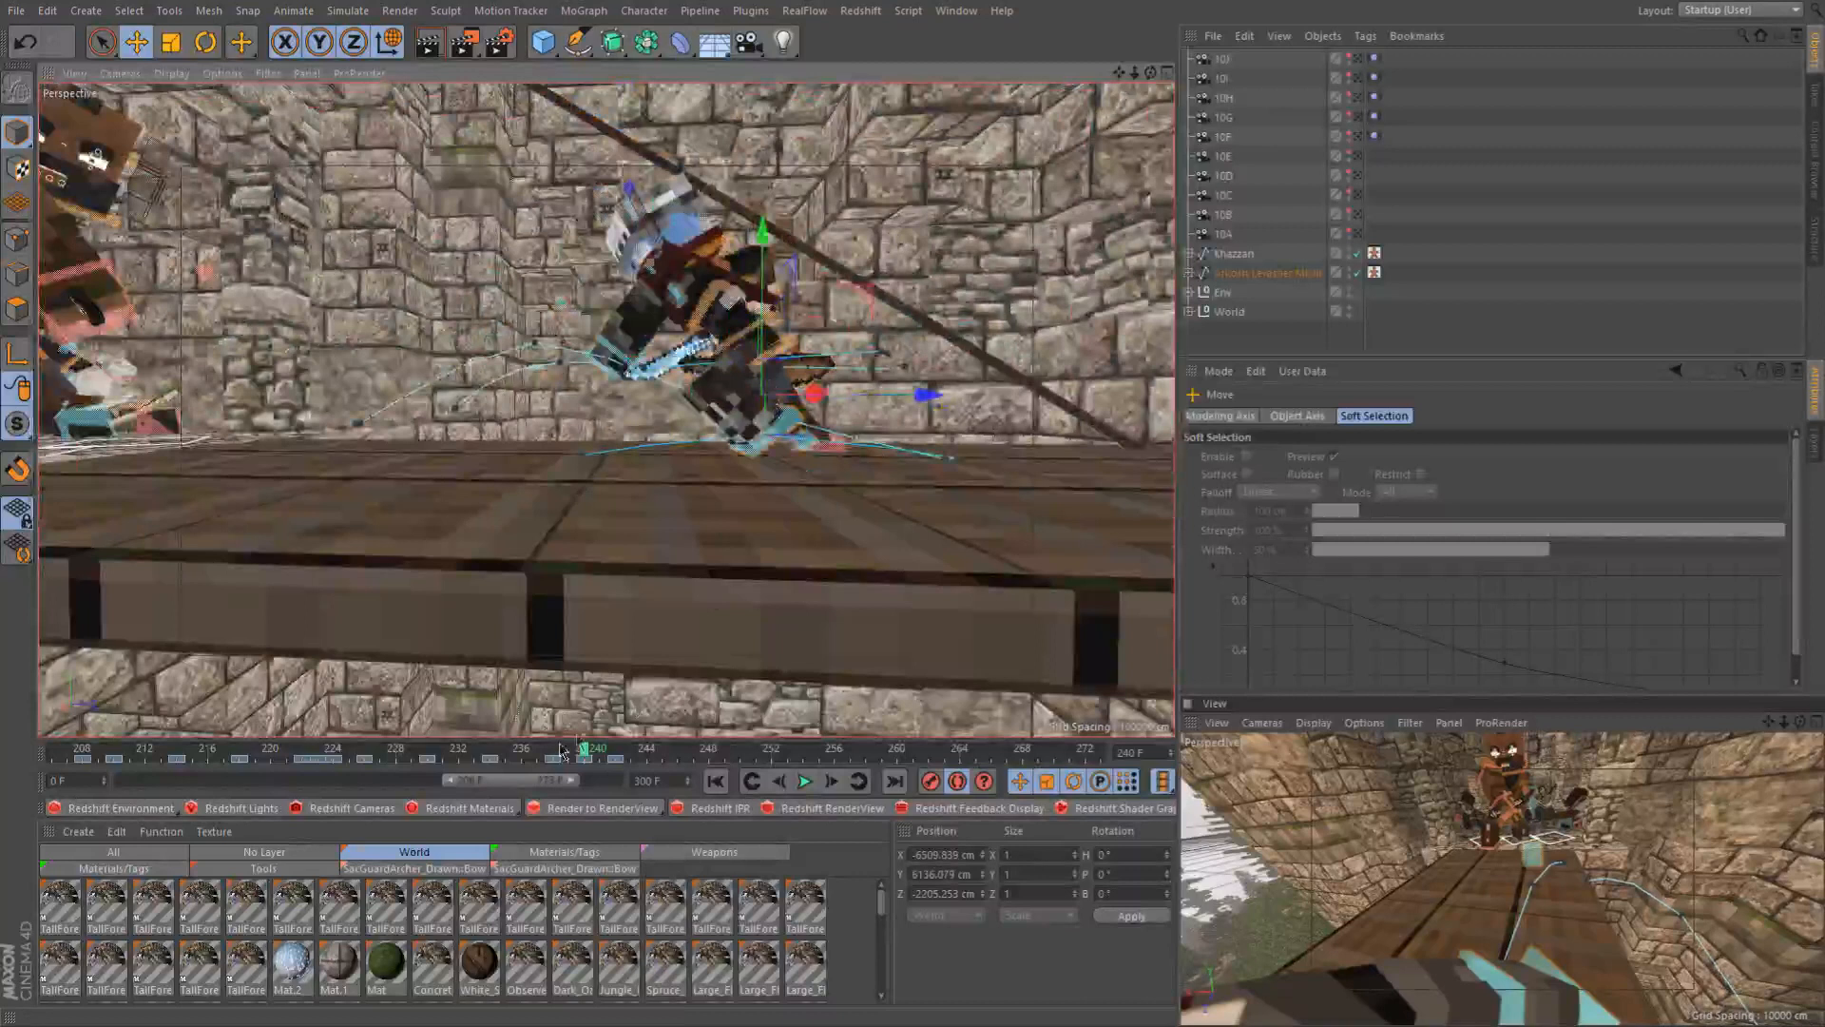
Shift goalLegL and controlWaist up and back at frame 240, to about Y 6143.2 cm and Z −2190.1 cm
{"action": "left_click_drag", "start_coordinate": [545, 756], "coordinate": [607, 770]}
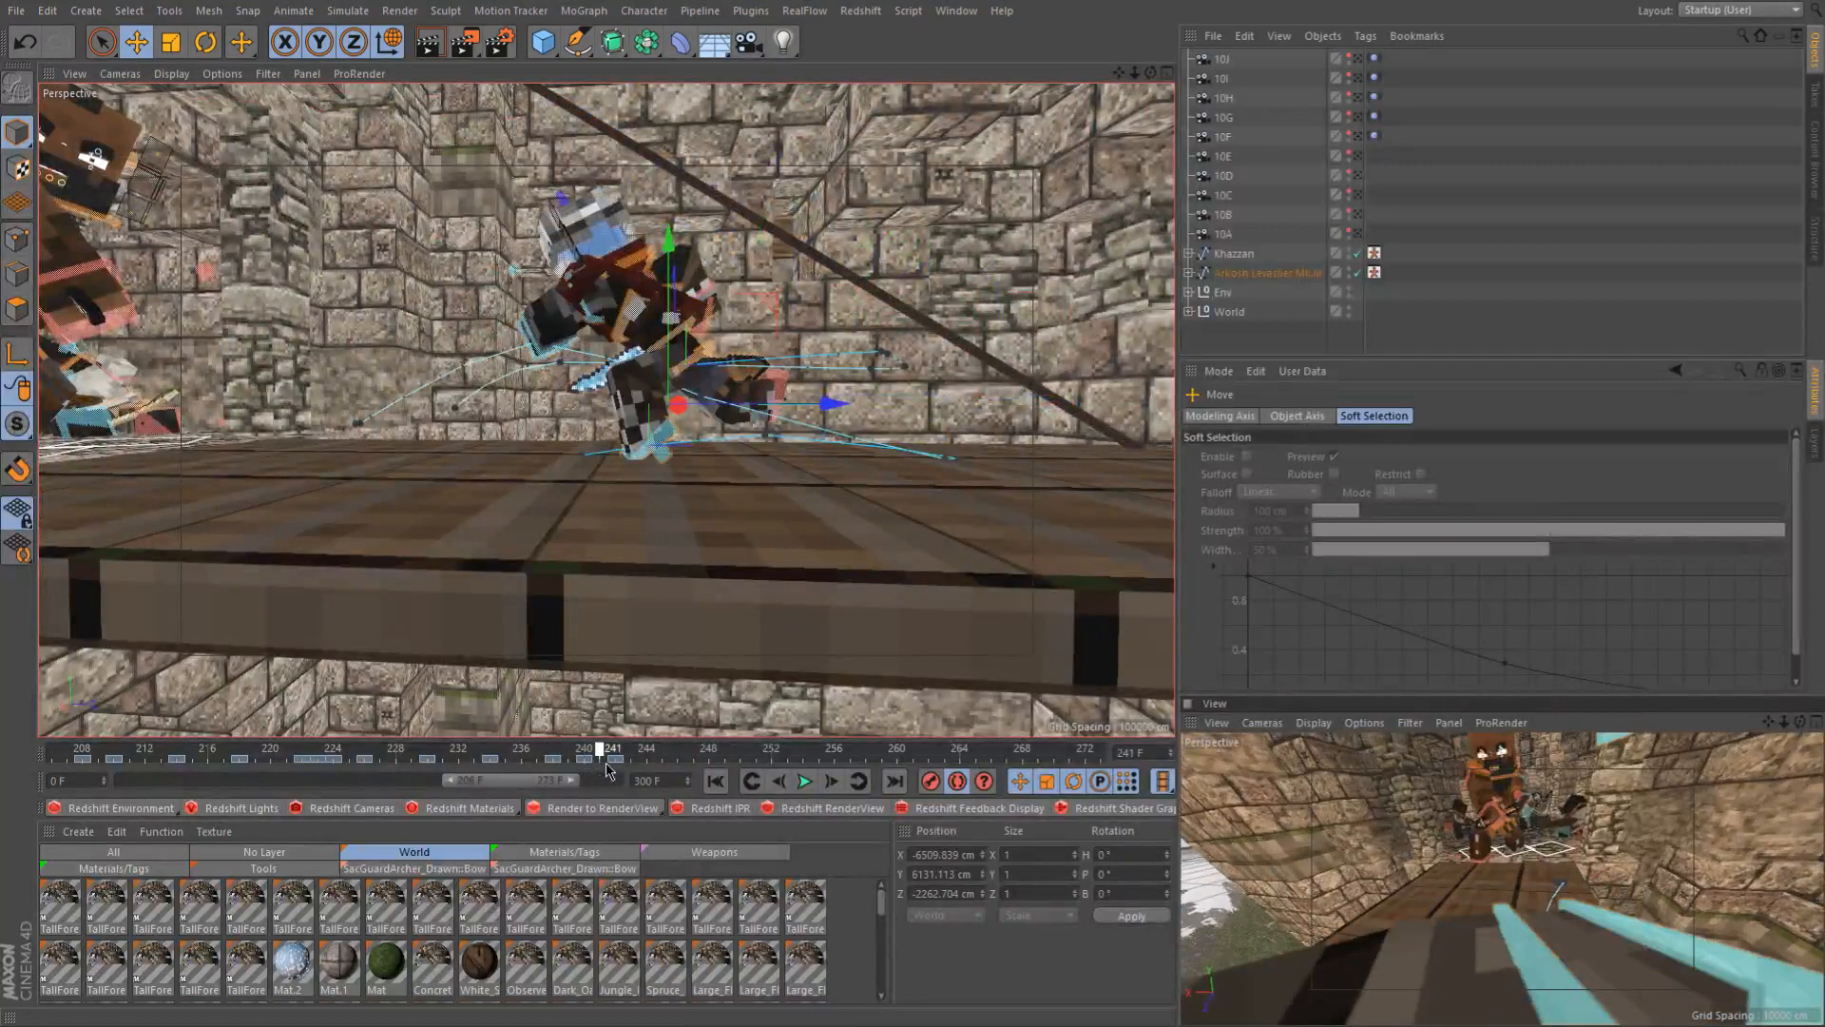
{"action": "scroll", "coordinate": [674, 352], "scroll_direction": "up", "scroll_amount": 3}
{"action": "mouse_move", "coordinate": [674, 353]}
{"action": "left_mouse_down", "text": "alt"}
{"action": "mouse_move", "coordinate": [766, 373]}
{"action": "mouse_move", "coordinate": [649, 373]}
{"action": "left_mouse_up", "text": "alt"}
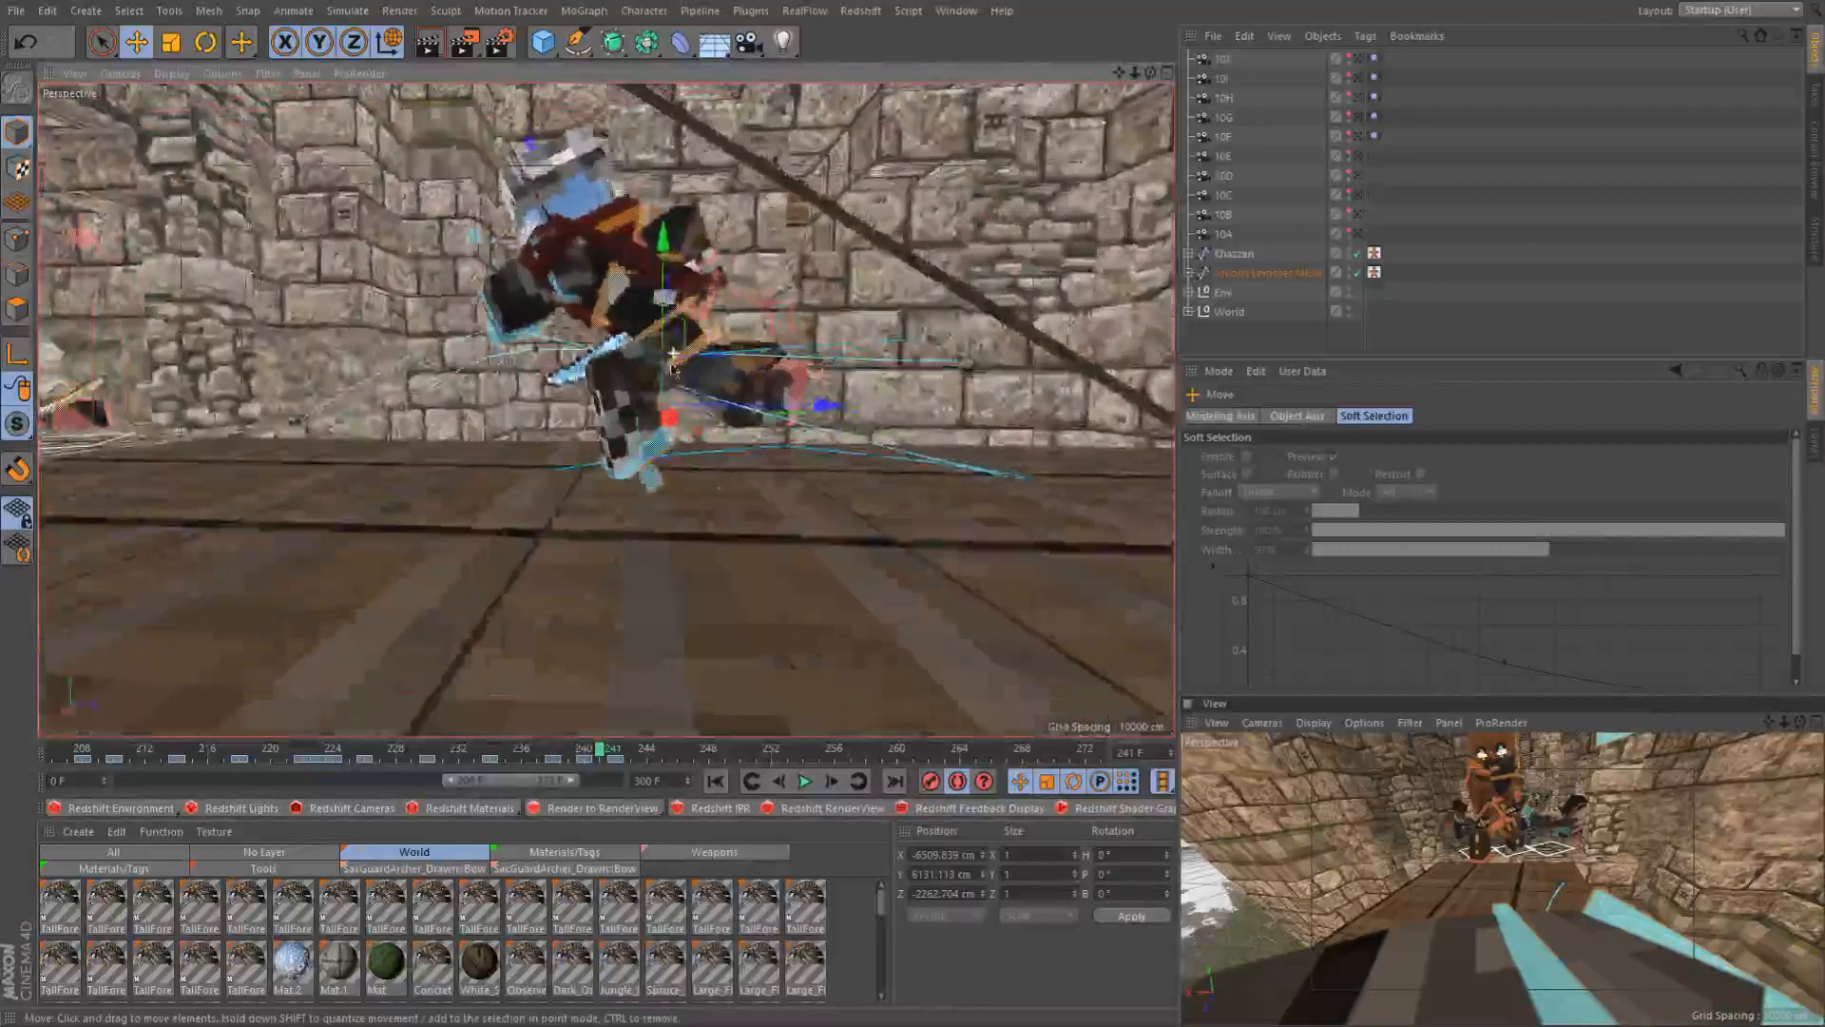
{"action": "left_click", "coordinate": [591, 754]}
{"action": "left_click_drag", "start_coordinate": [680, 363], "coordinate": [732, 362], "text": "alt"}
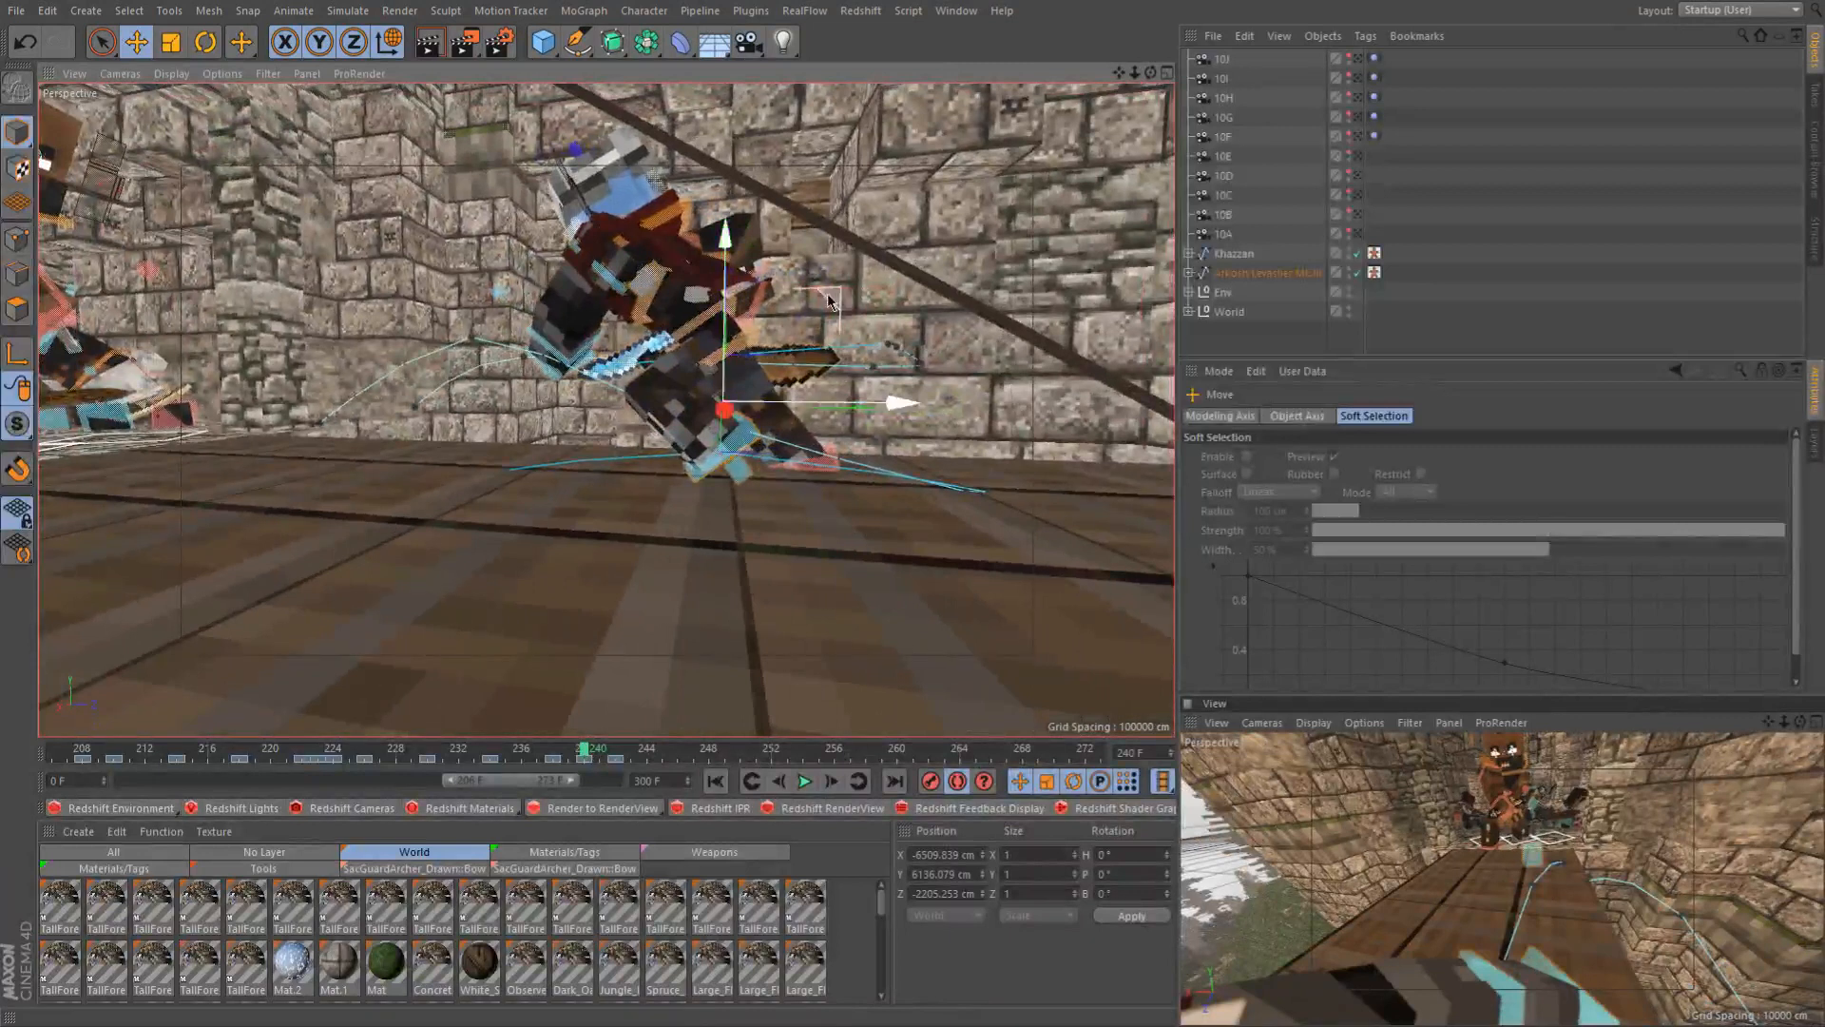
{"action": "mouse_move", "coordinate": [829, 302]}
{"action": "left_mouse_down"}
{"action": "mouse_move", "coordinate": [864, 284]}
{"action": "mouse_move", "coordinate": [856, 296]}
{"action": "left_mouse_up"}
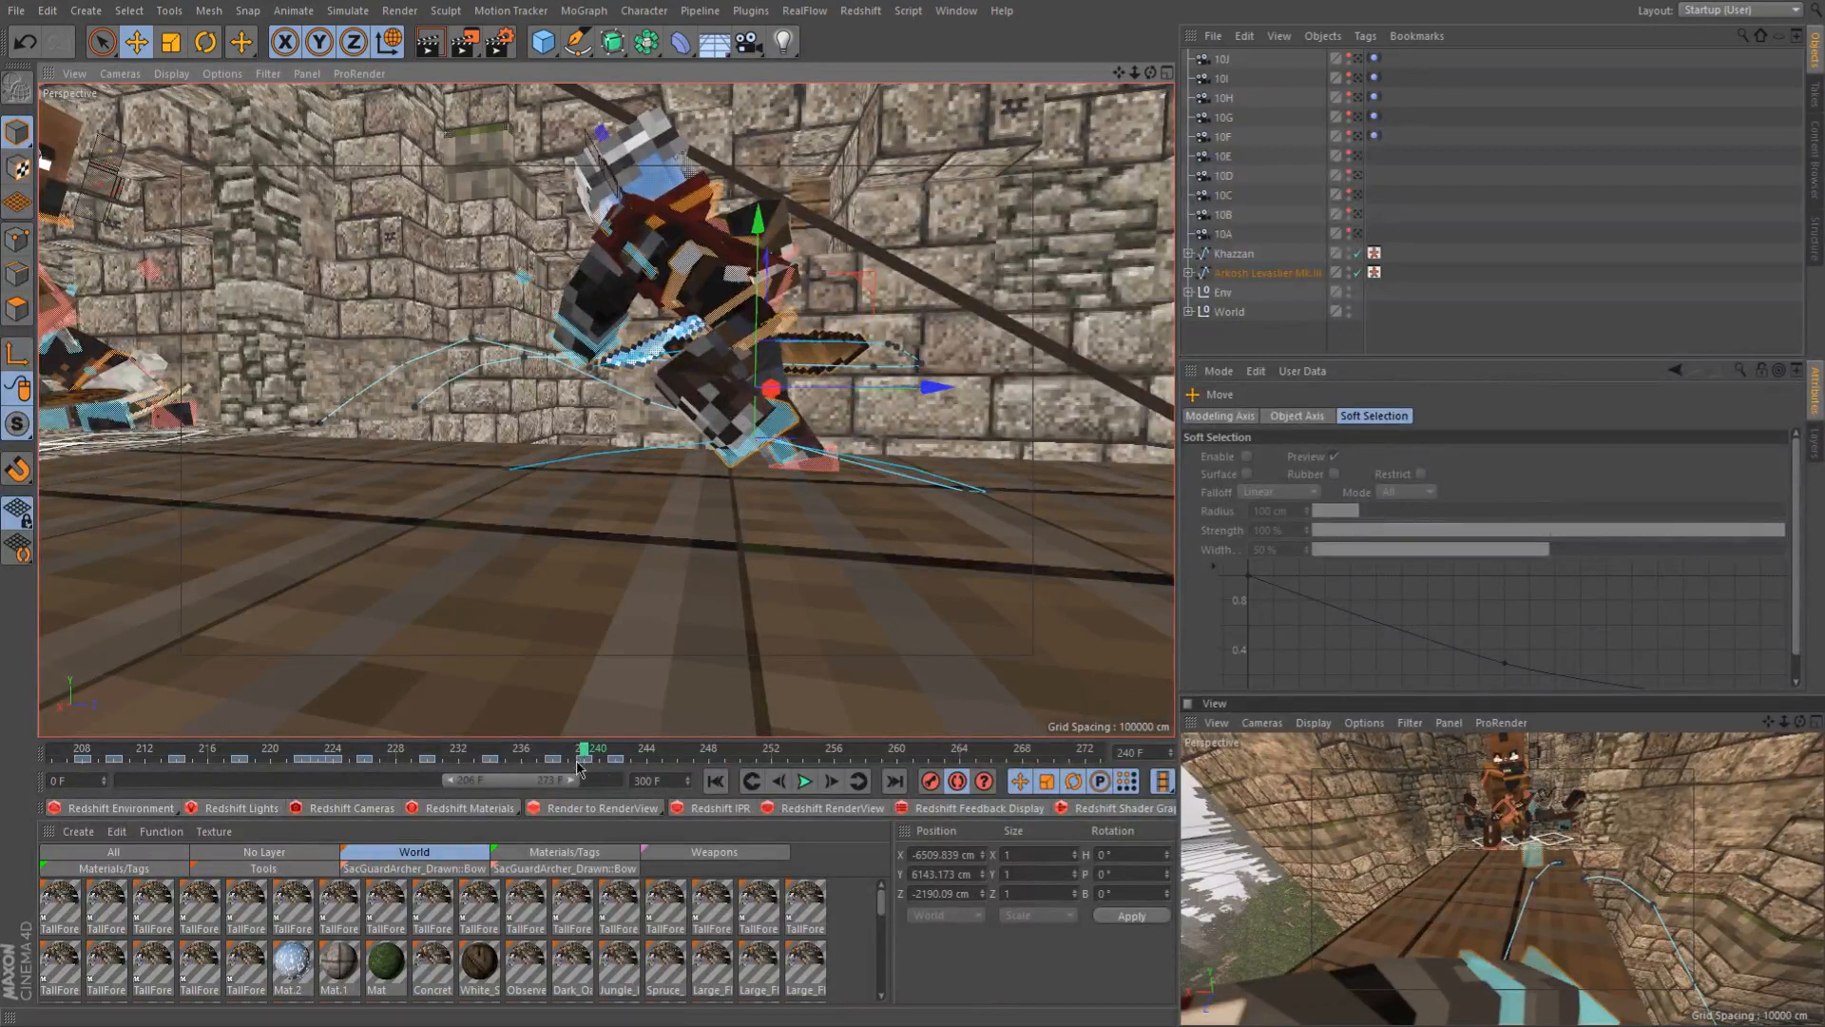
Add the right foot control to the goalLegL and controlWaist selection and slide them back along the walkway at frame 242
{"action": "left_click", "coordinate": [613, 751]}
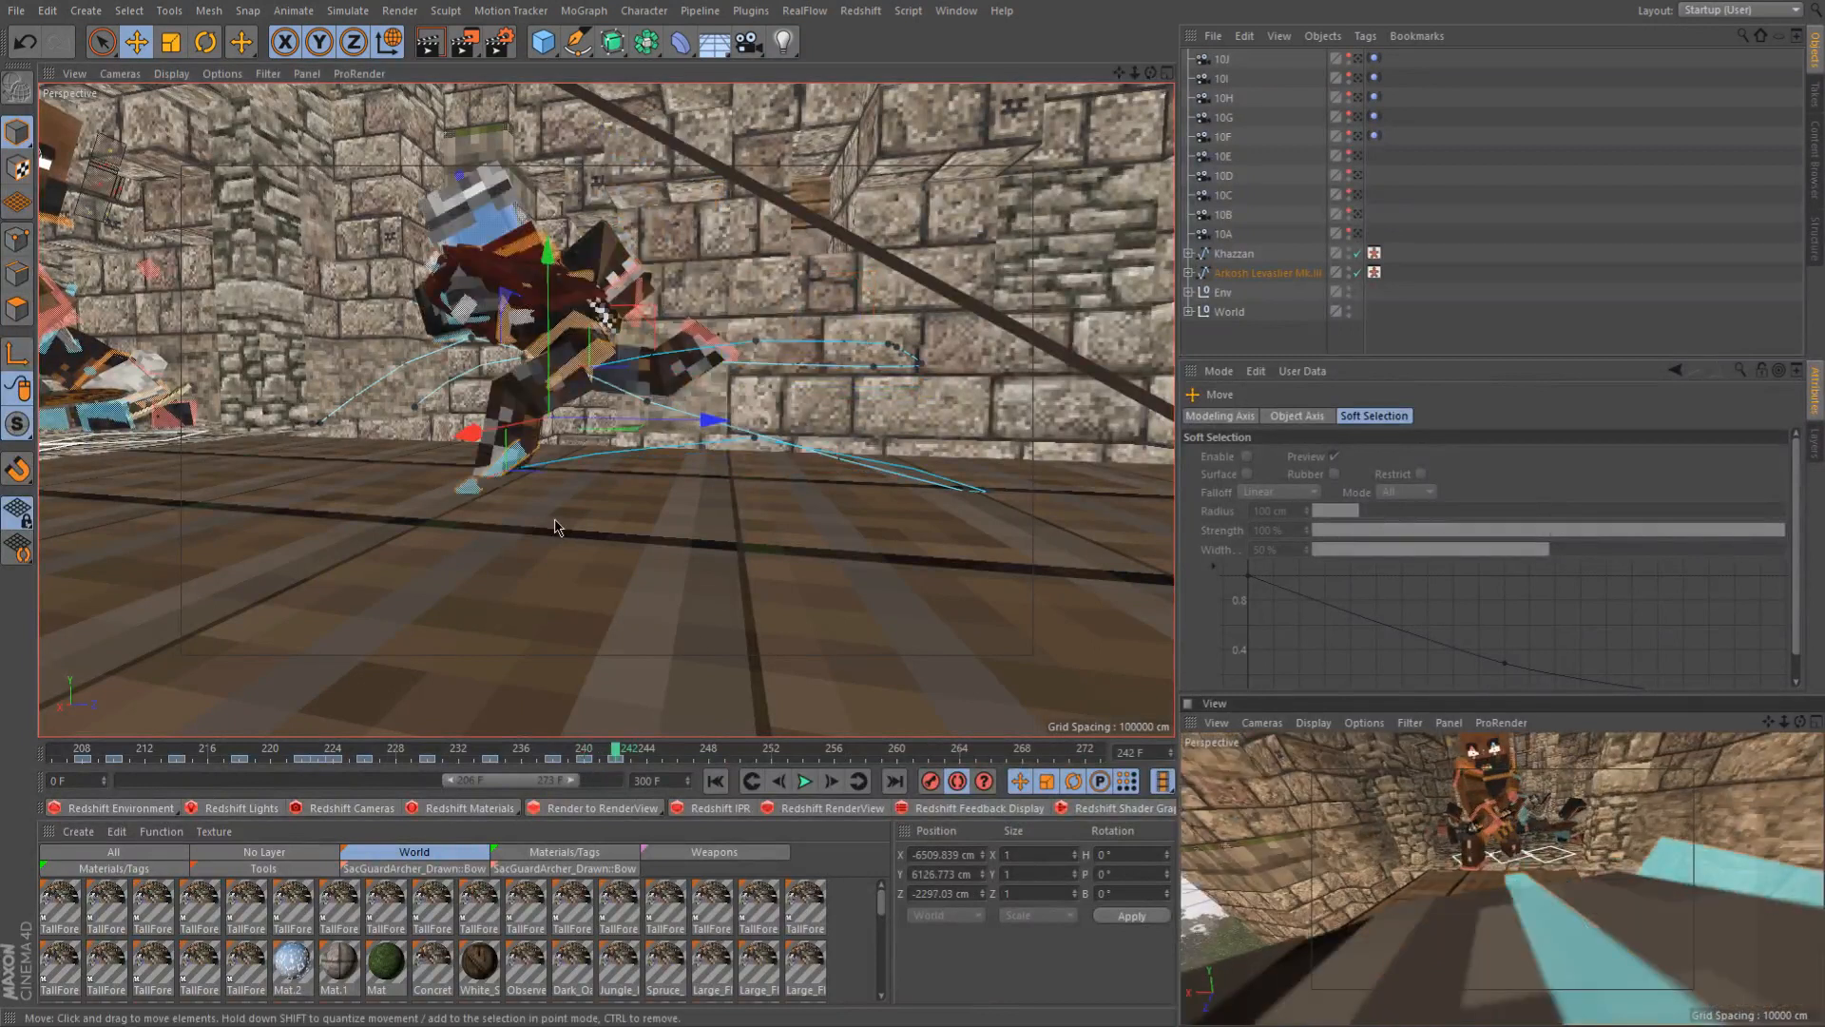
{"action": "left_click", "coordinate": [510, 463]}
{"action": "left_click_drag", "start_coordinate": [539, 445], "coordinate": [607, 350]}
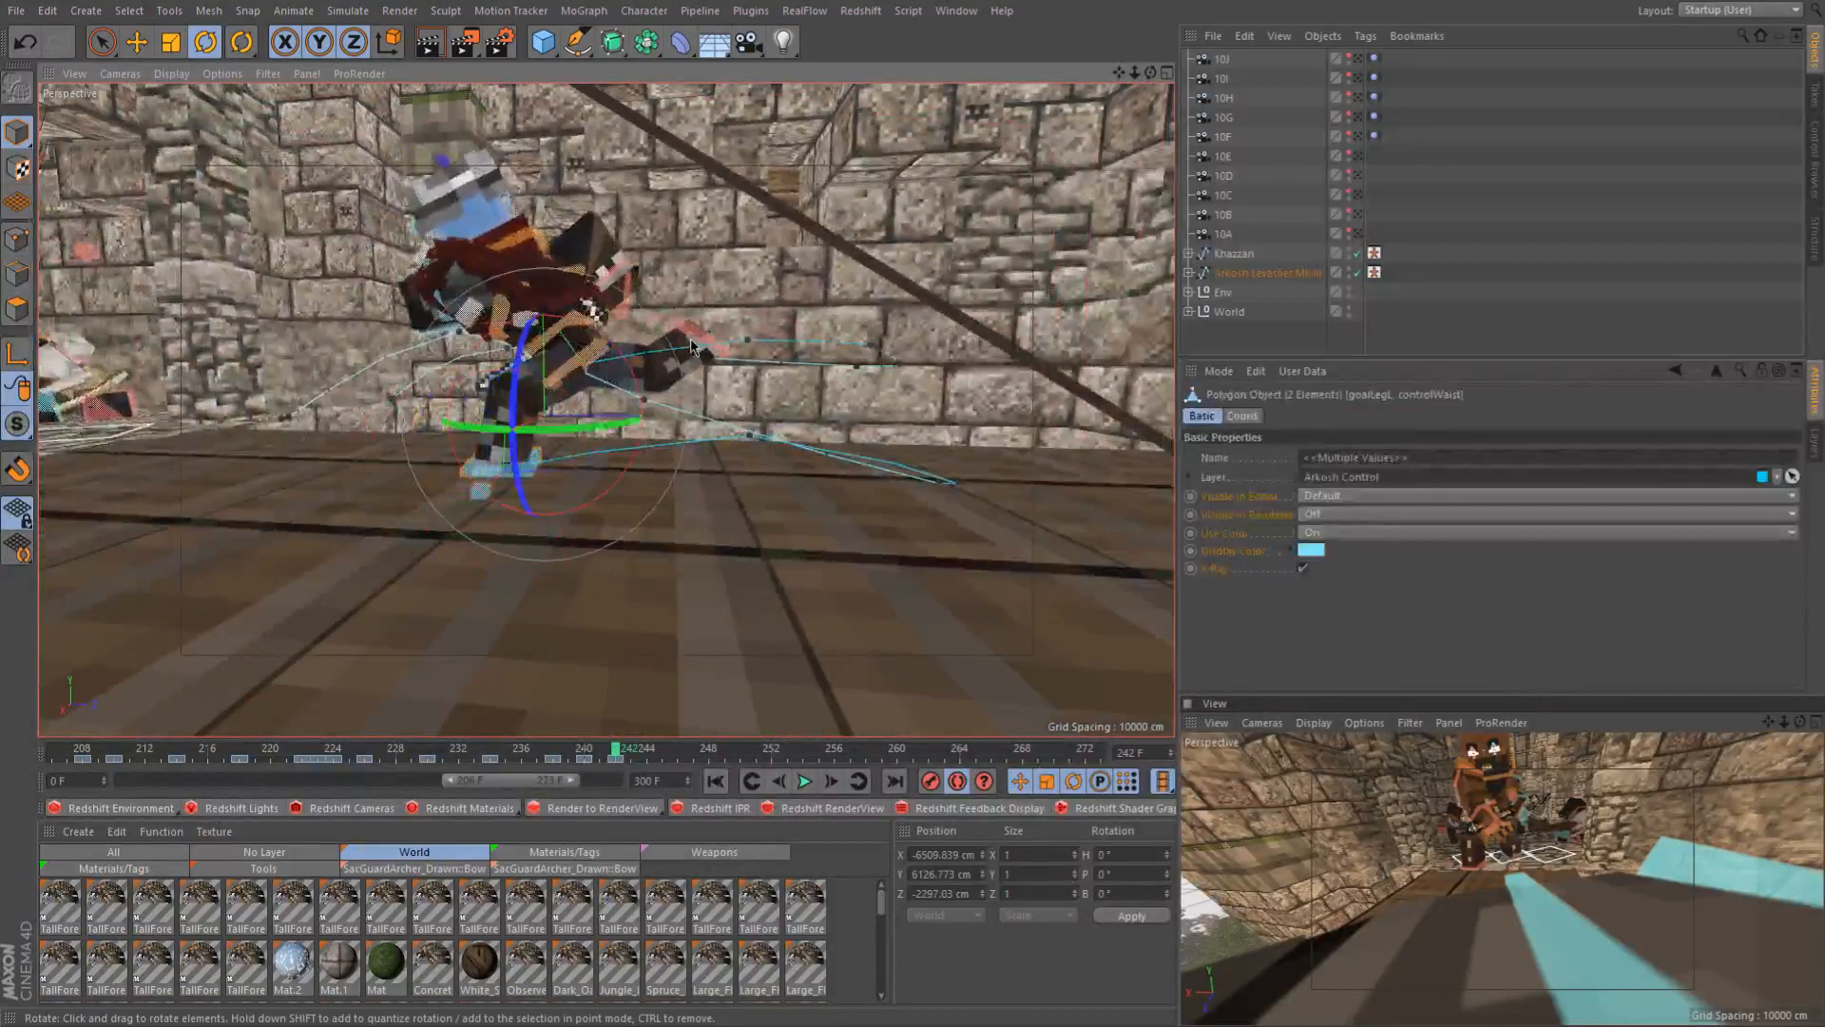
{"action": "key", "text": "e"}
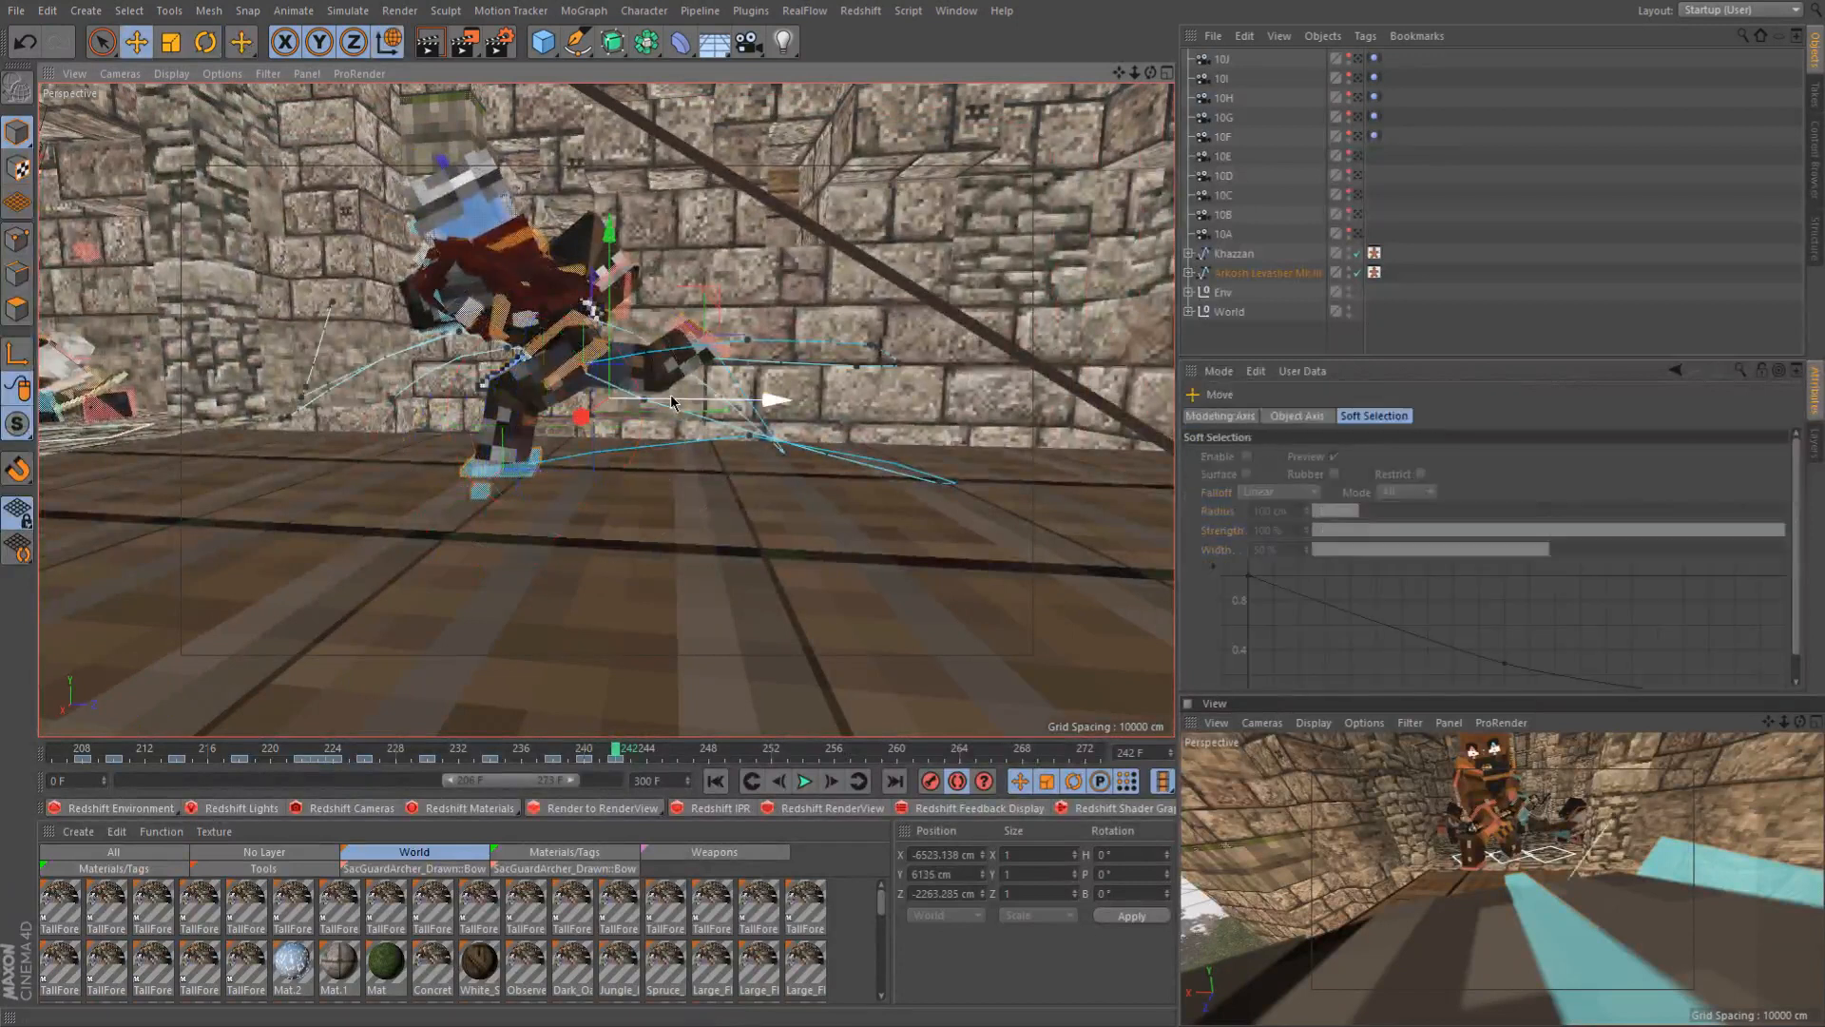
{"action": "left_click_drag", "start_coordinate": [679, 403], "coordinate": [747, 419]}
{"action": "left_click_drag", "start_coordinate": [559, 760], "coordinate": [599, 769]}
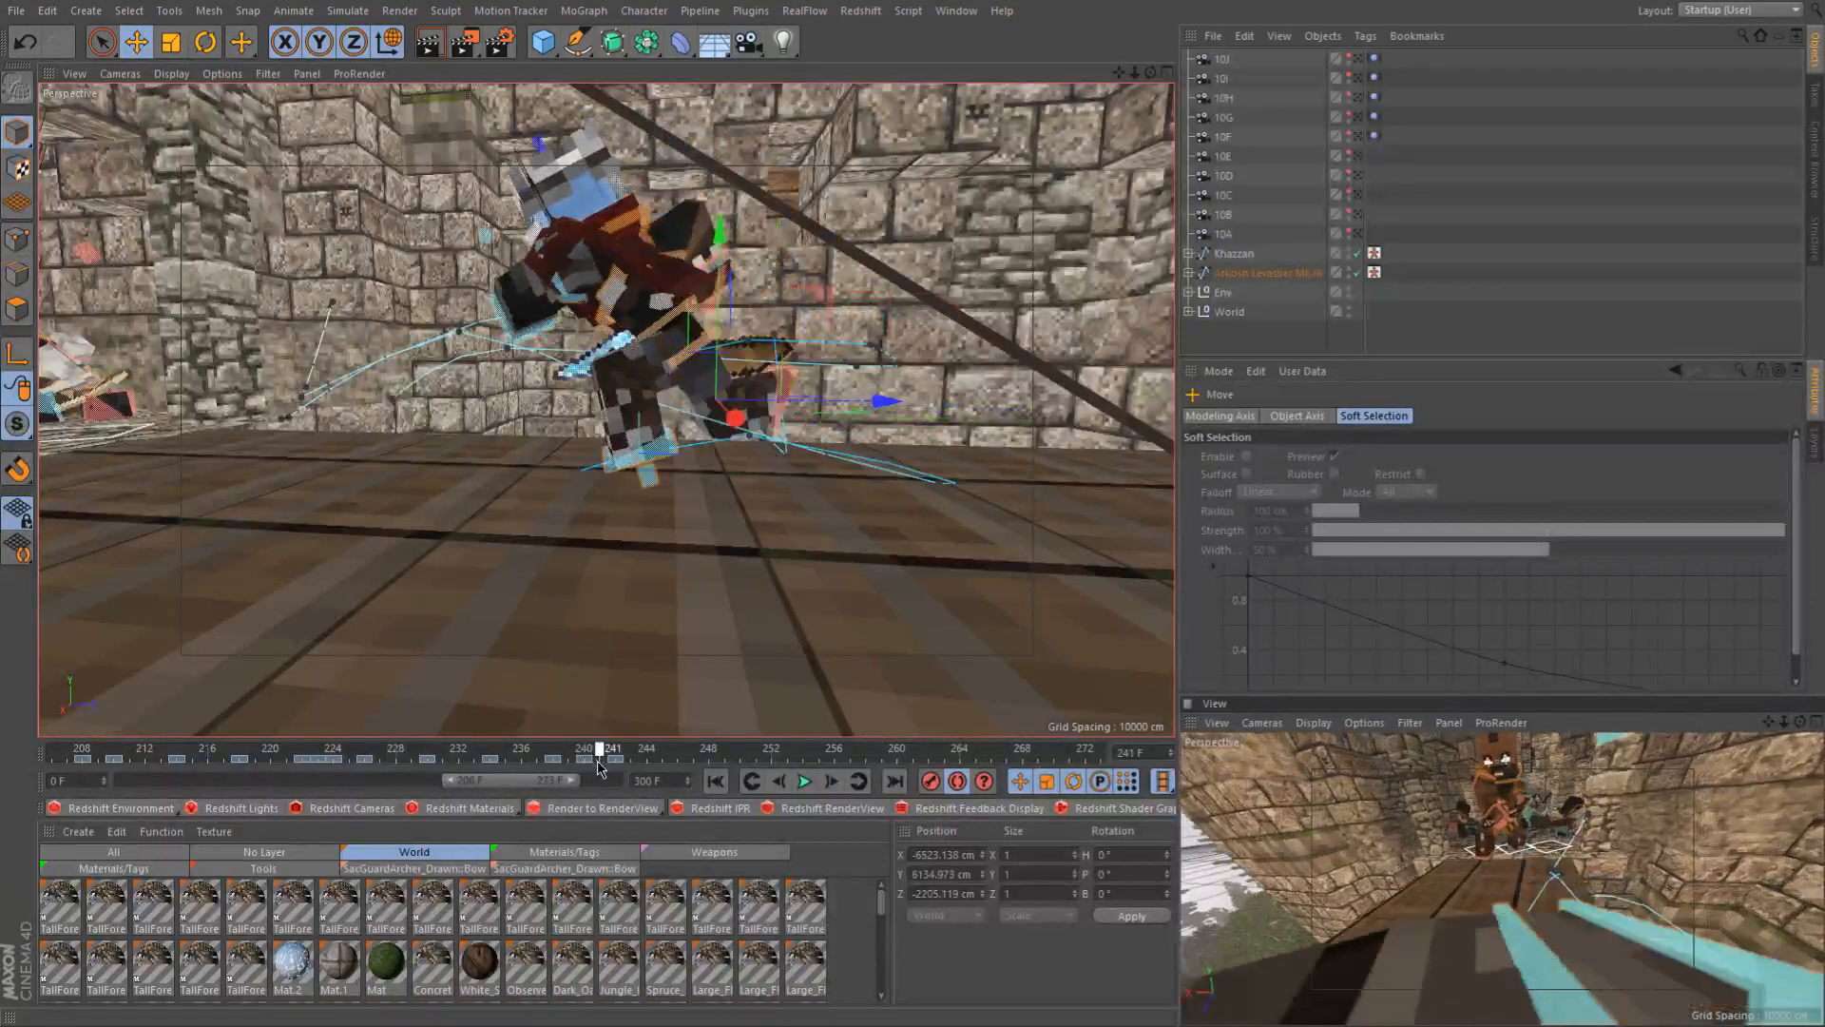
Lower the right foot control goalLegR to Y 20 cm, Z 470.4 cm at frame 242 and rotate it to about H −184.1°, P 115.4°, B 6.1°
{"action": "left_click", "coordinate": [789, 386]}
{"action": "scroll", "coordinate": [790, 385], "scroll_direction": "up", "scroll_amount": 4}
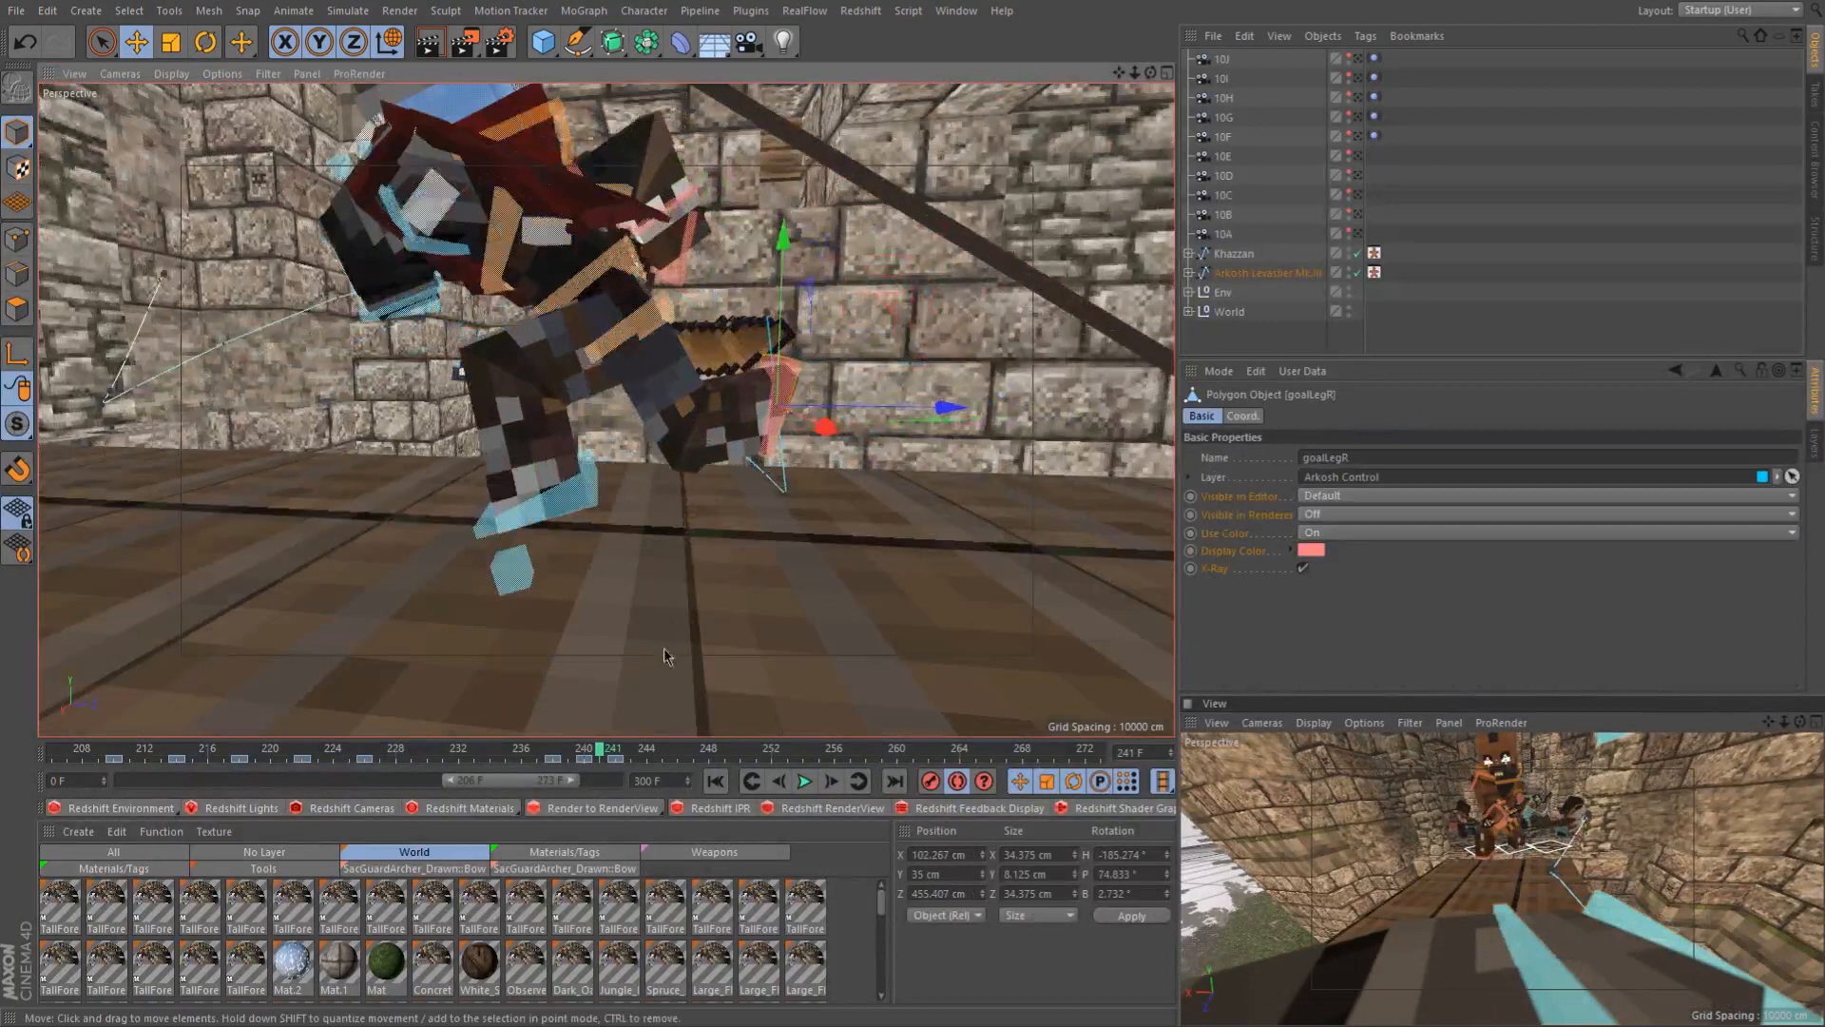
{"action": "left_click", "coordinate": [610, 752]}
{"action": "left_click_drag", "start_coordinate": [875, 208], "coordinate": [856, 352]}
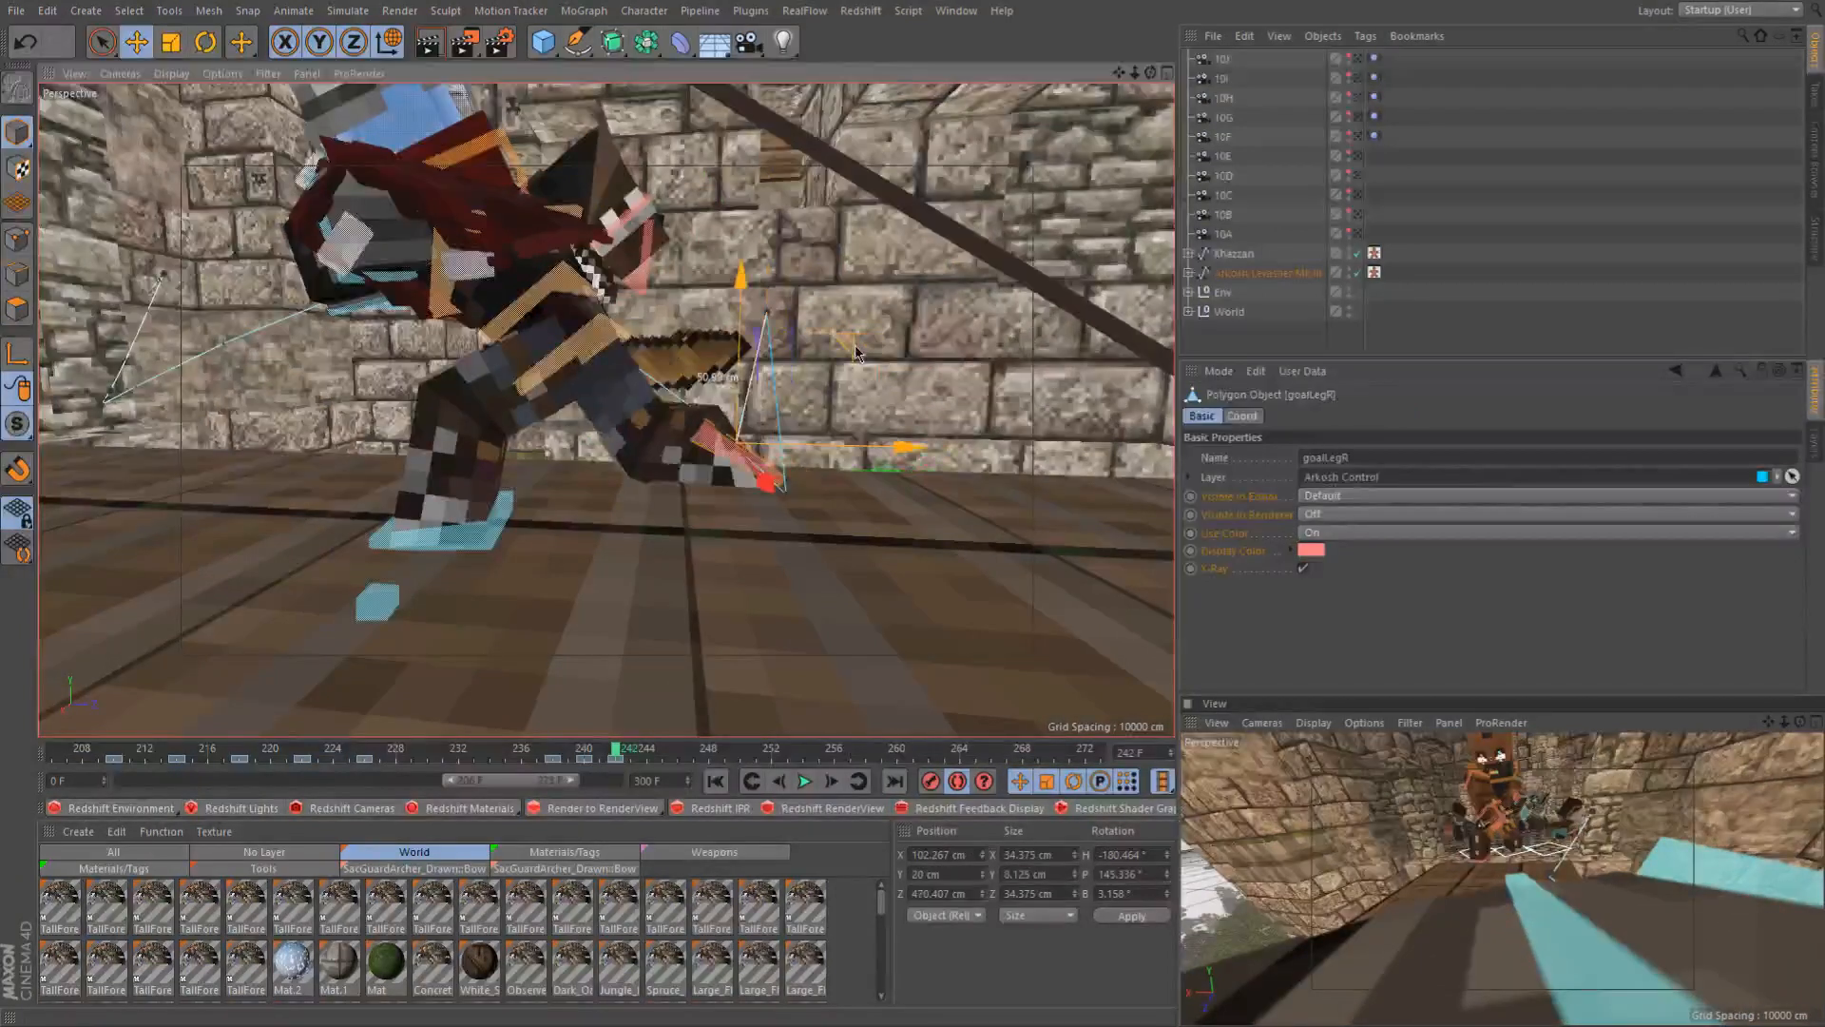
{"action": "key", "text": "r"}
{"action": "left_click_drag", "start_coordinate": [831, 436], "coordinate": [662, 391]}
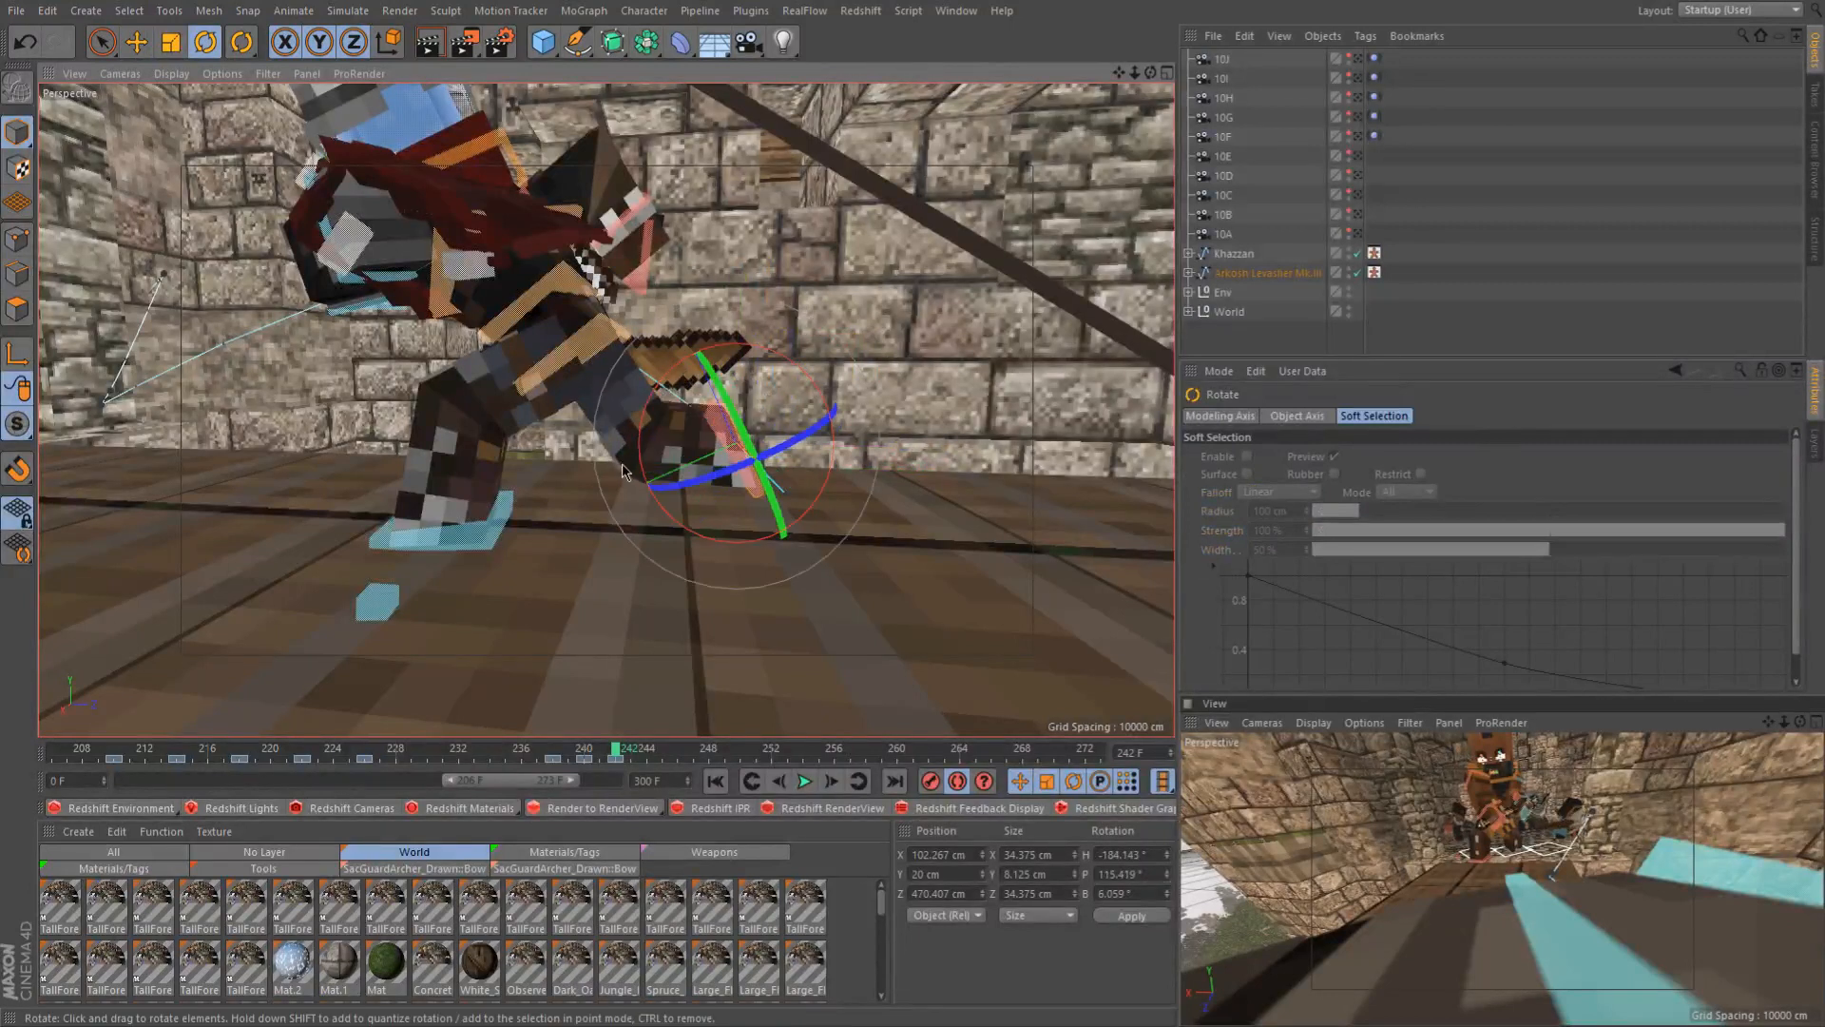
{"action": "scroll", "coordinate": [627, 465], "scroll_direction": "down", "scroll_amount": 3}
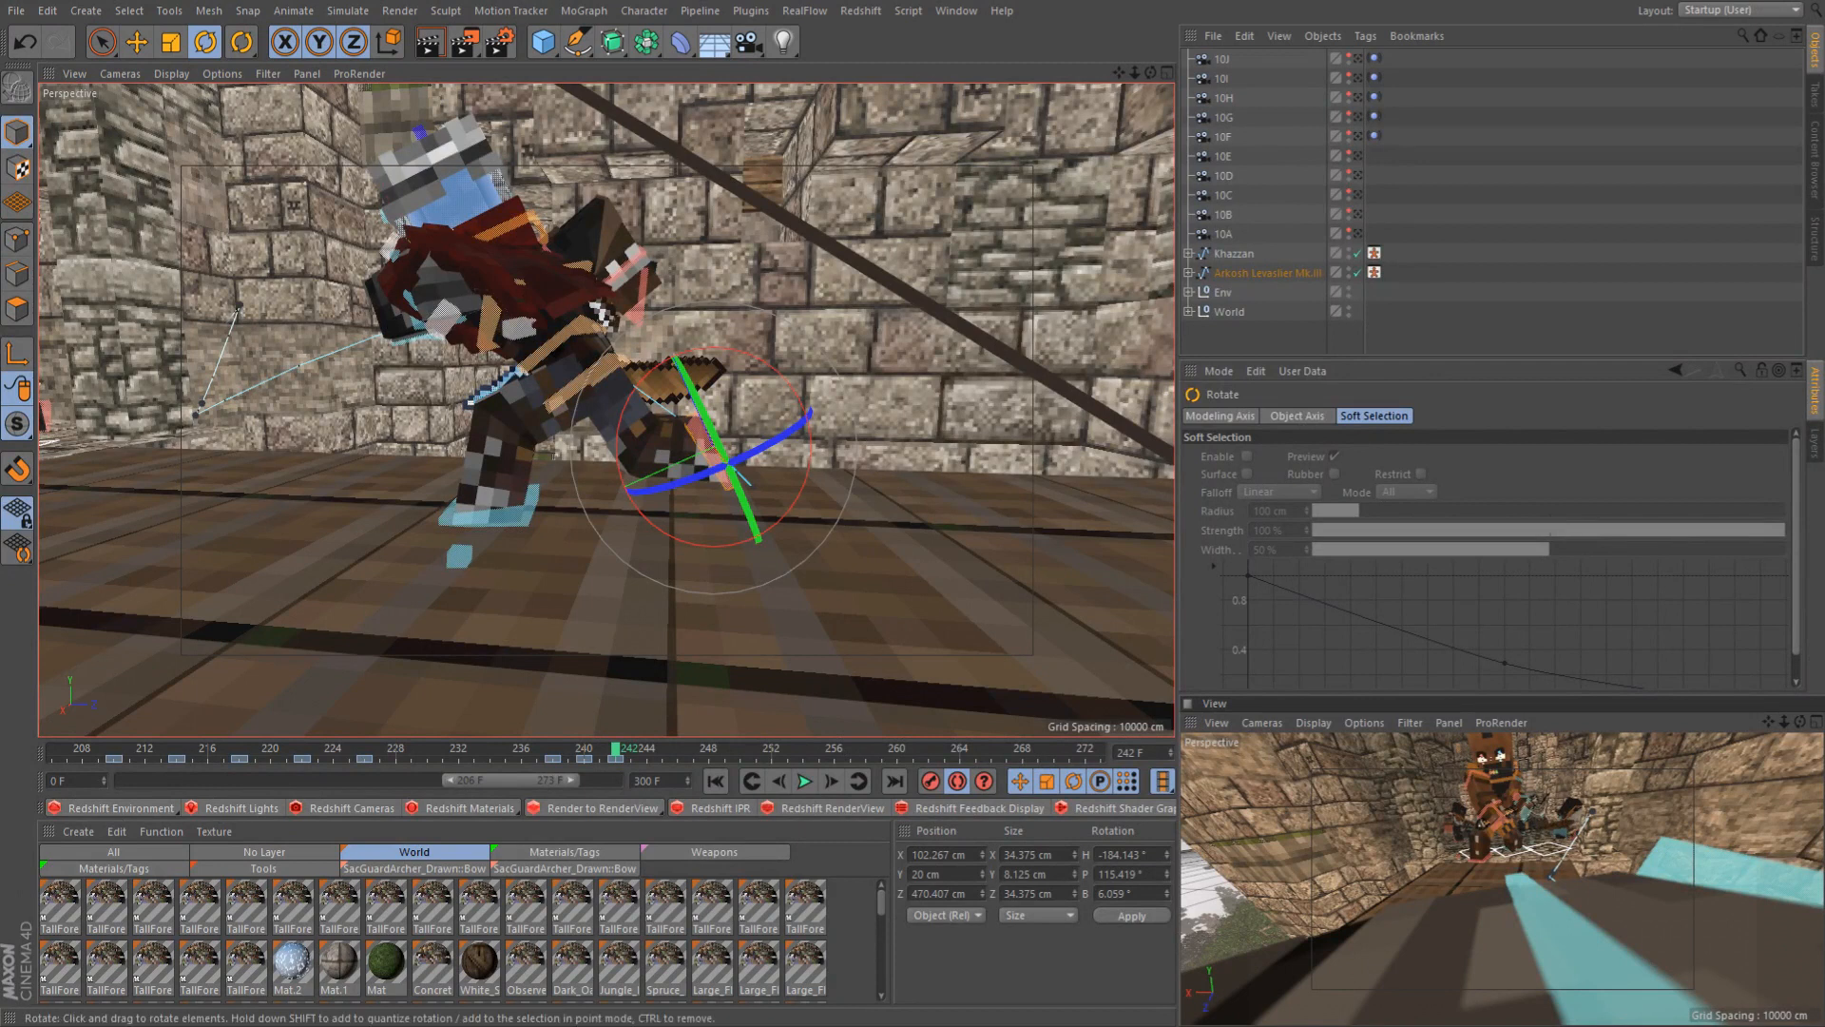
Review the stride by scrubbing frames 240 to 242 from several angles, and play the animation from frame 237 with nothing selected
{"action": "mouse_move", "coordinate": [570, 756]}
{"action": "left_mouse_down"}
{"action": "mouse_move", "coordinate": [544, 756]}
{"action": "mouse_move", "coordinate": [587, 766]}
{"action": "left_mouse_up"}
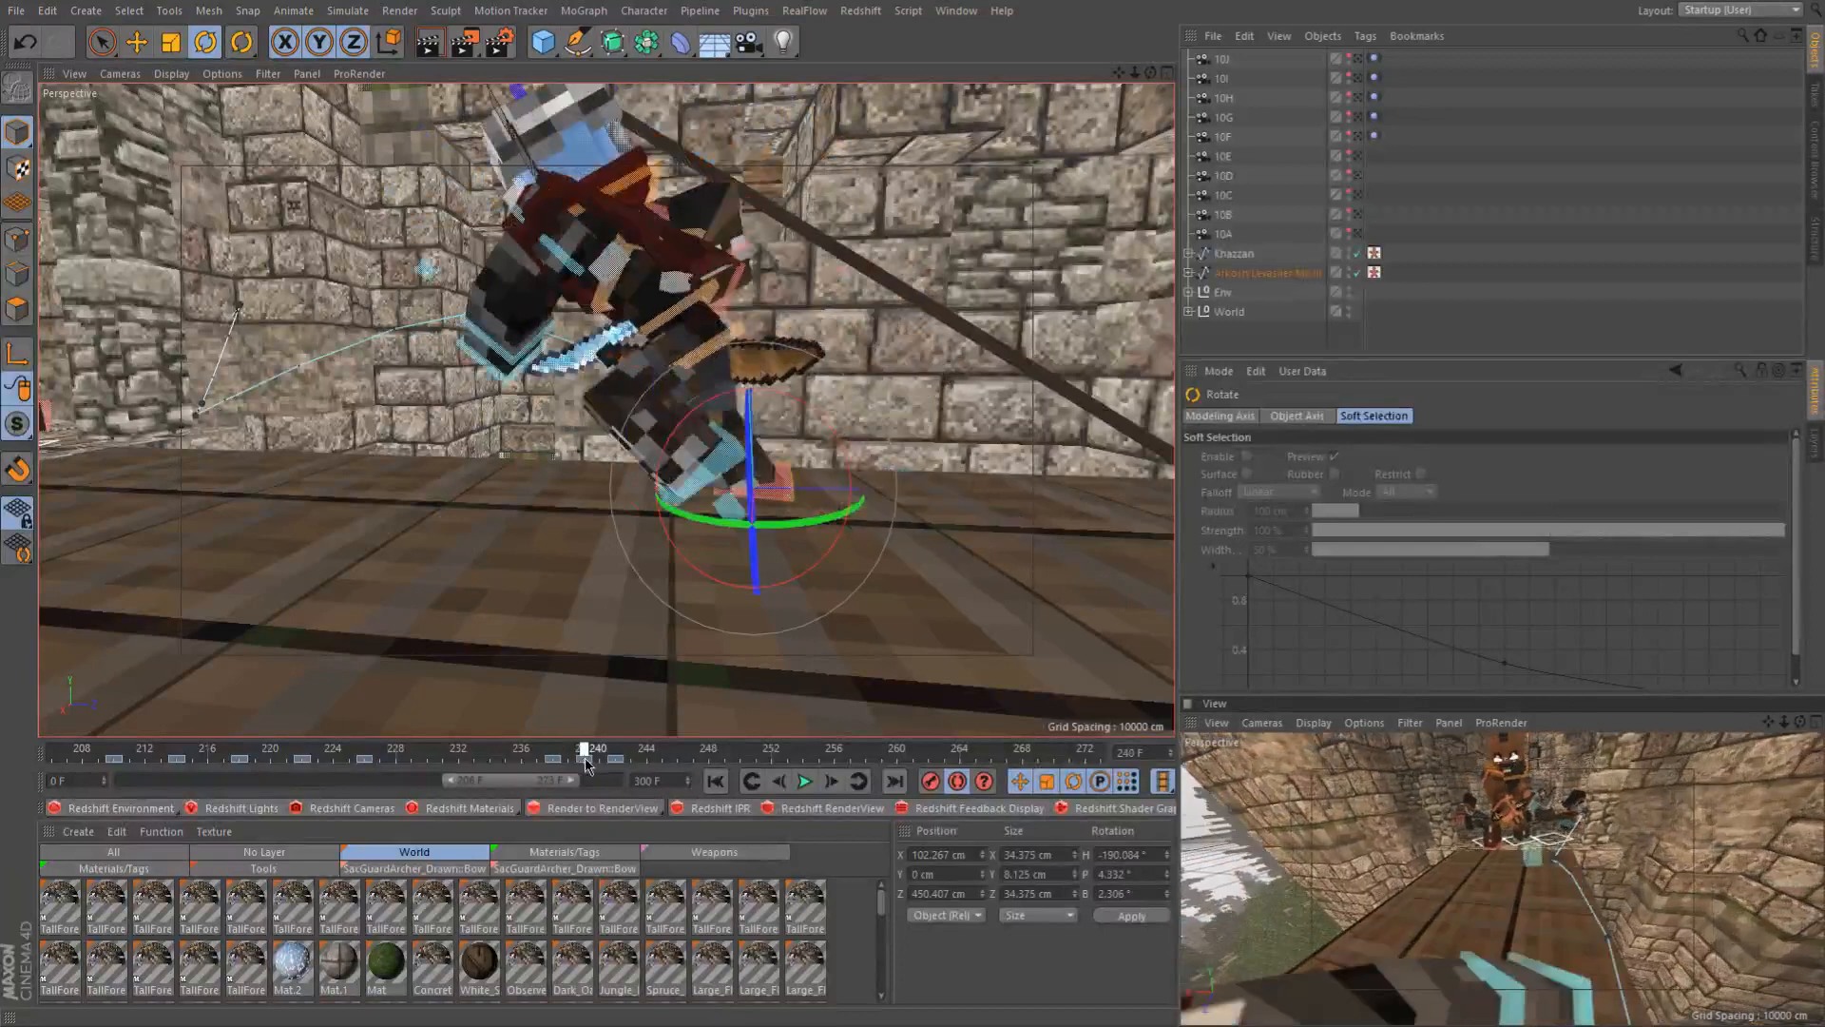
{"action": "scroll", "coordinate": [674, 533], "scroll_direction": "down", "scroll_amount": 4}
{"action": "left_click_drag", "start_coordinate": [676, 456], "coordinate": [639, 428], "text": "alt"}
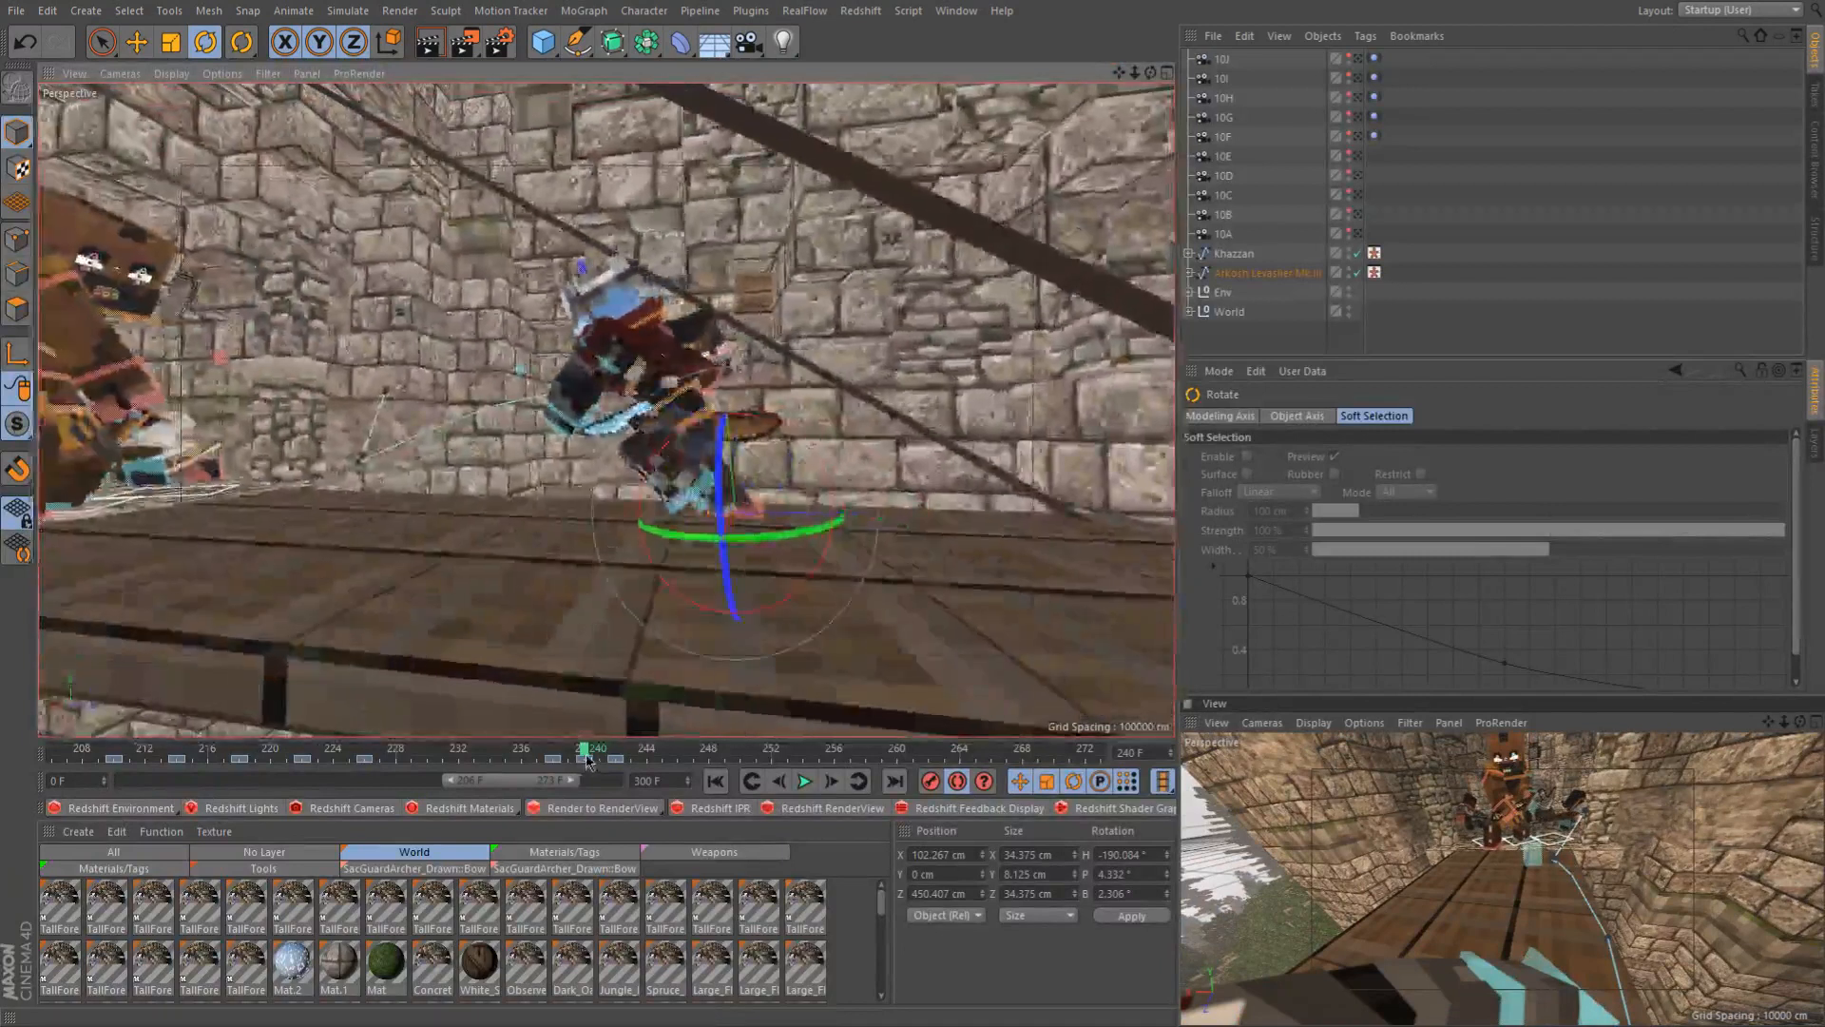
{"action": "left_click", "coordinate": [616, 756]}
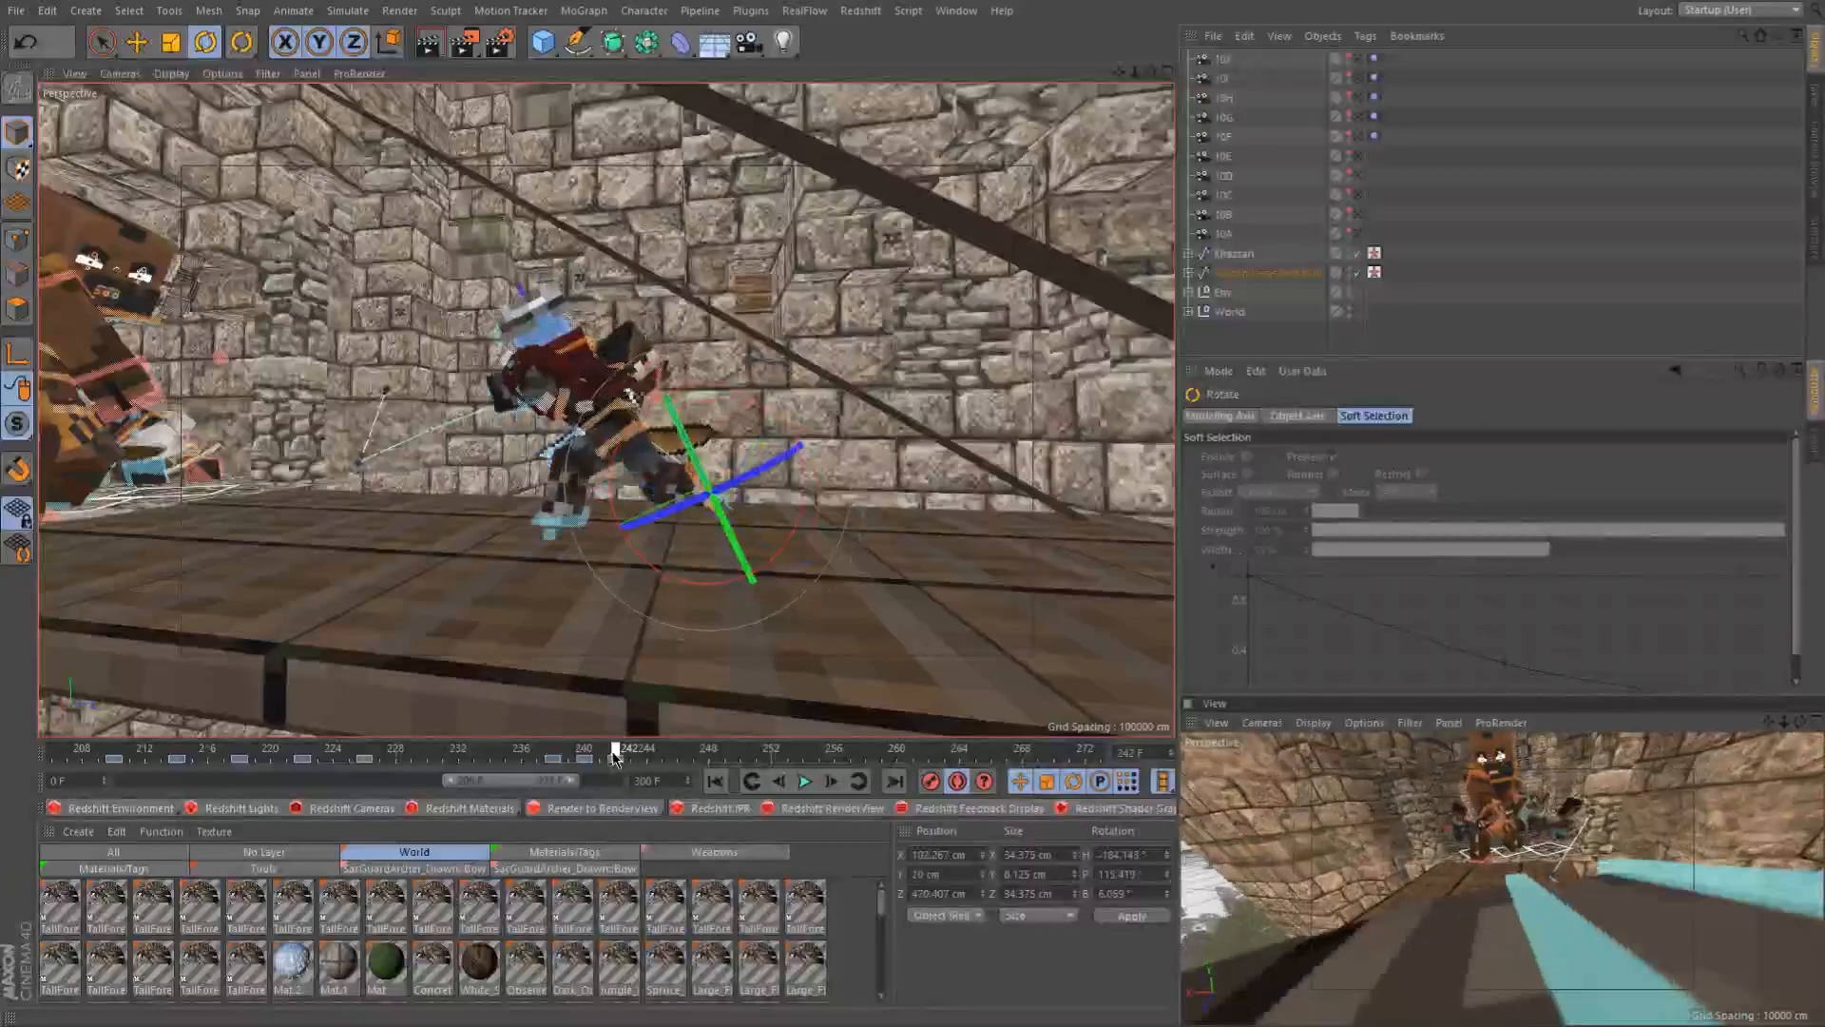
{"action": "left_click_drag", "start_coordinate": [611, 758], "coordinate": [601, 758]}
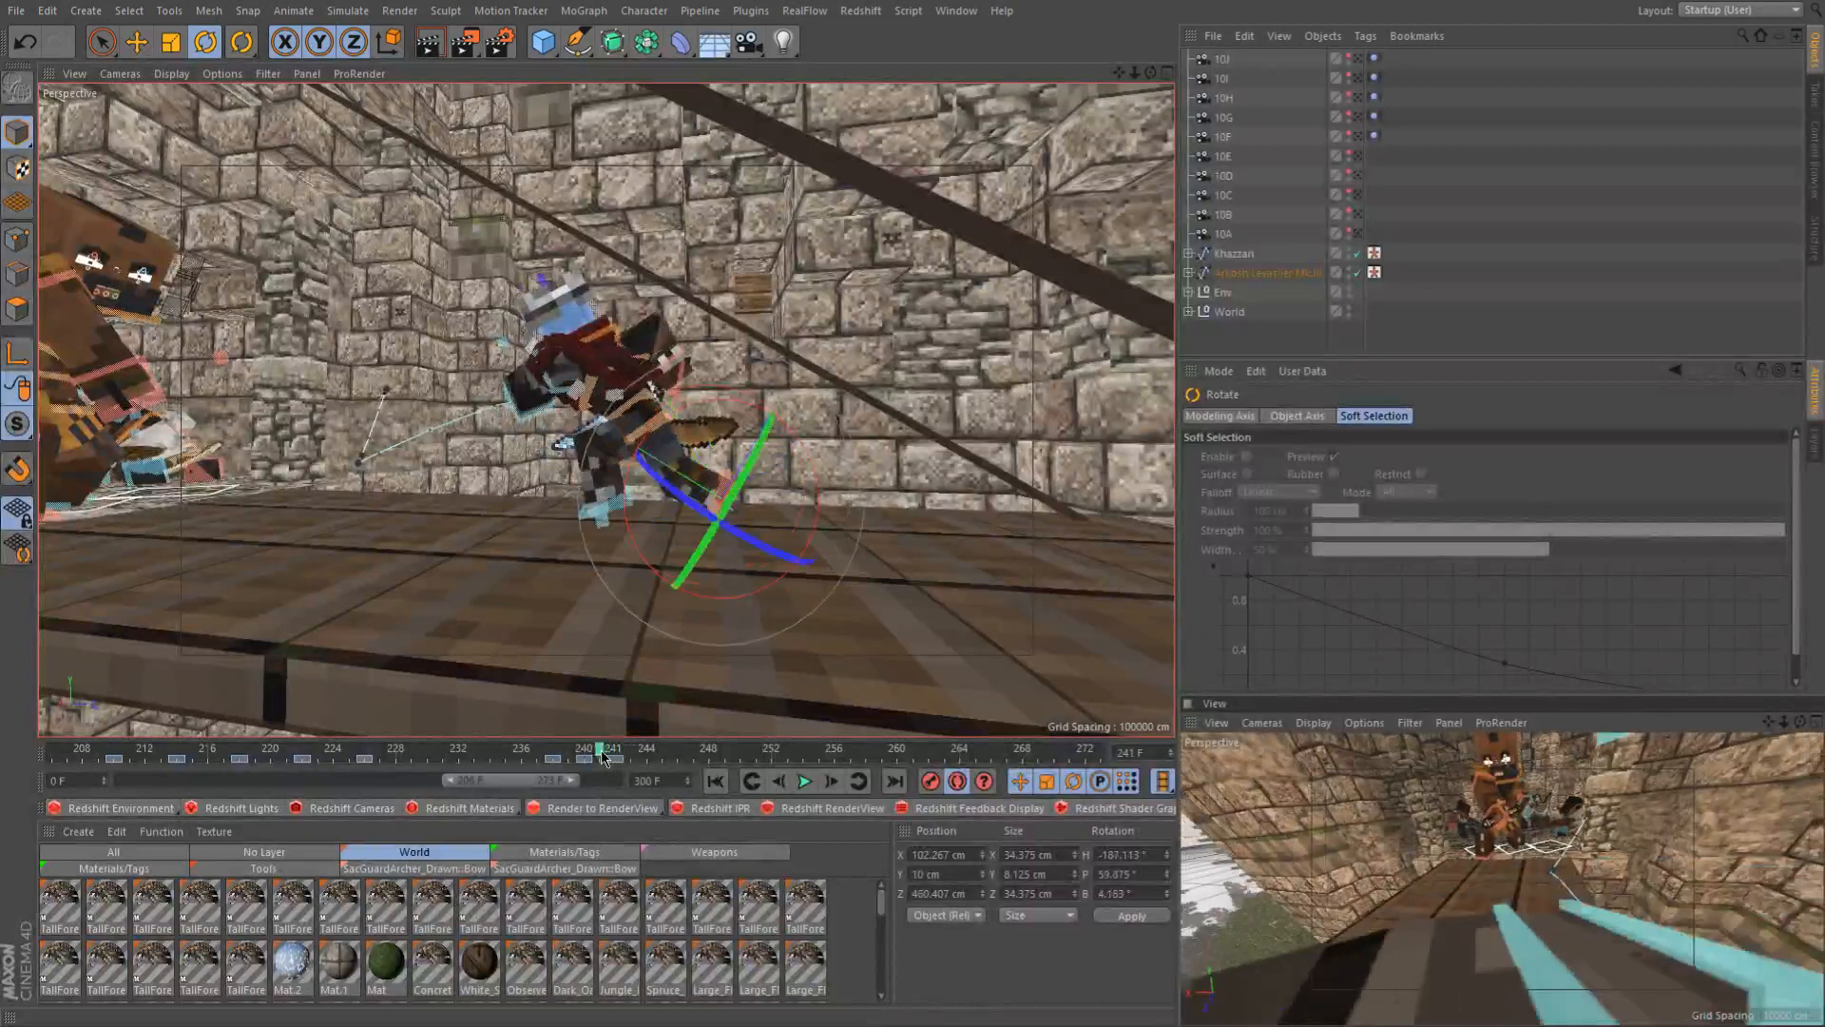
{"action": "scroll", "coordinate": [640, 534], "scroll_direction": "up", "scroll_amount": 3}
{"action": "left_click_drag", "start_coordinate": [653, 383], "coordinate": [613, 421], "text": "alt"}
{"action": "scroll", "coordinate": [624, 426], "scroll_direction": "up", "scroll_amount": 3}
{"action": "scroll", "coordinate": [613, 421], "scroll_direction": "down", "scroll_amount": 5}
{"action": "scroll", "coordinate": [613, 422], "scroll_direction": "down", "scroll_amount": 5}
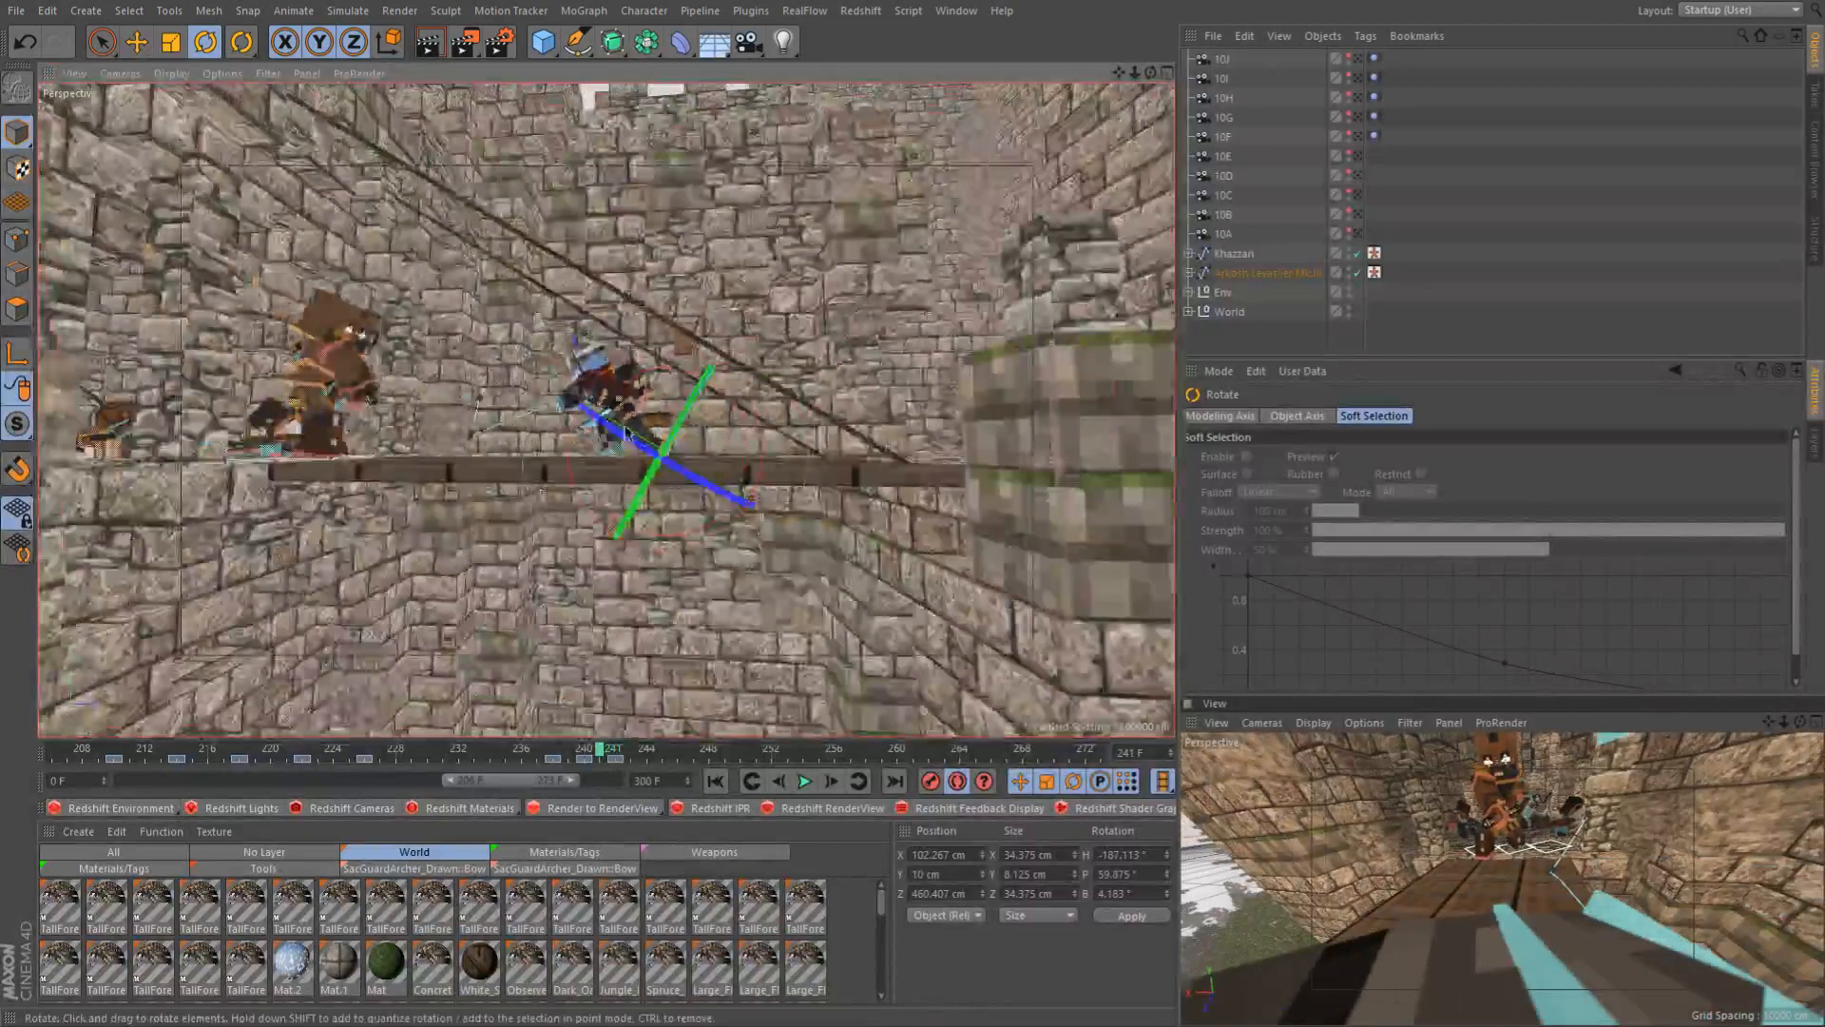
{"action": "scroll", "coordinate": [623, 427], "scroll_direction": "up", "scroll_amount": 5}
{"action": "left_click", "coordinate": [539, 749]}
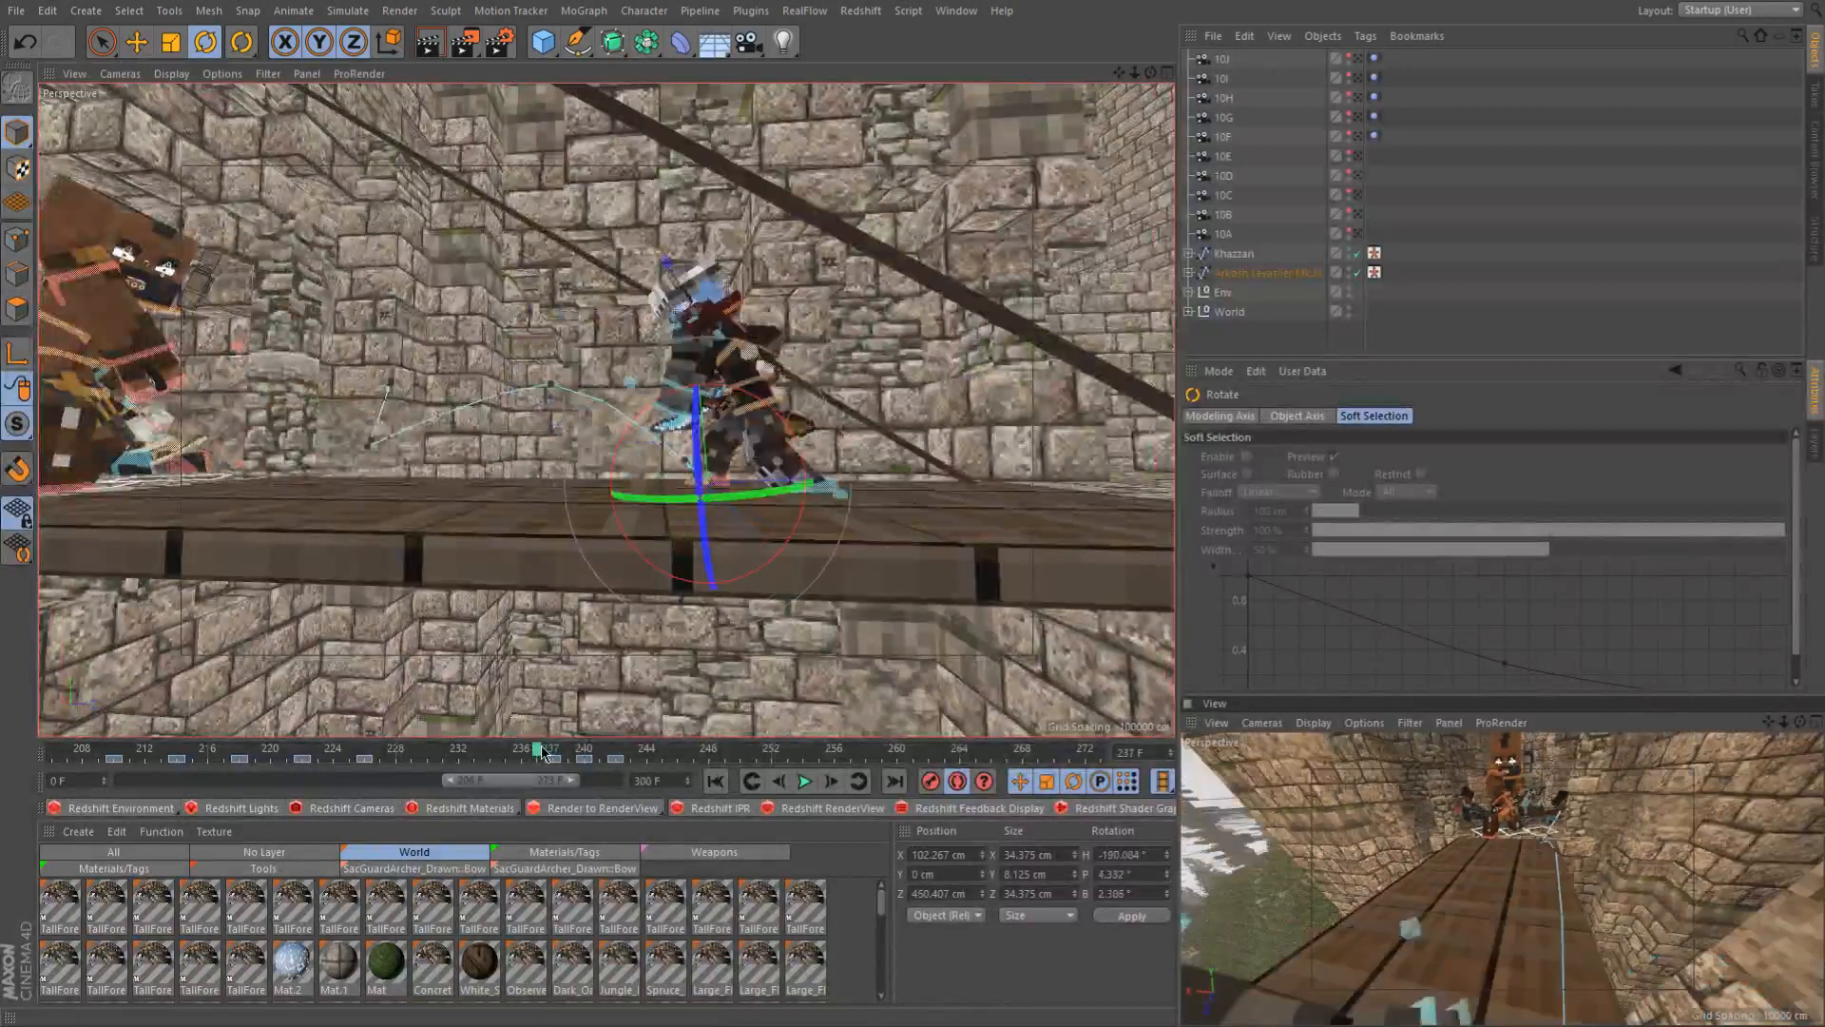
{"action": "left_click", "coordinate": [1268, 336]}
{"action": "left_click", "coordinate": [804, 782]}
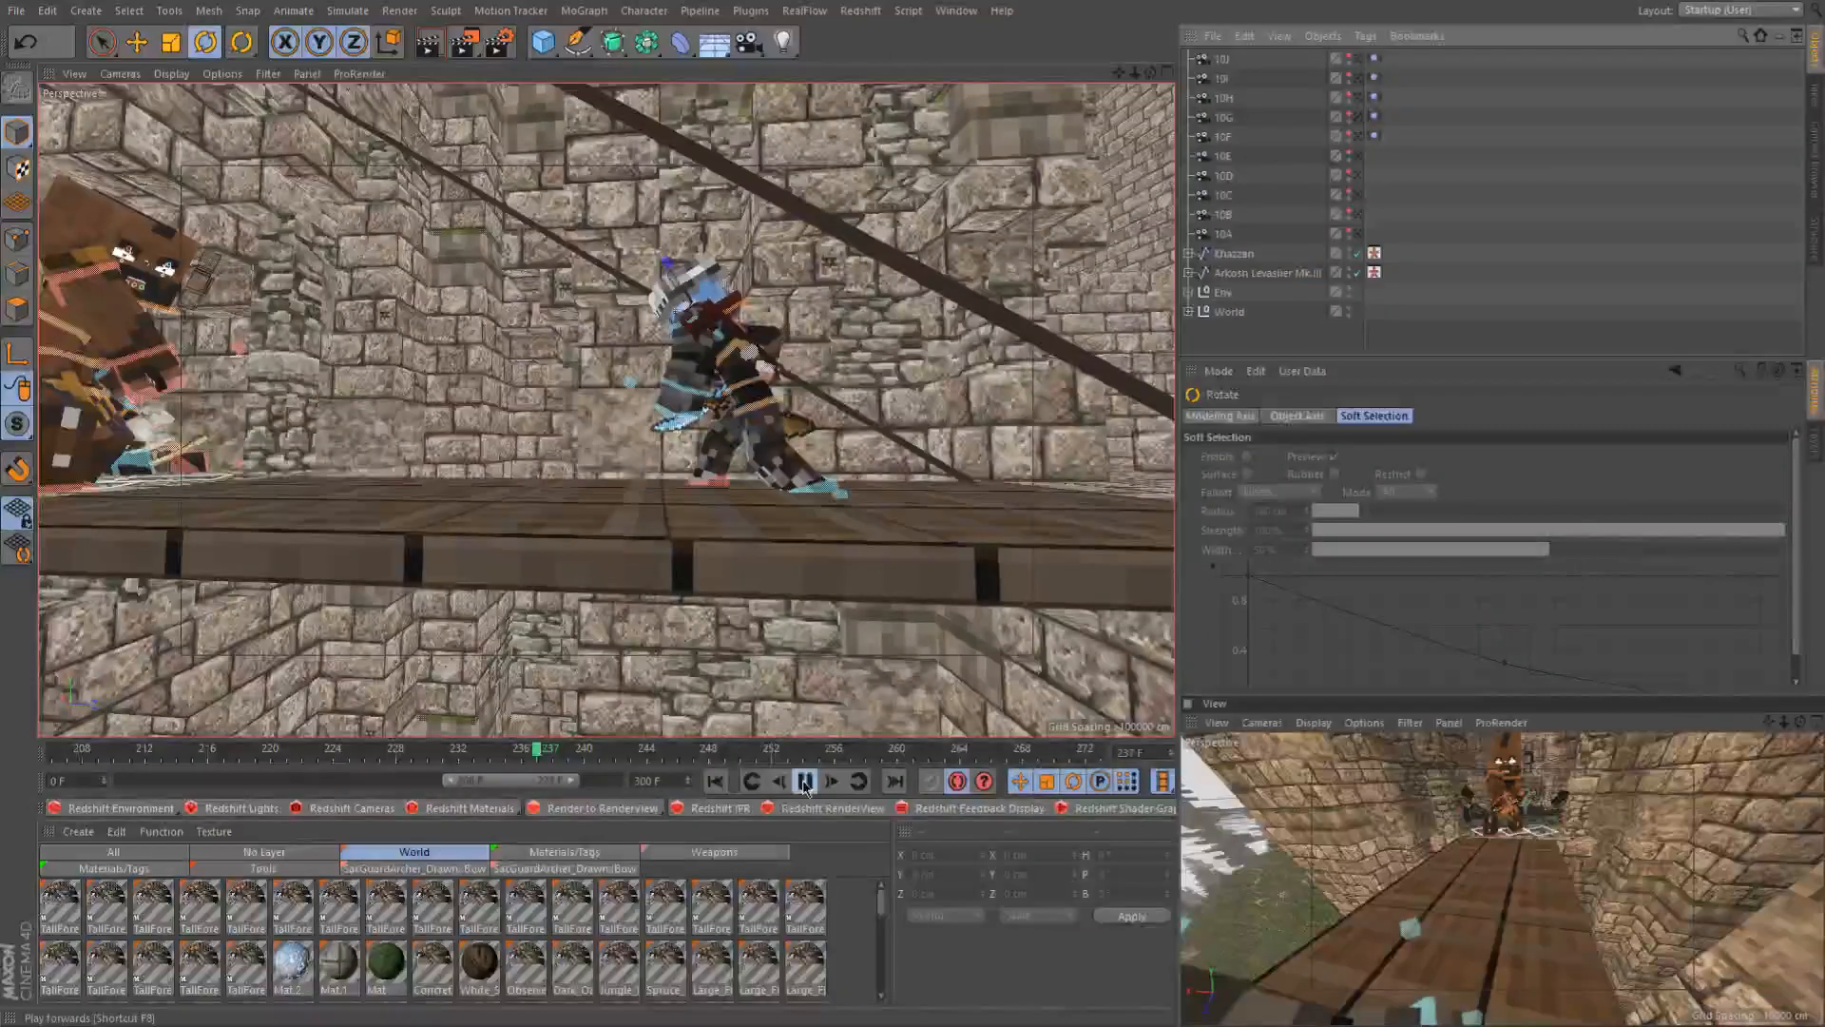
{"action": "left_click", "coordinate": [805, 782]}
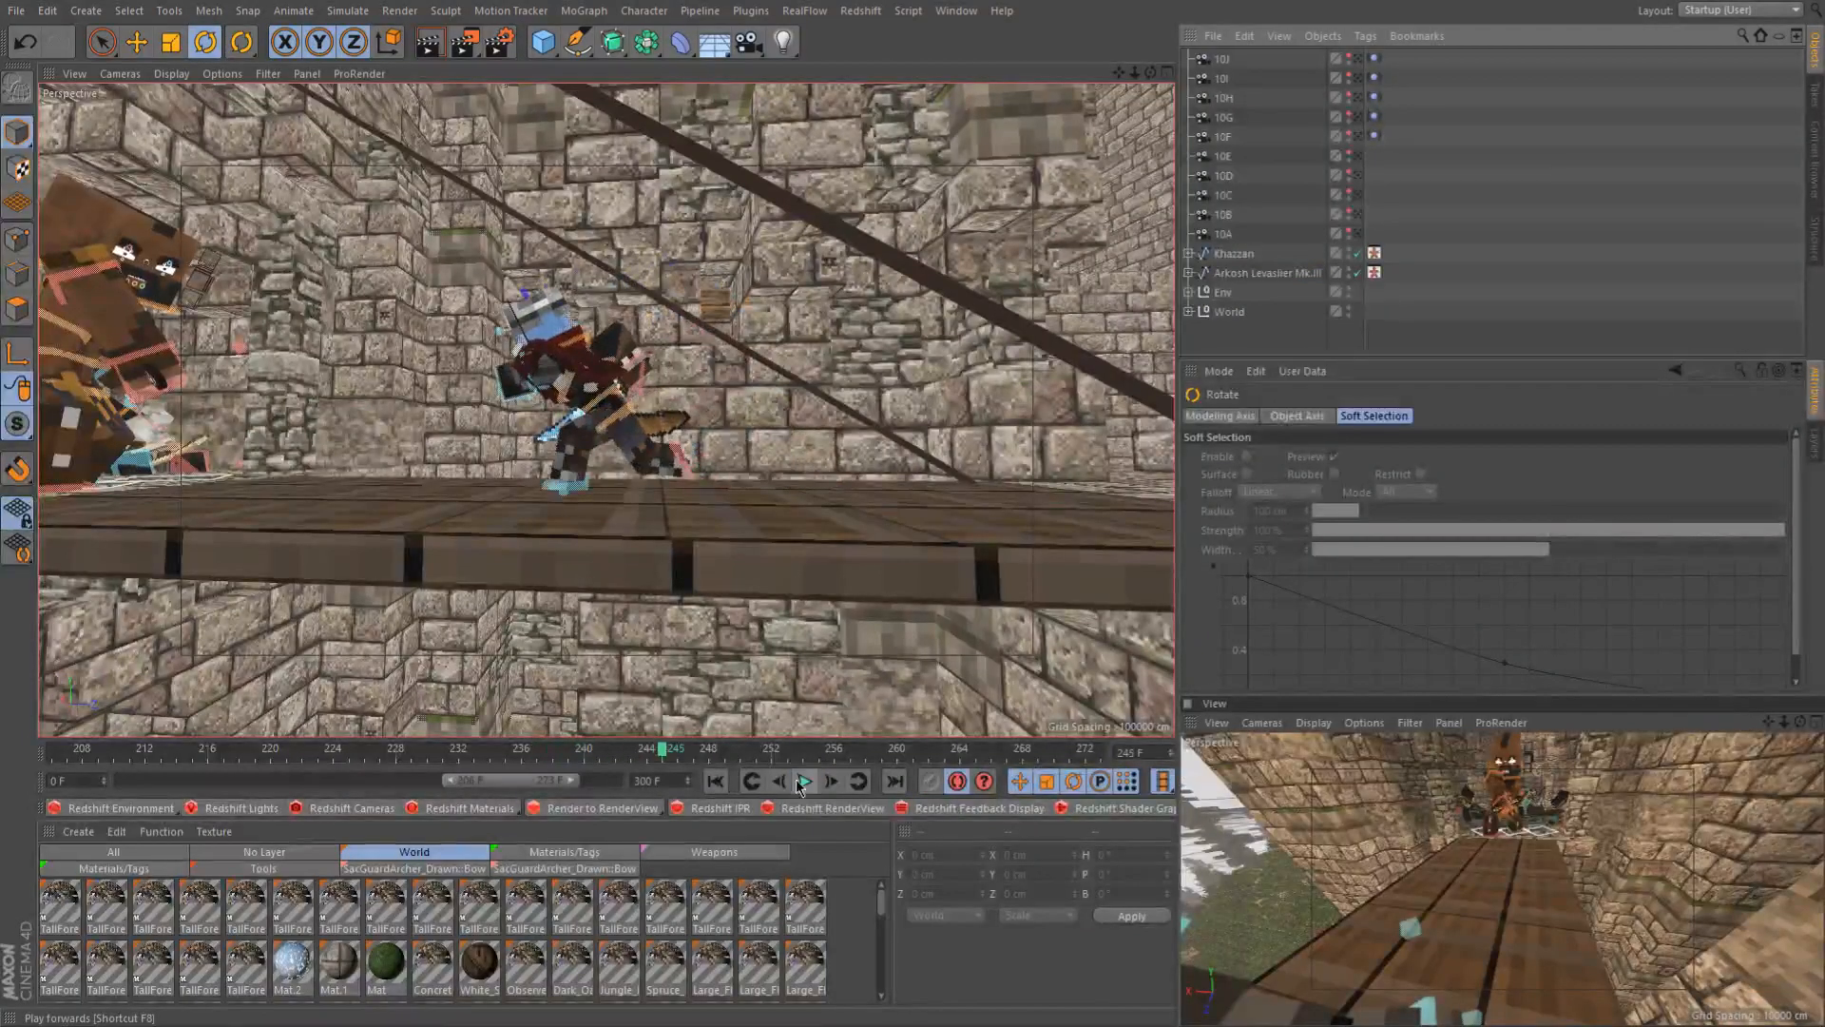
Select the left foot control goalLegL at frame 241, frame it in the view and activate the Move tool
{"action": "left_click_drag", "start_coordinate": [594, 756], "coordinate": [600, 756]}
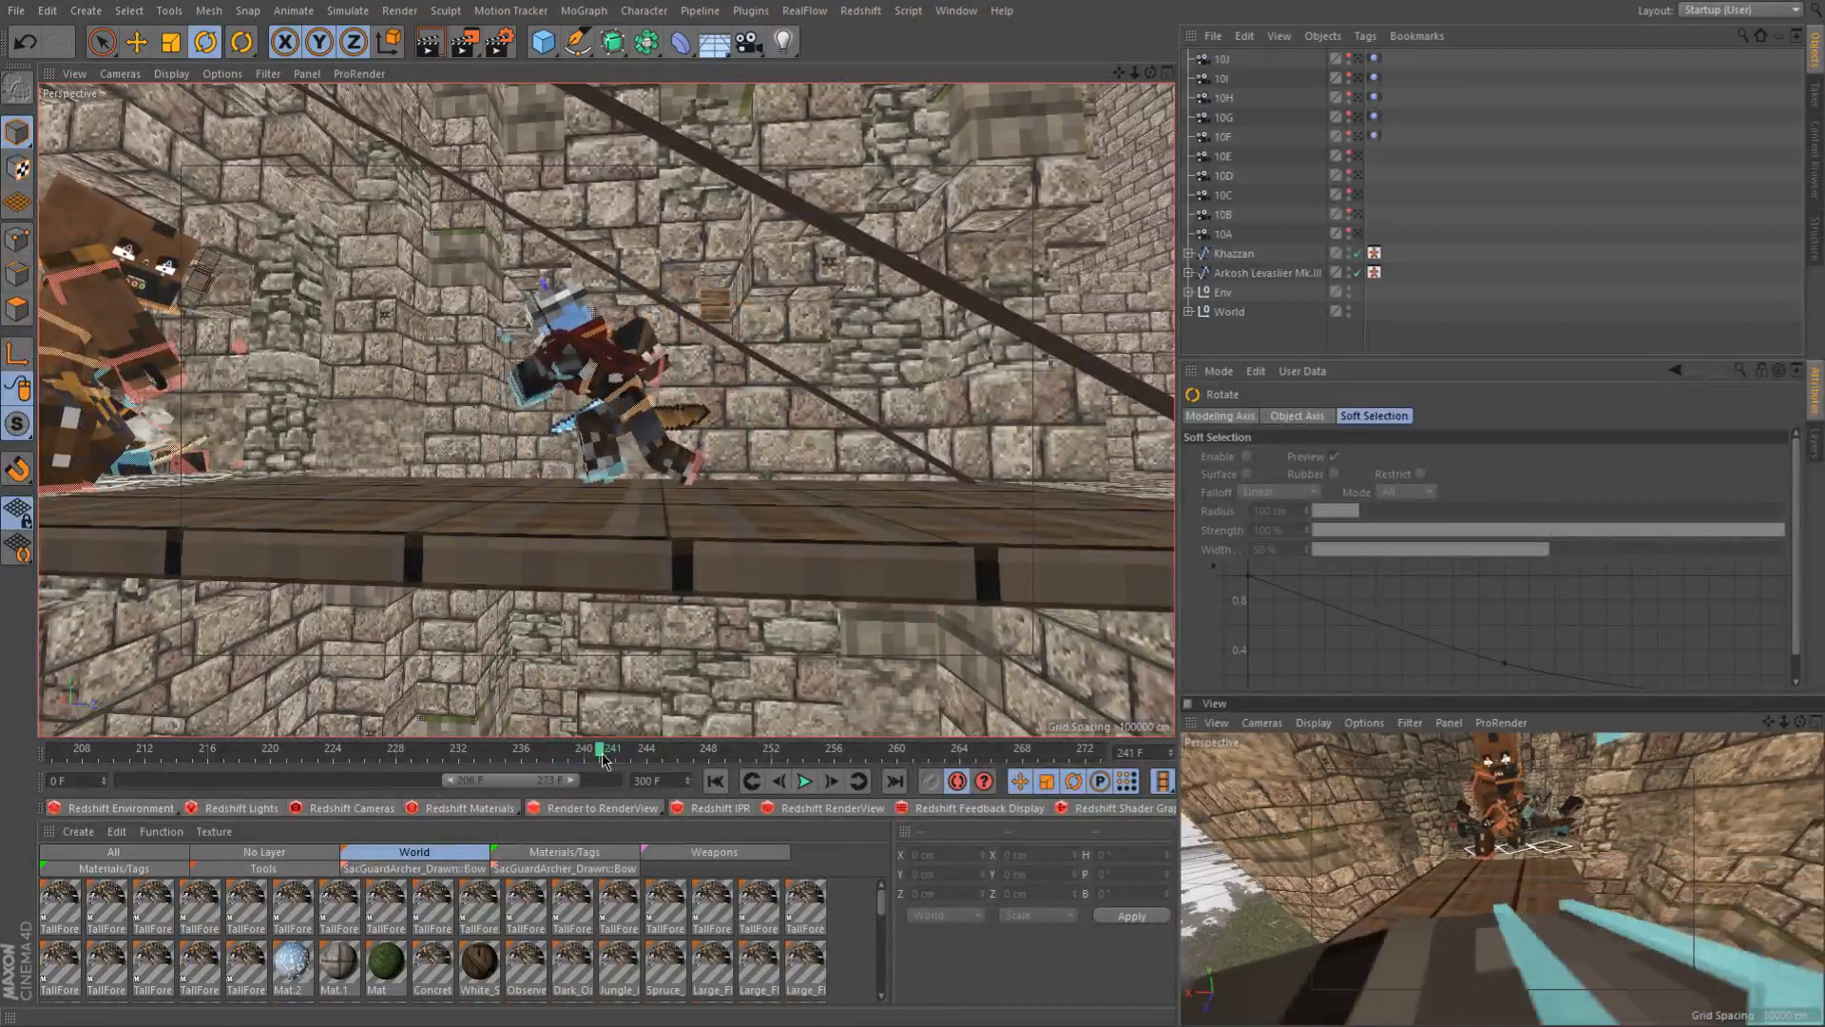
{"action": "scroll", "coordinate": [590, 502], "scroll_direction": "up", "scroll_amount": 5}
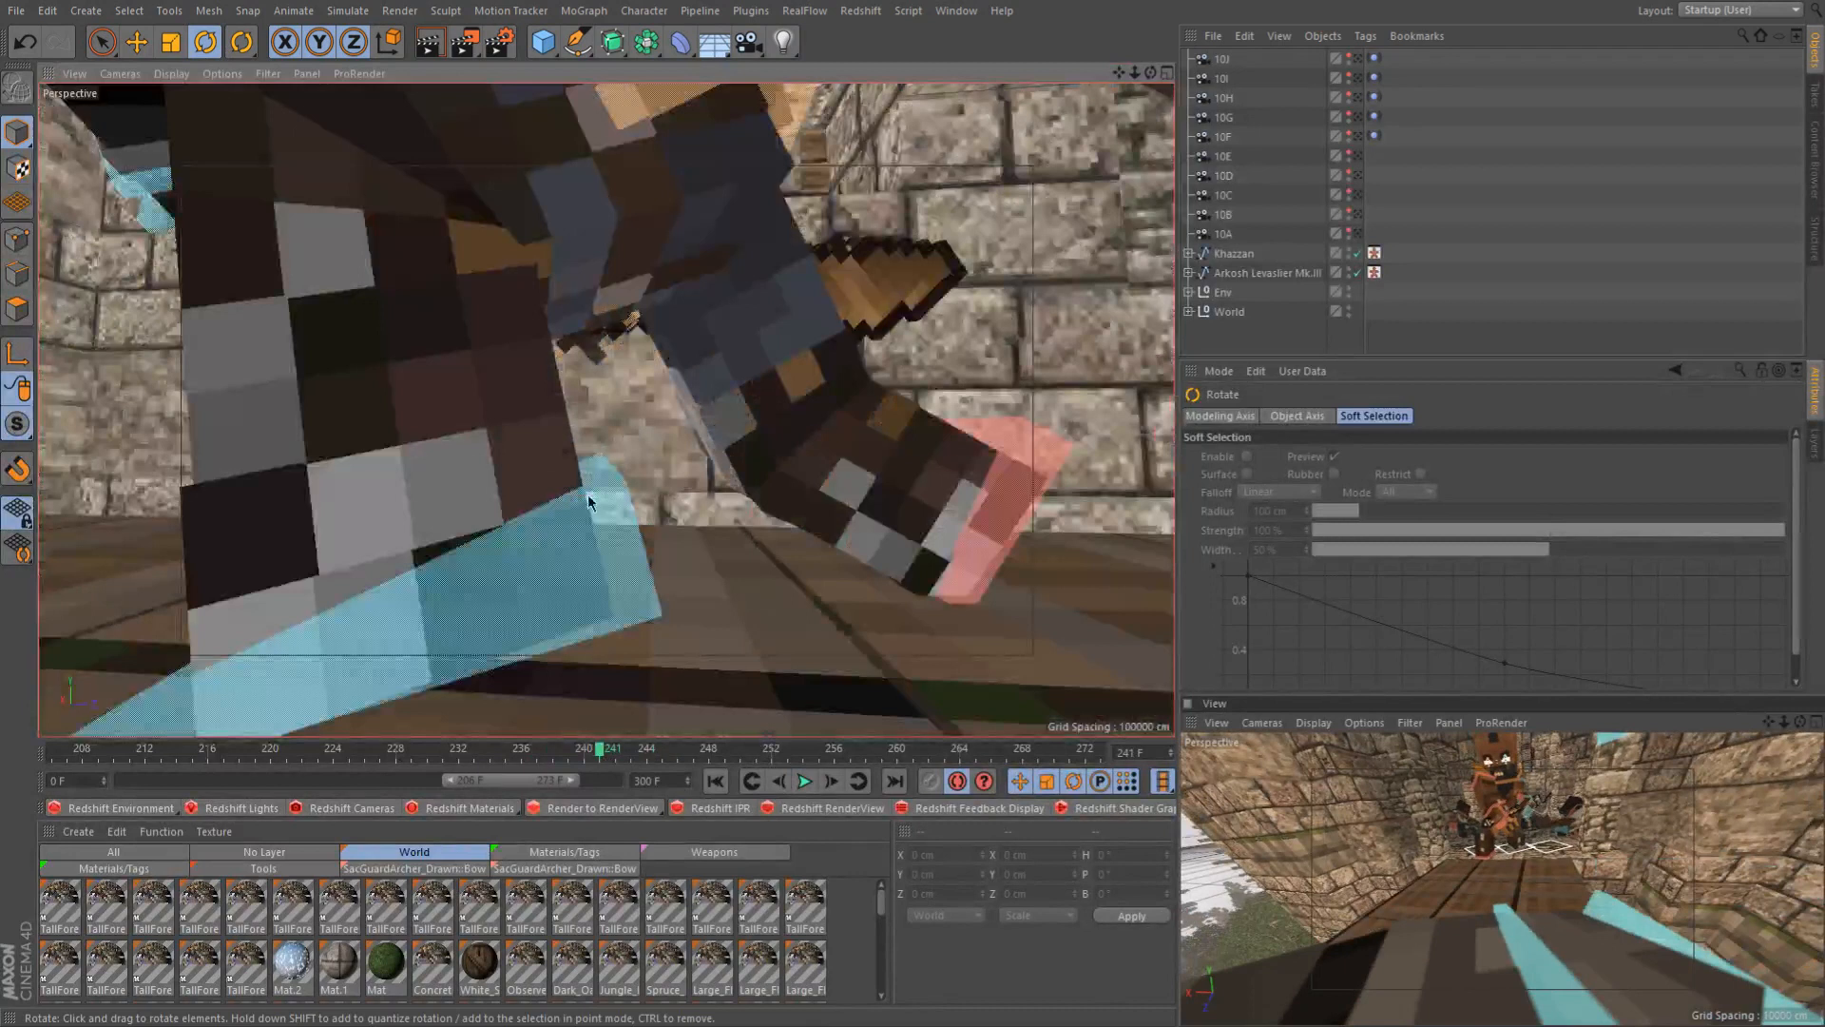
{"action": "left_click", "coordinate": [590, 502]}
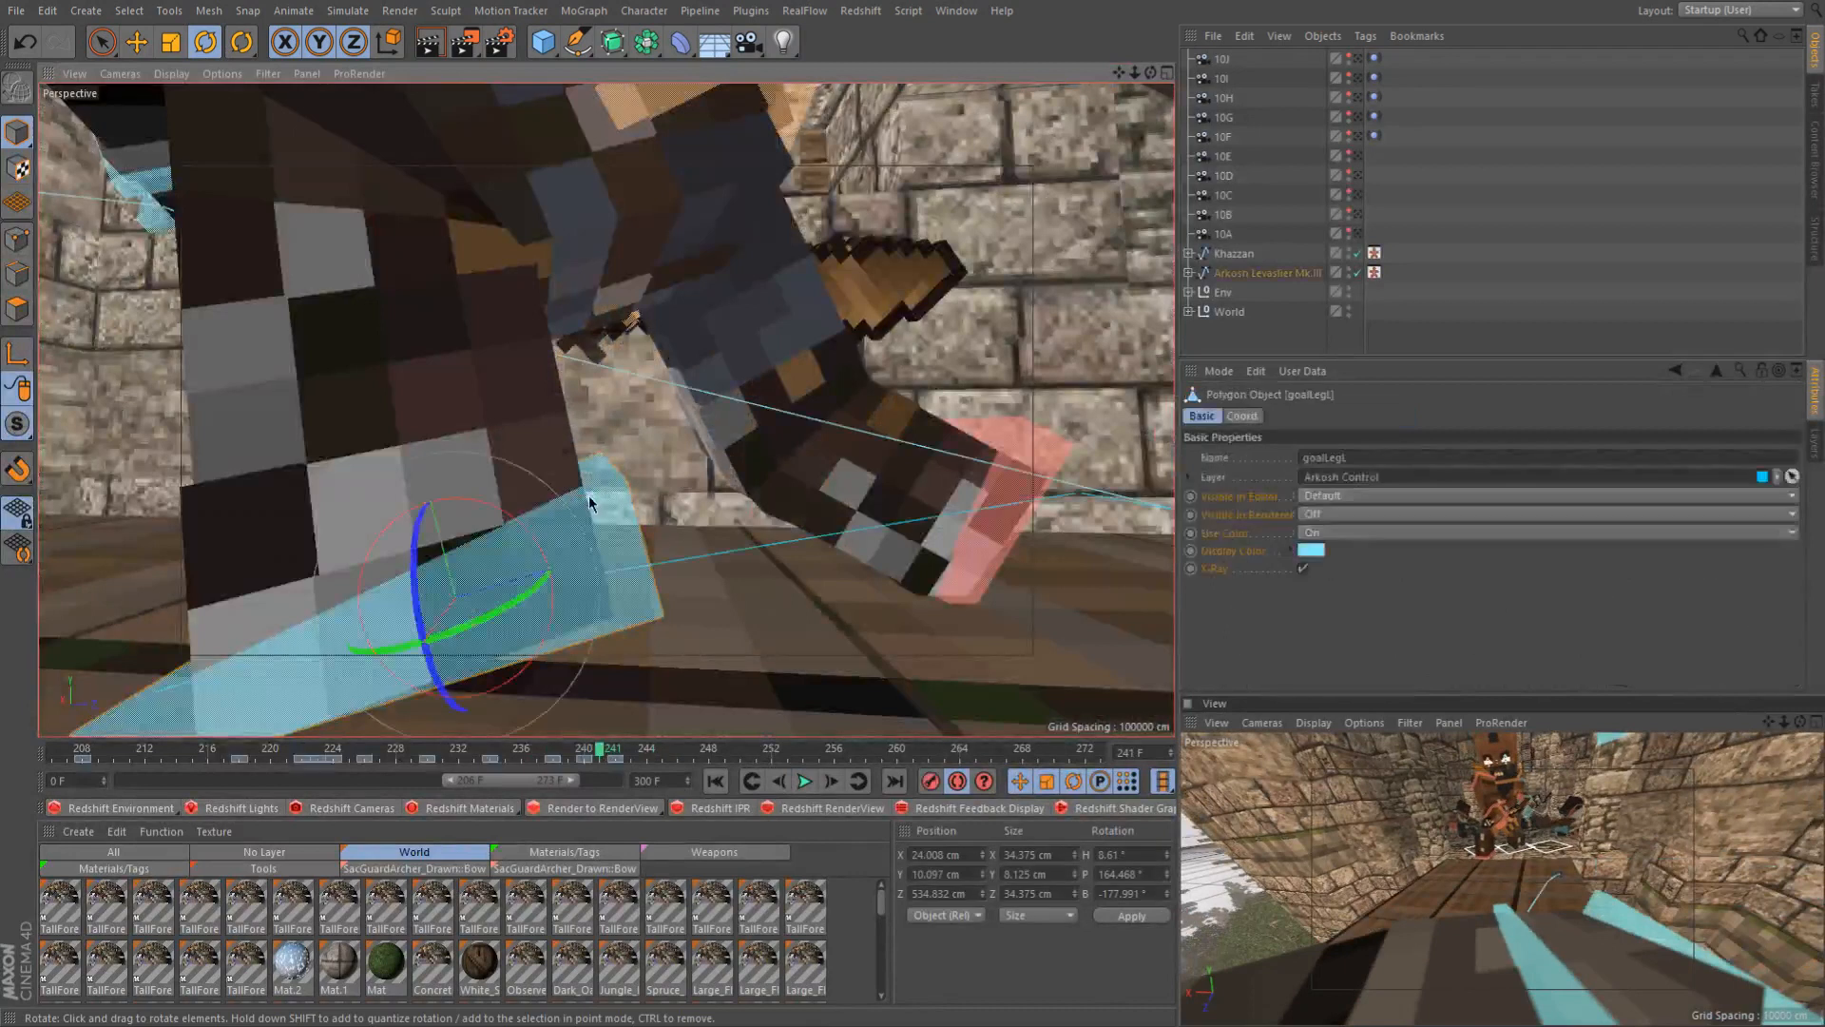
{"action": "key", "text": "o"}
{"action": "key", "text": "e"}
Try moving the left foot control forward and down at frame 241, and undo the move
{"action": "left_click_drag", "start_coordinate": [661, 439], "coordinate": [584, 459]}
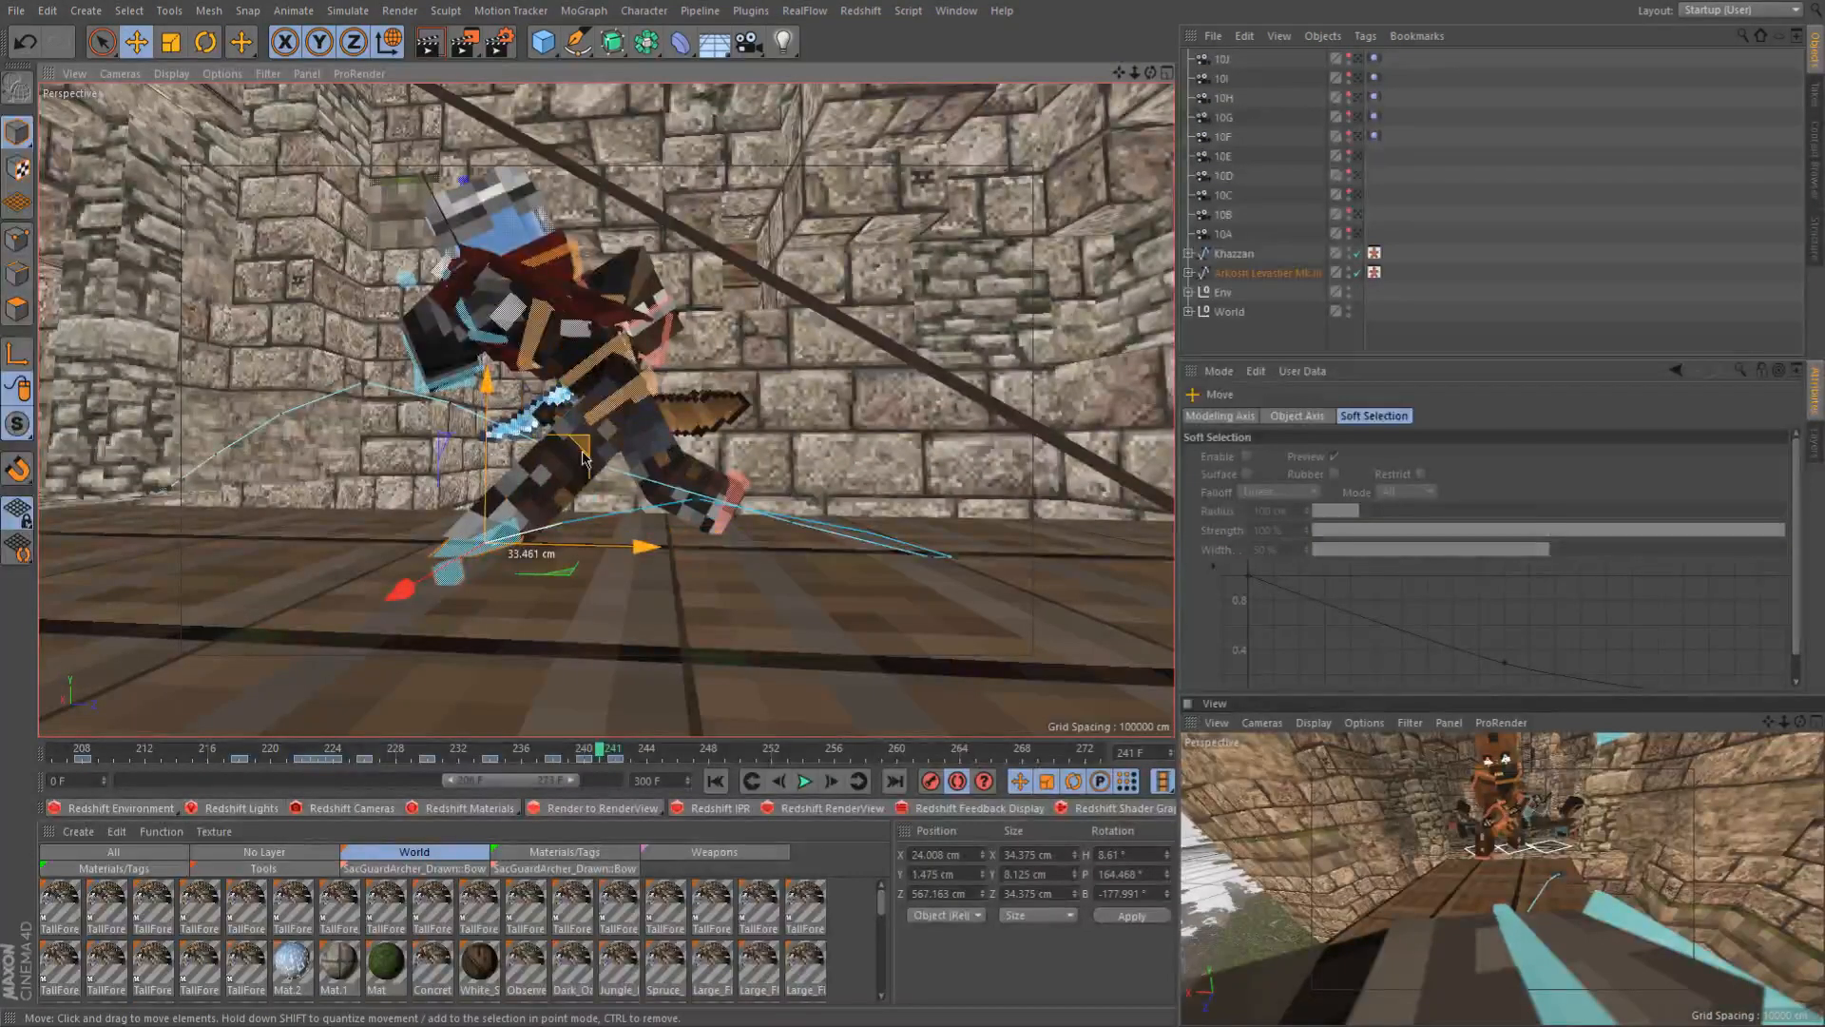
{"action": "scroll", "coordinate": [584, 458], "scroll_direction": "down", "scroll_amount": 4}
{"action": "scroll", "coordinate": [667, 437], "scroll_direction": "up", "scroll_amount": 4}
{"action": "scroll", "coordinate": [666, 437], "scroll_direction": "down", "scroll_amount": 3}
{"action": "key", "text": "ctrl+z"}
{"action": "scroll", "coordinate": [683, 437], "scroll_direction": "up", "scroll_amount": 3}
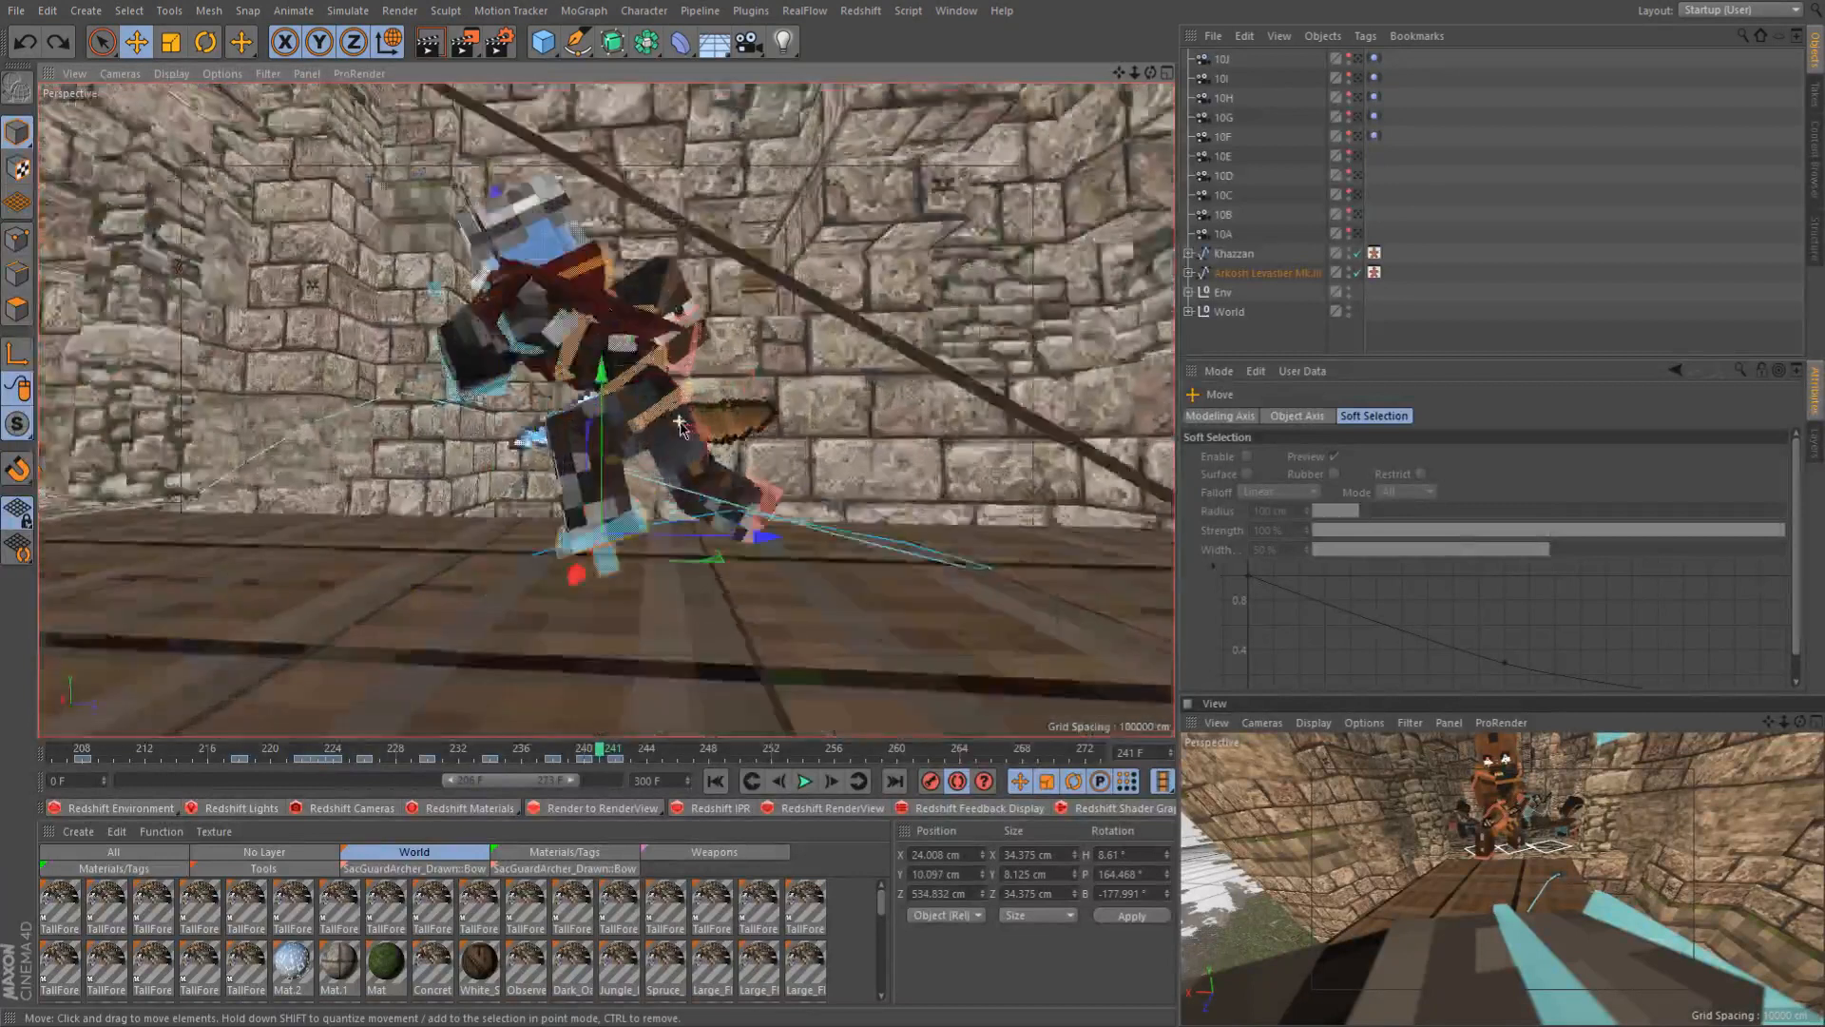
Move goalLegL to about X 34.4, Y 25, Z 524.7 cm at frame 241 and rotate it to about H 4.1°, P 138.2°
{"action": "scroll", "coordinate": [682, 437], "scroll_direction": "up", "scroll_amount": 2}
{"action": "scroll", "coordinate": [683, 466], "scroll_direction": "down", "scroll_amount": 2}
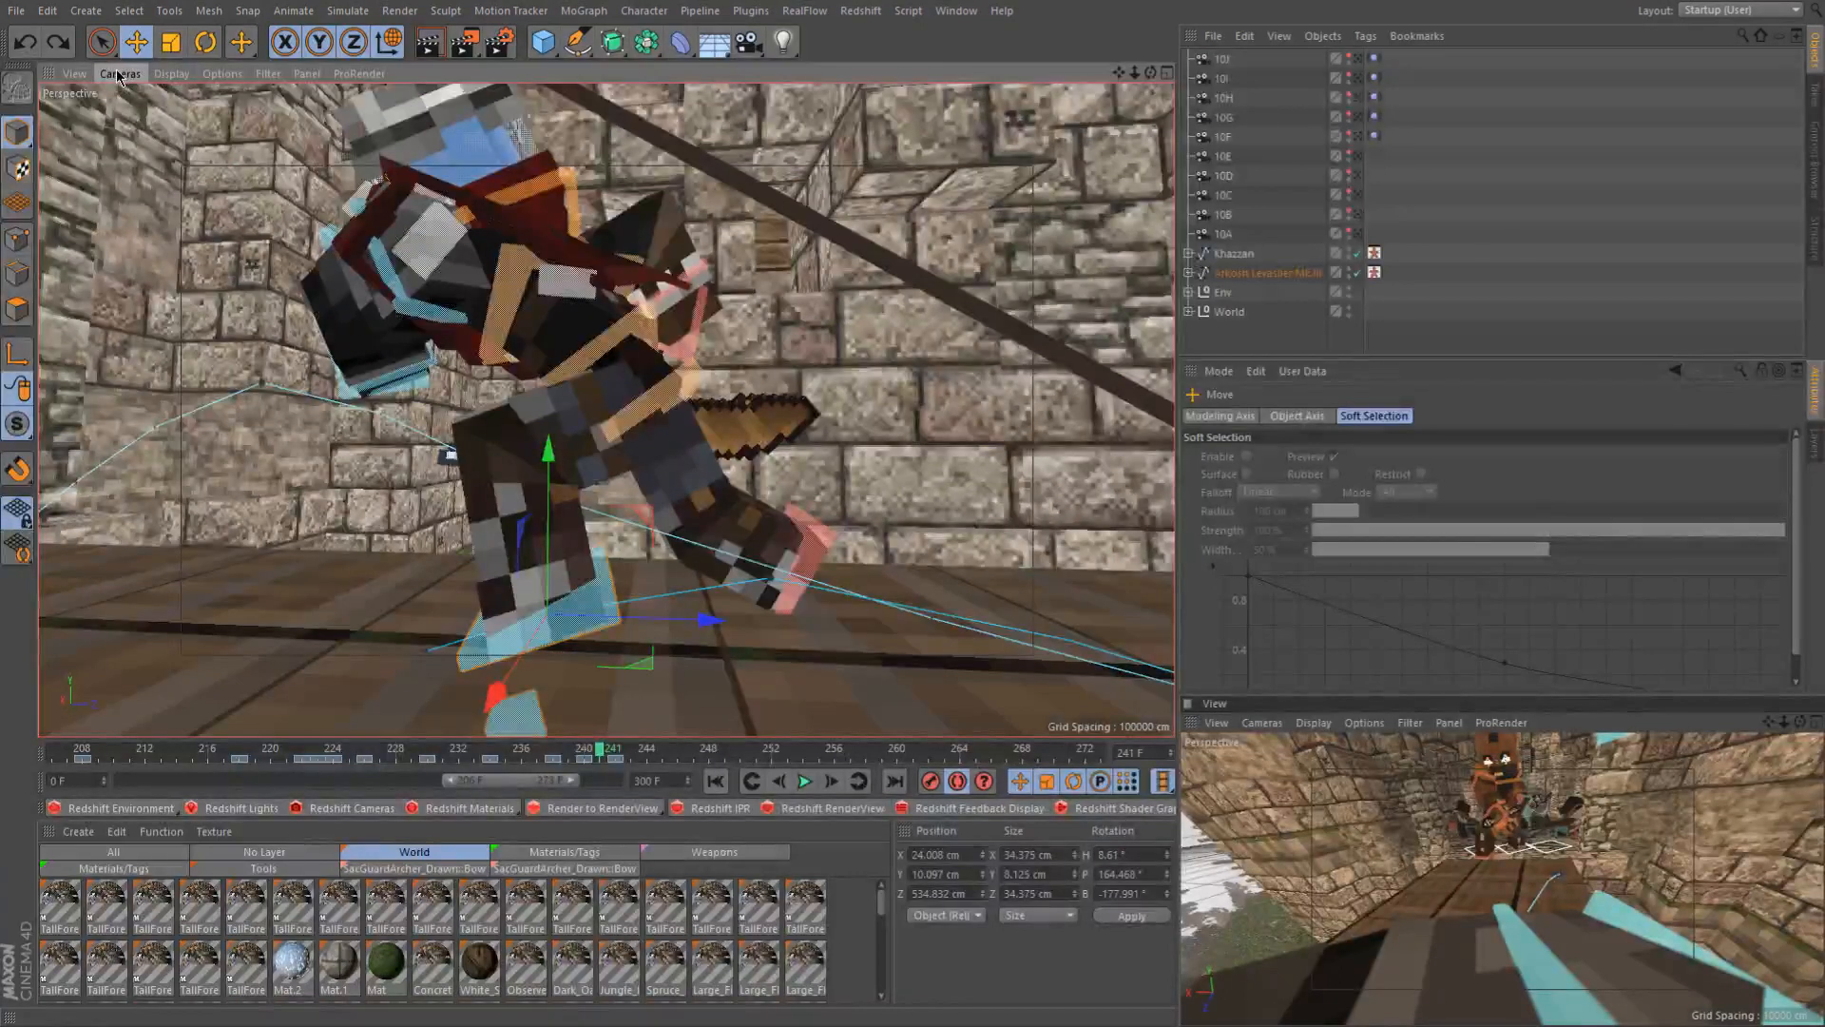
{"action": "left_click_drag", "start_coordinate": [637, 518], "coordinate": [957, 374]}
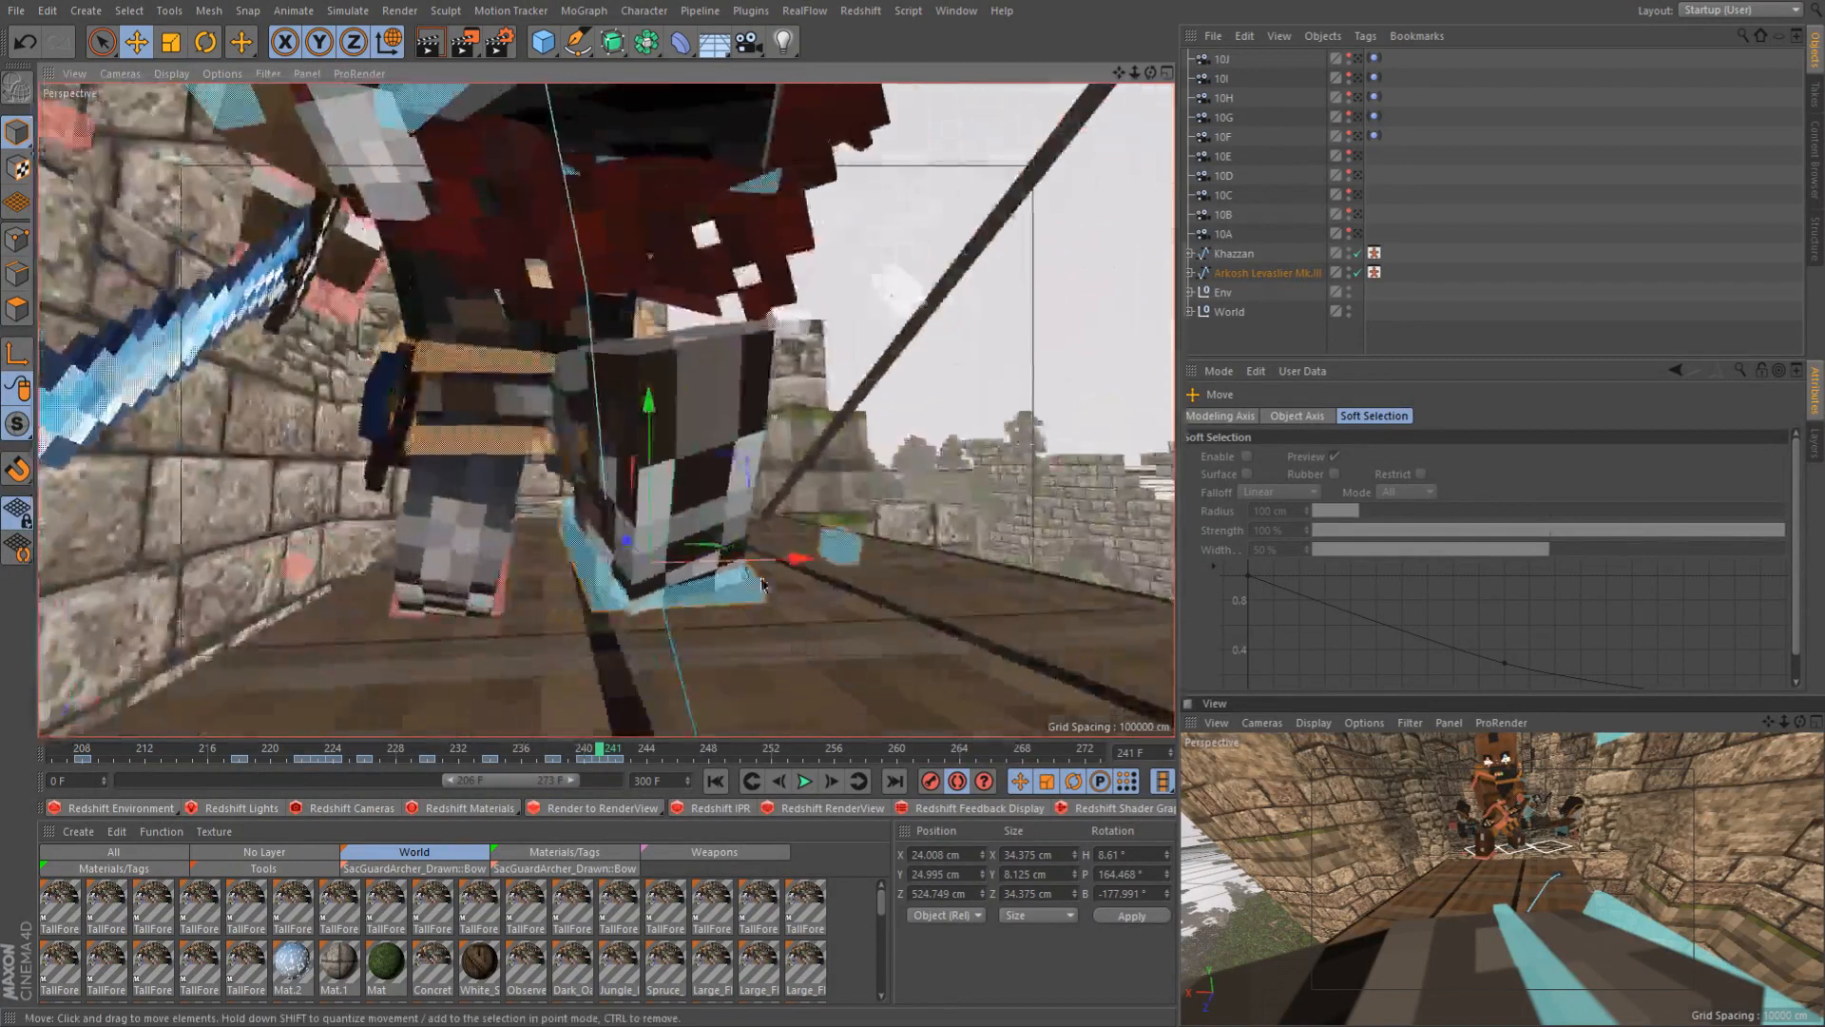
{"action": "left_click_drag", "start_coordinate": [729, 568], "coordinate": [681, 568]}
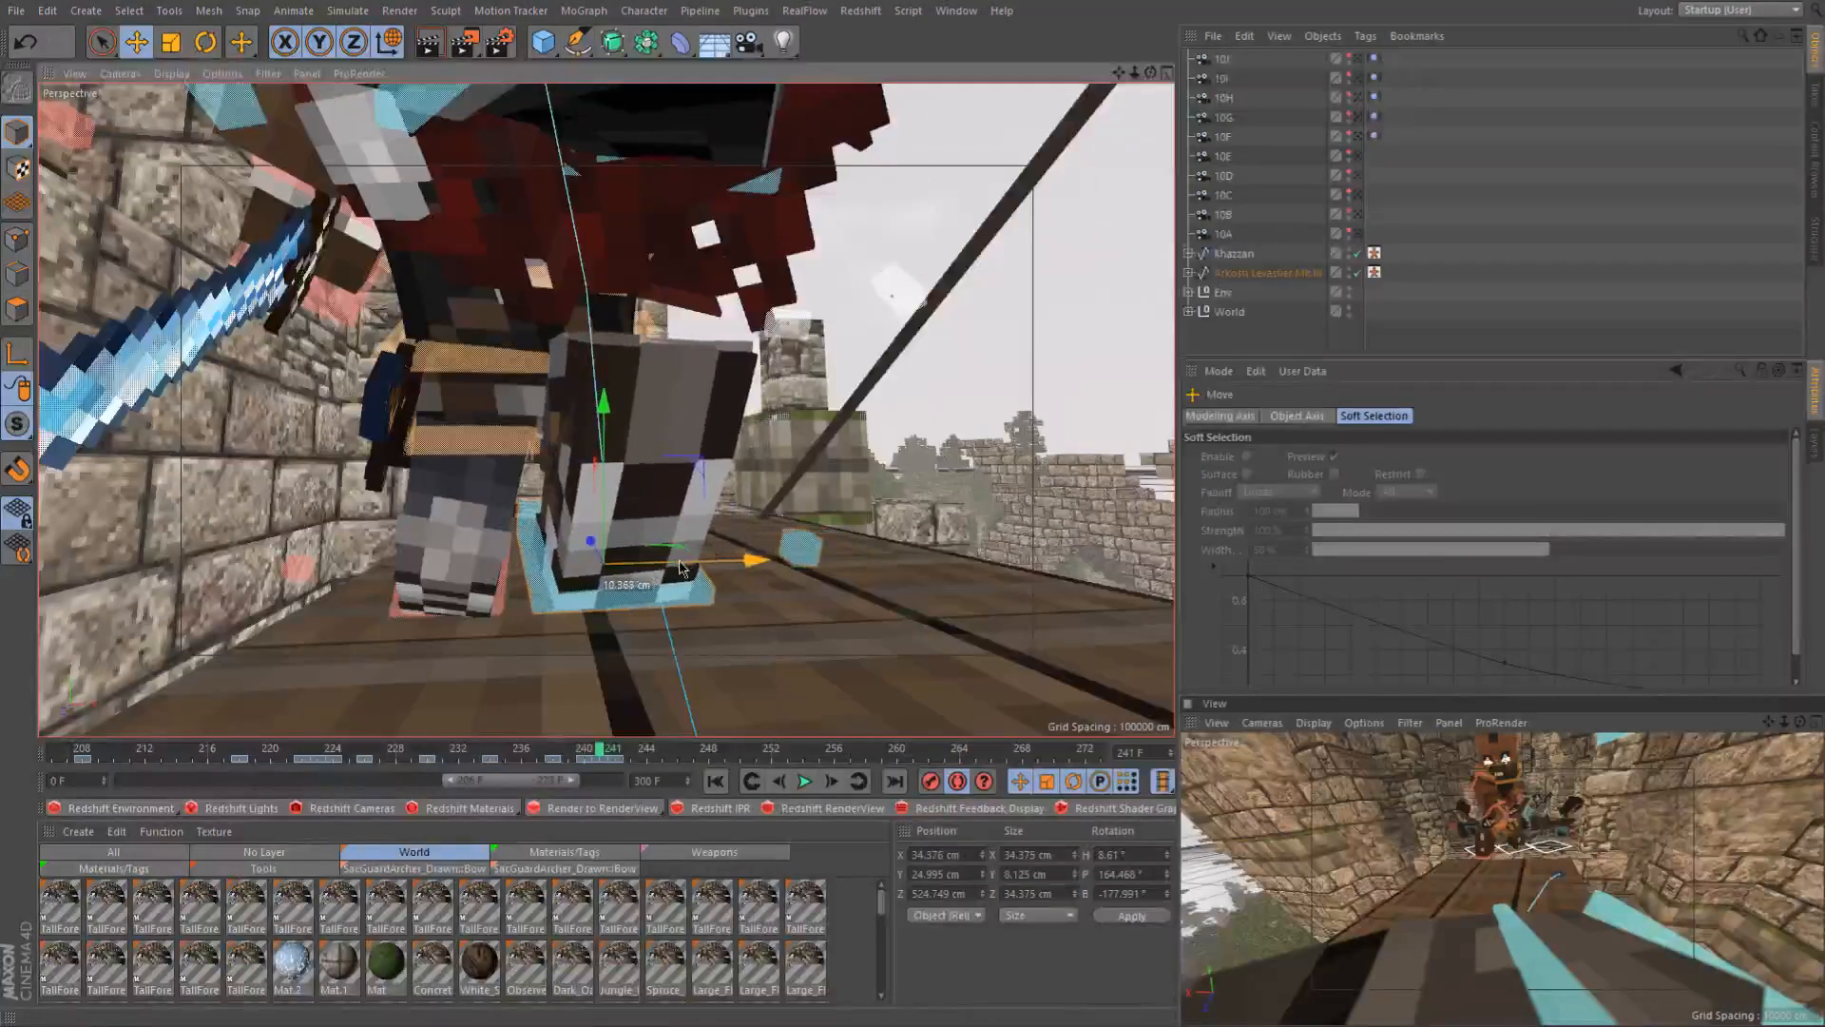
{"action": "key", "text": "r"}
{"action": "left_click_drag", "start_coordinate": [539, 577], "coordinate": [524, 601]}
{"action": "left_click_drag", "start_coordinate": [656, 466], "coordinate": [654, 529], "text": "alt"}
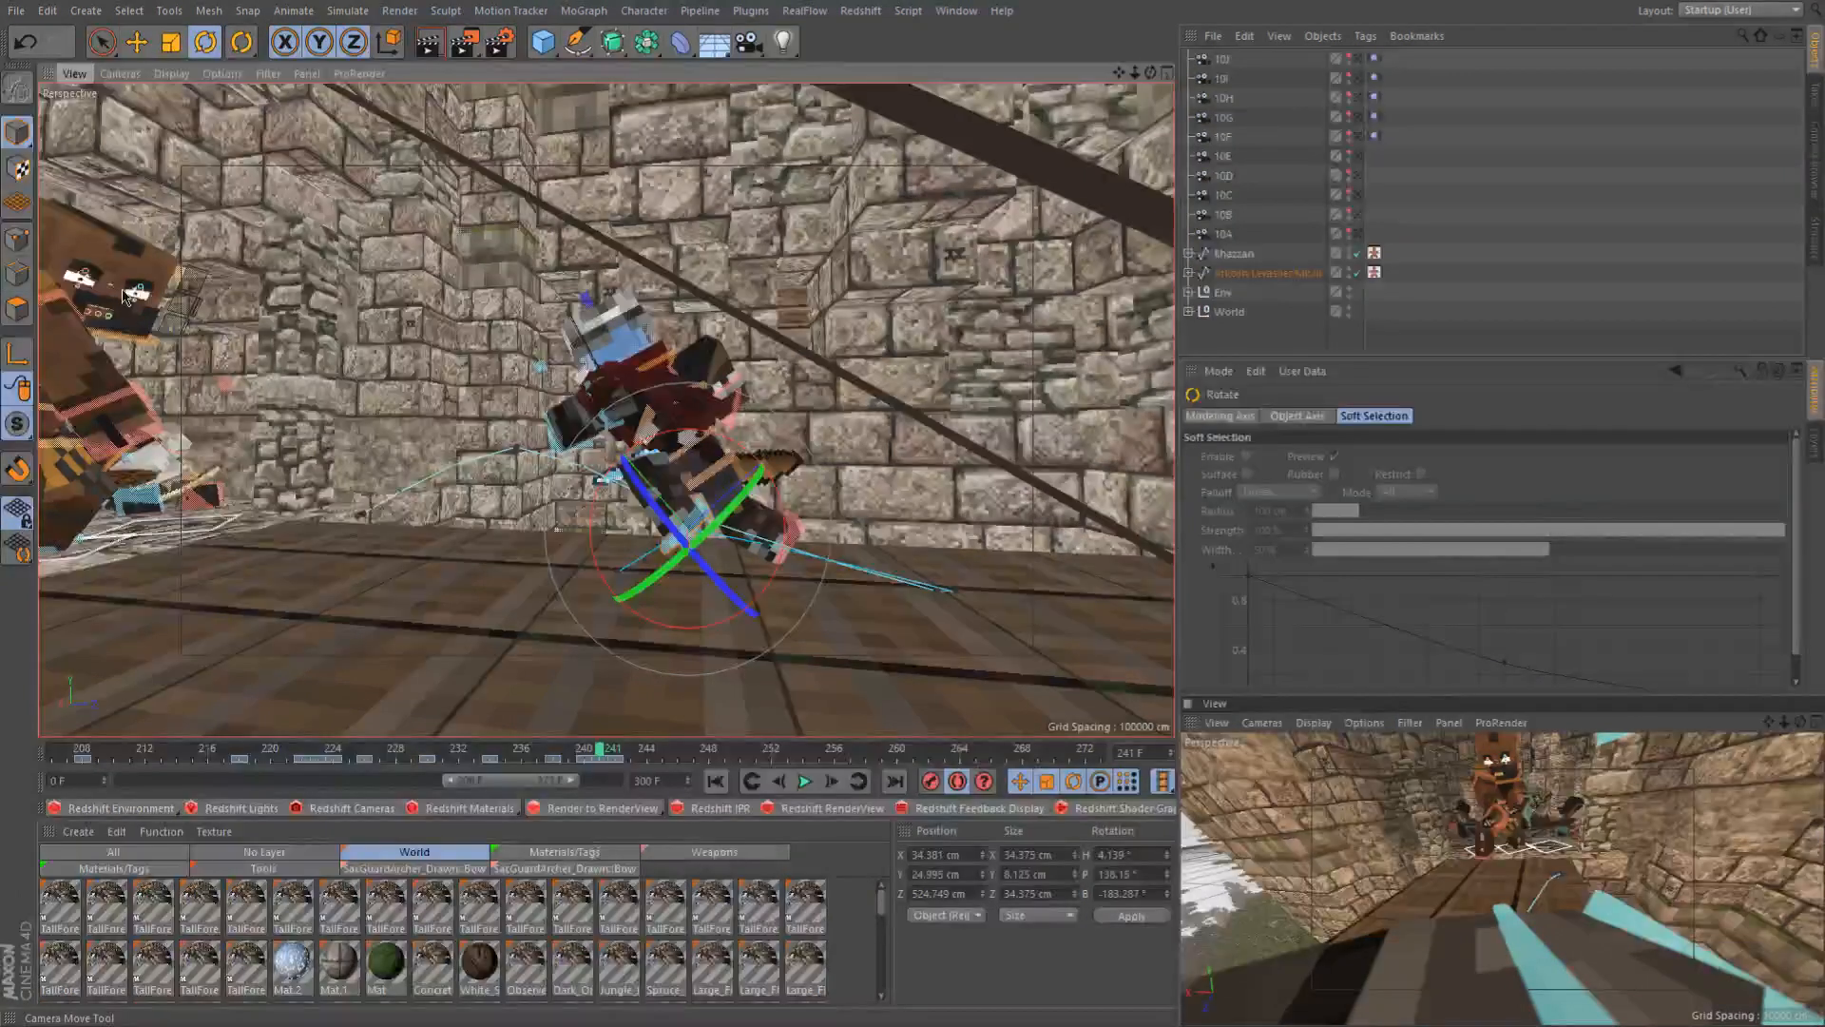
Preview the secondary view with the interactive render region at frames 241 and 237, and turn the region off again
{"action": "left_click", "coordinate": [955, 10]}
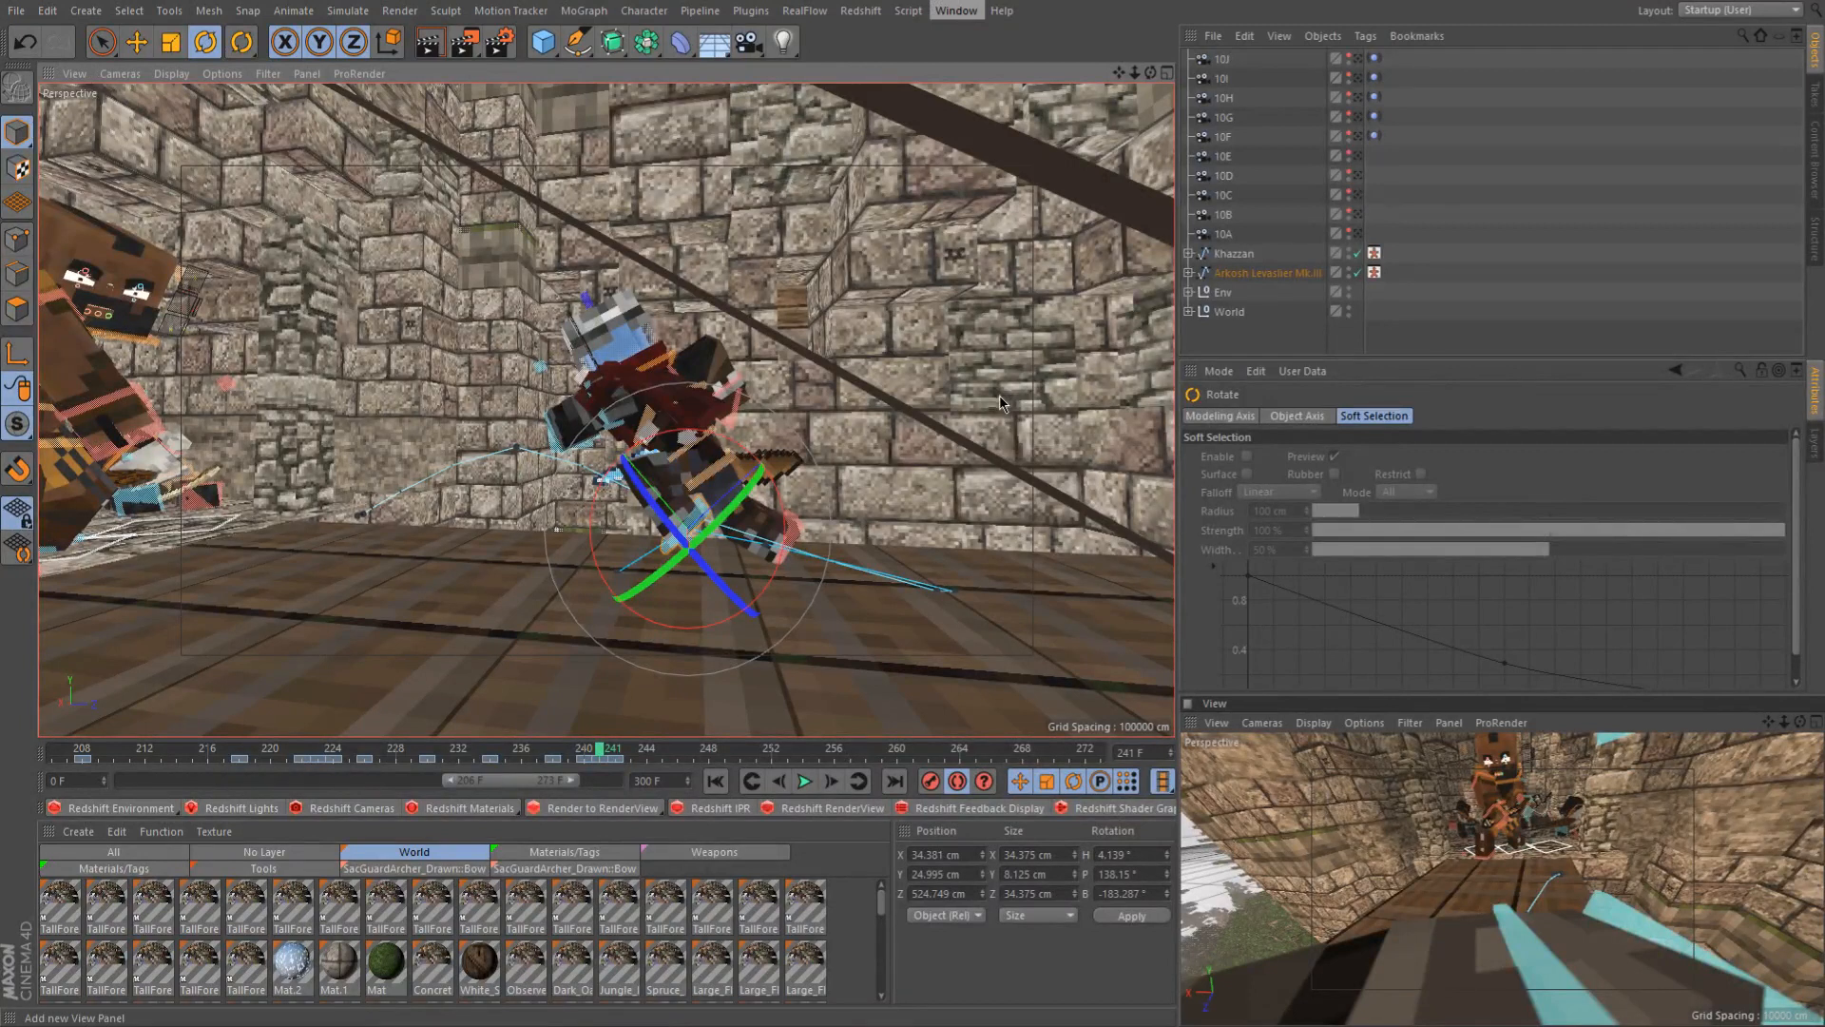
{"action": "left_click", "coordinate": [1385, 820]}
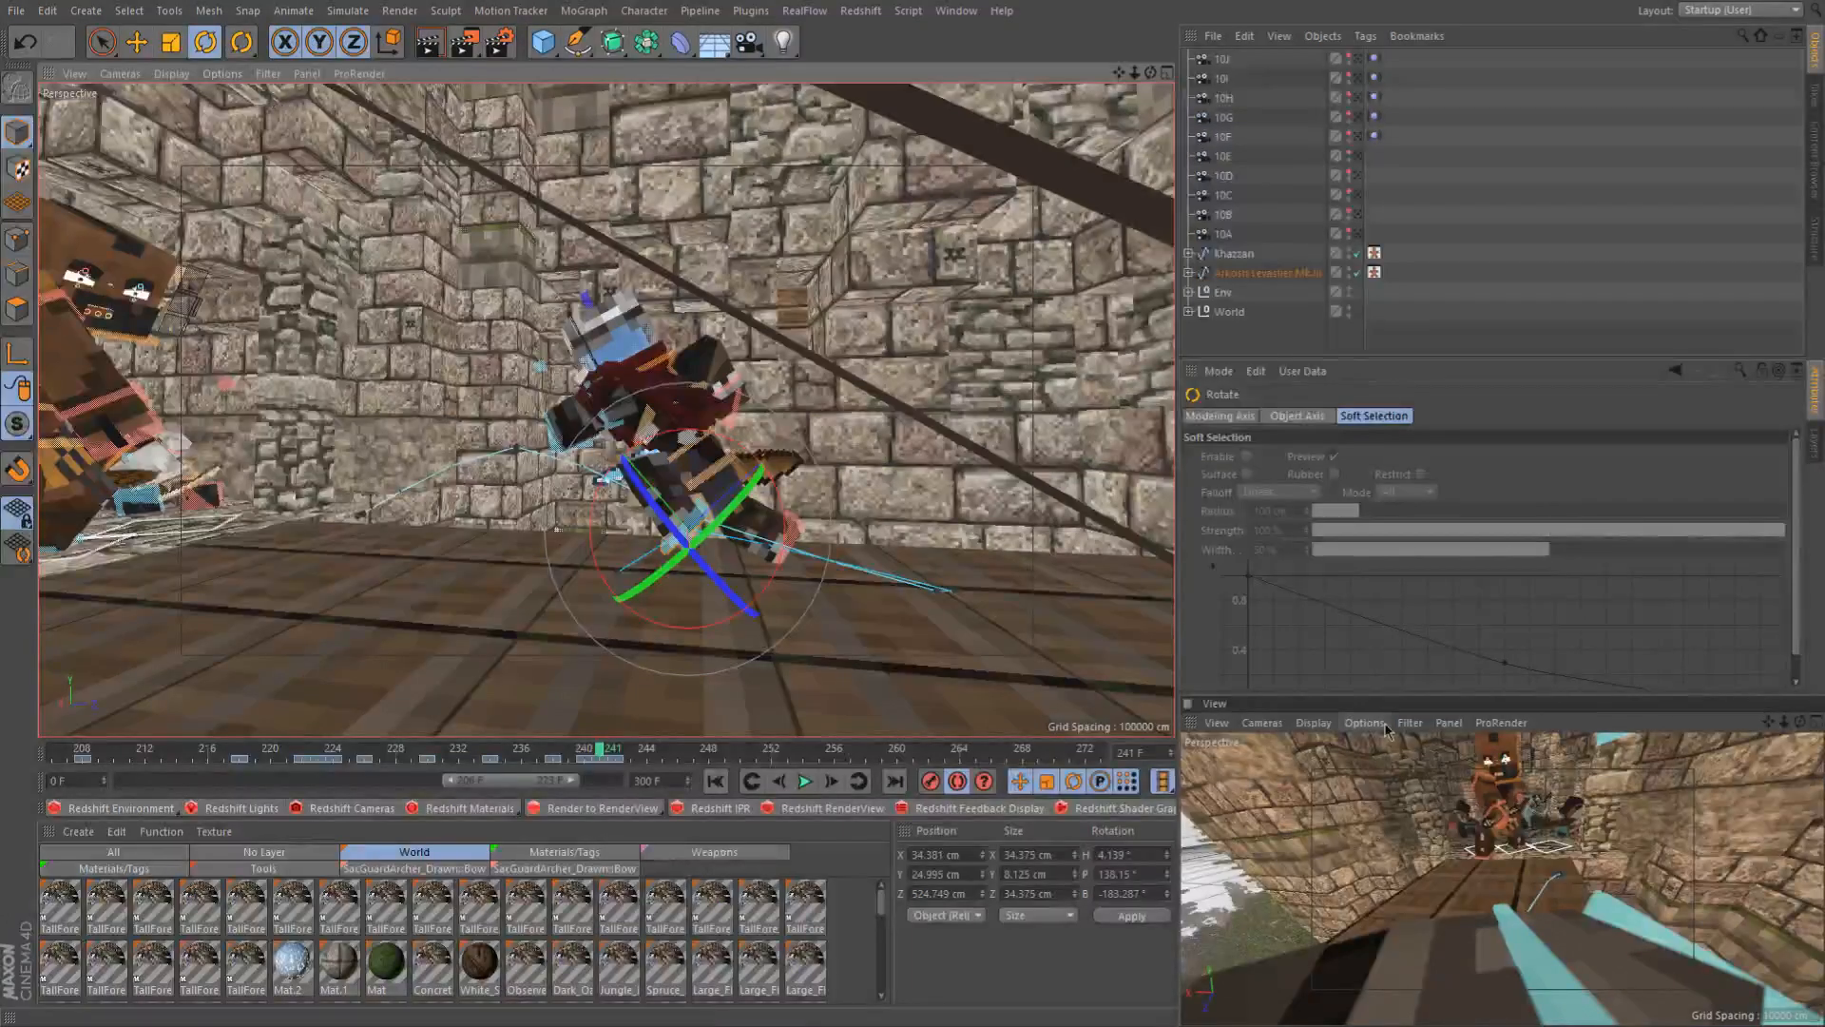
{"action": "left_click", "coordinate": [1340, 715]}
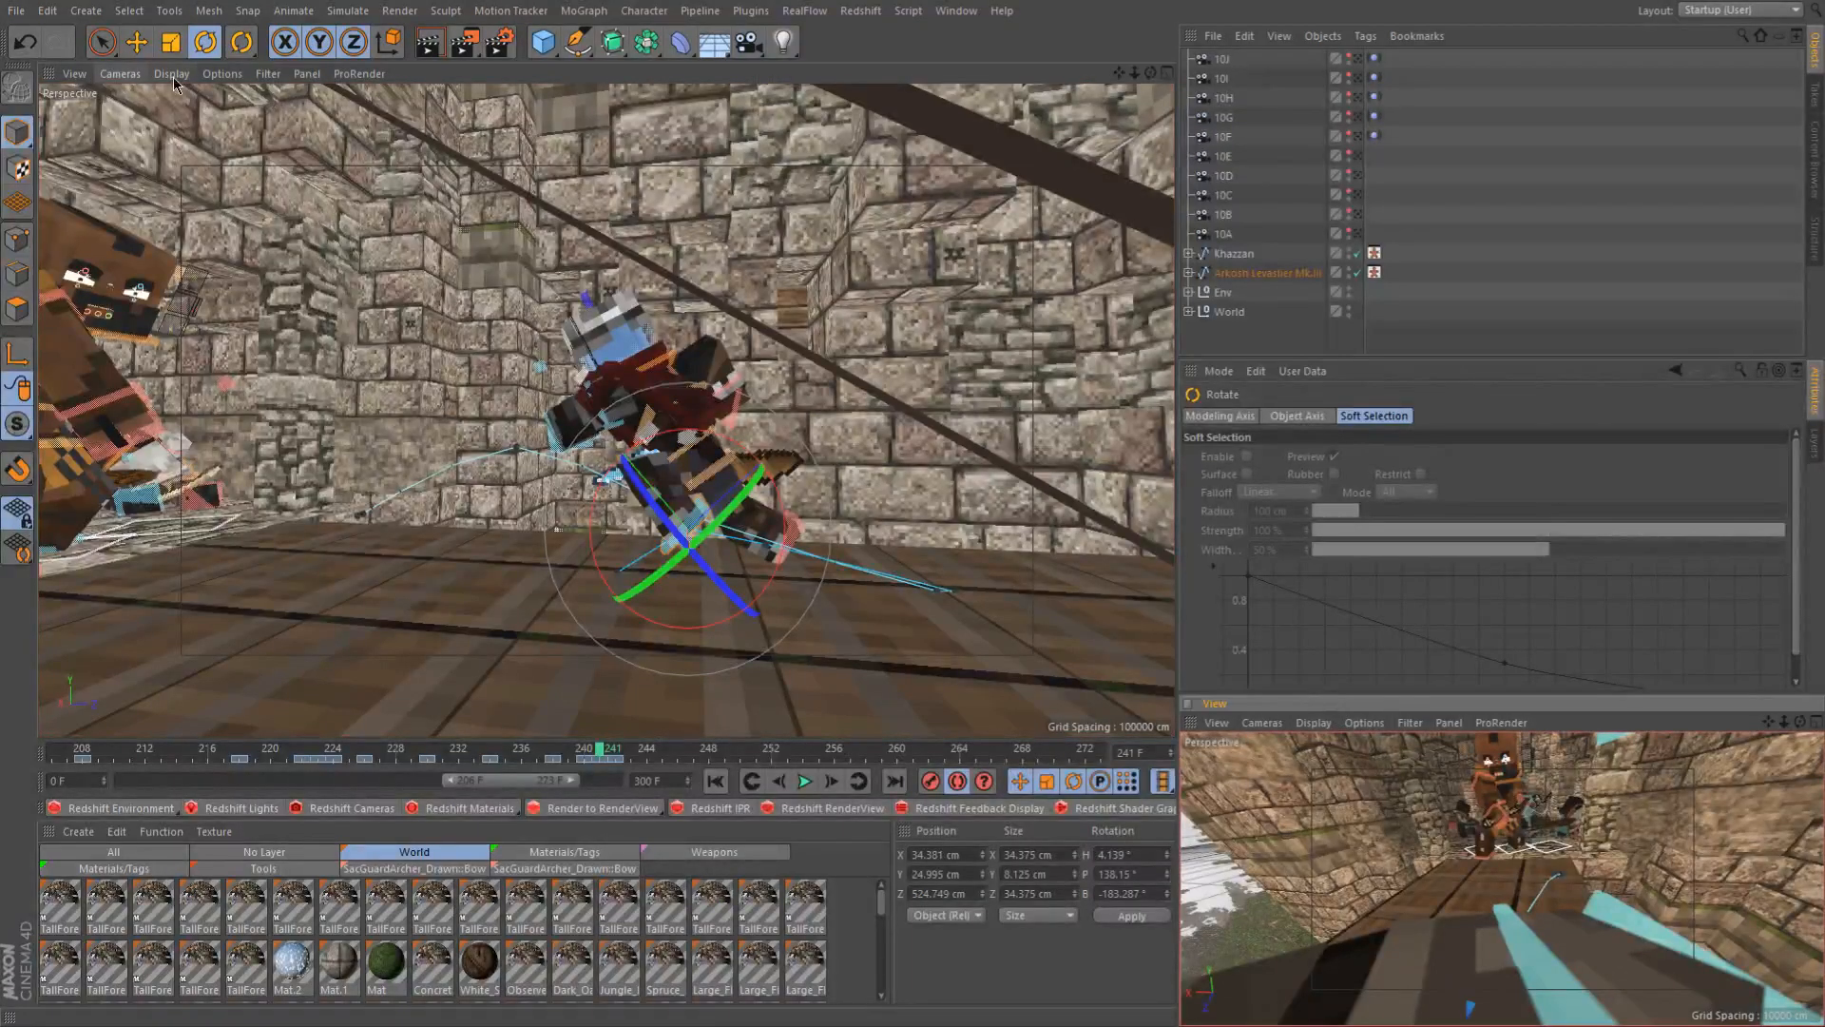
{"action": "left_click", "coordinate": [466, 49]}
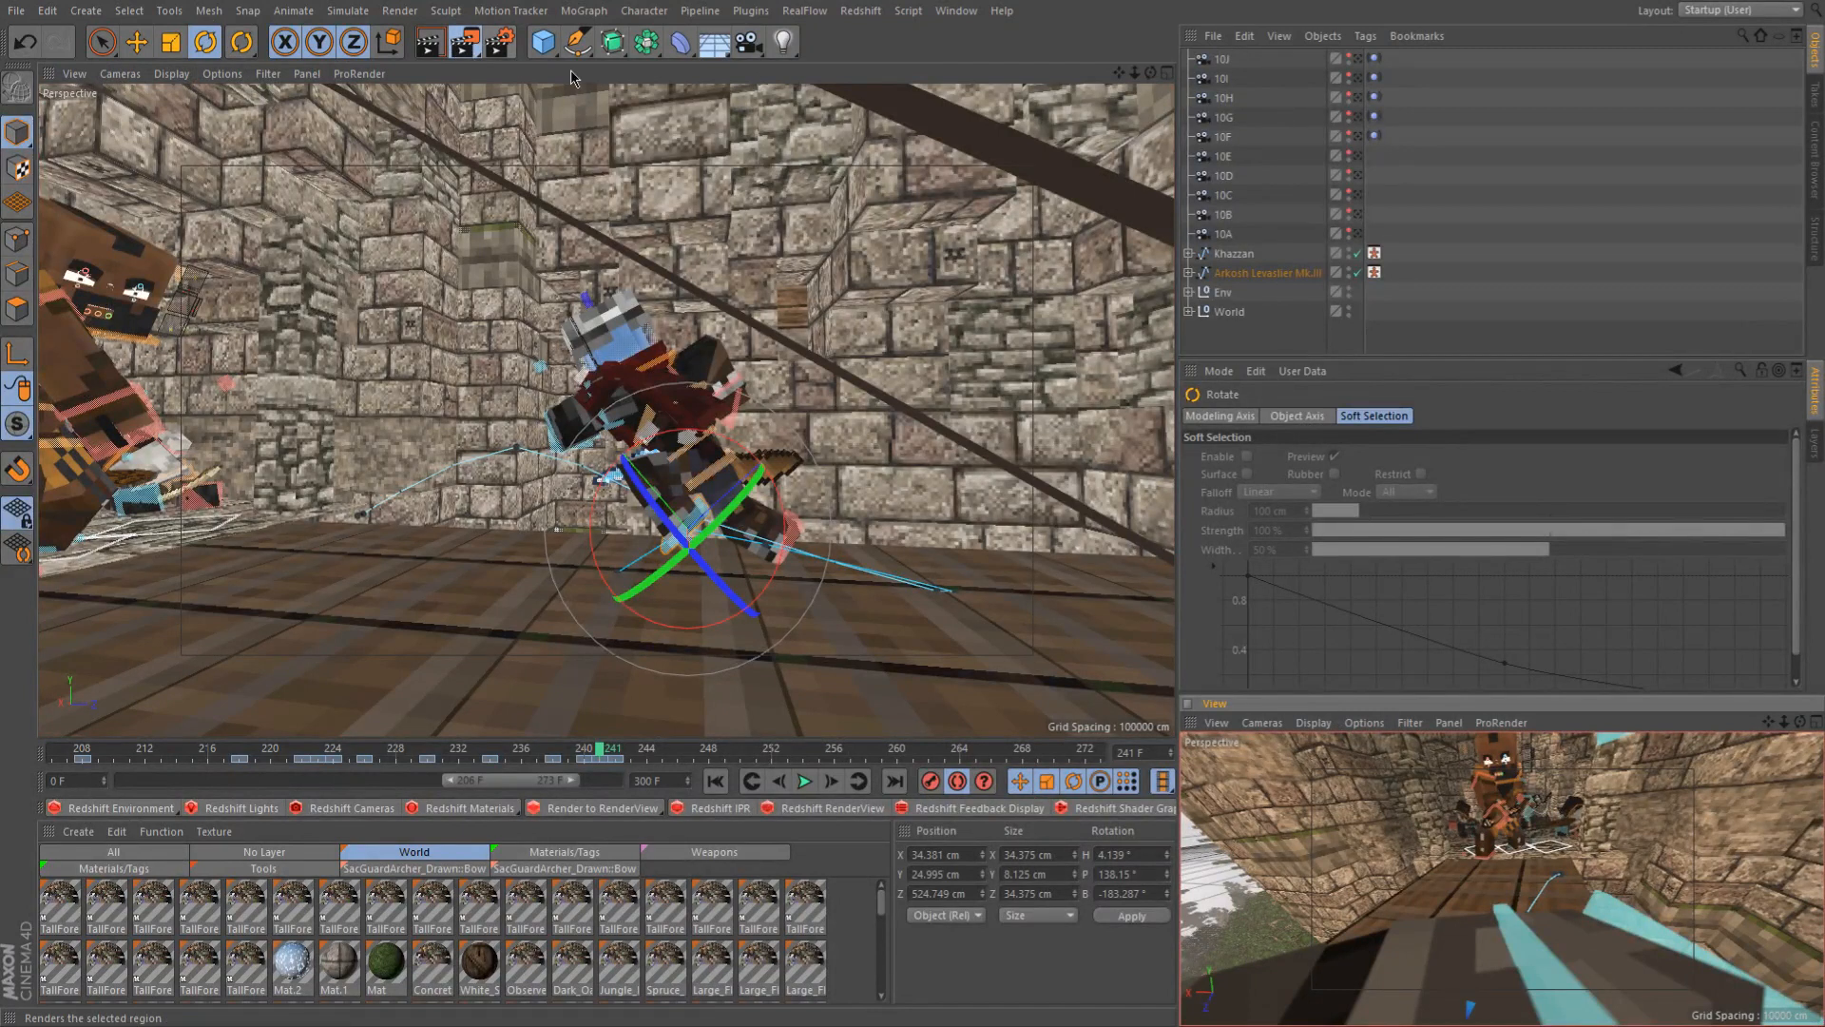
{"action": "left_click", "coordinate": [476, 40]}
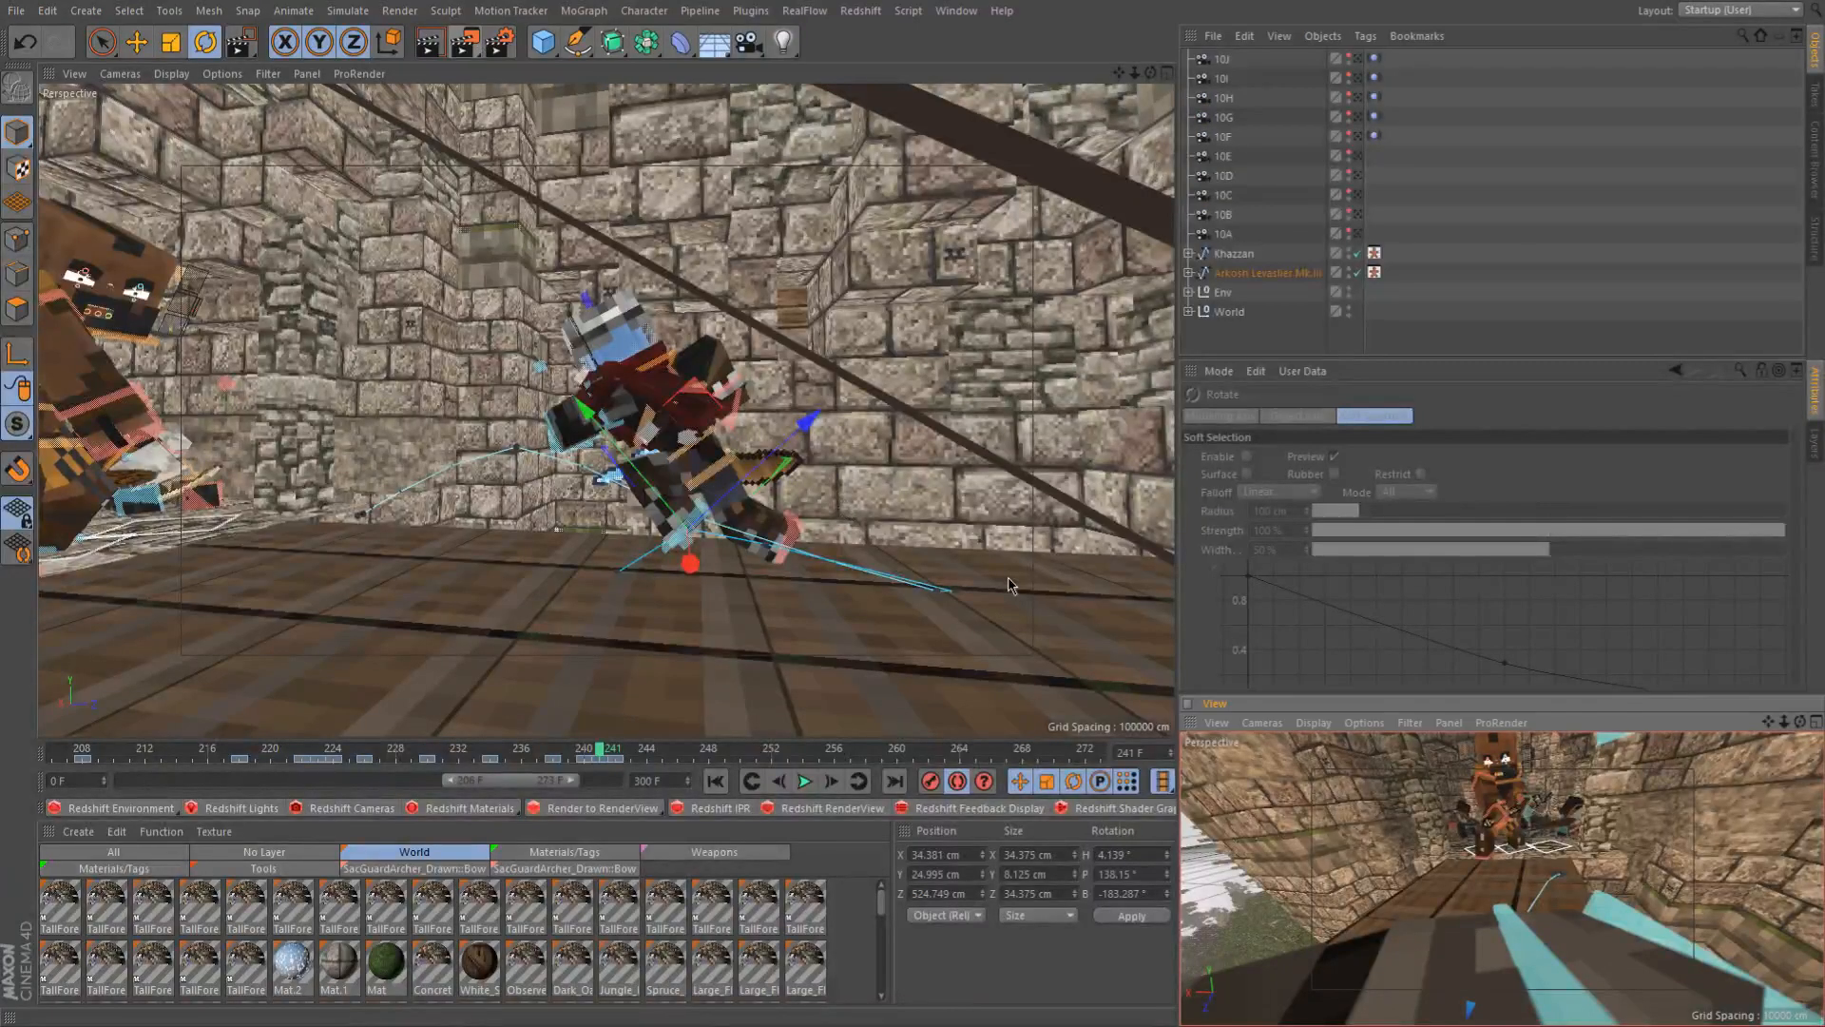
{"action": "left_click", "coordinate": [462, 44]}
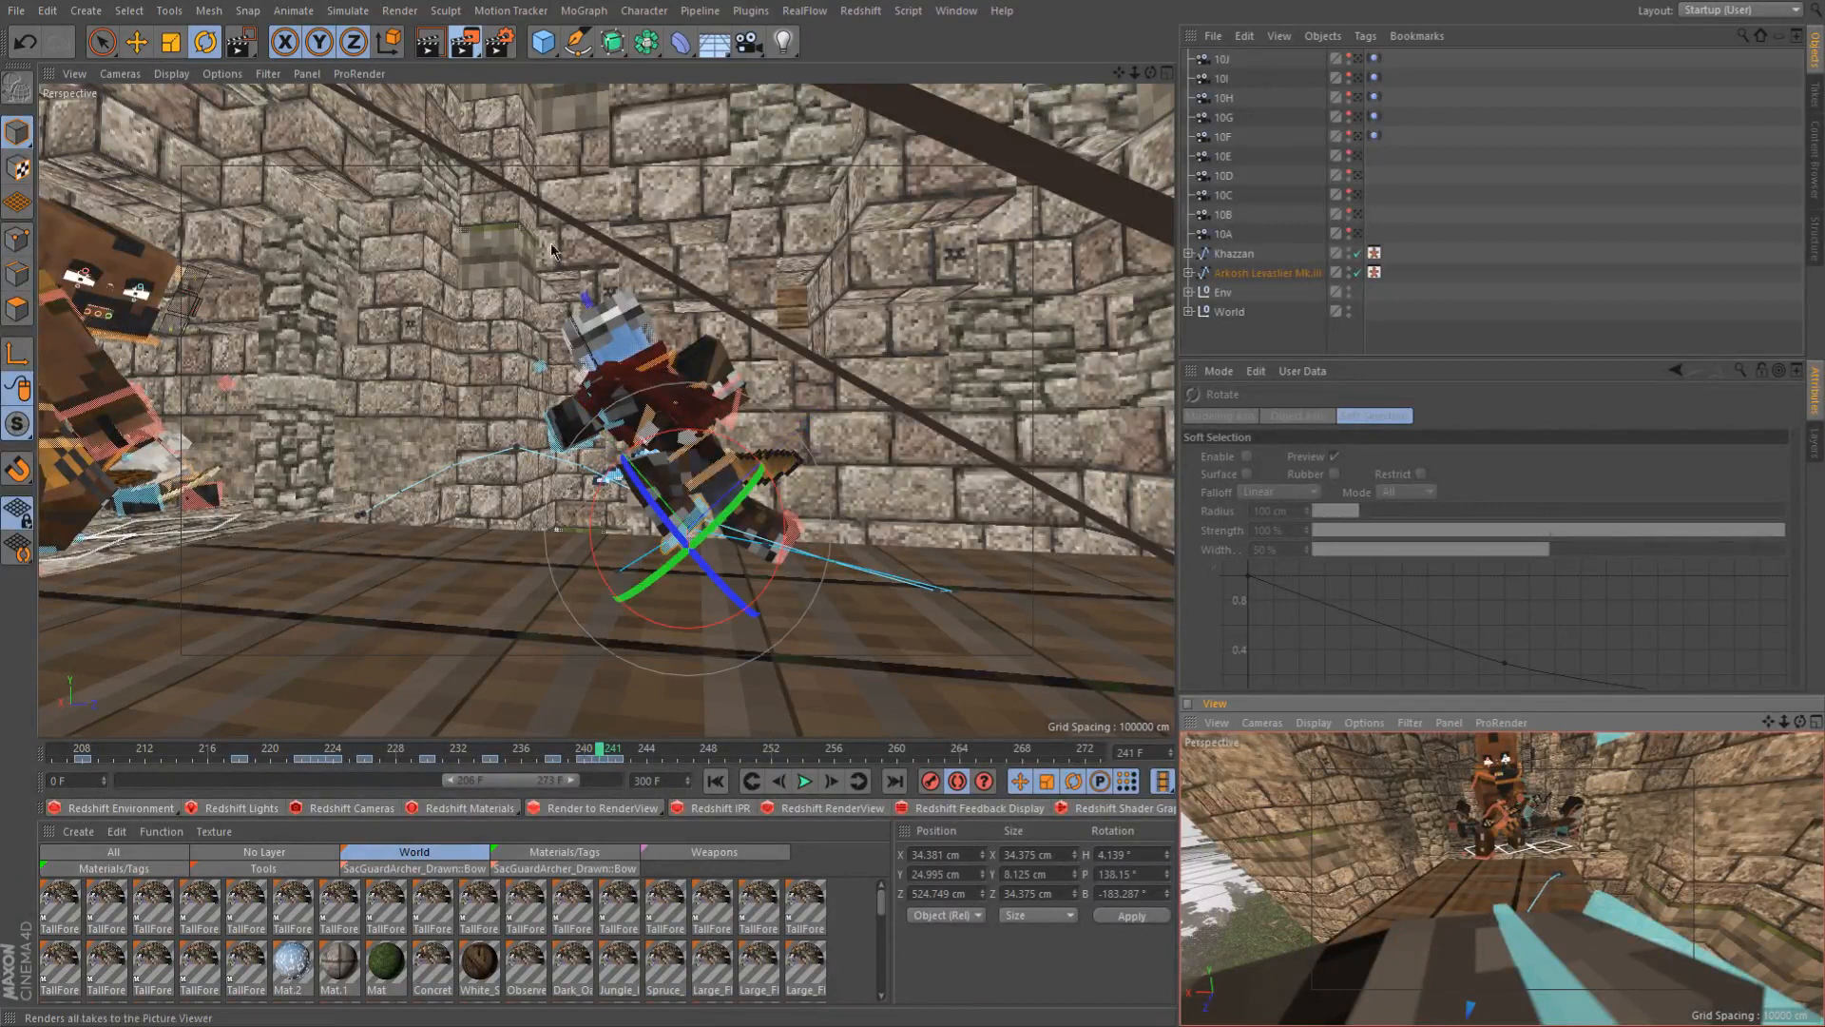
{"action": "left_click", "coordinate": [601, 501]}
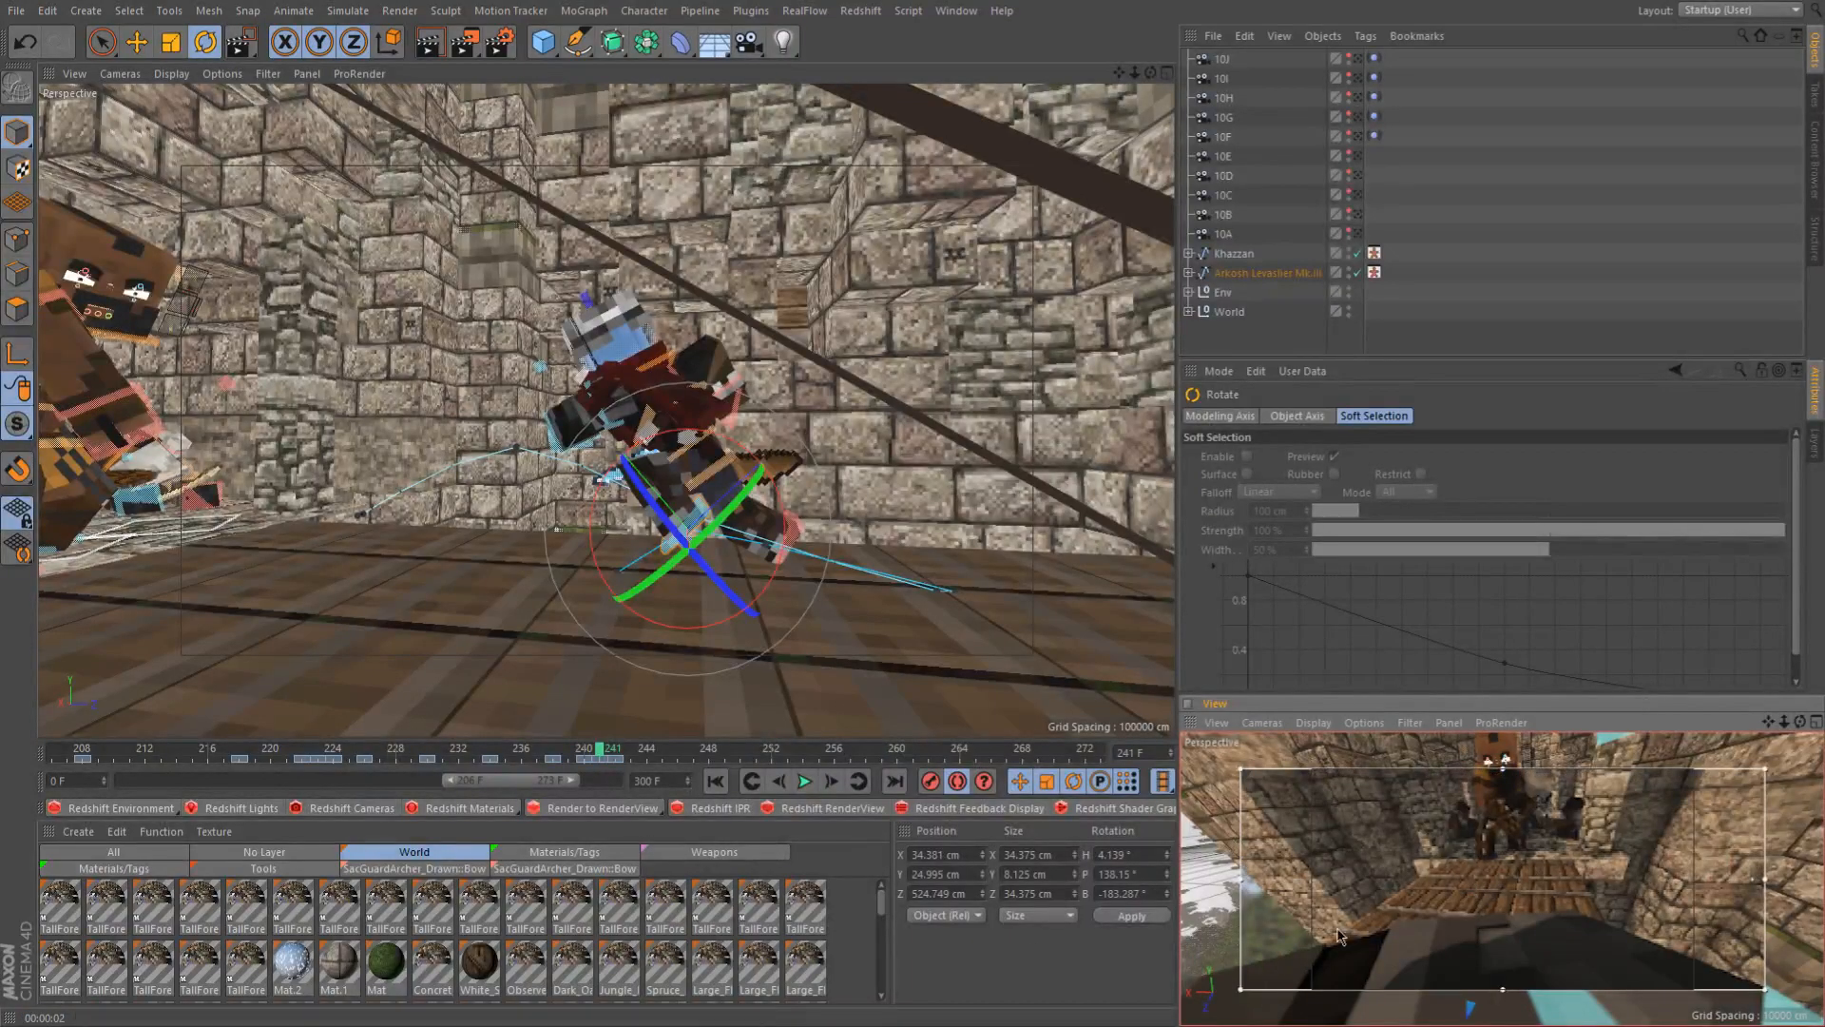
{"action": "left_click", "coordinate": [539, 756]}
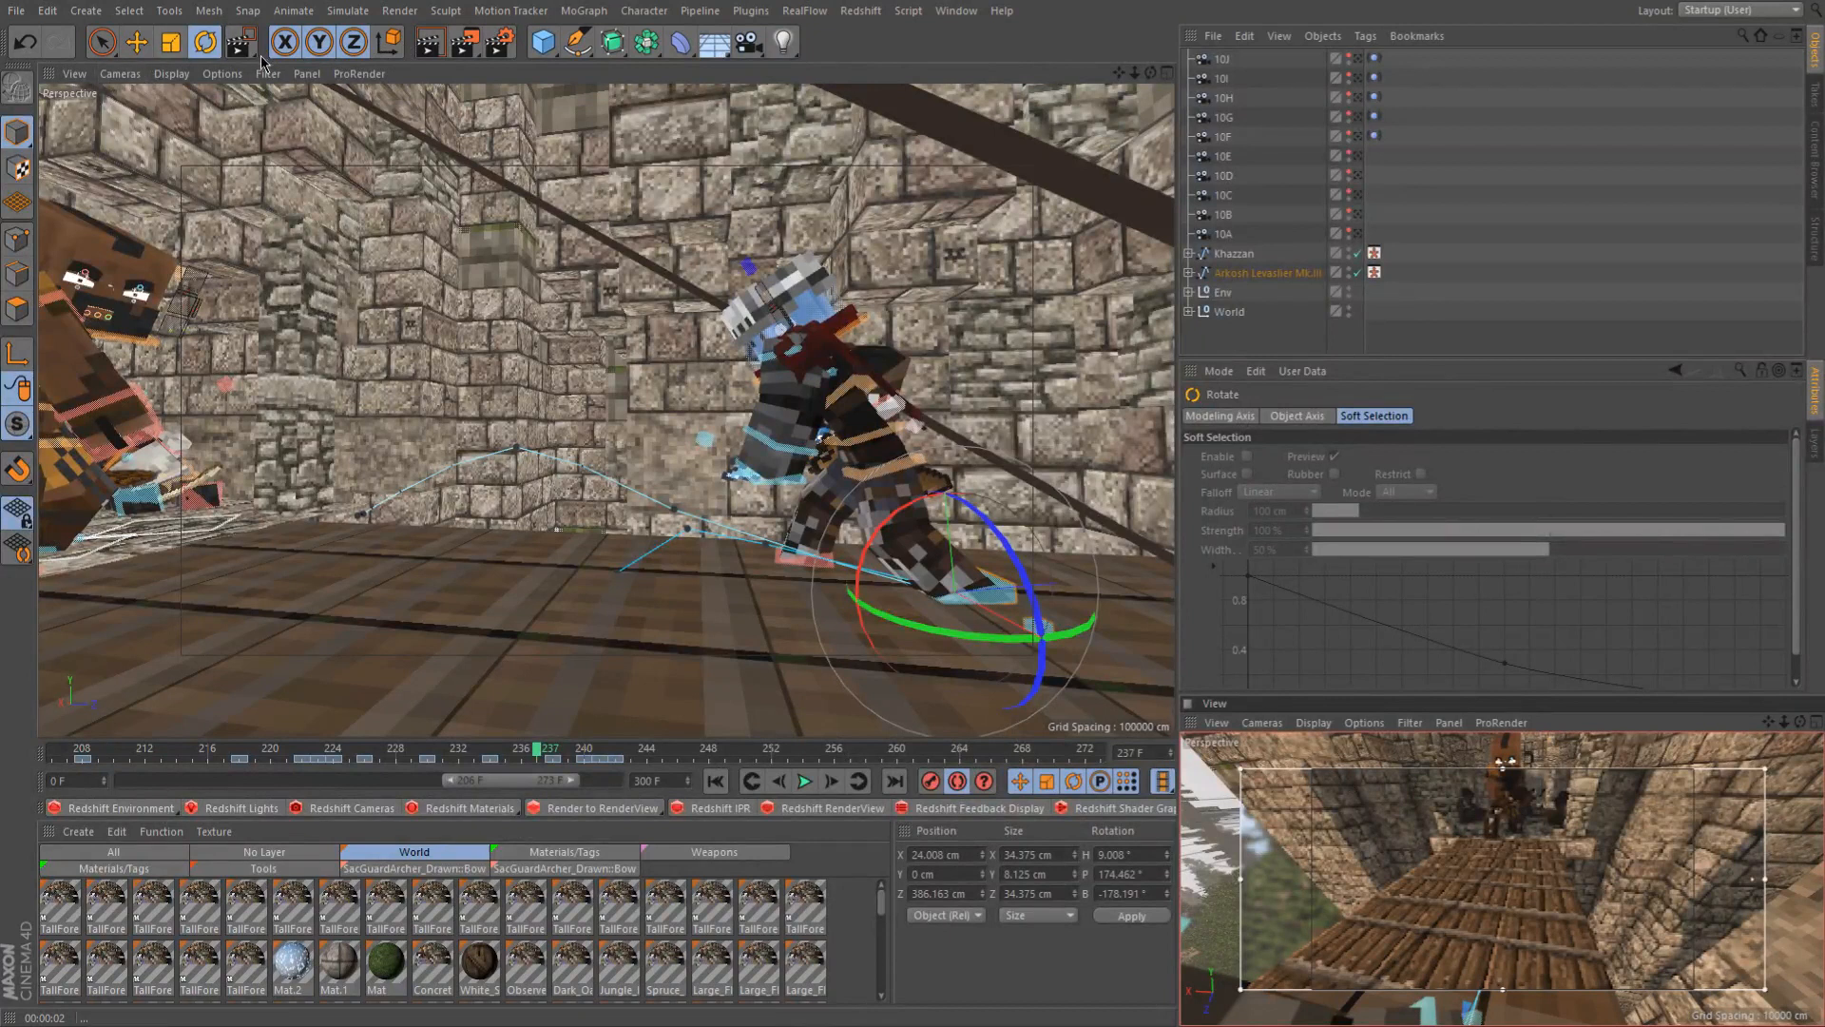
{"action": "left_click", "coordinate": [464, 42]}
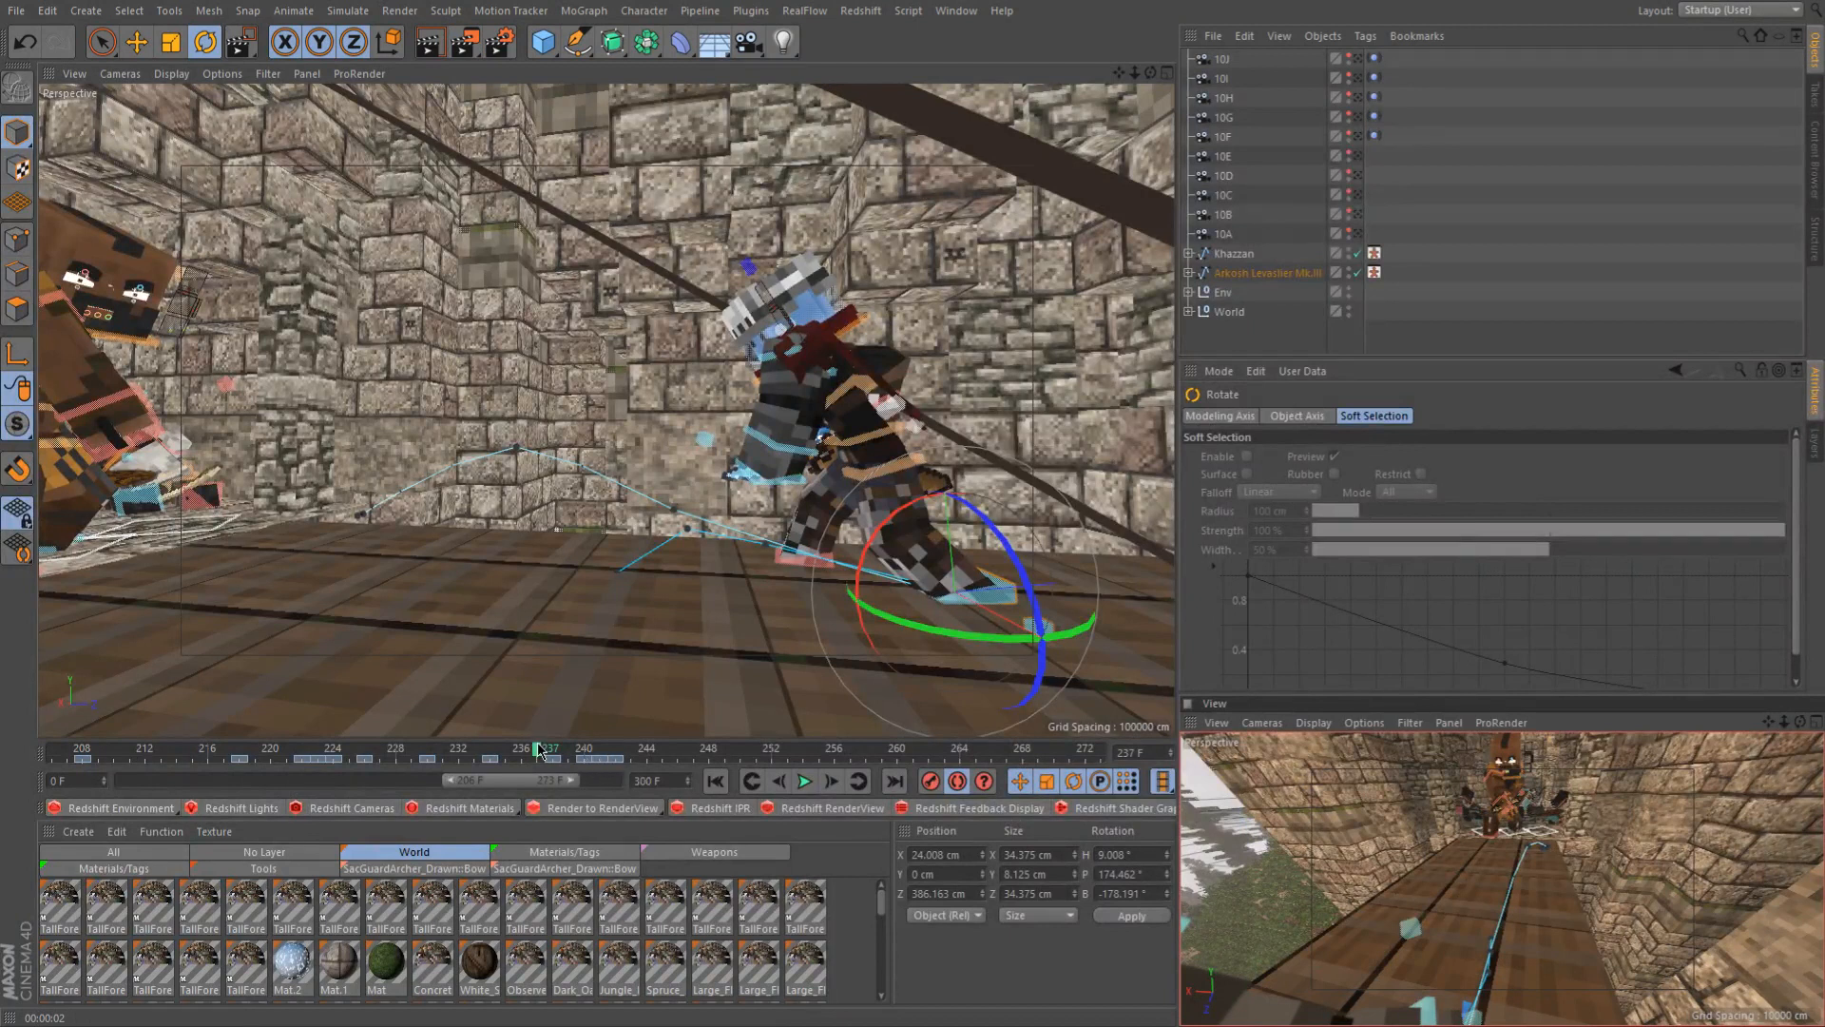
Move the left foot control goalLegL forward to about Z 576.2 cm at frame 242
{"action": "left_click_drag", "start_coordinate": [551, 751], "coordinate": [623, 781]}
{"action": "left_click_drag", "start_coordinate": [621, 609], "coordinate": [723, 571], "text": "alt"}
{"action": "key", "text": "e"}
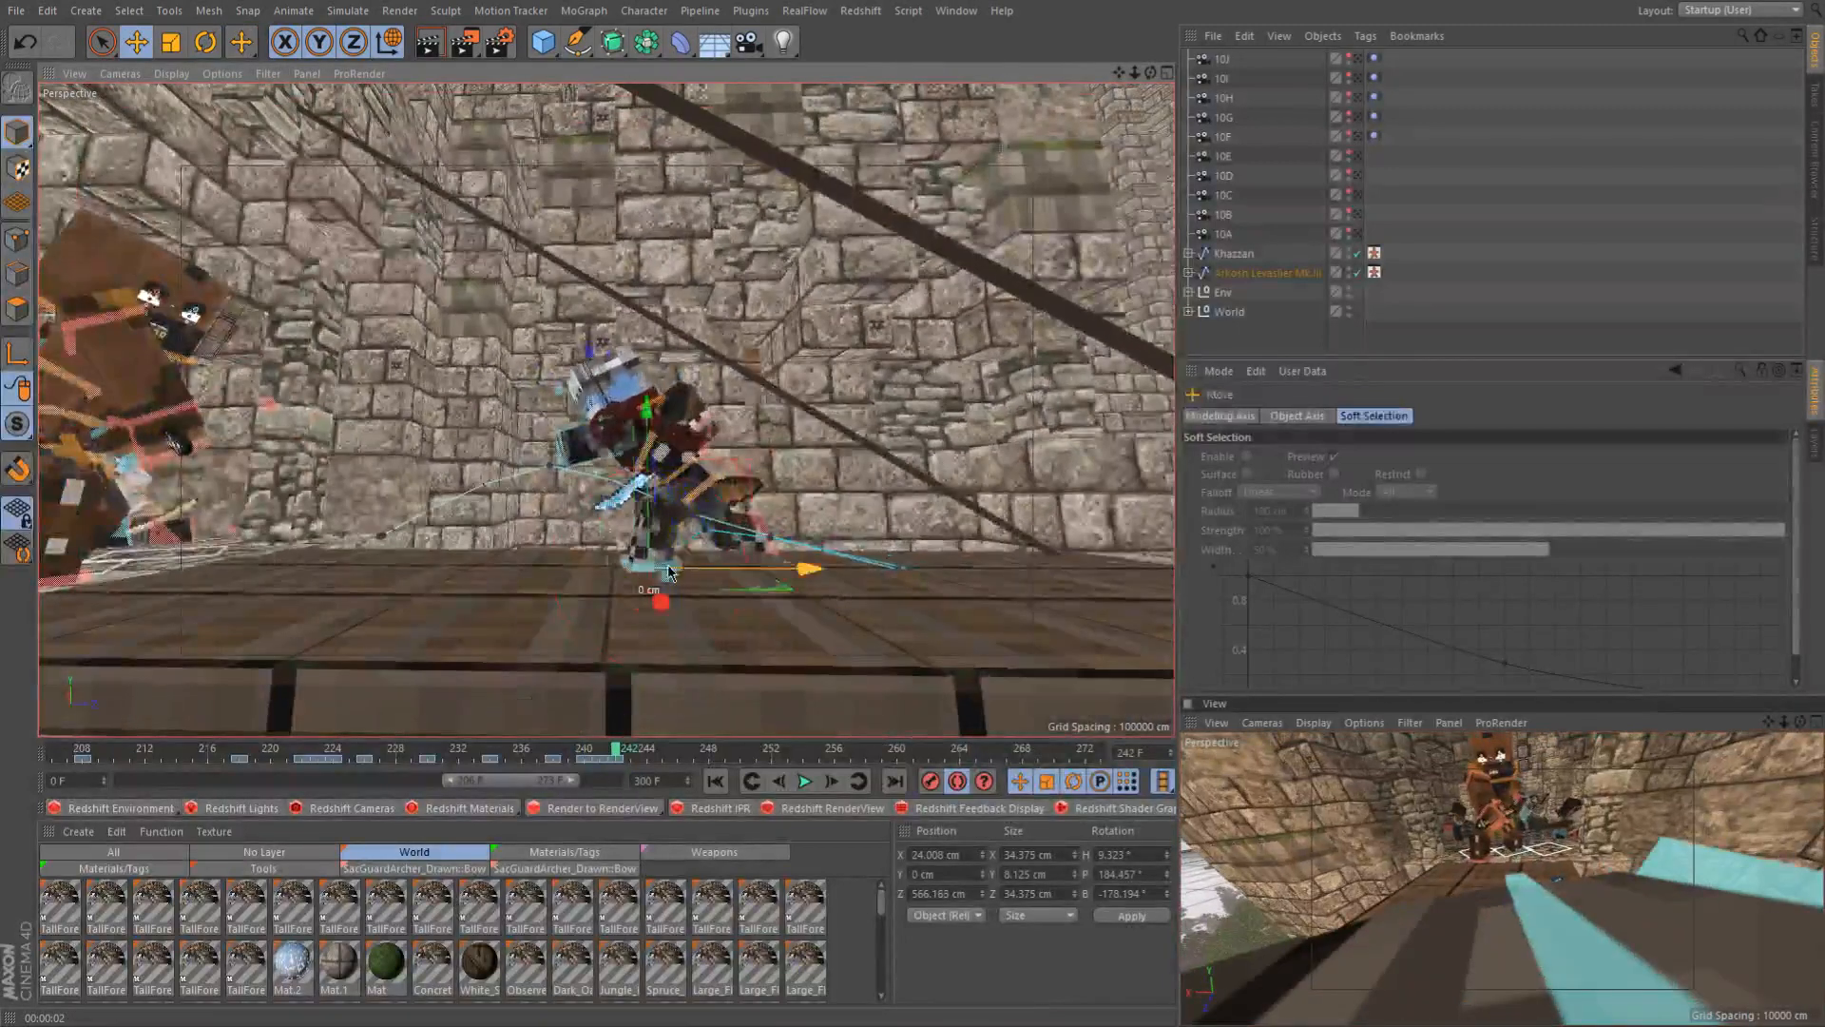
{"action": "left_click_drag", "start_coordinate": [747, 606], "coordinate": [692, 613], "text": "alt"}
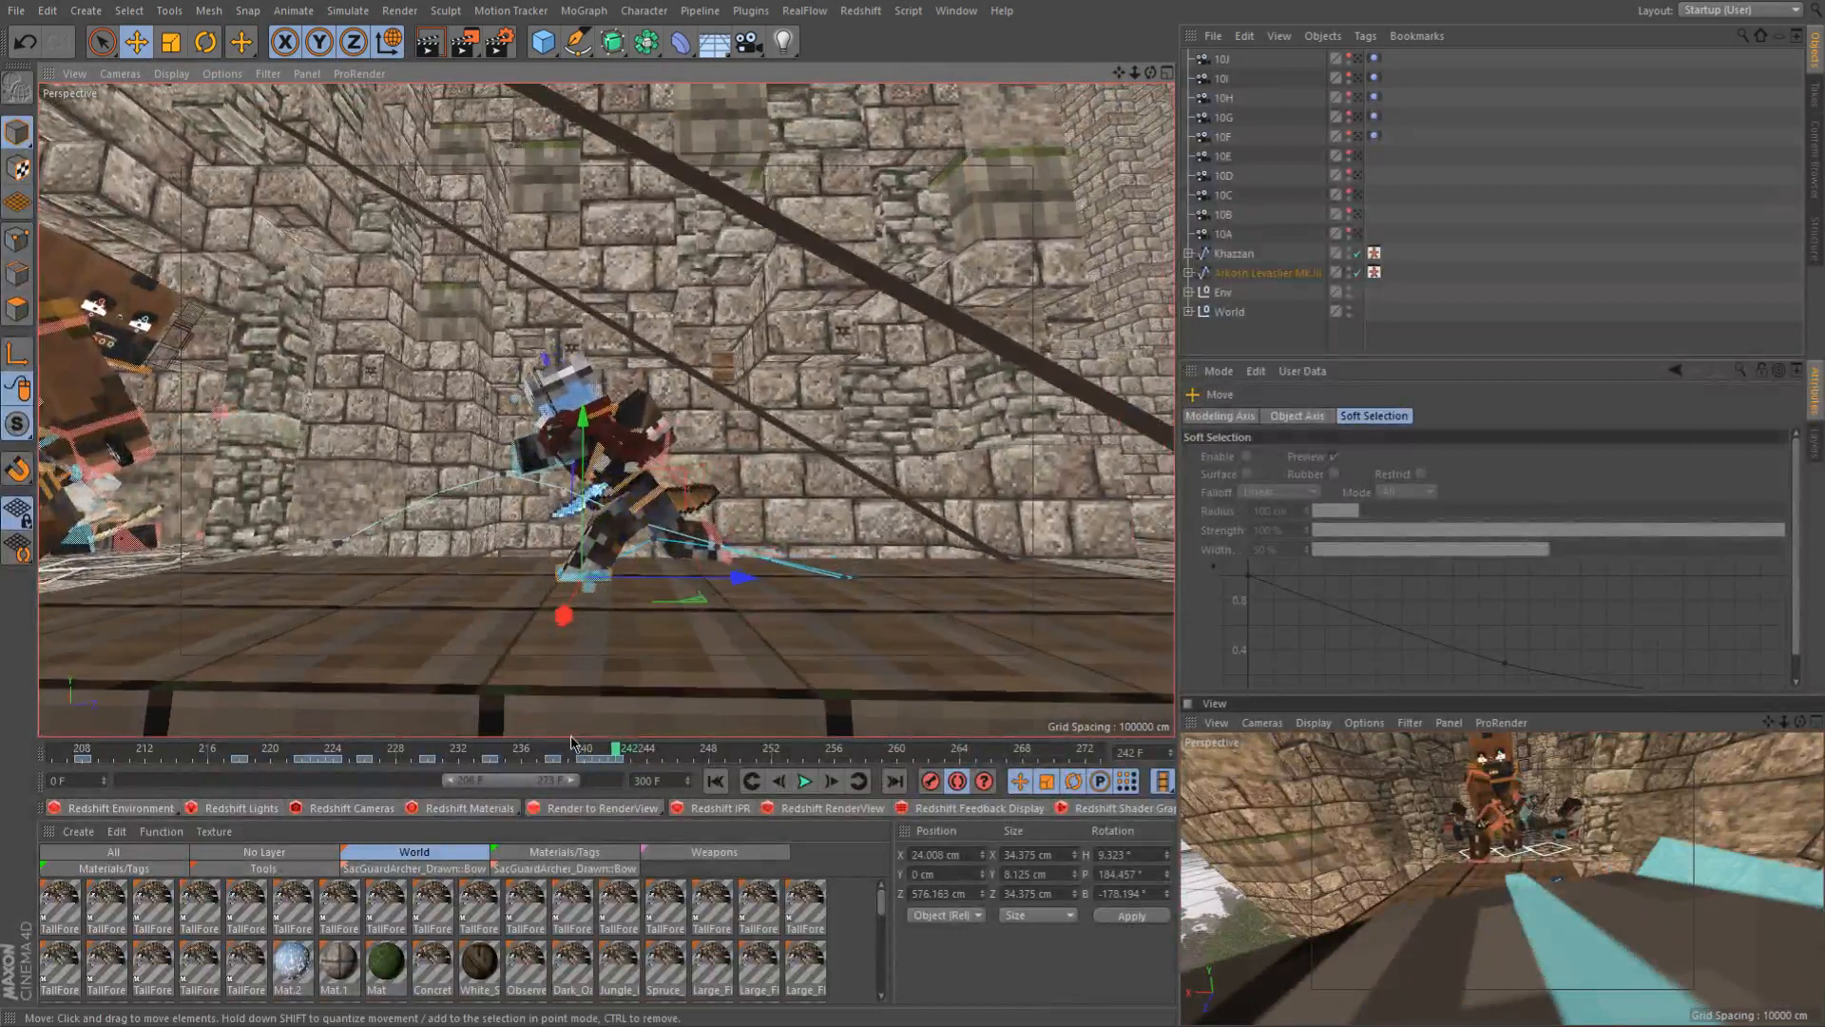
Play the stride from frame 235 to about frame 245 with nothing selected
{"action": "left_click", "coordinate": [568, 751]}
{"action": "left_click_drag", "start_coordinate": [580, 756], "coordinate": [506, 759]}
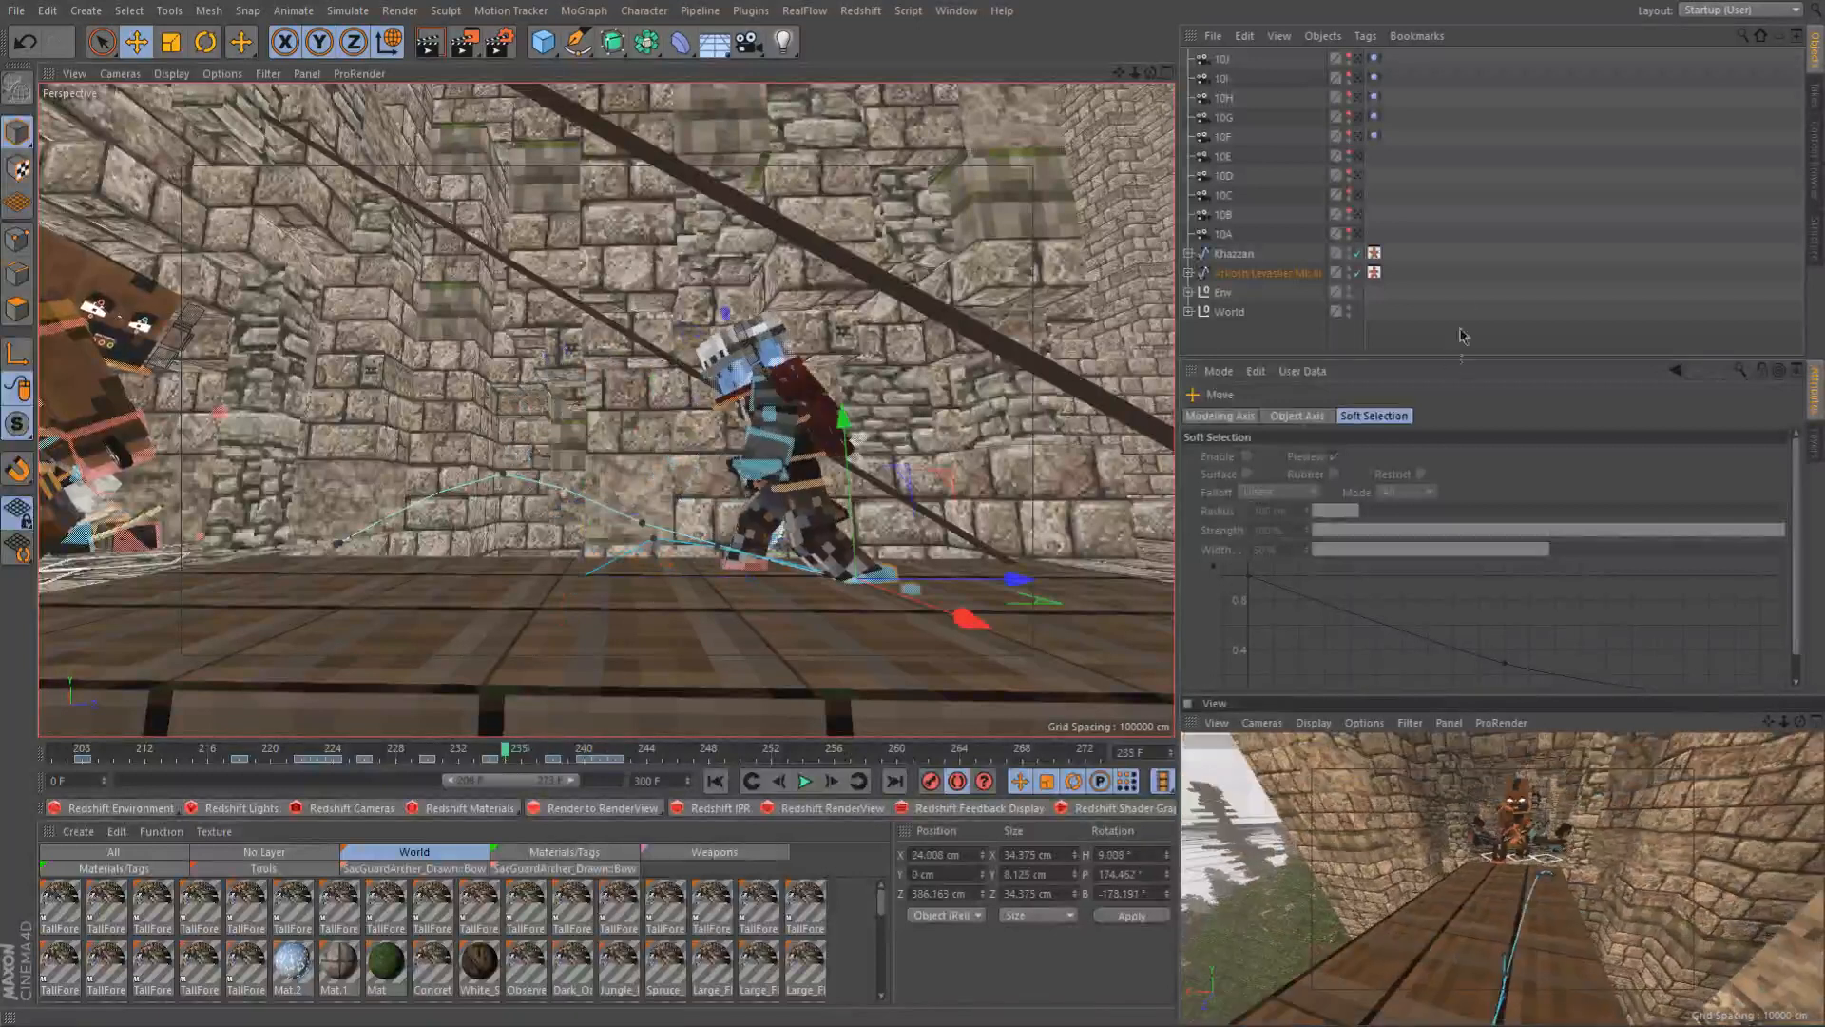
{"action": "left_click", "coordinate": [1457, 339]}
{"action": "left_click", "coordinate": [805, 781]}
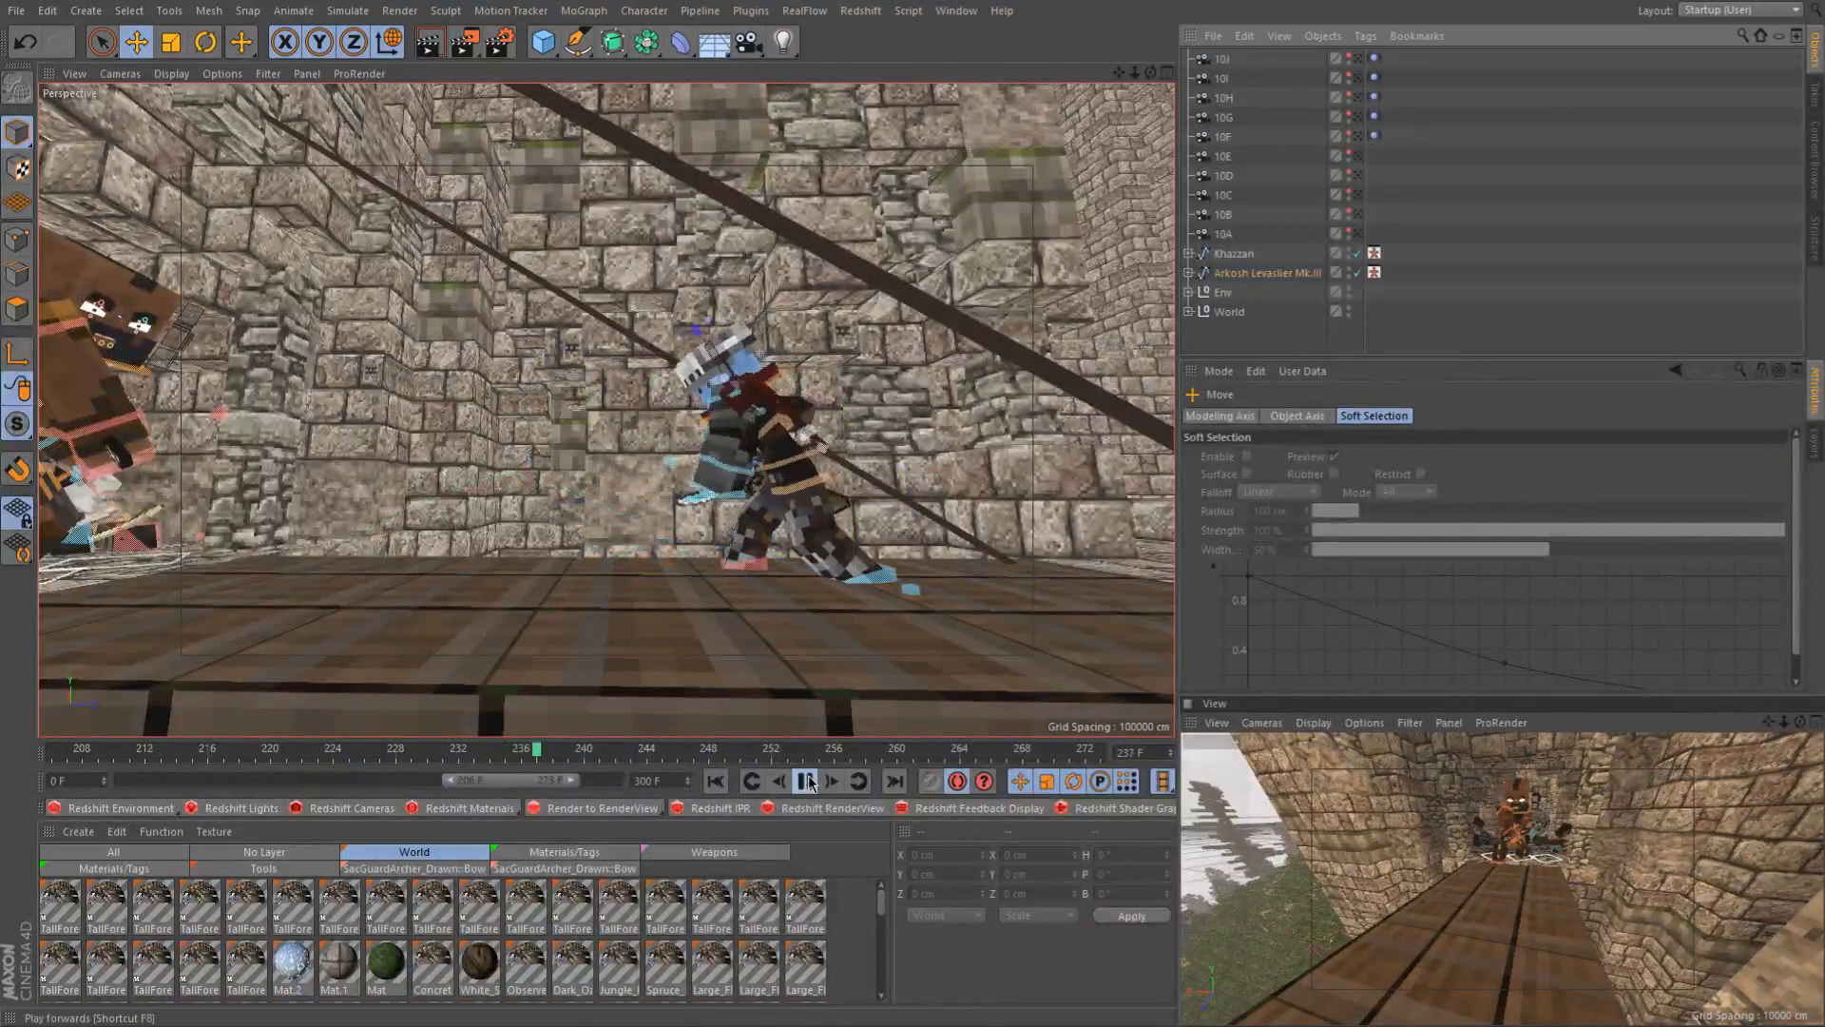
{"action": "left_click", "coordinate": [806, 781]}
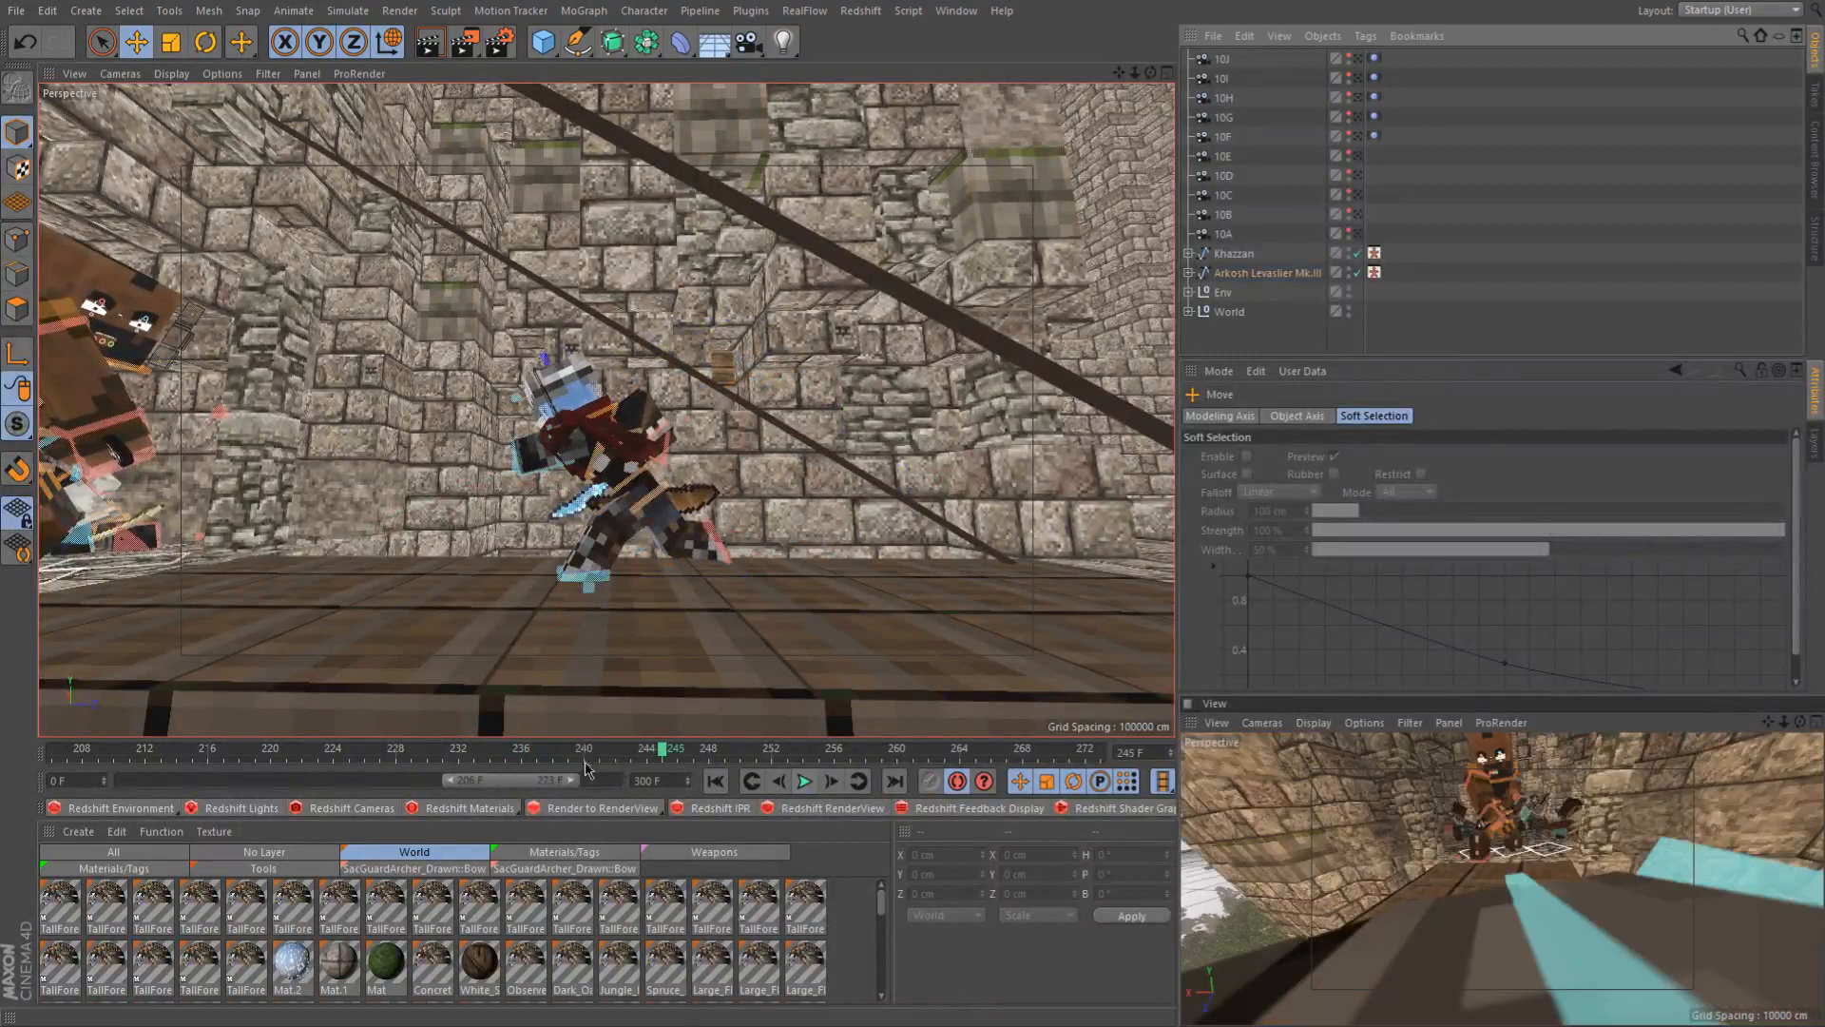
Delete the left foot control goalLegL's keyframe at frame 241
{"action": "left_click", "coordinate": [594, 761]}
{"action": "left_click", "coordinate": [666, 534]}
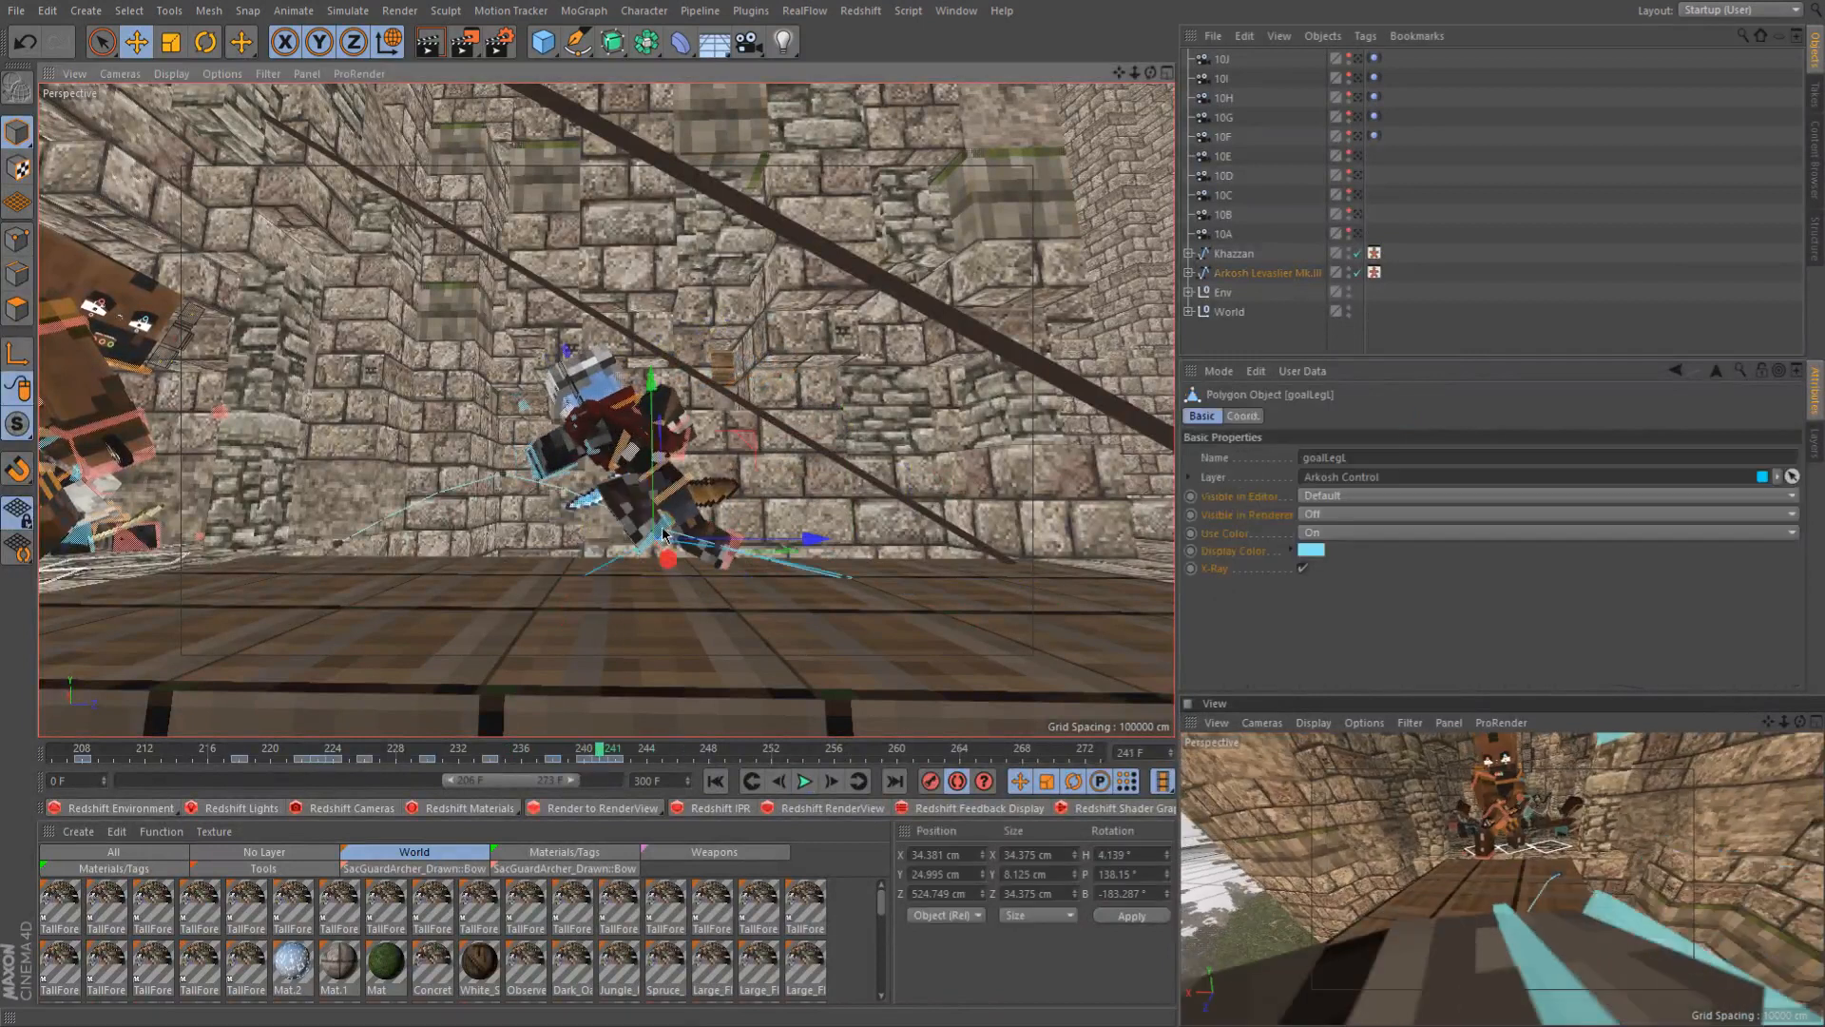
{"action": "left_click", "coordinate": [605, 763]}
{"action": "key", "text": "Delete"}
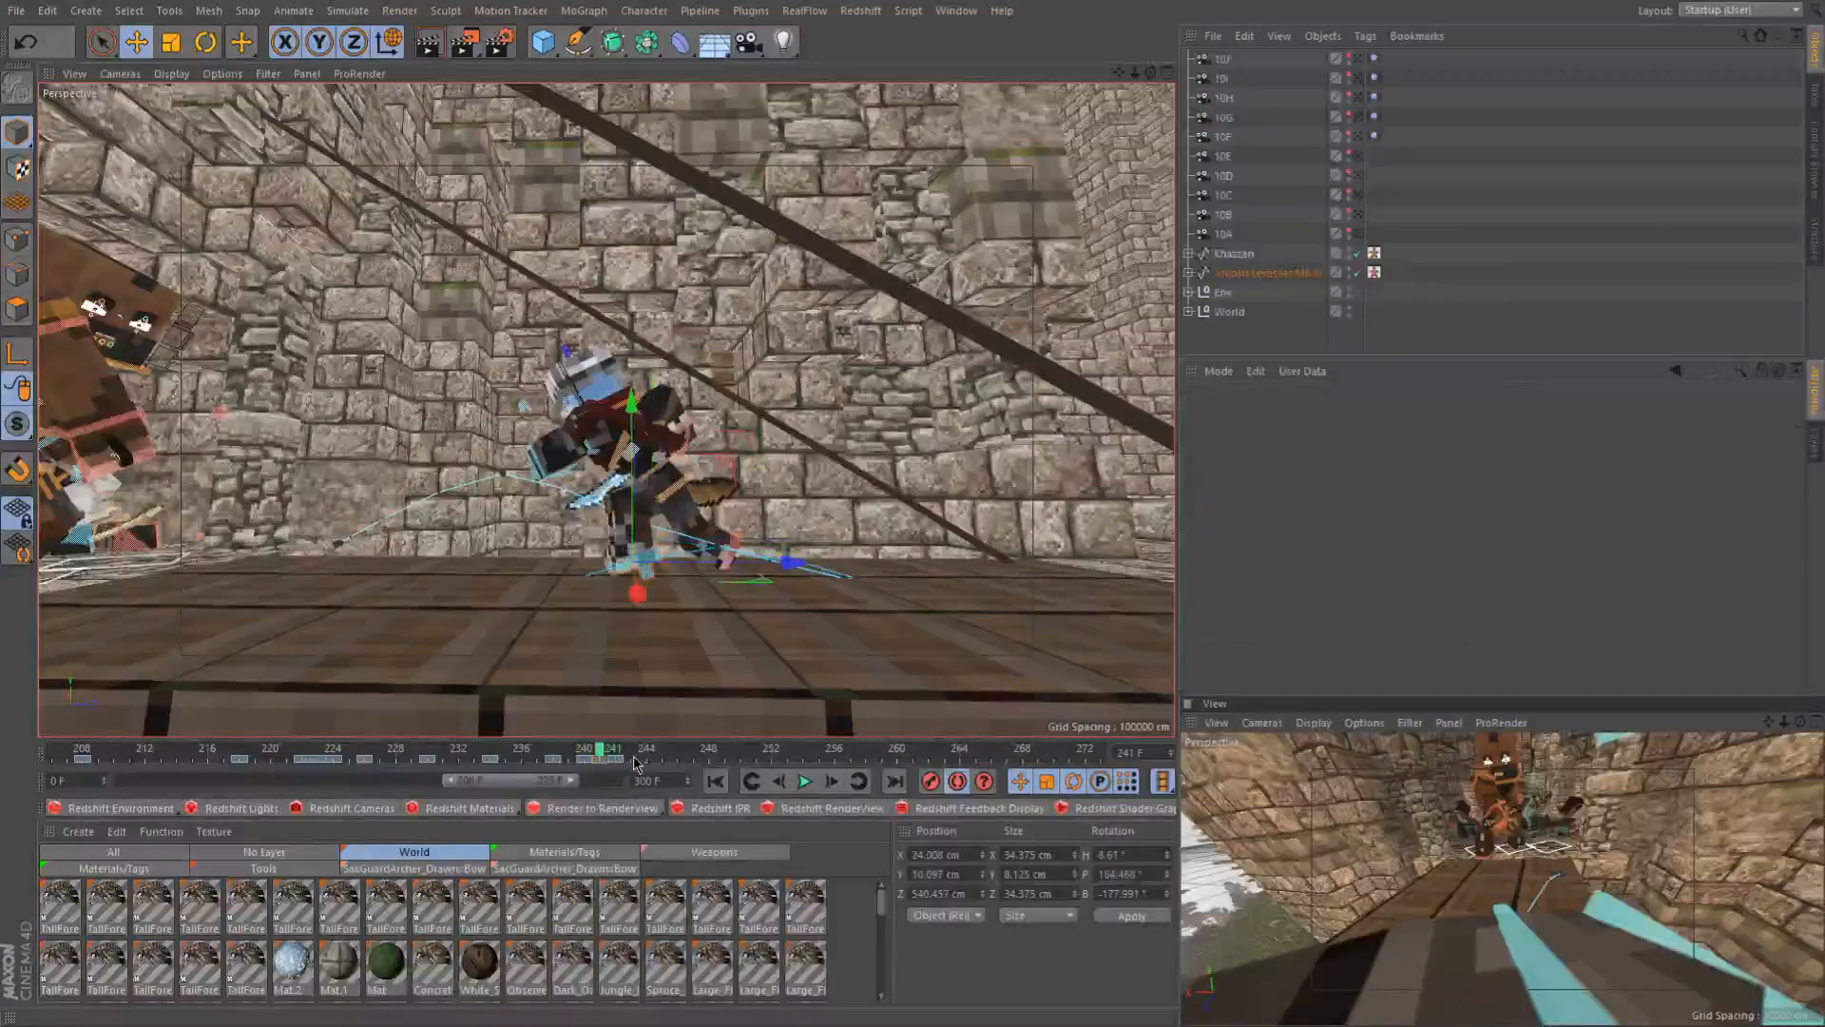
Replay the stride from frame 237 with nothing selected, and examine the pose from frame 241 to 243
{"action": "left_click", "coordinate": [559, 754]}
{"action": "left_click", "coordinate": [528, 754]}
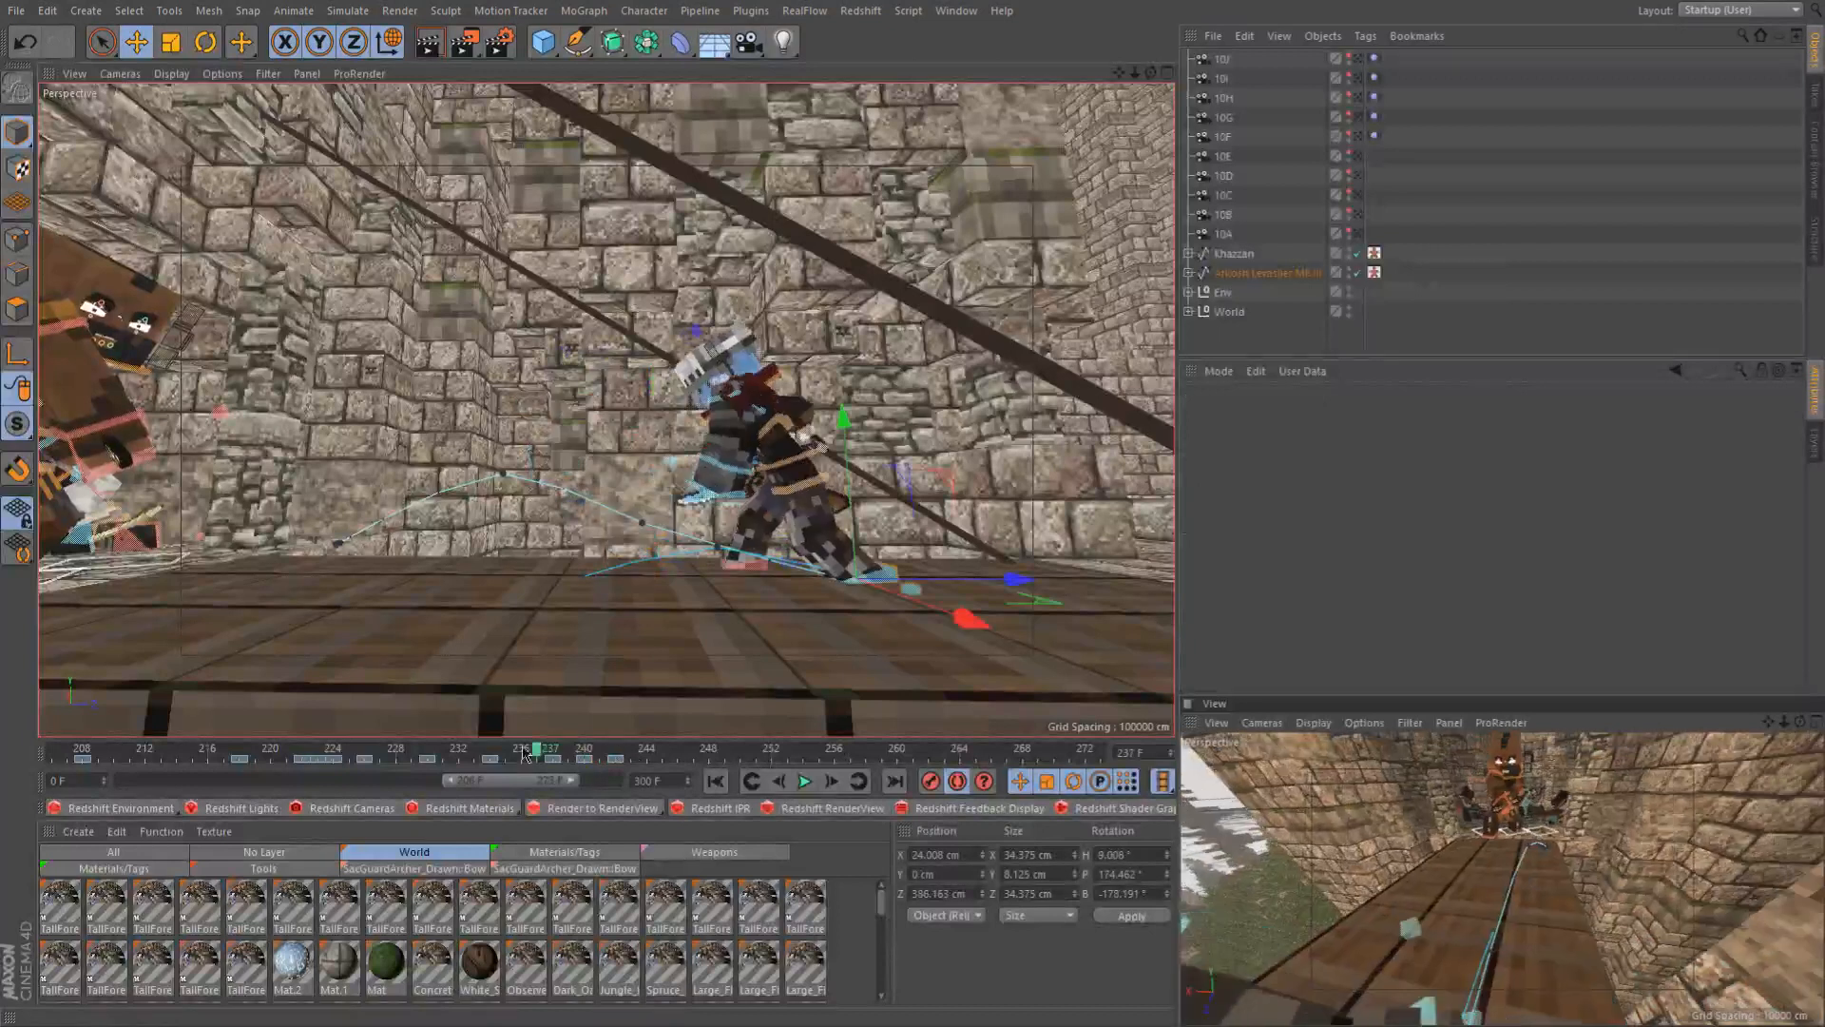
{"action": "left_click", "coordinate": [1476, 269]}
{"action": "left_click", "coordinate": [808, 780]}
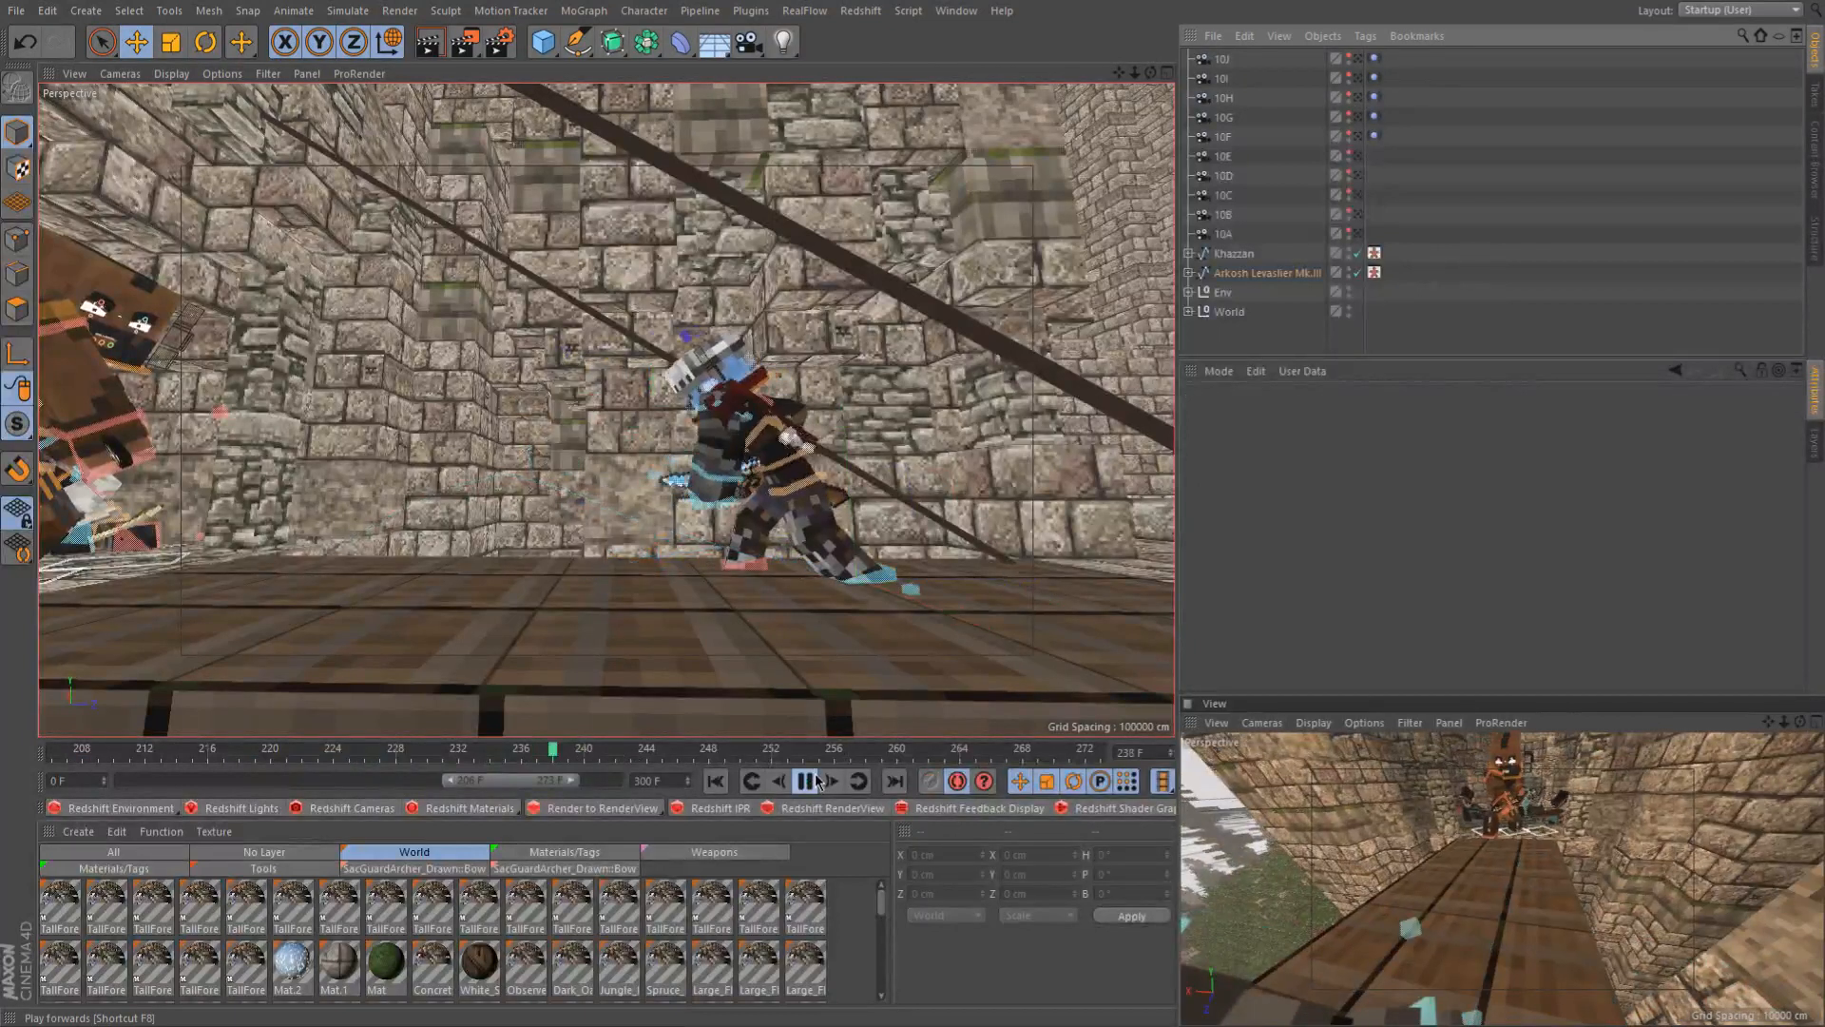
{"action": "left_click", "coordinate": [808, 781]}
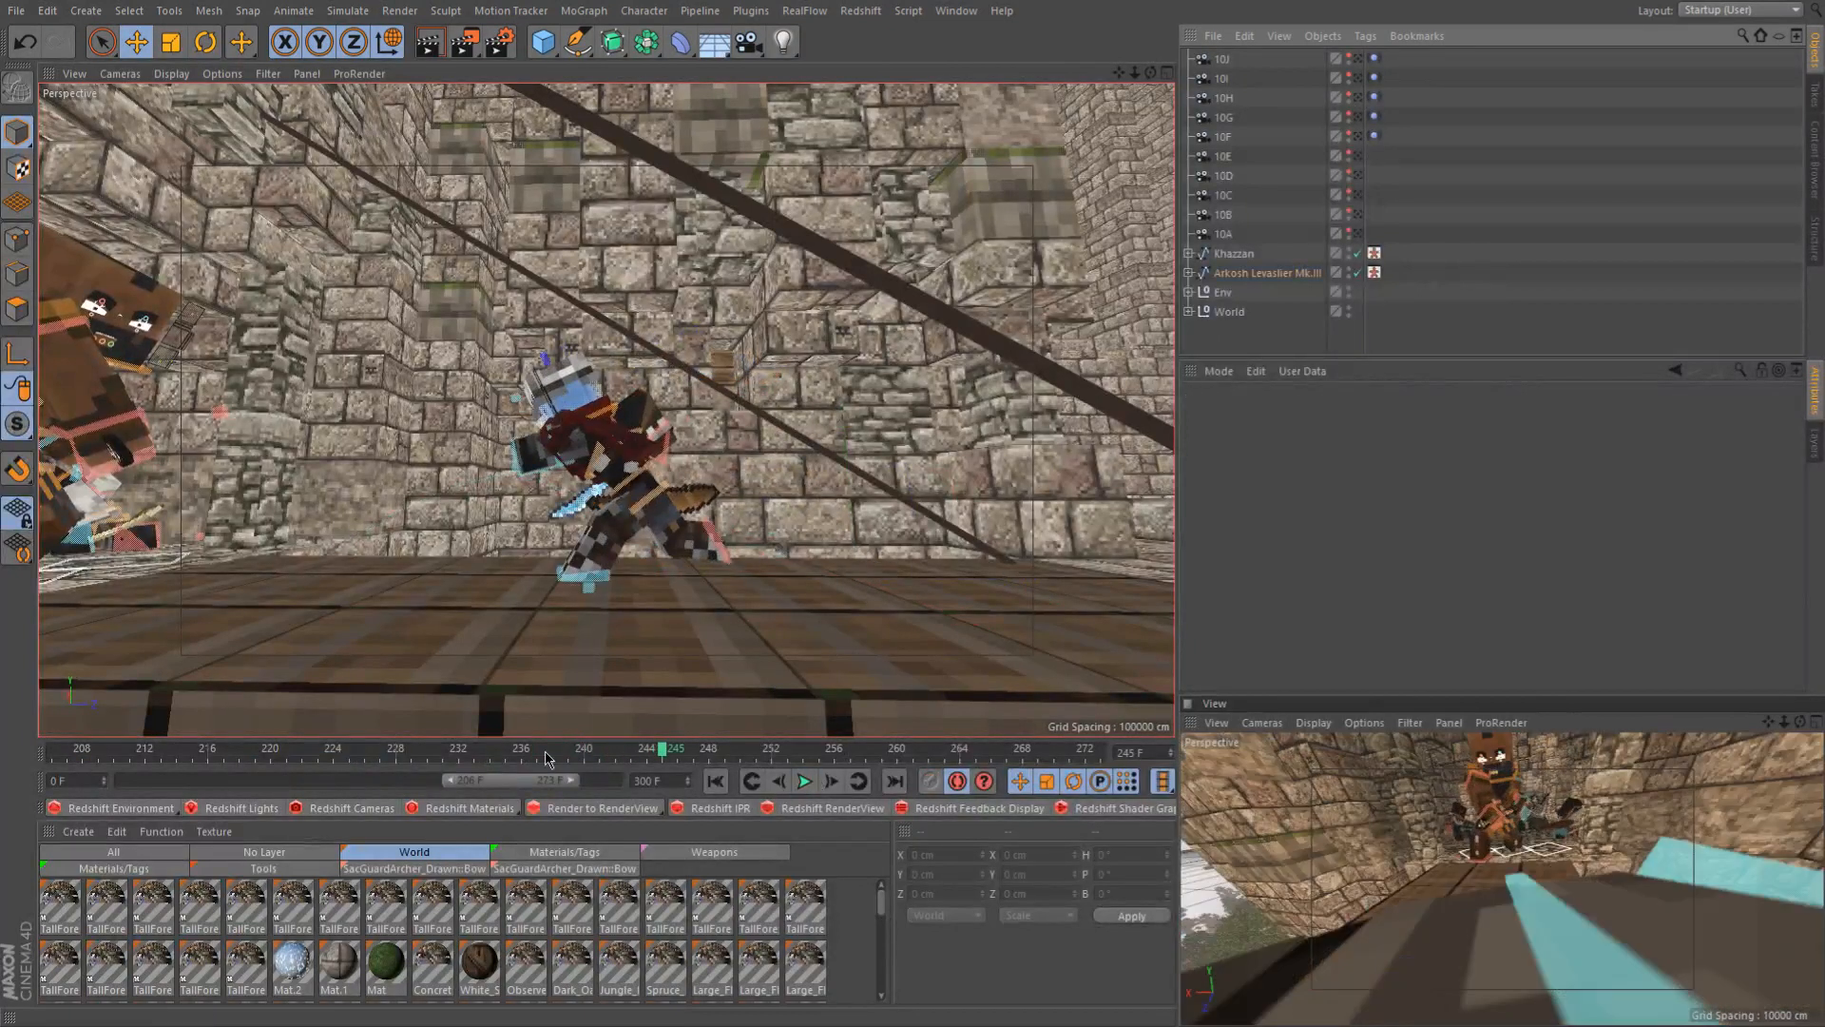
{"action": "left_click", "coordinate": [601, 758]}
{"action": "left_click_drag", "start_coordinate": [601, 757], "coordinate": [631, 758]}
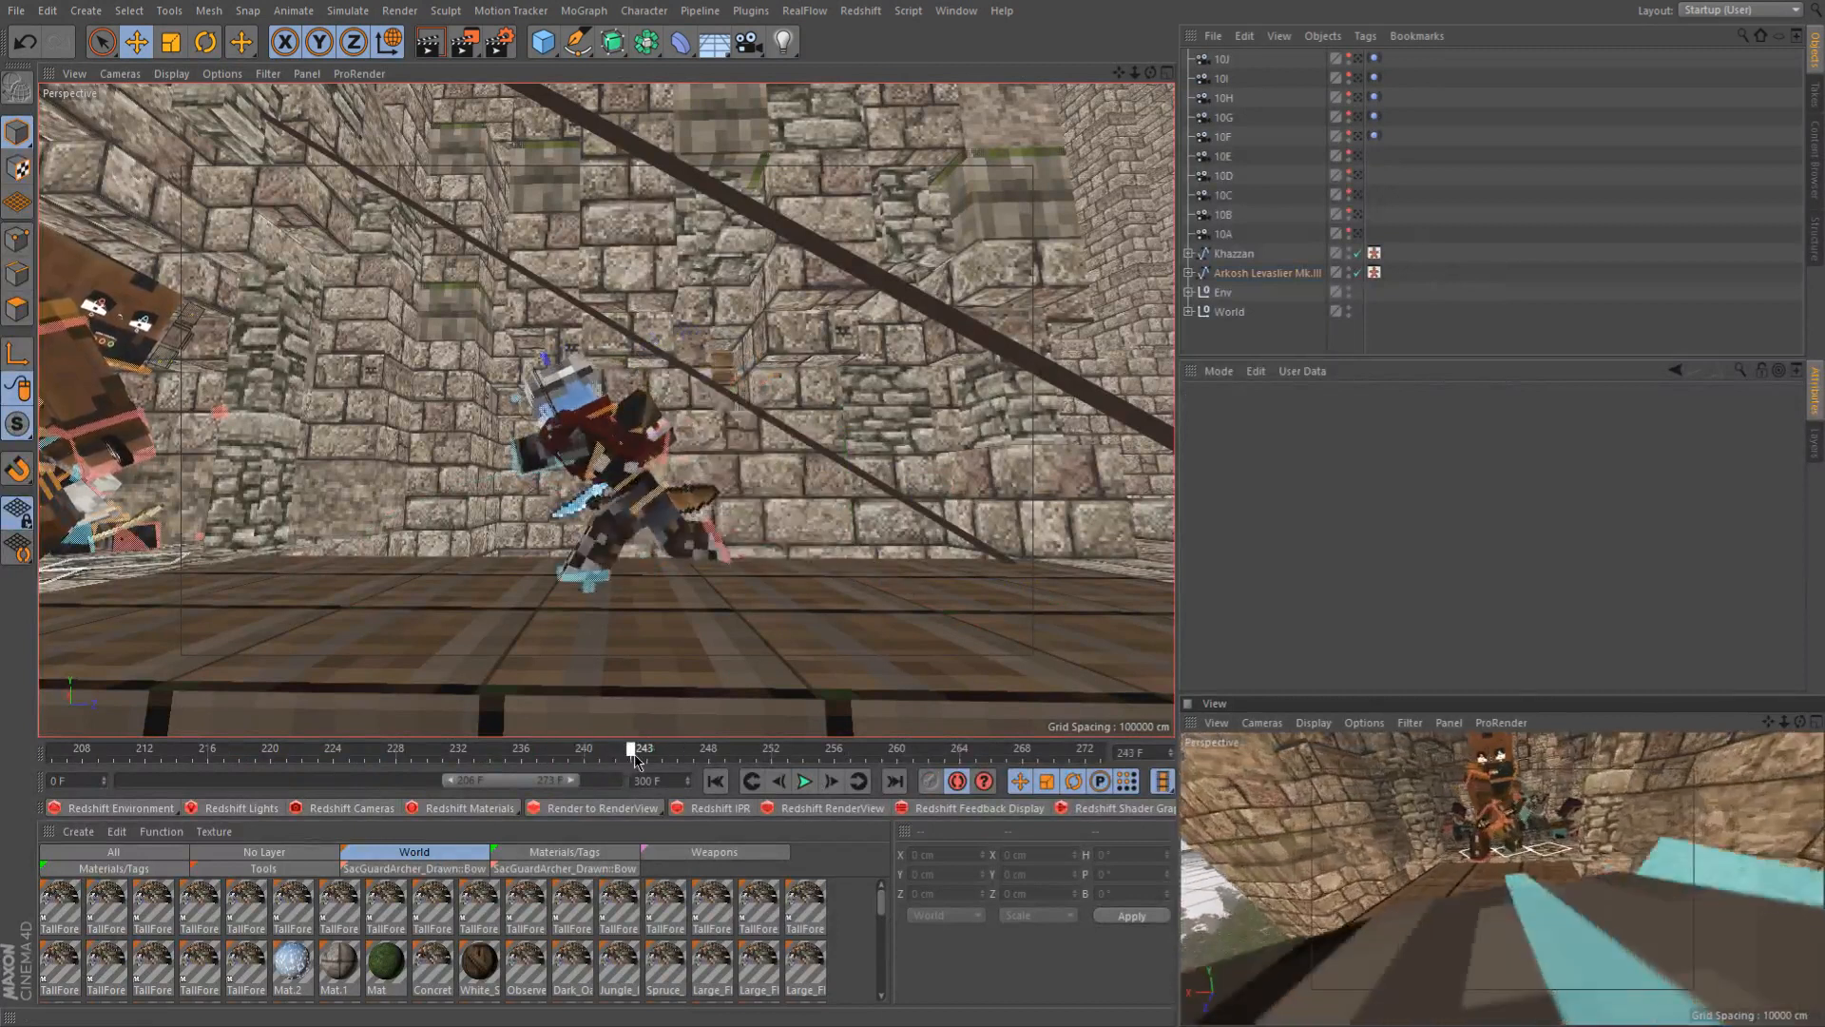
{"action": "scroll", "coordinate": [604, 499], "scroll_direction": "up", "scroll_amount": 2}
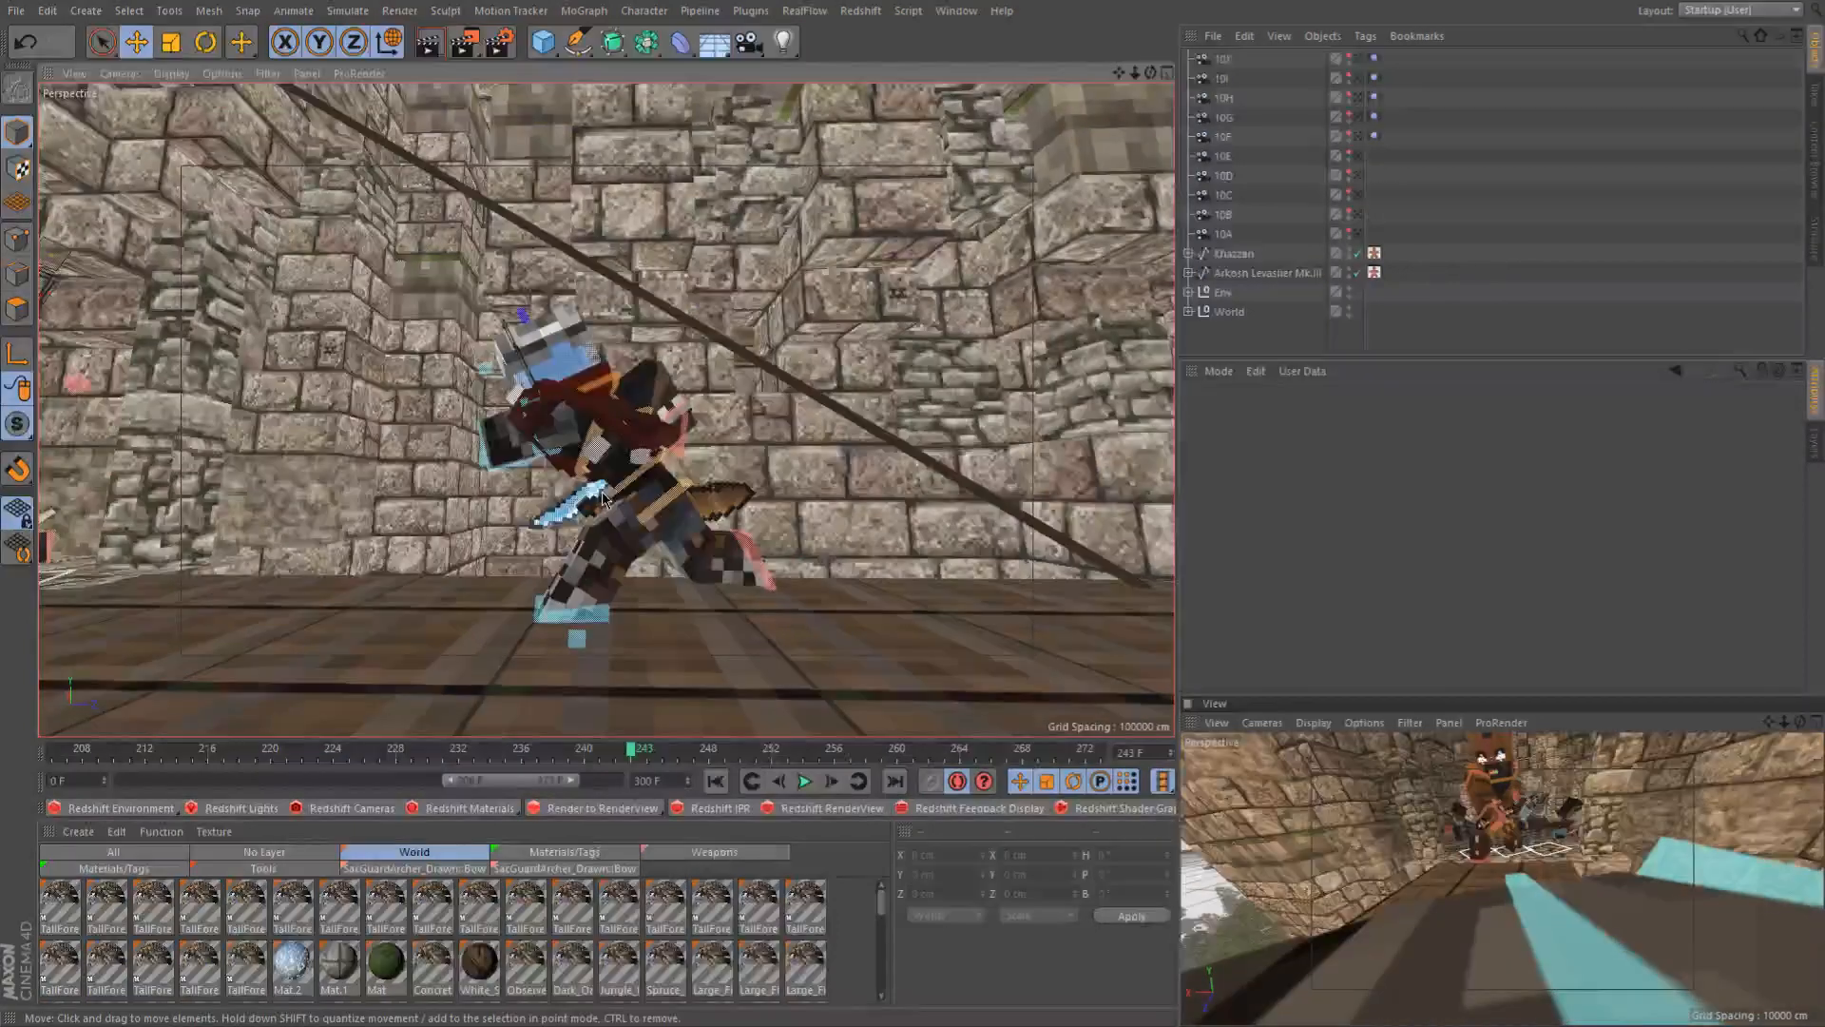
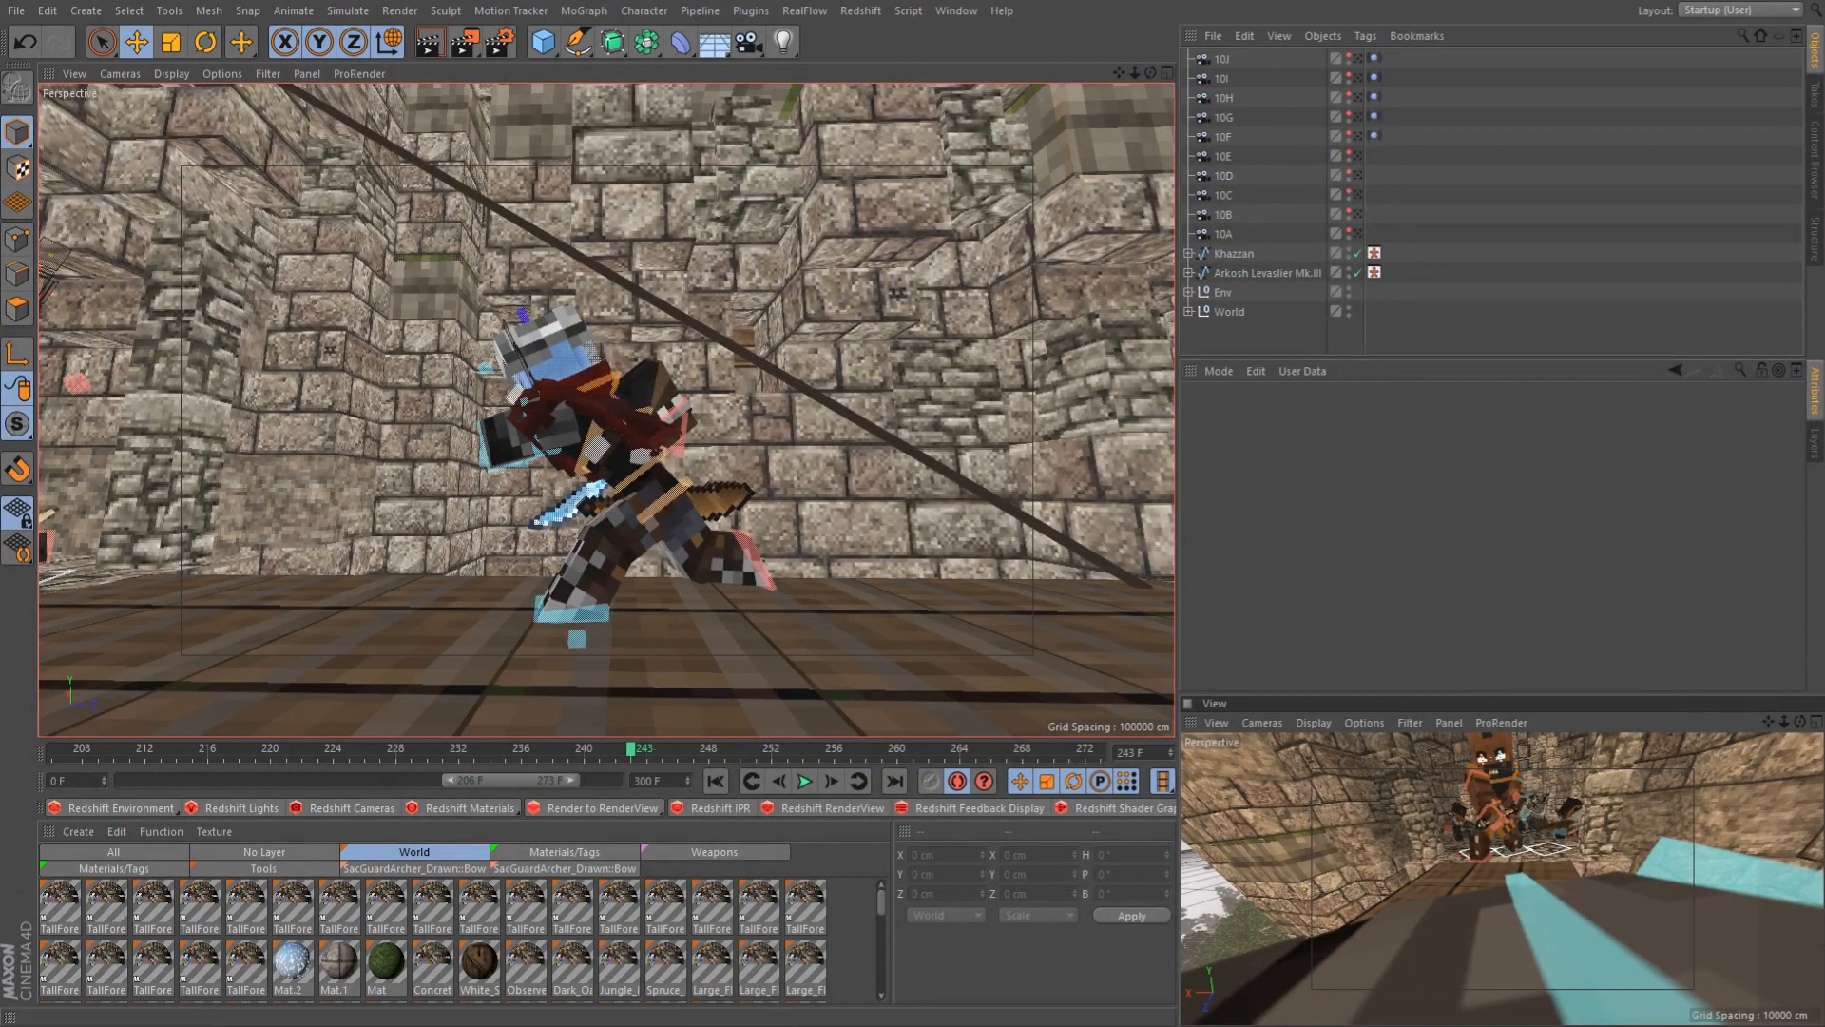
Select the waist control controlWaist and move it forward to about Z 677.9 cm at frame 246
{"action": "mouse_move", "coordinate": [703, 605]}
{"action": "left_mouse_down", "text": "alt"}
{"action": "mouse_move", "coordinate": [658, 636]}
{"action": "mouse_move", "coordinate": [690, 660]}
{"action": "mouse_move", "coordinate": [658, 574]}
{"action": "left_mouse_up", "text": "alt"}
{"action": "left_click", "coordinate": [658, 573]}
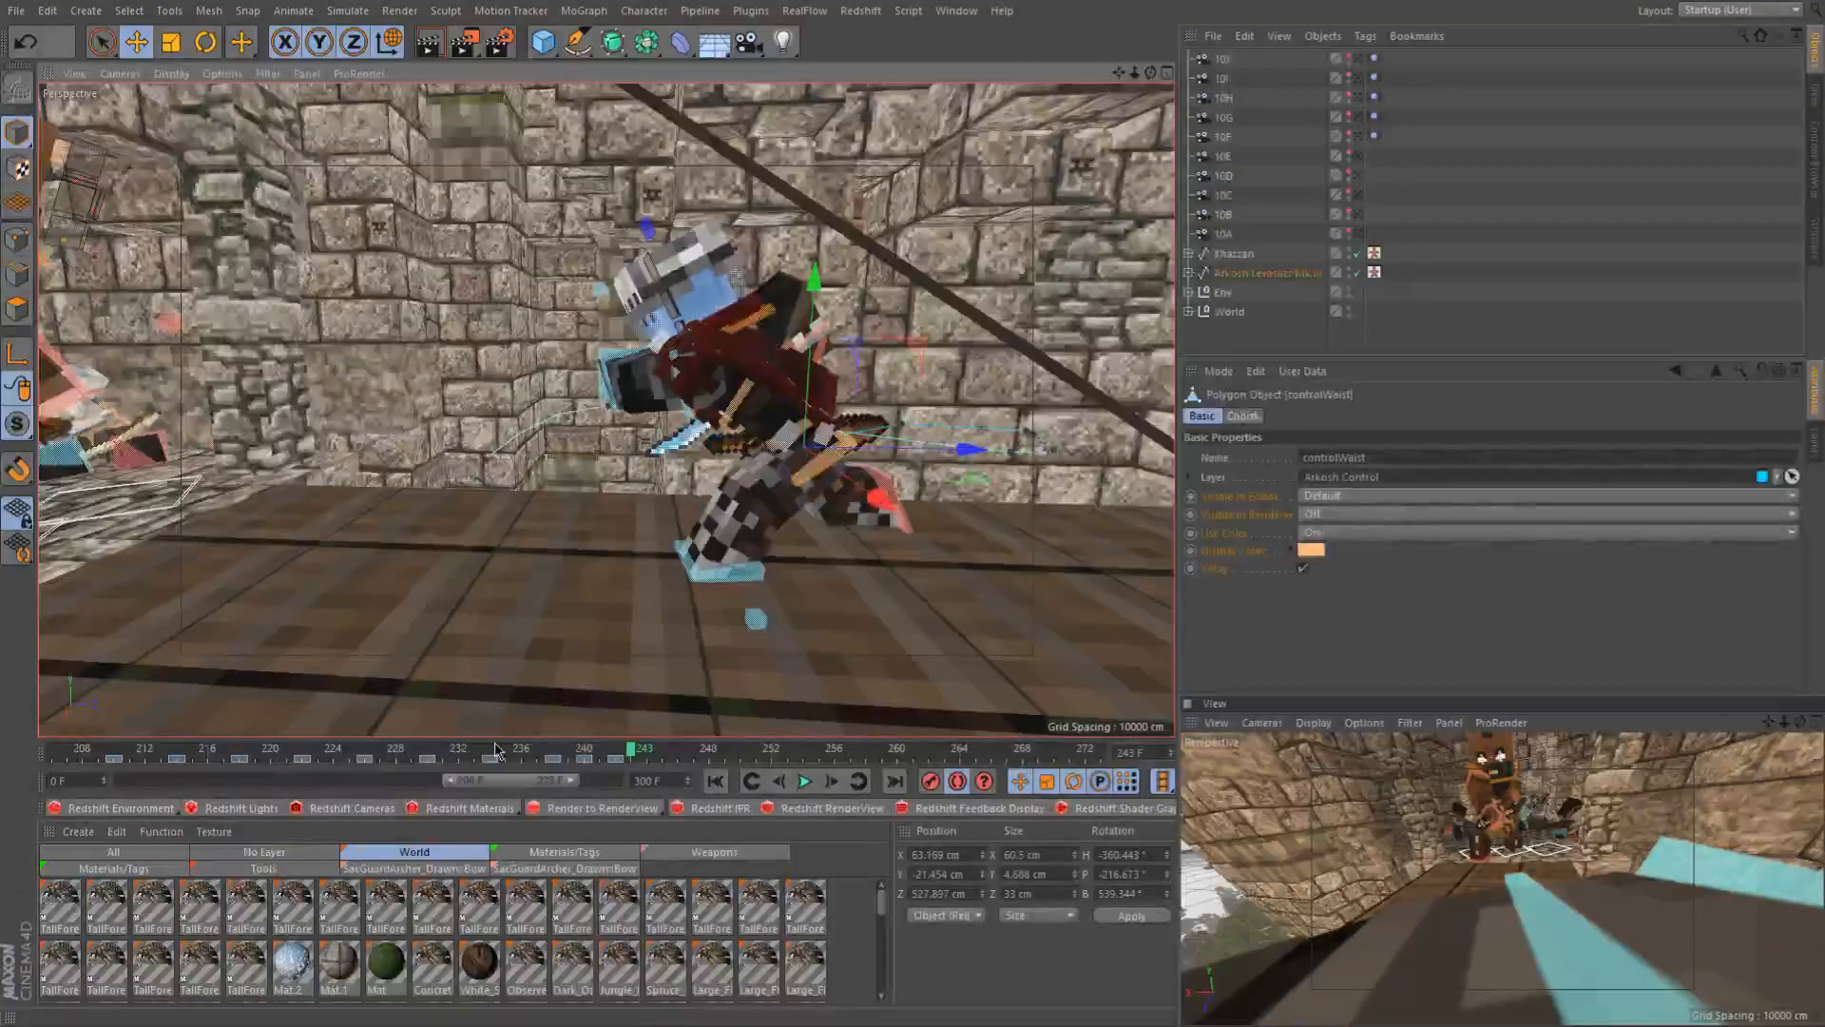
{"action": "left_click", "coordinate": [550, 754]}
{"action": "left_click_drag", "start_coordinate": [553, 756], "coordinate": [688, 759]}
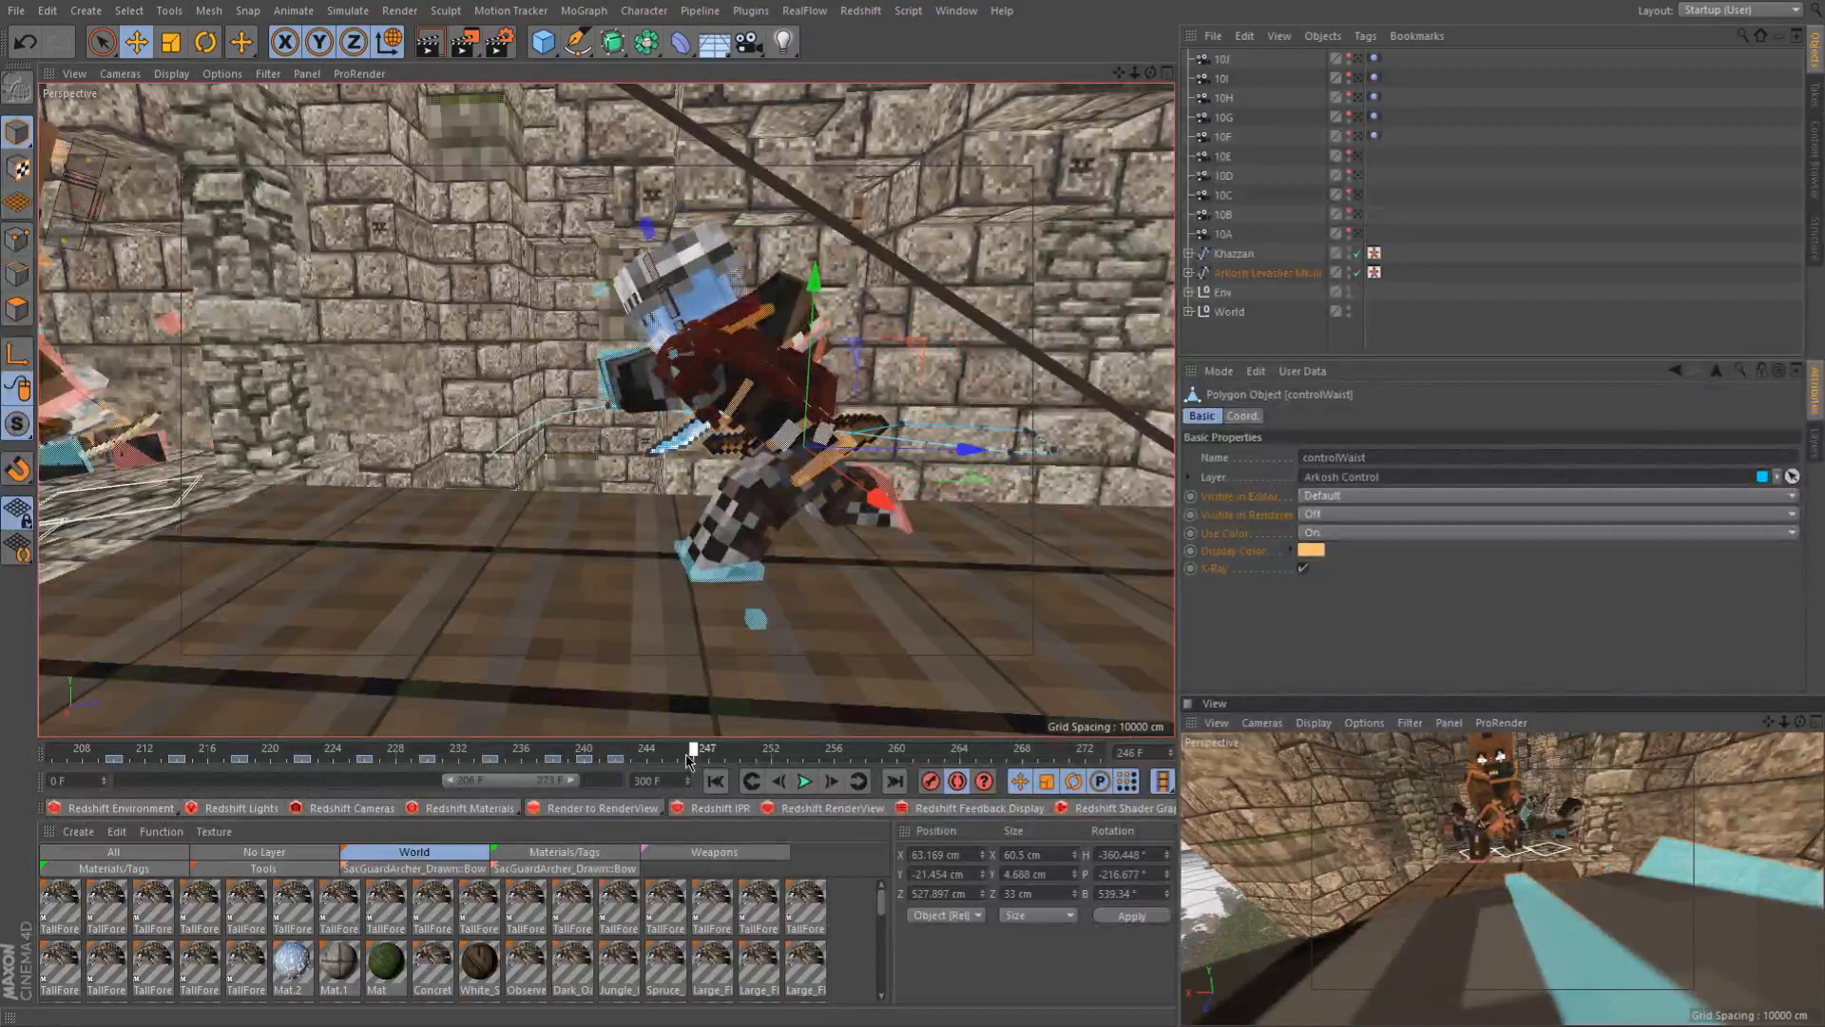
{"action": "left_click_drag", "start_coordinate": [894, 451], "coordinate": [607, 466]}
{"action": "mouse_move", "coordinate": [610, 538]}
{"action": "left_mouse_down", "text": "alt"}
{"action": "mouse_move", "coordinate": [609, 595]}
{"action": "mouse_move", "coordinate": [670, 522]}
{"action": "mouse_move", "coordinate": [601, 505]}
{"action": "left_mouse_up", "text": "alt"}
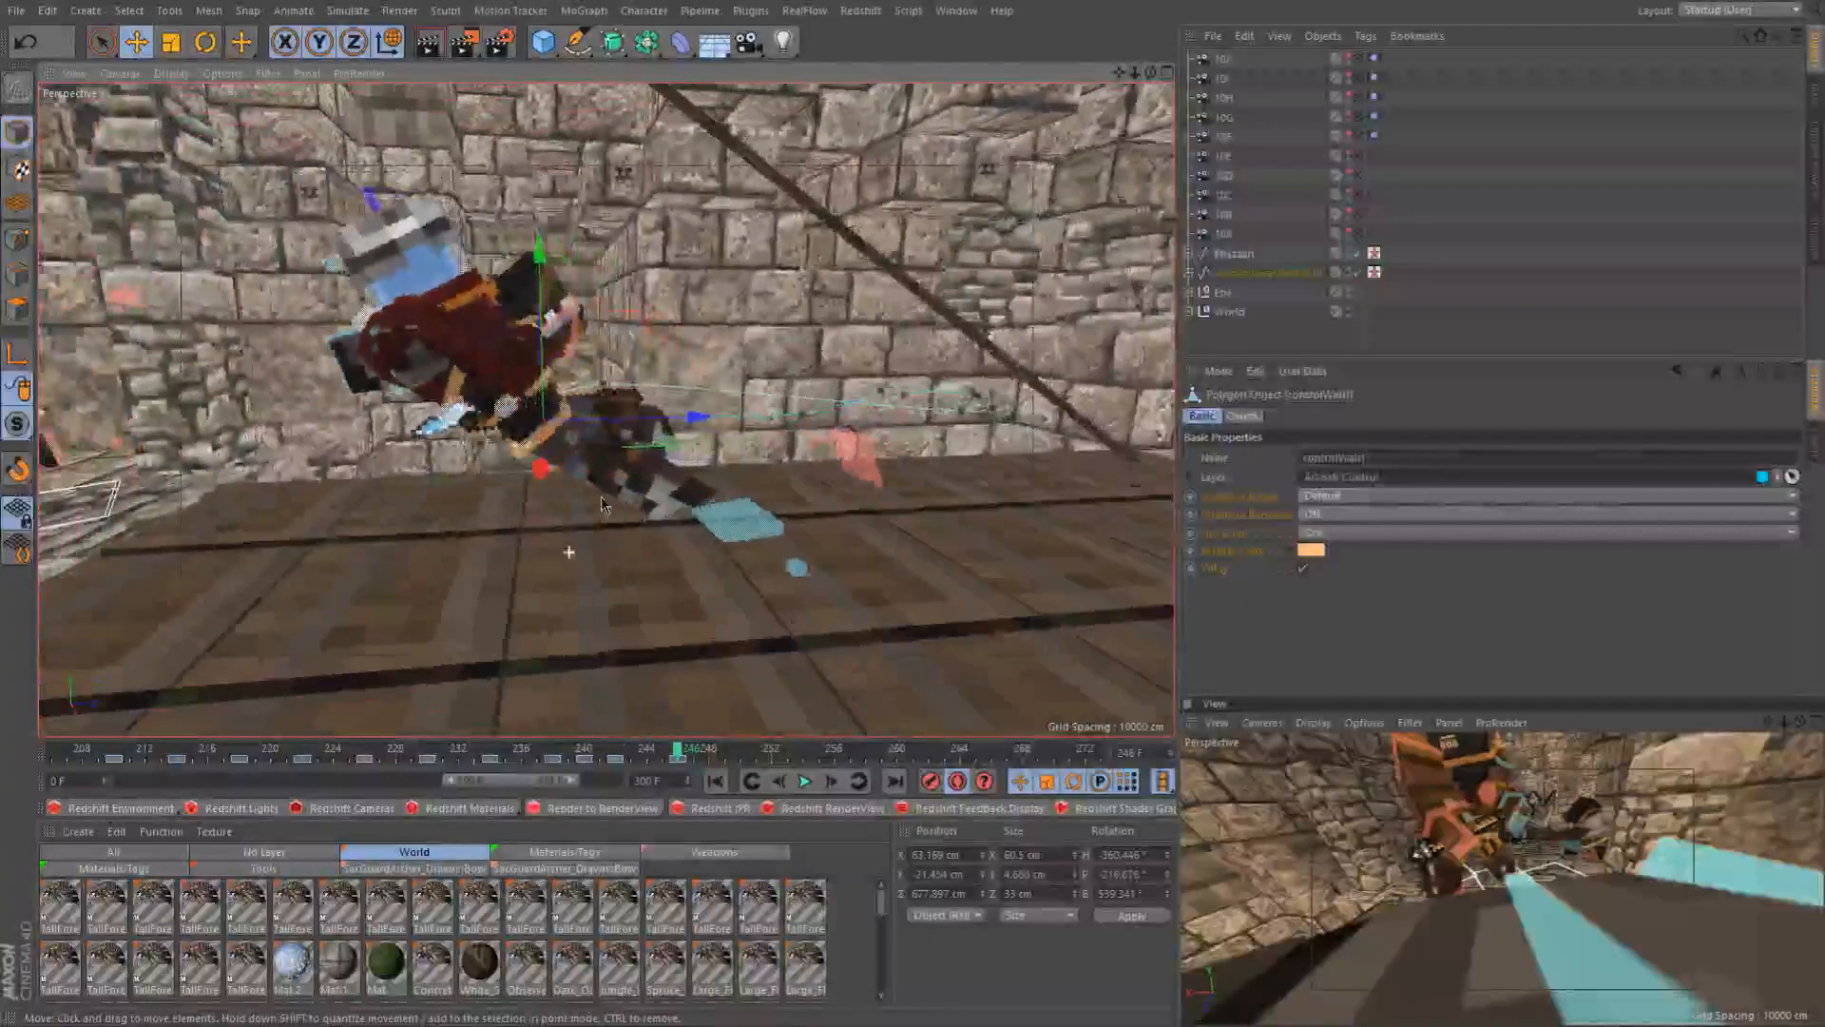
Select the right foot control goalLegR and move it to Y 0, Z about 720.4 cm at frame 246
{"action": "mouse_move", "coordinate": [608, 753]}
{"action": "left_mouse_down"}
{"action": "mouse_move", "coordinate": [663, 763]}
{"action": "mouse_move", "coordinate": [616, 758]}
{"action": "left_mouse_up"}
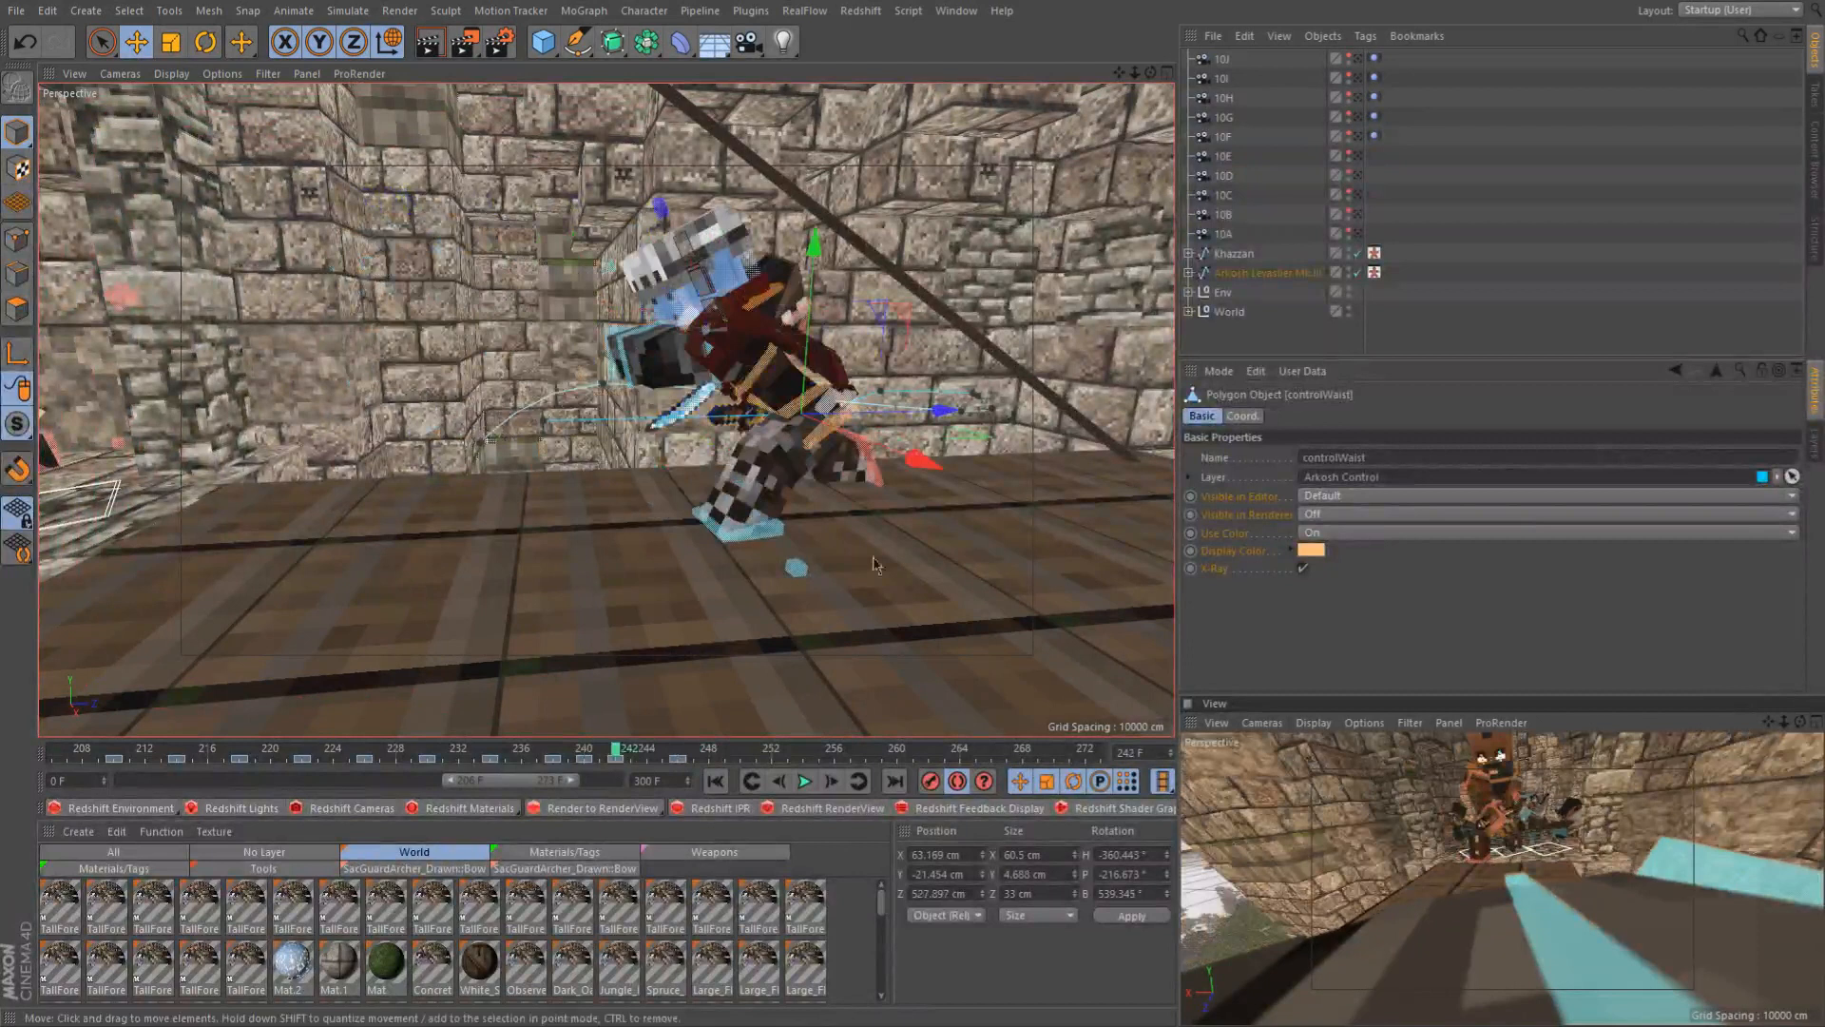
{"action": "left_click", "coordinate": [868, 480]}
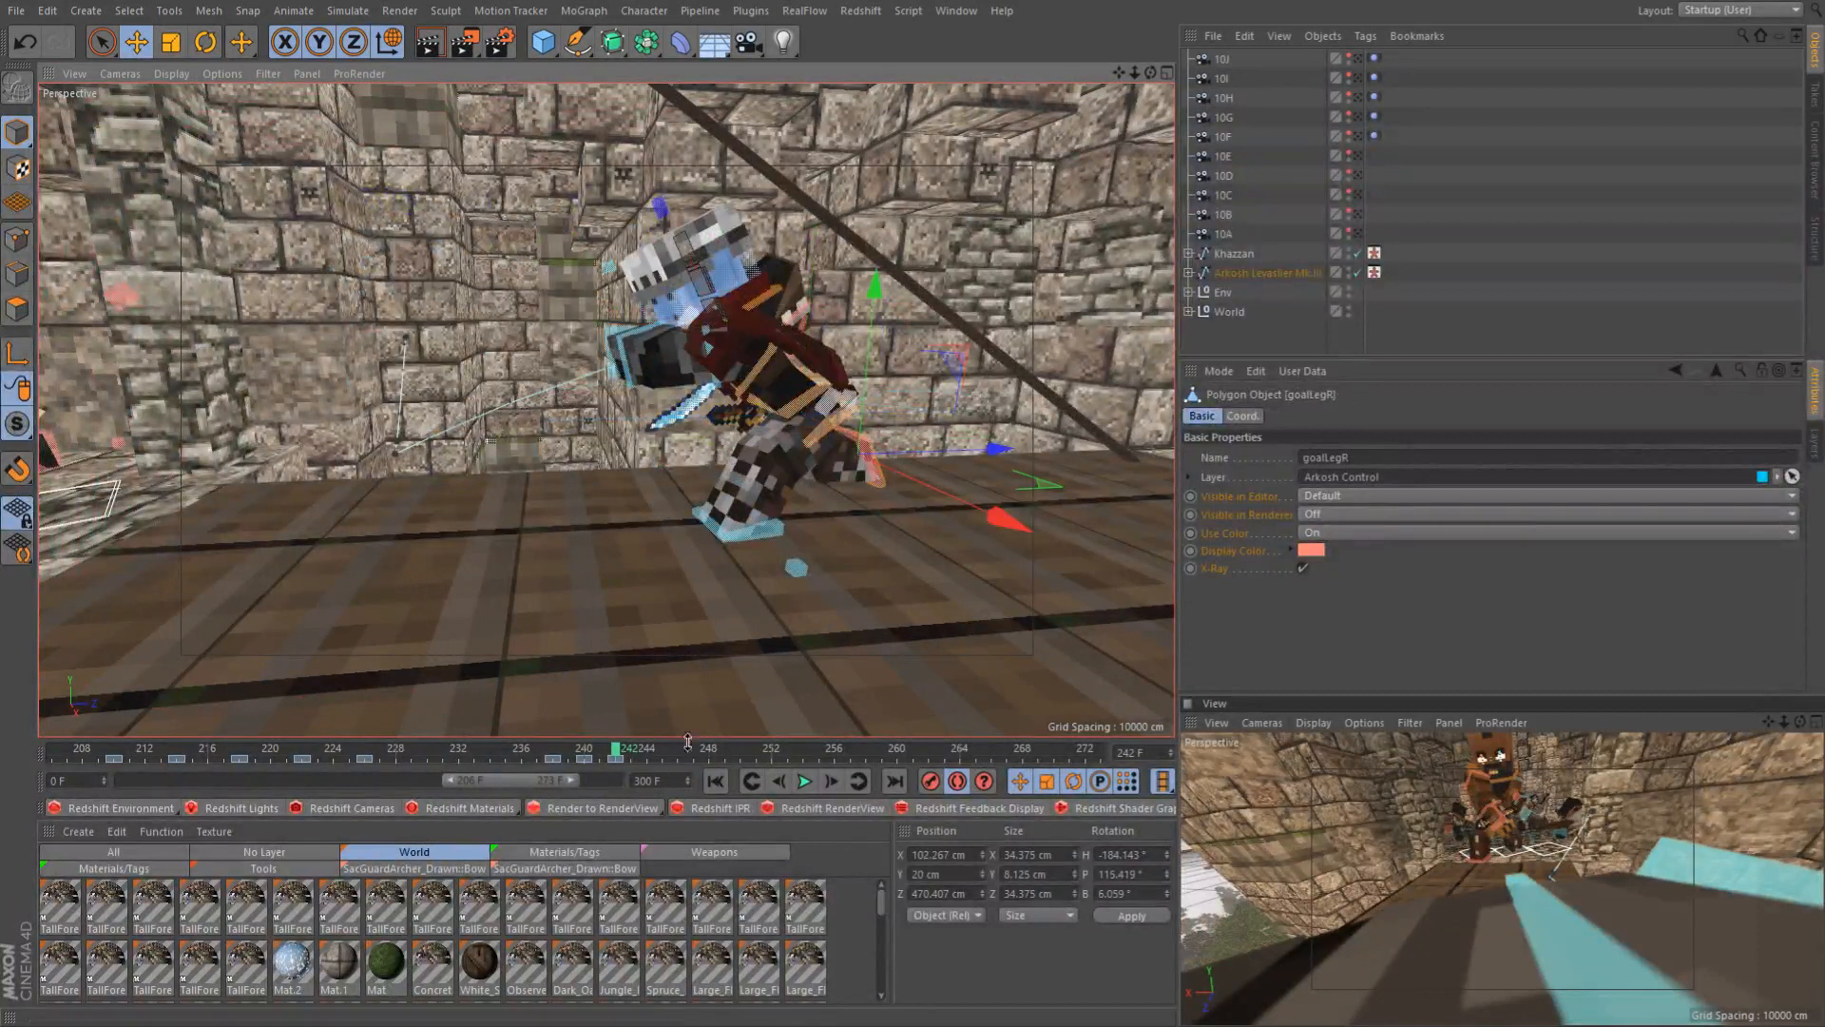
{"action": "left_click", "coordinate": [679, 755]}
{"action": "left_click_drag", "start_coordinate": [928, 355], "coordinate": [602, 424], "text": "alt"}
{"action": "scroll", "coordinate": [530, 452], "scroll_direction": "up", "scroll_amount": 4}
{"action": "mouse_move", "coordinate": [505, 481]}
{"action": "left_mouse_down", "text": "alt"}
{"action": "mouse_move", "coordinate": [608, 481]}
{"action": "mouse_move", "coordinate": [505, 481]}
{"action": "left_mouse_up", "text": "alt"}
{"action": "scroll", "coordinate": [505, 513], "scroll_direction": "up", "scroll_amount": 3}
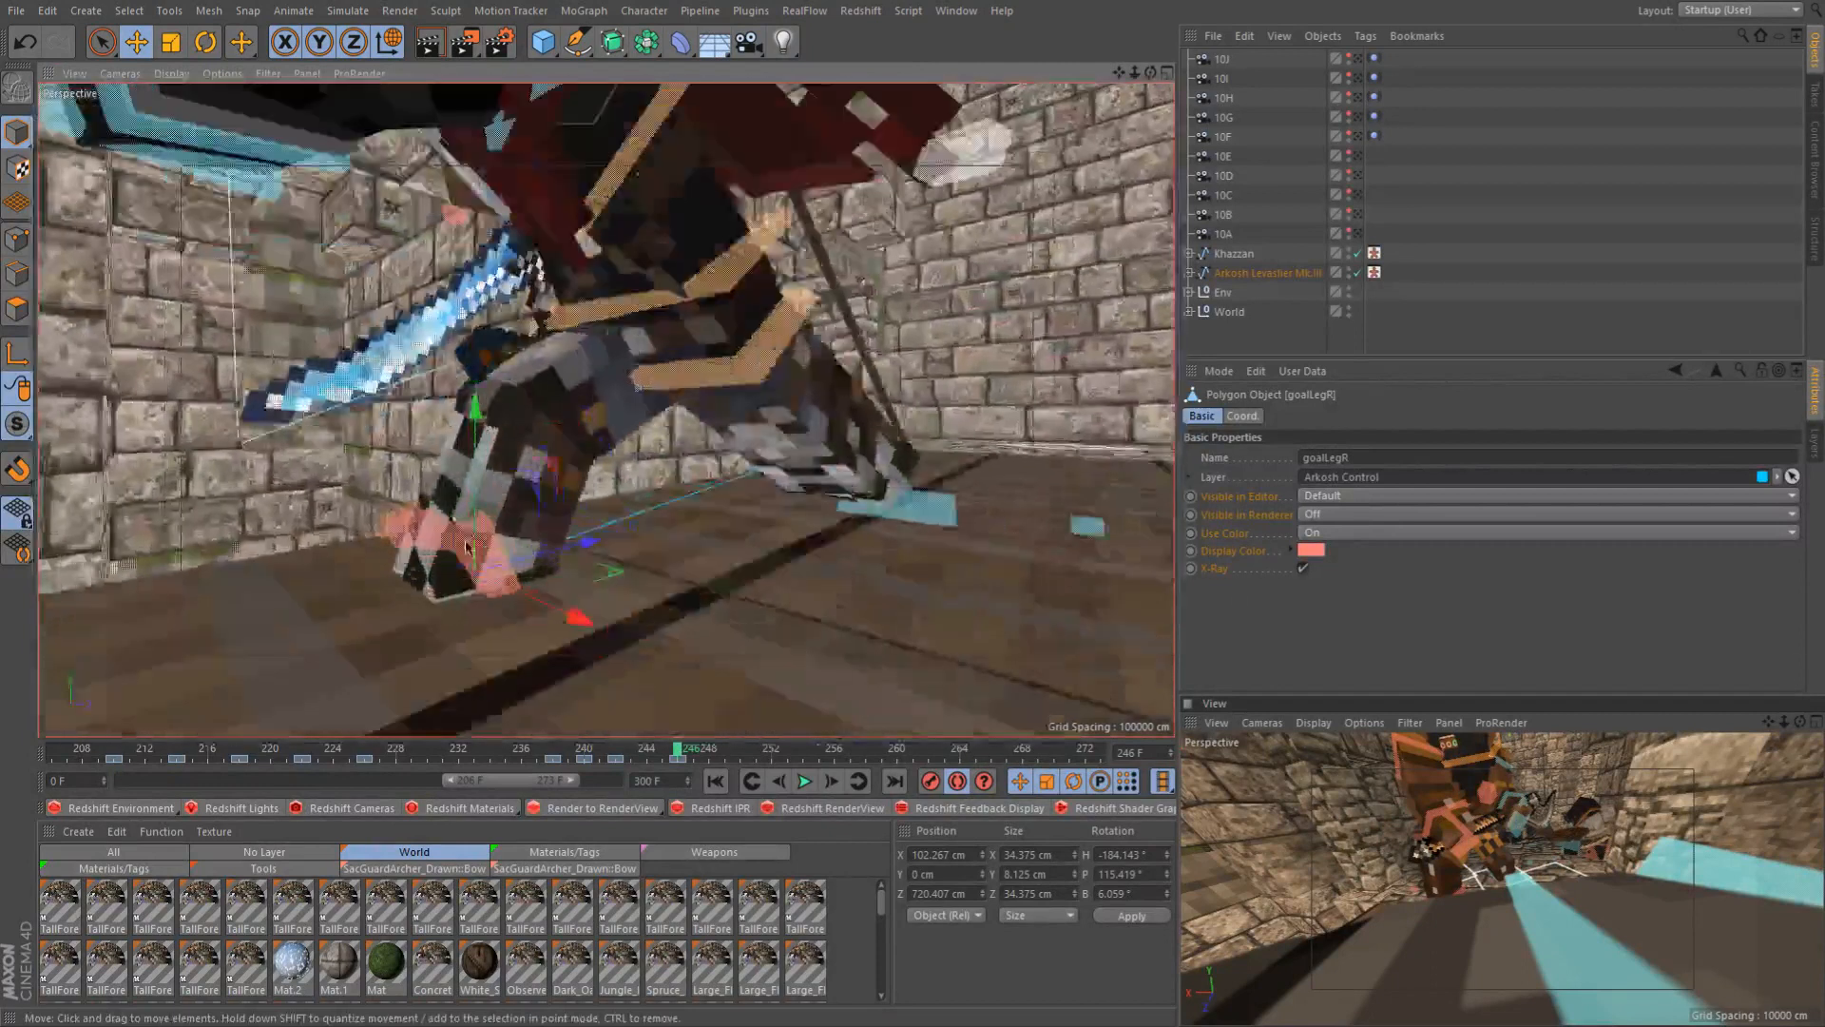
Rotate goalLegR flat onto the planks at frame 246, to about H -178.6°, P 1°, B -2.6°
{"action": "key", "text": "r"}
{"action": "left_click_drag", "start_coordinate": [374, 586], "coordinate": [425, 519]}
{"action": "key", "text": "e"}
{"action": "mouse_move", "coordinate": [575, 586]}
{"action": "left_mouse_down"}
{"action": "mouse_move", "coordinate": [534, 590]}
{"action": "mouse_move", "coordinate": [572, 587]}
{"action": "left_mouse_up"}
{"action": "scroll", "coordinate": [630, 387], "scroll_direction": "down", "scroll_amount": 5}
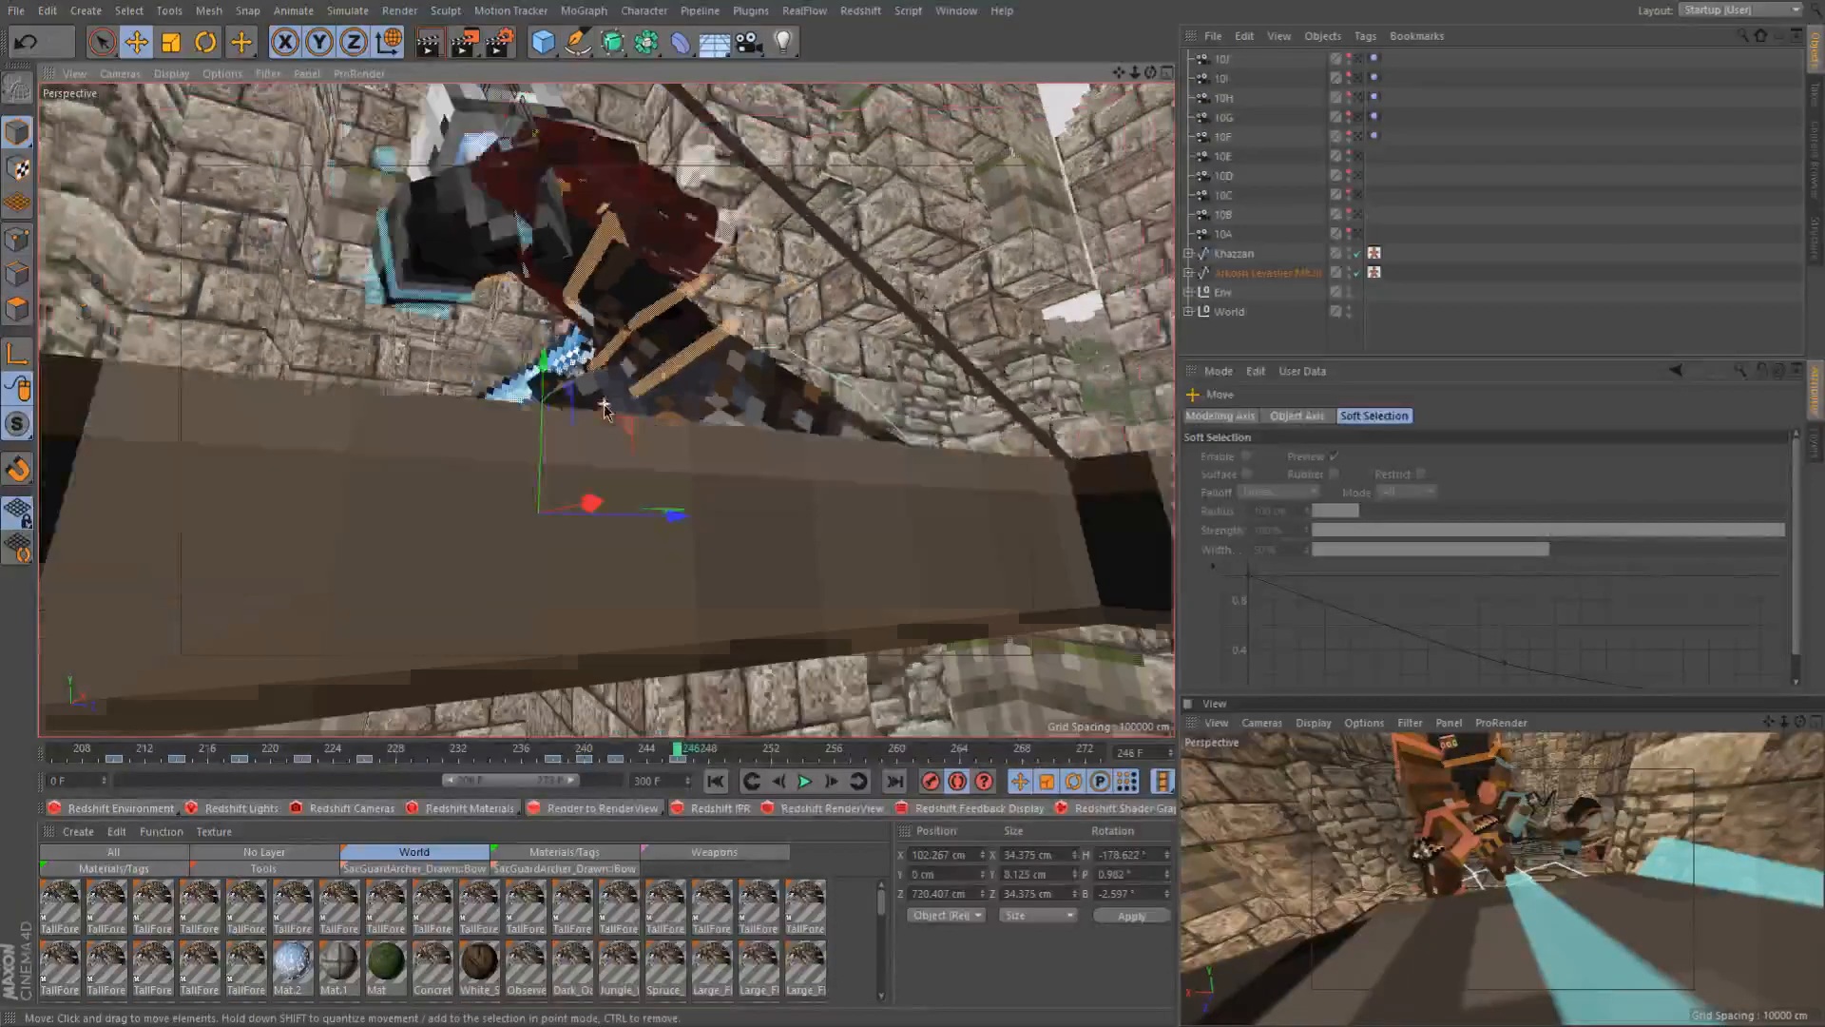
{"action": "middle_click_drag", "start_coordinate": [686, 357], "coordinate": [635, 480], "text": "alt"}
{"action": "mouse_move", "coordinate": [635, 480]}
{"action": "left_mouse_down", "text": "alt"}
{"action": "mouse_move", "coordinate": [594, 500]}
{"action": "mouse_move", "coordinate": [610, 497]}
{"action": "left_mouse_up", "text": "alt"}
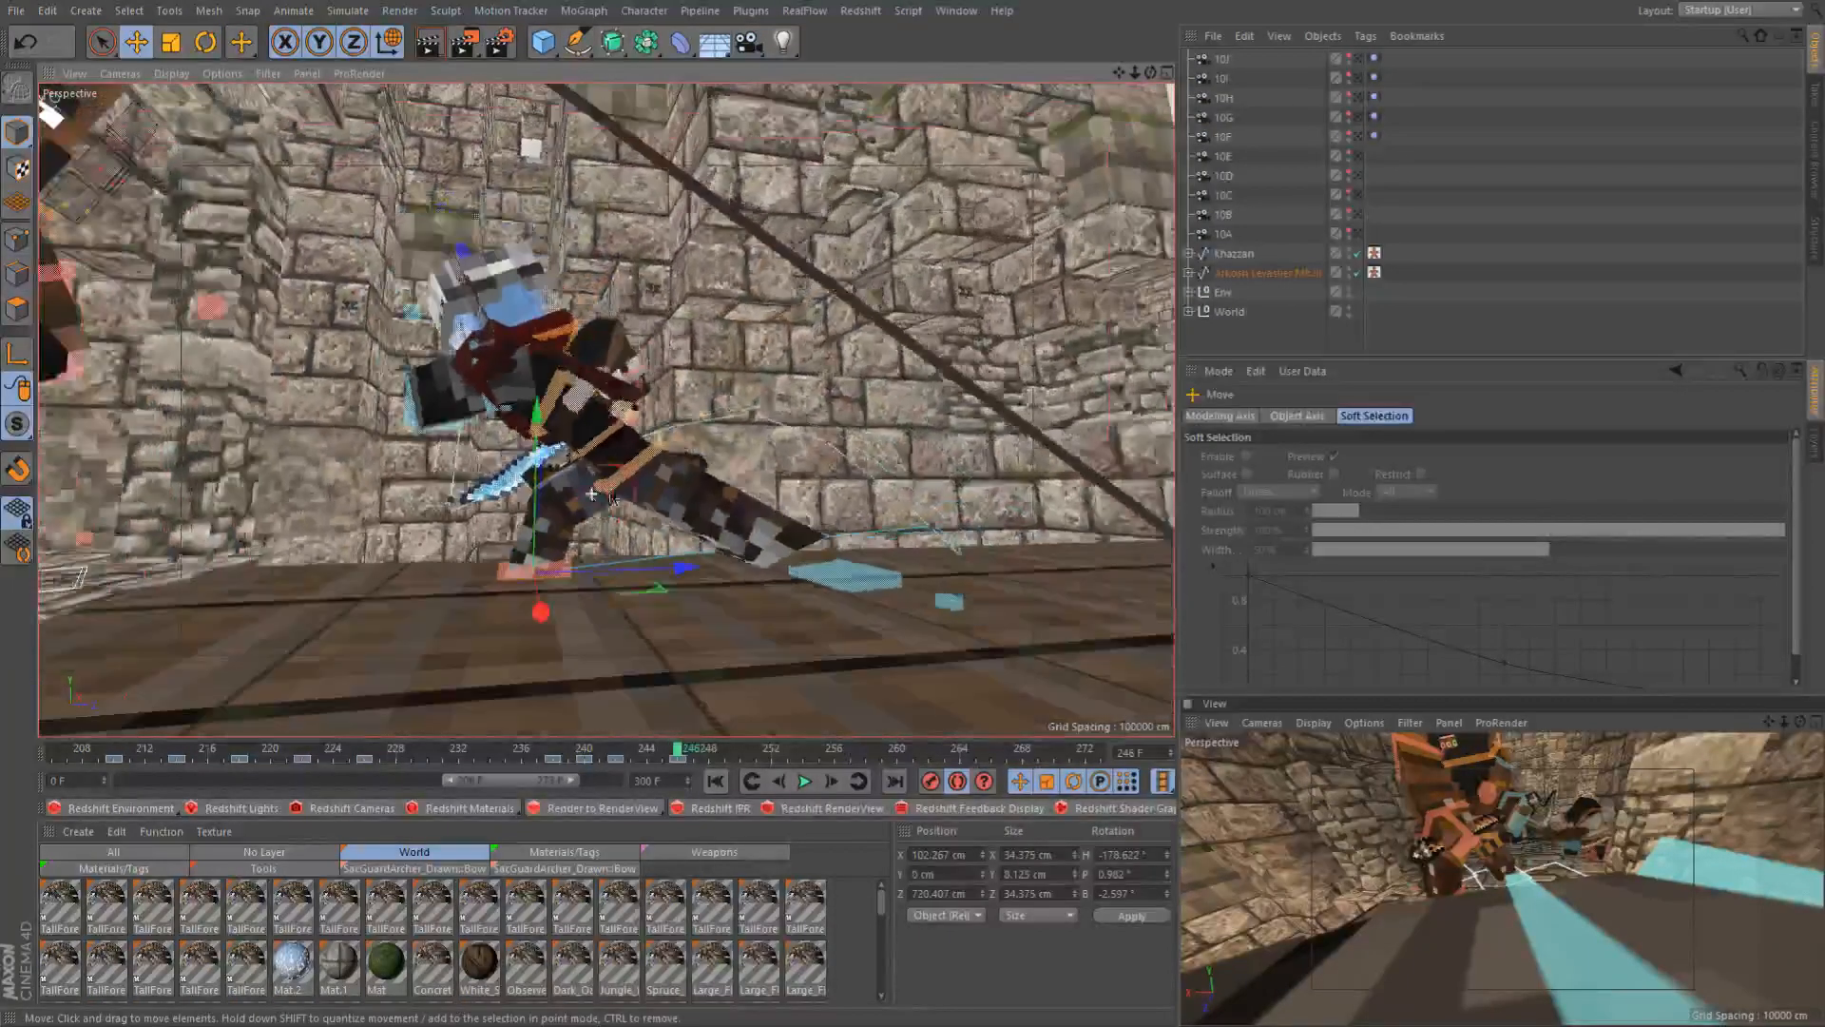
Raise the left foot control goalLegL behind the body to Y 60, Z about 616.2 cm at frame 246
{"action": "left_click", "coordinate": [863, 578]}
{"action": "left_click_drag", "start_coordinate": [863, 578], "coordinate": [853, 491], "text": "alt"}
{"action": "left_click_drag", "start_coordinate": [791, 424], "coordinate": [788, 354]}
{"action": "key", "text": "e"}
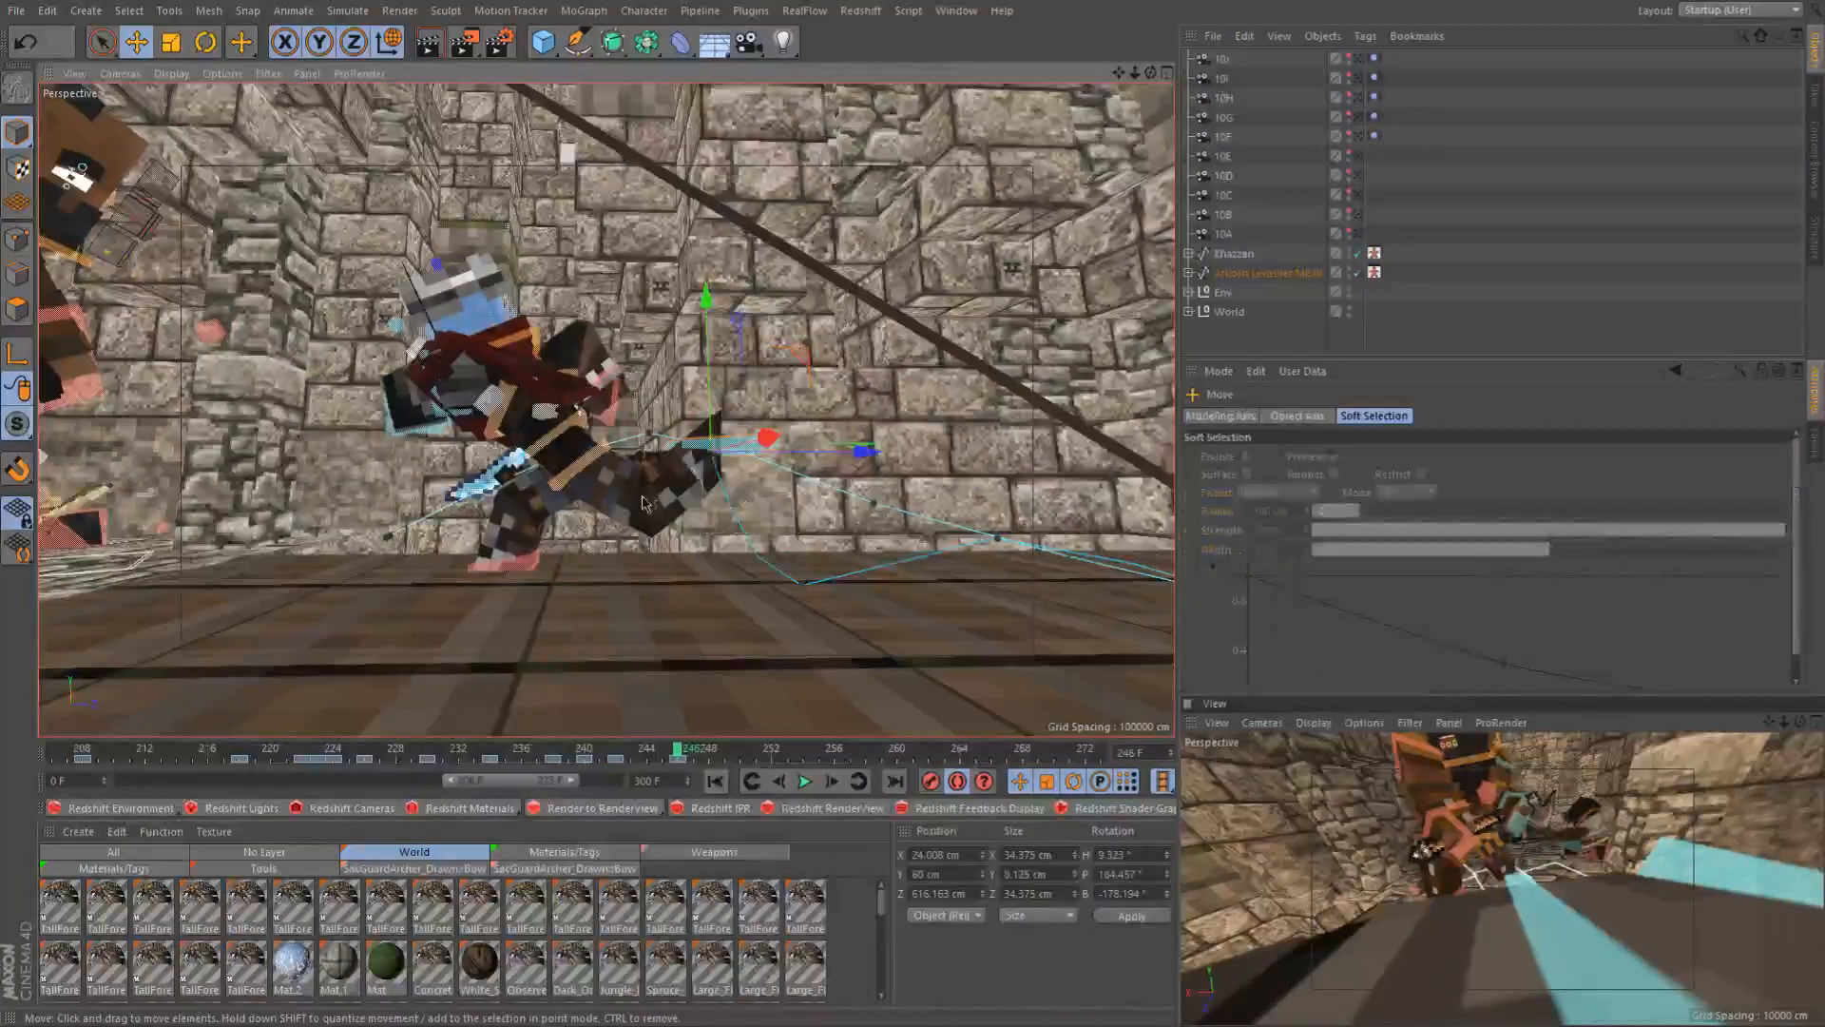
Rotate goalLegL at frame 246 so the trailing foot tips back, to about P 53°
{"action": "key", "text": "r"}
{"action": "left_click_drag", "start_coordinate": [639, 495], "coordinate": [787, 520]}
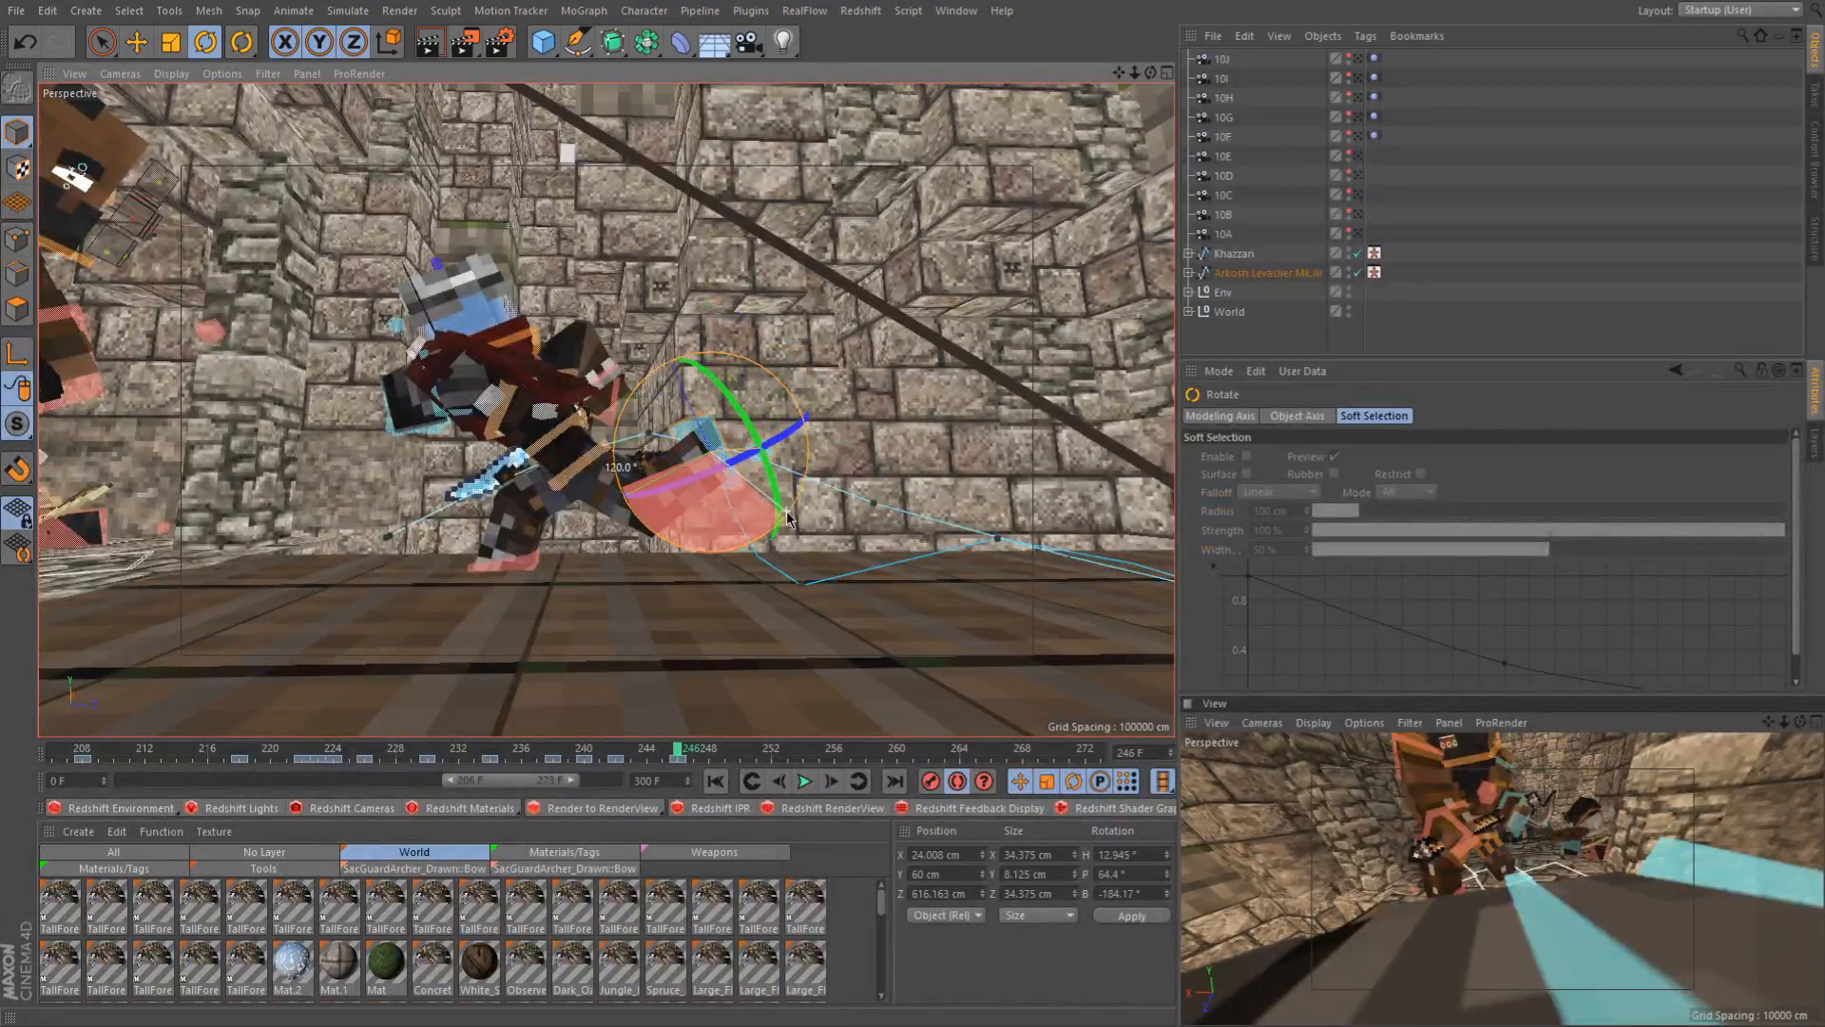
{"action": "left_click_drag", "start_coordinate": [801, 513], "coordinate": [580, 560], "text": "alt"}
{"action": "left_click_drag", "start_coordinate": [626, 449], "coordinate": [631, 439]}
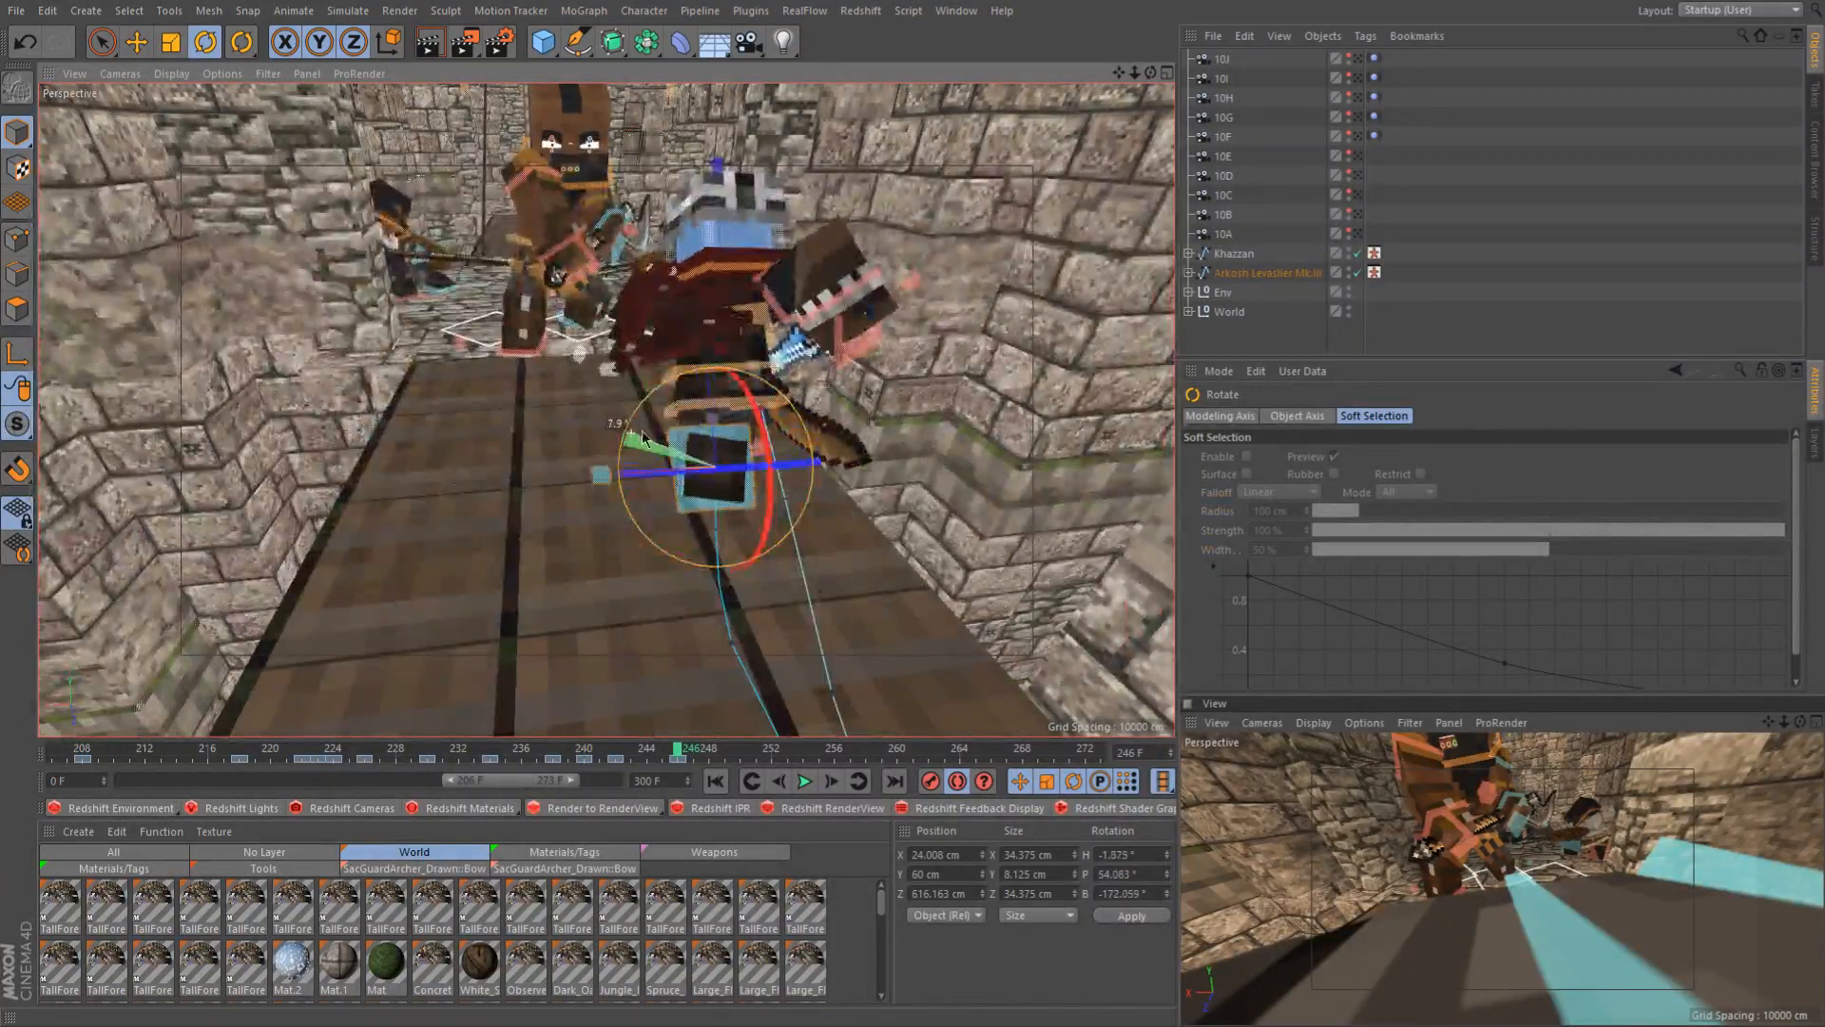
Move controlWaist and the left foot control up and slightly forward together at frame 246, to about Y -14.2 cm for the waist and Y 67.3 cm for the foot
{"action": "left_click_drag", "start_coordinate": [717, 397], "coordinate": [917, 328], "text": "alt"}
{"action": "scroll", "coordinate": [720, 397], "scroll_direction": "up", "scroll_amount": 4}
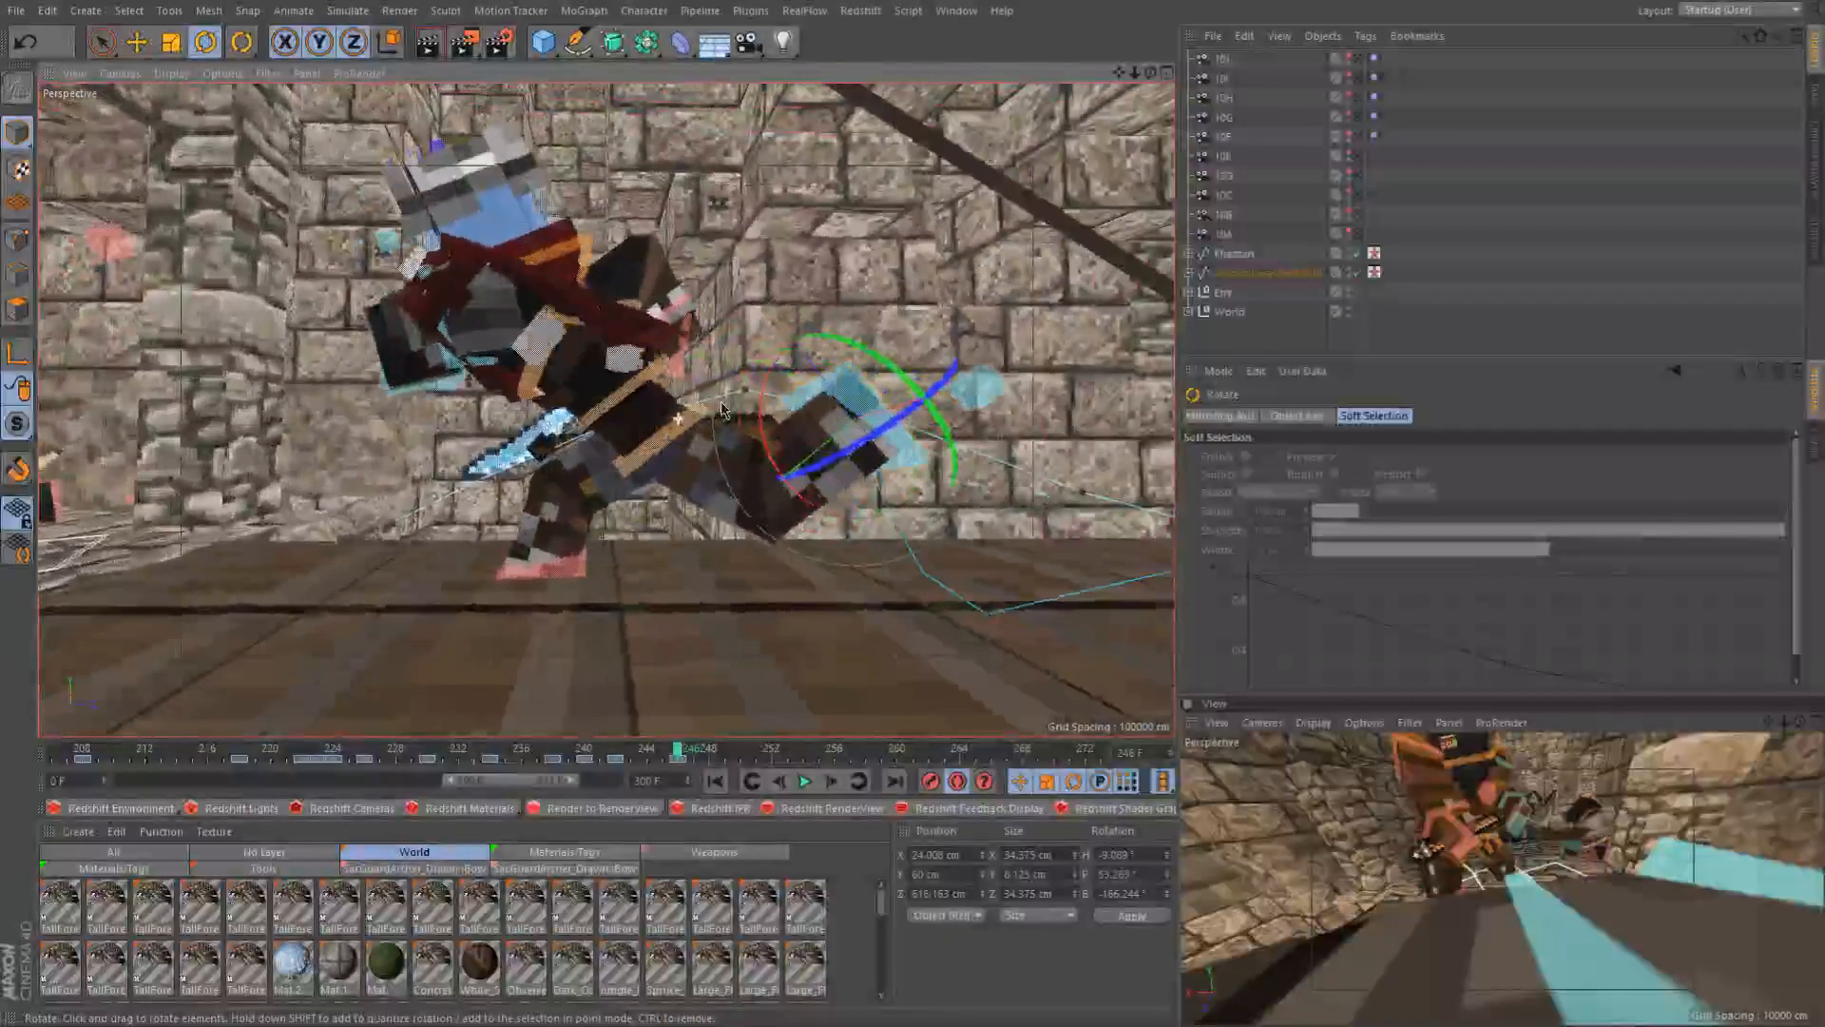
{"action": "left_click", "coordinate": [656, 457]}
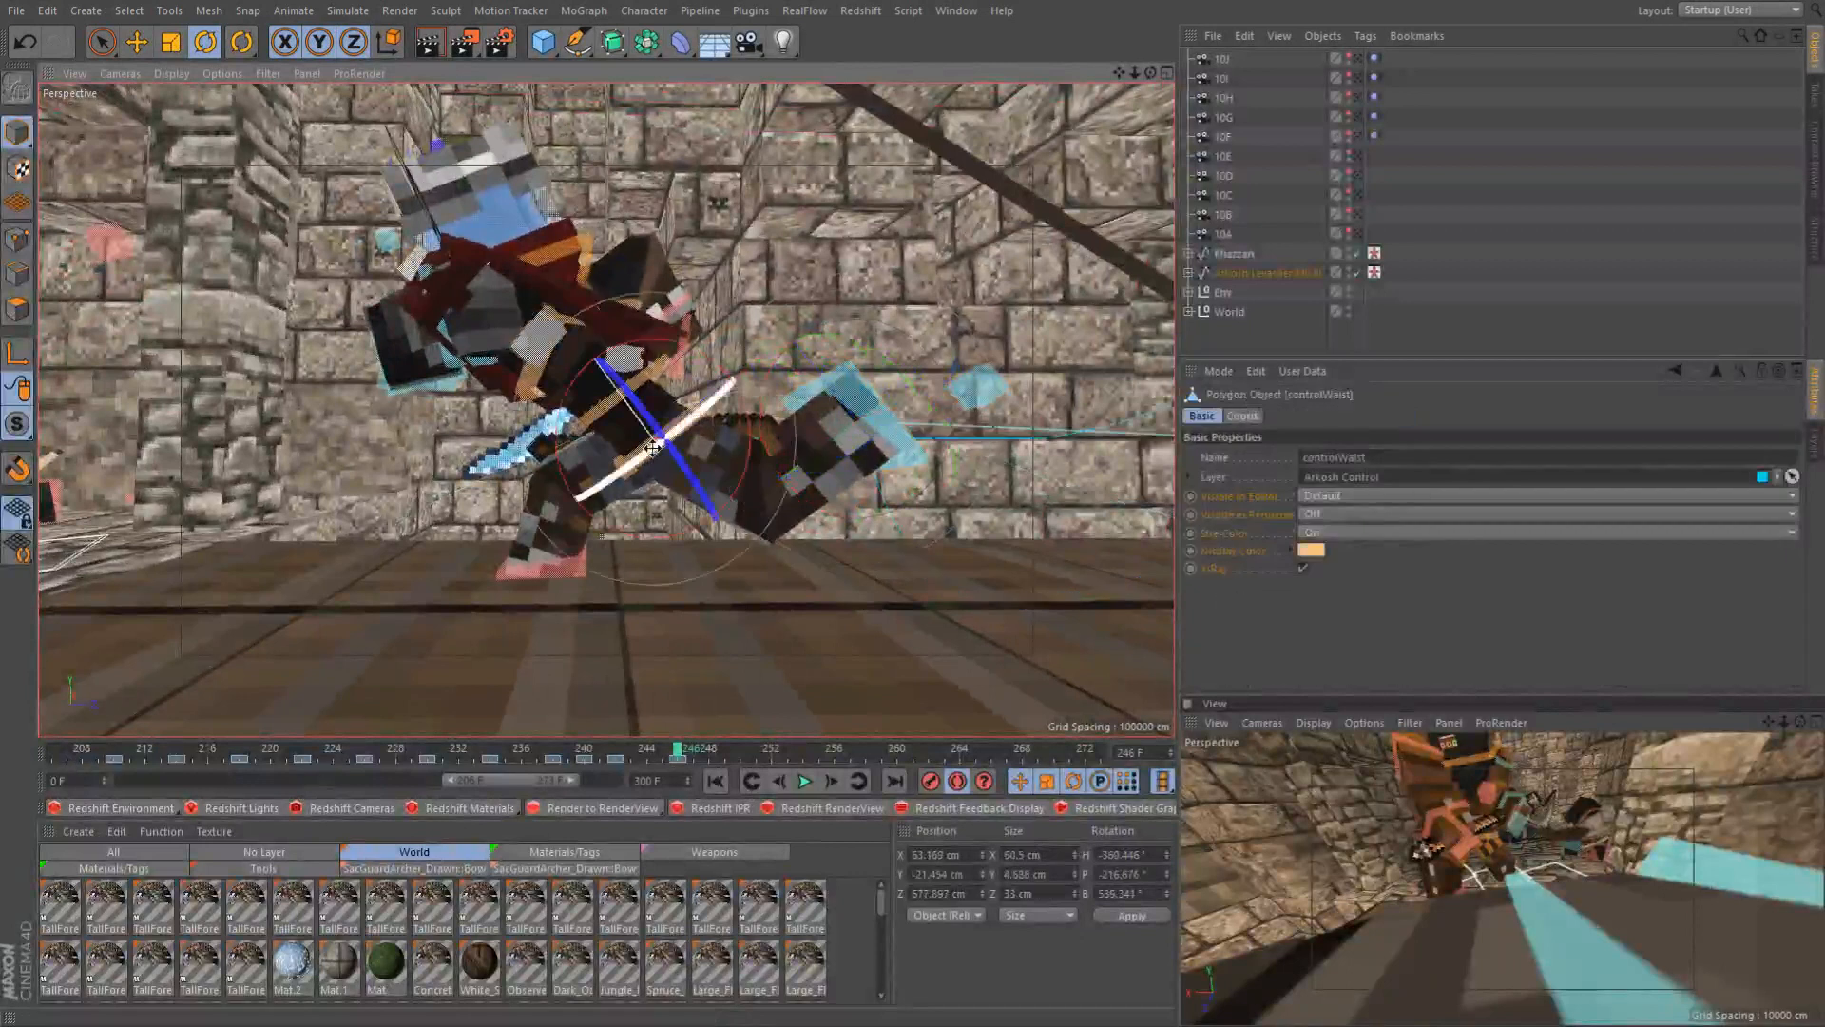
{"action": "left_click", "coordinate": [842, 392], "text": "shift"}
{"action": "key", "text": "e"}
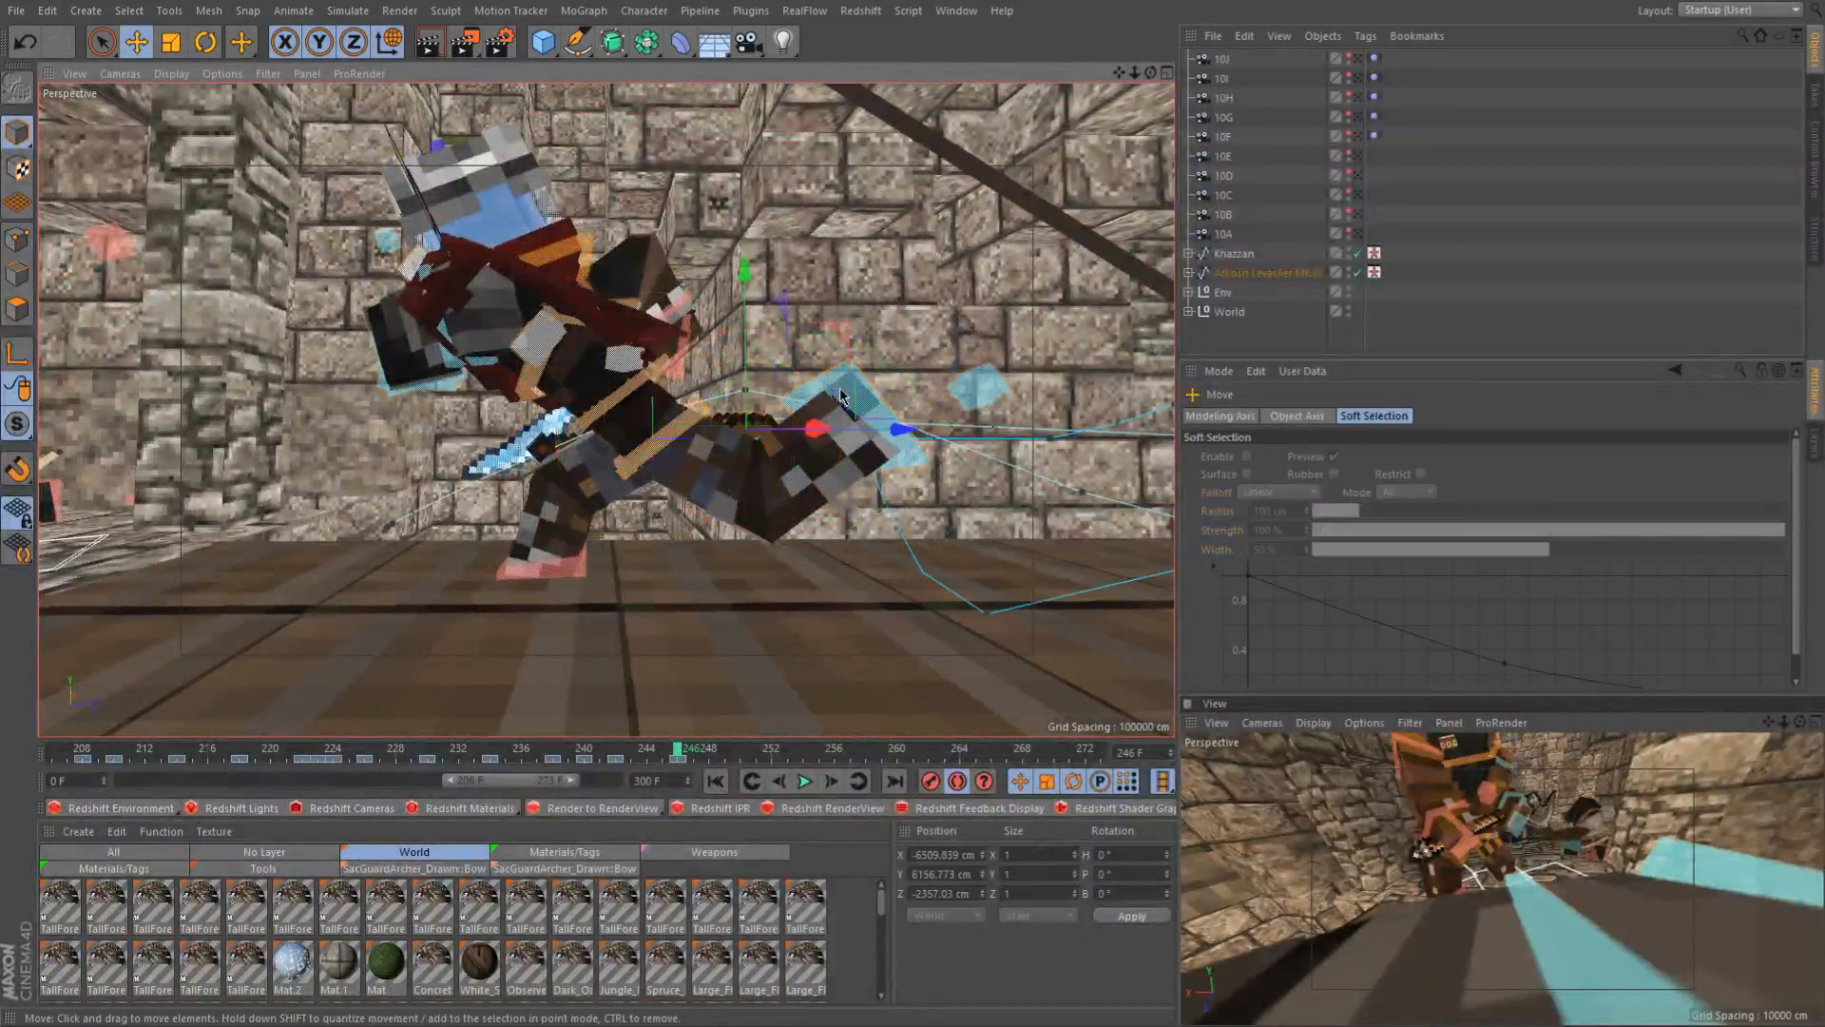
{"action": "left_click_drag", "start_coordinate": [841, 393], "coordinate": [826, 319]}
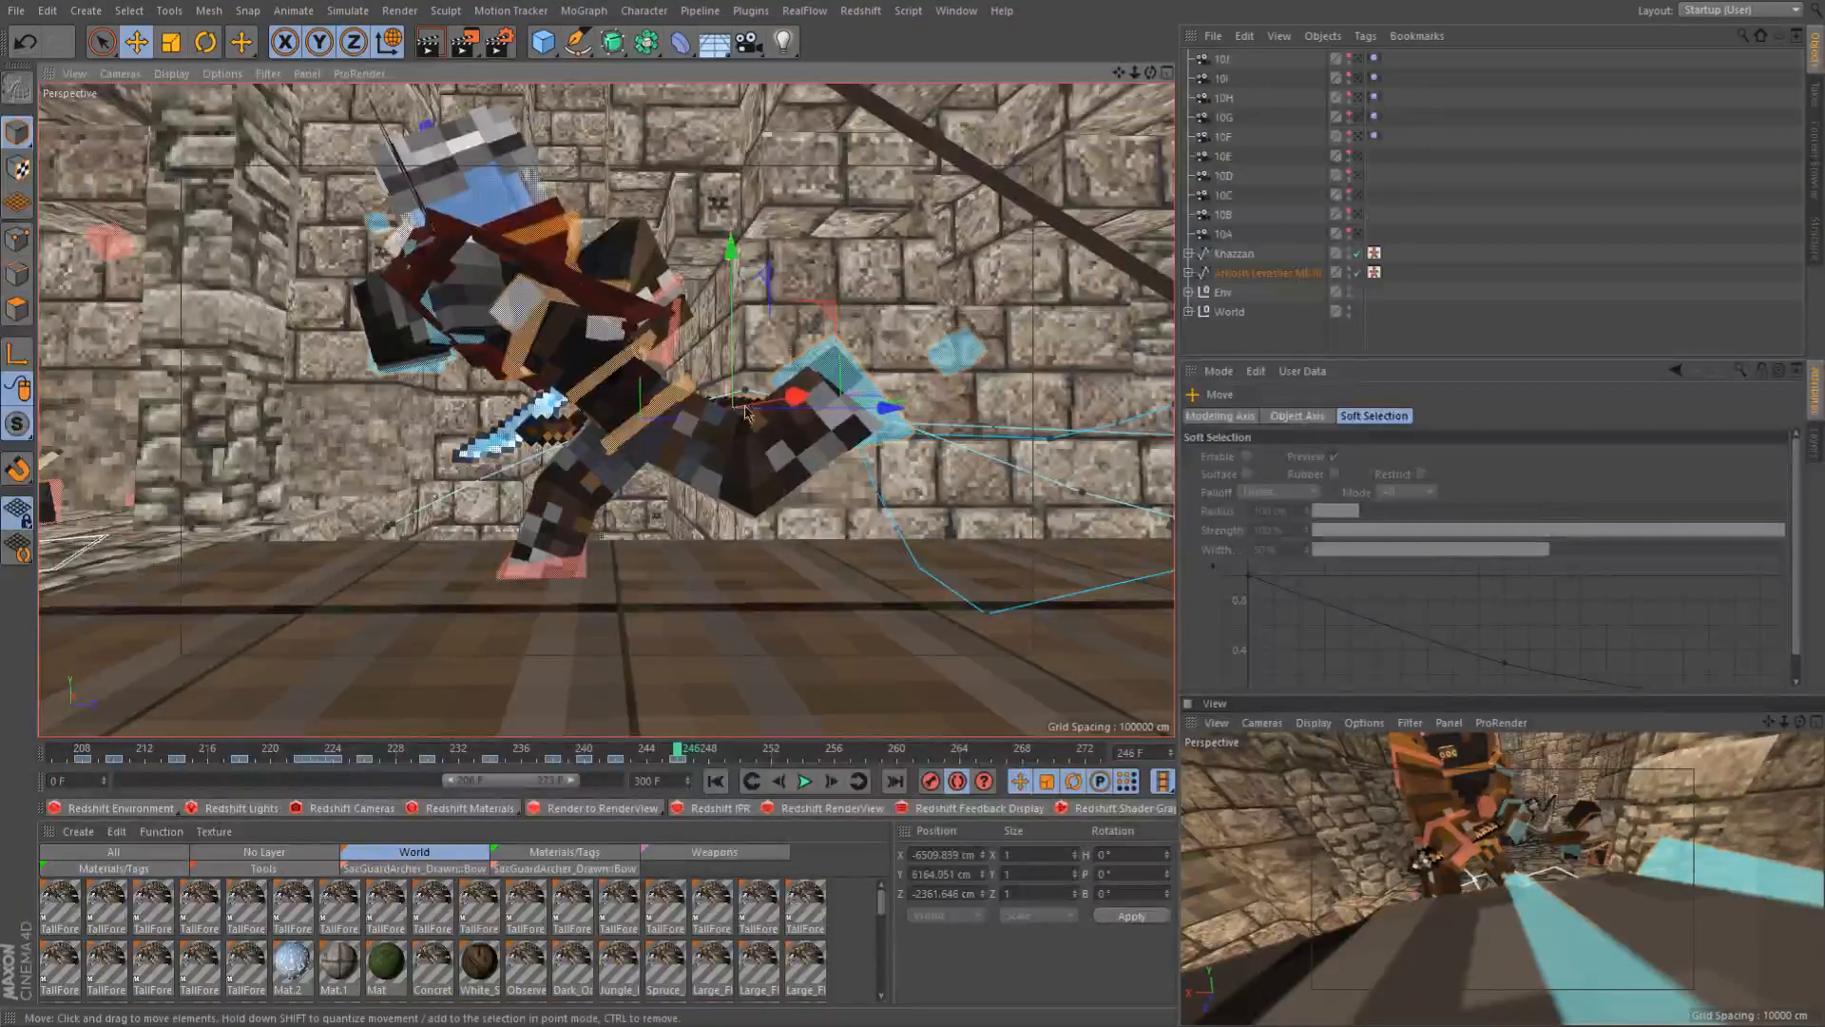
Try to duplicate the waist and left foot keys from frame 242 to frame 244
{"action": "scroll", "coordinate": [885, 443], "scroll_direction": "down", "scroll_amount": 4}
{"action": "mouse_move", "coordinate": [667, 433]}
{"action": "left_mouse_down", "text": "alt"}
{"action": "mouse_move", "coordinate": [924, 444]}
{"action": "mouse_move", "coordinate": [983, 467]}
{"action": "mouse_move", "coordinate": [647, 455]}
{"action": "left_mouse_up", "text": "alt"}
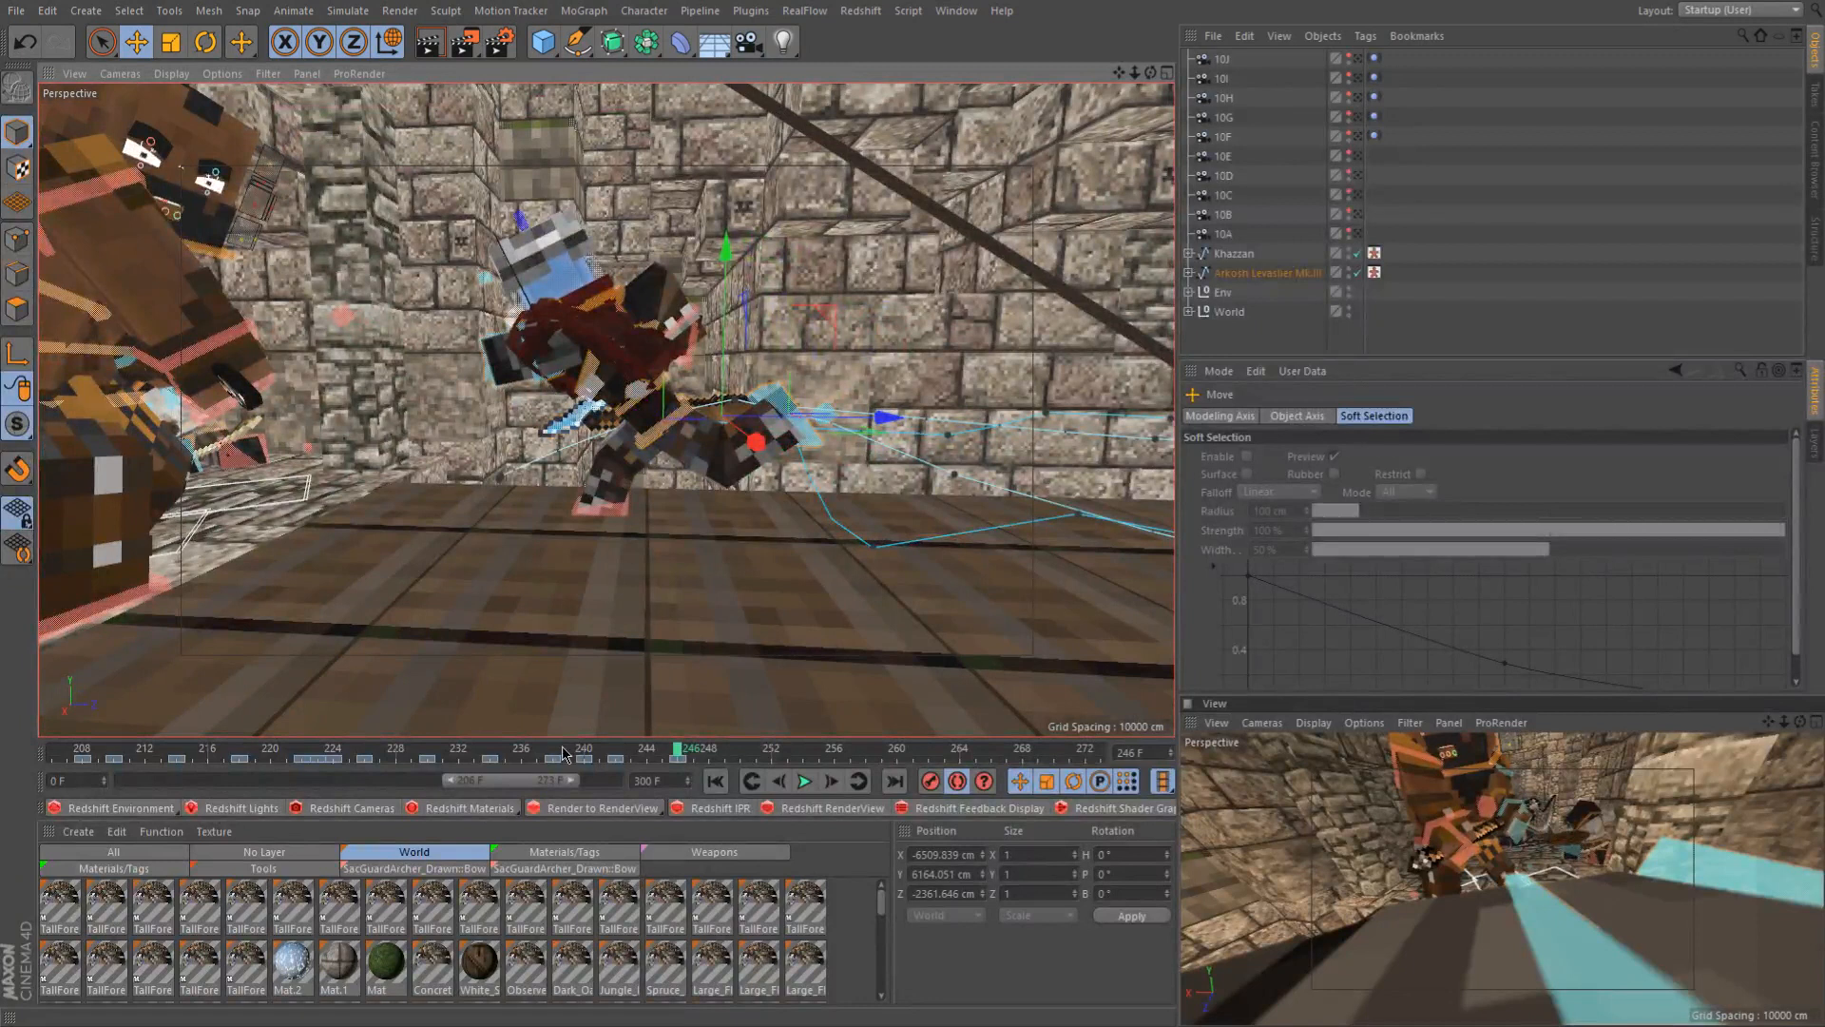
{"action": "left_click", "coordinate": [599, 754]}
{"action": "left_click_drag", "start_coordinate": [606, 758], "coordinate": [613, 761]}
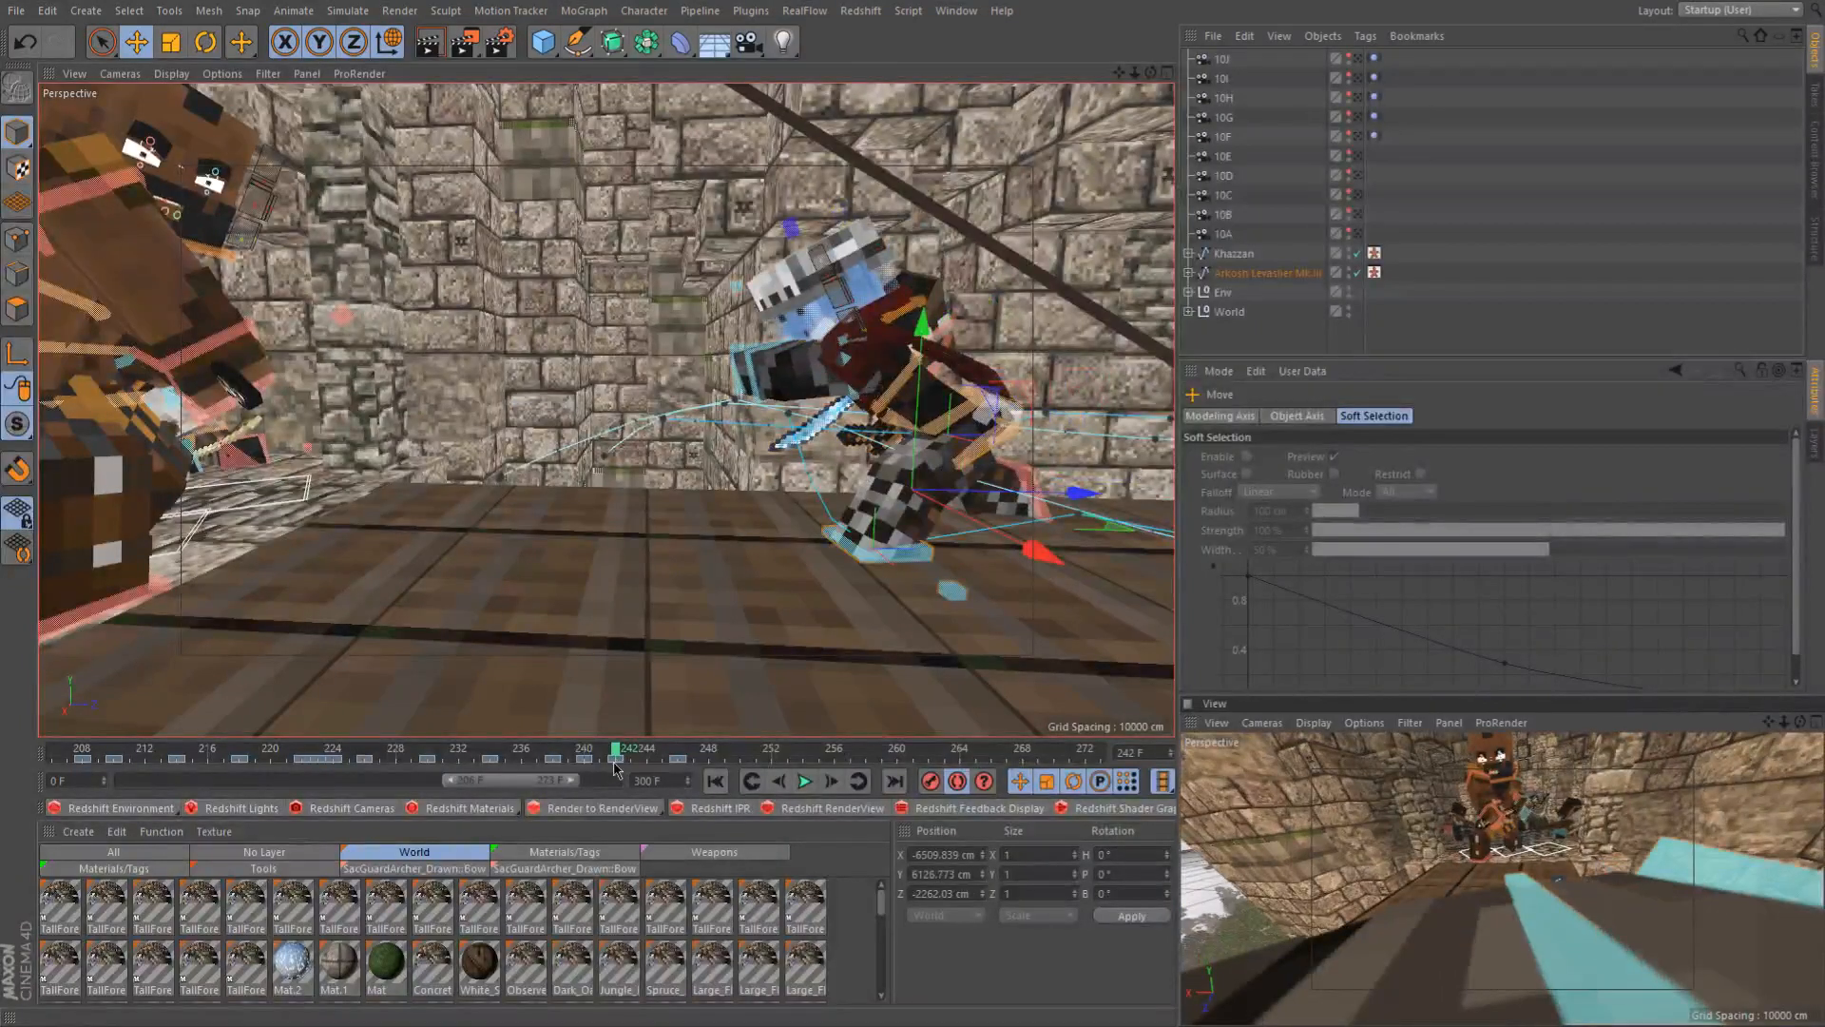
{"action": "left_click", "coordinate": [617, 760]}
{"action": "left_click_drag", "start_coordinate": [618, 759], "coordinate": [642, 761]}
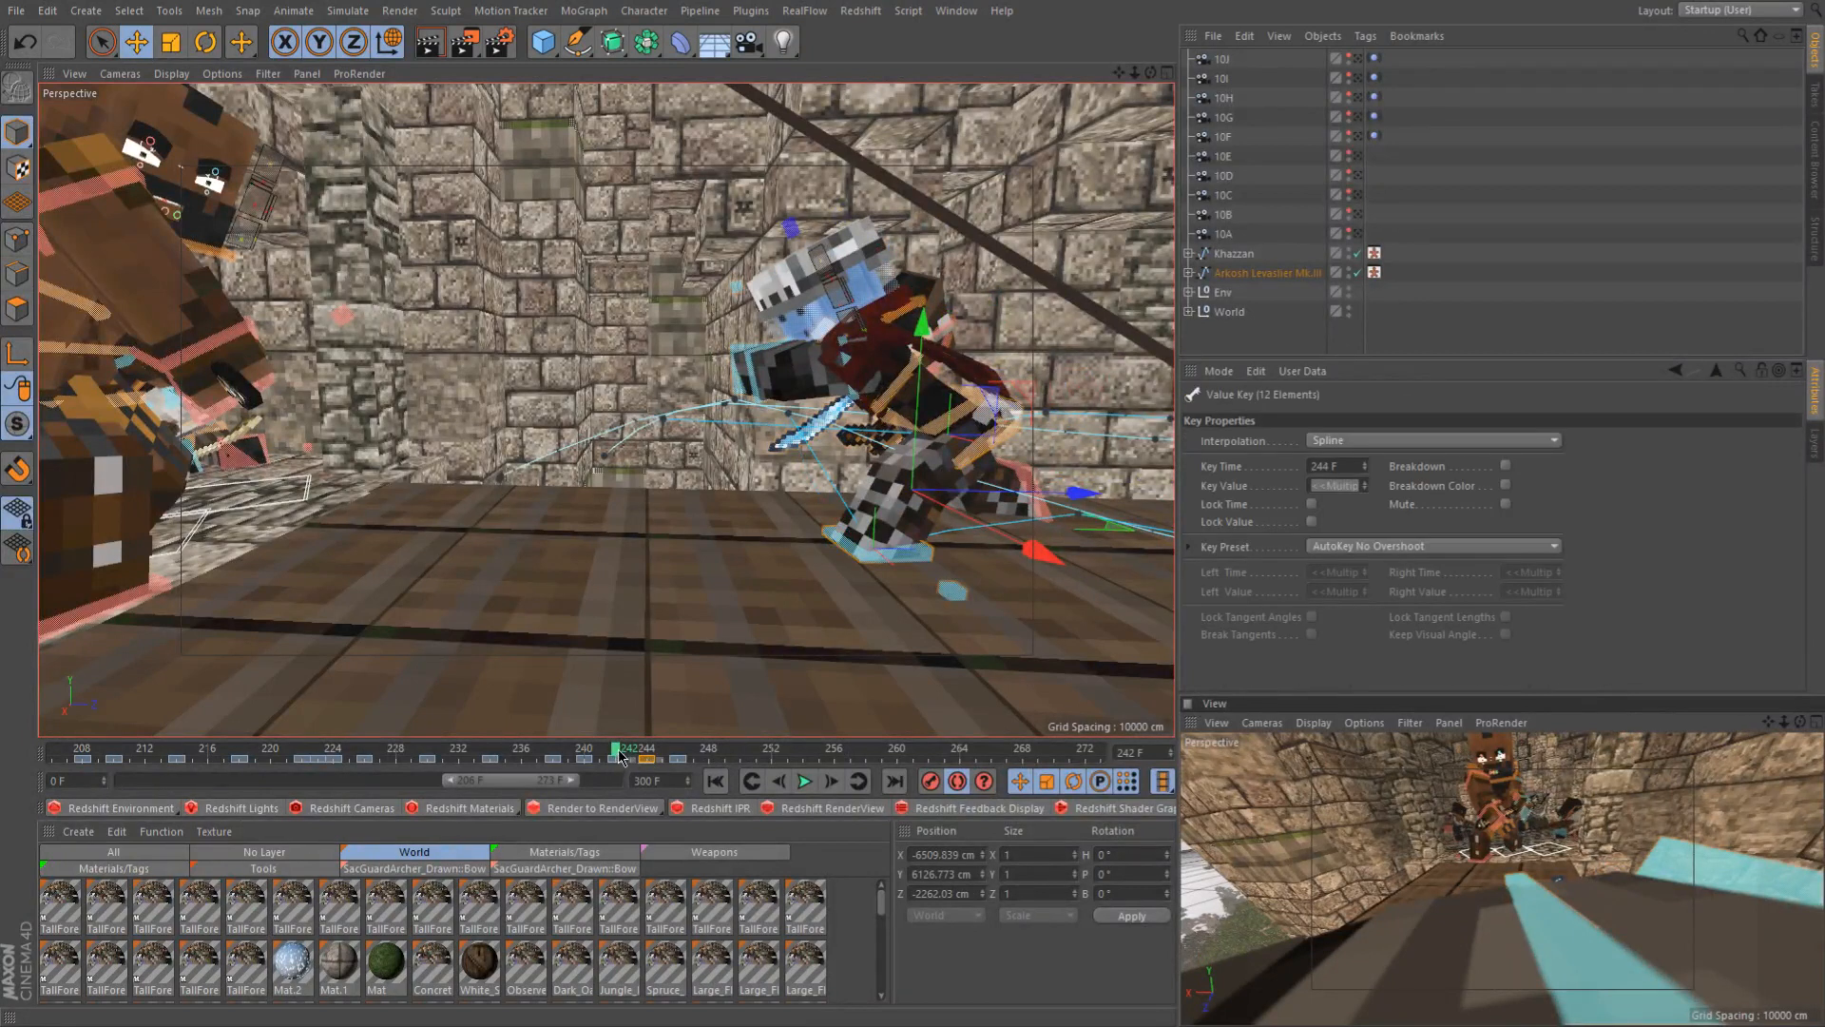
{"action": "left_click_drag", "start_coordinate": [626, 758], "coordinate": [635, 757]}
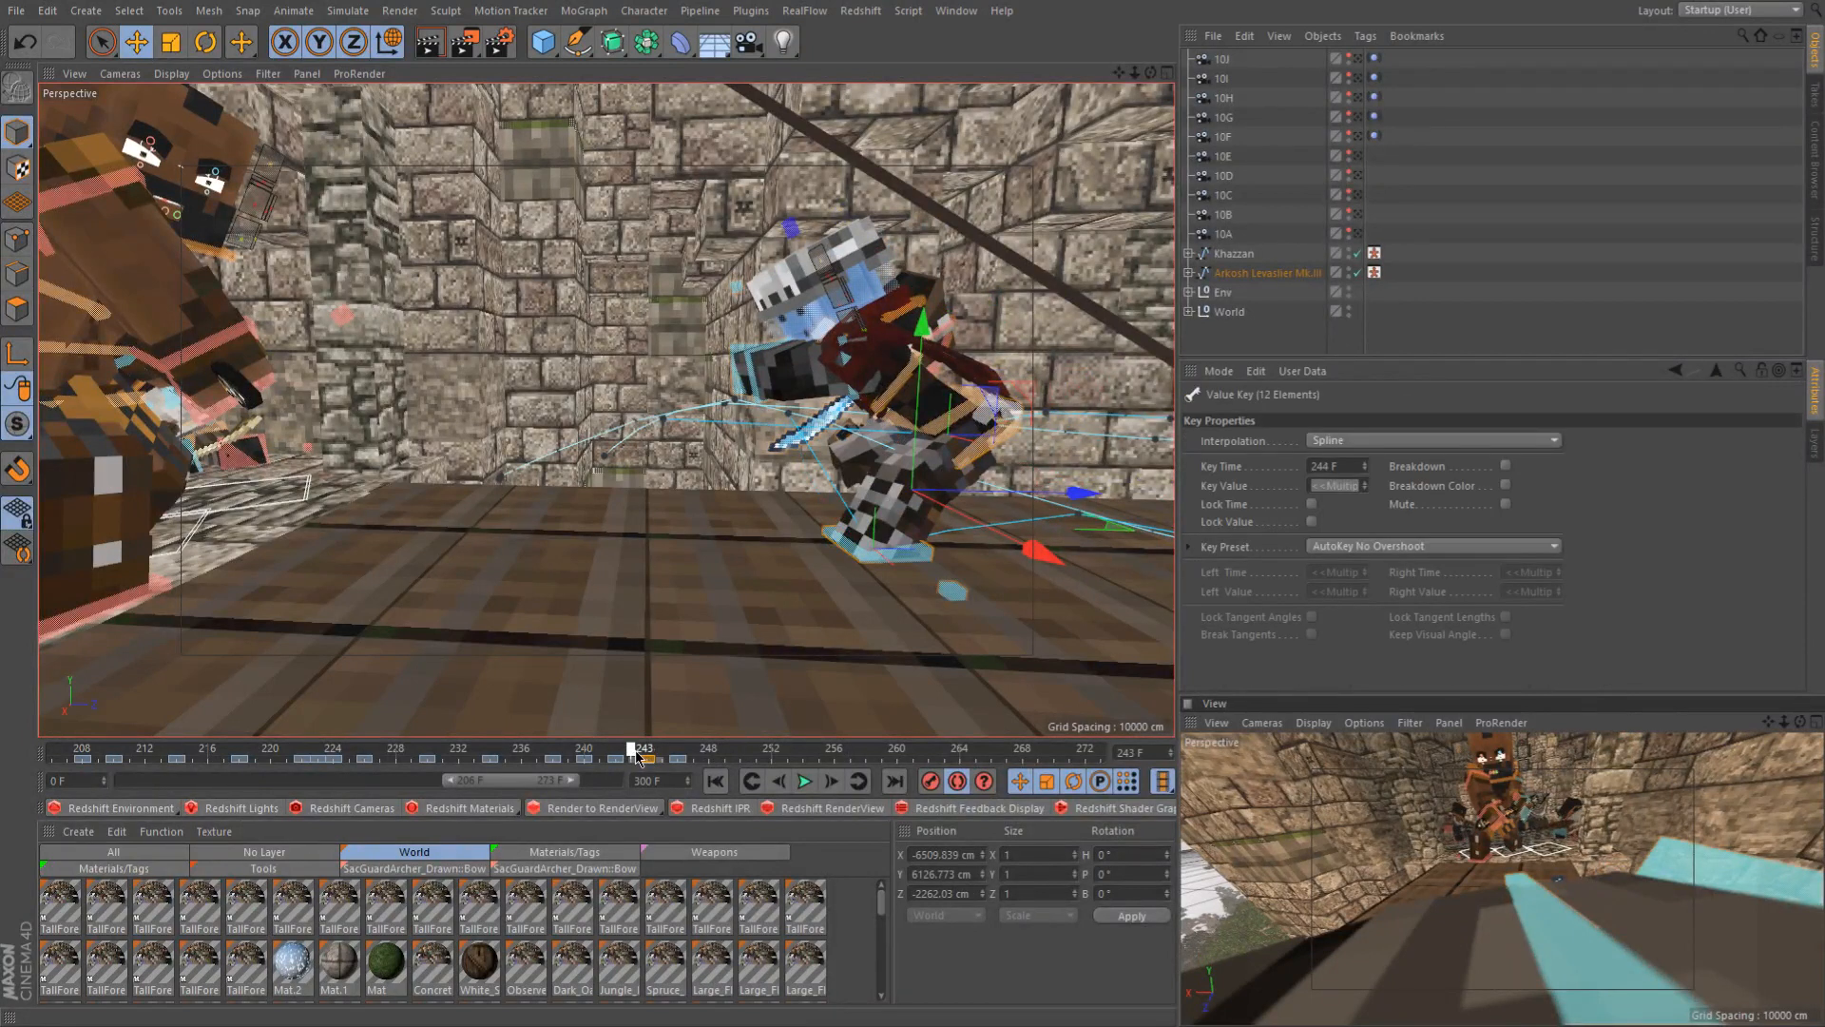
{"action": "left_click_drag", "start_coordinate": [640, 756], "coordinate": [646, 751]}
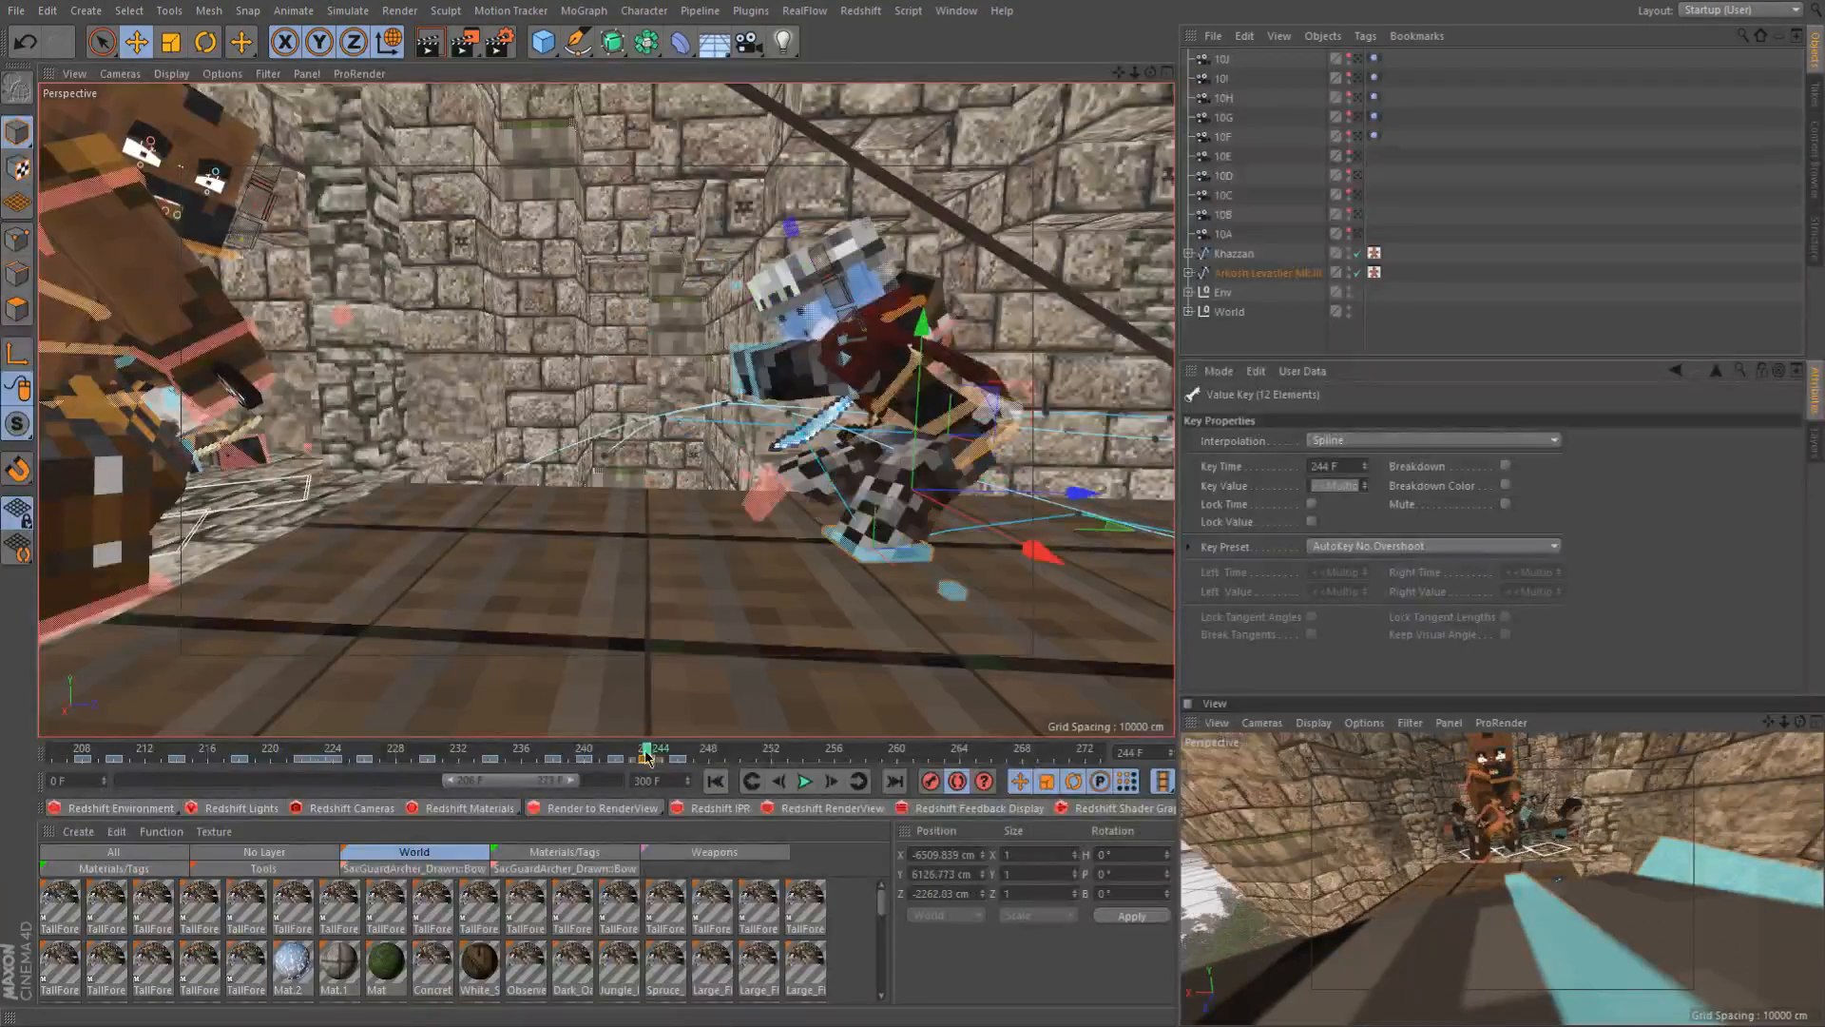
{"action": "key", "text": "ctrl+z"}
Select only the left foot control goalLegL and duplicate its frame 242 keys to frame 244 to hold the foot planted longer
{"action": "left_click", "coordinate": [1407, 218]}
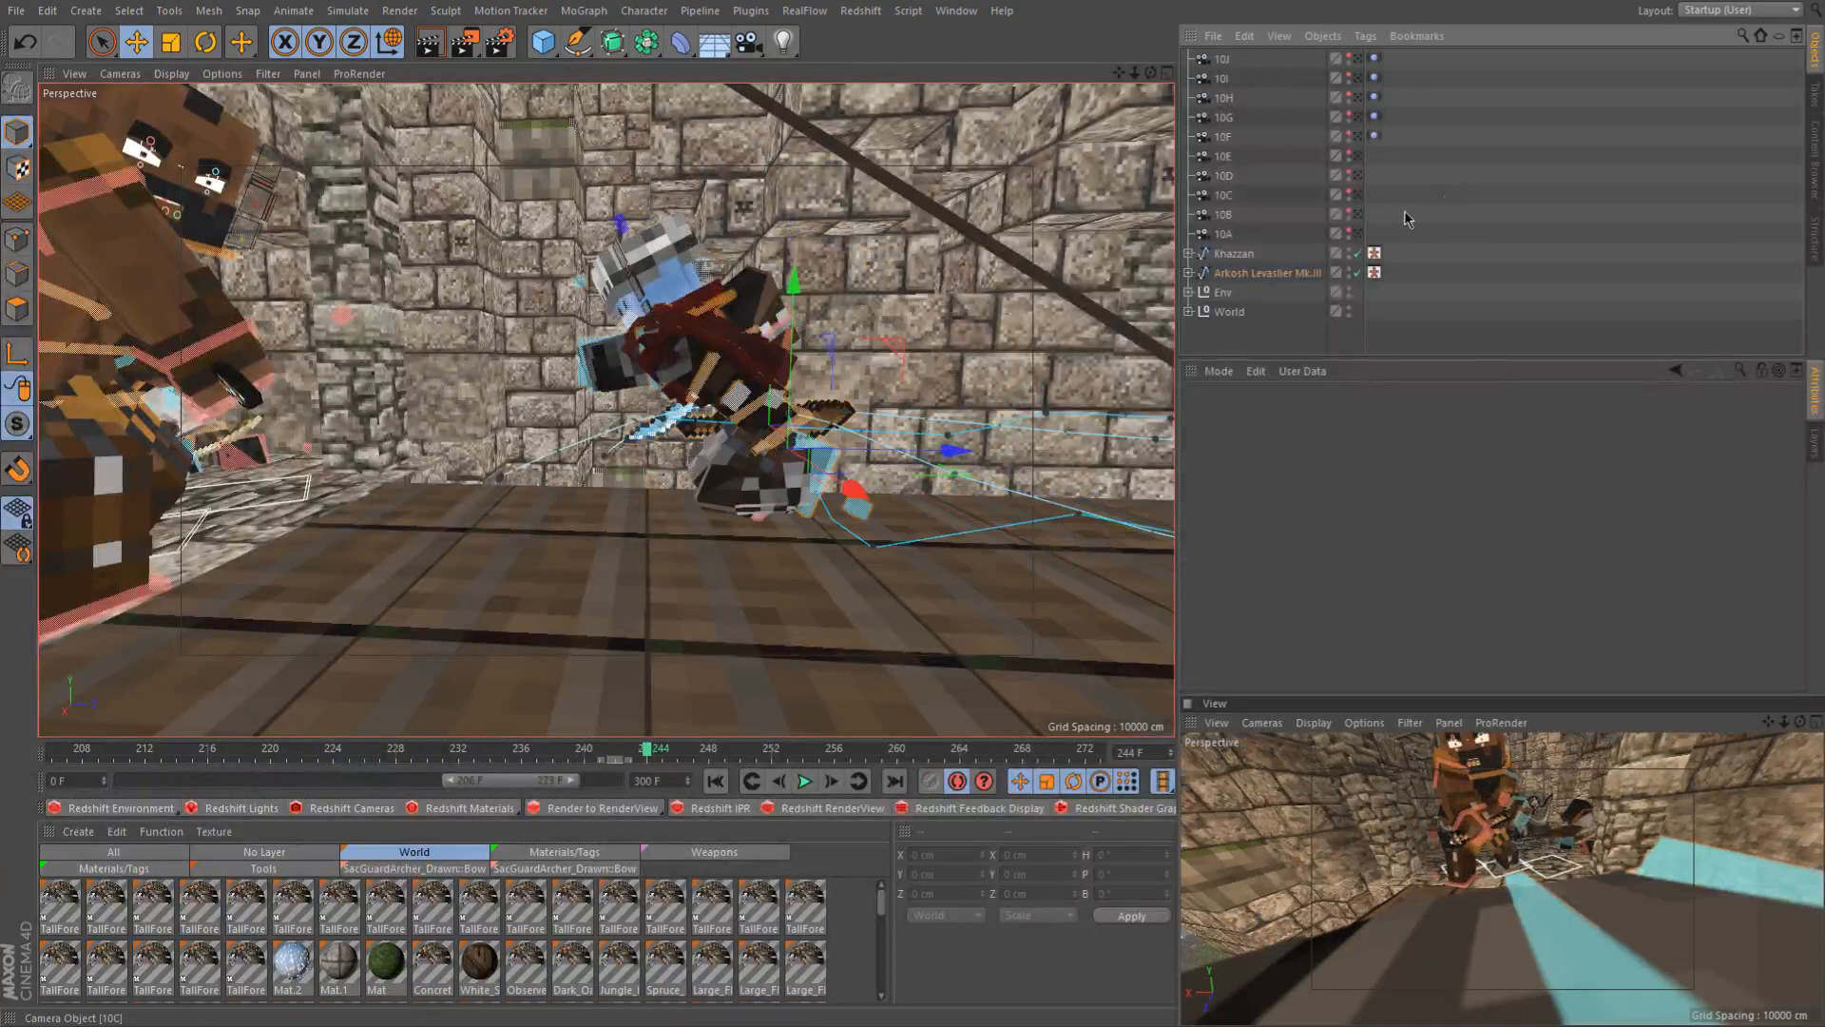
{"action": "left_click", "coordinate": [809, 453]}
{"action": "left_click_drag", "start_coordinate": [614, 760], "coordinate": [688, 763]}
{"action": "left_click", "coordinate": [720, 760]}
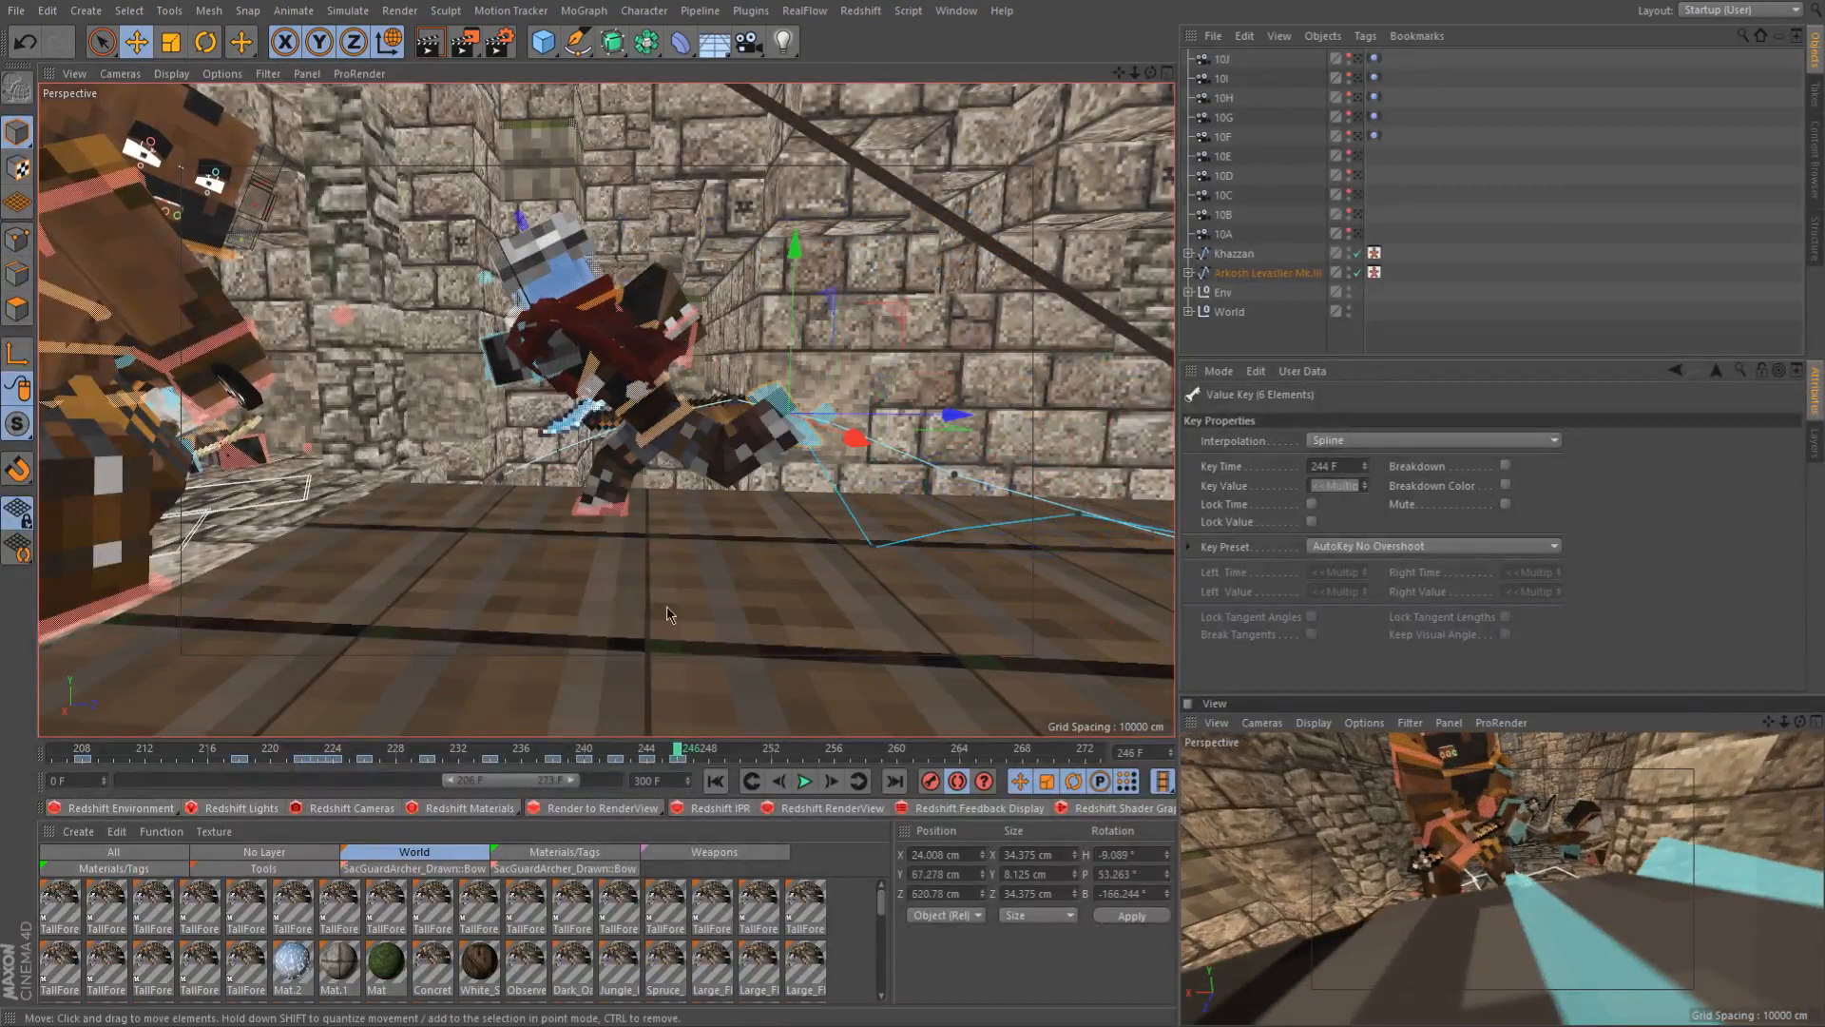
Examine the second stride from behind and from the side, scrubbing through the frames before 246 to check the foot timing
{"action": "scroll", "coordinate": [662, 604], "scroll_direction": "down", "scroll_amount": 3}
{"action": "middle_click_drag", "start_coordinate": [599, 532], "coordinate": [636, 549], "text": "alt"}
{"action": "left_click_drag", "start_coordinate": [637, 555], "coordinate": [472, 546], "text": "alt"}
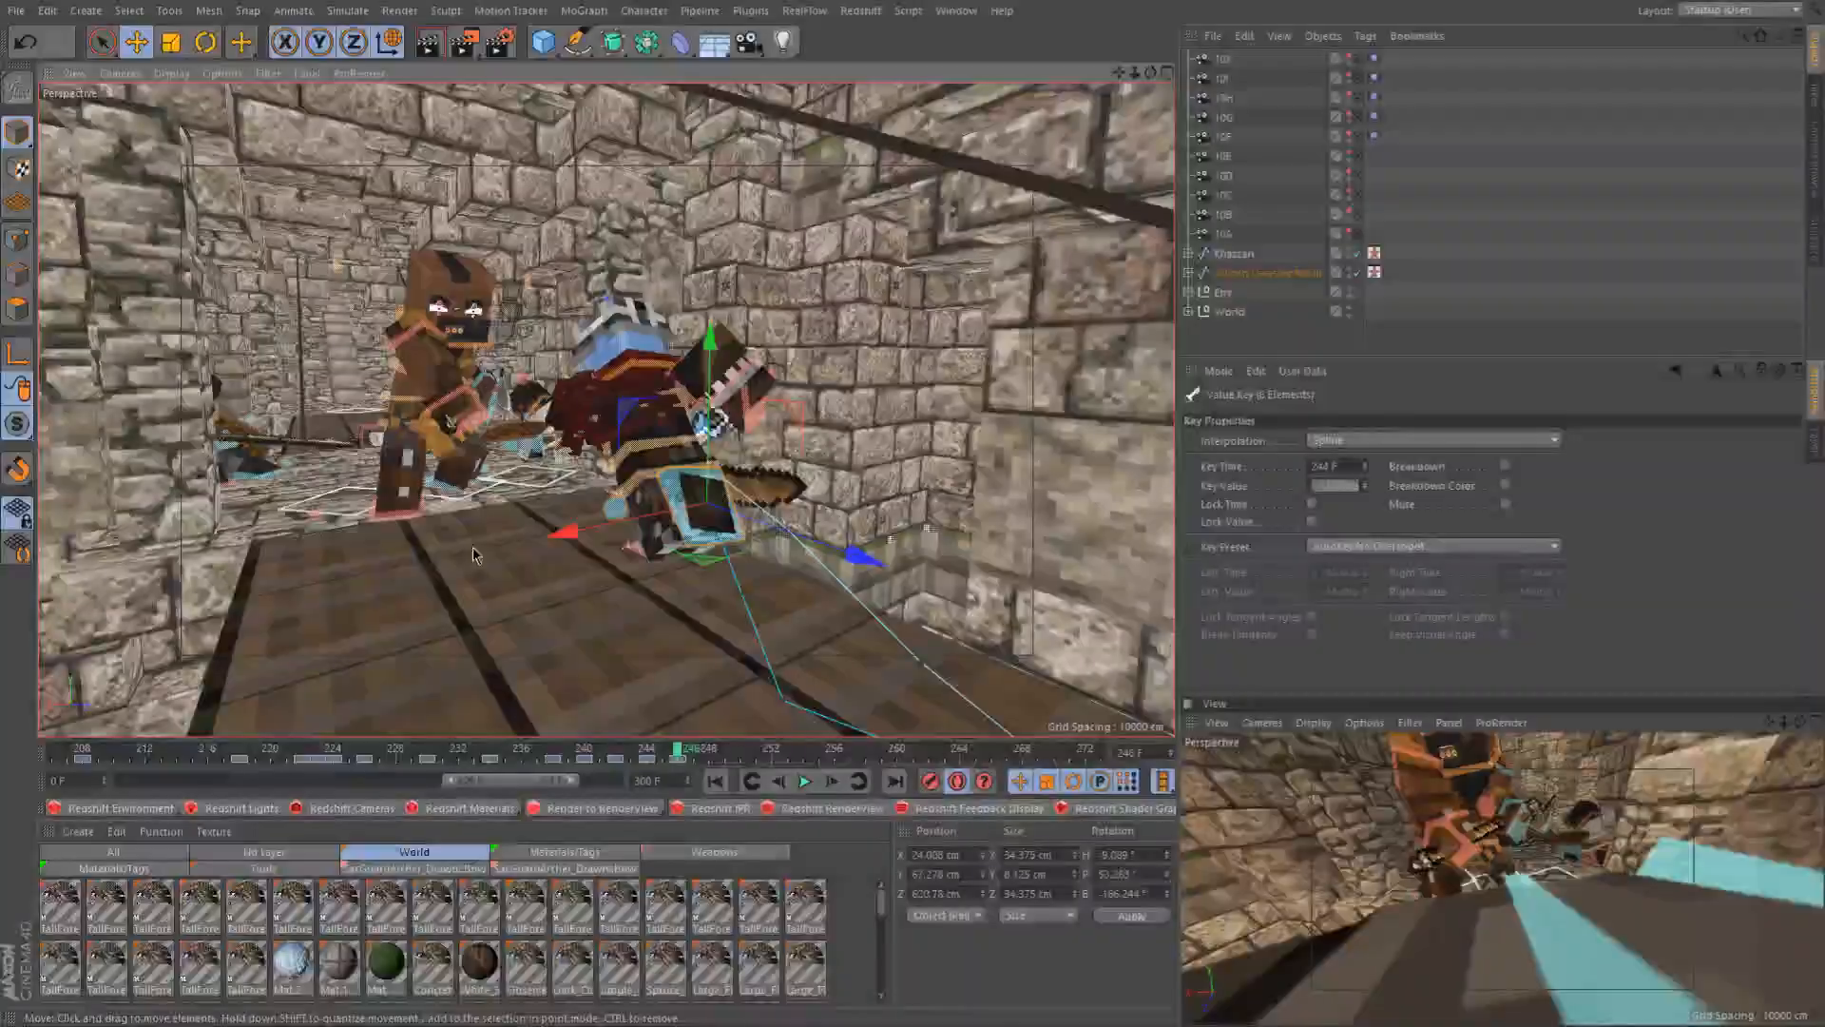
{"action": "left_click_drag", "start_coordinate": [623, 565], "coordinate": [677, 568], "text": "alt"}
{"action": "middle_click_drag", "start_coordinate": [763, 549], "coordinate": [631, 553], "text": "alt"}
{"action": "scroll", "coordinate": [631, 553], "scroll_direction": "down", "scroll_amount": 3}
{"action": "left_click_drag", "start_coordinate": [630, 553], "coordinate": [513, 525], "text": "alt"}
{"action": "left_click_drag", "start_coordinate": [542, 757], "coordinate": [602, 754]}
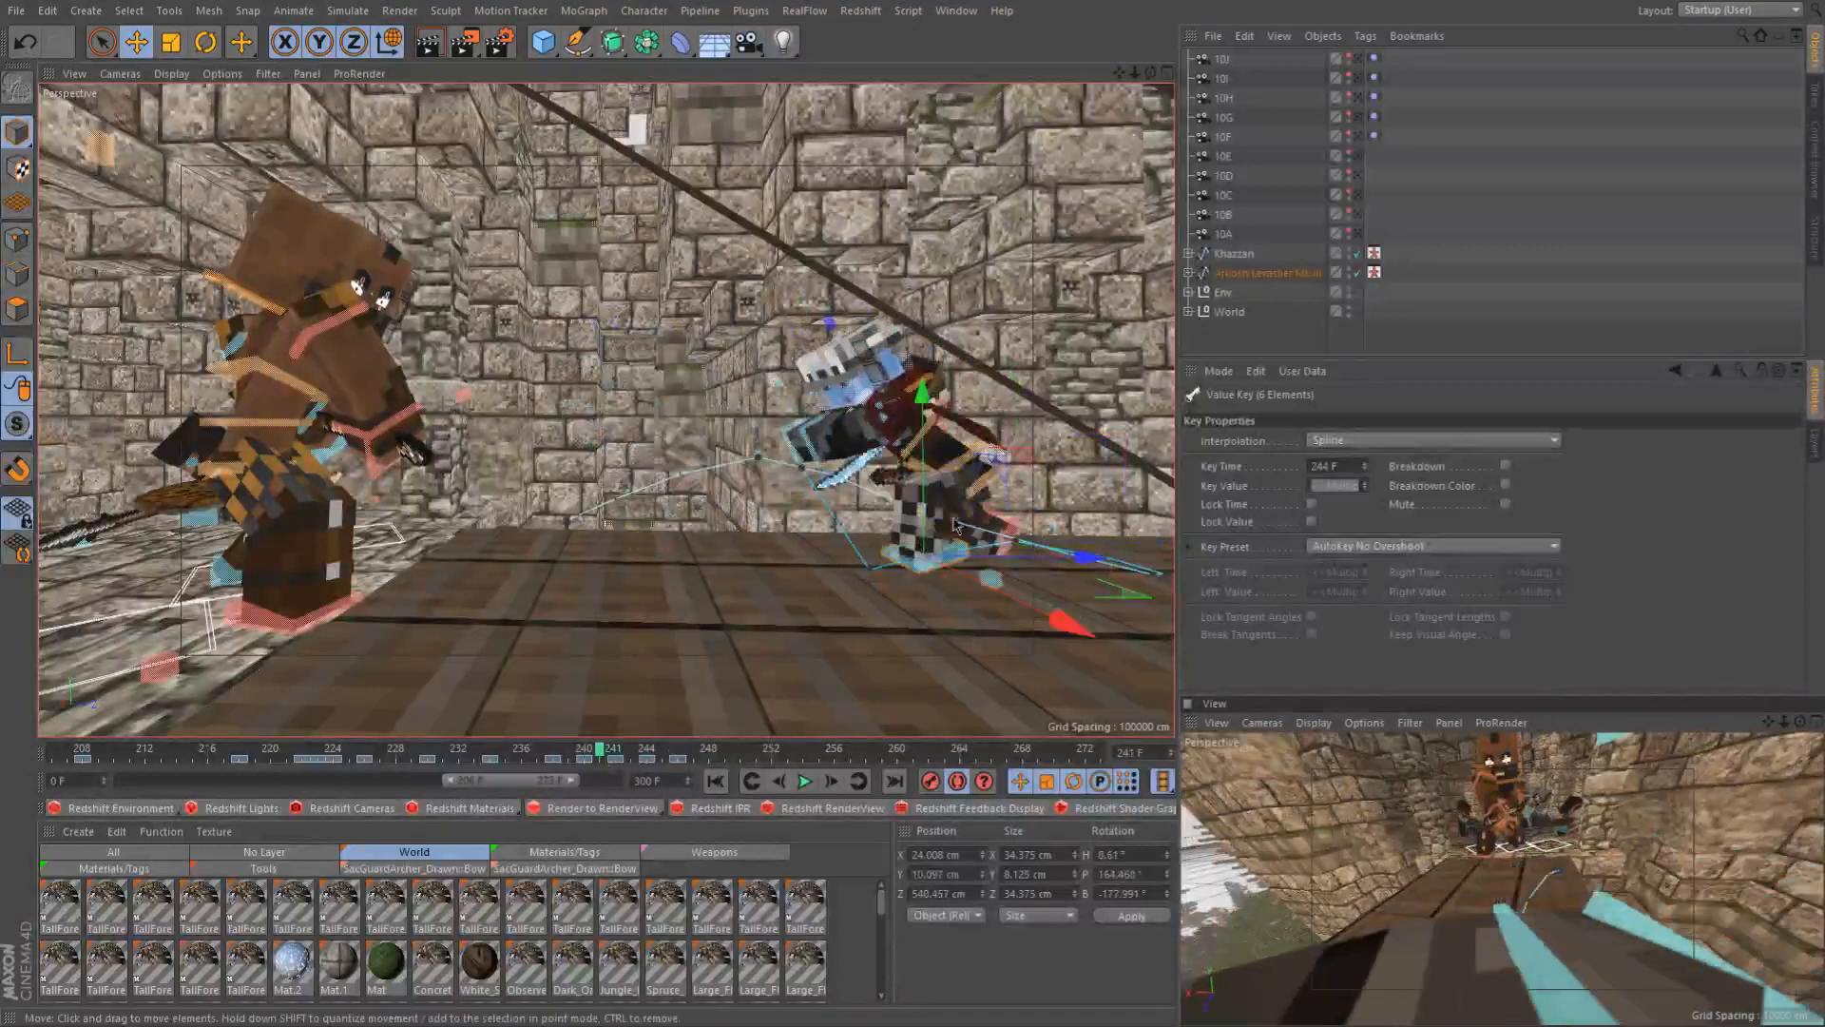
Select controlWaist and rotate it at frame 246 to twist the hips, to about H -354.4°, P -216.5°, B 535.7°
{"action": "middle_click_drag", "start_coordinate": [908, 509], "coordinate": [766, 545], "text": "alt"}
{"action": "scroll", "coordinate": [808, 523], "scroll_direction": "up", "scroll_amount": 5}
{"action": "left_click", "coordinate": [727, 530]}
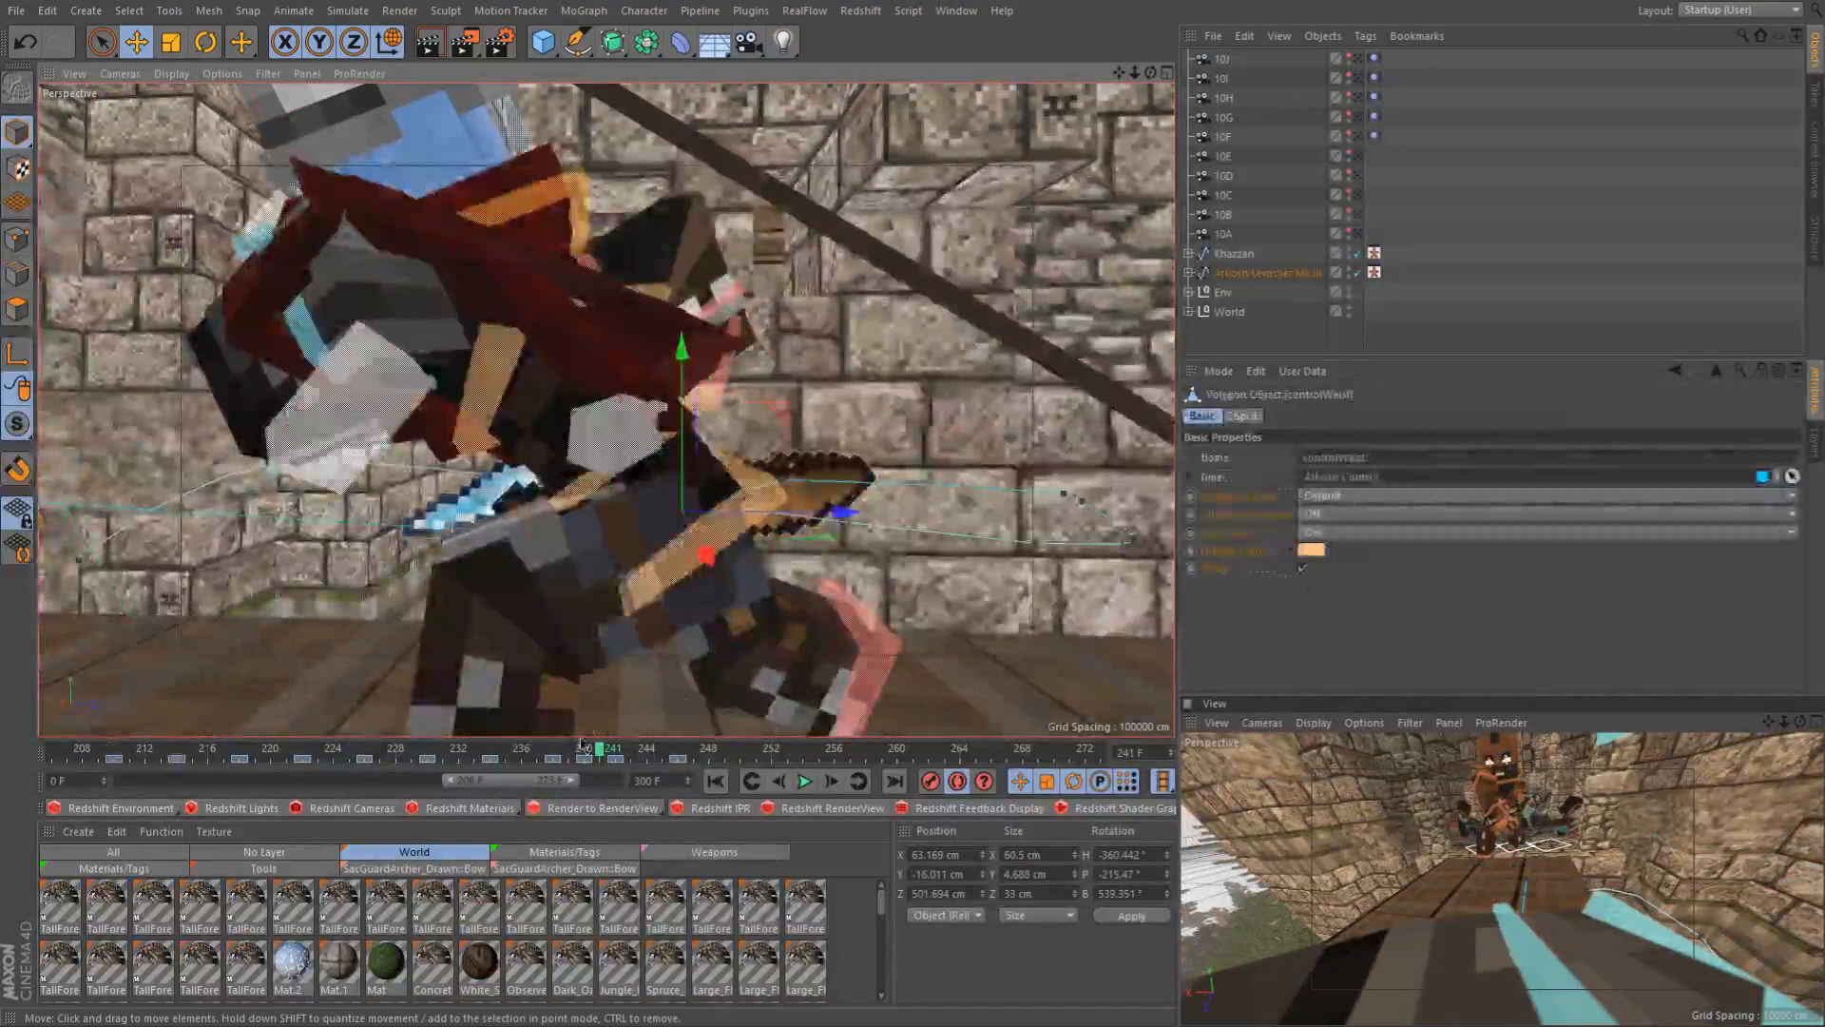
{"action": "left_click", "coordinate": [556, 757]}
{"action": "scroll", "coordinate": [718, 599], "scroll_direction": "down", "scroll_amount": 4}
{"action": "key", "text": "r"}
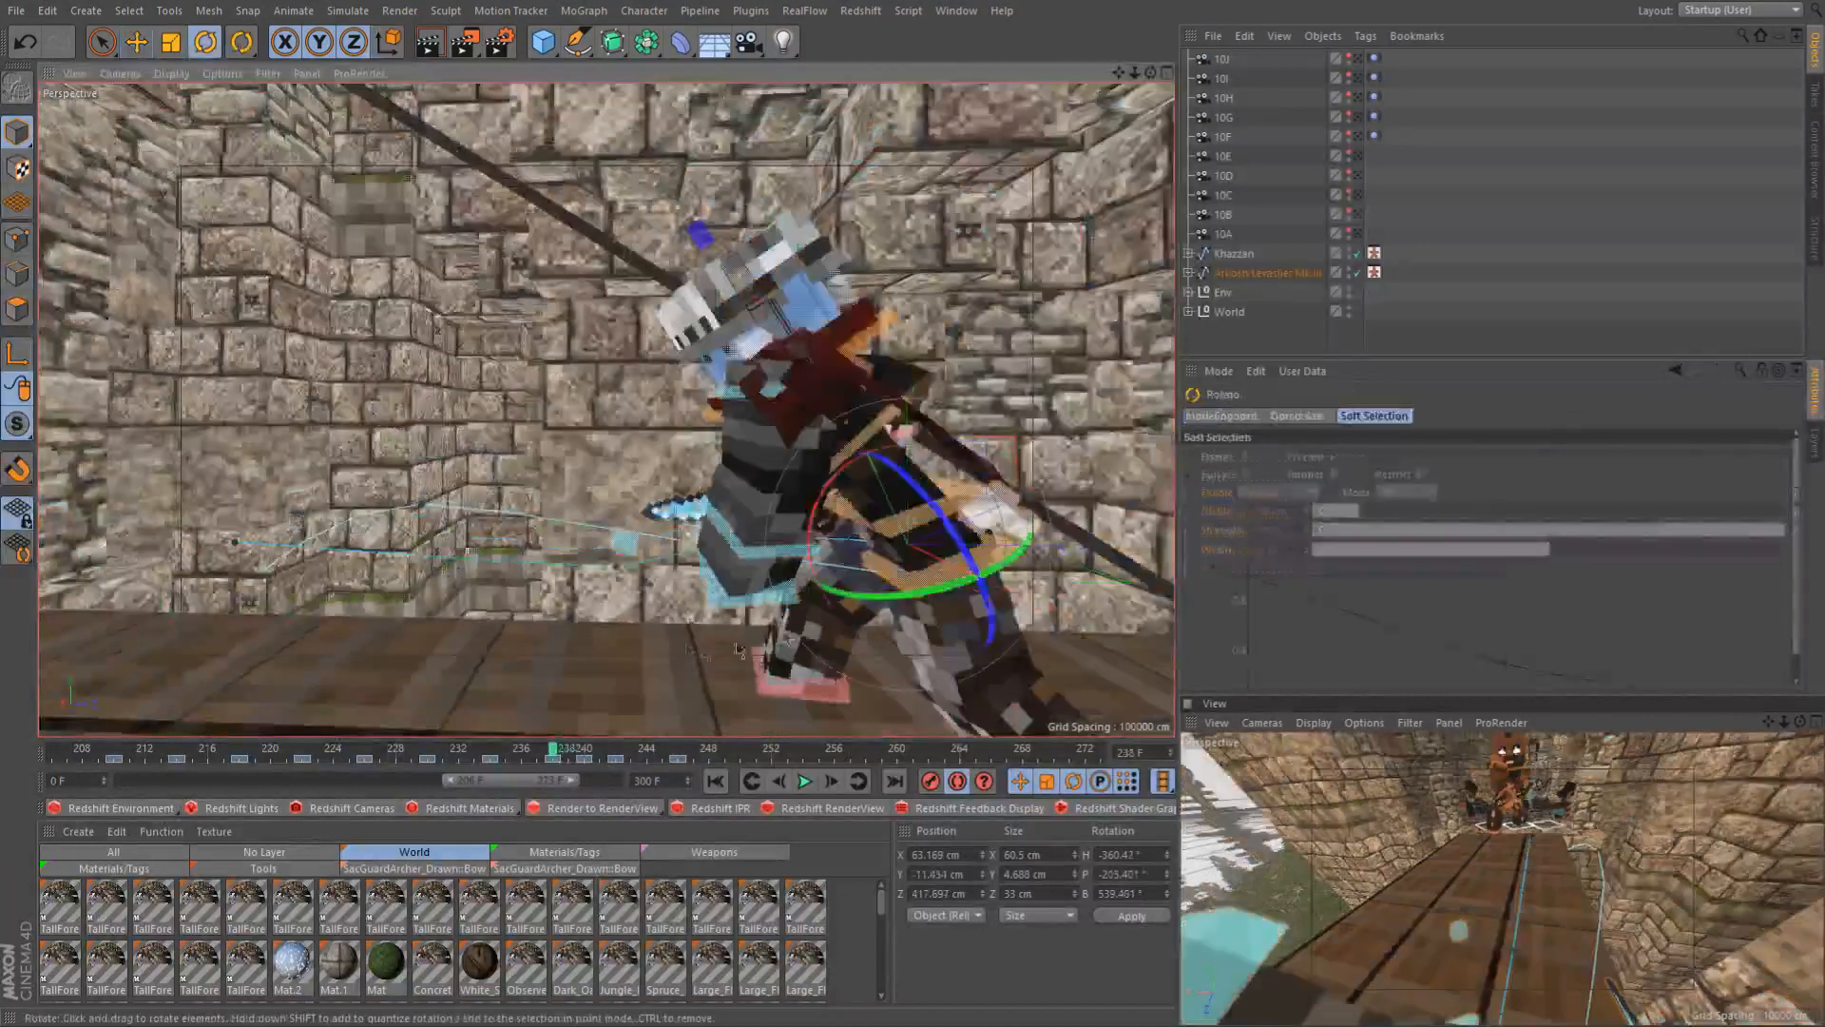
{"action": "left_click", "coordinate": [616, 753]}
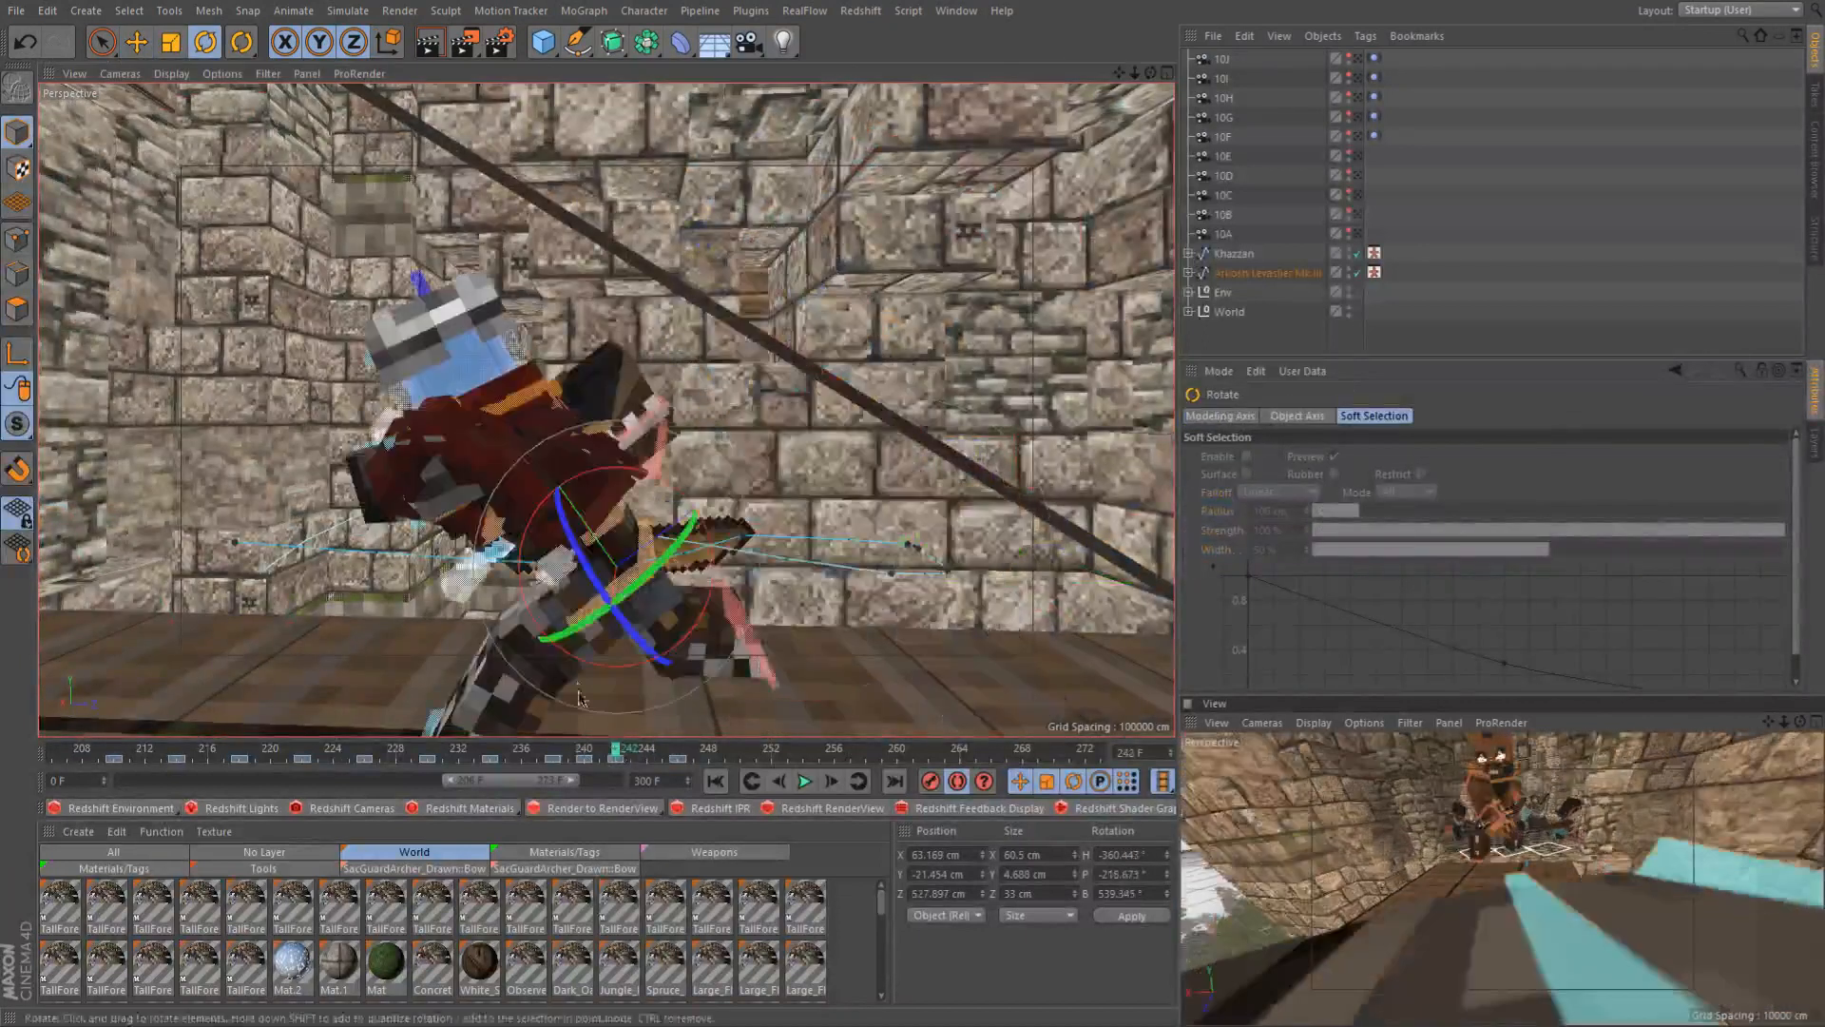
{"action": "left_click_drag", "start_coordinate": [561, 645], "coordinate": [623, 627], "text": "alt"}
{"action": "left_click", "coordinate": [687, 756]}
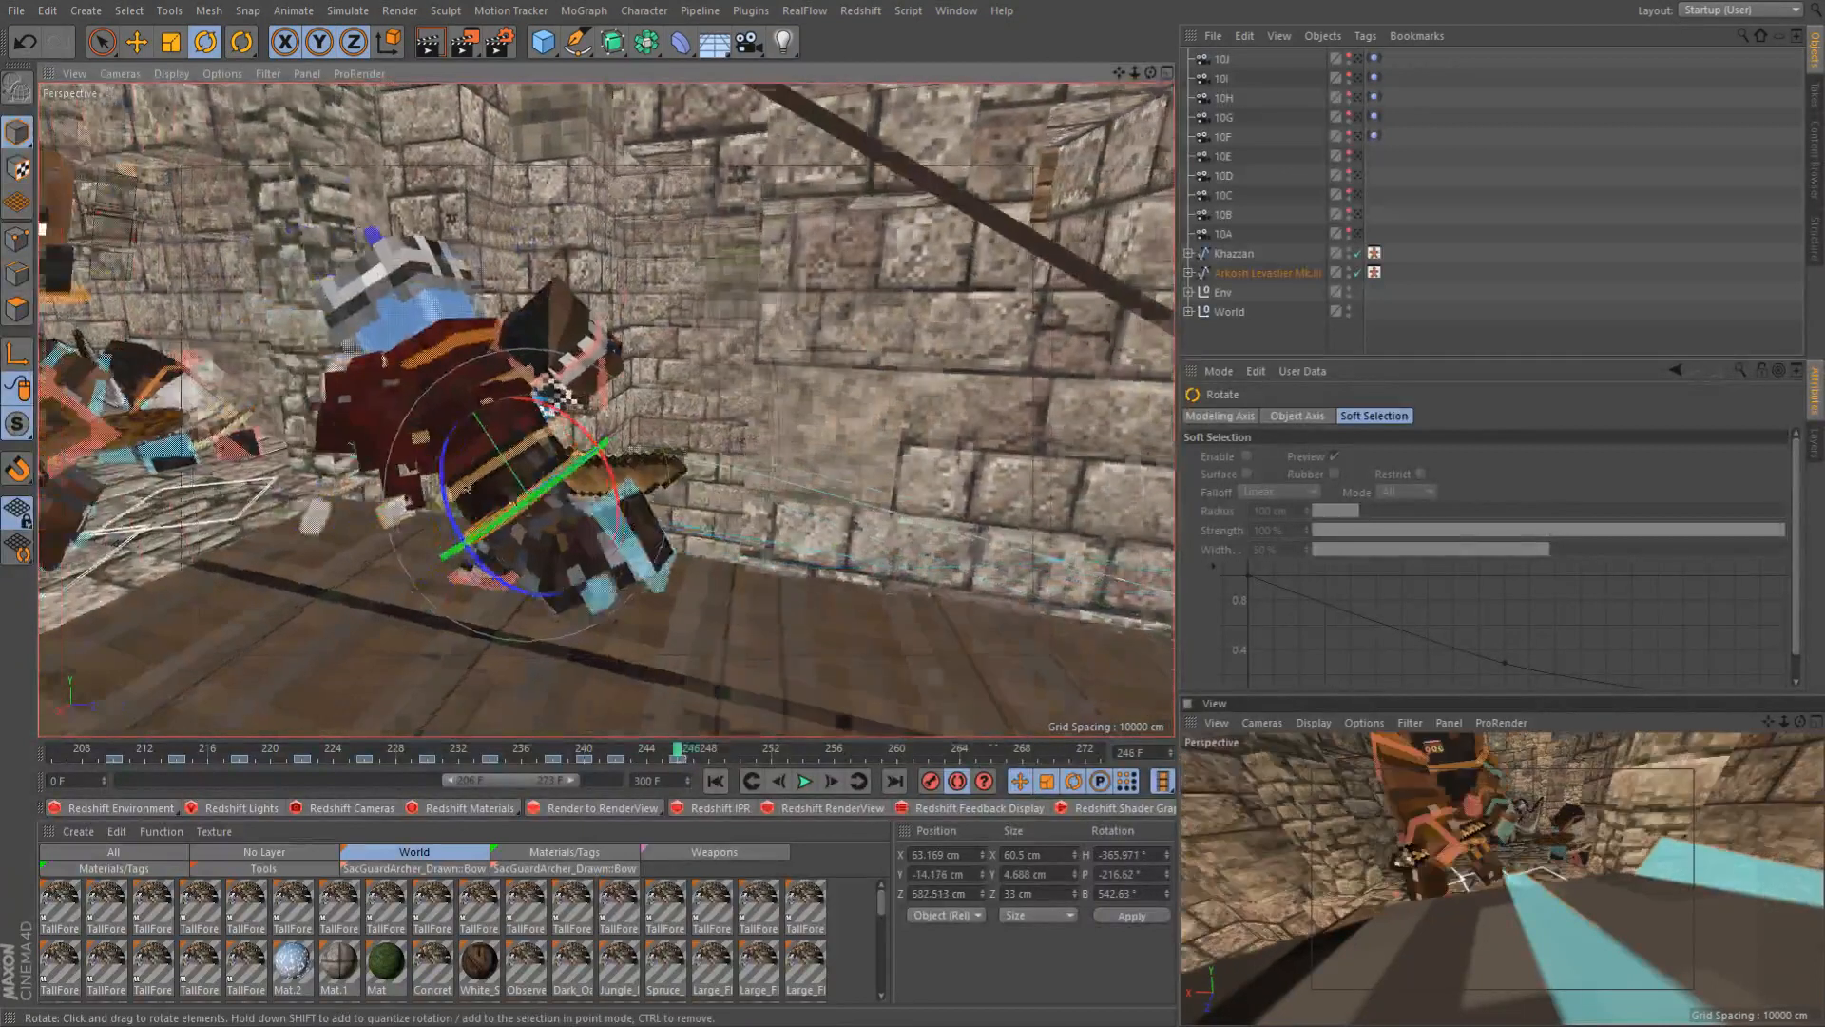
{"action": "scroll", "coordinate": [466, 489], "scroll_direction": "up", "scroll_amount": 2}
{"action": "left_click_drag", "start_coordinate": [515, 527], "coordinate": [535, 519]}
Scrub the stride up to frame 246 and examine the twisted hip pose from the side and front
{"action": "scroll", "coordinate": [494, 643], "scroll_direction": "down", "scroll_amount": 3}
{"action": "left_click_drag", "start_coordinate": [495, 643], "coordinate": [614, 622], "text": "alt"}
{"action": "left_click_drag", "start_coordinate": [604, 757], "coordinate": [679, 763]}
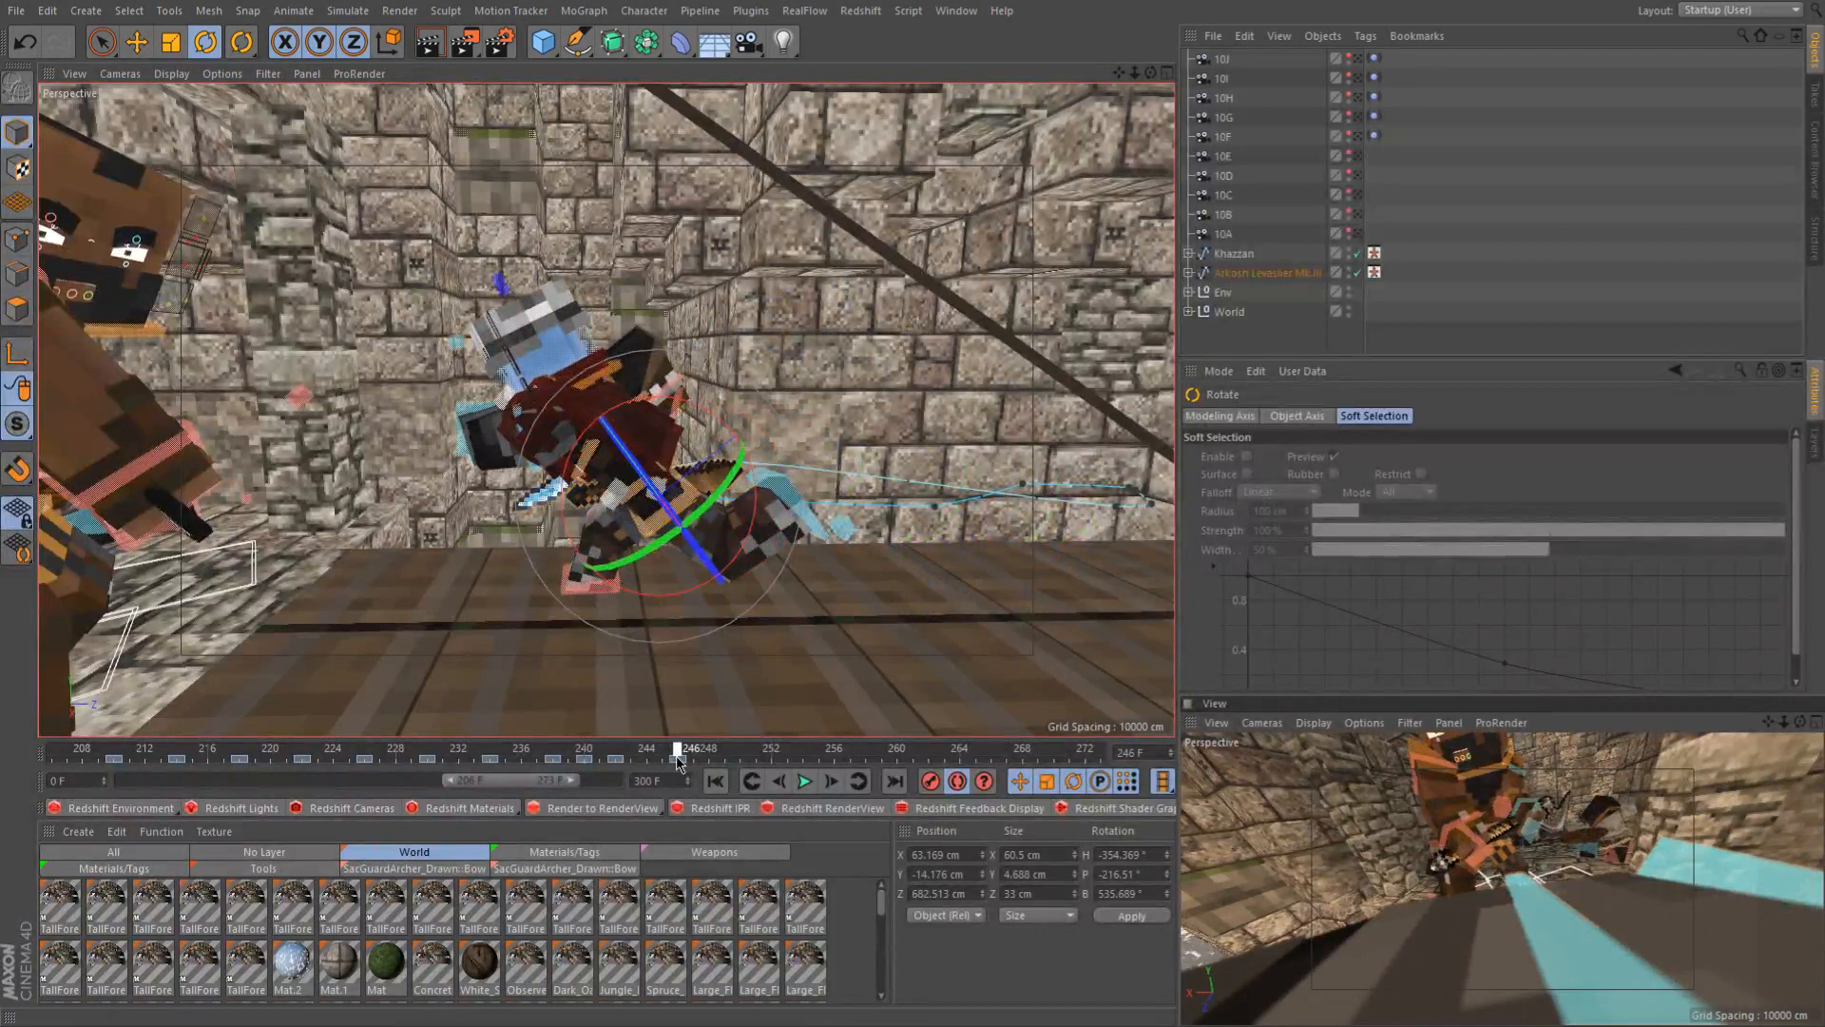
{"action": "left_click_drag", "start_coordinate": [602, 528], "coordinate": [561, 534], "text": "alt"}
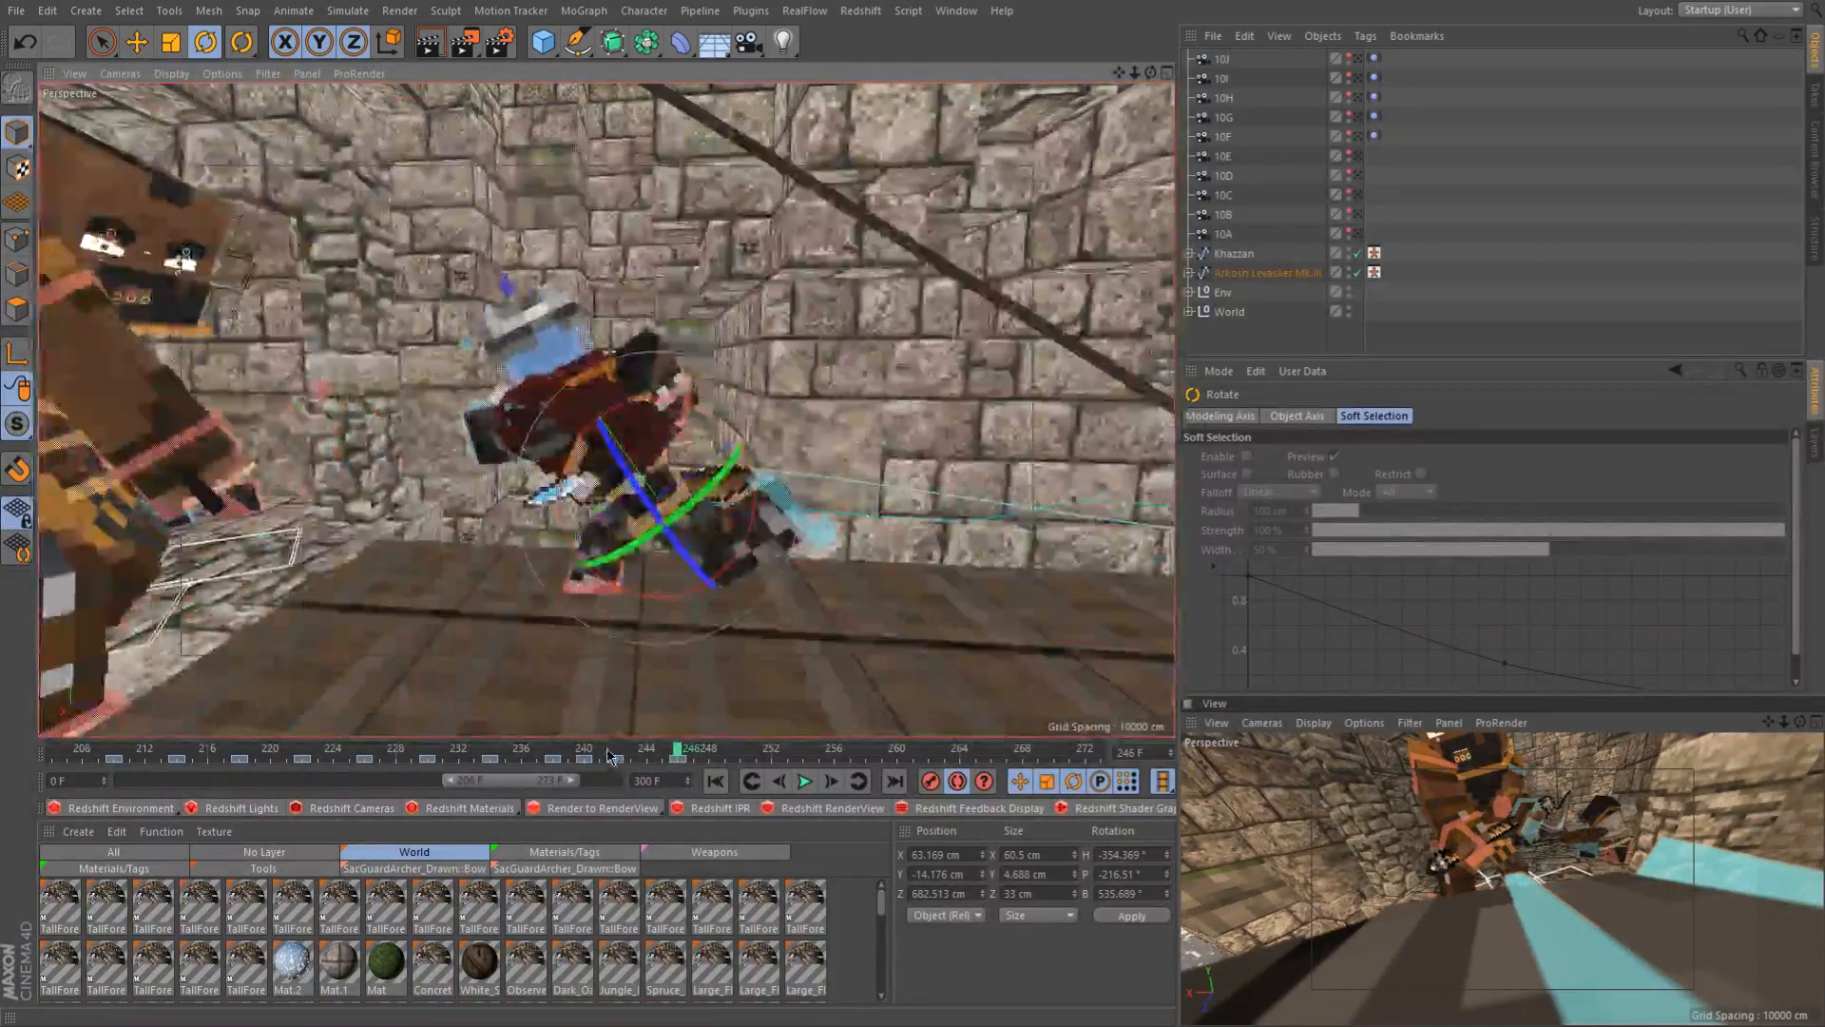
{"action": "scroll", "coordinate": [702, 653], "scroll_direction": "down", "scroll_amount": 3}
{"action": "middle_click_drag", "start_coordinate": [720, 637], "coordinate": [523, 560], "text": "alt"}
{"action": "left_click_drag", "start_coordinate": [539, 562], "coordinate": [441, 414], "text": "alt"}
{"action": "scroll", "coordinate": [442, 404], "scroll_direction": "up", "scroll_amount": 4}
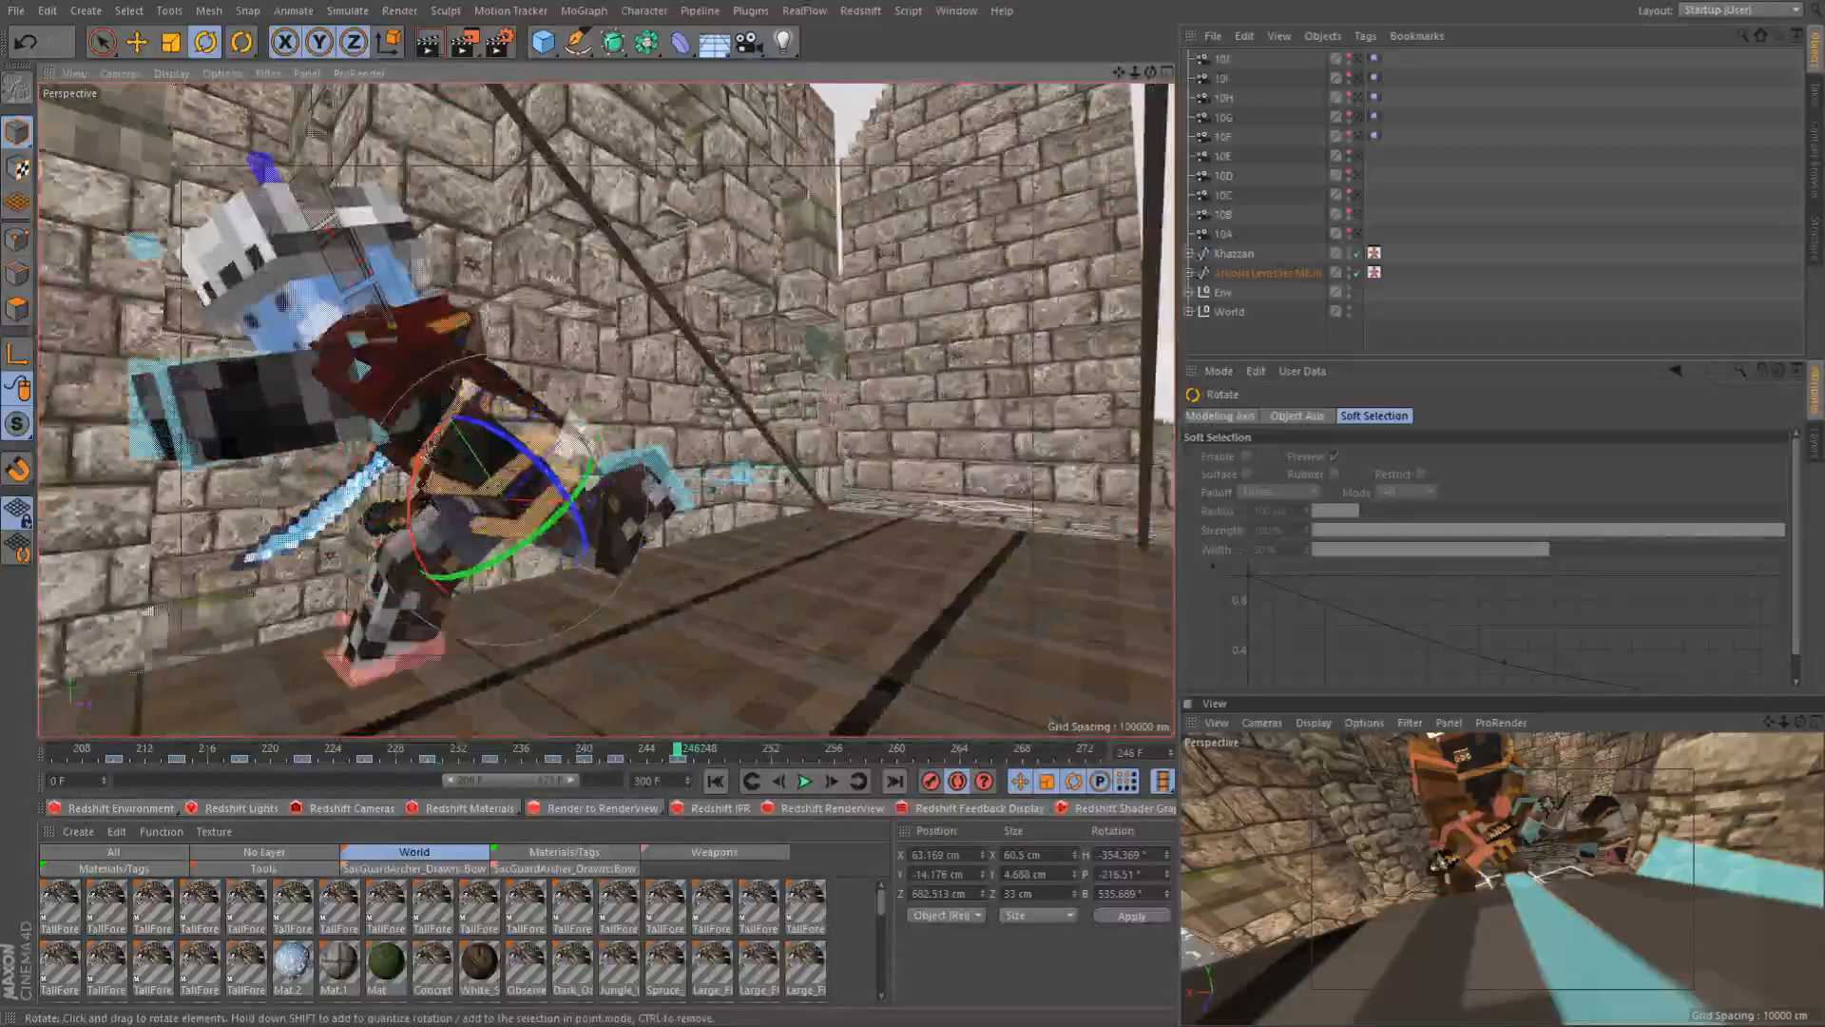
{"action": "scroll", "coordinate": [454, 431], "scroll_direction": "down", "scroll_amount": 4}
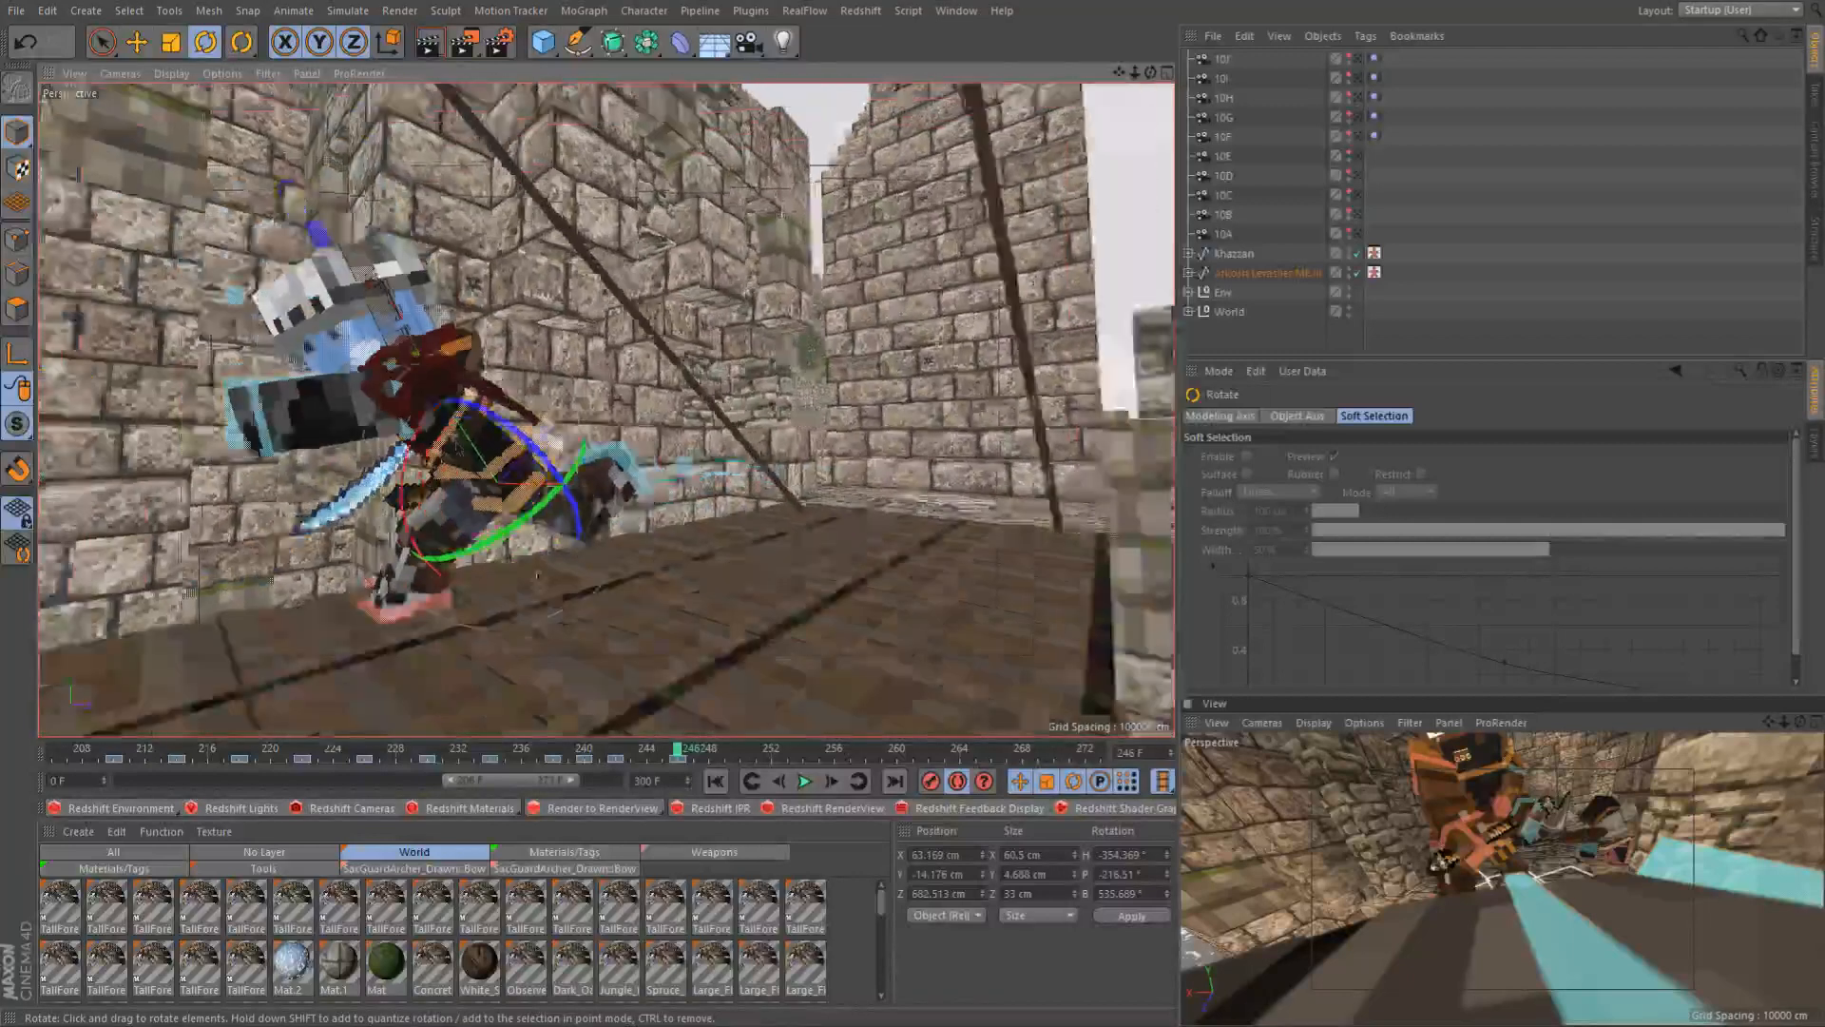
Select controlBack and rotate the upper body at frame 246 to about H -34.3°, P 25.3°, B -5.7°, scrubbing through the stride to check it
{"action": "left_click_drag", "start_coordinate": [593, 756], "coordinate": [553, 757]}
{"action": "scroll", "coordinate": [786, 360], "scroll_direction": "up", "scroll_amount": 4}
{"action": "left_click", "coordinate": [785, 361]}
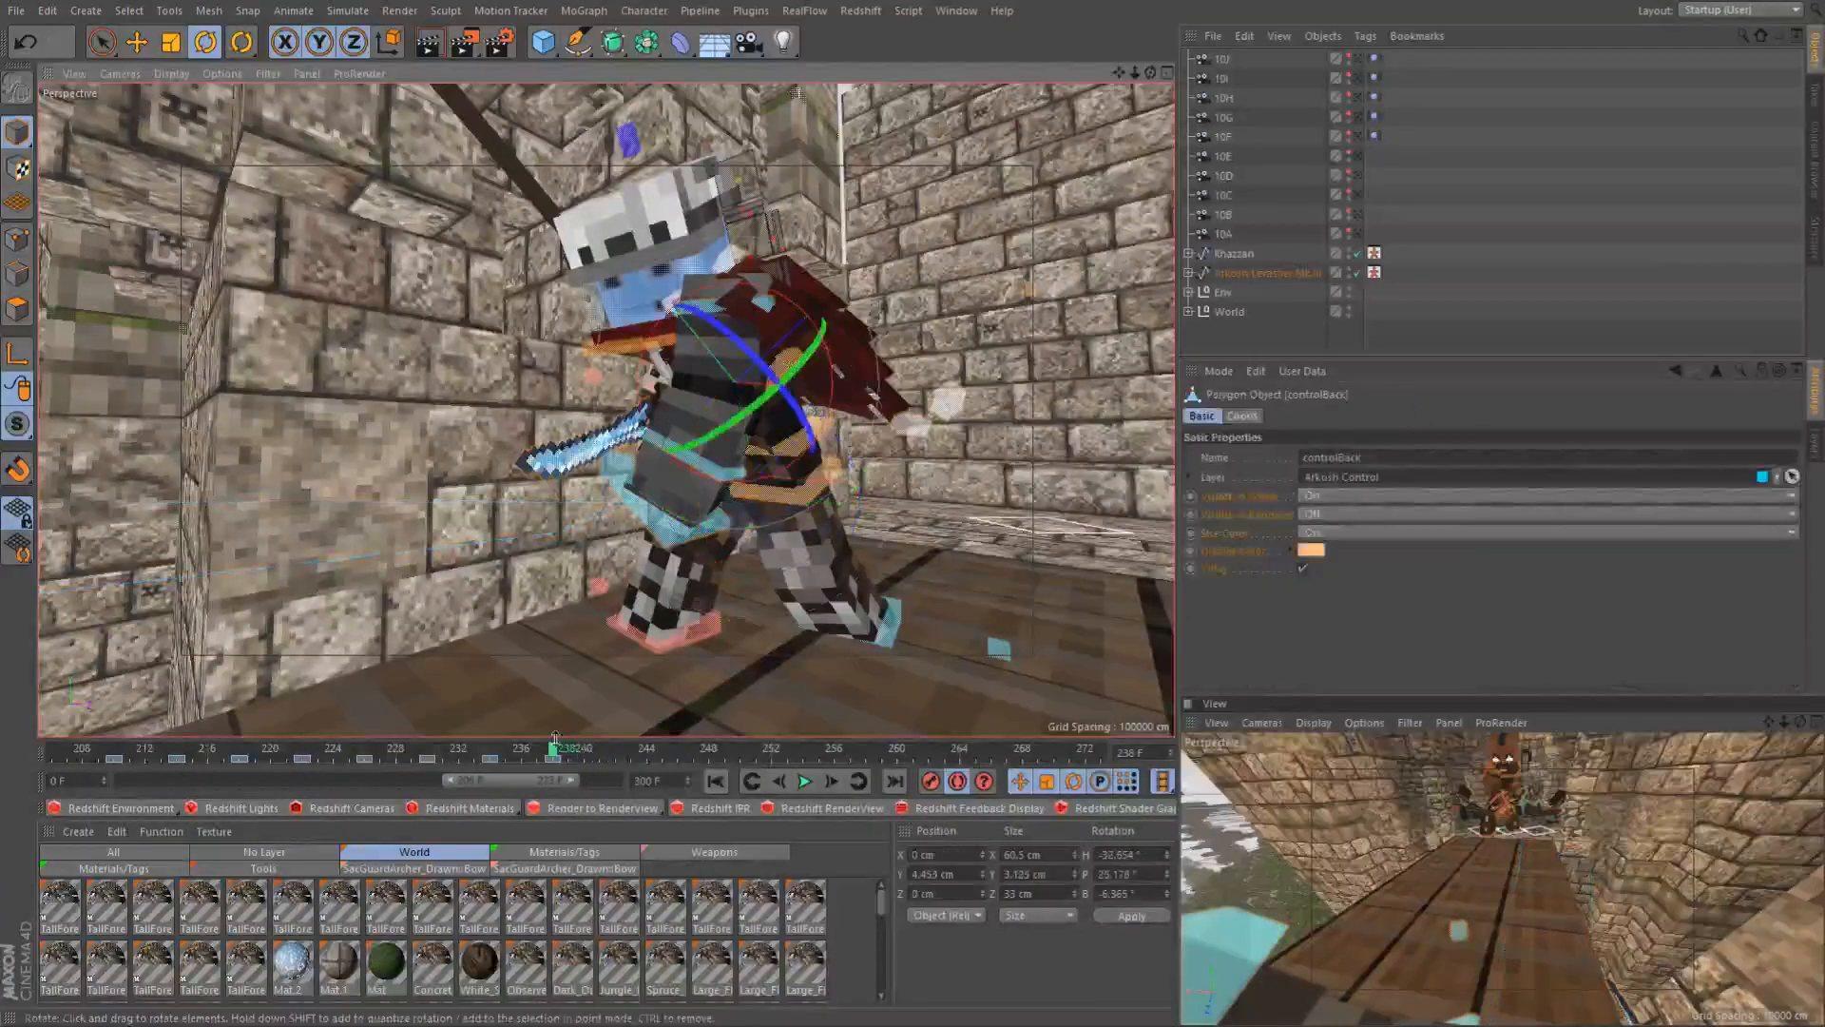
{"action": "left_click", "coordinate": [616, 753]}
{"action": "scroll", "coordinate": [496, 550], "scroll_direction": "down", "scroll_amount": 5}
{"action": "left_click_drag", "start_coordinate": [446, 526], "coordinate": [450, 568], "text": "alt"}
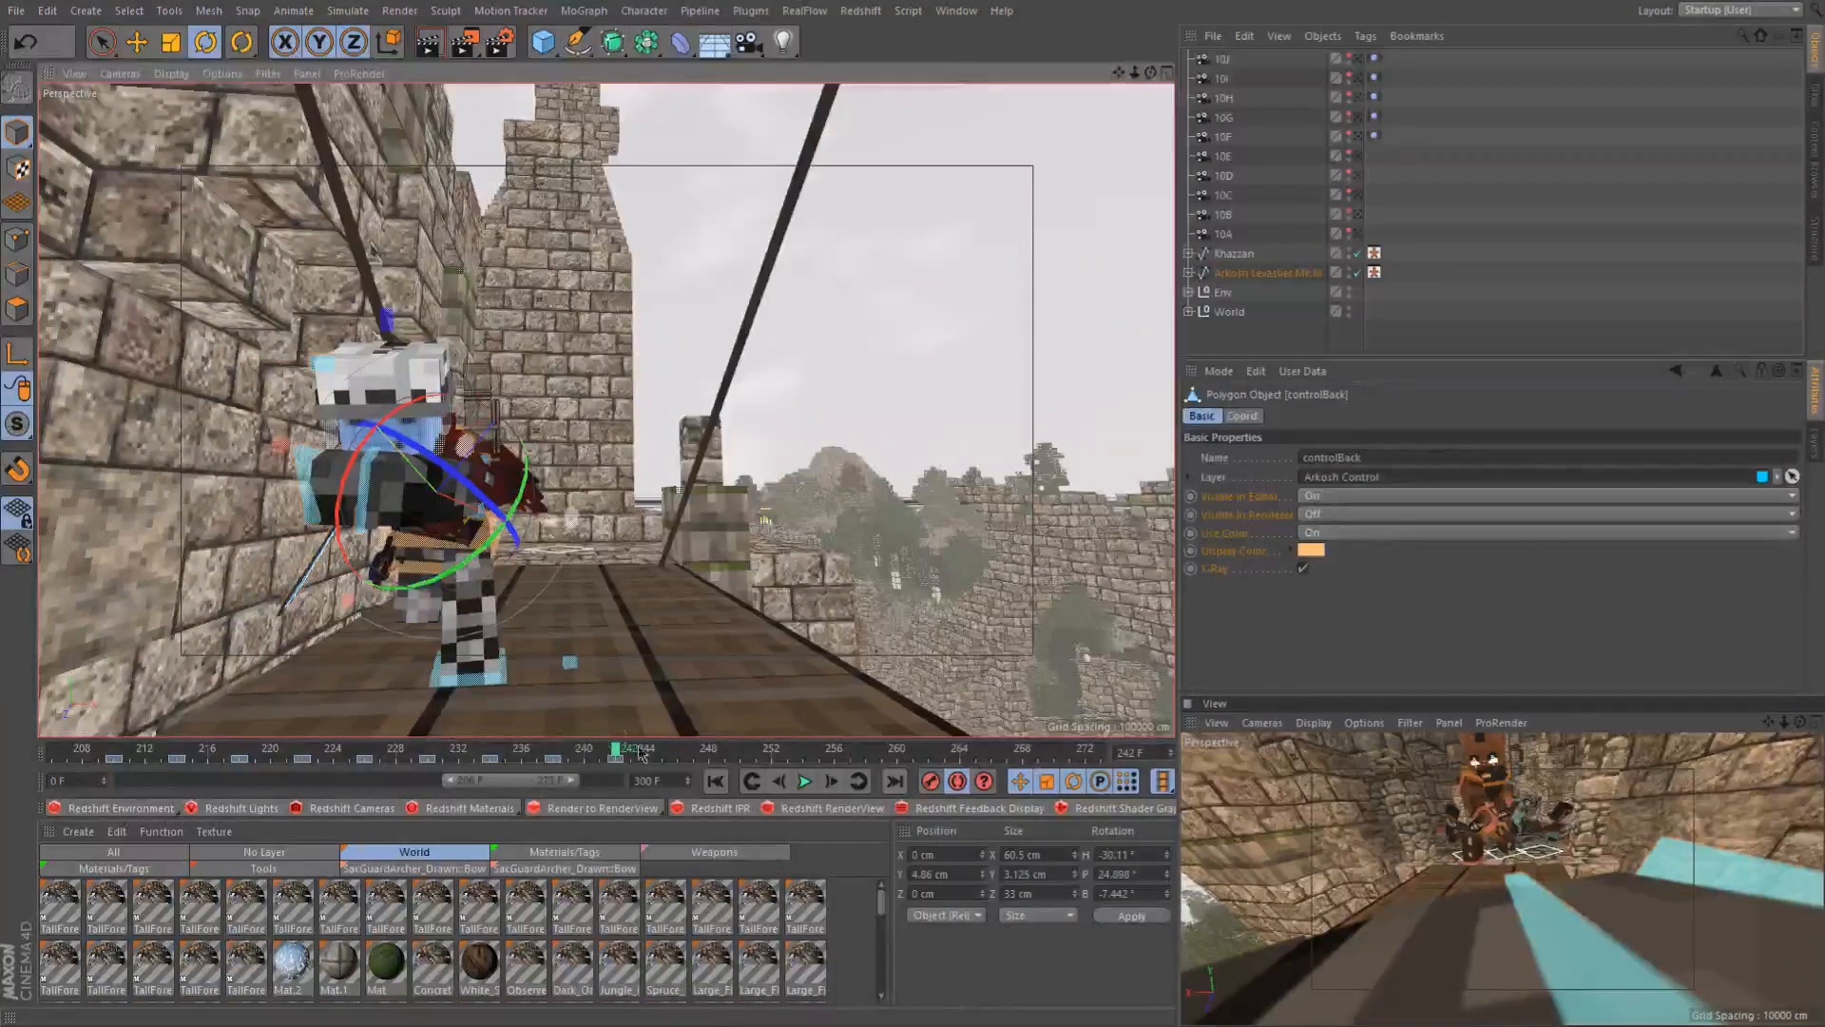
{"action": "left_click", "coordinate": [678, 756]}
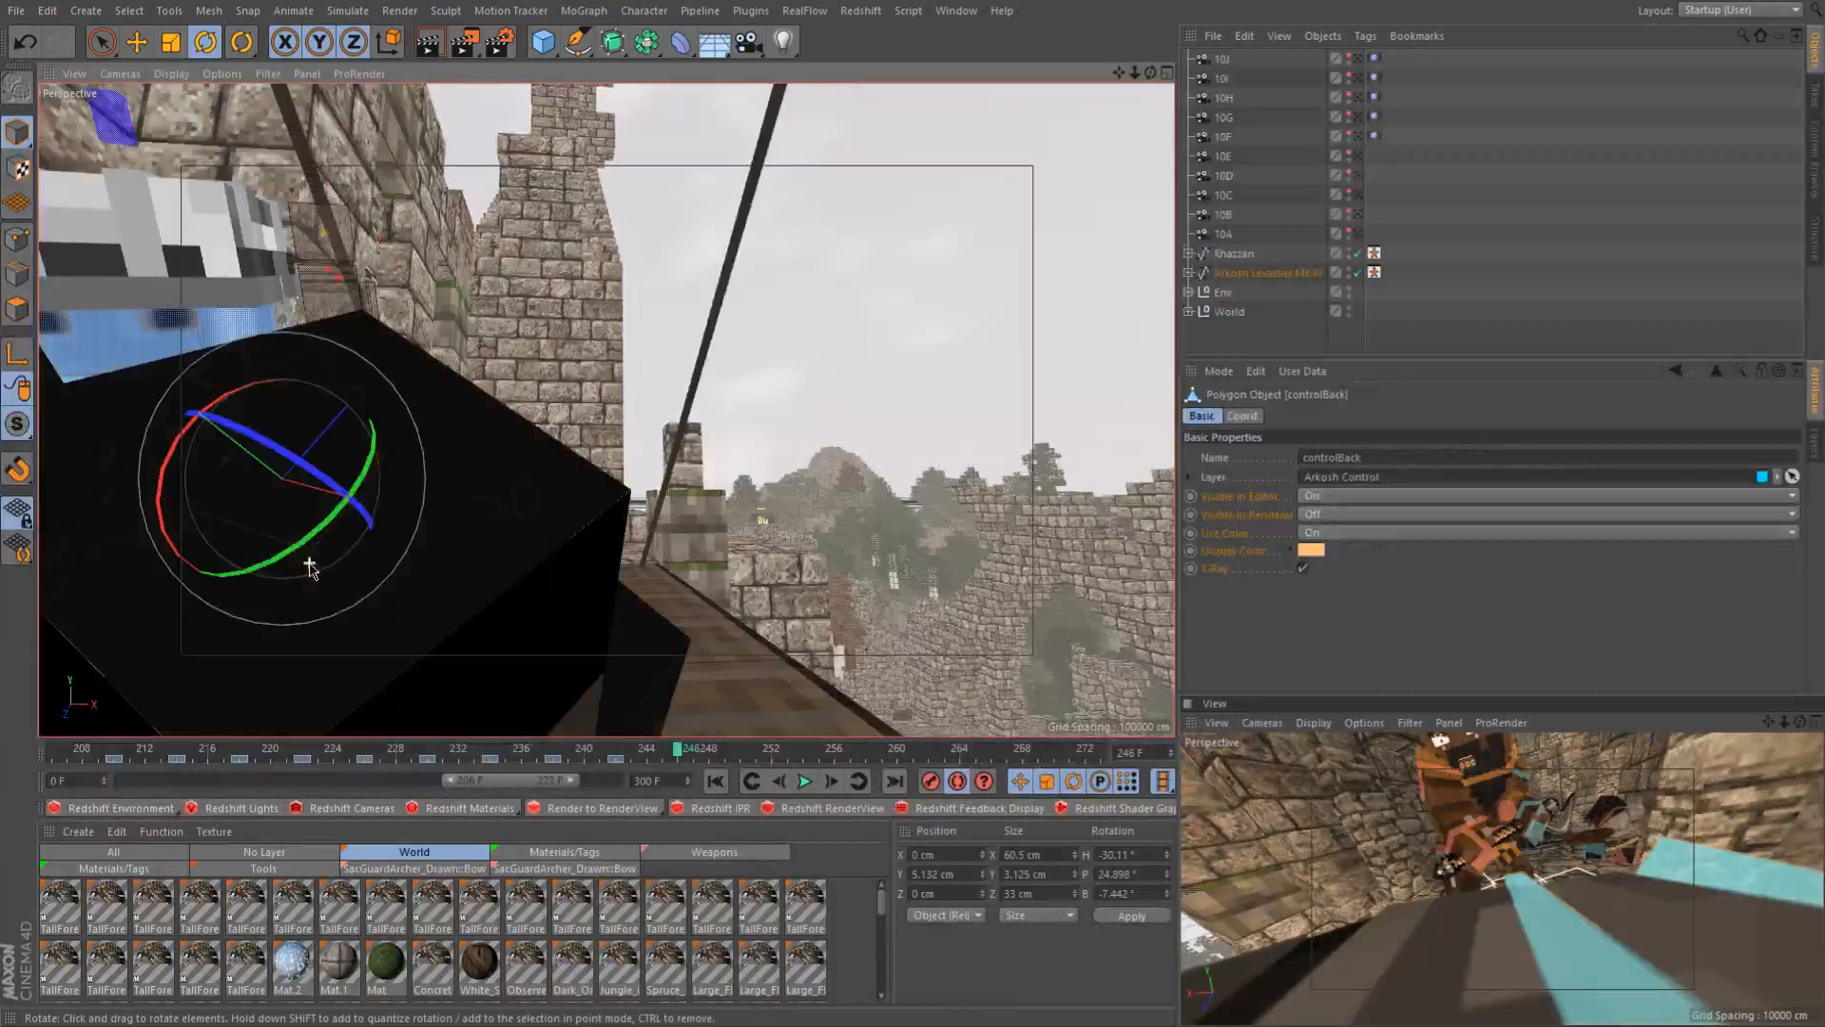
{"action": "middle_click_drag", "start_coordinate": [318, 570], "coordinate": [197, 590], "text": "alt"}
{"action": "left_click_drag", "start_coordinate": [285, 559], "coordinate": [492, 549]}
{"action": "left_click_drag", "start_coordinate": [595, 756], "coordinate": [678, 752]}
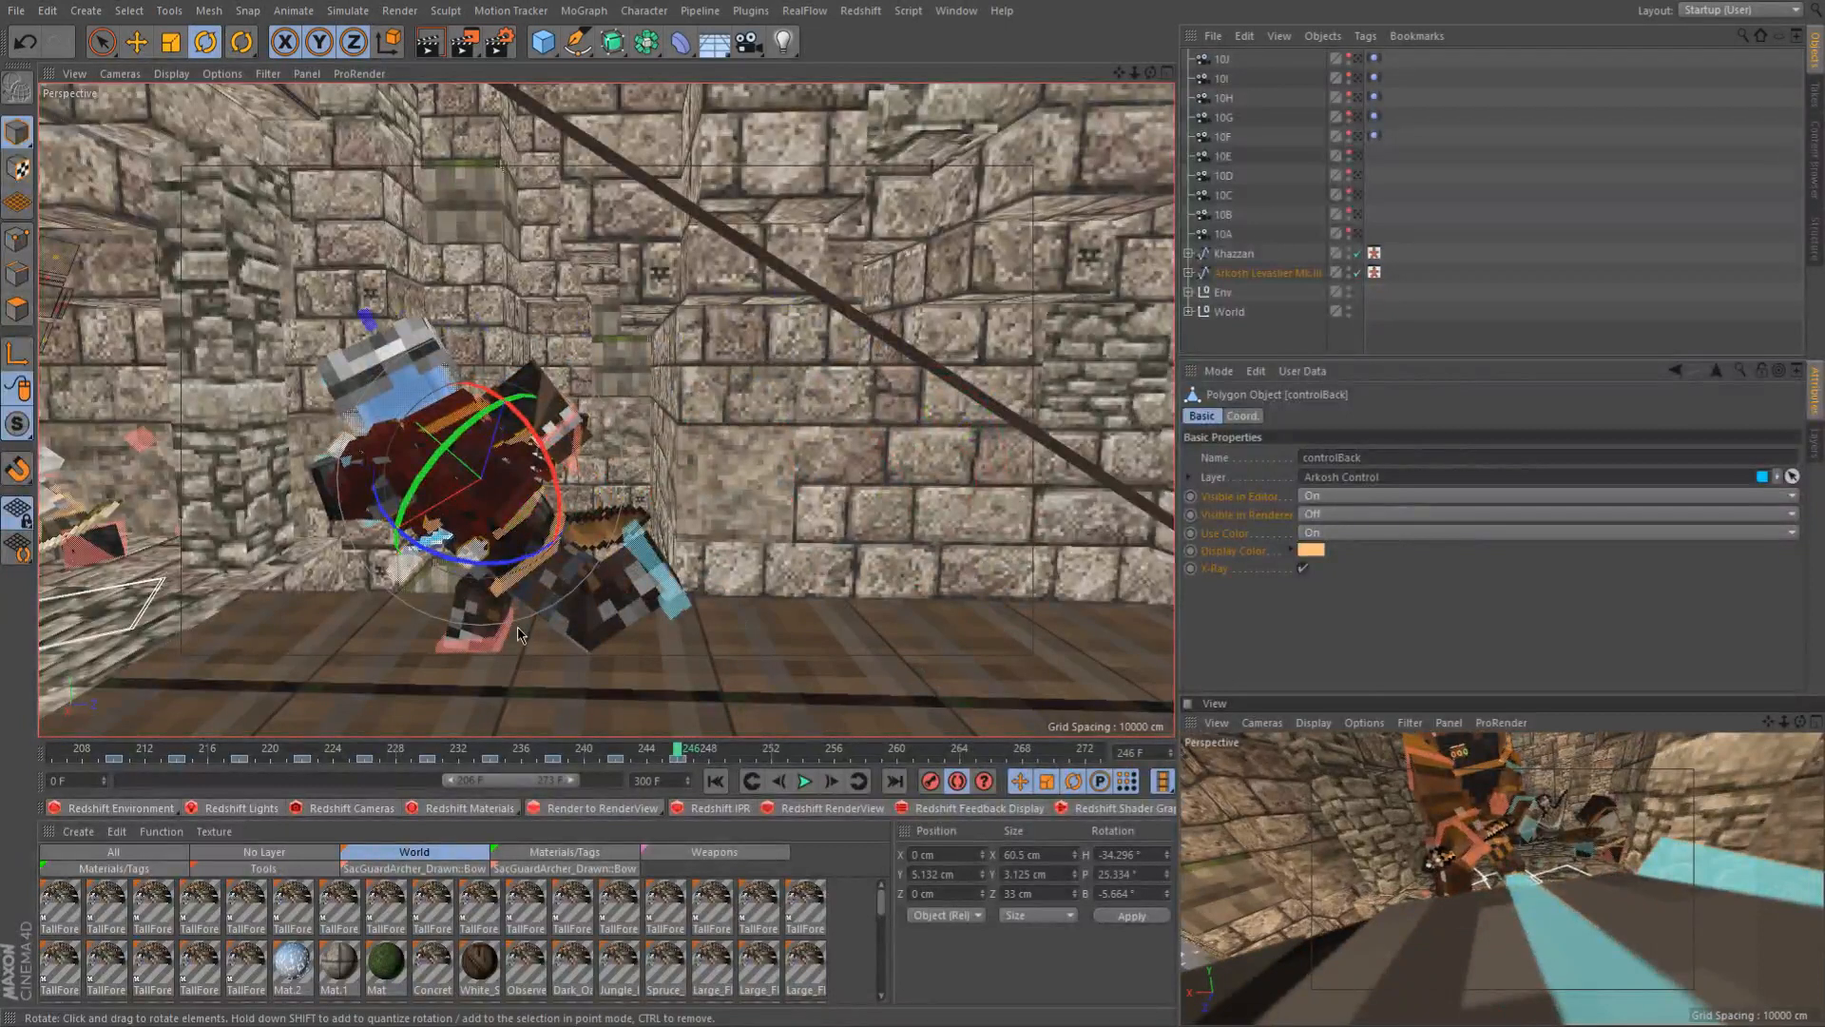
Go to frame 250 and examine the runner's pose and his distance to the large opponent from several angles
{"action": "middle_click_drag", "start_coordinate": [470, 595], "coordinate": [650, 527], "text": "alt"}
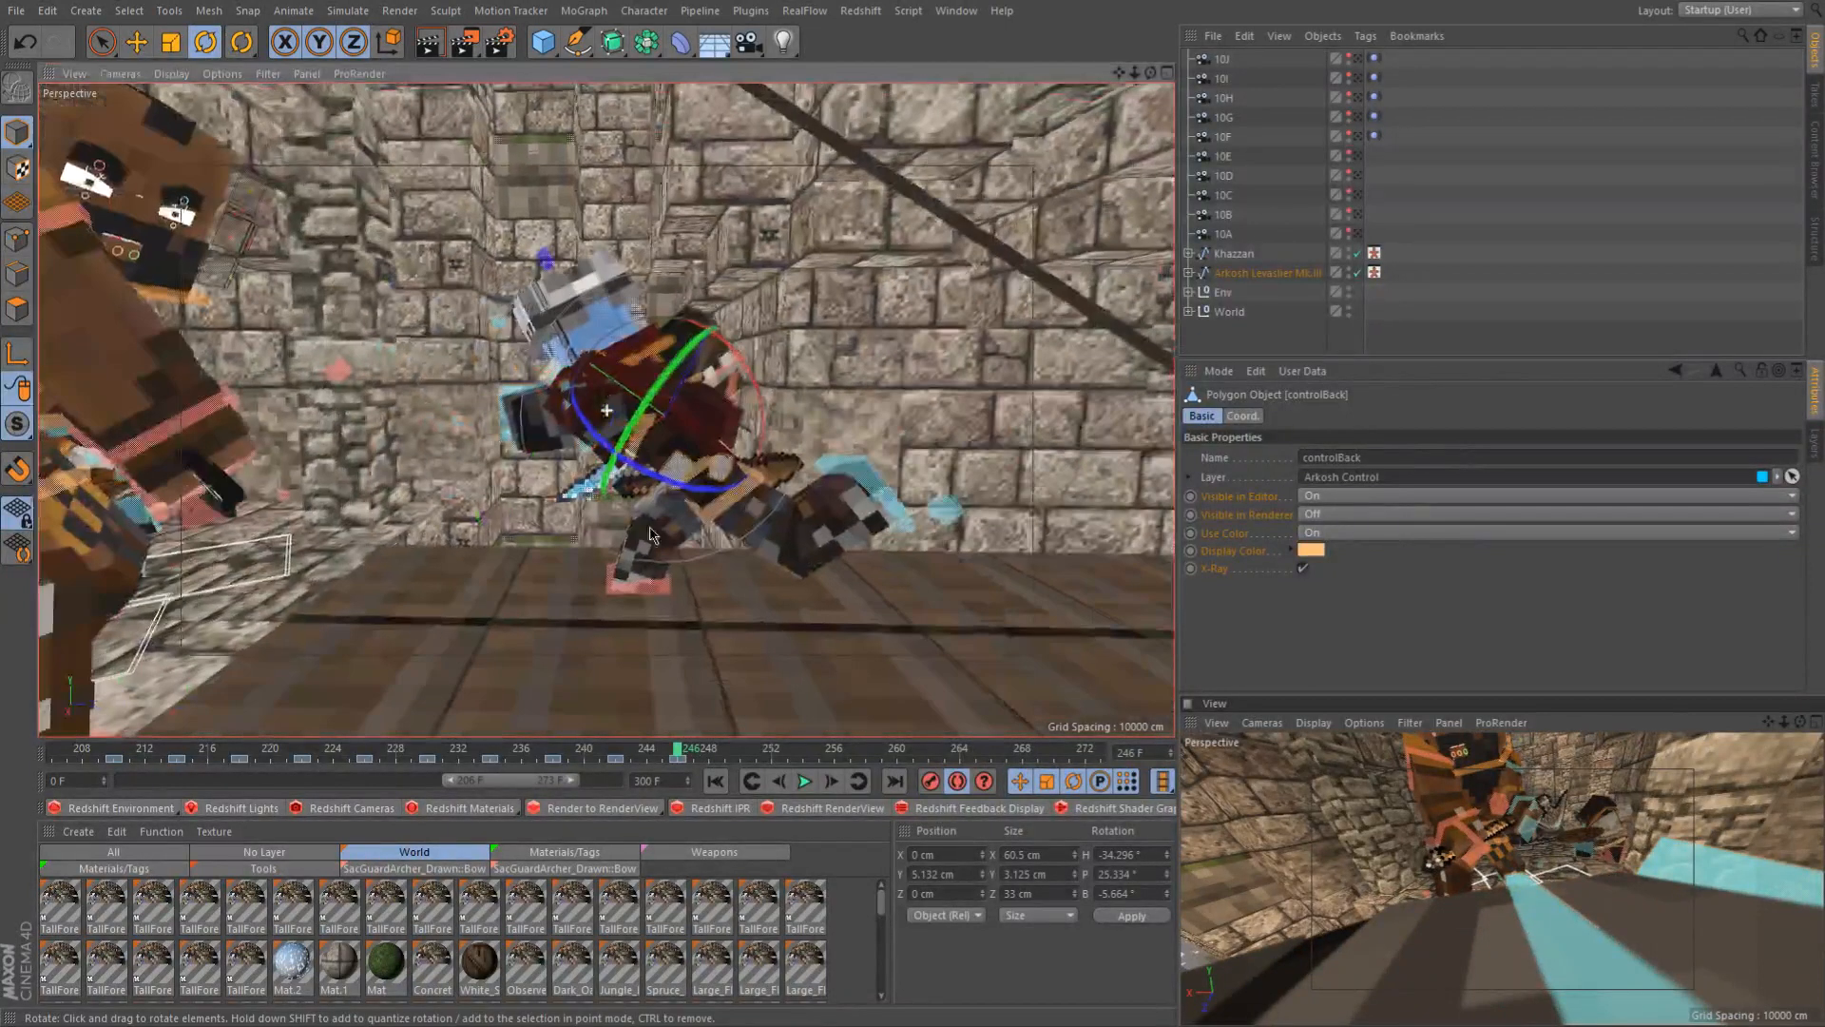
{"action": "right_click_drag", "start_coordinate": [650, 529], "coordinate": [547, 577], "text": "alt"}
{"action": "left_click_drag", "start_coordinate": [532, 577], "coordinate": [475, 575], "text": "alt"}
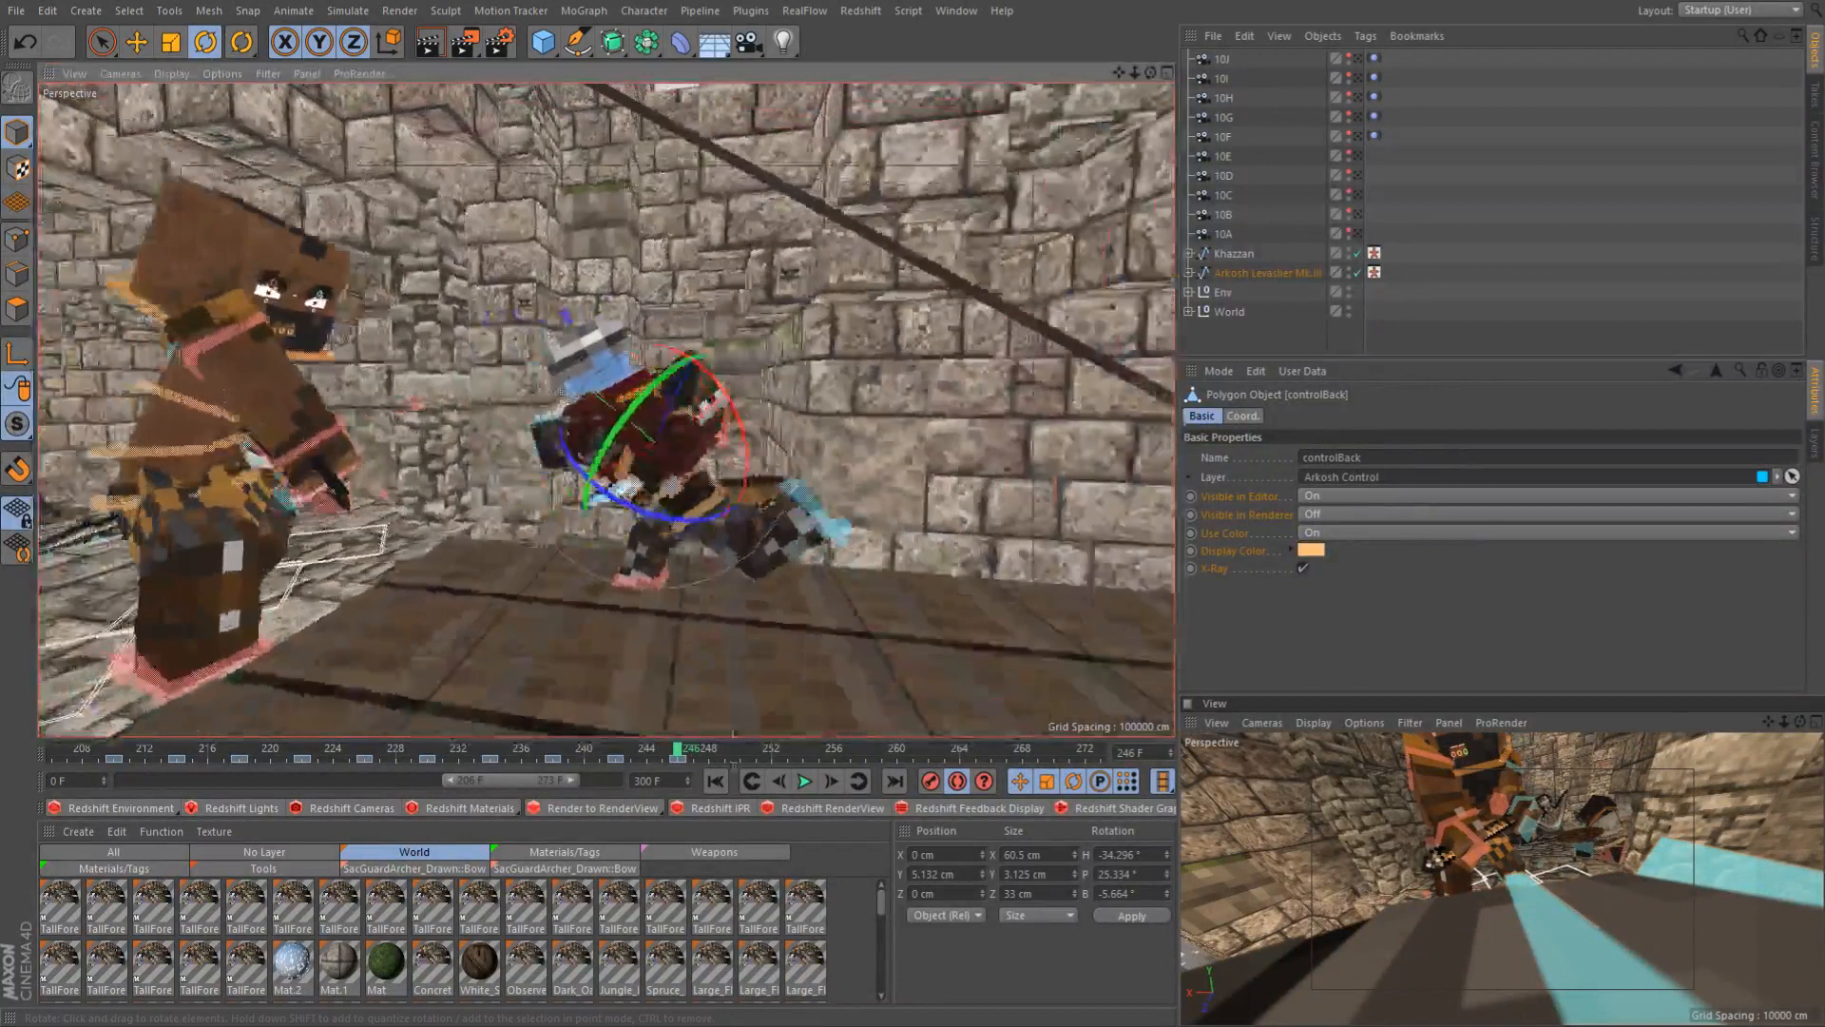
{"action": "left_click", "coordinate": [739, 752]}
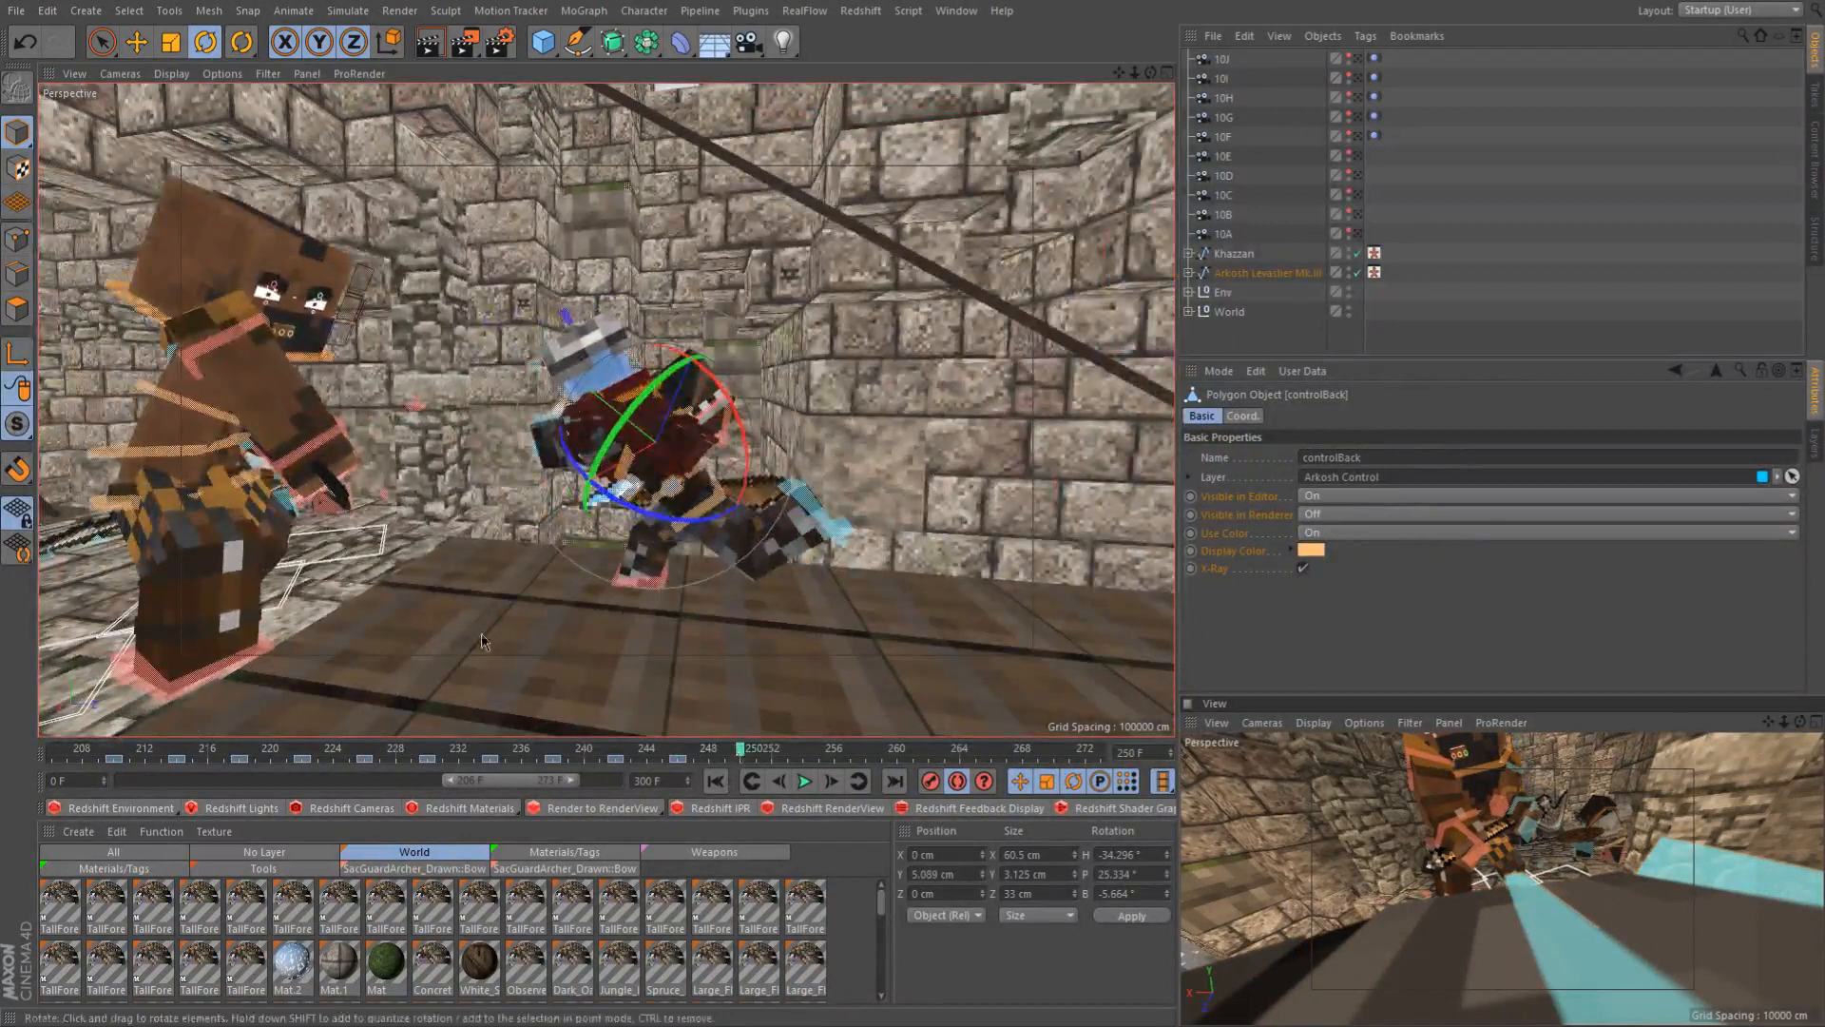
{"action": "right_click_drag", "start_coordinate": [367, 591], "coordinate": [608, 532], "text": "alt"}
{"action": "middle_click_drag", "start_coordinate": [608, 428], "coordinate": [232, 440], "text": "alt"}
{"action": "left_click_drag", "start_coordinate": [231, 440], "coordinate": [315, 452], "text": "alt"}
{"action": "right_click_drag", "start_coordinate": [315, 452], "coordinate": [43, 454], "text": "alt"}
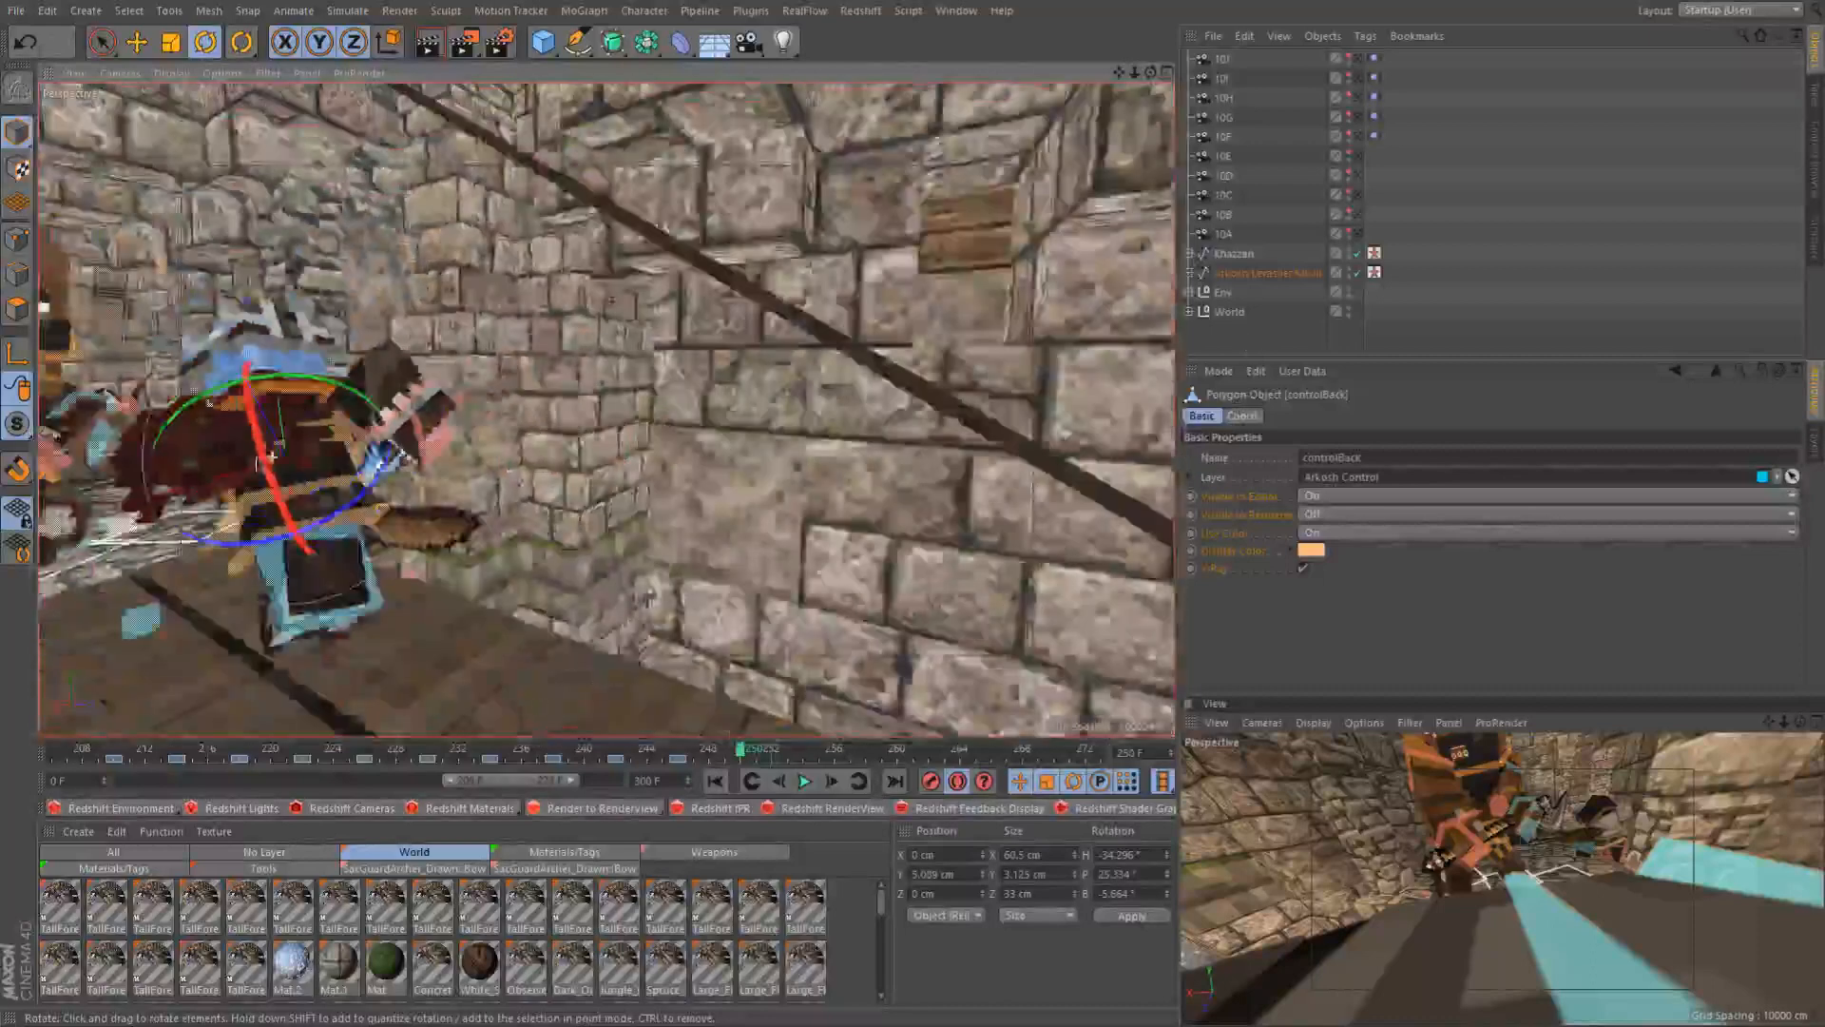
{"action": "middle_click_drag", "start_coordinate": [43, 453], "coordinate": [251, 438], "text": "alt"}
{"action": "left_click_drag", "start_coordinate": [251, 437], "coordinate": [180, 471], "text": "alt"}
{"action": "right_click_drag", "start_coordinate": [180, 472], "coordinate": [278, 421], "text": "alt"}
{"action": "left_click_drag", "start_coordinate": [279, 421], "coordinate": [203, 410], "text": "alt"}
{"action": "mouse_move", "coordinate": [203, 274]}
{"action": "left_mouse_down", "text": "alt"}
{"action": "mouse_move", "coordinate": [248, 313]}
{"action": "mouse_move", "coordinate": [202, 274]}
{"action": "left_mouse_up", "text": "alt"}
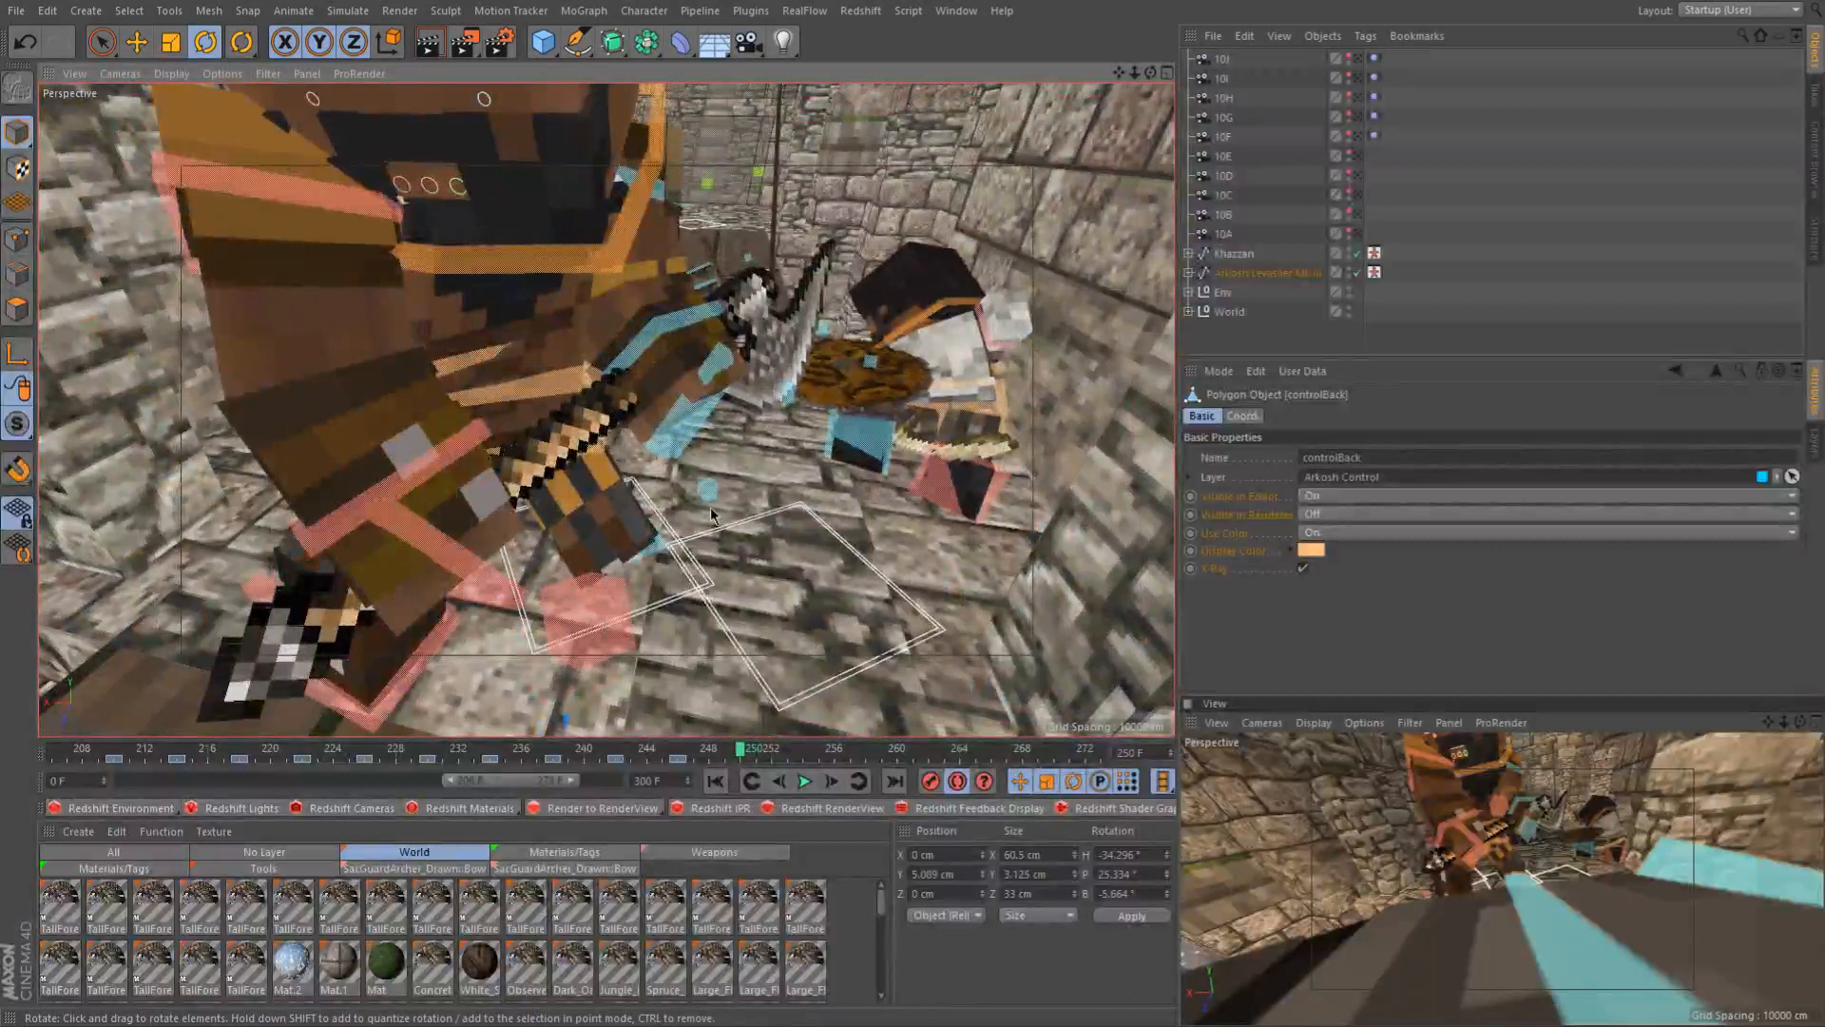
{"action": "scroll", "coordinate": [676, 512], "scroll_direction": "down", "scroll_amount": 5}
{"action": "left_click_drag", "start_coordinate": [676, 512], "coordinate": [715, 491], "text": "alt"}
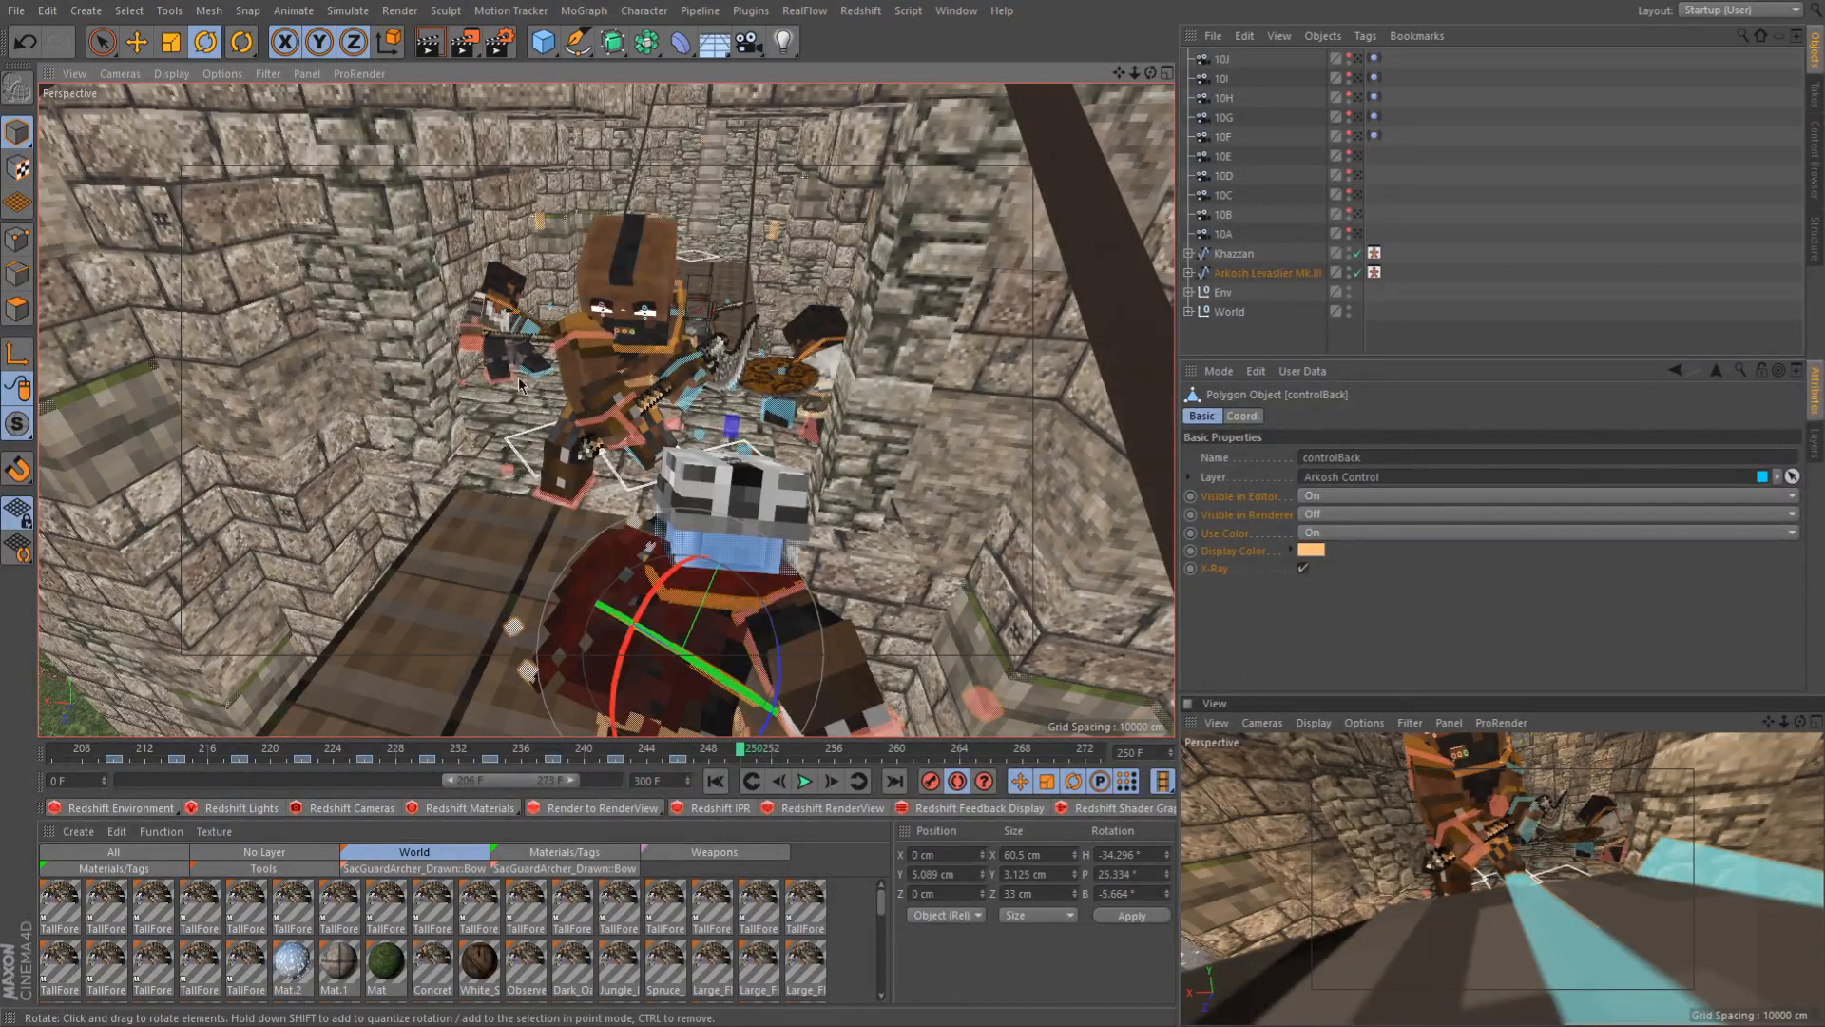
{"action": "scroll", "coordinate": [575, 381], "scroll_direction": "up", "scroll_amount": 2}
{"action": "left_click_drag", "start_coordinate": [616, 389], "coordinate": [575, 425], "text": "alt"}
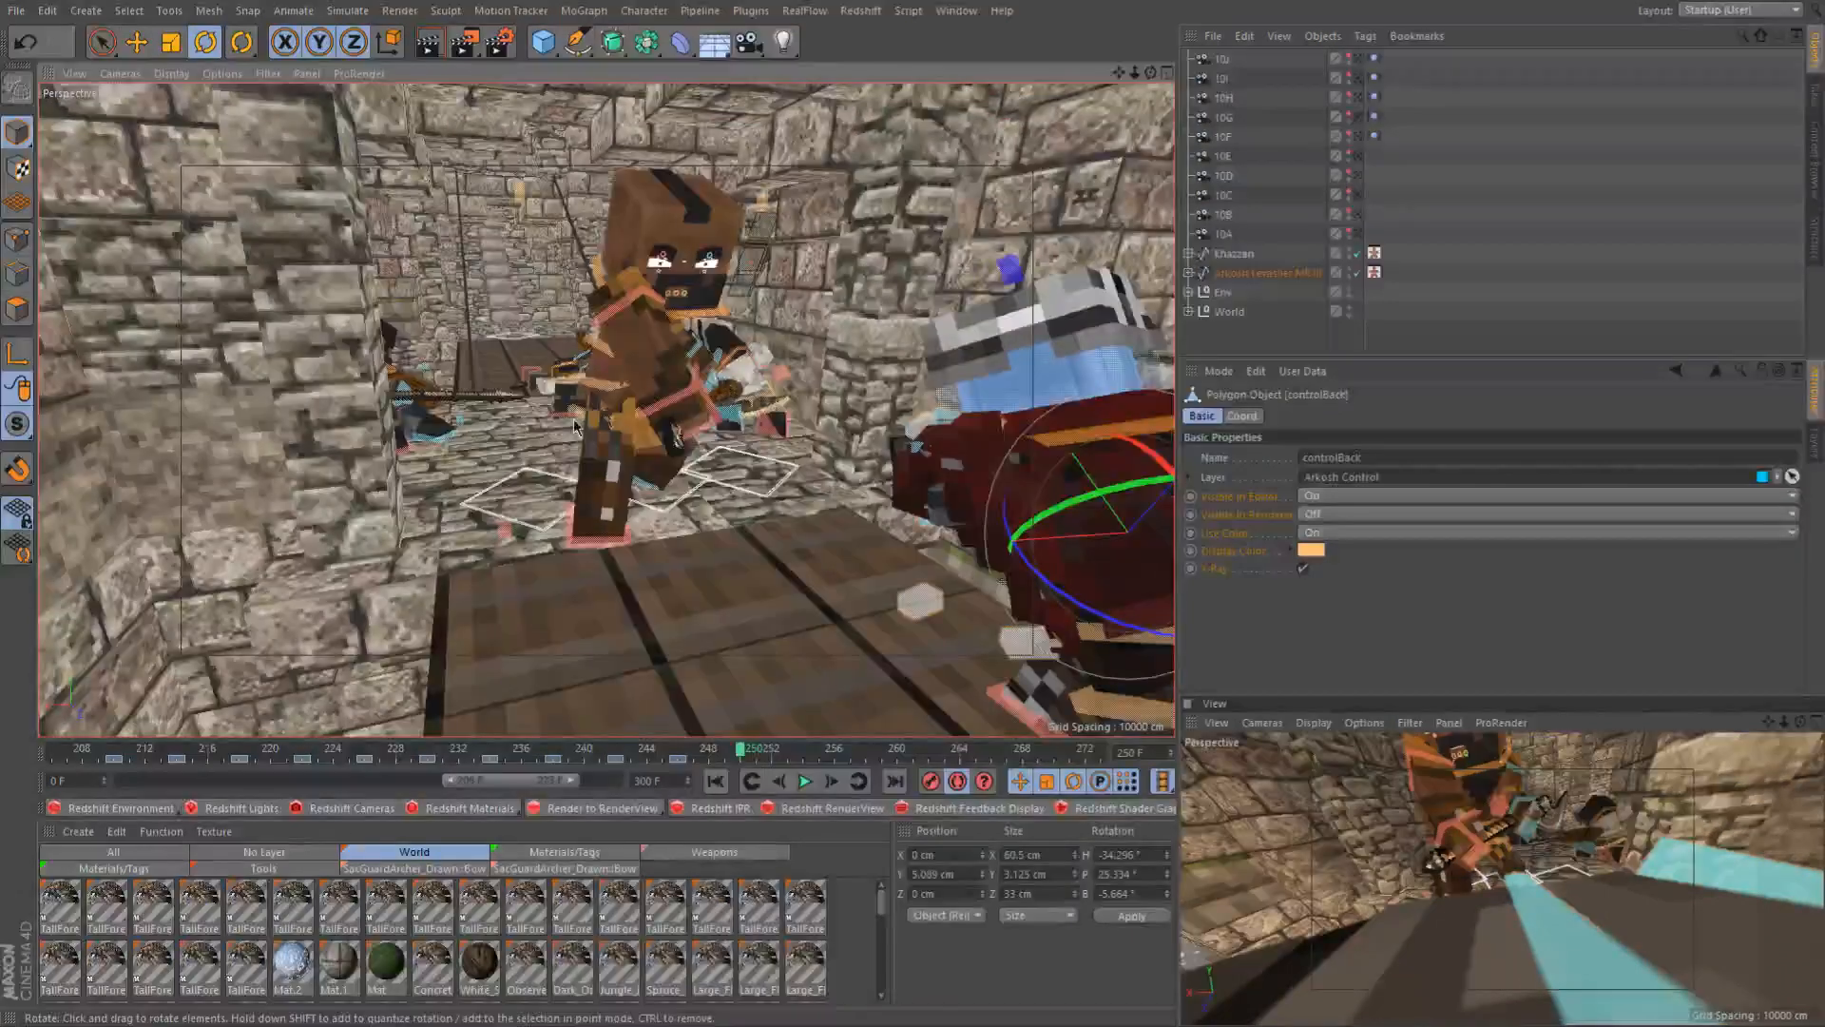
Select Khazzan's controlWaist, scrub through frames 233 to 238, and examine his stance from the front and side
{"action": "left_click", "coordinate": [577, 417]}
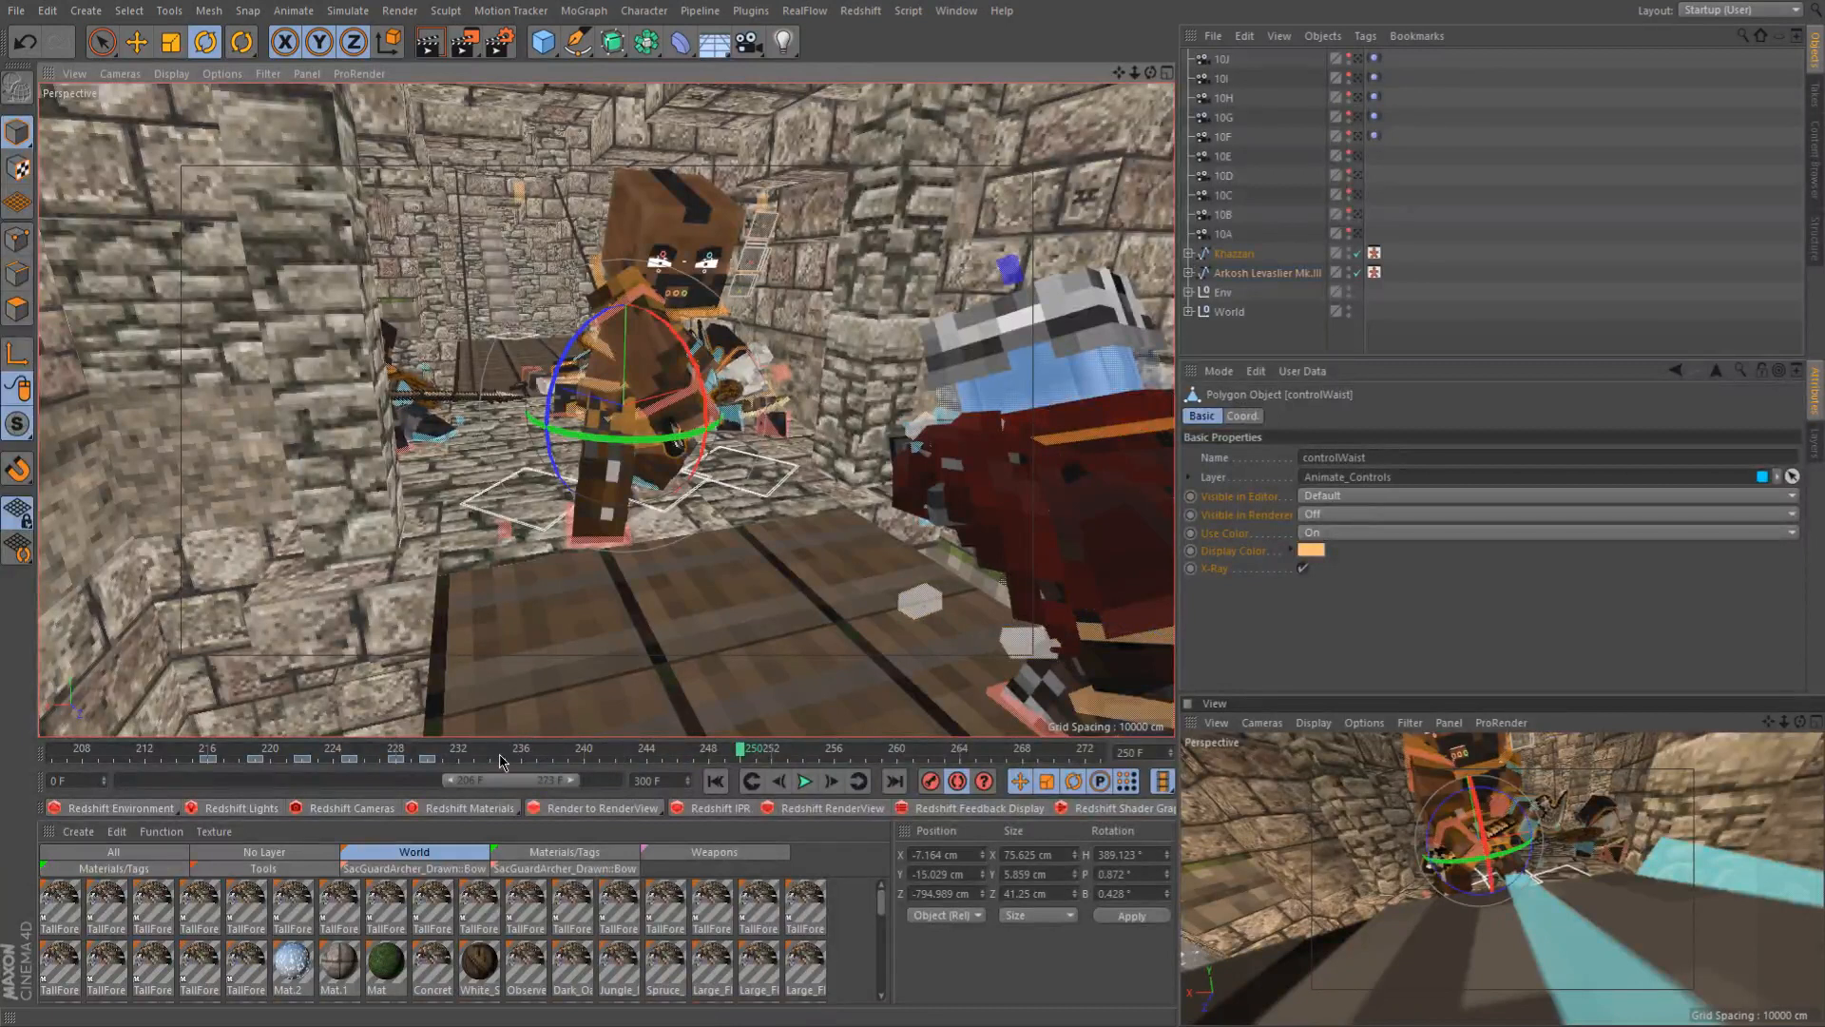
{"action": "left_click_drag", "start_coordinate": [435, 756], "coordinate": [483, 758]}
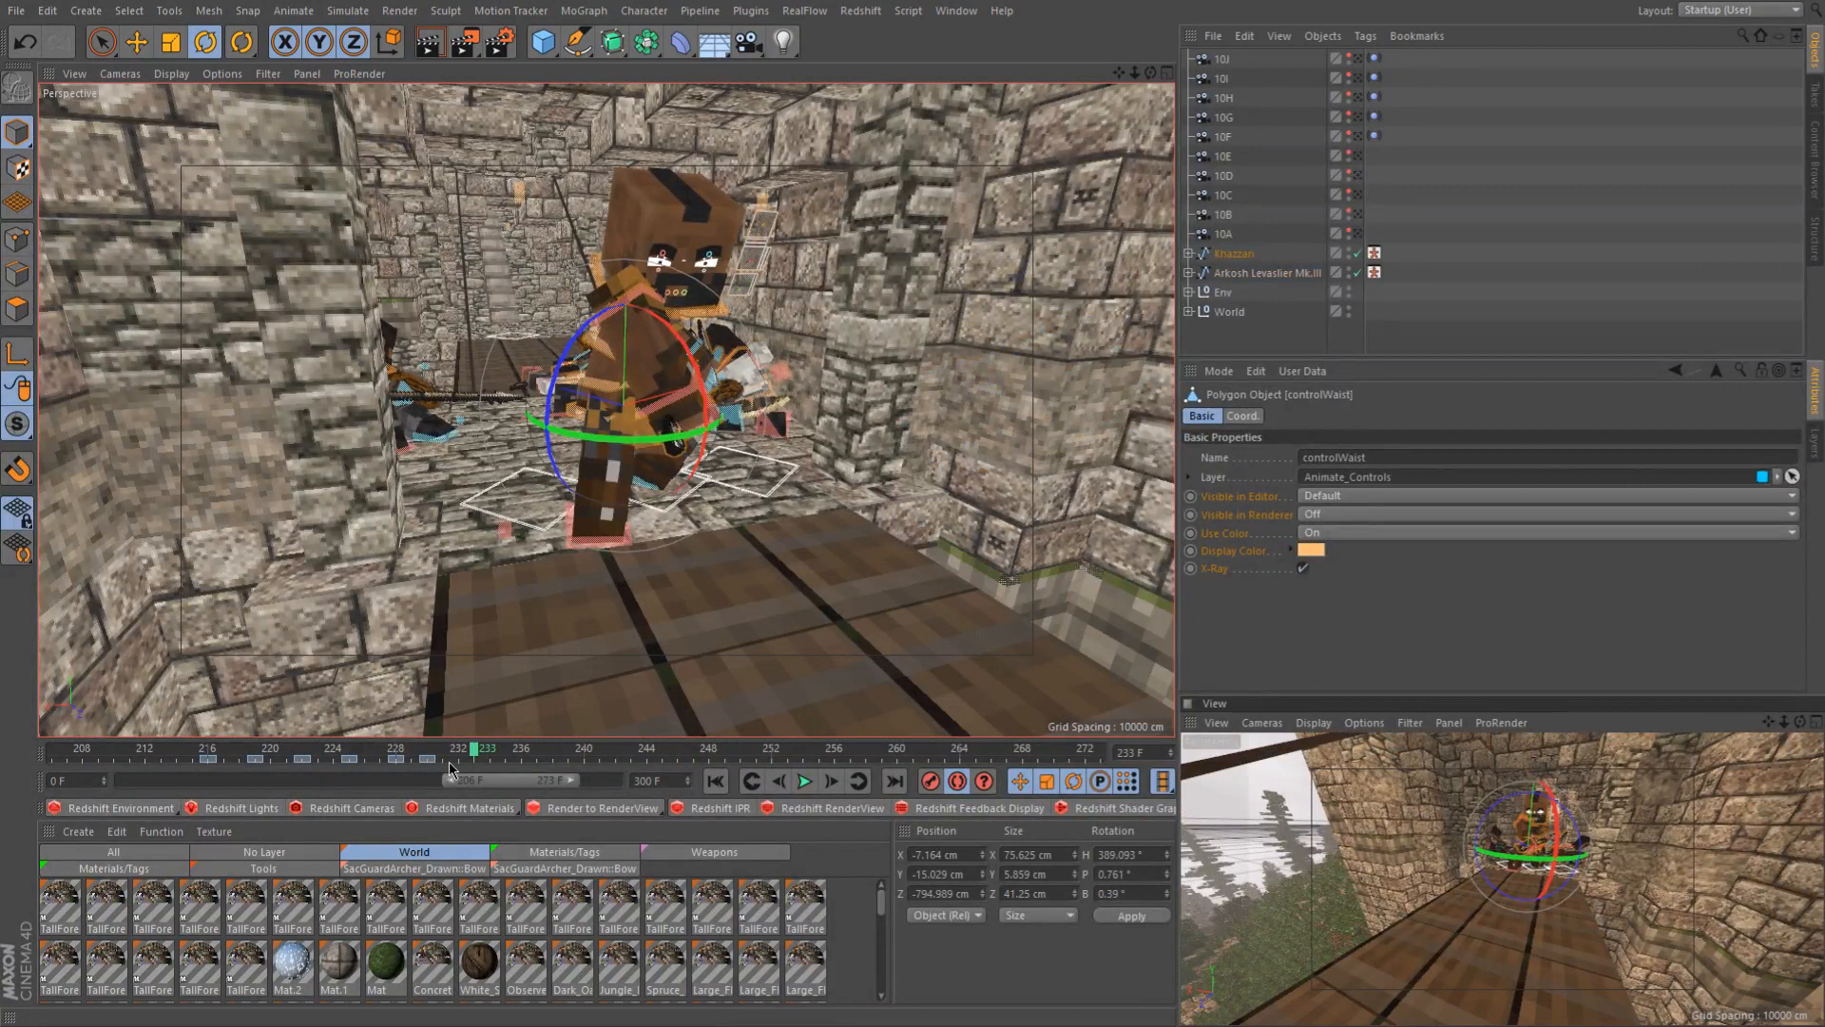
{"action": "left_click", "coordinate": [489, 756]}
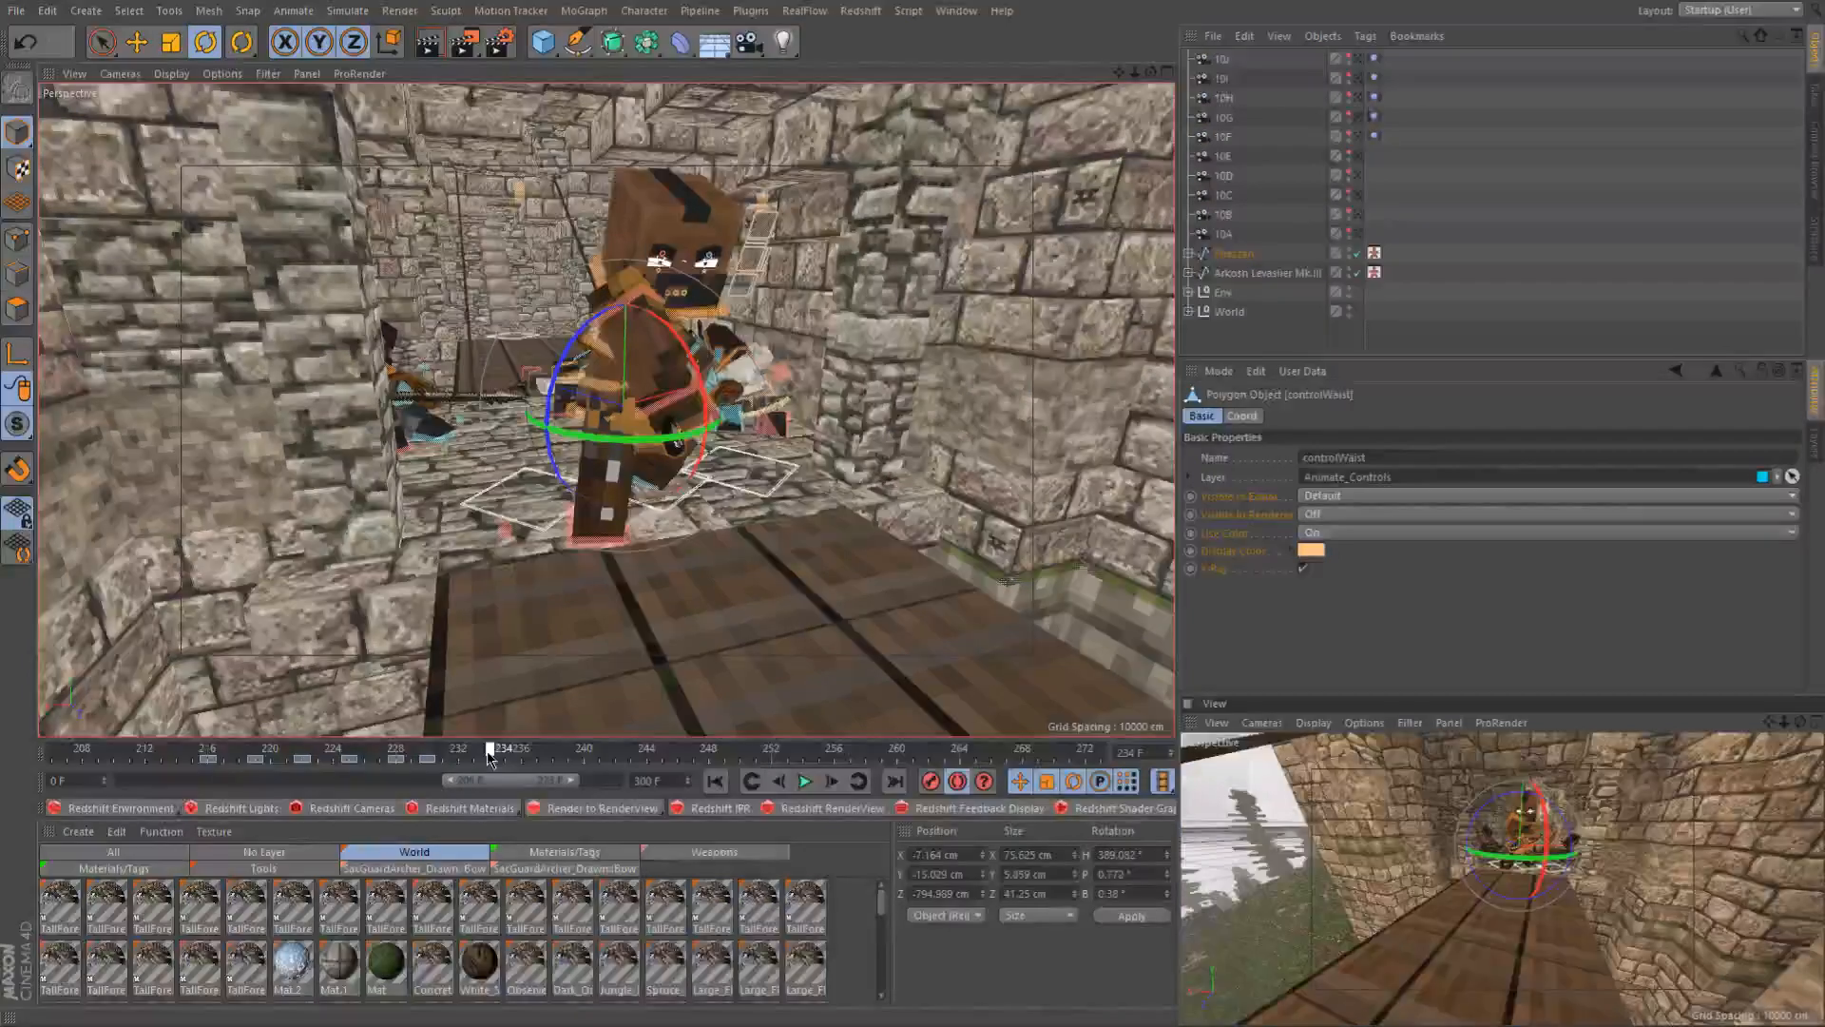
{"action": "left_click_drag", "start_coordinate": [509, 756], "coordinate": [522, 756]}
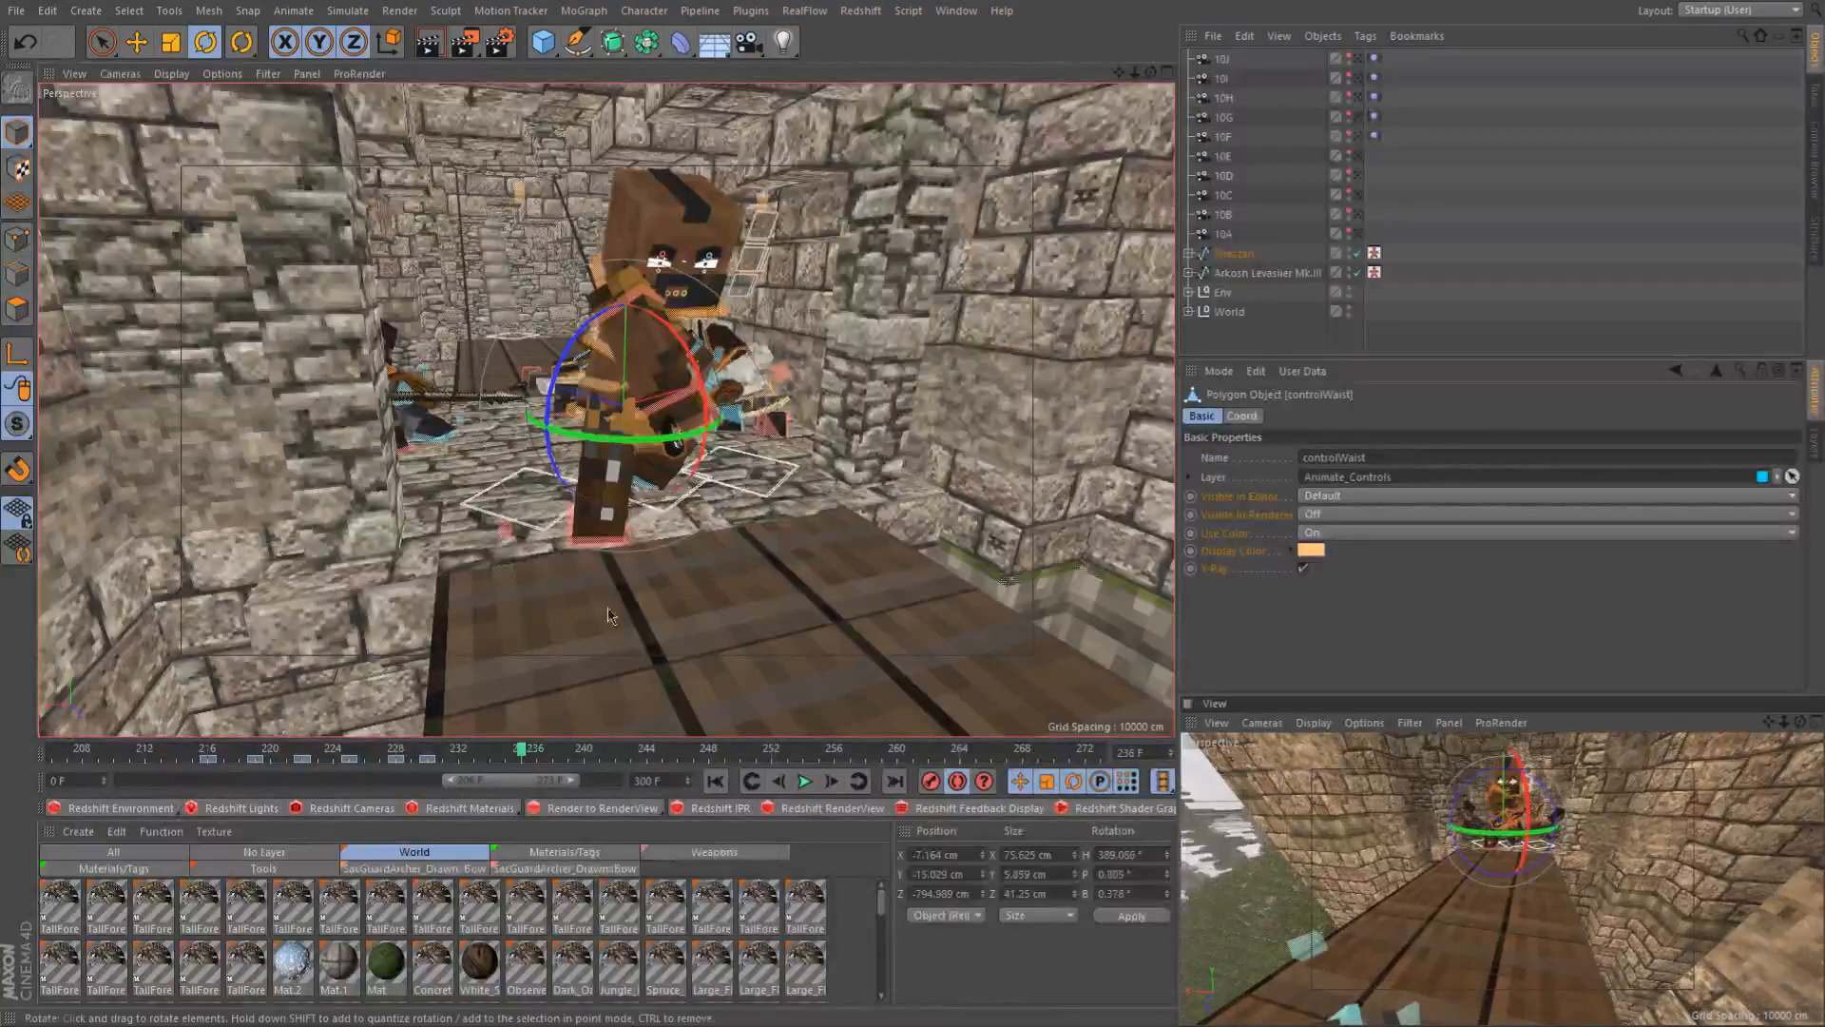
{"action": "left_click_drag", "start_coordinate": [618, 371], "coordinate": [639, 382], "text": "alt"}
{"action": "right_click_drag", "start_coordinate": [638, 382], "coordinate": [570, 437], "text": "alt"}
{"action": "left_click_drag", "start_coordinate": [571, 438], "coordinate": [590, 522], "text": "alt"}
{"action": "scroll", "coordinate": [593, 520], "scroll_direction": "up", "scroll_amount": 4}
{"action": "left_click_drag", "start_coordinate": [536, 348], "coordinate": [493, 407], "text": "alt"}
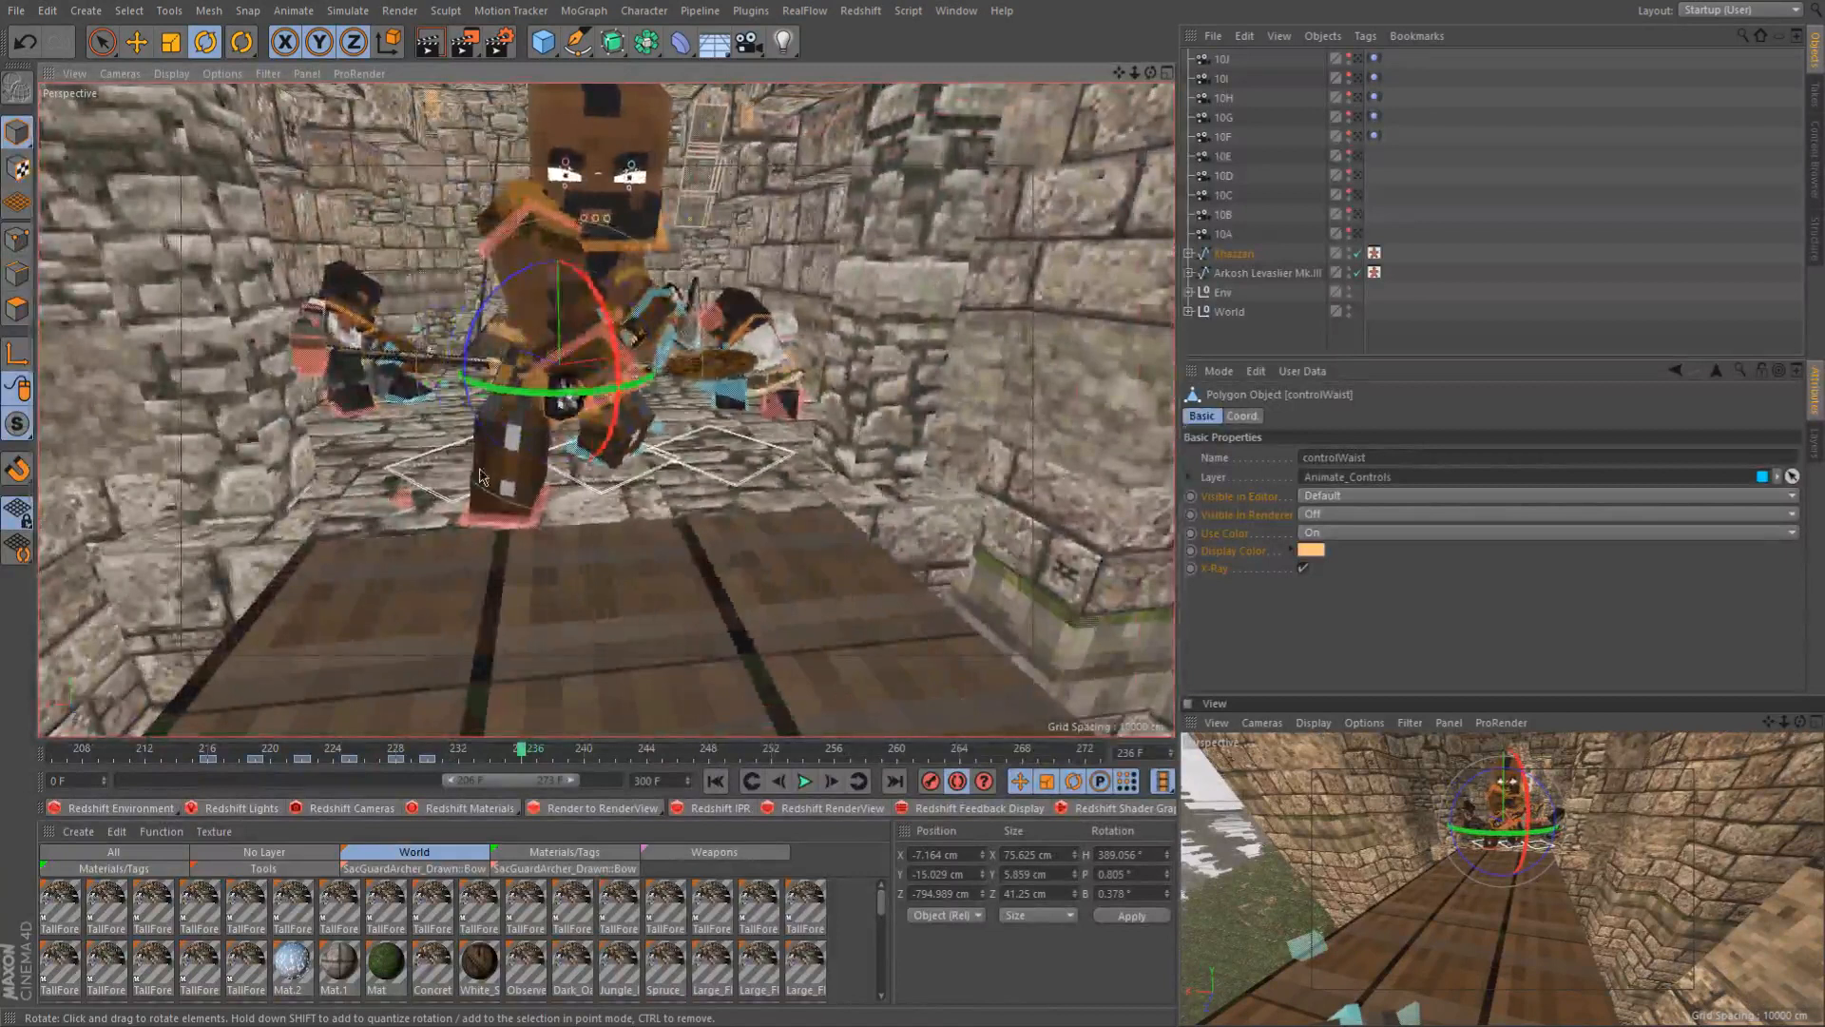
{"action": "middle_click_drag", "start_coordinate": [523, 509], "coordinate": [549, 603], "text": "alt"}
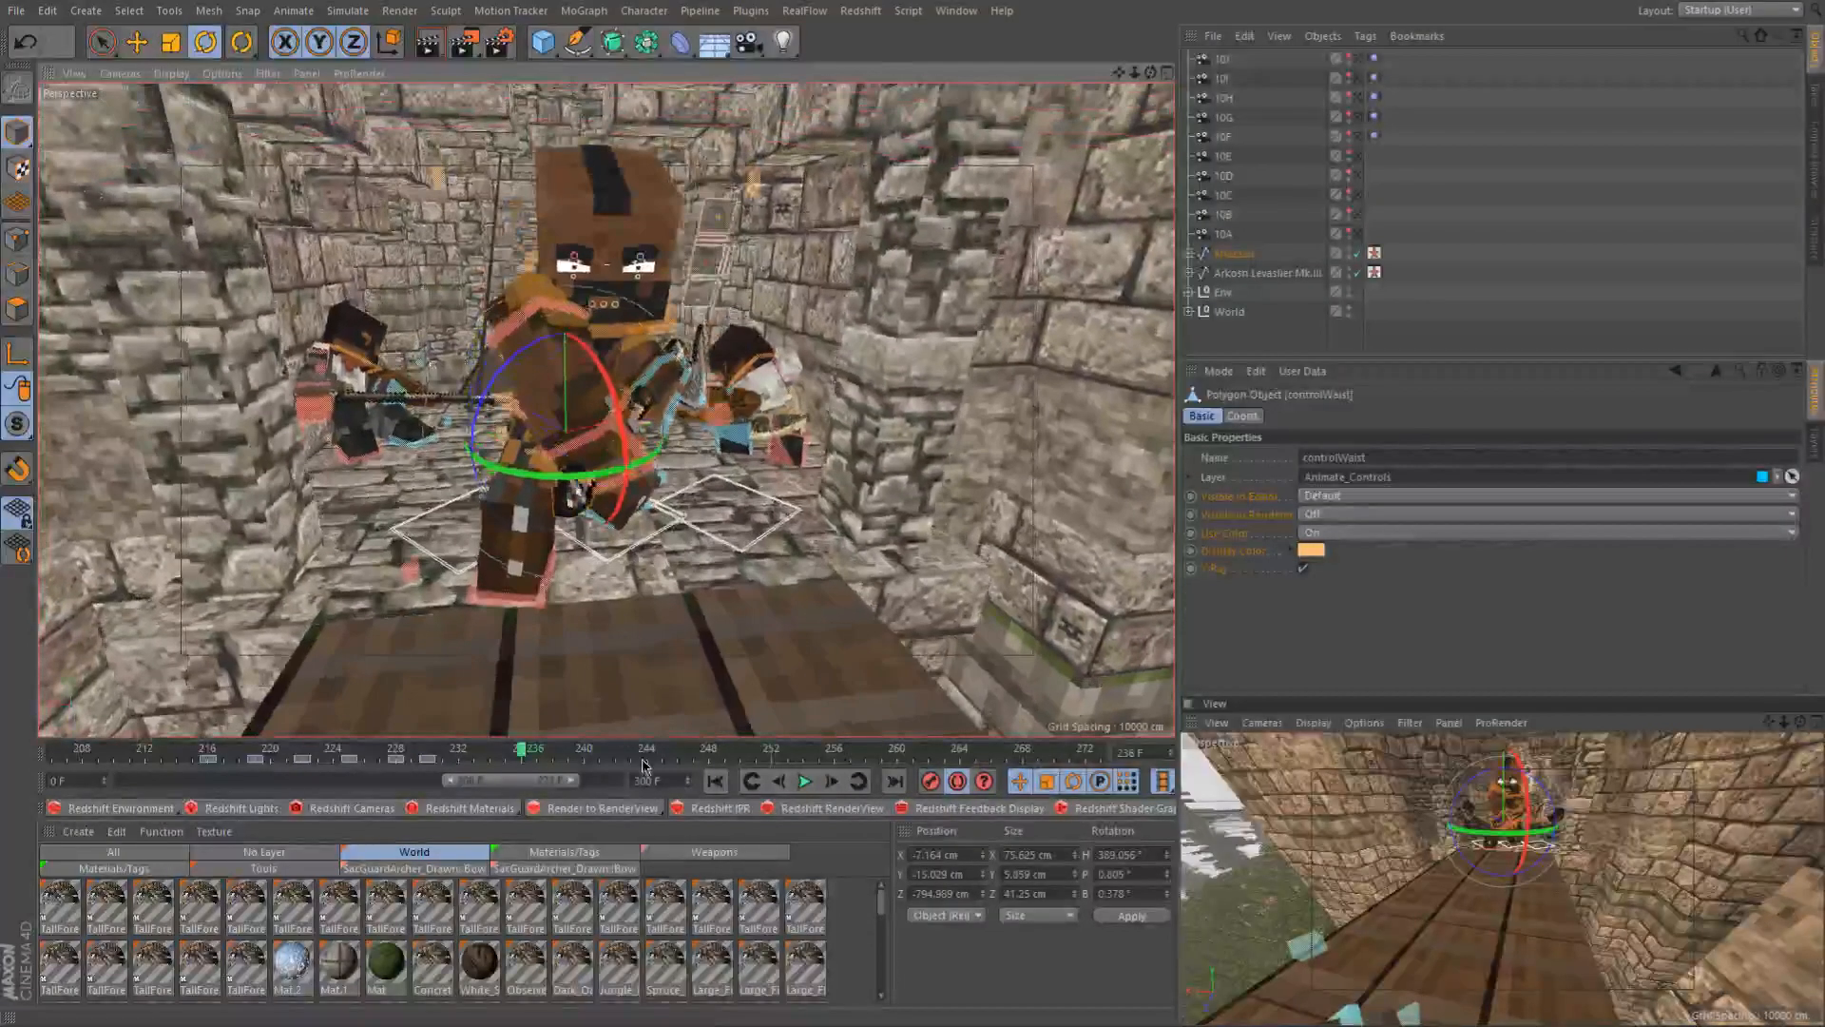
Scrub from frame 247 to 250 and compare the spacing and waist keys of Khazzan and the charging runner
{"action": "left_click_drag", "start_coordinate": [639, 759], "coordinate": [696, 758]}
{"action": "left_click_drag", "start_coordinate": [643, 567], "coordinate": [735, 512], "text": "alt"}
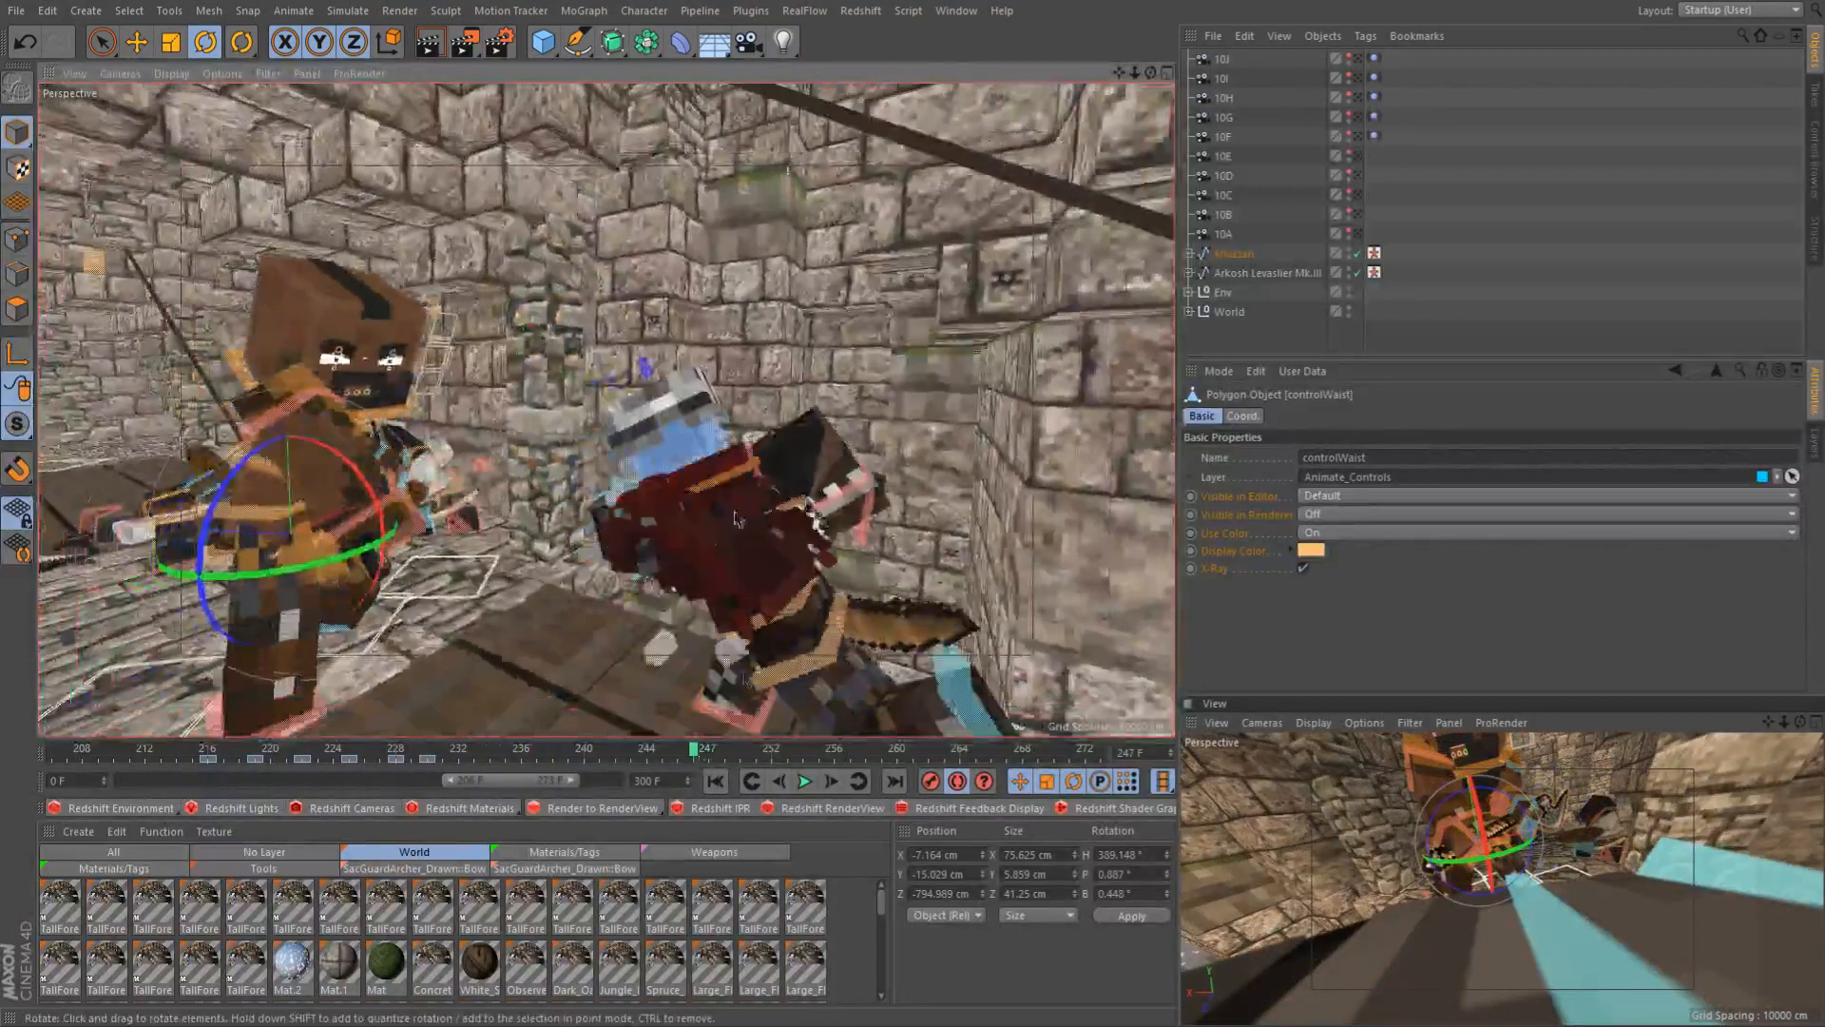
{"action": "left_click", "coordinate": [815, 661]}
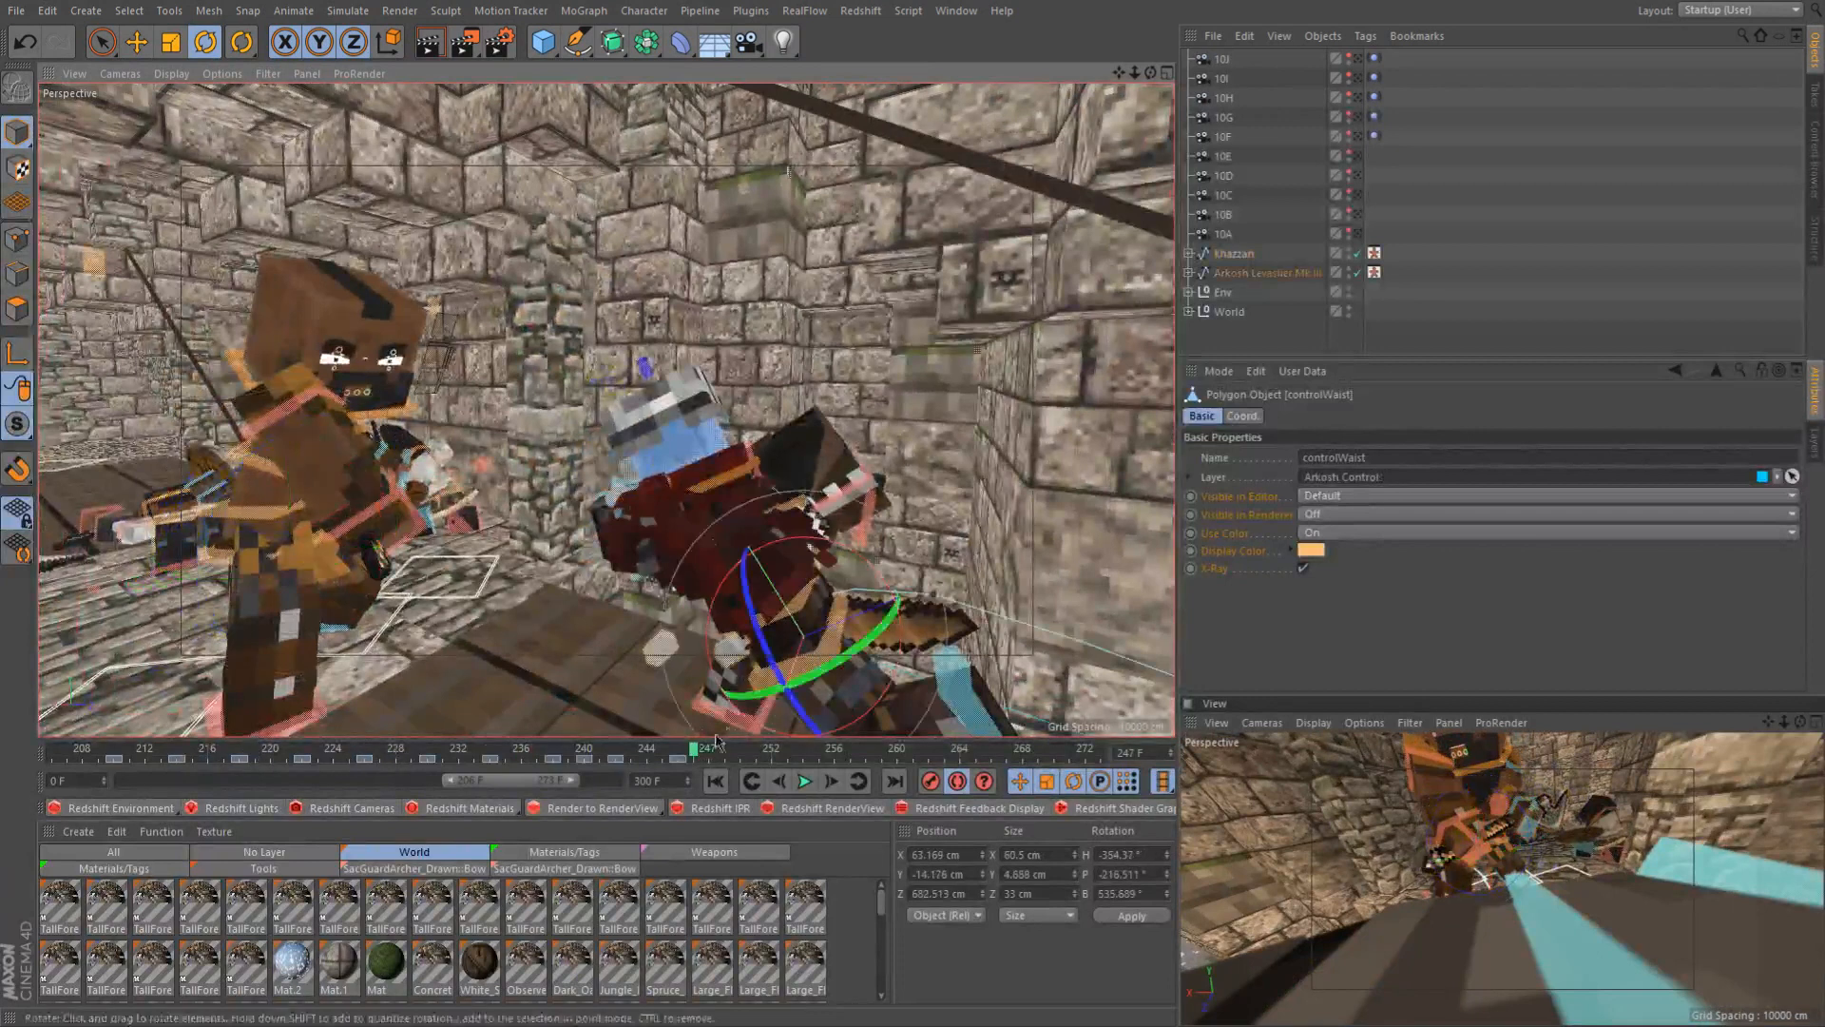
{"action": "left_click", "coordinate": [678, 758]}
{"action": "left_click_drag", "start_coordinate": [692, 753], "coordinate": [738, 754]}
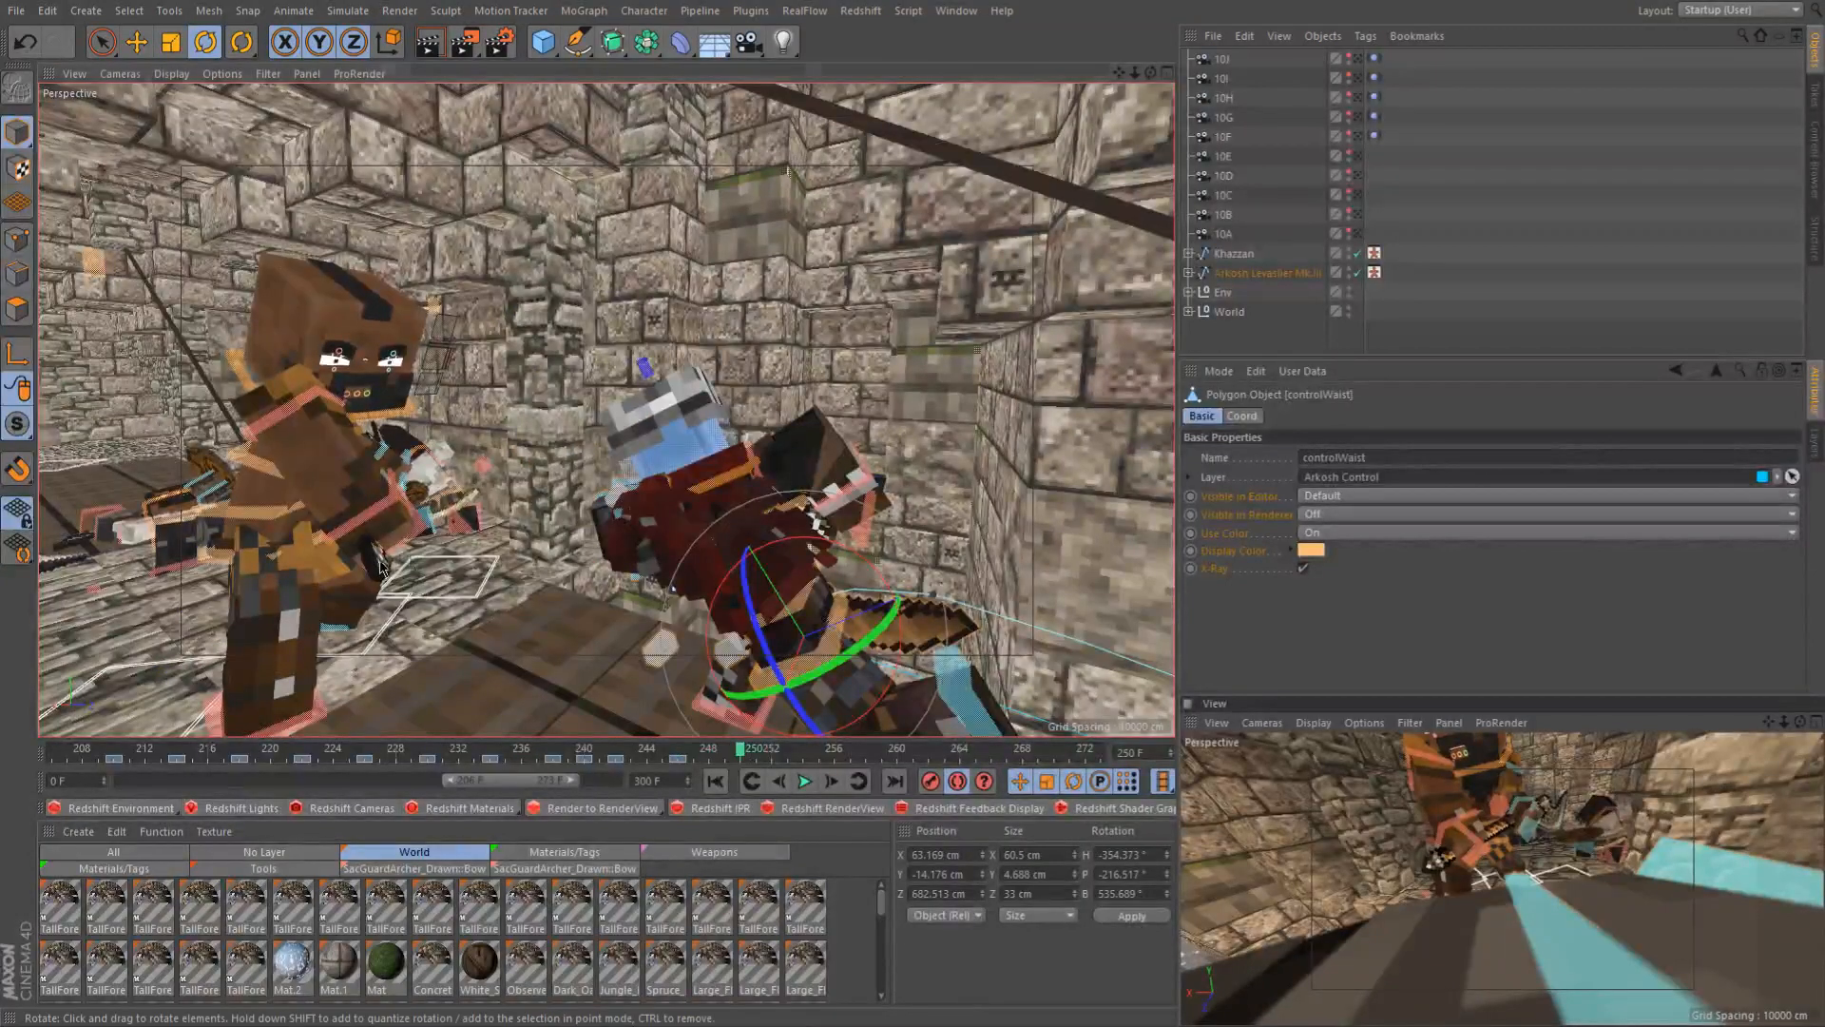
{"action": "middle_click_drag", "start_coordinate": [323, 560], "coordinate": [373, 549], "text": "alt"}
{"action": "left_click", "coordinate": [259, 554]}
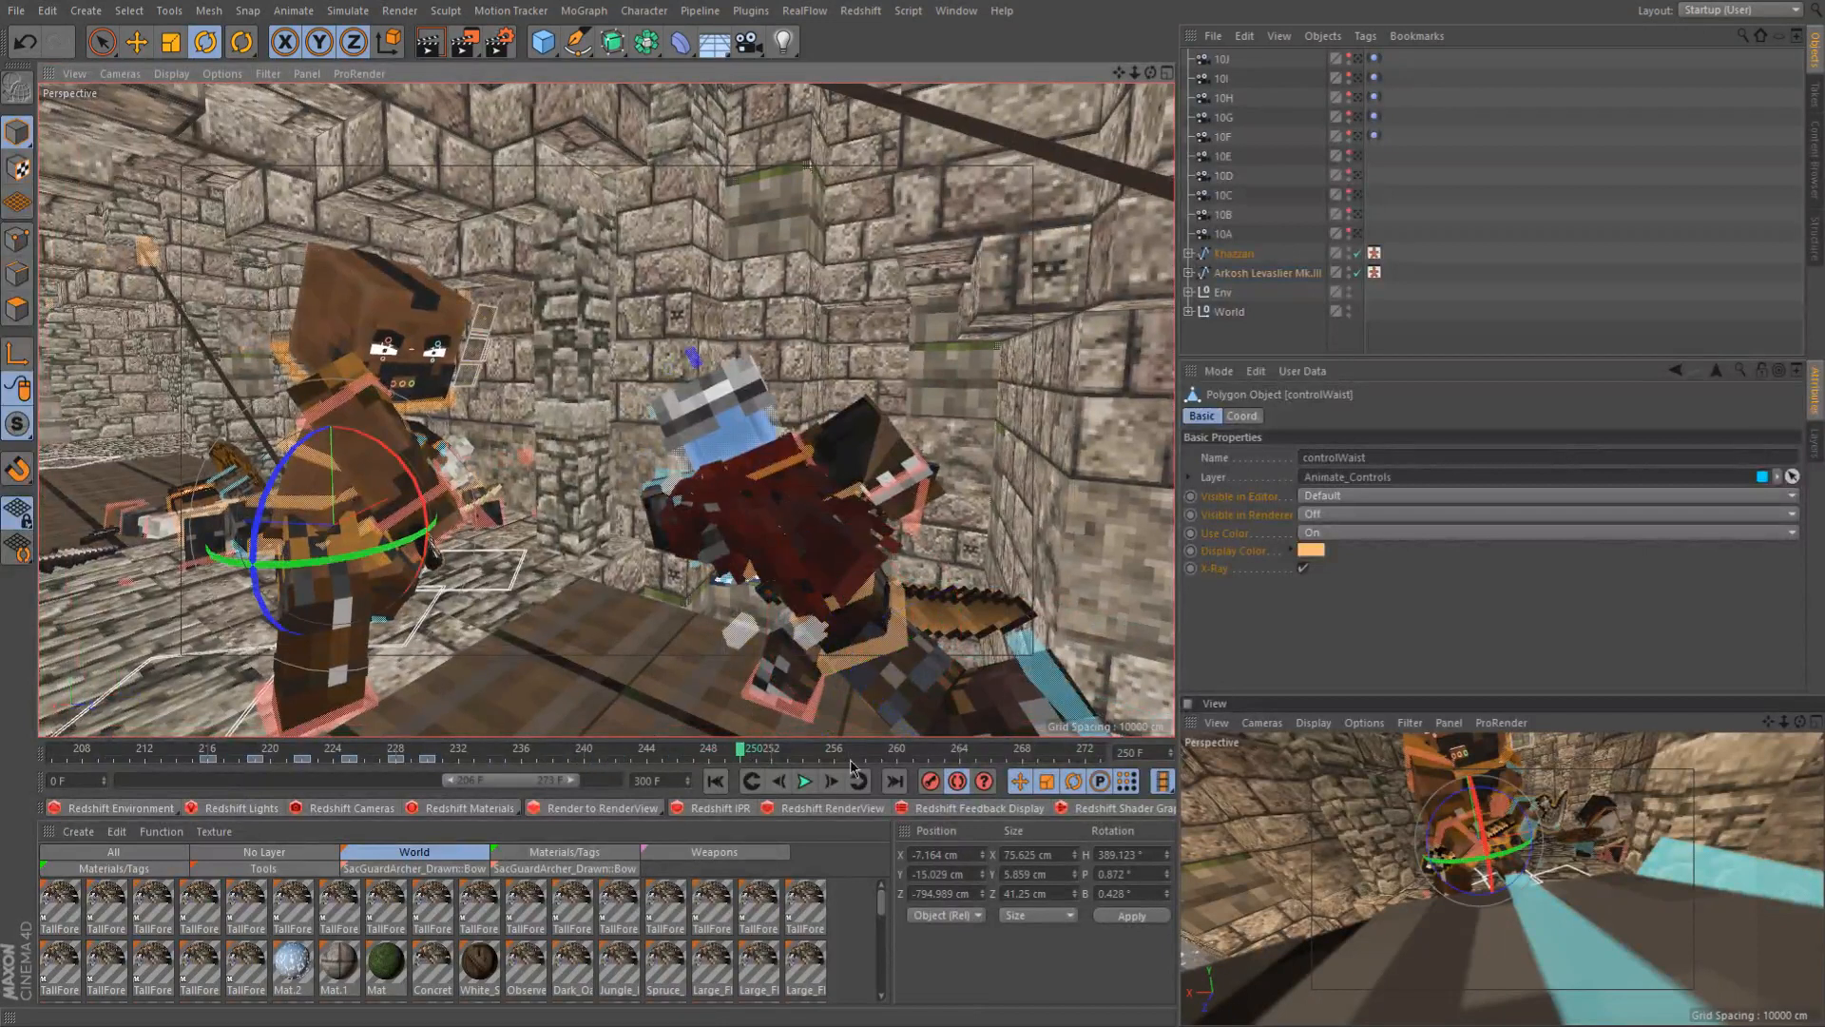
Try recording a key on Khazzan's controlWaist at frame 244, scrubbing to frame 250 to check the timing
{"action": "left_click", "coordinate": [931, 781]}
{"action": "left_click_drag", "start_coordinate": [725, 753], "coordinate": [648, 758]}
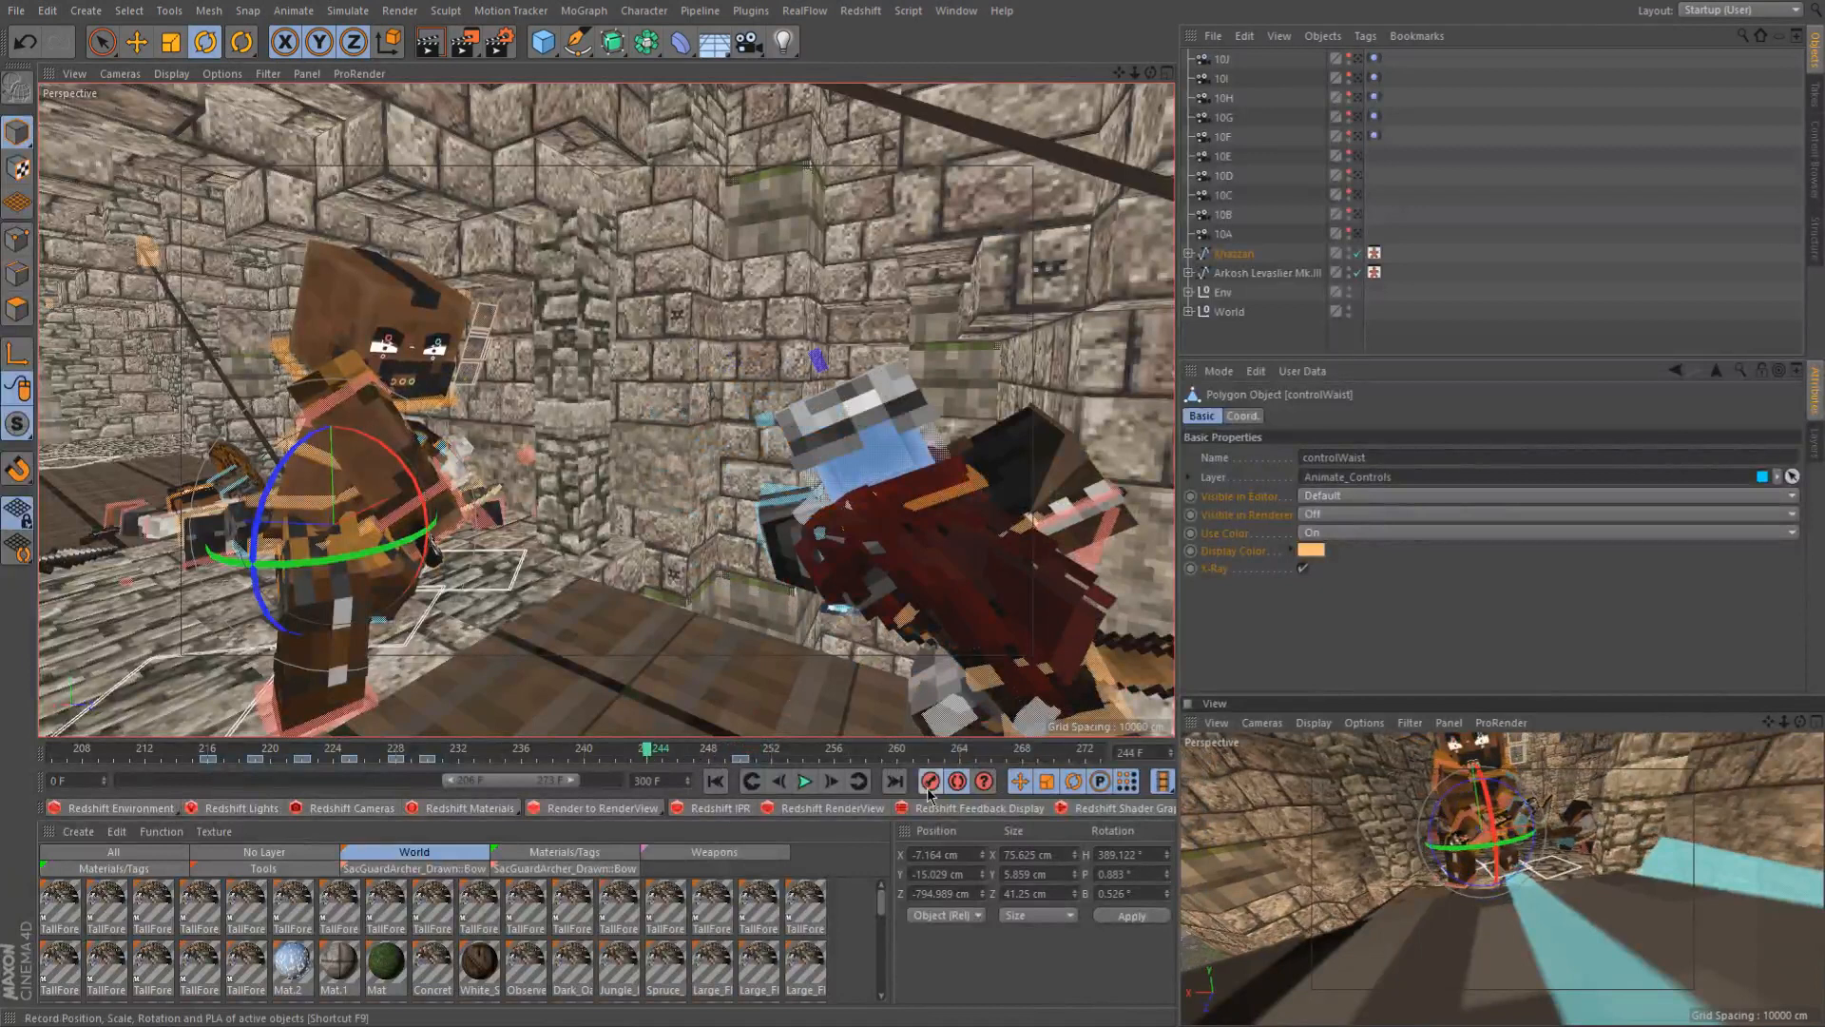
{"action": "left_click_drag", "start_coordinate": [654, 753], "coordinate": [725, 756]}
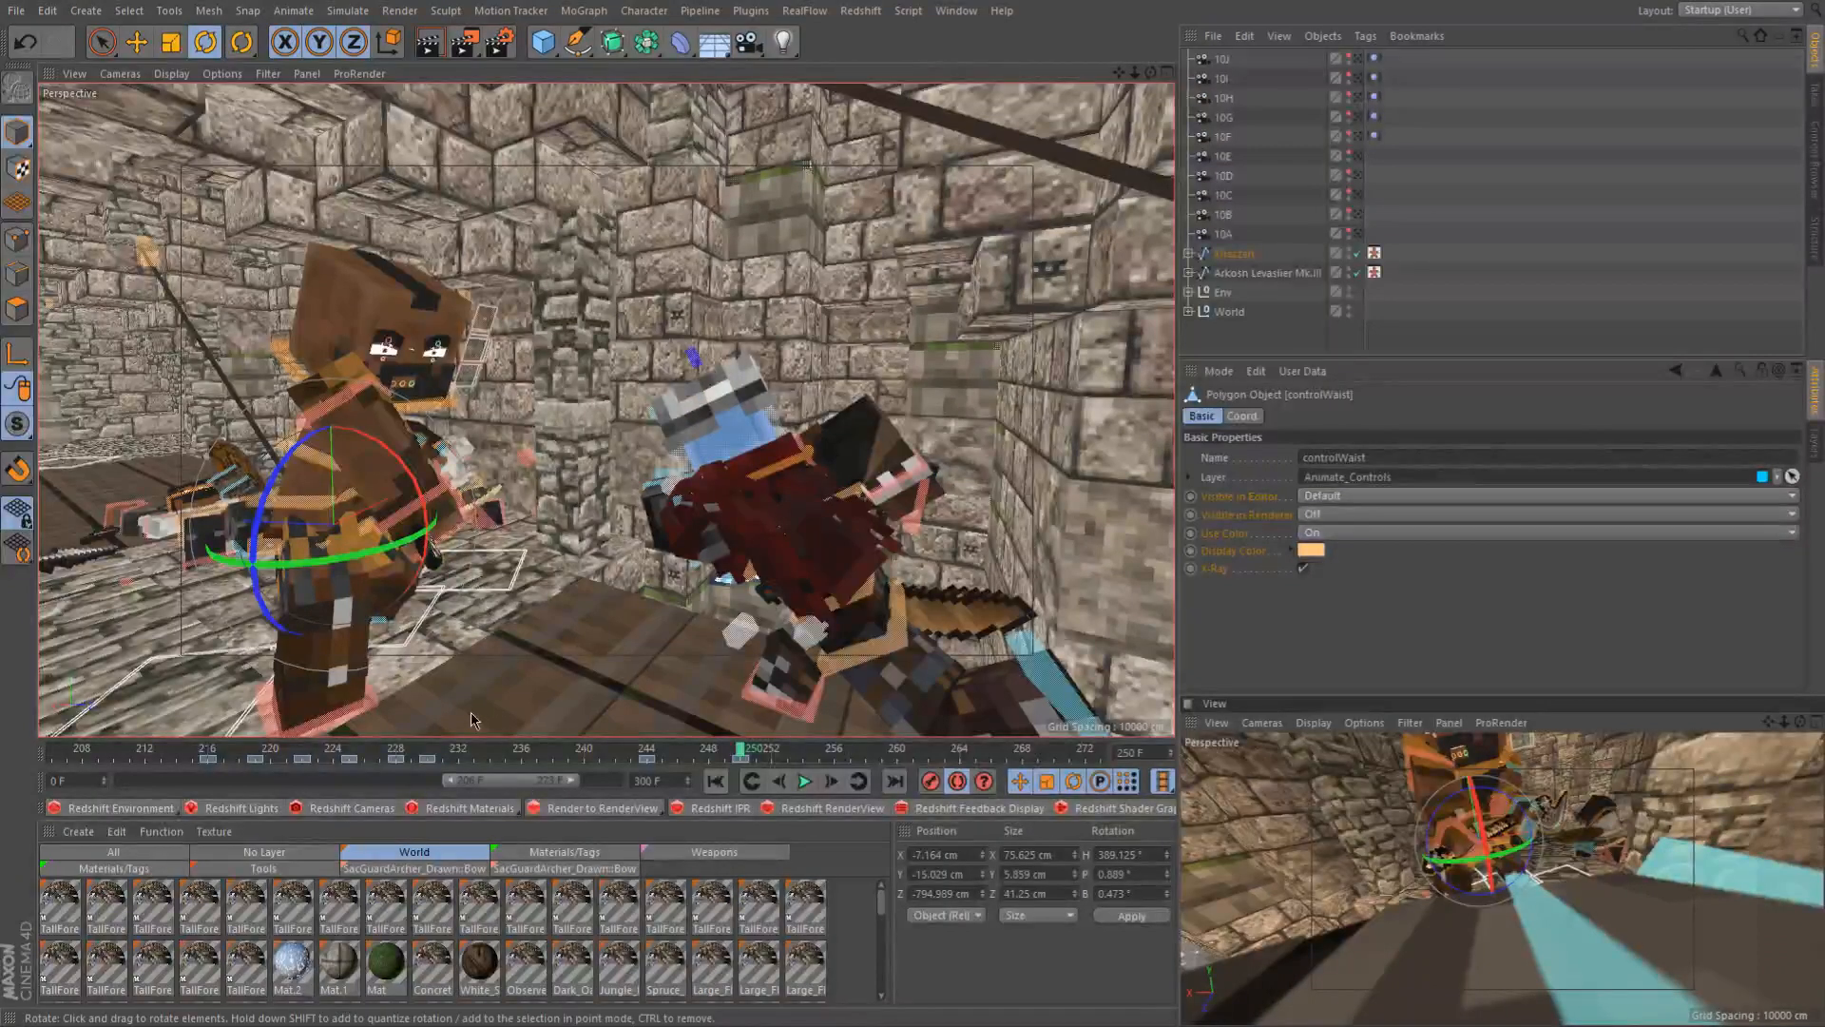
{"action": "left_click", "coordinate": [653, 766]}
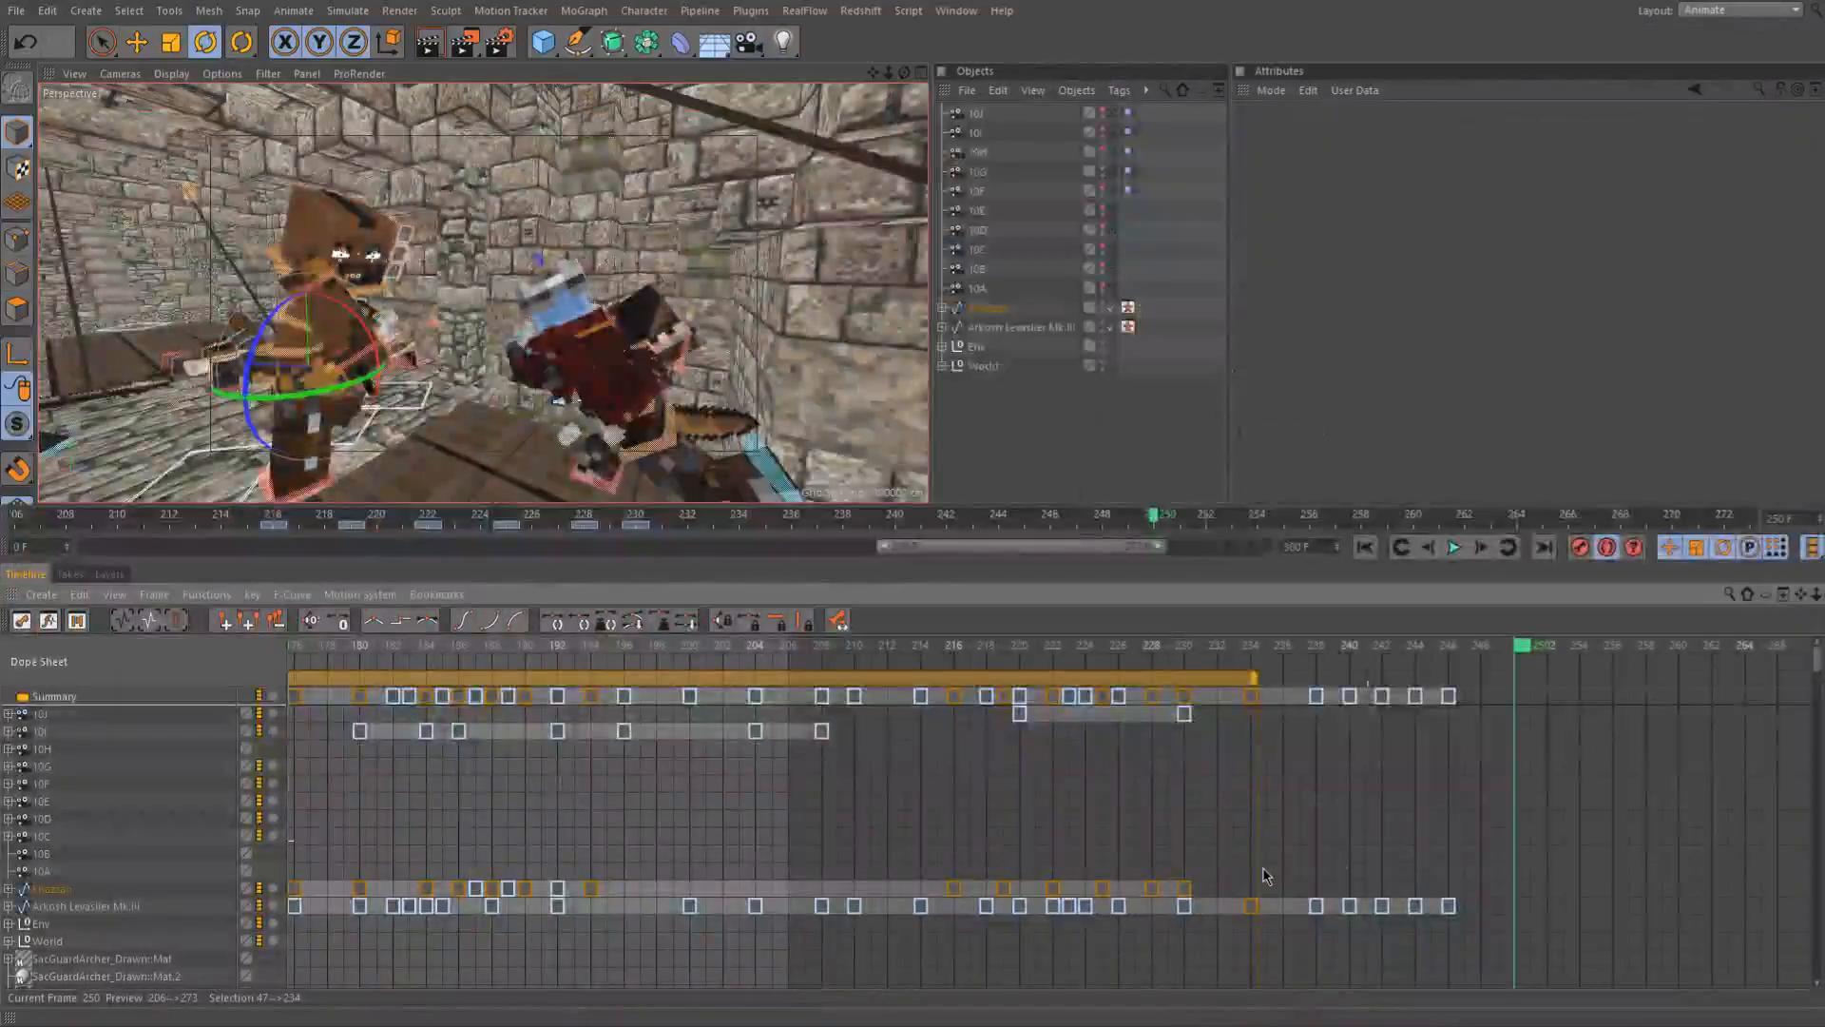
Copy Khazzan's full set of keys at frame 230 to frame 244 in the dope sheet
{"action": "left_click", "coordinate": [1221, 892]}
{"action": "left_click", "coordinate": [1185, 889]}
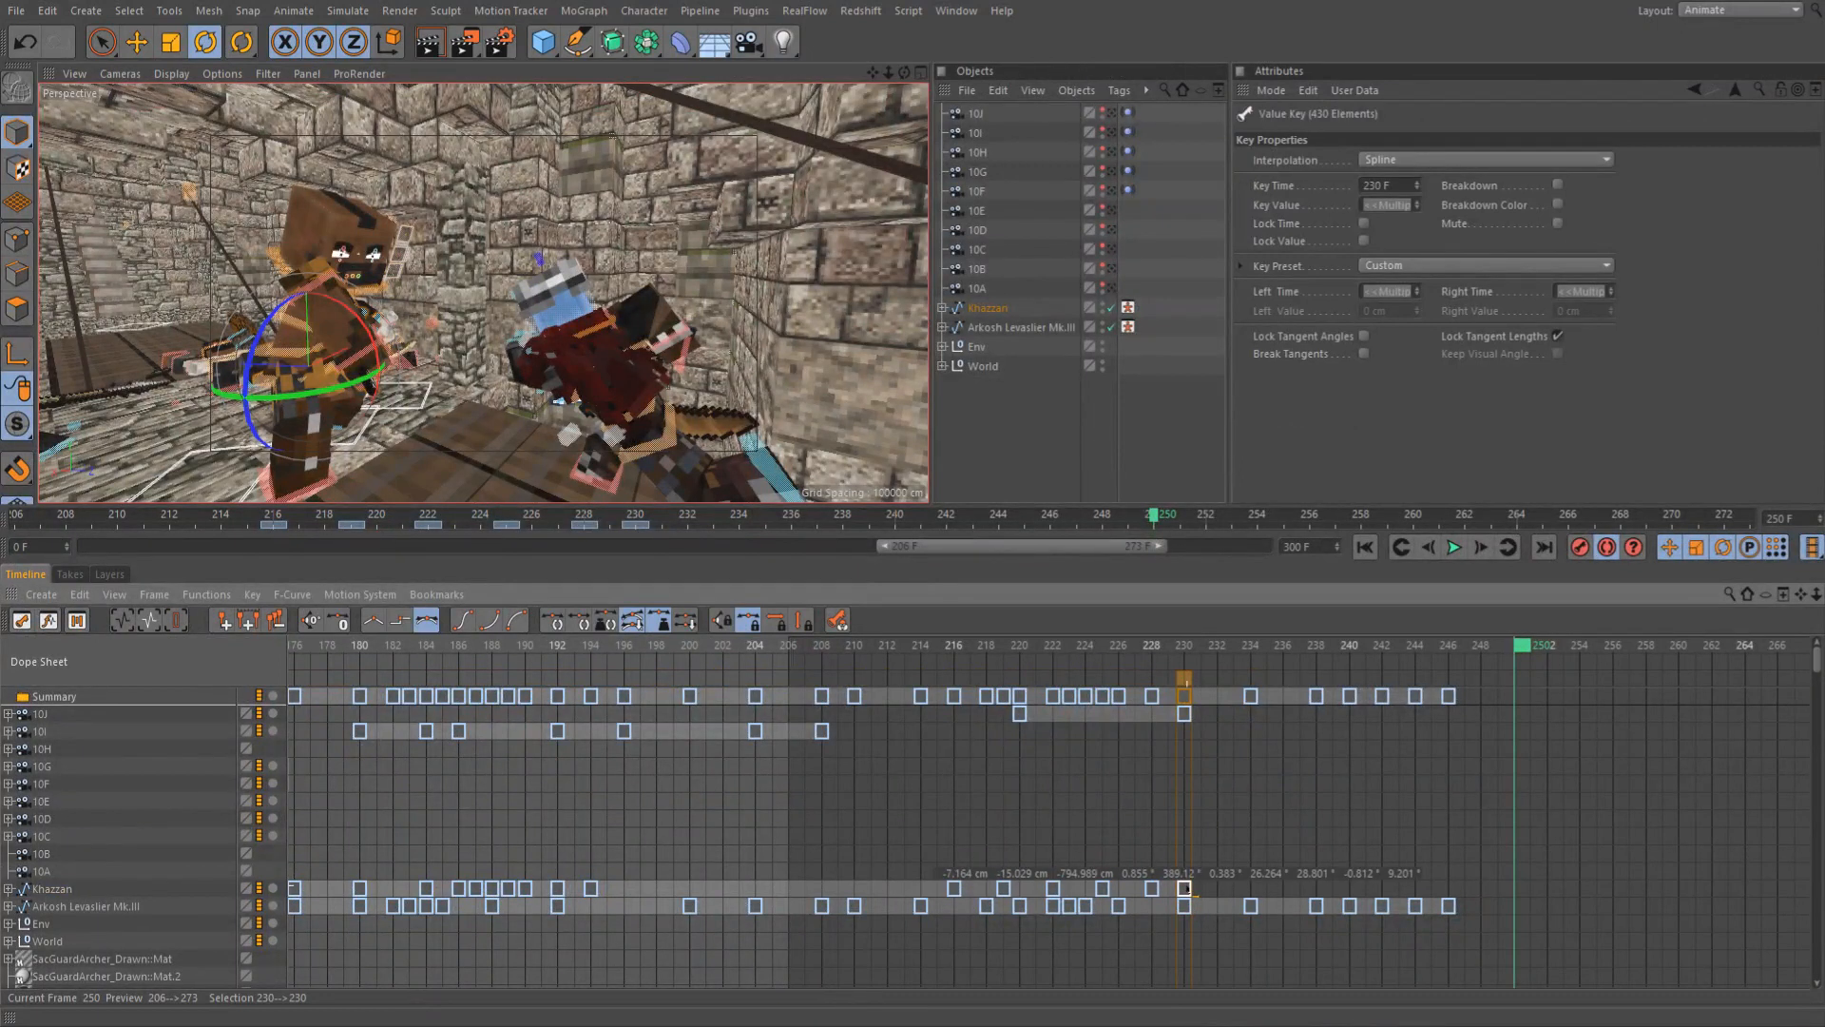
{"action": "left_click_drag", "start_coordinate": [1187, 890], "coordinate": [1351, 890], "text": "ctrl"}
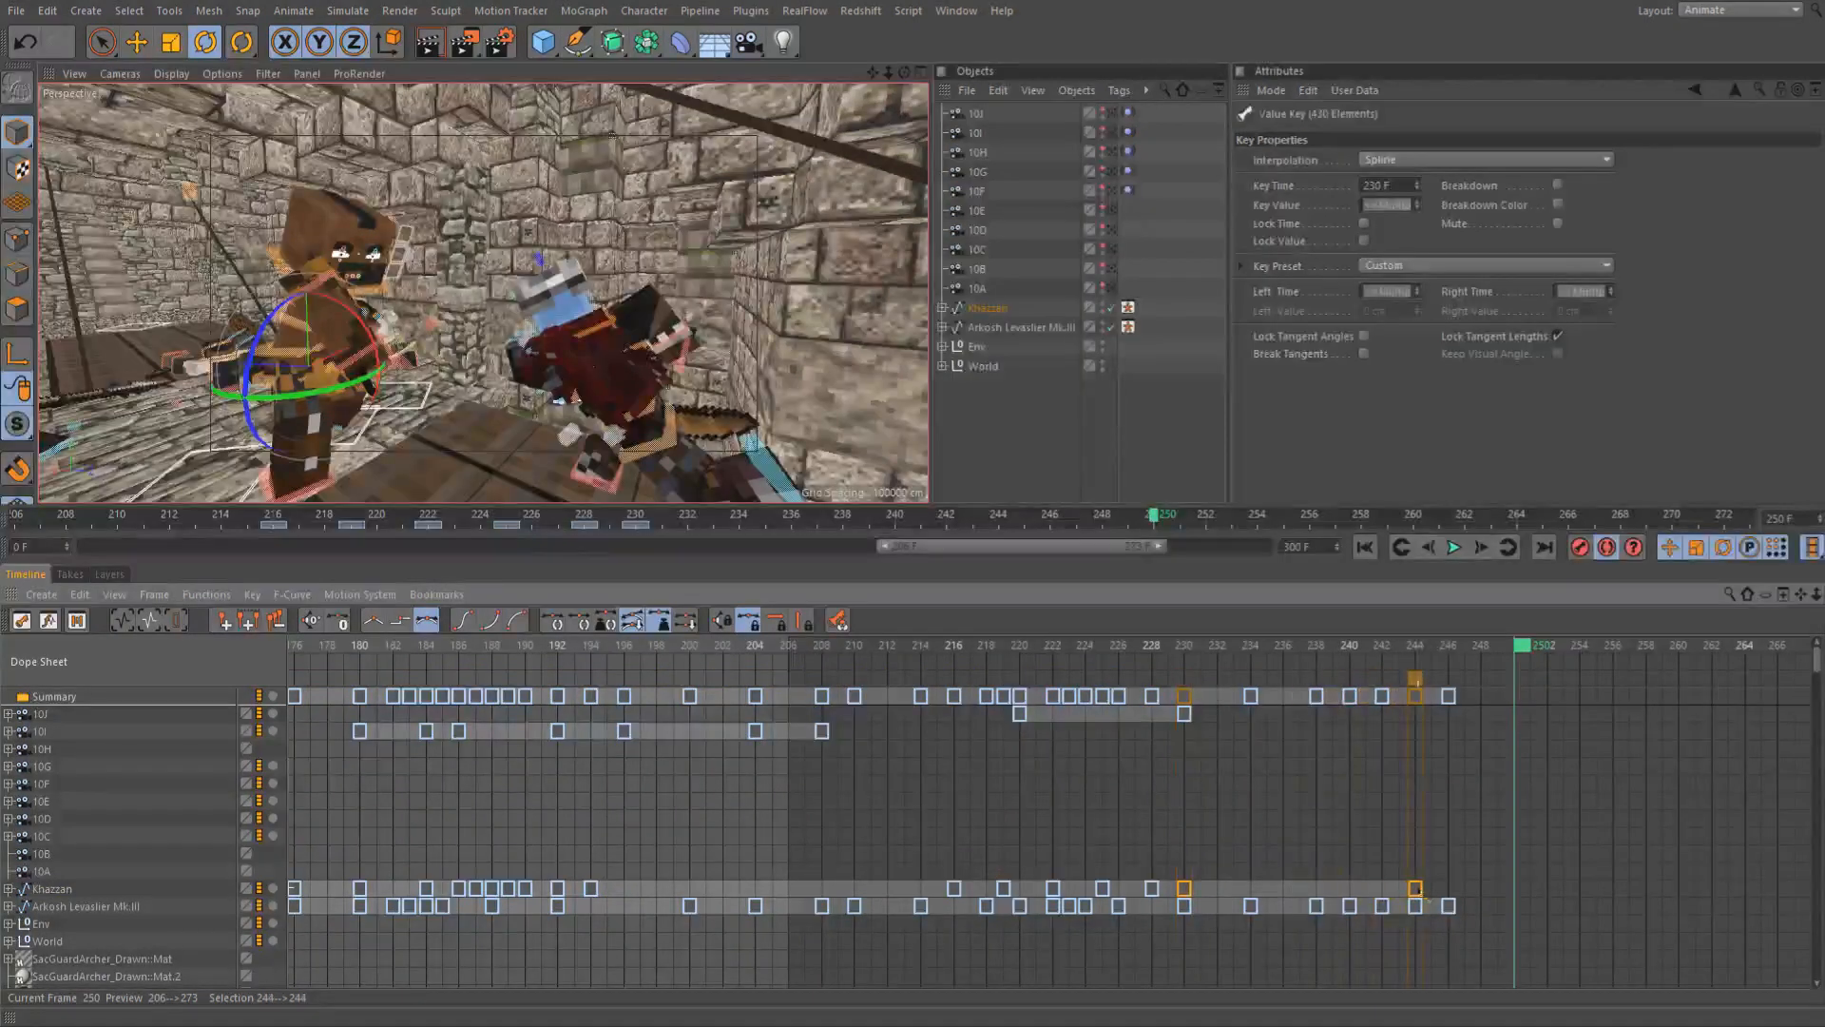
Scrub between frames 242 and 252 and examine Khazzan's stance against the approaching runner from several angles
{"action": "left_click_drag", "start_coordinate": [1431, 642], "coordinate": [1391, 727]}
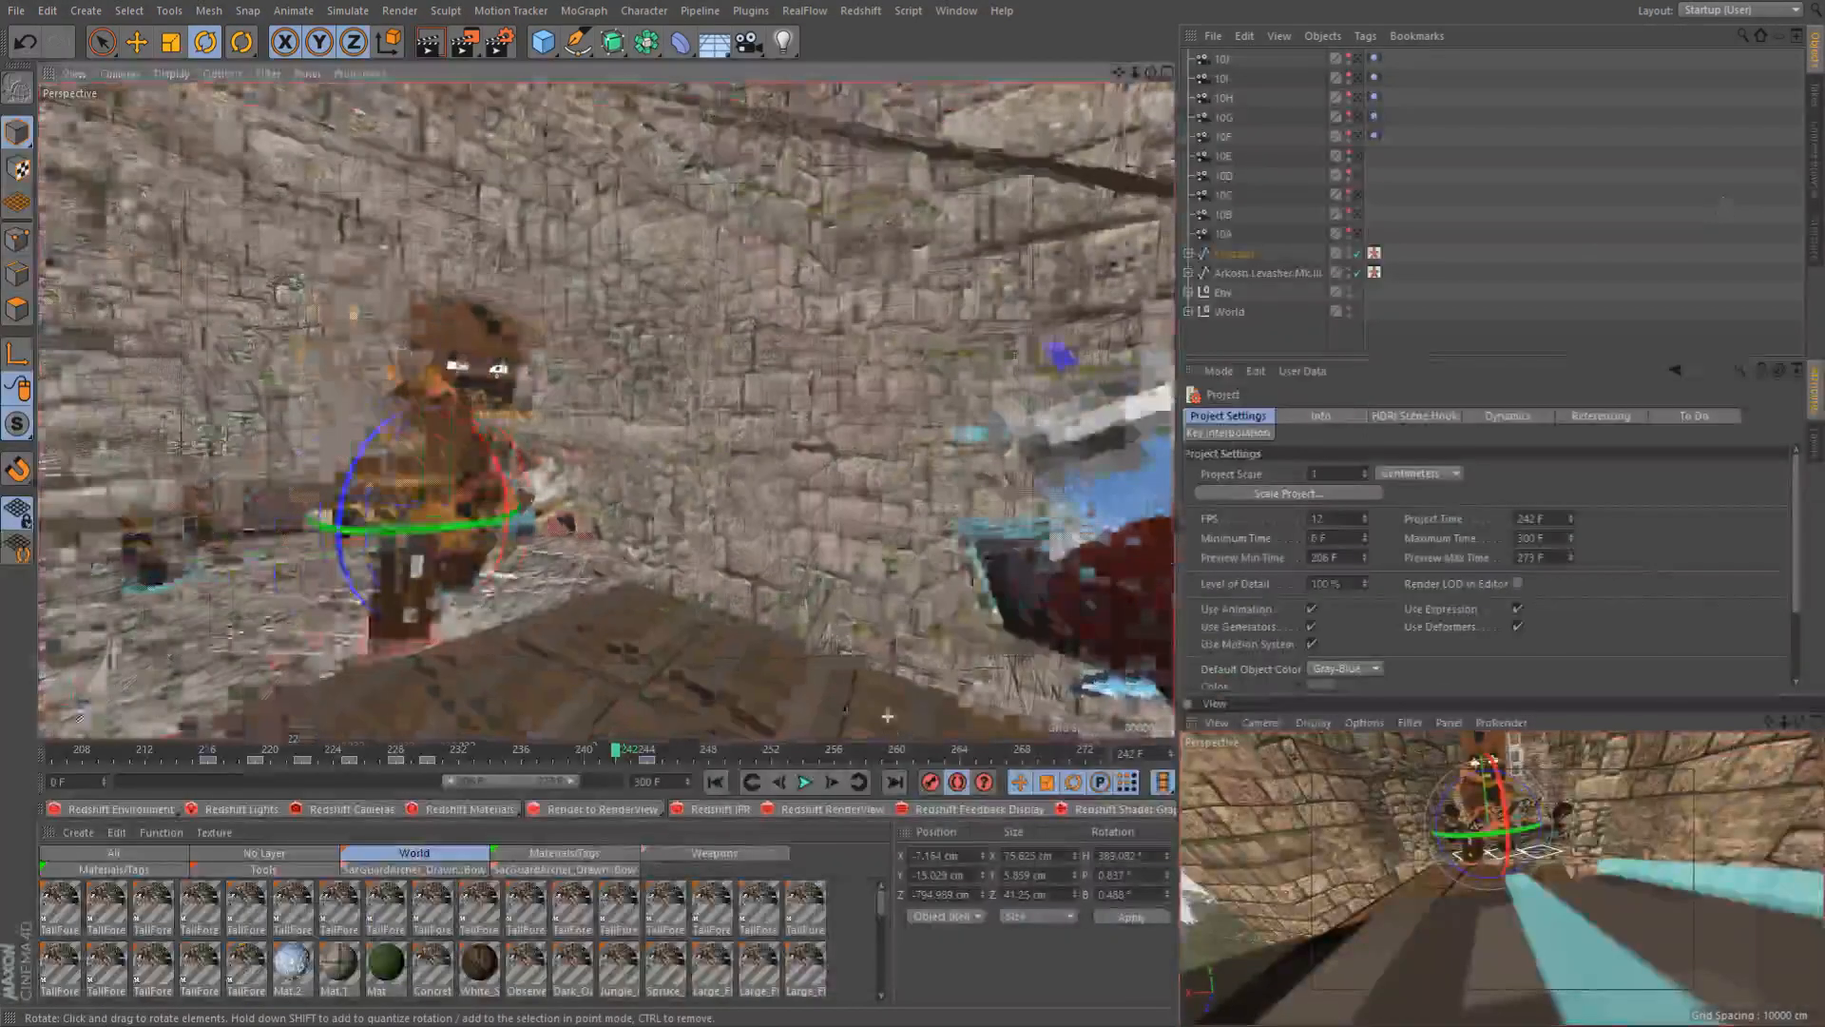
{"action": "left_click", "coordinate": [655, 755]}
{"action": "left_click_drag", "start_coordinate": [670, 758], "coordinate": [766, 760]}
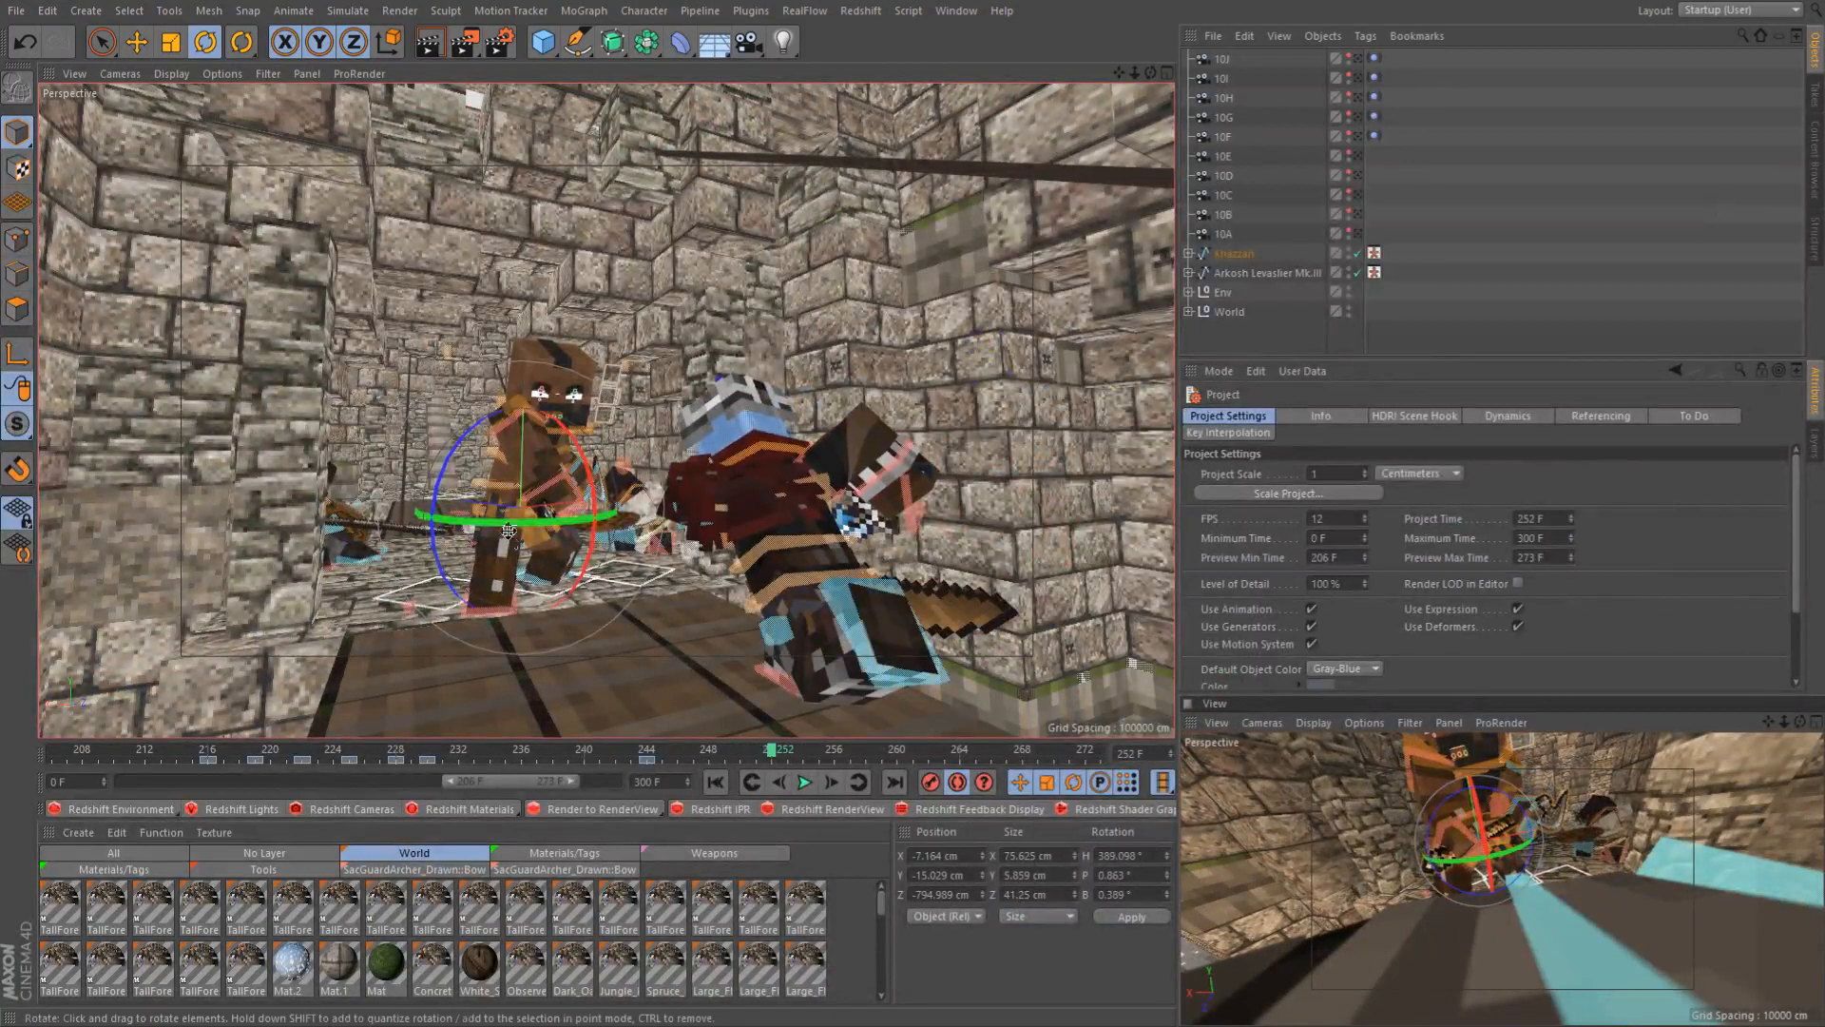
{"action": "scroll", "coordinate": [504, 526], "scroll_direction": "up", "scroll_amount": 5}
{"action": "middle_click_drag", "start_coordinate": [514, 539], "coordinate": [589, 572], "text": "alt"}
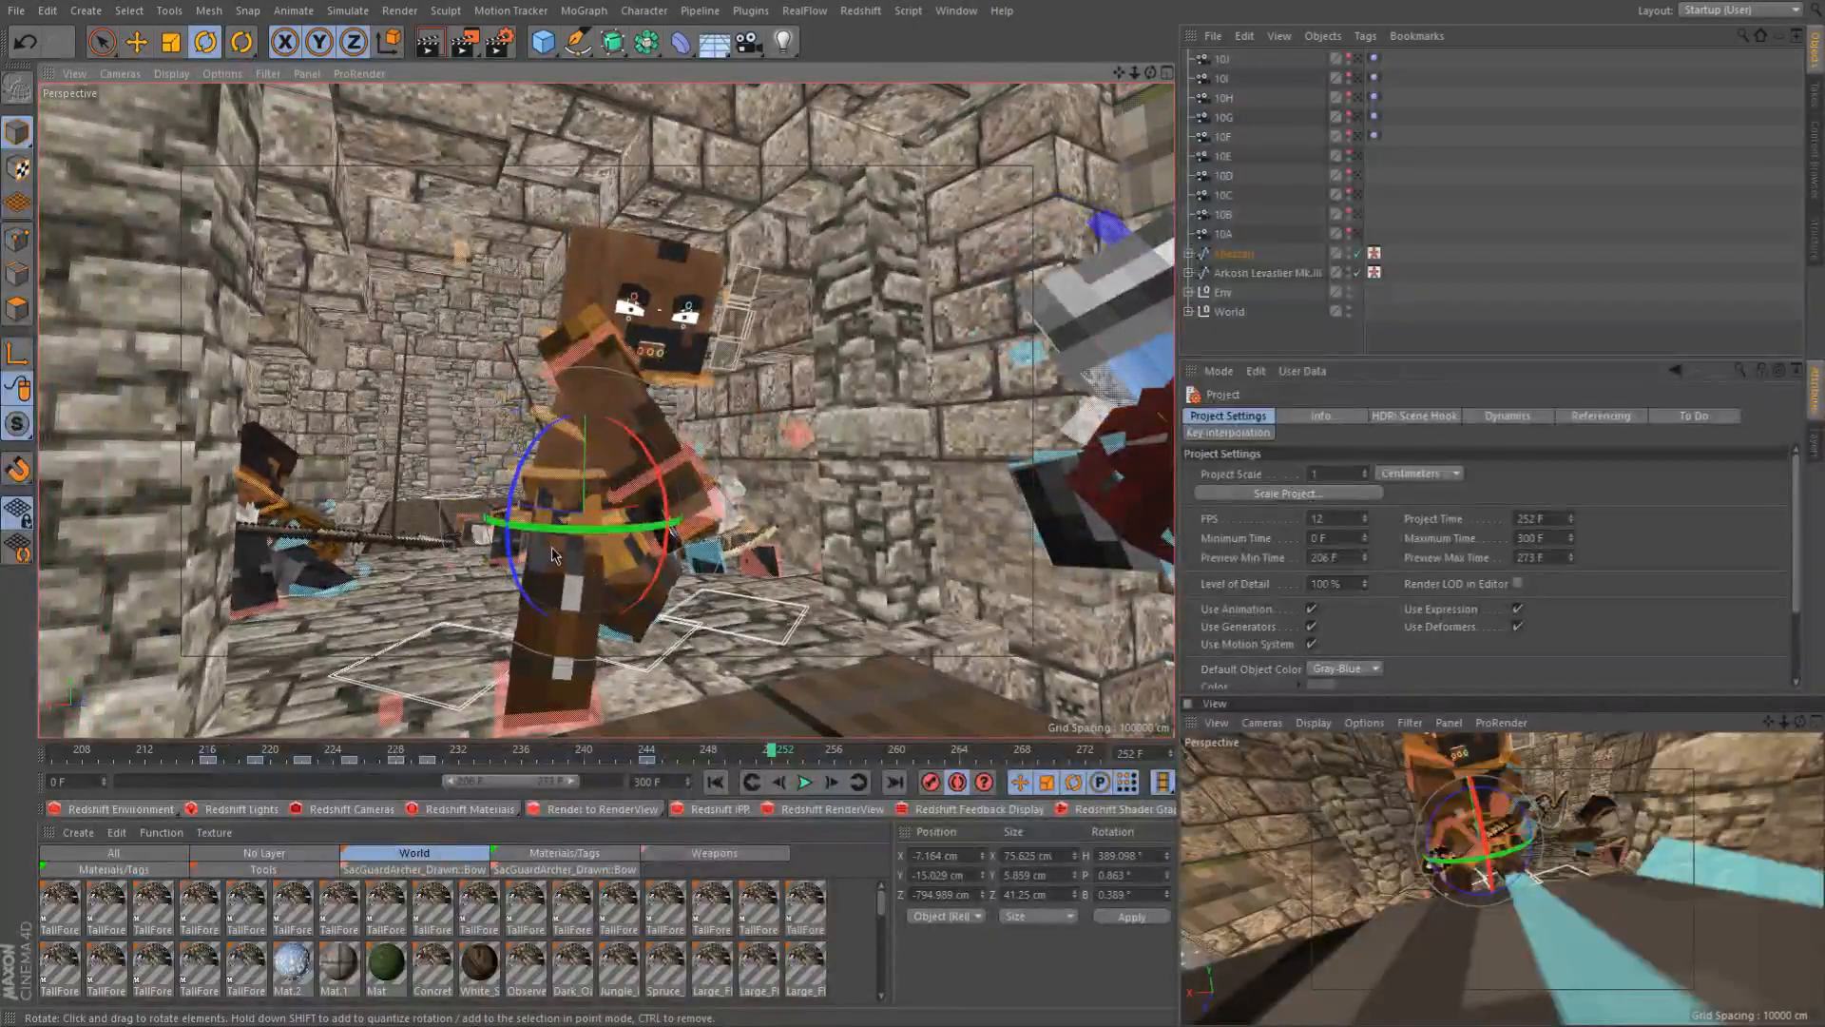
{"action": "left_click_drag", "start_coordinate": [642, 549], "coordinate": [1108, 497], "text": "alt"}
{"action": "left_click_drag", "start_coordinate": [908, 463], "coordinate": [671, 551], "text": "alt"}
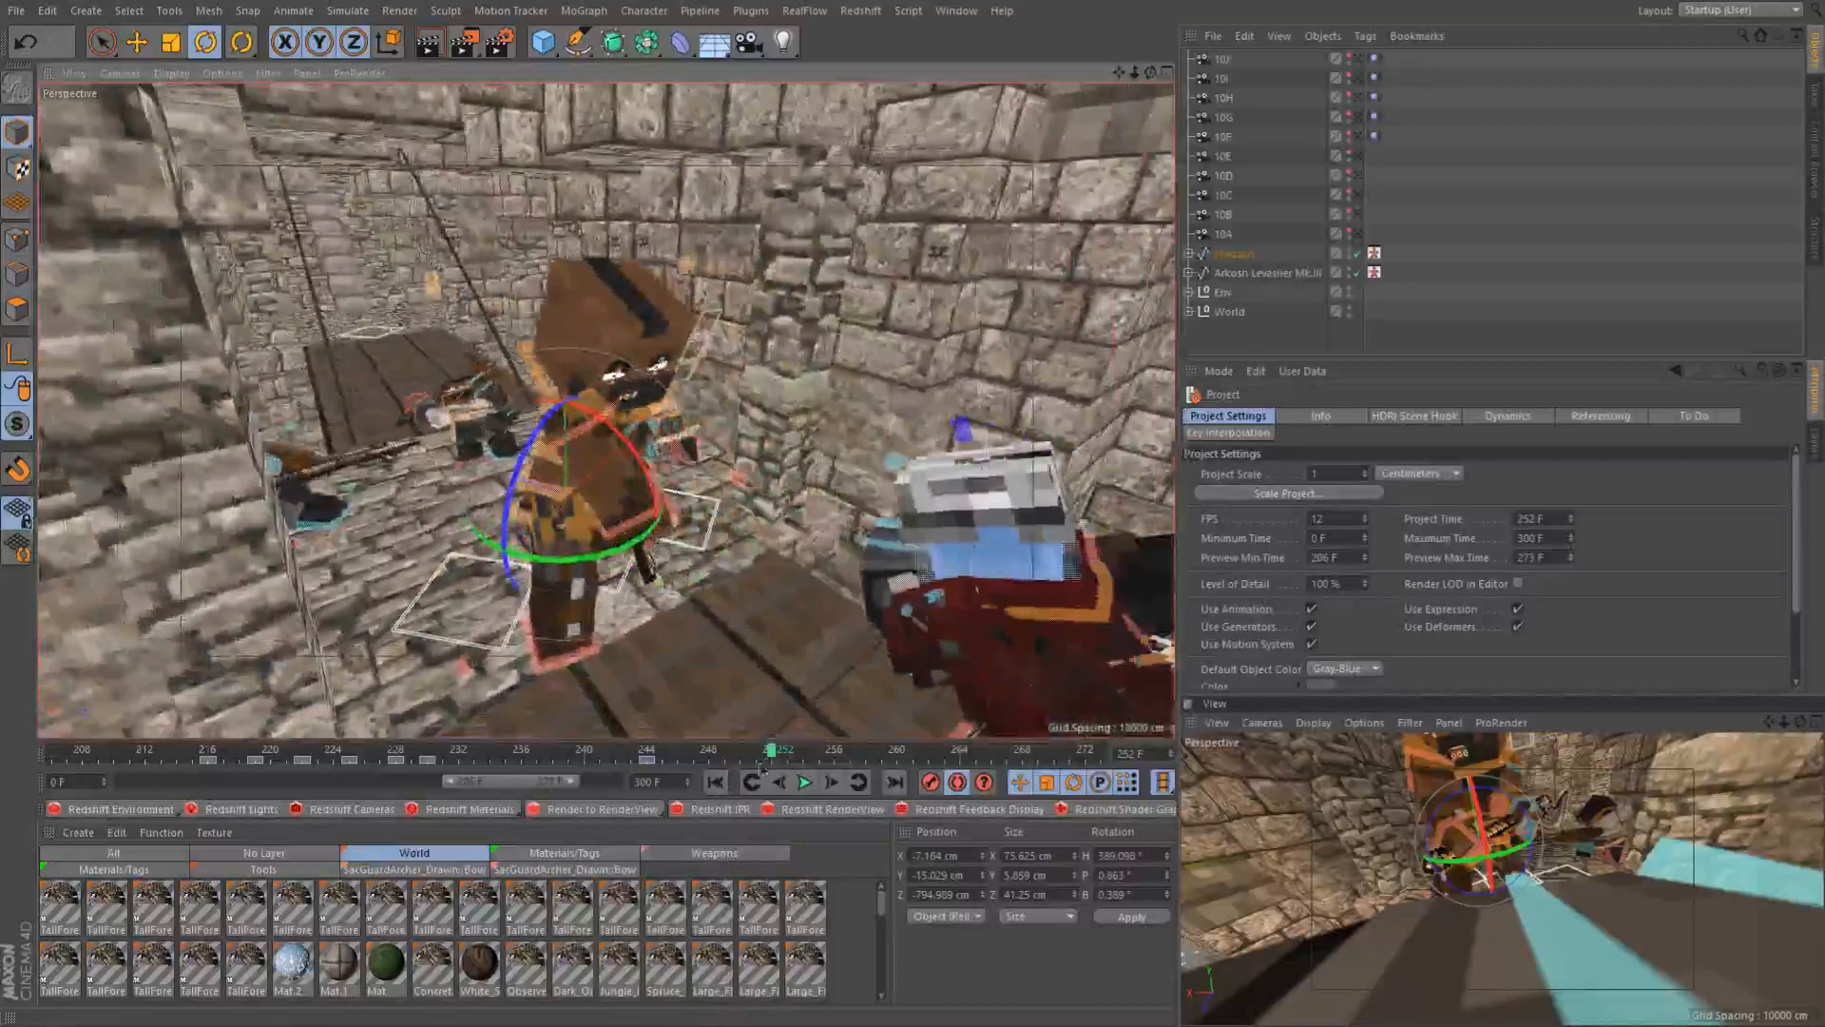
{"action": "left_click", "coordinate": [748, 759]}
{"action": "scroll", "coordinate": [714, 649], "scroll_direction": "down", "scroll_amount": 3}
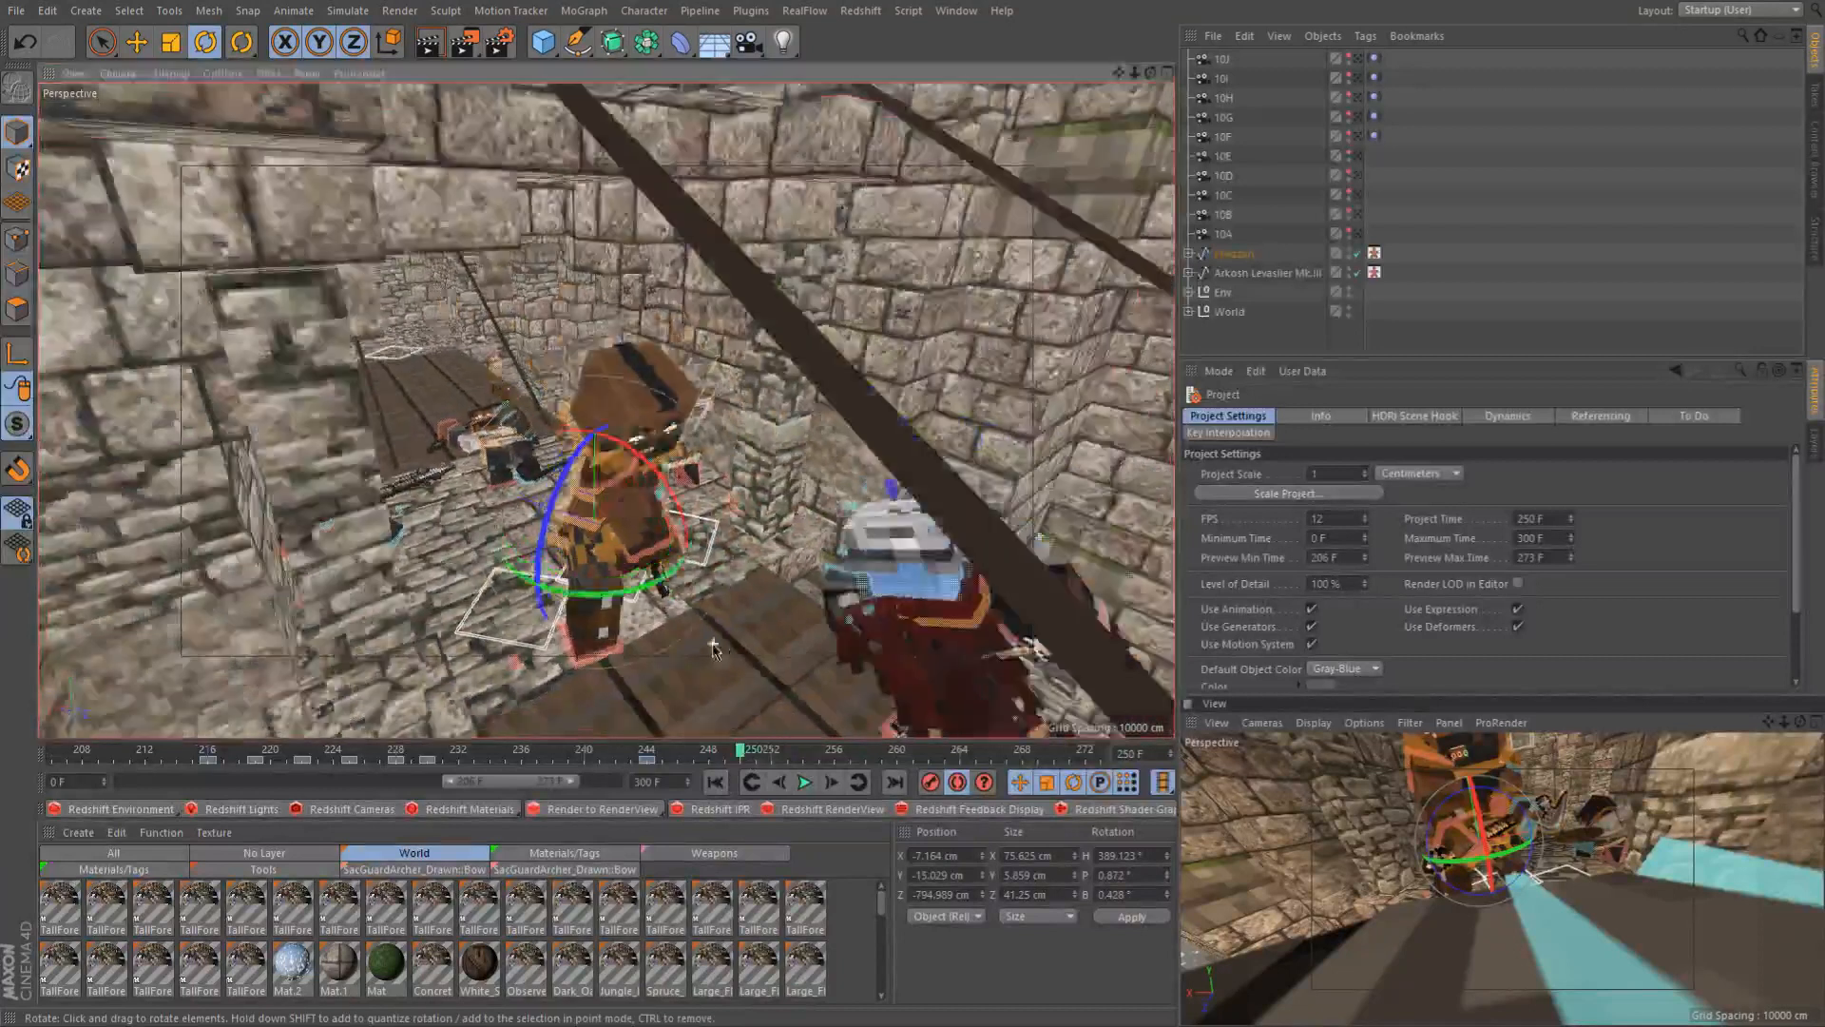
{"action": "scroll", "coordinate": [707, 642], "scroll_direction": "up", "scroll_amount": 3}
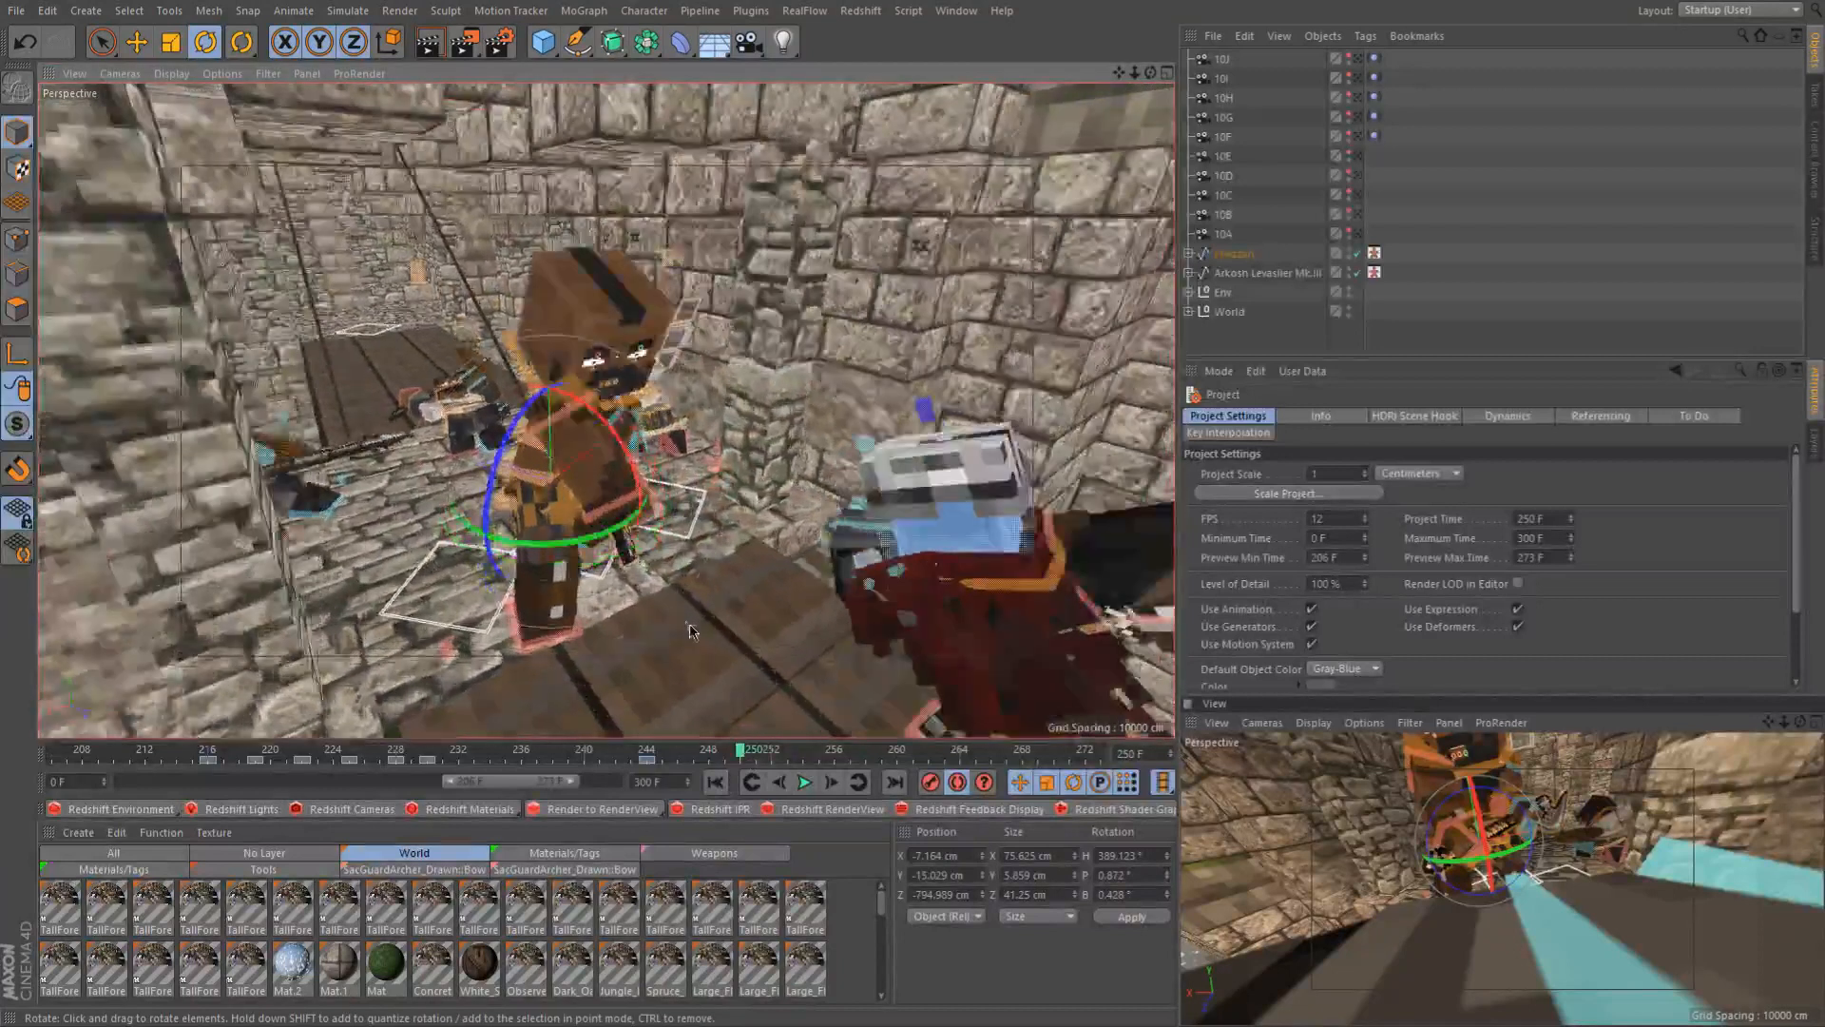
{"action": "middle_click_drag", "start_coordinate": [690, 625], "coordinate": [651, 594], "text": "alt"}
{"action": "mouse_move", "coordinate": [652, 595]}
{"action": "left_mouse_down", "text": "alt"}
{"action": "mouse_move", "coordinate": [604, 579]}
{"action": "mouse_move", "coordinate": [725, 595]}
{"action": "mouse_move", "coordinate": [625, 591]}
{"action": "left_mouse_up", "text": "alt"}
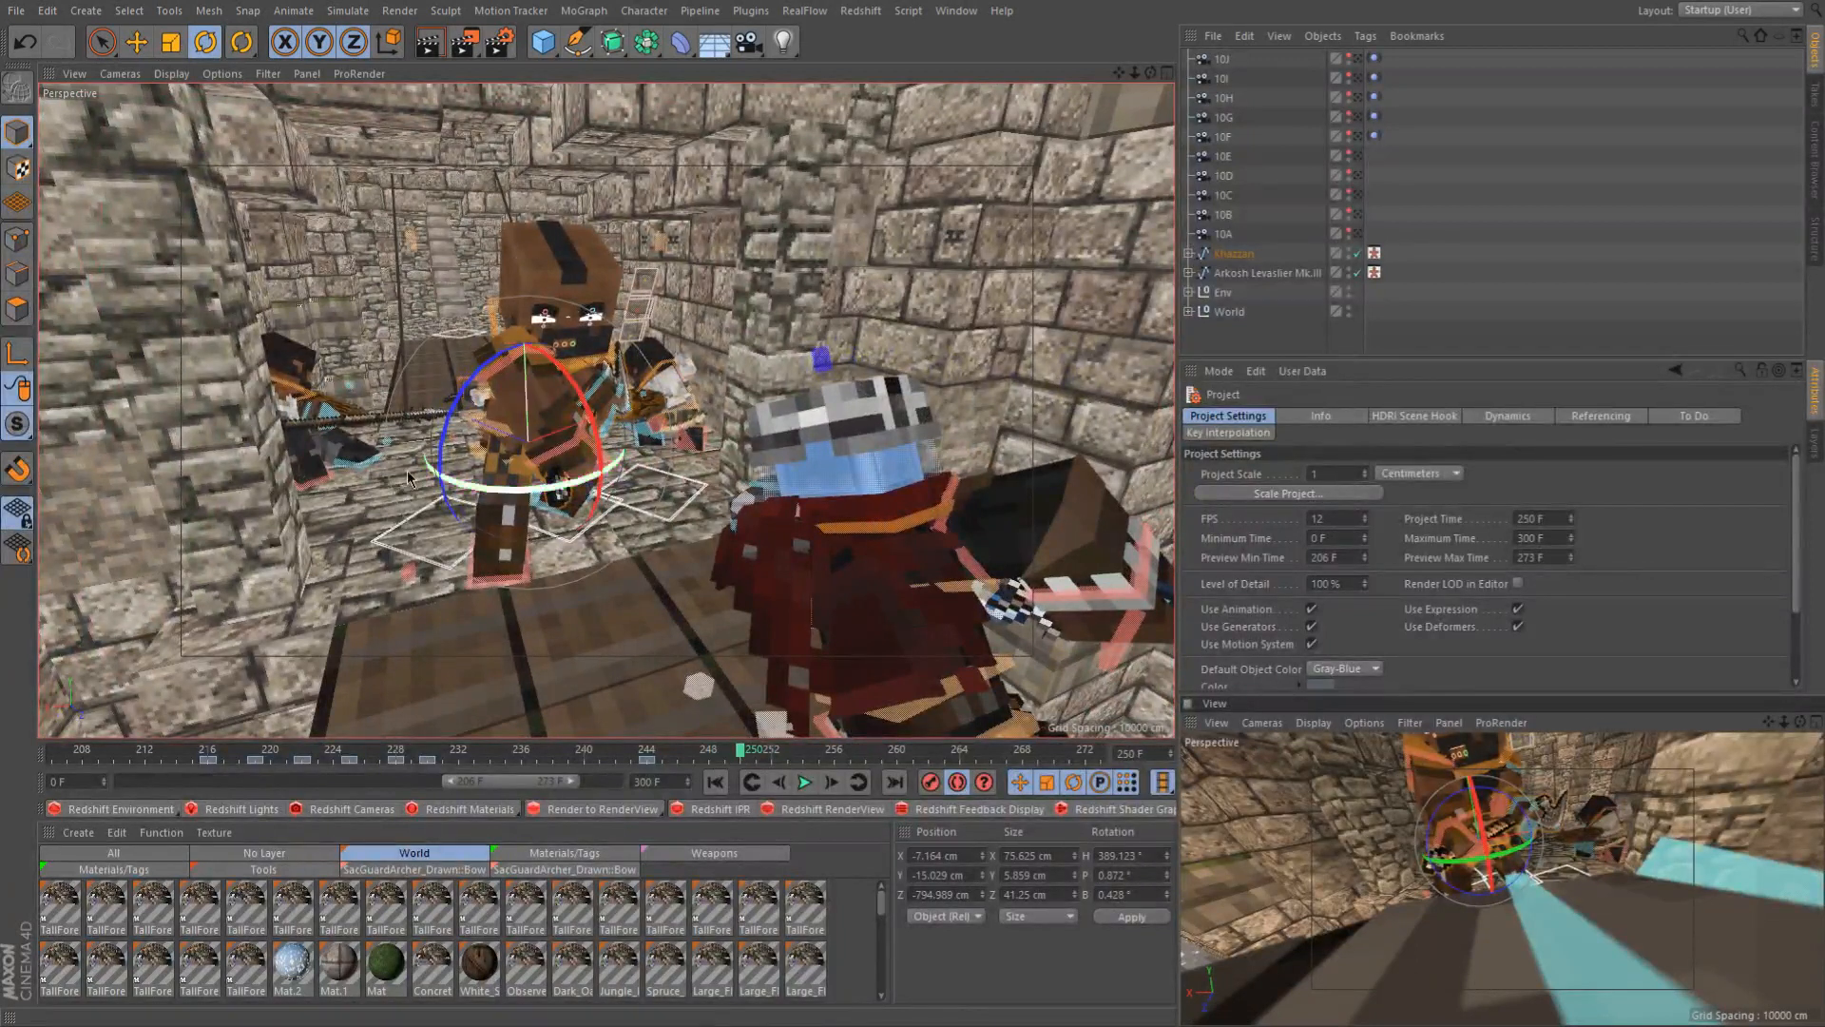
Move only Khazzan's keys at frame 244 to frame 238 in the dope sheet, undoing the shift of his other selected keys
{"action": "left_click", "coordinate": [646, 756]}
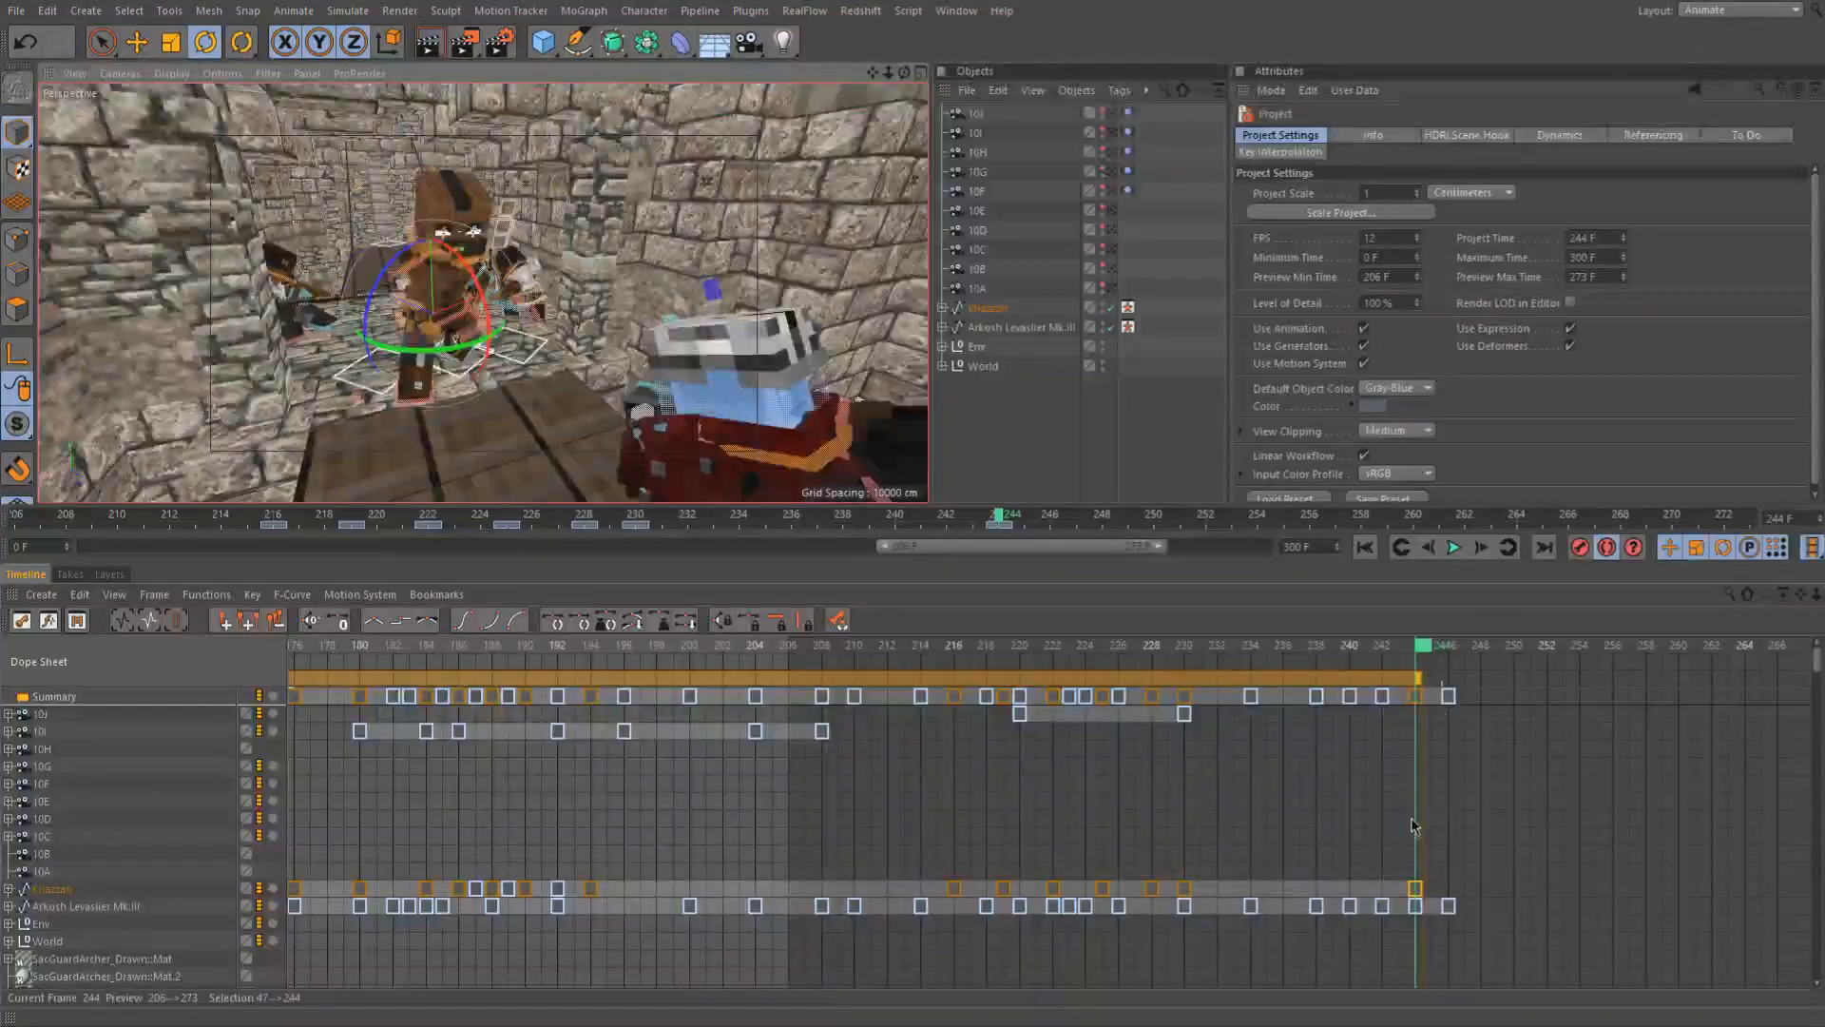
{"action": "left_click_drag", "start_coordinate": [1414, 652], "coordinate": [1315, 658]}
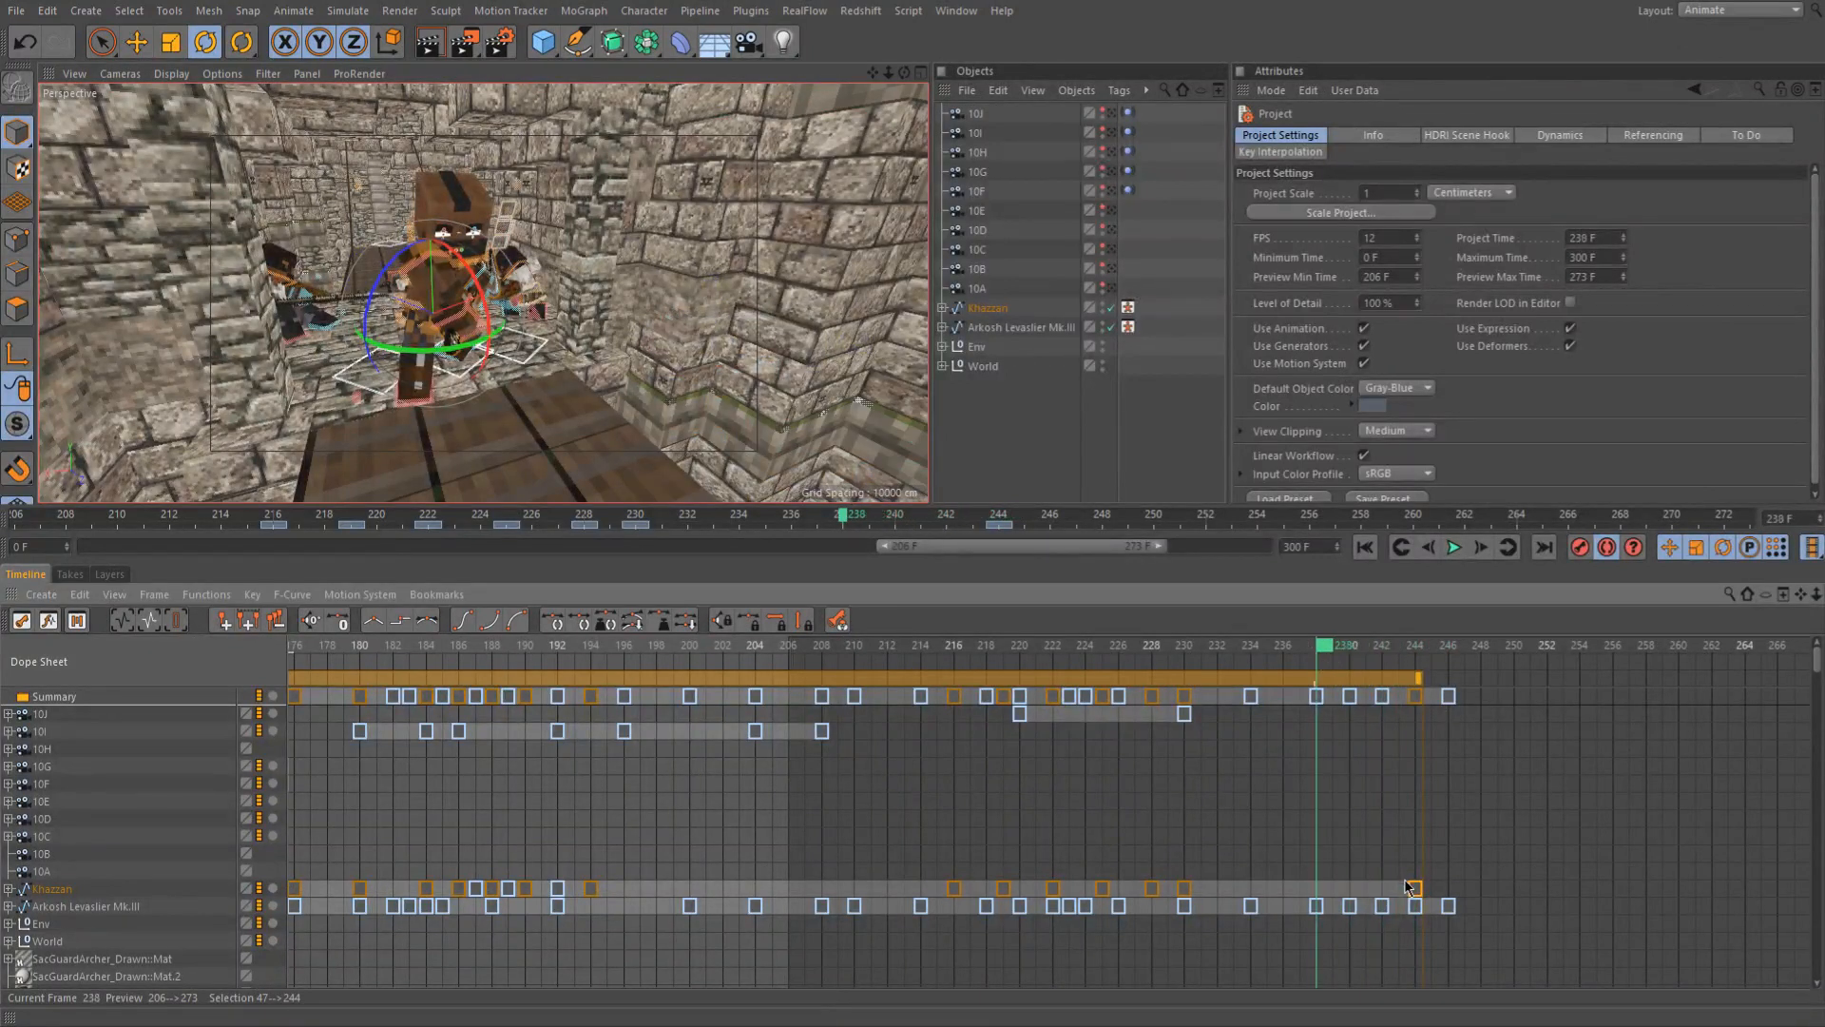
{"action": "left_click_drag", "start_coordinate": [1416, 888], "coordinate": [1323, 888]}
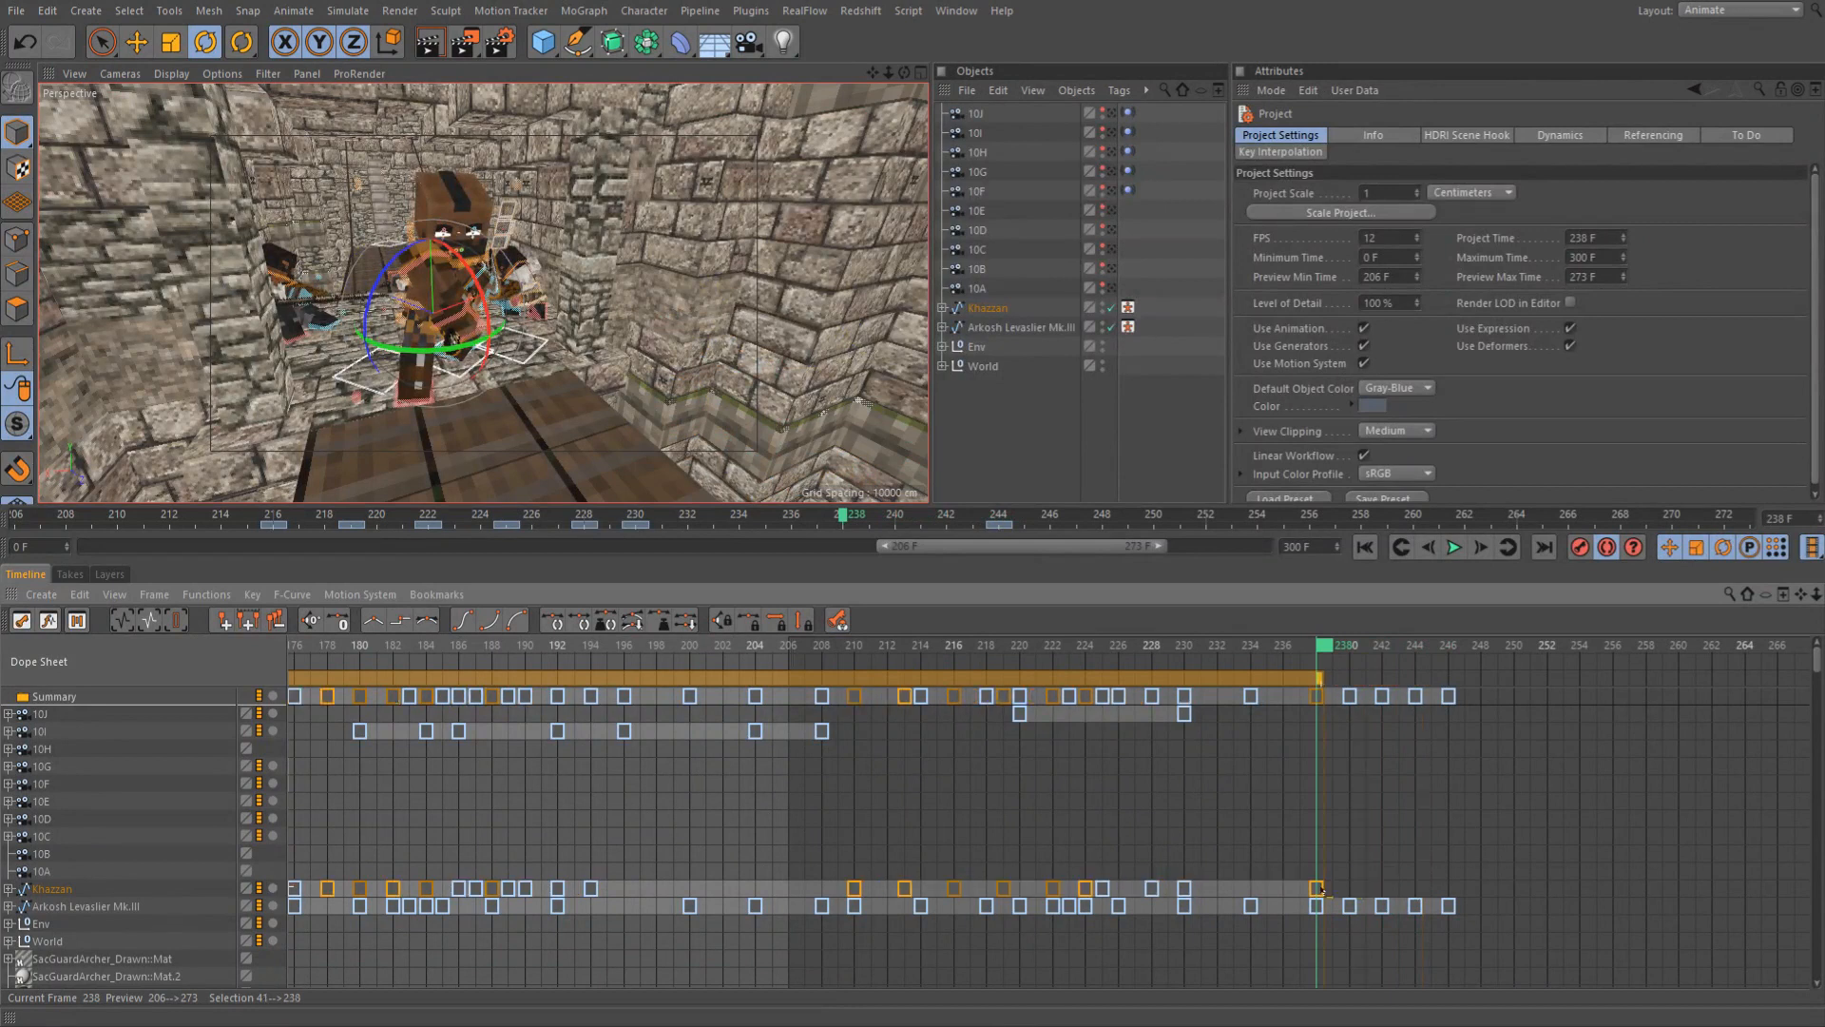
{"action": "key", "text": "ctrl+z"}
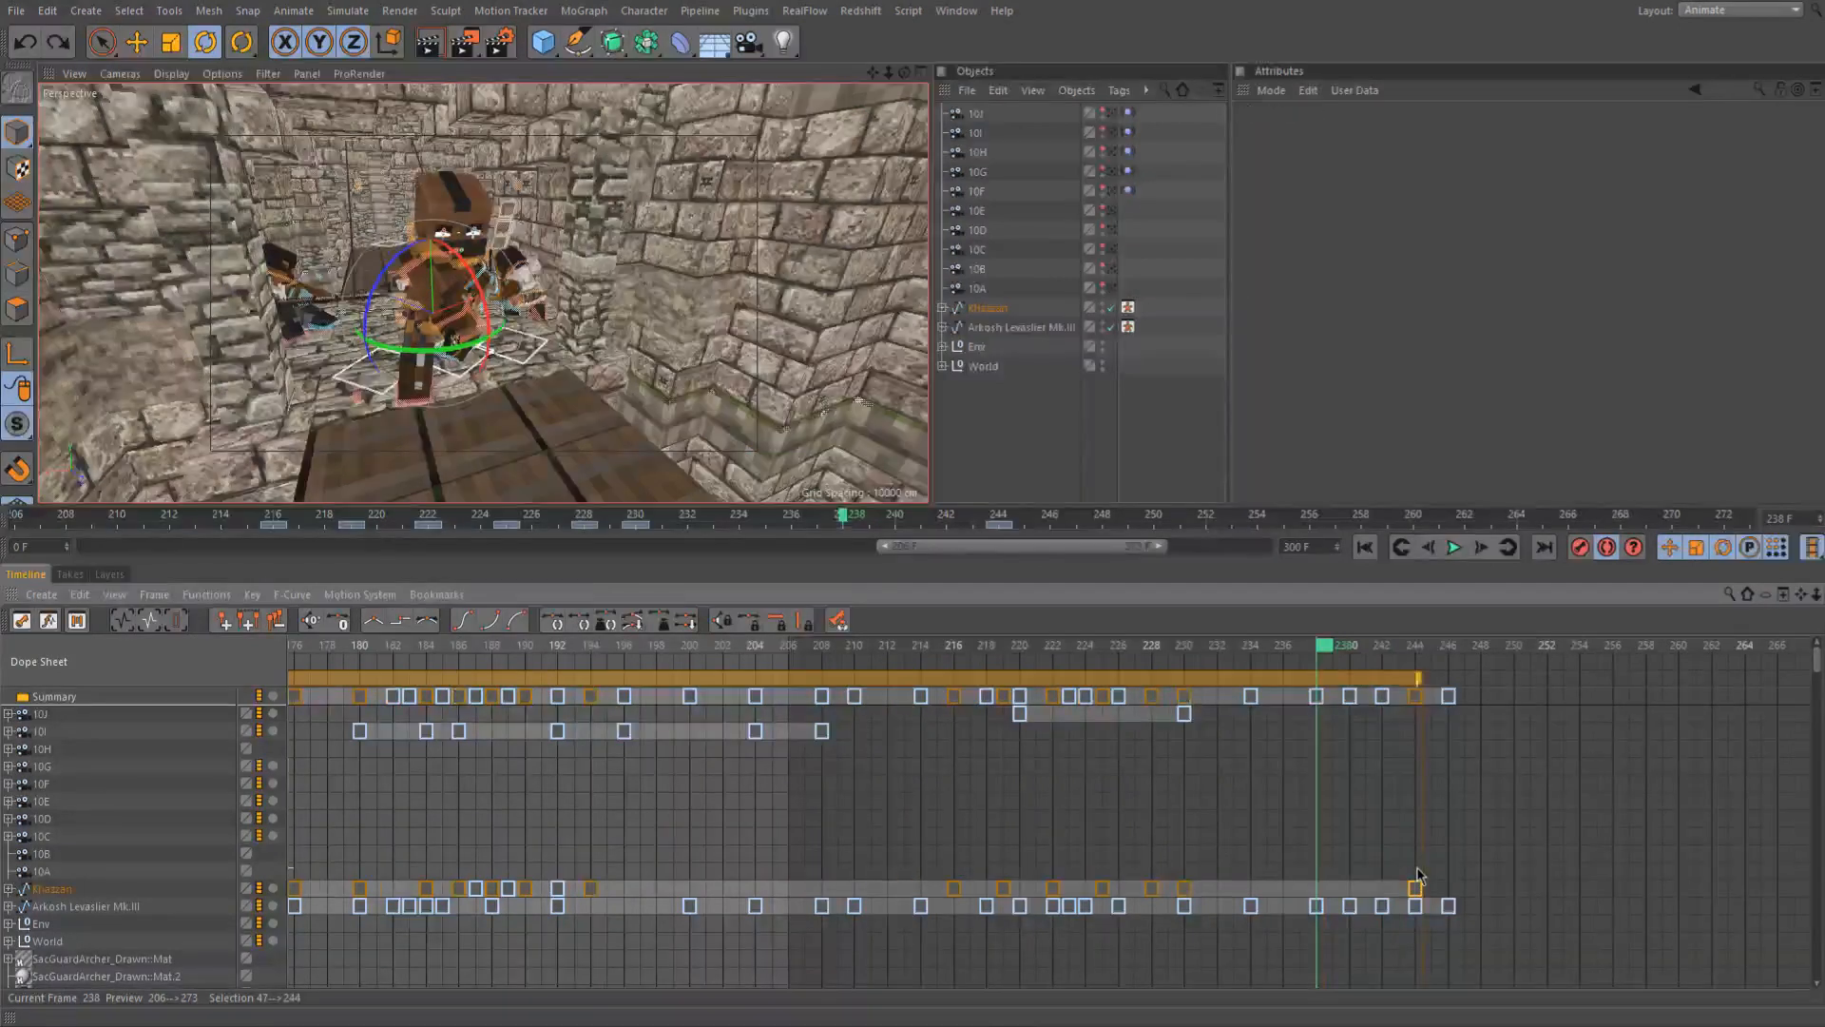
{"action": "left_click", "coordinate": [1416, 890]}
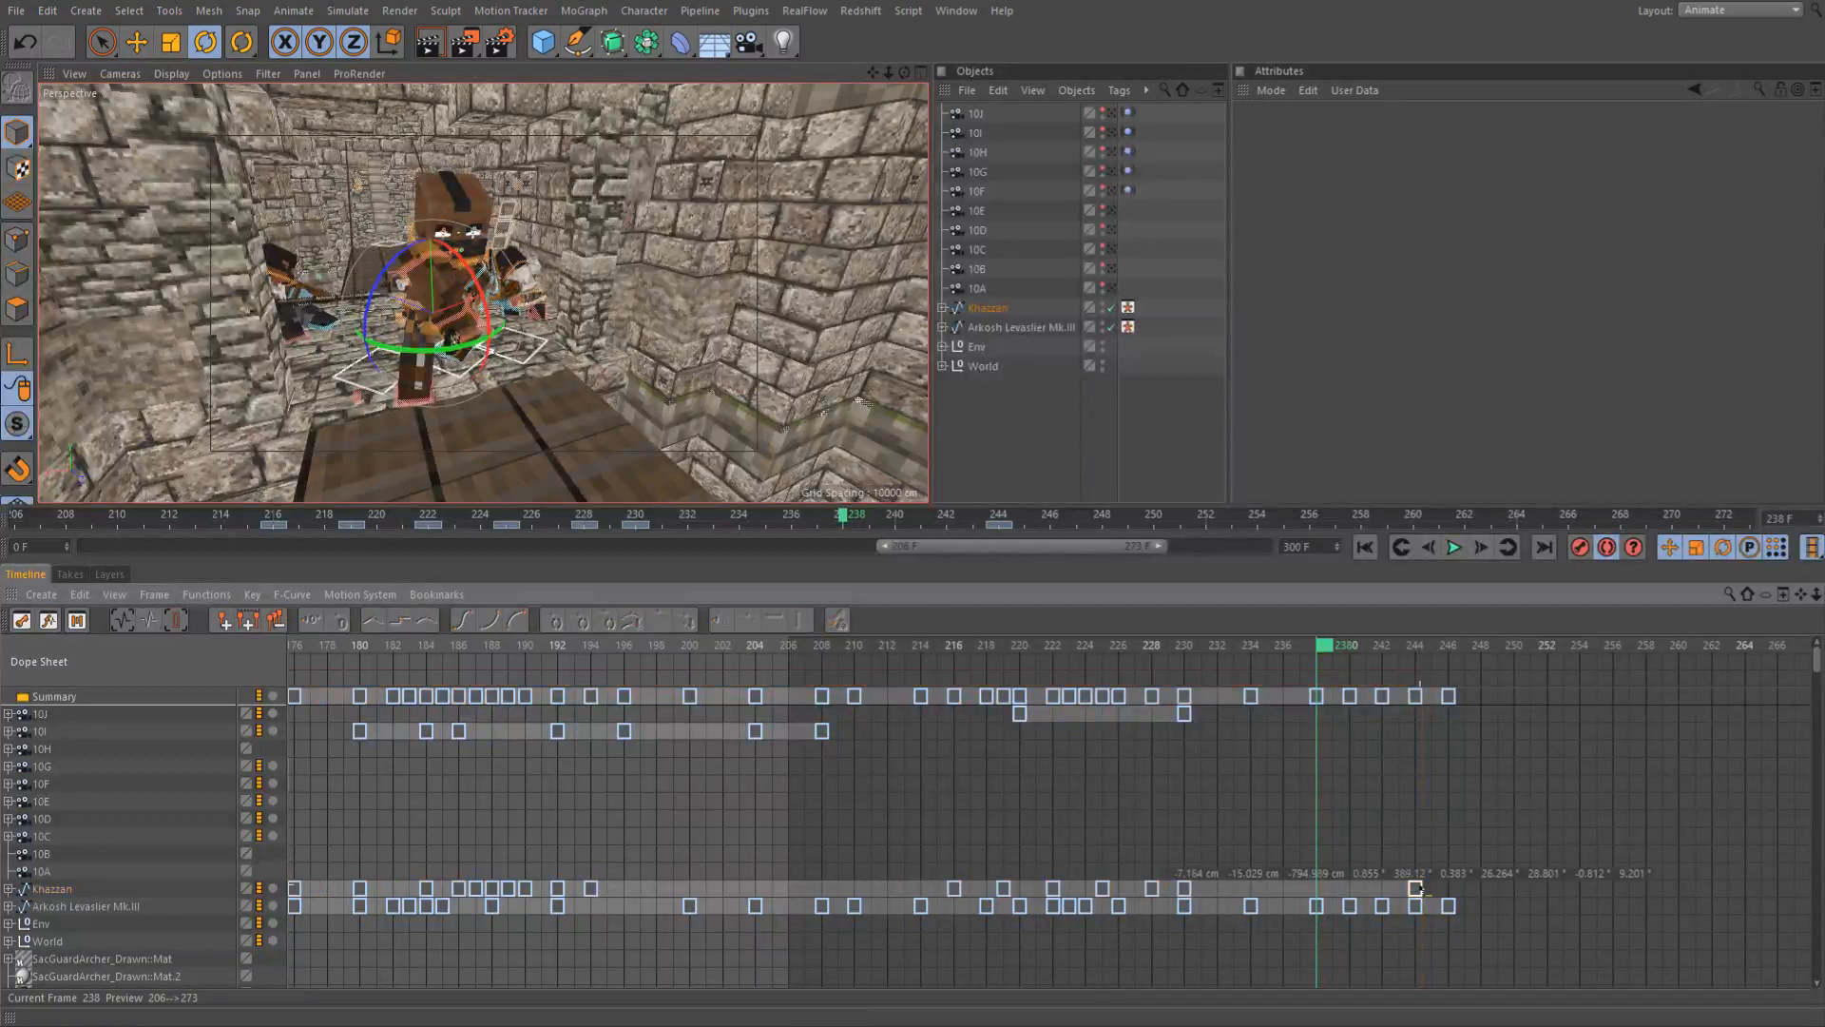
{"action": "left_click_drag", "start_coordinate": [1417, 890], "coordinate": [1399, 890]}
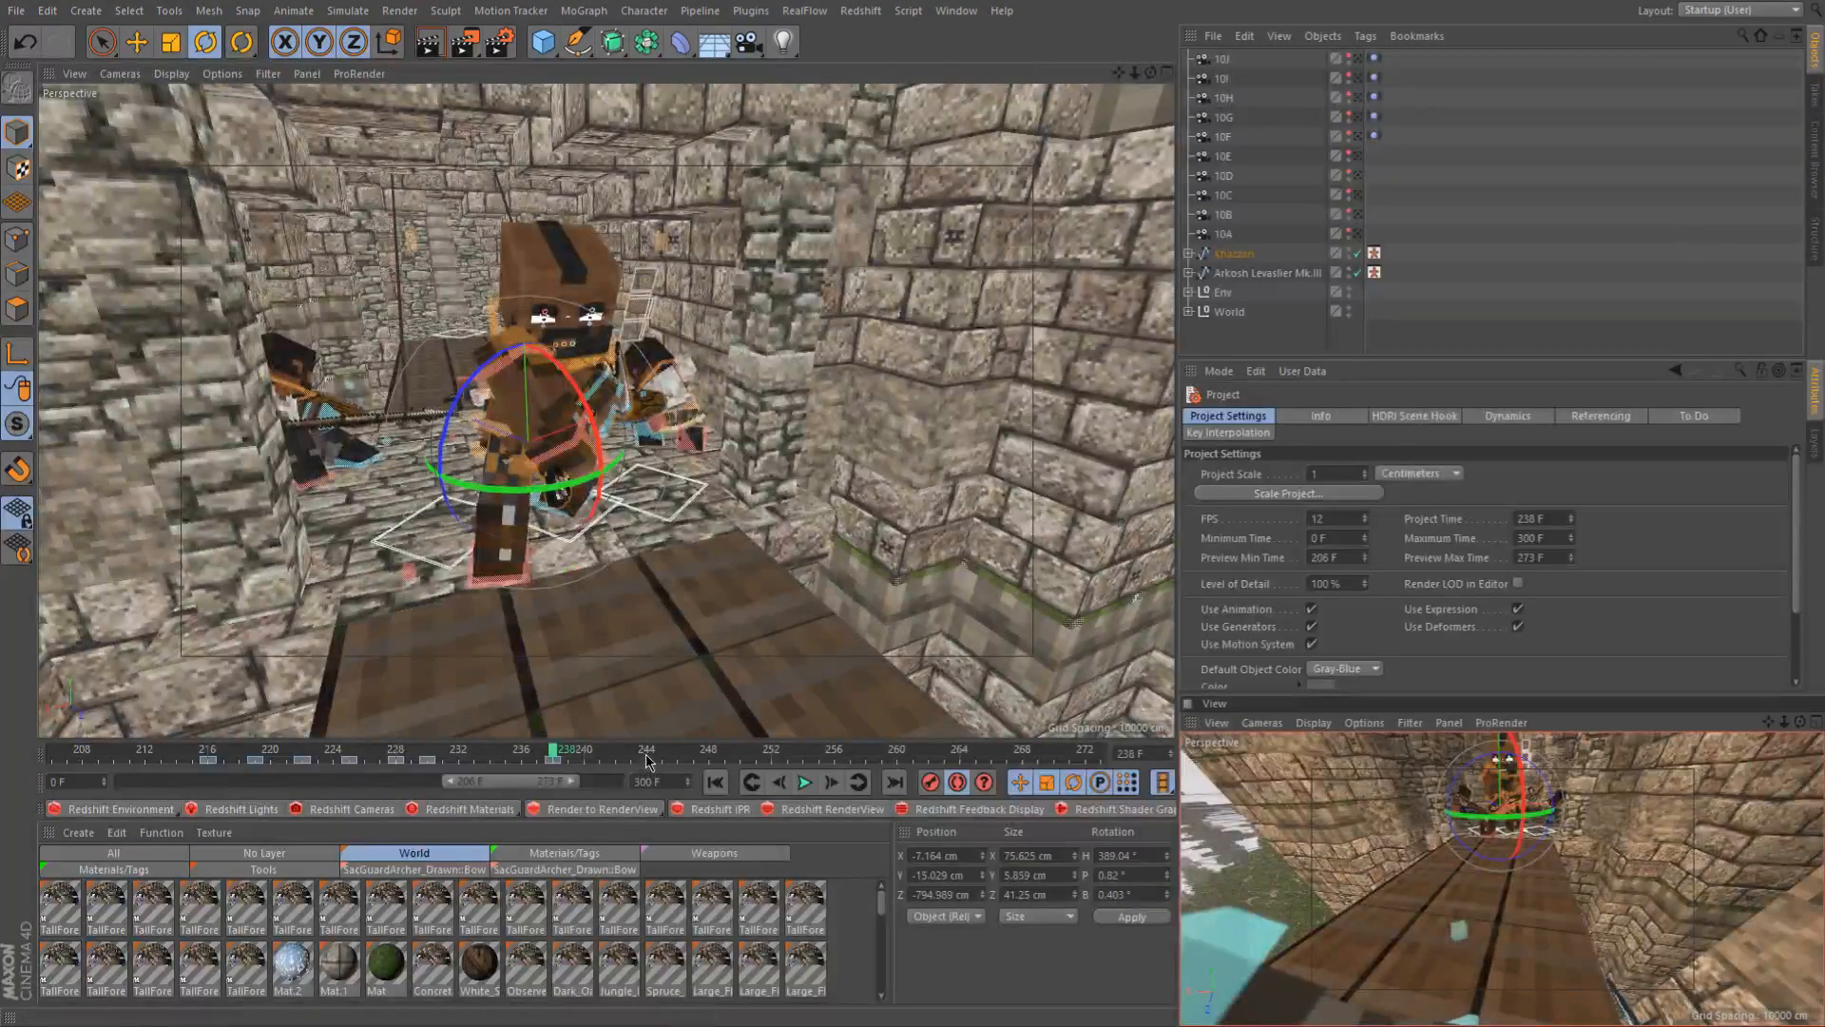
At frame 244, rotate Khazzan's controlBack to twist his upper body, and rotate his head to face forward along the walkway
{"action": "left_click", "coordinate": [646, 758]}
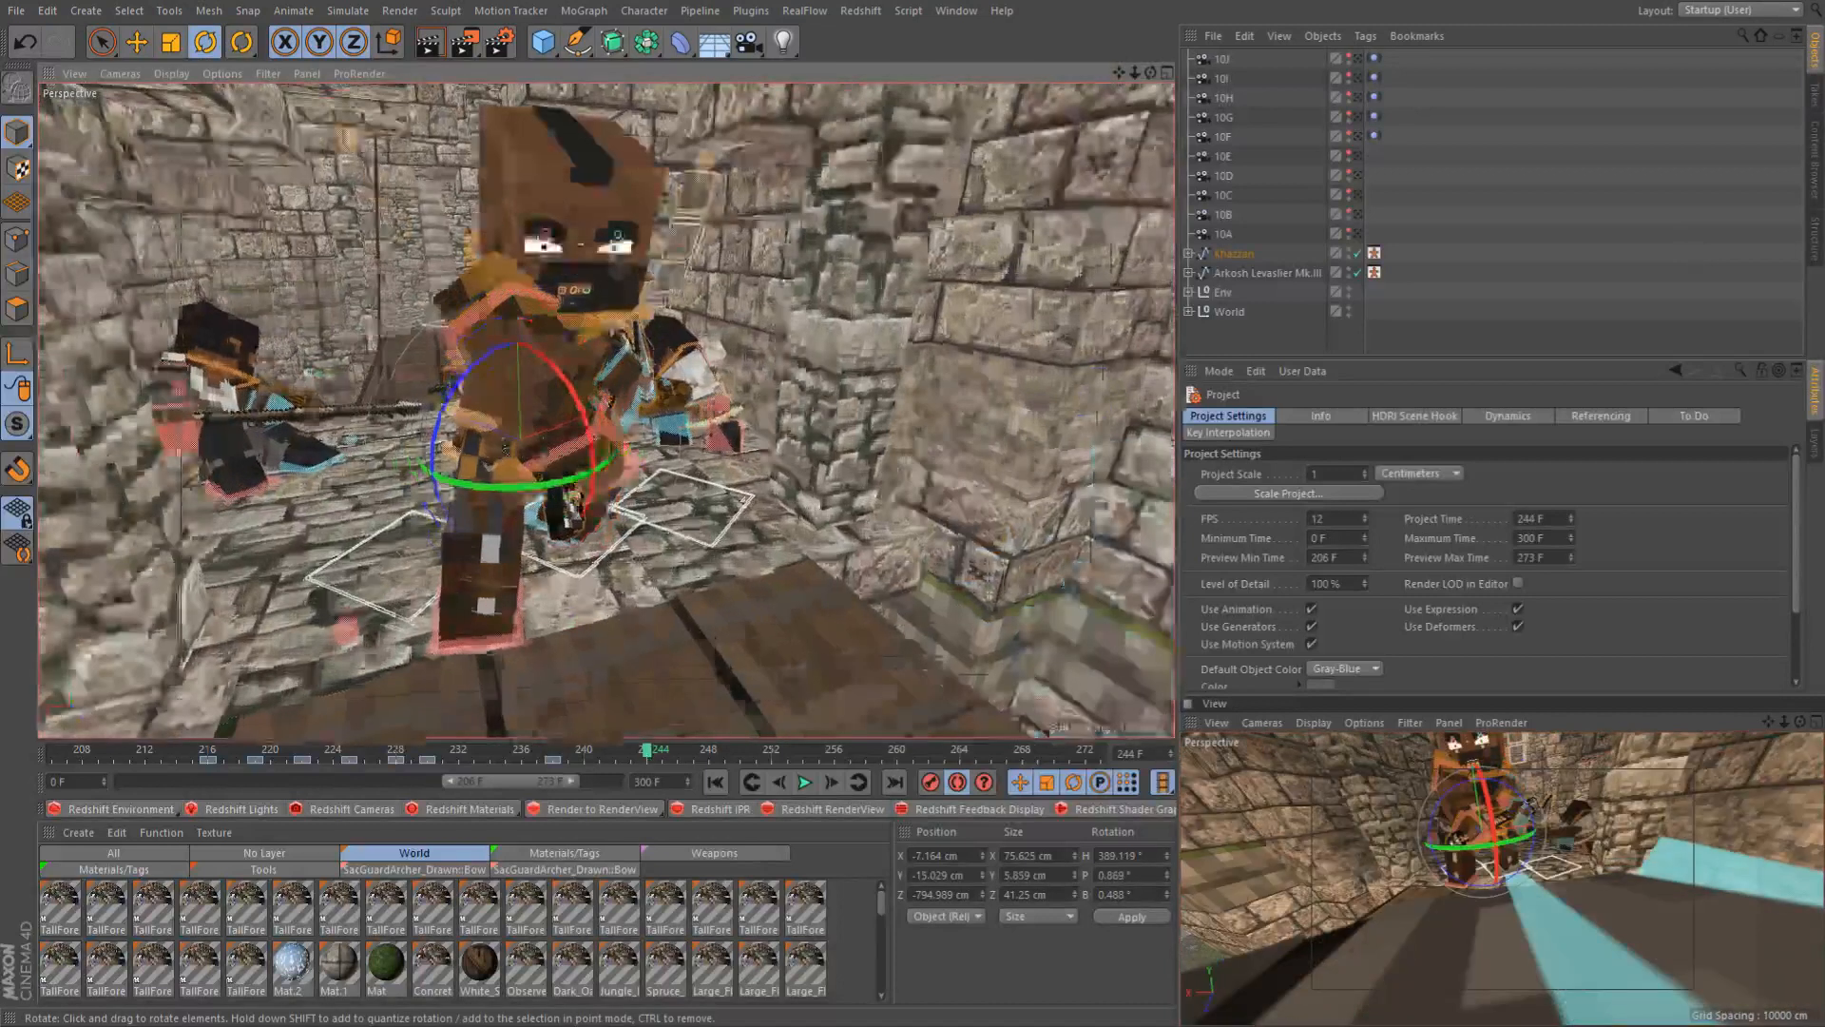
{"action": "mouse_move", "coordinate": [475, 485]}
{"action": "left_mouse_down", "text": "alt"}
{"action": "mouse_move", "coordinate": [559, 471]}
{"action": "mouse_move", "coordinate": [476, 488]}
{"action": "left_mouse_up", "text": "alt"}
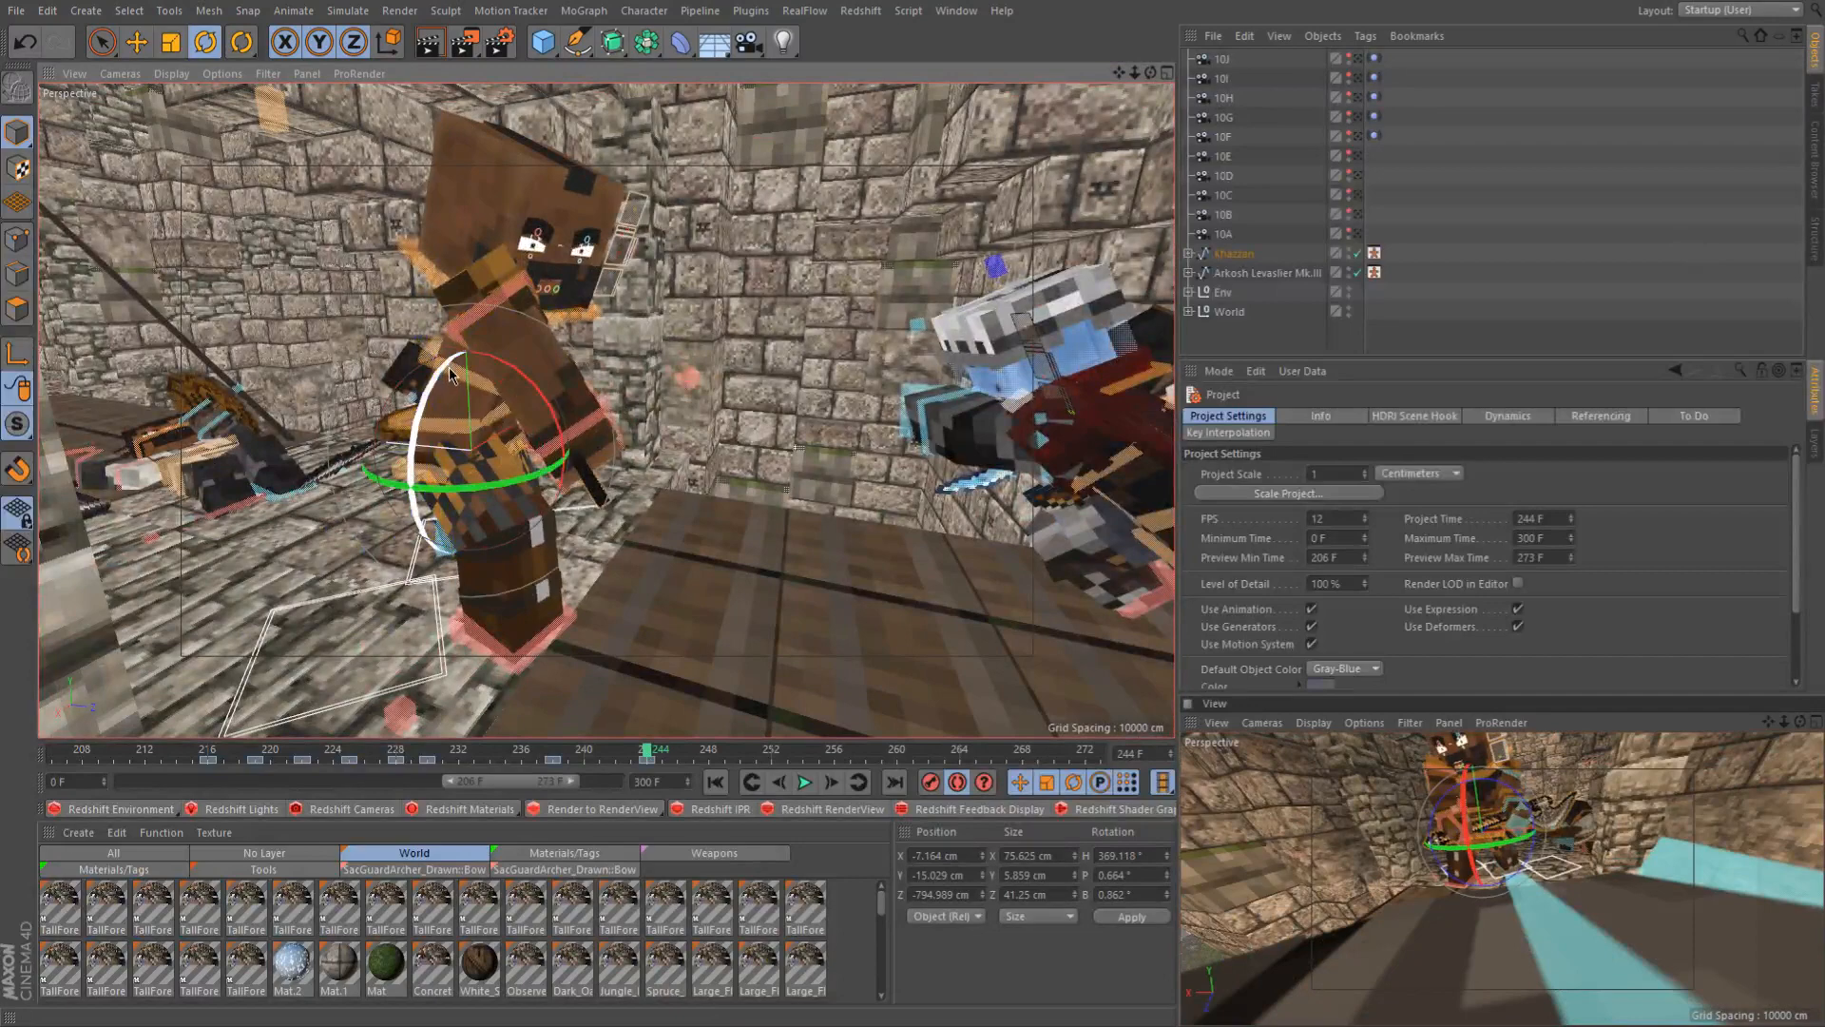
{"action": "left_click", "coordinate": [461, 337]}
{"action": "left_click_drag", "start_coordinate": [466, 373], "coordinate": [556, 306], "text": "alt"}
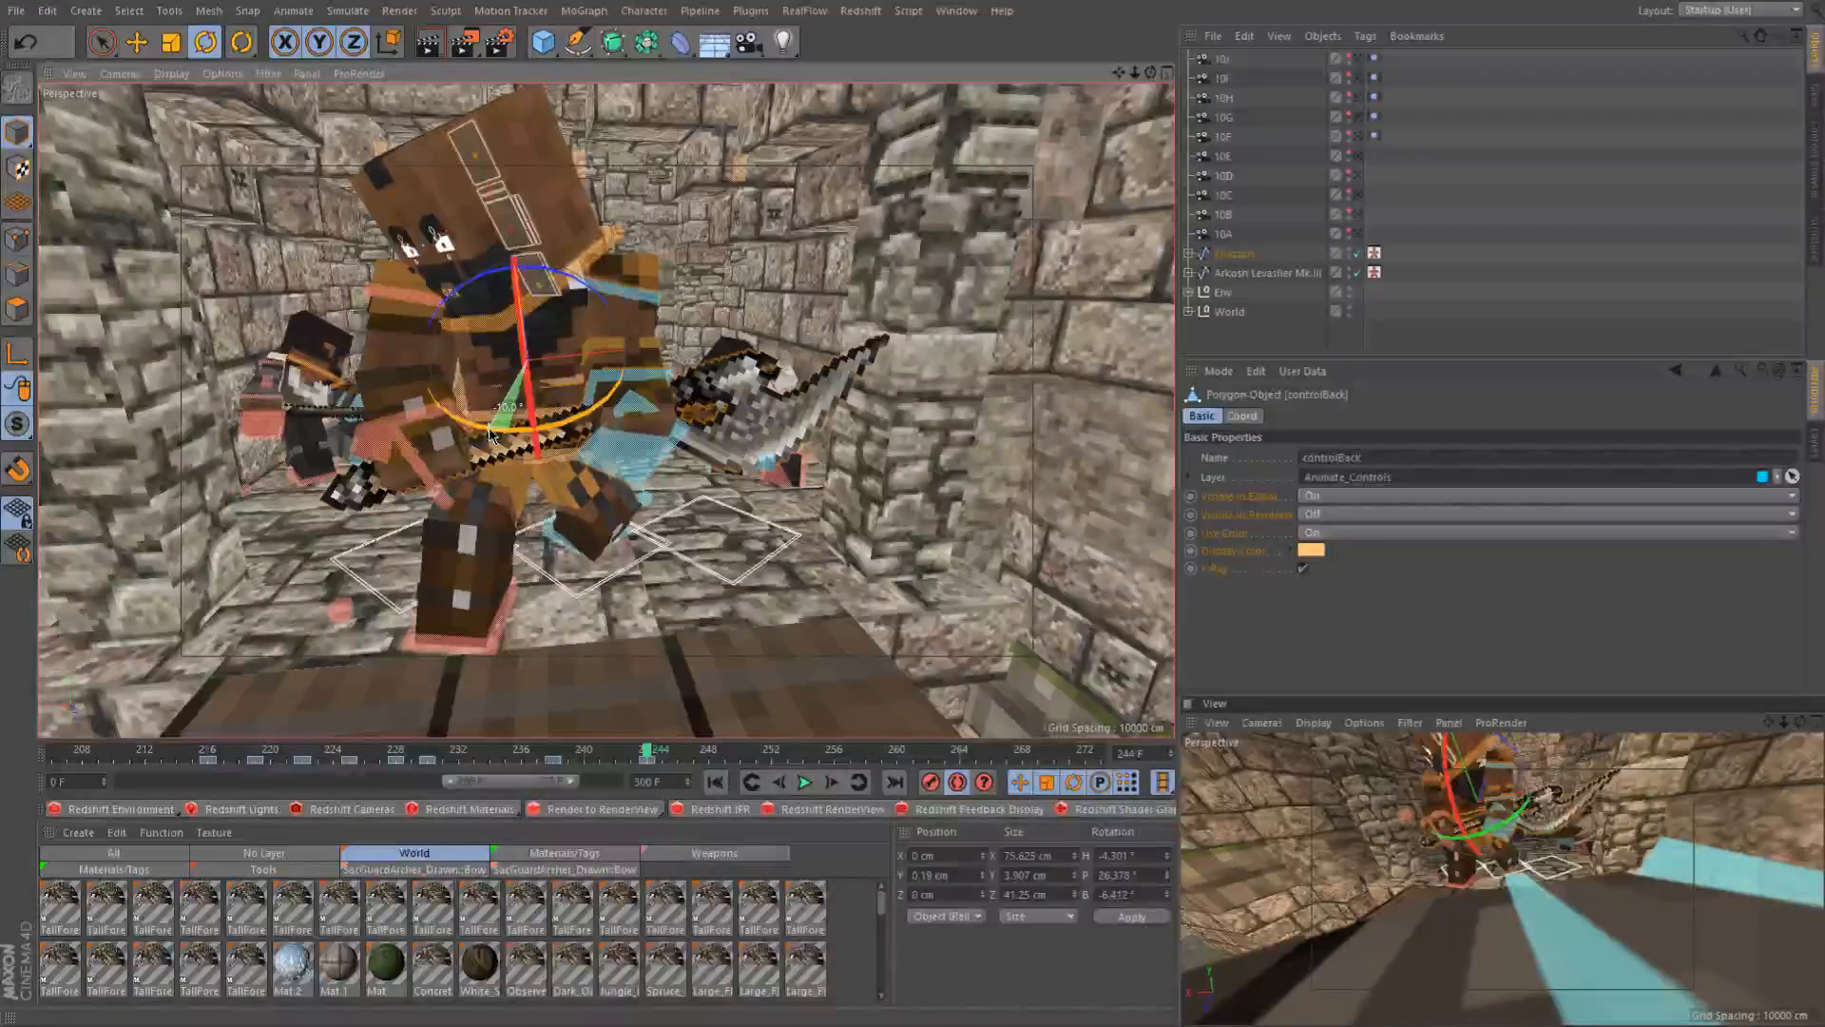
{"action": "left_click_drag", "start_coordinate": [495, 435], "coordinate": [490, 335]}
{"action": "left_click", "coordinate": [480, 317]}
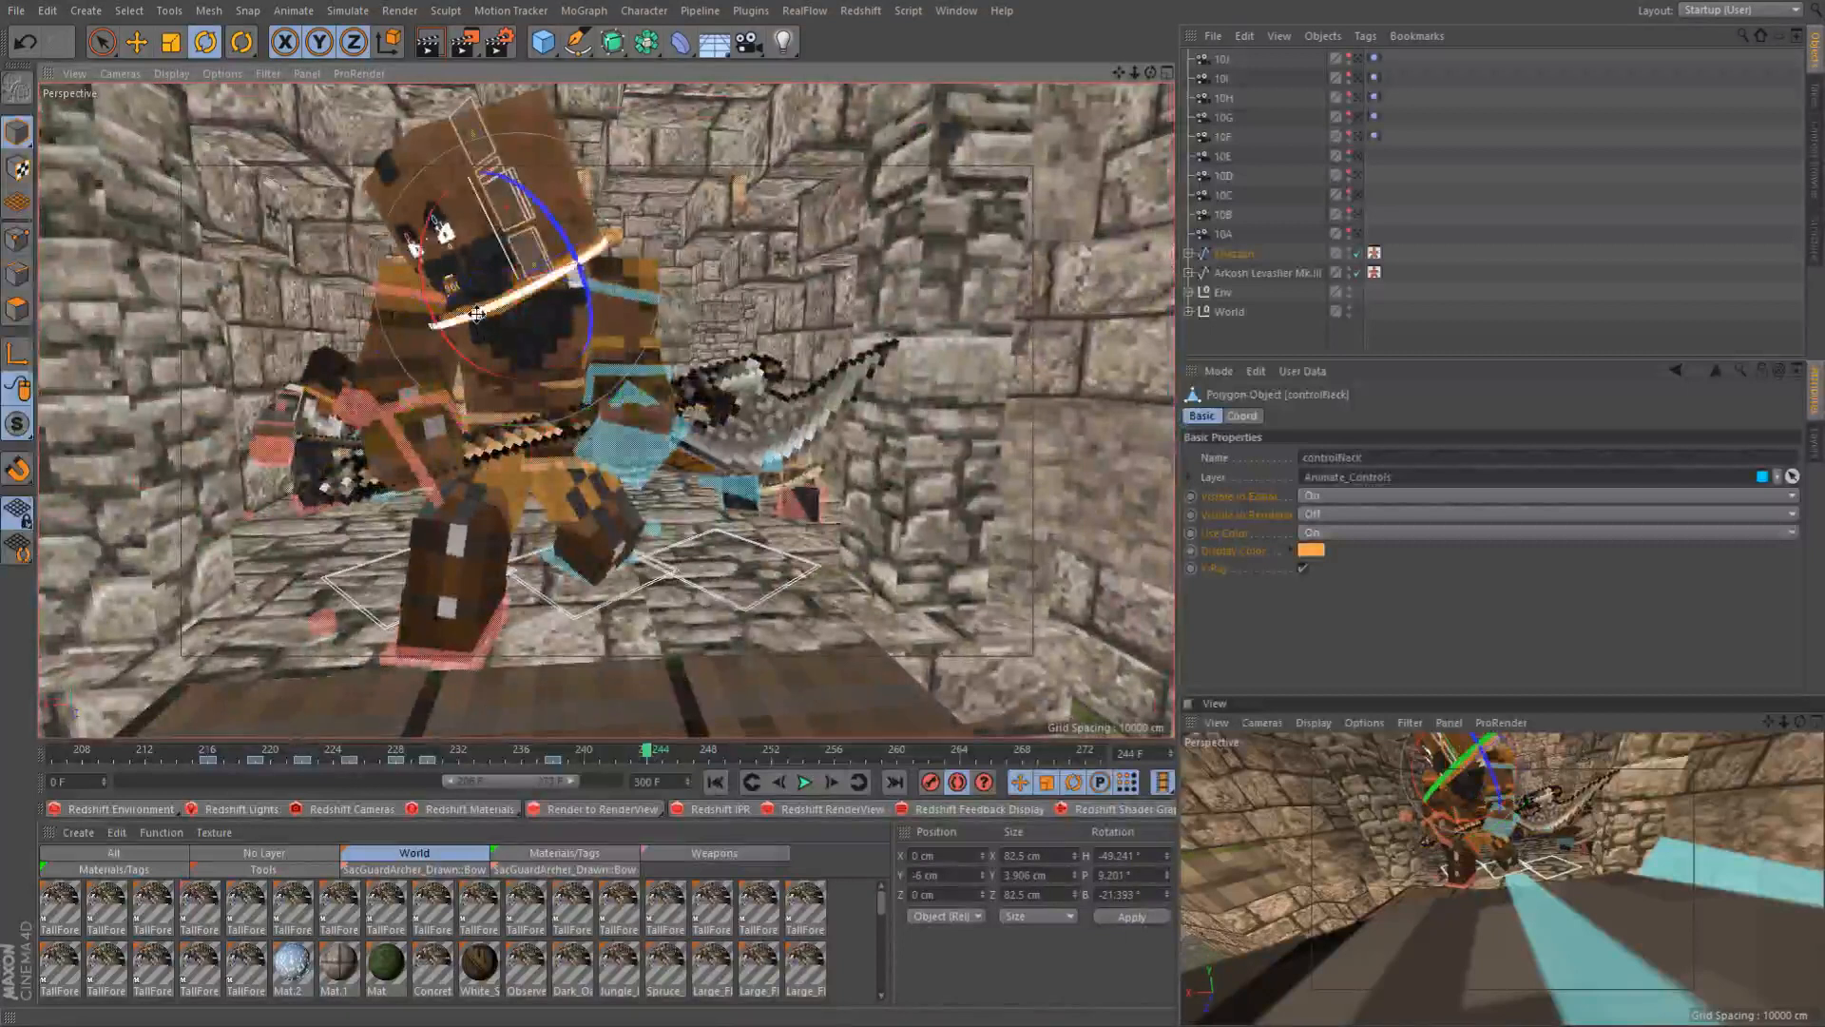
{"action": "mouse_move", "coordinate": [499, 274]}
{"action": "left_mouse_down"}
{"action": "mouse_move", "coordinate": [579, 275]}
{"action": "mouse_move", "coordinate": [542, 317]}
{"action": "mouse_move", "coordinate": [563, 325]}
{"action": "mouse_move", "coordinate": [533, 286]}
{"action": "mouse_move", "coordinate": [744, 316]}
{"action": "mouse_move", "coordinate": [562, 282]}
{"action": "mouse_move", "coordinate": [504, 298]}
{"action": "left_mouse_up"}
At frame 238, move Khazzan's mouth open/close control to about Y 7.58 cm to open his mouth, and render the view
{"action": "scroll", "coordinate": [563, 281], "scroll_direction": "up", "scroll_amount": 5}
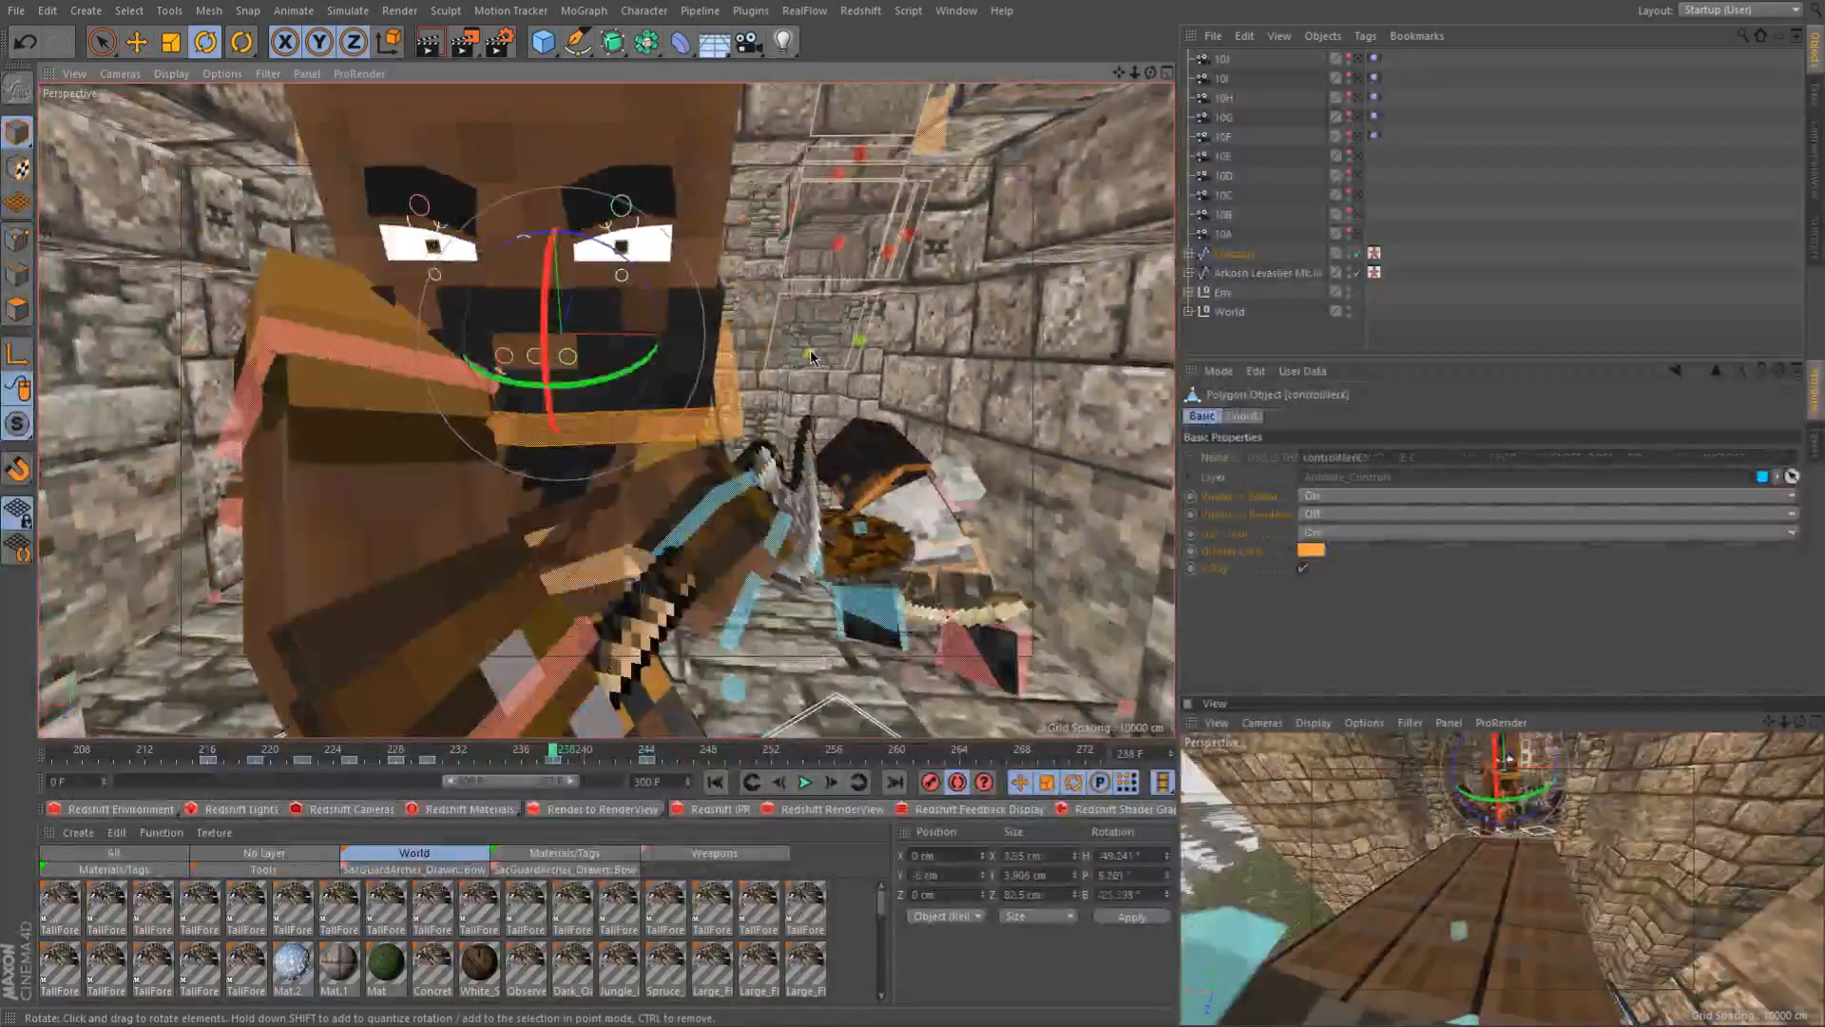
{"action": "left_click", "coordinate": [811, 357]}
{"action": "key", "text": "e"}
{"action": "left_click_drag", "start_coordinate": [810, 356], "coordinate": [797, 304]}
{"action": "scroll", "coordinate": [503, 353], "scroll_direction": "up", "scroll_amount": 4}
{"action": "left_click_drag", "start_coordinate": [515, 358], "coordinate": [507, 356], "text": "alt"}
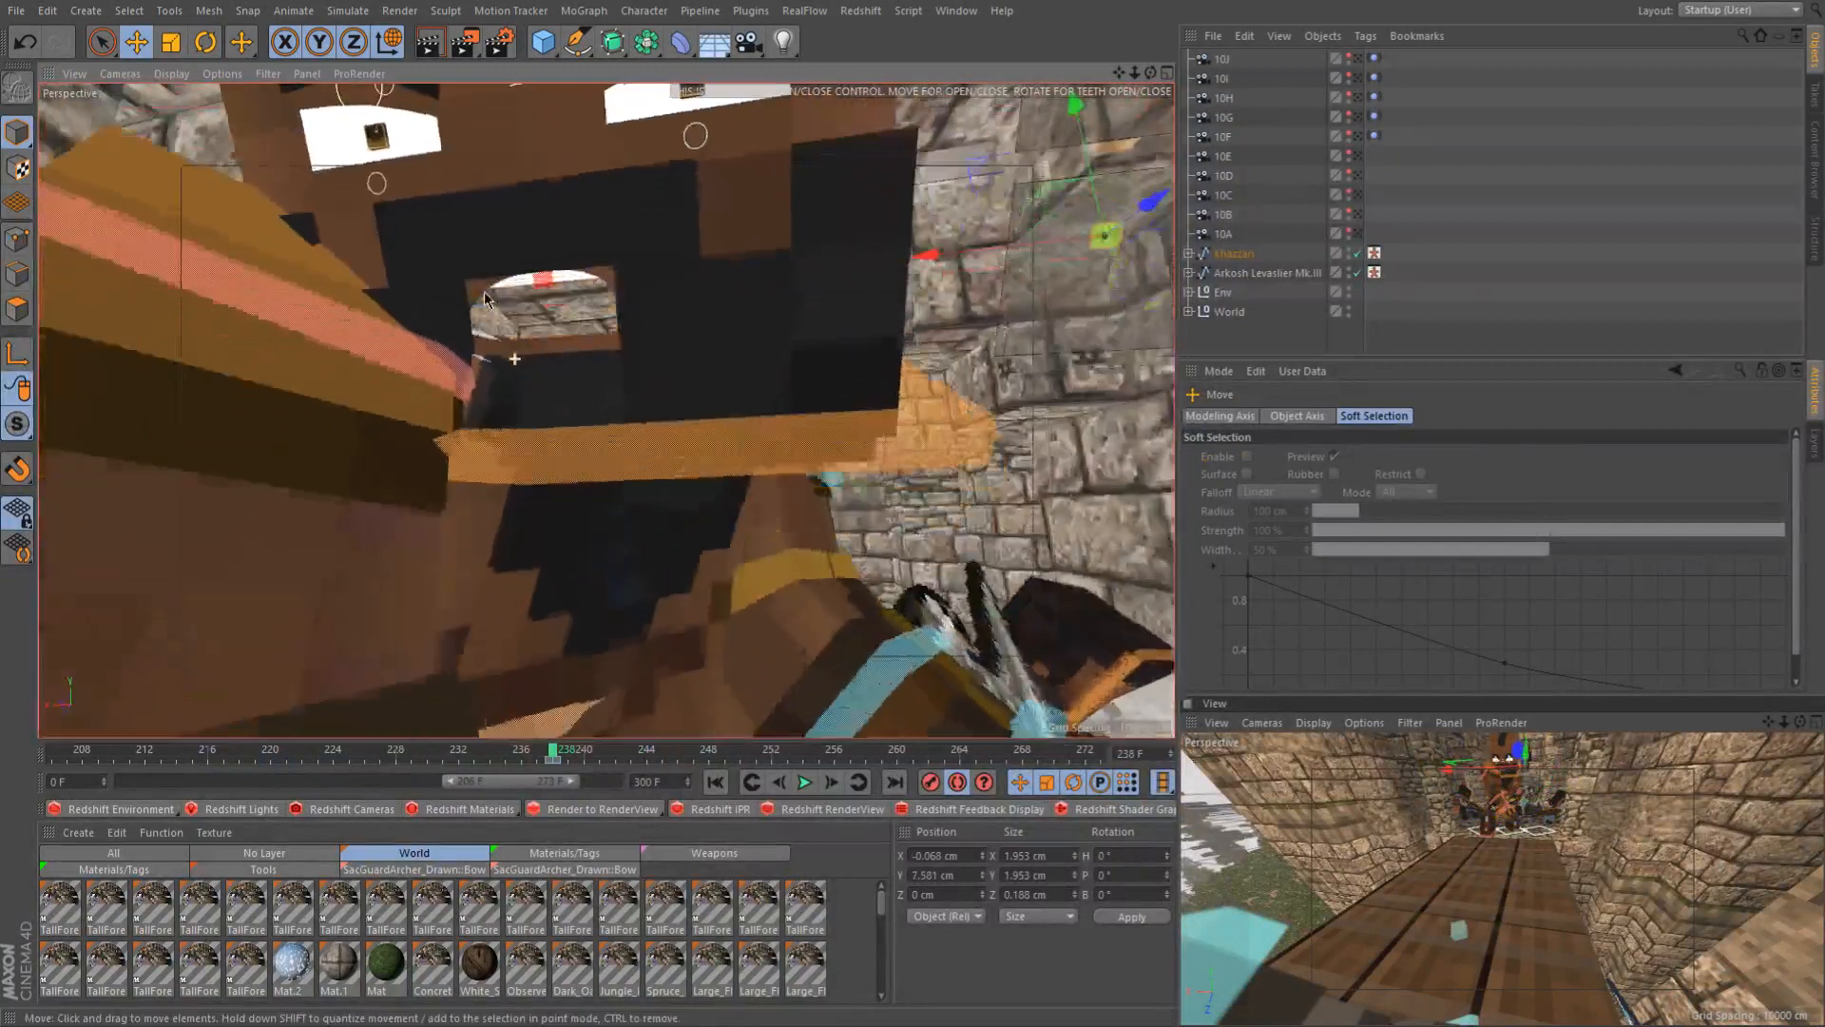
{"action": "key", "text": "ctrl+r"}
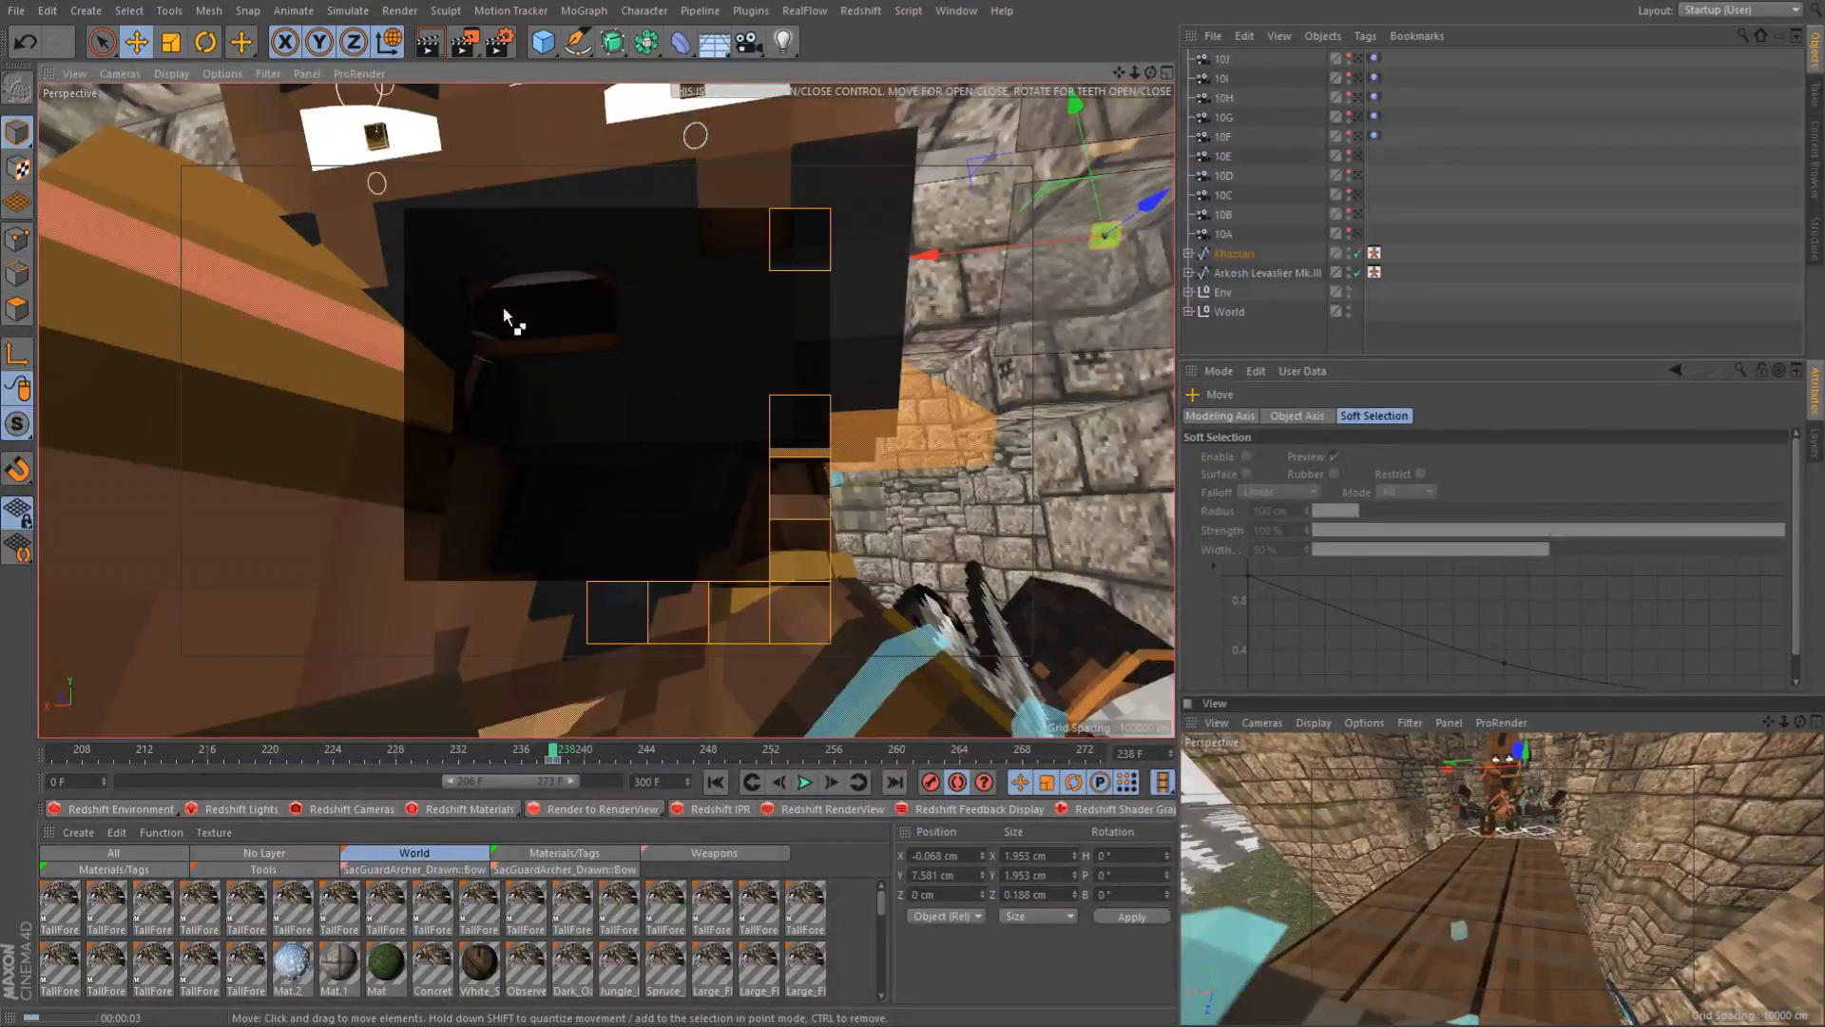
Undo the opening of Khazzan's mouth and go to frame 244
{"action": "key", "text": "ctrl+z"}
{"action": "left_click_drag", "start_coordinate": [544, 330], "coordinate": [528, 720], "text": "alt"}
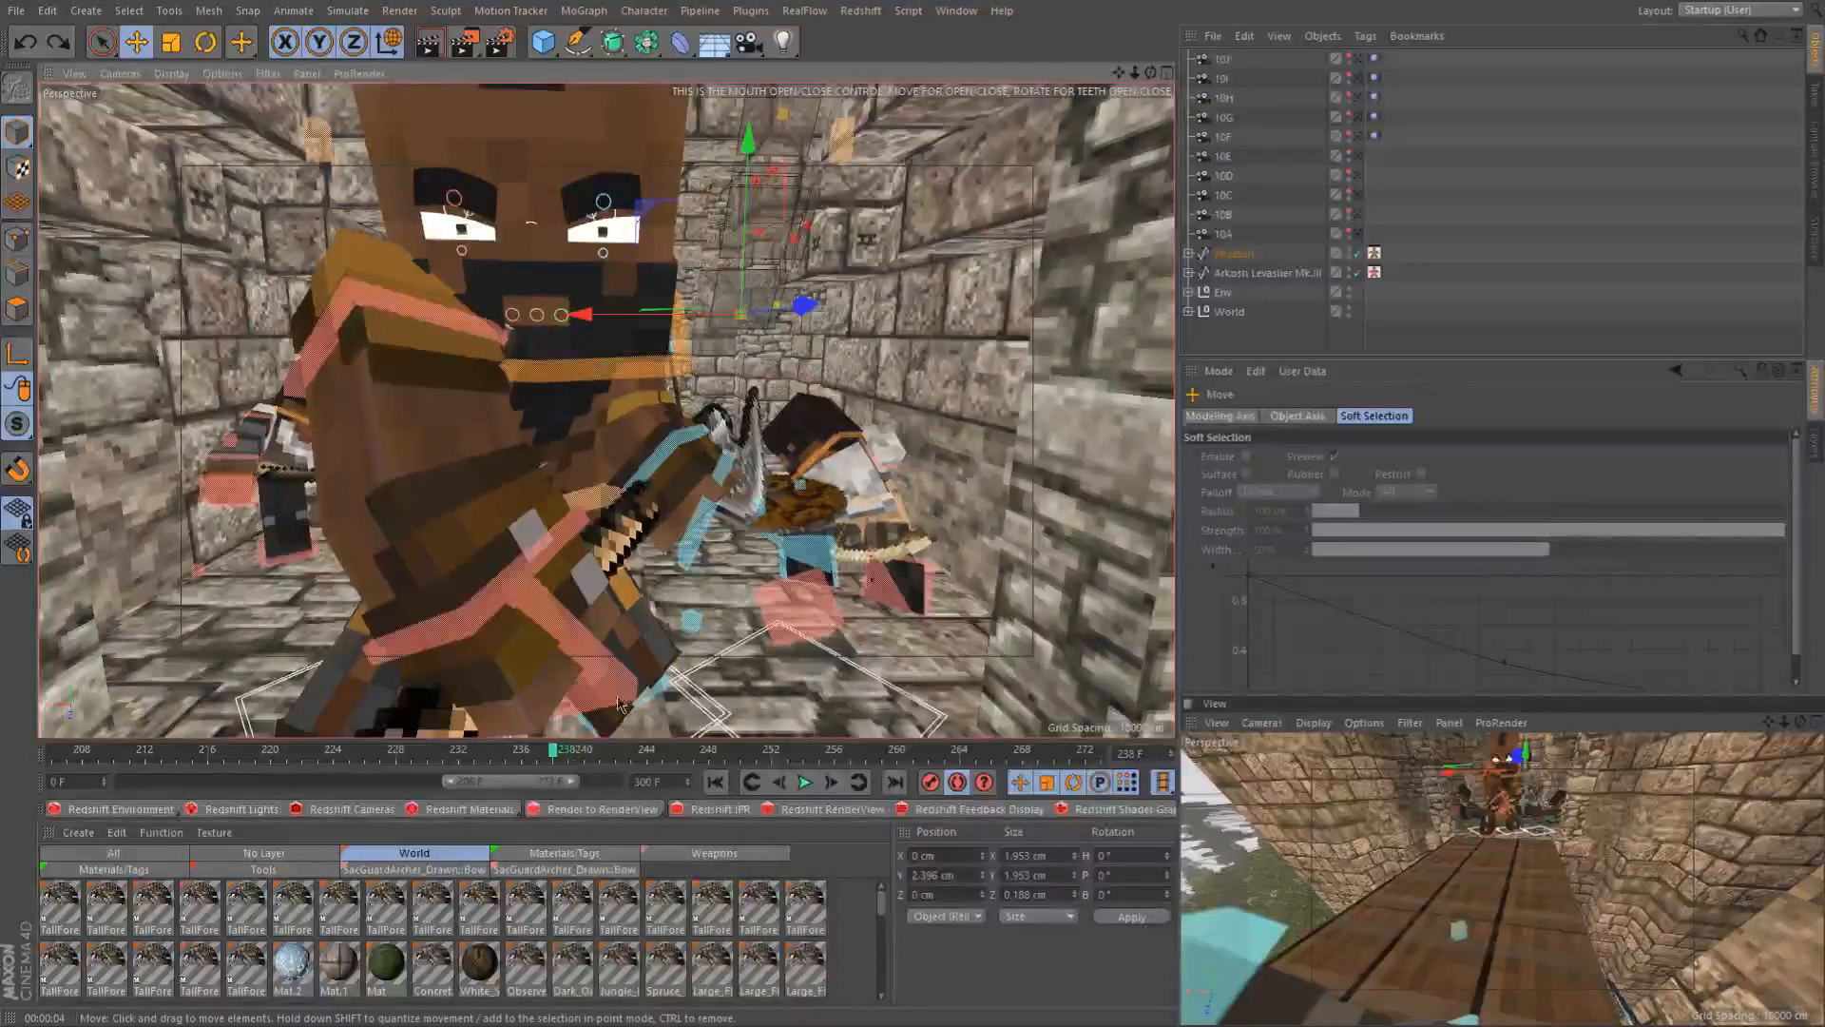
{"action": "left_click_drag", "start_coordinate": [585, 757], "coordinate": [646, 758]}
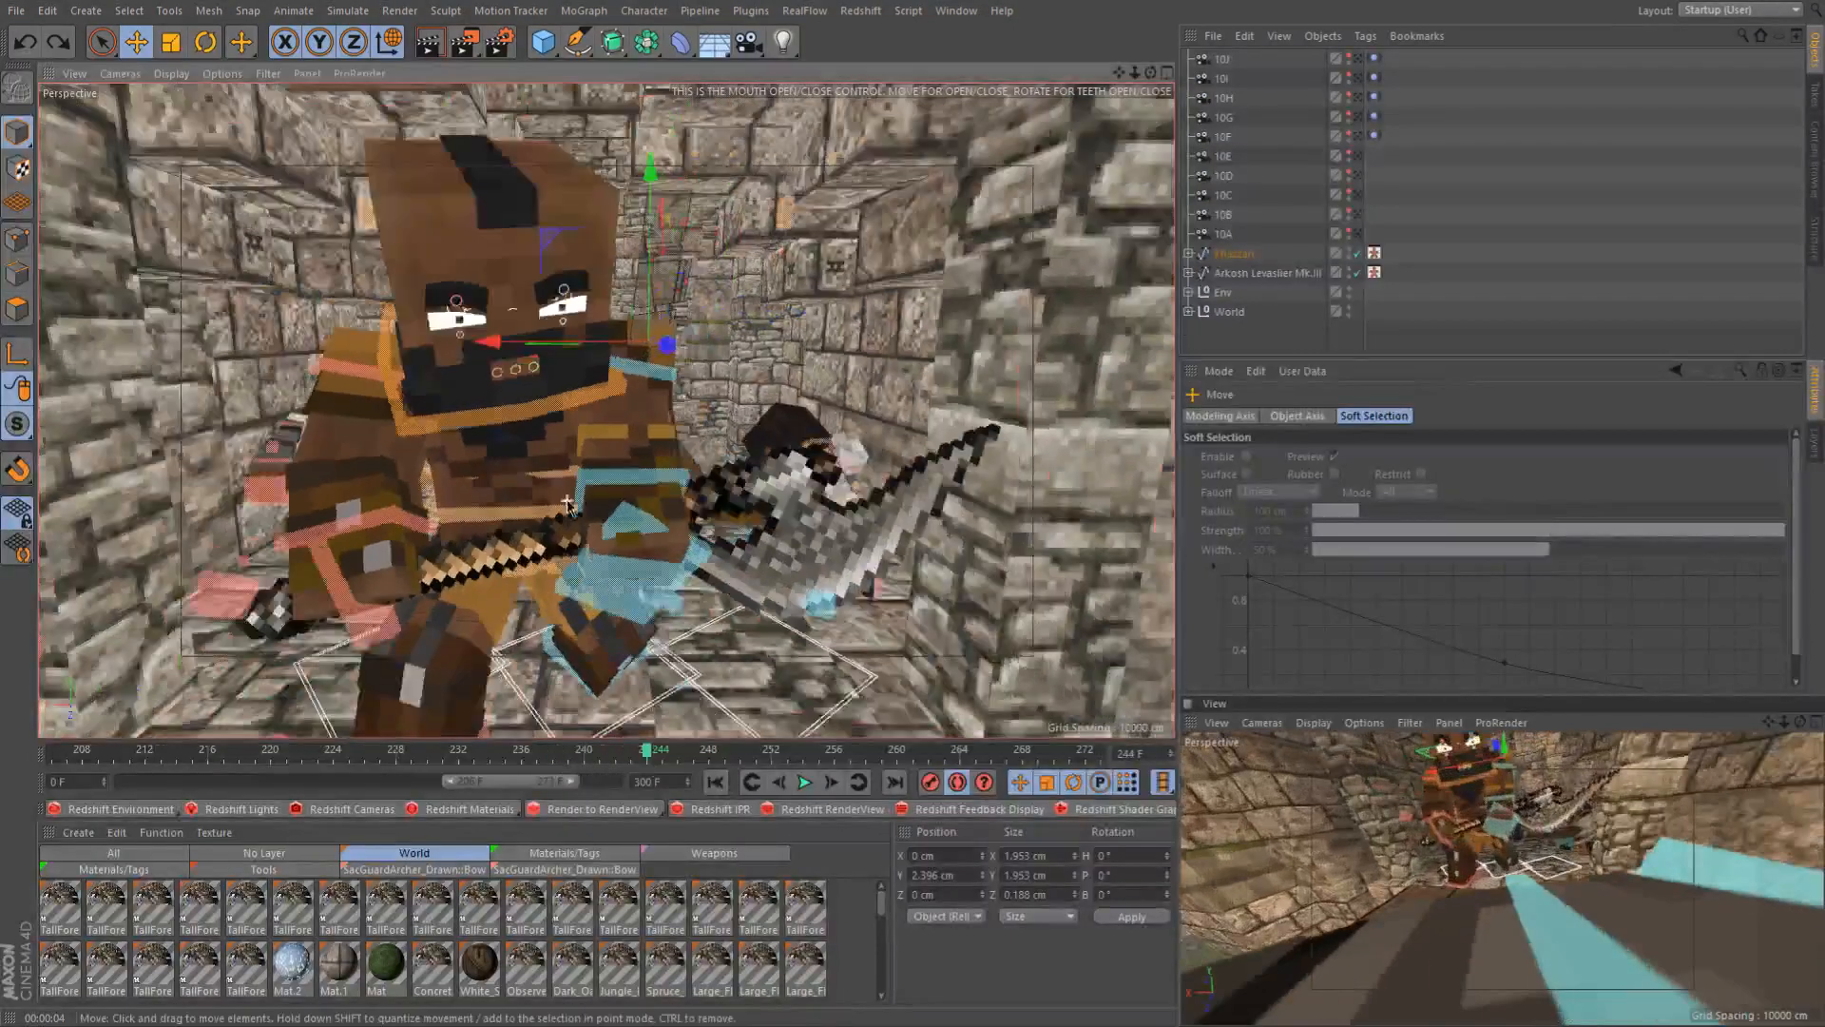
Select Khazzan's right arm mesh for rotation and compare the arm's pose at frames 245 and 240
{"action": "left_click", "coordinate": [339, 377]}
{"action": "scroll", "coordinate": [340, 376], "scroll_direction": "down", "scroll_amount": 3}
{"action": "left_click_drag", "start_coordinate": [339, 377], "coordinate": [667, 684], "text": "alt"}
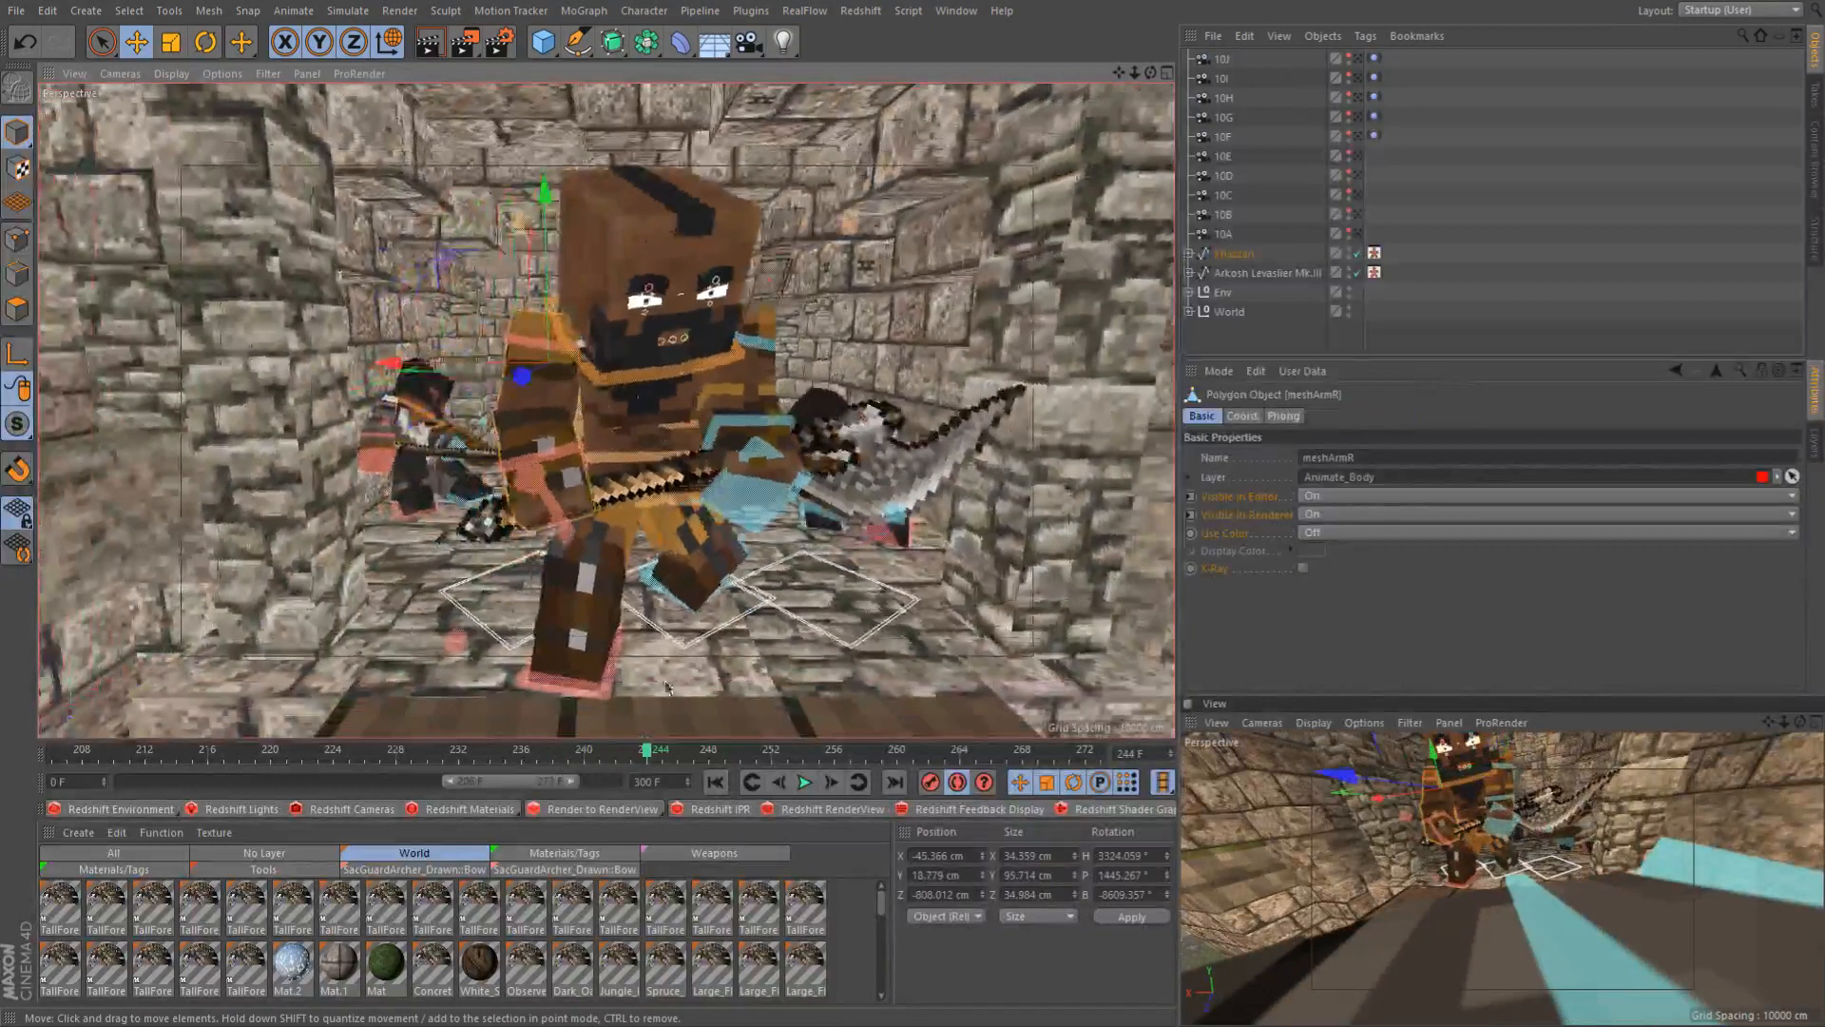
{"action": "left_click_drag", "start_coordinate": [571, 758], "coordinate": [662, 758]}
{"action": "scroll", "coordinate": [647, 483], "scroll_direction": "down", "scroll_amount": 2}
{"action": "left_click_drag", "start_coordinate": [650, 478], "coordinate": [570, 434], "text": "alt"}
{"action": "scroll", "coordinate": [482, 293], "scroll_direction": "up", "scroll_amount": 2}
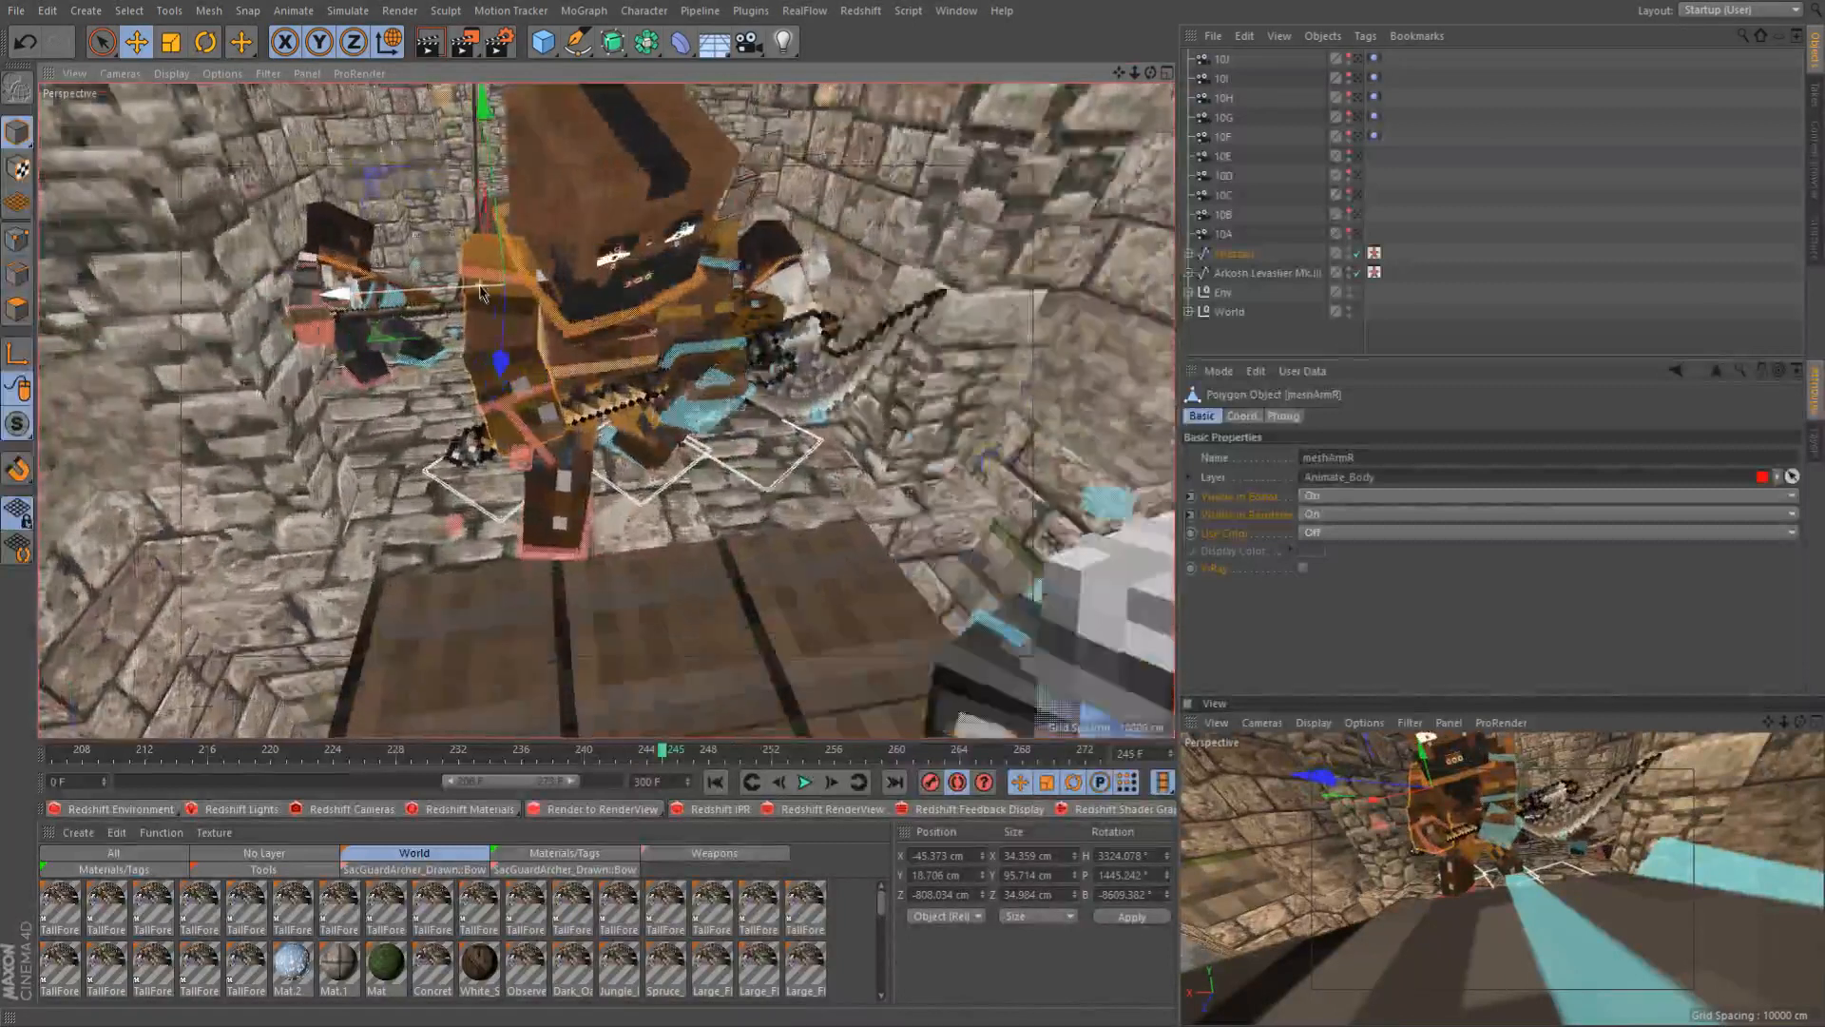
{"action": "key", "text": "r"}
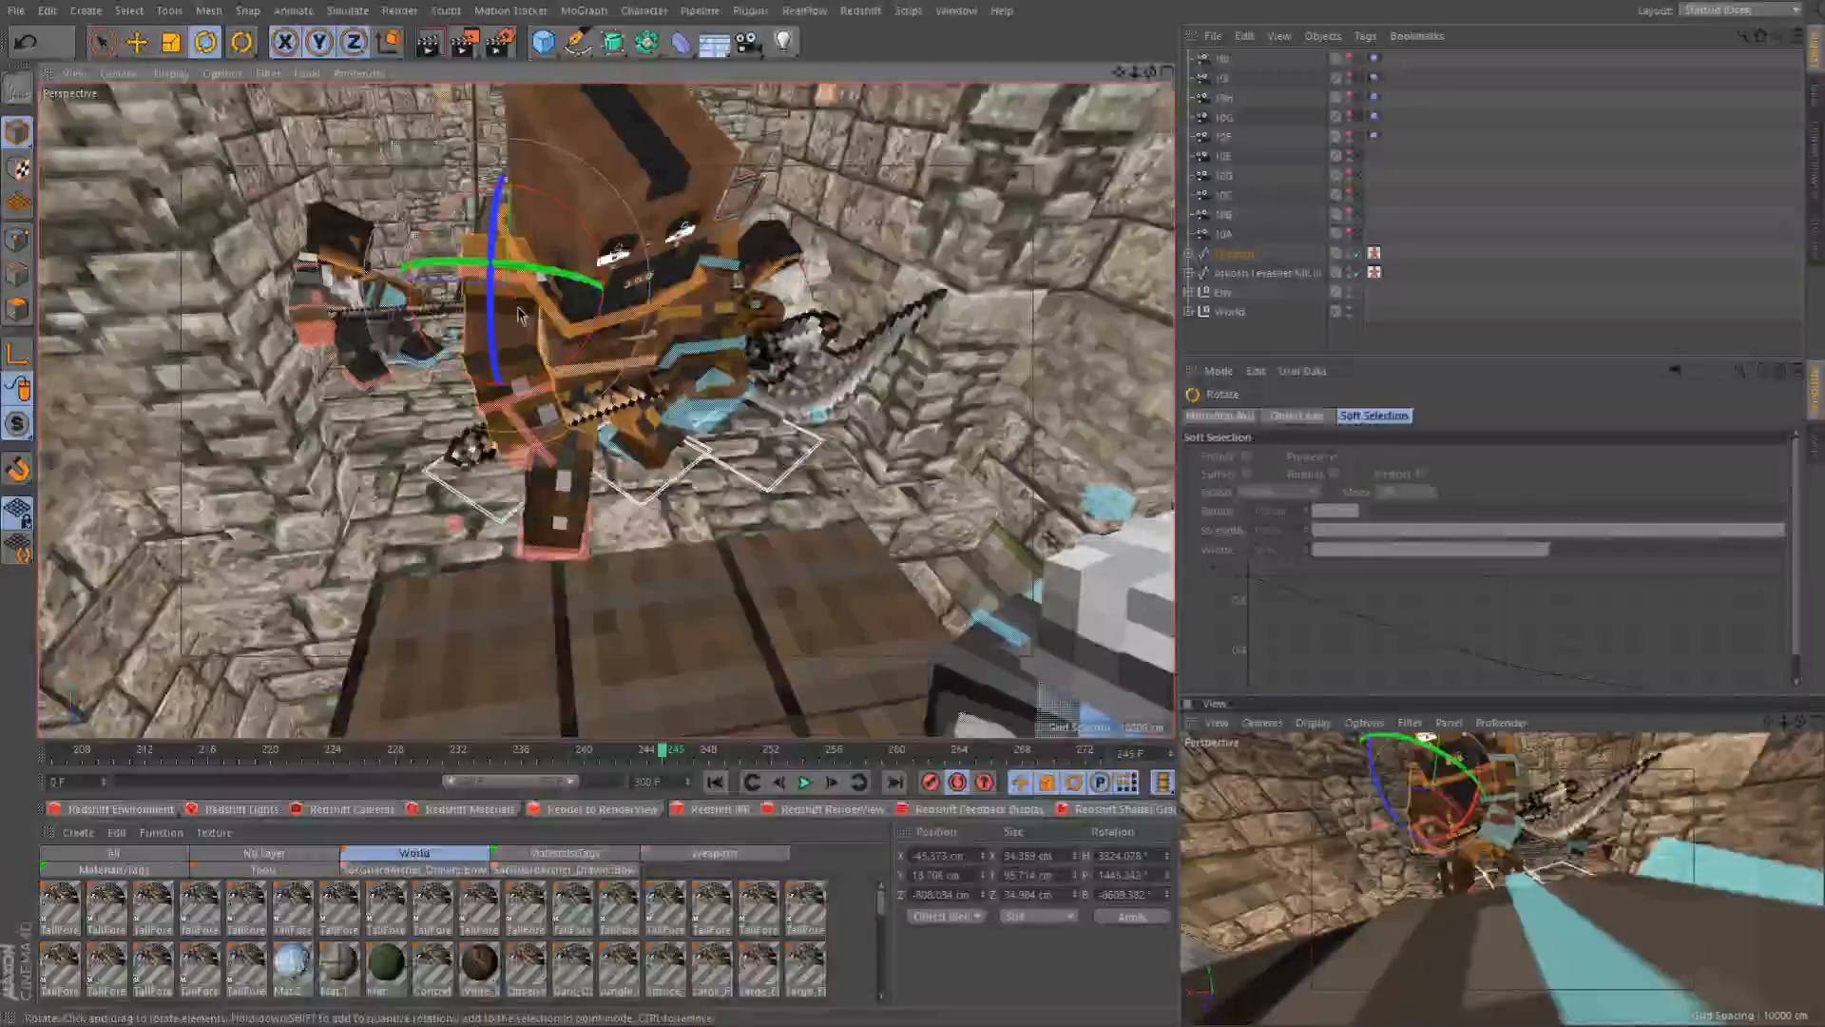
{"action": "scroll", "coordinate": [518, 302], "scroll_direction": "up", "scroll_amount": 2}
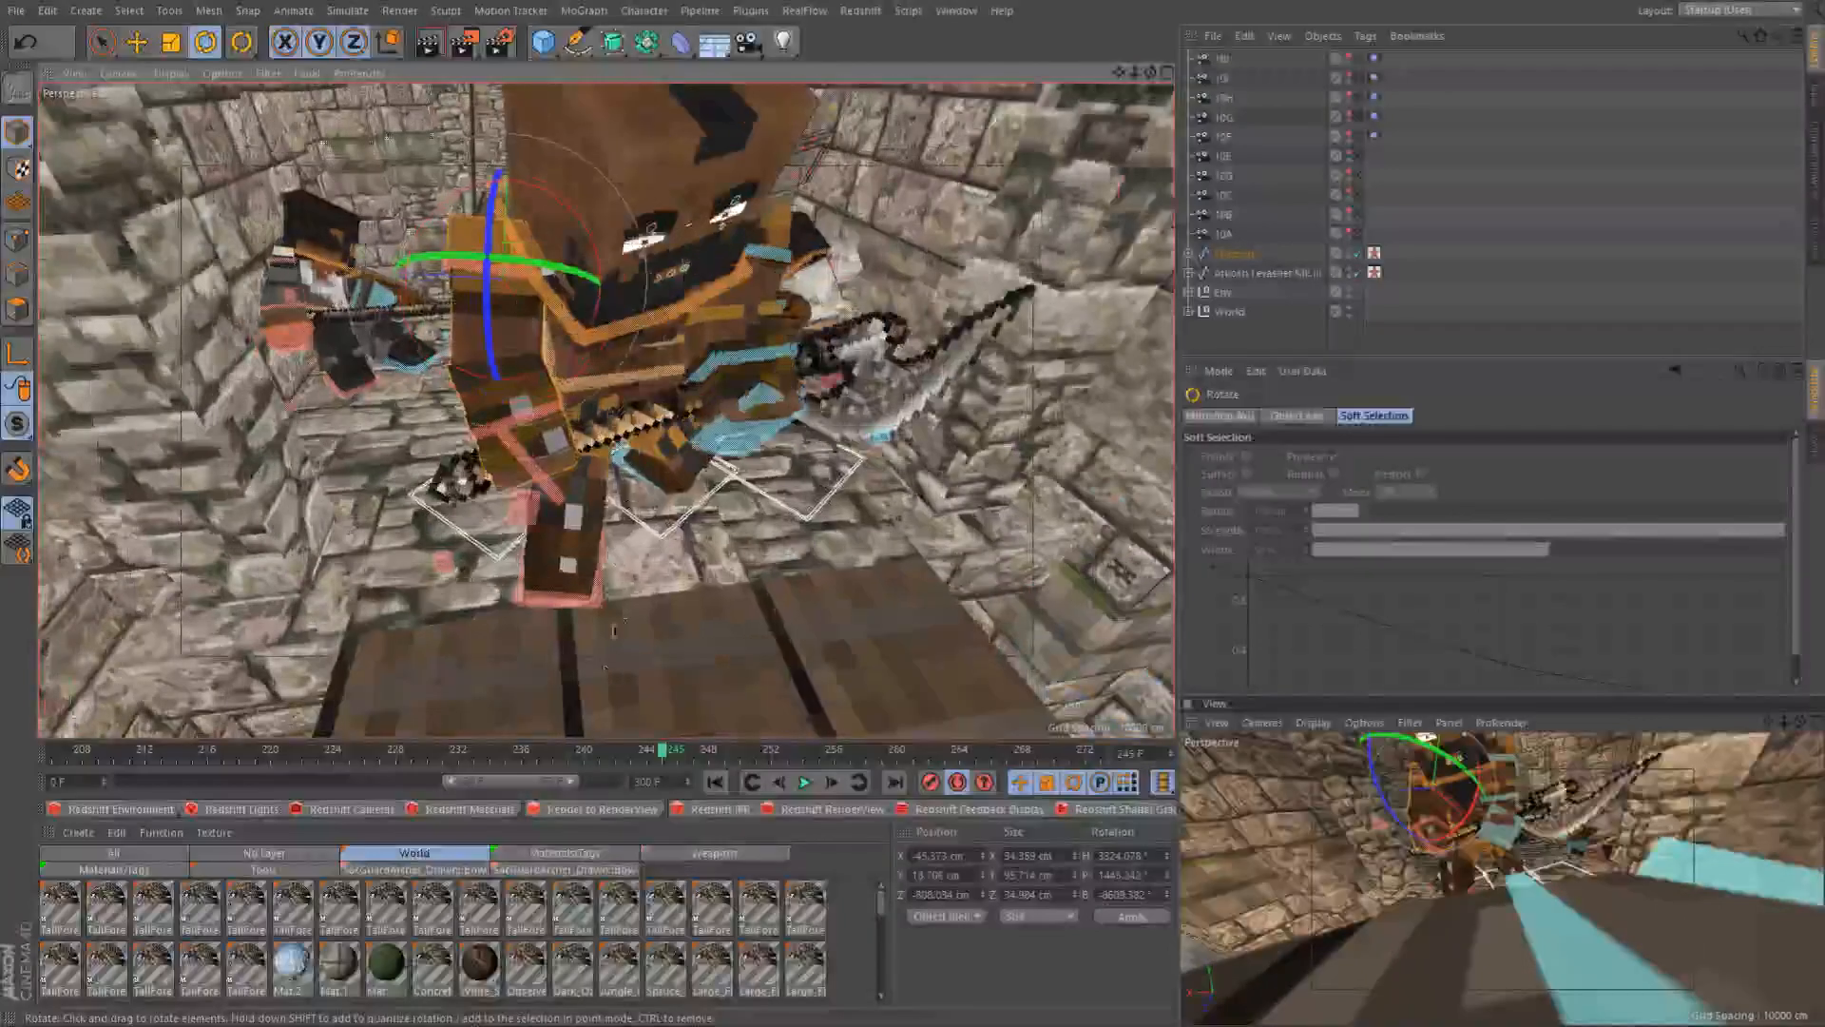
{"action": "left_click", "coordinate": [579, 755]}
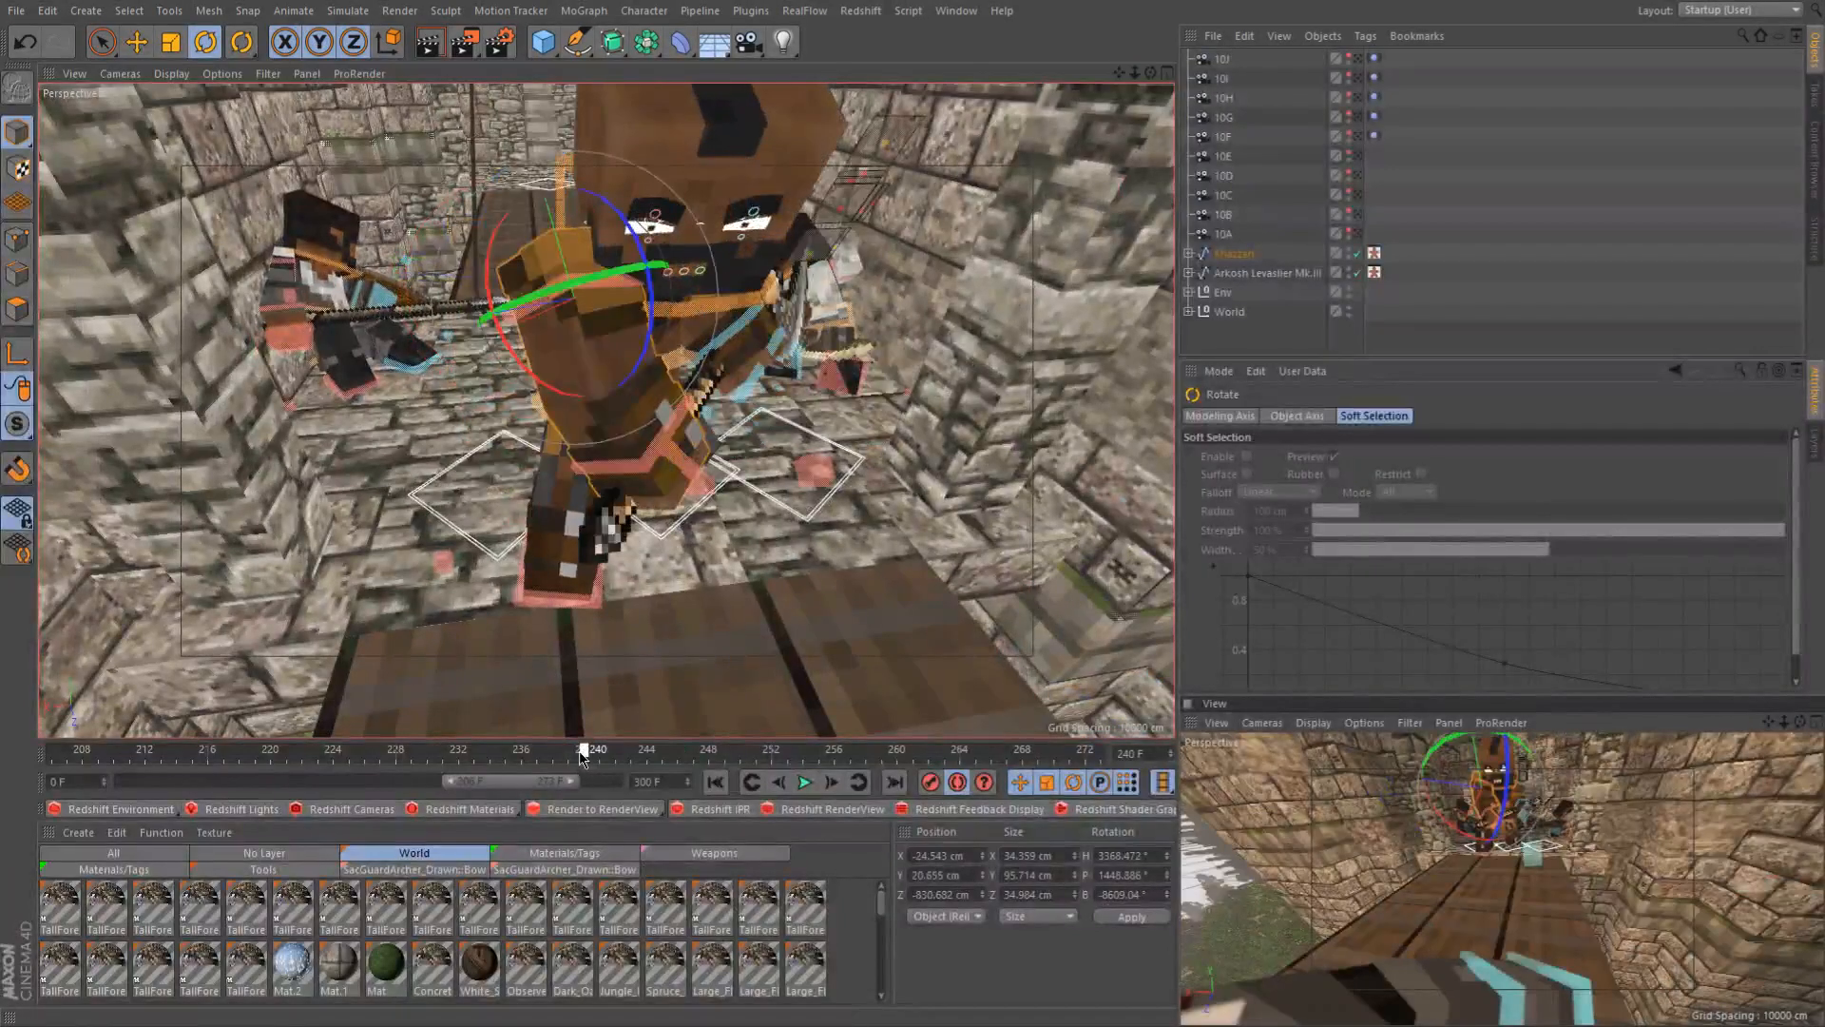
Record a keyframe for the selected right-arm element of Khazzan at frame 238 and go to frame 244
{"action": "left_click_drag", "start_coordinate": [570, 757], "coordinate": [561, 757]}
{"action": "left_click", "coordinate": [930, 782]}
{"action": "left_click", "coordinate": [647, 756]}
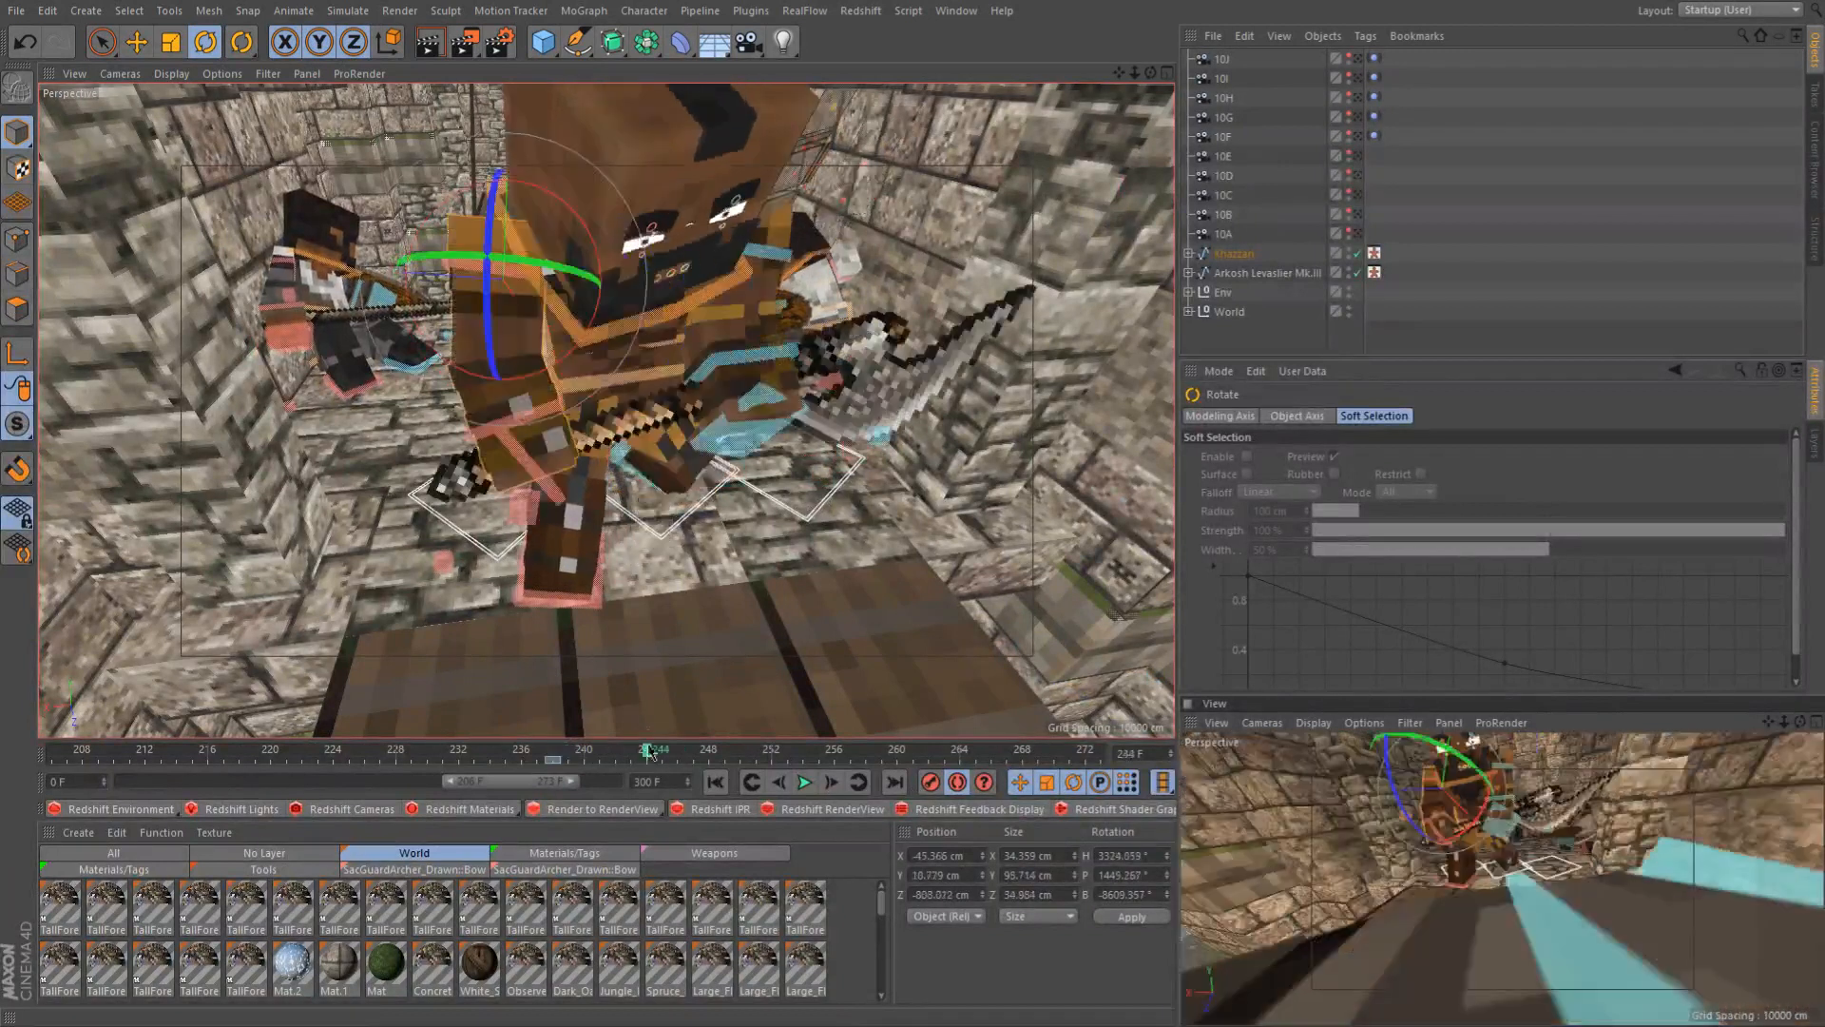
Rotate Khazzan's controlArmR at frame 244 so the right arm swings the axe upward in front of the body
{"action": "left_click_drag", "start_coordinate": [506, 260], "coordinate": [437, 260]}
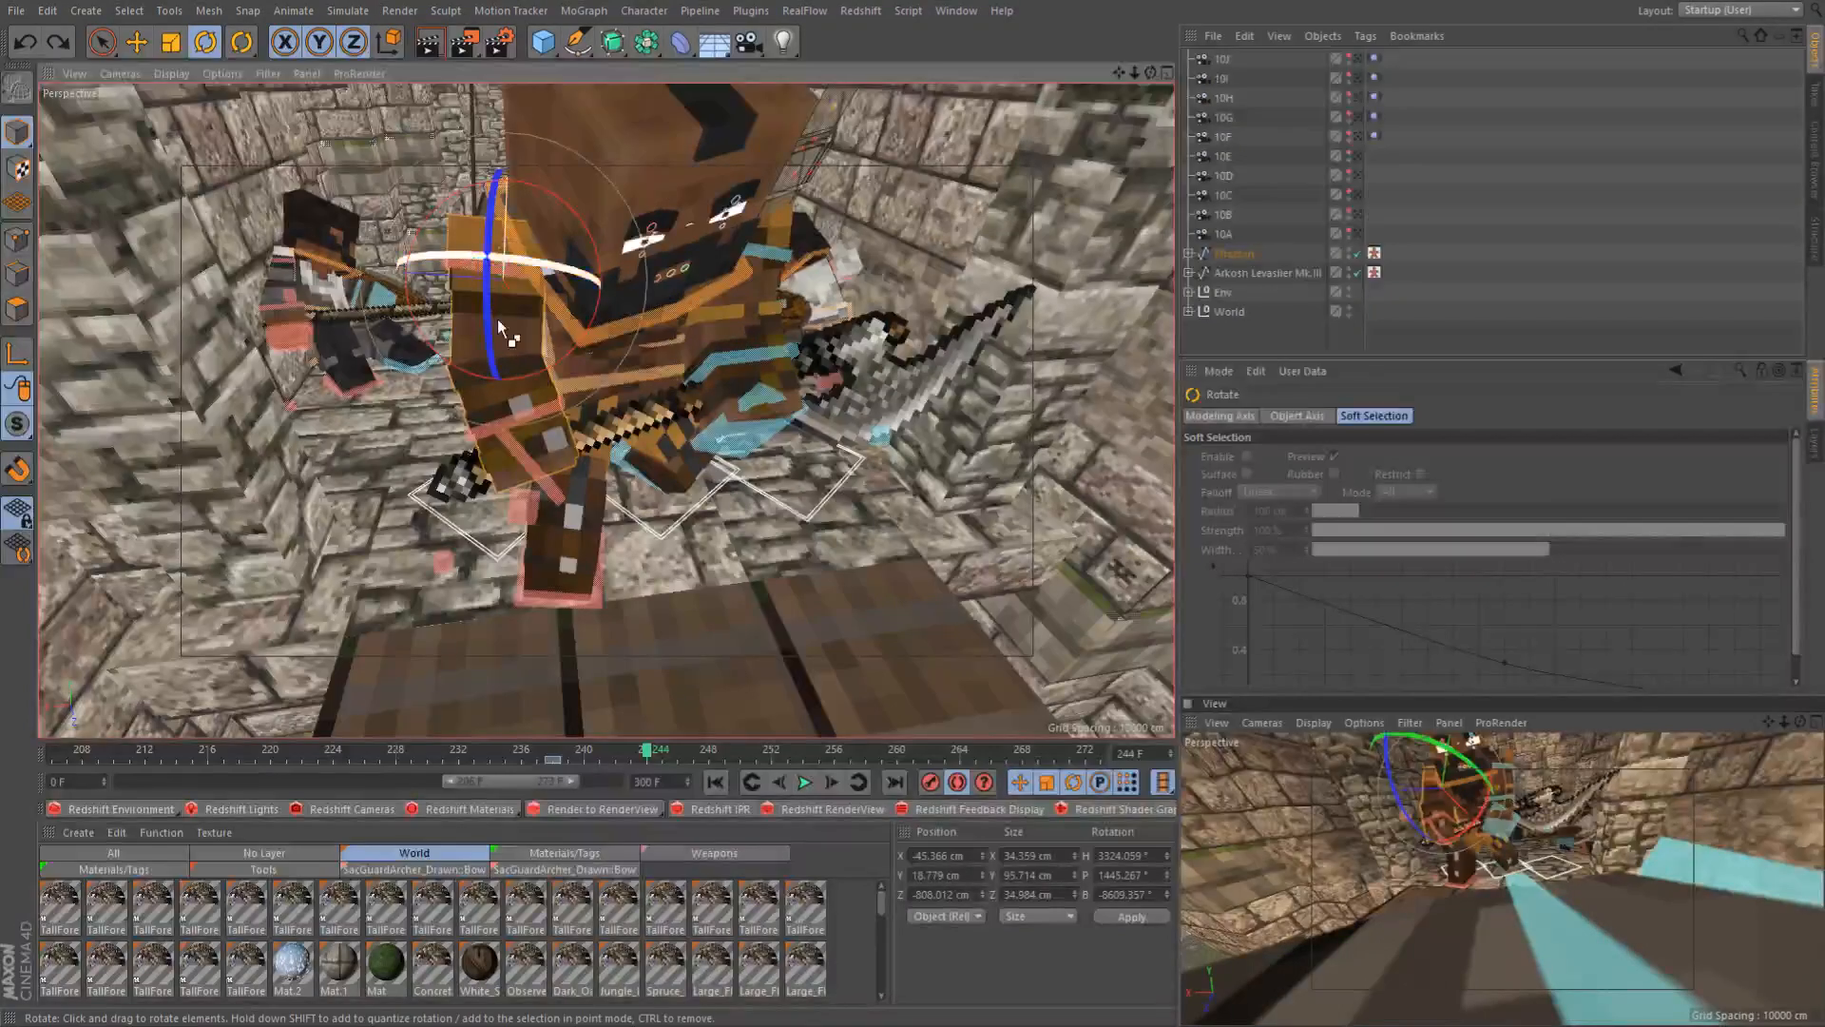
{"action": "left_click", "coordinate": [364, 309]}
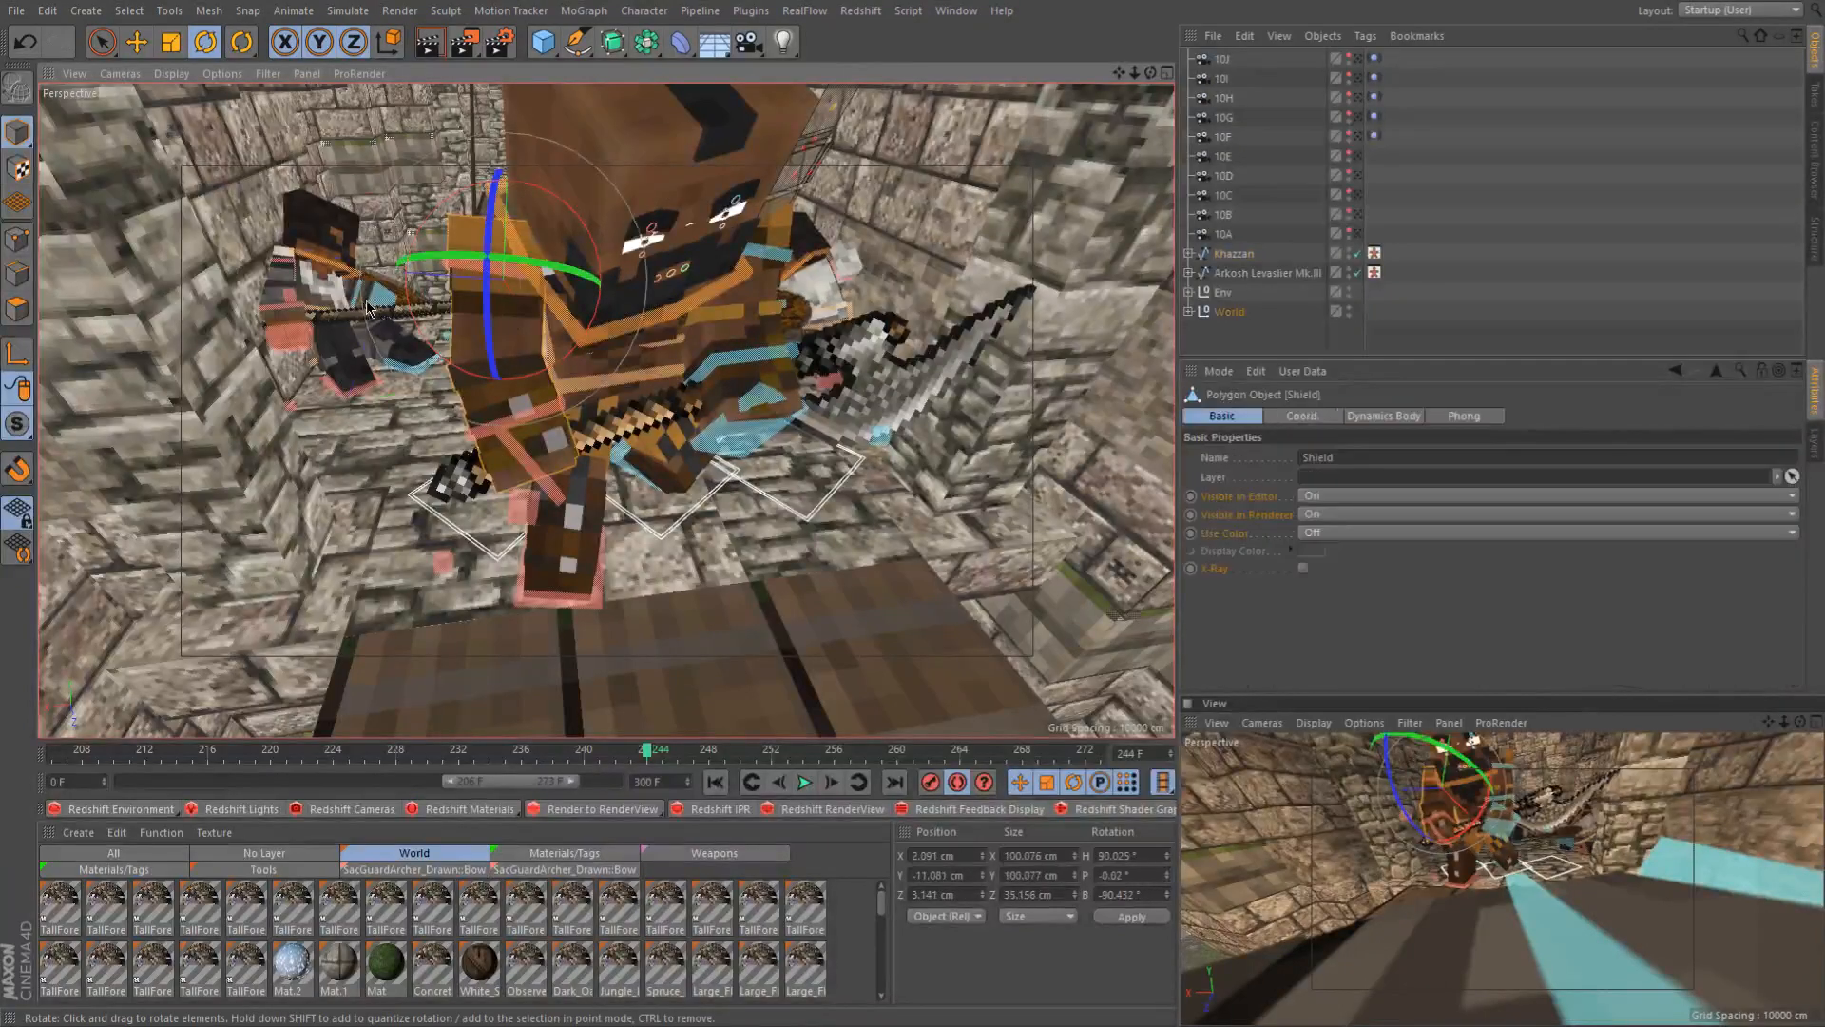
{"action": "left_click", "coordinate": [475, 265]}
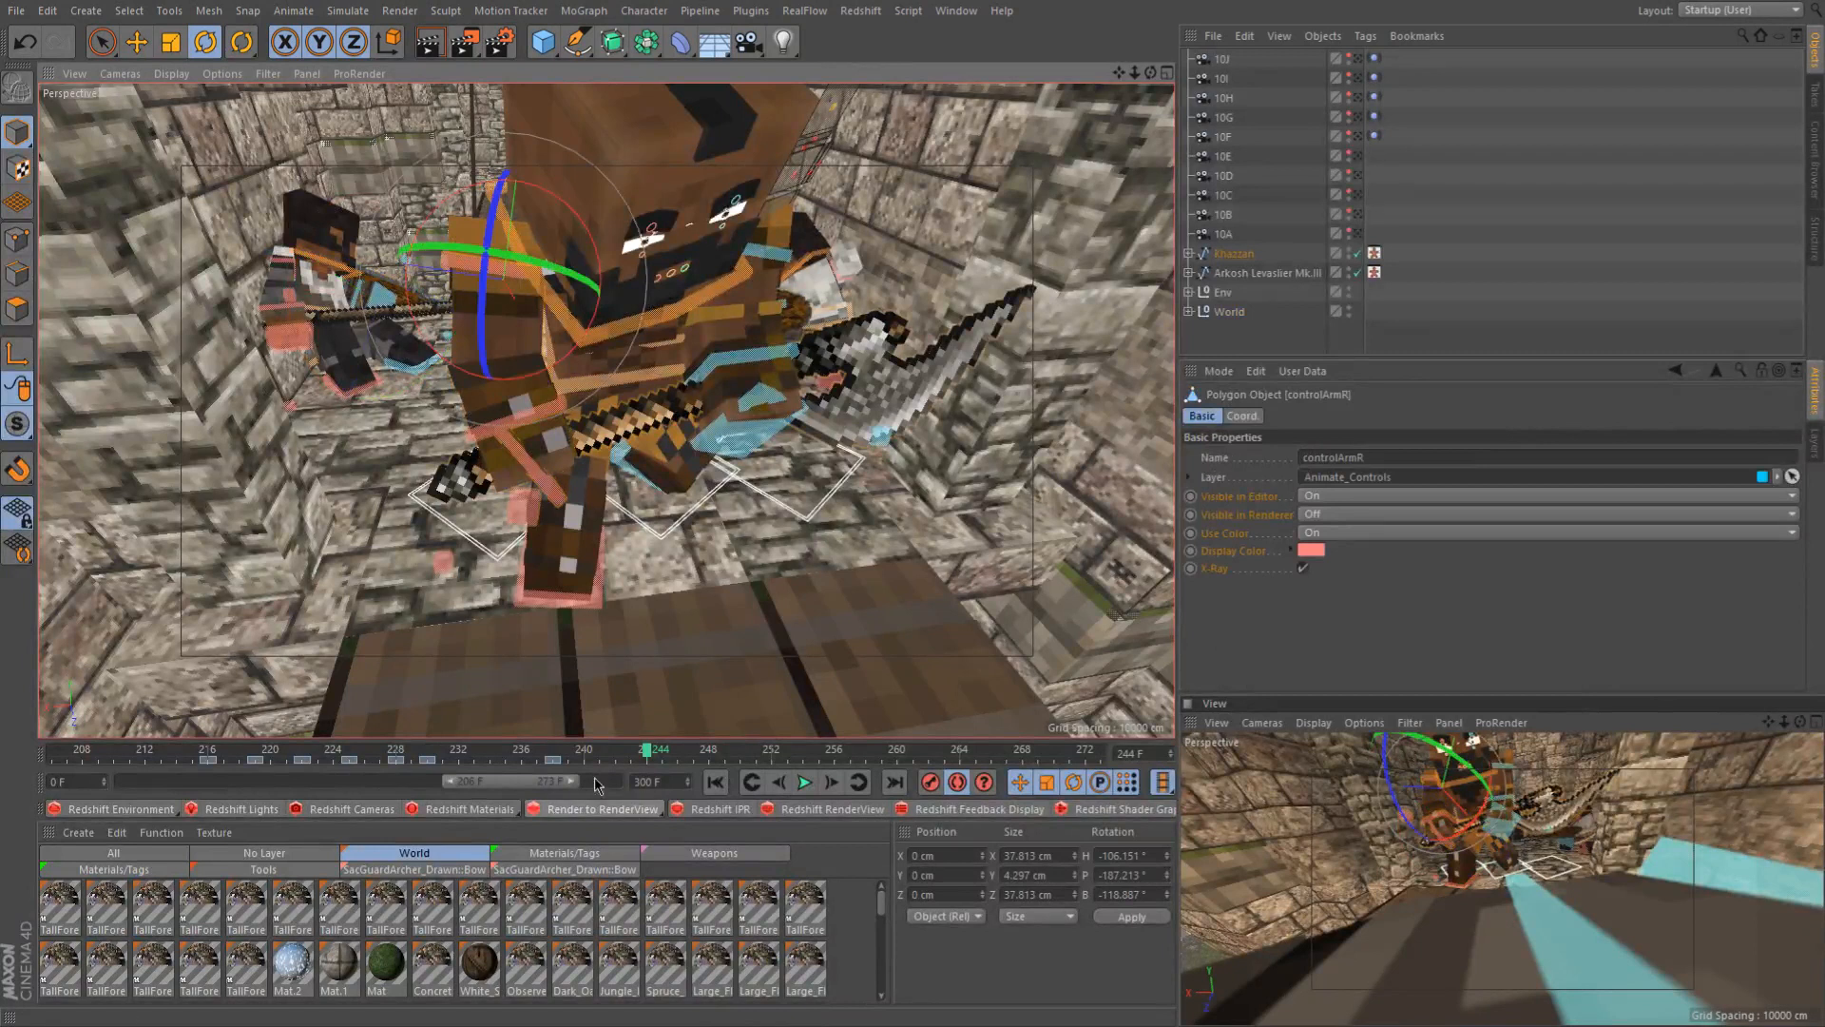
{"action": "left_click_drag", "start_coordinate": [518, 275], "coordinate": [454, 249]}
{"action": "left_click_drag", "start_coordinate": [643, 322], "coordinate": [594, 242], "text": "alt"}
{"action": "left_click_drag", "start_coordinate": [552, 330], "coordinate": [565, 313]}
{"action": "mouse_move", "coordinate": [565, 315]}
{"action": "left_mouse_down", "text": "alt"}
{"action": "mouse_move", "coordinate": [590, 360]}
{"action": "mouse_move", "coordinate": [575, 317]}
{"action": "mouse_move", "coordinate": [568, 341]}
{"action": "left_mouse_up", "text": "alt"}
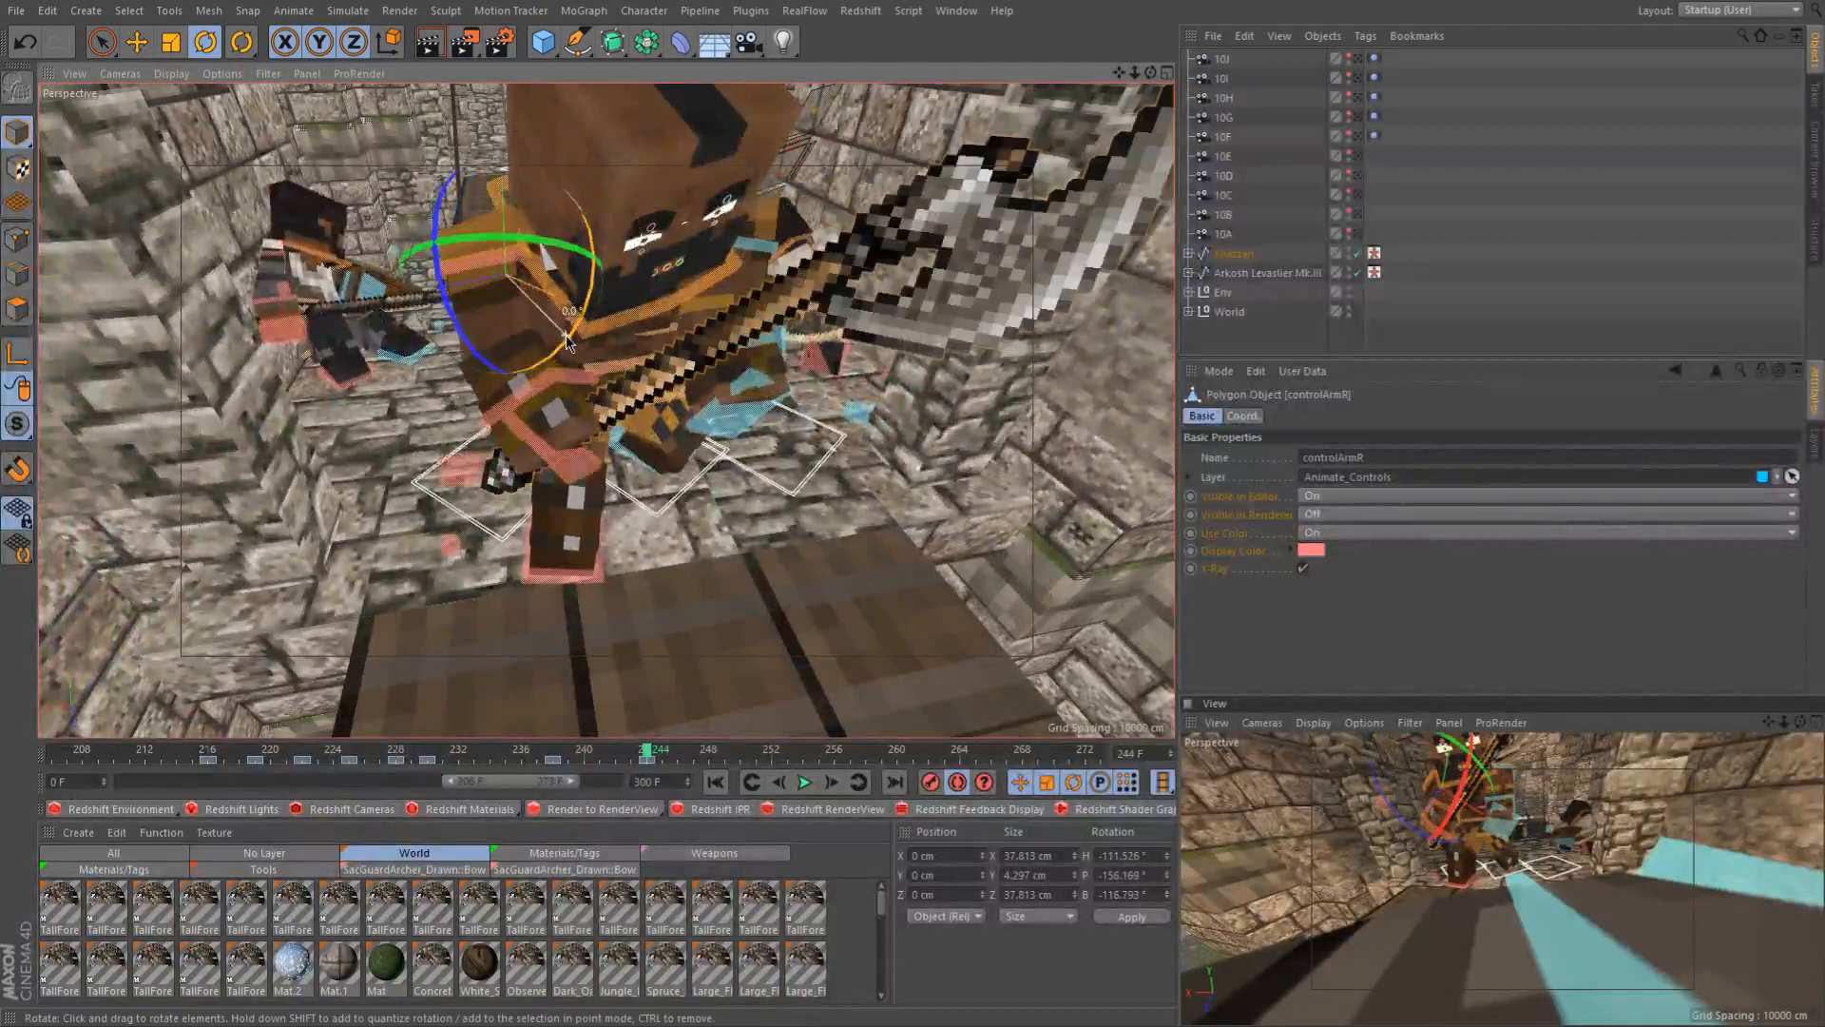
Record a keyframe for Khazzan's right-hand goal control at frame 238 and return to frame 244
{"action": "left_click", "coordinate": [533, 461]}
{"action": "key", "text": "e"}
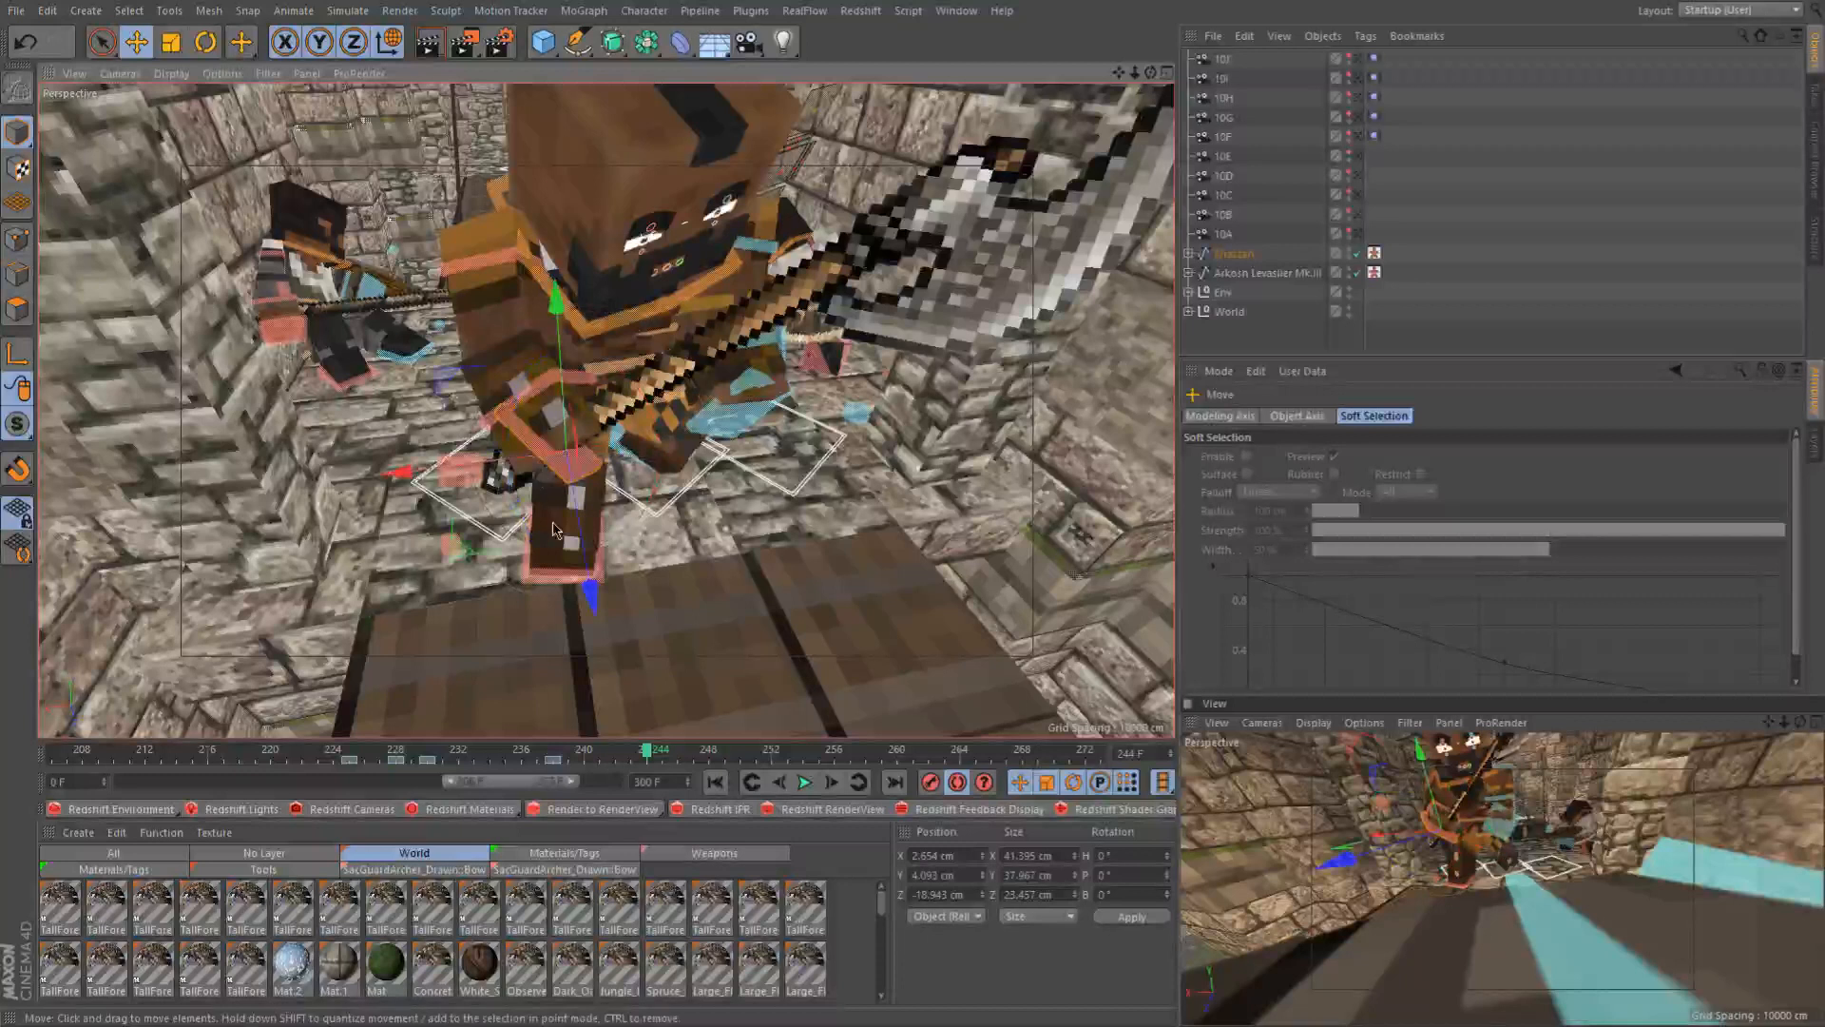
{"action": "left_click", "coordinate": [550, 756]}
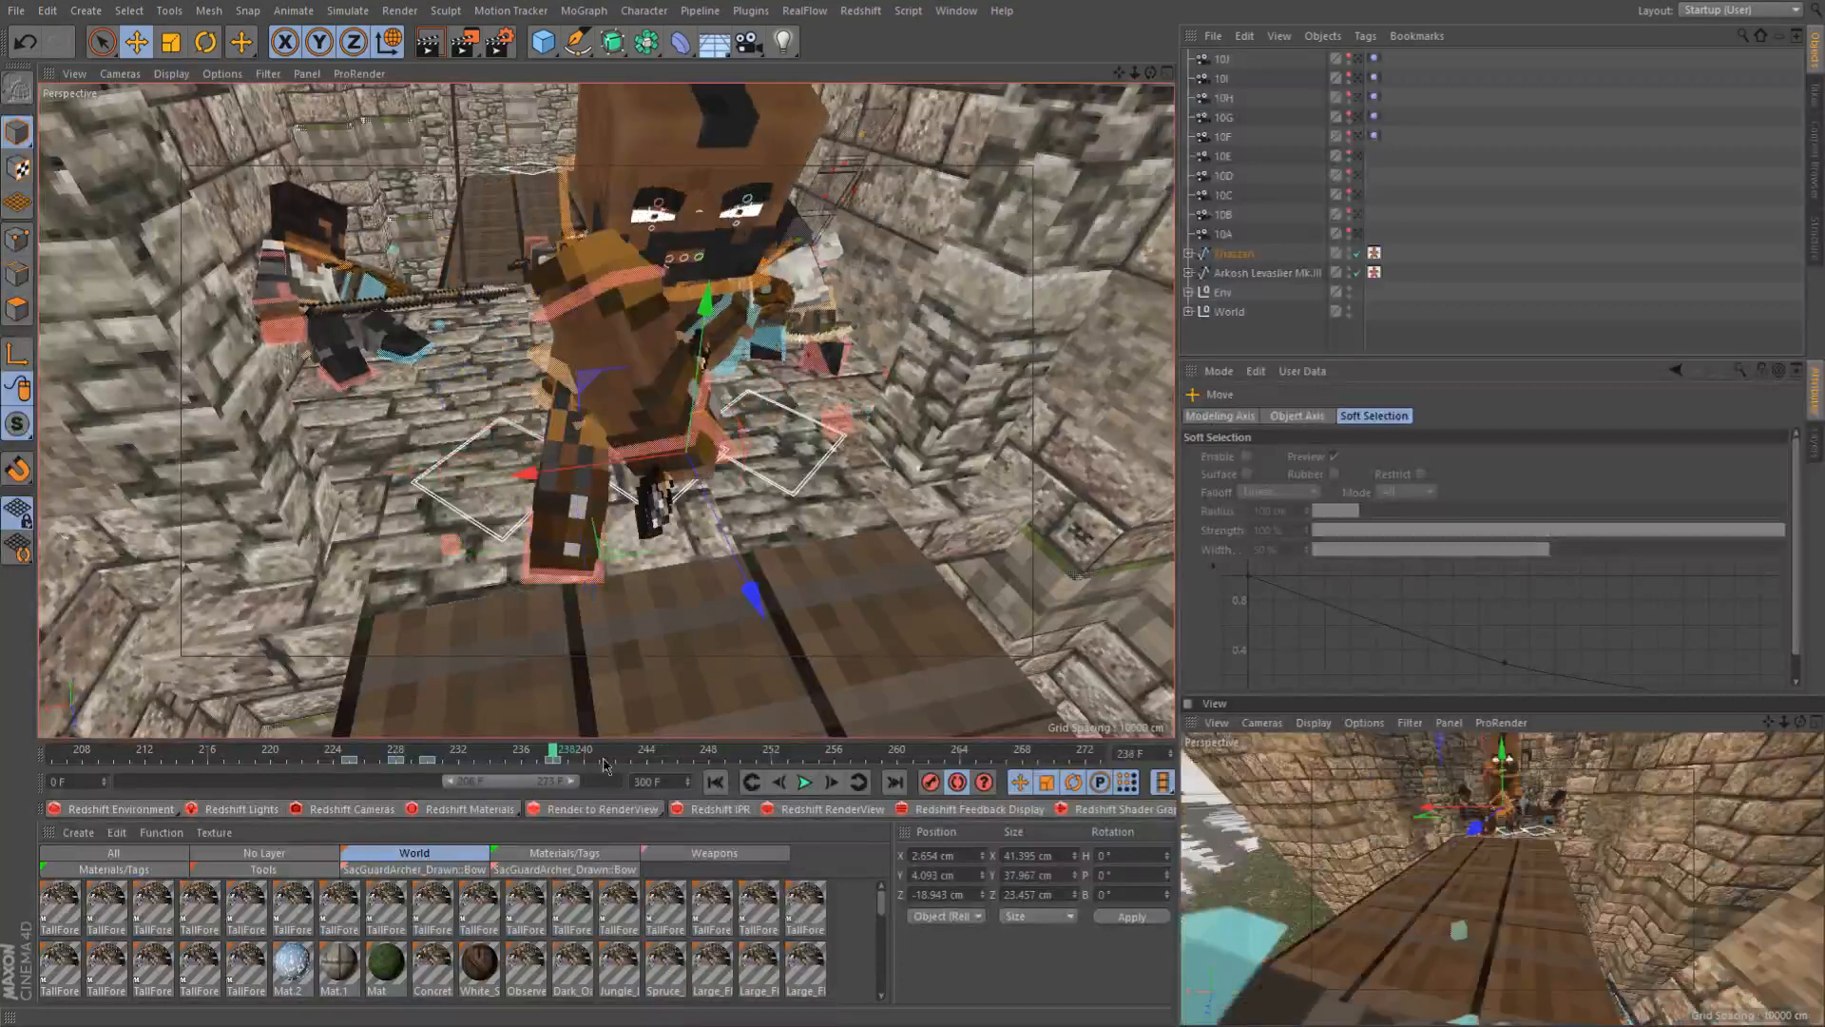
{"action": "left_click", "coordinate": [925, 788]}
{"action": "left_click", "coordinate": [648, 755]}
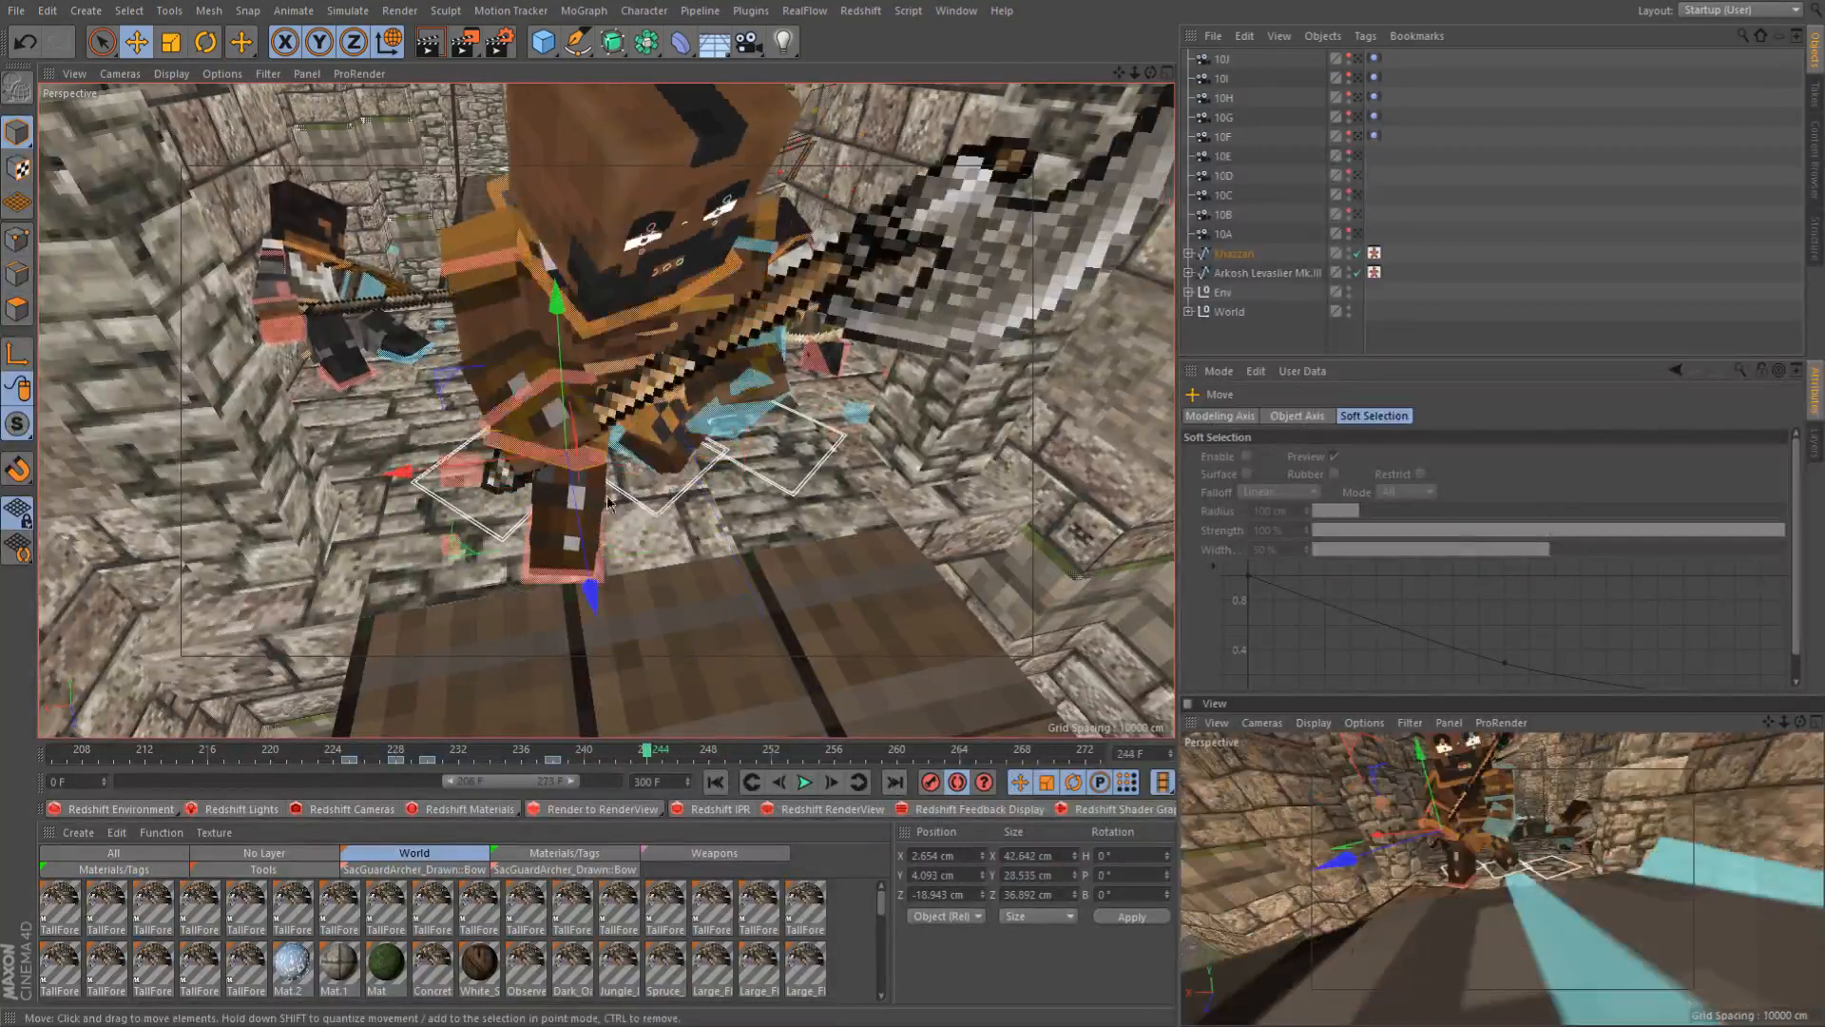
Raise Khazzan's right-hand goal control at frame 244 to bend the arm holding the axe
{"action": "scroll", "coordinate": [550, 423], "scroll_direction": "up", "scroll_amount": 5}
{"action": "left_click_drag", "start_coordinate": [532, 470], "coordinate": [520, 430], "text": "alt"}
{"action": "key", "text": "w"}
{"action": "right_click_drag", "start_coordinate": [503, 468], "coordinate": [463, 472], "text": "alt"}
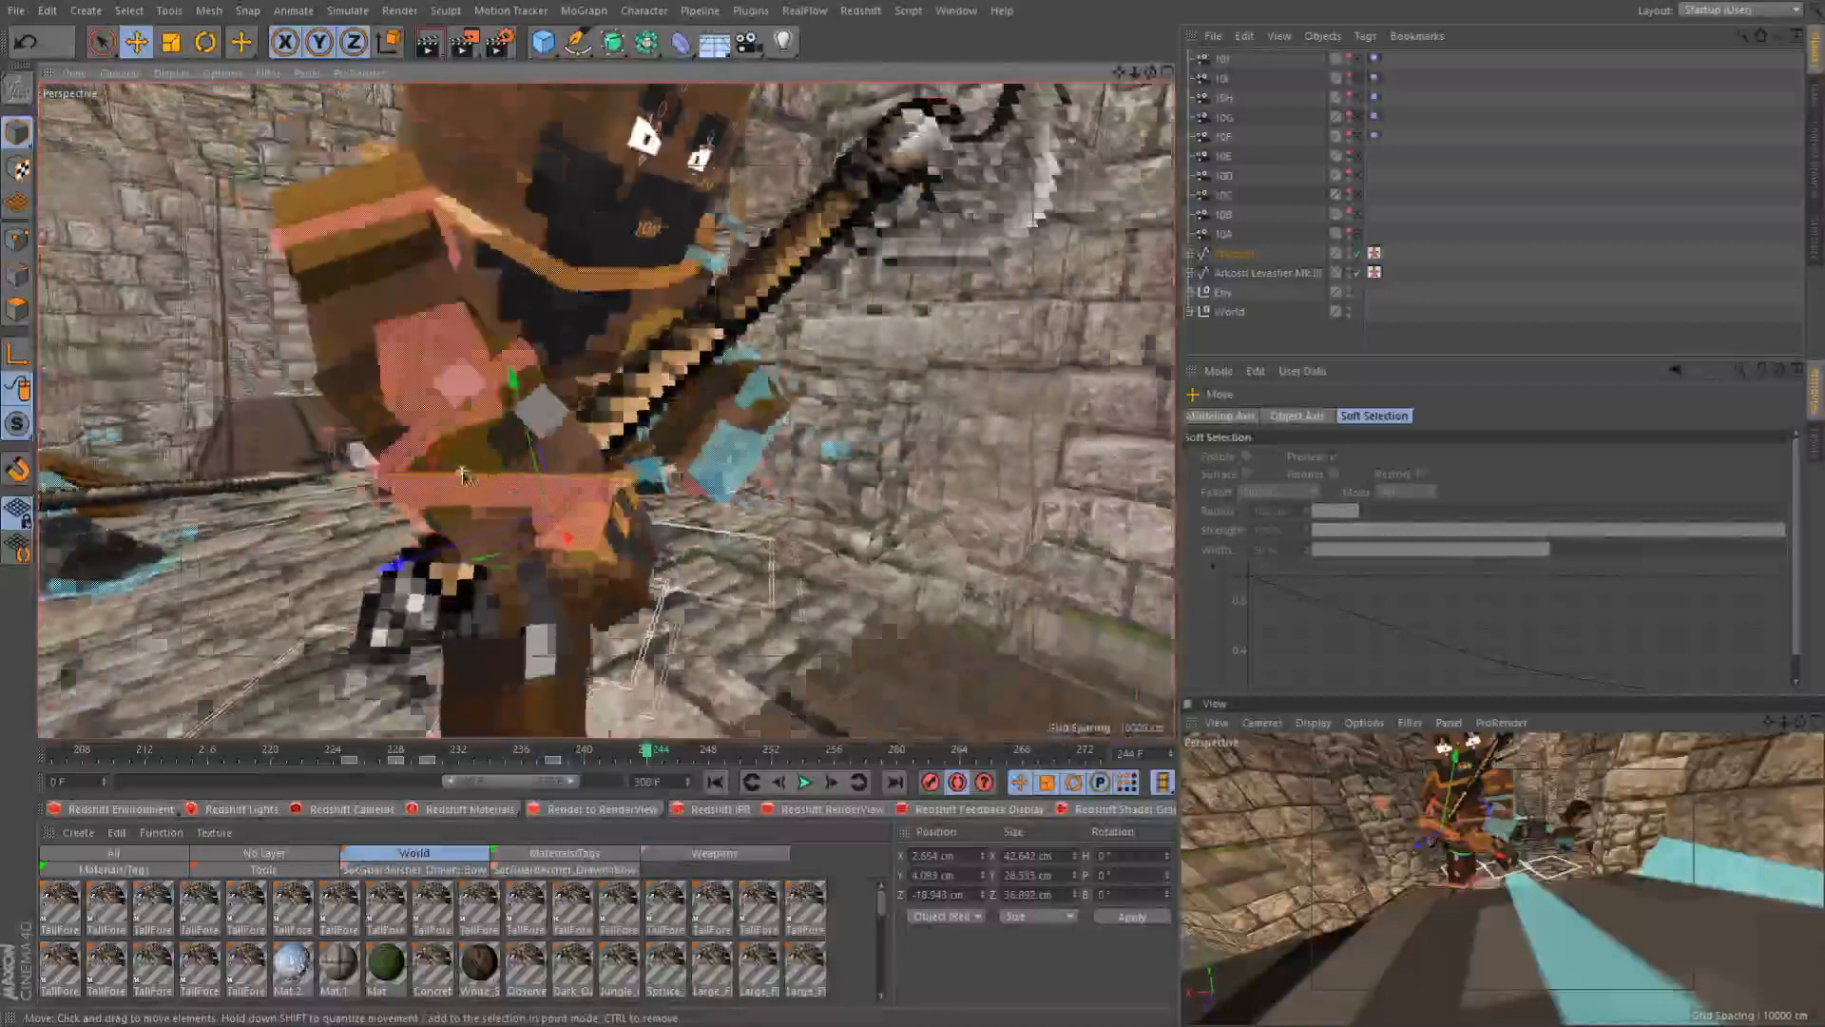
{"action": "middle_click_drag", "start_coordinate": [462, 472], "coordinate": [571, 520], "text": "alt"}
{"action": "left_click_drag", "start_coordinate": [605, 519], "coordinate": [547, 507], "text": "alt"}
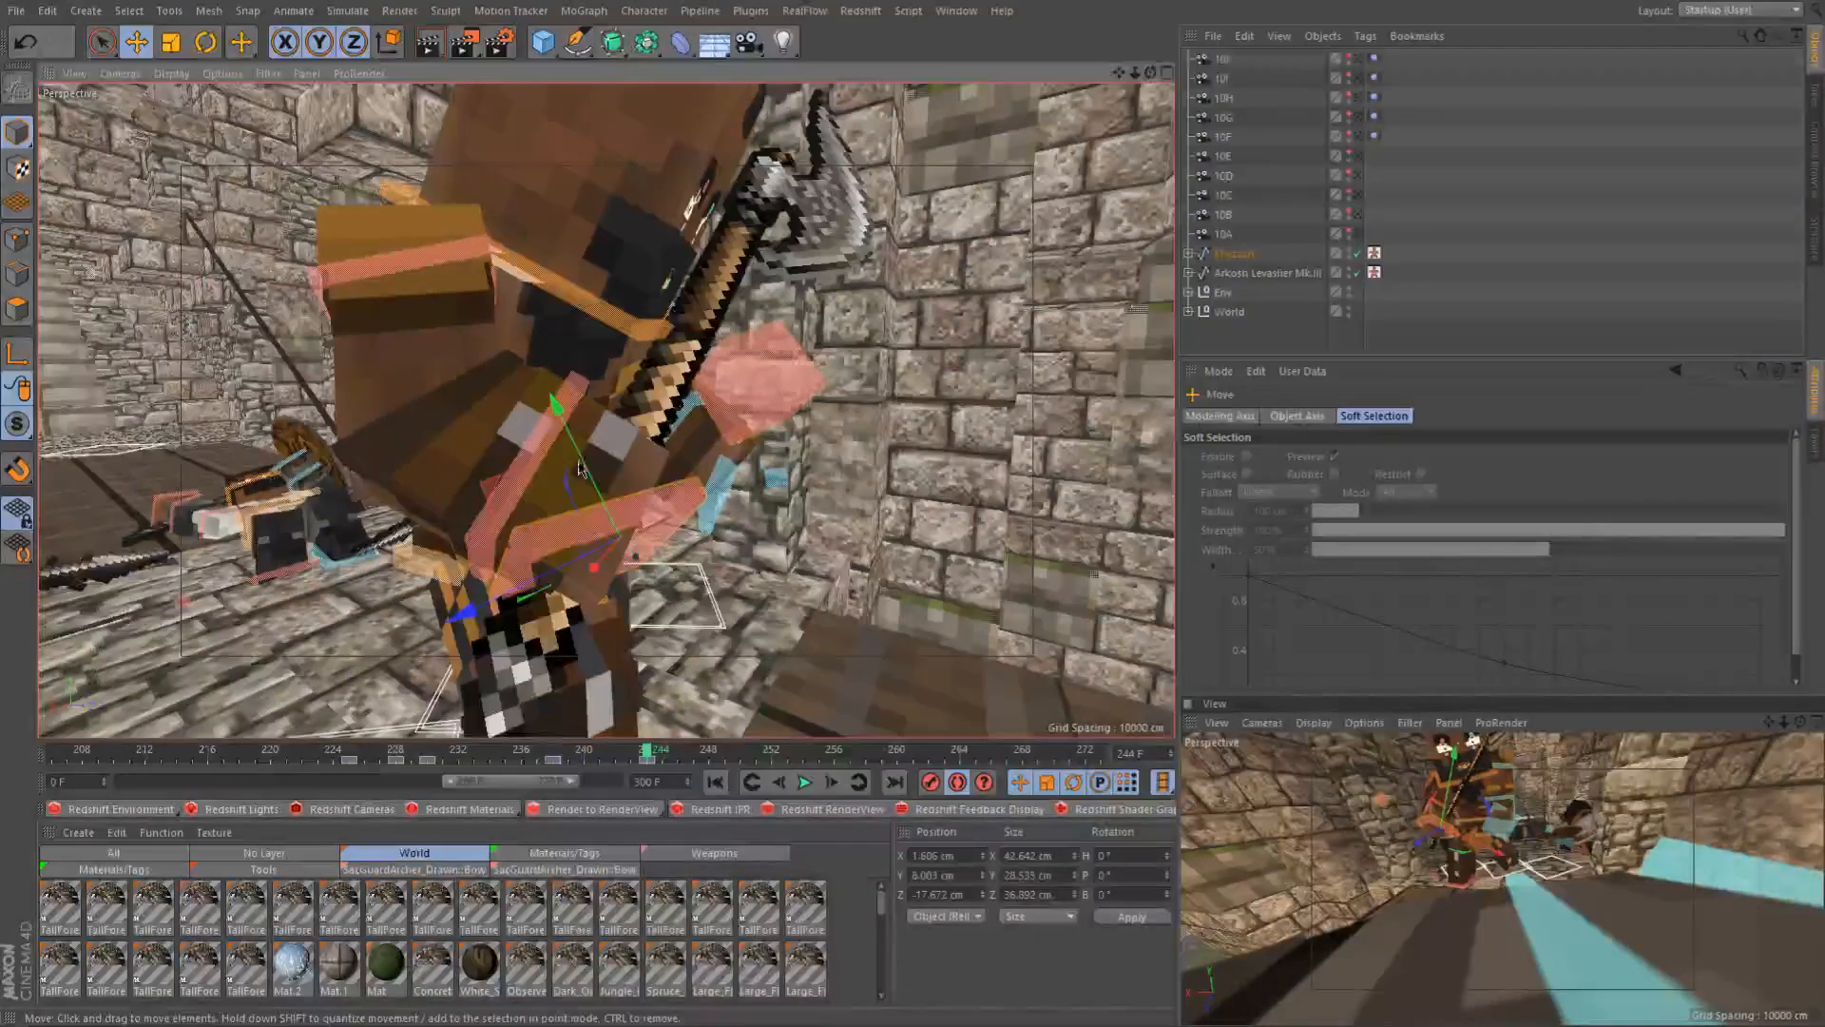
{"action": "left_click_drag", "start_coordinate": [585, 414], "coordinate": [560, 399], "text": "alt"}
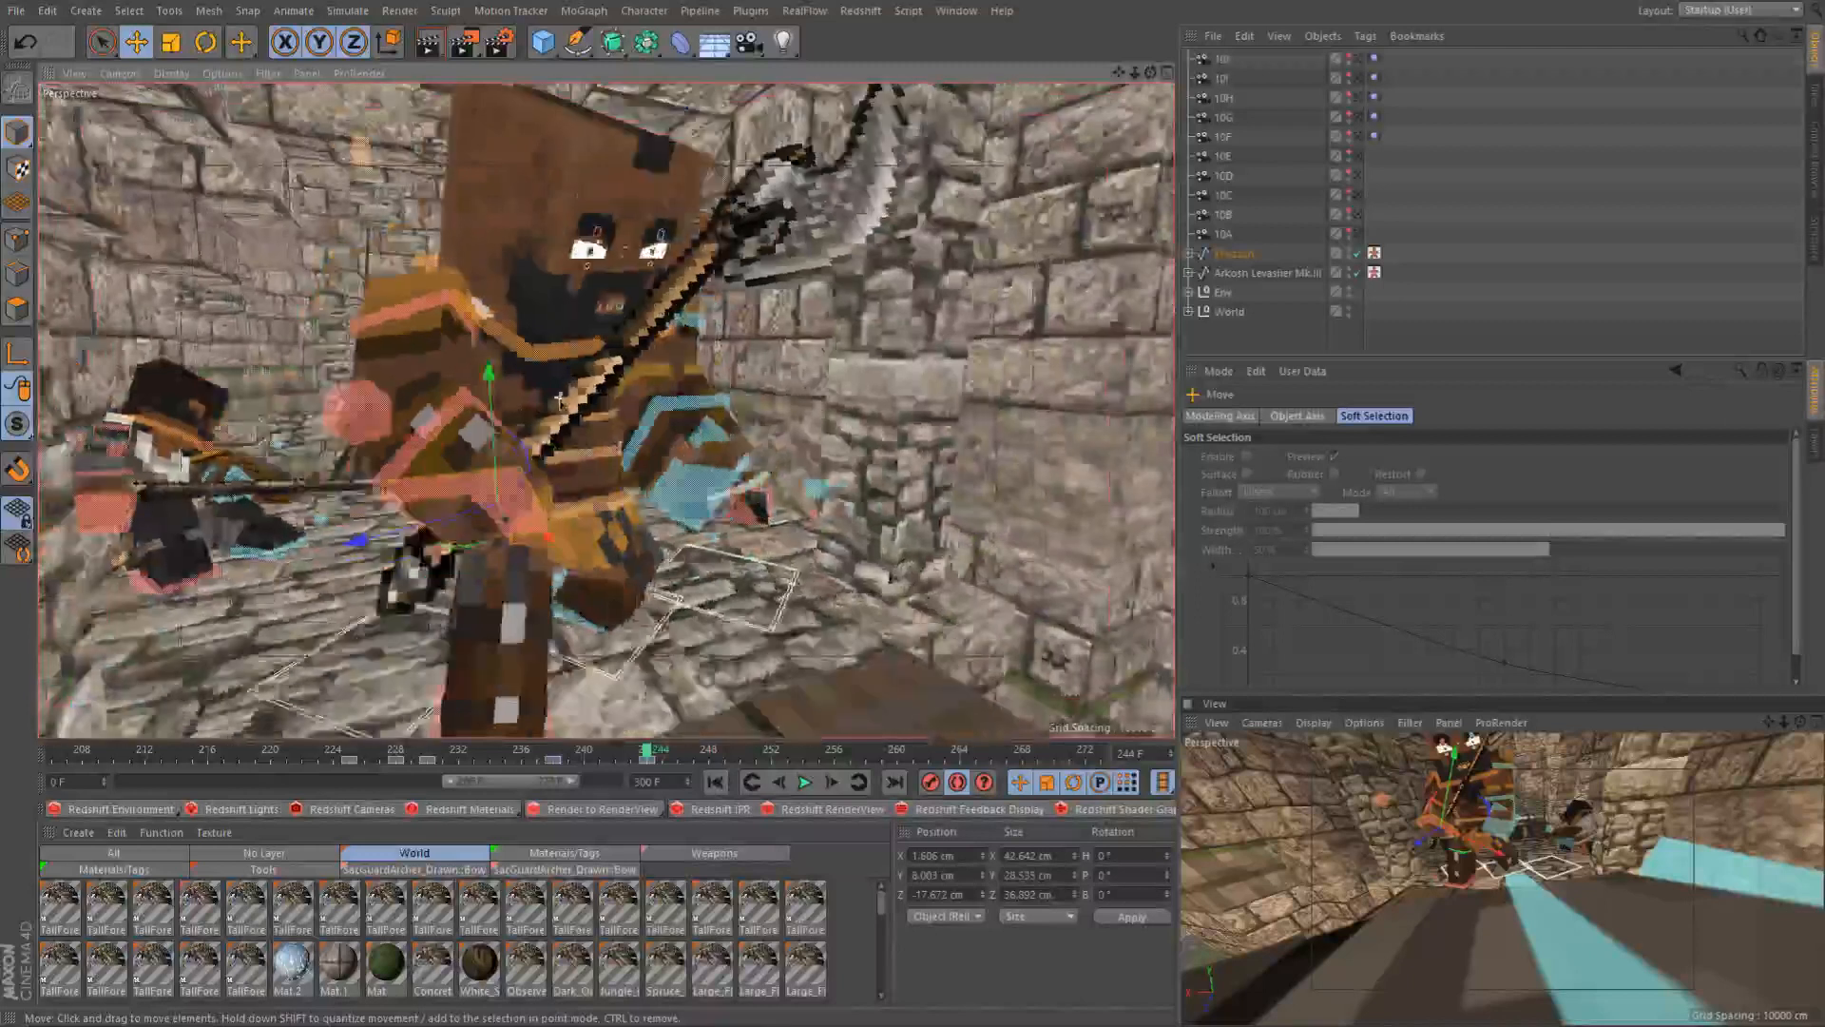
{"action": "left_click_drag", "start_coordinate": [420, 307], "coordinate": [442, 412], "text": "alt"}
Rotate Khazzan's left arm control at frame 244 to lift the left arm up in front of the chest
{"action": "left_click", "coordinate": [412, 337]}
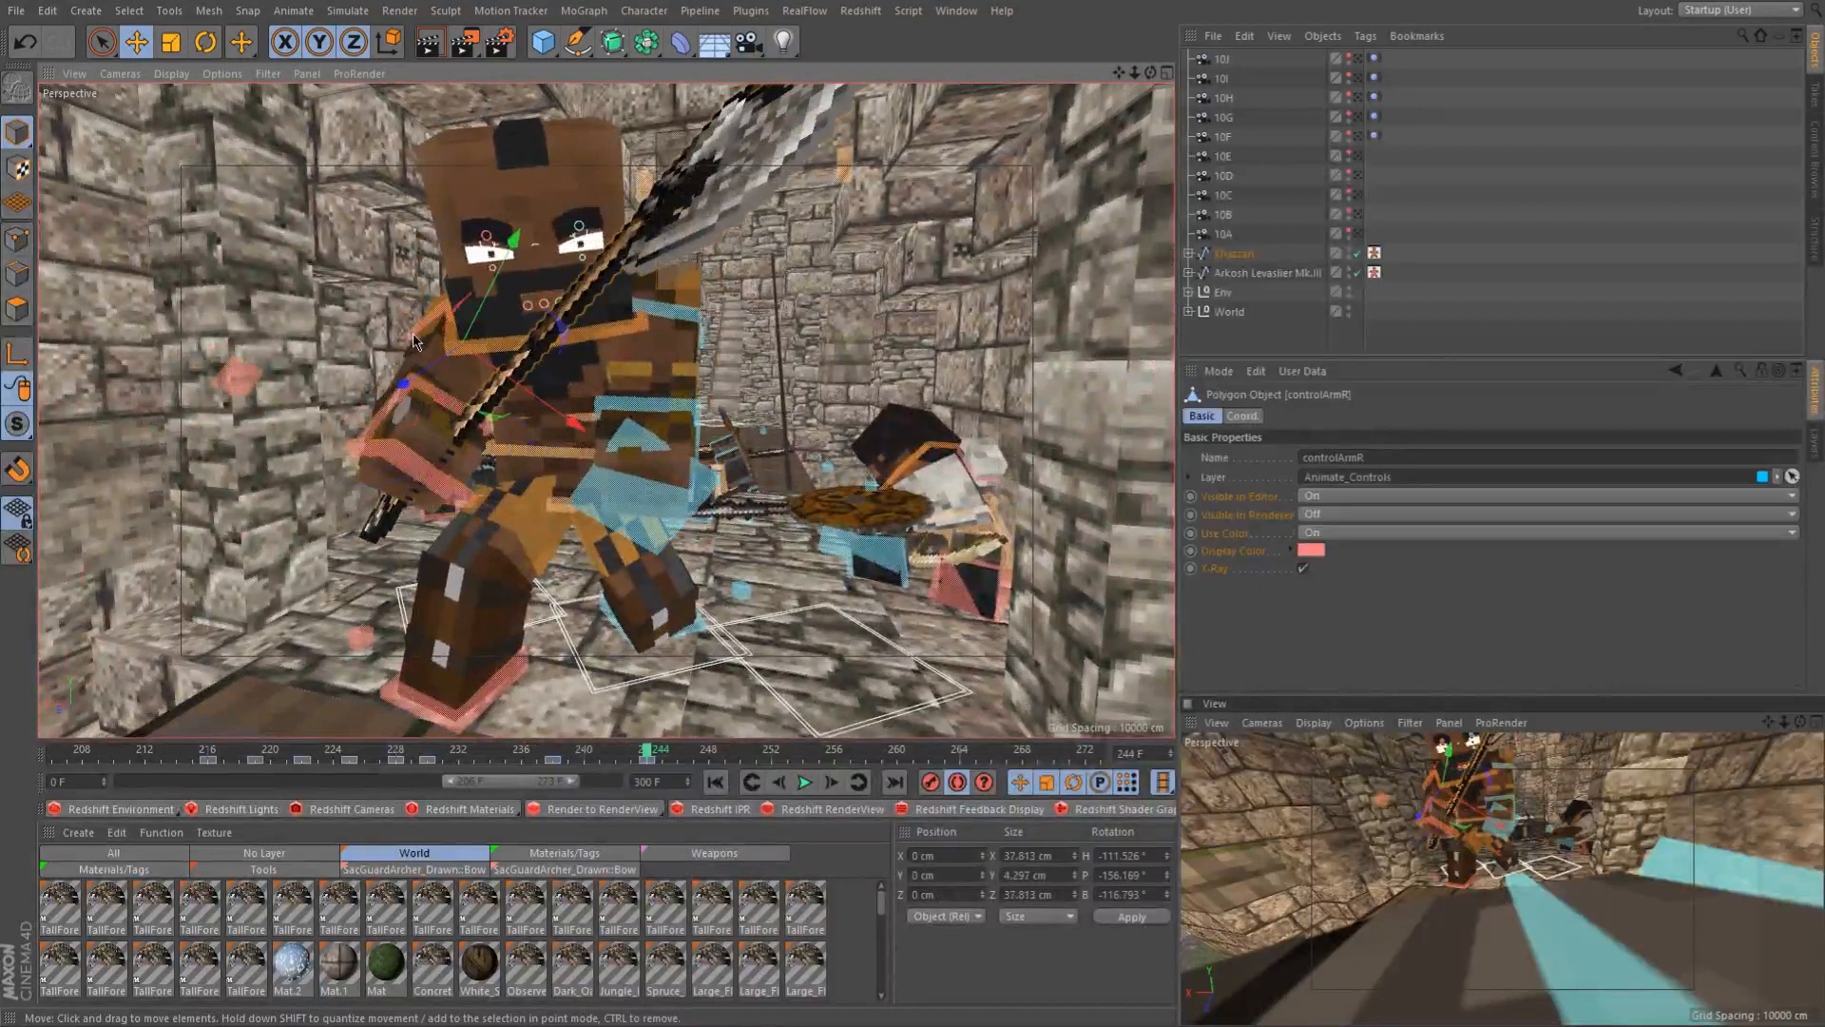
{"action": "left_click_drag", "start_coordinate": [554, 756], "coordinate": [641, 772]}
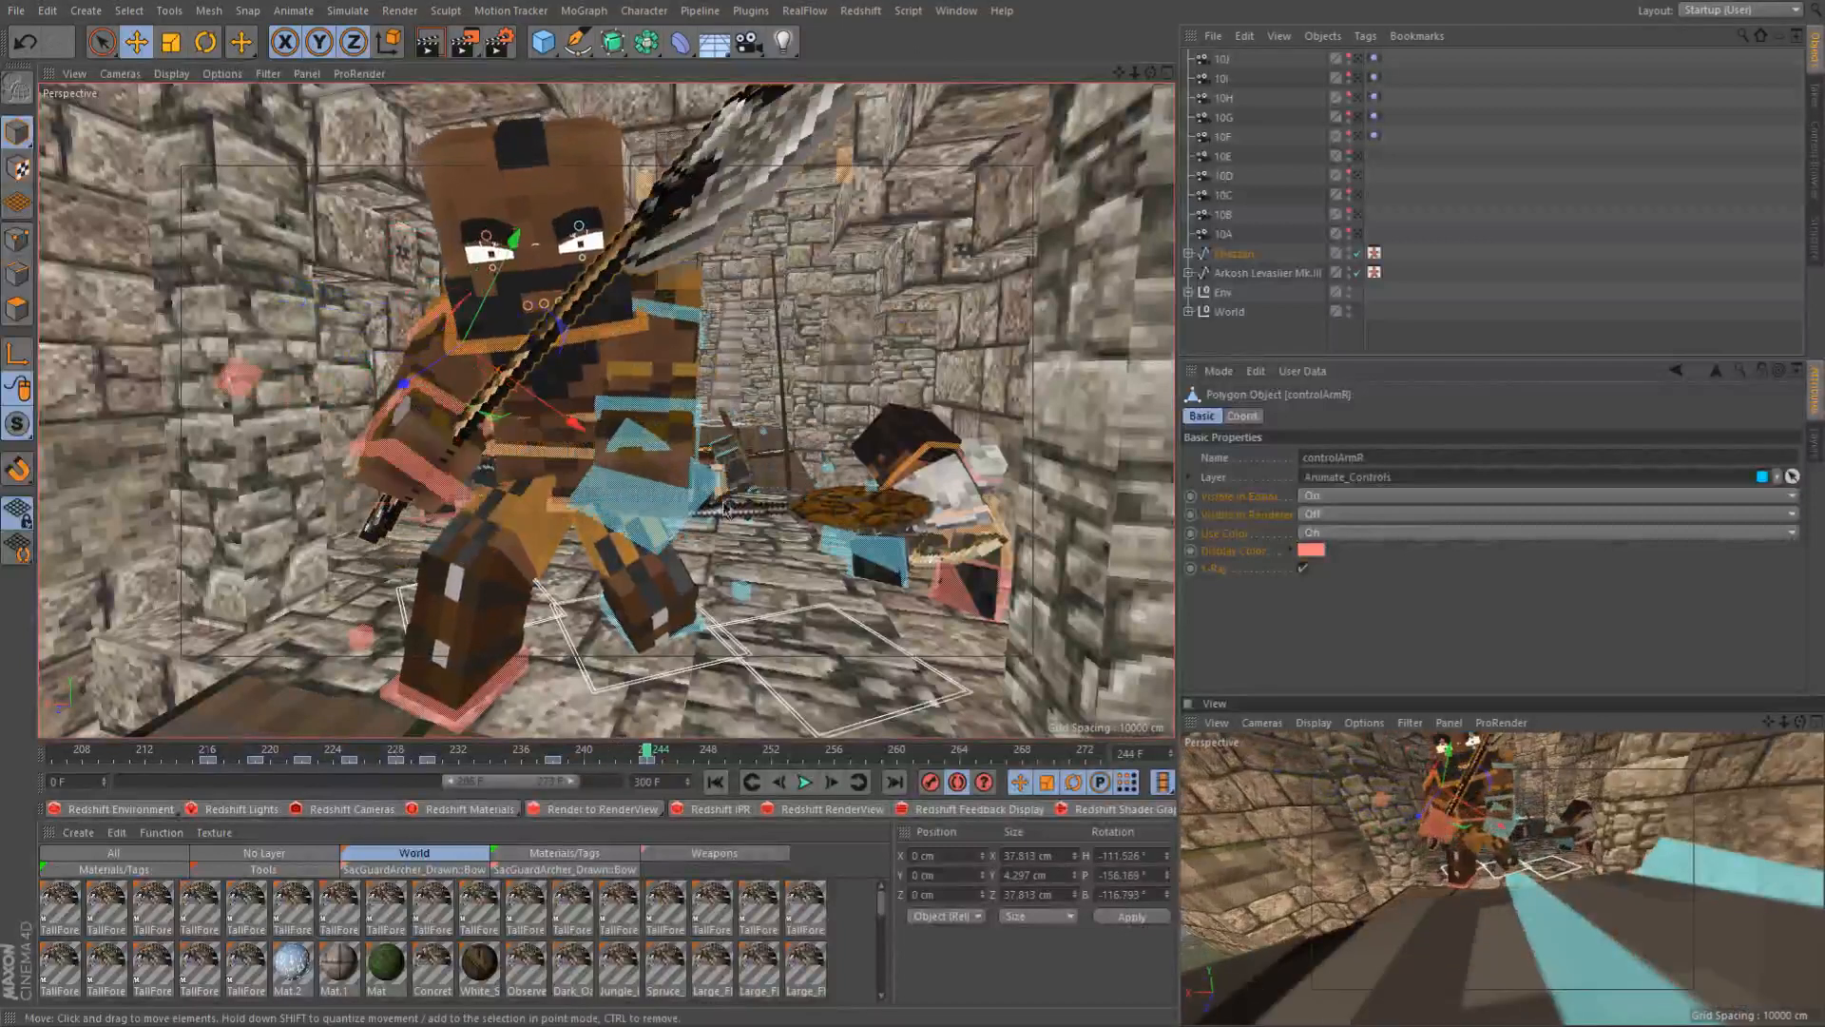
{"action": "key", "text": "r"}
{"action": "left_click_drag", "start_coordinate": [640, 347], "coordinate": [664, 110]}
{"action": "left_click_drag", "start_coordinate": [589, 275], "coordinate": [739, 361], "text": "alt"}
{"action": "scroll", "coordinate": [620, 255], "scroll_direction": "down", "scroll_amount": 4}
{"action": "scroll", "coordinate": [557, 275], "scroll_direction": "up", "scroll_amount": 7}
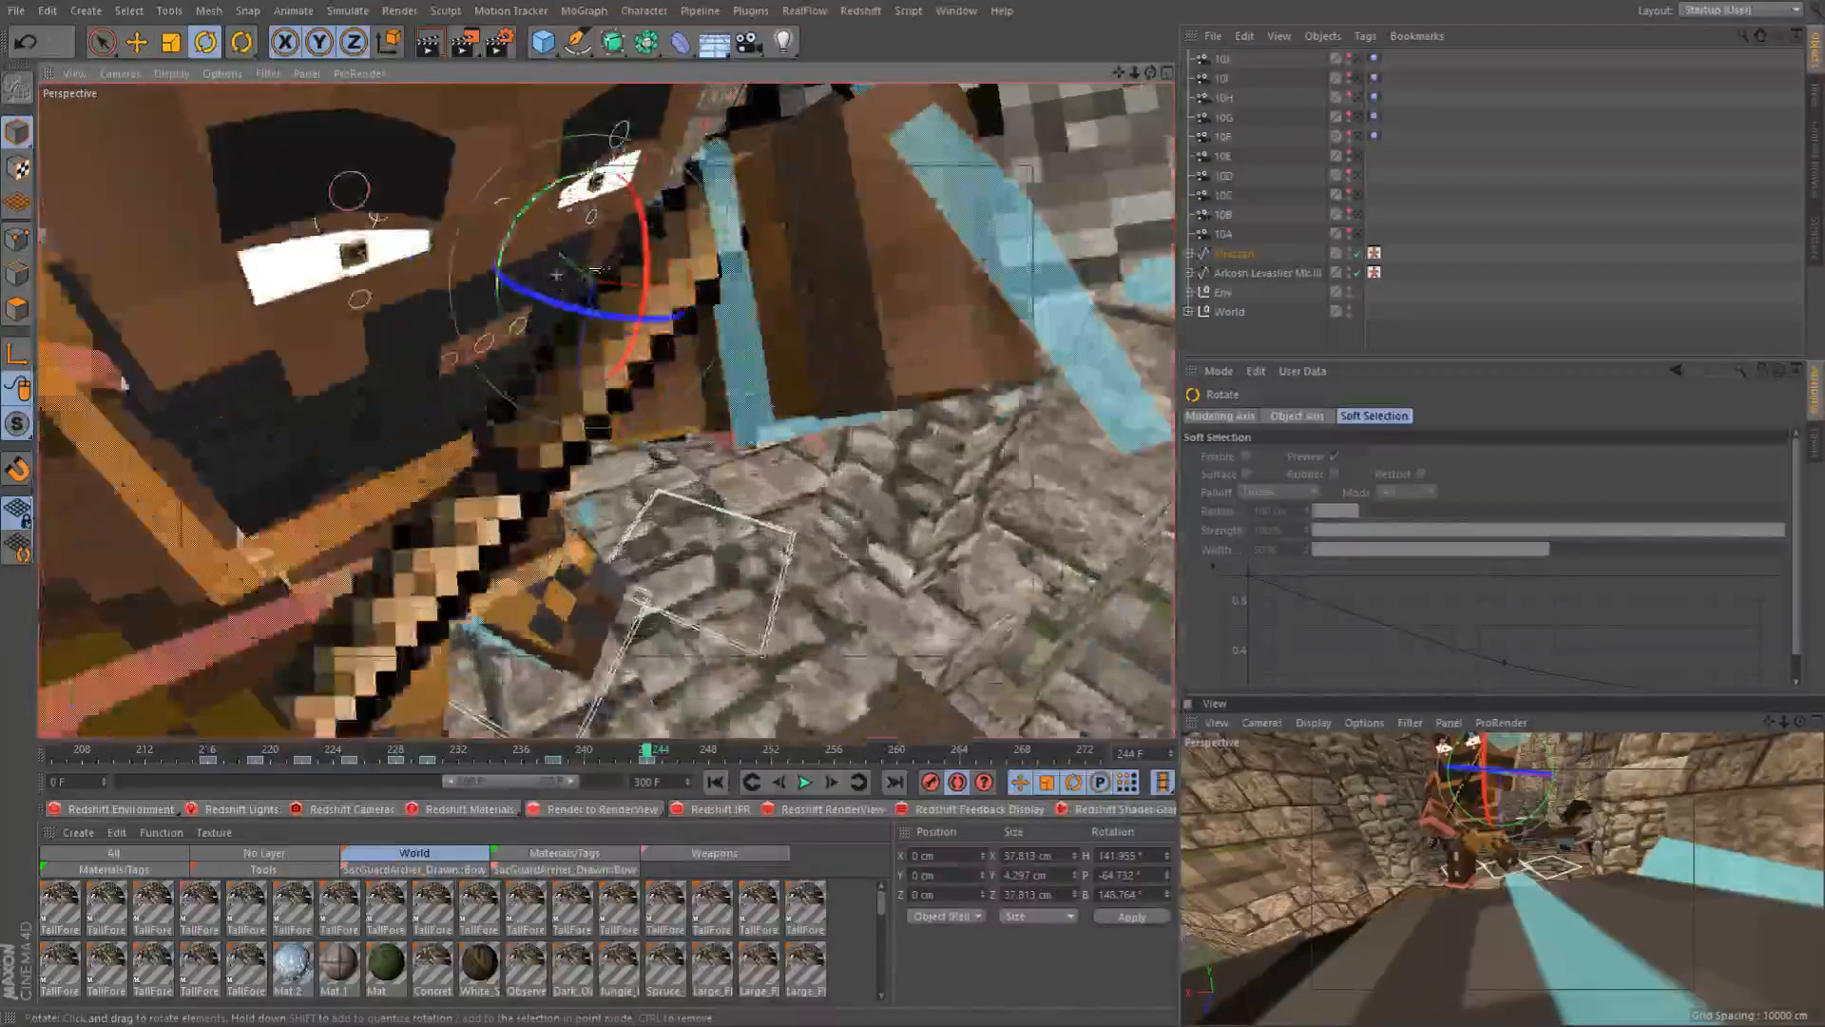
{"action": "left_click_drag", "start_coordinate": [596, 287], "coordinate": [552, 316]}
{"action": "scroll", "coordinate": [631, 425], "scroll_direction": "down", "scroll_amount": 3}
{"action": "left_click_drag", "start_coordinate": [486, 465], "coordinate": [249, 369], "text": "alt"}
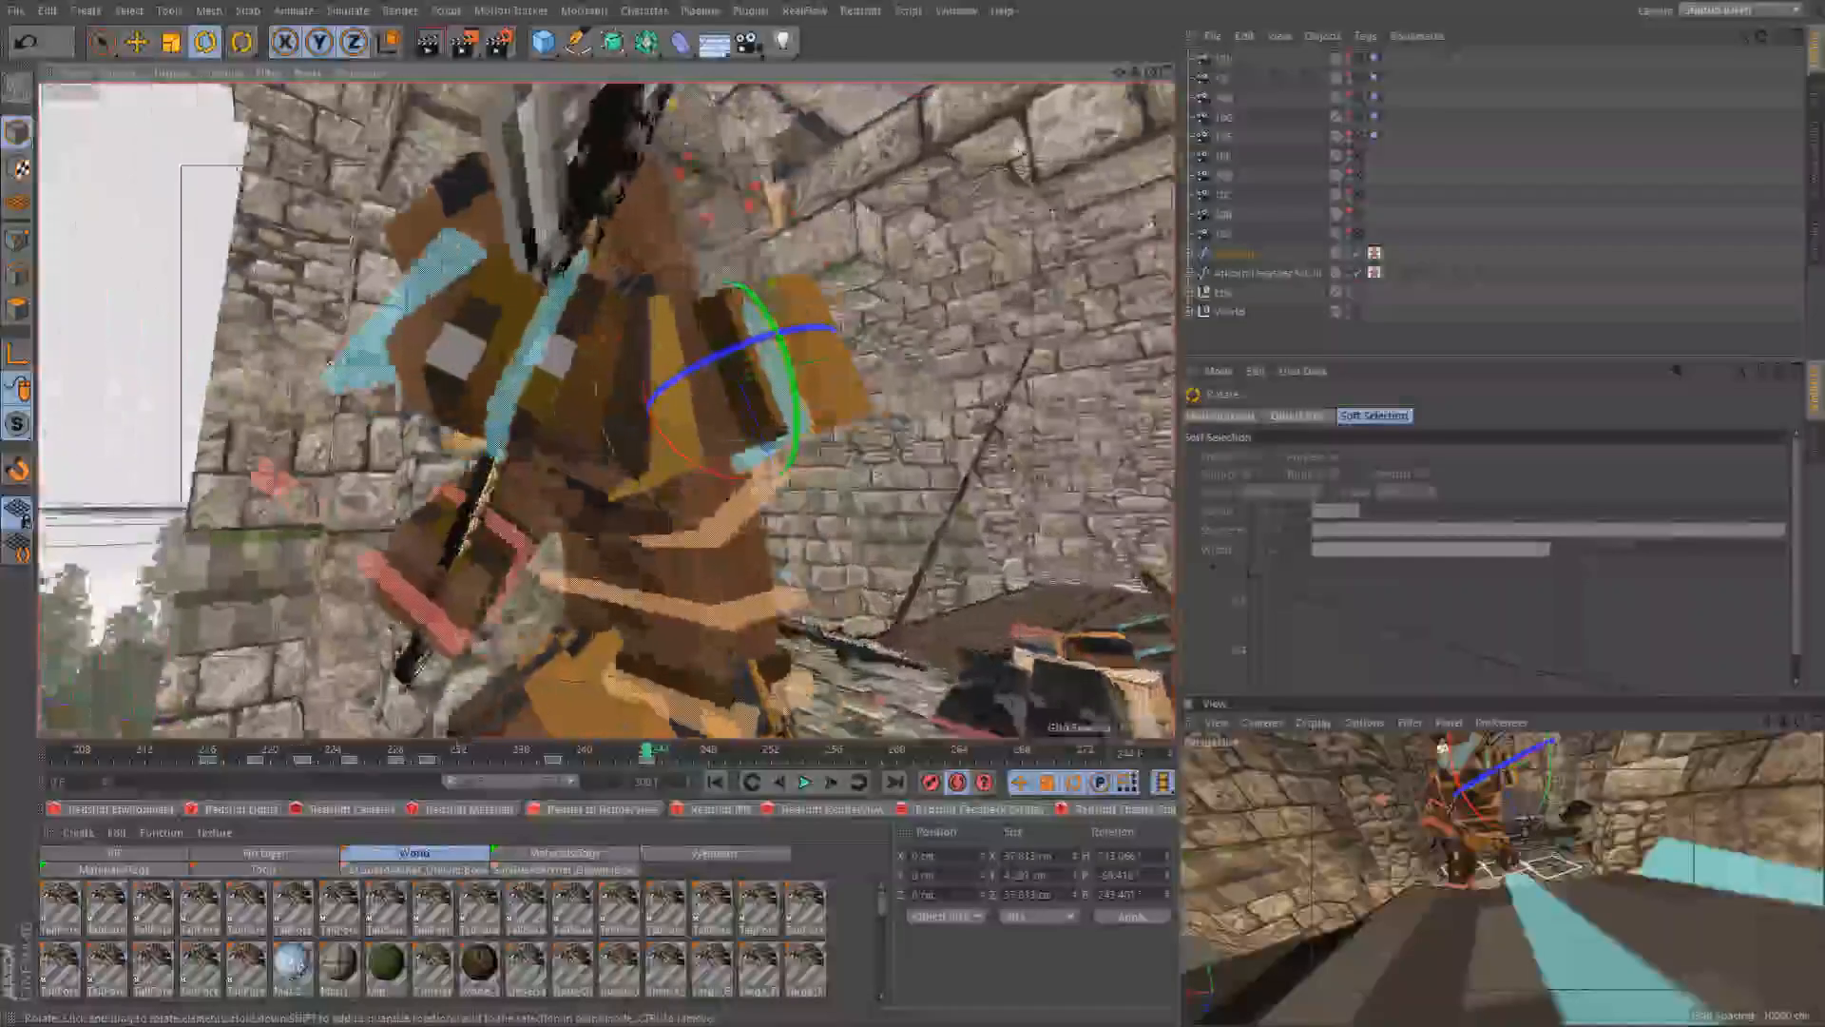
{"action": "left_click_drag", "start_coordinate": [509, 445], "coordinate": [592, 548], "text": "alt"}
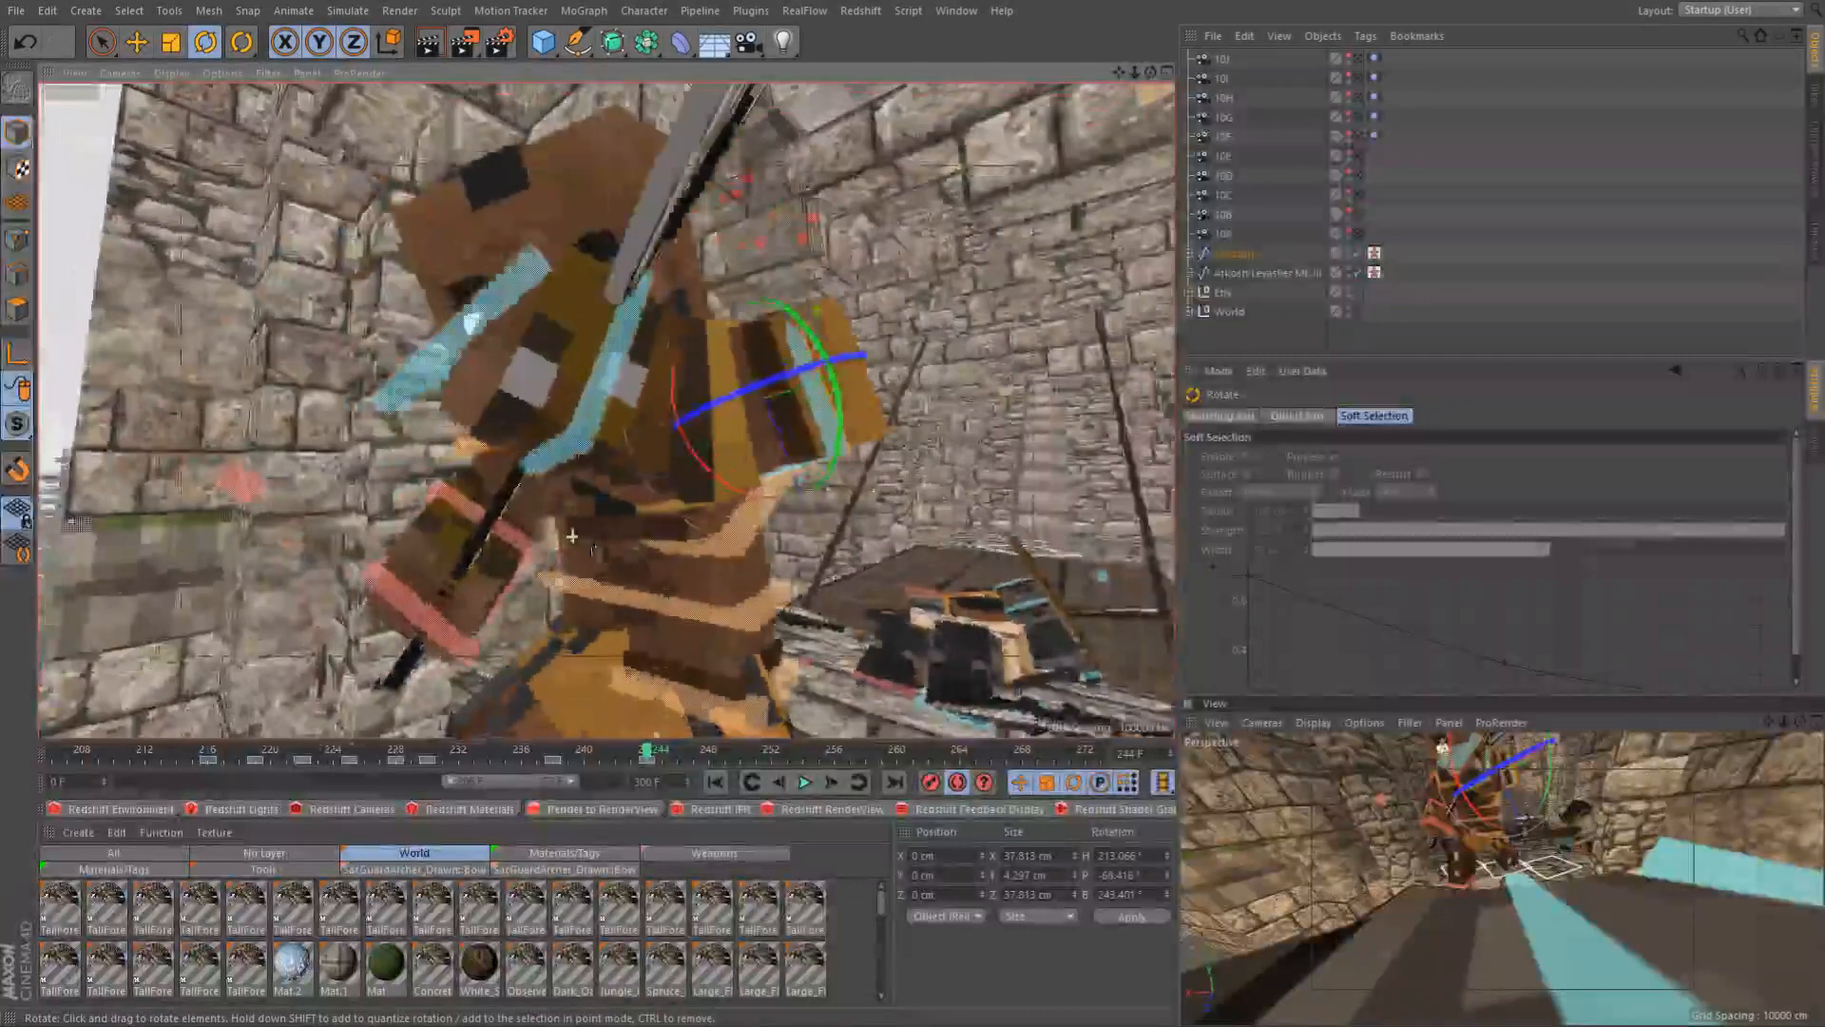
Record a keyframe for Khazzan's left-hand goal control at frame 238 and return to frame 244
{"action": "left_click", "coordinate": [482, 454]}
{"action": "key", "text": "e"}
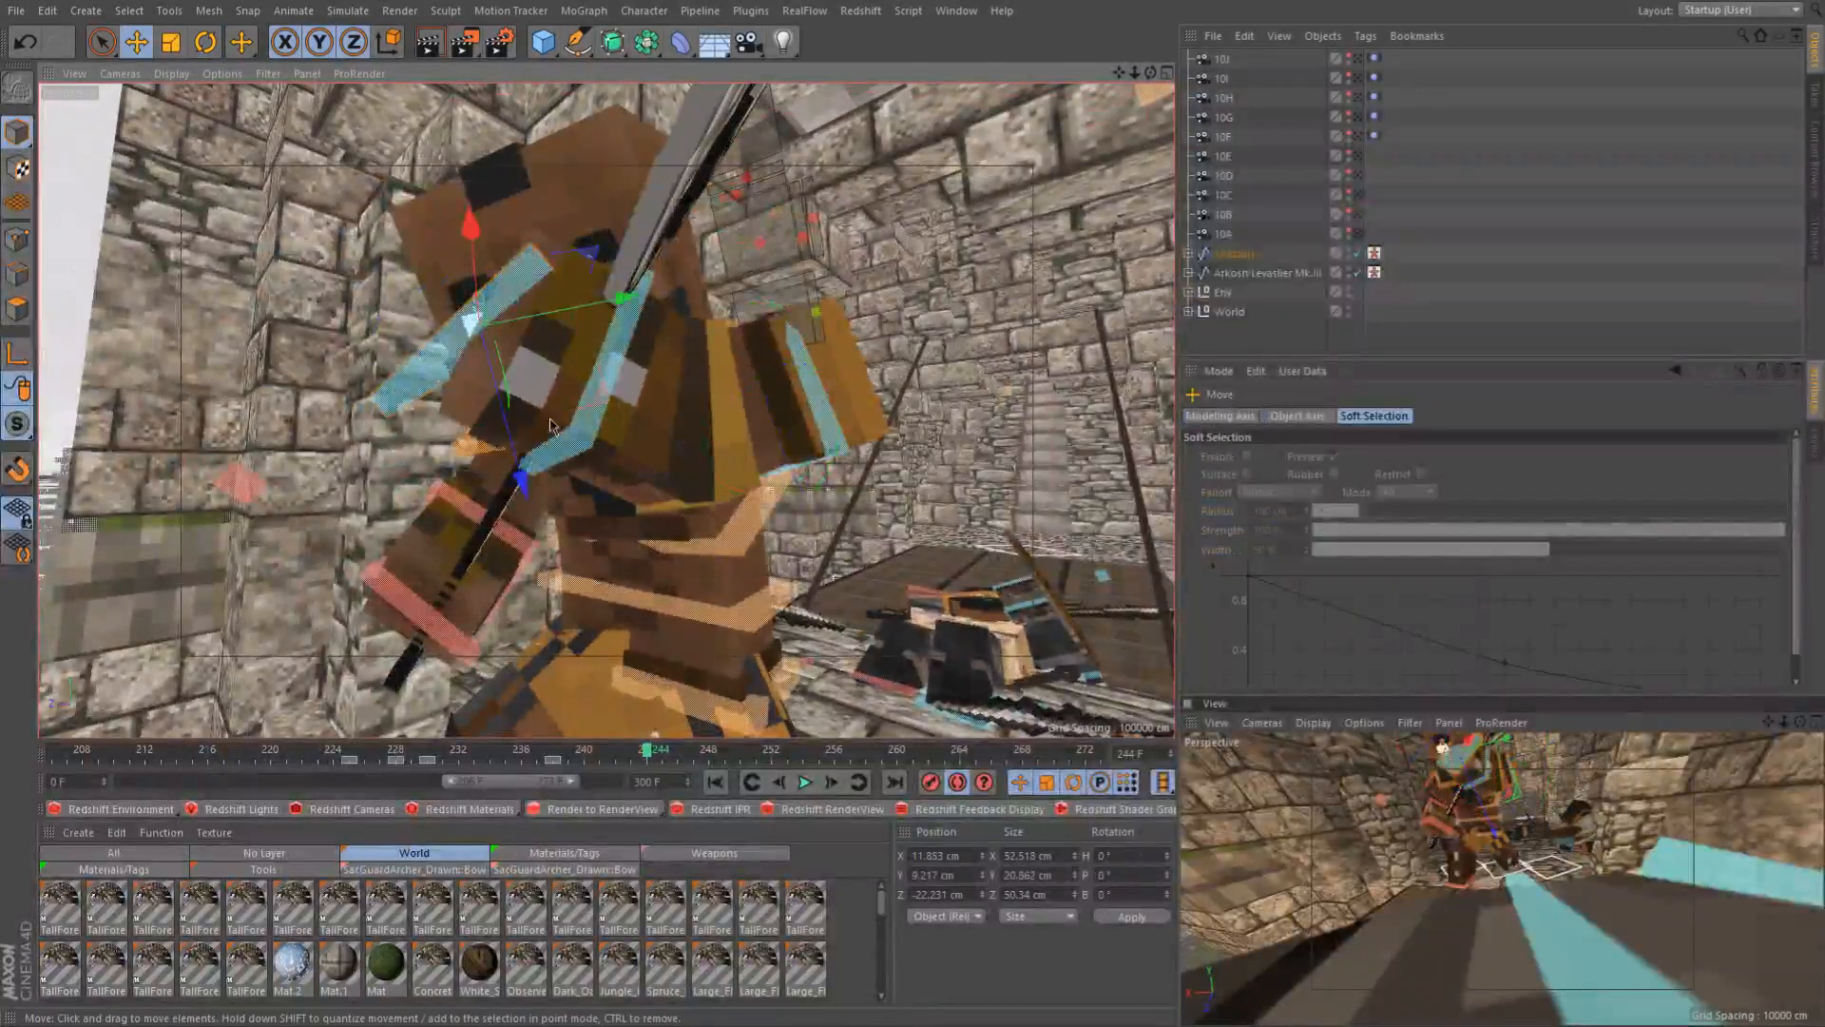
{"action": "left_click", "coordinate": [508, 559]}
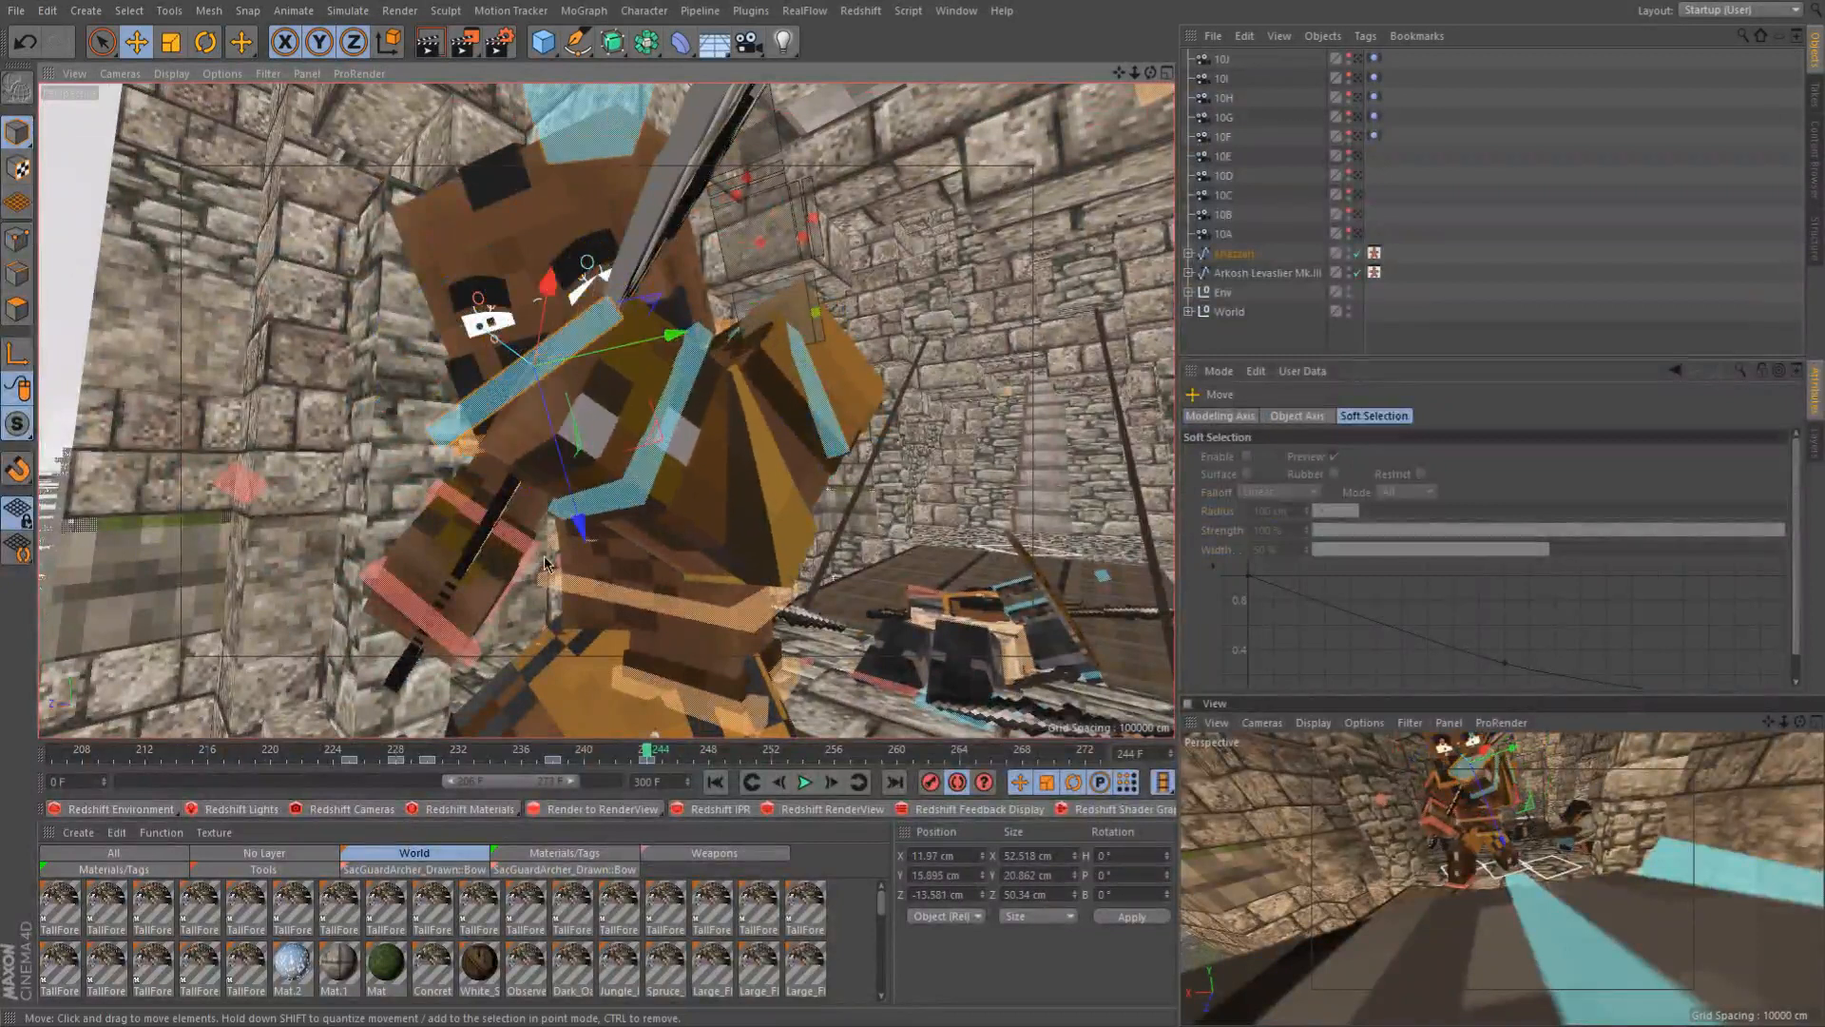
{"action": "left_click", "coordinate": [552, 753]}
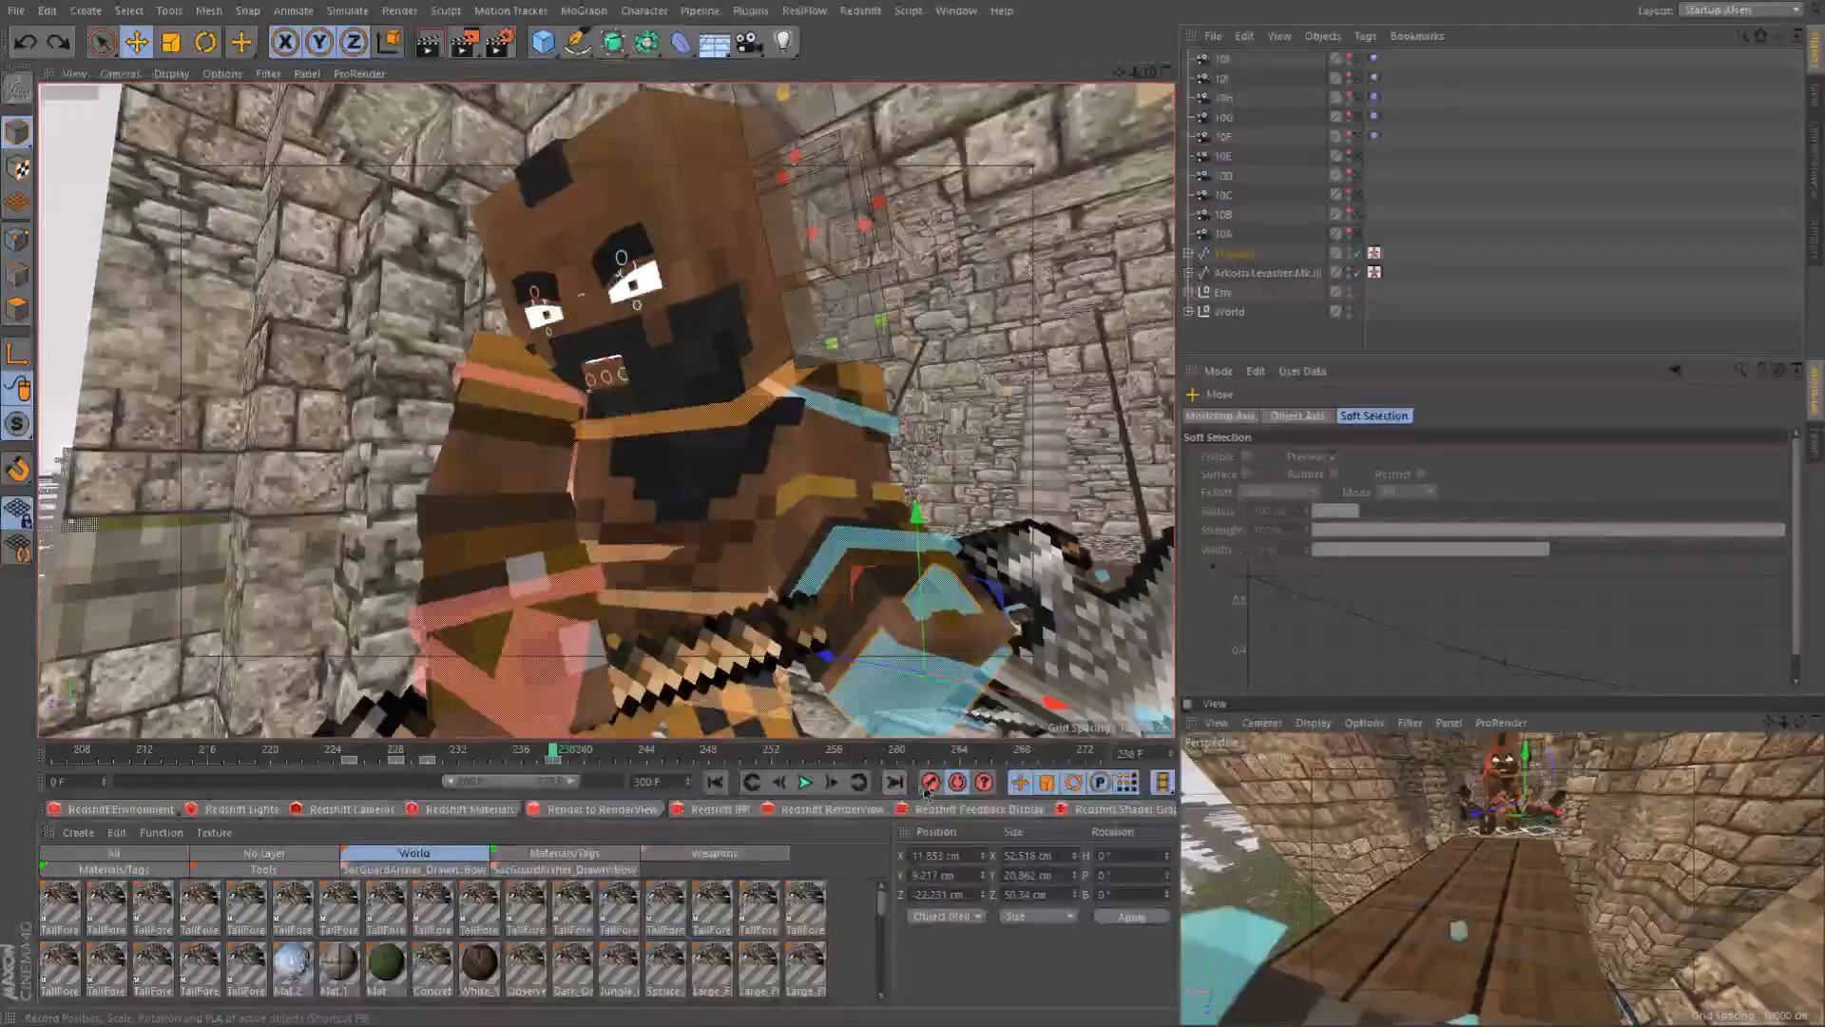
{"action": "left_click", "coordinate": [649, 753]}
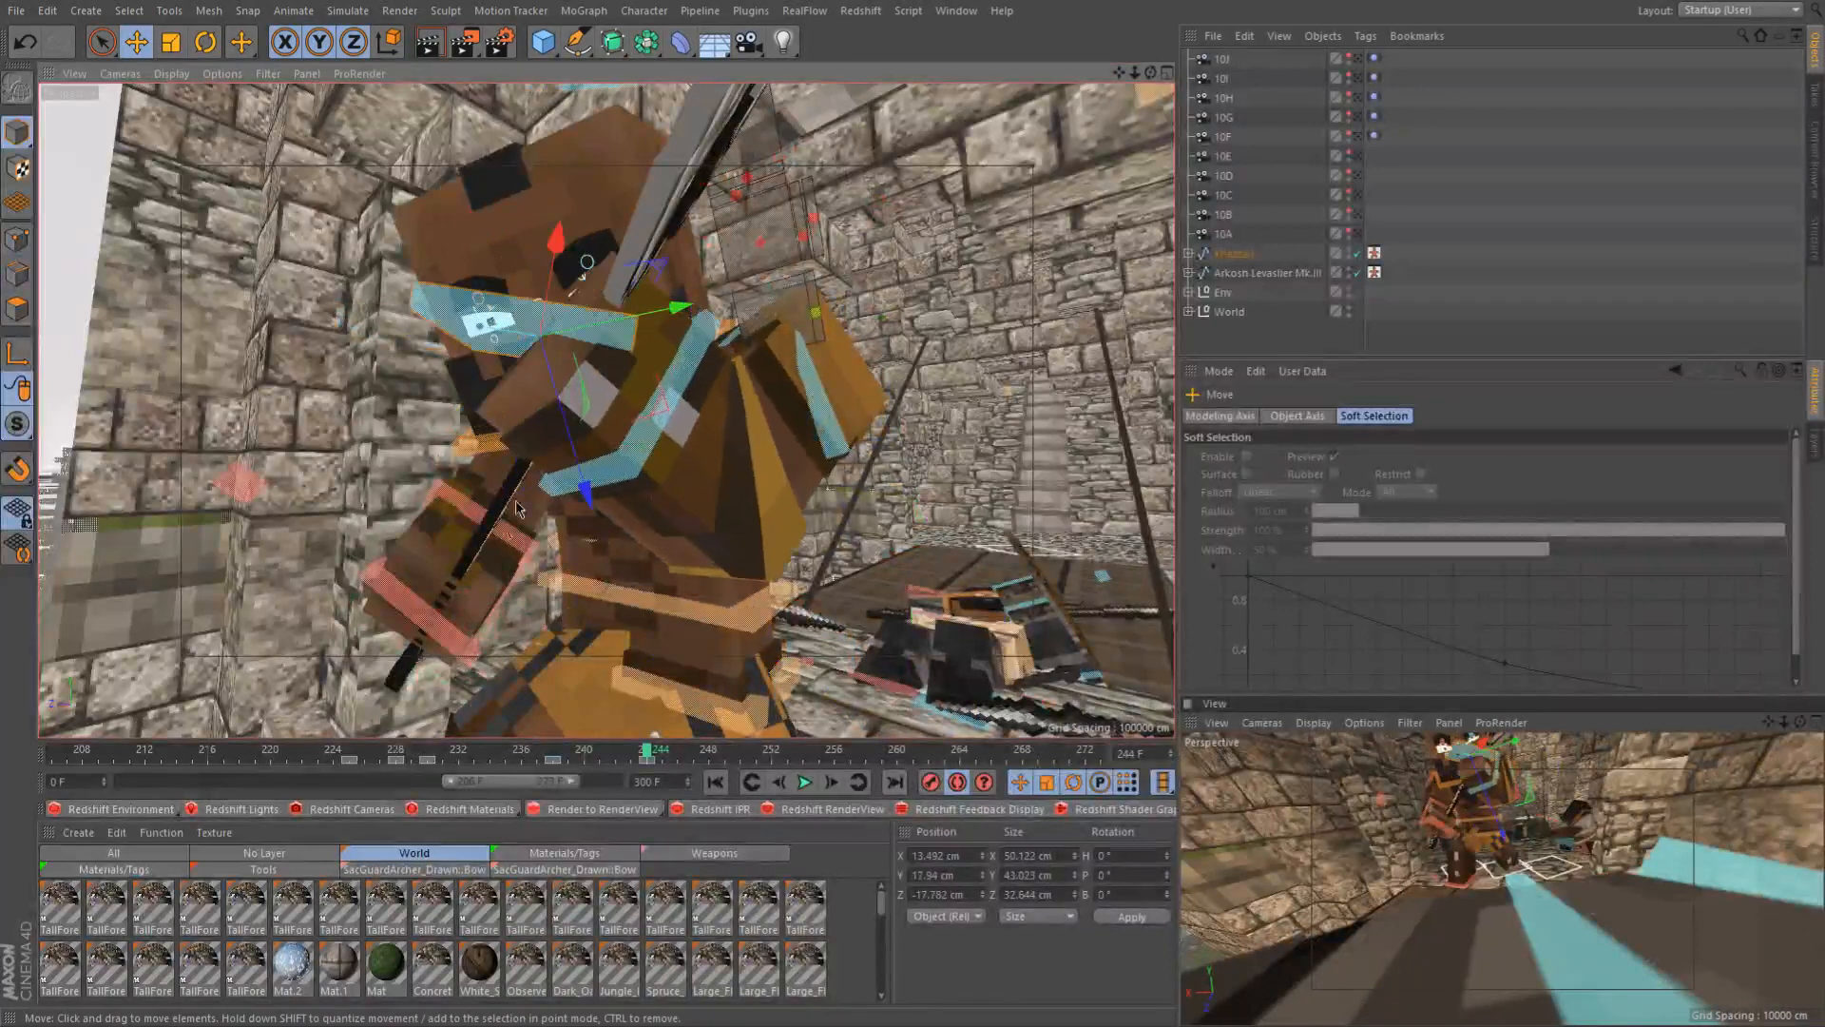
Move Khazzan's left-hand goal control at frame 244 to about X 11.6, Y 19.6, Z -20 cm and check the motion from frame 238
{"action": "left_click_drag", "start_coordinate": [528, 467], "coordinate": [527, 465], "text": "alt"}
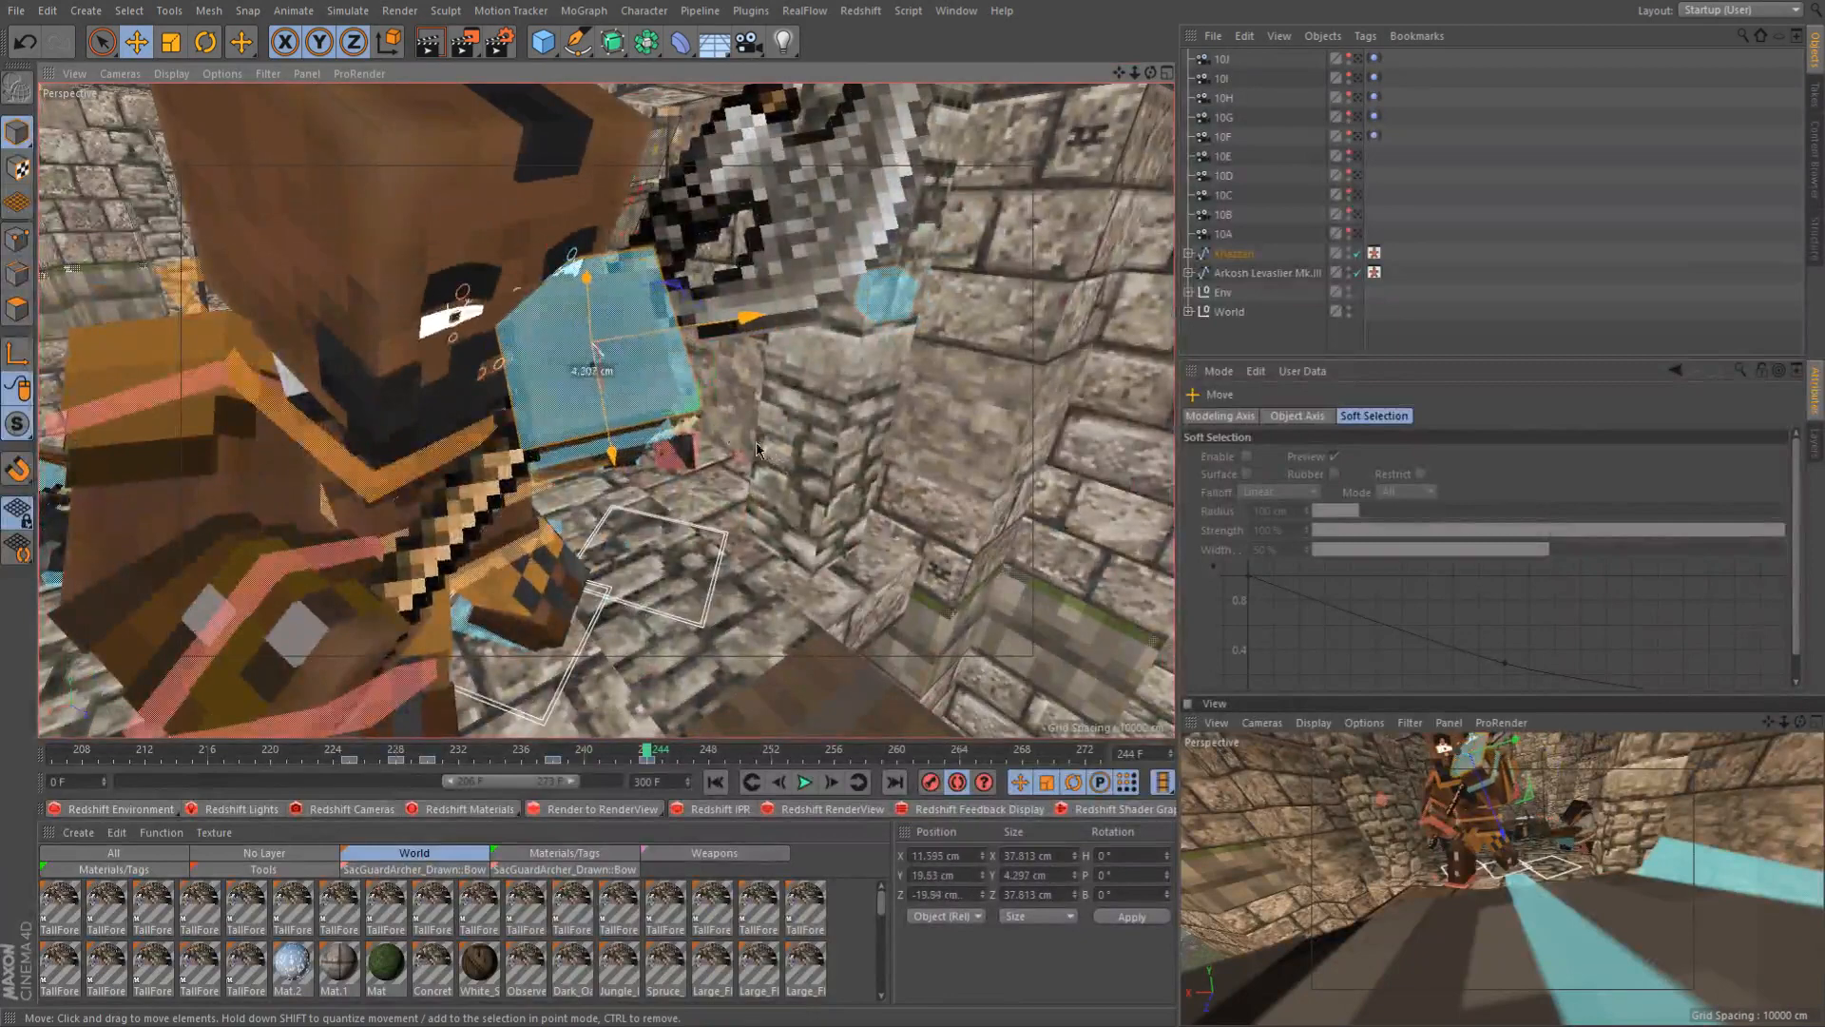
{"action": "left_click_drag", "start_coordinate": [528, 421], "coordinate": [992, 319], "text": "alt"}
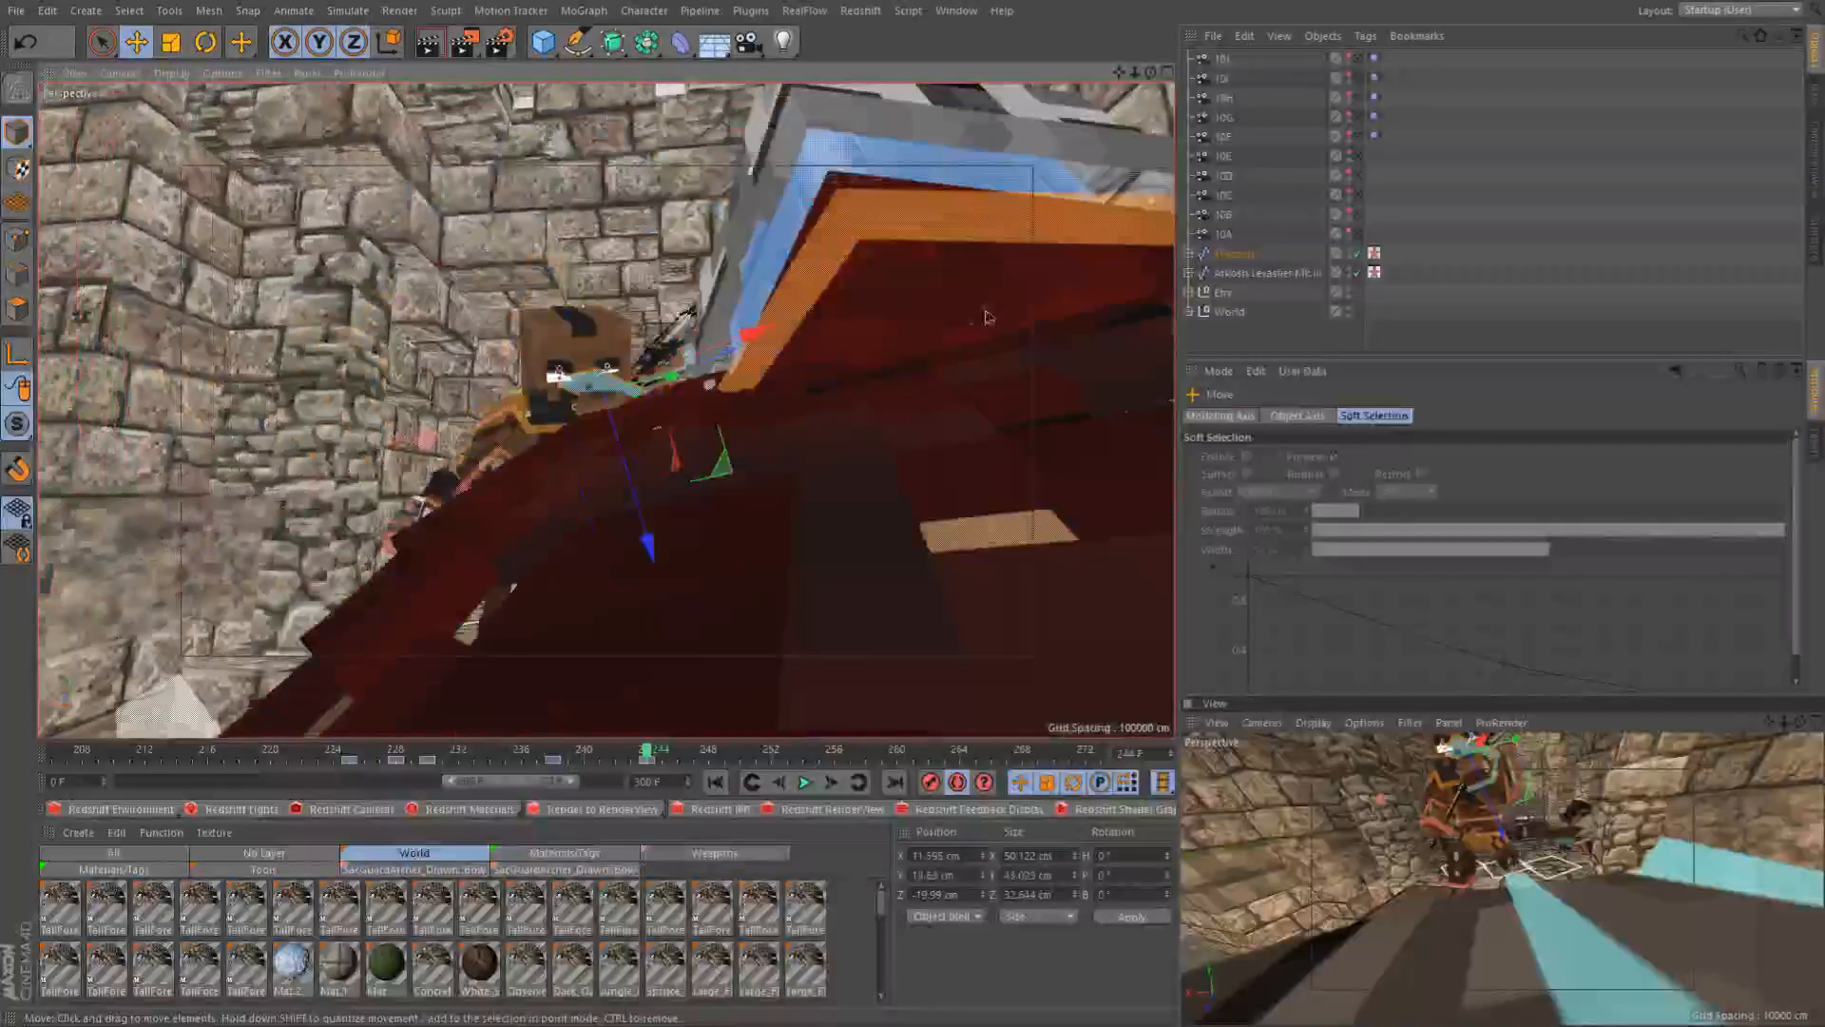
{"action": "left_click_drag", "start_coordinate": [563, 410], "coordinate": [503, 437], "text": "alt"}
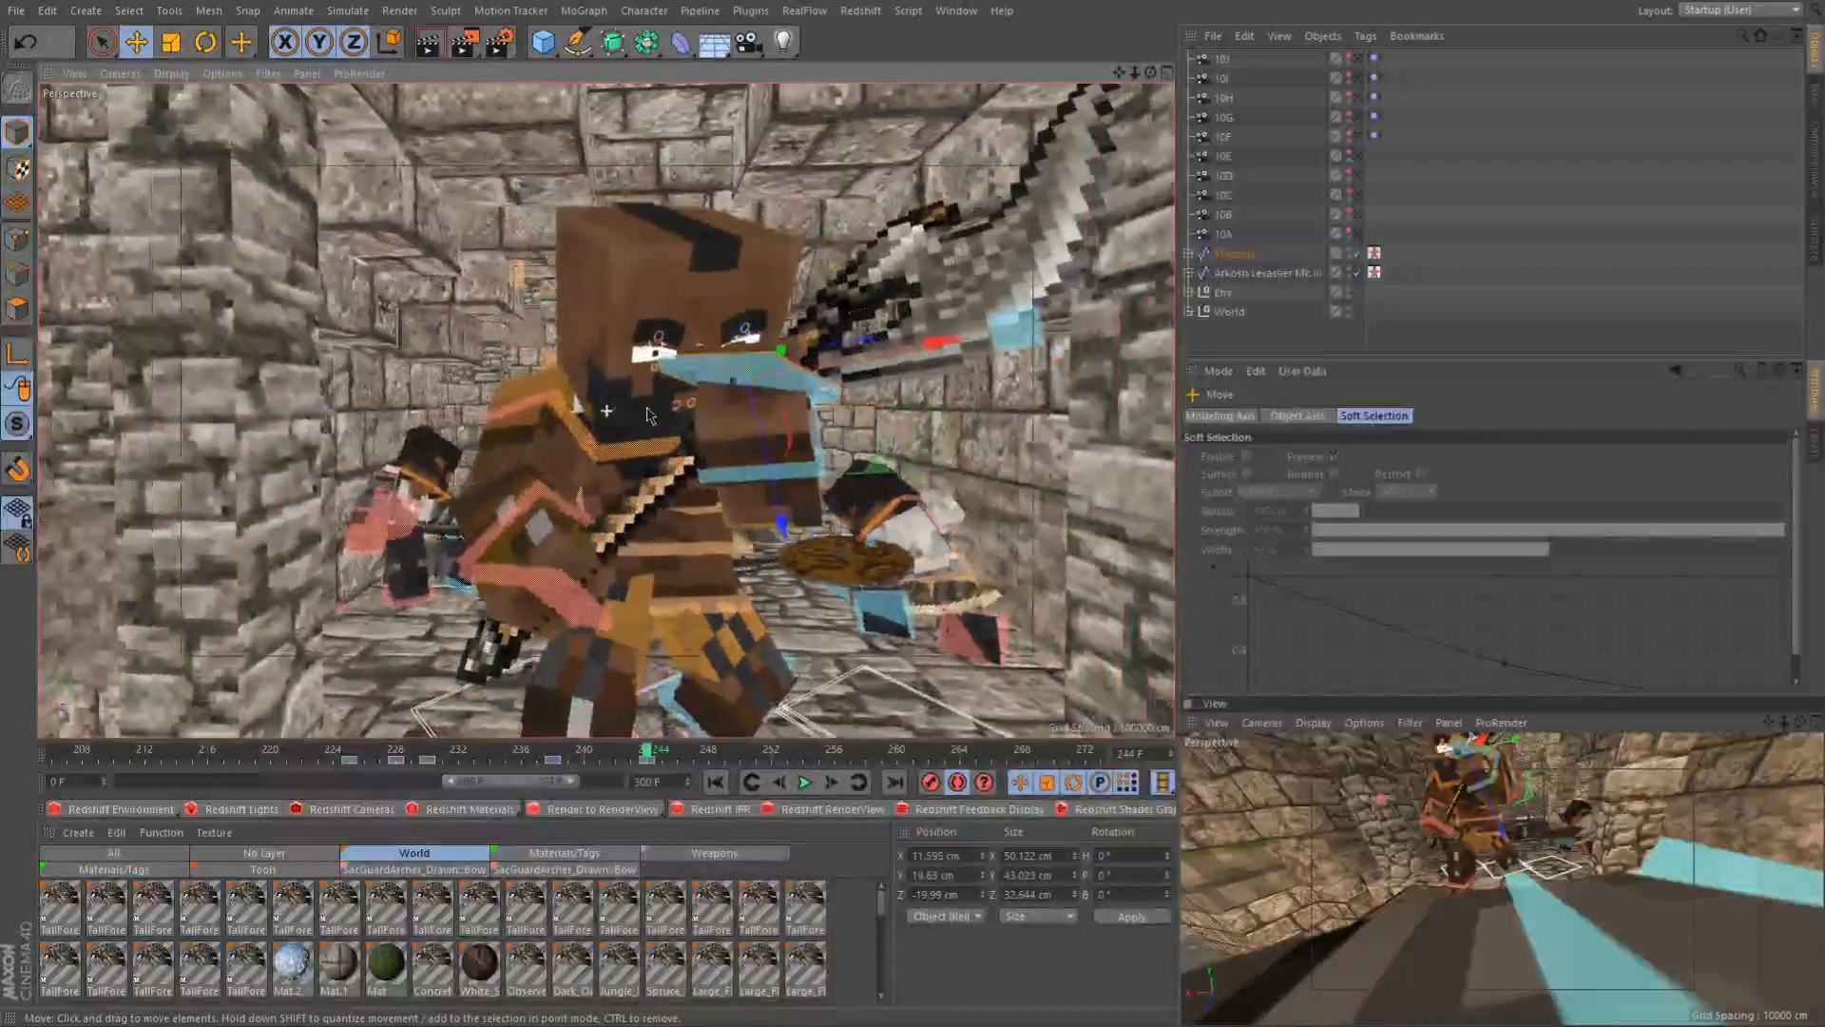
{"action": "left_click_drag", "start_coordinate": [647, 751], "coordinate": [599, 751]}
{"action": "left_click_drag", "start_coordinate": [773, 490], "coordinate": [694, 590], "text": "alt"}
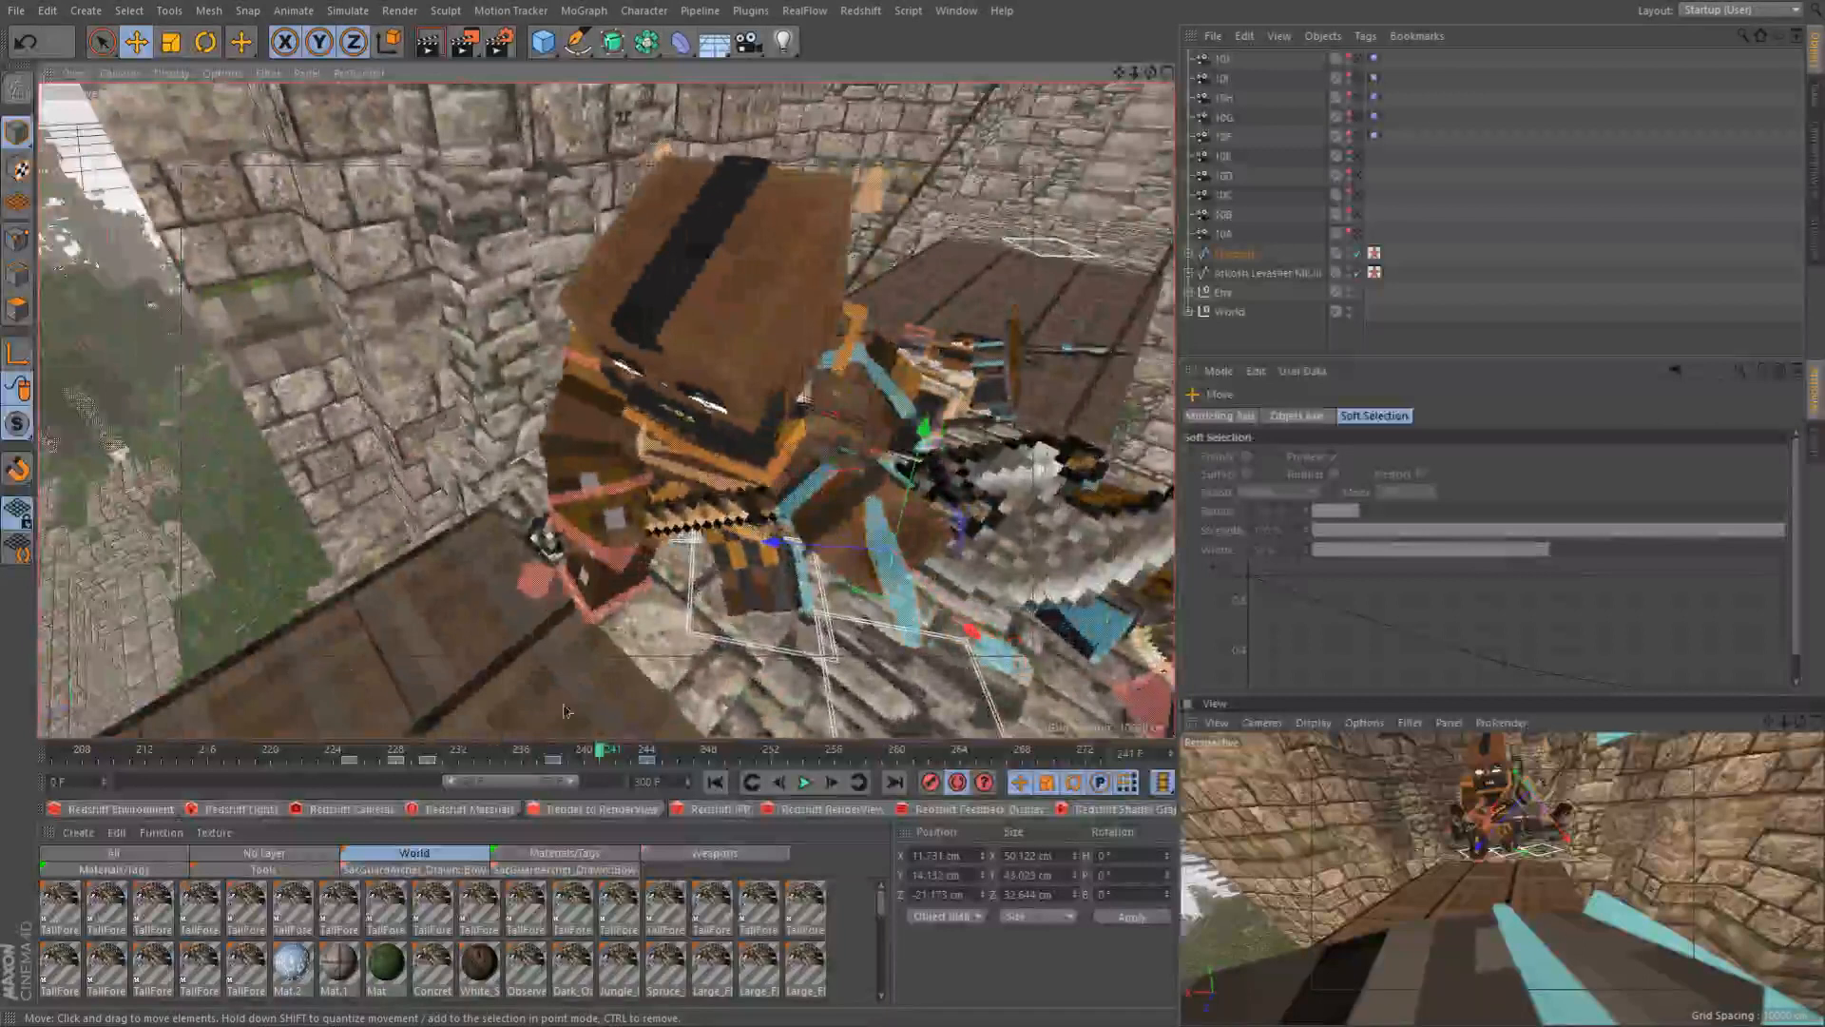
{"action": "left_click", "coordinate": [557, 752]}
{"action": "mouse_move", "coordinate": [561, 754]}
{"action": "left_mouse_down"}
{"action": "mouse_move", "coordinate": [640, 753]}
{"action": "mouse_move", "coordinate": [564, 764]}
{"action": "mouse_move", "coordinate": [617, 764]}
{"action": "mouse_move", "coordinate": [643, 656]}
{"action": "mouse_move", "coordinate": [542, 613]}
{"action": "left_mouse_up"}
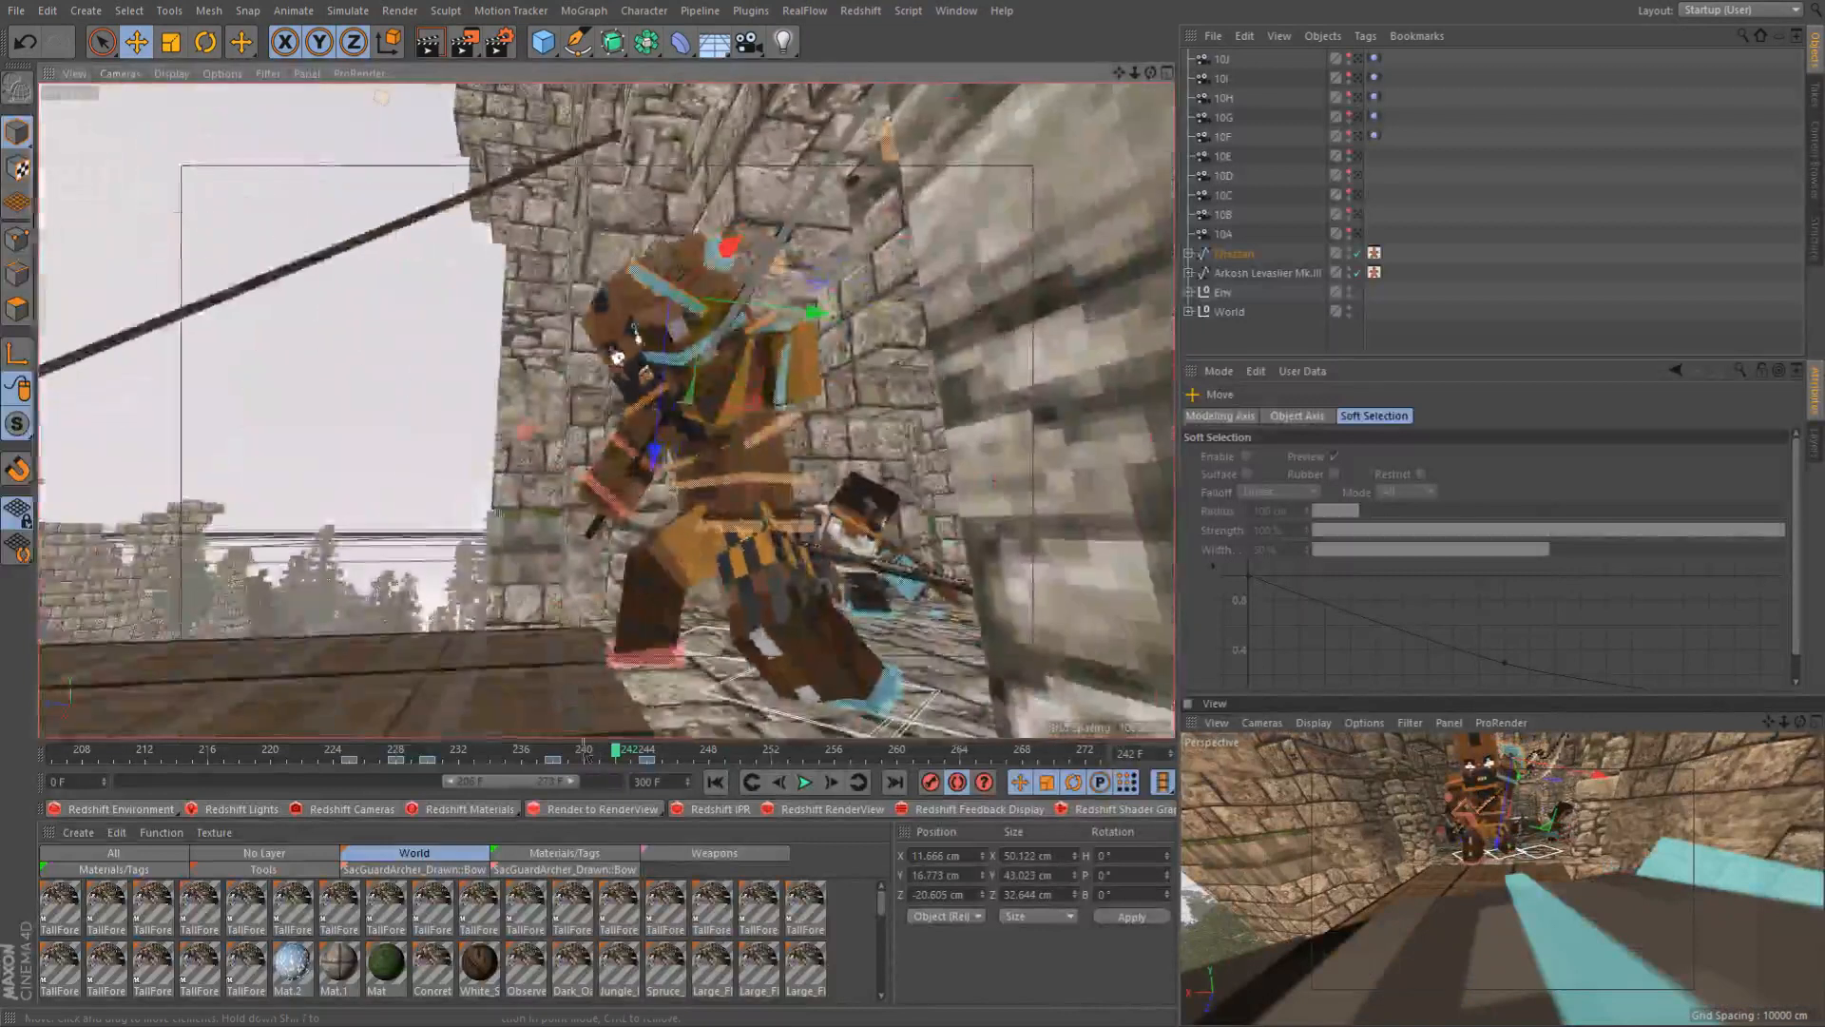
Reposition Khazzan's goalArmL_L at frame 241, pulling the left hand in toward the axe handle as an in-between pose
{"action": "left_click", "coordinate": [593, 758]}
{"action": "scroll", "coordinate": [792, 544], "scroll_direction": "up", "scroll_amount": 3}
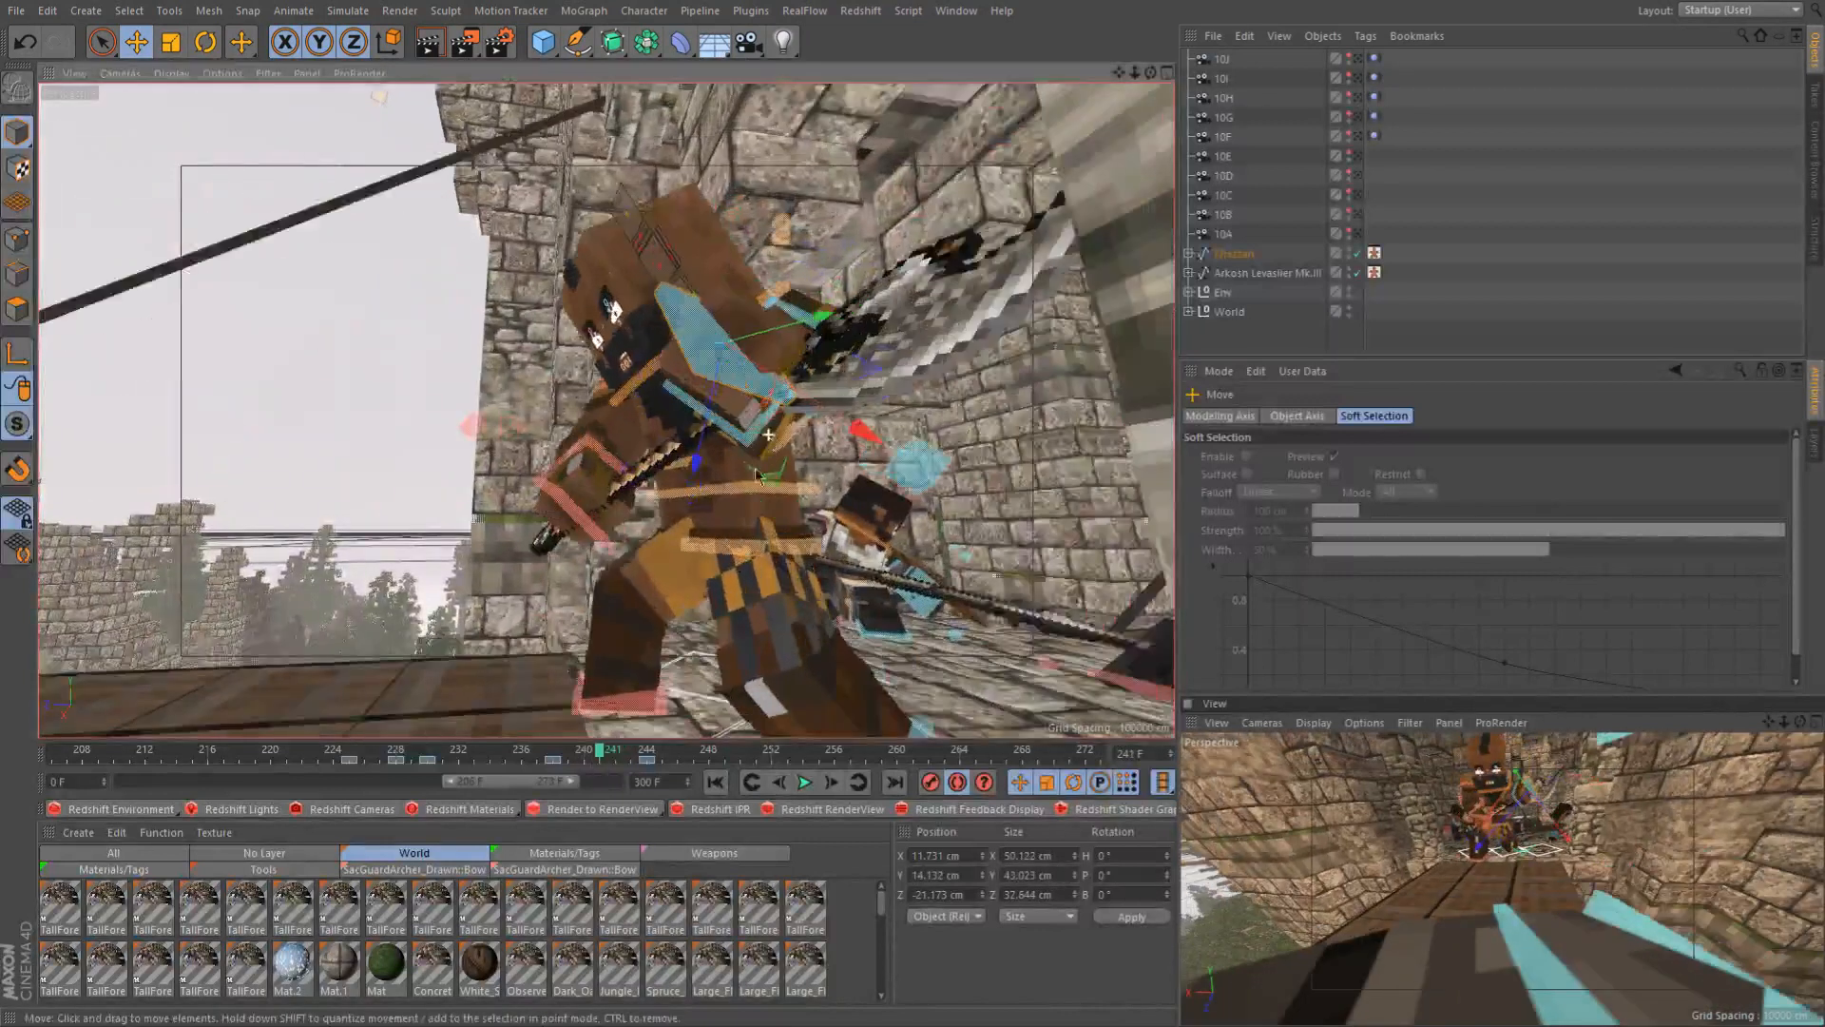
{"action": "left_click", "coordinate": [720, 399]}
{"action": "left_click_drag", "start_coordinate": [720, 401], "coordinate": [856, 538], "text": "alt"}
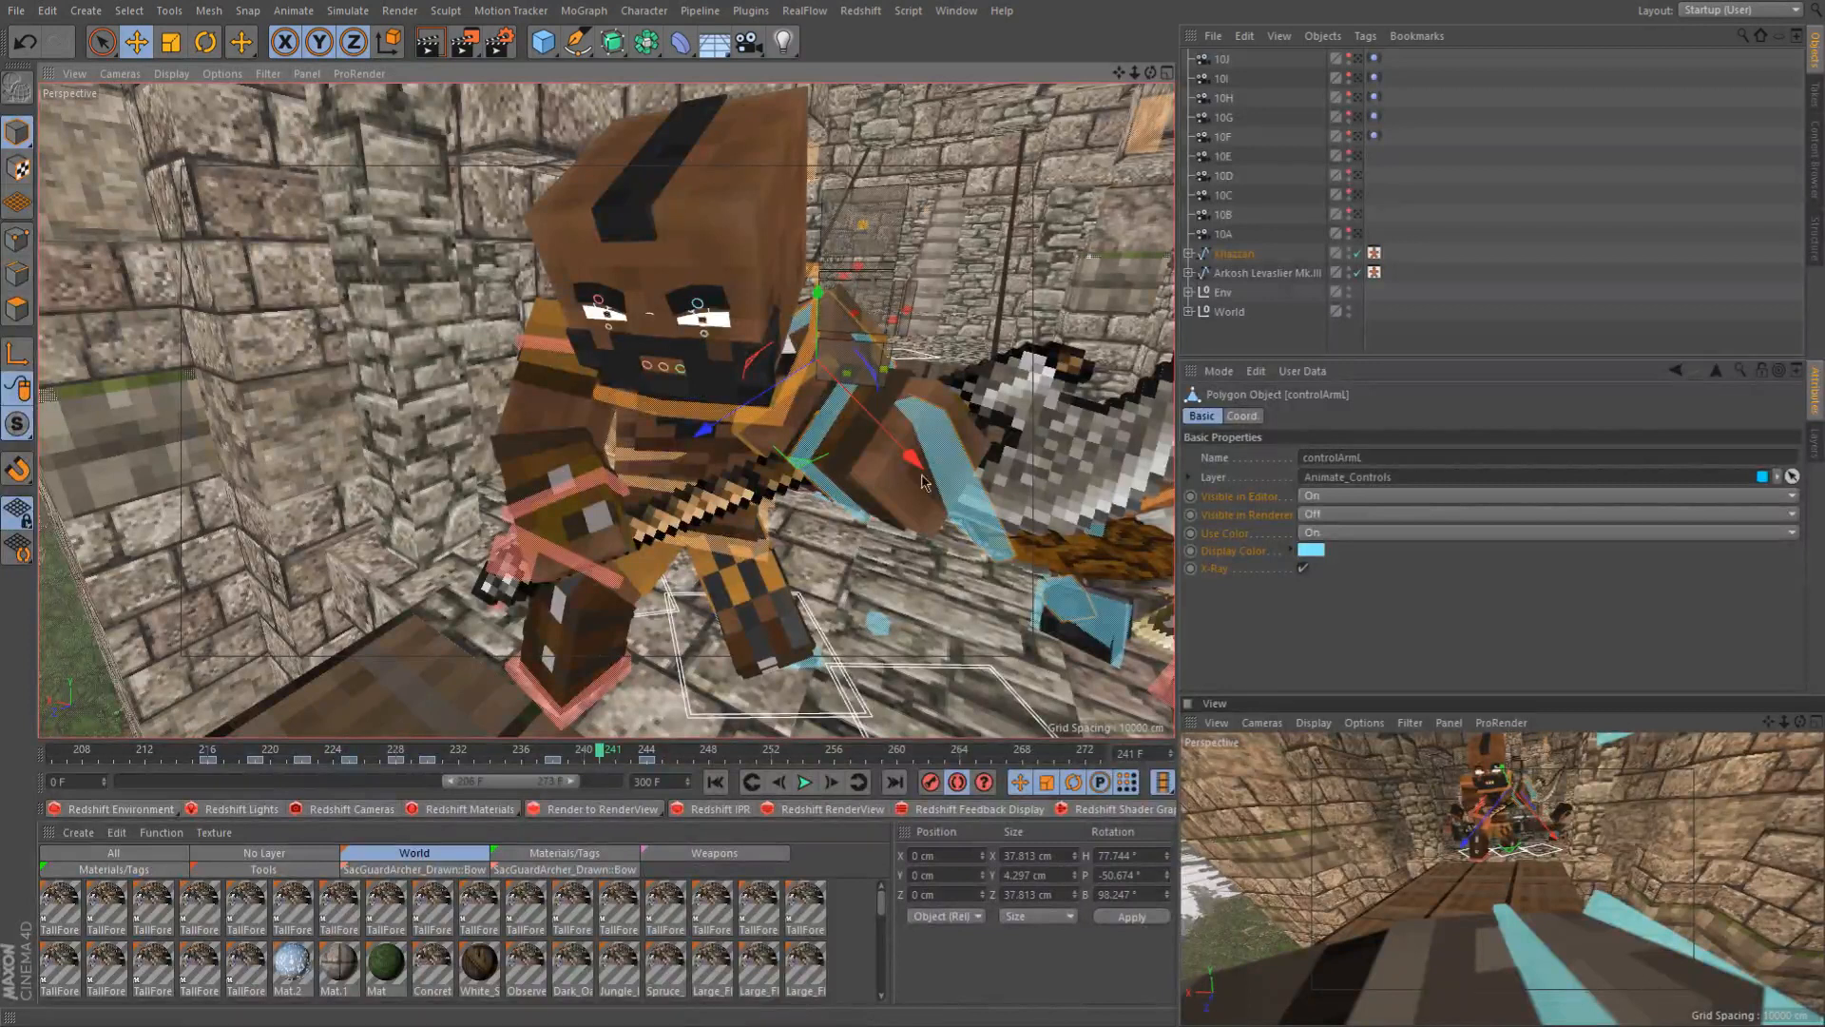
{"action": "left_click", "coordinate": [932, 415]}
{"action": "right_click_drag", "start_coordinate": [770, 469], "coordinate": [855, 461], "text": "alt"}
{"action": "left_click_drag", "start_coordinate": [855, 461], "coordinate": [843, 373], "text": "alt"}
{"action": "left_click_drag", "start_coordinate": [723, 501], "coordinate": [571, 561]}
{"action": "right_click_drag", "start_coordinate": [696, 428], "coordinate": [698, 438], "text": "alt"}
{"action": "left_click_drag", "start_coordinate": [679, 442], "coordinate": [613, 480], "text": "alt"}
{"action": "left_click_drag", "start_coordinate": [665, 536], "coordinate": [772, 486]}
{"action": "right_click_drag", "start_coordinate": [727, 510], "coordinate": [702, 518], "text": "alt"}
{"action": "left_click_drag", "start_coordinate": [702, 518], "coordinate": [706, 569], "text": "alt"}
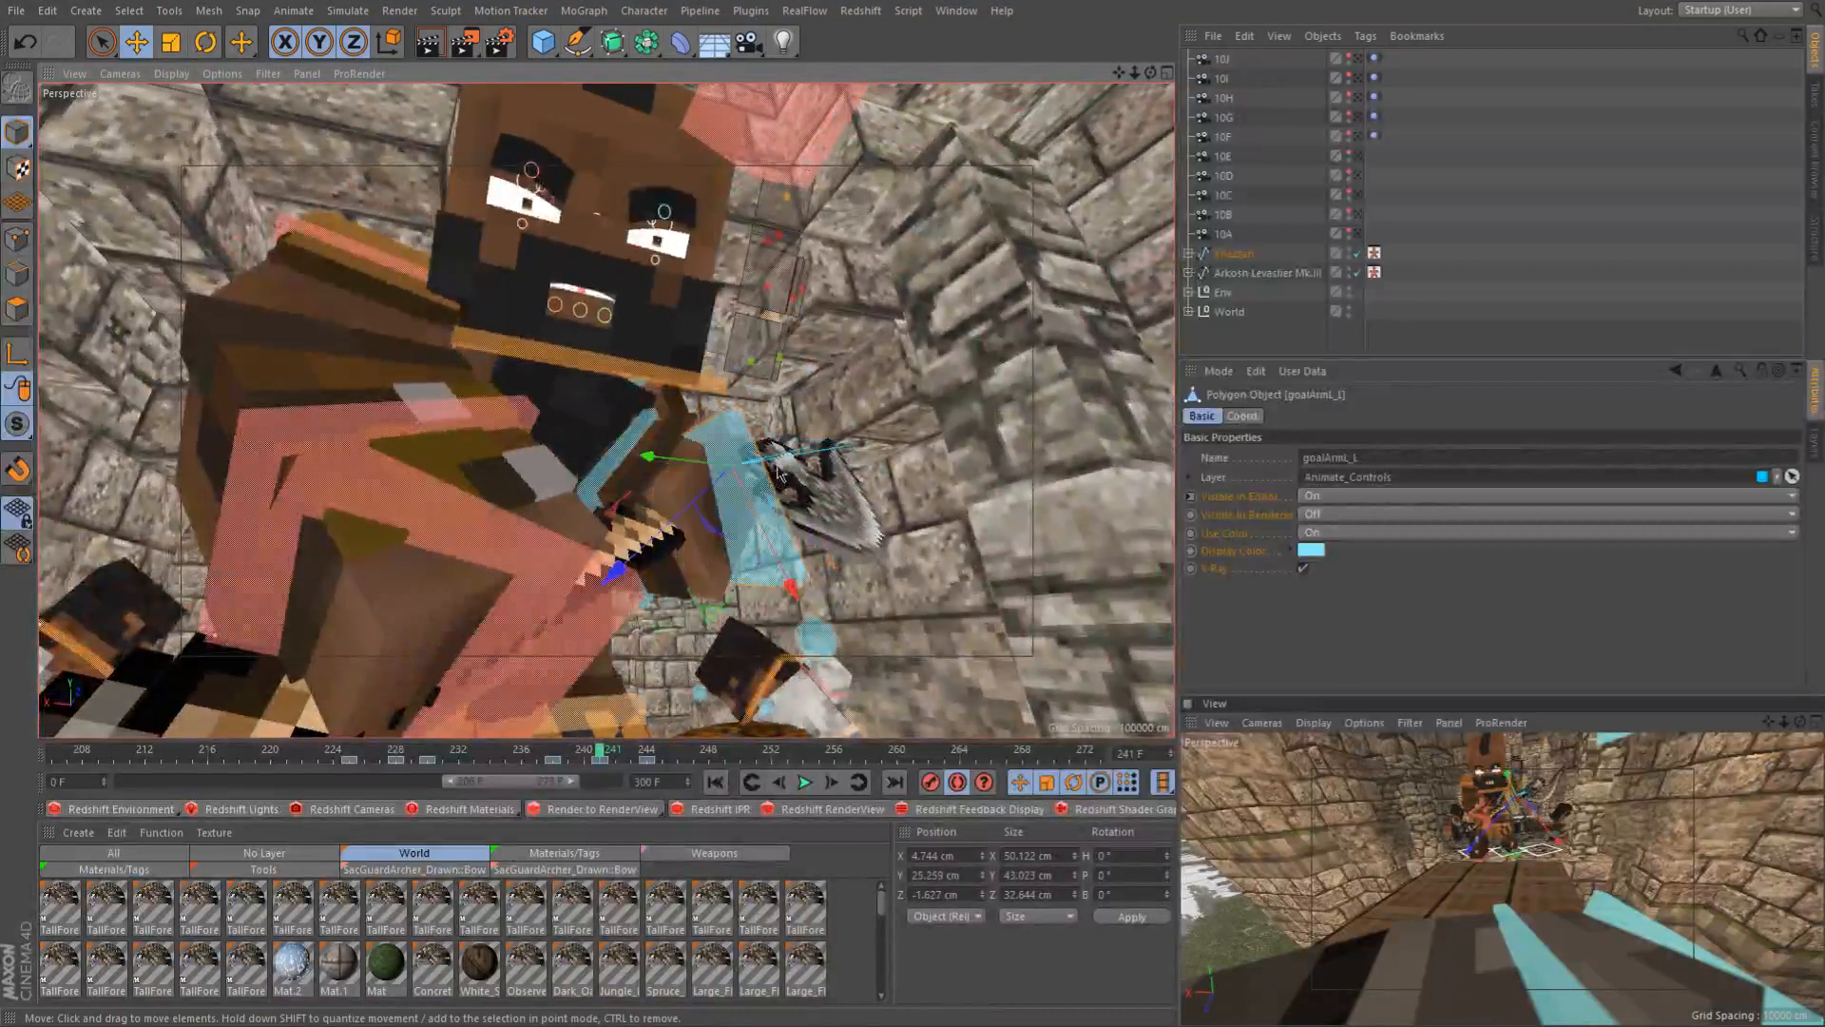
{"action": "right_click_drag", "start_coordinate": [736, 474], "coordinate": [754, 484], "text": "alt"}
{"action": "left_click_drag", "start_coordinate": [754, 484], "coordinate": [760, 573], "text": "alt"}
{"action": "left_click_drag", "start_coordinate": [524, 574], "coordinate": [582, 591], "text": "alt"}
Review Khazzan's axe-raising motion between frames 238 and 244 from several viewing angles
{"action": "left_click", "coordinate": [562, 756]}
{"action": "left_click_drag", "start_coordinate": [564, 756], "coordinate": [642, 748]}
{"action": "scroll", "coordinate": [625, 590], "scroll_direction": "down", "scroll_amount": 5}
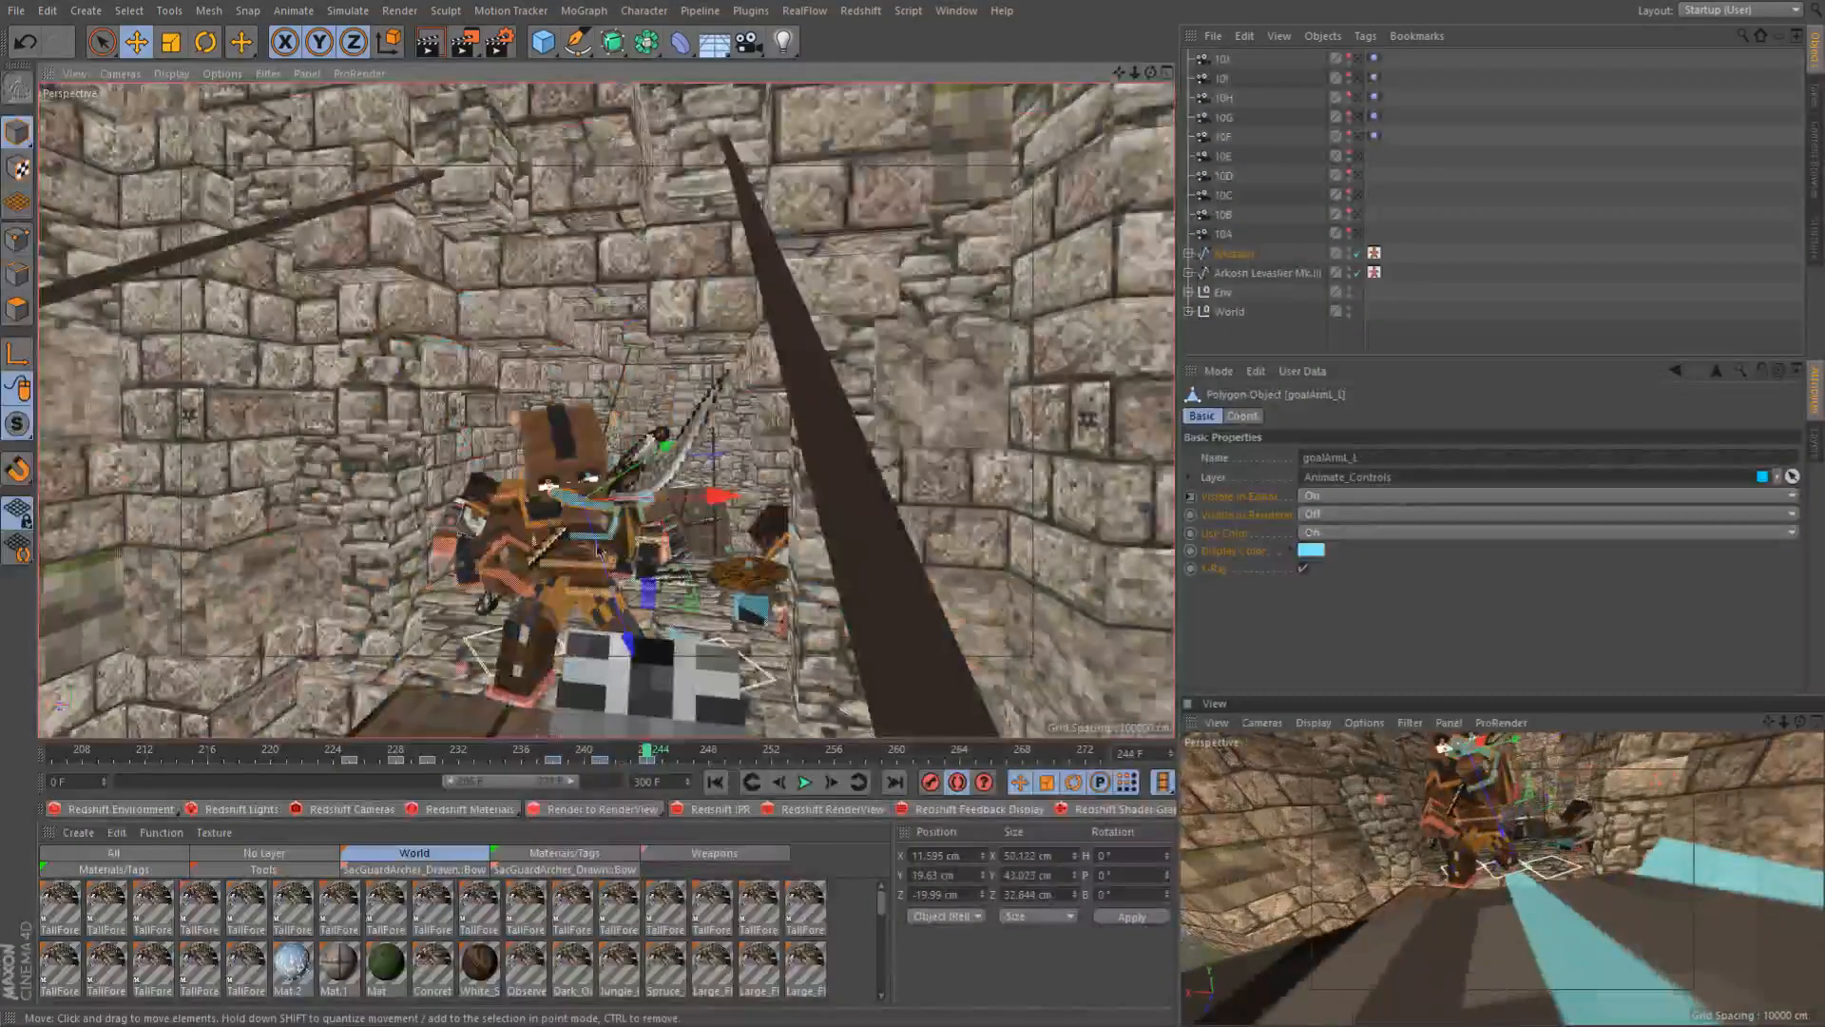
{"action": "middle_click_drag", "start_coordinate": [598, 548], "coordinate": [607, 460], "text": "alt"}
{"action": "left_click_drag", "start_coordinate": [606, 460], "coordinate": [584, 577], "text": "alt"}
{"action": "scroll", "coordinate": [590, 478], "scroll_direction": "up", "scroll_amount": 3}
{"action": "scroll", "coordinate": [583, 576], "scroll_direction": "down", "scroll_amount": 3}
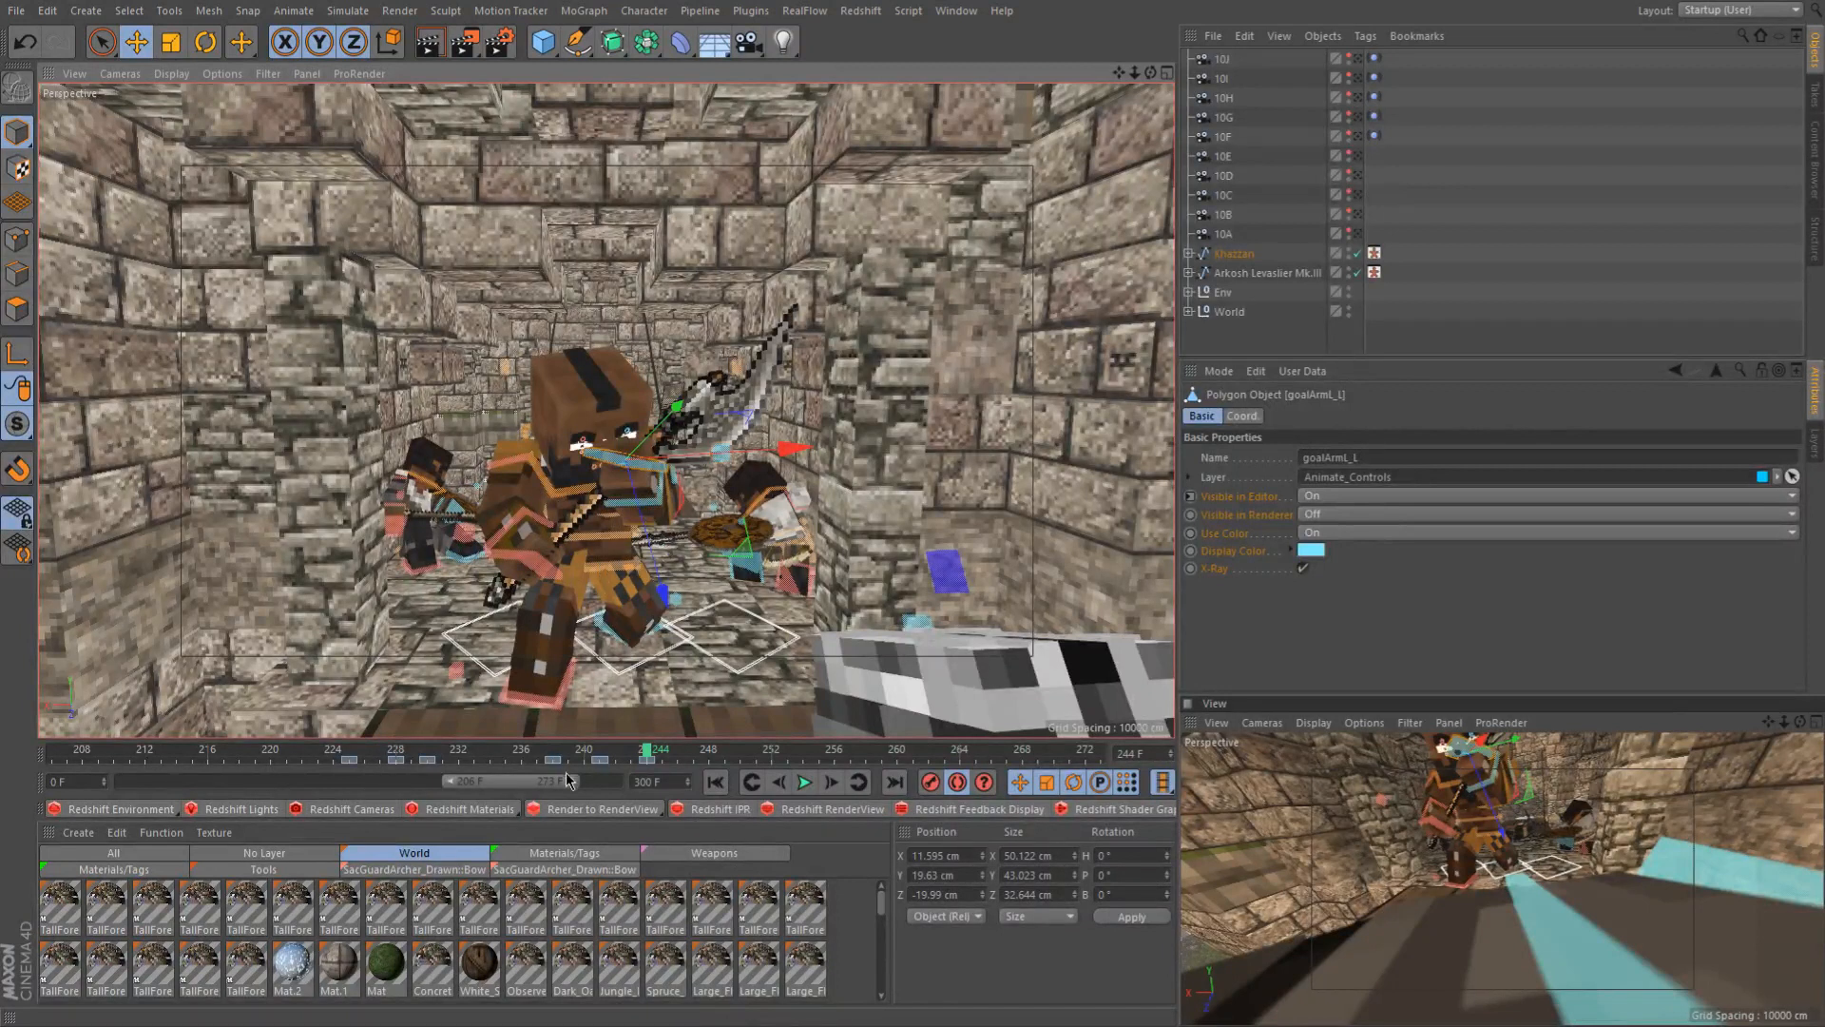
{"action": "left_click_drag", "start_coordinate": [561, 757], "coordinate": [650, 757]}
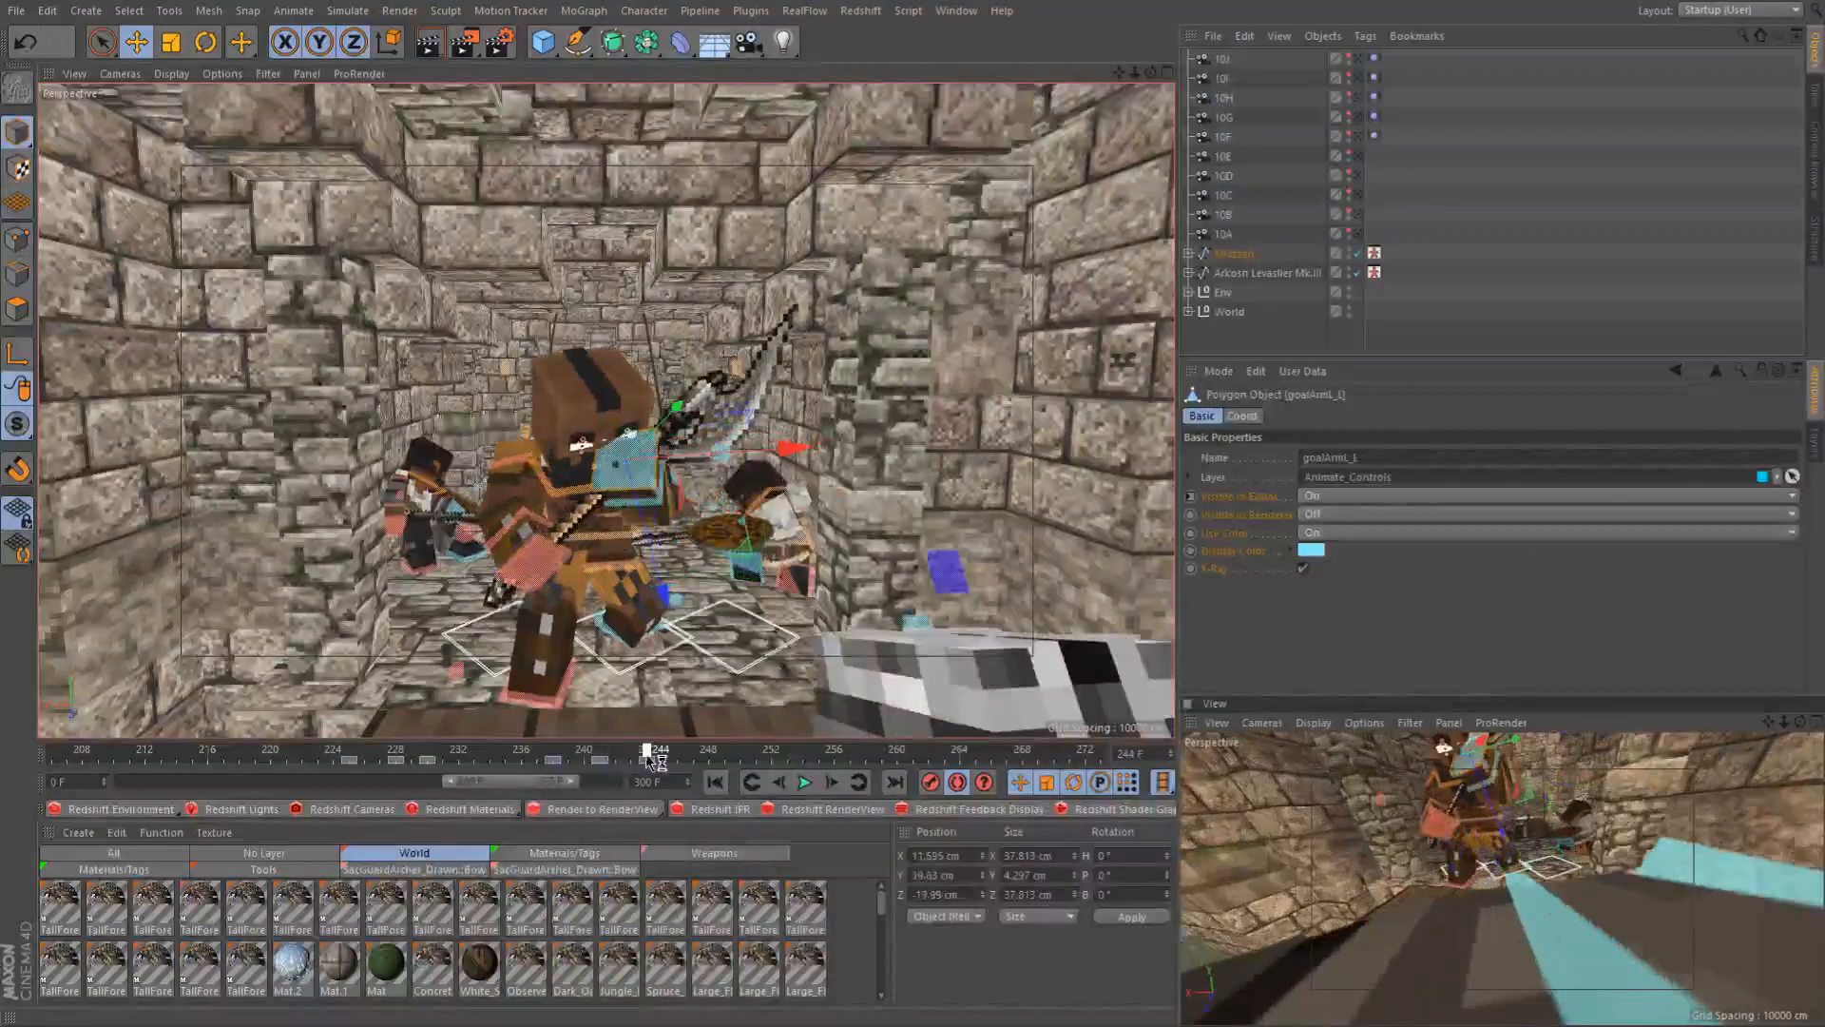
{"action": "left_click_drag", "start_coordinate": [677, 652], "coordinate": [677, 594], "text": "alt"}
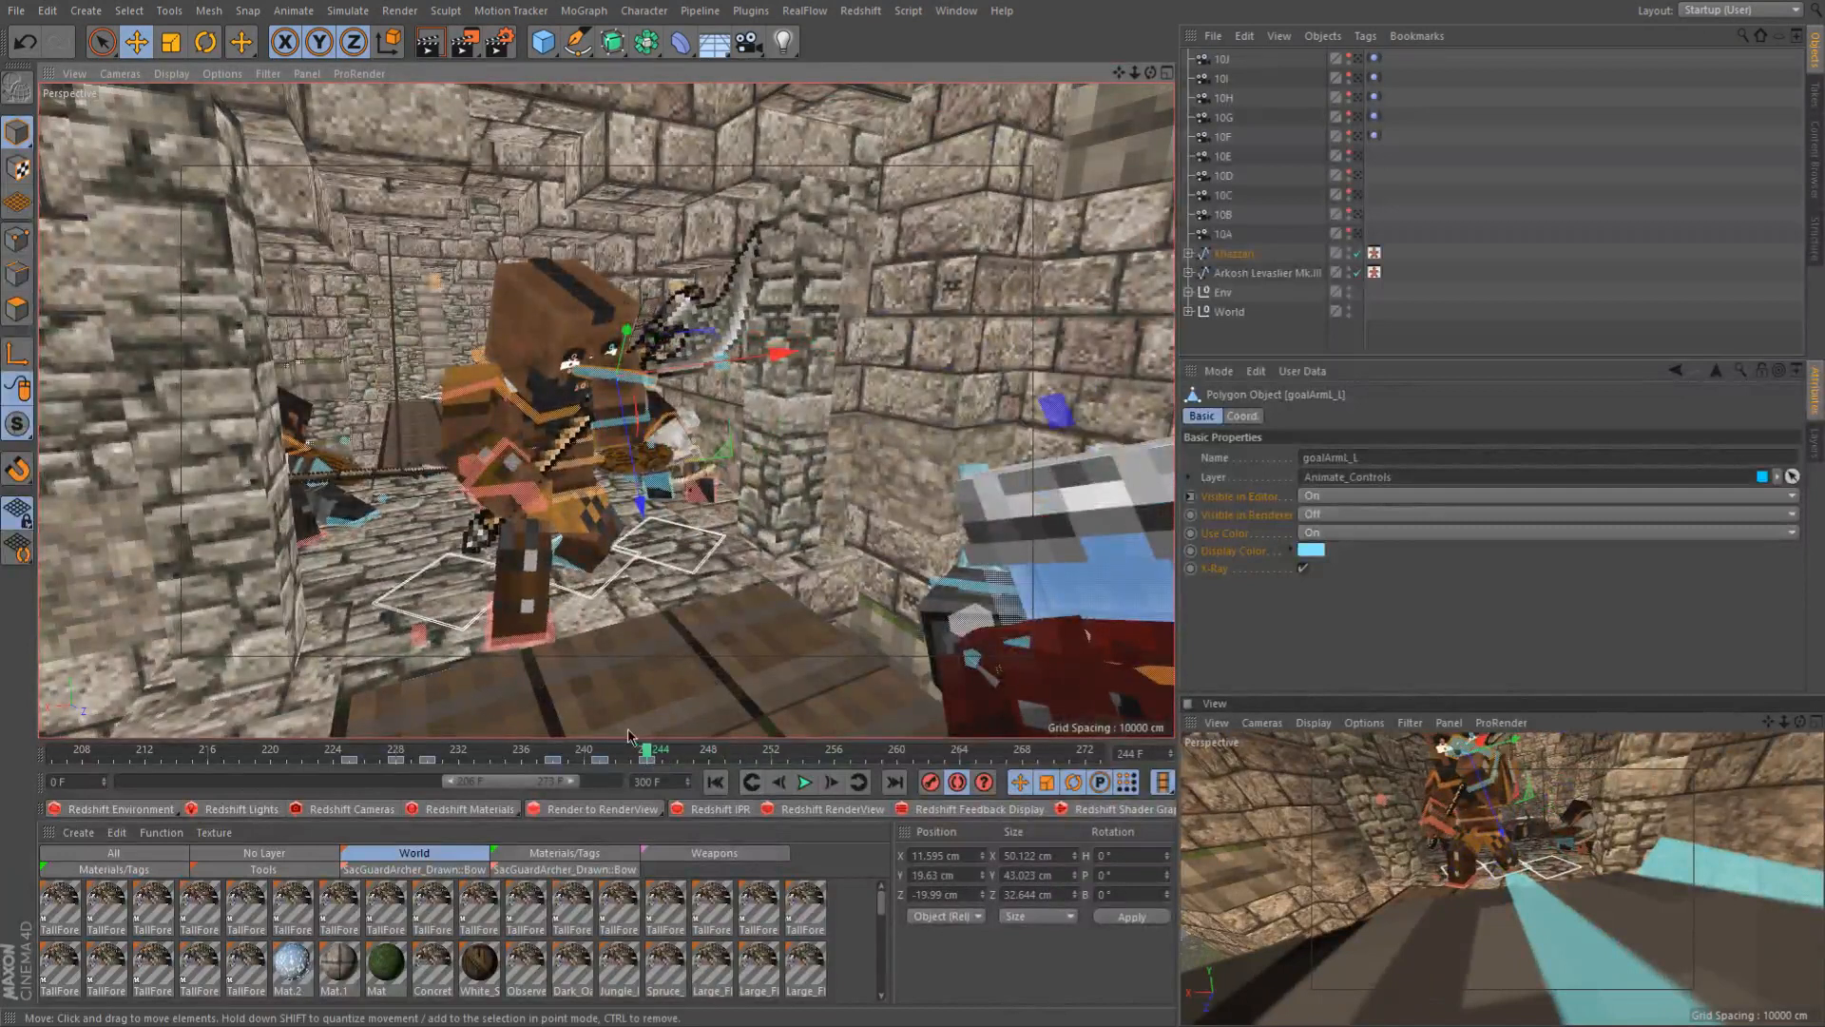
Move Arkosh's controlWaist at frame 250 toward Khazzan, to about X 55.5, Y 2.6, Z 844.3 cm
{"action": "middle_click_drag", "start_coordinate": [706, 661], "coordinate": [509, 455], "text": "alt"}
{"action": "scroll", "coordinate": [611, 518], "scroll_direction": "down", "scroll_amount": 3}
{"action": "left_click_drag", "start_coordinate": [623, 529], "coordinate": [678, 498], "text": "alt"}
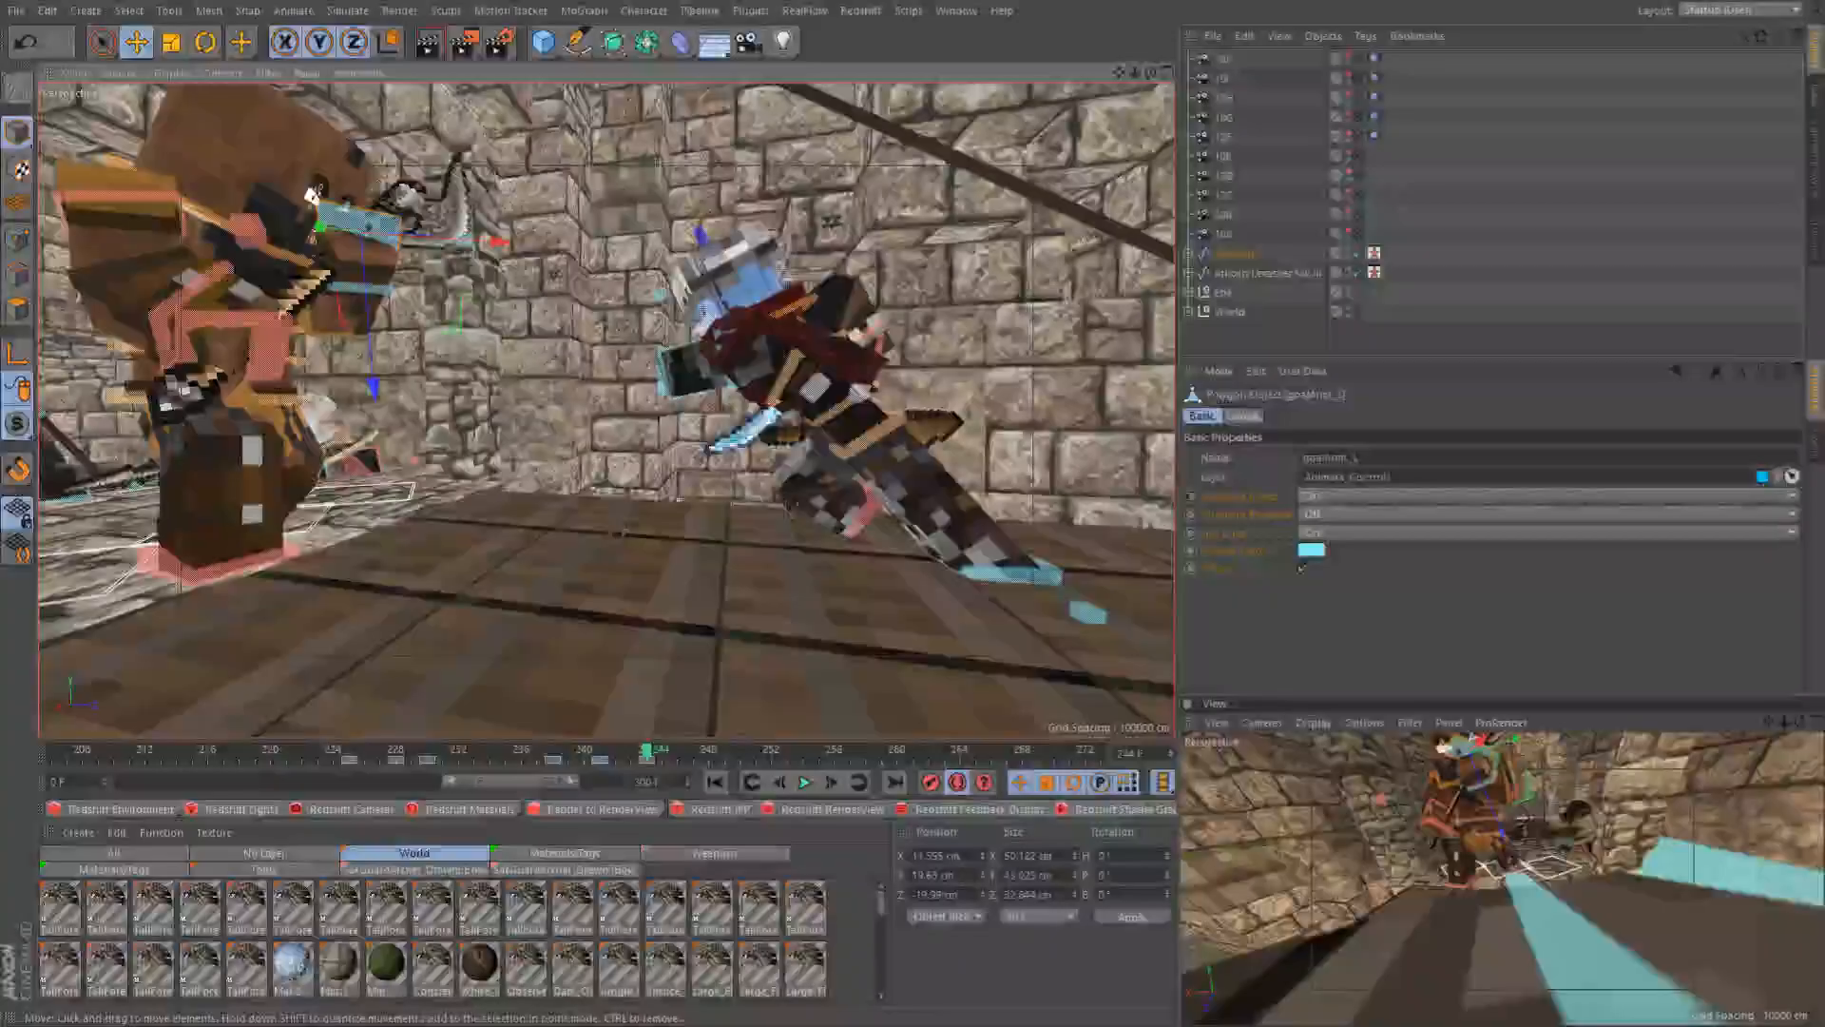
{"action": "left_click", "coordinate": [887, 438]}
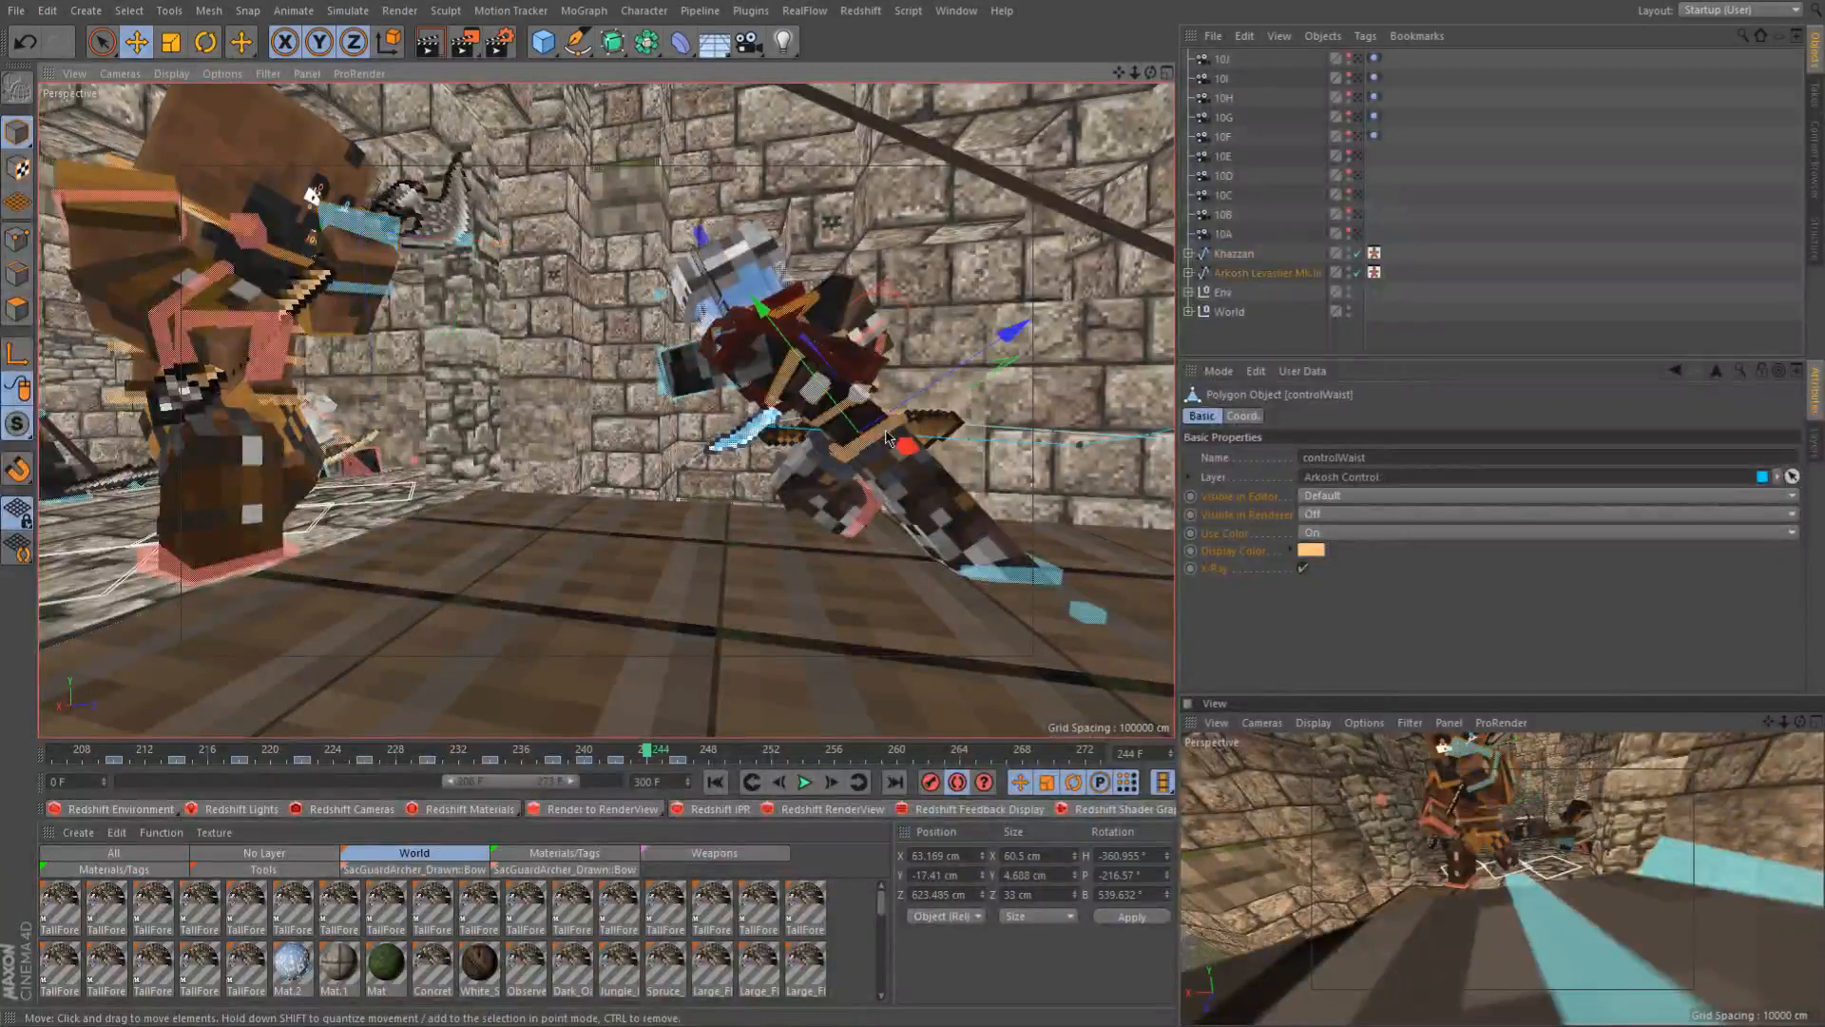
{"action": "mouse_move", "coordinate": [668, 758]}
{"action": "left_mouse_down"}
{"action": "mouse_move", "coordinate": [686, 756]}
{"action": "mouse_move", "coordinate": [621, 763]}
{"action": "mouse_move", "coordinate": [673, 758]}
{"action": "left_mouse_up"}
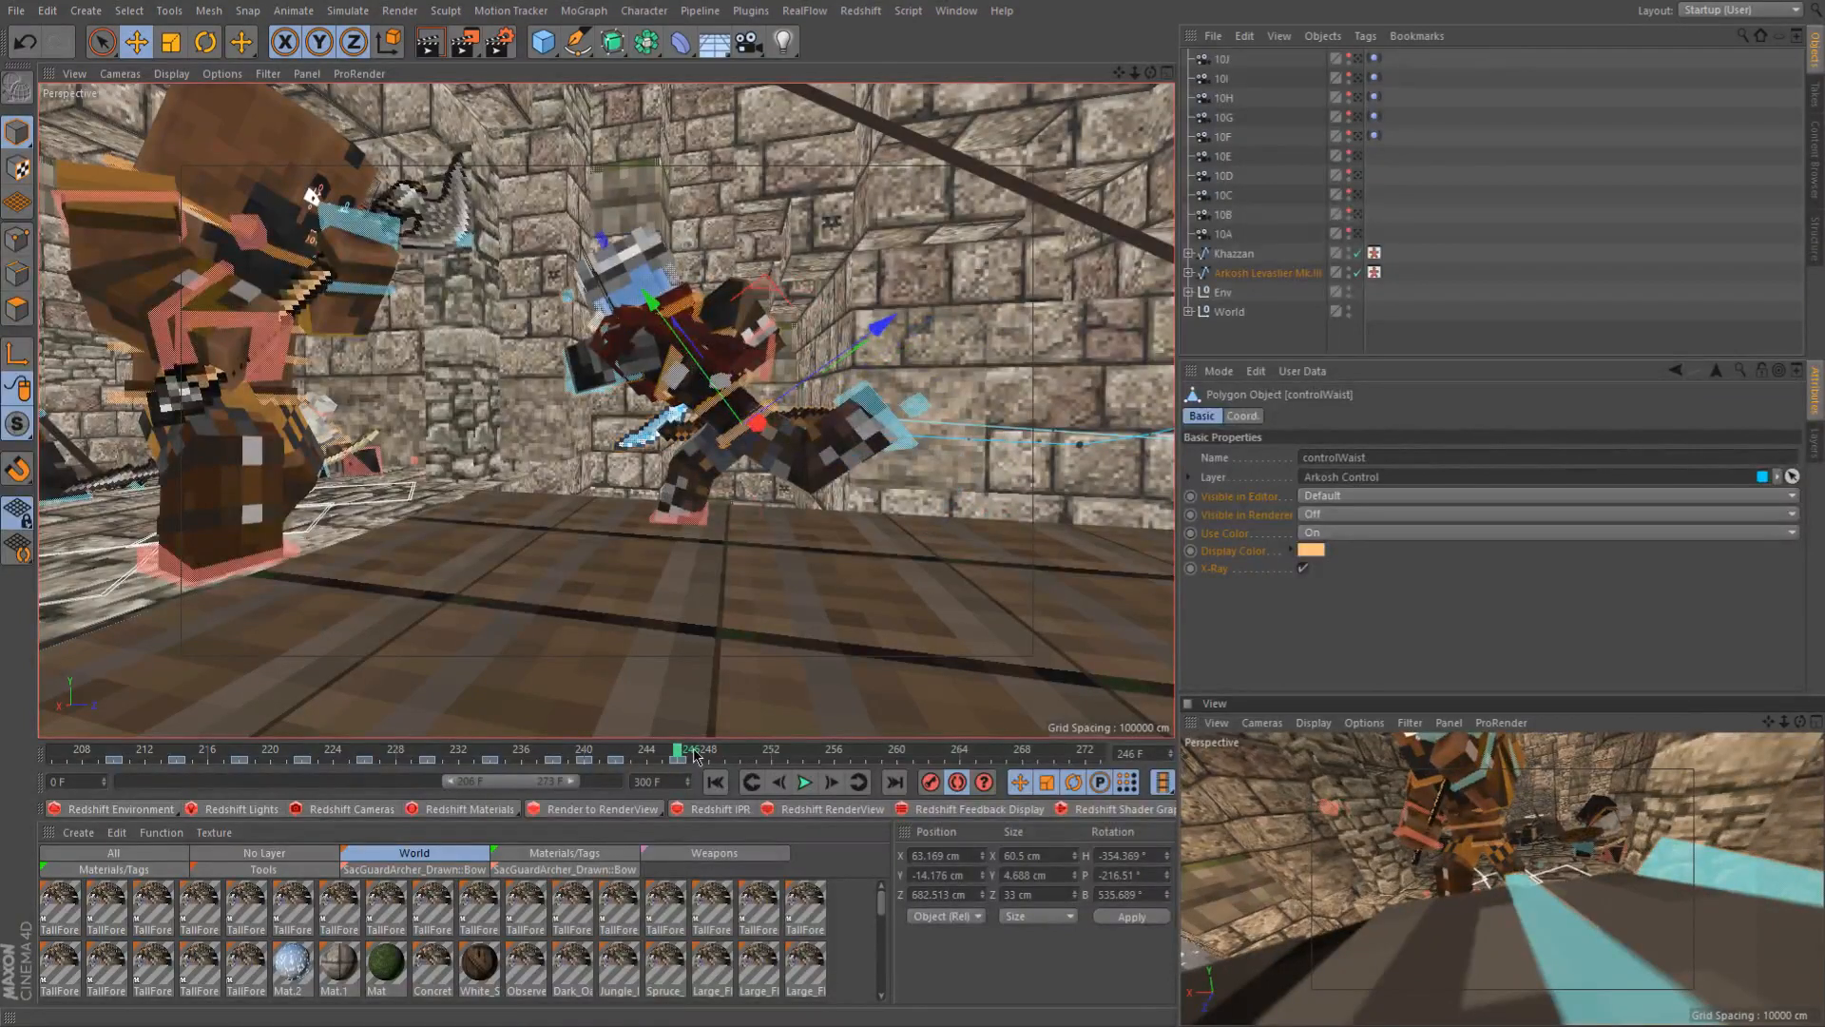
{"action": "left_click_drag", "start_coordinate": [722, 761], "coordinate": [741, 758]}
{"action": "middle_click_drag", "start_coordinate": [618, 557], "coordinate": [681, 544], "text": "alt"}
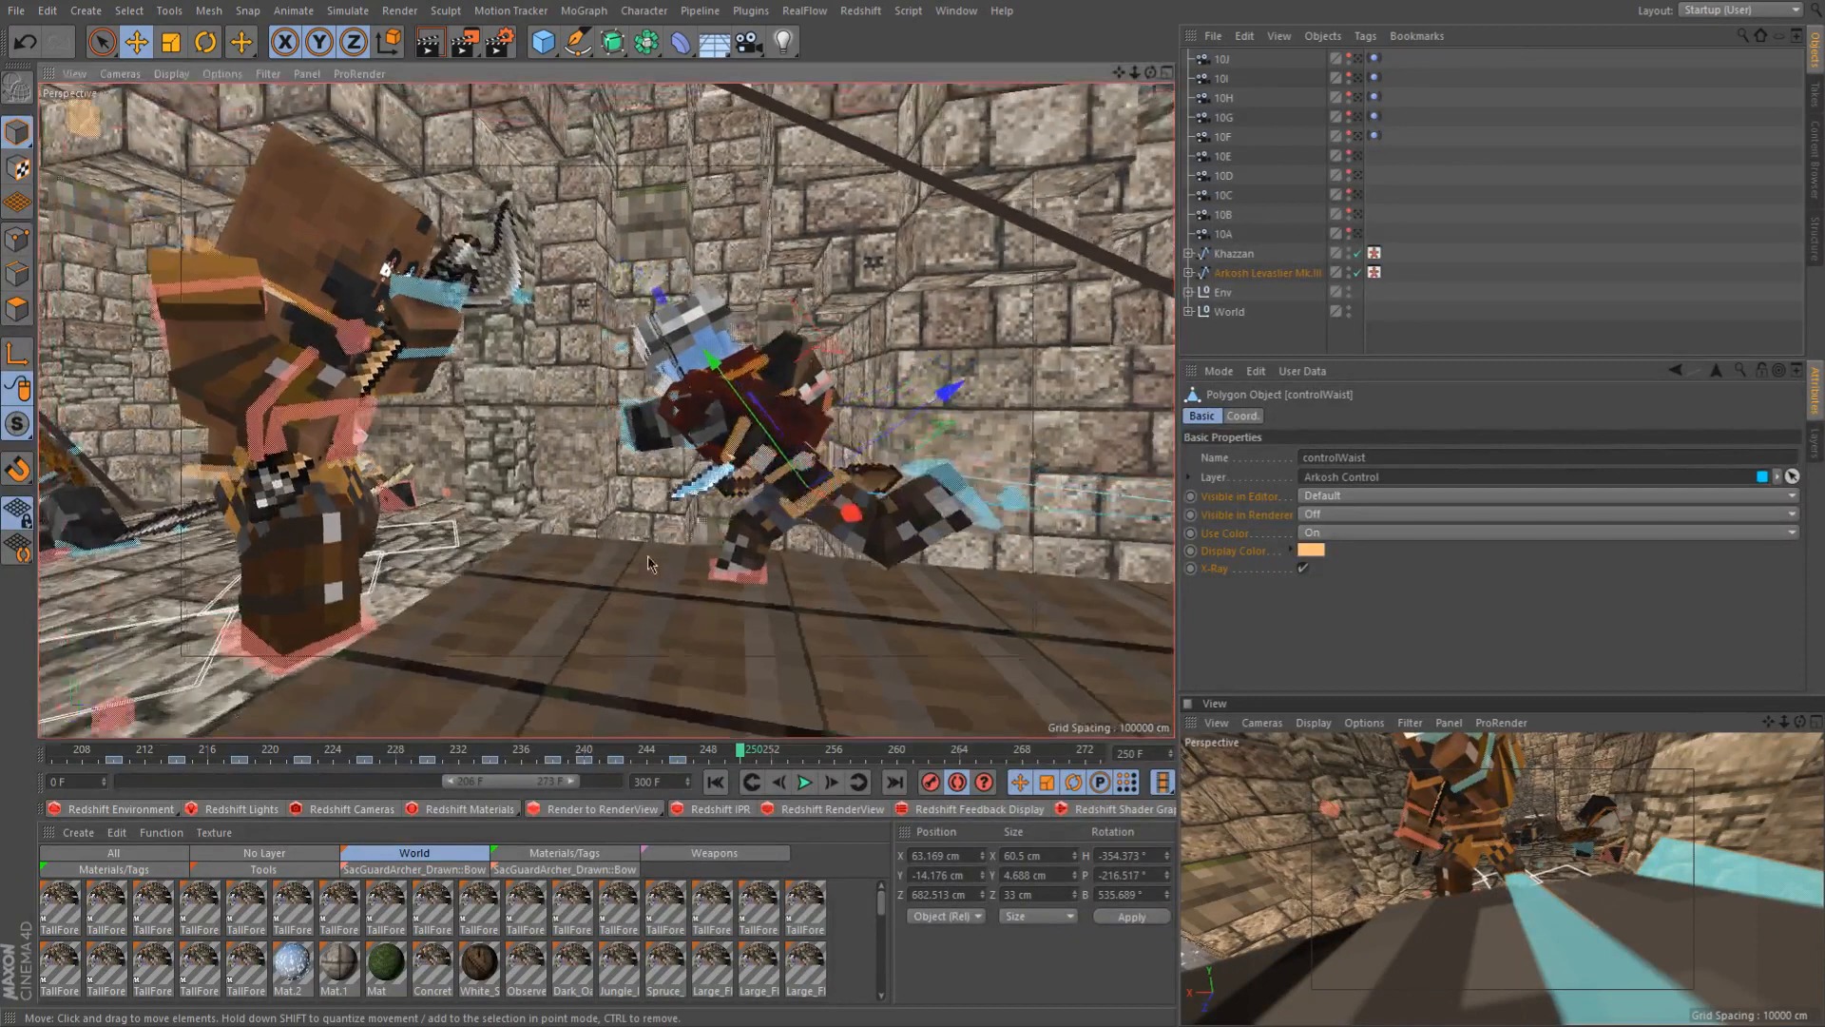
{"action": "right_click_drag", "start_coordinate": [681, 544], "coordinate": [722, 545], "text": "alt"}
{"action": "mouse_move", "coordinate": [789, 540]}
{"action": "left_mouse_down", "text": "alt"}
{"action": "mouse_move", "coordinate": [960, 561]}
{"action": "mouse_move", "coordinate": [788, 535]}
{"action": "left_mouse_up", "text": "alt"}
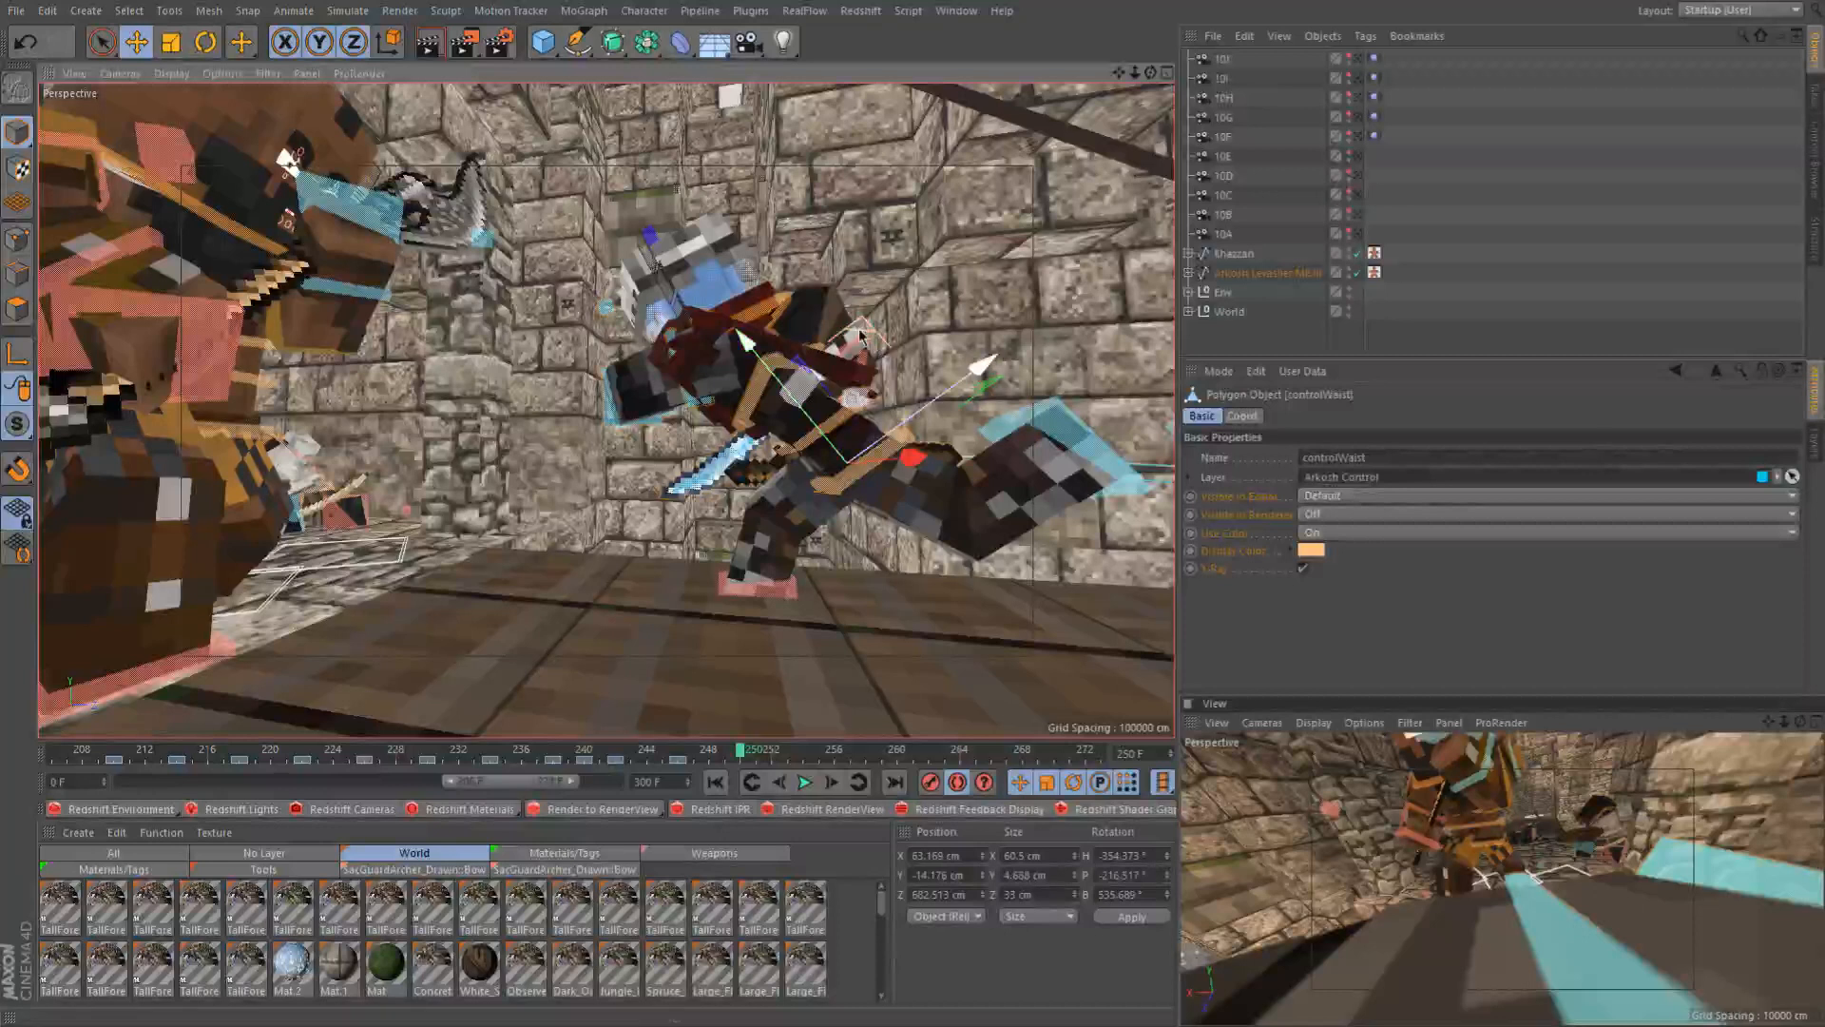
{"action": "left_click_drag", "start_coordinate": [829, 338], "coordinate": [521, 339]}
{"action": "left_click_drag", "start_coordinate": [547, 428], "coordinate": [237, 457], "text": "alt"}
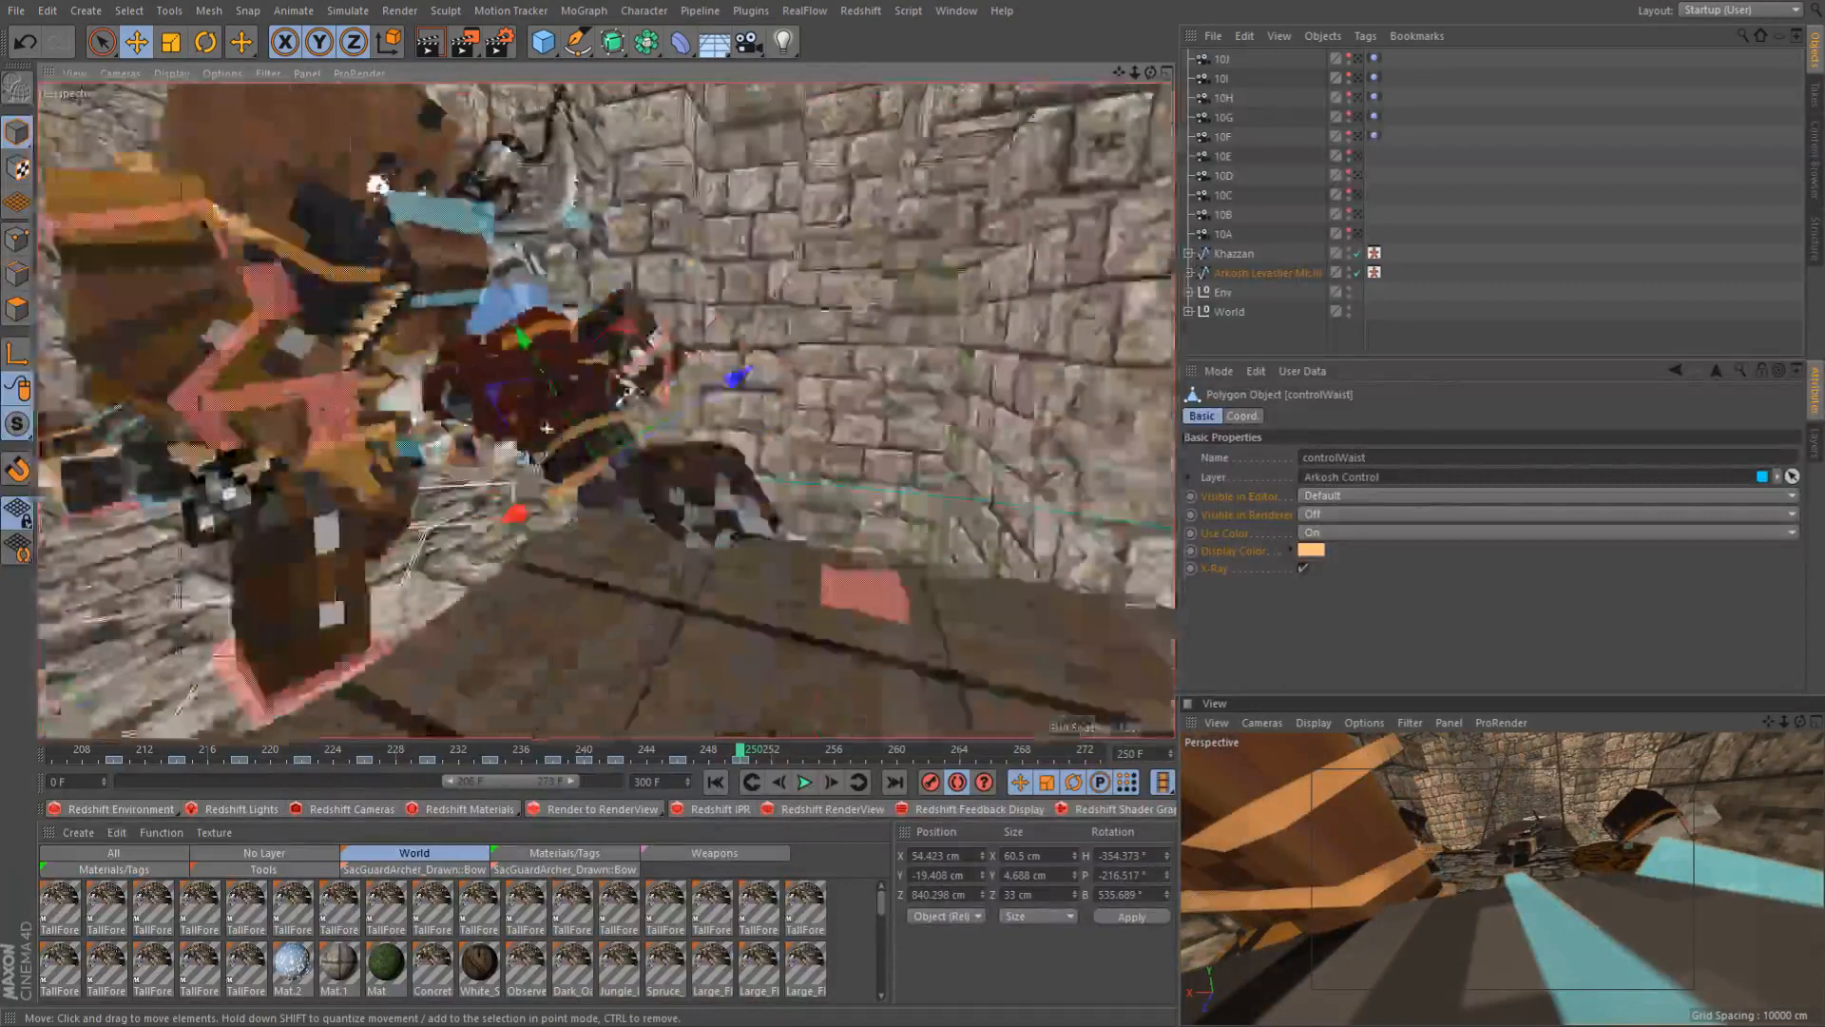
{"action": "left_click_drag", "start_coordinate": [613, 292], "coordinate": [616, 295]}
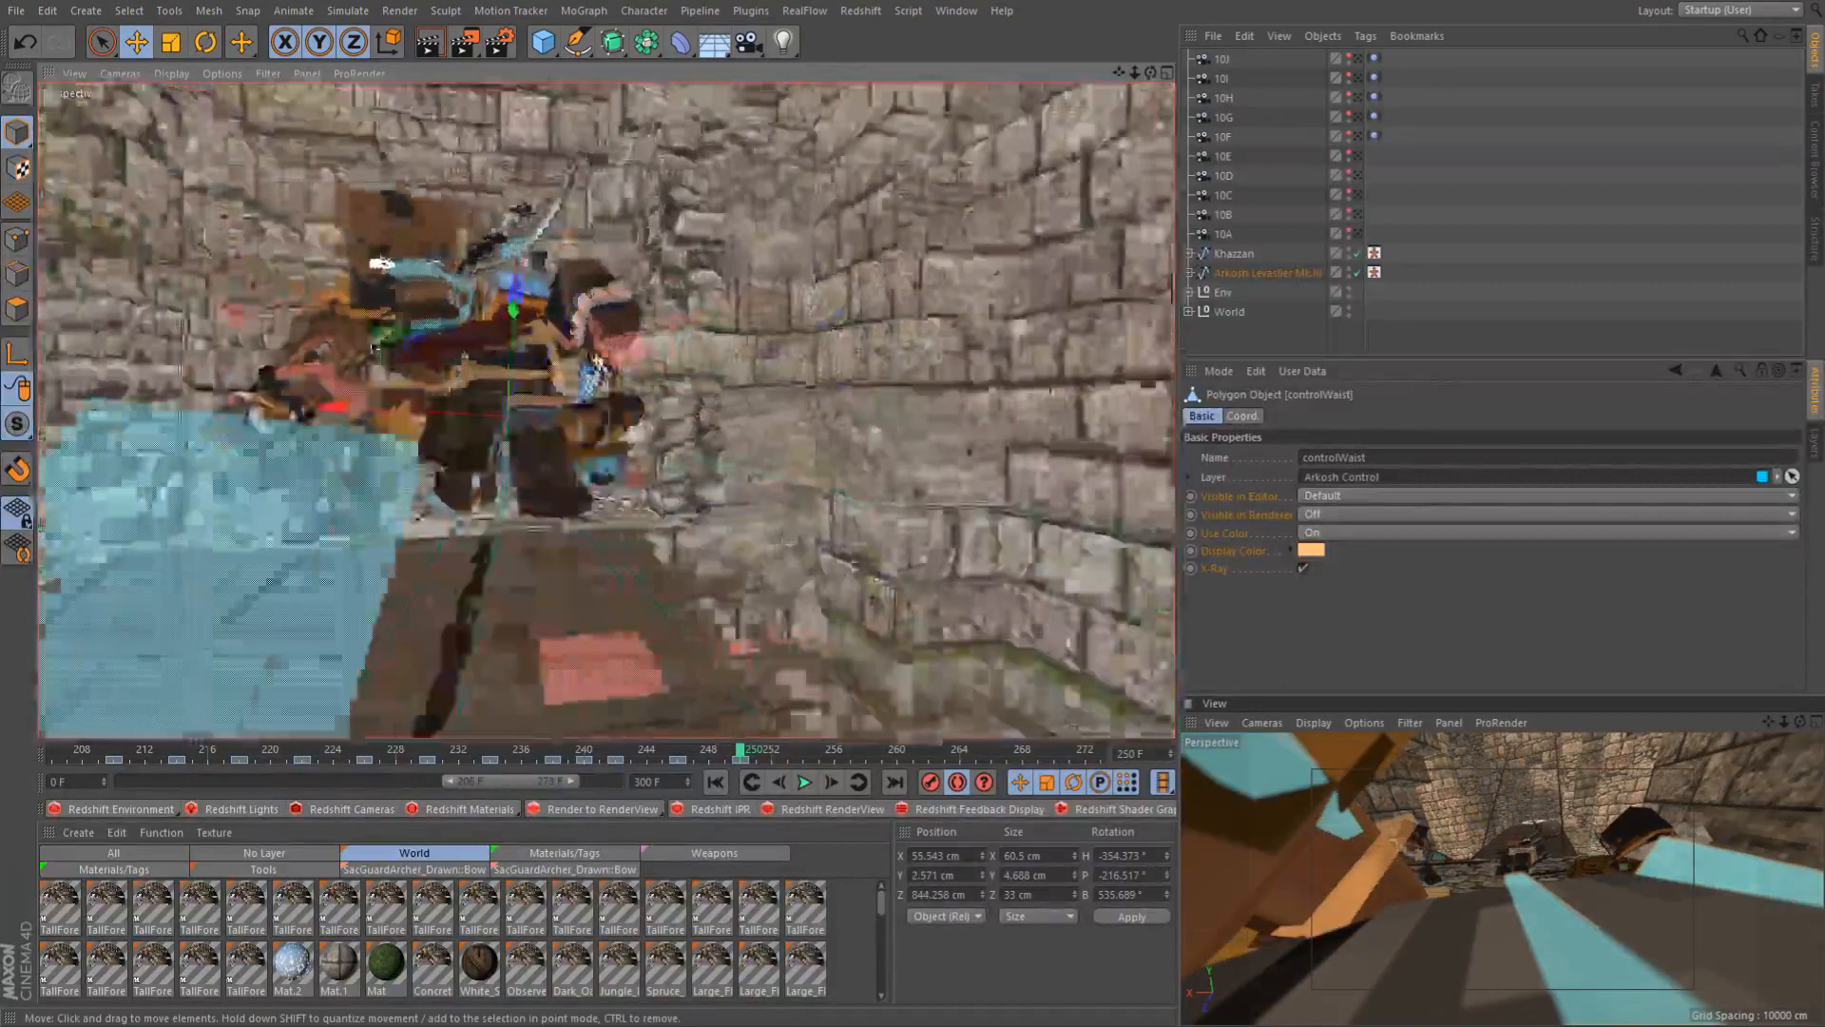
Rotate Arkosh's controlWaist at frame 250 to adjust the tilt of his lunging body
{"action": "left_click_drag", "start_coordinate": [597, 361], "coordinate": [808, 354], "text": "alt"}
{"action": "left_click_drag", "start_coordinate": [683, 380], "coordinate": [609, 385], "text": "alt"}
{"action": "scroll", "coordinate": [597, 361], "scroll_direction": "up", "scroll_amount": 4}
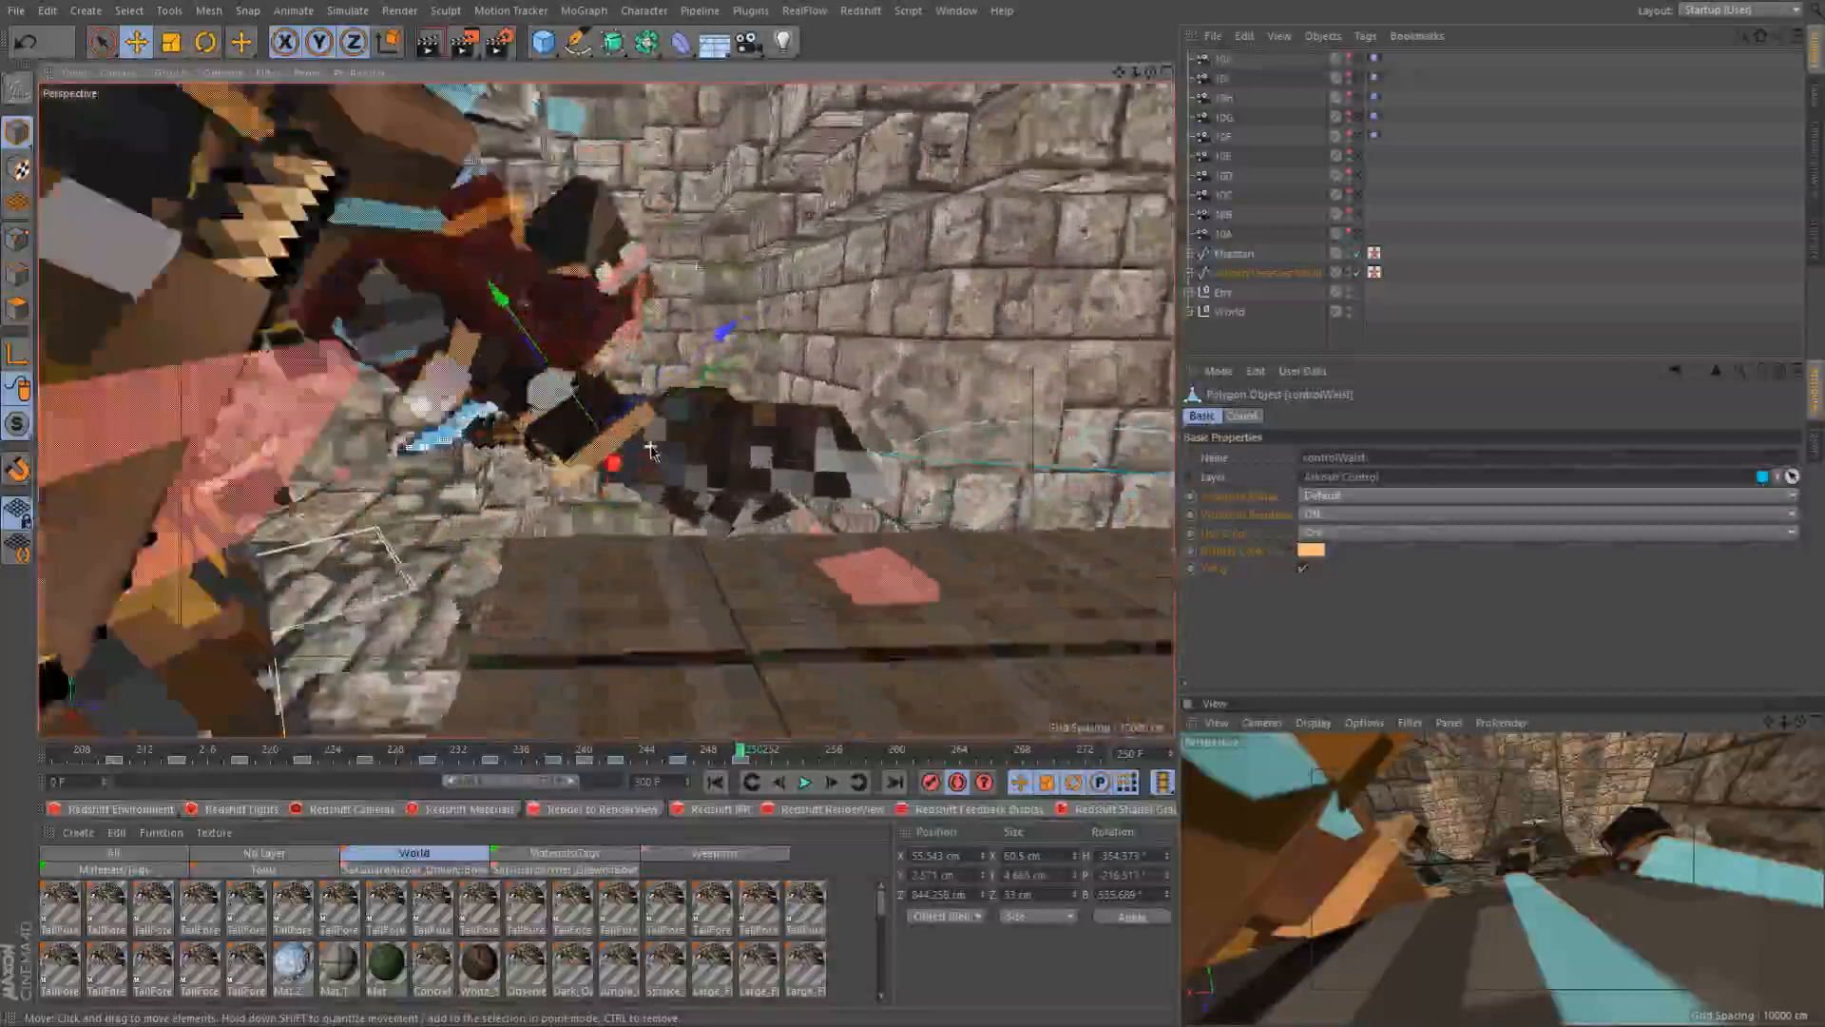
{"action": "key", "text": "r"}
{"action": "left_click_drag", "start_coordinate": [582, 454], "coordinate": [559, 486]}
Rotate Arkosh's controlBack at frame 250 to about H 35.2°, P 3.6°, B 14.3° and check the motion
{"action": "left_click", "coordinate": [465, 322]}
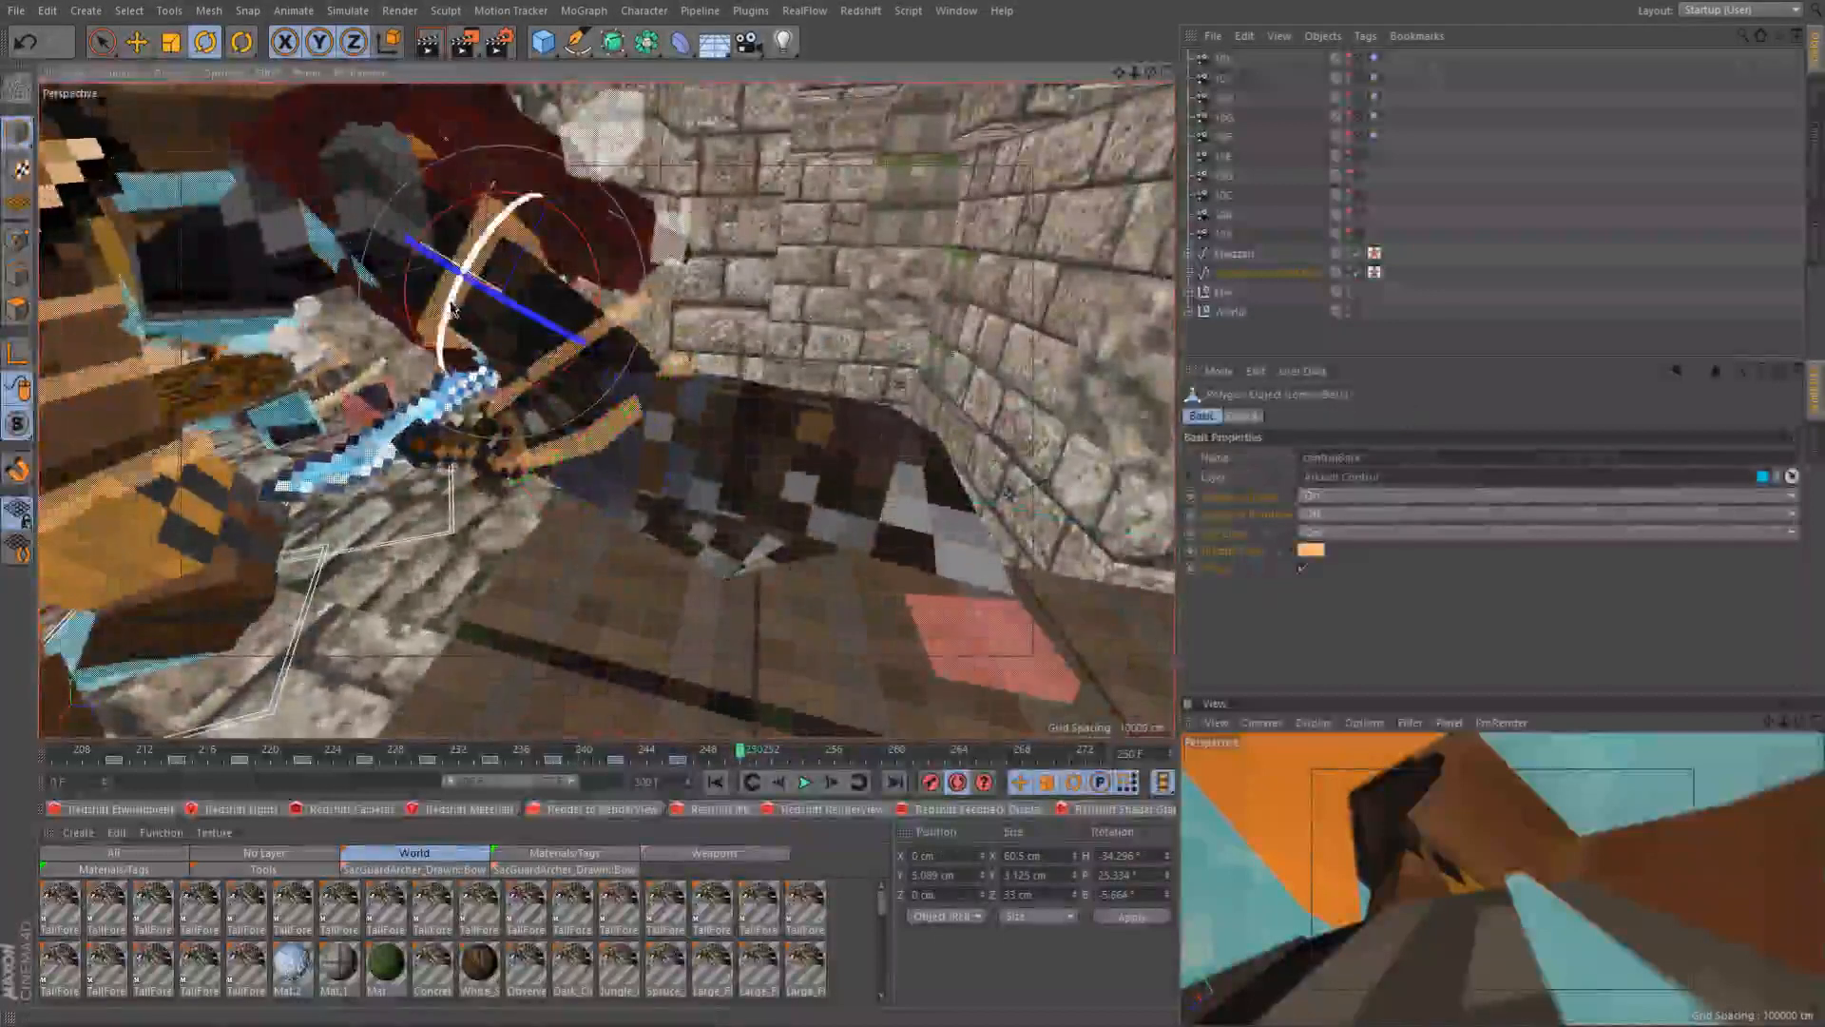
{"action": "left_click_drag", "start_coordinate": [465, 321], "coordinate": [562, 274]}
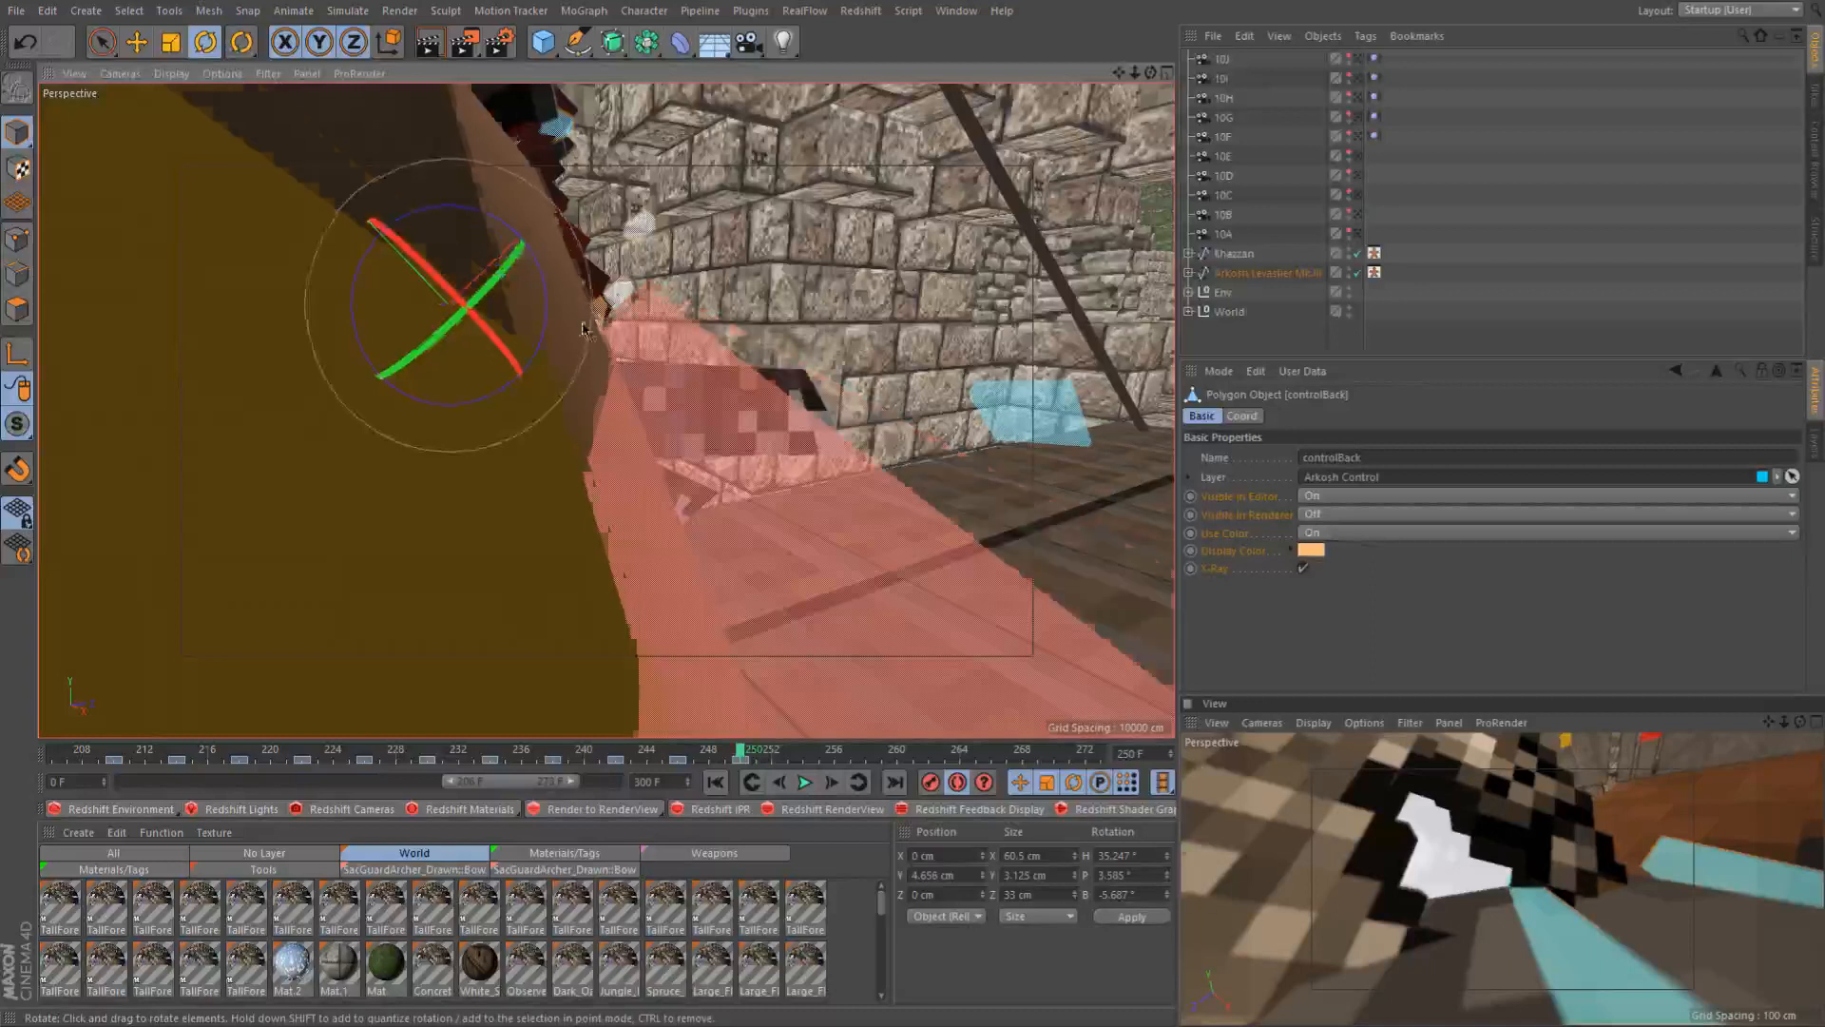
{"action": "left_click_drag", "start_coordinate": [767, 382], "coordinate": [628, 357], "text": "alt"}
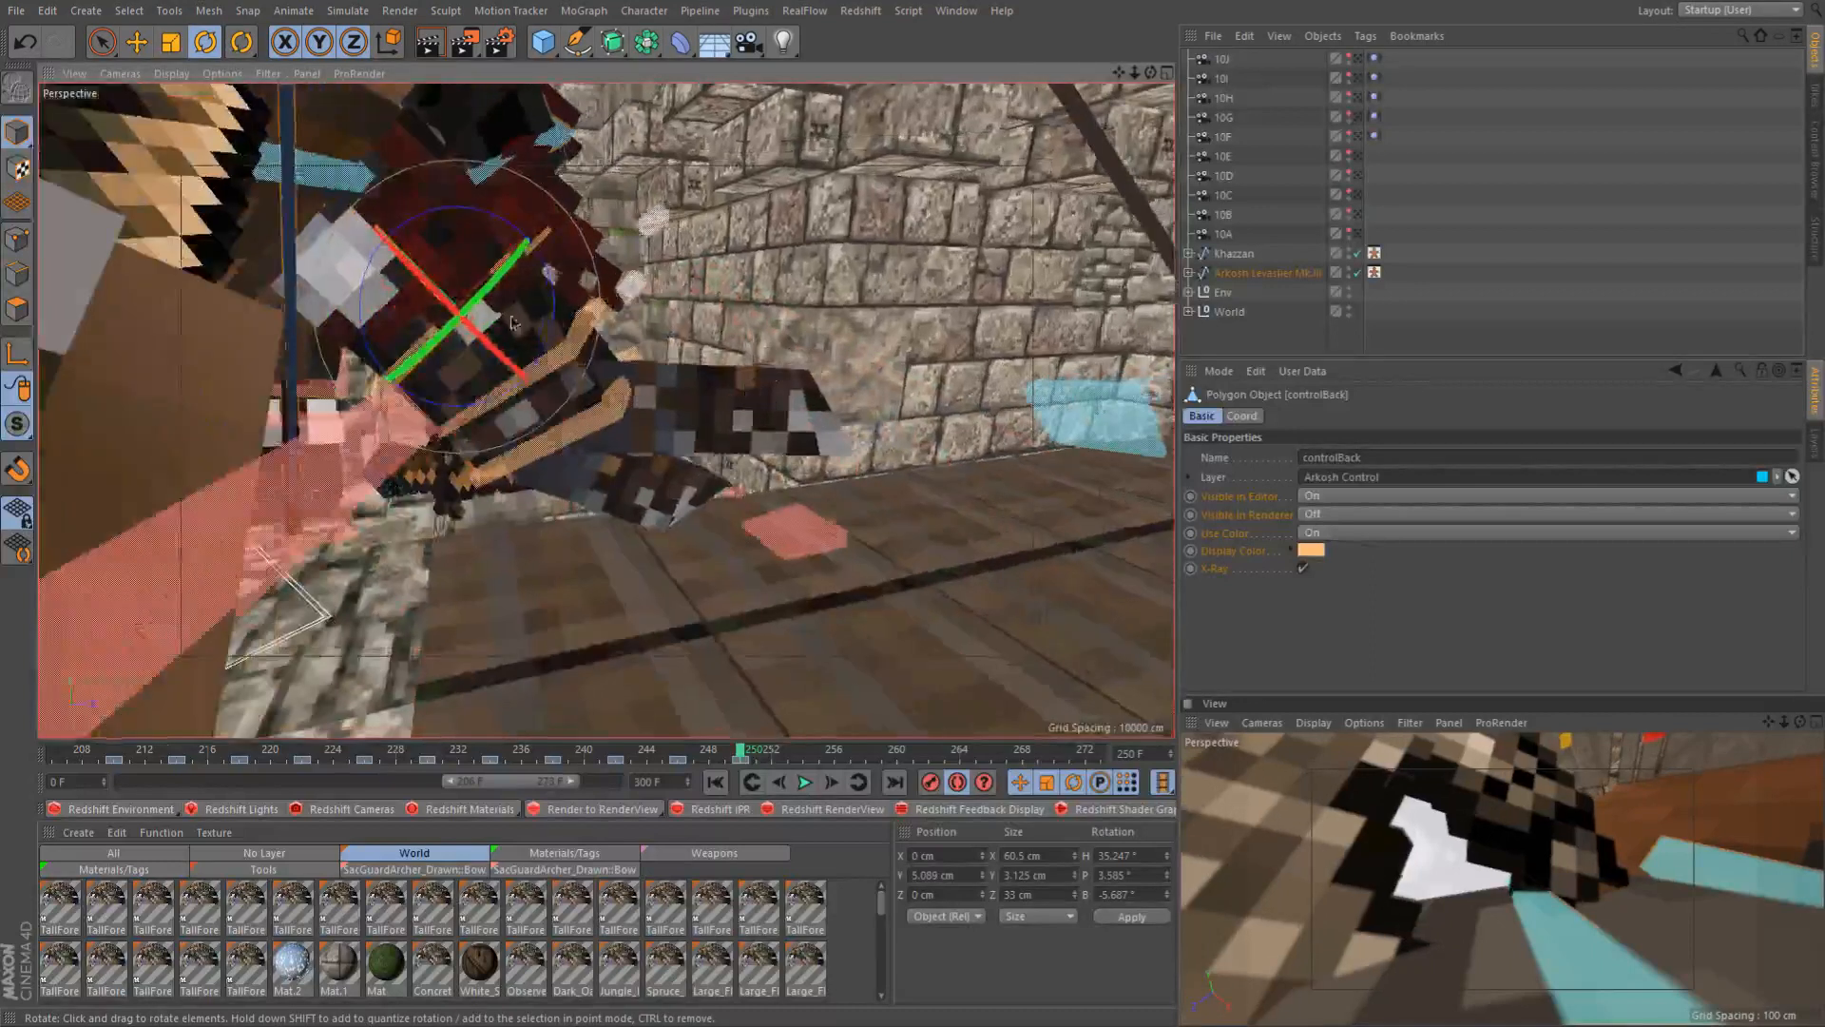
{"action": "left_click_drag", "start_coordinate": [512, 222], "coordinate": [539, 242]}
{"action": "left_click_drag", "start_coordinate": [514, 306], "coordinate": [440, 271], "text": "alt"}
{"action": "left_click_drag", "start_coordinate": [514, 366], "coordinate": [448, 386], "text": "alt"}
{"action": "left_click_drag", "start_coordinate": [680, 764], "coordinate": [740, 775]}
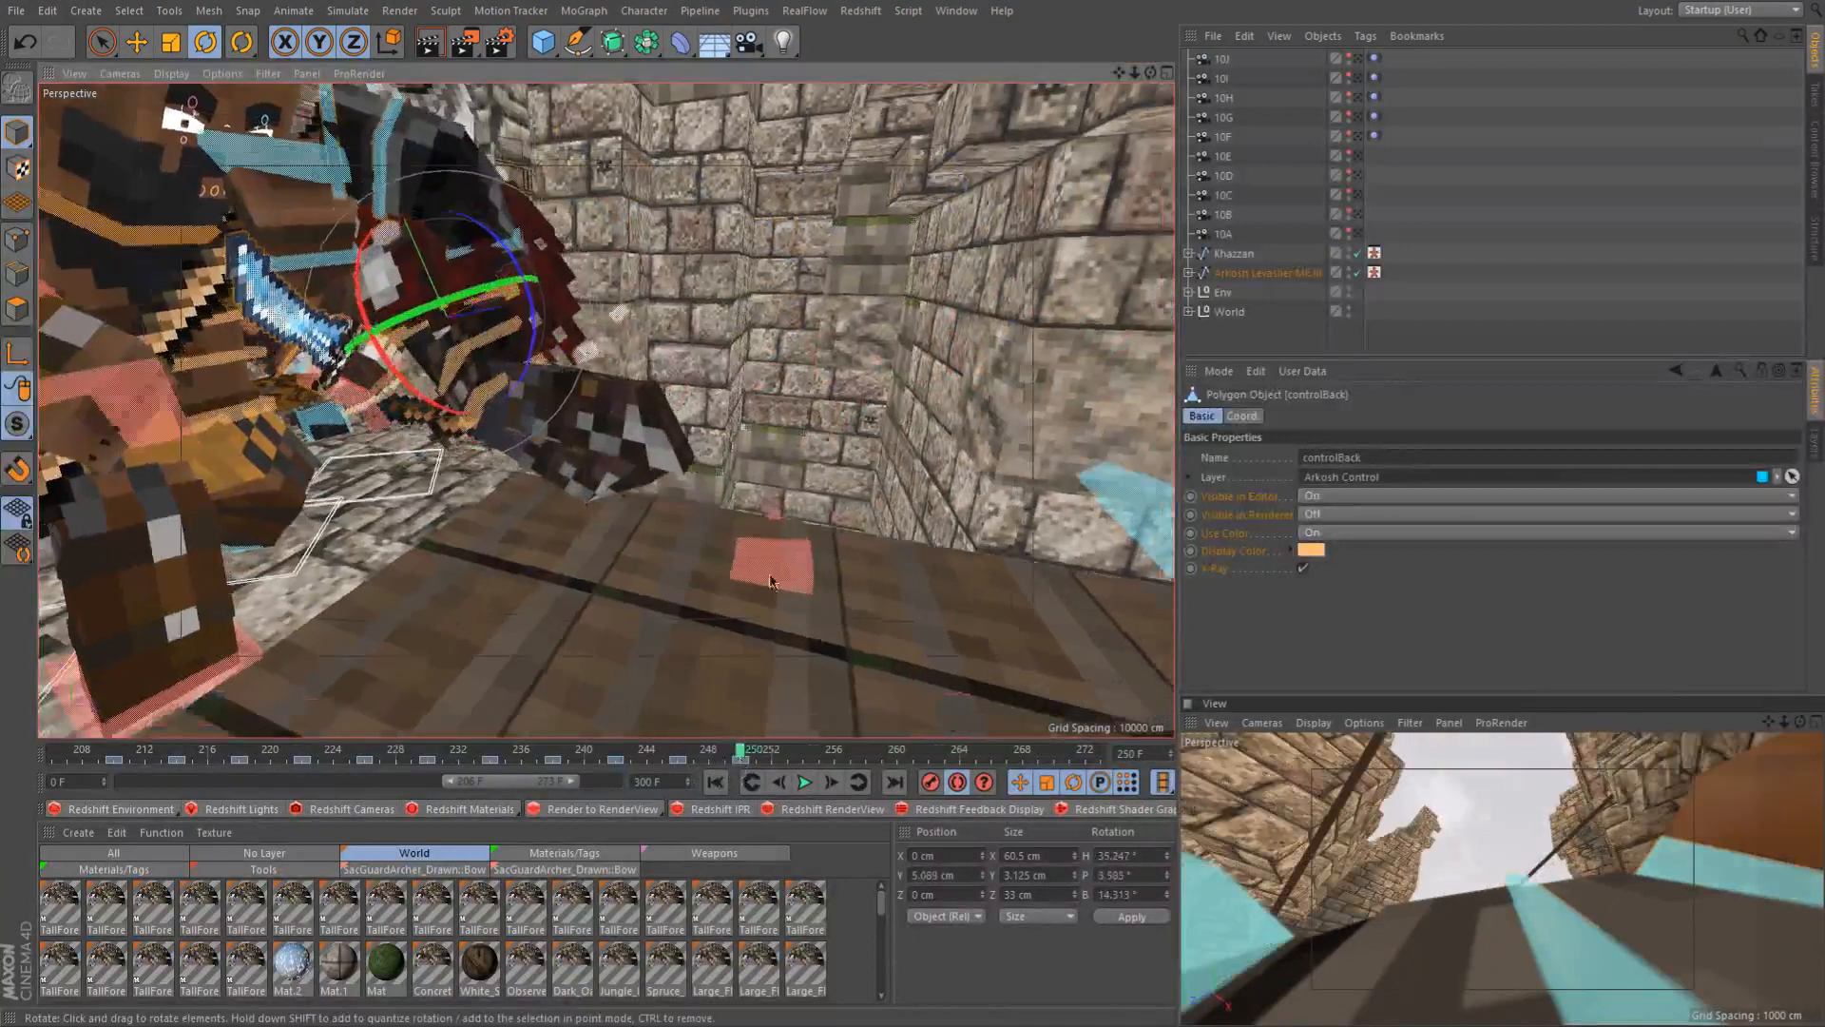
Record a keyframe at frame 248 for Arkosh's right foot control, goalLegR, holding the foot planted on the floor
{"action": "left_click", "coordinate": [804, 576]}
{"action": "left_click_drag", "start_coordinate": [805, 576], "coordinate": [698, 689], "text": "alt"}
{"action": "left_click_drag", "start_coordinate": [616, 755], "coordinate": [708, 758]}
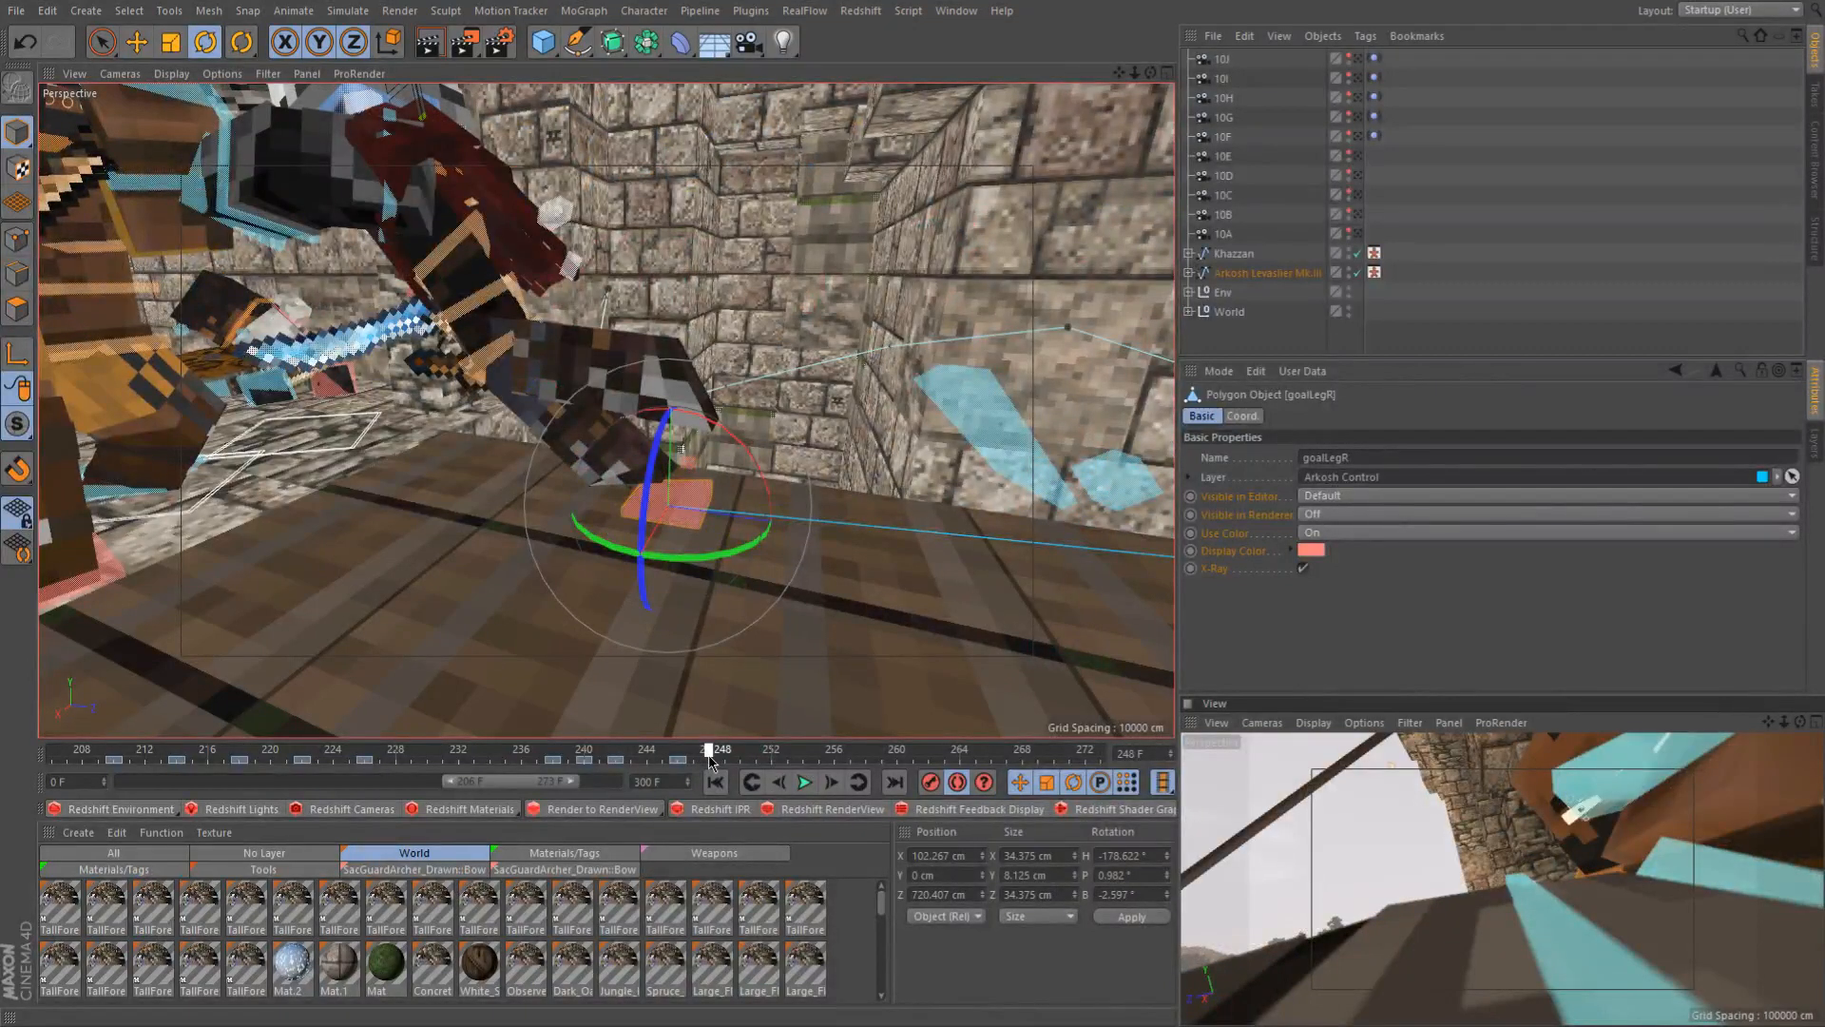
{"action": "left_click_drag", "start_coordinate": [566, 462], "coordinate": [439, 458], "text": "alt"}
{"action": "left_click_drag", "start_coordinate": [727, 758], "coordinate": [738, 758]}
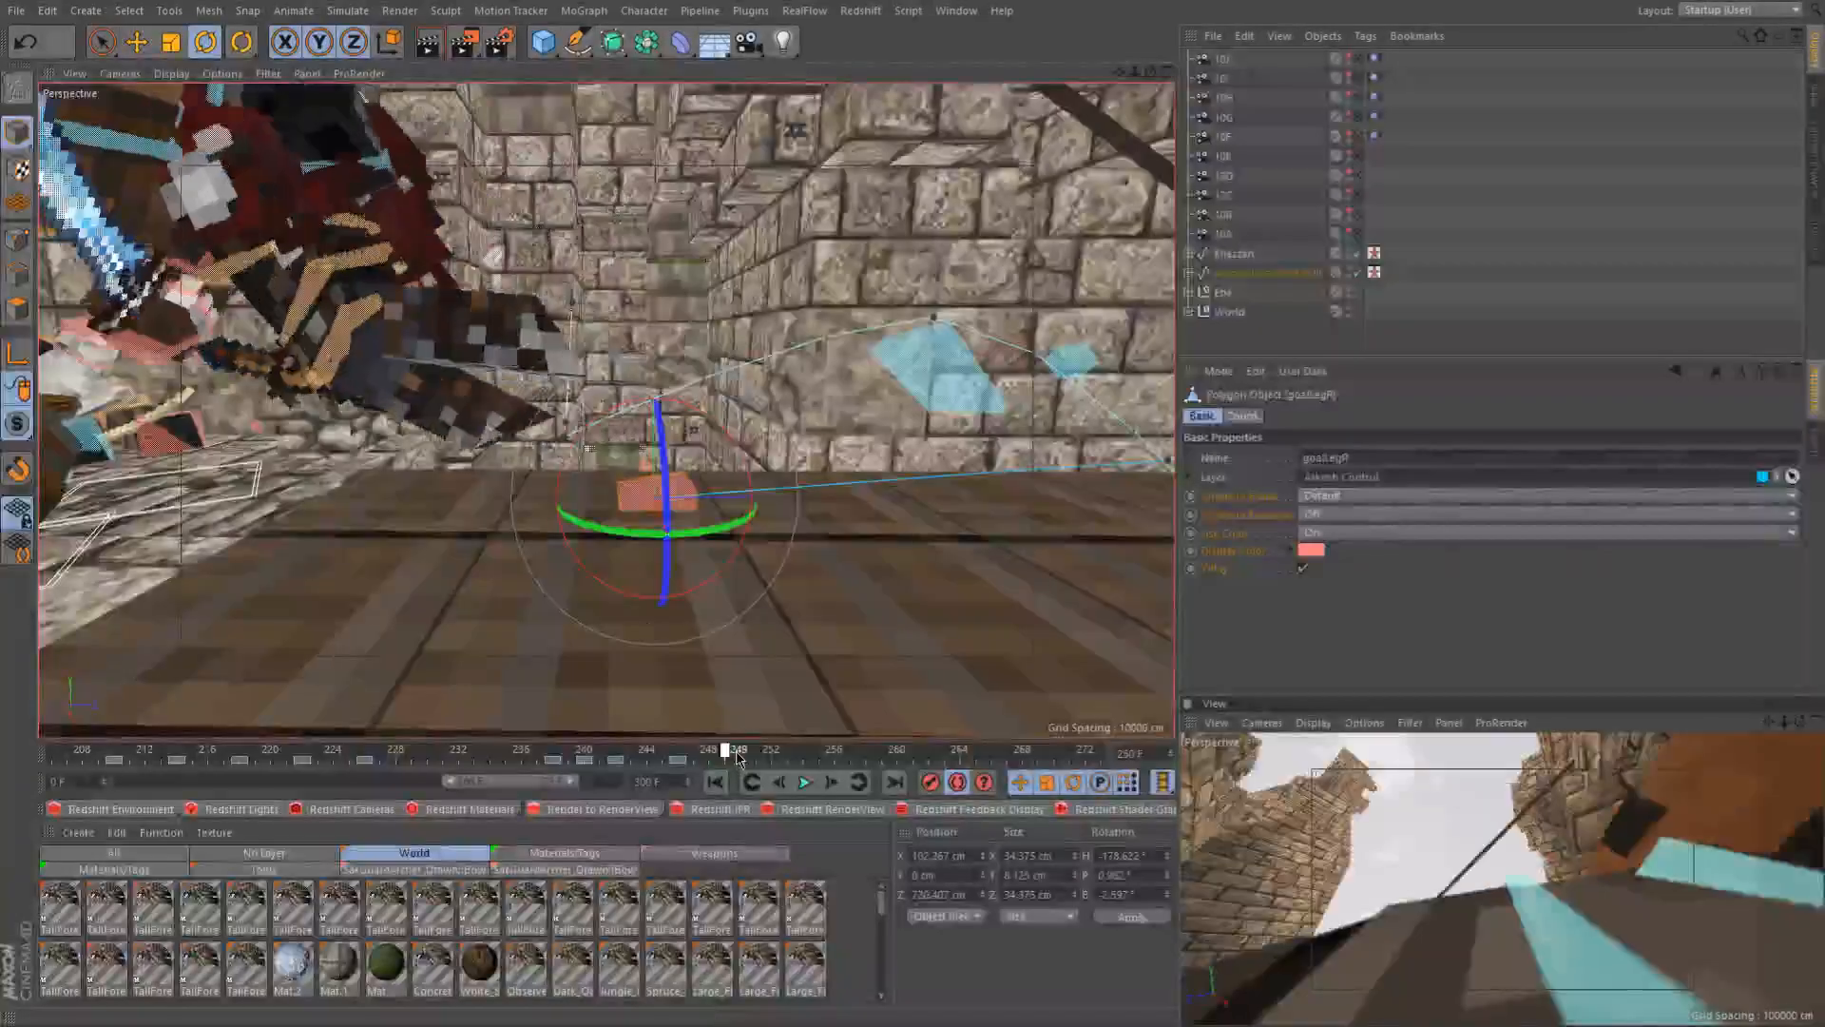
{"action": "key", "text": "e"}
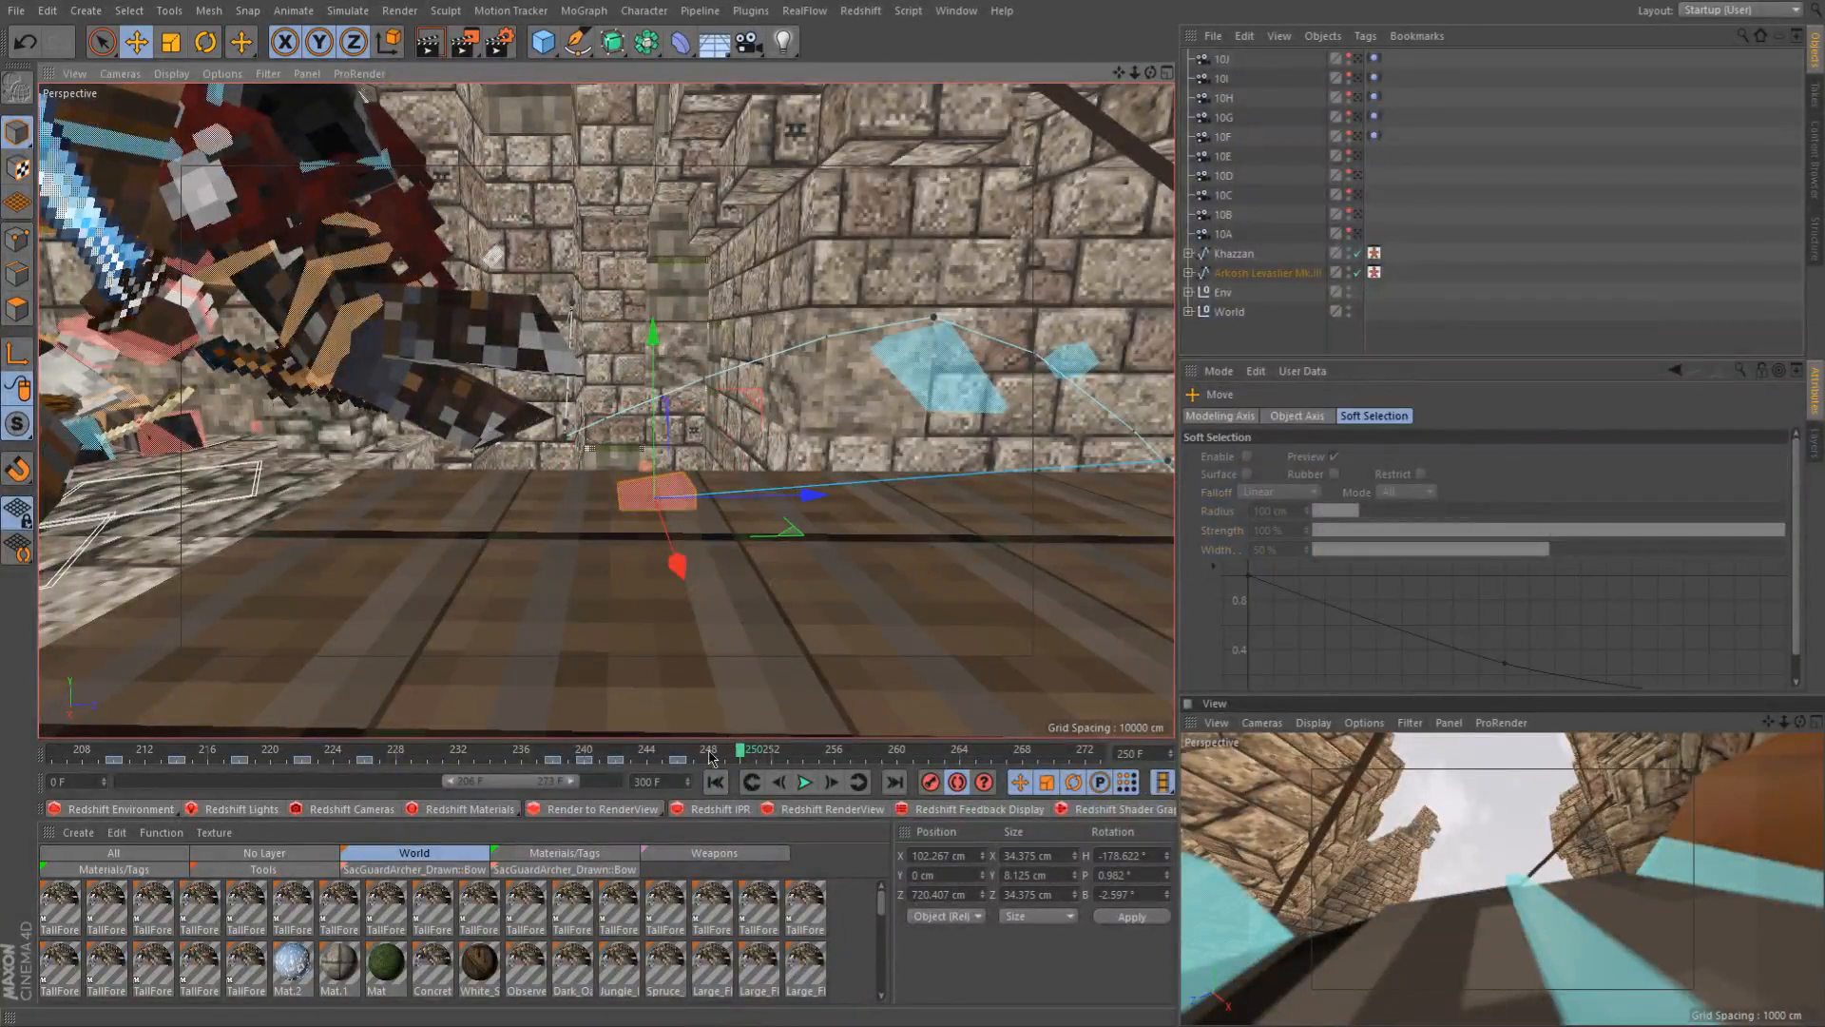
{"action": "left_click", "coordinate": [715, 758]}
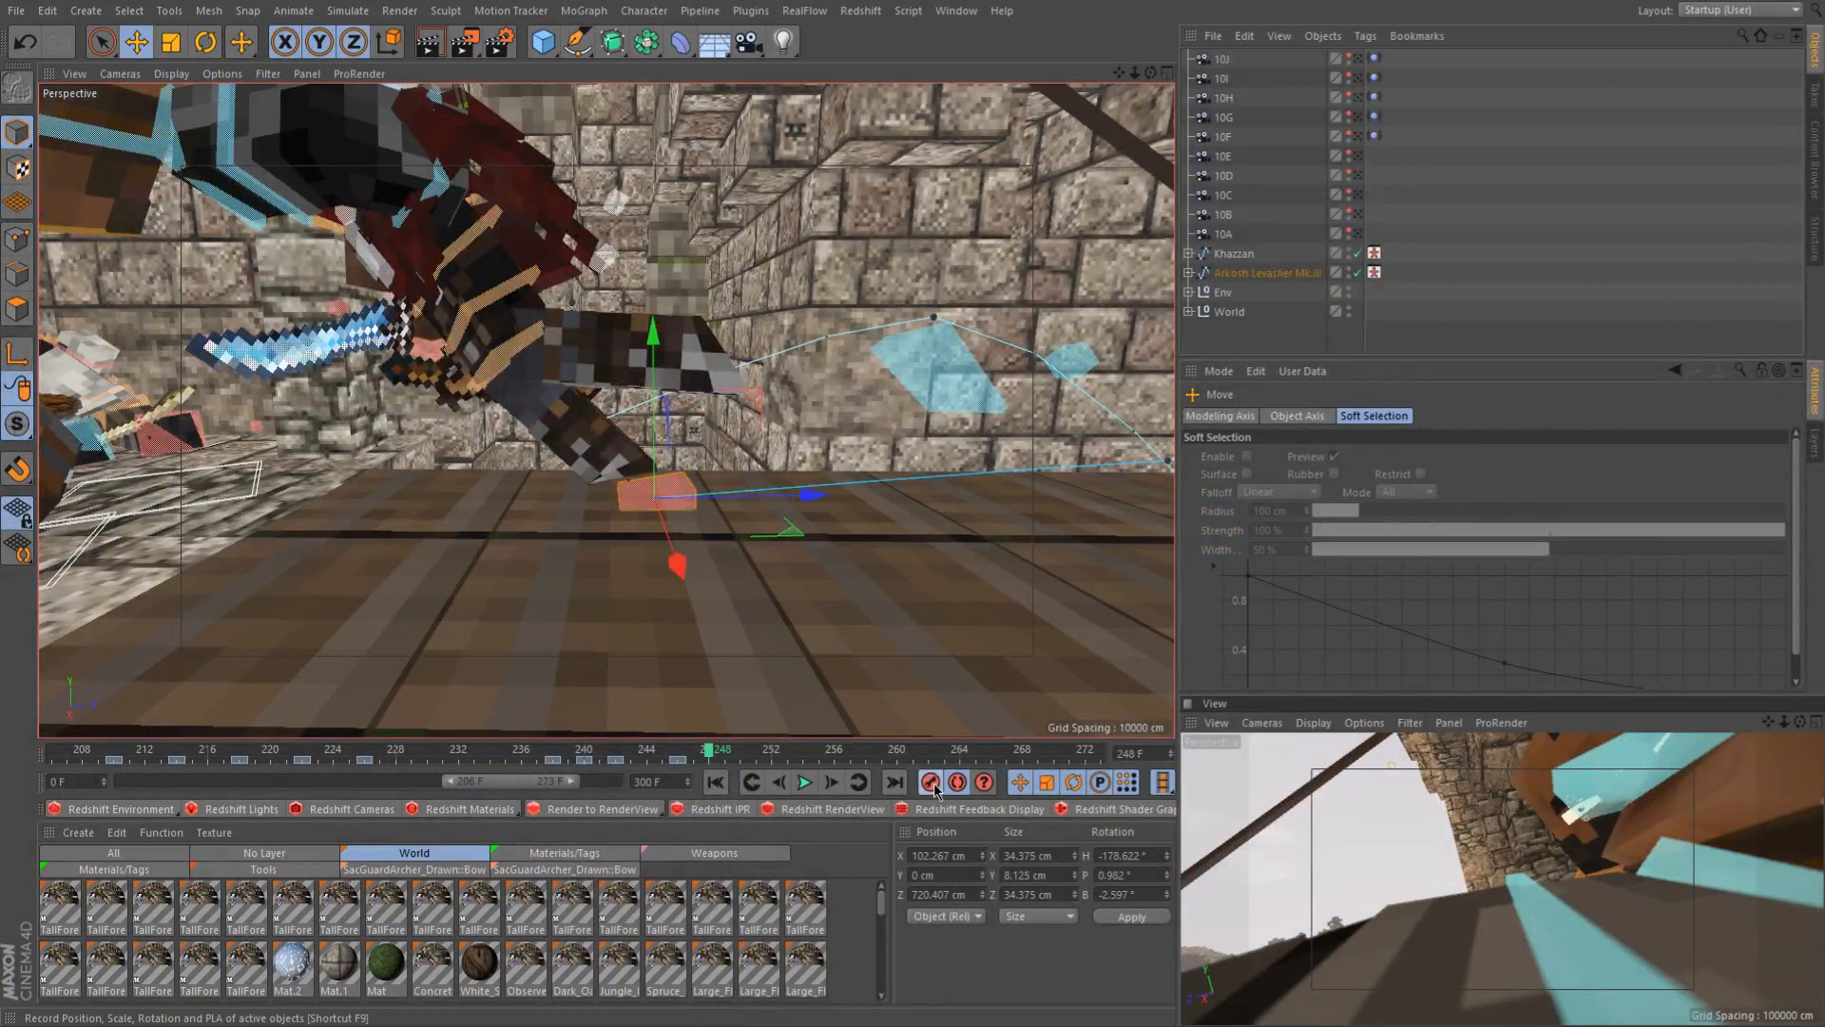
Move Arkosh's goalLegR at frame 250 to about X 101.7, Y 28.6, Z 800.9 cm and rotate it to match the lifted foot
{"action": "left_click", "coordinate": [740, 759]}
{"action": "middle_click_drag", "start_coordinate": [715, 518], "coordinate": [841, 514], "text": "alt"}
{"action": "left_click_drag", "start_coordinate": [871, 508], "coordinate": [670, 443]}
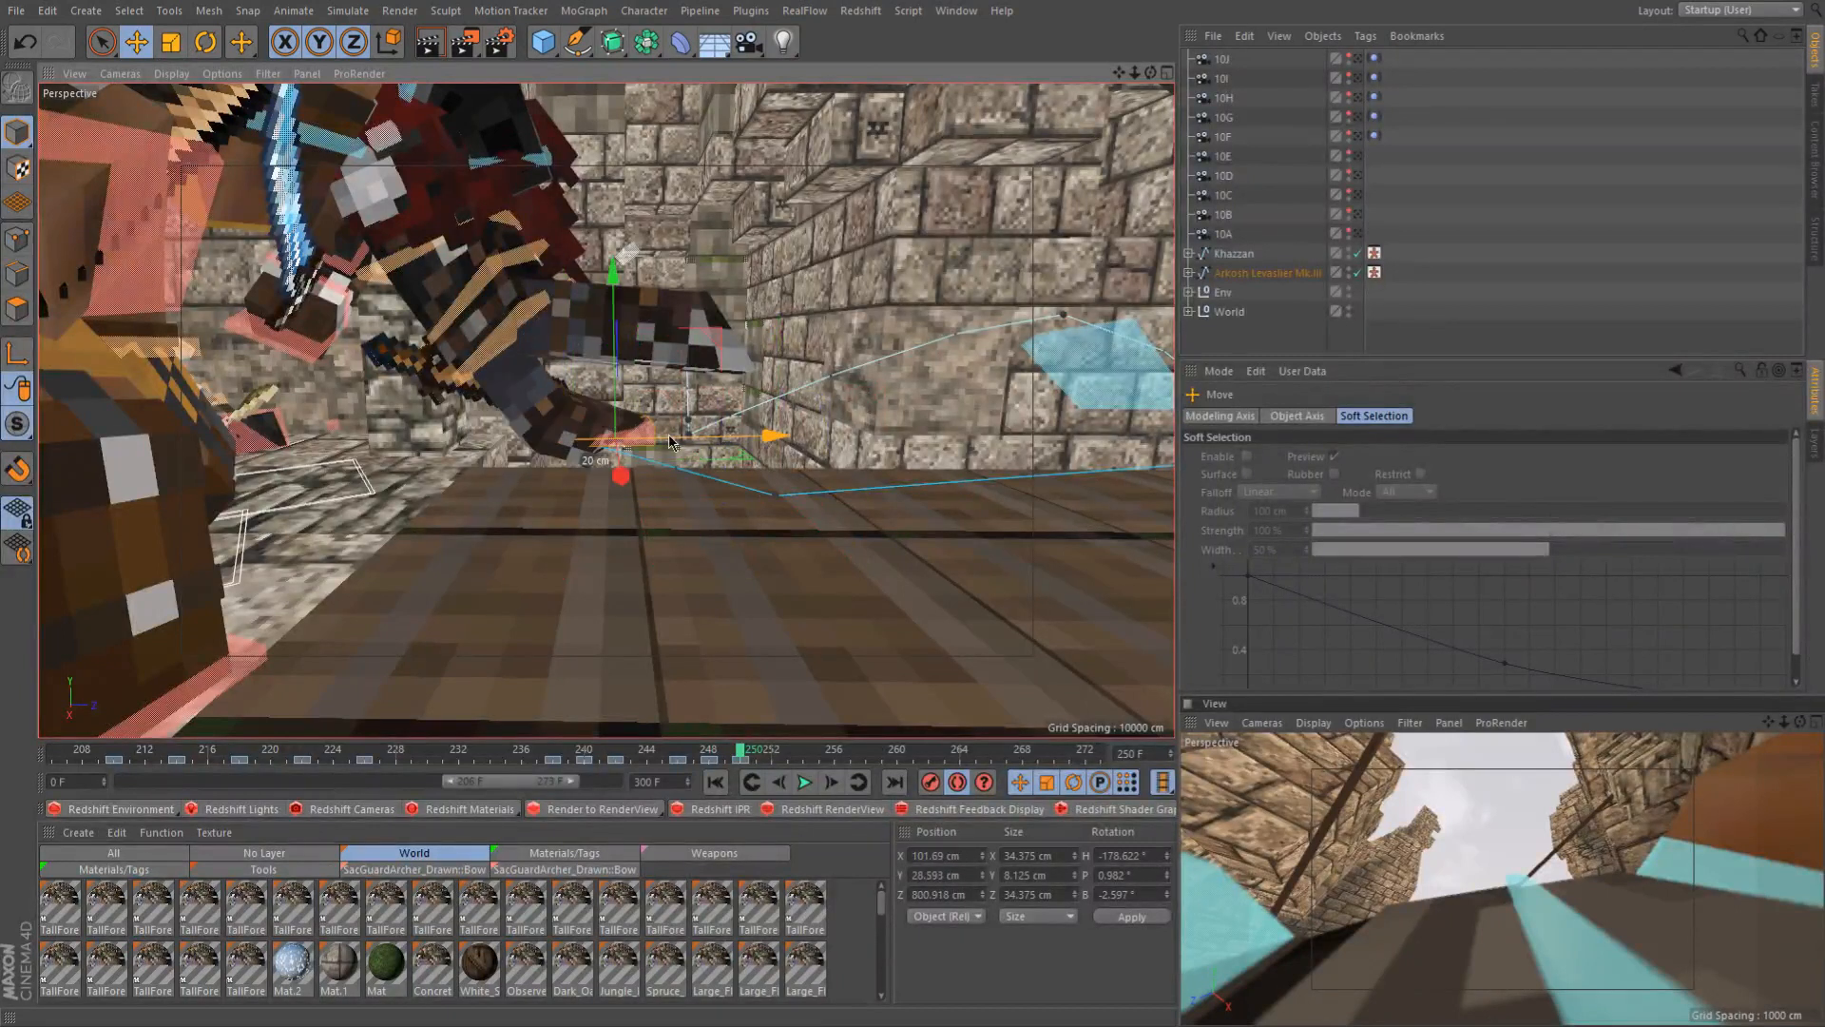
{"action": "key", "text": "r"}
{"action": "scroll", "coordinate": [608, 451], "scroll_direction": "up", "scroll_amount": 3}
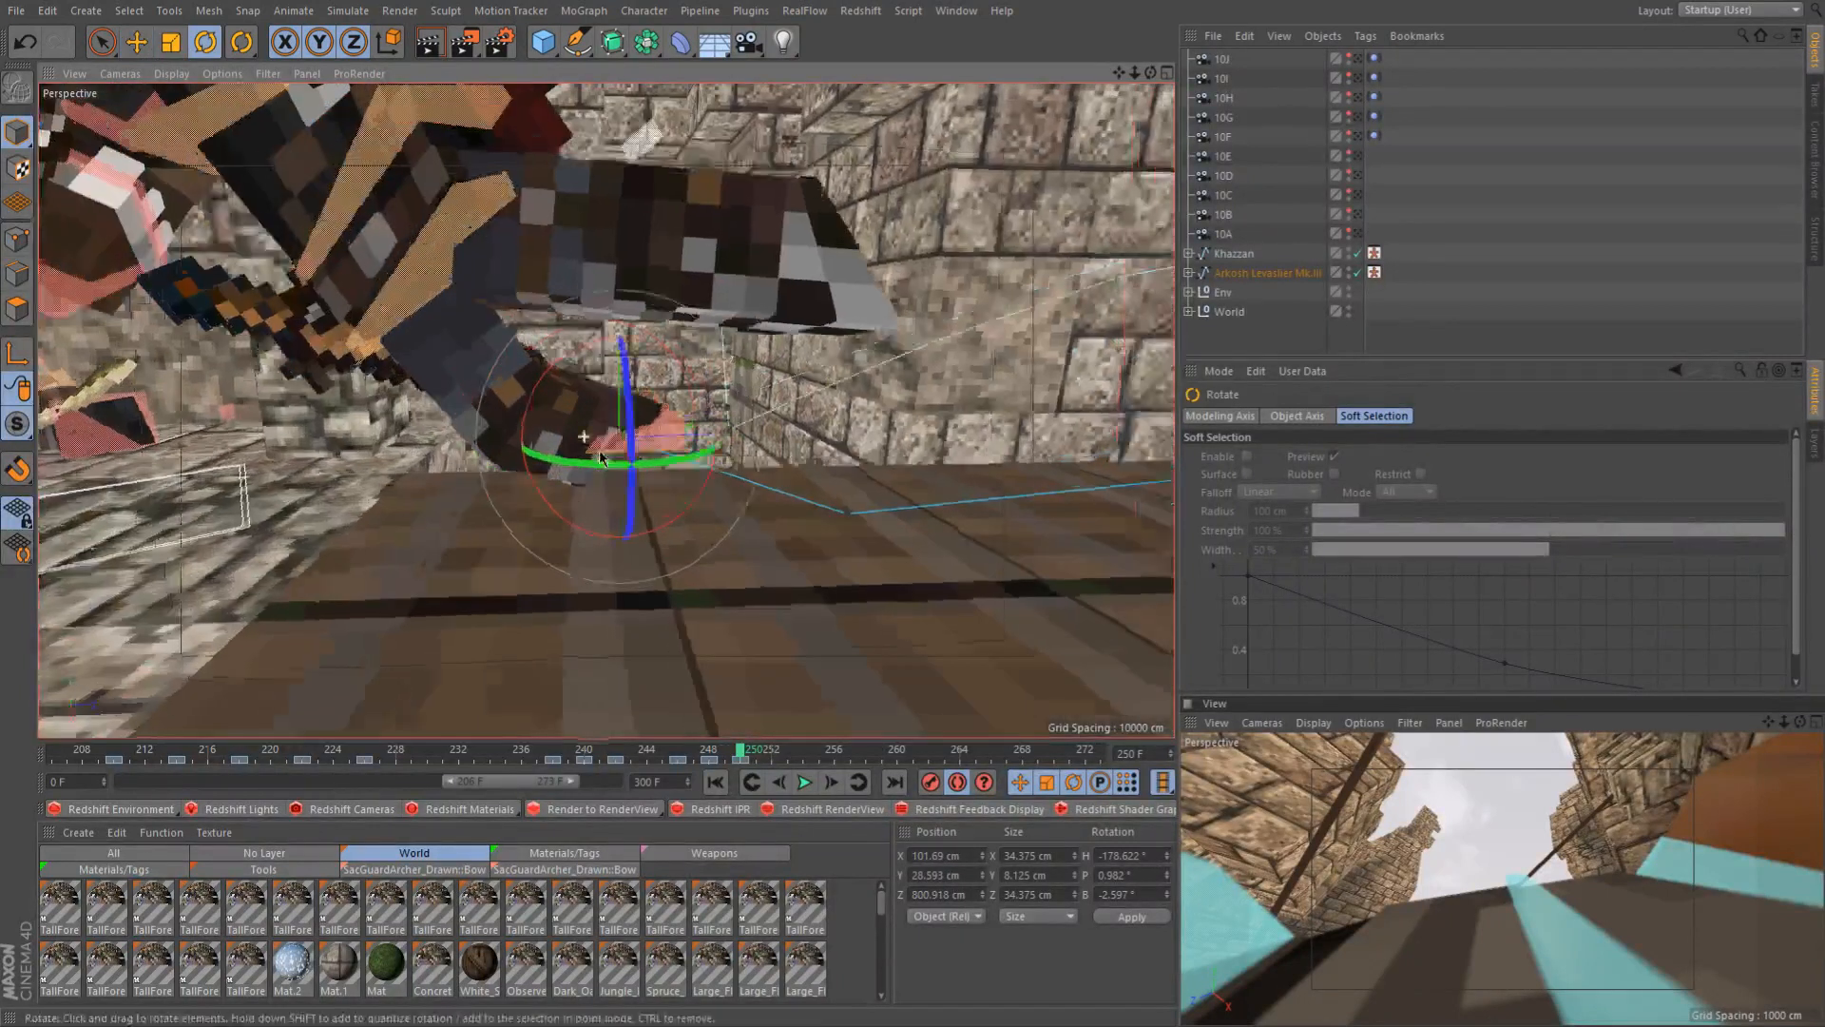
{"action": "left_click_drag", "start_coordinate": [587, 473], "coordinate": [730, 553]}
{"action": "left_click_drag", "start_coordinate": [646, 449], "coordinate": [599, 475], "text": "alt"}
Bring Arkosh's goalLegL forward at frame 250 to about X 17.8, Y 97.1, Z 773.2 cm and rotate the foot
{"action": "left_click", "coordinate": [1112, 433]}
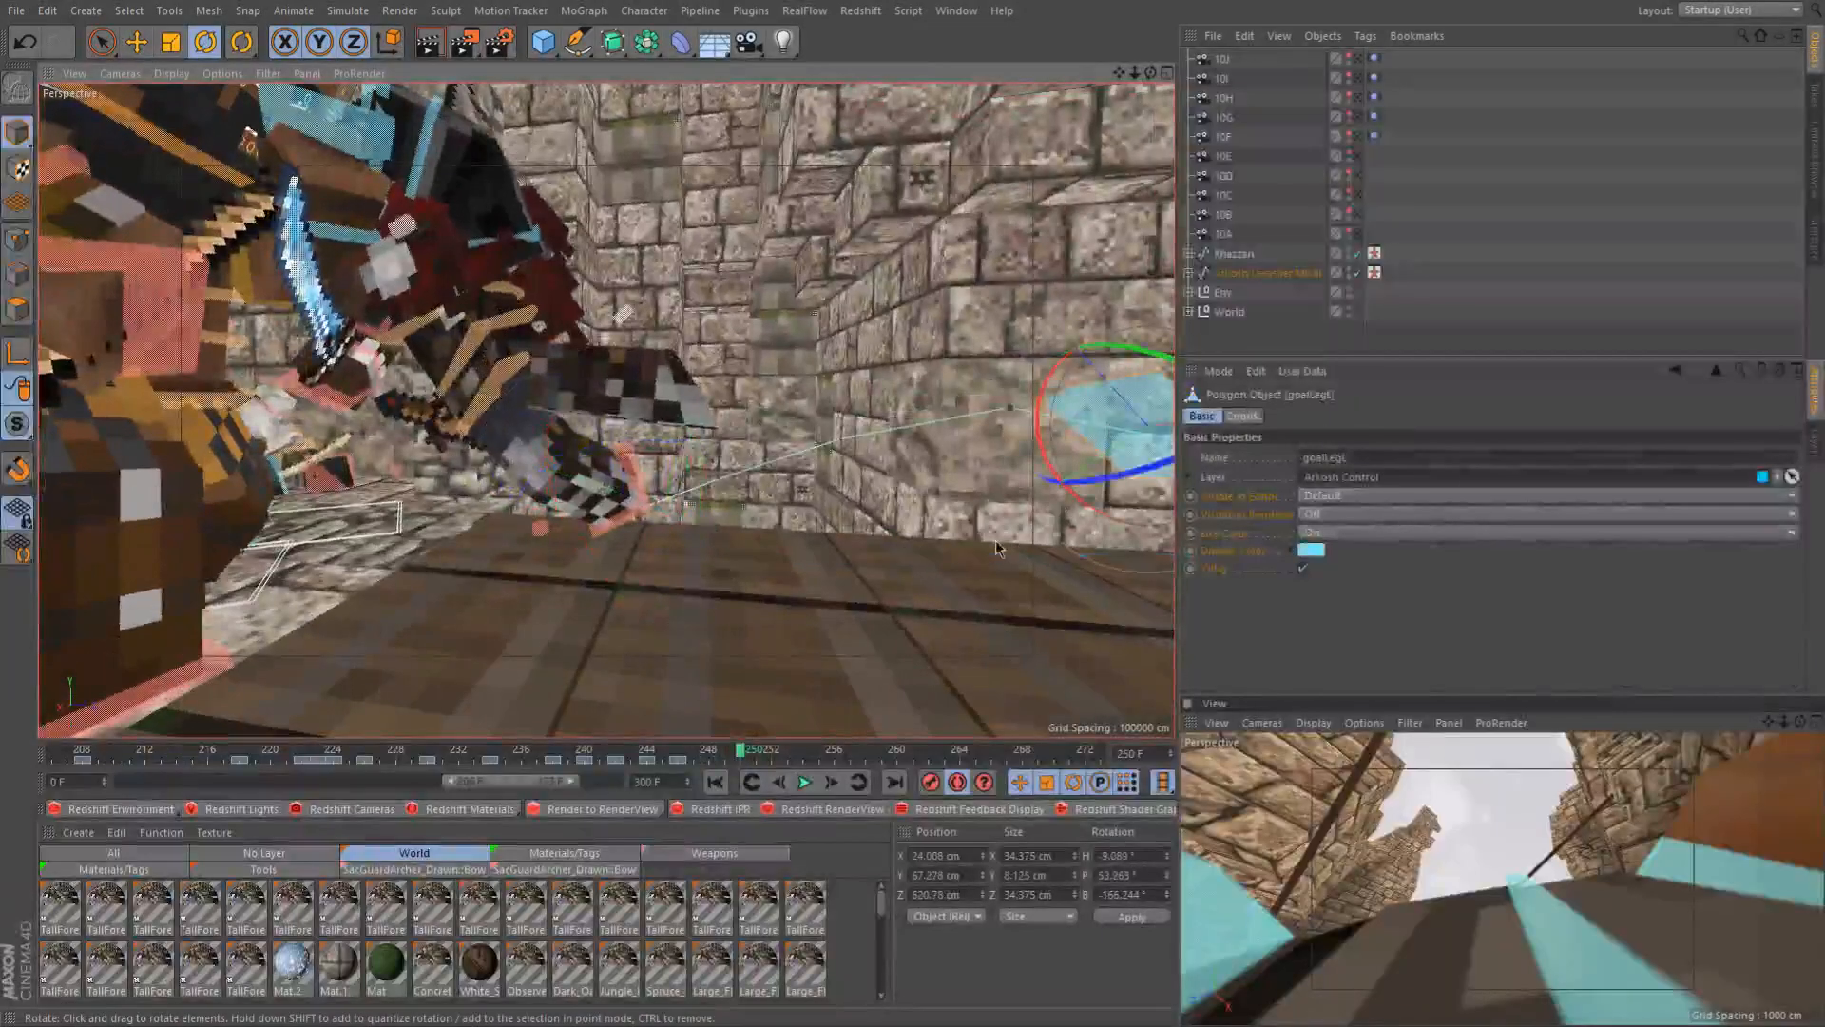
{"action": "key", "text": "e"}
{"action": "left_click_drag", "start_coordinate": [1018, 465], "coordinate": [471, 463]}
{"action": "scroll", "coordinate": [489, 438], "scroll_direction": "up", "scroll_amount": 4}
{"action": "left_click_drag", "start_coordinate": [597, 492], "coordinate": [612, 478]}
{"action": "left_click_drag", "start_coordinate": [511, 404], "coordinate": [498, 228]}
{"action": "left_click_drag", "start_coordinate": [508, 345], "coordinate": [400, 422]}
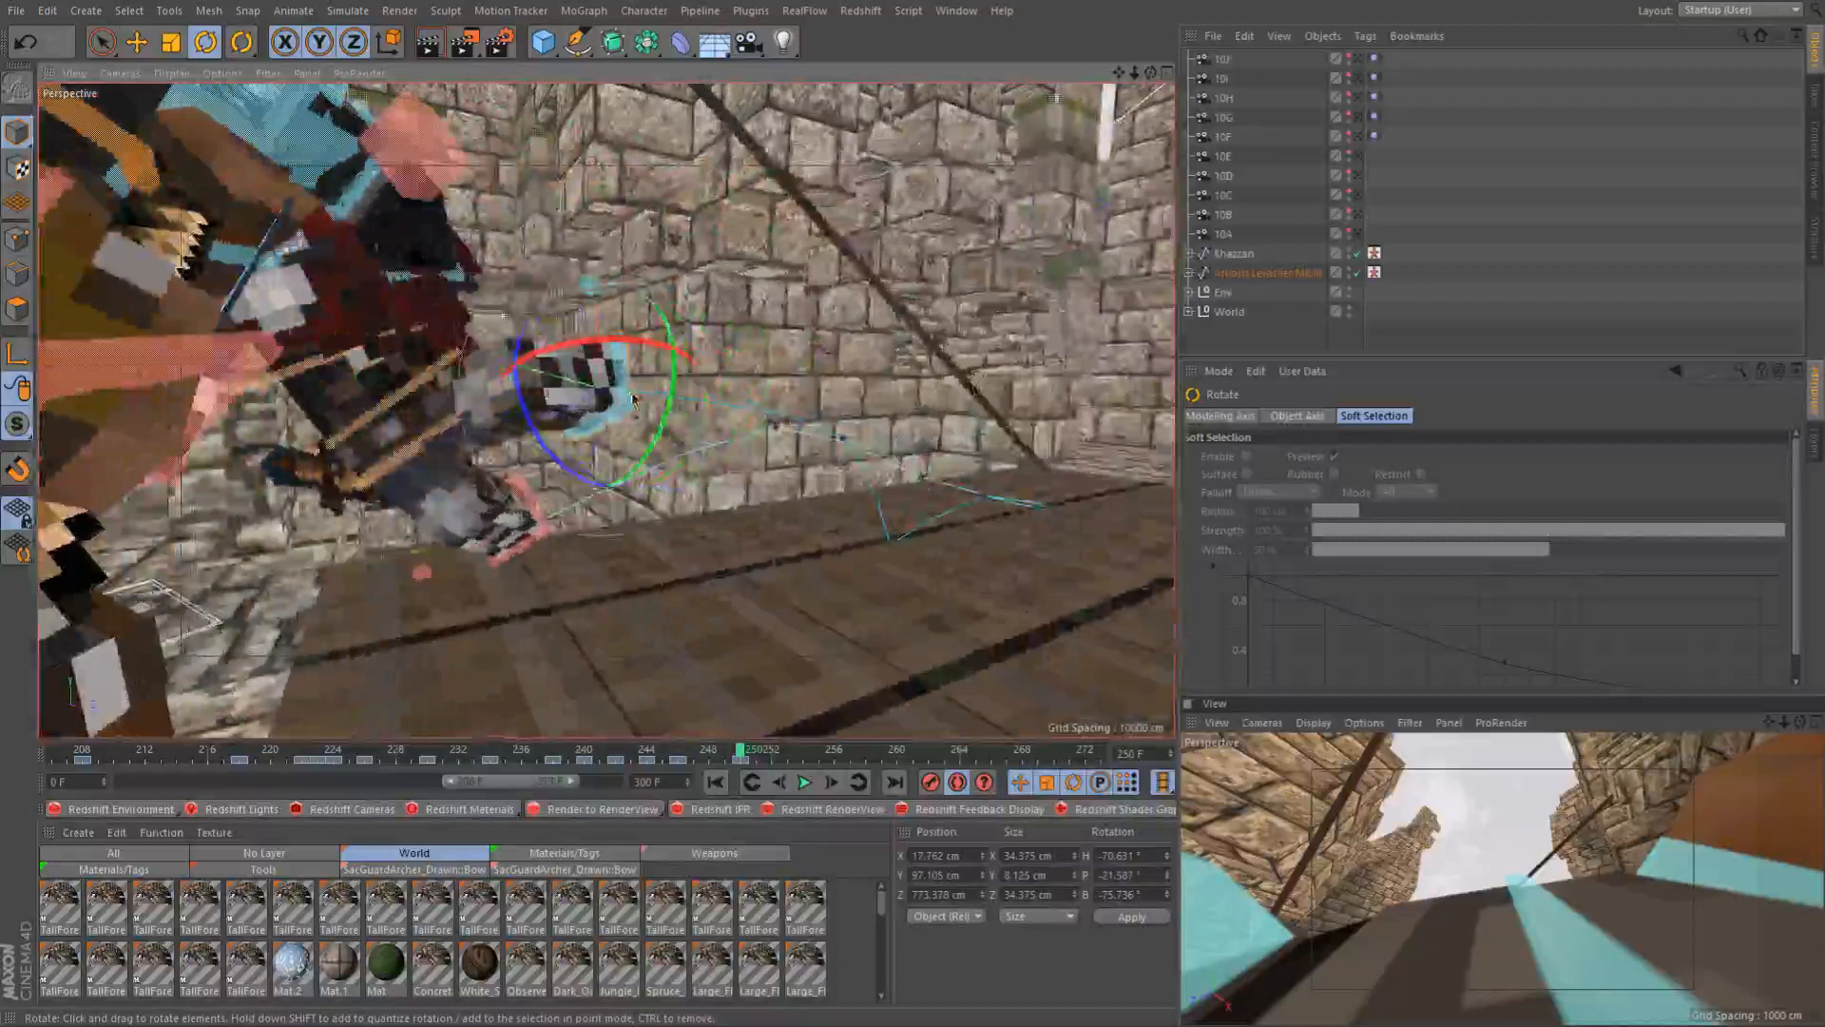
Lower Arkosh's goalLegL to about X 20.4, Y 64.7, Z 785.4 cm and rotate it so the left foot follows the bent leg
{"action": "left_click_drag", "start_coordinate": [599, 424], "coordinate": [460, 457]}
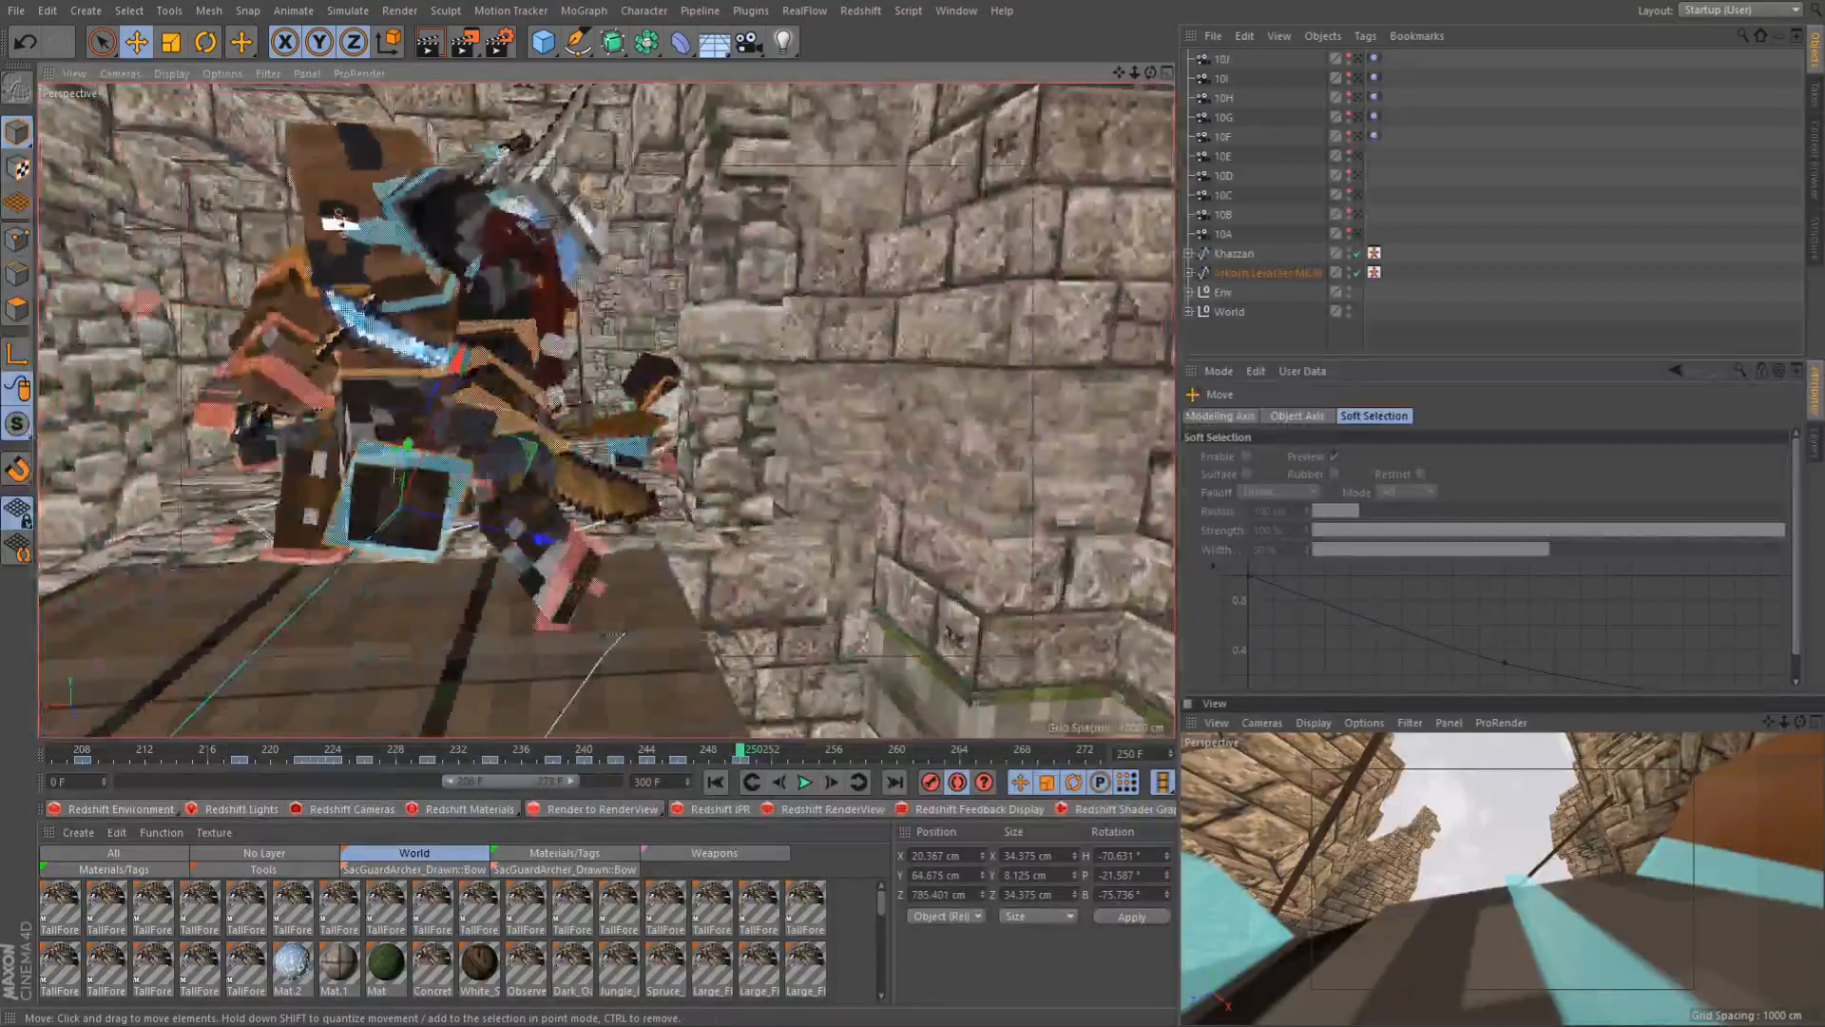
{"action": "key", "text": "r"}
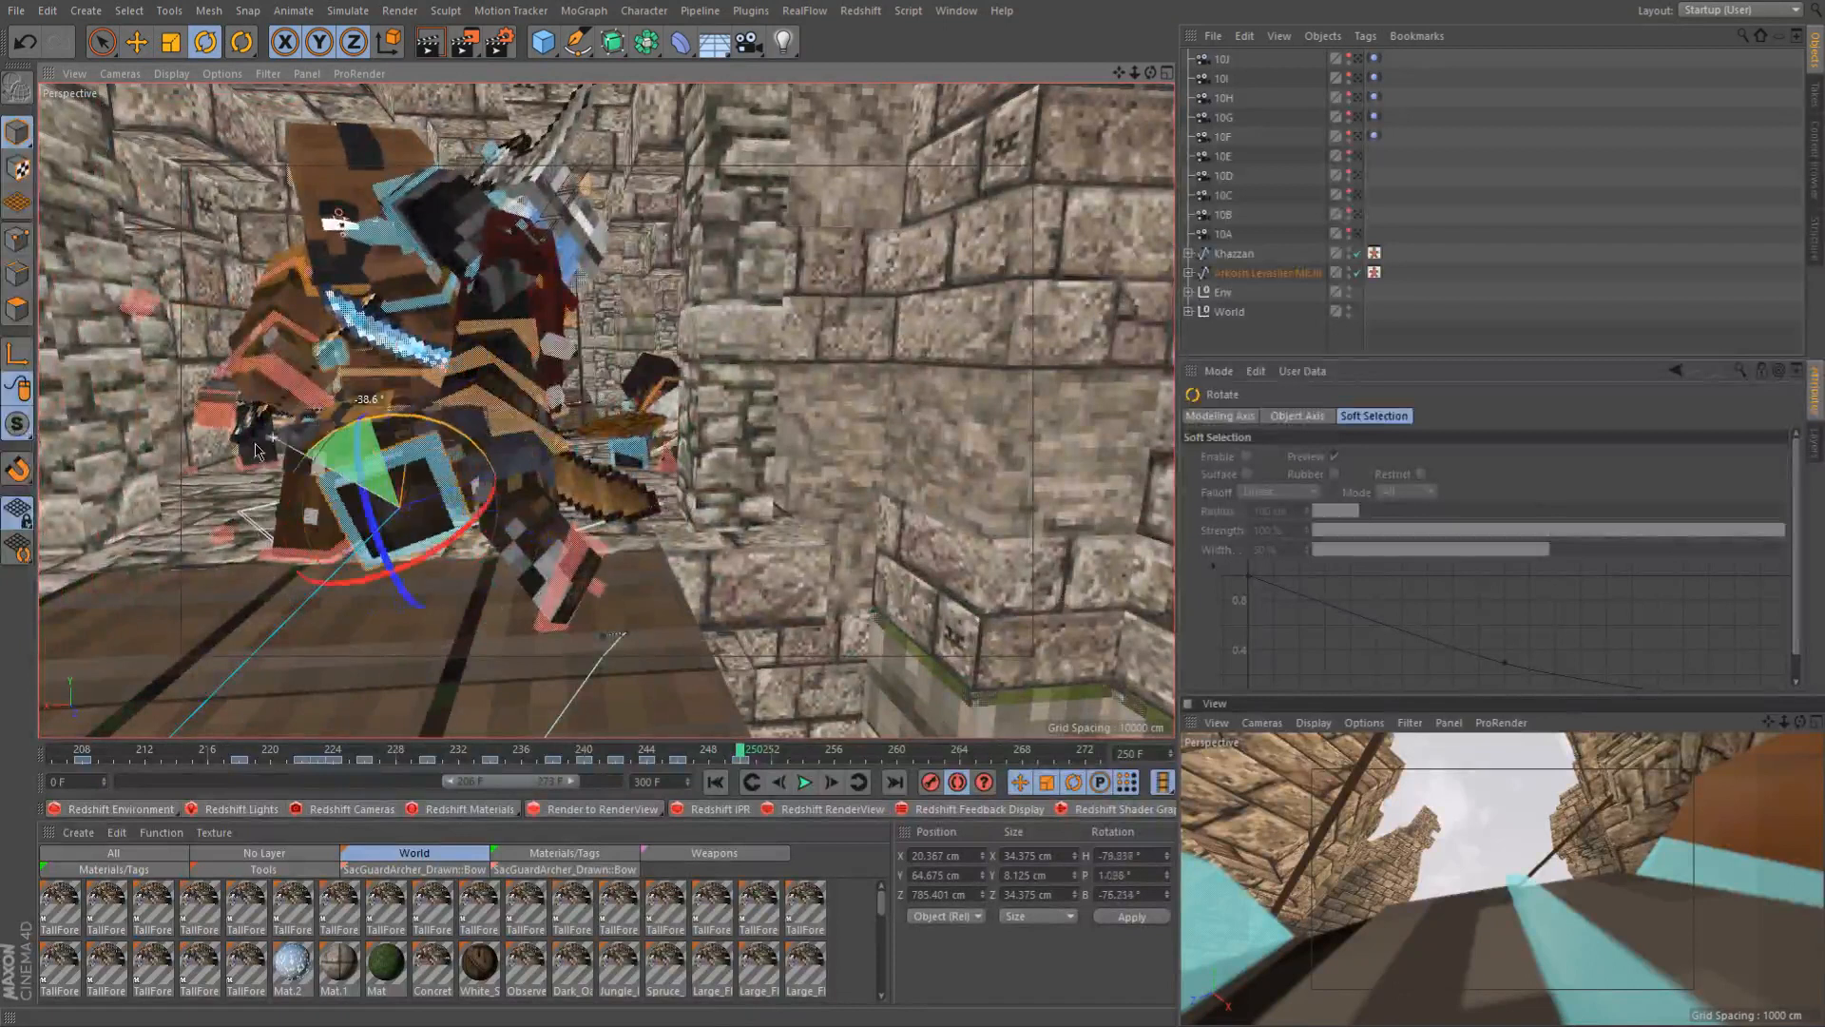
{"action": "left_click_drag", "start_coordinate": [390, 474], "coordinate": [419, 475], "text": "alt"}
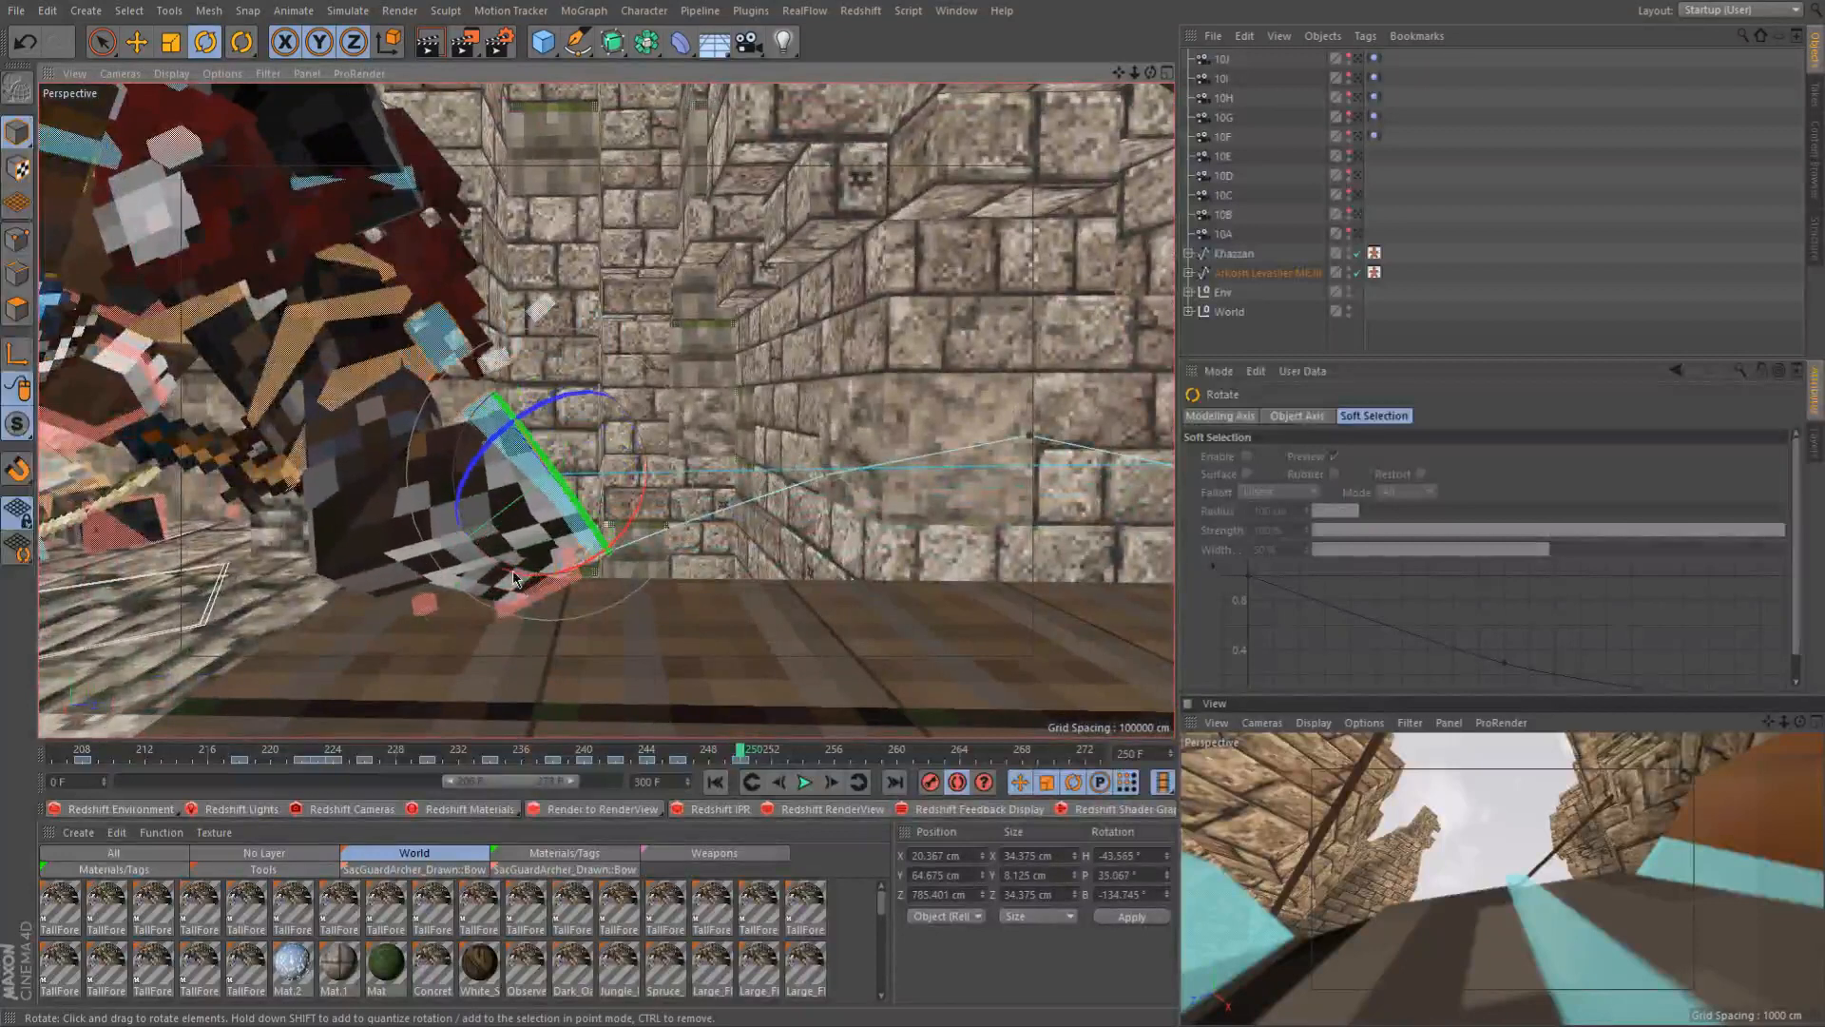
{"action": "left_click_drag", "start_coordinate": [511, 577], "coordinate": [1030, 155], "text": "alt"}
{"action": "left_click_drag", "start_coordinate": [598, 510], "coordinate": [585, 466]}
{"action": "scroll", "coordinate": [724, 443], "scroll_direction": "down", "scroll_amount": 3}
{"action": "left_click_drag", "start_coordinate": [724, 443], "coordinate": [701, 400], "text": "alt"}
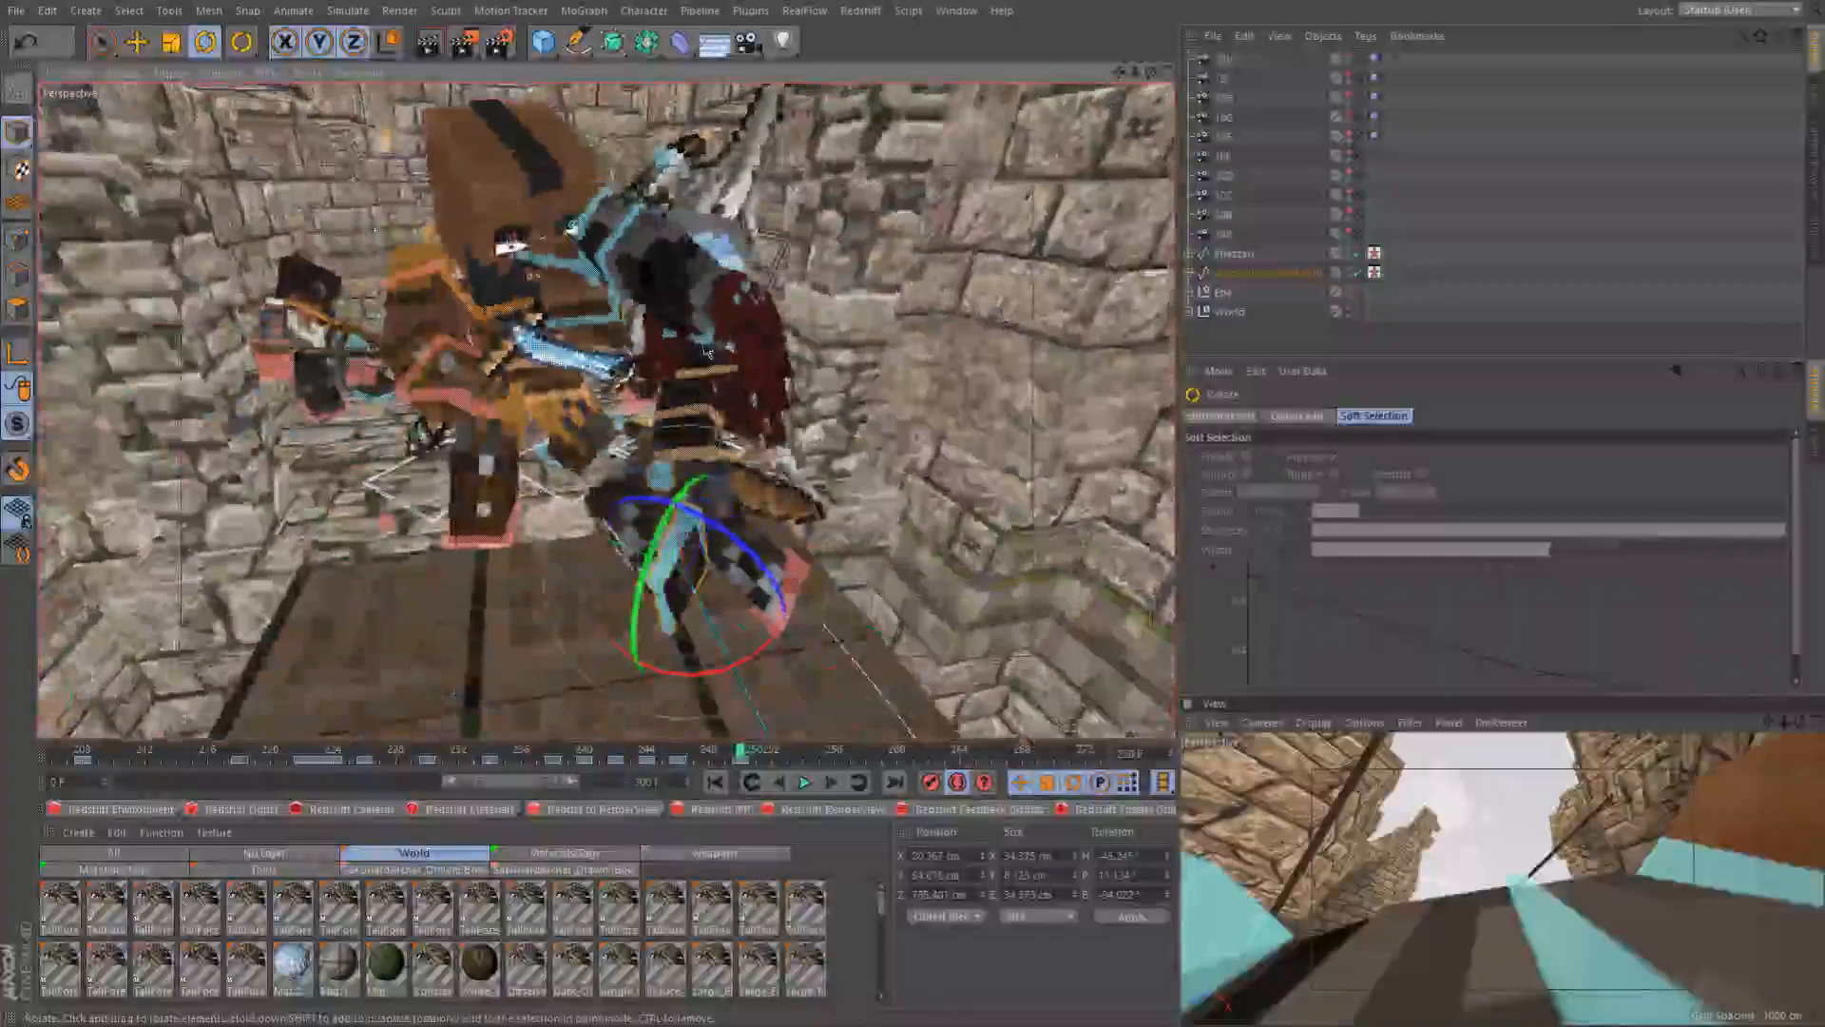
Rotate Arkosh's controlArmL at frame 250 to about H 33.6°, P 0.3°, B -64.6°, swinging the left arm back
{"action": "left_click", "coordinate": [705, 348]}
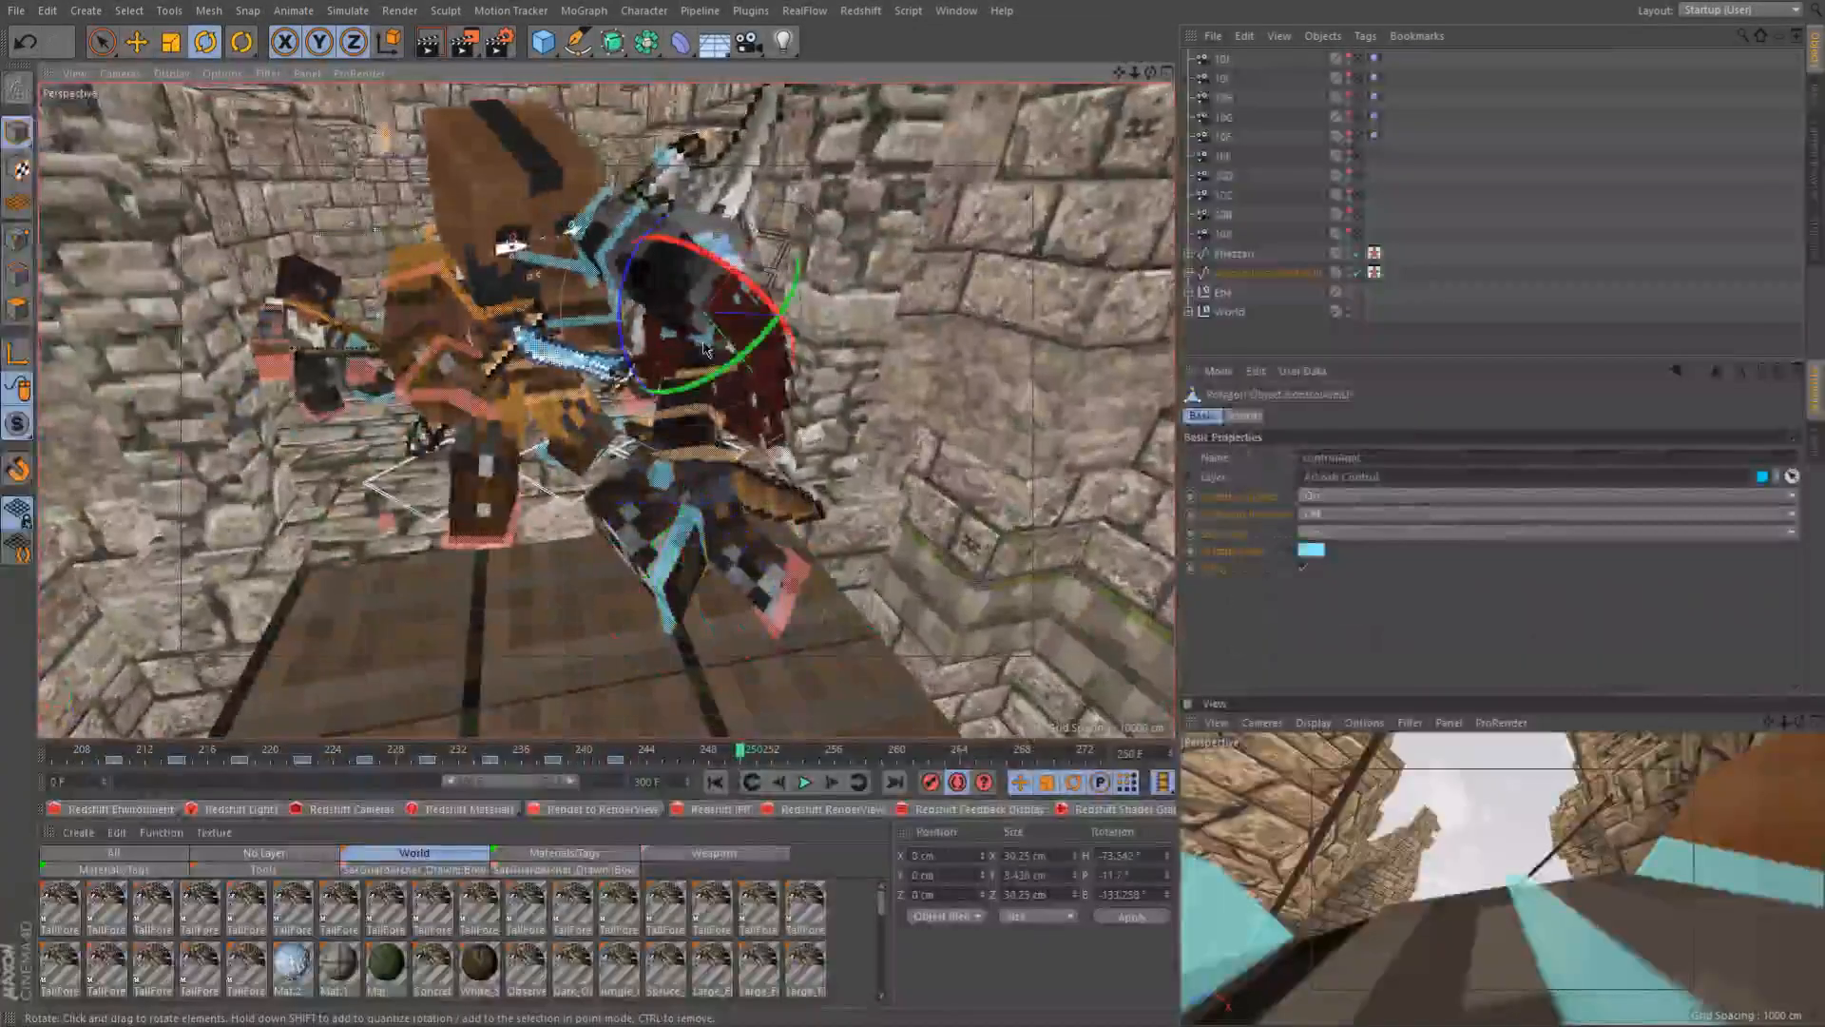
{"action": "left_click", "coordinate": [685, 756]}
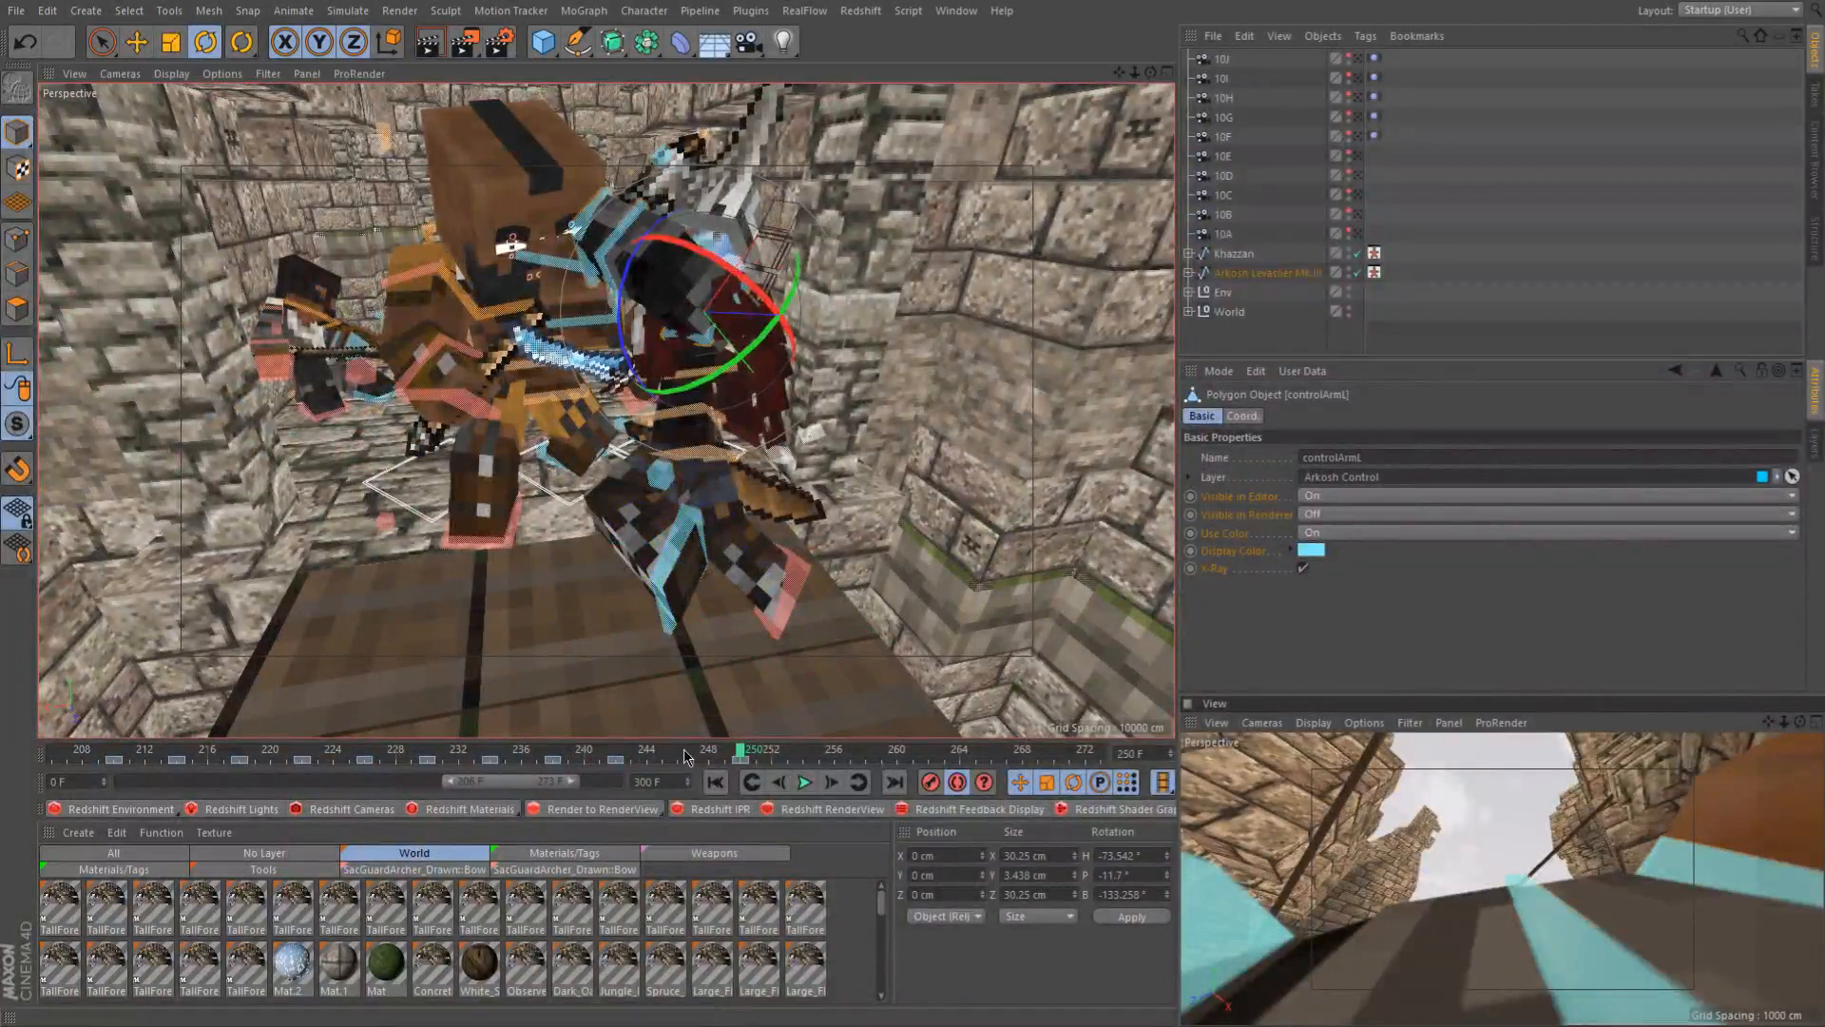
{"action": "left_click", "coordinate": [742, 756]}
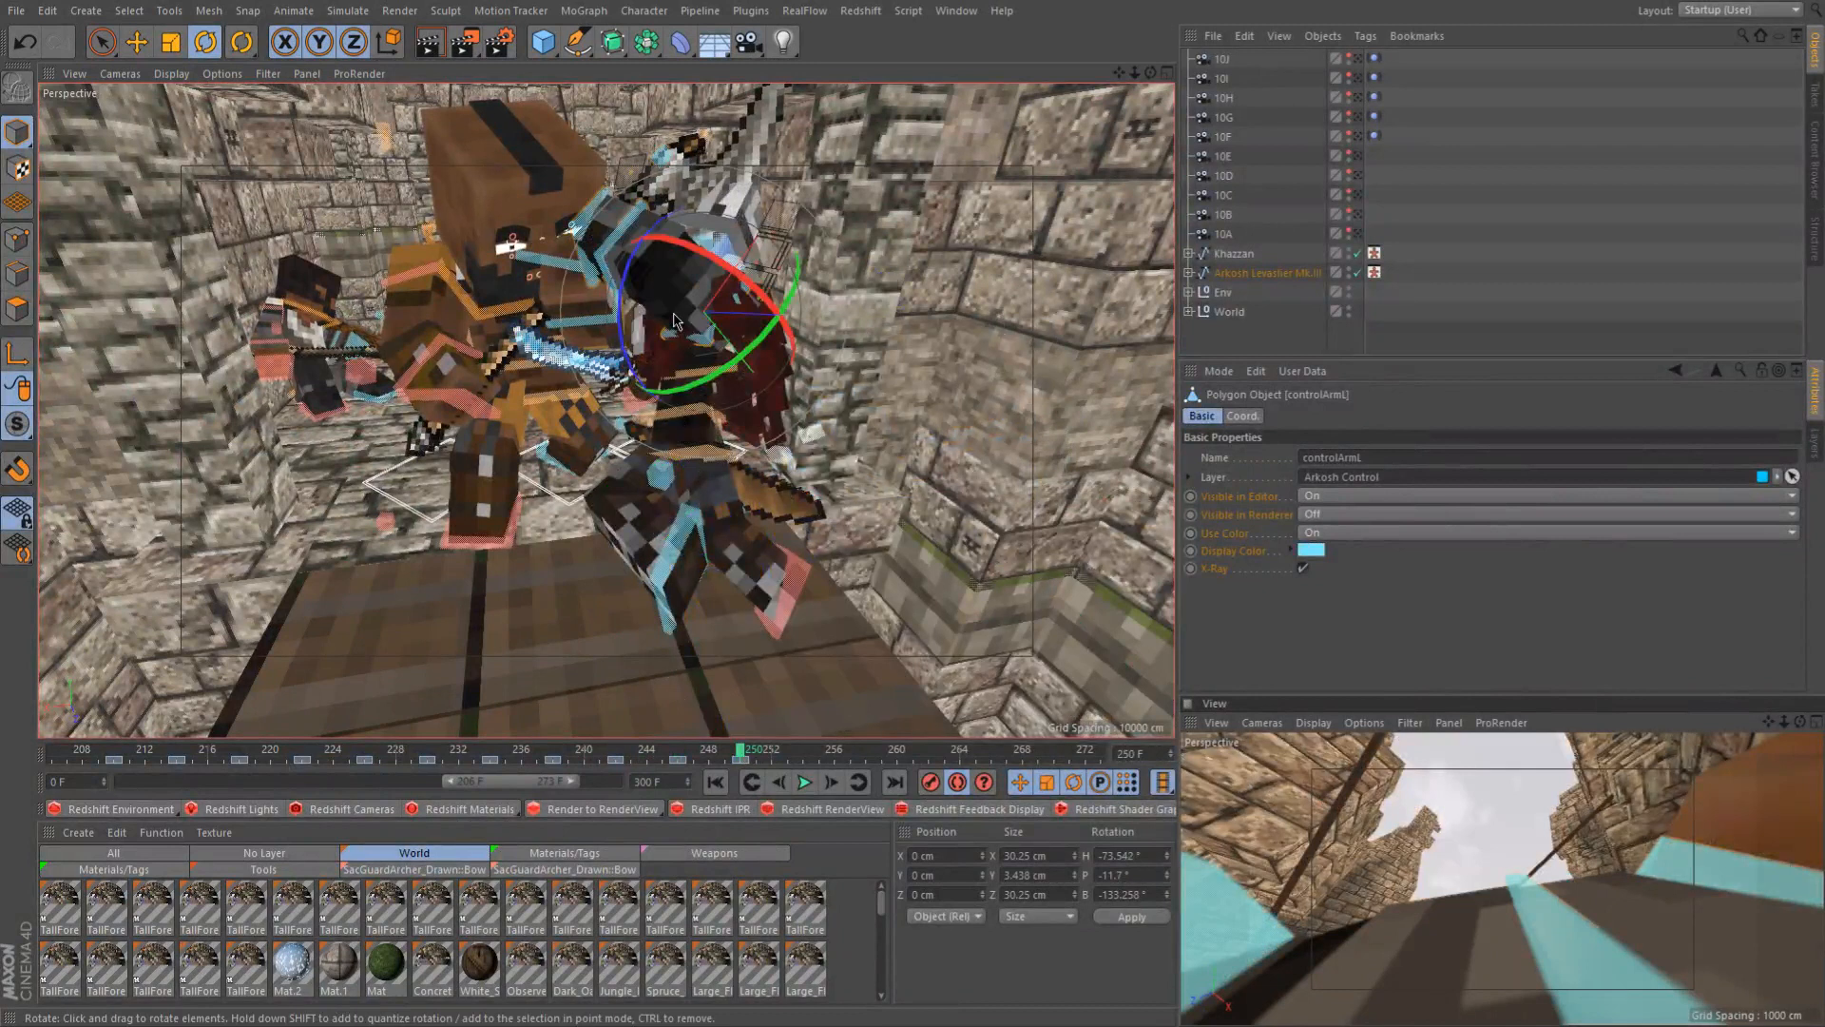
{"action": "left_click_drag", "start_coordinate": [674, 323], "coordinate": [840, 361]}
{"action": "left_click_drag", "start_coordinate": [681, 389], "coordinate": [682, 338], "text": "alt"}
{"action": "left_click_drag", "start_coordinate": [857, 386], "coordinate": [830, 378], "text": "alt"}
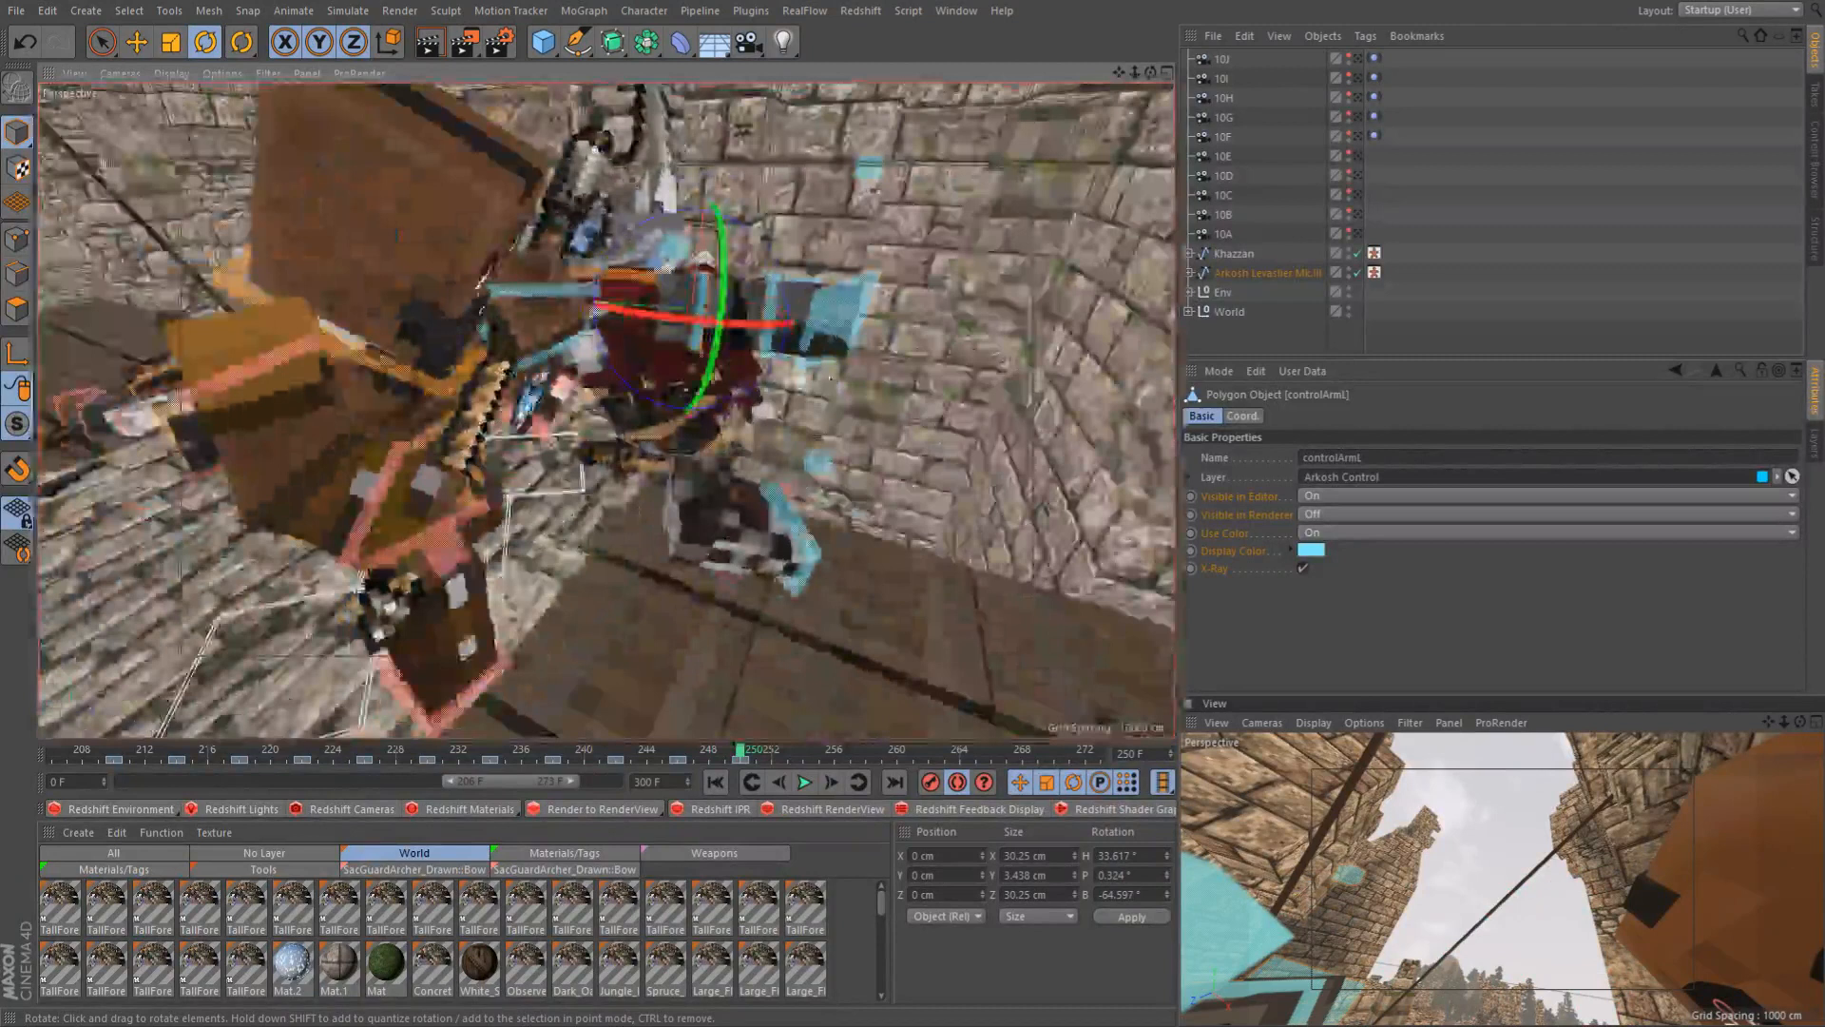
Rotate Arkosh's controlNeck at frame 250 to about H -57.5°, P 0.7°, B -2.7°, using frame 246 as reference
{"action": "left_click", "coordinate": [635, 278]}
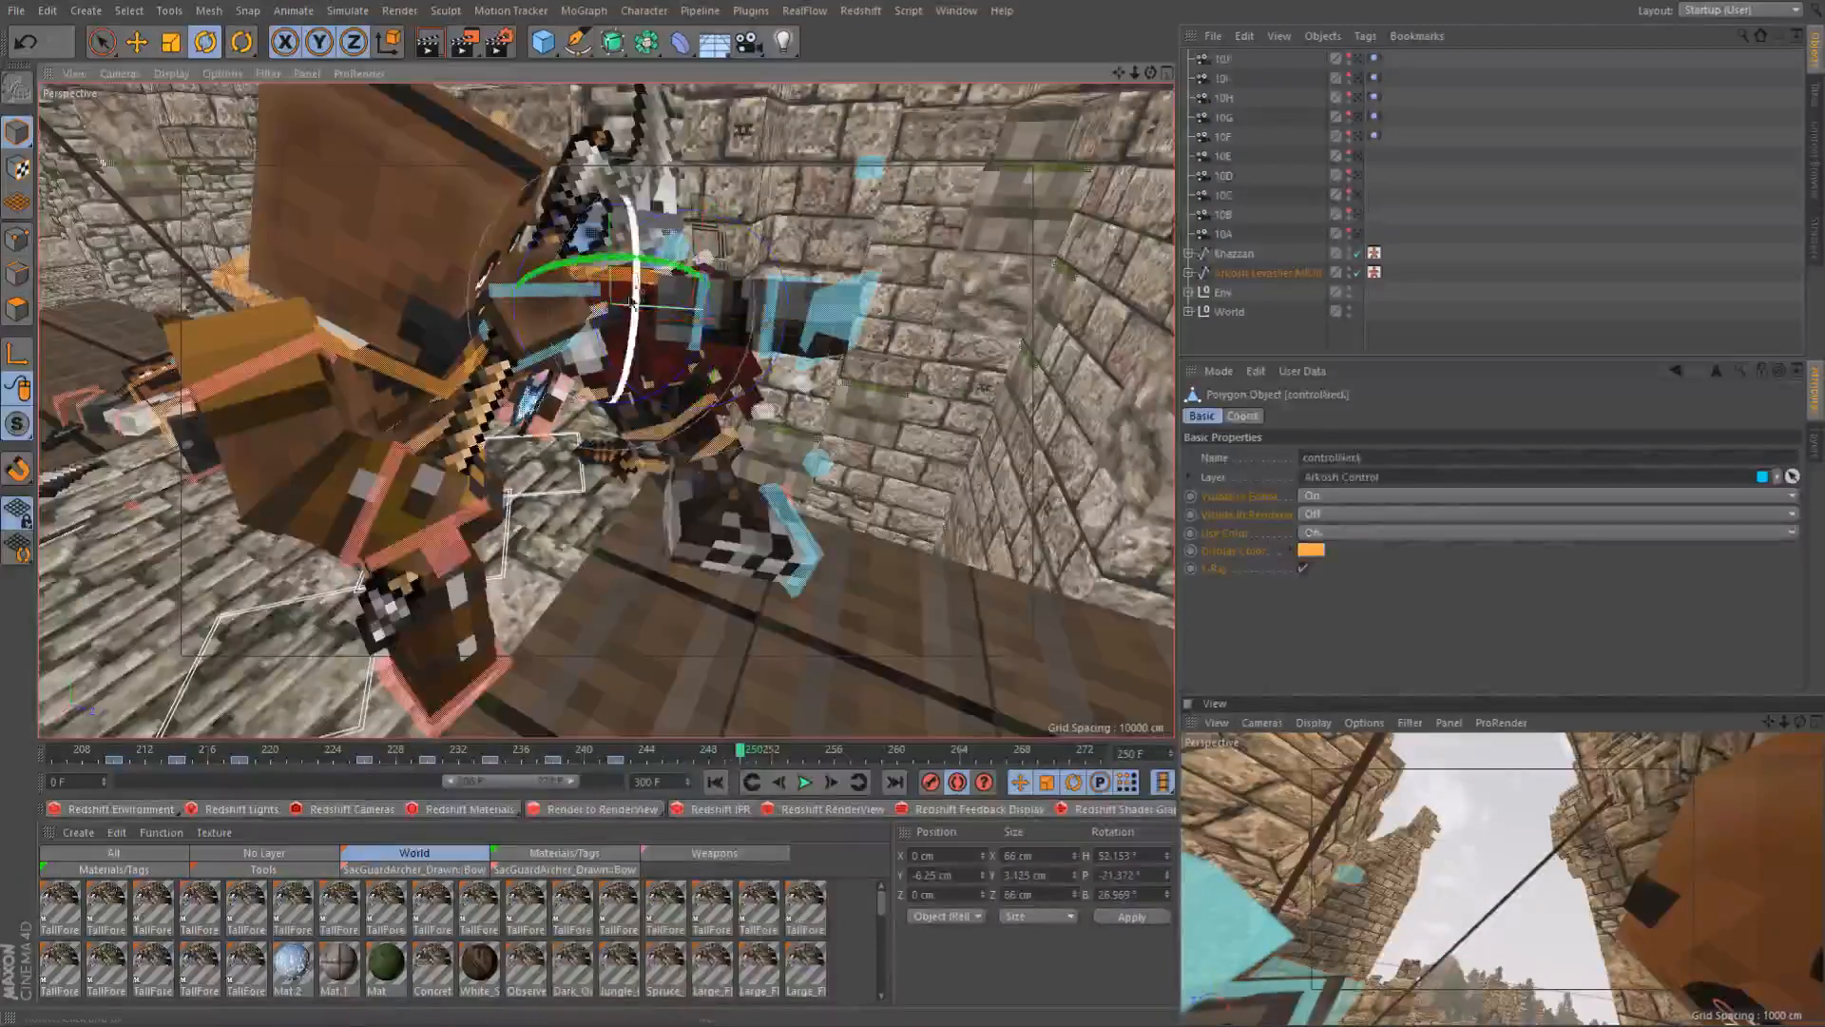
{"action": "left_click", "coordinate": [684, 754]}
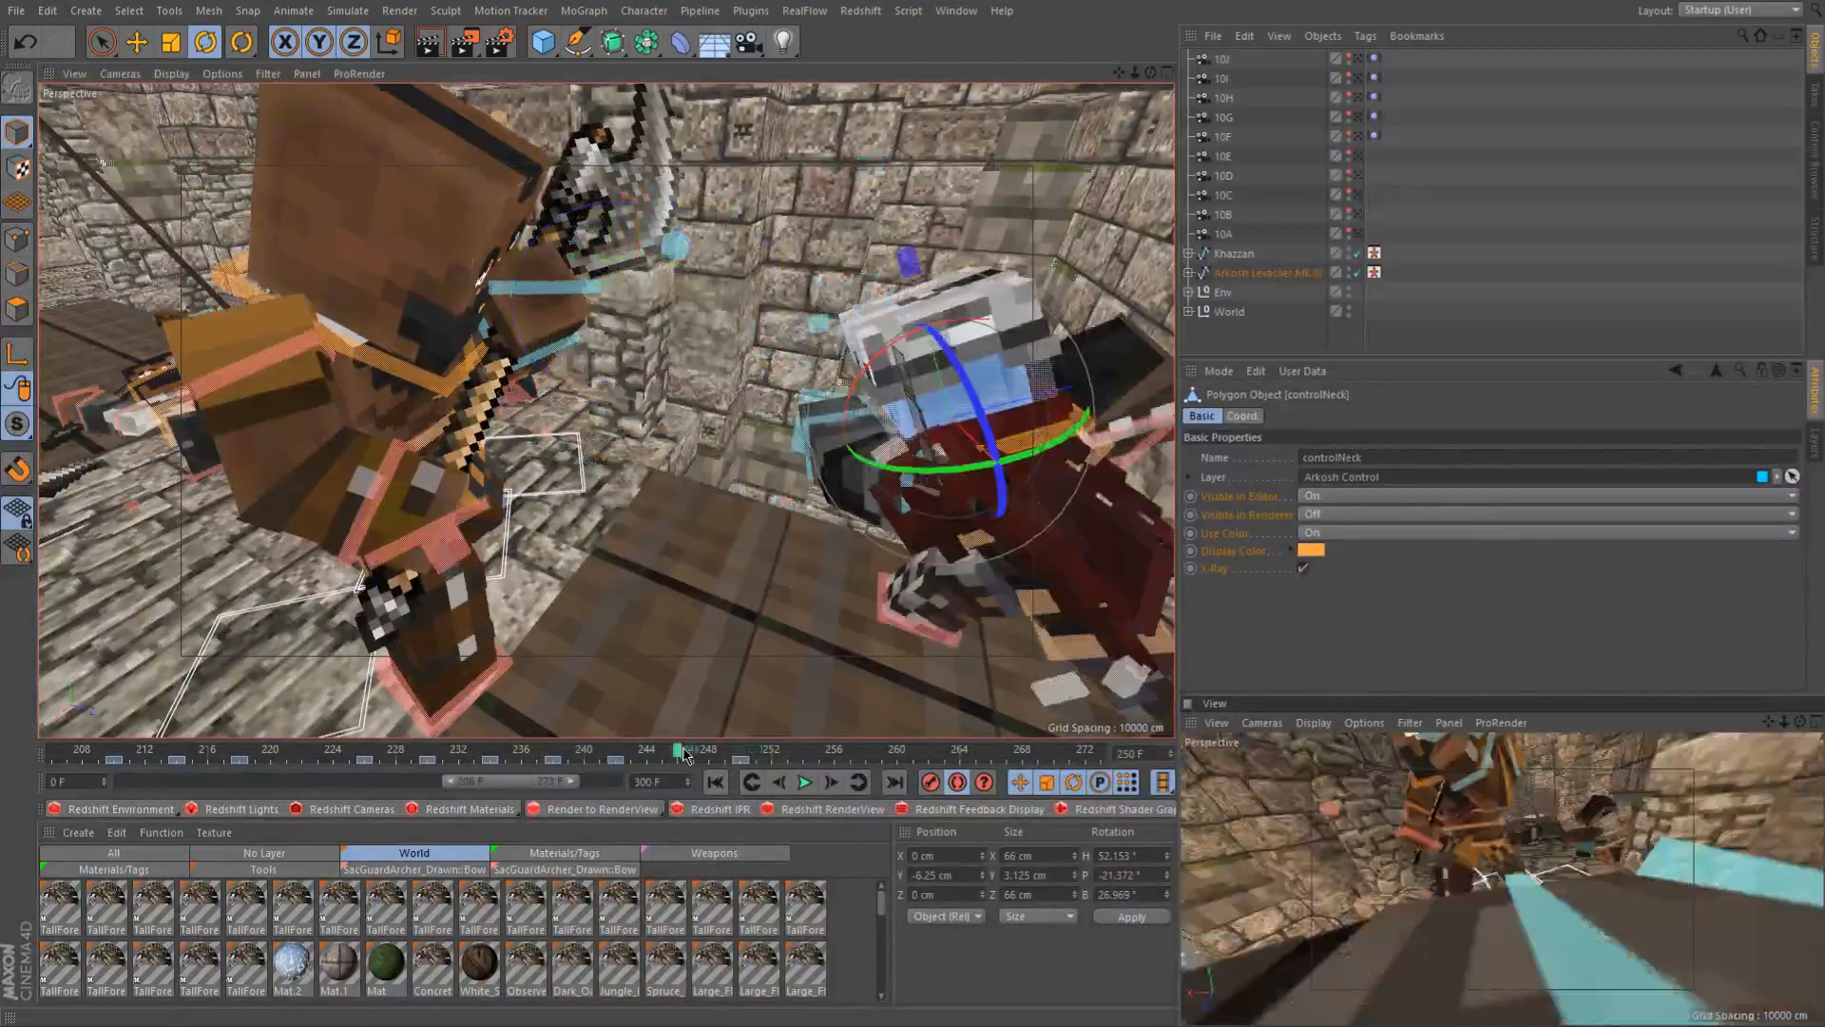
{"action": "left_click", "coordinate": [739, 754]}
{"action": "left_click_drag", "start_coordinate": [587, 317], "coordinate": [485, 369]}
{"action": "left_click_drag", "start_coordinate": [618, 340], "coordinate": [377, 404], "text": "alt"}
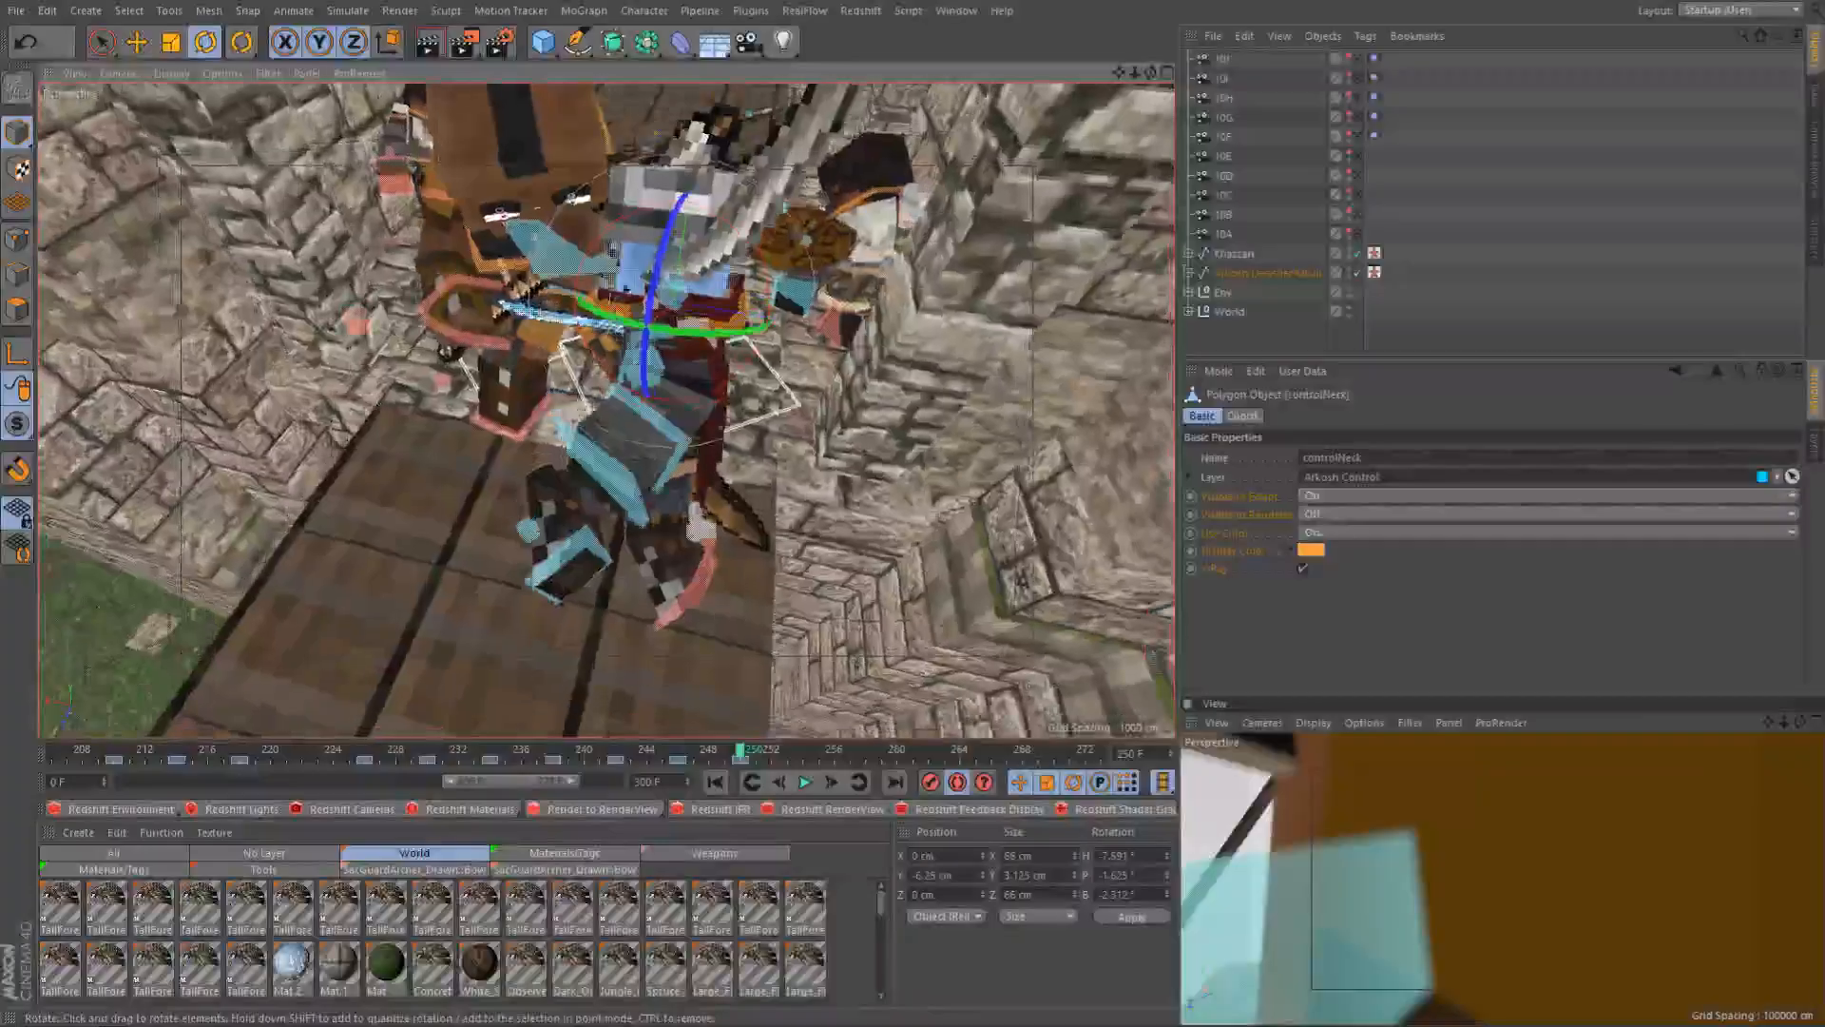
{"action": "left_click_drag", "start_coordinate": [577, 304], "coordinate": [477, 276]}
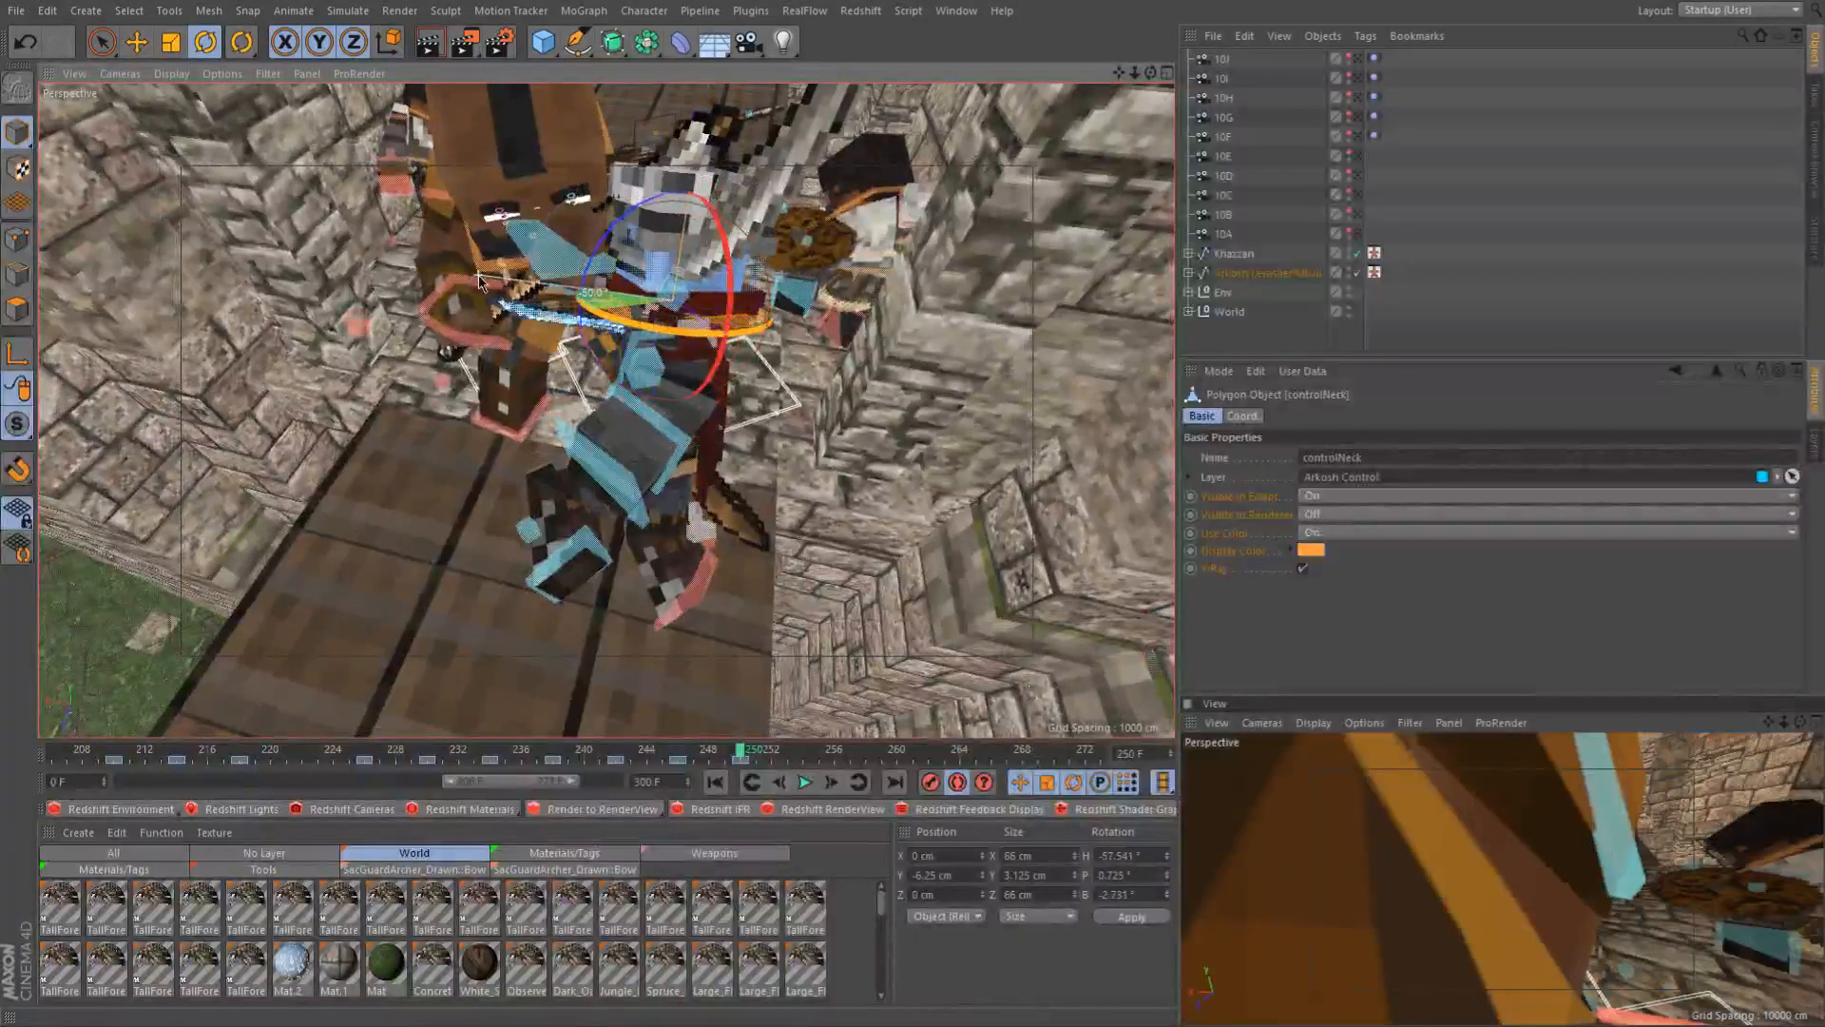
{"action": "left_click_drag", "start_coordinate": [622, 465], "coordinate": [911, 414], "text": "alt"}
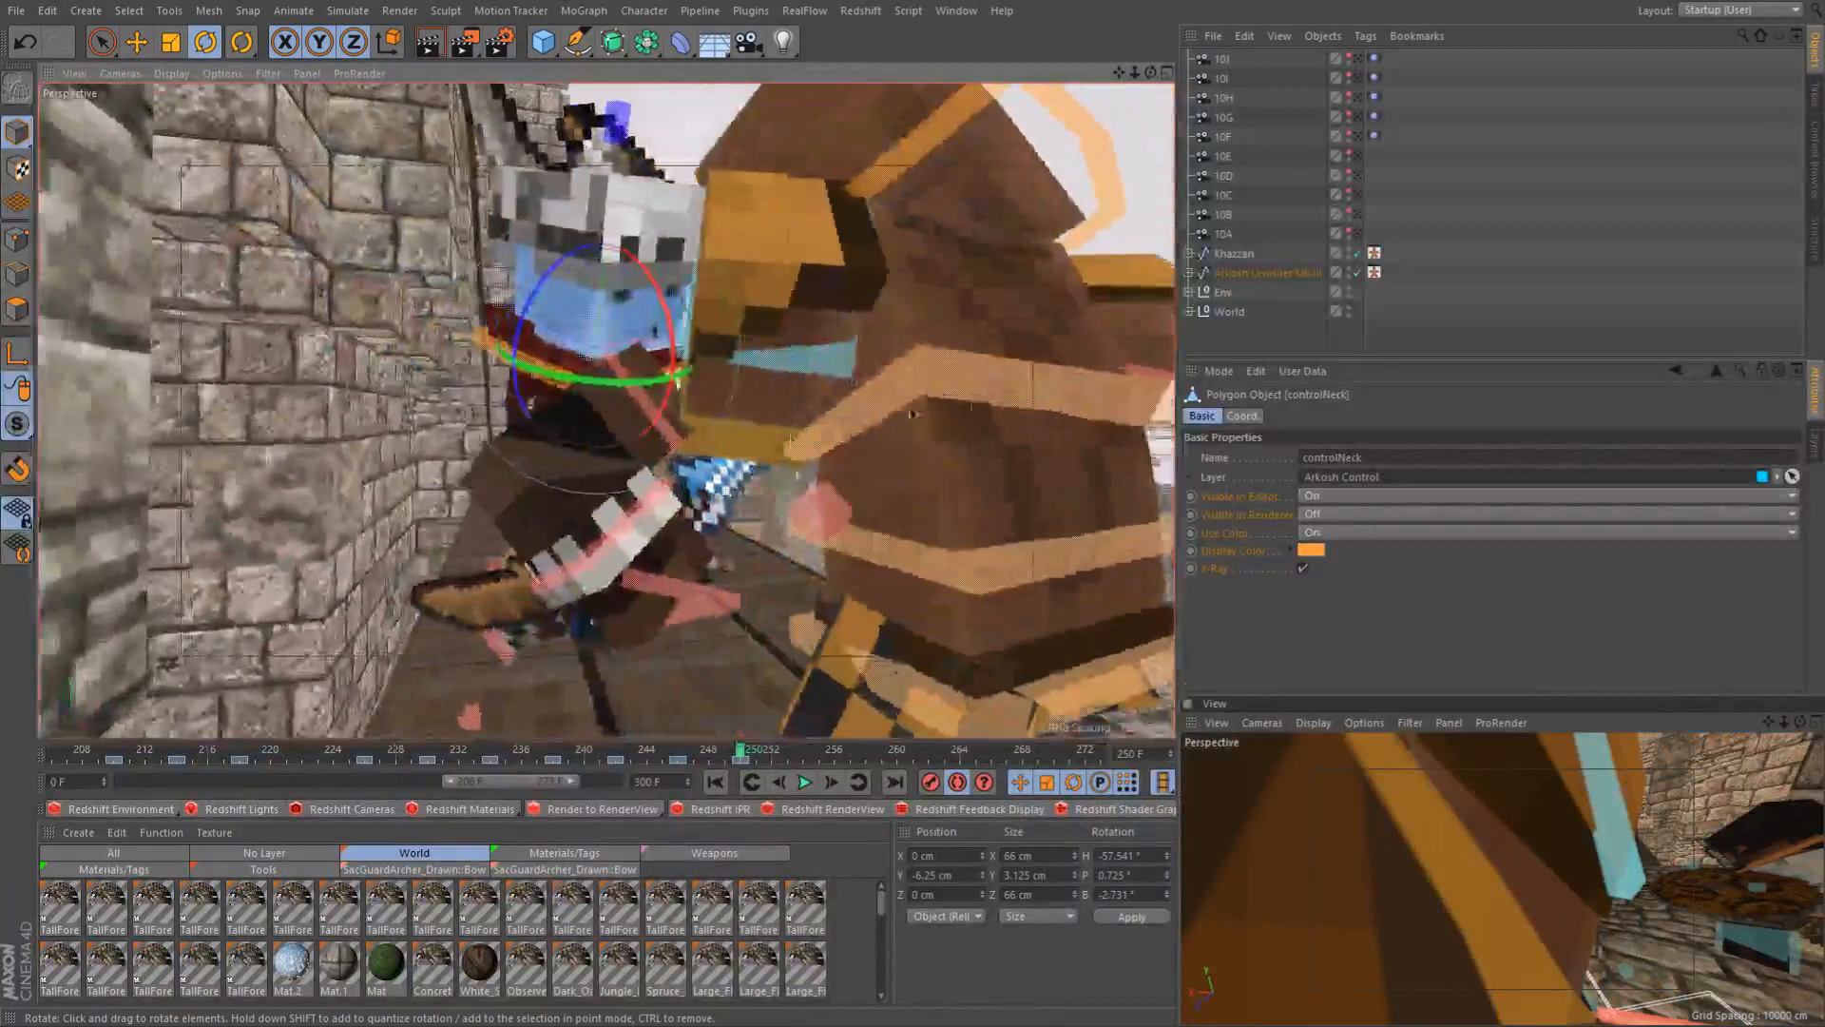
Key Arkosh's controlArmR at frame 246 and rotate it at frame 250 to about H 991.0°, P 50.3°, B 1084.7°
{"action": "left_click", "coordinate": [663, 440]}
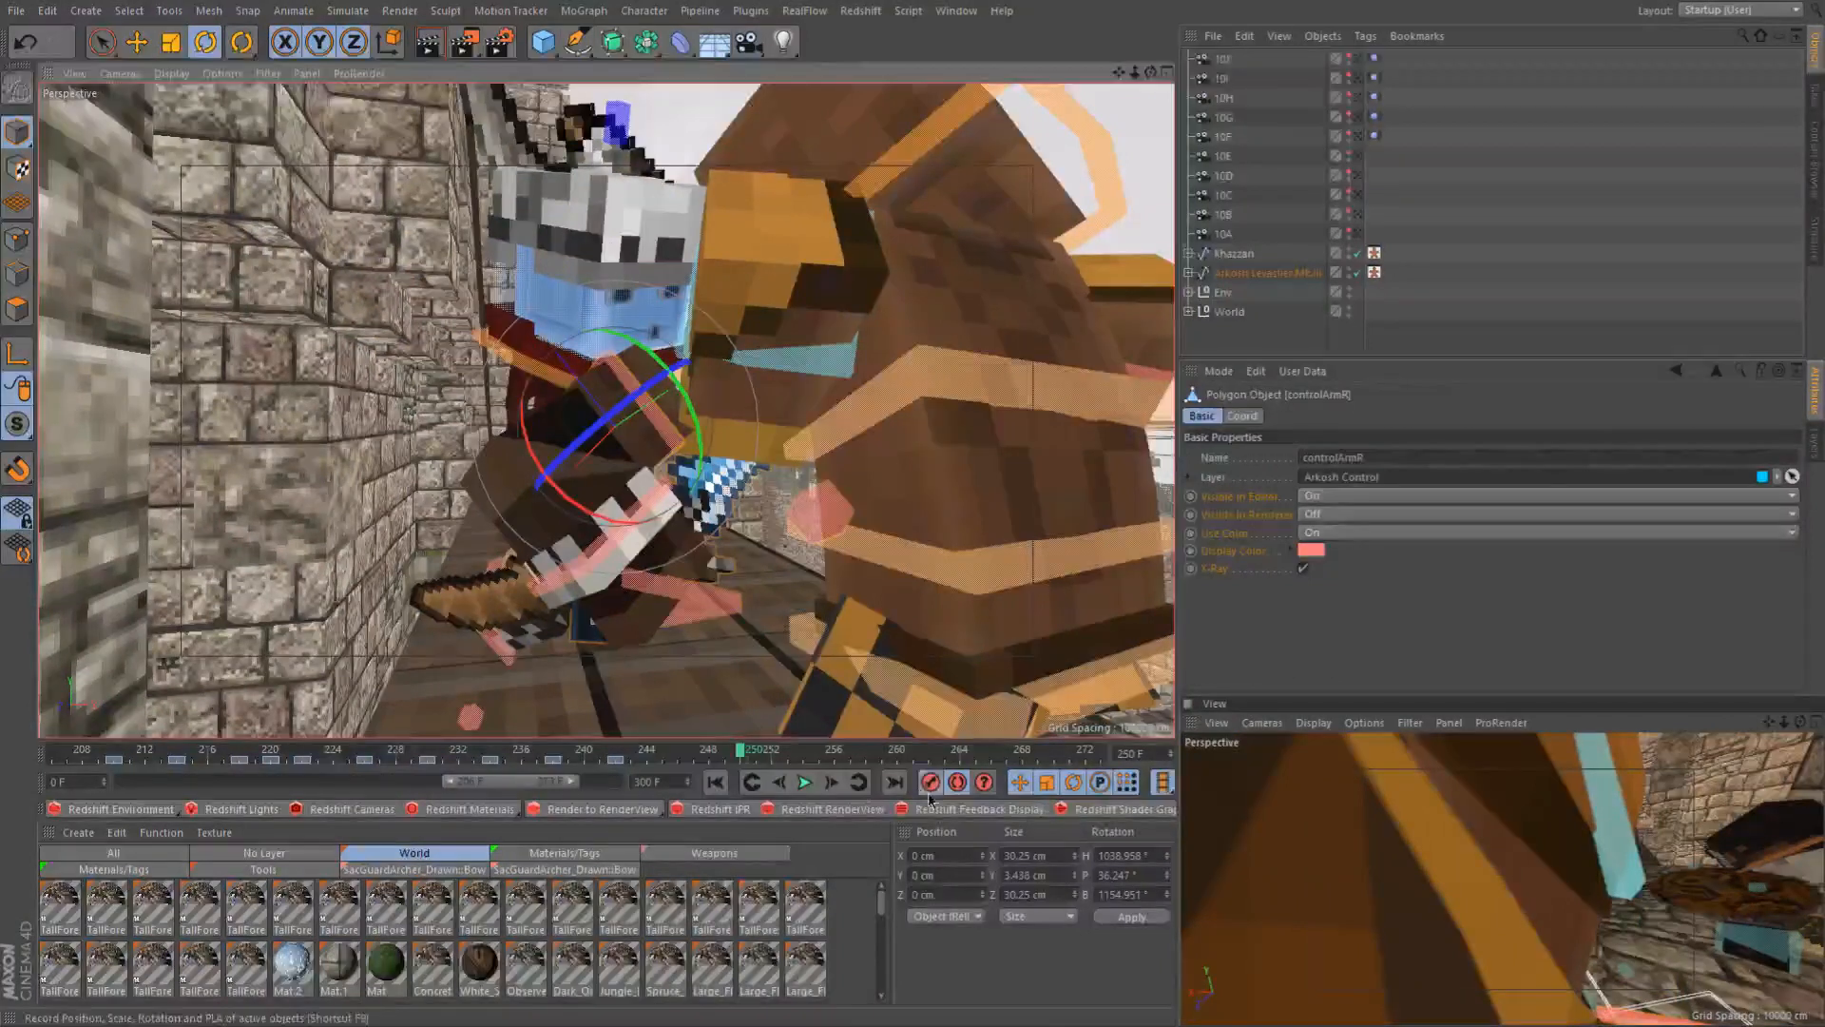
{"action": "left_click", "coordinate": [688, 756]}
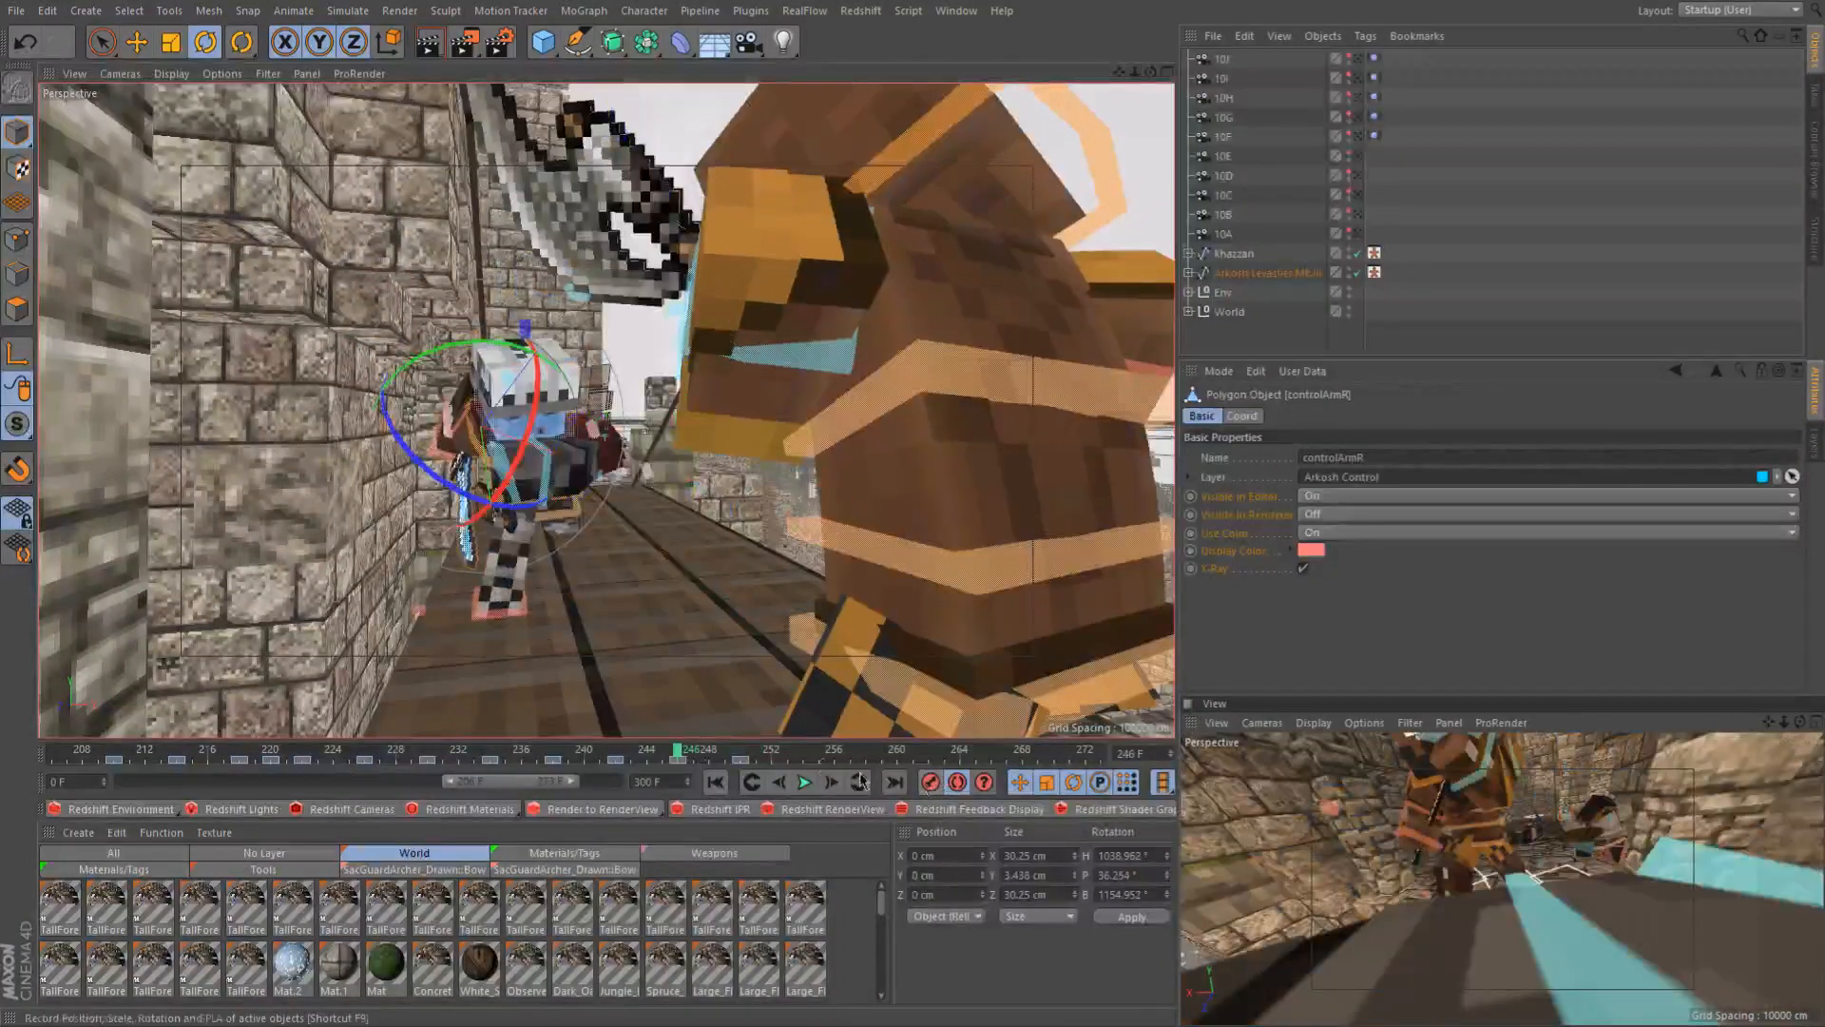
{"action": "left_click_drag", "start_coordinate": [732, 756], "coordinate": [743, 756]}
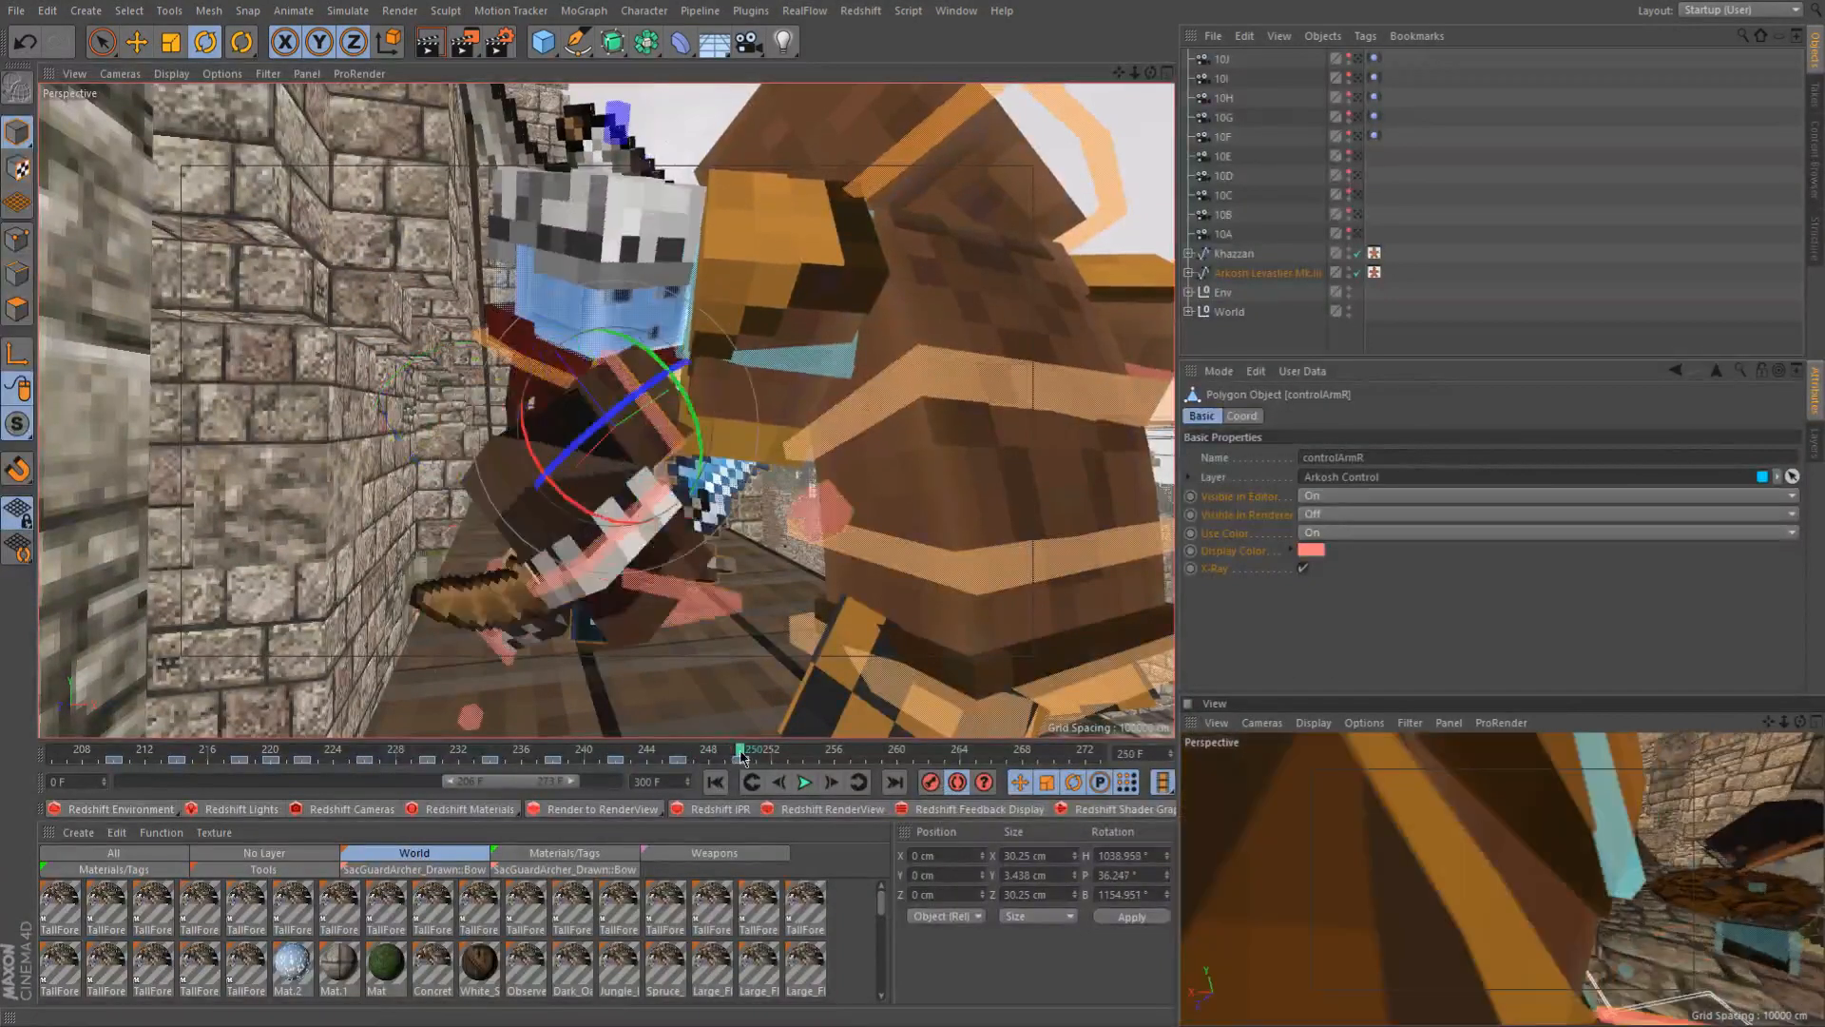
{"action": "left_click_drag", "start_coordinate": [663, 435], "coordinate": [477, 482]}
{"action": "left_click_drag", "start_coordinate": [585, 492], "coordinate": [627, 442], "text": "alt"}
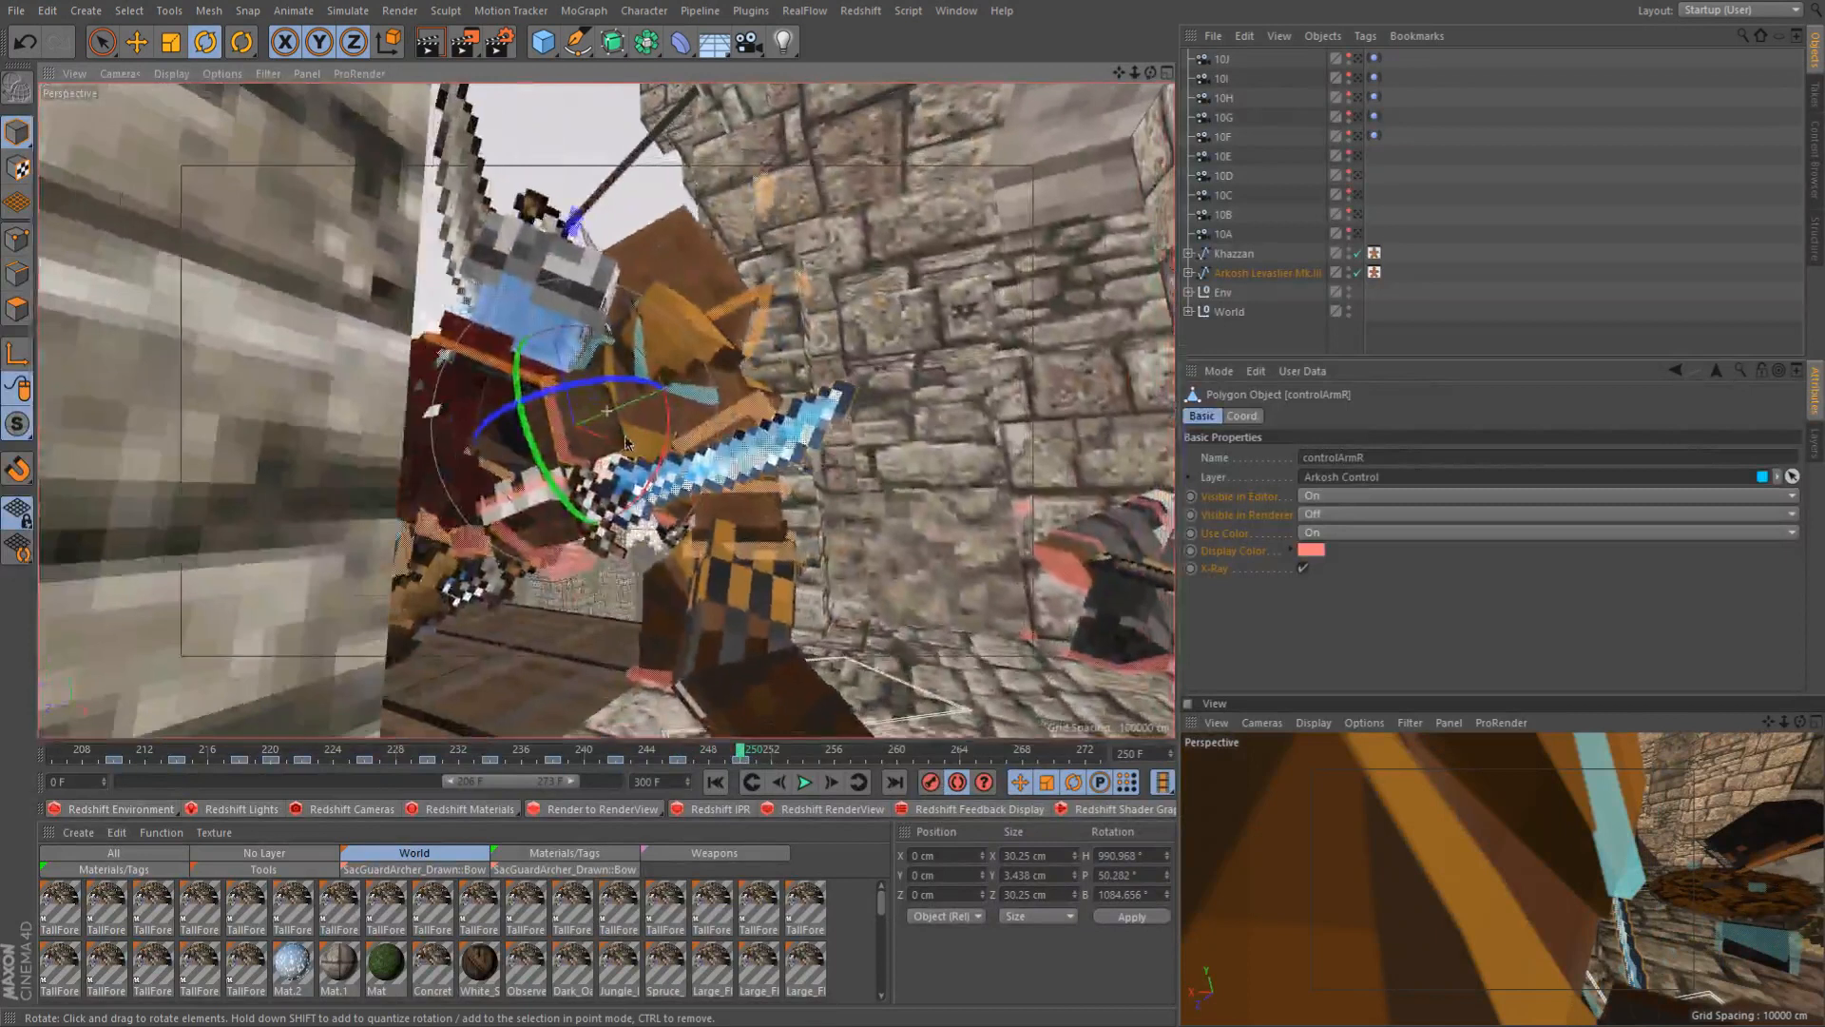
Key Arkosh's goalArmR_L at frame 246, and move it up toward Khazzan at frame 250 to raise the right forearm and blade
{"action": "left_click_drag", "start_coordinate": [736, 778], "coordinate": [677, 779]}
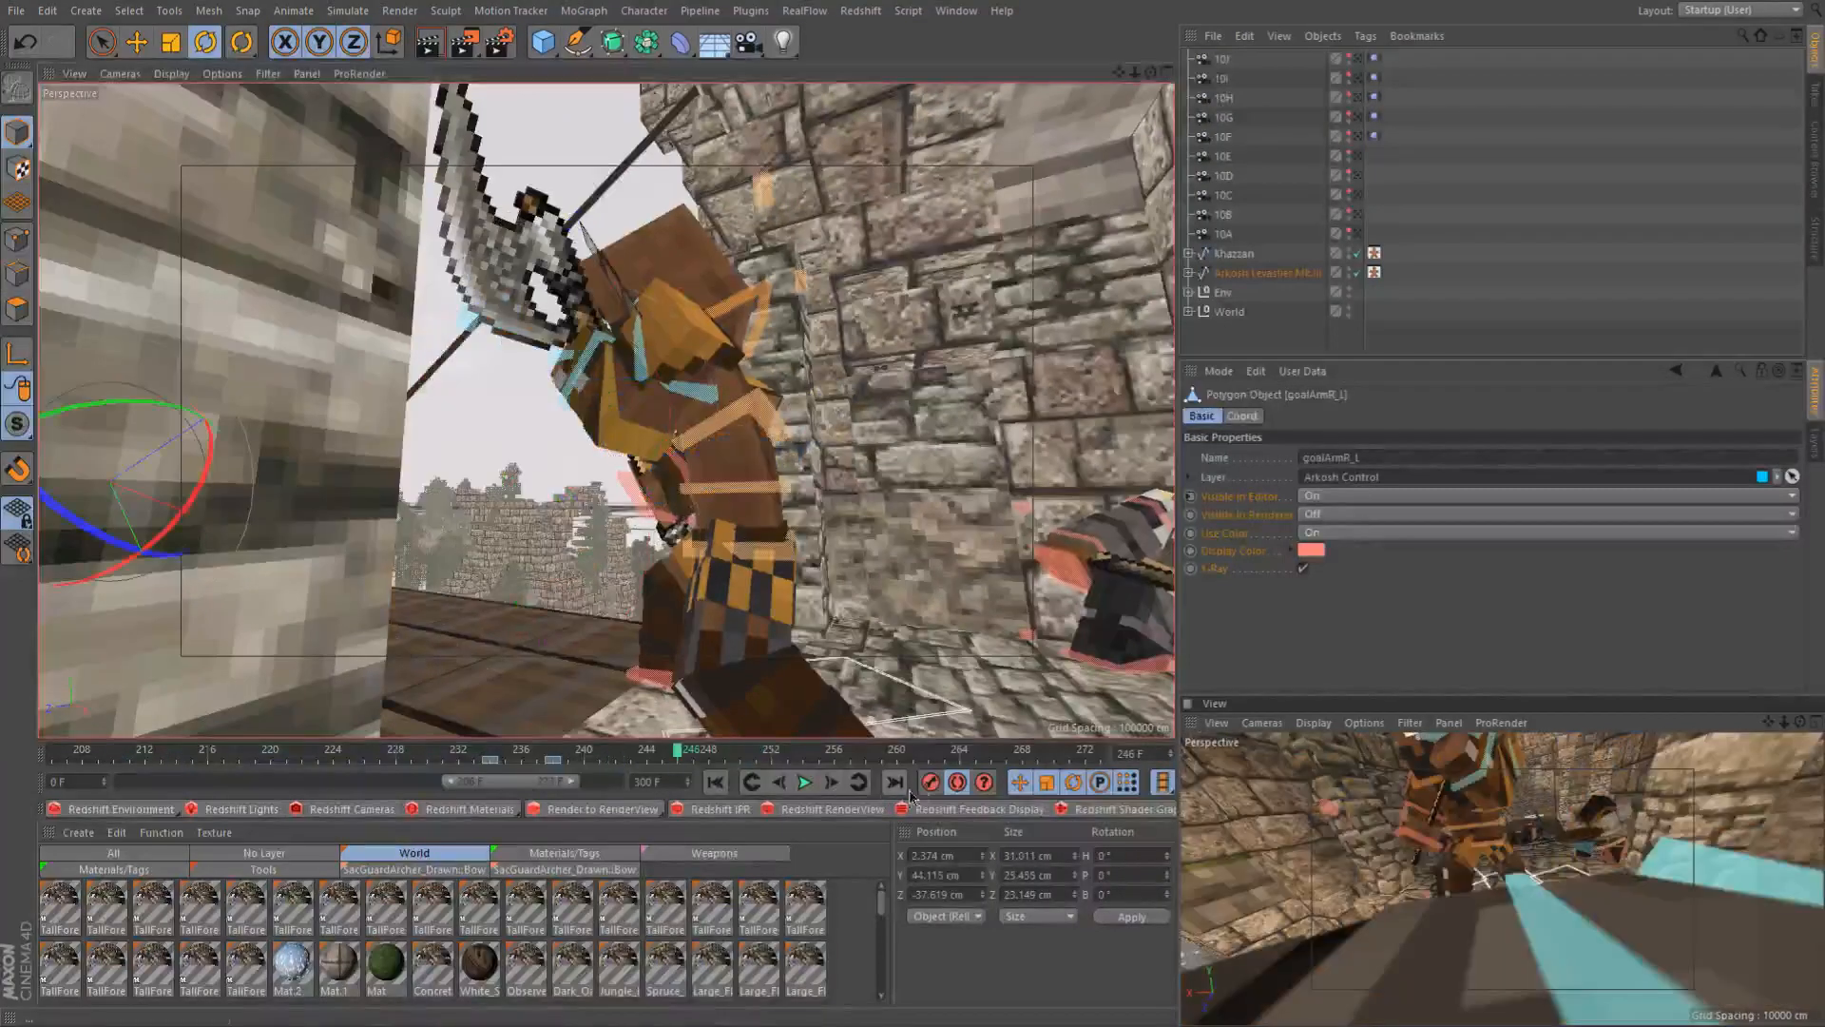
{"action": "left_click", "coordinate": [743, 753]}
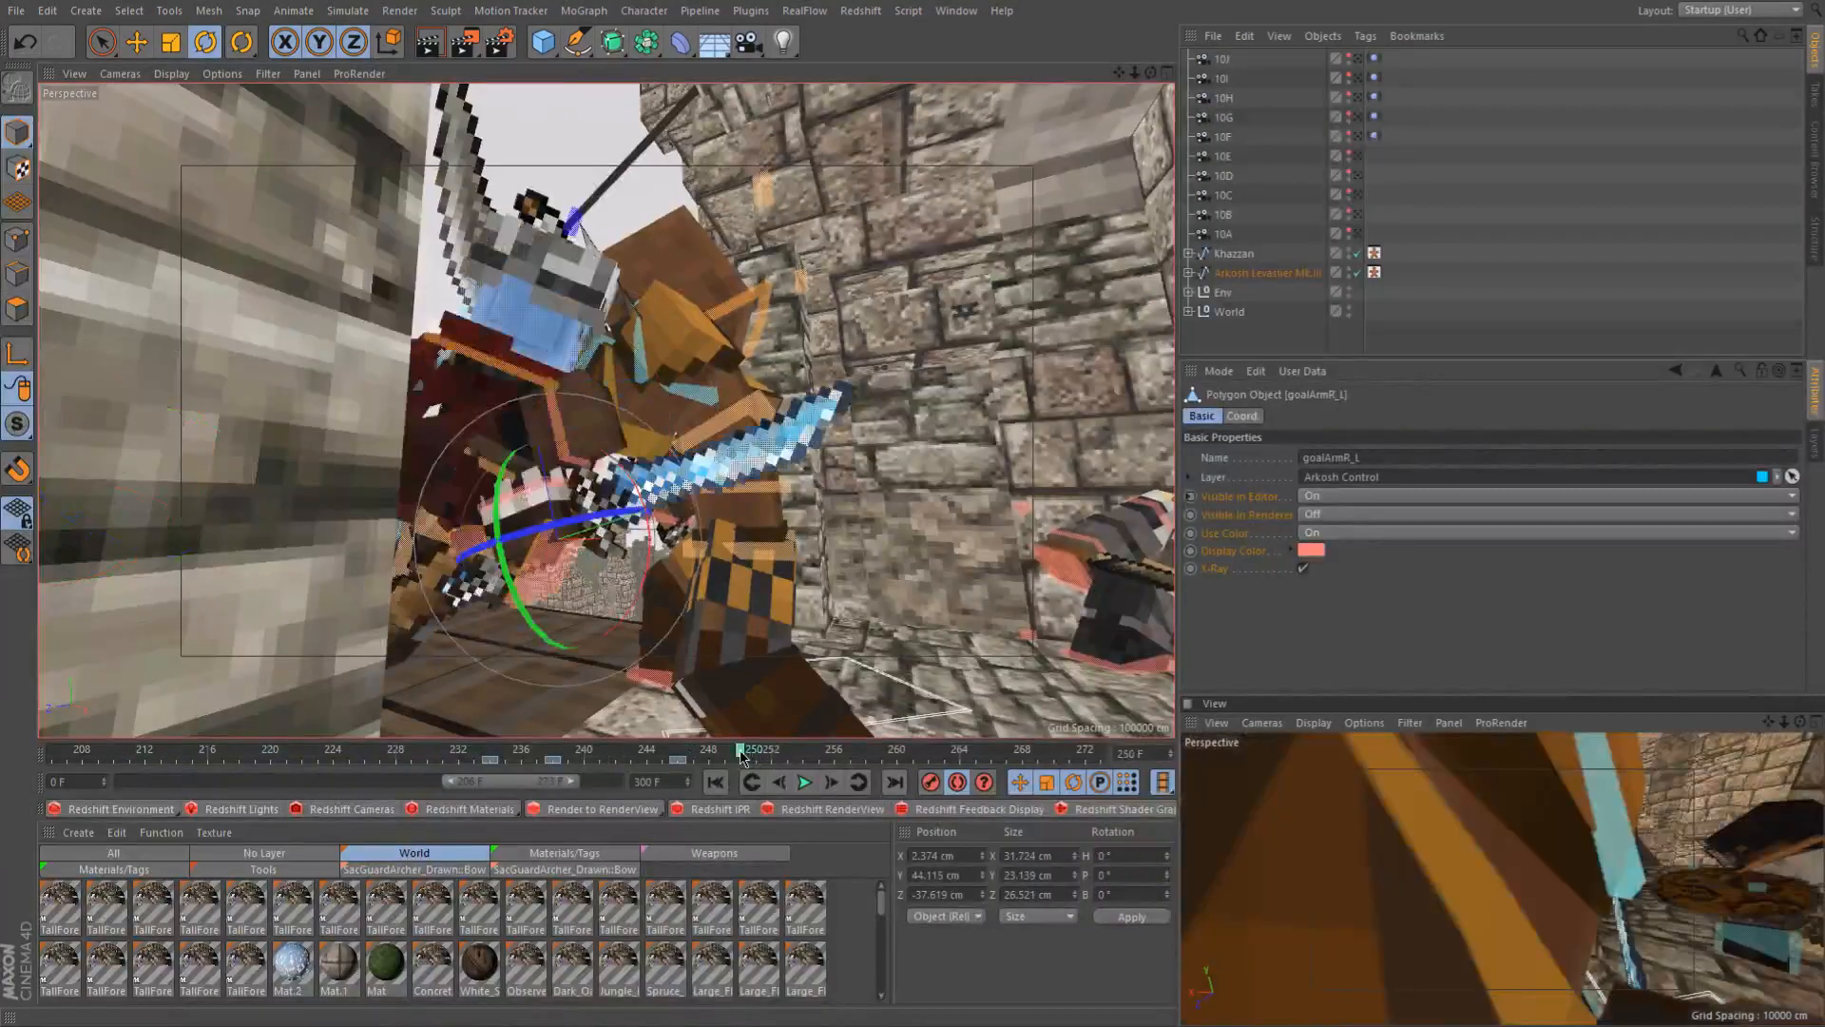
{"action": "key", "text": "e"}
{"action": "left_click_drag", "start_coordinate": [656, 609], "coordinate": [611, 534], "text": "alt"}
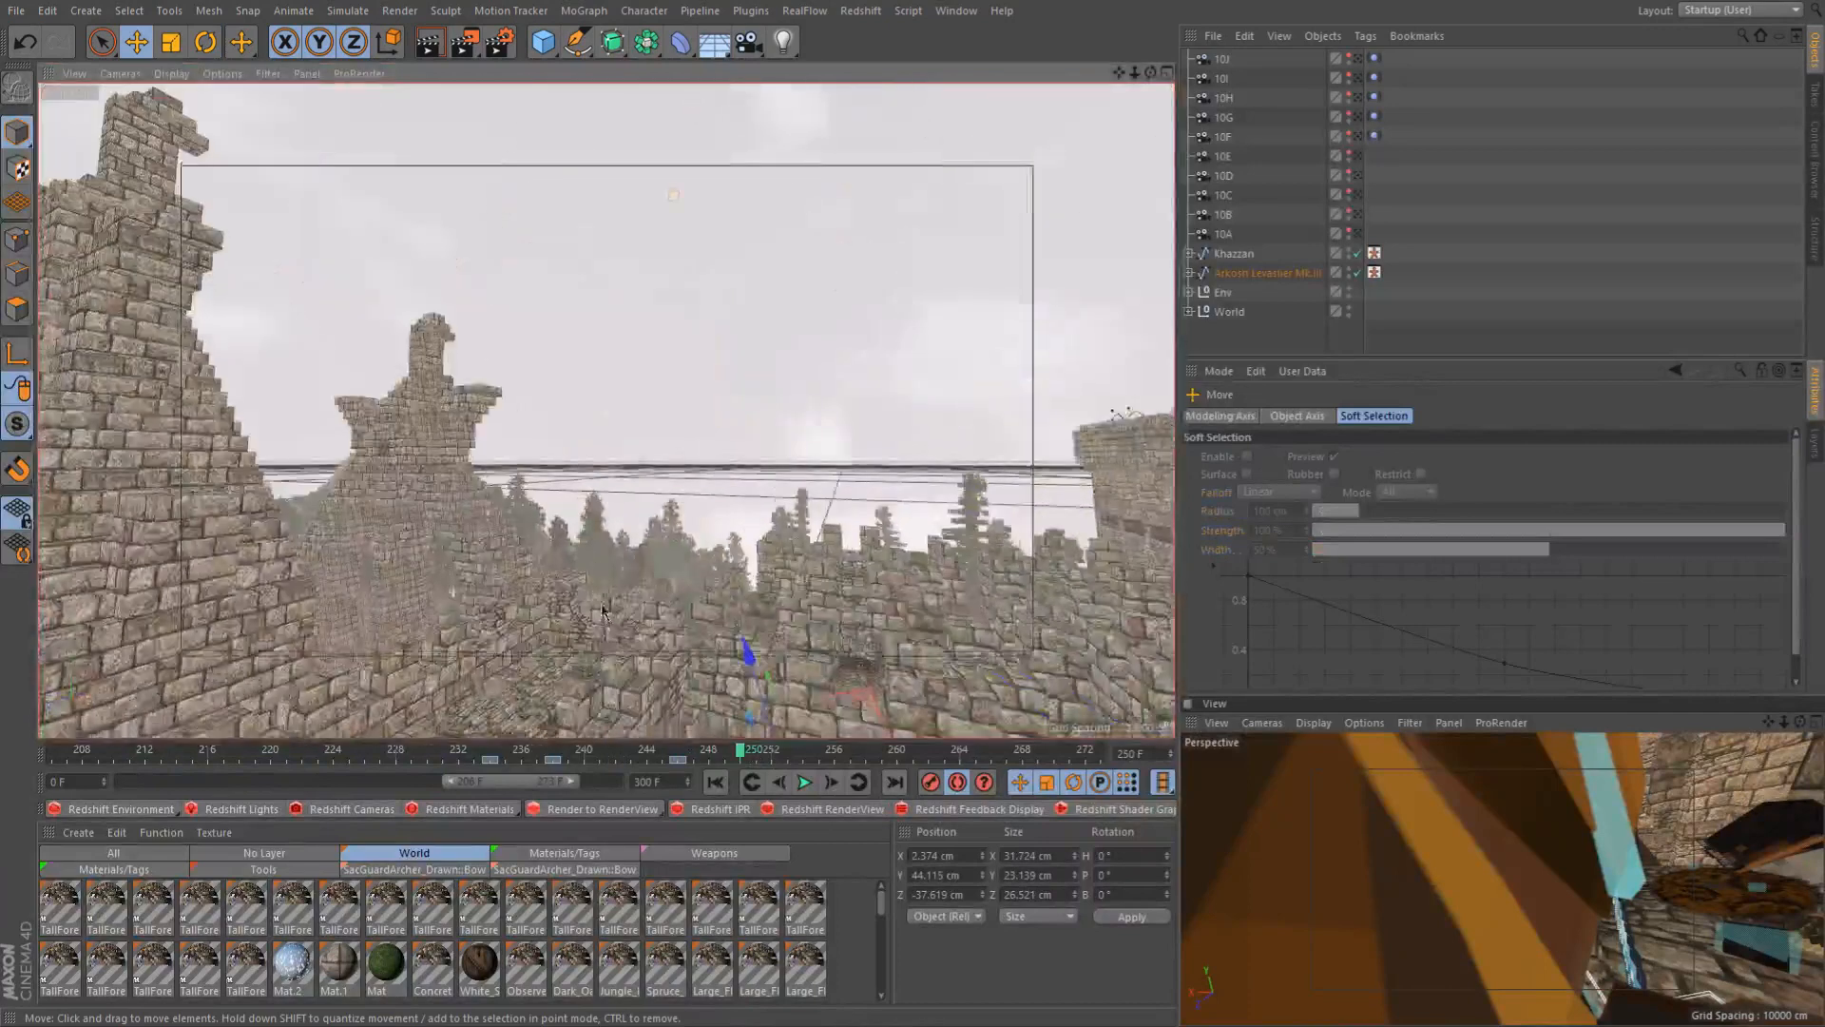
{"action": "left_click_drag", "start_coordinate": [752, 623], "coordinate": [756, 495], "text": "alt"}
{"action": "right_click_drag", "start_coordinate": [756, 495], "coordinate": [917, 723], "text": "alt"}
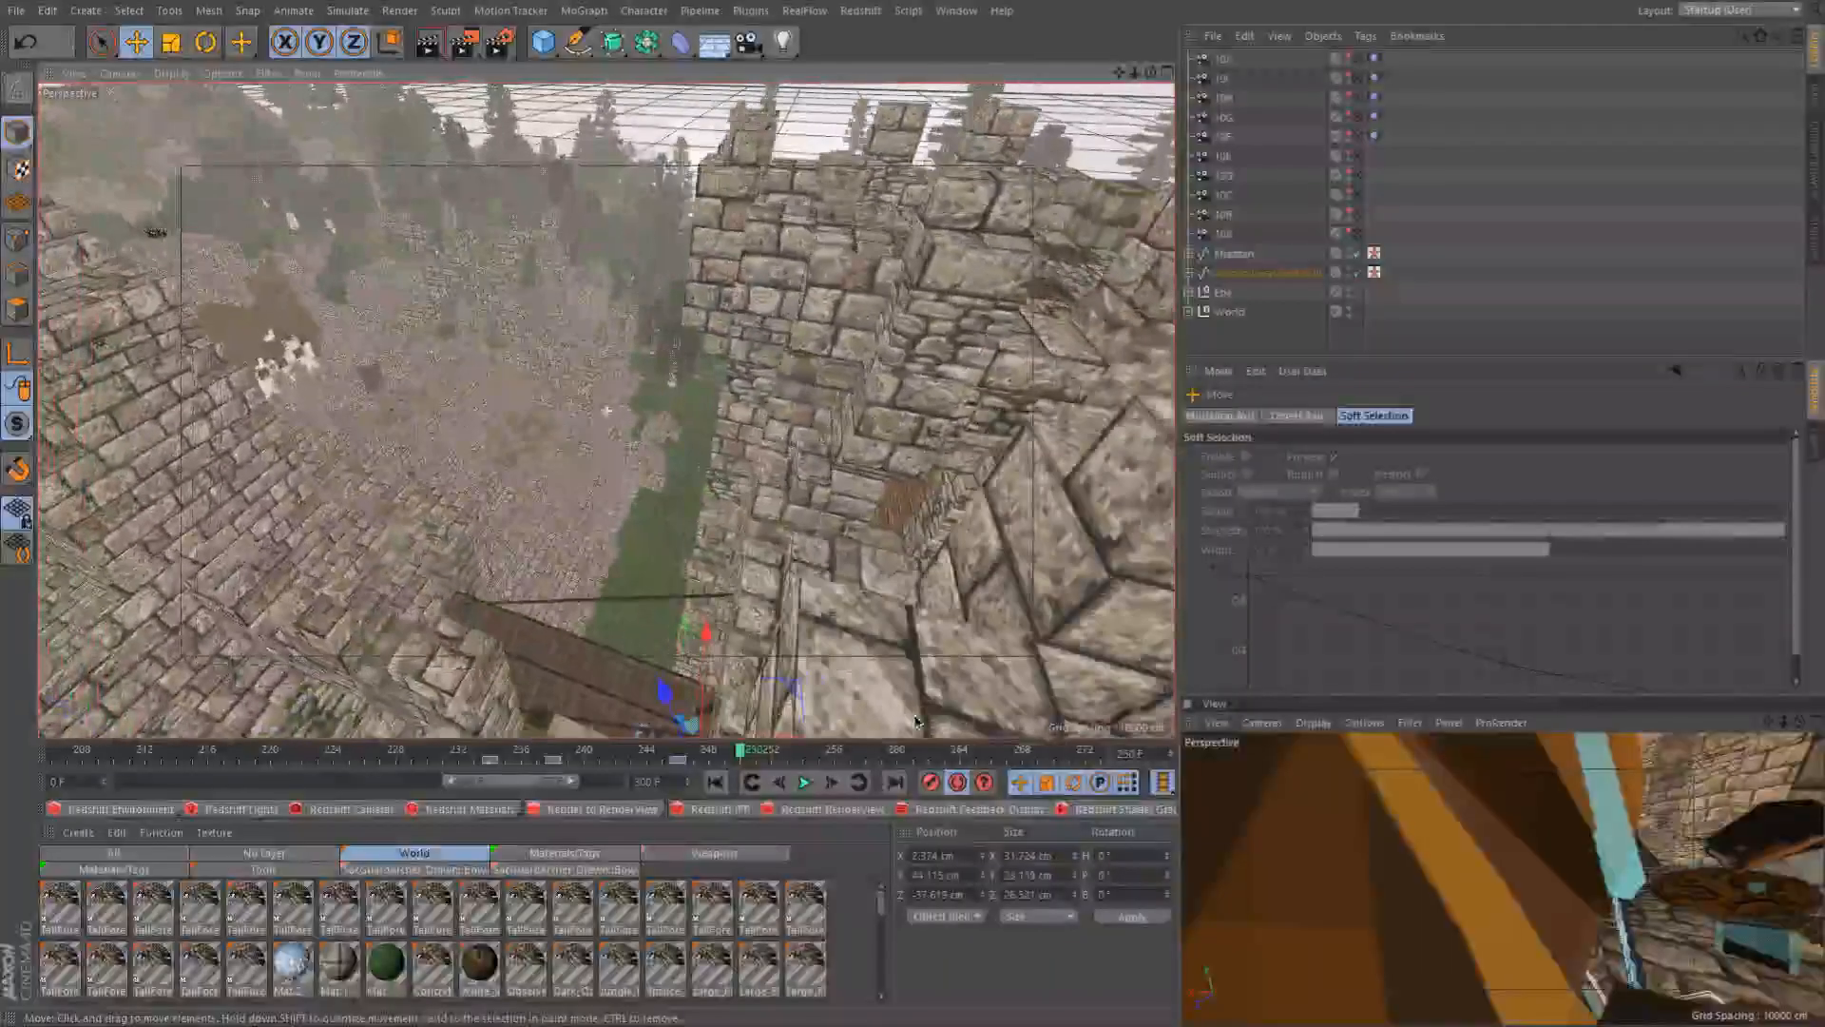
{"action": "right_click_drag", "start_coordinate": [709, 703], "coordinate": [804, 700], "text": "alt"}
{"action": "left_click_drag", "start_coordinate": [804, 708], "coordinate": [851, 689], "text": "alt"}
{"action": "scroll", "coordinate": [856, 693], "scroll_direction": "down", "scroll_amount": 3}
{"action": "right_click_drag", "start_coordinate": [859, 697], "coordinate": [924, 741], "text": "alt"}
{"action": "left_click_drag", "start_coordinate": [875, 666], "coordinate": [883, 689], "text": "alt"}
{"action": "right_click_drag", "start_coordinate": [883, 689], "coordinate": [742, 656], "text": "alt"}
{"action": "left_click_drag", "start_coordinate": [742, 656], "coordinate": [644, 666], "text": "alt"}
{"action": "left_click_drag", "start_coordinate": [674, 455], "coordinate": [741, 532], "text": "alt"}
{"action": "middle_click_drag", "start_coordinate": [736, 530], "coordinate": [639, 508], "text": "alt"}
{"action": "left_click_drag", "start_coordinate": [623, 612], "coordinate": [836, 347]}
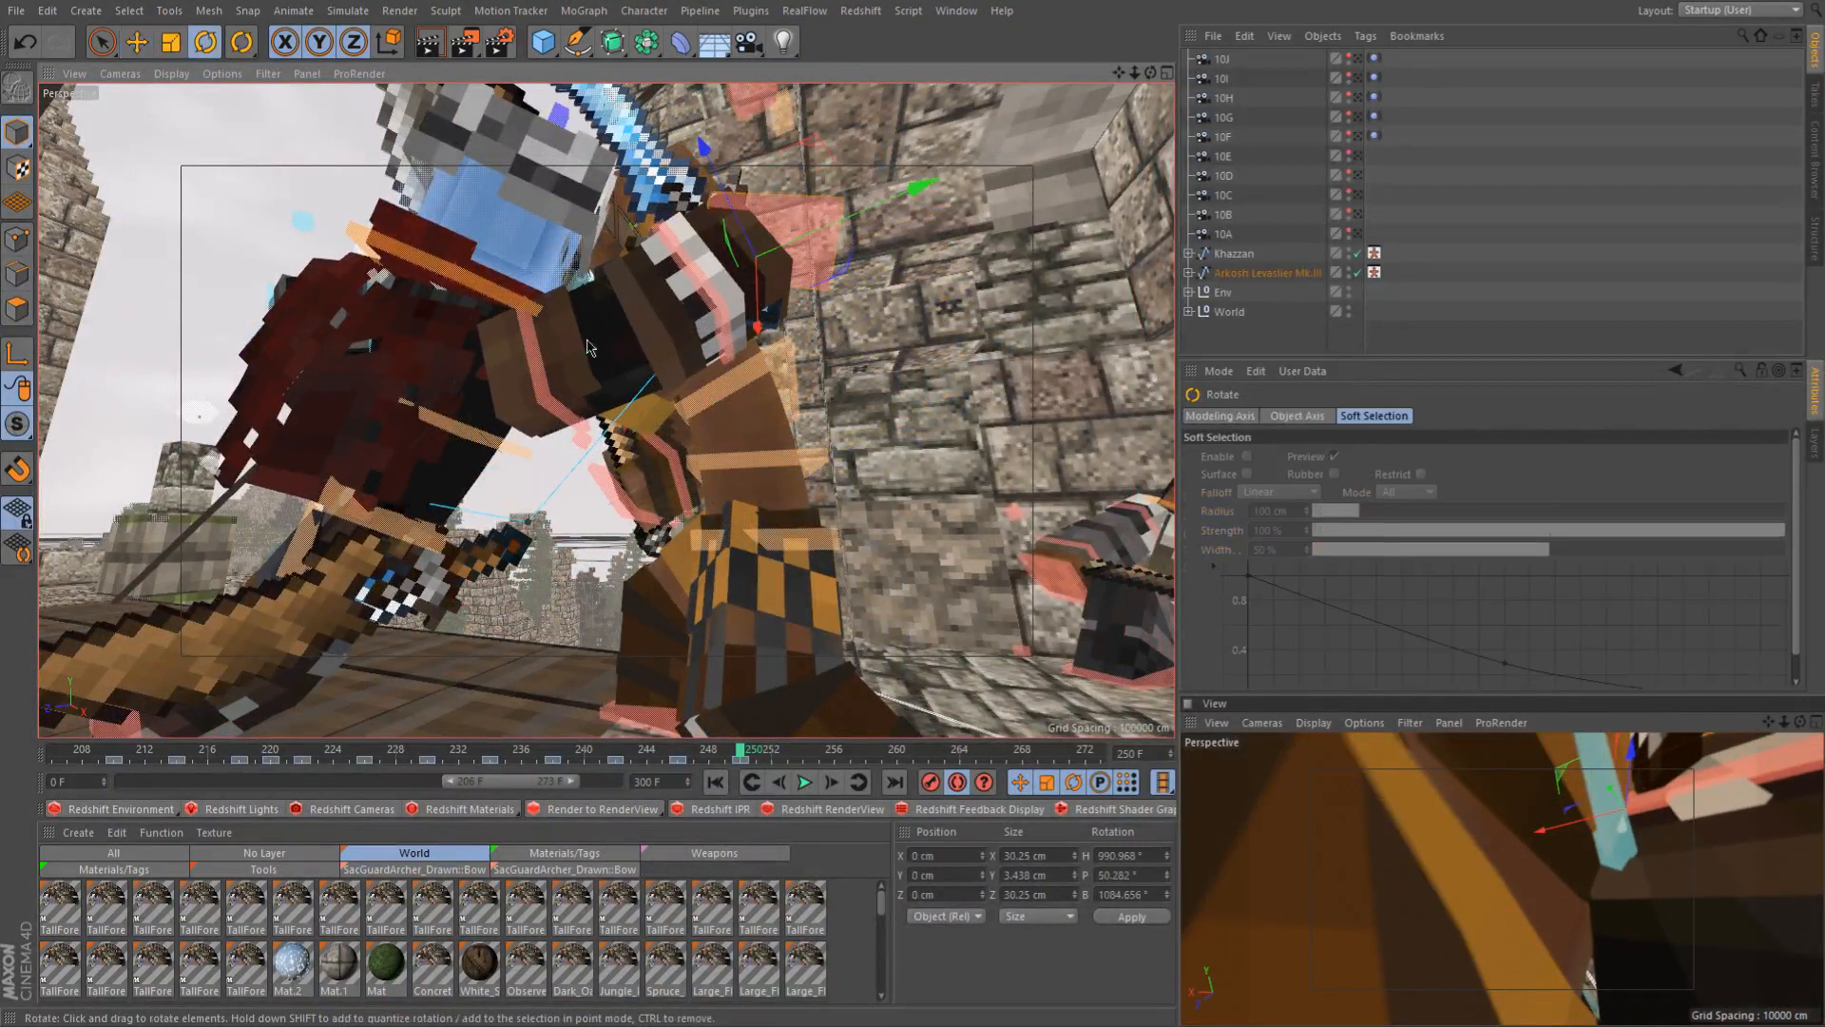
Rotate Arkosh's controlArmR at frame 250 to about H 897.4°, P 87.0°, B 1177.2°, lowering the raised right arm
{"action": "left_click", "coordinate": [546, 370]}
{"action": "left_click_drag", "start_coordinate": [652, 369], "coordinate": [651, 439]}
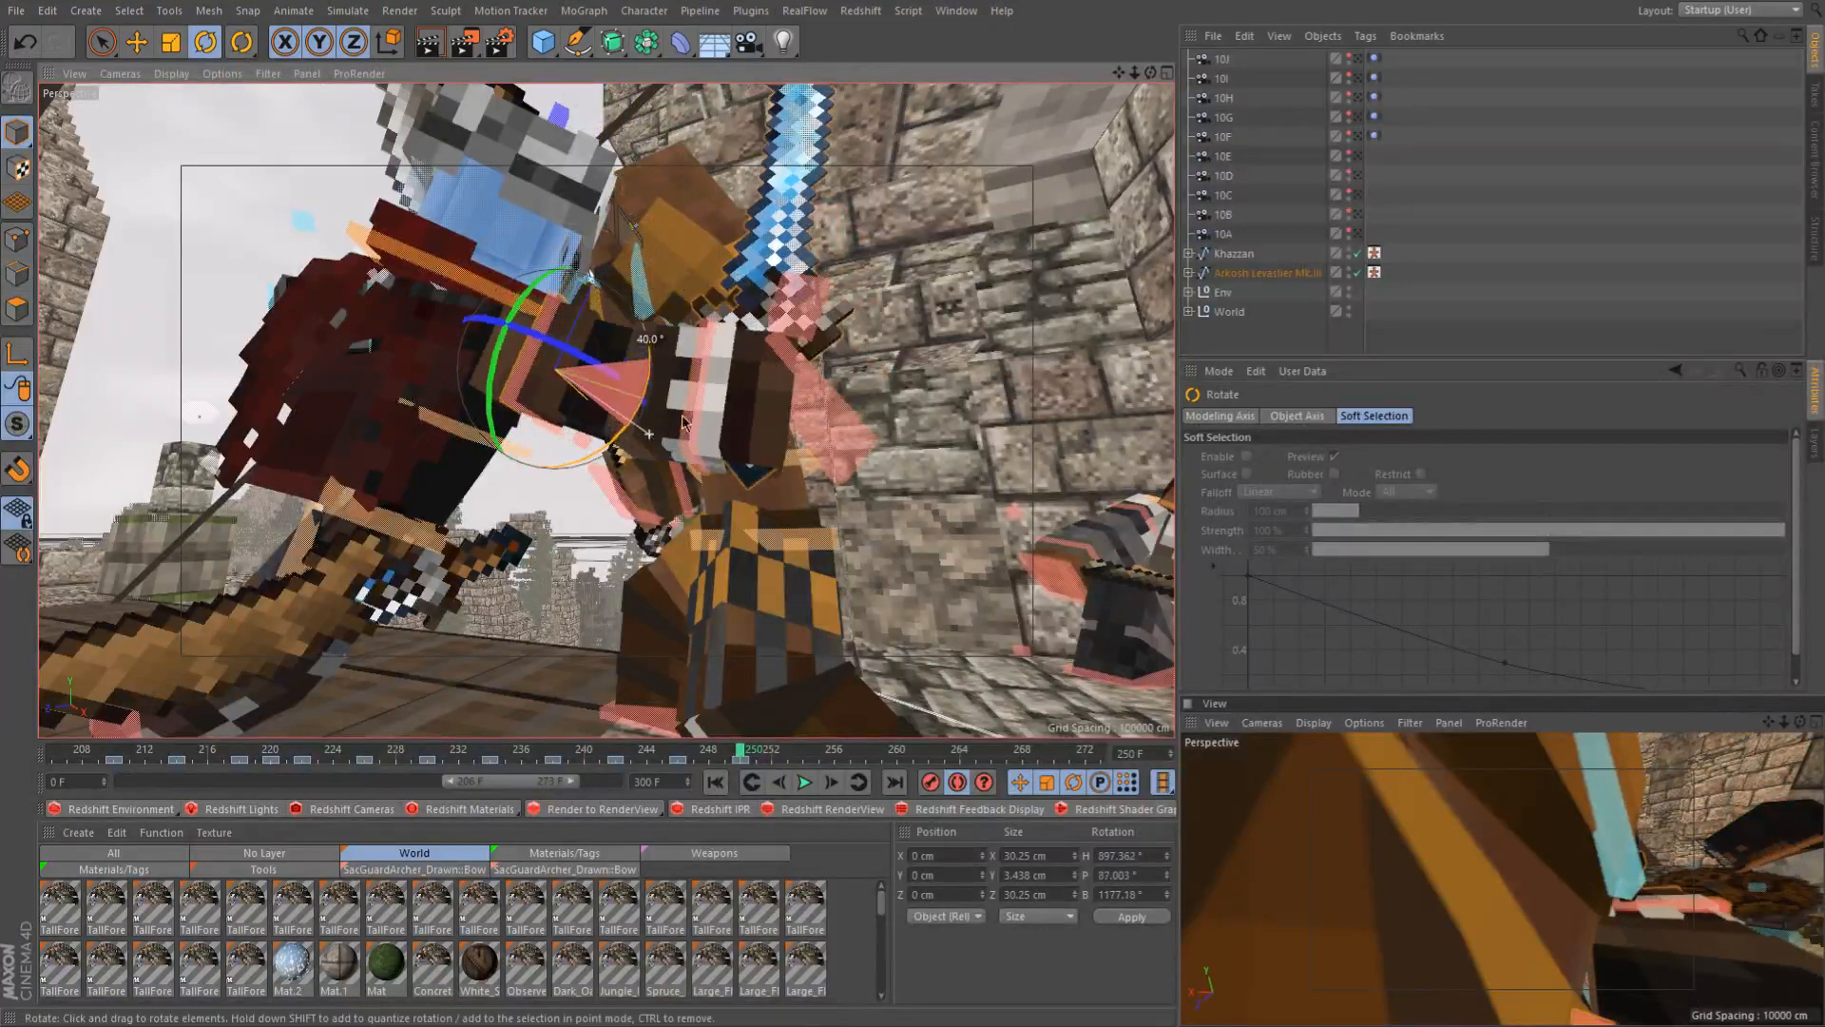
Key Arkosh's wristR at frame 246 and pitch it to about P 60° at frame 250, checking the thrust between both frames
{"action": "left_click", "coordinate": [697, 388]}
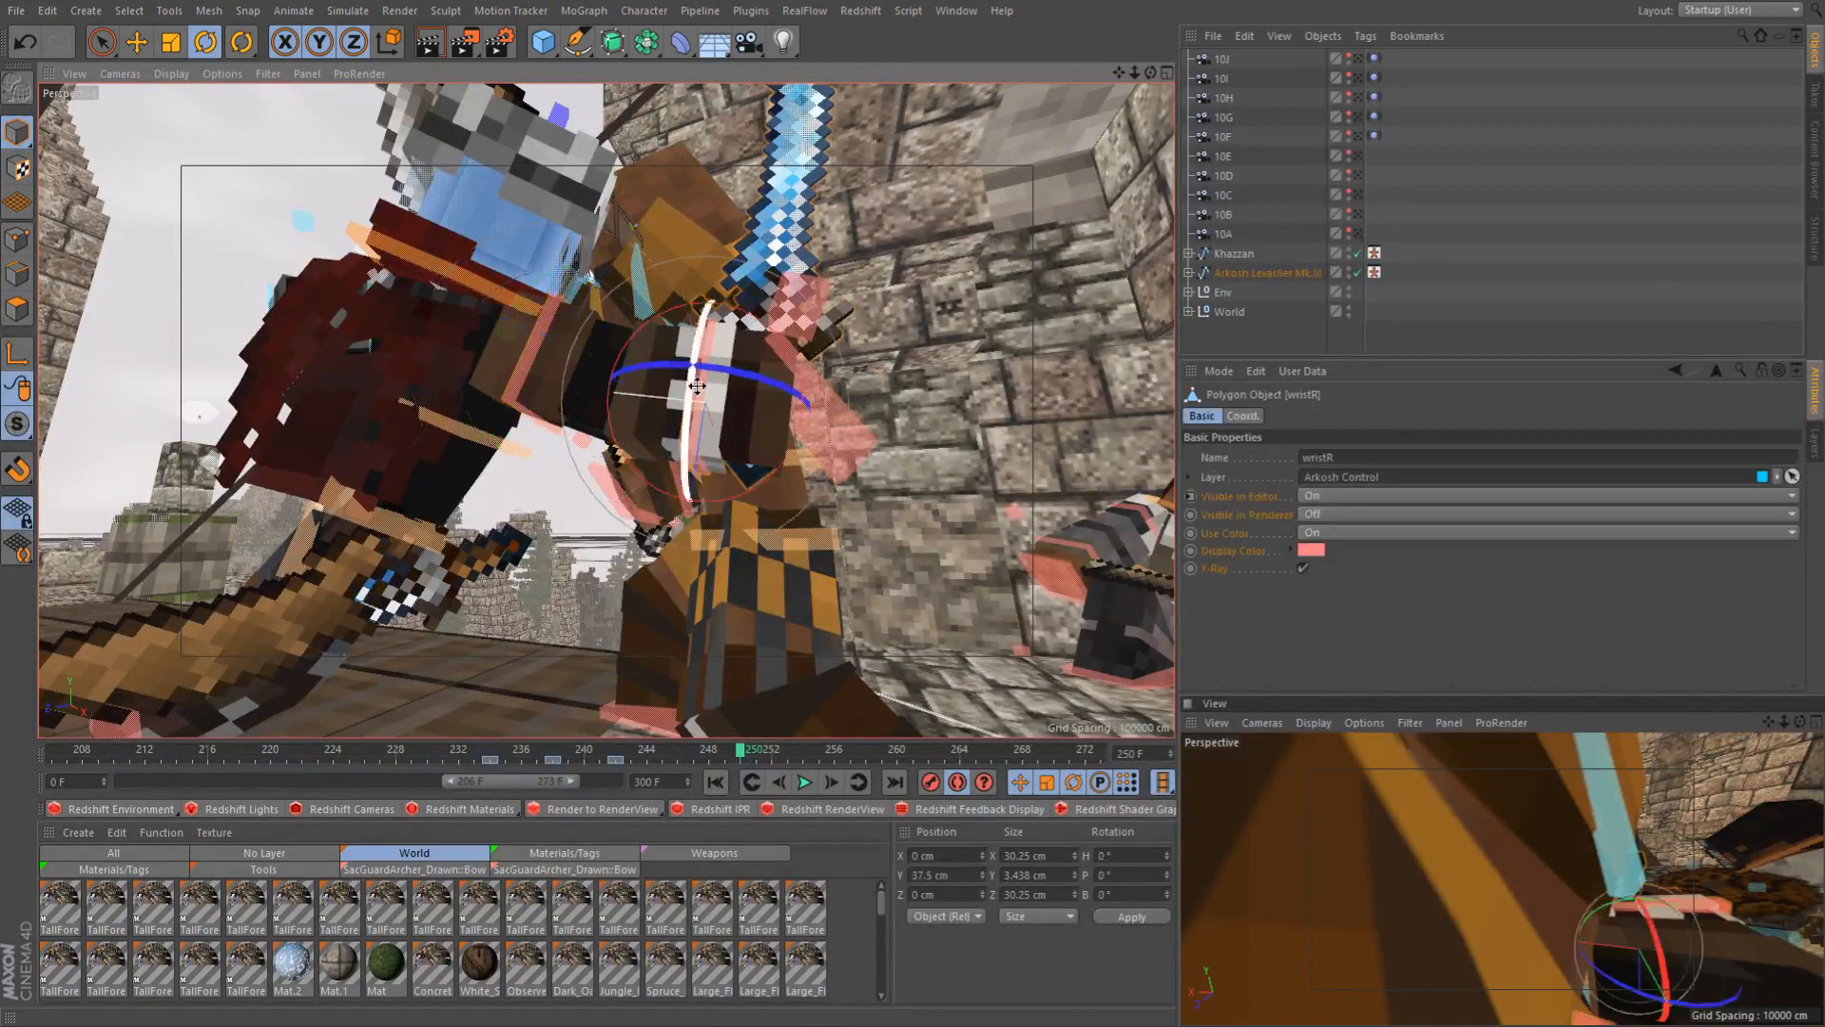
{"action": "left_click", "coordinate": [686, 762]}
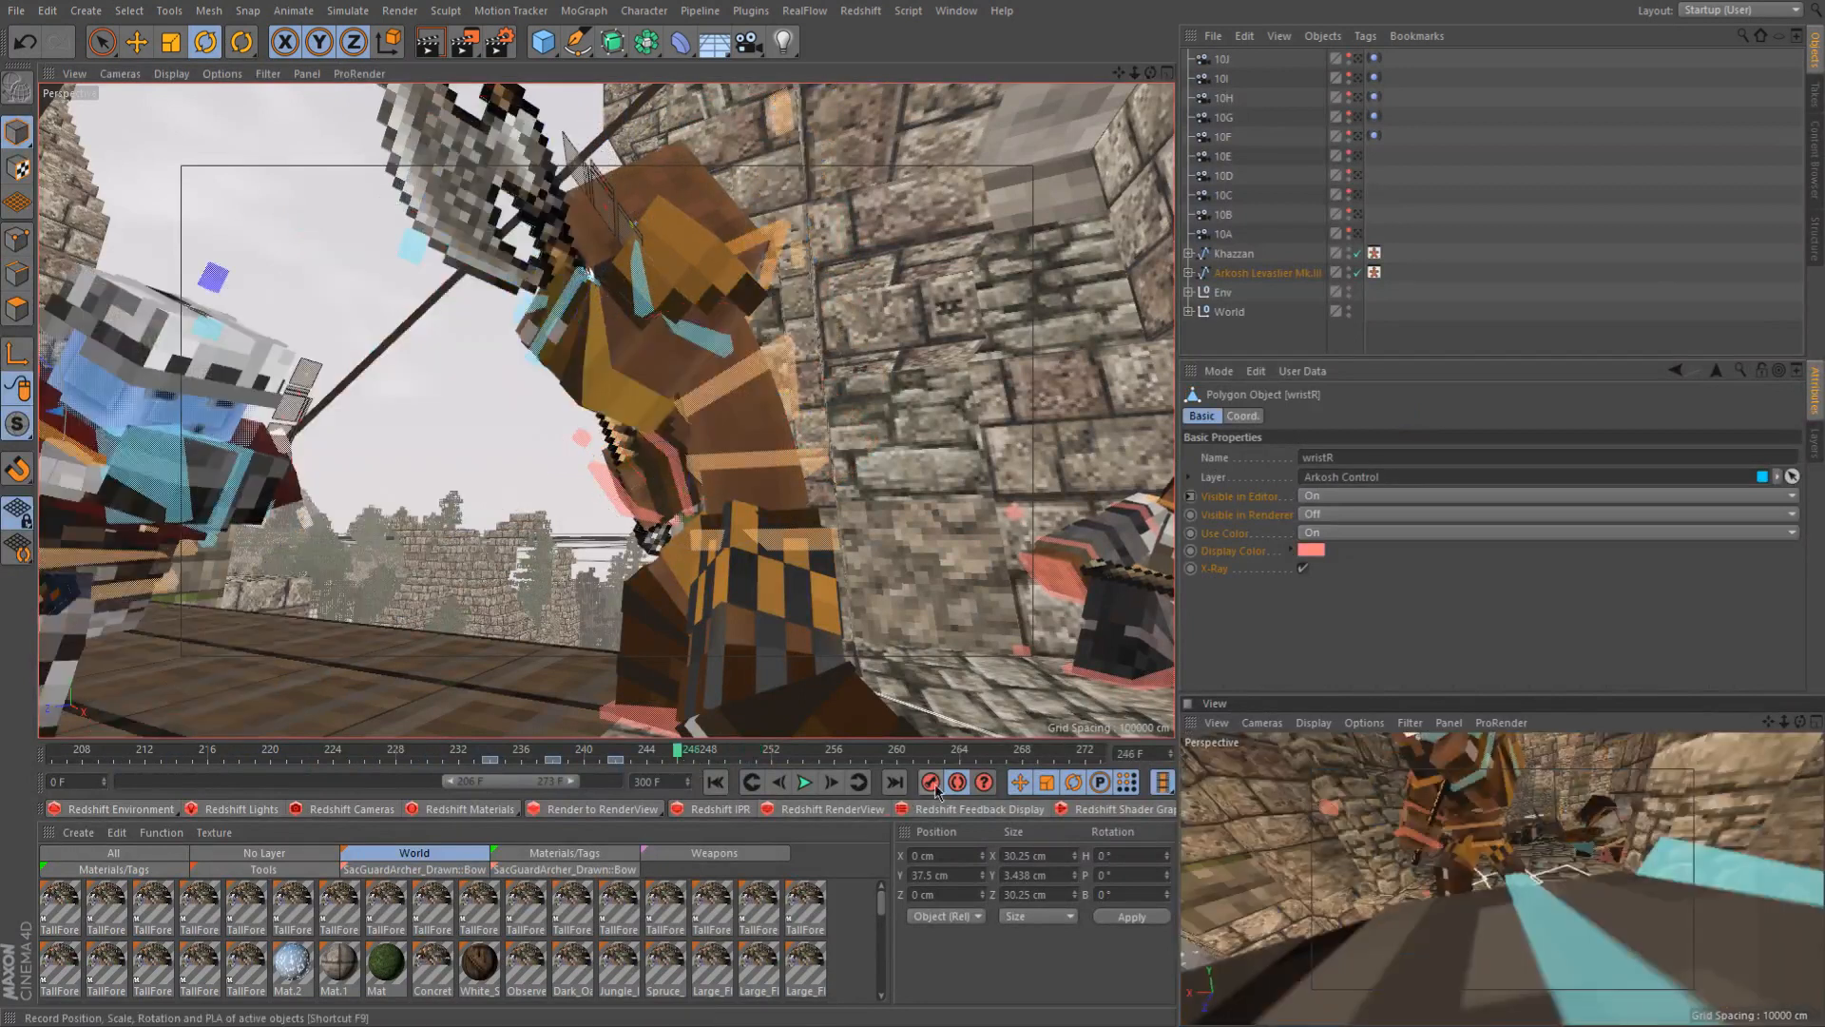
{"action": "left_click", "coordinate": [739, 757]}
{"action": "left_click_drag", "start_coordinate": [643, 492], "coordinate": [553, 371]}
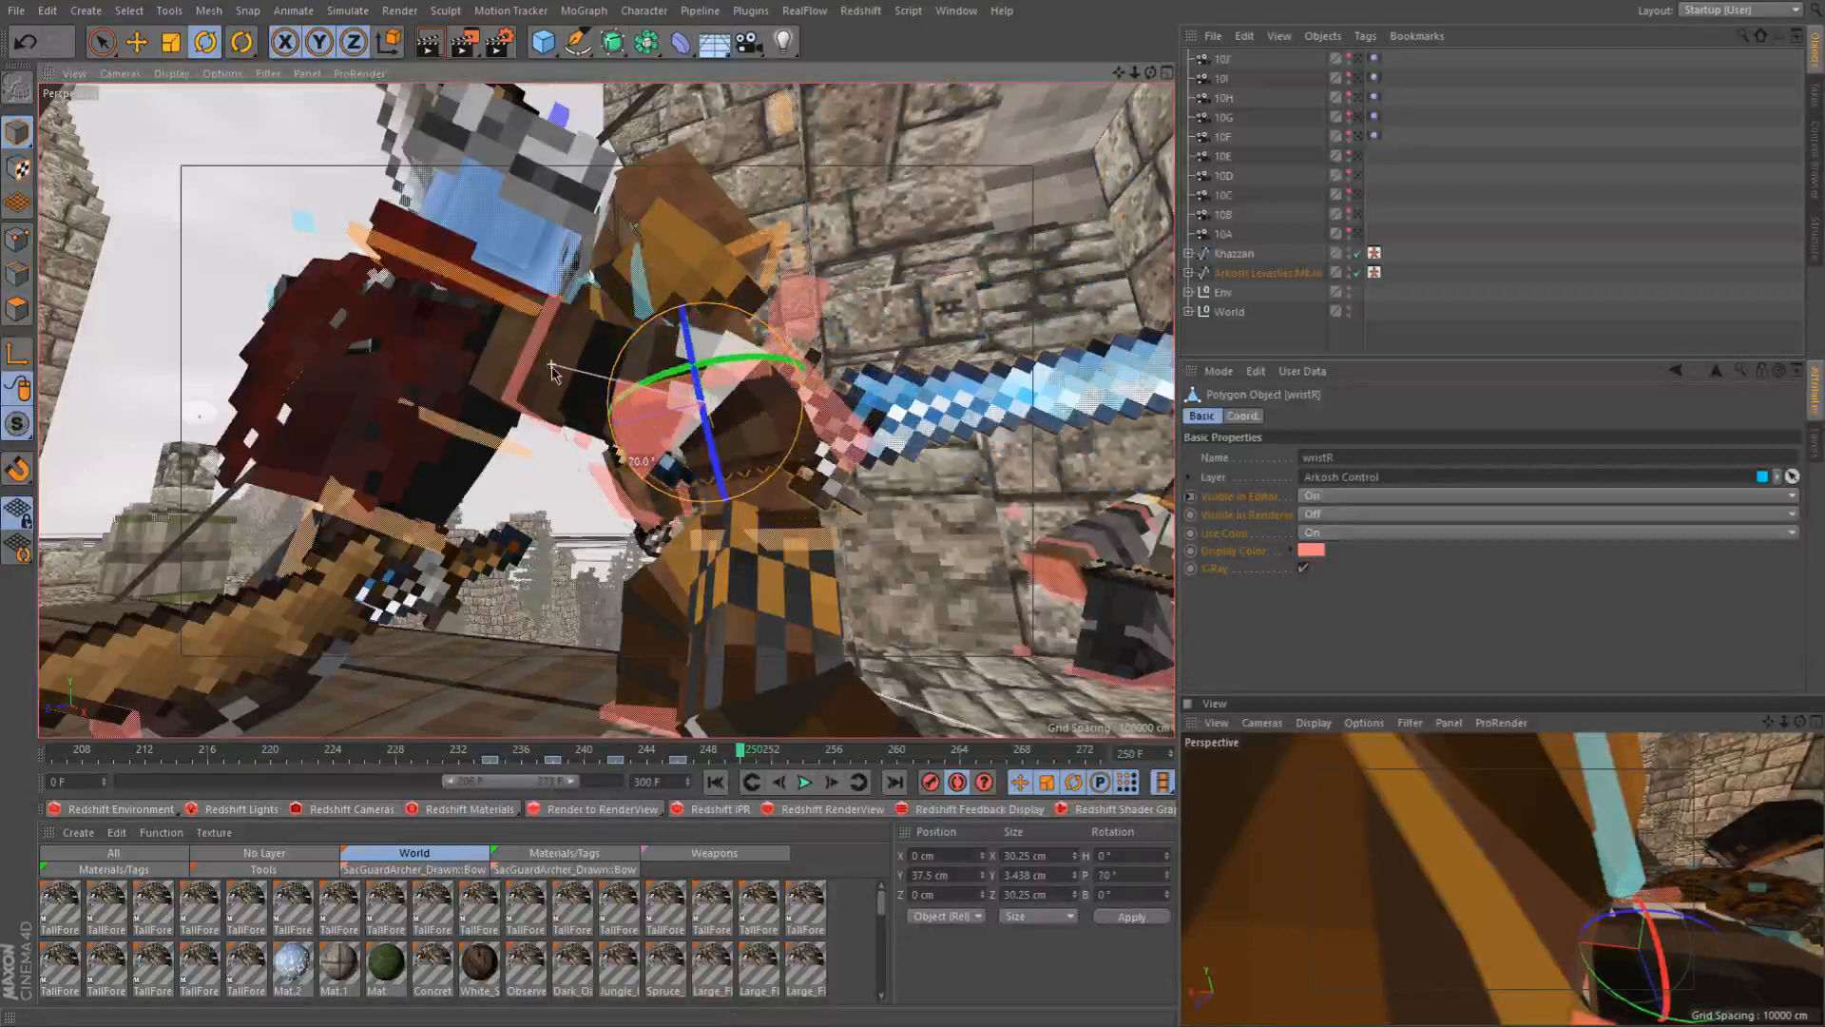
{"action": "left_click_drag", "start_coordinate": [553, 371], "coordinate": [559, 390]}
{"action": "left_click_drag", "start_coordinate": [820, 494], "coordinate": [542, 504], "text": "alt"}
{"action": "left_click", "coordinate": [682, 751]}
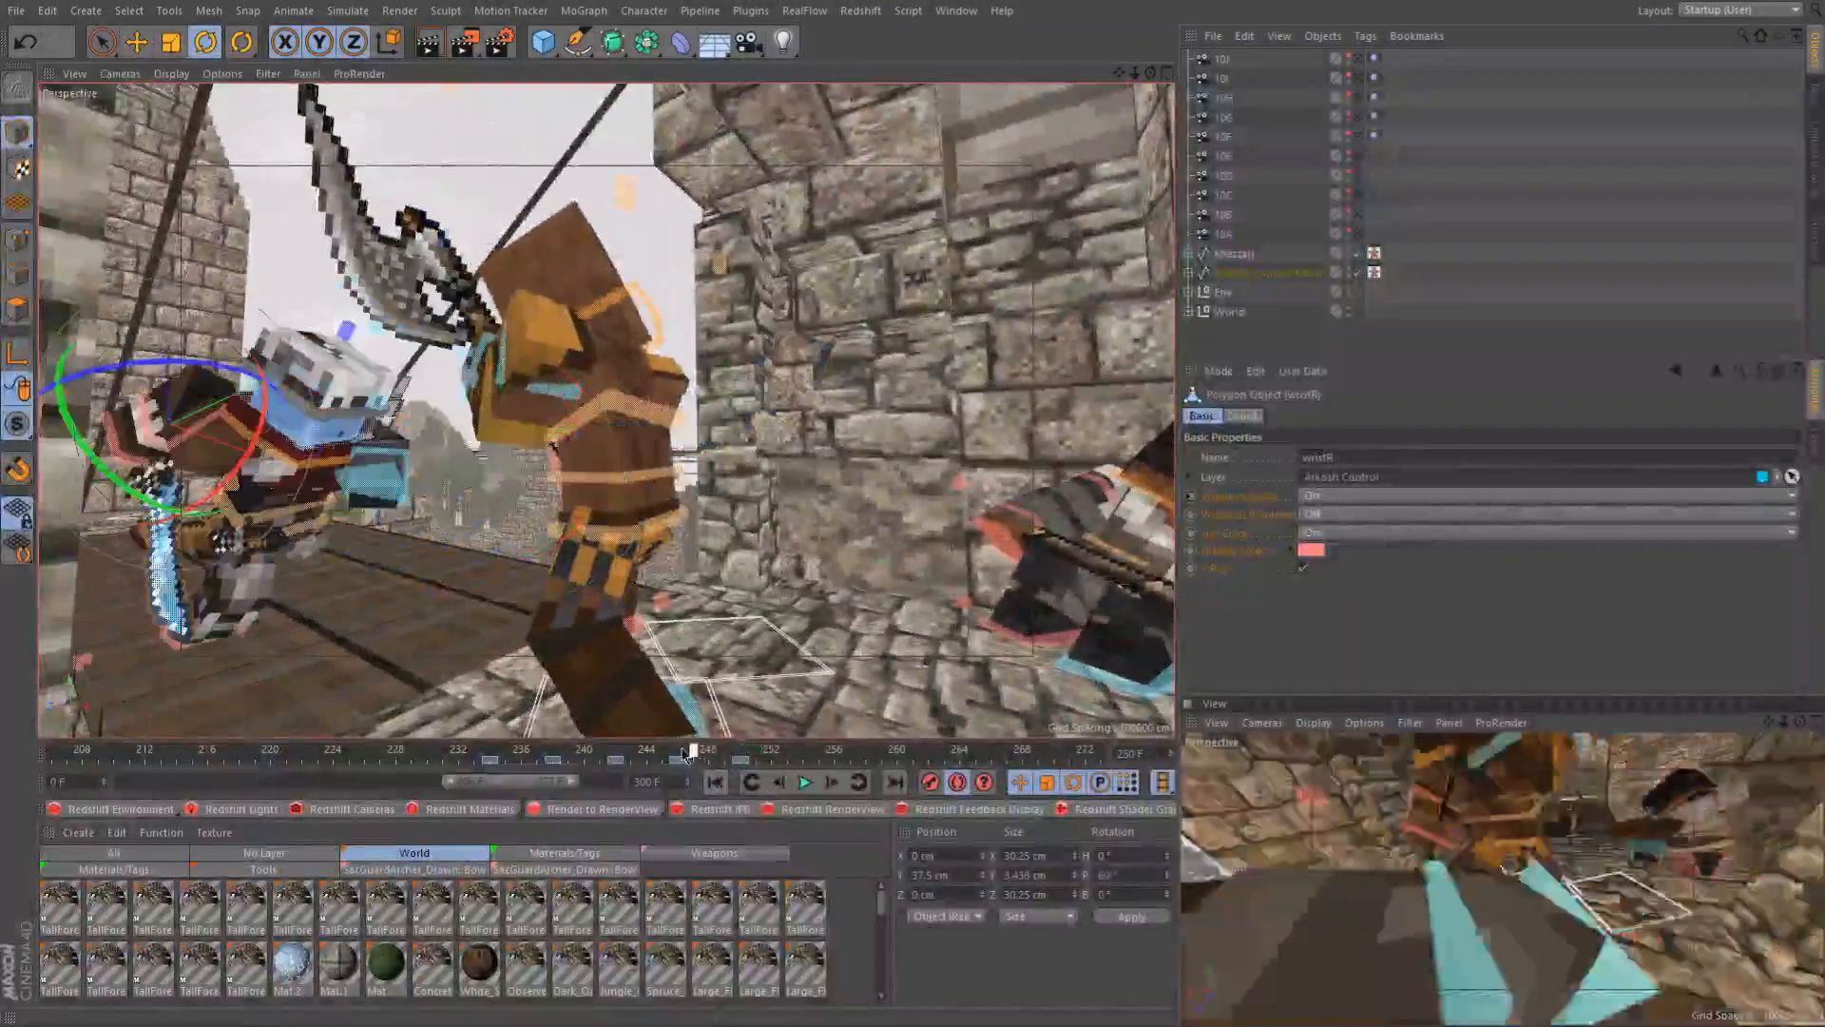
{"action": "left_click_drag", "start_coordinate": [689, 754], "coordinate": [759, 748]}
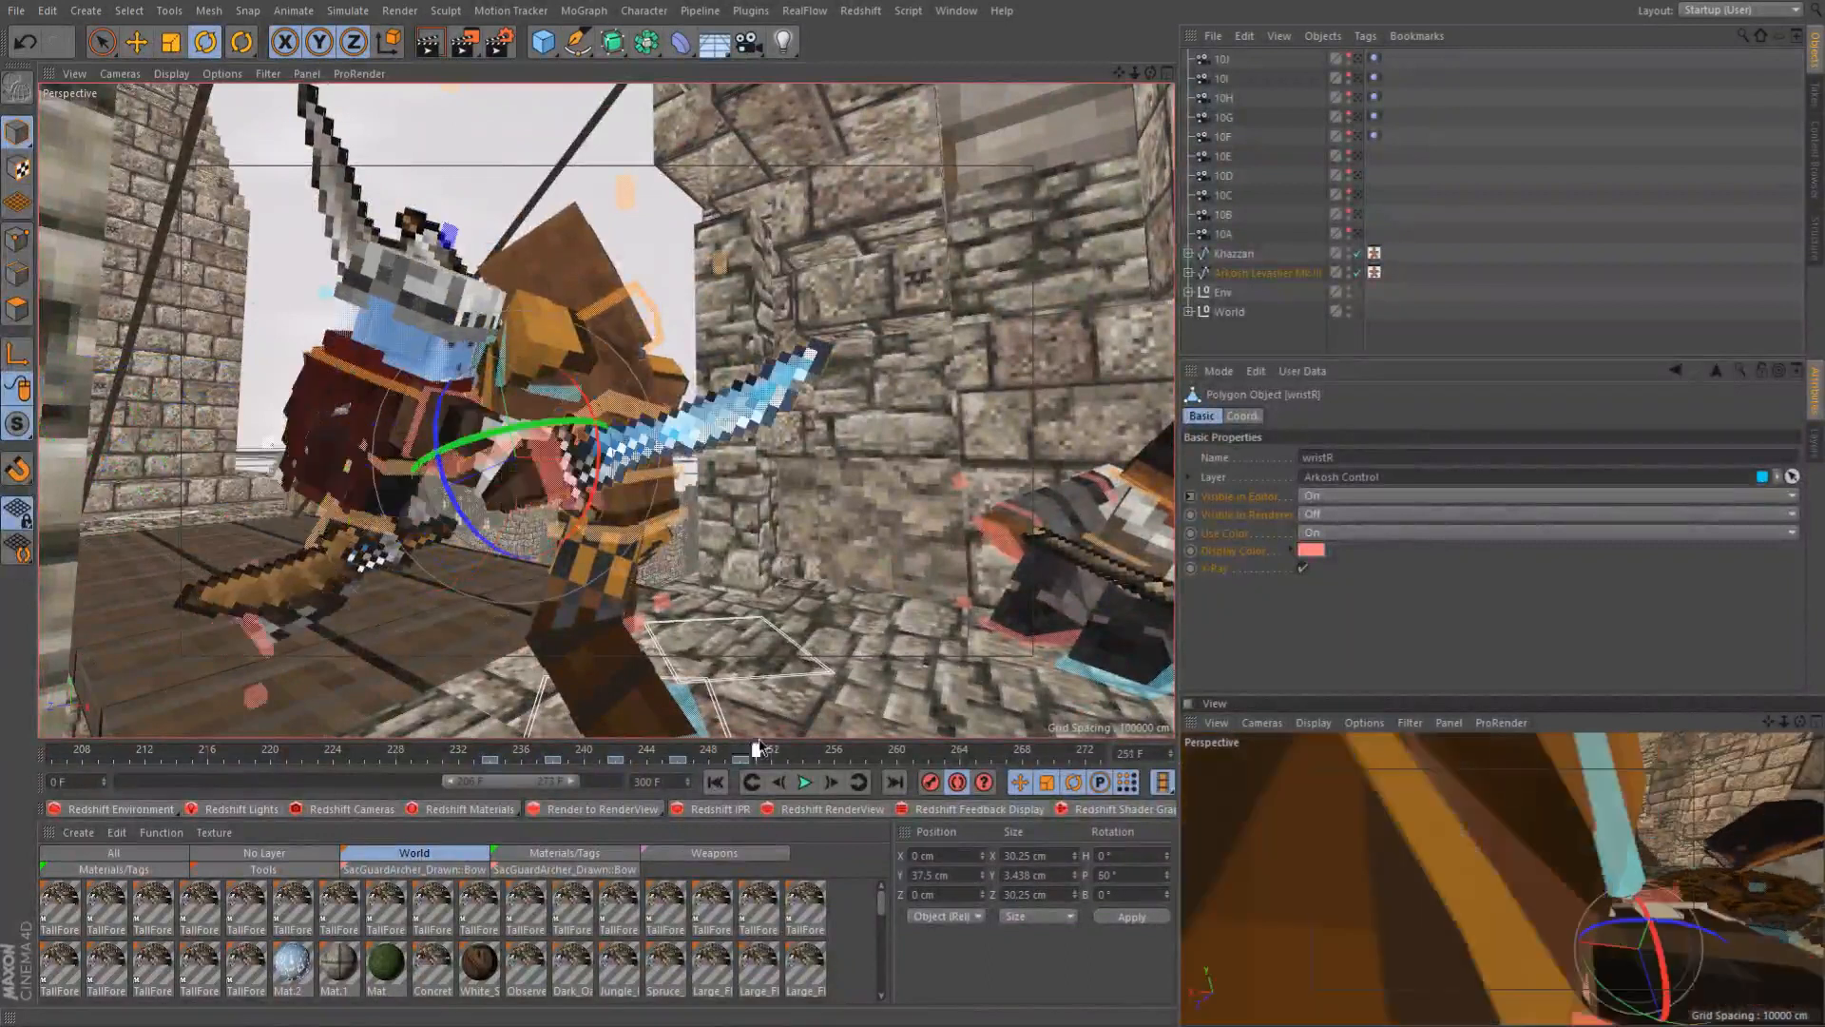
Move Arkosh's controlWaist slightly upward at frame 244 and deselect it
{"action": "mouse_move", "coordinate": [646, 757]}
{"action": "left_mouse_down"}
{"action": "mouse_move", "coordinate": [596, 756]}
{"action": "mouse_move", "coordinate": [712, 756]}
{"action": "mouse_move", "coordinate": [616, 768]}
{"action": "mouse_move", "coordinate": [669, 766]}
{"action": "mouse_move", "coordinate": [650, 767]}
{"action": "left_mouse_up"}
{"action": "scroll", "coordinate": [194, 544], "scroll_direction": "up", "scroll_amount": 5}
{"action": "mouse_move", "coordinate": [186, 531]}
{"action": "left_mouse_down", "text": "alt"}
{"action": "mouse_move", "coordinate": [456, 523]}
{"action": "mouse_move", "coordinate": [189, 542]}
{"action": "left_mouse_up", "text": "alt"}
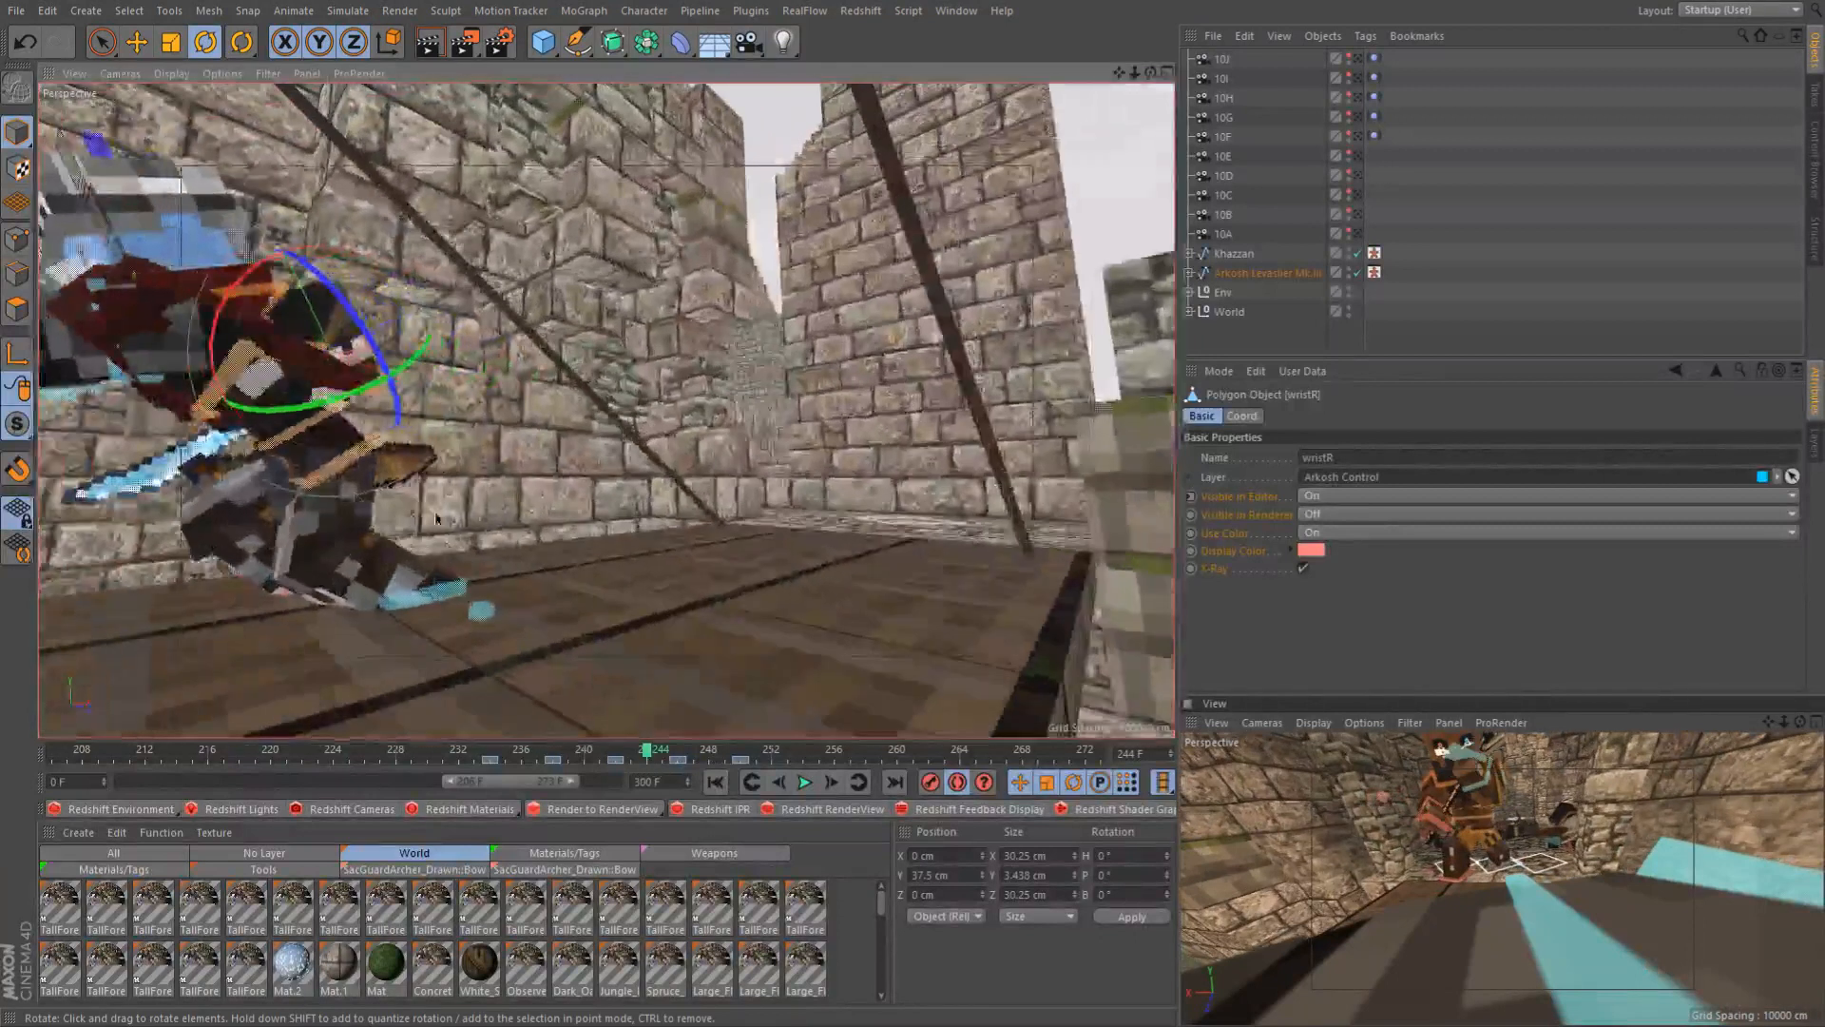
{"action": "scroll", "coordinate": [270, 542], "scroll_direction": "up", "scroll_amount": 3}
{"action": "left_click", "coordinate": [353, 490]}
{"action": "middle_click_drag", "start_coordinate": [354, 492], "coordinate": [575, 443], "text": "alt"}
{"action": "left_click_drag", "start_coordinate": [575, 443], "coordinate": [482, 591], "text": "alt"}
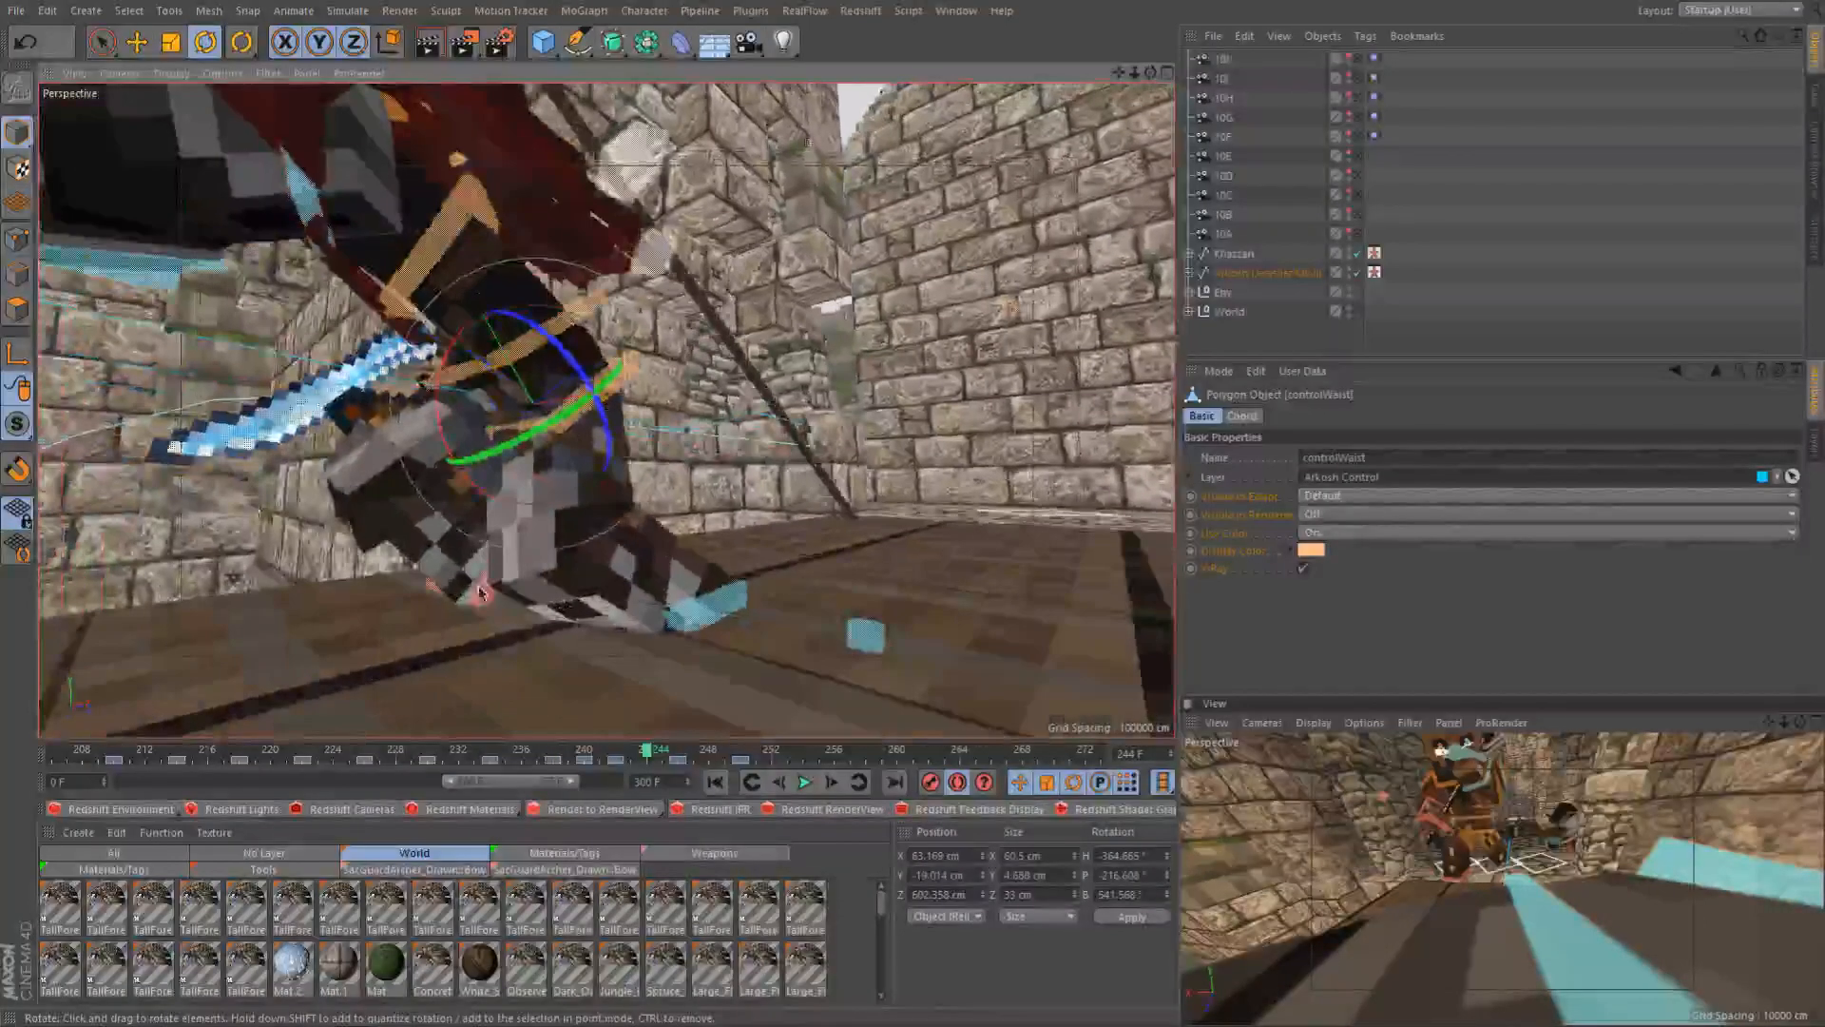
{"action": "key", "text": "e"}
{"action": "left_click_drag", "start_coordinate": [513, 433], "coordinate": [506, 398]}
{"action": "right_click_drag", "start_coordinate": [595, 491], "coordinate": [639, 618], "text": "alt"}
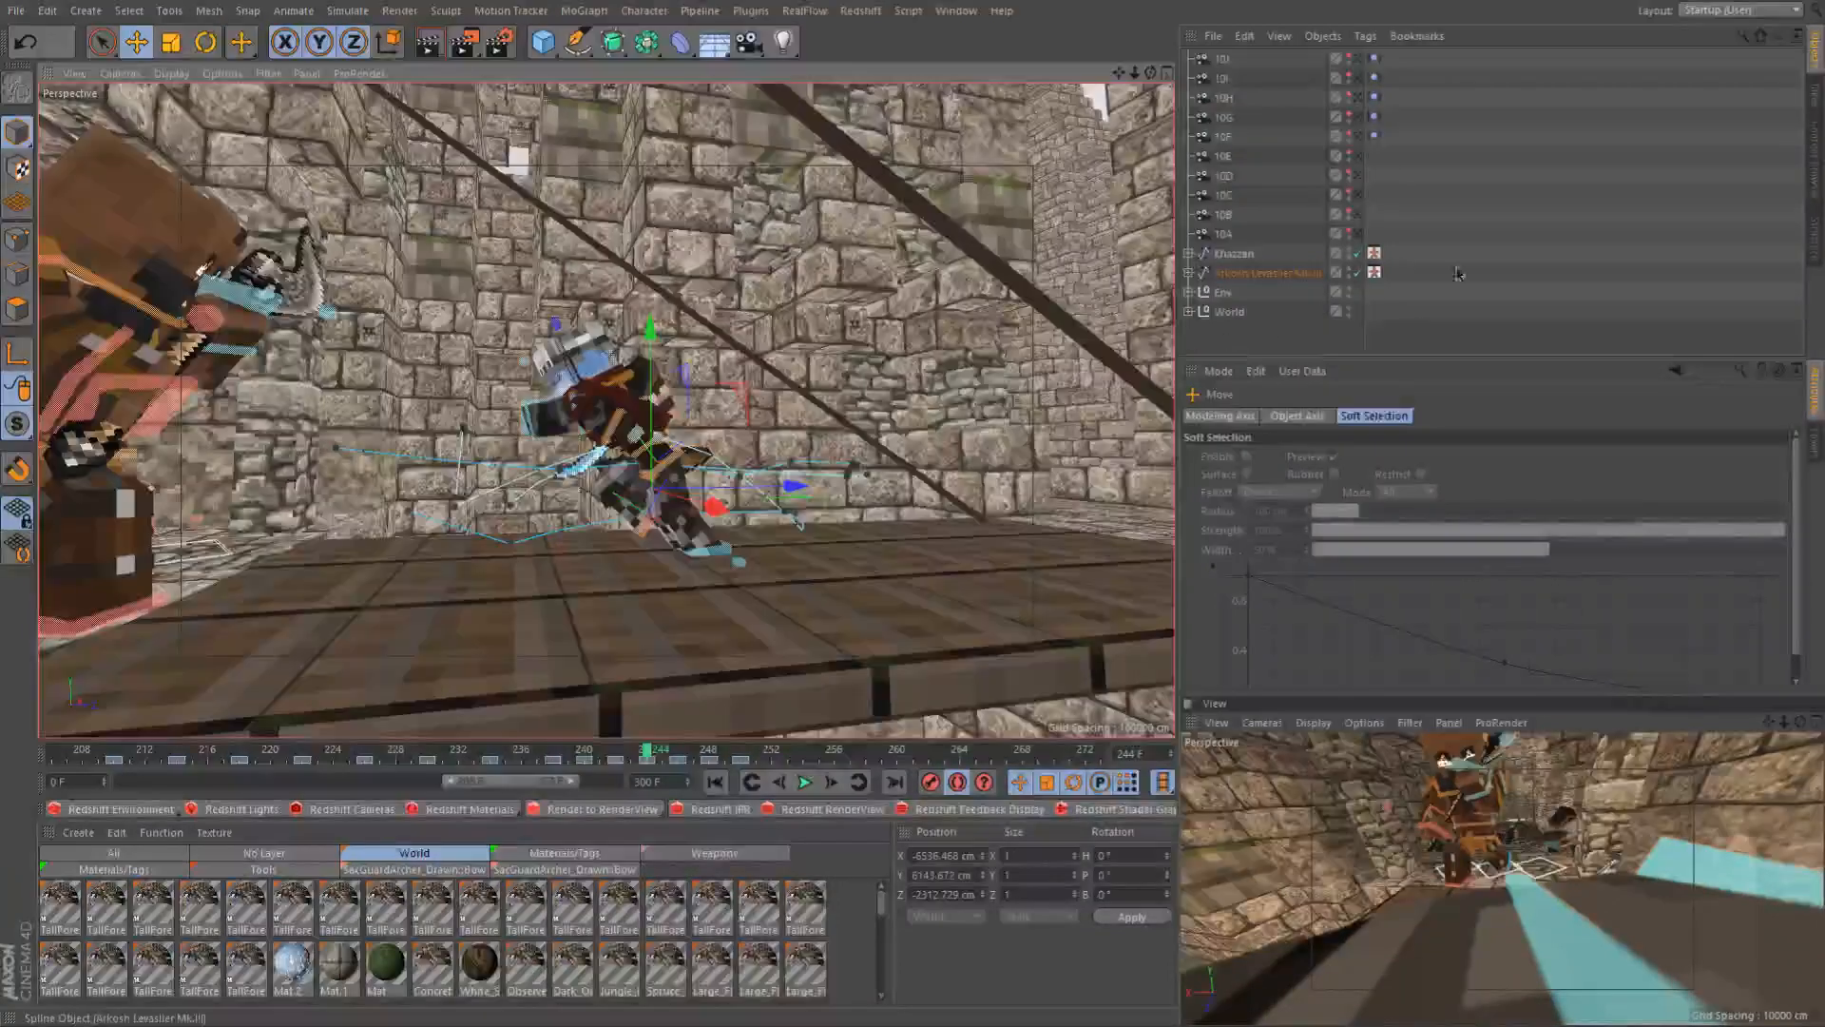
{"action": "left_click", "coordinate": [1460, 273]}
Play and scrub through the charge from the side of the bridge to examine the timing of Arkosh's lunge into Khazzan
{"action": "left_click_drag", "start_coordinate": [573, 755], "coordinate": [461, 760]}
{"action": "left_click_drag", "start_coordinate": [513, 608], "coordinate": [566, 613], "text": "alt"}
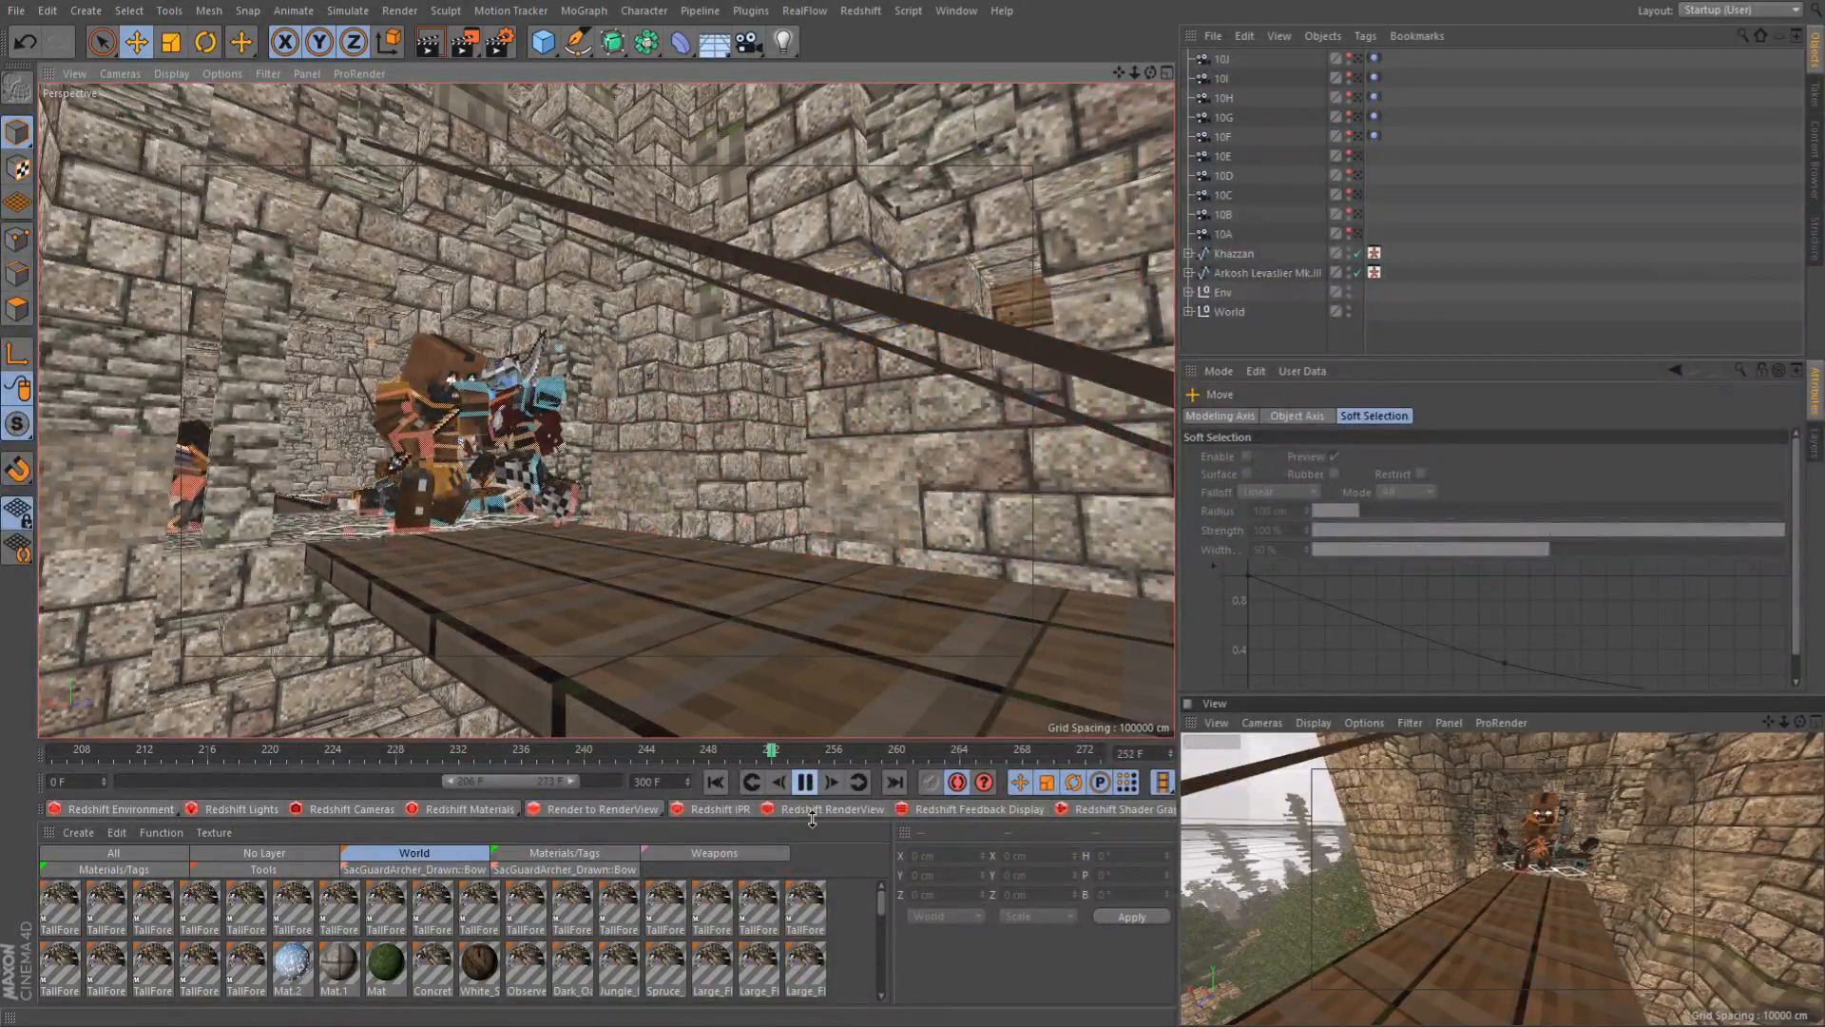
{"action": "right_click_drag", "start_coordinate": [506, 544], "coordinate": [656, 544], "text": "alt"}
{"action": "left_click_drag", "start_coordinate": [510, 409], "coordinate": [546, 484], "text": "alt"}
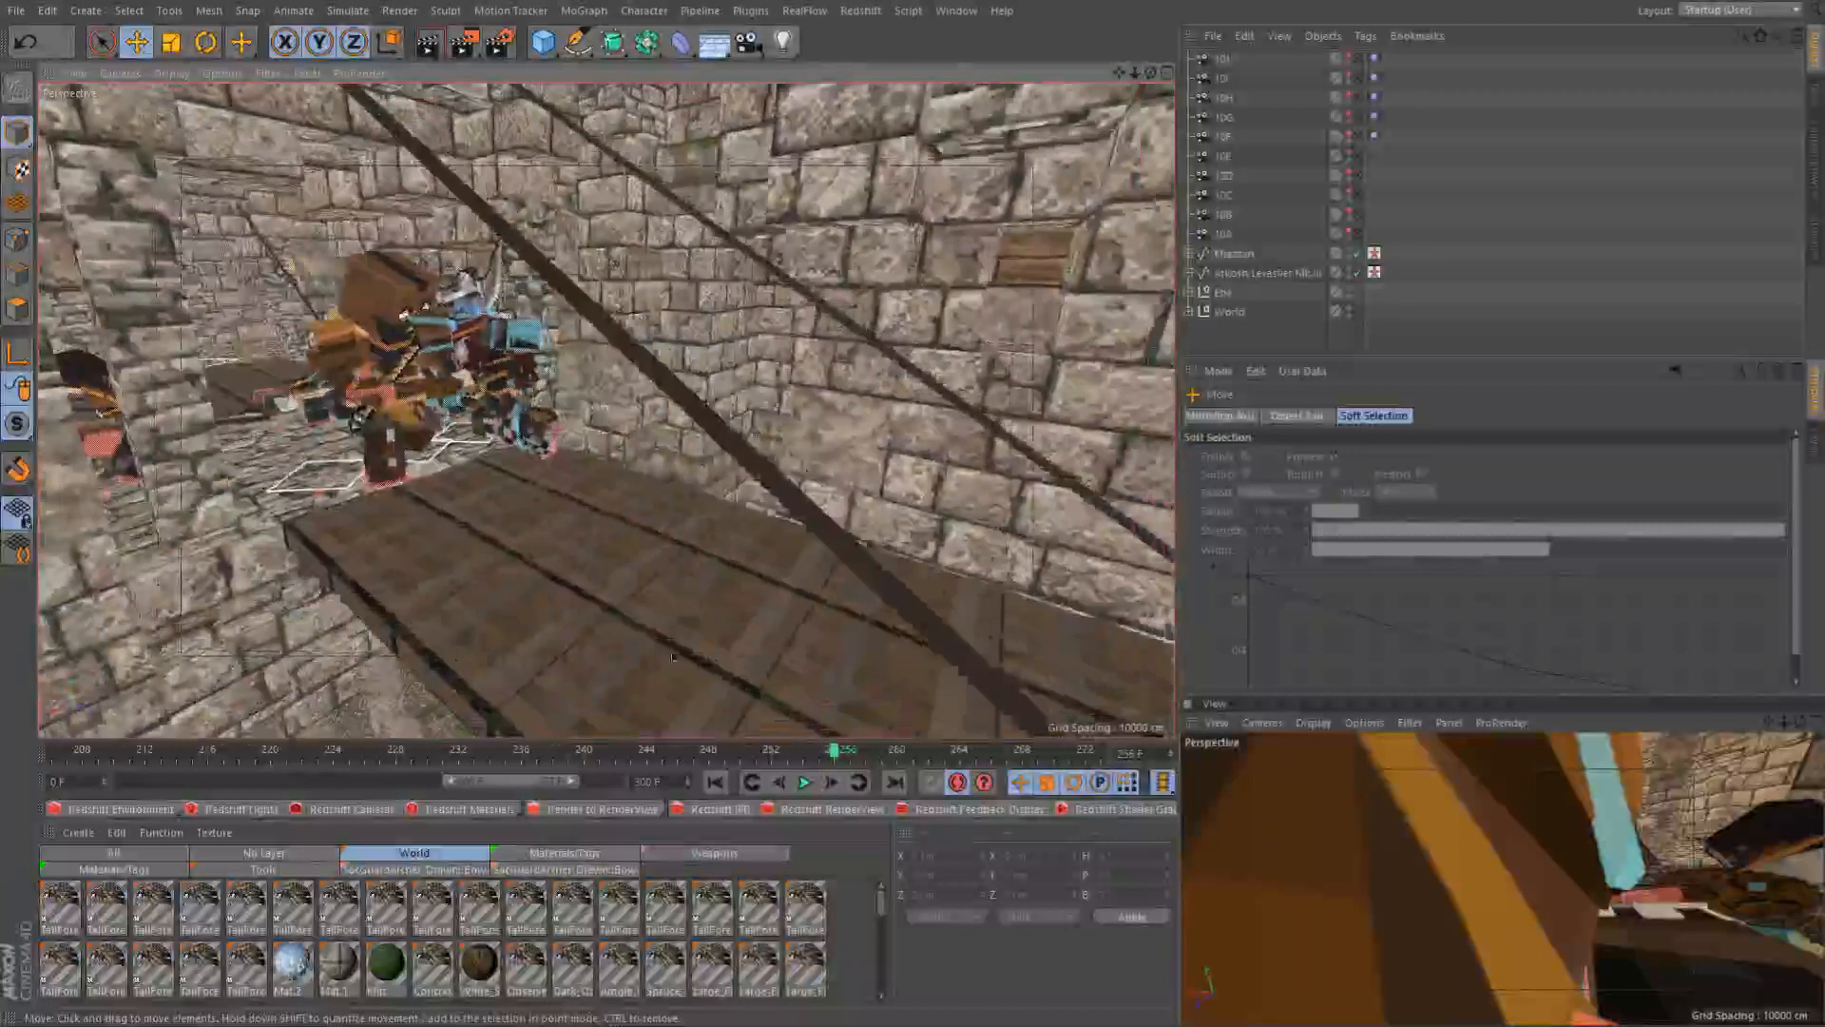
{"action": "left_click", "coordinate": [551, 752]}
{"action": "left_click_drag", "start_coordinate": [646, 561], "coordinate": [708, 492], "text": "alt"}
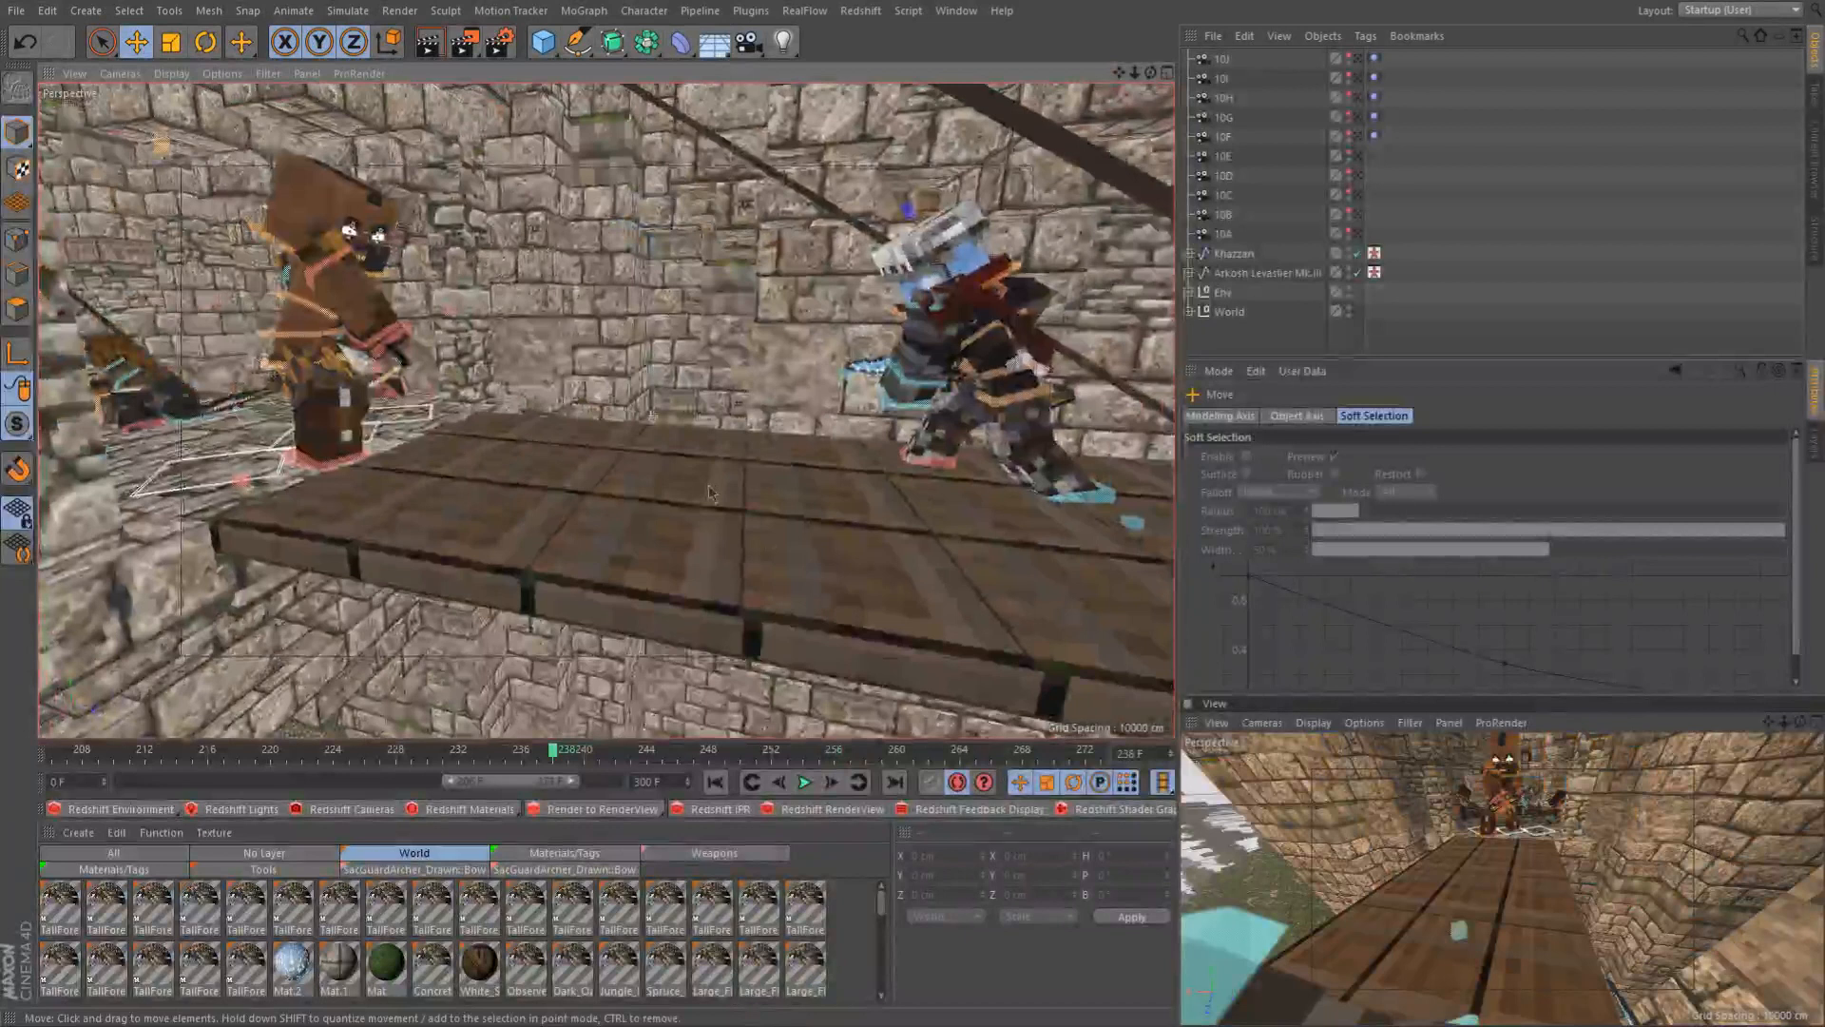
{"action": "left_click_drag", "start_coordinate": [573, 754], "coordinate": [586, 754]}
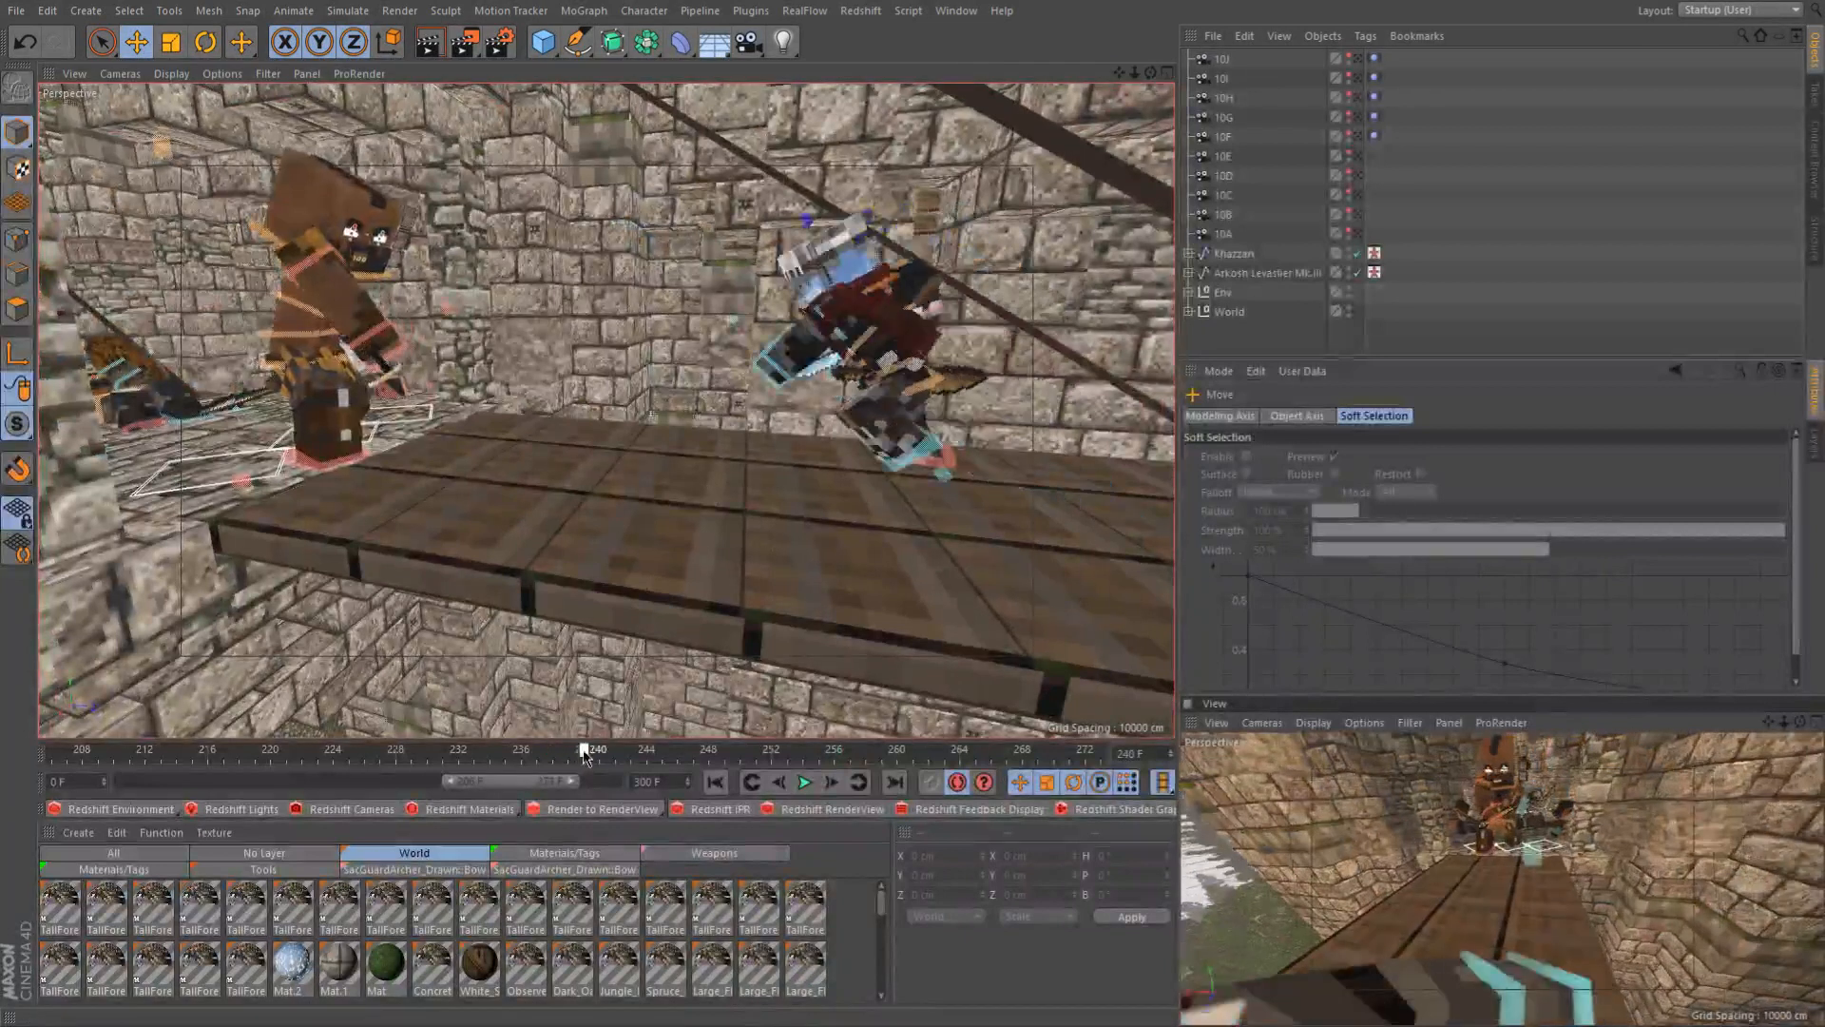
{"action": "left_click", "coordinate": [824, 782]}
{"action": "left_click_drag", "start_coordinate": [856, 533], "coordinate": [804, 438], "text": "alt"}
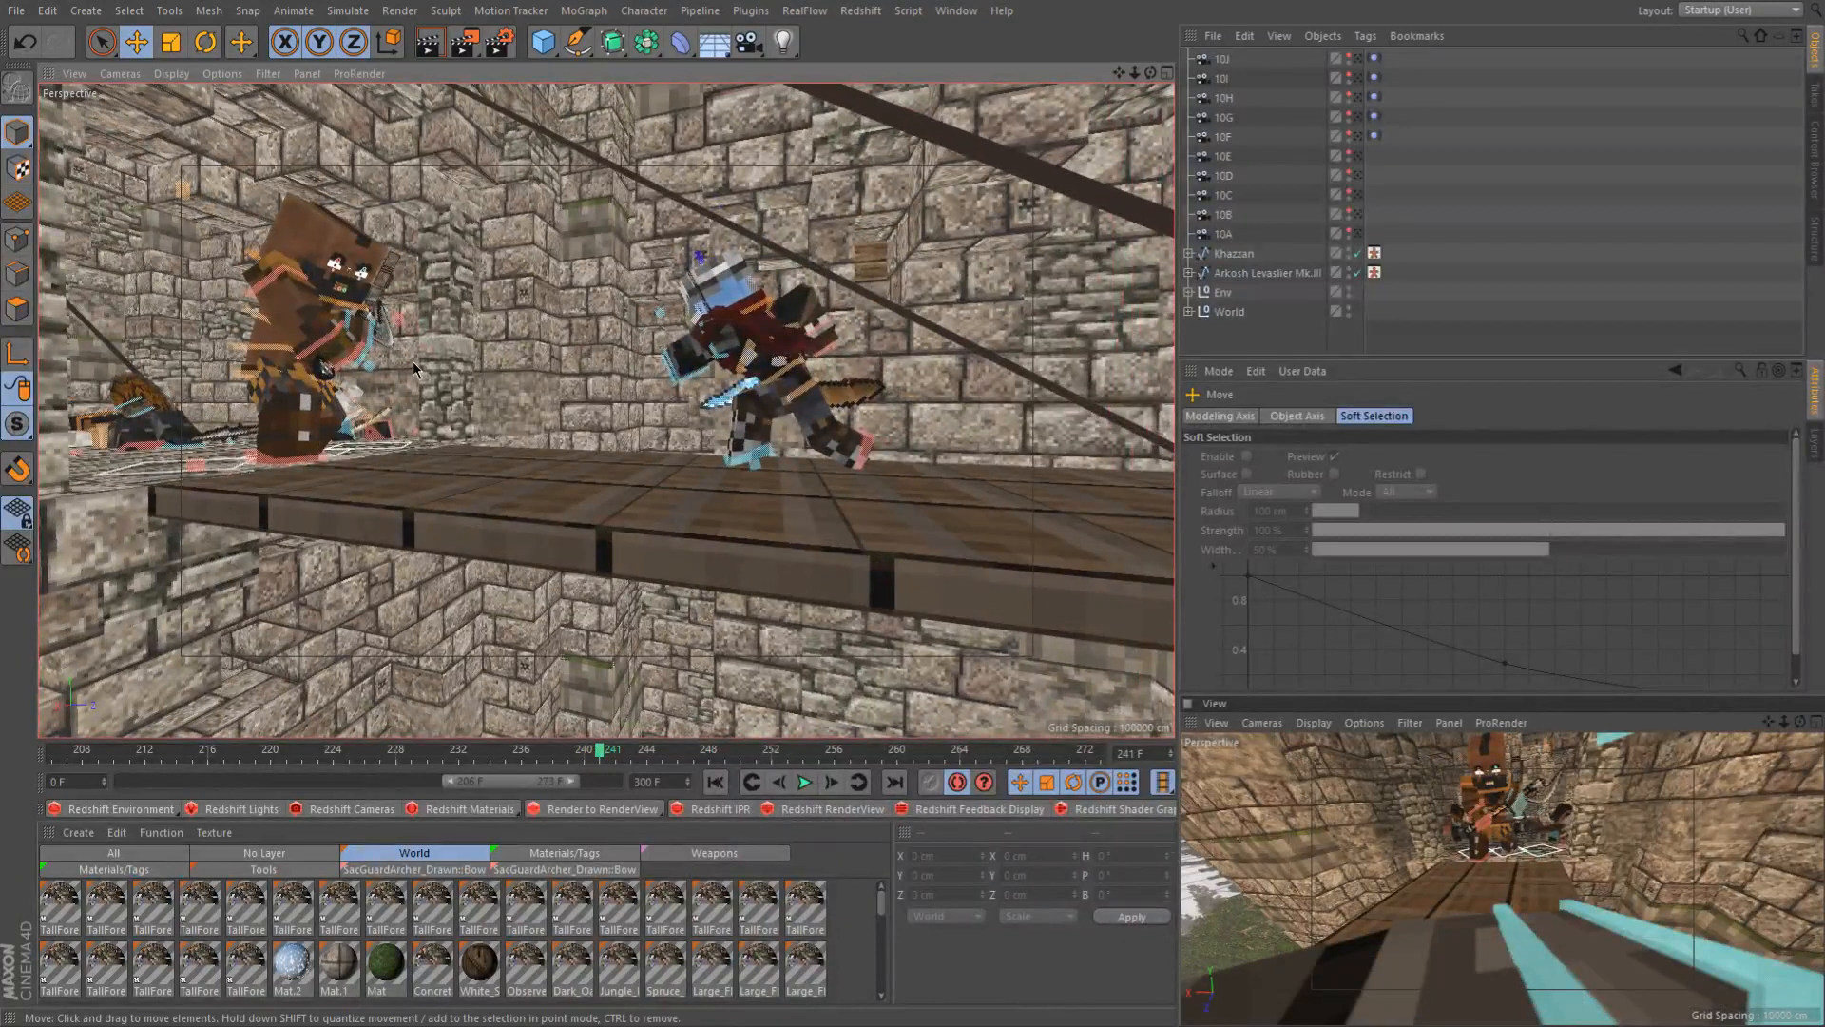
Examine both fighters' poses at frames 241 and 250 from several angles, focusing on the contact between Arkosh and Khazzan
{"action": "scroll", "coordinate": [348, 317], "scroll_direction": "up", "scroll_amount": 5}
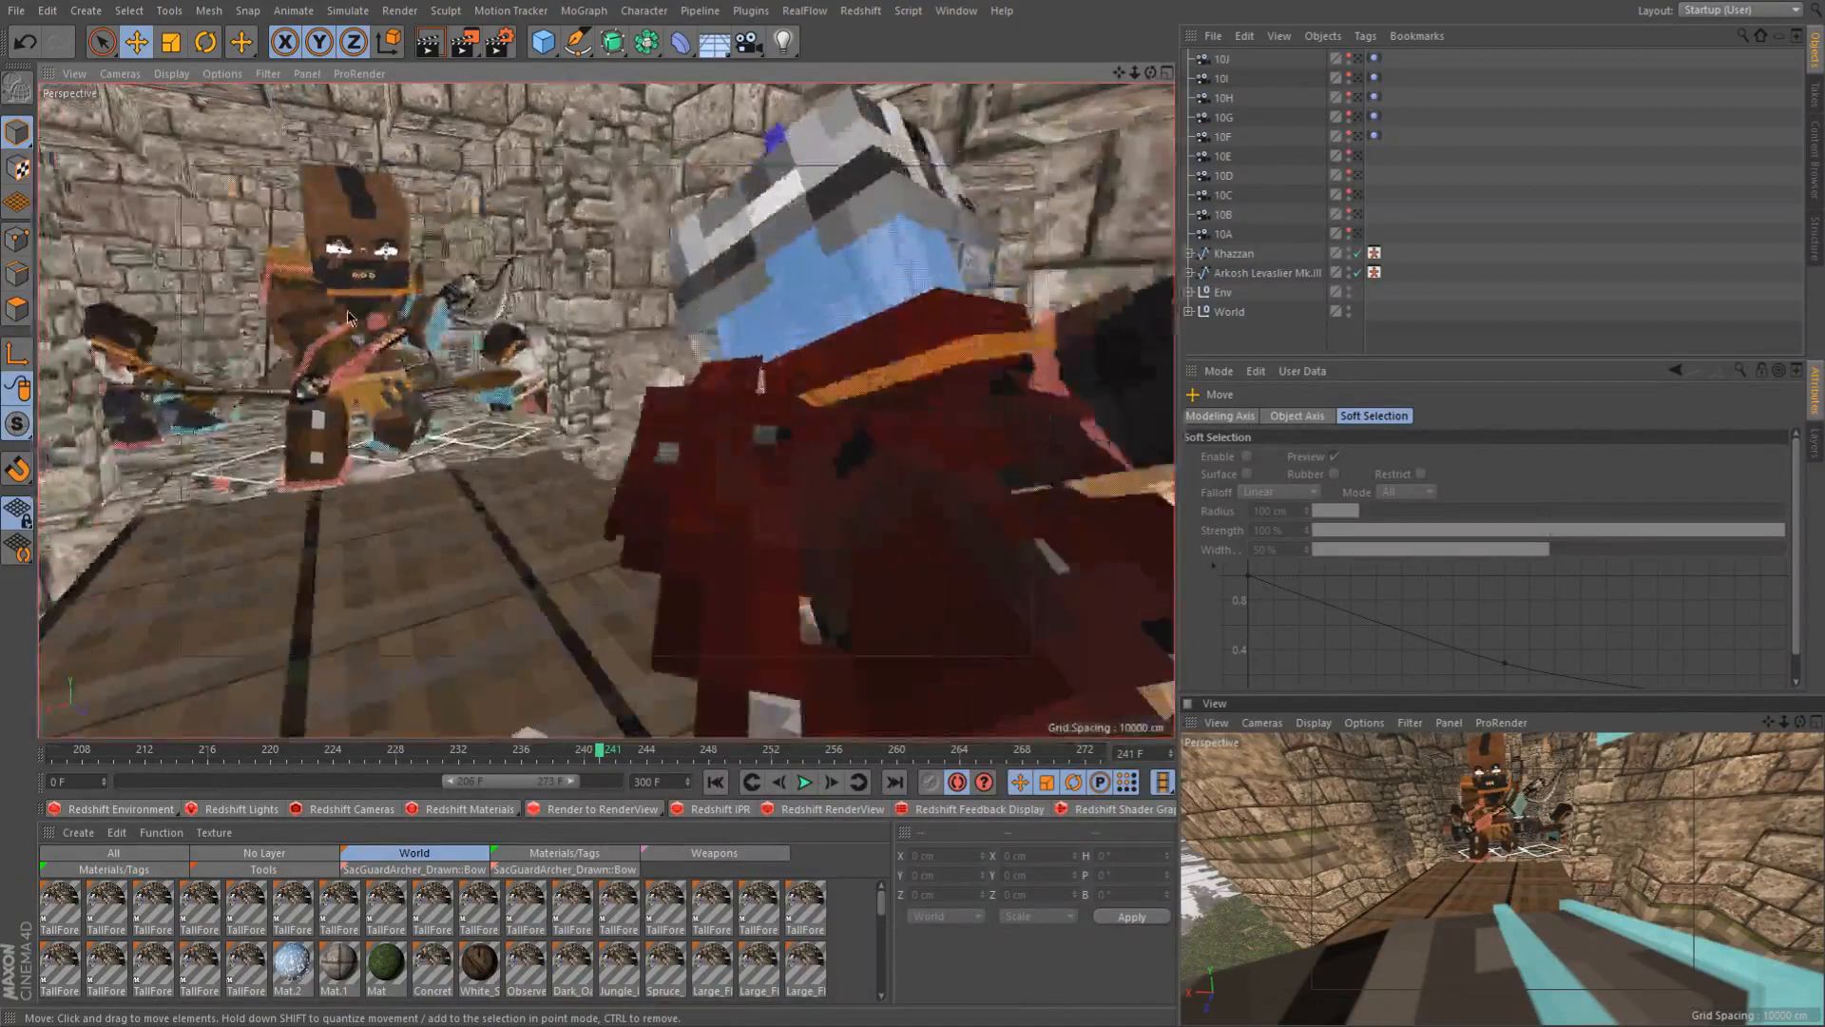
{"action": "scroll", "coordinate": [348, 317], "scroll_direction": "down", "scroll_amount": 1}
{"action": "left_click_drag", "start_coordinate": [348, 329], "coordinate": [397, 329], "text": "alt"}
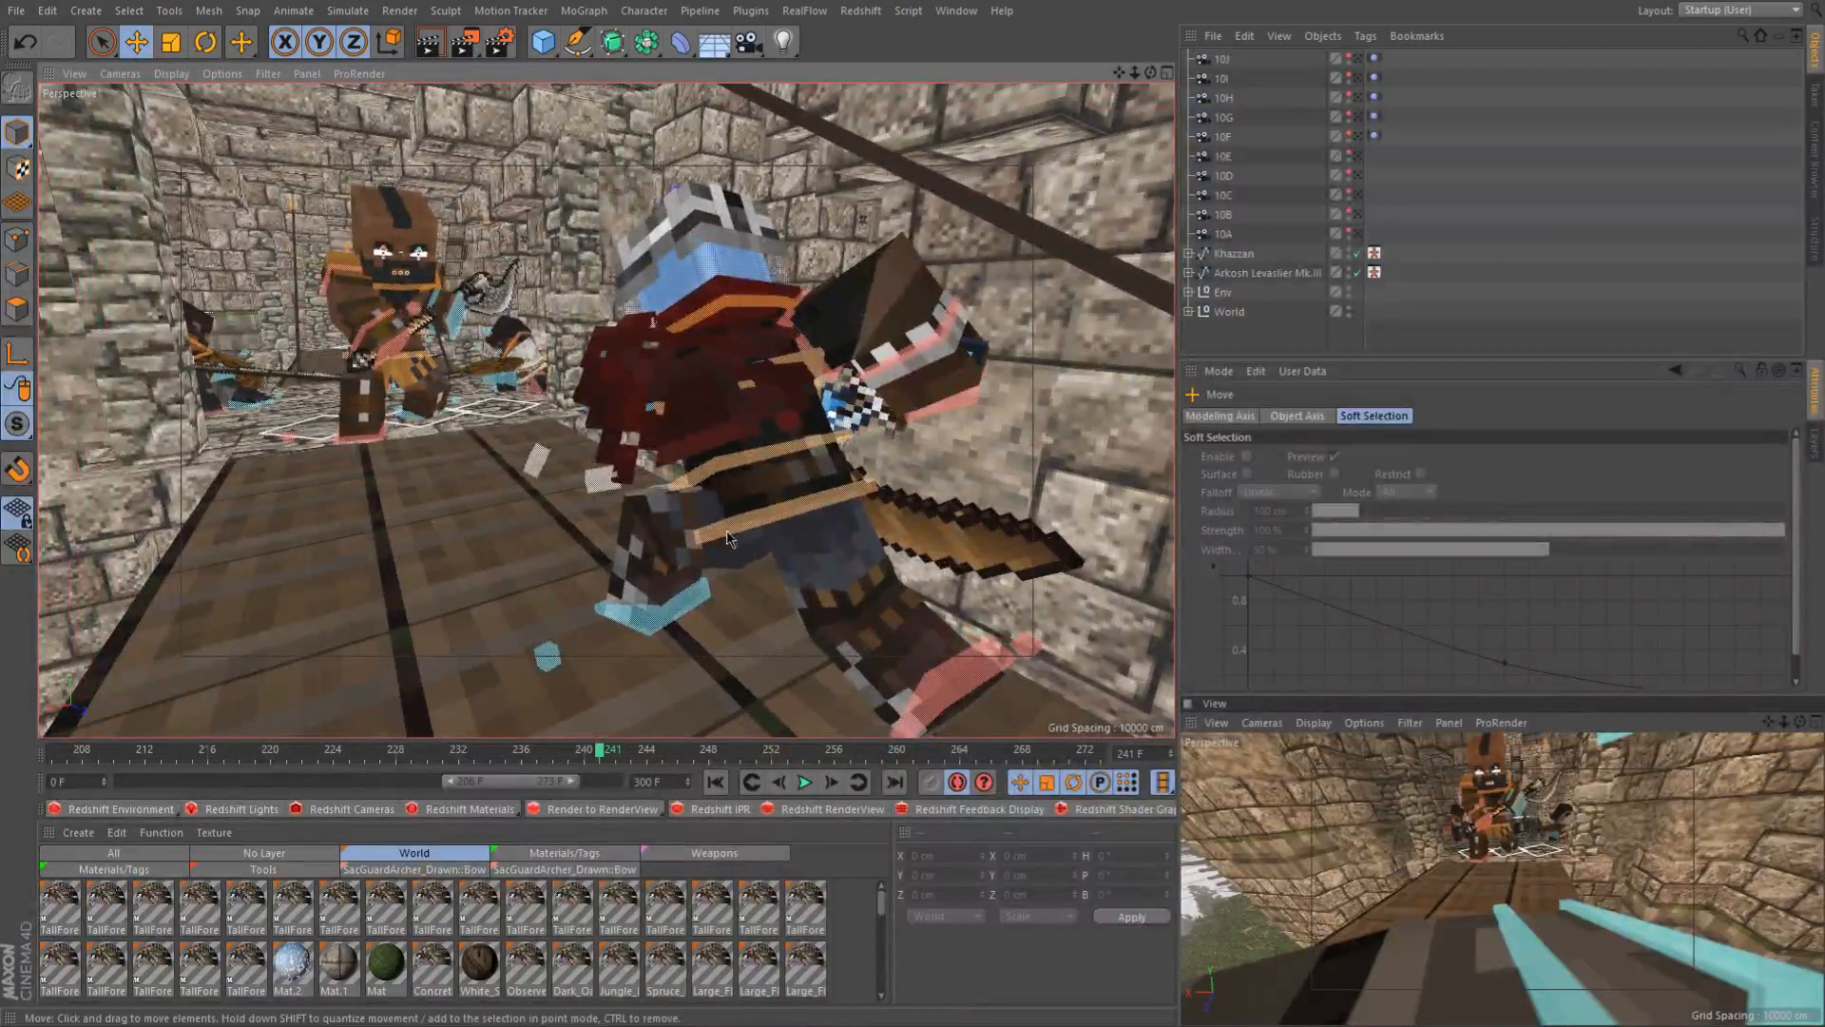
{"action": "left_click_drag", "start_coordinate": [772, 518], "coordinate": [746, 487], "text": "alt"}
{"action": "scroll", "coordinate": [761, 483], "scroll_direction": "down", "scroll_amount": 2}
{"action": "left_click_drag", "start_coordinate": [628, 537], "coordinate": [609, 492], "text": "alt"}
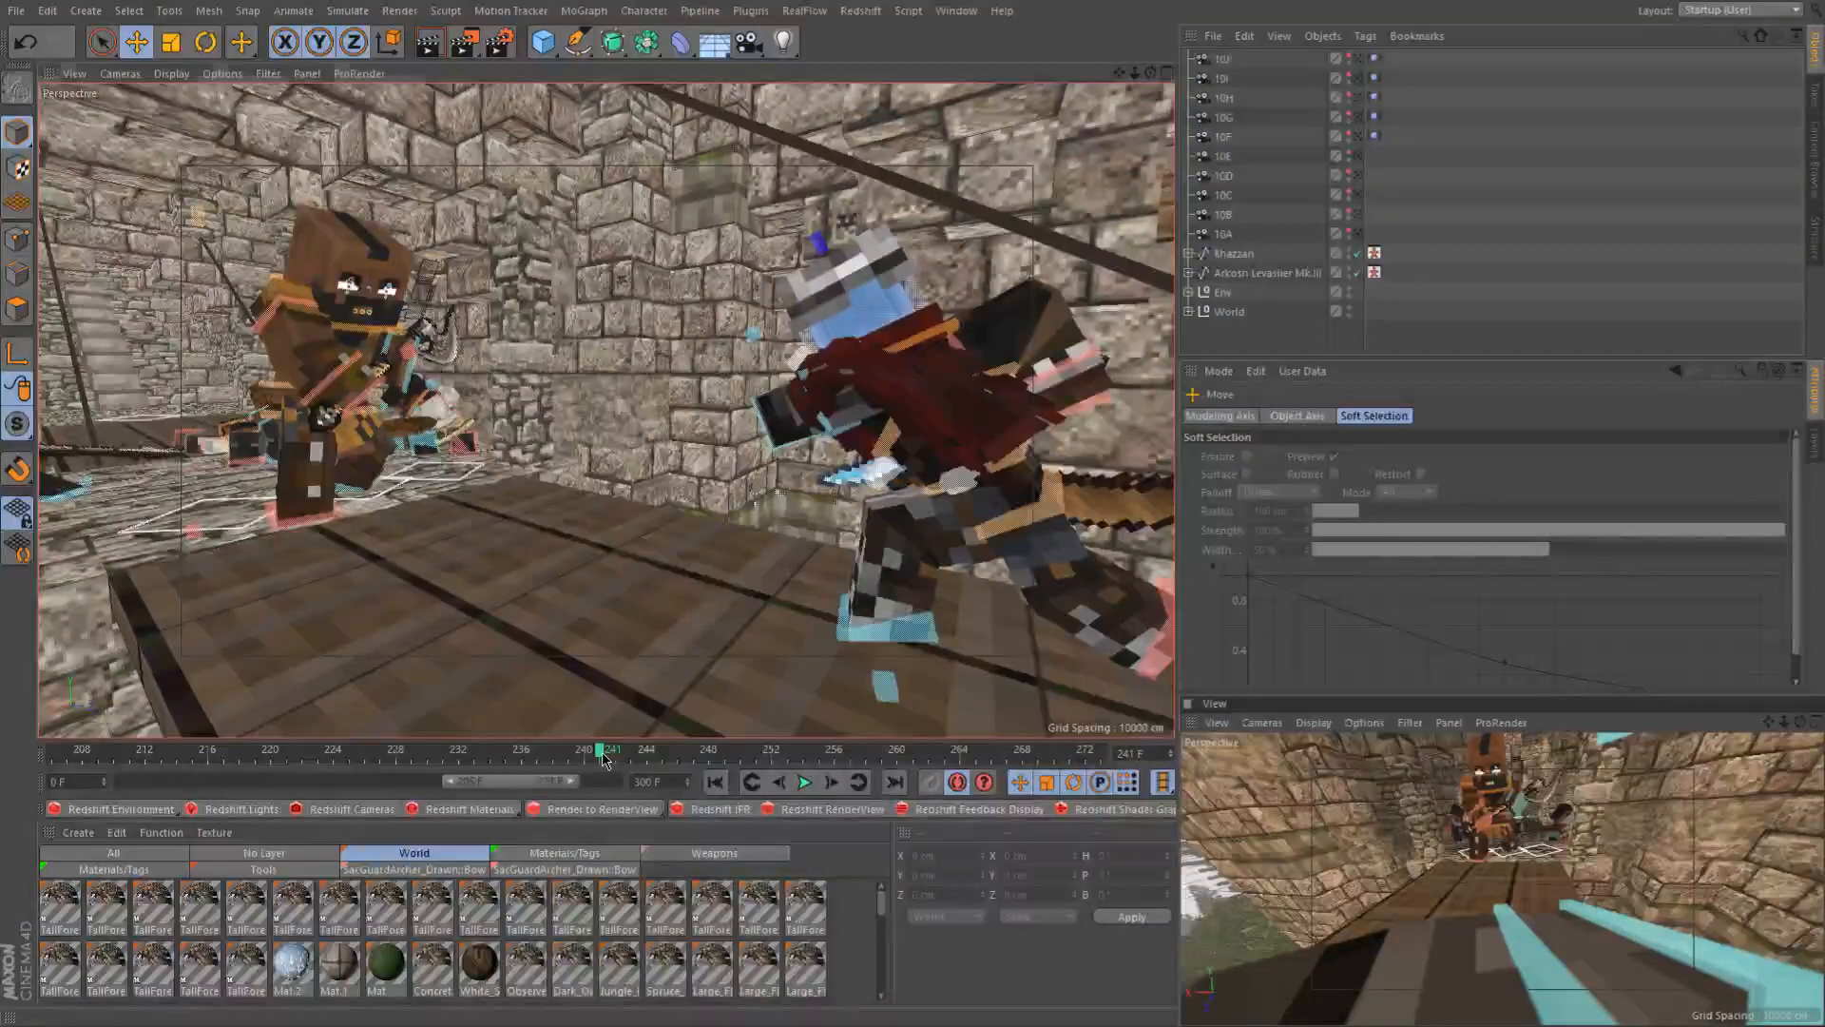
{"action": "left_click_drag", "start_coordinate": [632, 758], "coordinate": [745, 770]}
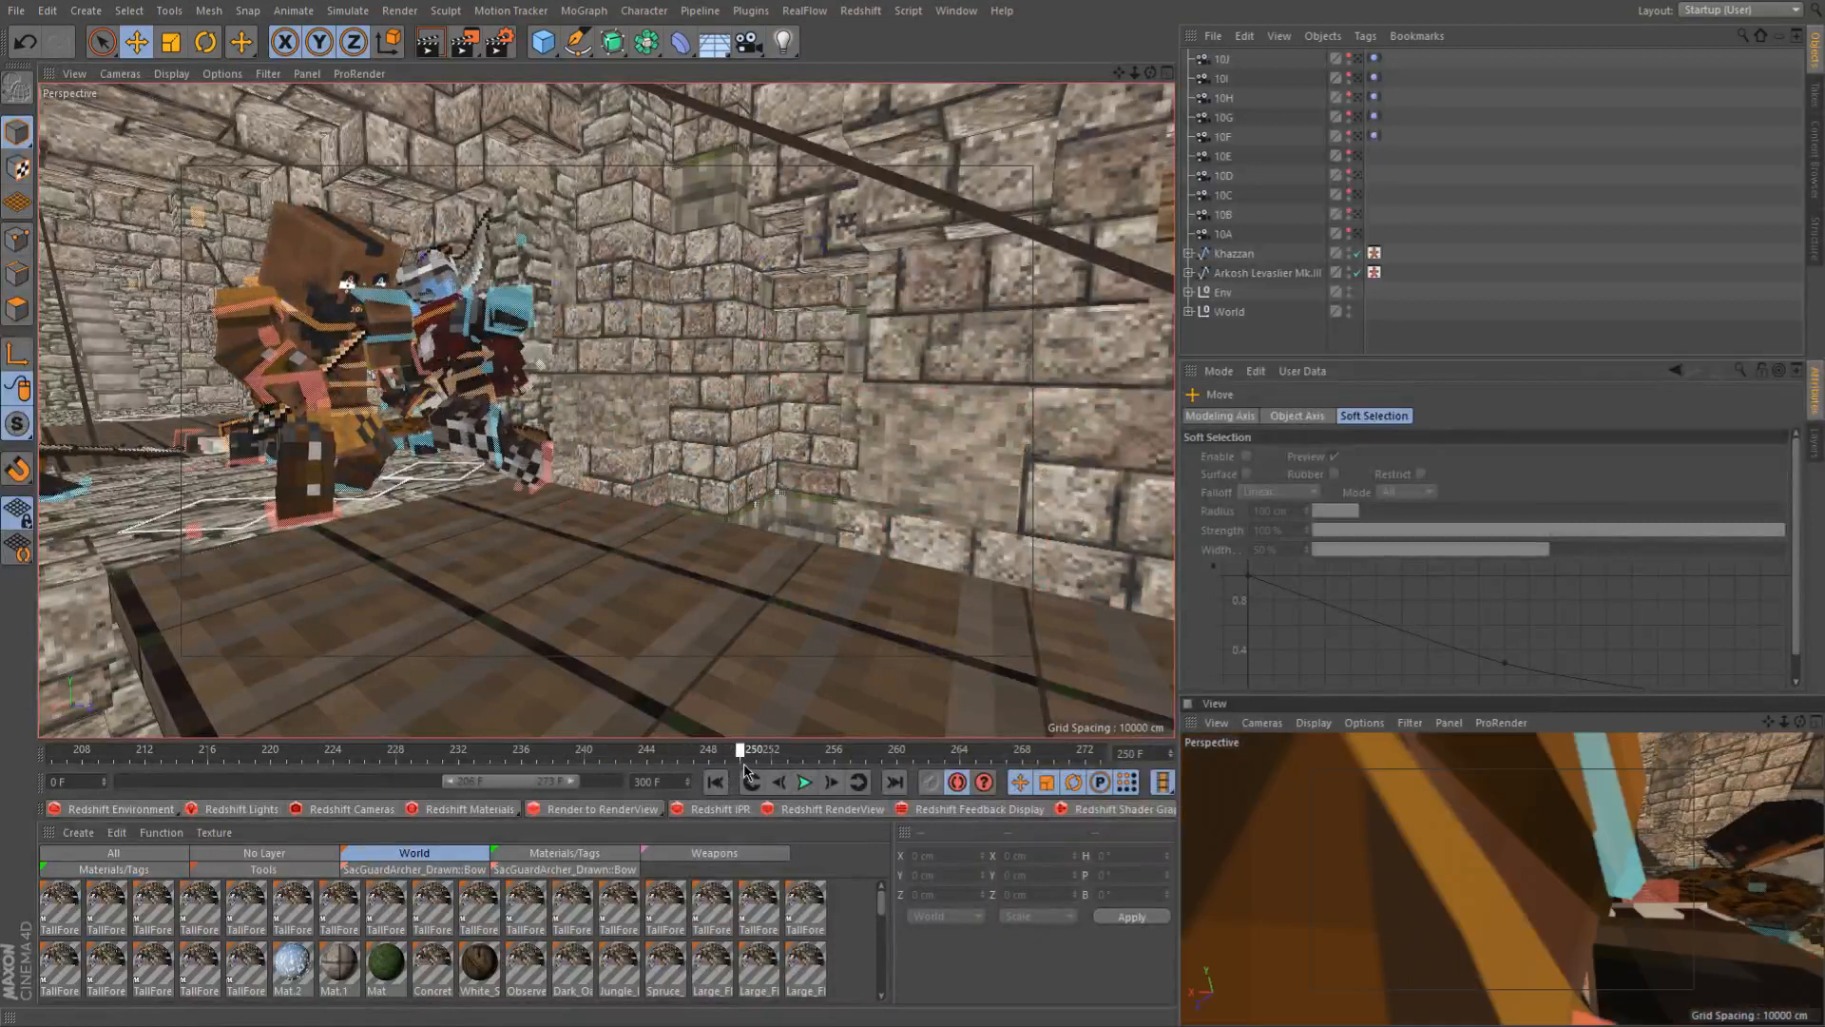
{"action": "left_click_drag", "start_coordinate": [445, 353], "coordinate": [254, 481], "text": "alt"}
{"action": "left_click_drag", "start_coordinate": [496, 369], "coordinate": [538, 420], "text": "alt"}
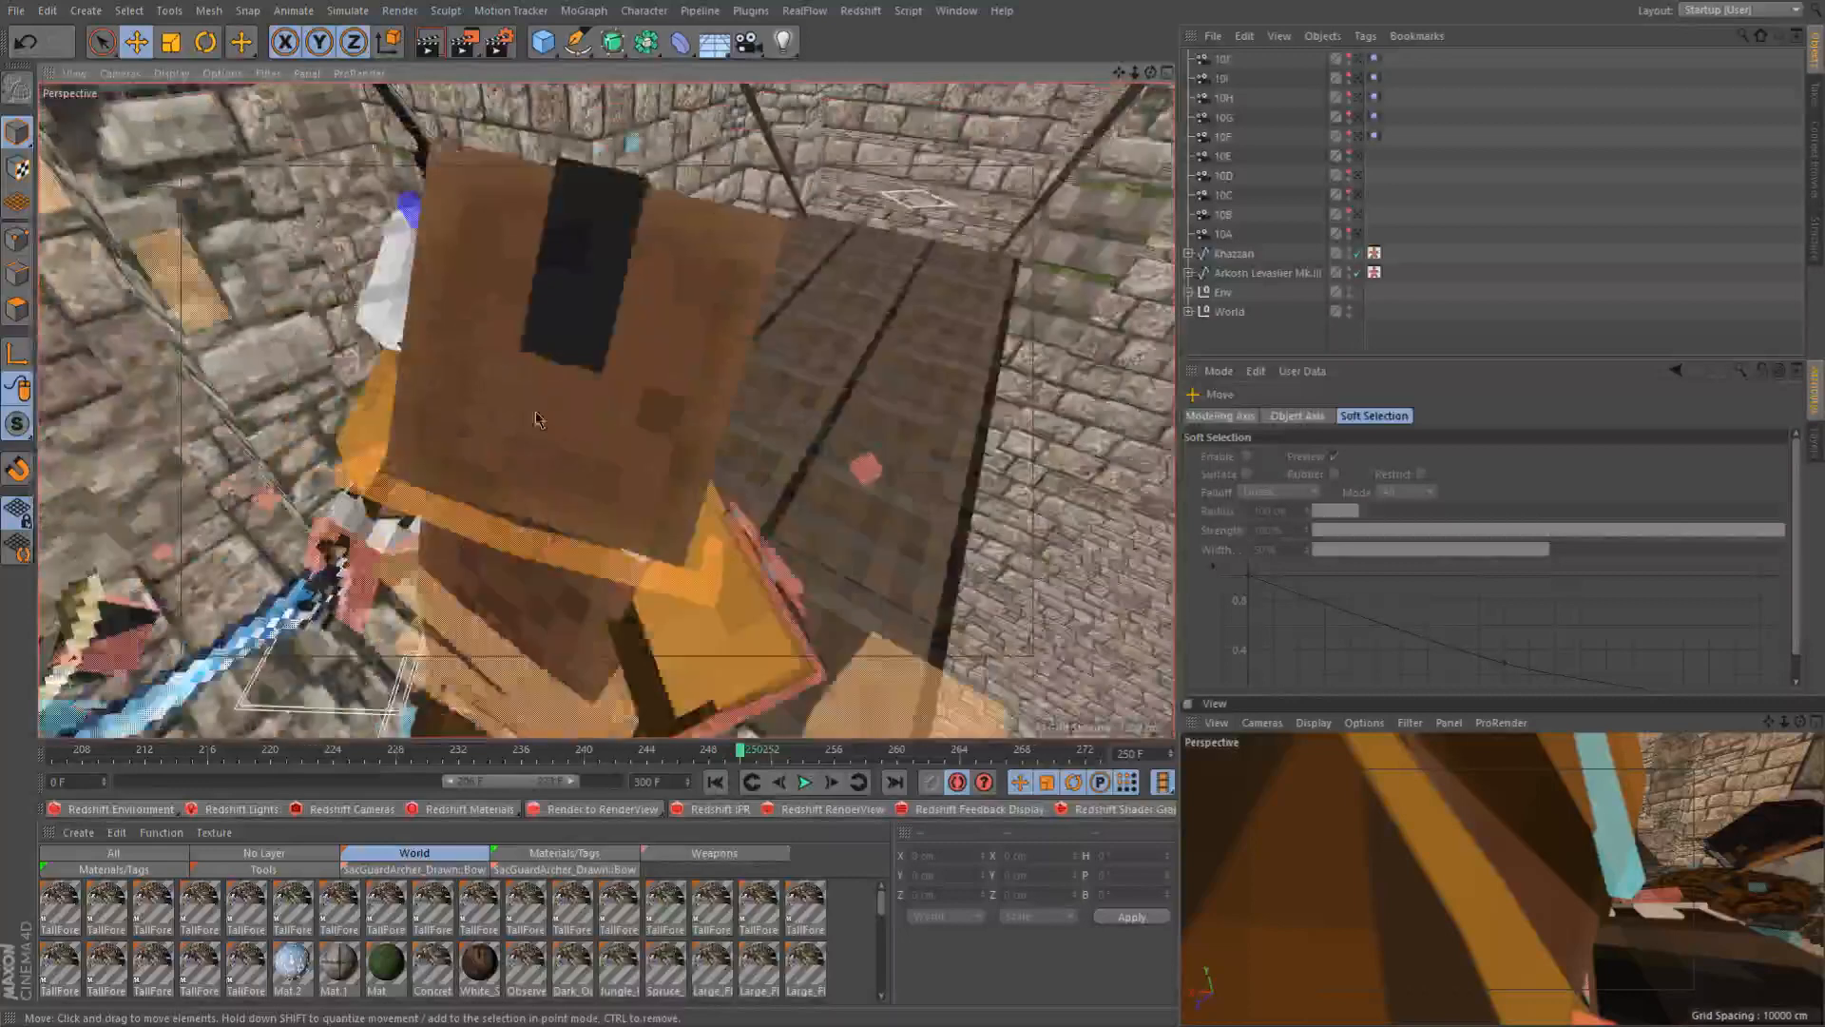
{"action": "left_click_drag", "start_coordinate": [362, 464], "coordinate": [725, 344], "text": "alt"}
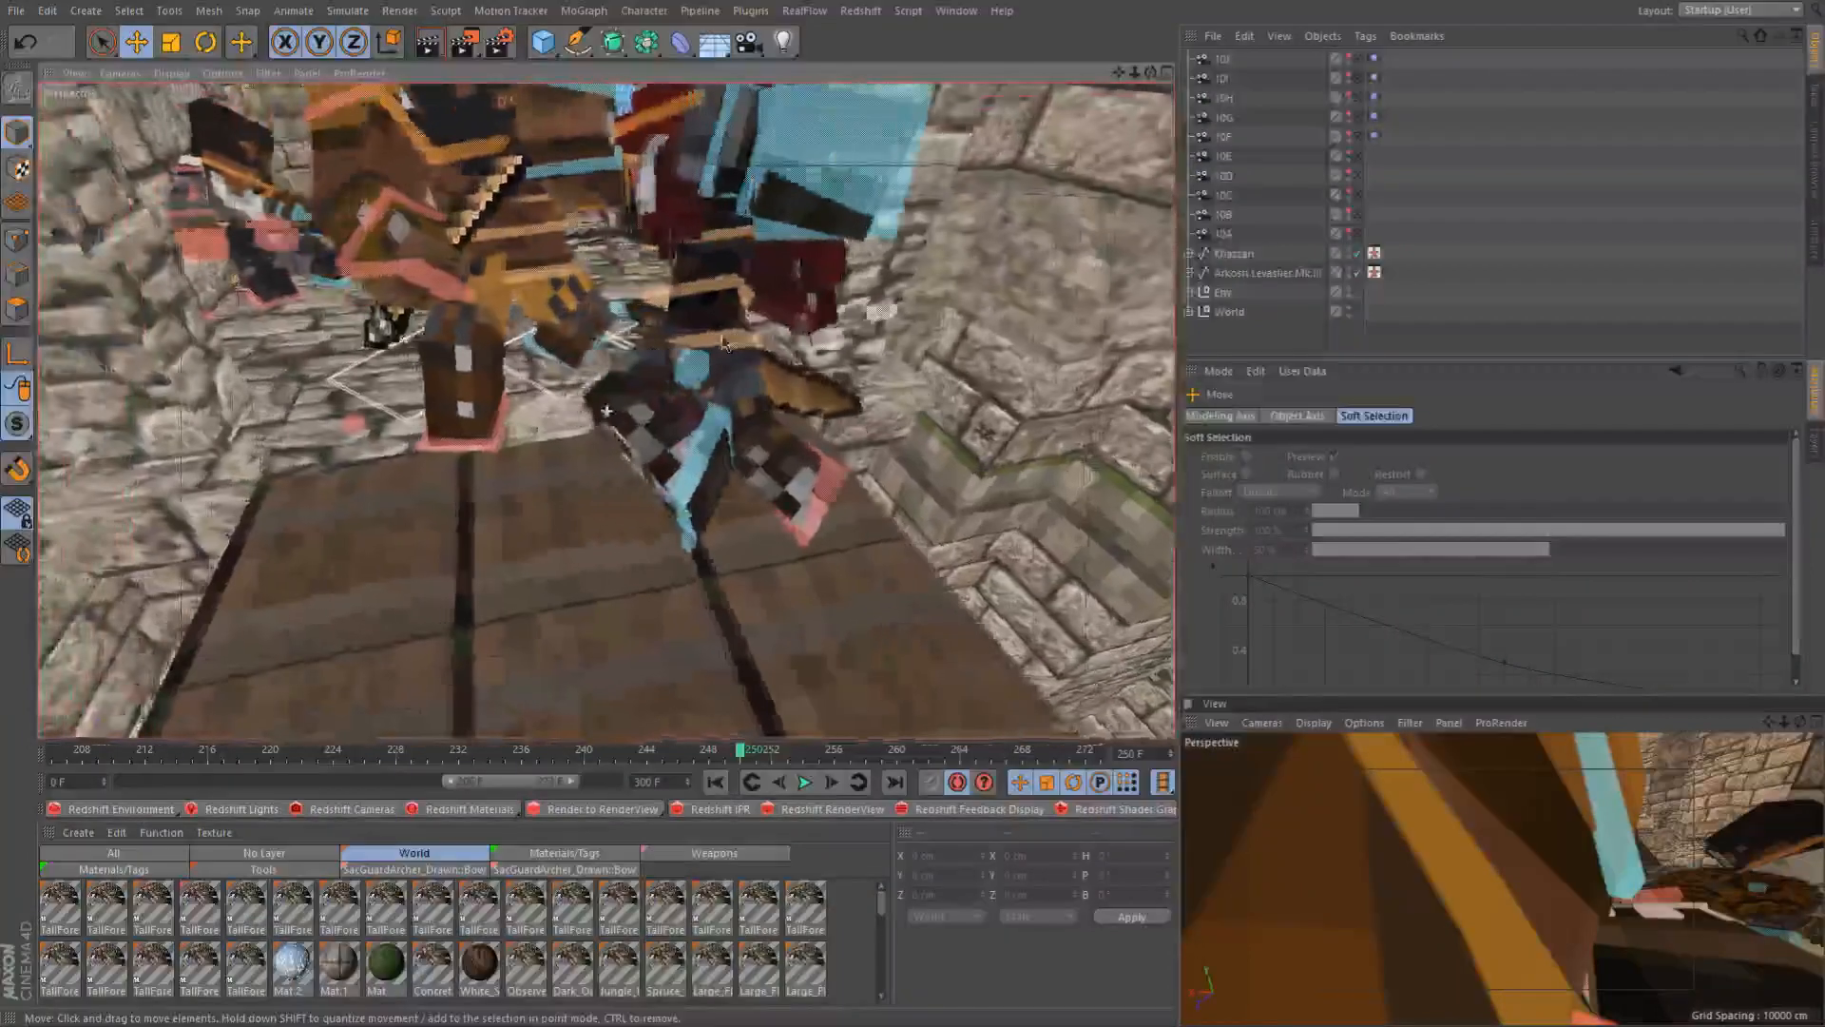
{"action": "left_click_drag", "start_coordinate": [701, 250], "coordinate": [616, 333], "text": "alt"}
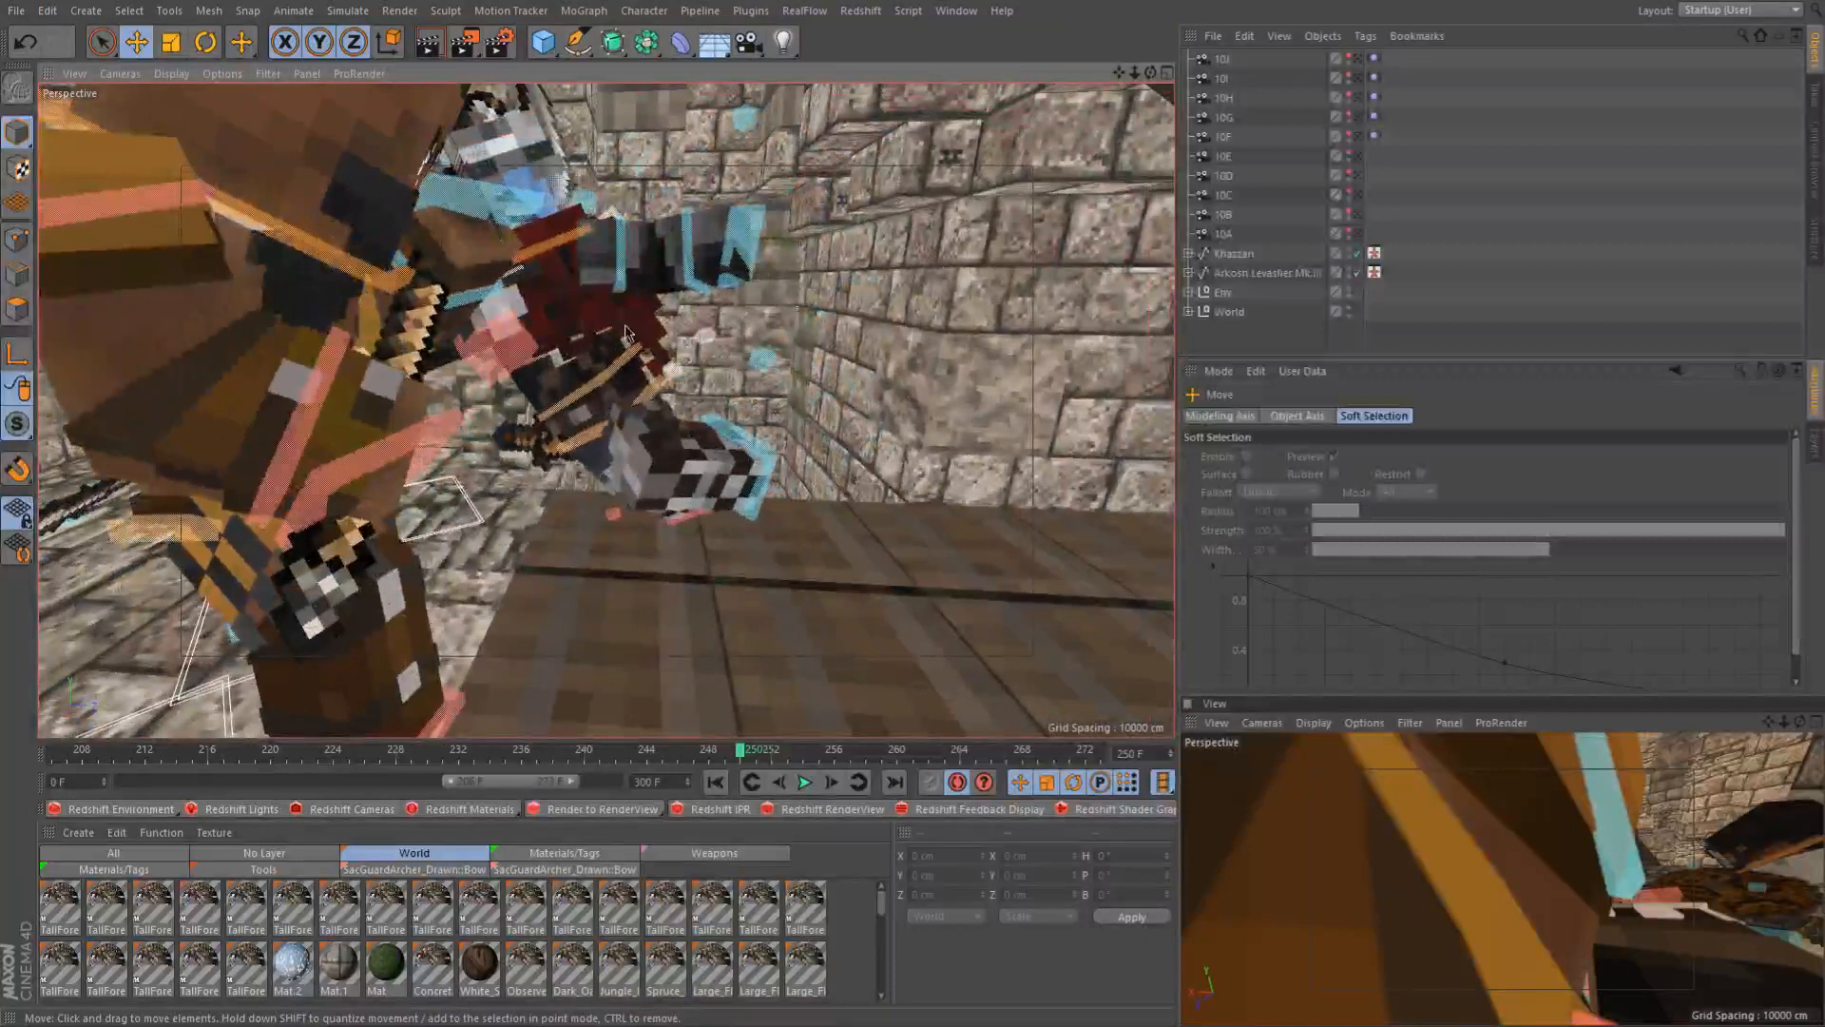
{"action": "key", "text": "ctrl+z"}
{"action": "key", "text": "ctrl+shift+z"}
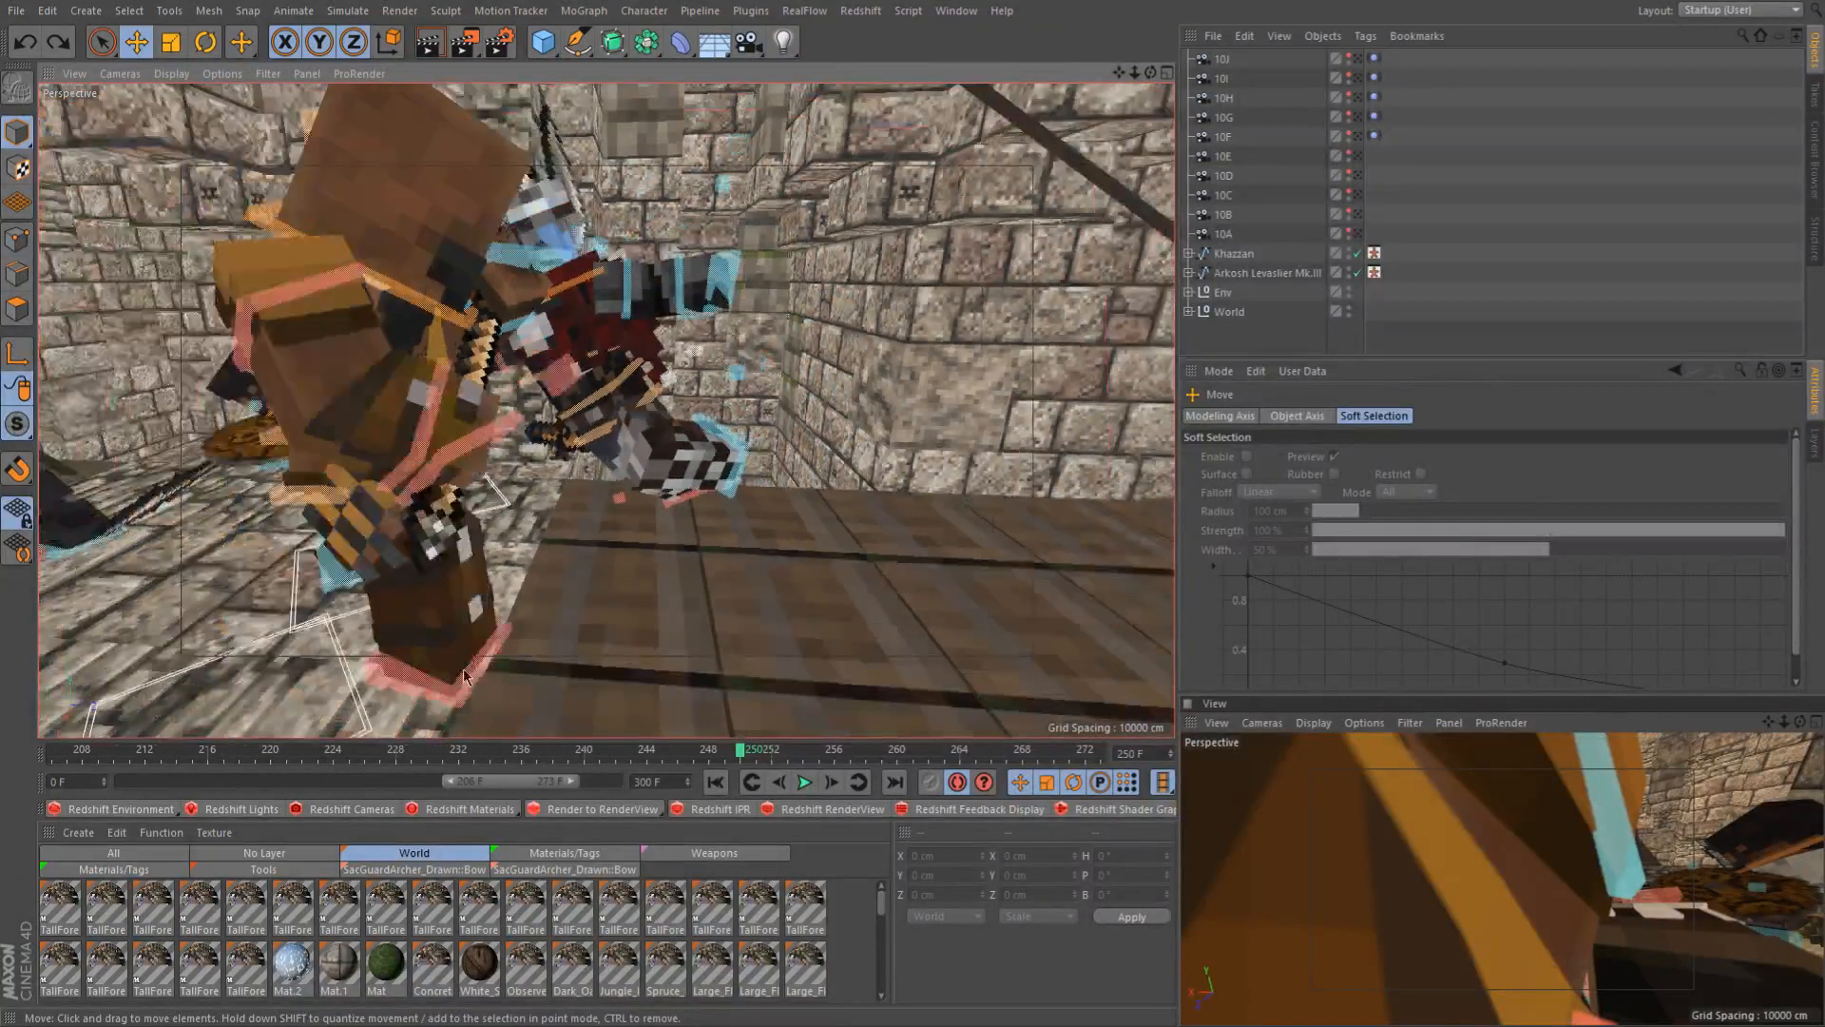
Rotate Khazzan's controlWaist at frame 250 to a heading of about 439.1°, and select his goalLegR
{"action": "left_click", "coordinate": [511, 614]}
{"action": "left_click_drag", "start_coordinate": [548, 608], "coordinate": [462, 628], "text": "alt"}
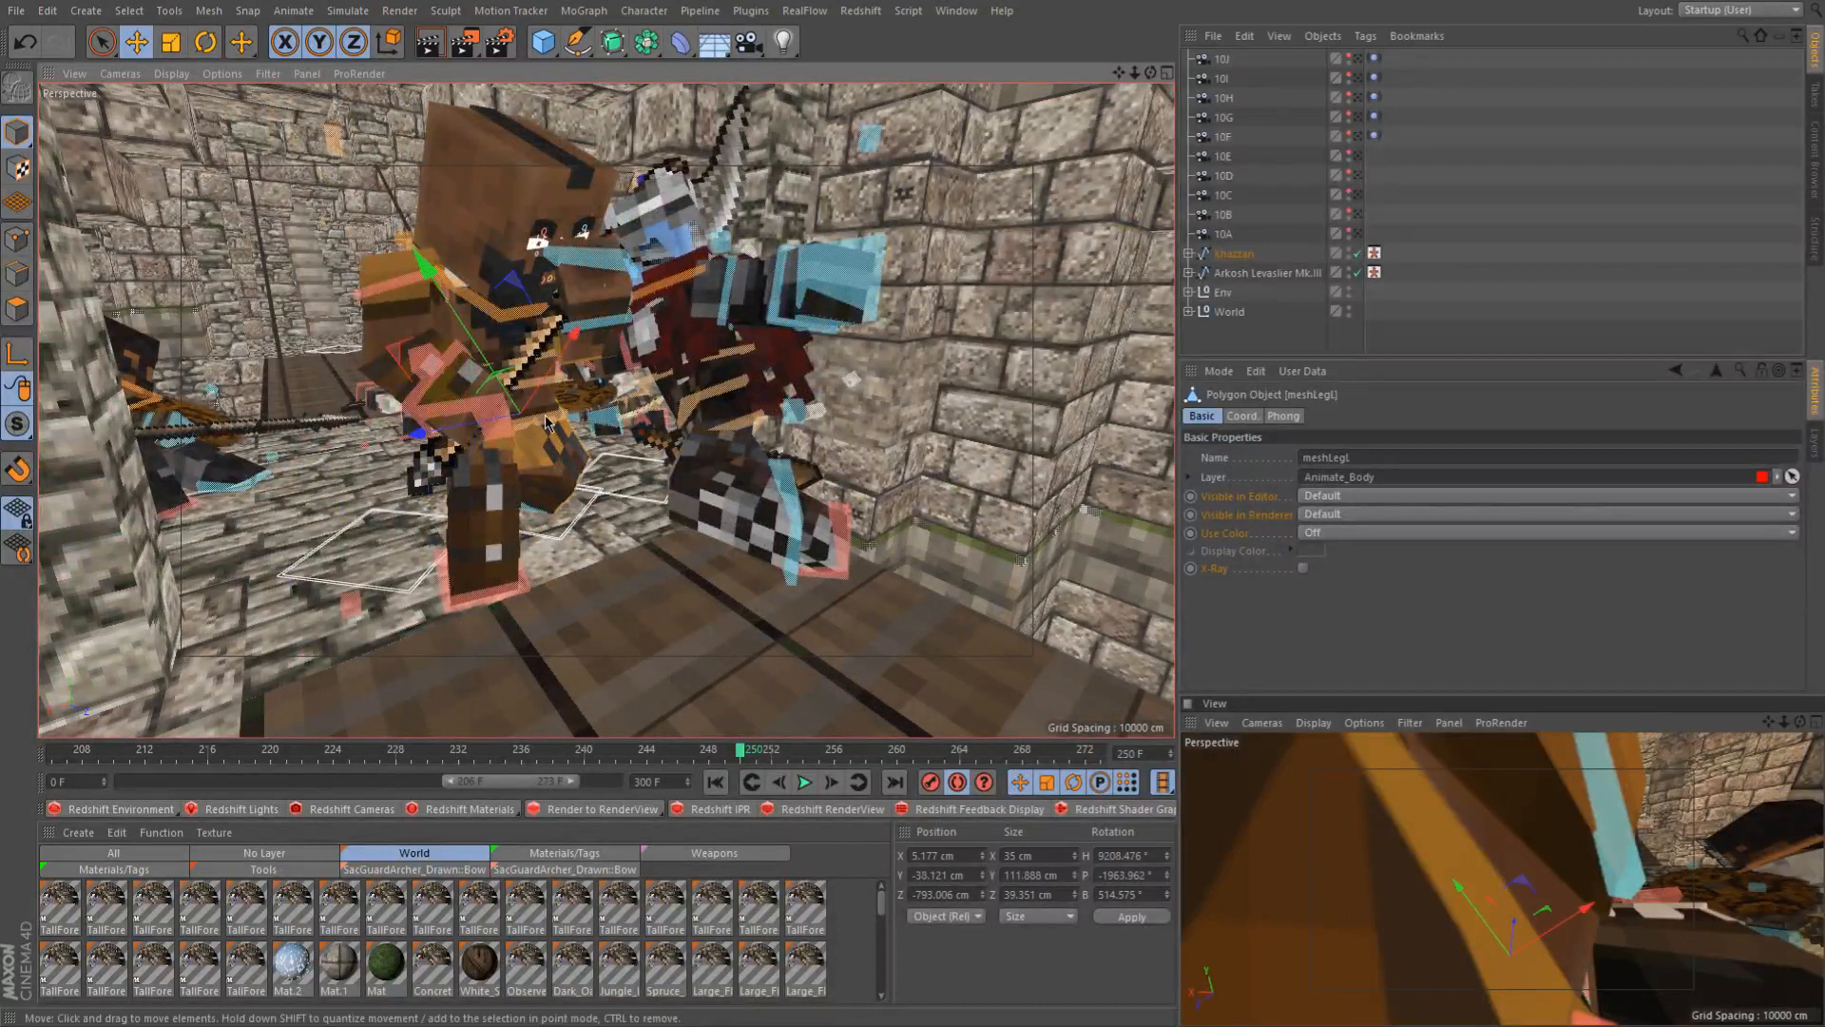
{"action": "left_click", "coordinate": [547, 423]}
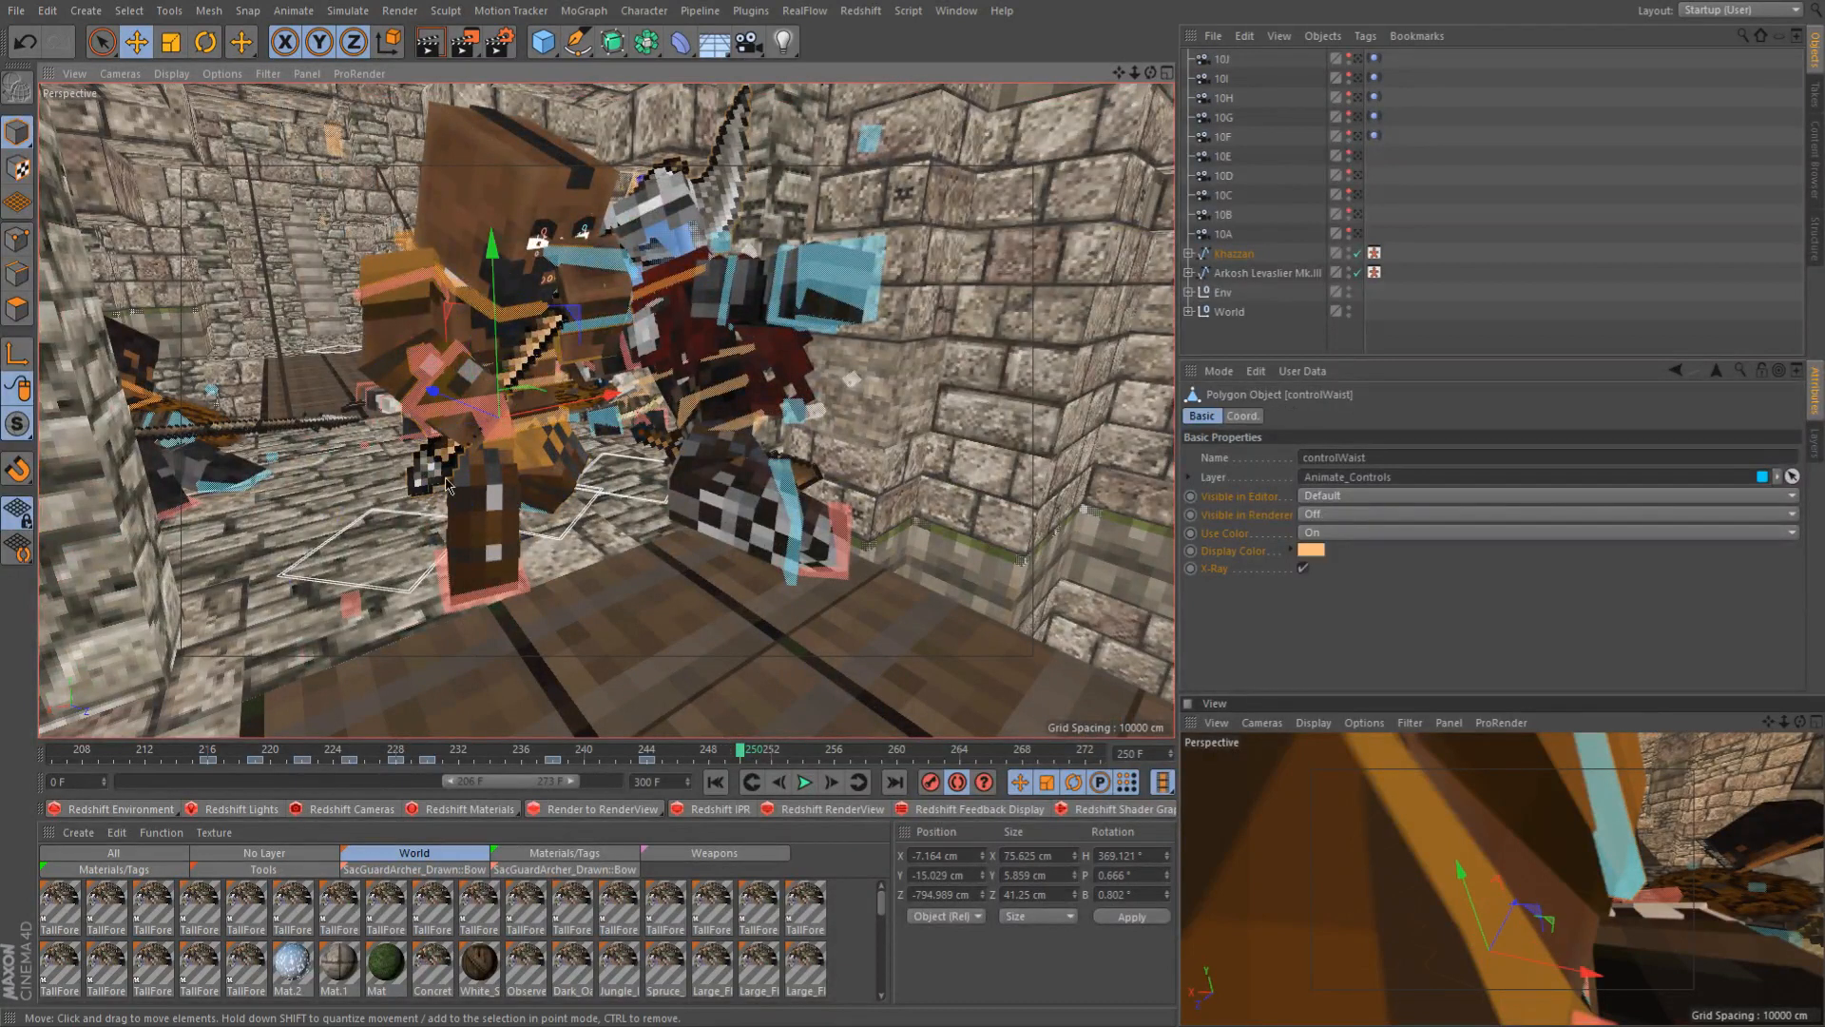
{"action": "scroll", "coordinate": [496, 459], "scroll_direction": "up", "scroll_amount": 2}
{"action": "left_click_drag", "start_coordinate": [496, 460], "coordinate": [546, 529], "text": "alt"}
{"action": "key", "text": "r"}
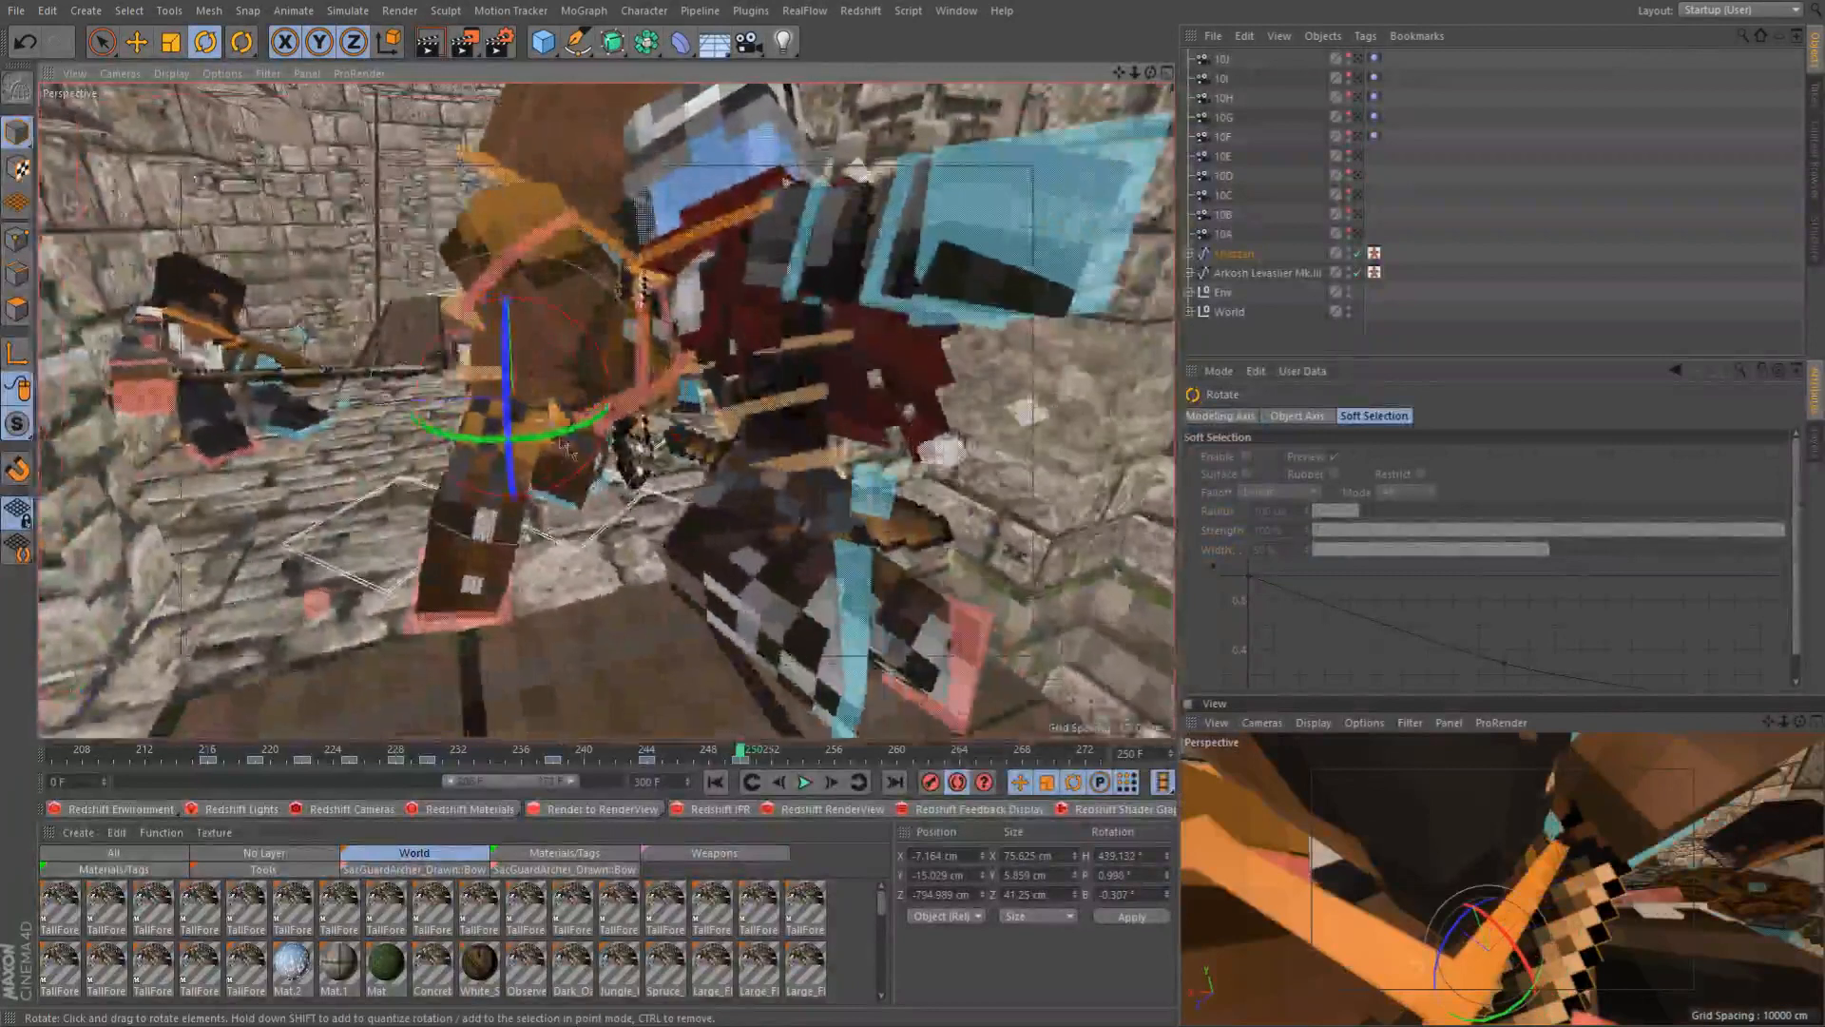
{"action": "left_click", "coordinate": [457, 614]}
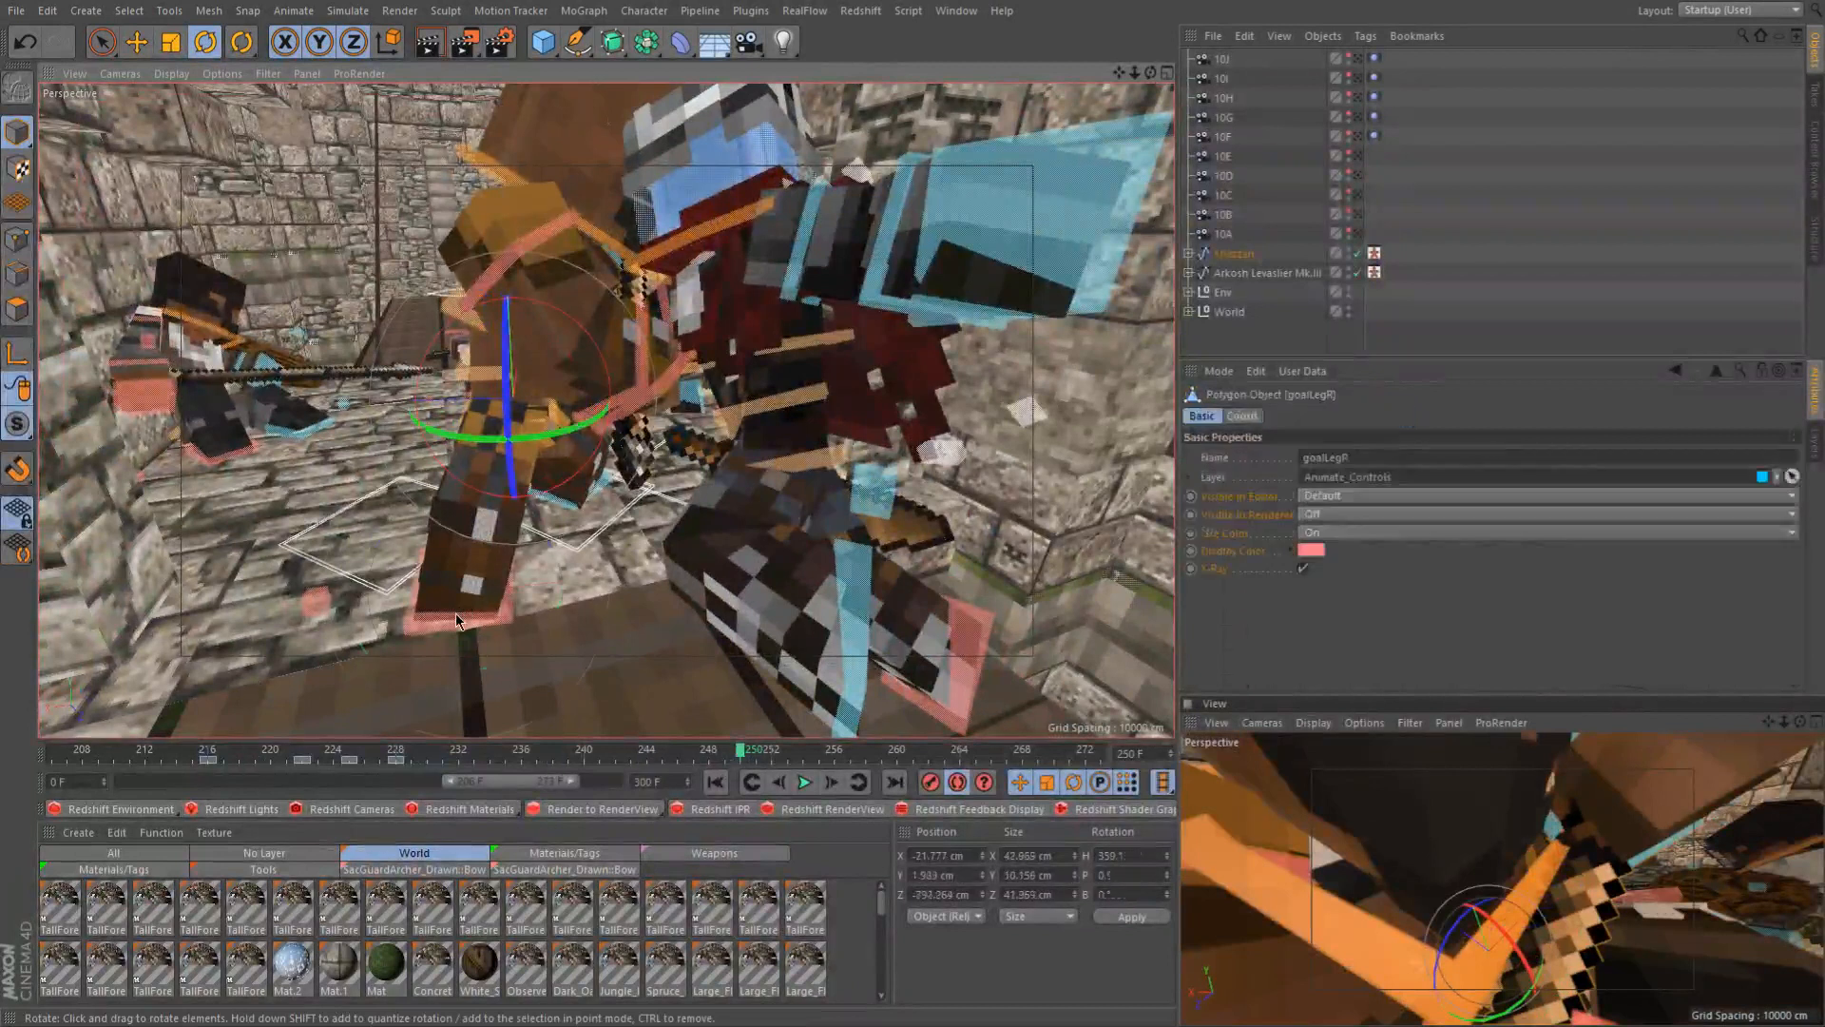
Compare Khazzan's goalLegR with frame 244 and rotate its heading at frame 250
{"action": "left_click", "coordinate": [654, 757]}
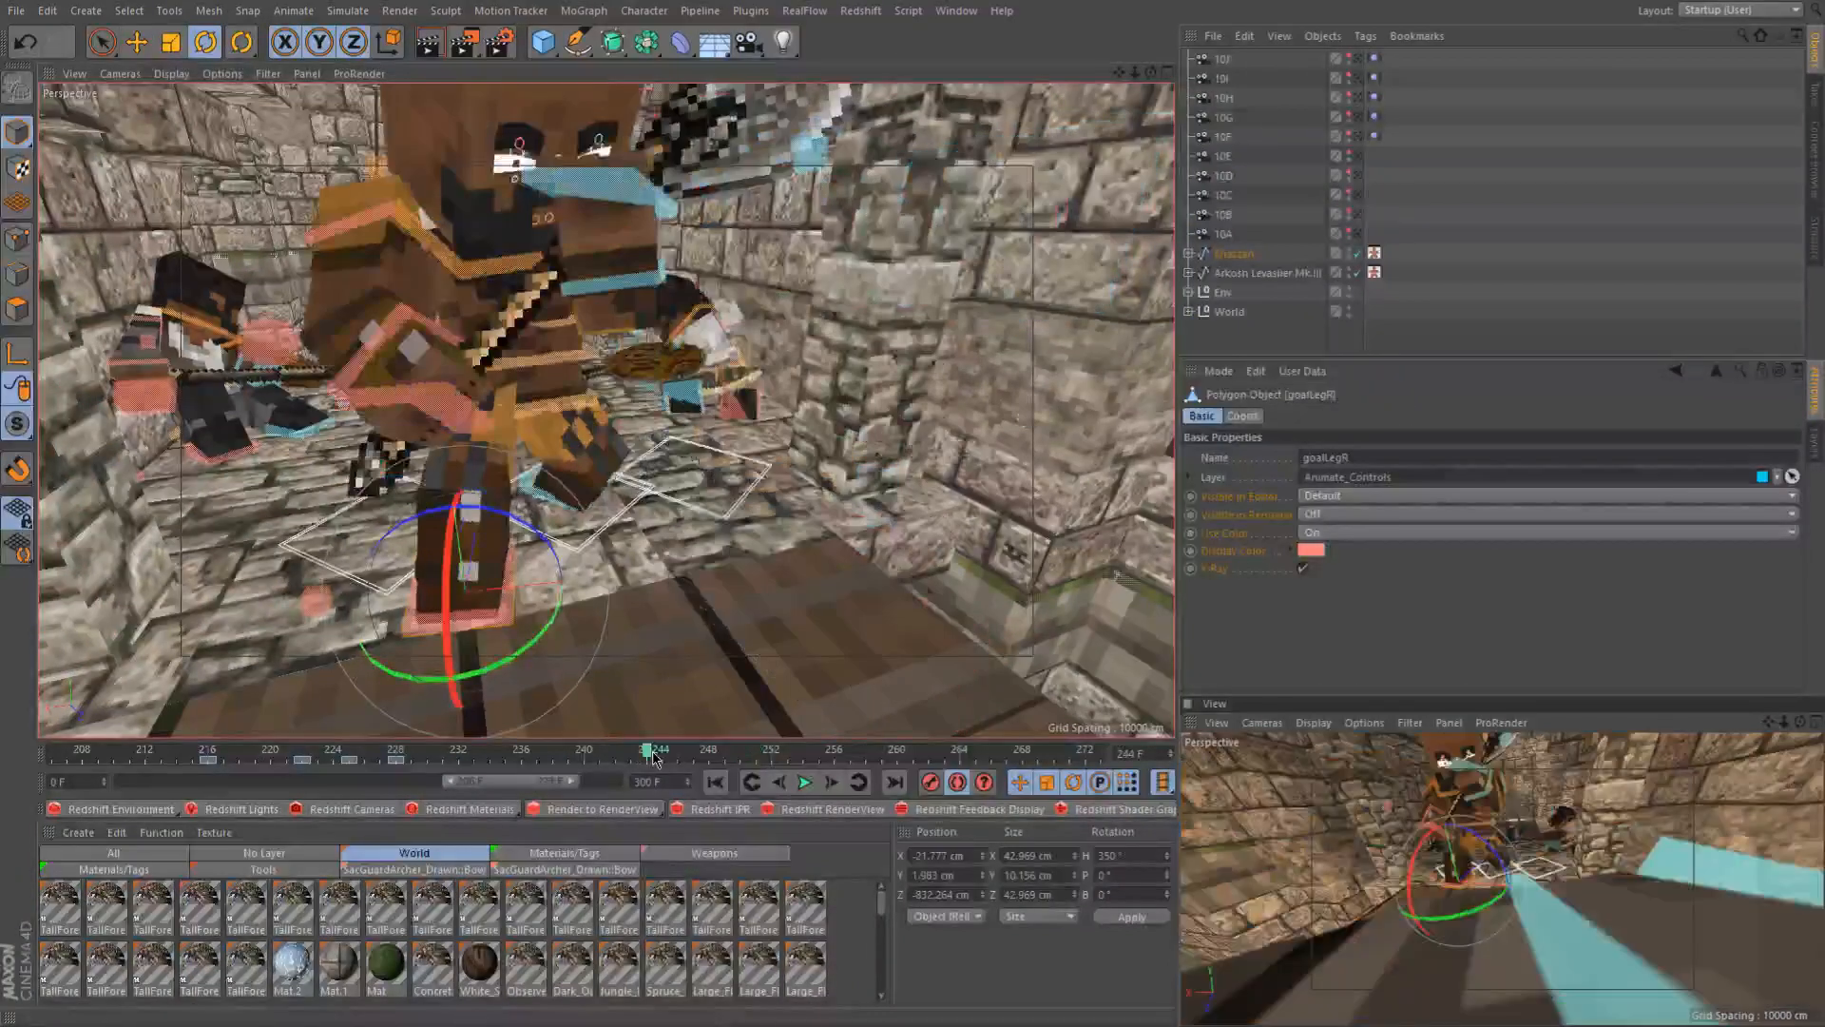
{"action": "left_click", "coordinate": [746, 758]}
{"action": "left_click_drag", "start_coordinate": [376, 676], "coordinate": [495, 656]}
{"action": "left_click_drag", "start_coordinate": [481, 504], "coordinate": [868, 395], "text": "alt"}
Select Khazzan's goalLegL, compare it with frame 244, and rotate its heading in quantized increments at frame 250
{"action": "left_click", "coordinate": [292, 578]}
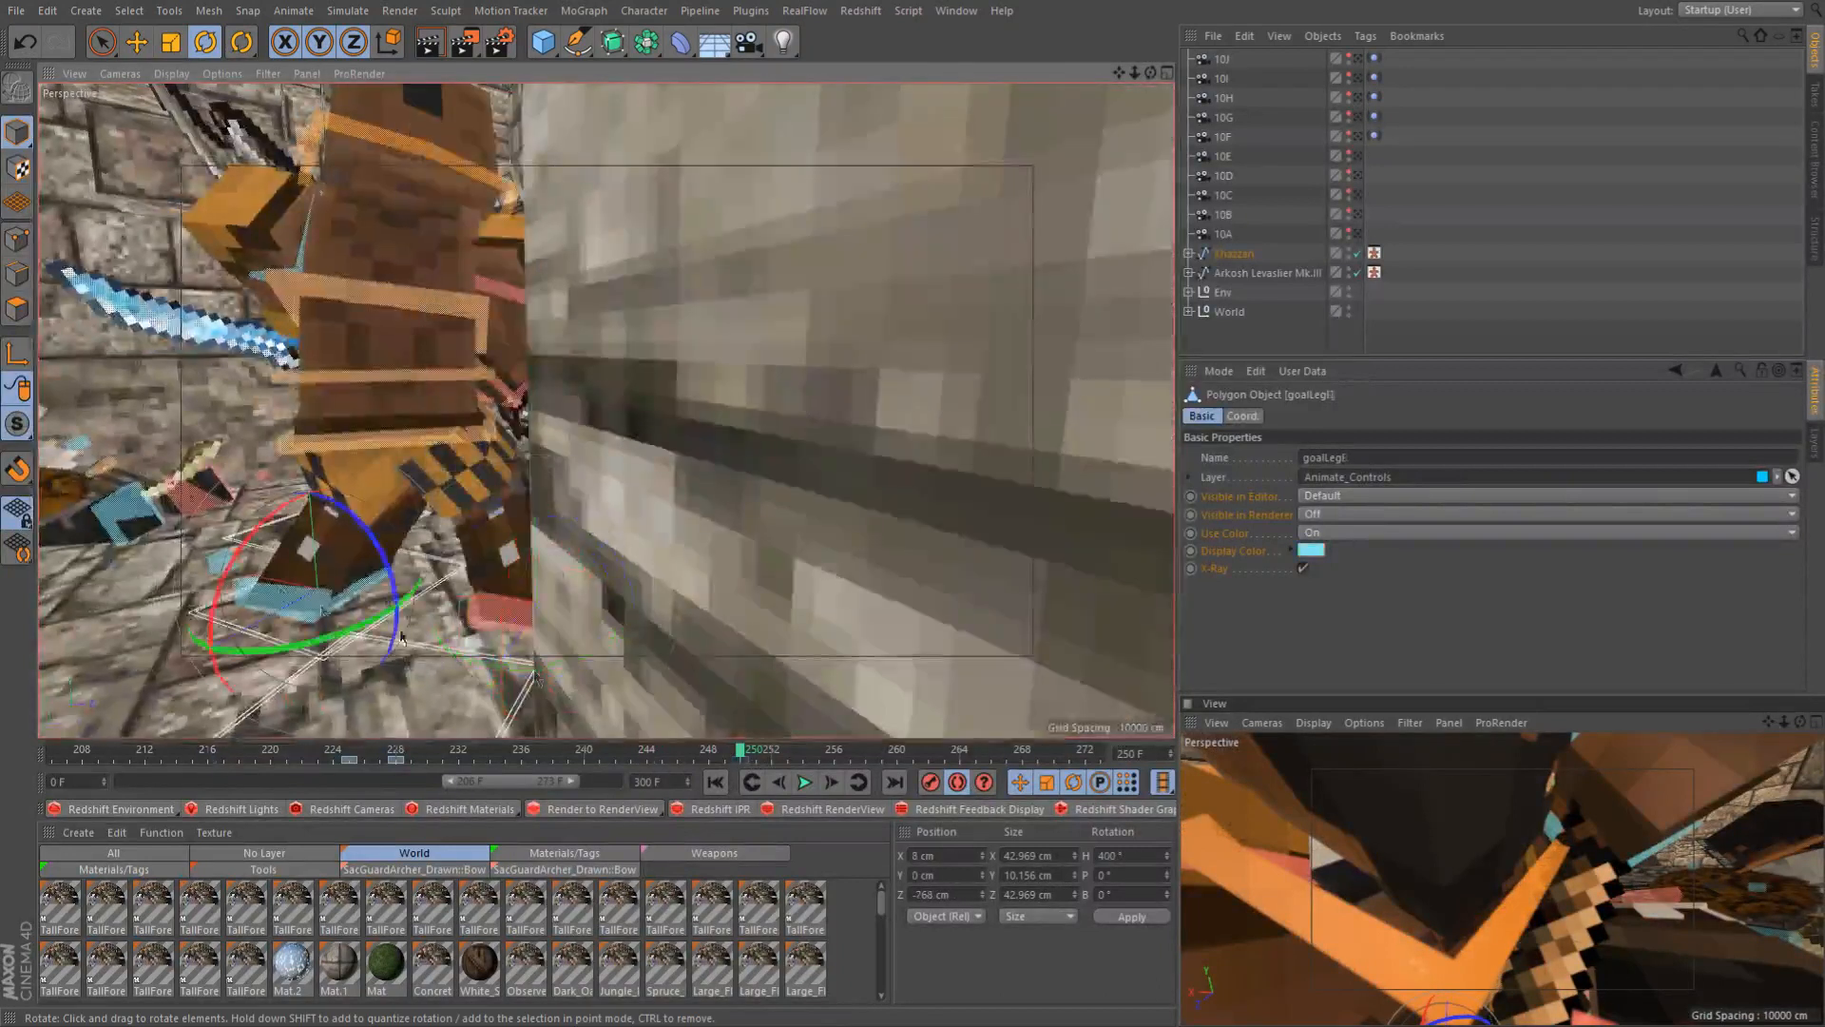
{"action": "left_click", "coordinate": [648, 755]}
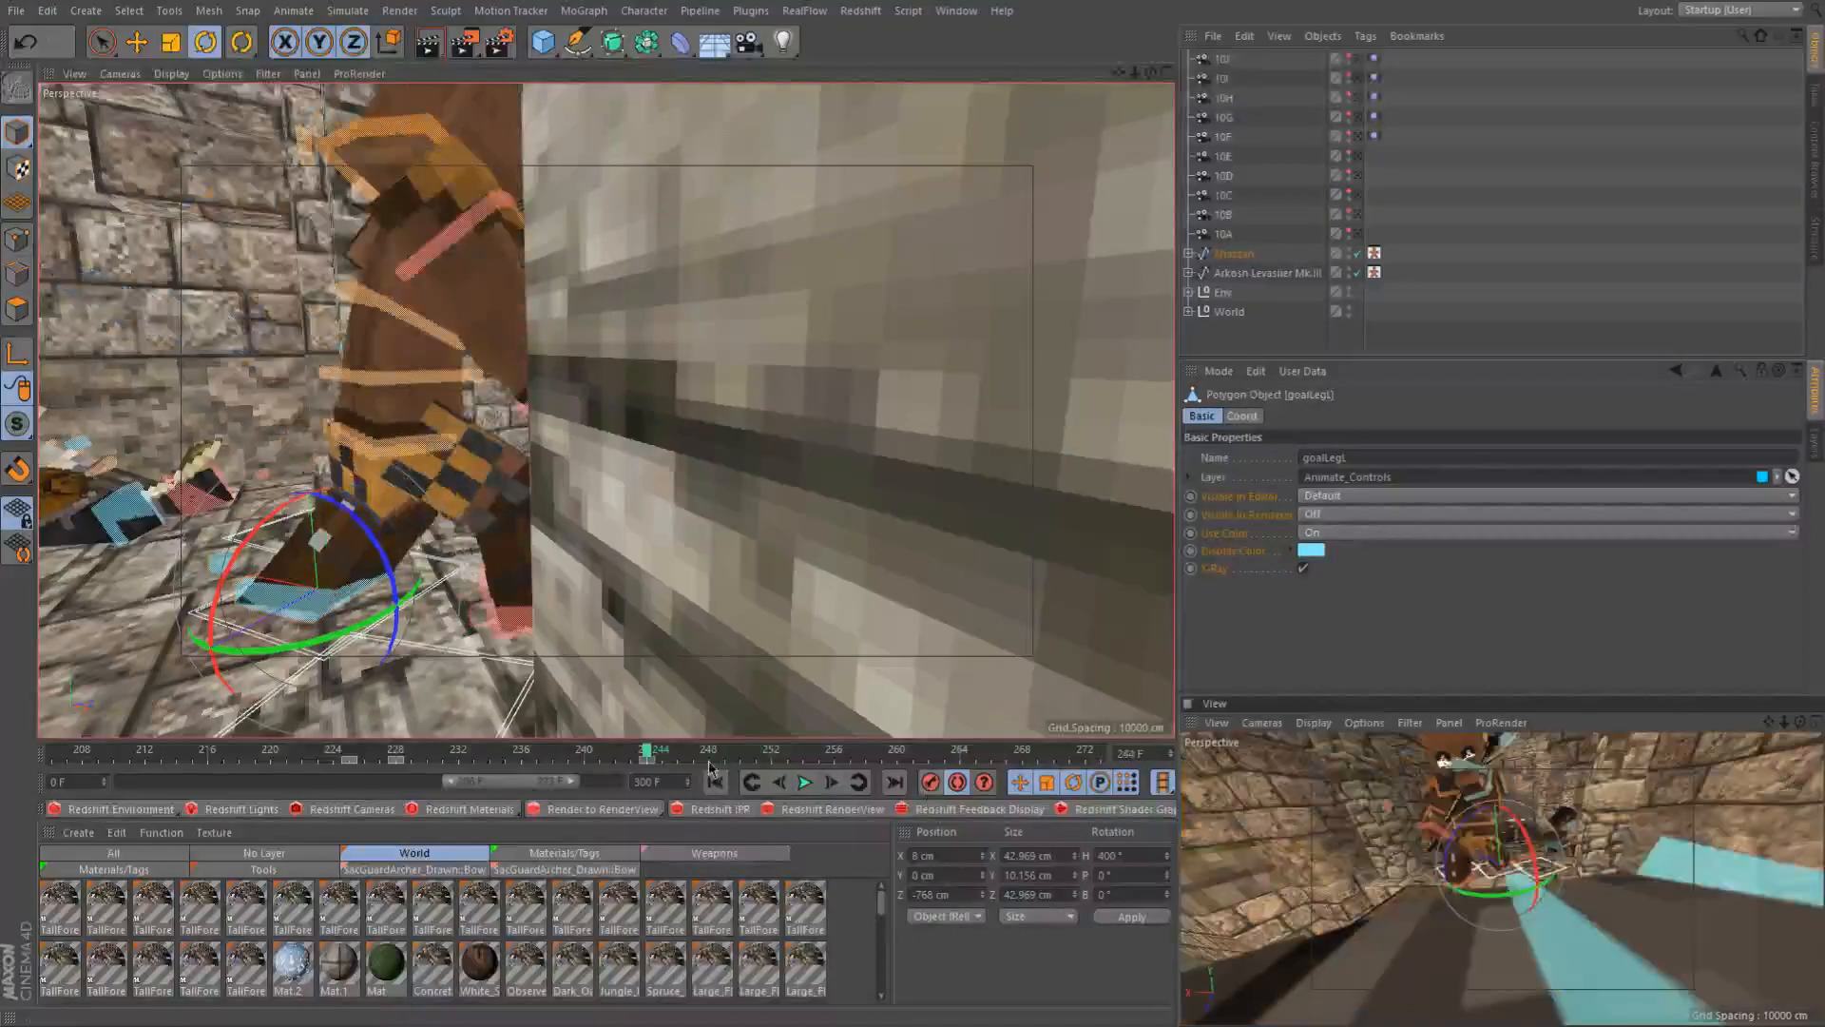
{"action": "left_click", "coordinate": [743, 756]}
{"action": "left_click_drag", "start_coordinate": [264, 656], "coordinate": [374, 627], "text": "shift"}
Rotate Khazzan's goalLegR to a heading of 400° at frame 250 and scrub from frame 244 to check the foot turn
{"action": "left_click_drag", "start_coordinate": [455, 391], "coordinate": [598, 380], "text": "alt"}
{"action": "left_click_drag", "start_coordinate": [345, 396], "coordinate": [580, 409], "text": "alt"}
{"action": "left_click_drag", "start_coordinate": [283, 561], "coordinate": [409, 551], "text": "alt"}
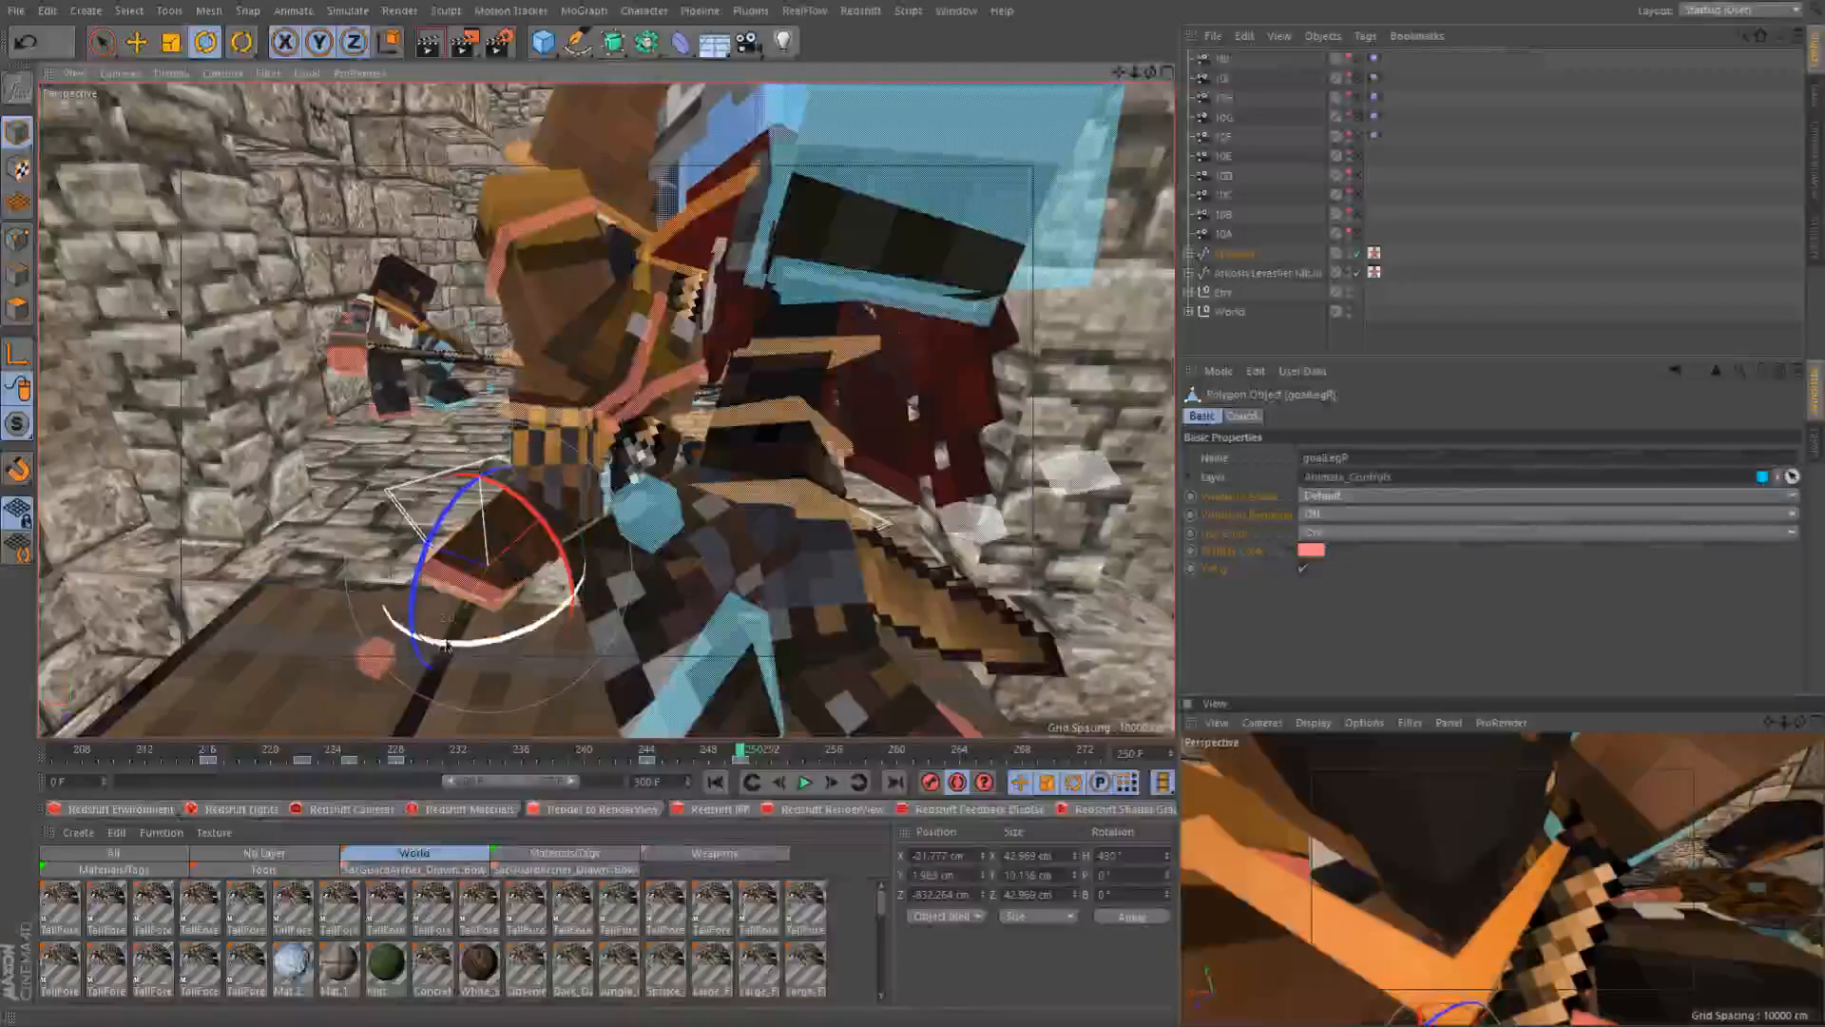
{"action": "left_click_drag", "start_coordinate": [391, 637], "coordinate": [385, 629], "text": "shift"}
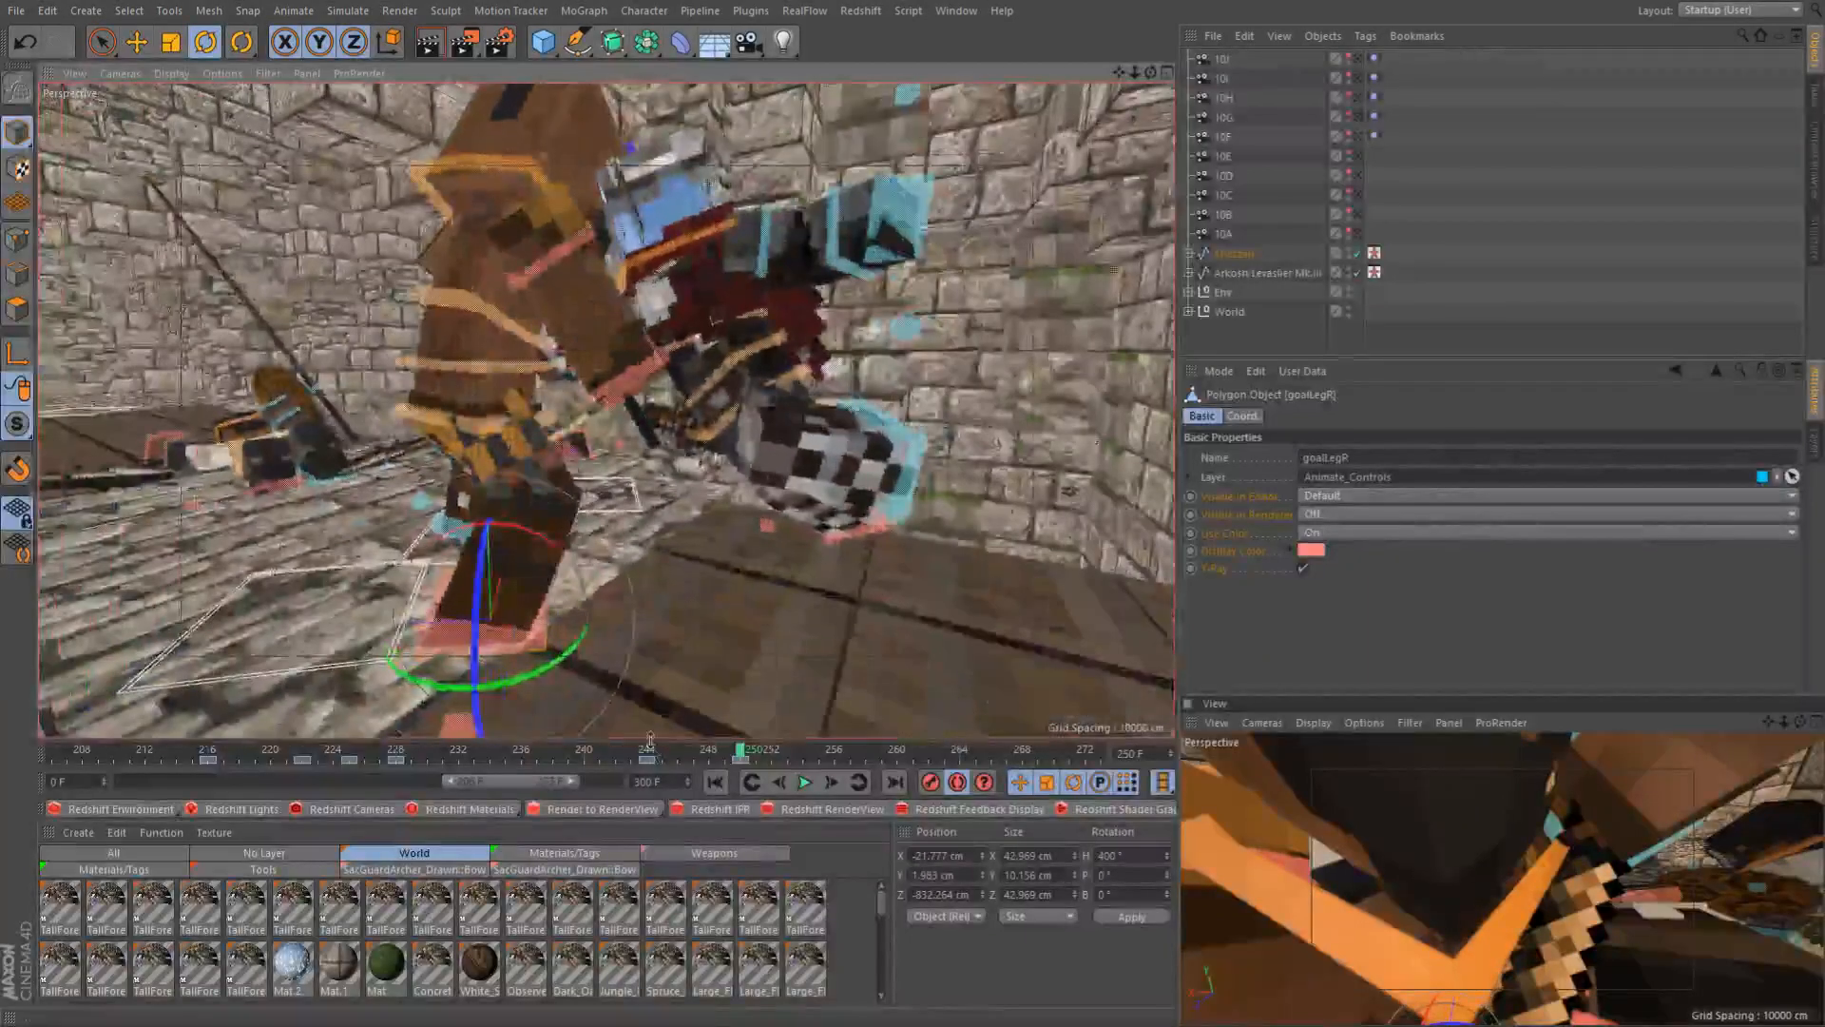
{"action": "left_click_drag", "start_coordinate": [653, 755], "coordinate": [763, 772]}
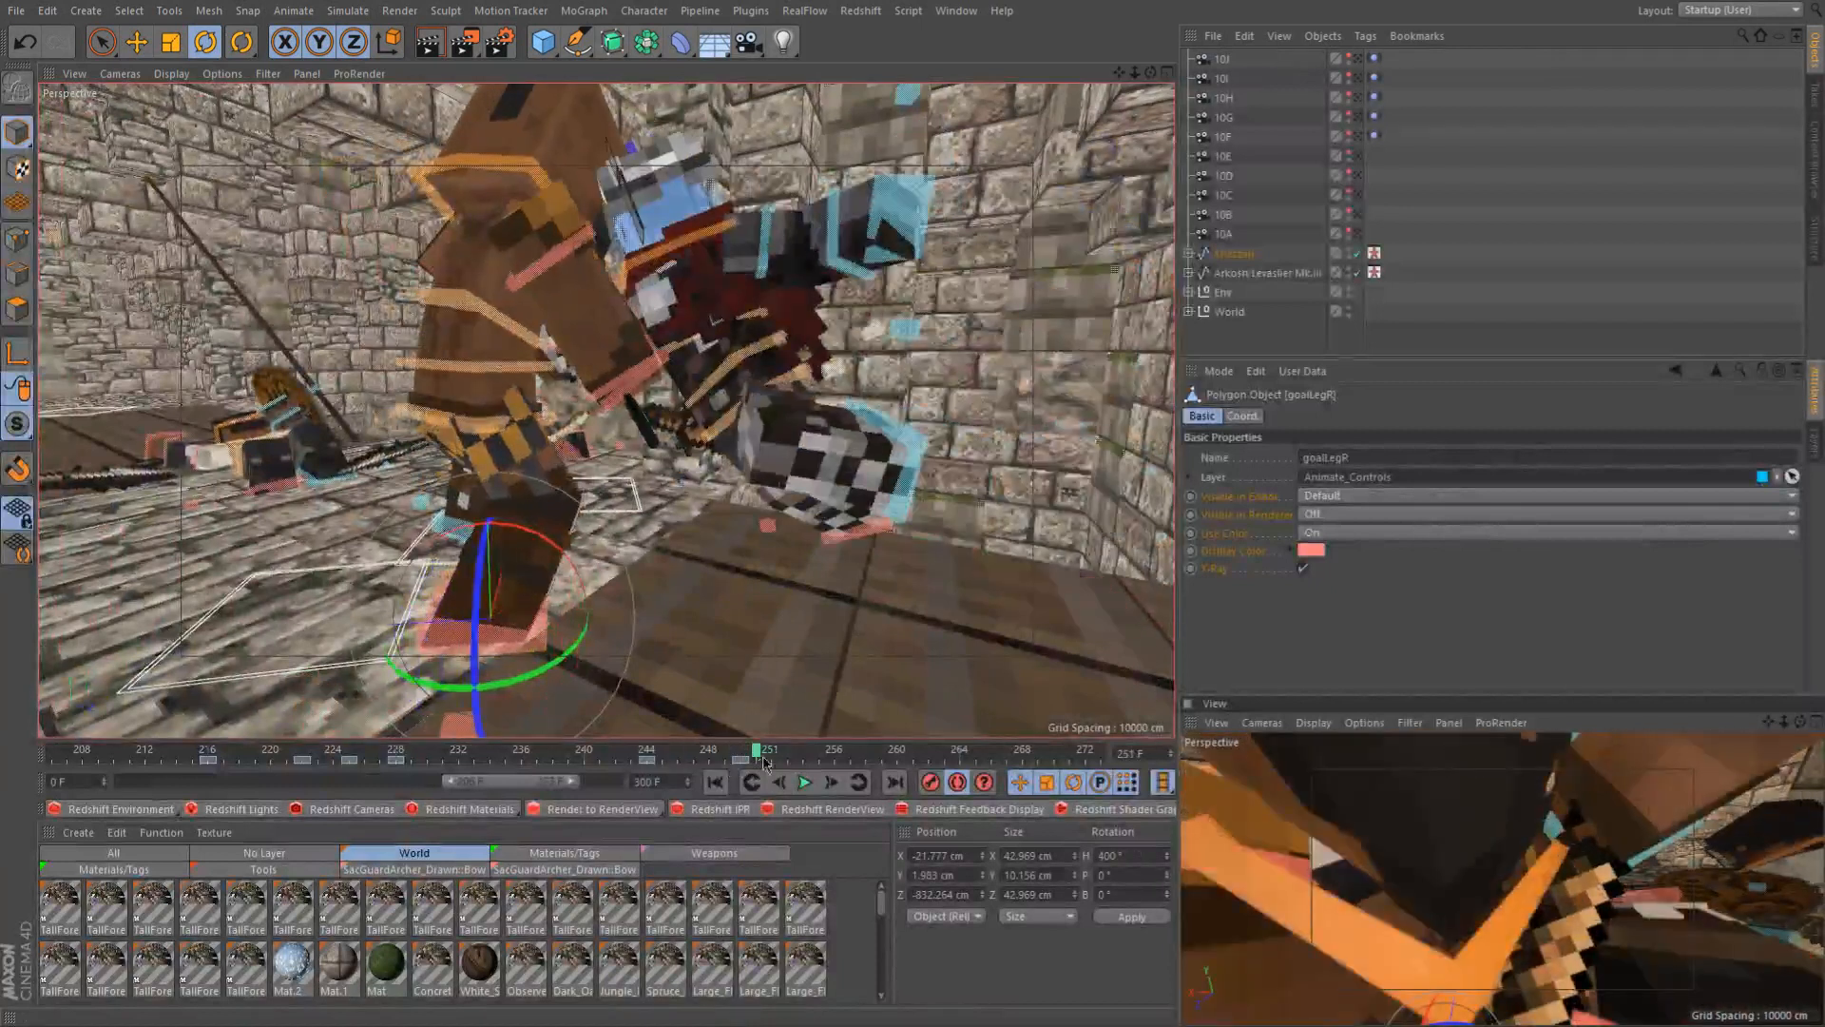
Select Khazzan's controlBack and examine his torso and leg pose against Arkosh from several angles at frame 250
{"action": "left_click_drag", "start_coordinate": [772, 399], "coordinate": [931, 361], "text": "alt"}
{"action": "scroll", "coordinate": [697, 366], "scroll_direction": "up", "scroll_amount": 3}
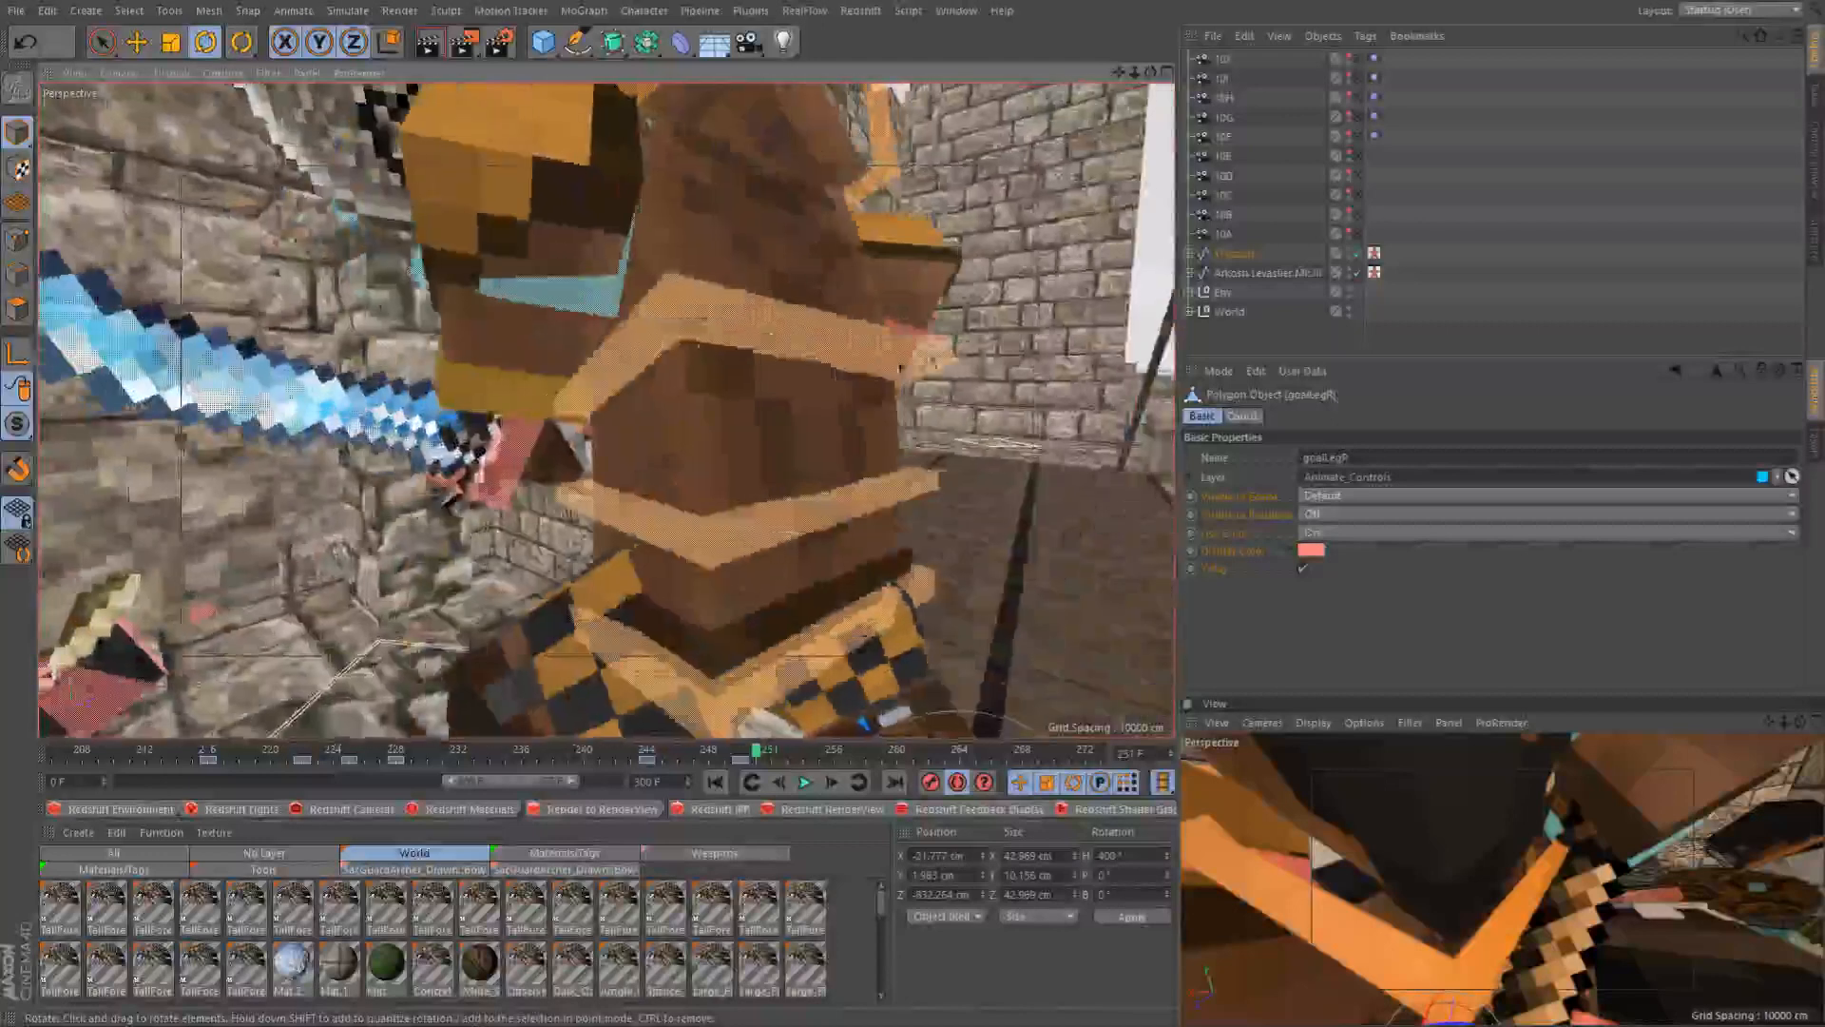
{"action": "left_click", "coordinate": [772, 348]}
{"action": "left_click_drag", "start_coordinate": [771, 348], "coordinate": [787, 275], "text": "alt"}
{"action": "left_click_drag", "start_coordinate": [744, 339], "coordinate": [518, 445], "text": "alt"}
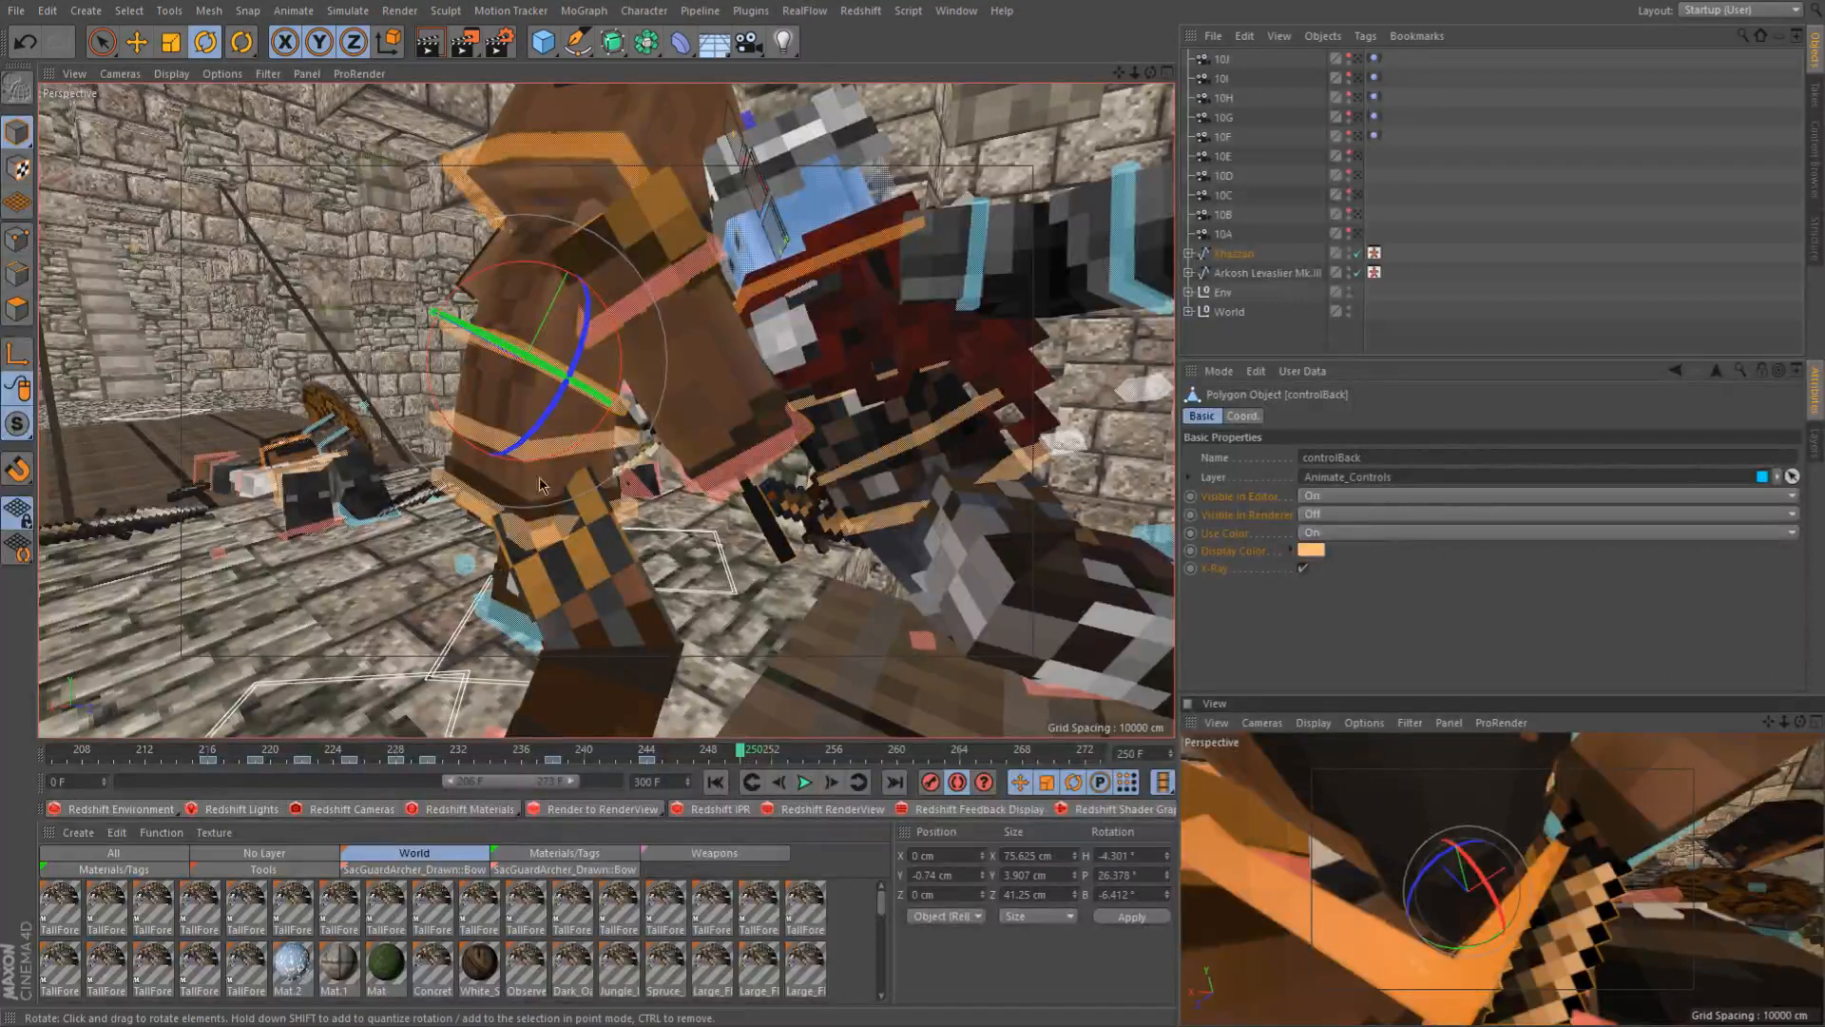
{"action": "left_click_drag", "start_coordinate": [471, 356], "coordinate": [546, 446], "text": "alt"}
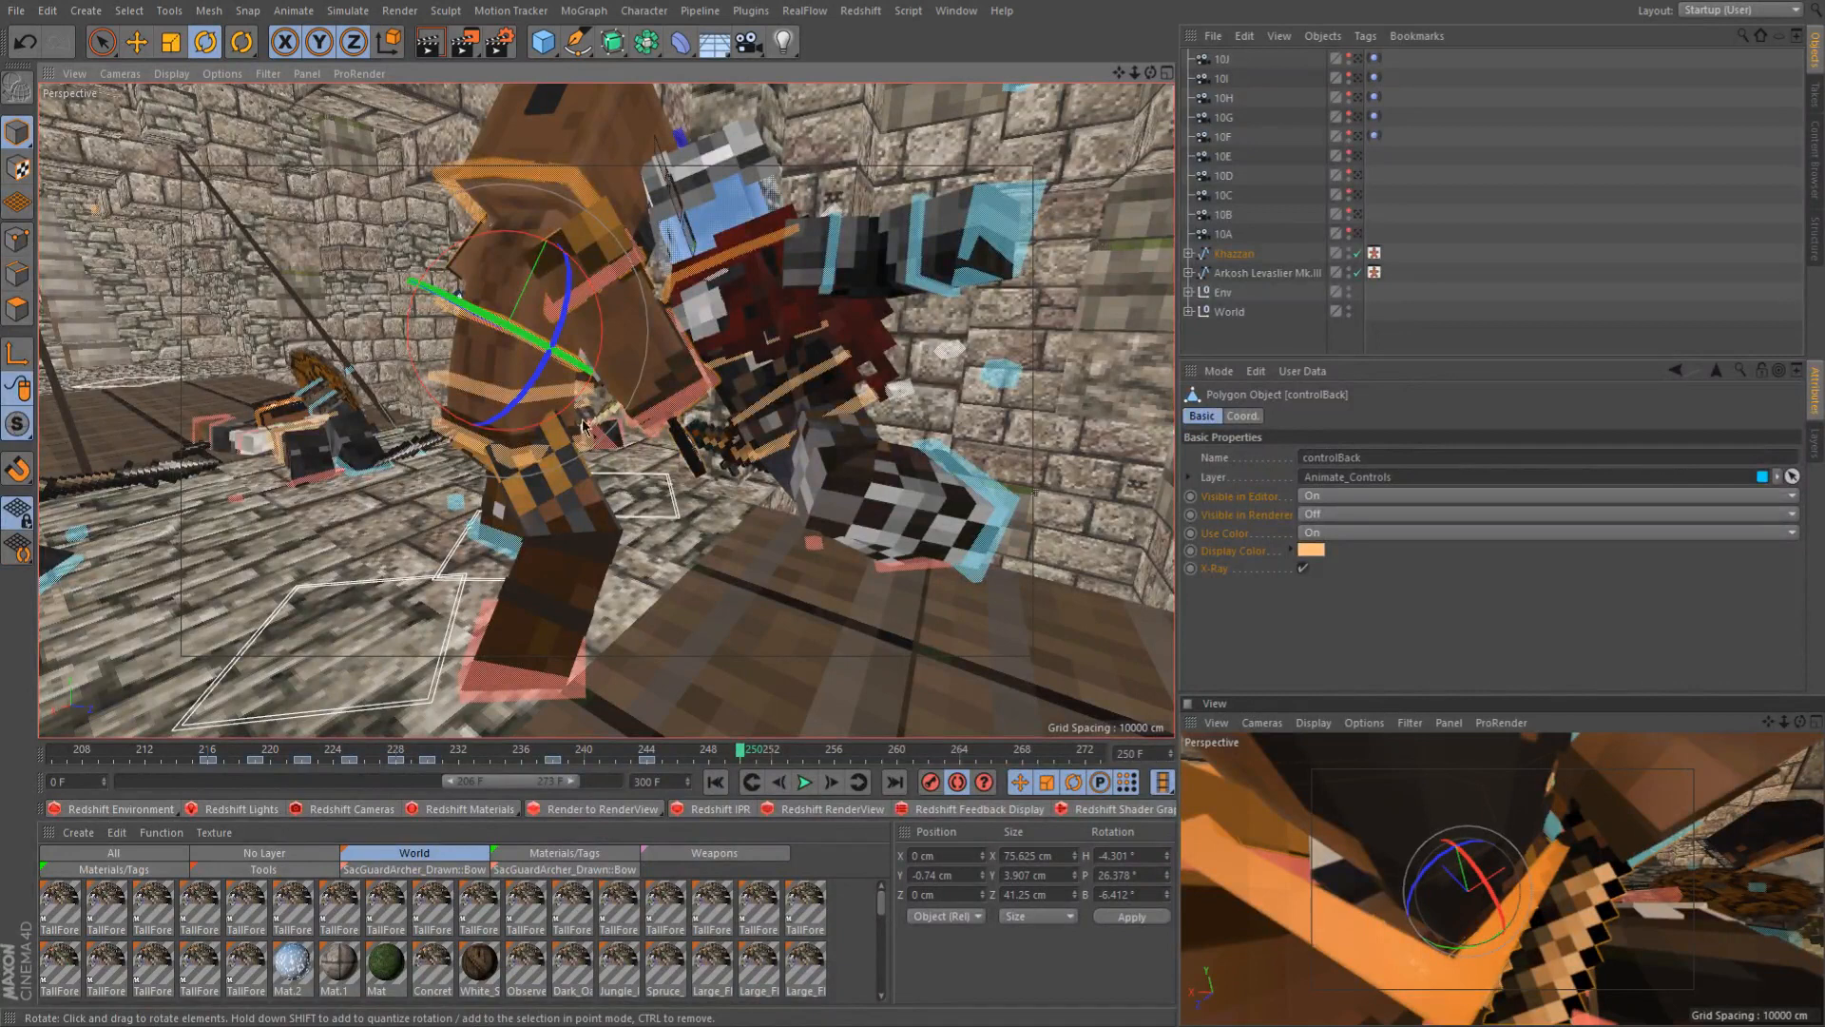
{"action": "left_click_drag", "start_coordinate": [532, 407], "coordinate": [482, 421], "text": "alt"}
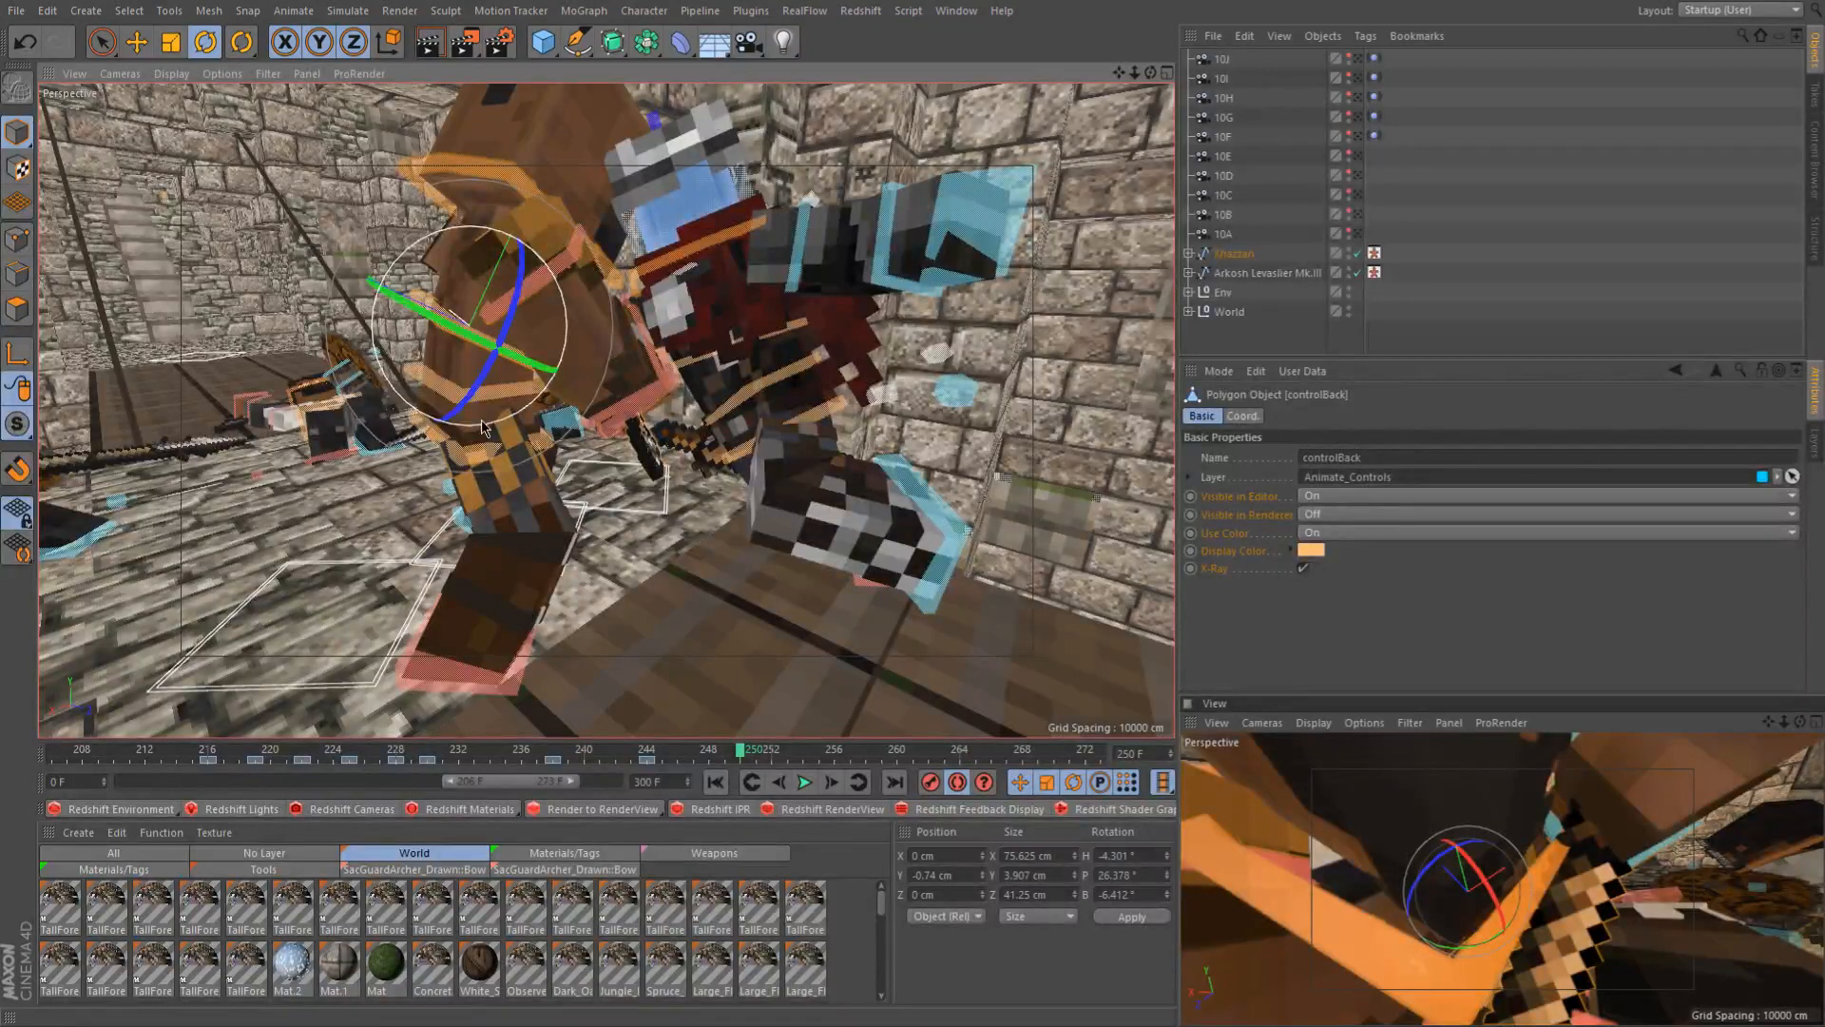
{"action": "left_click_drag", "start_coordinate": [472, 470], "coordinate": [609, 462], "text": "alt"}
{"action": "left_click_drag", "start_coordinate": [449, 494], "coordinate": [612, 412], "text": "alt"}
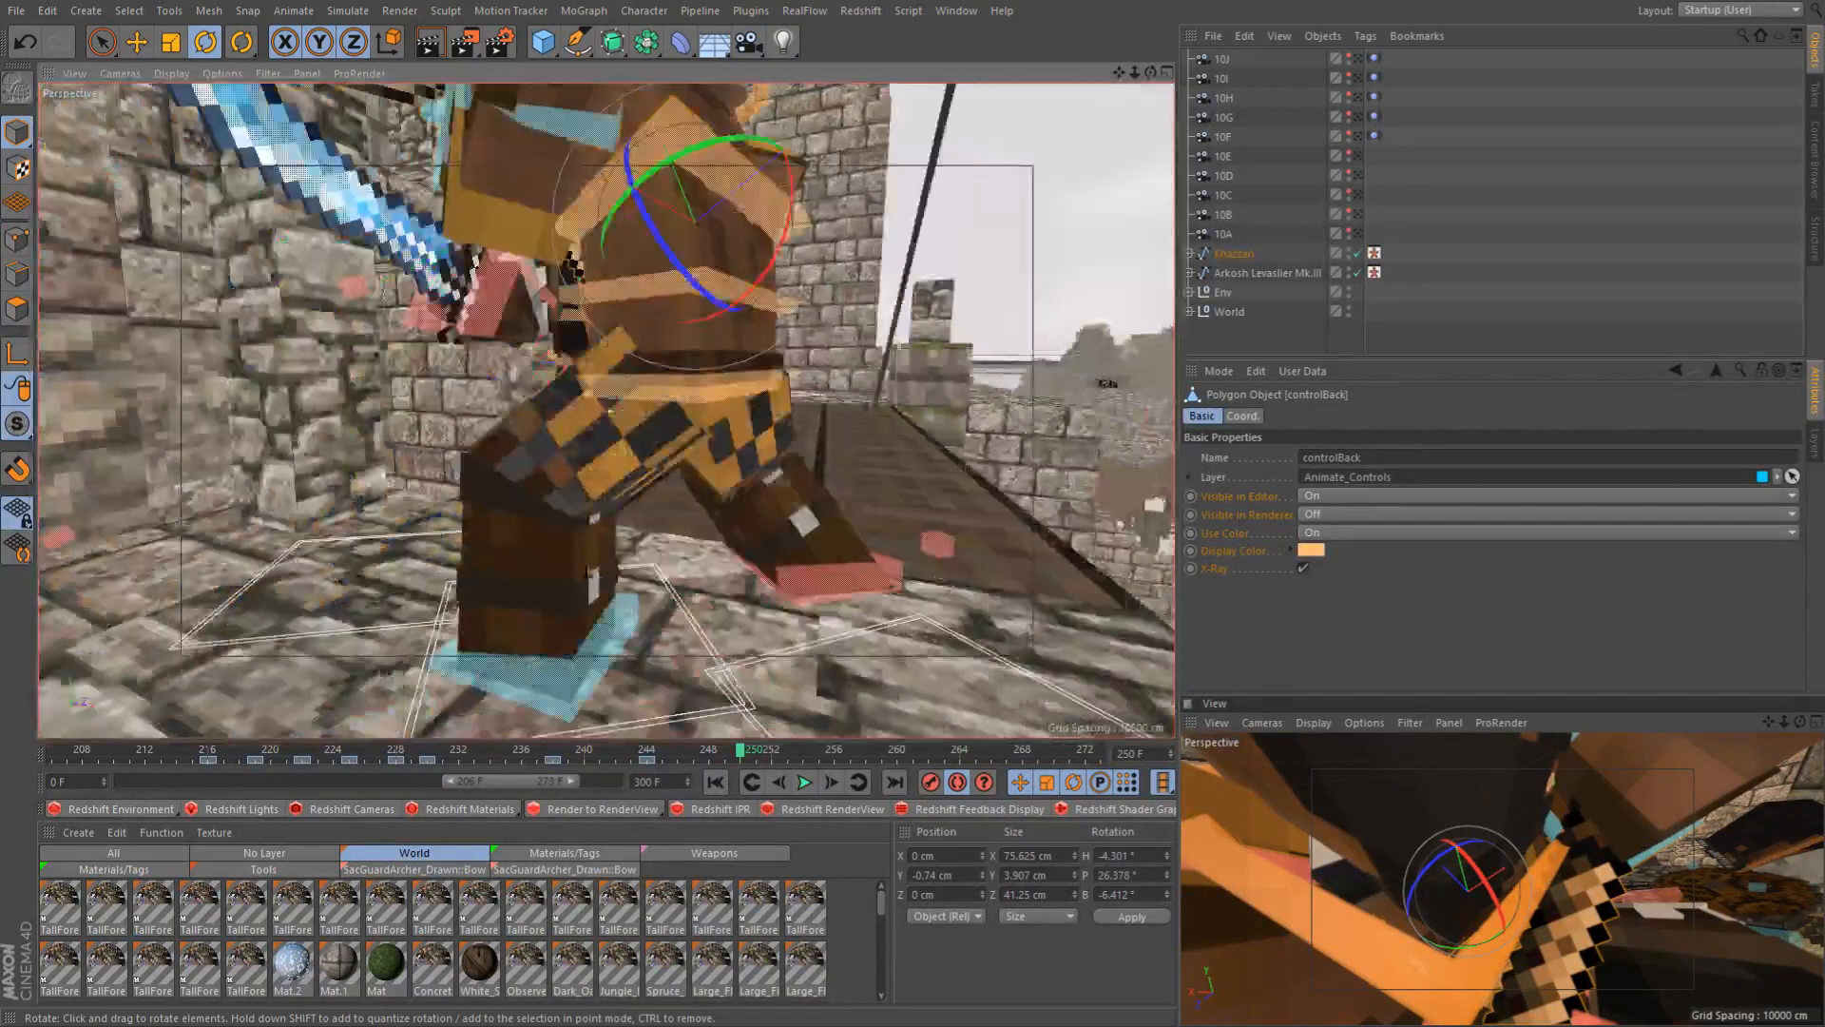
Move Khazzan's controlWaist at frame 250 to about X 6.65 cm and Z -797.64 cm, and scrub frames 244 to 252 to check it
{"action": "key", "text": "e"}
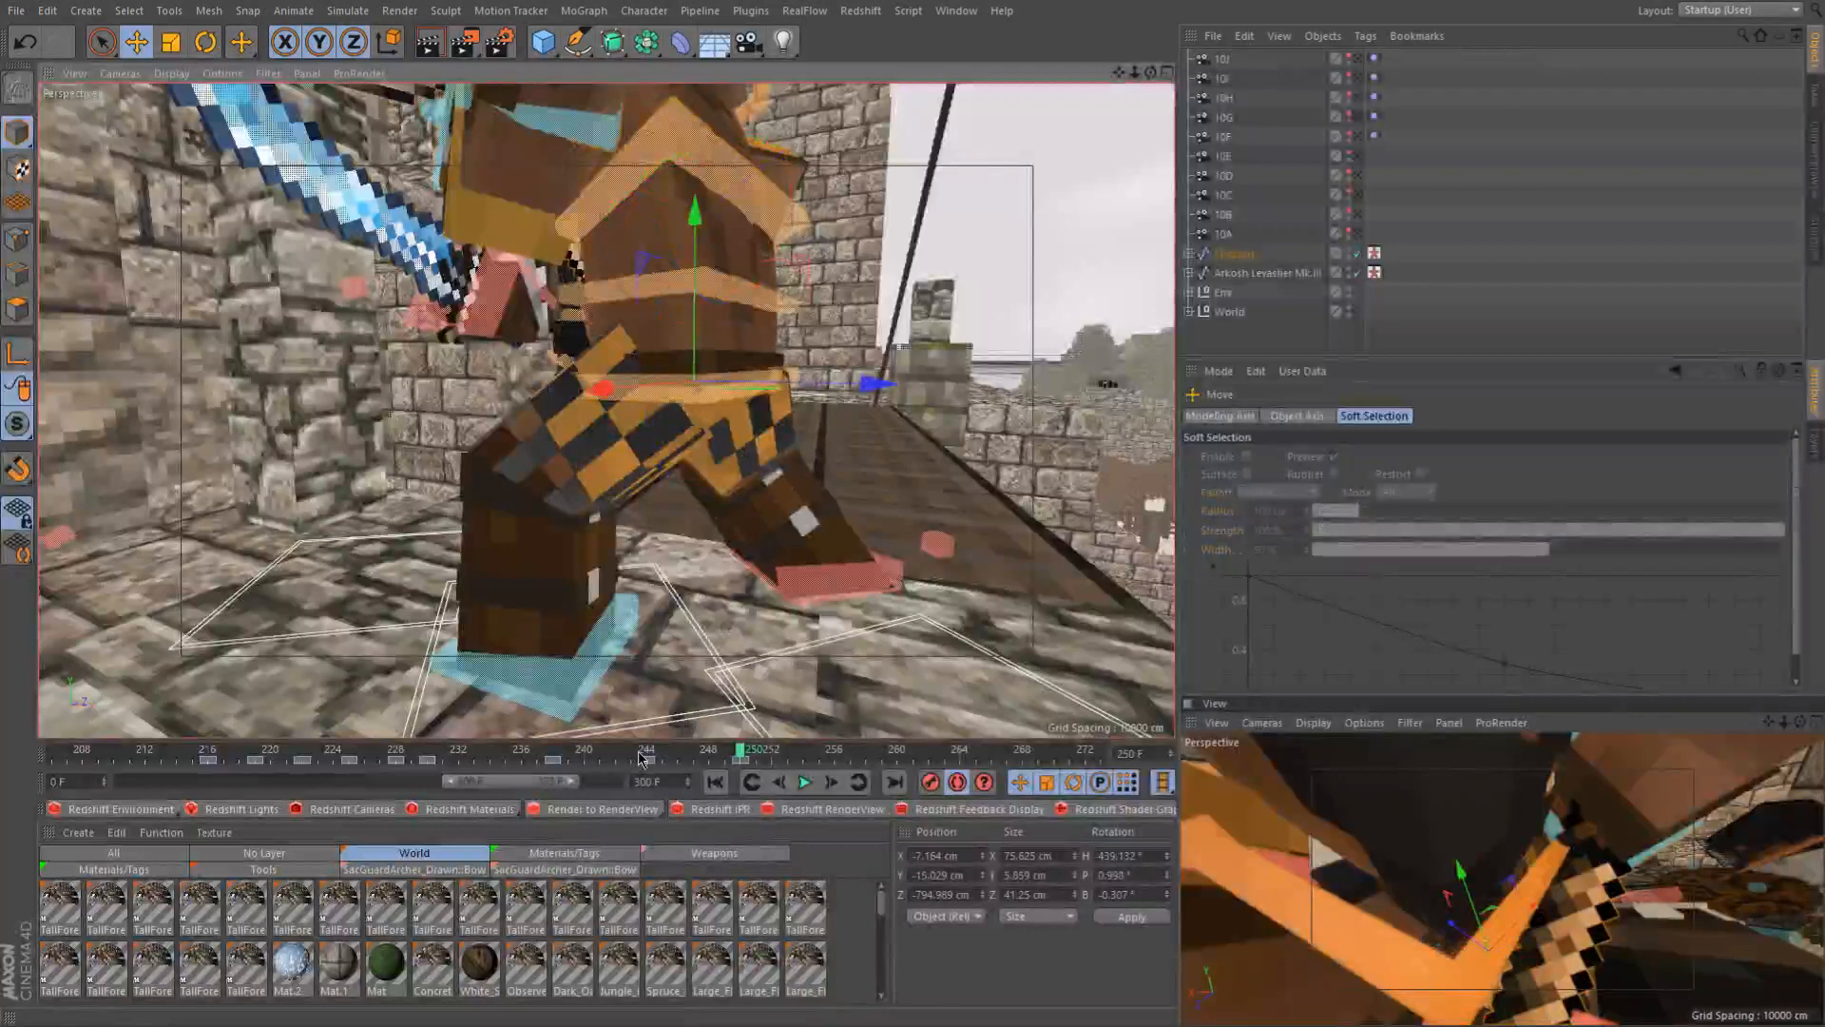
{"action": "left_click_drag", "start_coordinate": [699, 407], "coordinate": [677, 382], "text": "alt"}
{"action": "middle_click_drag", "start_coordinate": [677, 382], "coordinate": [585, 325], "text": "alt"}
{"action": "left_click_drag", "start_coordinate": [594, 328], "coordinate": [583, 292], "text": "alt"}
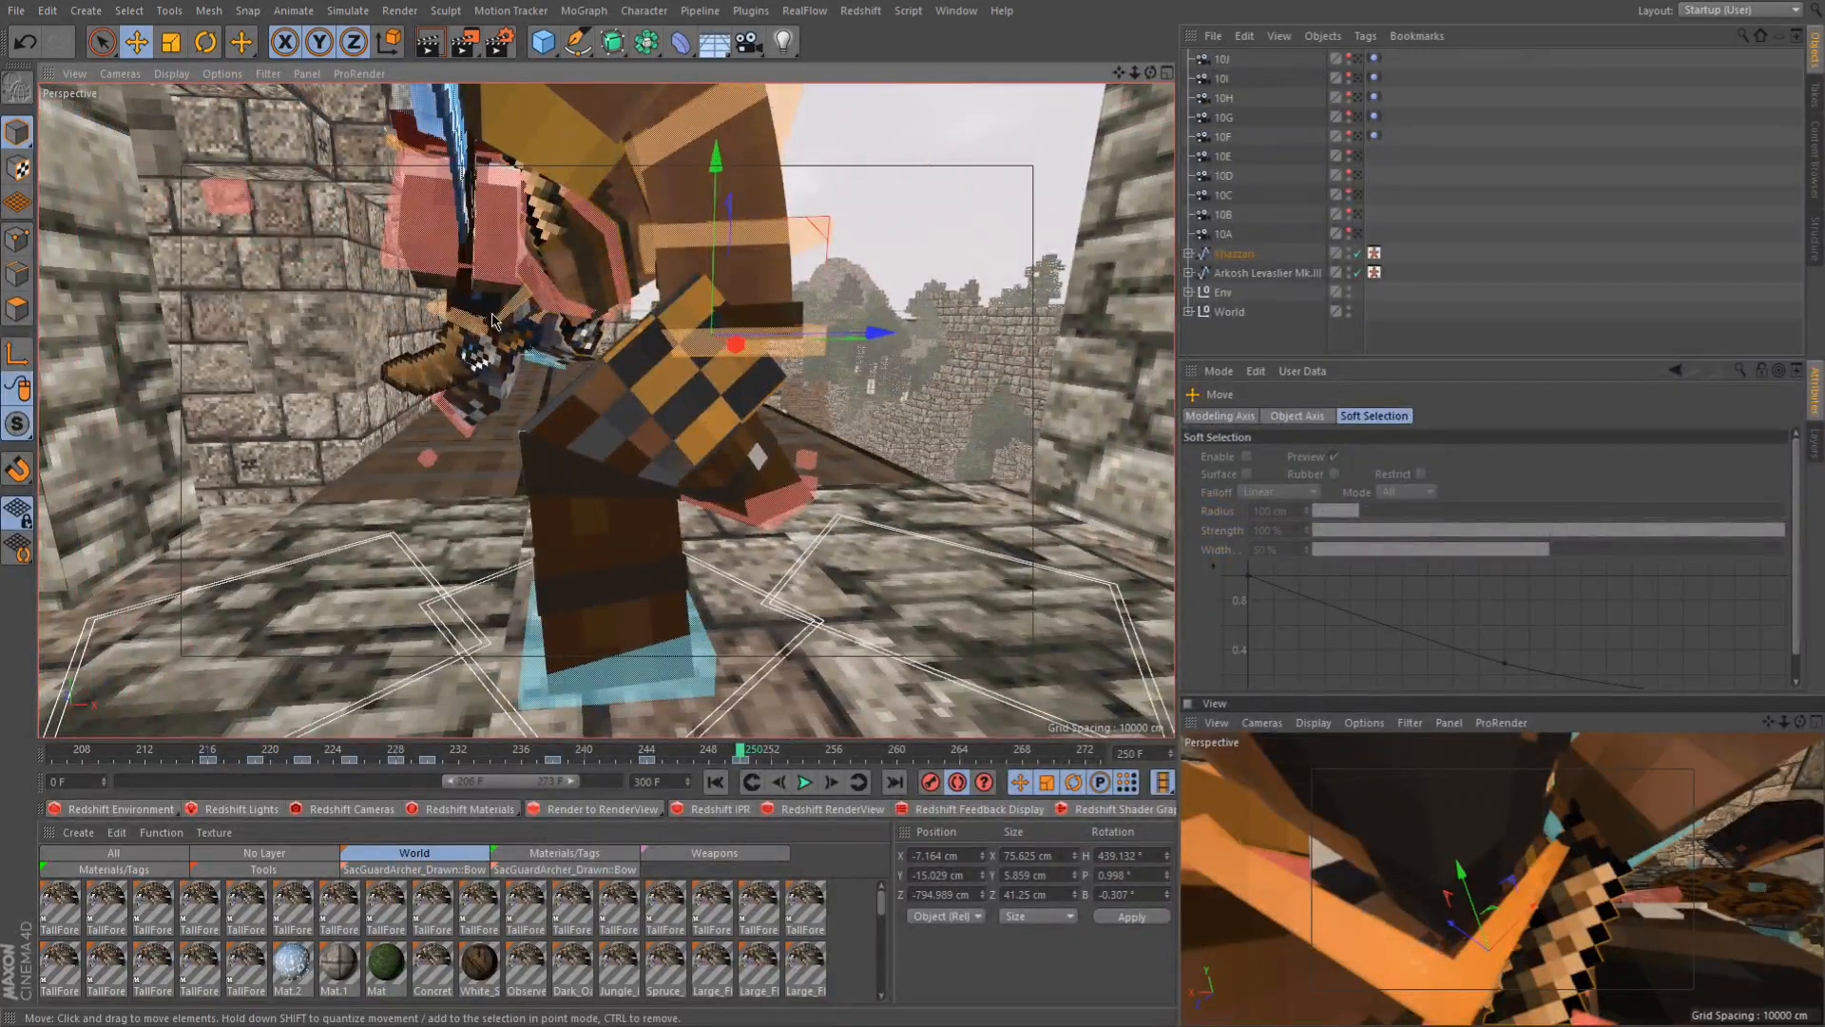
{"action": "left_click_drag", "start_coordinate": [493, 326], "coordinate": [609, 350], "text": "alt"}
{"action": "left_click_drag", "start_coordinate": [744, 326], "coordinate": [686, 336]}
{"action": "mouse_move", "coordinate": [666, 233]}
{"action": "left_mouse_down", "text": "alt"}
{"action": "mouse_move", "coordinate": [690, 231]}
{"action": "mouse_move", "coordinate": [651, 236]}
{"action": "left_mouse_up", "text": "alt"}
{"action": "left_click_drag", "start_coordinate": [648, 752], "coordinate": [773, 750]}
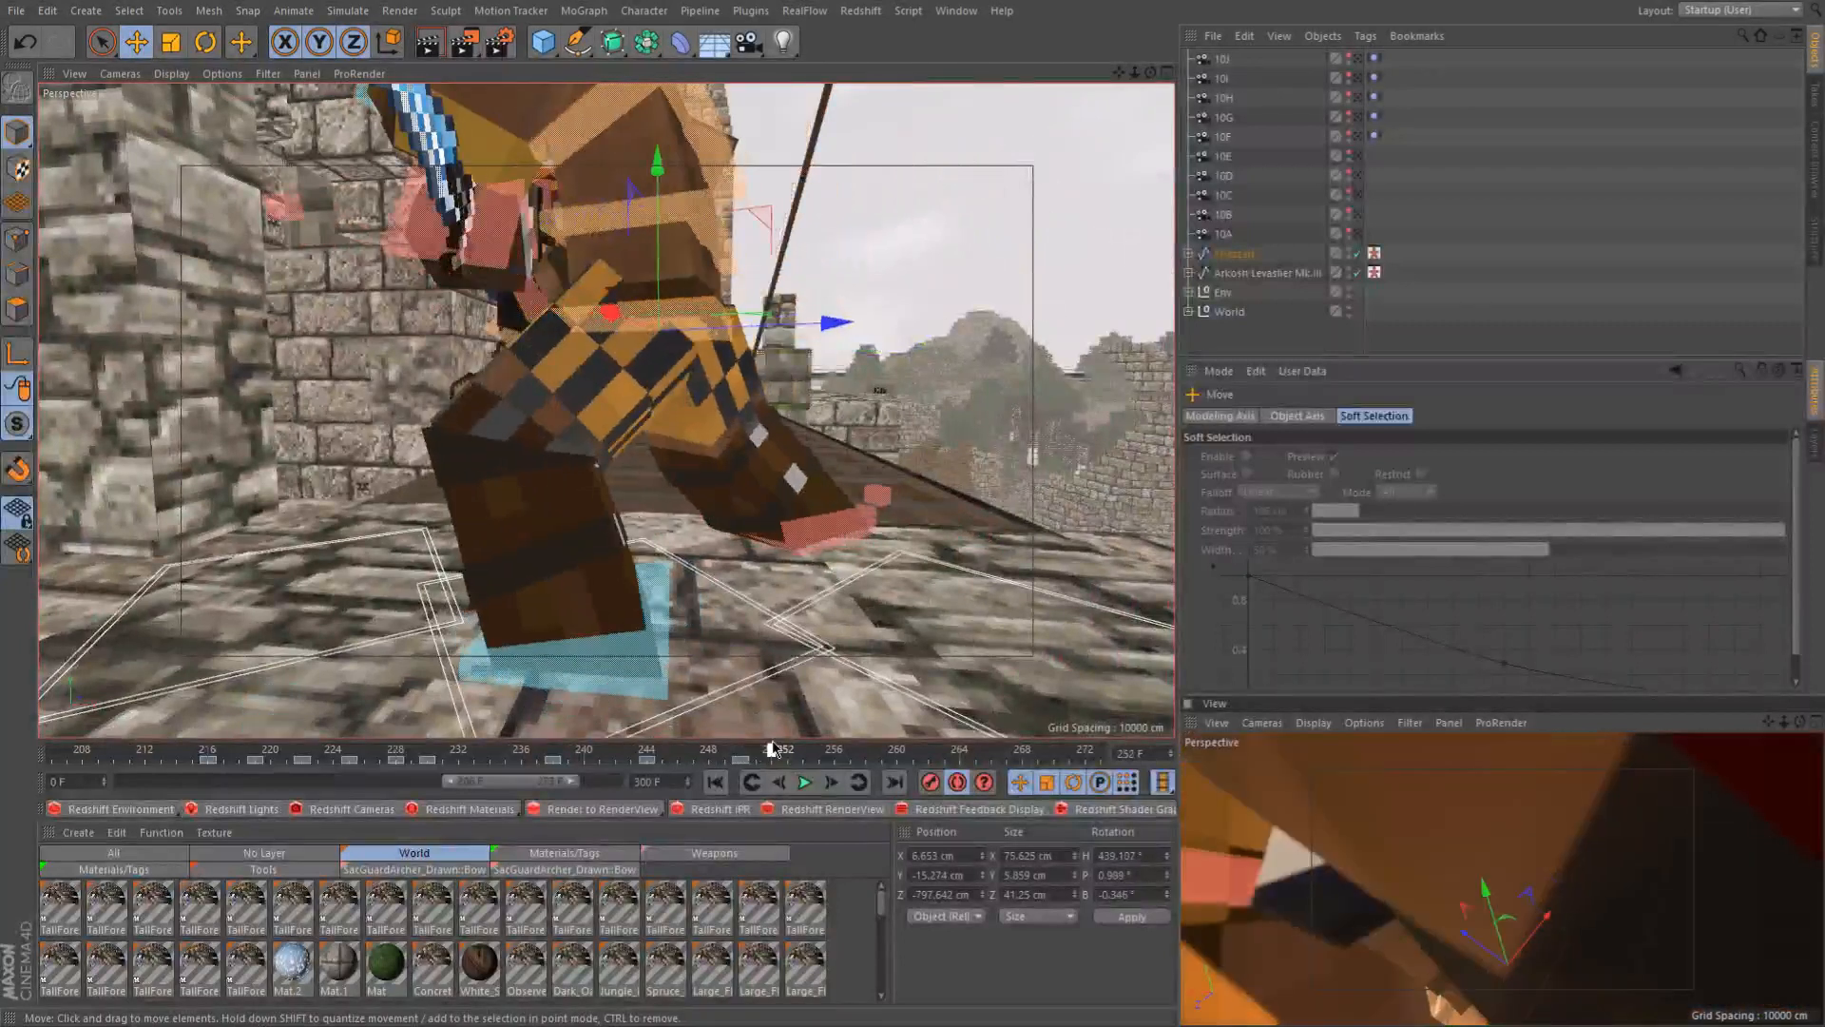
{"action": "mouse_move", "coordinate": [715, 281]}
{"action": "left_mouse_down", "text": "alt"}
{"action": "mouse_move", "coordinate": [747, 290]}
{"action": "mouse_move", "coordinate": [701, 267]}
{"action": "left_mouse_up", "text": "alt"}
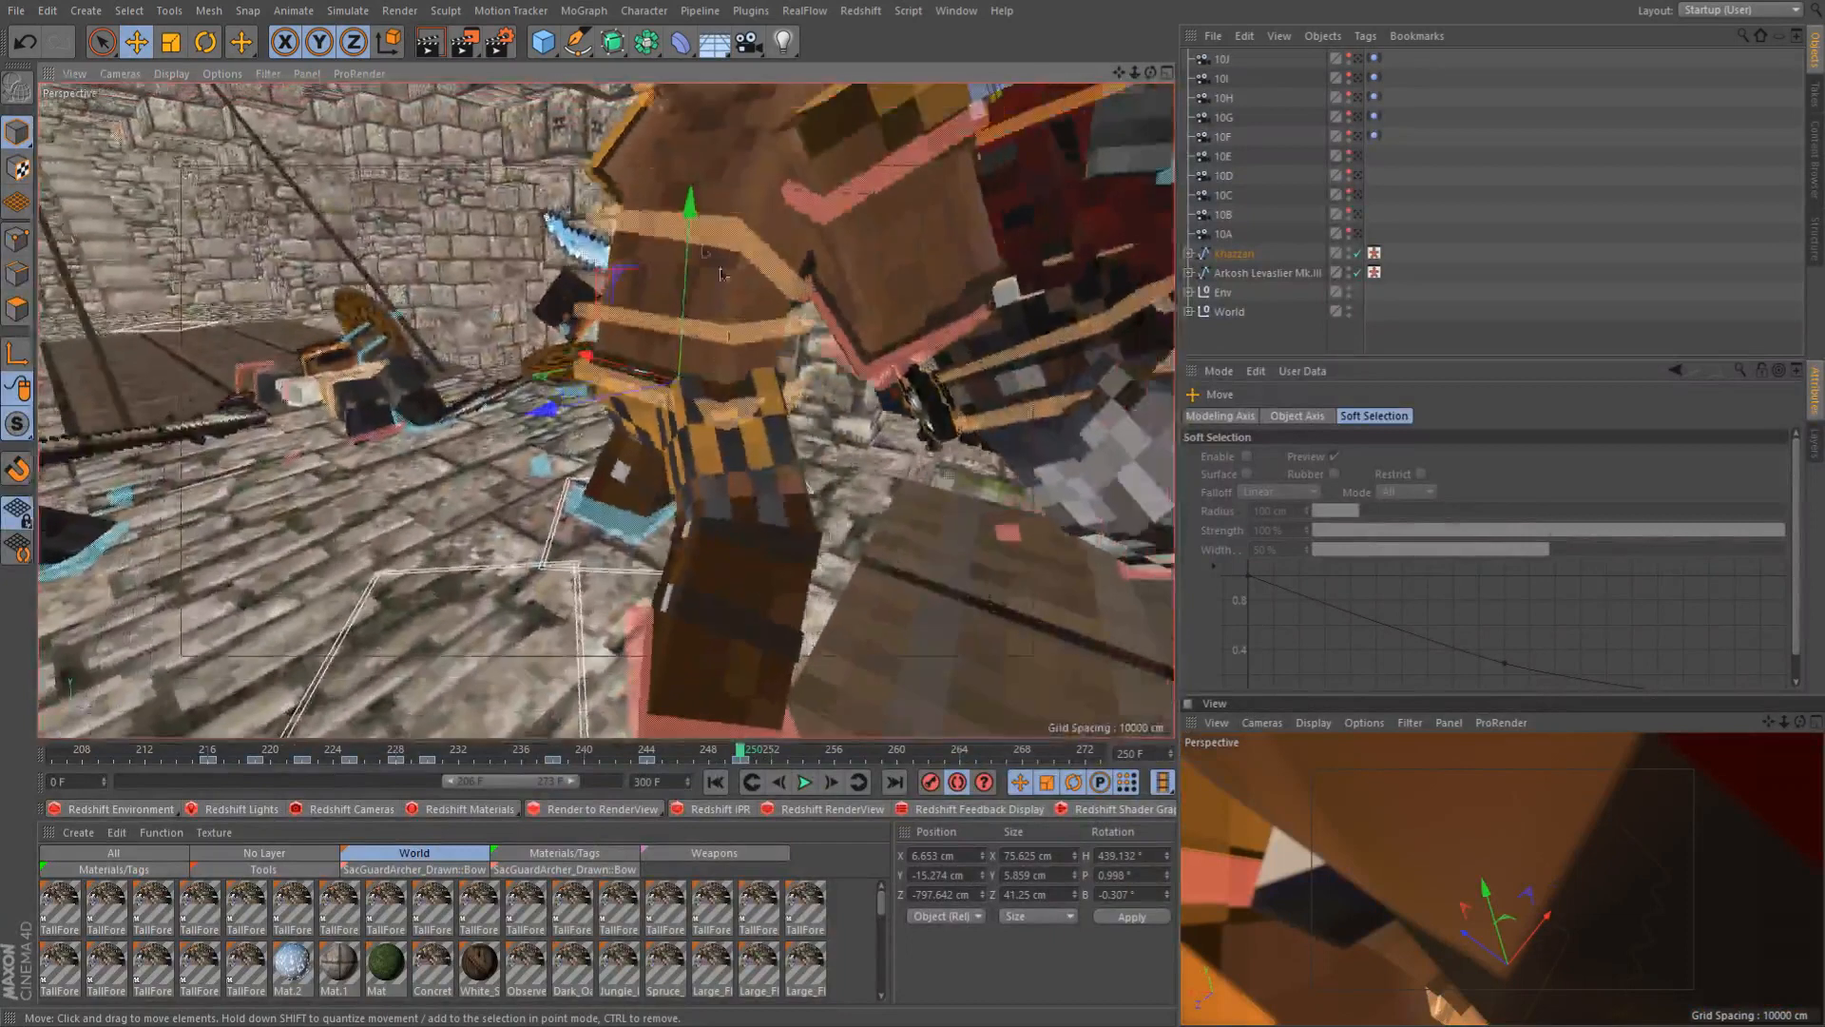
Rotate Khazzan's controlBack on several axes at frame 250, twisting and tilting his torso to a heading of about 12.4°
{"action": "left_click", "coordinate": [699, 265]}
{"action": "scroll", "coordinate": [700, 268], "scroll_direction": "down", "scroll_amount": 3}
{"action": "left_click_drag", "start_coordinate": [646, 300], "coordinate": [848, 369], "text": "alt"}
{"action": "key", "text": "r"}
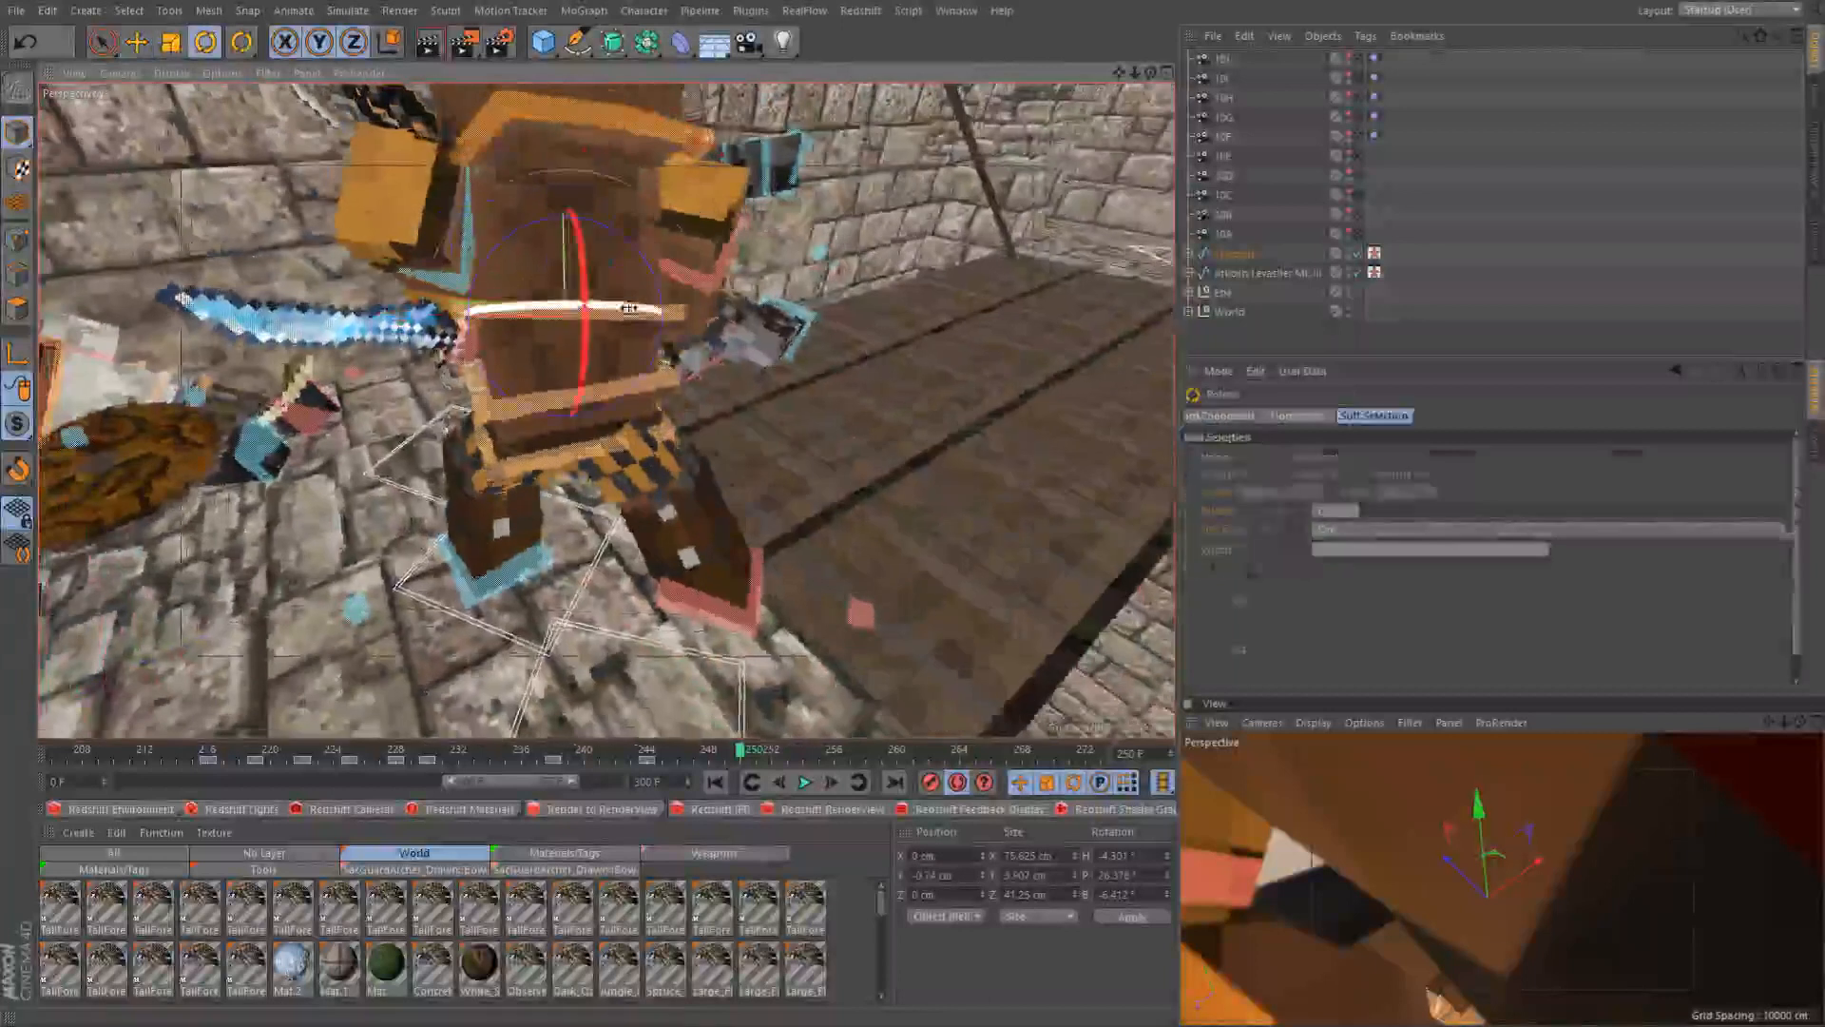
{"action": "left_click_drag", "start_coordinate": [477, 355], "coordinate": [483, 369]}
{"action": "left_click_drag", "start_coordinate": [577, 295], "coordinate": [555, 254], "text": "alt"}
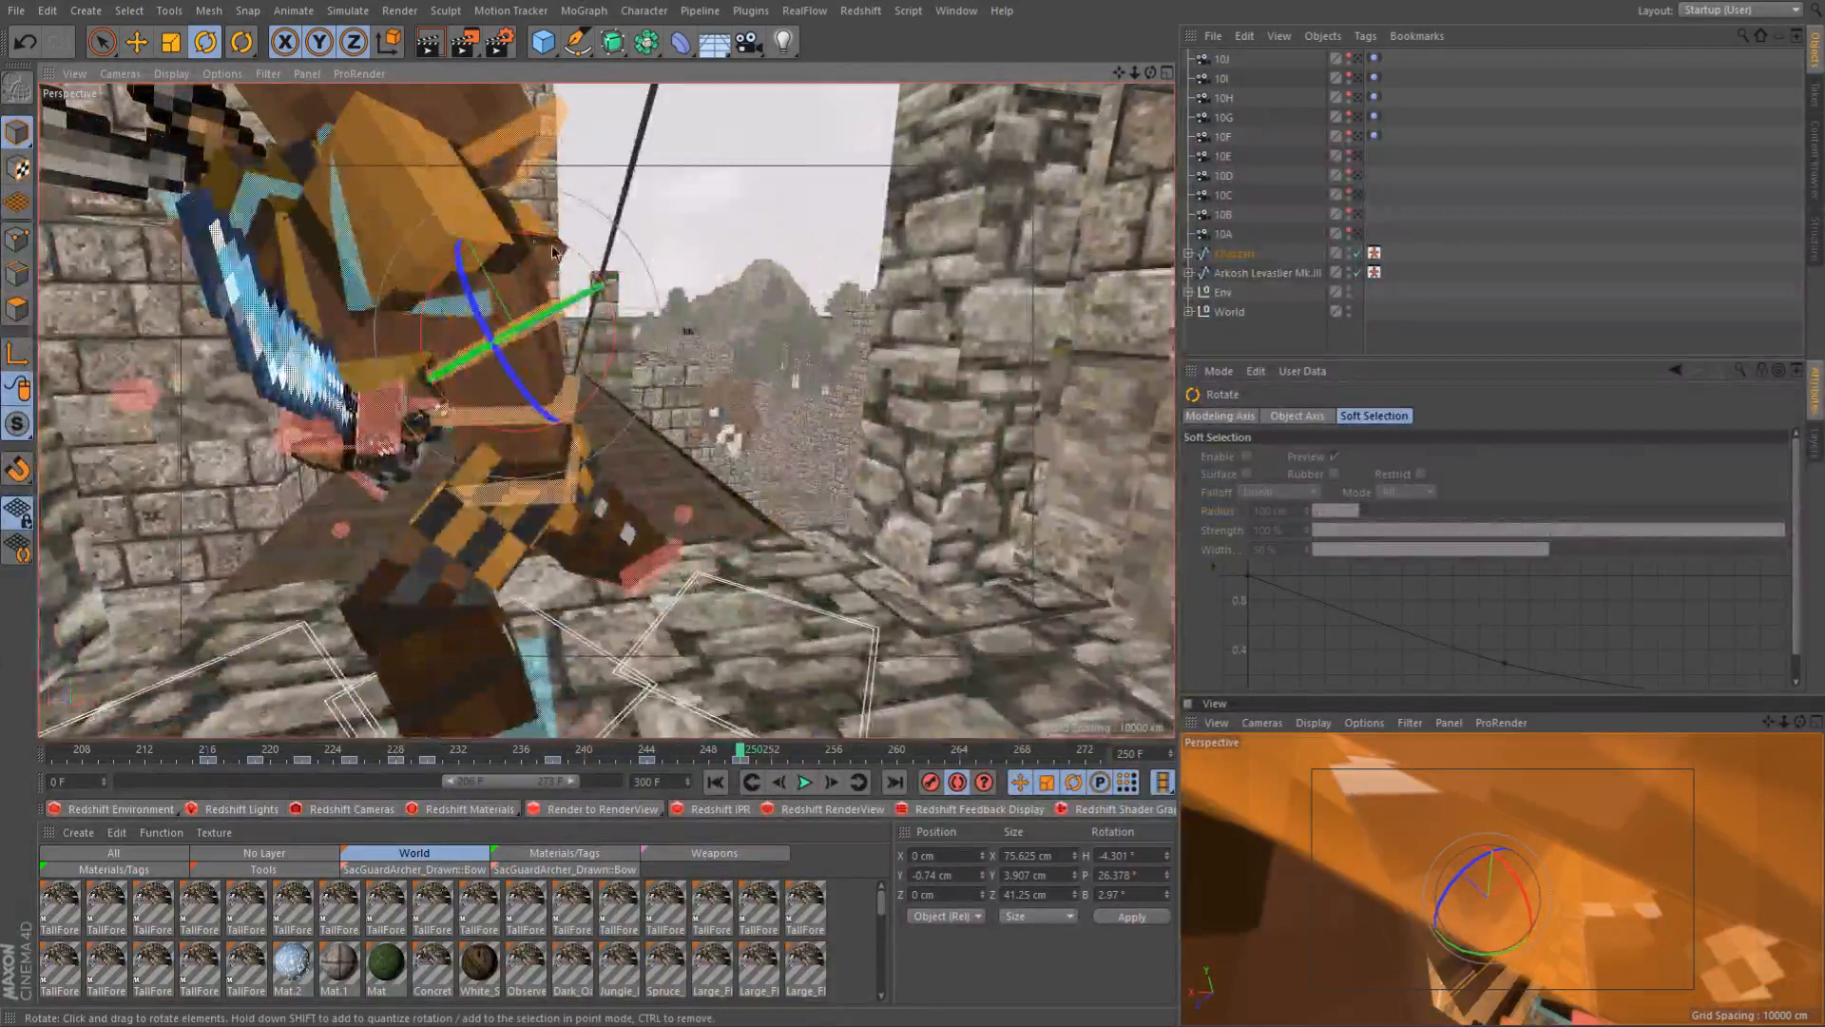
{"action": "left_click_drag", "start_coordinate": [509, 290], "coordinate": [561, 309]}
{"action": "left_click_drag", "start_coordinate": [539, 384], "coordinate": [749, 293], "text": "alt"}
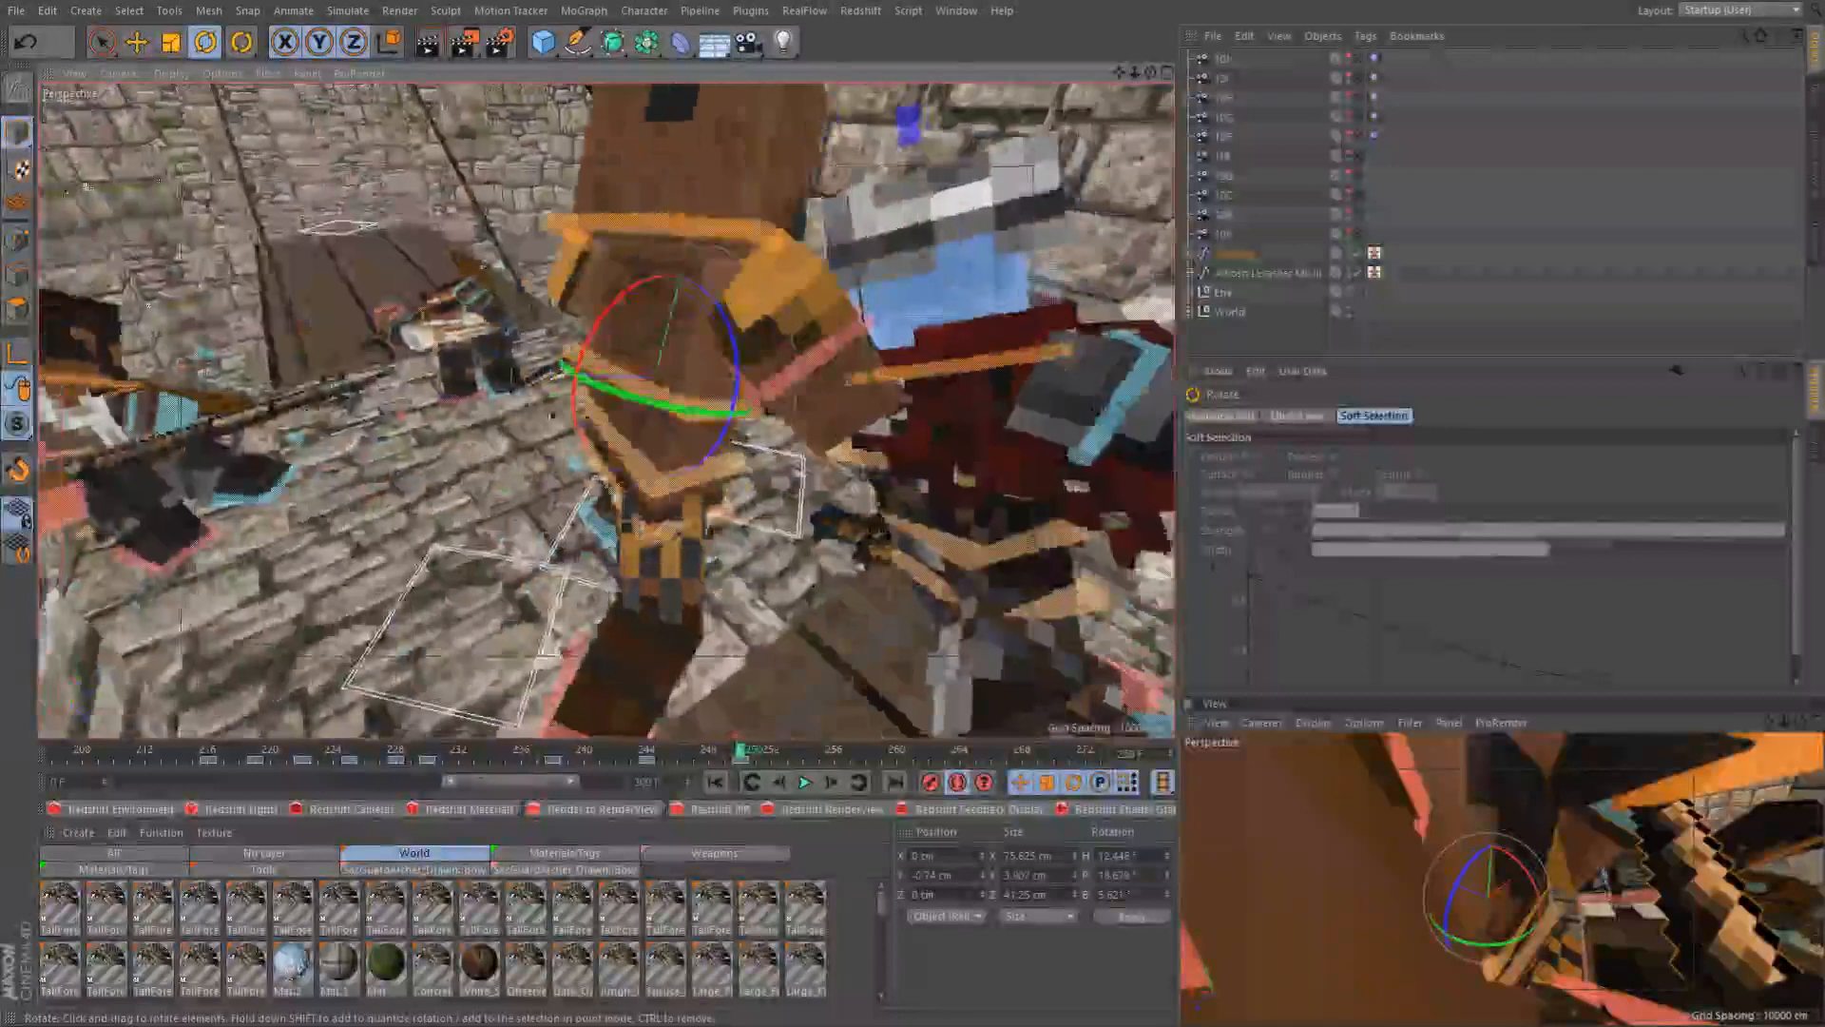
Select Khazzan's right arm control and examine the arm's pose against Arkosh between frames 244 and 250
{"action": "left_click", "coordinate": [754, 395]}
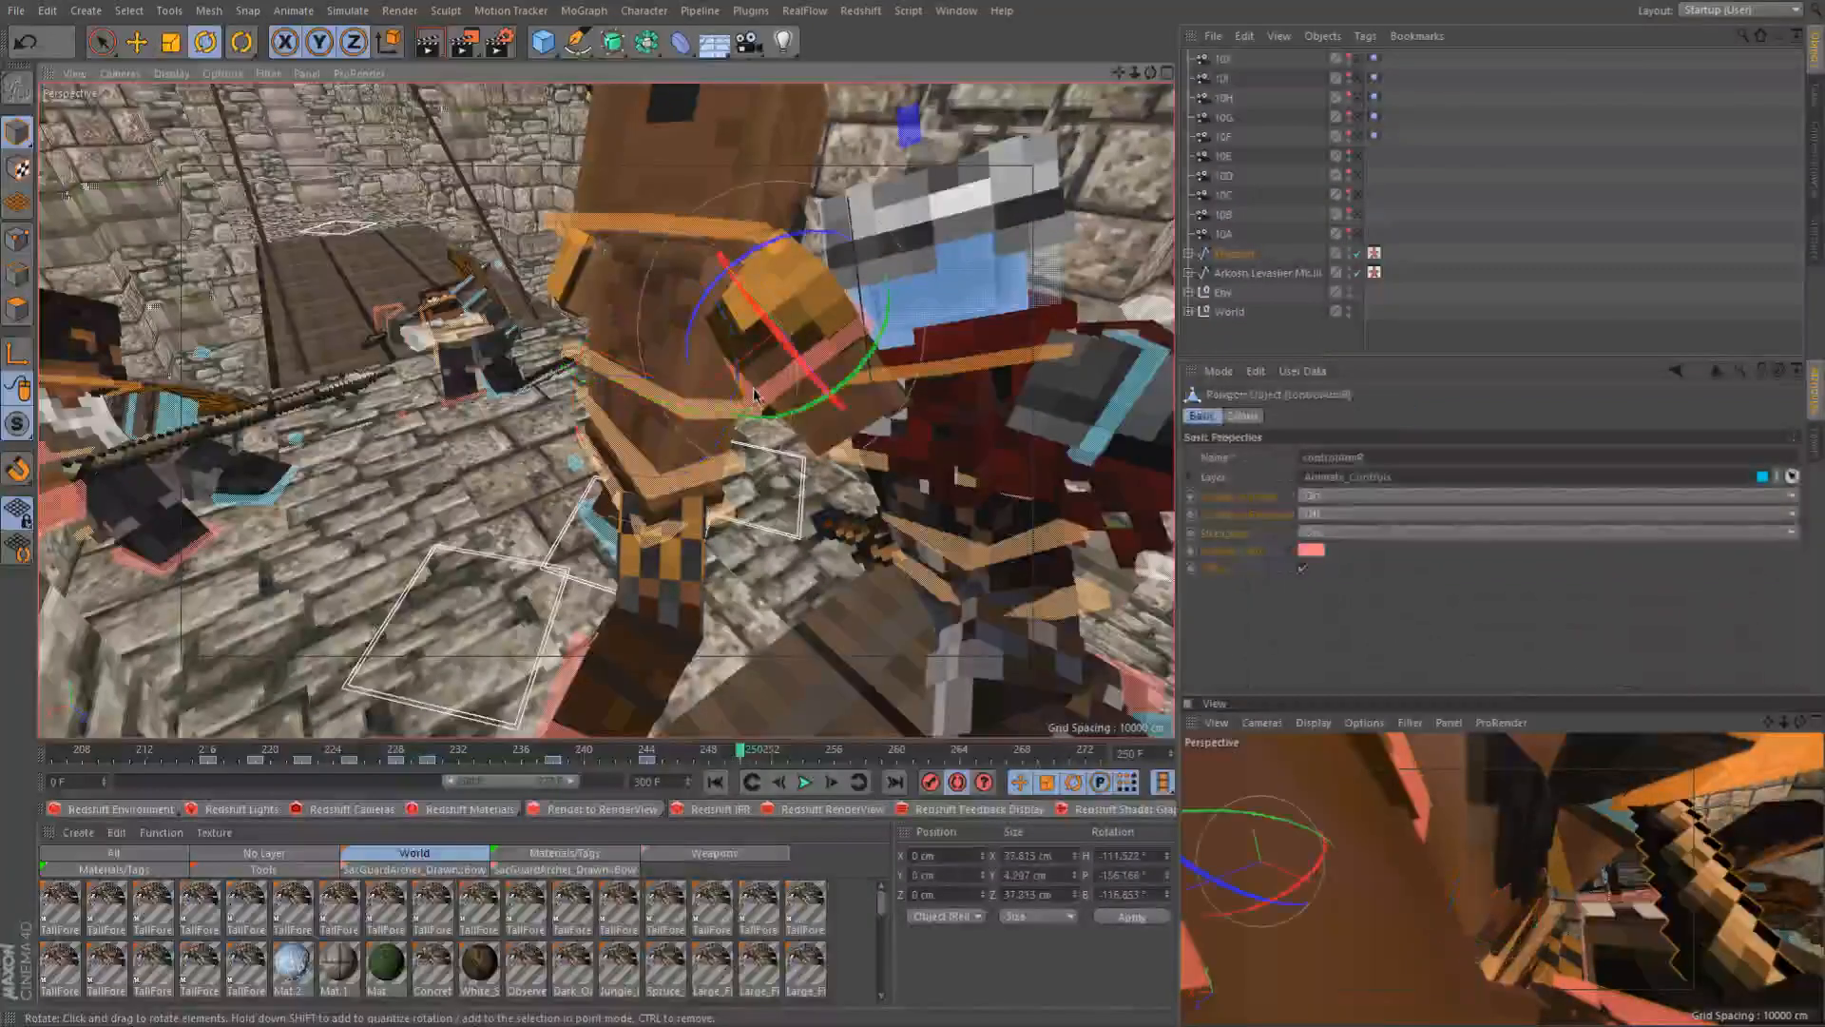
{"action": "key", "text": "space"}
{"action": "middle_click", "coordinate": [703, 367]}
{"action": "key", "text": "space"}
{"action": "key", "text": "space"}
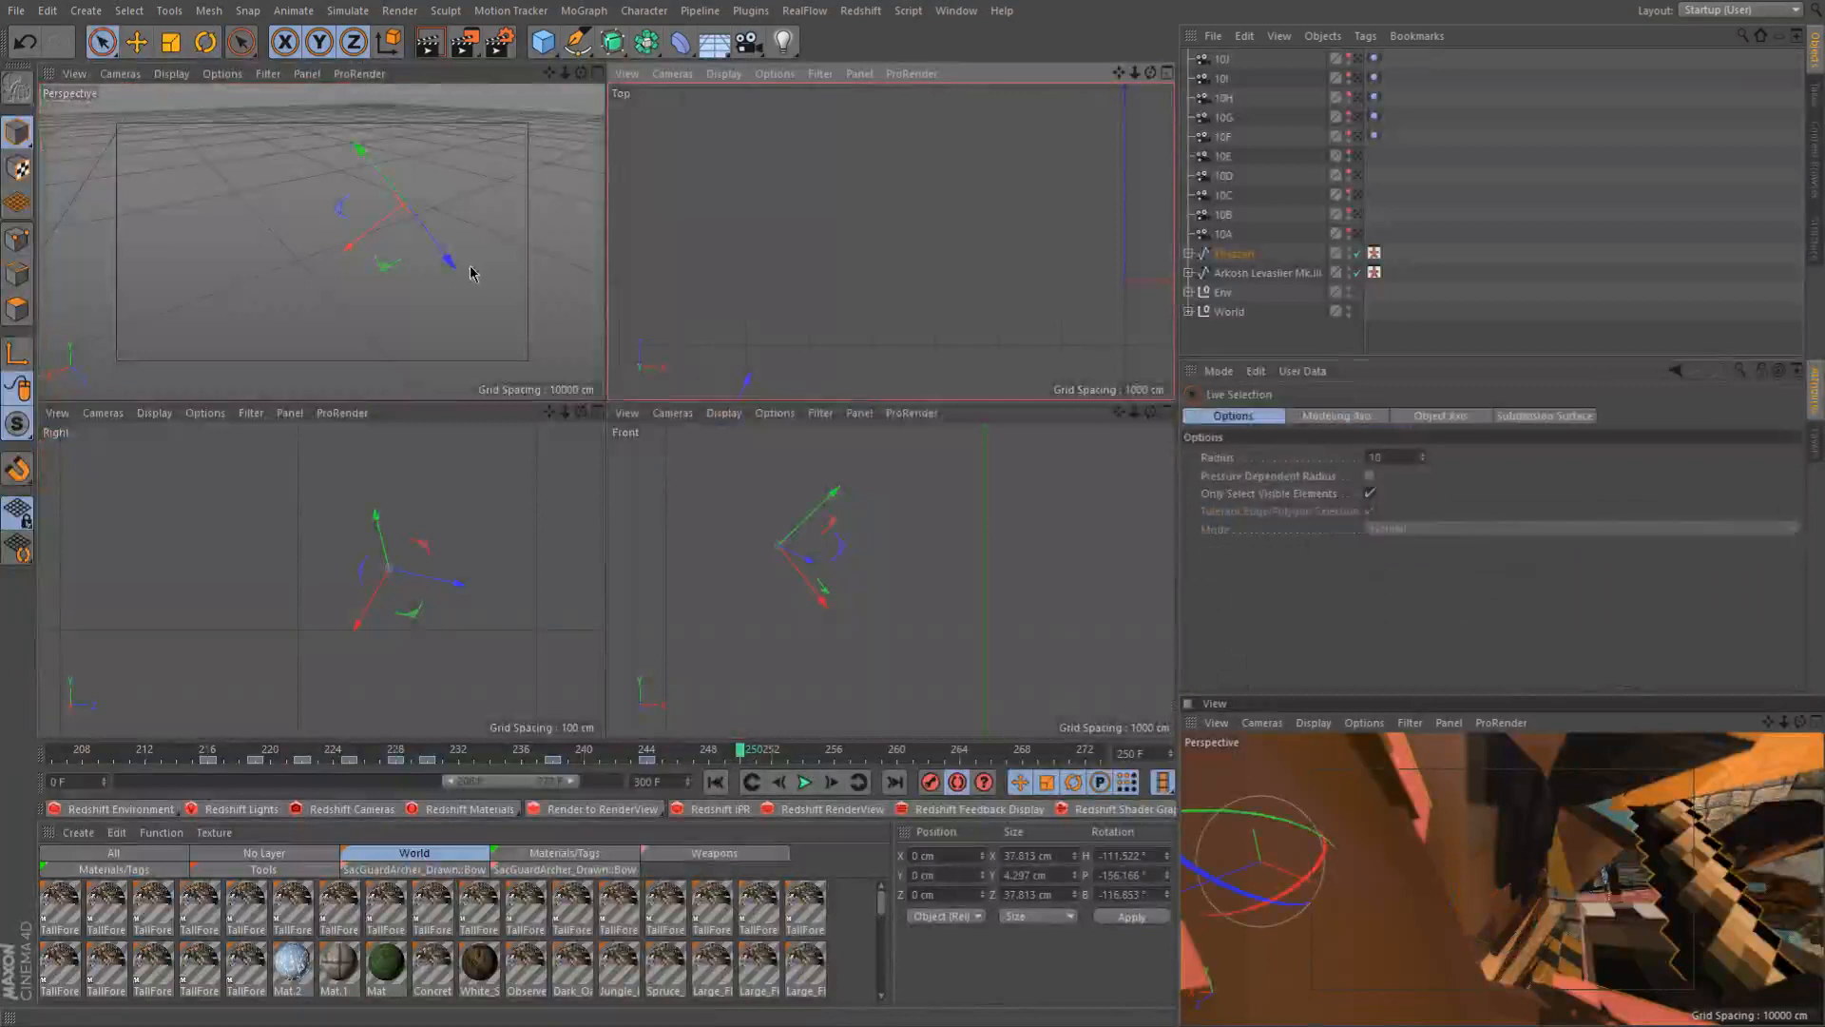
{"action": "middle_click", "coordinate": [463, 269]}
{"action": "left_click_drag", "start_coordinate": [704, 366], "coordinate": [688, 370], "text": "alt"}
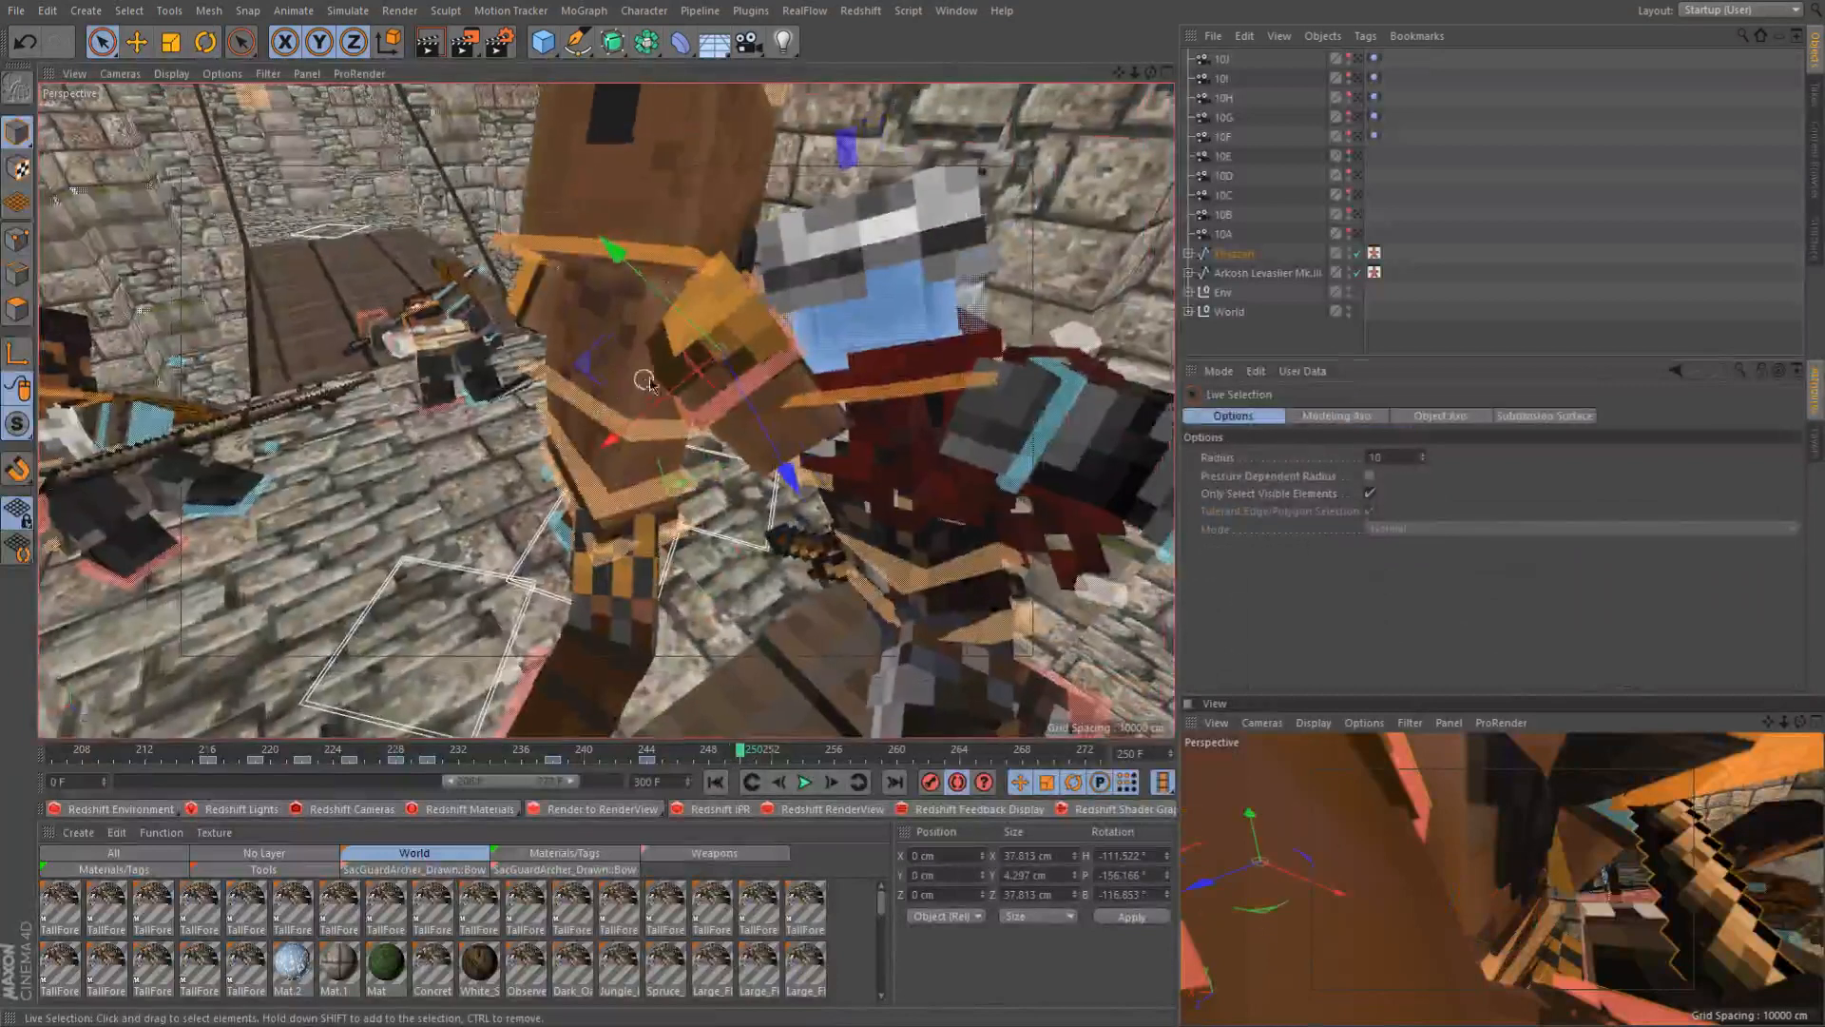
{"action": "key", "text": "r"}
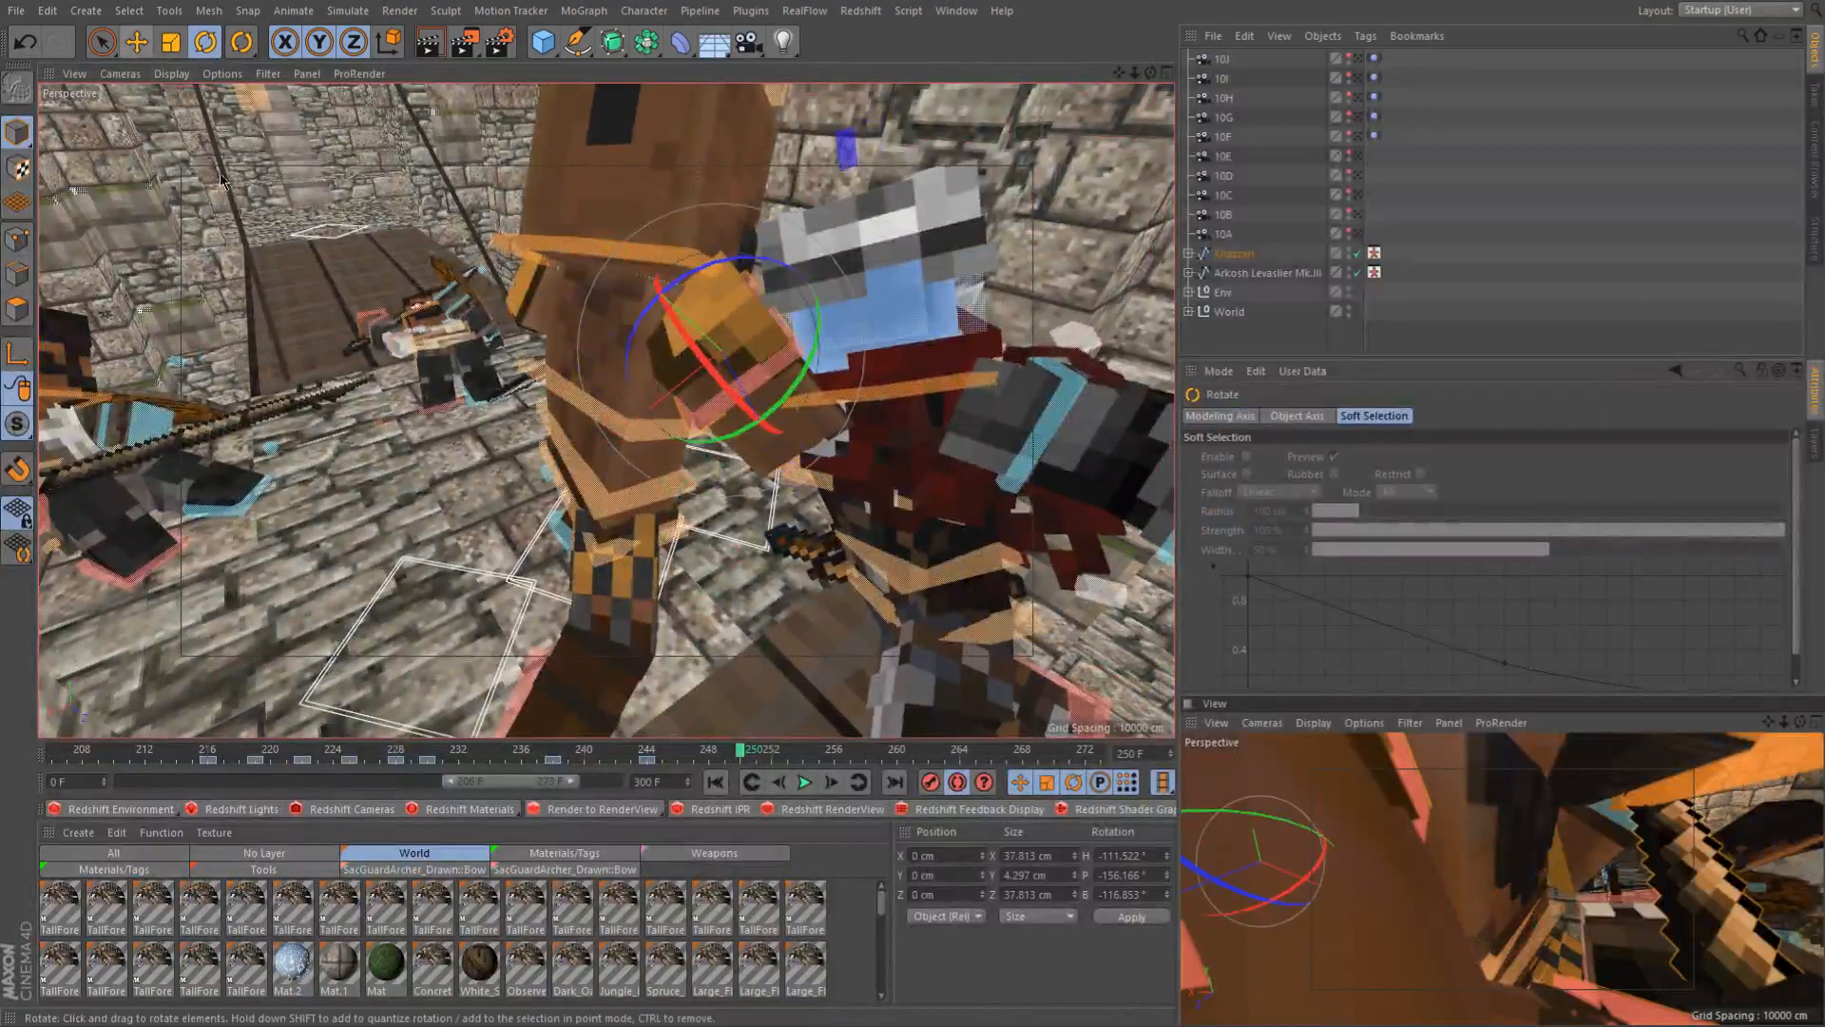
{"action": "left_click_drag", "start_coordinate": [666, 352], "coordinate": [702, 333], "text": "alt"}
{"action": "right_click_drag", "start_coordinate": [702, 333], "coordinate": [732, 323], "text": "alt"}
{"action": "right_click_drag", "start_coordinate": [453, 322], "coordinate": [469, 288], "text": "alt"}
{"action": "left_click_drag", "start_coordinate": [607, 408], "coordinate": [522, 354], "text": "alt"}
{"action": "left_click_drag", "start_coordinate": [537, 253], "coordinate": [374, 491], "text": "alt"}
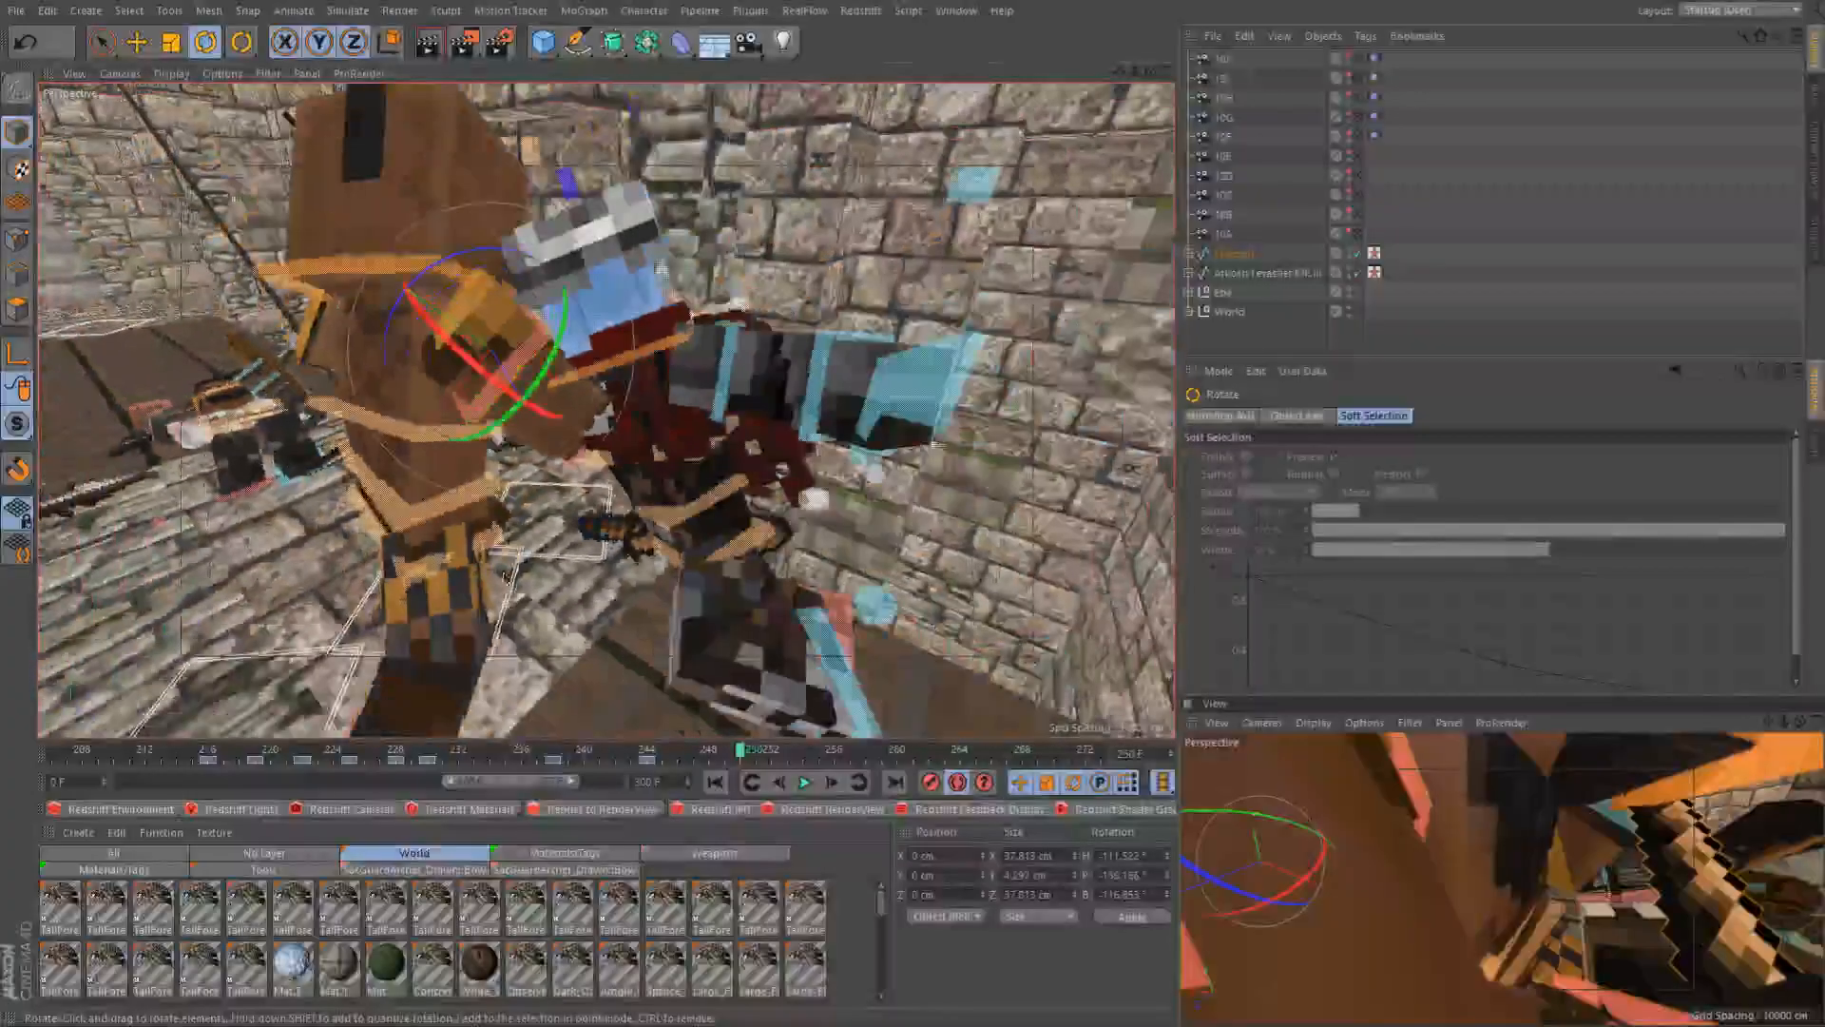
{"action": "left_click", "coordinate": [645, 754]}
{"action": "left_click_drag", "start_coordinate": [647, 754], "coordinate": [745, 754]}
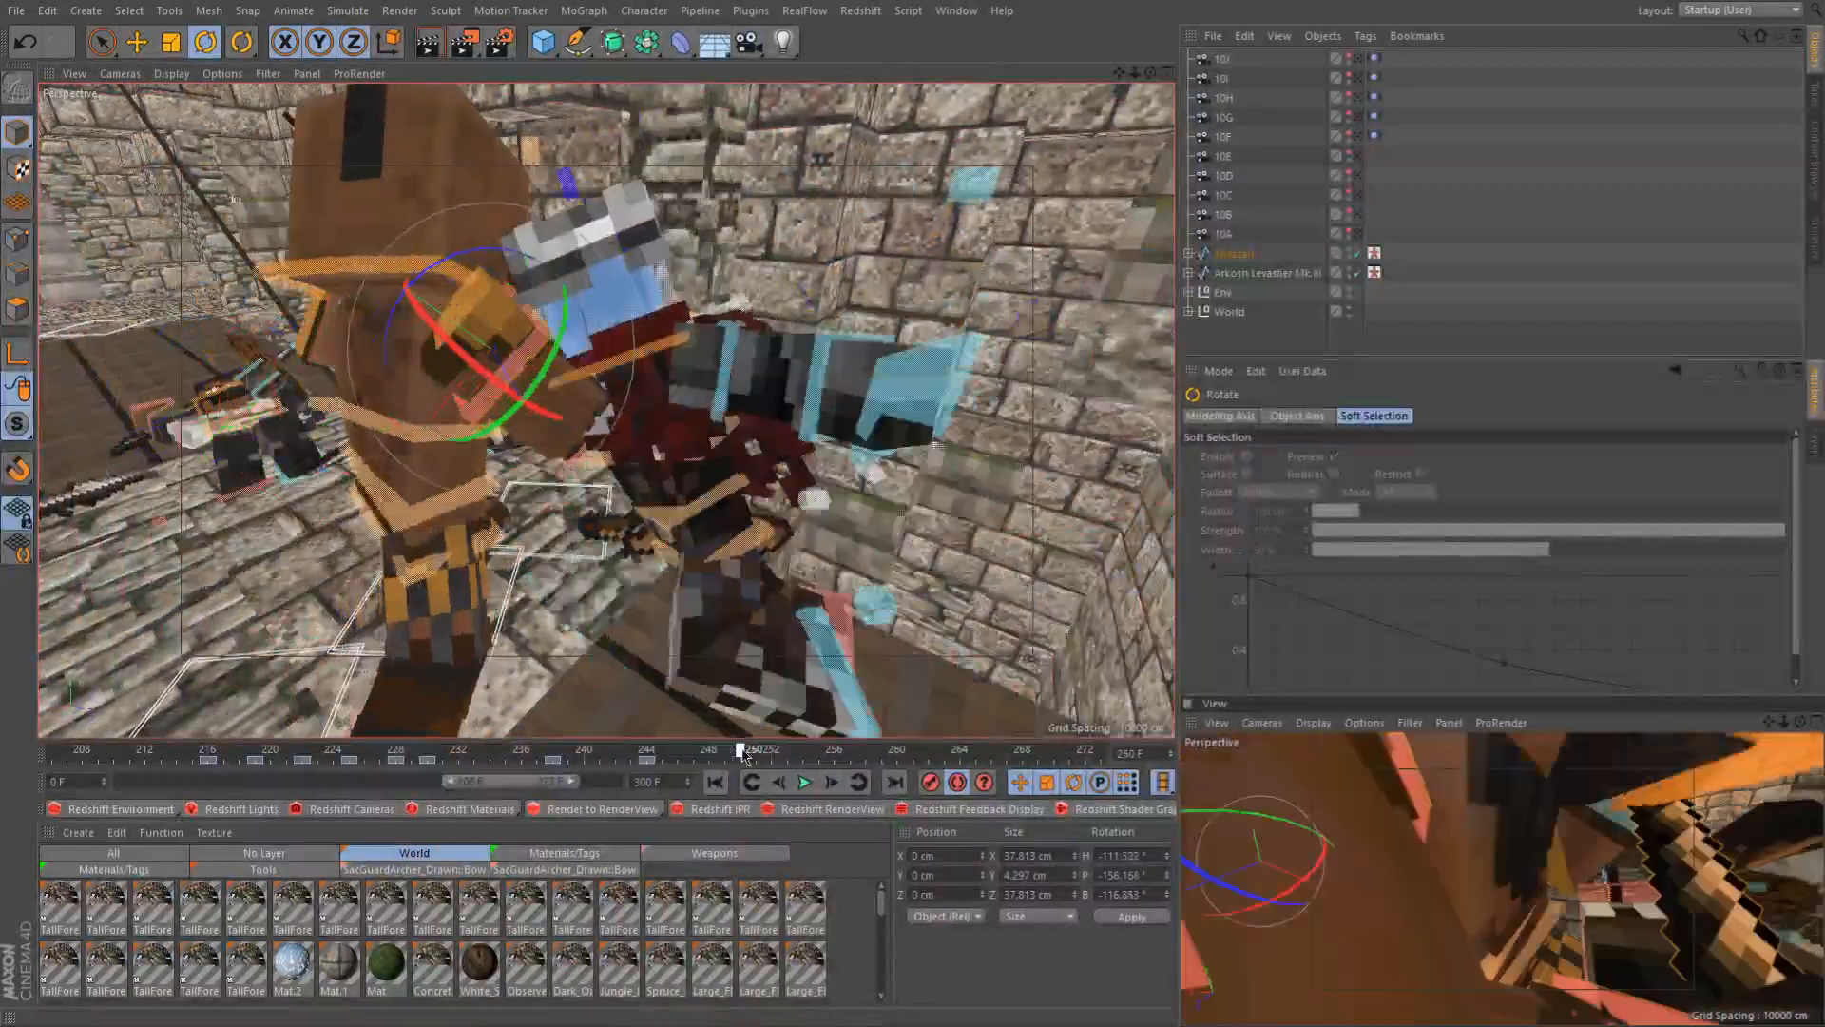
Rotate Khazzan's right arm control on several axes at frame 250, swinging the arm outward and its held weapon upward
{"action": "scroll", "coordinate": [564, 371], "scroll_direction": "up", "scroll_amount": 3}
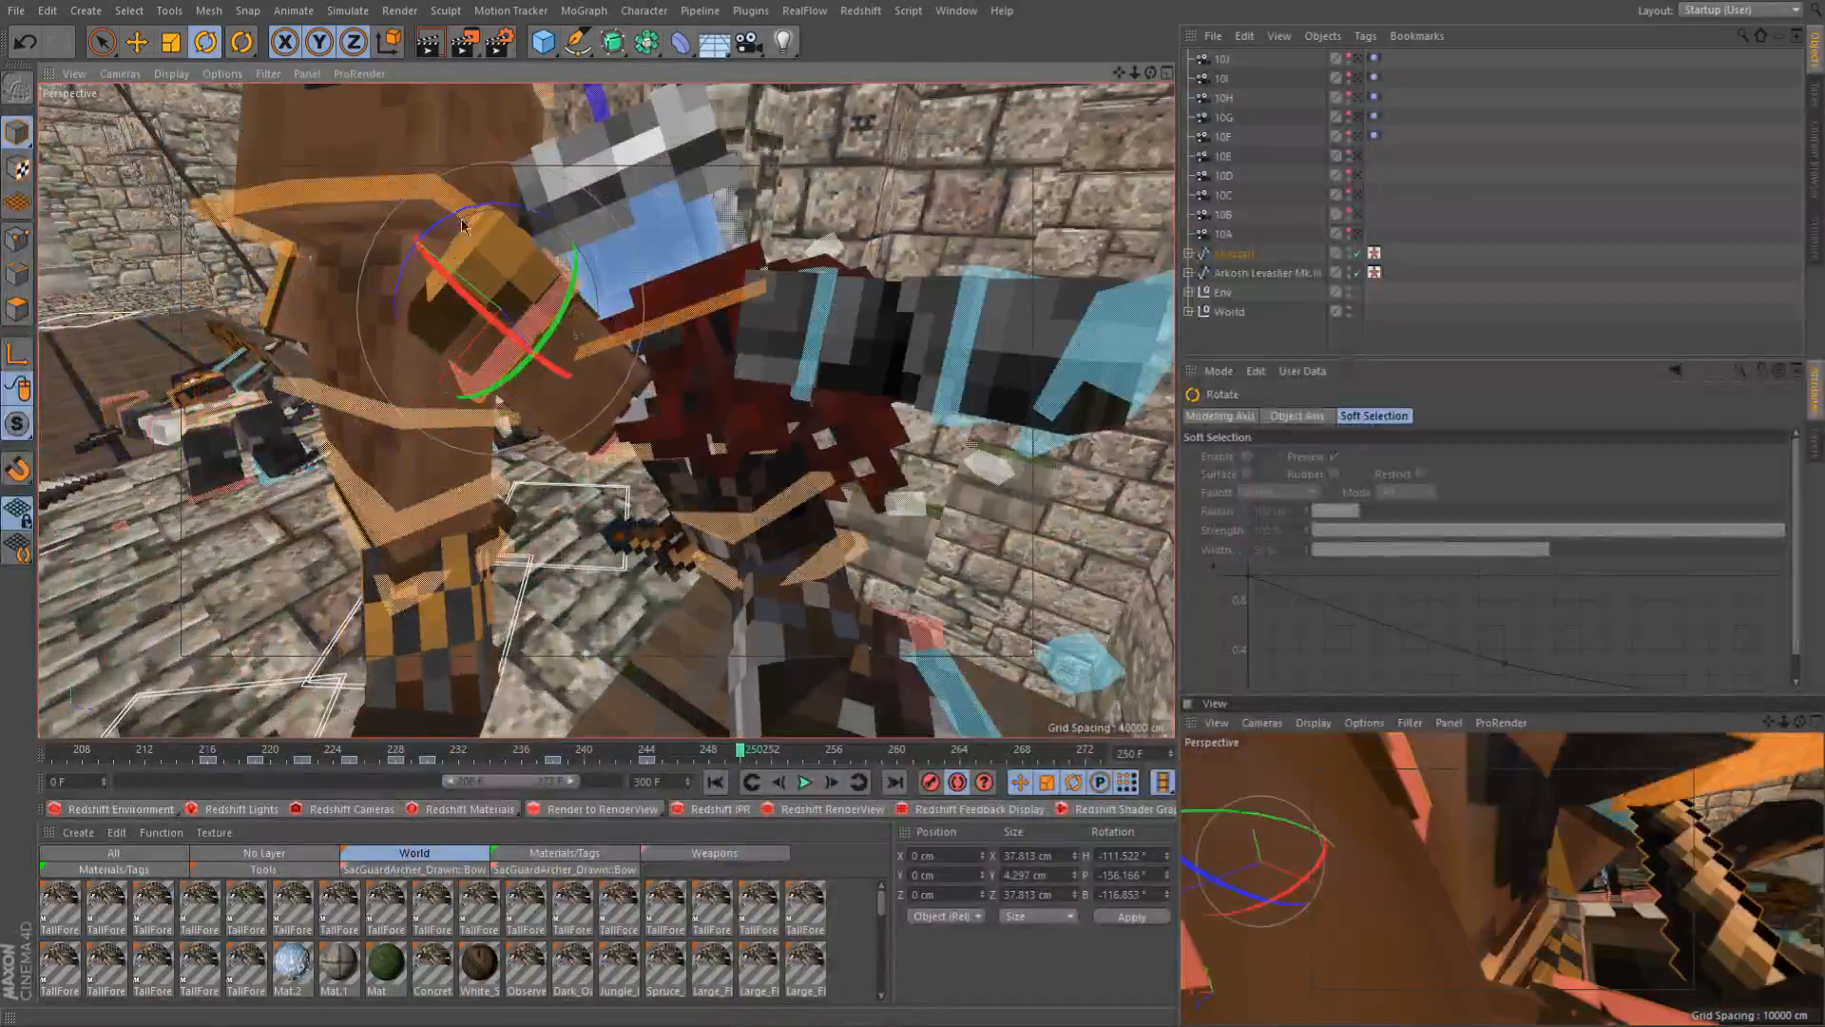
{"action": "left_click_drag", "start_coordinate": [570, 358], "coordinate": [464, 451]}
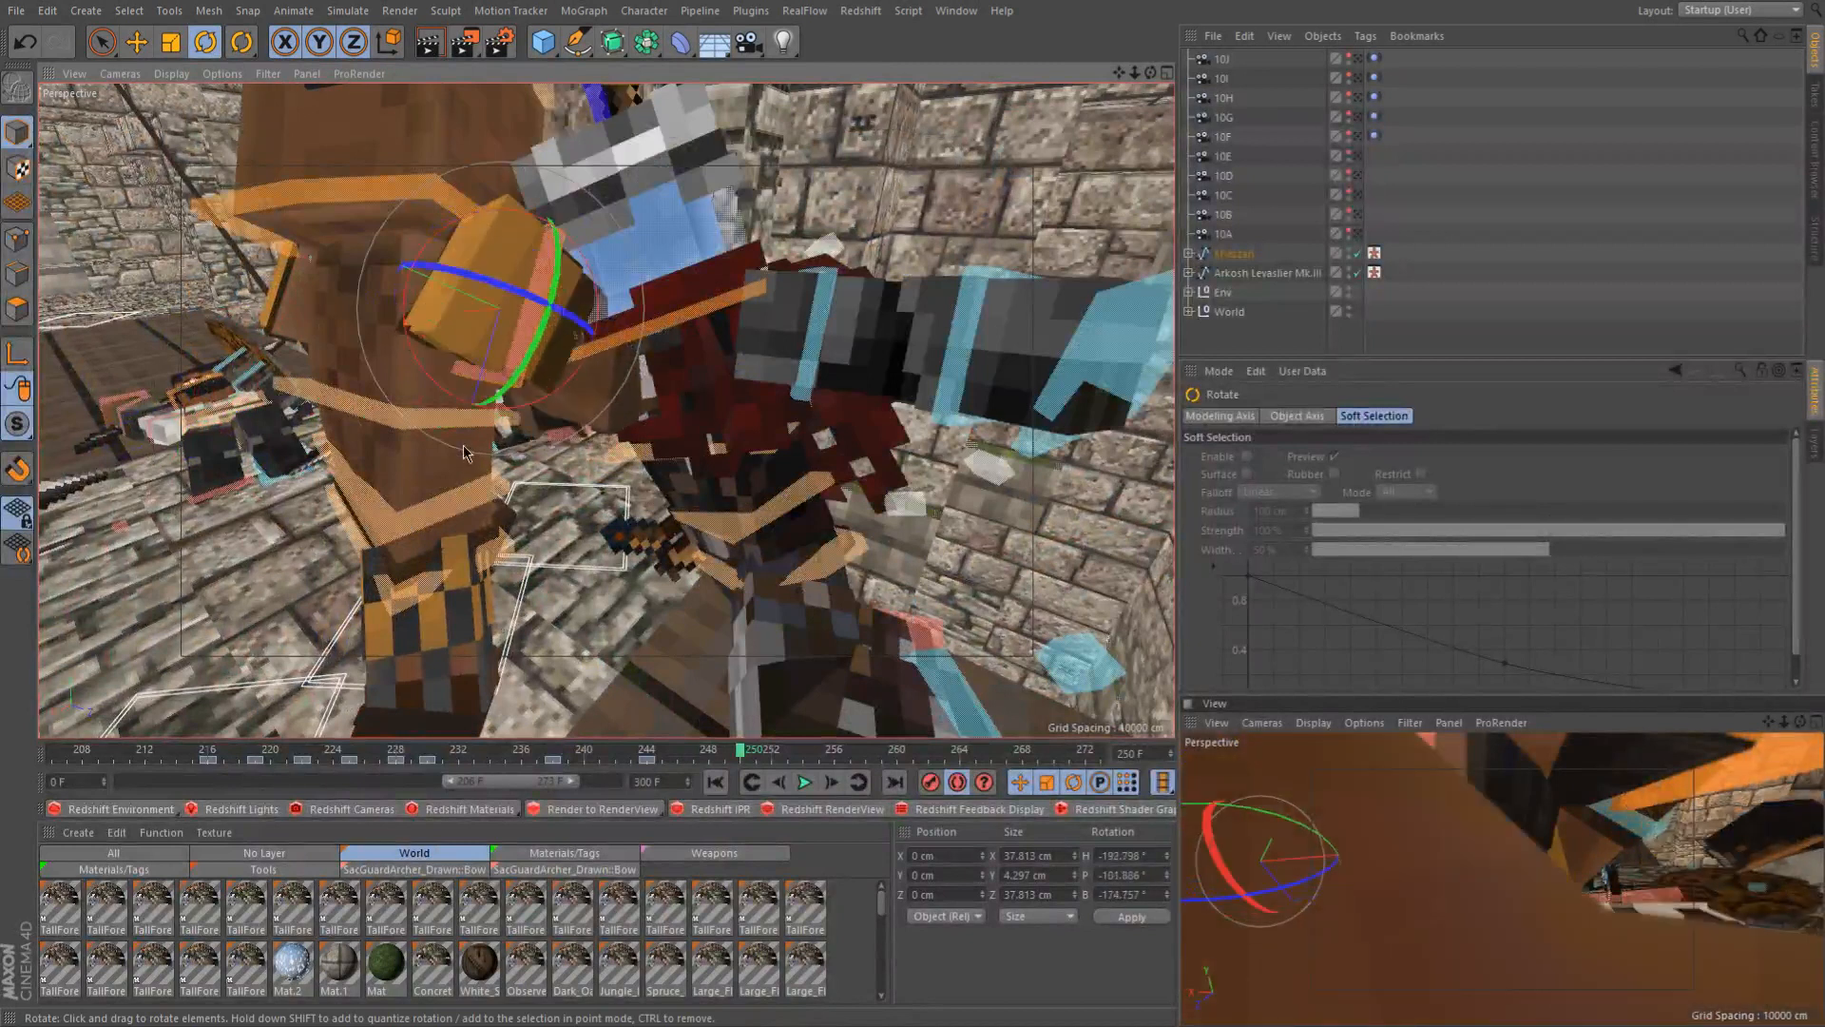
{"action": "left_click_drag", "start_coordinate": [428, 328], "coordinate": [453, 382]}
{"action": "left_click_drag", "start_coordinate": [584, 353], "coordinate": [658, 351]}
{"action": "scroll", "coordinate": [453, 480], "scroll_direction": "down", "scroll_amount": 3}
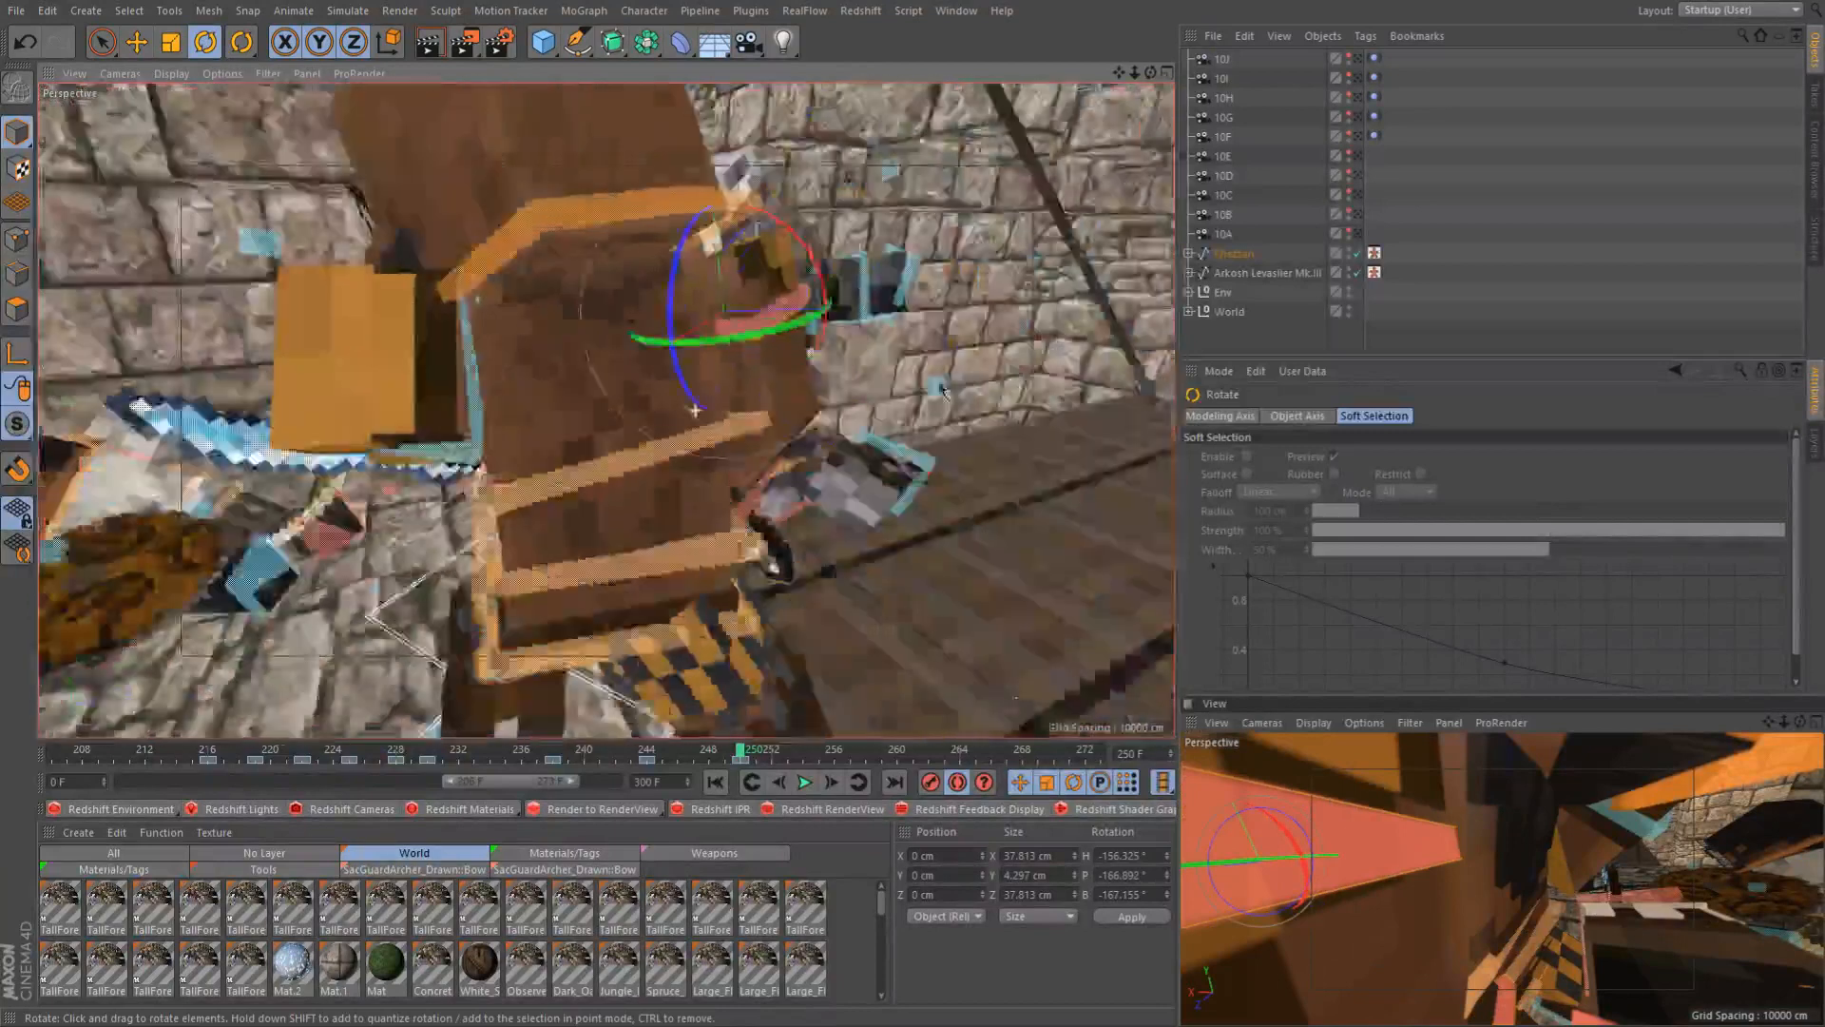
{"action": "left_click_drag", "start_coordinate": [941, 390], "coordinate": [446, 511], "text": "alt"}
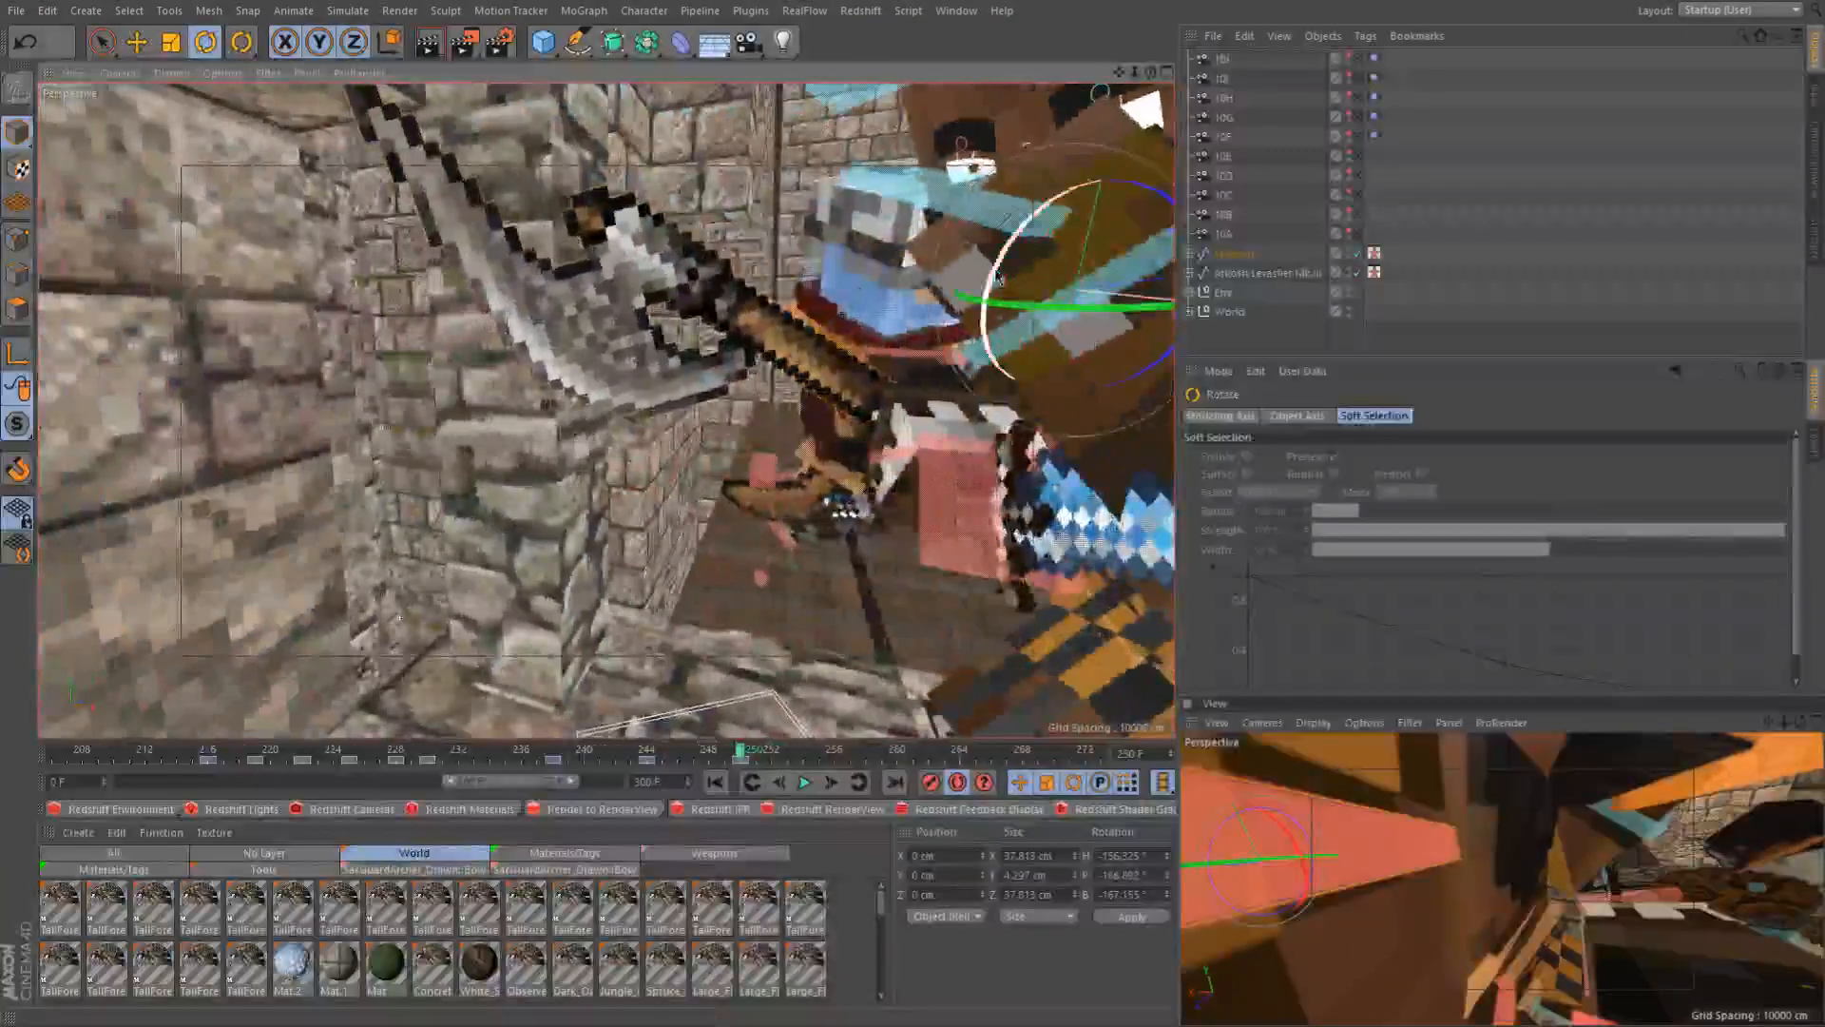
{"action": "left_click_drag", "start_coordinate": [996, 275], "coordinate": [1043, 169]}
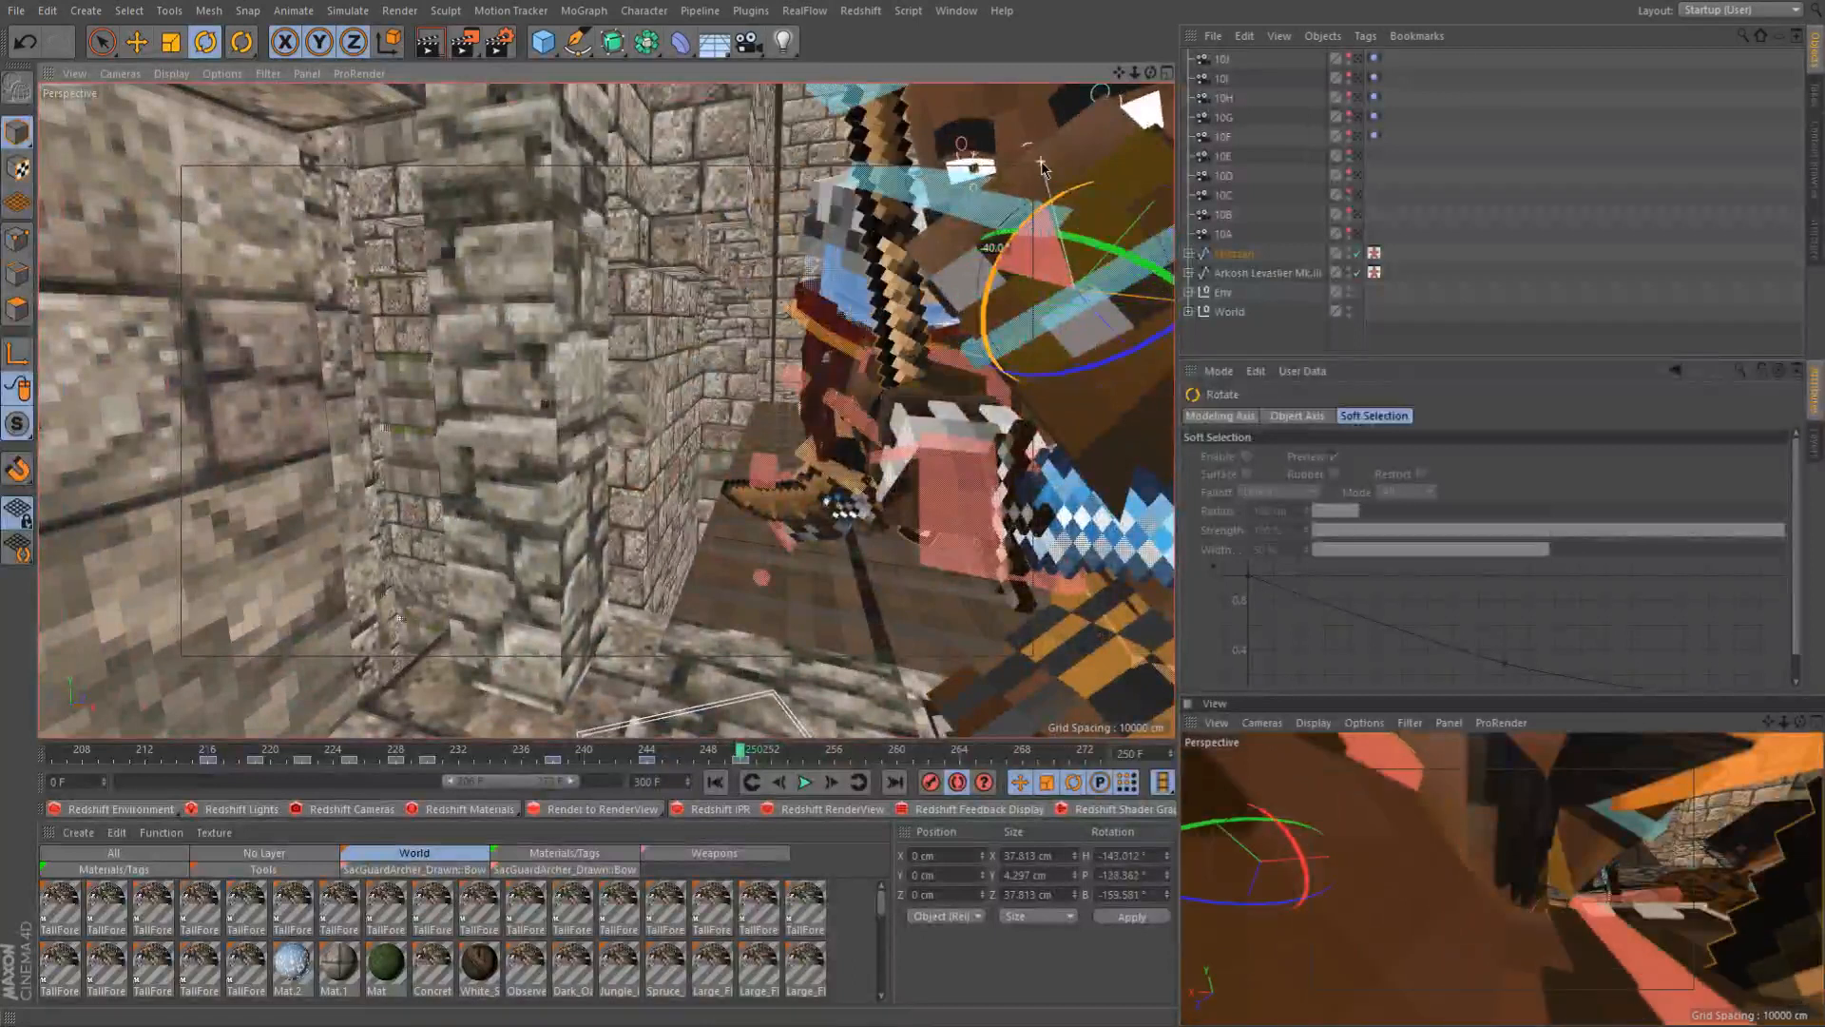
{"action": "left_click_drag", "start_coordinate": [1028, 193], "coordinate": [578, 90]}
{"action": "left_click_drag", "start_coordinate": [708, 483], "coordinate": [1054, 461], "text": "alt"}
Move Khazzan's goalArmR_L at frame 250 to about X 2.2 cm and Z -21.2 cm to adjust the right arm's bend
{"action": "key", "text": "e"}
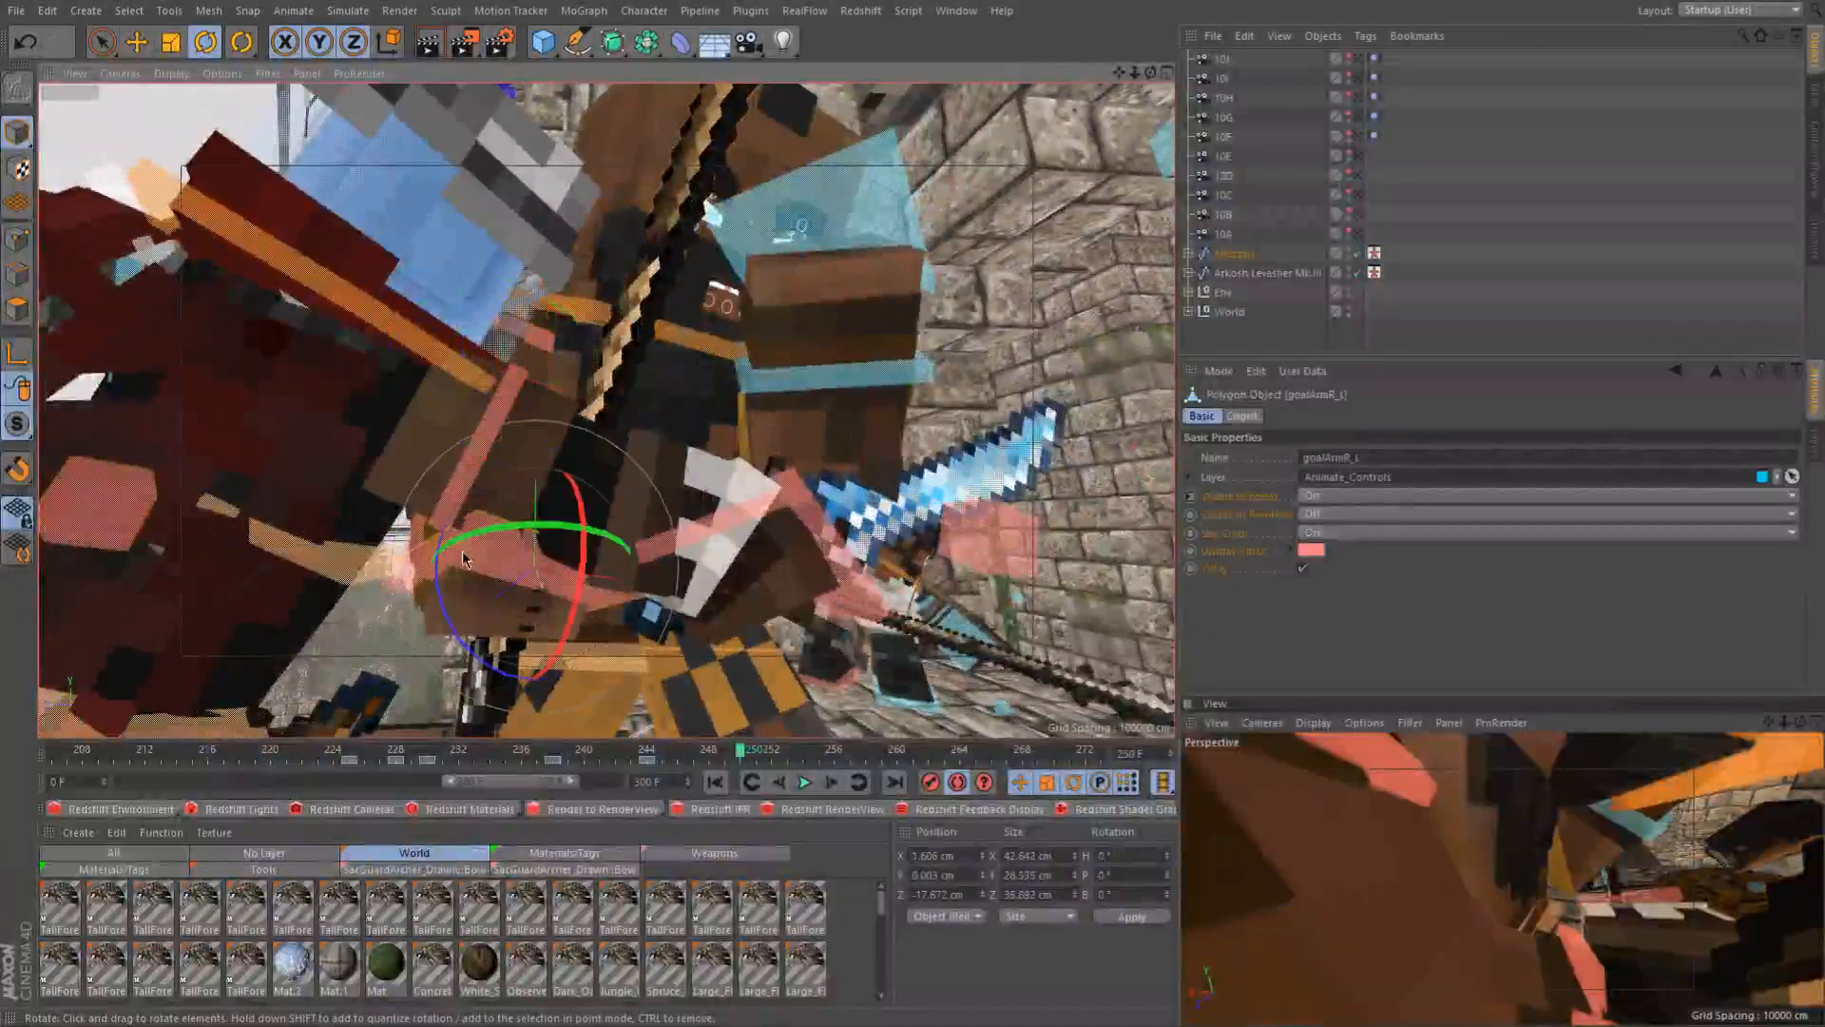
{"action": "left_click_drag", "start_coordinate": [464, 557], "coordinate": [703, 632], "text": "alt"}
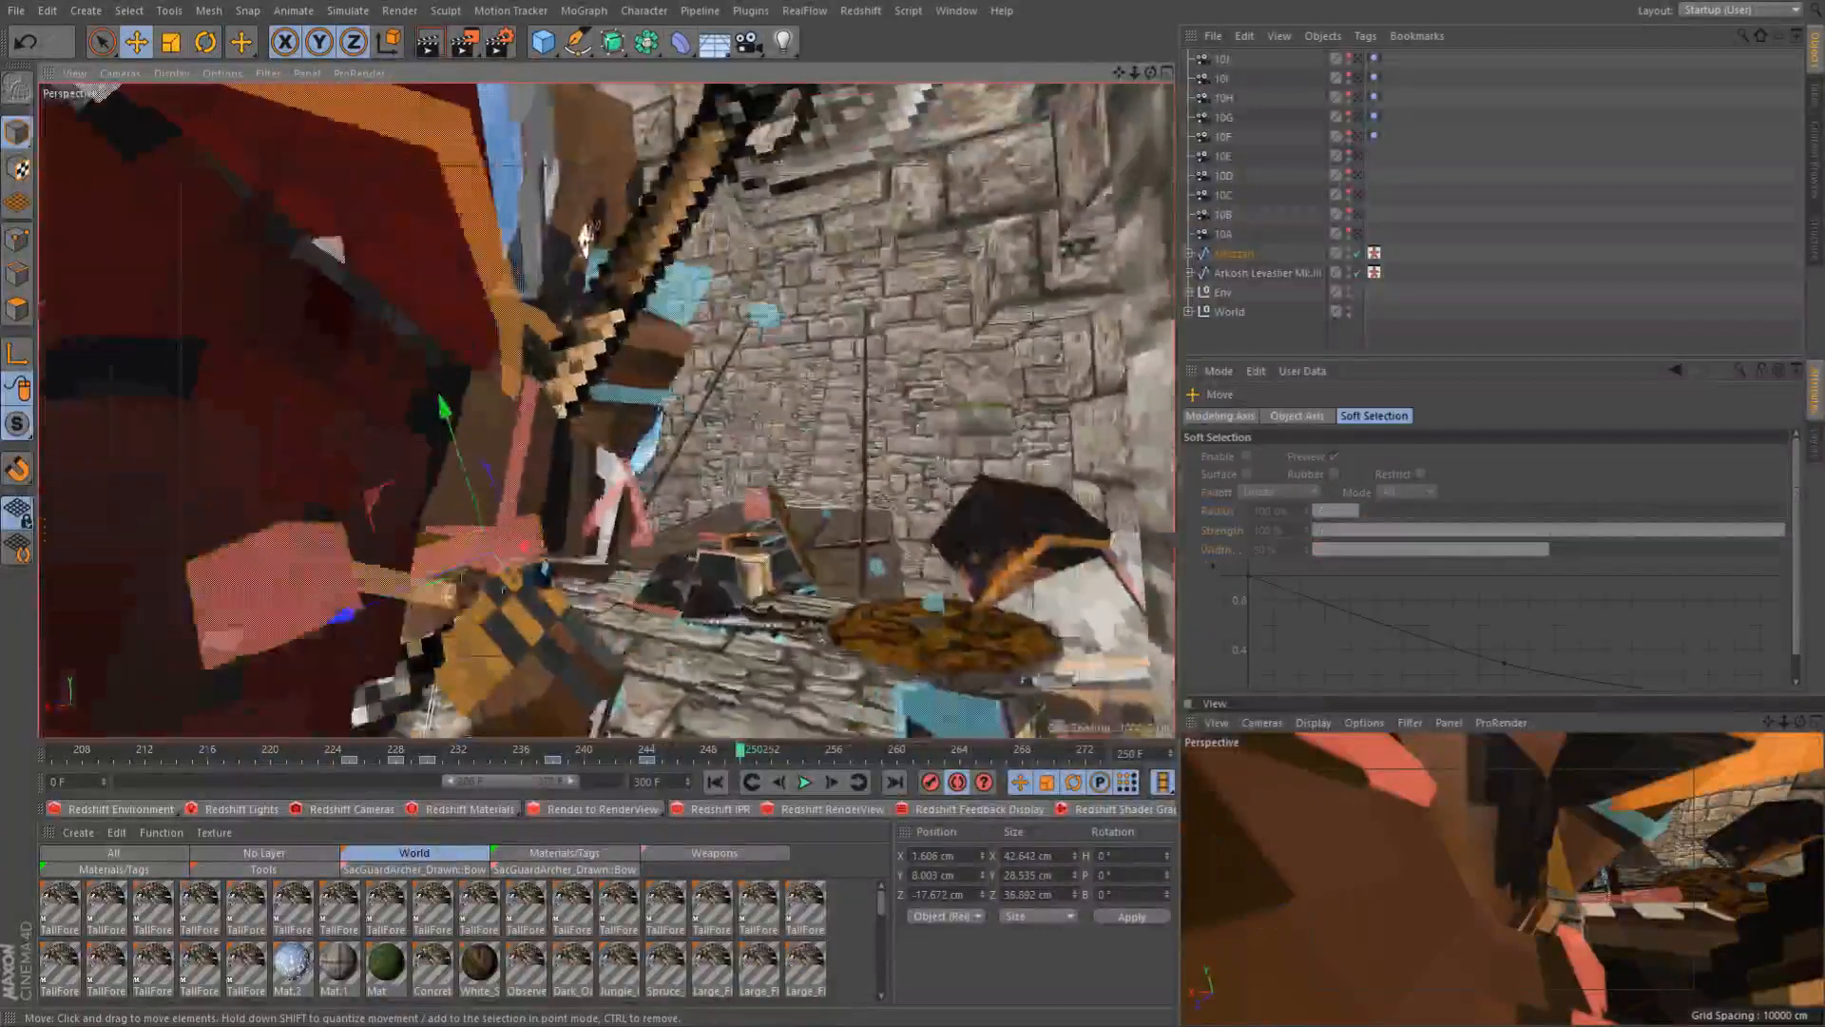
{"action": "left_click_drag", "start_coordinate": [452, 562], "coordinate": [985, 592], "text": "alt"}
{"action": "mouse_move", "coordinate": [665, 574]}
{"action": "left_mouse_down"}
{"action": "mouse_move", "coordinate": [709, 558]}
{"action": "mouse_move", "coordinate": [688, 585]}
{"action": "left_mouse_up"}
{"action": "left_click_drag", "start_coordinate": [688, 514], "coordinate": [722, 418], "text": "alt"}
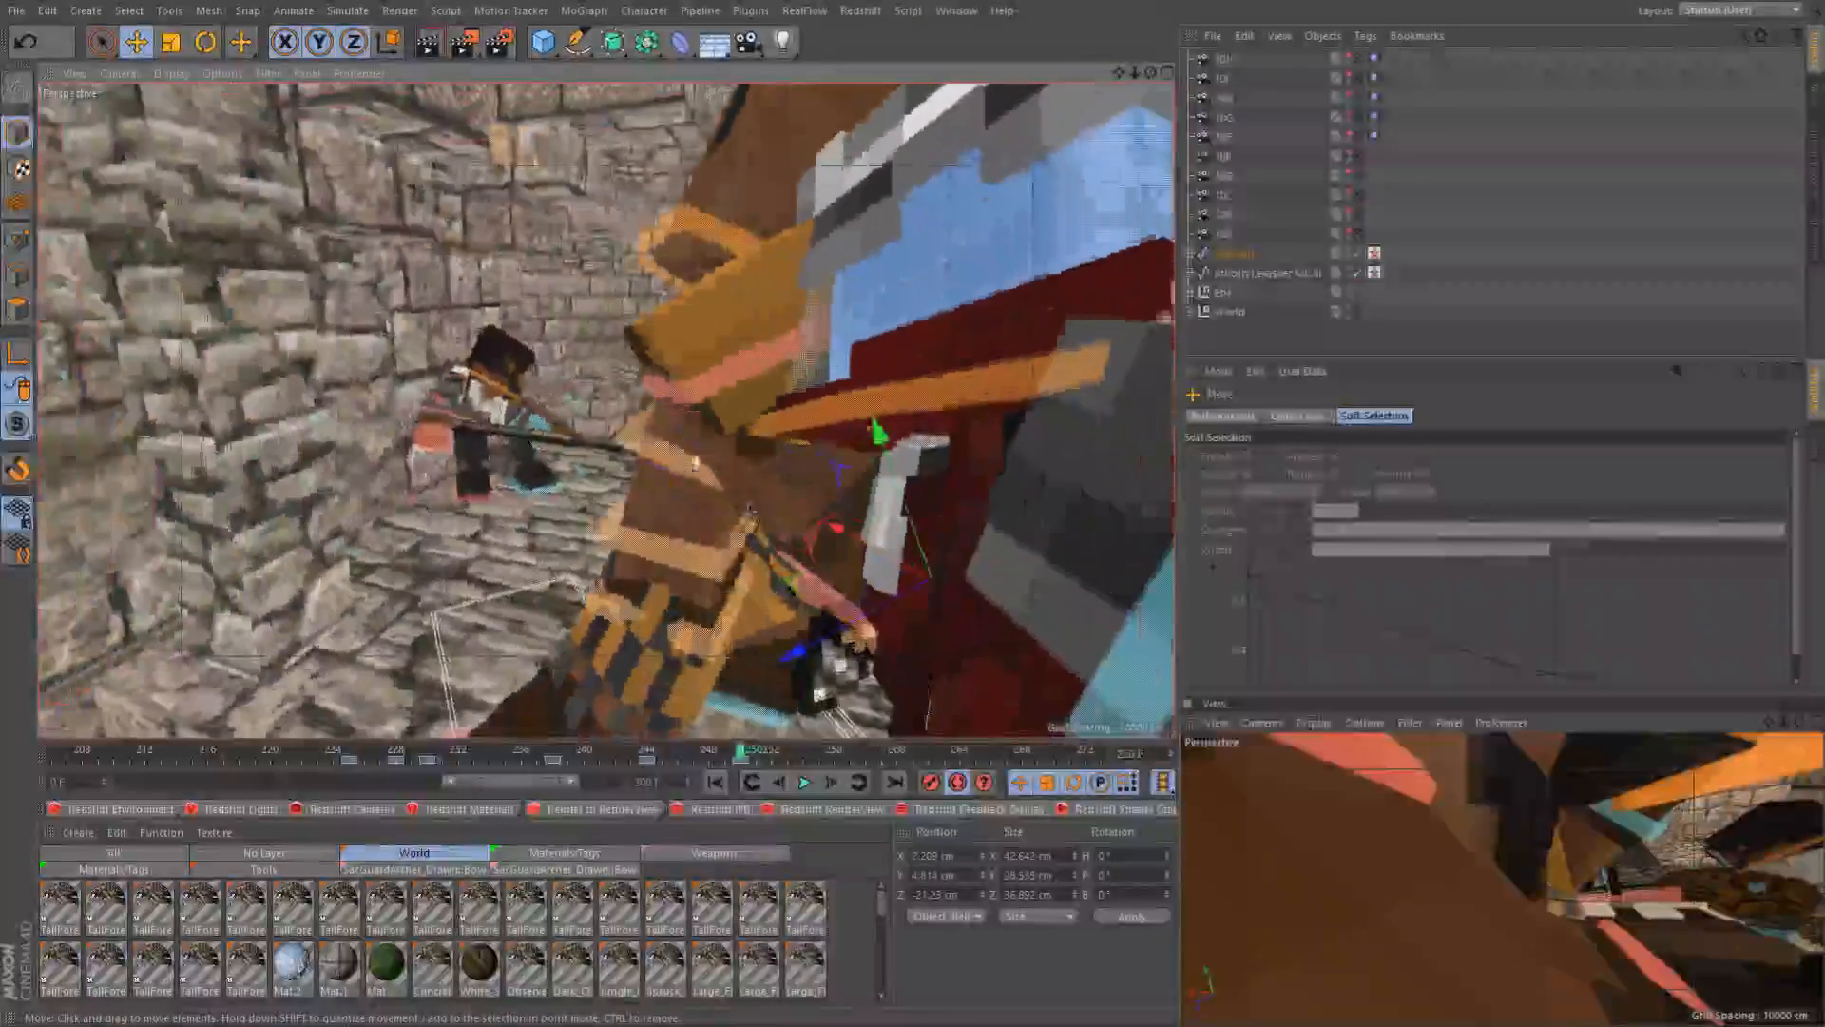
Rotate Khazzan's right arm control at frame 250 to a heading of about -181.7° and a bank of about -190.2°
{"action": "left_click", "coordinate": [709, 379]}
{"action": "left_click_drag", "start_coordinate": [743, 518], "coordinate": [708, 407], "text": "alt"}
{"action": "key", "text": "r"}
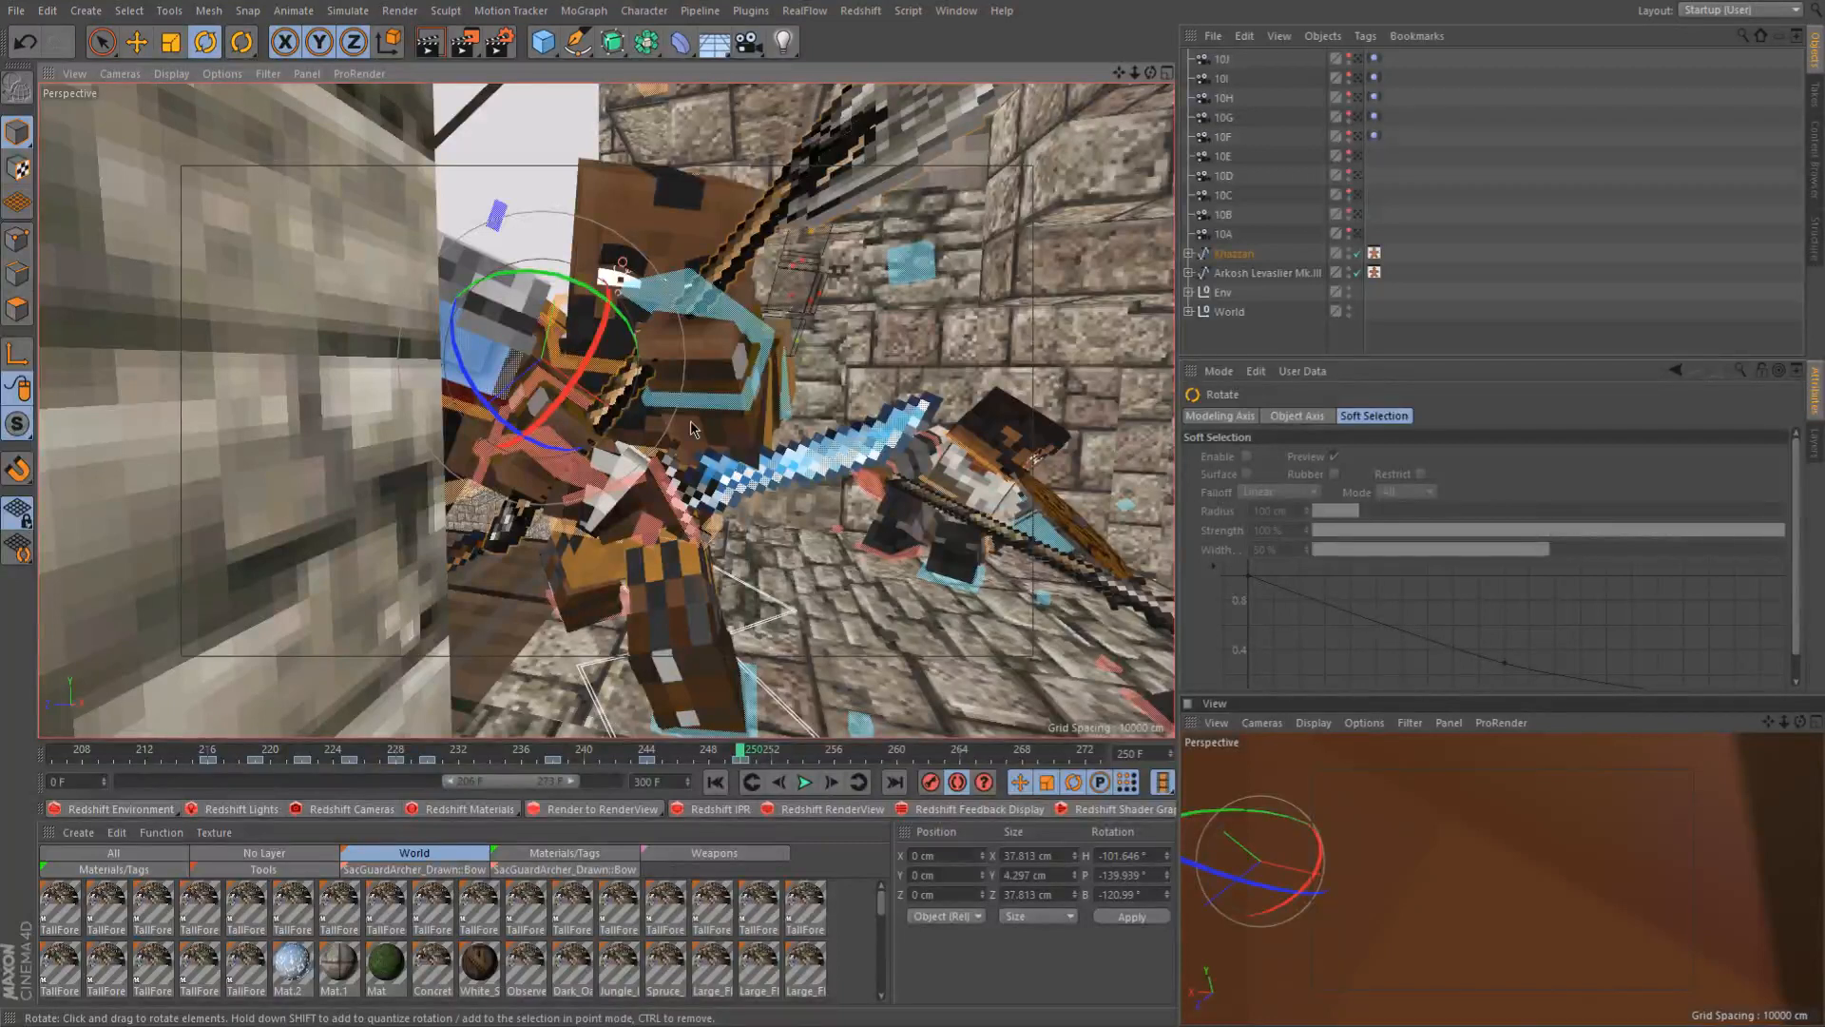
{"action": "left_click_drag", "start_coordinate": [637, 397], "coordinate": [429, 298]}
{"action": "scroll", "coordinate": [542, 357], "scroll_direction": "up", "scroll_amount": 5}
{"action": "key", "text": "e"}
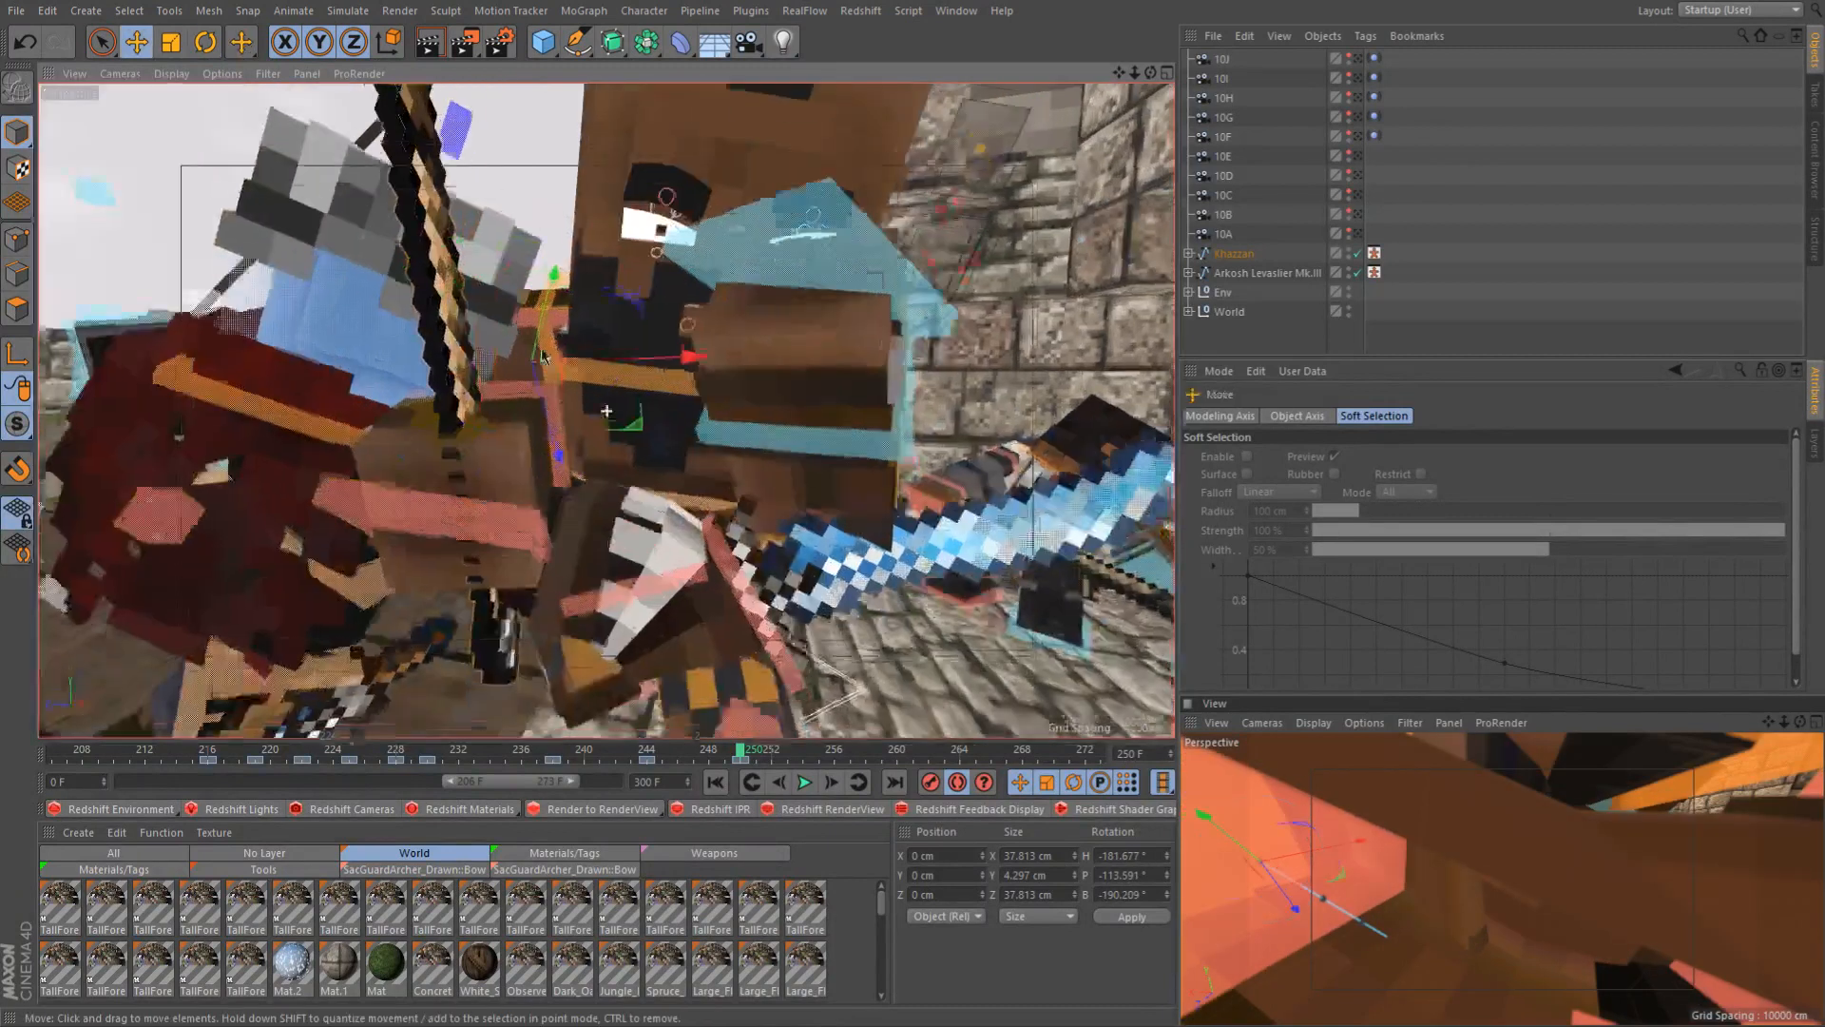
{"action": "scroll", "coordinate": [542, 356], "scroll_direction": "up", "scroll_amount": 2}
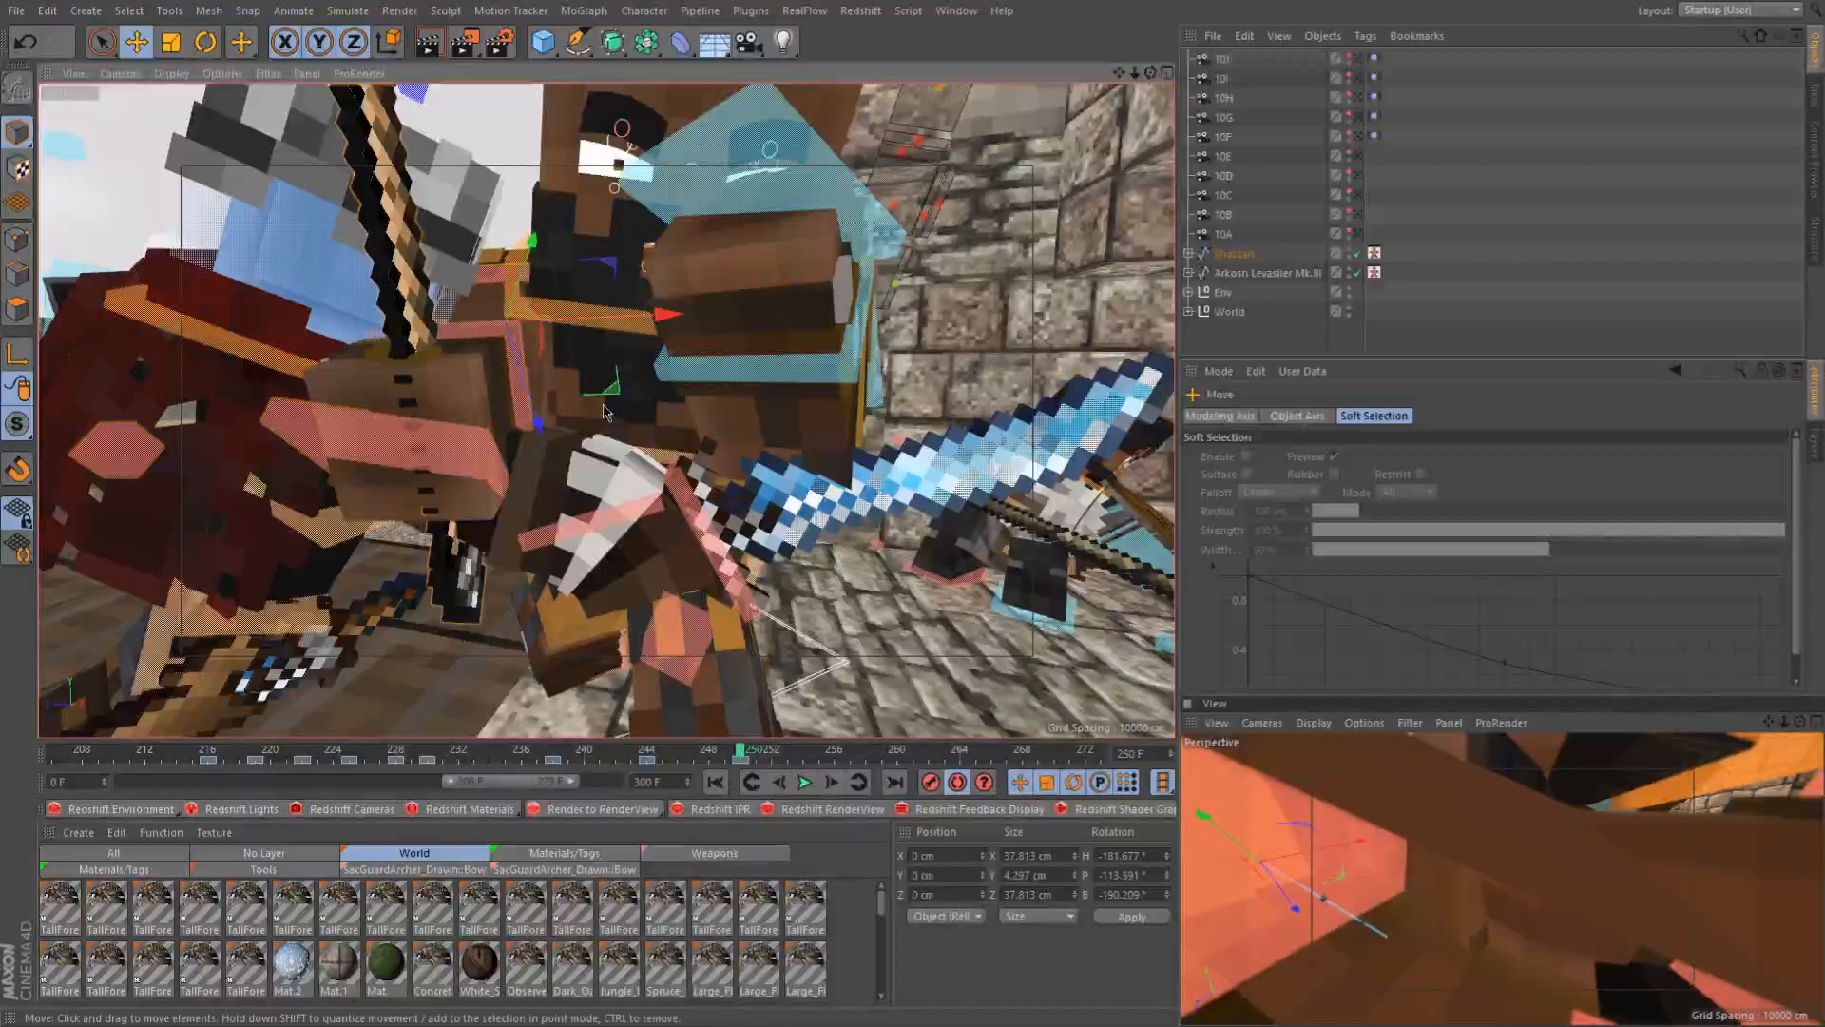
Rotate Khazzan's right arm control at frame 250 to a heading of about -120°, pitch -124° and bank -134.7°
{"action": "scroll", "coordinate": [607, 413], "scroll_direction": "down", "scroll_amount": 3}
{"action": "middle_click_drag", "start_coordinate": [606, 413], "coordinate": [574, 335], "text": "alt"}
{"action": "left_click_drag", "start_coordinate": [606, 354], "coordinate": [652, 418]}
{"action": "key", "text": "r"}
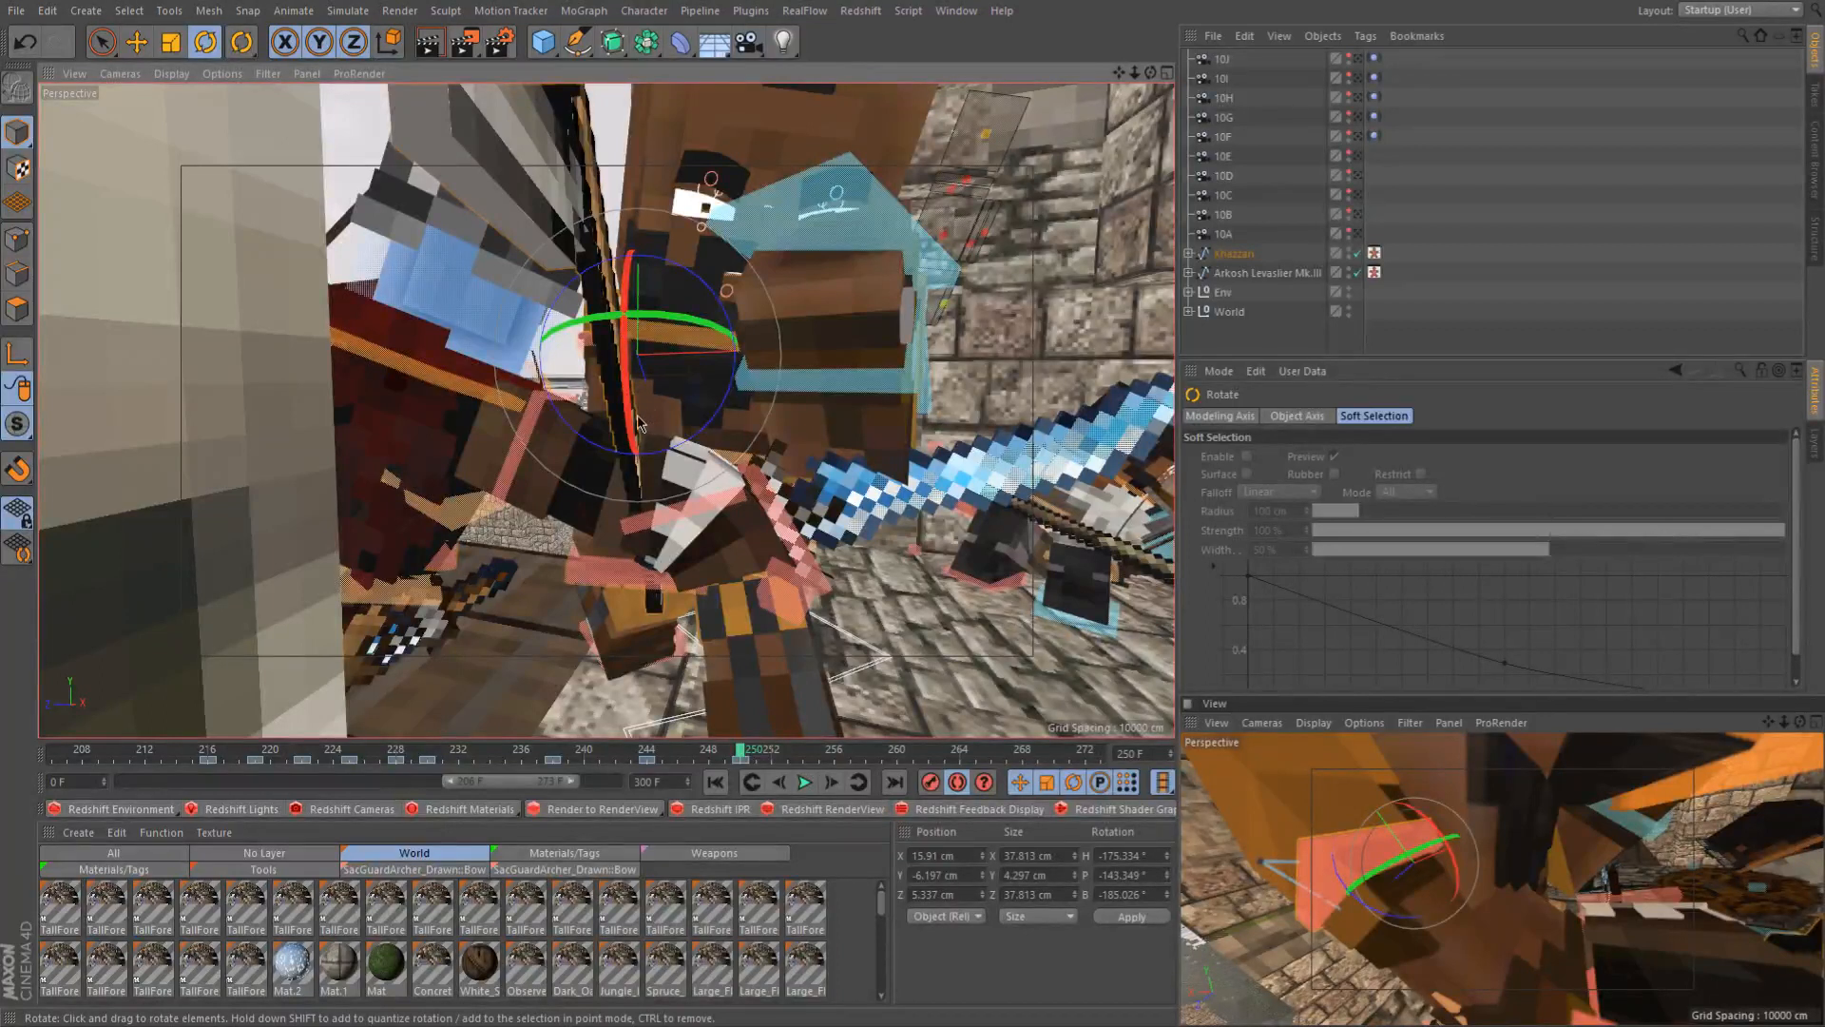
{"action": "left_click_drag", "start_coordinate": [627, 411], "coordinate": [631, 333]}
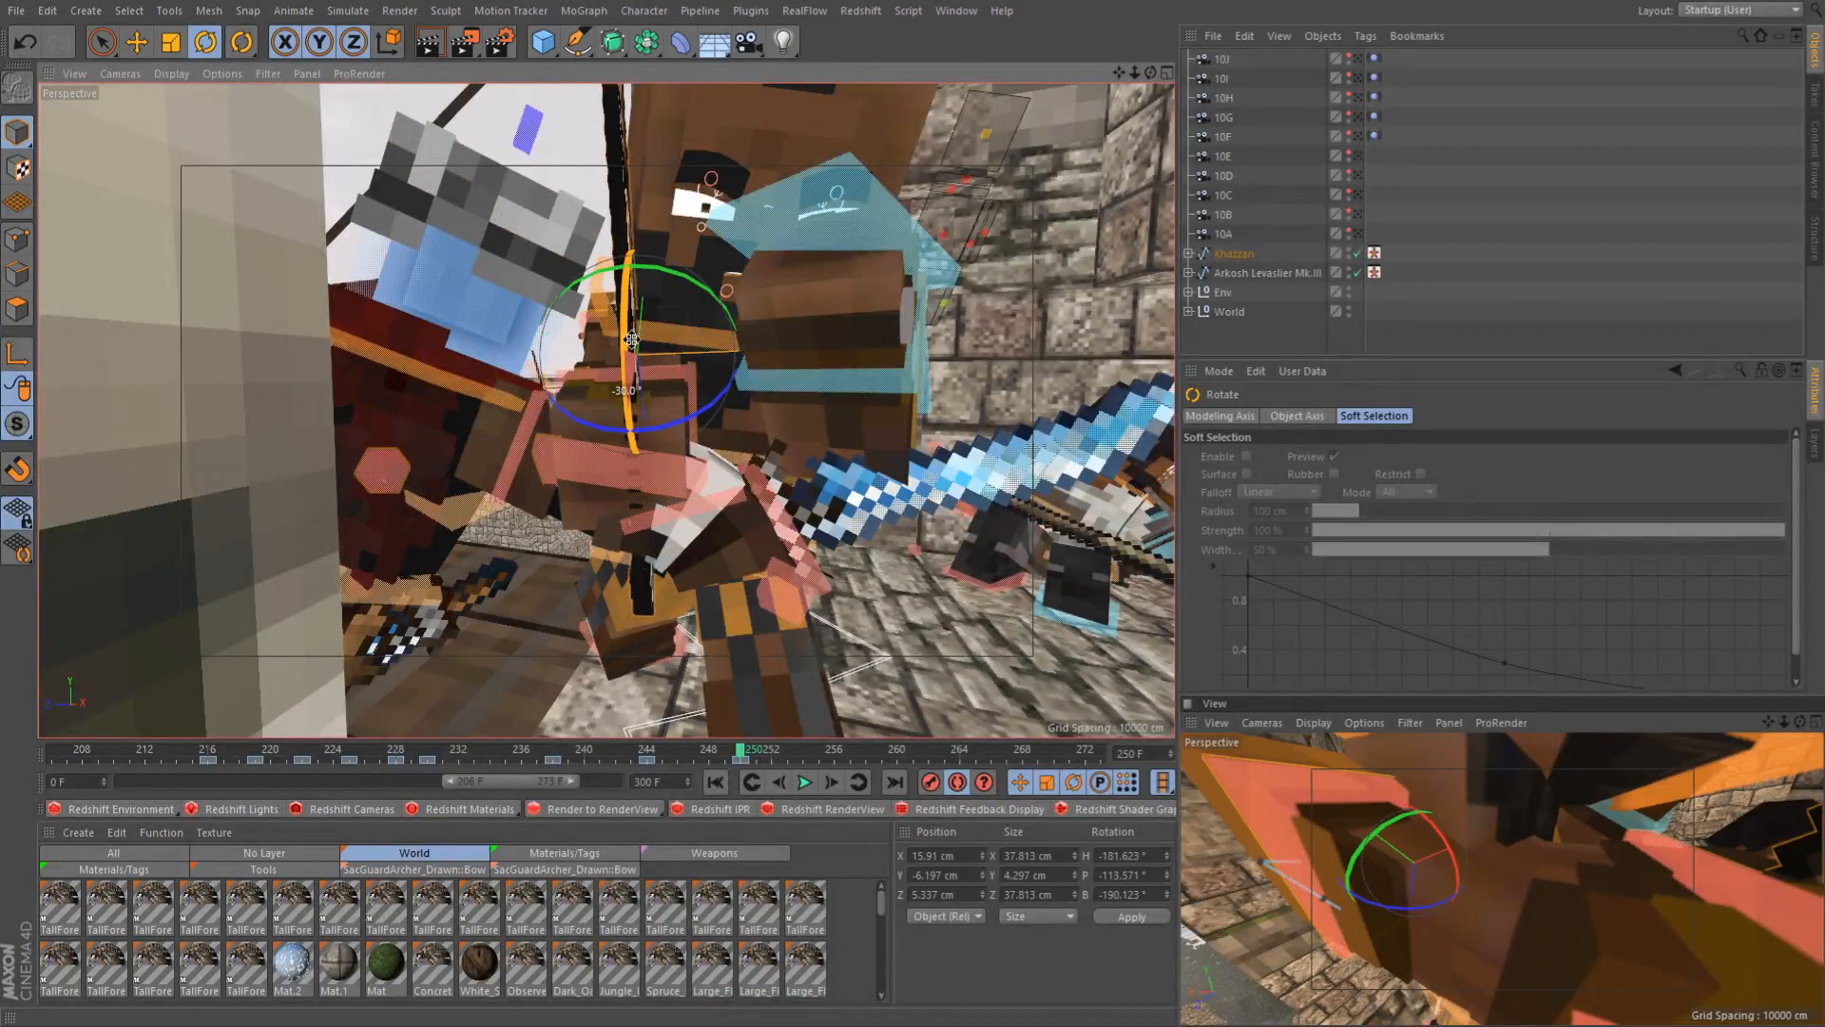
{"action": "left_click_drag", "start_coordinate": [662, 274], "coordinate": [1053, 371]}
{"action": "left_click_drag", "start_coordinate": [627, 367], "coordinate": [683, 237], "text": "alt"}
Move Khazzan's left arm goal control at frame 250 to about X 8.4 cm, Y 2.6 cm and Z -15.4 cm to adjust the arm's bend
{"action": "left_click", "coordinate": [683, 233]}
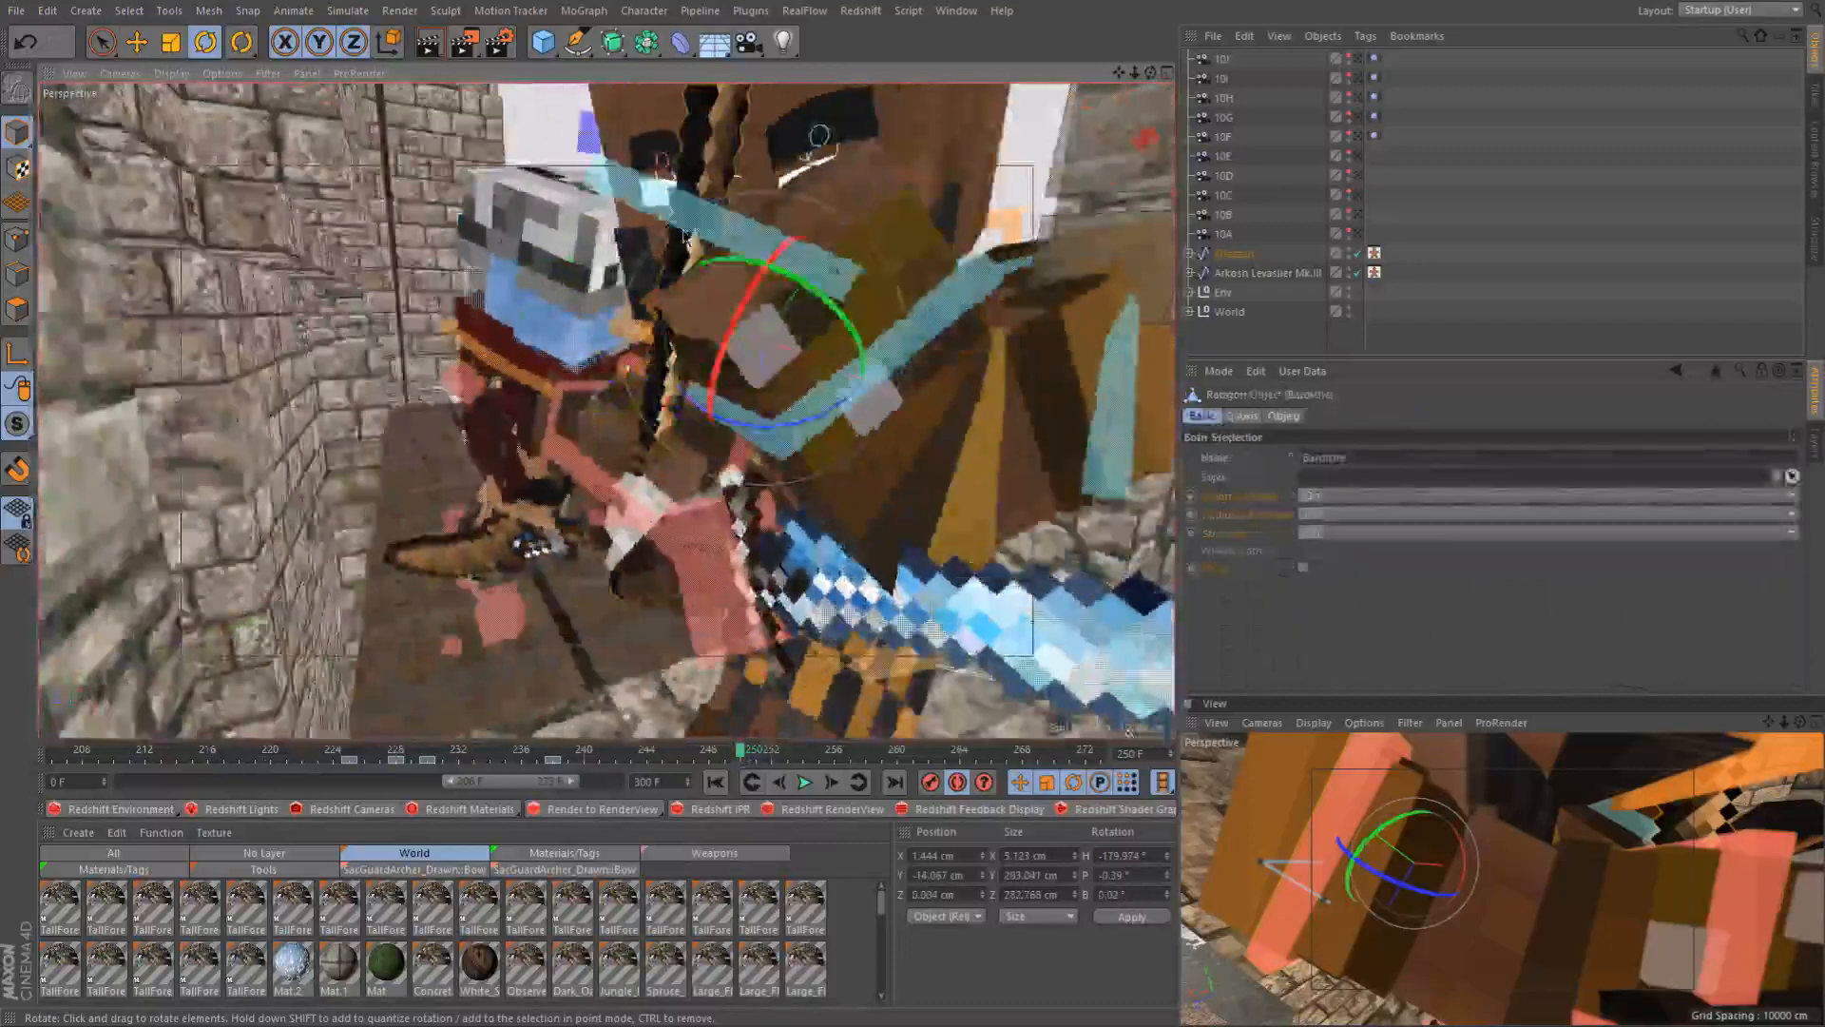
{"action": "left_click", "coordinate": [756, 244]}
{"action": "key", "text": "e"}
{"action": "left_click_drag", "start_coordinate": [825, 358], "coordinate": [474, 511], "text": "alt"}
{"action": "left_click_drag", "start_coordinate": [712, 309], "coordinate": [933, 392], "text": "alt"}
{"action": "left_click_drag", "start_coordinate": [819, 400], "coordinate": [715, 89]}
{"action": "middle_click_drag", "start_coordinate": [757, 210], "coordinate": [732, 279], "text": "alt"}
{"action": "left_click_drag", "start_coordinate": [732, 279], "coordinate": [366, 233], "text": "alt"}
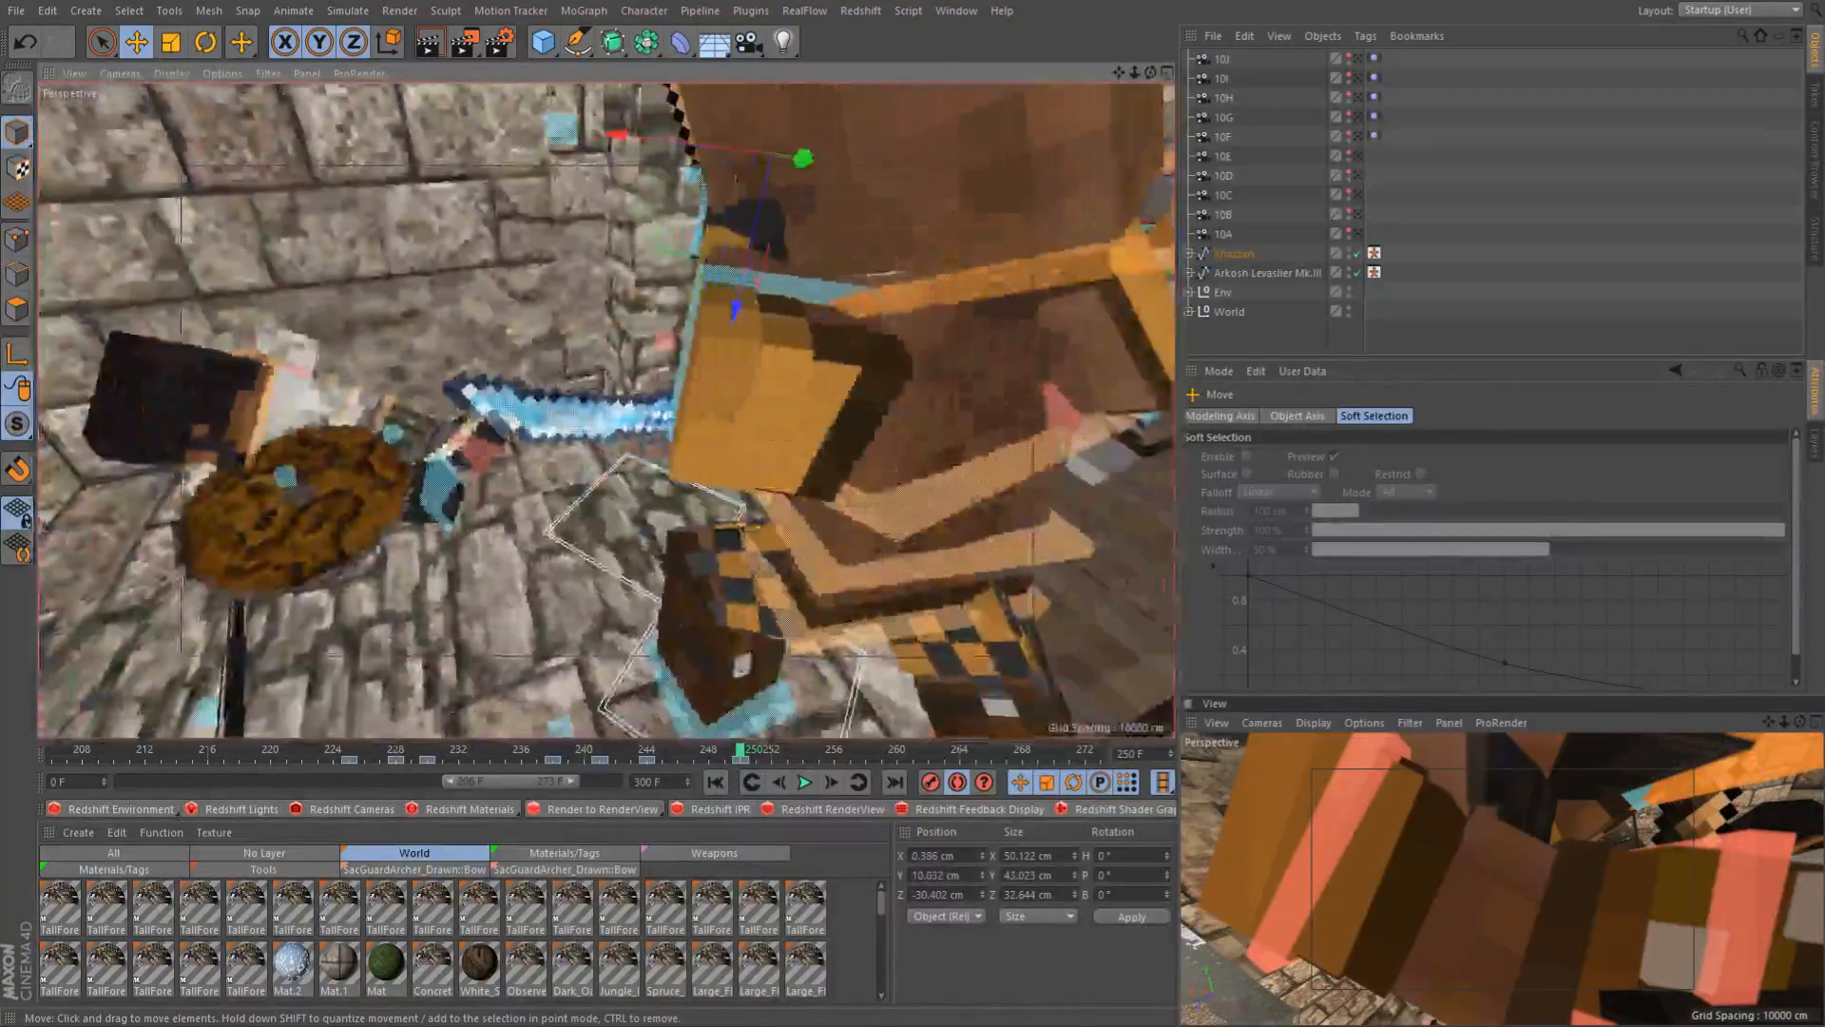
{"action": "left_click_drag", "start_coordinate": [841, 248], "coordinate": [1008, 238]}
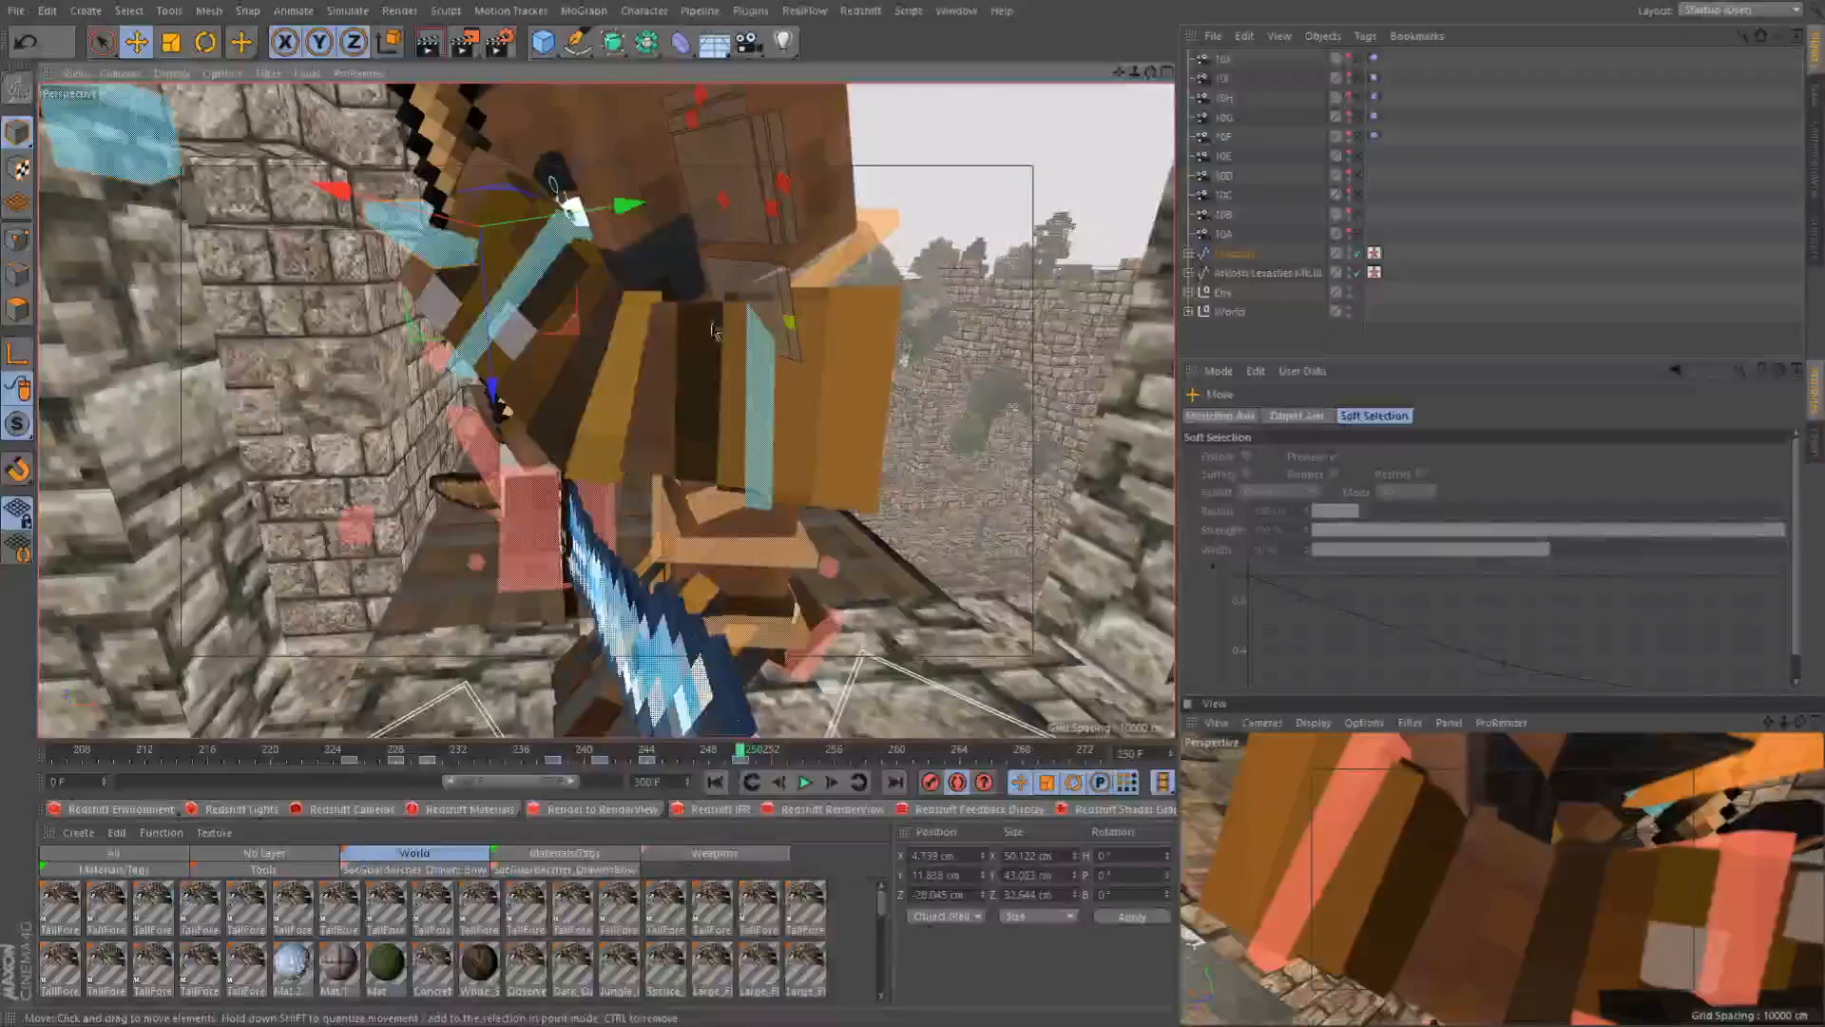
{"action": "left_click_drag", "start_coordinate": [549, 331], "coordinate": [500, 344]}
{"action": "scroll", "coordinate": [513, 390], "scroll_direction": "up", "scroll_amount": 2}
{"action": "left_click_drag", "start_coordinate": [596, 268], "coordinate": [607, 326], "text": "alt"}
{"action": "left_click_drag", "start_coordinate": [485, 383], "coordinate": [485, 457]}
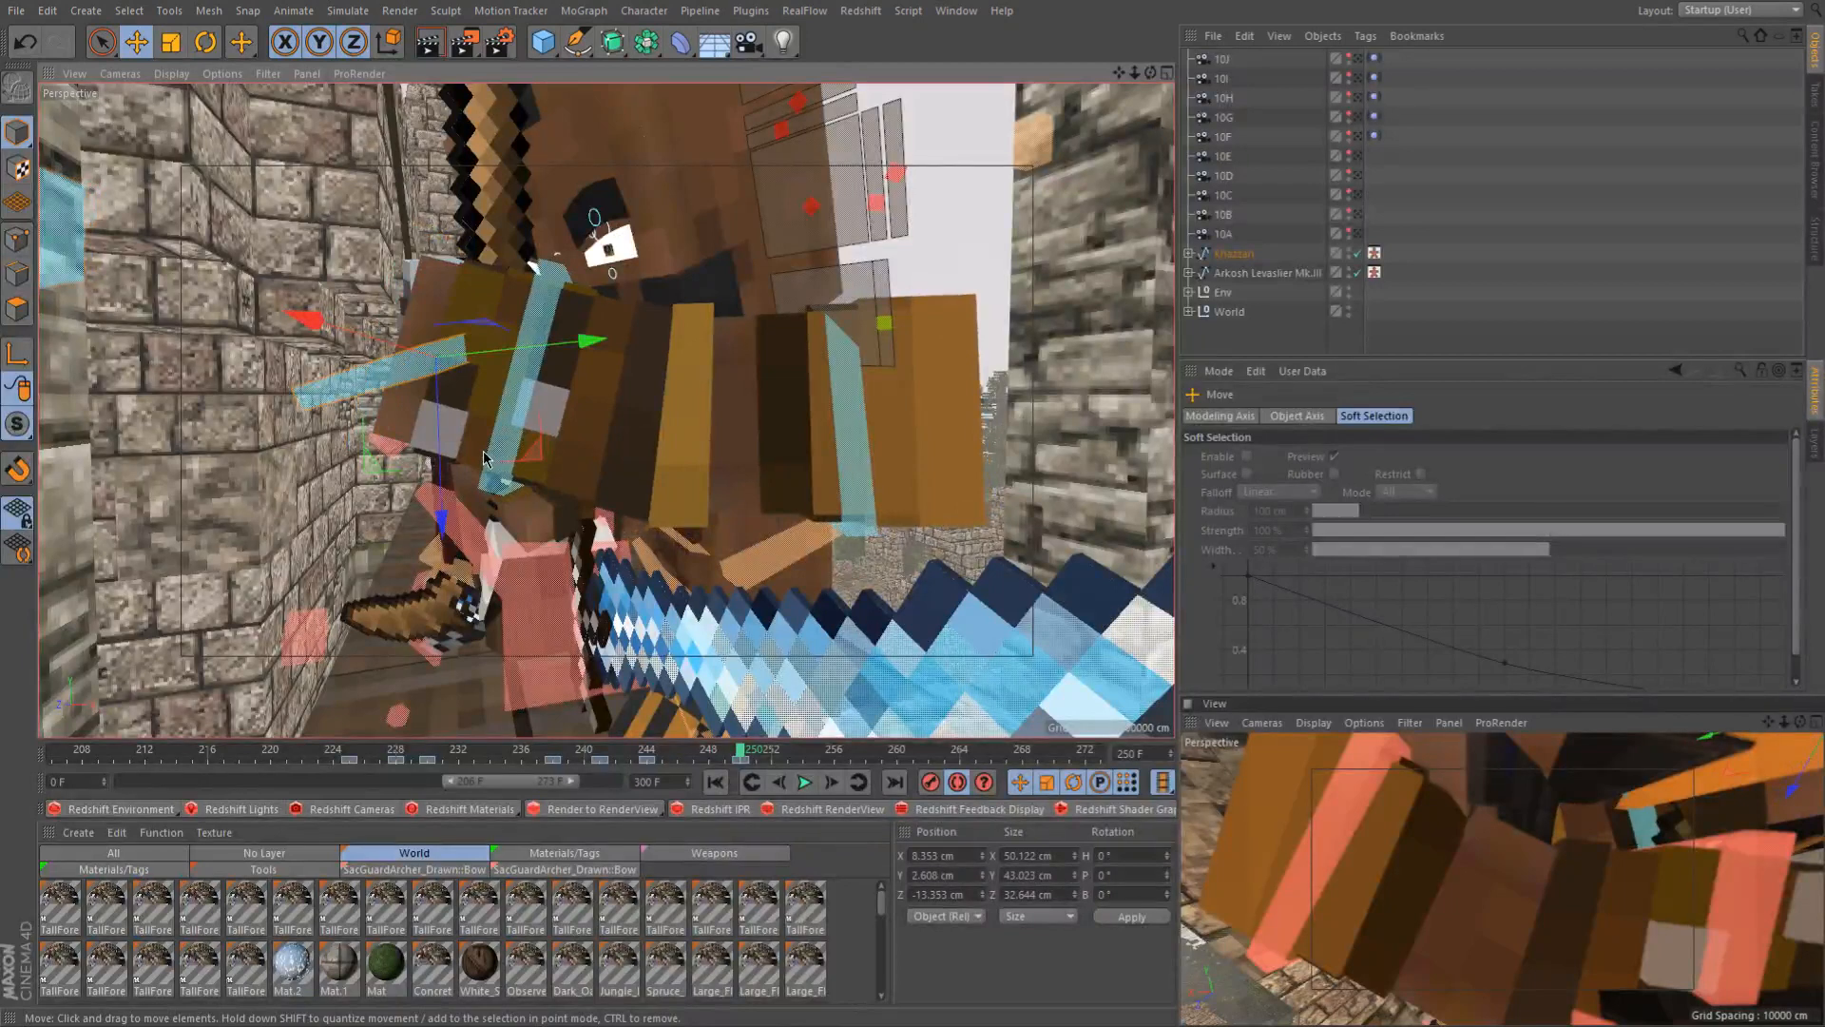
Rotate Khazzan's left arm control at frame 250 to a heading of about 182.3° and a bank of about 202.2°
{"action": "left_click_drag", "start_coordinate": [591, 226], "coordinate": [713, 276], "text": "alt"}
{"action": "left_click_drag", "start_coordinate": [511, 231], "coordinate": [412, 274], "text": "alt"}
{"action": "key", "text": "r"}
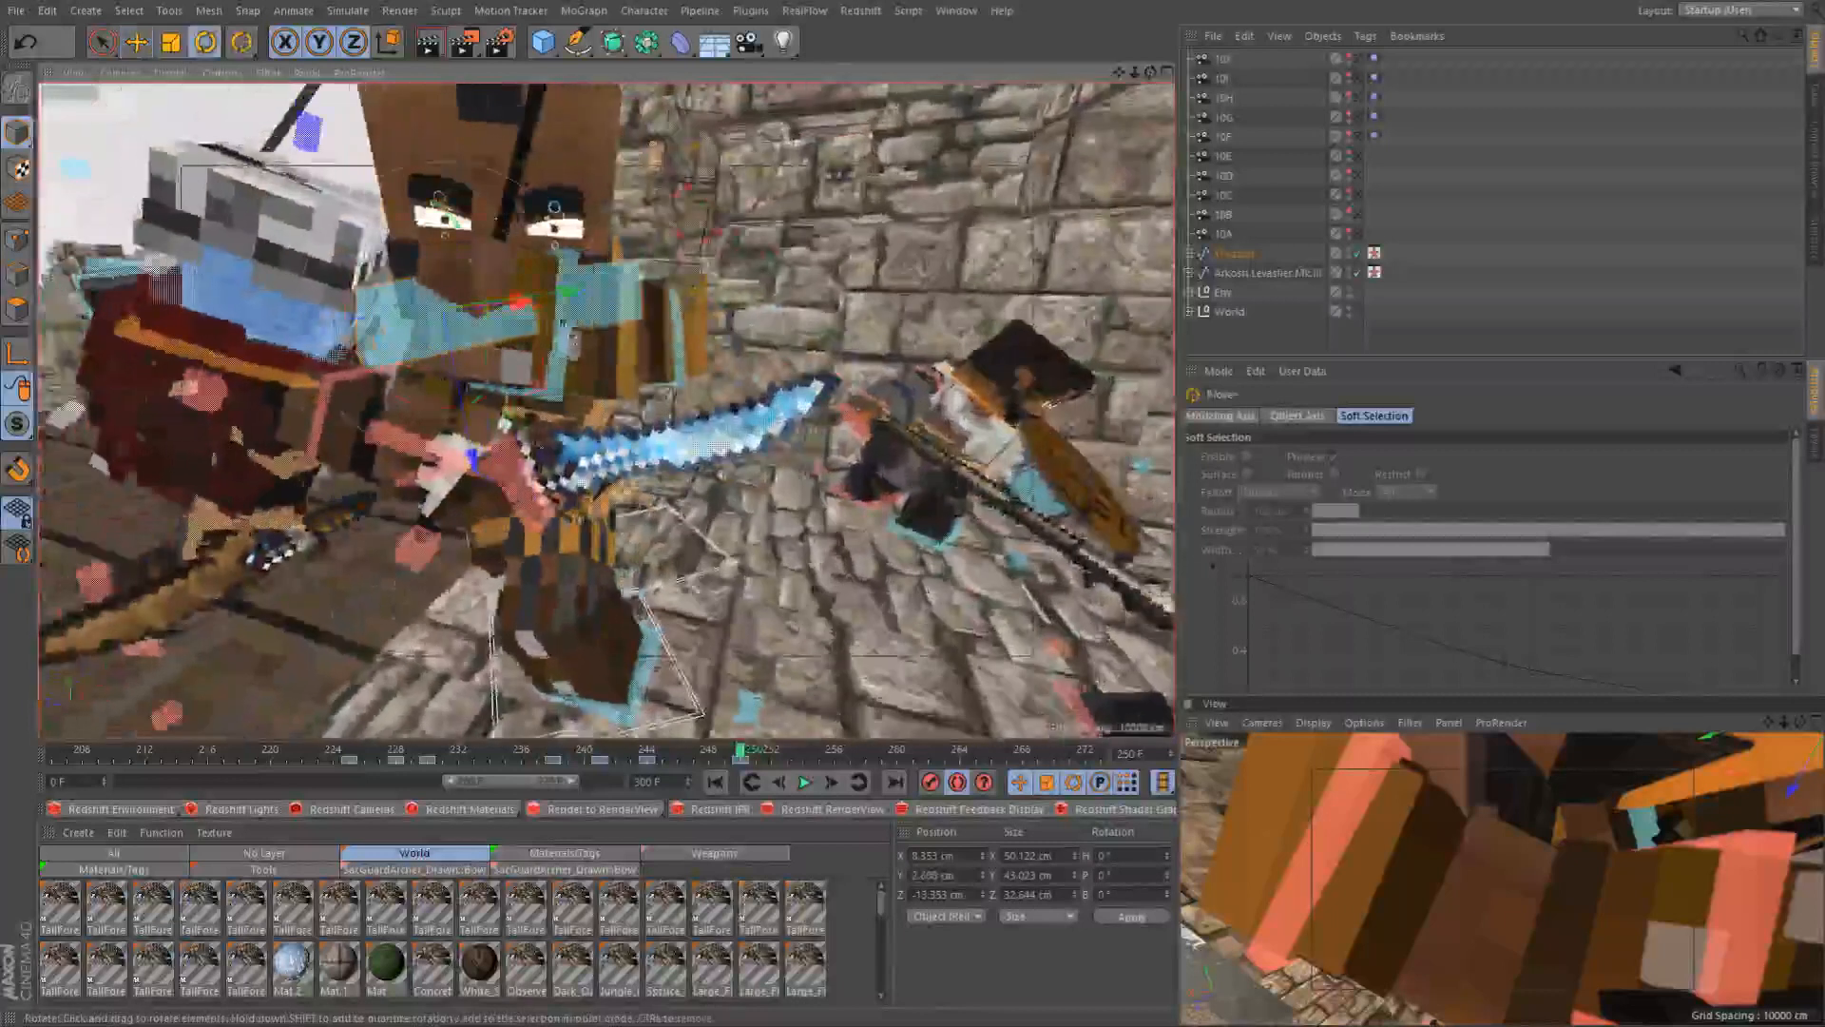
{"action": "left_click", "coordinate": [677, 345]}
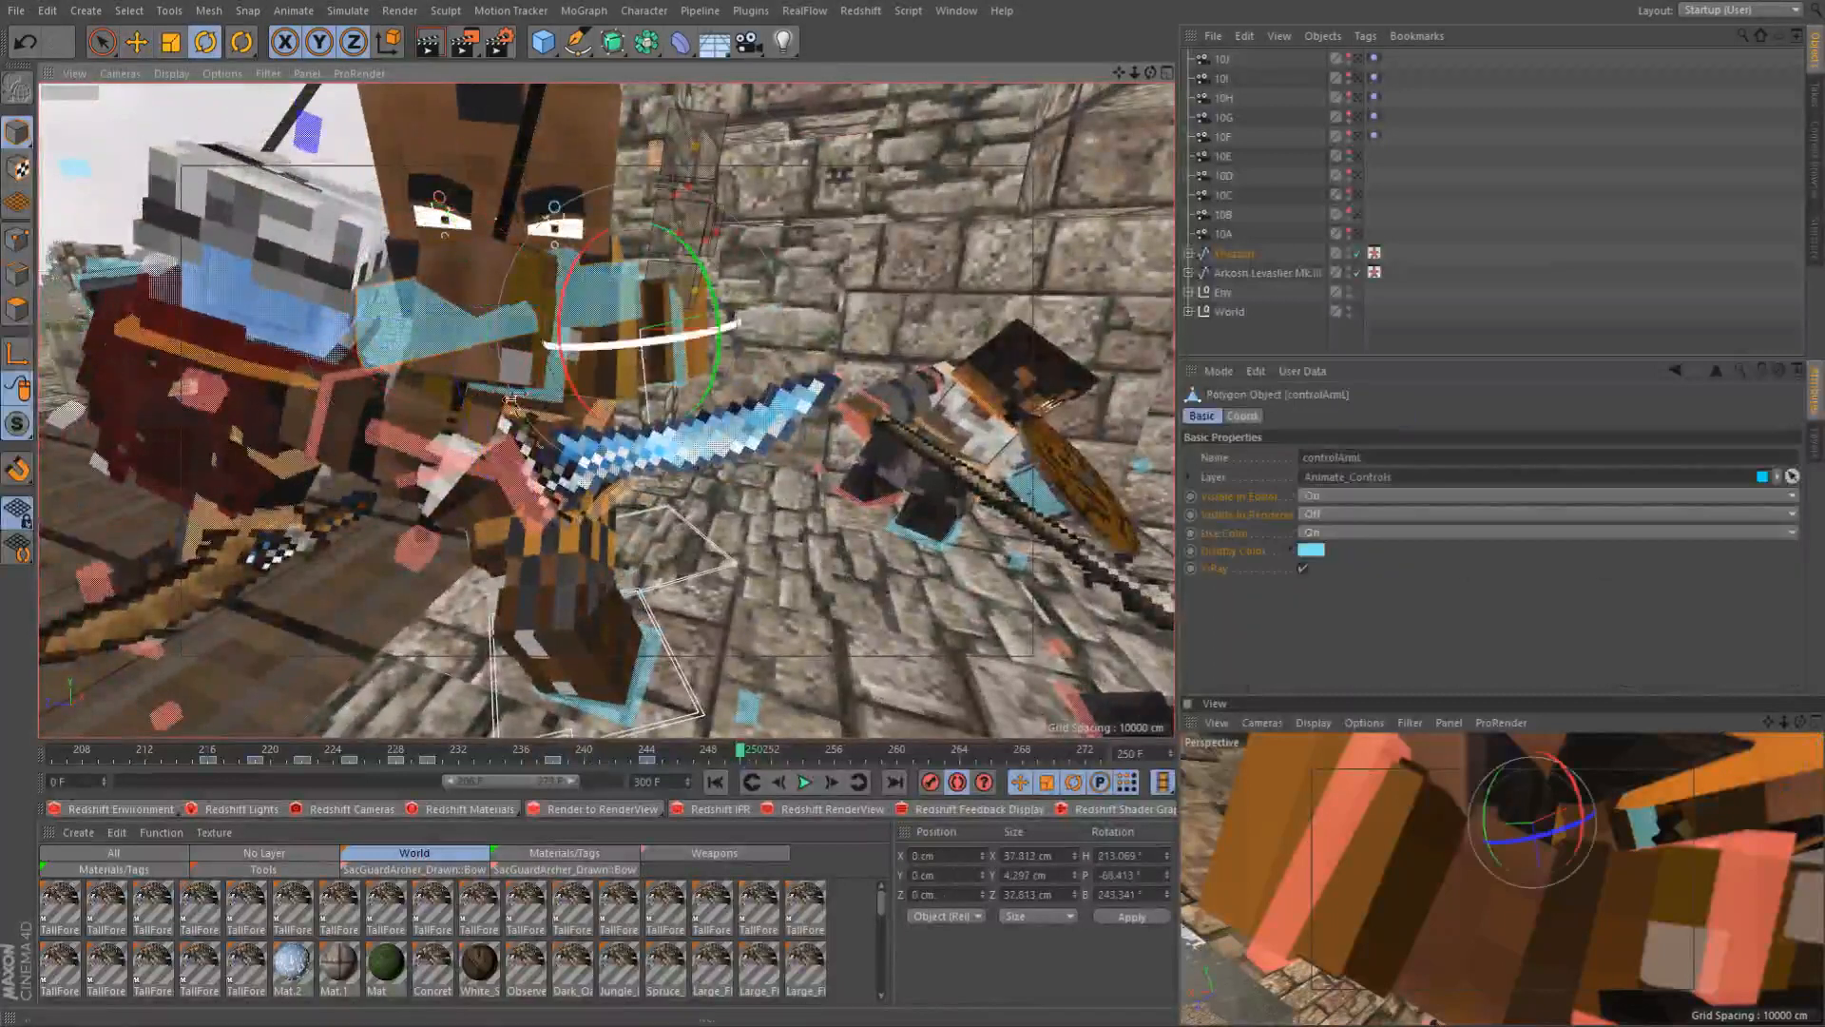
{"action": "left_click_drag", "start_coordinate": [507, 418], "coordinate": [526, 257]}
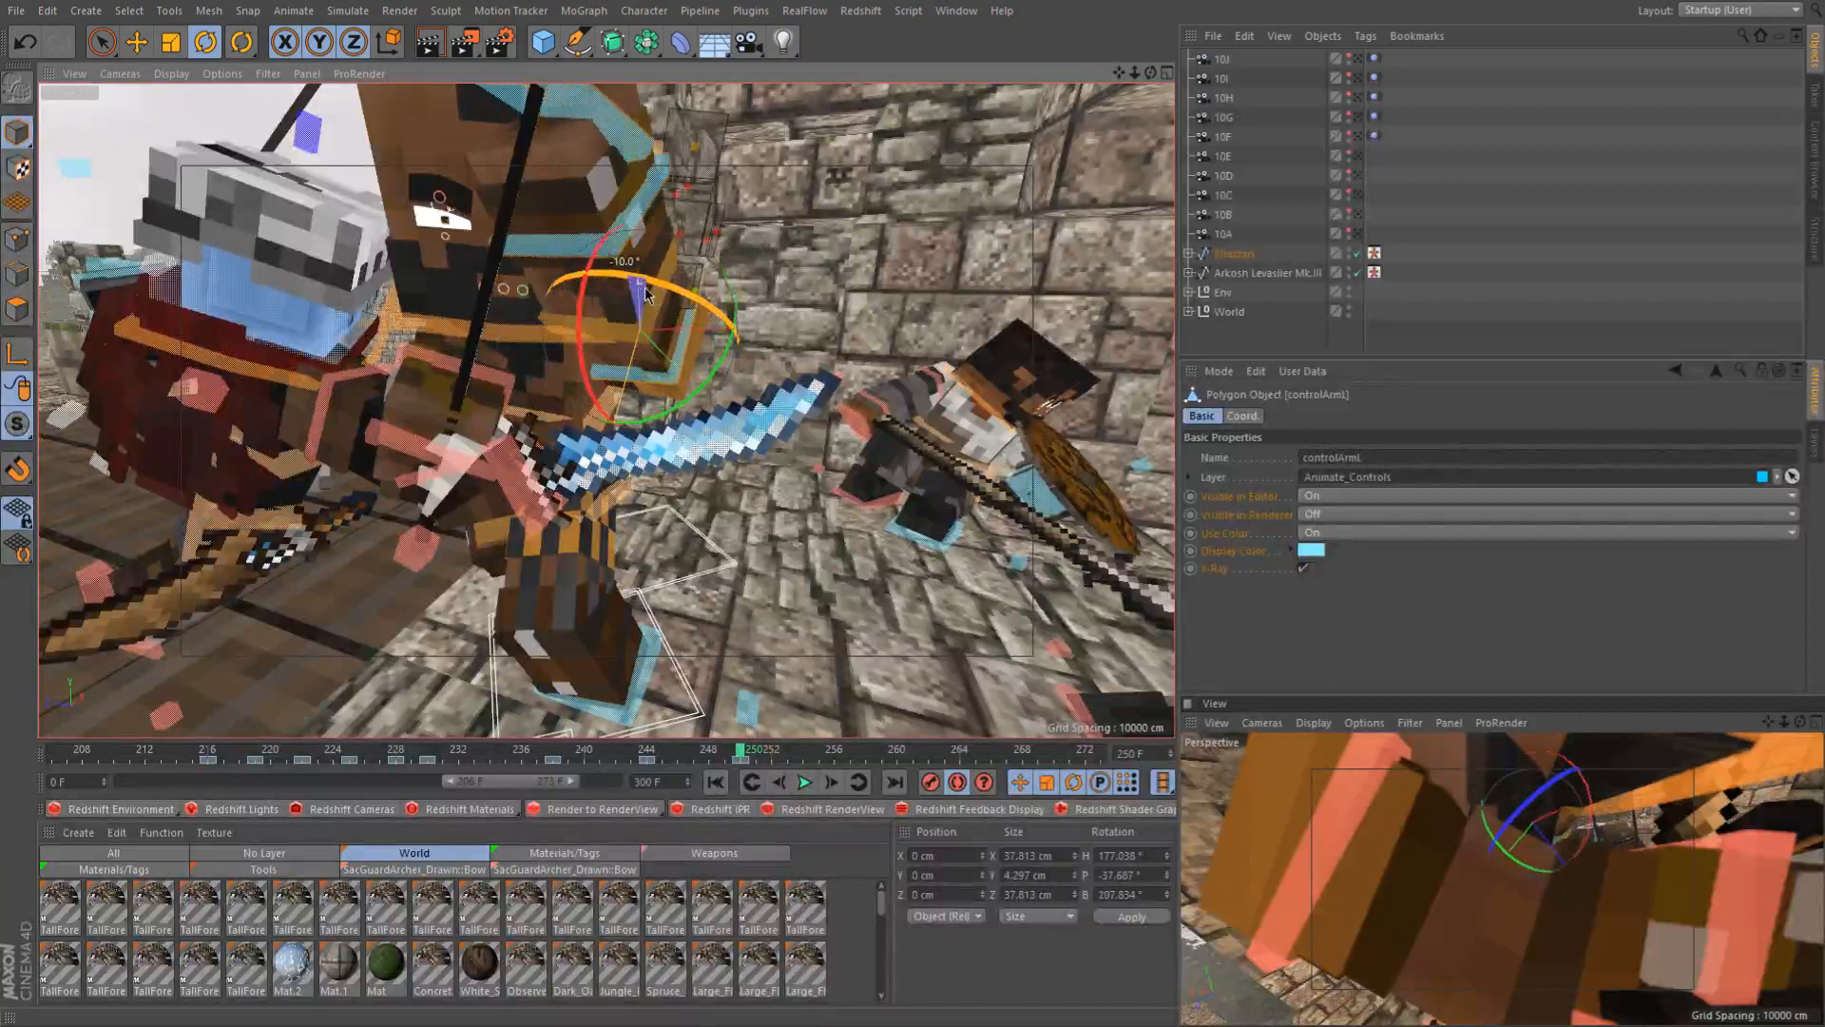
{"action": "left_click_drag", "start_coordinate": [582, 323], "coordinate": [585, 404]}
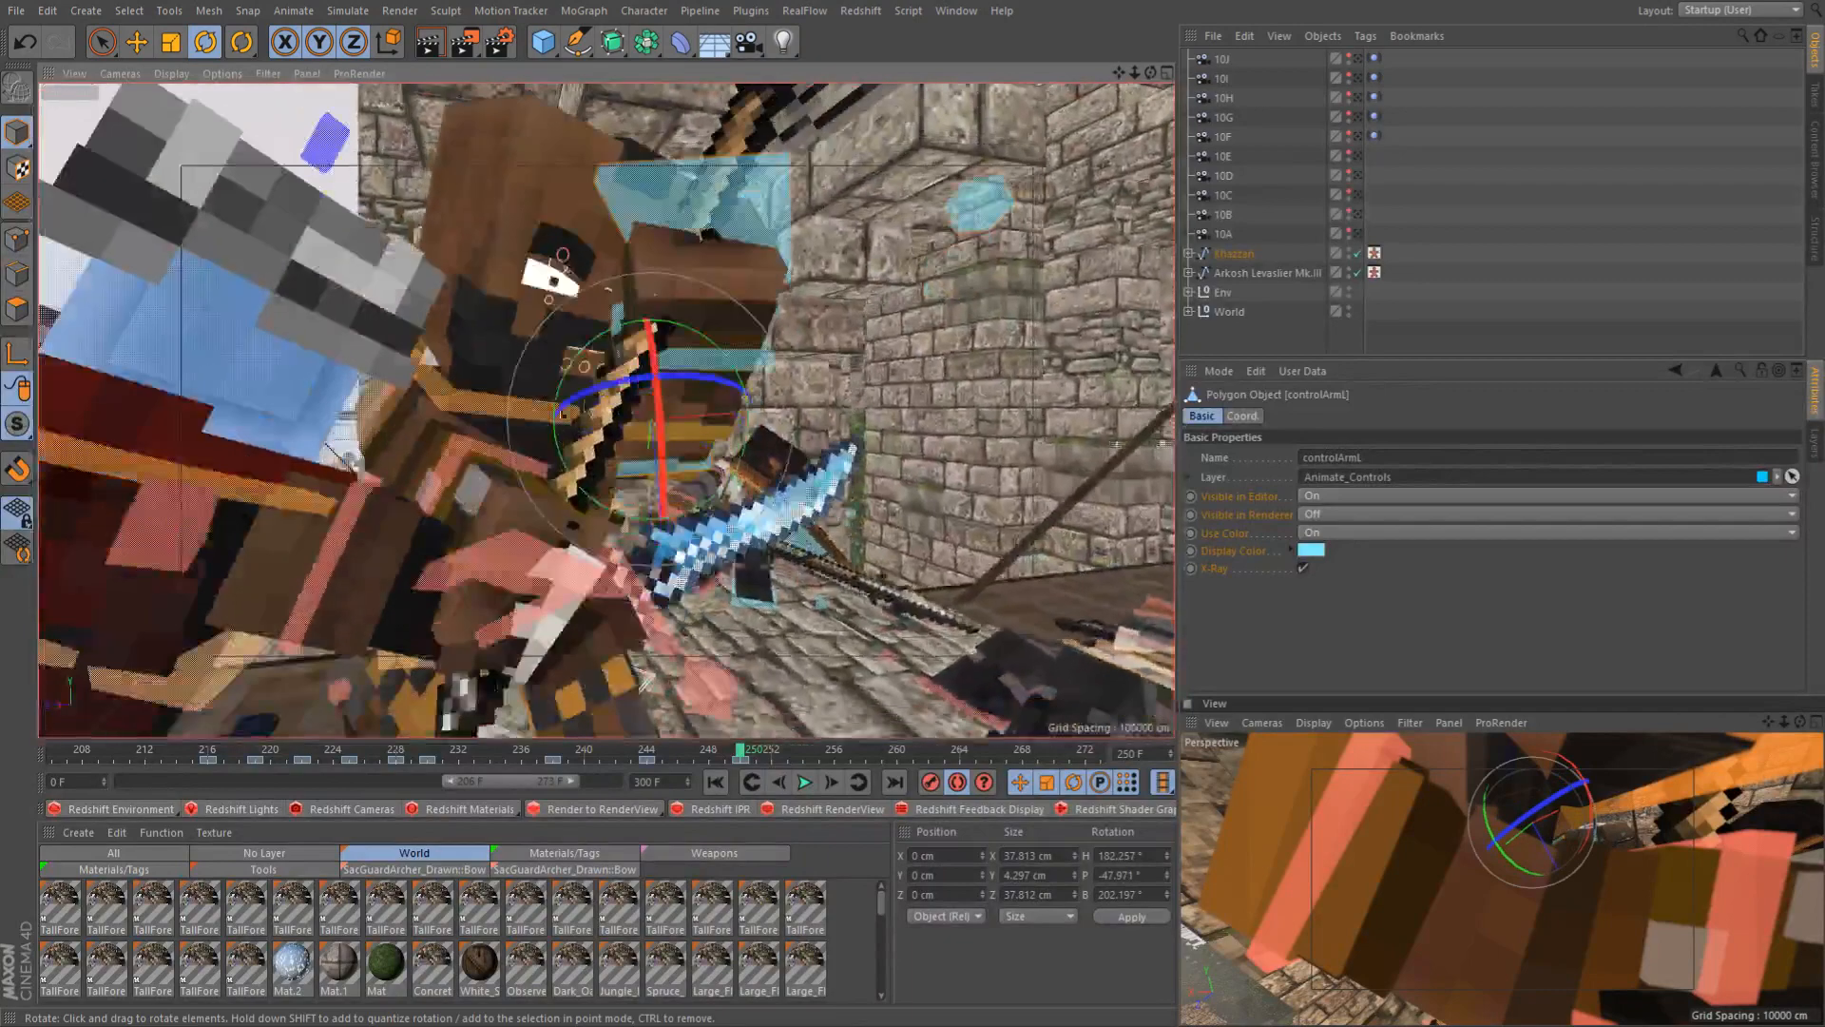
{"action": "left_click_drag", "start_coordinate": [548, 501], "coordinate": [540, 456], "text": "alt"}
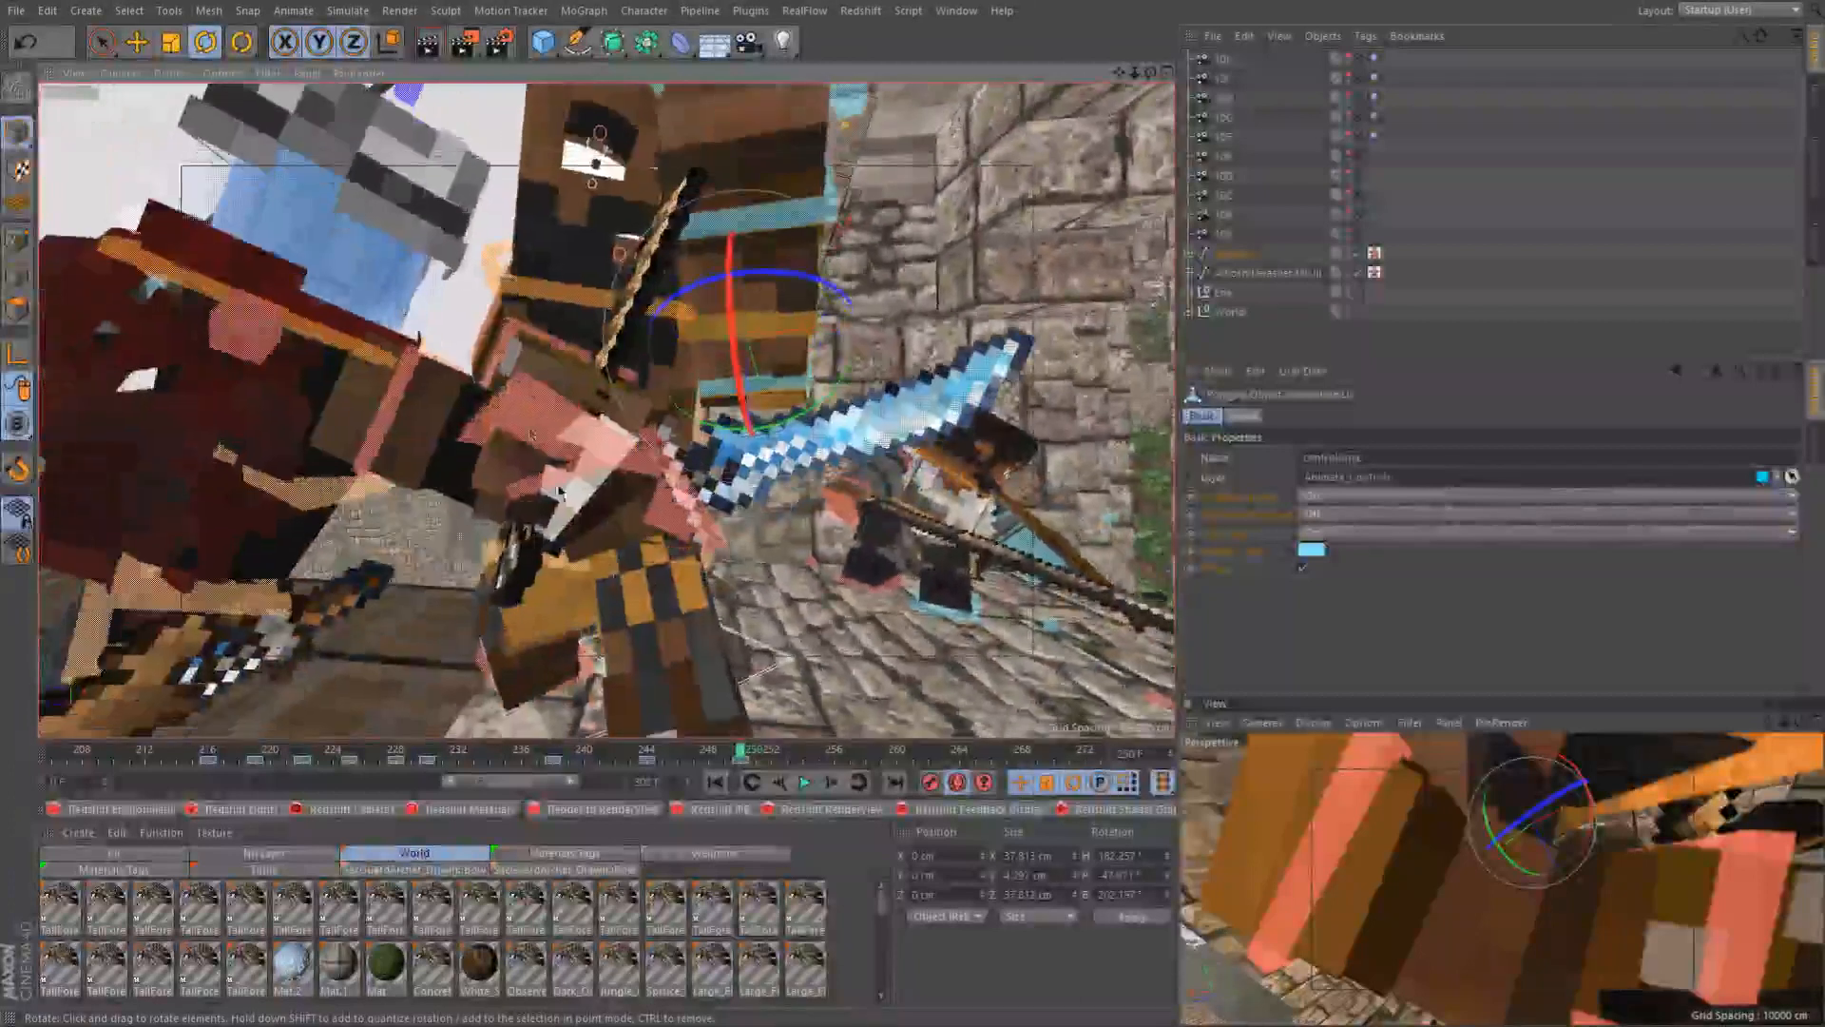
Examine the fighters' movement between frames 244 and 250 from several viewing angles
{"action": "left_click", "coordinate": [647, 751]}
{"action": "left_click_drag", "start_coordinate": [657, 760], "coordinate": [748, 768]}
{"action": "left_click", "coordinate": [637, 763]}
{"action": "left_click_drag", "start_coordinate": [656, 494], "coordinate": [814, 489], "text": "alt"}
{"action": "left_click_drag", "start_coordinate": [651, 752], "coordinate": [710, 756]}
{"action": "left_click_drag", "start_coordinate": [442, 306], "coordinate": [618, 404], "text": "alt"}
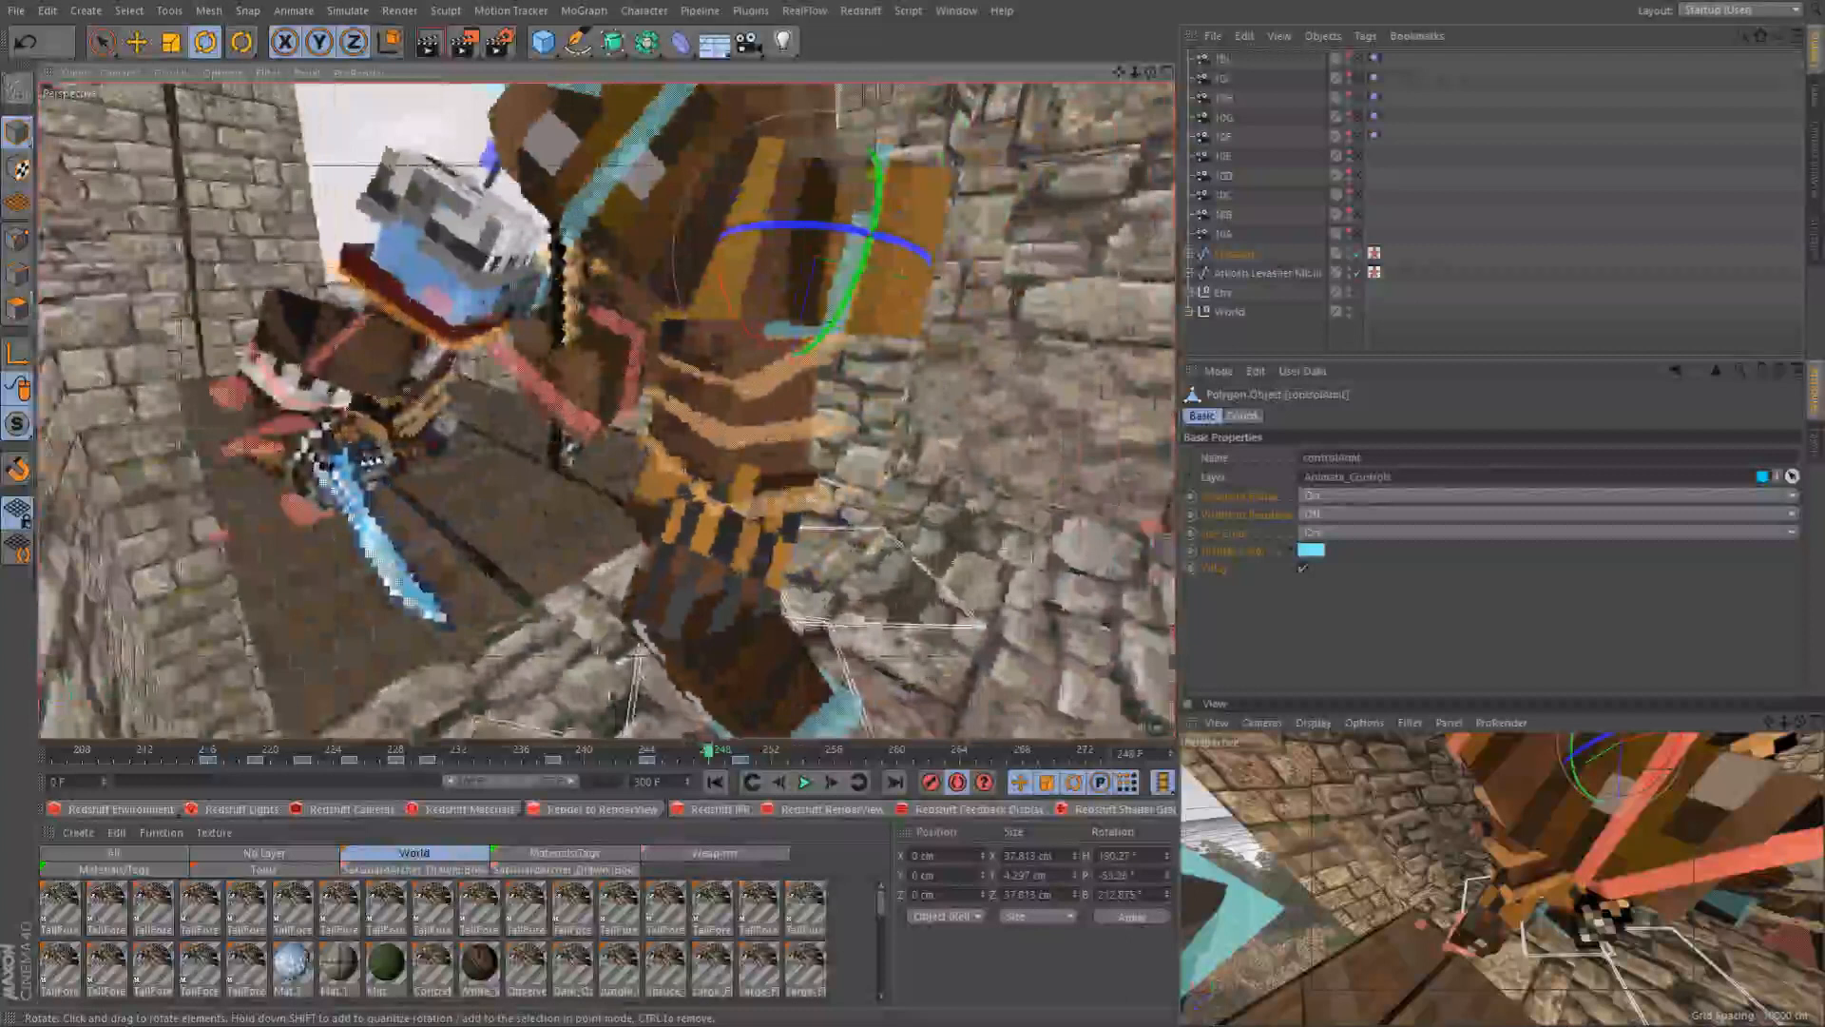
{"action": "left_click", "coordinate": [667, 754]}
{"action": "left_click_drag", "start_coordinate": [668, 754], "coordinate": [742, 760]}
{"action": "left_click_drag", "start_coordinate": [656, 428], "coordinate": [420, 441], "text": "alt"}
Move Khazzan's left foot goal at frame 250 to about X -88 cm and Z -768 cm
{"action": "left_click", "coordinate": [796, 697]}
{"action": "key", "text": "e"}
{"action": "left_click_drag", "start_coordinate": [554, 568], "coordinate": [861, 537]}
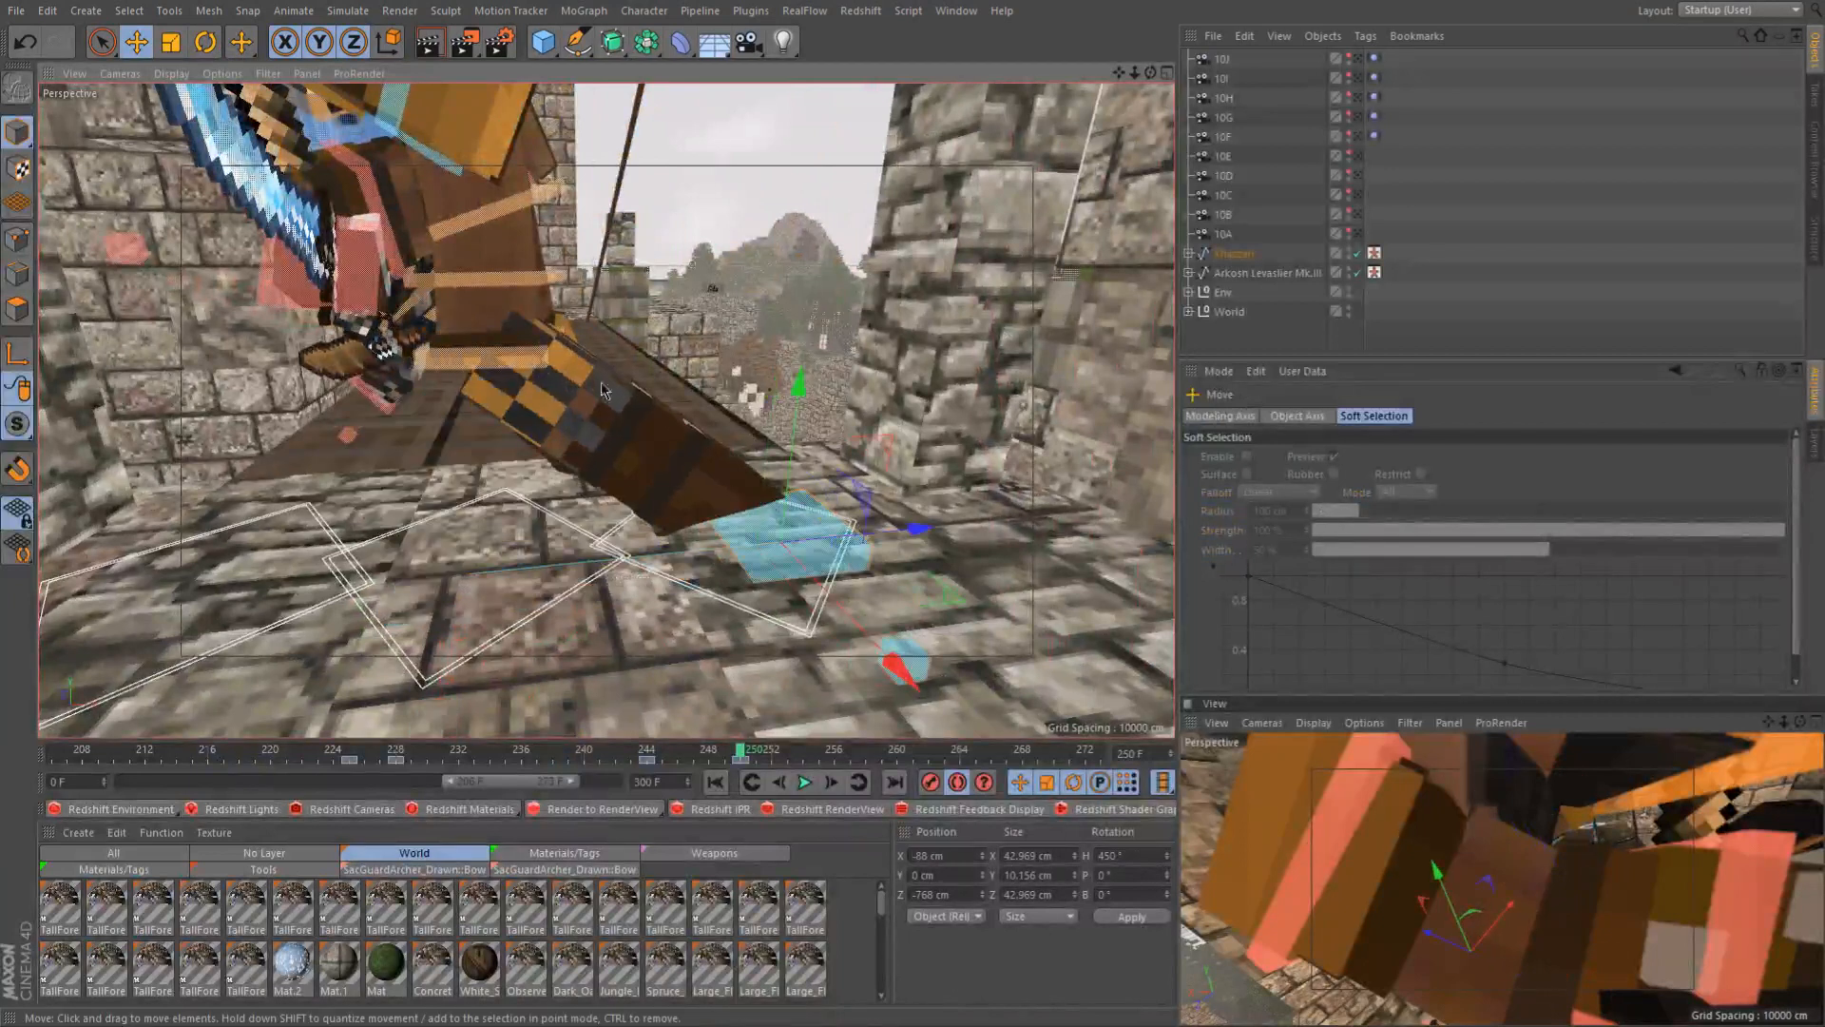
Record a keyframe for Khazzan's waist control at frame 244 and move the waist 60 cm at frame 250 to about X -40.5 cm
{"action": "left_click", "coordinate": [477, 369]}
{"action": "left_click_drag", "start_coordinate": [639, 349], "coordinate": [743, 345]}
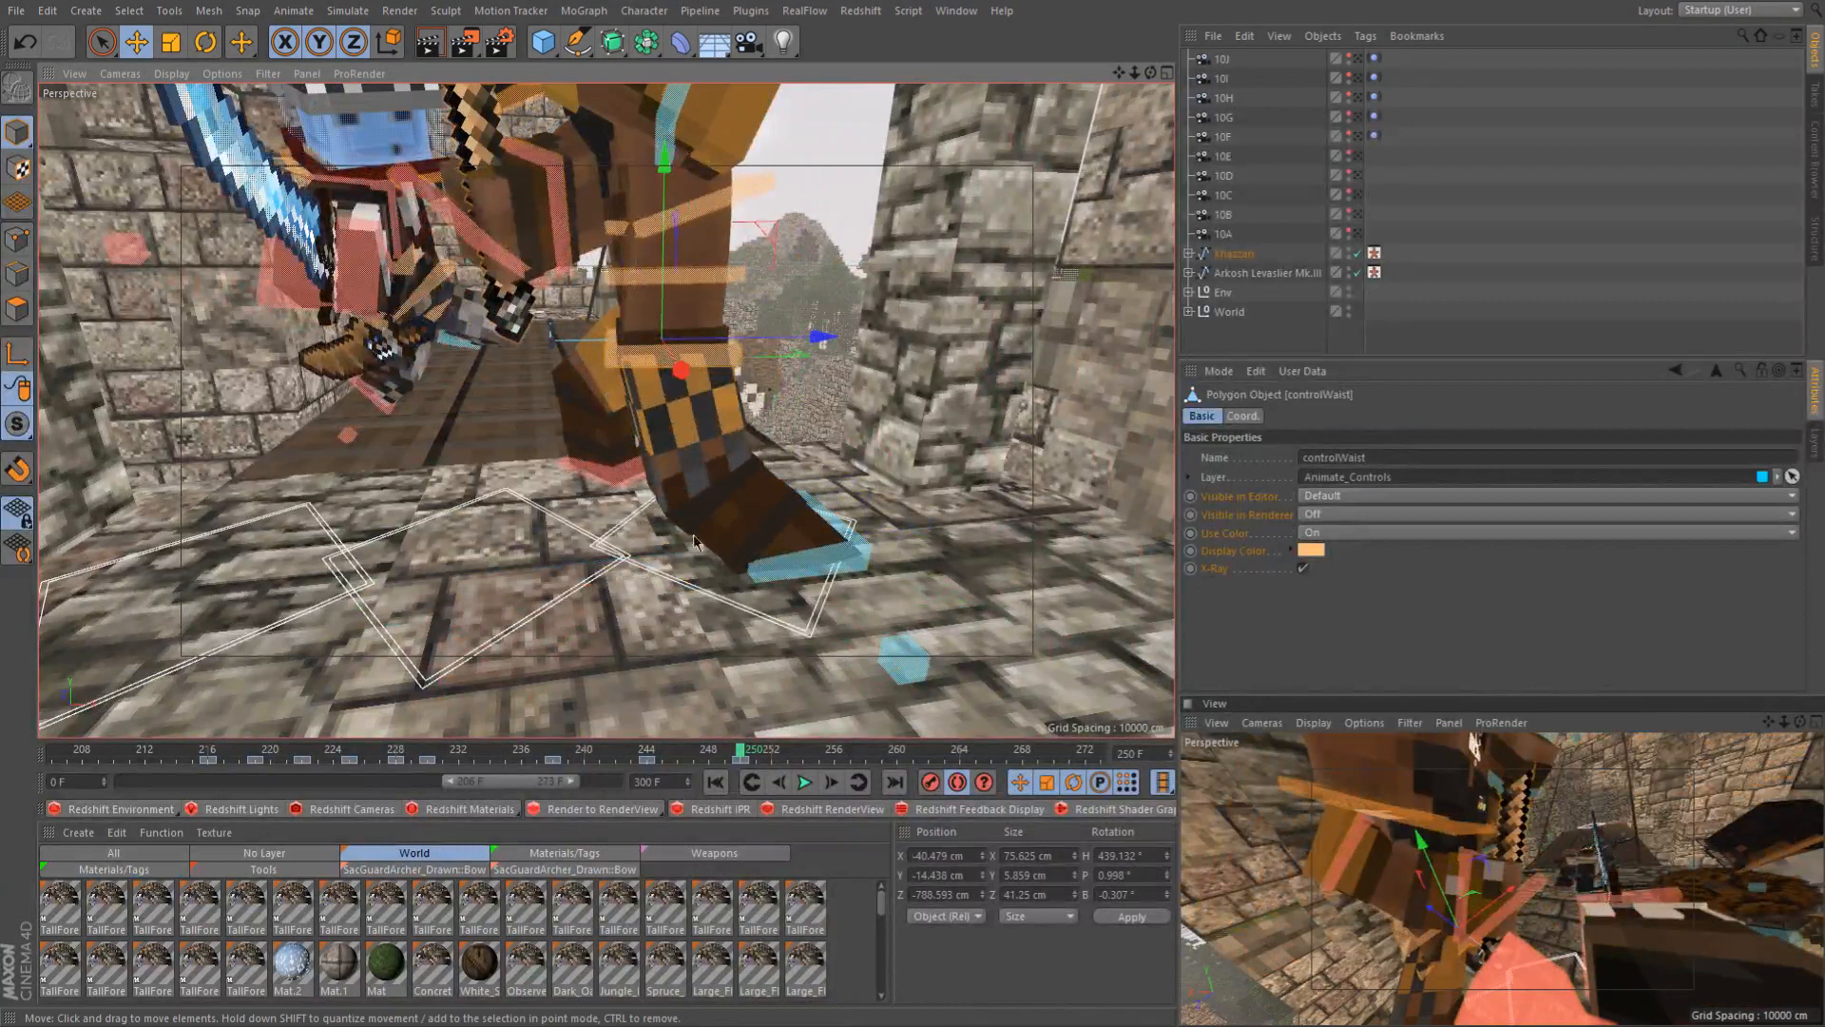
{"action": "mouse_move", "coordinate": [666, 751]}
{"action": "left_mouse_down"}
{"action": "mouse_move", "coordinate": [630, 758]}
{"action": "mouse_move", "coordinate": [647, 758]}
{"action": "left_mouse_up"}
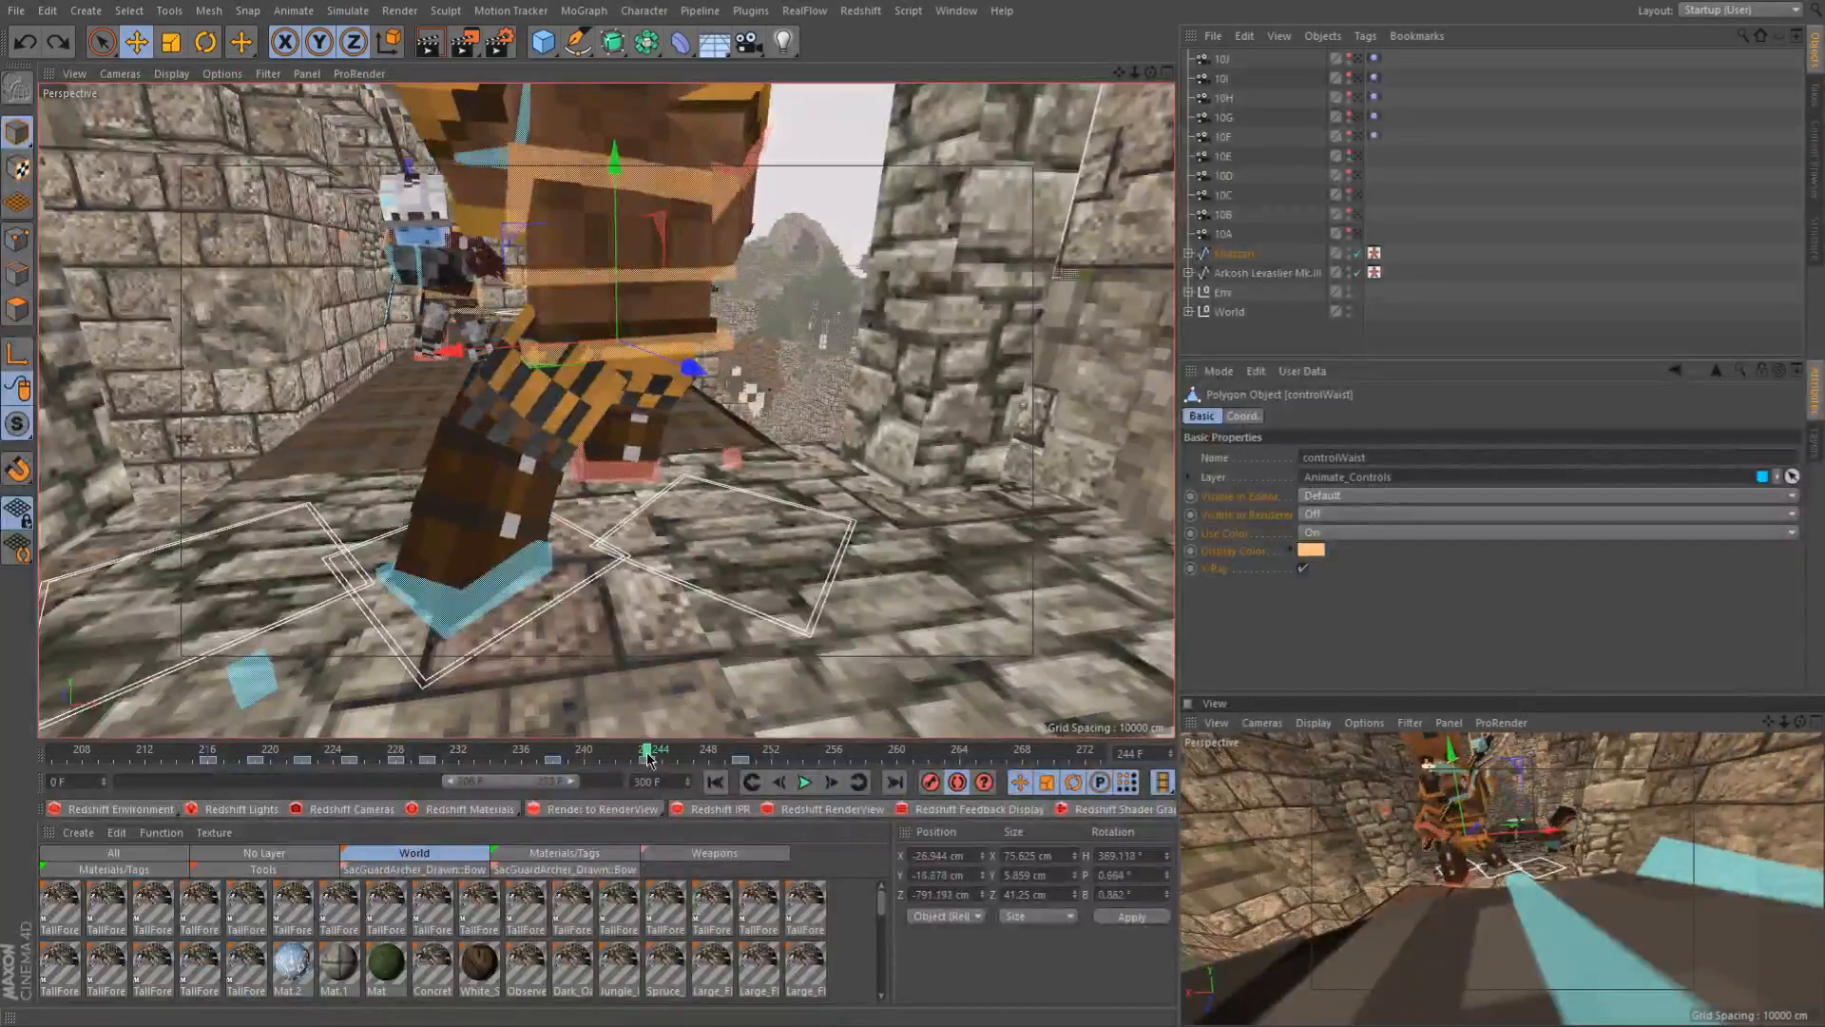
{"action": "key", "text": "ctrl+z"}
{"action": "left_click", "coordinate": [931, 783]}
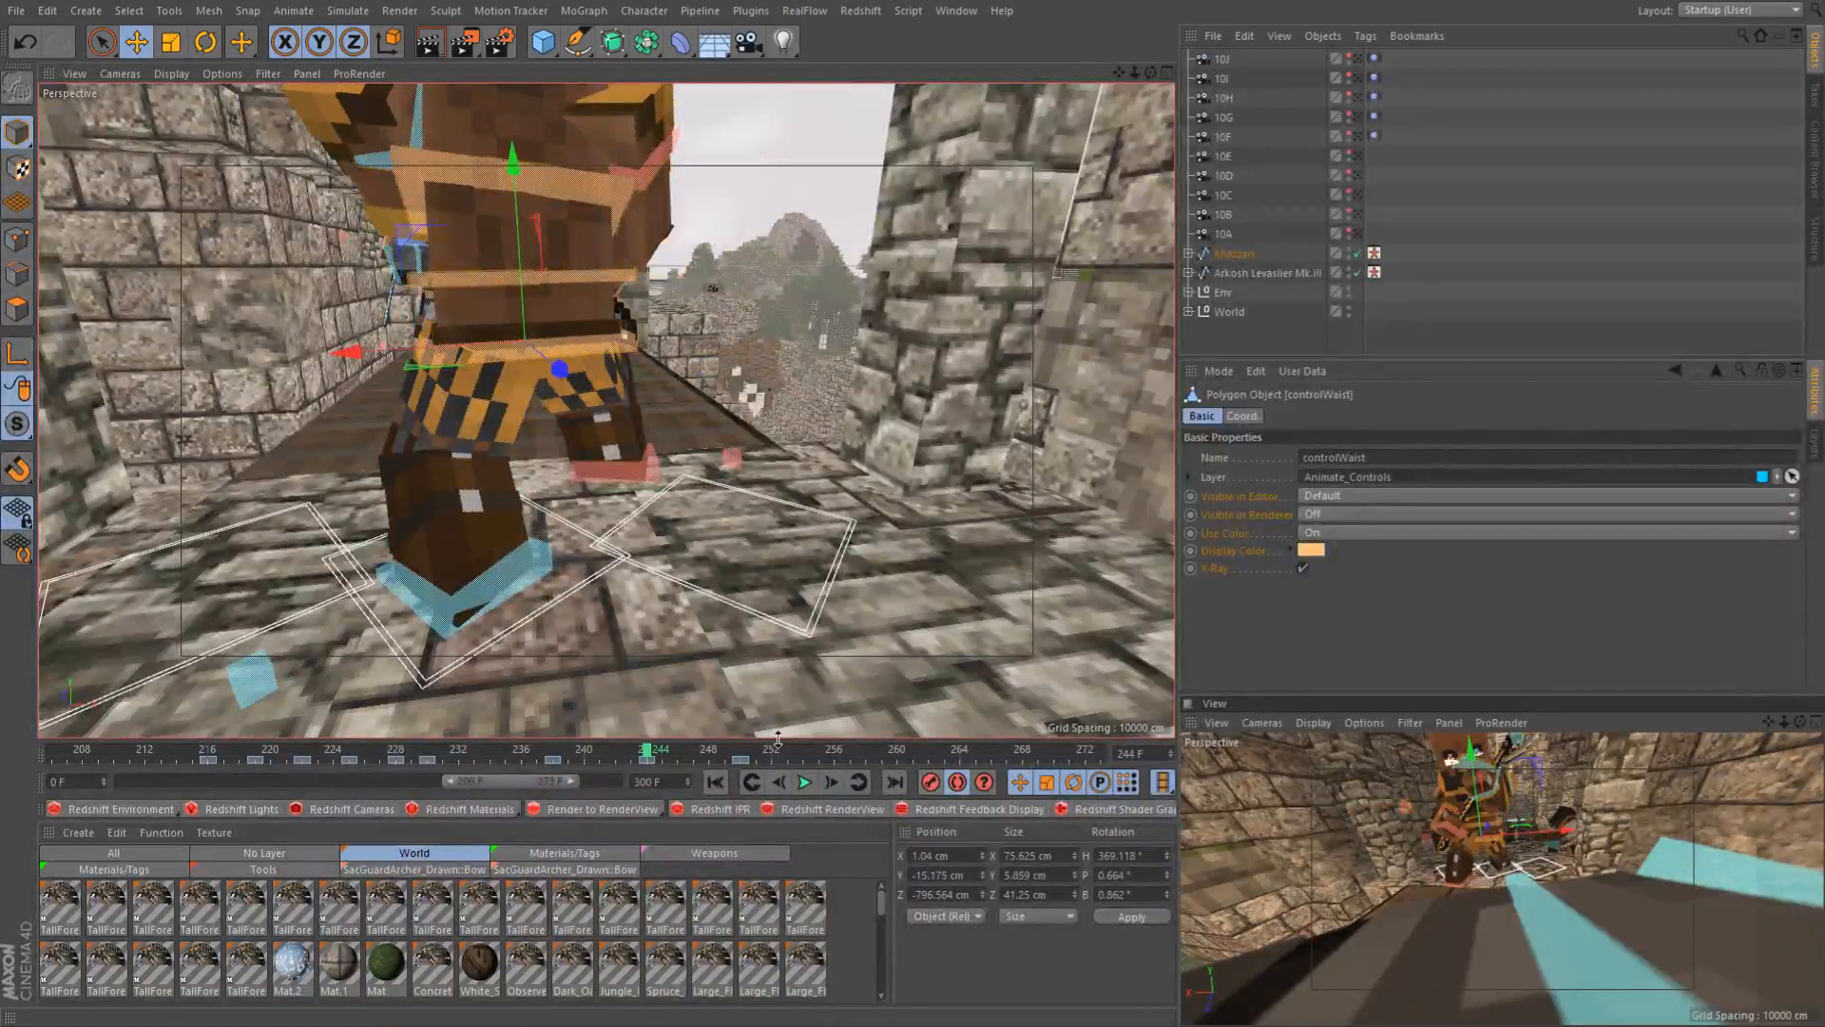
{"action": "left_click", "coordinate": [739, 758]}
{"action": "left_click_drag", "start_coordinate": [613, 359], "coordinate": [774, 351]}
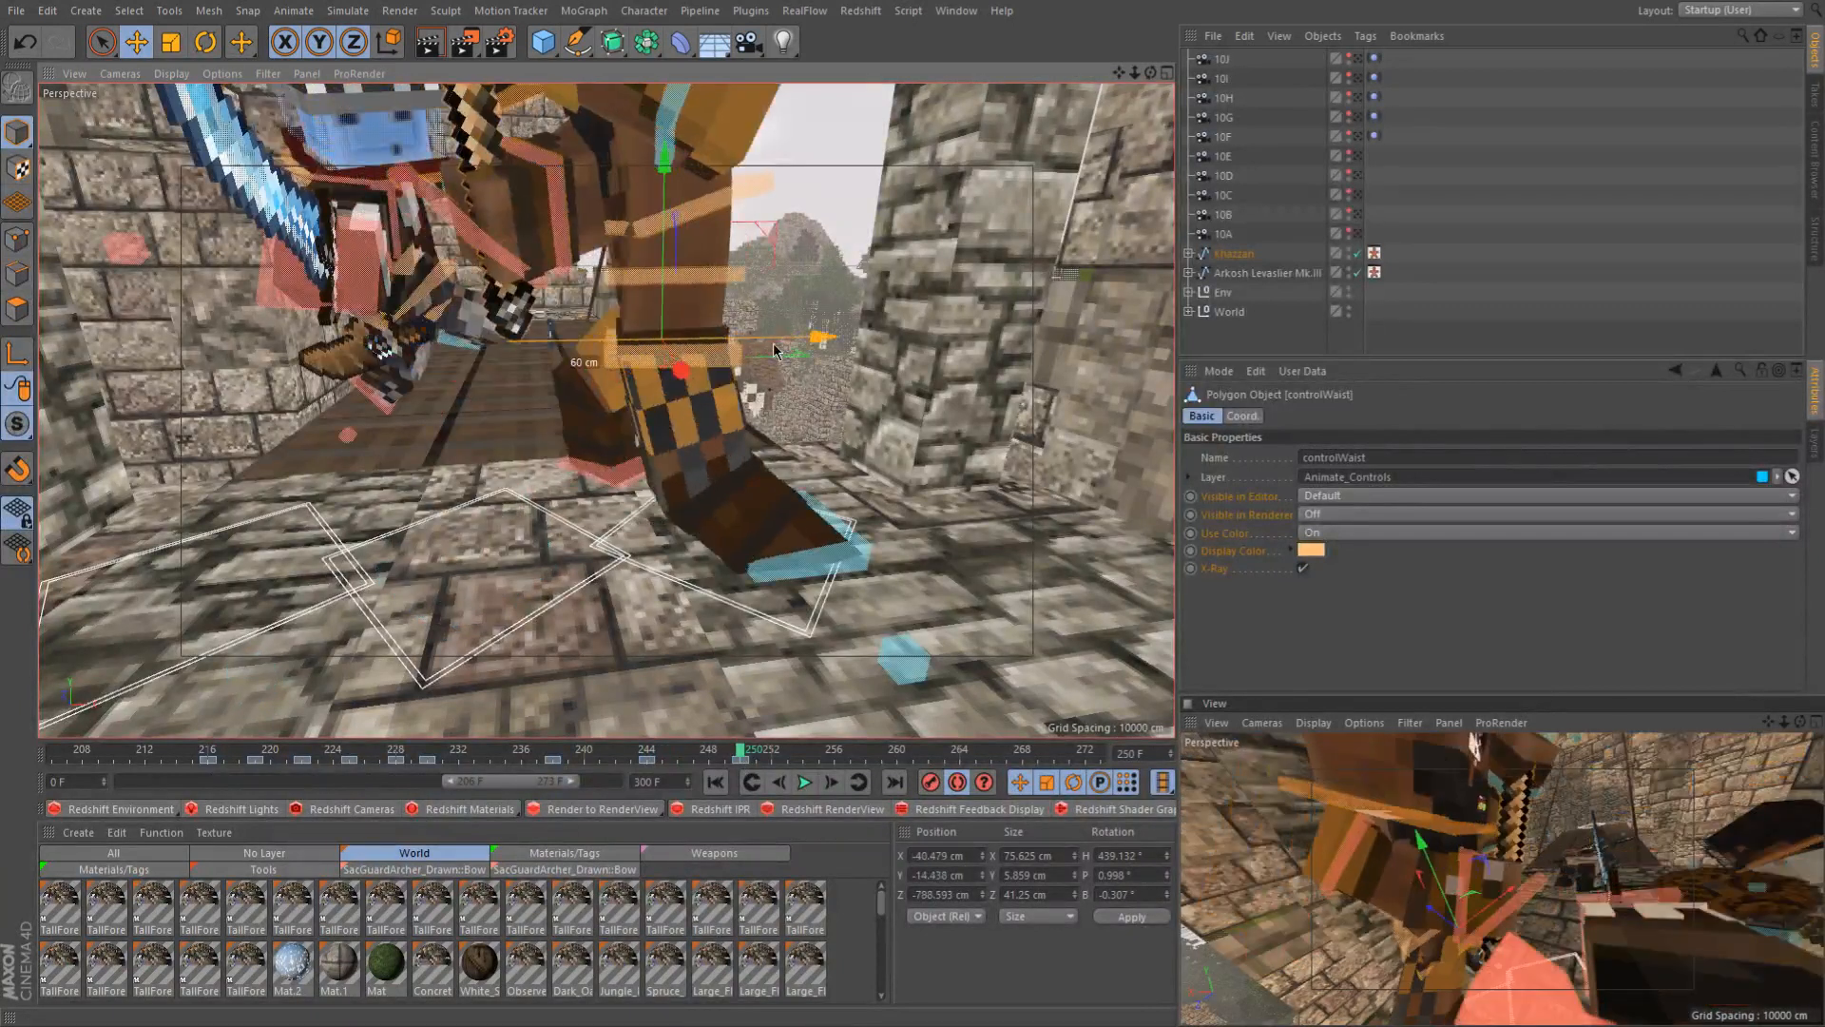
Rotate one of Khazzan's lower-body controls at frame 250 to adjust his stance
{"action": "scroll", "coordinate": [641, 432], "scroll_direction": "down", "scroll_amount": 3}
{"action": "left_click_drag", "start_coordinate": [658, 416], "coordinate": [461, 535], "text": "alt"}
{"action": "left_click", "coordinate": [457, 535]}
{"action": "key", "text": "r"}
{"action": "left_click_drag", "start_coordinate": [447, 570], "coordinate": [577, 357]}
{"action": "key", "text": "e"}
Move Khazzan's waist and left foot goal together at frame 250 and turn the foot 20° to a heading of 470°
{"action": "left_click", "coordinate": [577, 358]}
{"action": "left_click_drag", "start_coordinate": [473, 439], "coordinate": [637, 358], "text": "alt"}
{"action": "scroll", "coordinate": [543, 523], "scroll_direction": "down", "scroll_amount": 3}
{"action": "left_click_drag", "start_coordinate": [544, 523], "coordinate": [743, 617], "text": "alt"}
{"action": "left_click", "coordinate": [751, 623], "text": "shift"}
{"action": "left_click_drag", "start_coordinate": [728, 488], "coordinate": [779, 395]}
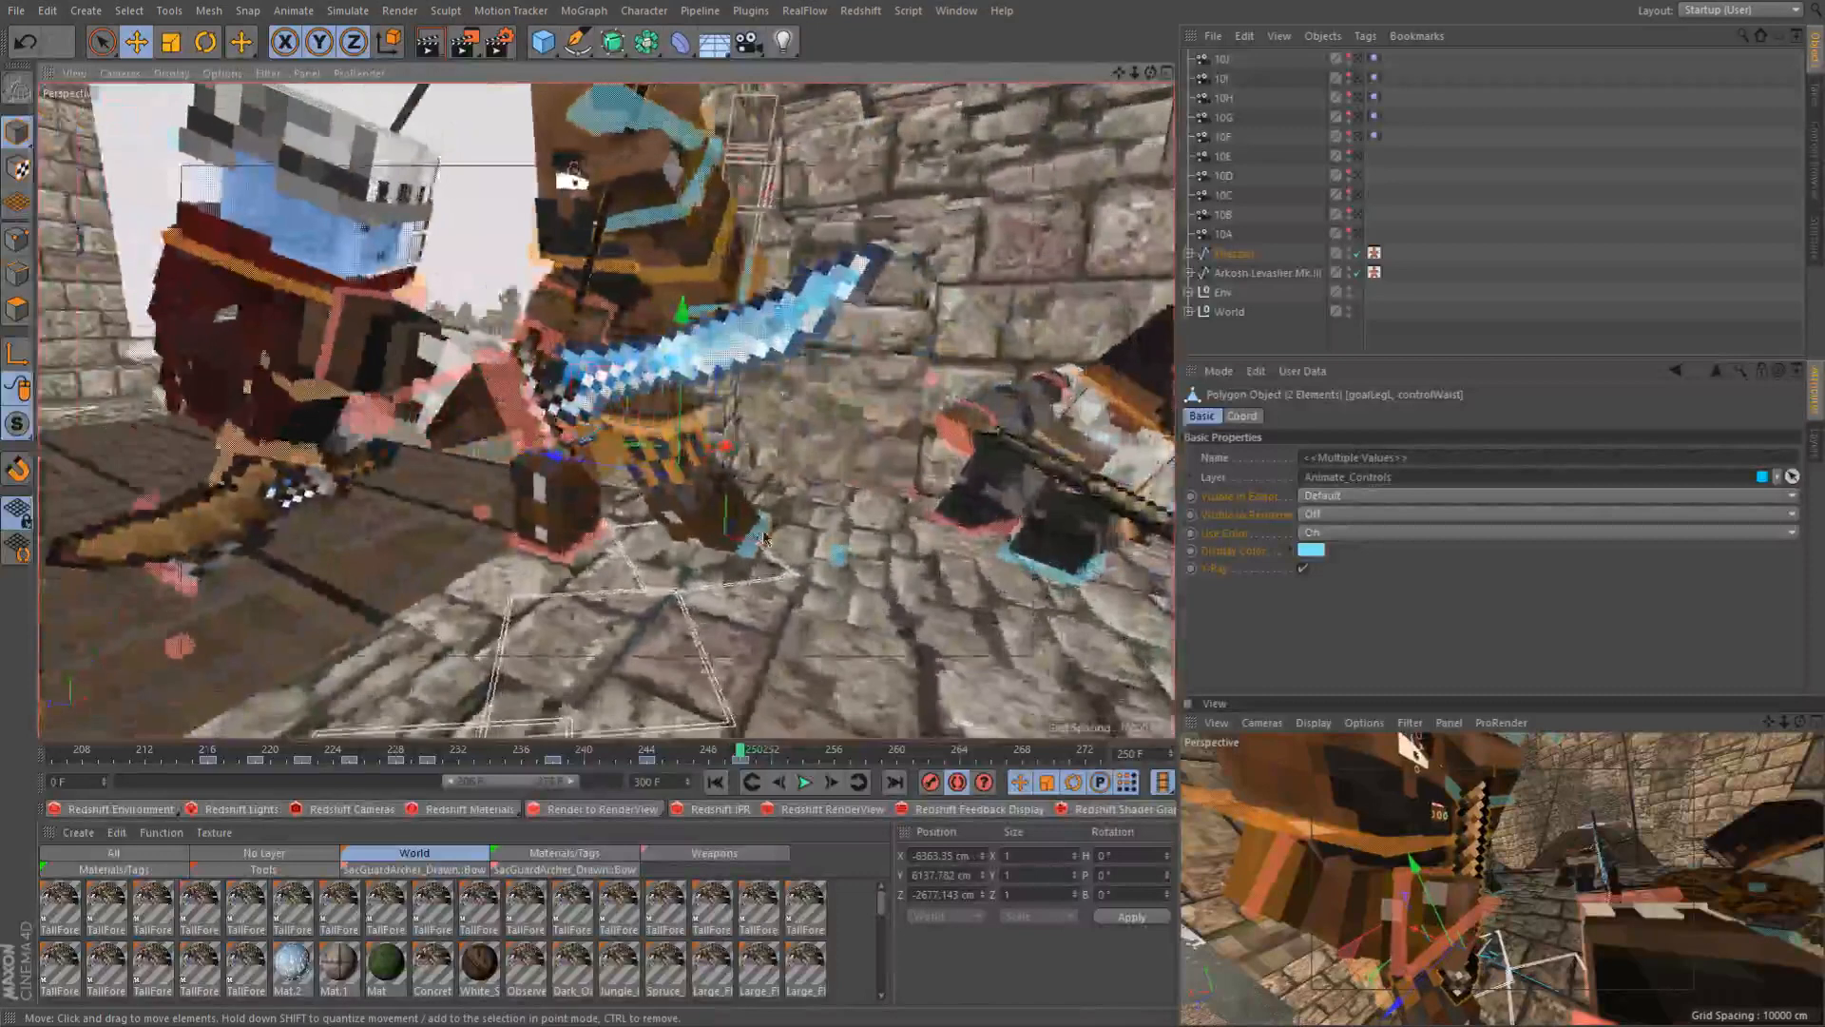
{"action": "key", "text": "r"}
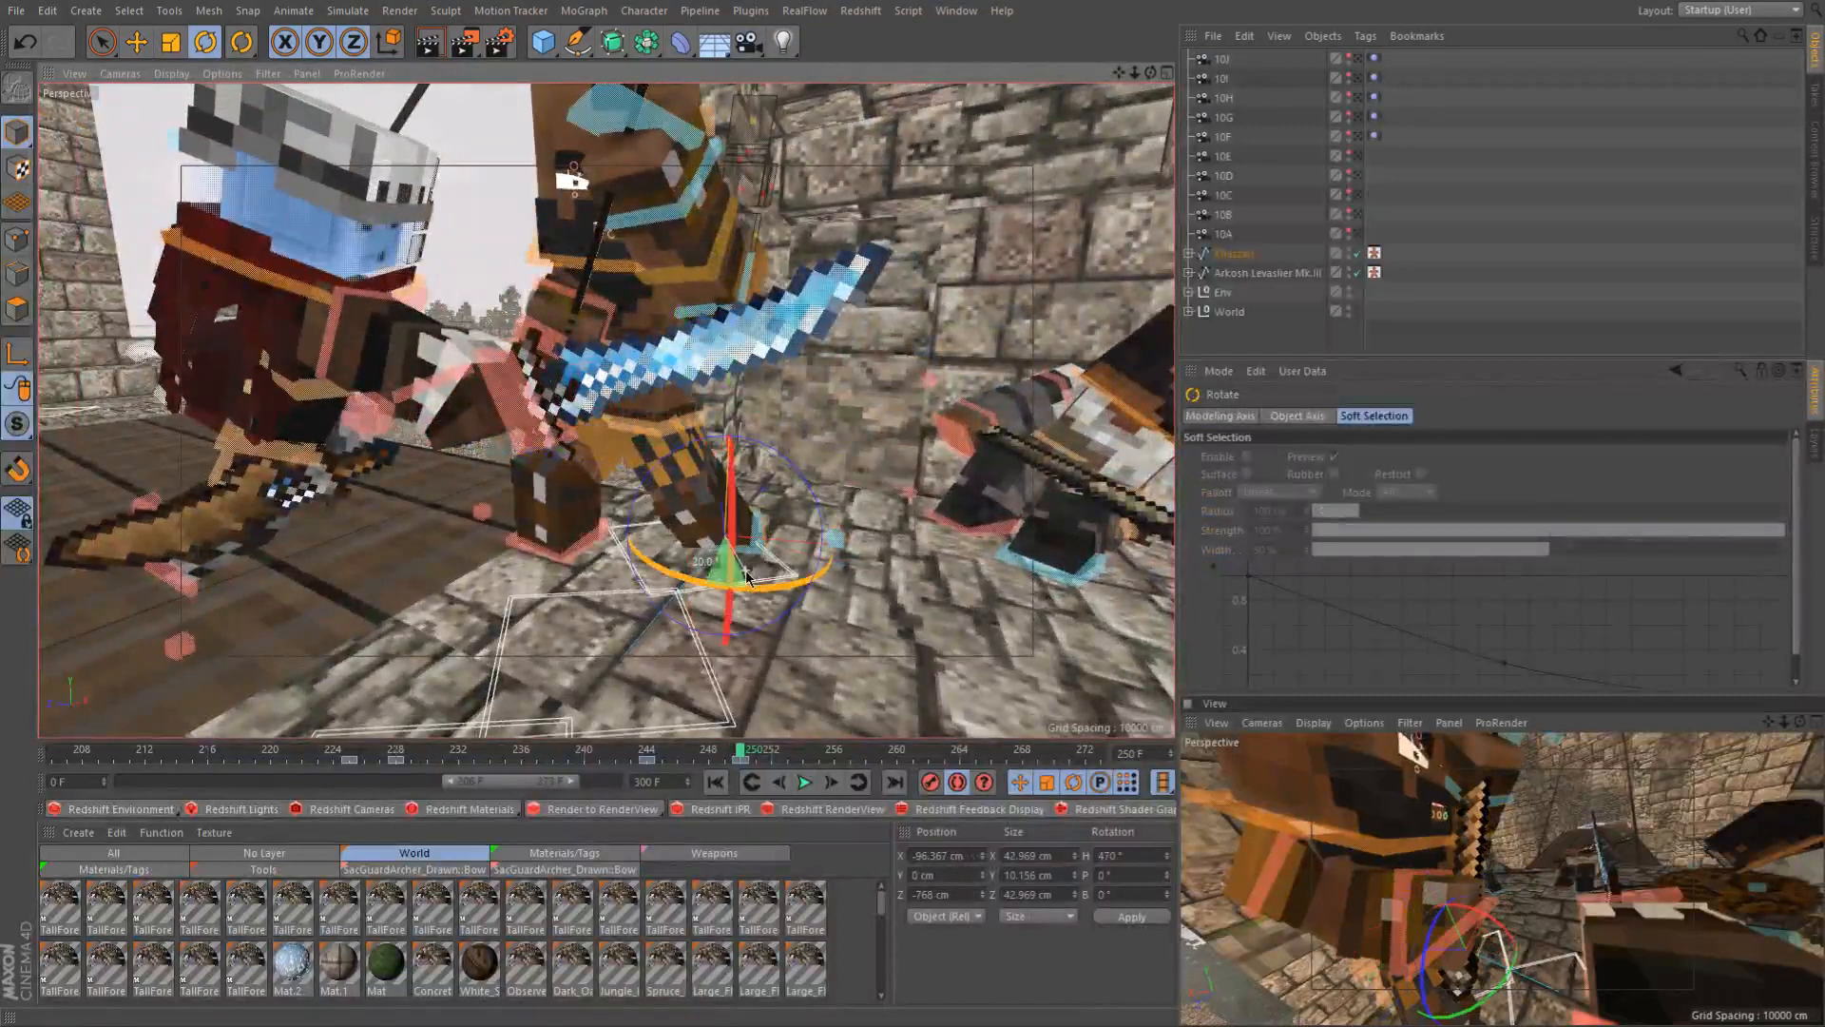
Review Khazzan's revised stance against Arkosh by scrubbing the frames leading up to frame 251
{"action": "left_click_drag", "start_coordinate": [705, 485], "coordinate": [542, 498], "text": "alt"}
{"action": "left_click_drag", "start_coordinate": [645, 753], "coordinate": [741, 751]}
{"action": "left_click", "coordinate": [766, 749]}
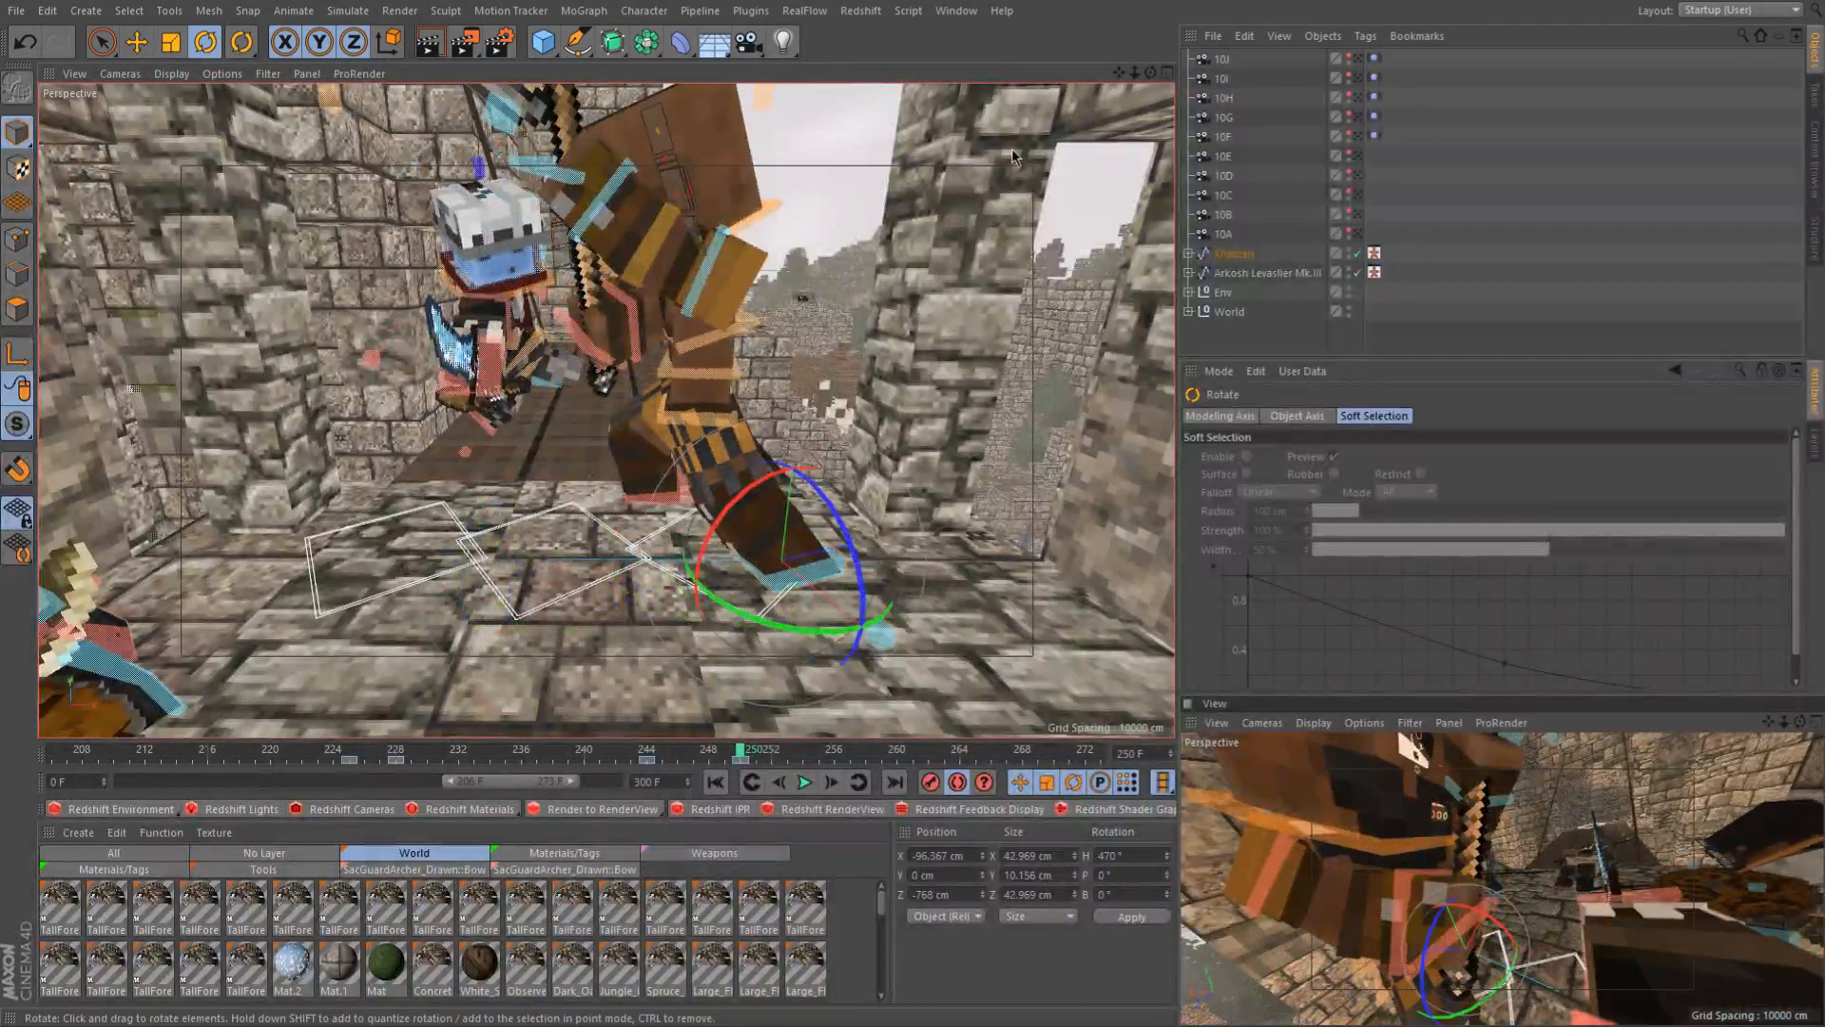
{"action": "scroll", "coordinate": [665, 412], "scroll_direction": "up", "scroll_amount": 3}
{"action": "left_click_drag", "start_coordinate": [439, 240], "coordinate": [518, 343], "text": "alt"}
{"action": "left_click", "coordinate": [588, 758]}
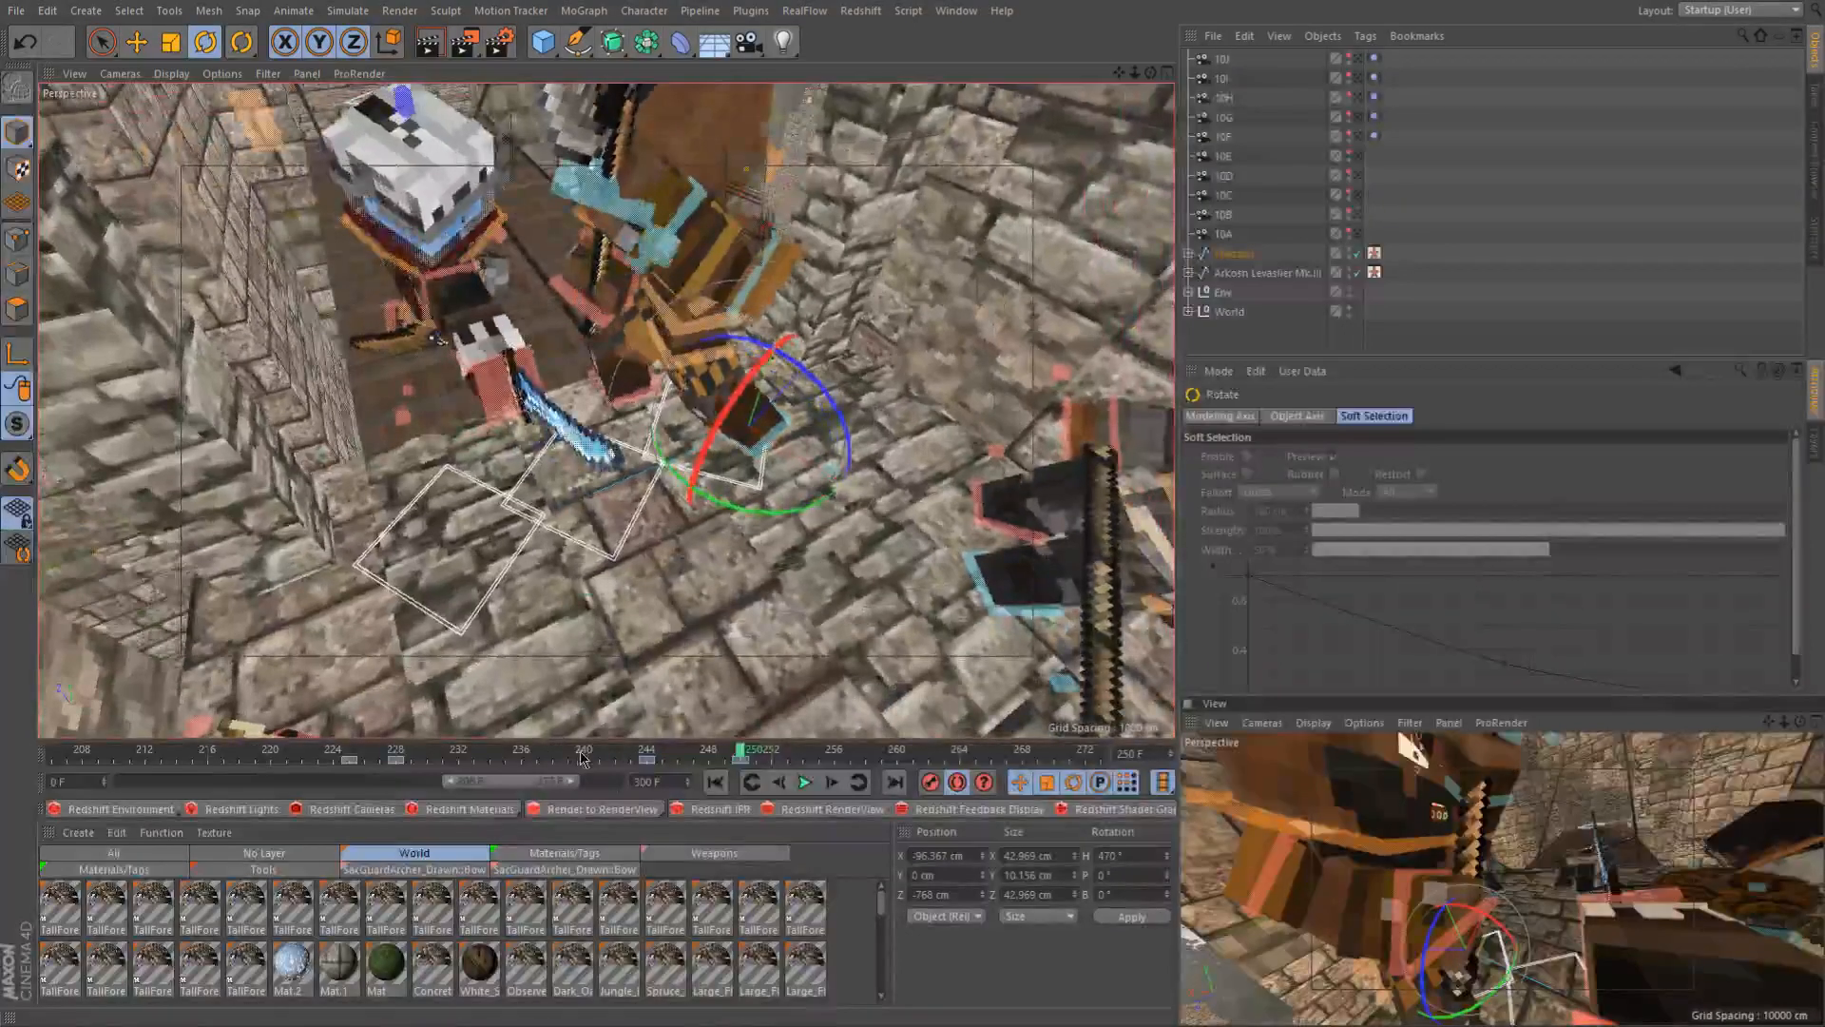
{"action": "left_click_drag", "start_coordinate": [609, 768], "coordinate": [757, 795]}
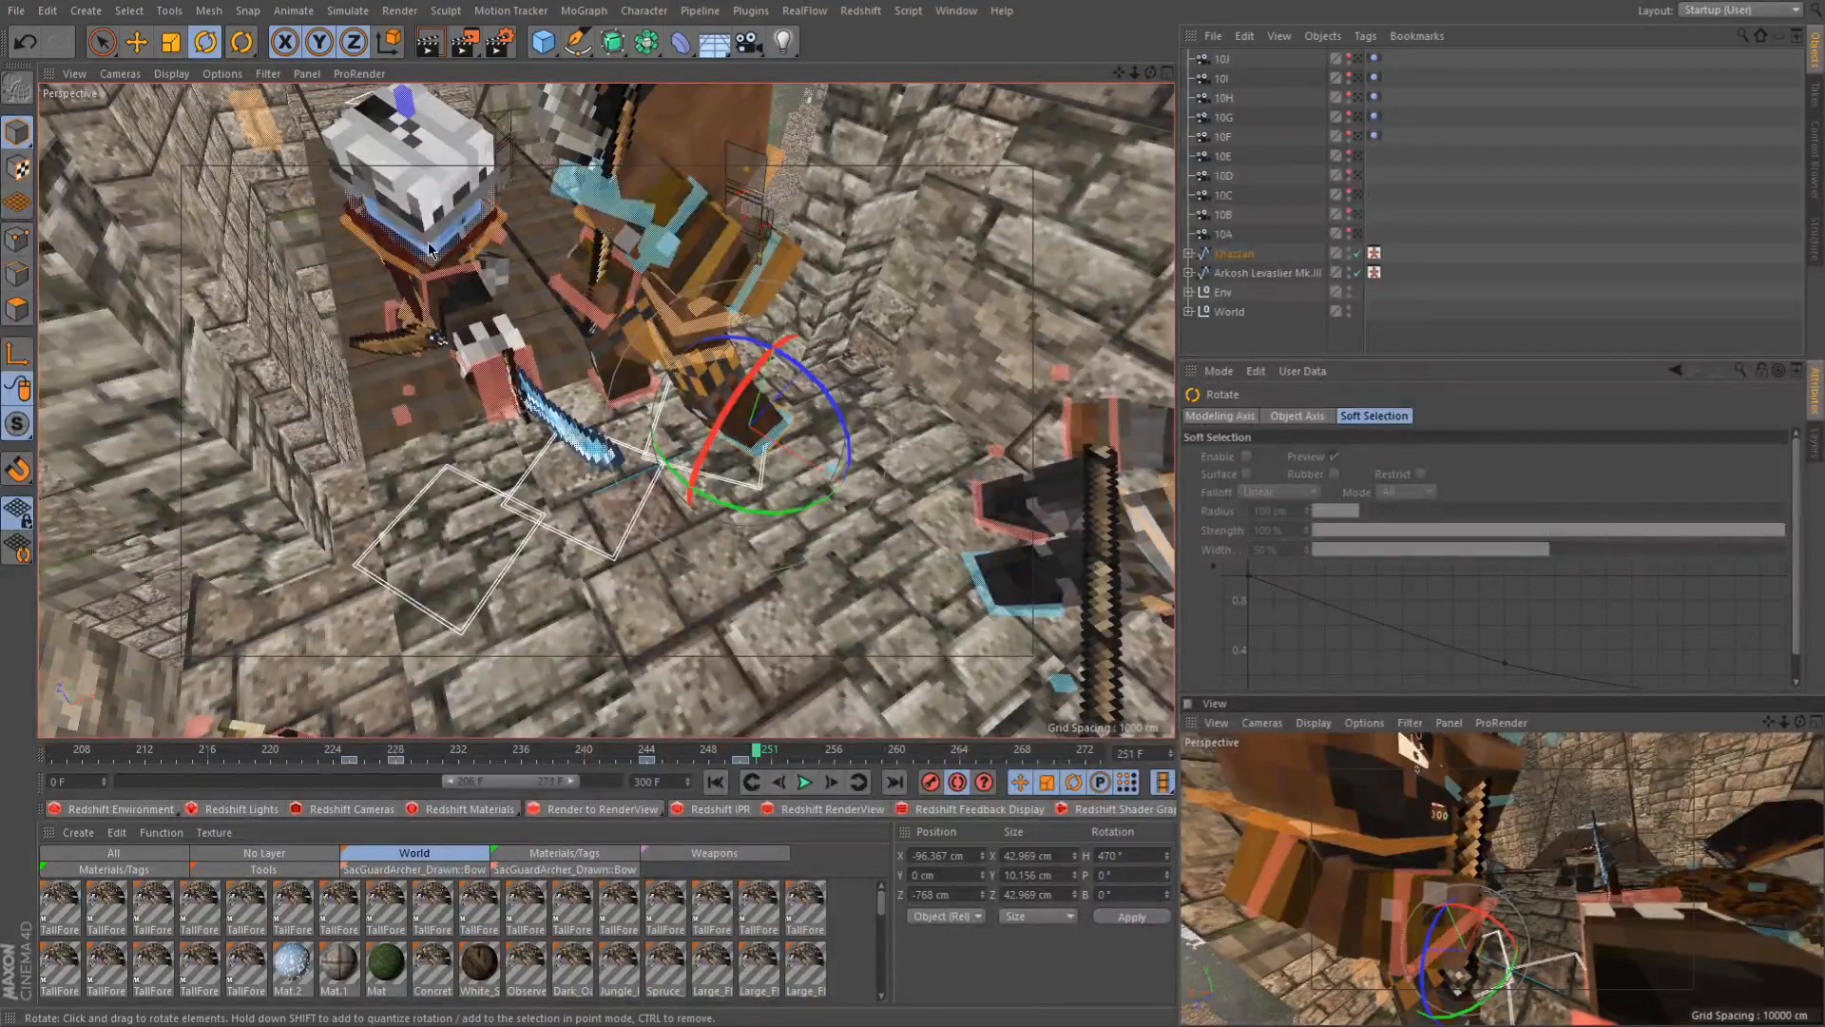
Render a close view of both fighters at frame 251 to check the pose
{"action": "scroll", "coordinate": [428, 244], "scroll_direction": "up", "scroll_amount": 2}
{"action": "left_click_drag", "start_coordinate": [454, 244], "coordinate": [542, 376], "text": "alt"}
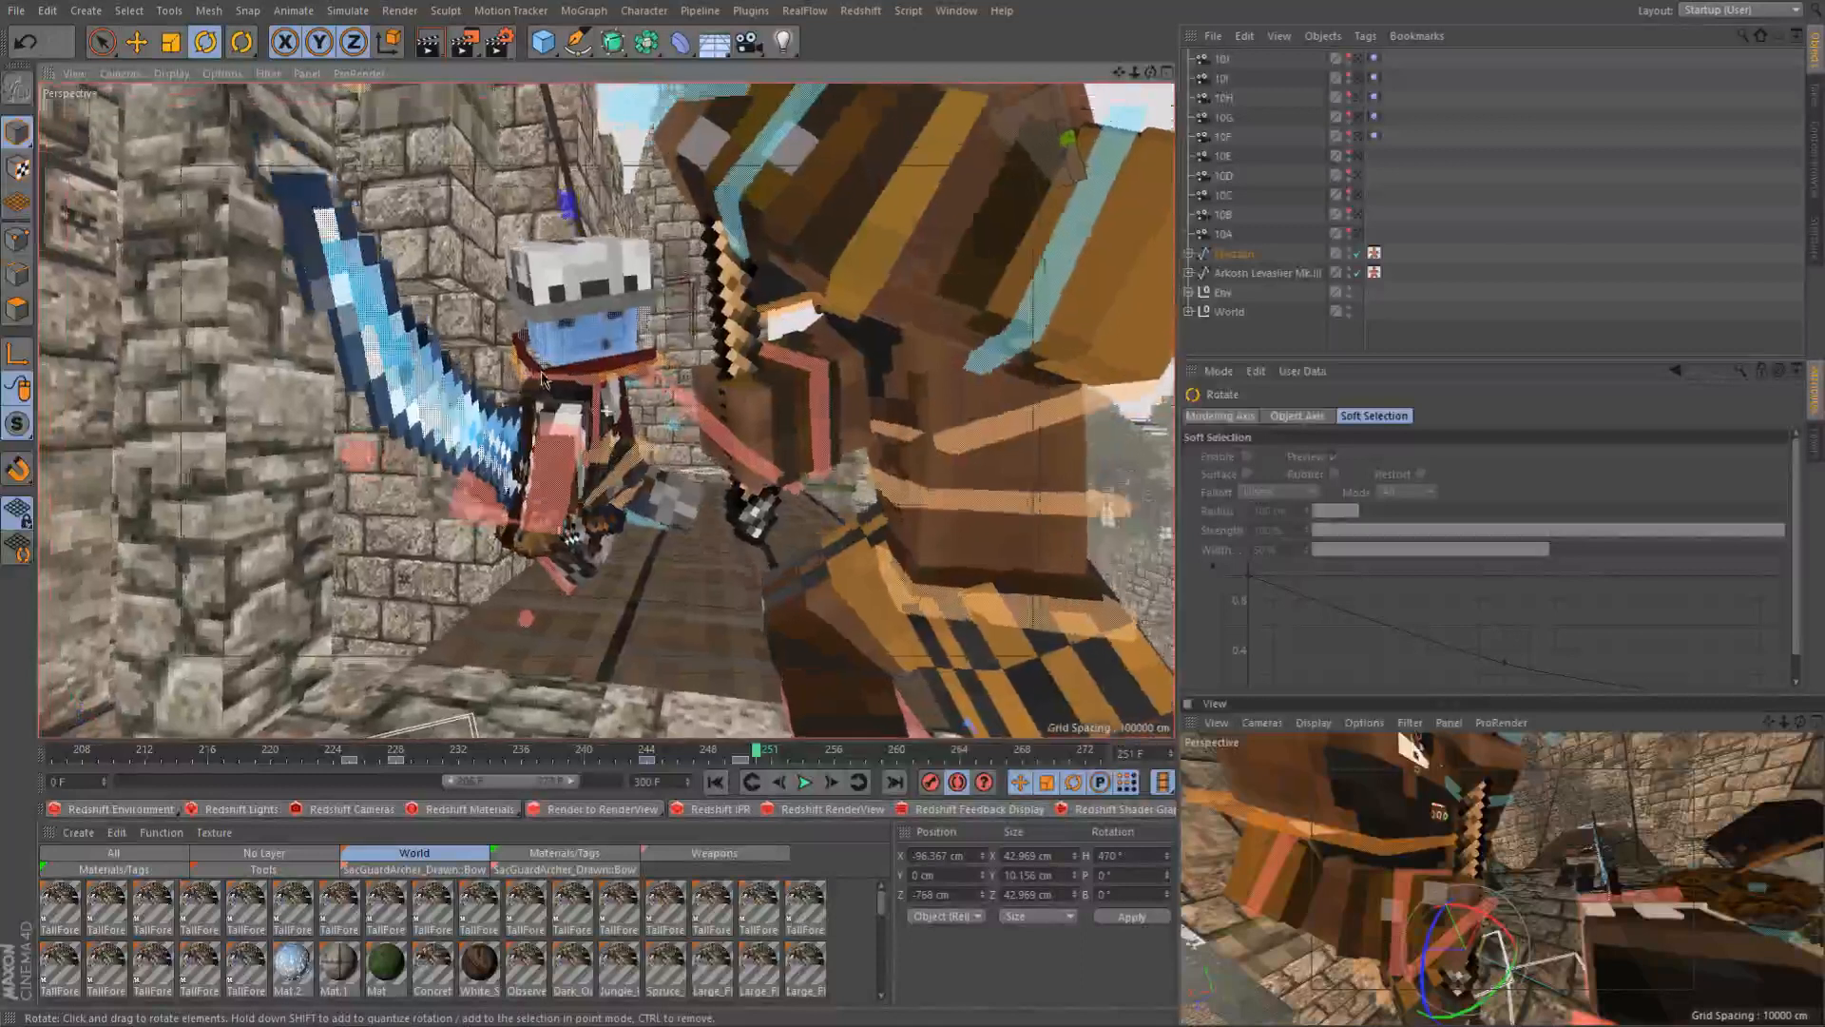
{"action": "key", "text": "ctrl+r"}
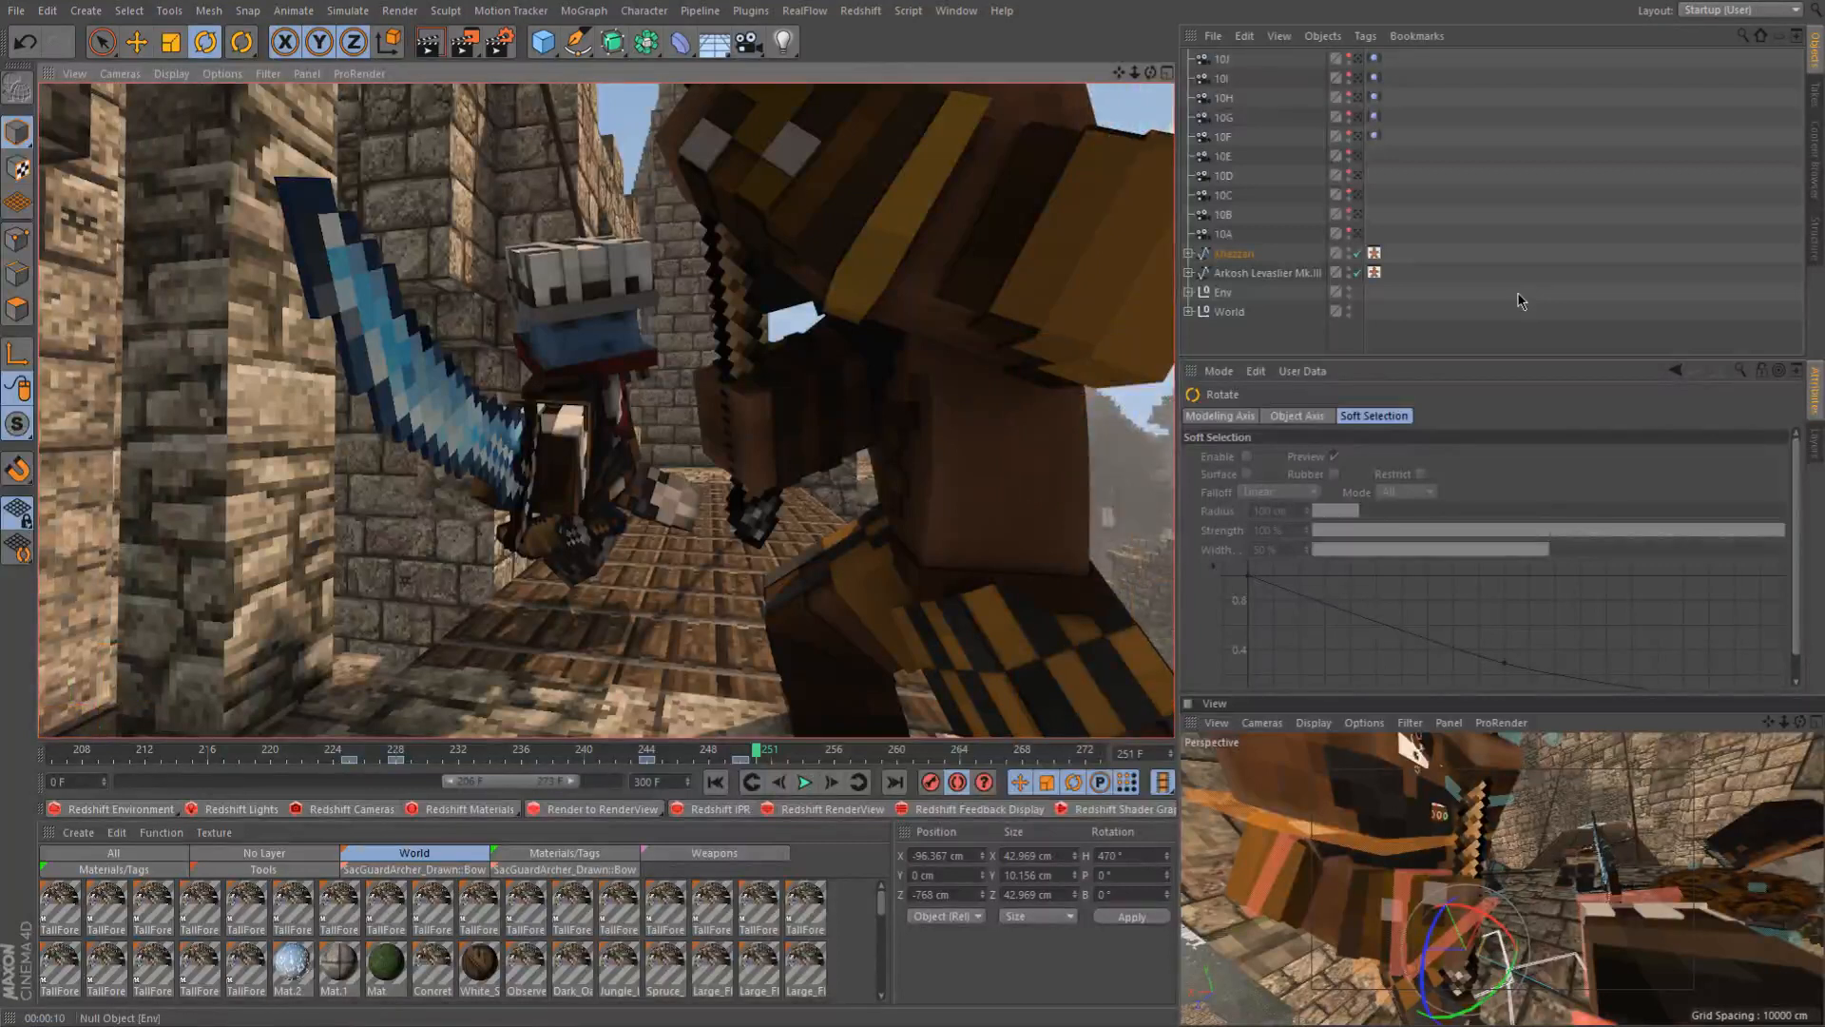
Rotate Khazzan's right arm control at frame 250 to about heading -144.6°, pitch -148.6° and bank -152.2°, lowering the weapon
{"action": "left_click_drag", "start_coordinate": [788, 622], "coordinate": [744, 498], "text": "alt"}
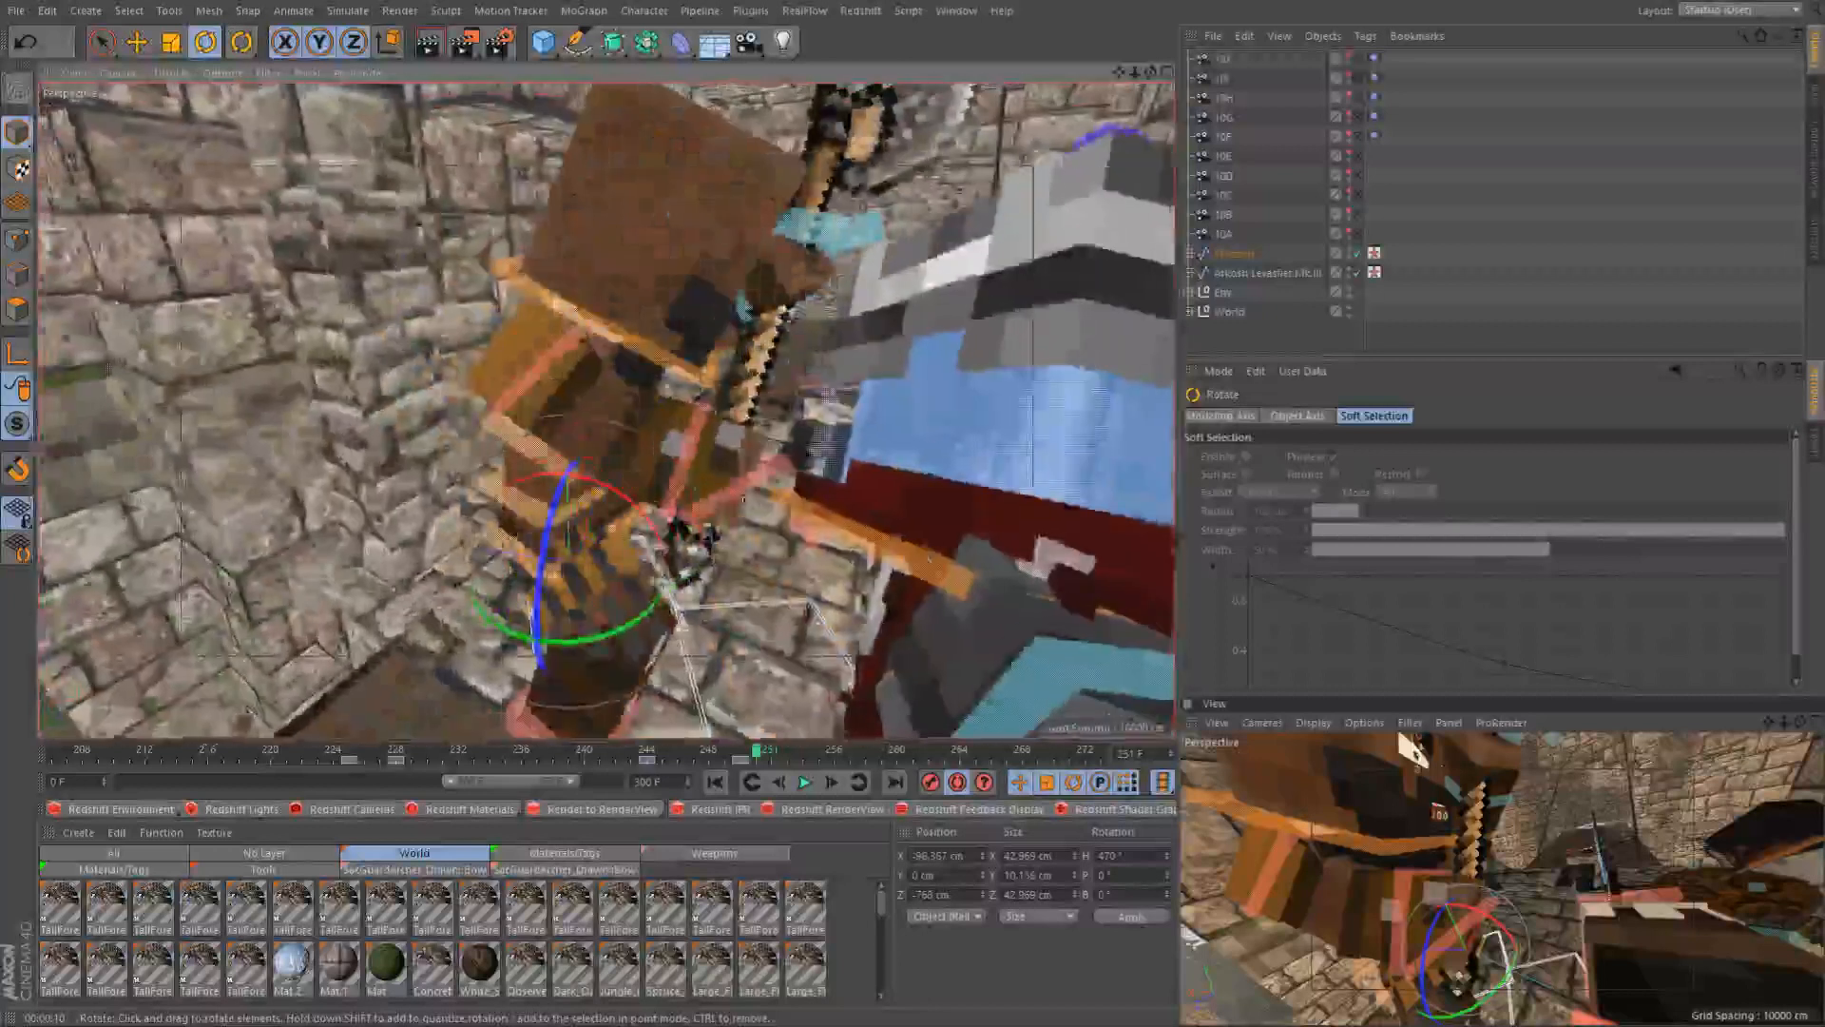
{"action": "left_click", "coordinate": [547, 366]}
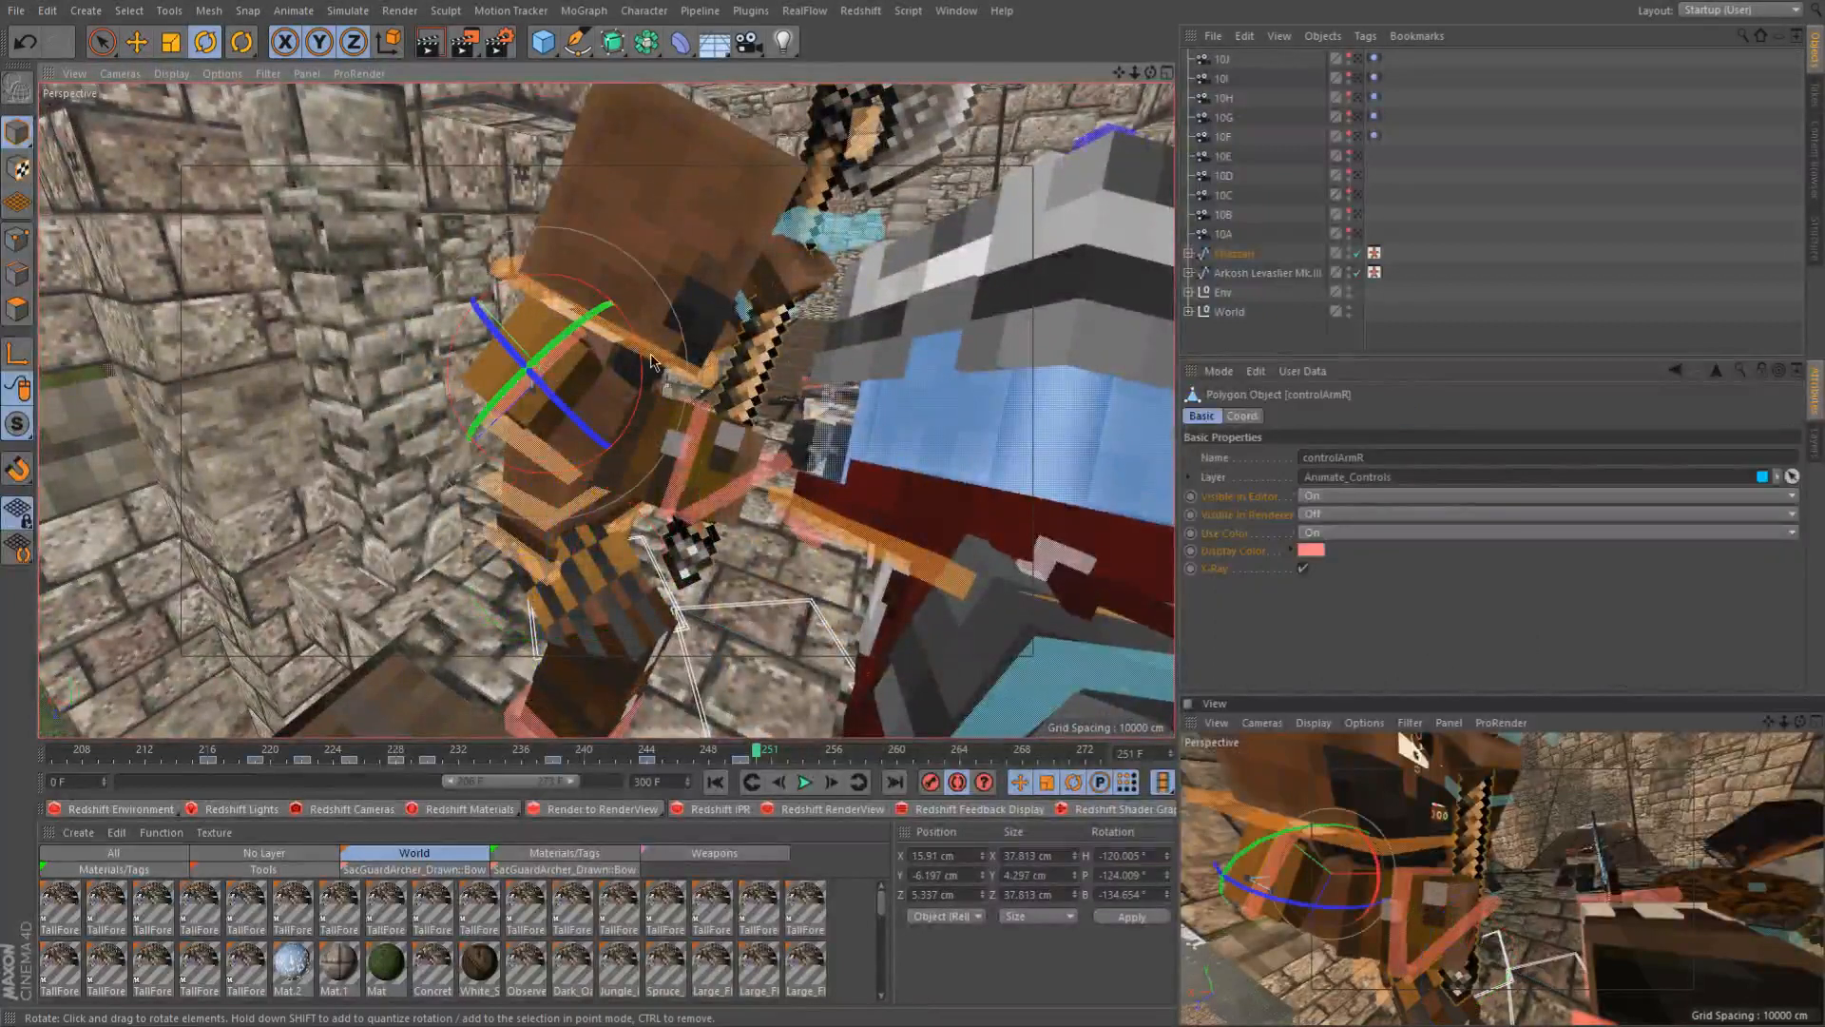
{"action": "left_click_drag", "start_coordinate": [652, 364], "coordinate": [652, 428]}
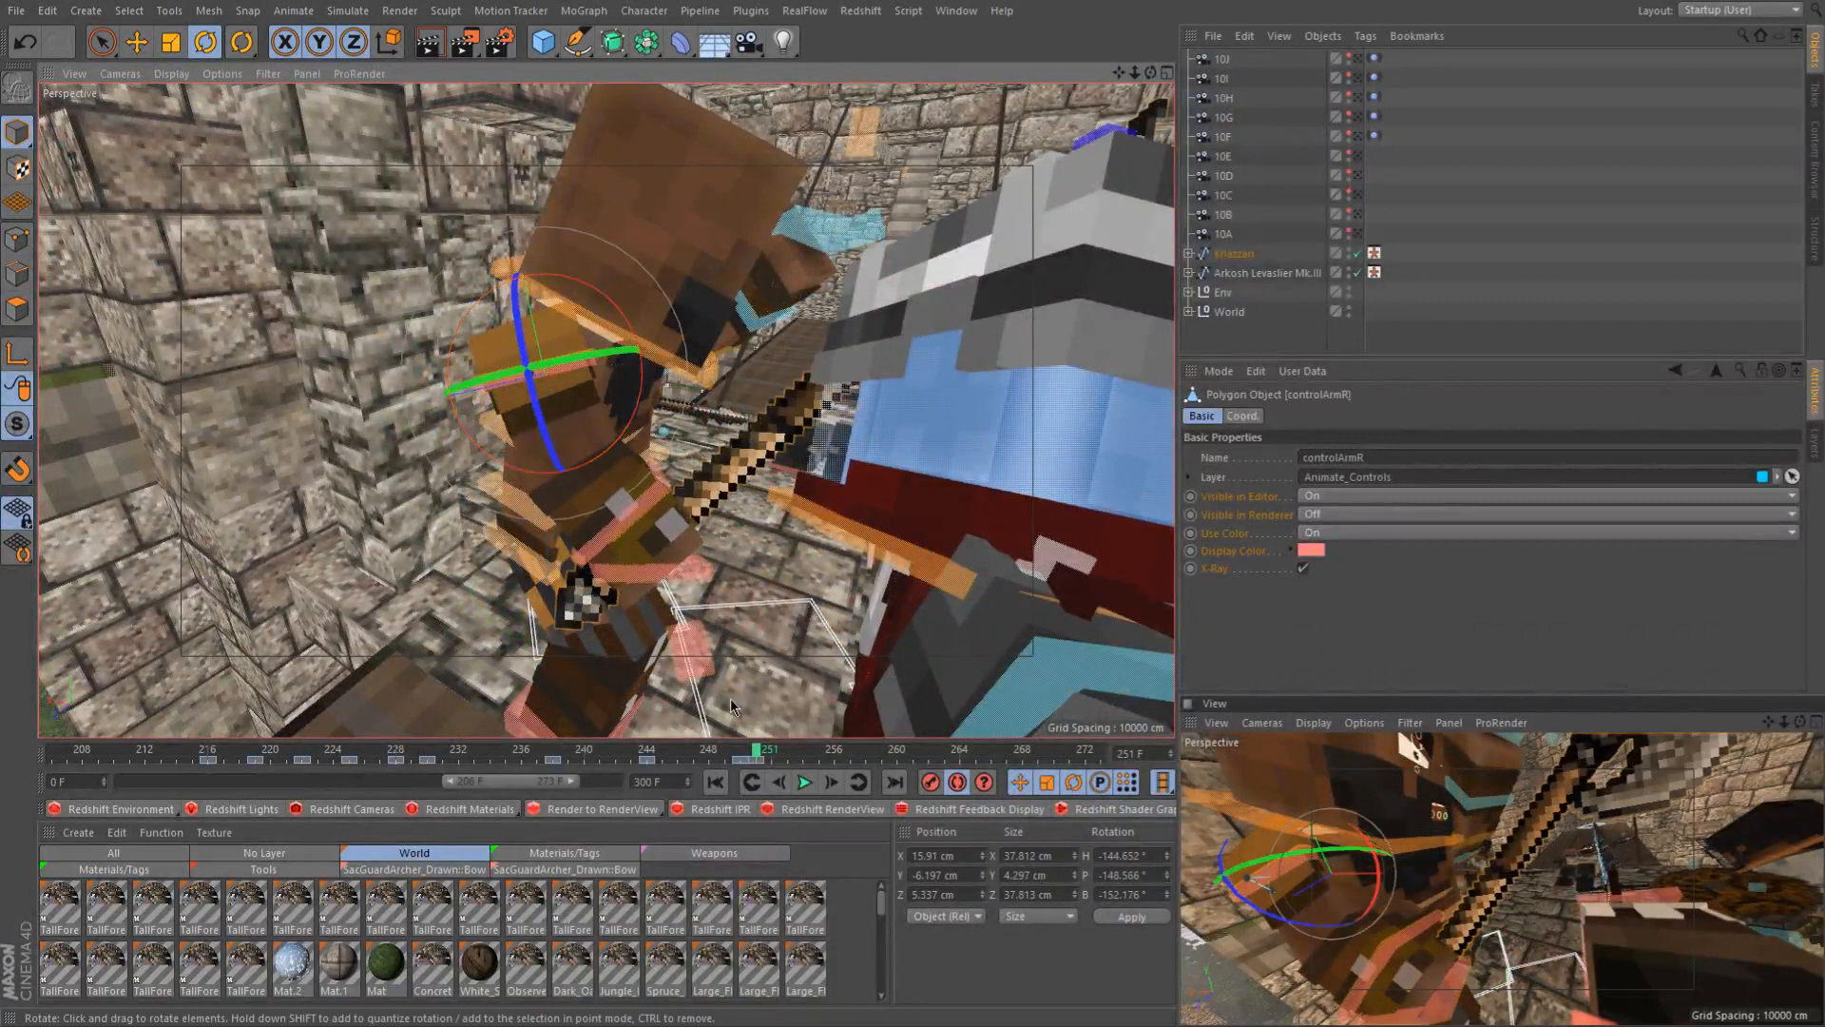
{"action": "left_click", "coordinate": [740, 748]}
{"action": "left_click_drag", "start_coordinate": [639, 371], "coordinate": [657, 425]}
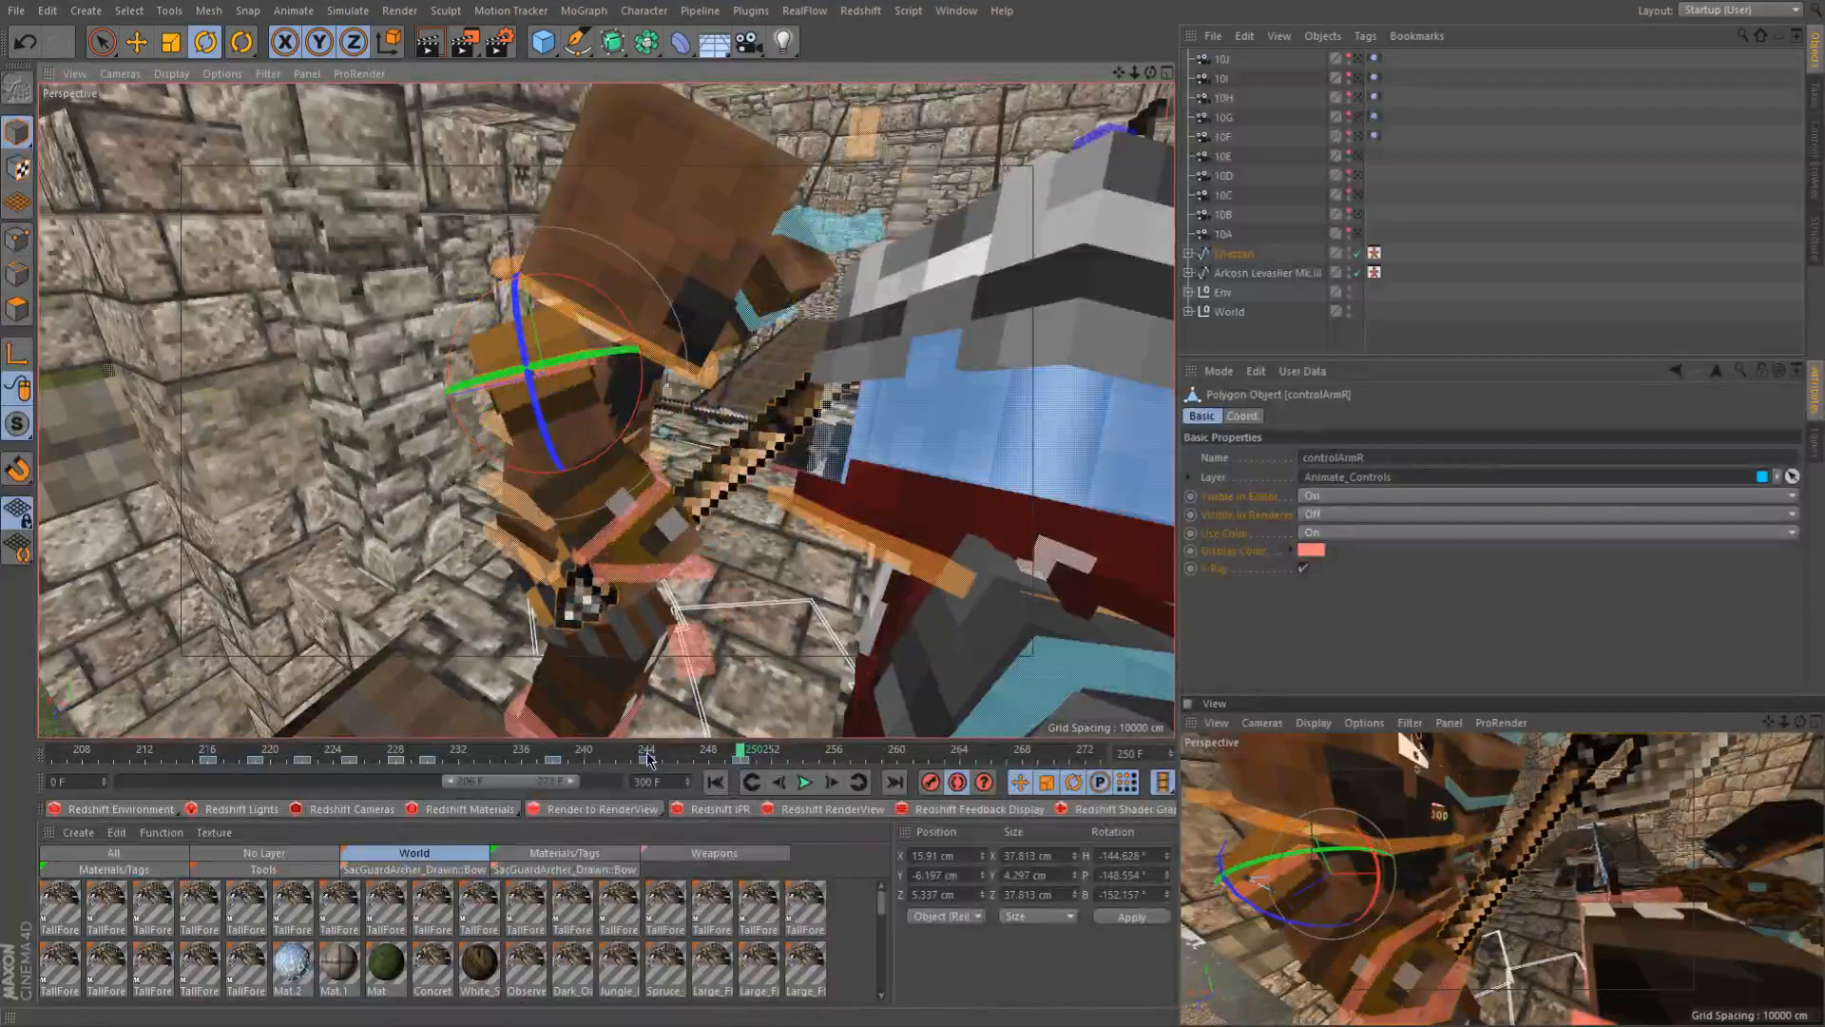
Record a keyframe for Khazzan's wristR at frame 244 and rotate the wrist to a pitch of about -25.5° at frame 250
{"action": "left_click", "coordinate": [618, 526]}
{"action": "left_click", "coordinate": [646, 751]}
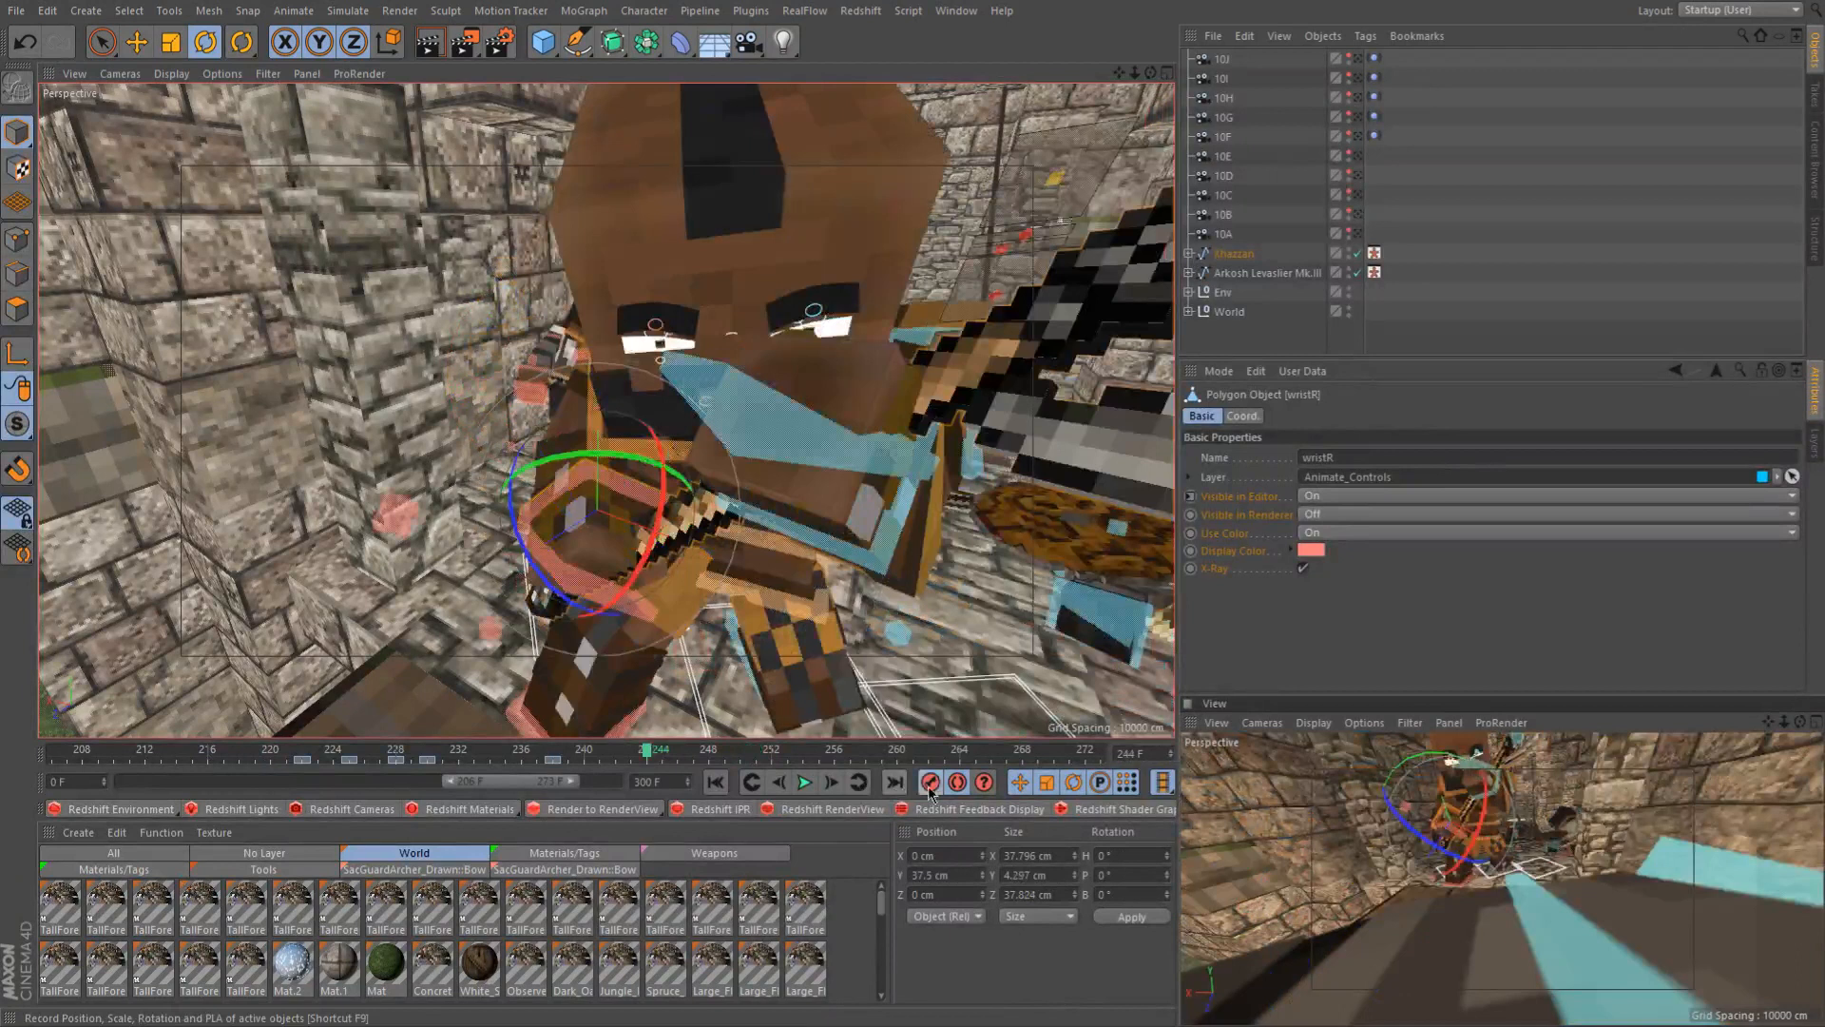
{"action": "left_click", "coordinate": [747, 756]}
{"action": "left_click_drag", "start_coordinate": [709, 492], "coordinate": [695, 463]}
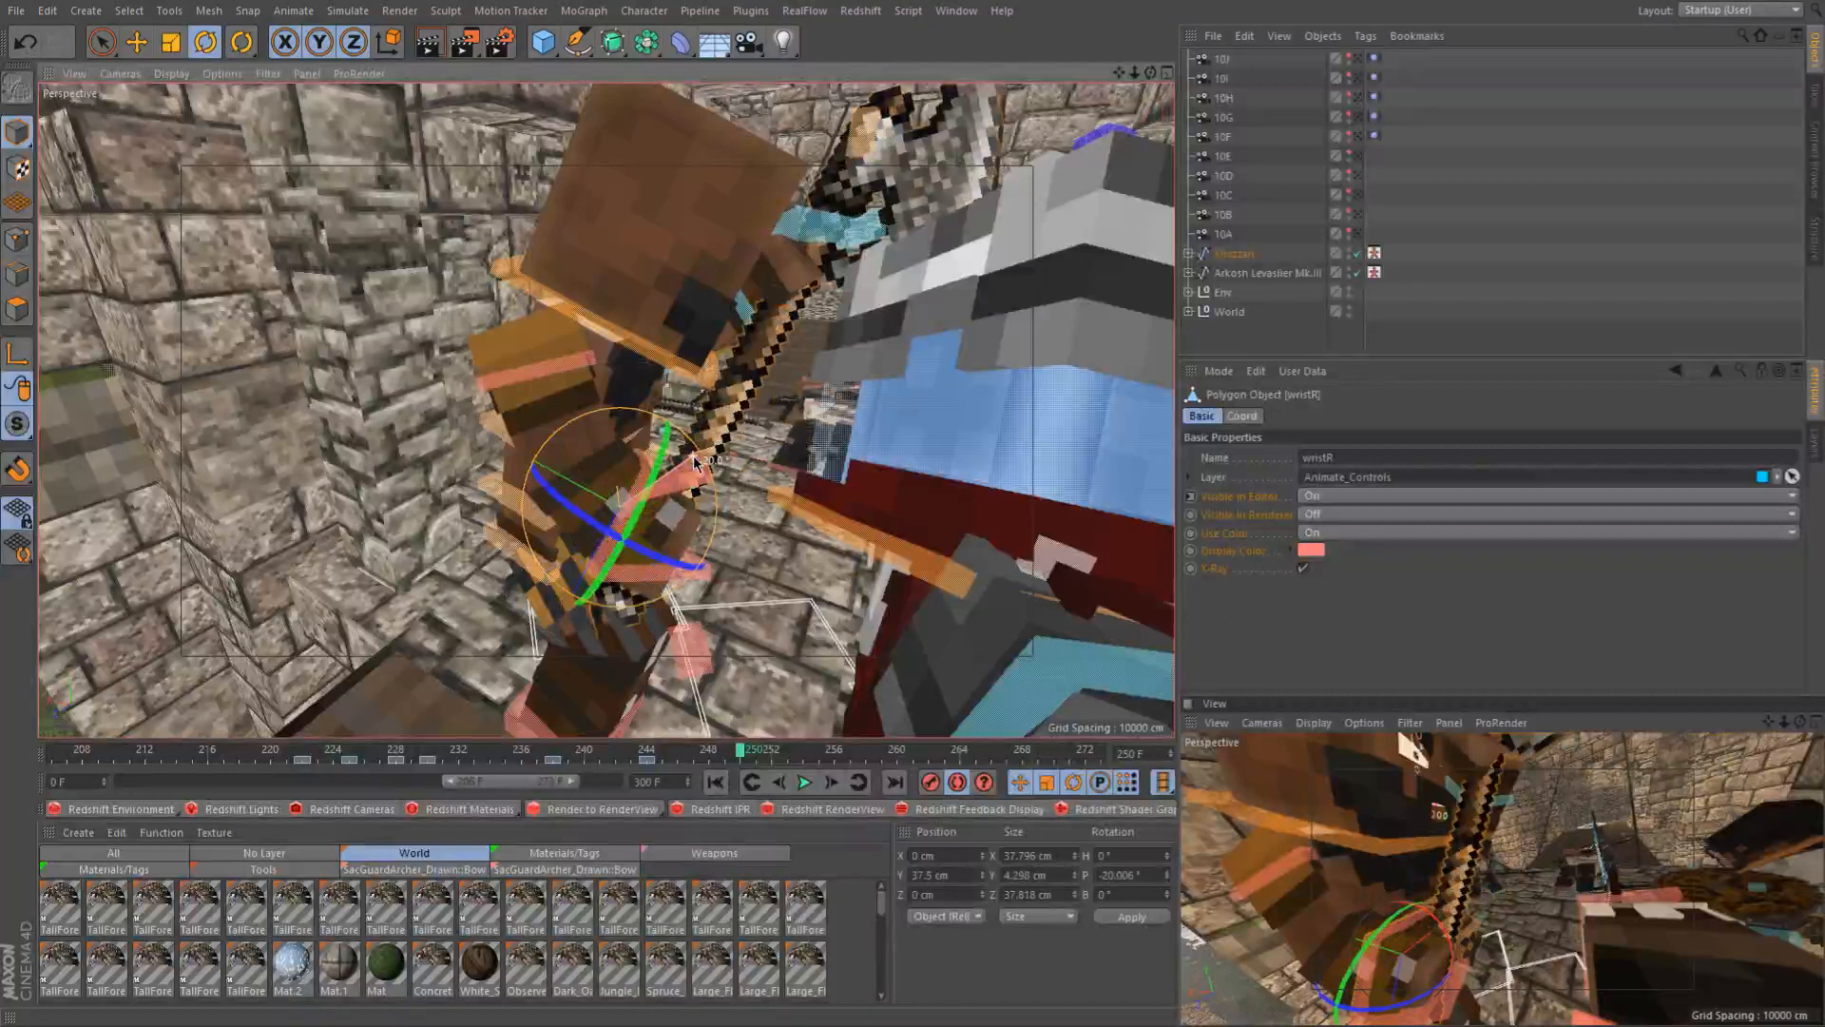
{"action": "left_click_drag", "start_coordinate": [693, 461], "coordinate": [682, 458]}
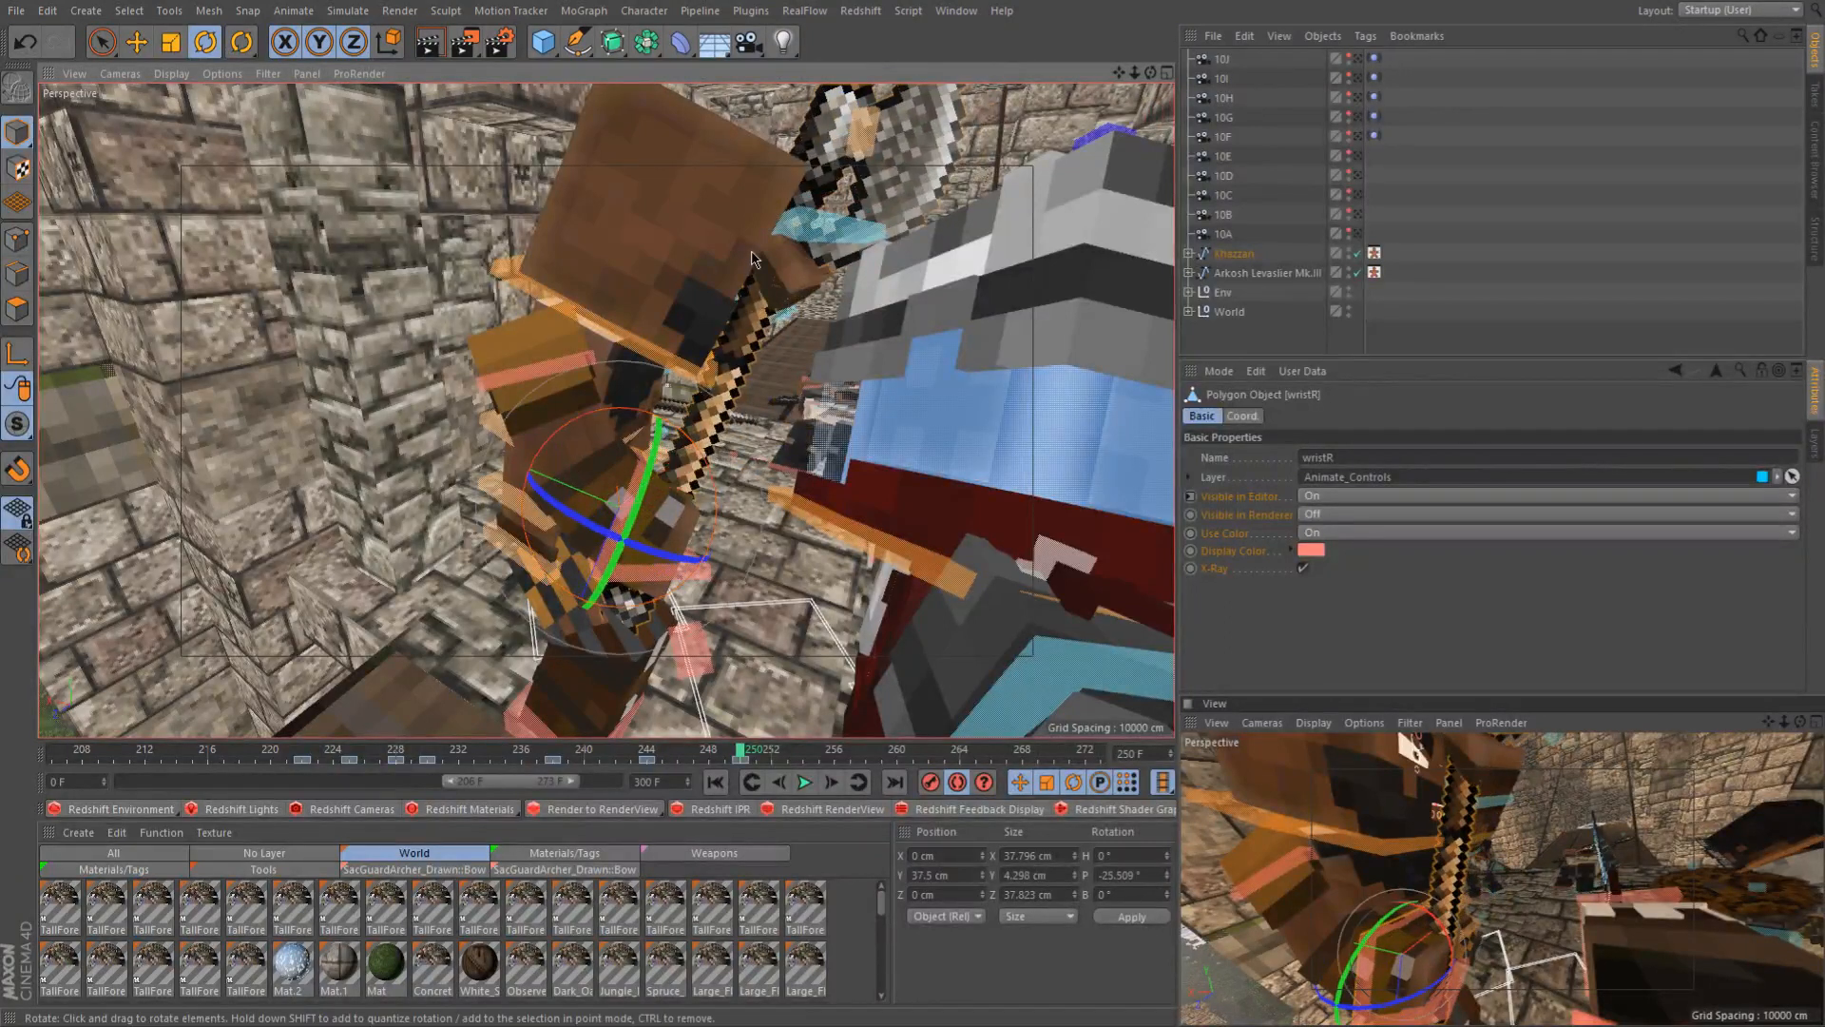
Rotate Khazzan's left arm control at frame 250 to a heading of about 168.5° and a bank of about 206.5°
{"action": "left_click_drag", "start_coordinate": [778, 260], "coordinate": [544, 249], "text": "alt"}
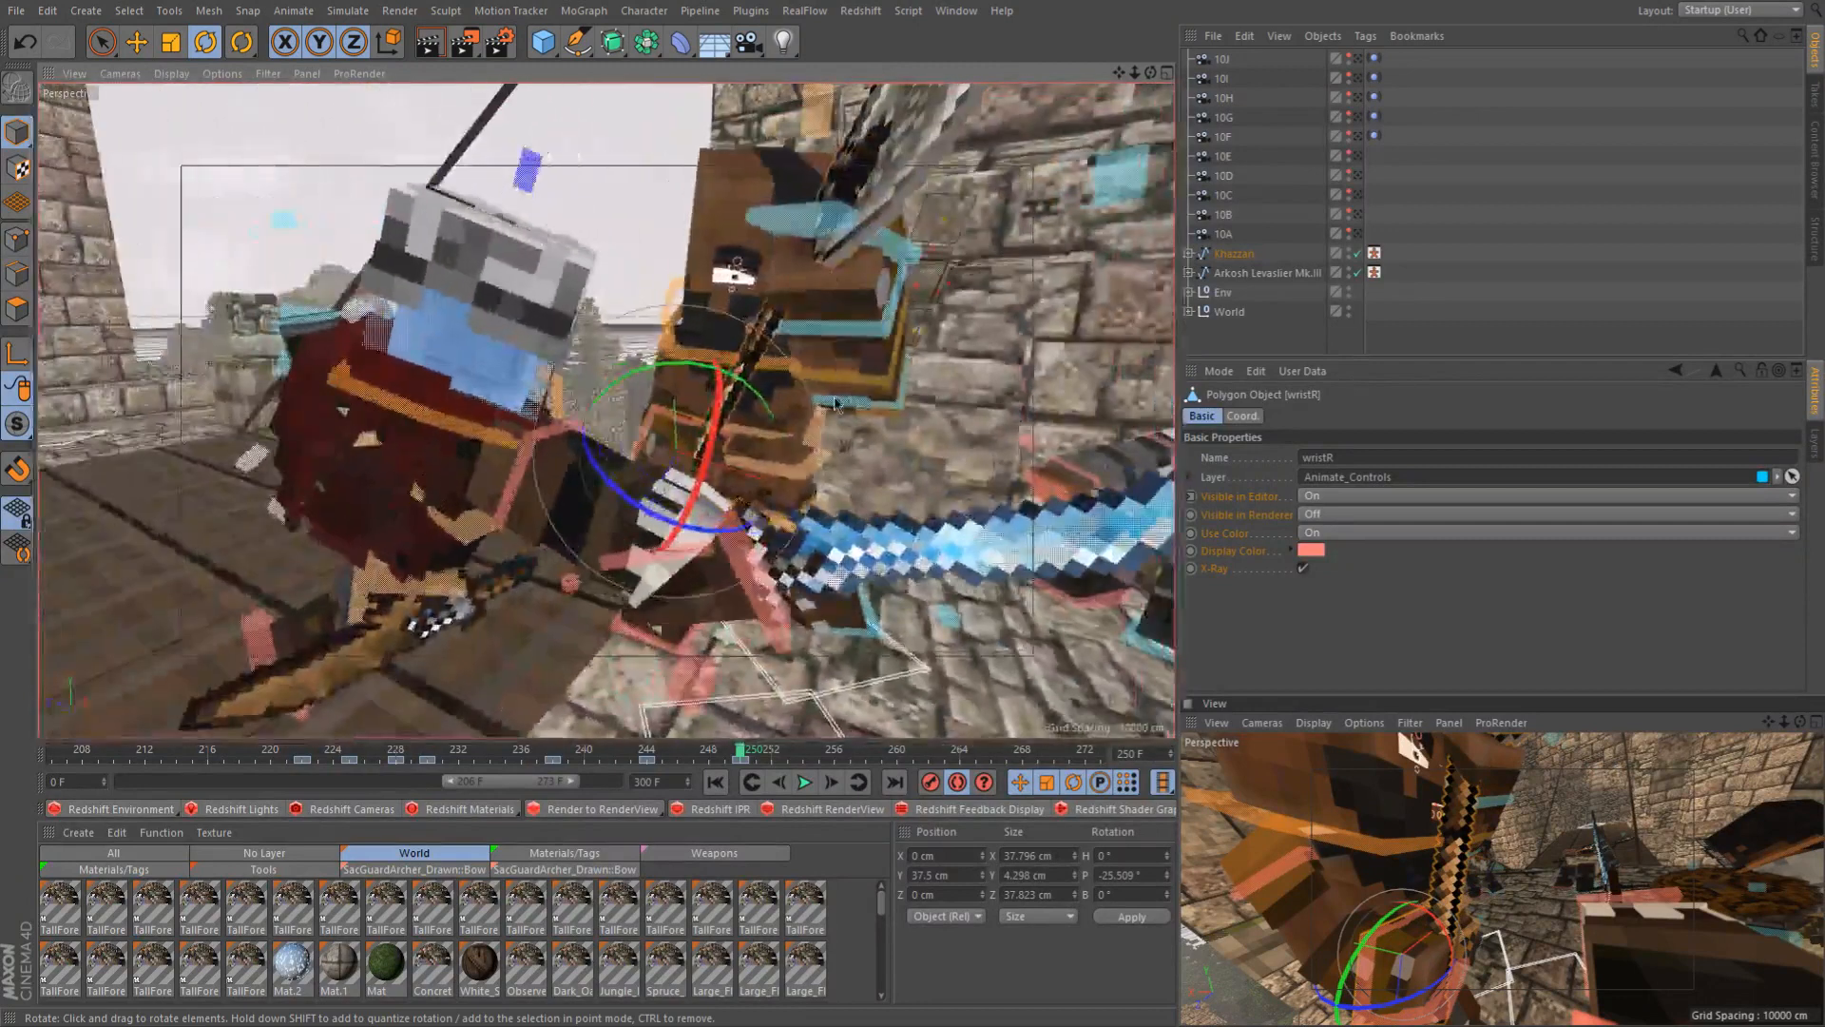
{"action": "left_click", "coordinate": [835, 404]}
{"action": "scroll", "coordinate": [835, 404], "scroll_direction": "up", "scroll_amount": 3}
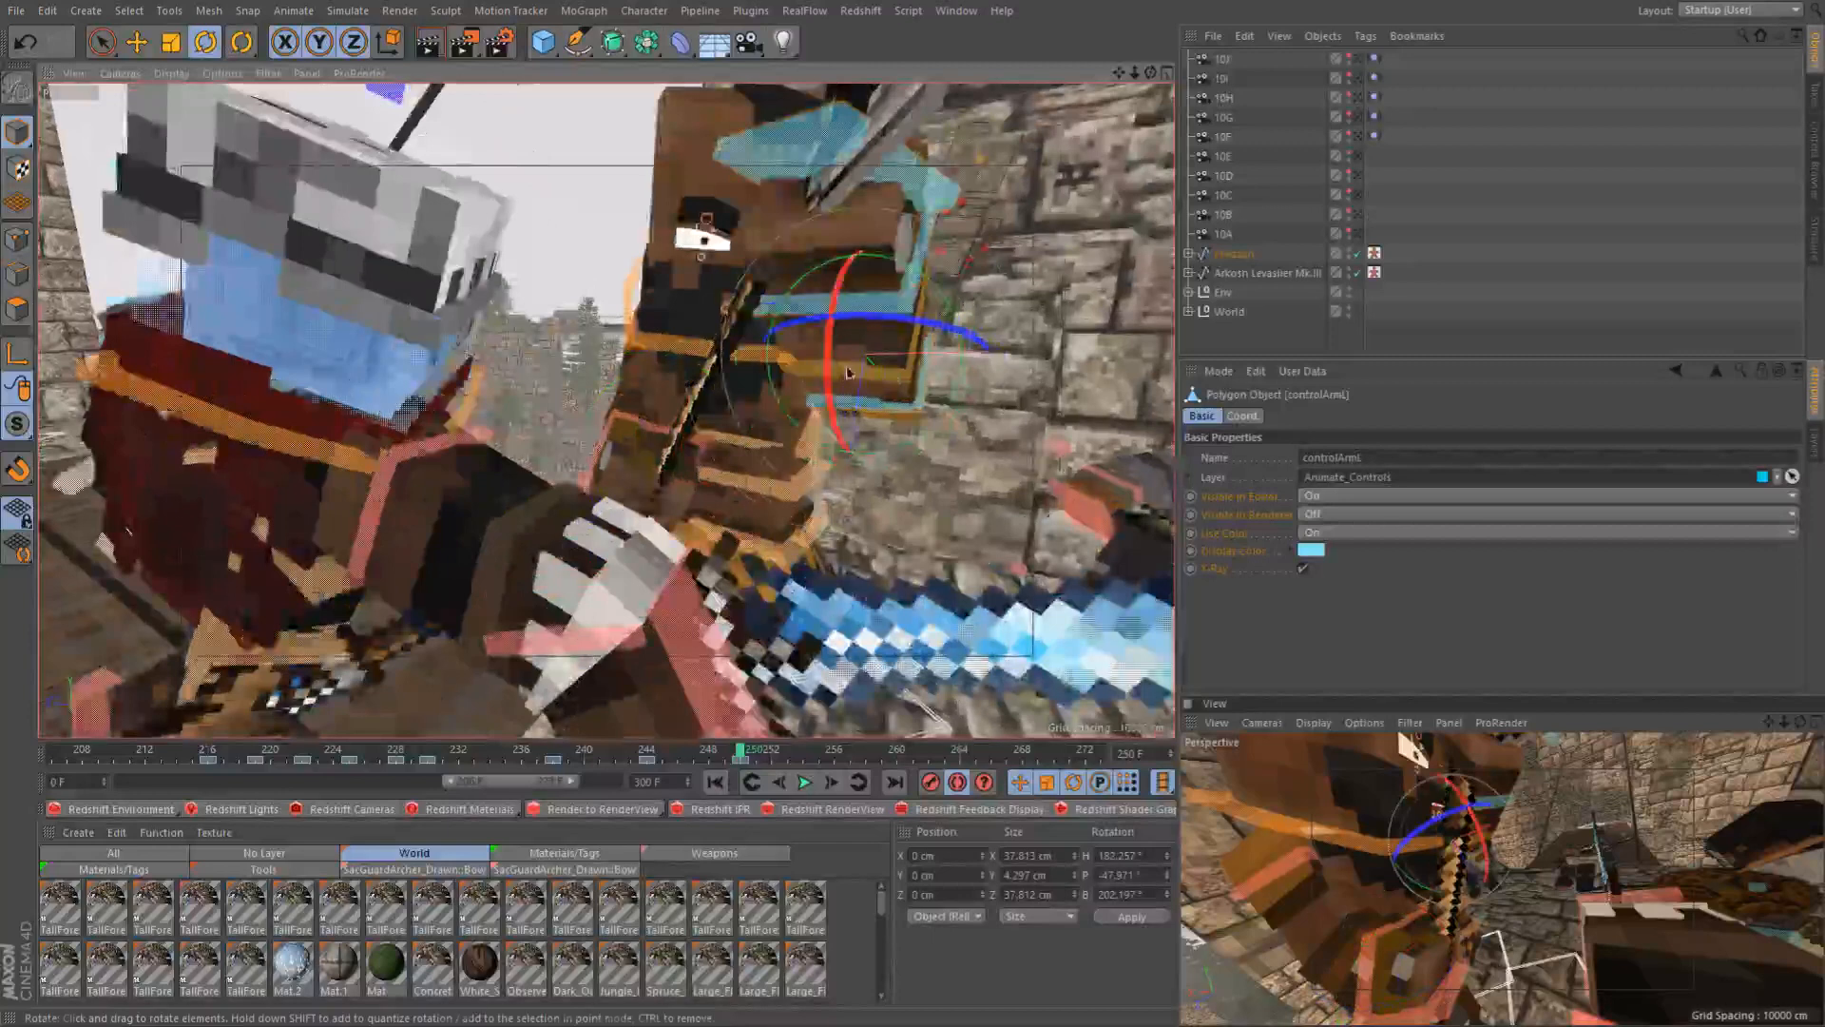
{"action": "left_click_drag", "start_coordinate": [826, 377], "coordinate": [802, 409]}
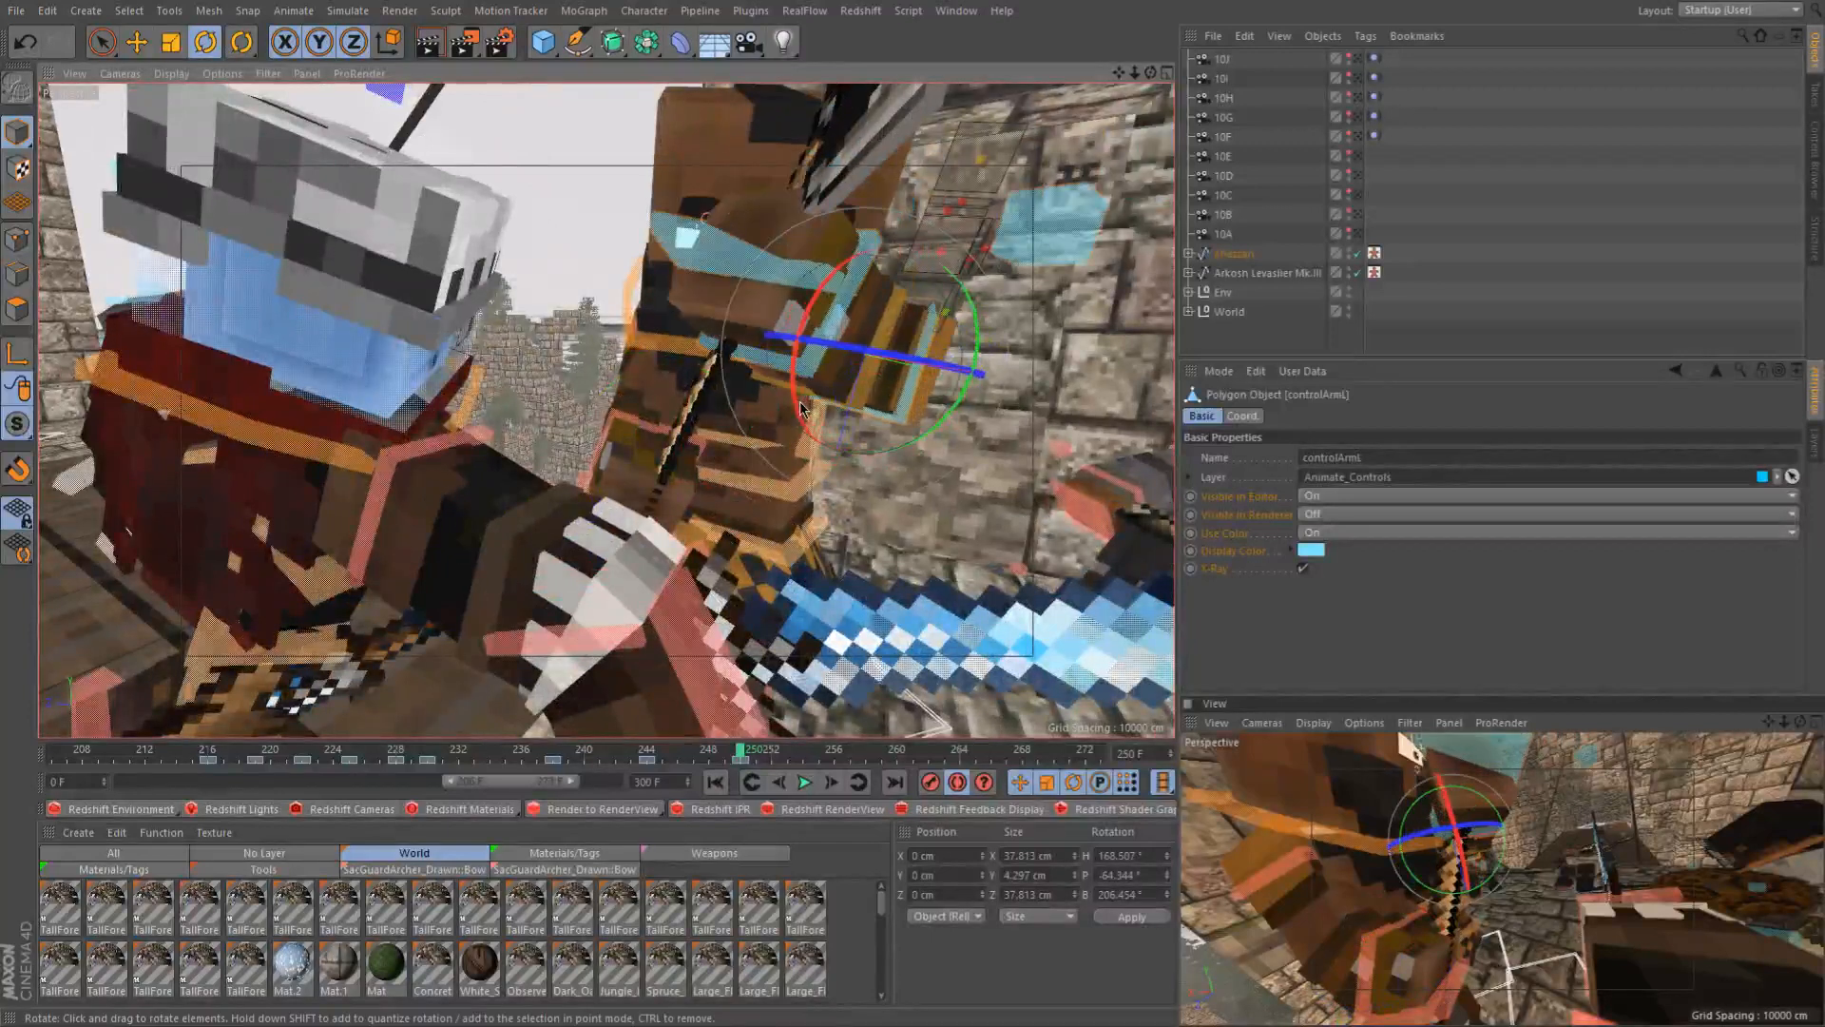
Select Khazzan's neck control and examine both fighters' poses at frame 250 from several angles and distances
{"action": "left_click_drag", "start_coordinate": [718, 179], "coordinate": [854, 433], "text": "alt"}
{"action": "left_click", "coordinate": [623, 354]}
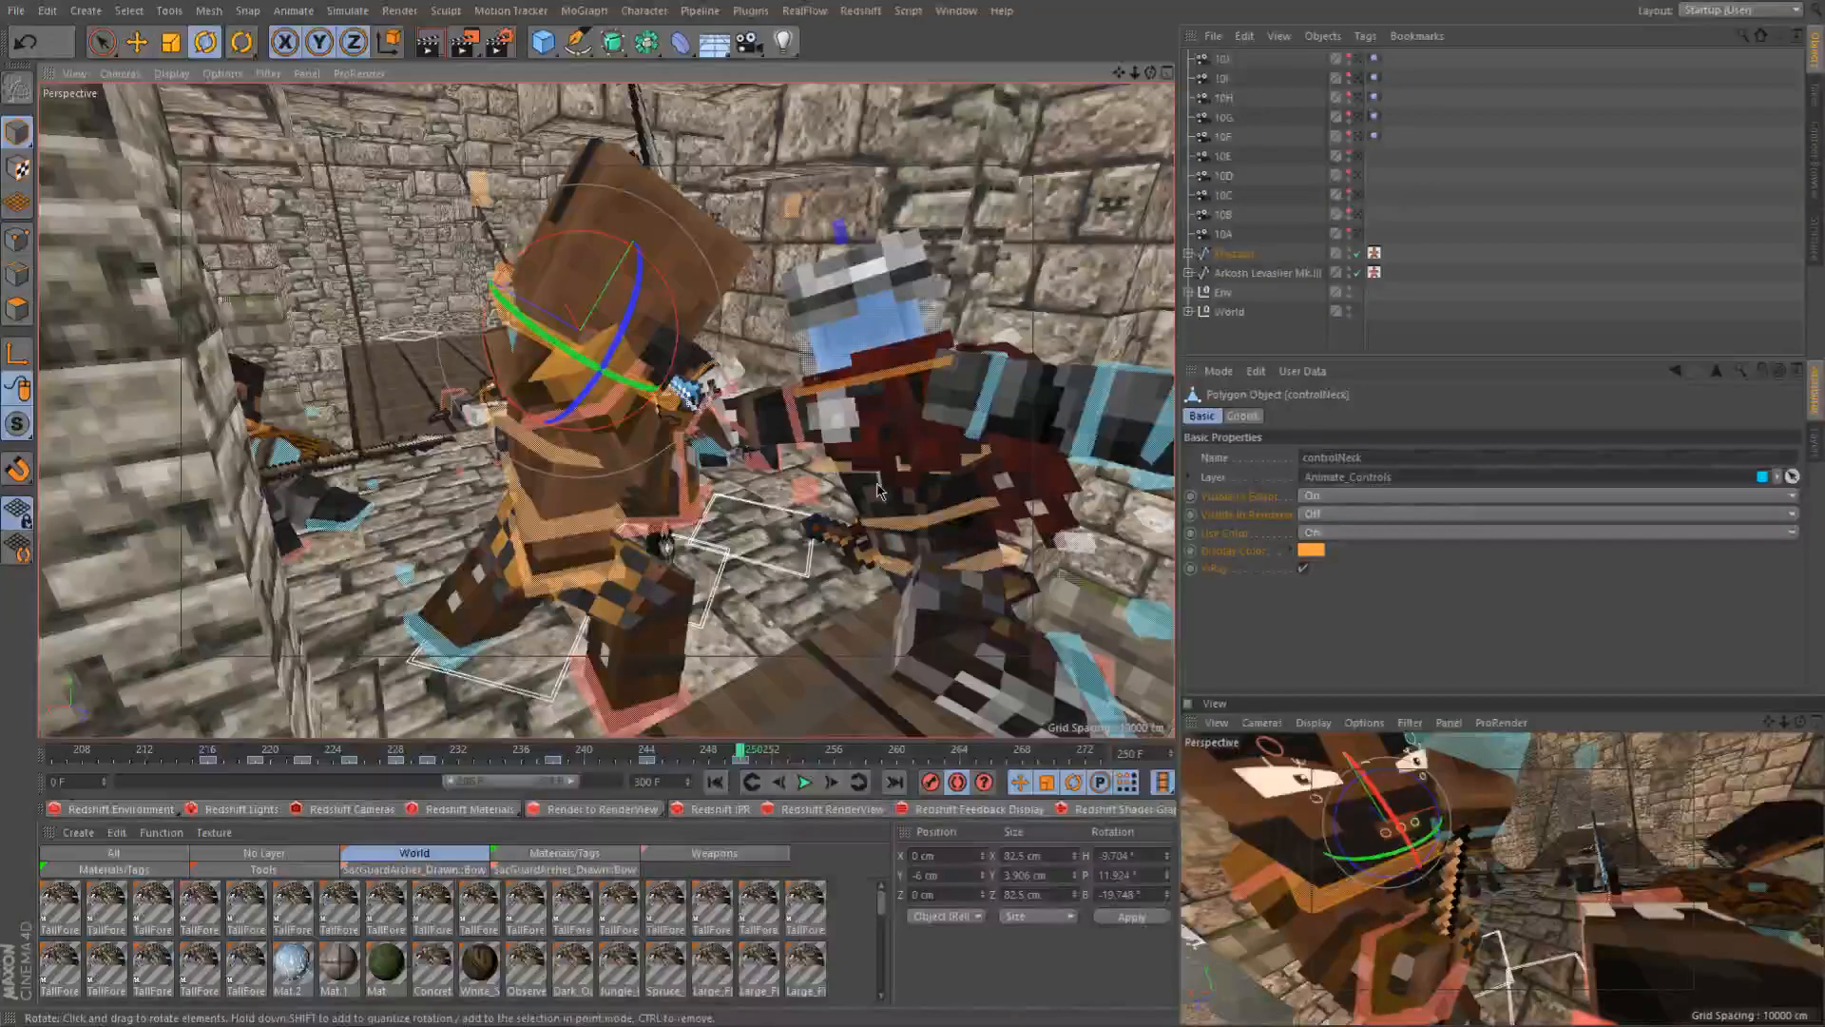
{"action": "left_click_drag", "start_coordinate": [860, 488], "coordinate": [741, 463], "text": "alt"}
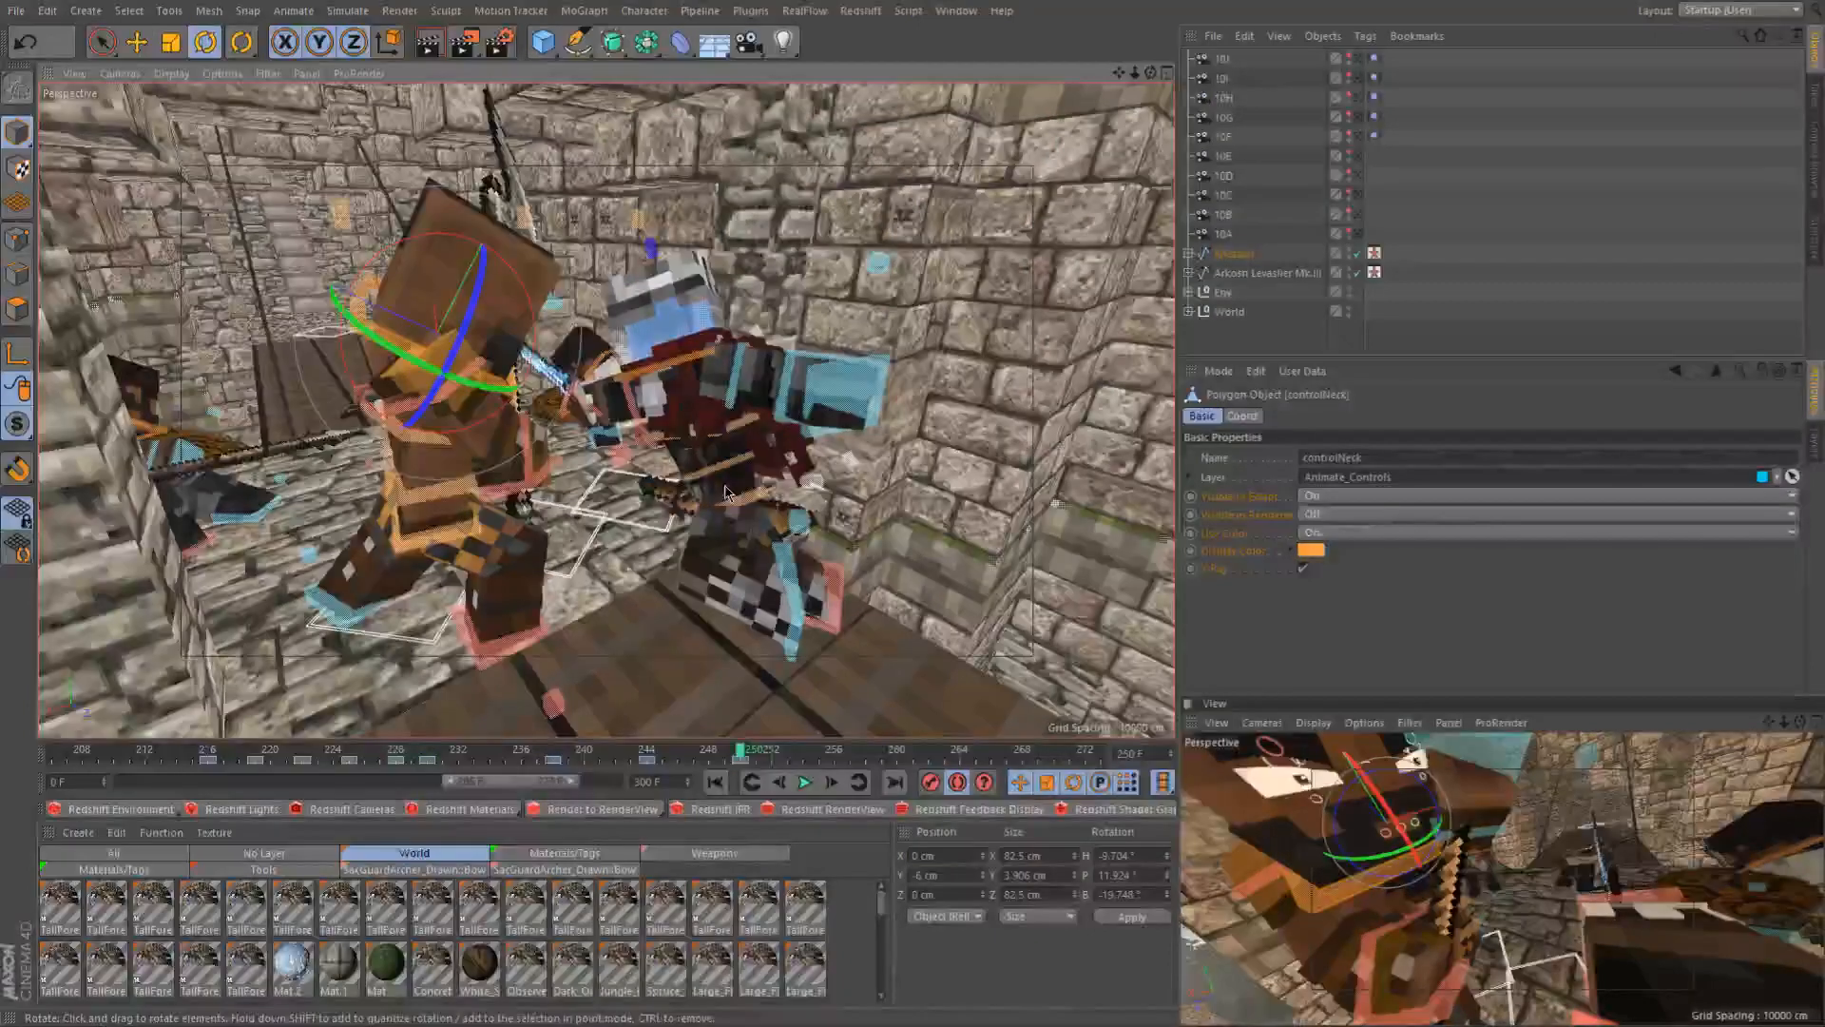
{"action": "scroll", "coordinate": [724, 489], "scroll_direction": "down", "scroll_amount": 6}
{"action": "scroll", "coordinate": [724, 510], "scroll_direction": "down", "scroll_amount": 2}
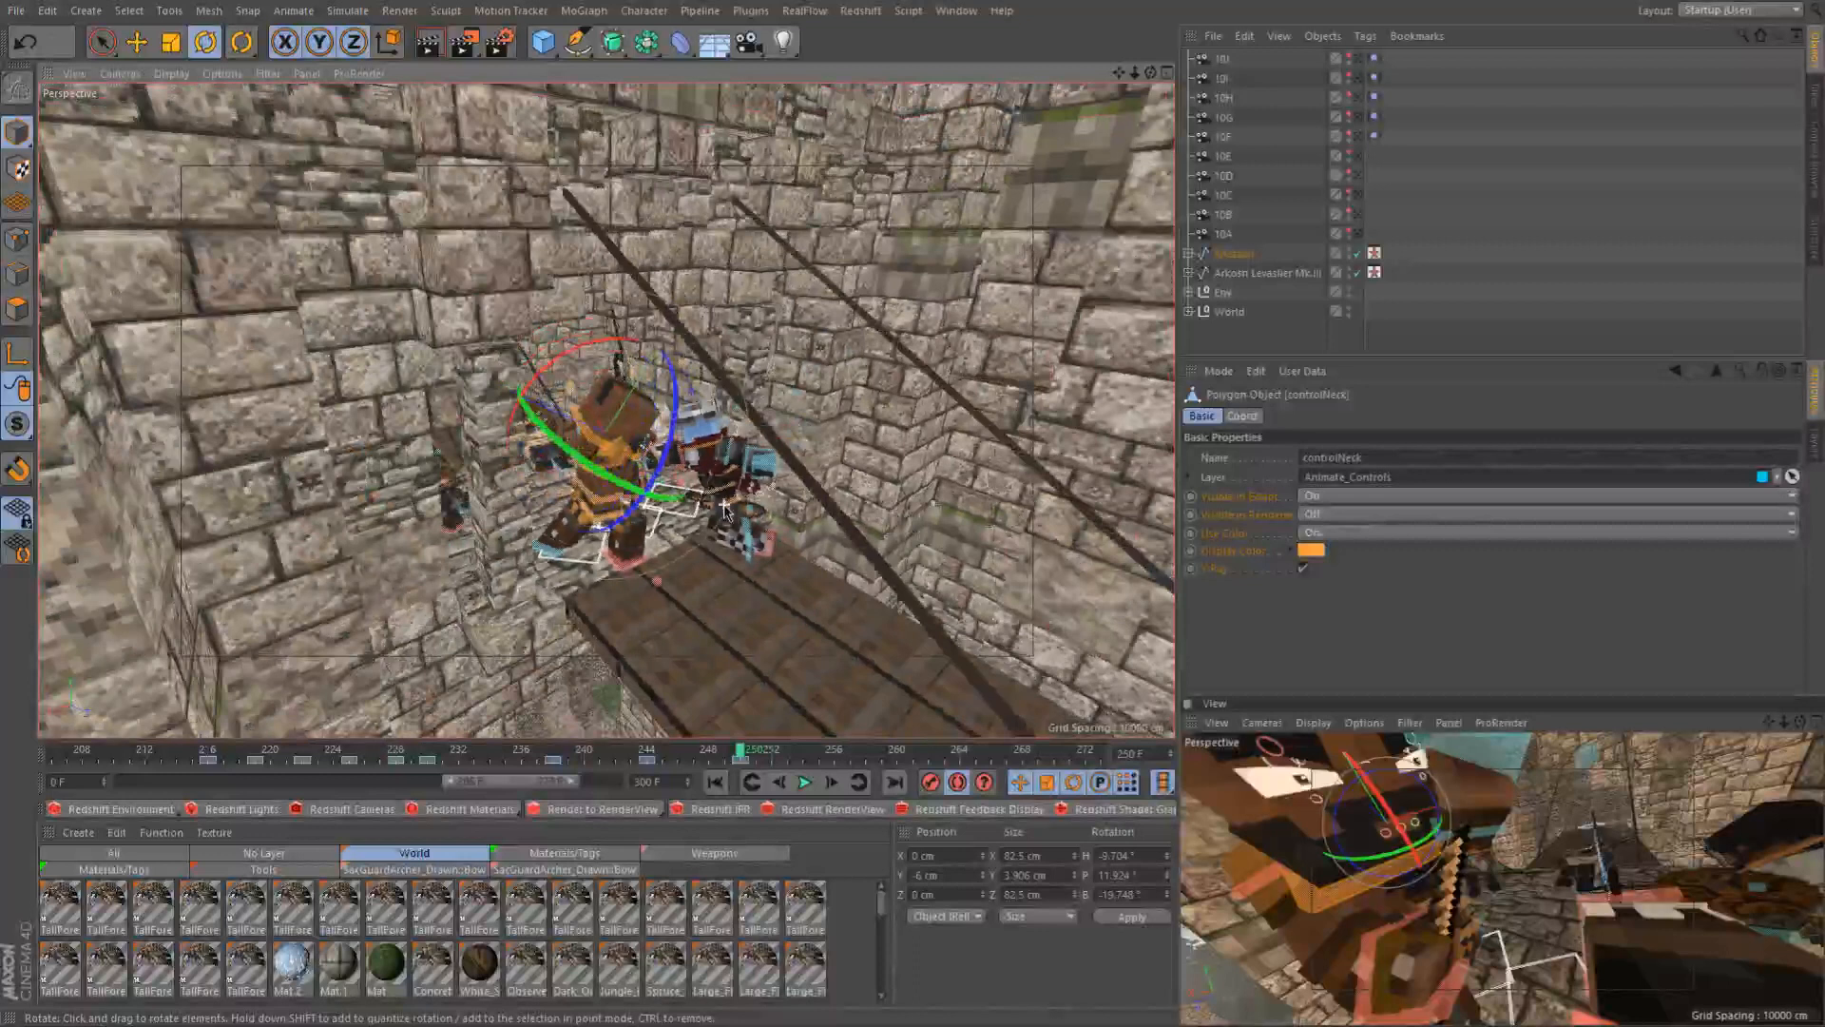
{"action": "scroll", "coordinate": [725, 511], "scroll_direction": "up", "scroll_amount": 6}
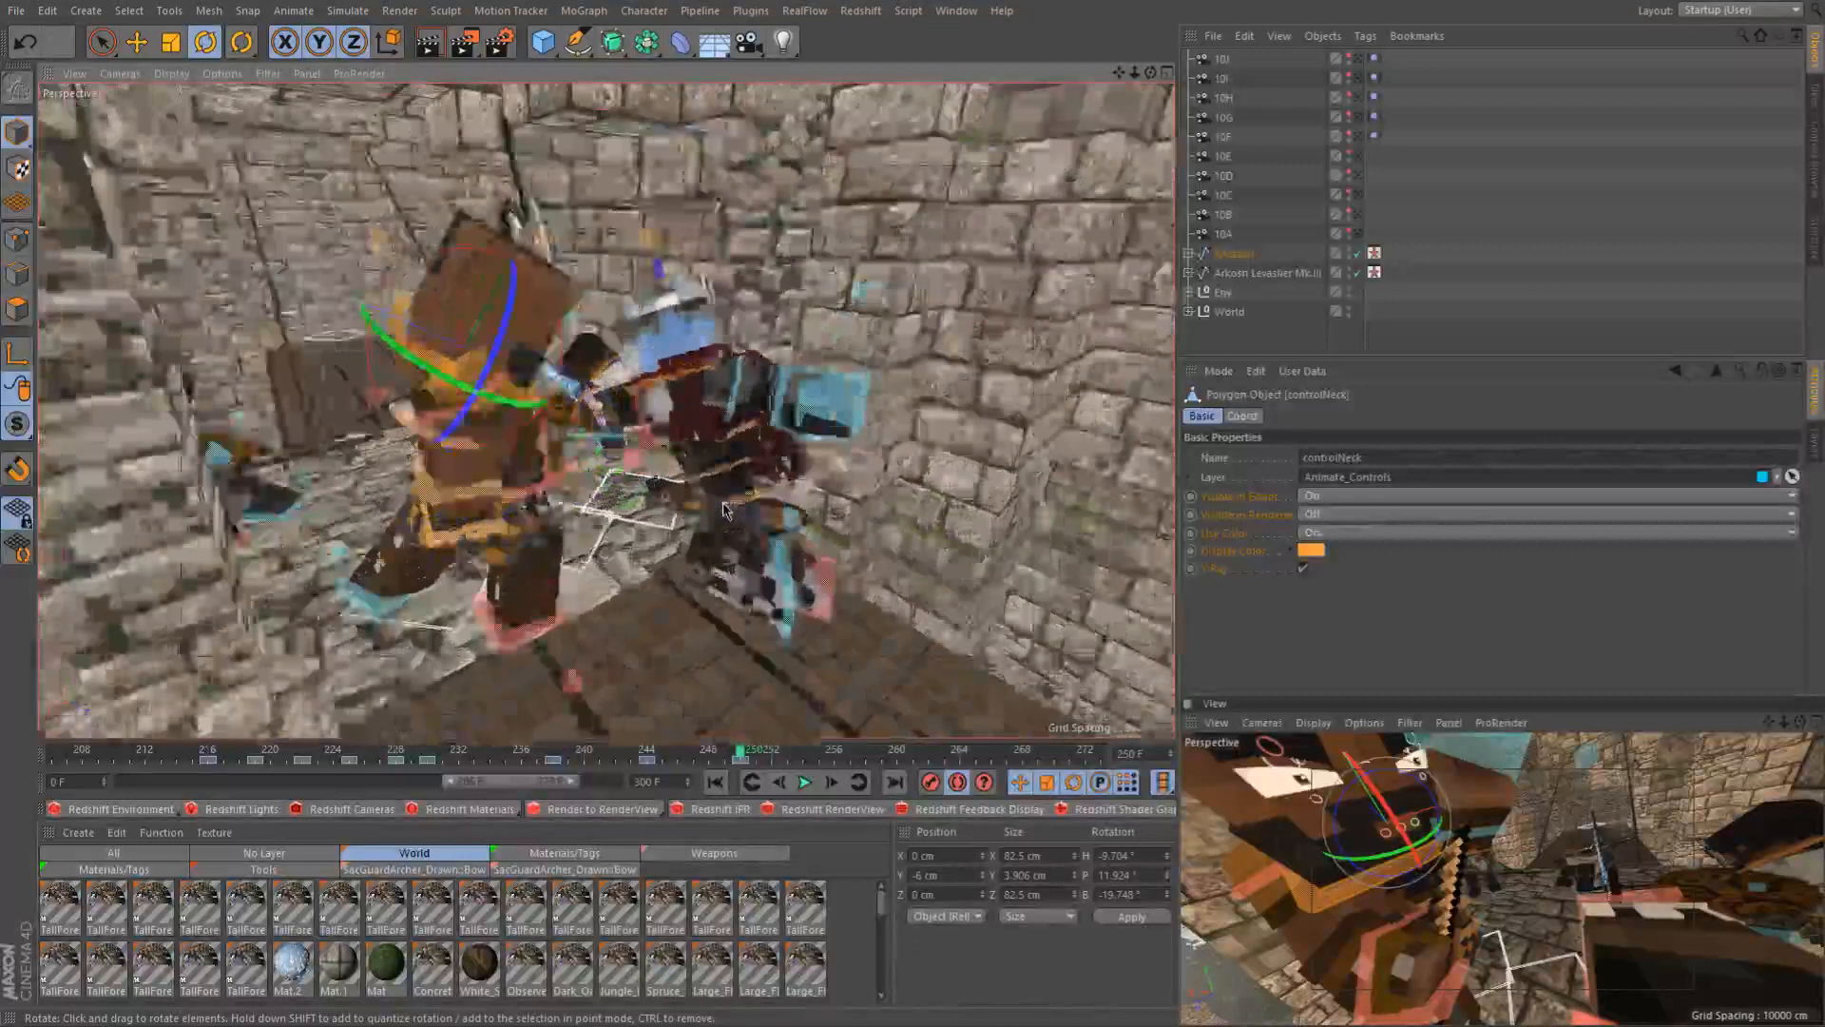
{"action": "scroll", "coordinate": [724, 511], "scroll_direction": "up", "scroll_amount": 2}
{"action": "scroll", "coordinate": [655, 407], "scroll_direction": "up", "scroll_amount": 3}
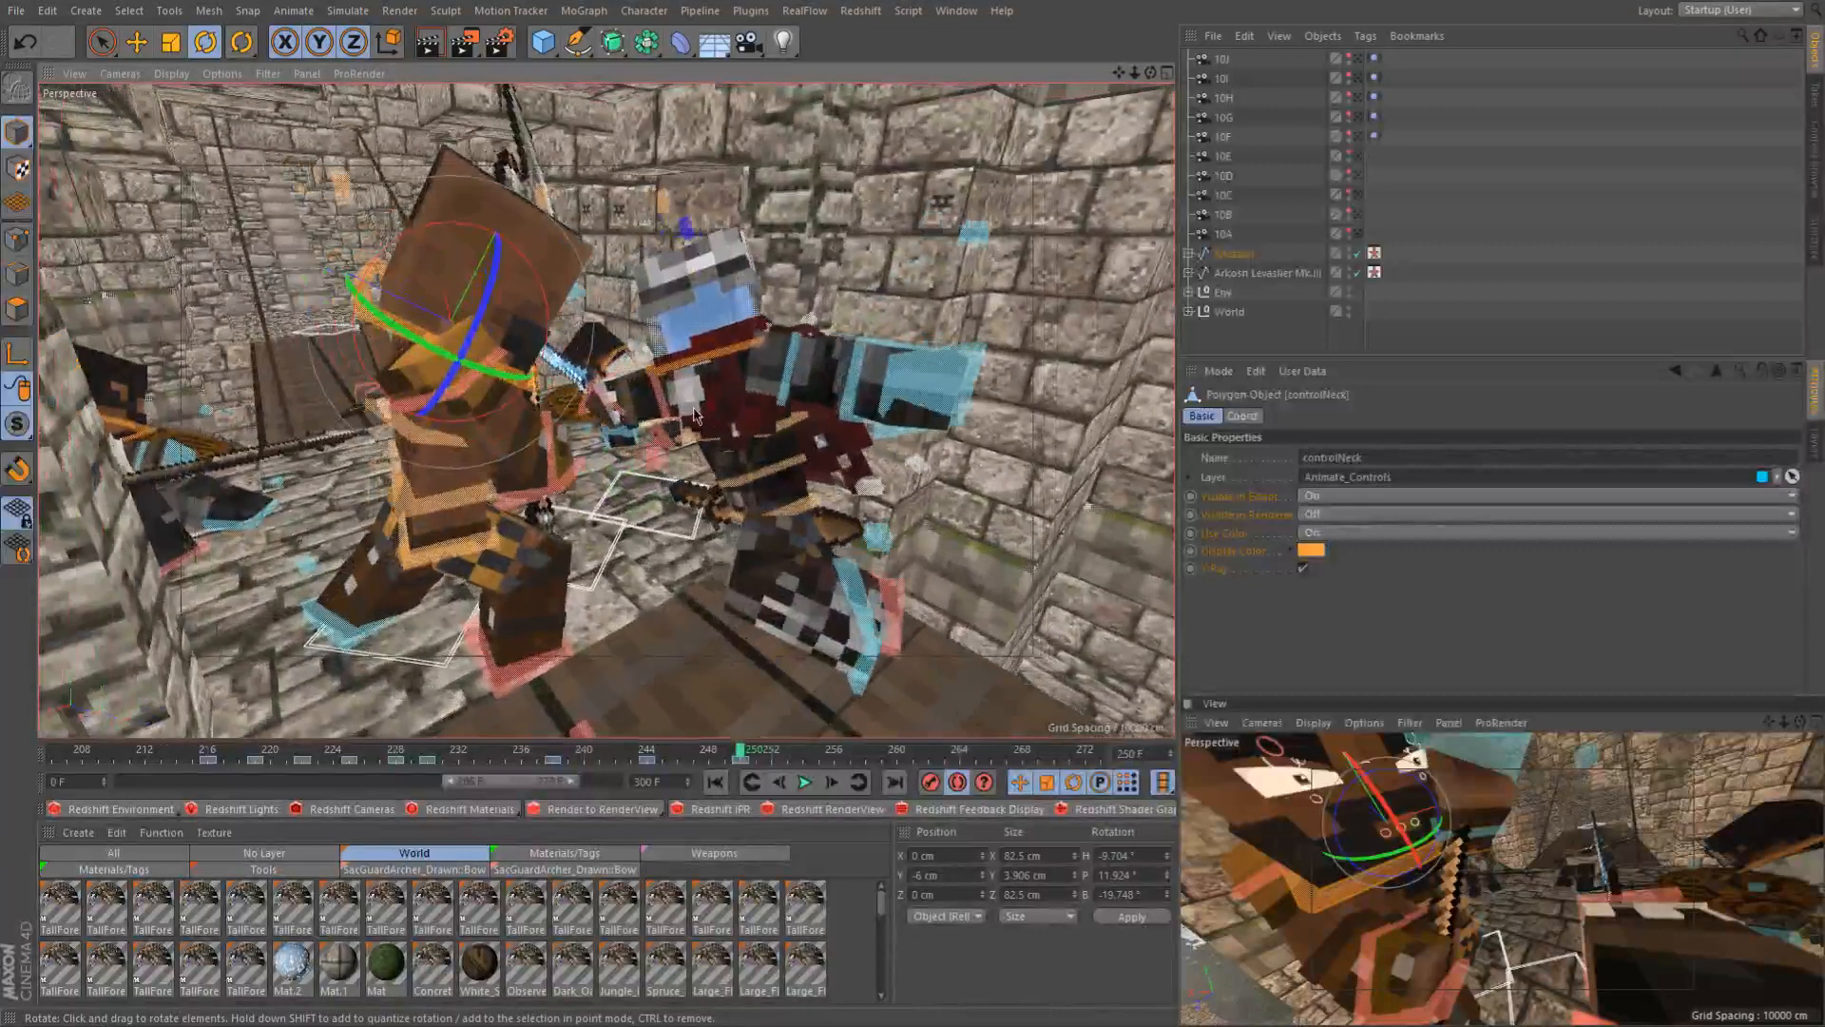
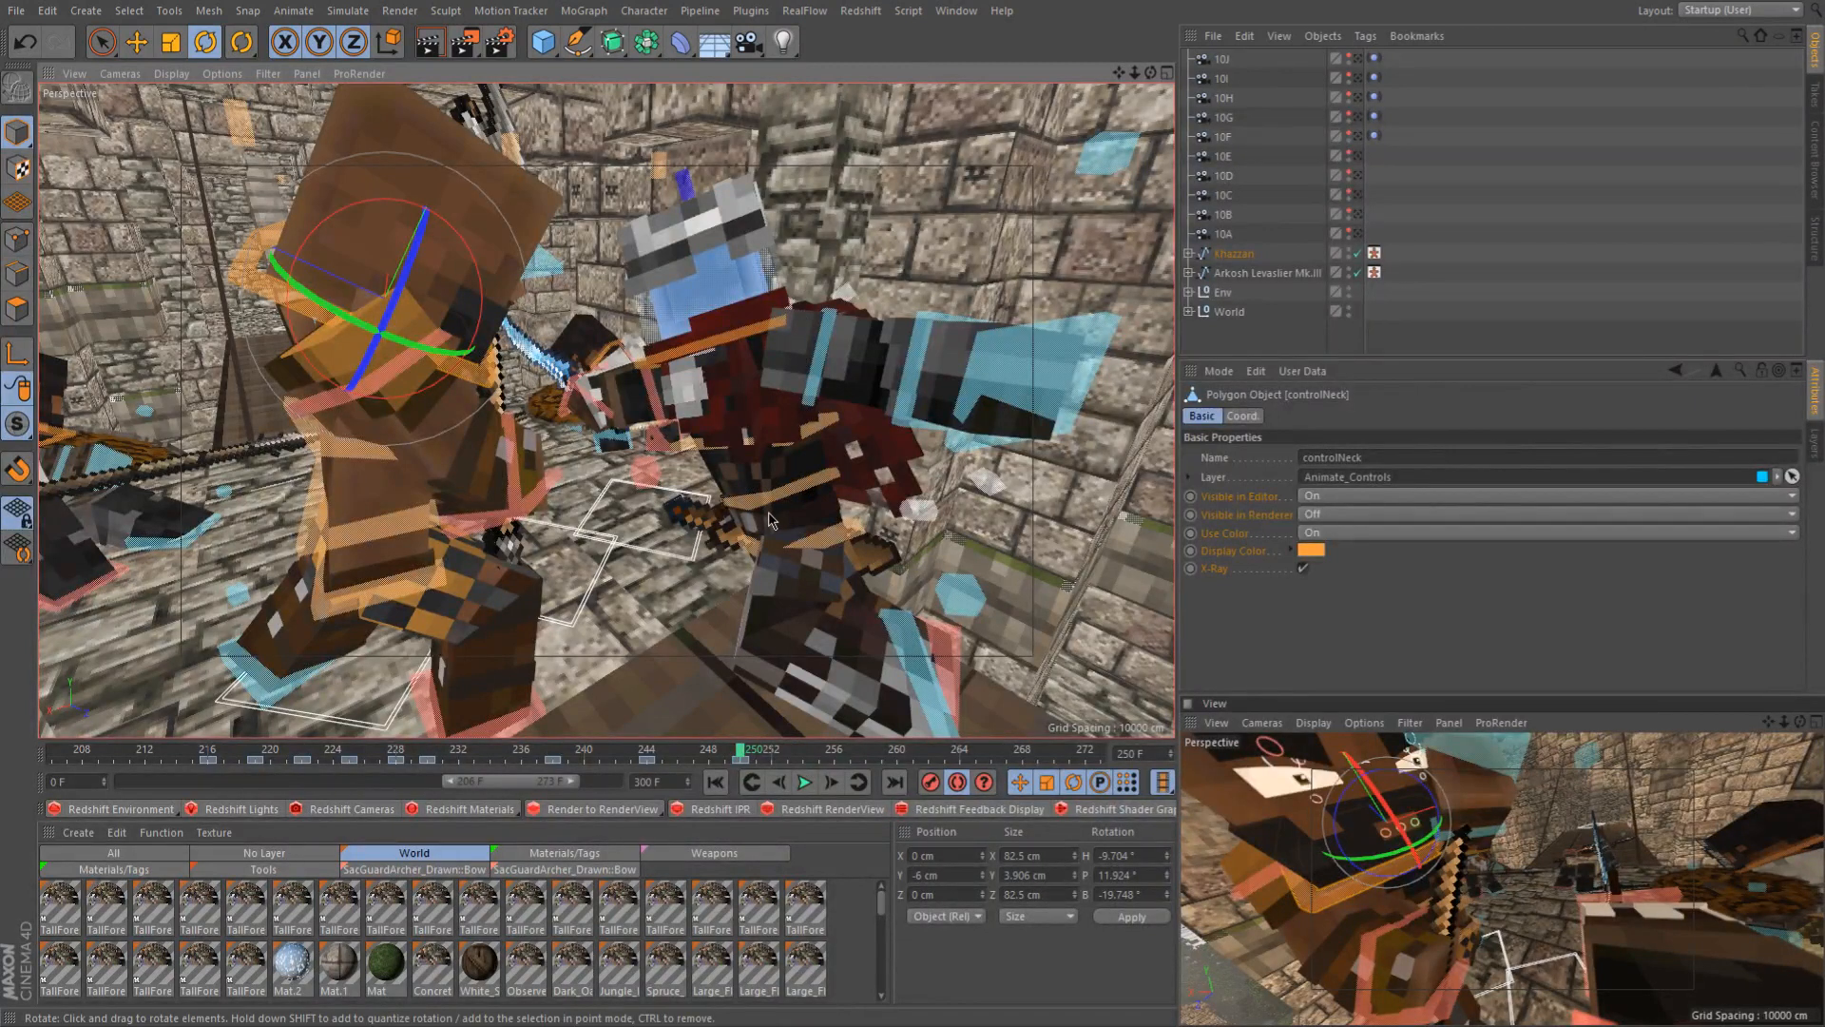
{"action": "scroll", "coordinate": [766, 504], "scroll_direction": "down", "scroll_amount": 5}
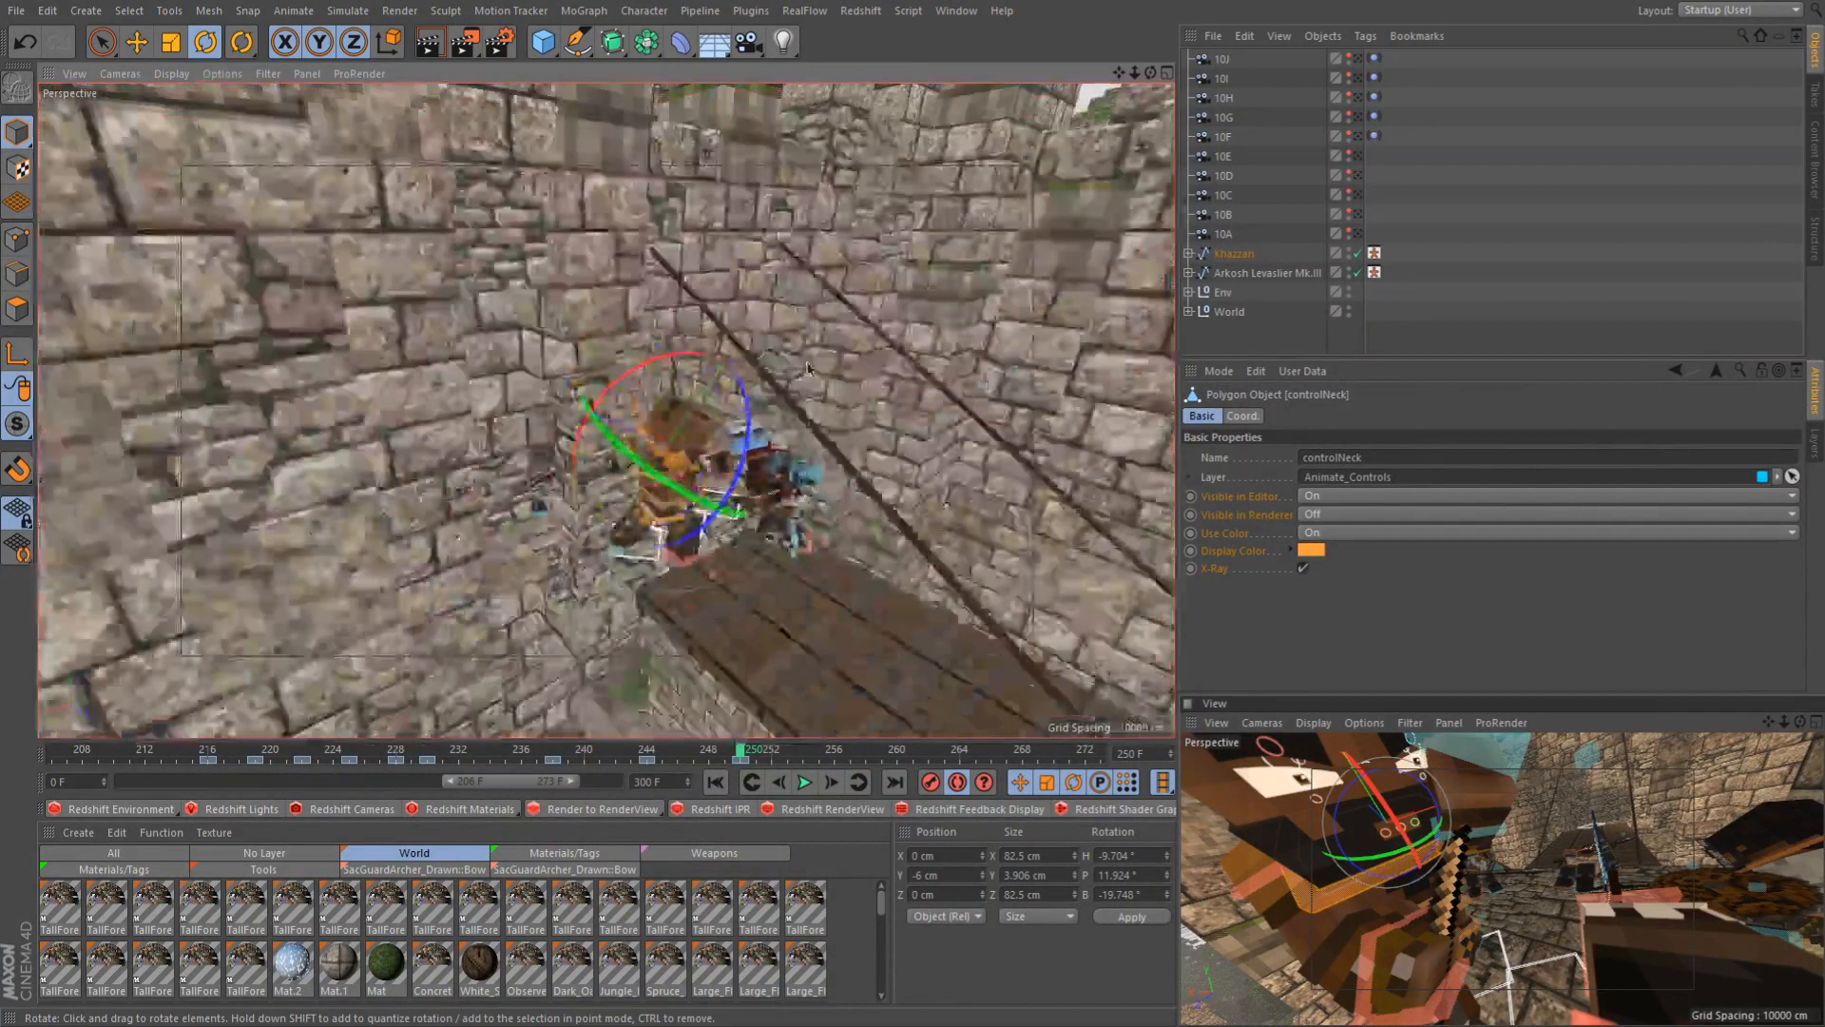
{"action": "scroll", "coordinate": [808, 368], "scroll_direction": "up", "scroll_amount": 5}
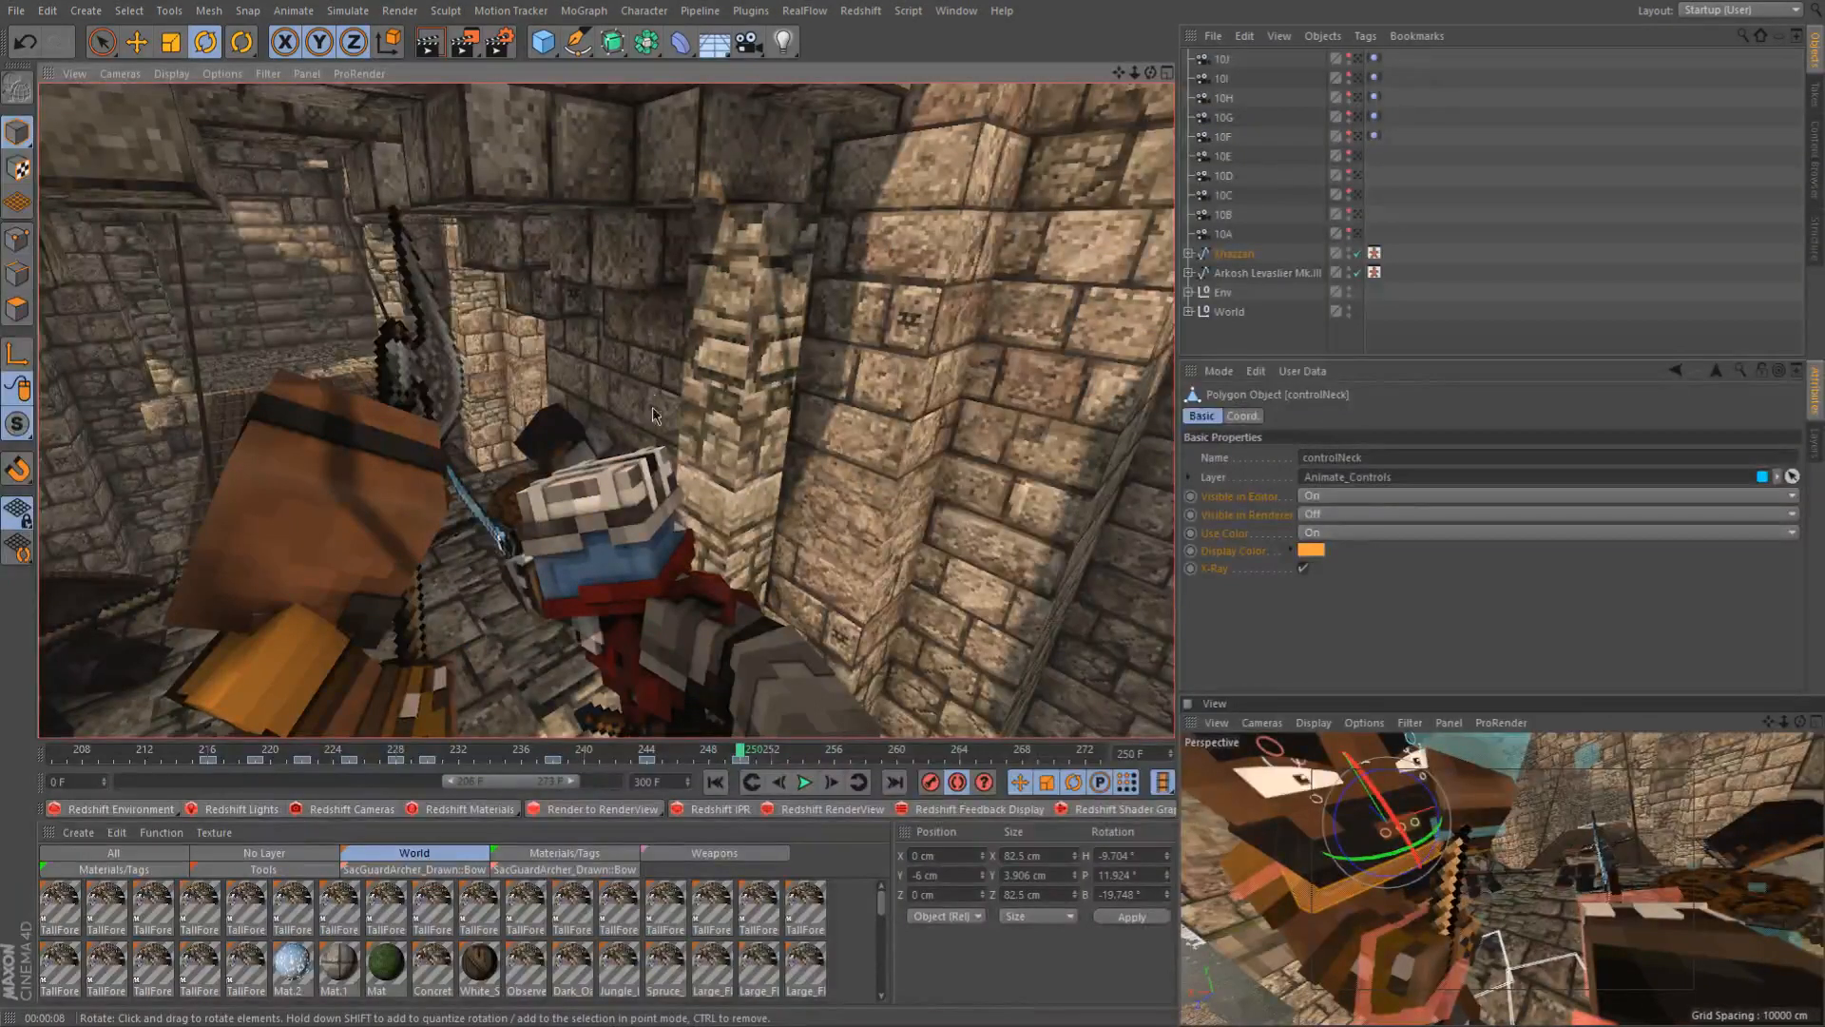
{"action": "scroll", "coordinate": [622, 645], "scroll_direction": "down", "scroll_amount": 2}
{"action": "middle_click_drag", "start_coordinate": [623, 647], "coordinate": [727, 417], "text": "alt"}
{"action": "scroll", "coordinate": [726, 419], "scroll_direction": "down", "scroll_amount": 4}
{"action": "scroll", "coordinate": [724, 415], "scroll_direction": "down", "scroll_amount": 3}
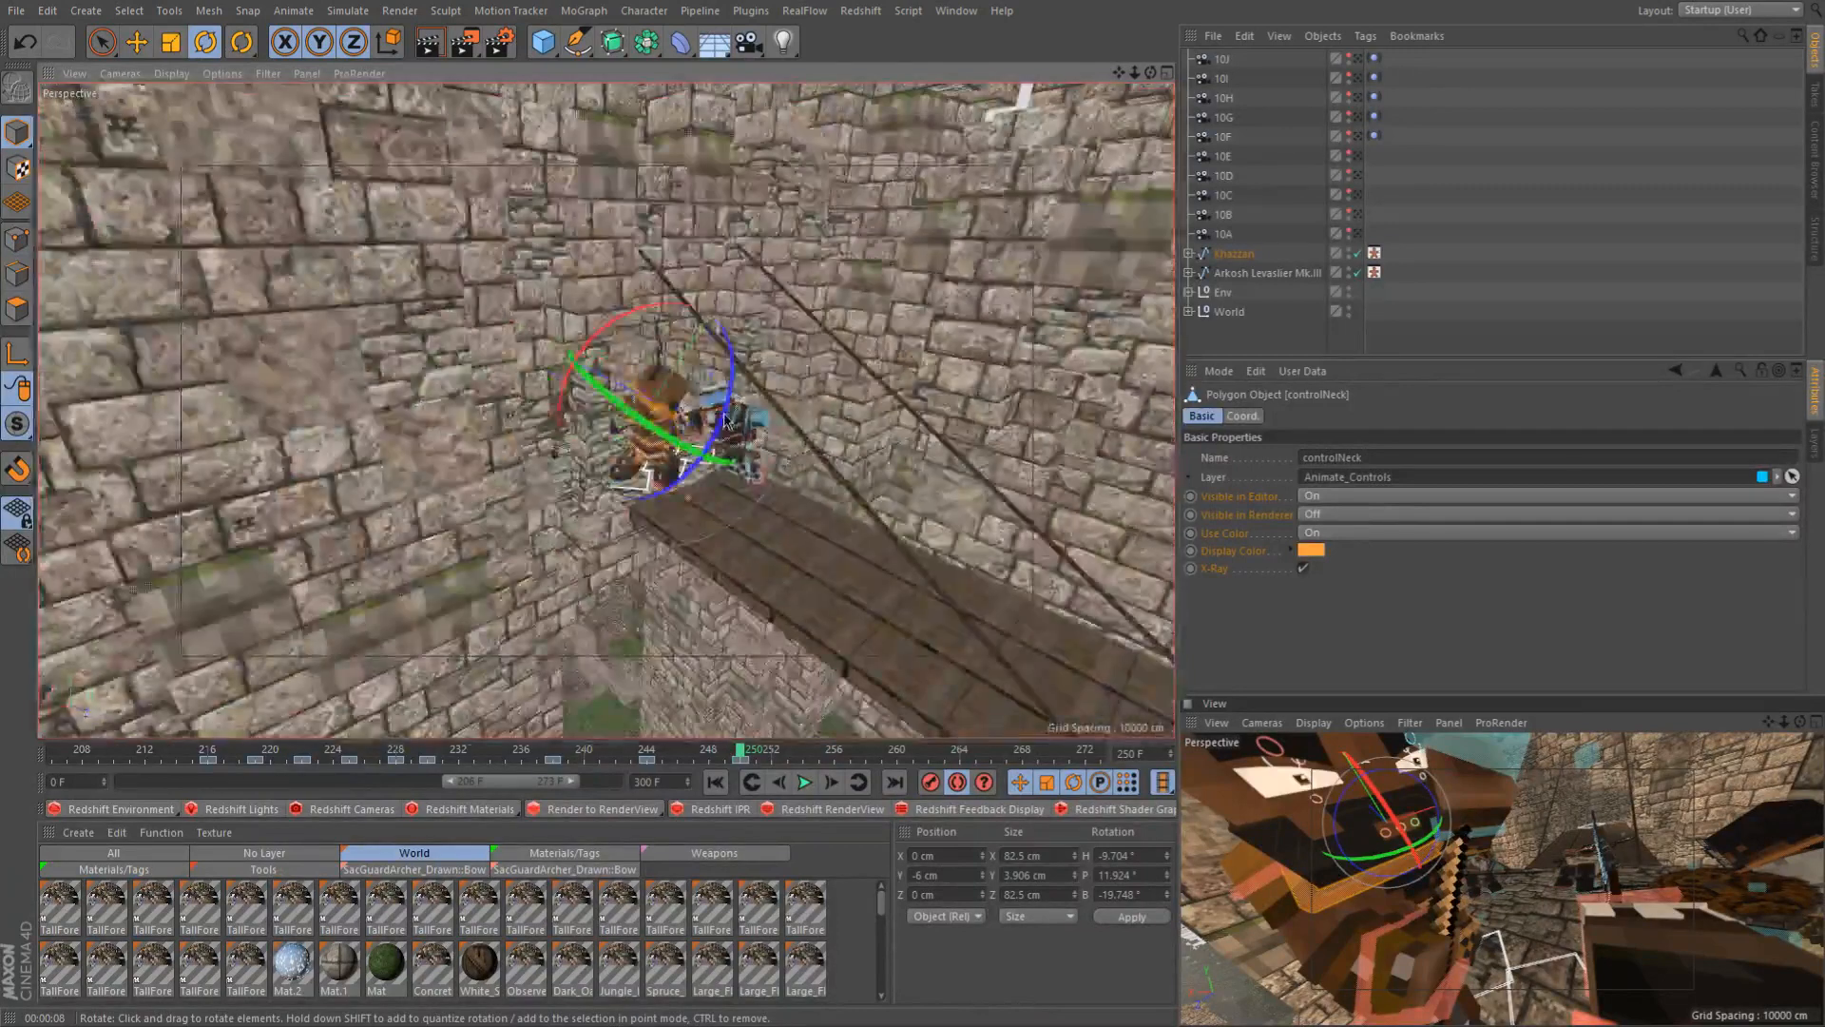
{"action": "scroll", "coordinate": [725, 418], "scroll_direction": "up", "scroll_amount": 5}
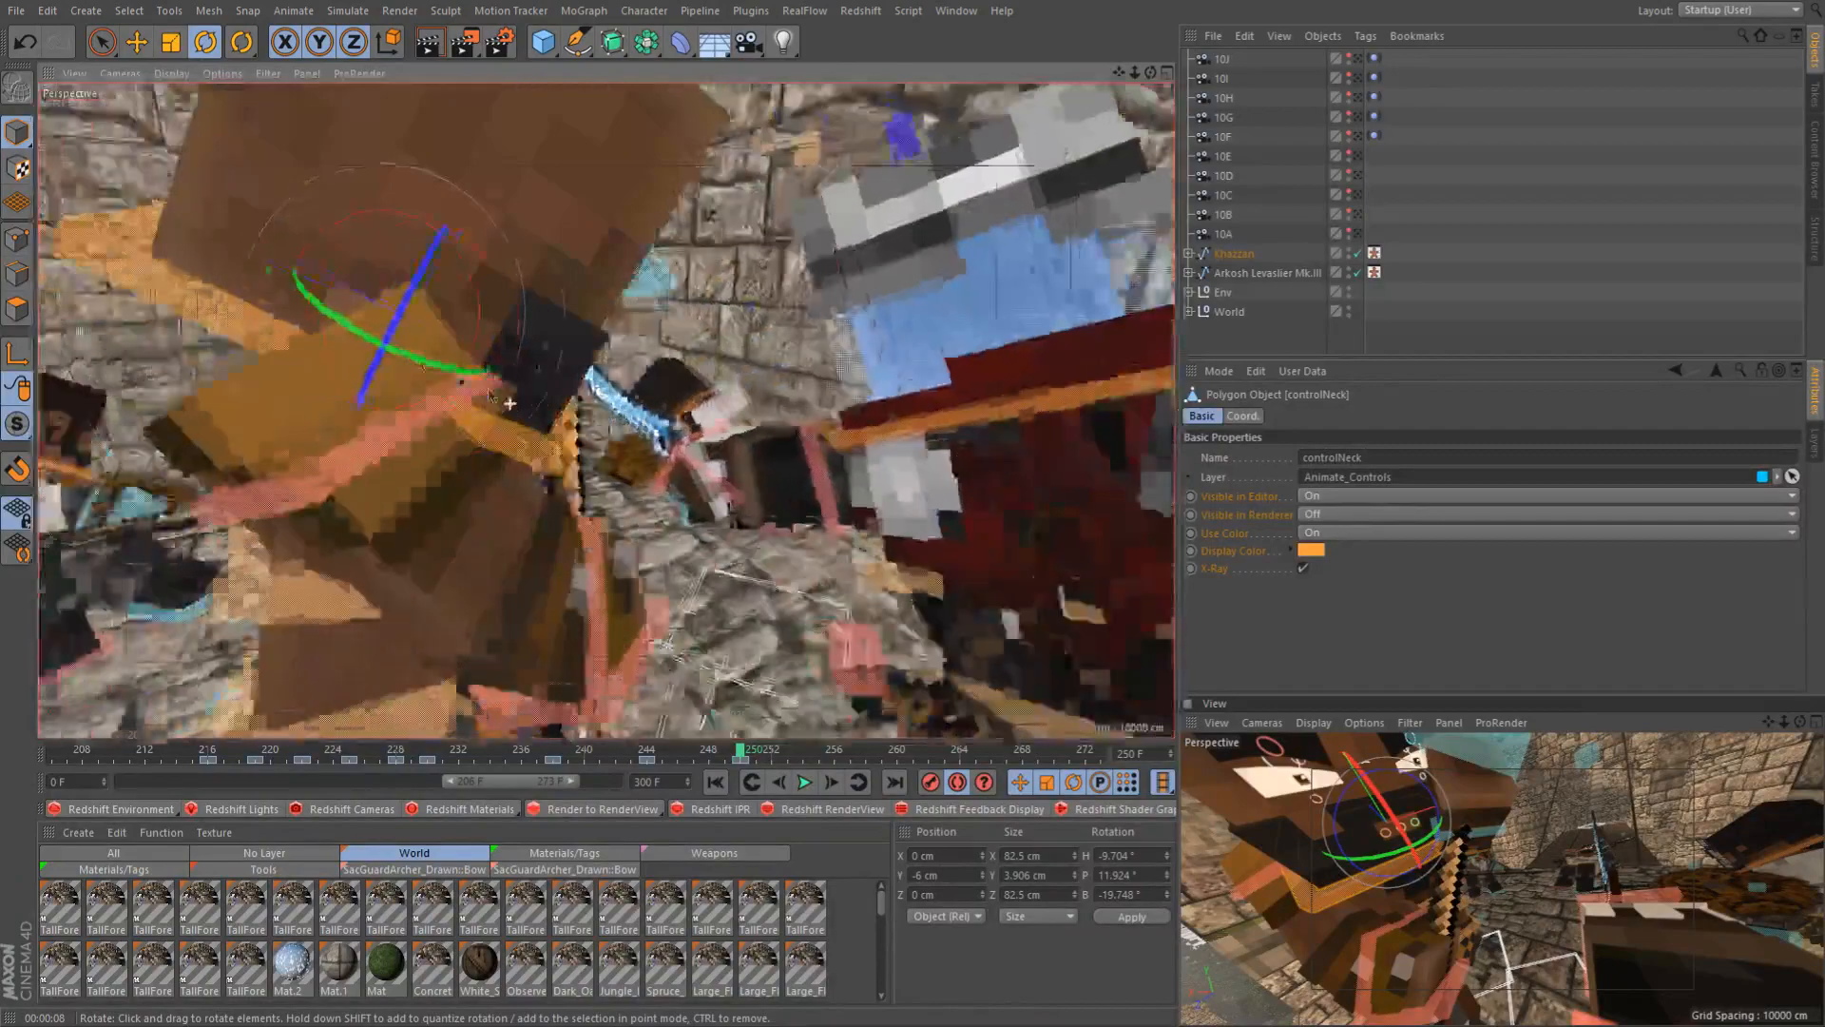
{"action": "left_click_drag", "start_coordinate": [490, 392], "coordinate": [651, 397], "text": "alt"}
{"action": "scroll", "coordinate": [527, 399], "scroll_direction": "down", "scroll_amount": 2}
{"action": "scroll", "coordinate": [527, 403], "scroll_direction": "down", "scroll_amount": 2}
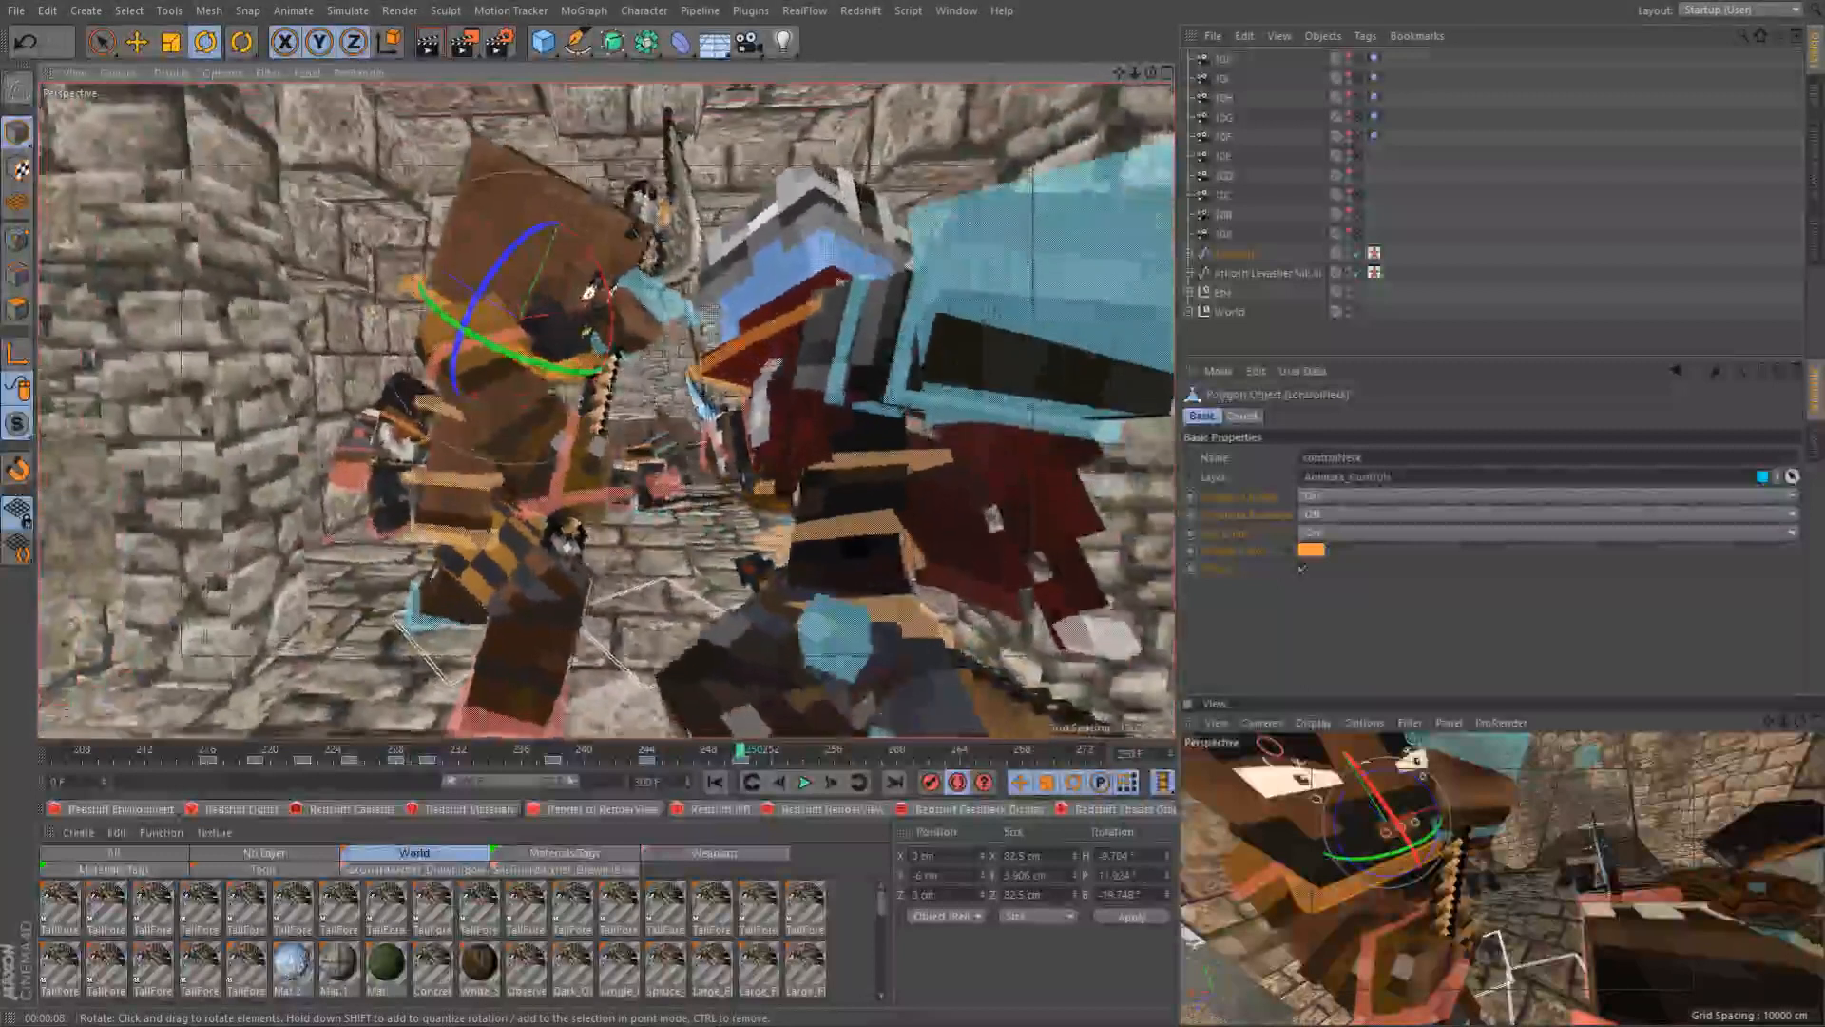
{"action": "left_click", "coordinate": [435, 366]}
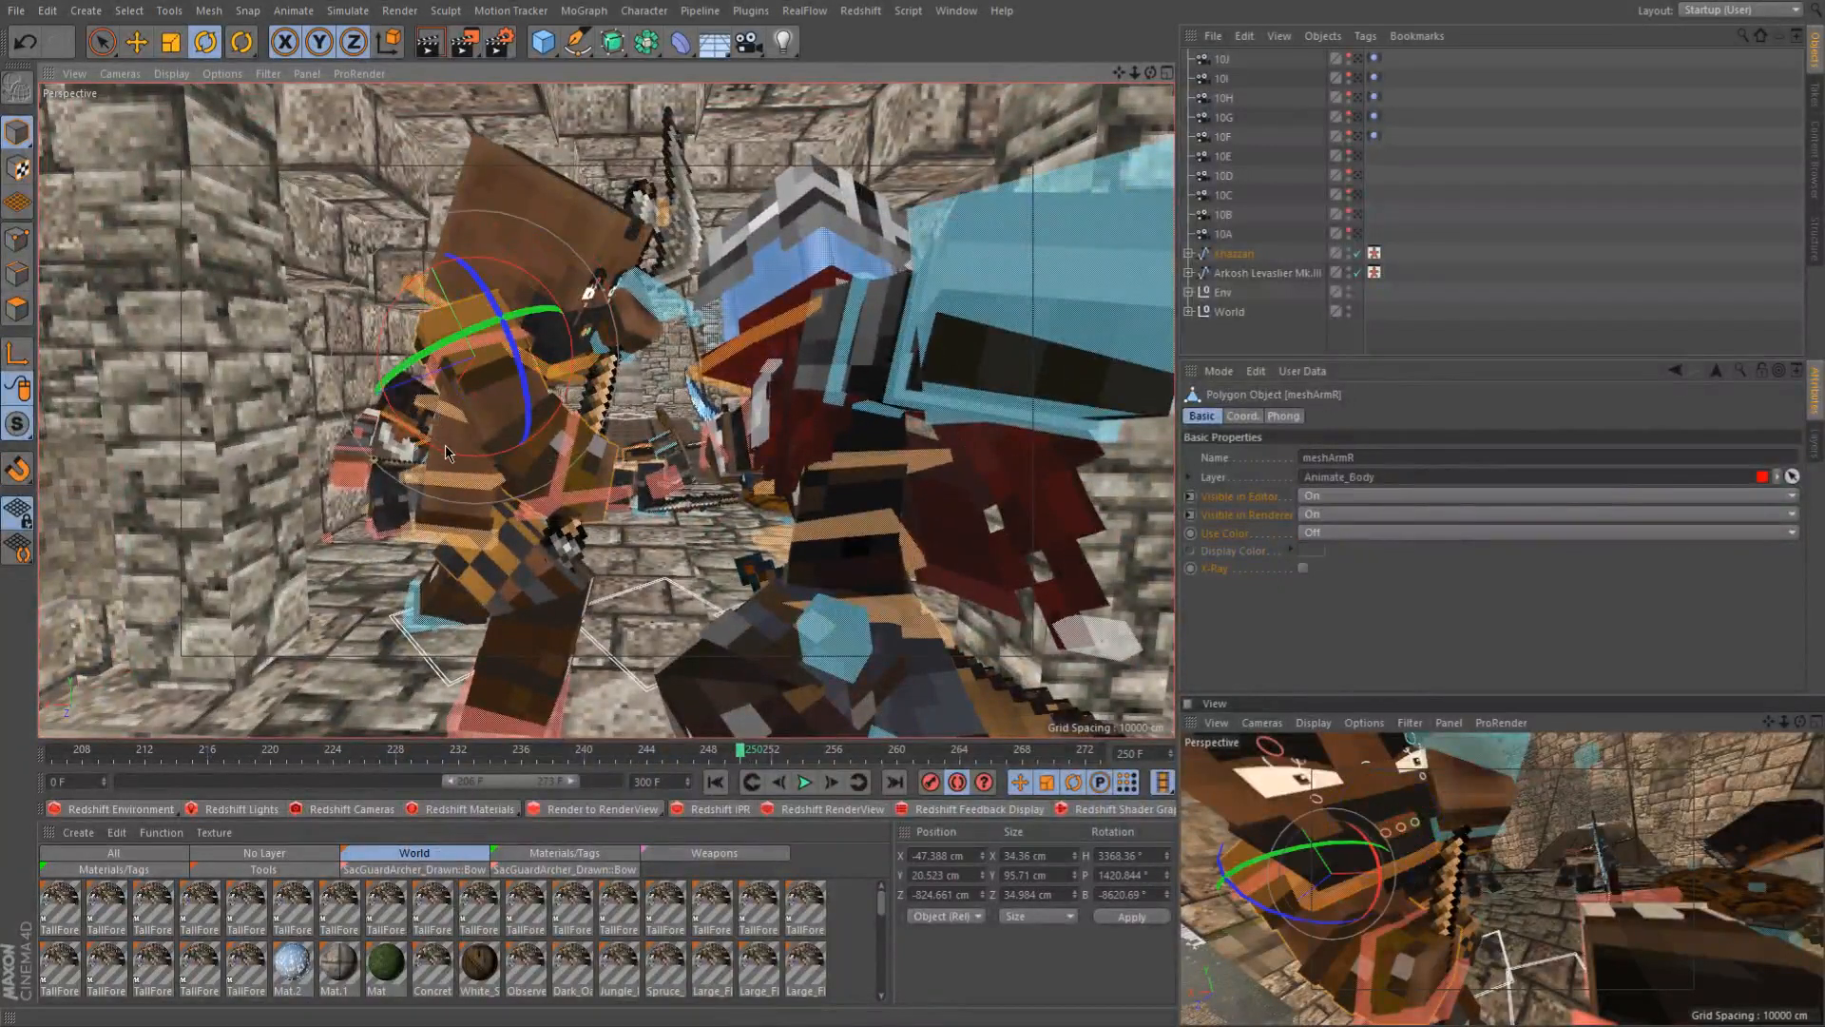
{"action": "left_click_drag", "start_coordinate": [446, 450], "coordinate": [497, 454]}
{"action": "key", "text": "ctrl+z"}
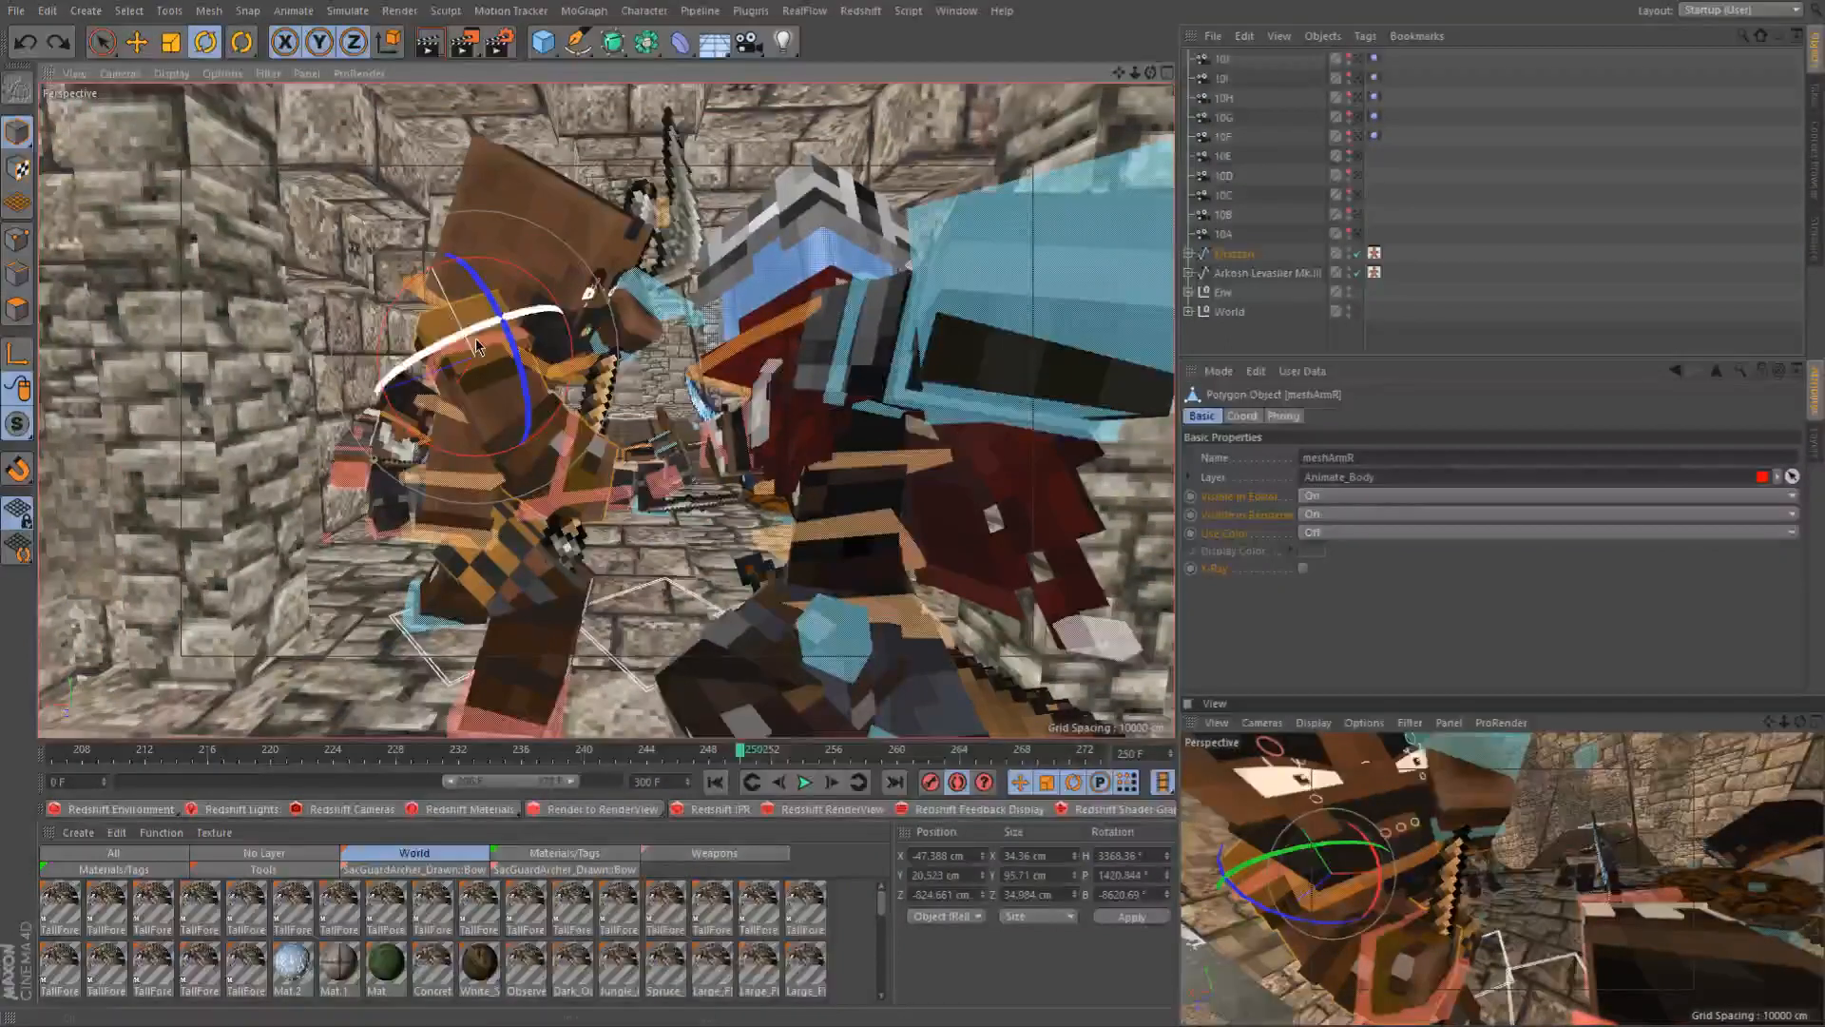
Rotate Khazzan's right arm control at frame 250 to readjust how he holds his weapon
{"action": "left_click", "coordinate": [478, 340]}
{"action": "left_click_drag", "start_coordinate": [425, 432], "coordinate": [457, 442]}
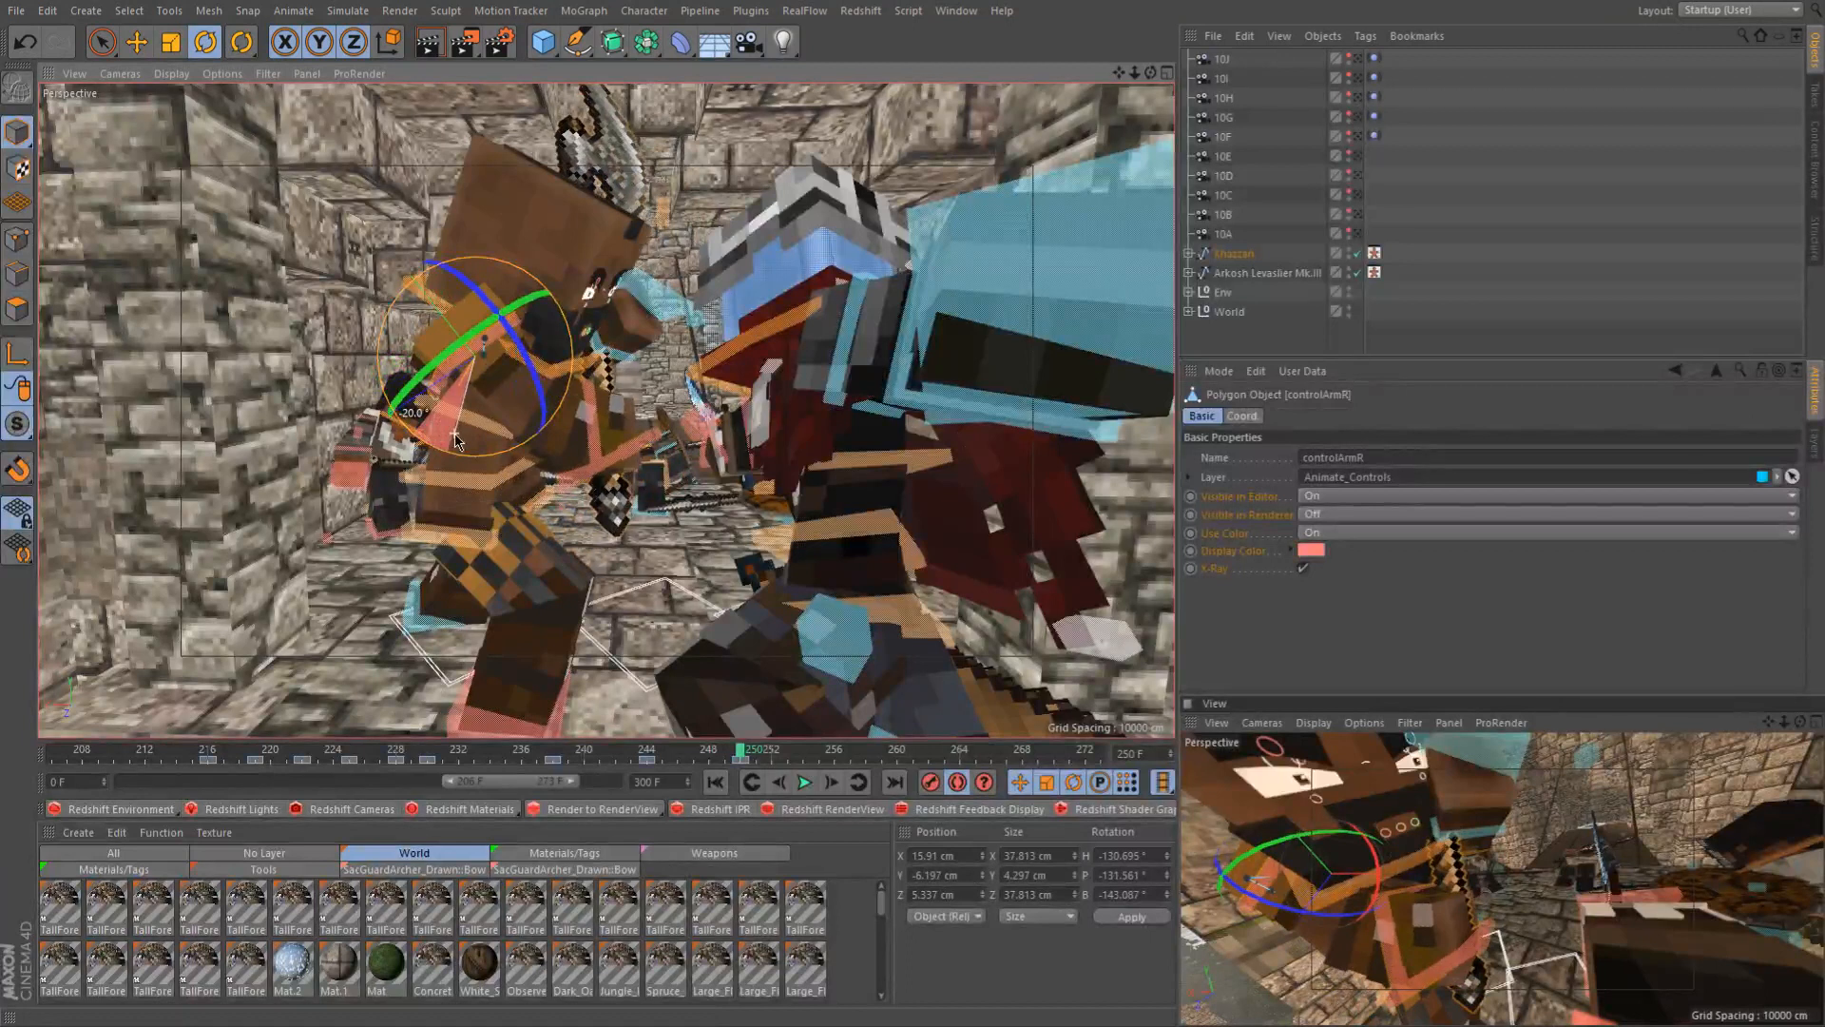
{"action": "left_click_drag", "start_coordinate": [539, 456], "coordinate": [476, 463]}
Turn Arkosh's waist control and both leg goals together by about 15.8° in heading at frame 250 and shift them slightly
{"action": "left_click_drag", "start_coordinate": [608, 428], "coordinate": [625, 330], "text": "alt"}
{"action": "left_click_drag", "start_coordinate": [794, 546], "coordinate": [650, 516], "text": "alt"}
{"action": "left_click", "coordinate": [788, 526]}
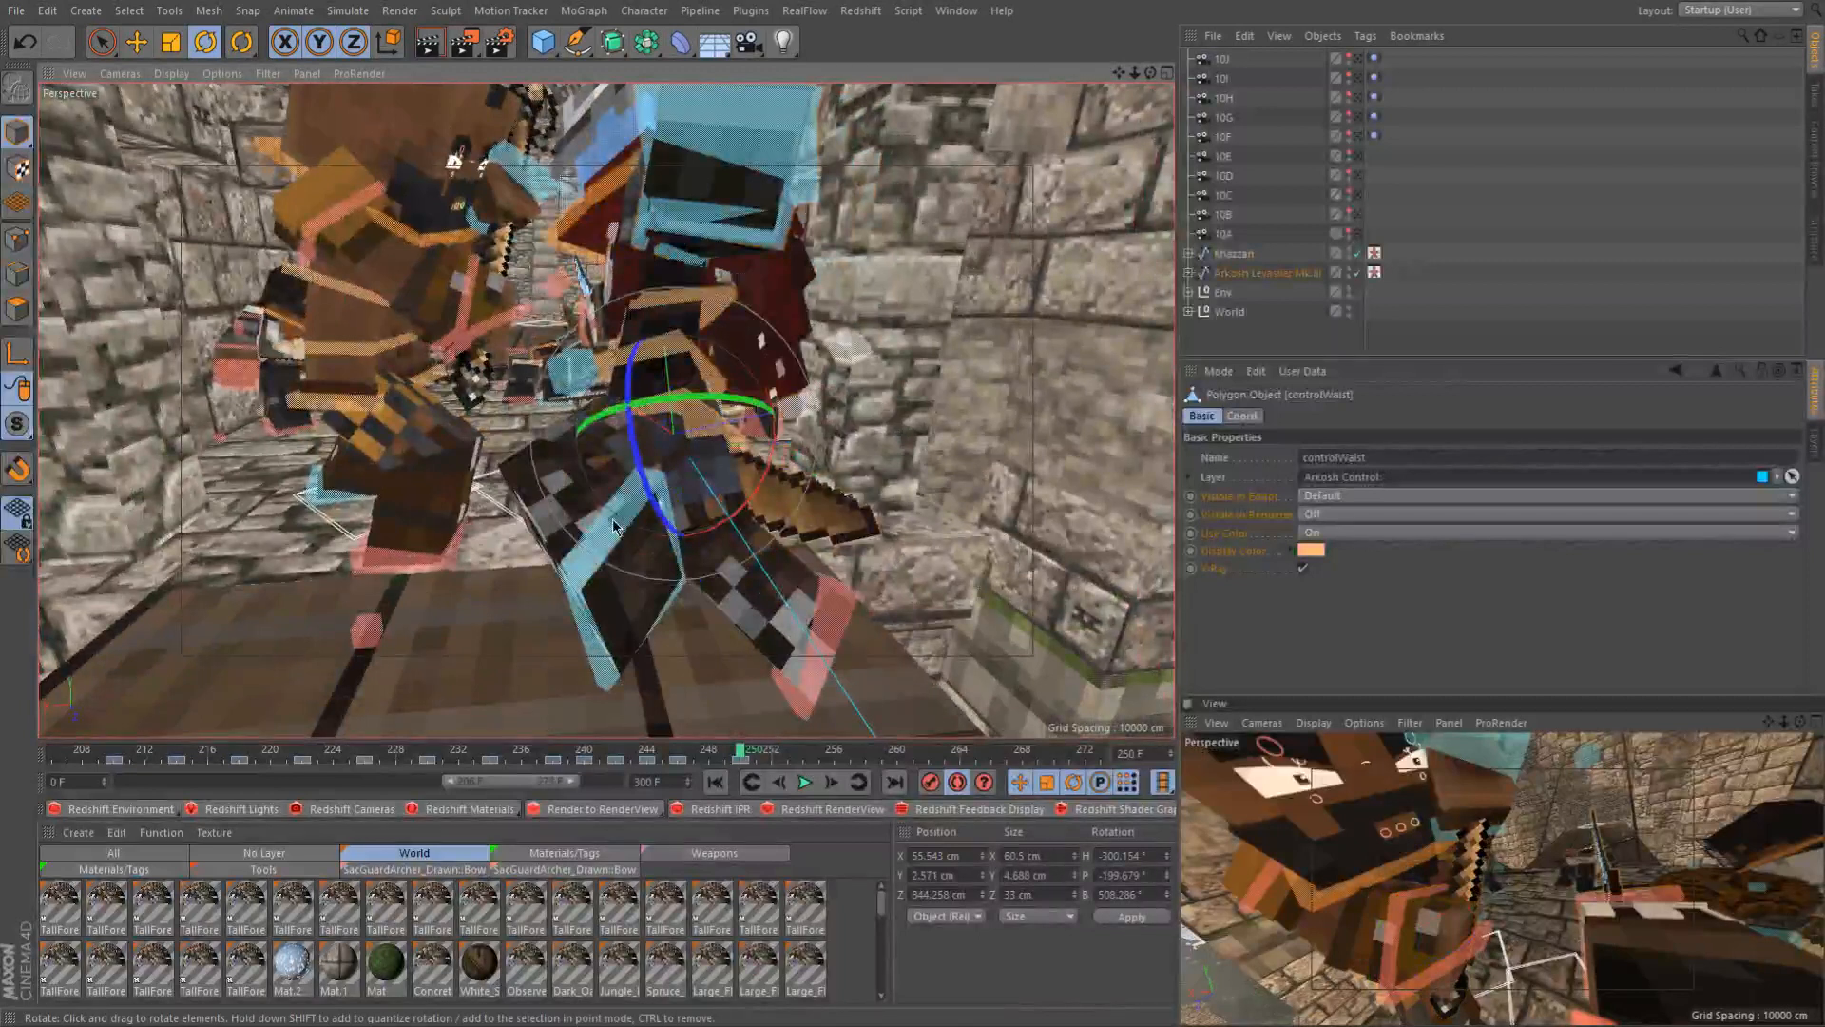
{"action": "left_click", "coordinate": [789, 599], "text": "shift"}
{"action": "left_click_drag", "start_coordinate": [773, 590], "coordinate": [706, 607], "text": "alt"}
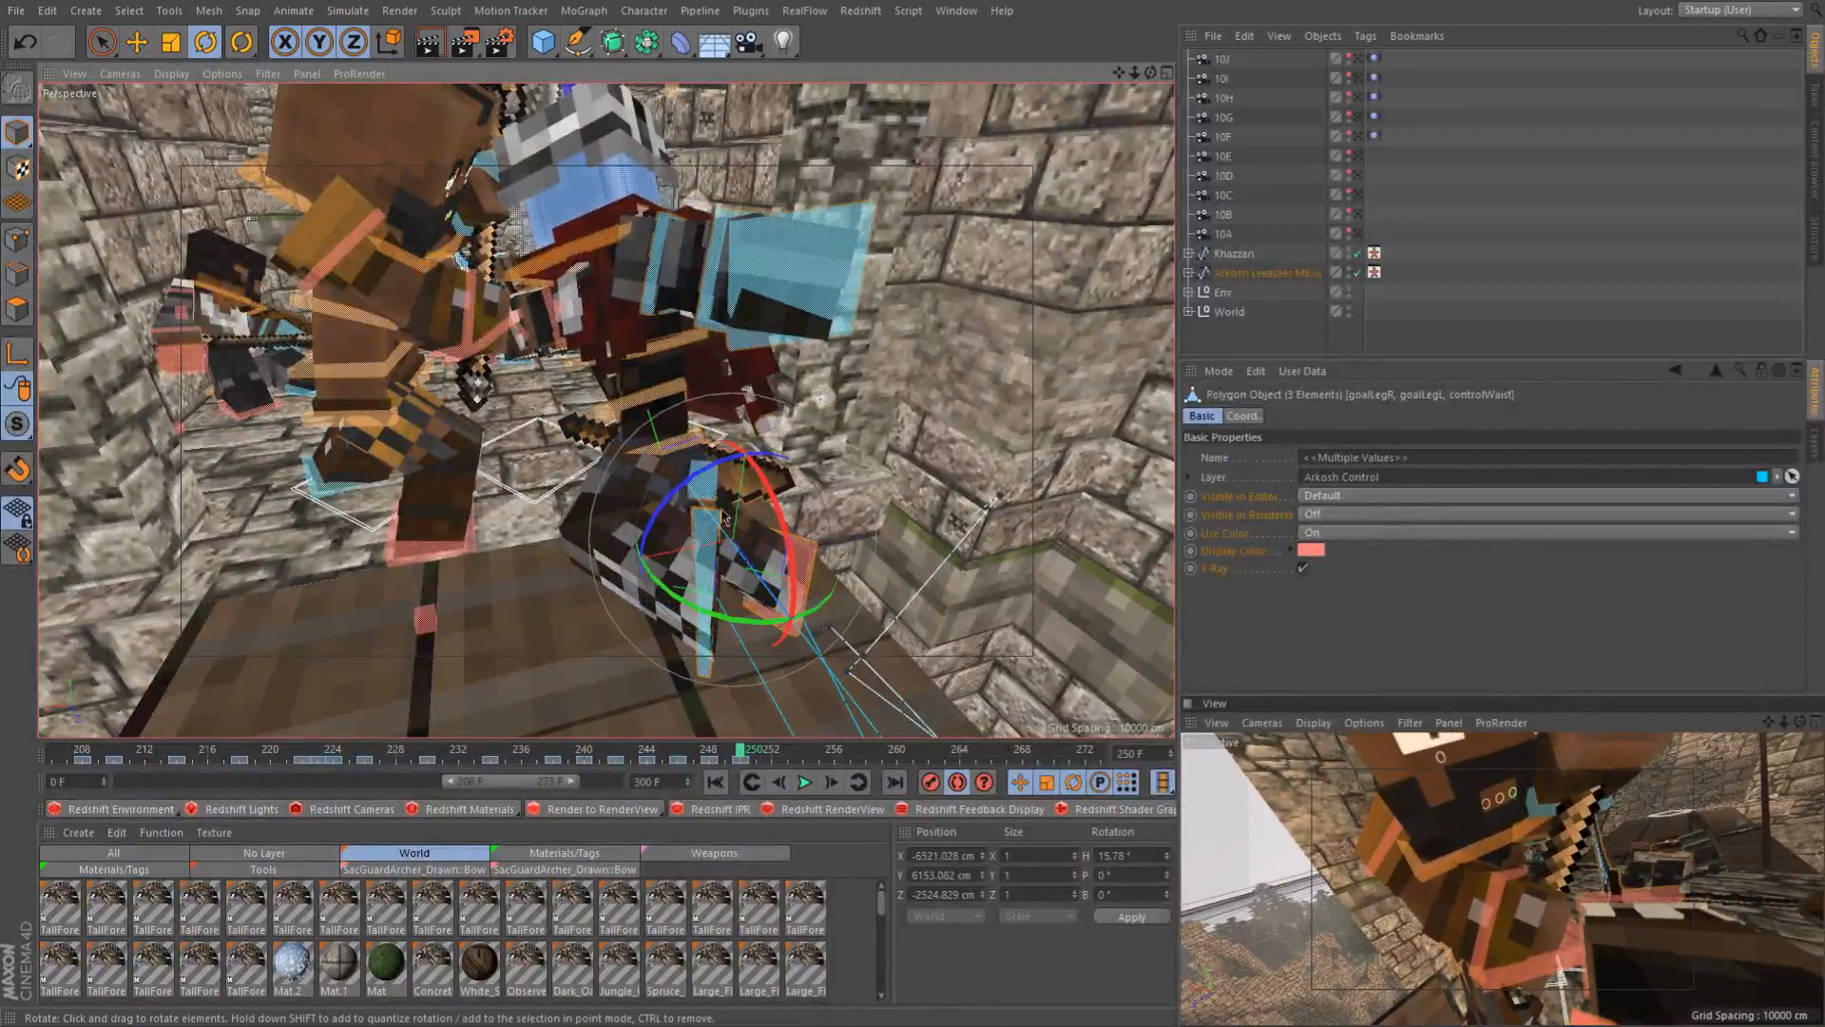
{"action": "left_click_drag", "start_coordinate": [761, 484], "coordinate": [762, 512]}
Turn Arkosh's waist and leg goals together by about -1.1° in heading to fine-tune his stance
{"action": "left_click_drag", "start_coordinate": [473, 252], "coordinate": [960, 238], "text": "alt"}
{"action": "scroll", "coordinate": [486, 166], "scroll_direction": "up", "scroll_amount": 3}
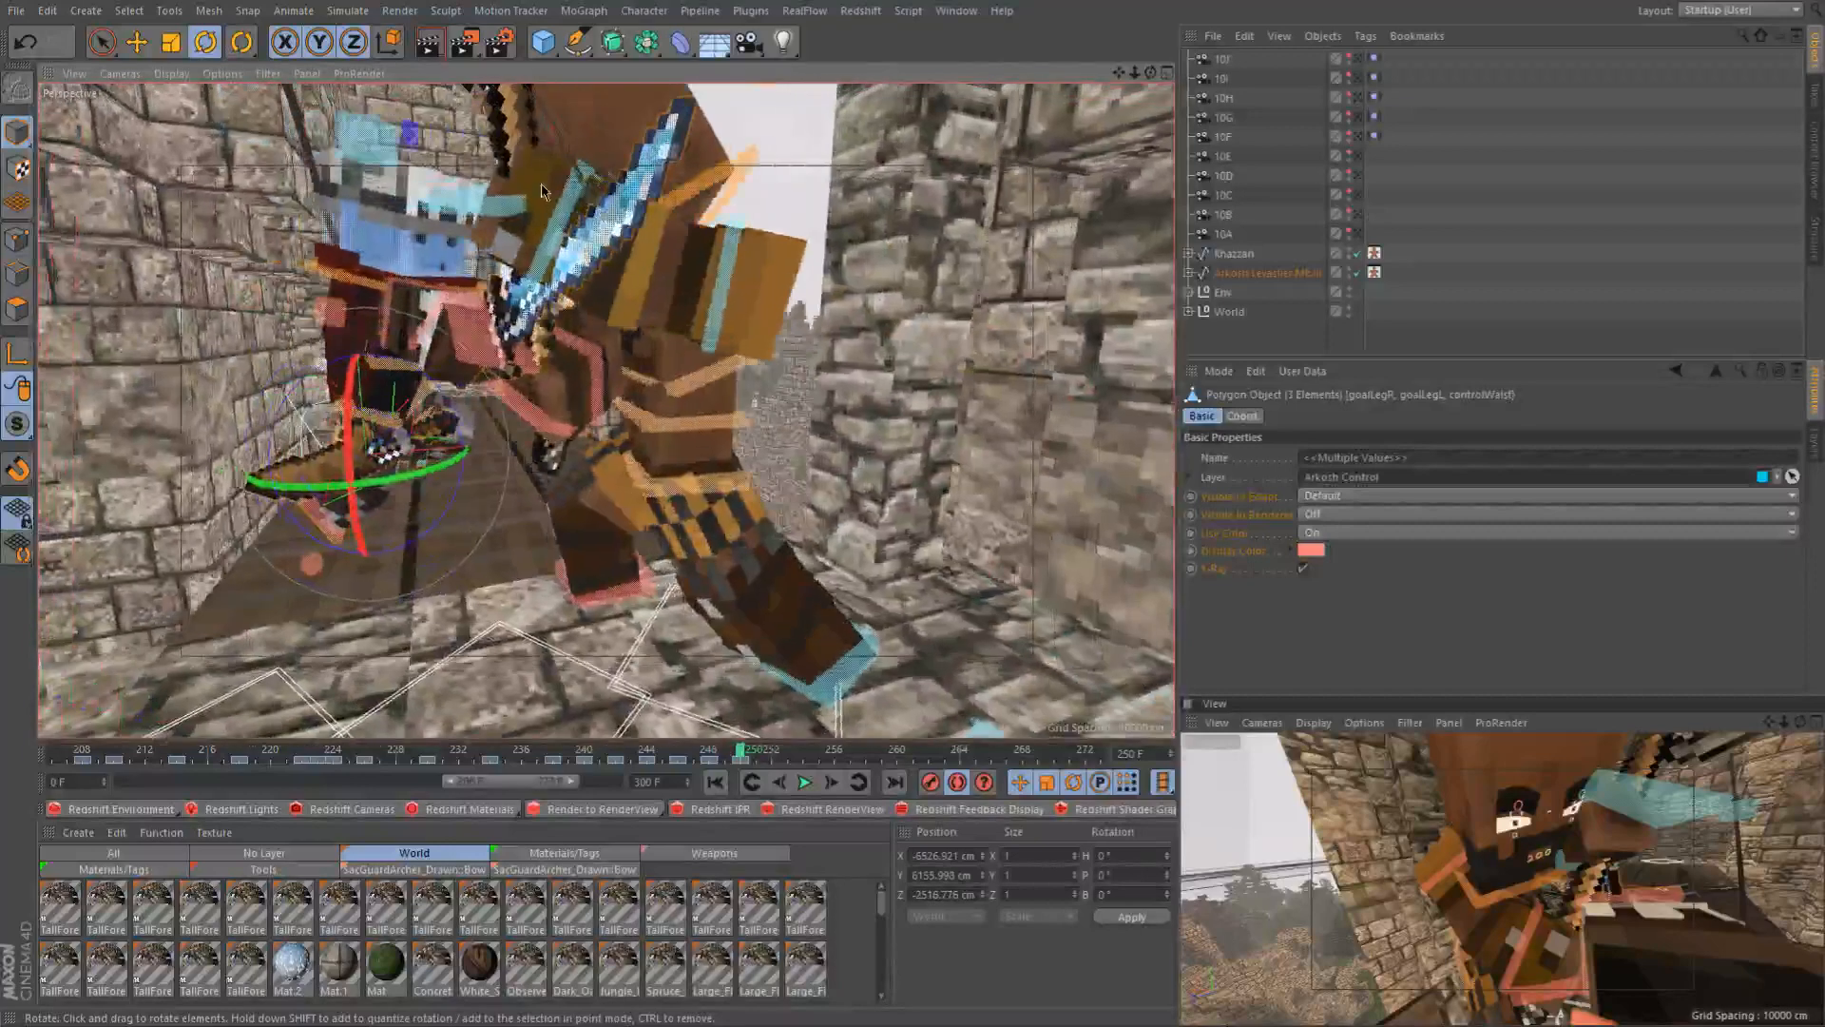
{"action": "scroll", "coordinate": [540, 185], "scroll_direction": "up", "scroll_amount": 2}
{"action": "left_click_drag", "start_coordinate": [540, 185], "coordinate": [821, 227], "text": "alt"}
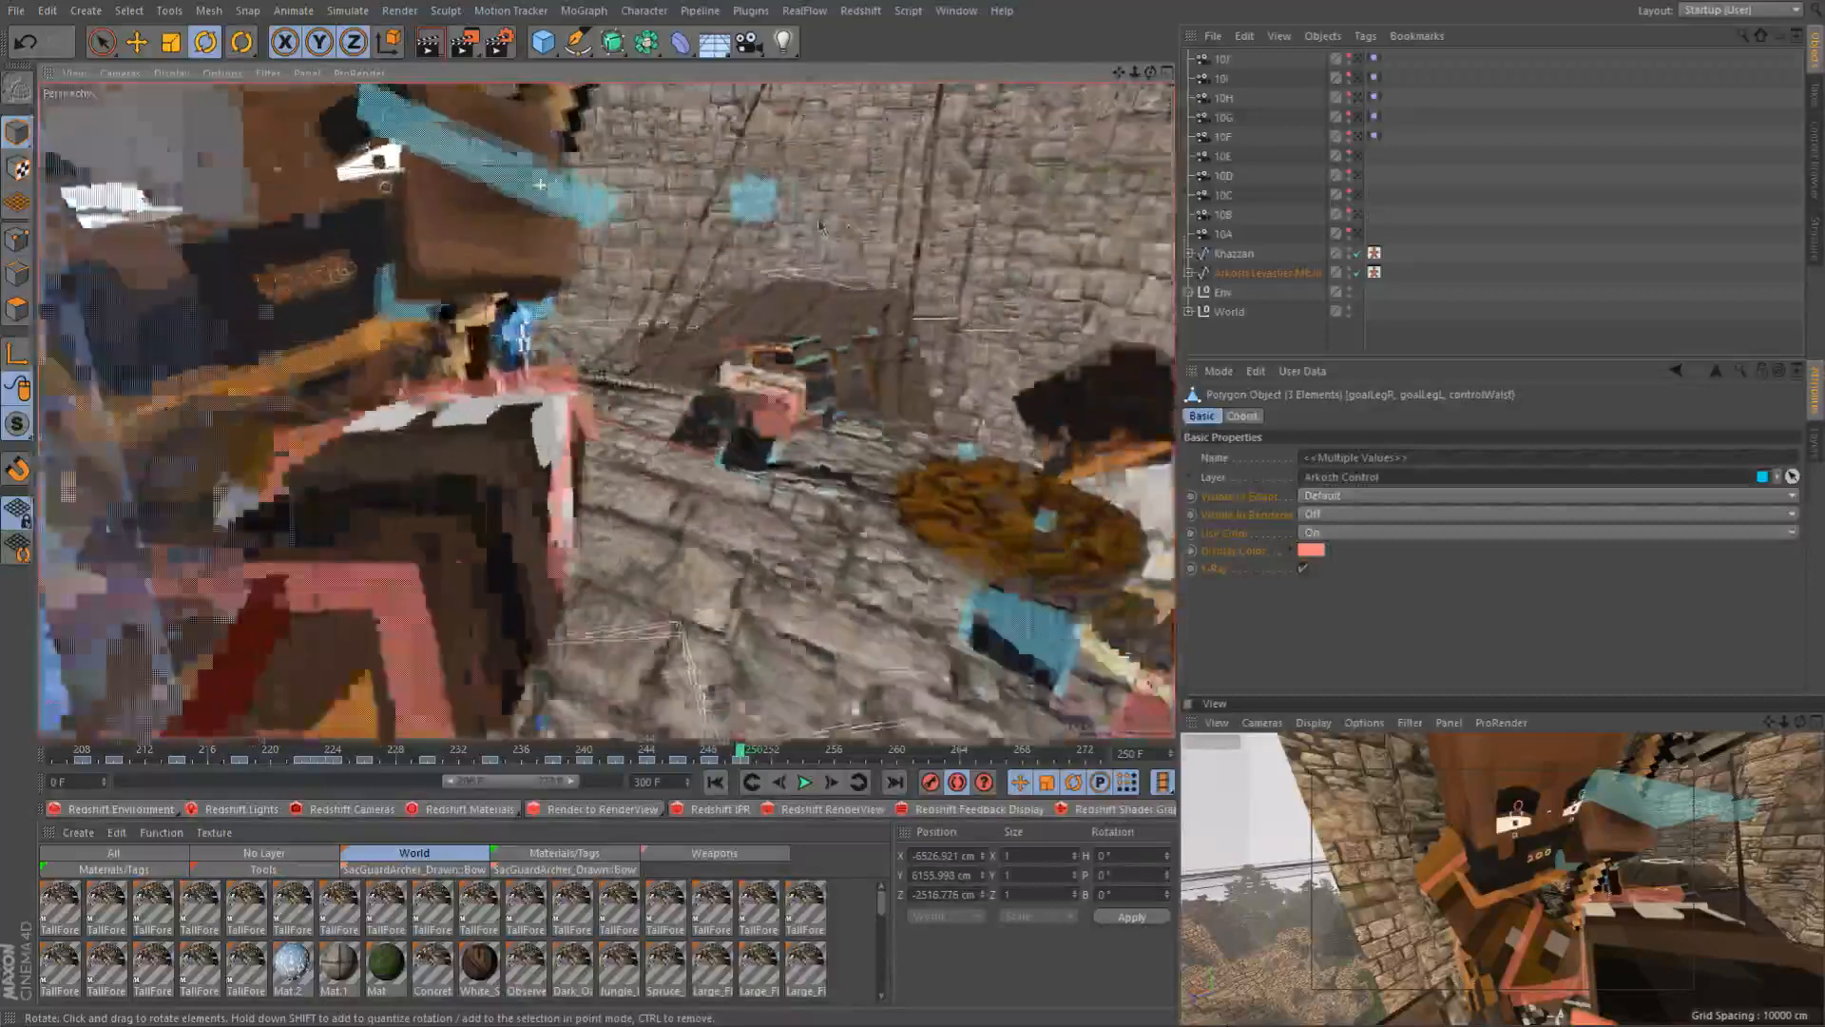
{"action": "scroll", "coordinate": [820, 229], "scroll_direction": "down", "scroll_amount": 5}
{"action": "left_click_drag", "start_coordinate": [745, 383], "coordinate": [578, 393], "text": "alt"}
{"action": "left_click_drag", "start_coordinate": [678, 641], "coordinate": [670, 642]}
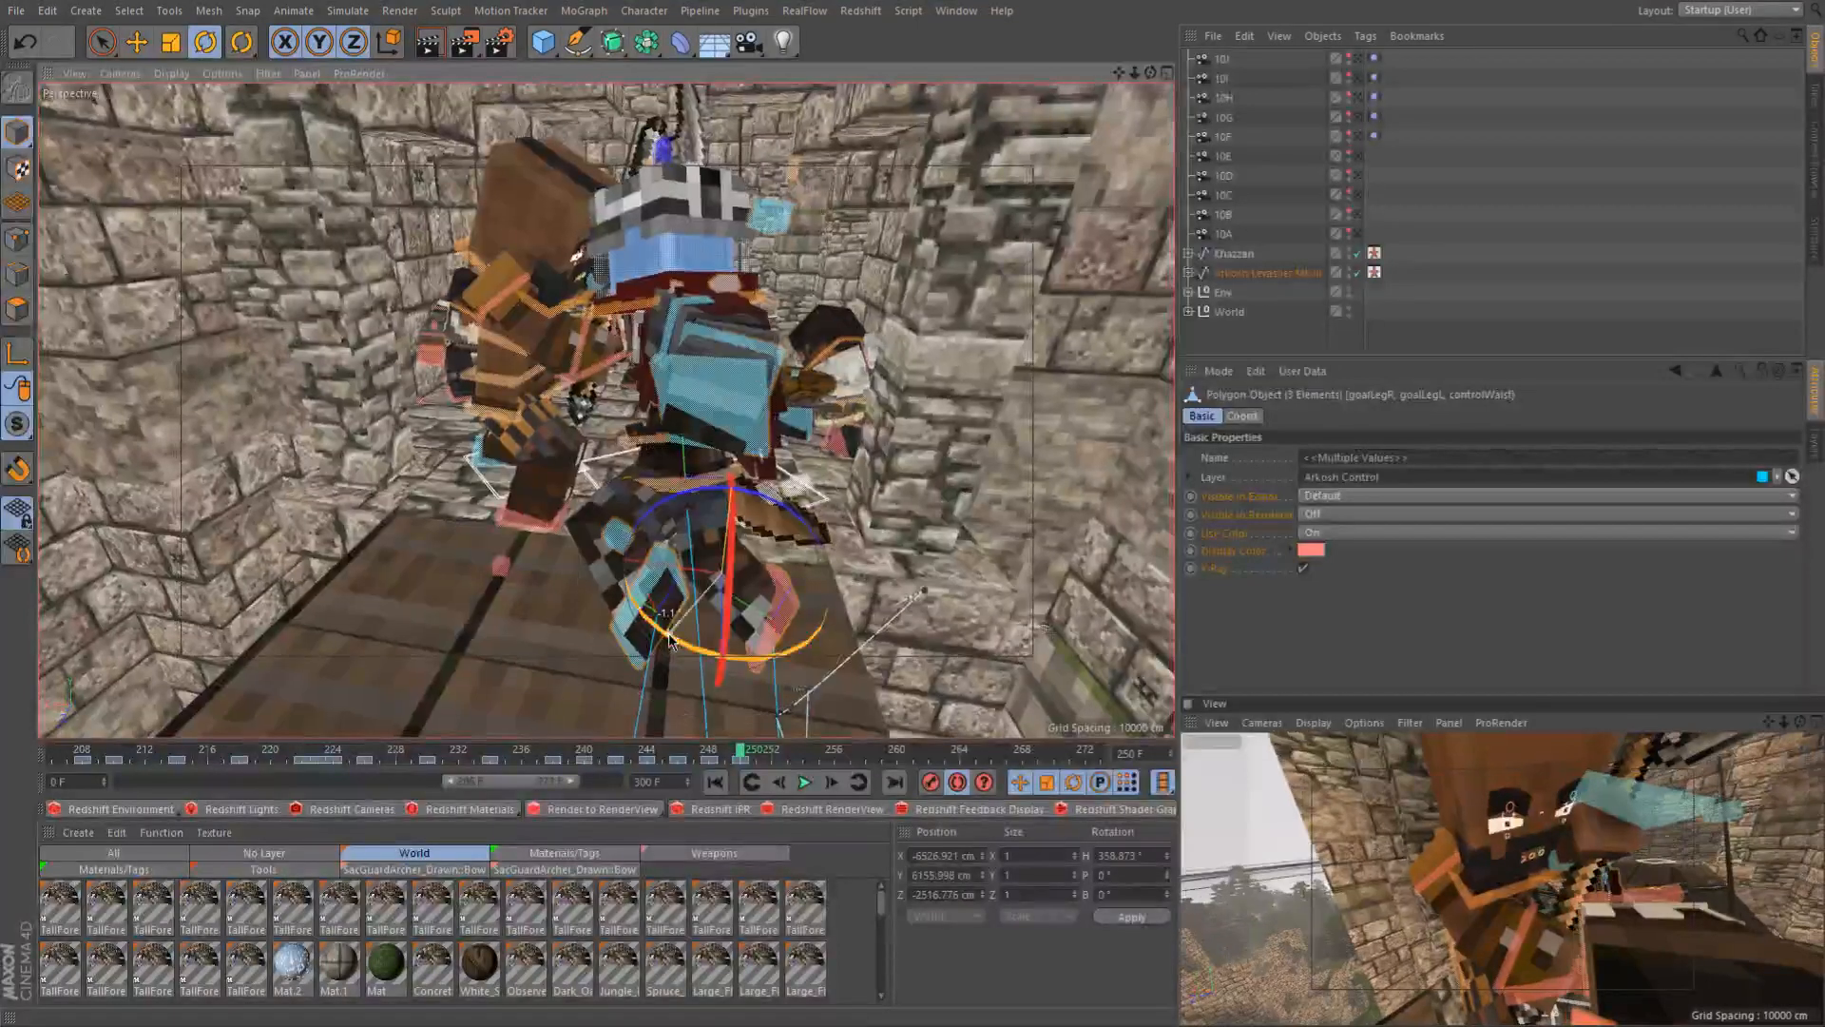
Examine the adjusted stances from several angles and scrub through the frames leading up to frame 250
{"action": "scroll", "coordinate": [642, 300], "scroll_direction": "up", "scroll_amount": 3}
{"action": "left_click_drag", "start_coordinate": [583, 324], "coordinate": [508, 325], "text": "alt"}
{"action": "scroll", "coordinate": [357, 225], "scroll_direction": "up", "scroll_amount": 3}
{"action": "left_click_drag", "start_coordinate": [340, 232], "coordinate": [494, 389], "text": "alt"}
{"action": "scroll", "coordinate": [488, 371], "scroll_direction": "down", "scroll_amount": 3}
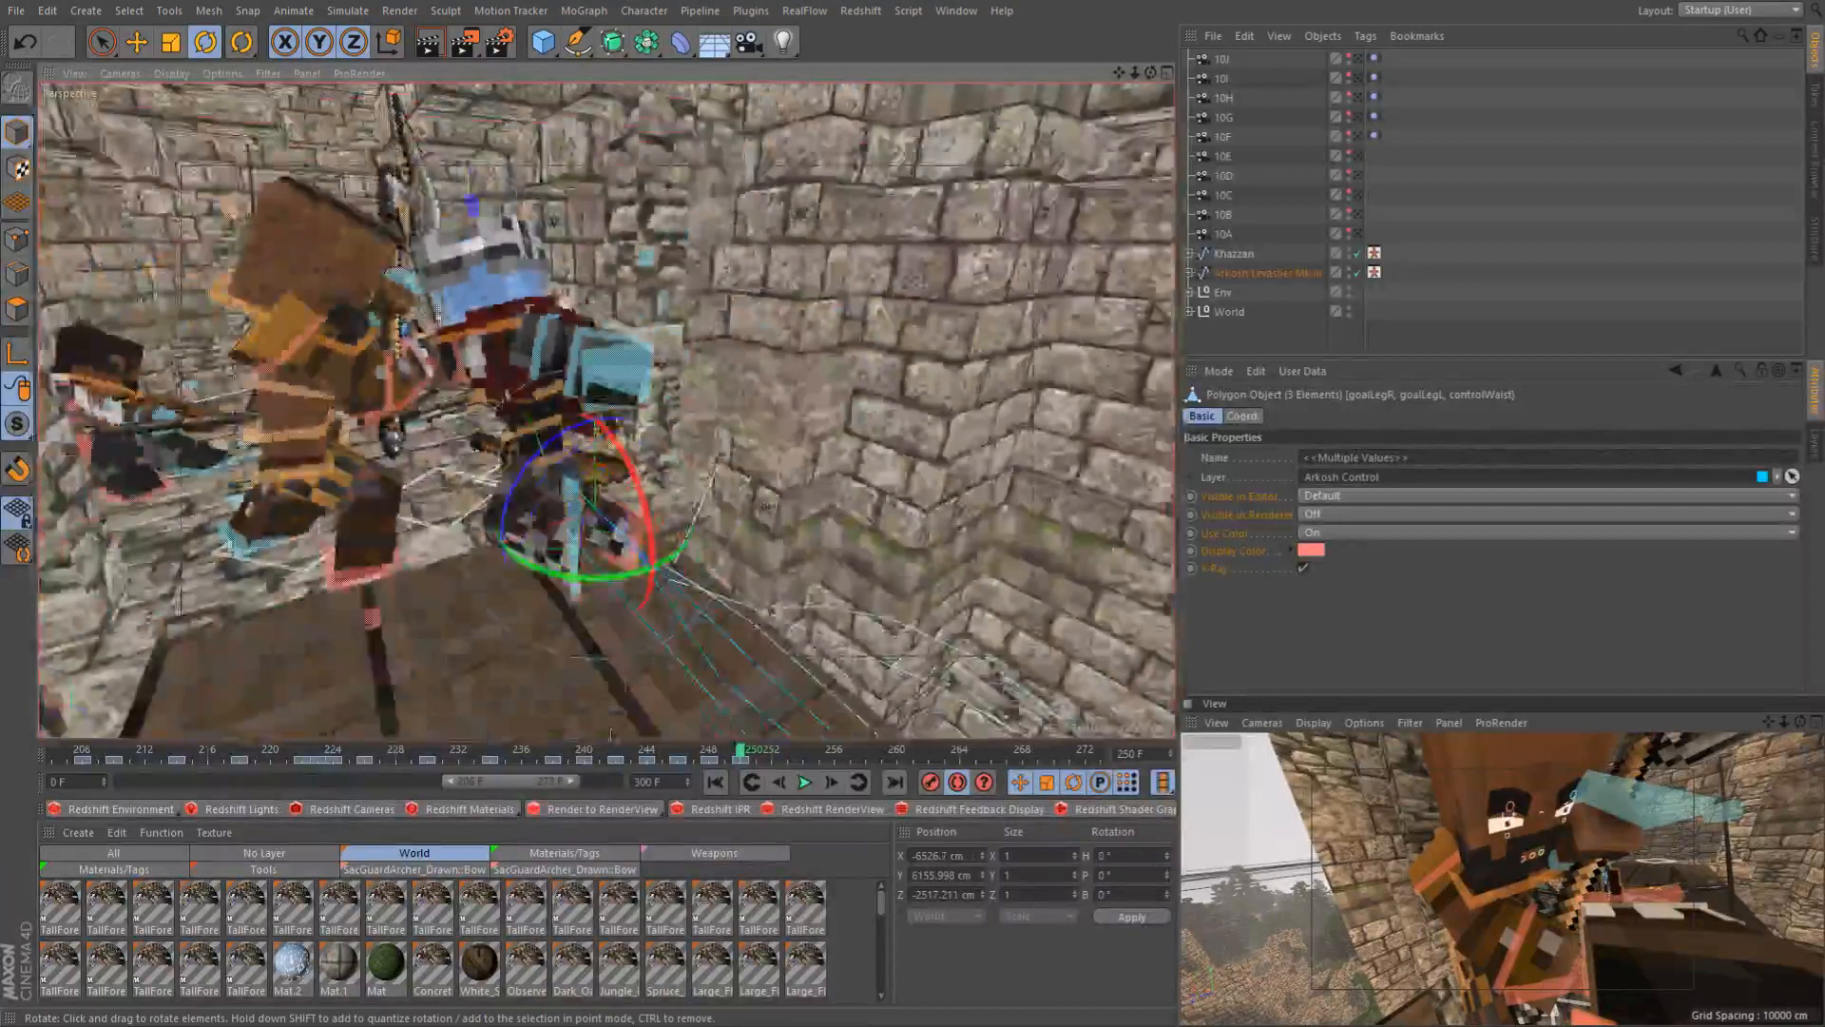
{"action": "left_click_drag", "start_coordinate": [639, 758], "coordinate": [743, 767]}
{"action": "scroll", "coordinate": [613, 532], "scroll_direction": "down", "scroll_amount": 5}
{"action": "left_click_drag", "start_coordinate": [613, 532], "coordinate": [528, 432], "text": "alt"}
Save the project as direshield_0009.c4d with nothing selected and scrub through the fight to frame 249
{"action": "left_click", "coordinate": [1458, 180]}
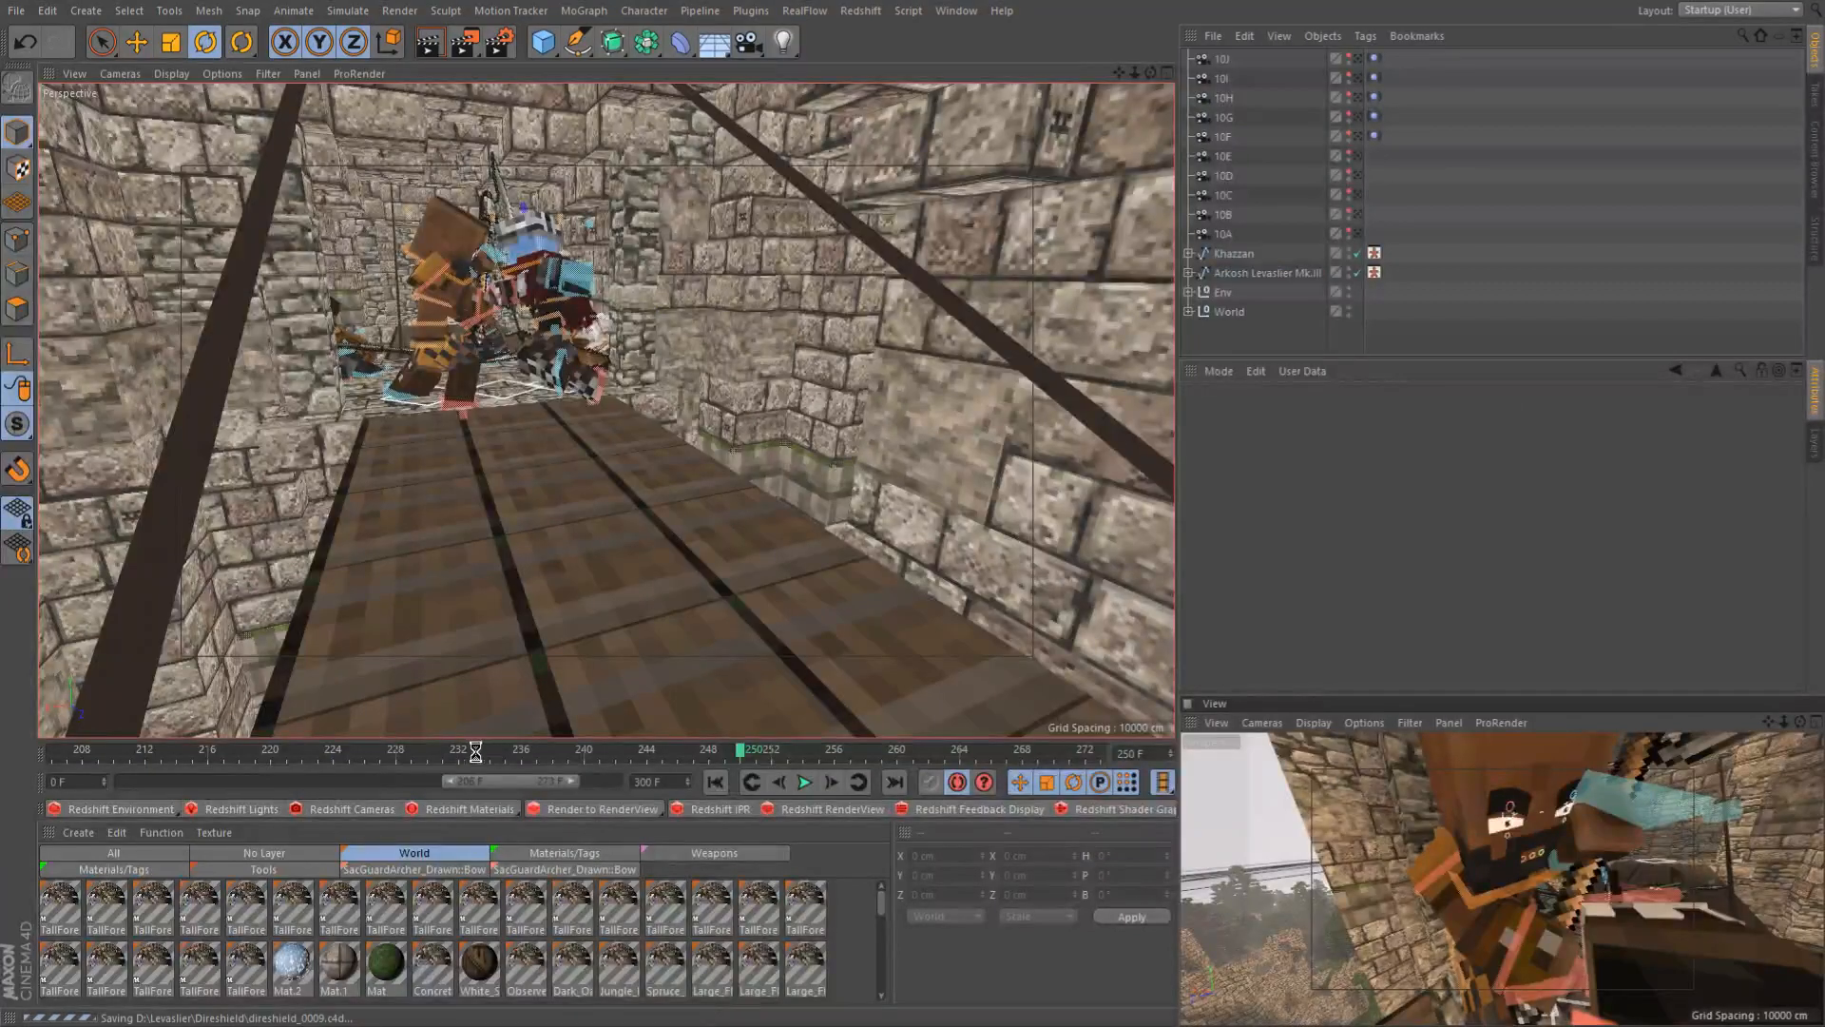
{"action": "left_click_drag", "start_coordinate": [354, 754], "coordinate": [759, 792]}
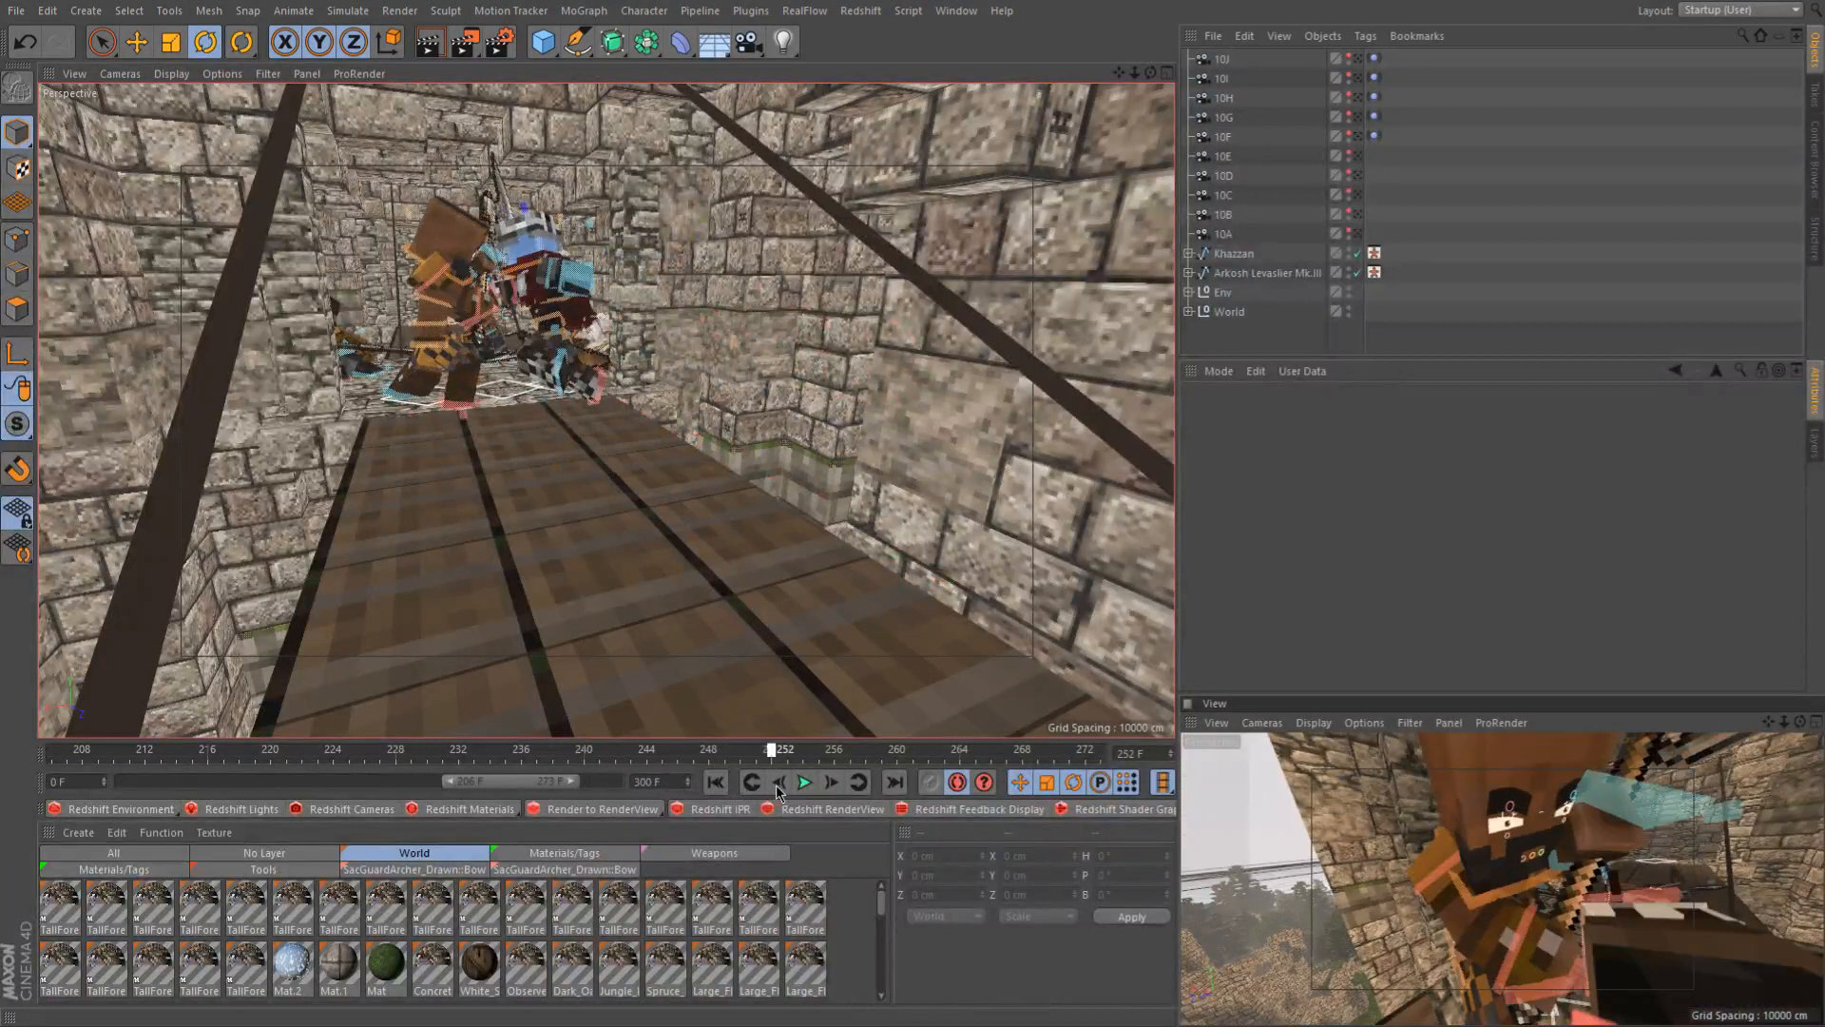
{"action": "left_click_drag", "start_coordinate": [596, 819], "coordinate": [731, 807]}
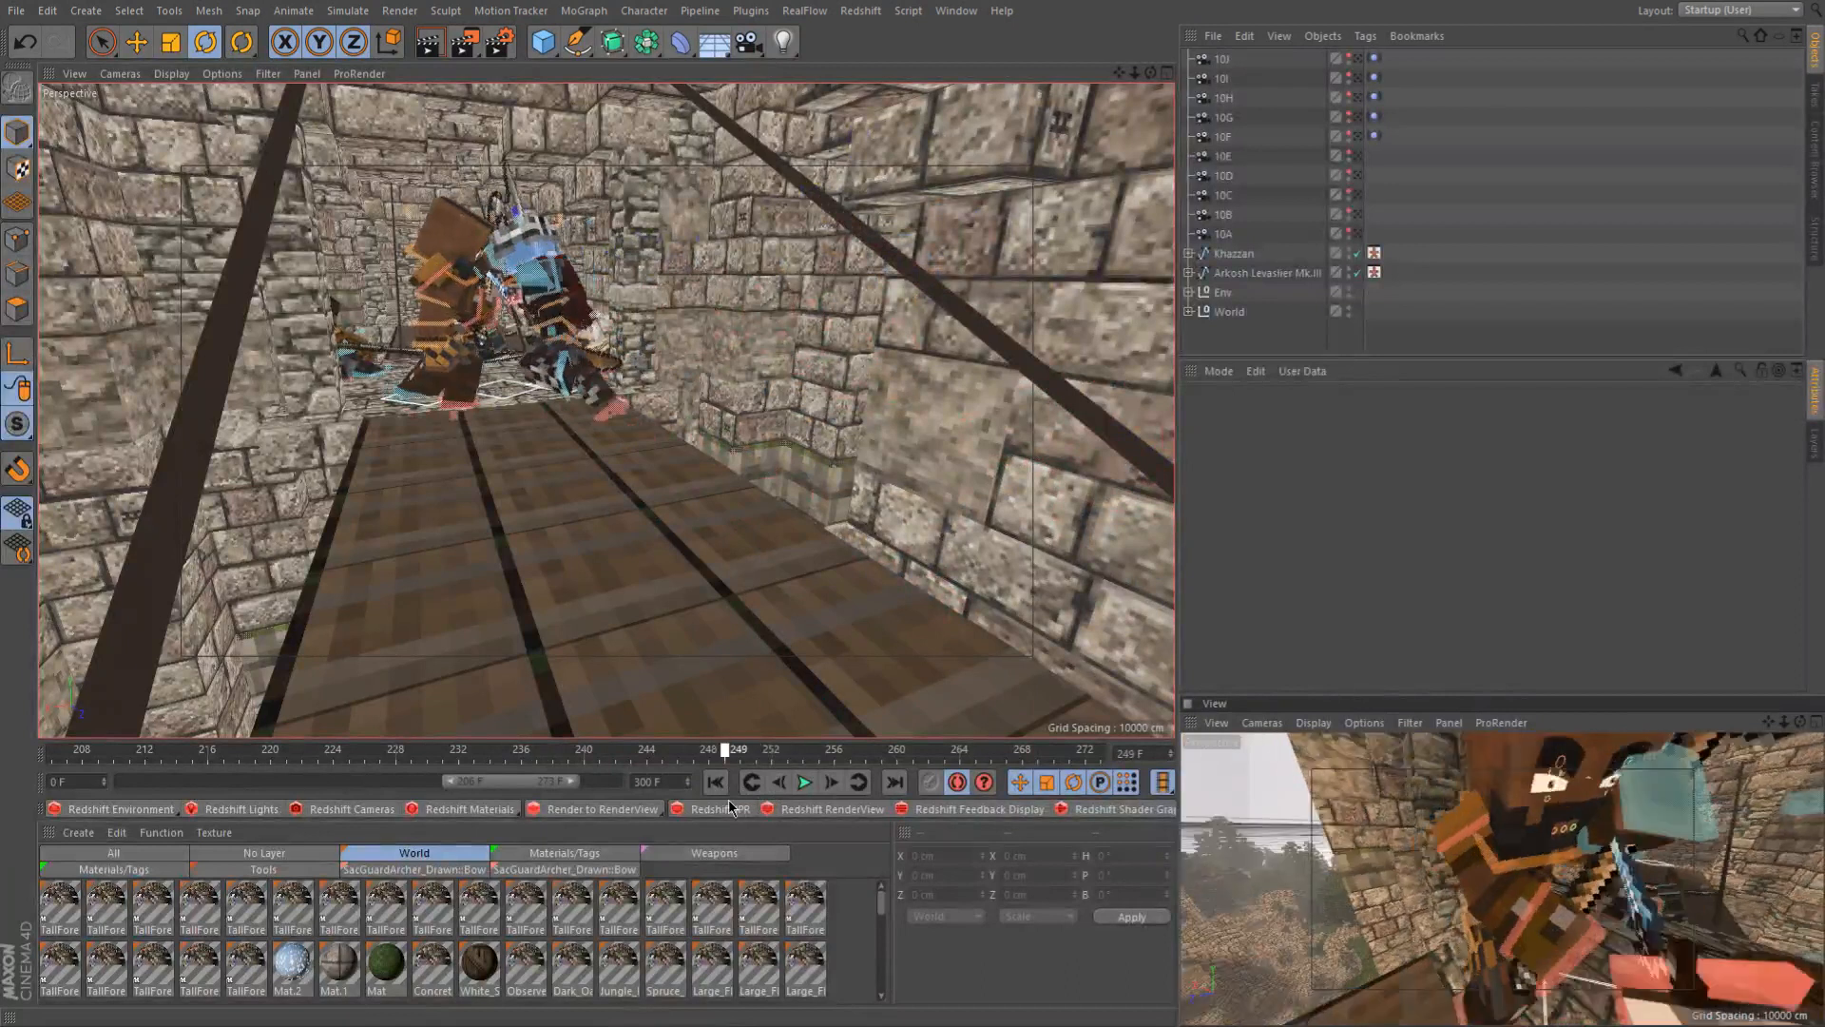
Select Arkosh's right arm control and examine his sword thrust up close at frames 249 and 248
{"action": "scroll", "coordinate": [499, 294], "scroll_direction": "up", "scroll_amount": 10}
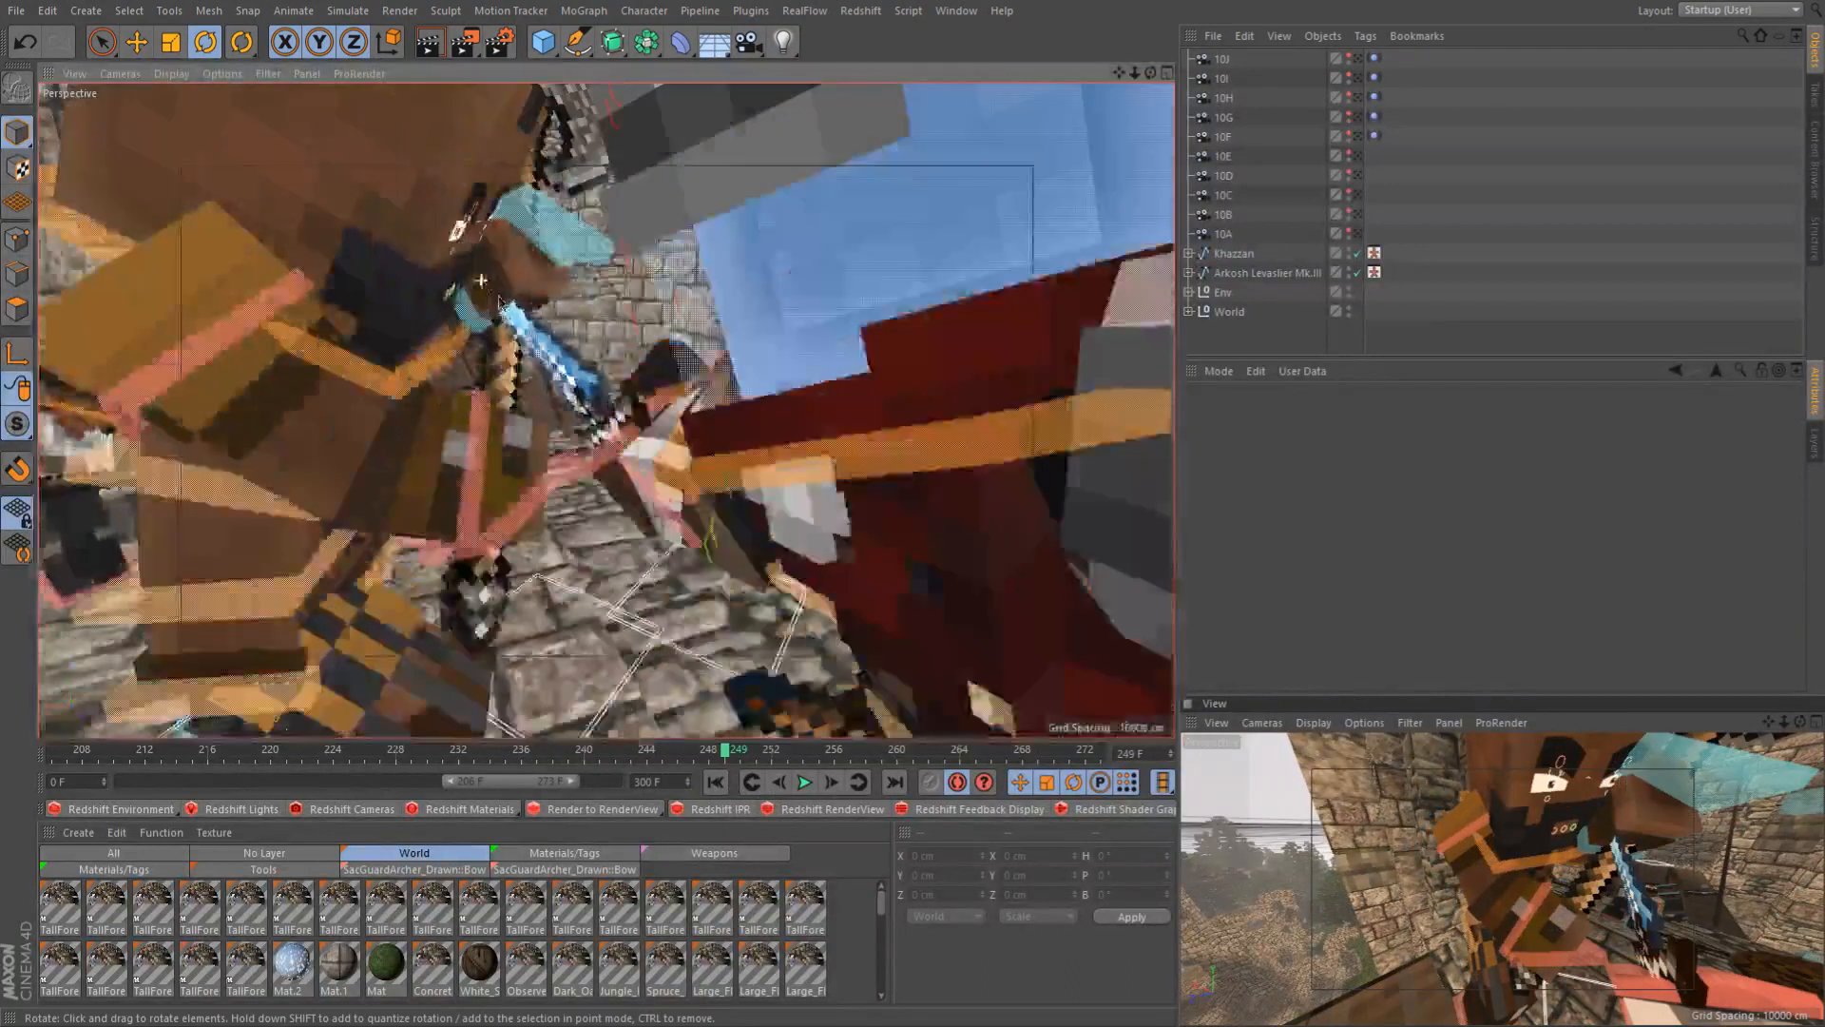
{"action": "left_click_drag", "start_coordinate": [499, 294], "coordinate": [1055, 333], "text": "alt"}
{"action": "left_click_drag", "start_coordinate": [844, 357], "coordinate": [856, 360], "text": "alt"}
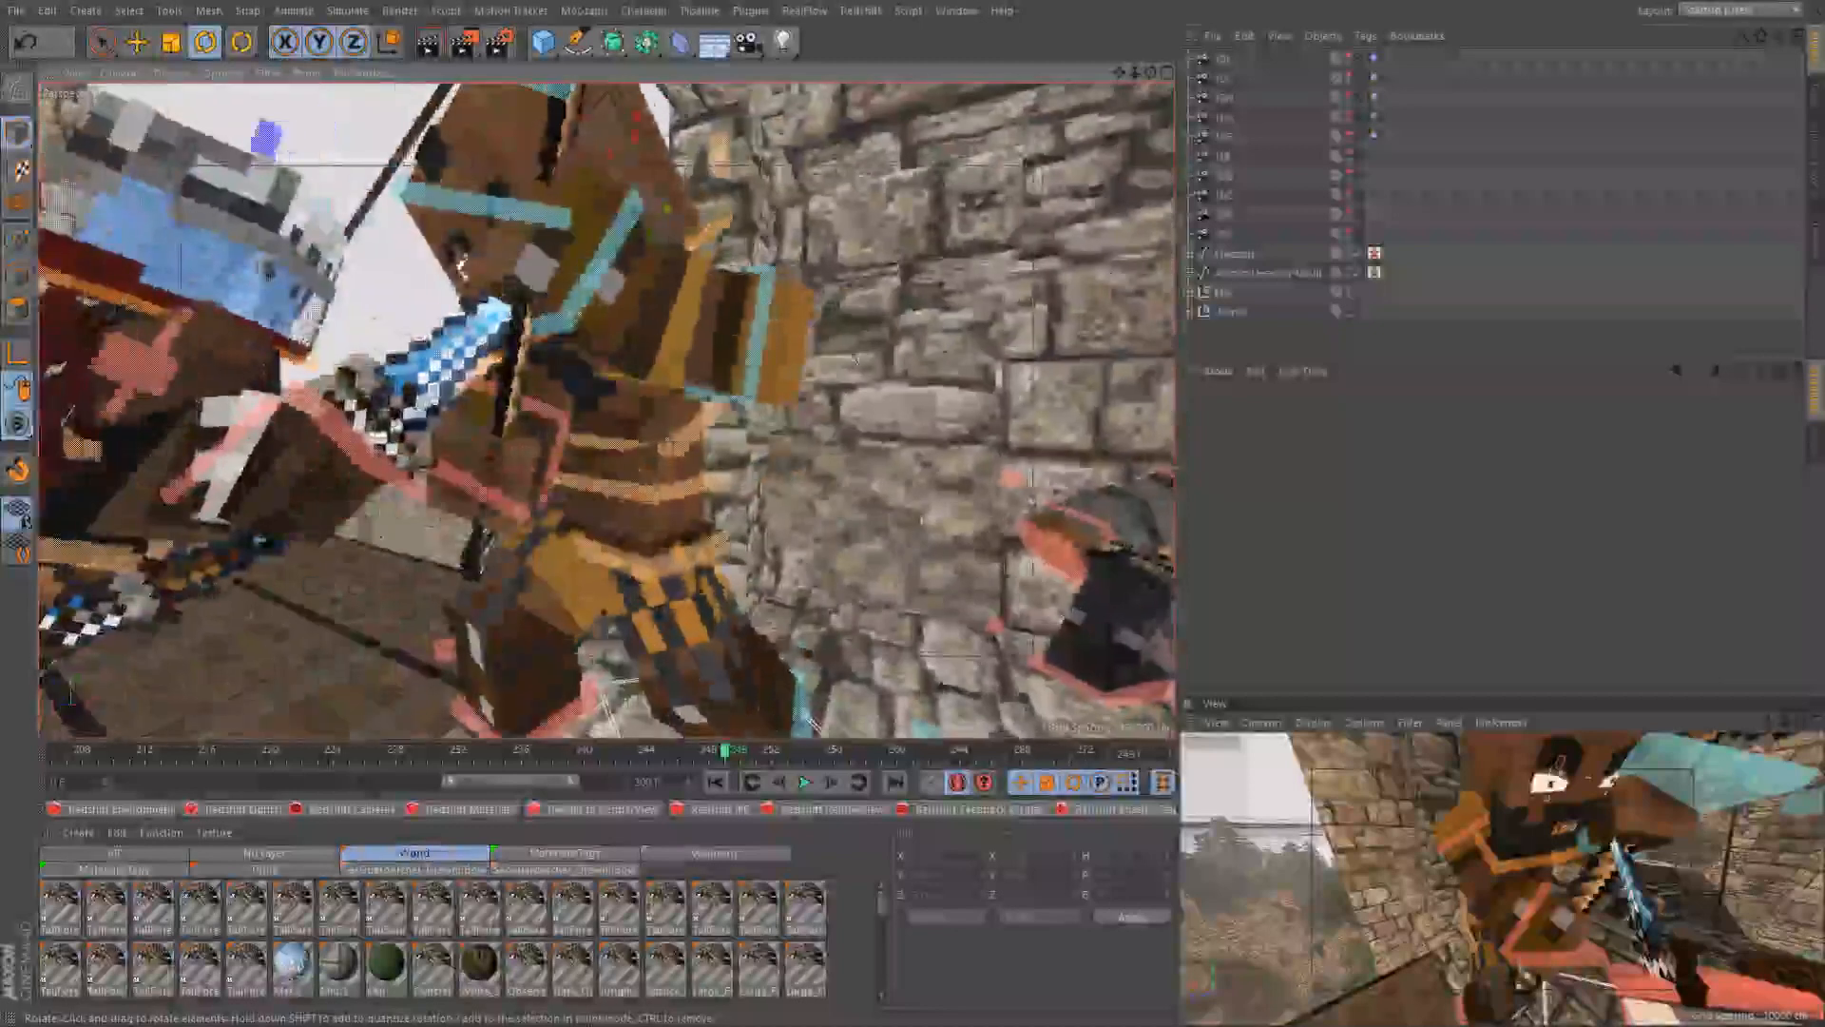
{"action": "left_click_drag", "start_coordinate": [461, 264], "coordinate": [535, 273], "text": "alt"}
{"action": "left_click", "coordinate": [231, 390]}
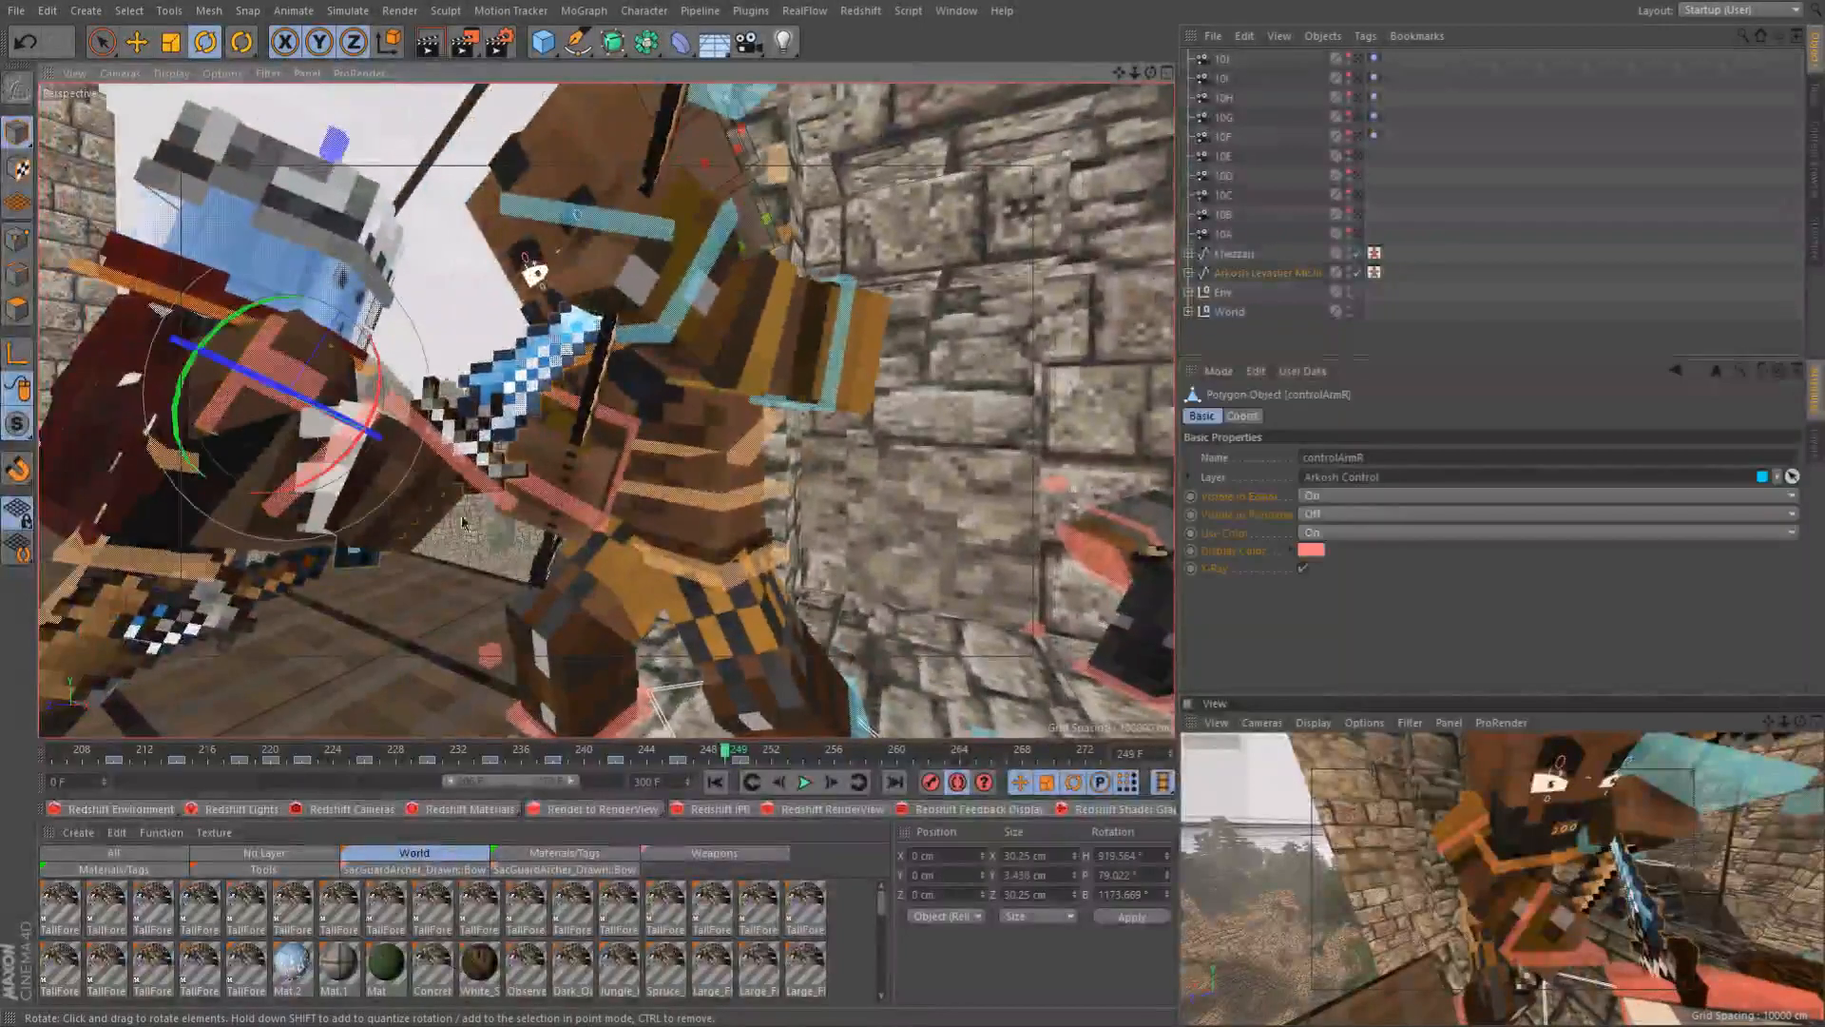
{"action": "key", "text": "f"}
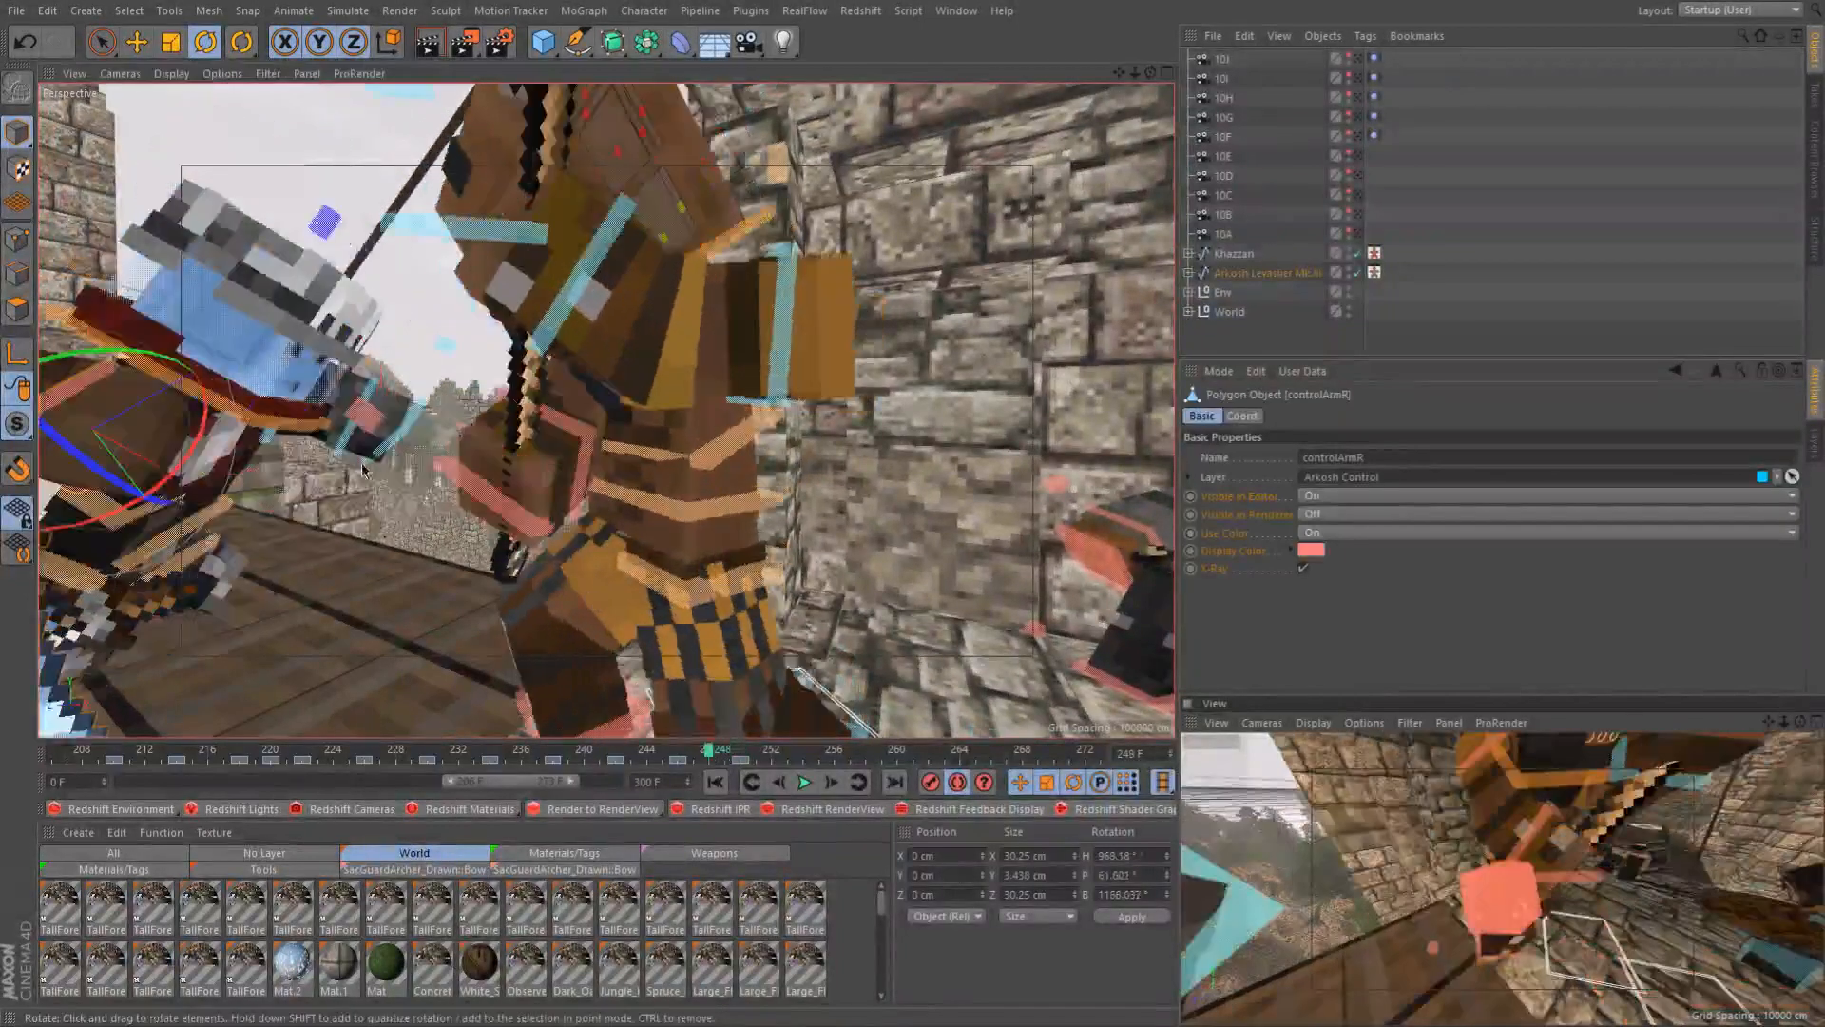
{"action": "mouse_move", "coordinate": [374, 496]}
{"action": "left_mouse_down", "text": "alt"}
{"action": "mouse_move", "coordinate": [571, 475]}
{"action": "mouse_move", "coordinate": [377, 493]}
{"action": "left_mouse_up", "text": "alt"}
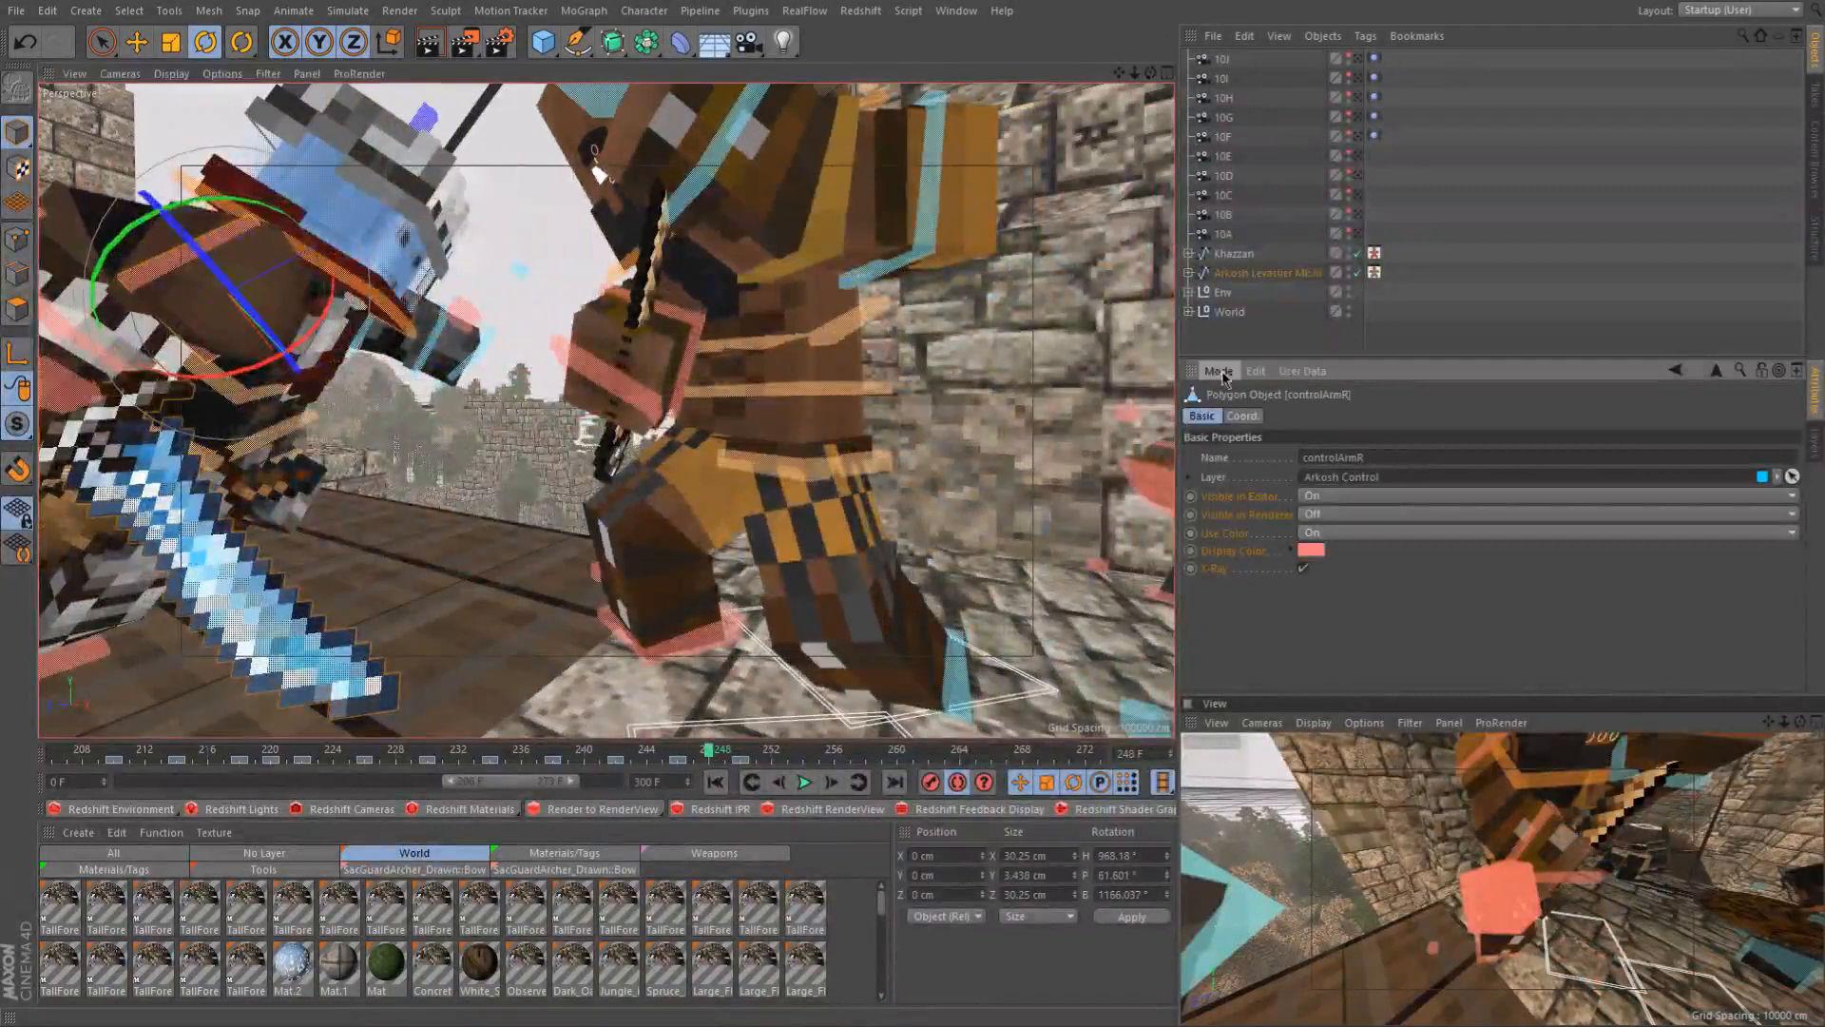
Set the project's frame rate to 24 FPS
{"action": "key", "text": "ctrl+d"}
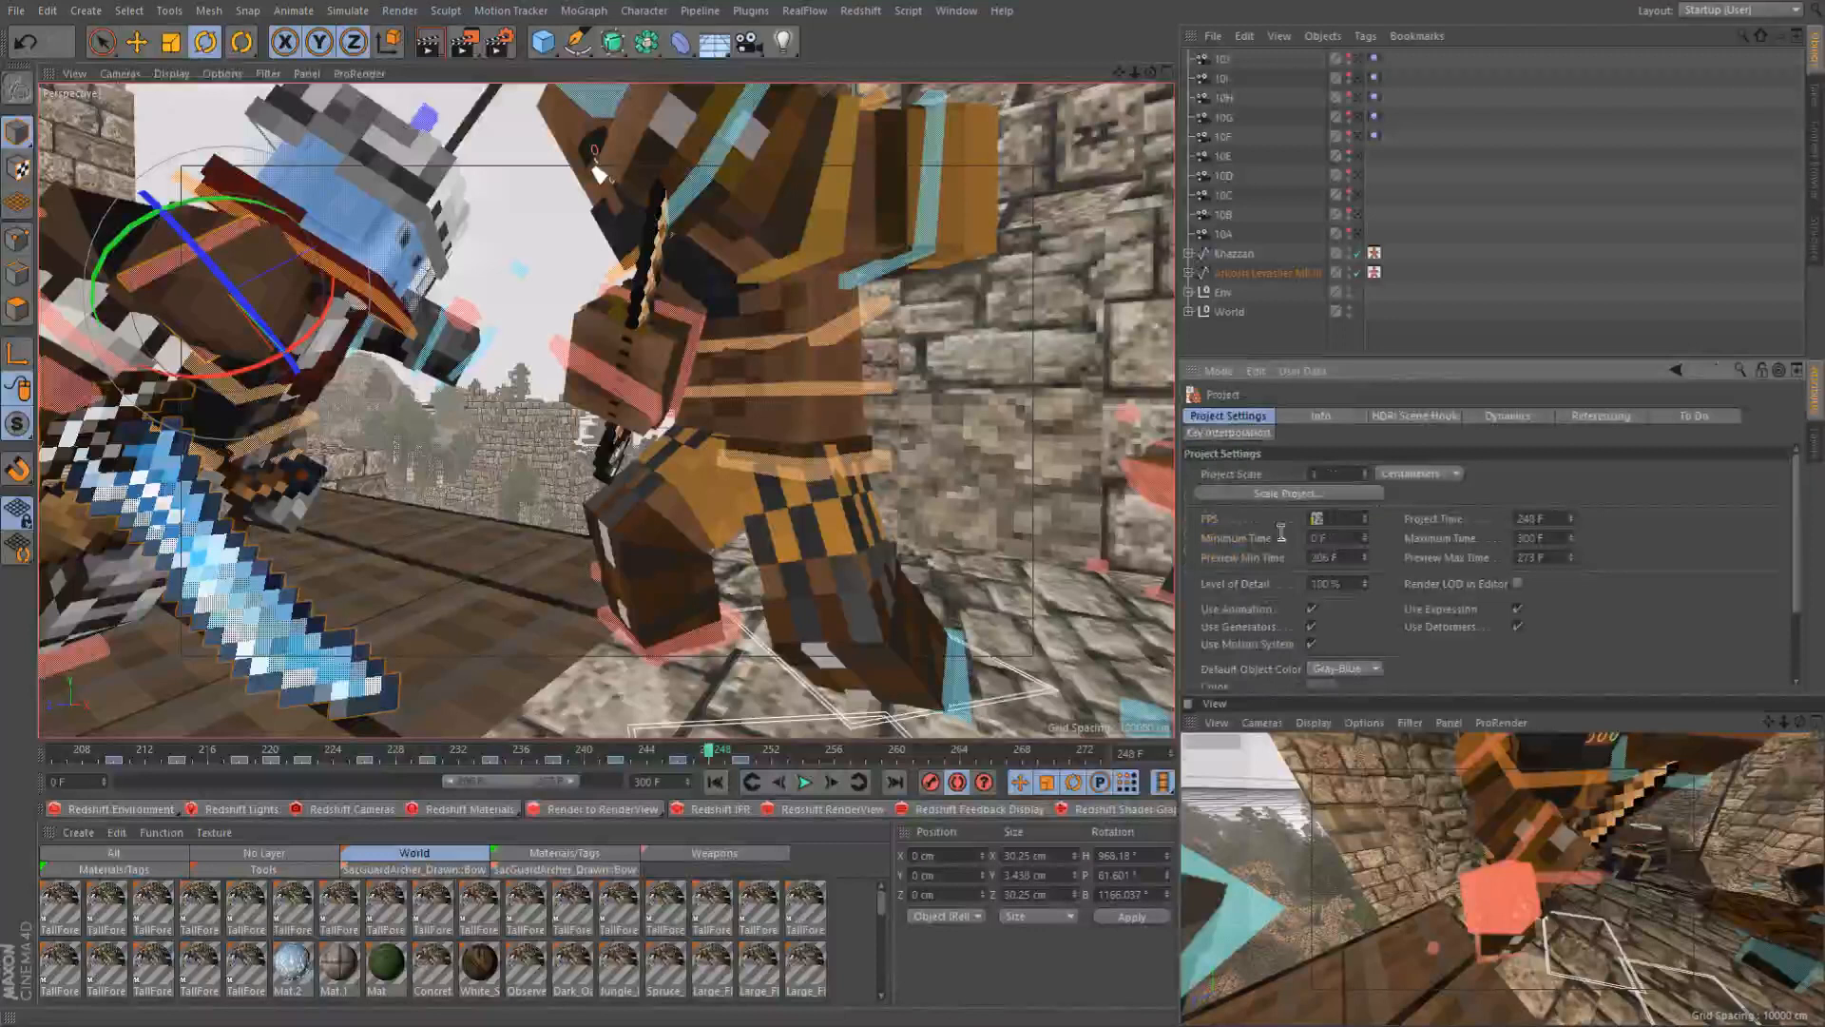
{"action": "type", "text": "24"}
{"action": "key", "text": "Return"}
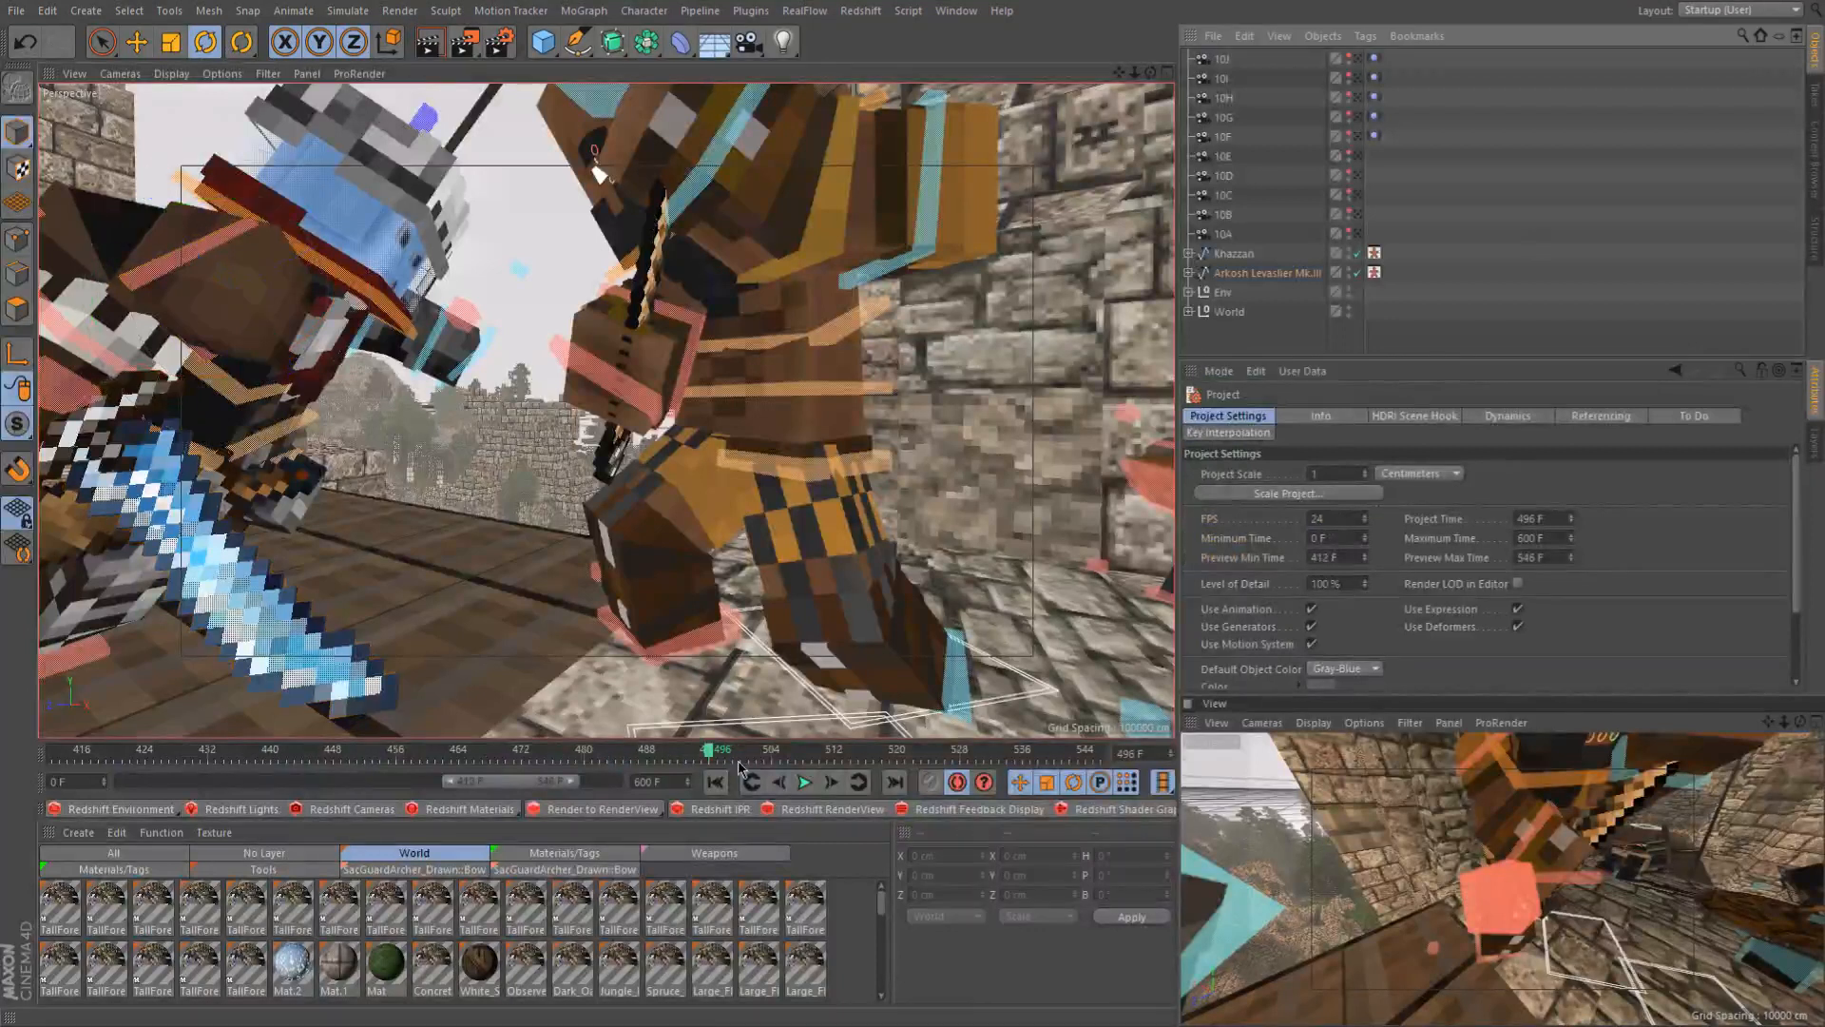
Select Arkosh's right arm control and rotate it at frame 498 to bring his sword across Khazzan's chest
{"action": "left_click", "coordinate": [832, 782]}
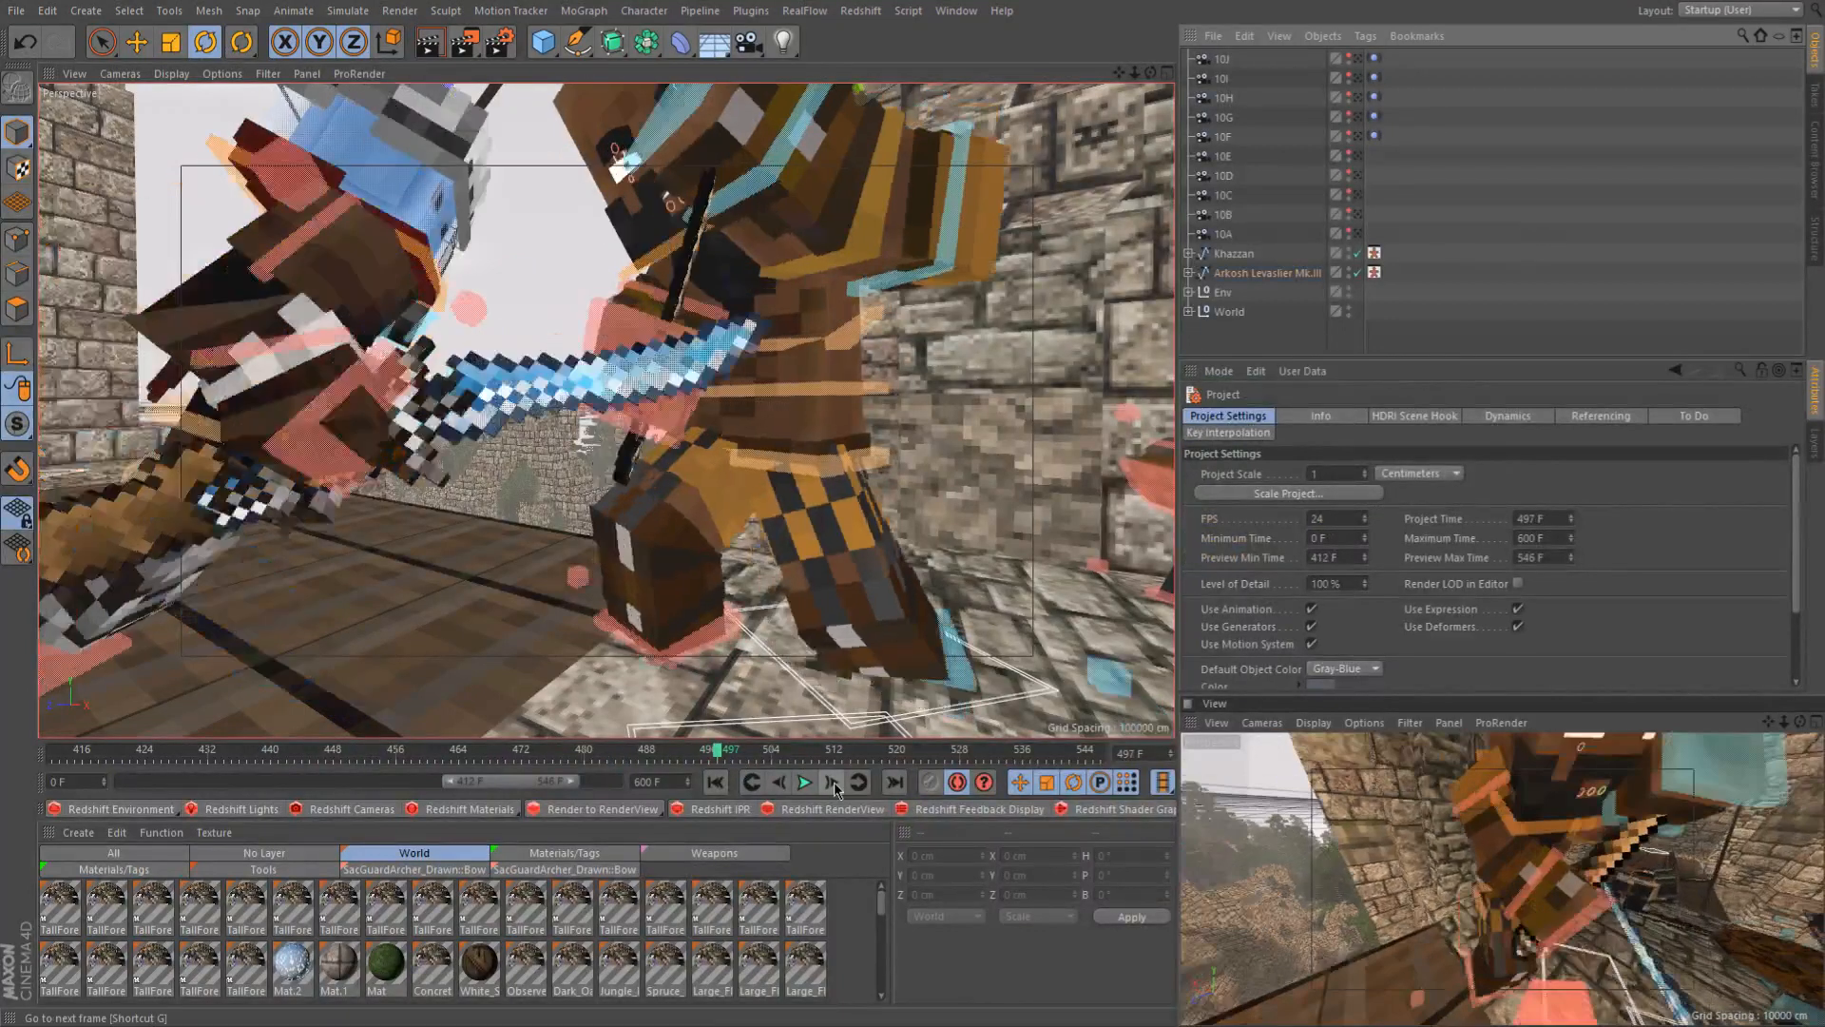
{"action": "left_click", "coordinate": [289, 253]}
{"action": "left_click_drag", "start_coordinate": [401, 263], "coordinate": [369, 300], "text": "alt"}
{"action": "scroll", "coordinate": [765, 419], "scroll_direction": "down", "scroll_amount": 3}
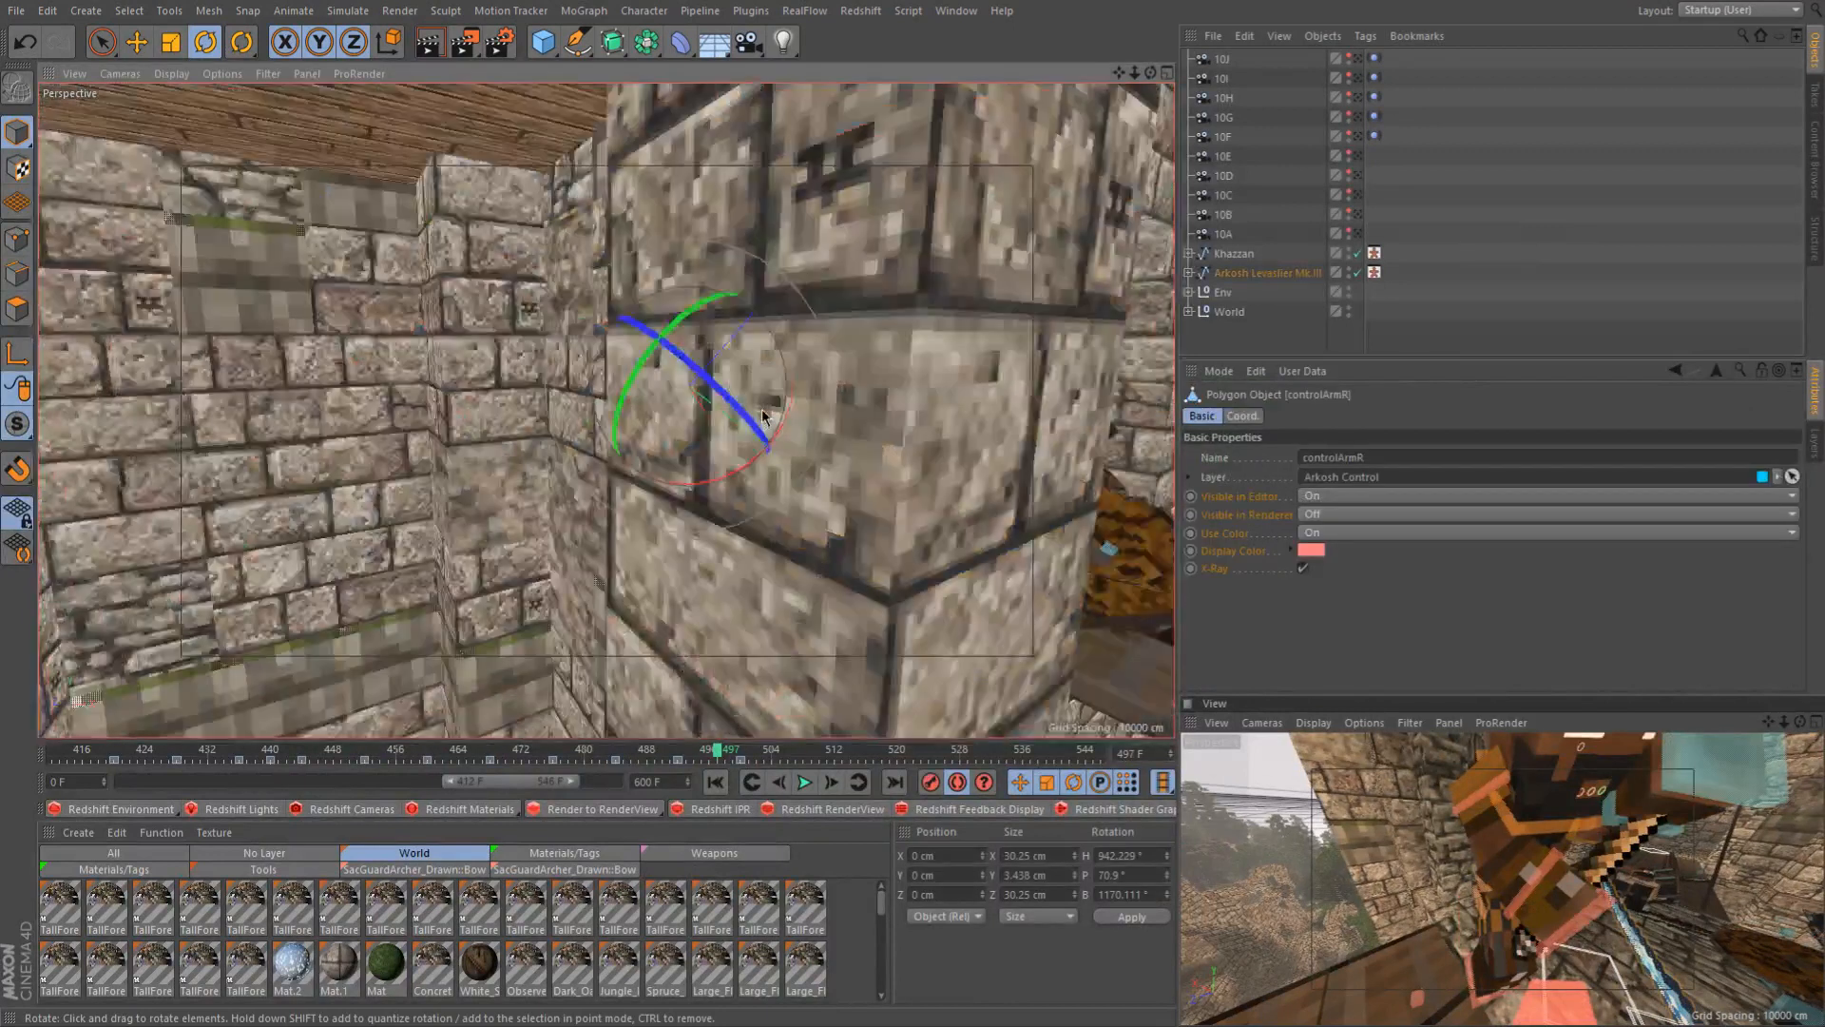
{"action": "left_click_drag", "start_coordinate": [679, 441], "coordinate": [82, 460], "text": "alt"}
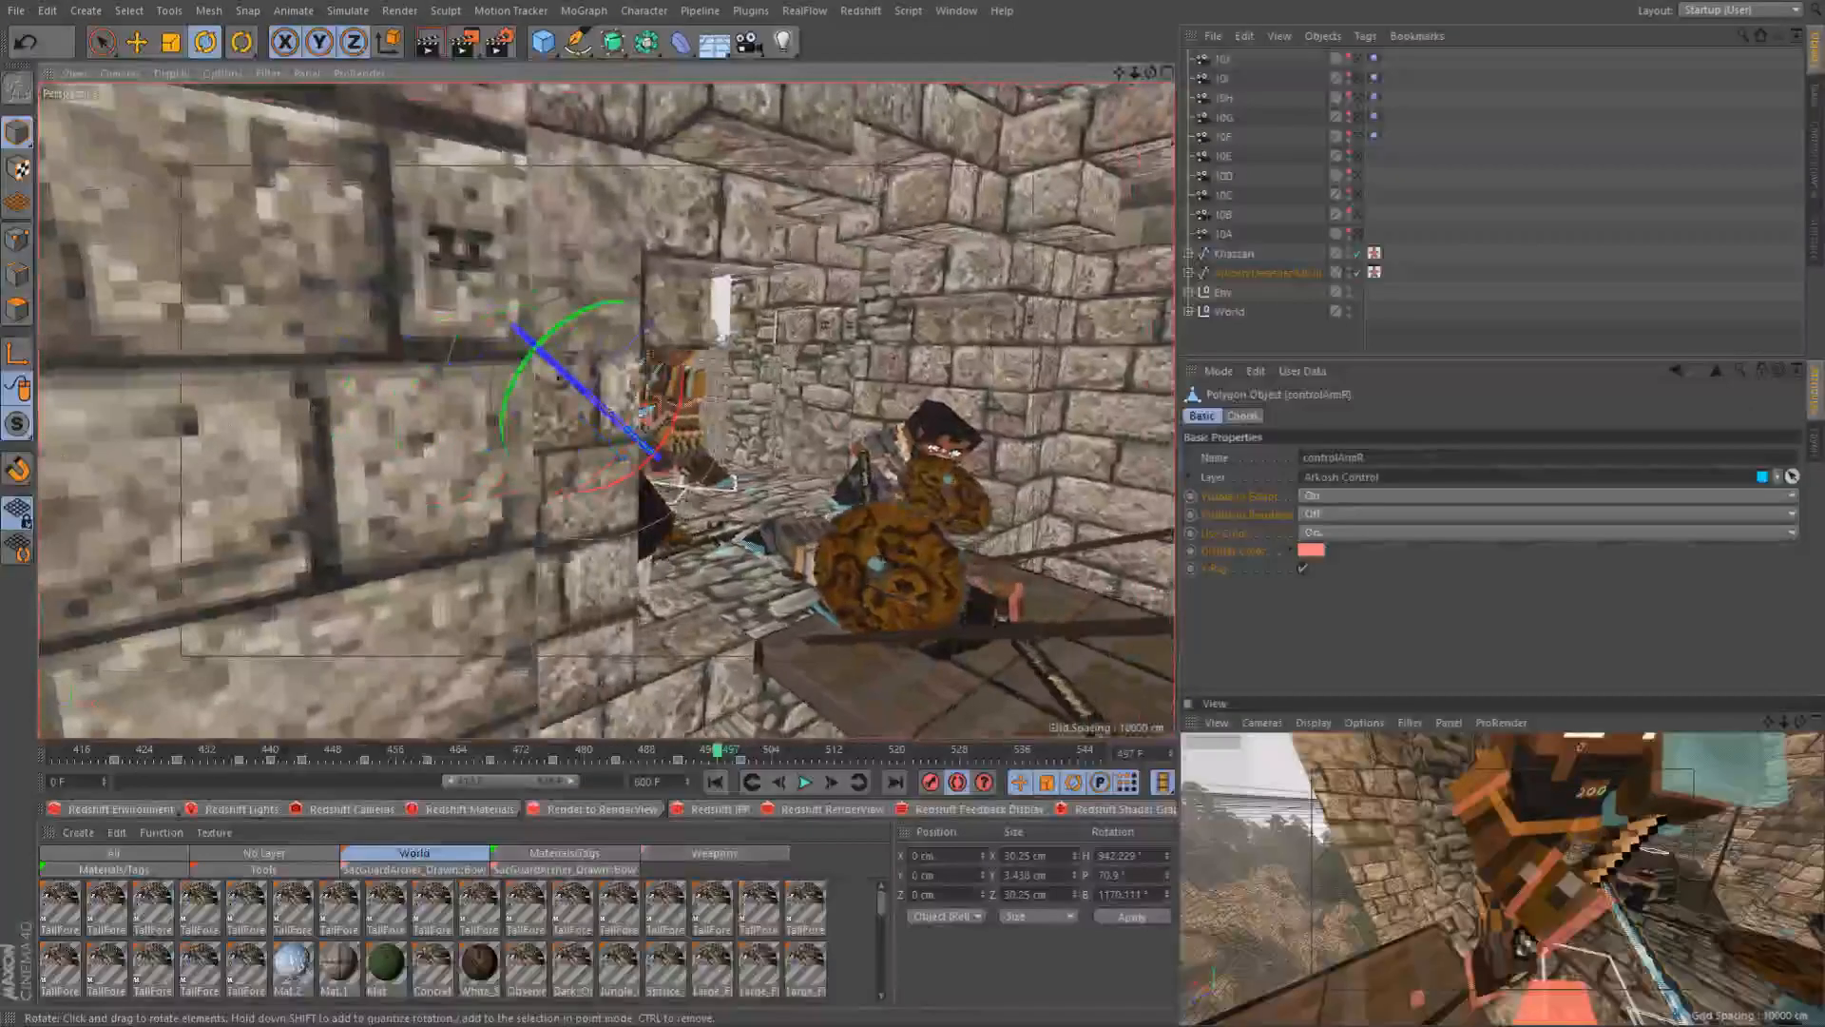
{"action": "scroll", "coordinate": [685, 457], "scroll_direction": "up", "scroll_amount": 6}
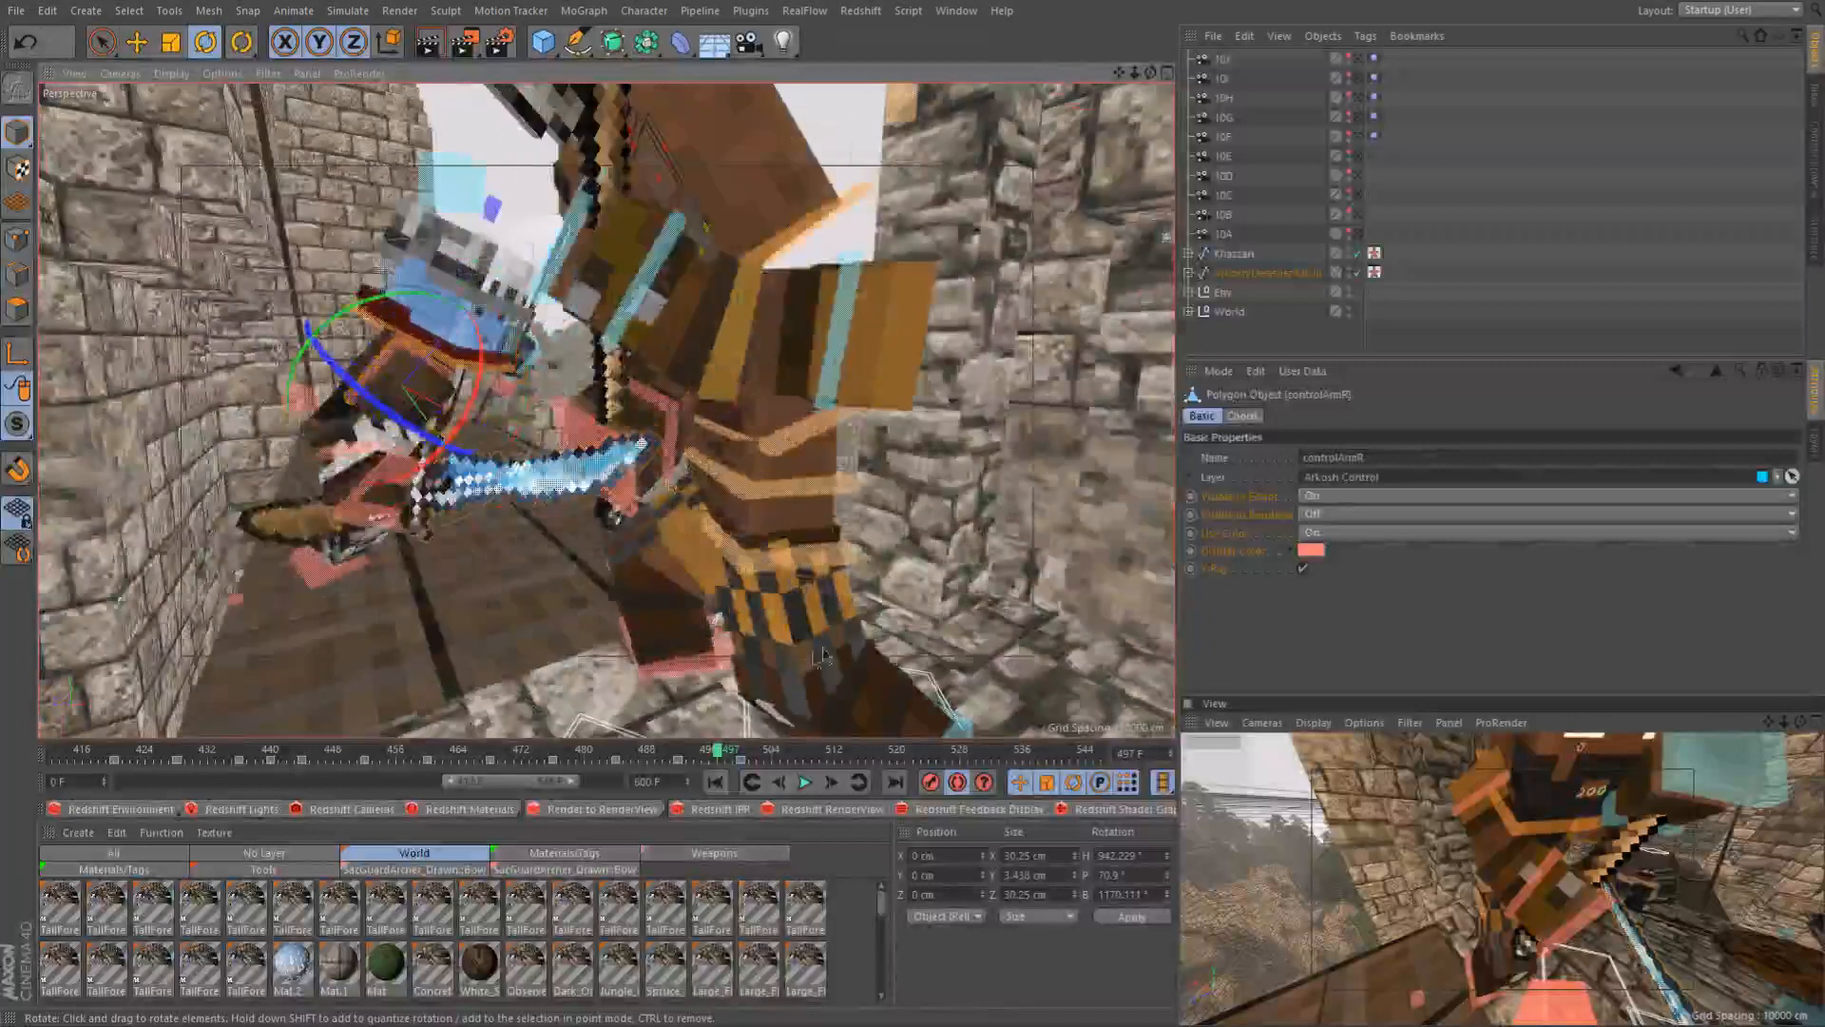
{"action": "mouse_move", "coordinate": [741, 571]}
{"action": "left_mouse_down", "text": "alt"}
{"action": "mouse_move", "coordinate": [646, 575]}
{"action": "mouse_move", "coordinate": [756, 571]}
{"action": "left_mouse_up", "text": "alt"}
{"action": "left_click", "coordinate": [826, 791]}
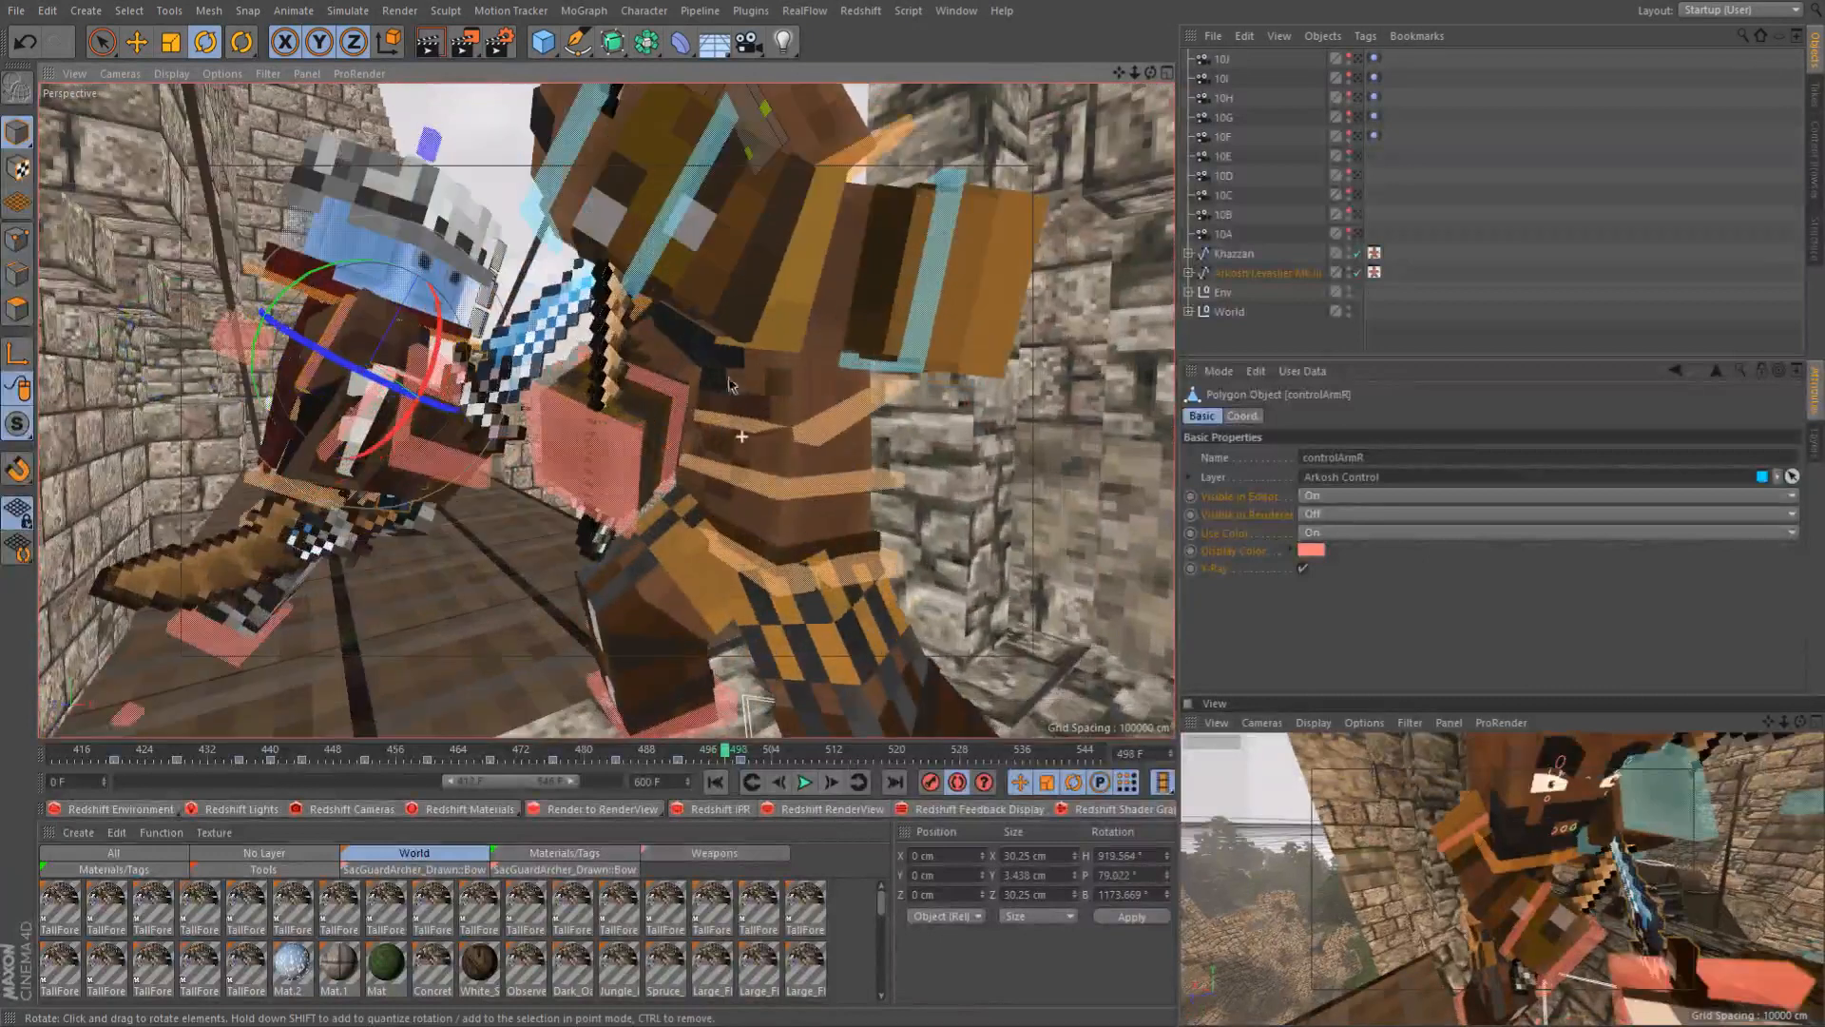
{"action": "left_click_drag", "start_coordinate": [728, 379], "coordinate": [568, 220], "text": "alt"}
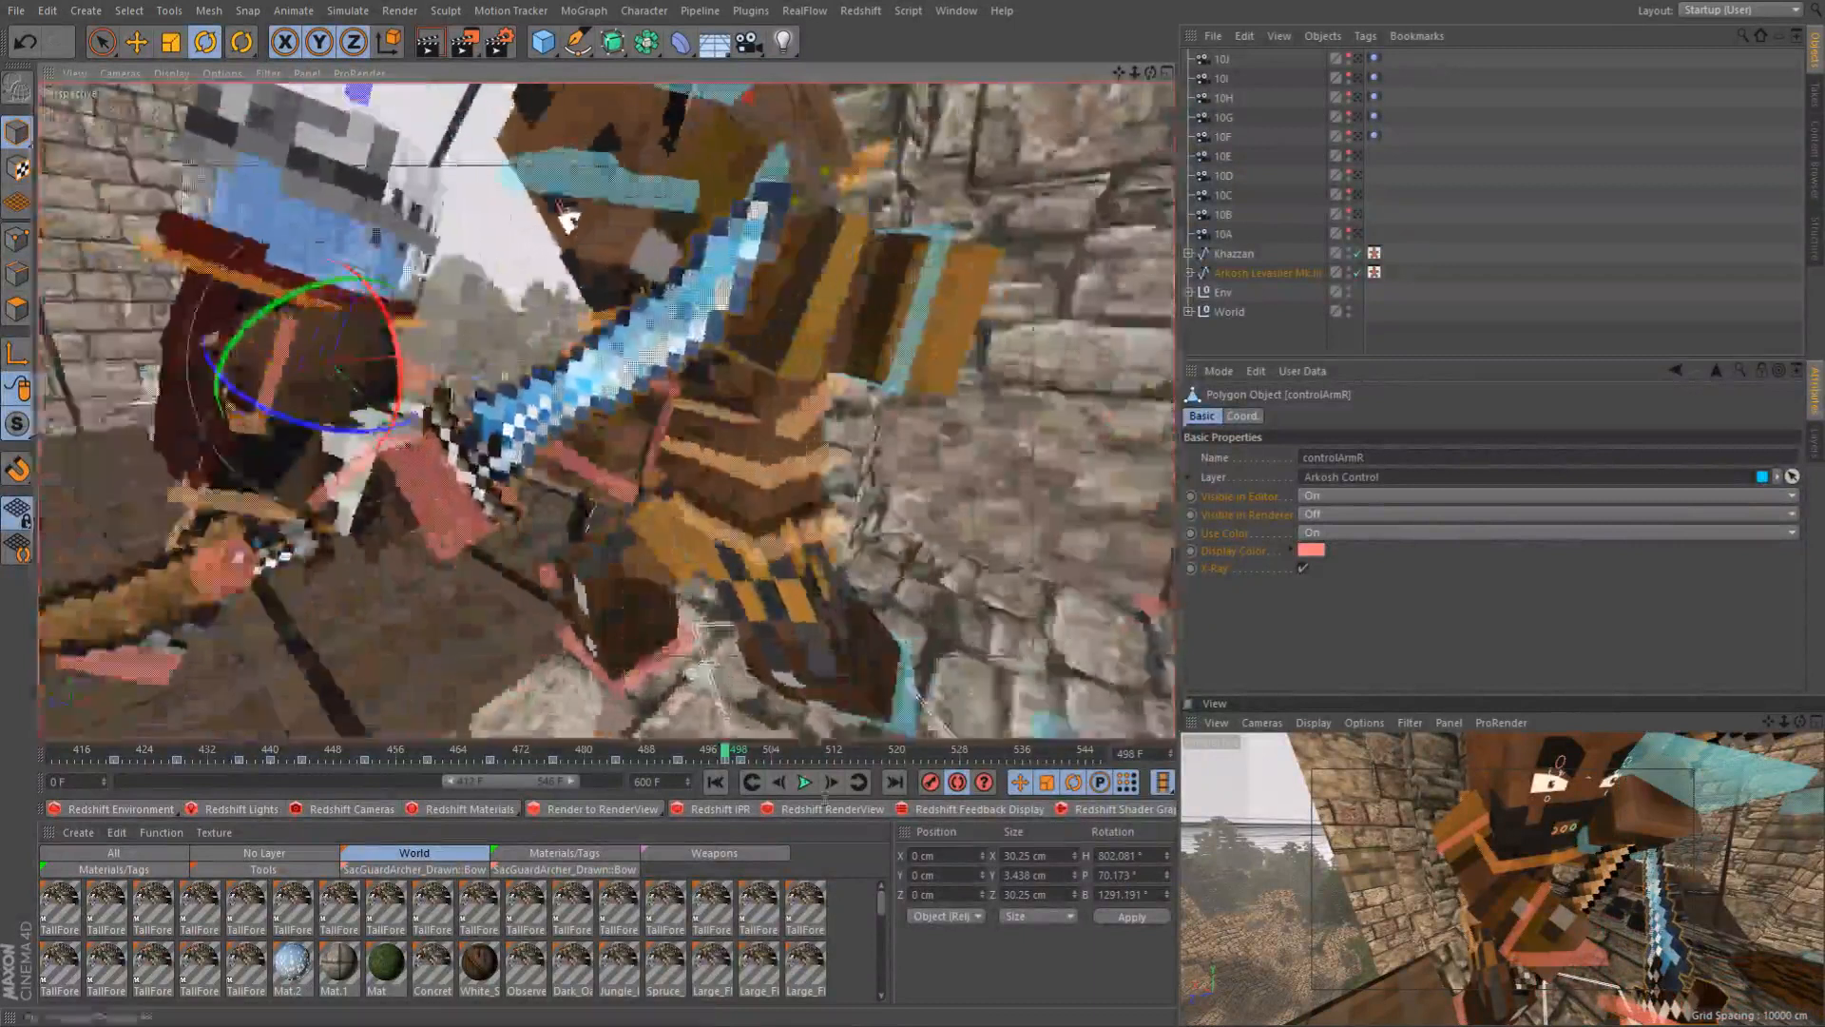
Step back and forth through frames 496 to 500 and examine Arkosh's sword swing from several angles
{"action": "left_click", "coordinate": [779, 782]}
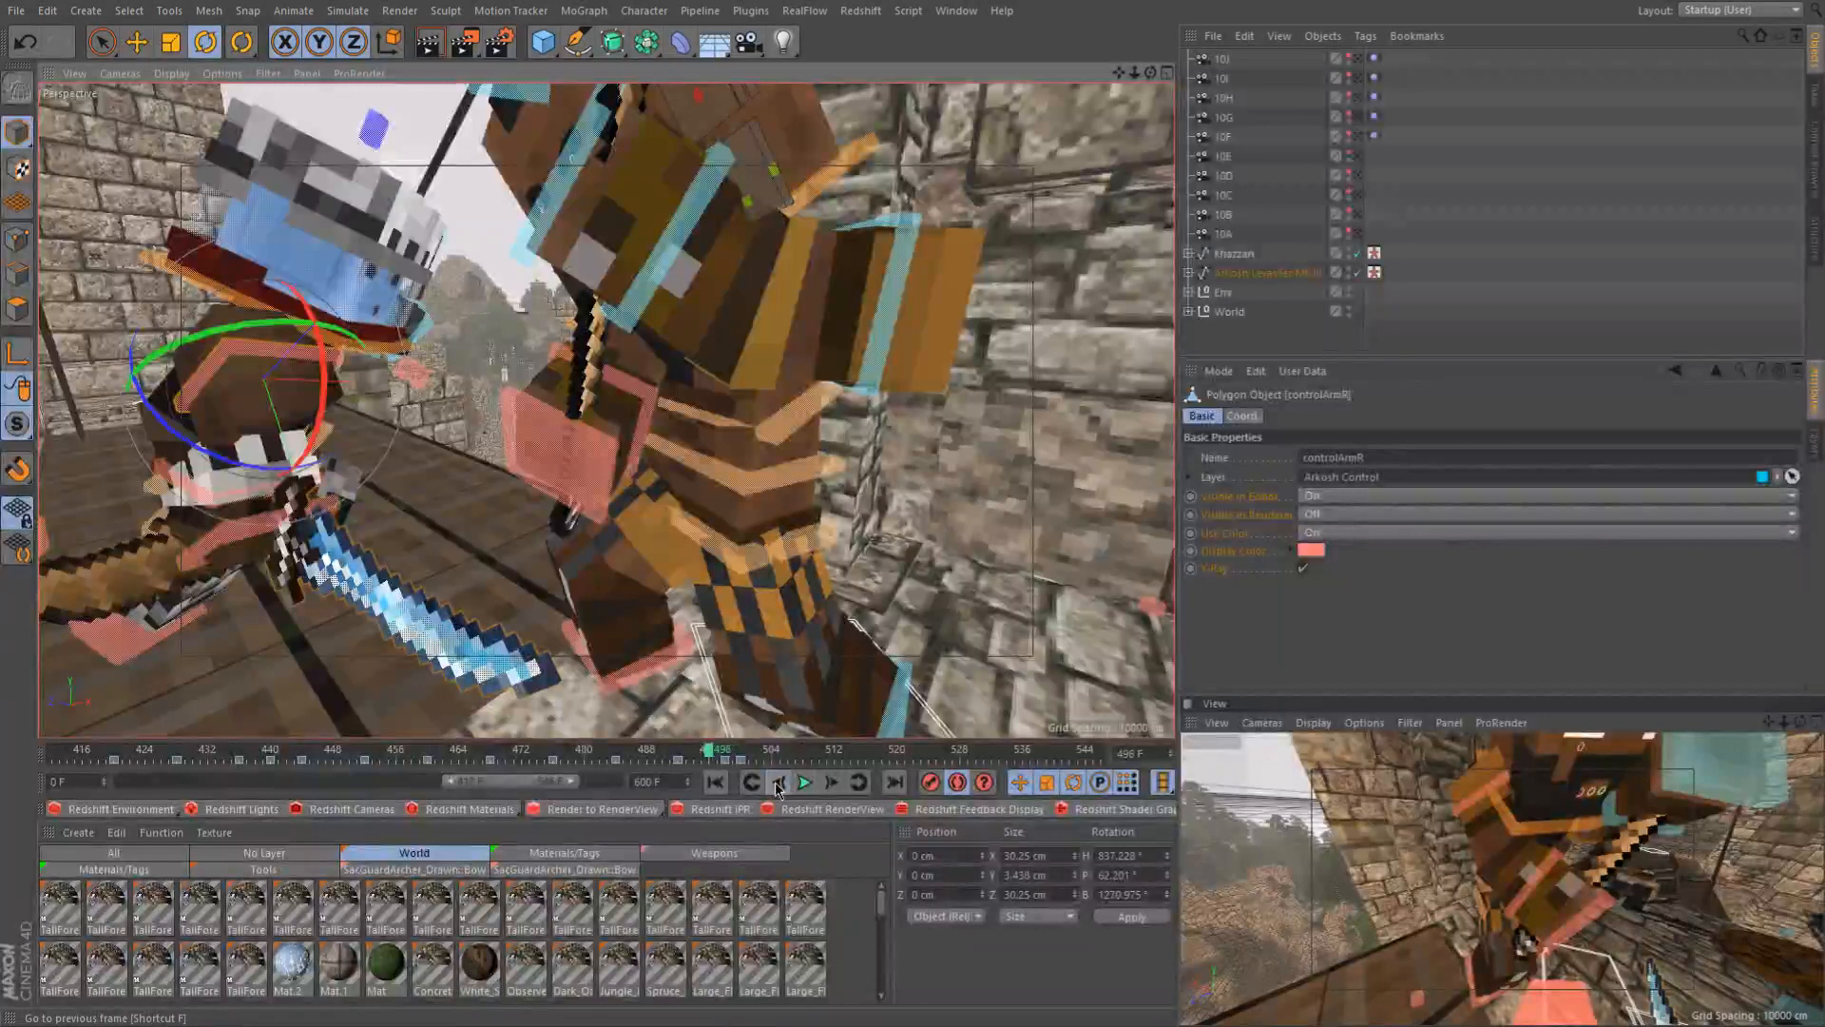
{"action": "left_click", "coordinate": [777, 783]}
{"action": "left_click", "coordinate": [831, 782]}
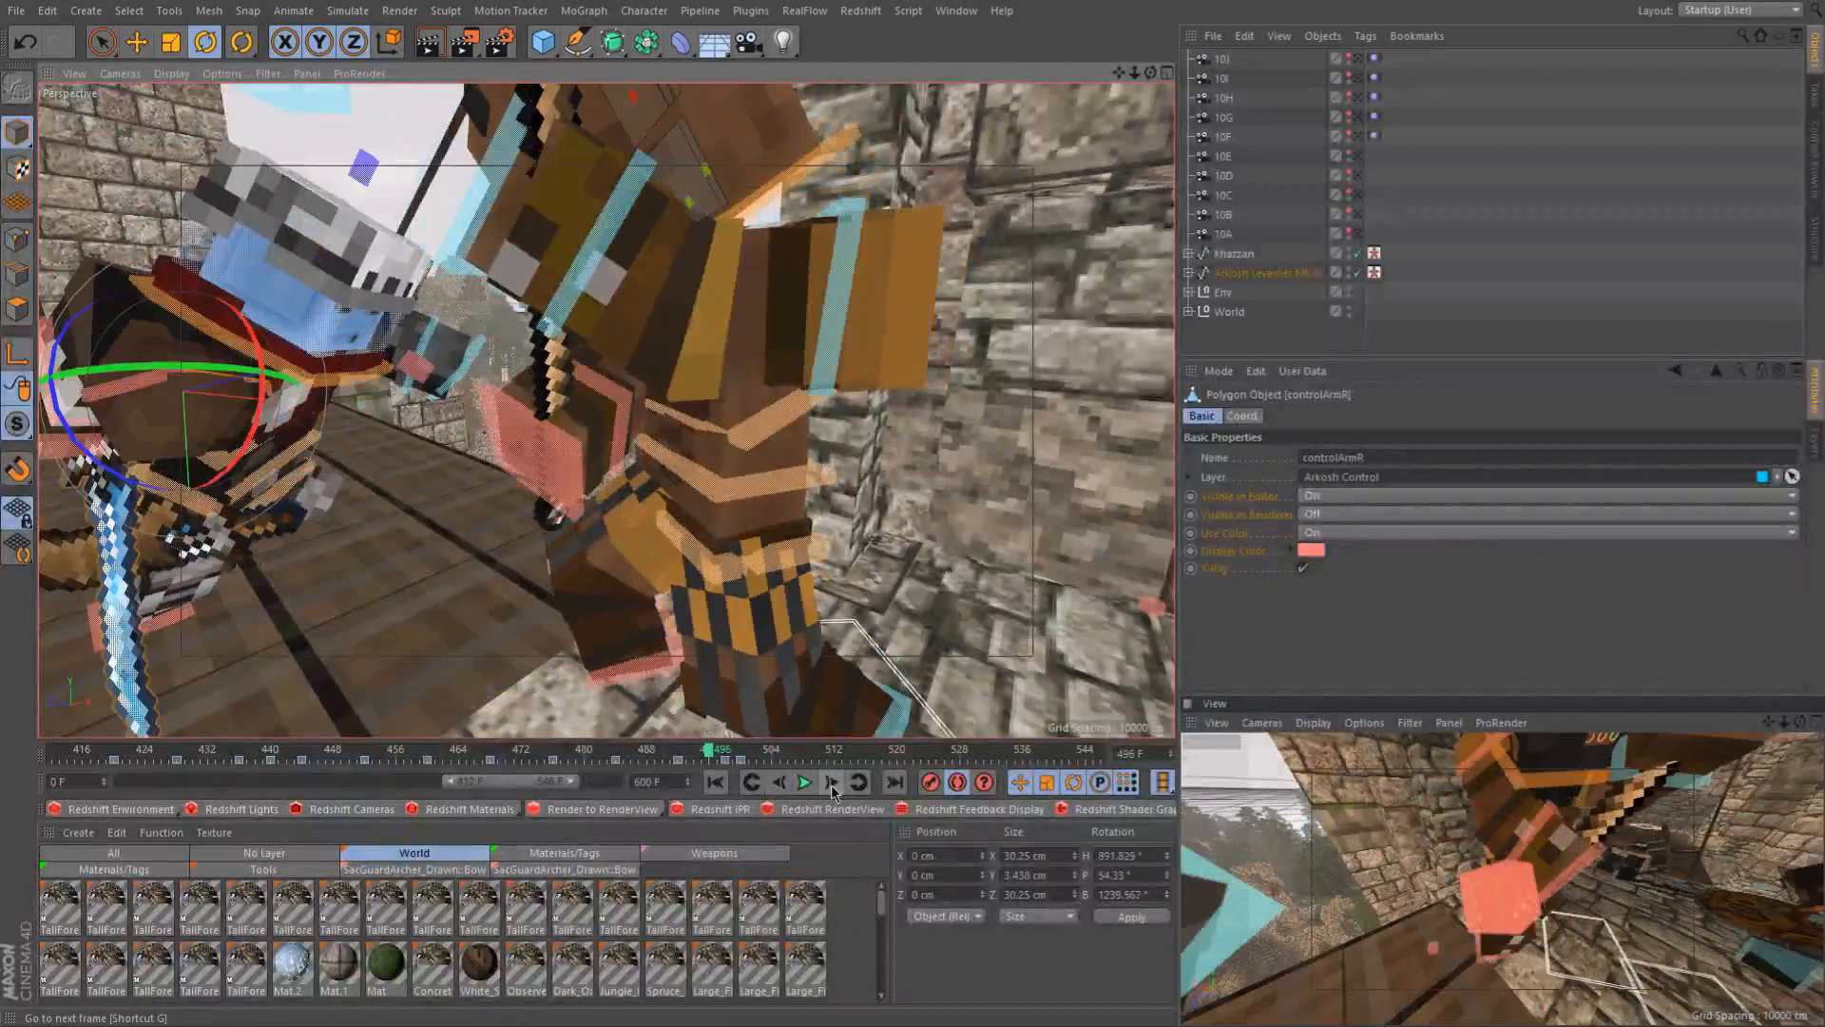
{"action": "left_click", "coordinate": [831, 783]}
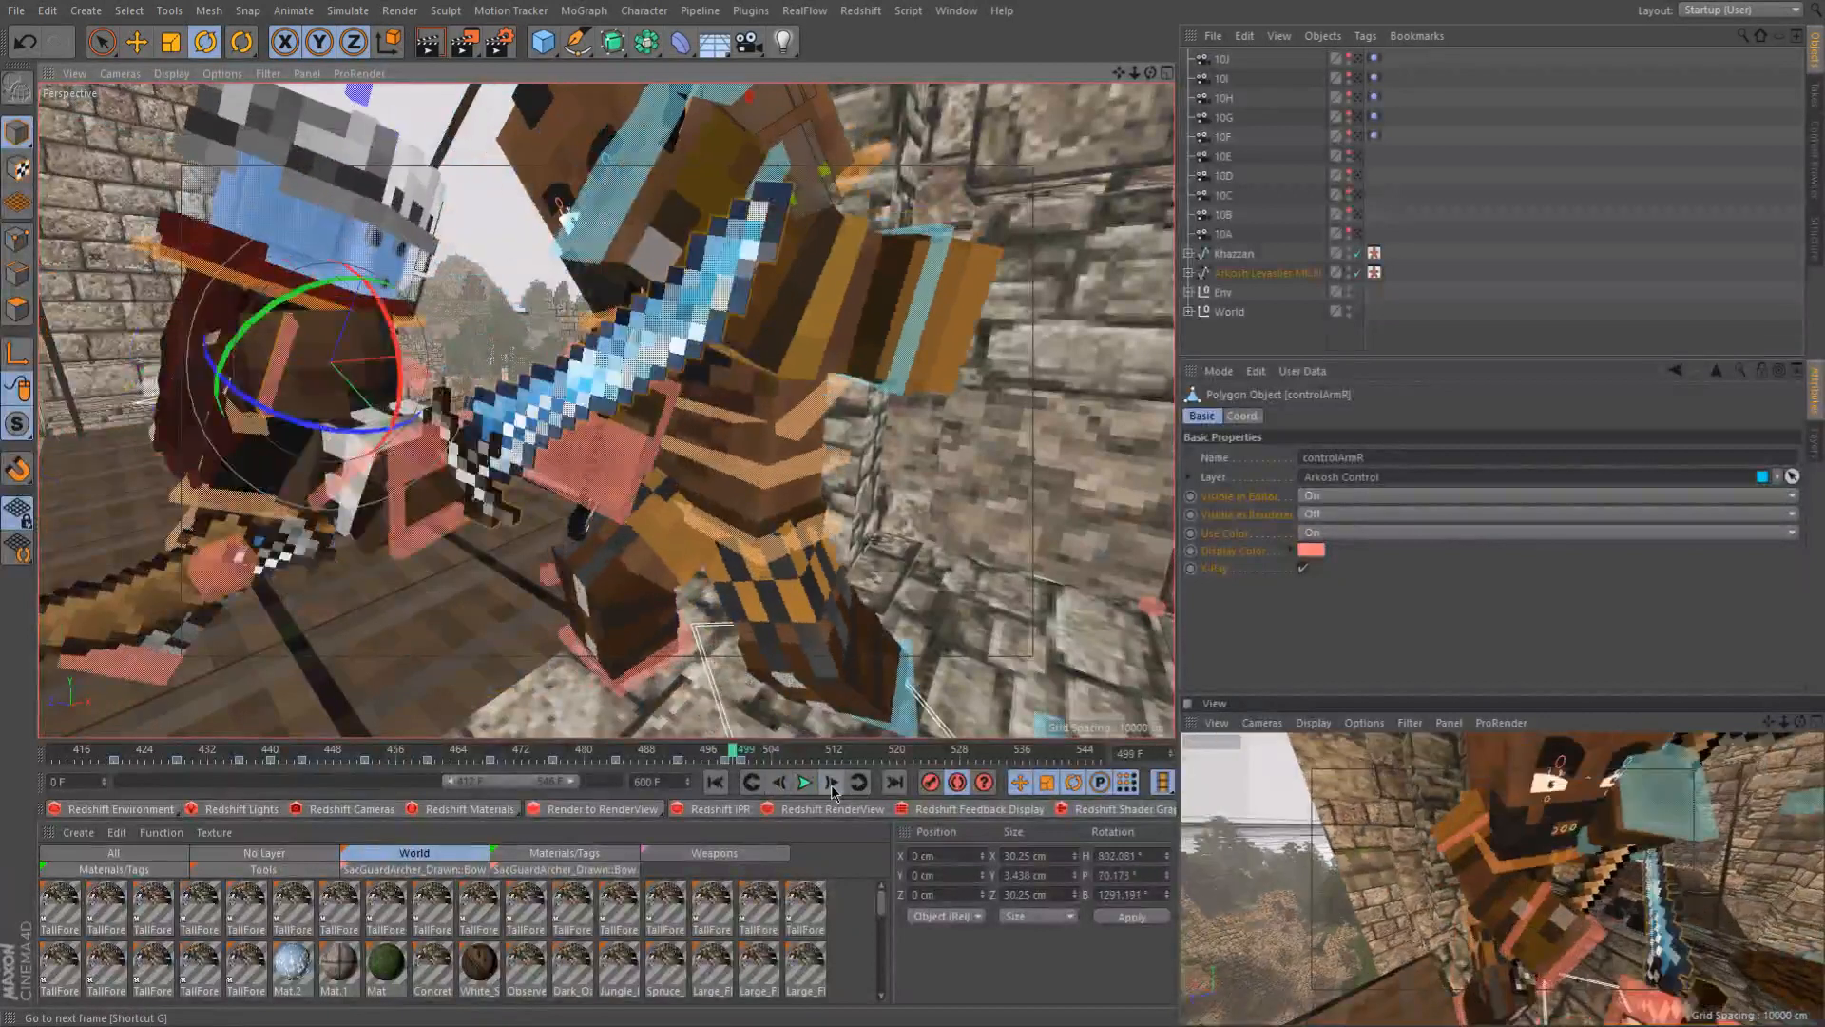
{"action": "left_click", "coordinate": [831, 782]}
{"action": "left_click_drag", "start_coordinate": [397, 369], "coordinate": [333, 393], "text": "alt"}
{"action": "scroll", "coordinate": [723, 609], "scroll_direction": "down", "scroll_amount": 3}
{"action": "left_click_drag", "start_coordinate": [772, 560], "coordinate": [673, 550], "text": "alt"}
{"action": "left_click", "coordinate": [714, 757]}
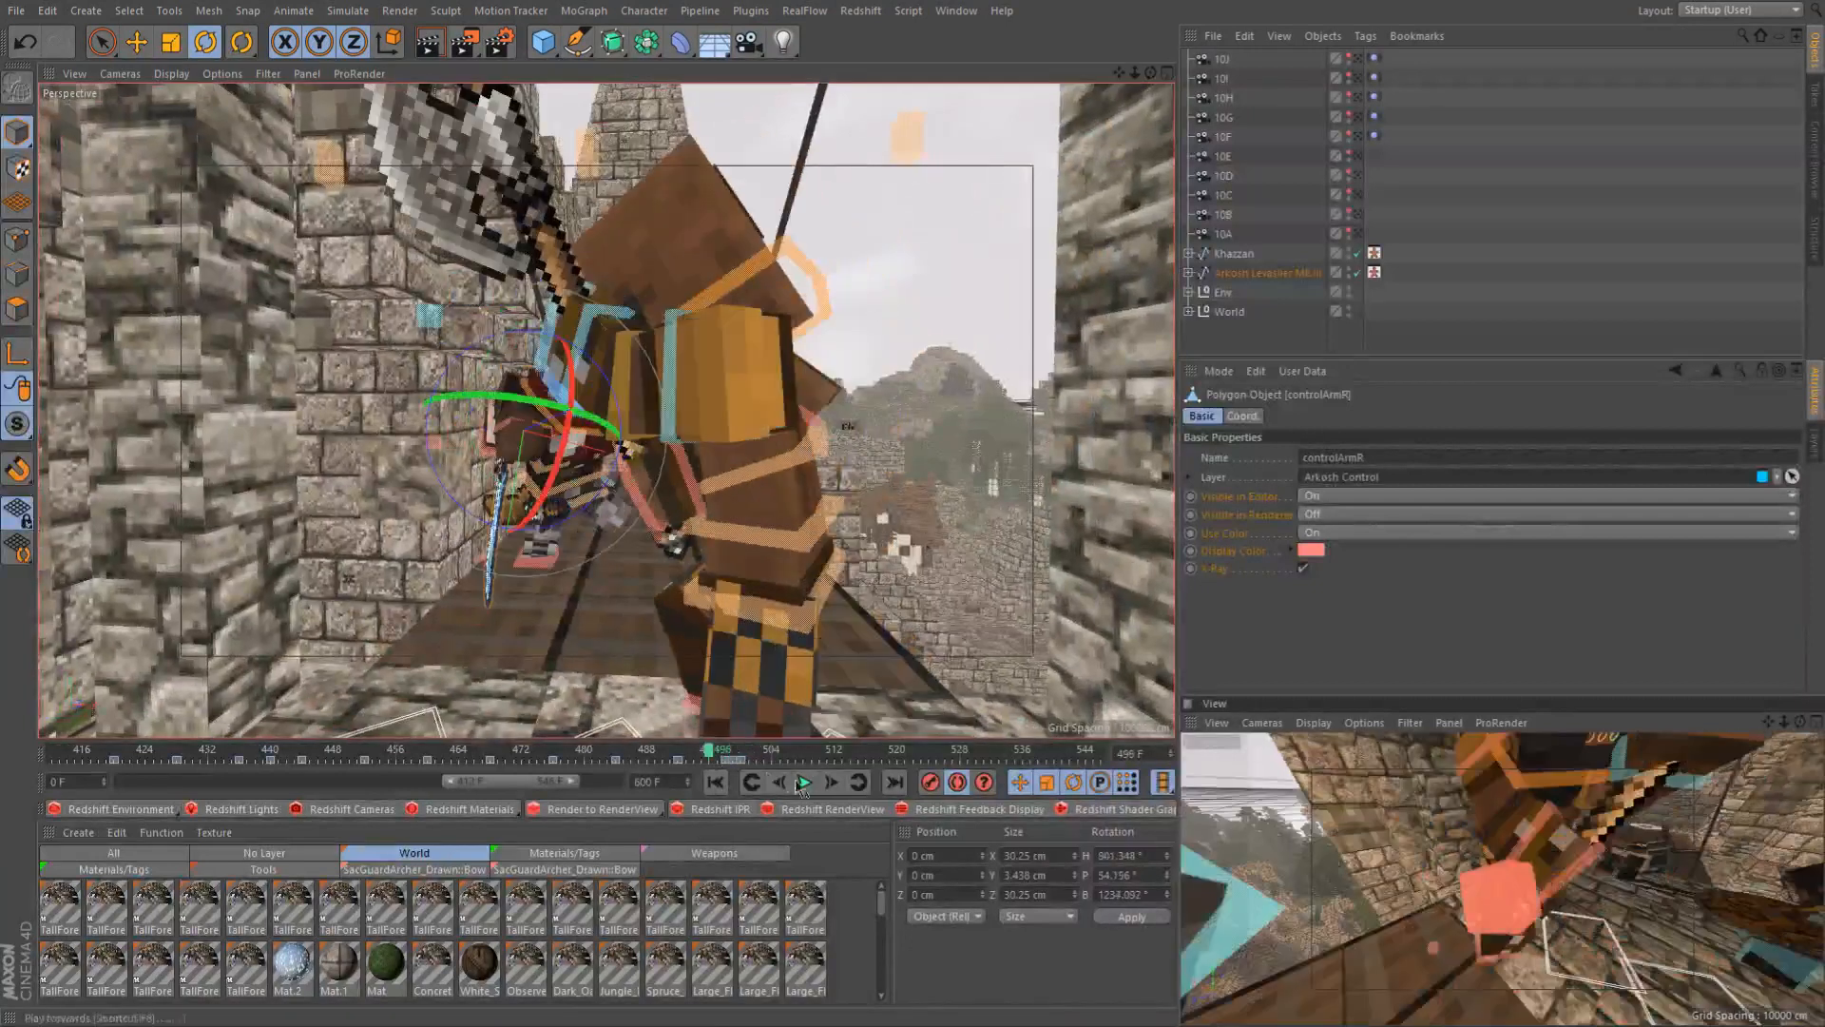
{"action": "left_click", "coordinate": [827, 785]}
{"action": "left_click", "coordinate": [827, 785]}
{"action": "left_click", "coordinate": [827, 790]}
{"action": "left_click_drag", "start_coordinate": [707, 479], "coordinate": [787, 481], "text": "alt"}
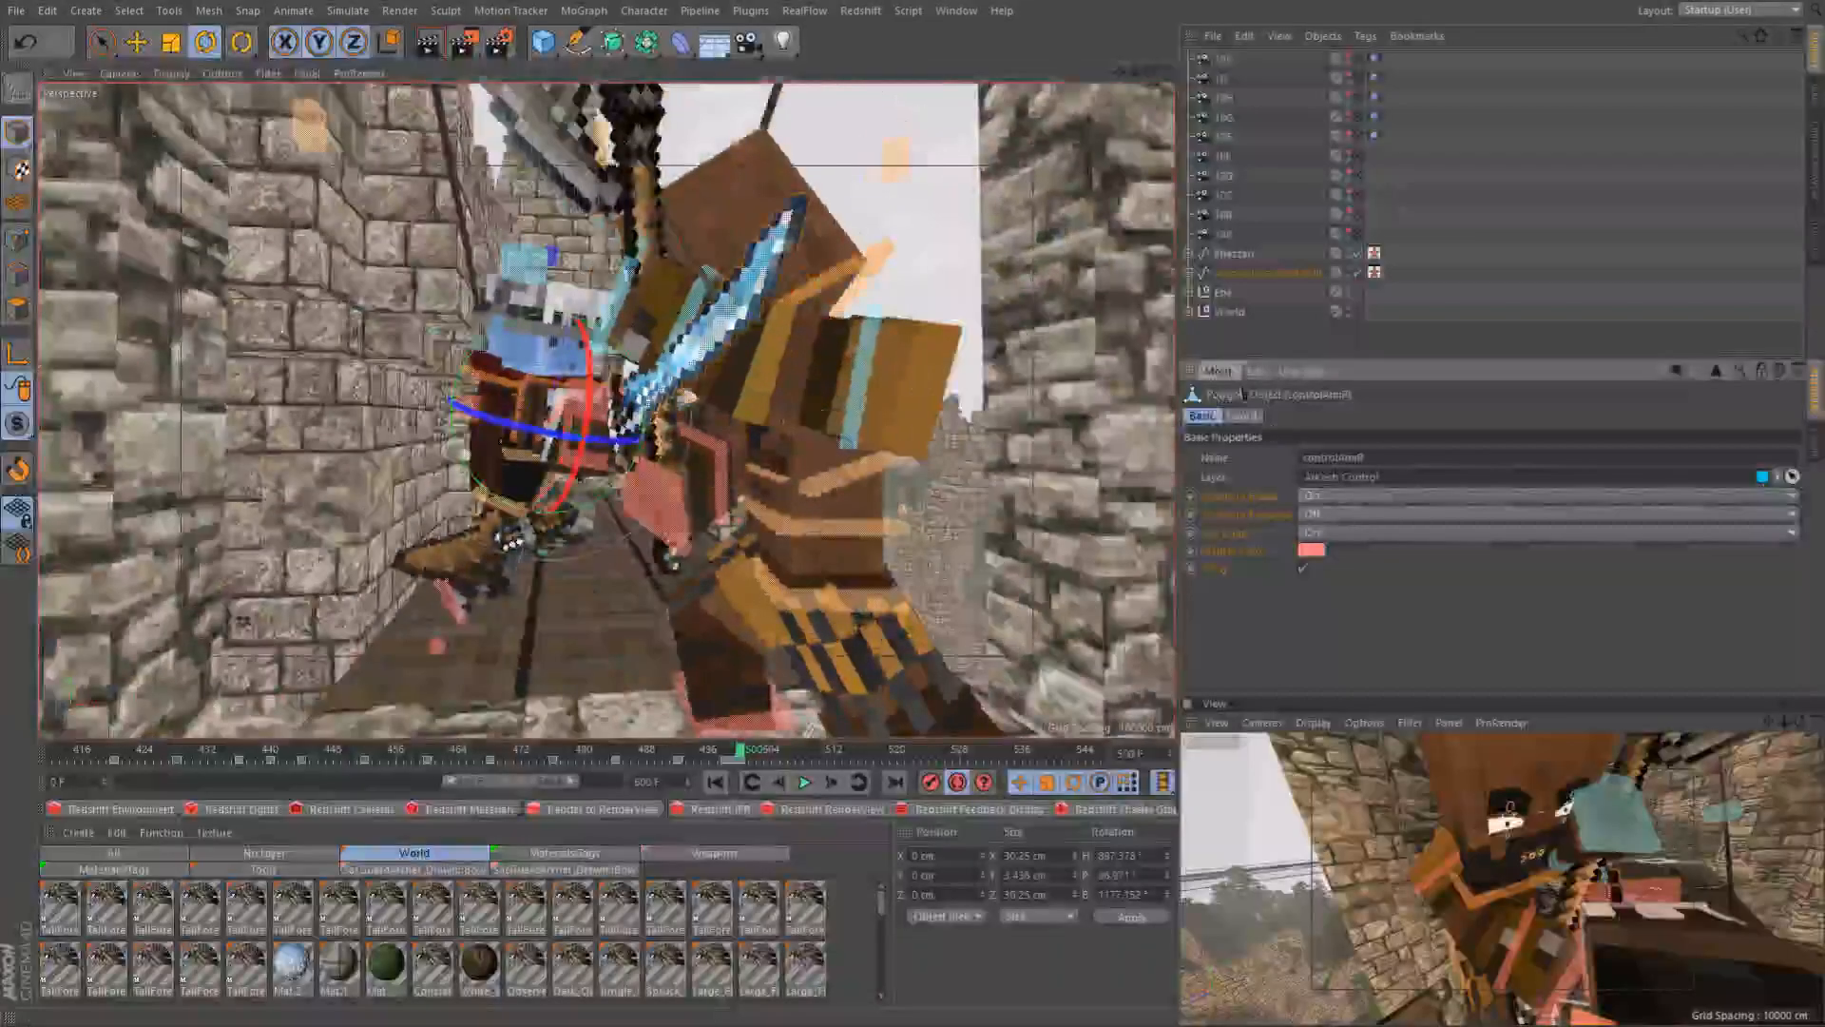
Set the project's frame rate back to 12 FPS
{"action": "key", "text": "ctrl+d"}
{"action": "type", "text": "12"}
{"action": "key", "text": "Return"}
Go to frame 251 of the fight and save the project
{"action": "left_click_drag", "start_coordinate": [770, 571], "coordinate": [922, 461], "text": "alt"}
{"action": "left_click_drag", "start_coordinate": [711, 478], "coordinate": [785, 511], "text": "alt"}
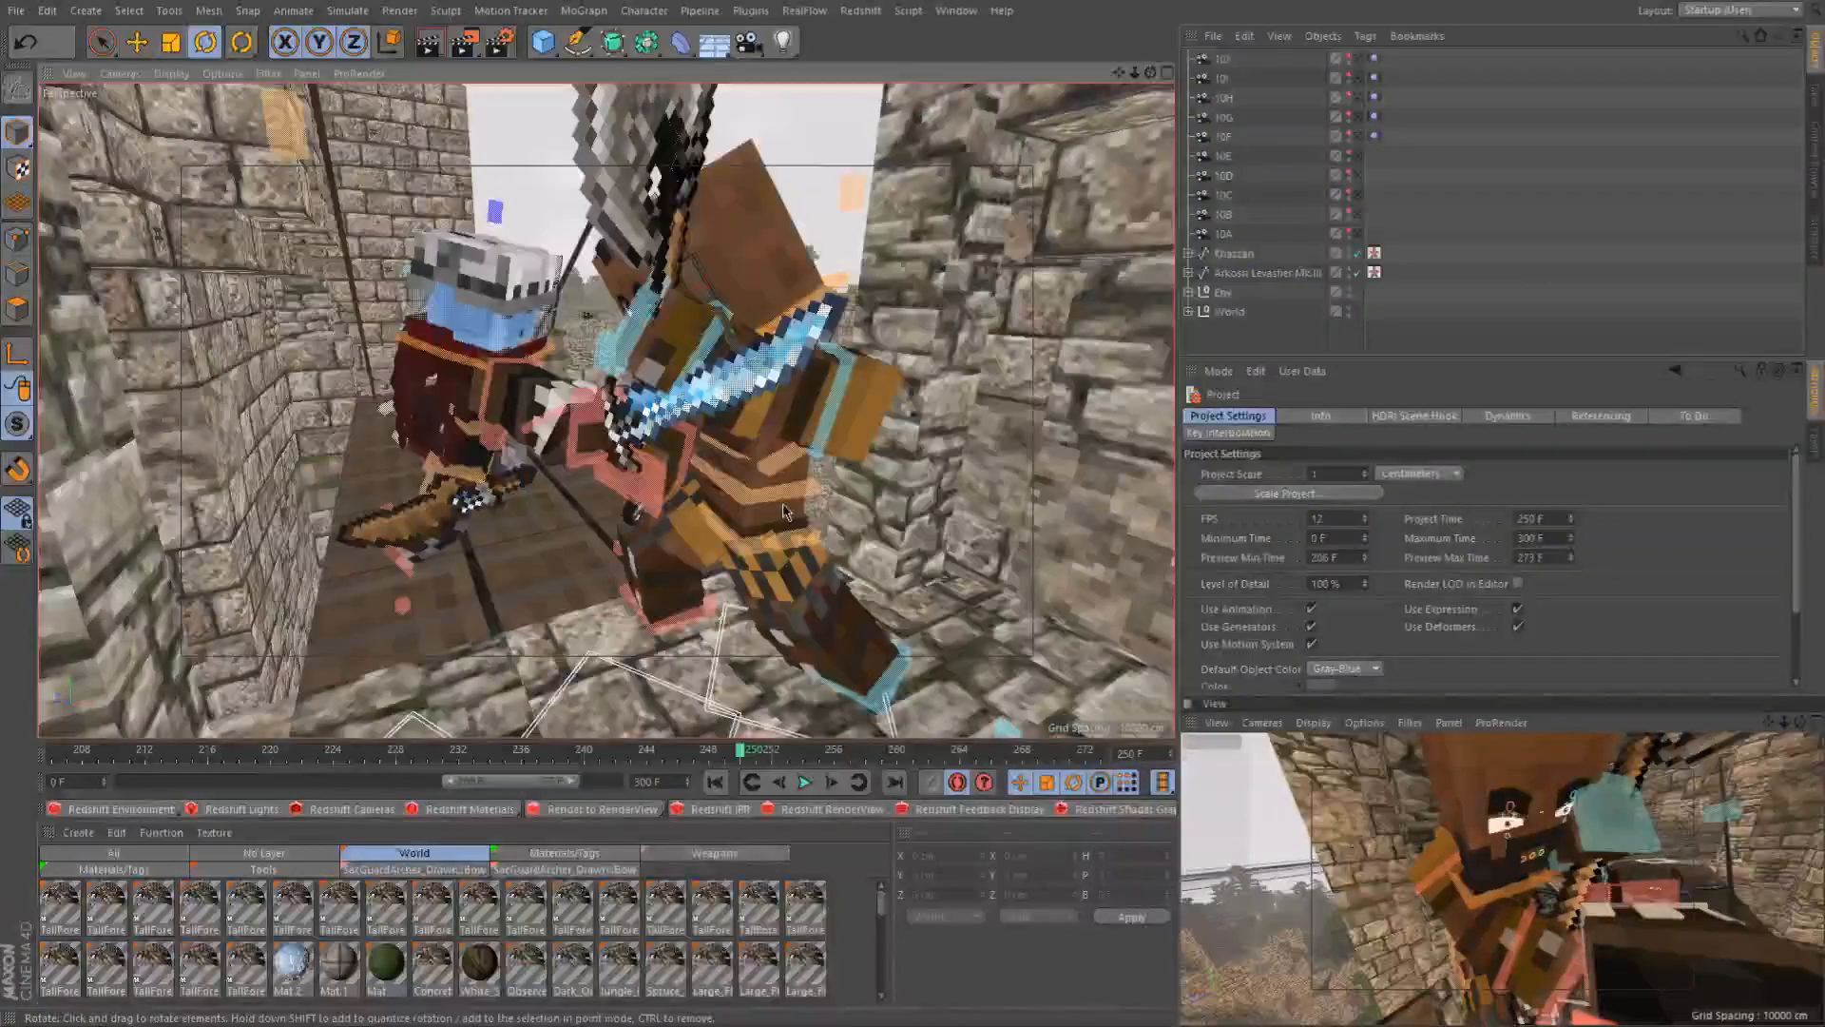
{"action": "left_click", "coordinate": [760, 753]}
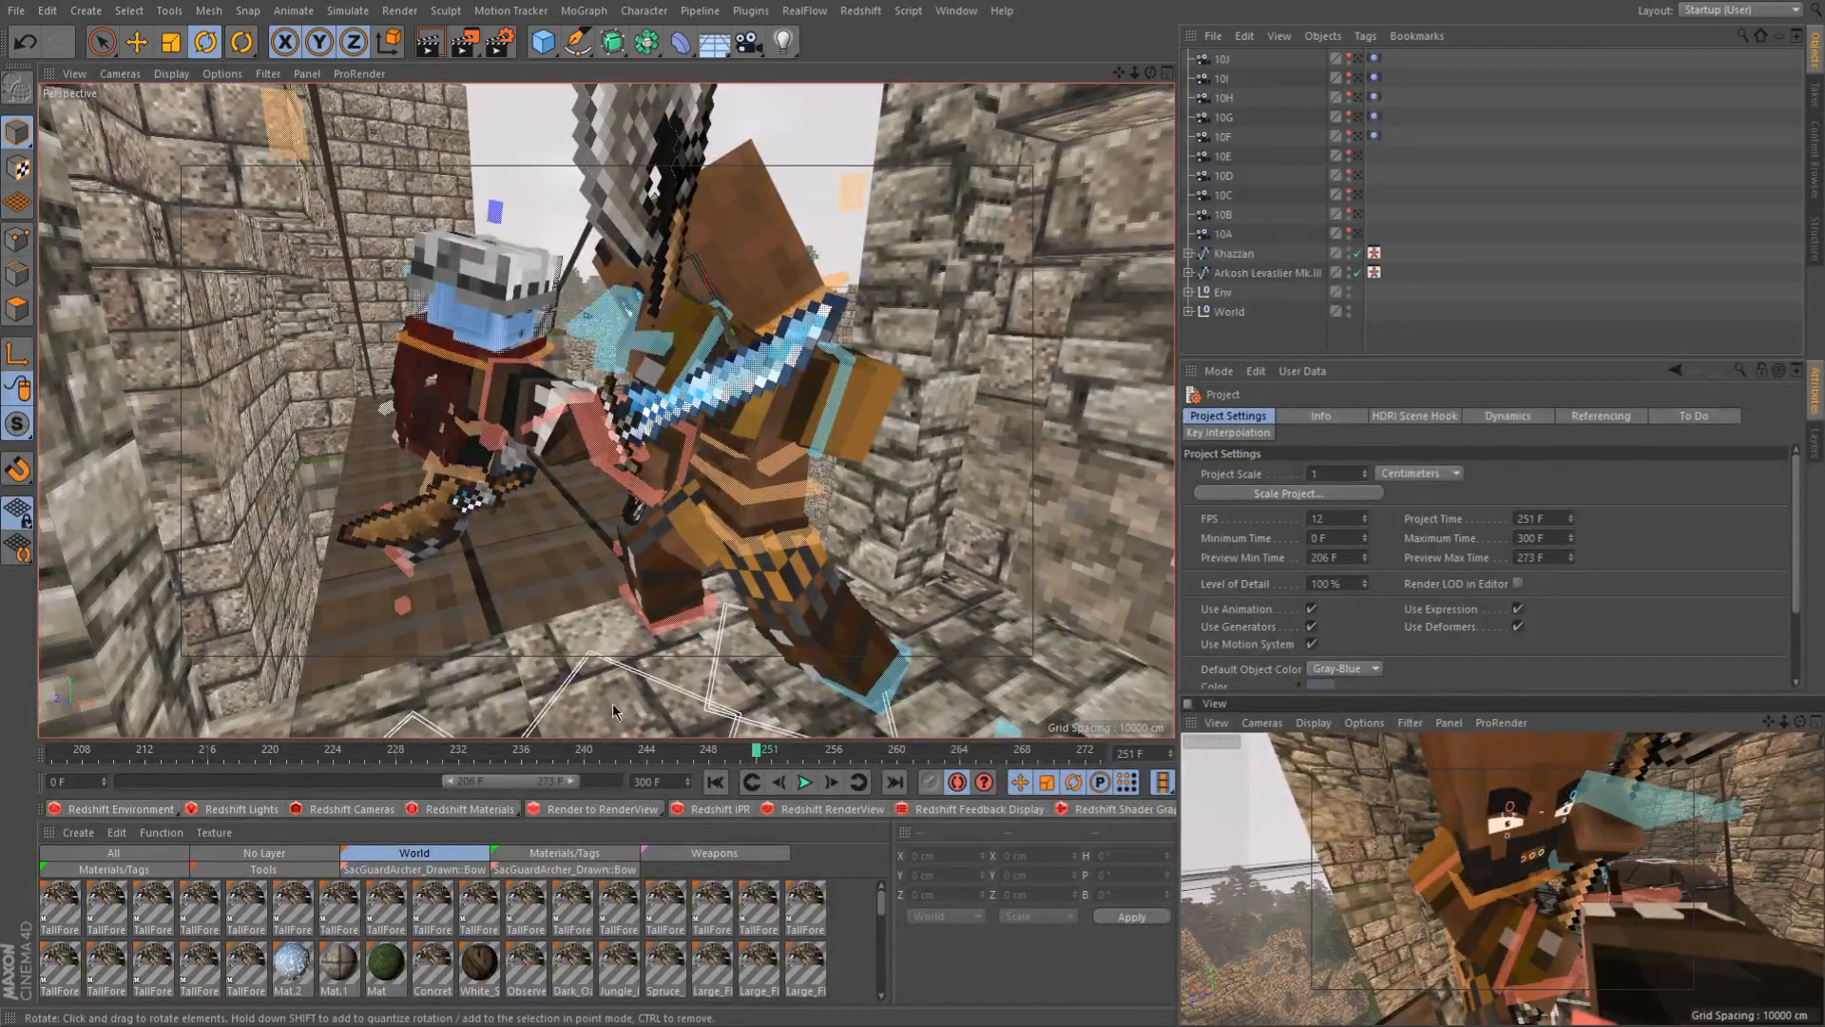
{"action": "left_click_drag", "start_coordinate": [724, 528], "coordinate": [748, 494], "text": "alt"}
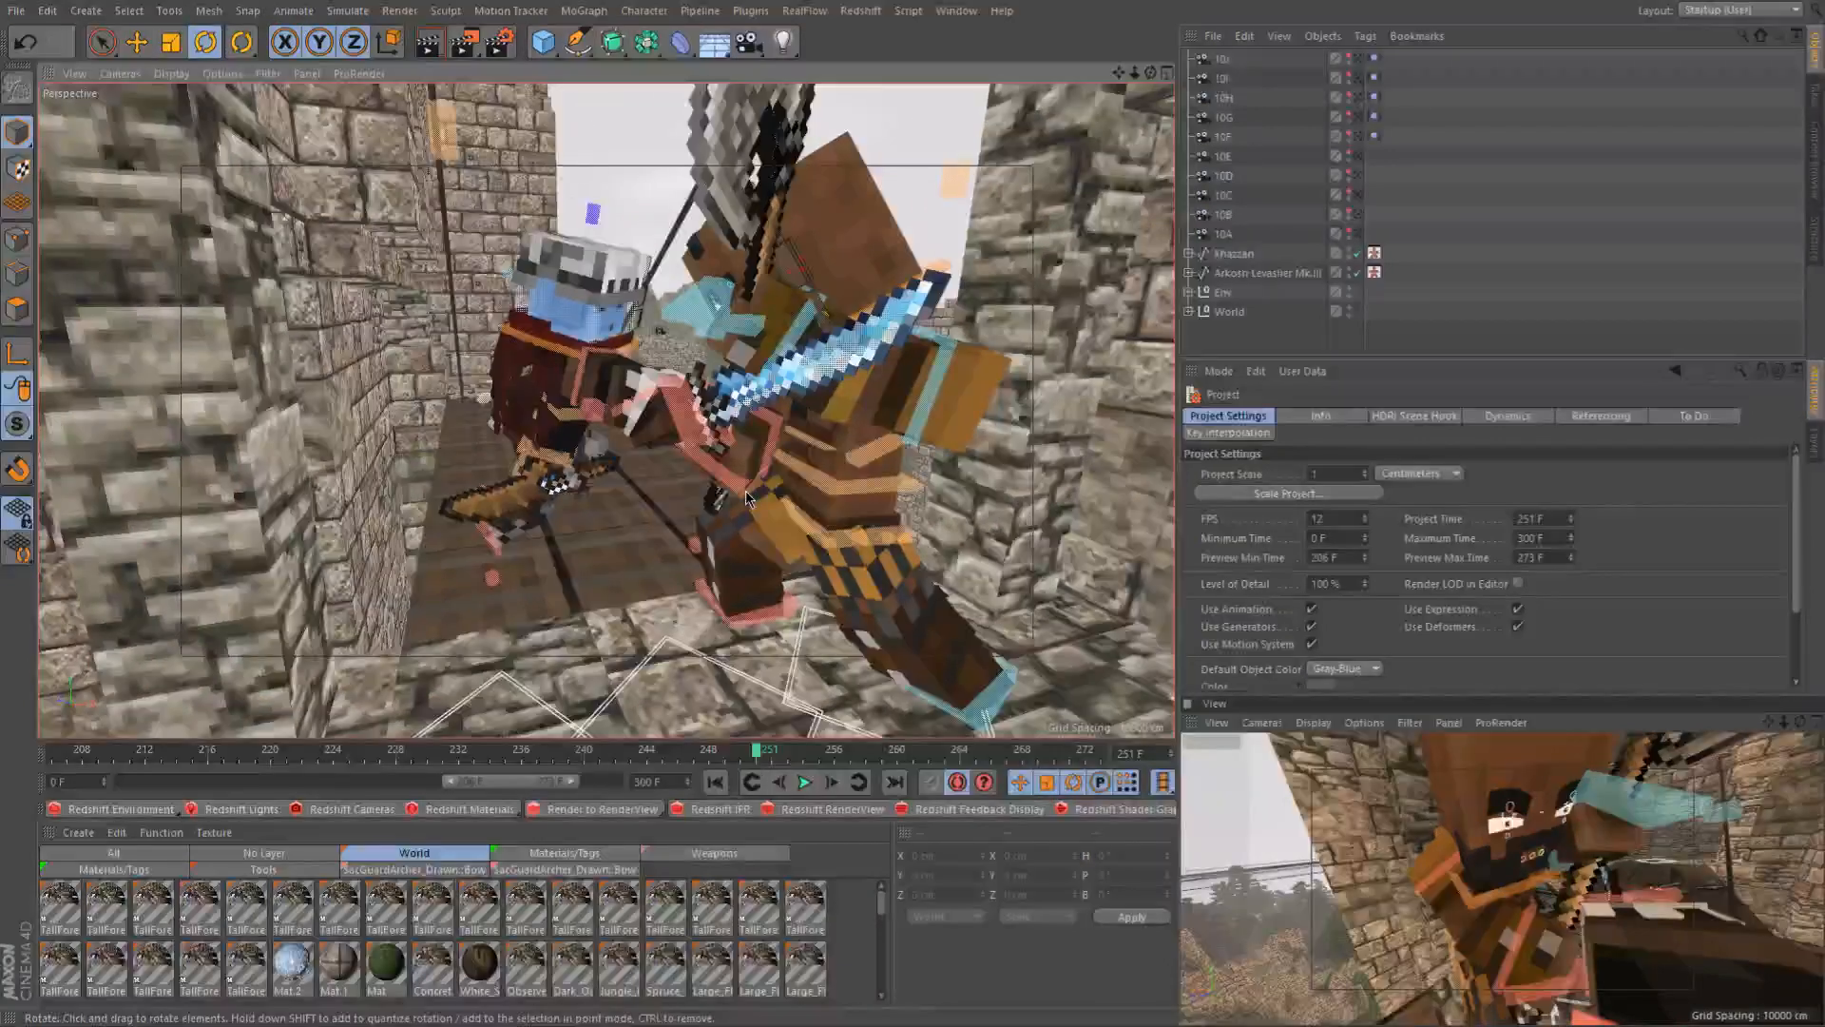
{"action": "key", "text": "ctrl+s"}
Examine Arkosh's legs, torso and sword arm at frame 251 up close from behind and from the side
{"action": "scroll", "coordinate": [650, 498], "scroll_direction": "up", "scroll_amount": 3}
{"action": "scroll", "coordinate": [832, 435], "scroll_direction": "up", "scroll_amount": 5}
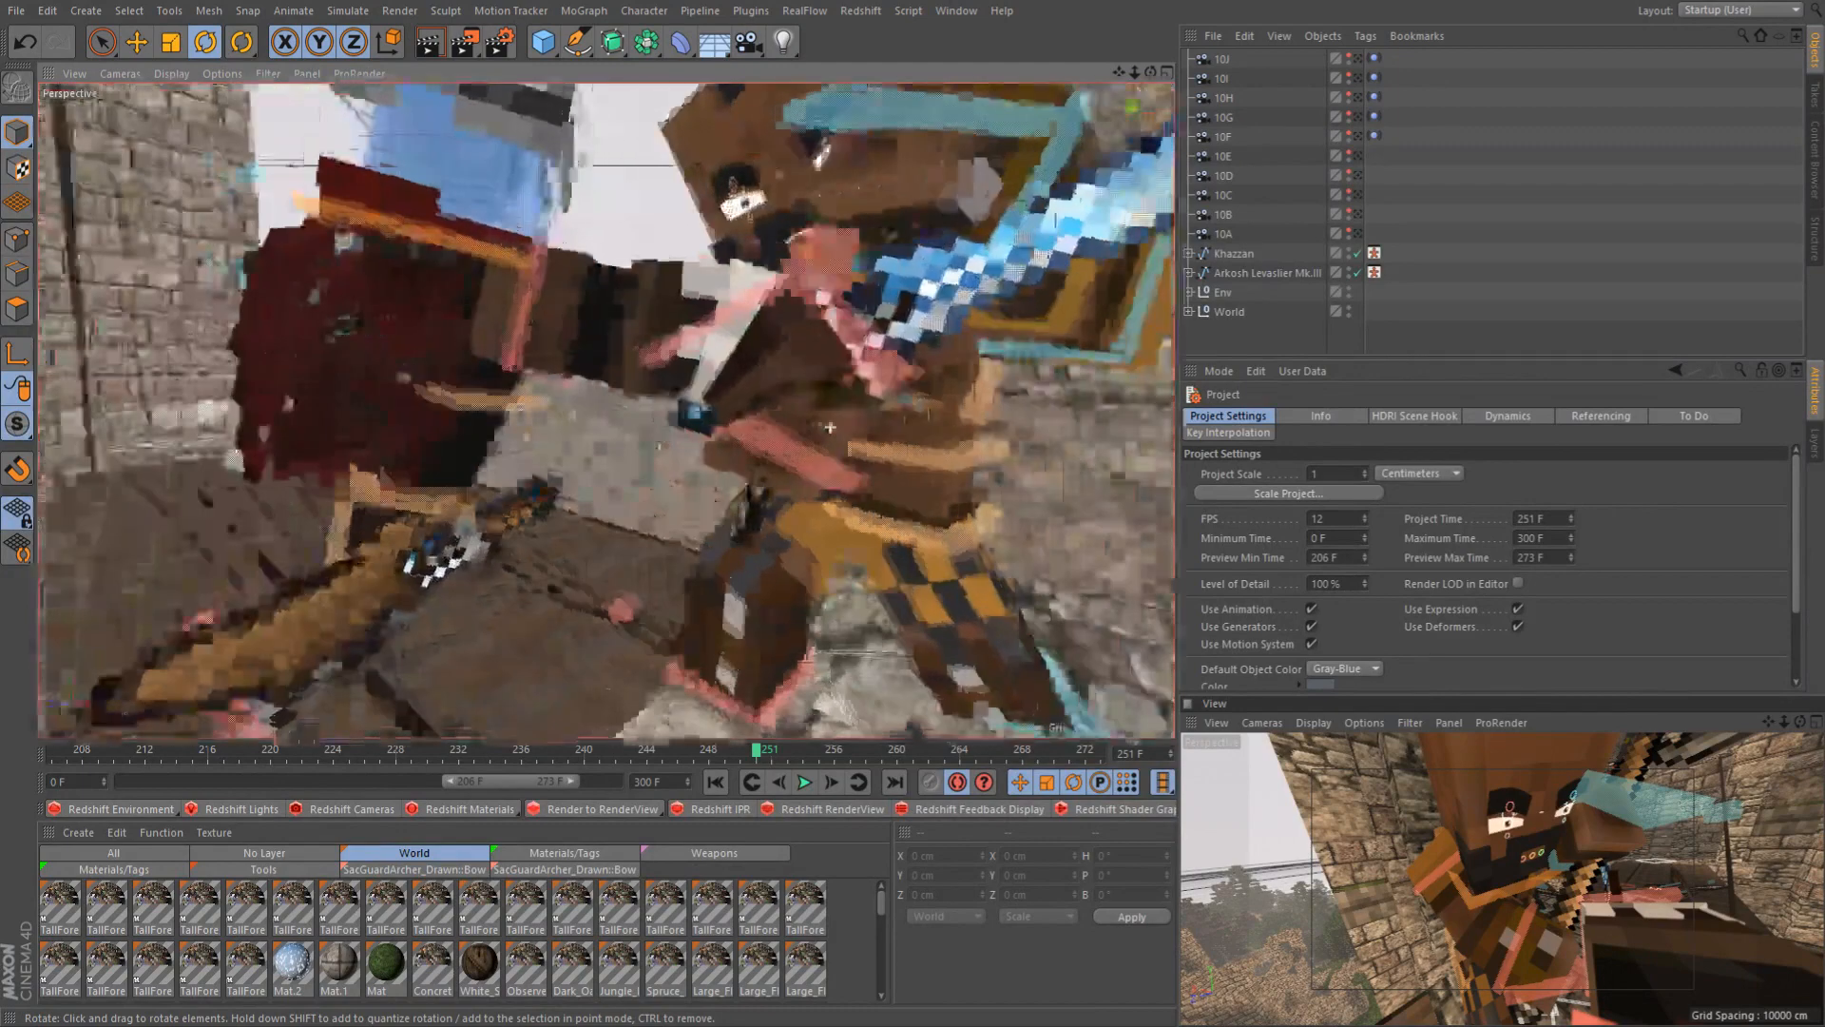
{"action": "left_click_drag", "start_coordinate": [830, 427], "coordinate": [761, 413], "text": "alt"}
{"action": "left_click_drag", "start_coordinate": [691, 528], "coordinate": [462, 414], "text": "alt"}
{"action": "left_click_drag", "start_coordinate": [574, 495], "coordinate": [599, 448], "text": "alt"}
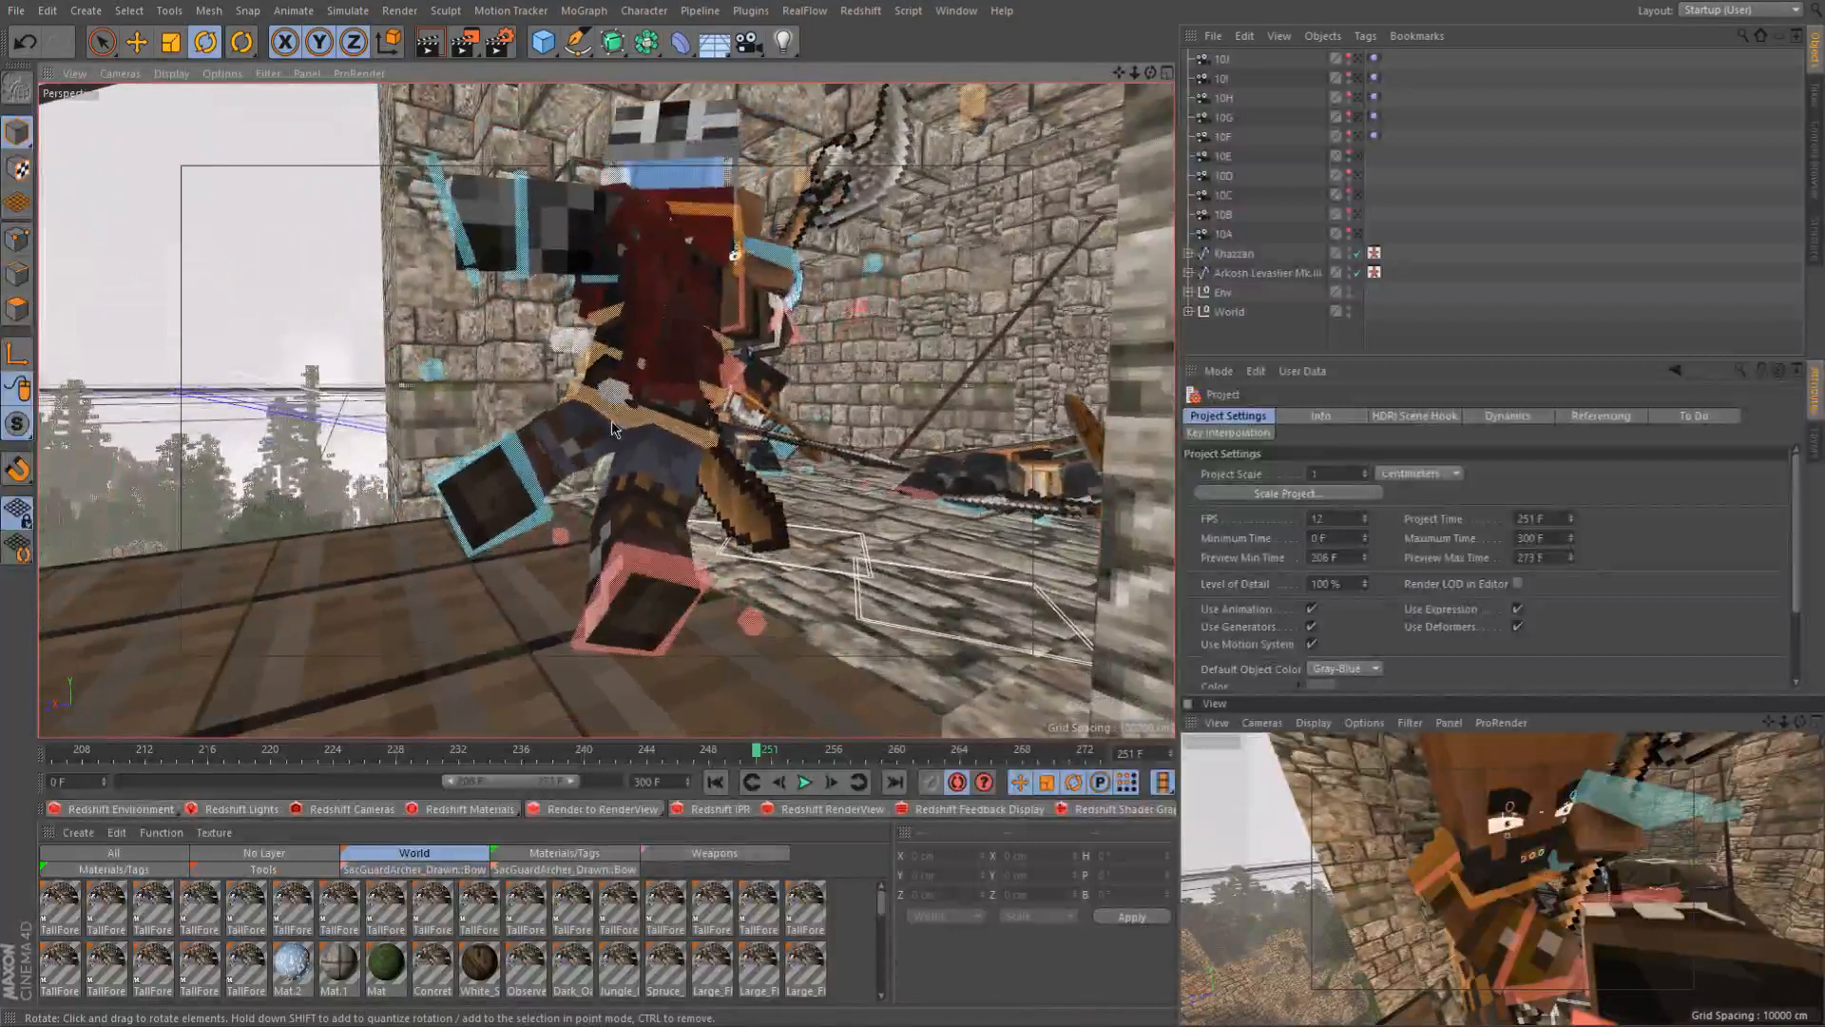
{"action": "scroll", "coordinate": [613, 420], "scroll_direction": "up", "scroll_amount": 2}
{"action": "middle_click_drag", "start_coordinate": [613, 421], "coordinate": [630, 380], "text": "alt"}
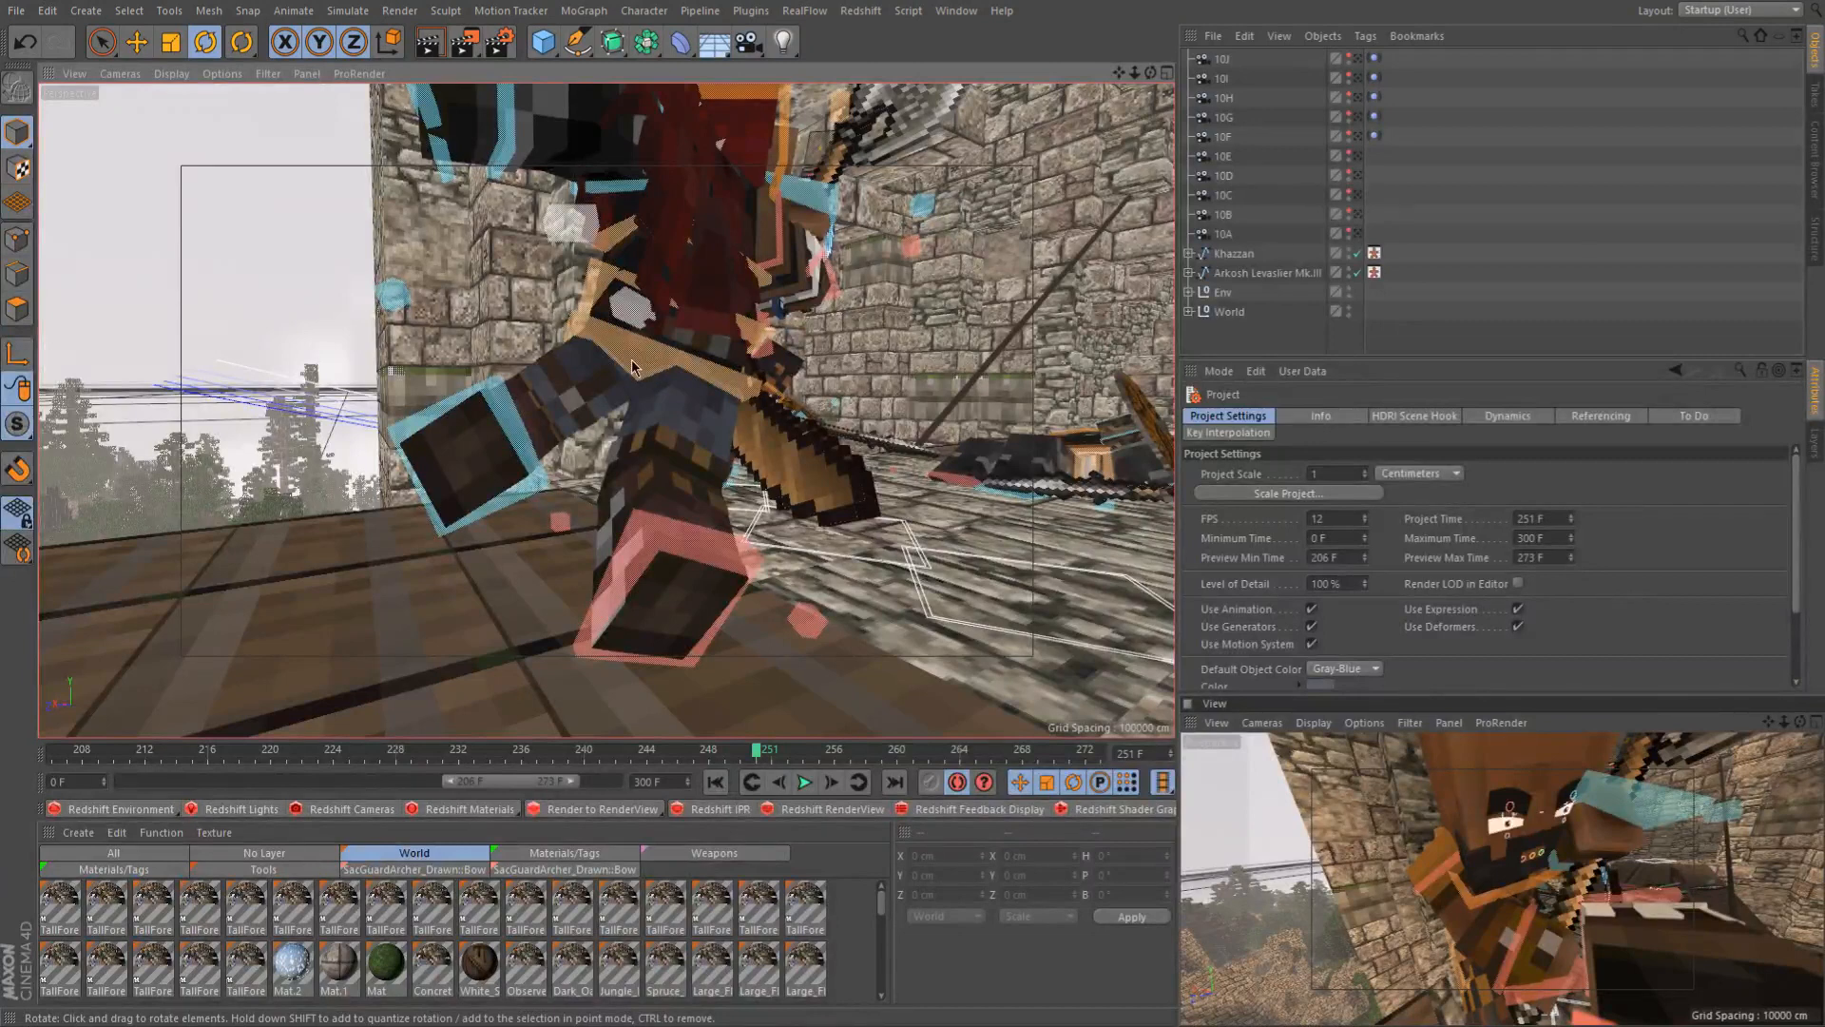
{"action": "left_click_drag", "start_coordinate": [622, 237], "coordinate": [548, 348], "text": "alt"}
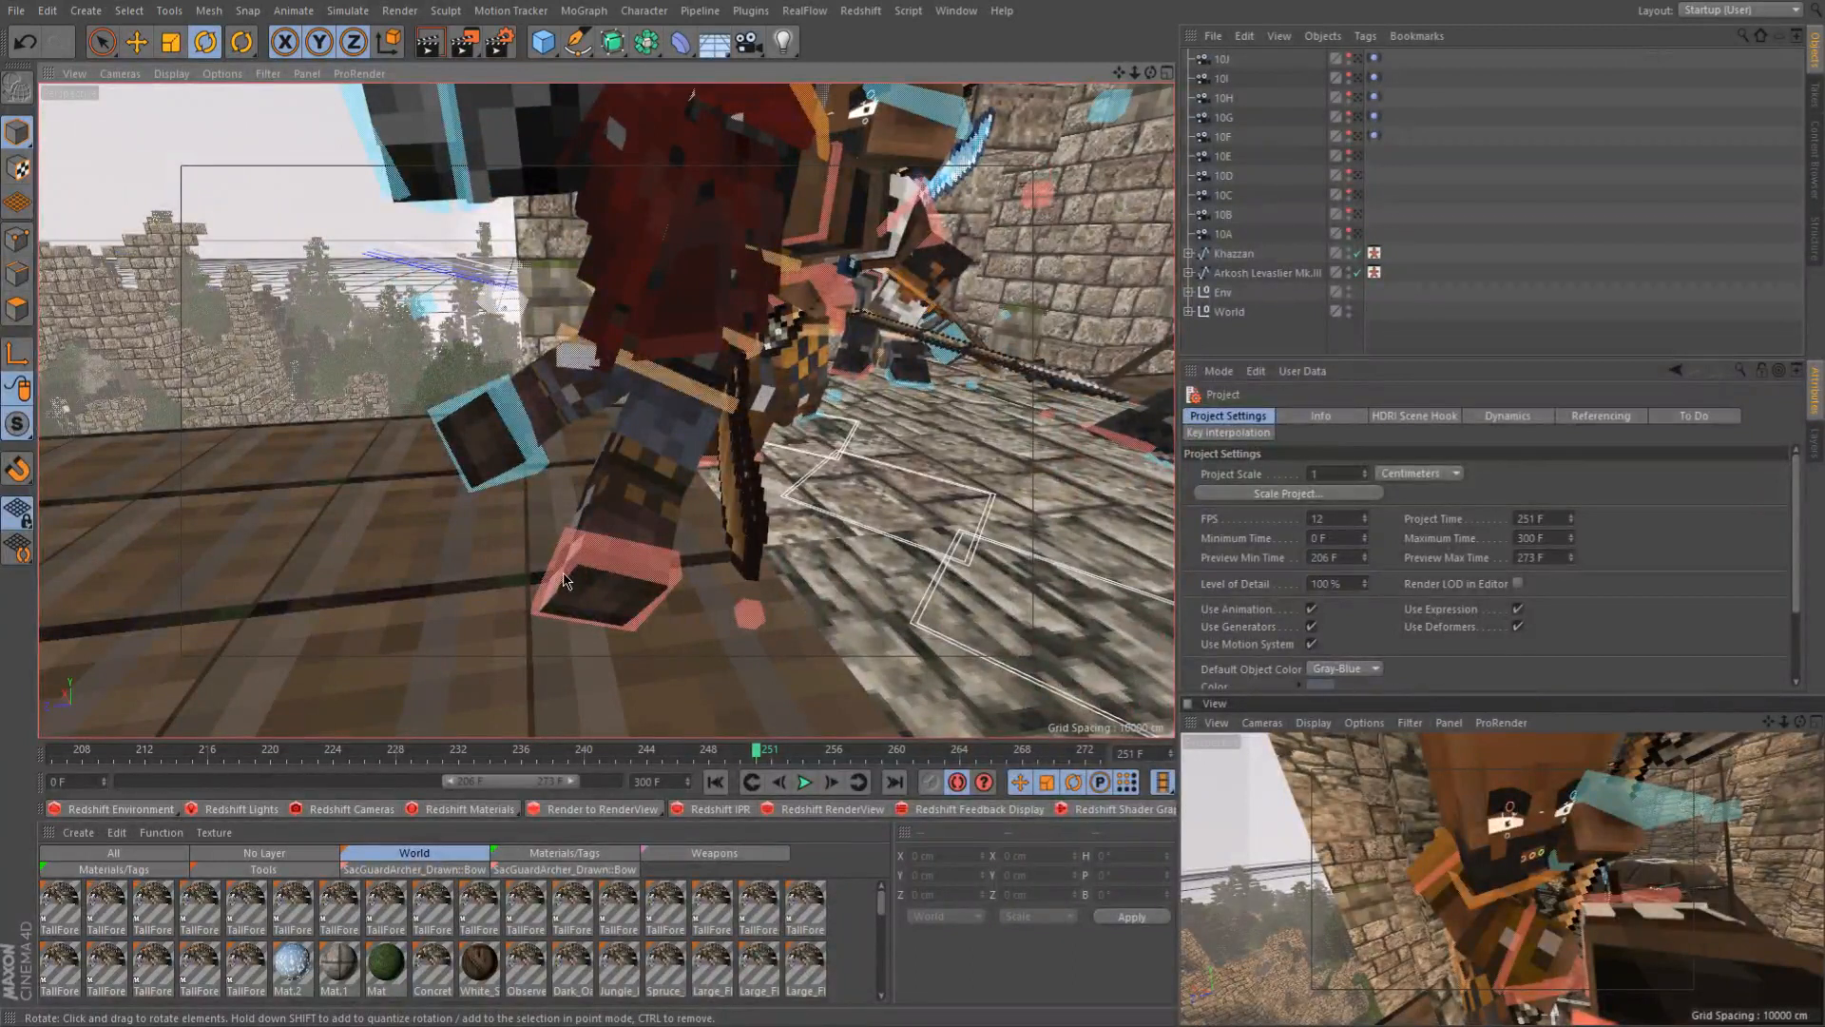
{"action": "middle_click_drag", "start_coordinate": [844, 258], "coordinate": [736, 279], "text": "alt"}
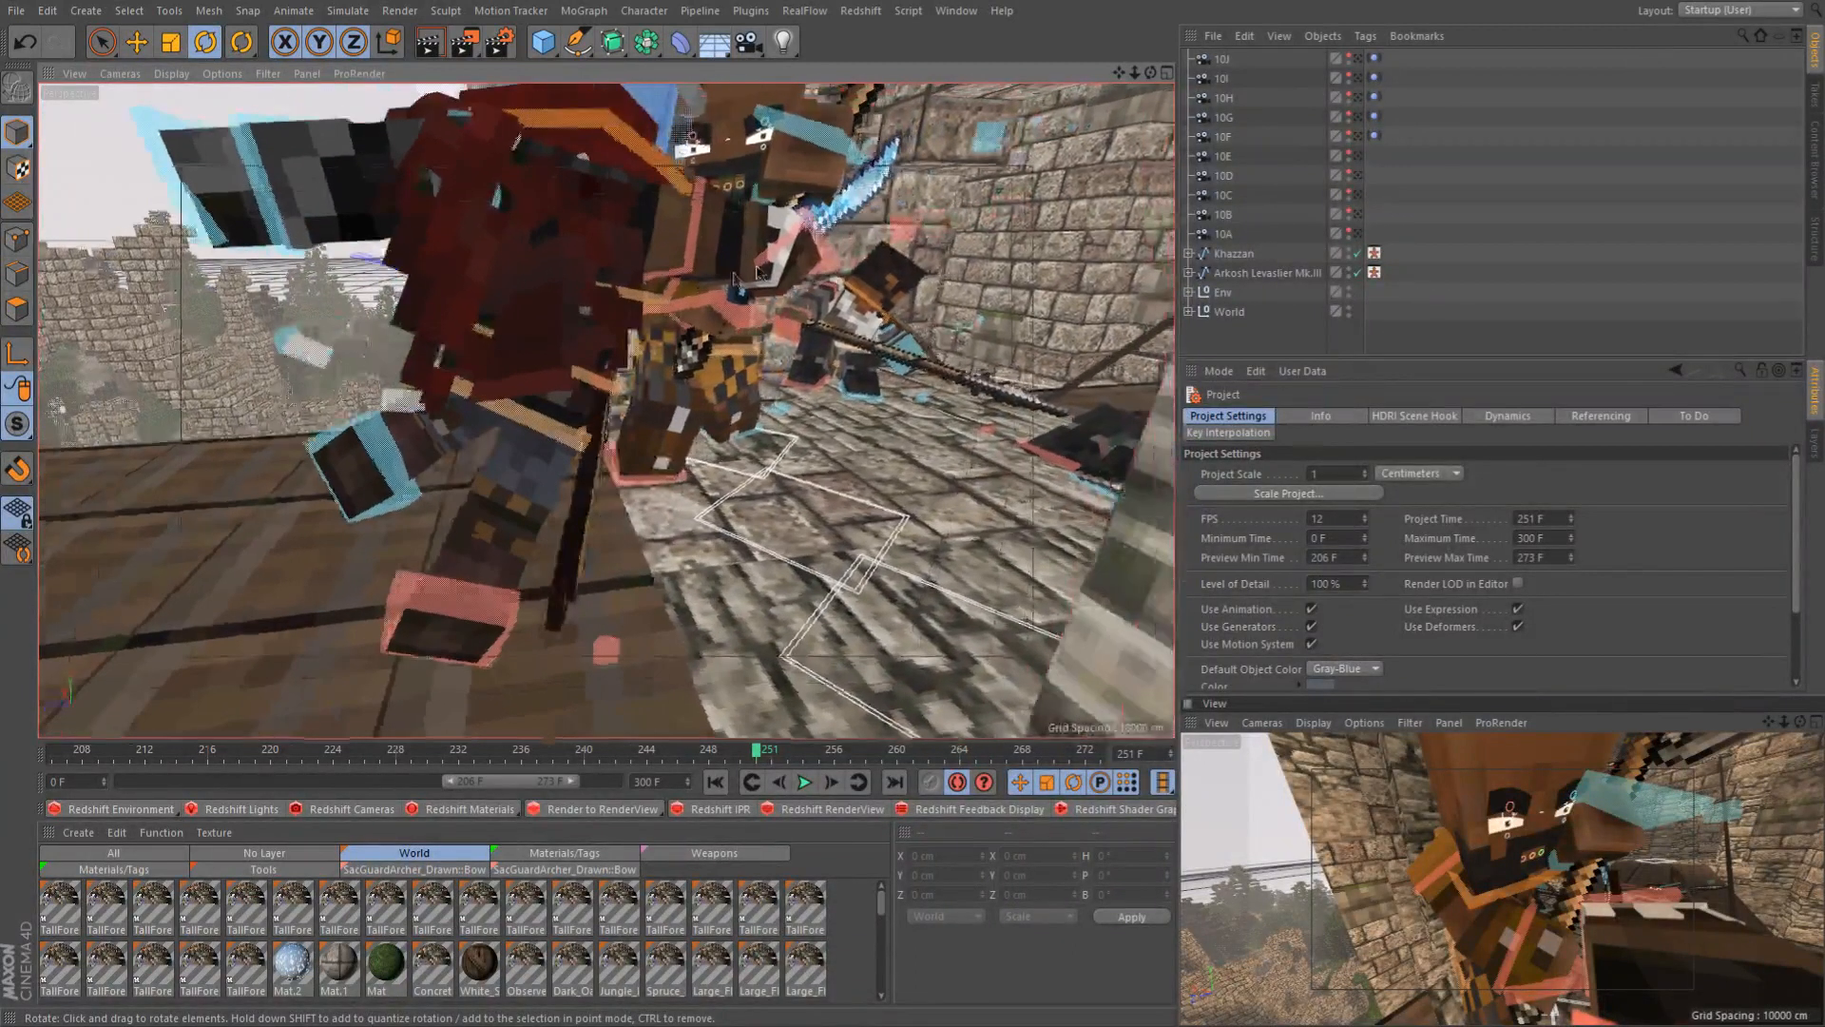
{"action": "left_click_drag", "start_coordinate": [720, 189], "coordinate": [722, 313], "text": "alt"}
{"action": "left_click_drag", "start_coordinate": [761, 475], "coordinate": [816, 421], "text": "alt"}
{"action": "scroll", "coordinate": [752, 501], "scroll_direction": "down", "scroll_amount": 2}
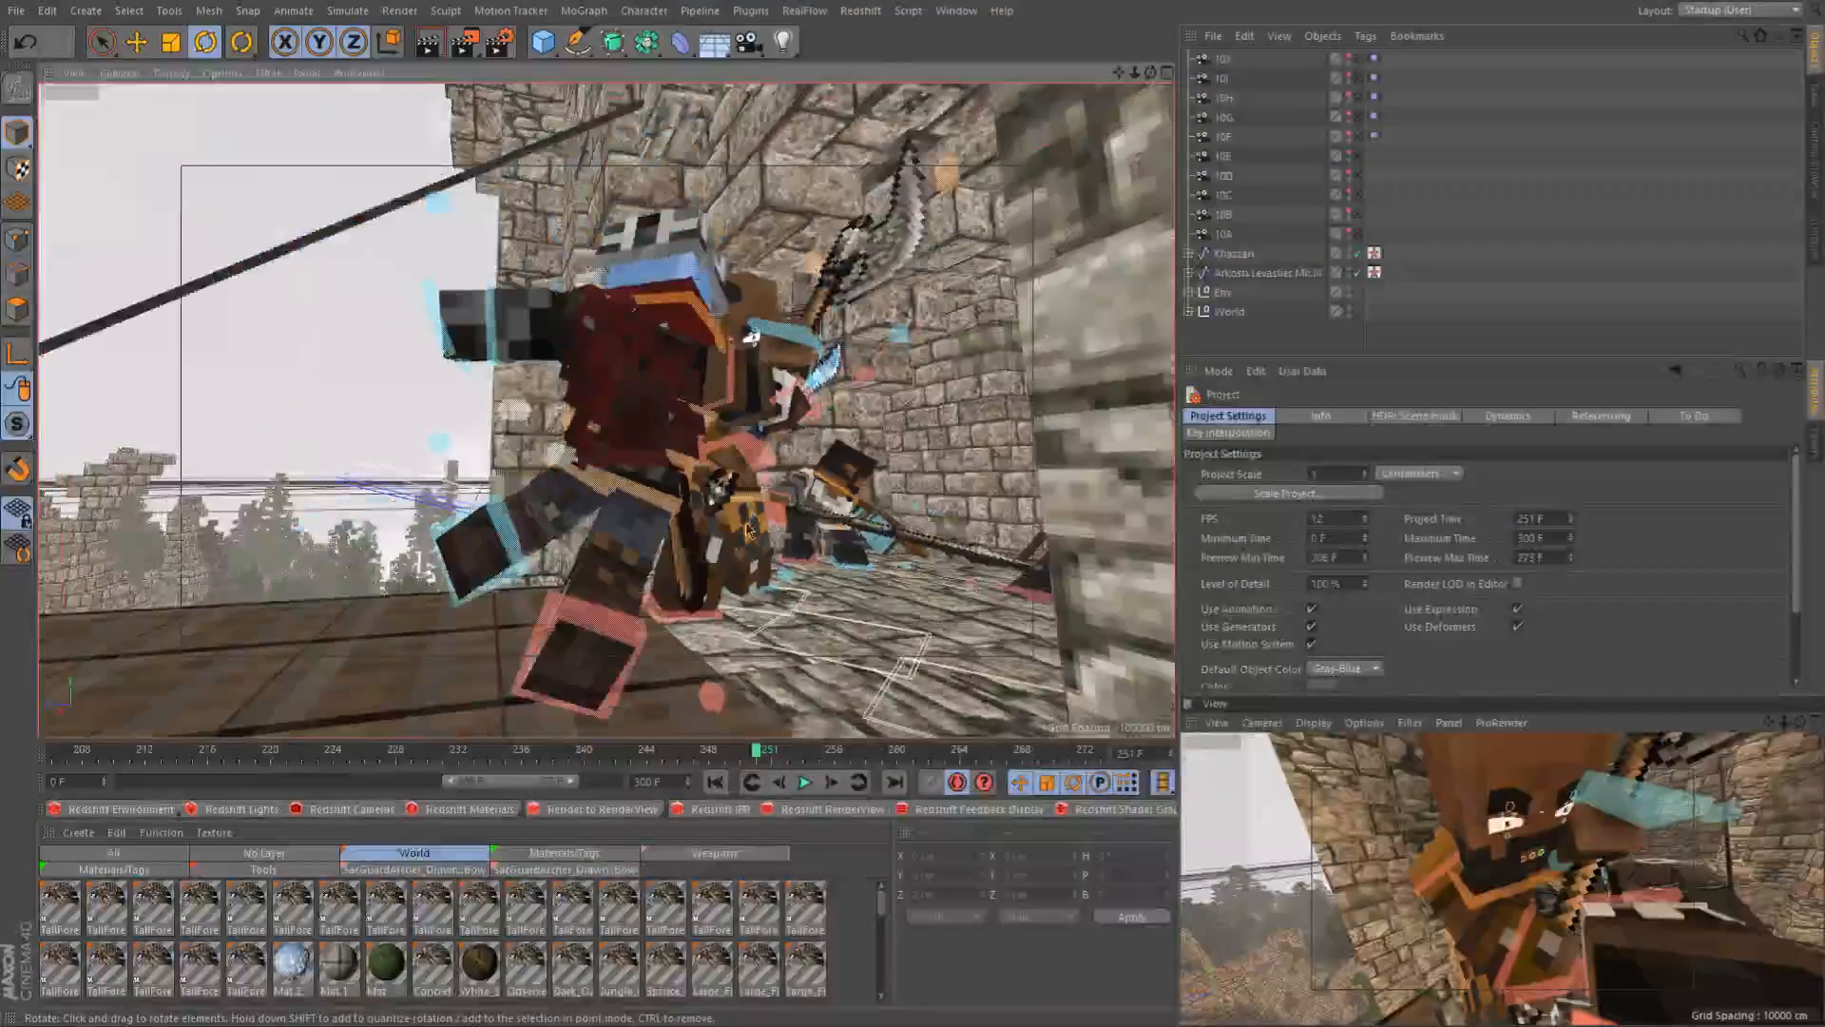
{"action": "left_click_drag", "start_coordinate": [755, 532], "coordinate": [609, 582], "text": "alt"}
{"action": "left_click_drag", "start_coordinate": [722, 460], "coordinate": [600, 472], "text": "alt"}
Select Arkosh's waist control and move his body past Khazzan at frame 254, to a Z position of 1026.719 cm
{"action": "left_click", "coordinate": [433, 493]}
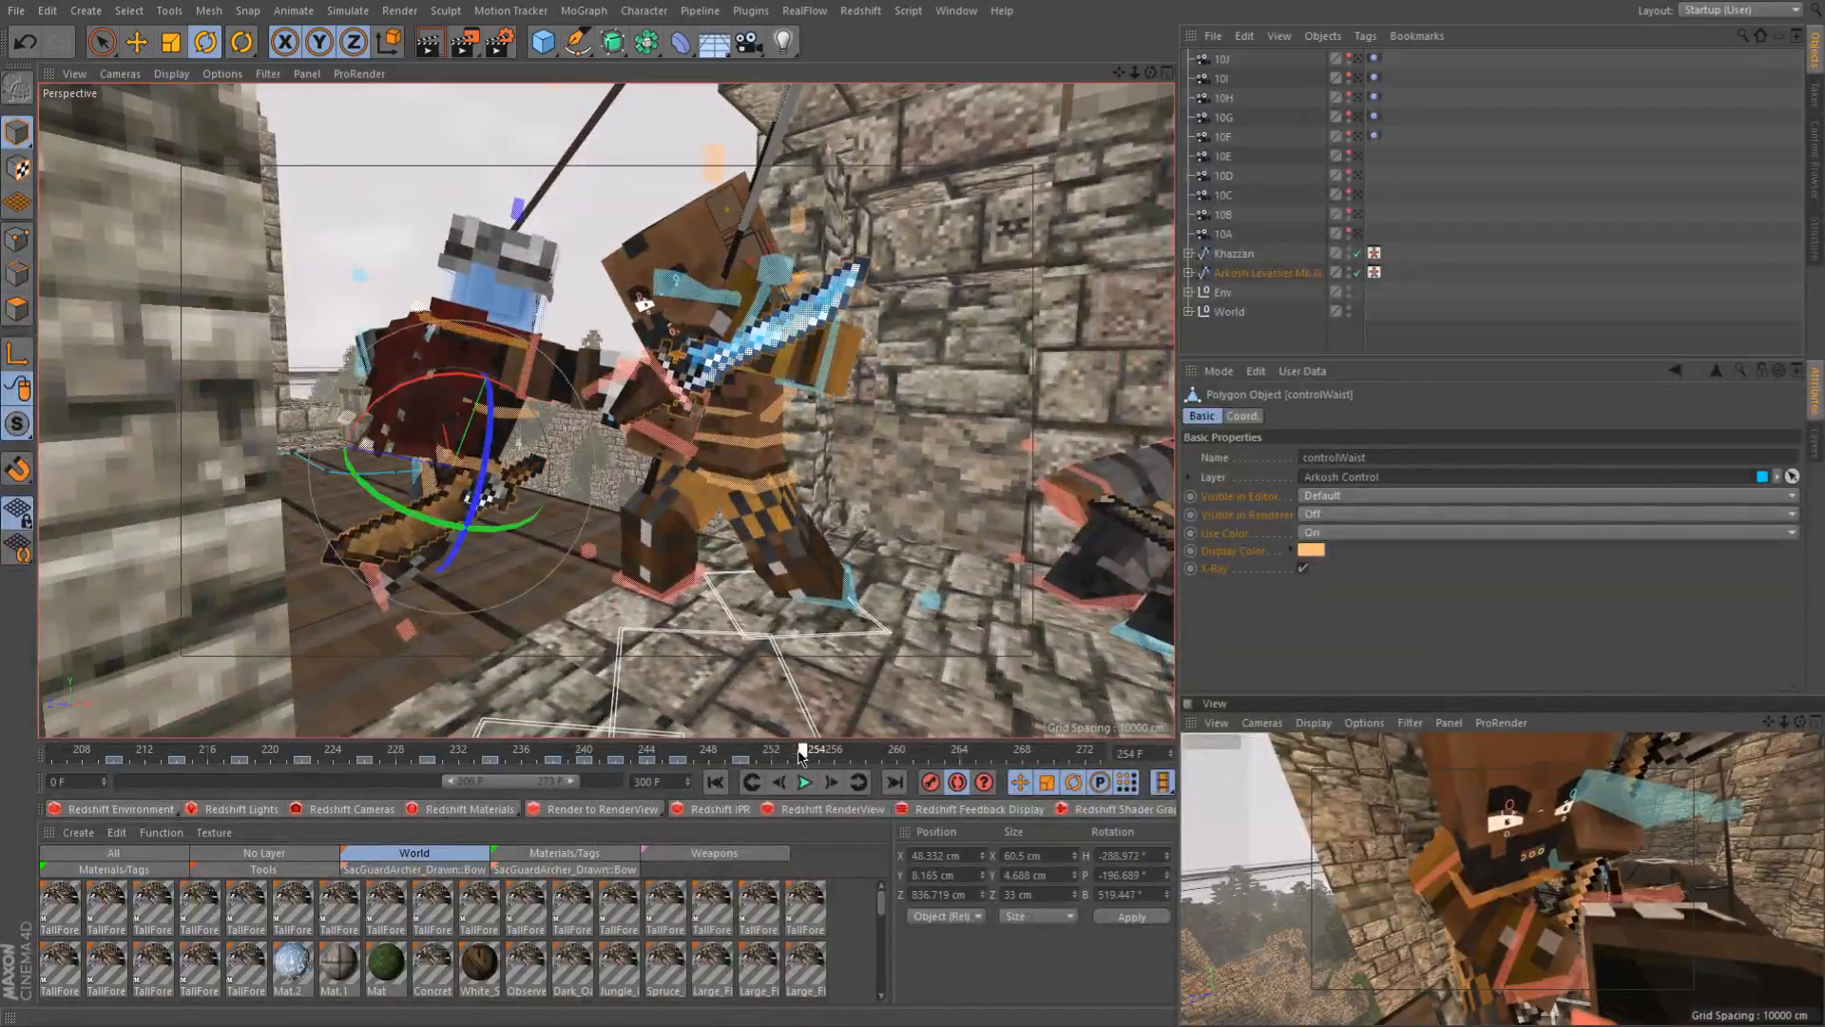
{"action": "left_click_drag", "start_coordinate": [442, 429], "coordinate": [652, 437], "text": "alt"}
{"action": "left_click_drag", "start_coordinate": [504, 473], "coordinate": [466, 447], "text": "alt"}
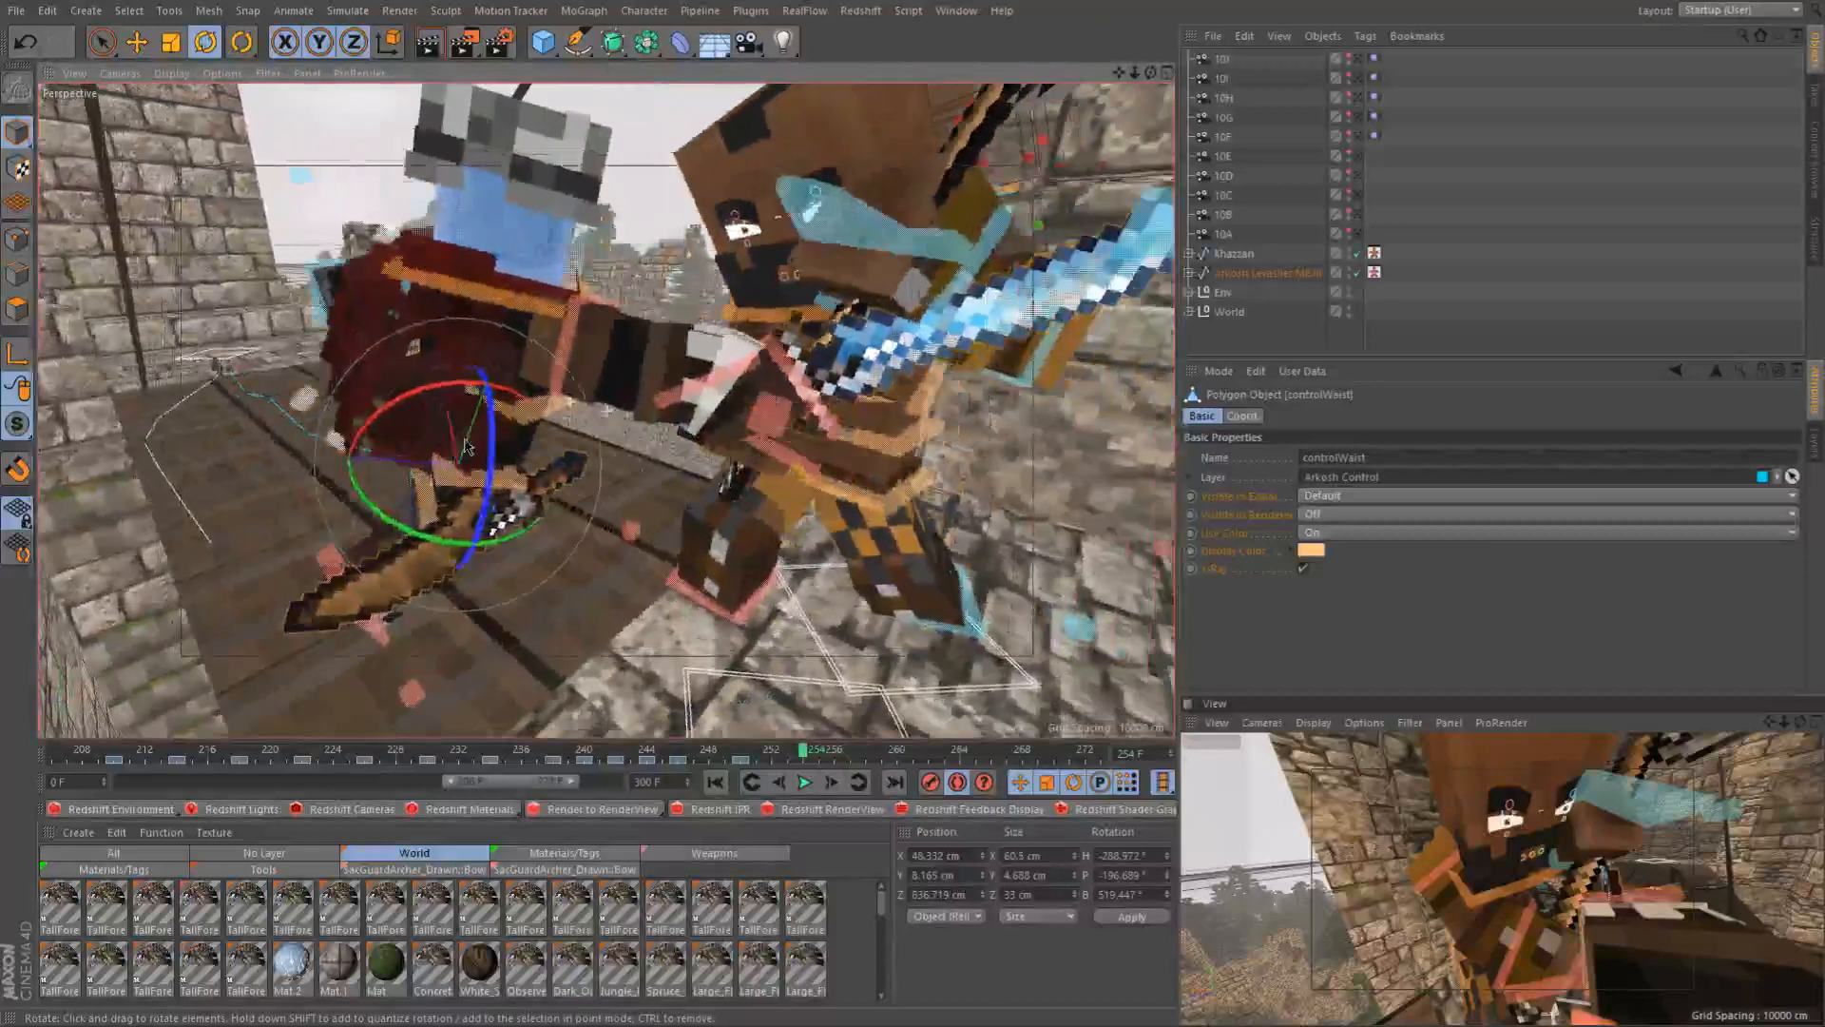
{"action": "left_click_drag", "start_coordinate": [752, 478], "coordinate": [510, 533], "text": "alt"}
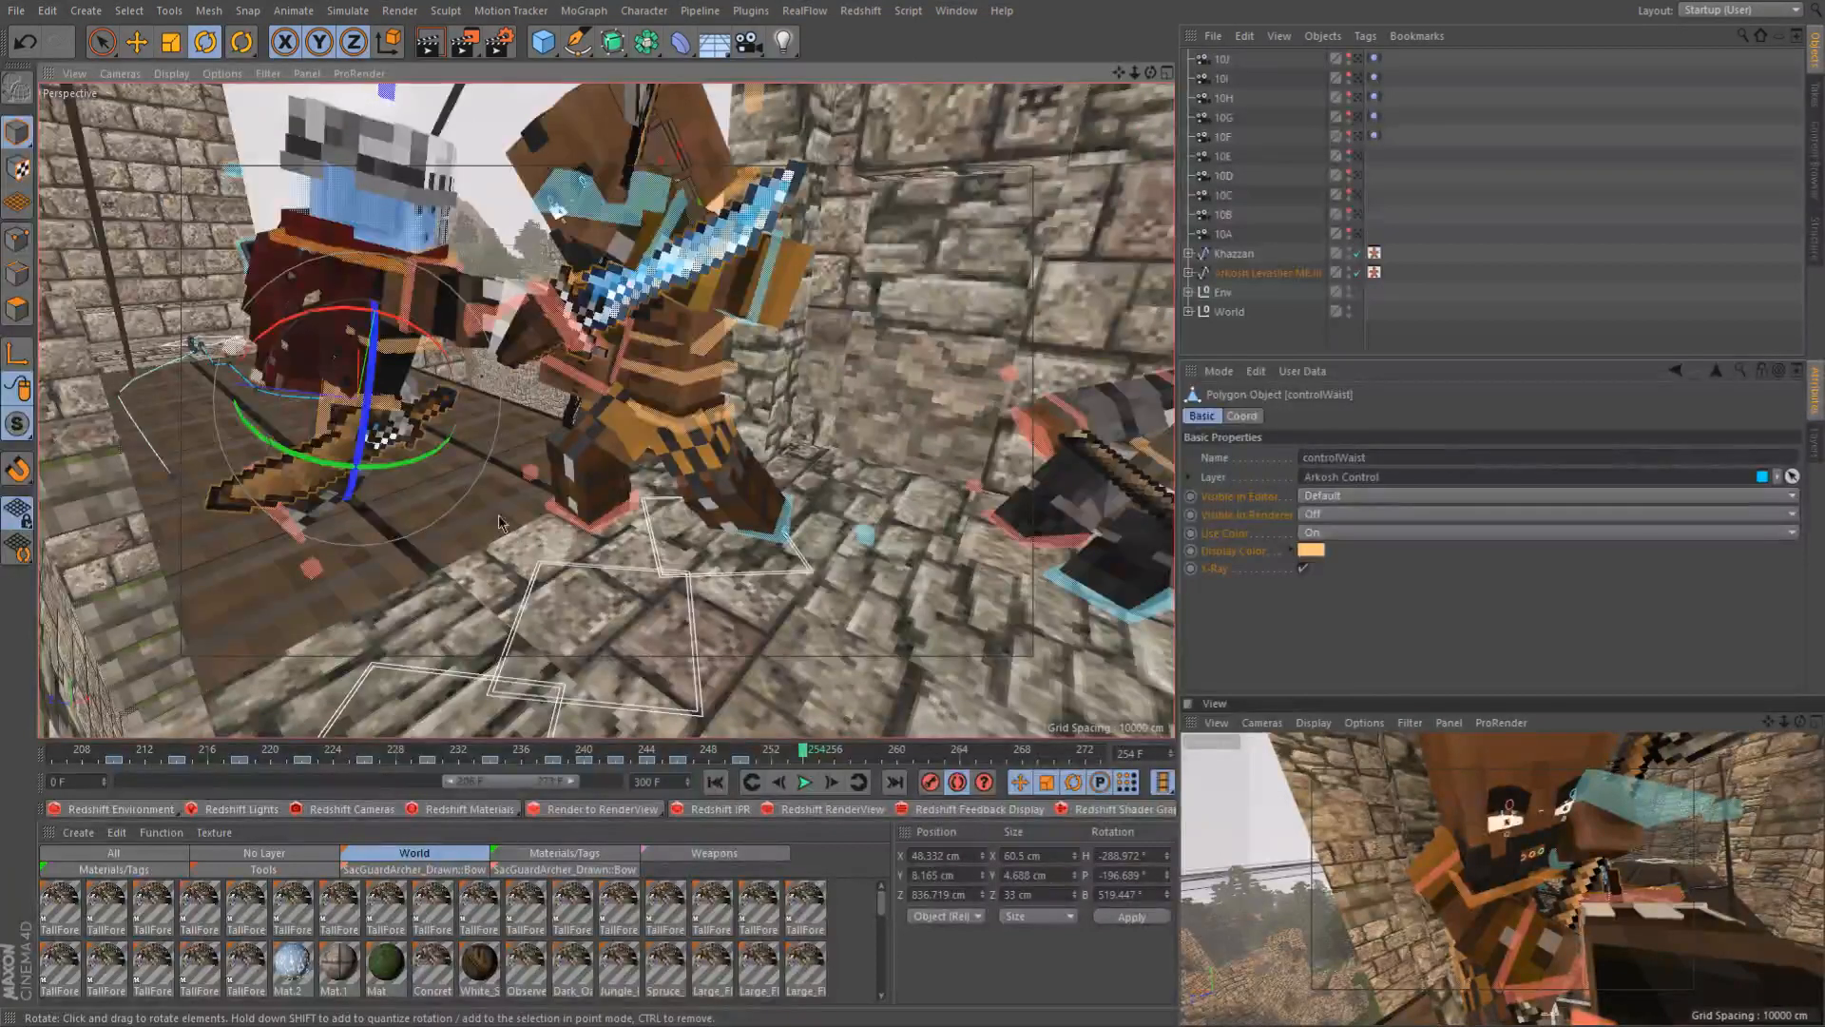
{"action": "left_click_drag", "start_coordinate": [380, 400], "coordinate": [545, 539], "text": "alt"}
{"action": "key", "text": "e"}
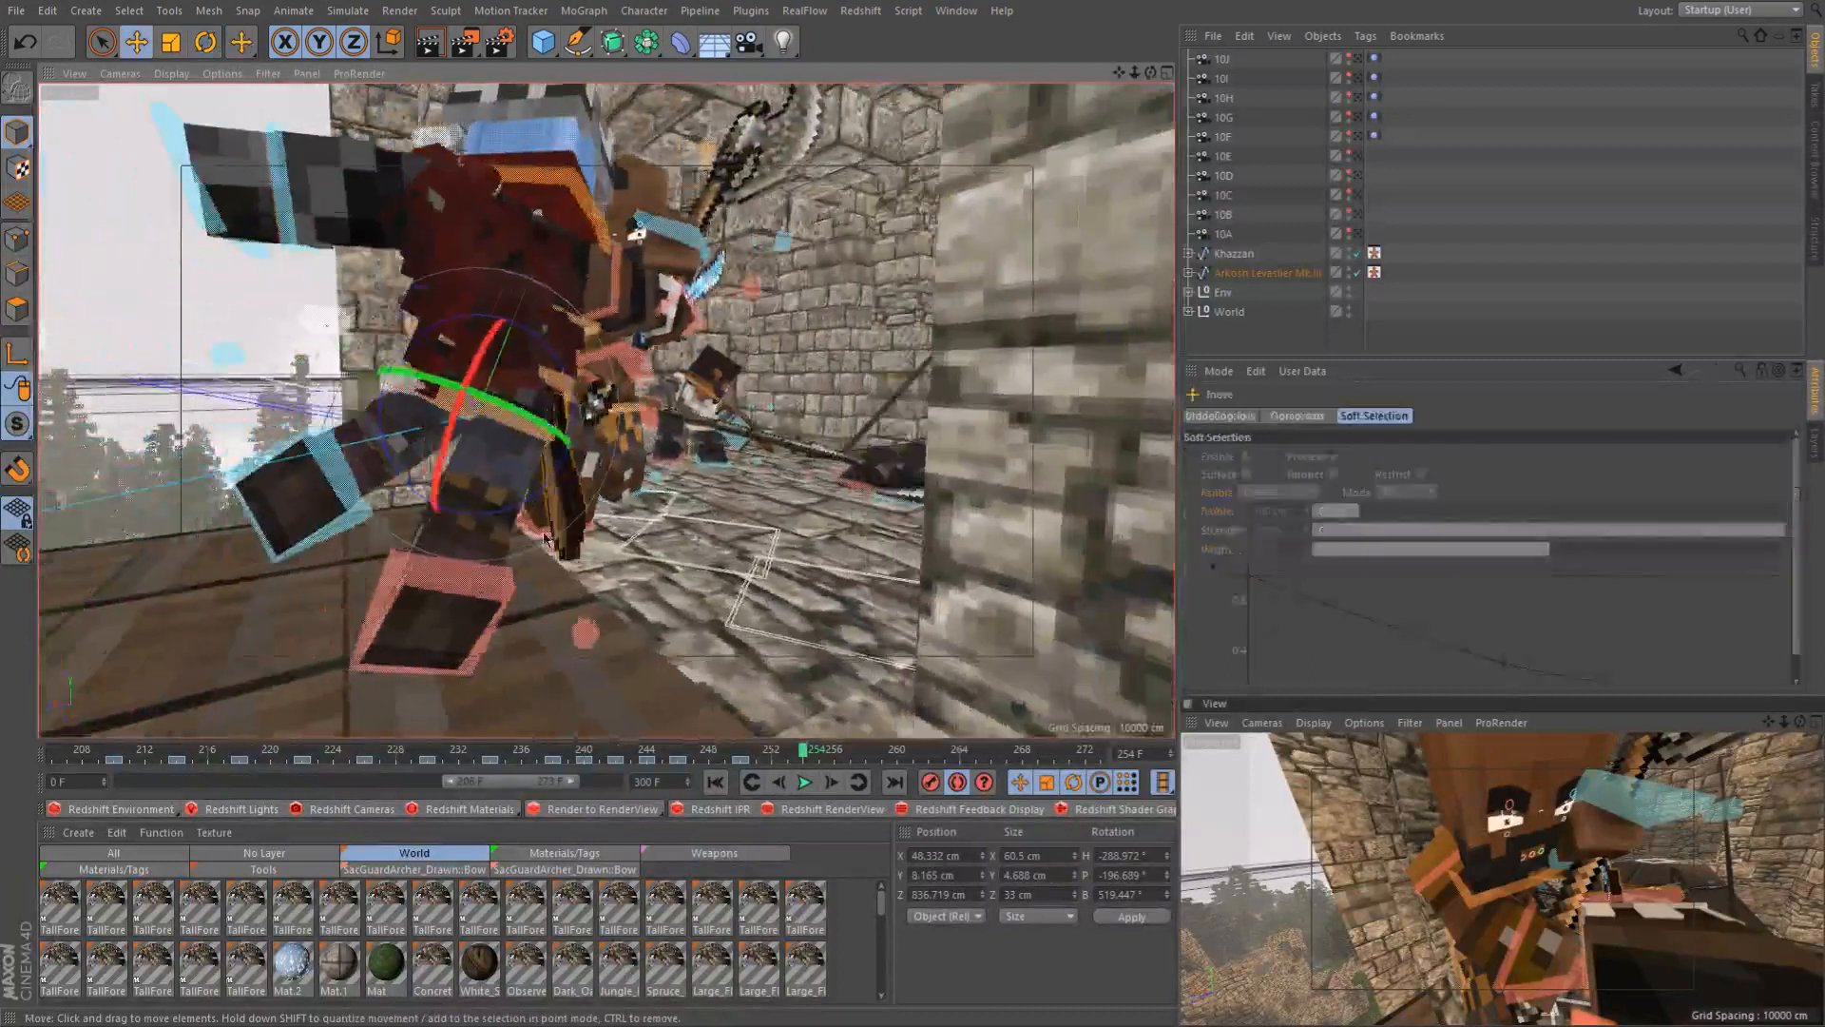
{"action": "left_click_drag", "start_coordinate": [490, 478], "coordinate": [388, 502], "text": "alt"}
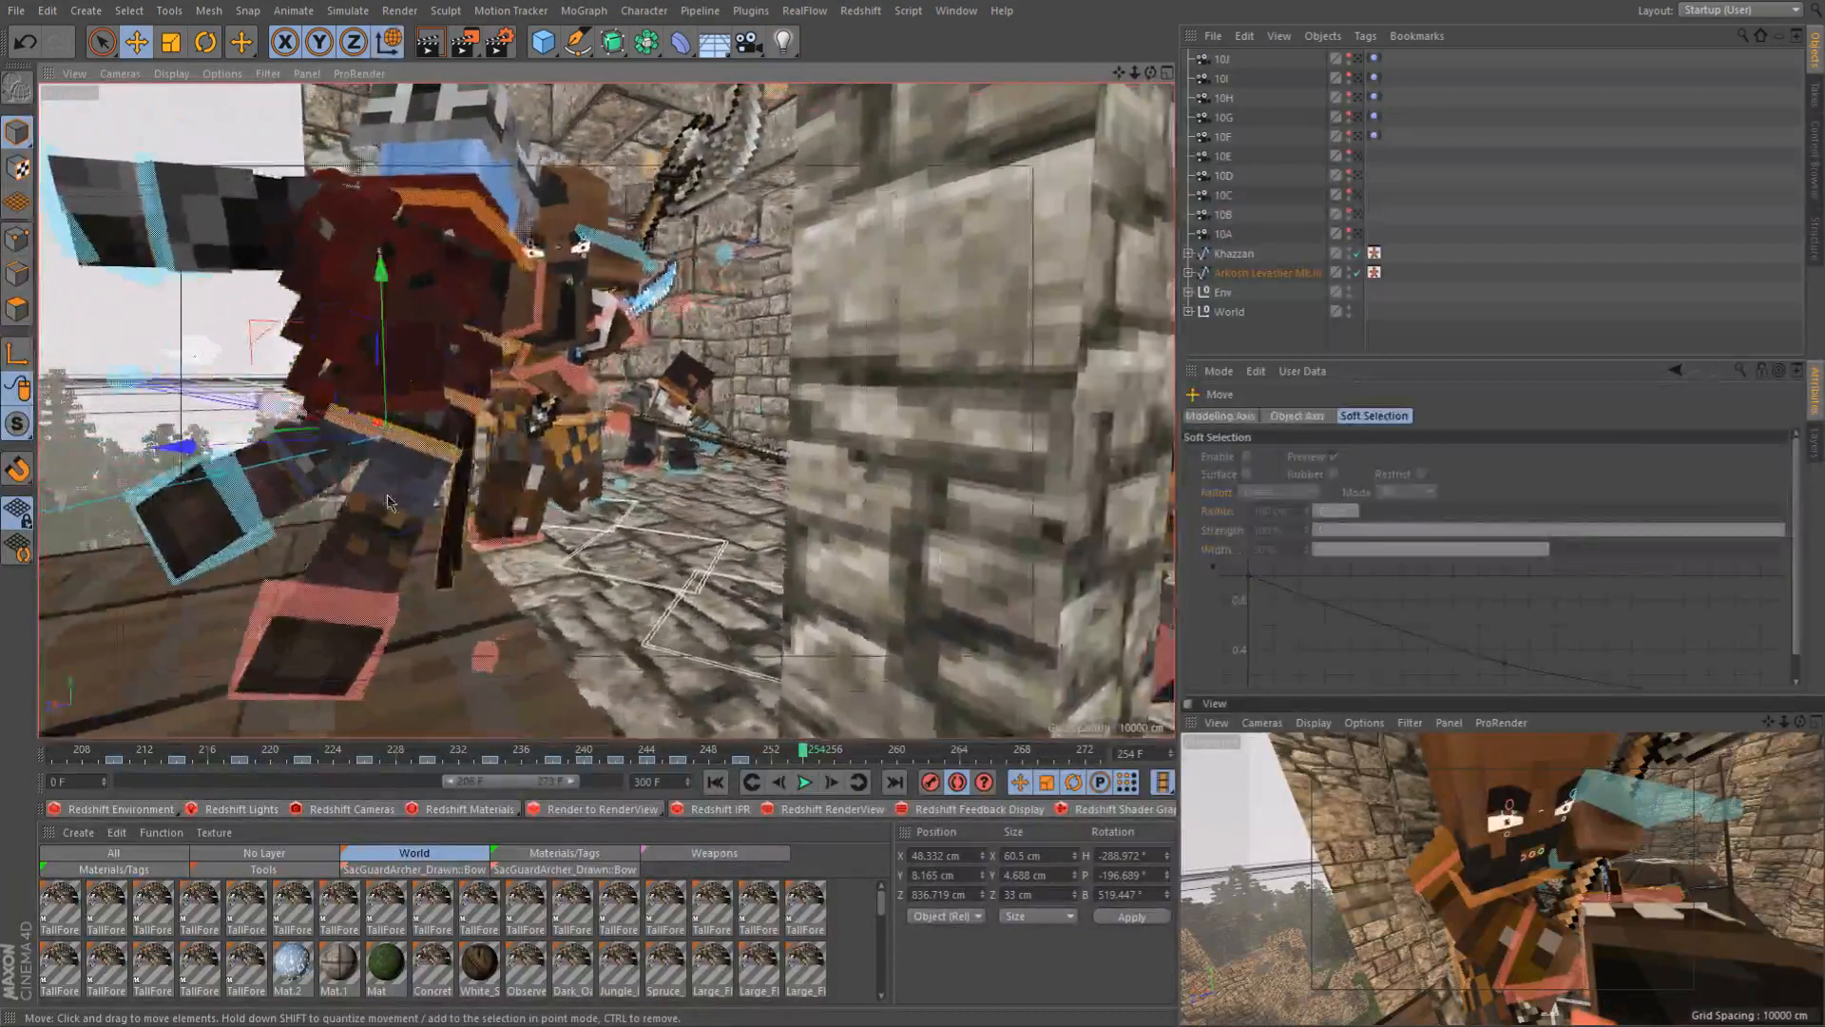
{"action": "left_click_drag", "start_coordinate": [249, 452], "coordinate": [665, 458], "text": "alt"}
{"action": "left_click_drag", "start_coordinate": [558, 378], "coordinate": [601, 403], "text": "alt"}
Move Arkosh's right and left leg goals together about 190 cm to bring his feet under his body at frame 254
{"action": "left_click", "coordinate": [432, 688]}
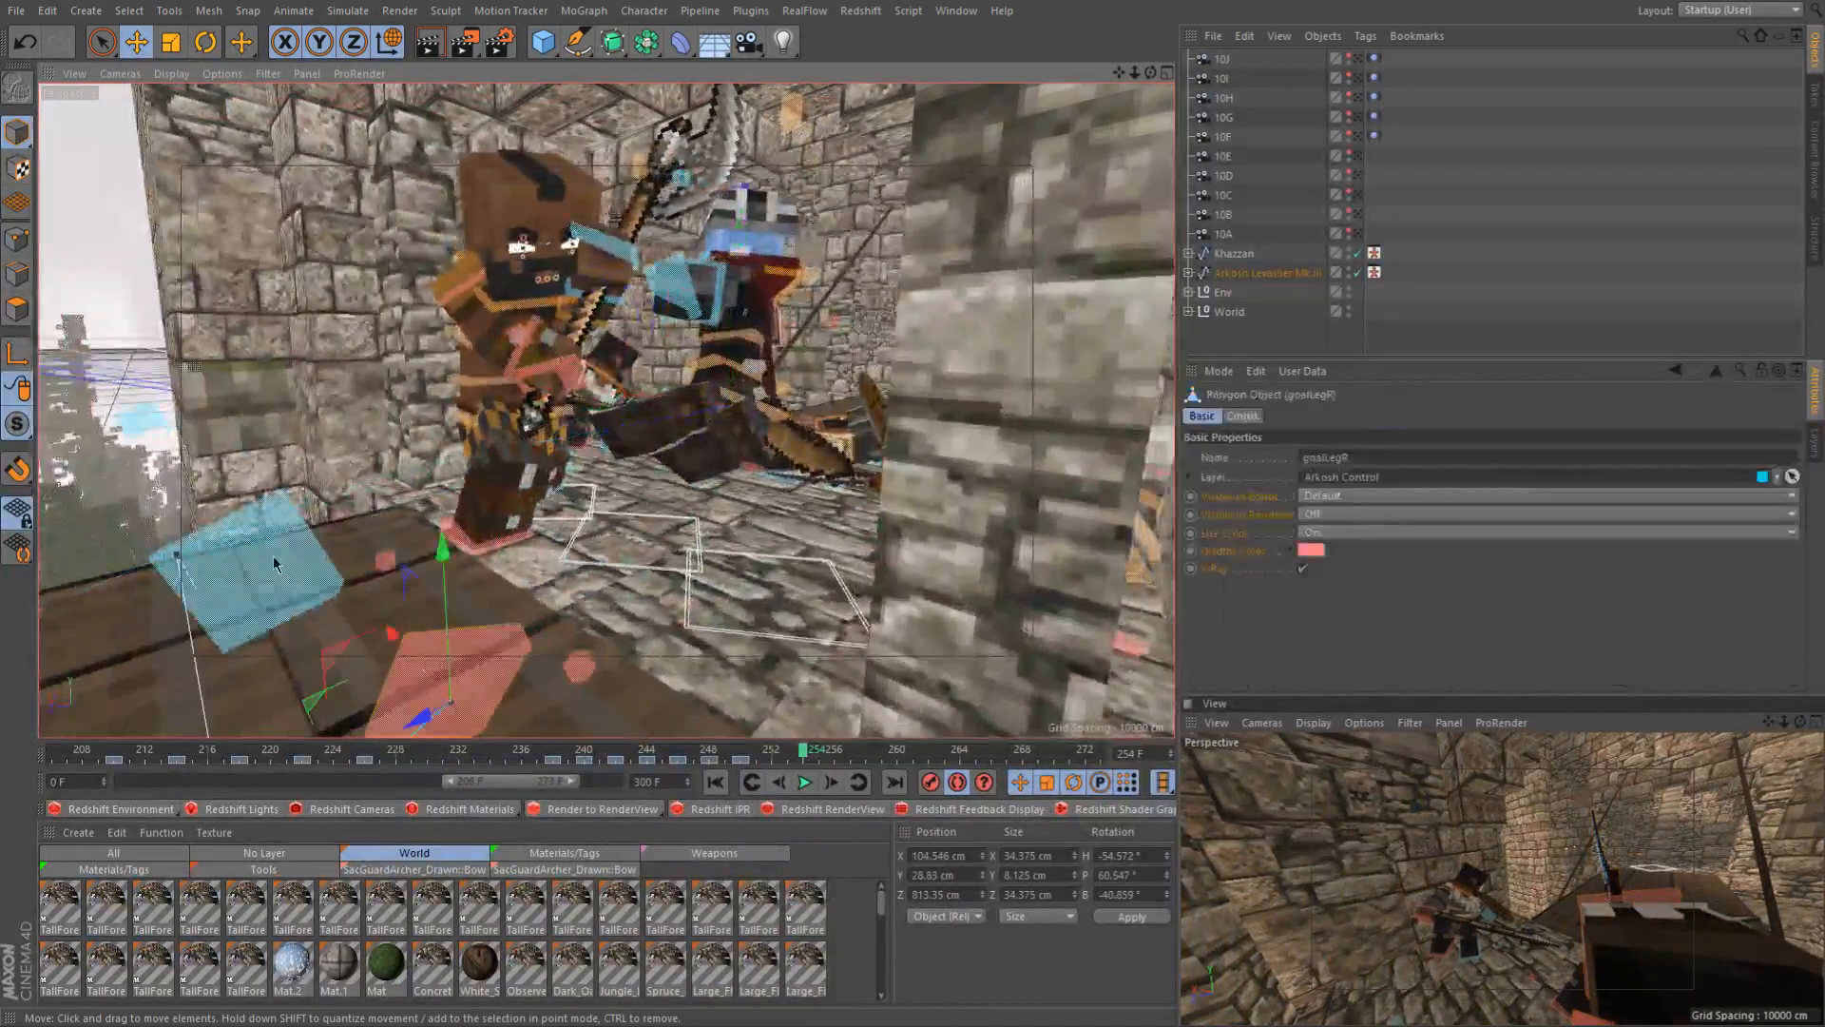
{"action": "left_click", "coordinate": [238, 640], "text": "shift"}
{"action": "left_click_drag", "start_coordinate": [245, 680], "coordinate": [721, 524]}
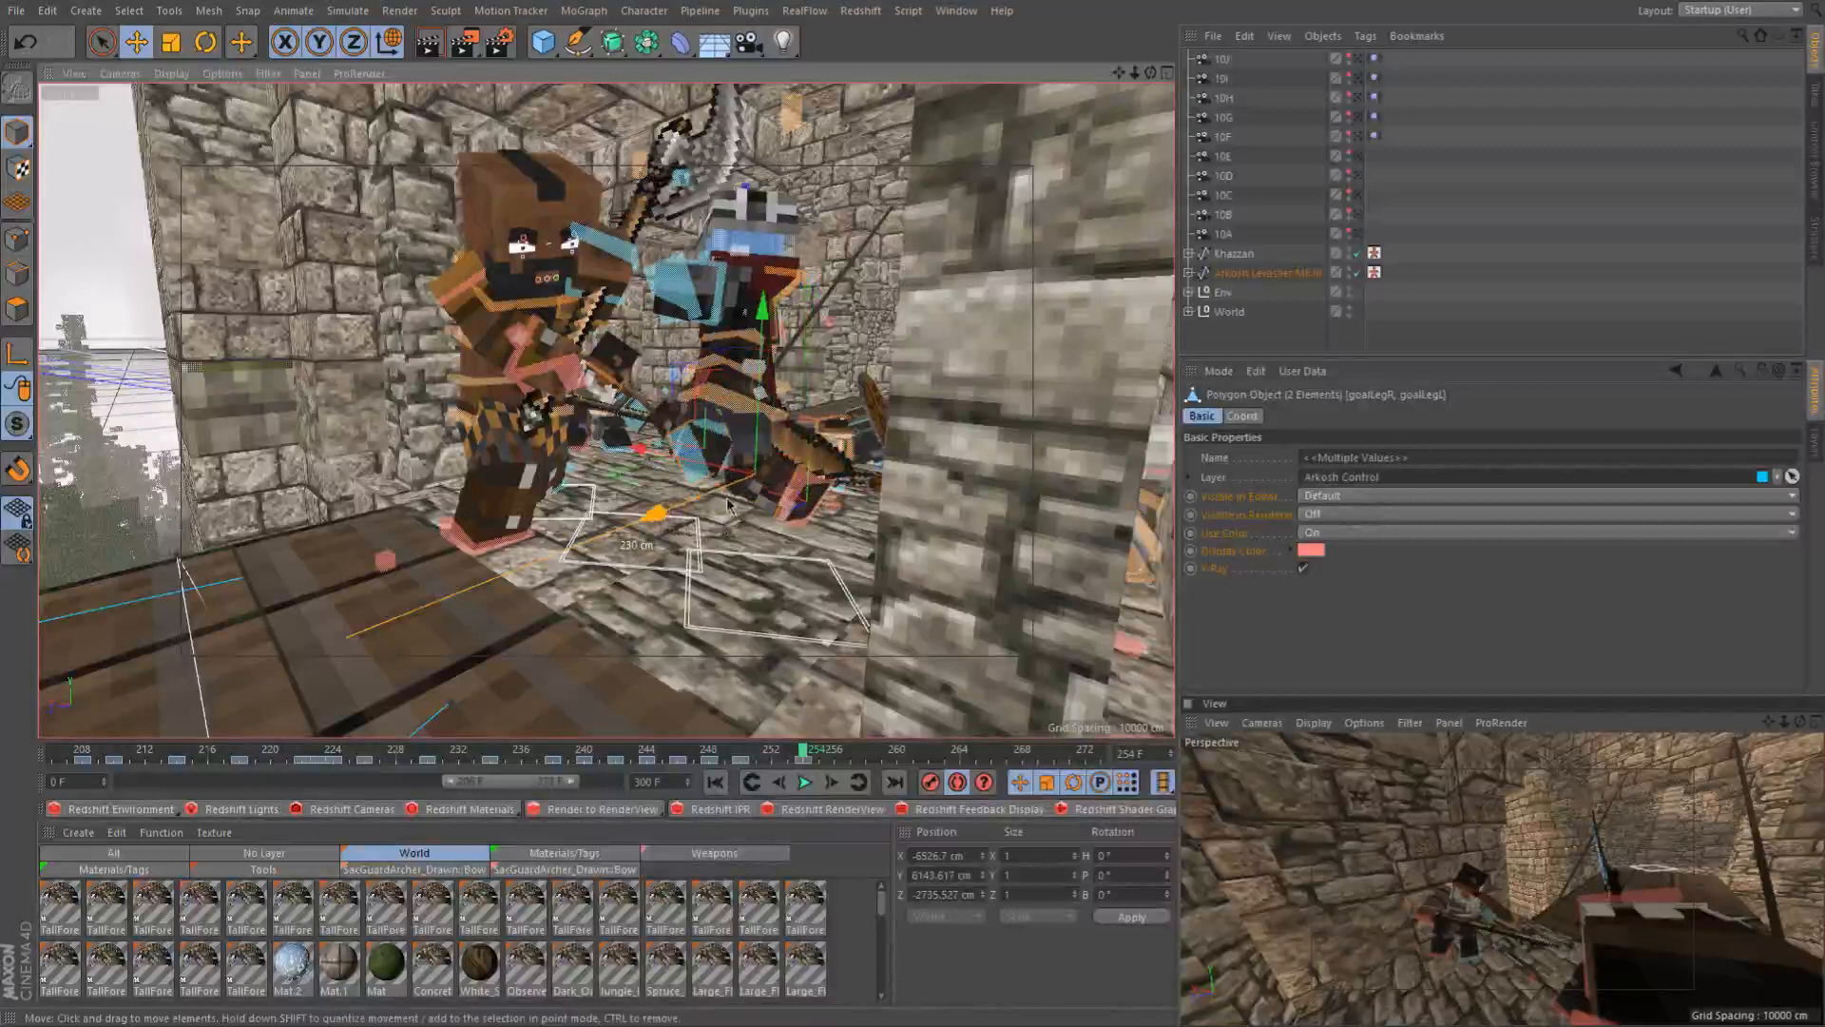
Rotate Arkosh's waist control around several axes to turn his torso at frame 254
{"action": "scroll", "coordinate": [796, 480], "scroll_direction": "up", "scroll_amount": 3}
{"action": "scroll", "coordinate": [796, 480], "scroll_direction": "down", "scroll_amount": 1}
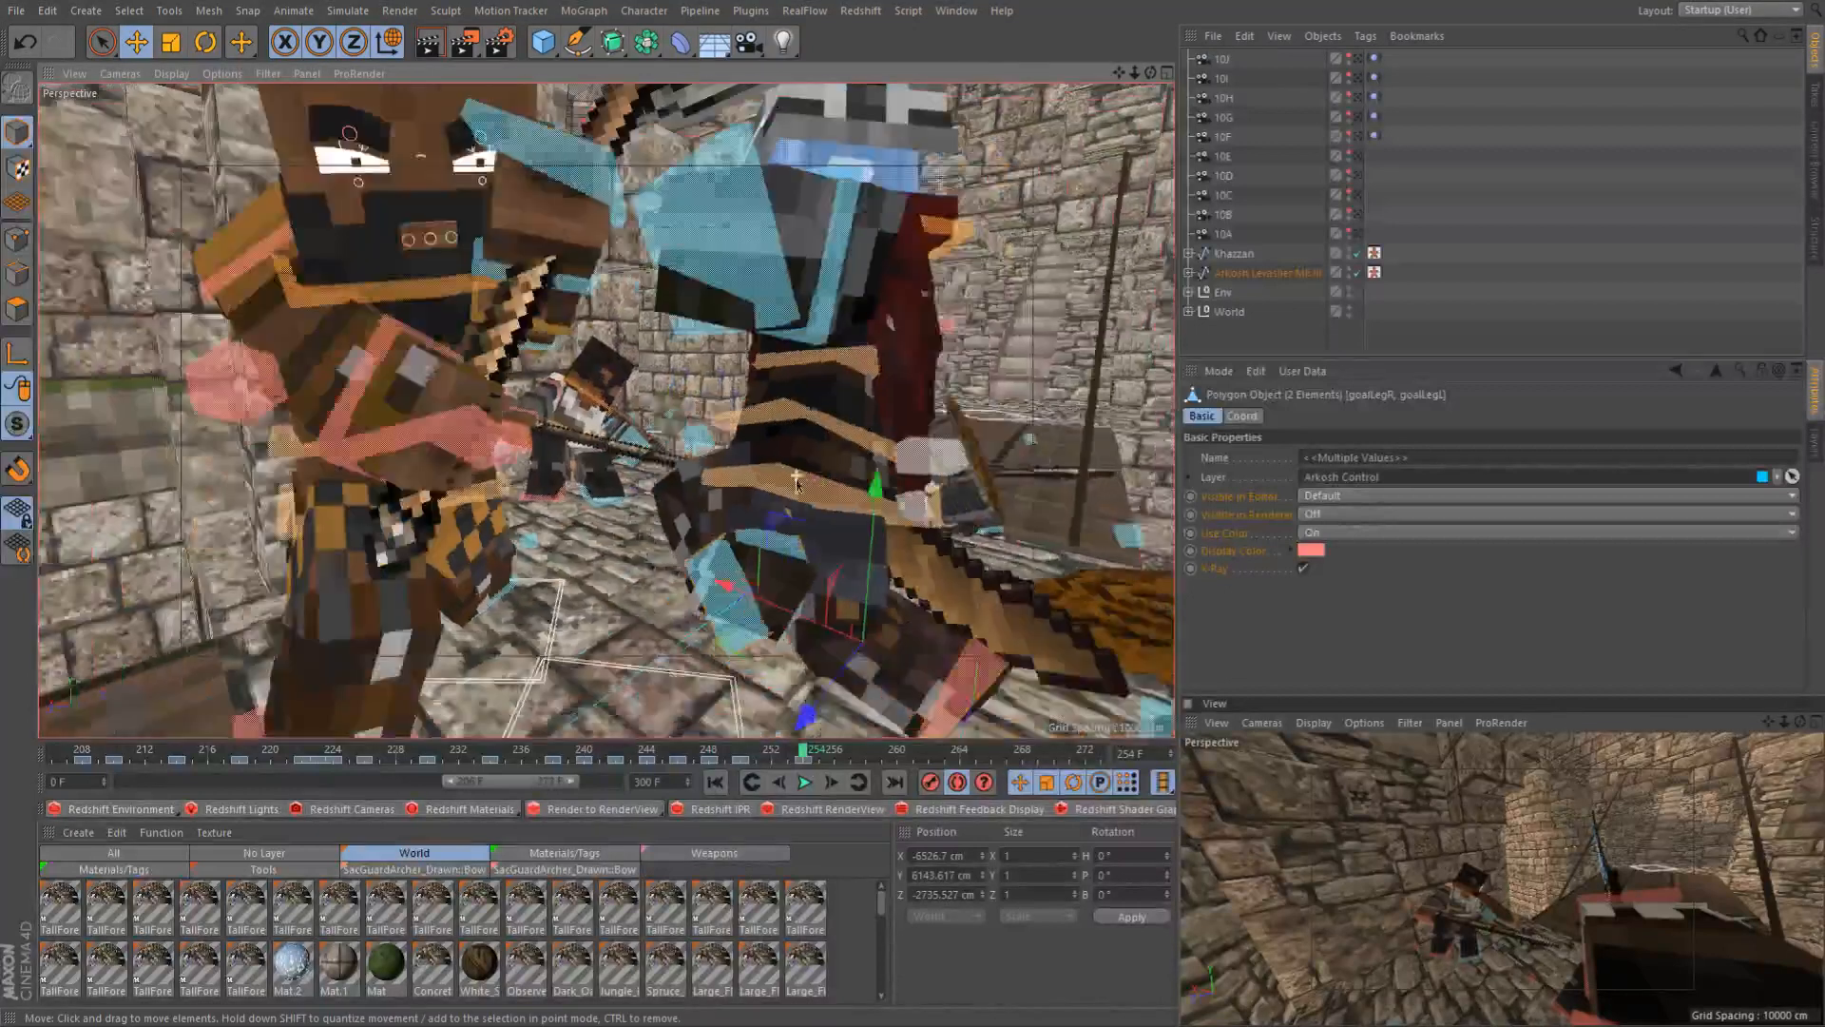
{"action": "scroll", "coordinate": [761, 437], "scroll_direction": "down", "scroll_amount": 2}
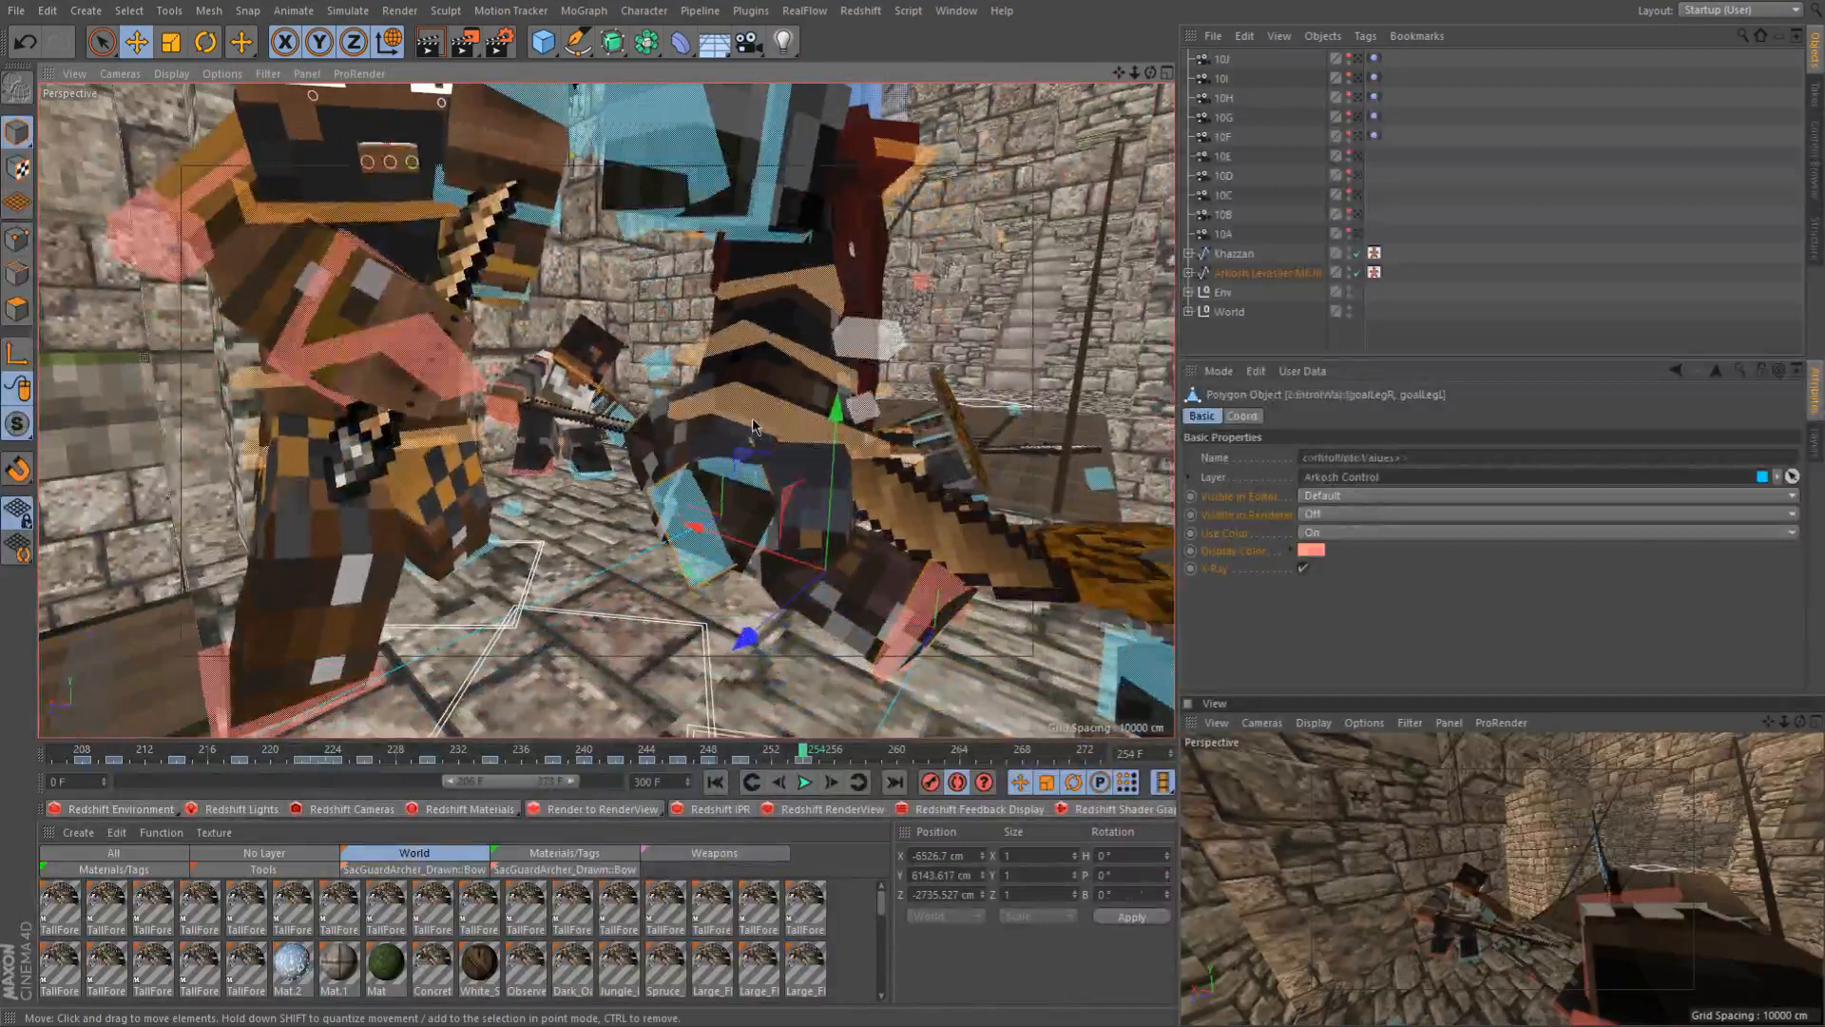
{"action": "left_click", "coordinate": [753, 426]}
{"action": "key", "text": "r"}
{"action": "key", "text": "w"}
{"action": "left_click_drag", "start_coordinate": [742, 472], "coordinate": [663, 392]}
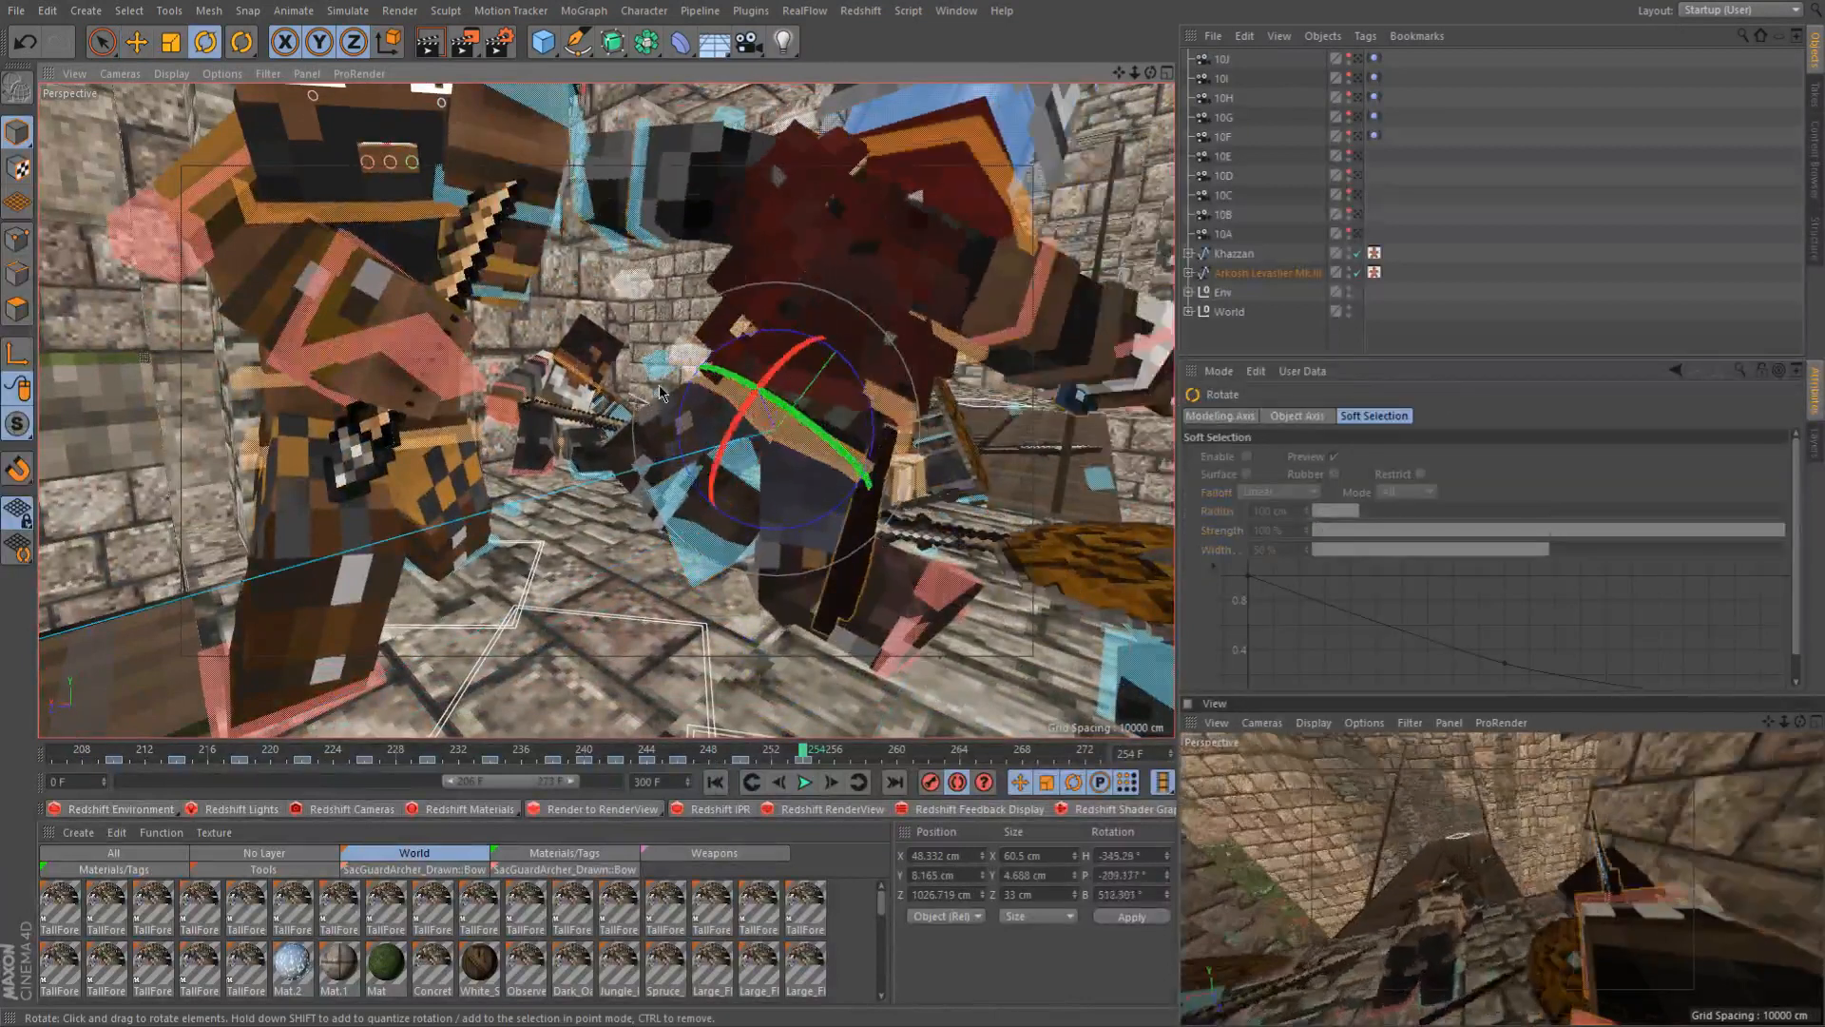
{"action": "left_click_drag", "start_coordinate": [853, 373], "coordinate": [969, 385]}
{"action": "left_click_drag", "start_coordinate": [806, 468], "coordinate": [639, 529]}
Scrub through frames 250 to 255 and examine Arkosh's turn past Khazzan from different angles
{"action": "left_click_drag", "start_coordinate": [730, 751], "coordinate": [738, 756]}
{"action": "left_click_drag", "start_coordinate": [495, 275], "coordinate": [328, 300], "text": "alt"}
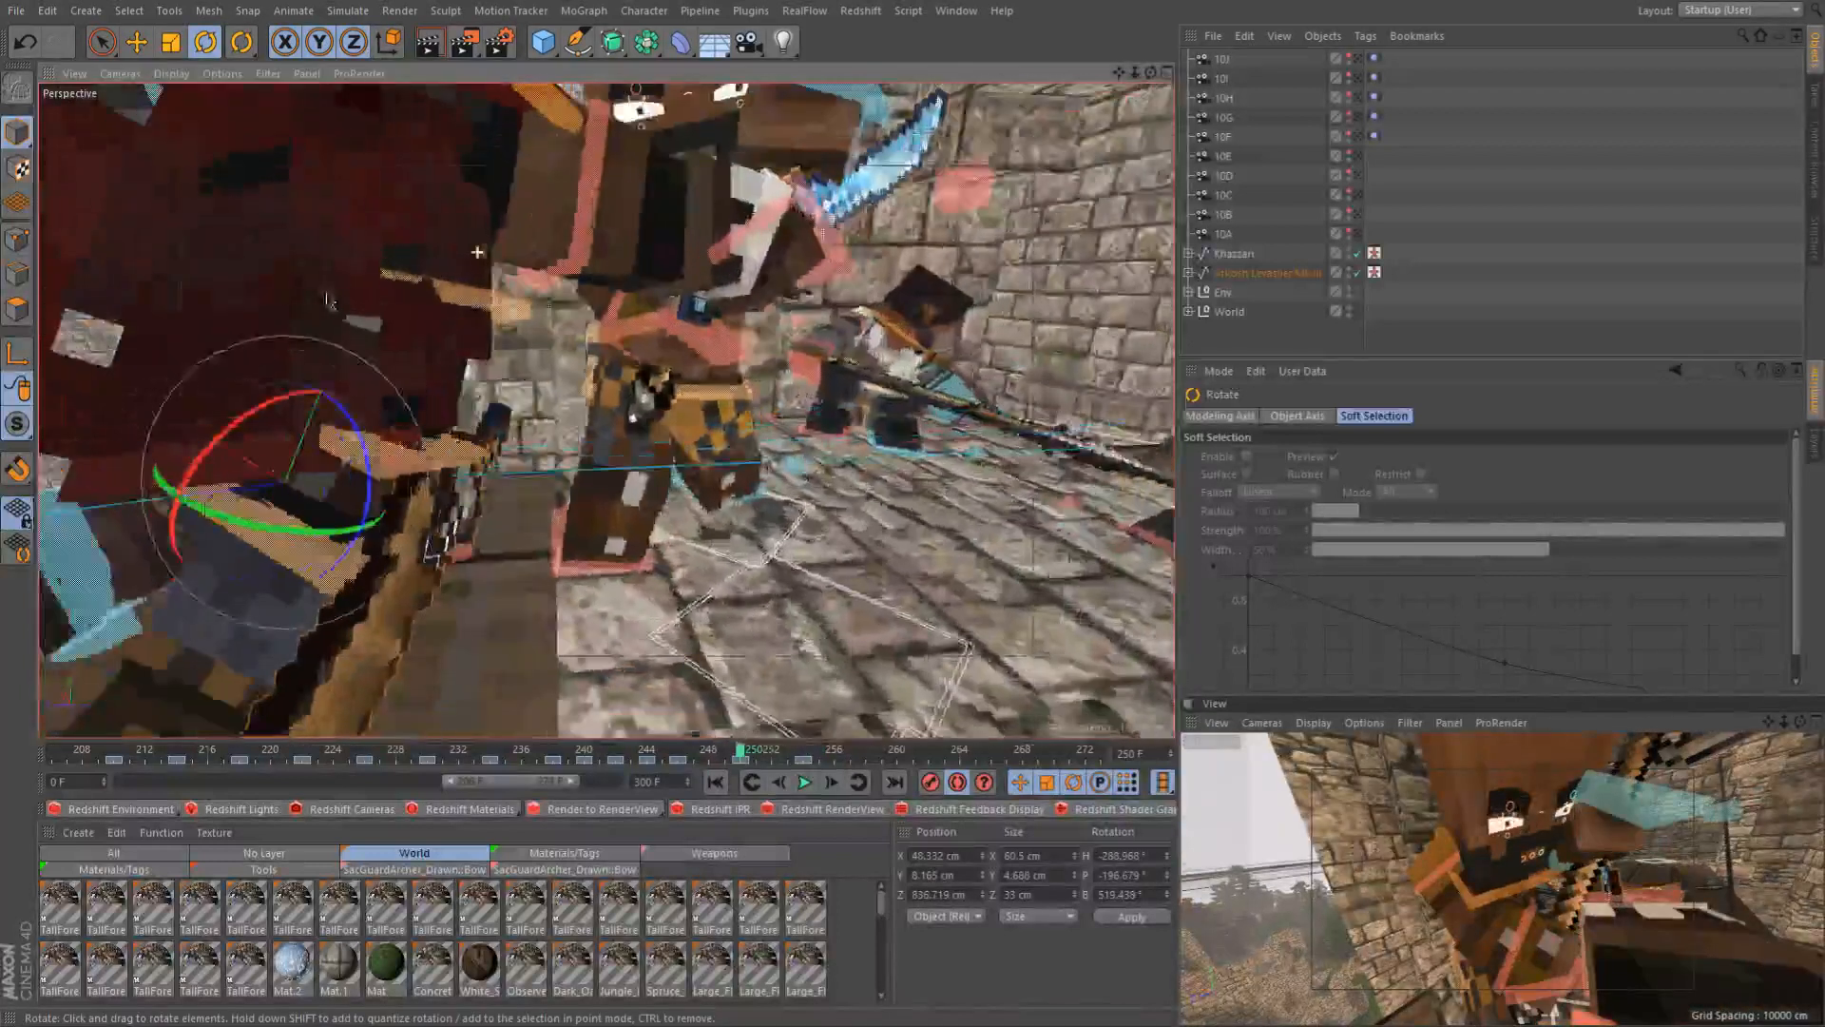
{"action": "left_click", "coordinate": [756, 751]}
{"action": "left_click", "coordinate": [789, 756]}
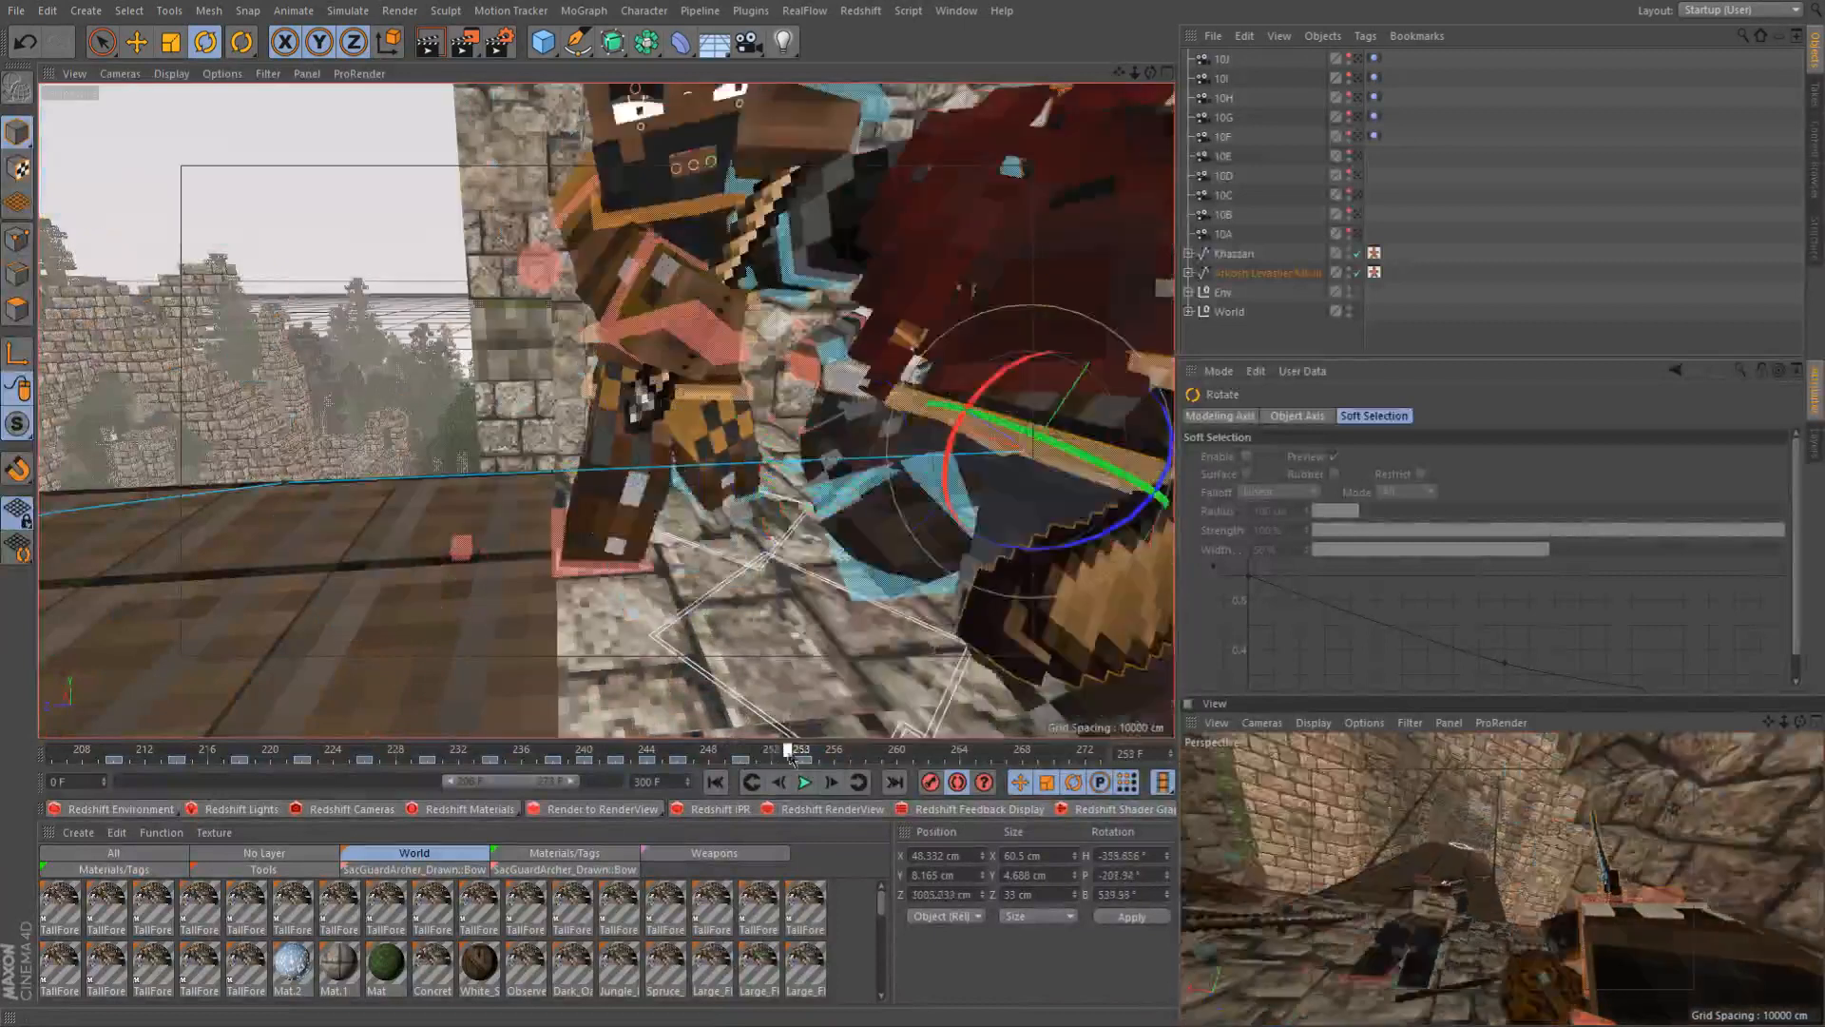
{"action": "scroll", "coordinate": [797, 642], "scroll_direction": "down", "scroll_amount": 3}
{"action": "left_click_drag", "start_coordinate": [797, 627], "coordinate": [902, 563], "text": "alt"}
{"action": "middle_click_drag", "start_coordinate": [901, 563], "coordinate": [679, 537], "text": "alt"}
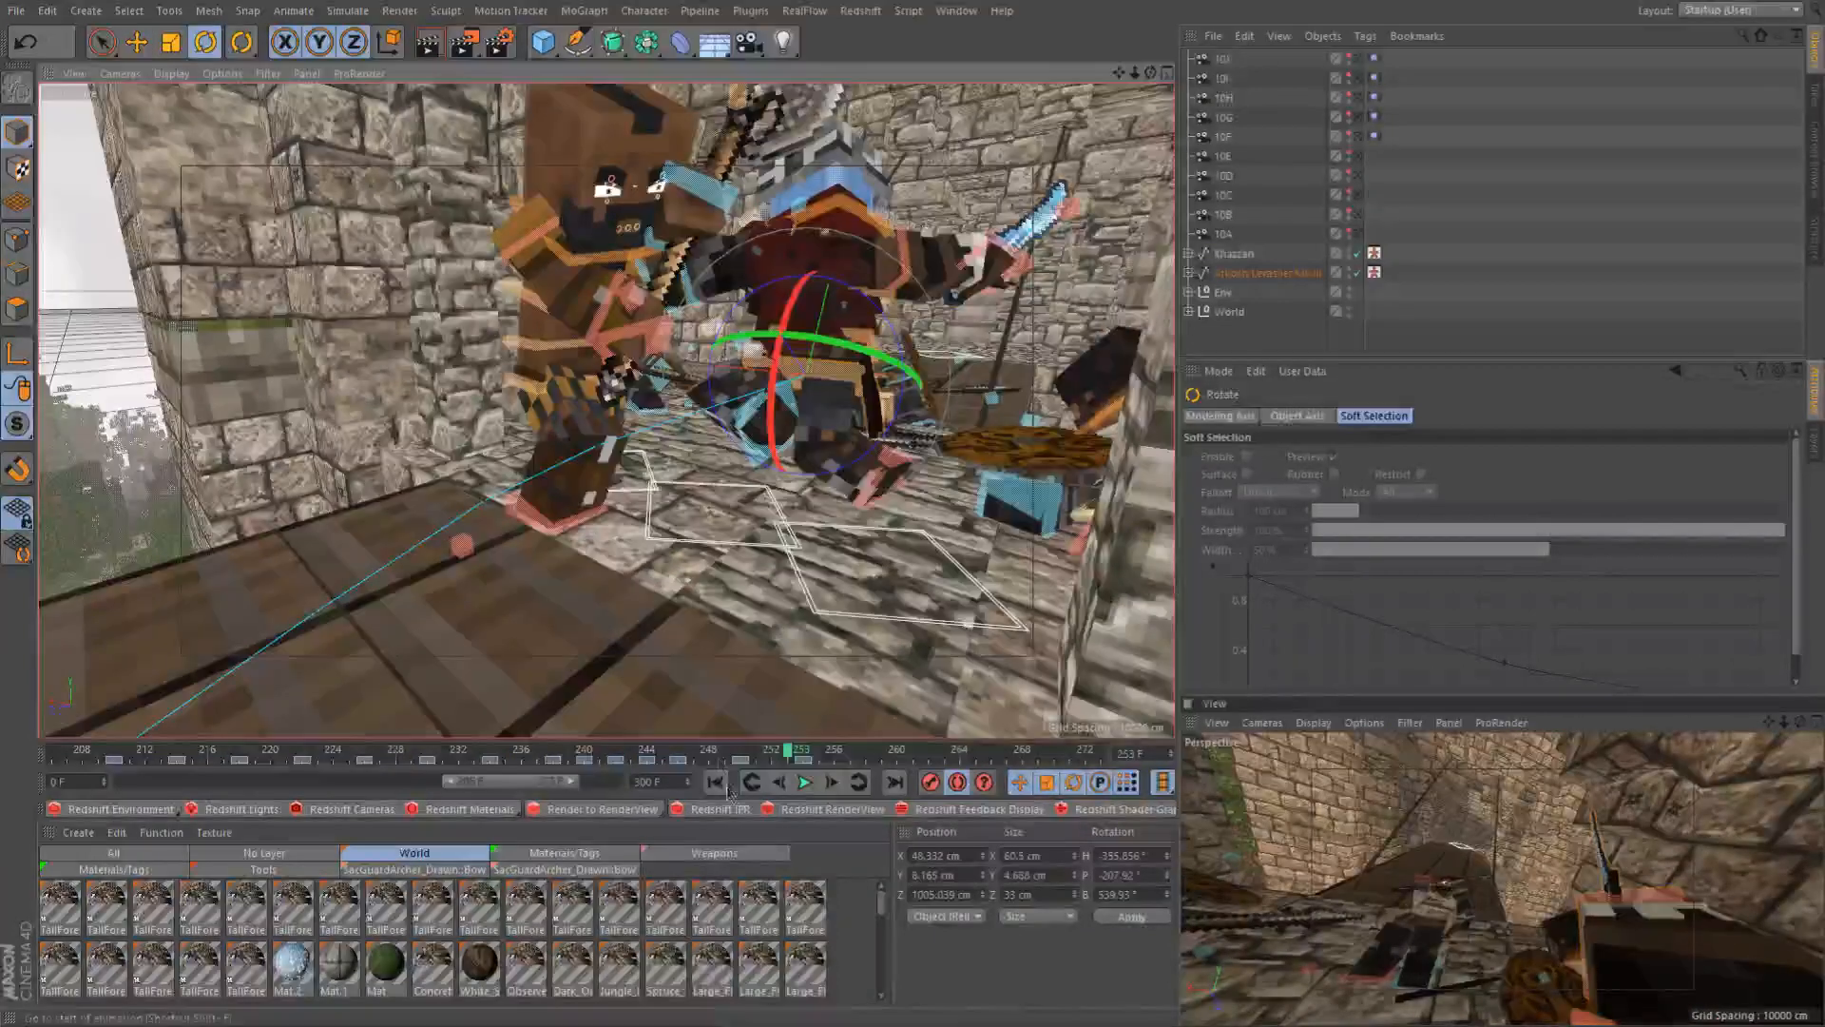
{"action": "left_click_drag", "start_coordinate": [715, 756], "coordinate": [820, 753]}
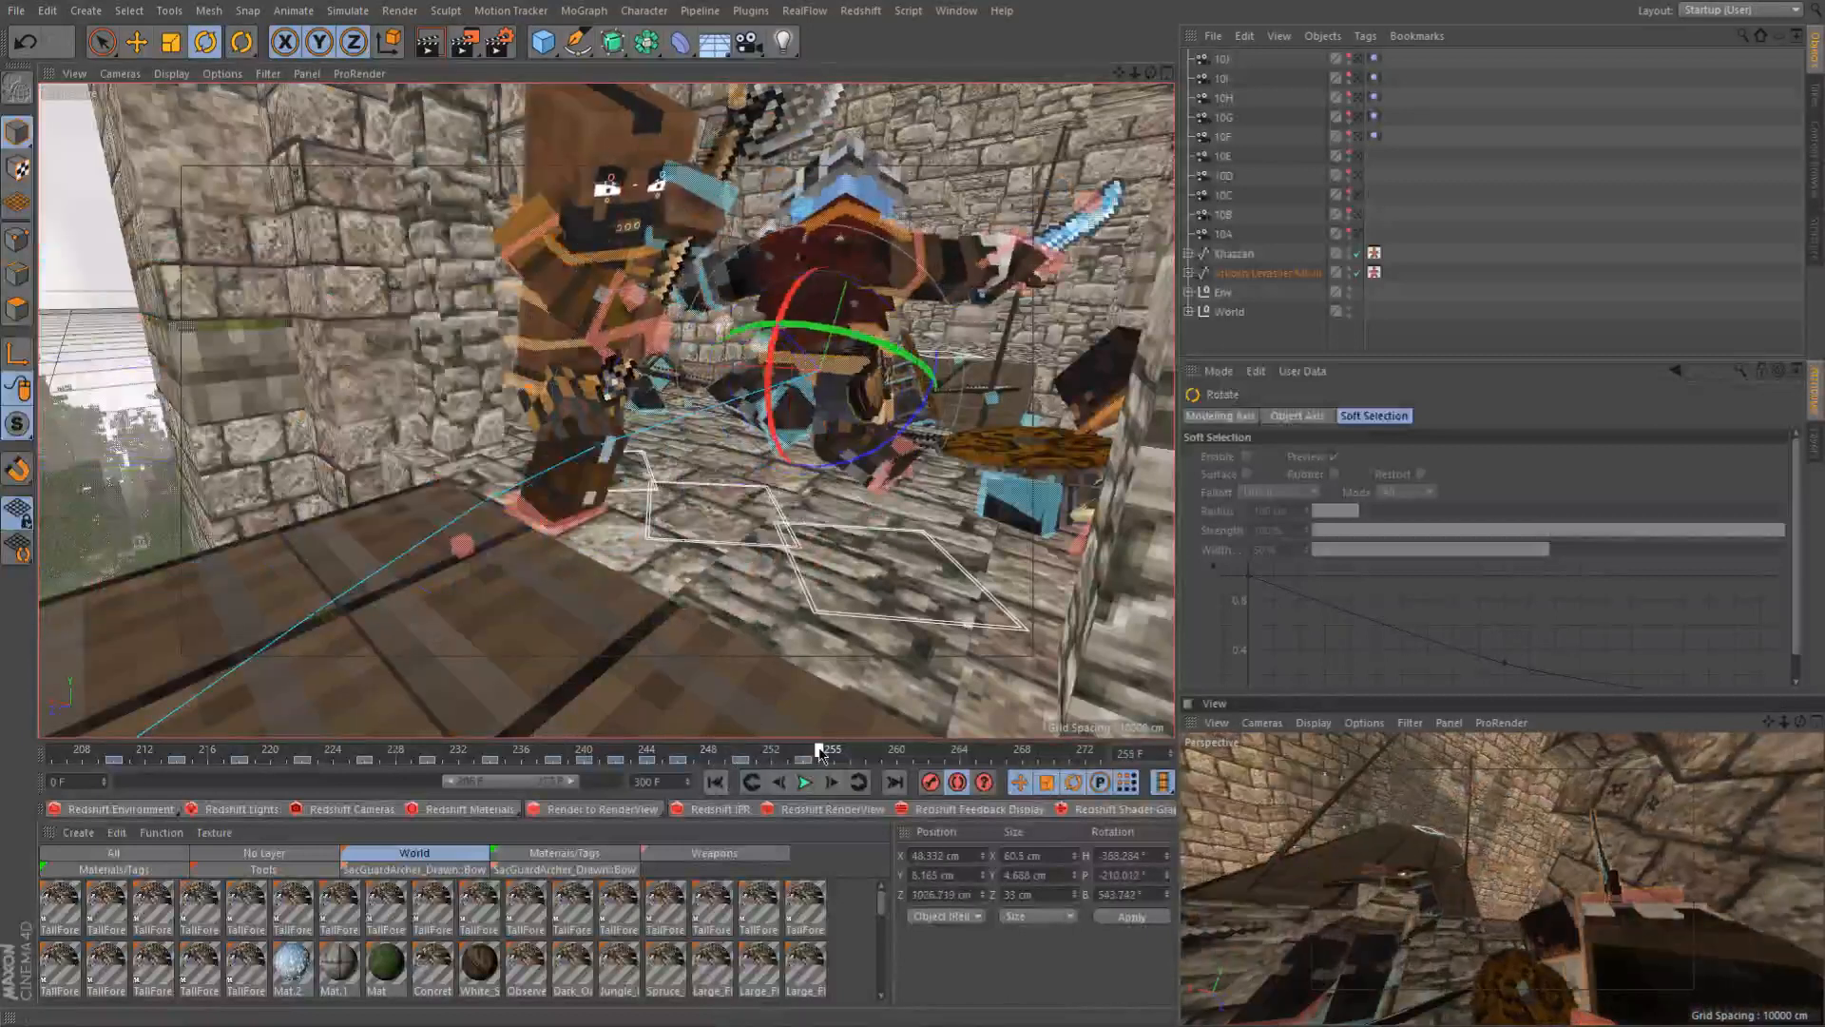
{"action": "scroll", "coordinate": [882, 311], "scroll_direction": "up", "scroll_amount": 3}
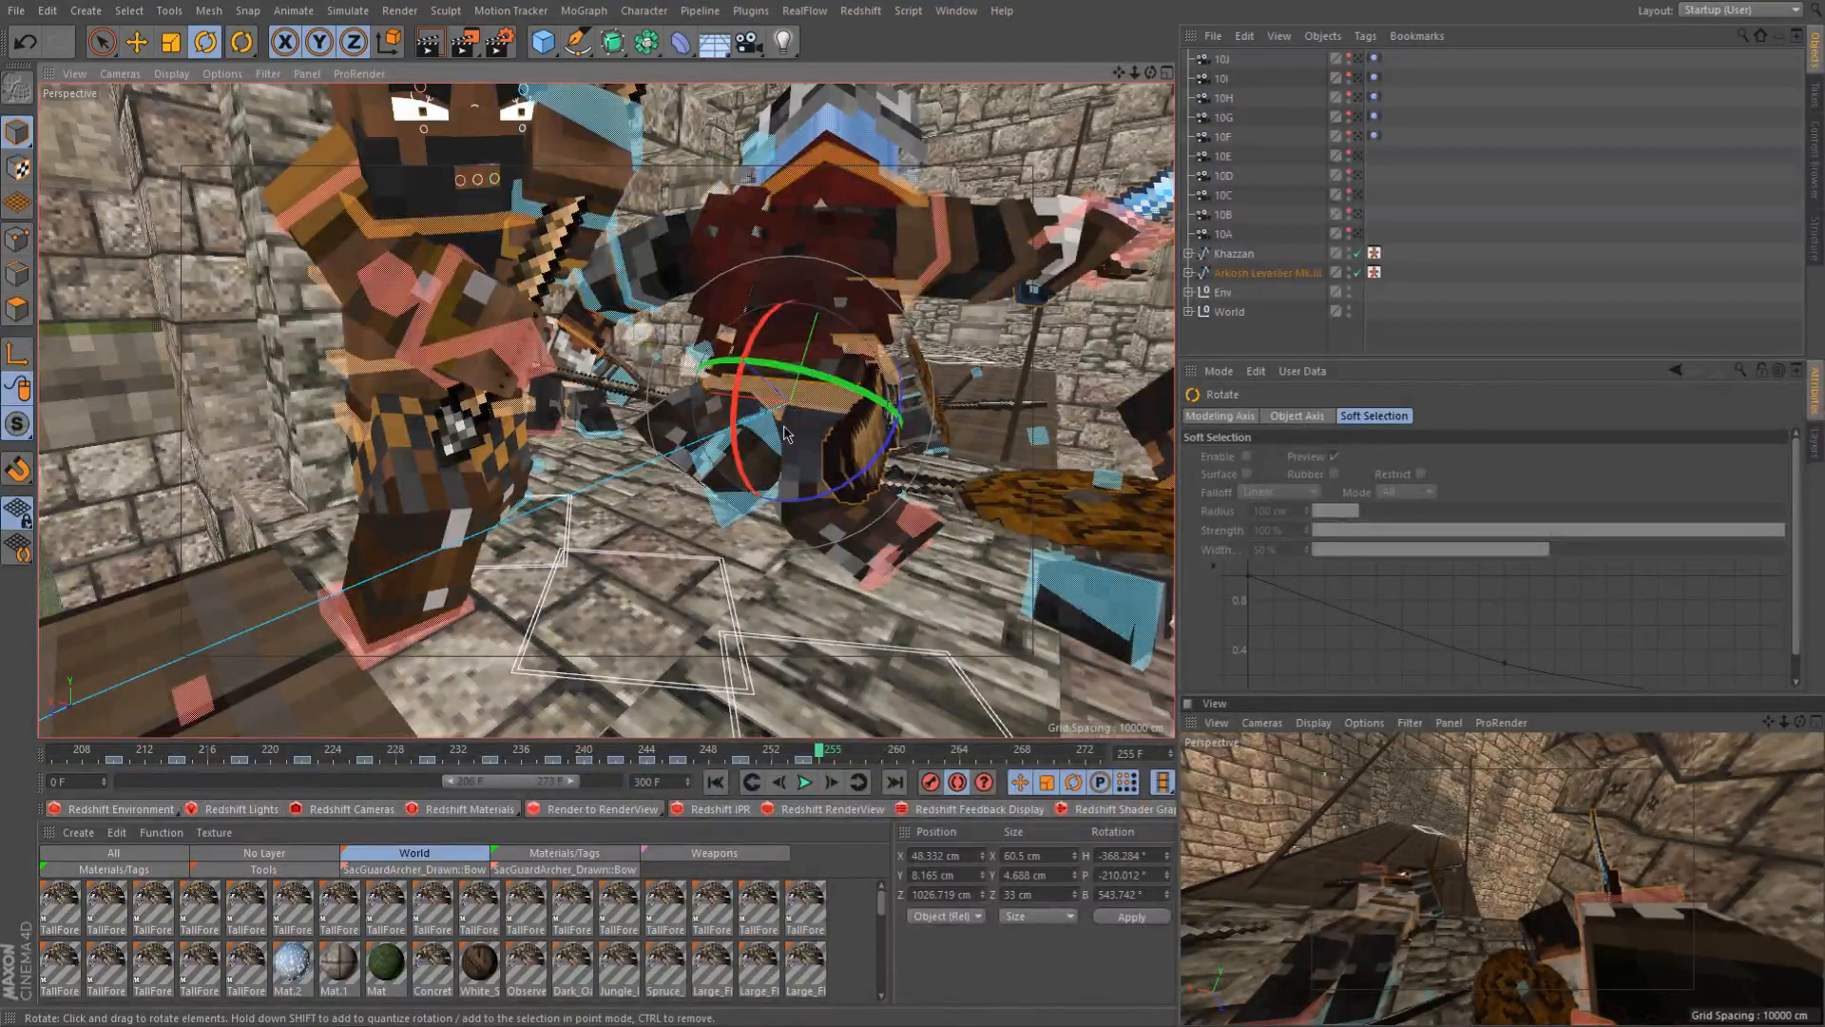
Select Arkosh's left leg goal, right leg goal and waist control together and lower them 10 cm at frame 254
{"action": "left_click", "coordinate": [720, 520]}
{"action": "key", "text": "f"}
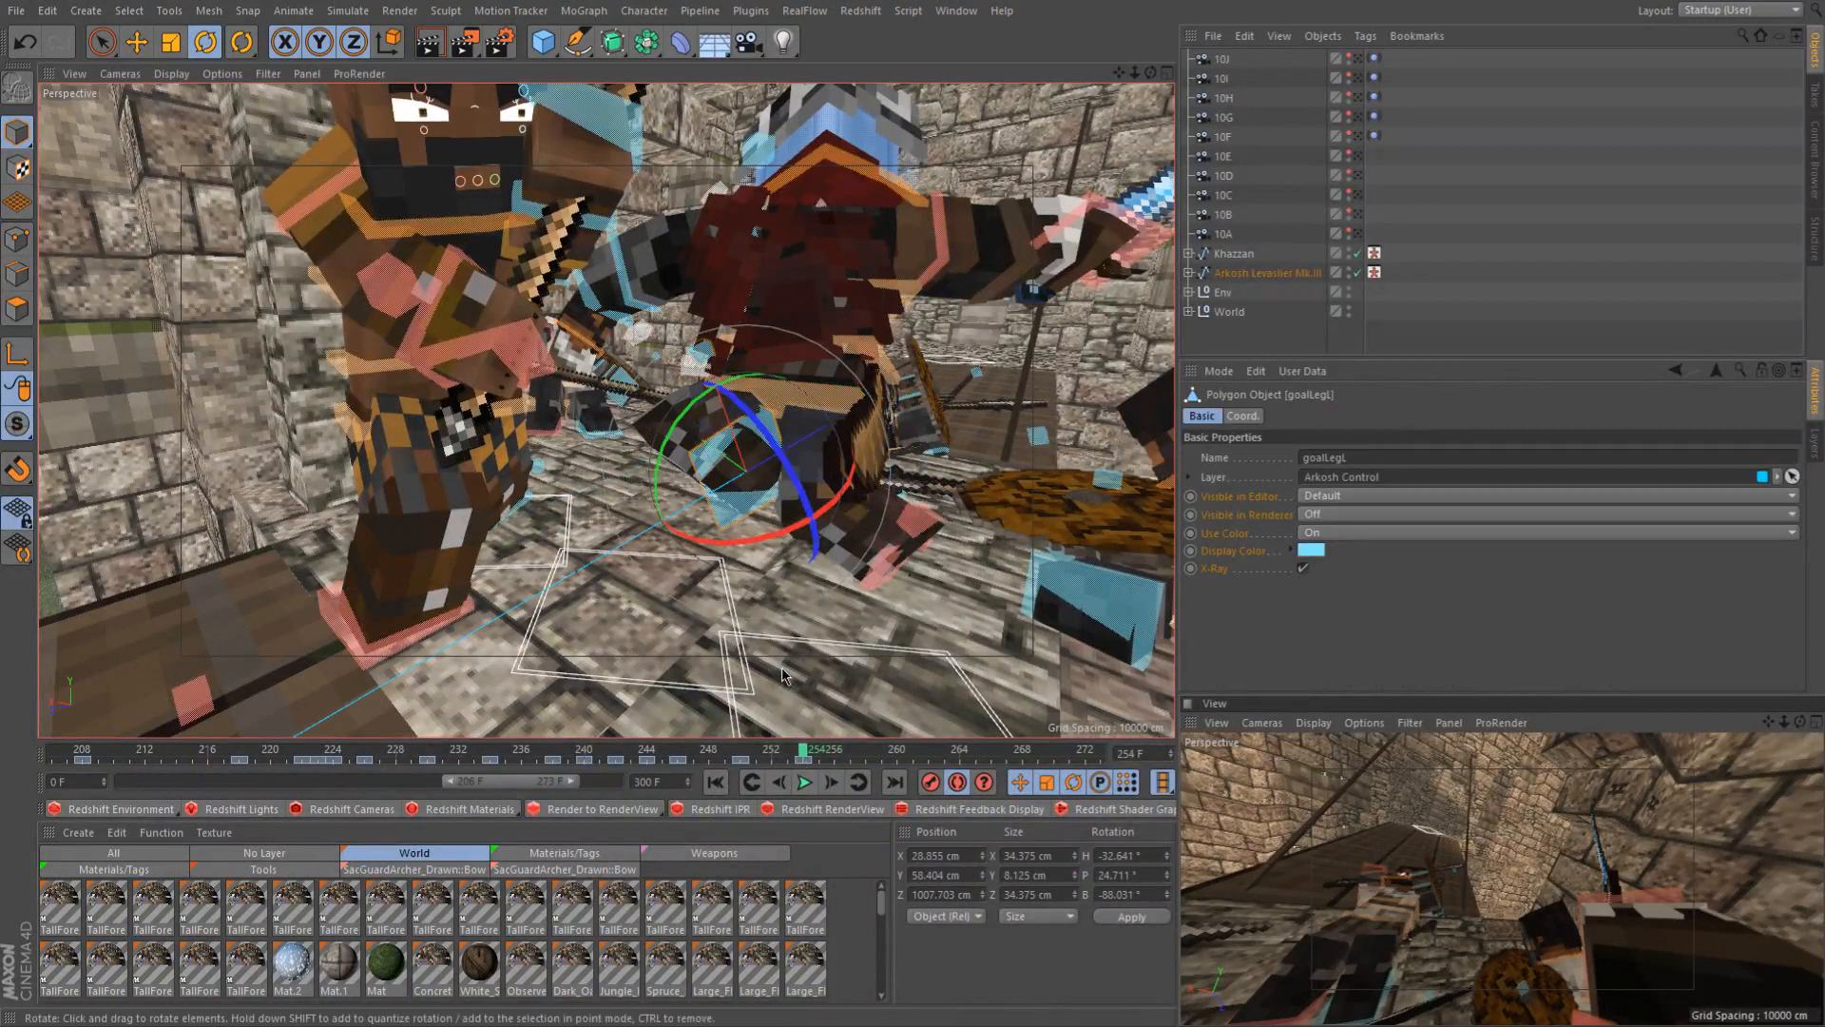
{"action": "scroll", "coordinate": [731, 526], "scroll_direction": "up", "scroll_amount": 3}
{"action": "left_click_drag", "start_coordinate": [731, 525], "coordinate": [691, 260], "text": "alt"}
{"action": "left_click", "coordinate": [718, 486], "text": "shift"}
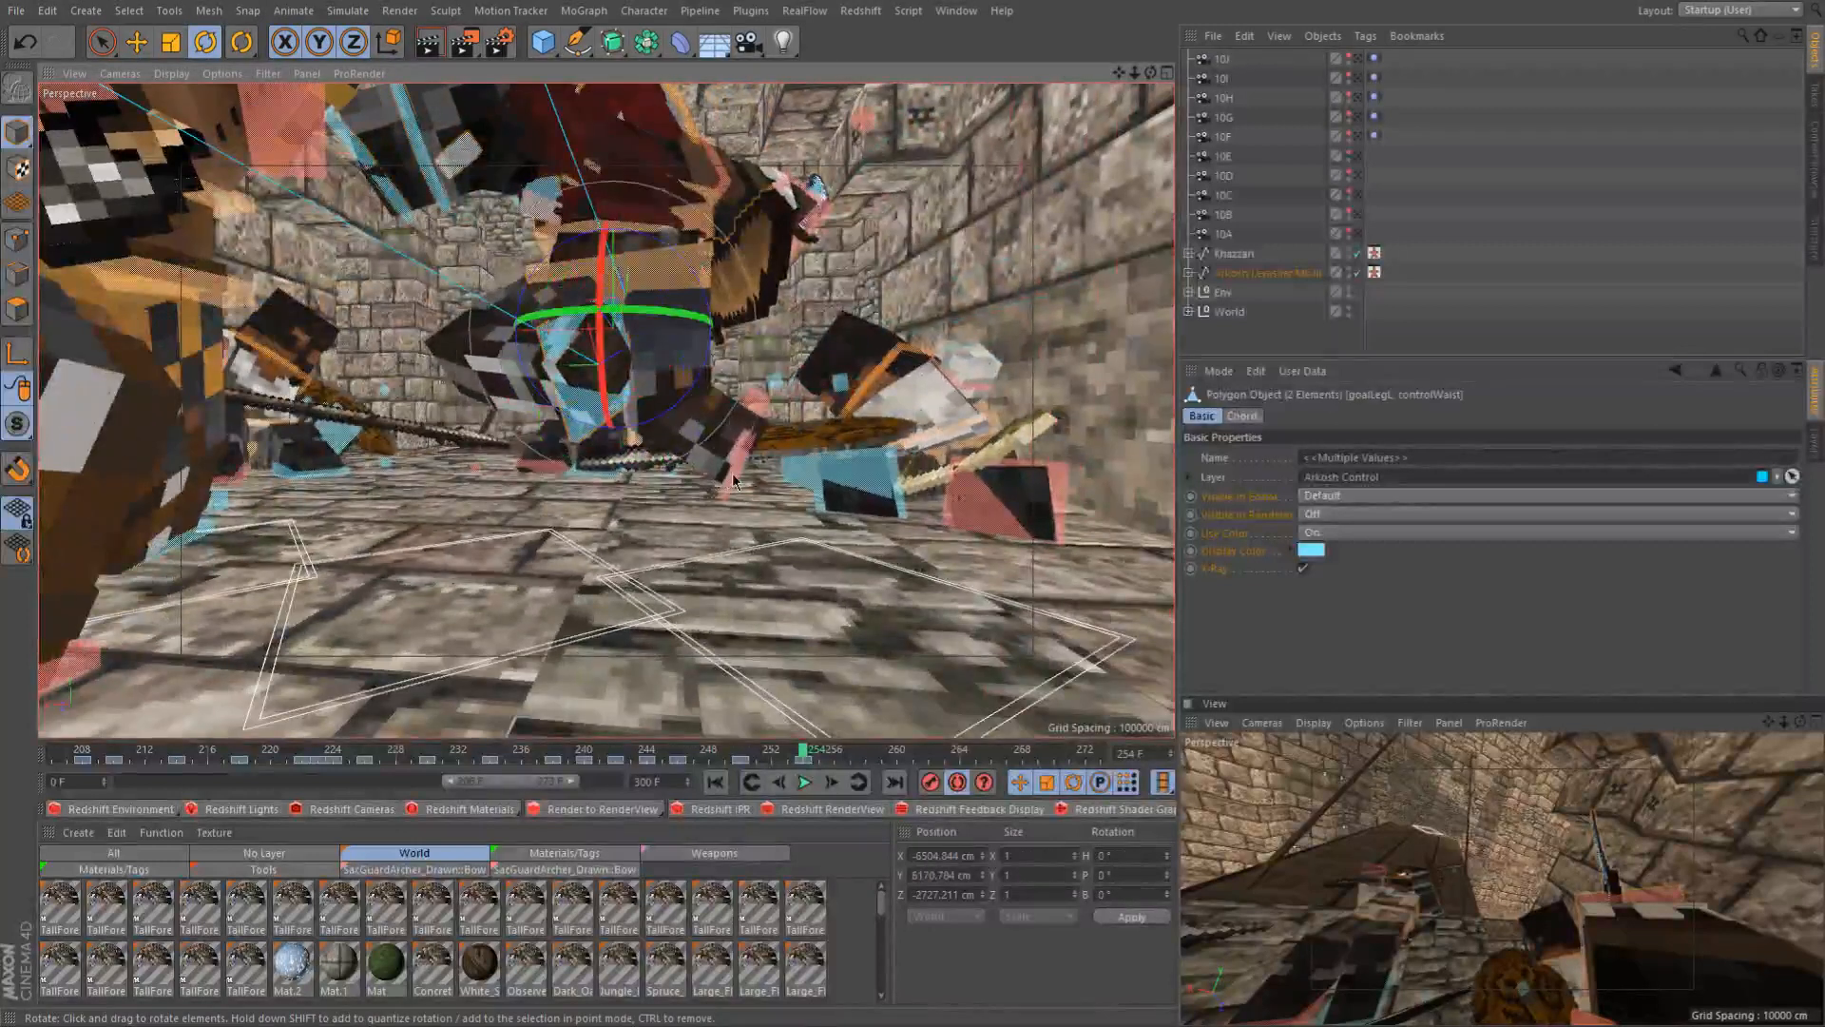
{"action": "key", "text": "e"}
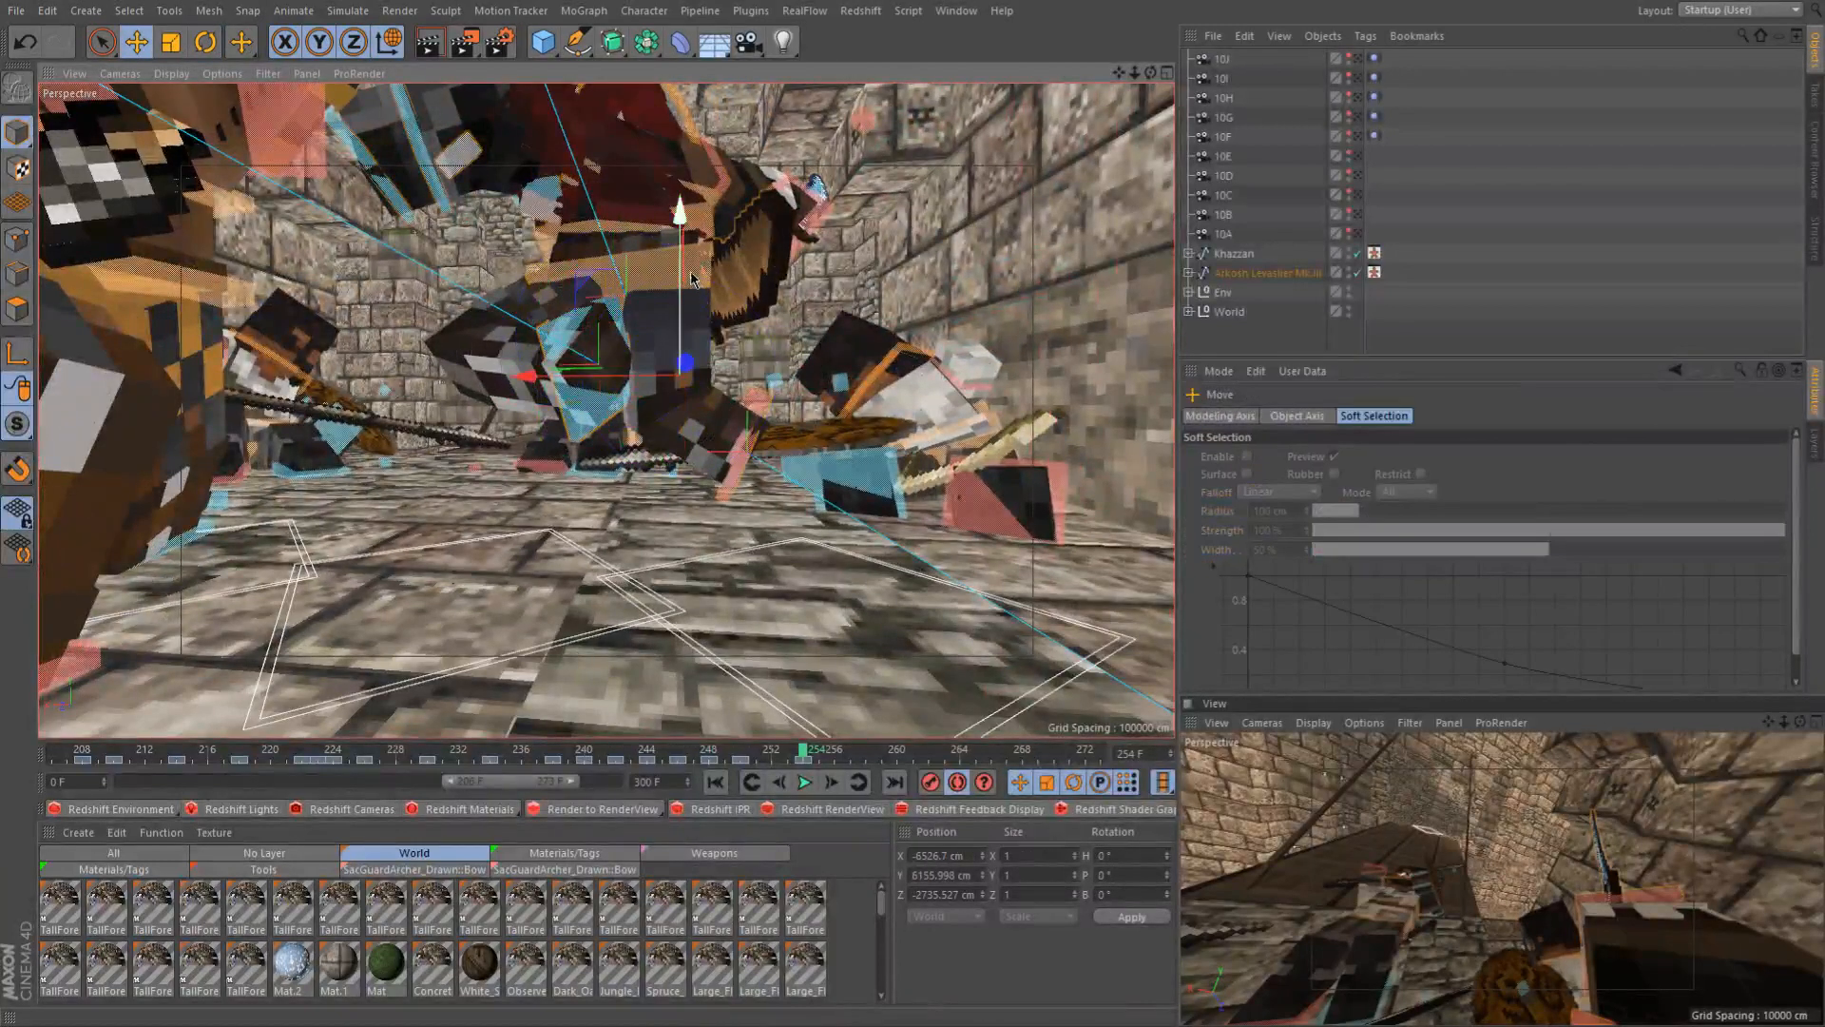
{"action": "left_click_drag", "start_coordinate": [693, 279], "coordinate": [699, 294]}
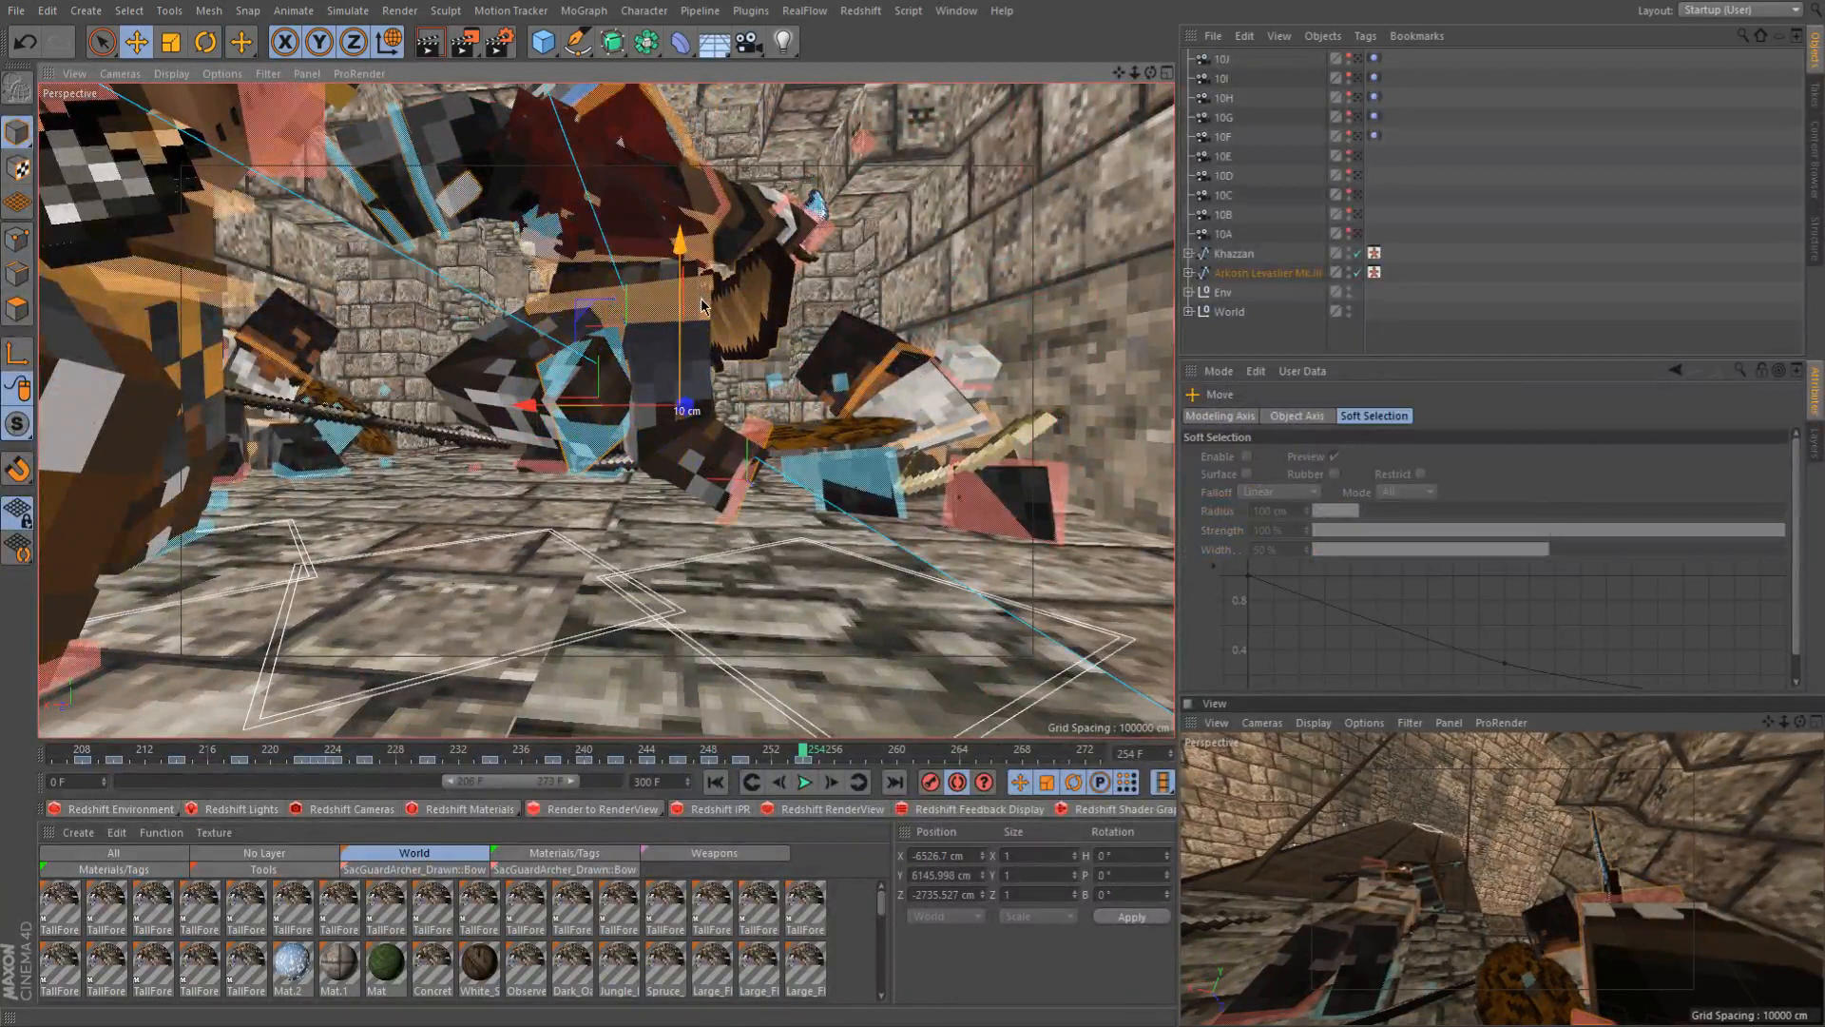
{"action": "left_click_drag", "start_coordinate": [701, 304], "coordinate": [702, 304]}
Lower Arkosh's left leg goal alone to a Y position of 8.404 cm at frame 254
{"action": "right_click_drag", "start_coordinate": [644, 351], "coordinate": [644, 350], "text": "alt"}
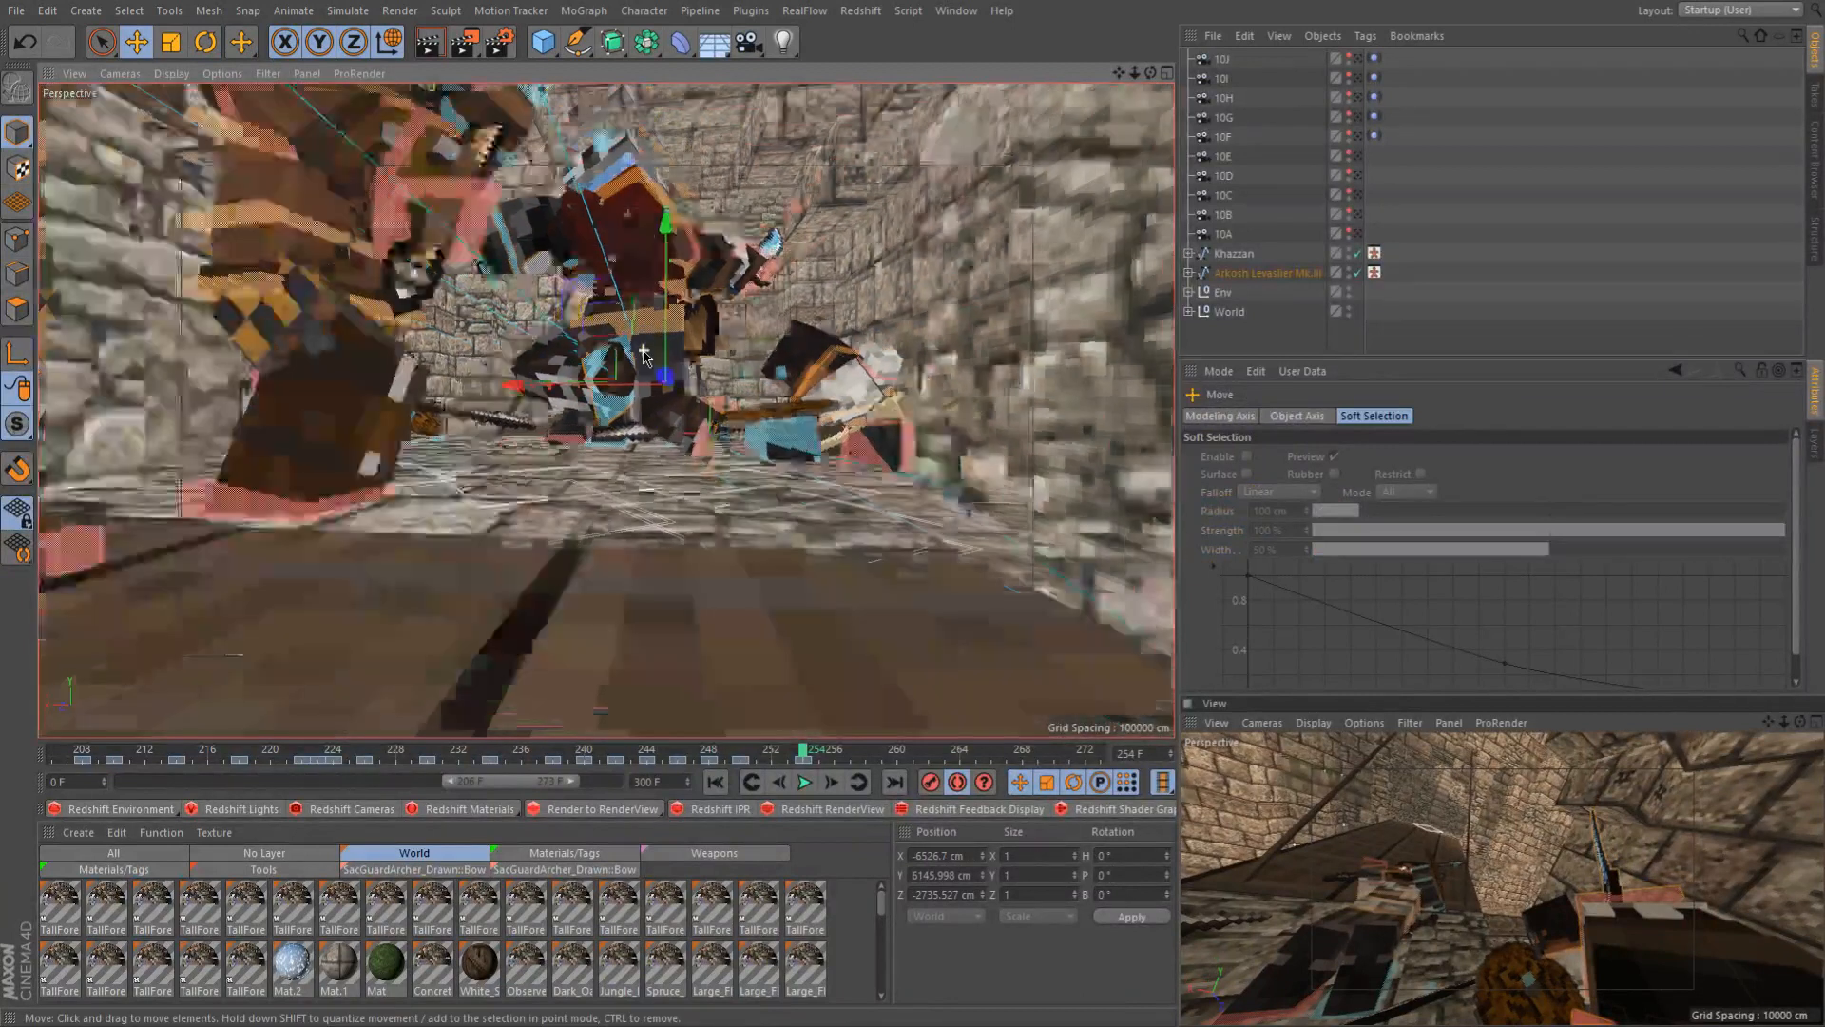
{"action": "left_click_drag", "start_coordinate": [643, 350], "coordinate": [643, 351], "text": "alt"}
{"action": "left_click", "coordinate": [605, 411]}
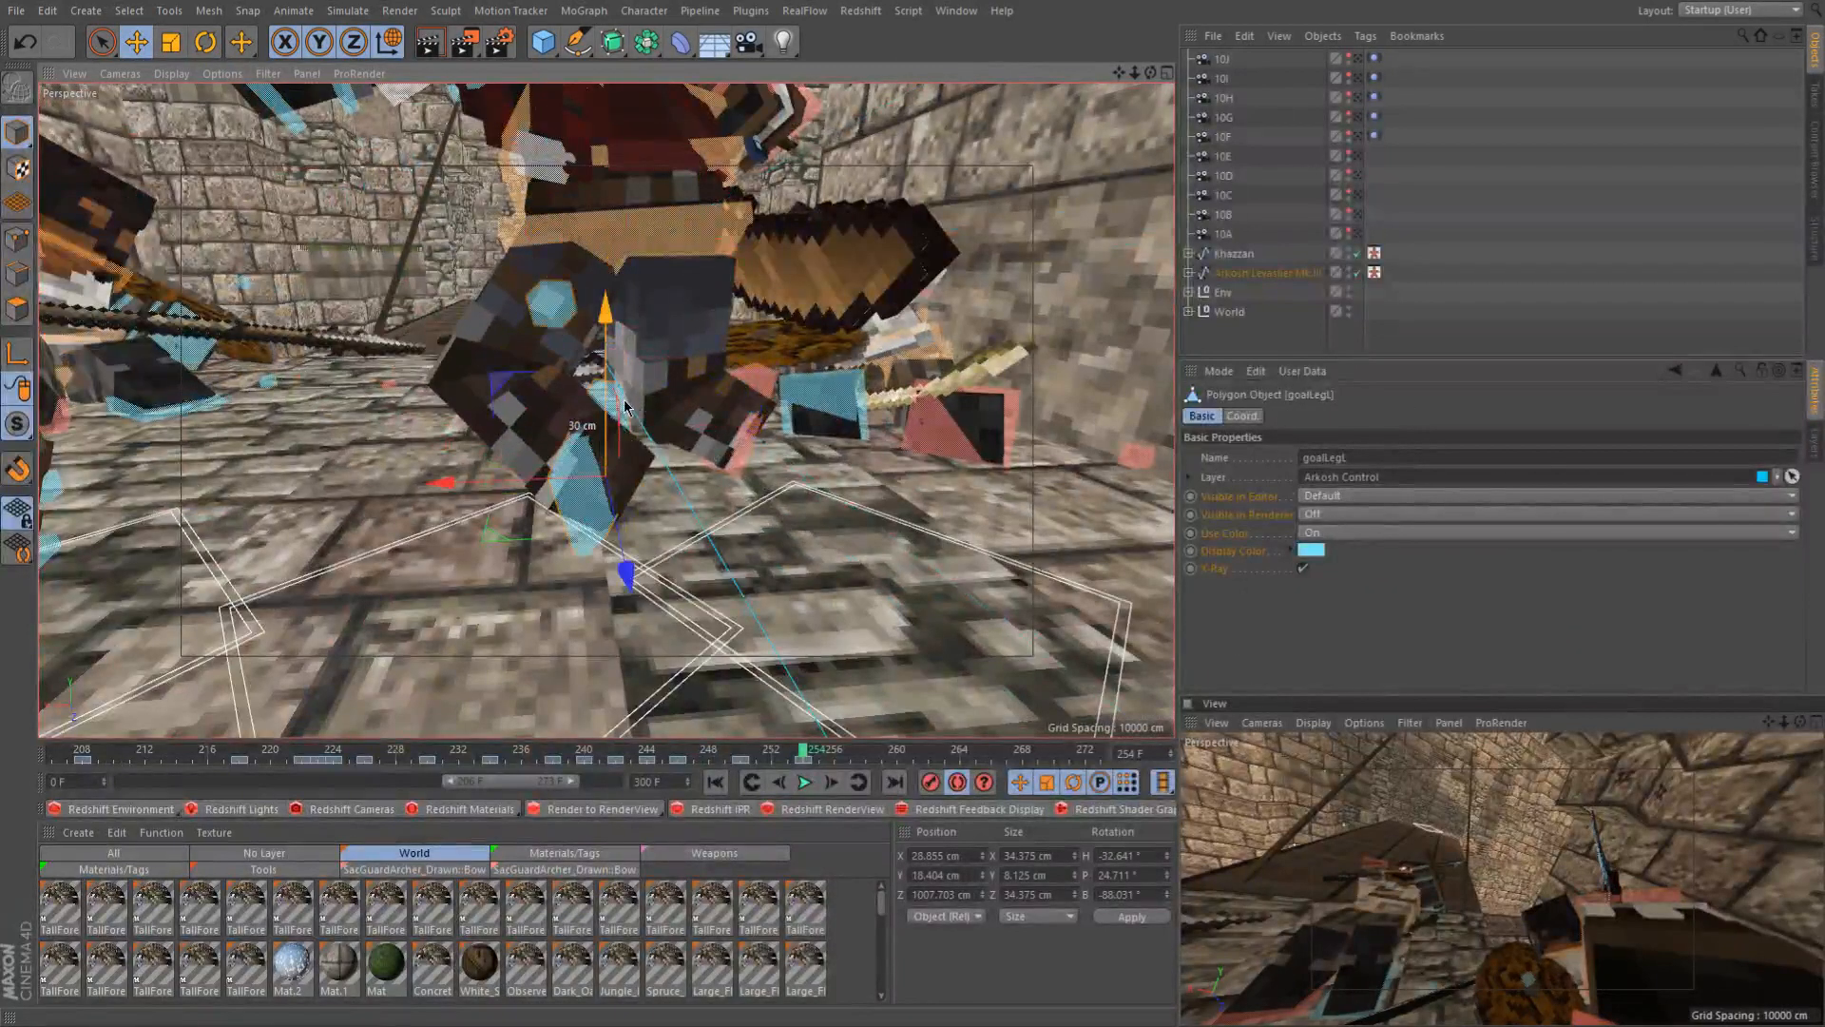
{"action": "left_click_drag", "start_coordinate": [624, 407], "coordinate": [632, 426]}
{"action": "left_click_drag", "start_coordinate": [590, 512], "coordinate": [602, 499], "text": "alt"}
{"action": "key", "text": "r"}
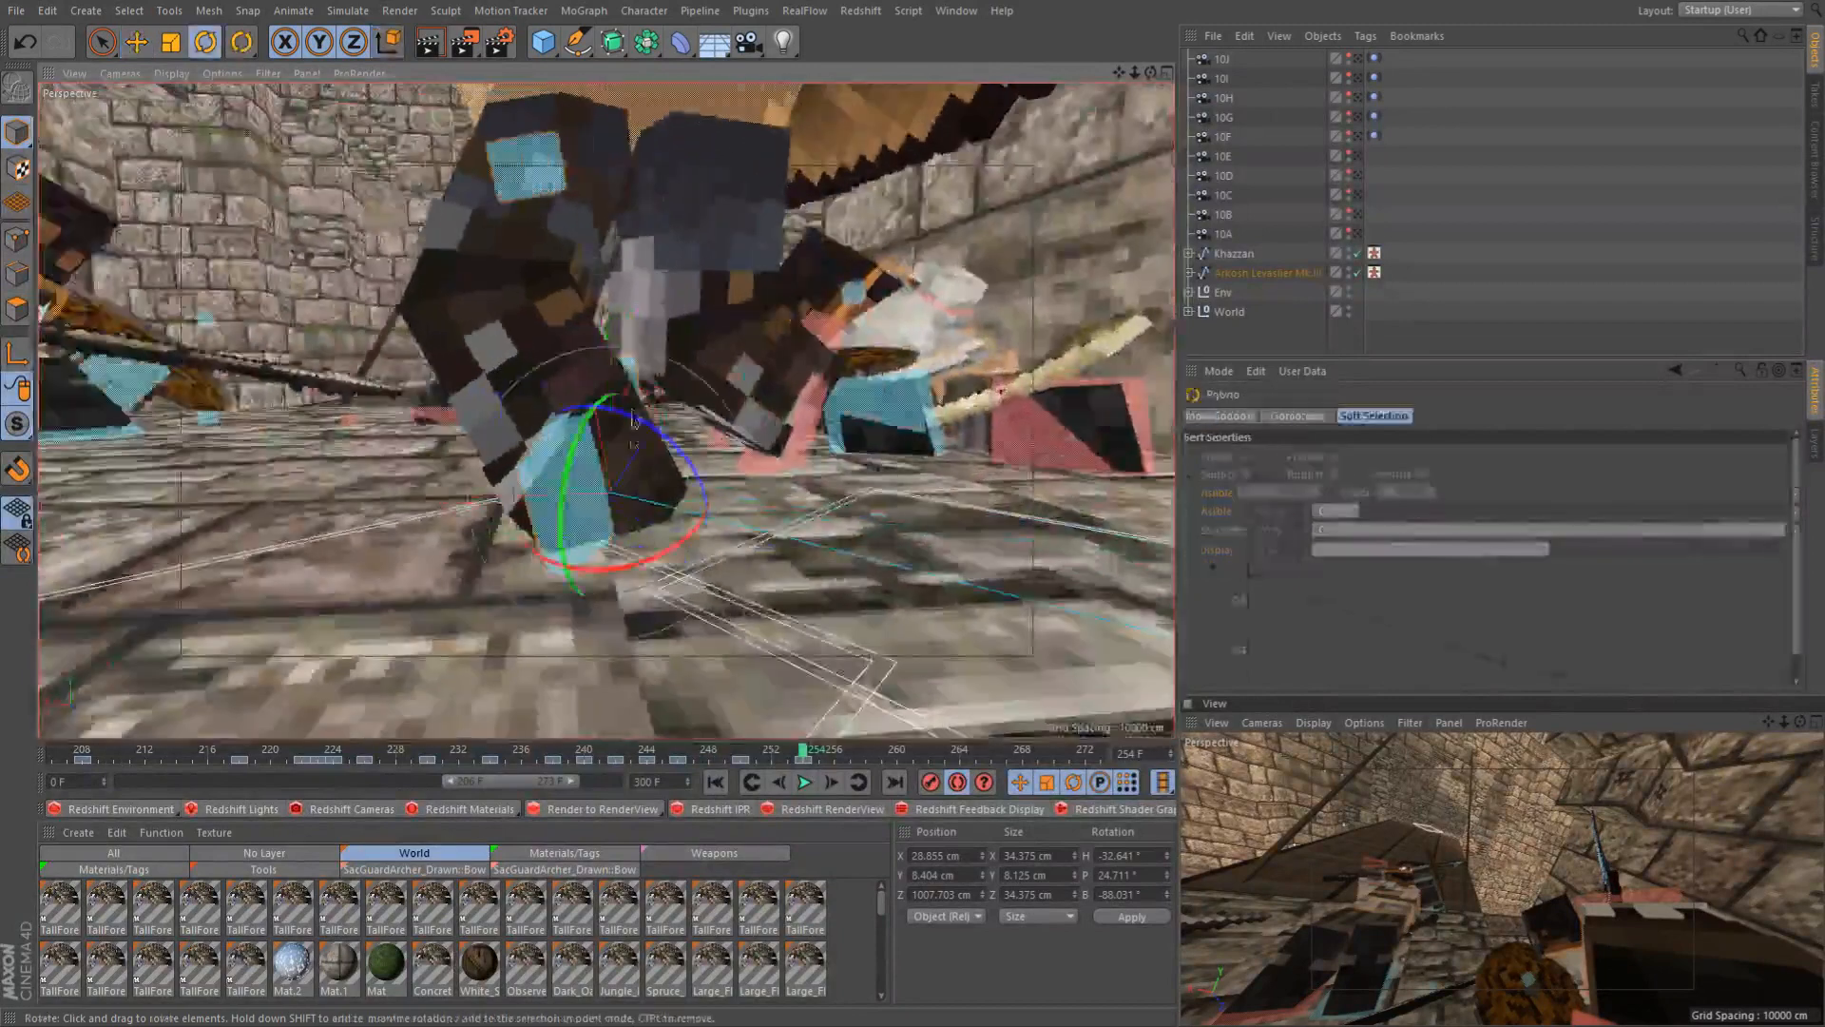
{"action": "left_click_drag", "start_coordinate": [608, 490], "coordinate": [643, 504]}
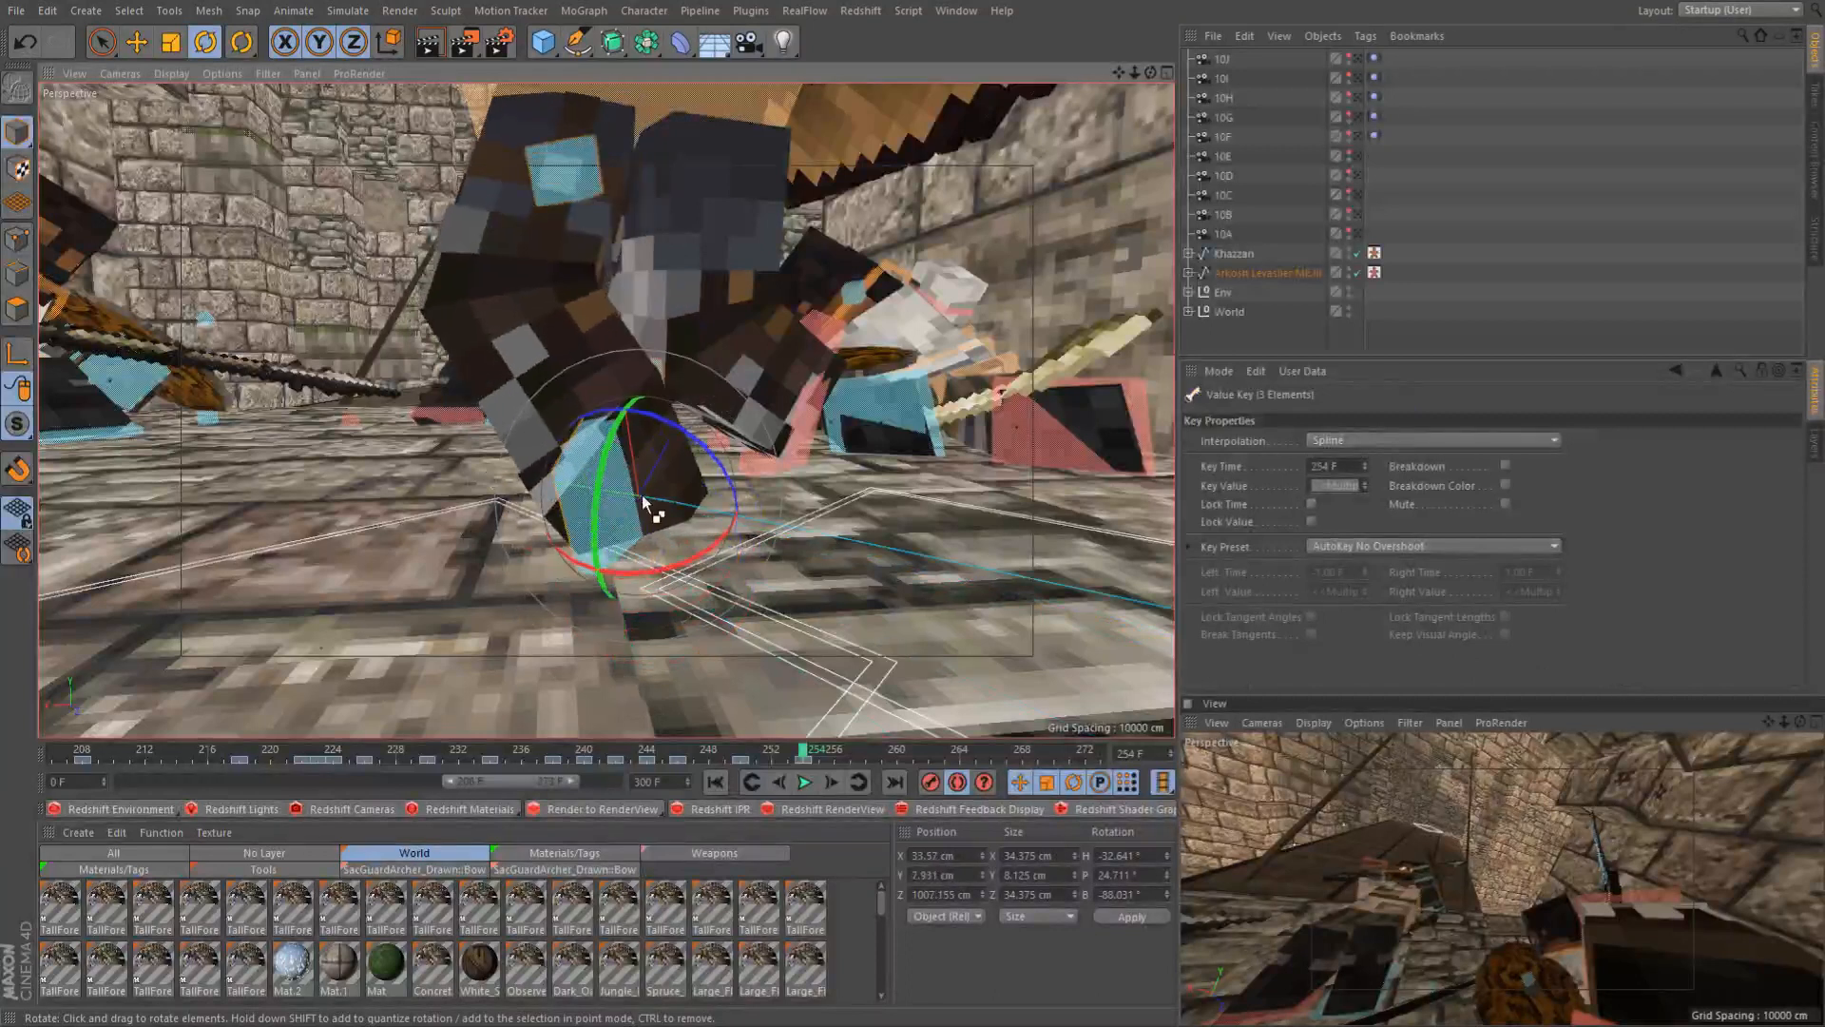
{"action": "key", "text": "ctrl+z"}
{"action": "key", "text": "ctrl+z"}
{"action": "key", "text": "ctrl+z"}
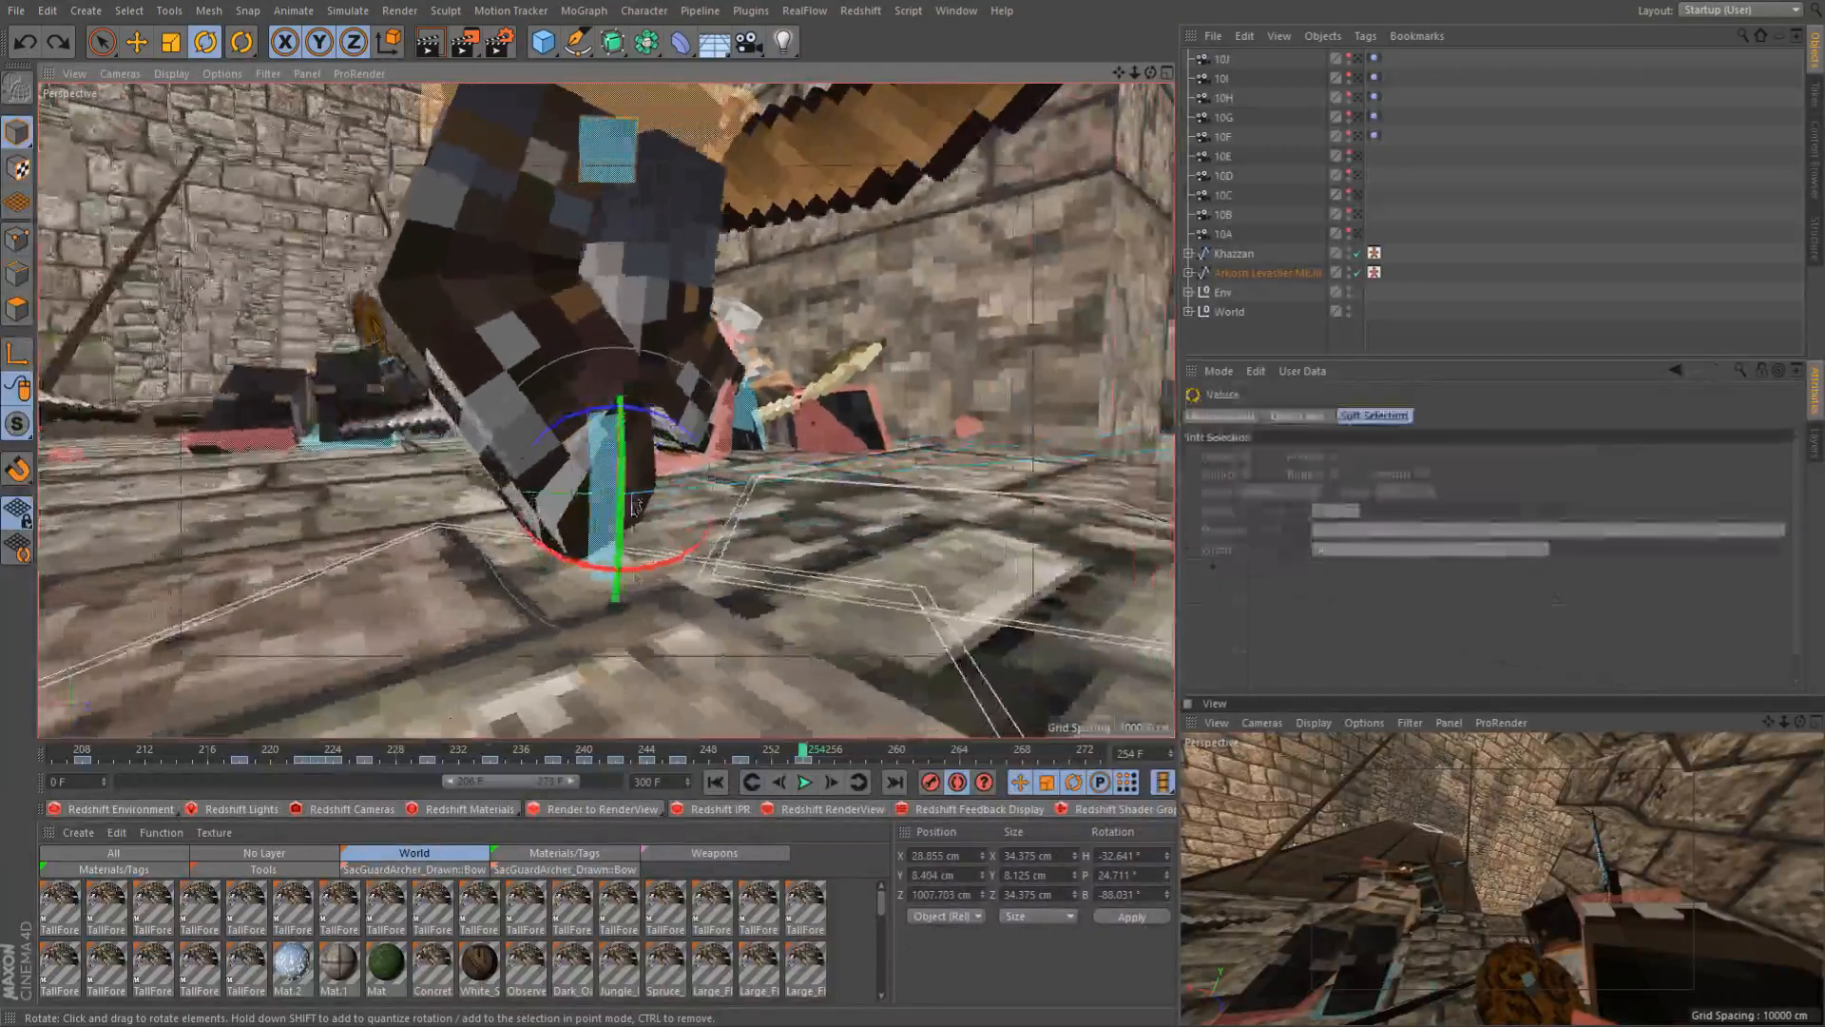
{"action": "left_click_drag", "start_coordinate": [567, 522], "coordinate": [637, 555]}
{"action": "key", "text": "ctrl+z"}
{"action": "key", "text": "ctrl+z"}
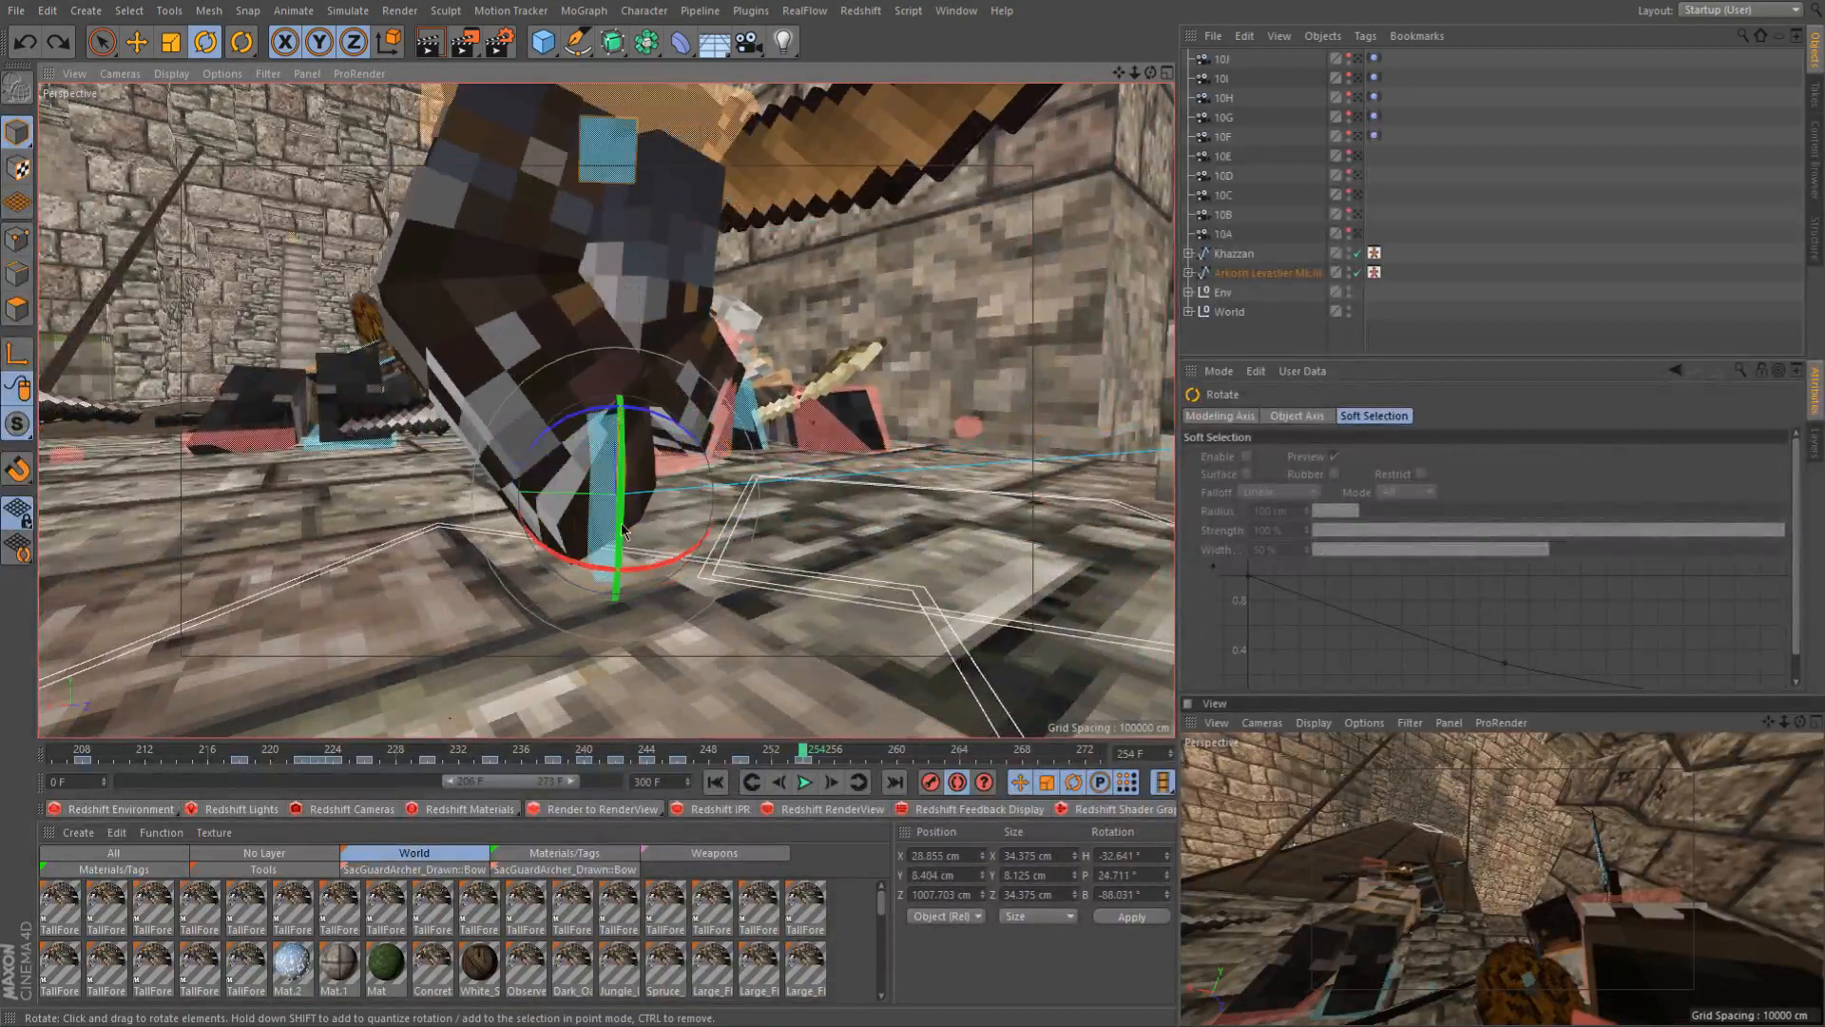
Rotate Arkosh's left leg goal to a heading of -107.722° at frame 254 and review frames 250 to 254
{"action": "left_click_drag", "start_coordinate": [622, 449], "coordinate": [607, 583]}
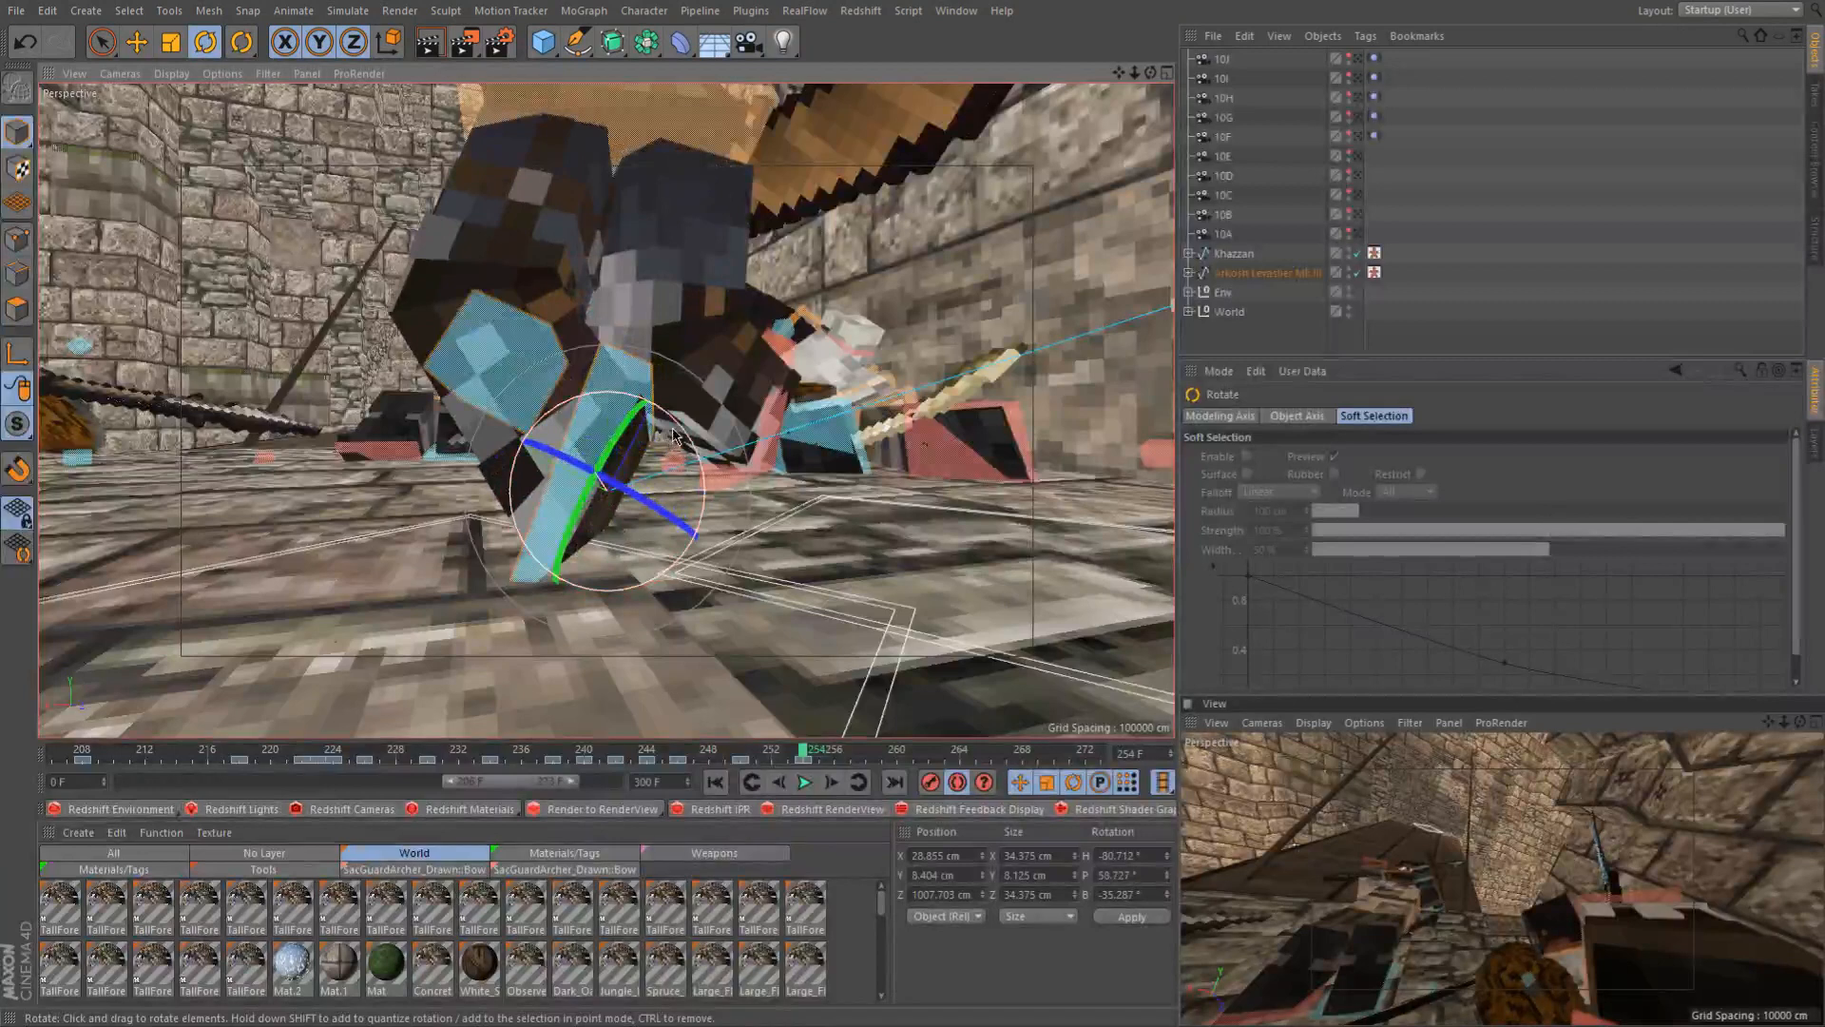
{"action": "left_click_drag", "start_coordinate": [684, 490], "coordinate": [686, 498]}
{"action": "left_click_drag", "start_coordinate": [600, 380], "coordinate": [789, 448], "text": "alt"}
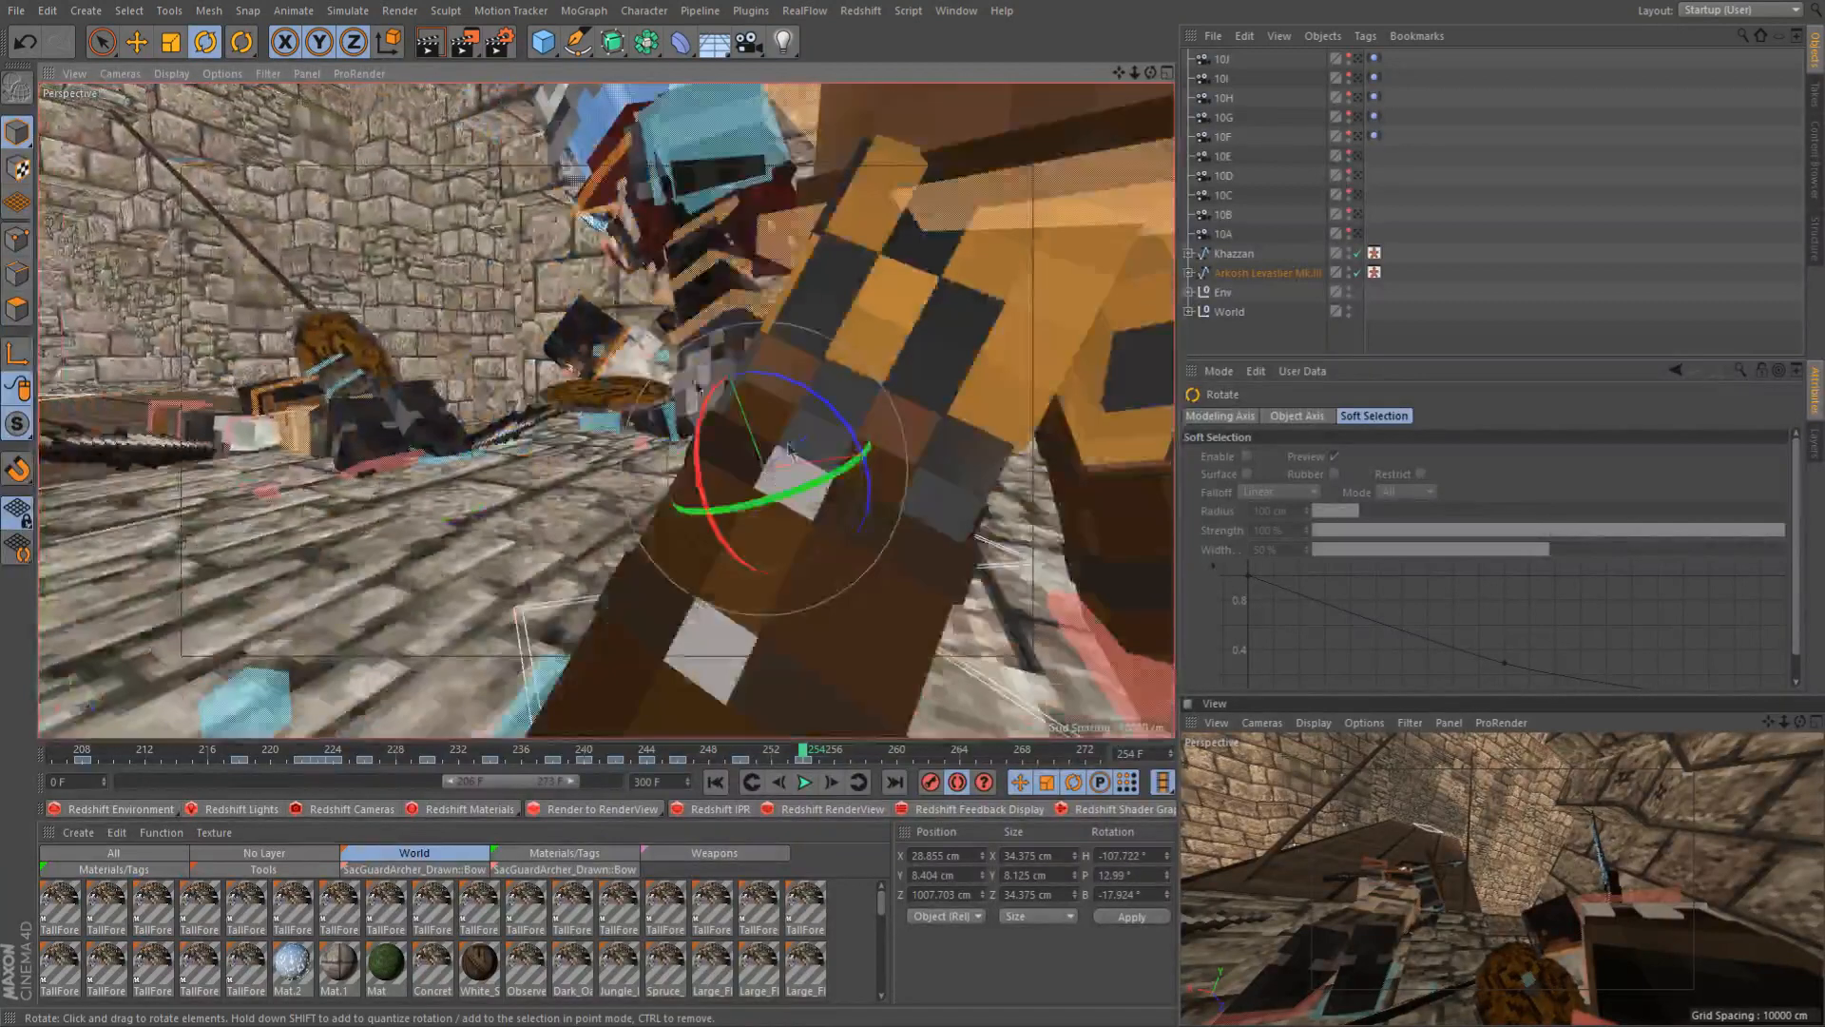
{"action": "left_click_drag", "start_coordinate": [689, 231], "coordinate": [685, 226], "text": "alt"}
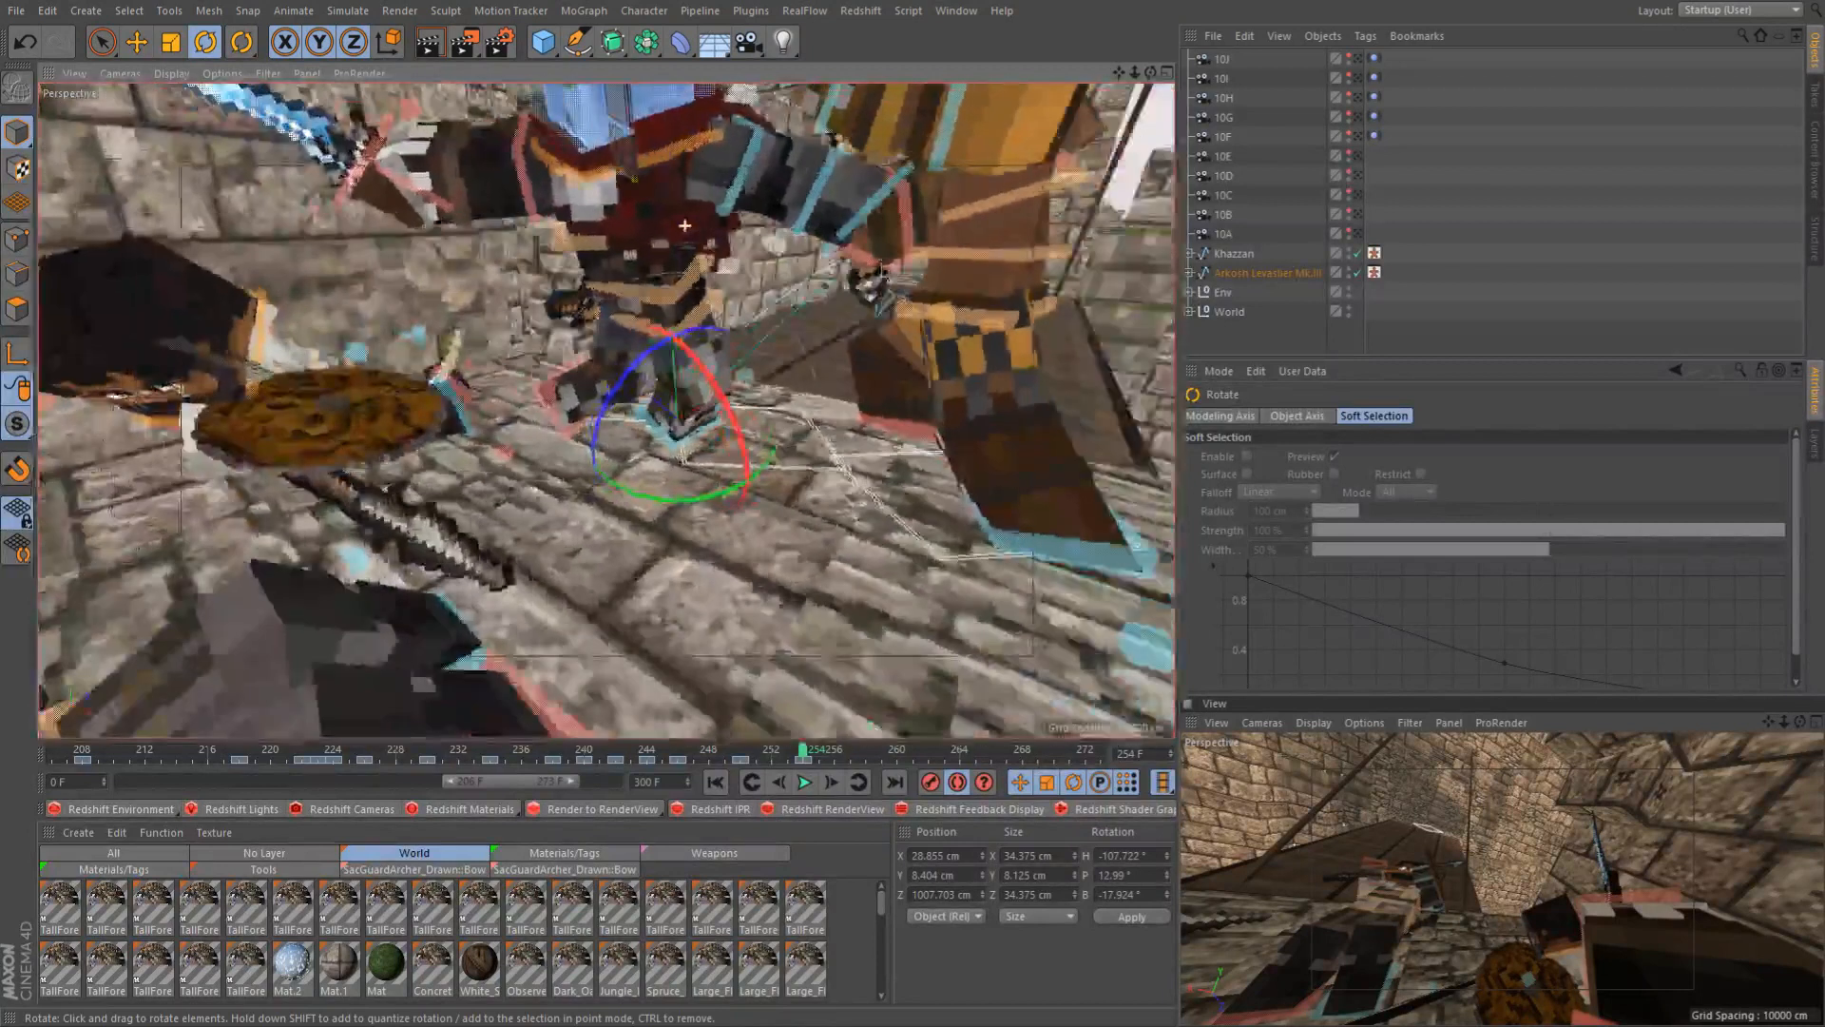
{"action": "left_click", "coordinate": [739, 753]}
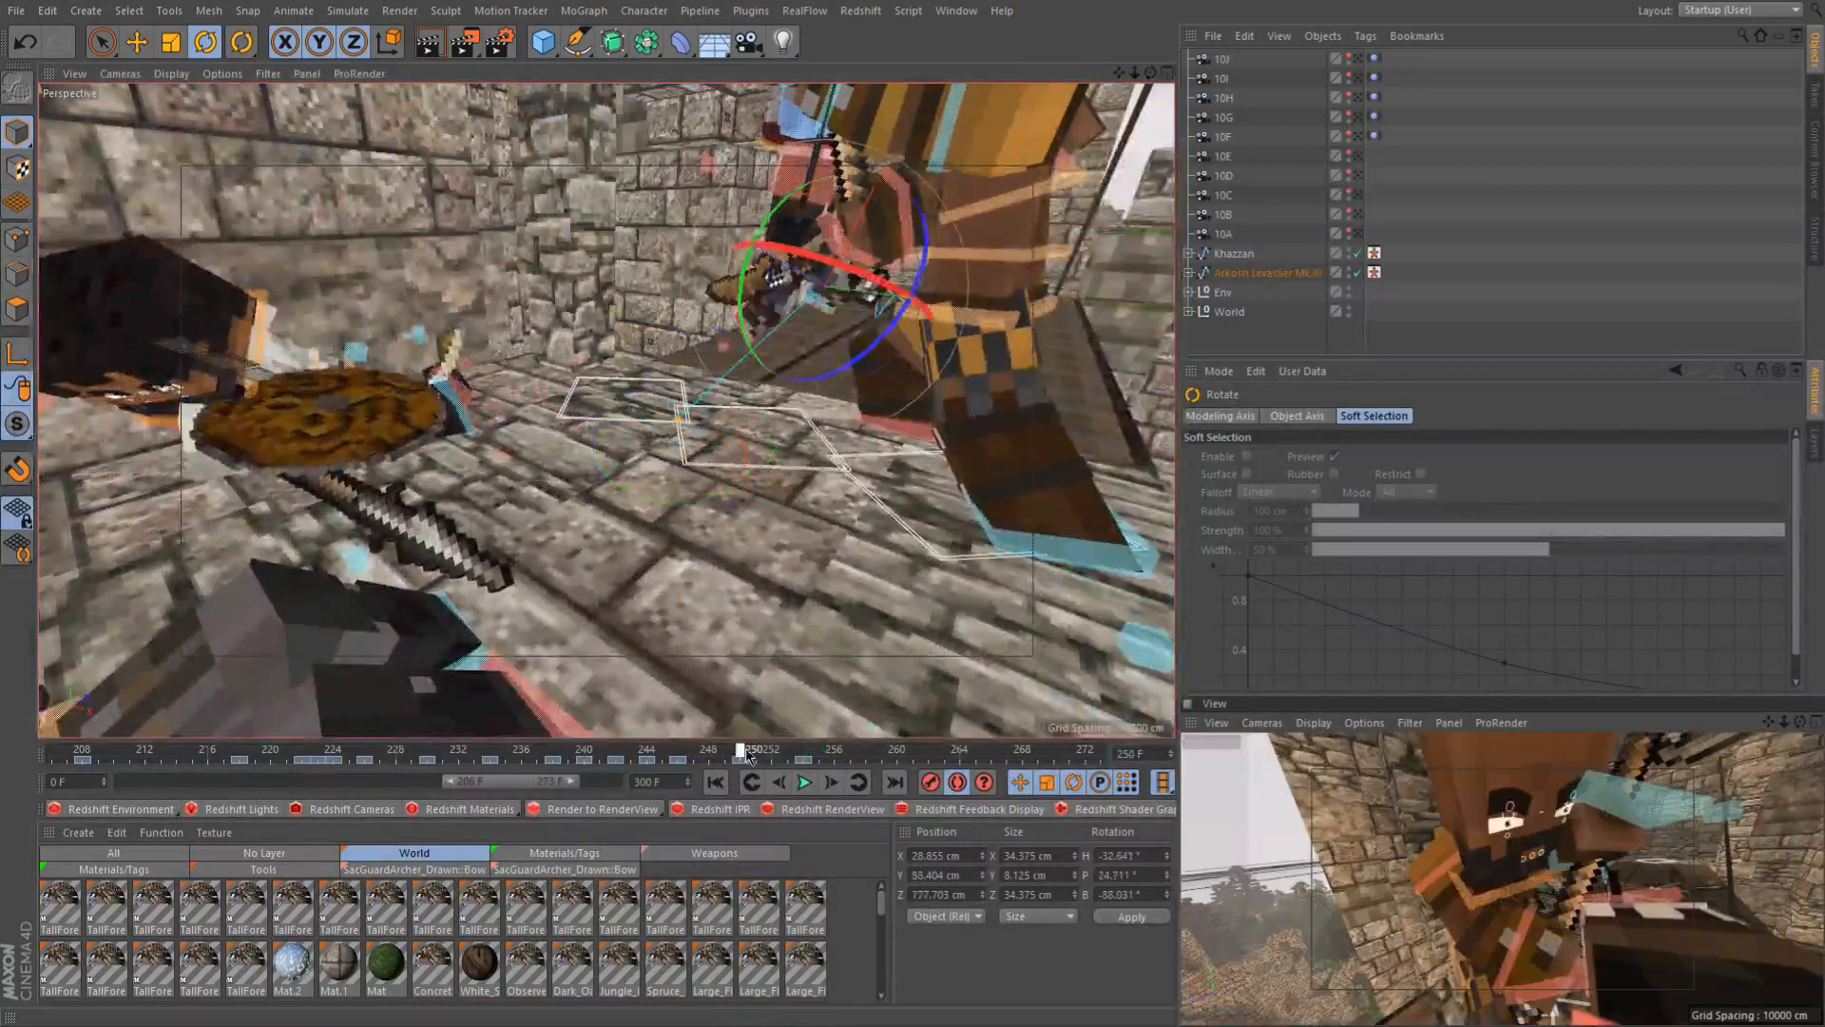
{"action": "left_click", "coordinate": [758, 756]}
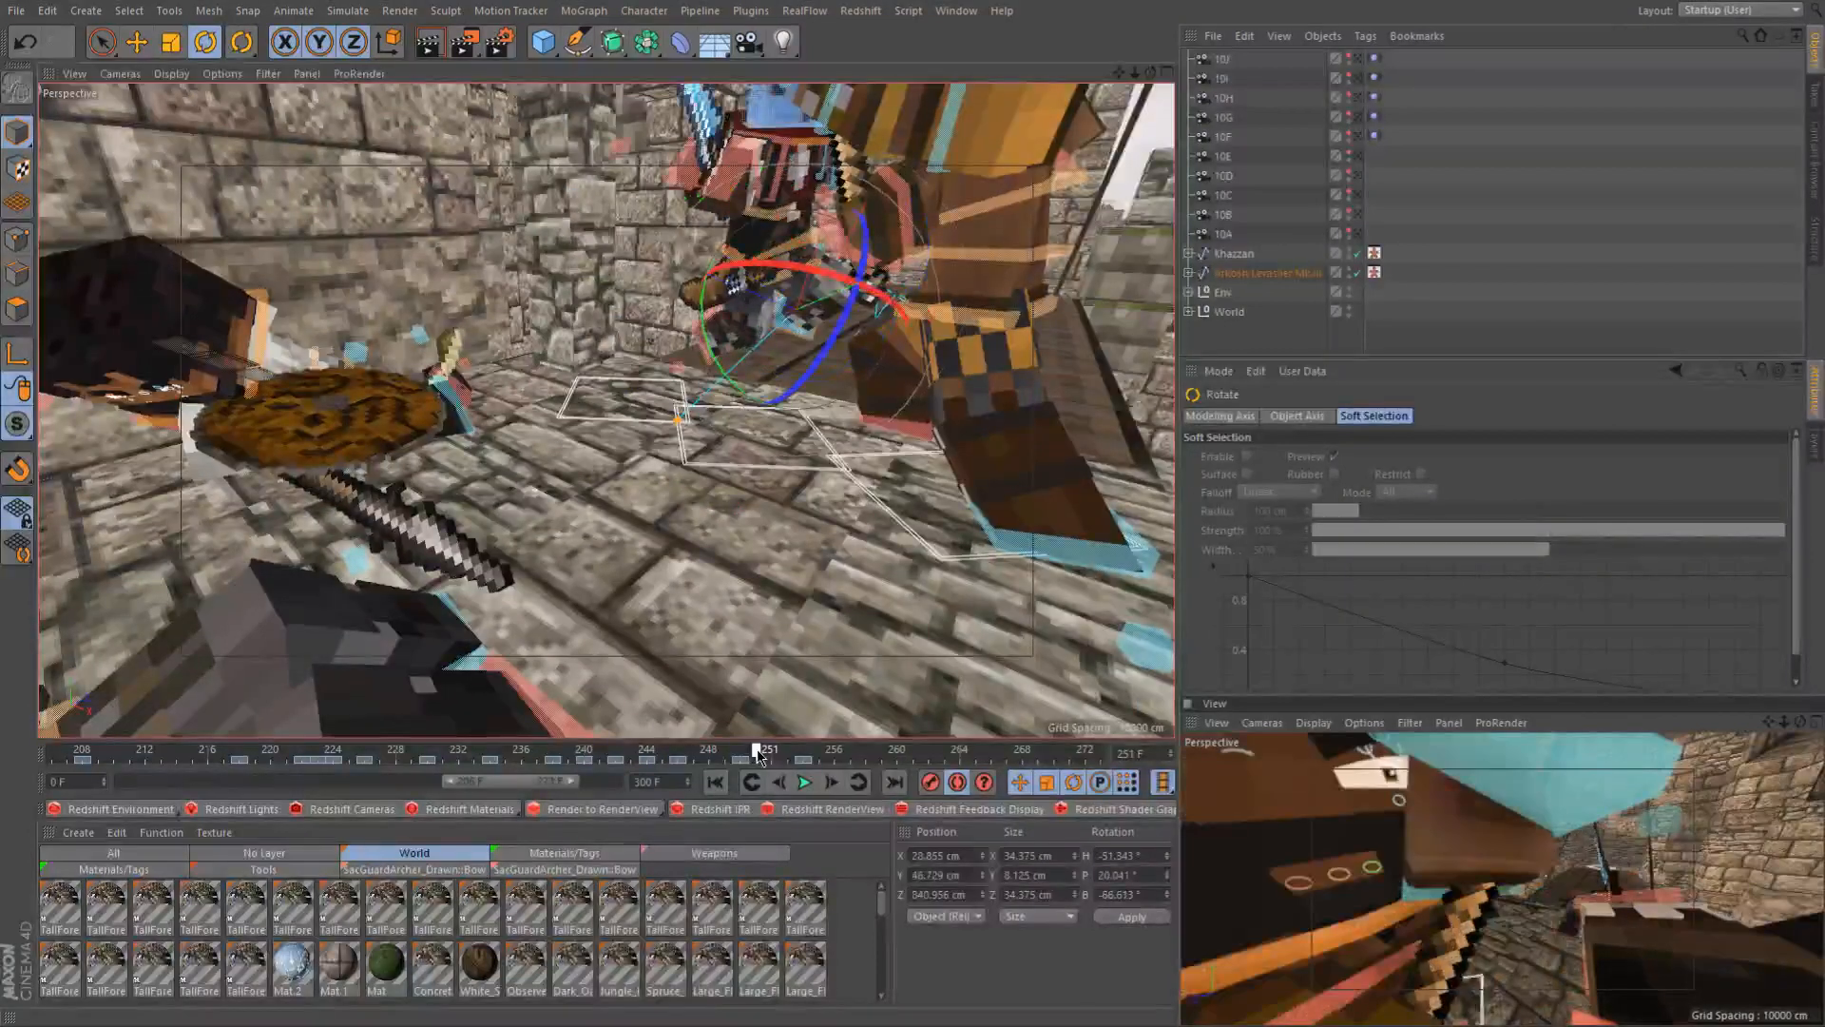
{"action": "left_click_drag", "start_coordinate": [770, 758], "coordinate": [812, 760]}
Move Arkosh's left leg goal to X 18.855 cm, Z 1065.5 cm and level it with heading -178.284° and pitch and bank at 0°
{"action": "left_click_drag", "start_coordinate": [721, 463], "coordinate": [846, 275], "text": "alt"}
{"action": "key", "text": "e"}
{"action": "mouse_move", "coordinate": [777, 419]}
{"action": "left_mouse_down"}
{"action": "mouse_move", "coordinate": [643, 428]}
{"action": "mouse_move", "coordinate": [681, 430]}
{"action": "mouse_move", "coordinate": [653, 451]}
{"action": "mouse_move", "coordinate": [407, 420]}
{"action": "mouse_move", "coordinate": [451, 454]}
{"action": "mouse_move", "coordinate": [559, 373]}
{"action": "mouse_move", "coordinate": [768, 406]}
{"action": "left_mouse_up"}
{"action": "key", "text": "r"}
{"action": "scroll", "coordinate": [561, 376], "scroll_direction": "up", "scroll_amount": 3}
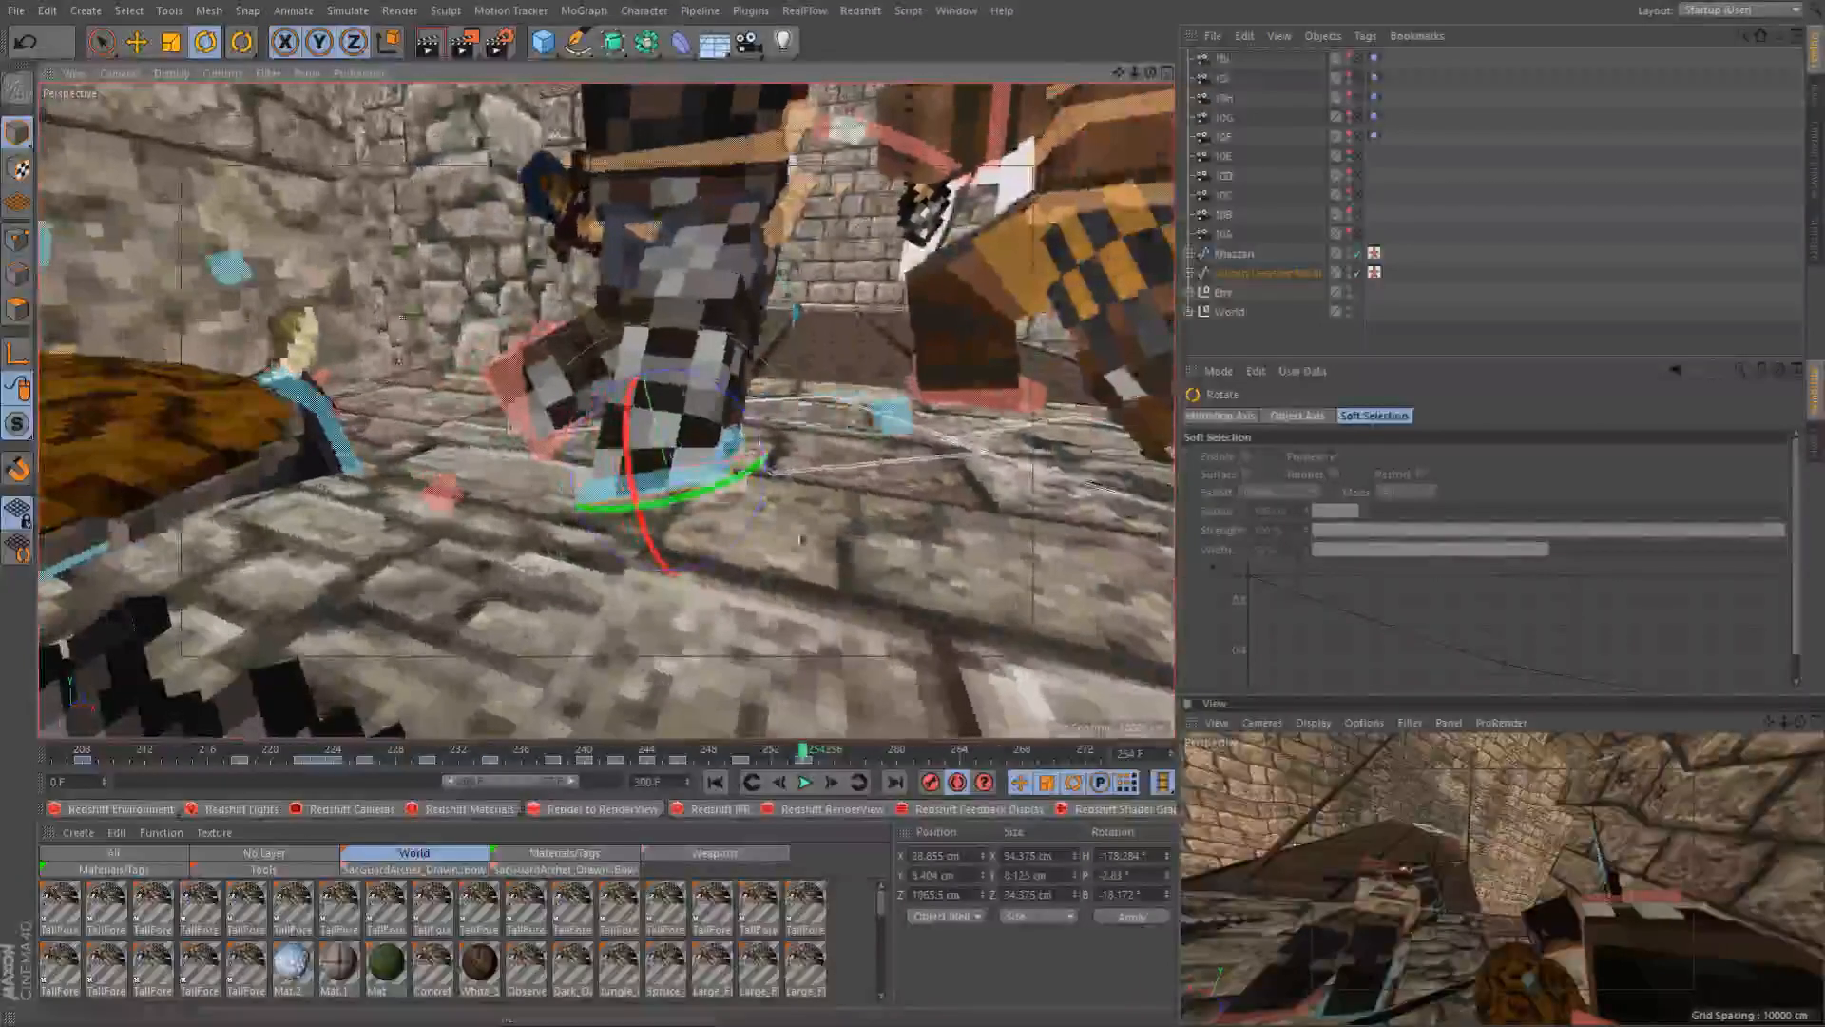
{"action": "left_click", "coordinate": [1126, 873]}
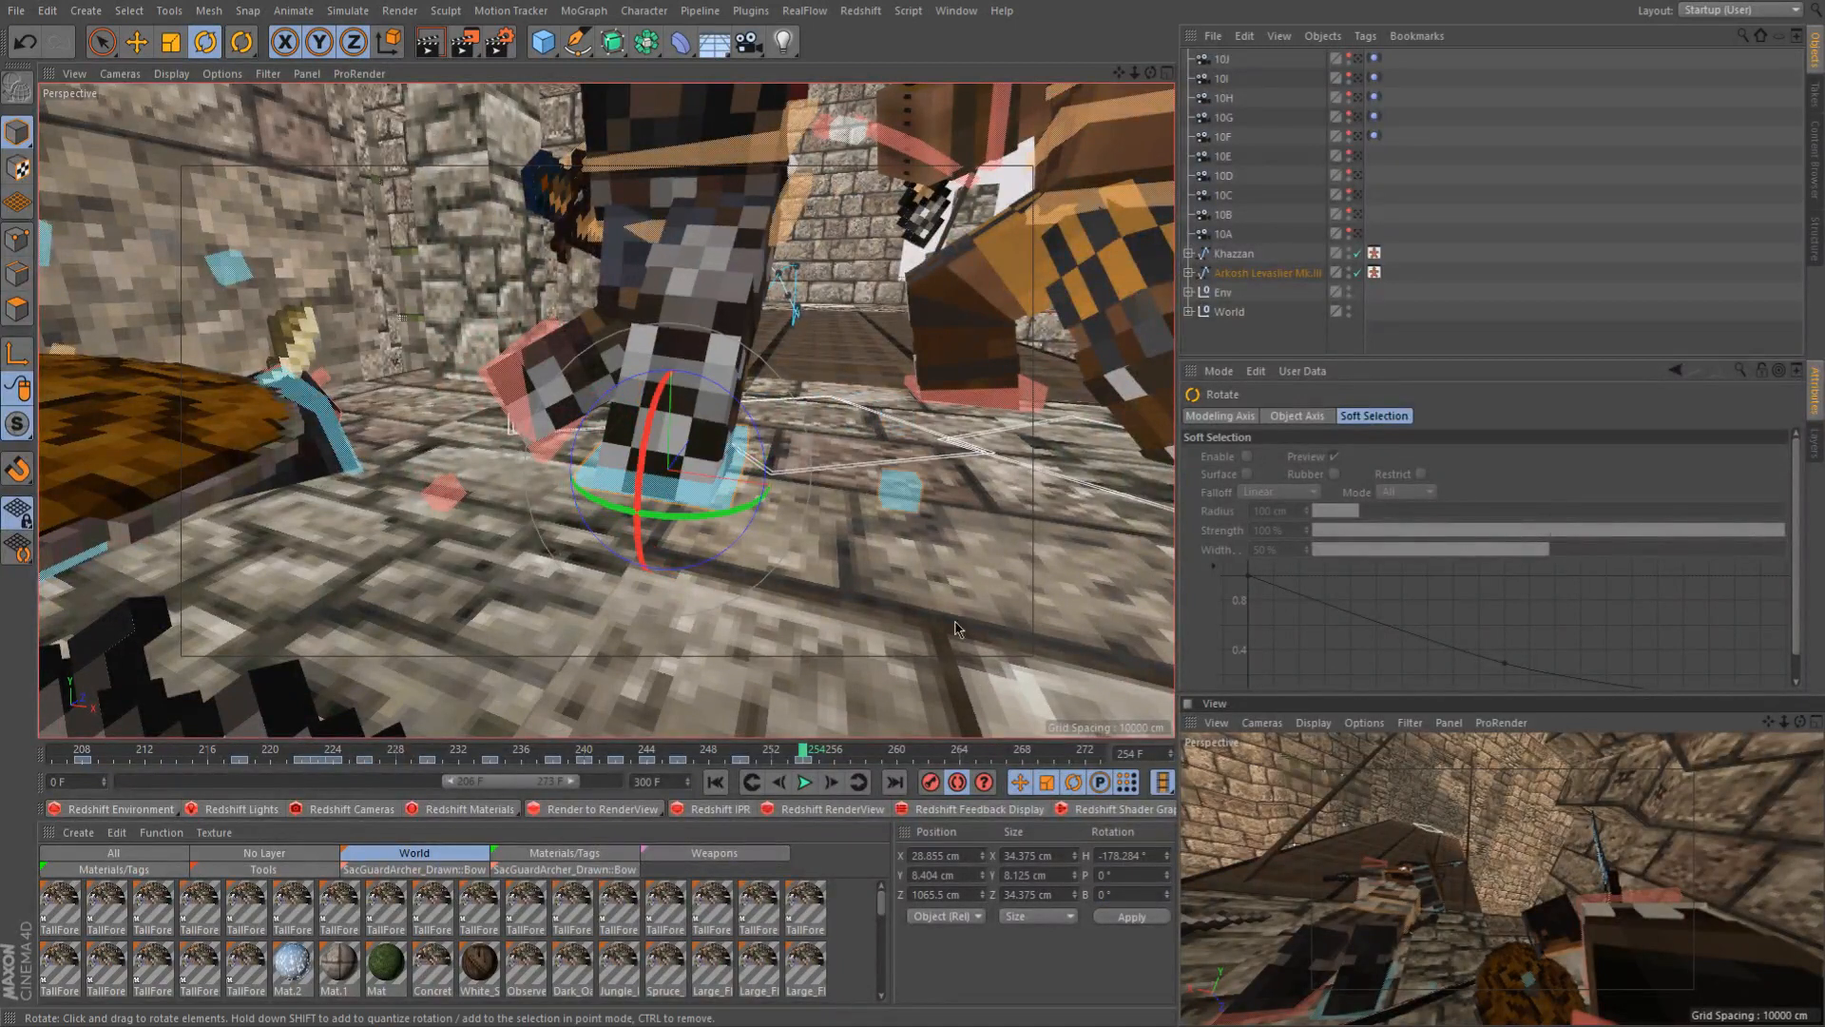
{"action": "left_click_drag", "start_coordinate": [749, 369], "coordinate": [786, 354], "text": "alt"}
{"action": "key", "text": "e"}
{"action": "left_click_drag", "start_coordinate": [720, 494], "coordinate": [781, 494]}
Move Arkosh's waist control and left leg goal together about 14 cm diagonally downward at frame 254, and adjust the waist position separately
{"action": "left_click_drag", "start_coordinate": [752, 432], "coordinate": [464, 458], "text": "alt"}
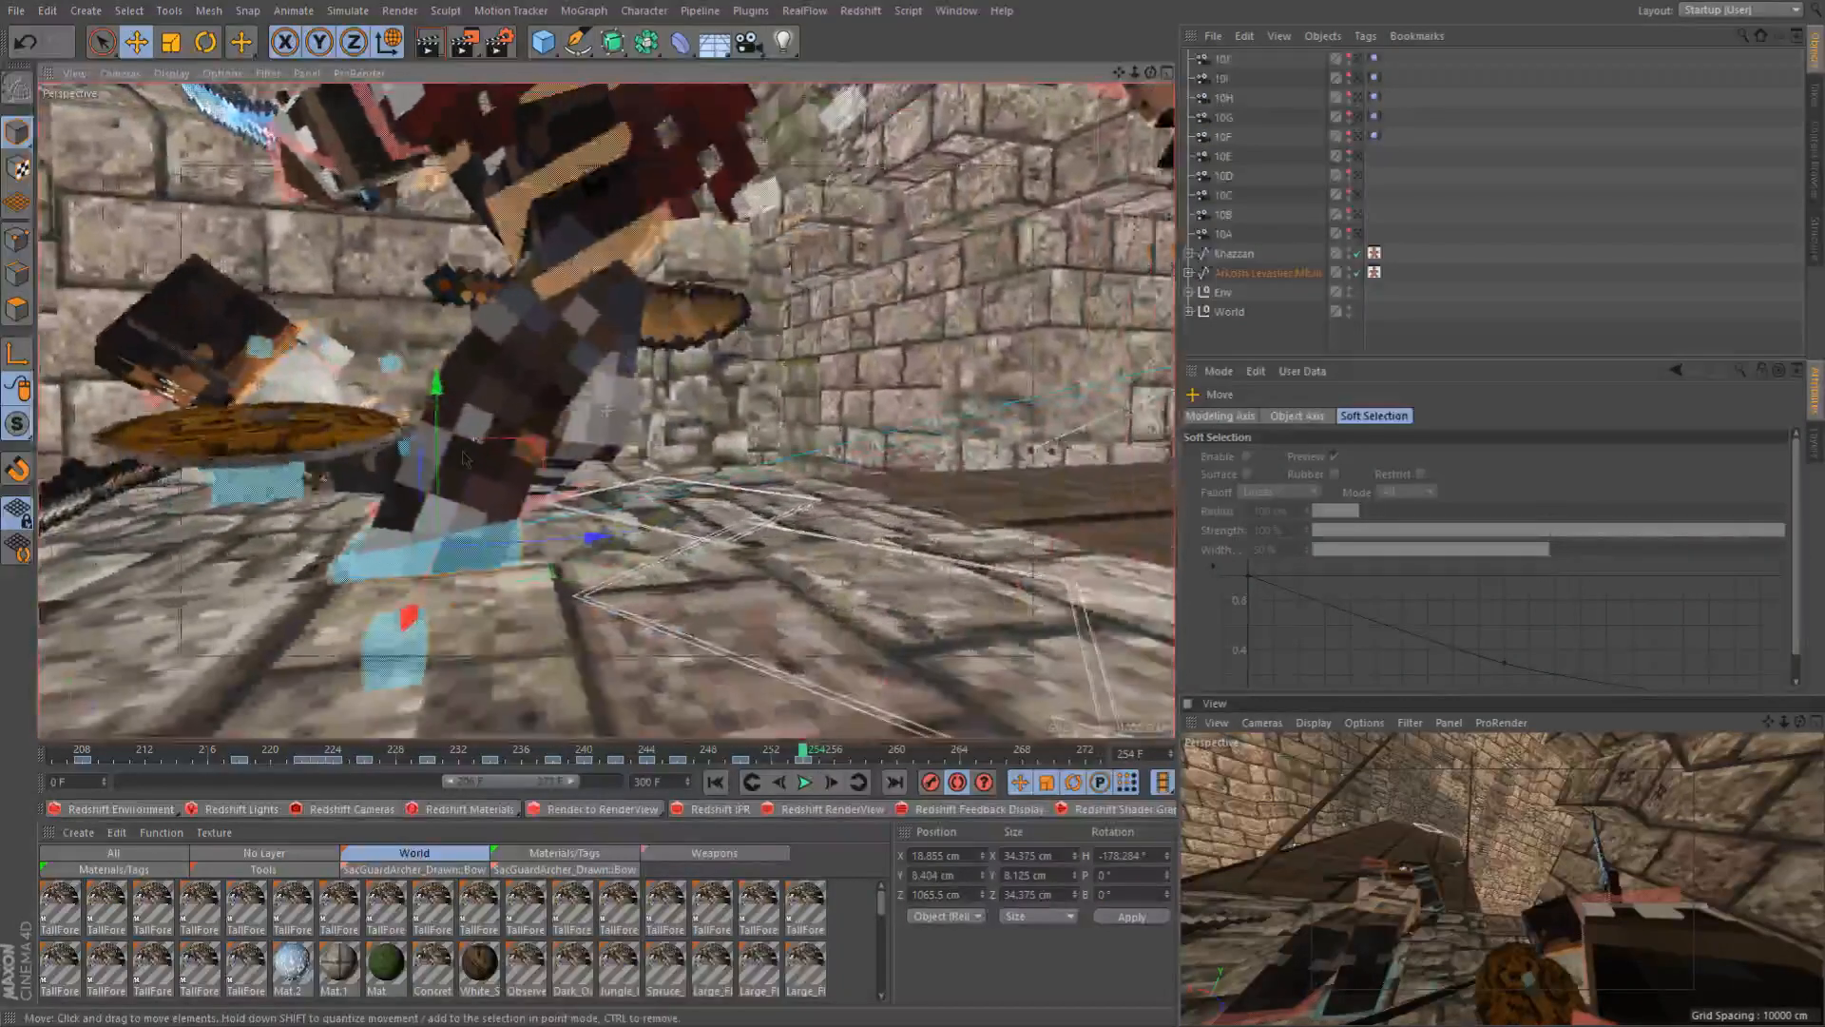
{"action": "left_click", "coordinate": [565, 288]}
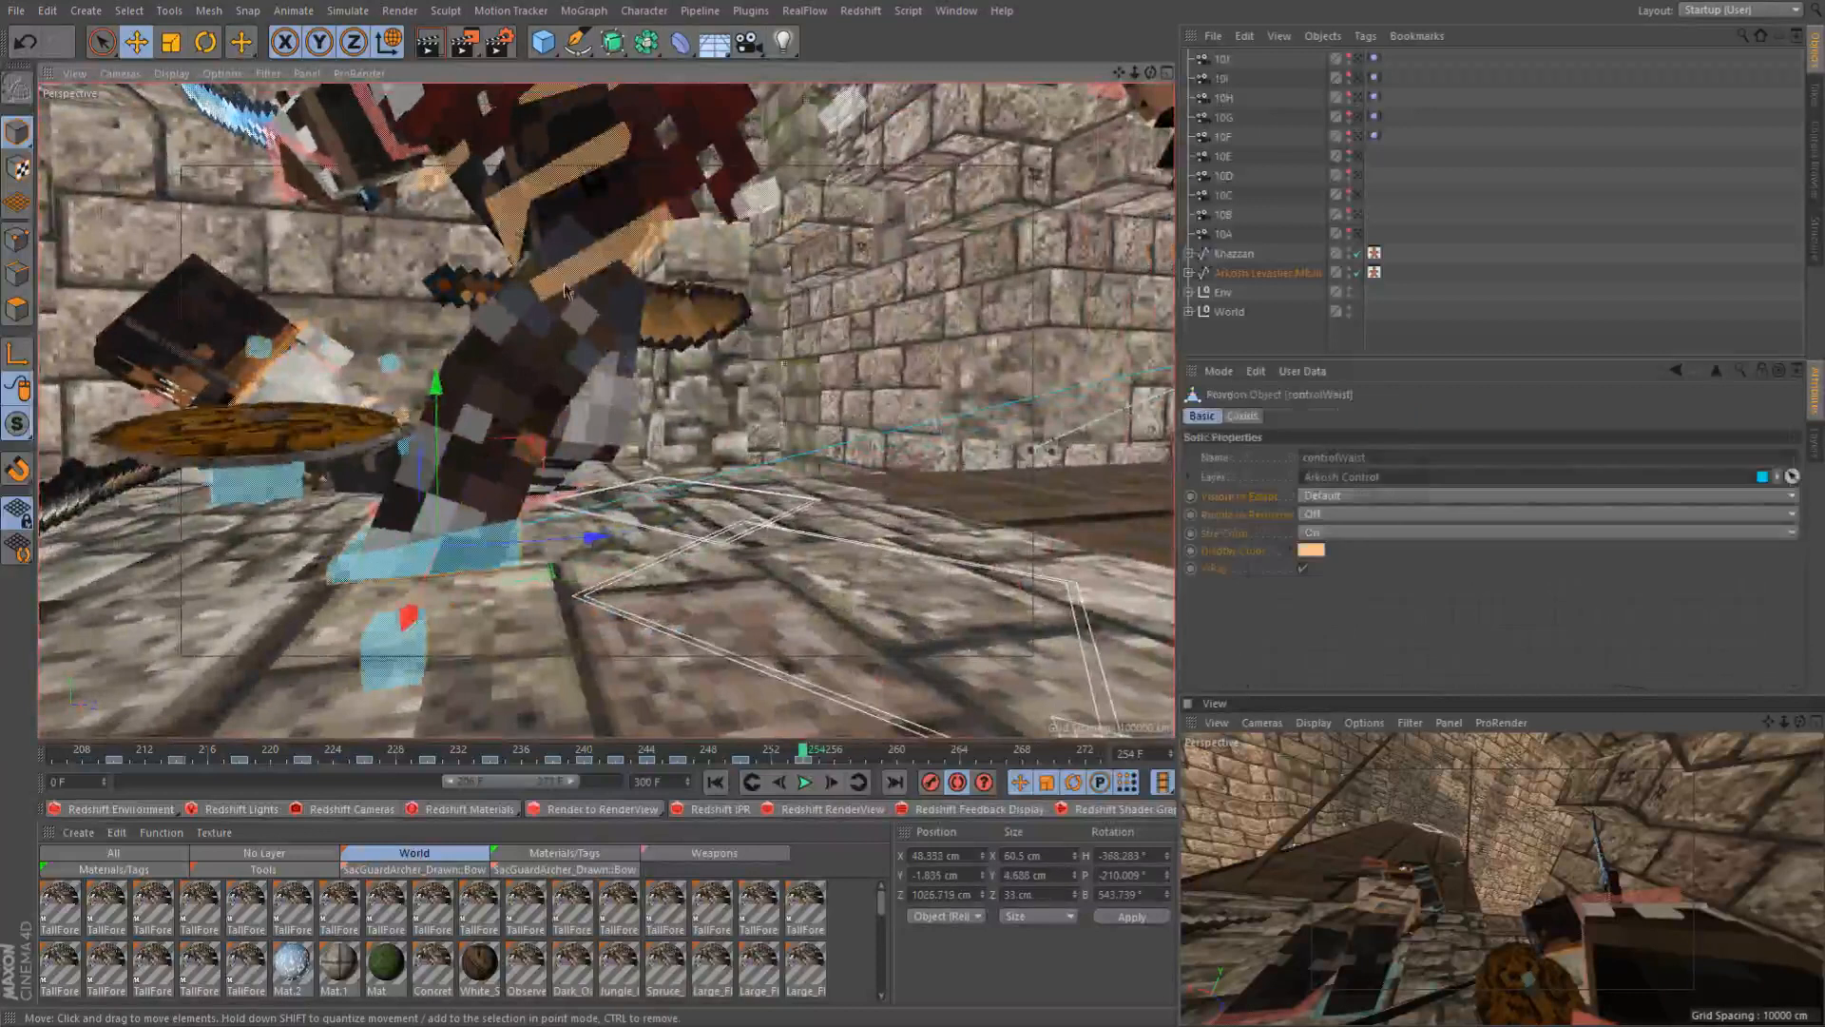
{"action": "left_click", "coordinate": [496, 550], "text": "shift"}
{"action": "left_click_drag", "start_coordinate": [624, 313], "coordinate": [600, 361]}
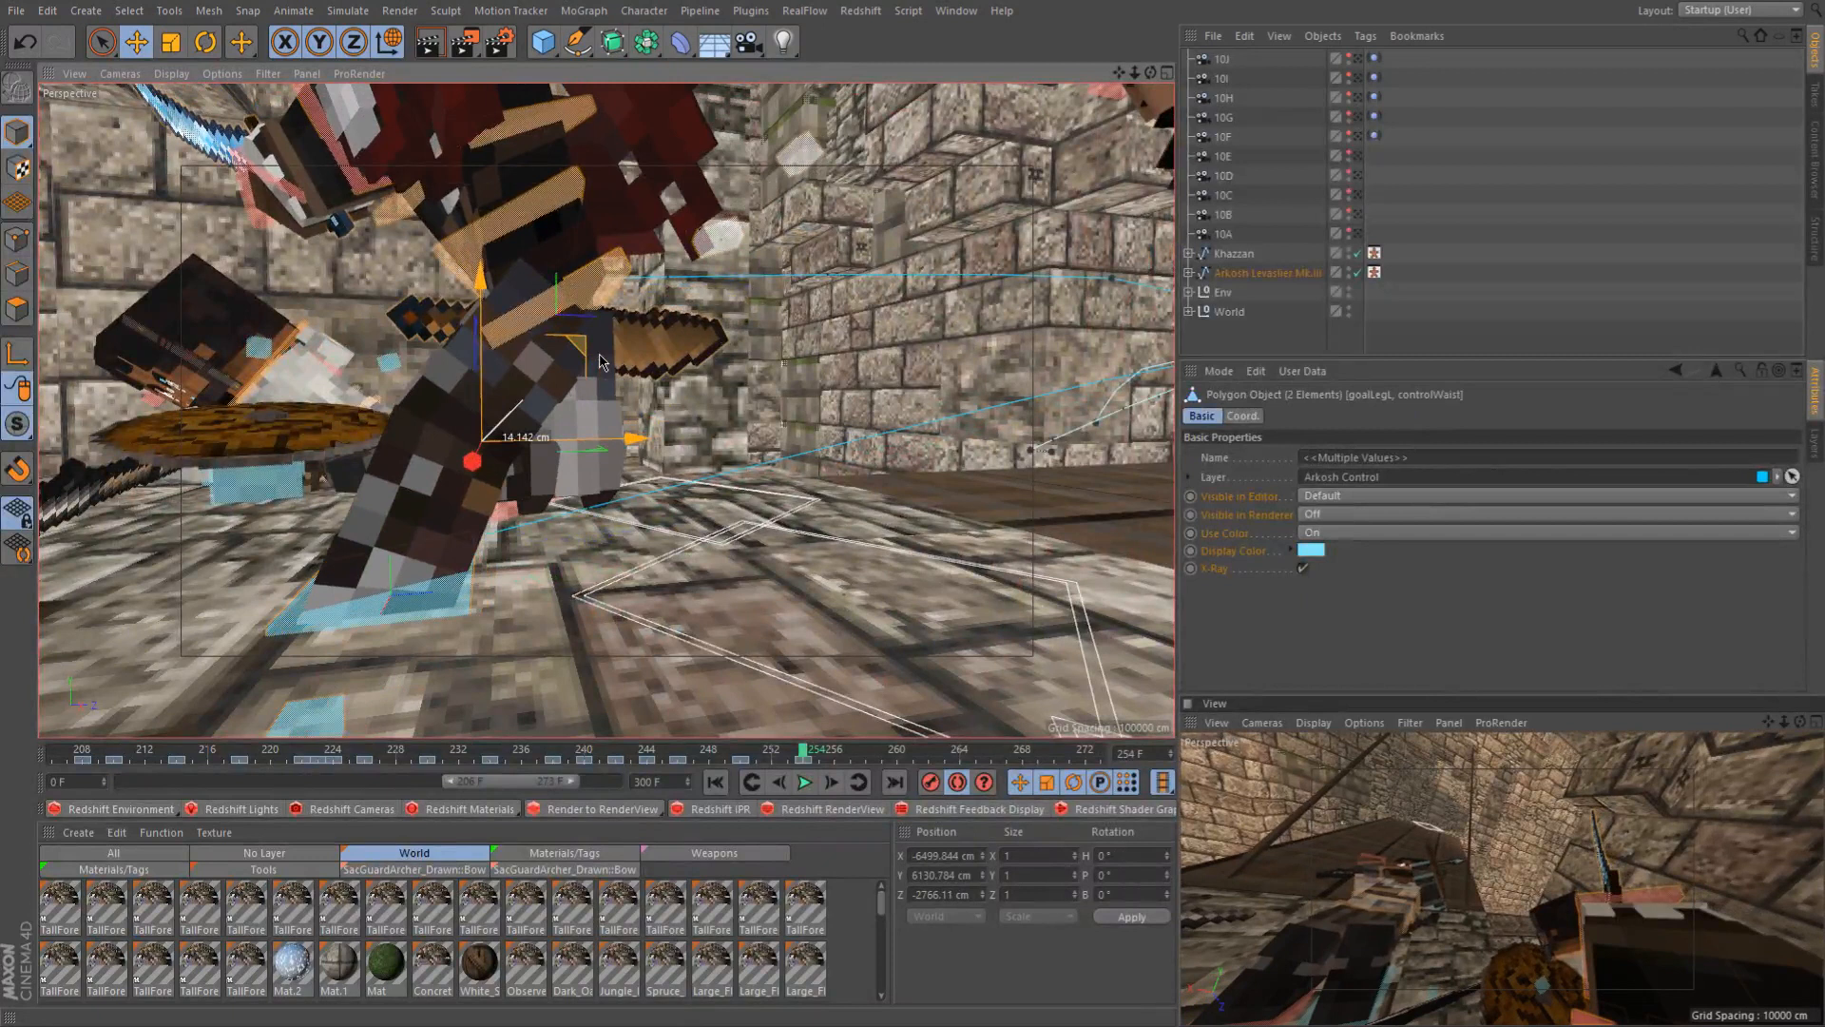
{"action": "left_click", "coordinate": [547, 296]}
{"action": "mouse_move", "coordinate": [555, 296]}
{"action": "left_mouse_down"}
{"action": "mouse_move", "coordinate": [559, 314]}
{"action": "mouse_move", "coordinate": [560, 290]}
{"action": "left_mouse_up"}
Select Arkosh's right leg goal and rotate it to turn his raised right foot at frame 254
{"action": "left_click", "coordinate": [488, 583]}
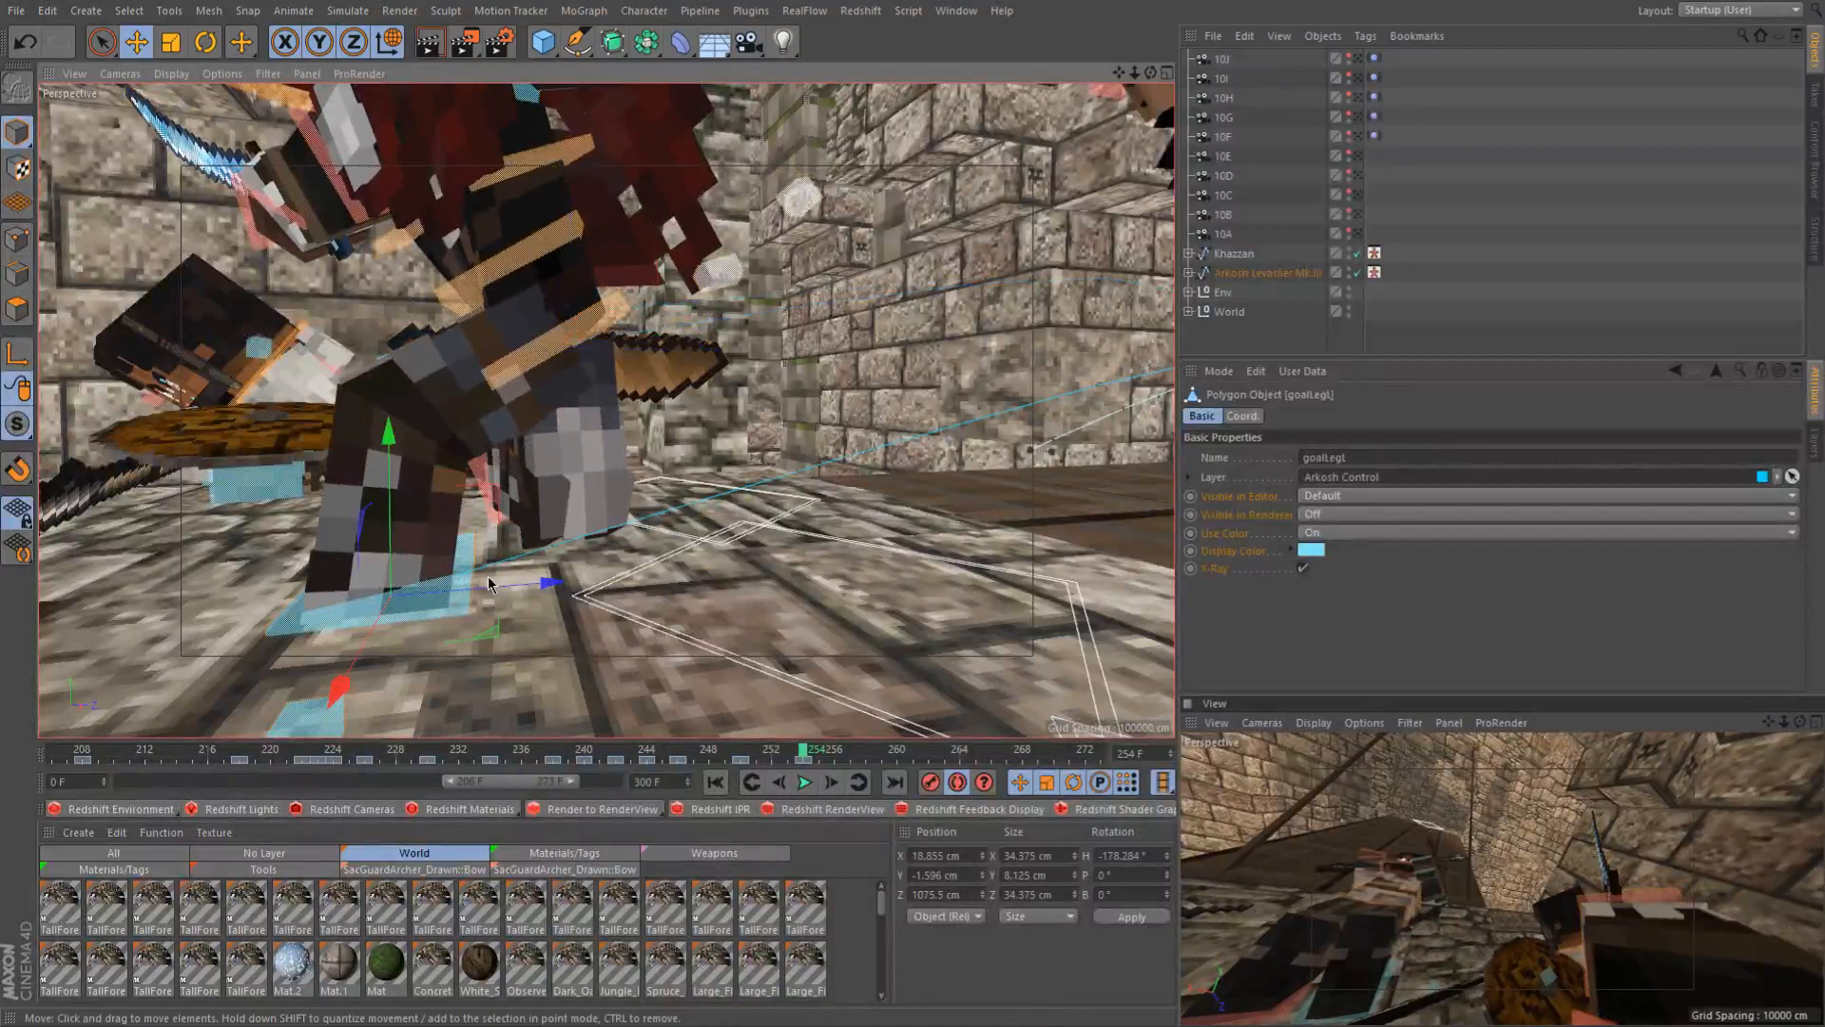
{"action": "left_click_drag", "start_coordinate": [572, 478], "coordinate": [807, 534], "text": "alt"}
{"action": "key", "text": "r"}
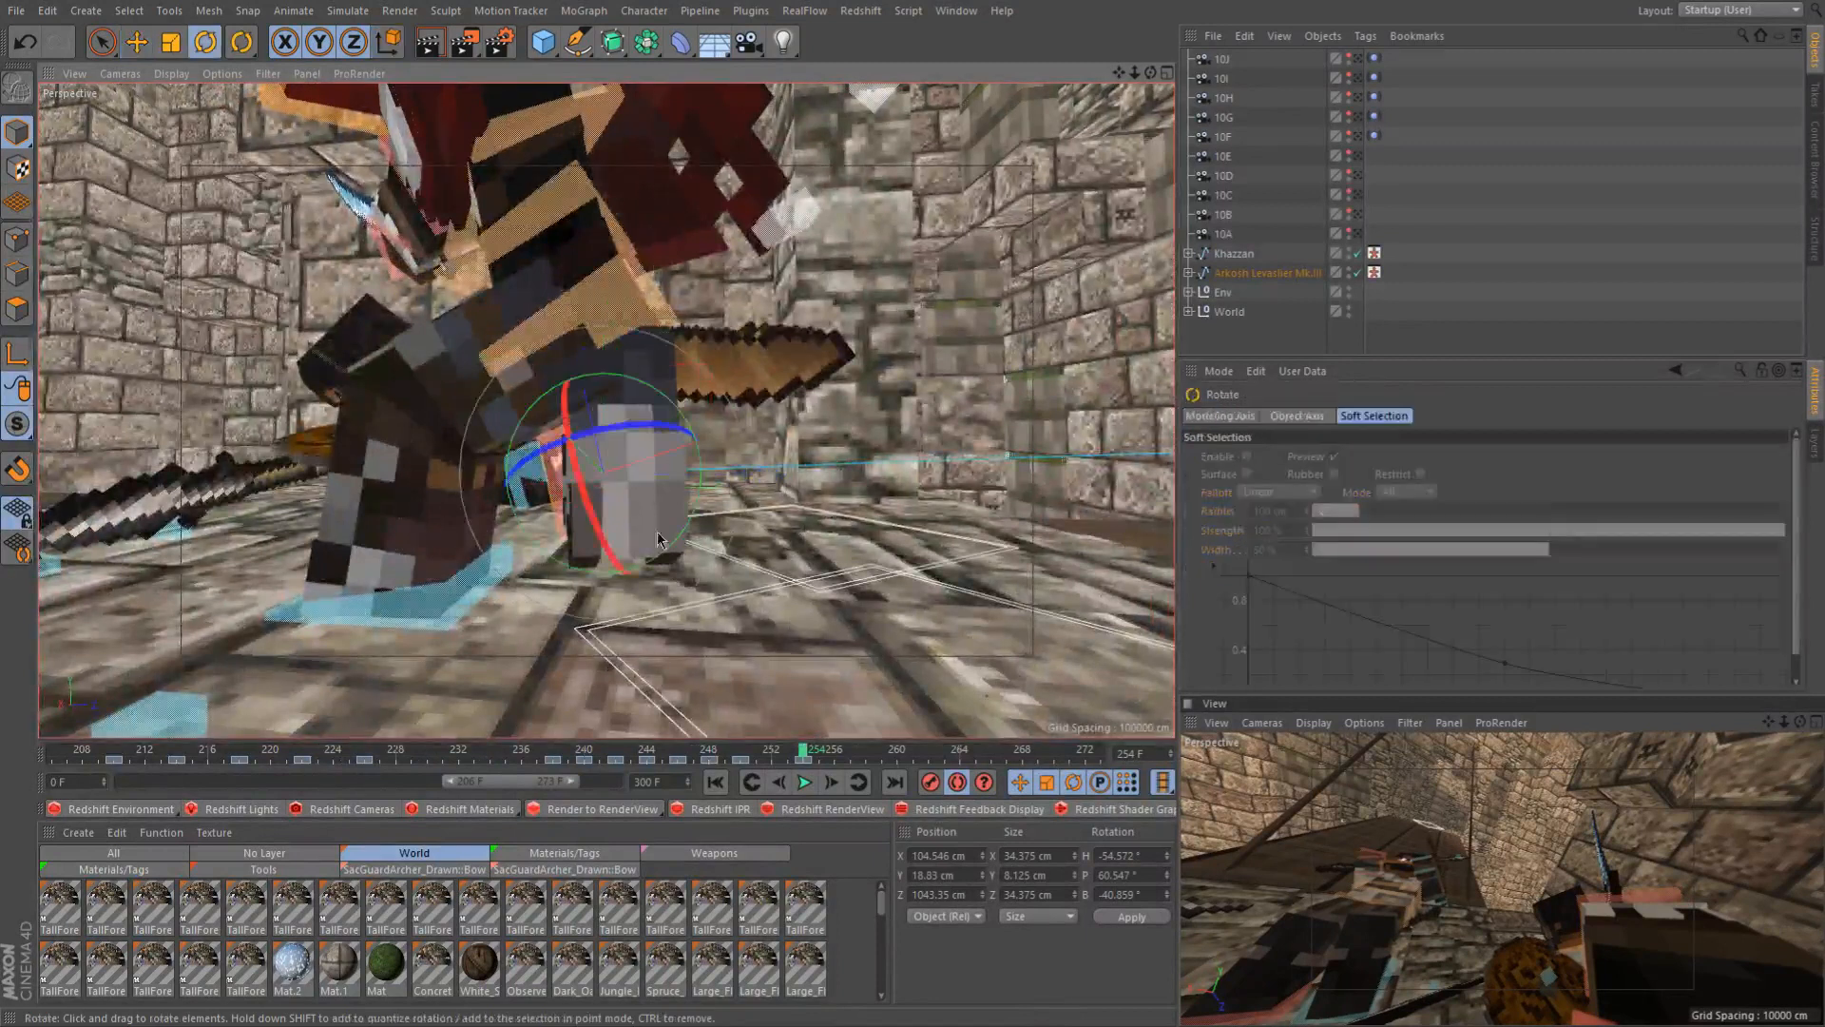
{"action": "key", "text": "w"}
{"action": "key", "text": "w"}
{"action": "key", "text": "w"}
{"action": "left_click_drag", "start_coordinate": [648, 487], "coordinate": [808, 474]}
{"action": "left_click_drag", "start_coordinate": [558, 459], "coordinate": [359, 551], "text": "alt"}
Move Arkosh's right leg goal to X 94.546 cm, Y 8.83 cm, Z 1003.35 cm and rotate its bank to 3.348°
{"action": "key", "text": "e"}
{"action": "left_click_drag", "start_coordinate": [535, 513], "coordinate": [585, 622], "text": "alt"}
{"action": "key", "text": "r"}
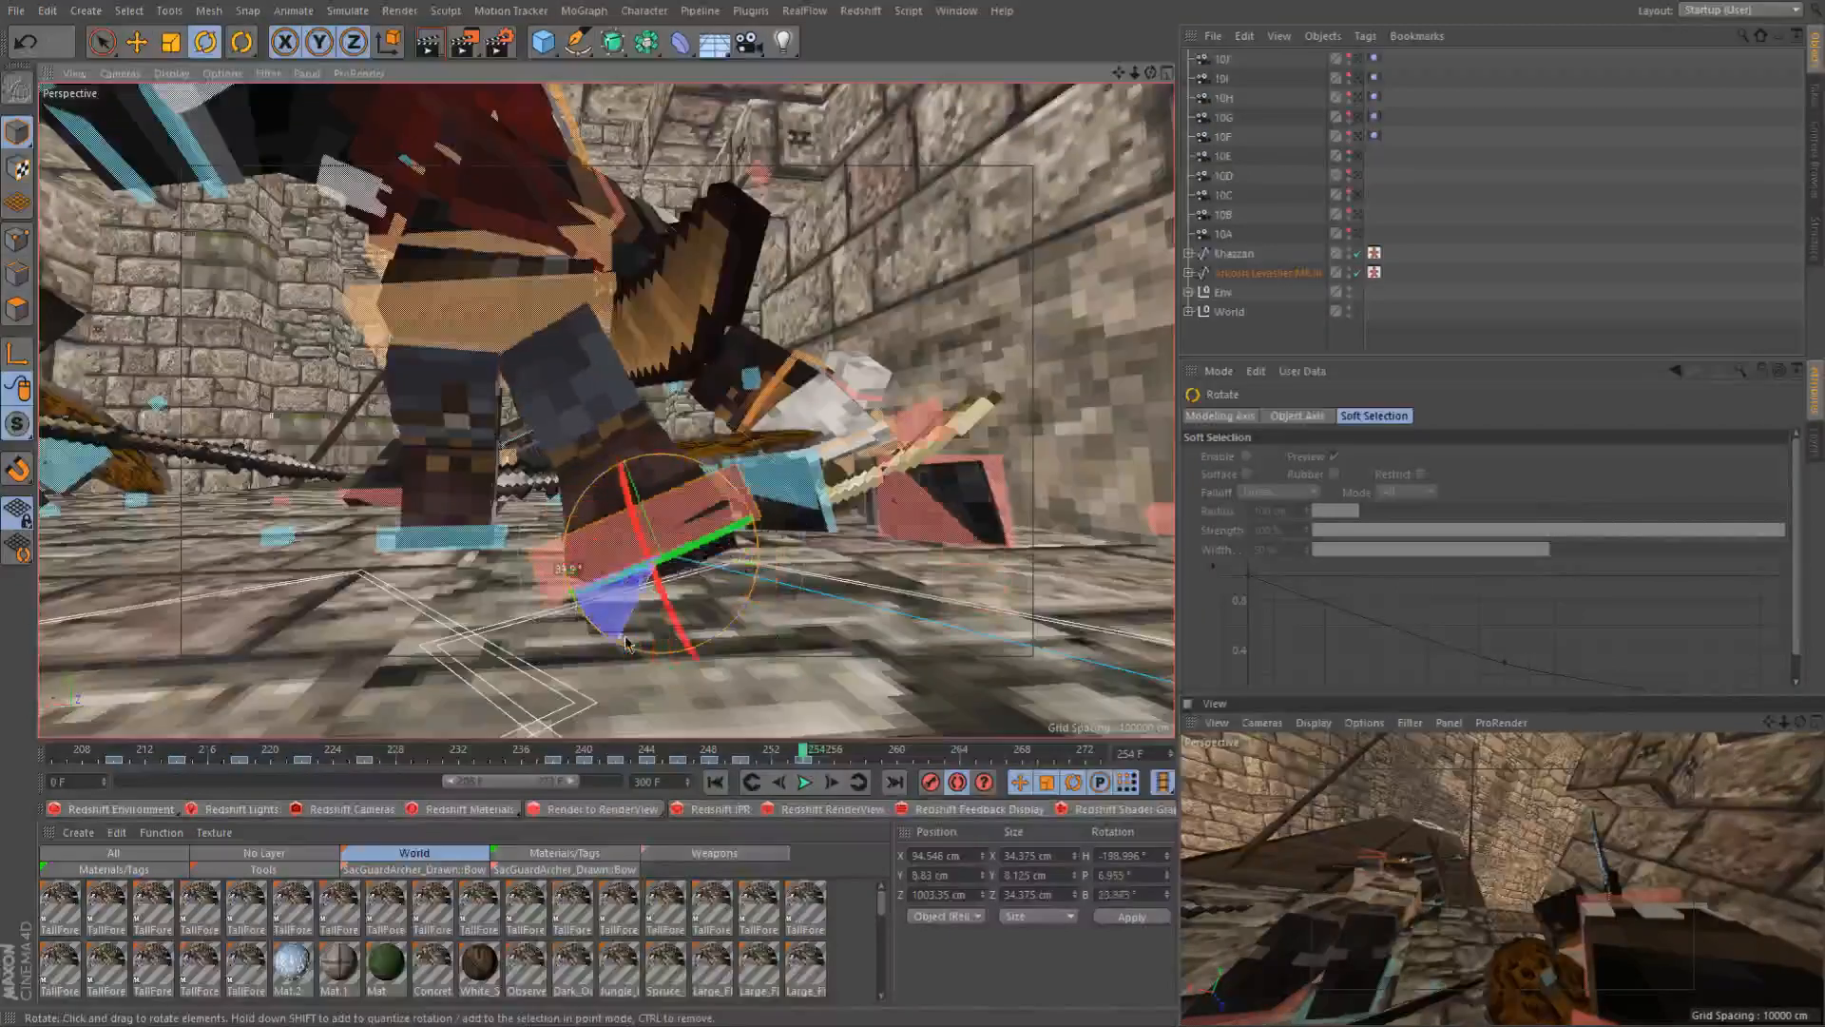
Lower Arkosh's right leg goal to Y -1.17 cm and level it with heading -183.786° and pitch and bank at 0°
{"action": "key", "text": "e"}
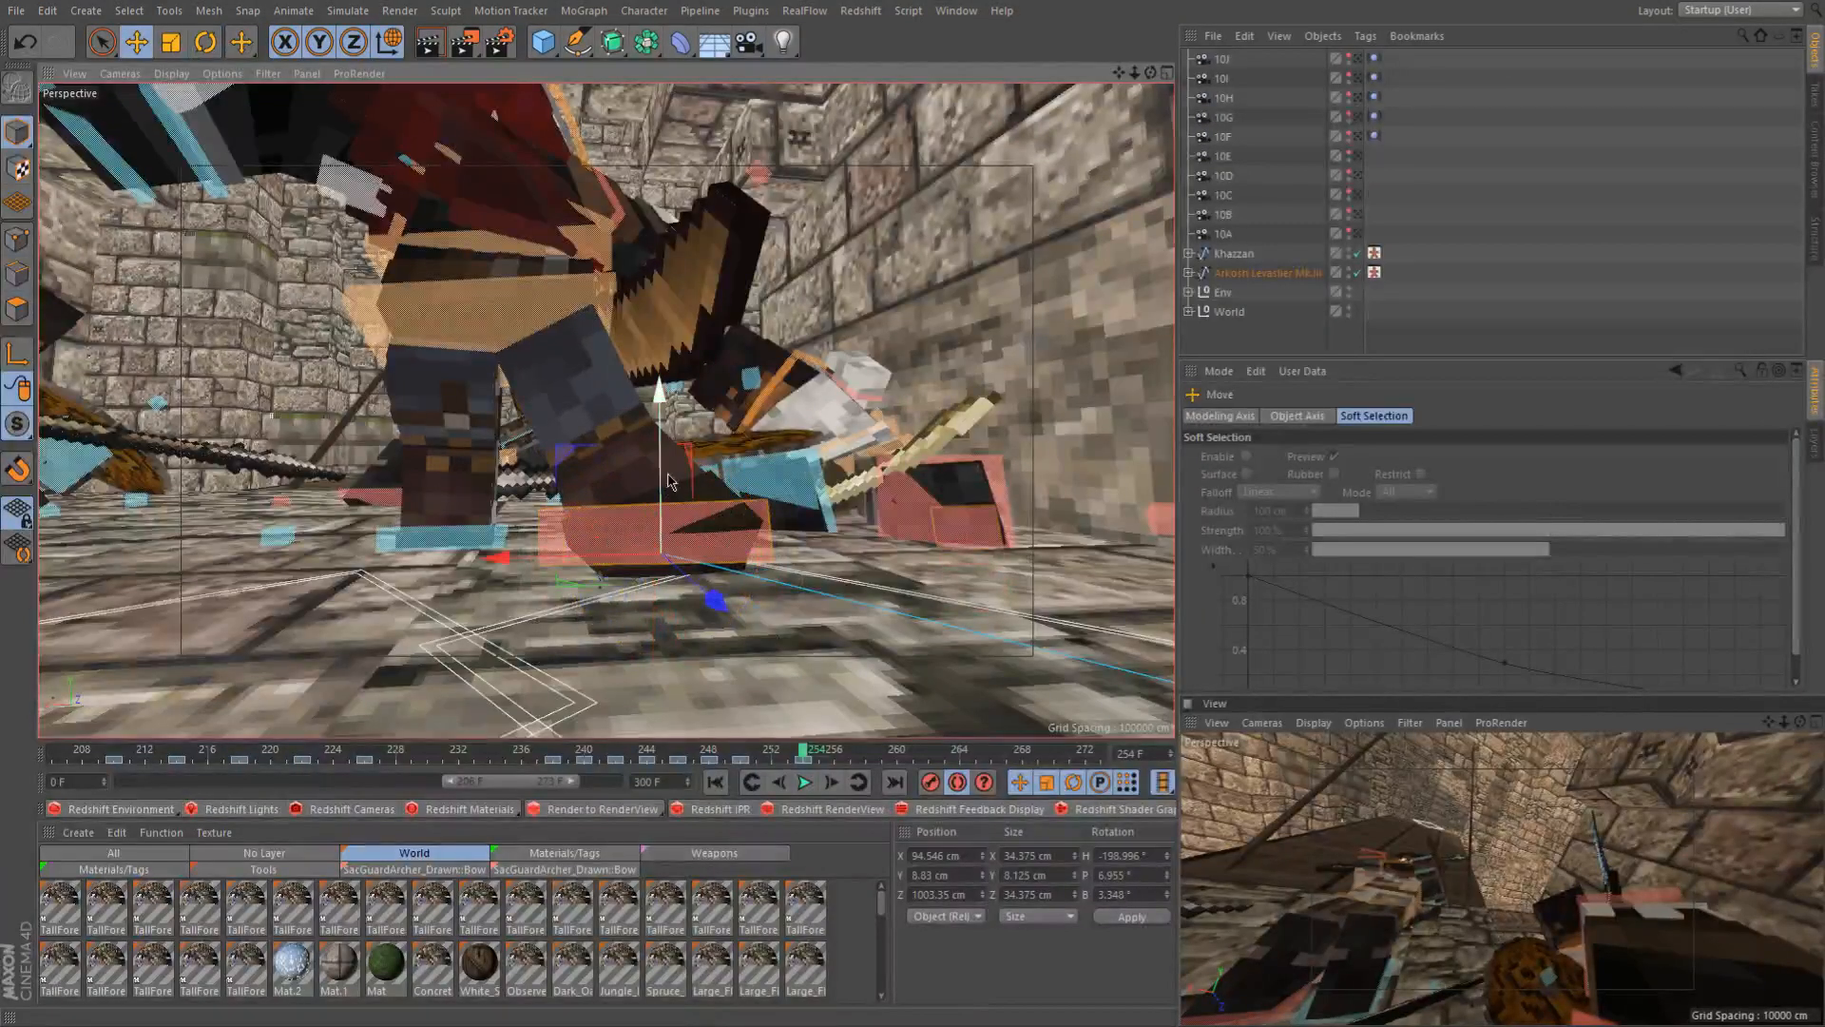
{"action": "left_click_drag", "start_coordinate": [591, 540], "coordinate": [704, 574], "text": "alt"}
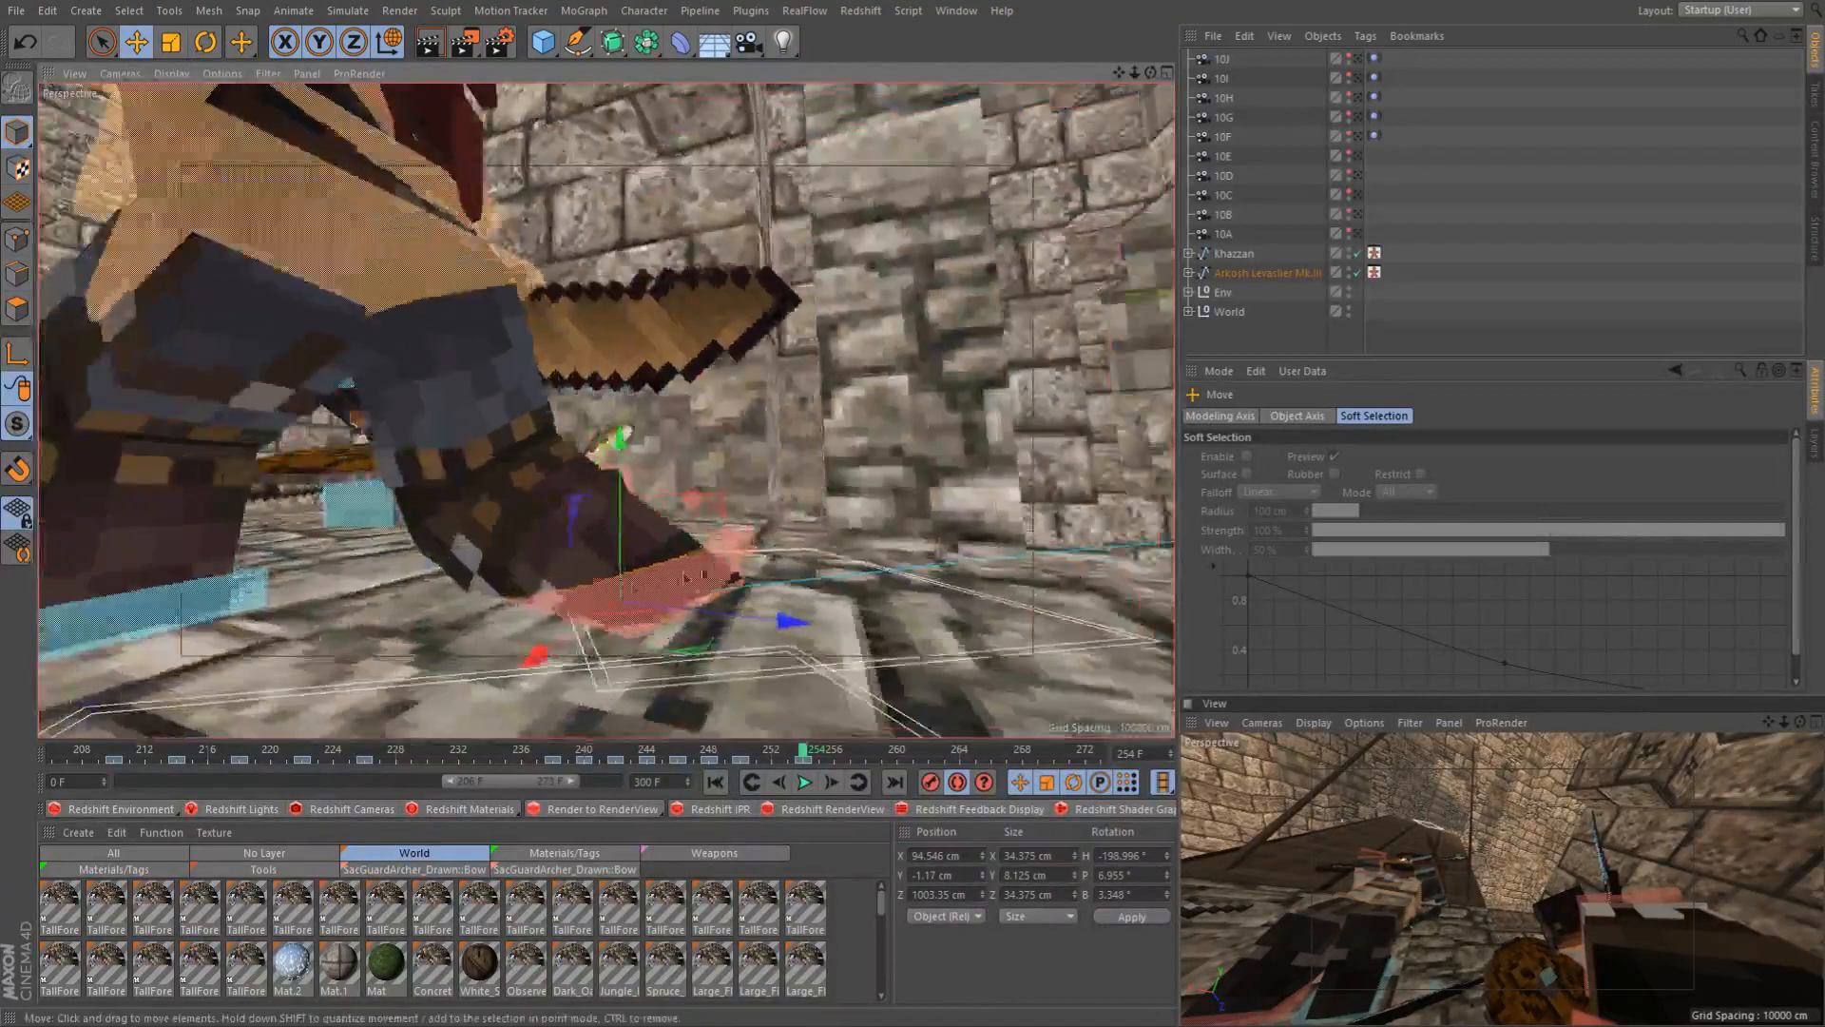
{"action": "left_click_drag", "start_coordinate": [594, 585], "coordinate": [876, 757], "text": "alt"}
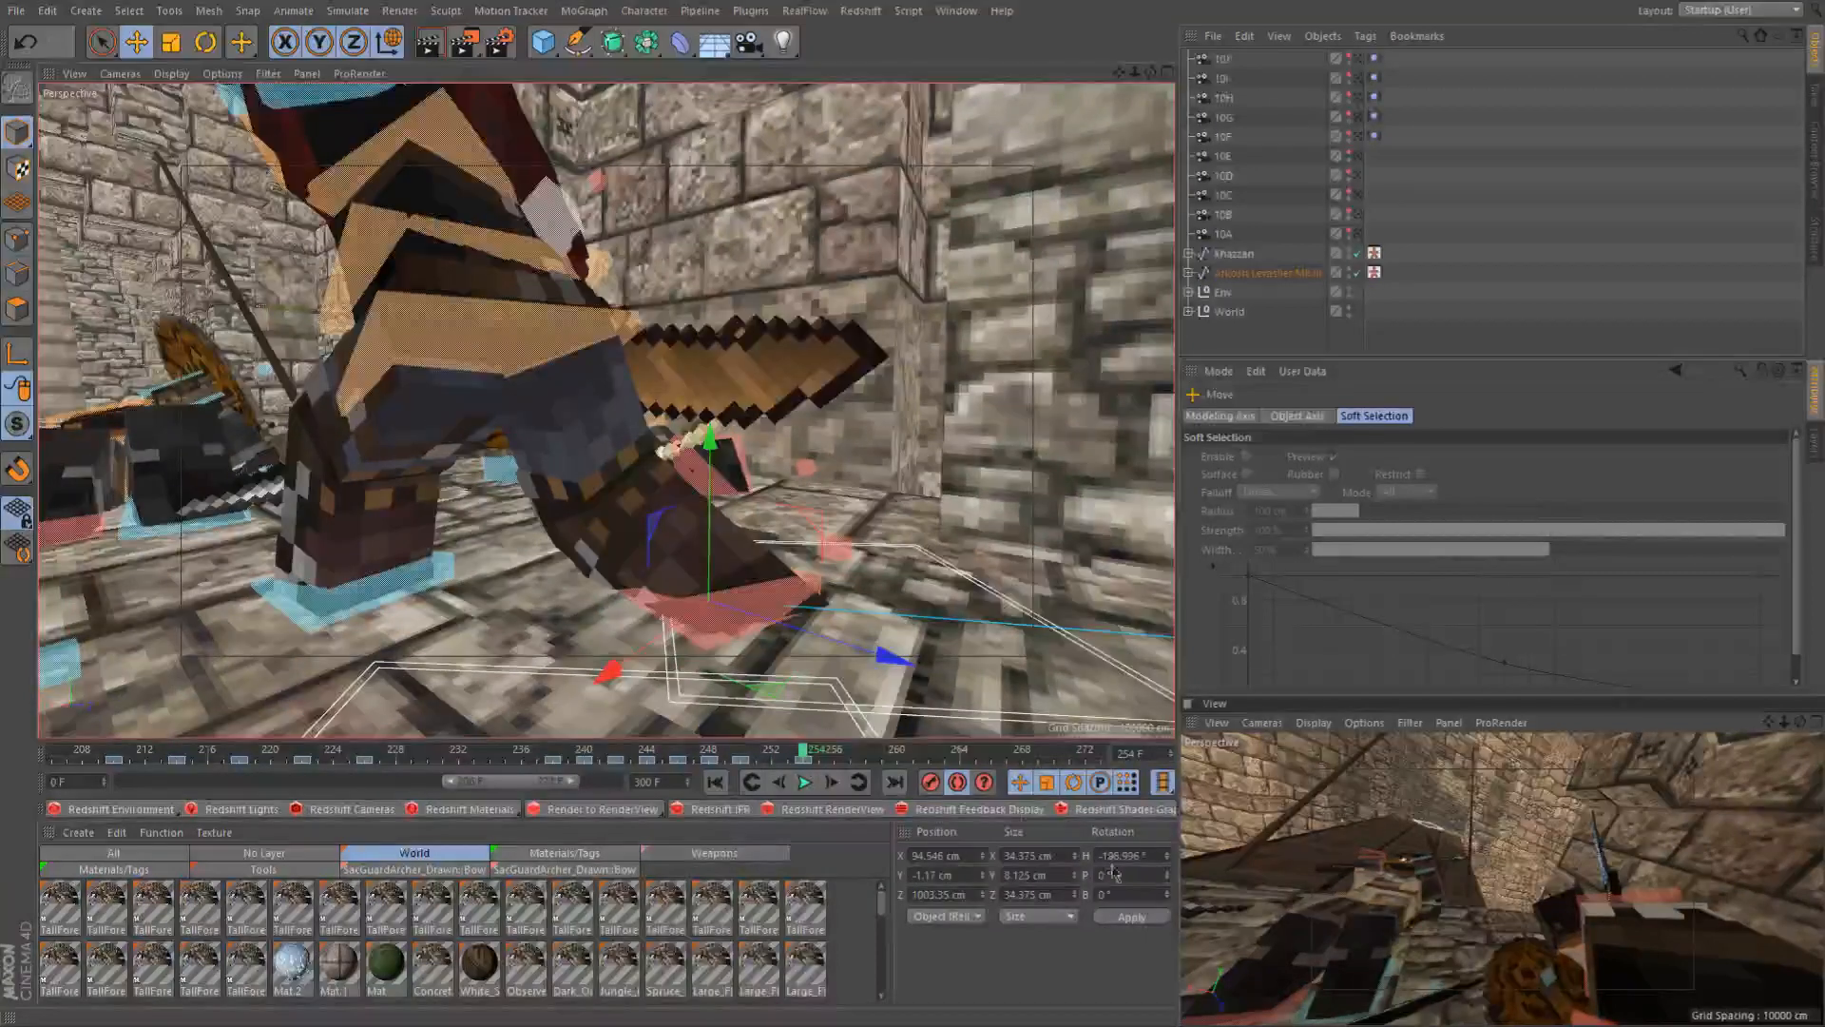
{"action": "key", "text": "r"}
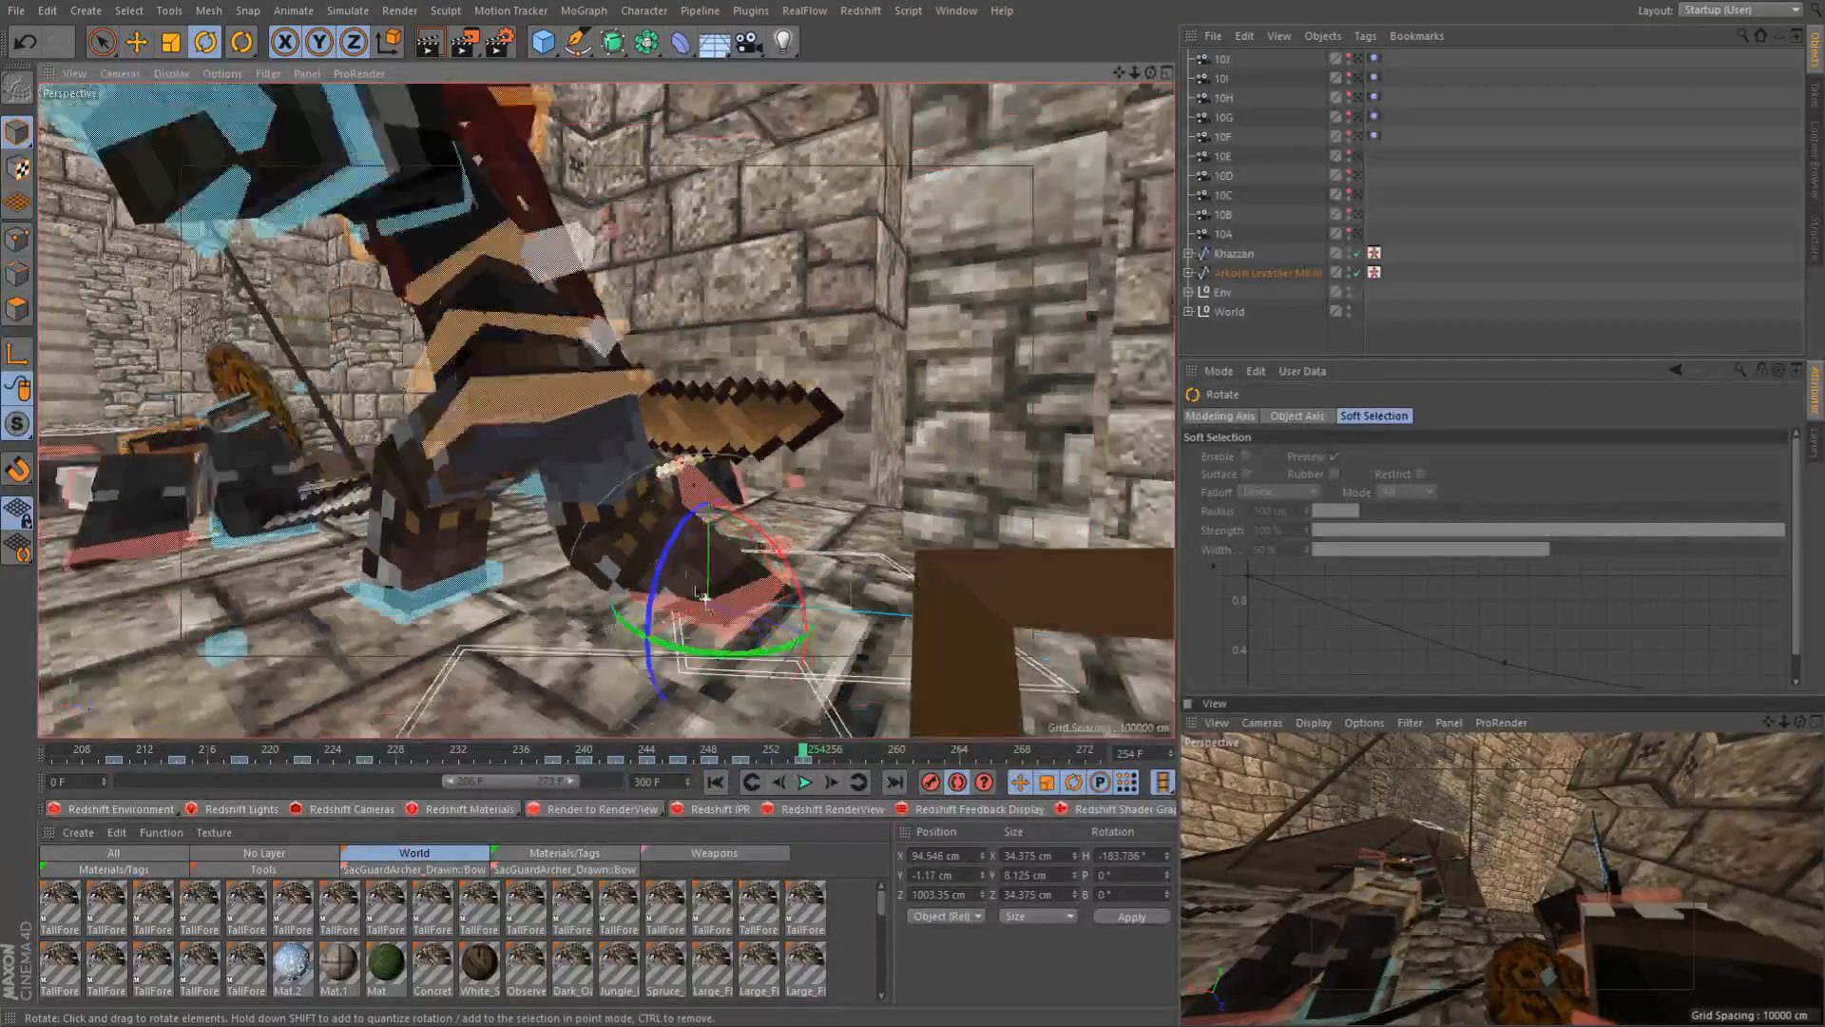
{"action": "left_click_drag", "start_coordinate": [704, 596], "coordinate": [538, 571], "text": "alt"}
{"action": "left_click_drag", "start_coordinate": [677, 692], "coordinate": [680, 492], "text": "alt"}
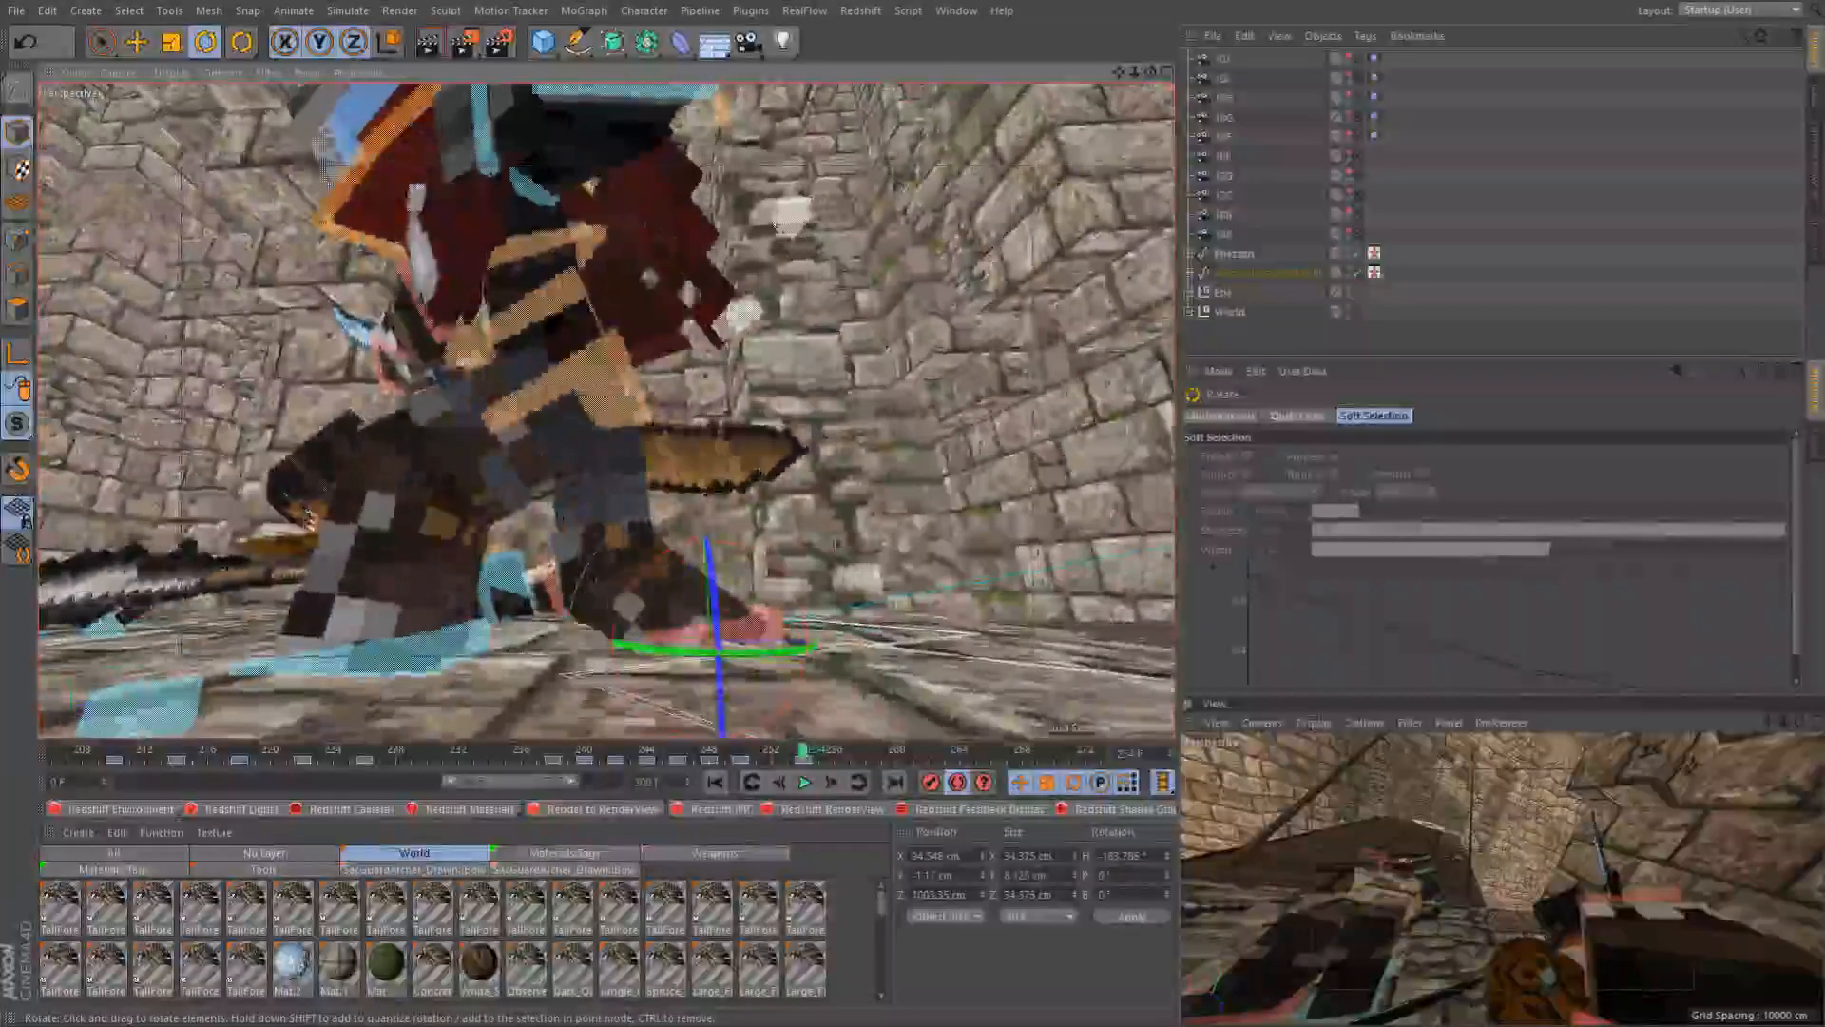
Scrub through the frames up to 254 and examine Arkosh's footwork and turn from different angles
{"action": "left_click", "coordinate": [740, 751]}
{"action": "left_click_drag", "start_coordinate": [770, 654], "coordinate": [835, 727], "text": "alt"}
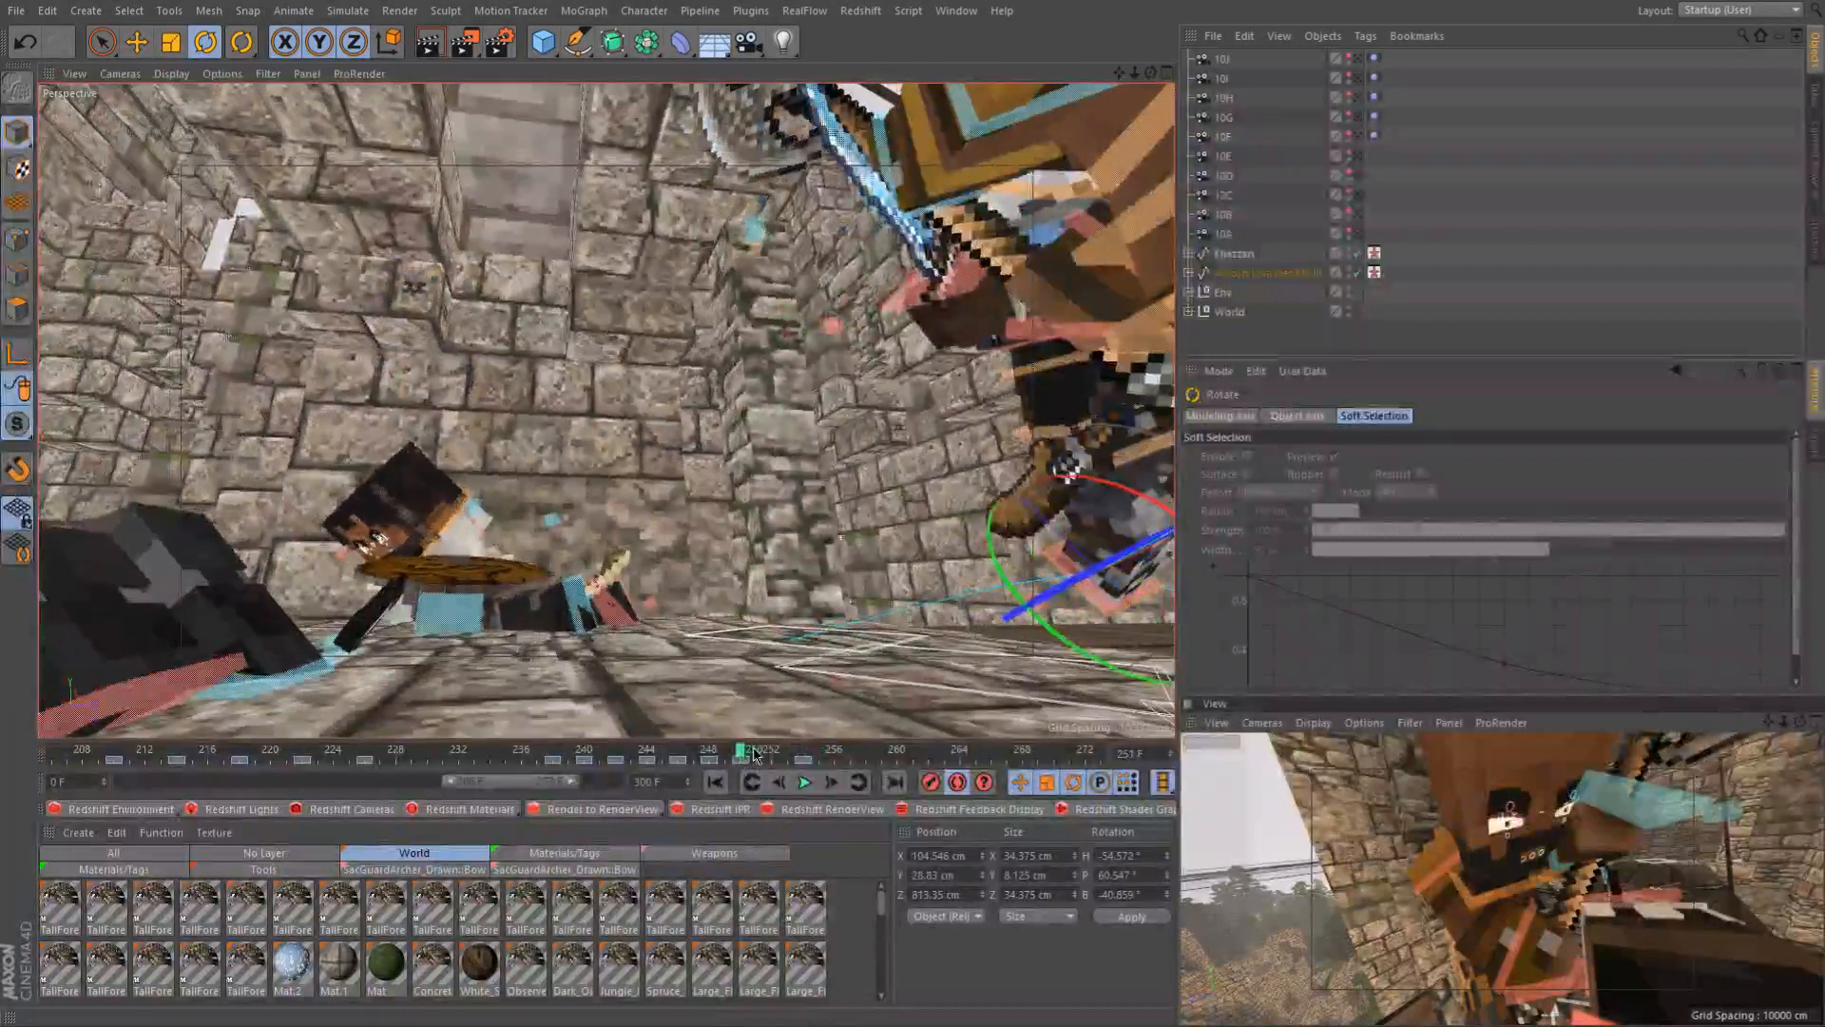
{"action": "left_click", "coordinate": [757, 753]}
{"action": "left_click", "coordinate": [774, 755]}
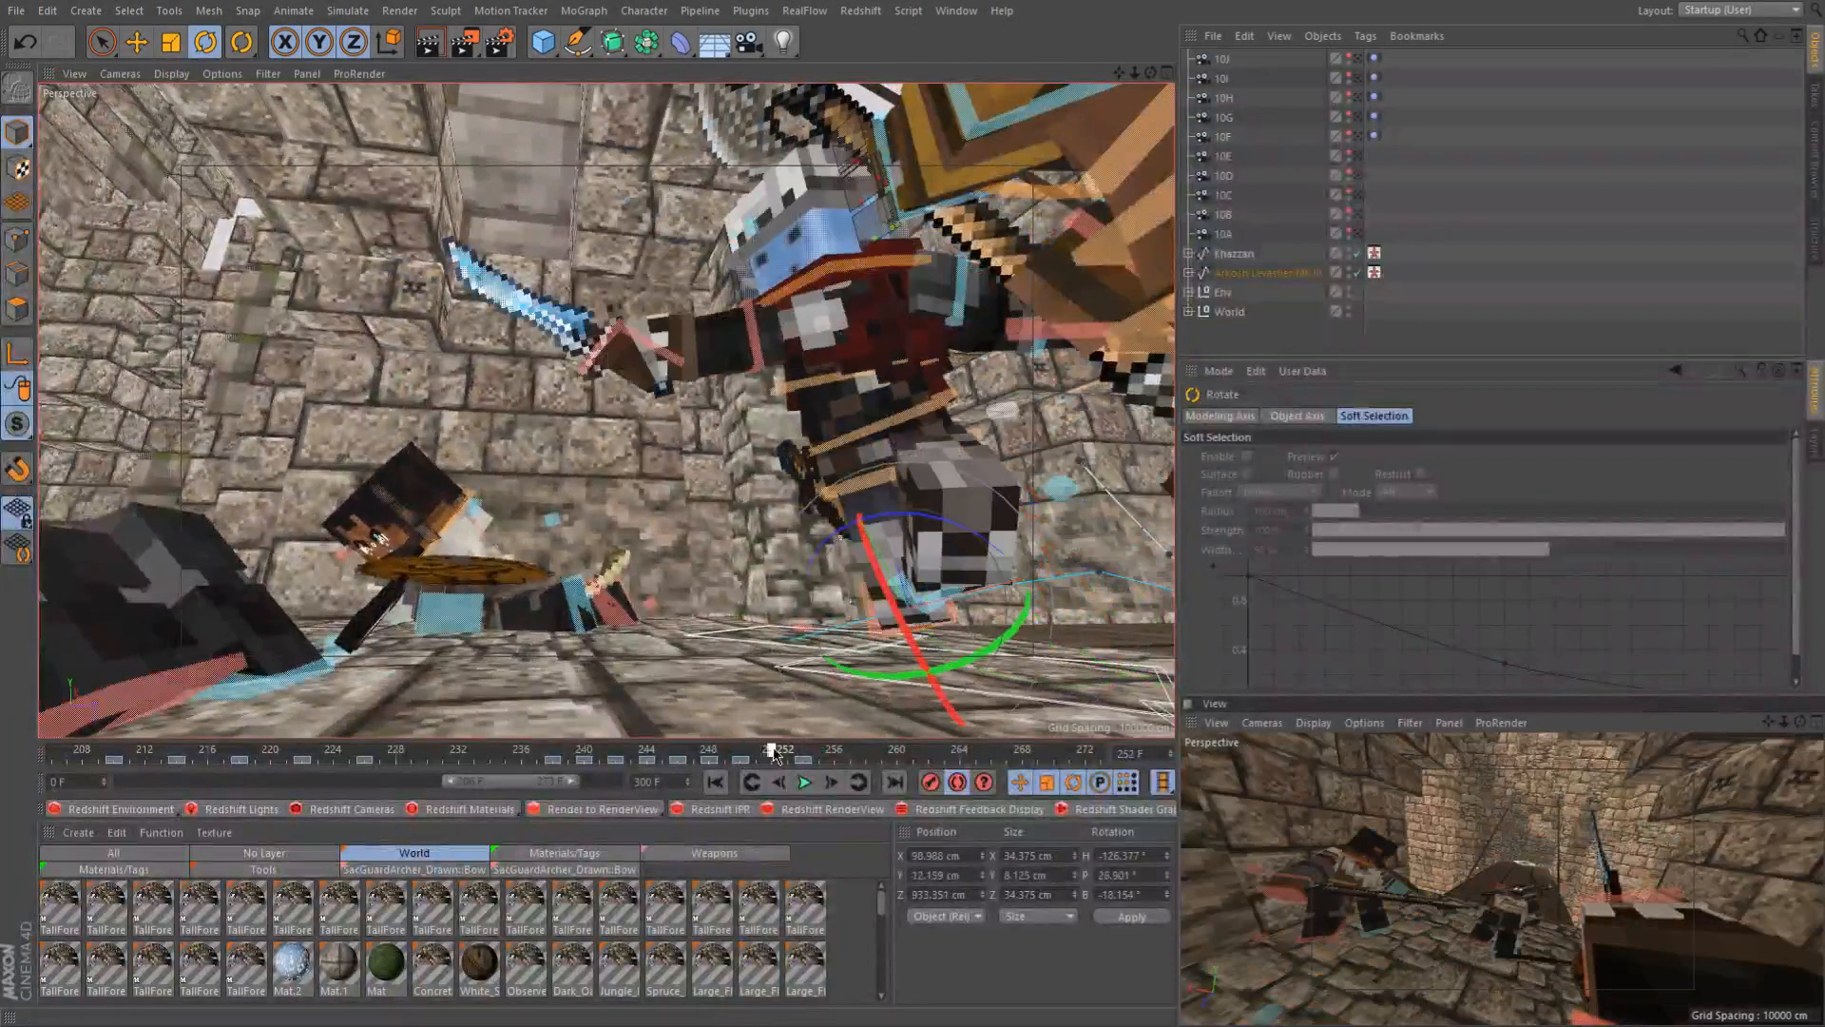
{"action": "left_click", "coordinate": [789, 754]}
{"action": "left_click", "coordinate": [802, 754]}
{"action": "left_click_drag", "start_coordinate": [802, 754], "coordinate": [742, 761]}
{"action": "left_click_drag", "start_coordinate": [761, 551], "coordinate": [855, 589], "text": "alt"}
{"action": "left_click_drag", "start_coordinate": [1001, 697], "coordinate": [787, 665], "text": "alt"}
{"action": "left_click", "coordinate": [678, 751]}
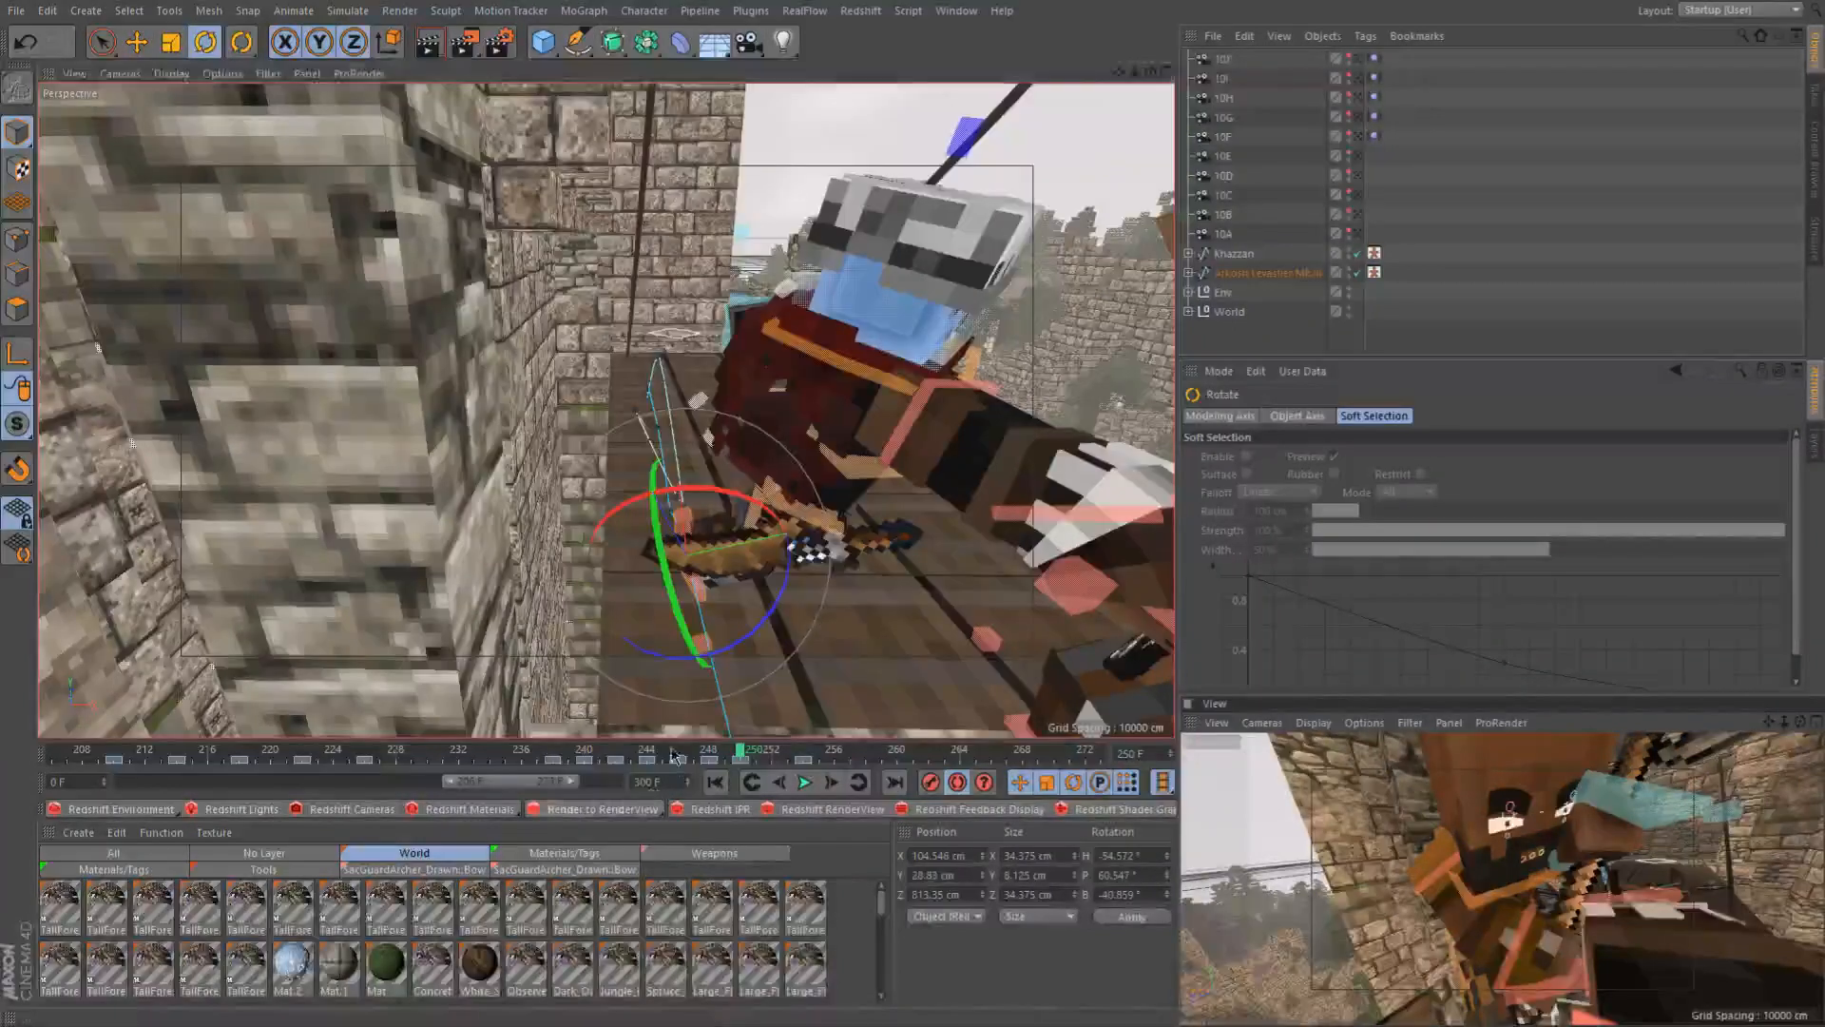
{"action": "left_click_drag", "start_coordinate": [693, 756], "coordinate": [739, 751]}
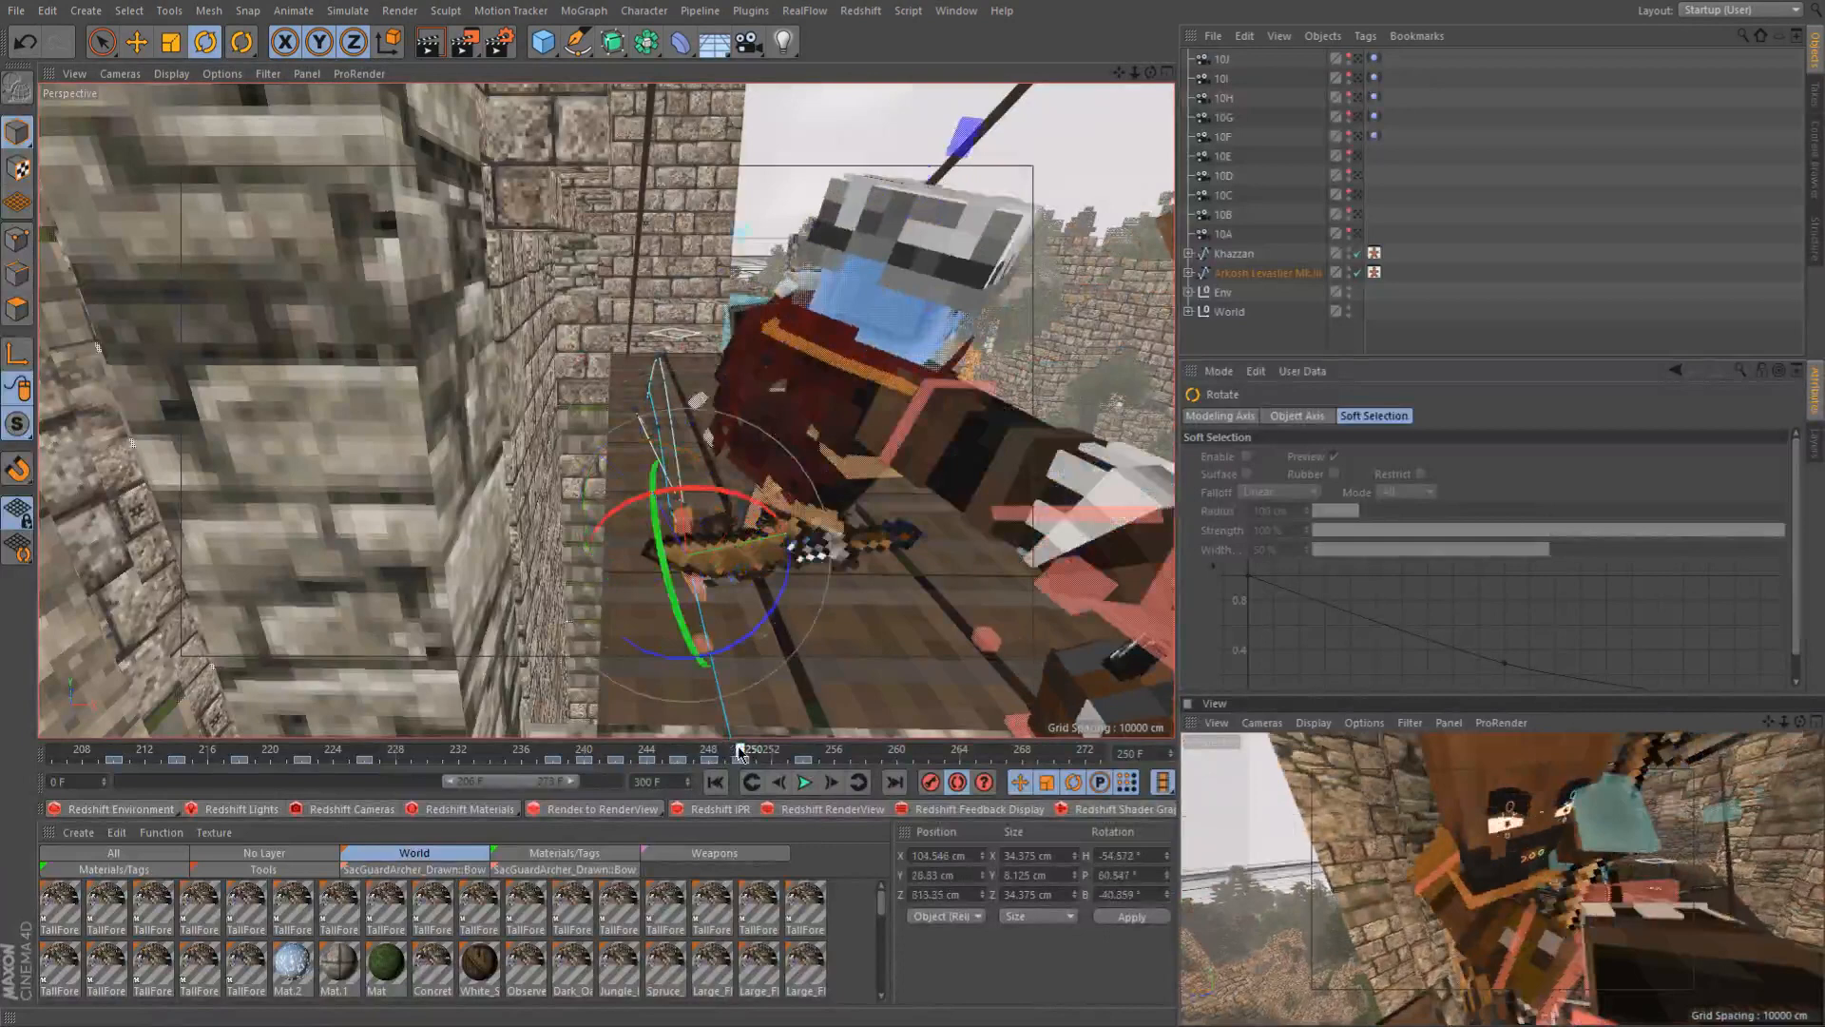
Select Arkosh's waist control and both leg goals at frame 250 and shift them together about 5 cm sideways
{"action": "left_click_drag", "start_coordinate": [766, 623], "coordinate": [596, 364], "text": "alt"}
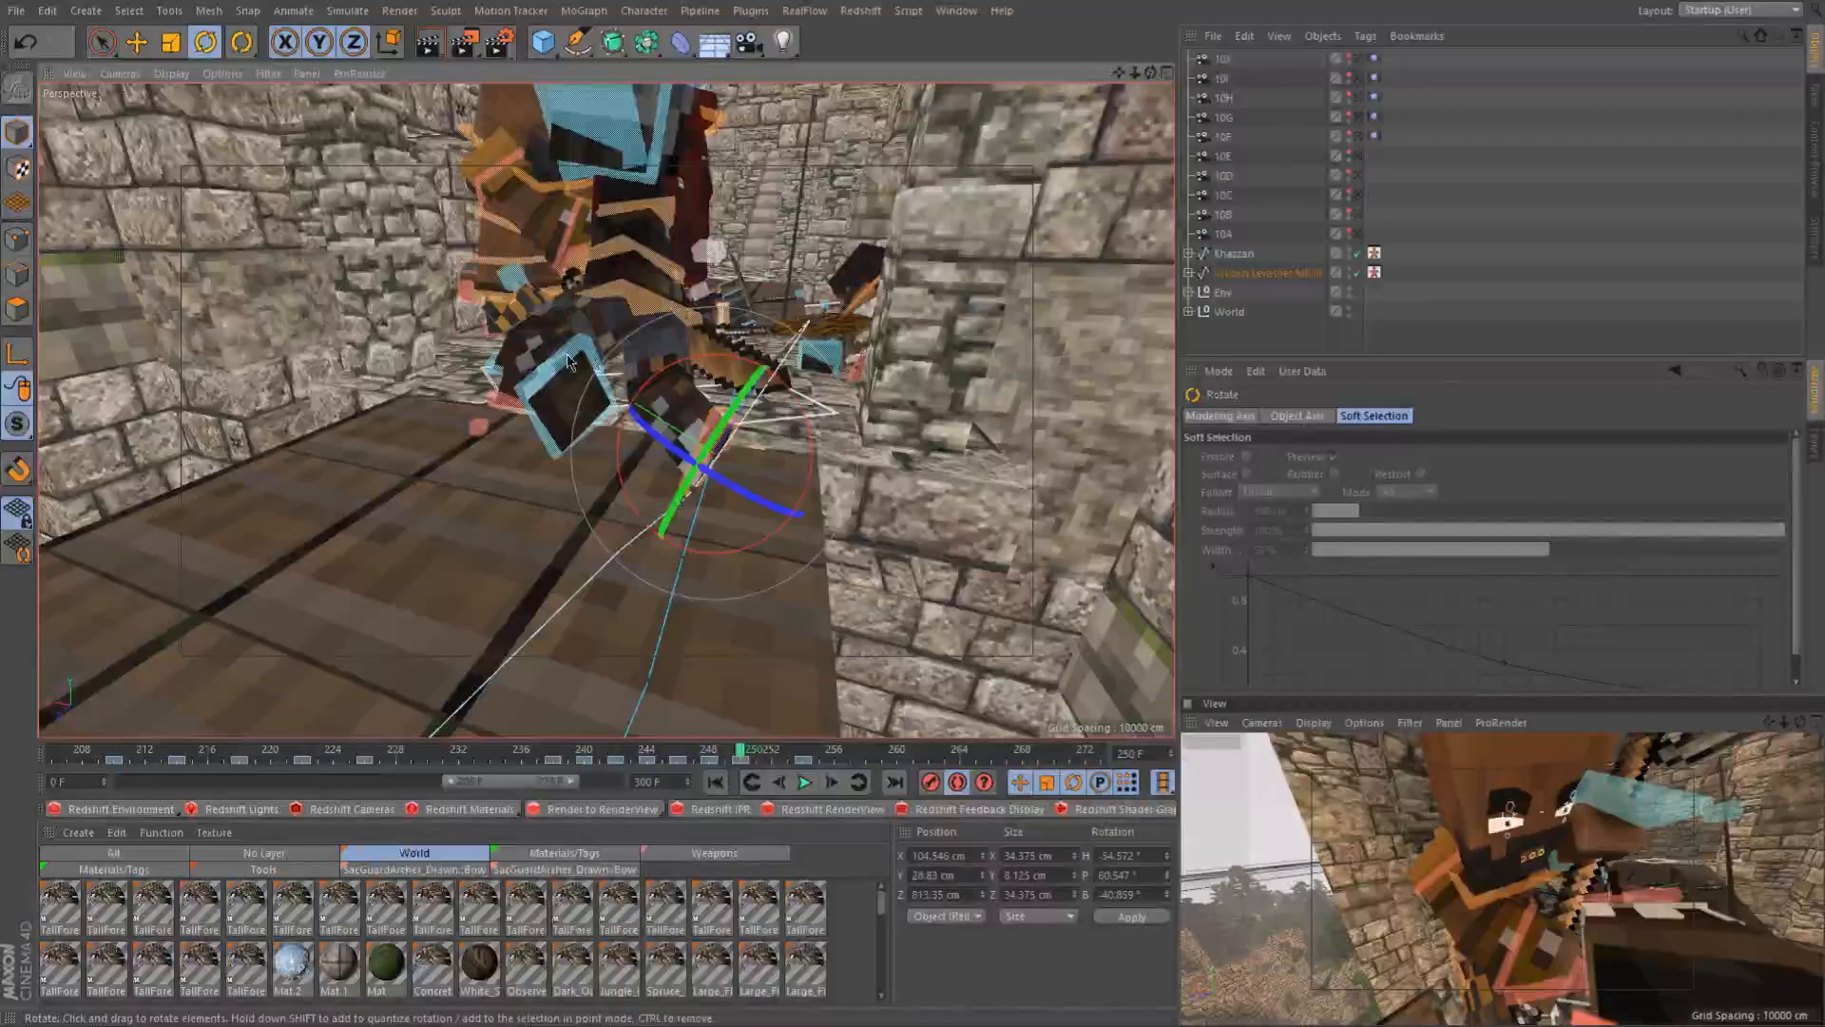
{"action": "left_click", "coordinate": [618, 328]}
{"action": "key", "text": "e"}
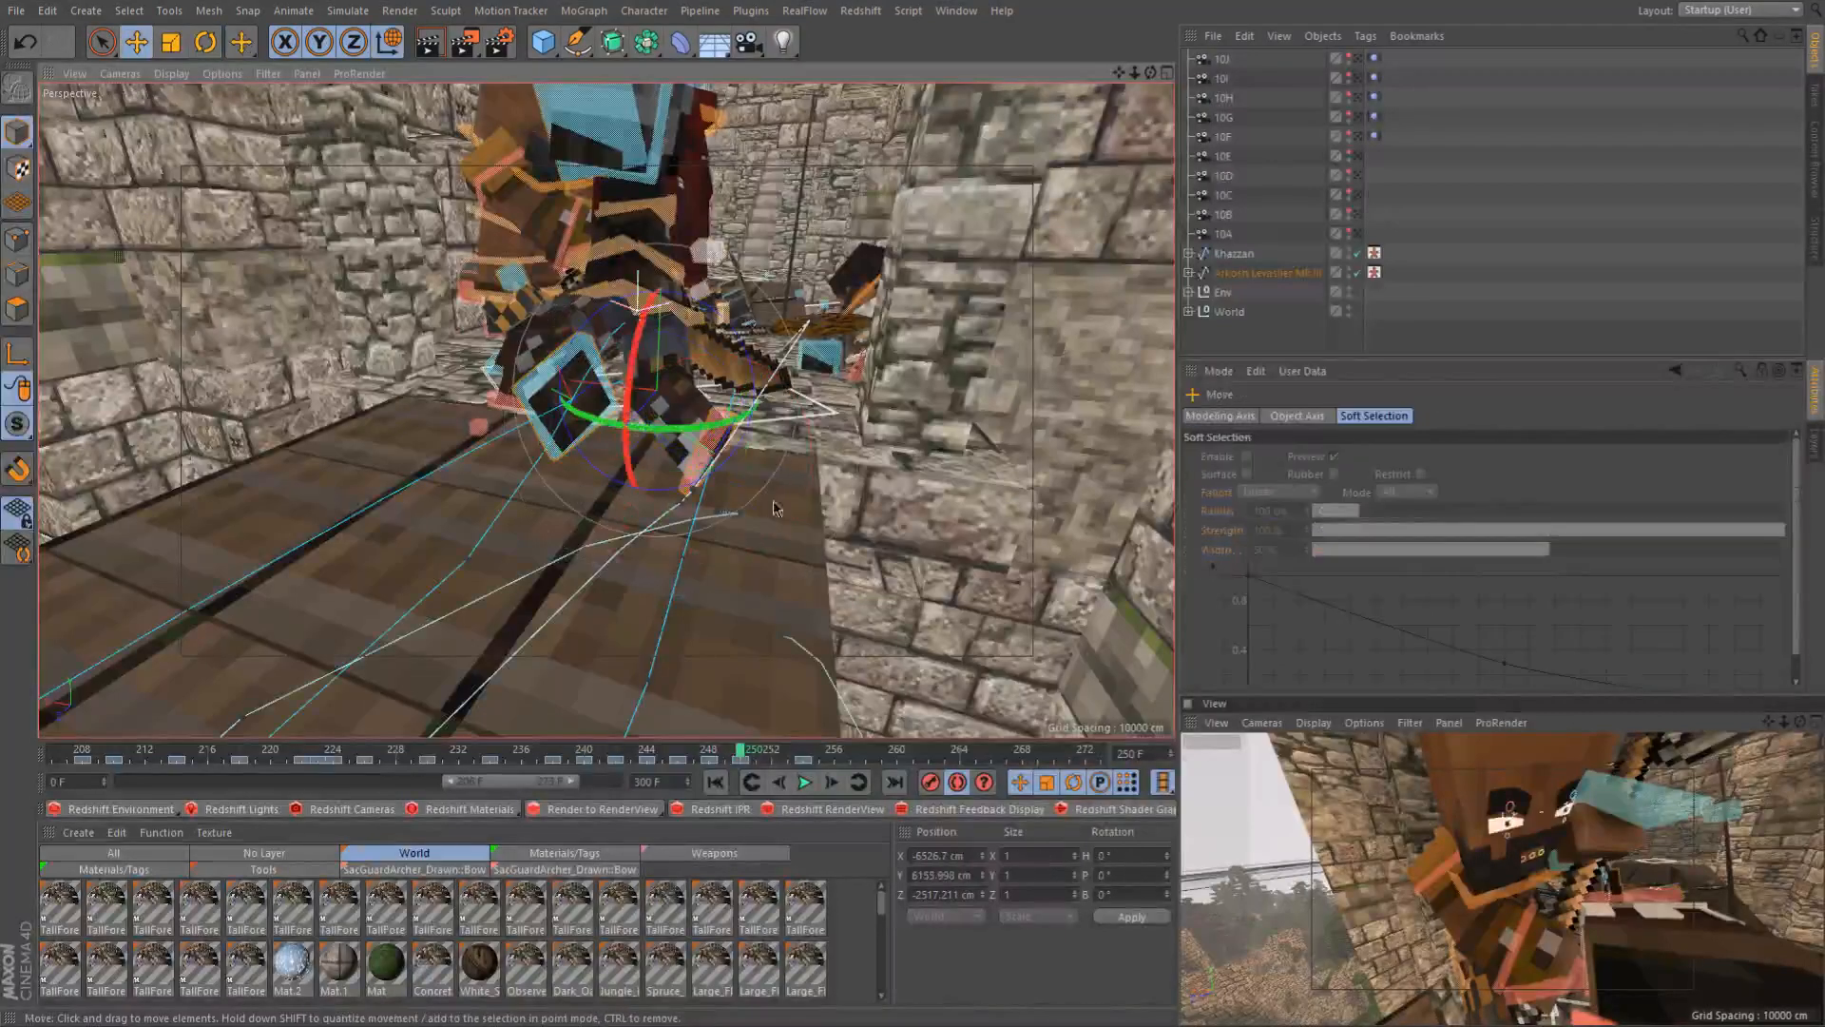
{"action": "left_click_drag", "start_coordinate": [587, 391], "coordinate": [577, 387]}
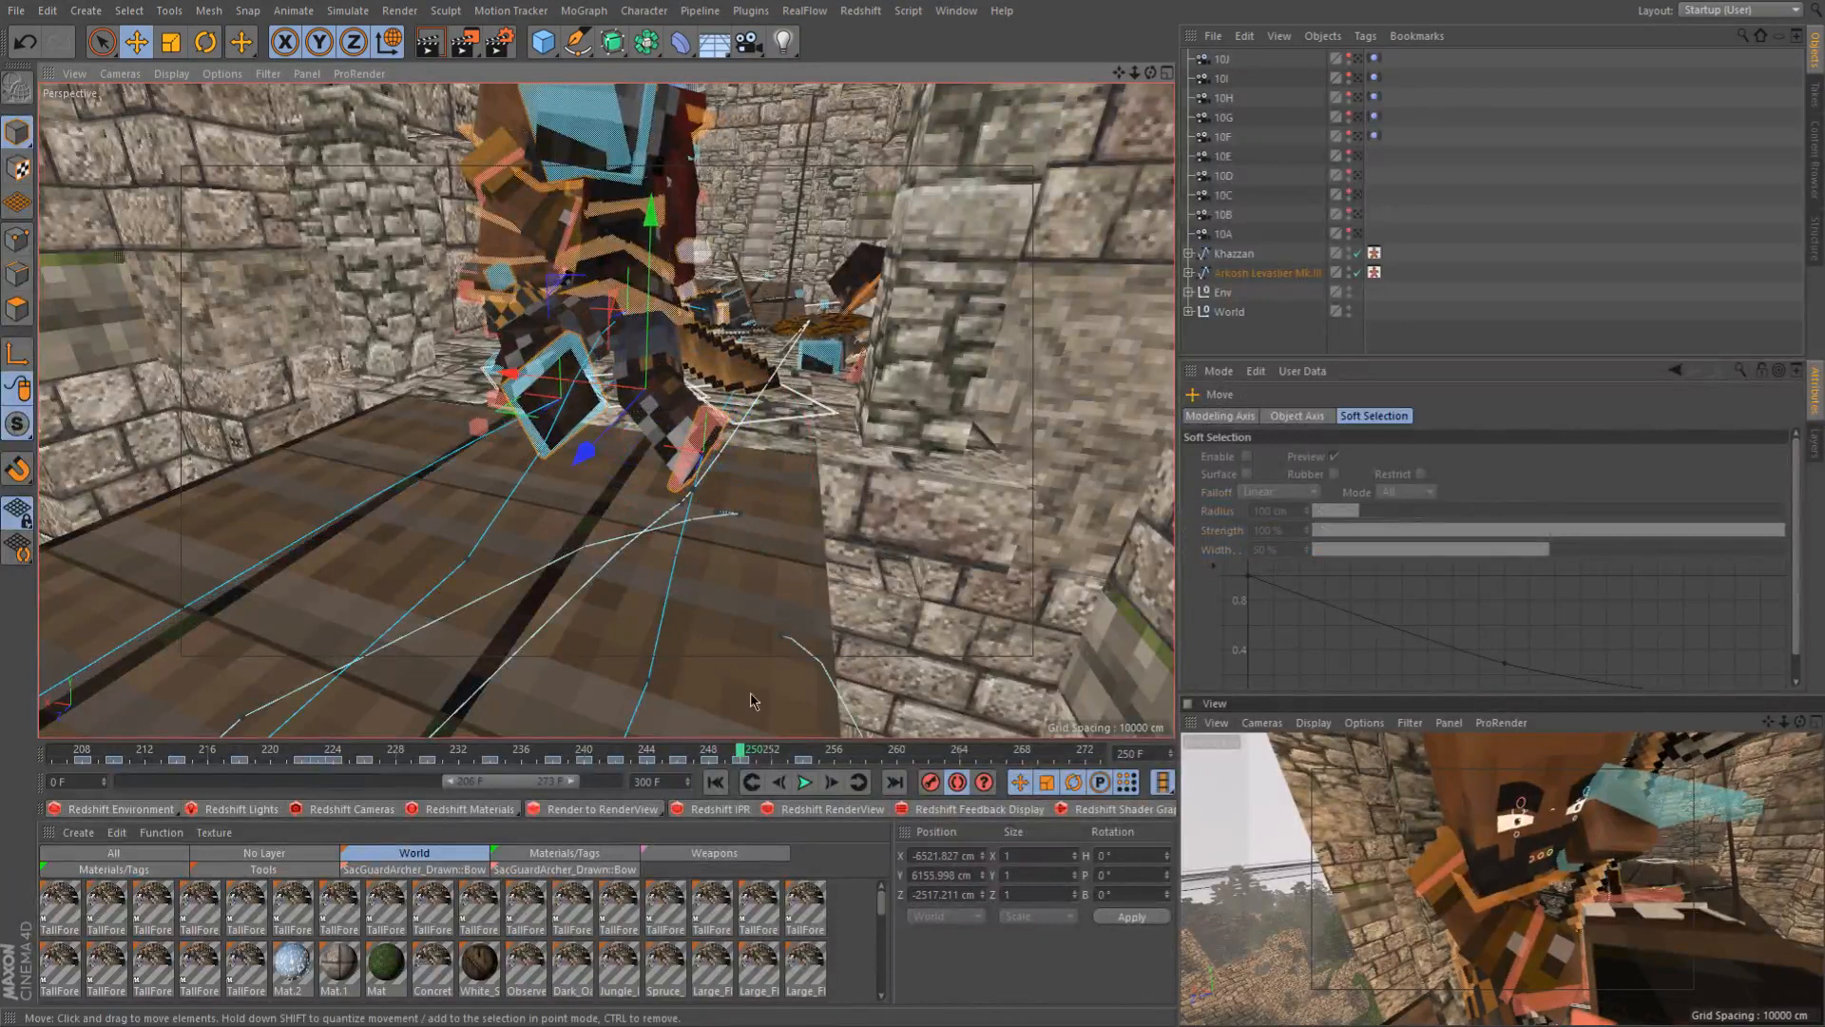
Select Arkosh's right leg goal and record a keyframe at frame 247 to keep the foot planted before the turn
{"action": "left_click_drag", "start_coordinate": [688, 754], "coordinate": [740, 756]}
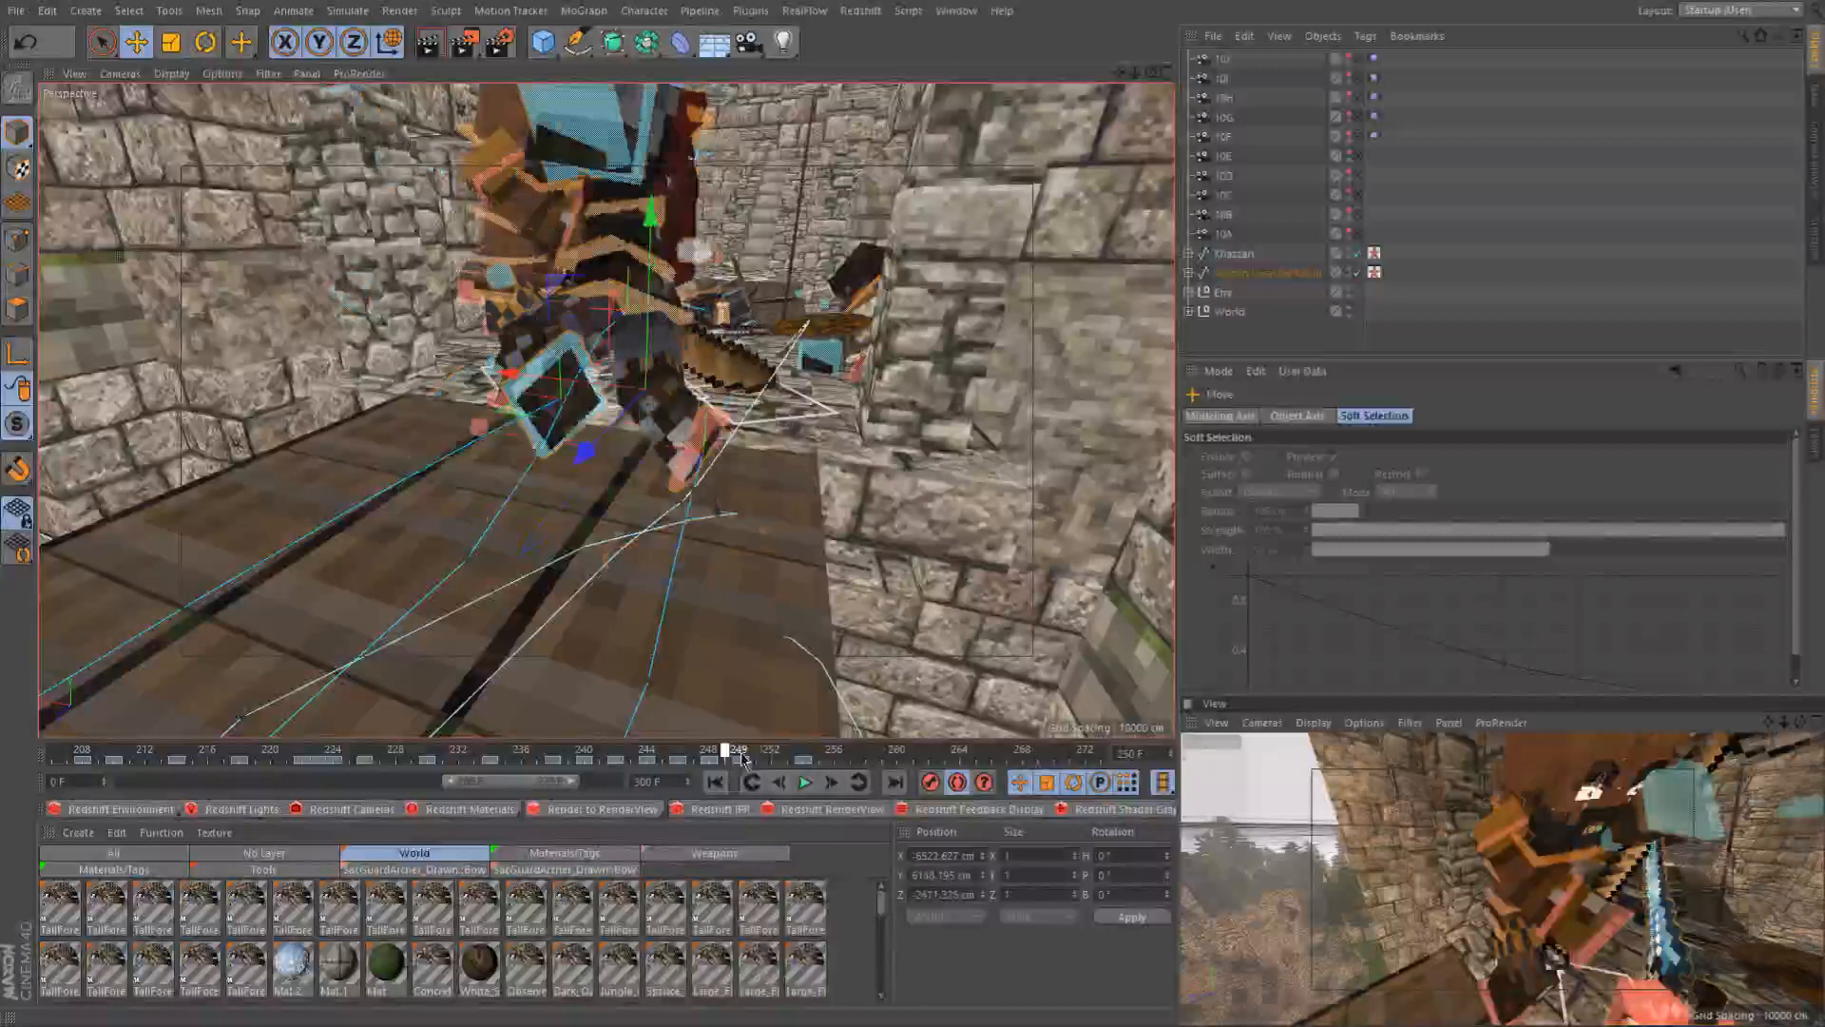
{"action": "left_click", "coordinate": [704, 437]}
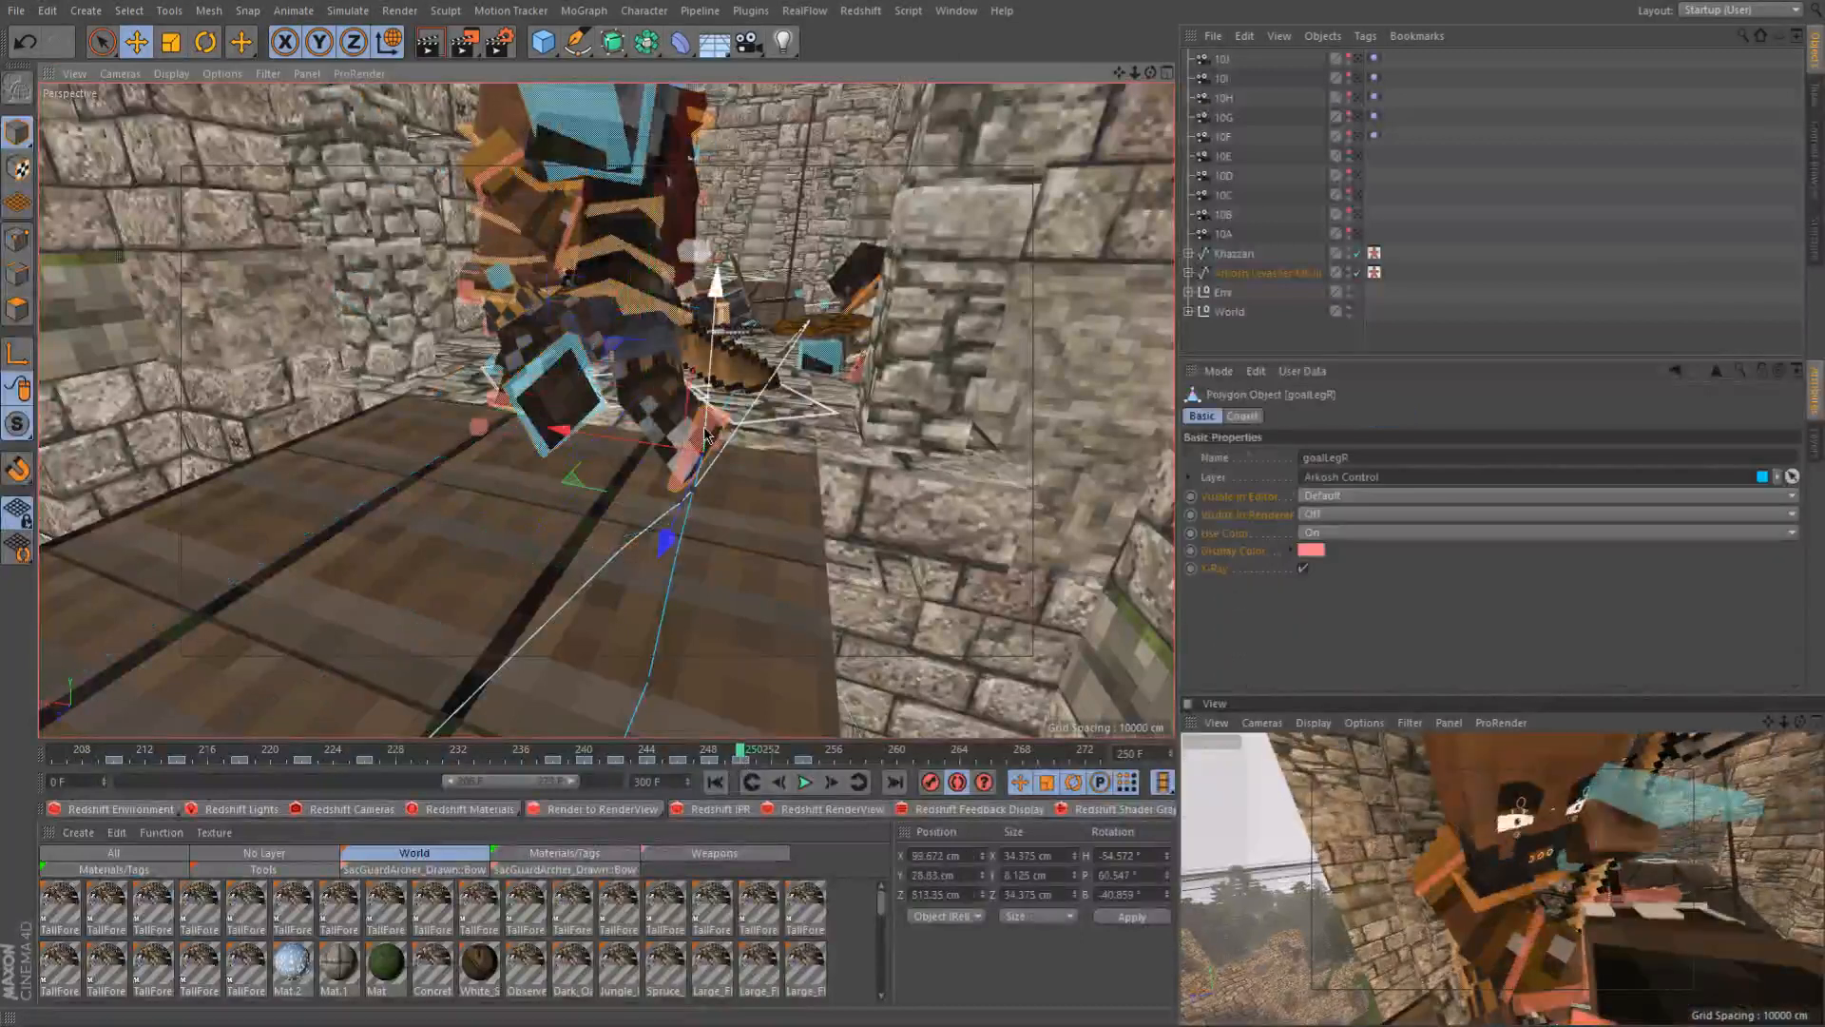
{"action": "left_click", "coordinate": [715, 759]}
{"action": "left_click_drag", "start_coordinate": [666, 572], "coordinate": [399, 485], "text": "alt"}
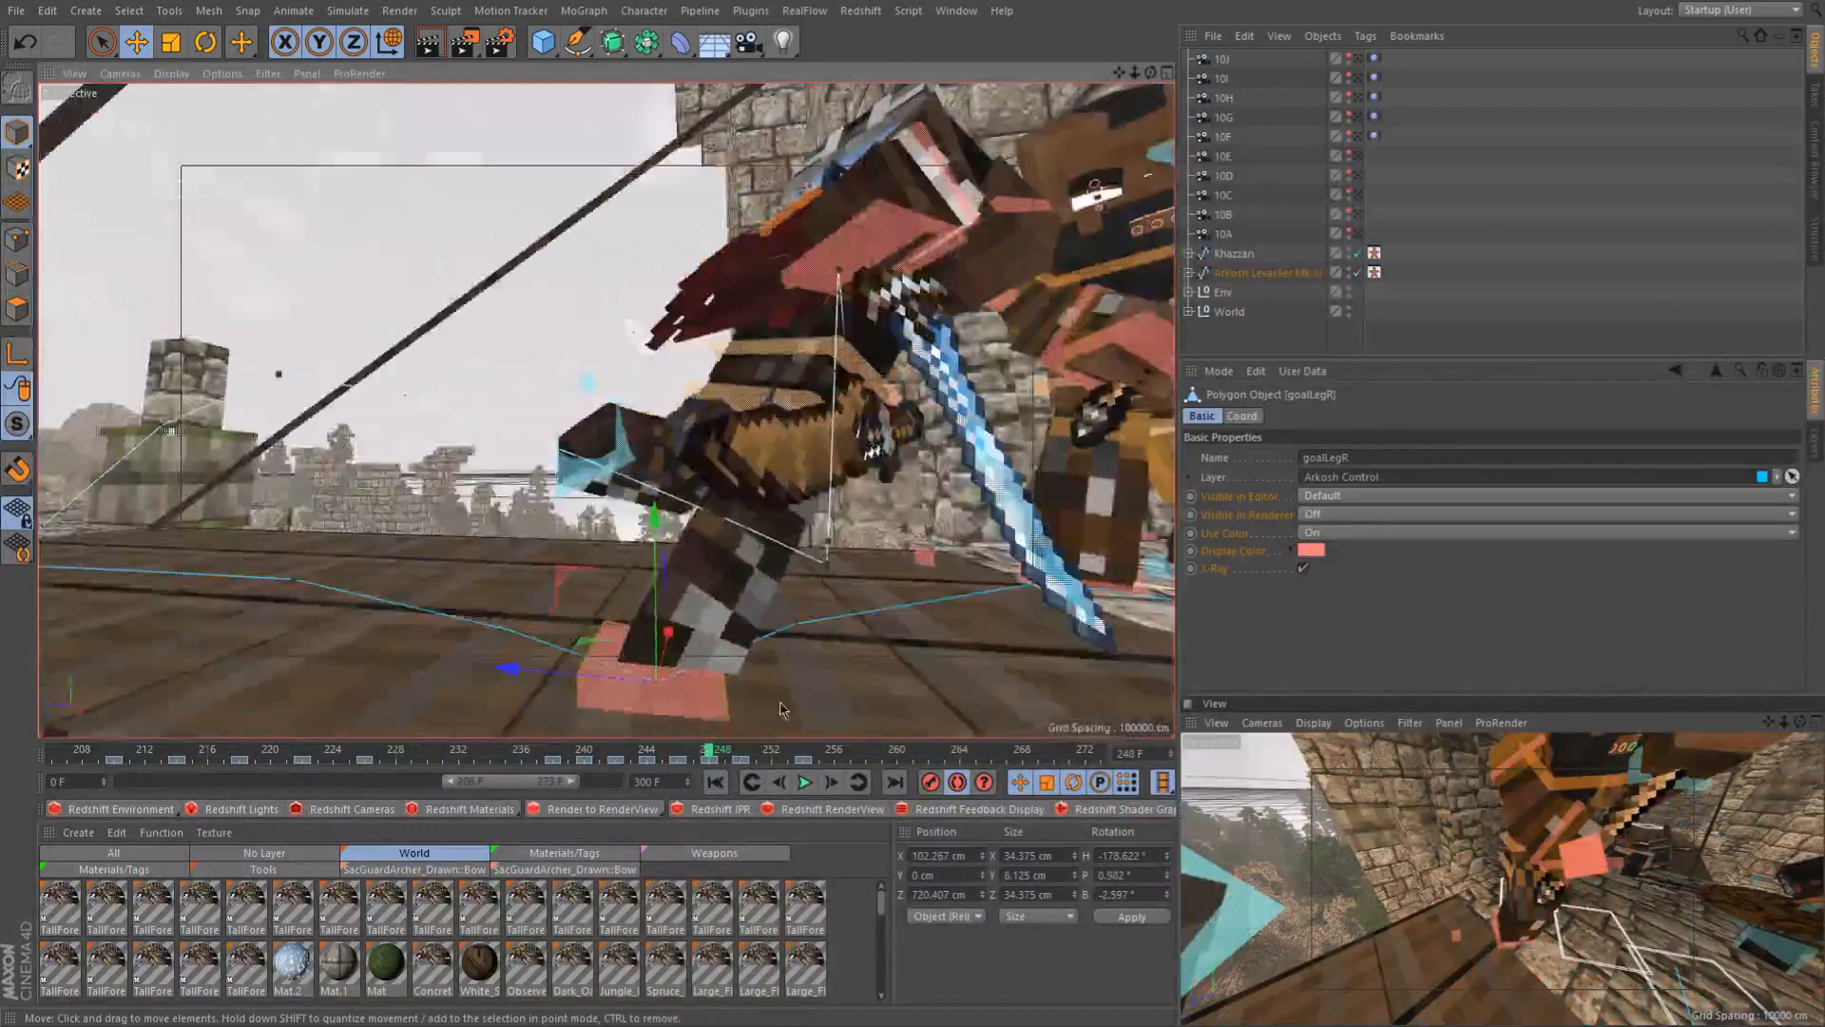
{"action": "middle_click_drag", "start_coordinate": [764, 712], "coordinate": [720, 682], "text": "alt"}
{"action": "left_click", "coordinate": [695, 754]}
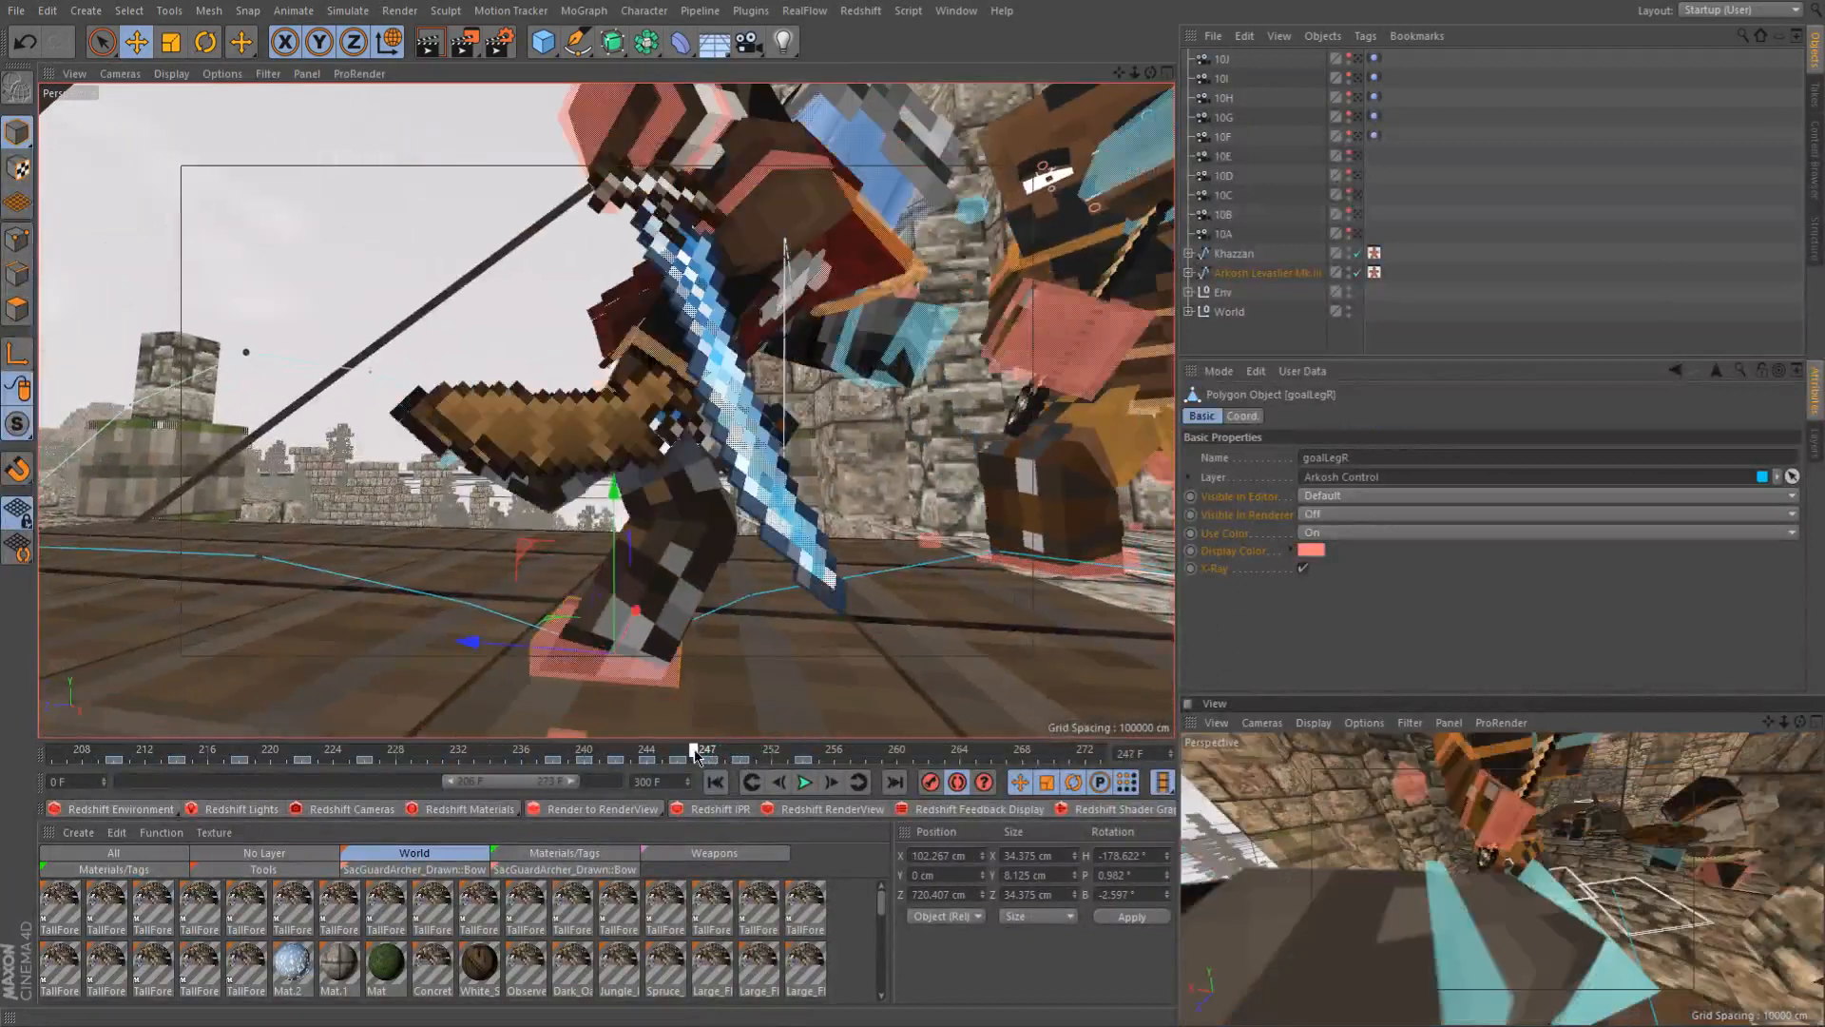
{"action": "left_click", "coordinate": [708, 755]}
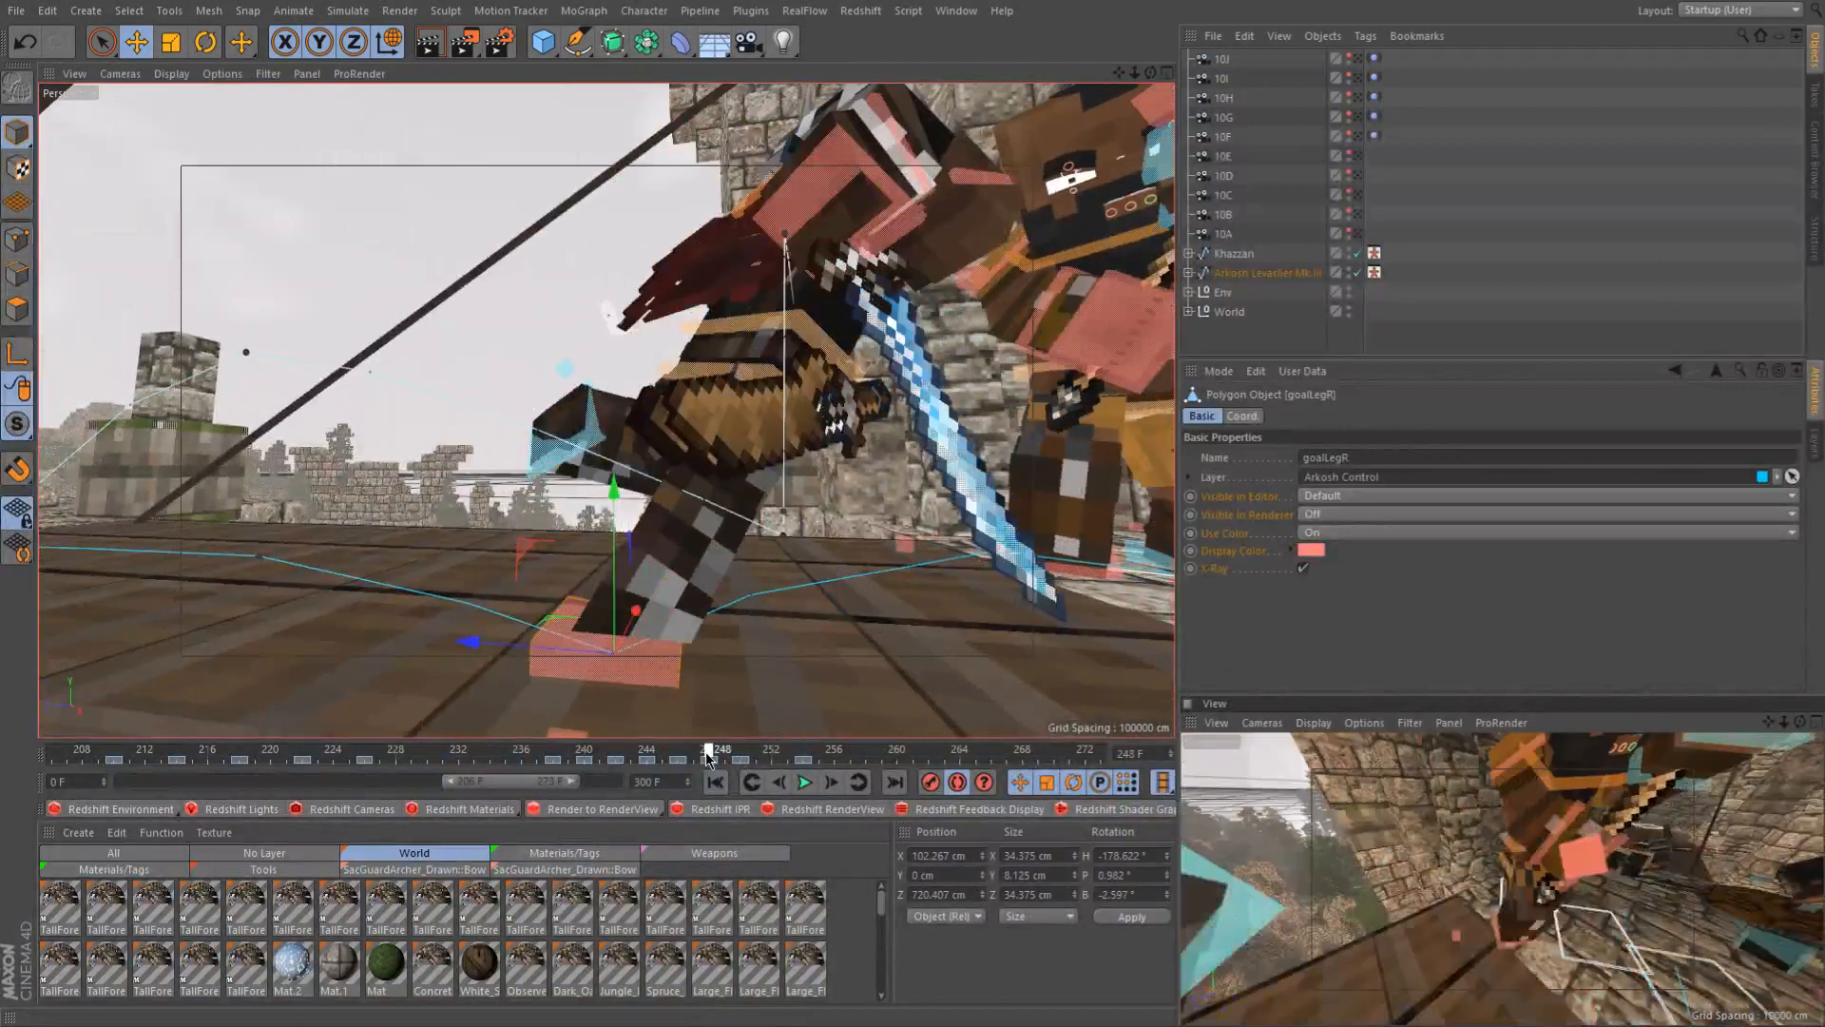
{"action": "left_click", "coordinate": [695, 754]}
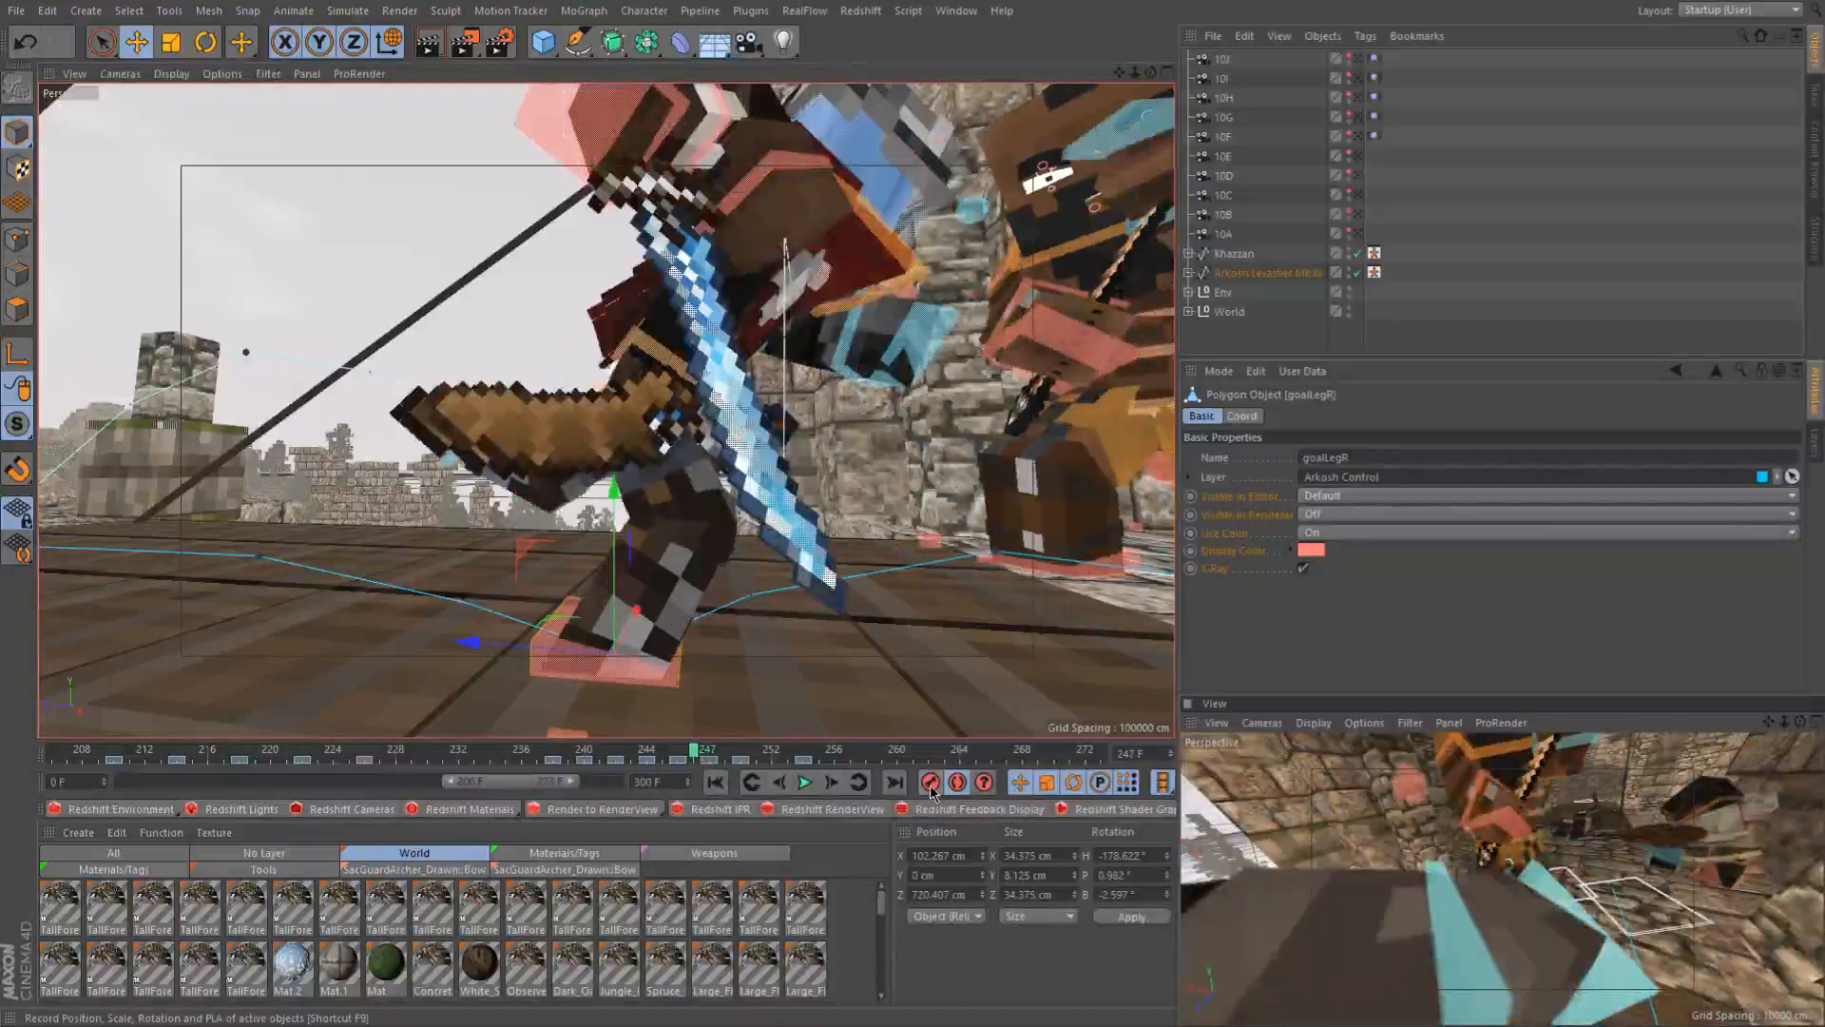
{"action": "left_click", "coordinate": [693, 763]}
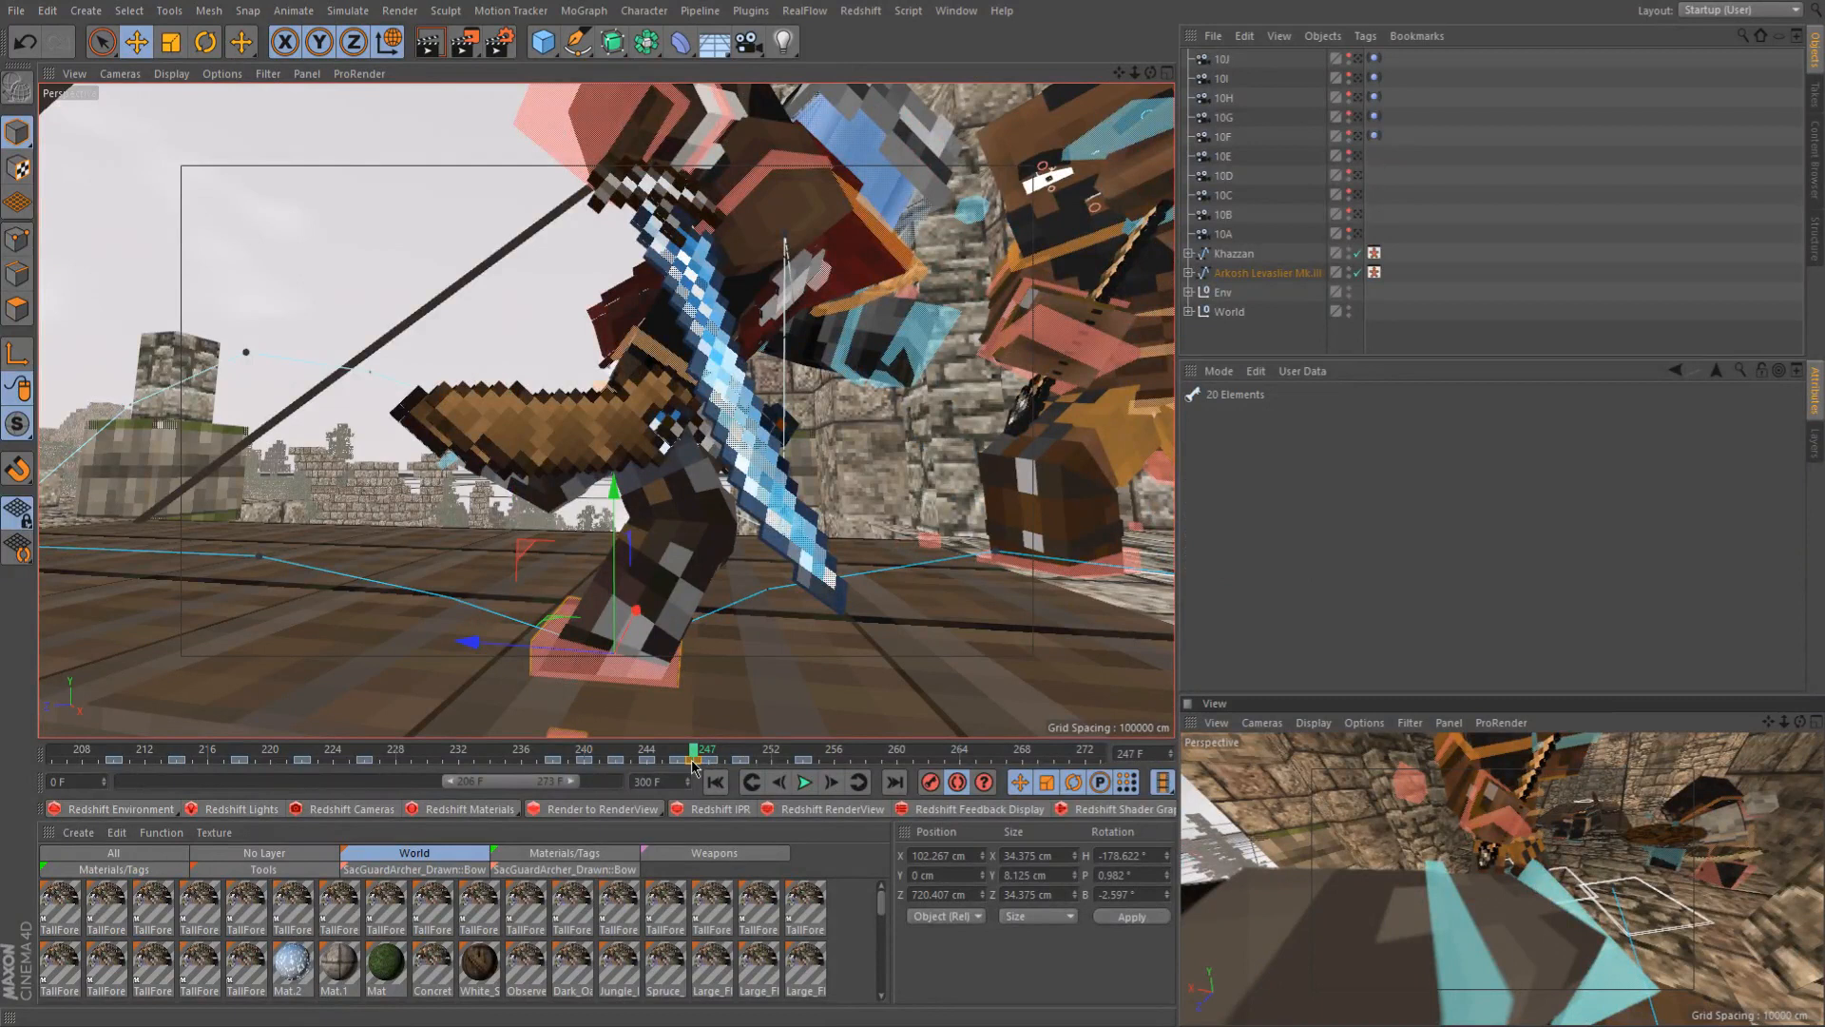
{"action": "left_click", "coordinate": [713, 753]}
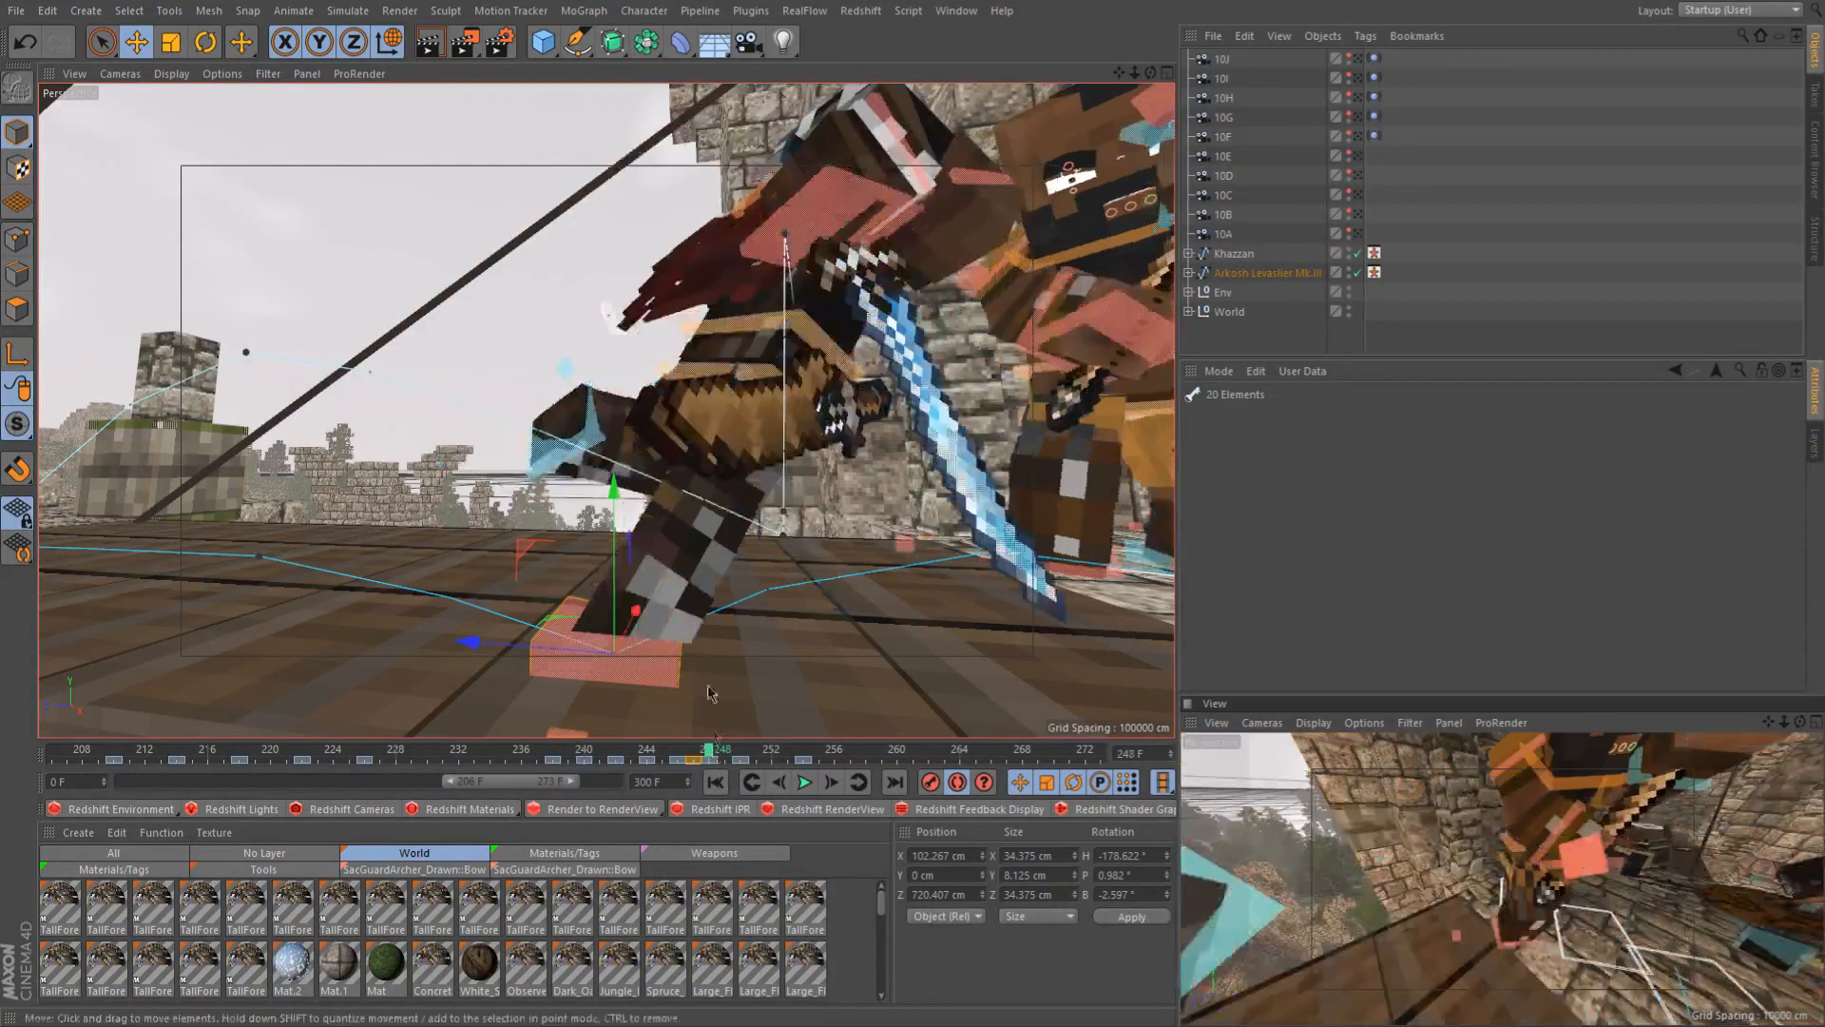
Raise Arkosh's right leg goal at frame 248 to X 102.795 cm, Y 13.528 cm, Z 725.446 cm
{"action": "left_click_drag", "start_coordinate": [640, 595], "coordinate": [658, 551]}
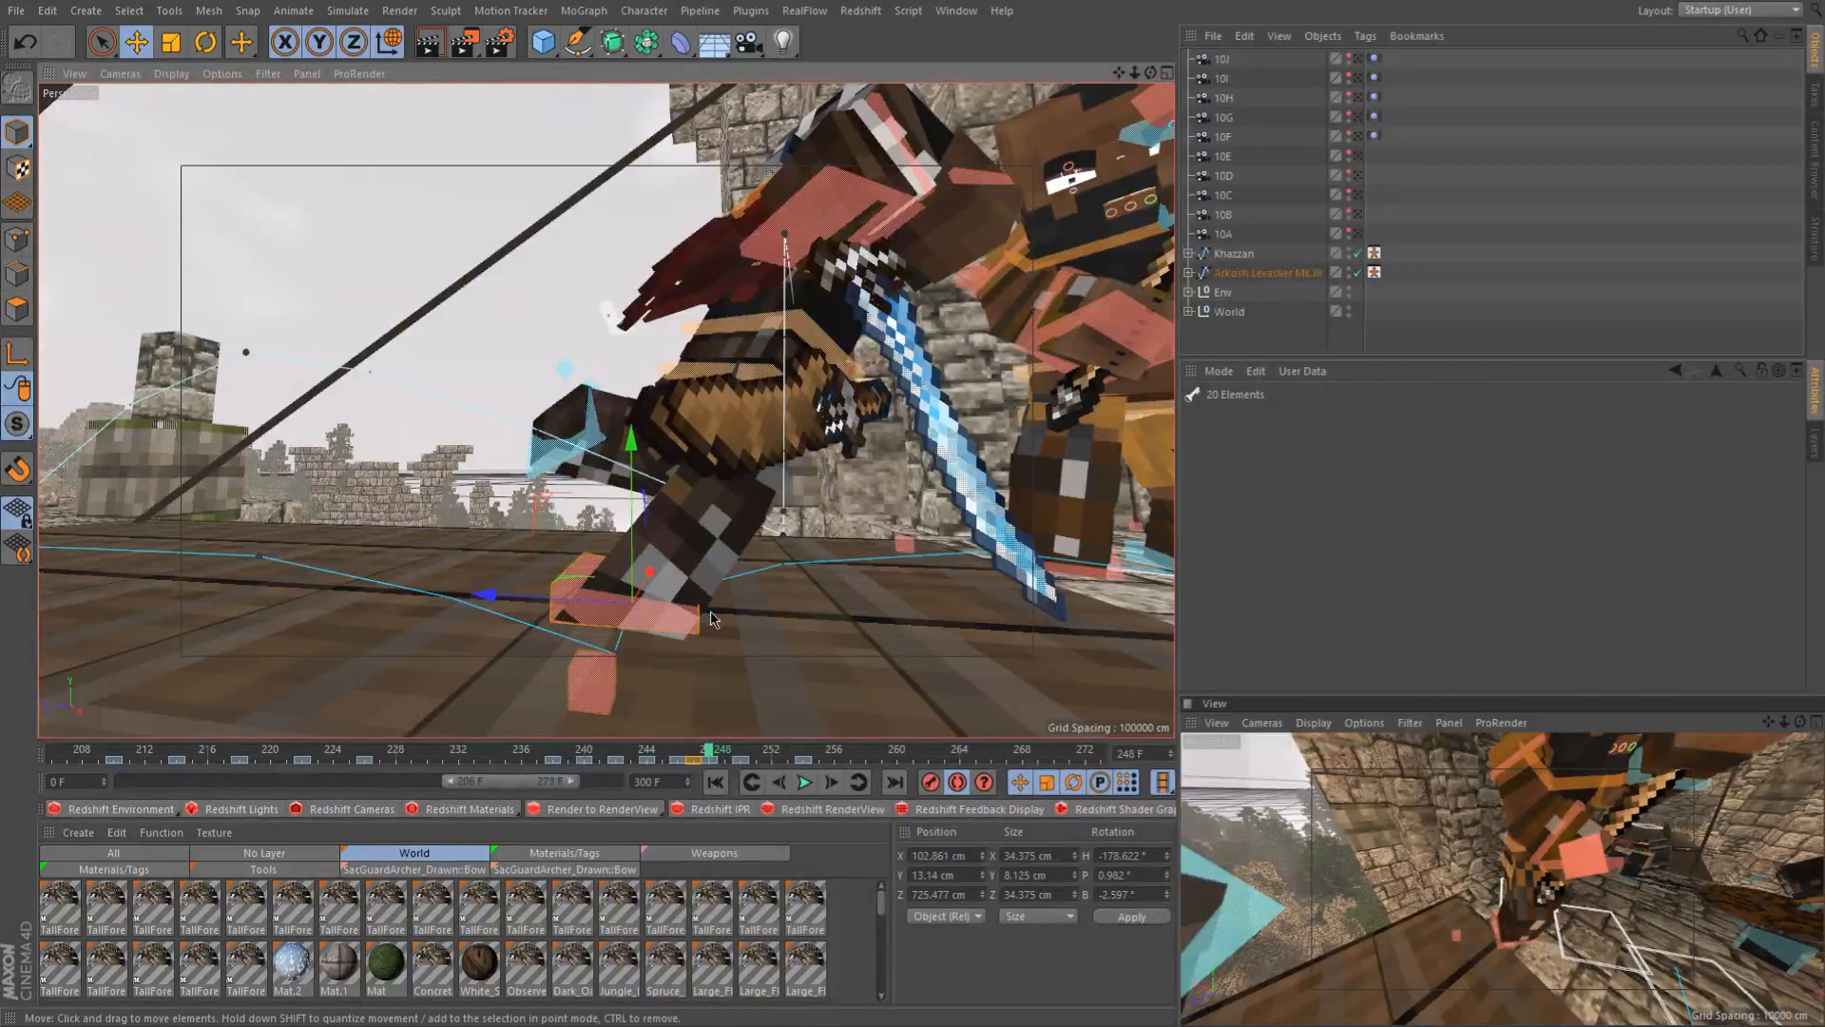
{"action": "key", "text": "r"}
{"action": "left_click", "coordinate": [693, 753]}
{"action": "left_click_drag", "start_coordinate": [707, 755], "coordinate": [760, 746]}
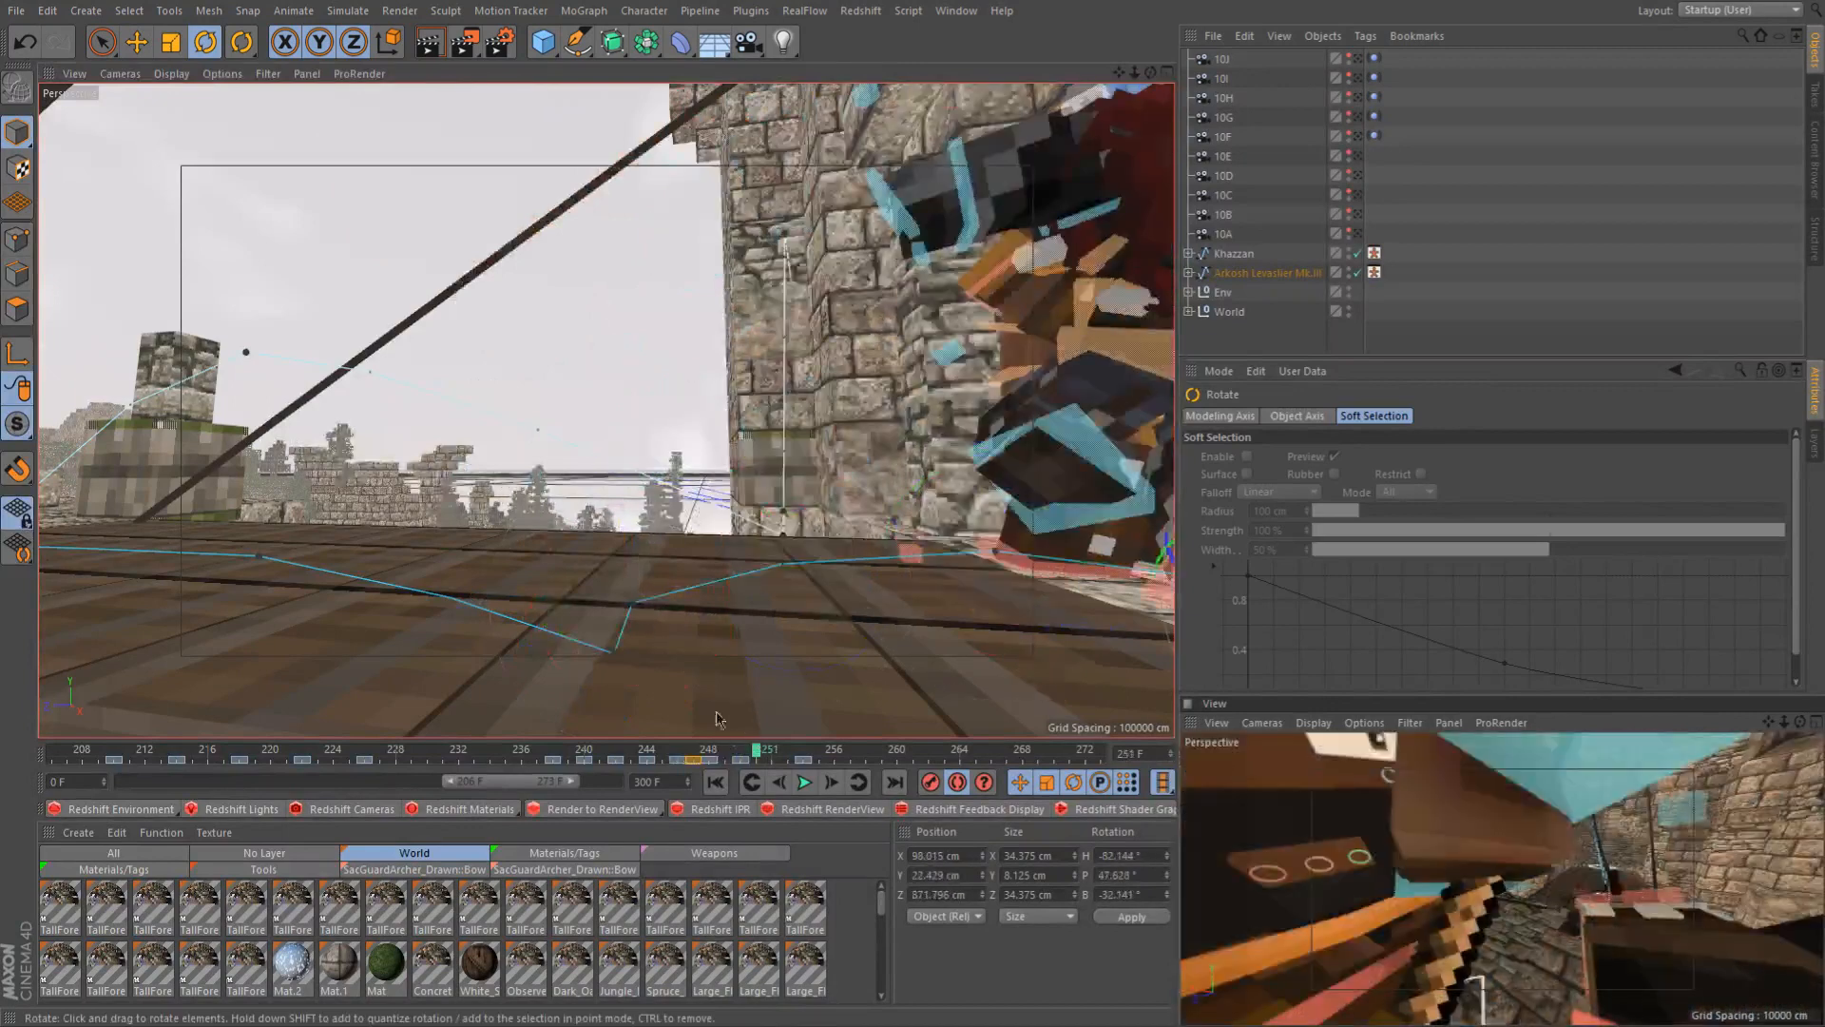
{"action": "left_click", "coordinate": [725, 758]}
{"action": "left_click_drag", "start_coordinate": [818, 542], "coordinate": [894, 547], "text": "alt"}
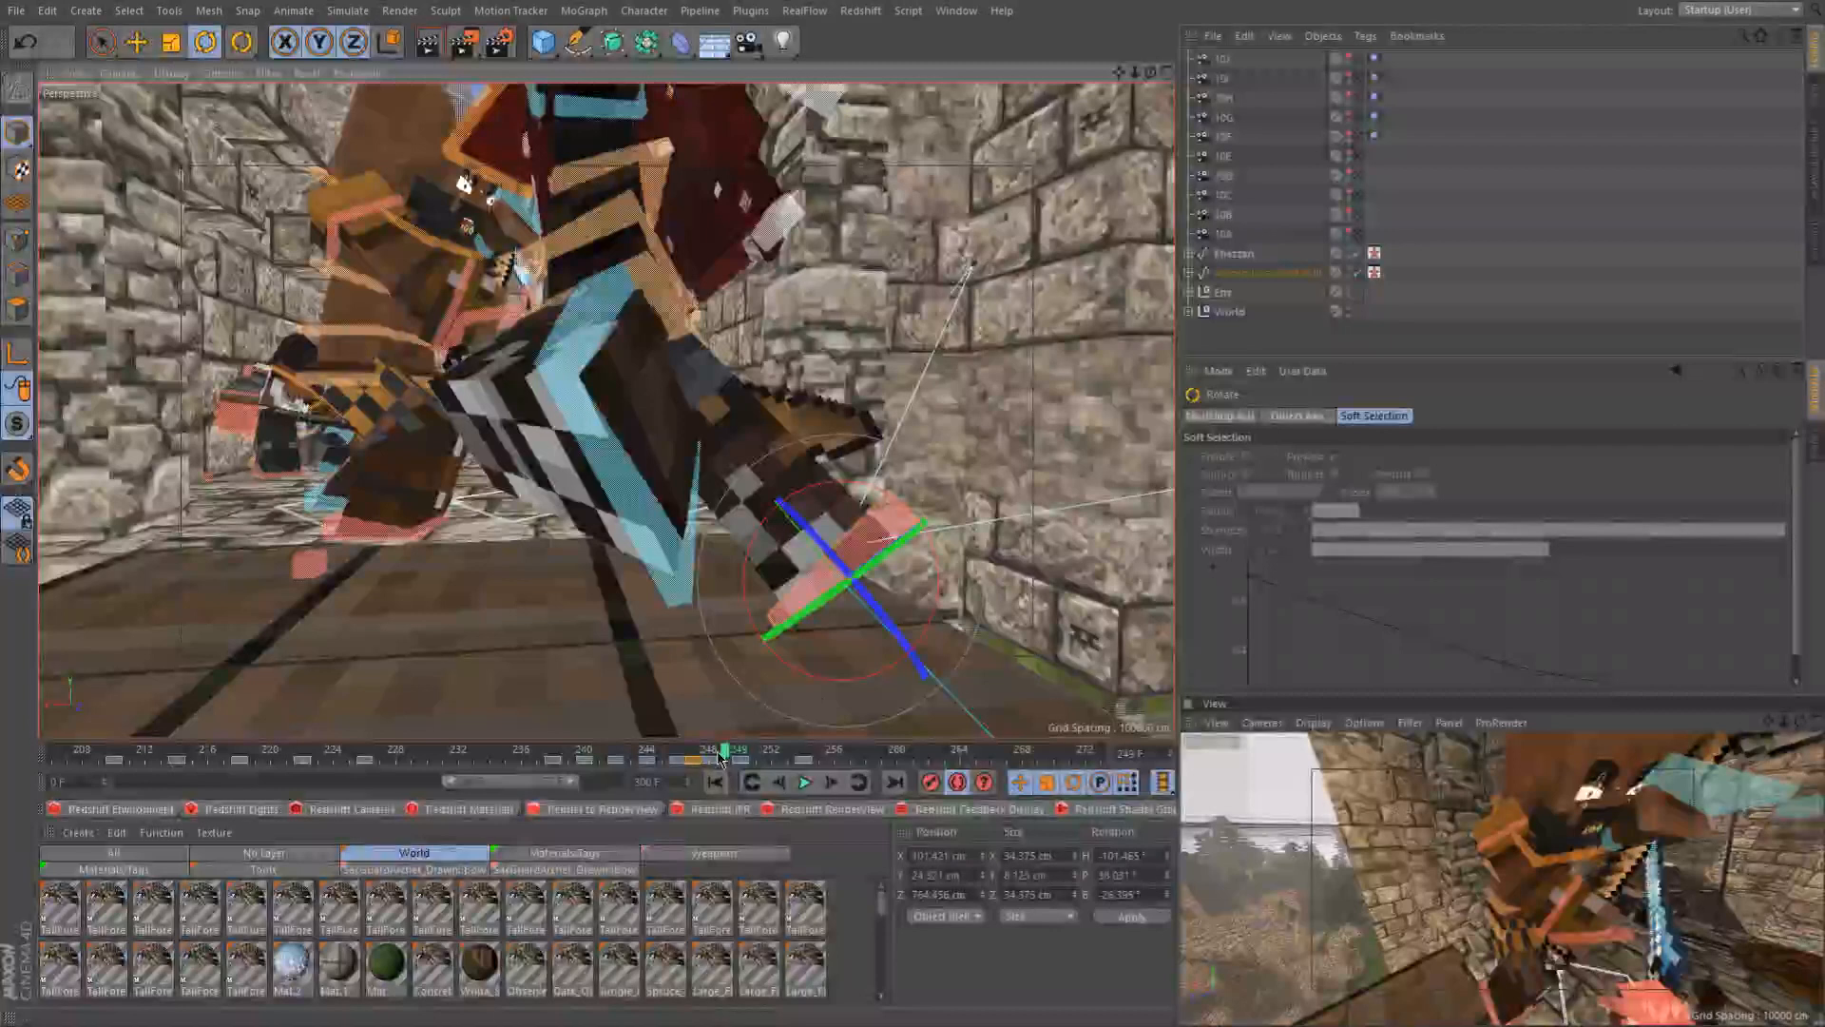
{"action": "left_click", "coordinate": [708, 752]}
{"action": "key", "text": "e"}
{"action": "left_click_drag", "start_coordinate": [860, 680], "coordinate": [666, 656], "text": "alt"}
{"action": "left_click_drag", "start_coordinate": [607, 410], "coordinate": [796, 496], "text": "alt"}
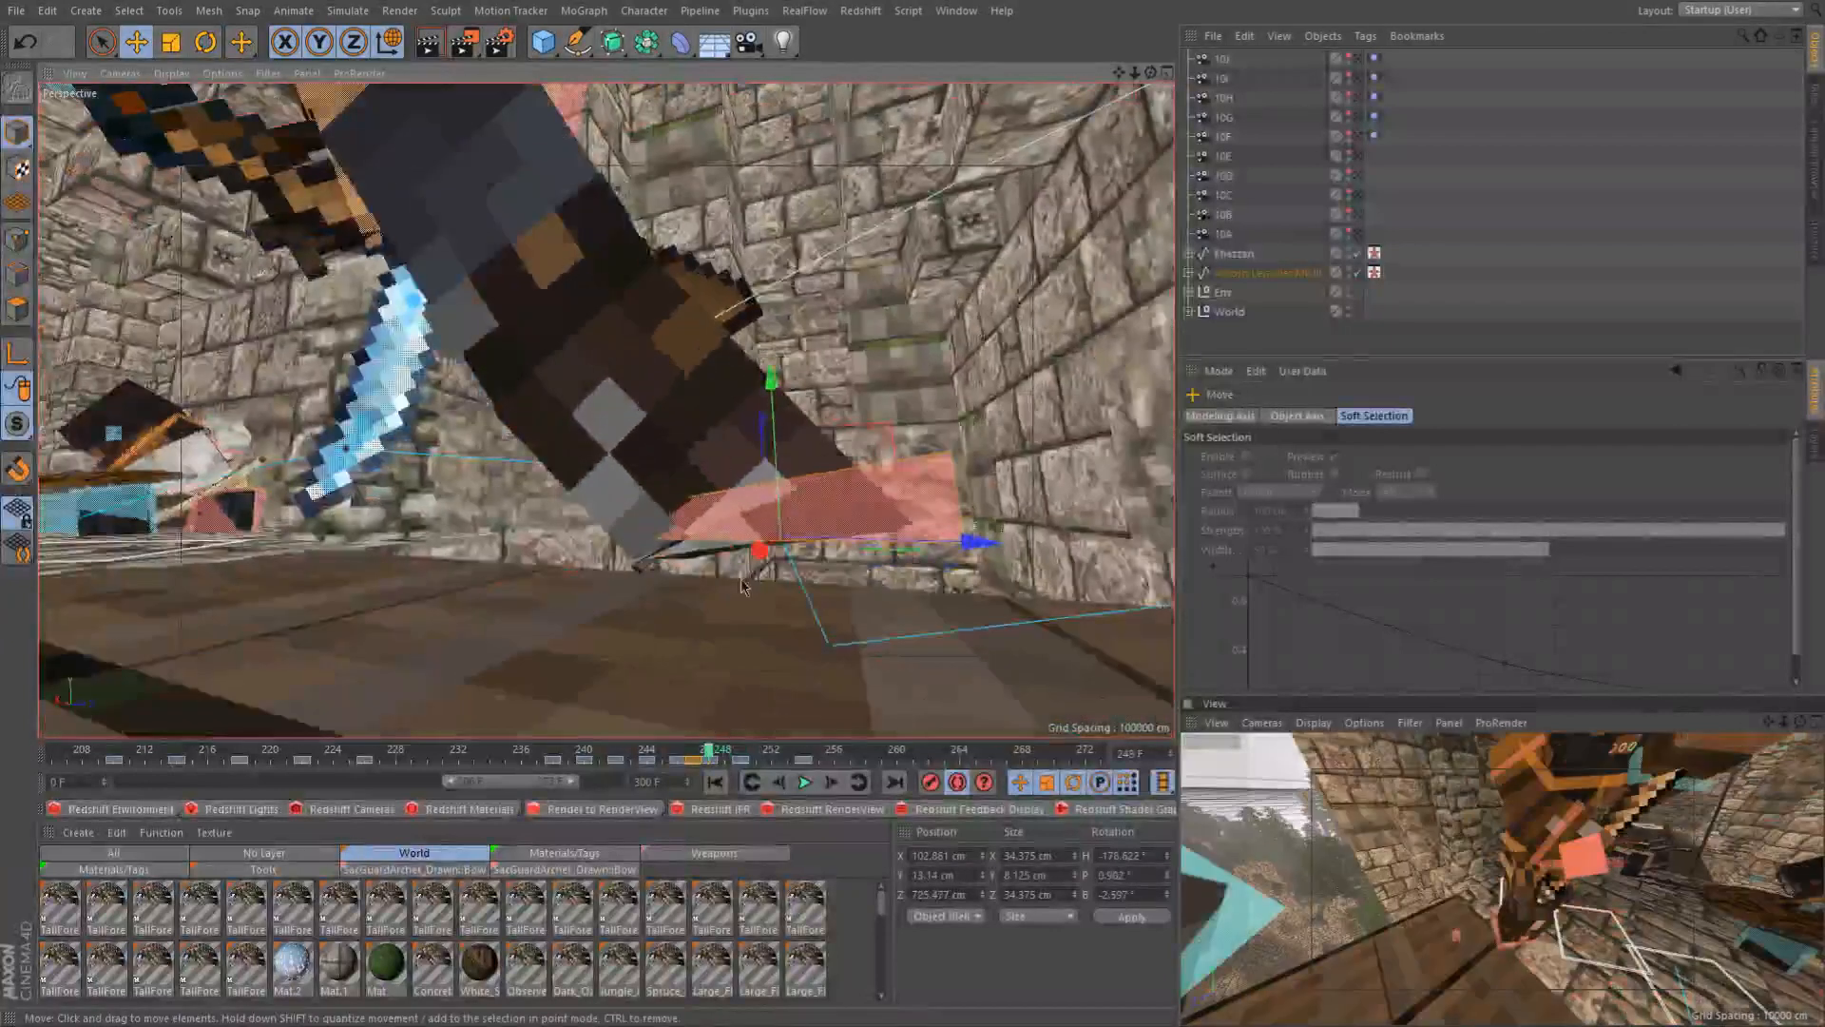
{"action": "left_click_drag", "start_coordinate": [743, 585], "coordinate": [744, 581]}
Rotate Arkosh's sword arm control at frame 249 to heading 786.465°, pitch 64.499° and bank 1300.002°
{"action": "left_click", "coordinate": [741, 758]}
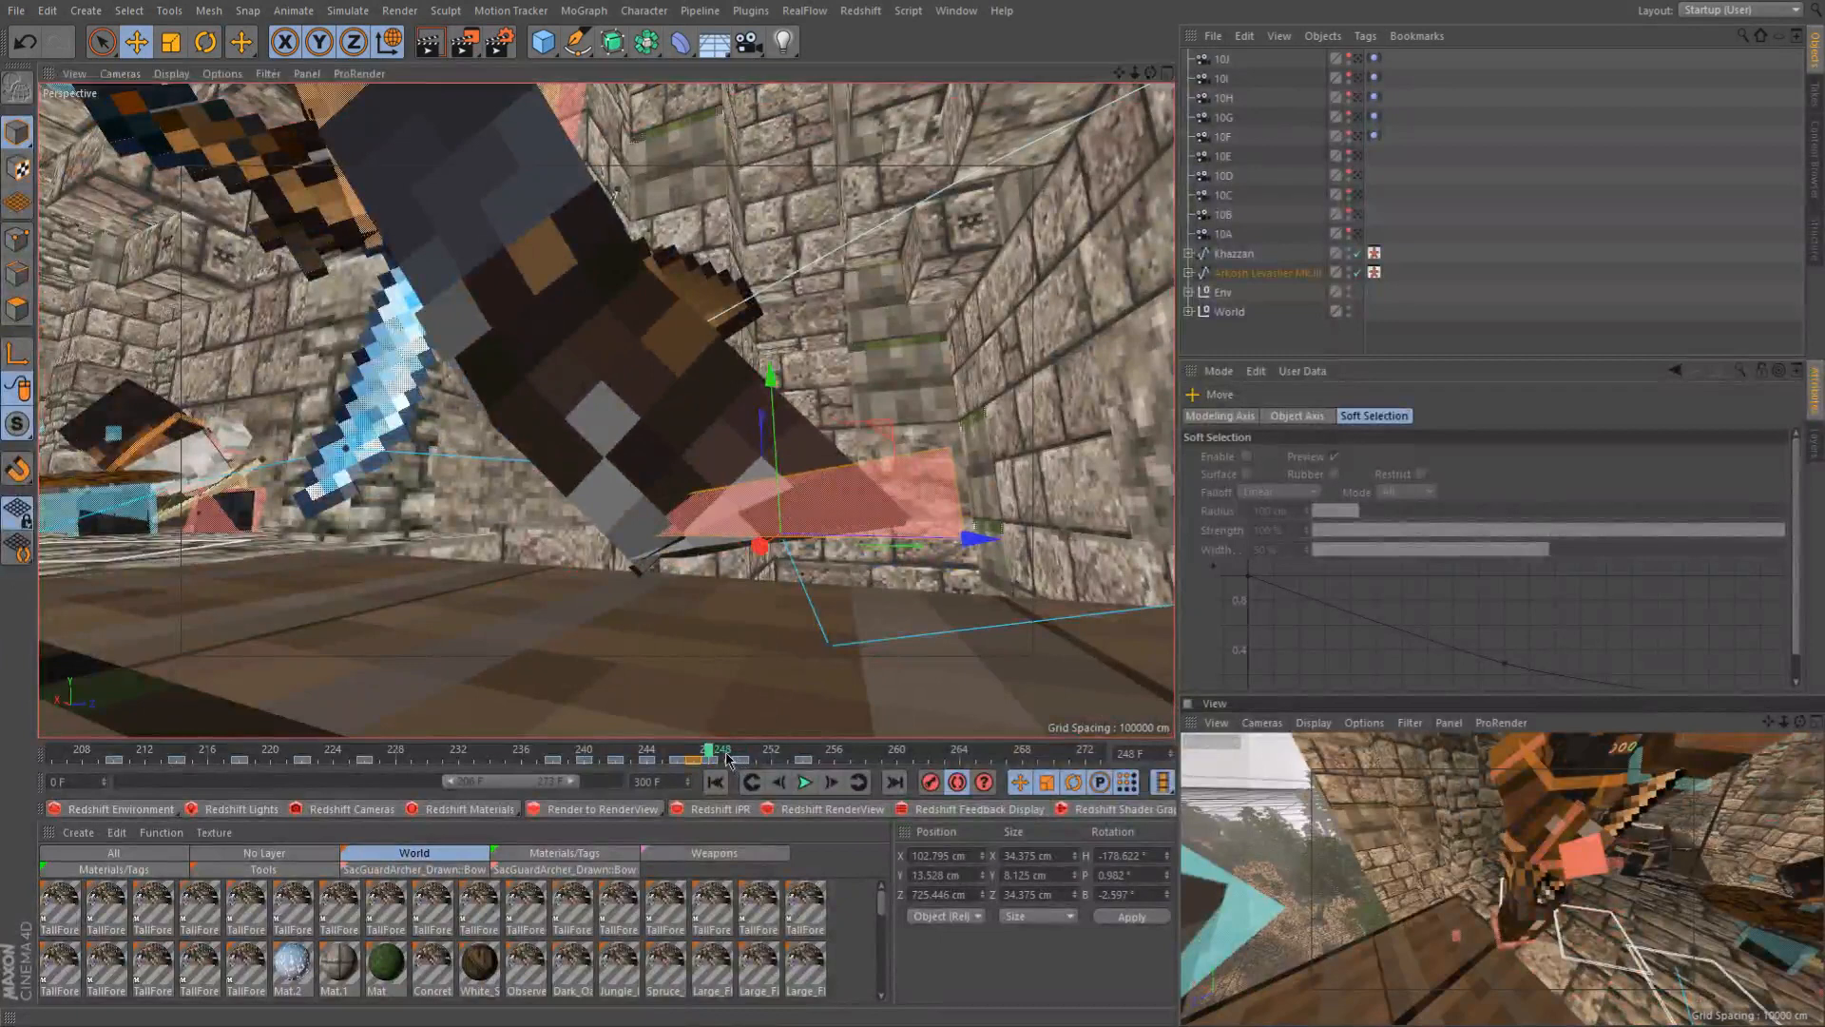
{"action": "left_click_drag", "start_coordinate": [398, 408], "coordinate": [477, 366], "text": "alt"}
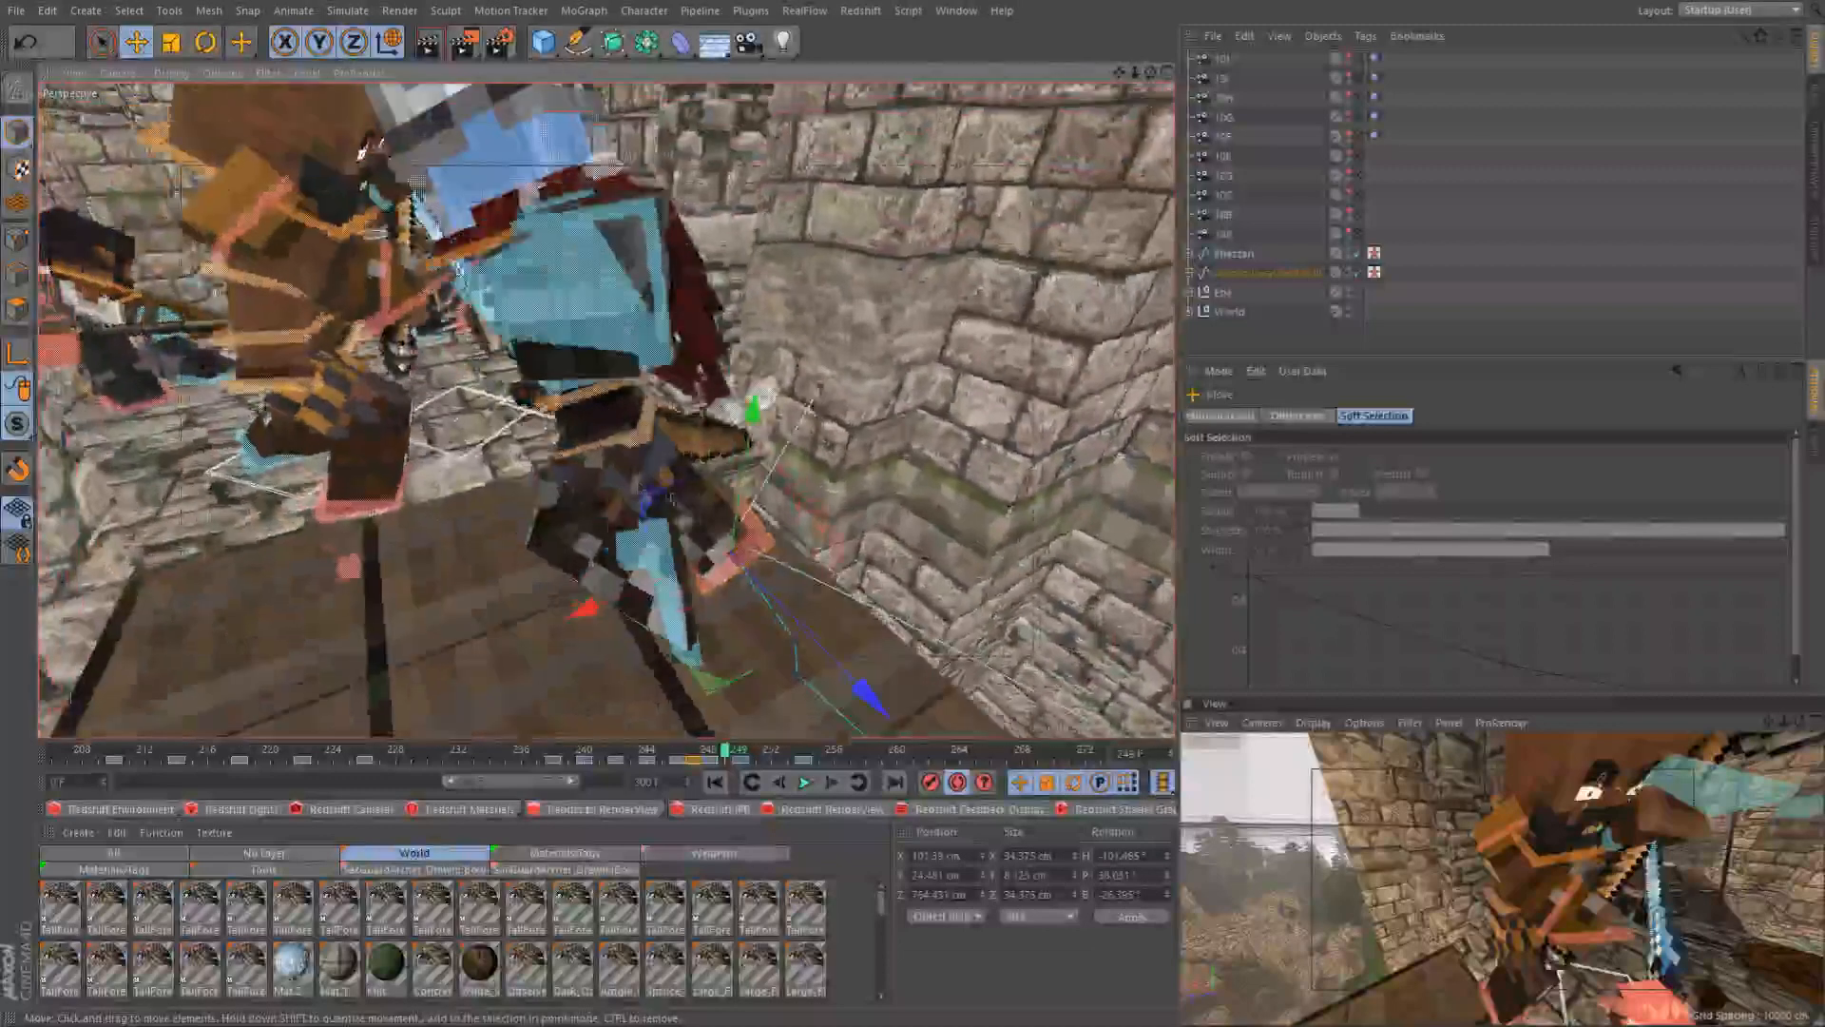
{"action": "left_click_drag", "start_coordinate": [584, 441], "coordinate": [487, 396], "text": "alt"}
{"action": "left_click", "coordinate": [306, 438]}
{"action": "key", "text": "r"}
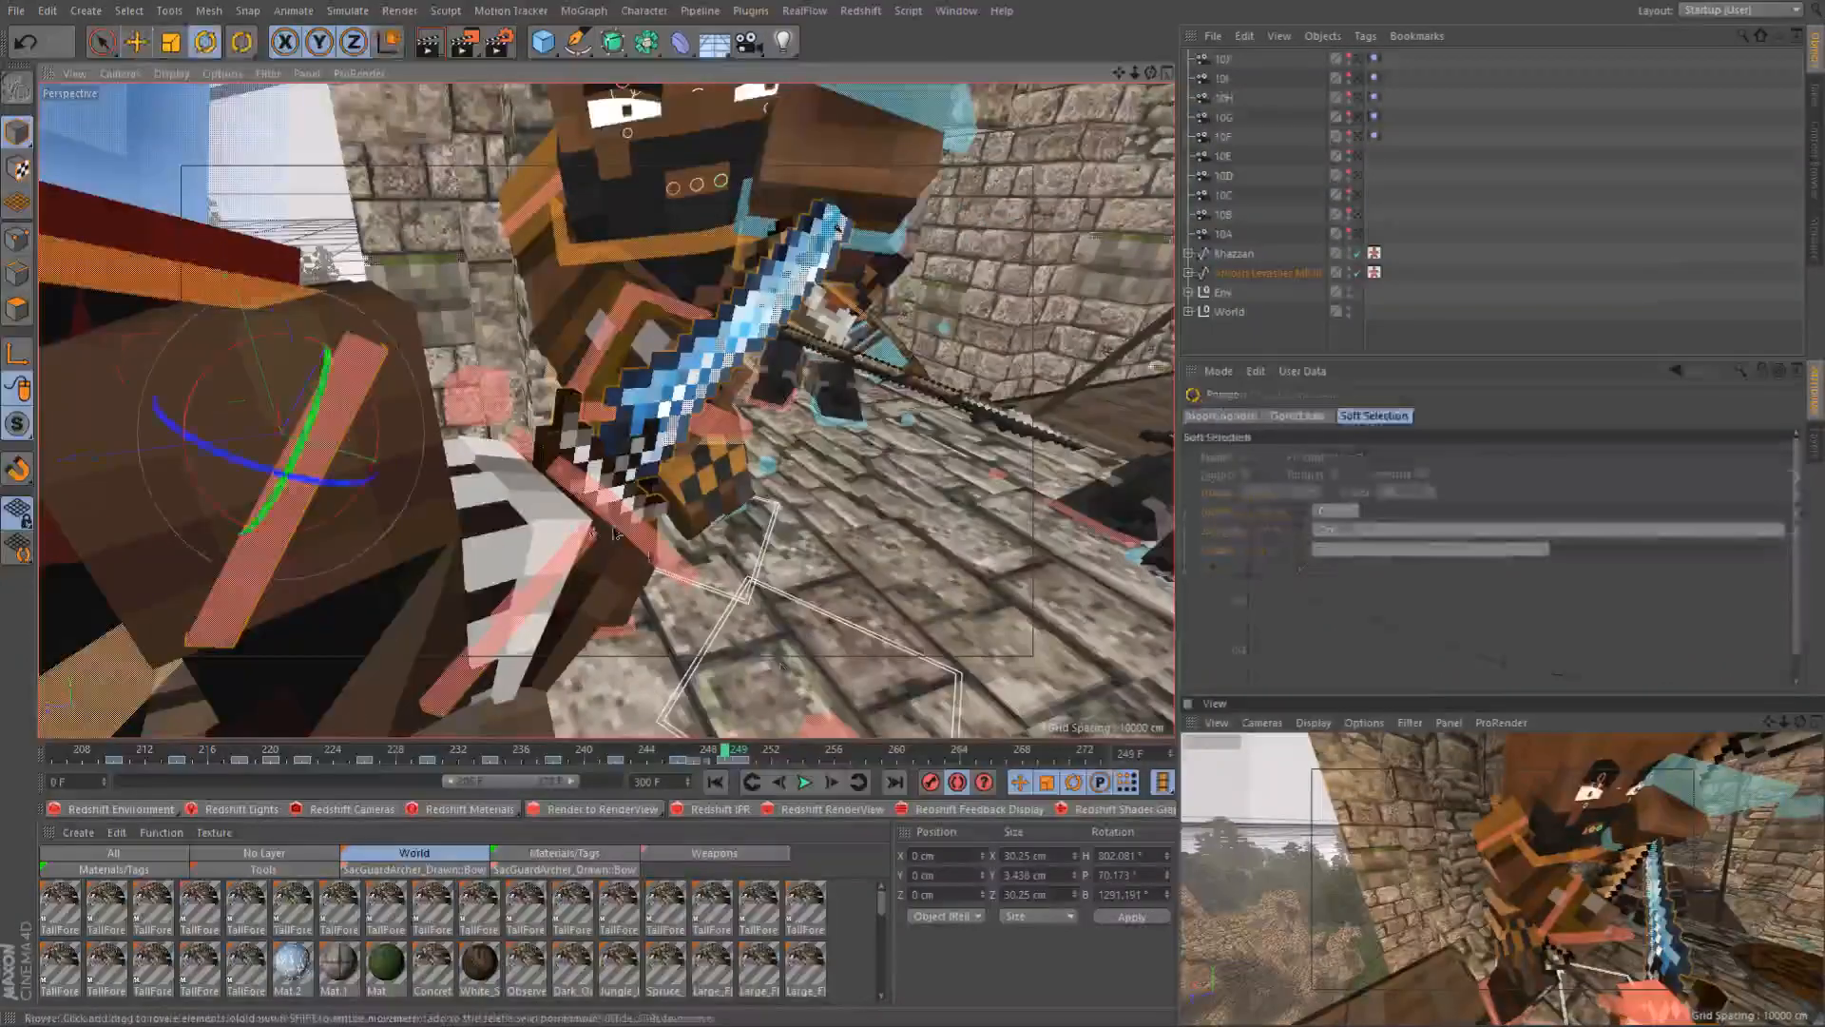
{"action": "left_click_drag", "start_coordinate": [316, 526], "coordinate": [385, 402], "text": "alt"}
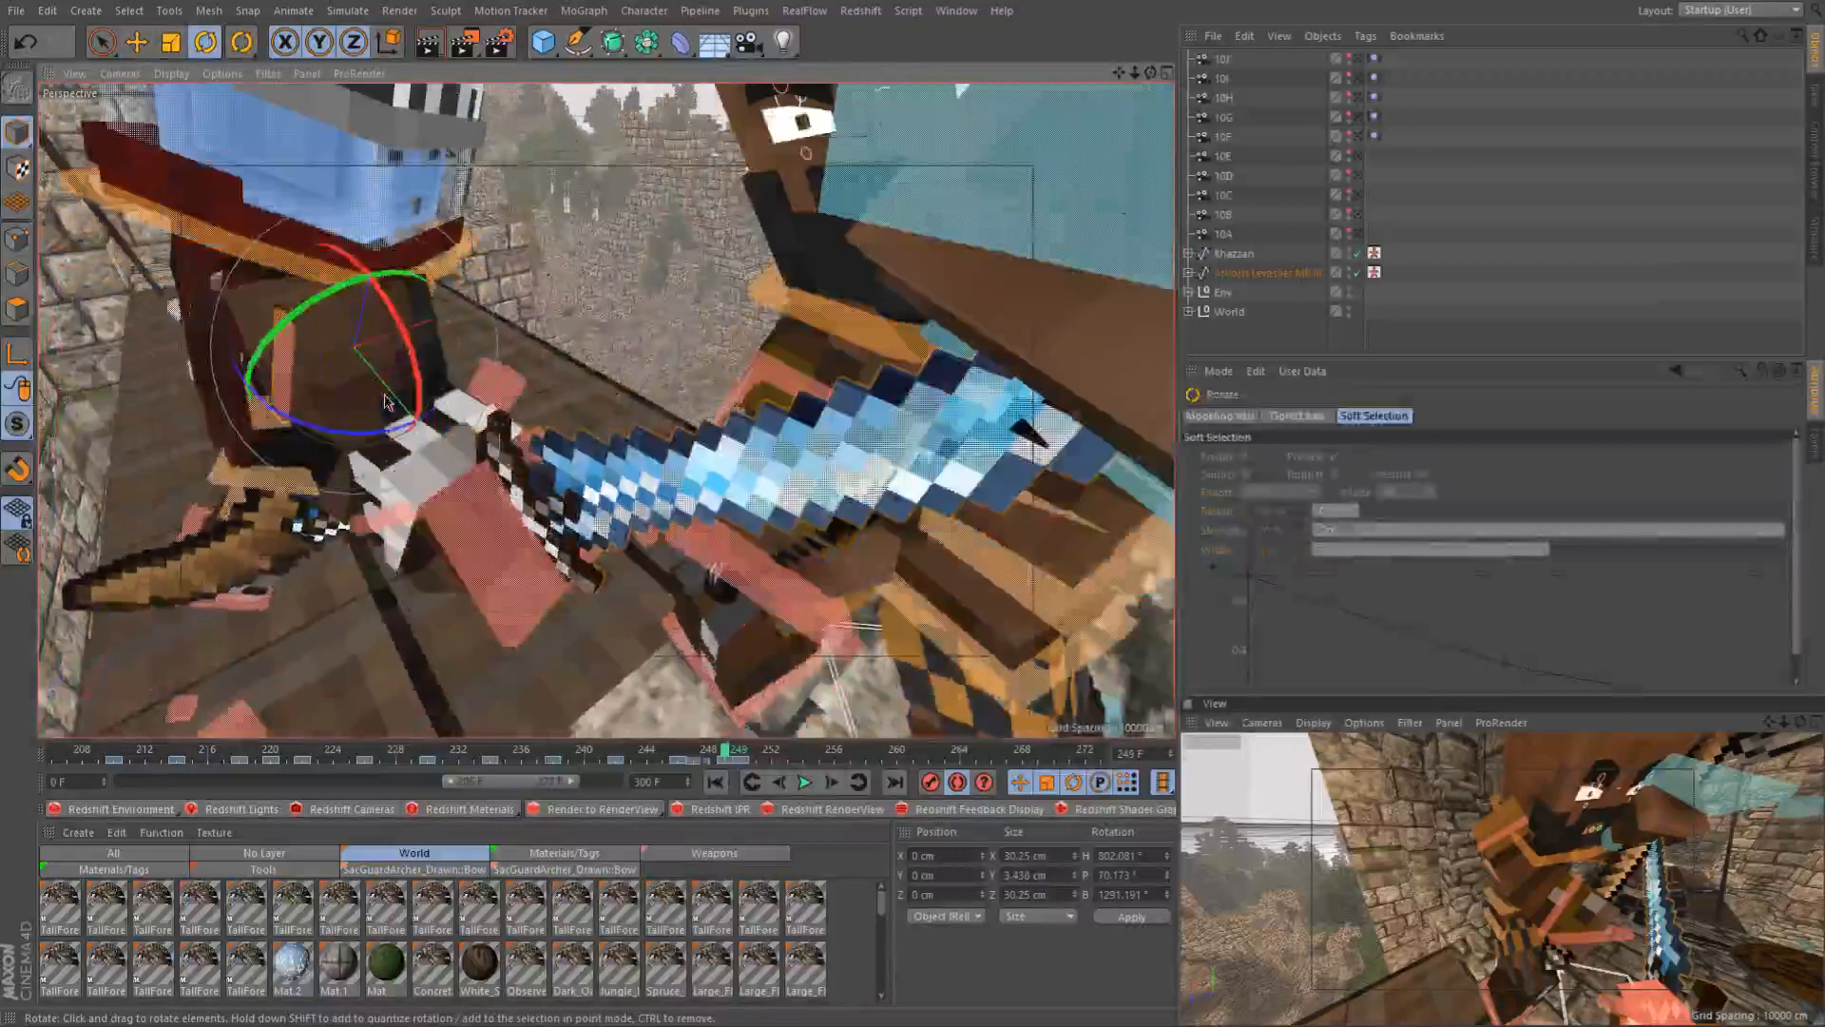
{"action": "scroll", "coordinate": [390, 428], "scroll_direction": "down", "scroll_amount": 3}
{"action": "scroll", "coordinate": [390, 426], "scroll_direction": "up", "scroll_amount": 3}
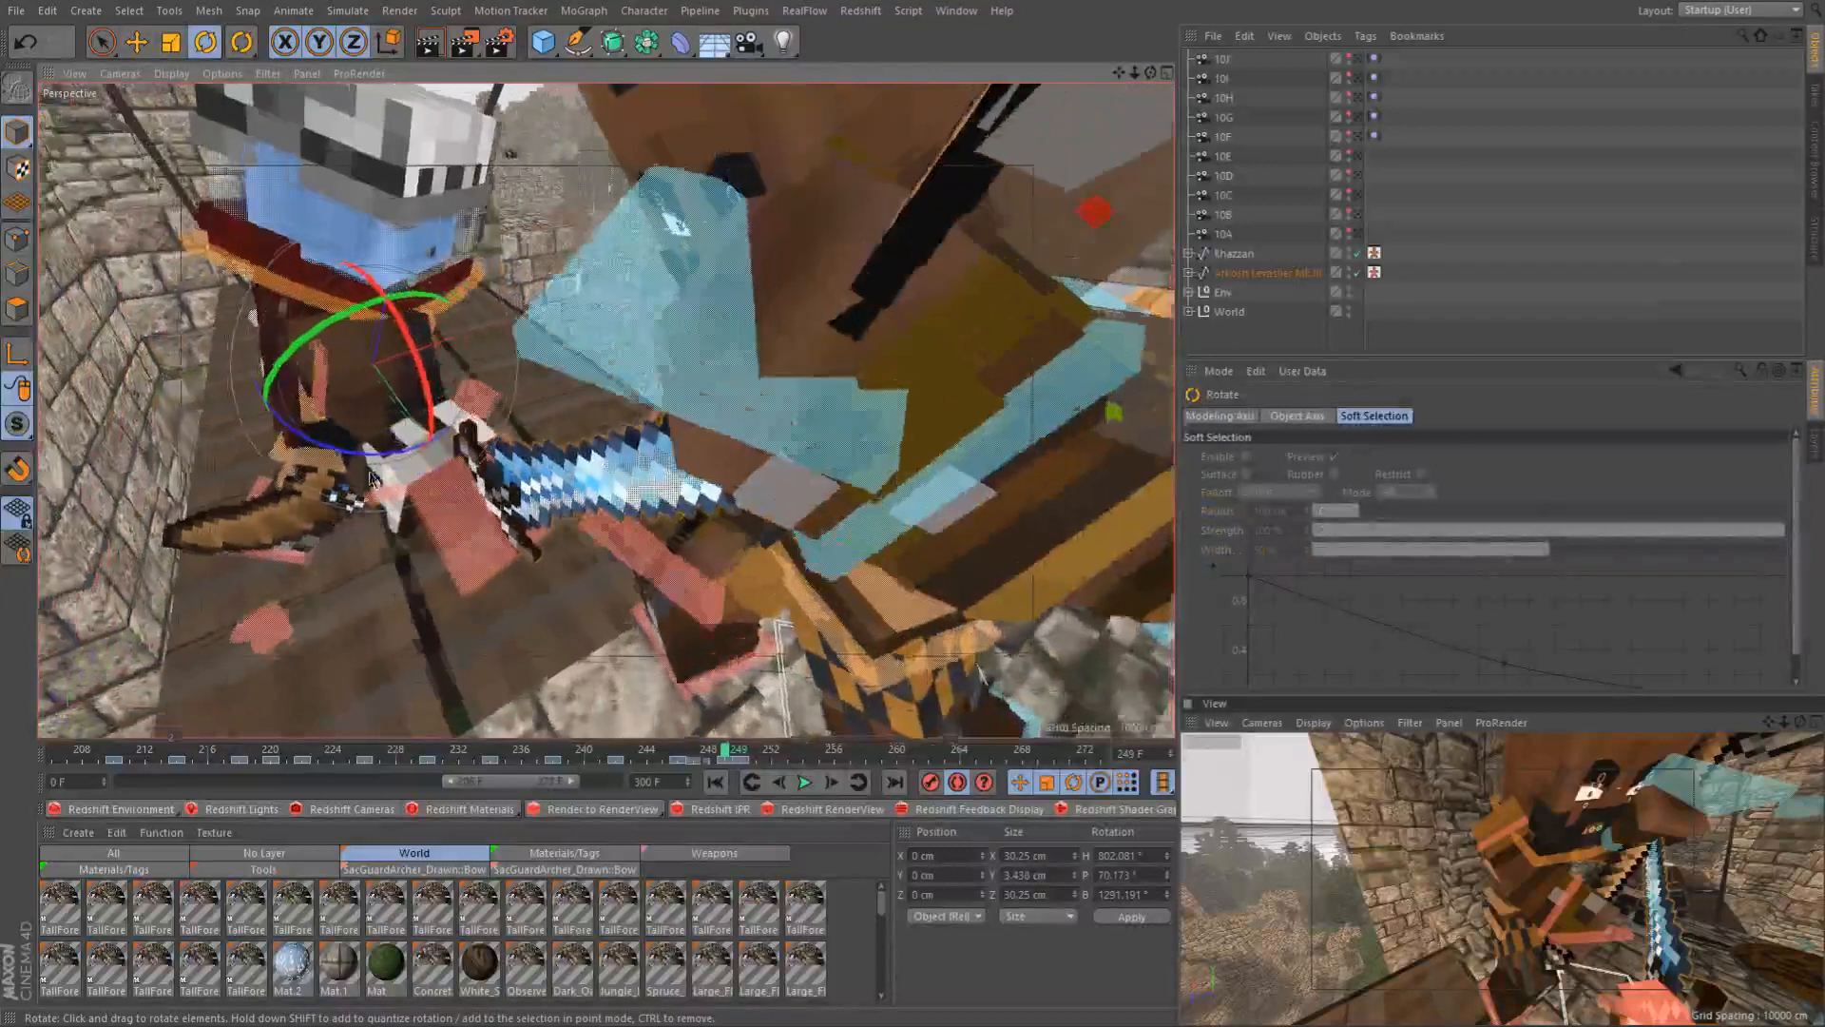
{"action": "left_click_drag", "start_coordinate": [368, 434], "coordinate": [353, 438]}
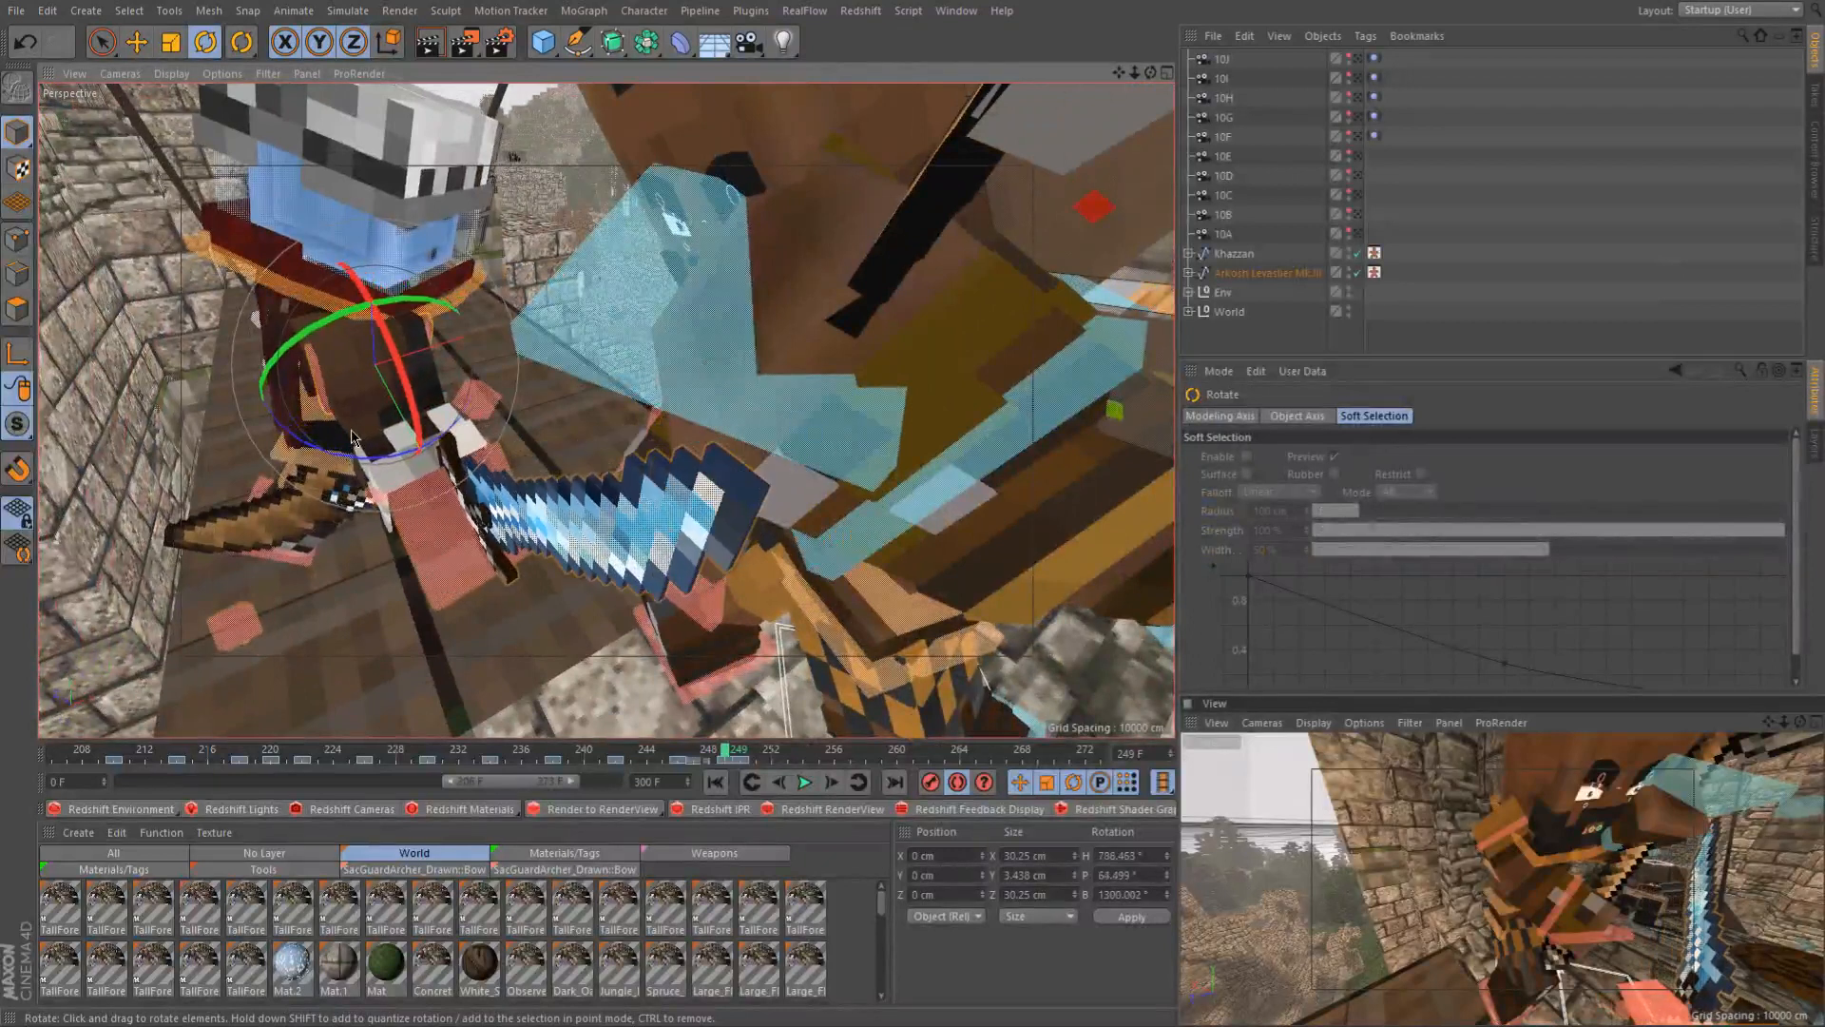
Rotate Arkosh's sword arm control at frame 250 to heading 756.642°, pitch 87.221° and bank 1313.723°
{"action": "left_click", "coordinate": [742, 753]}
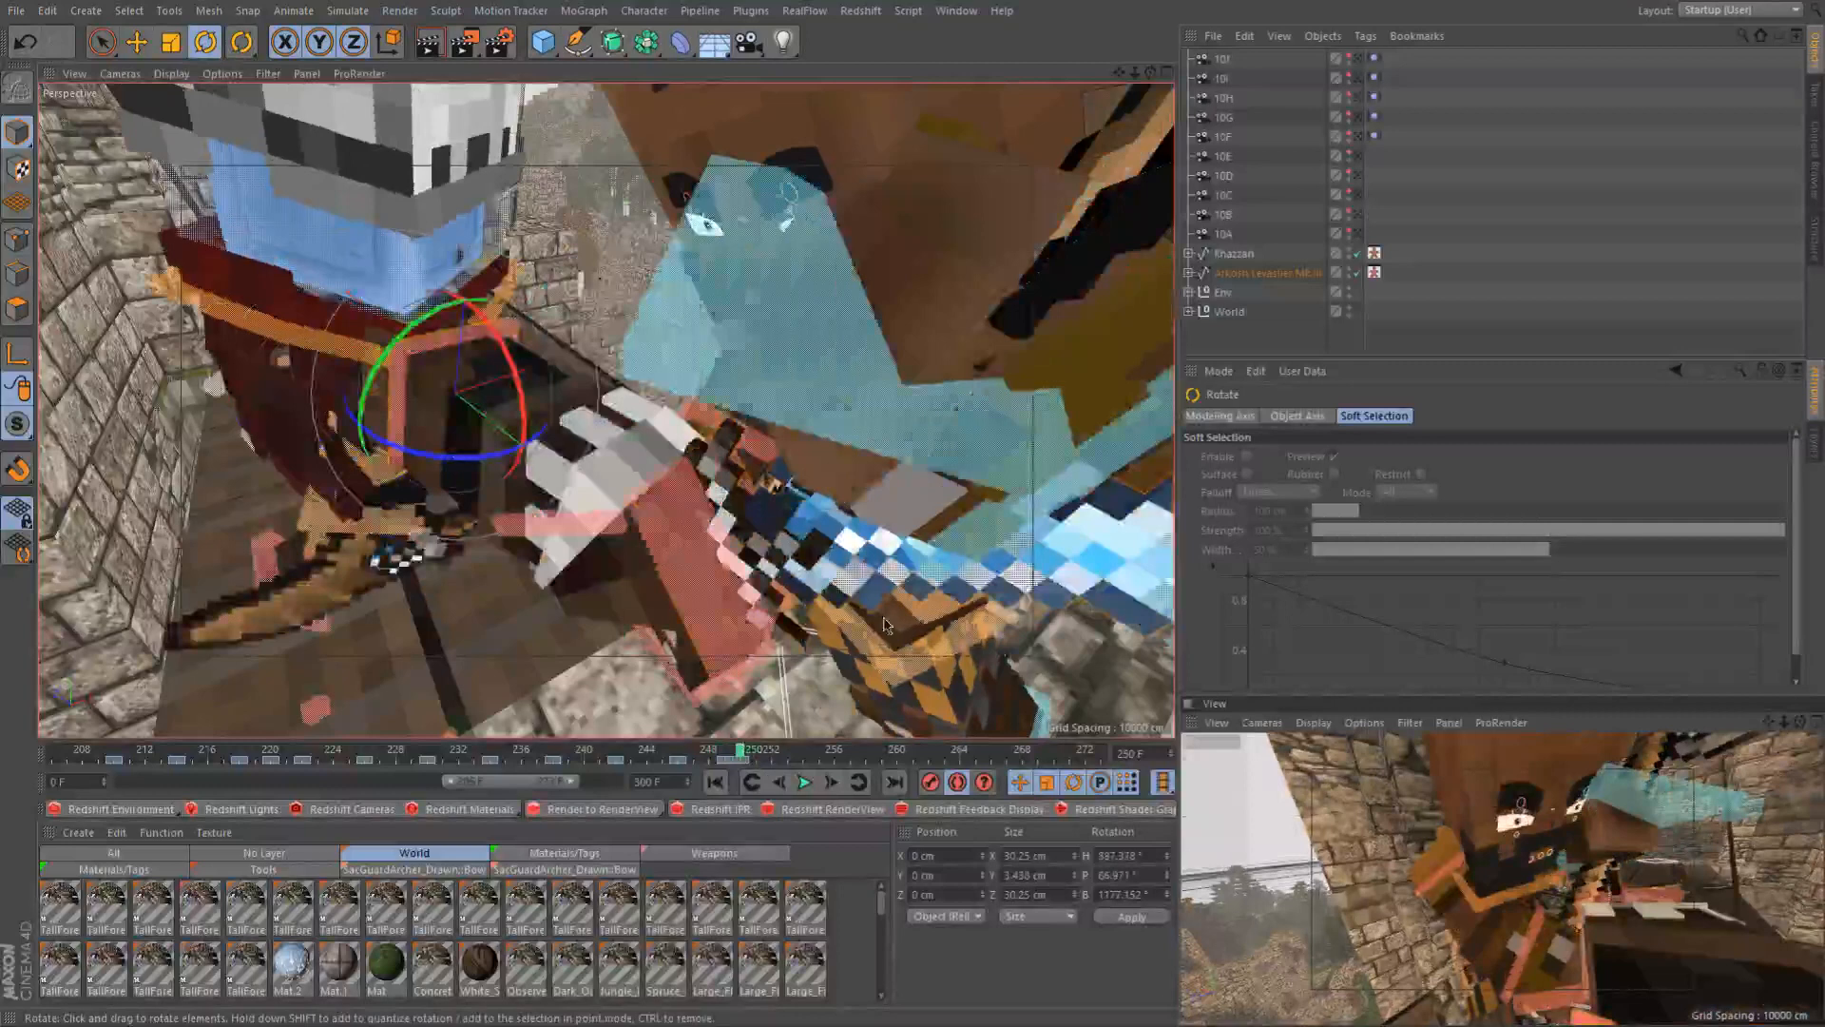
{"action": "scroll", "coordinate": [846, 598], "scroll_direction": "down", "scroll_amount": 3}
{"action": "middle_click_drag", "start_coordinate": [846, 599], "coordinate": [813, 429], "text": "alt"}
{"action": "left_click_drag", "start_coordinate": [814, 429], "coordinate": [668, 390], "text": "alt"}
{"action": "left_click_drag", "start_coordinate": [513, 216], "coordinate": [504, 227]}
{"action": "scroll", "coordinate": [576, 329], "scroll_direction": "down", "scroll_amount": 1}
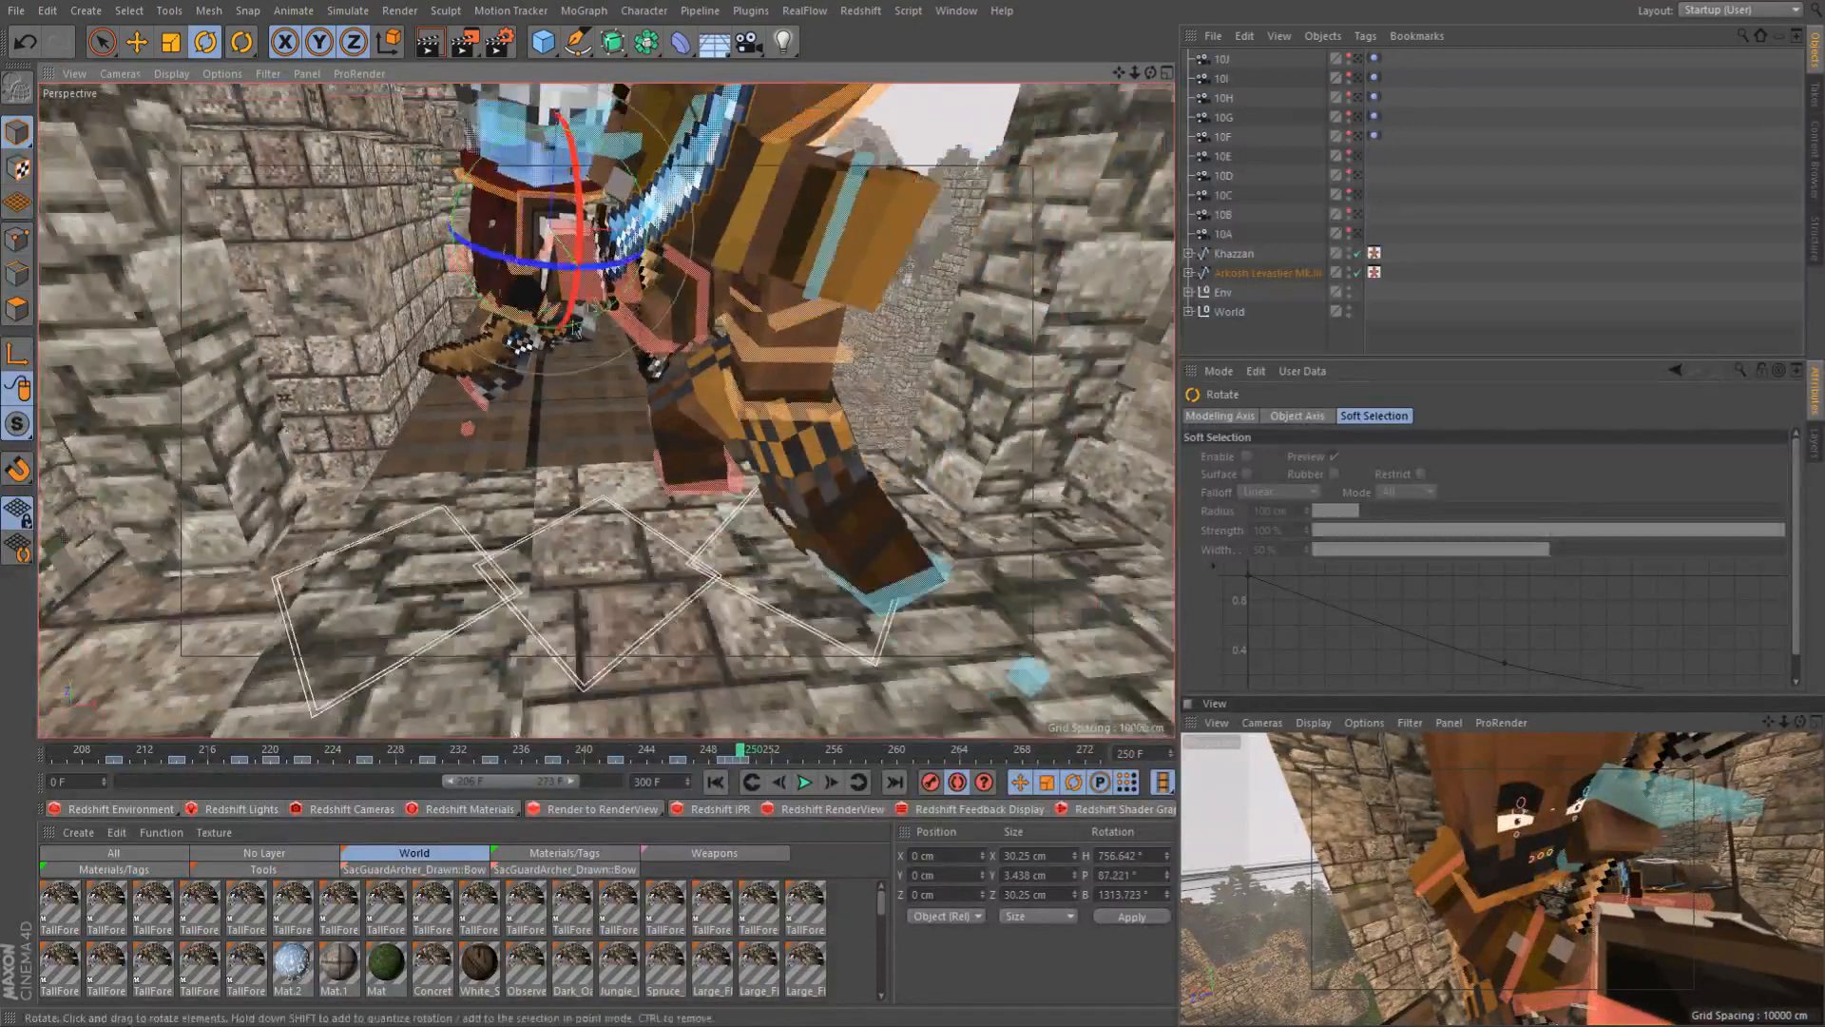
Review the sword swing around frame 250 and delete the sword arm's keyframe at frame 249
{"action": "left_click", "coordinate": [752, 758]}
{"action": "left_click_drag", "start_coordinate": [775, 761], "coordinate": [730, 775]}
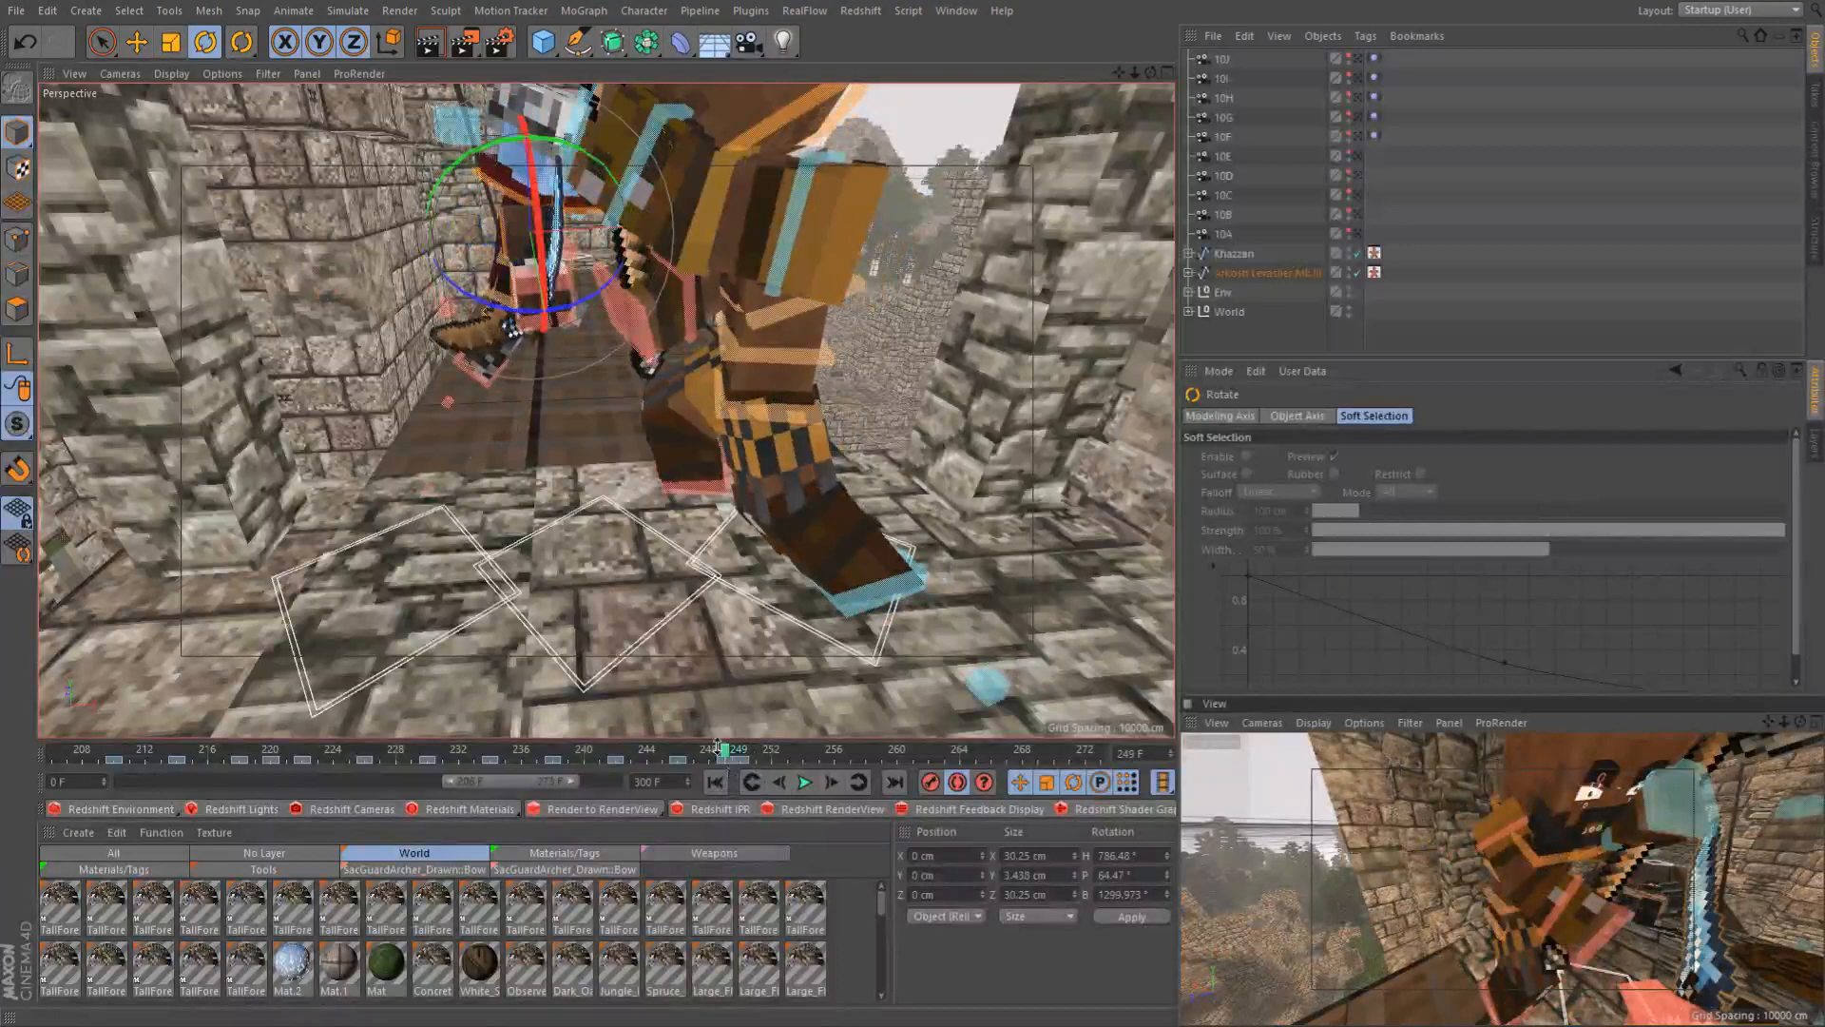
{"action": "scroll", "coordinate": [627, 314], "scroll_direction": "up", "scroll_amount": 3}
{"action": "left_click_drag", "start_coordinate": [608, 314], "coordinate": [602, 237], "text": "alt"}
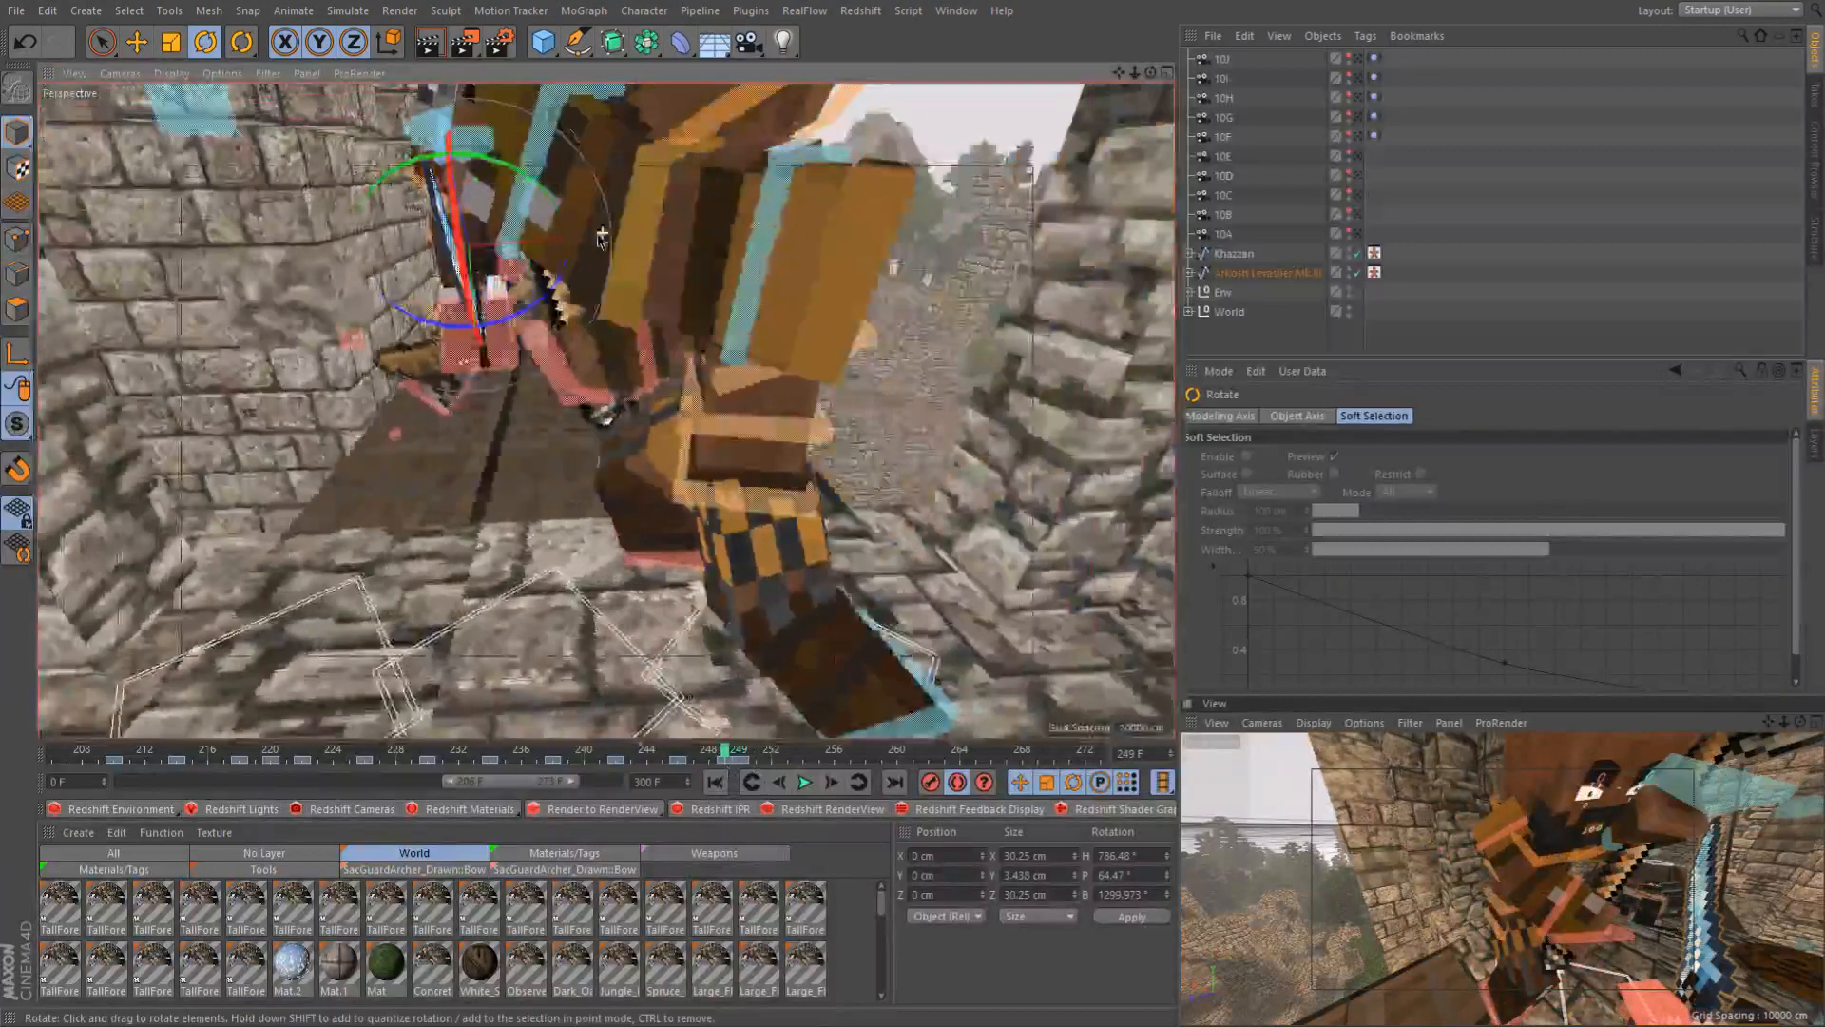
{"action": "left_click", "coordinate": [728, 762]}
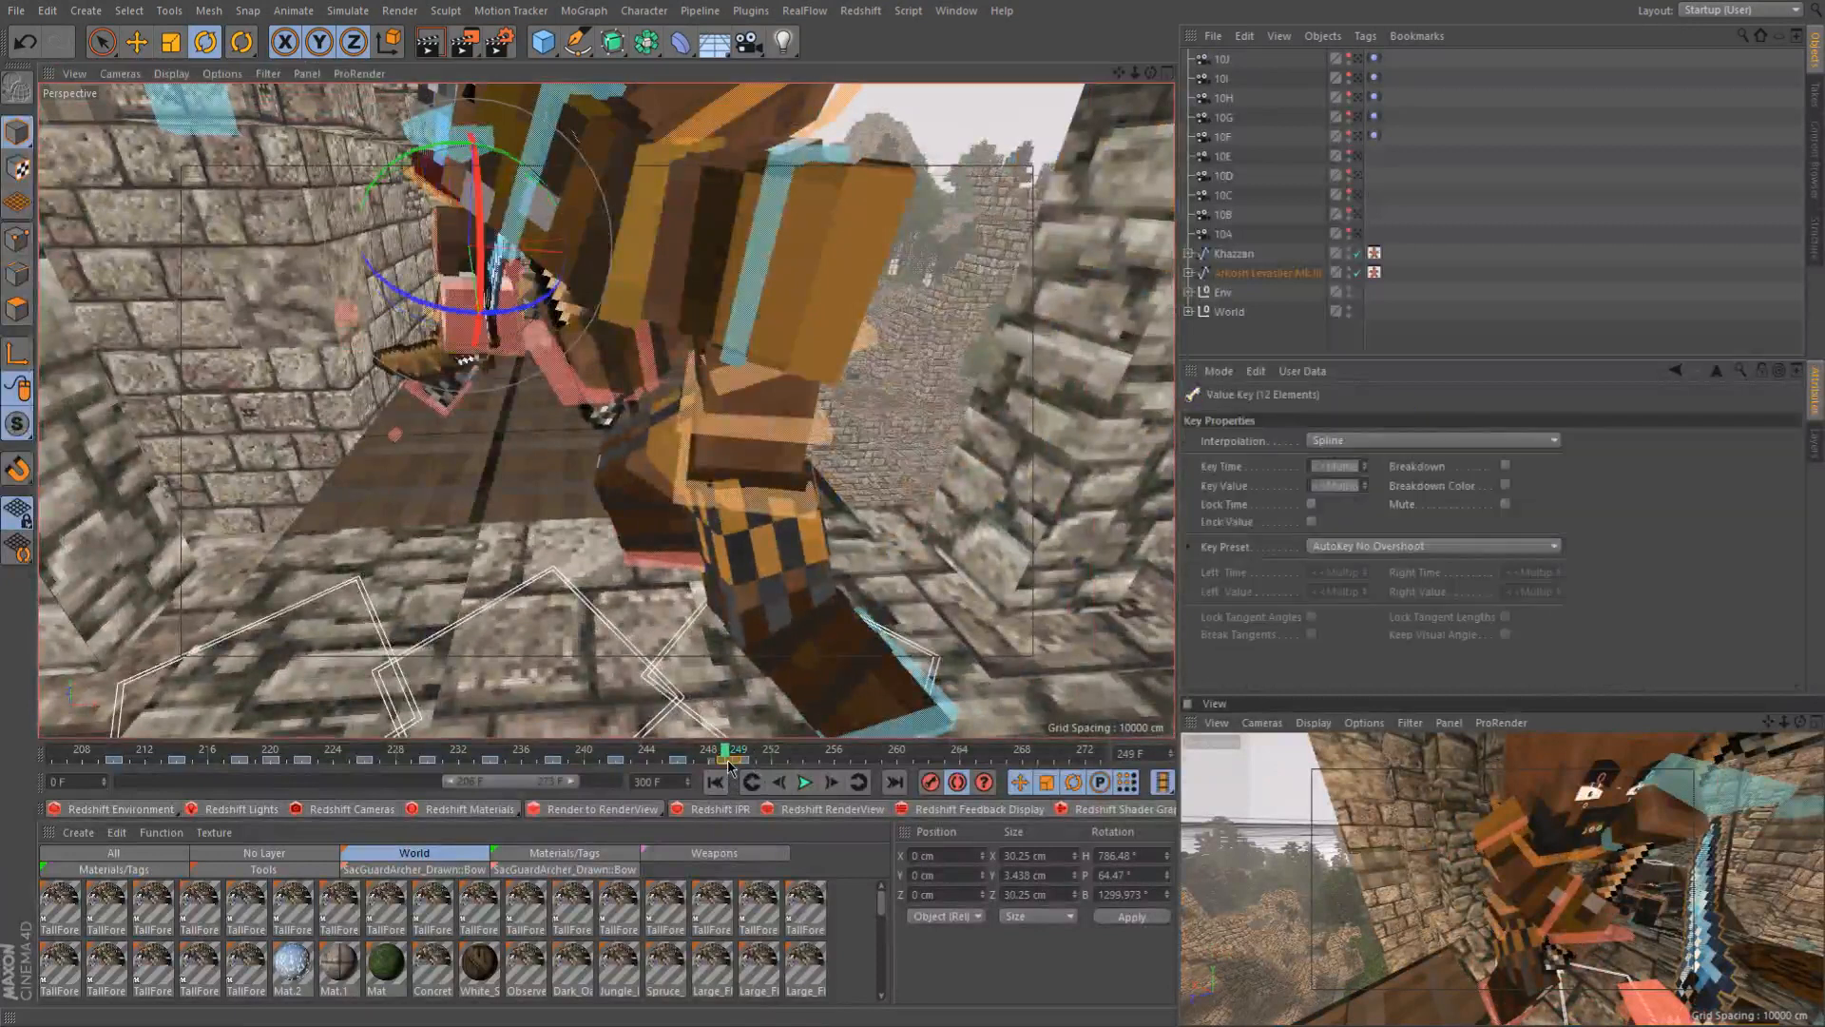
{"action": "key", "text": "Delete"}
Rotate Arkosh's sword arm control anew at frame 249 as an in-between for the swing
{"action": "left_click", "coordinate": [770, 758]}
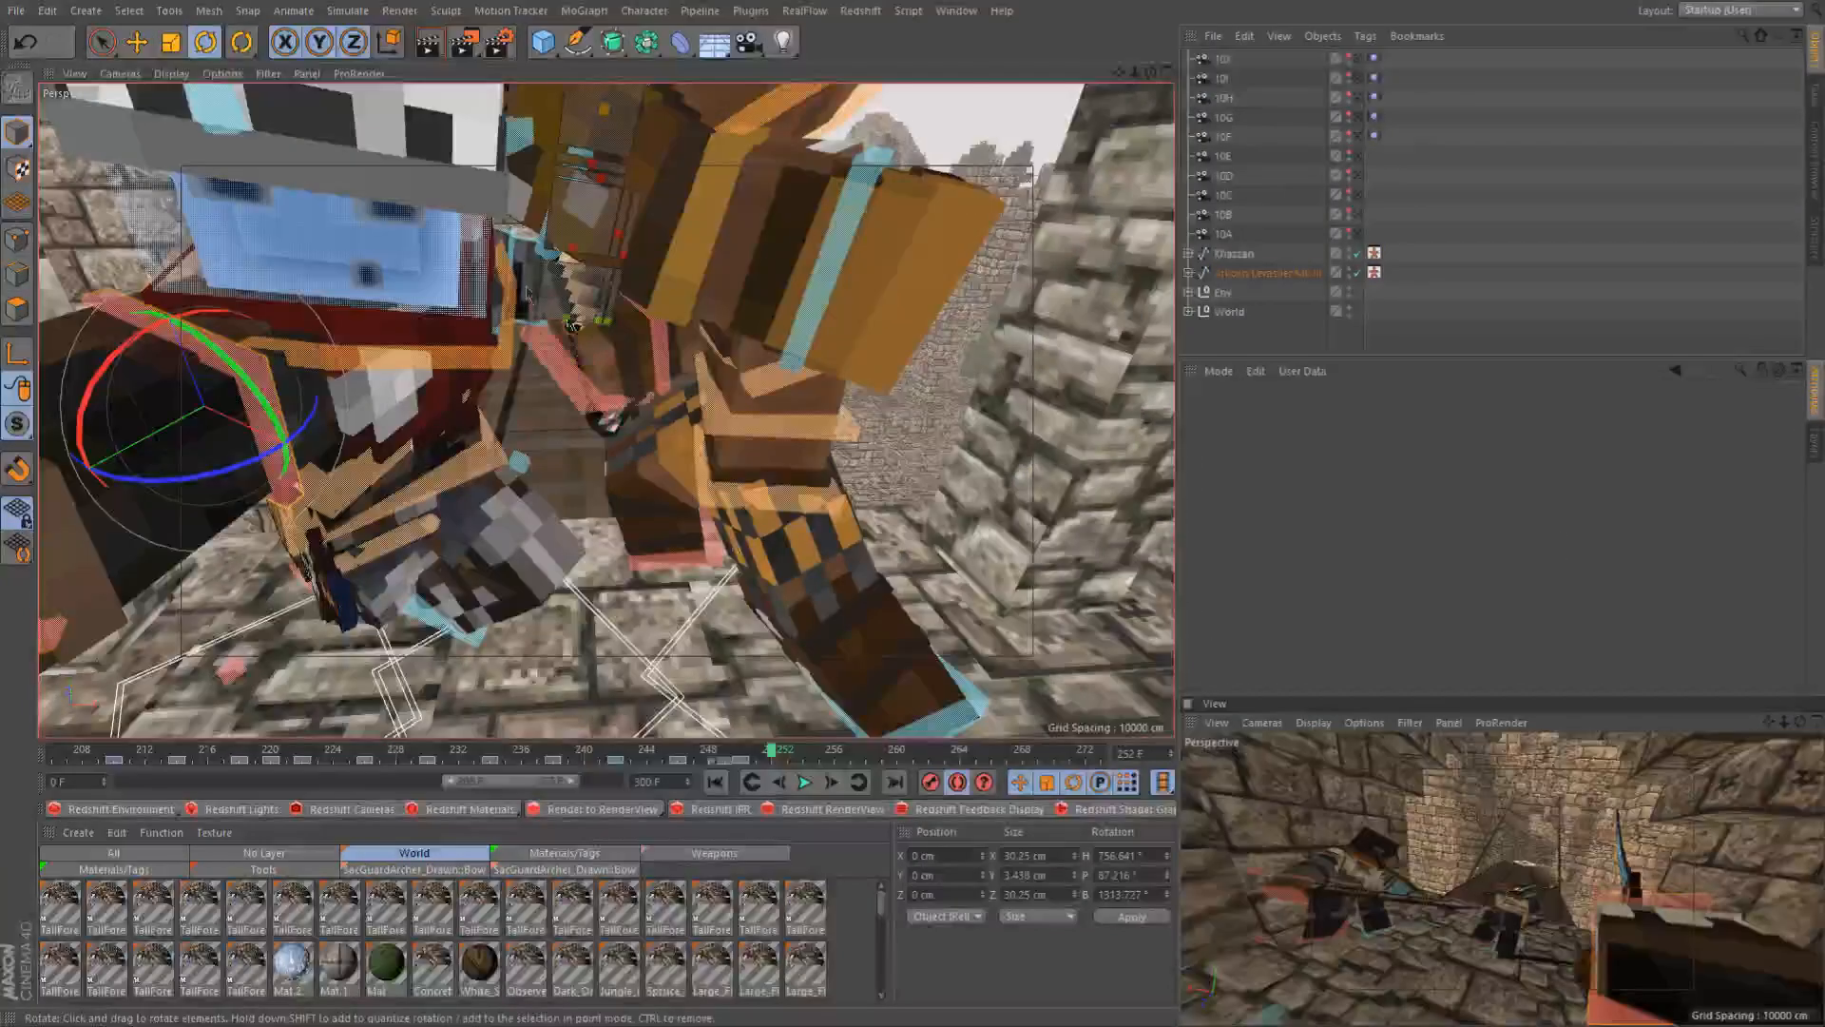
{"action": "left_click", "coordinate": [718, 755]}
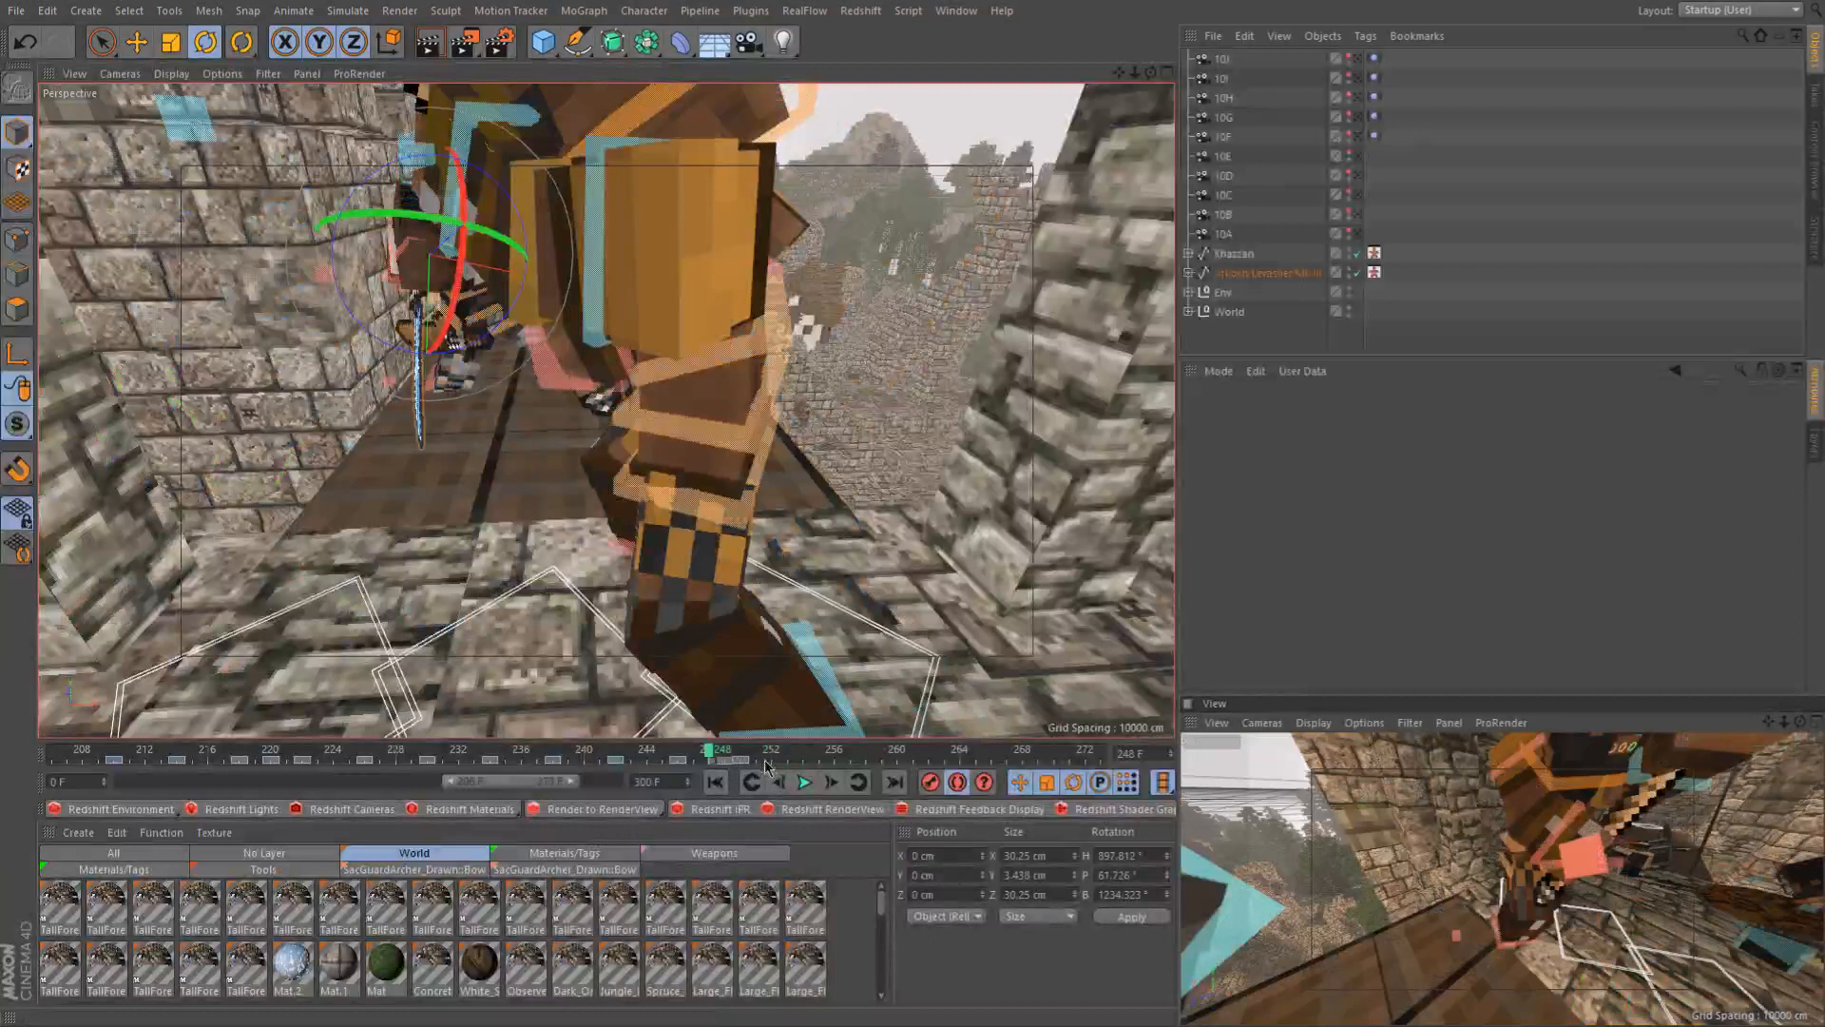
{"action": "left_click_drag", "start_coordinate": [576, 387], "coordinate": [647, 390], "text": "alt"}
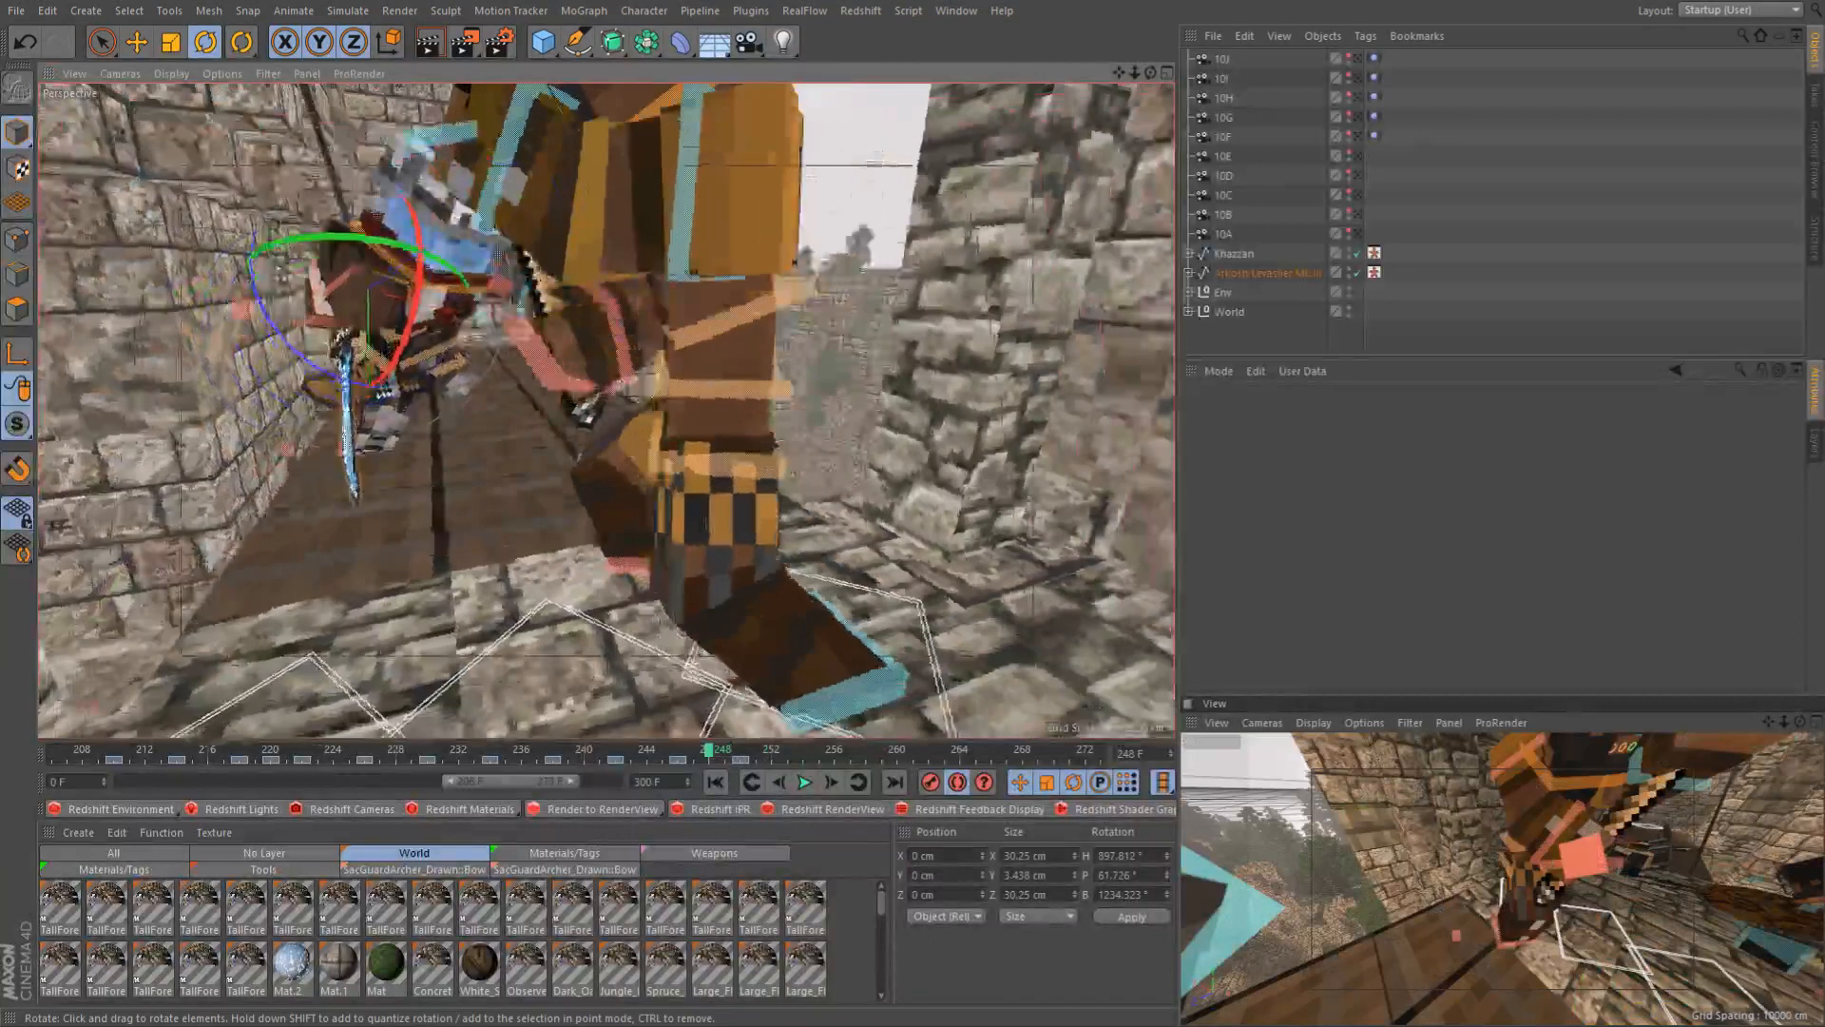
{"action": "left_click", "coordinate": [832, 784]}
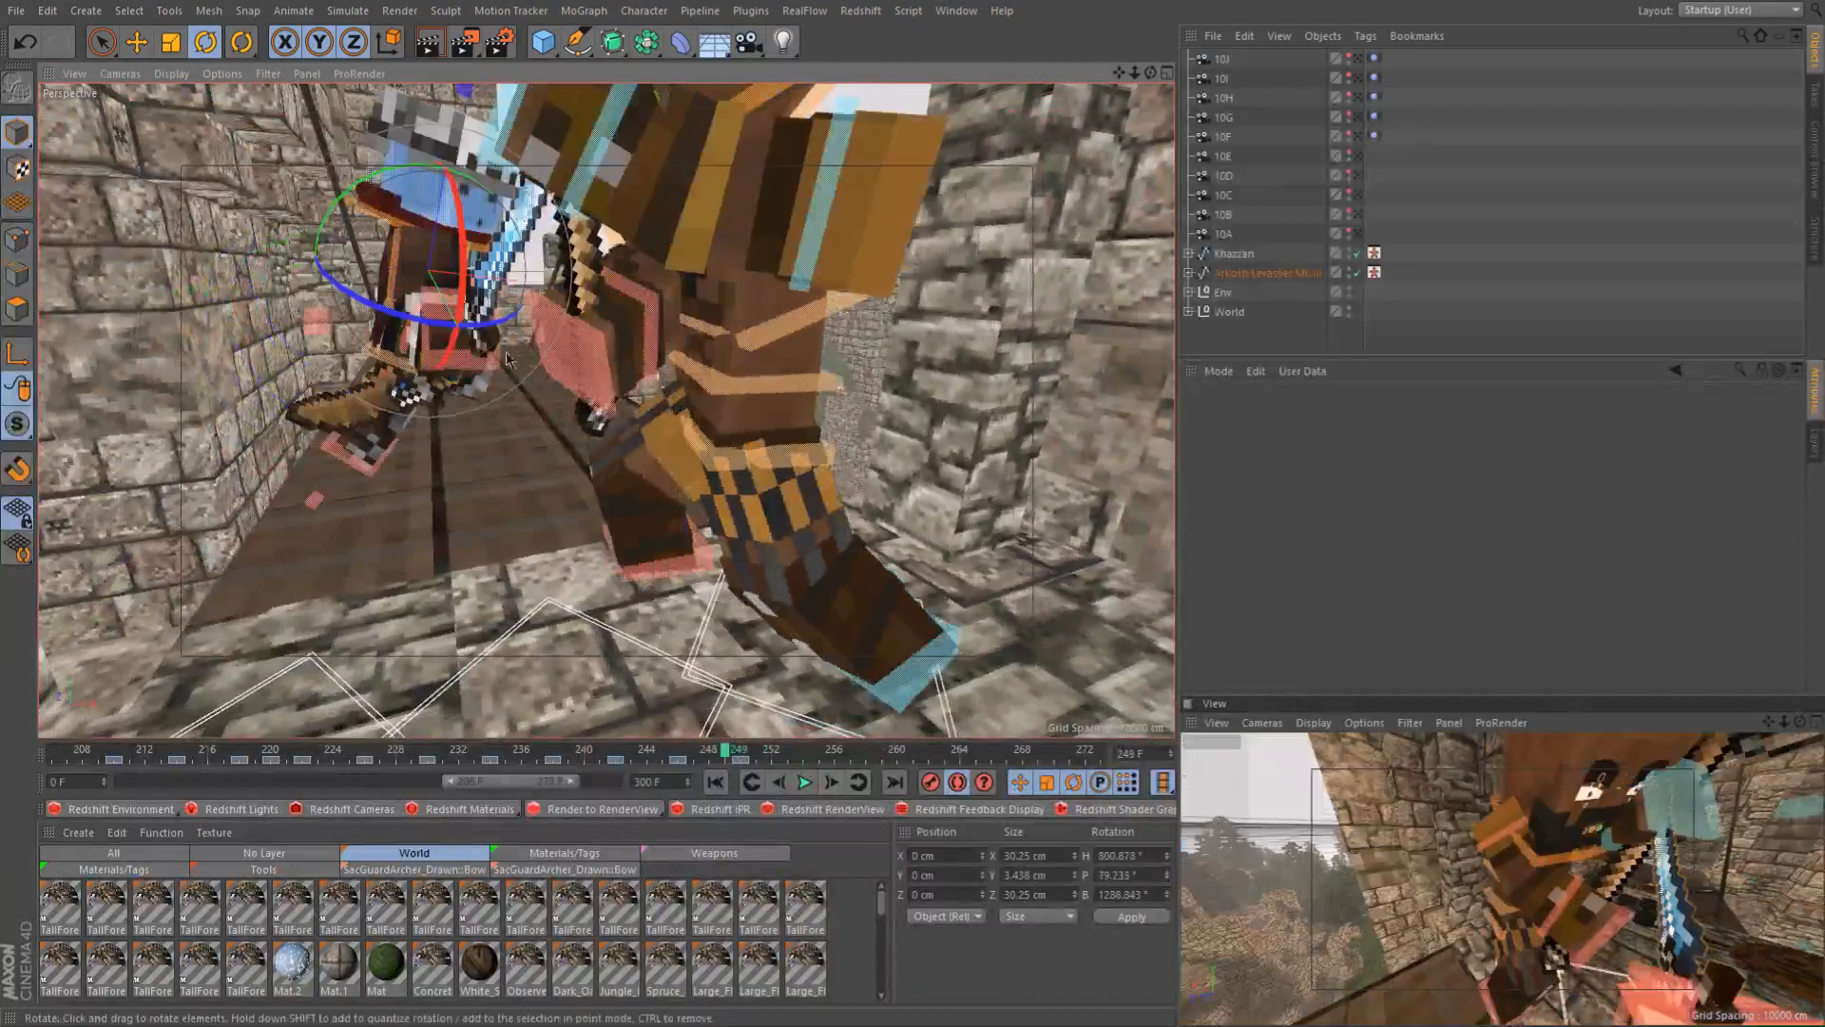
{"action": "left_click_drag", "start_coordinate": [470, 270], "coordinate": [481, 333]}
{"action": "left_click_drag", "start_coordinate": [642, 353], "coordinate": [729, 190], "text": "alt"}
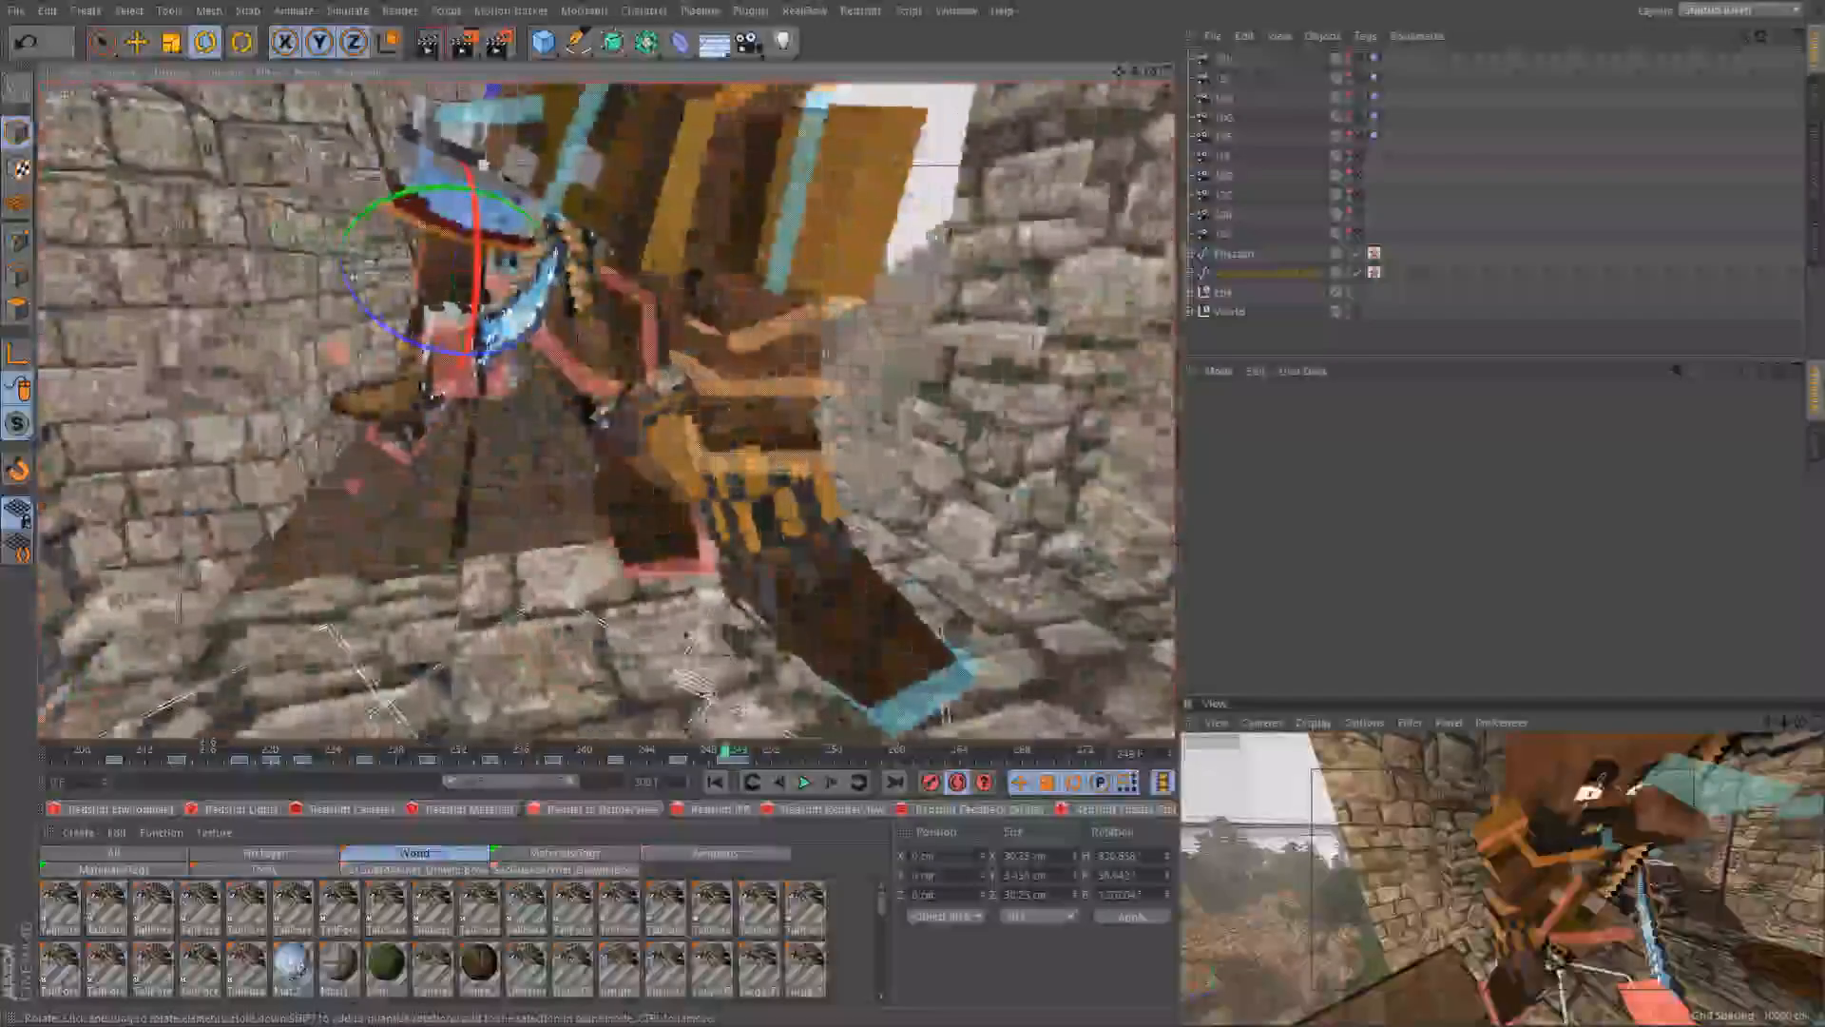
Scrub from frame 247 to 254 and examine the arc of Arkosh's sword arm as he passes Khazzan
{"action": "left_click", "coordinate": [692, 758]}
{"action": "left_click_drag", "start_coordinate": [706, 758], "coordinate": [747, 754]}
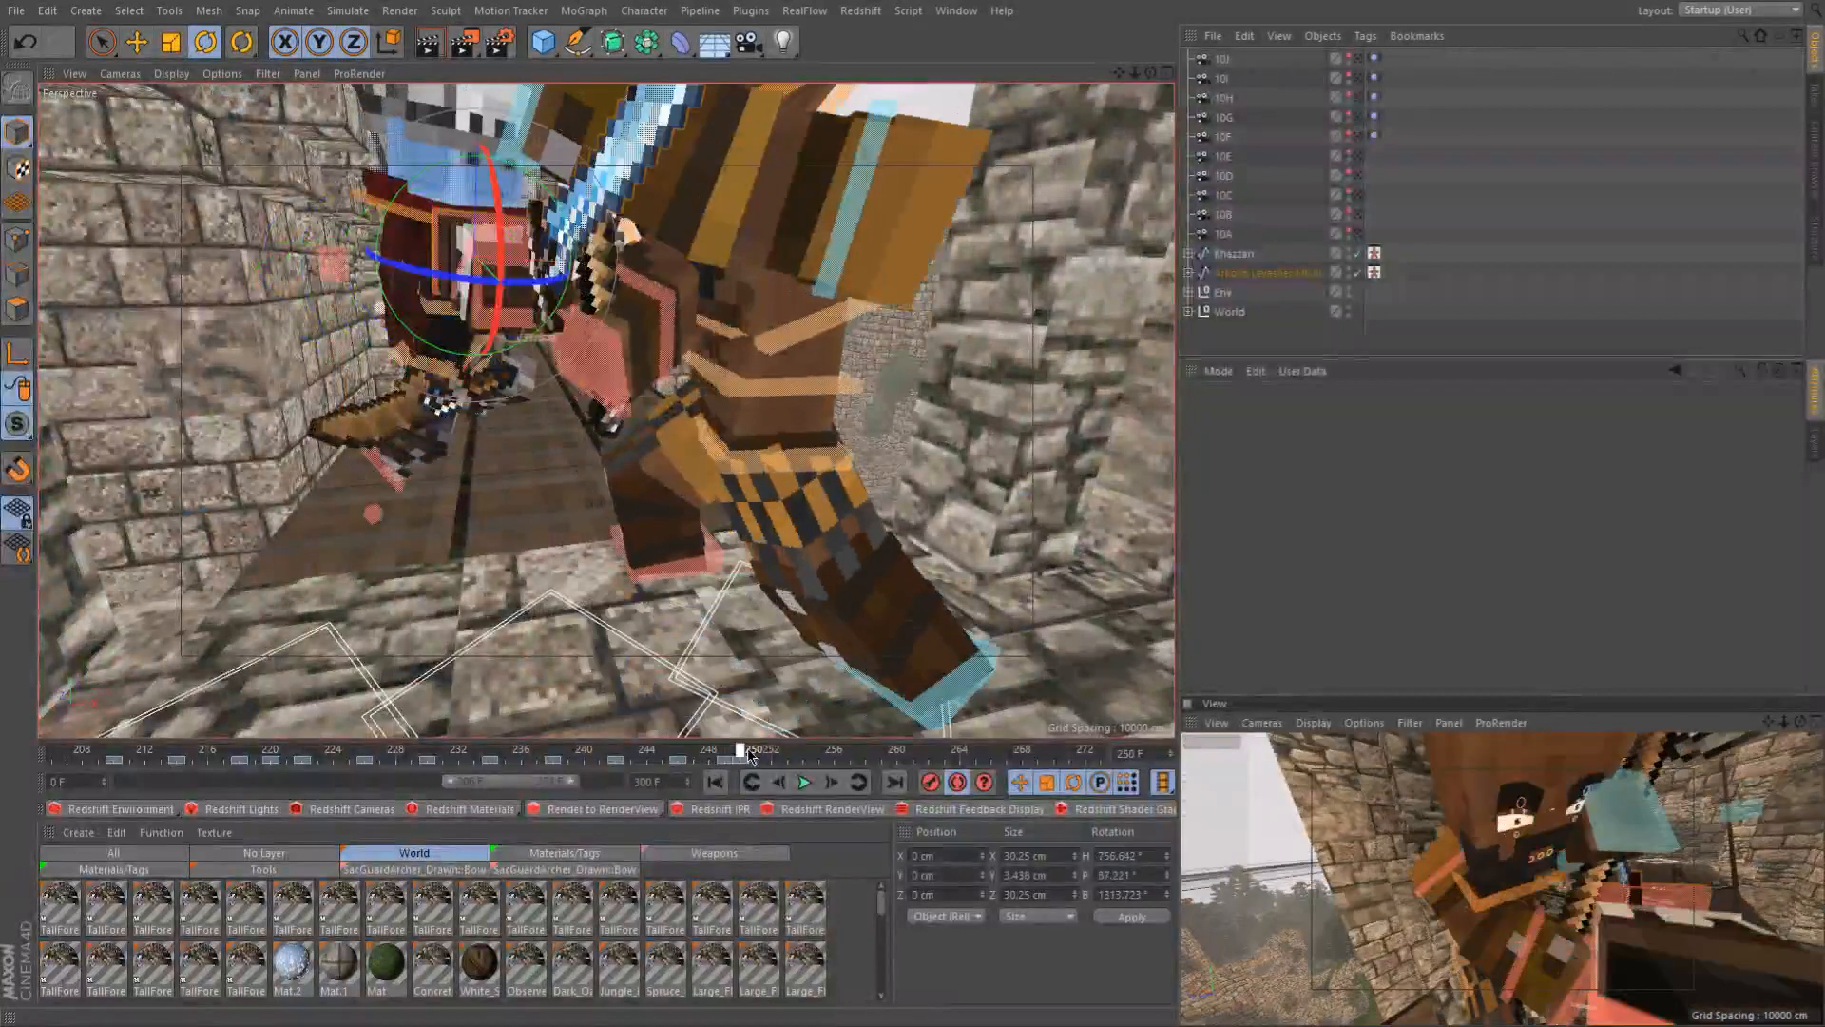
{"action": "scroll", "coordinate": [715, 466], "scroll_direction": "down", "scroll_amount": 3}
{"action": "left_click_drag", "start_coordinate": [737, 421], "coordinate": [629, 390], "text": "alt"}
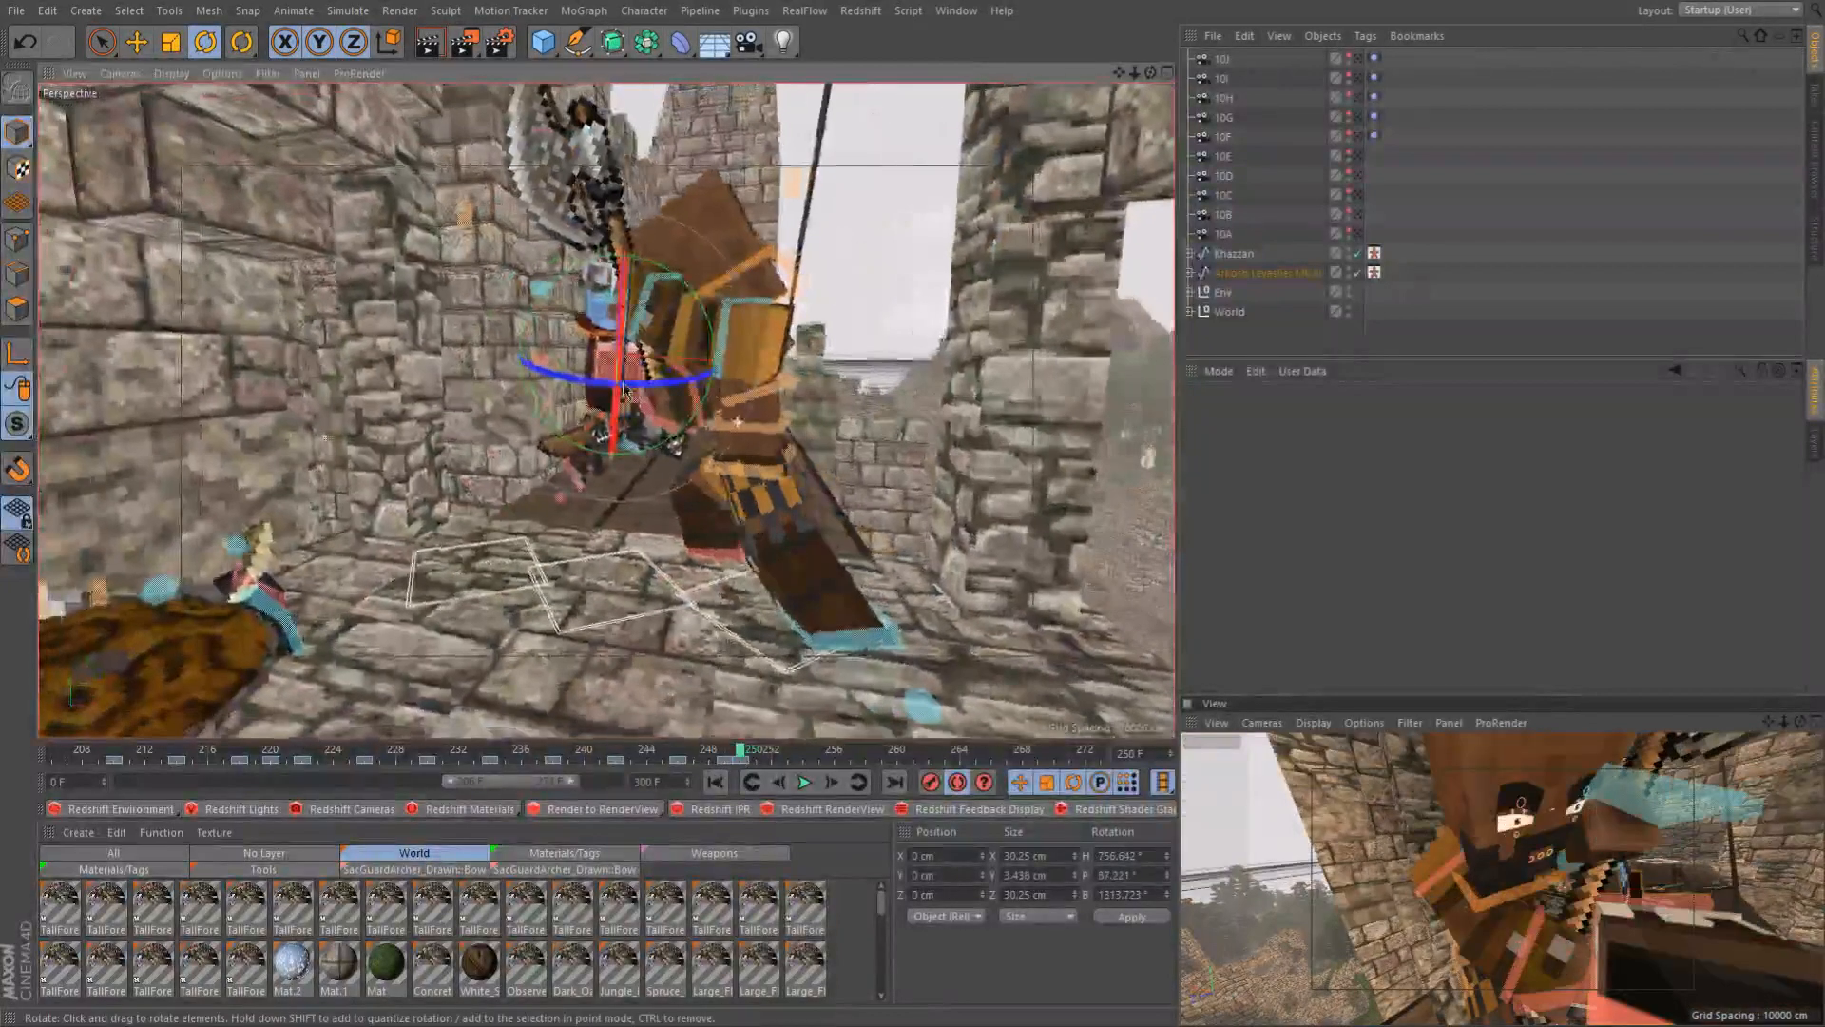
{"action": "left_click_drag", "start_coordinate": [749, 757], "coordinate": [758, 756]}
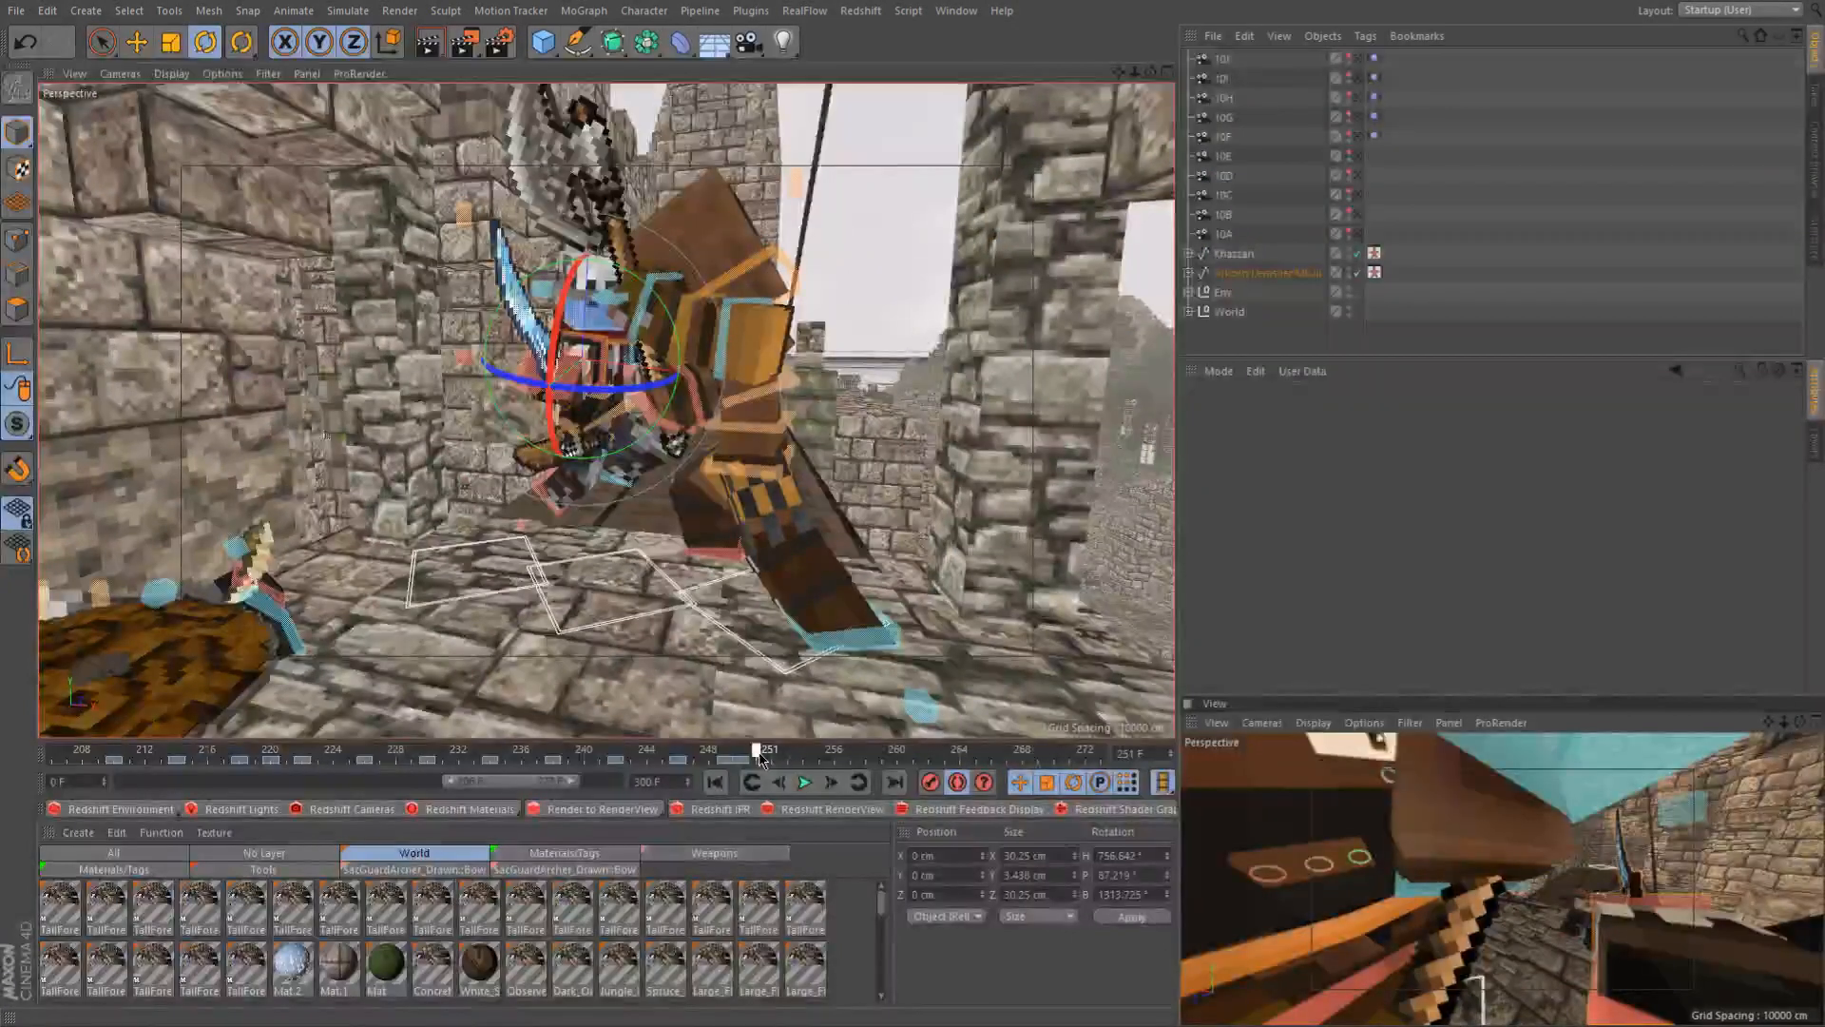
{"action": "left_click_drag", "start_coordinate": [776, 758], "coordinate": [779, 758]}
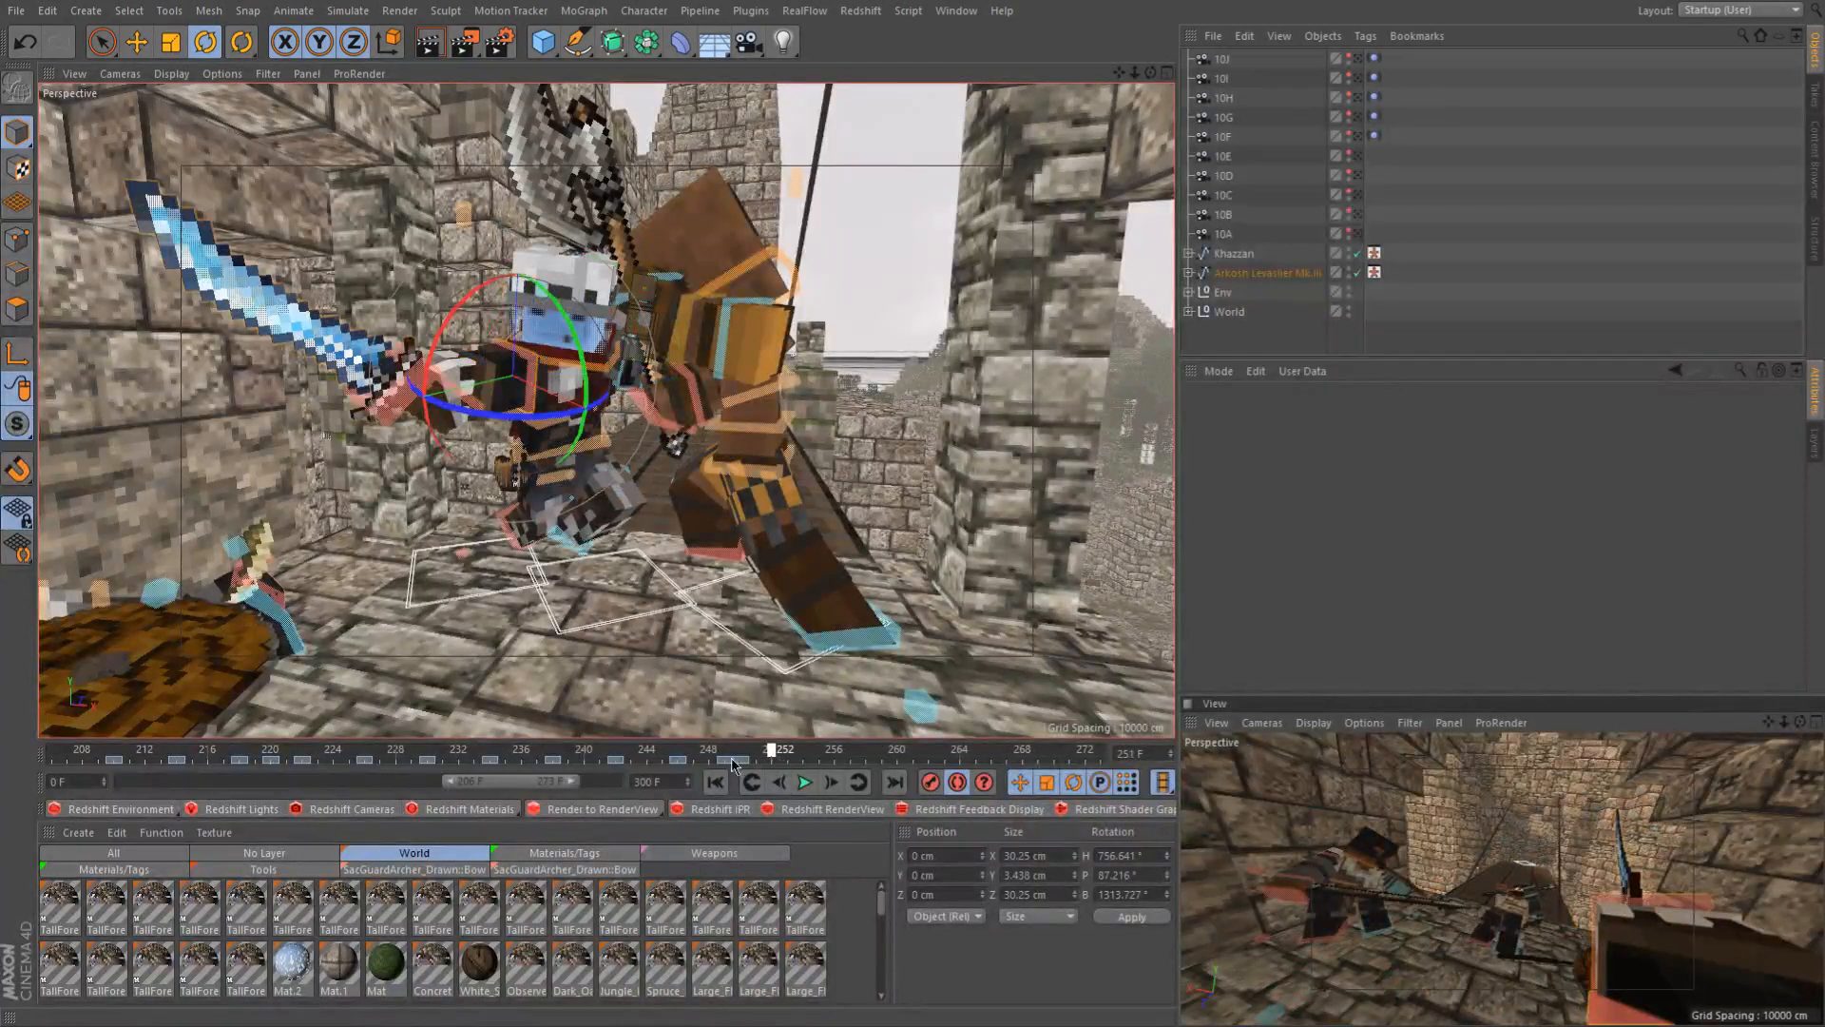
{"action": "mouse_move", "coordinate": [733, 763]}
{"action": "left_mouse_down"}
{"action": "mouse_move", "coordinate": [655, 753]}
{"action": "mouse_move", "coordinate": [803, 745]}
{"action": "left_mouse_up"}
Bend Arkosh's back control forward at frame 254 to heading 17.013°, pitch 29.688° and bank -7.602°
{"action": "middle_click_drag", "start_coordinate": [456, 524], "coordinate": [532, 487], "text": "alt"}
{"action": "left_click", "coordinate": [571, 496]}
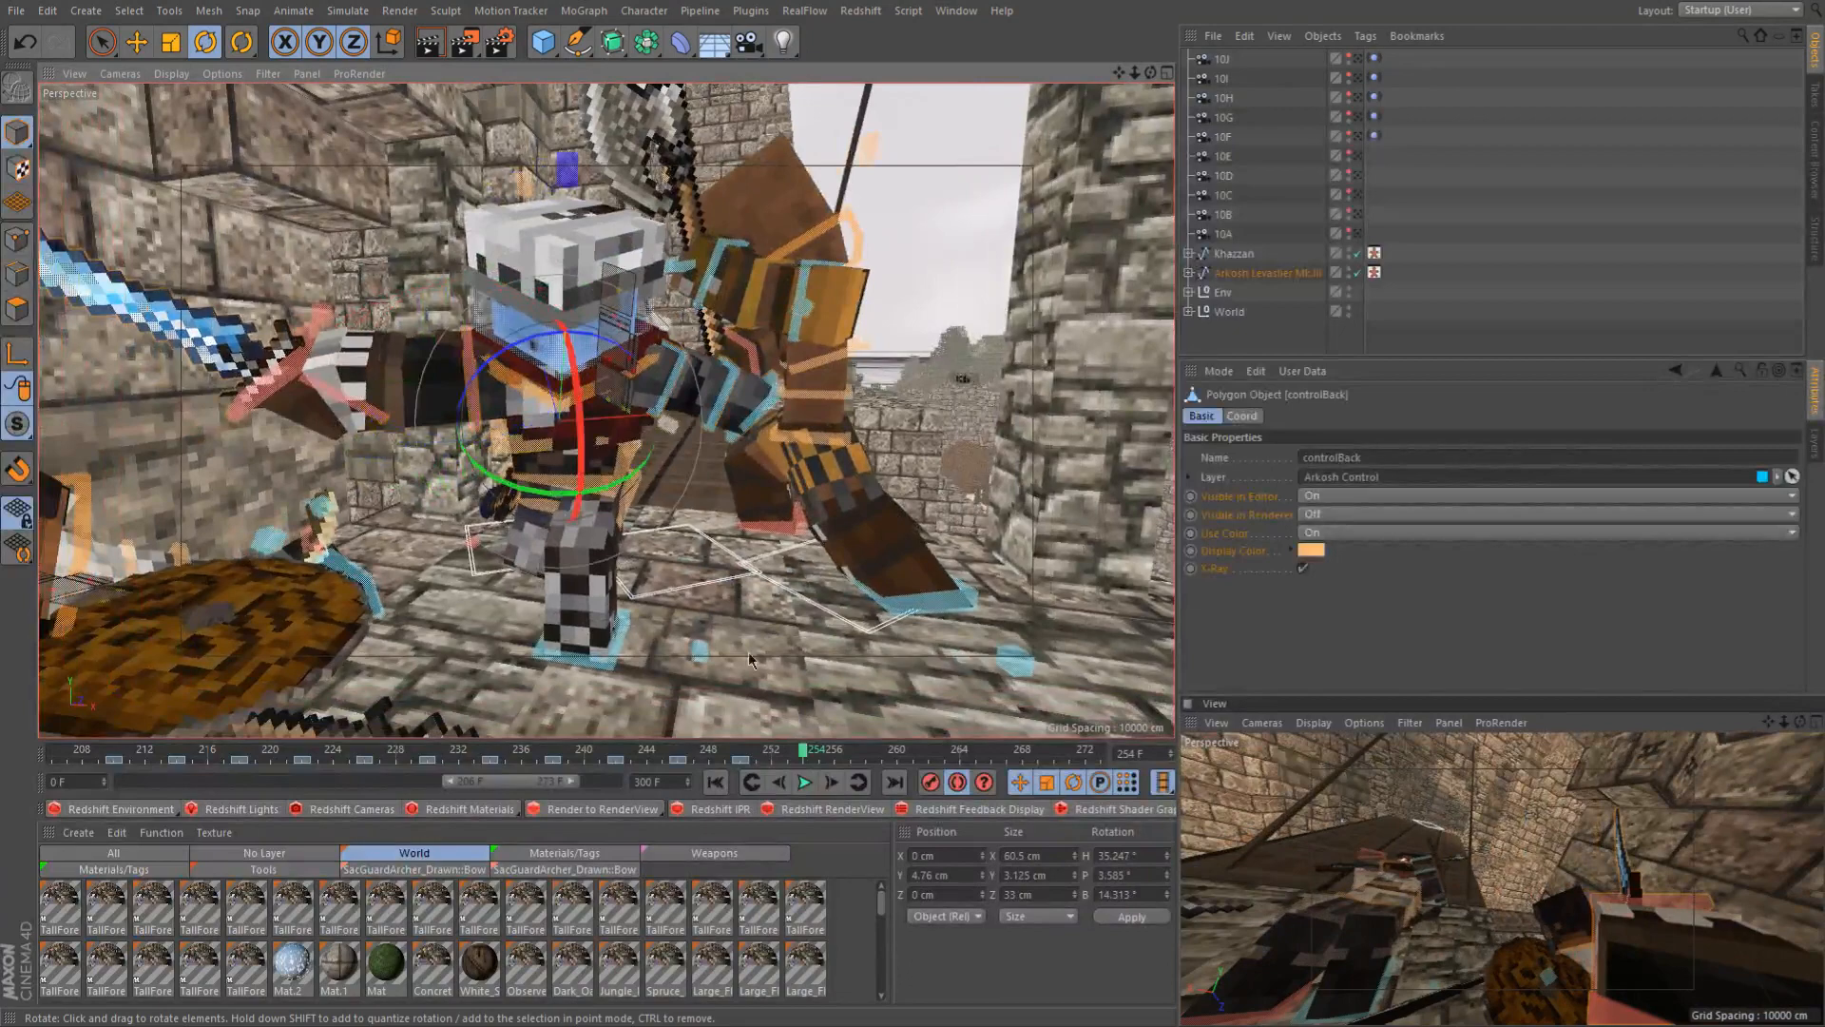
{"action": "key", "text": "r"}
{"action": "left_click_drag", "start_coordinate": [555, 468], "coordinate": [480, 539]}
{"action": "left_click_drag", "start_coordinate": [570, 472], "coordinate": [518, 447], "text": "alt"}
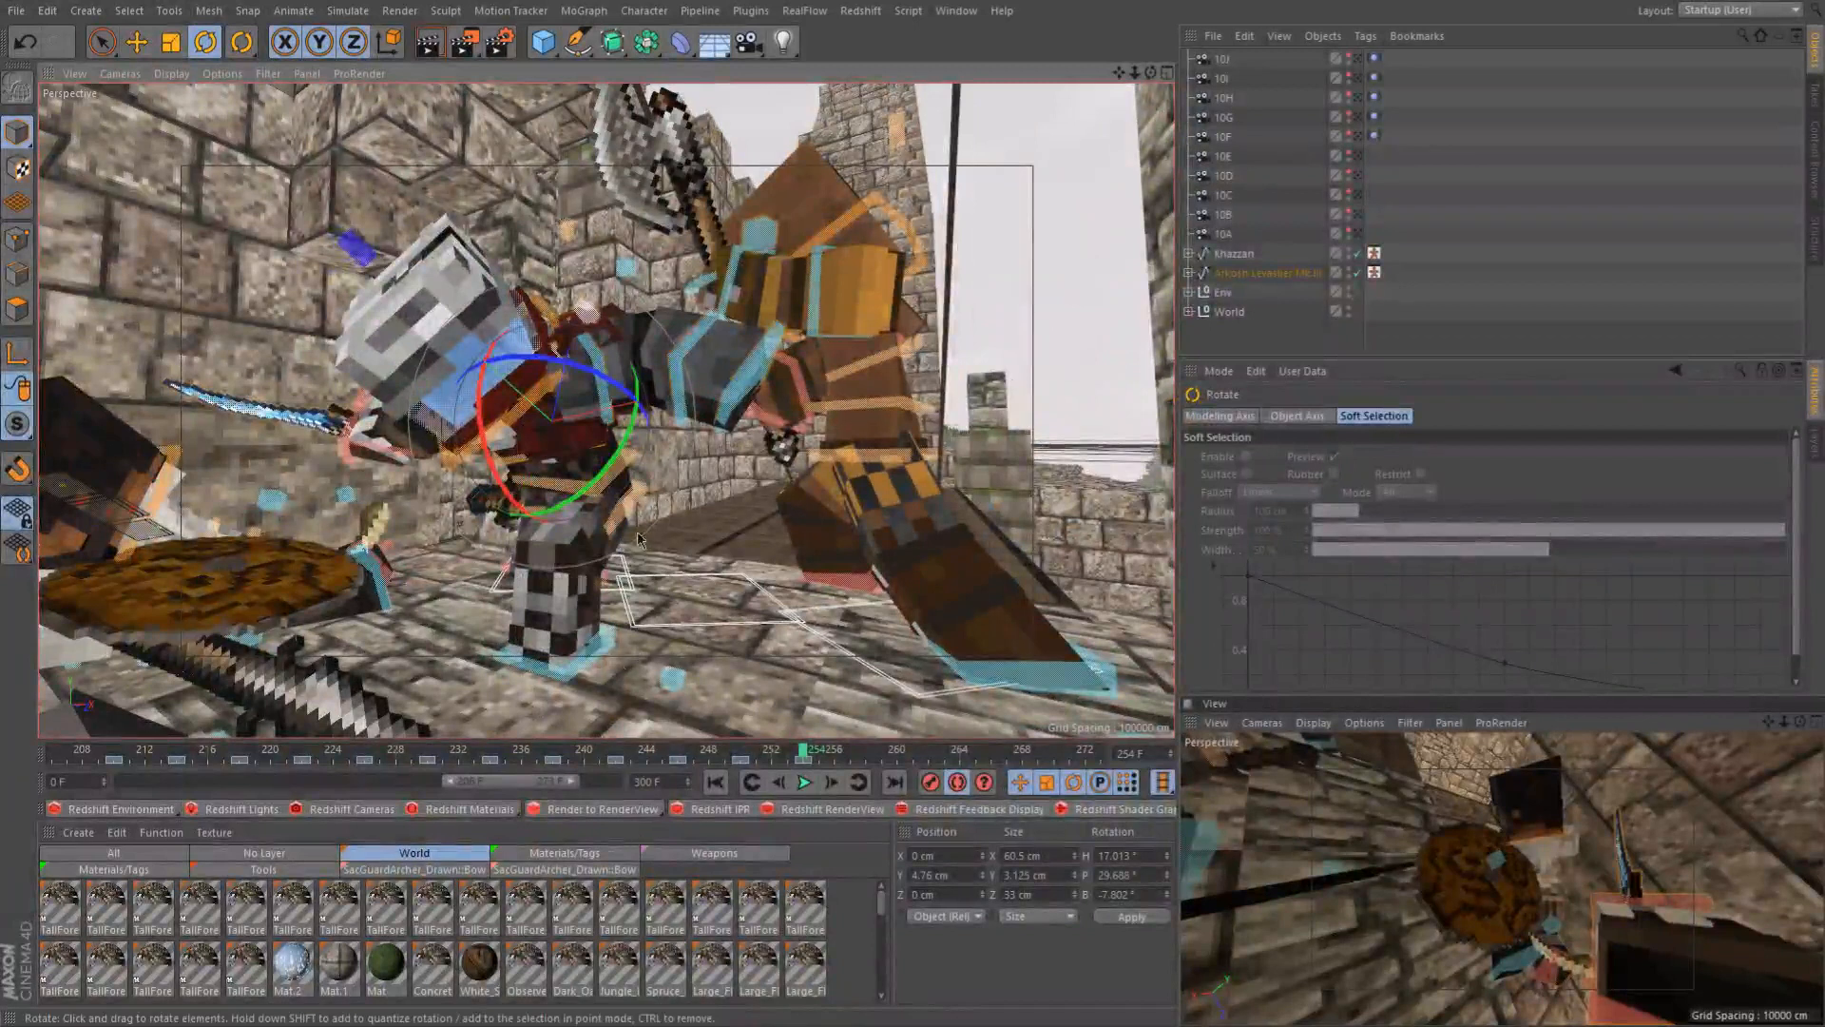
Turn Arkosh's right foot control at frame 254 to a heading of -213.786°
{"action": "left_click", "coordinate": [611, 521]}
{"action": "left_click_drag", "start_coordinate": [608, 556], "coordinate": [723, 574]}
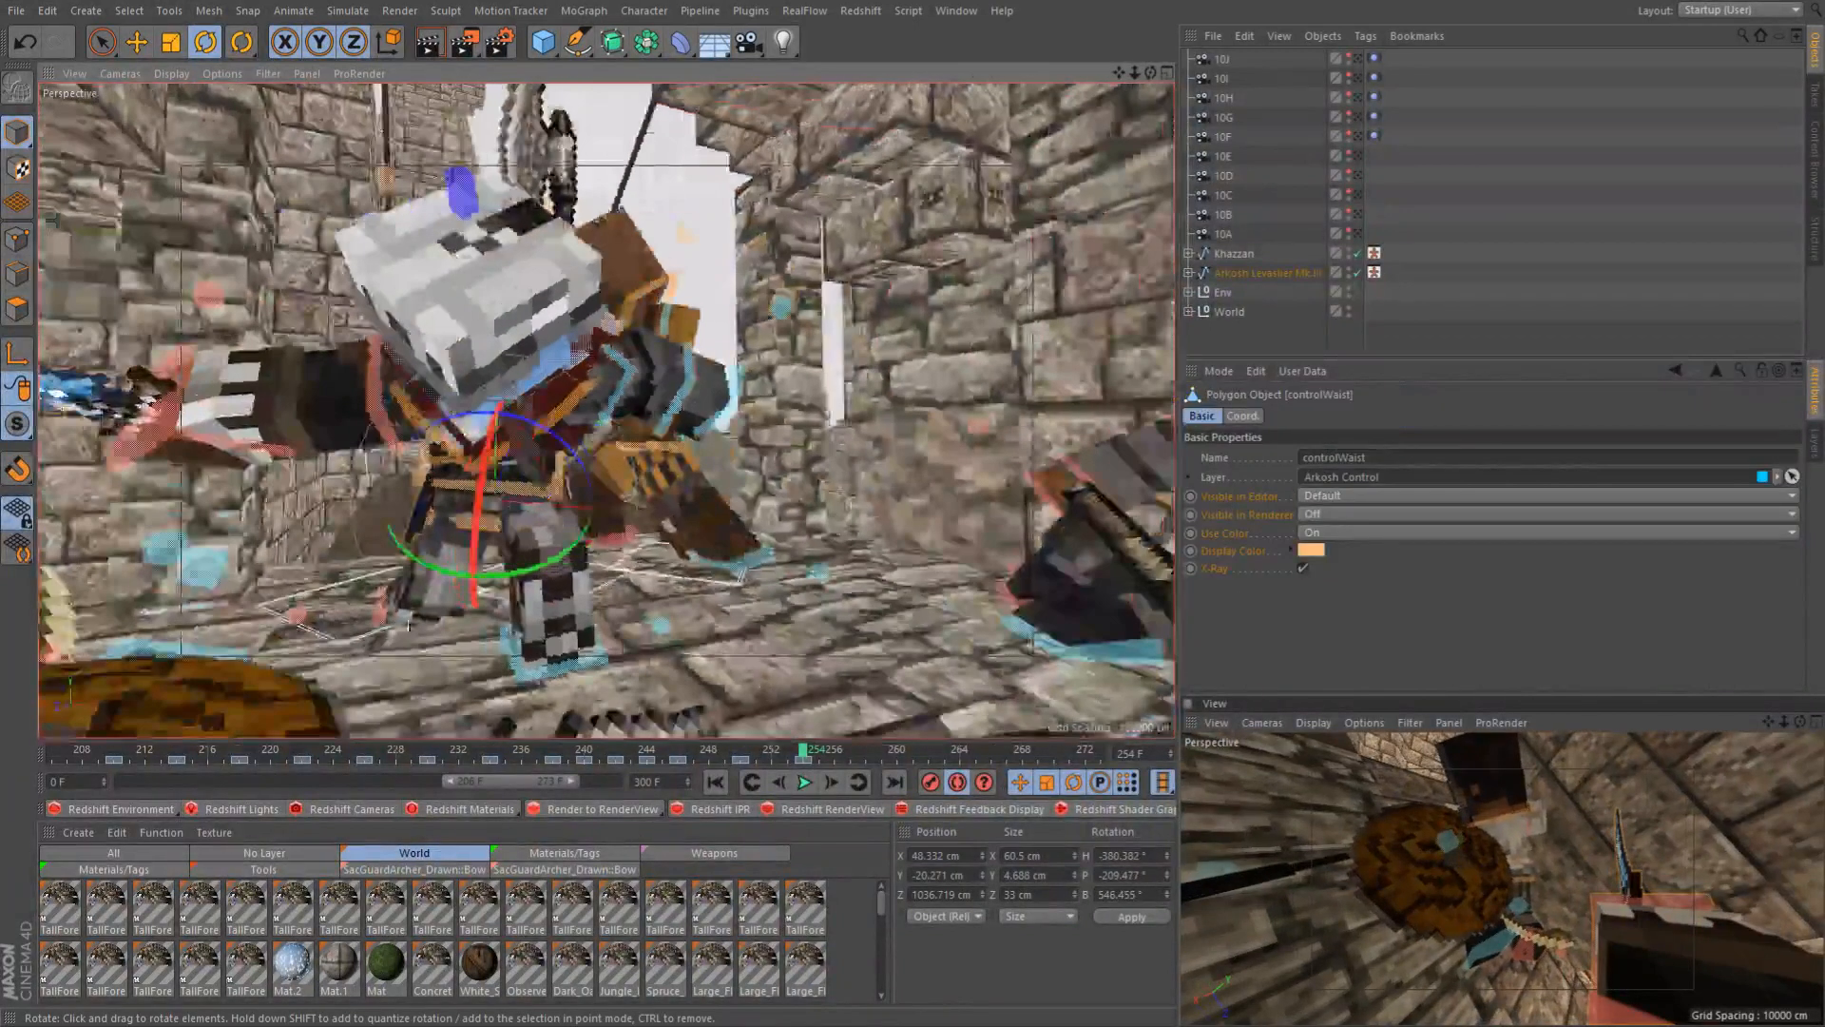
{"action": "left_click", "coordinate": [384, 620]}
{"action": "left_click_drag", "start_coordinate": [448, 646], "coordinate": [399, 656]}
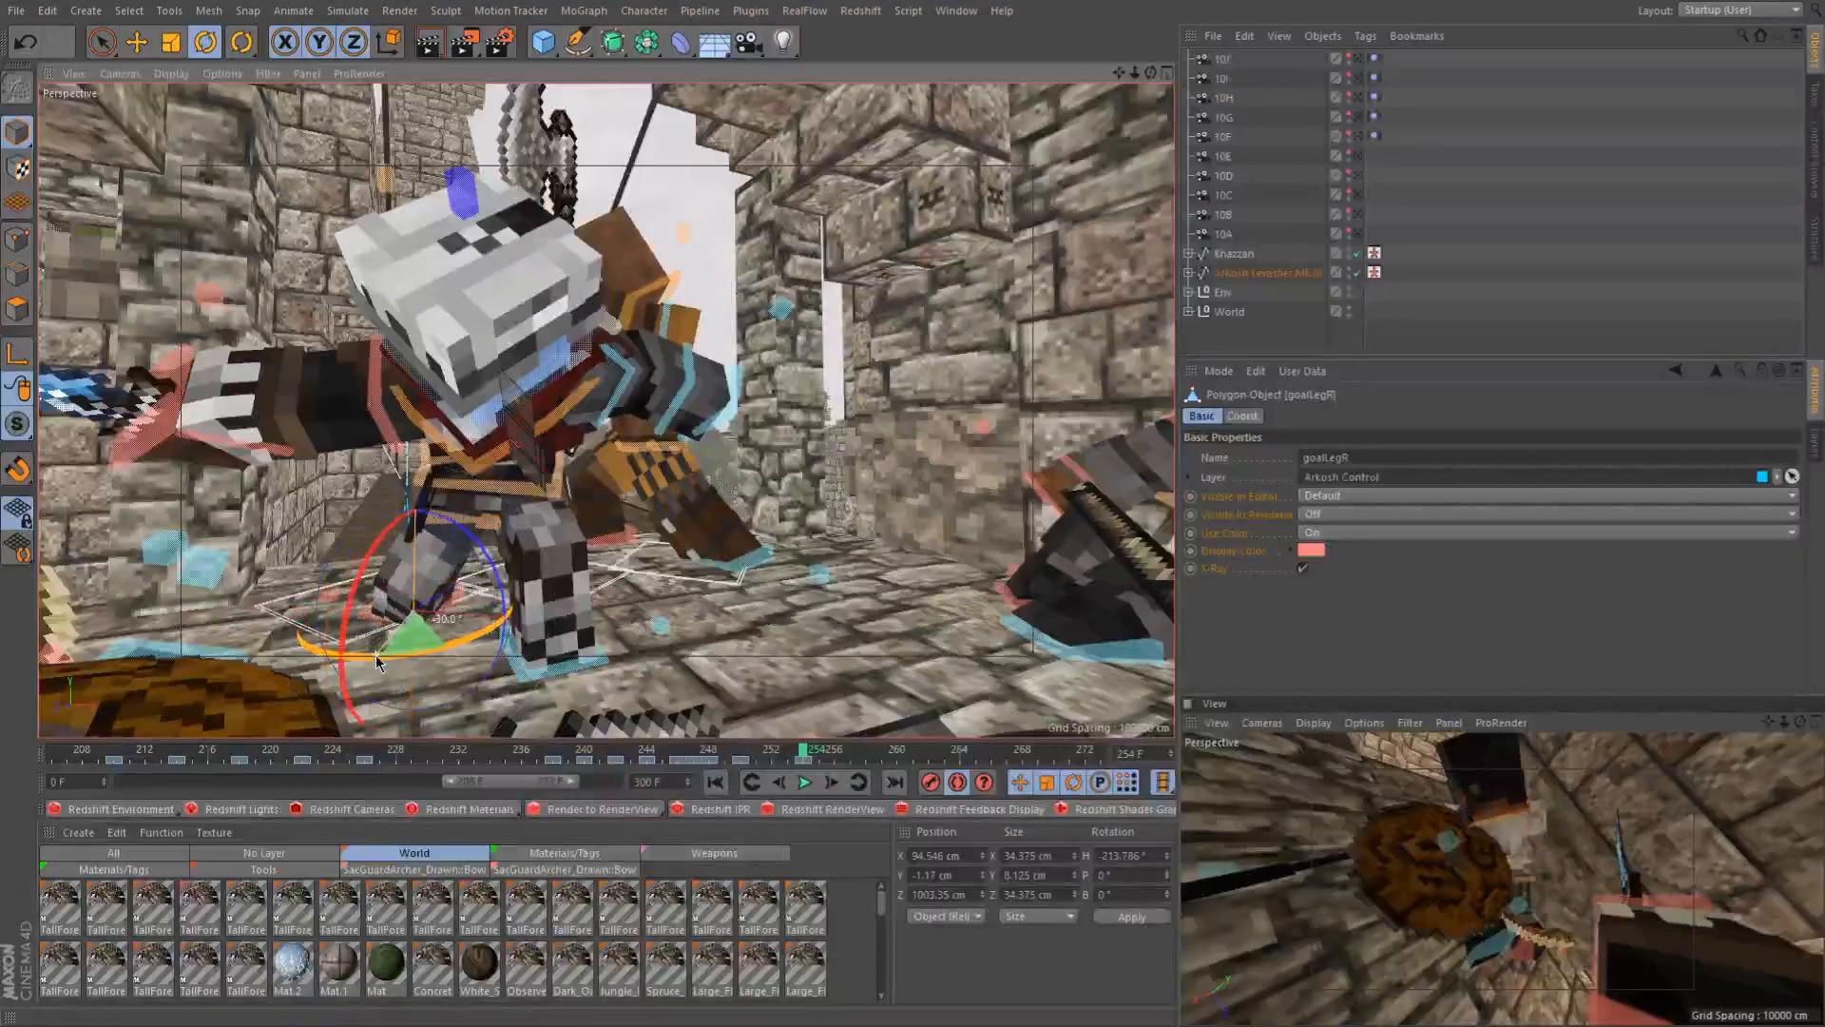
{"action": "mouse_move", "coordinate": [459, 609]}
{"action": "left_mouse_down", "text": "alt"}
{"action": "mouse_move", "coordinate": [323, 570]}
{"action": "mouse_move", "coordinate": [468, 574]}
{"action": "left_mouse_up", "text": "alt"}
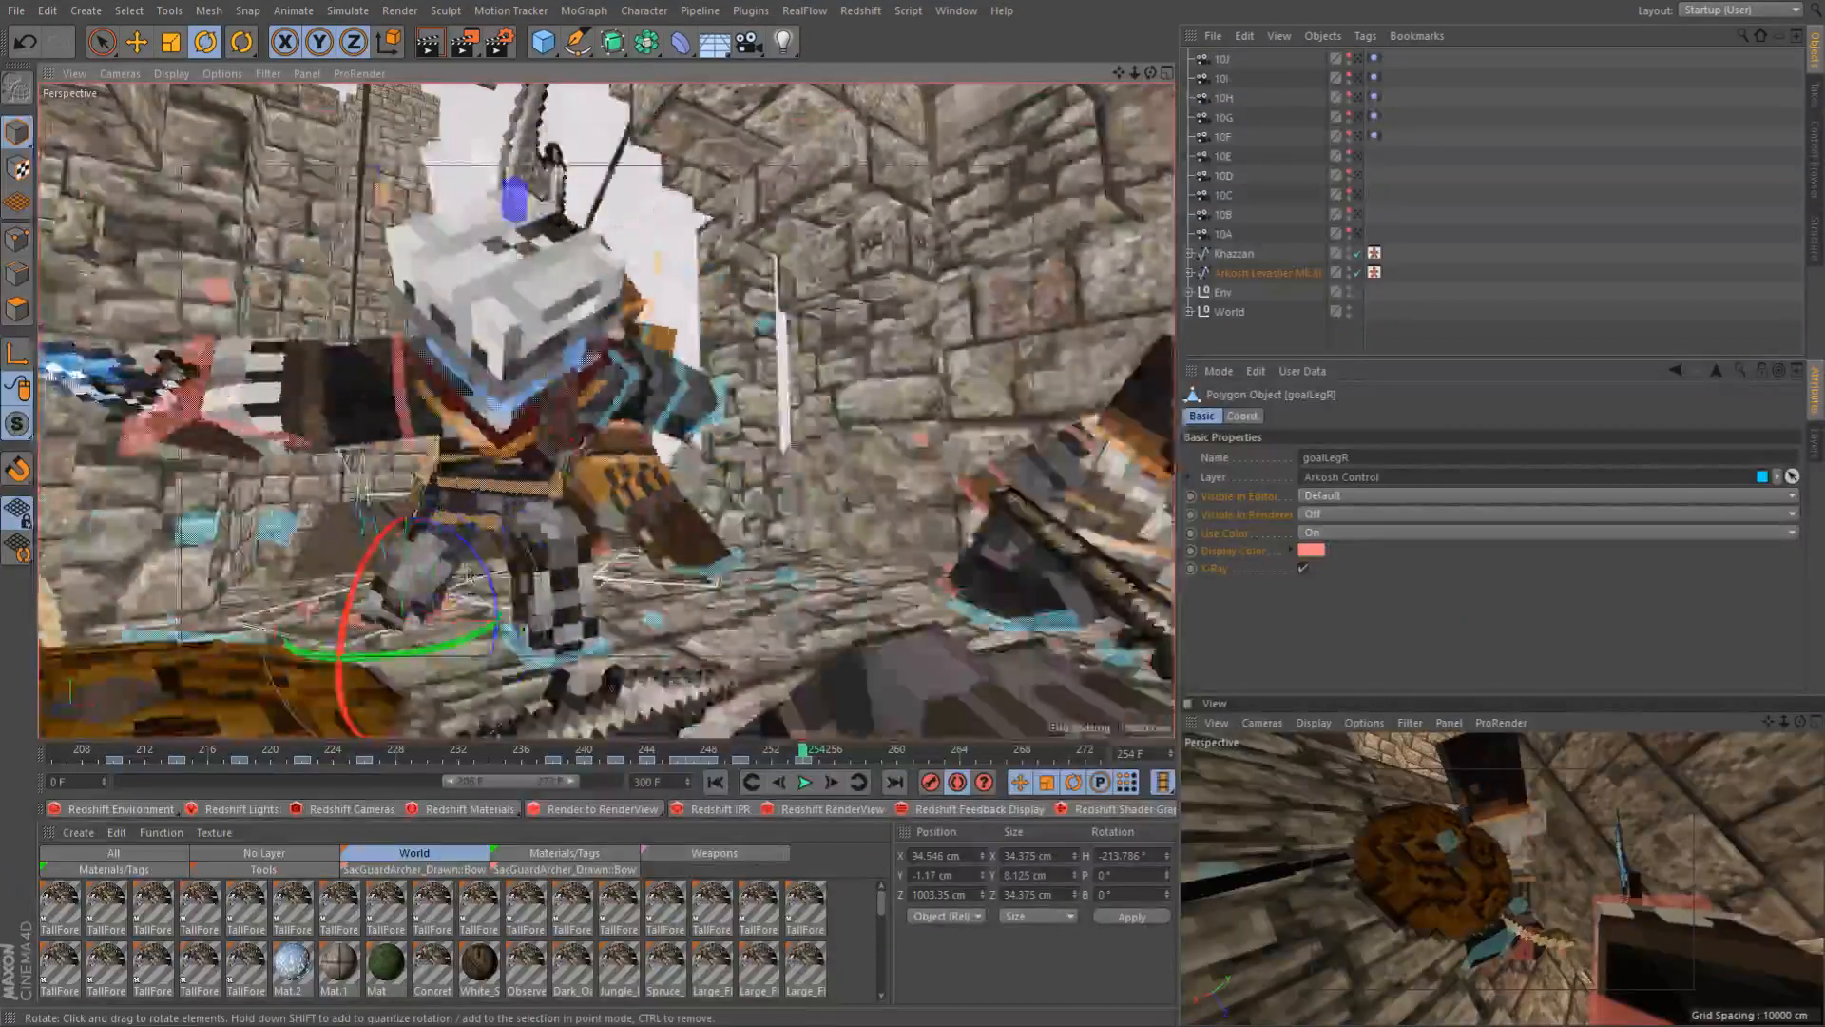
Lift Arkosh's right foot control off the ground behind him at frame 254, to a height of about 58 cm
{"action": "left_click", "coordinate": [741, 752]}
{"action": "left_click_drag", "start_coordinate": [748, 755], "coordinate": [788, 764]}
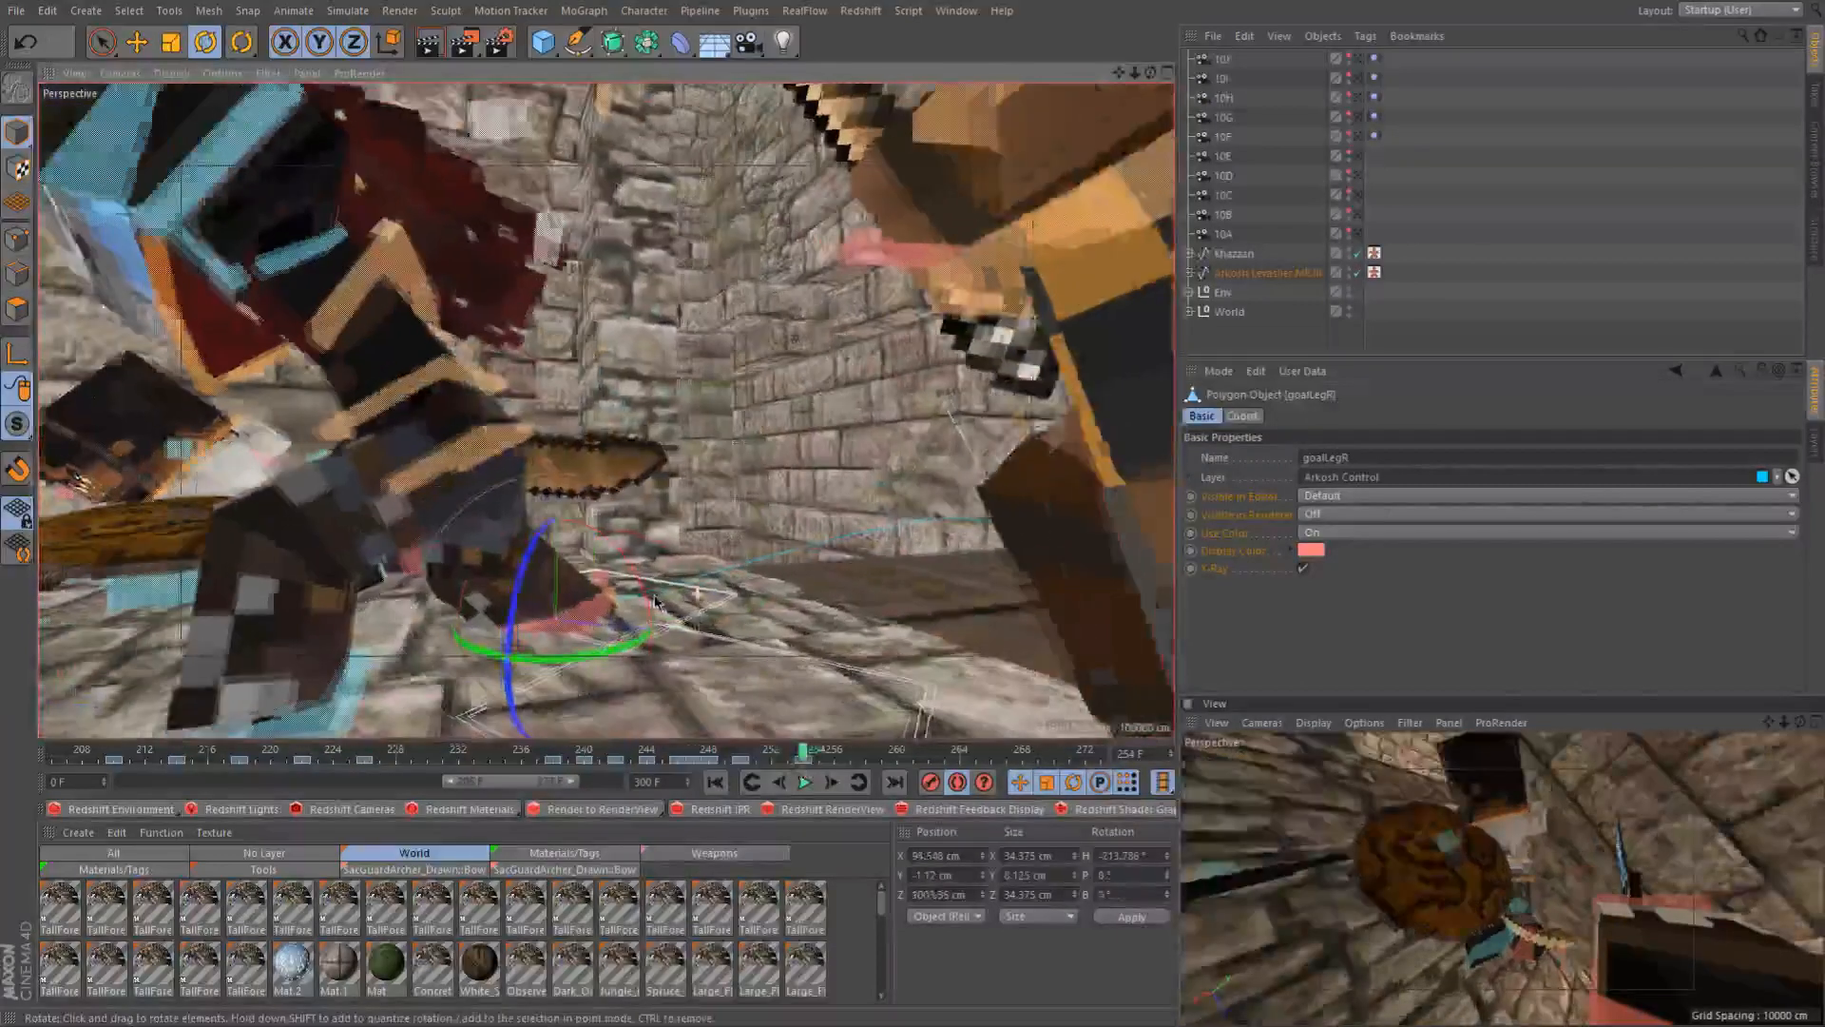
{"action": "key", "text": "e"}
{"action": "left_click_drag", "start_coordinate": [663, 662], "coordinate": [766, 466]}
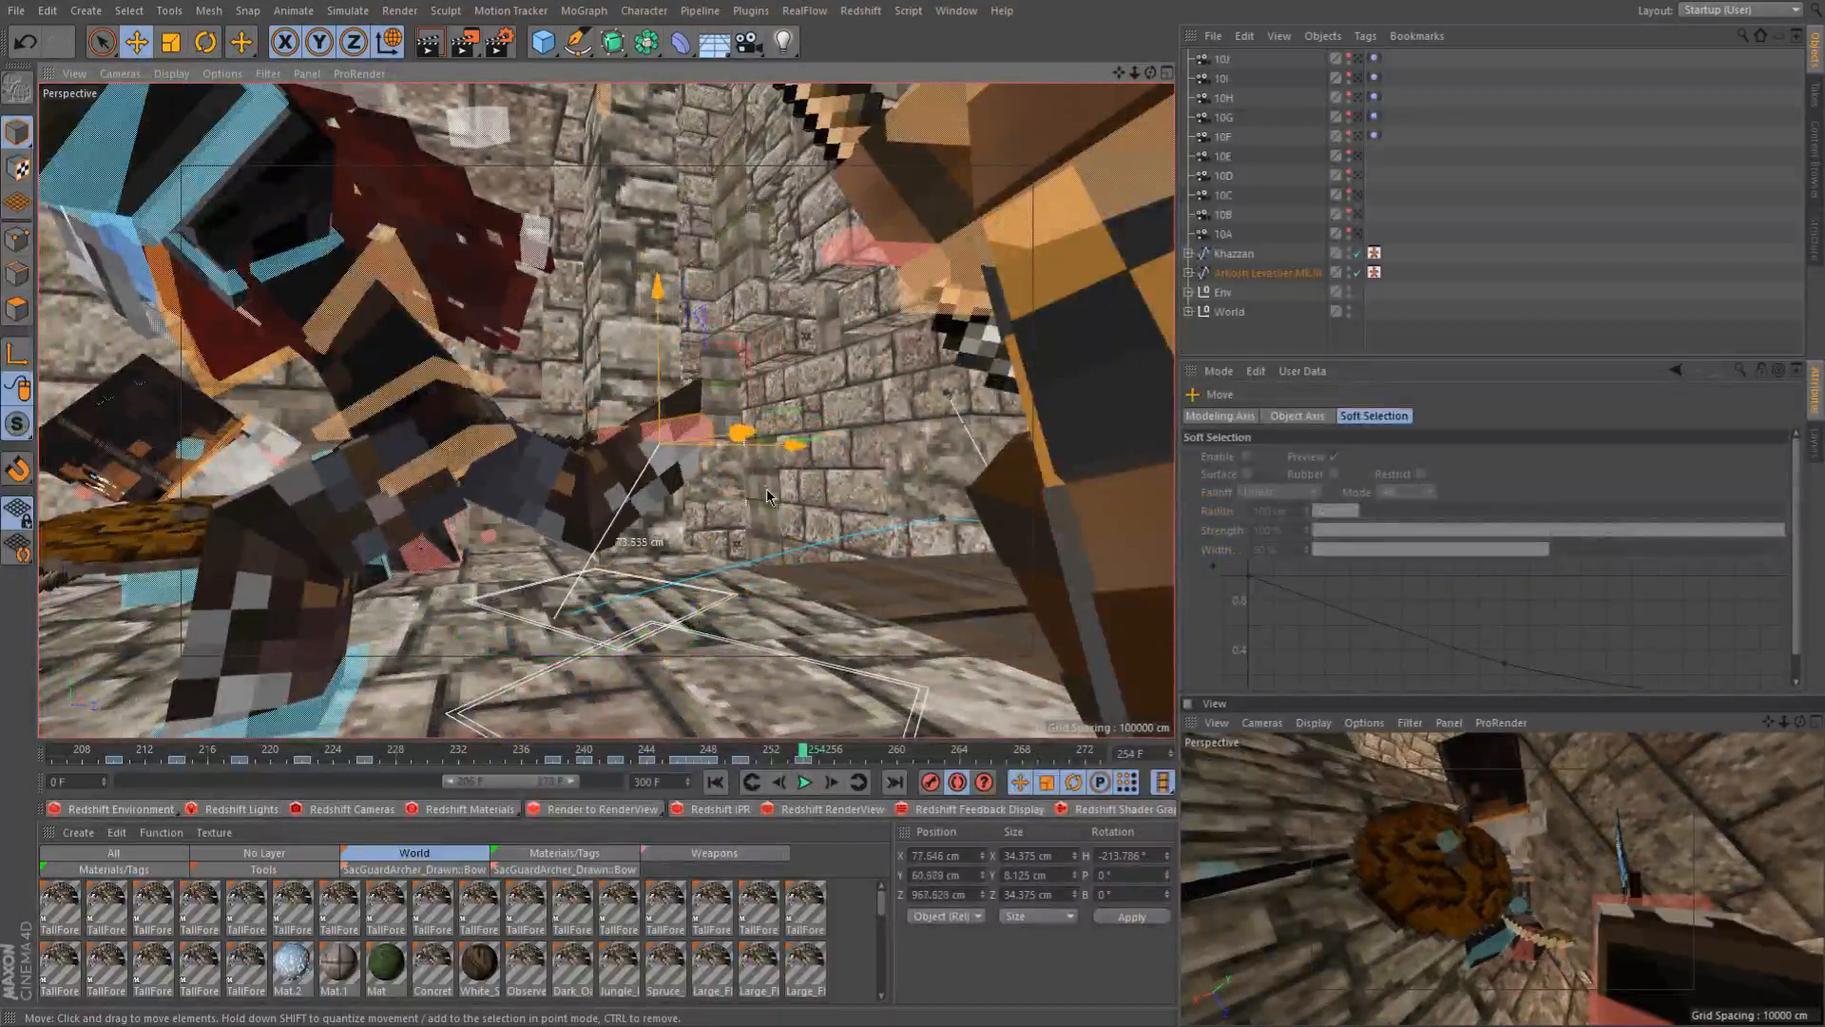
Rotate Arkosh's raised right foot control to follow the trailing leg at frame 254, and check the motion from frame 249 to 253
{"action": "key", "text": "r"}
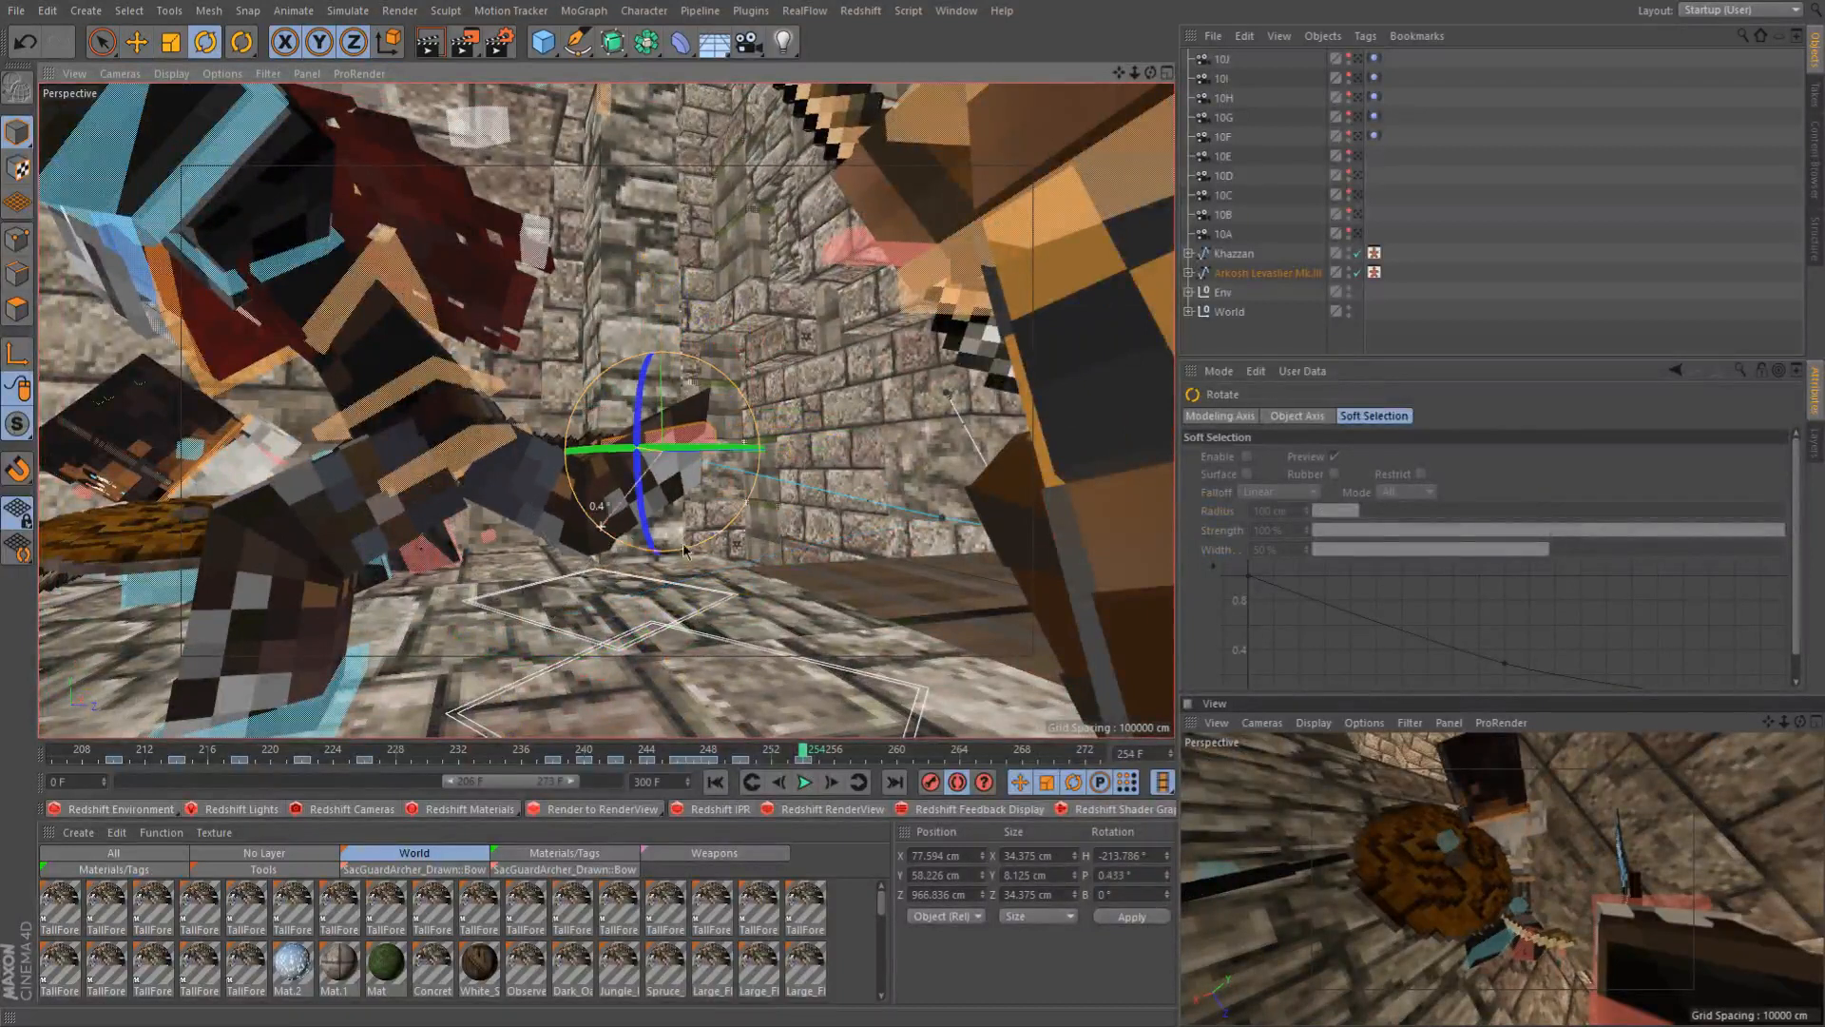
{"action": "left_click_drag", "start_coordinate": [725, 424], "coordinate": [723, 426]}
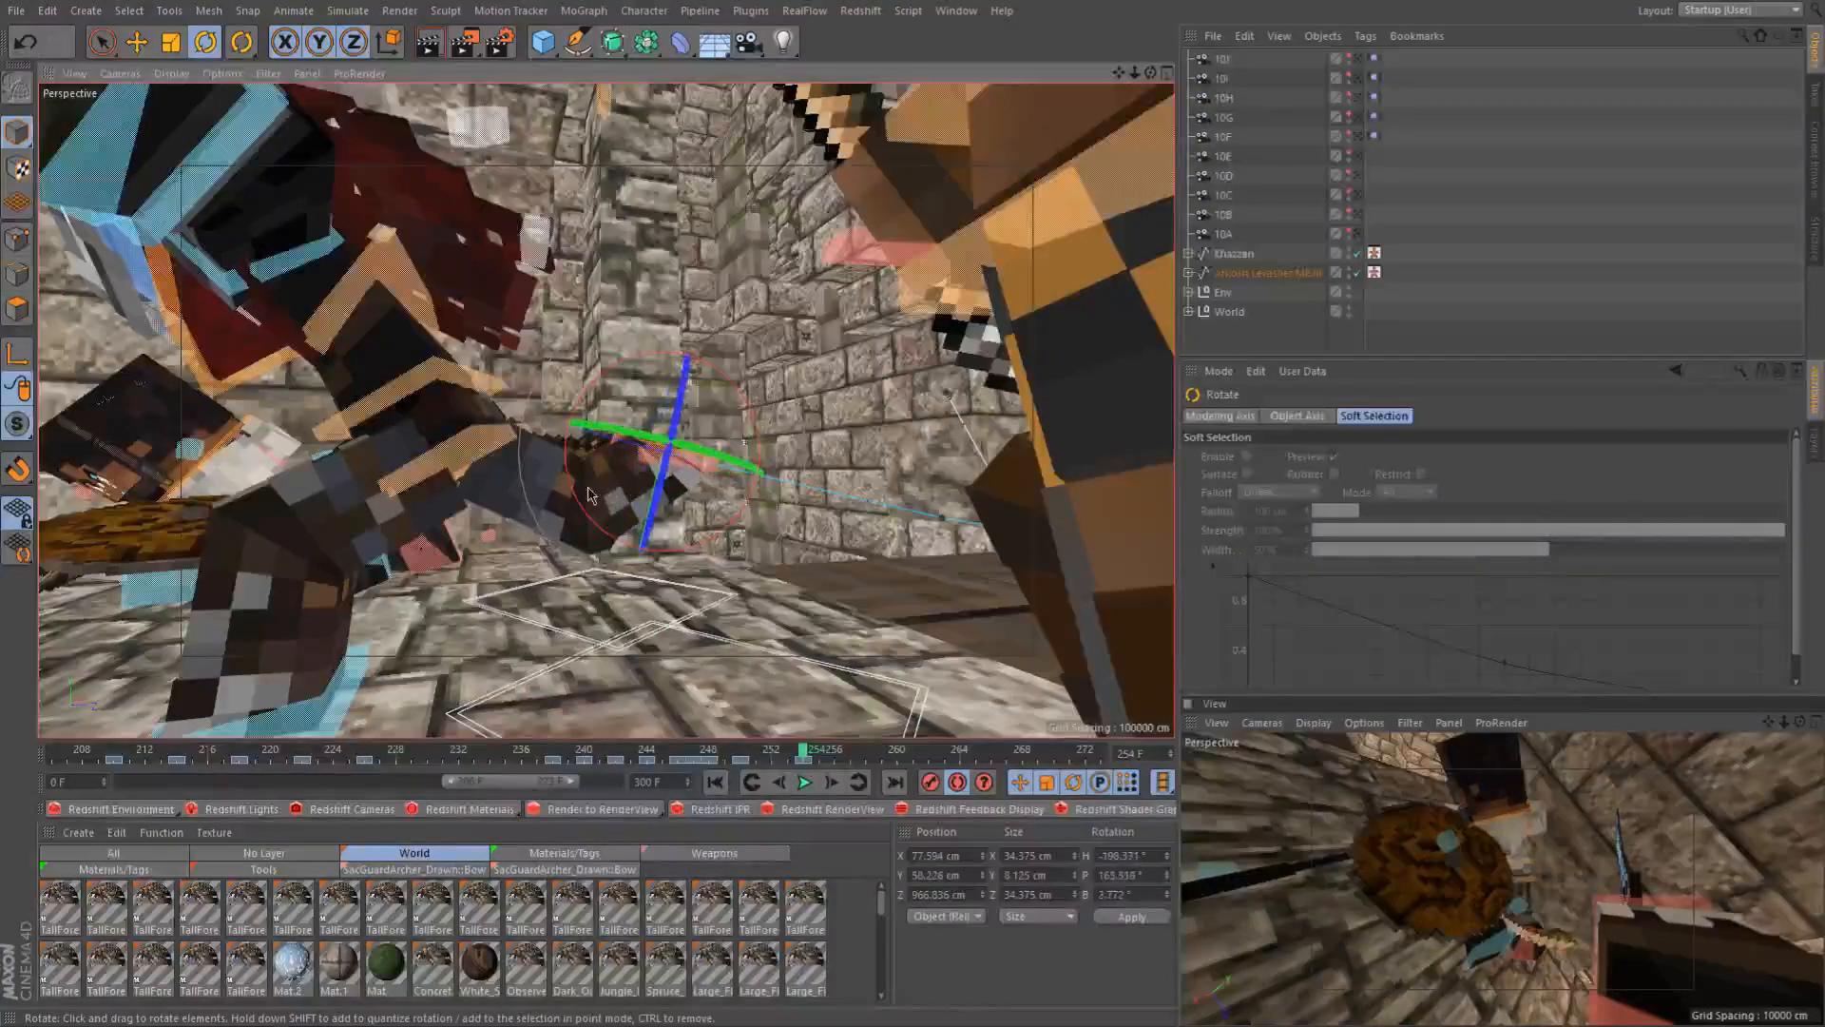
{"action": "left_click_drag", "start_coordinate": [582, 493], "coordinate": [557, 466]}
{"action": "left_click_drag", "start_coordinate": [557, 466], "coordinate": [647, 537], "text": "alt"}
{"action": "left_click", "coordinate": [727, 758]}
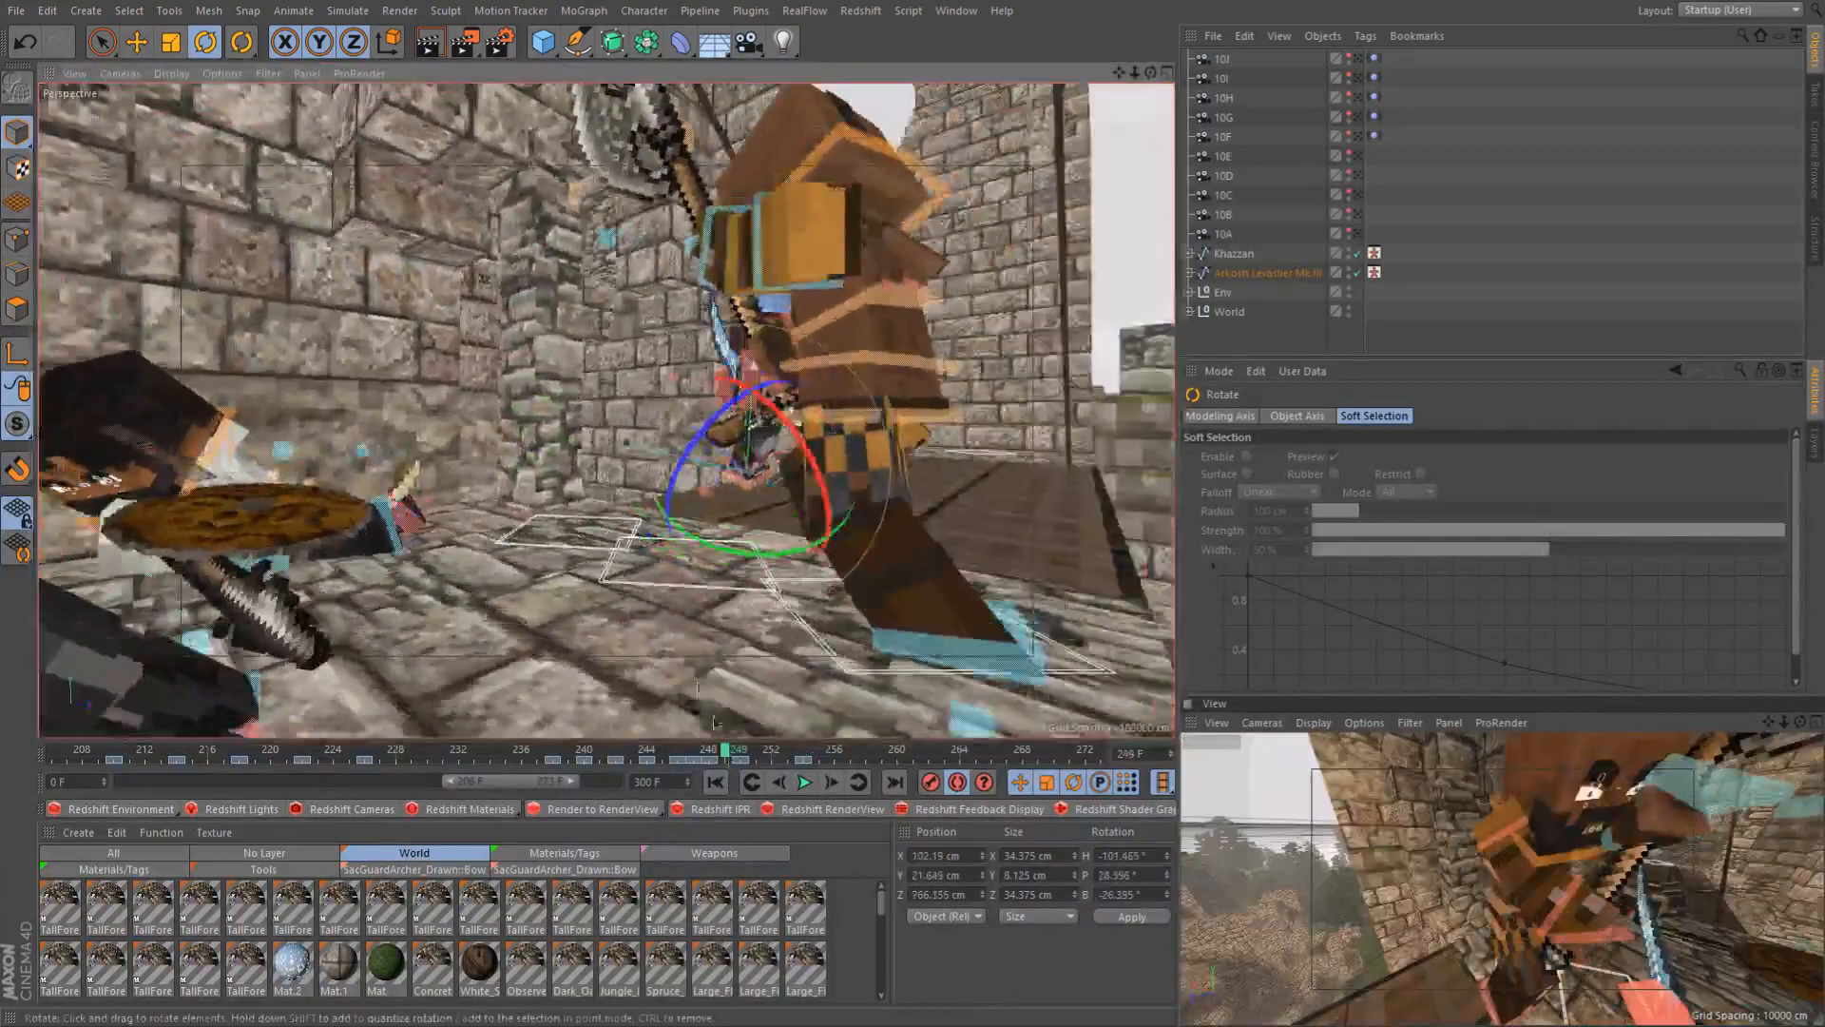
{"action": "left_click", "coordinate": [727, 757]}
{"action": "left_click_drag", "start_coordinate": [740, 758], "coordinate": [787, 761]}
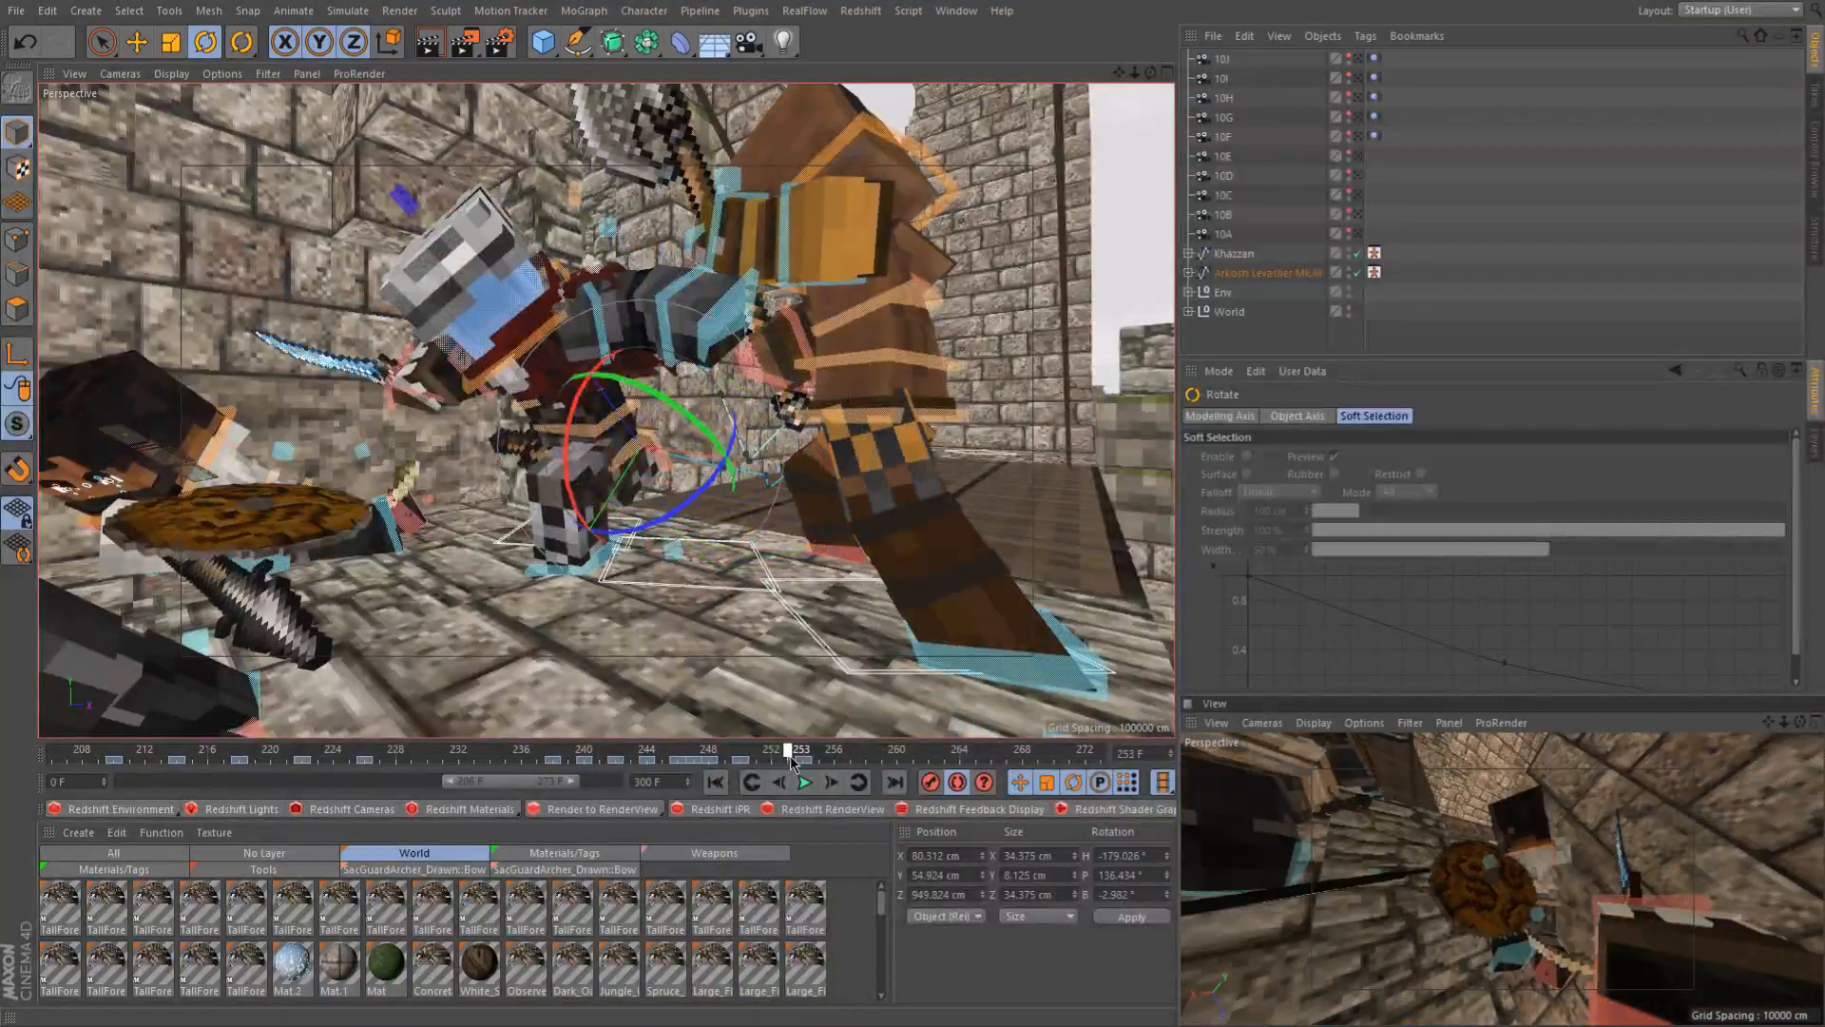
Rotate Arkosh's left foot control at frame 252 to heading -181.399°, pitch 22.127° and bank -14.874°
{"action": "left_click", "coordinate": [769, 765]}
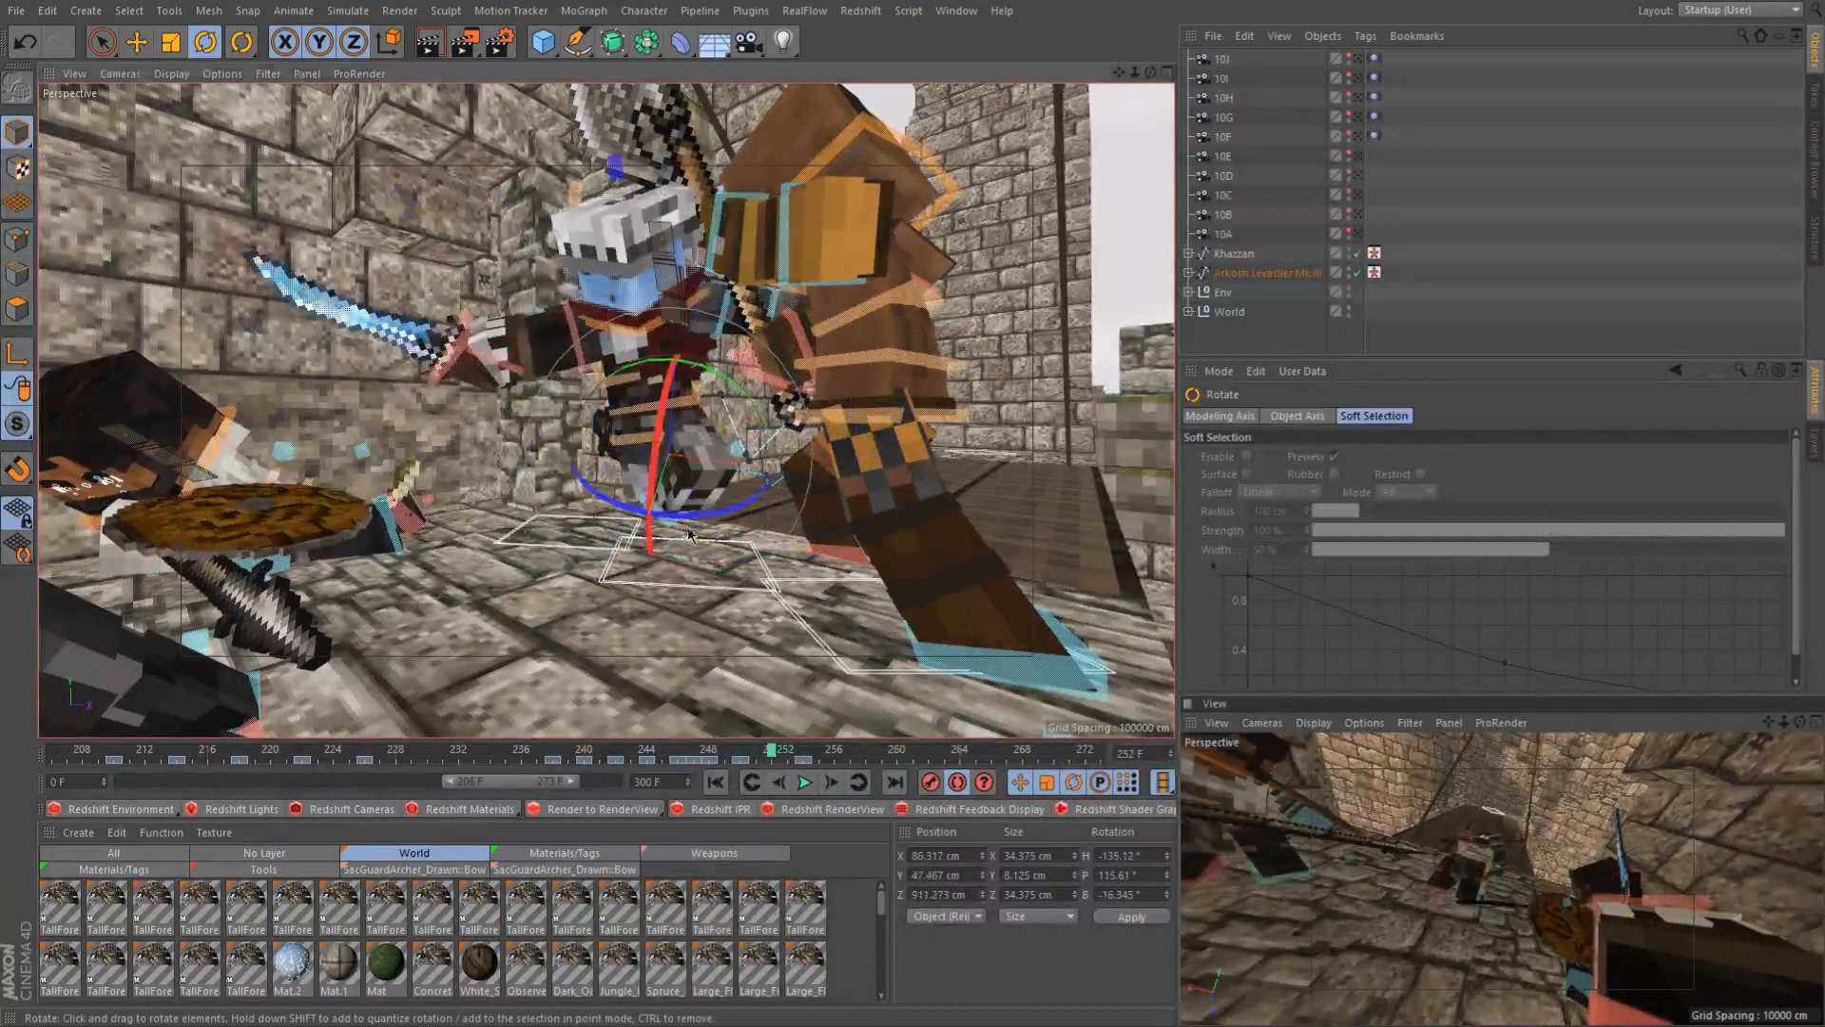
{"action": "left_click_drag", "start_coordinate": [692, 466], "coordinate": [628, 418], "text": "alt"}
{"action": "left_click", "coordinate": [641, 501]}
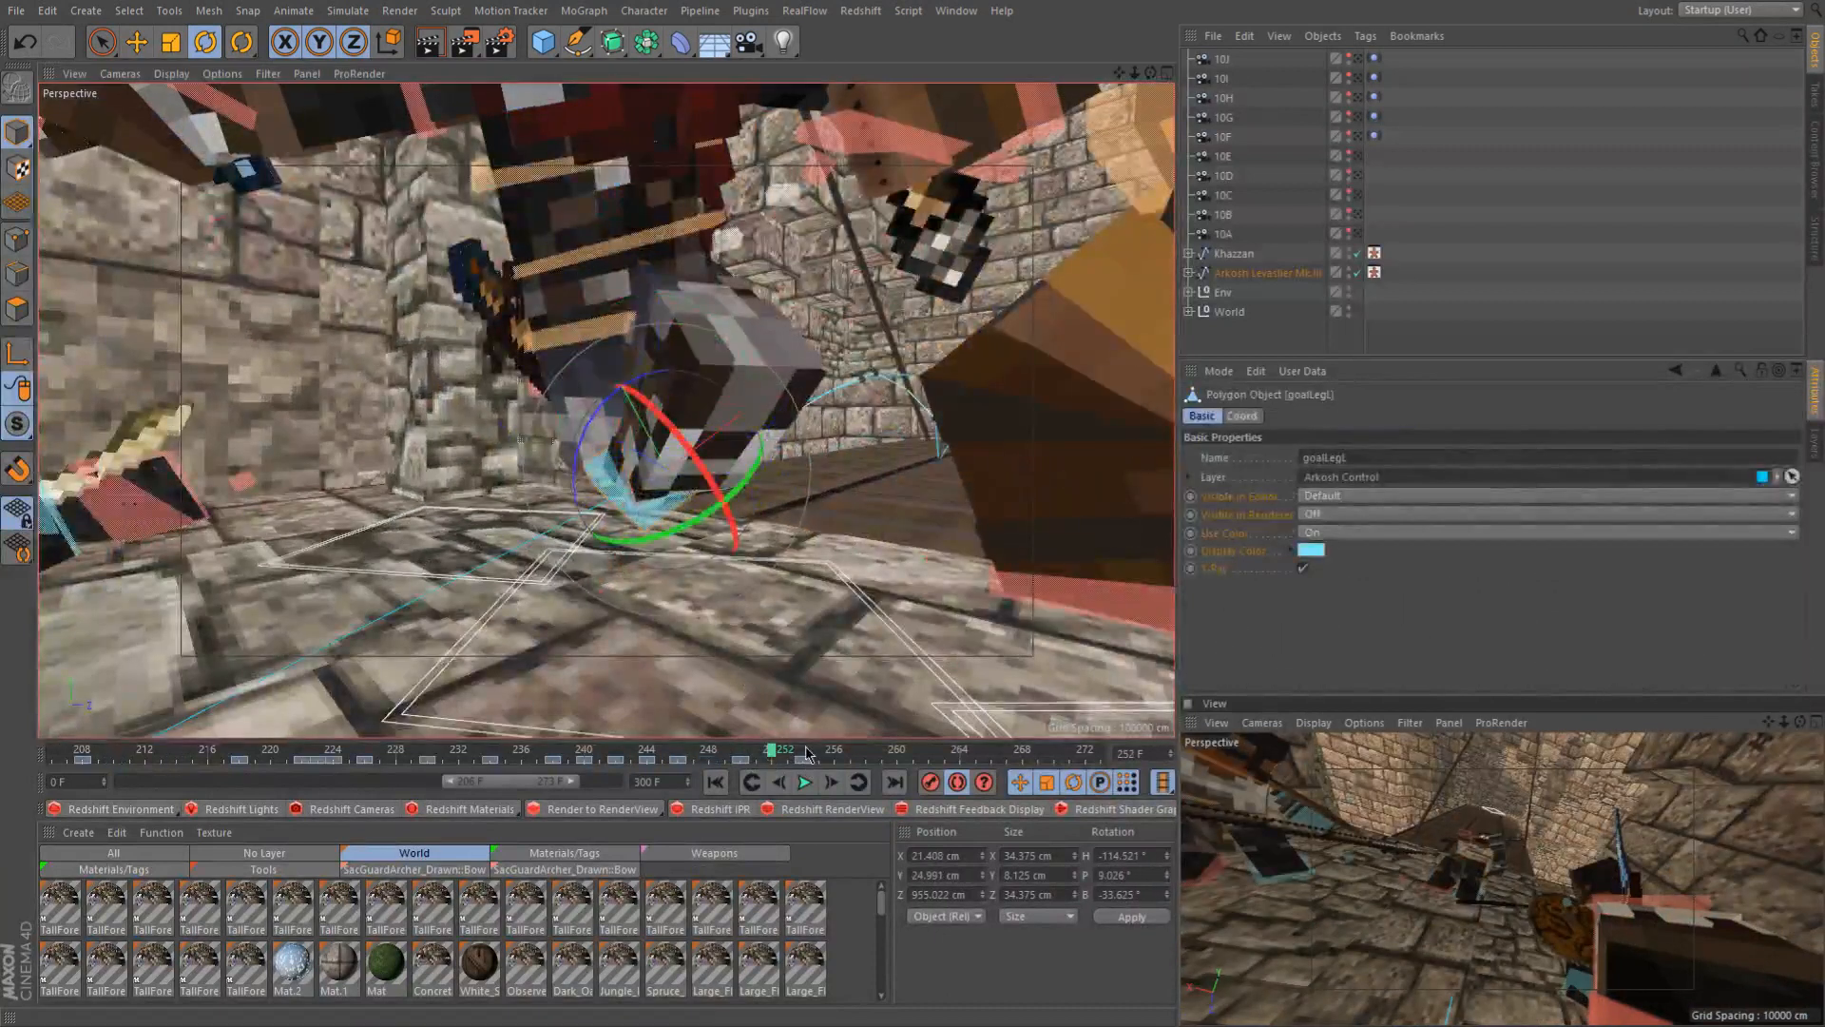
{"action": "left_click", "coordinate": [805, 763]}
{"action": "left_click", "coordinate": [751, 758]}
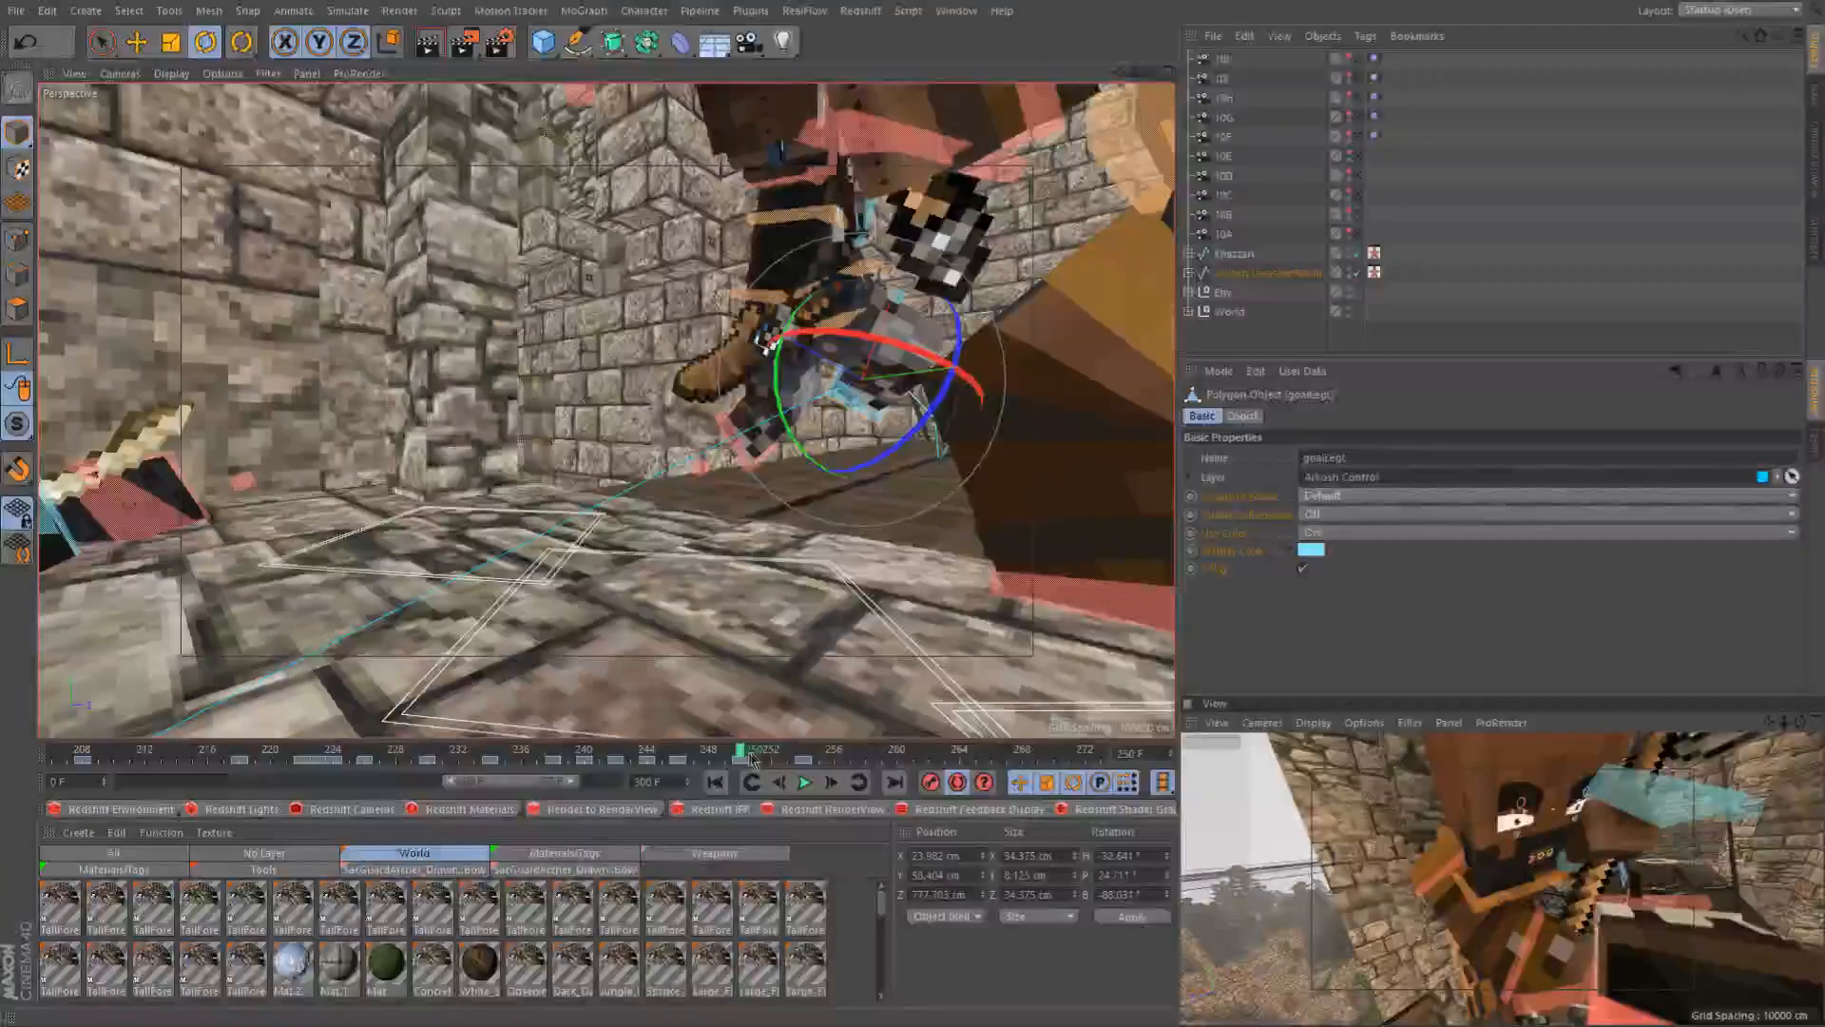
{"action": "left_click", "coordinate": [773, 758]}
{"action": "left_click_drag", "start_coordinate": [699, 457], "coordinate": [450, 472], "text": "alt"}
{"action": "left_click_drag", "start_coordinate": [594, 461], "coordinate": [825, 431], "text": "alt"}
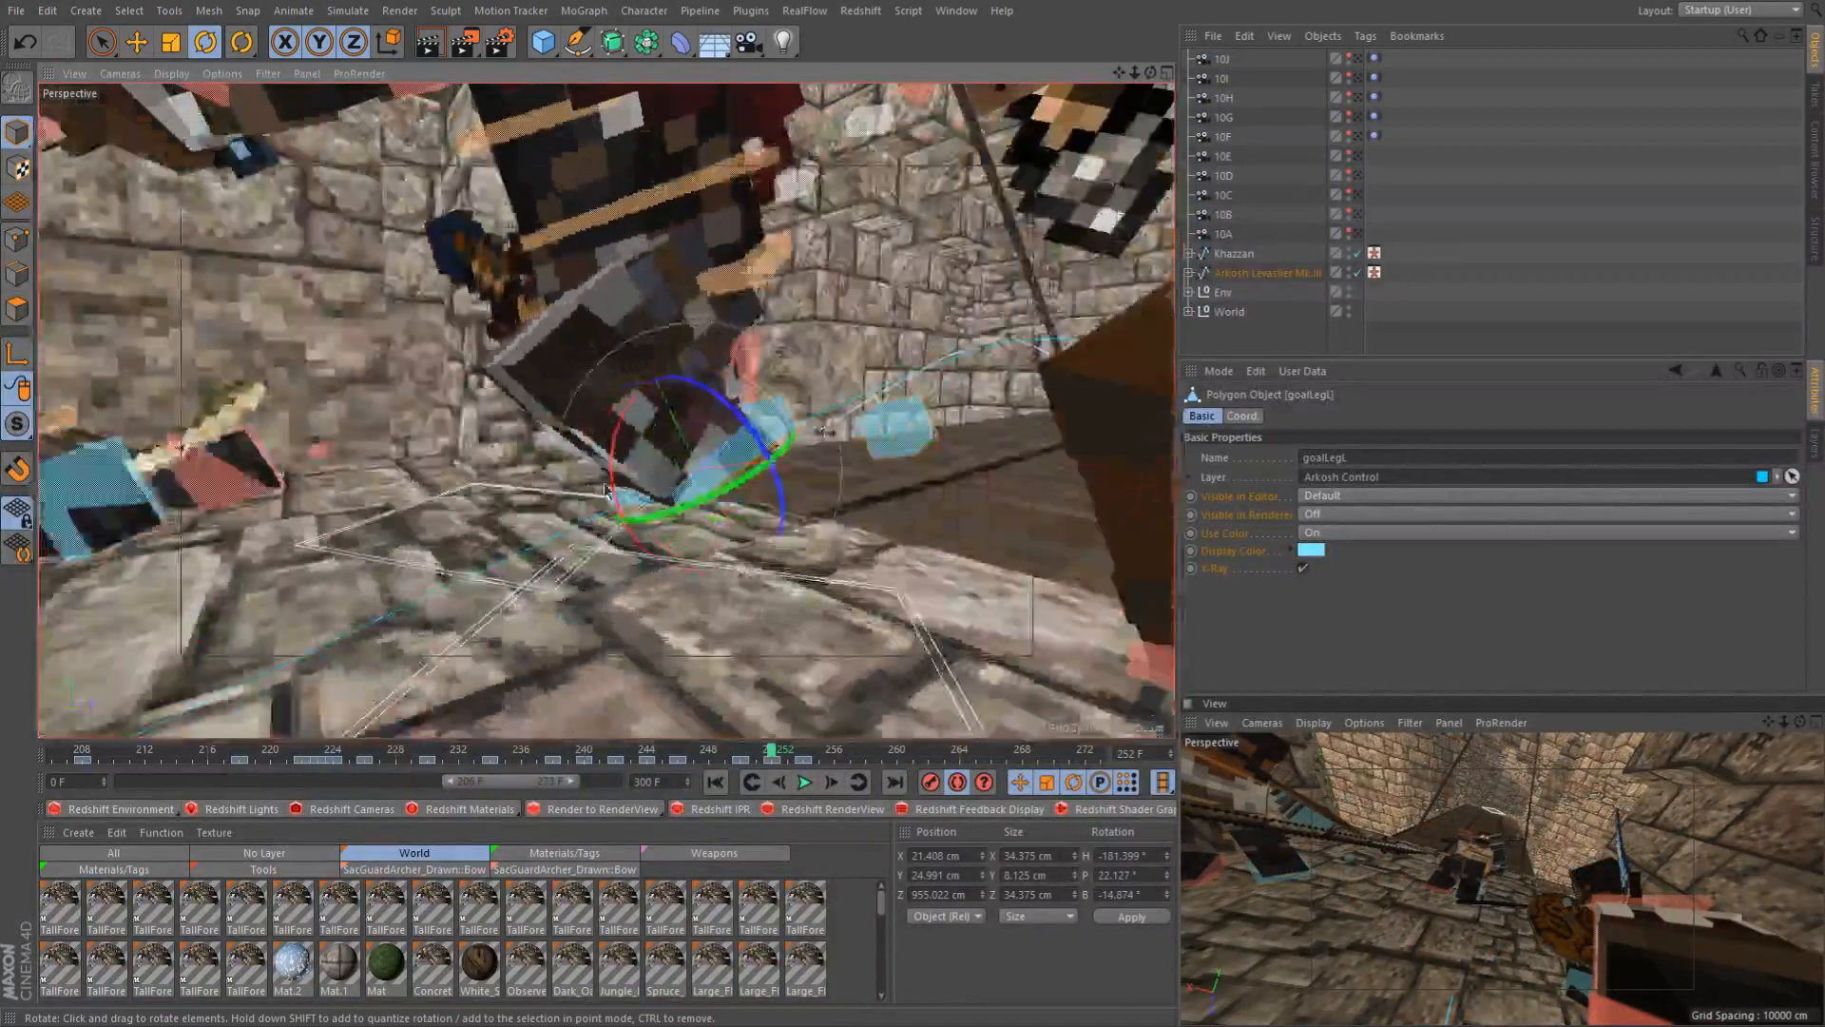
Rotate Arkosh's left foot control (goalLegL) at frame 252 to about H -170°, P 51°, B -22°
{"action": "left_click_drag", "start_coordinate": [619, 493], "coordinate": [665, 518]}
{"action": "scroll", "coordinate": [651, 476], "scroll_direction": "down", "scroll_amount": 5}
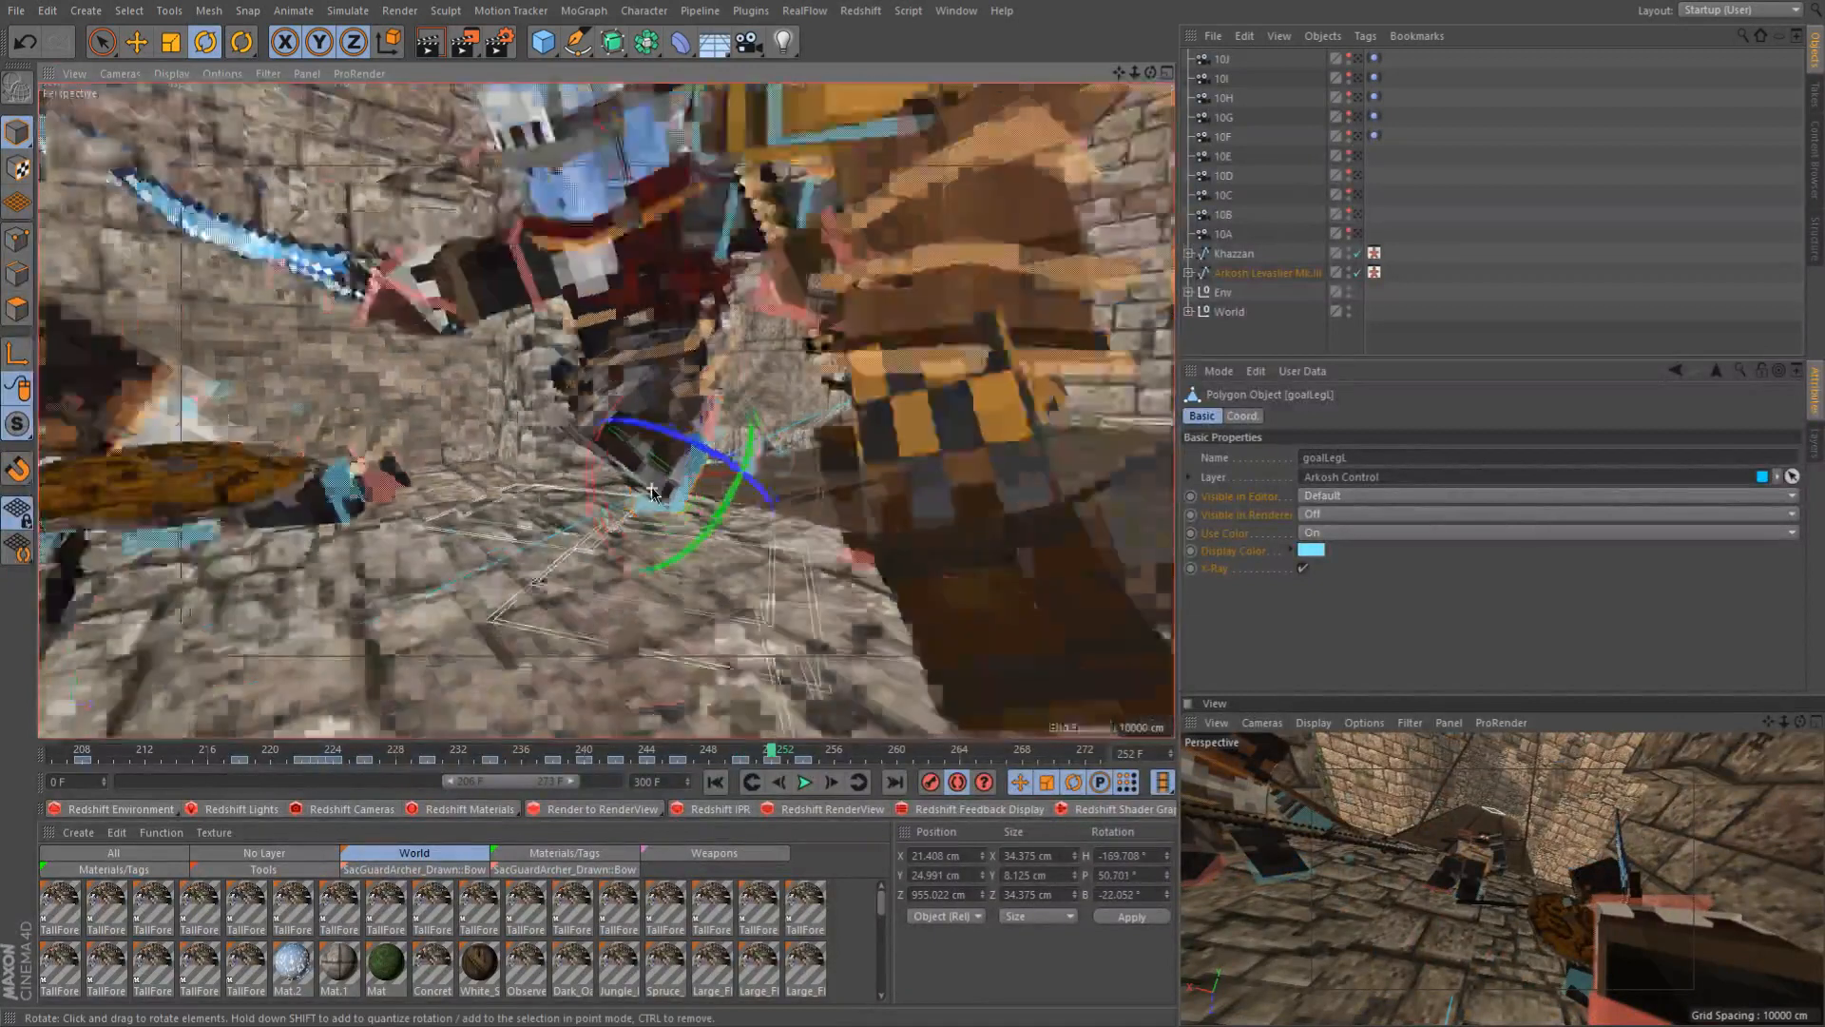
{"action": "scroll", "coordinate": [638, 371], "scroll_direction": "down", "scroll_amount": 2}
{"action": "left_click_drag", "start_coordinate": [674, 352], "coordinate": [781, 359], "text": "alt"}
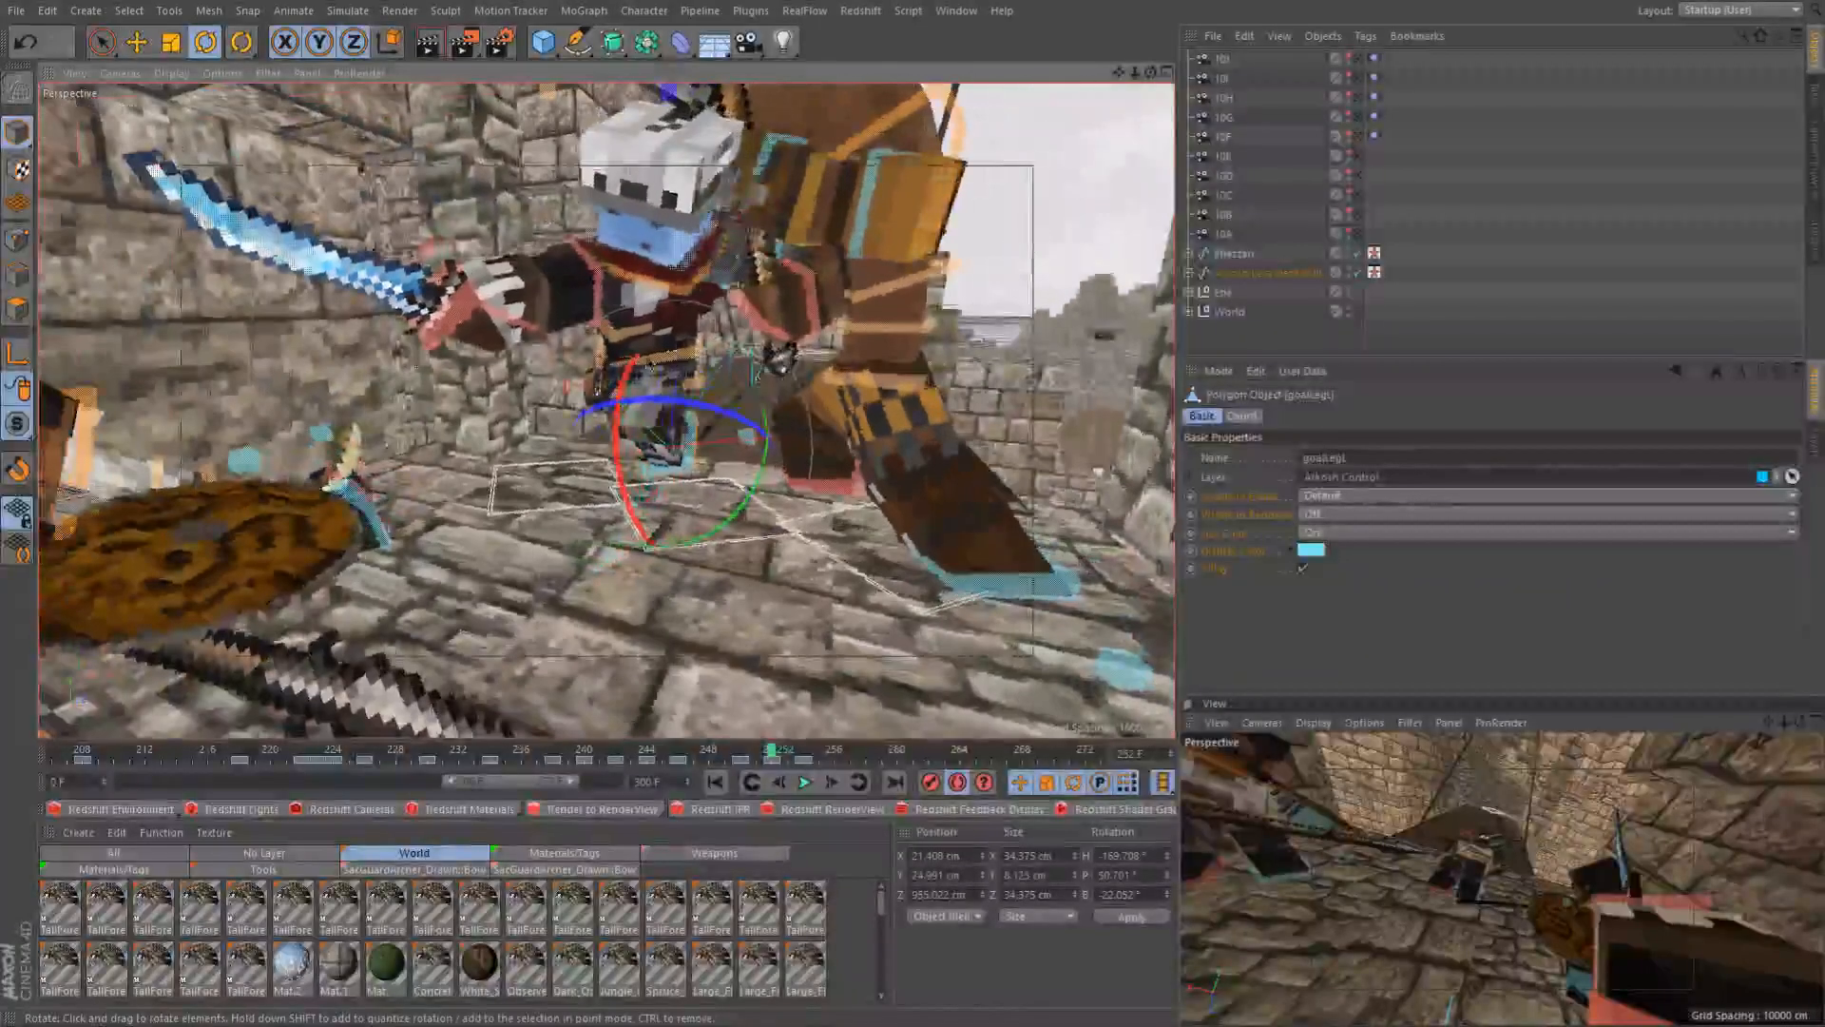
Compare Arkosh's torso pose across frames 251 to 254, and rotate controlBack at frame 254
{"action": "left_click", "coordinate": [613, 346]}
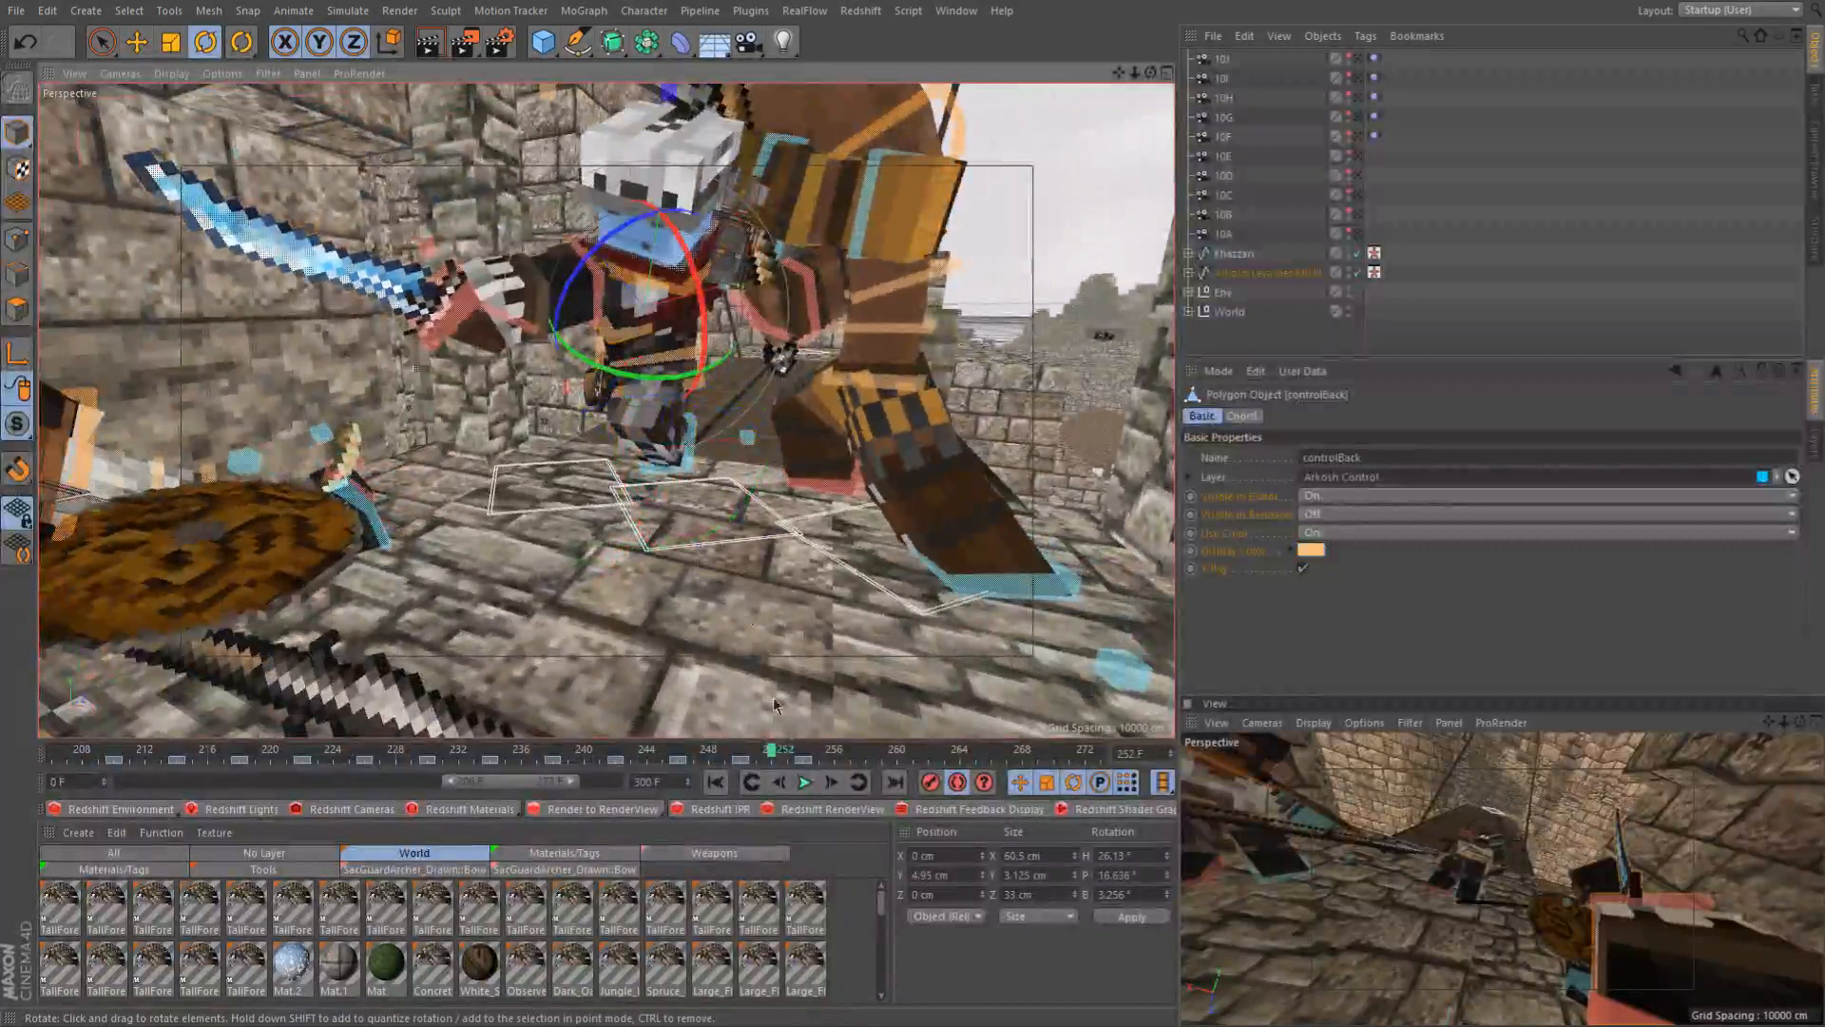
{"action": "left_click", "coordinate": [803, 751]}
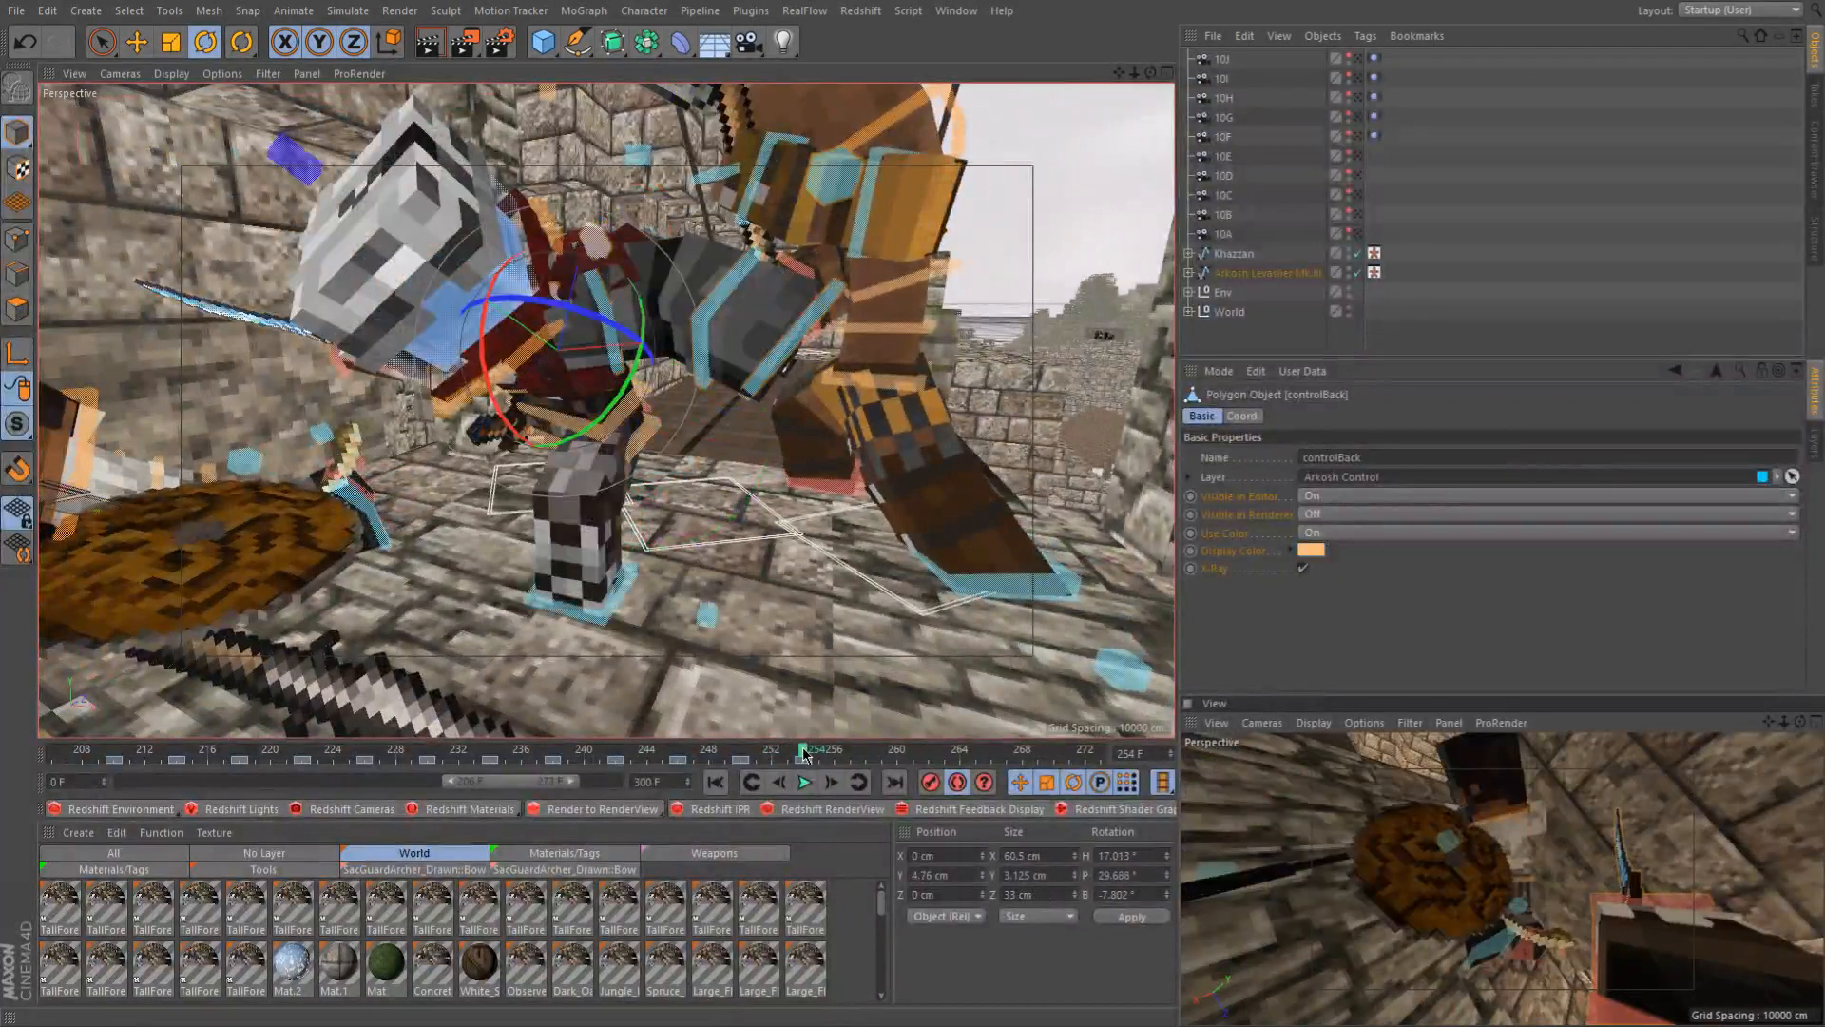
{"action": "mouse_move", "coordinate": [772, 758]}
{"action": "left_mouse_down"}
{"action": "mouse_move", "coordinate": [730, 763]}
{"action": "mouse_move", "coordinate": [758, 768]}
{"action": "left_mouse_up"}
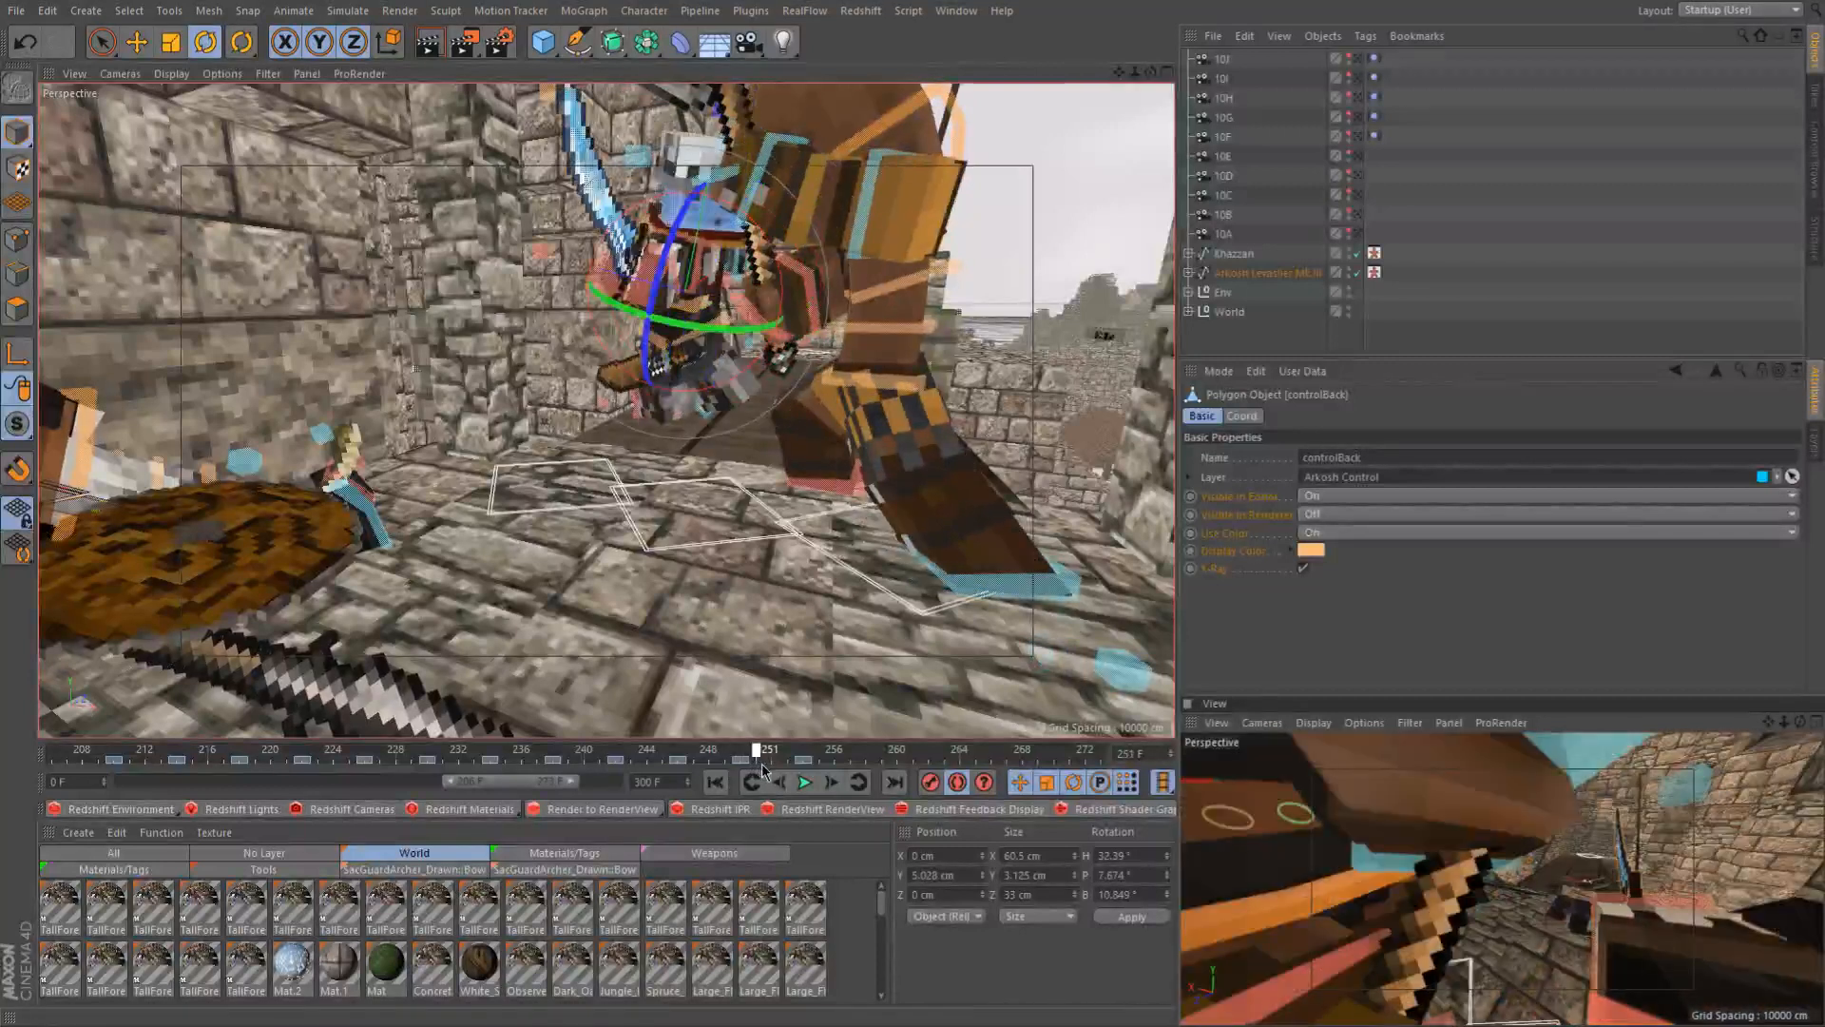
{"action": "left_click_drag", "start_coordinate": [770, 766], "coordinate": [795, 770]}
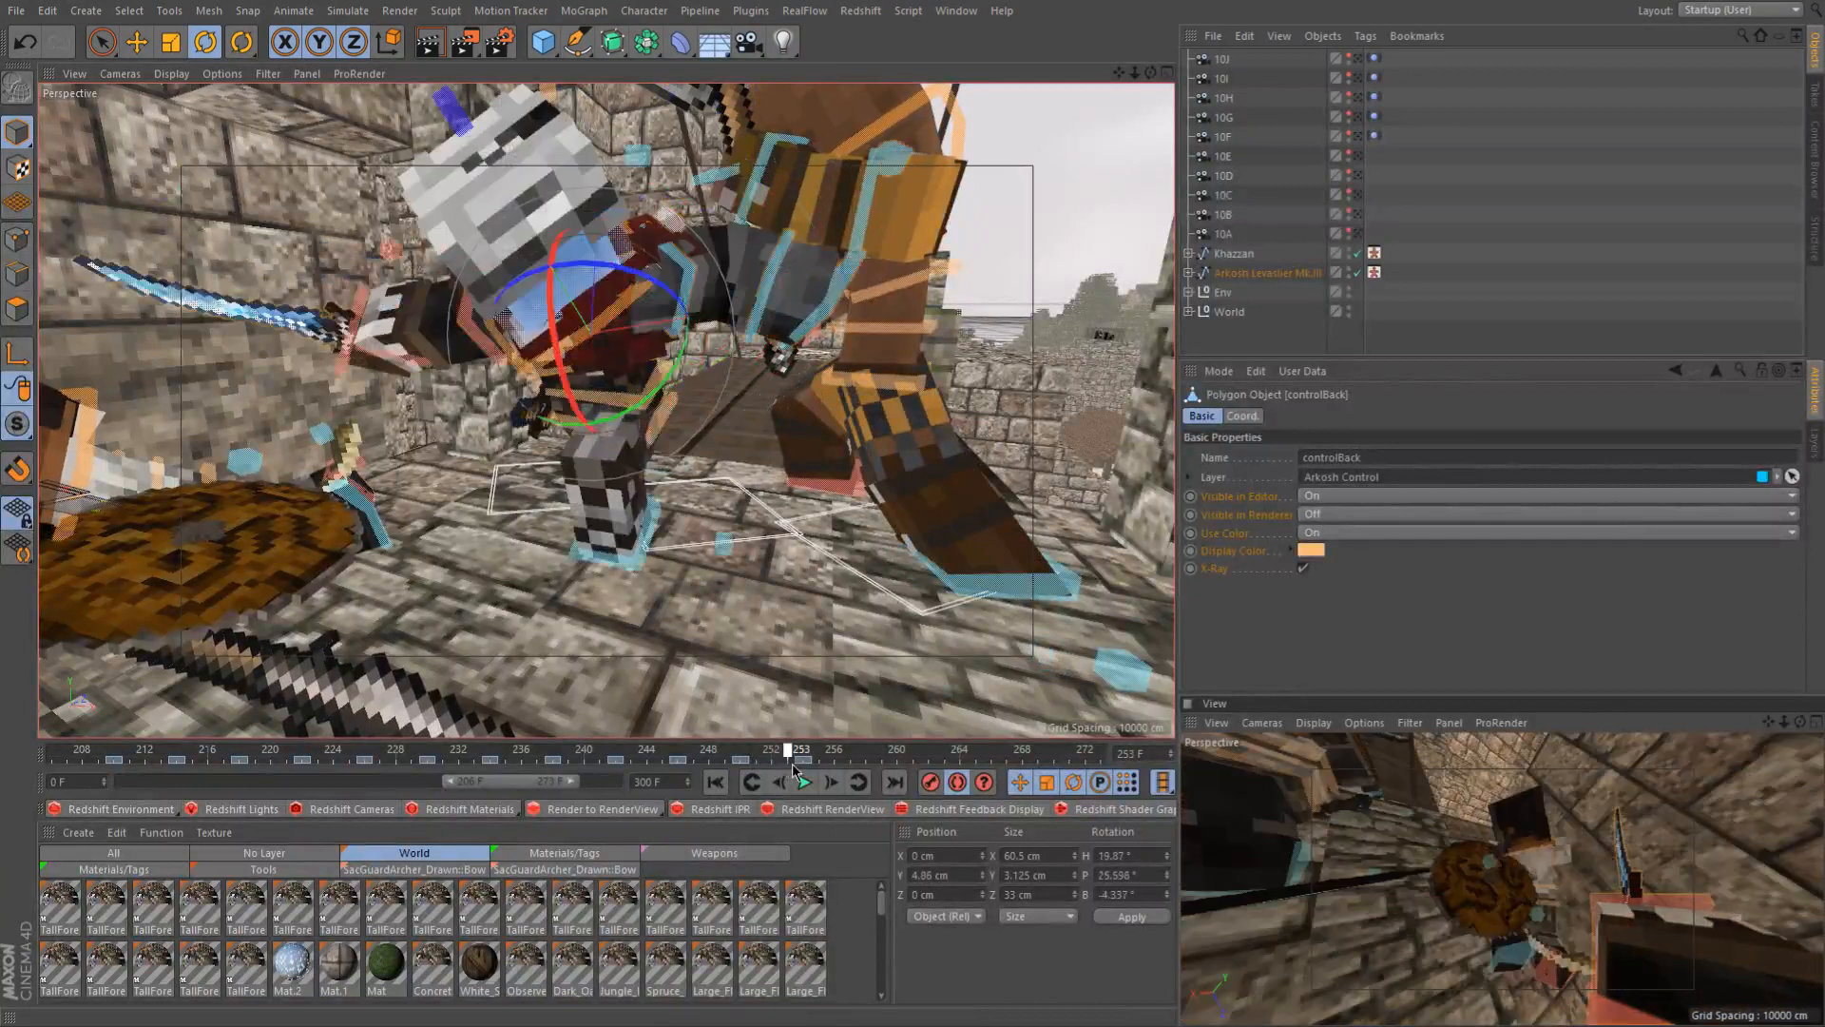
{"action": "left_click", "coordinate": [801, 761]}
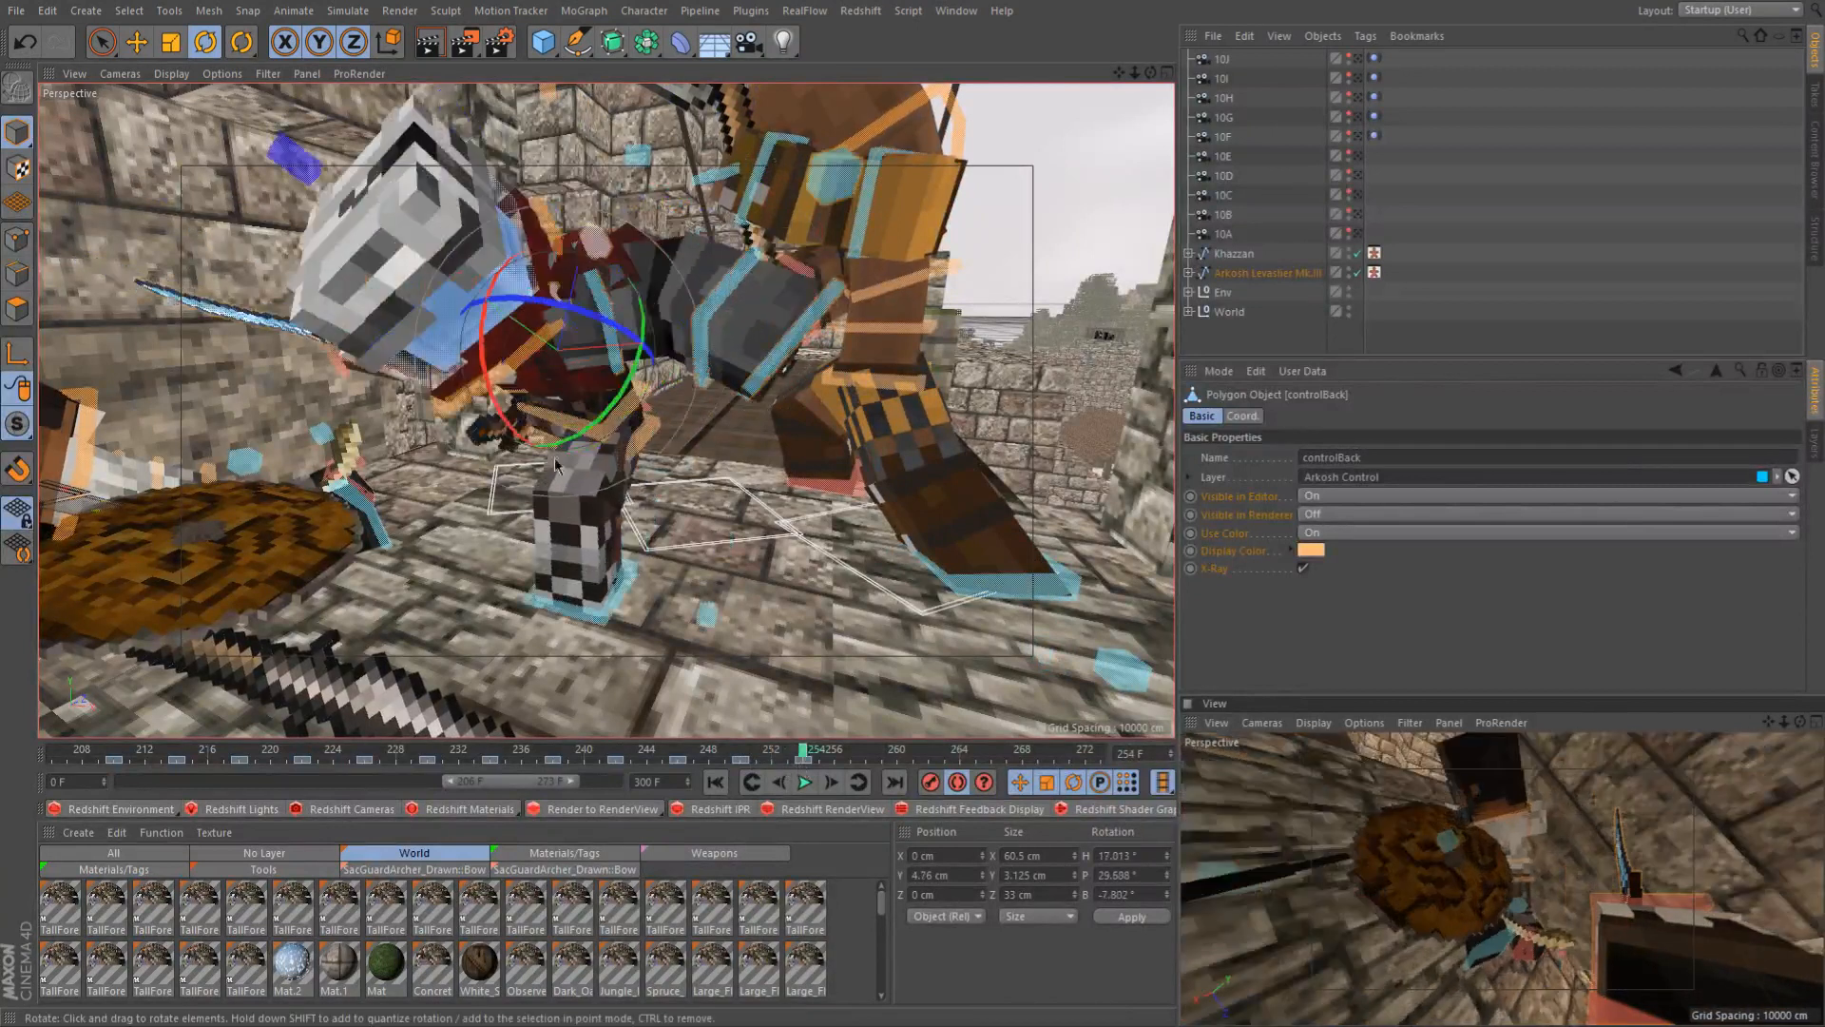
{"action": "left_click_drag", "start_coordinate": [559, 403], "coordinate": [629, 385]}
{"action": "left_click_drag", "start_coordinate": [640, 532], "coordinate": [457, 534], "text": "alt"}
{"action": "left_click_drag", "start_coordinate": [759, 358], "coordinate": [679, 358], "text": "alt"}
Try a further rotation of Arkosh's controlBack, and undo the latest changes
{"action": "left_click_drag", "start_coordinate": [751, 340], "coordinate": [674, 378]}
{"action": "key", "text": "ctrl+z"}
{"action": "key", "text": "ctrl+z"}
{"action": "key", "text": "ctrl+z"}
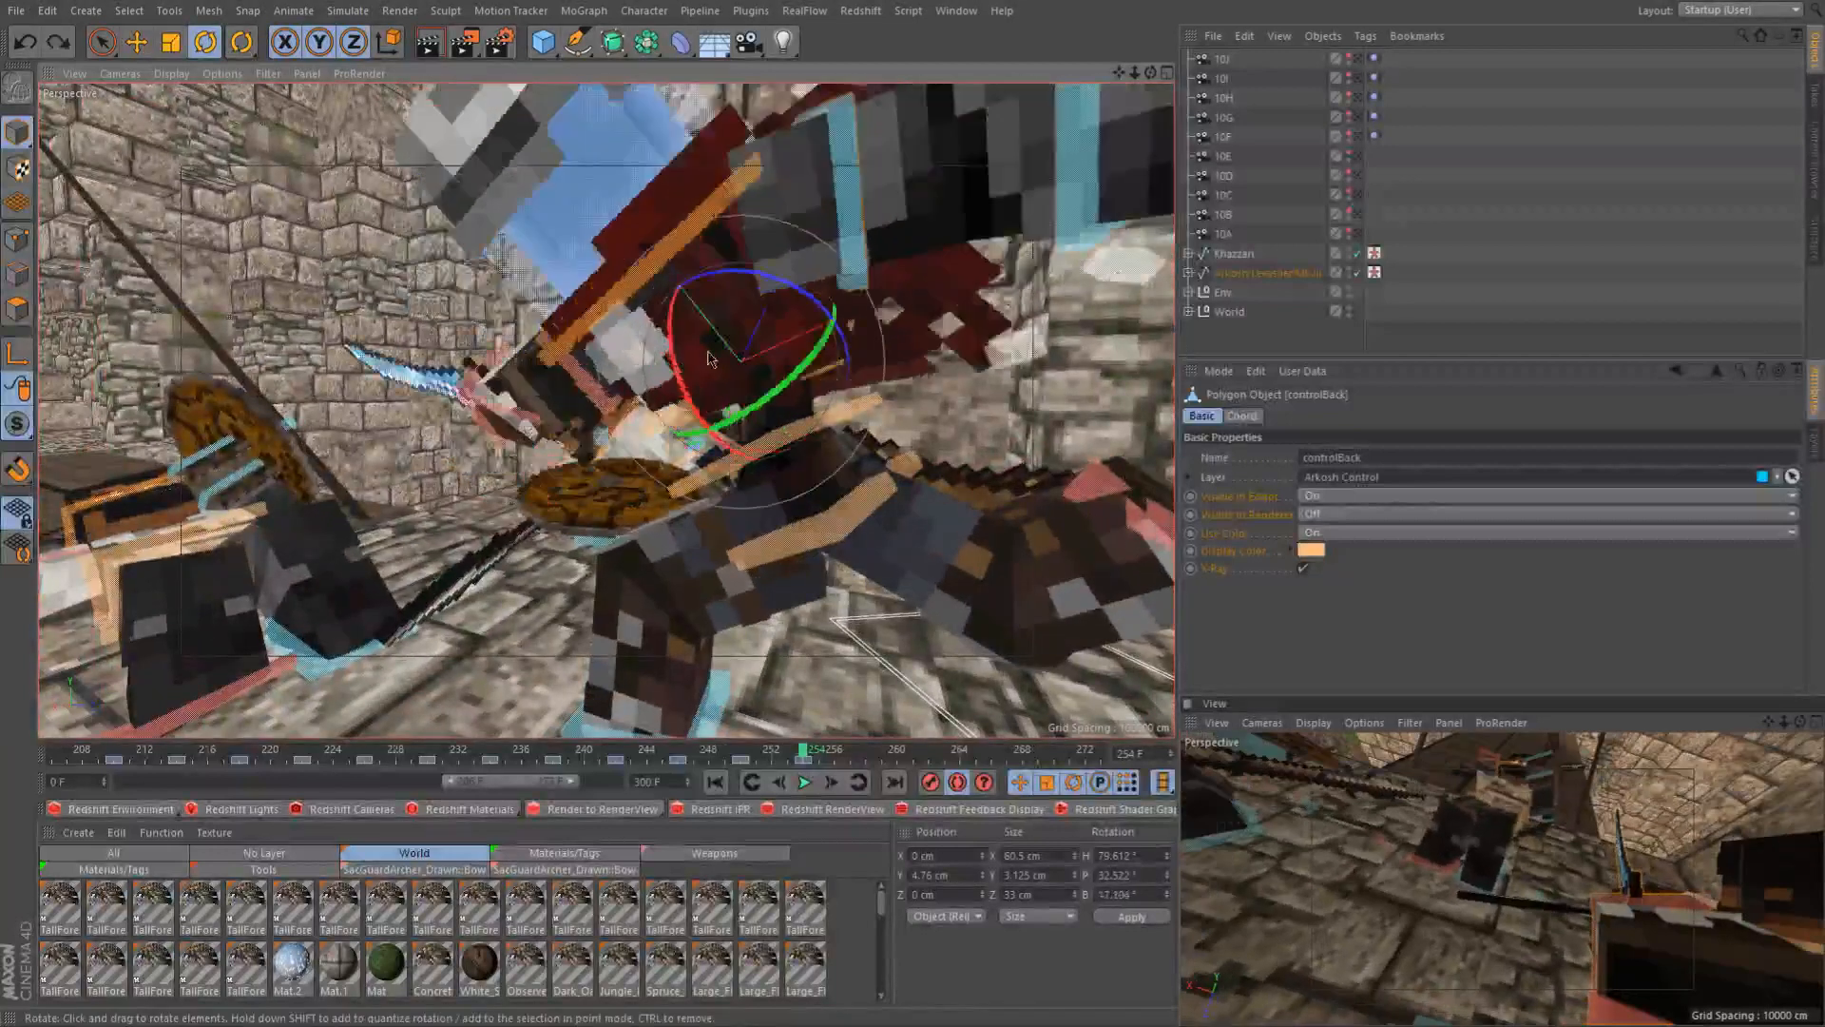
Rotate controlBack at frame 254 to about H 46°, P 23°, B 16°, and check the motion up to that frame
{"action": "left_click_drag", "start_coordinate": [701, 380], "coordinate": [609, 493]}
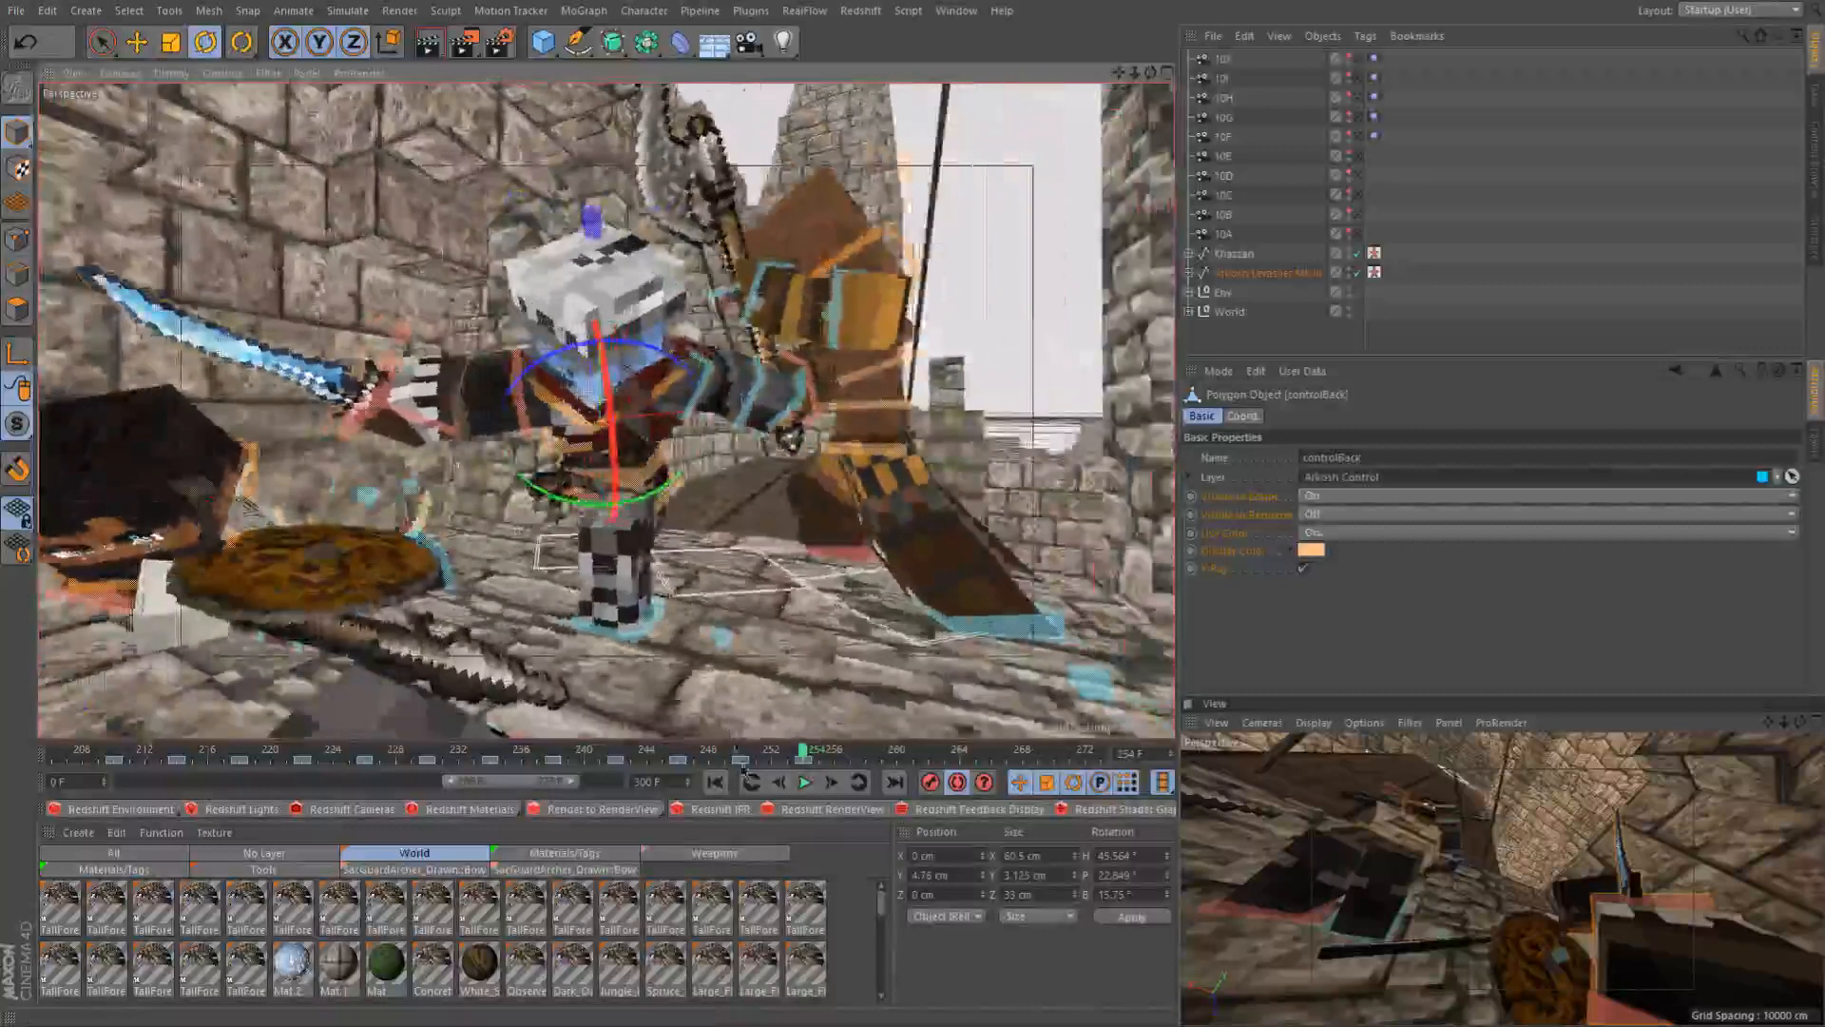
{"action": "left_click", "coordinate": [736, 753]}
{"action": "left_click_drag", "start_coordinate": [736, 753], "coordinate": [804, 754]}
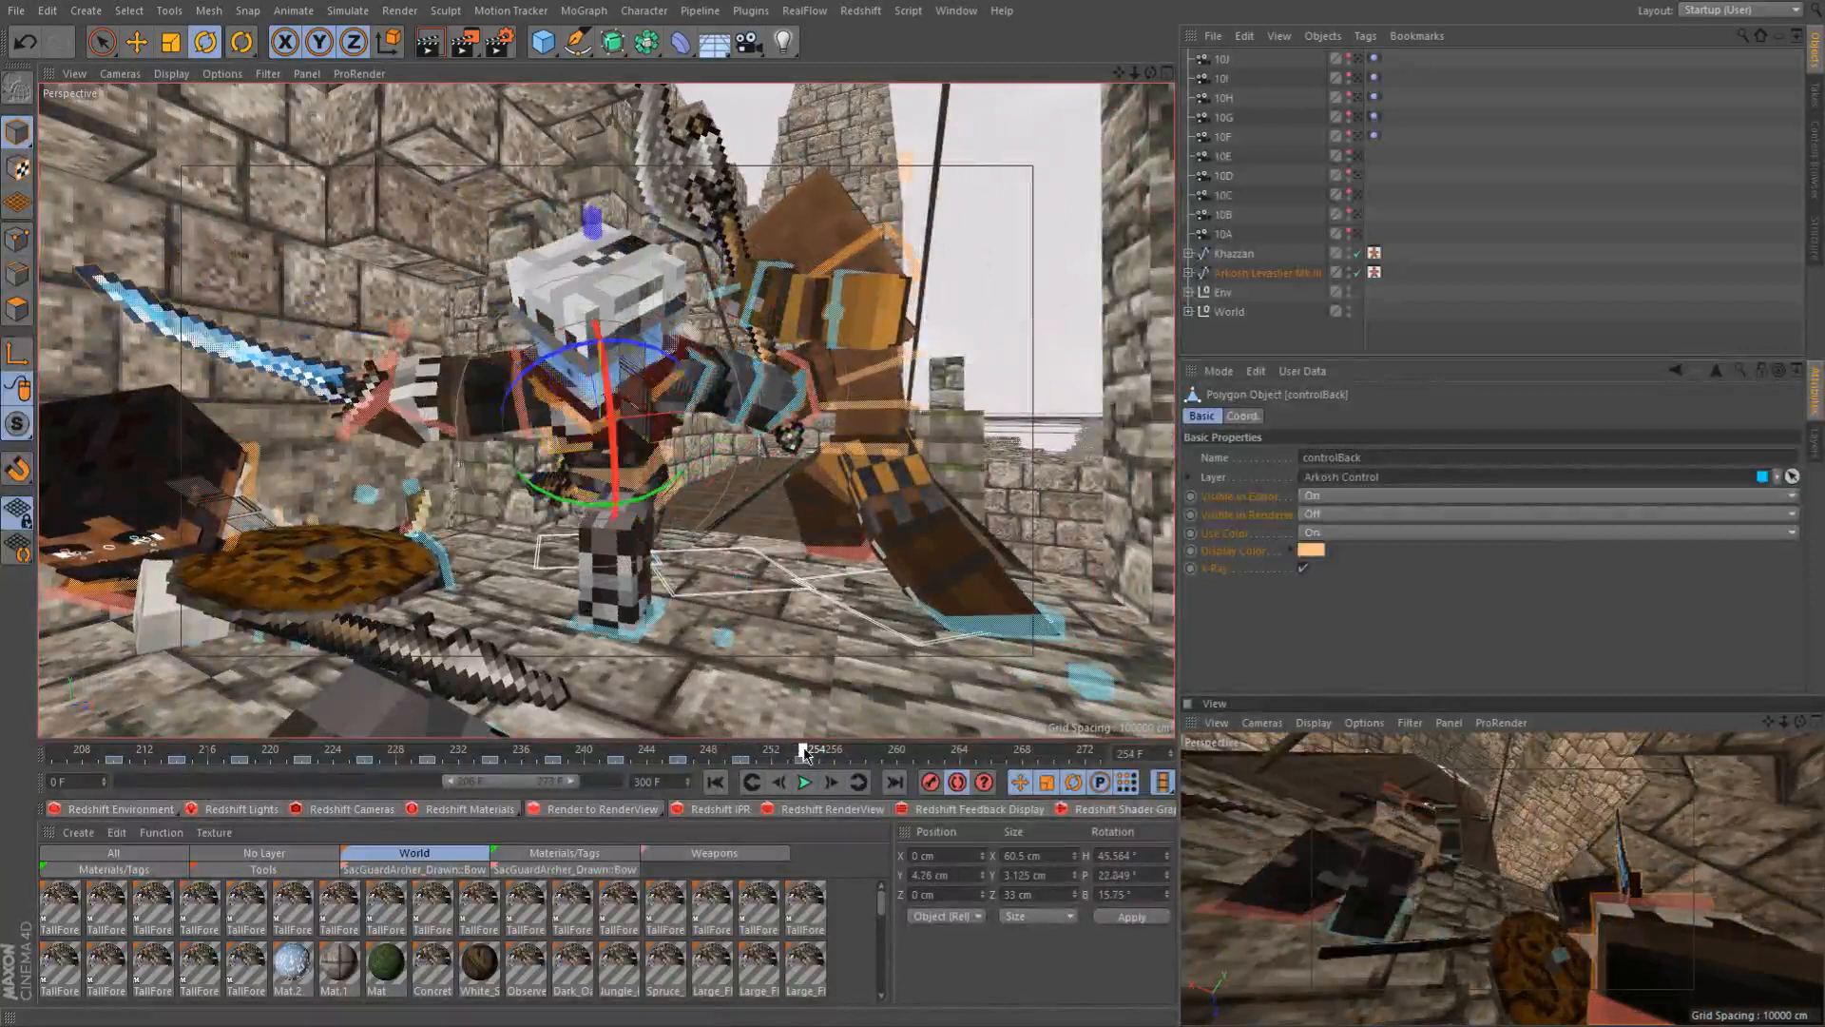
Rotate Arkosh's right arm control (controlArmR) at frame 254 to about H 798°, P 129°, B 1311°
{"action": "left_click", "coordinate": [523, 412]}
{"action": "scroll", "coordinate": [523, 412], "scroll_direction": "up", "scroll_amount": 3}
{"action": "left_click_drag", "start_coordinate": [522, 412], "coordinate": [702, 411], "text": "alt"}
{"action": "mouse_move", "coordinate": [561, 415]}
{"action": "left_mouse_down"}
{"action": "mouse_move", "coordinate": [584, 438]}
{"action": "mouse_move", "coordinate": [569, 421]}
{"action": "left_mouse_up"}
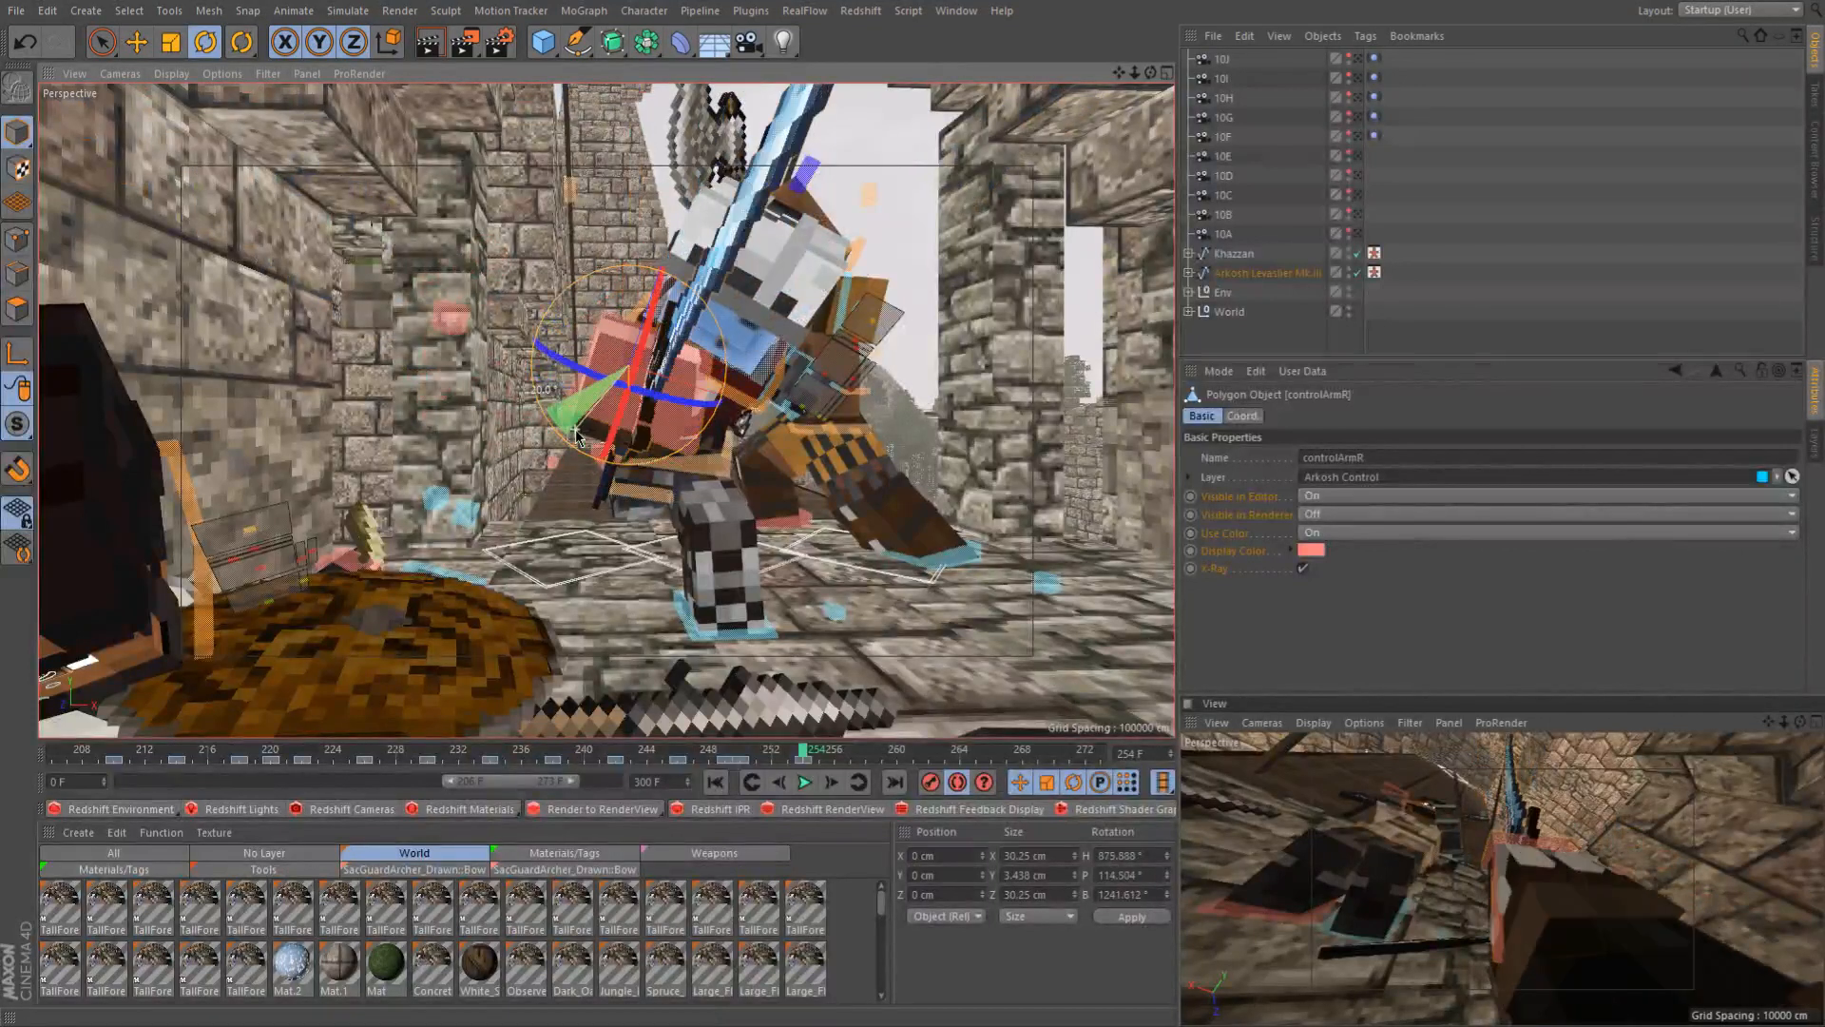
{"action": "scroll", "coordinate": [731, 377], "scroll_direction": "down", "scroll_amount": 3}
{"action": "left_click_drag", "start_coordinate": [731, 376], "coordinate": [614, 392], "text": "alt"}
{"action": "left_click_drag", "start_coordinate": [654, 323], "coordinate": [688, 390]}
{"action": "mouse_move", "coordinate": [747, 609]}
{"action": "left_mouse_down", "text": "alt"}
{"action": "mouse_move", "coordinate": [618, 608]}
{"action": "mouse_move", "coordinate": [746, 628]}
{"action": "mouse_move", "coordinate": [731, 620]}
{"action": "left_mouse_up", "text": "alt"}
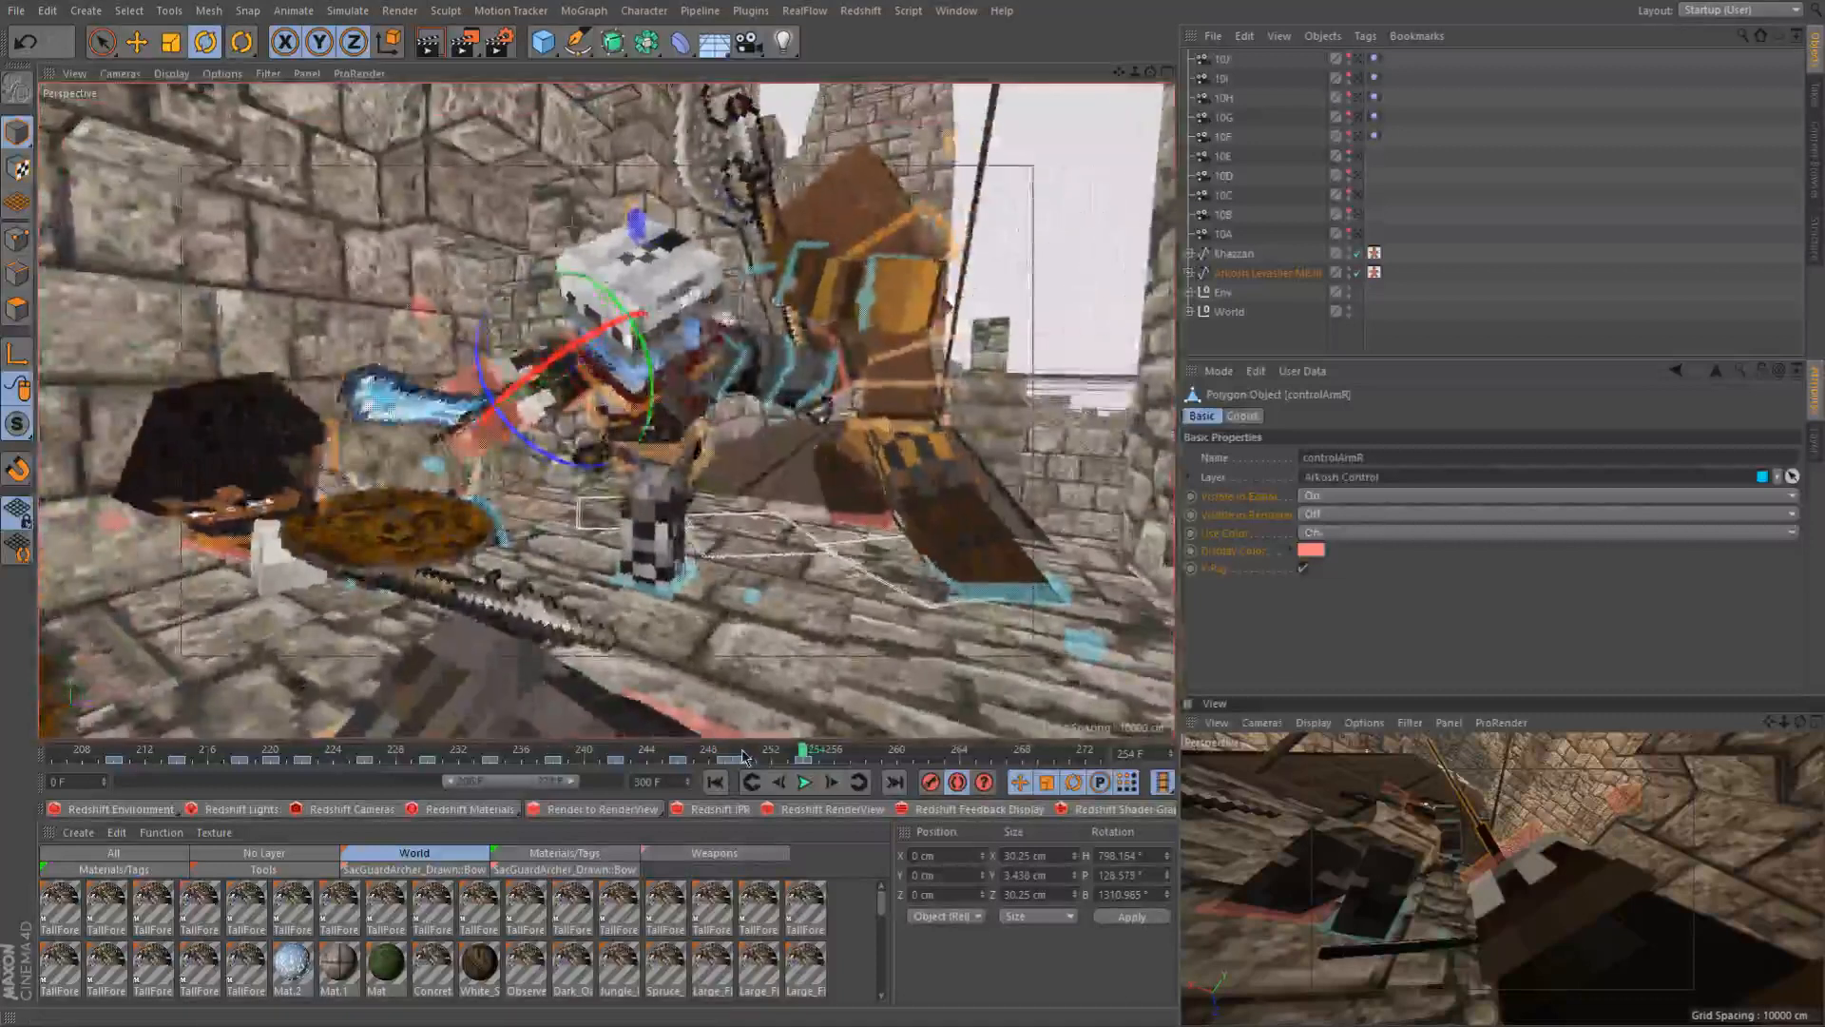
Reset Arkosh's controlHip rotation to 0° on all axes and record keyframes for it at frames 250, 252 and 254
{"action": "left_click", "coordinate": [757, 751]}
{"action": "mouse_move", "coordinate": [758, 751]}
{"action": "left_mouse_down"}
{"action": "mouse_move", "coordinate": [805, 756]}
{"action": "mouse_move", "coordinate": [754, 756]}
{"action": "mouse_move", "coordinate": [770, 755]}
{"action": "left_mouse_up"}
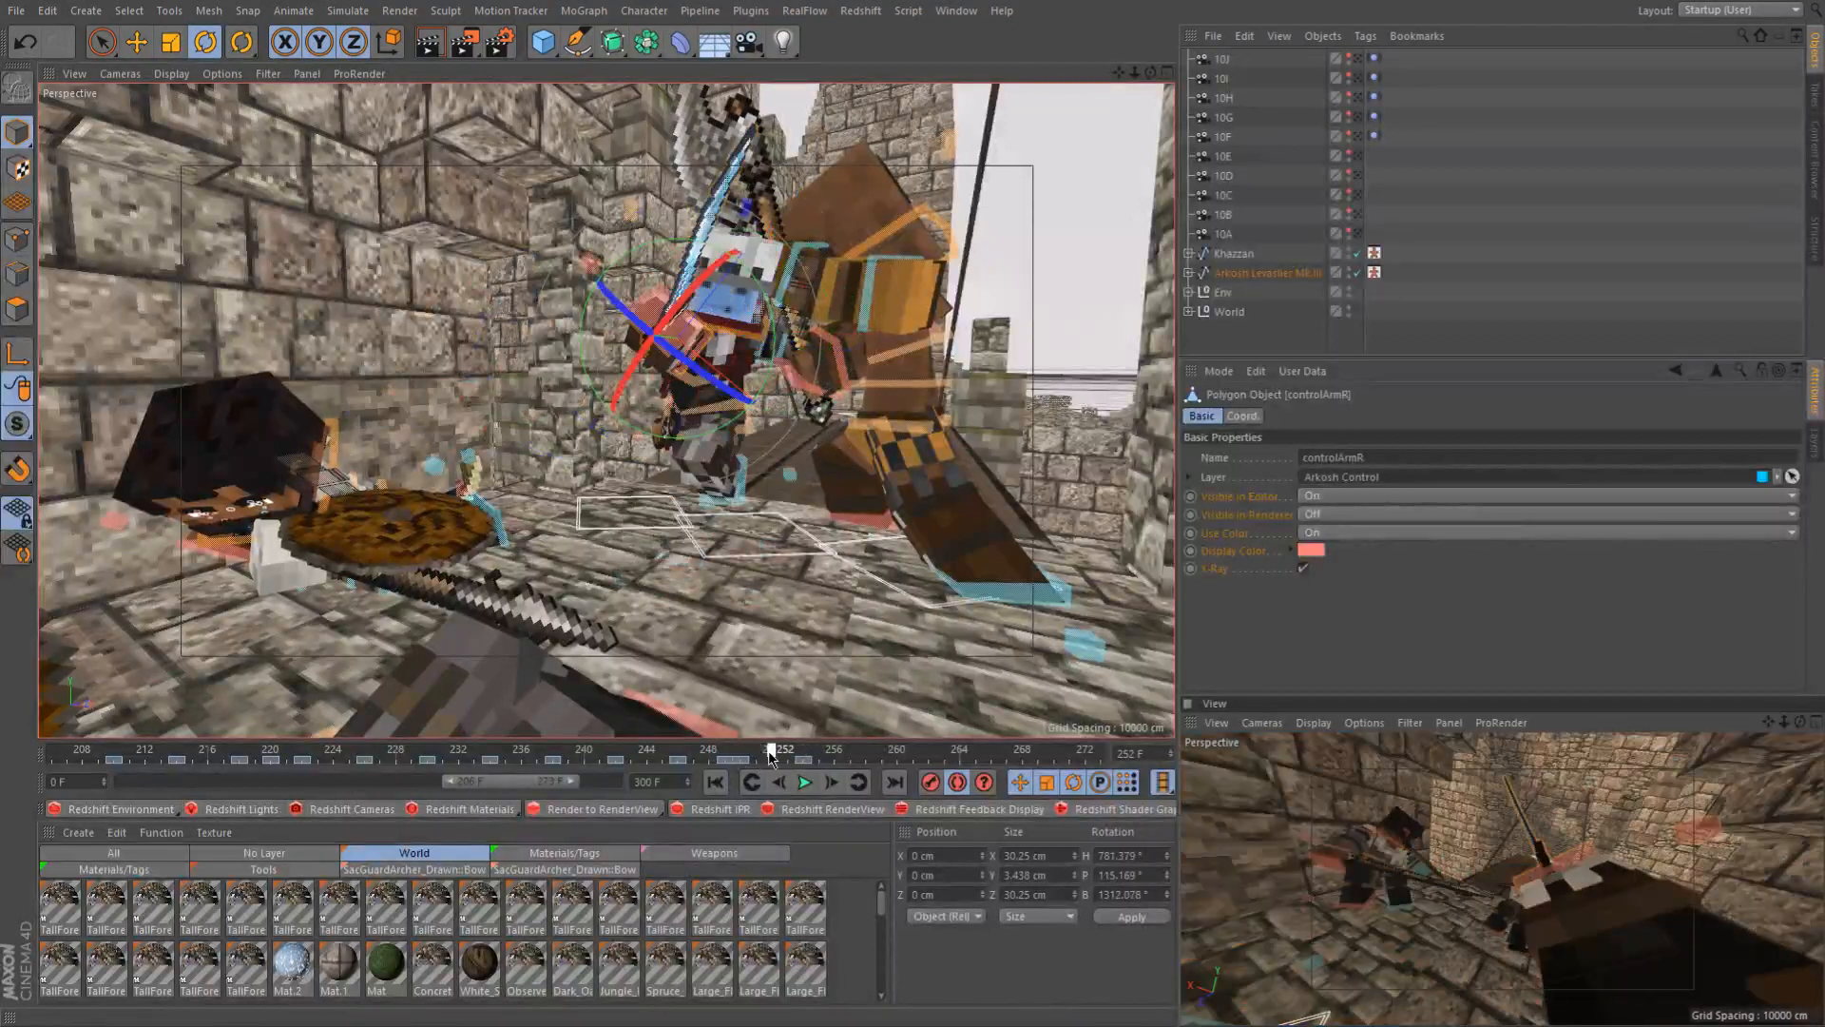
{"action": "scroll", "coordinate": [715, 384], "scroll_direction": "up", "scroll_amount": 4}
{"action": "left_click", "coordinate": [713, 386]}
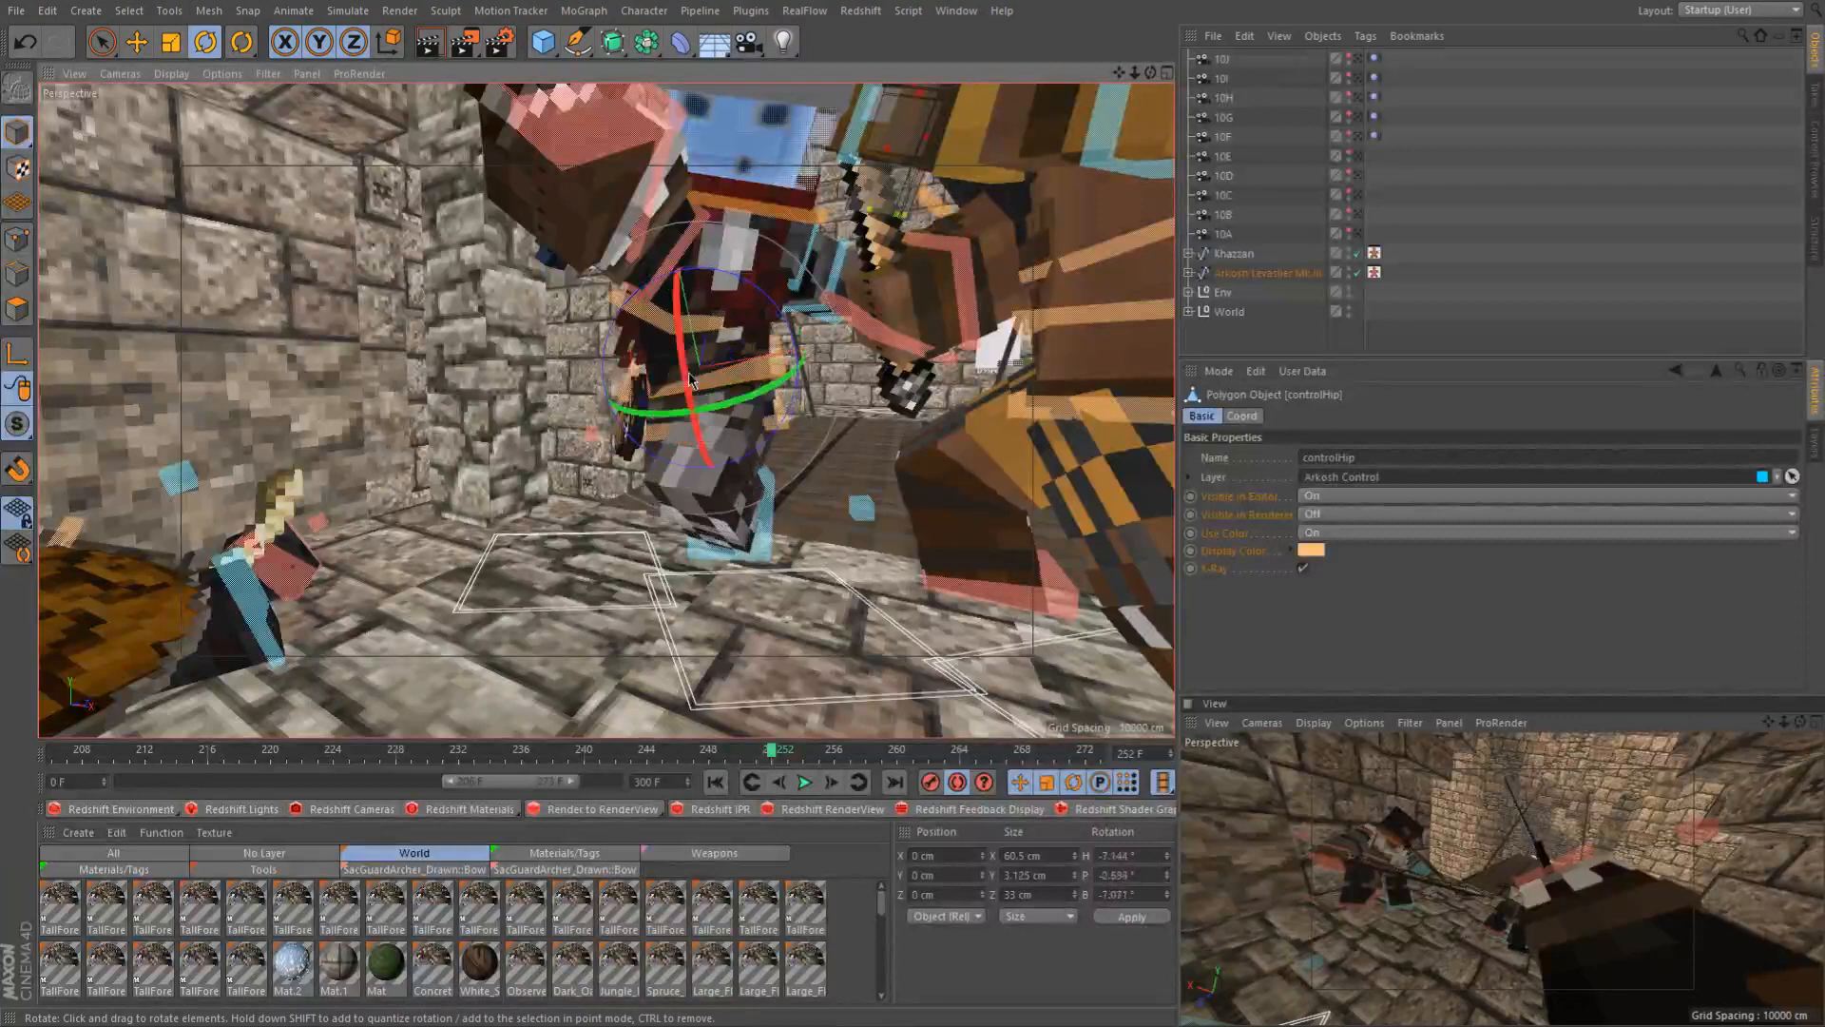
{"action": "left_click_drag", "start_coordinate": [624, 360], "coordinate": [692, 290]}
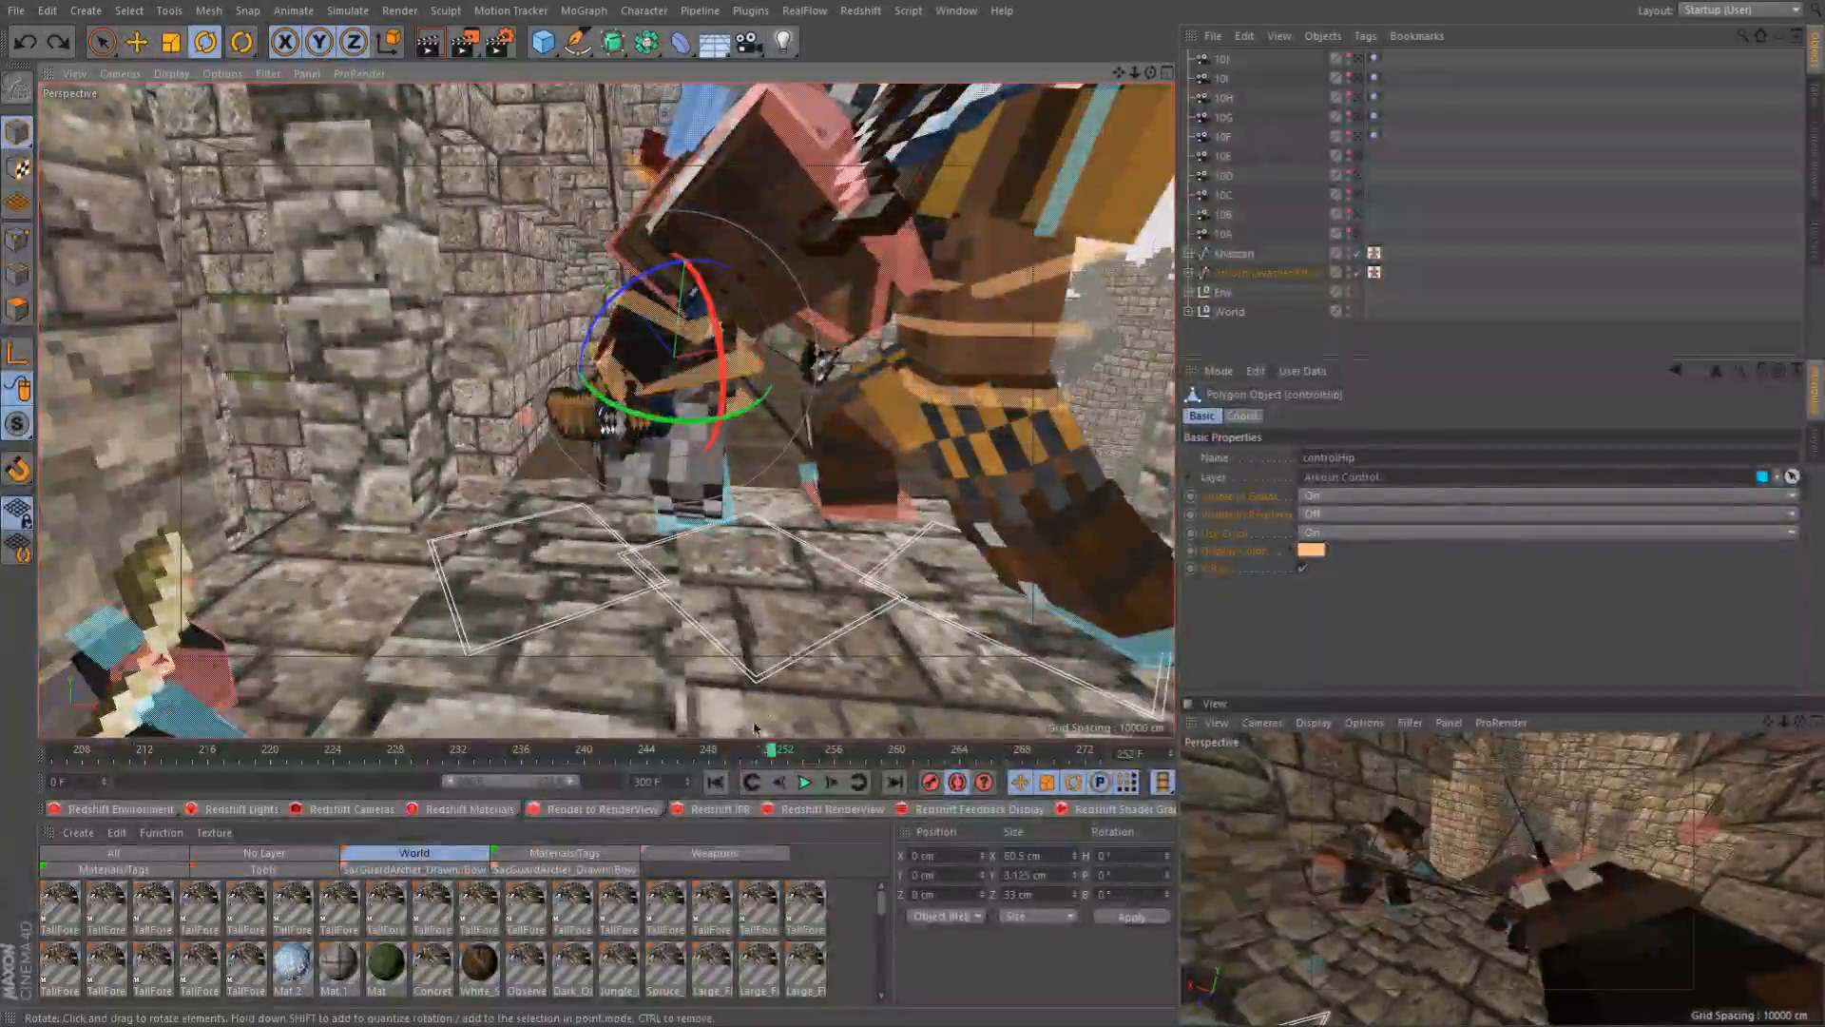
{"action": "left_click", "coordinate": [833, 784]}
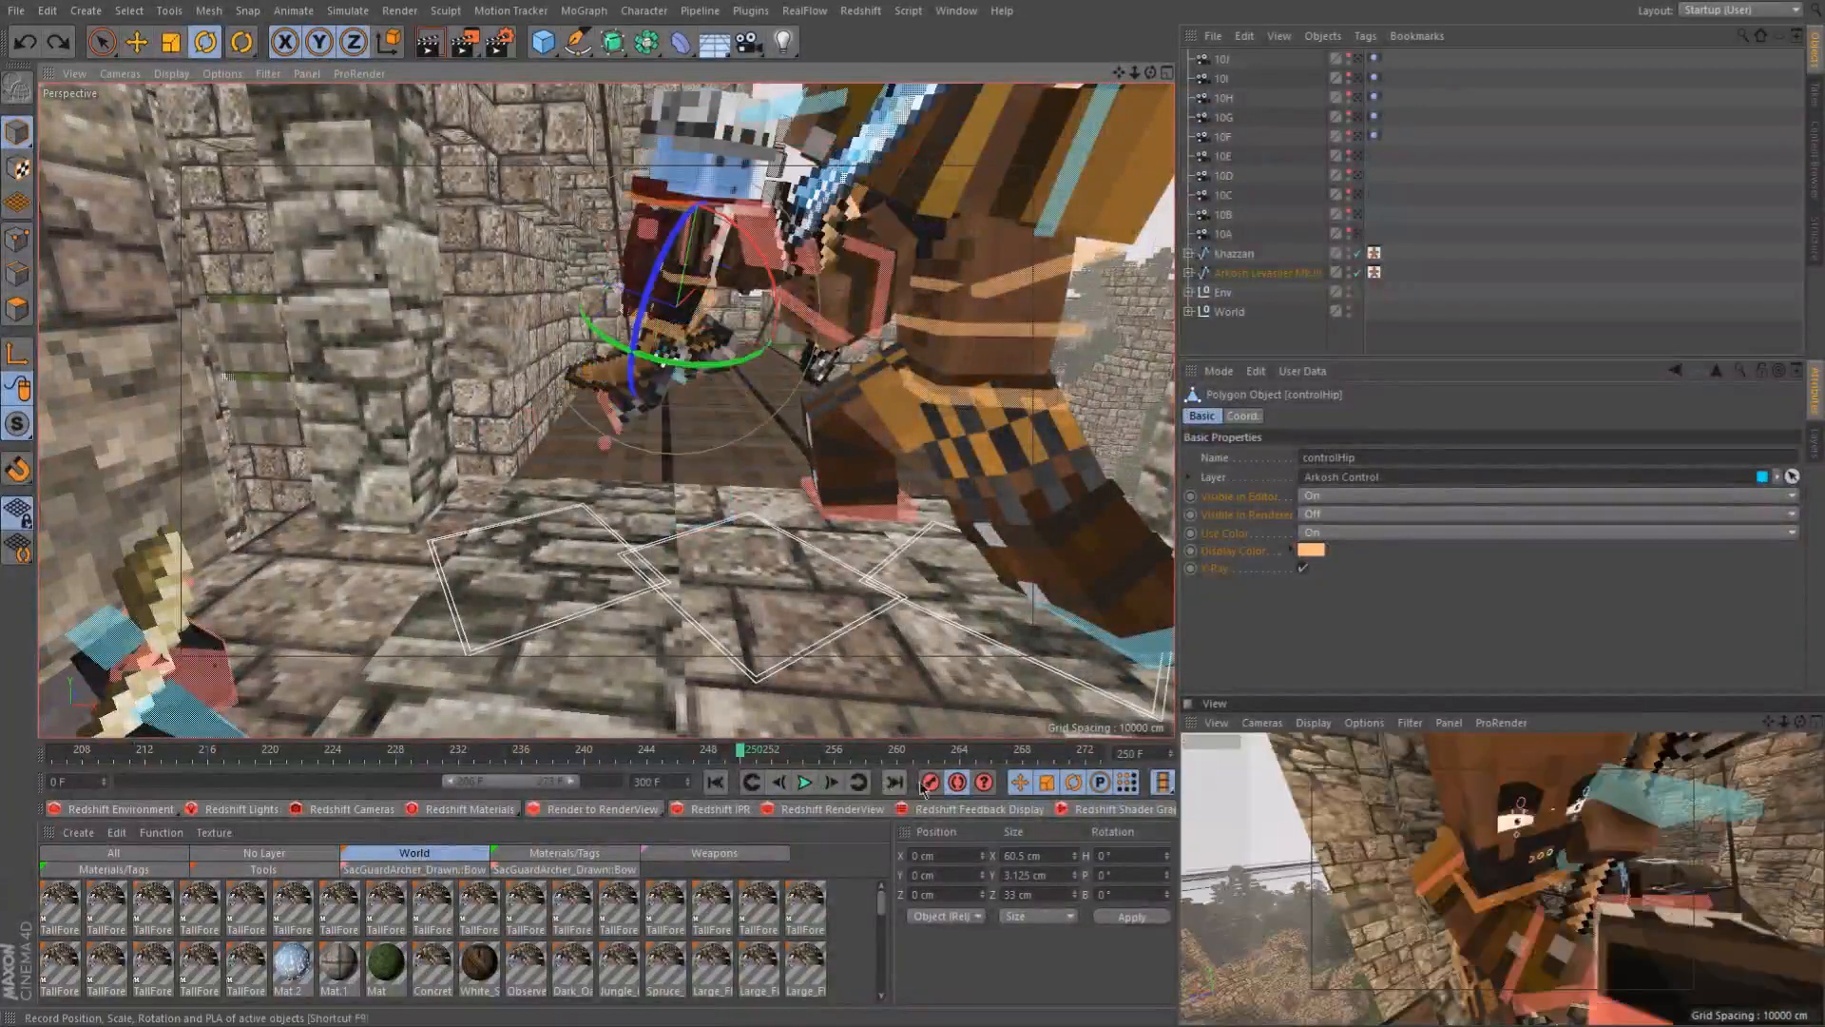
{"action": "left_click", "coordinate": [833, 793]}
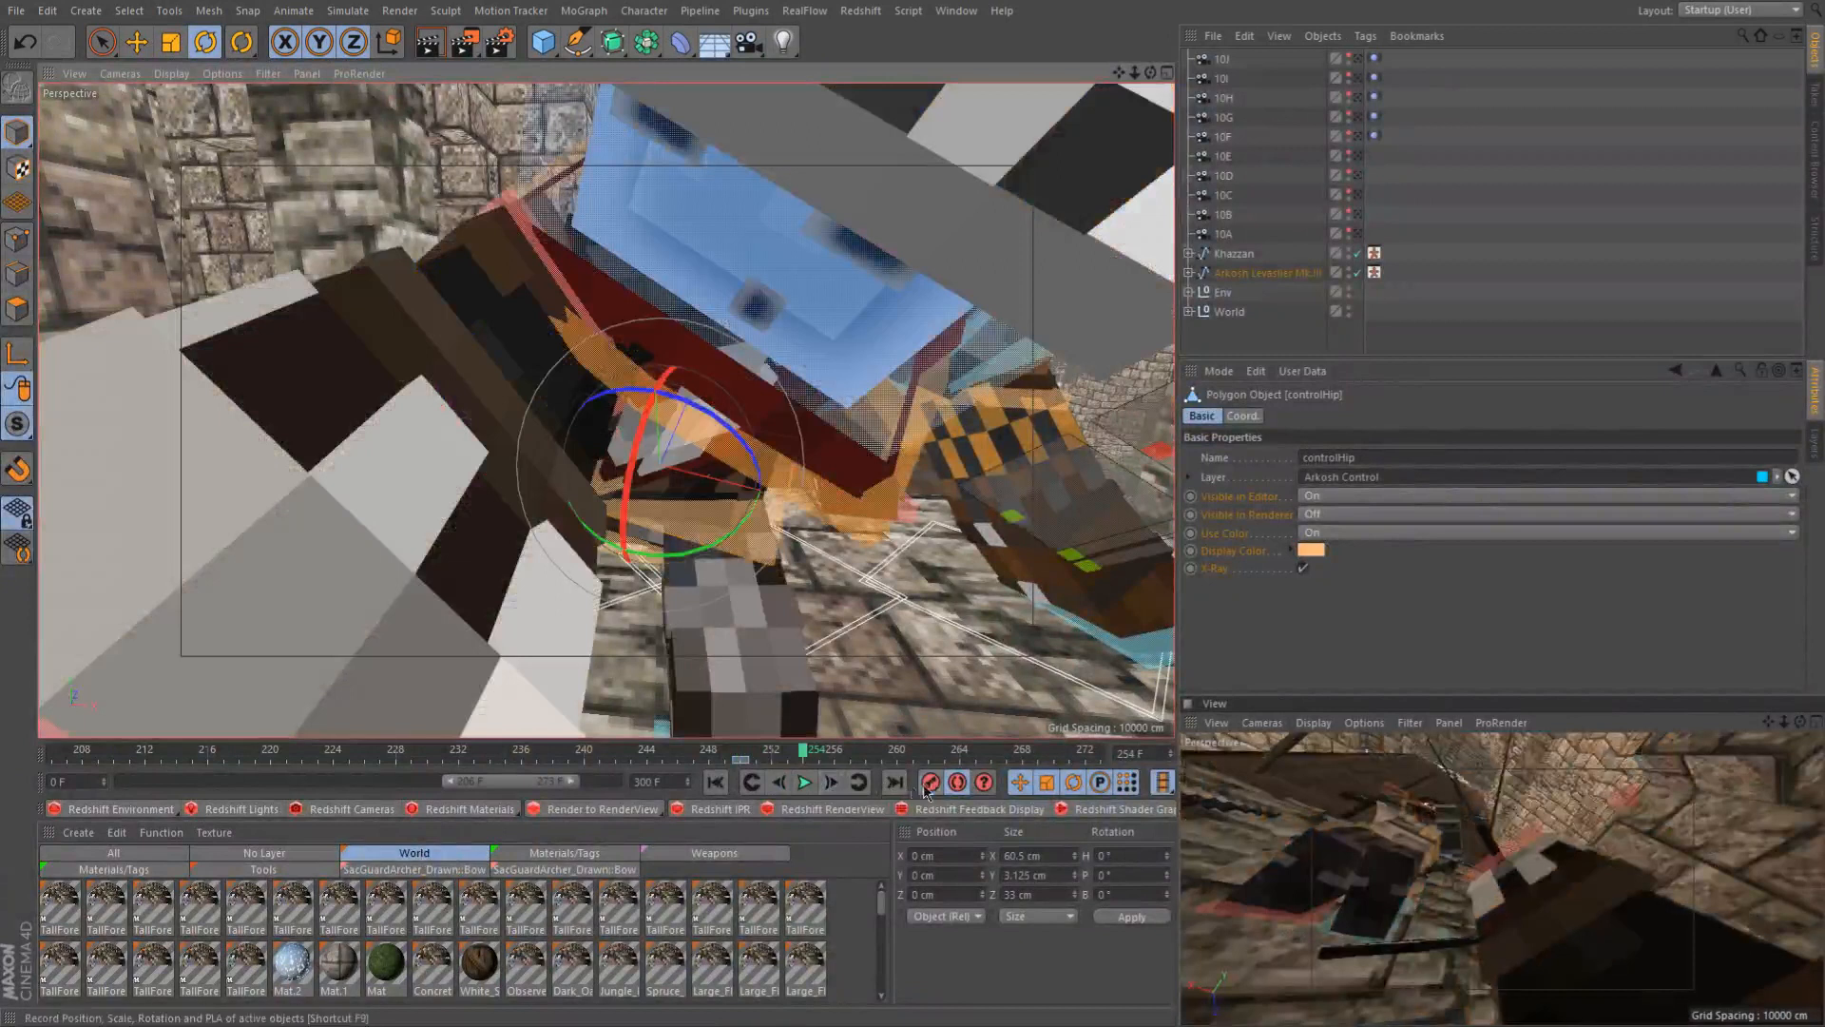
{"action": "left_click", "coordinate": [784, 782]}
Check the pose across frames 250 to 255, and rotate Arkosh's controlNeck at frame 254 to about H -74°, P -3°, B -26°
{"action": "left_click_drag", "start_coordinate": [590, 356], "coordinate": [608, 309]}
{"action": "mouse_move", "coordinate": [728, 760]}
{"action": "left_mouse_down"}
{"action": "mouse_move", "coordinate": [804, 766]}
{"action": "mouse_move", "coordinate": [742, 763]}
{"action": "left_mouse_up"}
{"action": "left_click_drag", "start_coordinate": [661, 464], "coordinate": [723, 461], "text": "alt"}
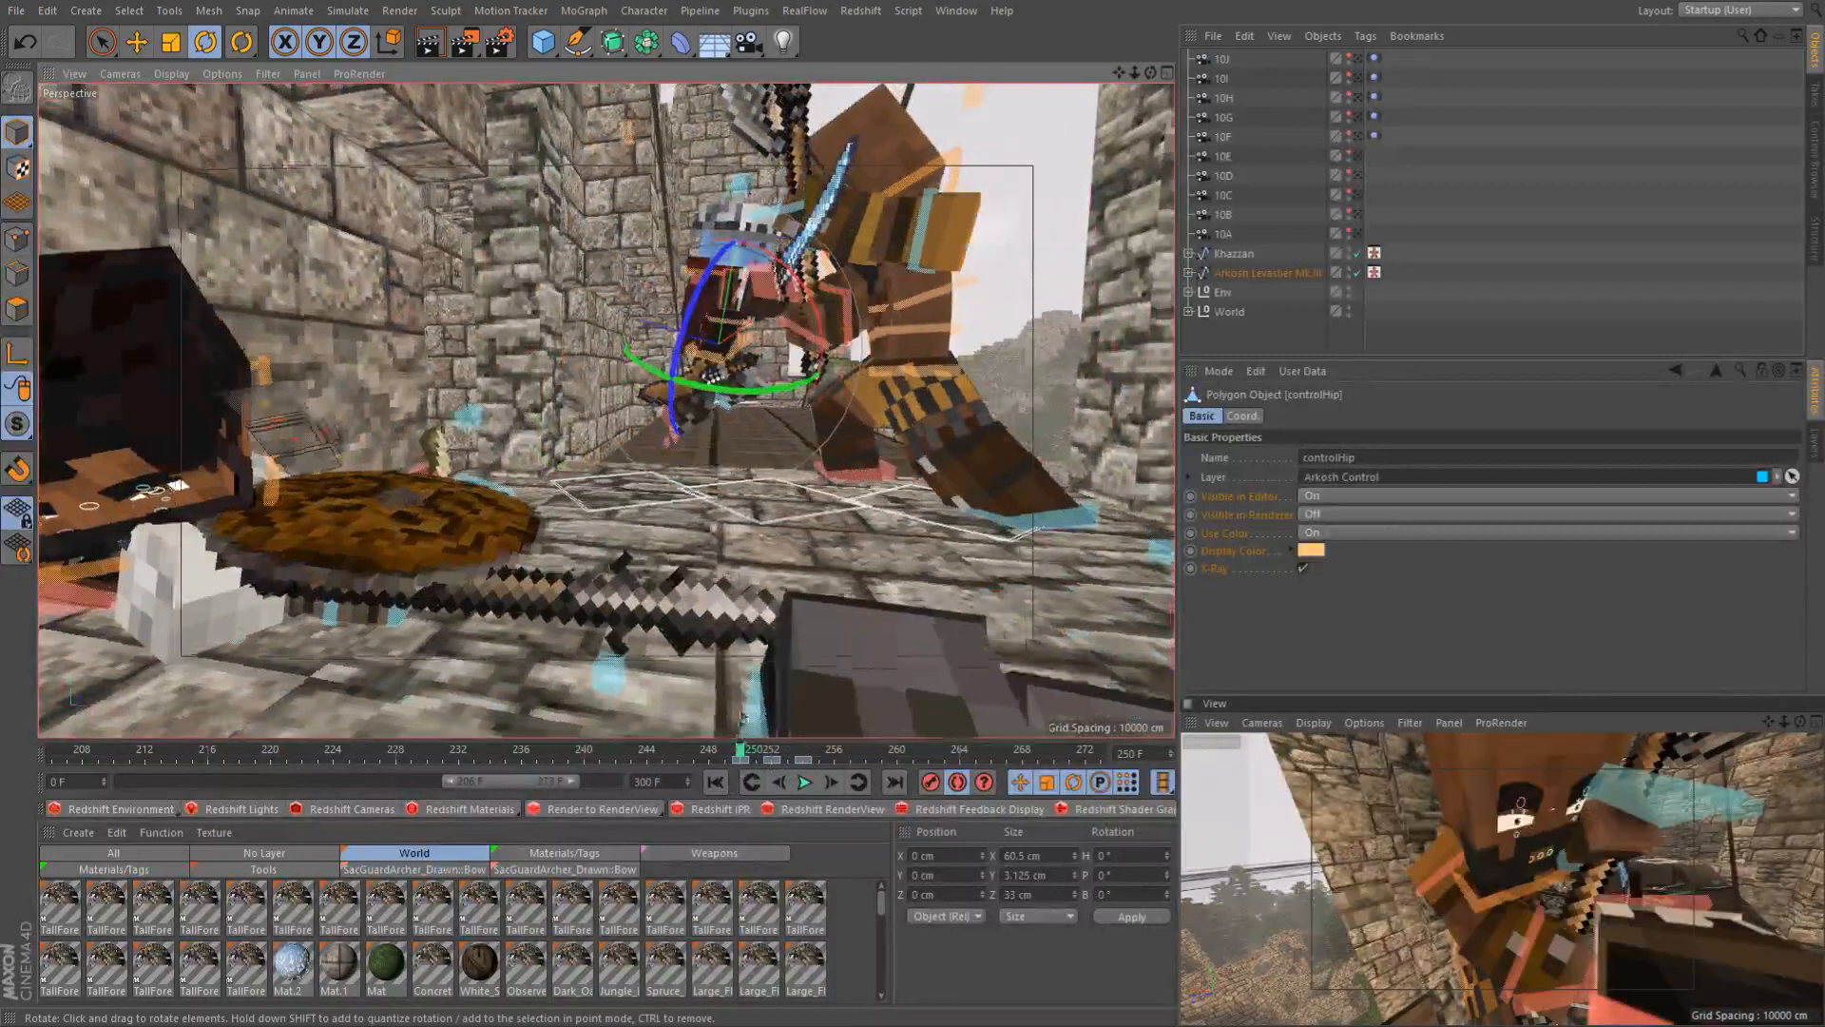
{"action": "left_click_drag", "start_coordinate": [724, 758], "coordinate": [806, 765]}
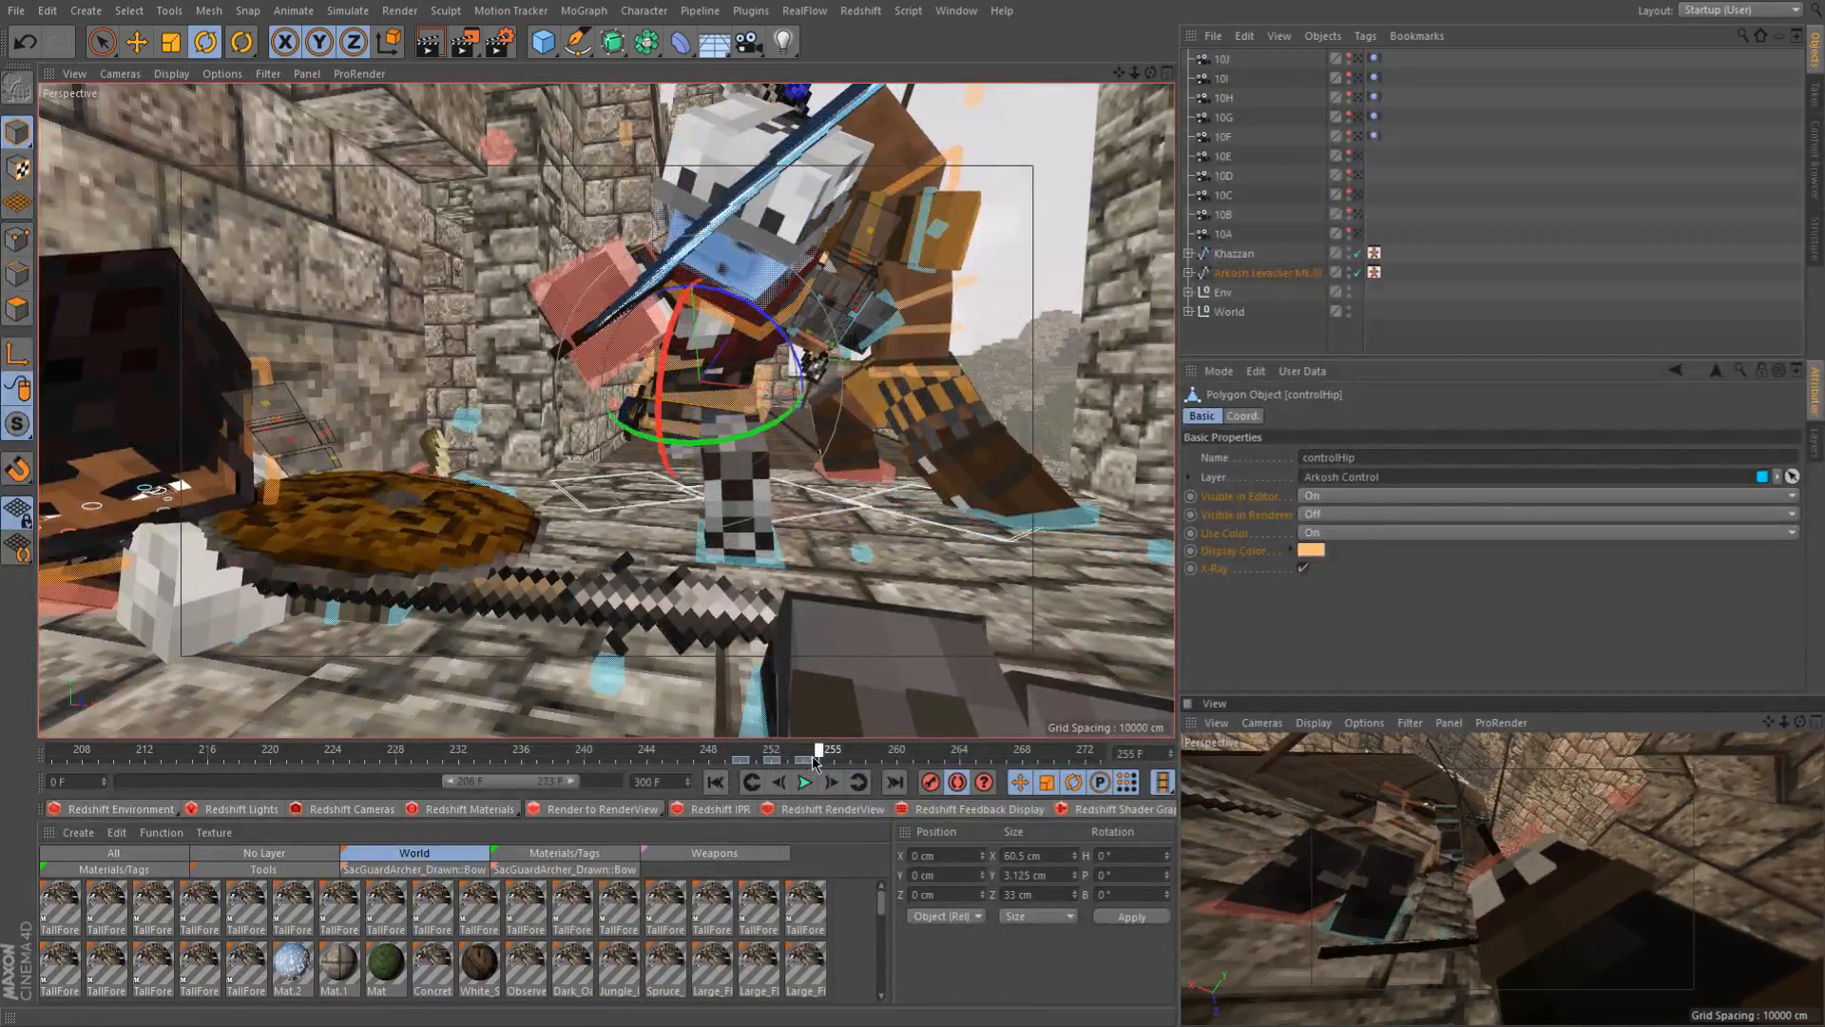
{"action": "left_click_drag", "start_coordinate": [723, 414], "coordinate": [772, 413], "text": "alt"}
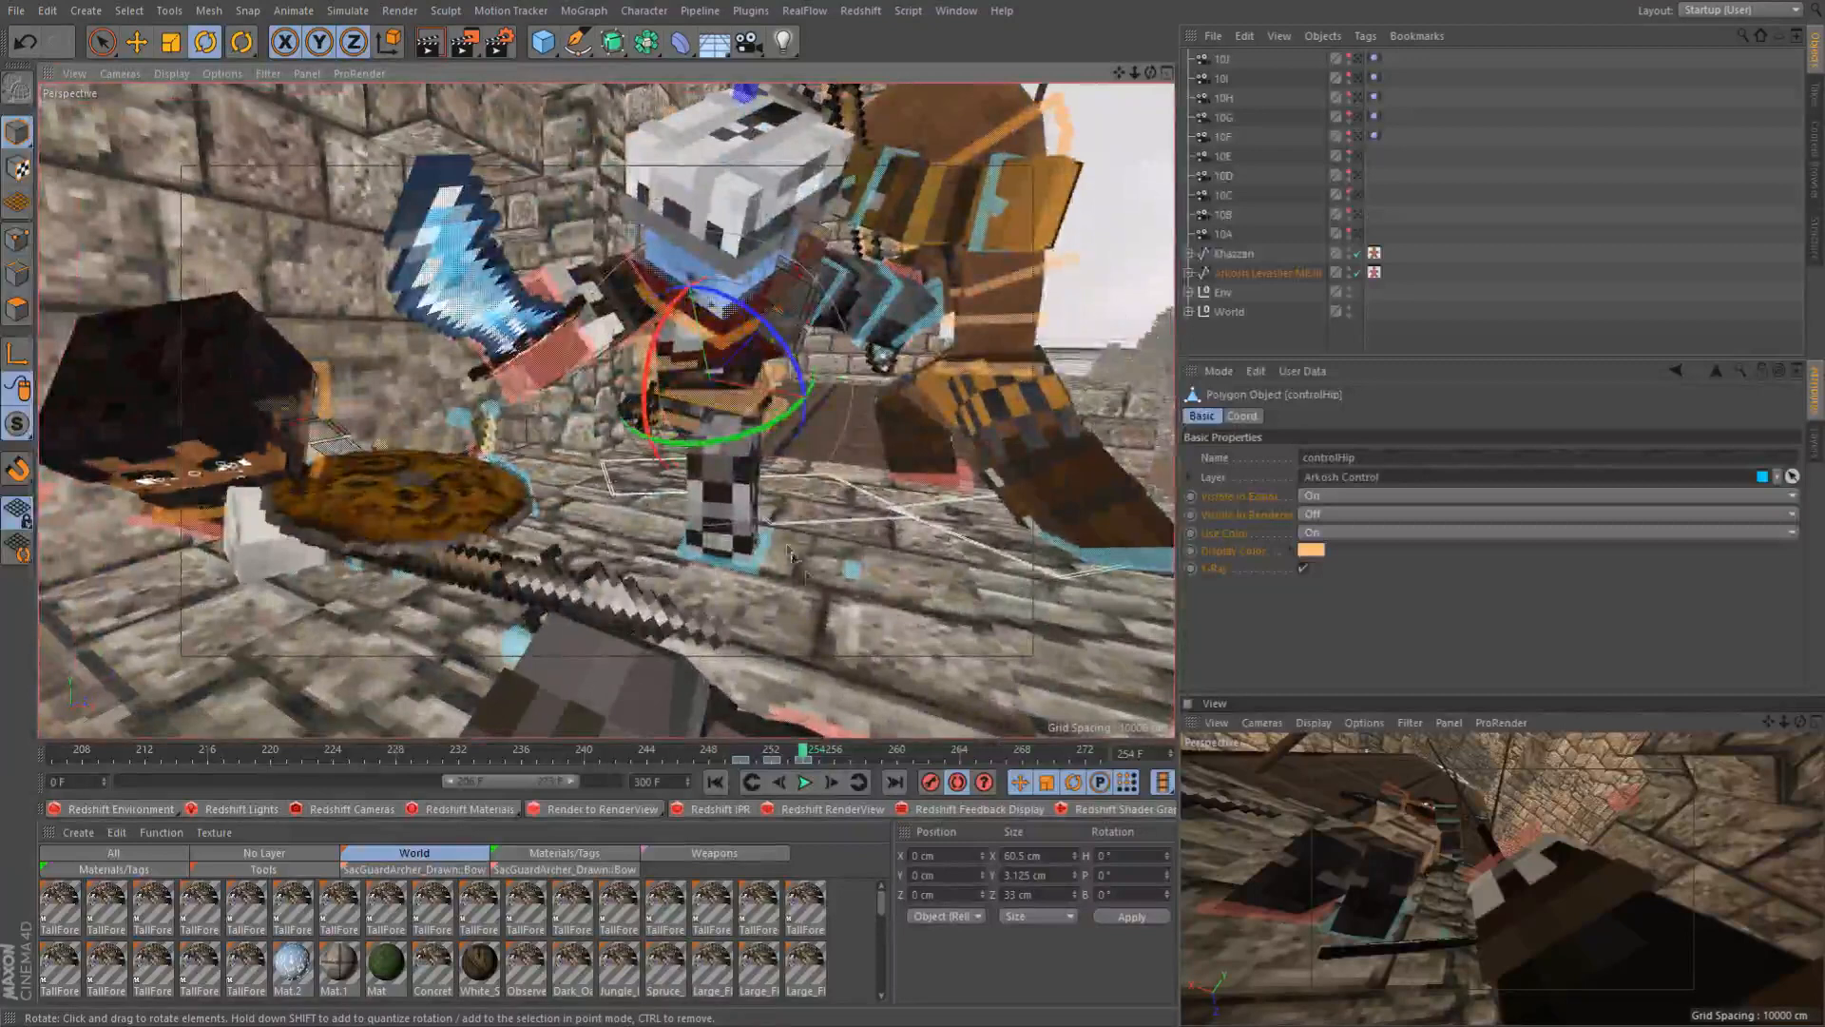
{"action": "left_click_drag", "start_coordinate": [842, 294], "coordinate": [694, 321], "text": "alt"}
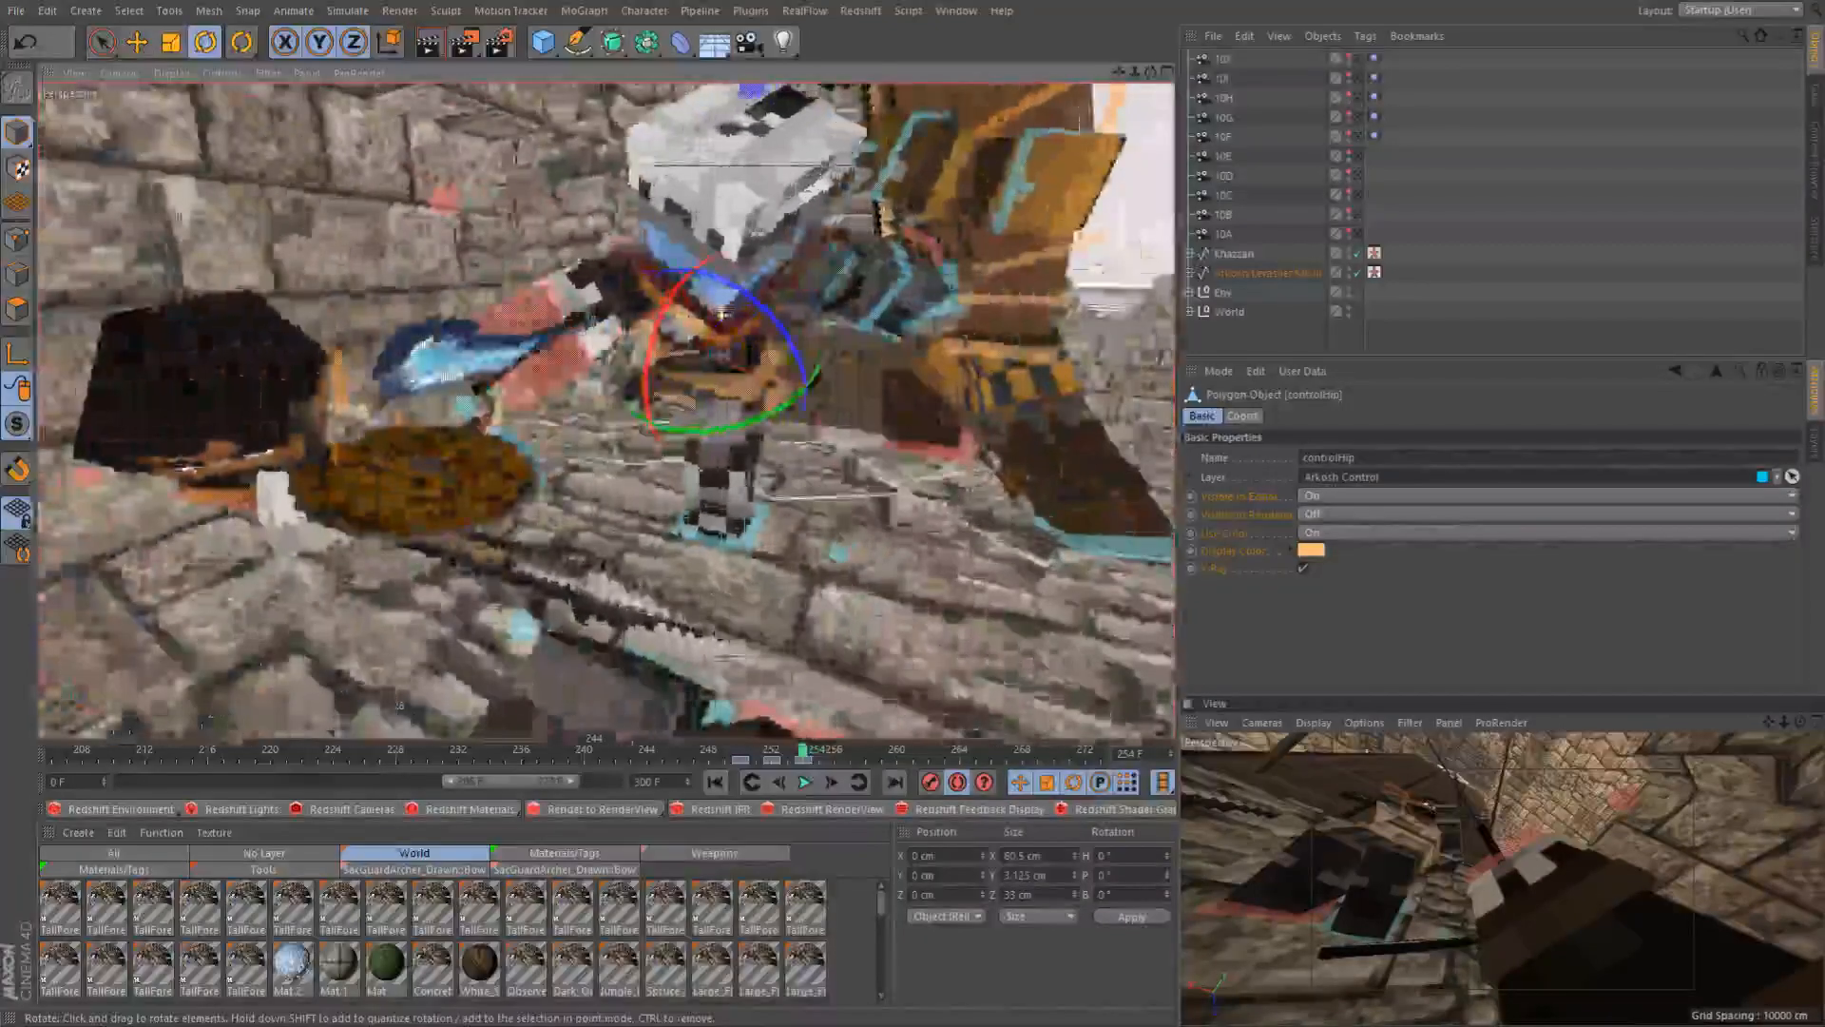
{"action": "left_click", "coordinate": [688, 323]}
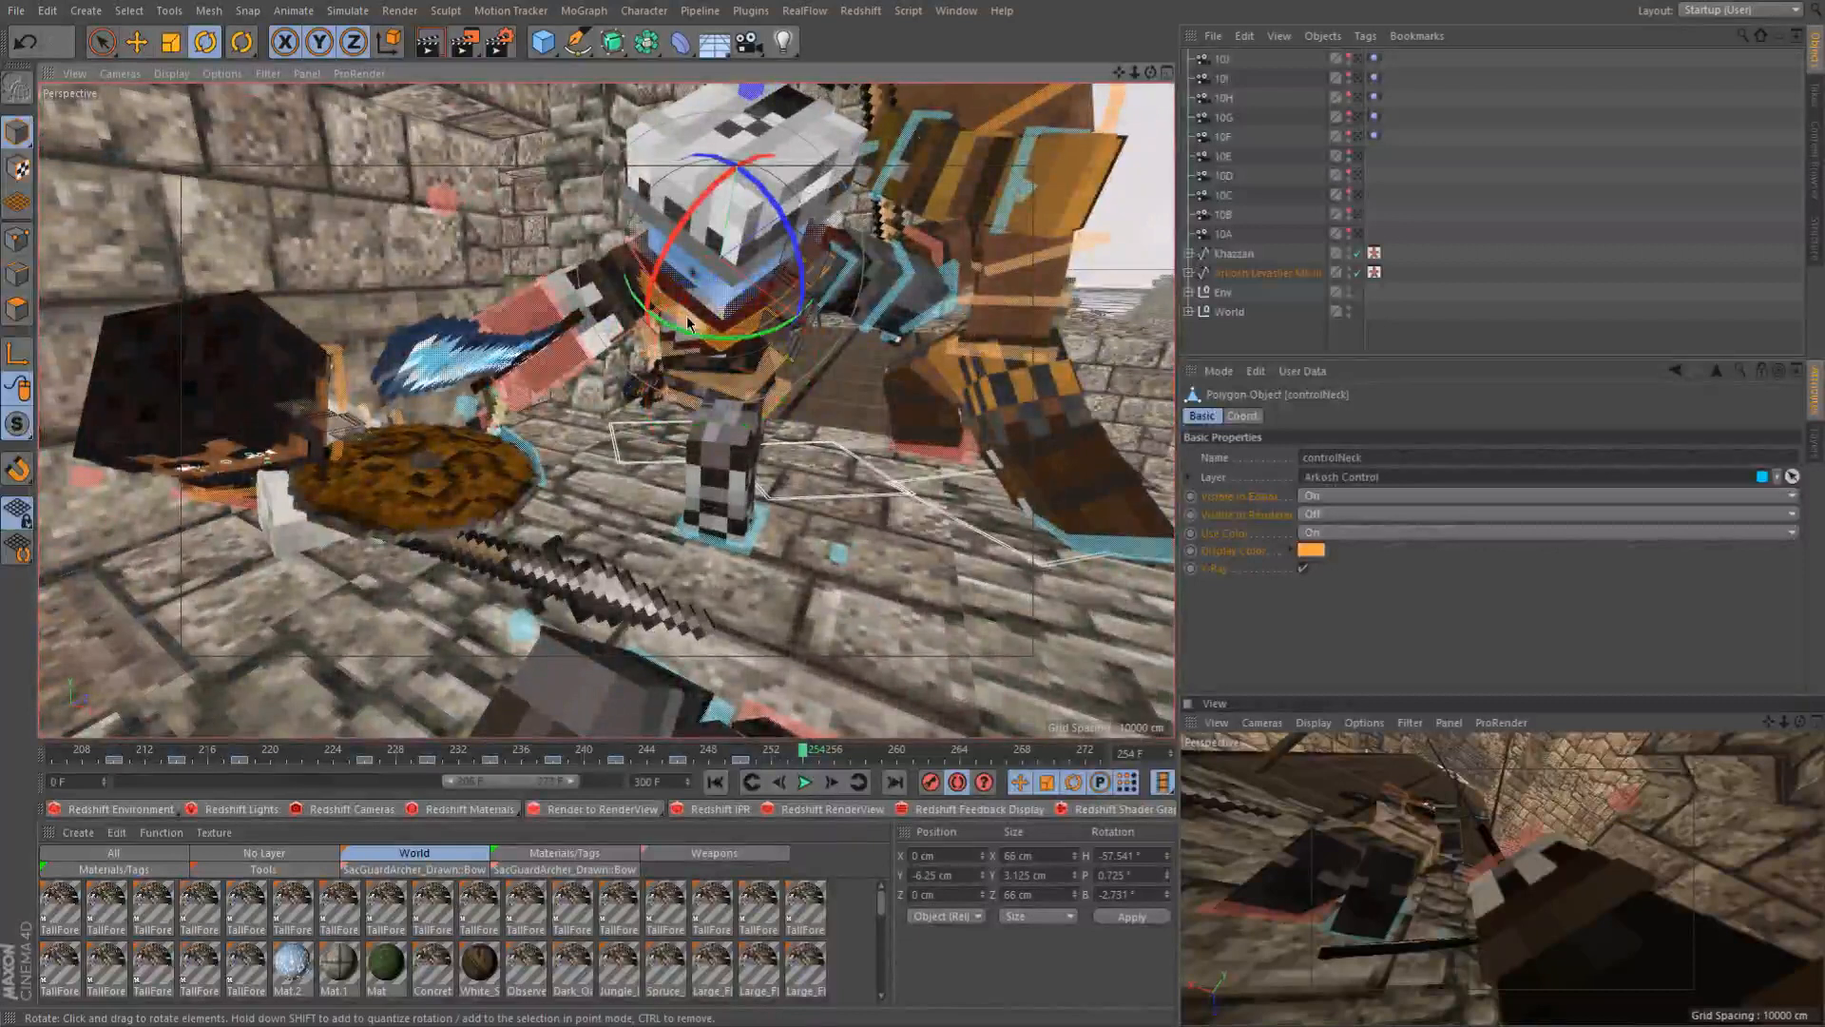
{"action": "left_click_drag", "start_coordinate": [675, 307], "coordinate": [643, 262]}
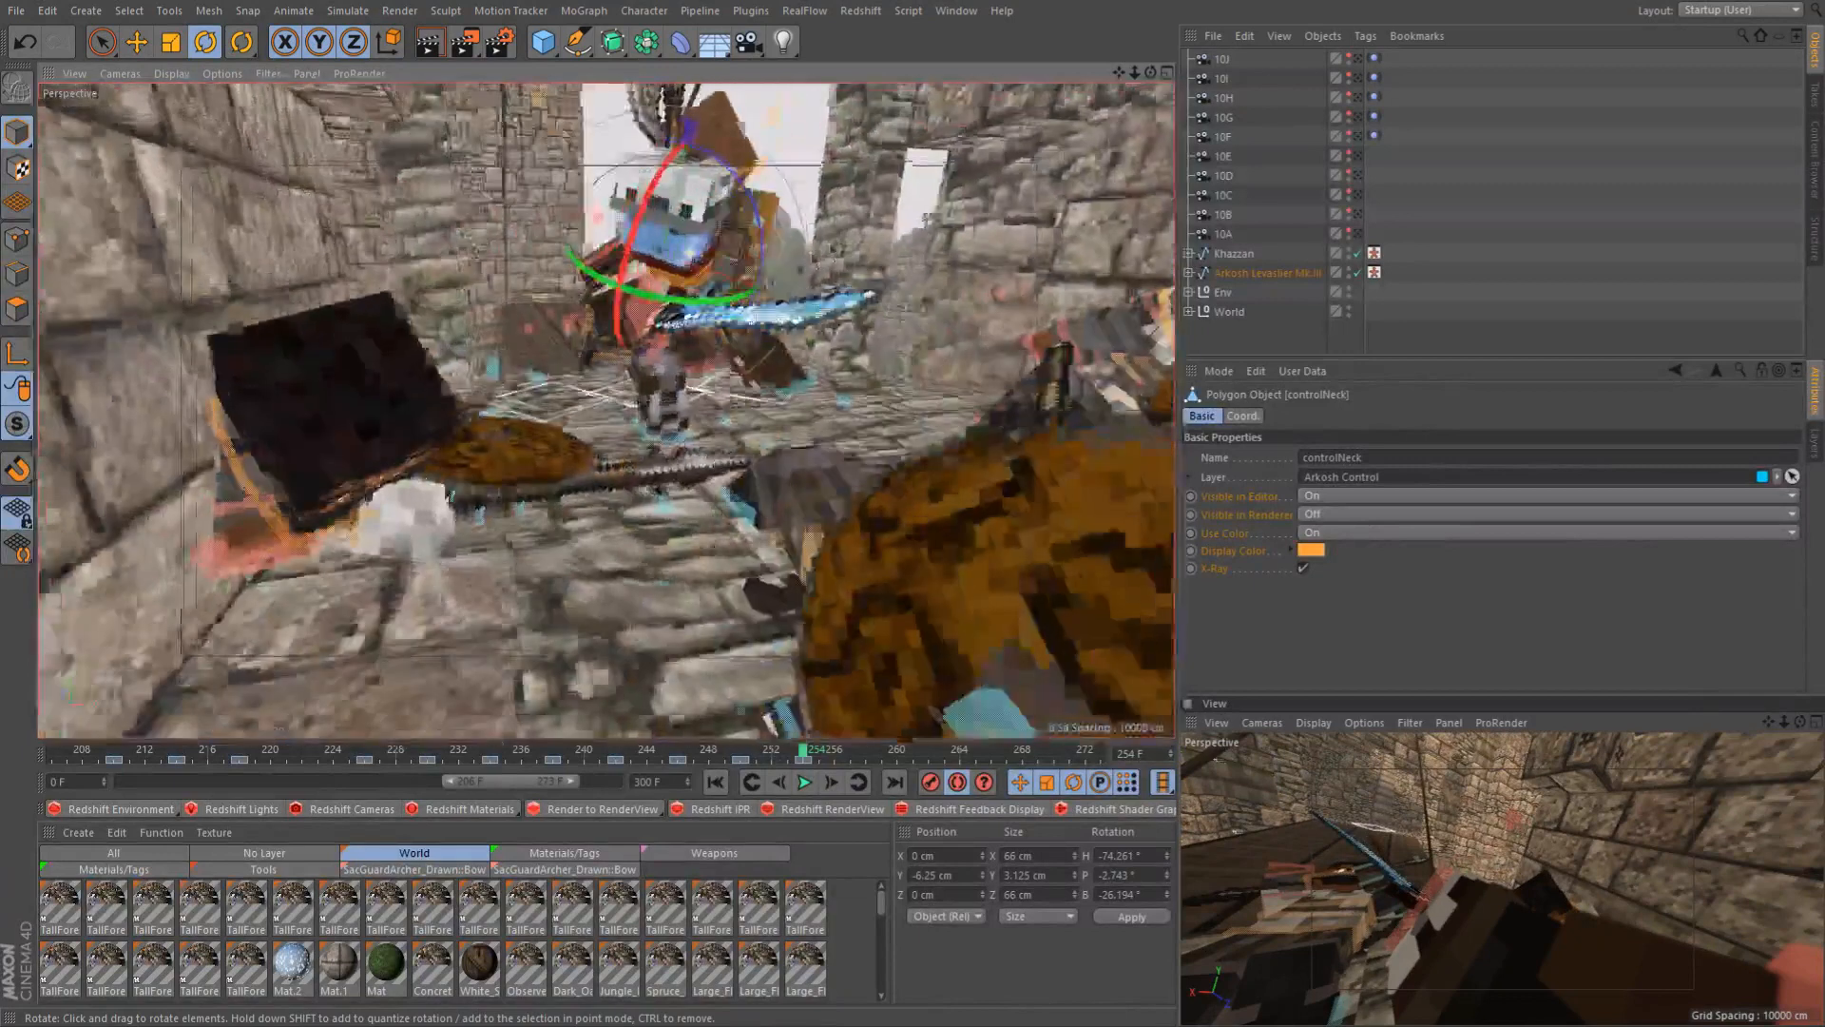
{"action": "mouse_move", "coordinate": [695, 257]}
{"action": "left_mouse_down", "text": "alt"}
{"action": "mouse_move", "coordinate": [665, 263]}
{"action": "mouse_move", "coordinate": [713, 260]}
{"action": "mouse_move", "coordinate": [686, 262]}
{"action": "left_mouse_up", "text": "alt"}
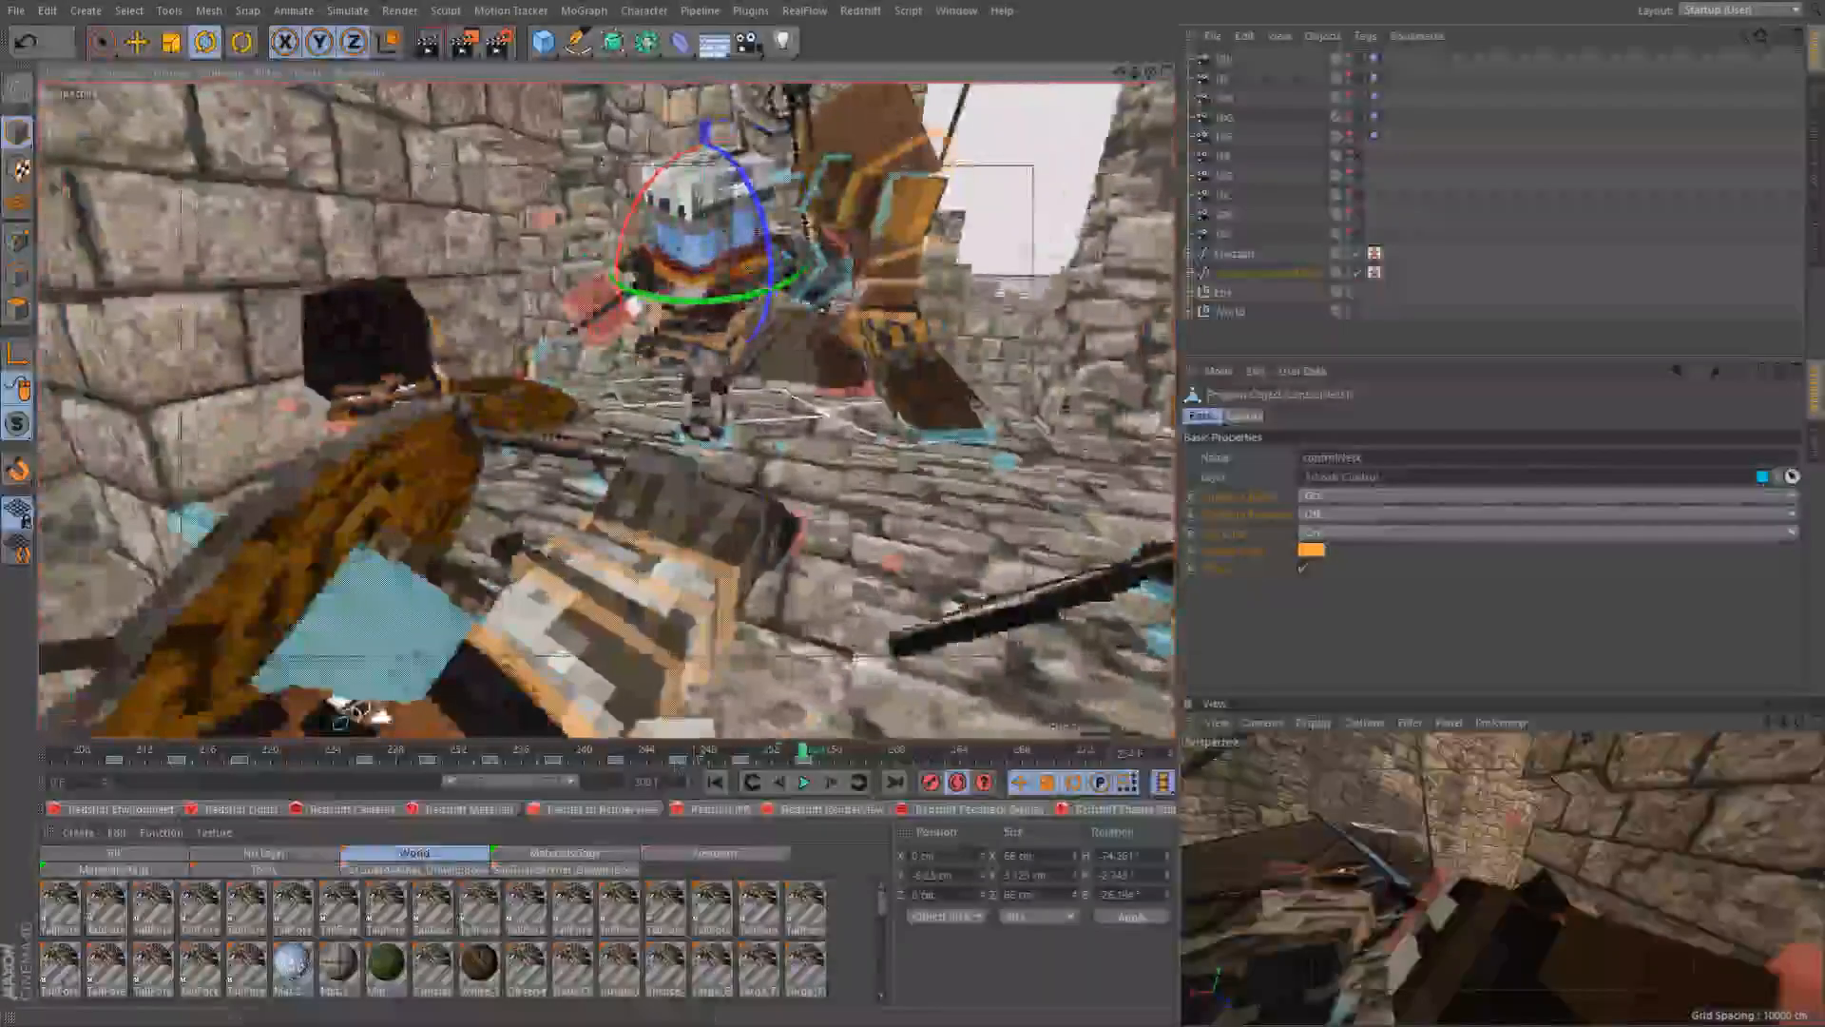
Play back the fight from frame 244 and examine both characters' movement from several angles
{"action": "left_click", "coordinate": [669, 756]}
{"action": "left_click_drag", "start_coordinate": [669, 761], "coordinate": [654, 758]}
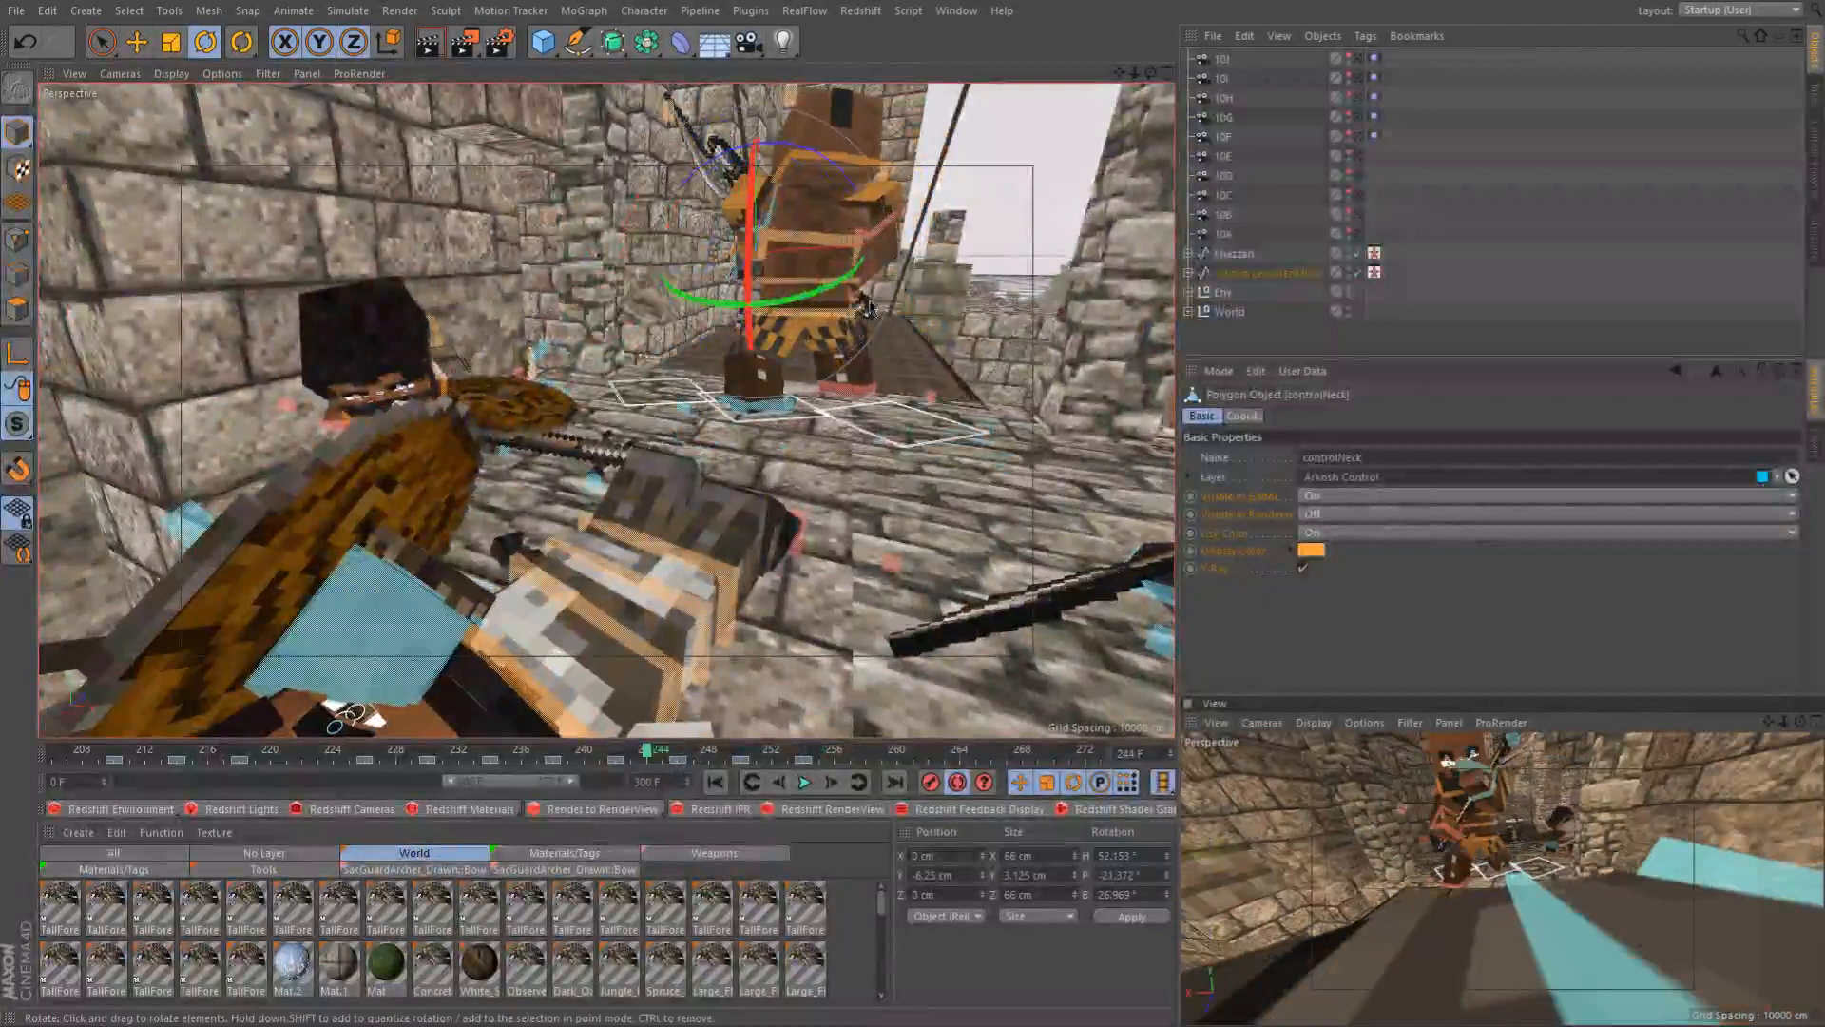
{"action": "left_click", "coordinate": [1505, 187]}
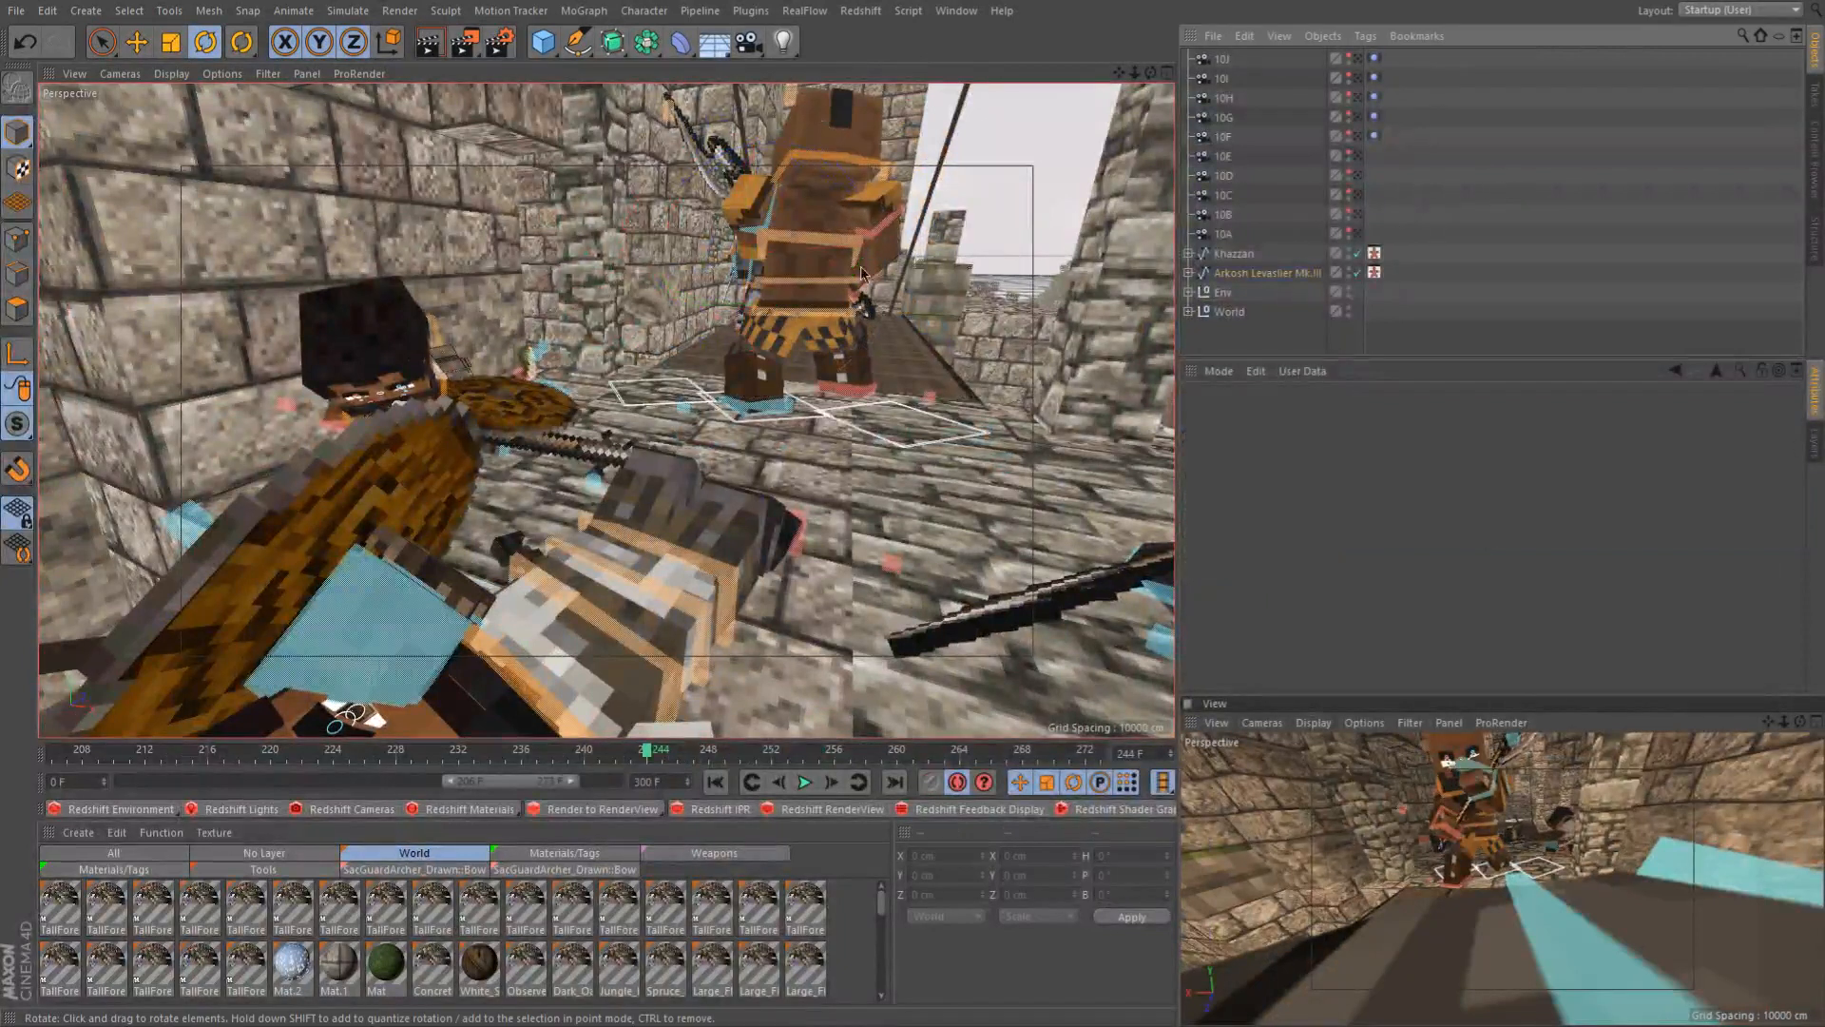
{"action": "left_click_drag", "start_coordinate": [867, 269], "coordinate": [927, 405], "text": "alt"}
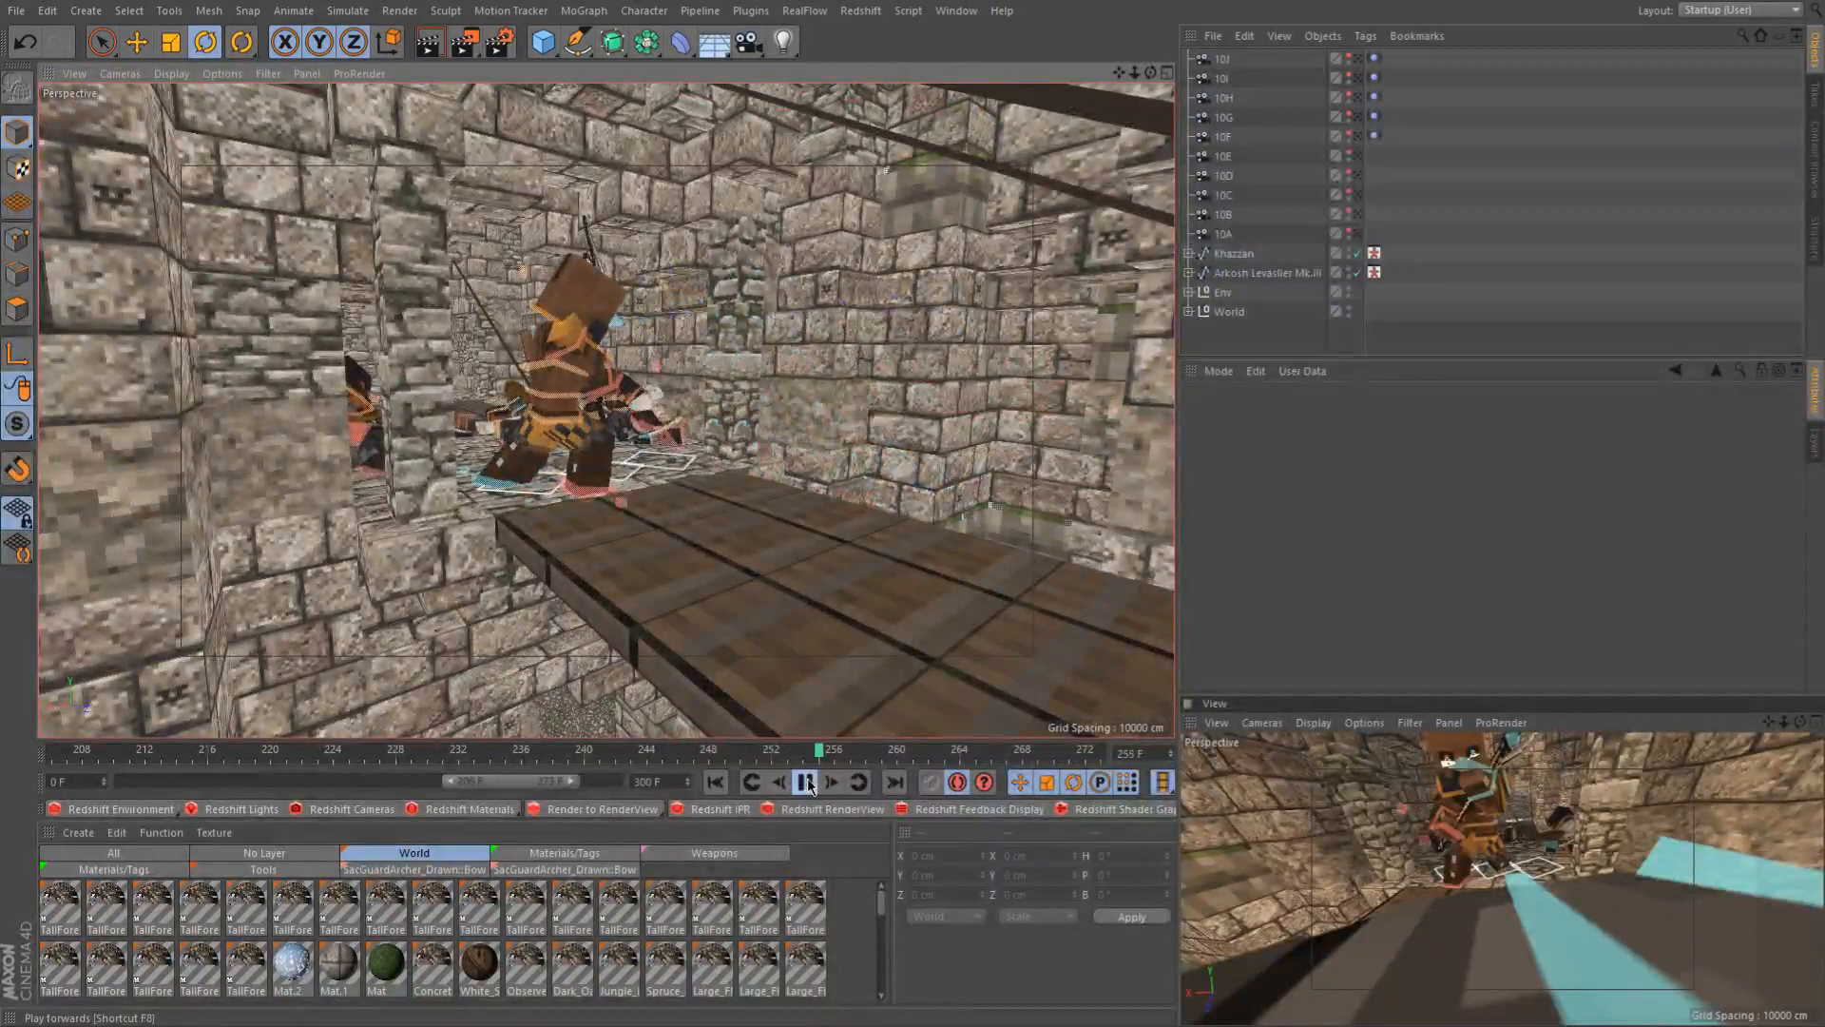
{"action": "left_click_drag", "start_coordinate": [727, 519], "coordinate": [542, 493], "text": "alt"}
{"action": "left_click", "coordinate": [647, 752]}
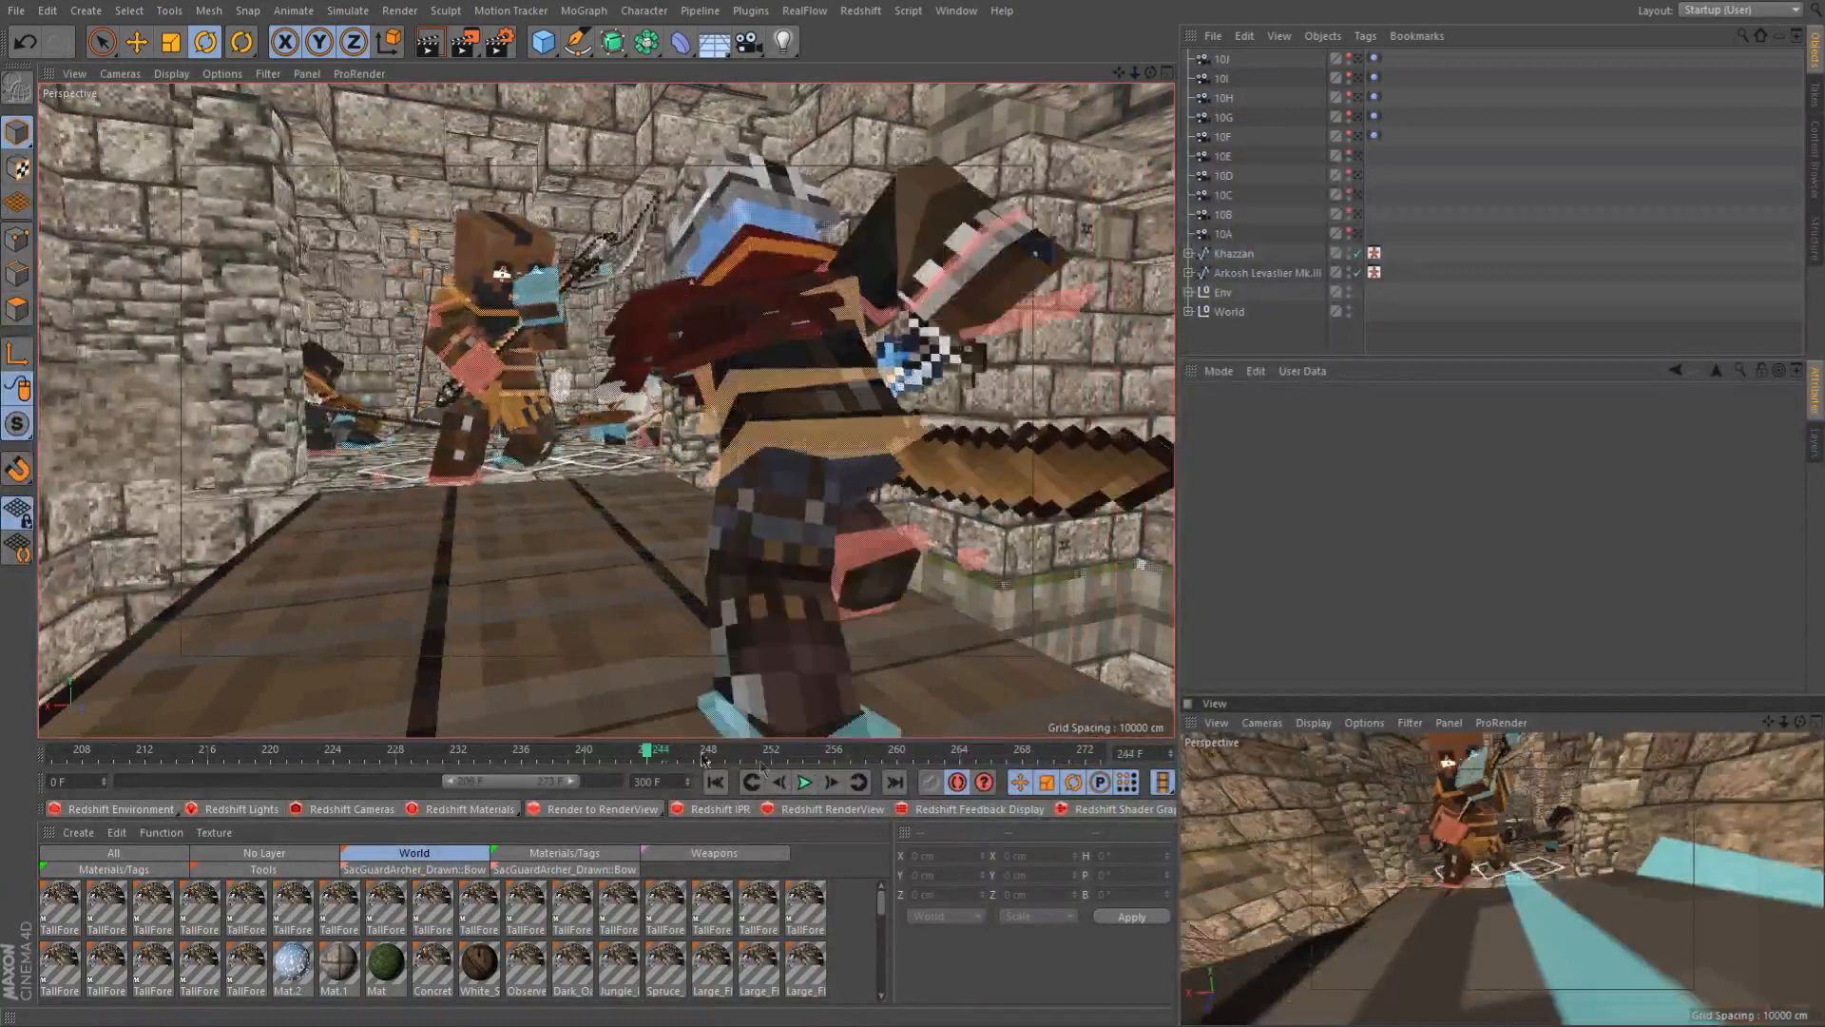
{"action": "left_click", "coordinate": [811, 793]}
{"action": "left_click_drag", "start_coordinate": [568, 533], "coordinate": [547, 486], "text": "alt"}
{"action": "left_click_drag", "start_coordinate": [525, 403], "coordinate": [544, 439], "text": "alt"}
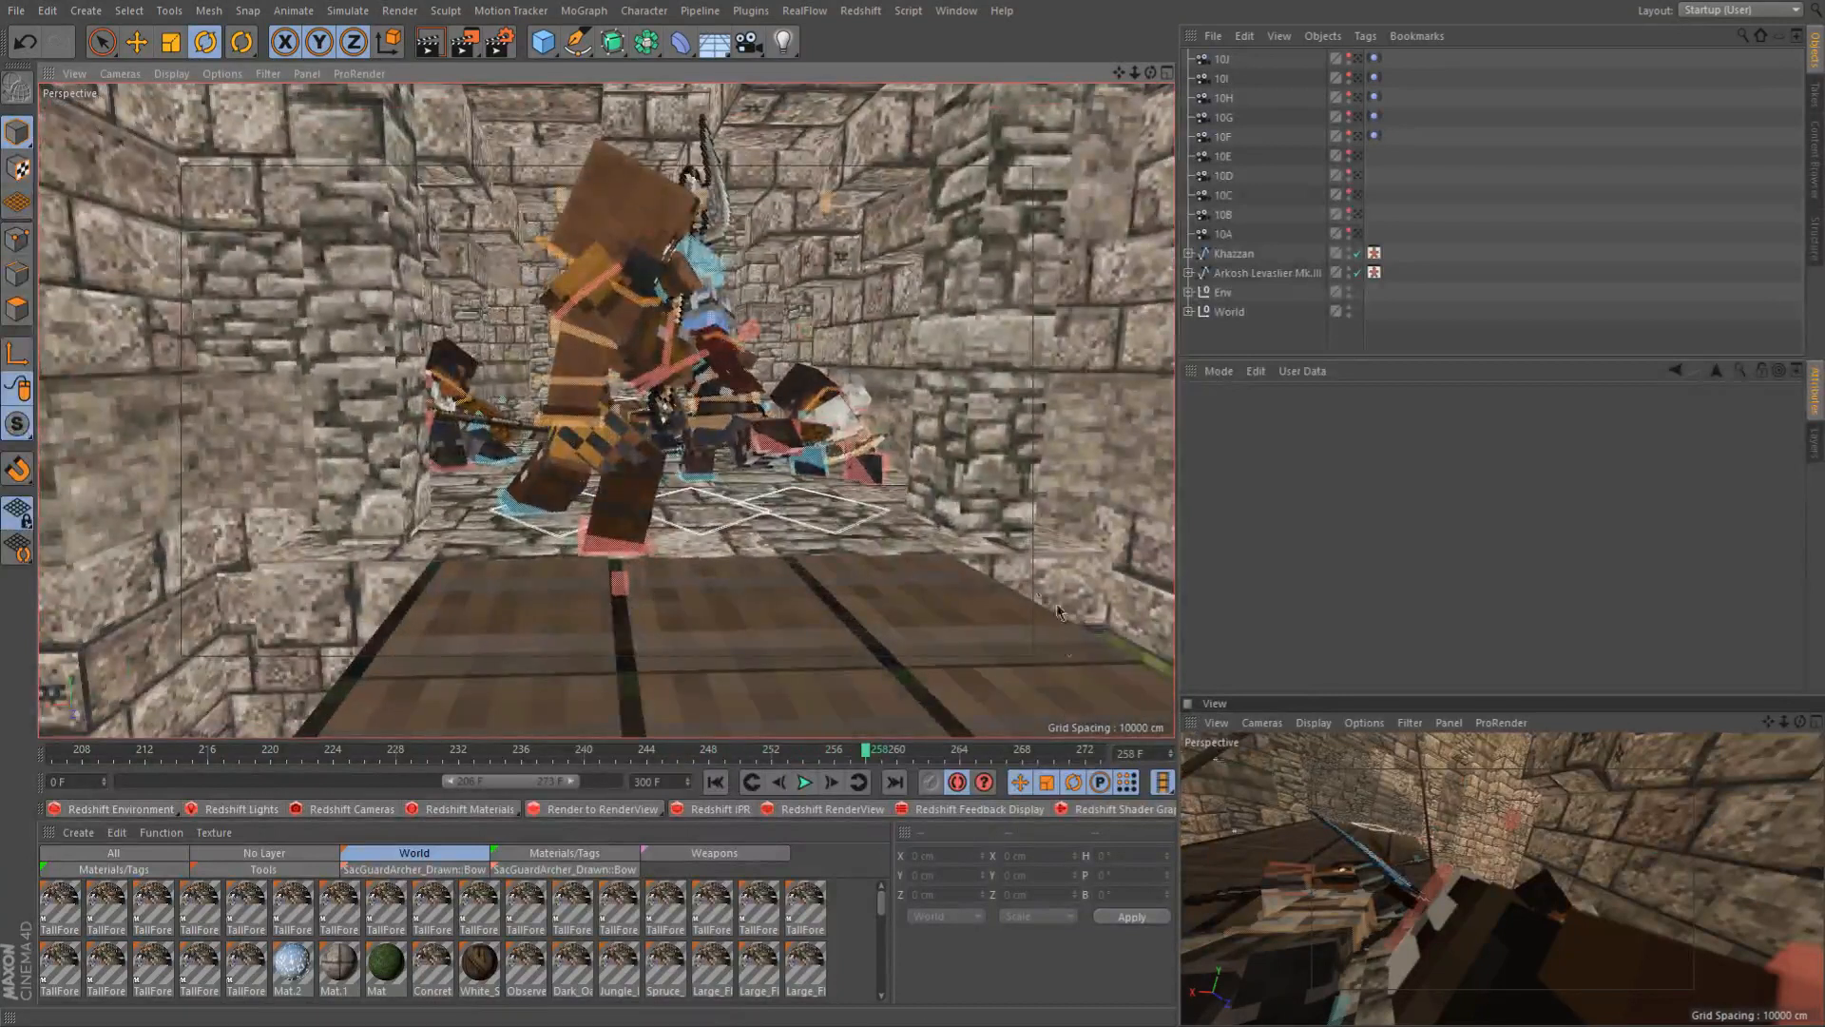
Rotate Khazzan's waist control (controlWaist) at frame 256
{"action": "scroll", "coordinate": [618, 437], "scroll_direction": "up", "scroll_amount": 2}
{"action": "scroll", "coordinate": [533, 403], "scroll_direction": "up", "scroll_amount": 1}
{"action": "mouse_move", "coordinate": [533, 400]}
{"action": "left_mouse_down", "text": "alt"}
{"action": "mouse_move", "coordinate": [255, 387]}
{"action": "mouse_move", "coordinate": [528, 425]}
{"action": "left_mouse_up", "text": "alt"}
{"action": "left_click", "coordinate": [527, 425]}
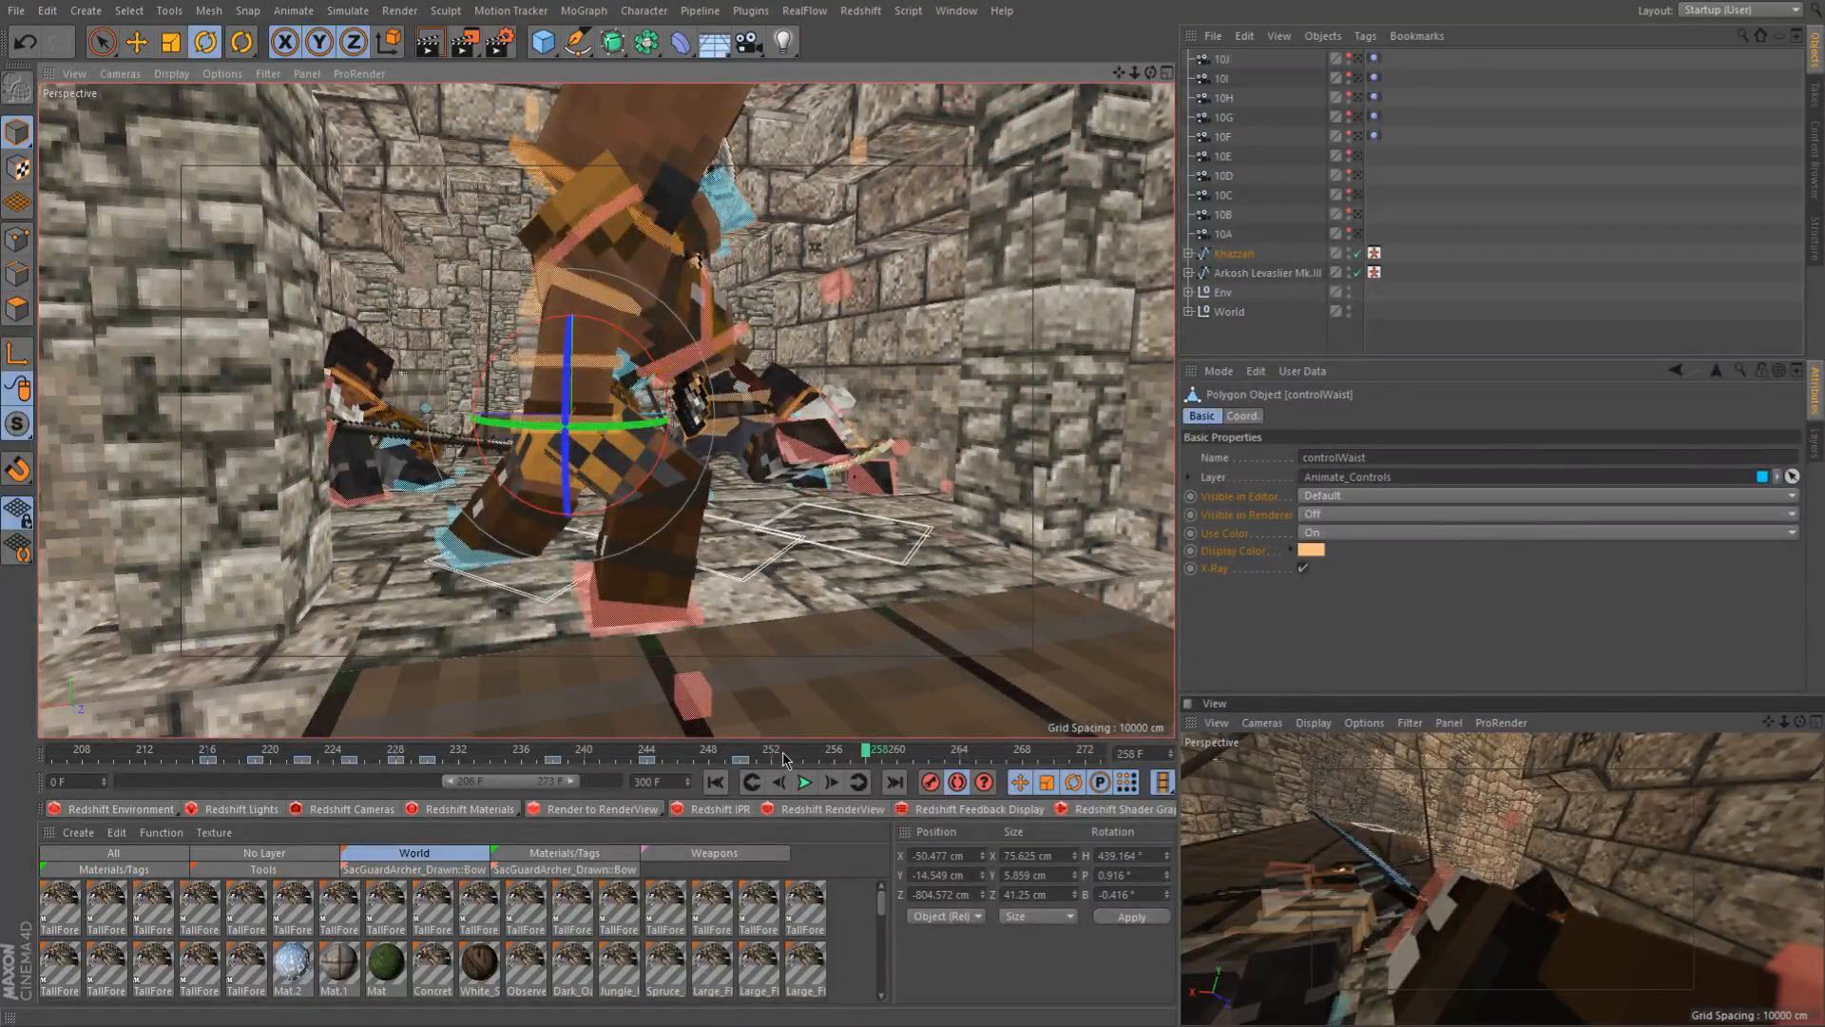
{"action": "left_click_drag", "start_coordinate": [747, 761], "coordinate": [807, 777]}
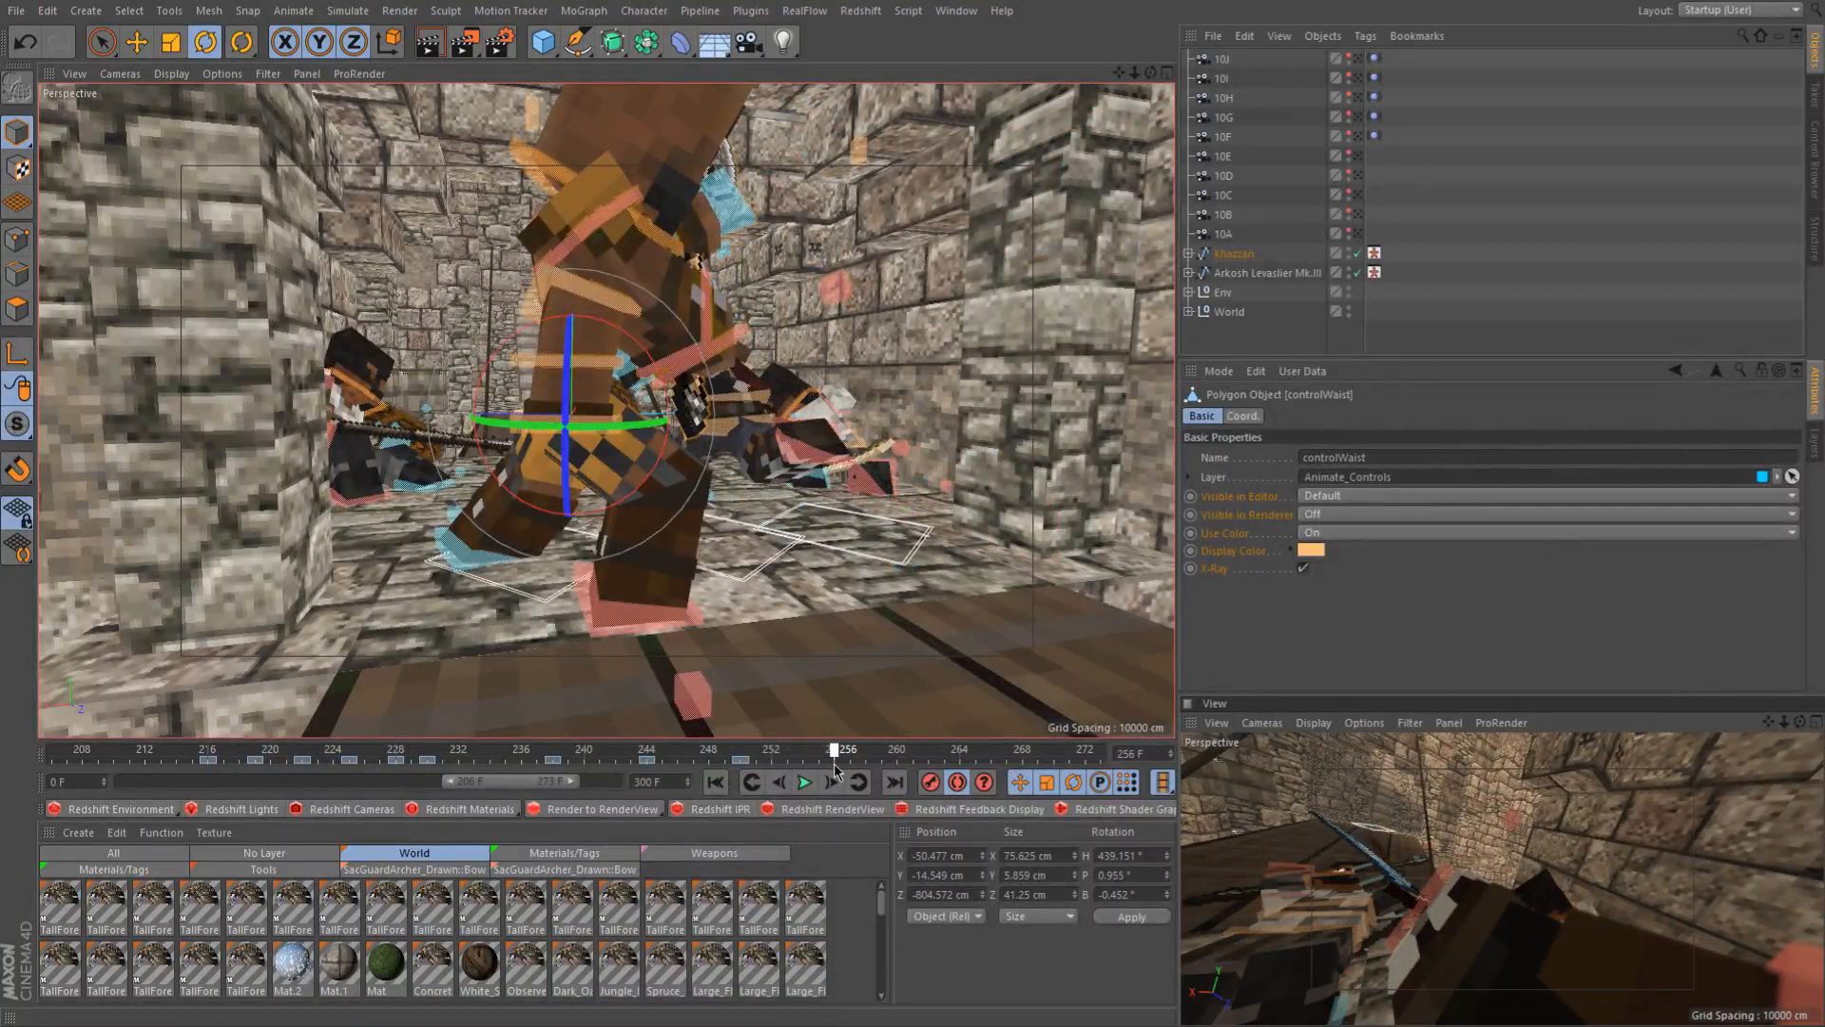
{"action": "scroll", "coordinate": [656, 567], "scroll_direction": "down", "scroll_amount": 3}
{"action": "scroll", "coordinate": [646, 534], "scroll_direction": "up", "scroll_amount": 5}
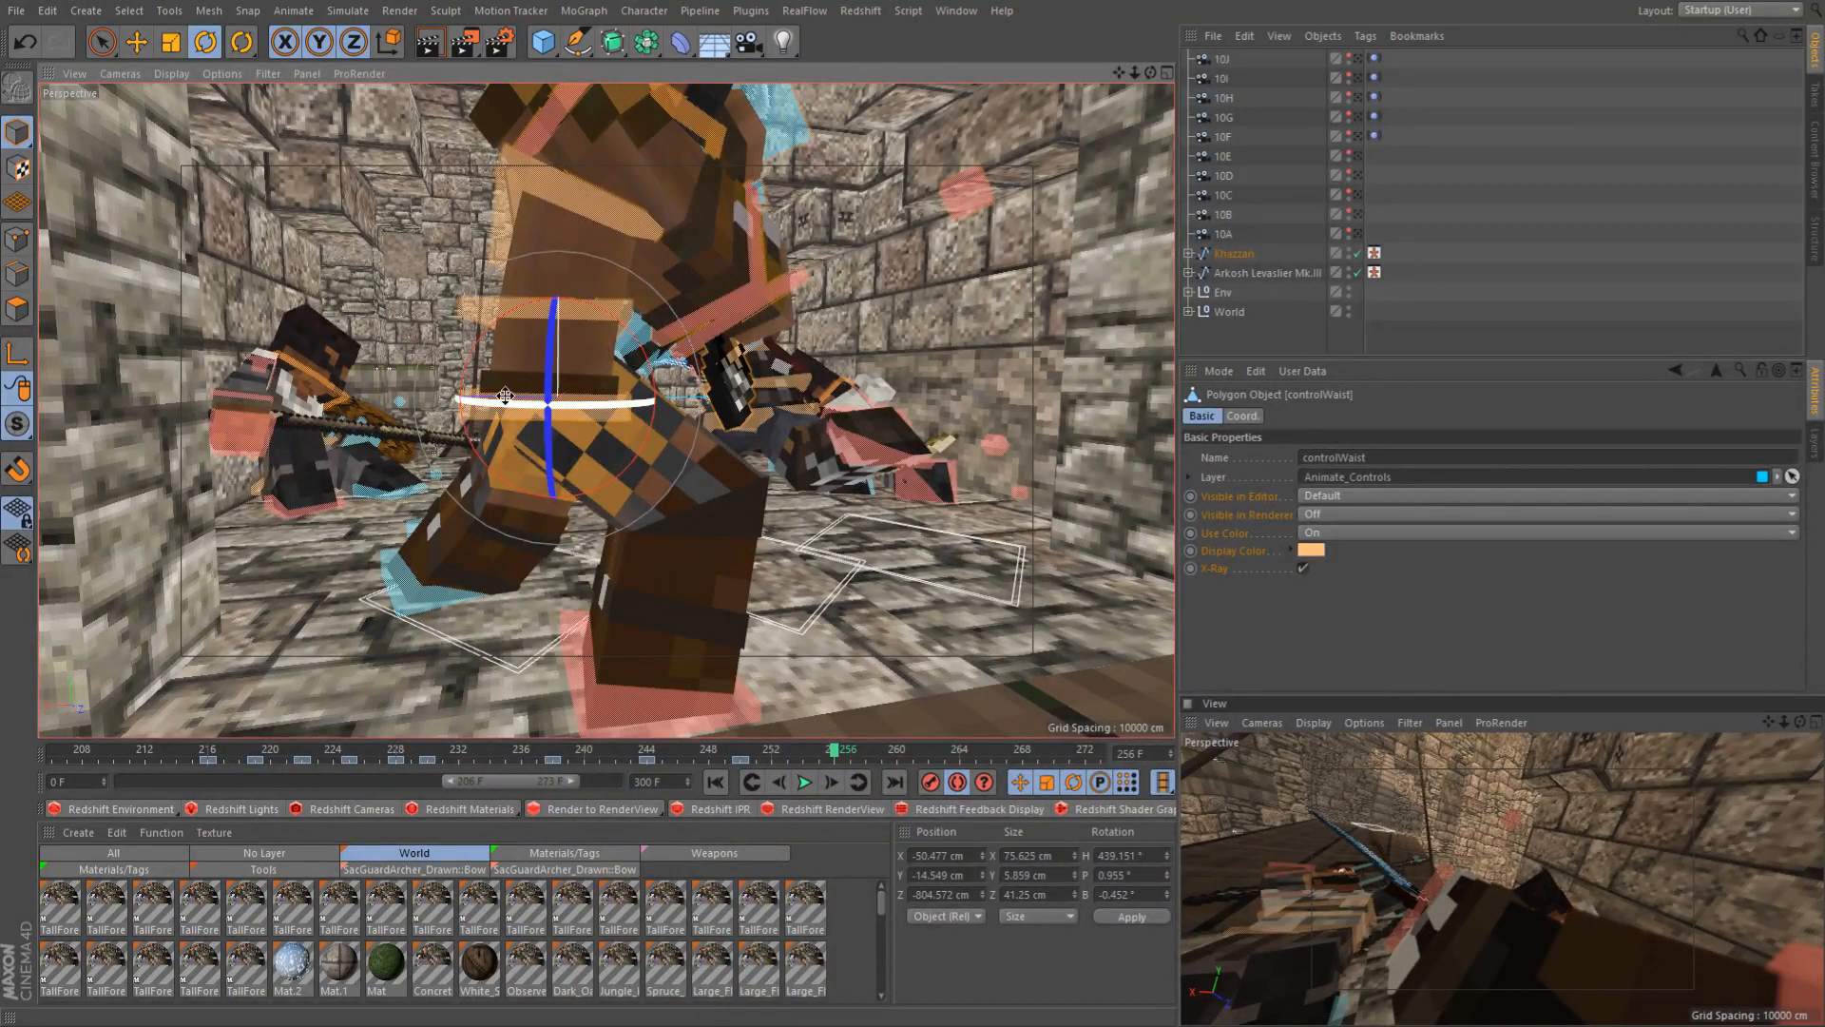
{"action": "left_click_drag", "start_coordinate": [611, 446], "coordinate": [637, 526], "text": "alt"}
{"action": "left_click_drag", "start_coordinate": [527, 392], "coordinate": [513, 562]}
Rotate Khazzan's foot controls at frame 256, setting the heading of goalLegR to 480° and goalLegL to 510°
{"action": "left_click", "coordinate": [480, 693]}
{"action": "left_click_drag", "start_coordinate": [480, 693], "coordinate": [494, 567], "text": "alt"}
{"action": "left_click", "coordinate": [731, 549]}
{"action": "left_click_drag", "start_coordinate": [731, 587], "coordinate": [785, 597]}
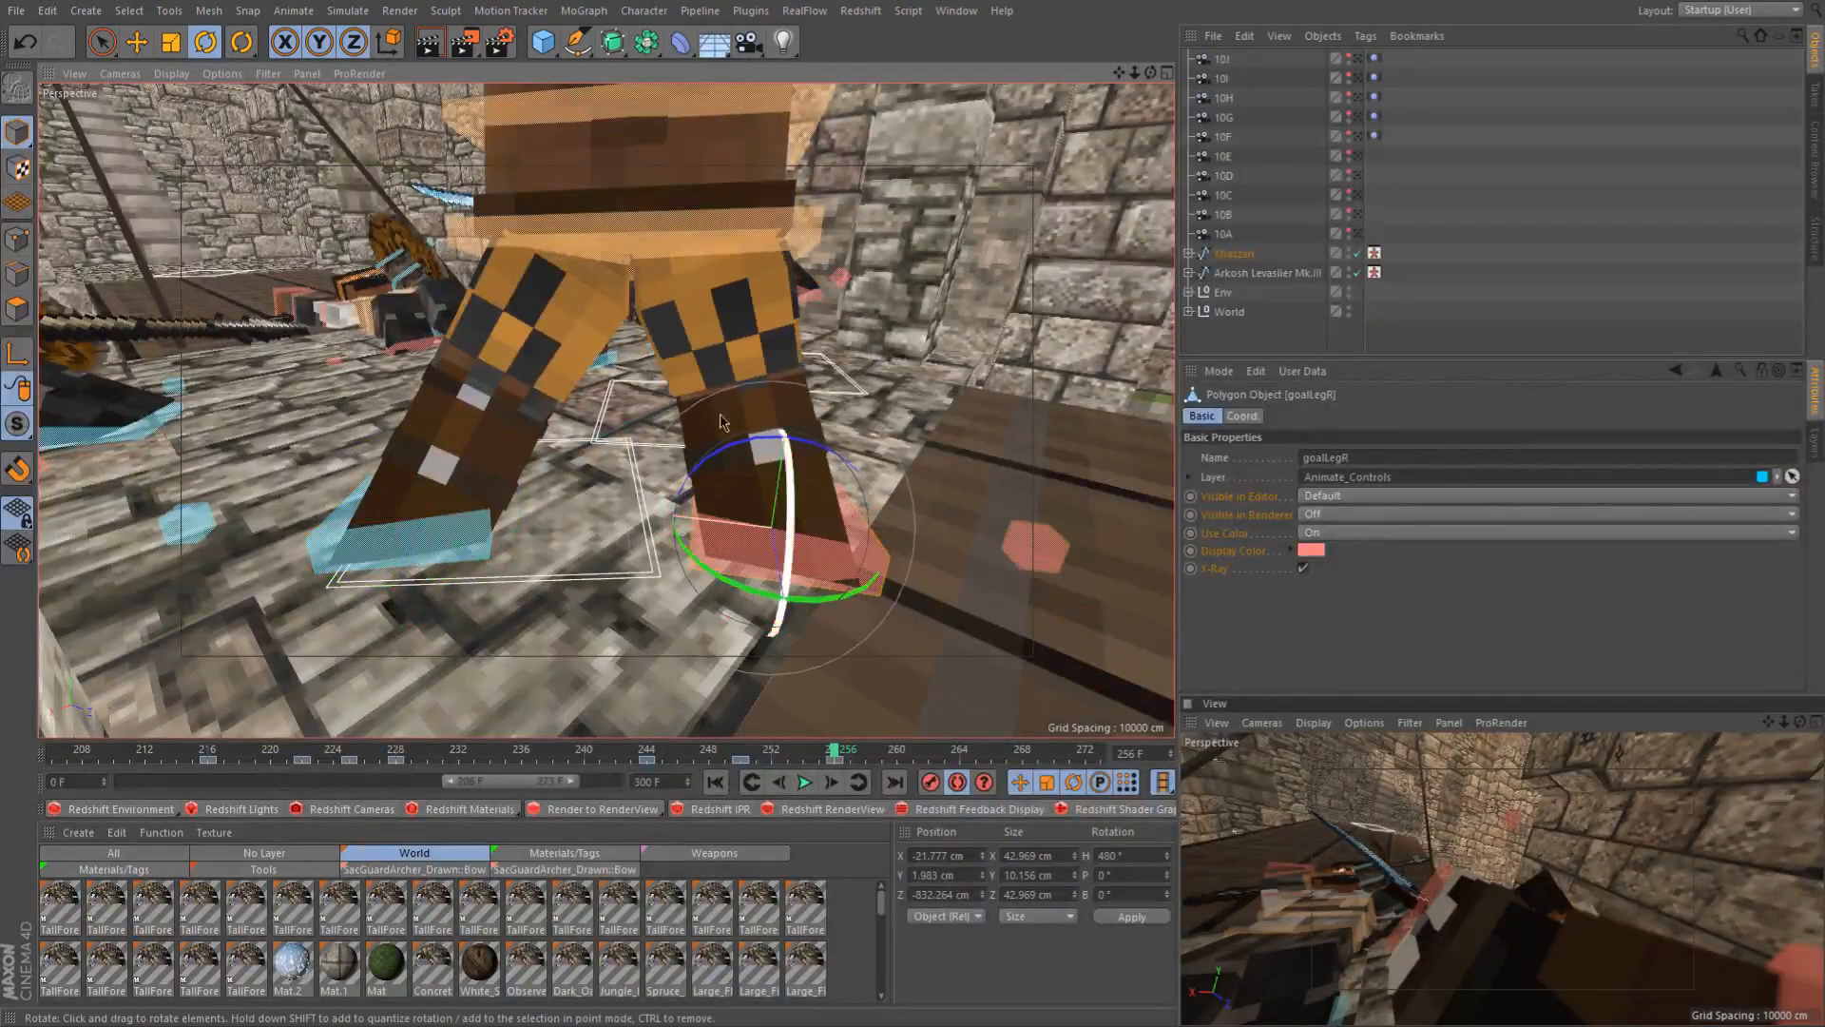
{"action": "left_click_drag", "start_coordinate": [524, 403], "coordinate": [787, 409], "text": "alt"}
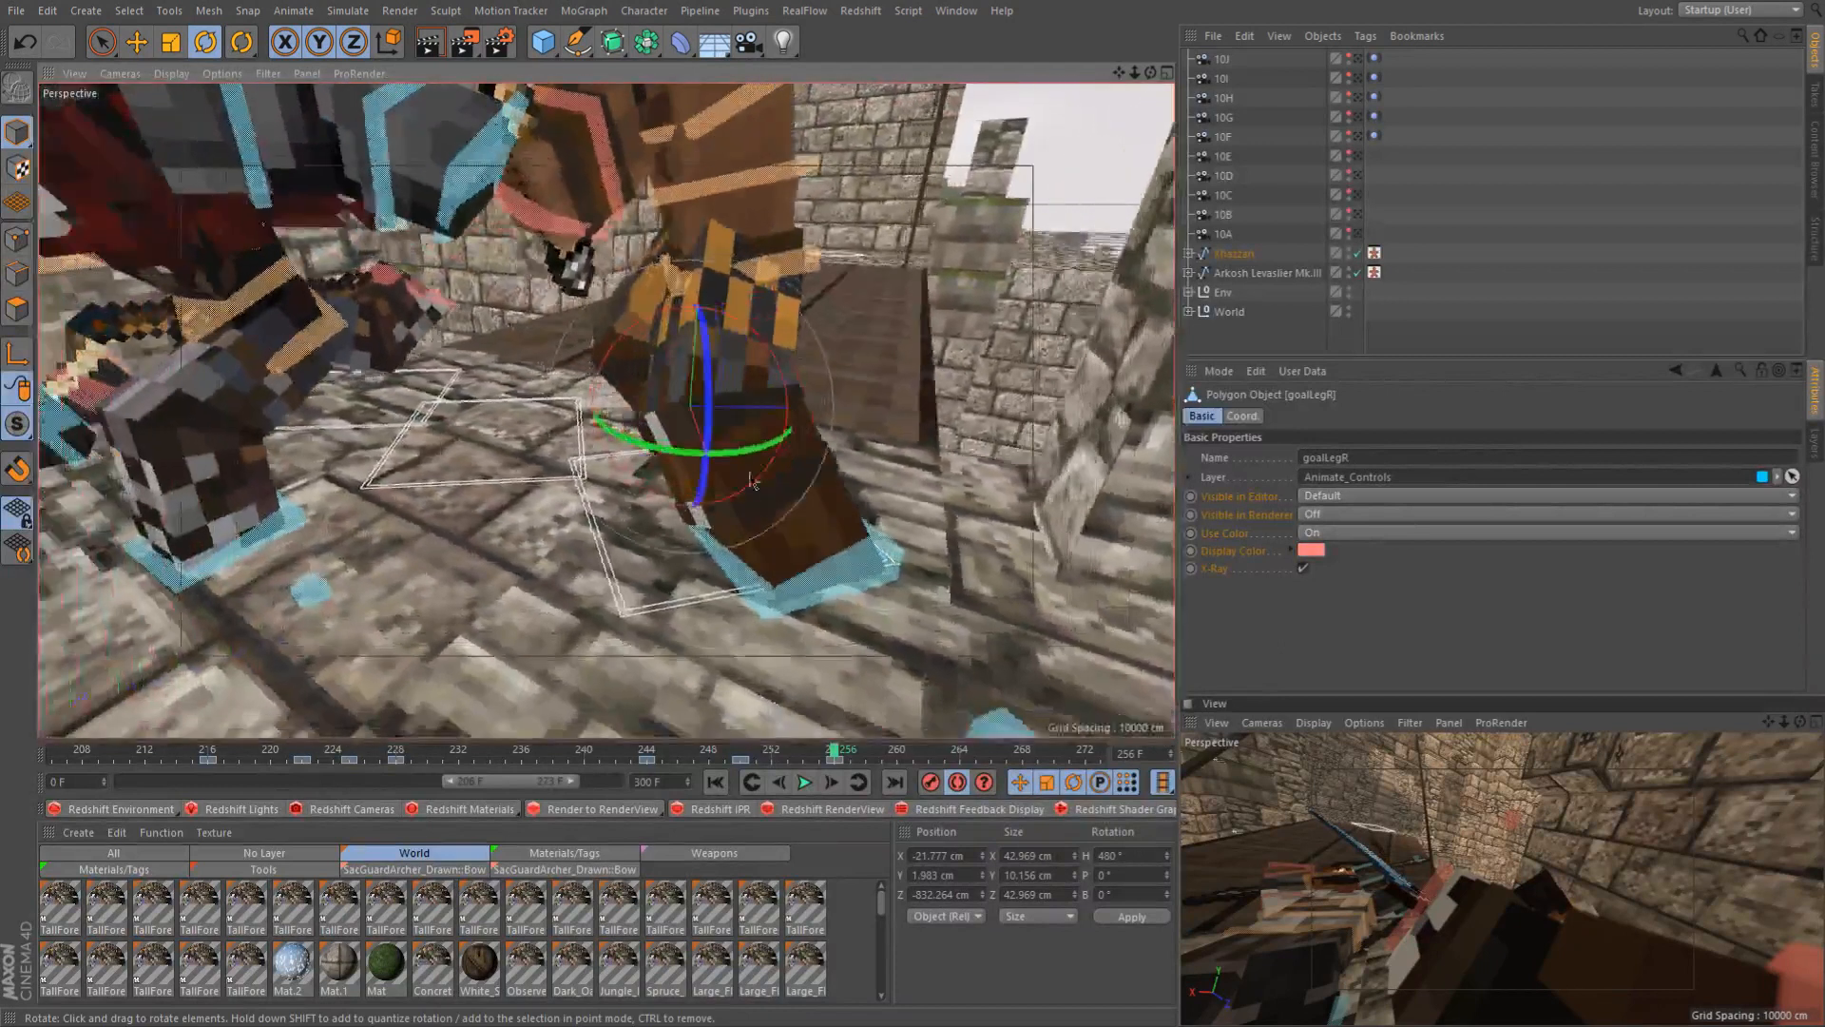
{"action": "left_click", "coordinate": [756, 587]}
{"action": "left_click_drag", "start_coordinate": [737, 623], "coordinate": [766, 621]}
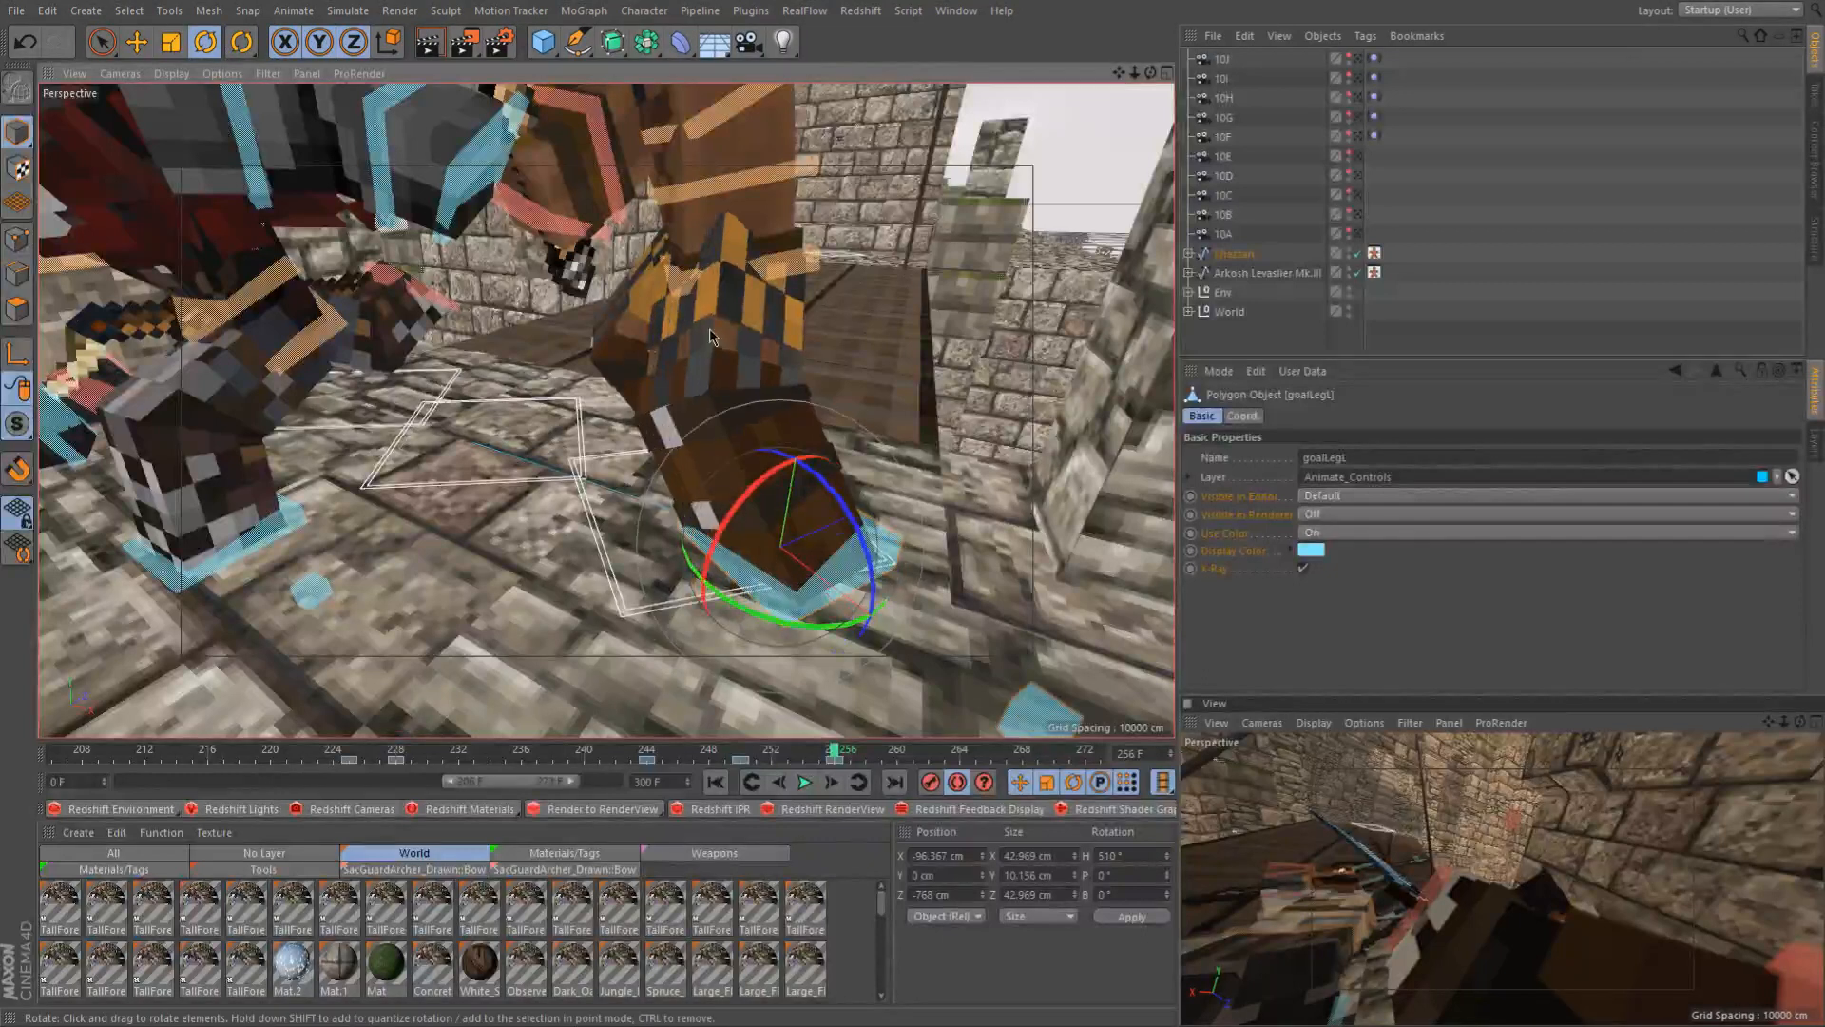
Move Khazzan's controlWaist at frame 256 to about X -66.5 cm and check the motion leading up to that frame
{"action": "scroll", "coordinate": [709, 328], "scroll_direction": "up", "scroll_amount": 3}
{"action": "left_click_drag", "start_coordinate": [709, 328], "coordinate": [729, 254], "text": "alt"}
{"action": "scroll", "coordinate": [767, 305], "scroll_direction": "down", "scroll_amount": 6}
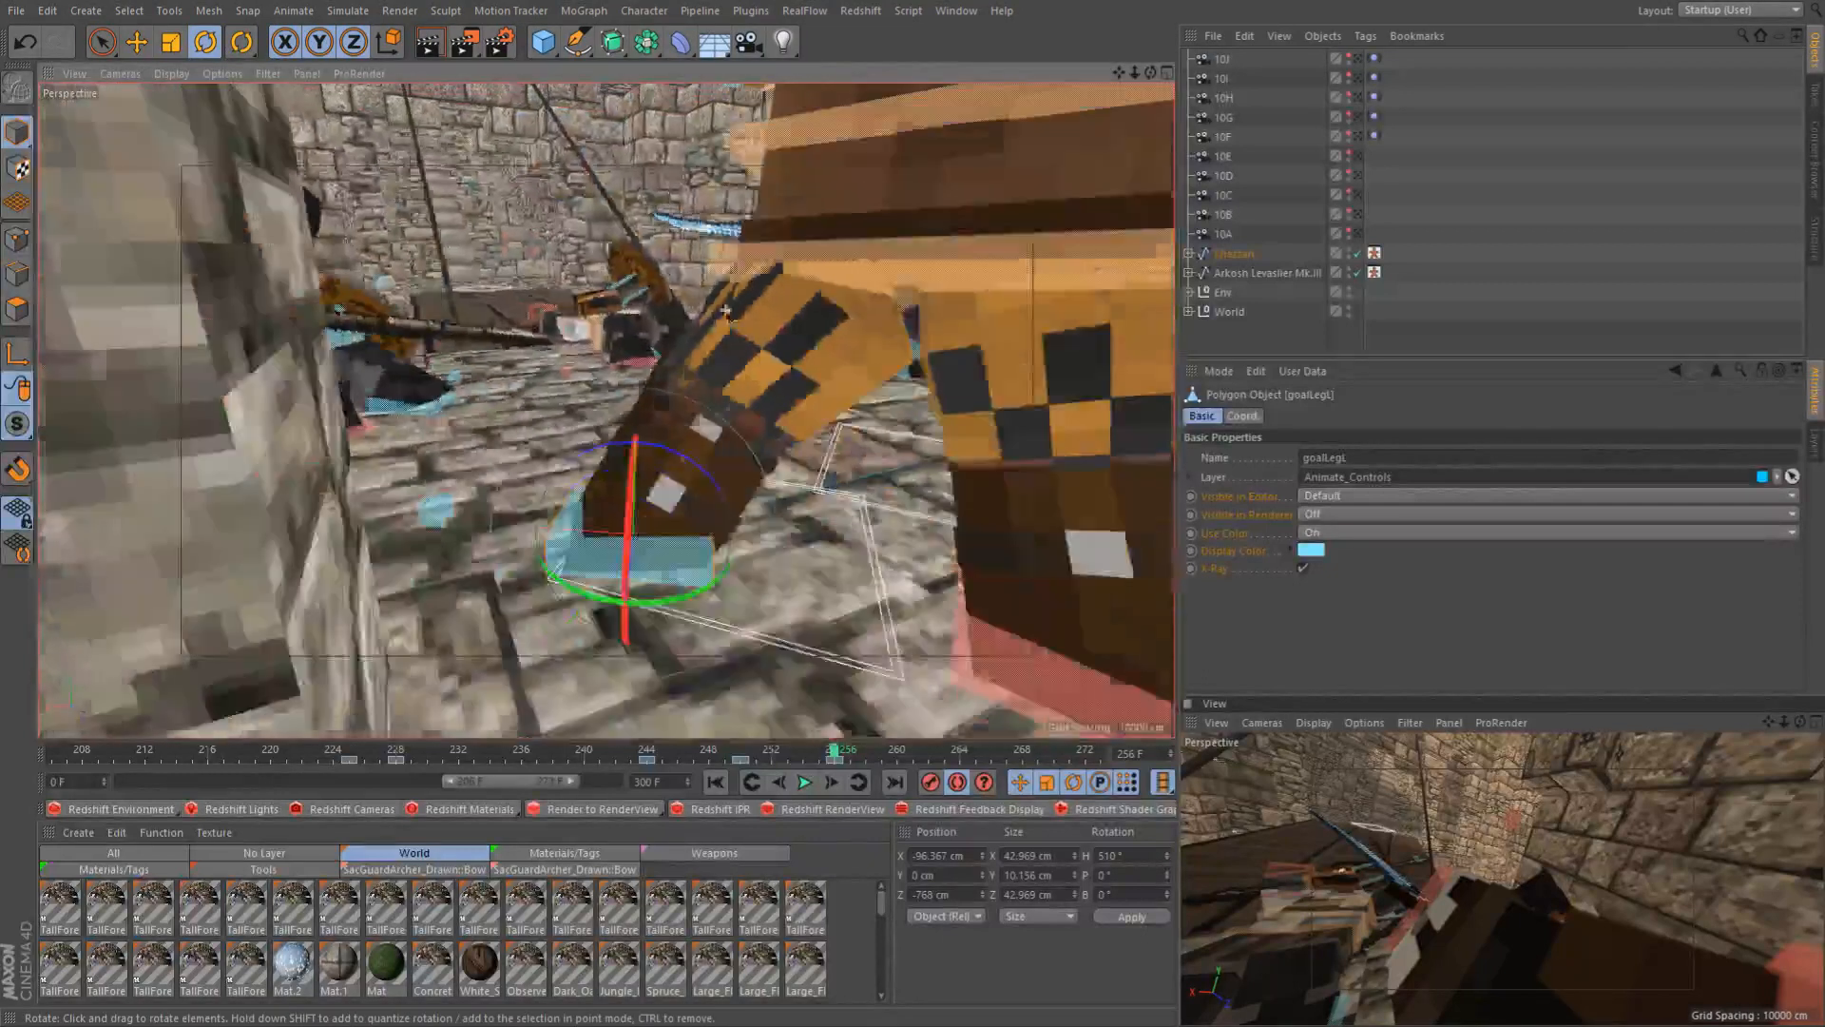
{"action": "middle_click_drag", "start_coordinate": [766, 305], "coordinate": [740, 315], "text": "alt"}
{"action": "left_click", "coordinate": [740, 314]}
{"action": "key", "text": "e"}
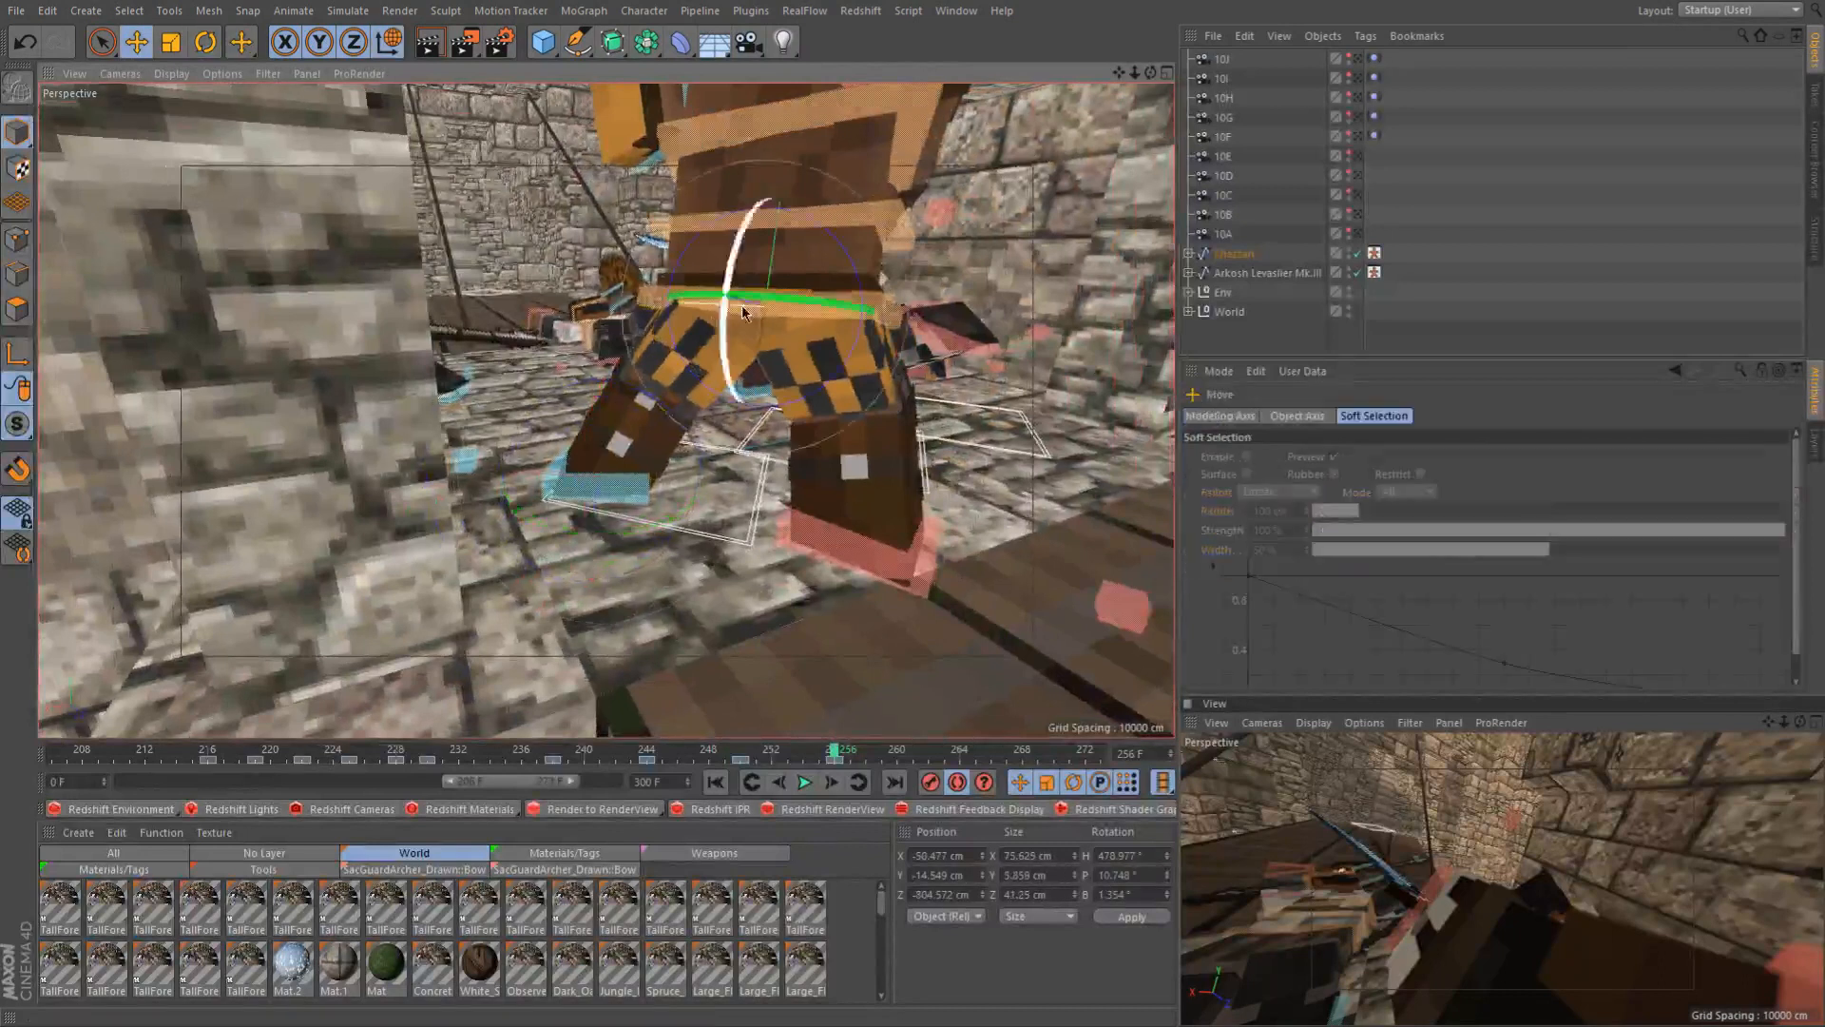
{"action": "left_click_drag", "start_coordinate": [815, 309], "coordinate": [680, 317], "text": "alt"}
{"action": "left_click_drag", "start_coordinate": [838, 356], "coordinate": [224, 400], "text": "alt"}
{"action": "middle_click_drag", "start_coordinate": [560, 309], "coordinate": [608, 409], "text": "alt"}
{"action": "left_click_drag", "start_coordinate": [608, 409], "coordinate": [780, 361], "text": "alt"}
{"action": "left_click_drag", "start_coordinate": [711, 753], "coordinate": [834, 753]}
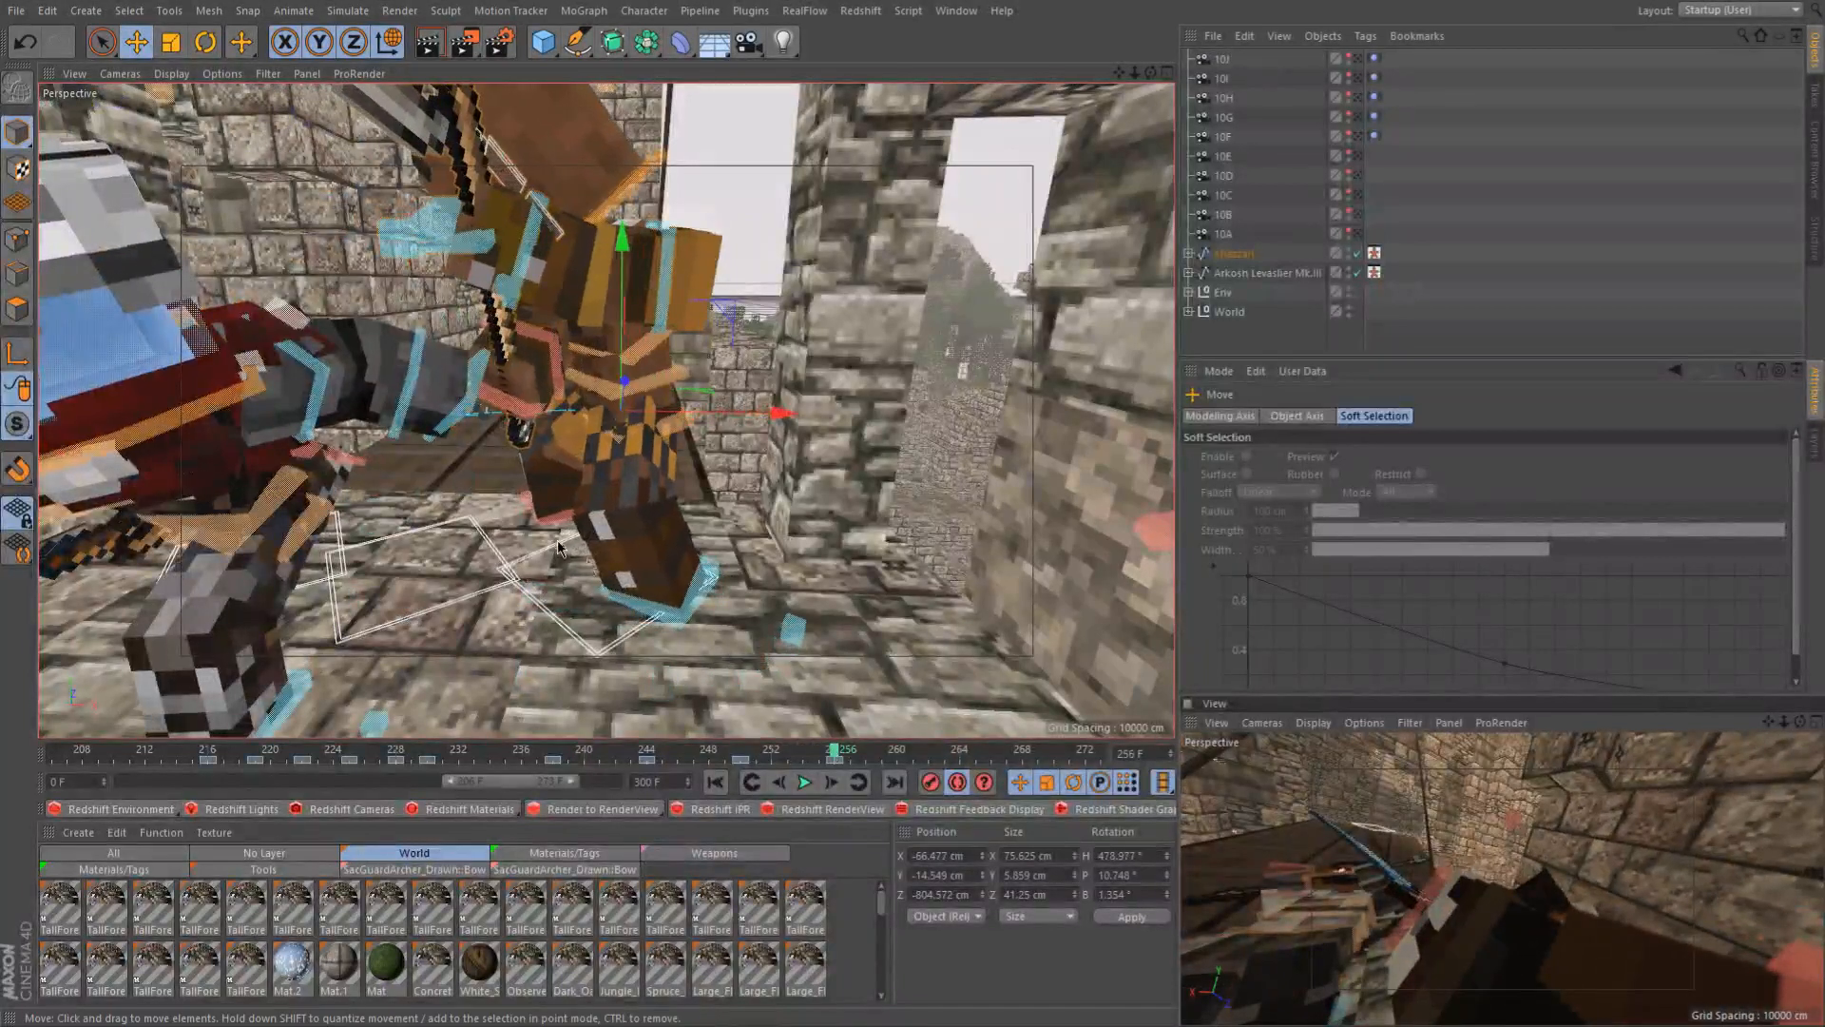
Rotate Khazzan's torso control at frame 256 to turn the upper body, and adjust the rotation of controlWaist
{"action": "middle_click_drag", "start_coordinate": [542, 552], "coordinate": [606, 504], "text": "alt"}
{"action": "scroll", "coordinate": [605, 504], "scroll_direction": "down", "scroll_amount": 3}
{"action": "scroll", "coordinate": [605, 504], "scroll_direction": "up", "scroll_amount": 2}
{"action": "left_click_drag", "start_coordinate": [605, 504], "coordinate": [570, 518], "text": "alt"}
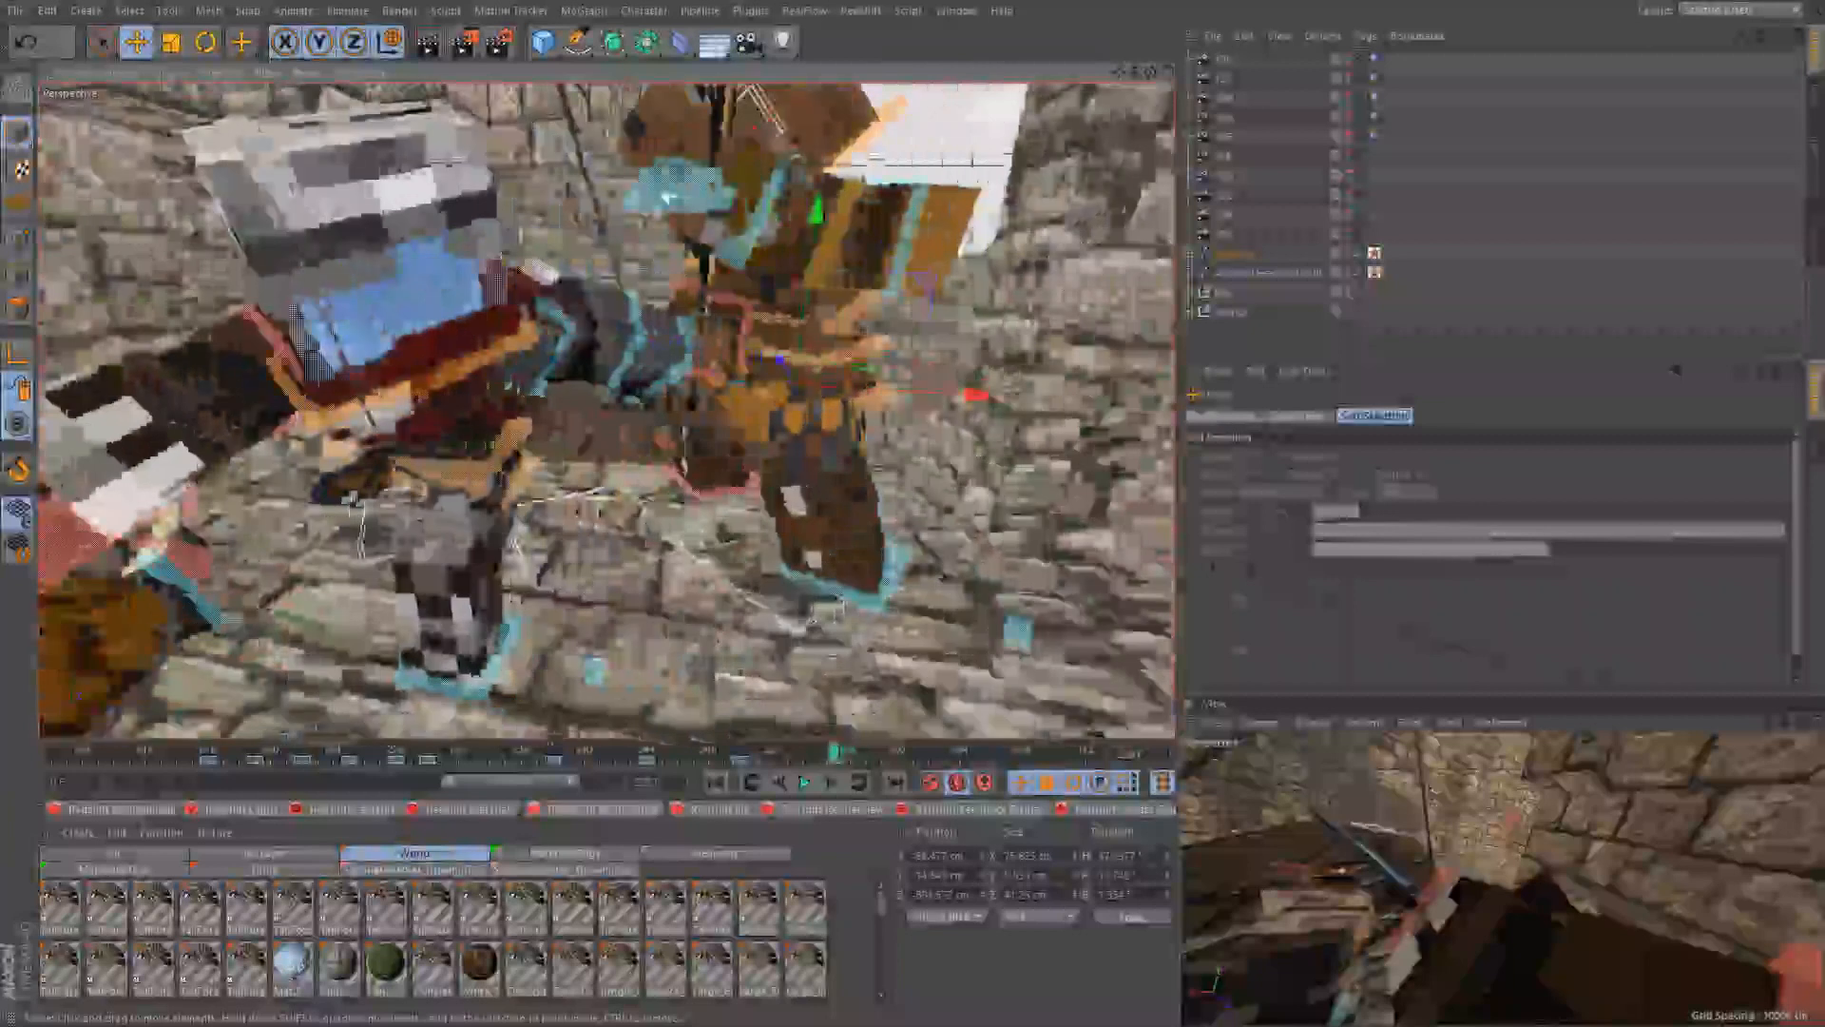
{"action": "left_click", "coordinate": [838, 332]}
{"action": "key", "text": "r"}
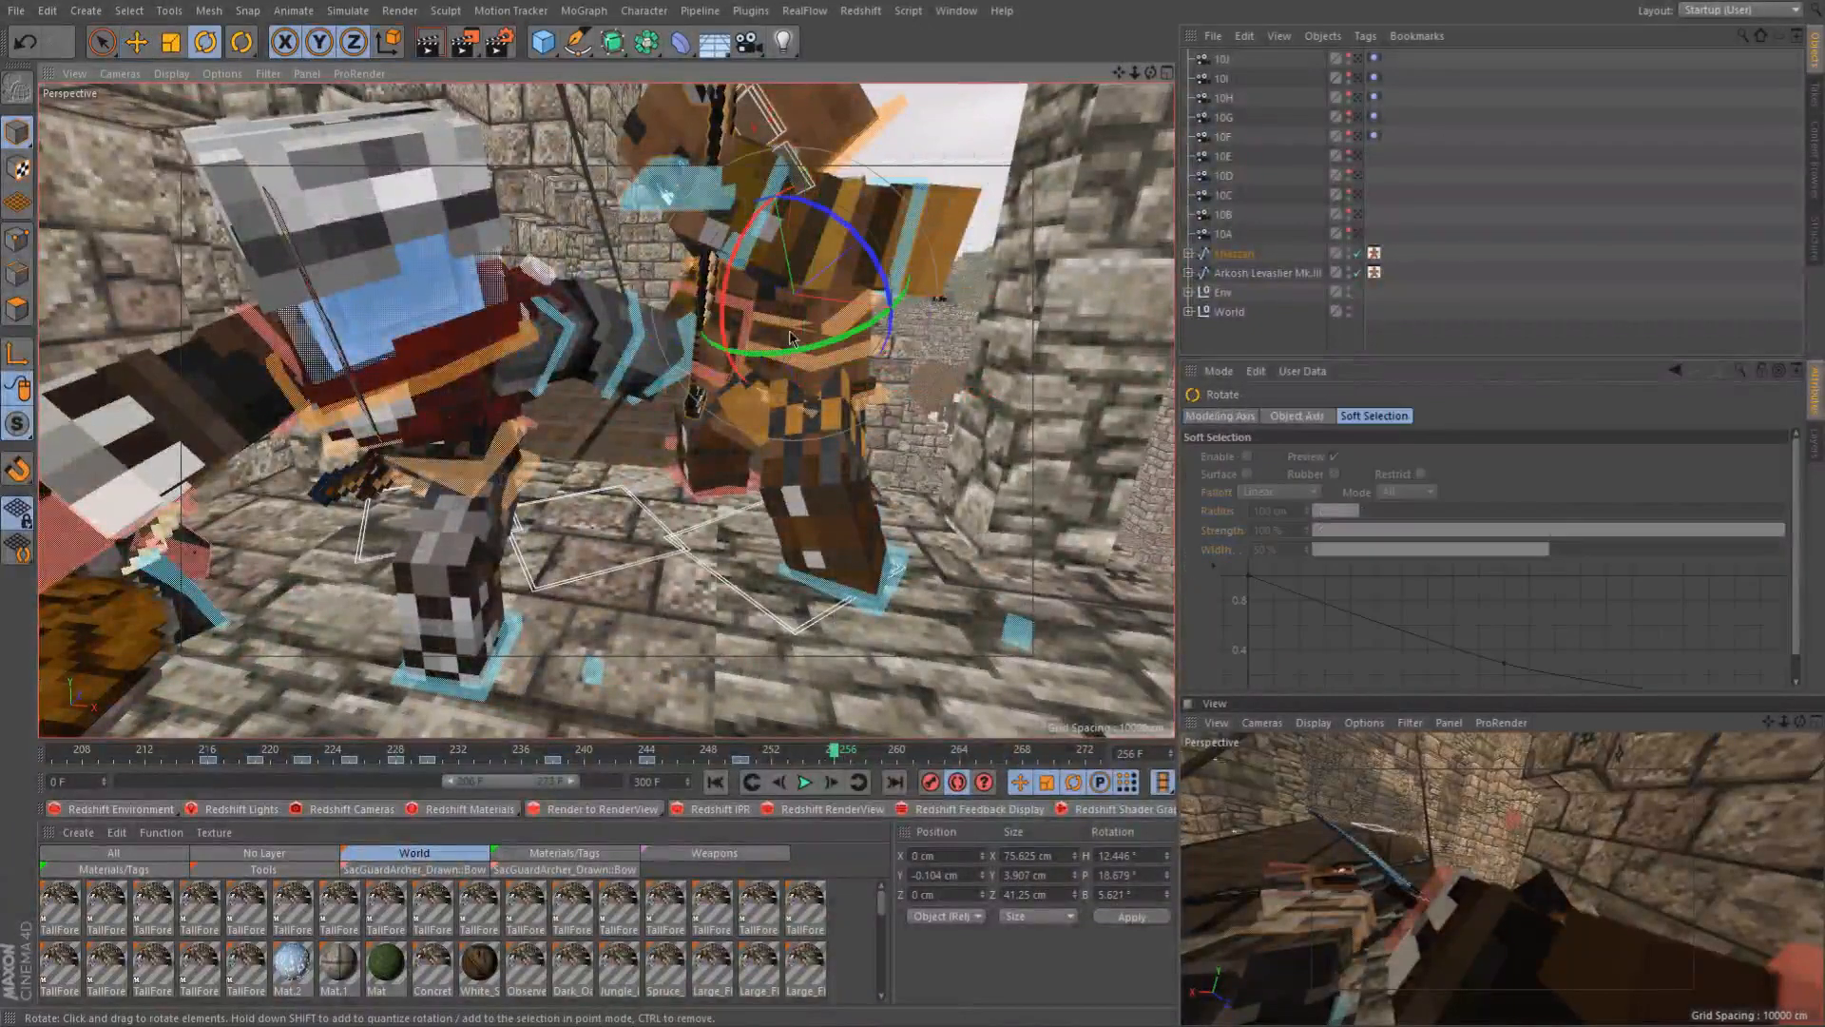
{"action": "left_click_drag", "start_coordinate": [835, 326], "coordinate": [1060, 337]}
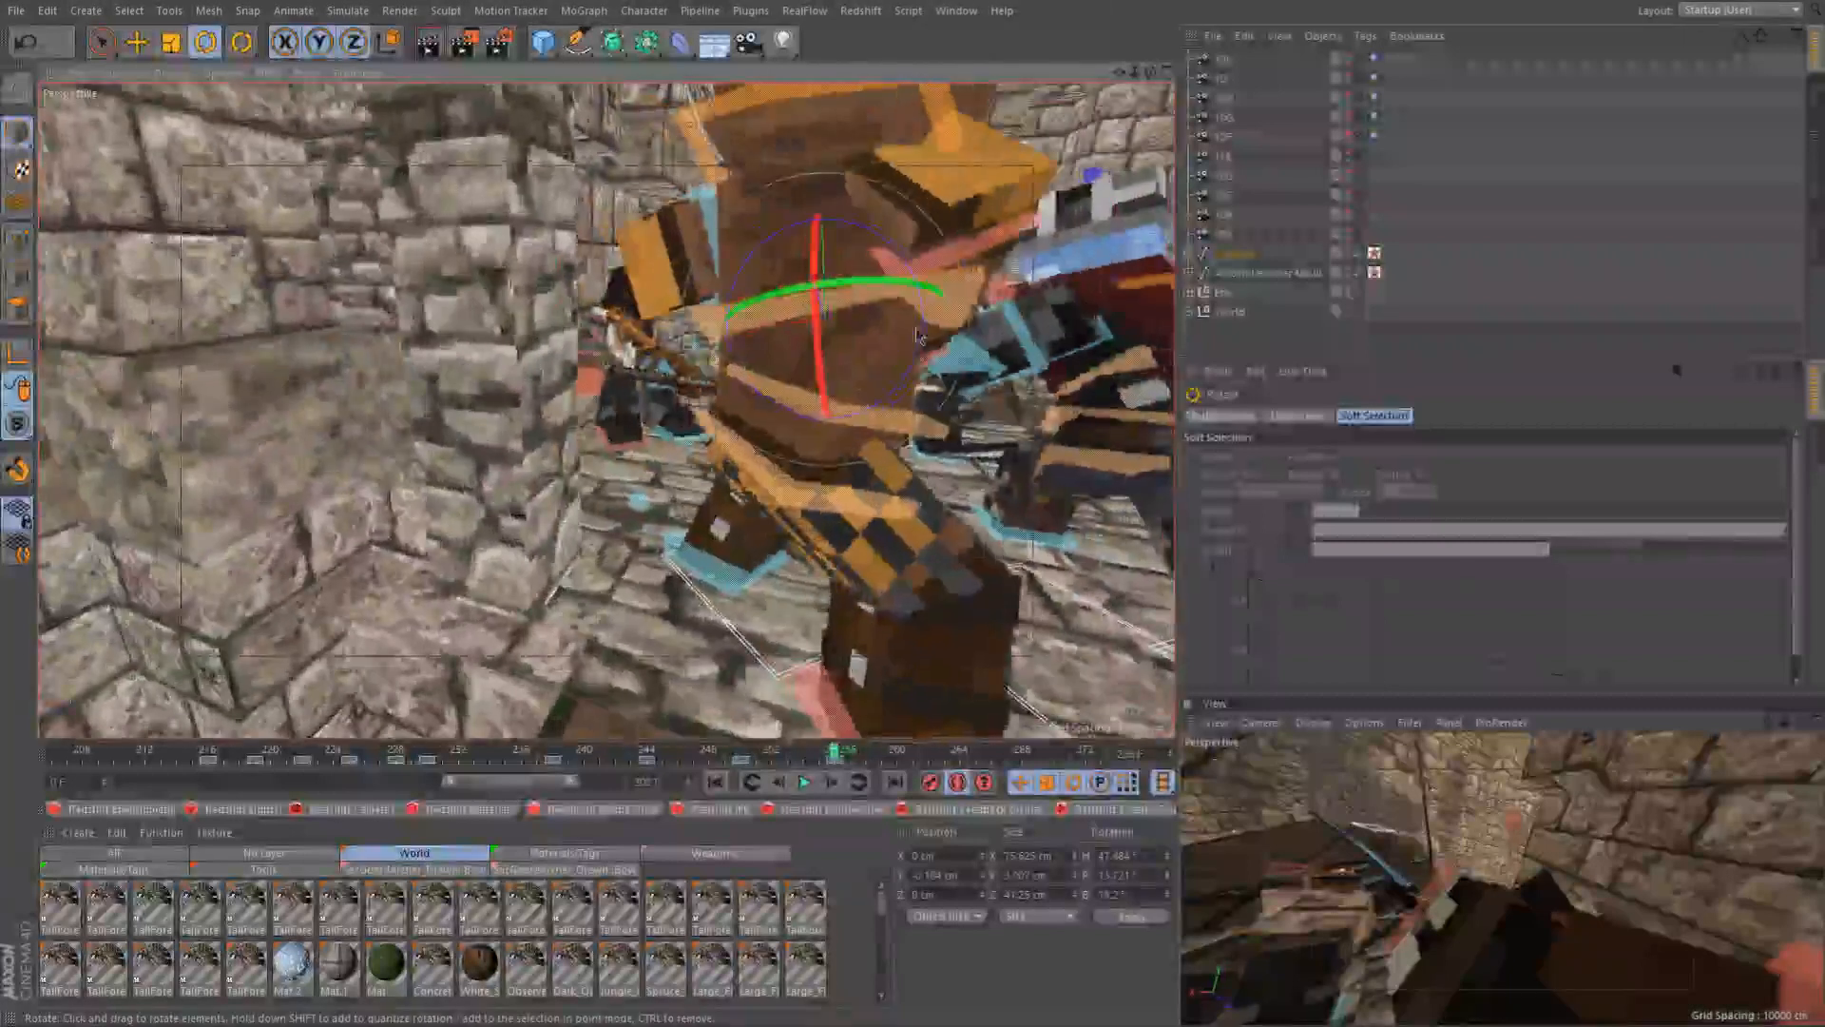
{"action": "left_click_drag", "start_coordinate": [918, 335], "coordinate": [979, 420]}
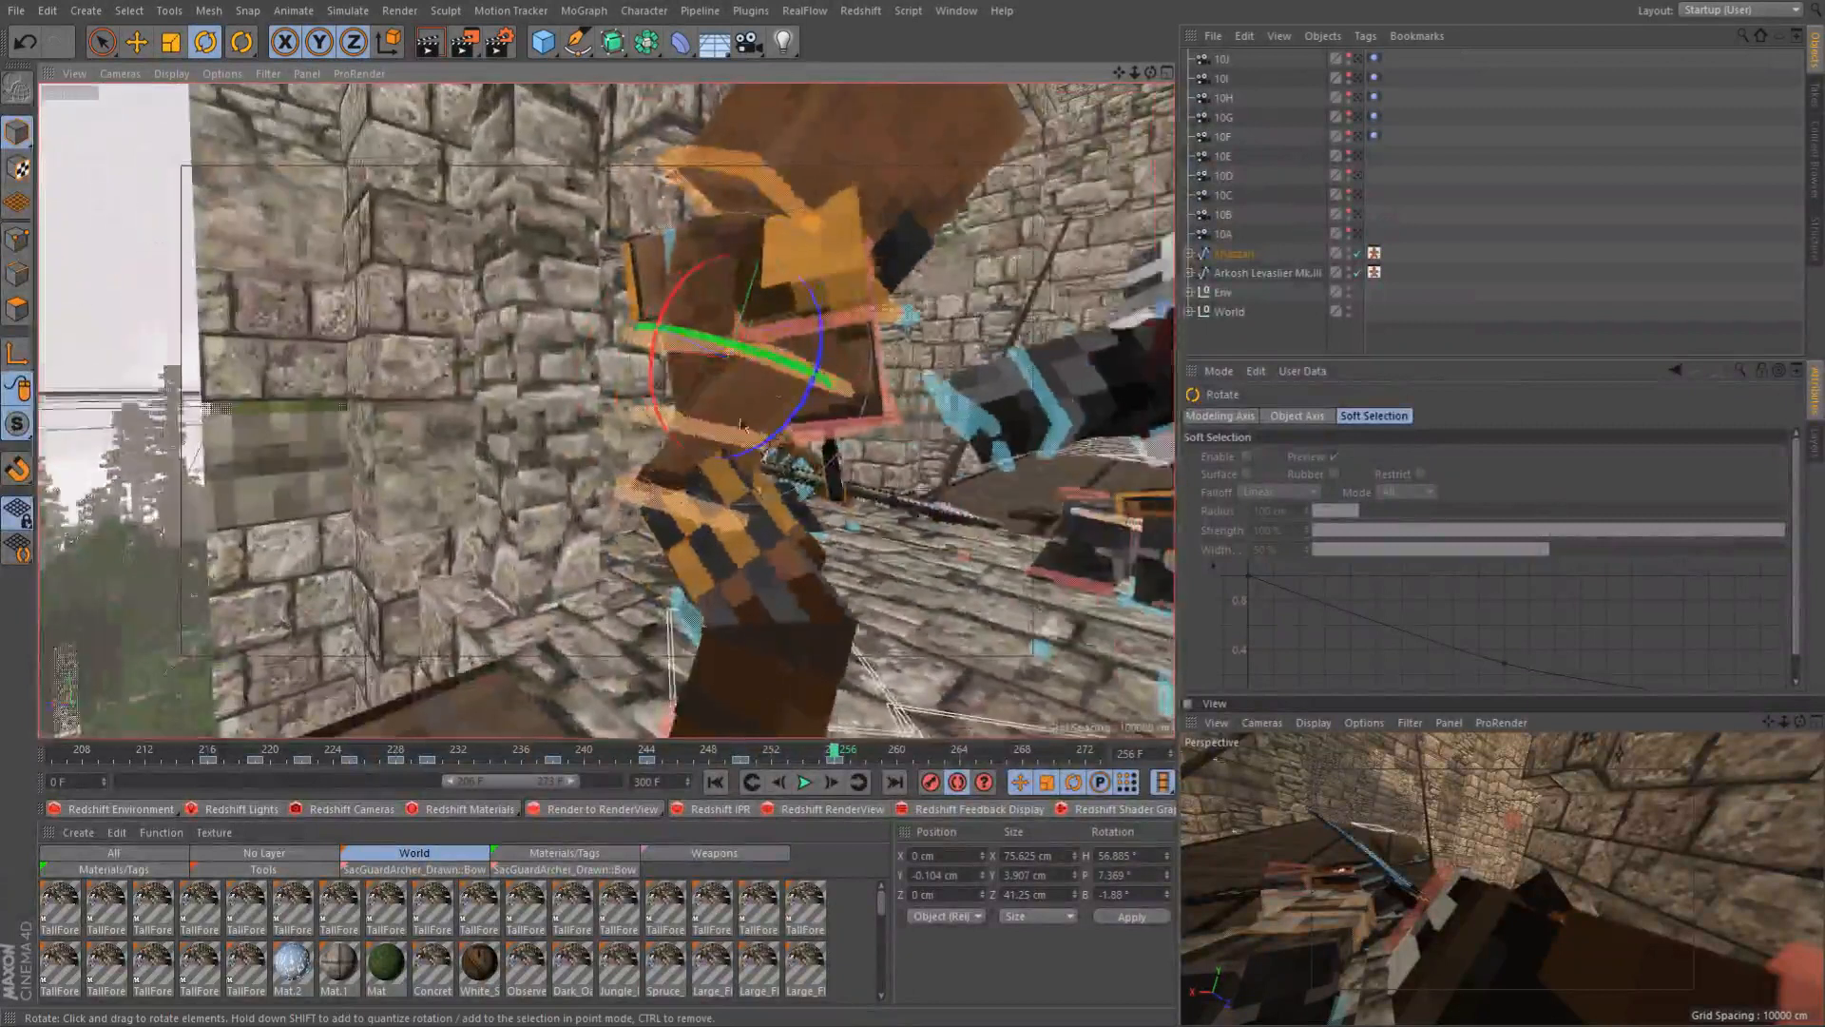
{"action": "left_click_drag", "start_coordinate": [740, 366], "coordinate": [718, 496]}
{"action": "left_click", "coordinate": [656, 465]}
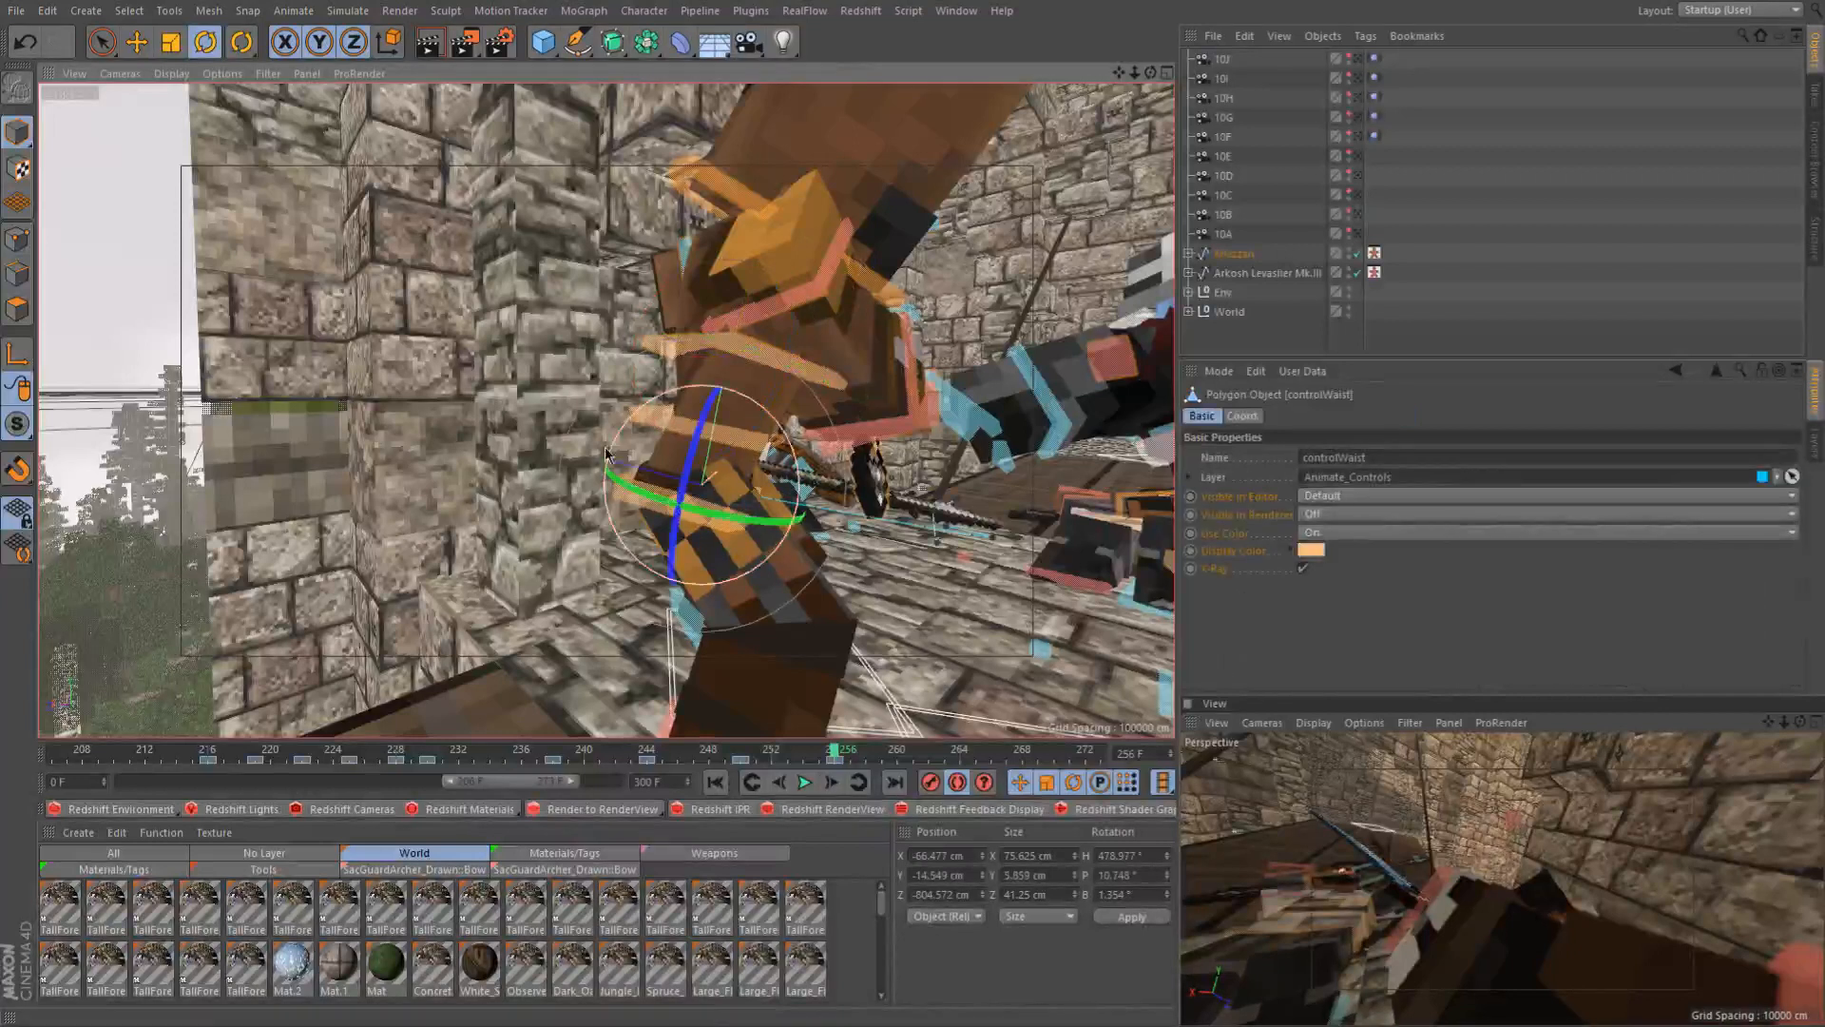
{"action": "left_click_drag", "start_coordinate": [615, 443], "coordinate": [610, 457], "text": "shift"}
Rotate Khazzan's controlNeck at frame 256 to a bank of about -9.7° and check the head from several angles
{"action": "left_click_drag", "start_coordinate": [741, 382], "coordinate": [787, 250], "text": "alt"}
{"action": "left_click", "coordinate": [808, 282]}
{"action": "scroll", "coordinate": [787, 249], "scroll_direction": "up", "scroll_amount": 3}
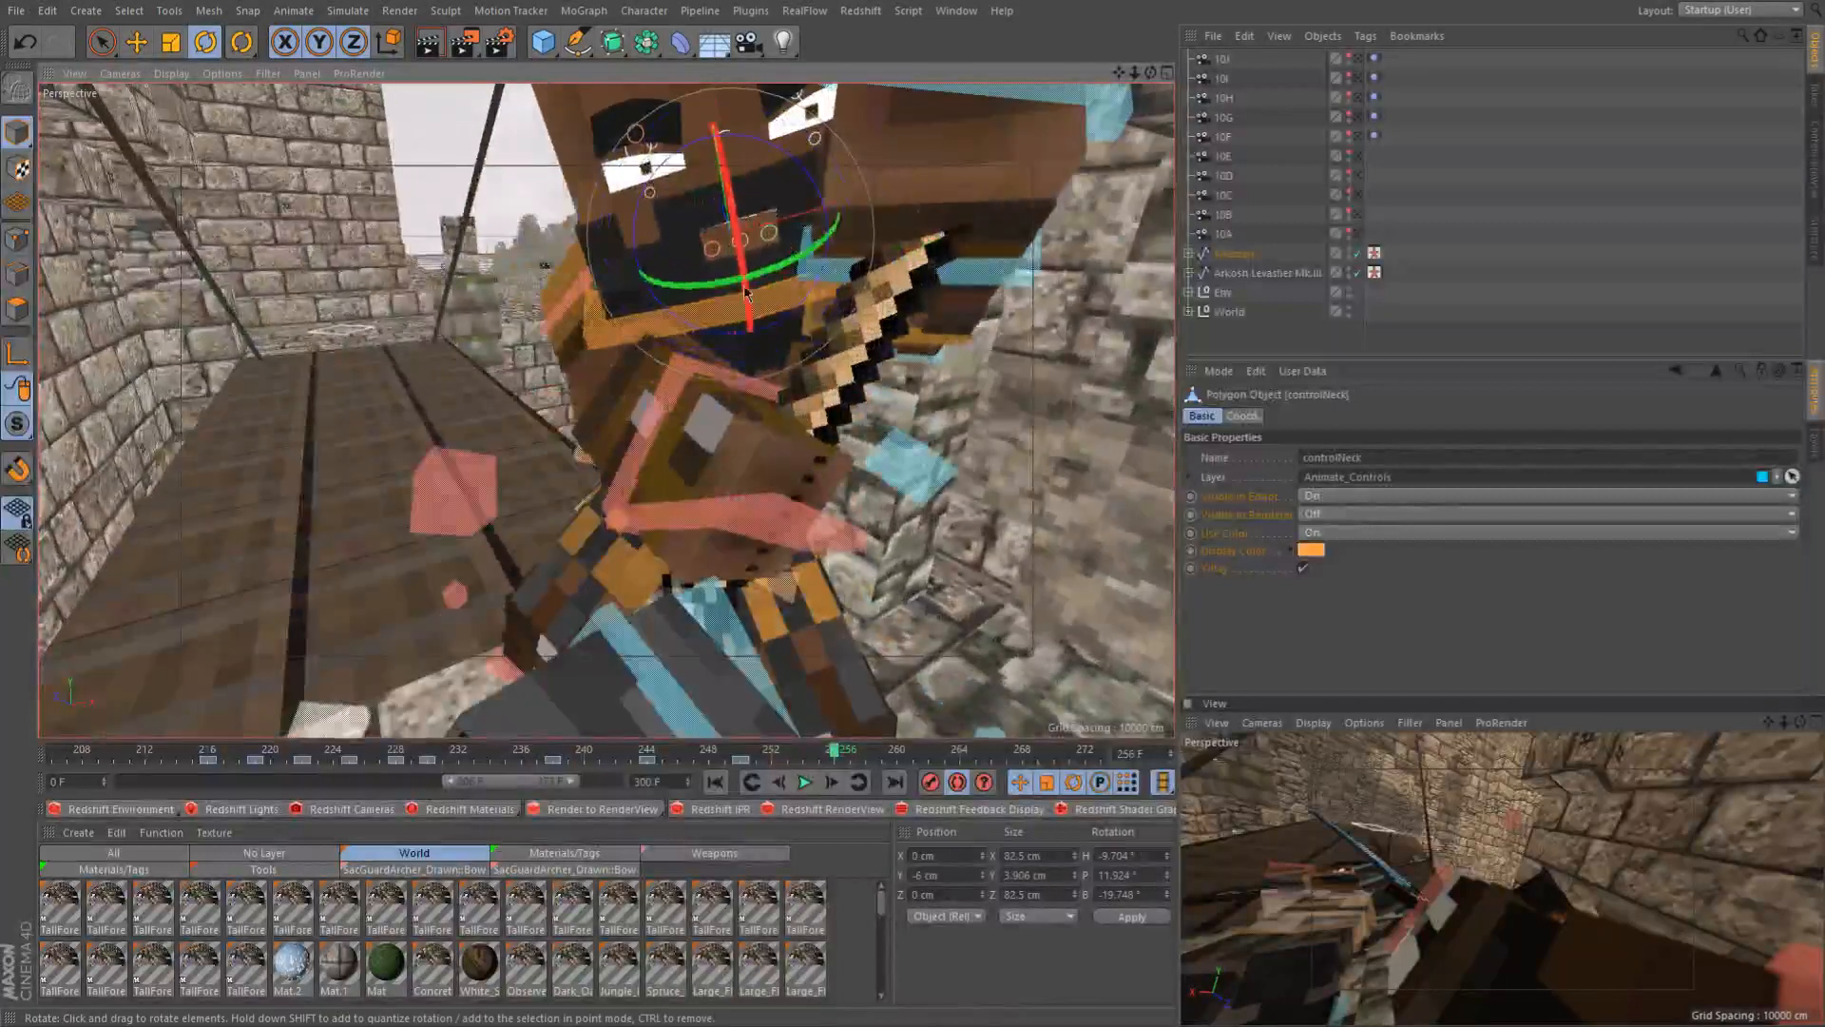
{"action": "middle_click_drag", "start_coordinate": [787, 249], "coordinate": [786, 274], "text": "alt"}
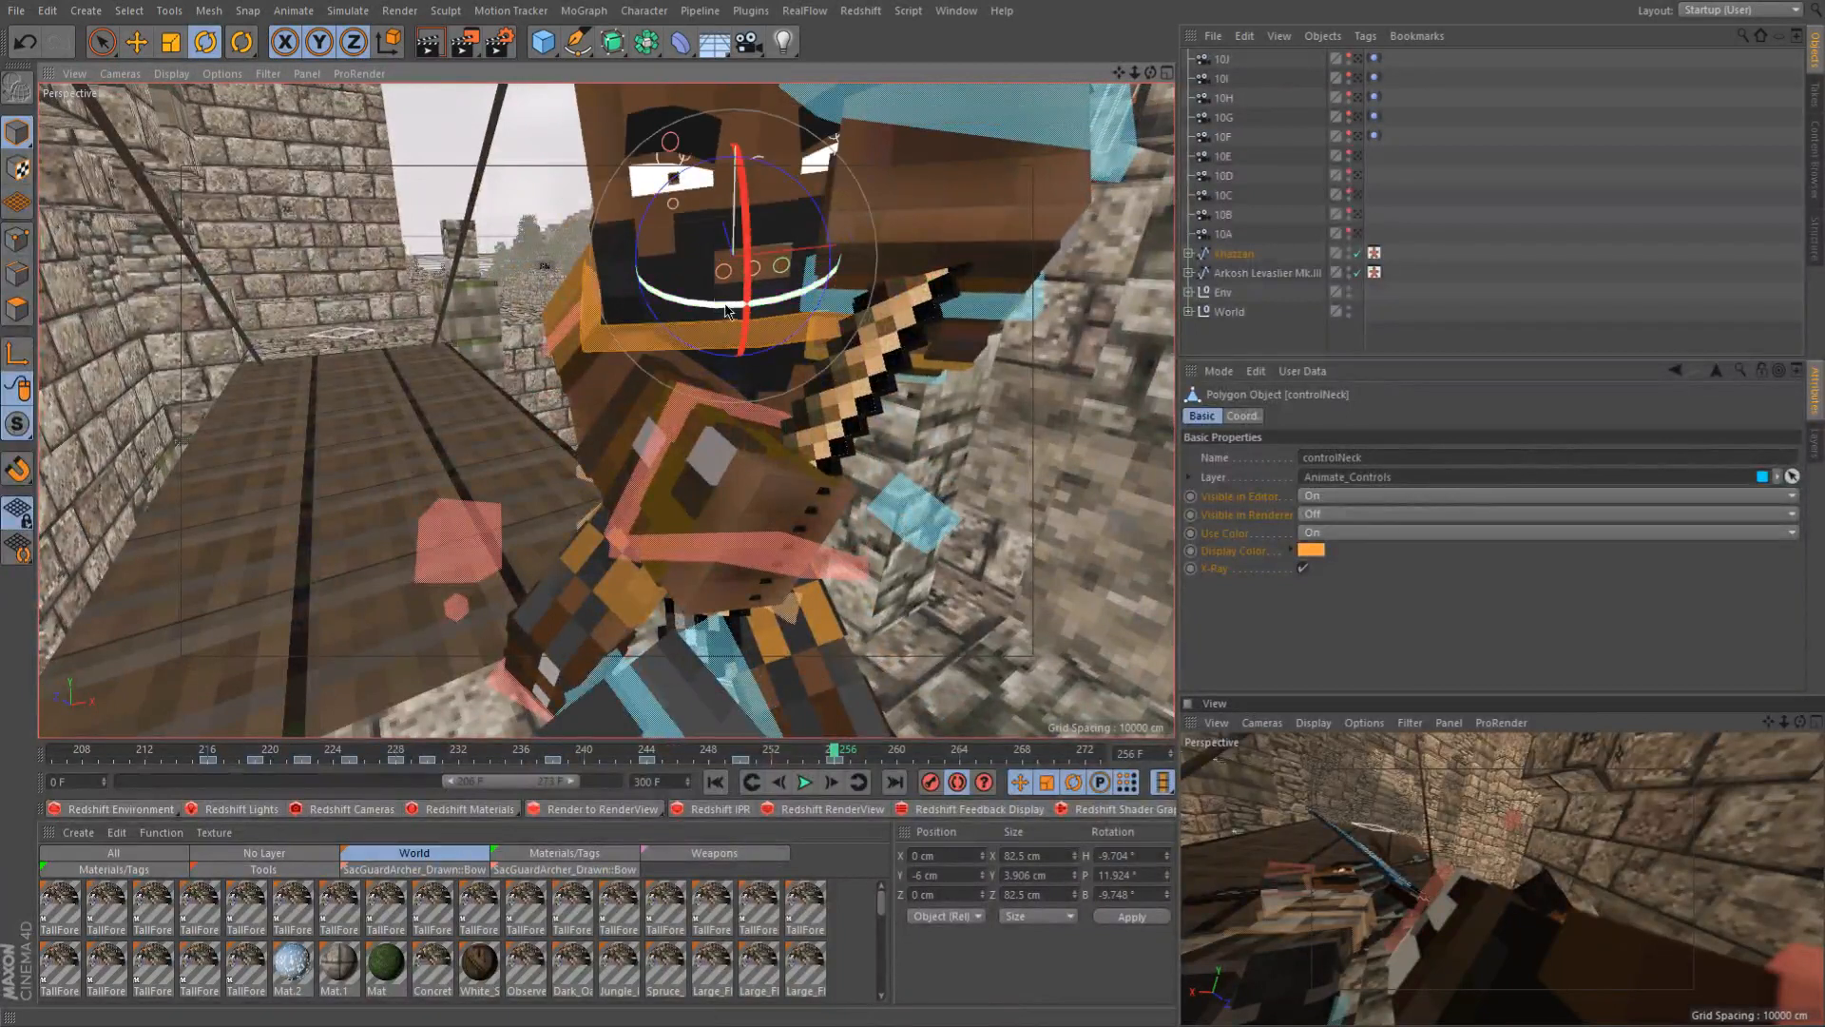
{"action": "scroll", "coordinate": [729, 313], "scroll_direction": "down", "scroll_amount": 3}
{"action": "scroll", "coordinate": [728, 309], "scroll_direction": "up", "scroll_amount": 1}
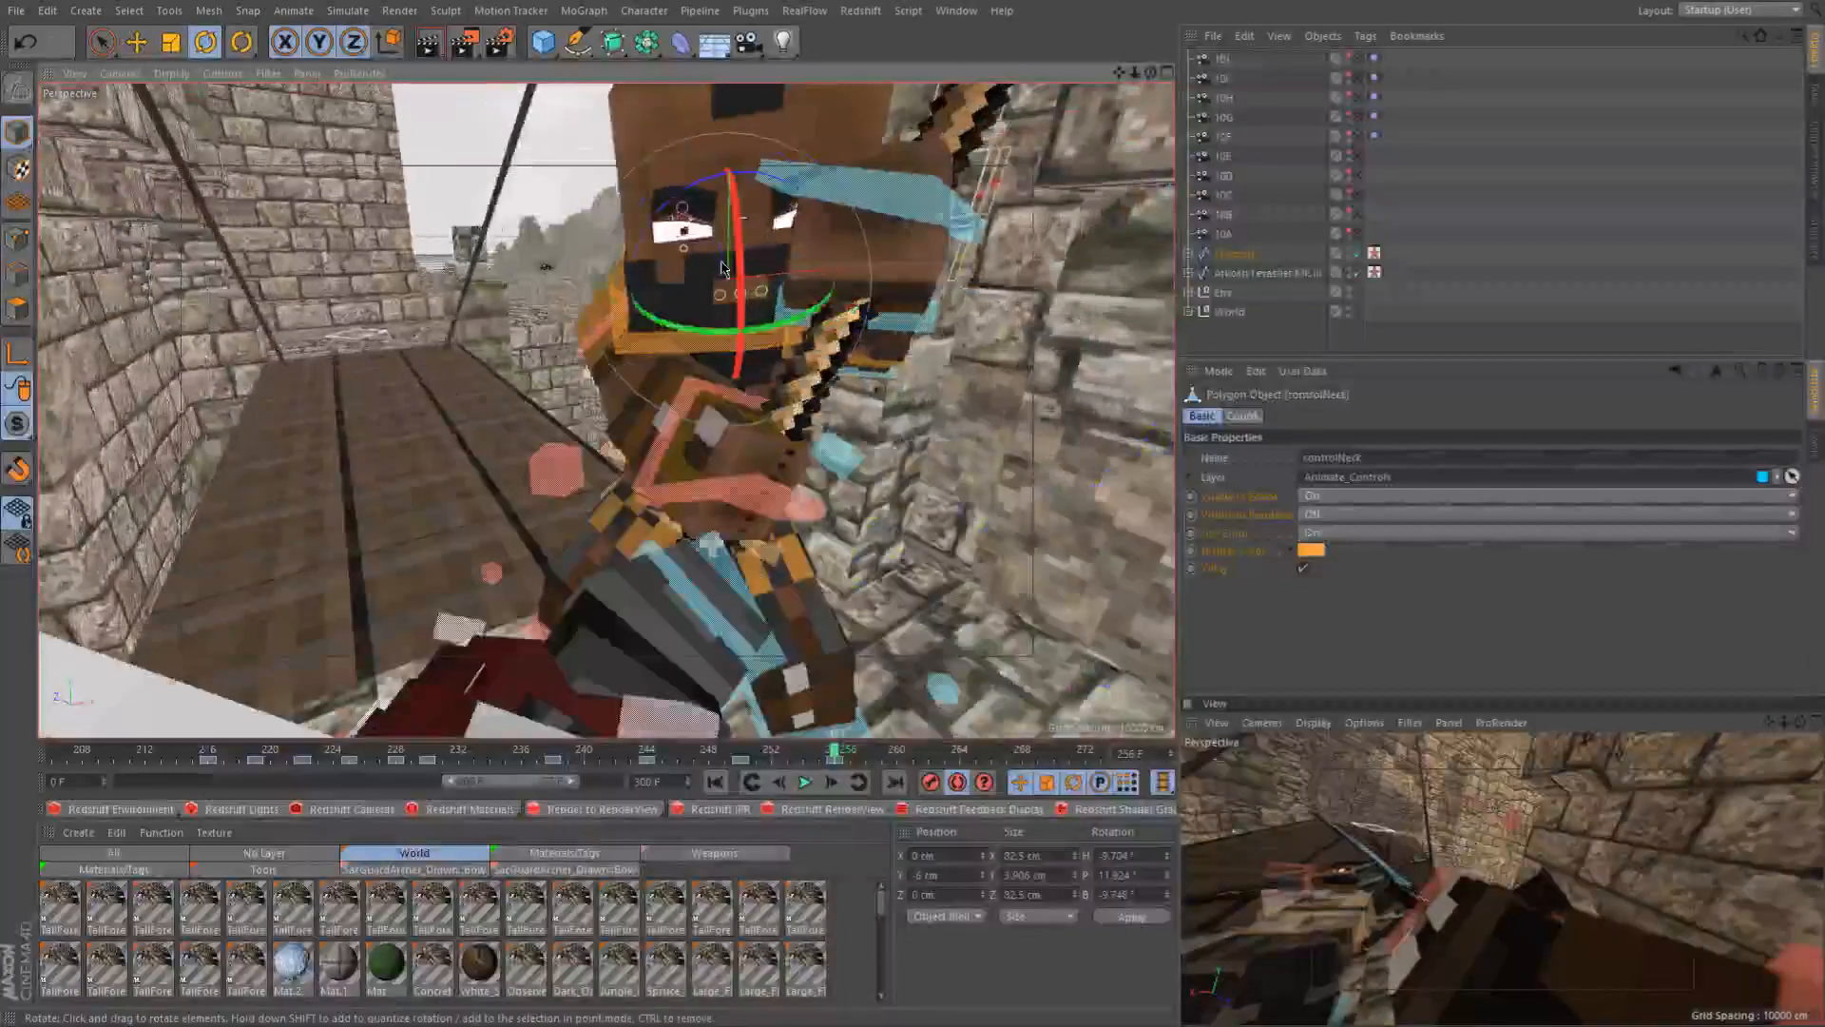
{"action": "left_click_drag", "start_coordinate": [727, 290], "coordinate": [721, 260], "text": "alt"}
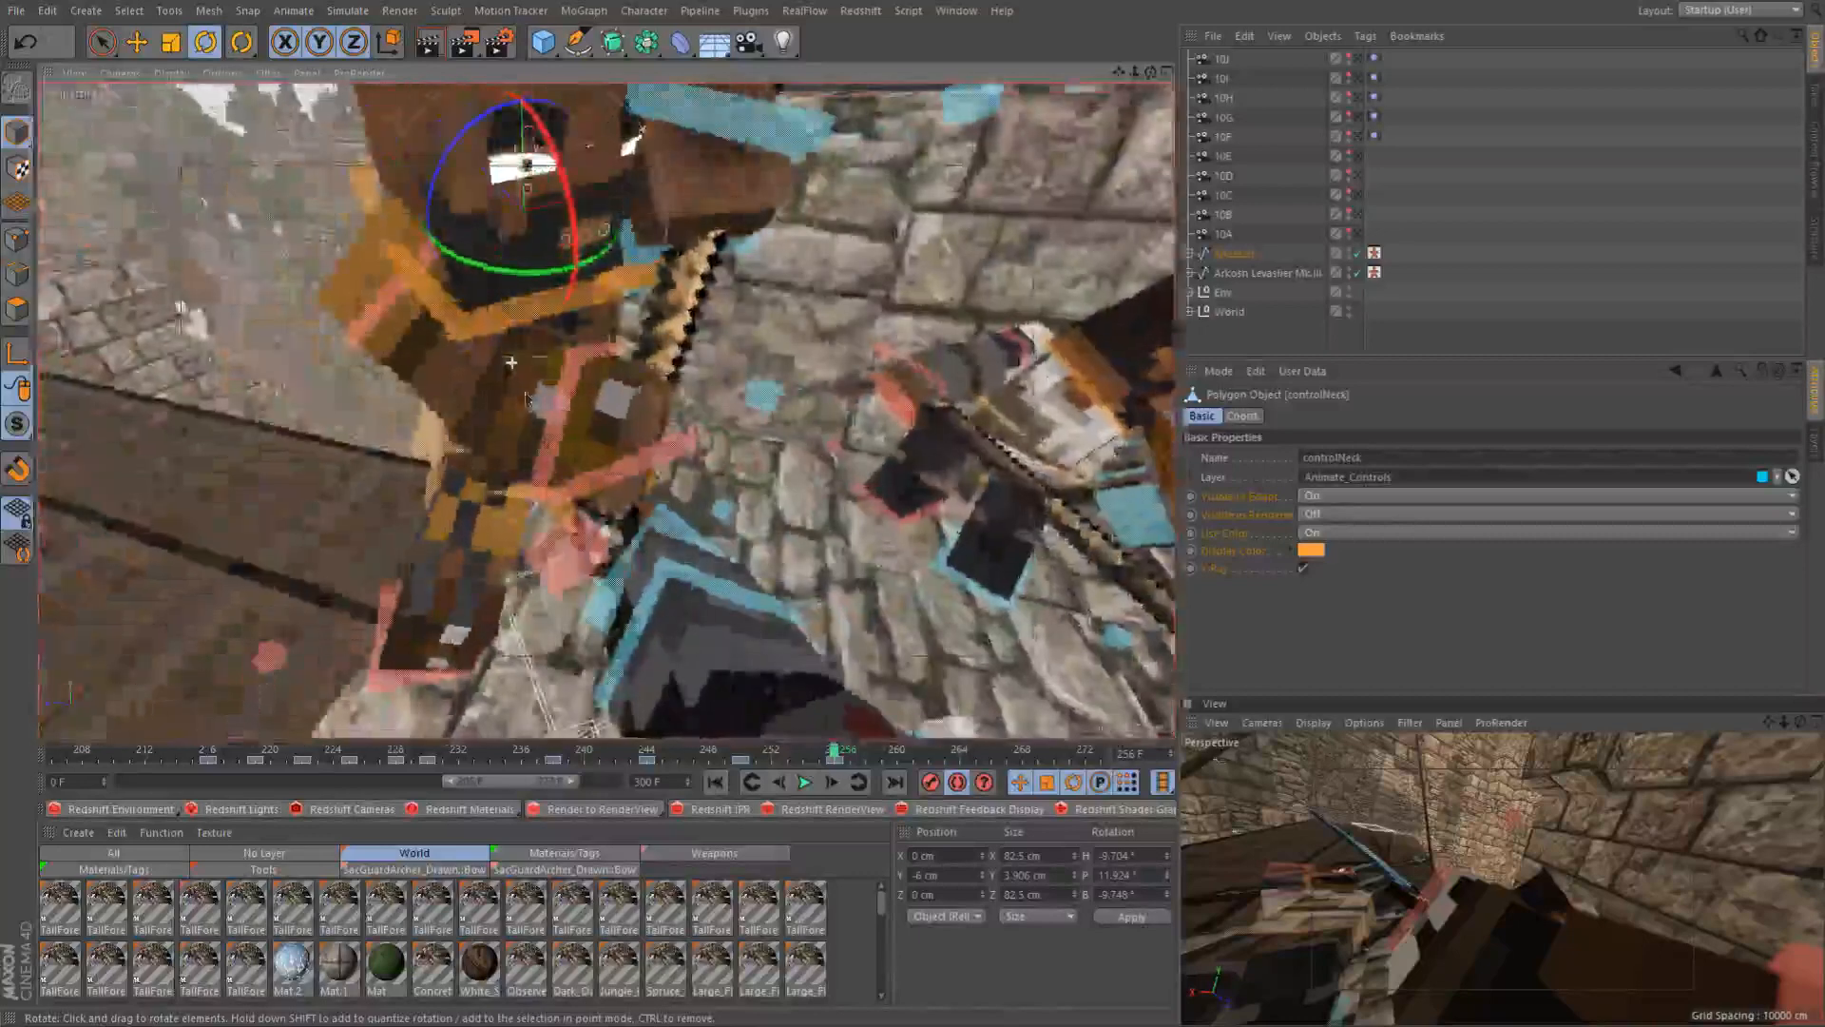
{"action": "left_click_drag", "start_coordinate": [528, 399], "coordinate": [390, 332], "text": "alt"}
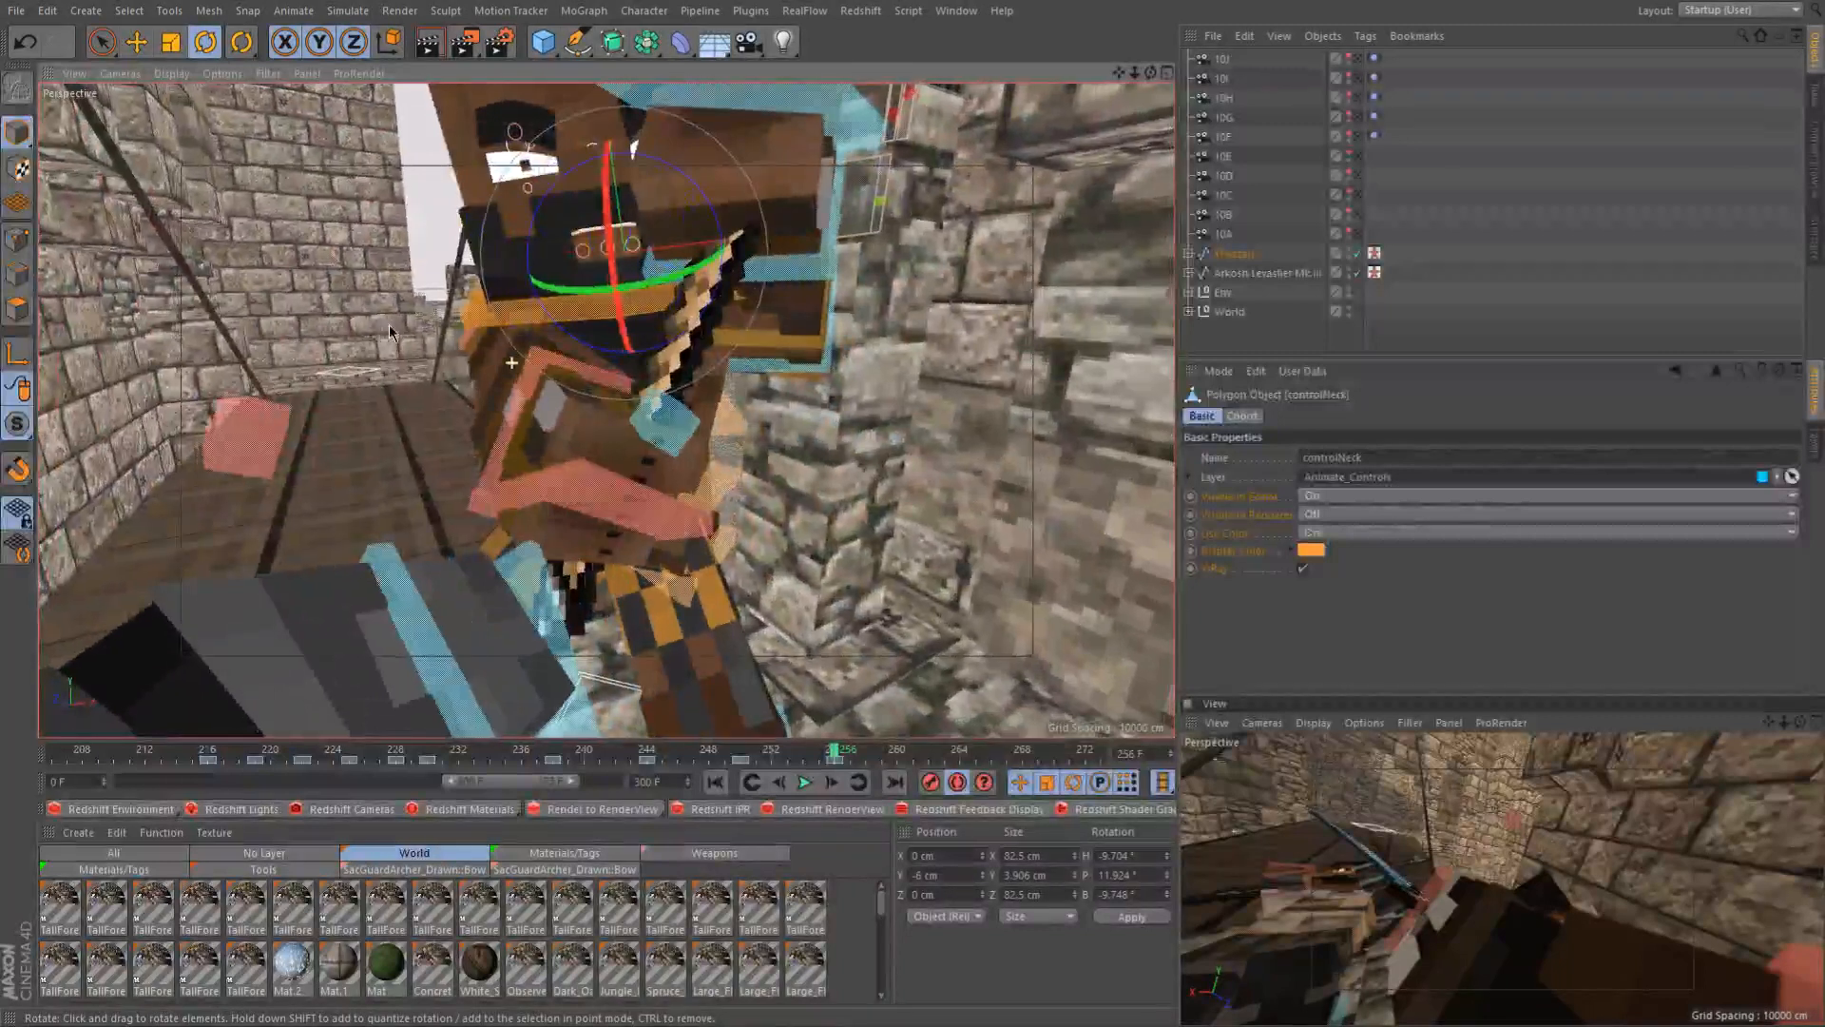
{"action": "left_click_drag", "start_coordinate": [389, 333], "coordinate": [619, 356], "text": "alt"}
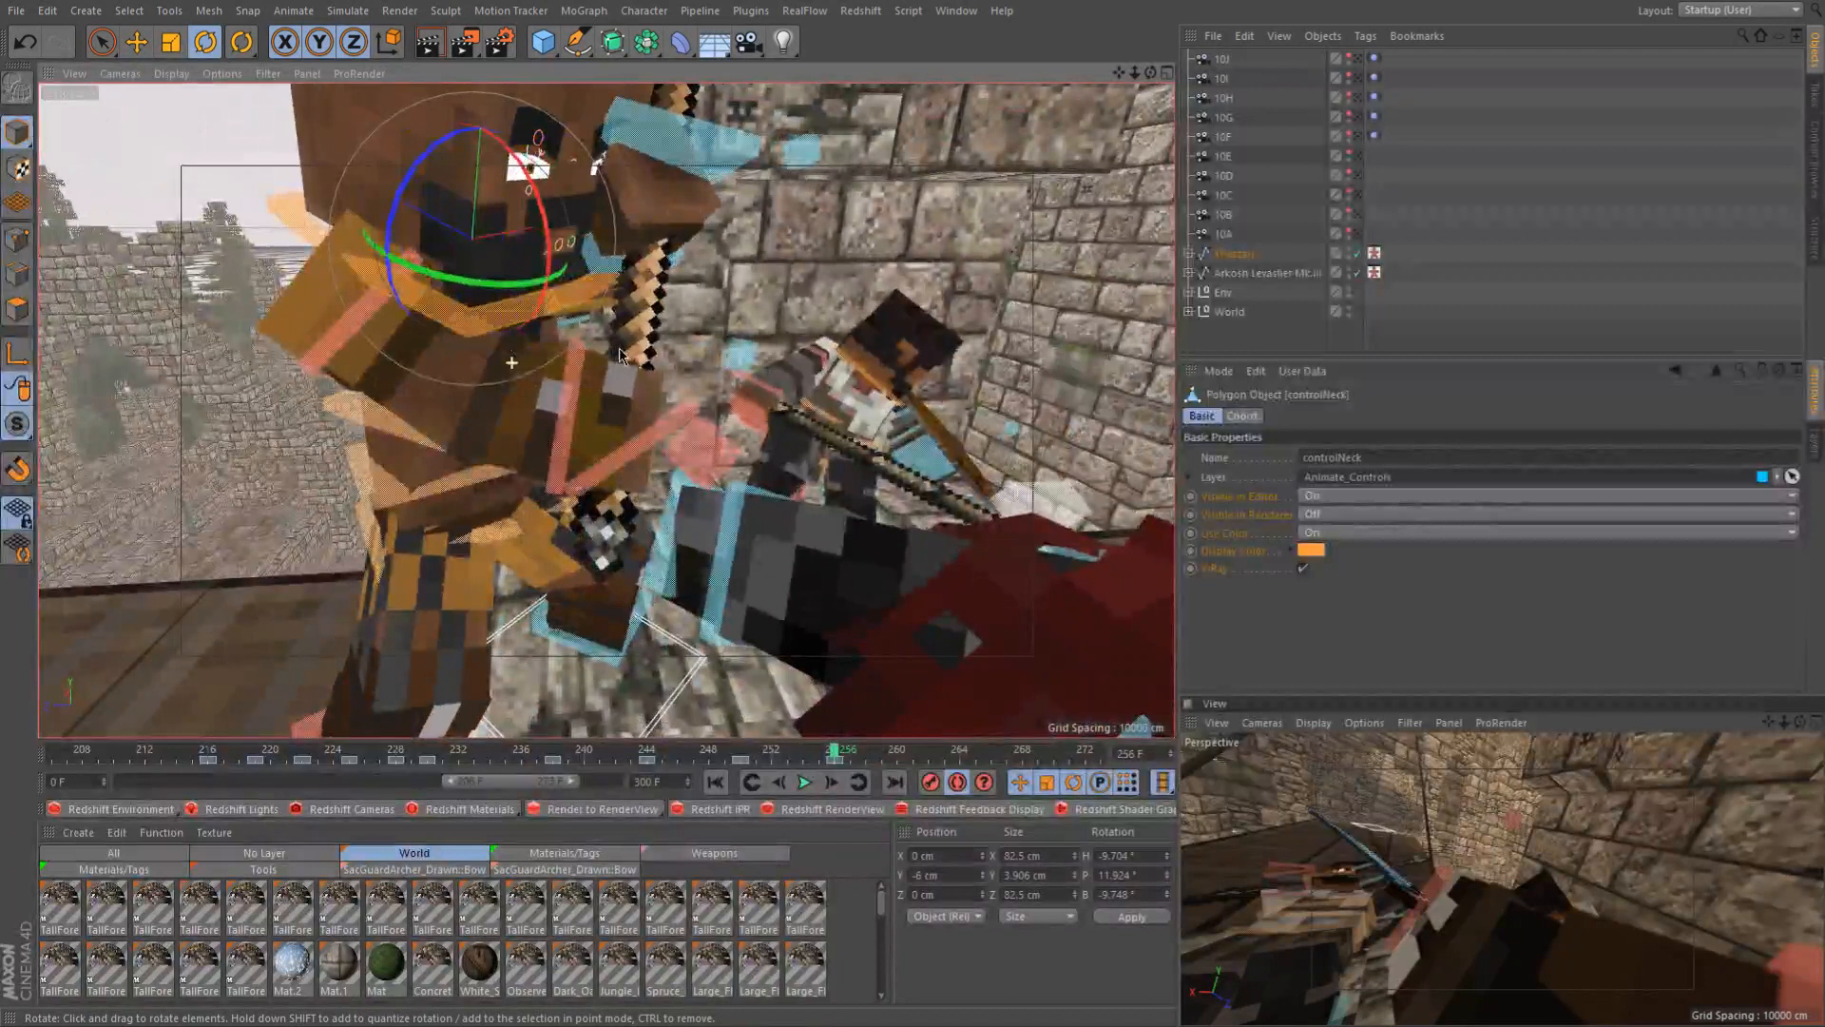
{"action": "left_click_drag", "start_coordinate": [609, 358], "coordinate": [430, 355], "text": "alt"}
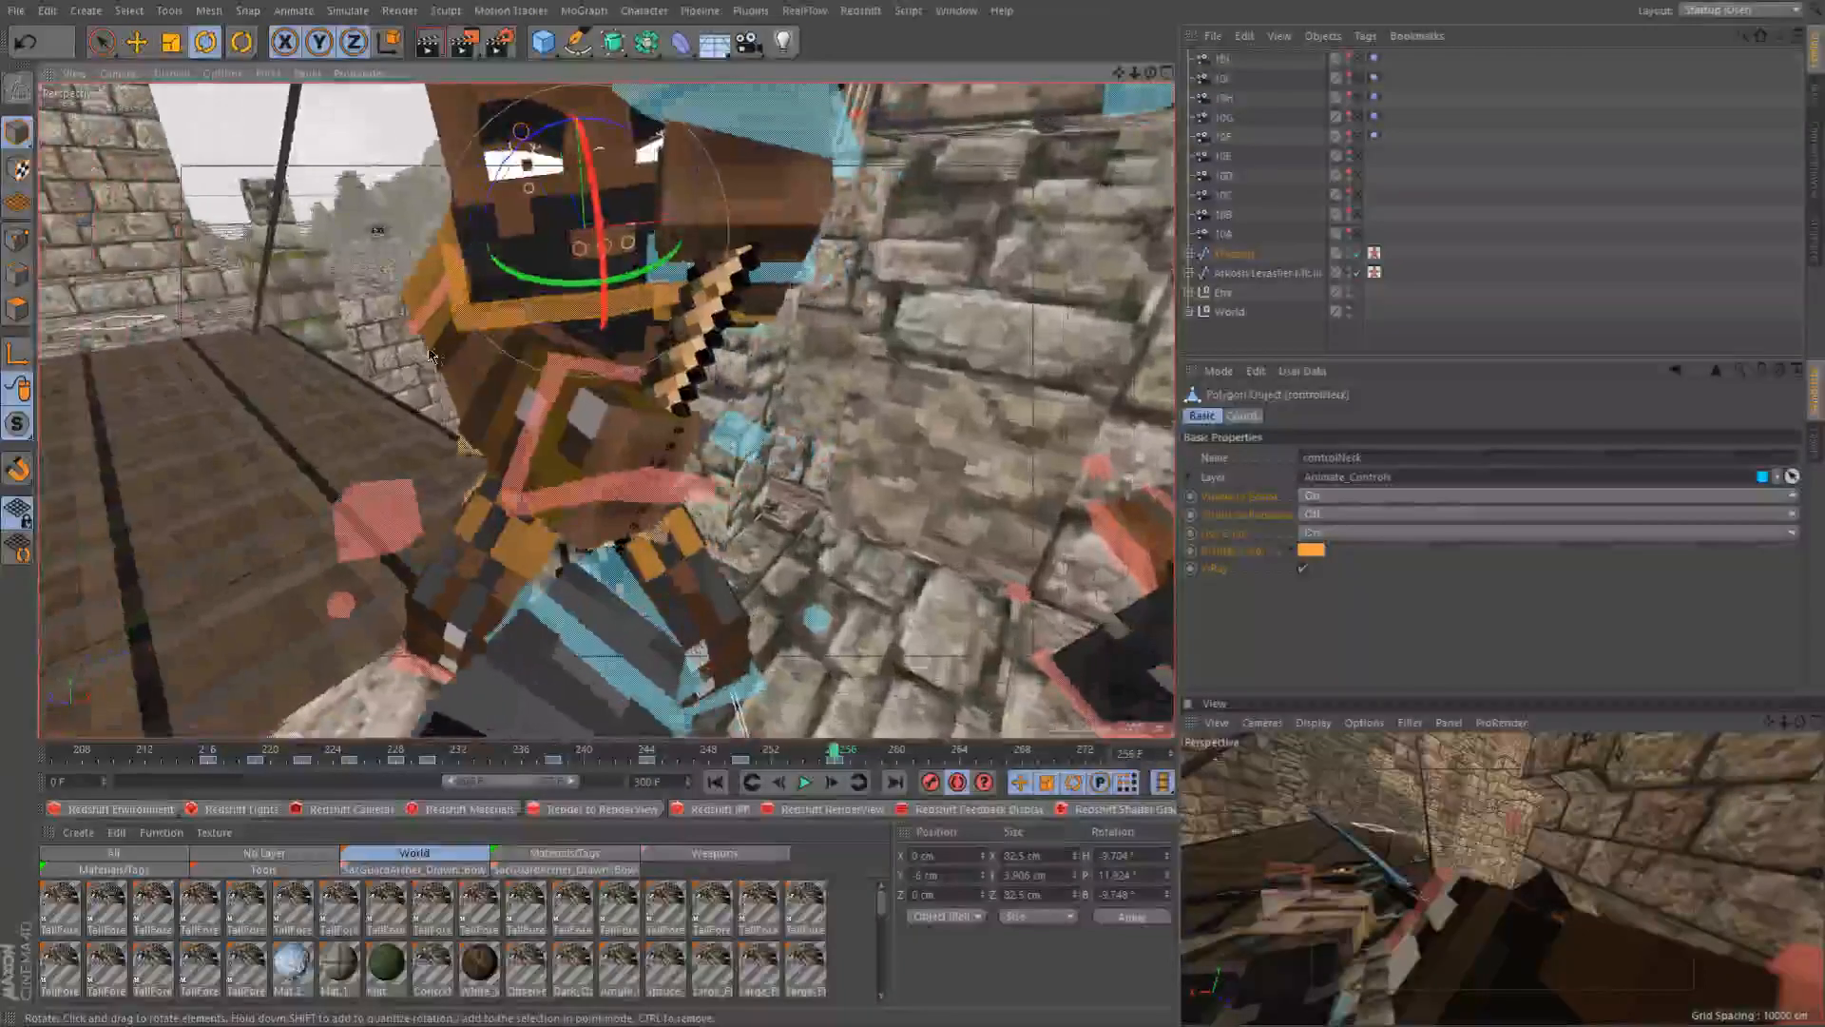
Rotate Khazzan's controlArmR at frame 256 to about H -140°, P -185°, B -69°, comparing it with the pose at frame 250
{"action": "left_click", "coordinate": [423, 300]}
{"action": "left_click_drag", "start_coordinate": [454, 252], "coordinate": [656, 207]}
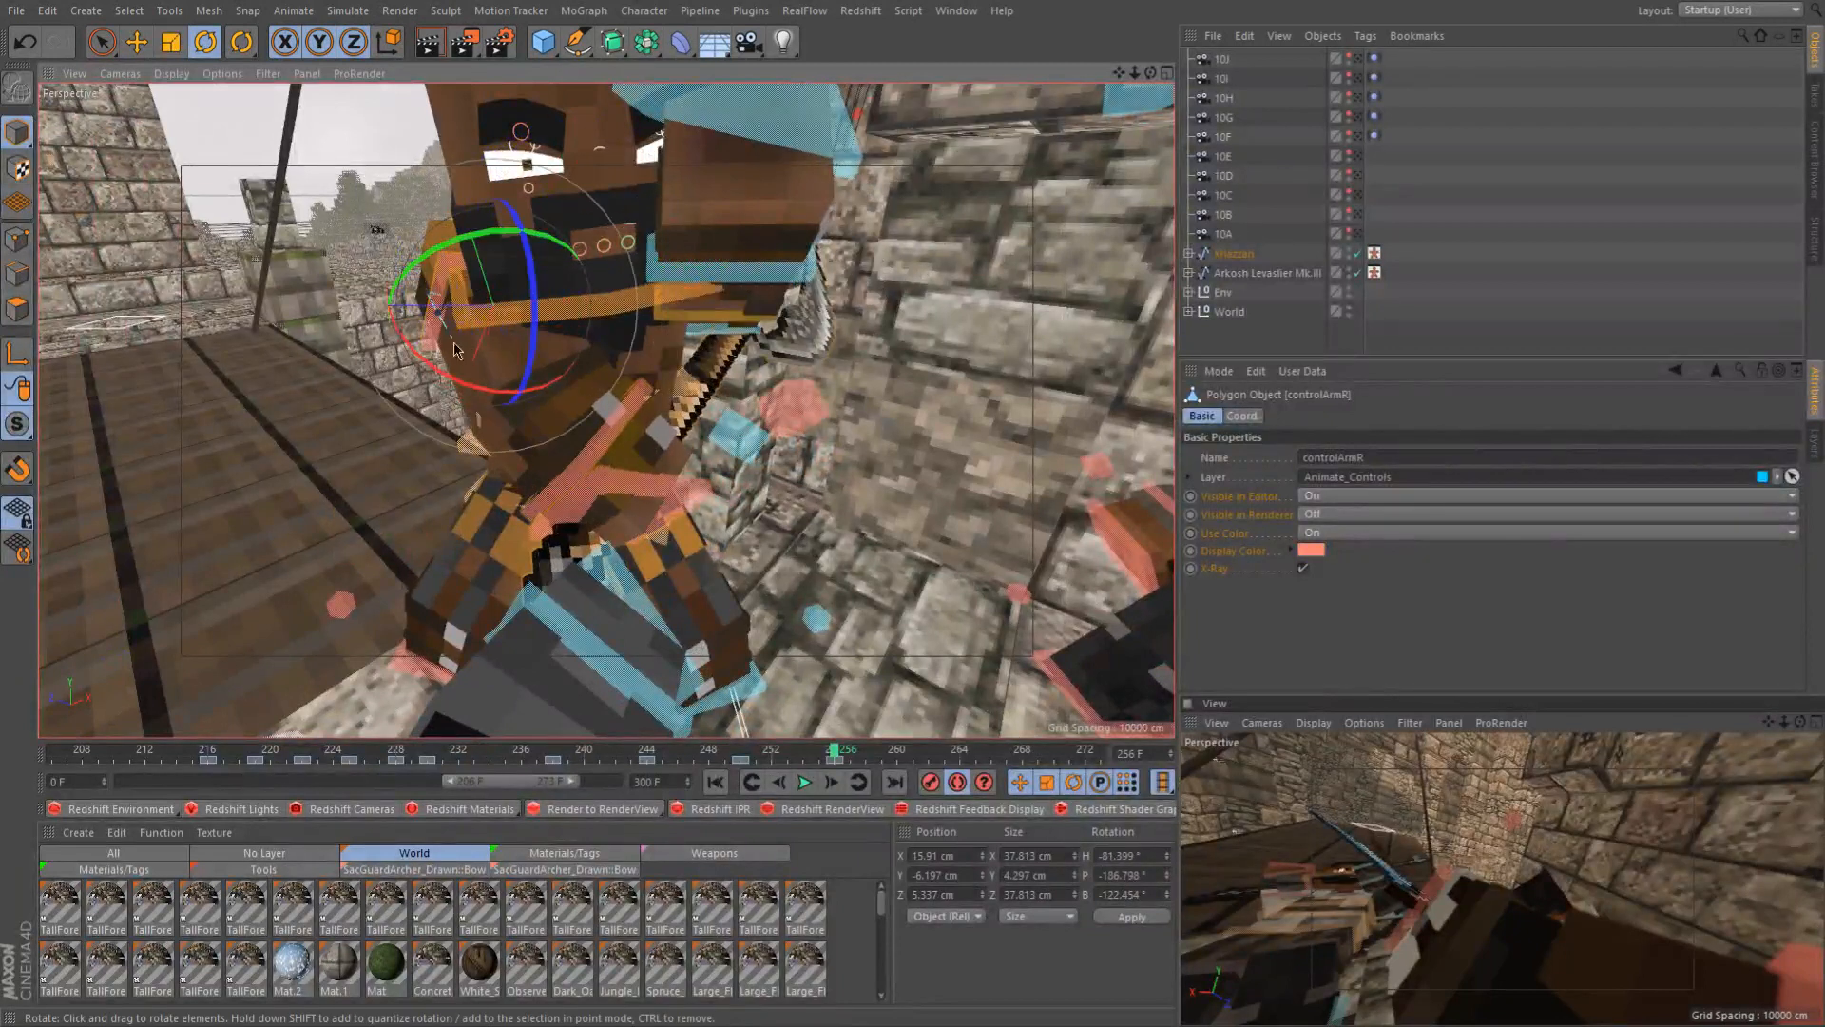
{"action": "left_click_drag", "start_coordinate": [430, 359], "coordinate": [454, 288]}
{"action": "left_click_drag", "start_coordinate": [602, 296], "coordinate": [324, 314]}
{"action": "scroll", "coordinate": [597, 263], "scroll_direction": "down", "scroll_amount": 2}
{"action": "left_click", "coordinate": [740, 753]}
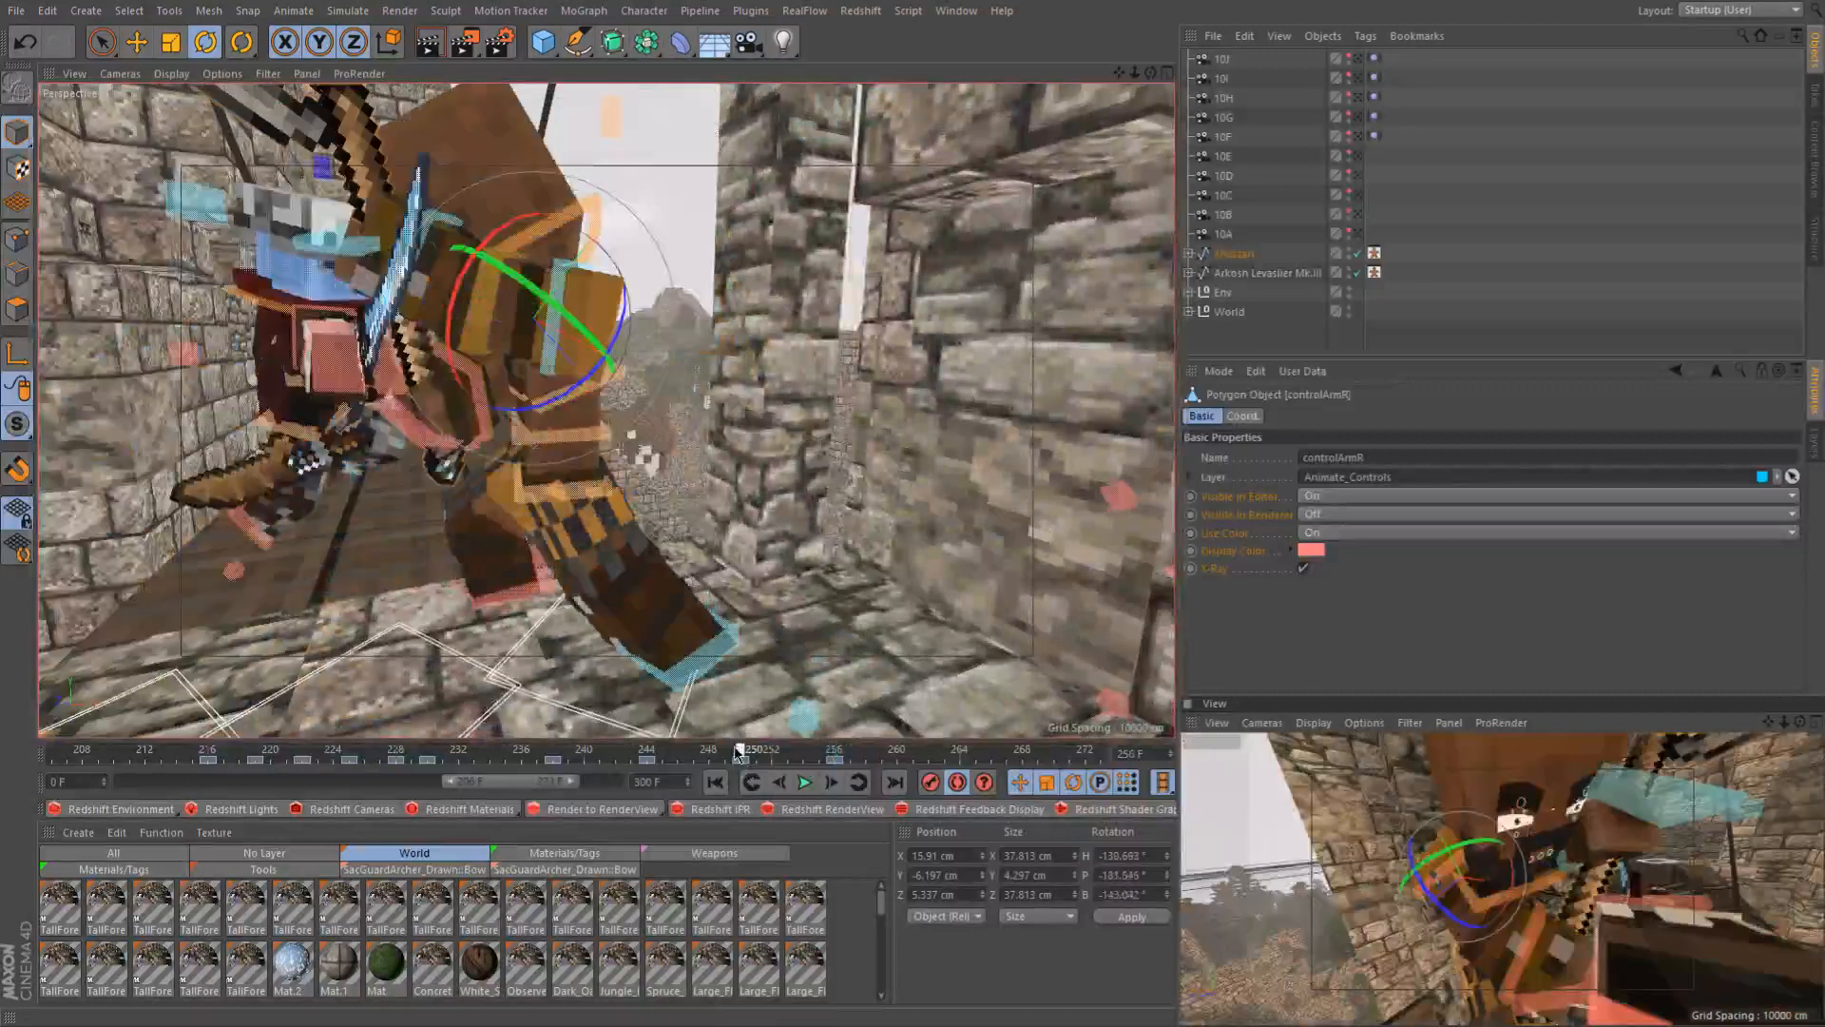
{"action": "left_click_drag", "start_coordinate": [751, 753], "coordinate": [835, 750]}
{"action": "left_click_drag", "start_coordinate": [584, 340], "coordinate": [722, 313], "text": "alt"}
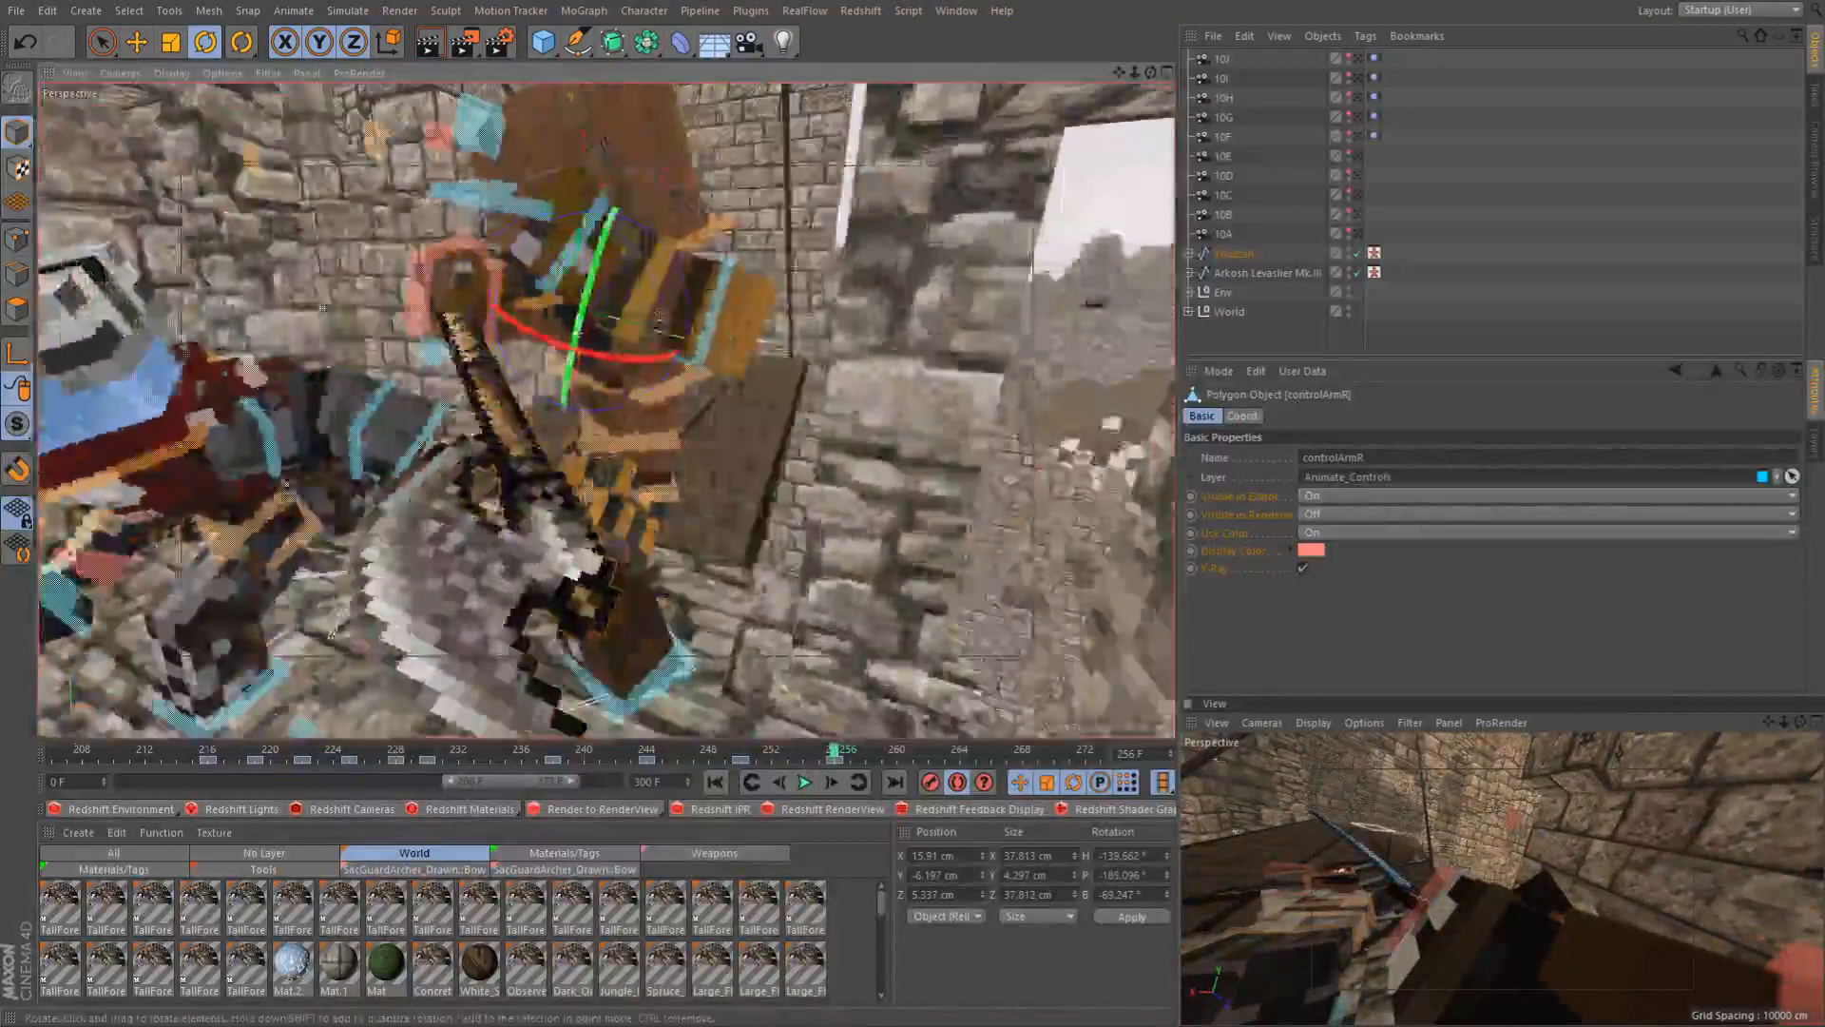
Rotate Khazzan's controlArmL at frame 256 to about H 304°, P -61°, B 336° and compare it with frame 250
{"action": "left_click", "coordinate": [639, 358]}
{"action": "left_click_drag", "start_coordinate": [577, 379], "coordinate": [625, 436]}
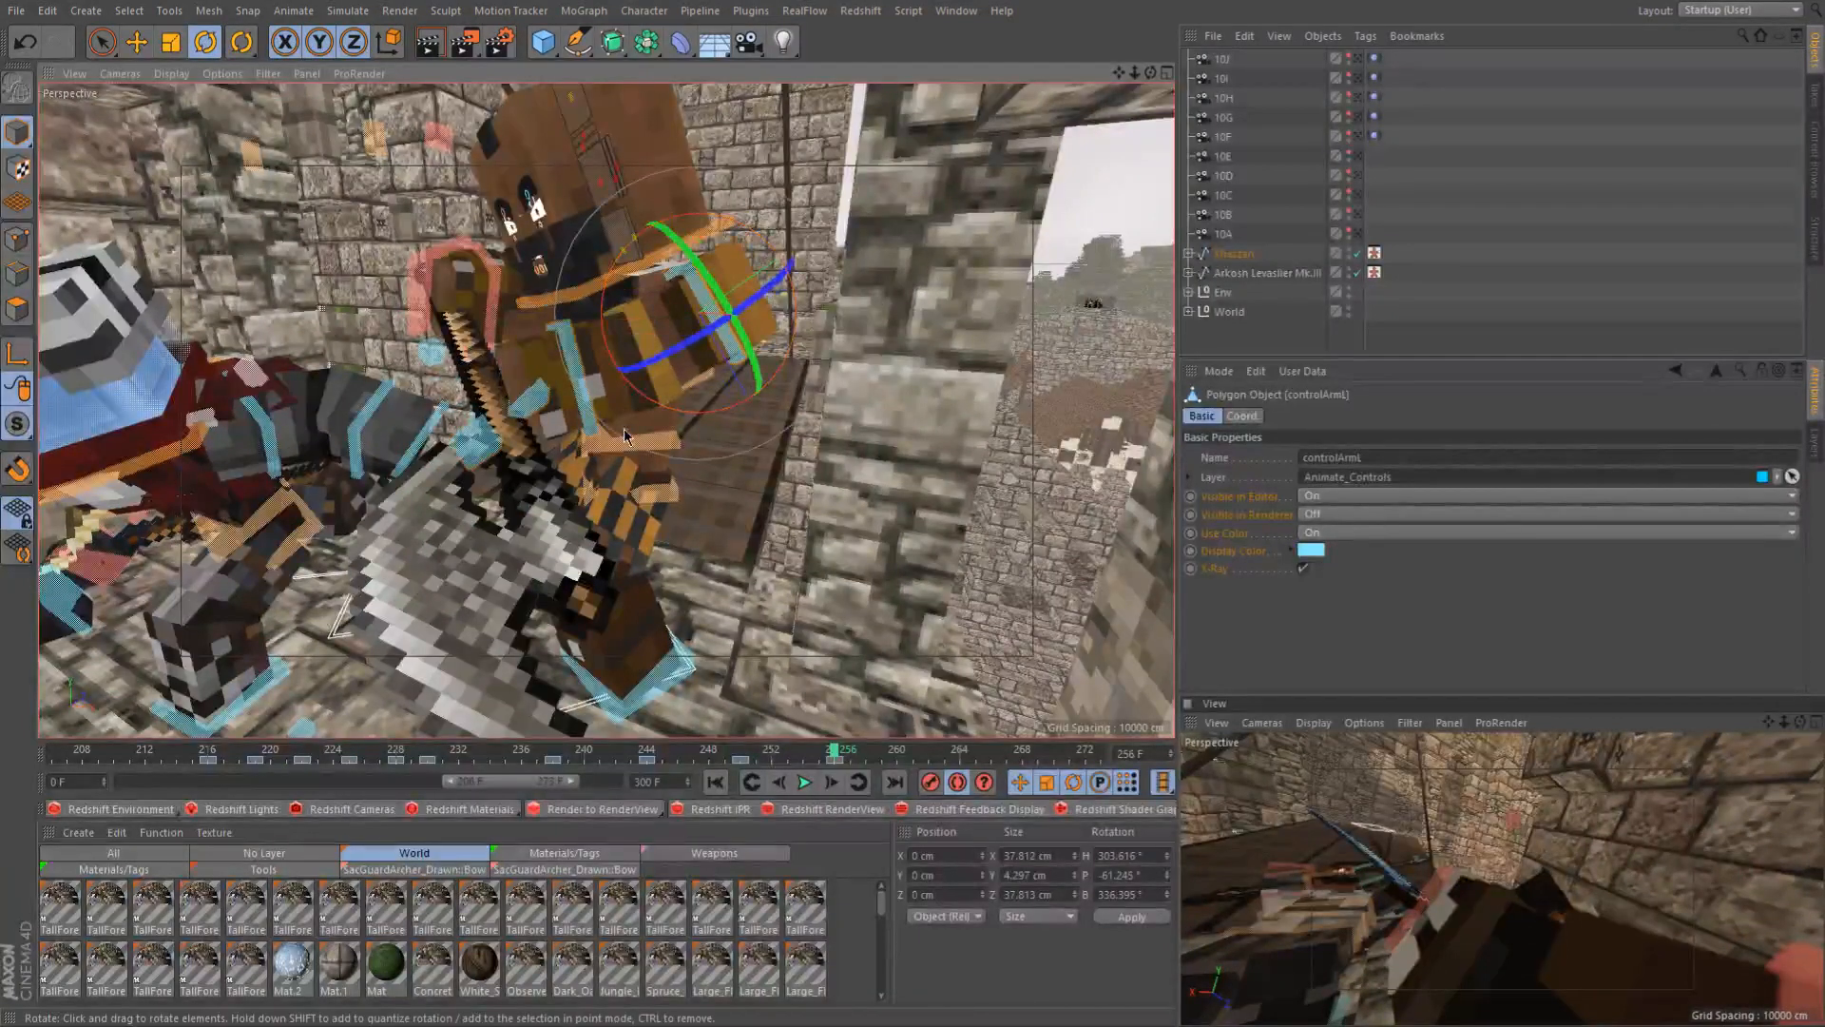
{"action": "left_click", "coordinate": [735, 761]}
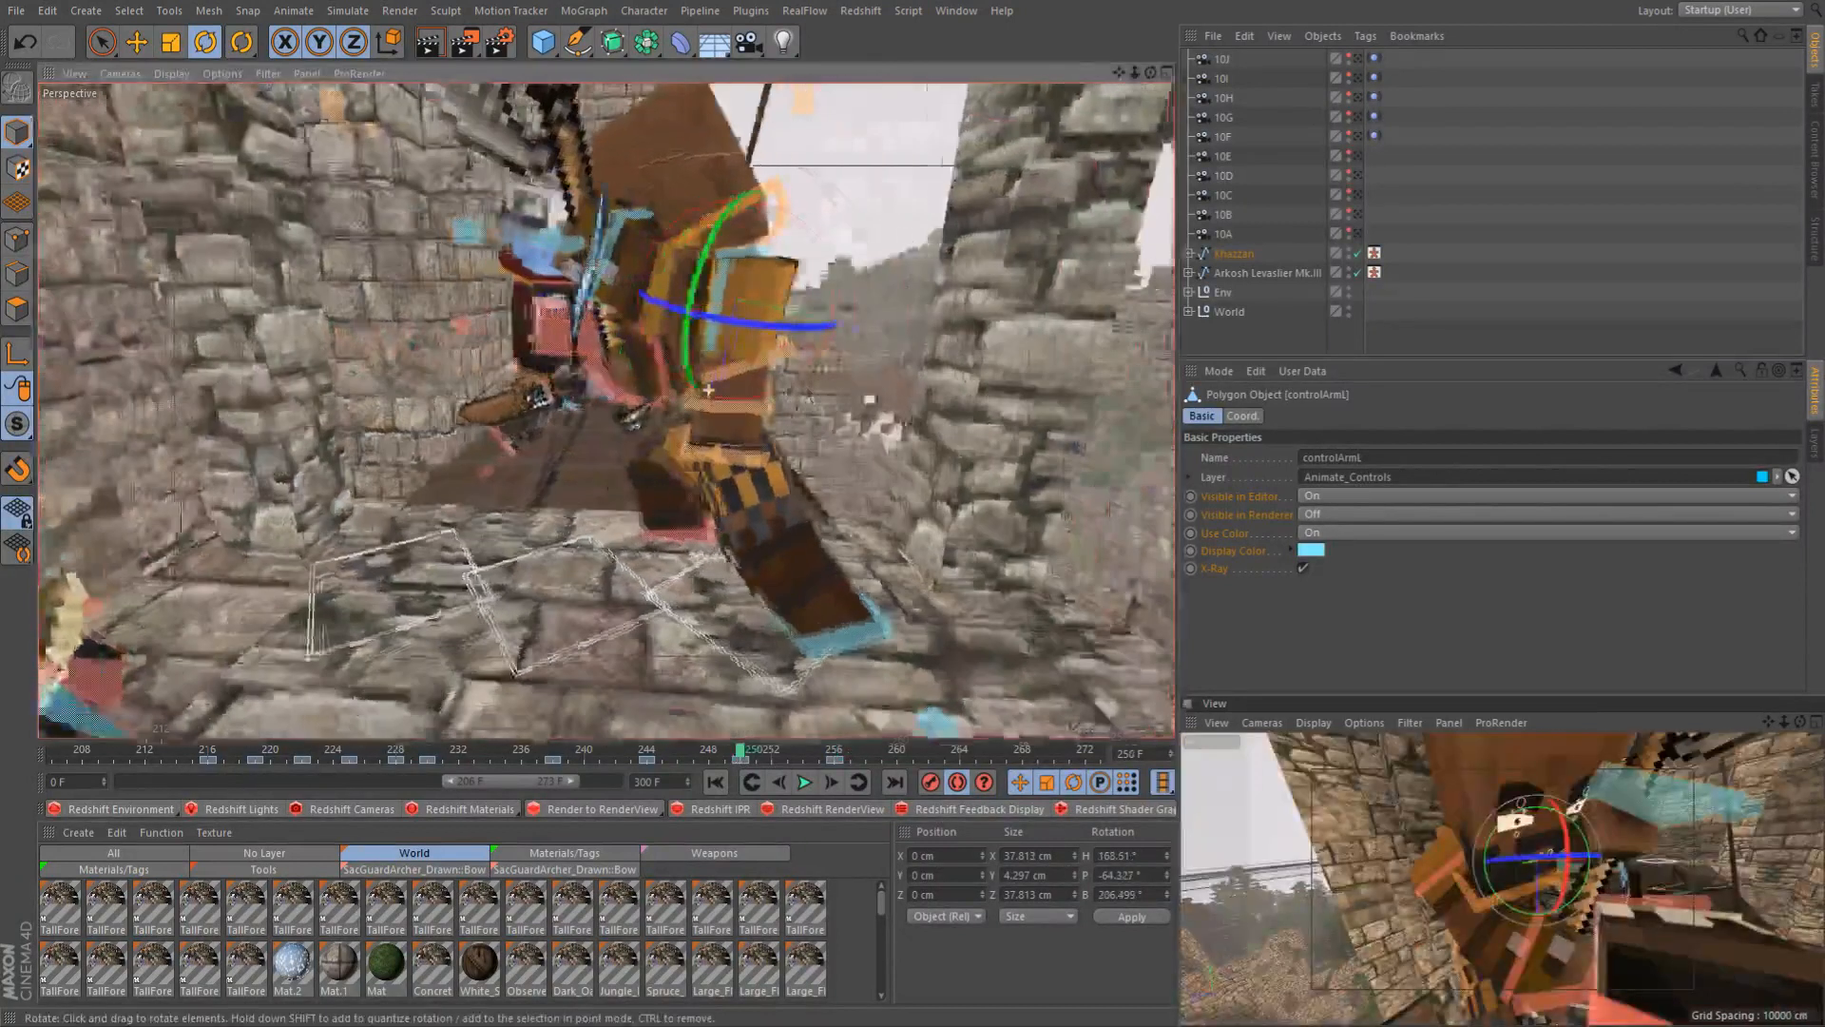
{"action": "left_click_drag", "start_coordinate": [708, 390], "coordinate": [758, 406], "text": "alt"}
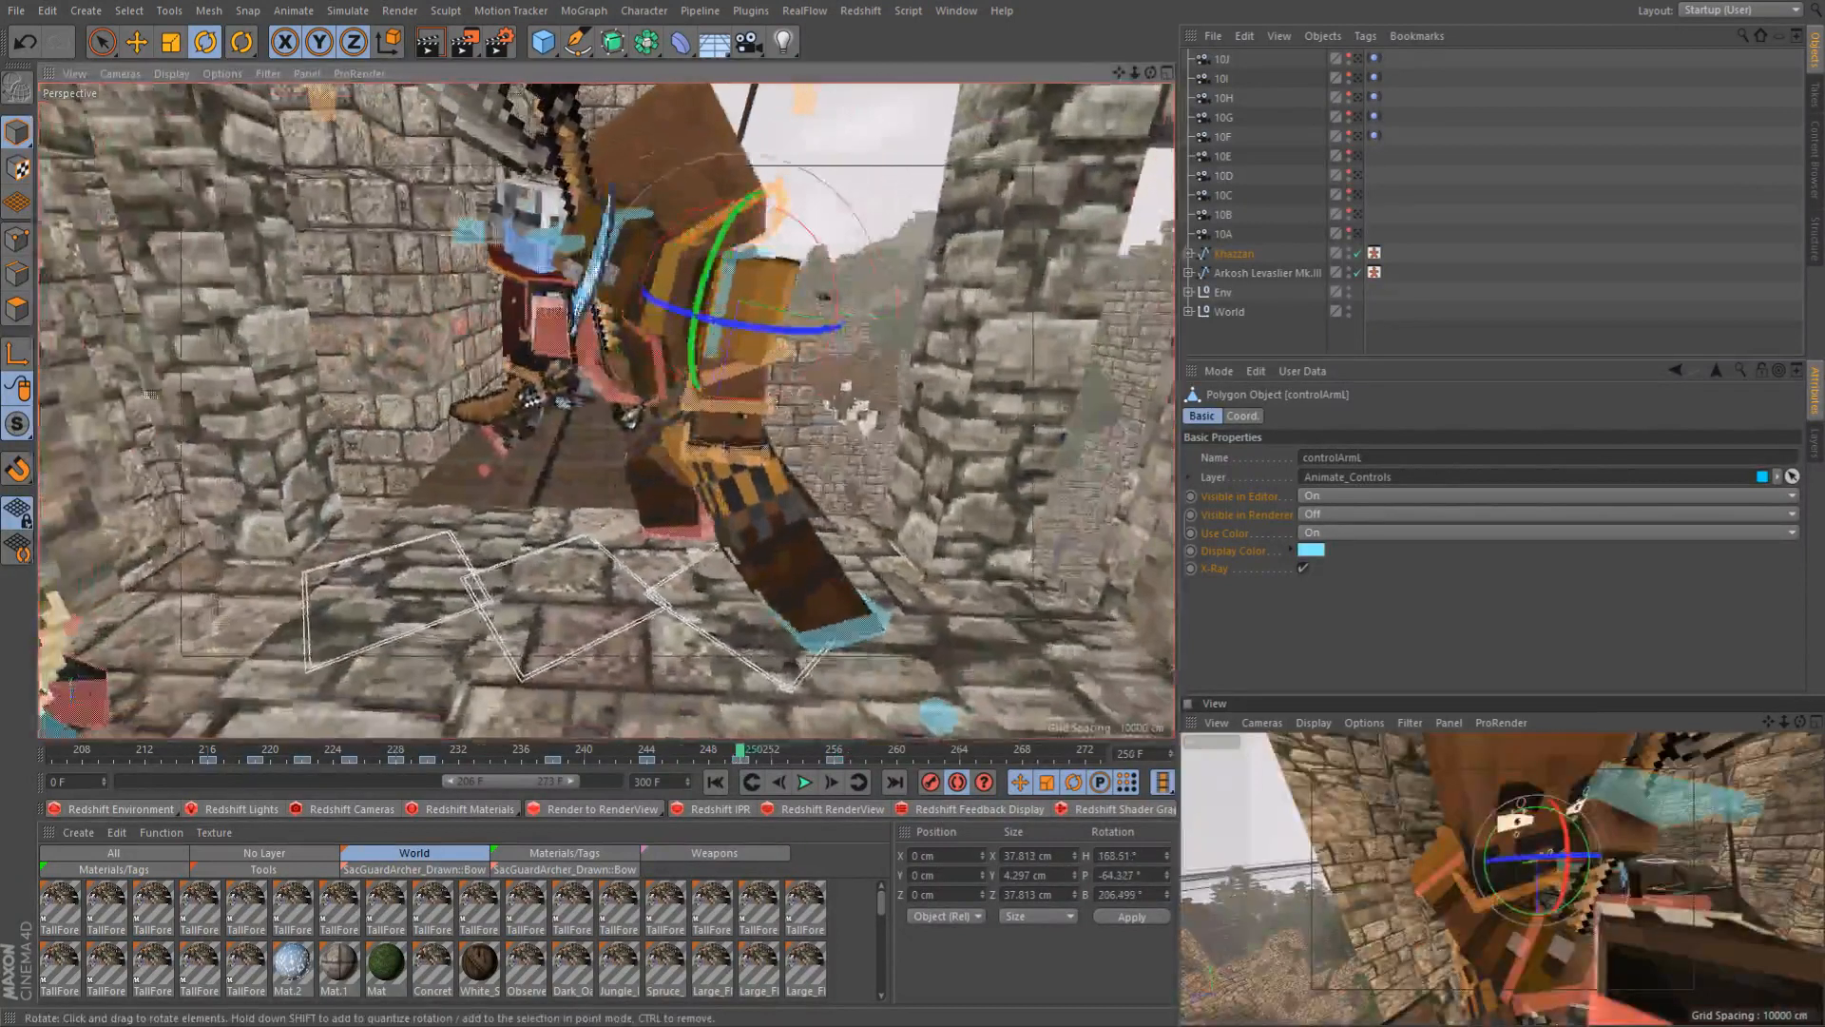
{"action": "left_click_drag", "start_coordinate": [652, 158], "coordinate": [614, 262], "text": "alt"}
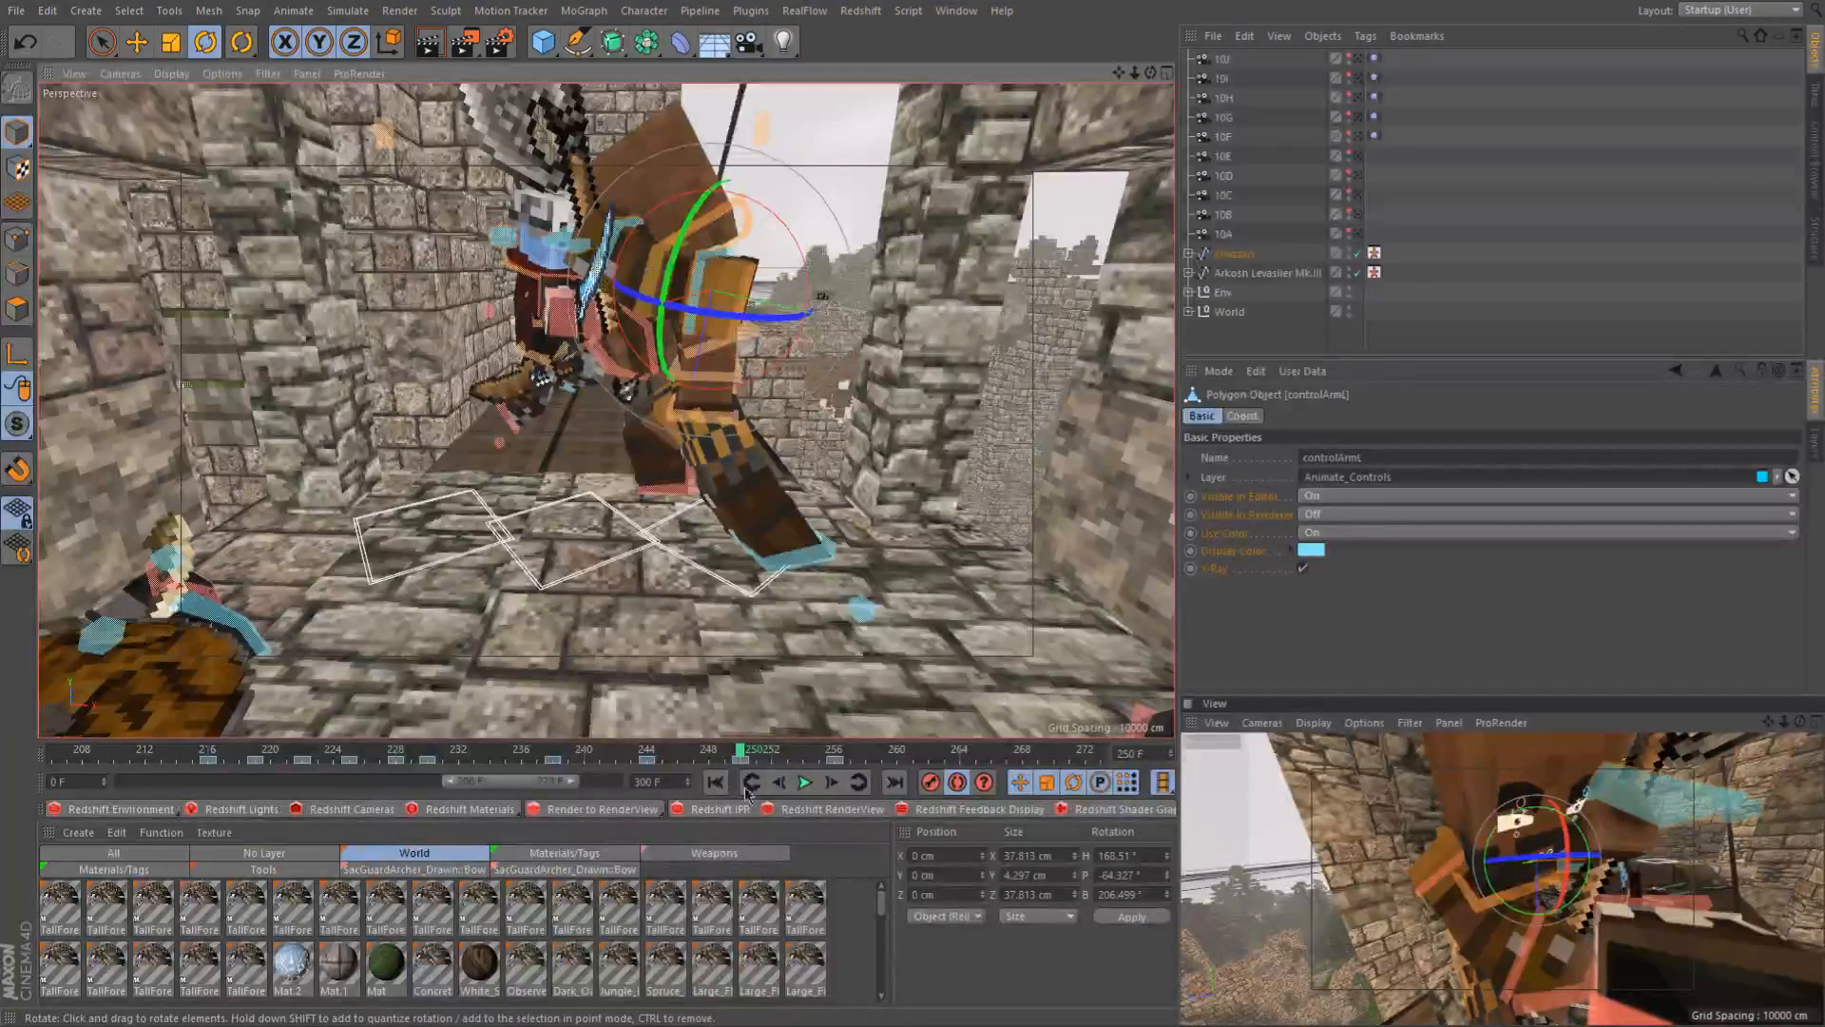
{"action": "left_click_drag", "start_coordinate": [750, 757], "coordinate": [834, 750]}
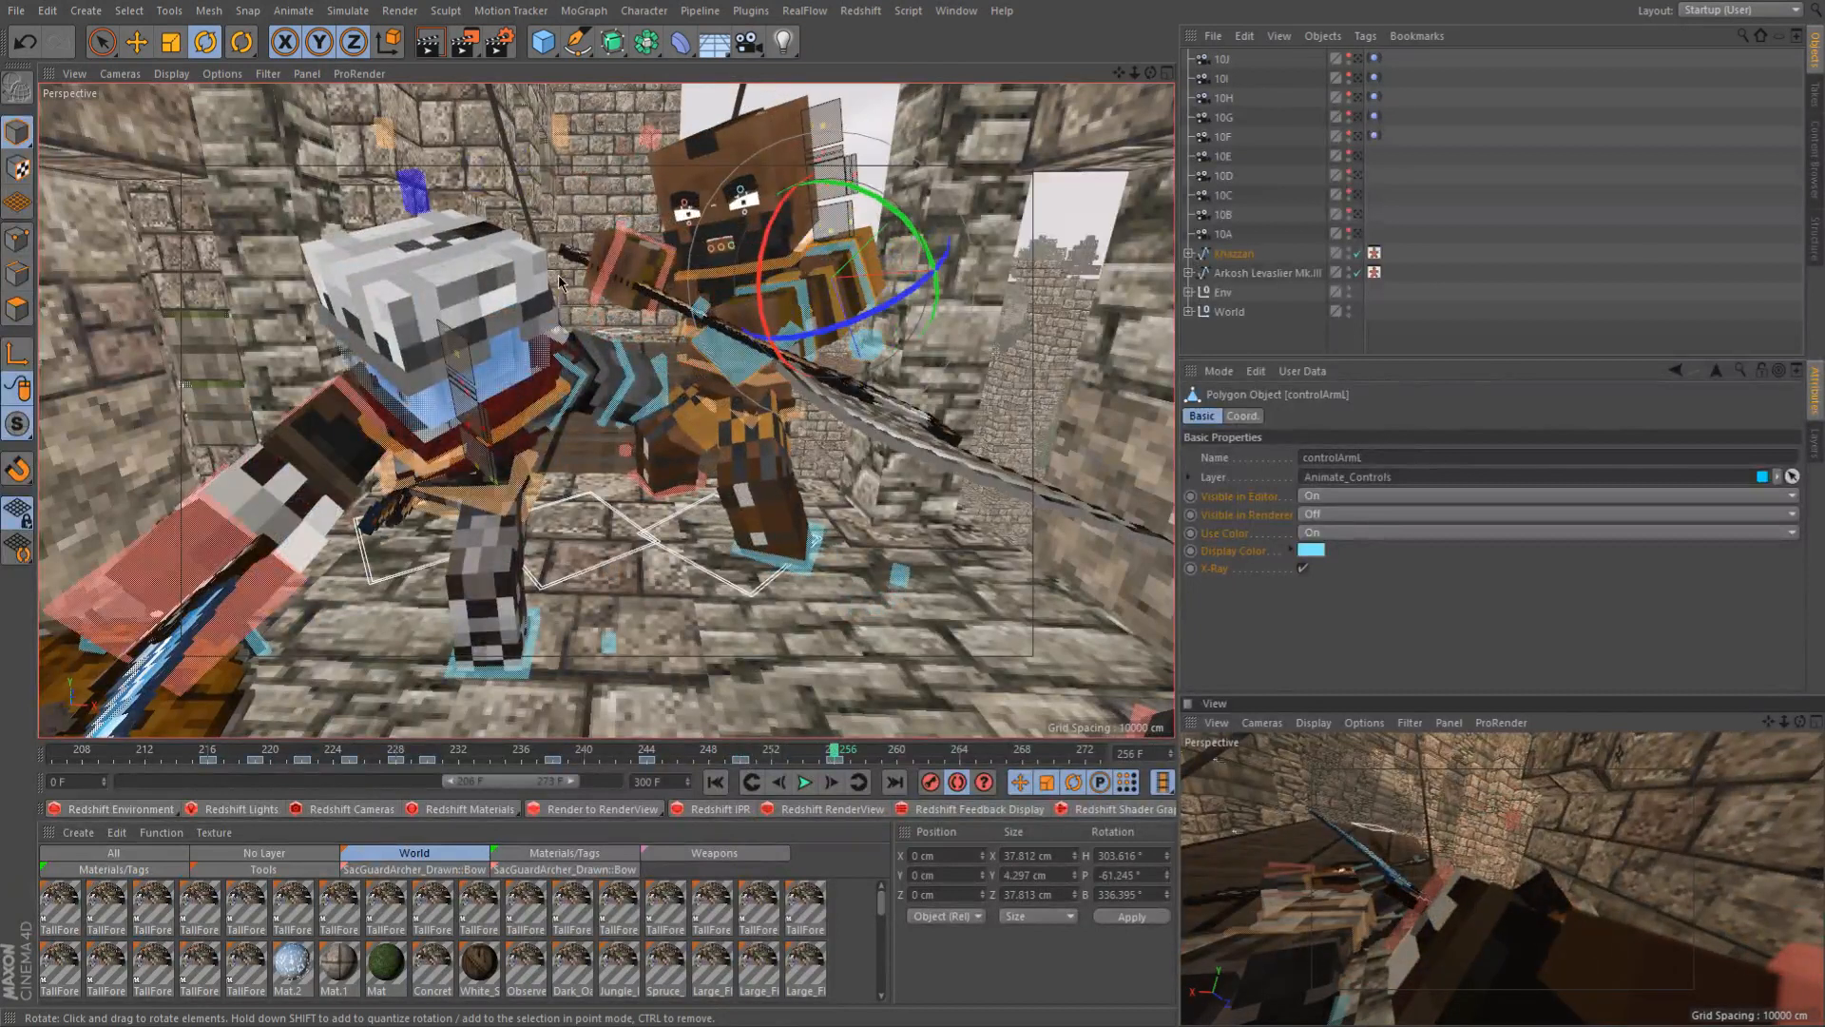
Reposition the control at Khazzan's right hand, which holds the axe, at frame 256
{"action": "left_click_drag", "start_coordinate": [492, 406], "coordinate": [758, 268], "text": "alt"}
{"action": "left_click_drag", "start_coordinate": [731, 200], "coordinate": [666, 203], "text": "alt"}
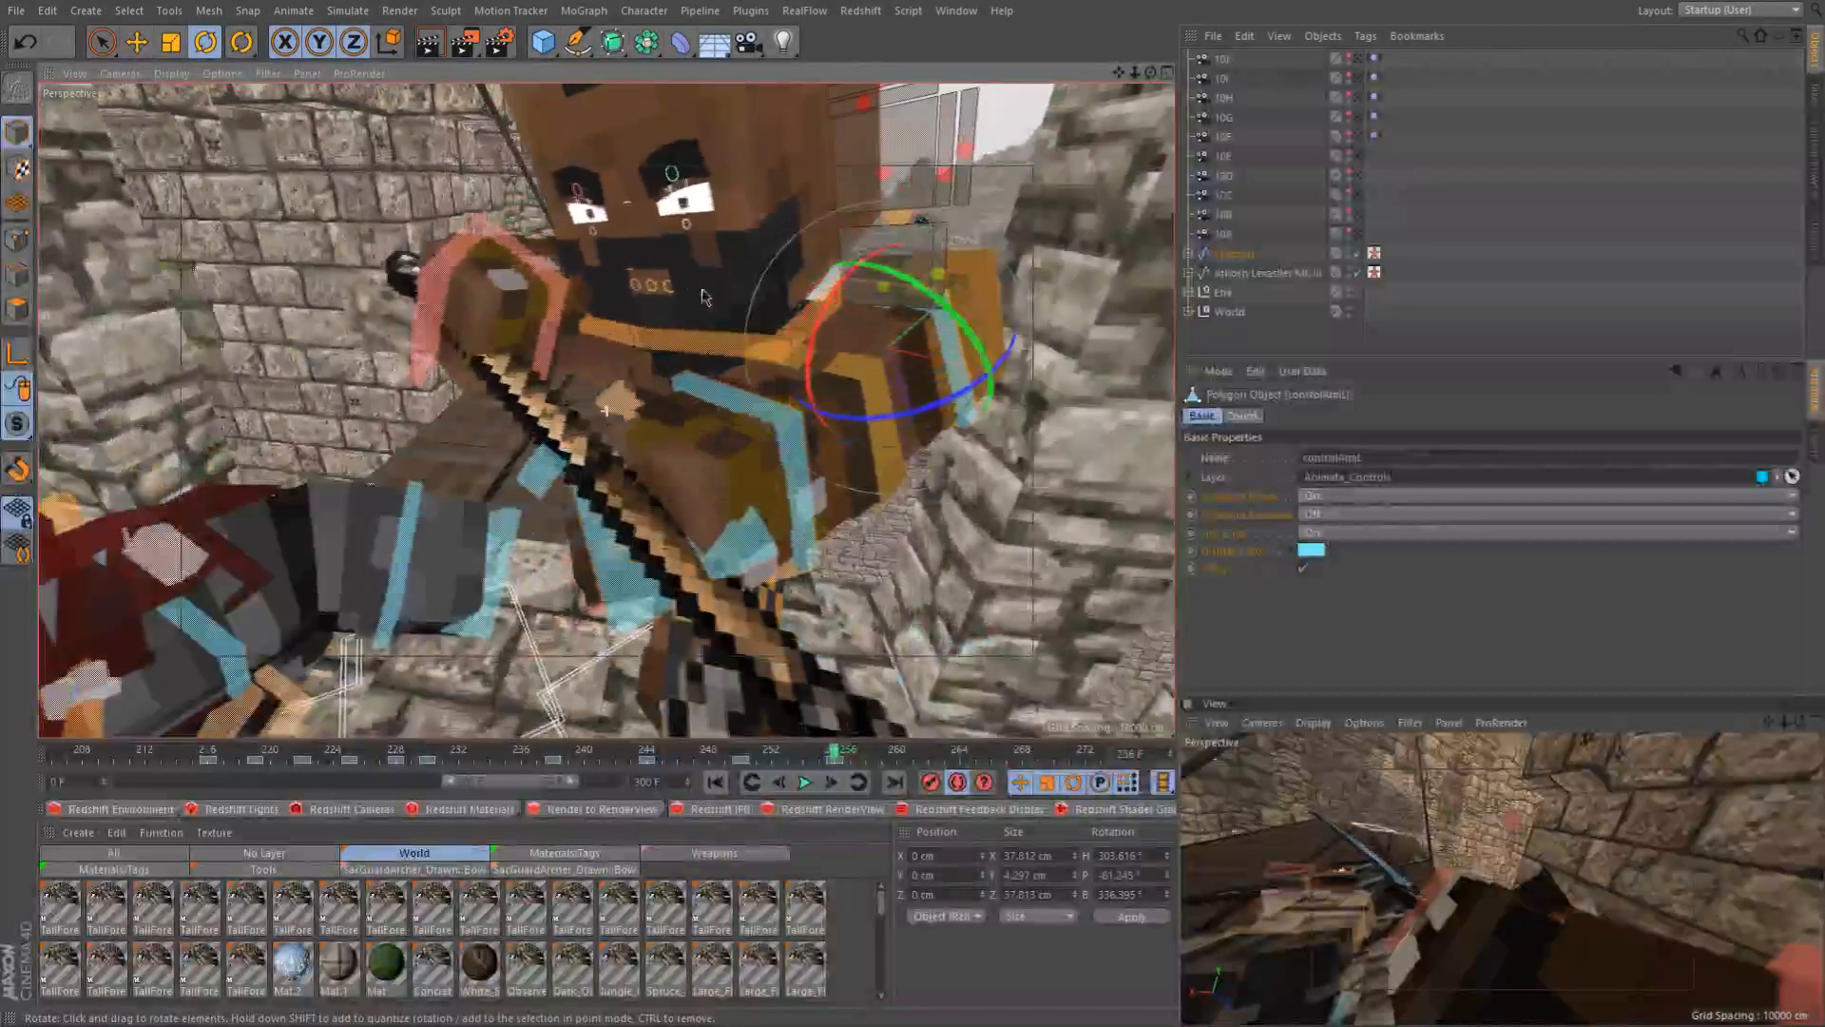
{"action": "left_click_drag", "start_coordinate": [705, 298], "coordinate": [687, 288], "text": "alt"}
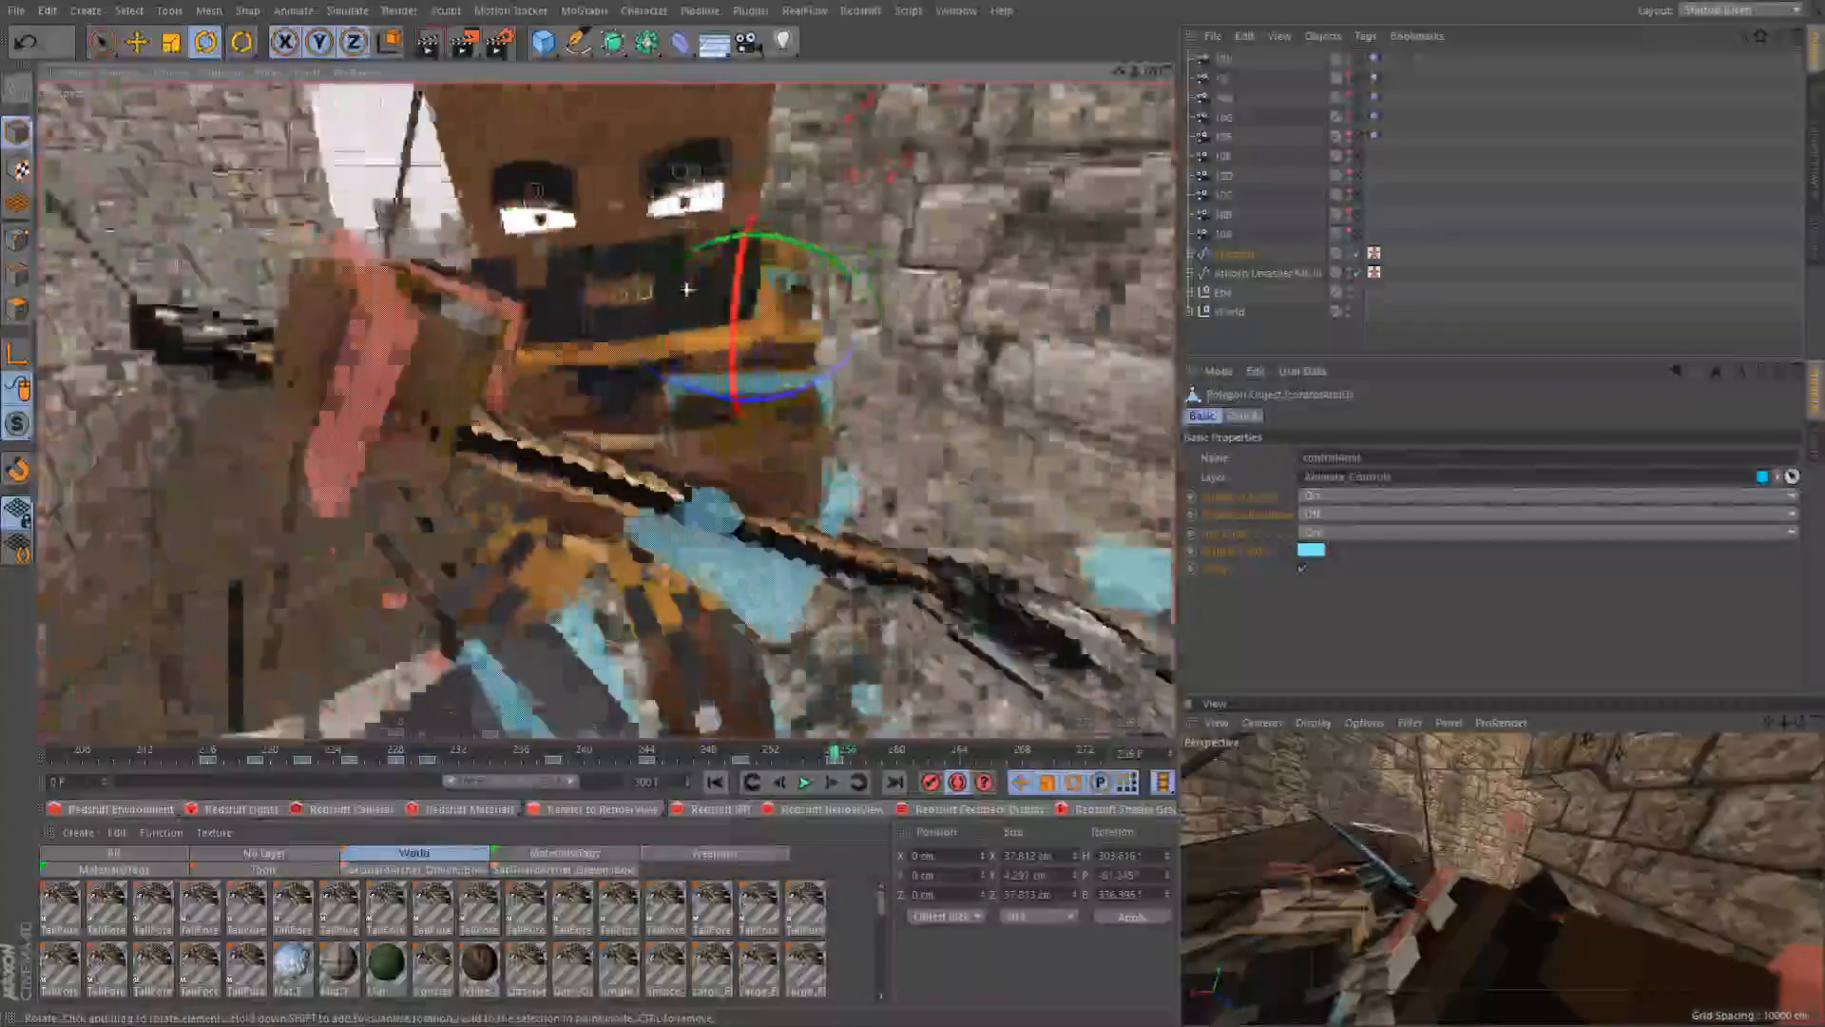
{"action": "left_click", "coordinate": [538, 282]}
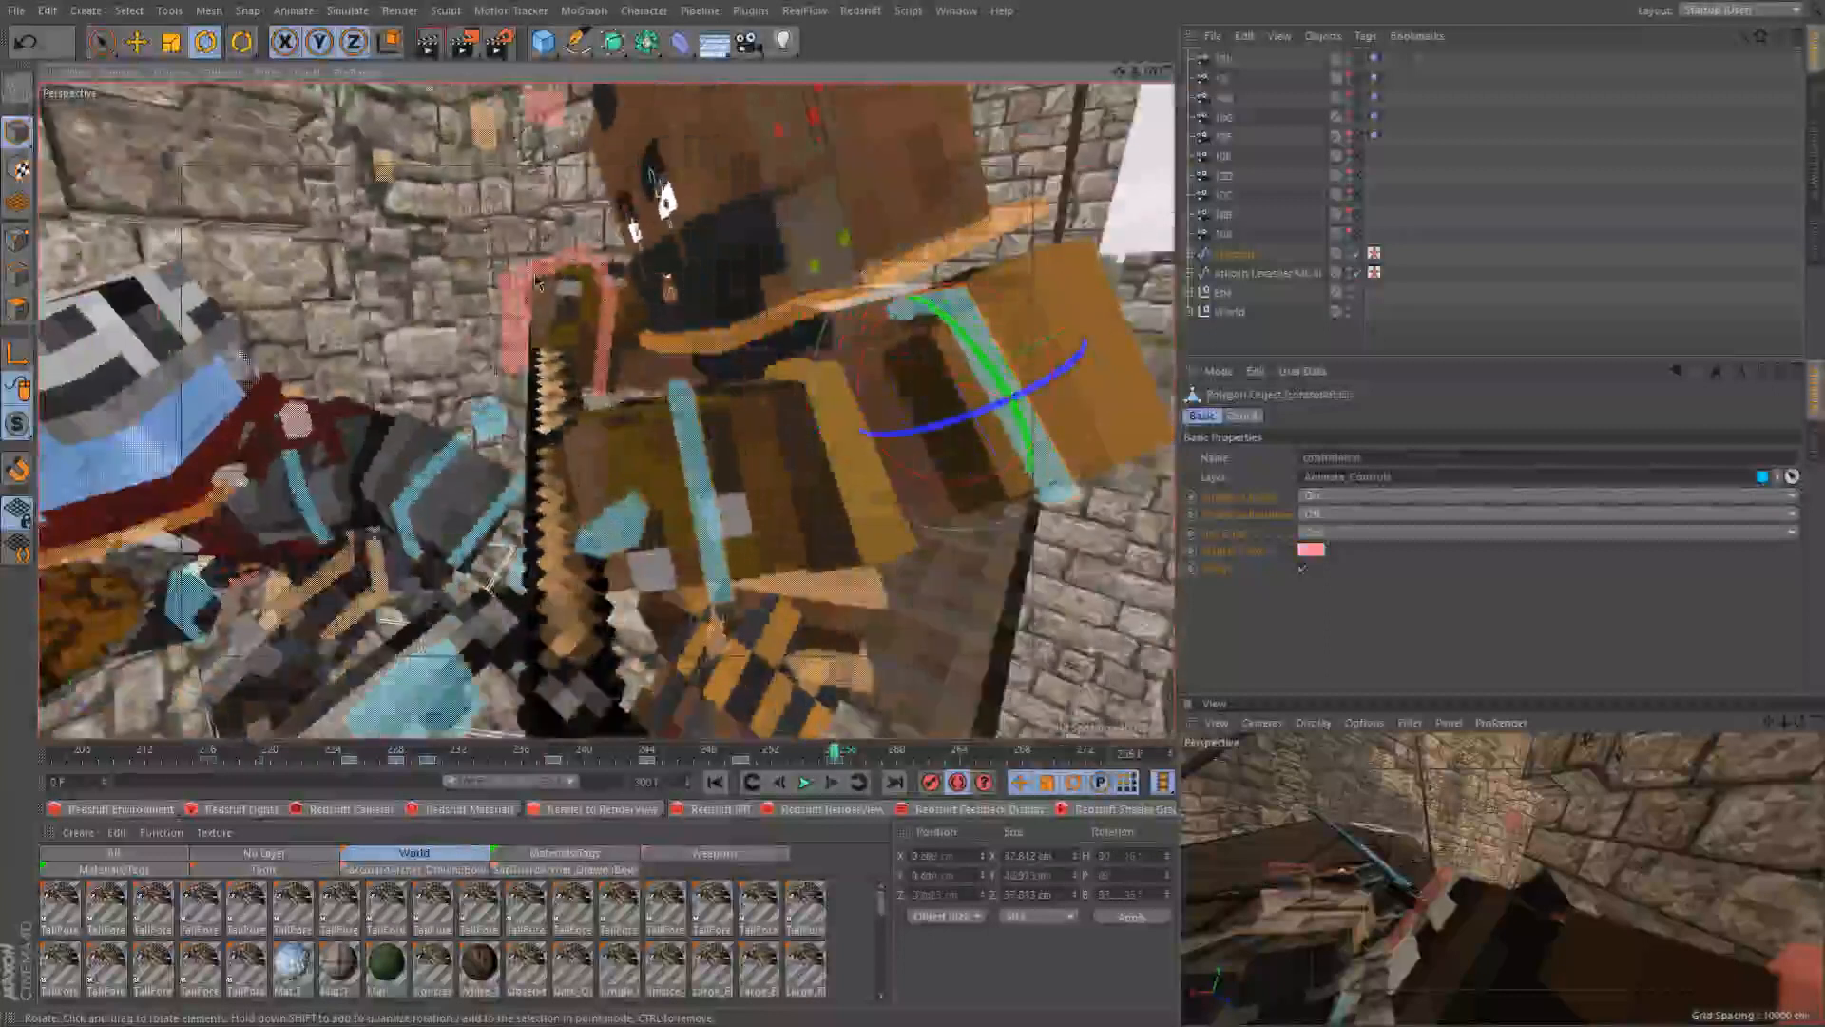
{"action": "key", "text": "e"}
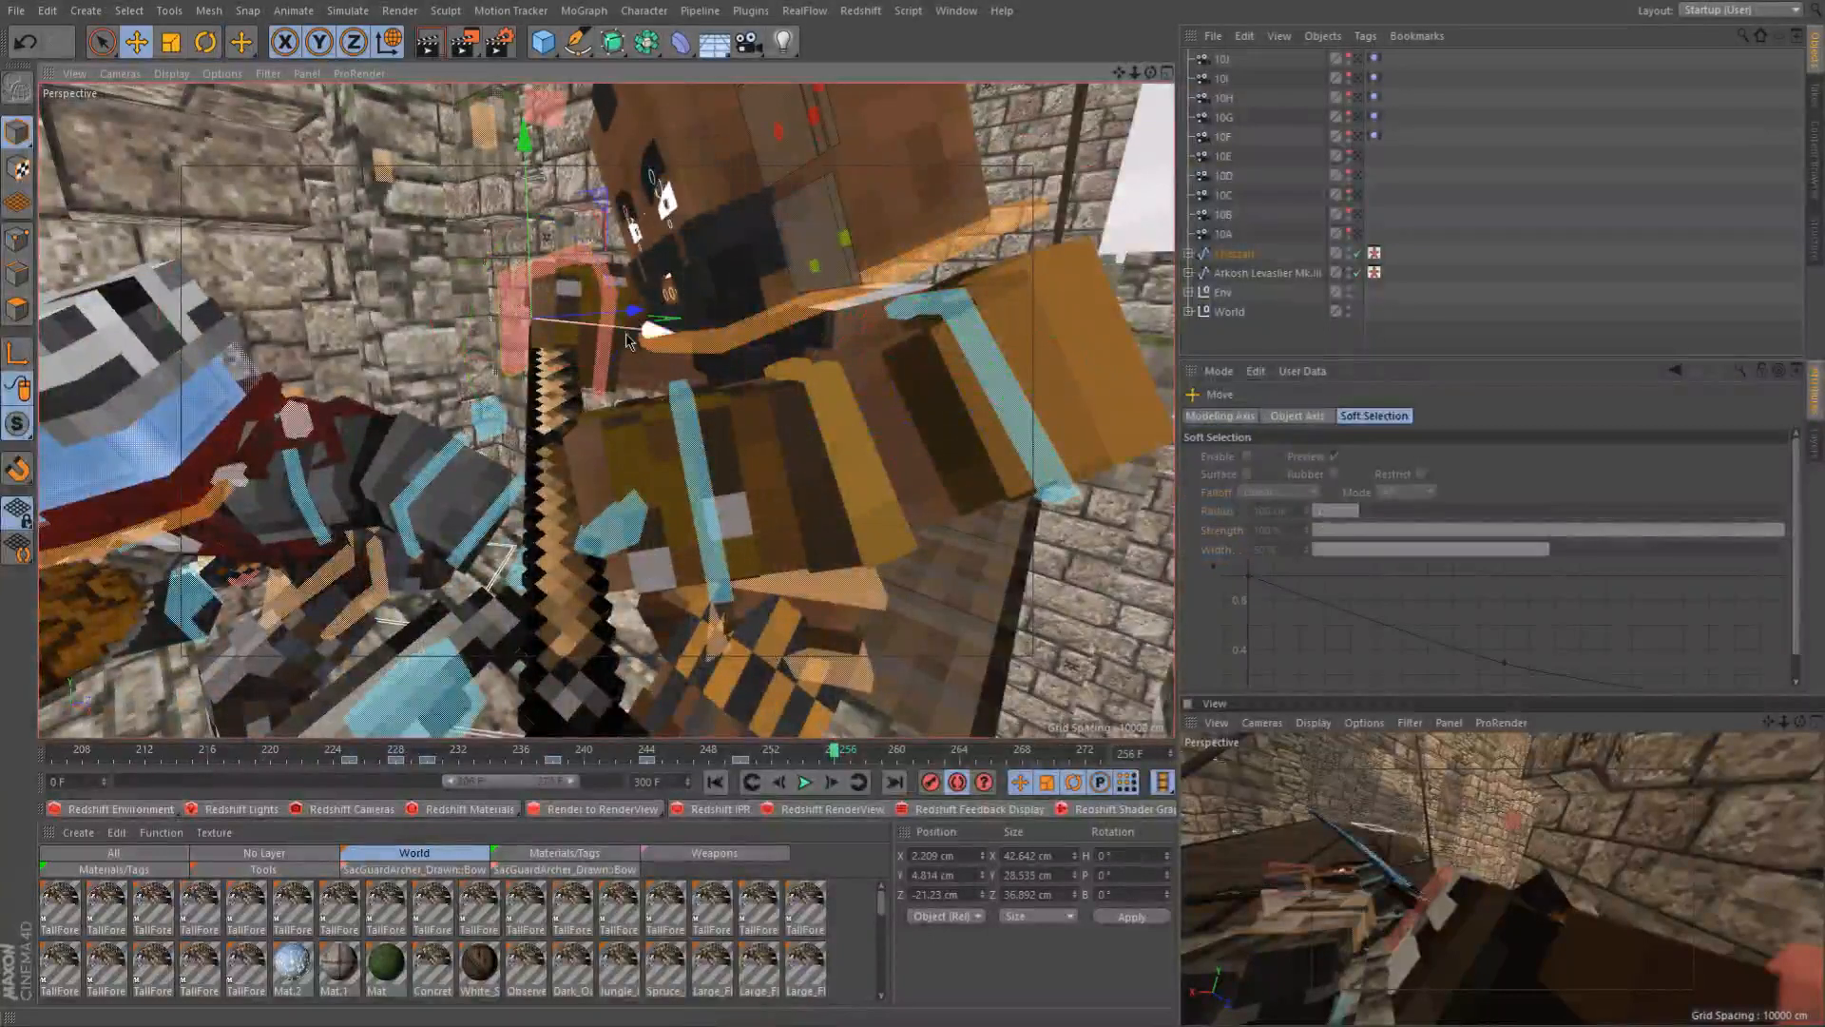
{"action": "left_click_drag", "start_coordinate": [686, 418], "coordinate": [634, 379], "text": "alt"}
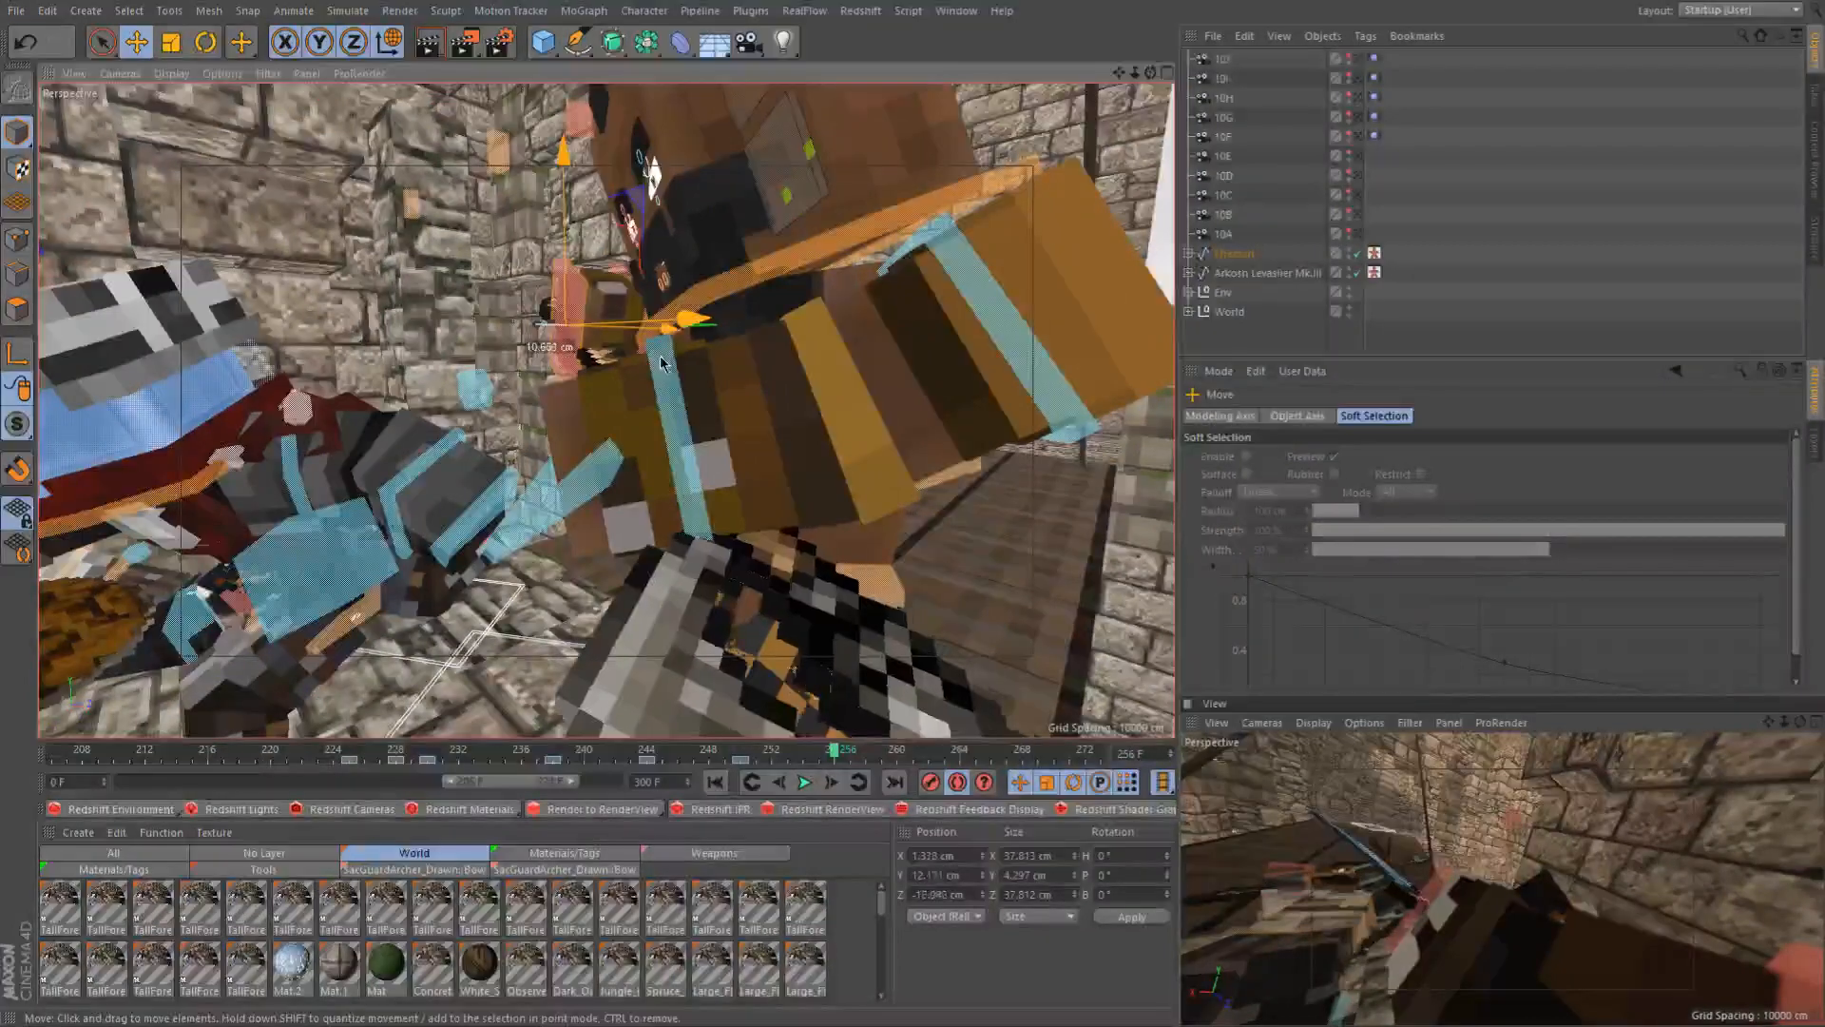
{"action": "left_click_drag", "start_coordinate": [665, 364], "coordinate": [619, 317], "text": "alt"}
Move Khazzan's wristL at frame 256 to about Y 32 cm, comparing with frame 250 and undoing the last adjustment
{"action": "left_click", "coordinate": [699, 370]}
{"action": "left_click_drag", "start_coordinate": [693, 369], "coordinate": [221, 233], "text": "alt"}
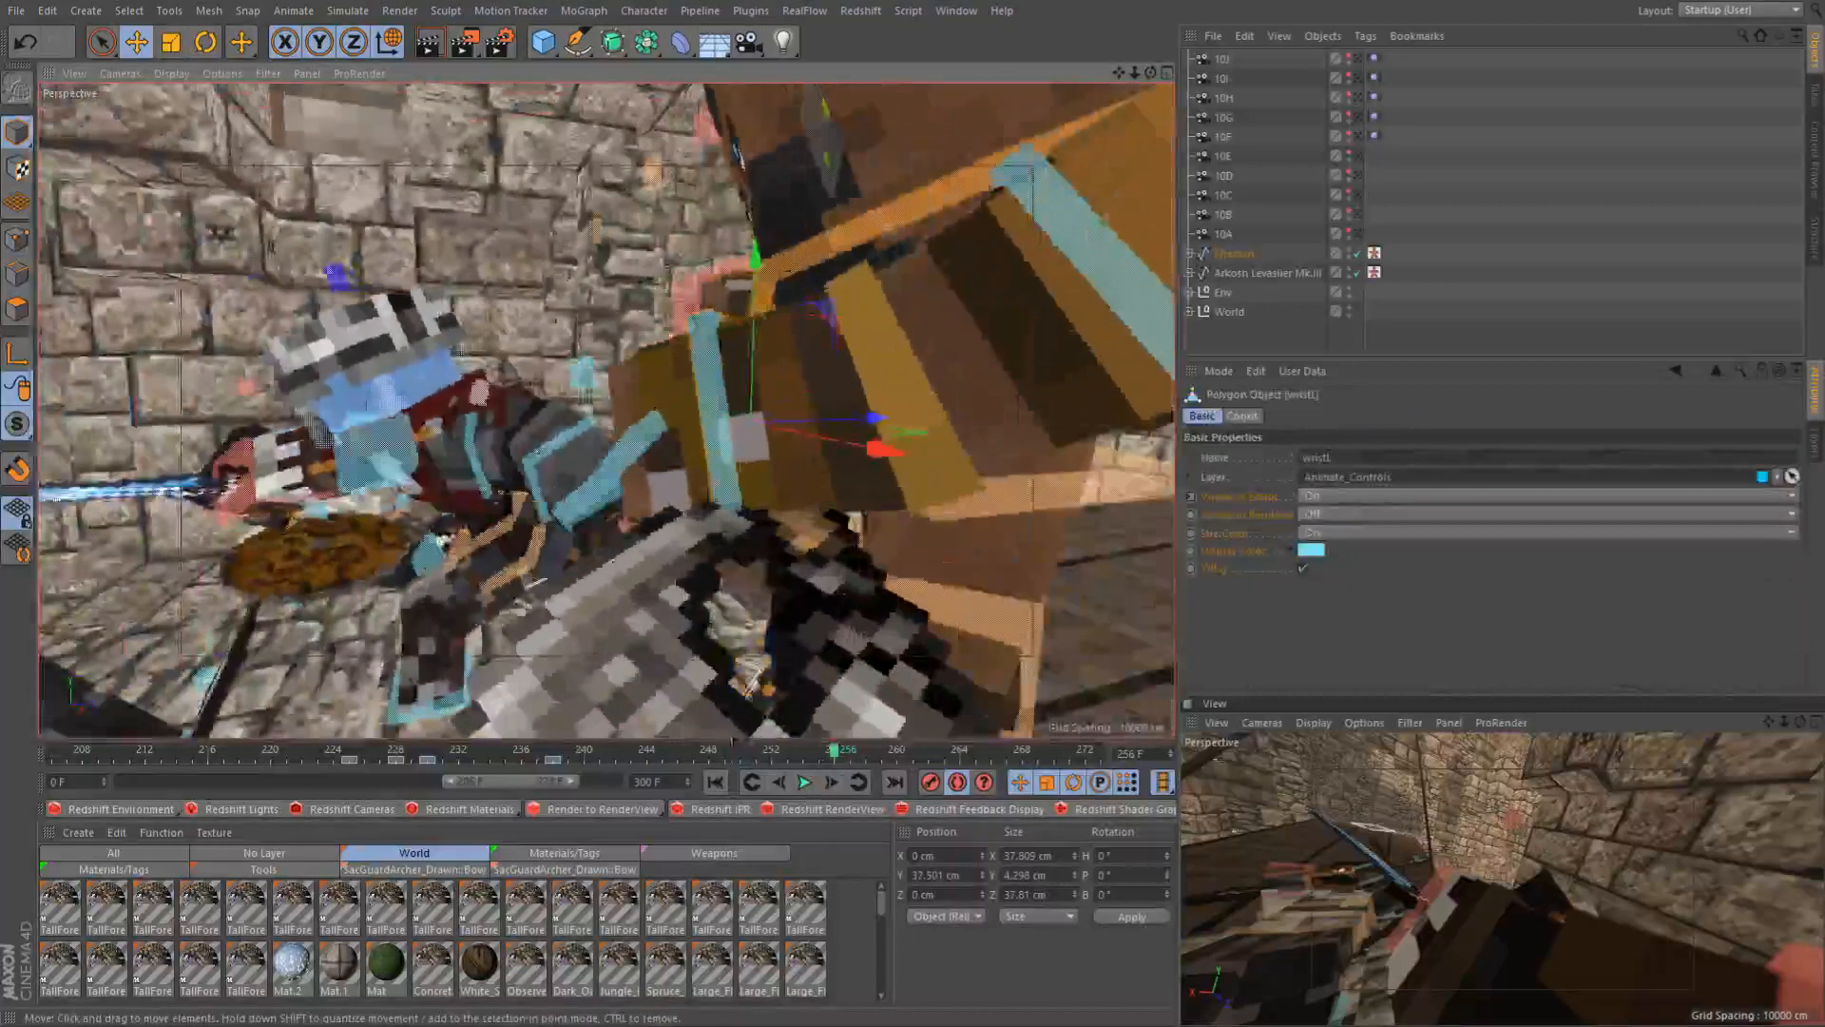
{"action": "middle_click_drag", "start_coordinate": [927, 548], "coordinate": [855, 550], "text": "alt"}
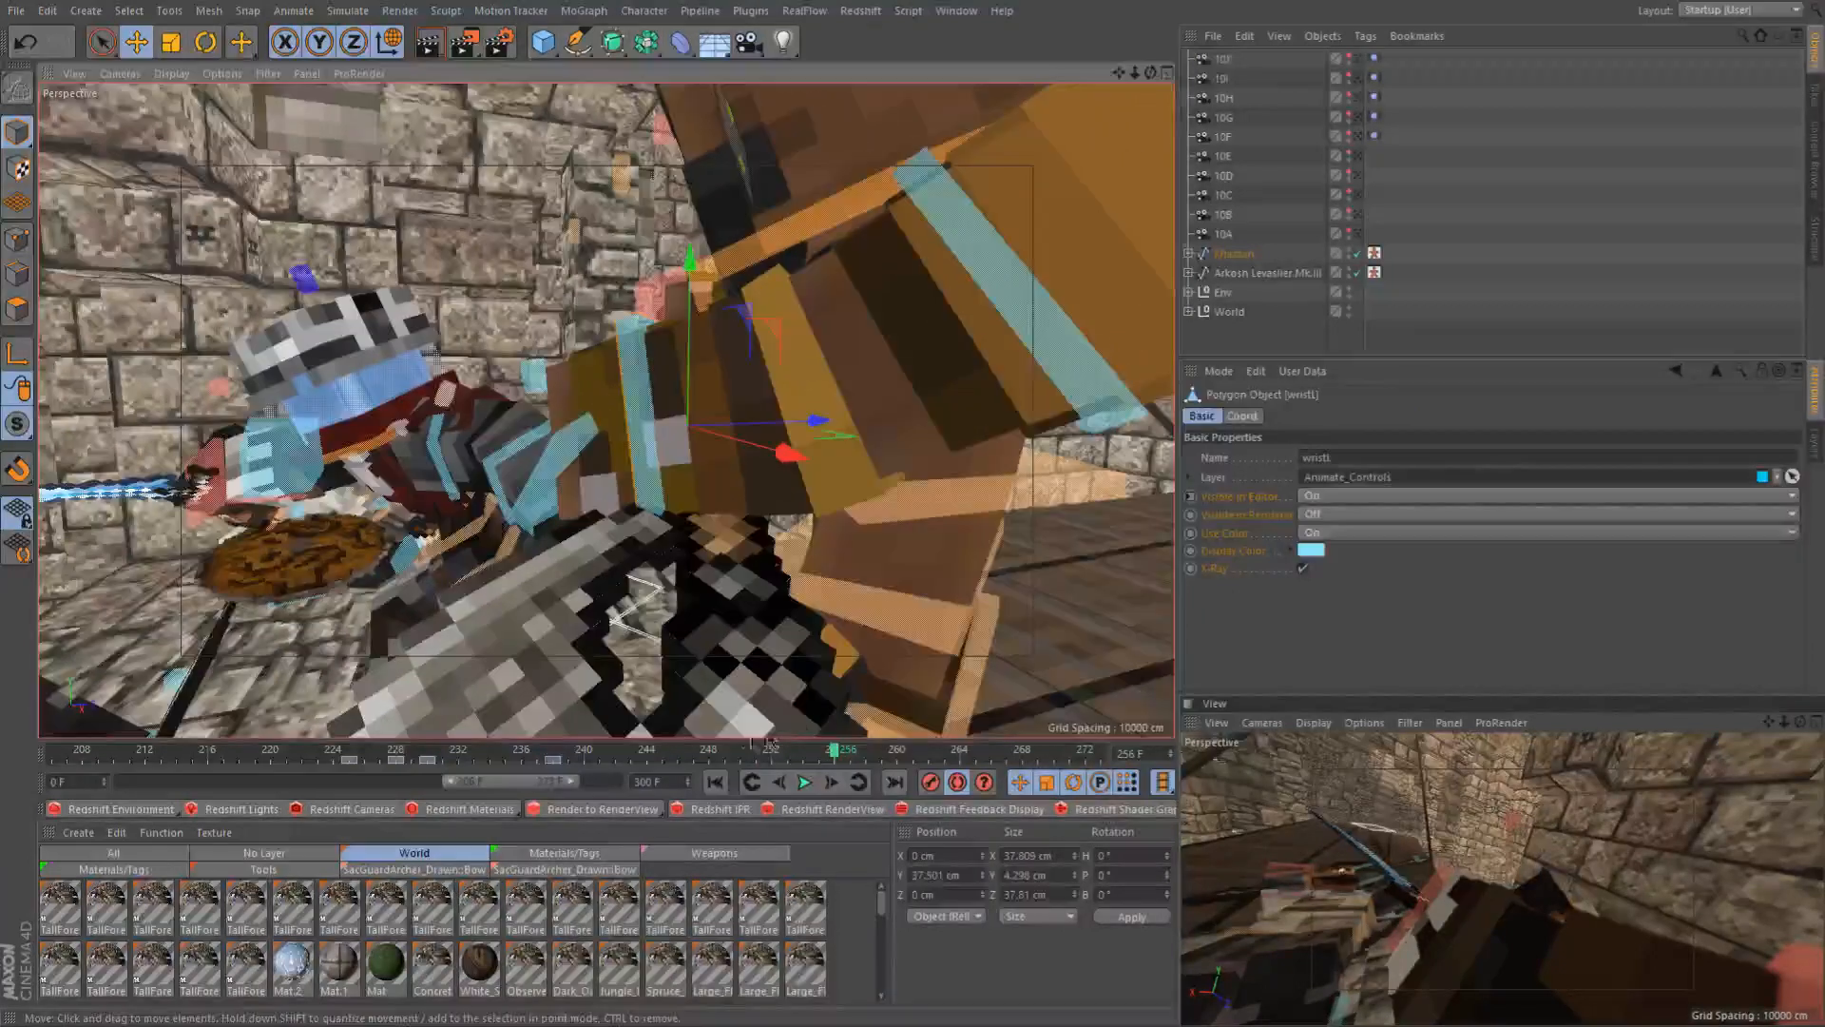
{"action": "left_click", "coordinate": [740, 750]}
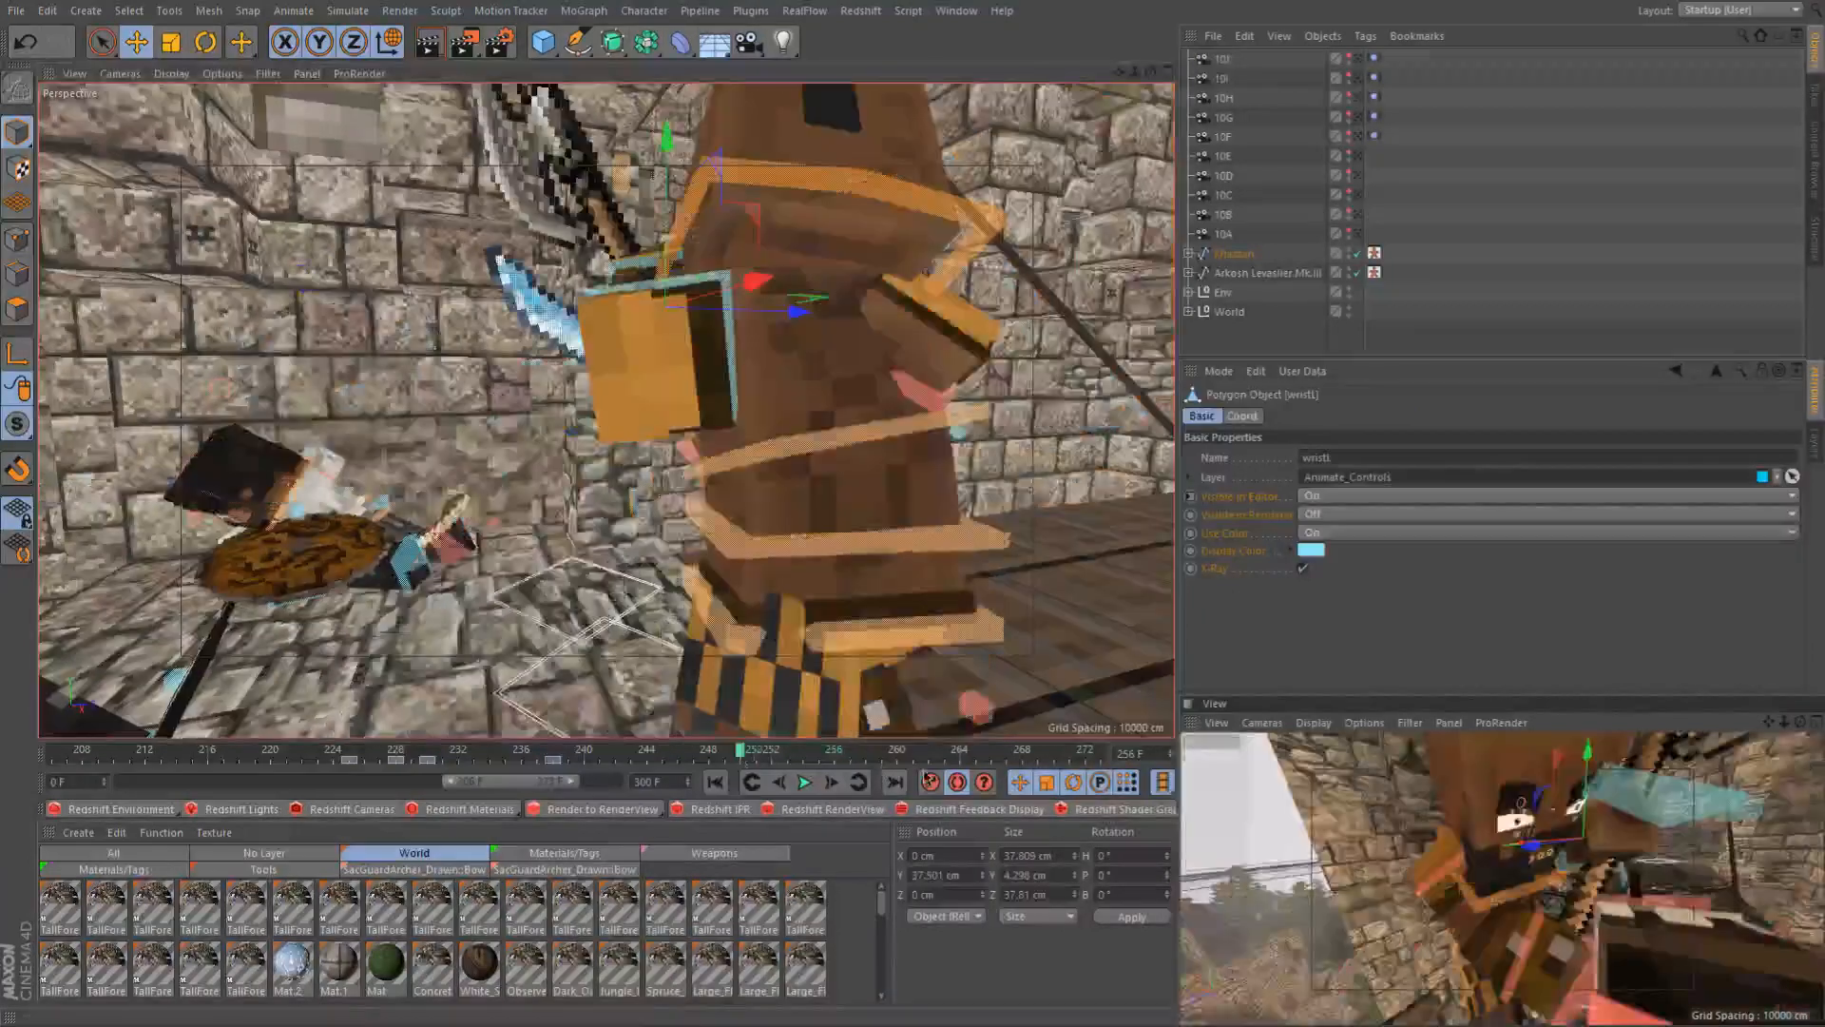
{"action": "left_click", "coordinate": [834, 752]}
{"action": "left_click_drag", "start_coordinate": [779, 425], "coordinate": [721, 524]}
{"action": "left_click_drag", "start_coordinate": [746, 525], "coordinate": [650, 432]}
{"action": "key", "text": "ctrl+z"}
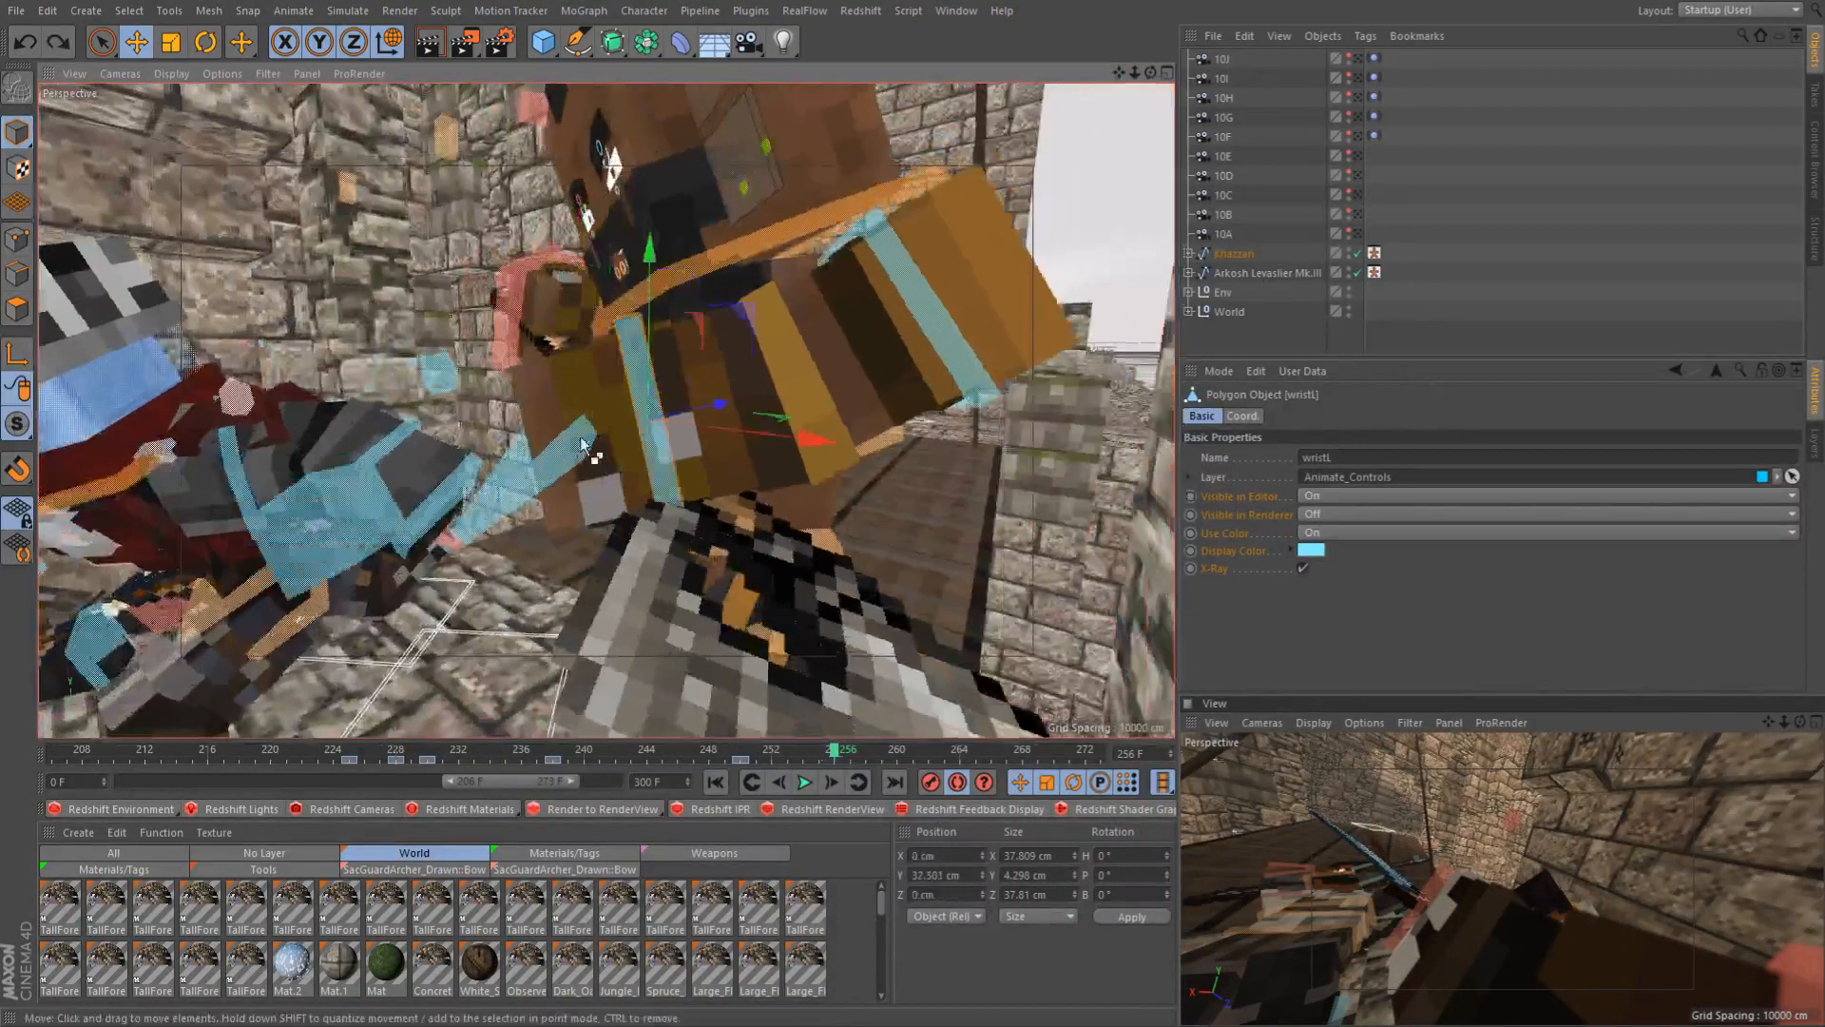
Move Khazzan's goalArm_L at frame 256 to about X 5.7 cm, Y 11 cm, Z 0.9 cm and check the pose from several angles
{"action": "left_click", "coordinate": [567, 447]}
{"action": "left_click_drag", "start_coordinate": [577, 569], "coordinate": [672, 598]}
{"action": "left_click_drag", "start_coordinate": [698, 405], "coordinate": [686, 543], "text": "alt"}
{"action": "left_click_drag", "start_coordinate": [741, 344], "coordinate": [734, 387]}
{"action": "scroll", "coordinate": [865, 522], "scroll_direction": "down", "scroll_amount": 4}
{"action": "left_click_drag", "start_coordinate": [867, 521], "coordinate": [570, 561], "text": "alt"}
{"action": "mouse_move", "coordinate": [817, 421]}
{"action": "right_mouse_down", "text": "alt"}
{"action": "mouse_move", "coordinate": [911, 421]}
{"action": "mouse_move", "coordinate": [836, 423]}
{"action": "right_mouse_up", "text": "alt"}
{"action": "left_click_drag", "start_coordinate": [837, 423], "coordinate": [760, 351], "text": "alt"}
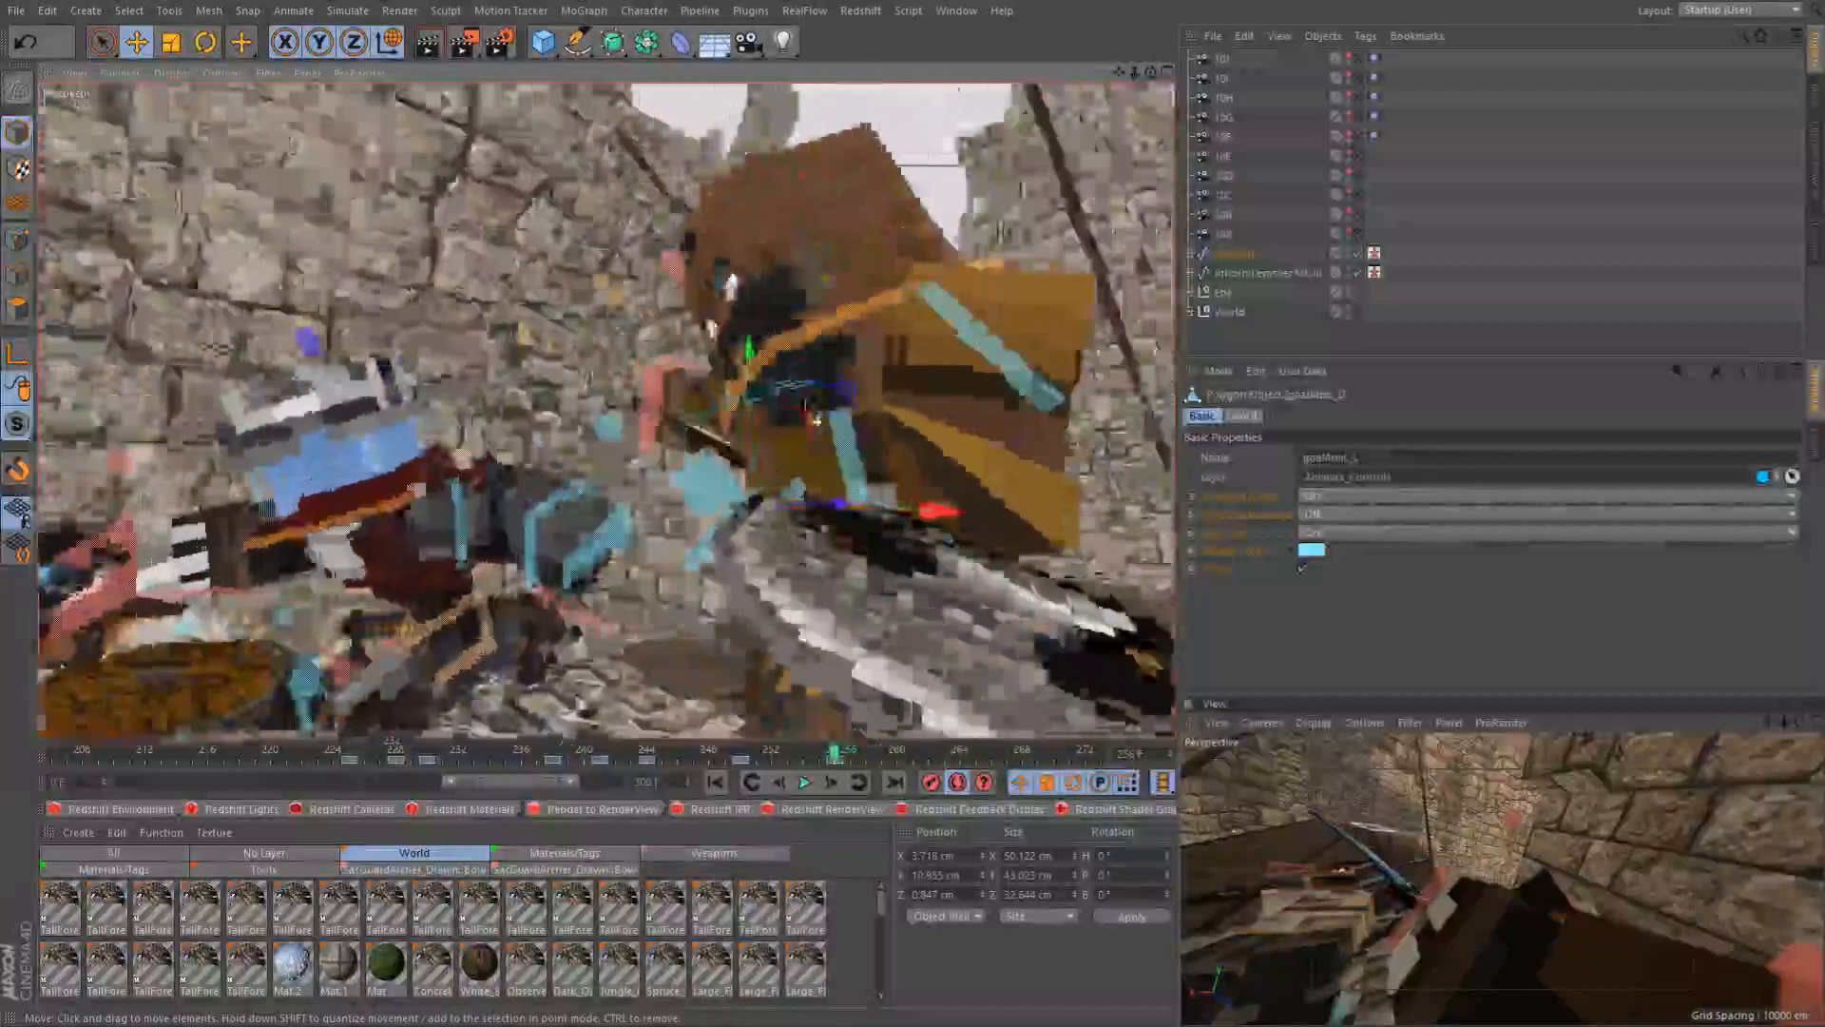
{"action": "left_click_drag", "start_coordinate": [817, 420], "coordinate": [904, 437], "text": "alt"}
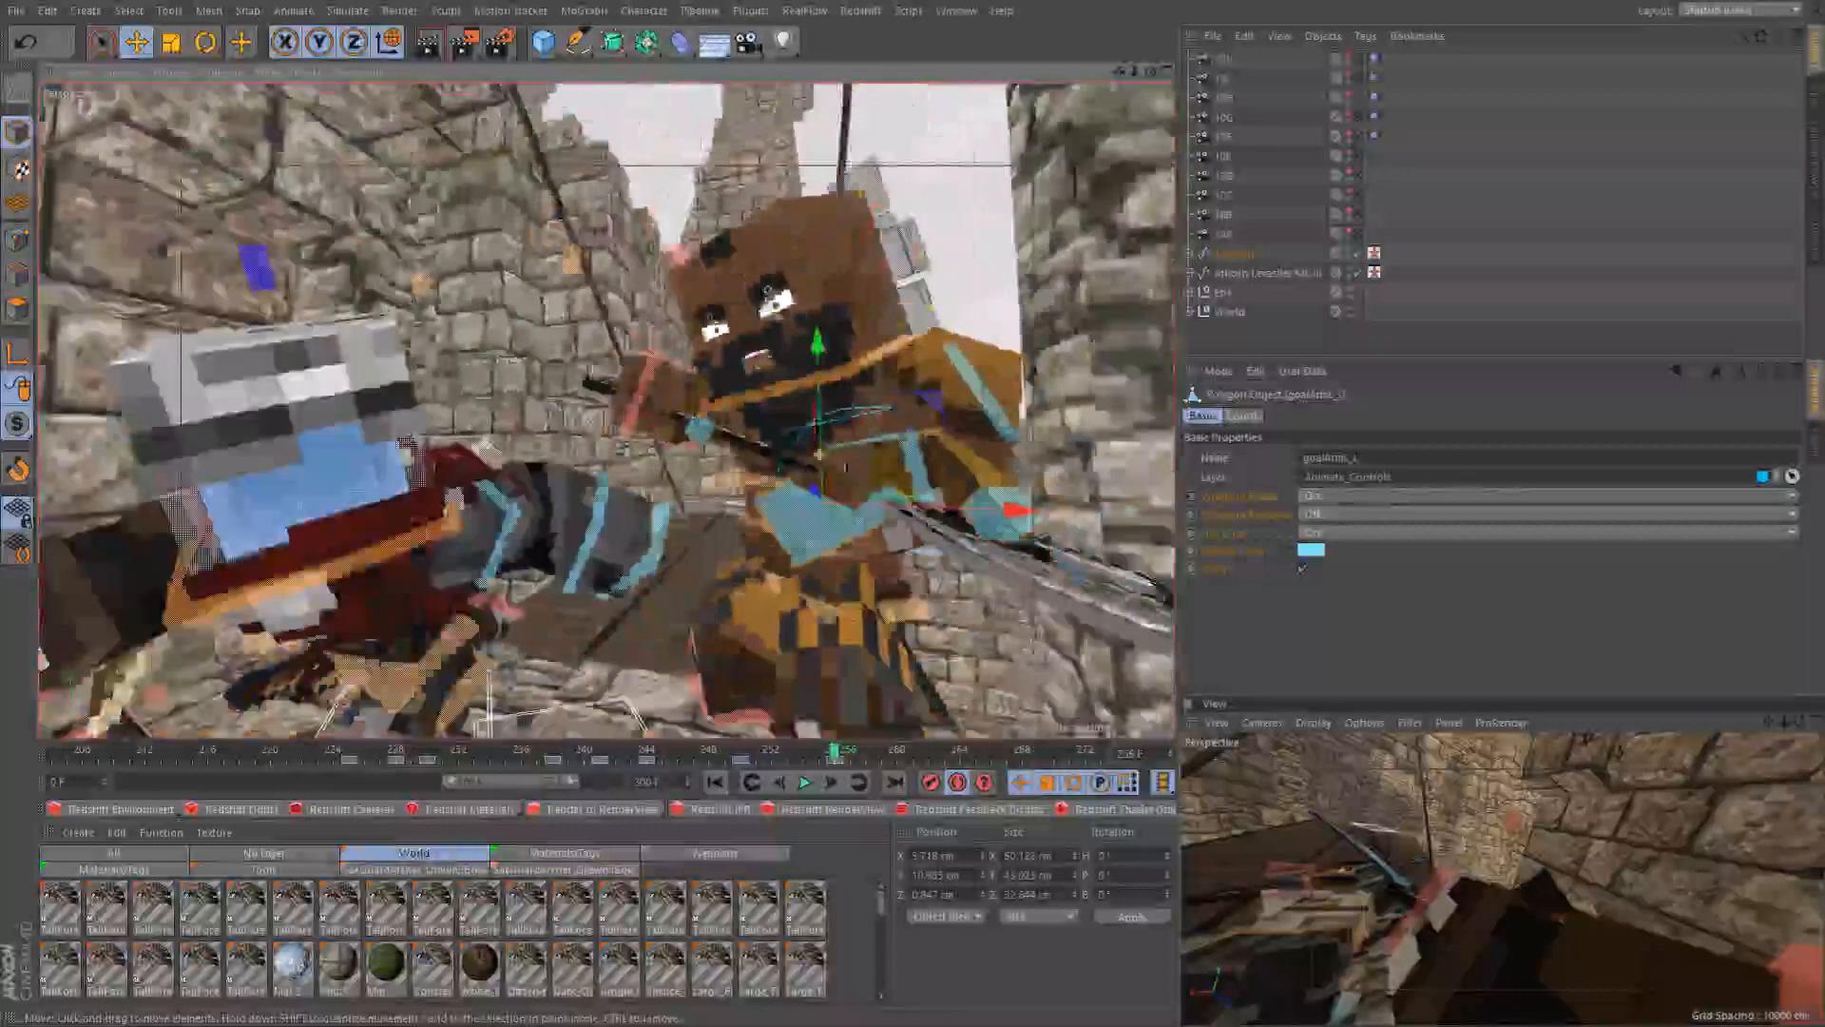
{"action": "left_click_drag", "start_coordinate": [845, 466], "coordinate": [885, 466], "text": "alt"}
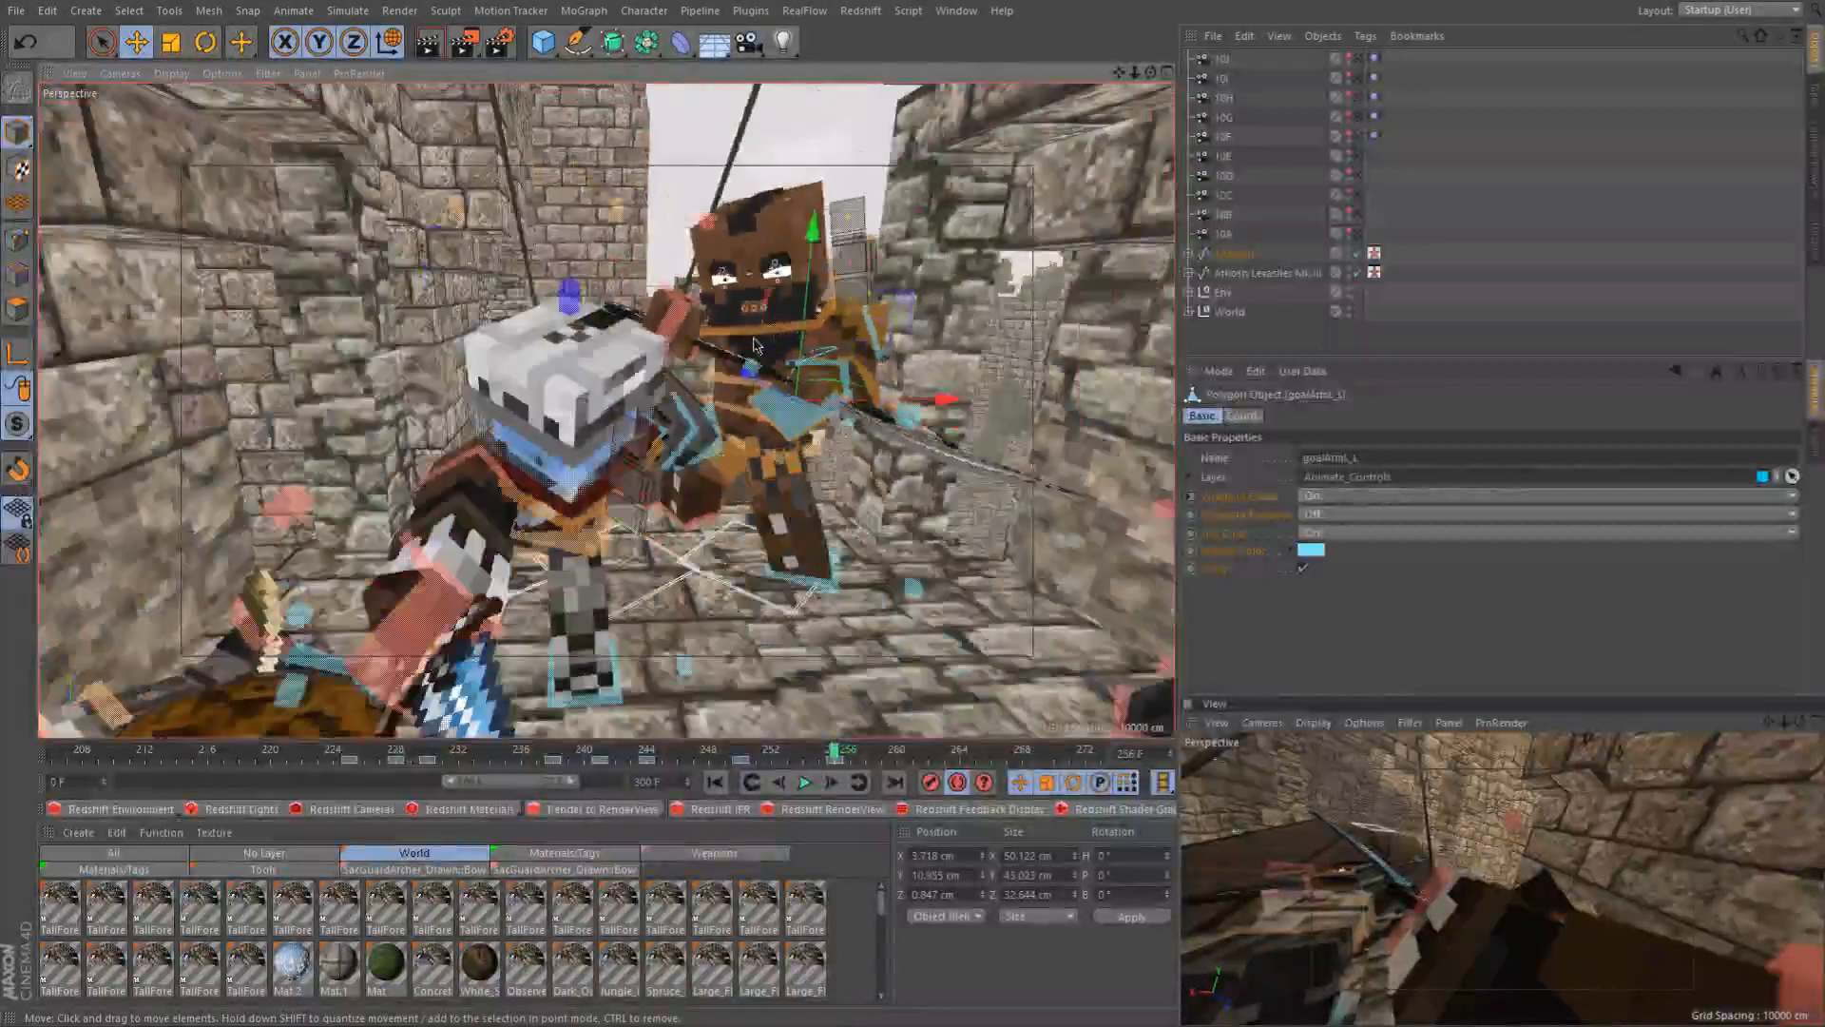
Move Khazzan's goalArm_L at frame 256 to about X 4.4 cm, Y 15.6 cm and compare it with the earlier frames
{"action": "left_click_drag", "start_coordinate": [754, 344], "coordinate": [719, 353], "text": "alt"}
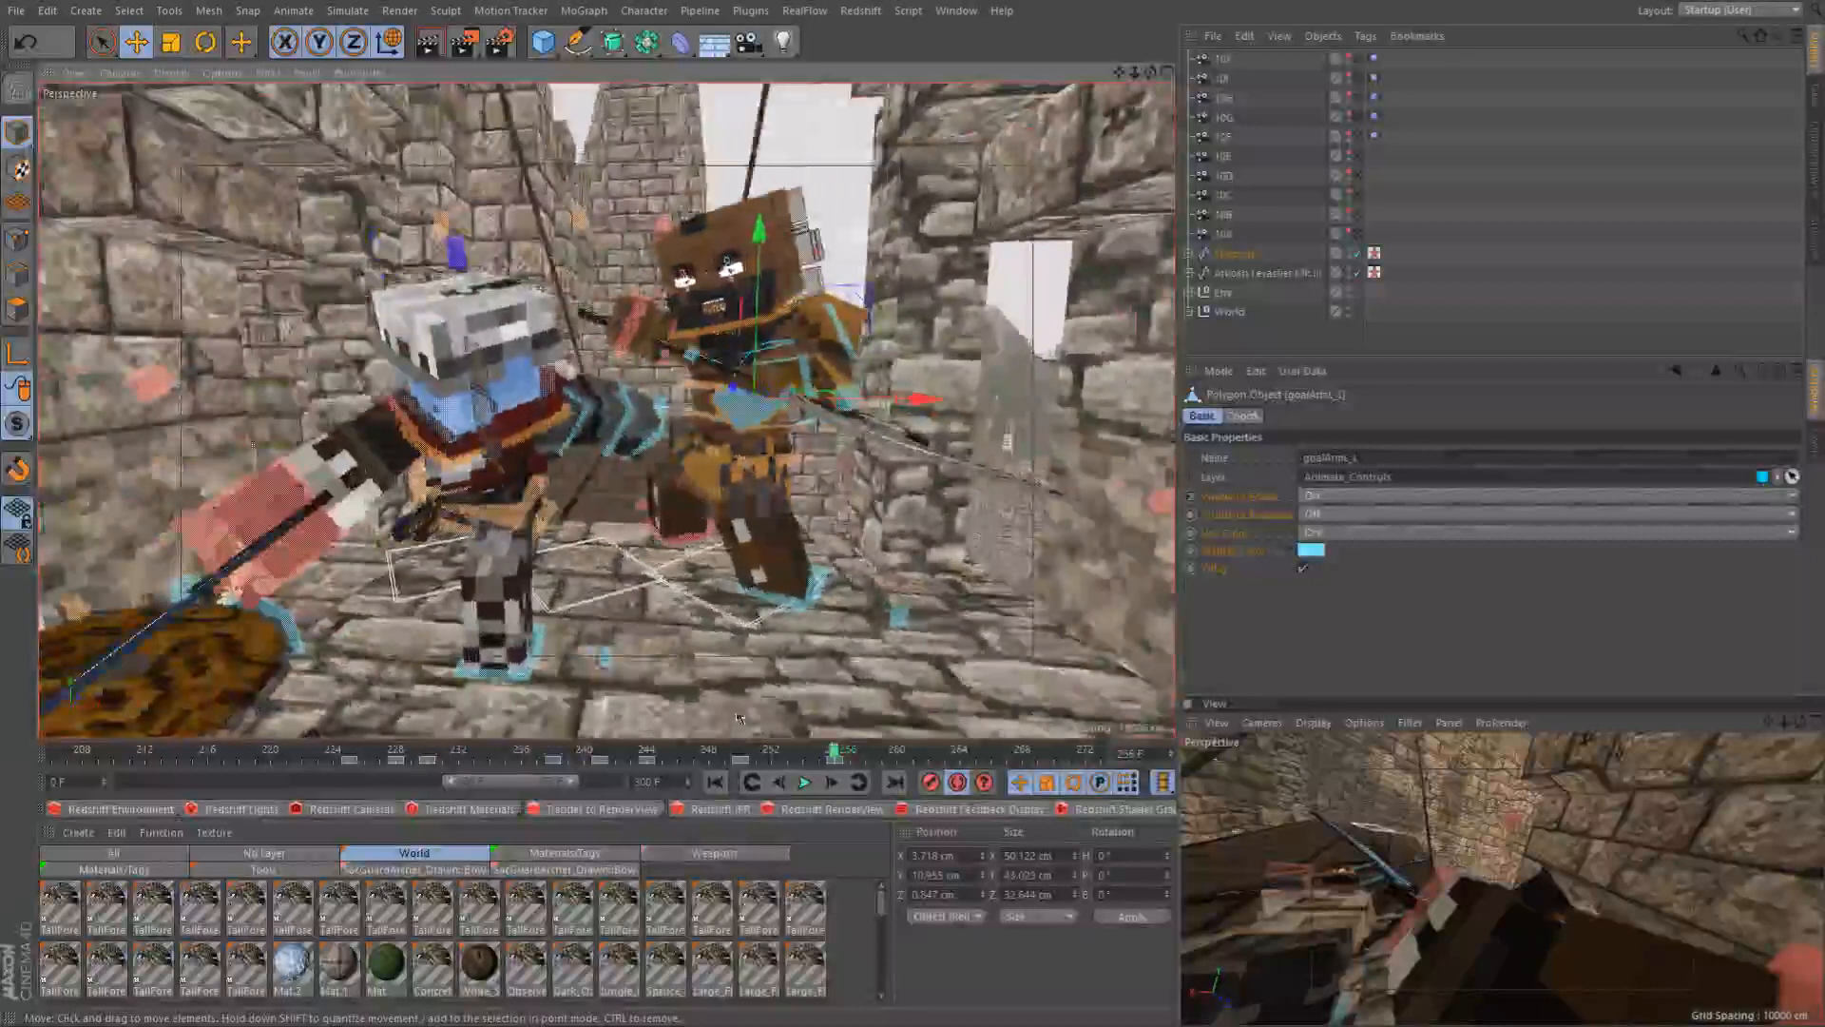
{"action": "left_click", "coordinate": [732, 752]}
{"action": "left_click_drag", "start_coordinate": [737, 754], "coordinate": [832, 752]}
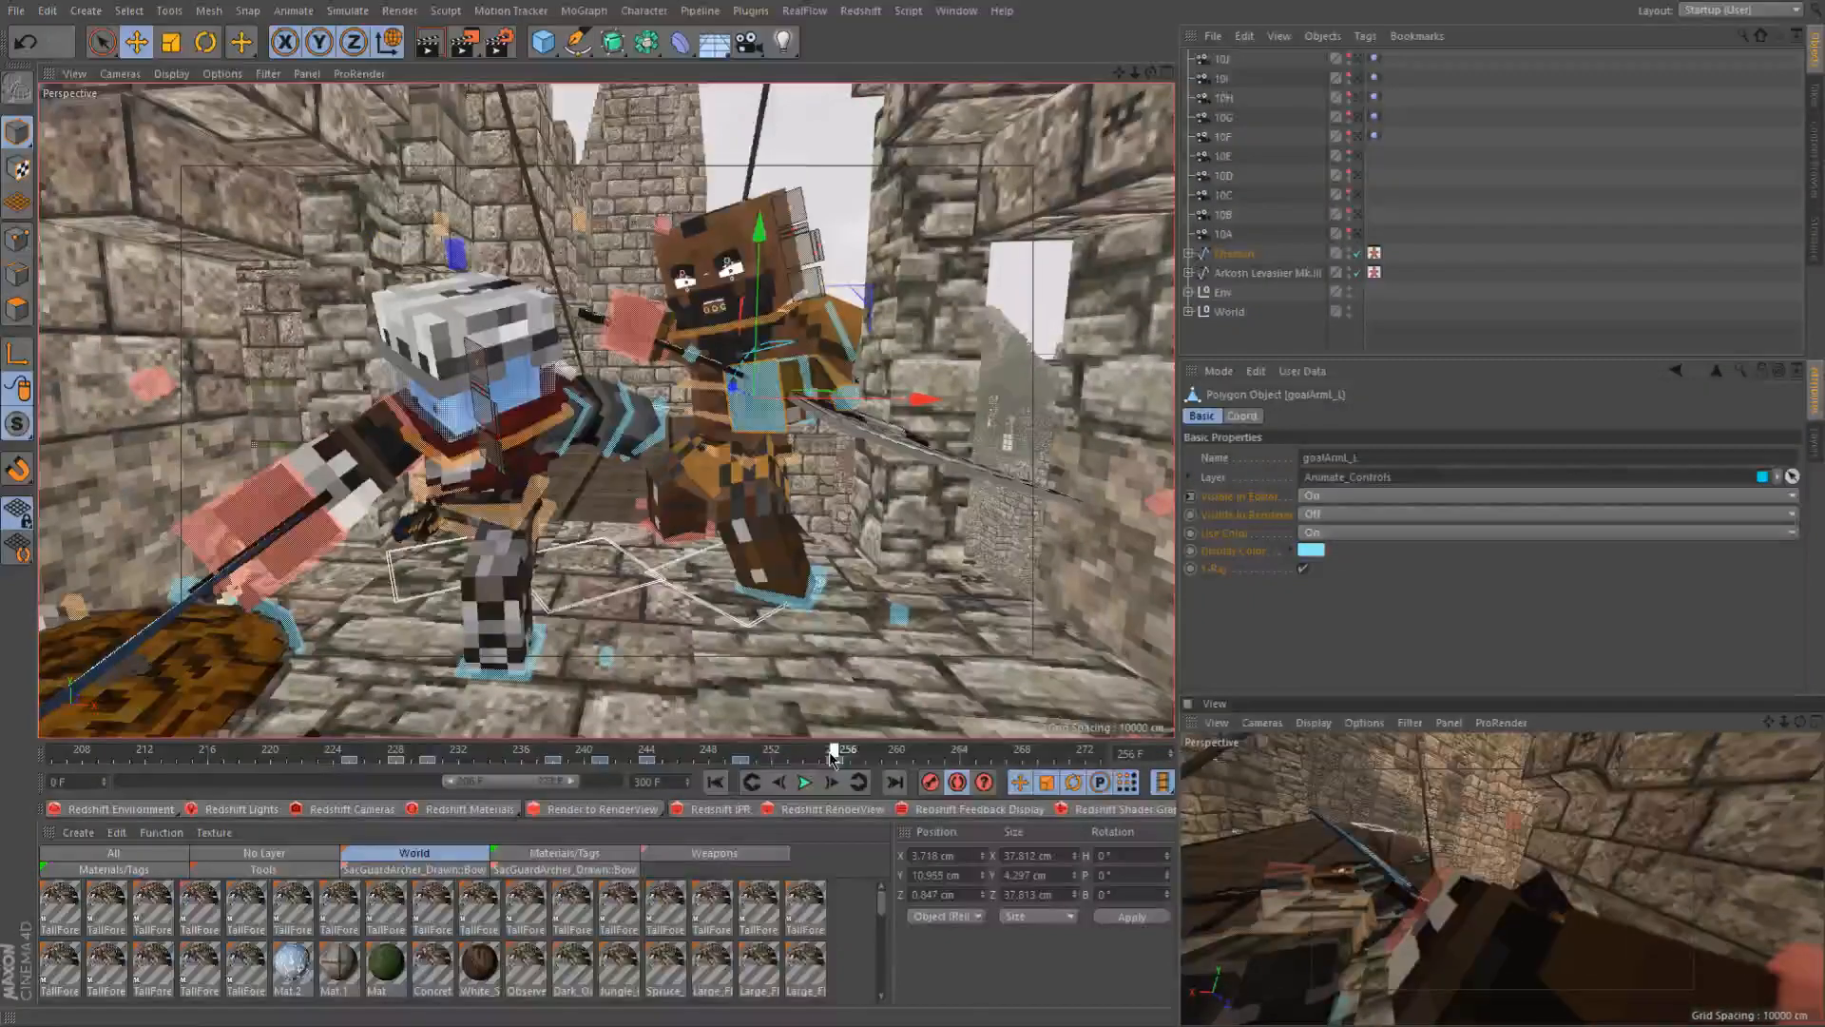
{"action": "left_click_drag", "start_coordinate": [760, 370], "coordinate": [761, 361]}
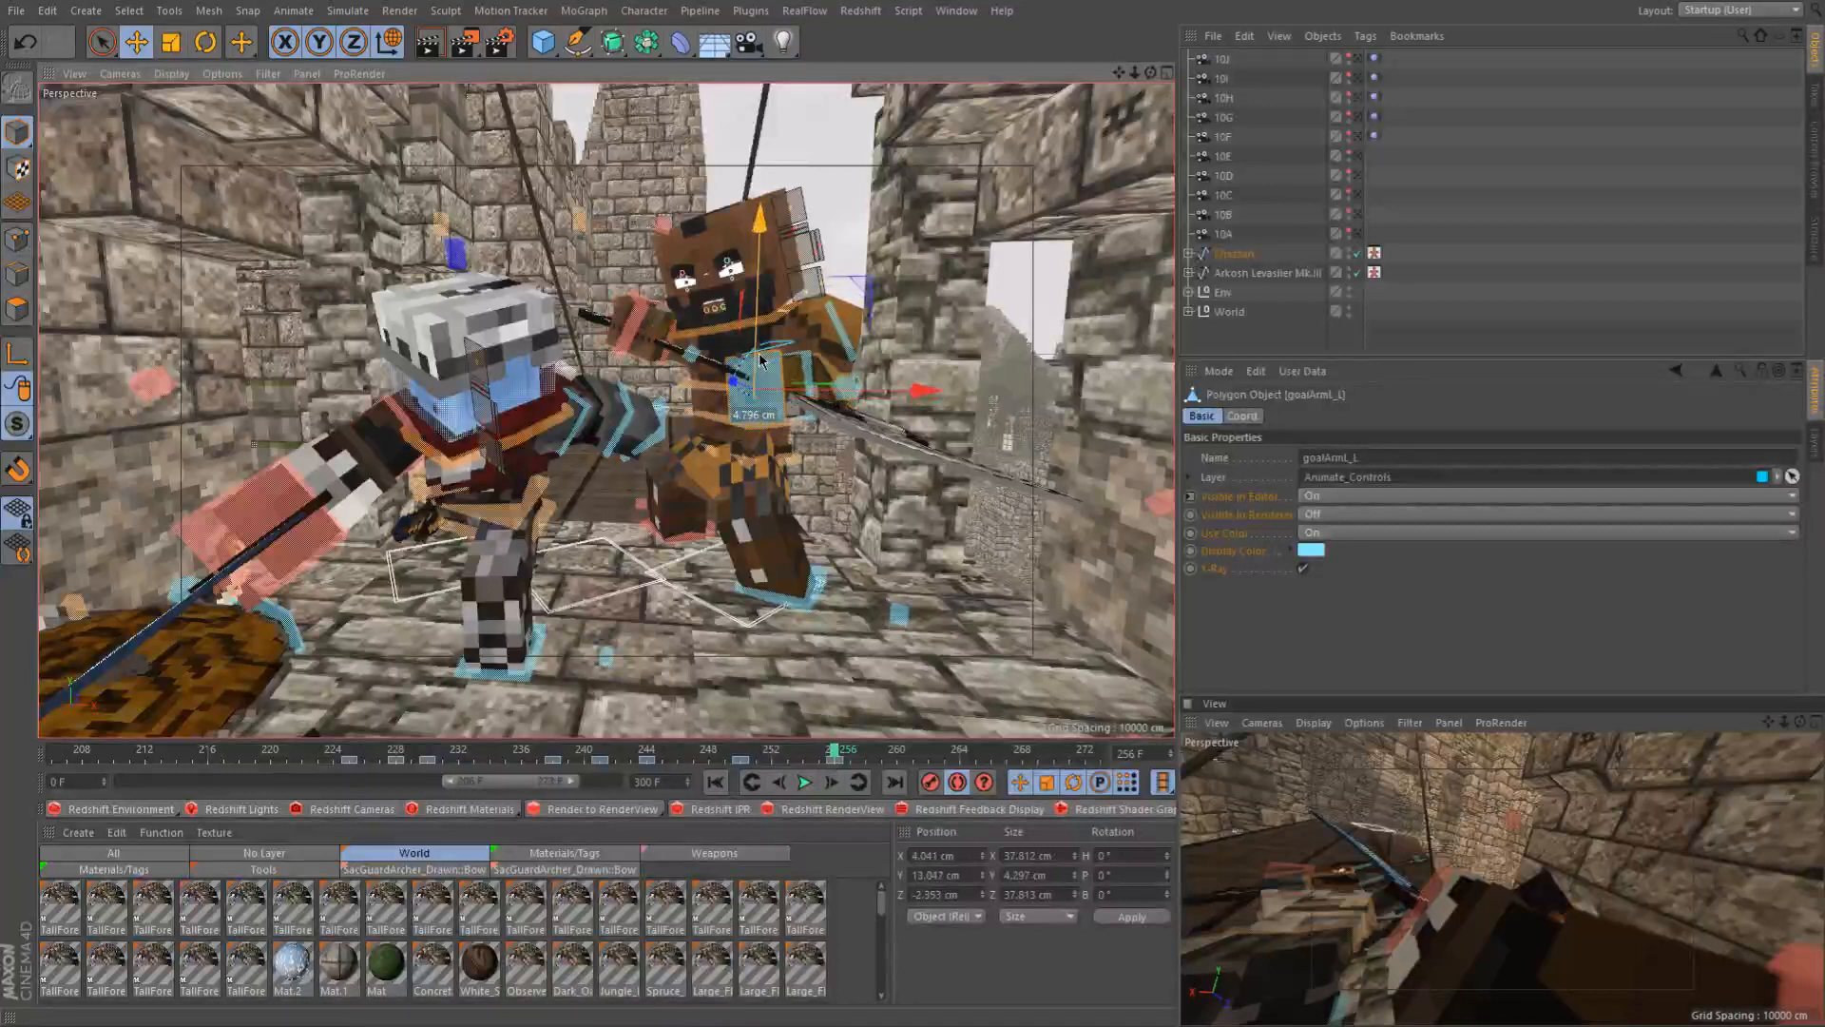
{"action": "left_click_drag", "start_coordinate": [759, 349], "coordinate": [784, 411]}
{"action": "left_click_drag", "start_coordinate": [725, 756], "coordinate": [840, 764]}
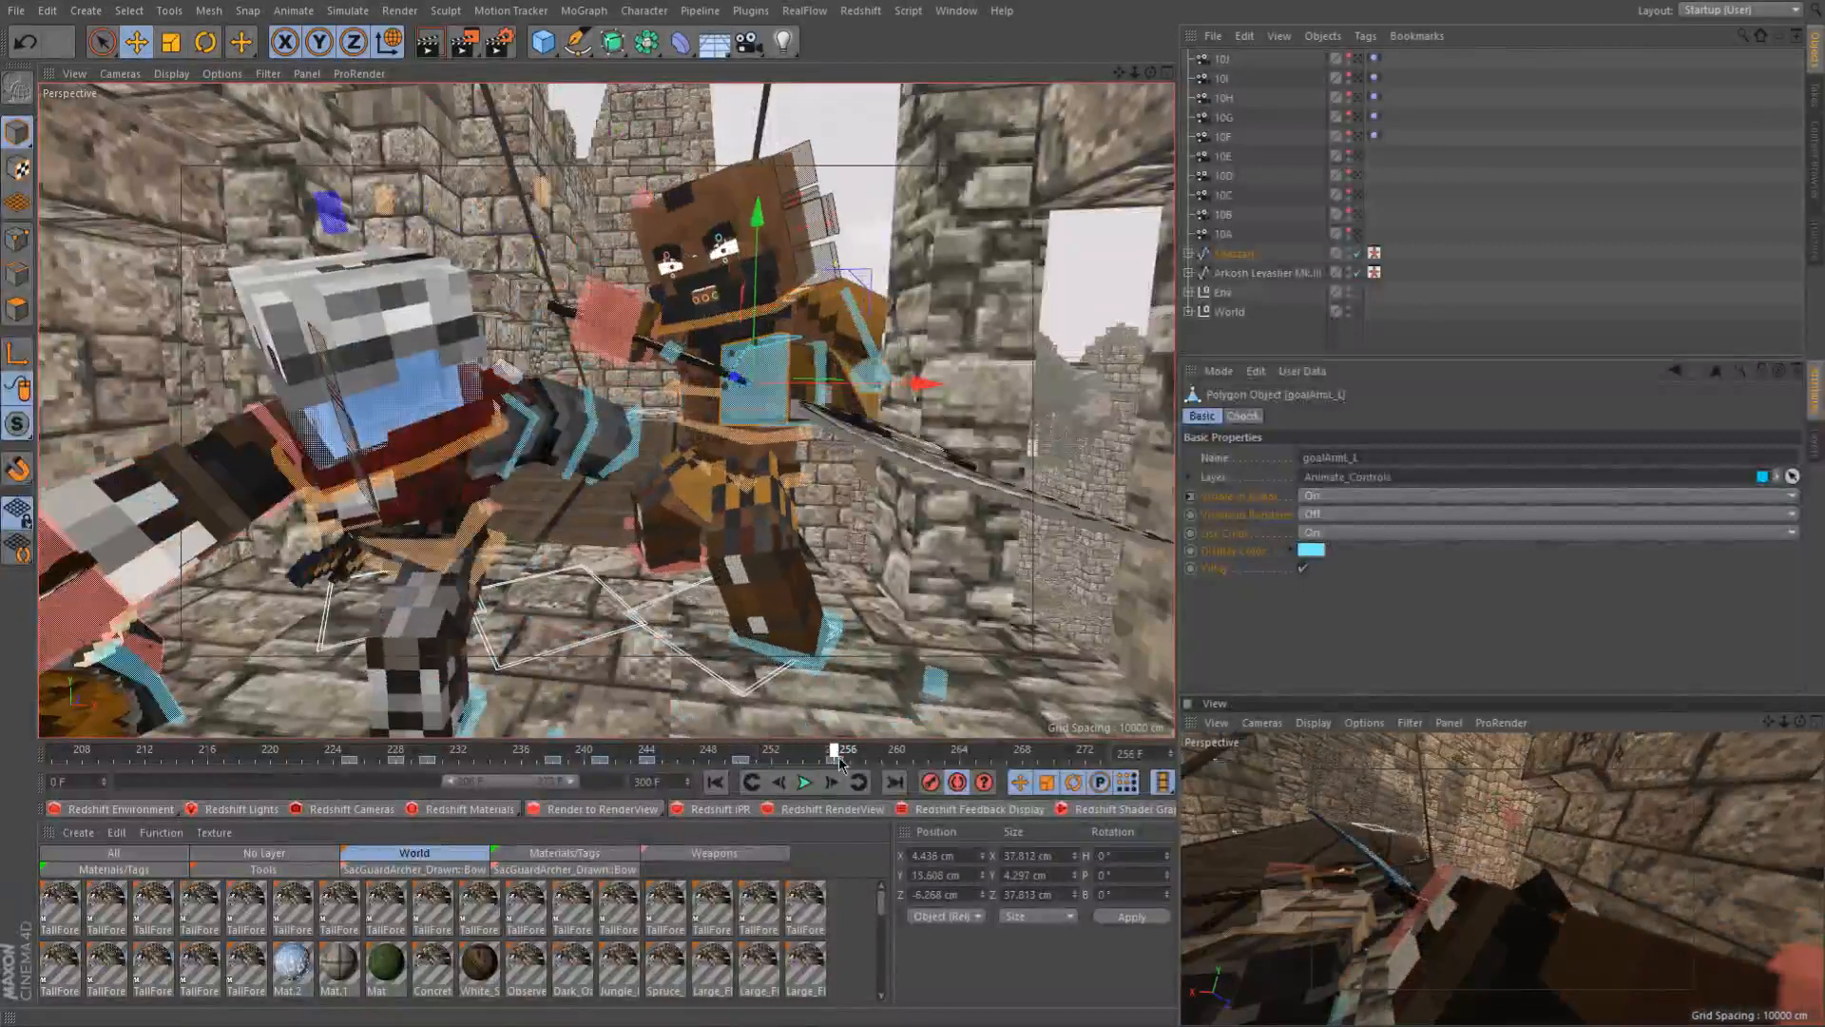
Rotate Khazzan's controlBack at frame 256 to about H 29°, P 22.5°, B -7.6° and check the motion from earlier frames
{"action": "scroll", "coordinate": [854, 433], "scroll_direction": "down", "scroll_amount": 5}
{"action": "left_click_drag", "start_coordinate": [855, 434], "coordinate": [1080, 487], "text": "alt"}
{"action": "scroll", "coordinate": [769, 504], "scroll_direction": "up", "scroll_amount": 5}
{"action": "left_click", "coordinate": [665, 469]}
{"action": "key", "text": "r"}
{"action": "left_click_drag", "start_coordinate": [768, 439], "coordinate": [736, 418]}
{"action": "left_click", "coordinate": [732, 400]}
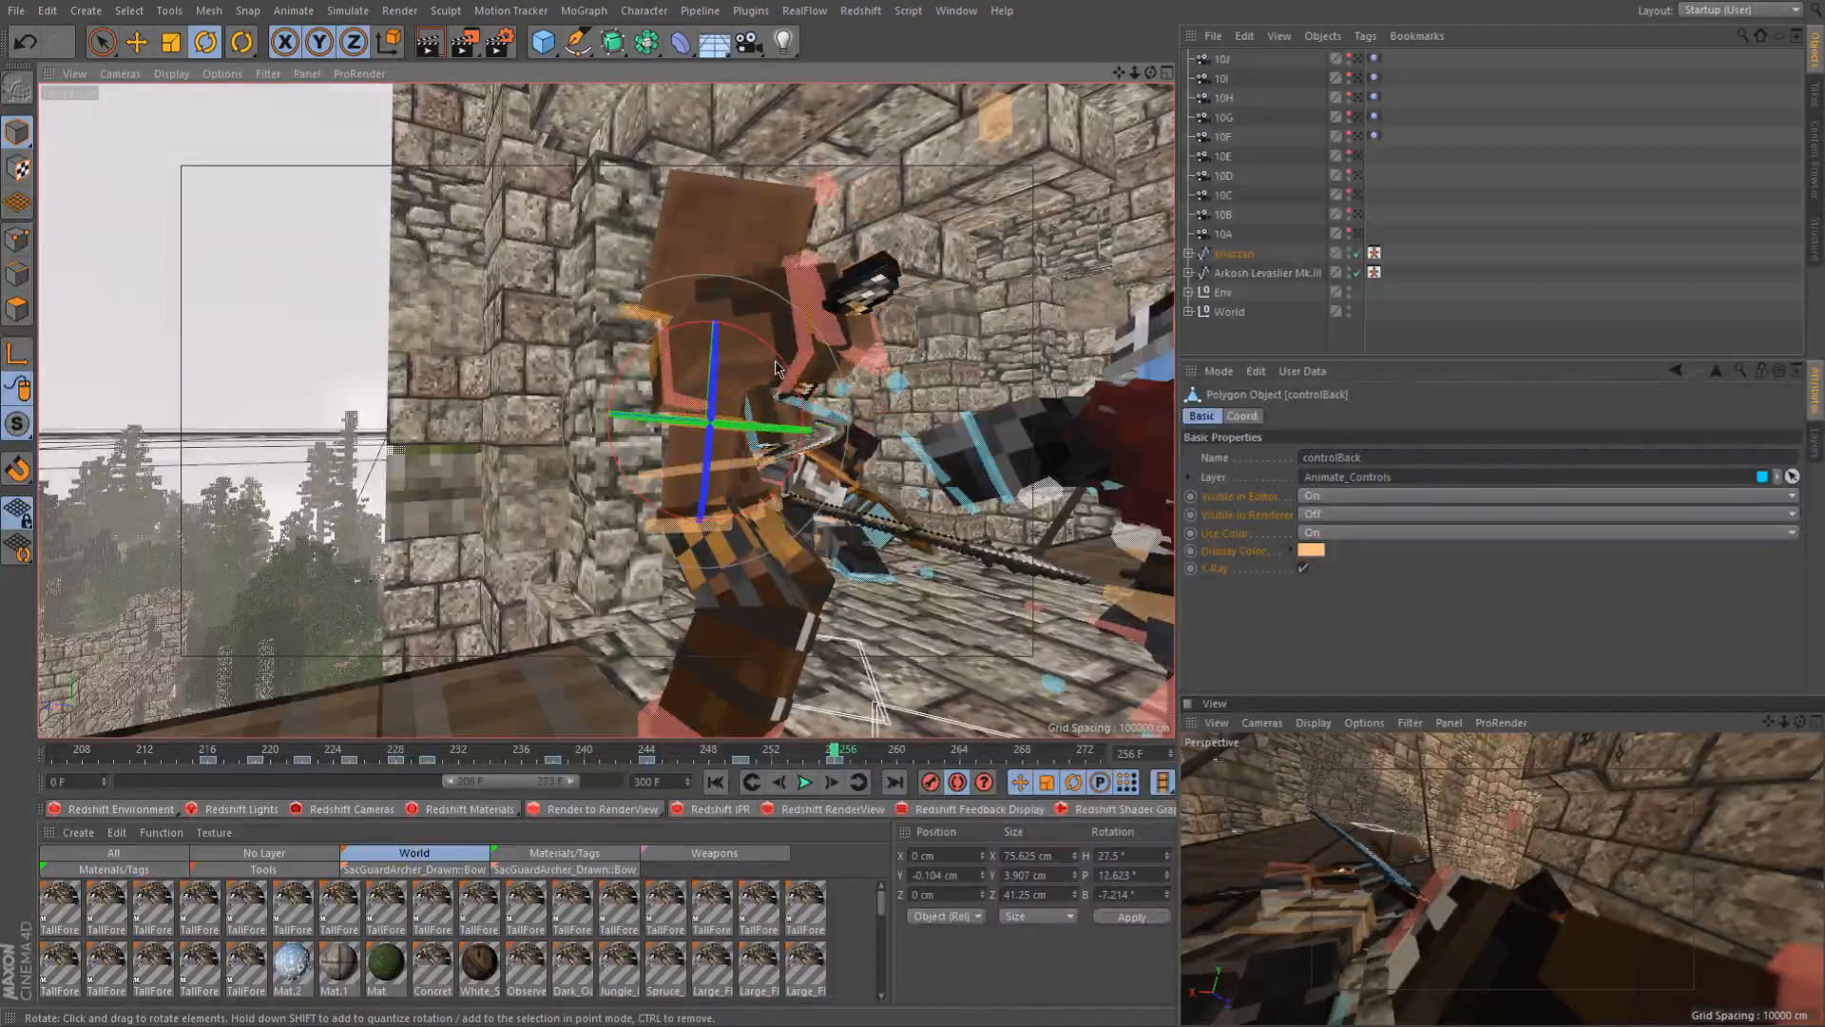
{"action": "left_click_drag", "start_coordinate": [781, 367], "coordinate": [772, 416]}
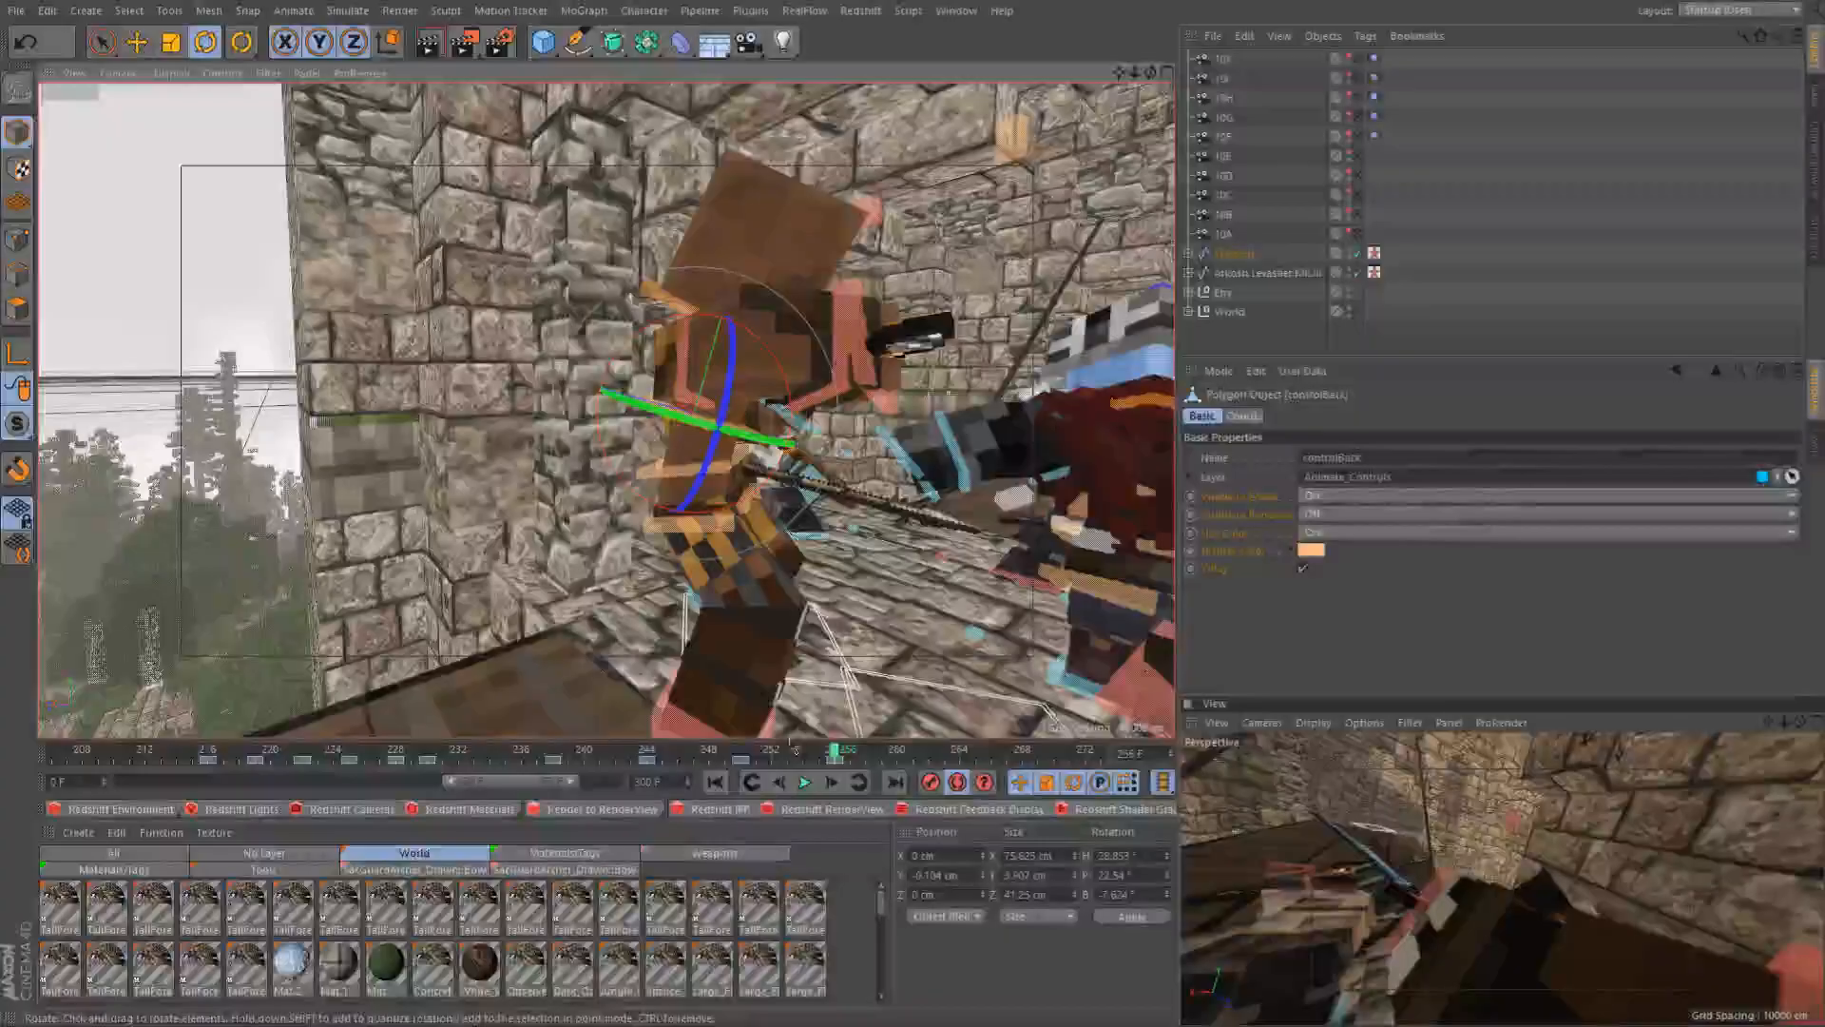
{"action": "left_click_drag", "start_coordinate": [737, 758], "coordinate": [823, 766]}
{"action": "left_click_drag", "start_coordinate": [800, 499], "coordinate": [534, 483], "text": "alt"}
{"action": "key", "text": "ctrl+shift+z"}
{"action": "key", "text": "ctrl+shift+z"}
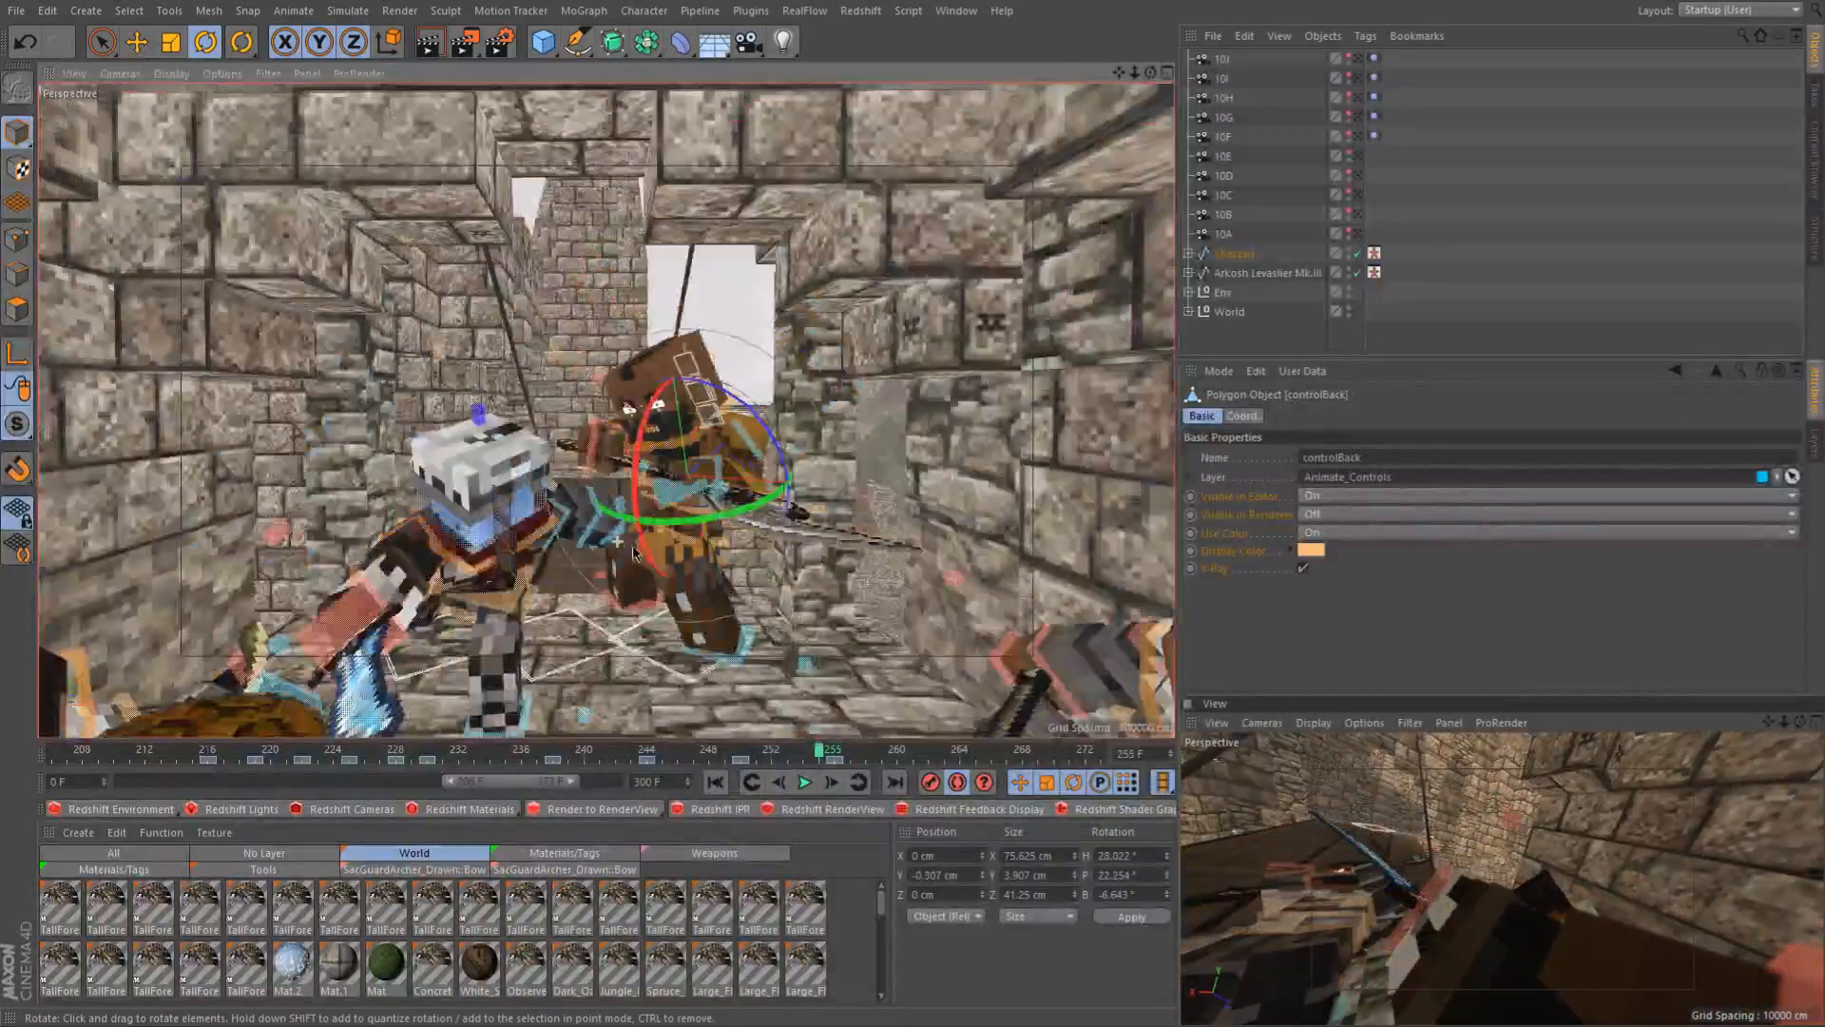
Review the fight up to frame 262, return to frame 258 and select Arkosh's controlWaist
{"action": "left_click_drag", "start_coordinate": [726, 759], "coordinate": [866, 763]}
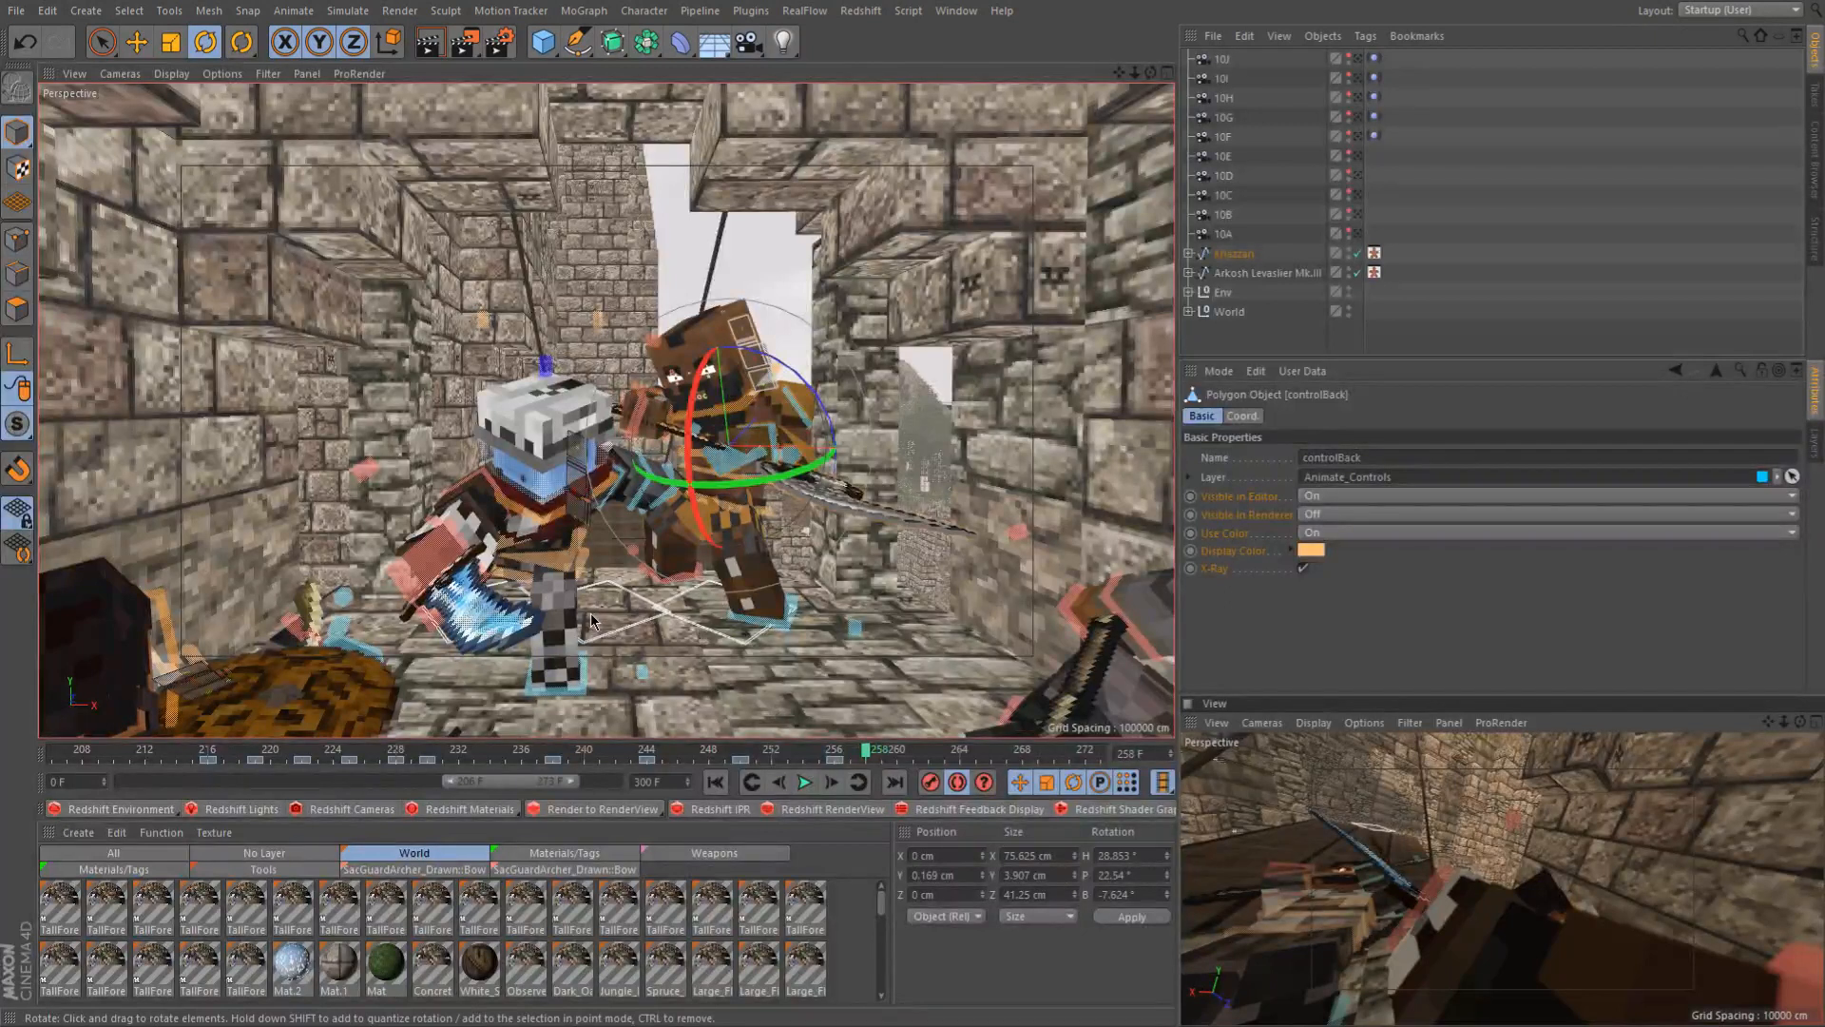
{"action": "scroll", "coordinate": [592, 620], "scroll_direction": "up", "scroll_amount": 2}
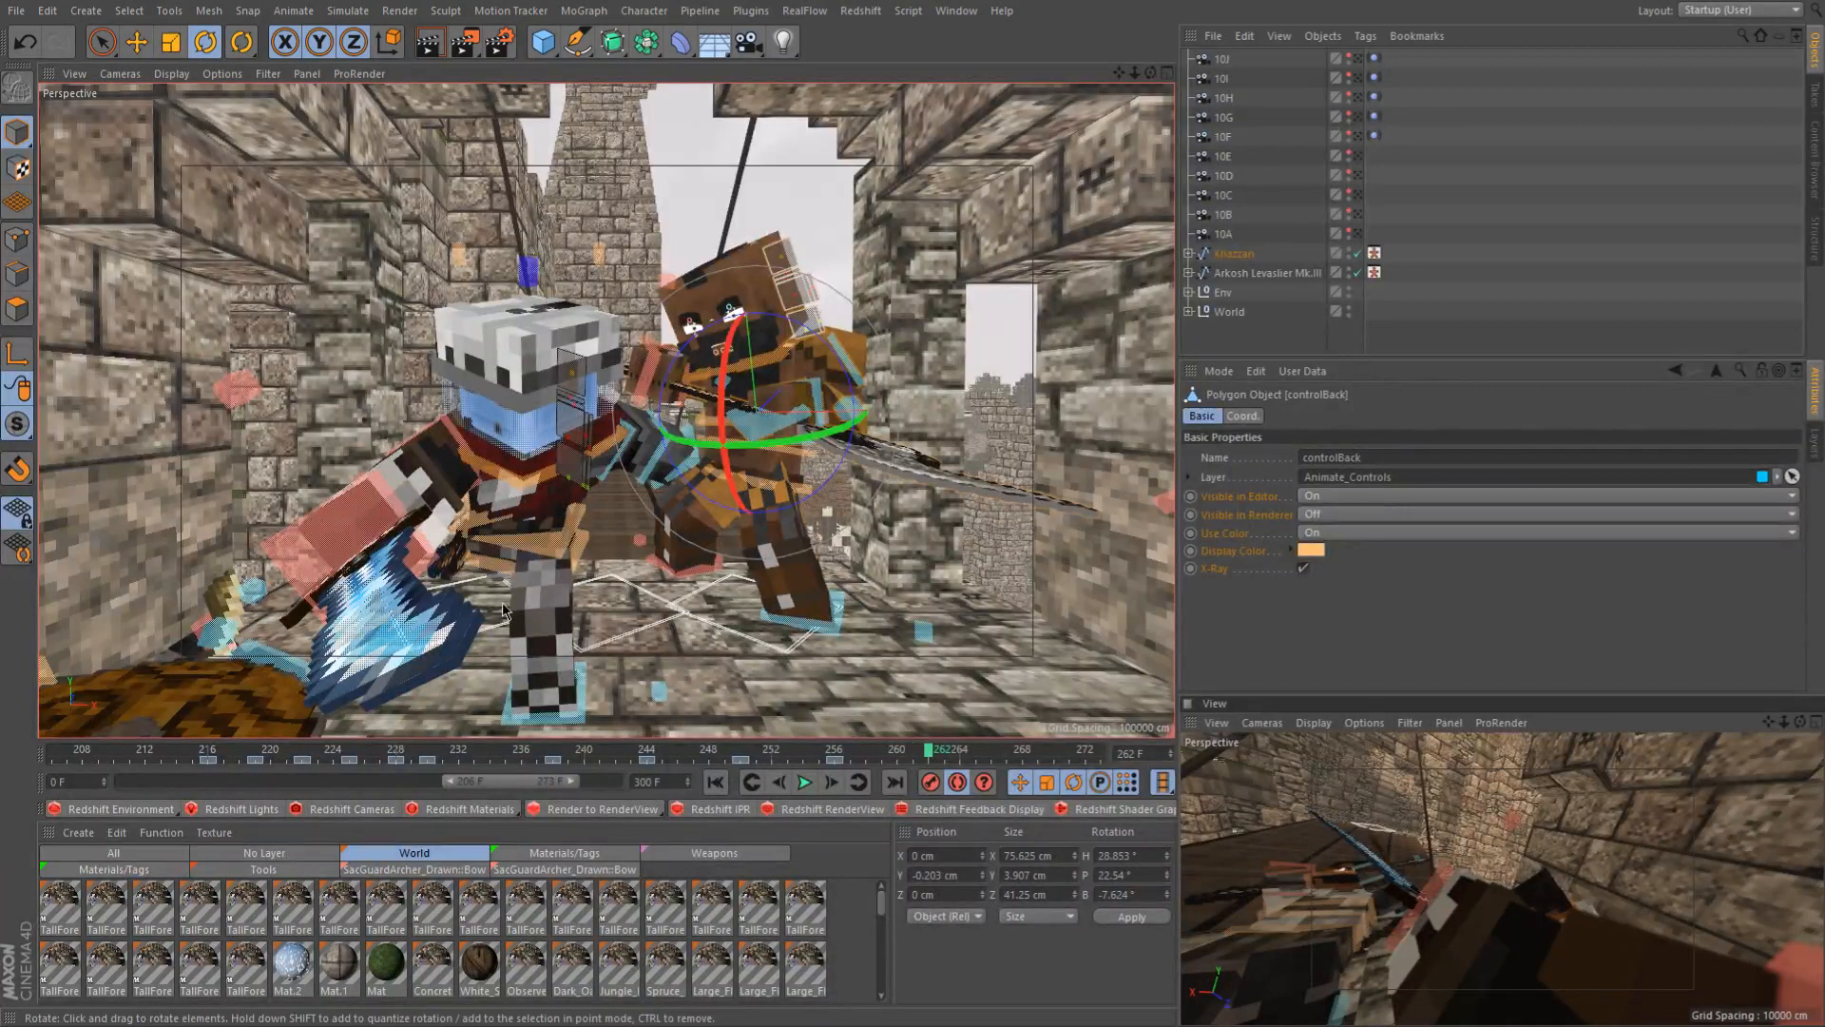
{"action": "left_click", "coordinate": [487, 563]}
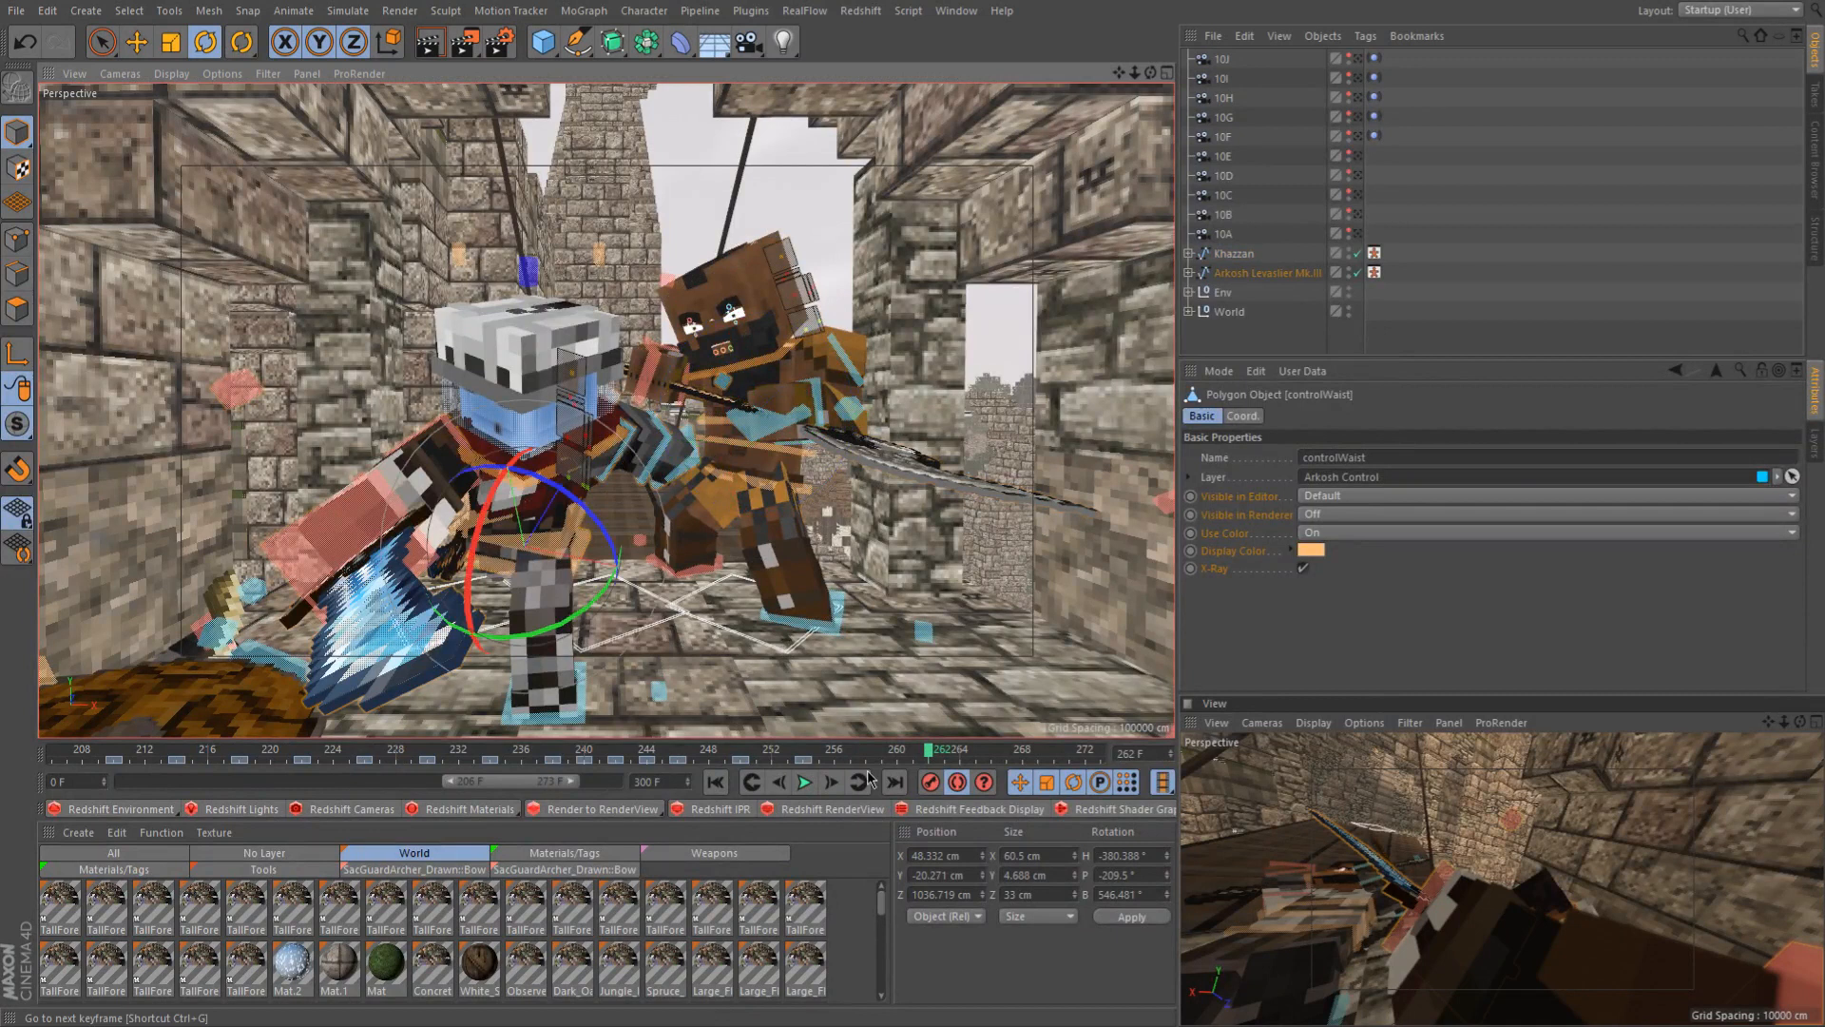
{"action": "mouse_move", "coordinate": [863, 761]}
{"action": "left_mouse_down"}
{"action": "mouse_move", "coordinate": [799, 756]}
{"action": "mouse_move", "coordinate": [866, 757]}
{"action": "left_mouse_up"}
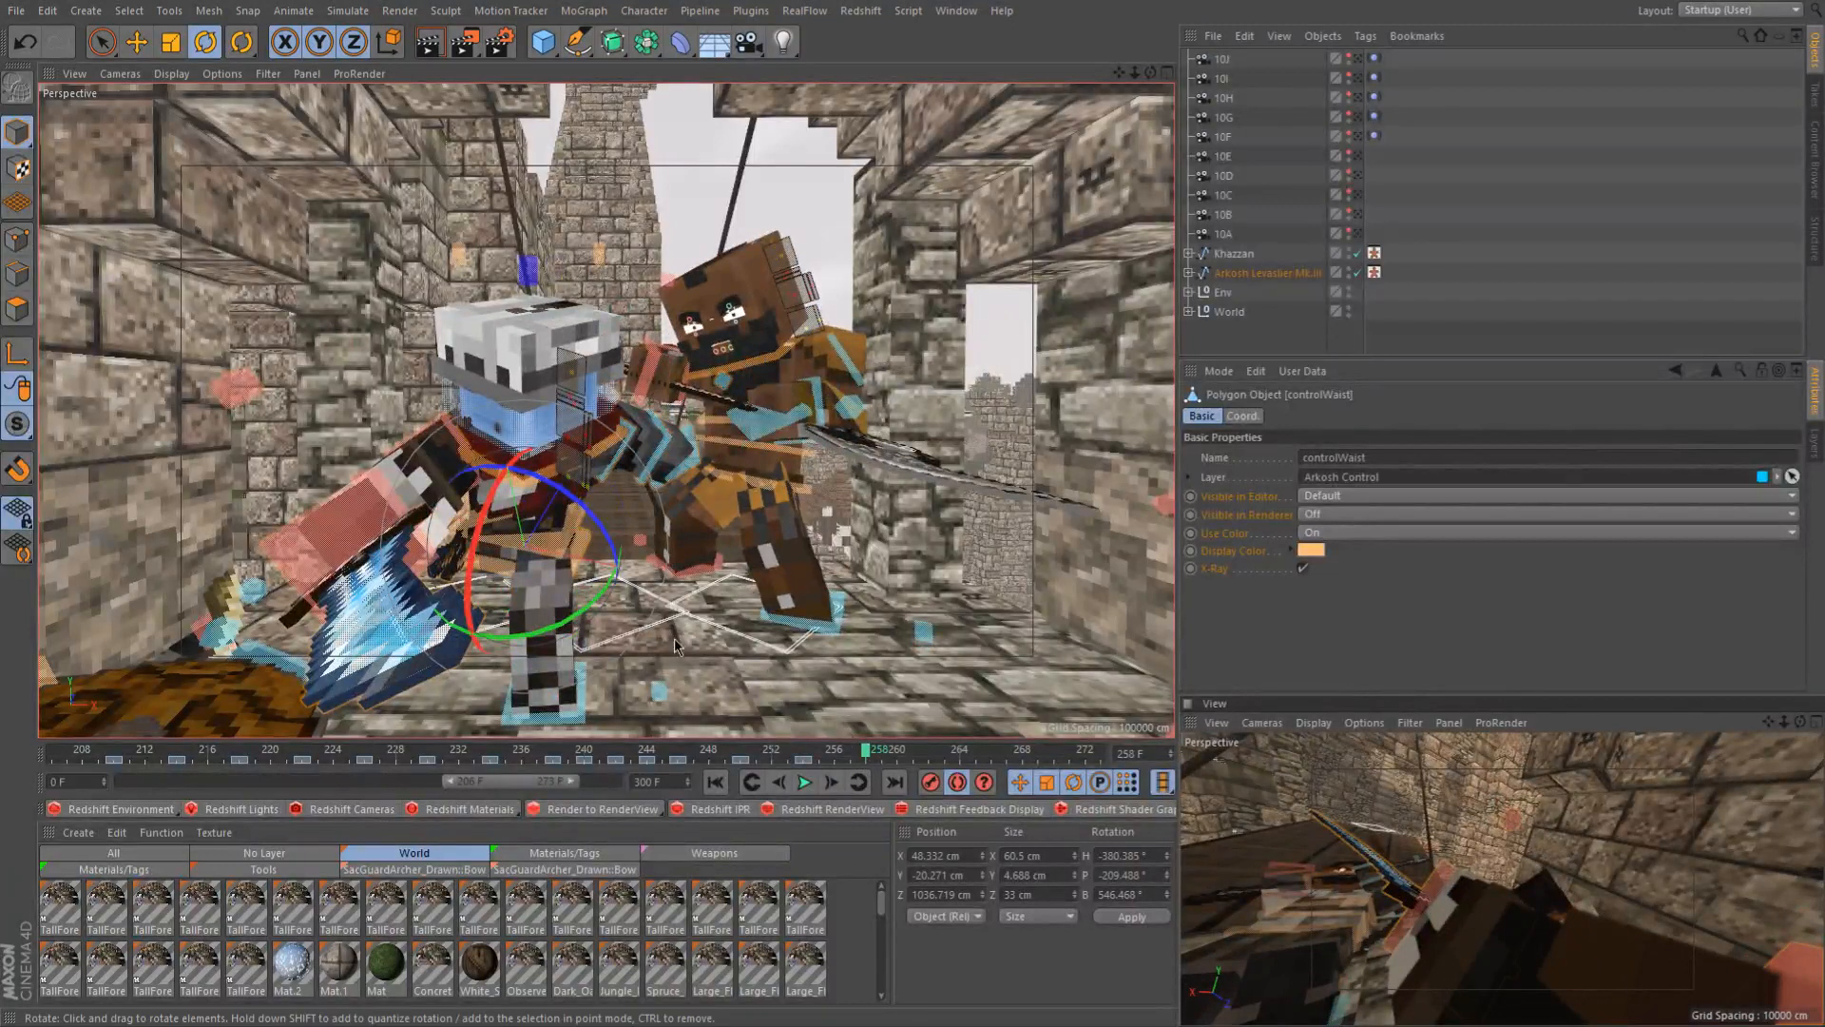
{"action": "left_click", "coordinate": [749, 487]}
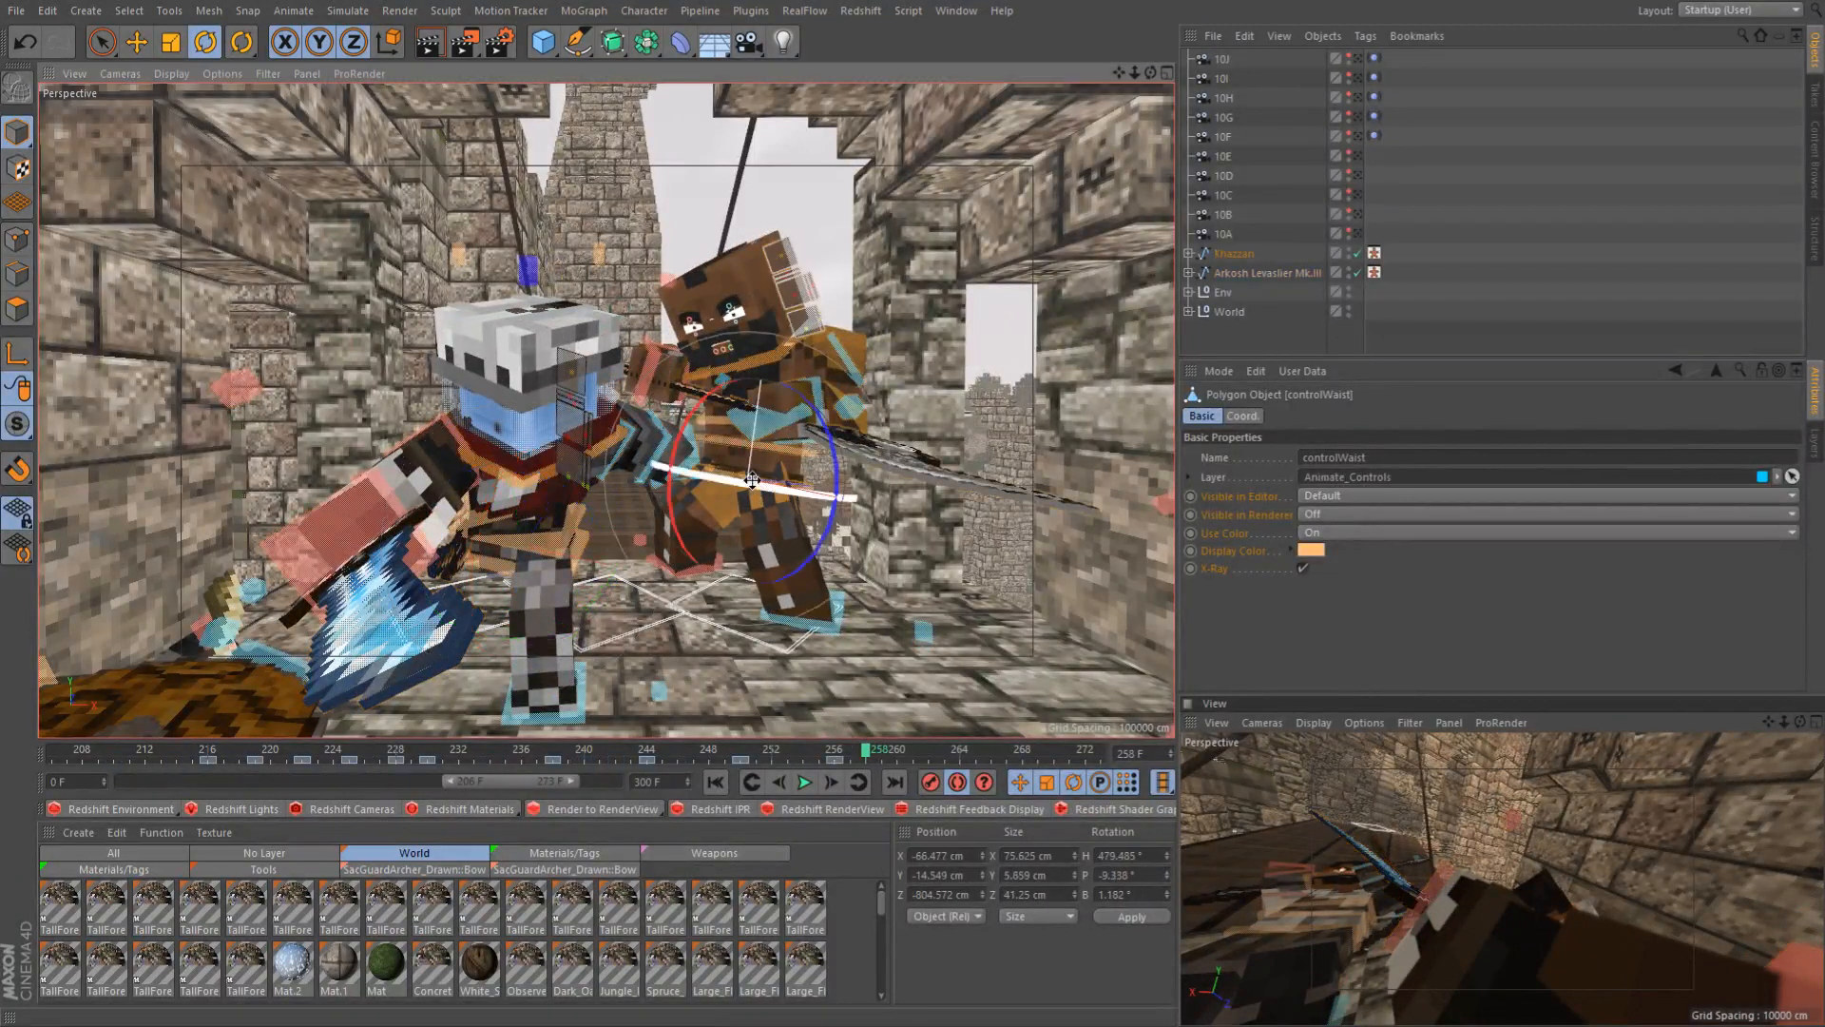
{"action": "left_click", "coordinate": [497, 575]}
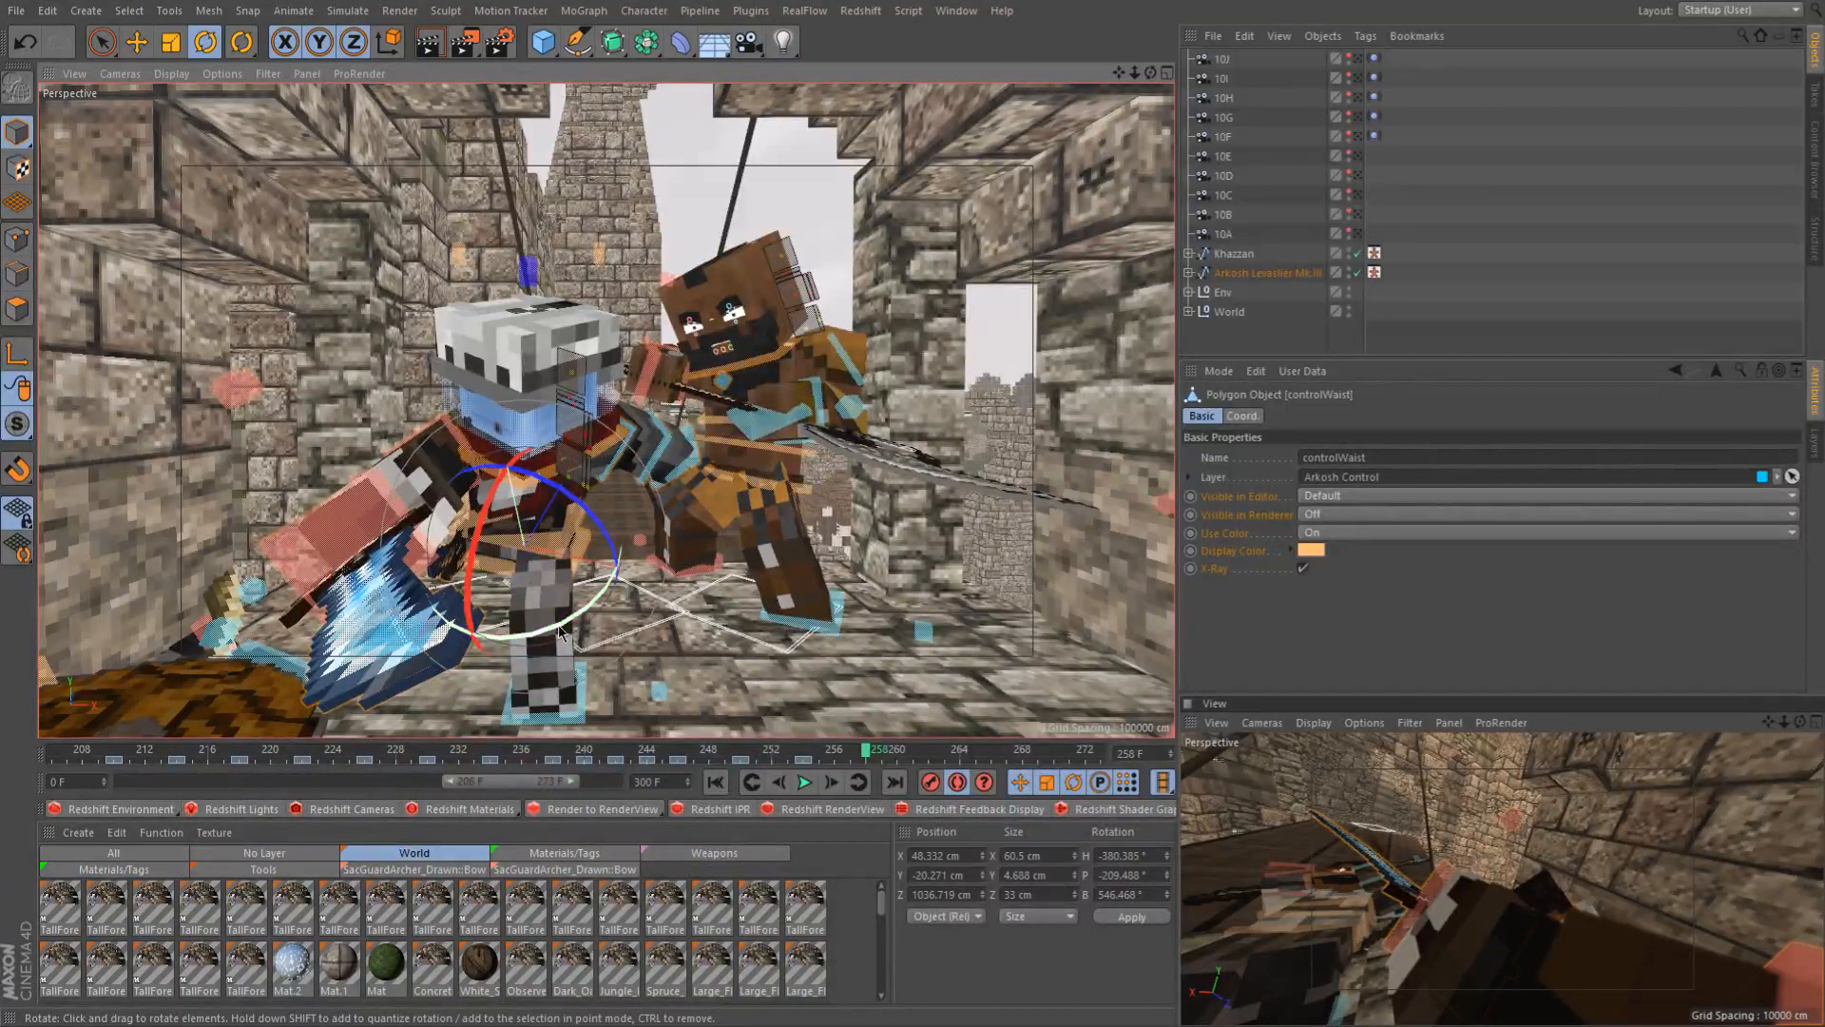
Examine Arkosh's pose and his distance to Khazzan at frame 258 from several angles
{"action": "left_click_drag", "start_coordinate": [525, 566], "coordinate": [903, 594], "text": "alt"}
{"action": "scroll", "coordinate": [474, 530], "scroll_direction": "up", "scroll_amount": 3}
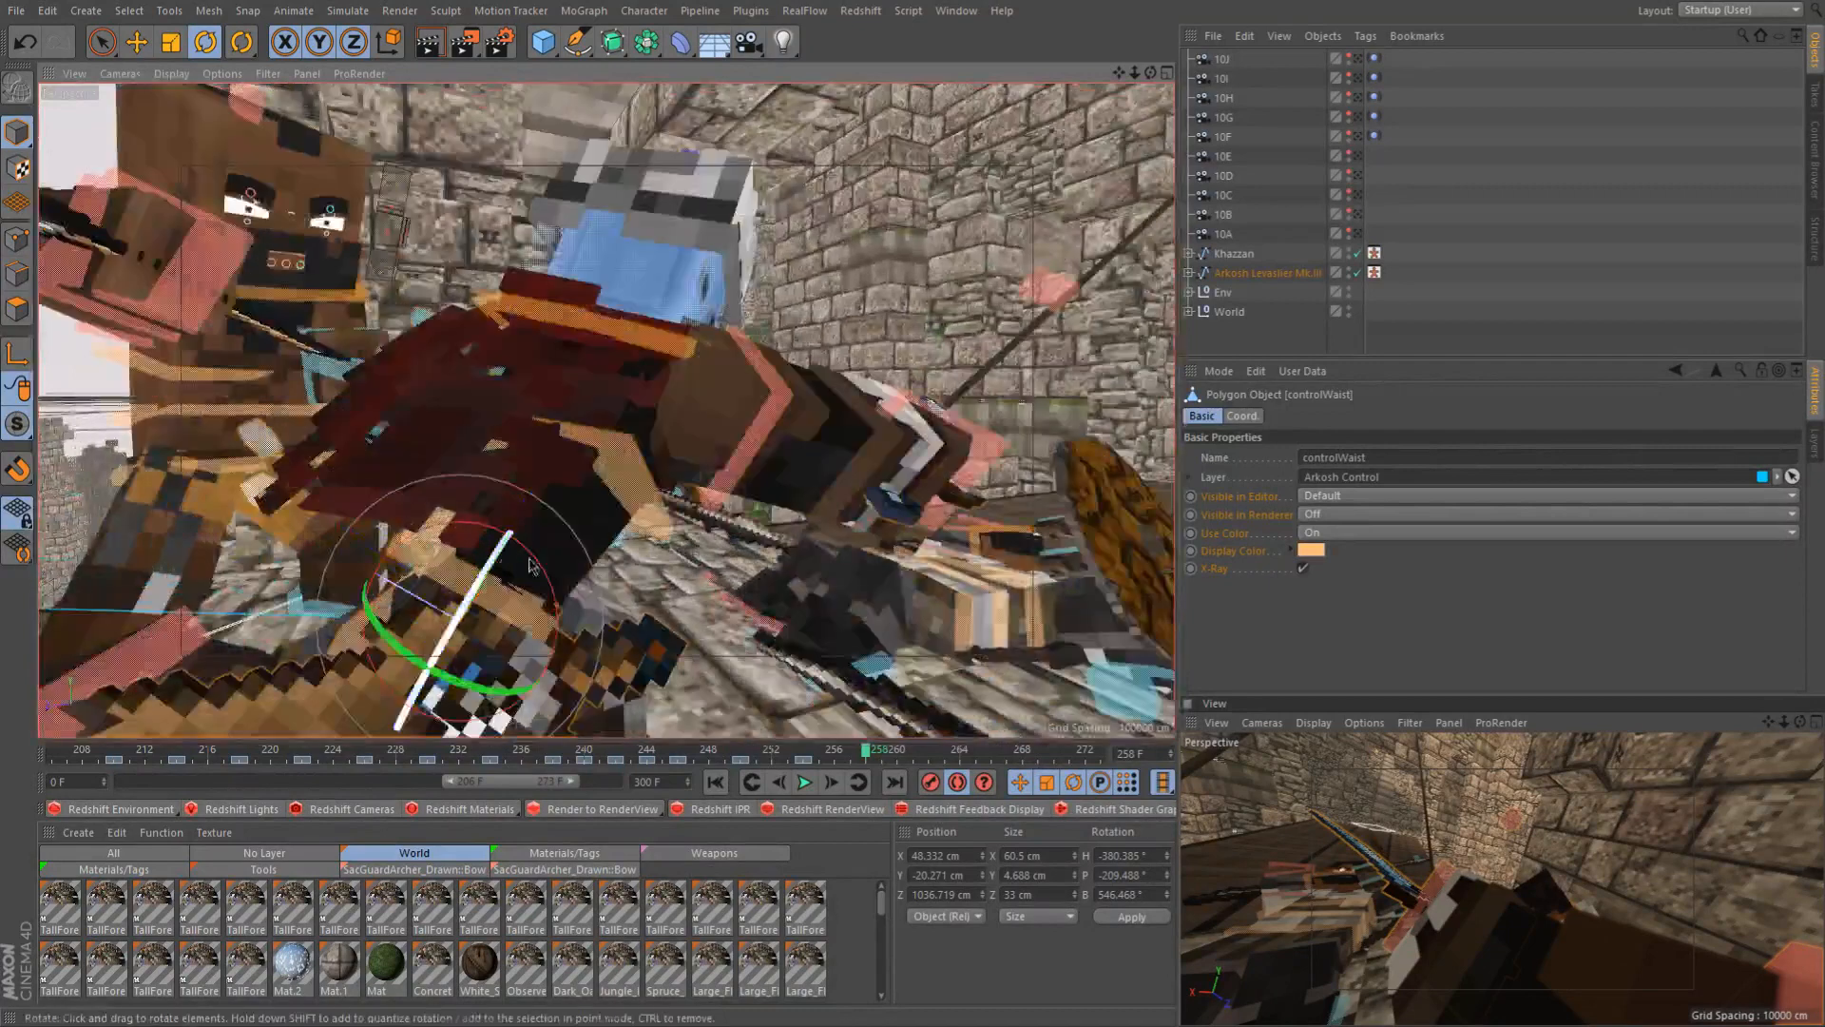
{"action": "scroll", "coordinate": [589, 394], "scroll_direction": "down", "scroll_amount": 3}
{"action": "mouse_move", "coordinate": [589, 392]}
{"action": "left_mouse_down", "text": "alt"}
{"action": "mouse_move", "coordinate": [571, 428]}
{"action": "mouse_move", "coordinate": [542, 404]}
{"action": "mouse_move", "coordinate": [361, 419]}
{"action": "left_mouse_up", "text": "alt"}
{"action": "scroll", "coordinate": [663, 578], "scroll_direction": "down", "scroll_amount": 3}
{"action": "left_click_drag", "start_coordinate": [663, 578], "coordinate": [569, 489], "text": "alt"}
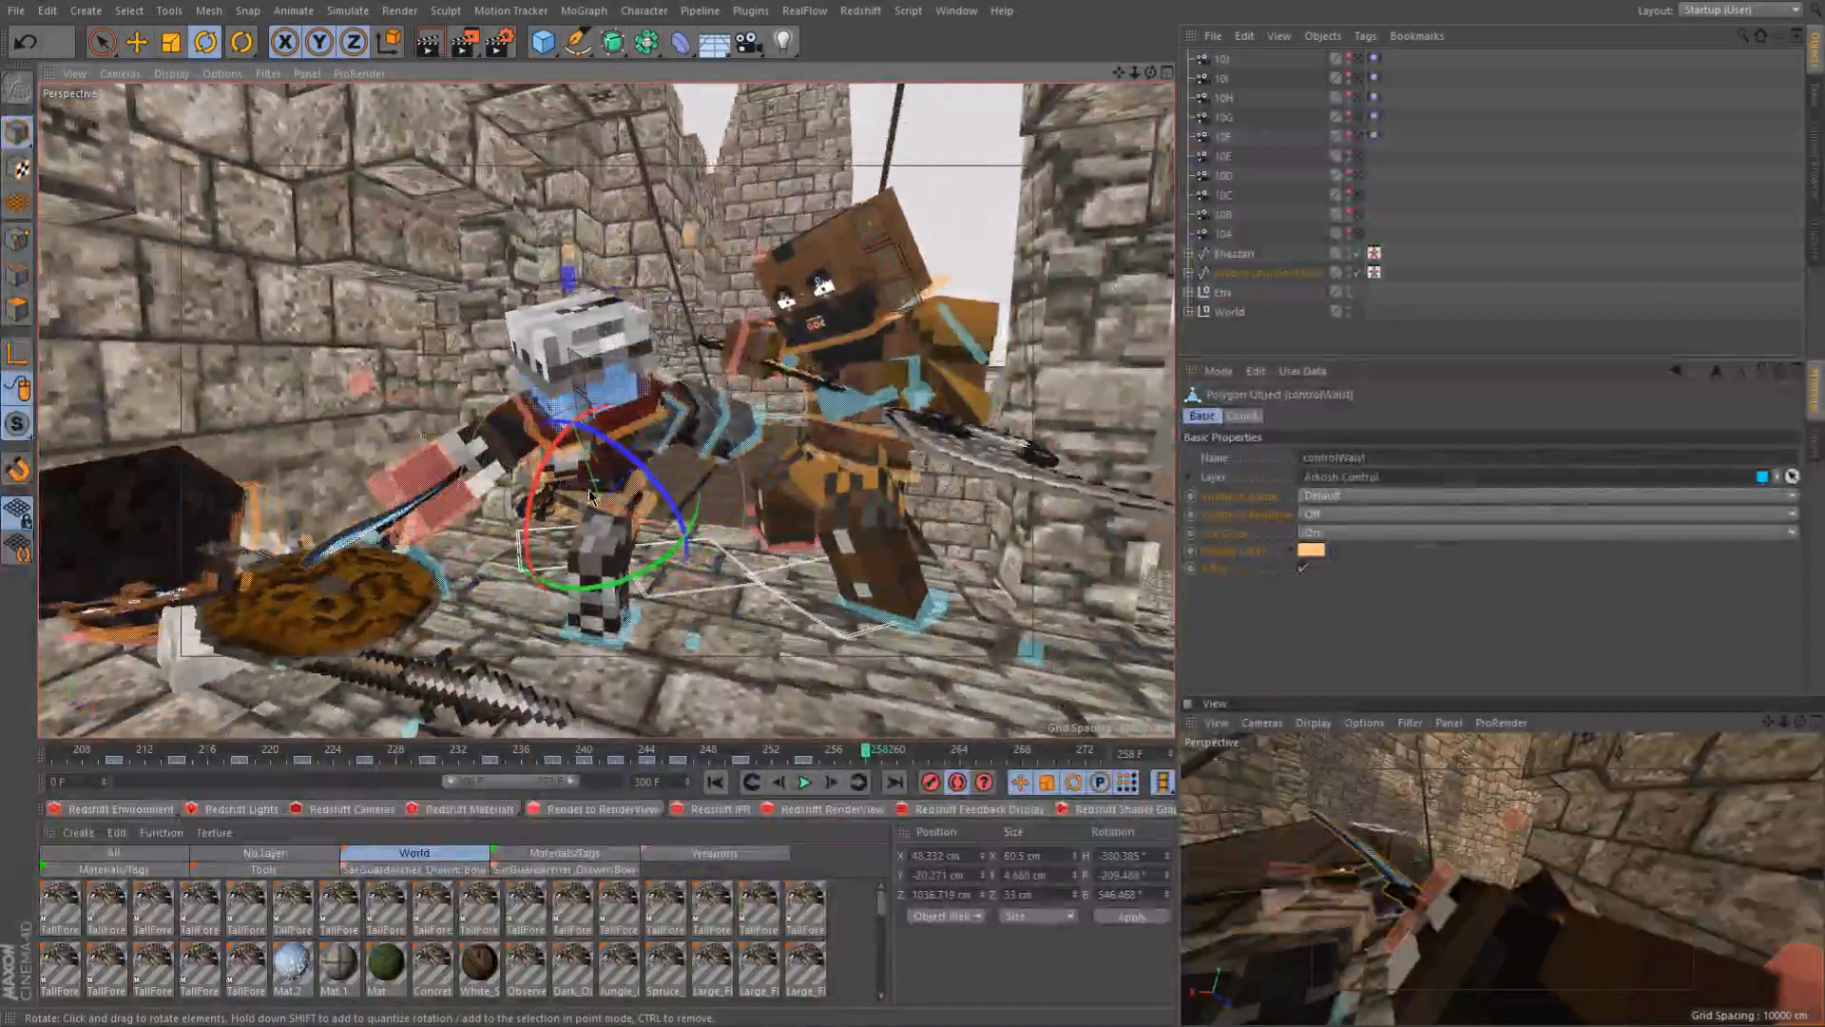
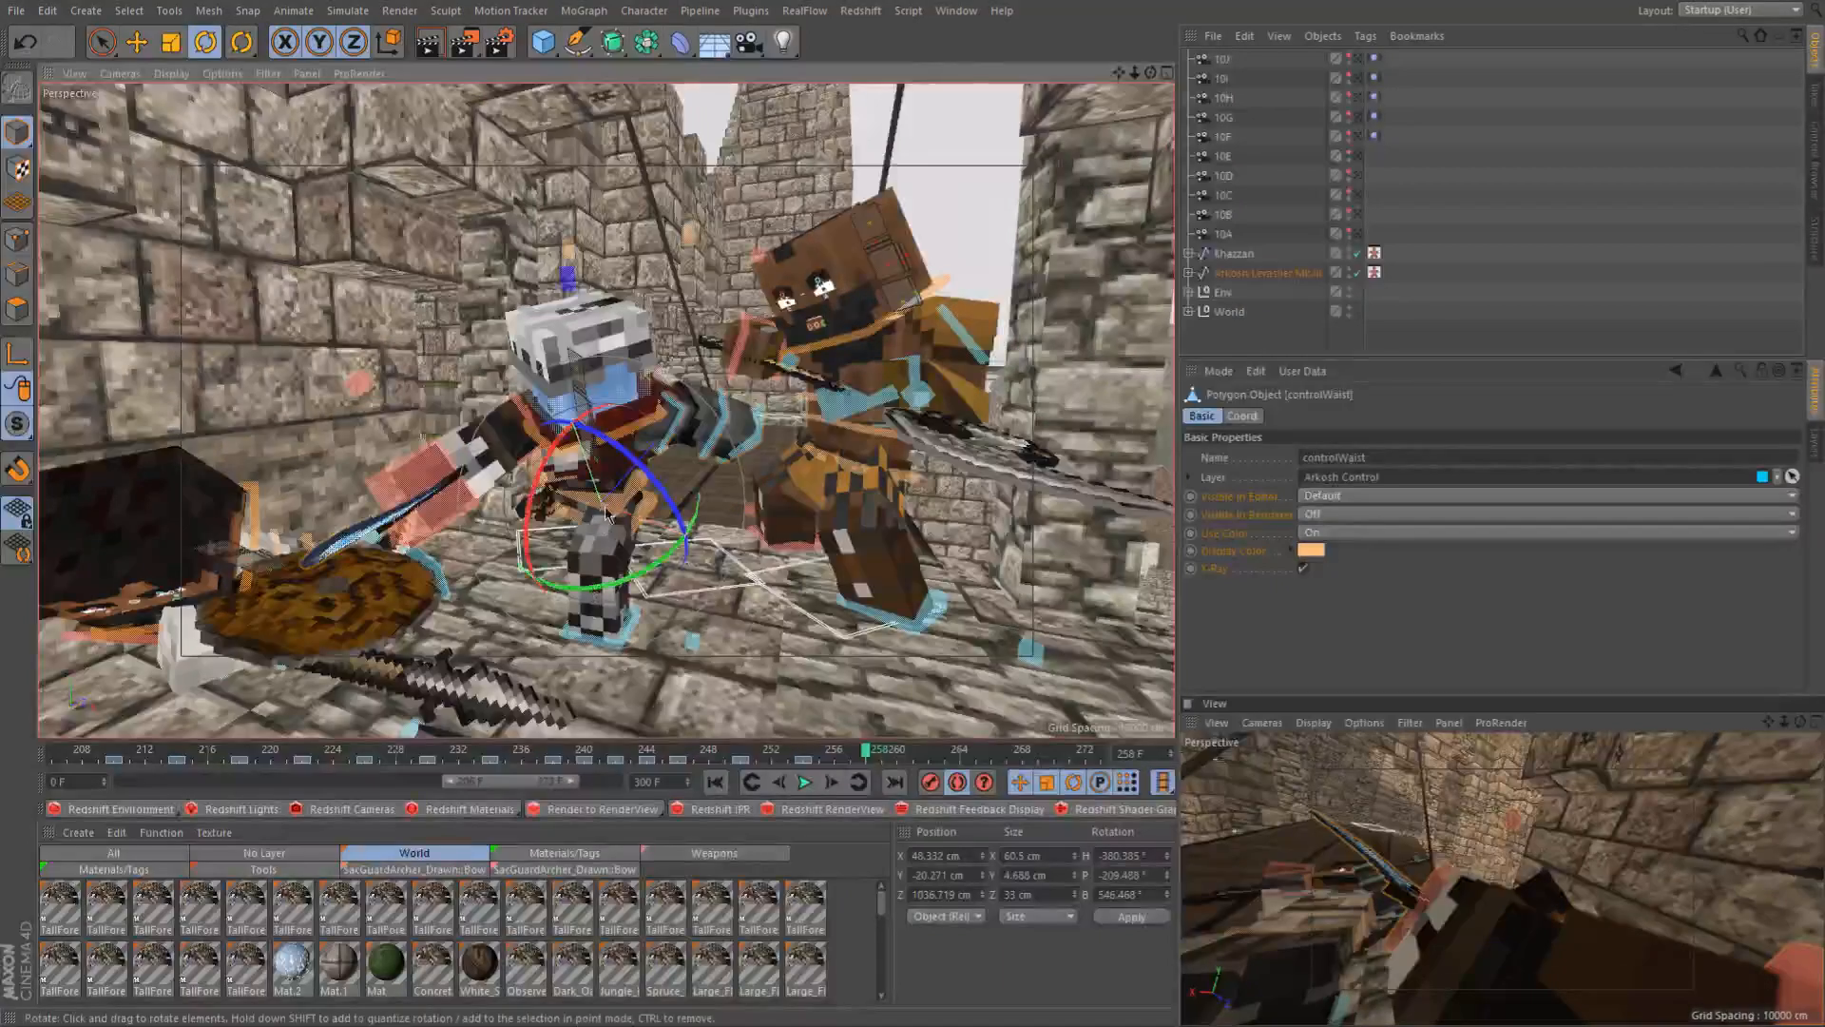
{"action": "left_click_drag", "start_coordinate": [608, 447], "coordinate": [656, 465], "text": "alt"}
{"action": "right_click_drag", "start_coordinate": [608, 447], "coordinate": [684, 447], "text": "alt"}
{"action": "left_click_drag", "start_coordinate": [656, 466], "coordinate": [592, 469], "text": "alt"}
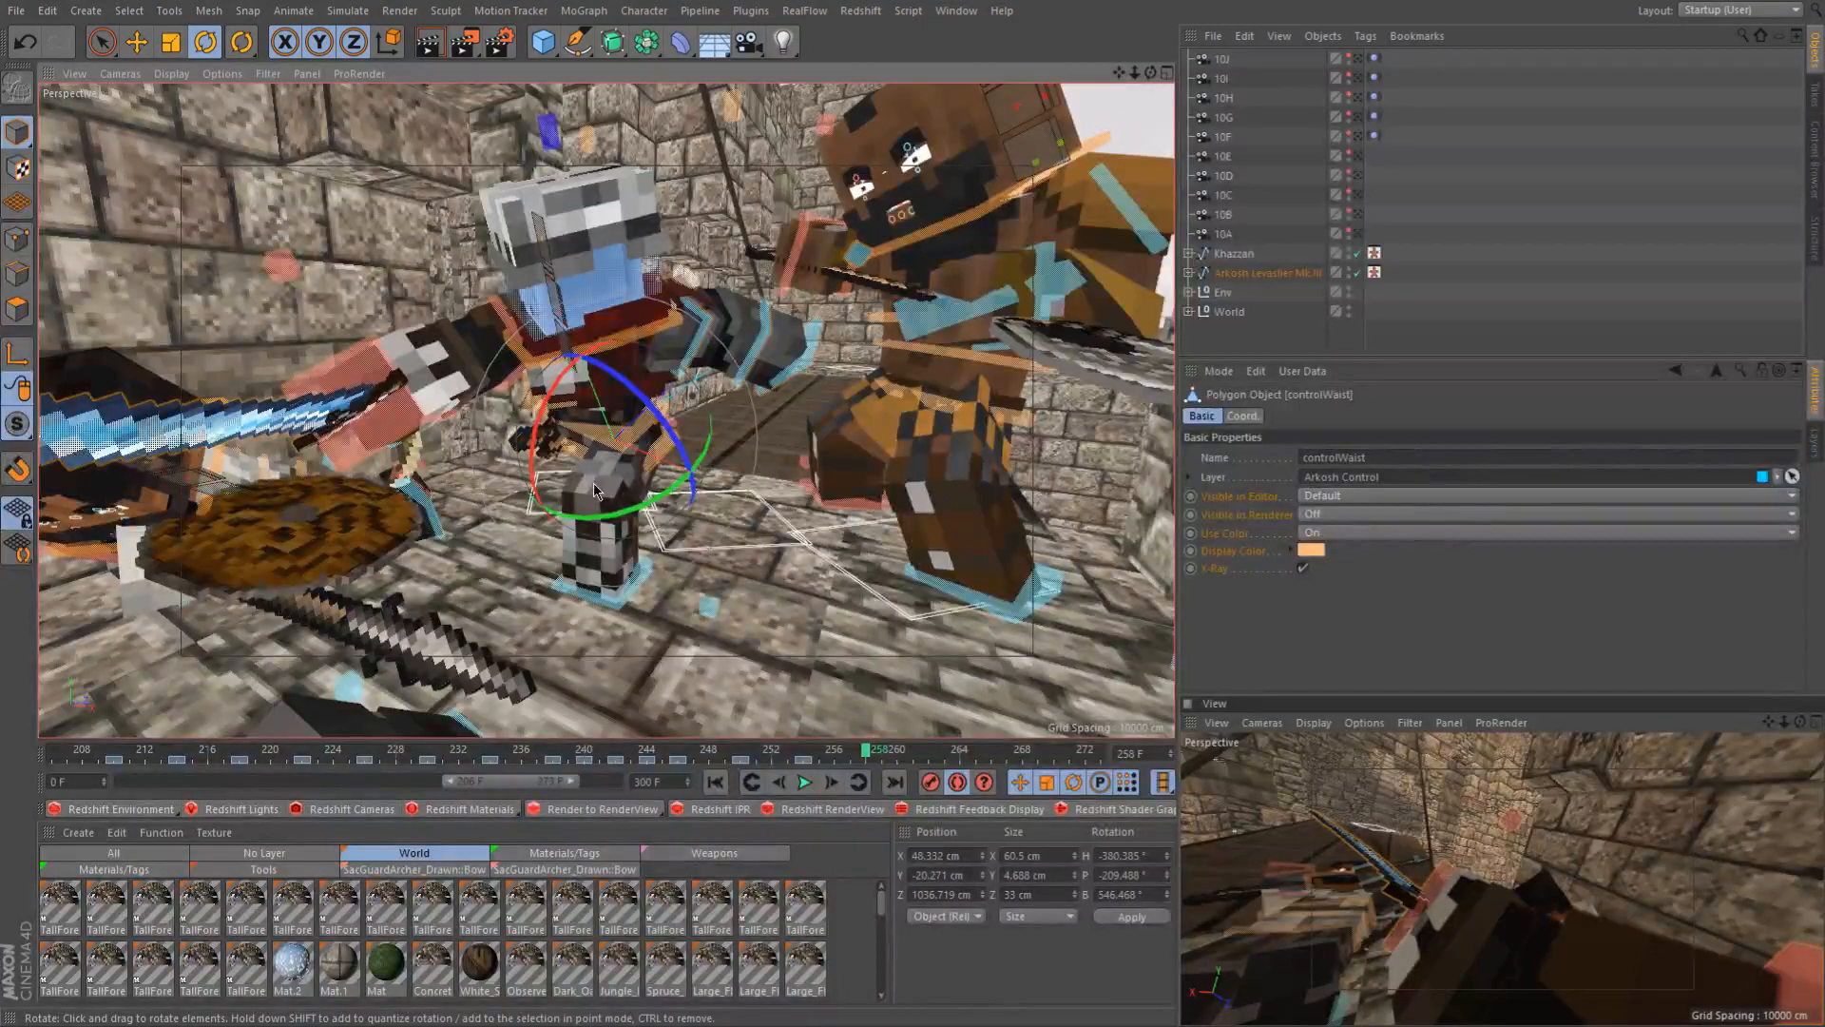
Turn Arkosh's controlWaist at frame 258 to about H -580° and shift it along X and Z
{"action": "key", "text": "e"}
{"action": "left_click_drag", "start_coordinate": [704, 443], "coordinate": [578, 479], "text": "alt"}
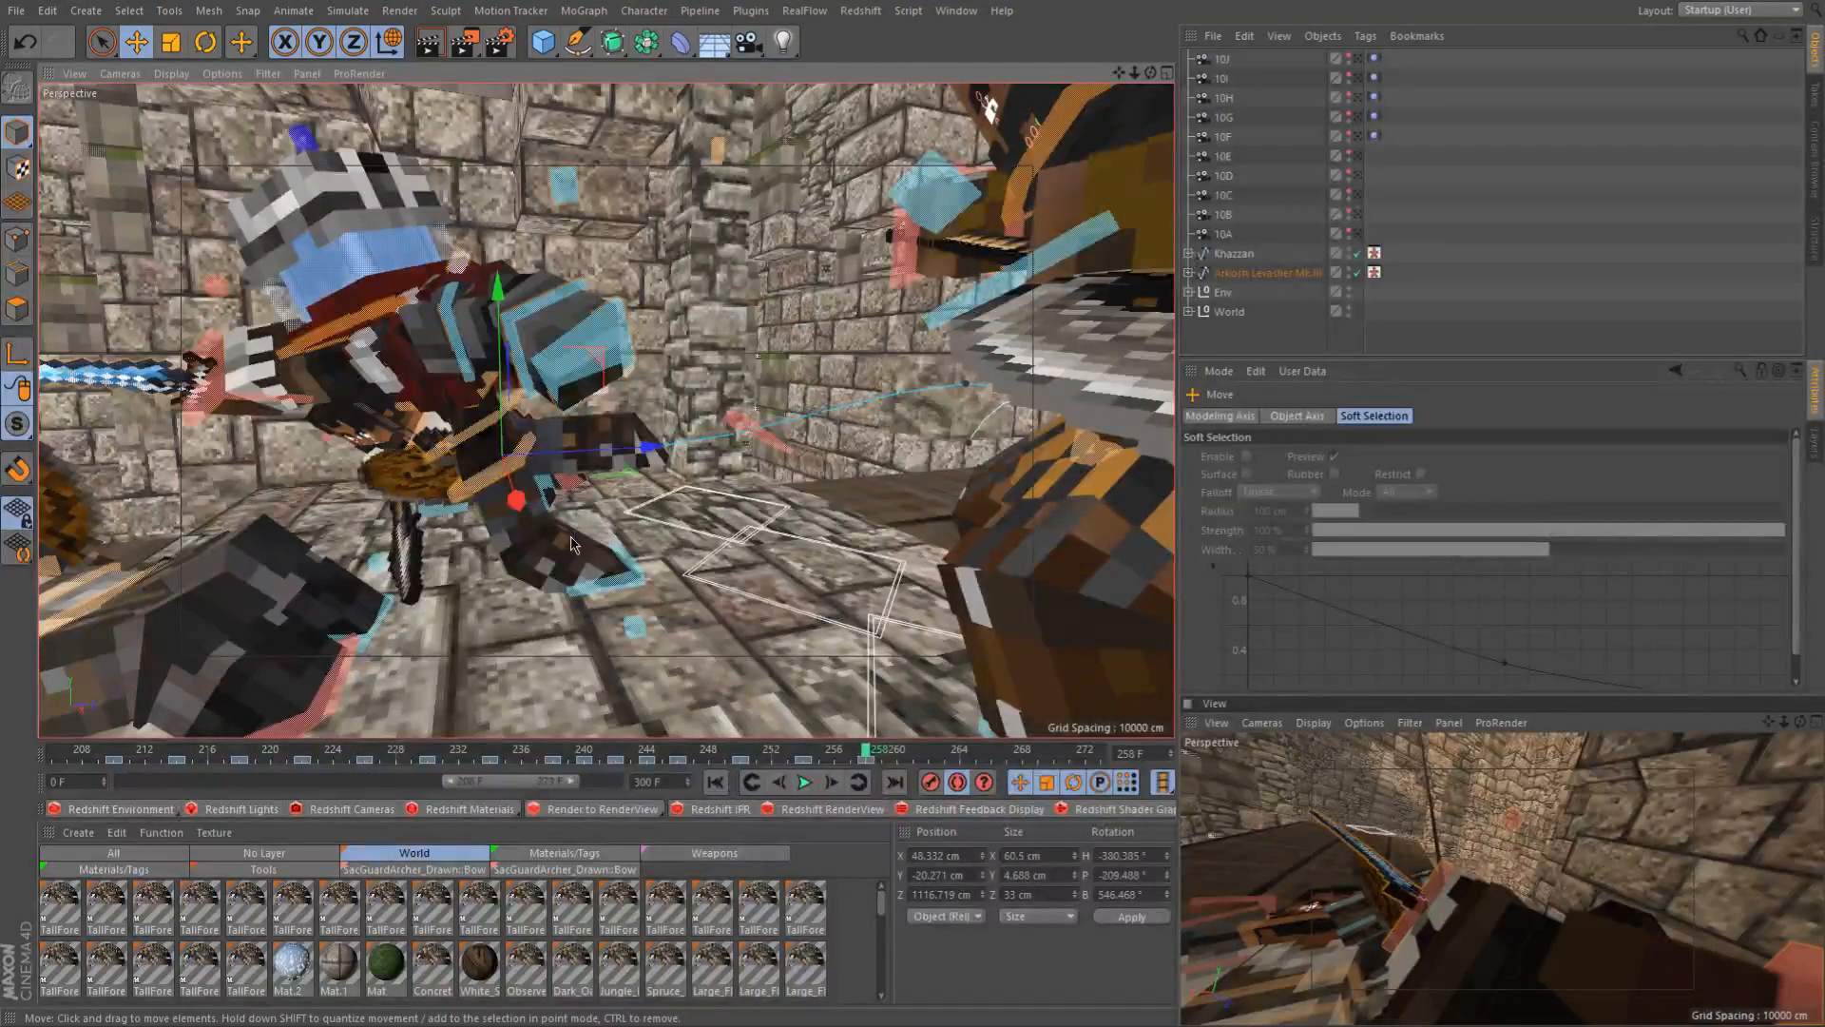
{"action": "key", "text": "r"}
{"action": "left_click_drag", "start_coordinate": [545, 489], "coordinate": [406, 352]}
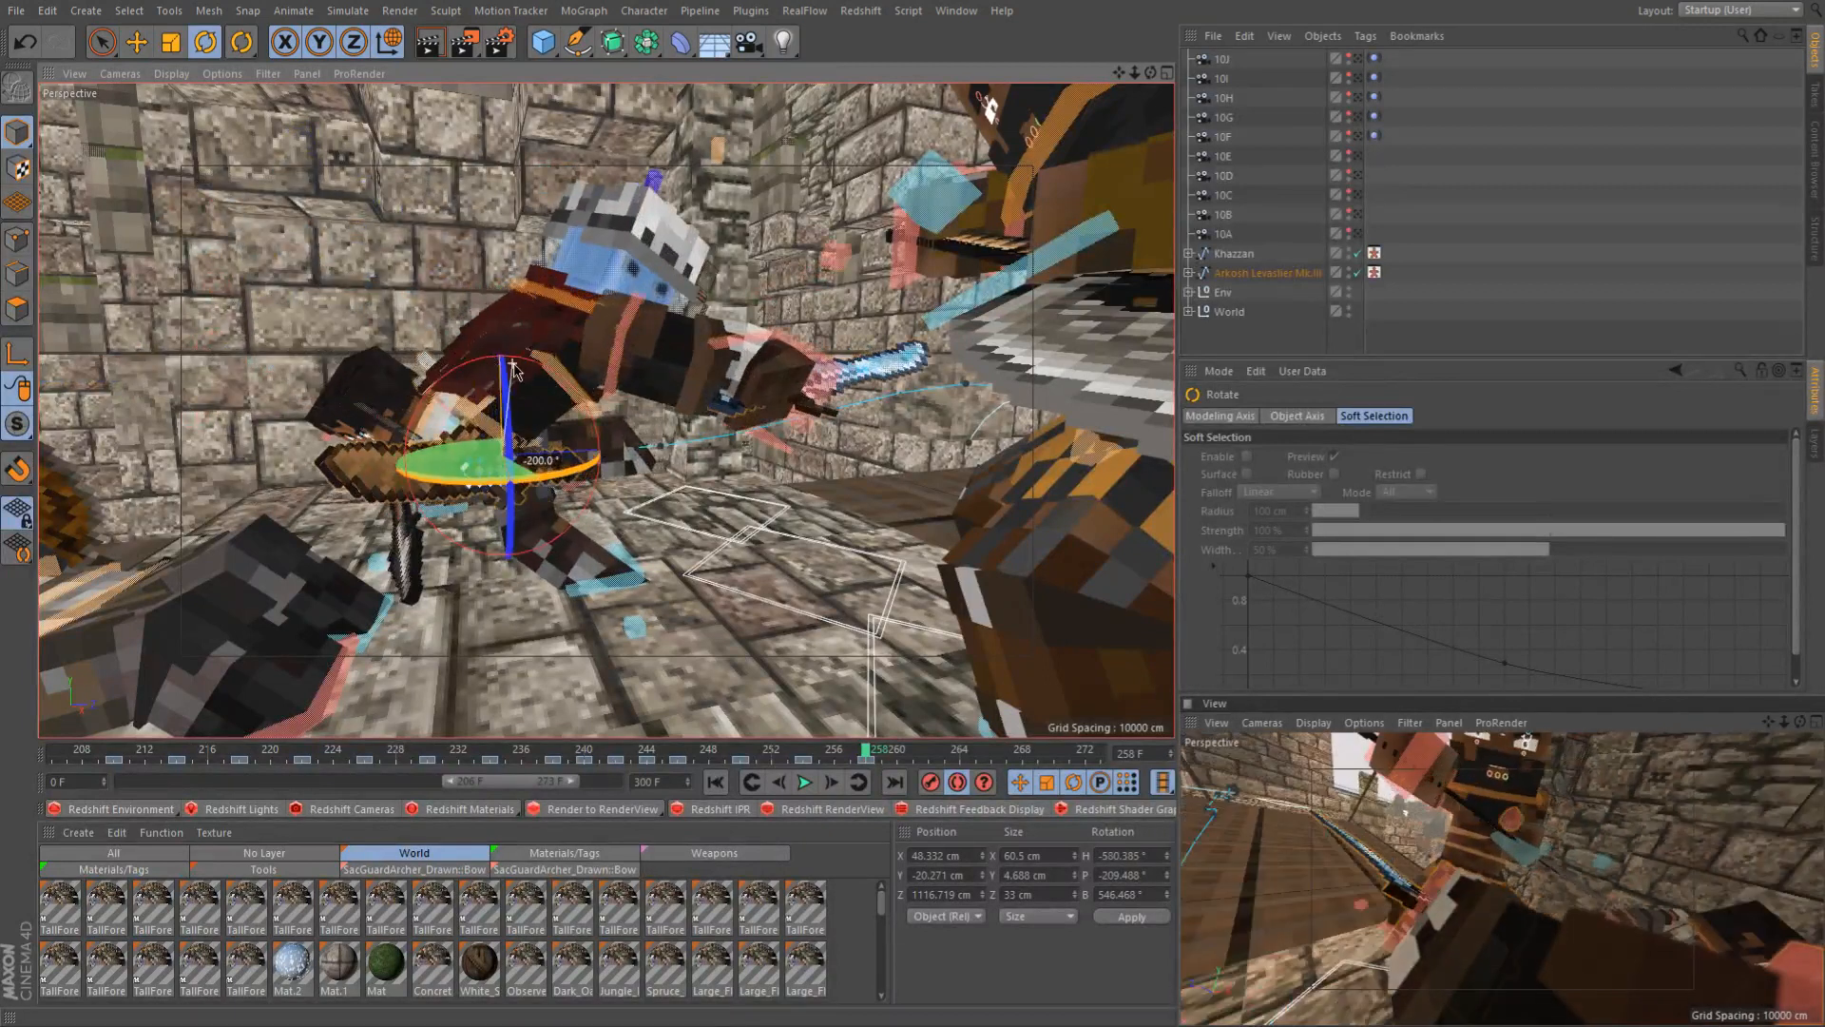
{"action": "key", "text": "e"}
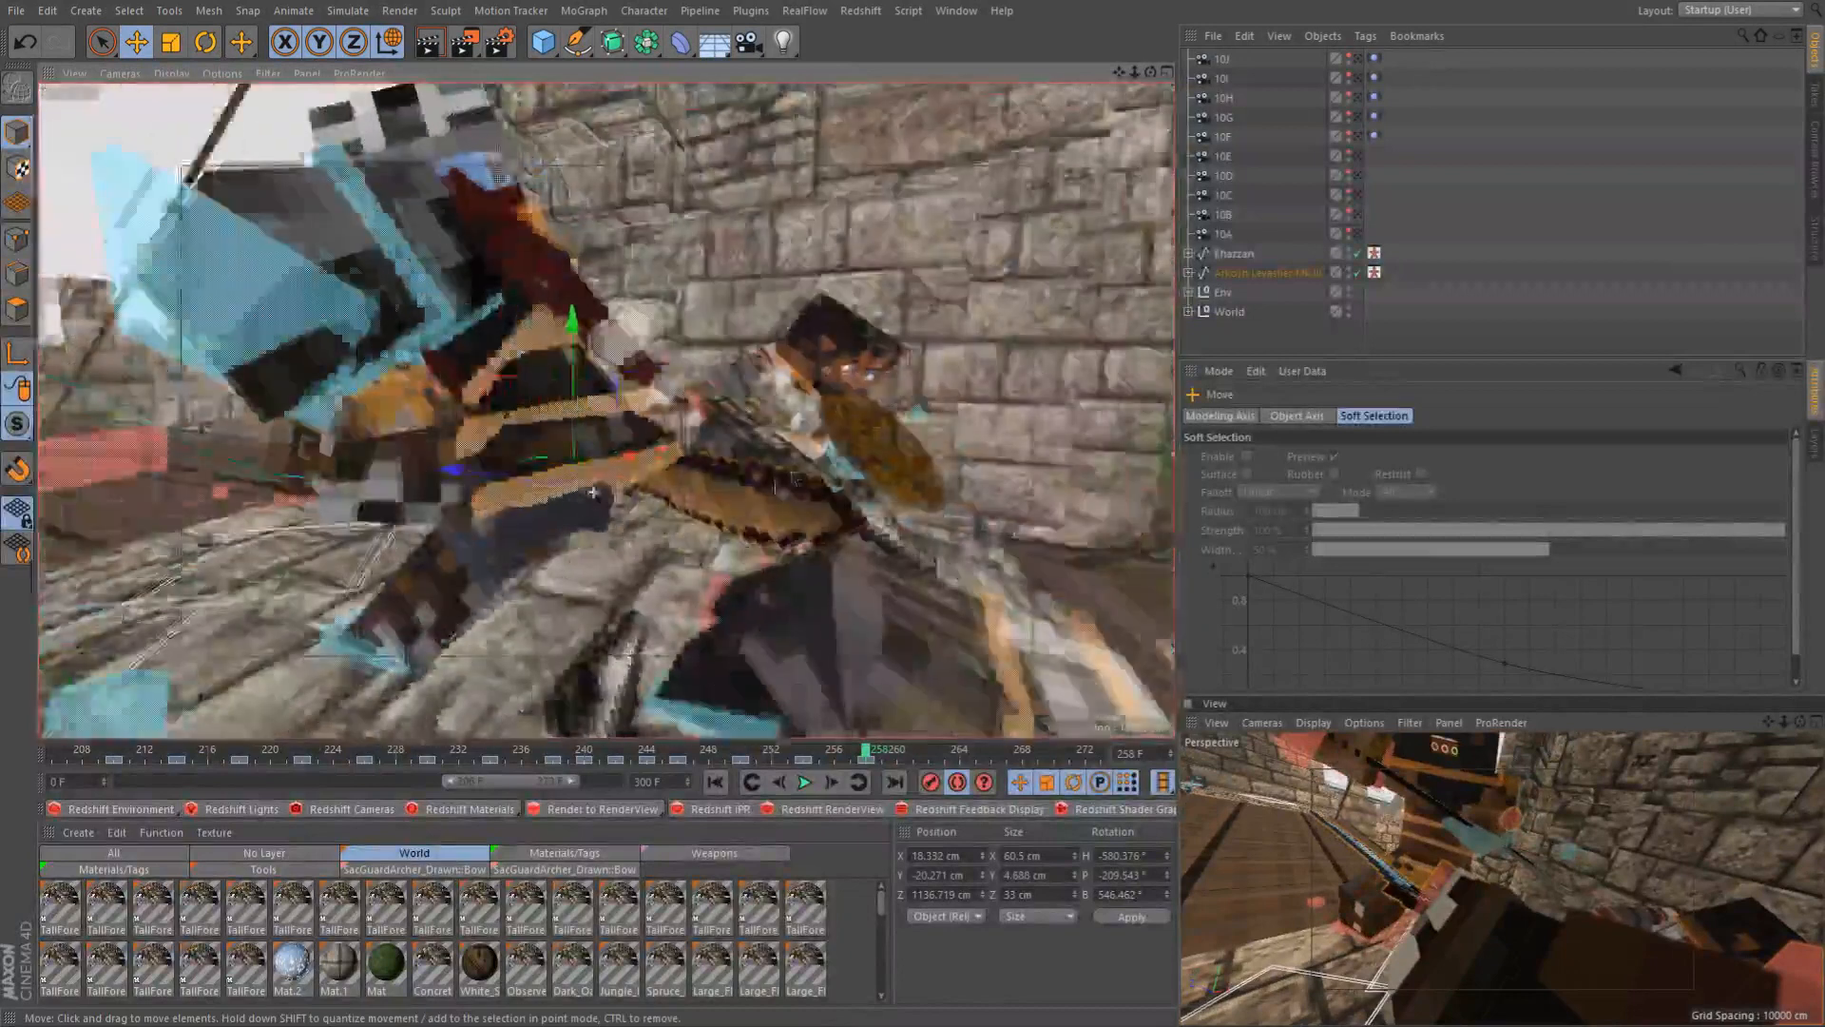
{"action": "left_click_drag", "start_coordinate": [532, 489], "coordinate": [491, 488]}
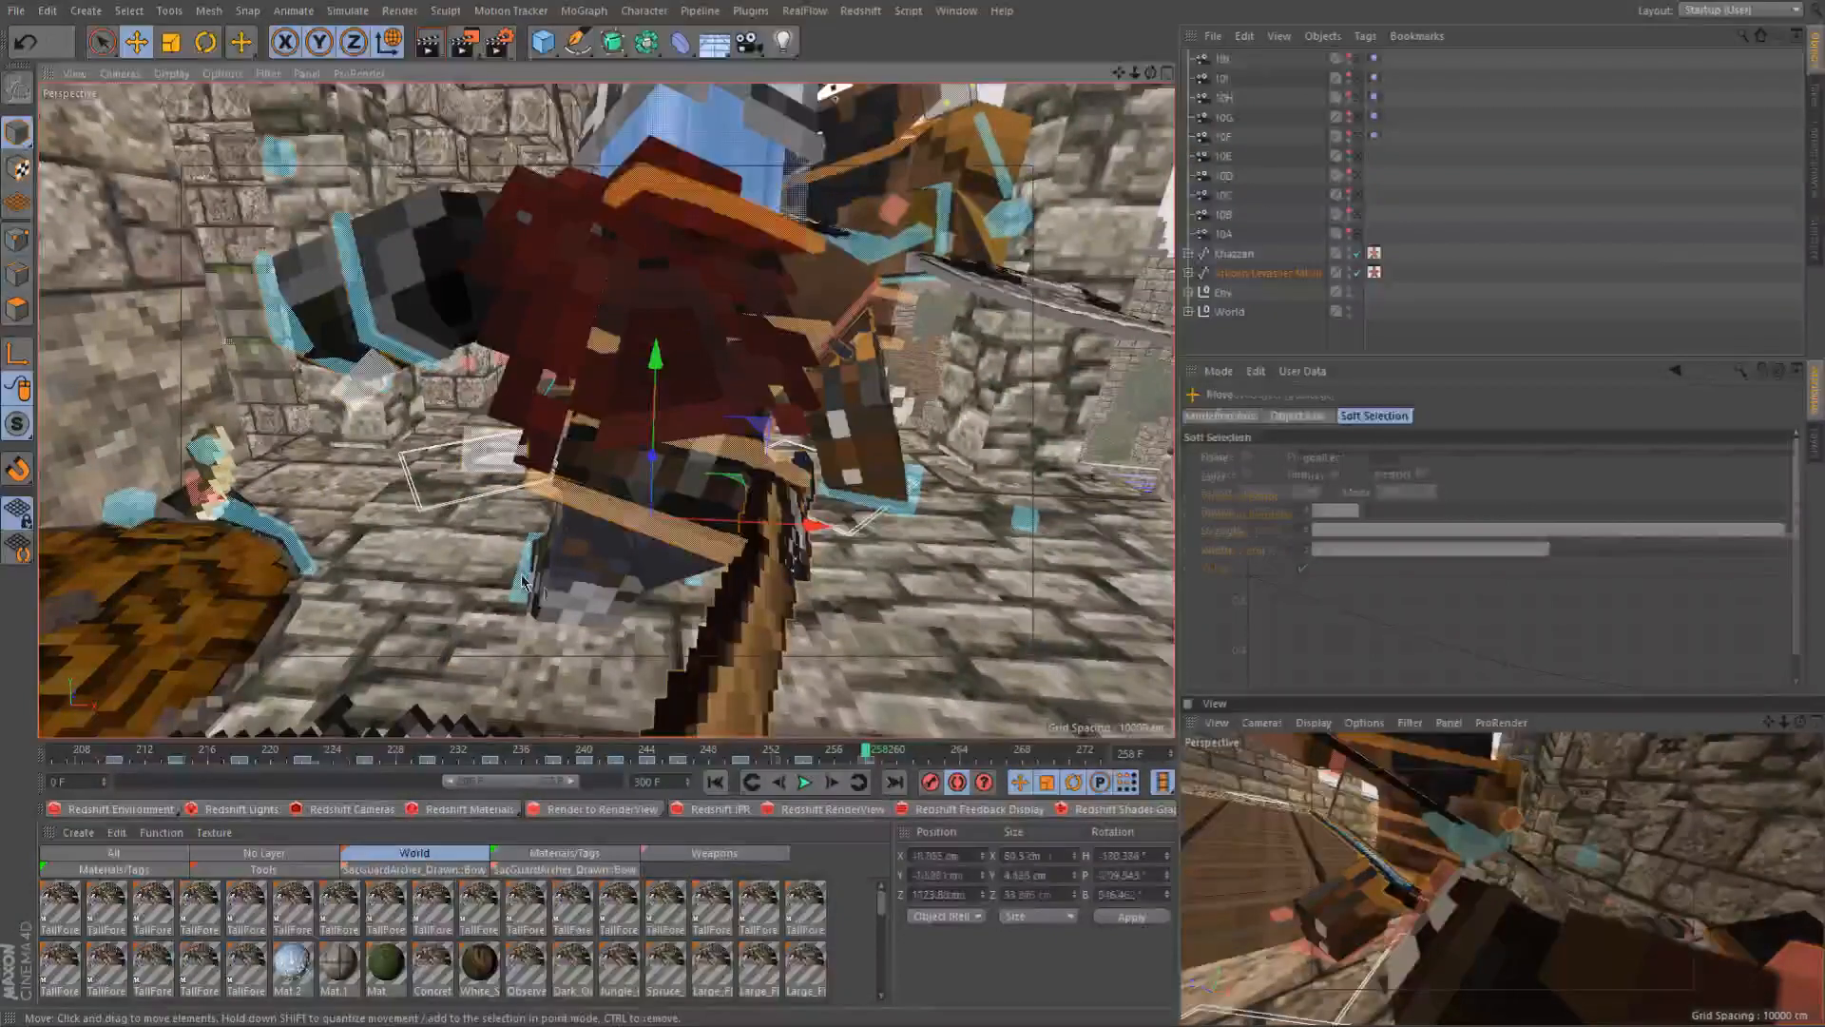
Rotate the heading of Arkosh's left foot control at frame 258 to match the turned waist
{"action": "left_click", "coordinate": [559, 564]}
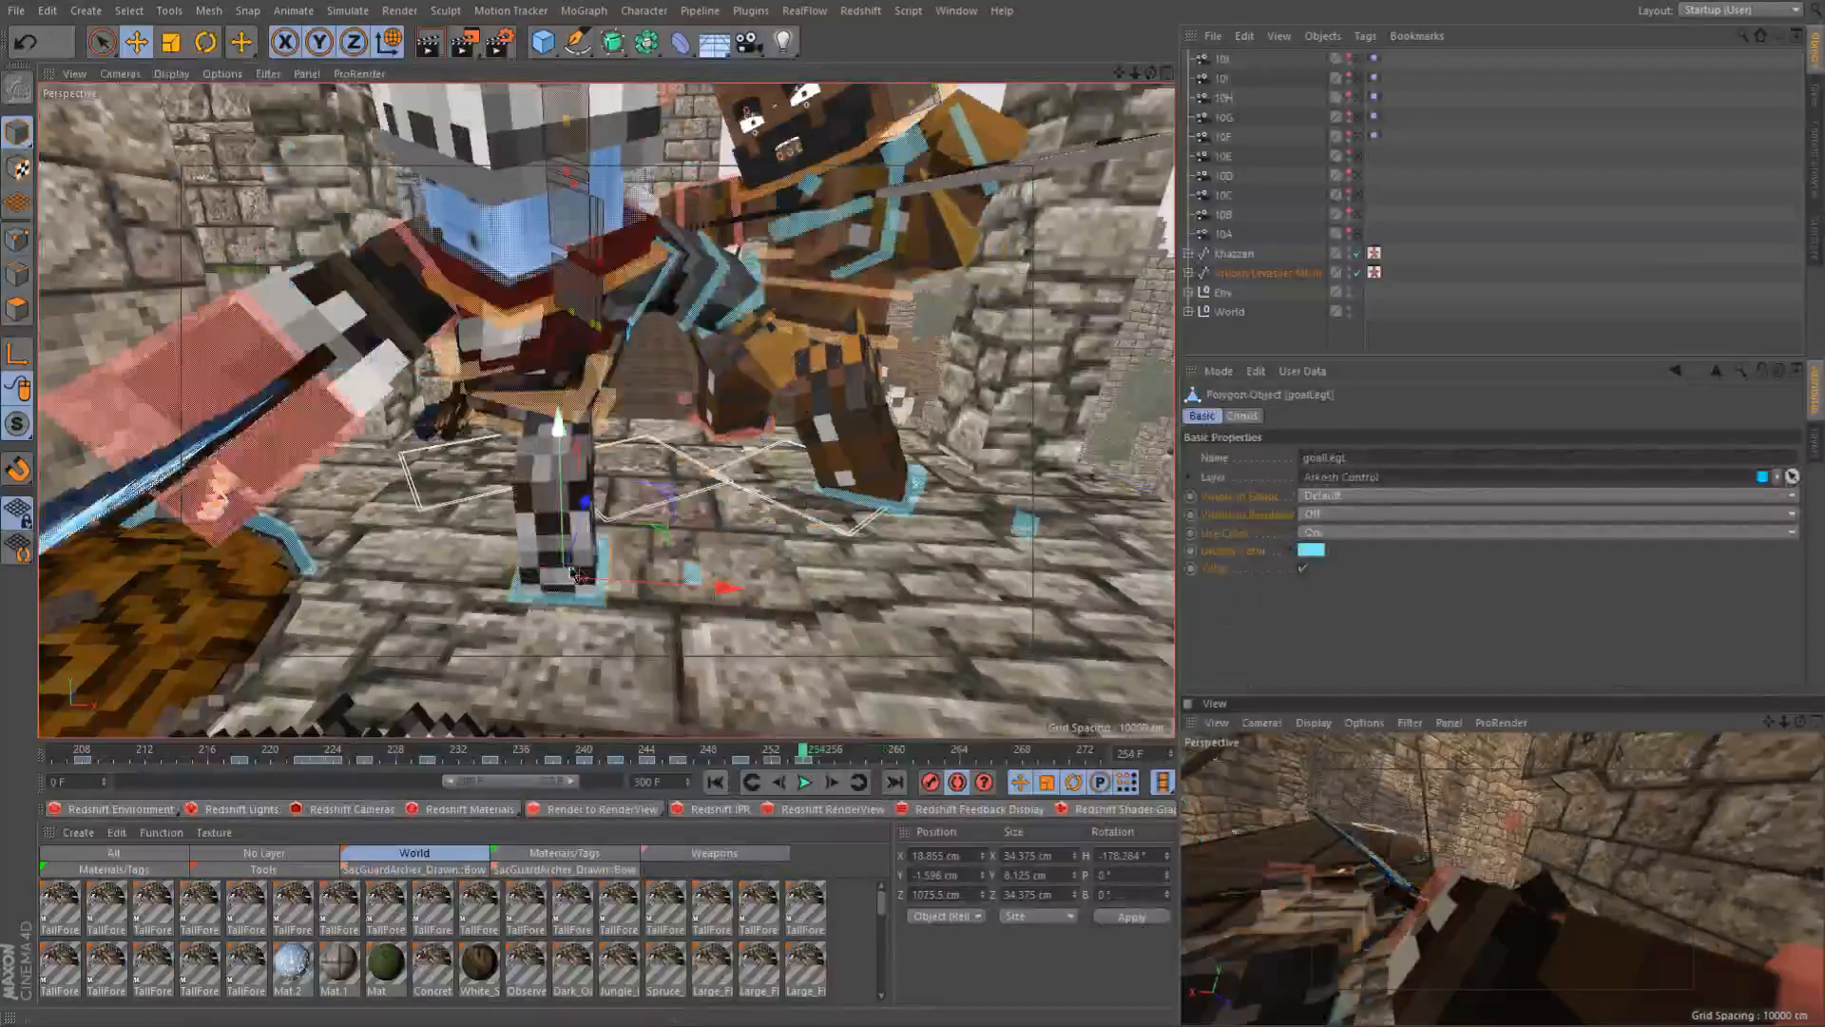
{"action": "key", "text": "r"}
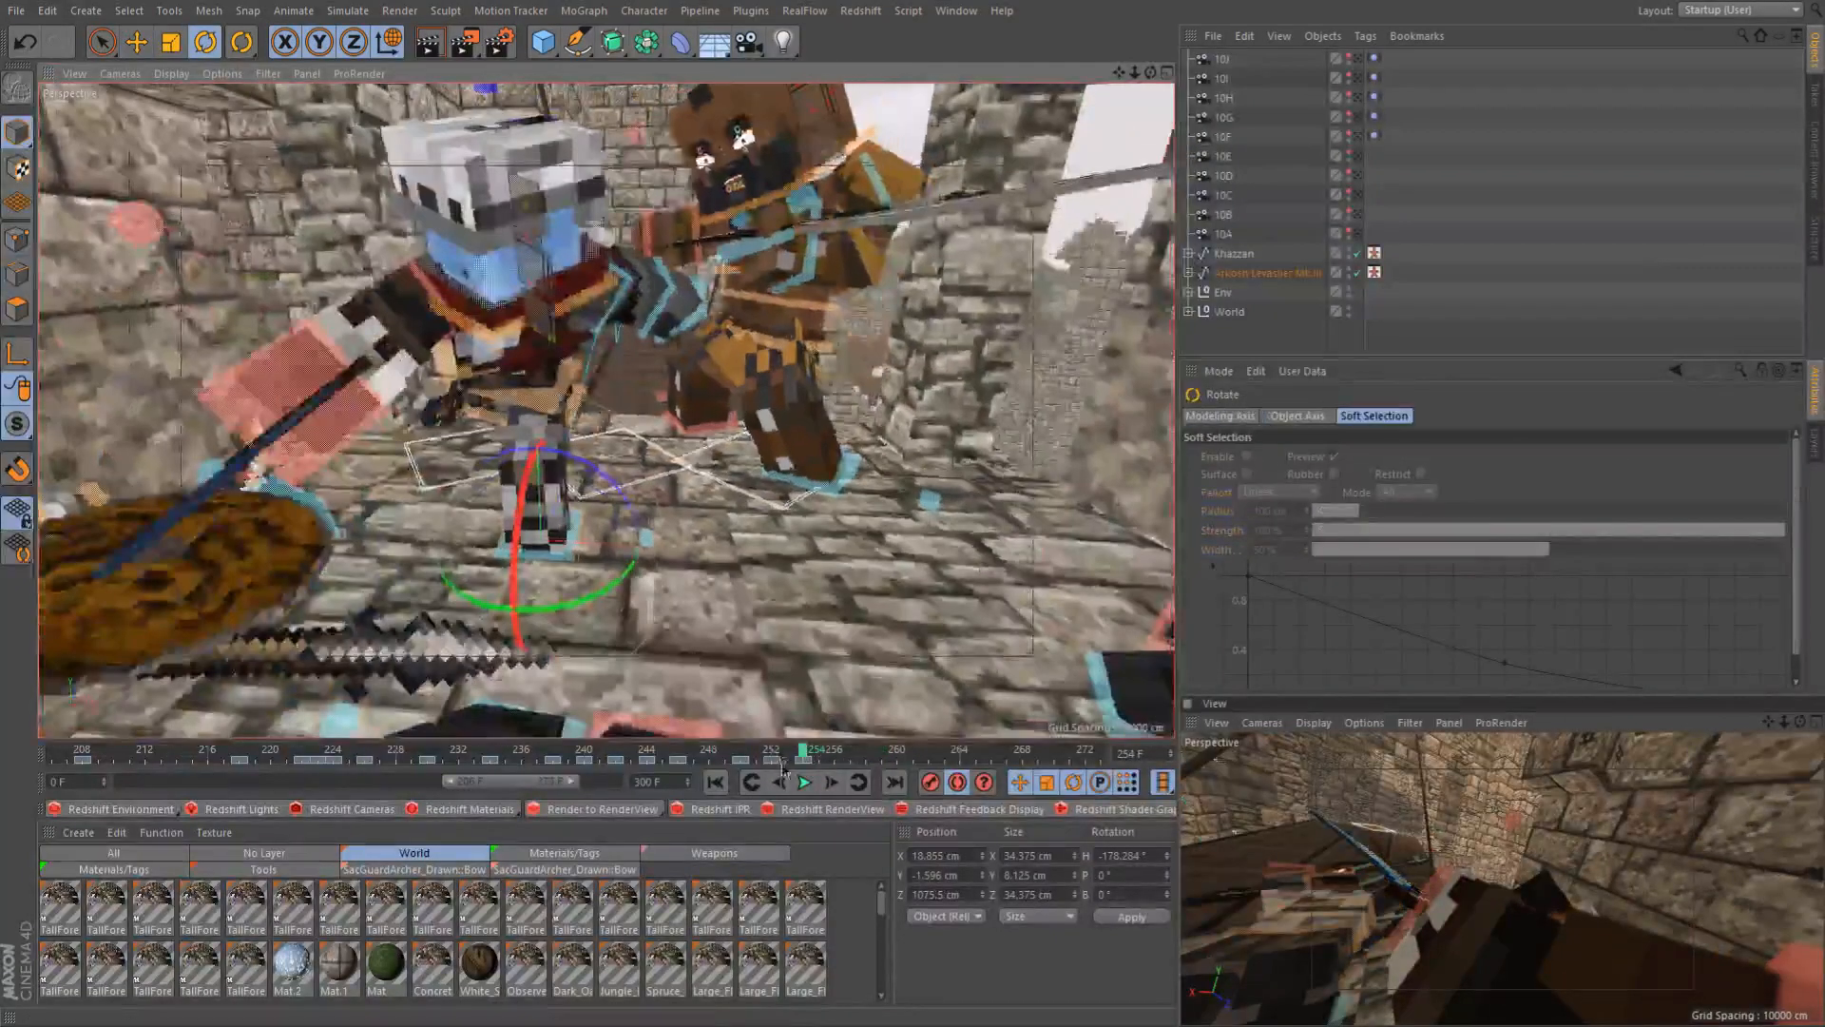
{"action": "left_click_drag", "start_coordinate": [815, 756], "coordinate": [861, 758]}
{"action": "left_click_drag", "start_coordinate": [525, 603], "coordinate": [441, 654], "text": "alt"}
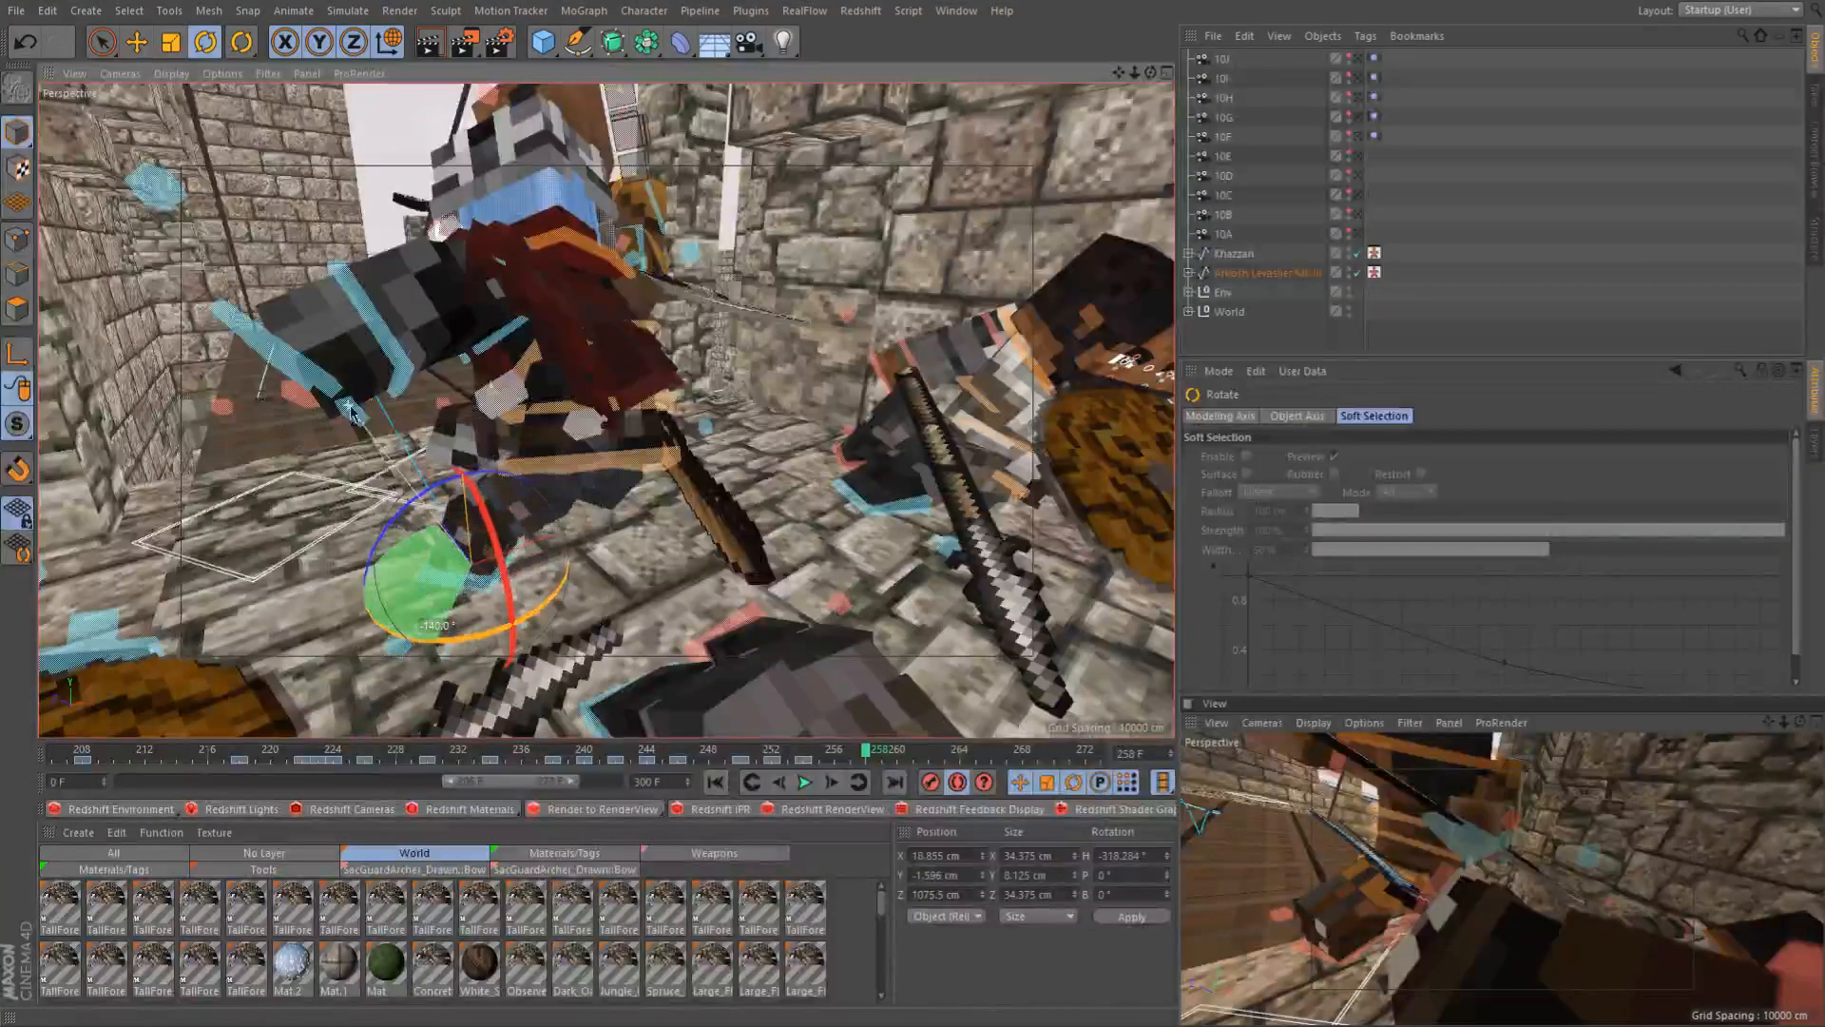
{"action": "left_click_drag", "start_coordinate": [504, 475], "coordinate": [506, 472], "text": "alt"}
{"action": "left_click_drag", "start_coordinate": [1051, 421], "coordinate": [1051, 414], "text": "alt"}
{"action": "scroll", "coordinate": [547, 564], "scroll_direction": "down", "scroll_amount": 3}
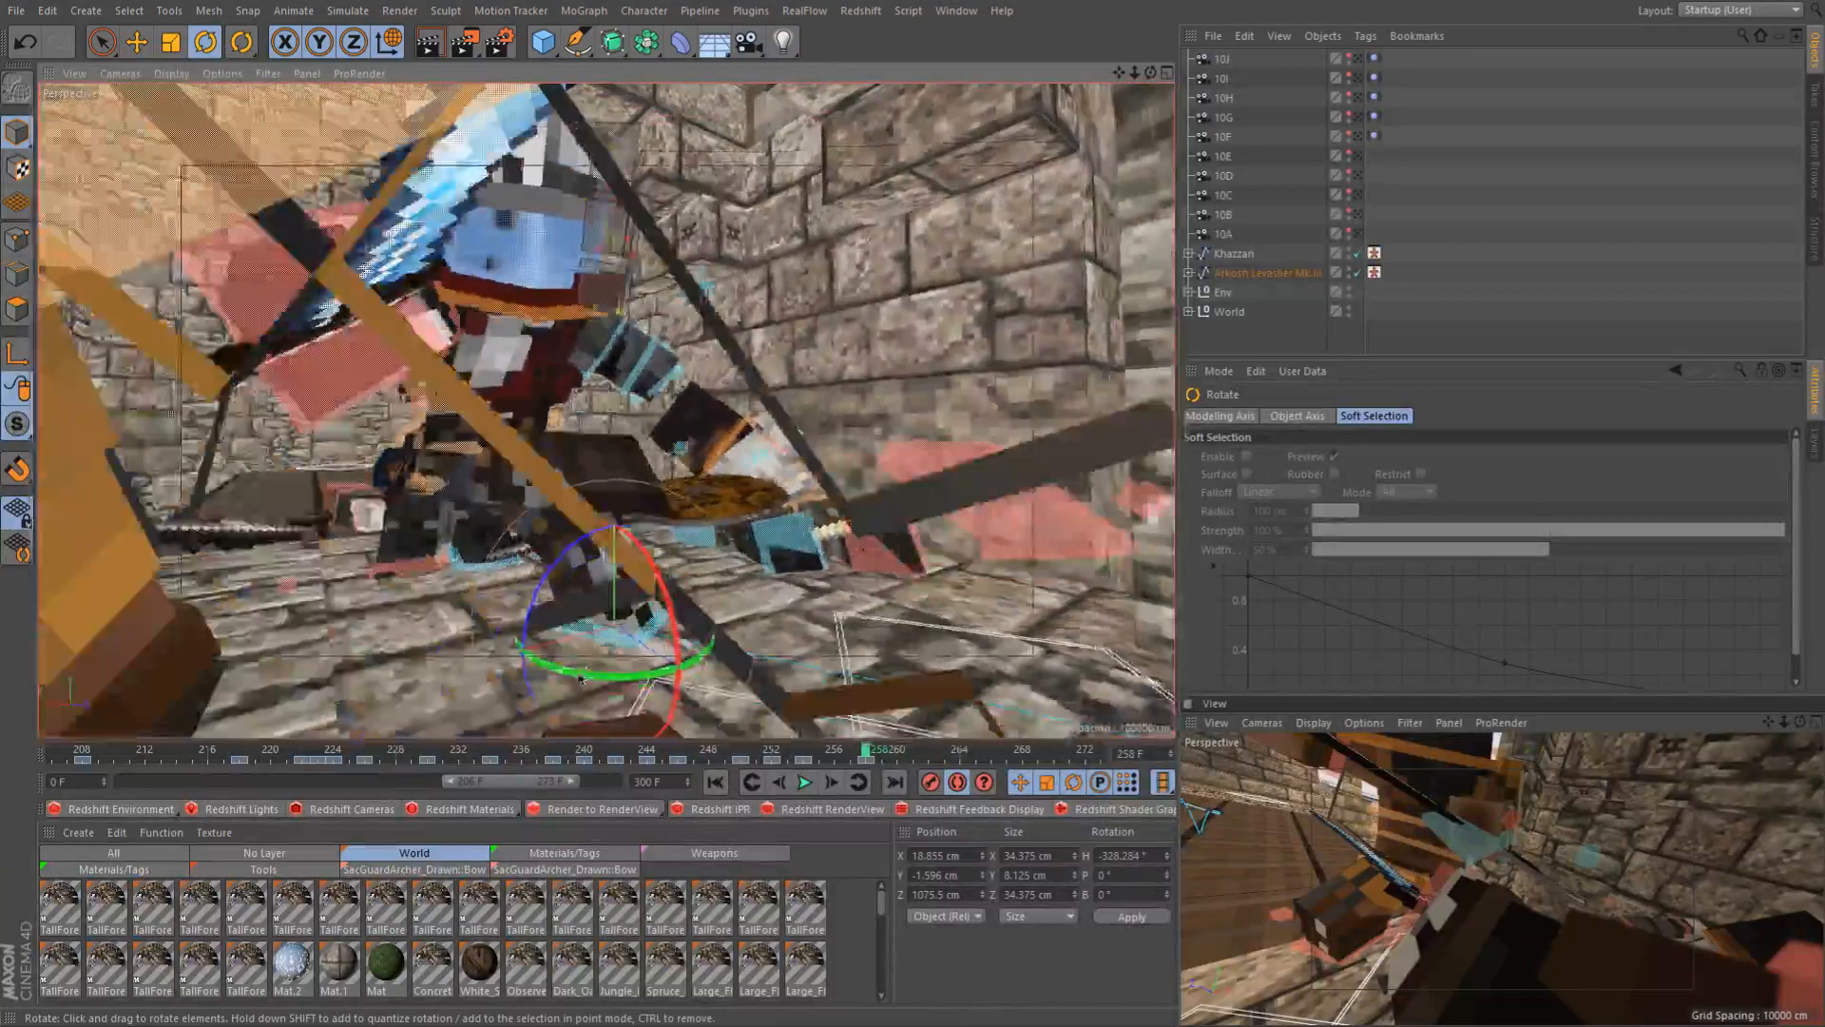
{"action": "left_click_drag", "start_coordinate": [574, 669], "coordinate": [433, 556]}
{"action": "left_click_drag", "start_coordinate": [622, 519], "coordinate": [561, 550], "text": "alt"}
Move Arkosh's goalLegR at frame 258 to about X 8 cm, Y -2 cm, Z 1157 cm, checking the preceding frames
{"action": "left_click", "coordinate": [733, 563]}
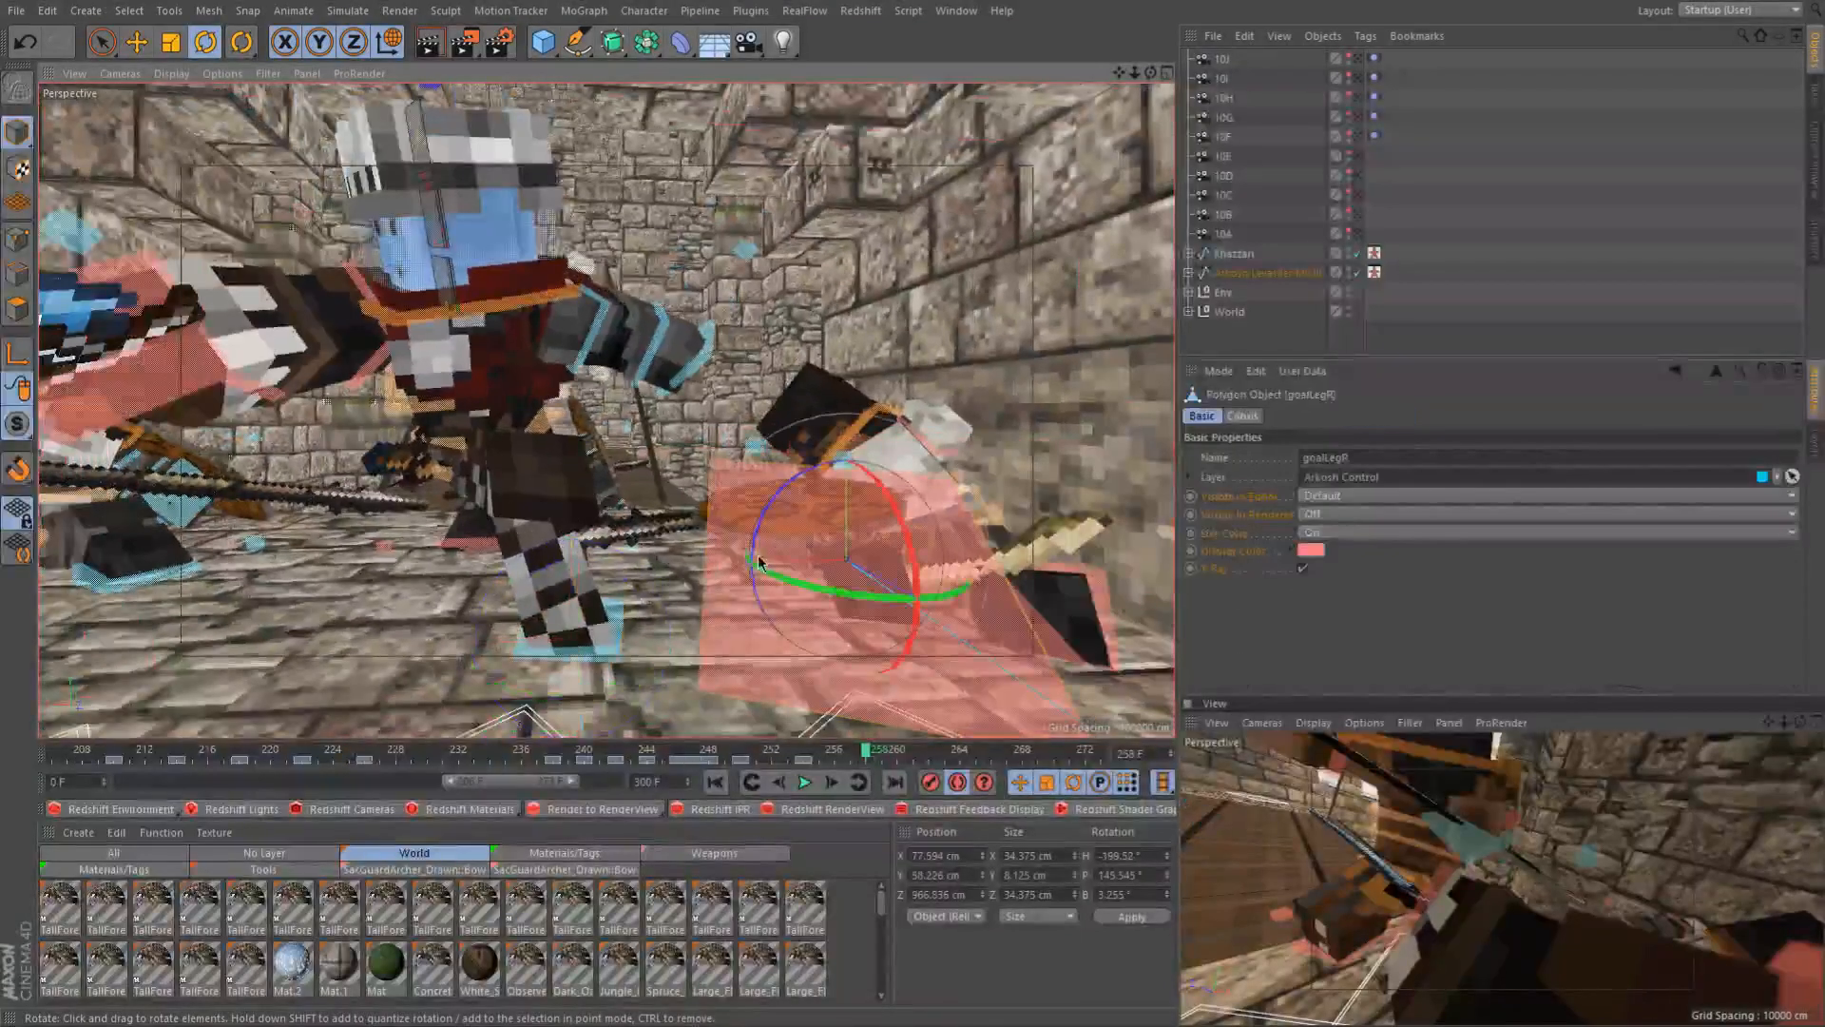
{"action": "key", "text": "e"}
{"action": "scroll", "coordinate": [566, 625], "scroll_direction": "down", "scroll_amount": 3}
{"action": "left_click_drag", "start_coordinate": [816, 758], "coordinate": [804, 759]}
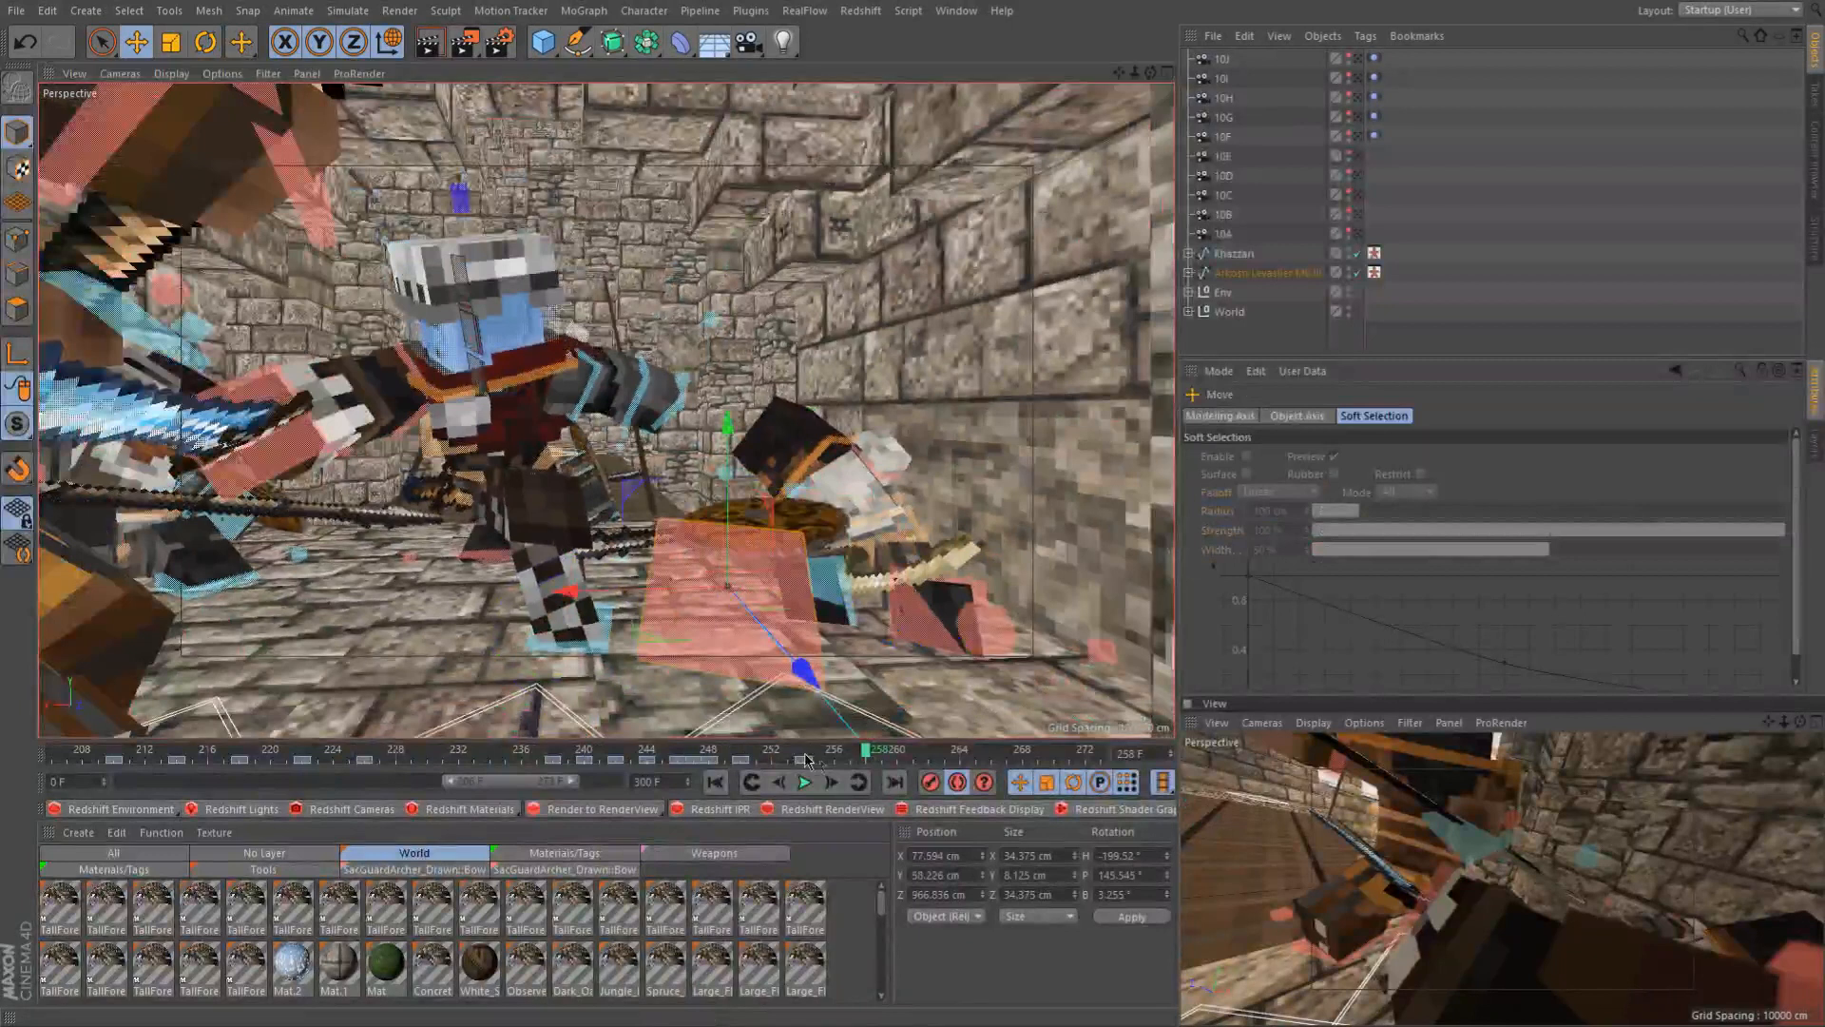
{"action": "left_click", "coordinate": [858, 757]}
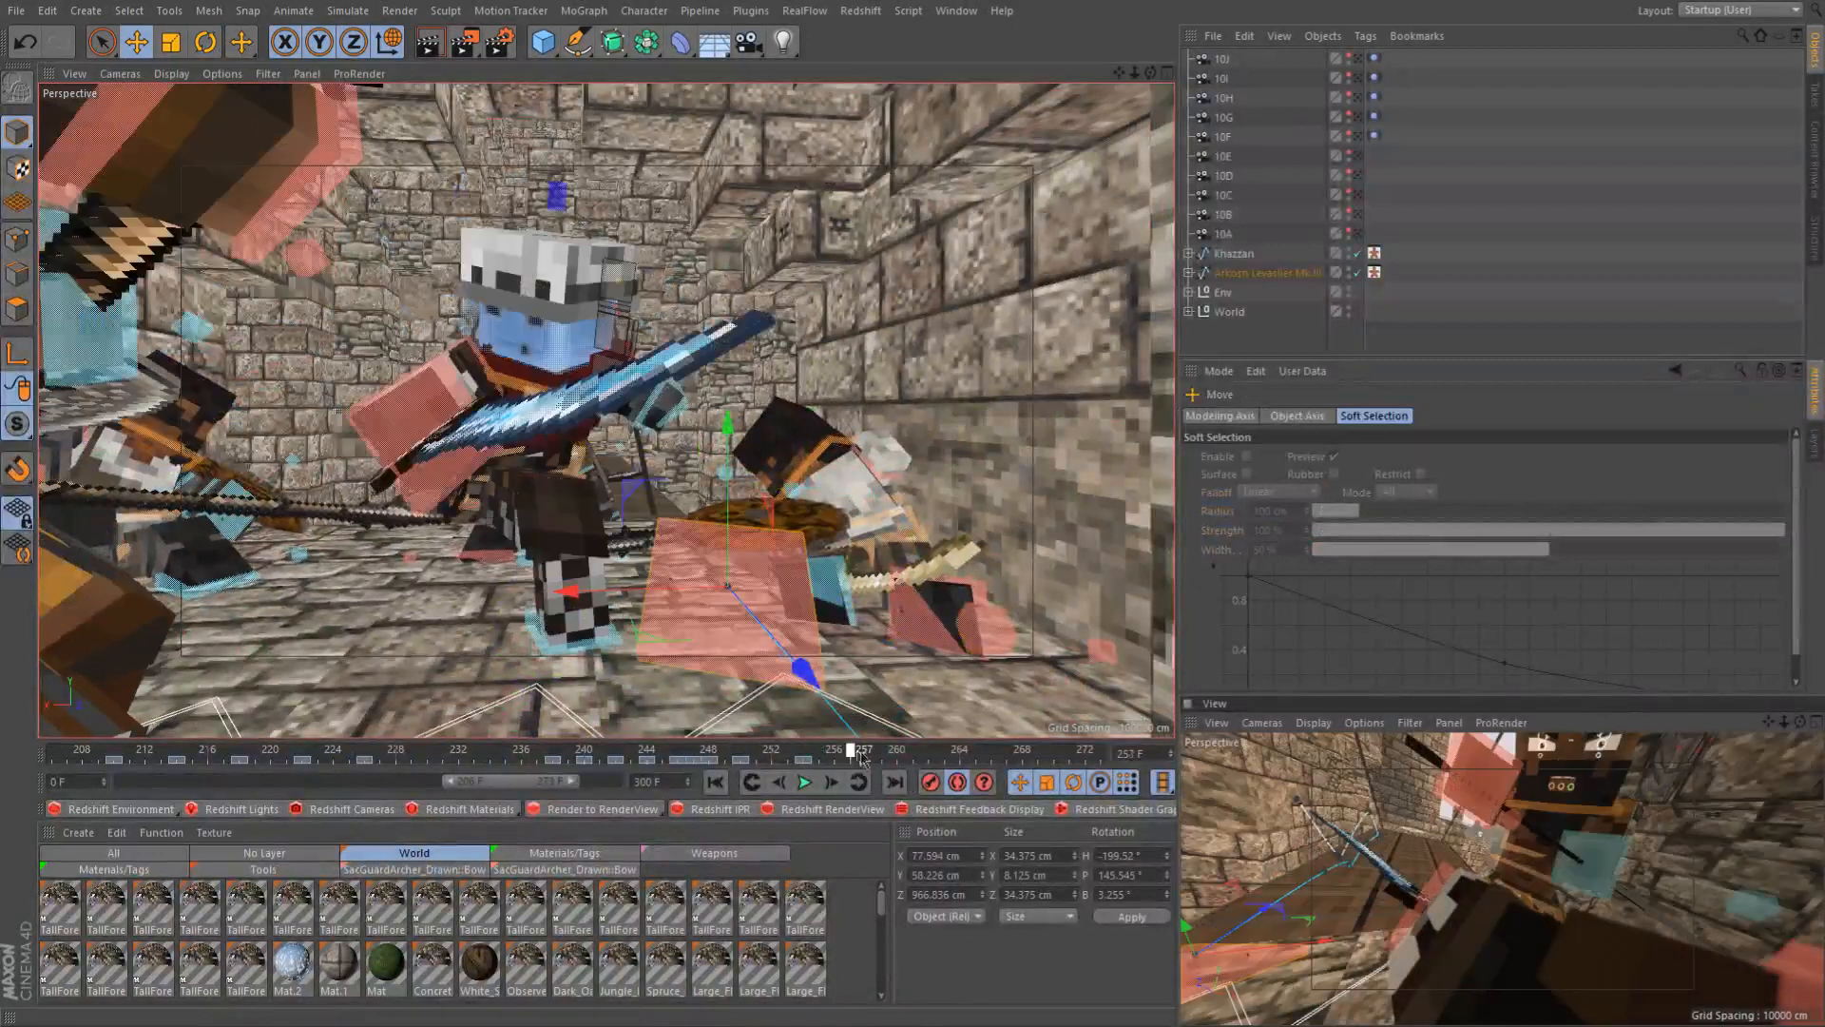
{"action": "scroll", "coordinate": [583, 625], "scroll_direction": "up", "scroll_amount": 2}
{"action": "left_click_drag", "start_coordinate": [584, 625], "coordinate": [671, 594], "text": "alt"}
{"action": "left_click_drag", "start_coordinate": [760, 515], "coordinate": [672, 480]}
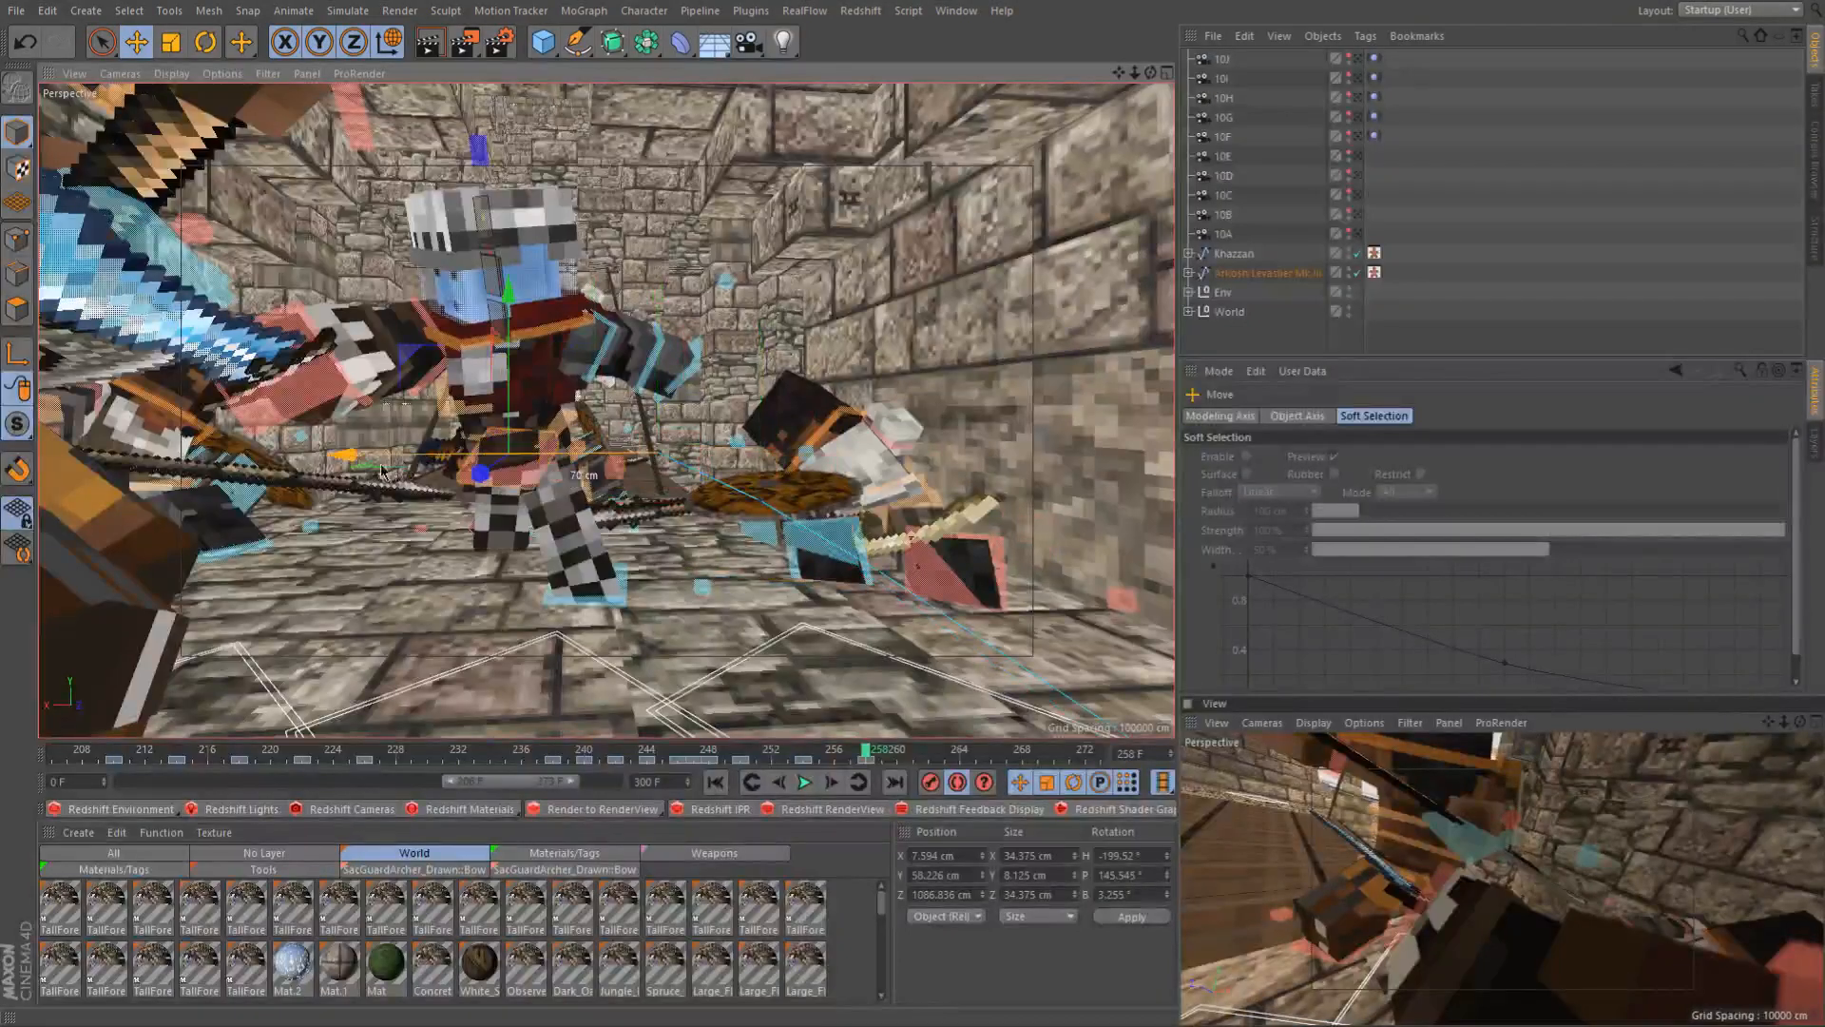
{"action": "left_click_drag", "start_coordinate": [362, 480], "coordinate": [544, 554], "text": "alt"}
{"action": "left_click_drag", "start_coordinate": [686, 601], "coordinate": [712, 689]}
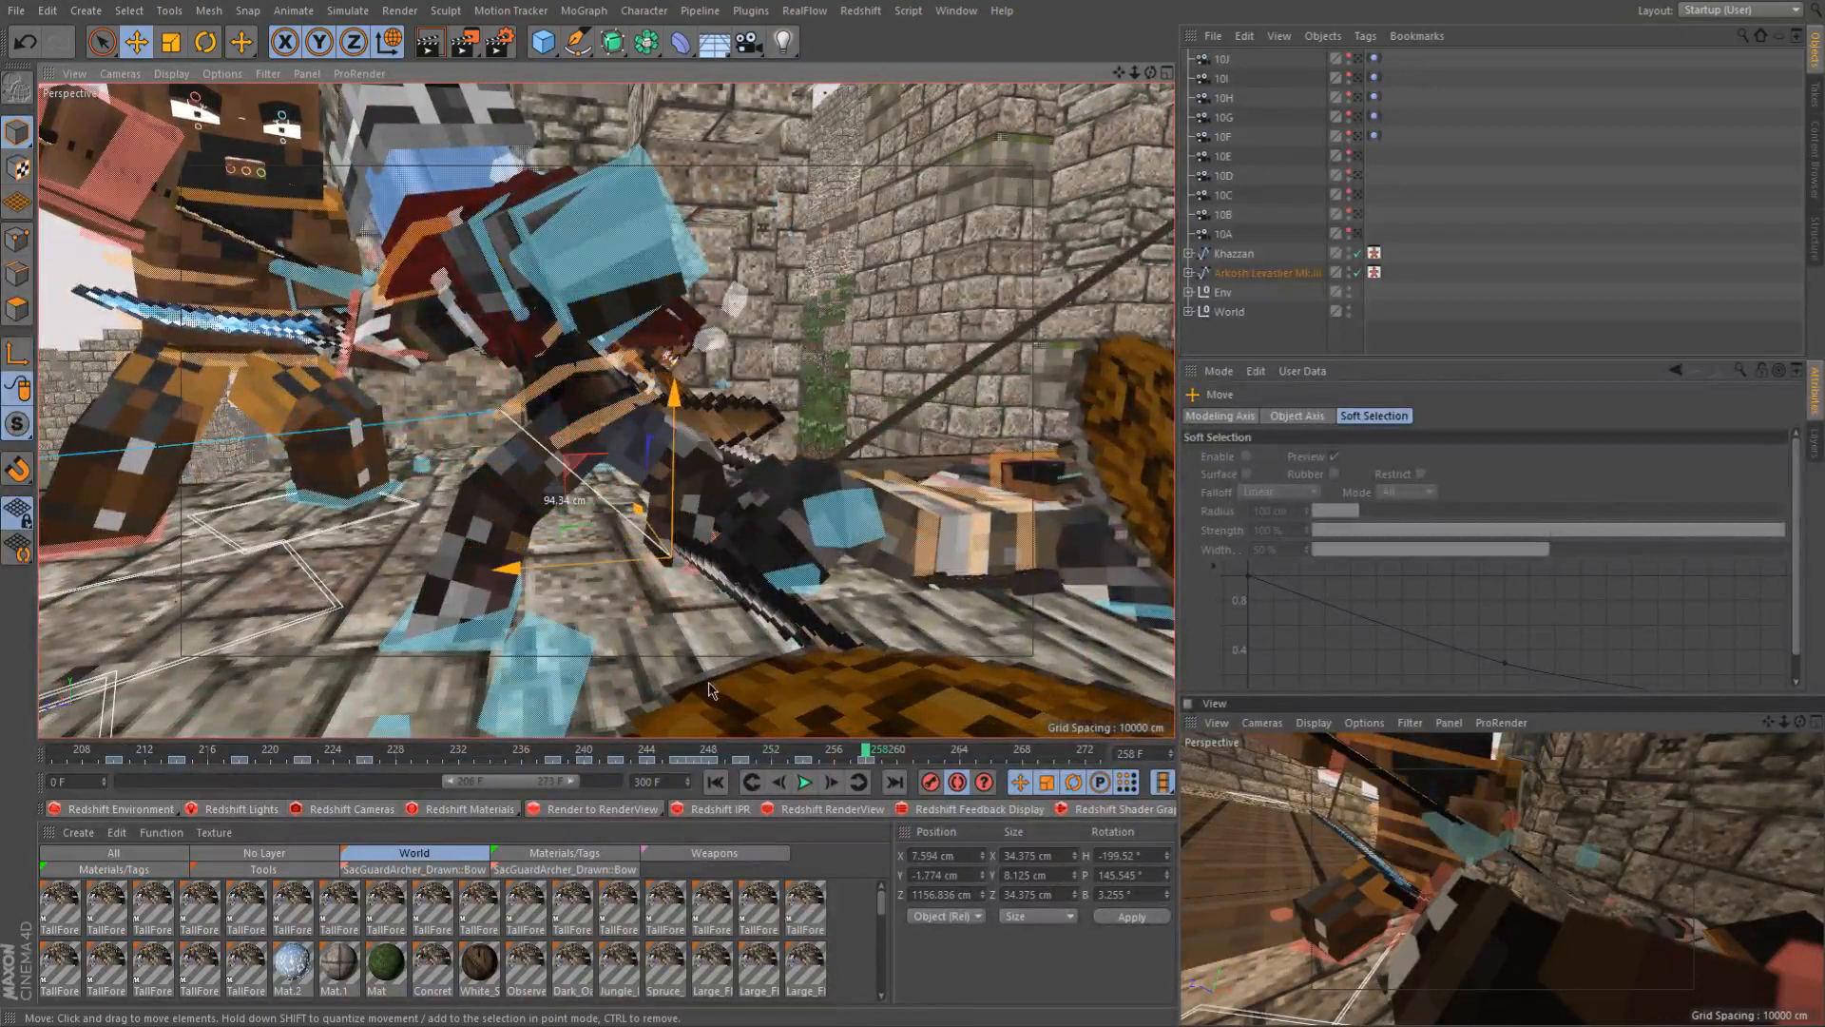
Shift Arkosh's goalLegR at frame 258 to about X -22 cm, Z 1137 cm and compare it with frames 255 to 257
{"action": "left_click_drag", "start_coordinate": [644, 596], "coordinate": [644, 630], "text": "alt"}
{"action": "left_click_drag", "start_coordinate": [523, 554], "coordinate": [703, 580]}
{"action": "left_click_drag", "start_coordinate": [569, 549], "coordinate": [763, 537]}
{"action": "right_click_drag", "start_coordinate": [470, 539], "coordinate": [365, 528], "text": "alt"}
{"action": "left_click_drag", "start_coordinate": [556, 539], "coordinate": [666, 551], "text": "alt"}
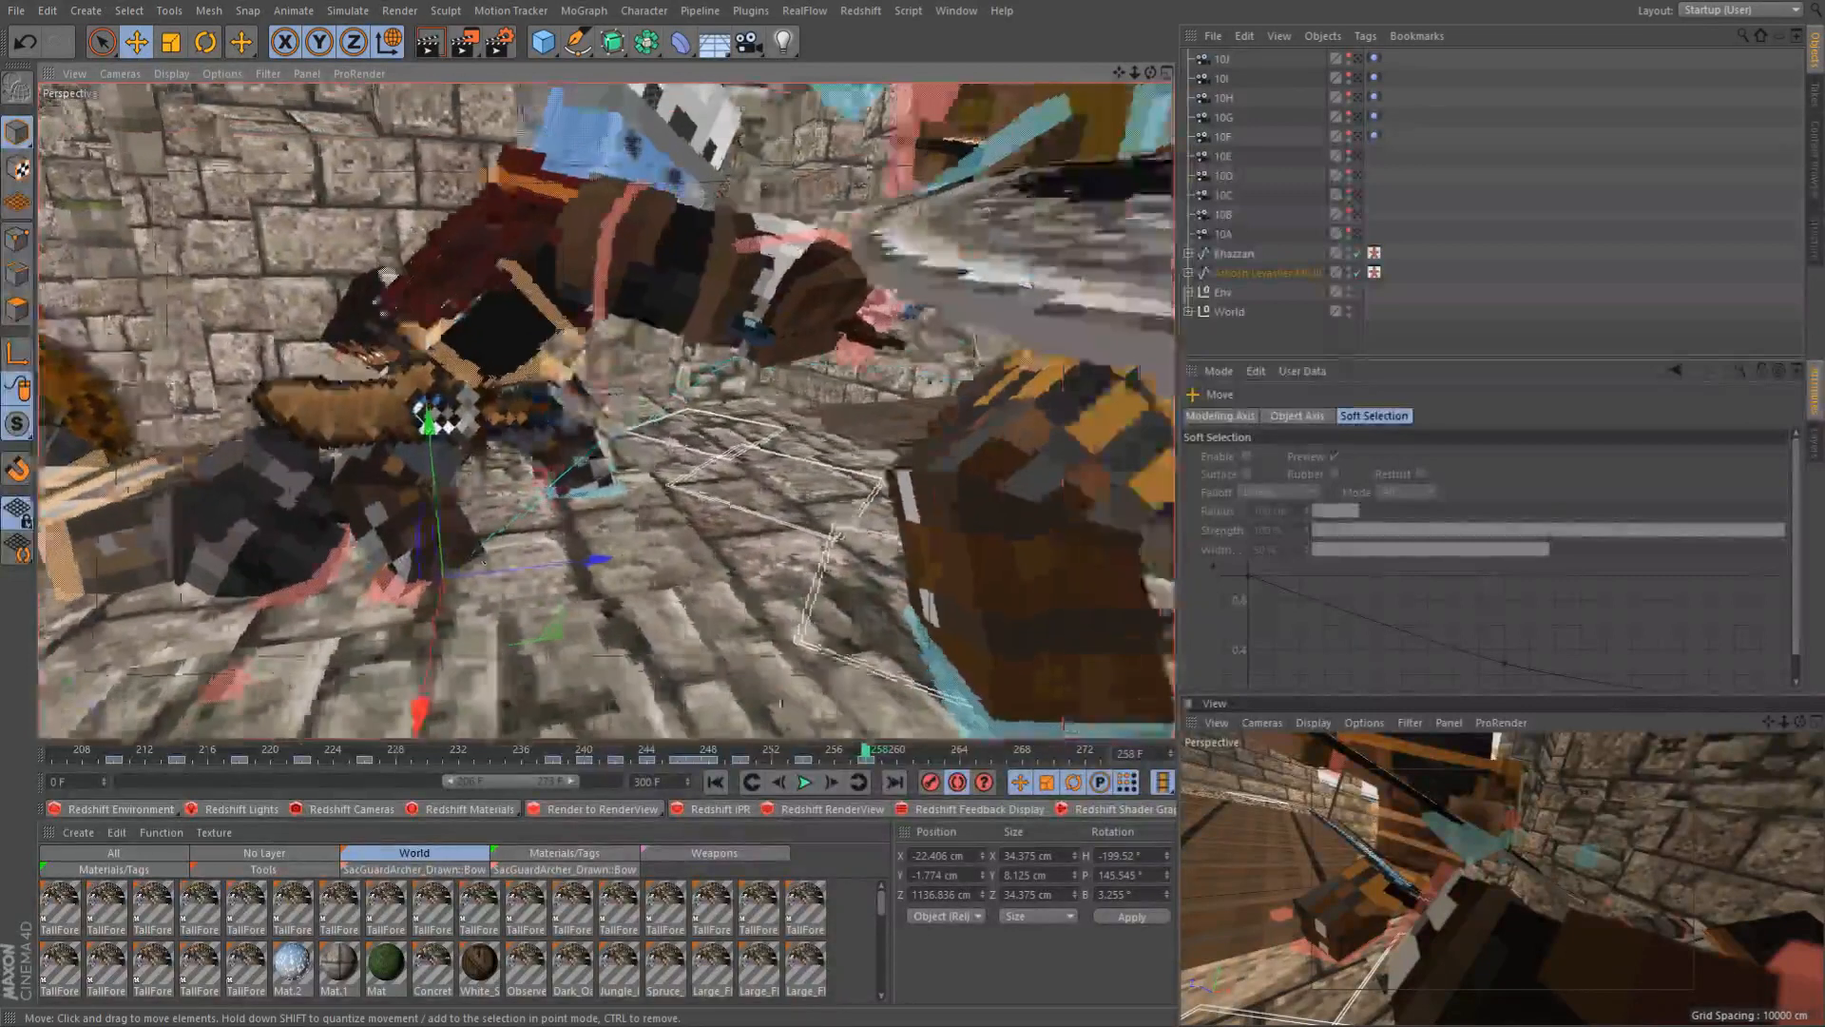
{"action": "left_click", "coordinate": [813, 754]}
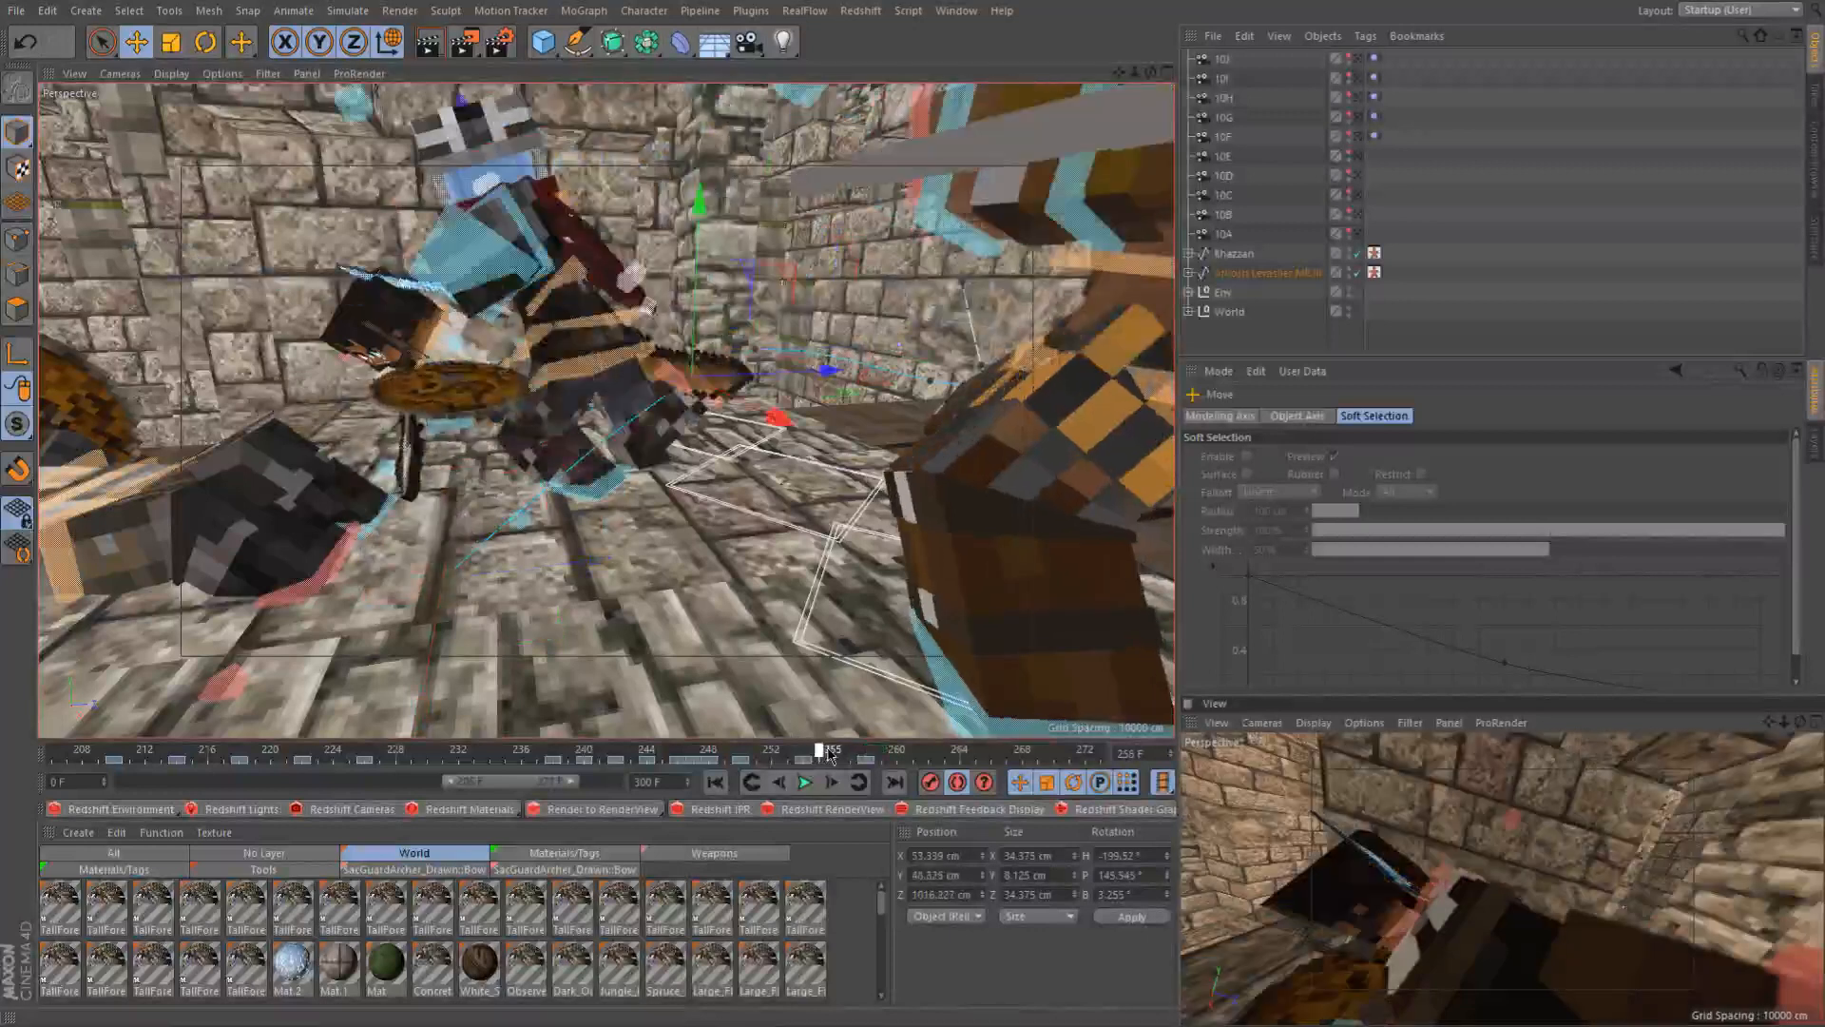
{"action": "left_click", "coordinate": [838, 754]}
{"action": "left_click", "coordinate": [850, 753]}
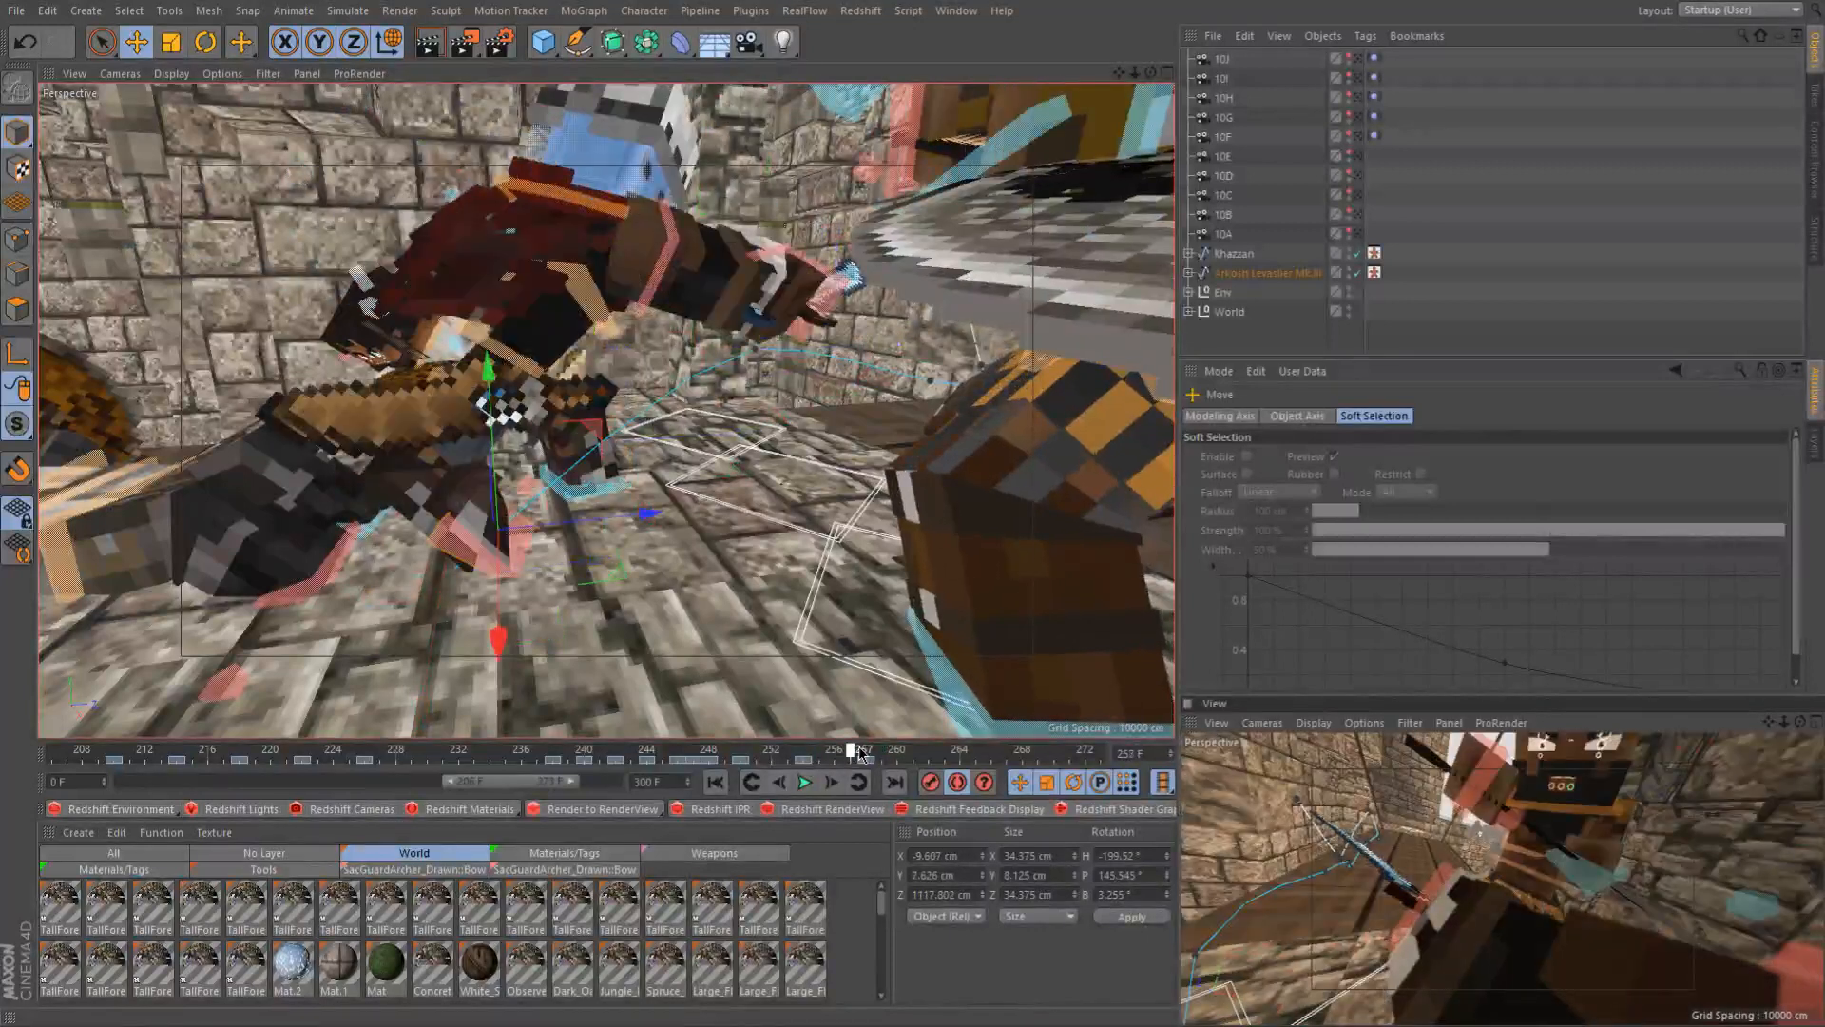
{"action": "left_click", "coordinate": [865, 753]}
Rotate Arkosh's goalLegR at frame 258 to about H -577°, B 177°
{"action": "key", "text": "r"}
{"action": "left_click_drag", "start_coordinate": [387, 652], "coordinate": [306, 608]}
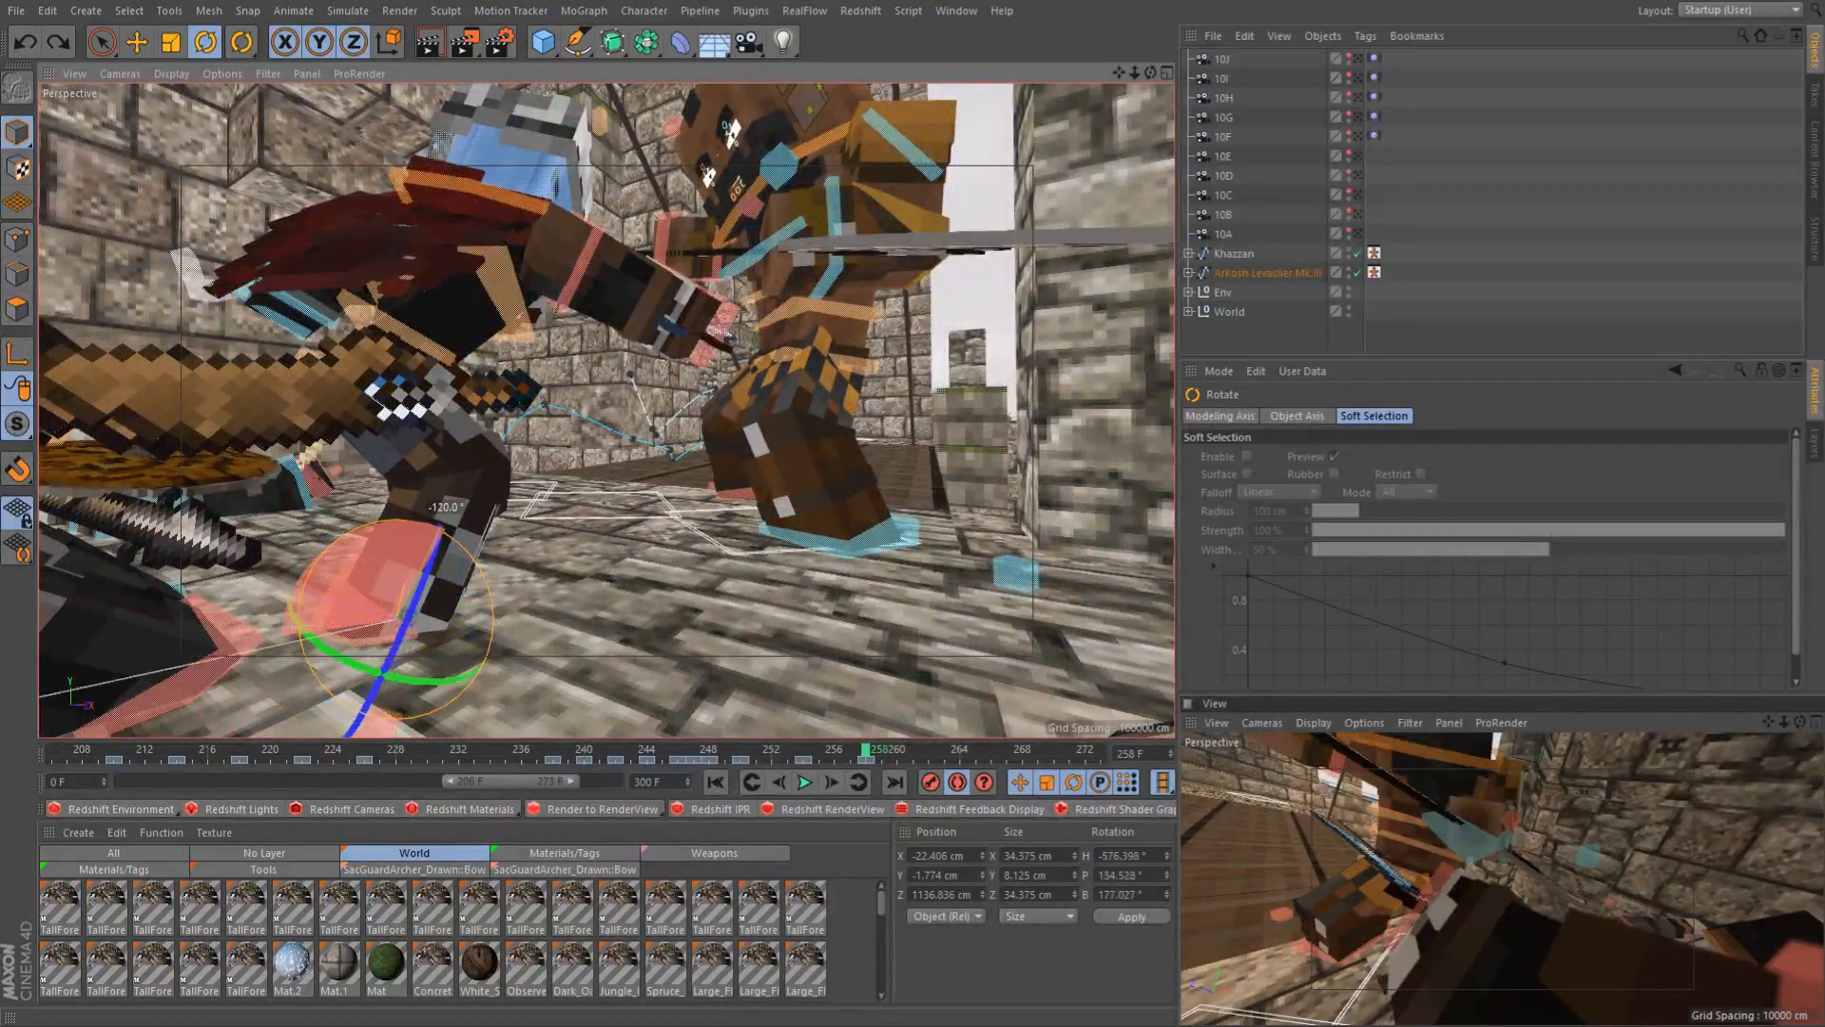
{"action": "left_click_drag", "start_coordinate": [477, 558], "coordinate": [333, 604], "text": "alt"}
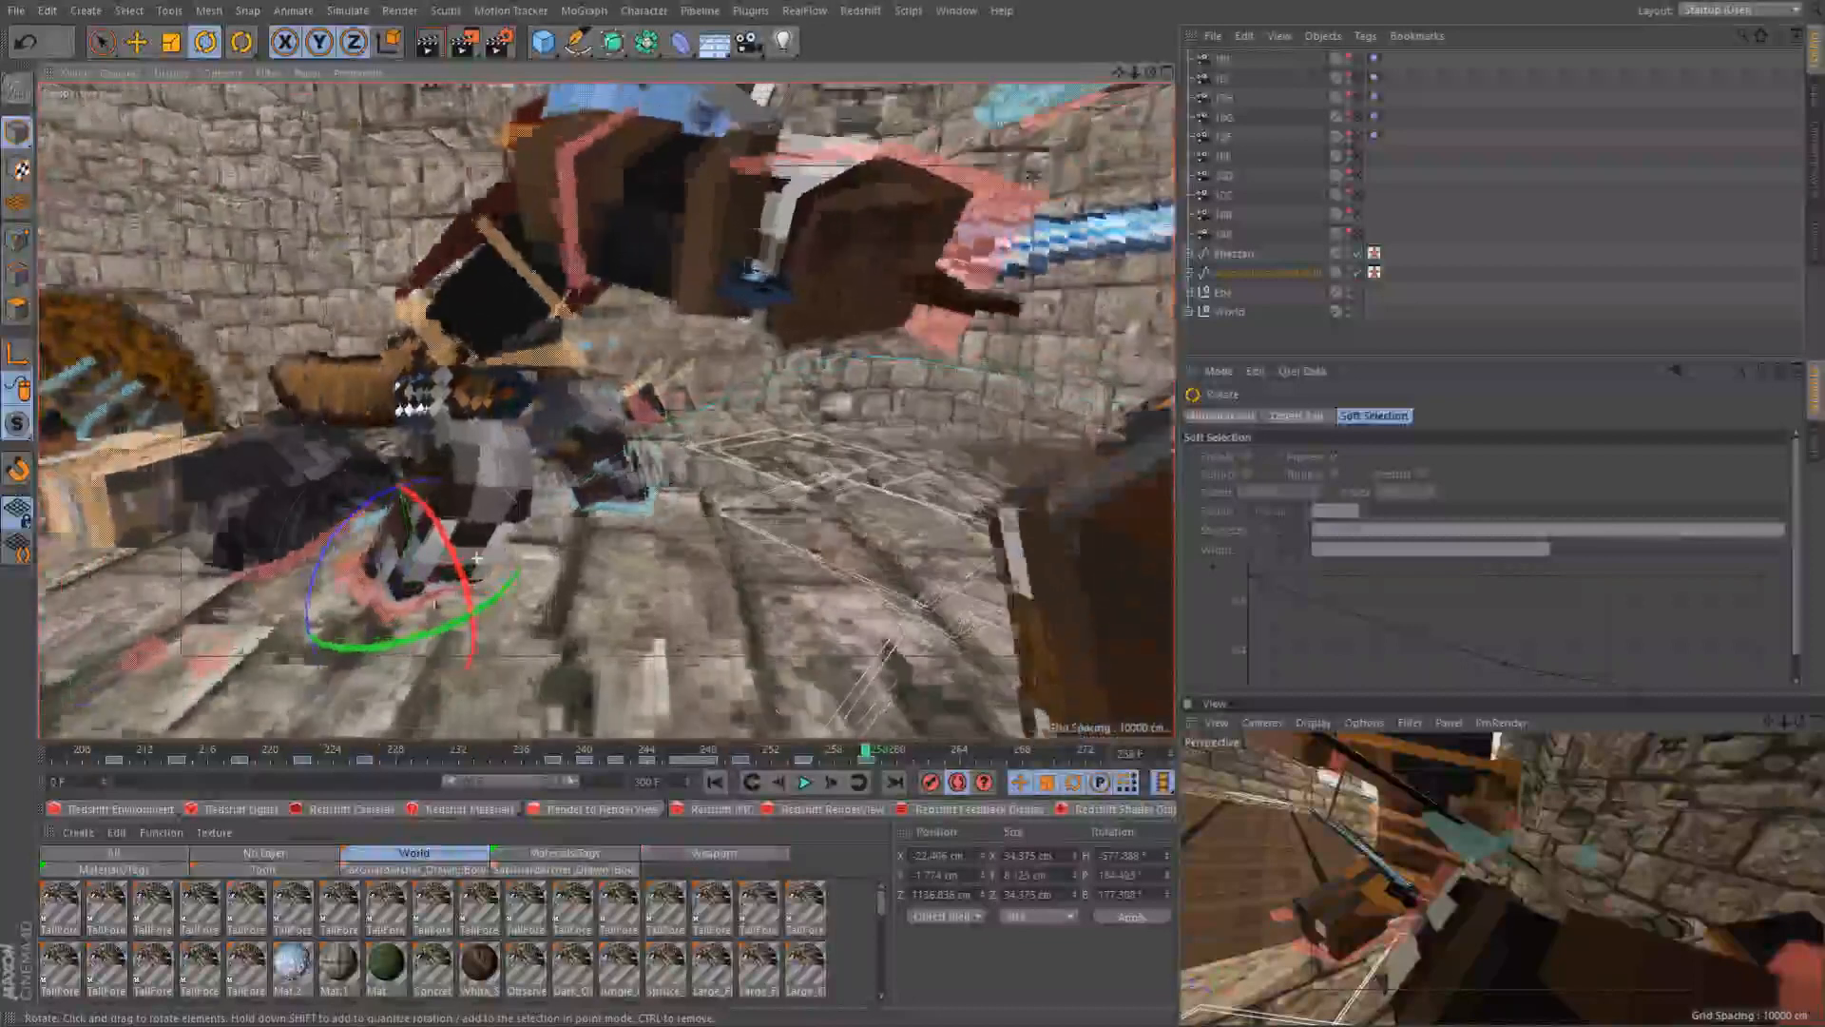
Delete Arkosh's goalLegR keyframe at frame 258, checking the leg's pose at frames 254 and 255
{"action": "left_click", "coordinate": [807, 756]}
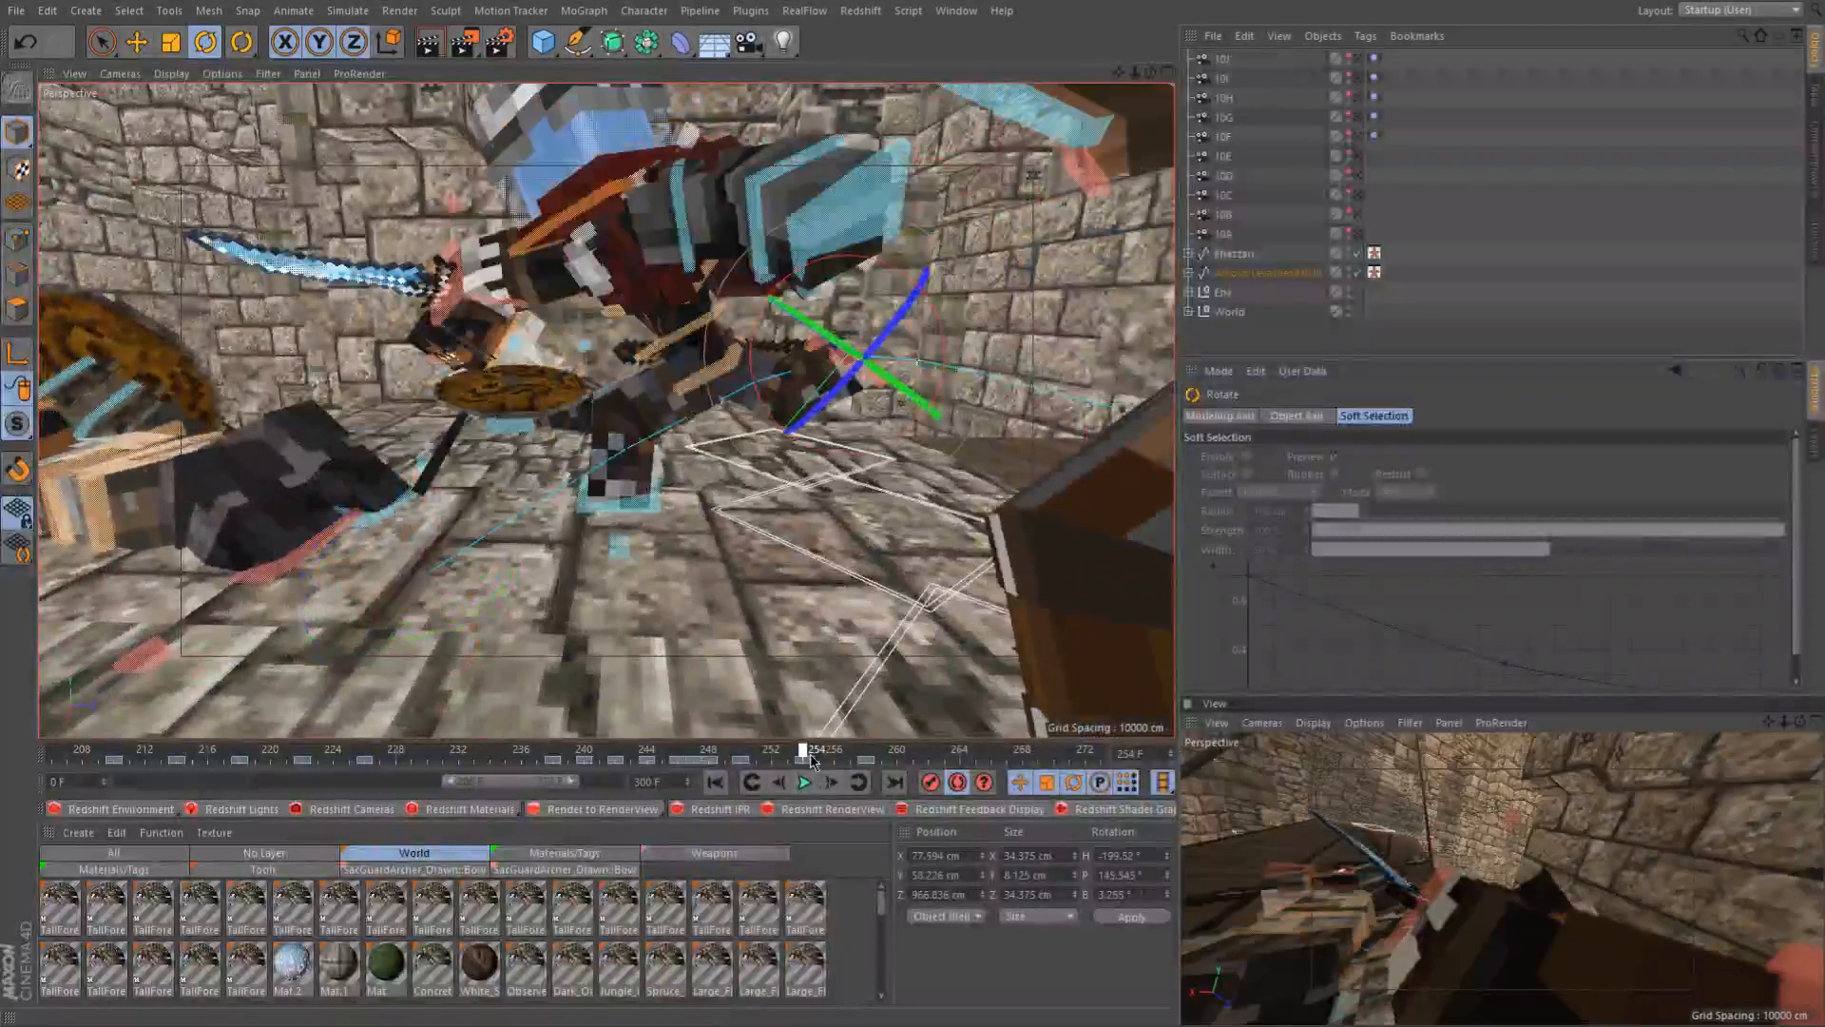
{"action": "left_click_drag", "start_coordinate": [811, 759], "coordinate": [824, 761]}
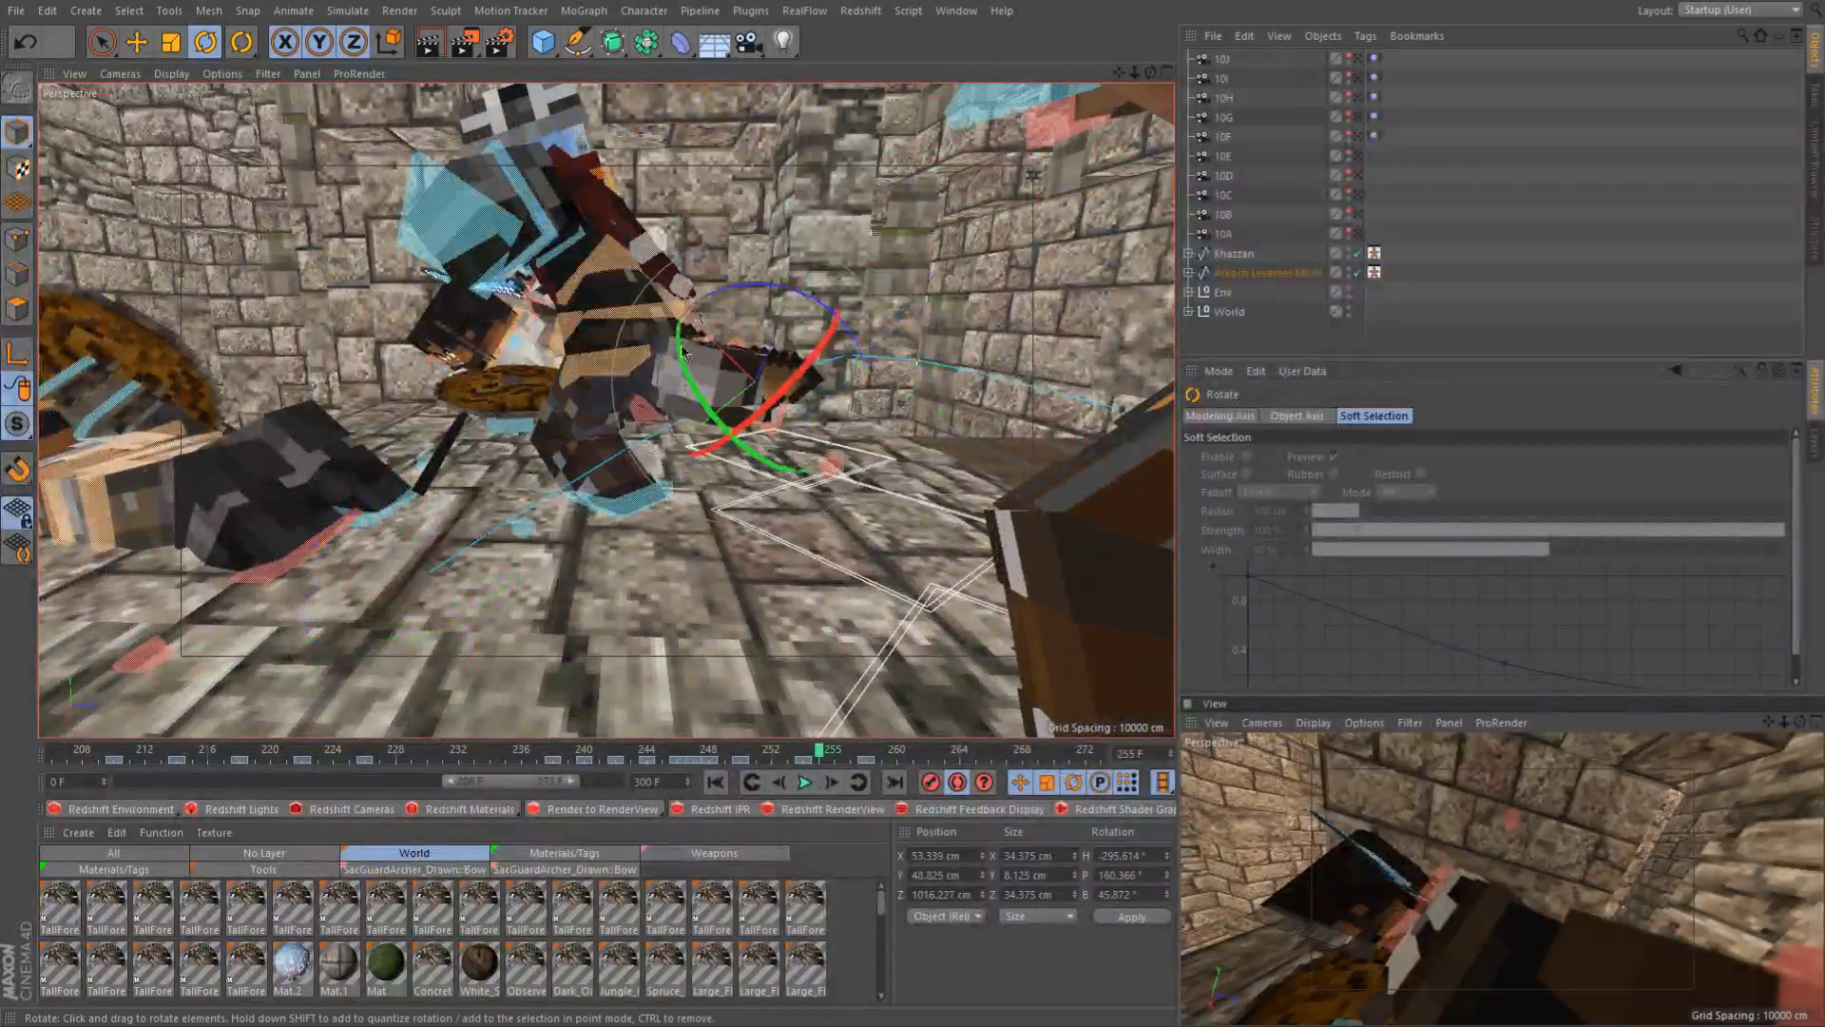
{"action": "left_click_drag", "start_coordinate": [680, 378], "coordinate": [680, 428], "text": "alt"}
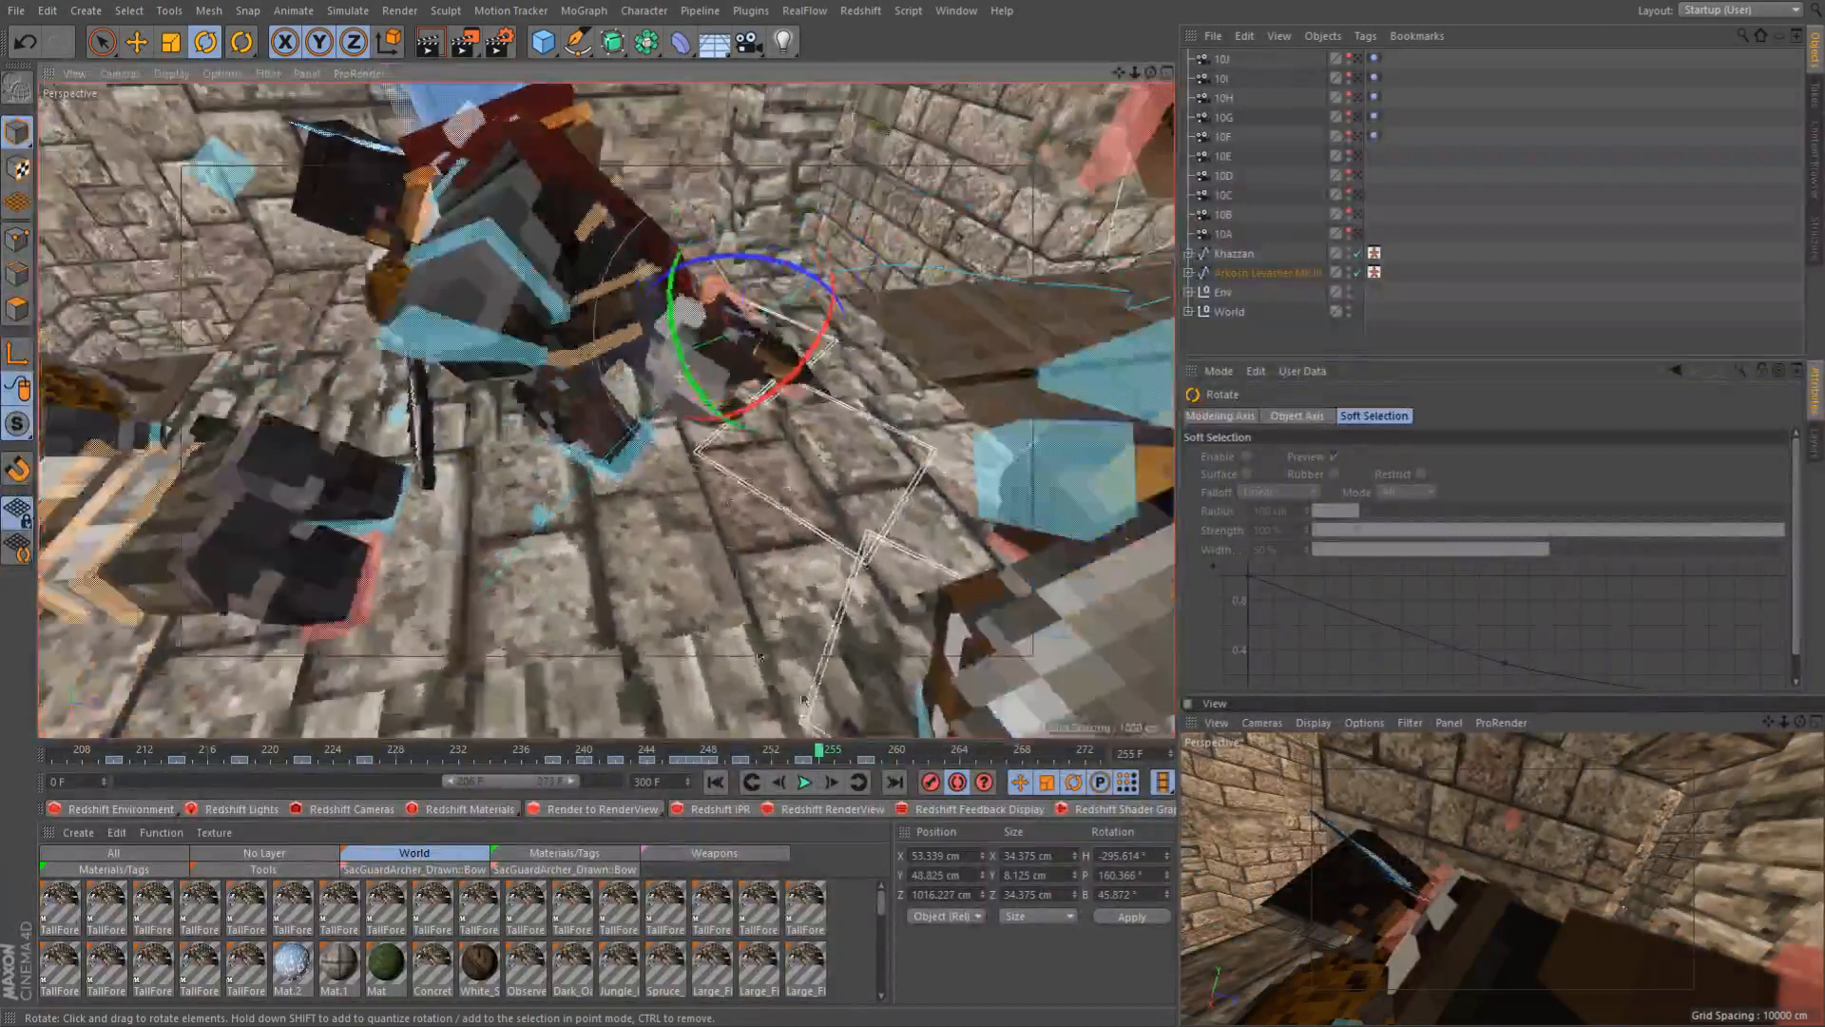
{"action": "left_click", "coordinate": [867, 763]}
{"action": "key", "text": "Delete"}
{"action": "left_click_drag", "start_coordinate": [832, 751], "coordinate": [865, 753]}
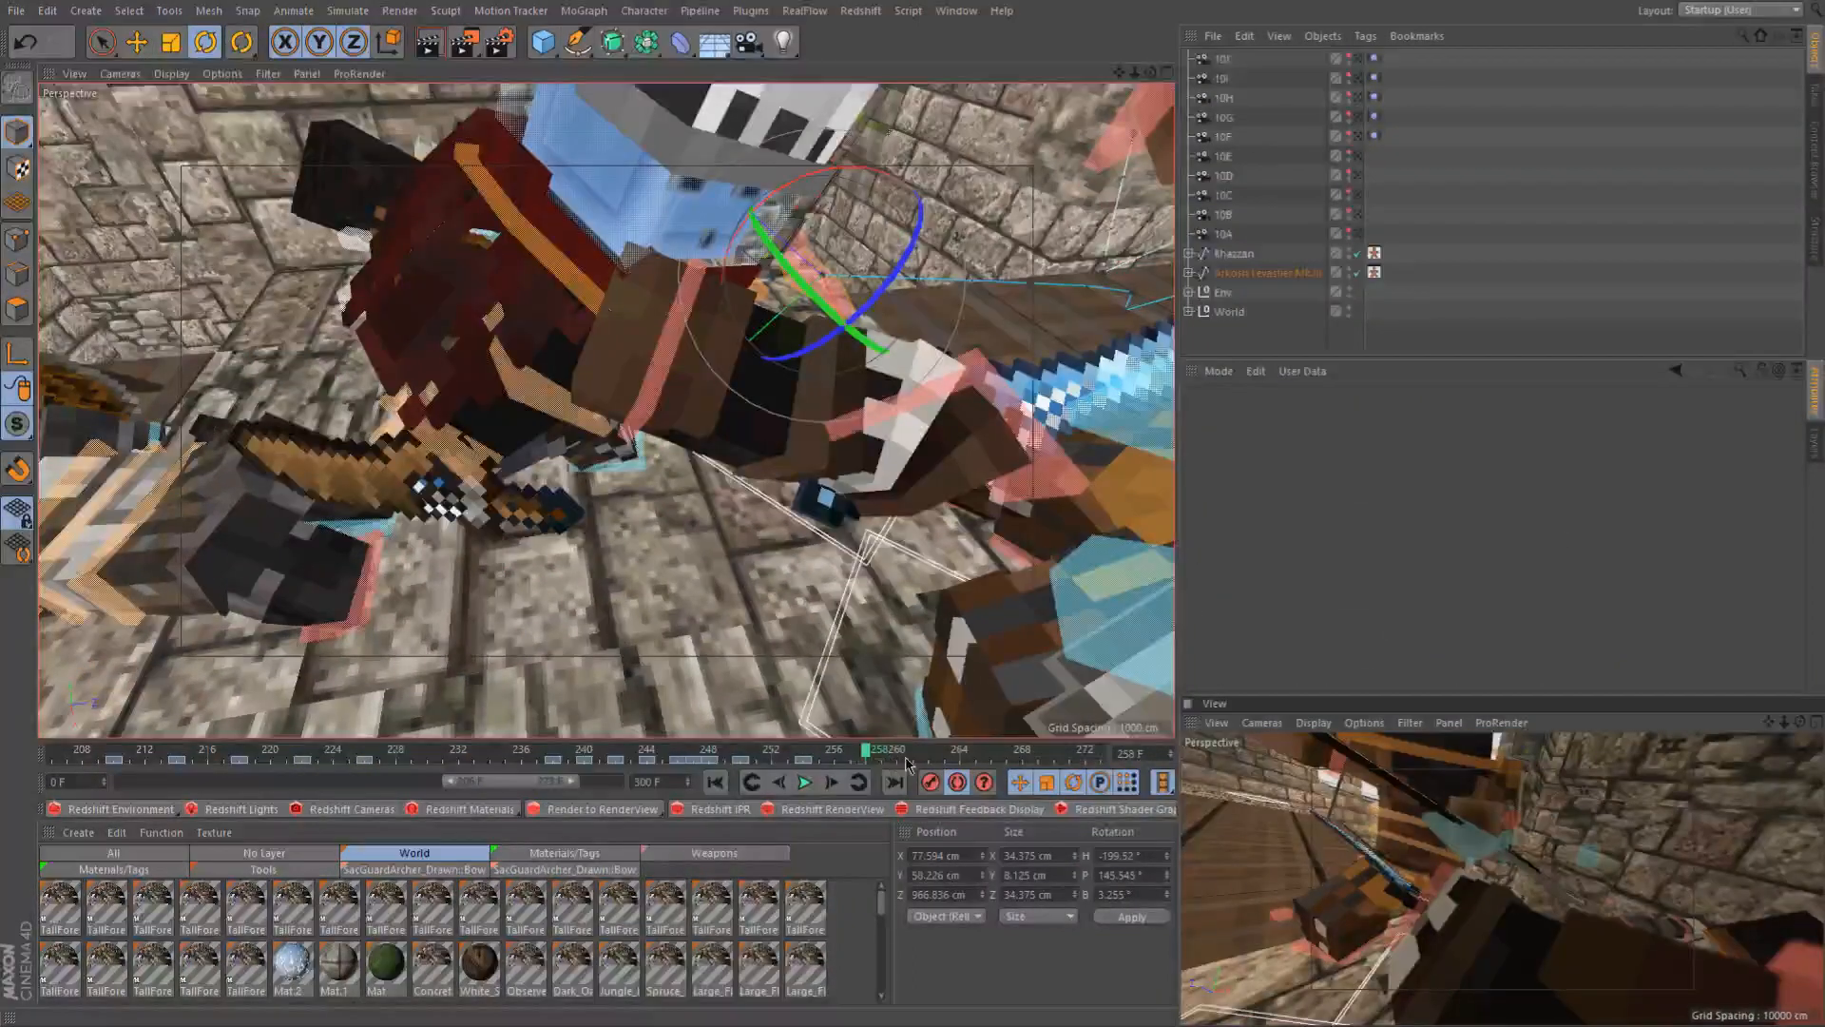
Move Arkosh's goalLegR at frame 258 to about X -42 cm, Y 8 cm, Z 1137 cm
{"action": "left_click_drag", "start_coordinate": [748, 656], "coordinate": [509, 691], "text": "alt"}
{"action": "key", "text": "e"}
{"action": "left_click_drag", "start_coordinate": [560, 565], "coordinate": [436, 620]}
{"action": "left_click_drag", "start_coordinate": [433, 551], "coordinate": [292, 657]}
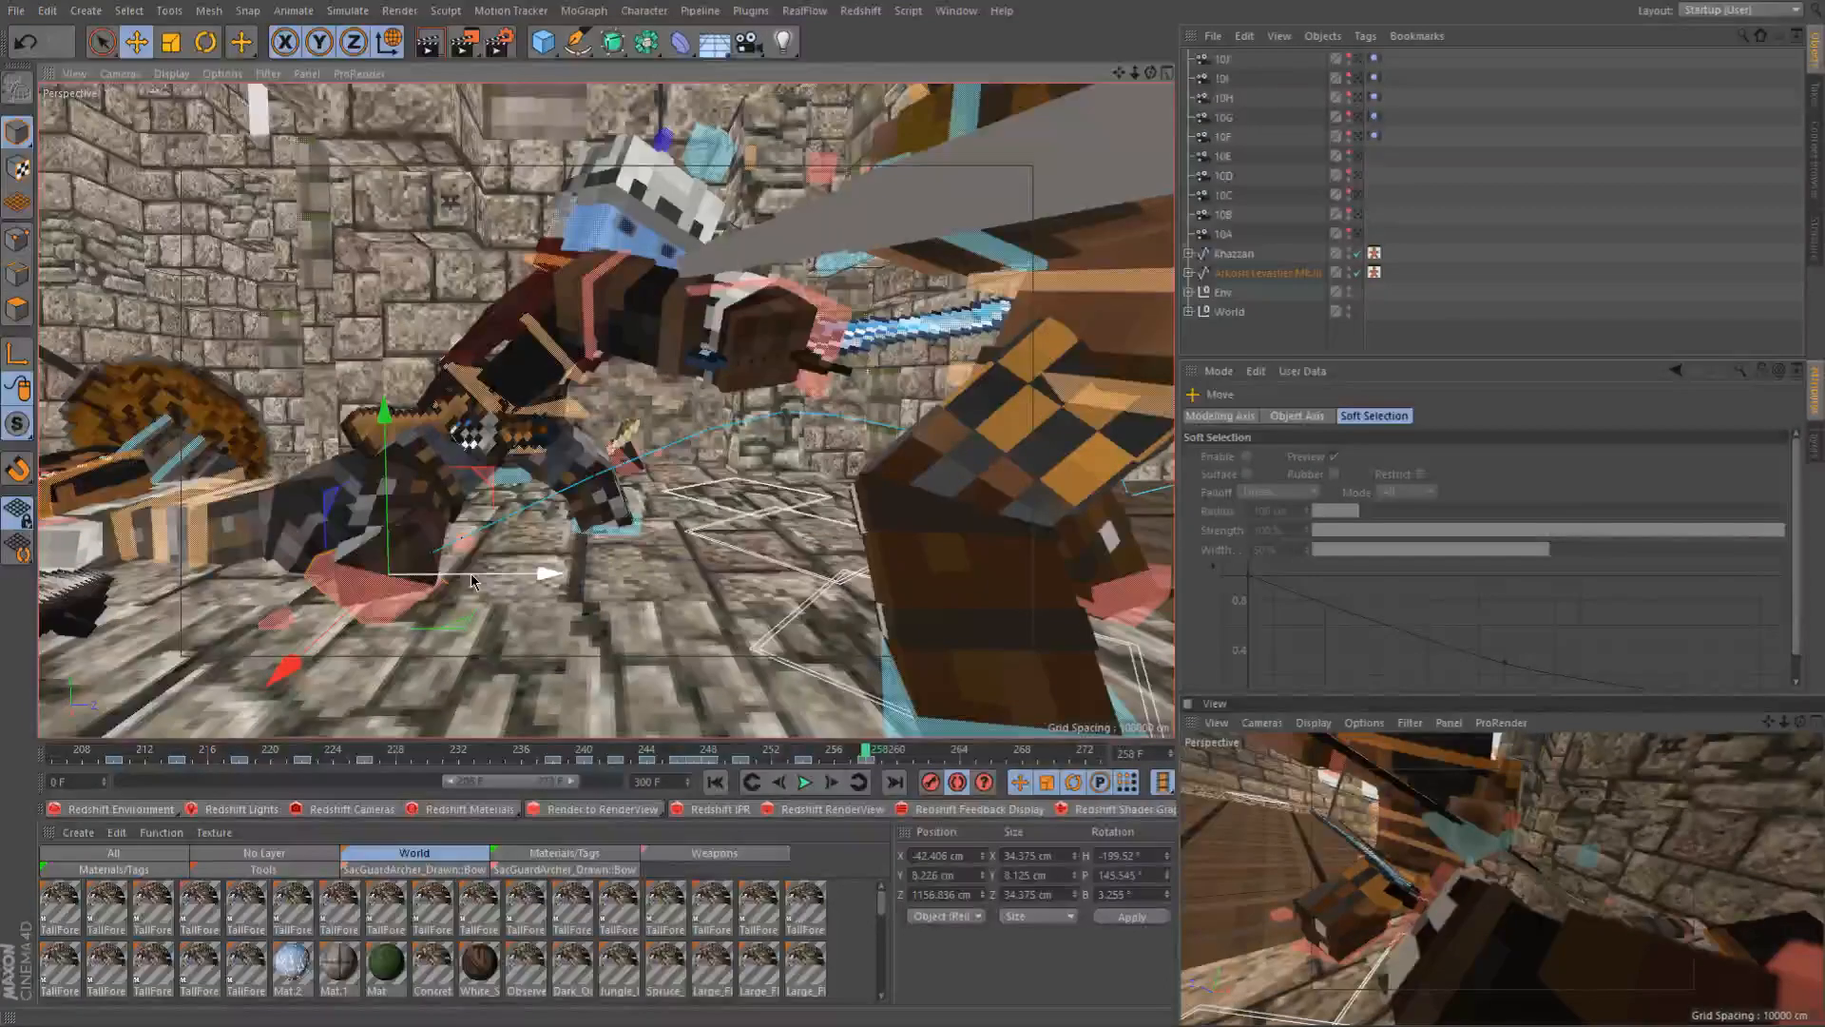
{"action": "left_click_drag", "start_coordinate": [492, 581], "coordinate": [546, 581]}
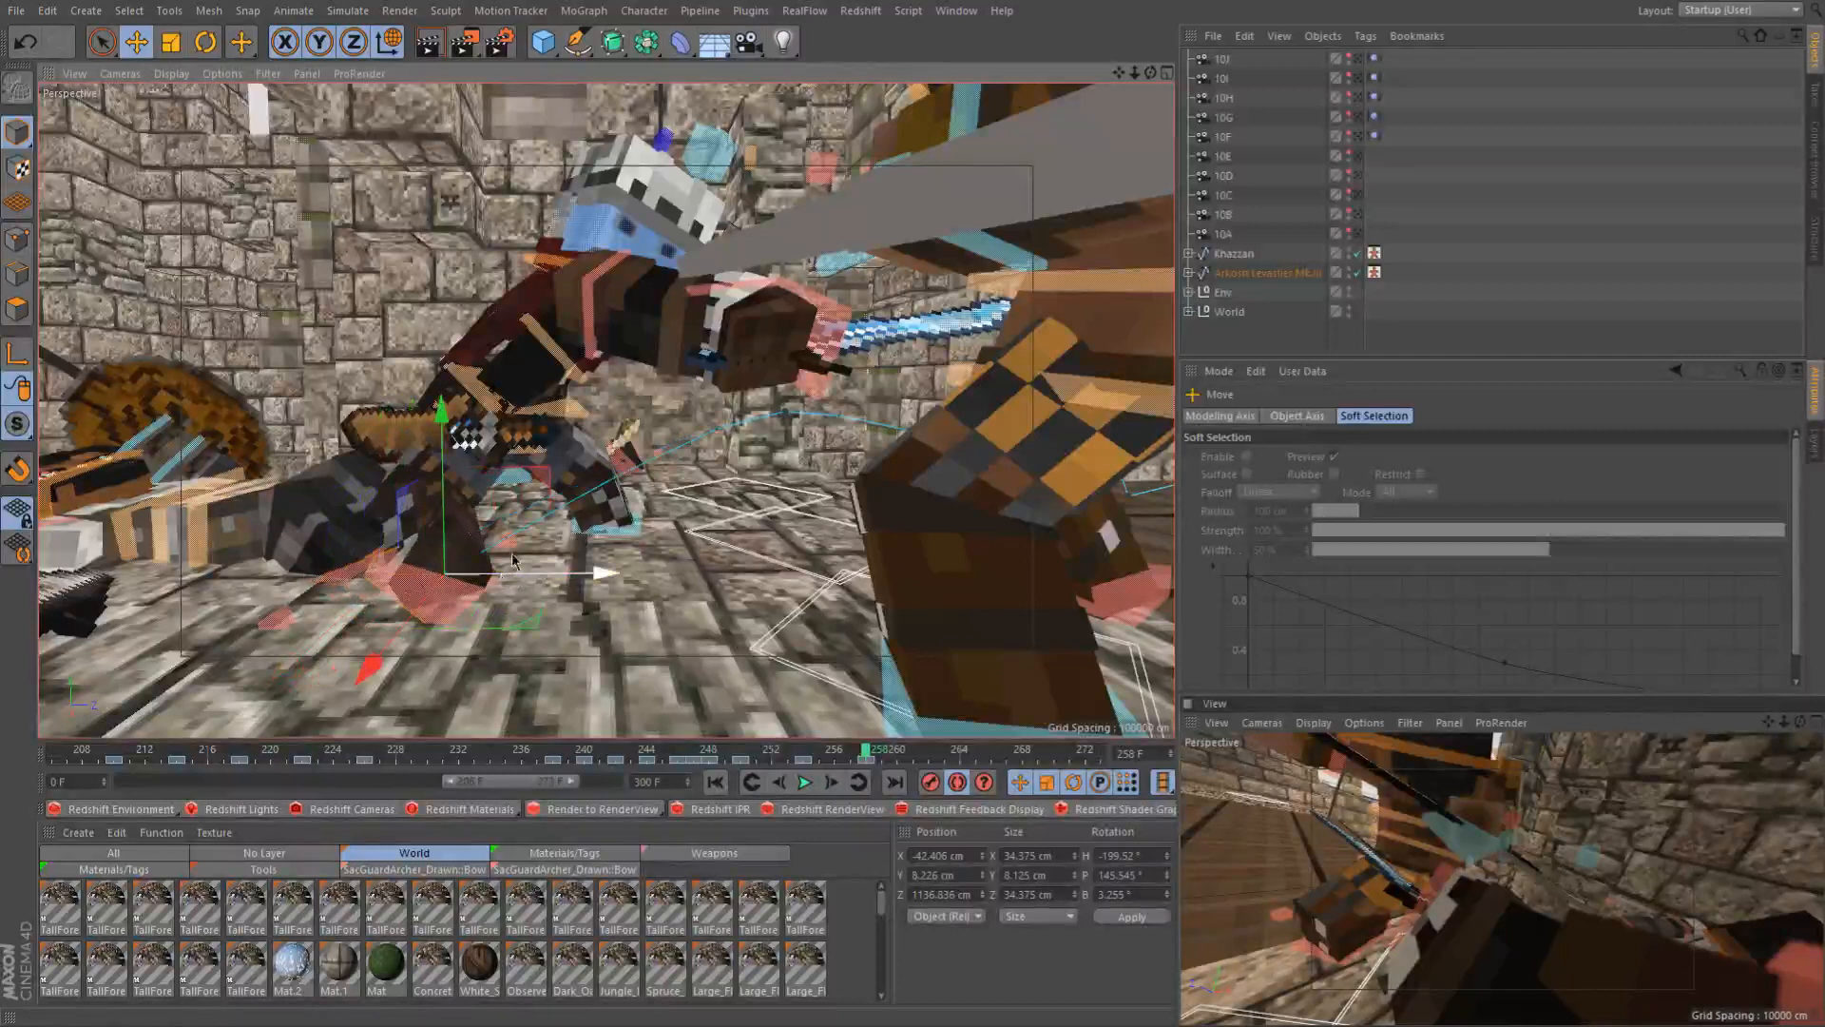
Compare goalLegR with frames 254 and 255, and rotate its bank by -180° at frame 258
{"action": "left_click", "coordinate": [803, 754]}
{"action": "left_click", "coordinate": [817, 756]}
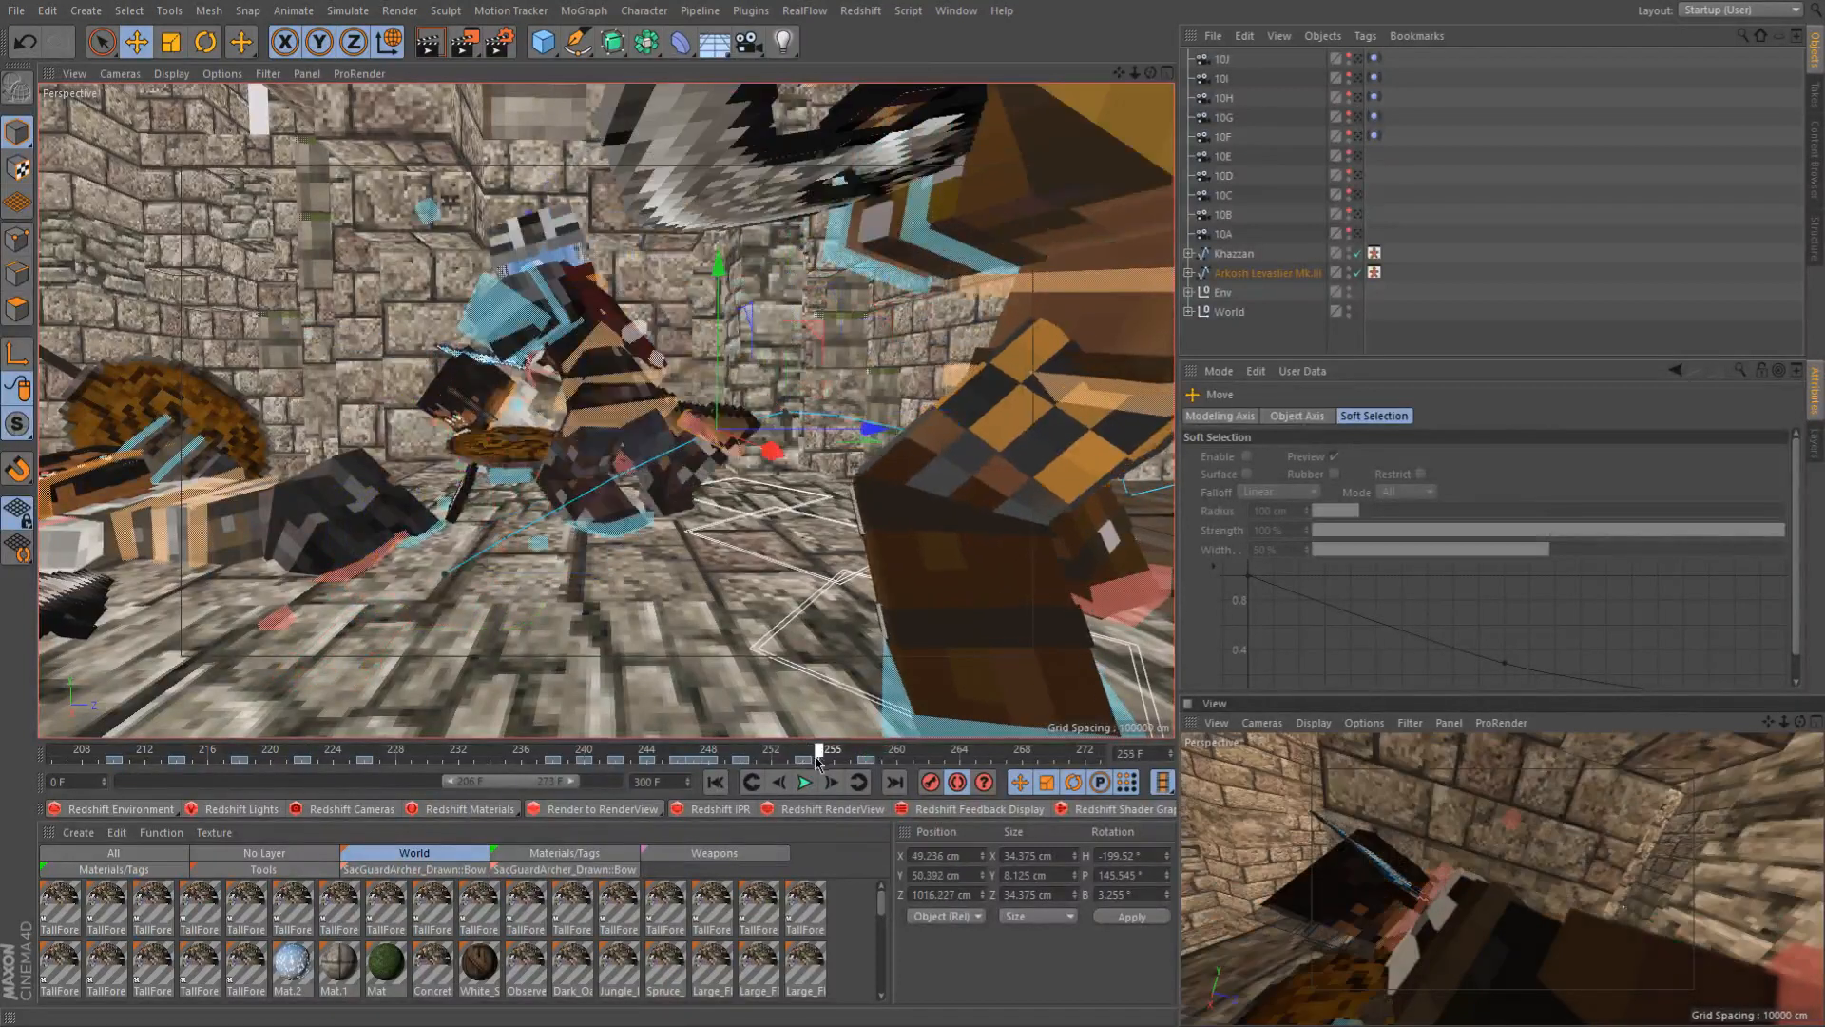
{"action": "left_click_drag", "start_coordinate": [830, 761], "coordinate": [809, 760]}
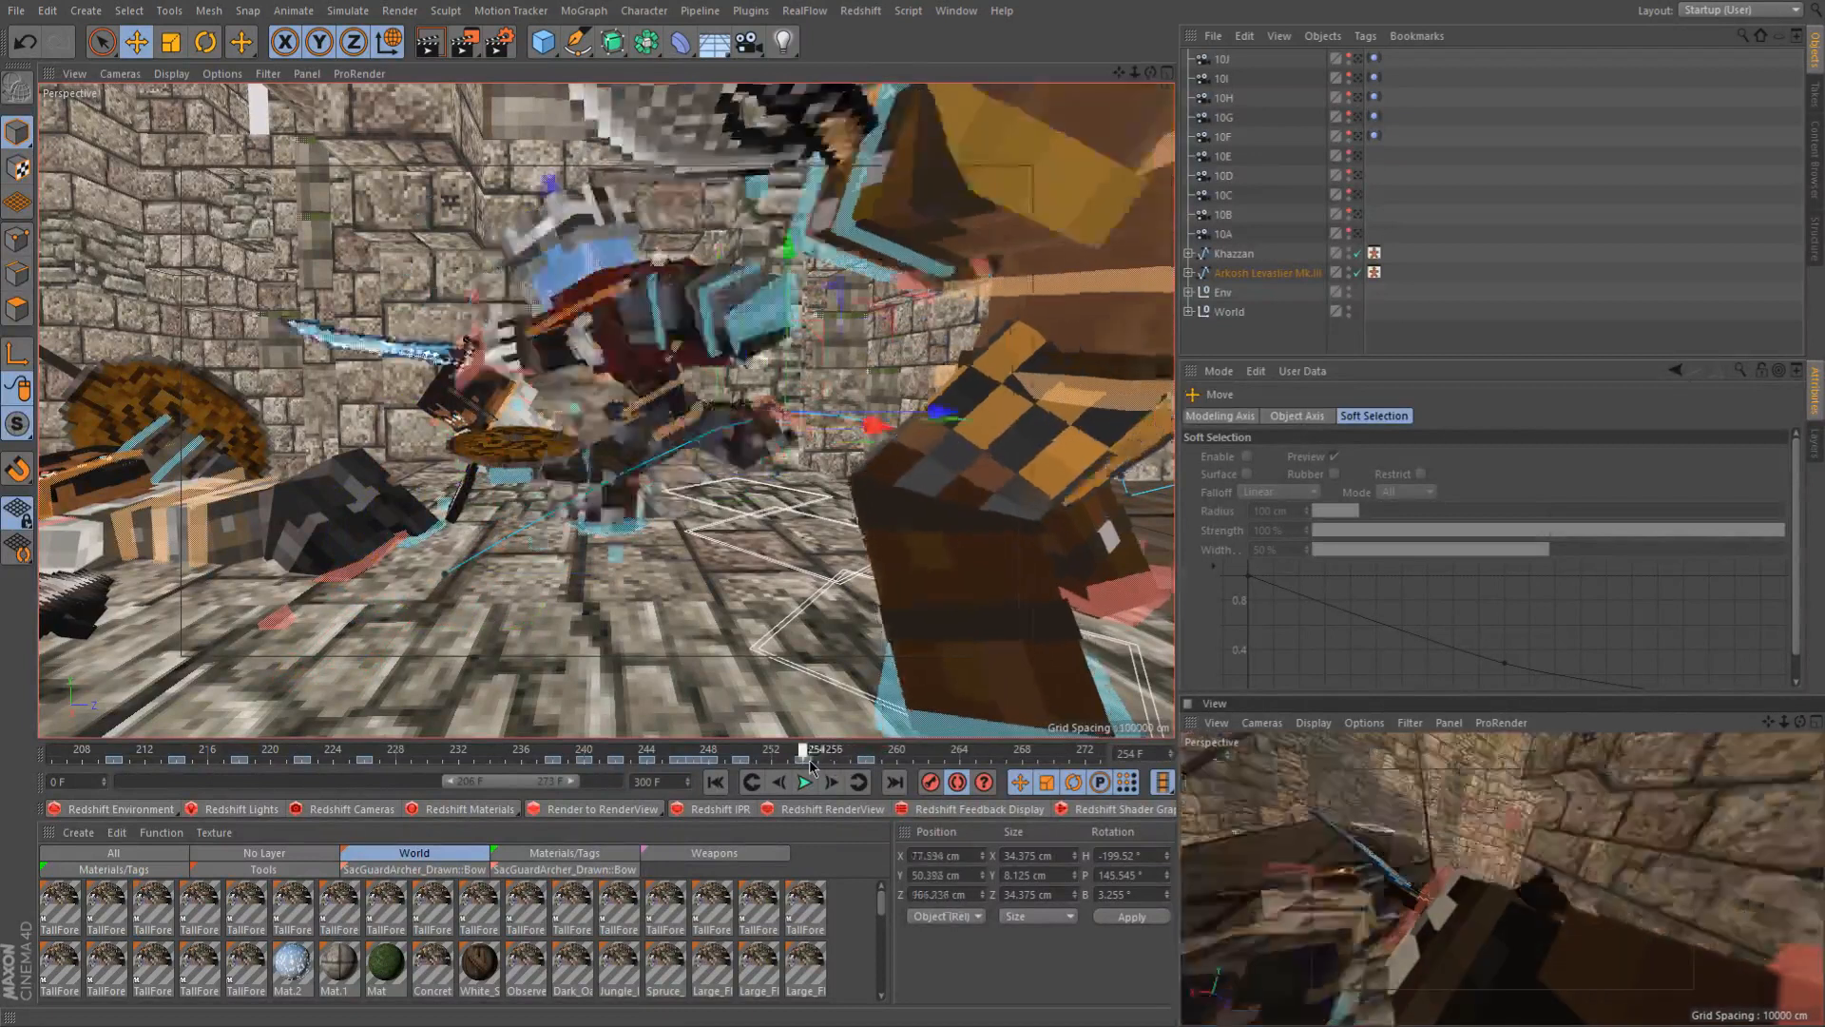
{"action": "key", "text": "r"}
{"action": "left_click_drag", "start_coordinate": [741, 504], "coordinate": [738, 423], "text": "alt"}
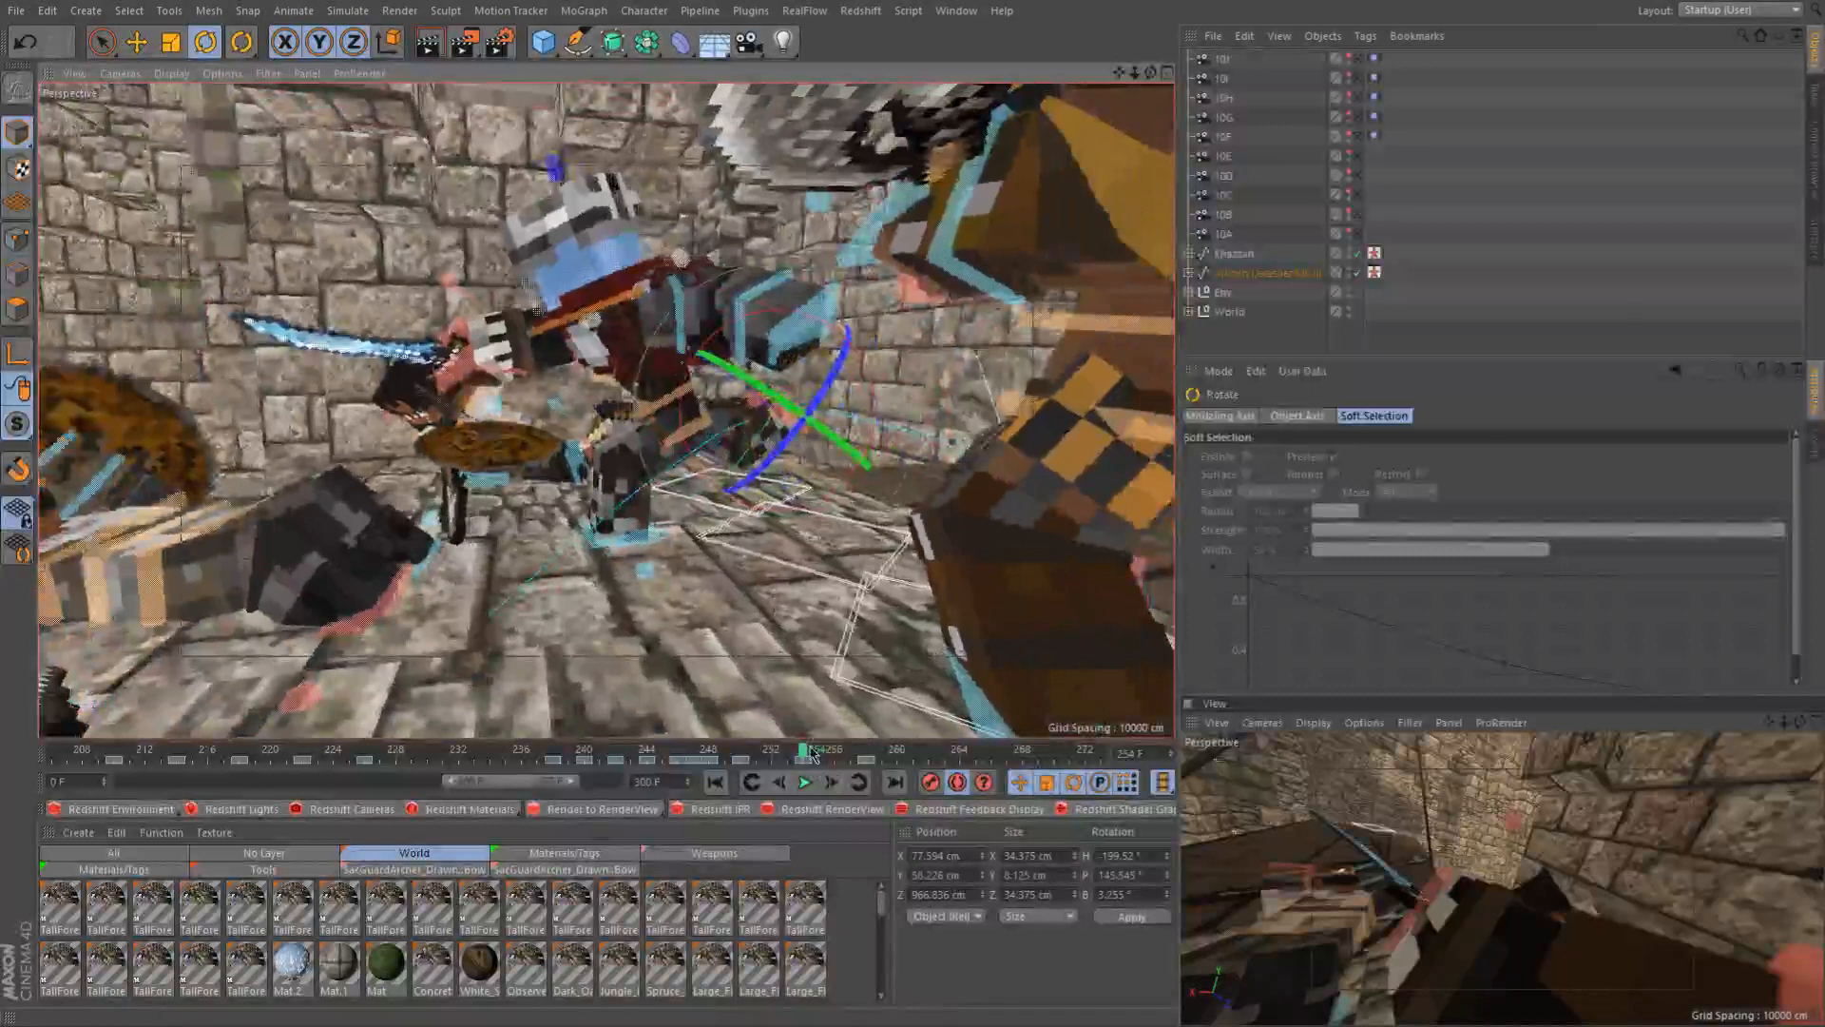
{"action": "left_click_drag", "start_coordinate": [812, 756], "coordinate": [868, 757]}
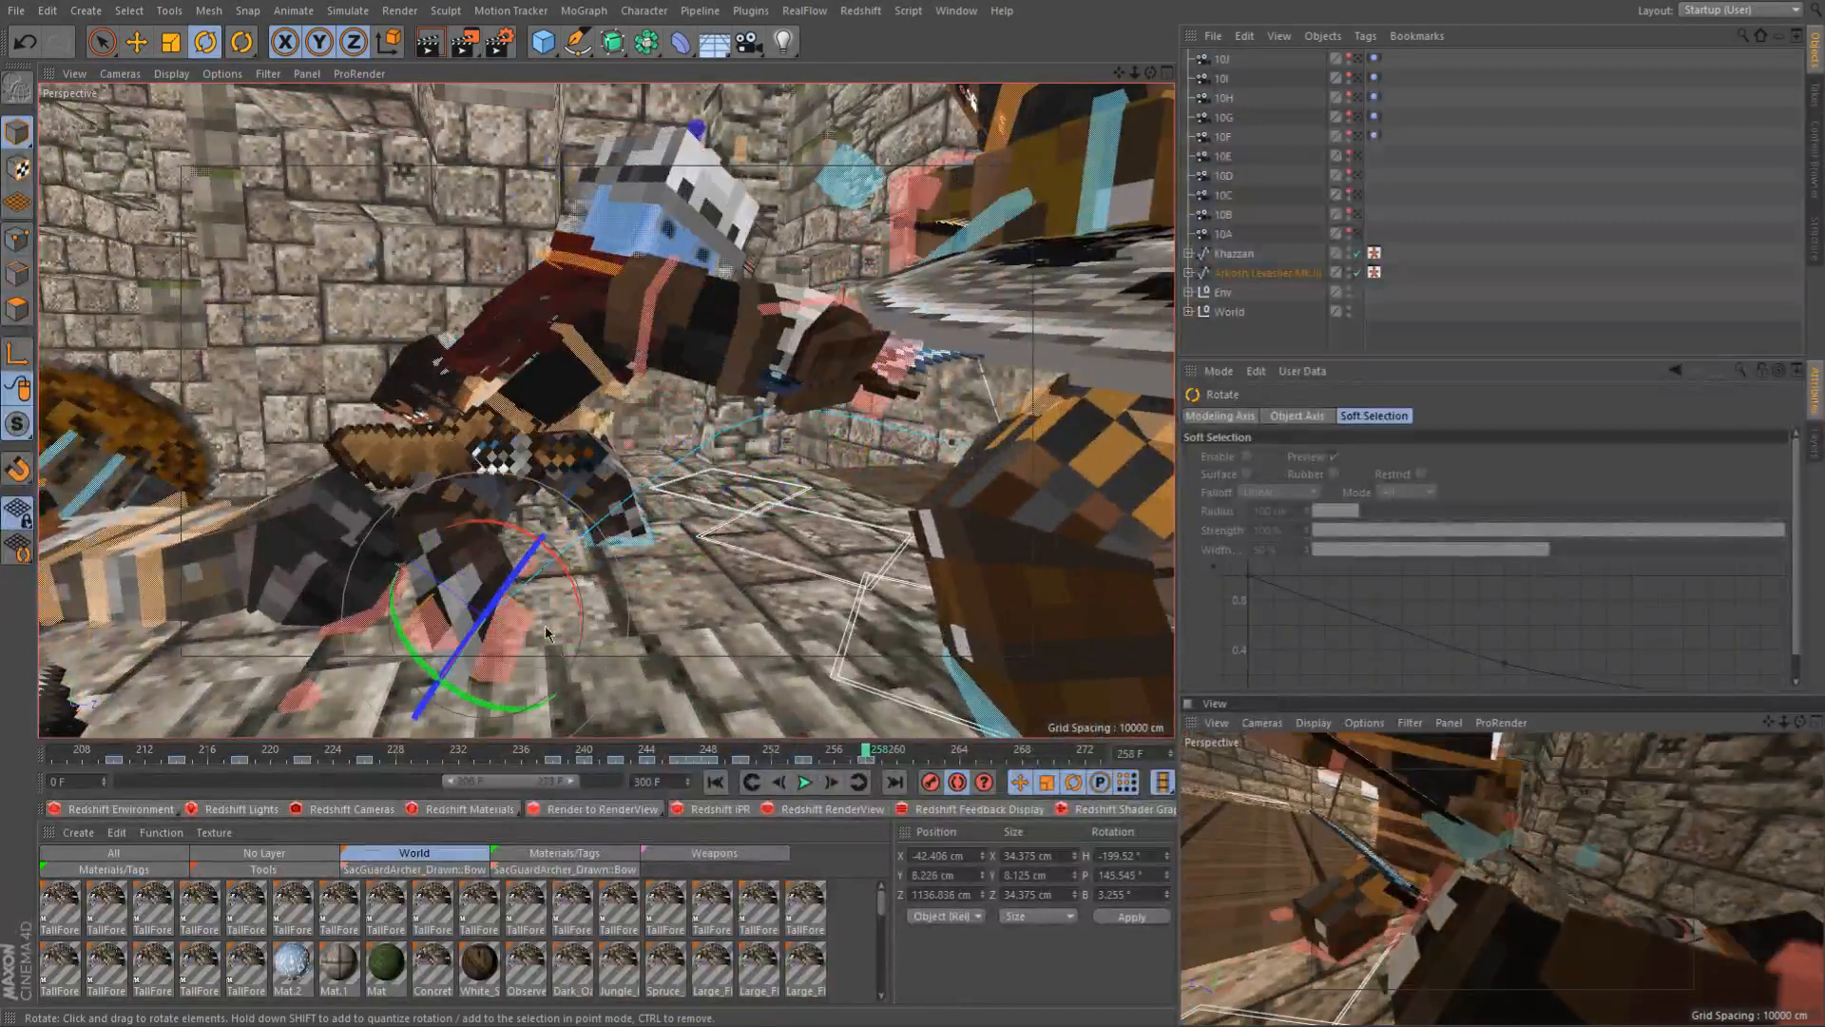
{"action": "left_click_drag", "start_coordinate": [473, 635], "coordinate": [182, 807], "text": "shift"}
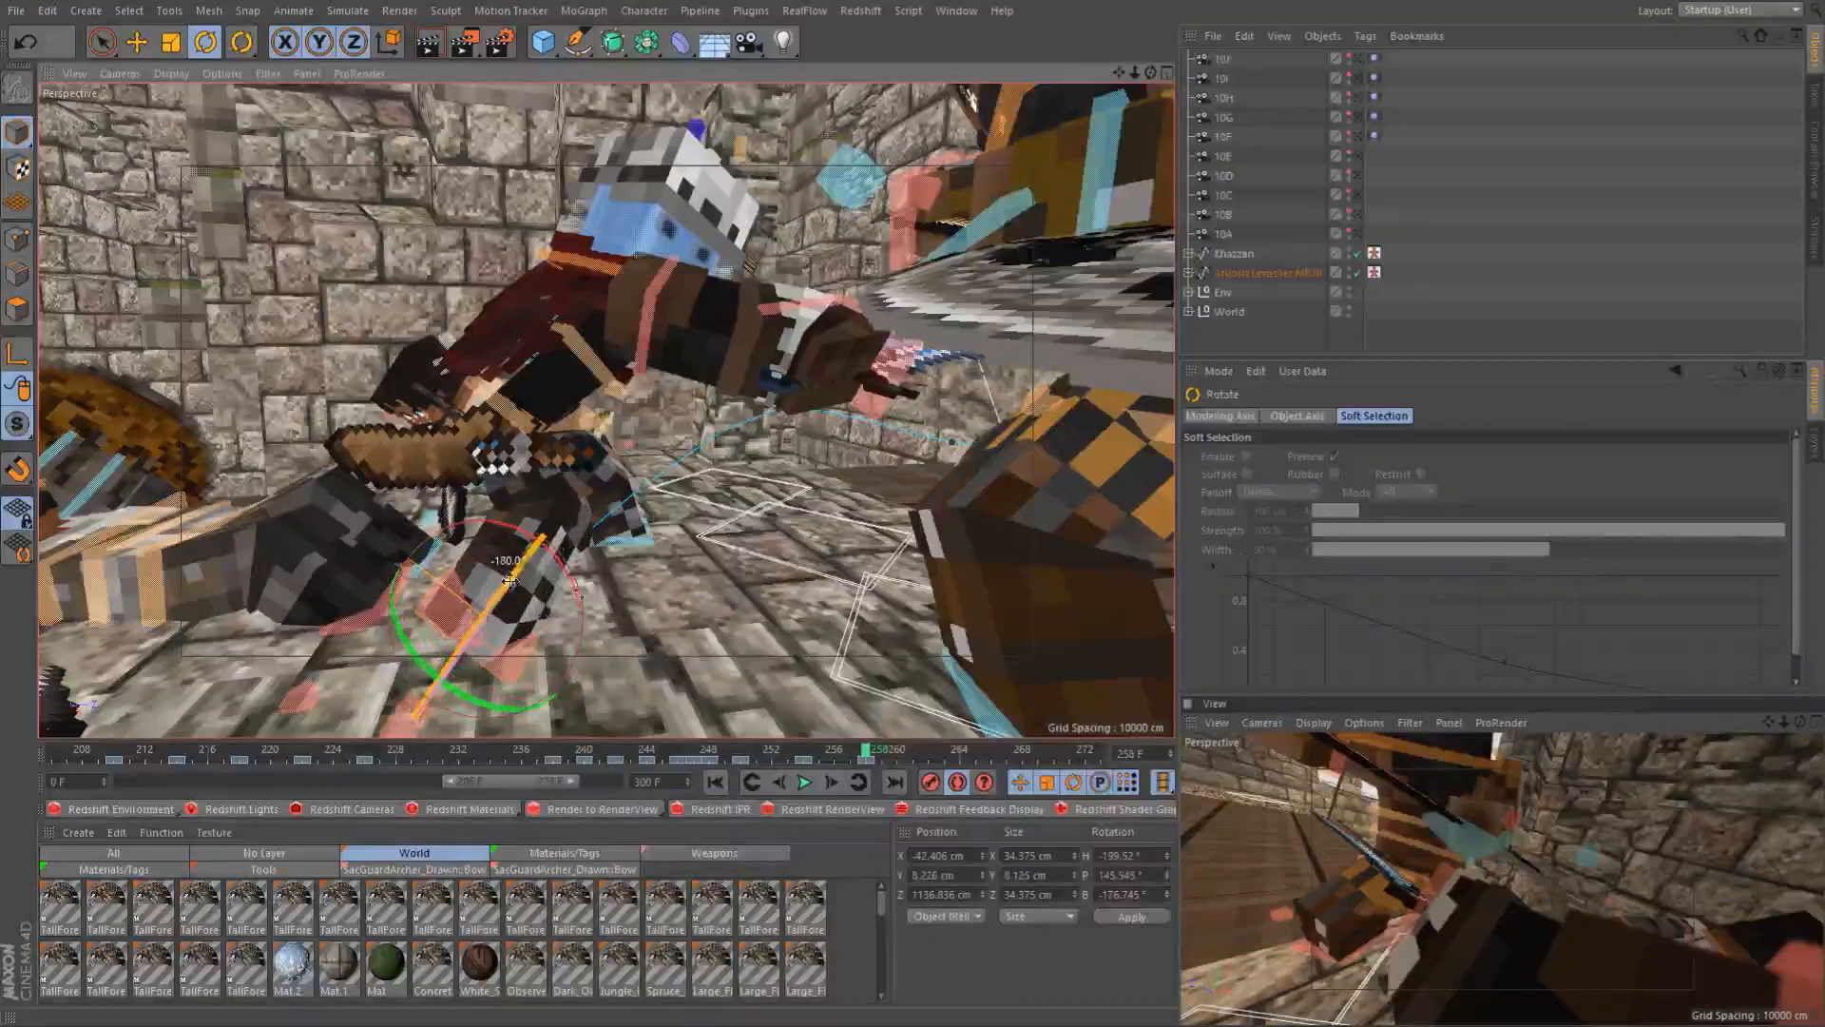
Check the right leg's motion from frame 254 to 257 and set goalLegR's Y position to 0 cm at frame 258
{"action": "left_click", "coordinate": [799, 758]}
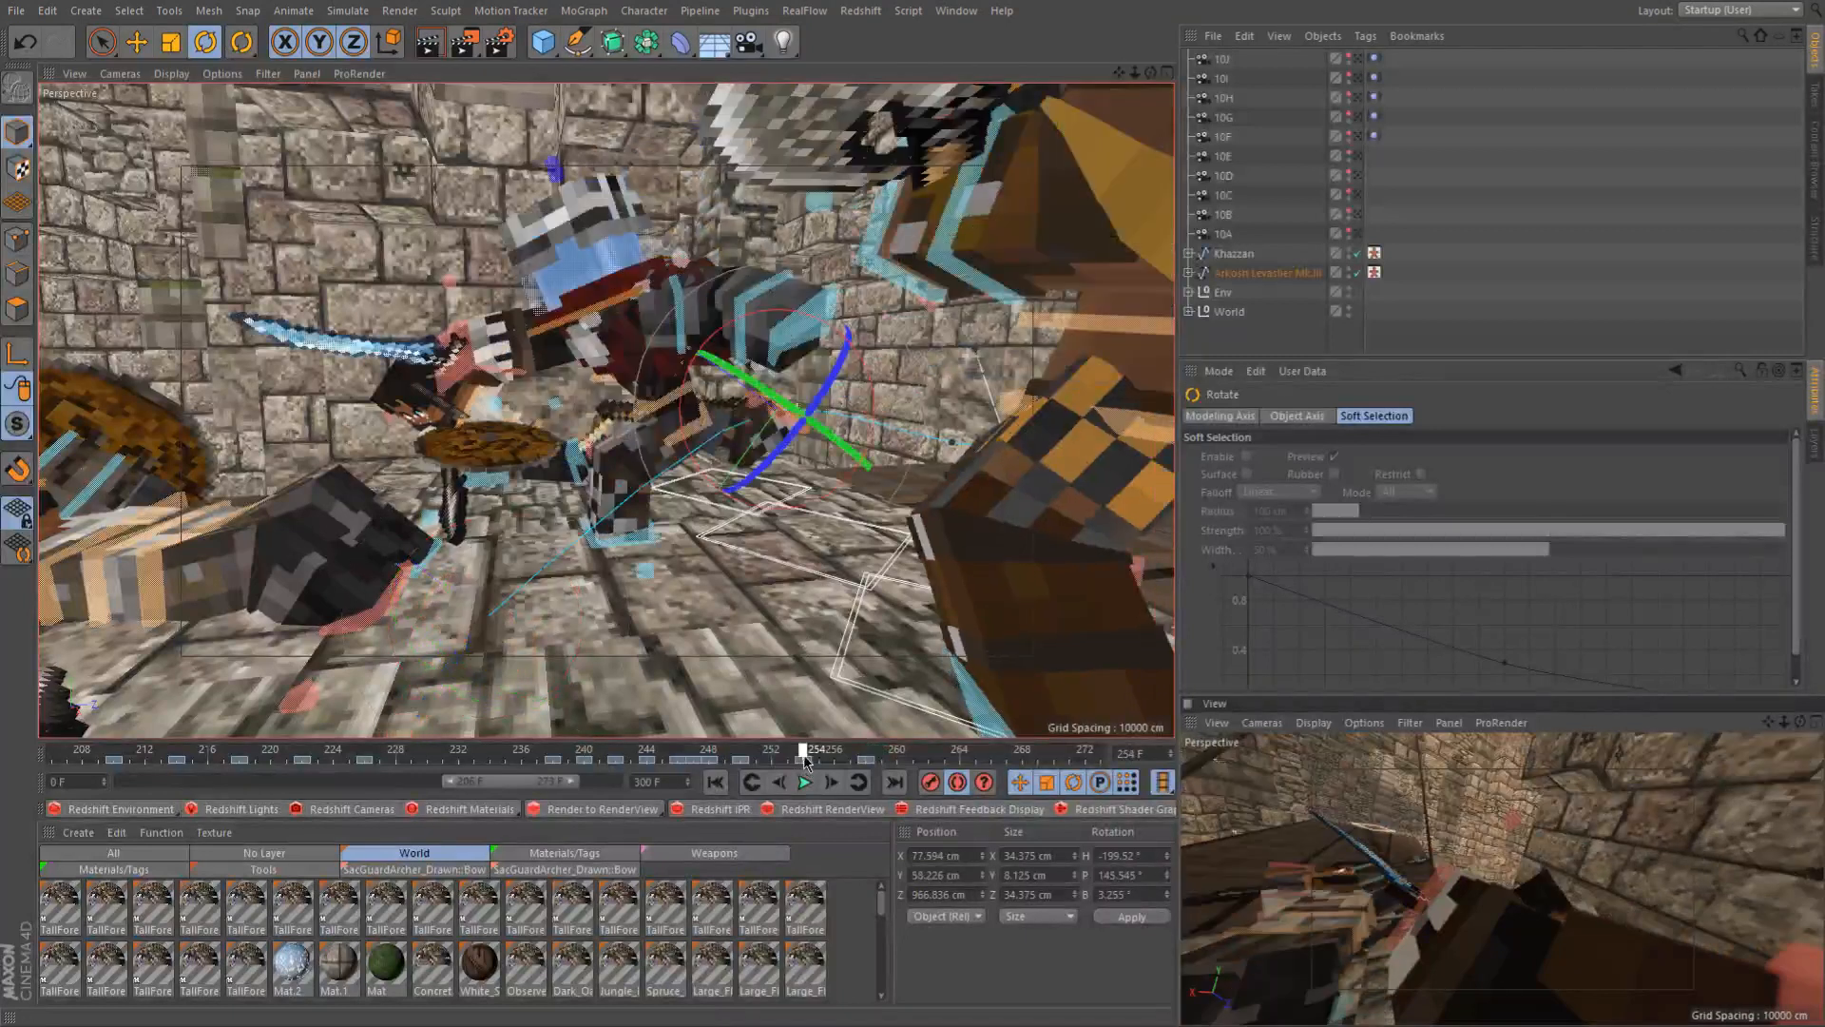
{"action": "left_click", "coordinate": [823, 757]}
{"action": "left_click", "coordinate": [838, 758]}
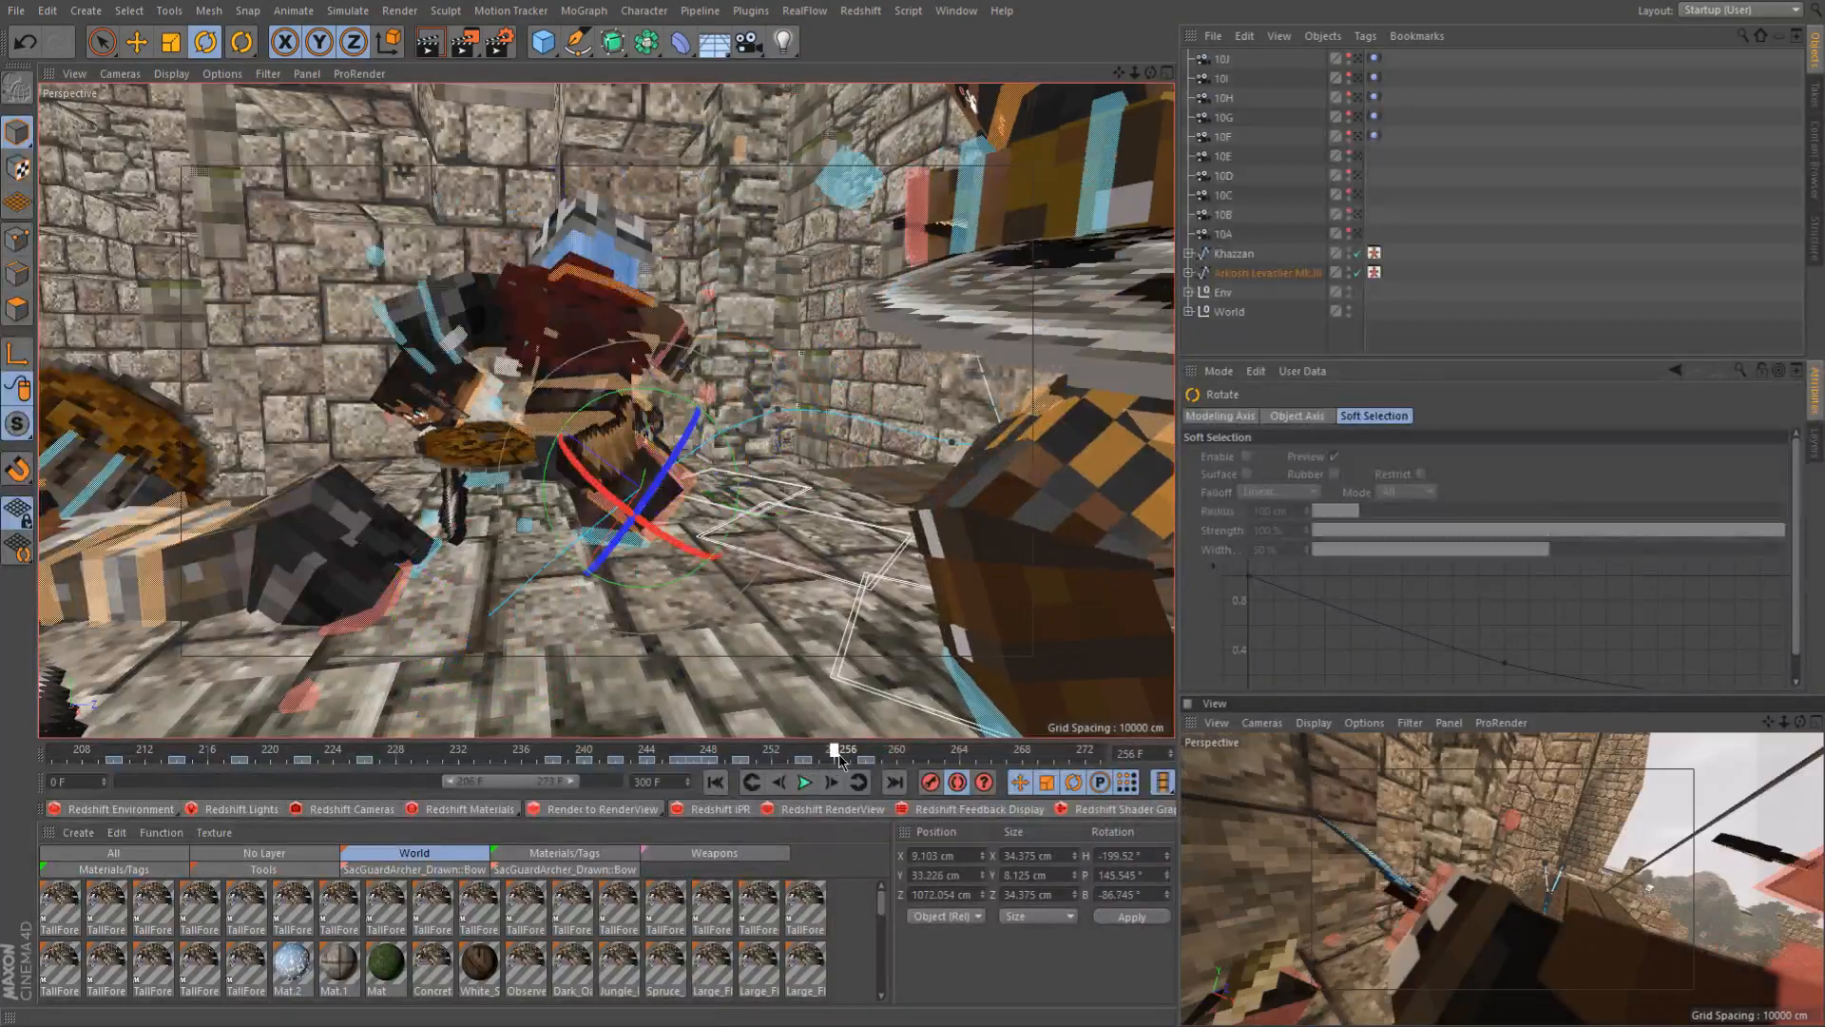
{"action": "left_click", "coordinate": [854, 758]}
{"action": "left_click_drag", "start_coordinate": [659, 531], "coordinate": [808, 541], "text": "alt"}
{"action": "left_click", "coordinate": [866, 758]}
{"action": "key", "text": "e"}
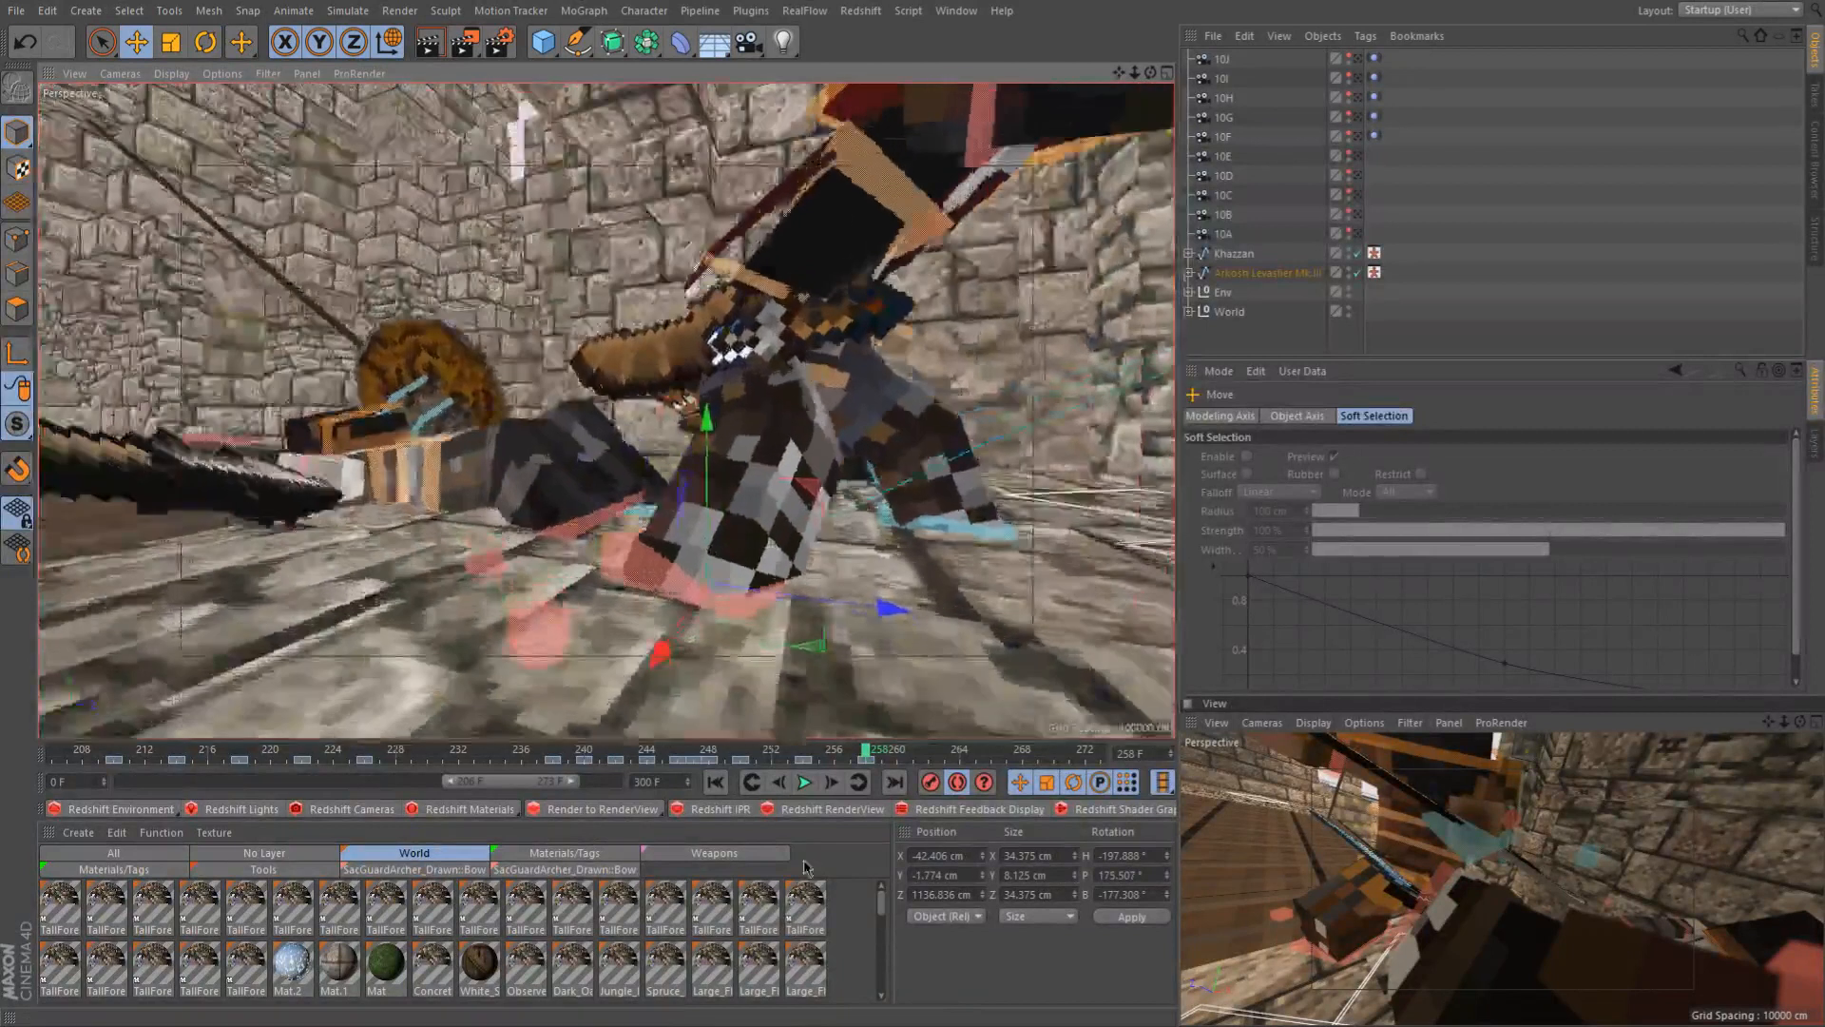
{"action": "double_click", "coordinate": [927, 875]}
{"action": "type", "text": "0"}
{"action": "key", "text": "Return"}
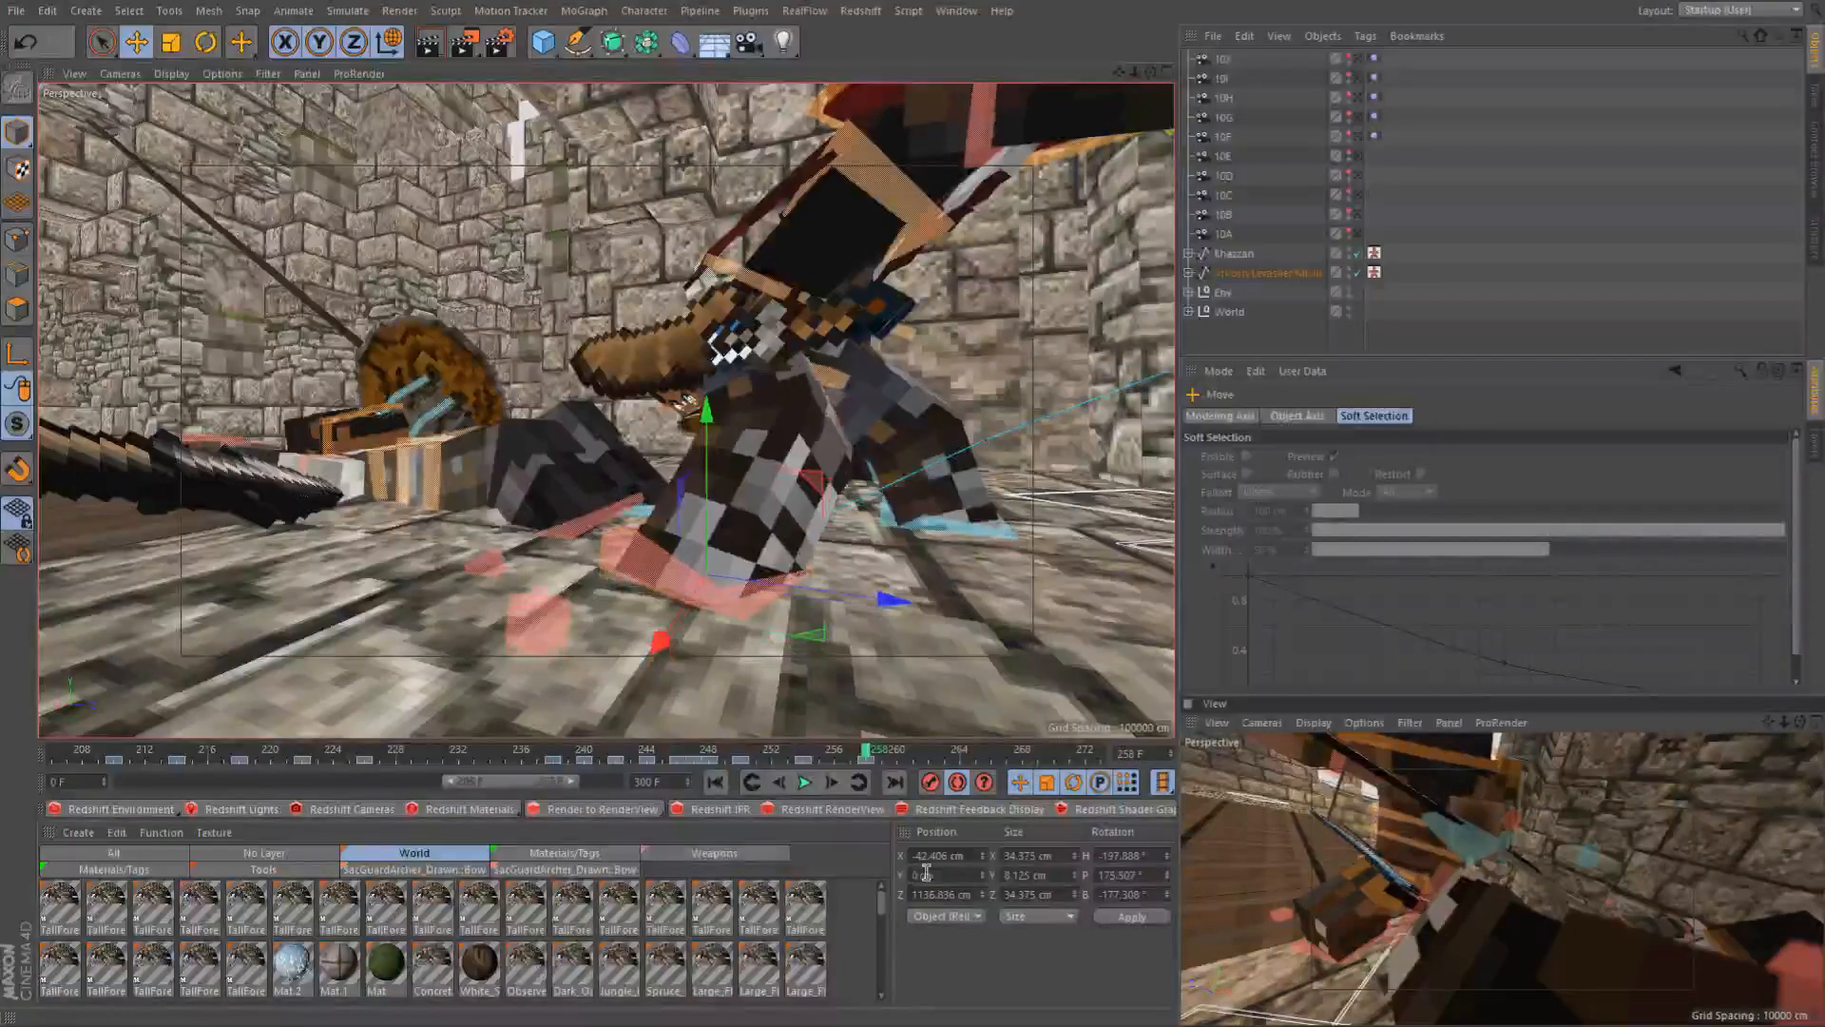
Rotate goalLegR's heading at frame 258 to about -218° and set its pitch and bank to 180°
{"action": "key", "text": "r"}
{"action": "mouse_move", "coordinate": [738, 624]}
{"action": "left_mouse_down"}
{"action": "mouse_move", "coordinate": [727, 577]}
{"action": "mouse_move", "coordinate": [762, 646]}
{"action": "left_mouse_up"}
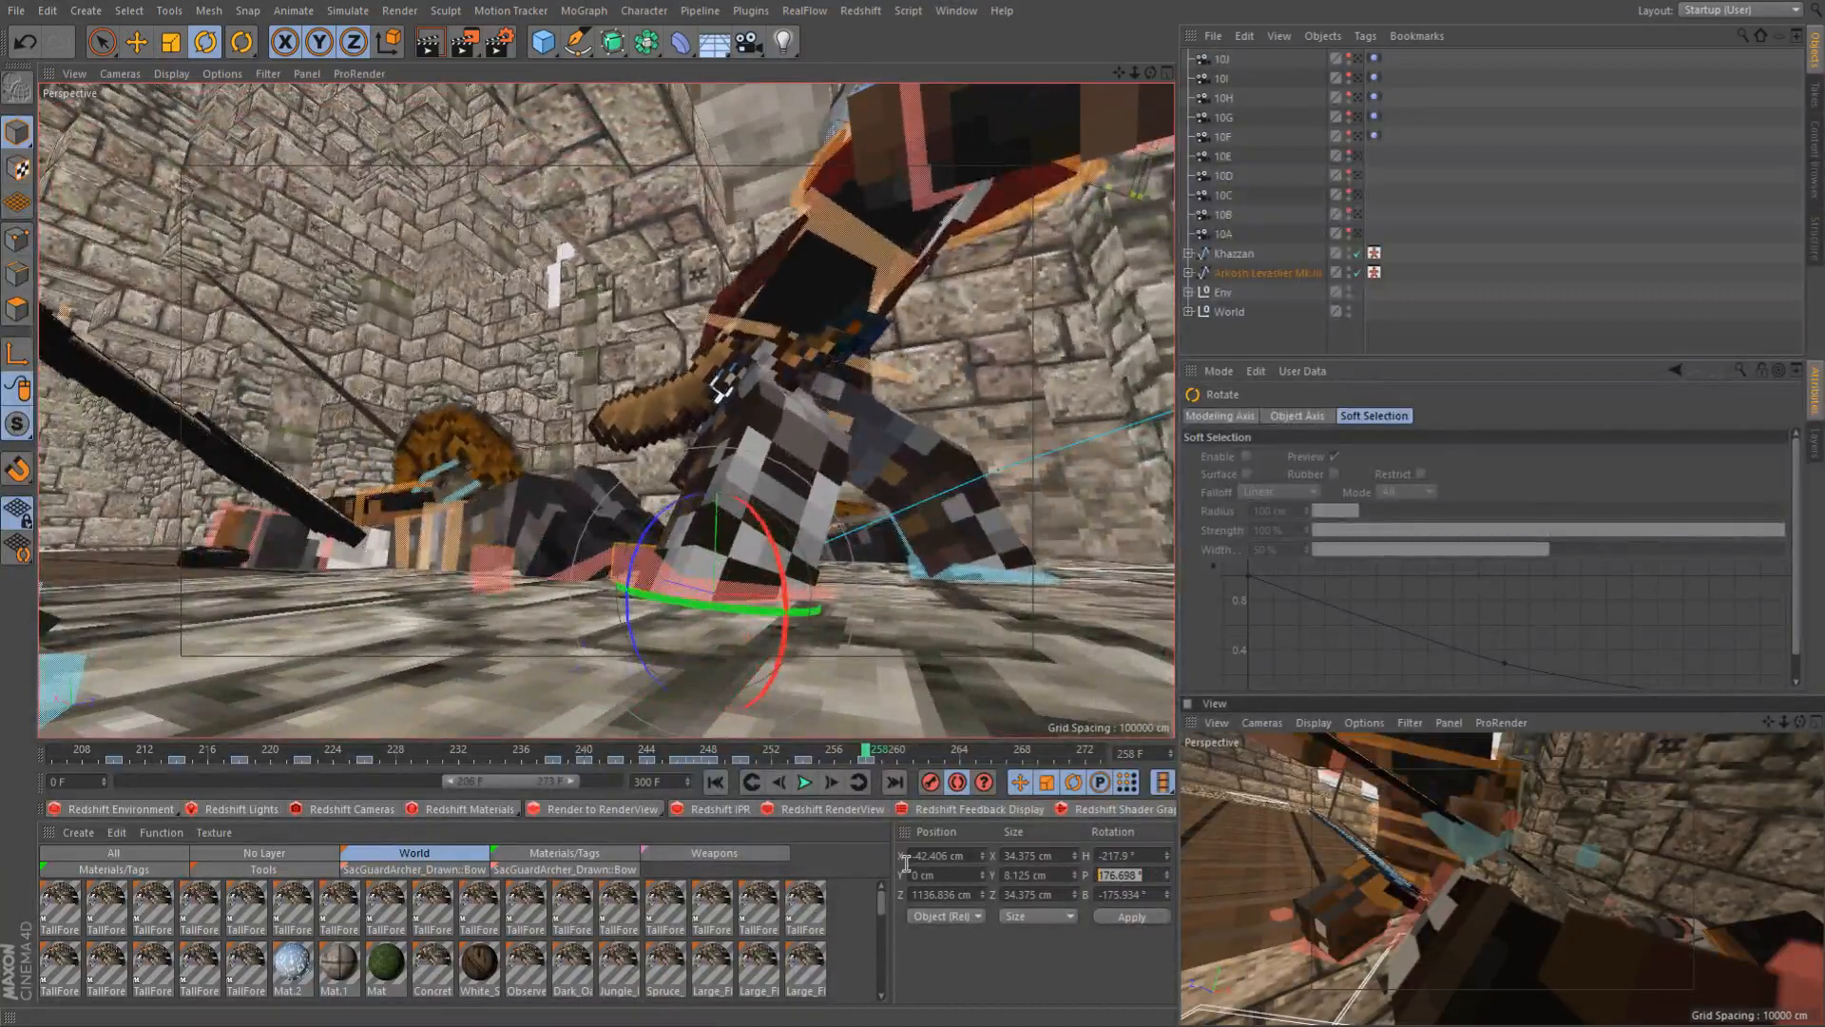
{"action": "type", "text": "180"}
{"action": "key", "text": "Return"}
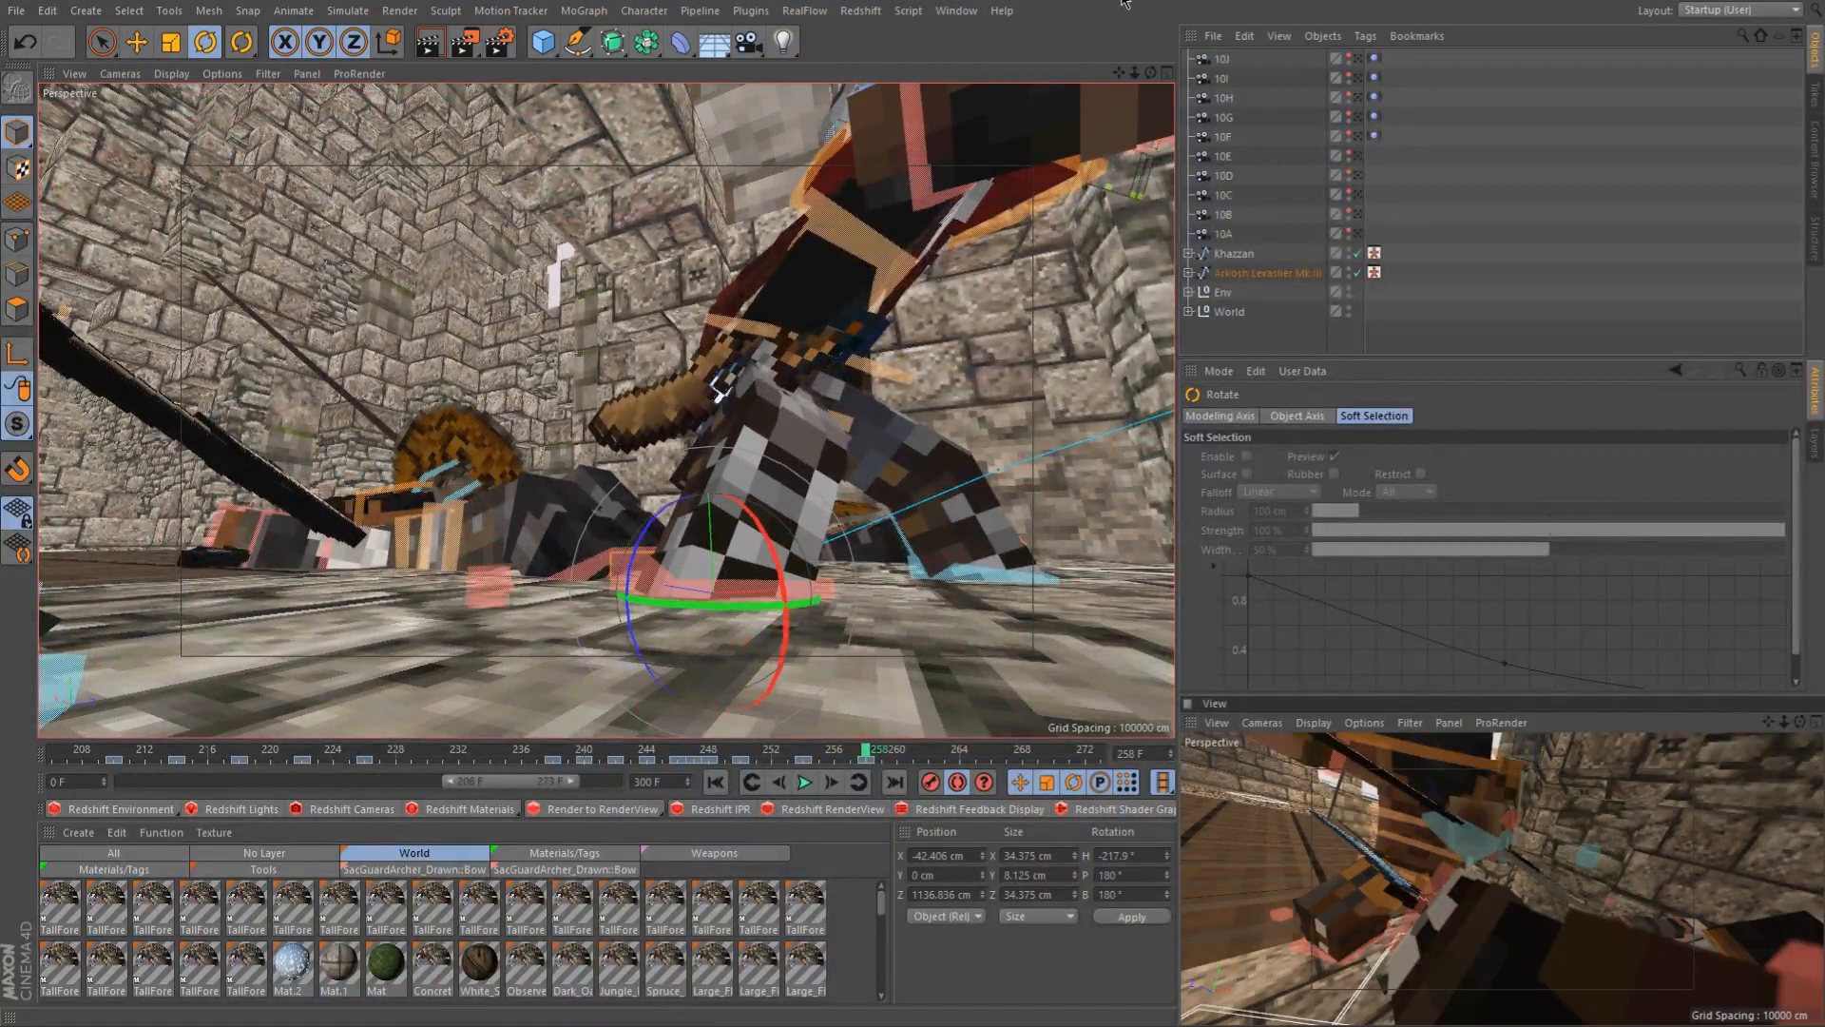
Move only Arkosh's goalLegR along the floor at frame 258 to about X -32 cm, Z 1127 cm
{"action": "left_click_drag", "start_coordinate": [894, 366], "coordinate": [871, 435], "text": "alt"}
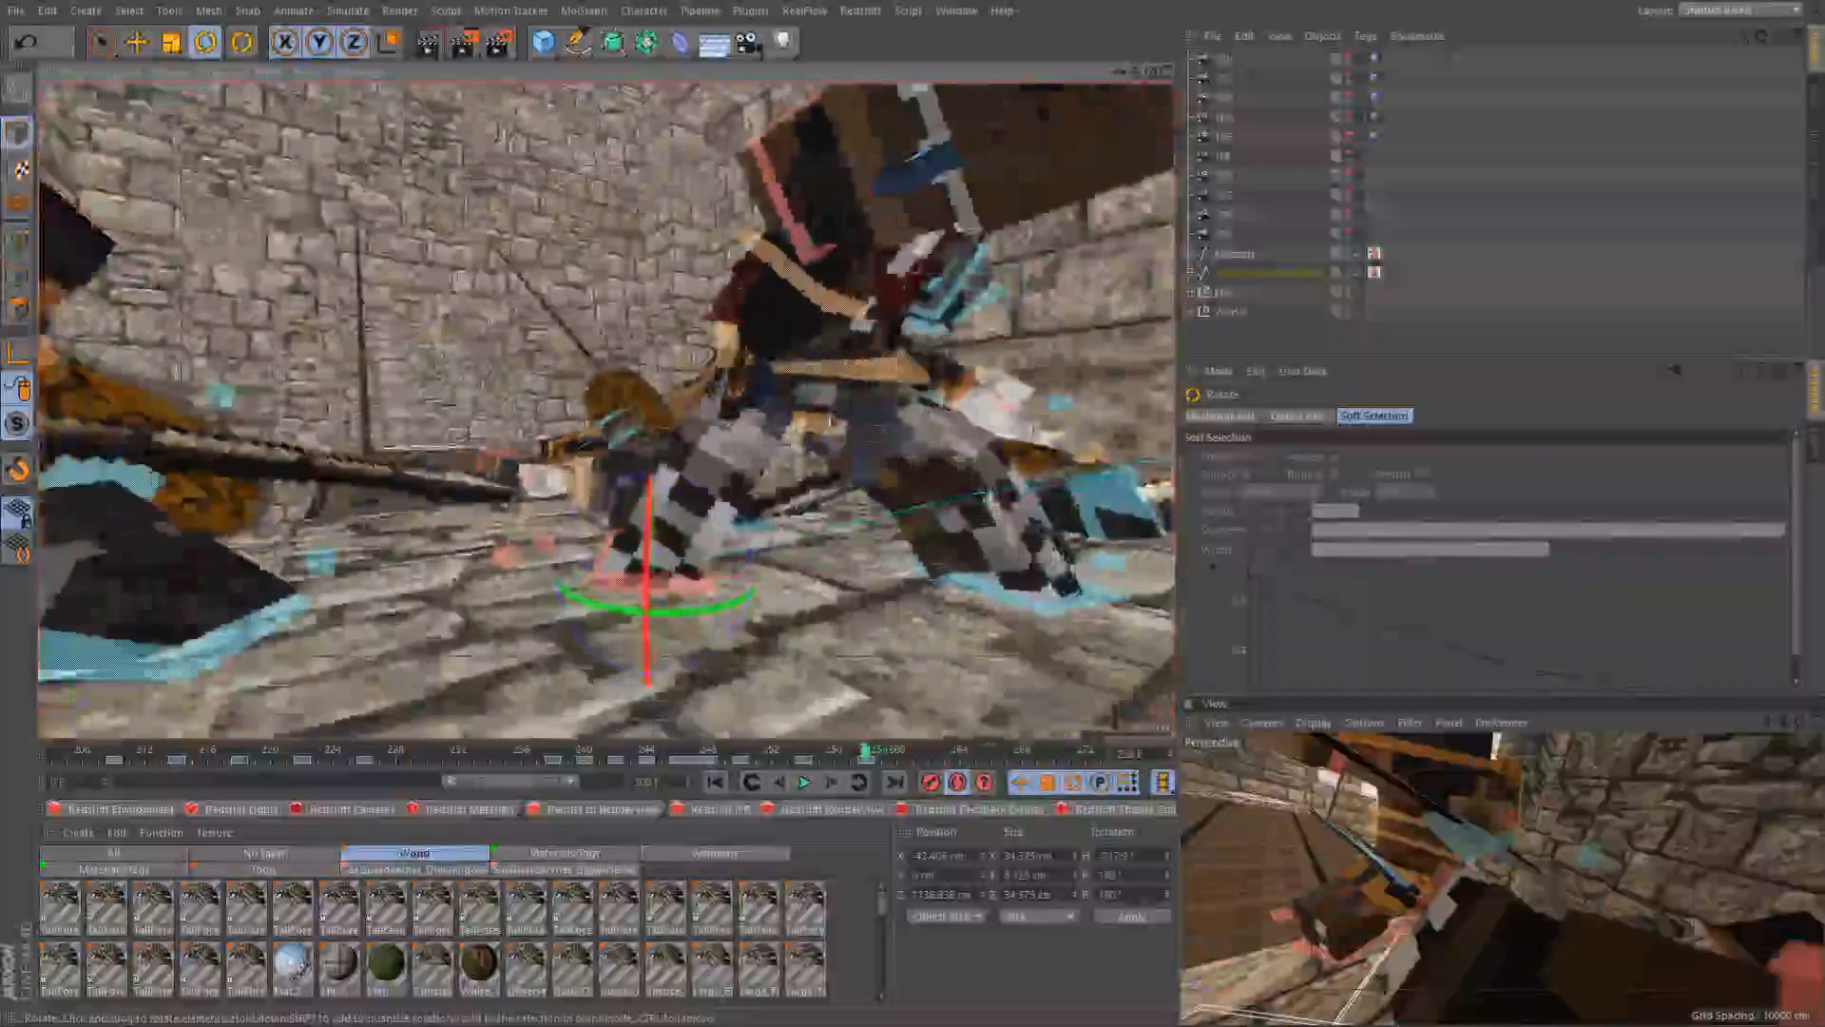
{"action": "left_click", "coordinate": [817, 428], "text": "shift"}
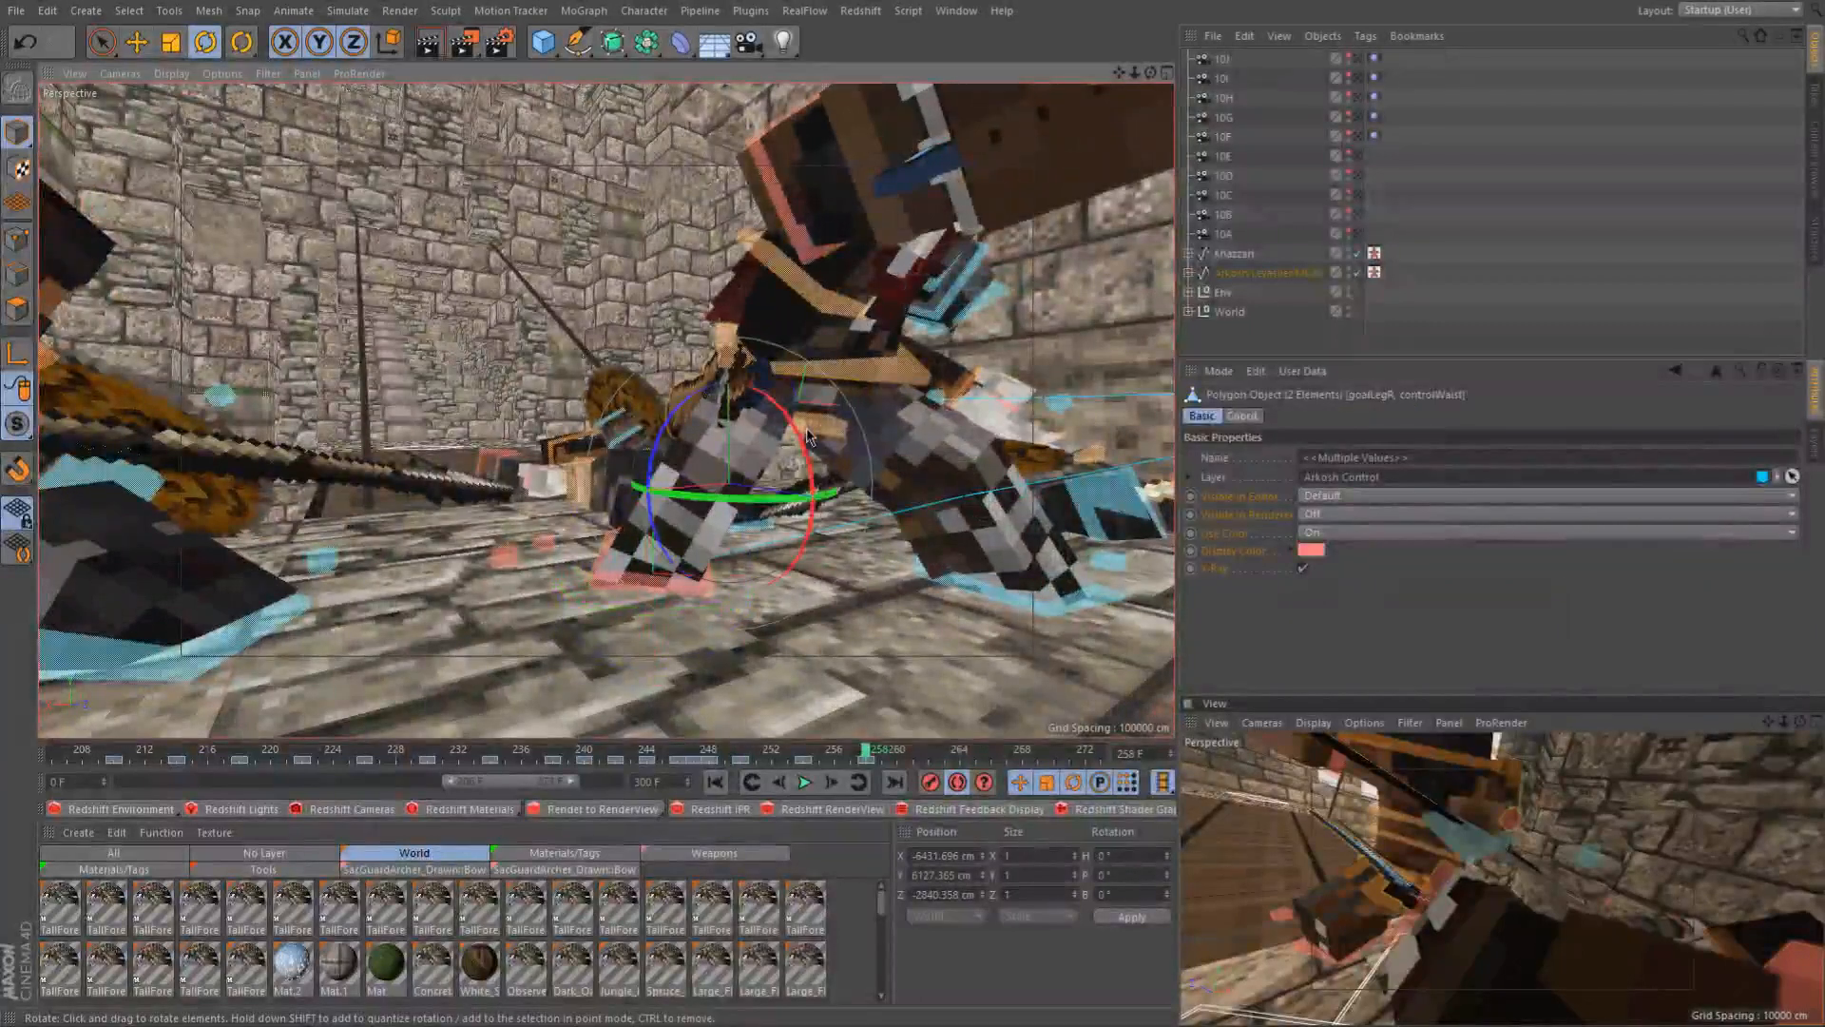
{"action": "key", "text": "e"}
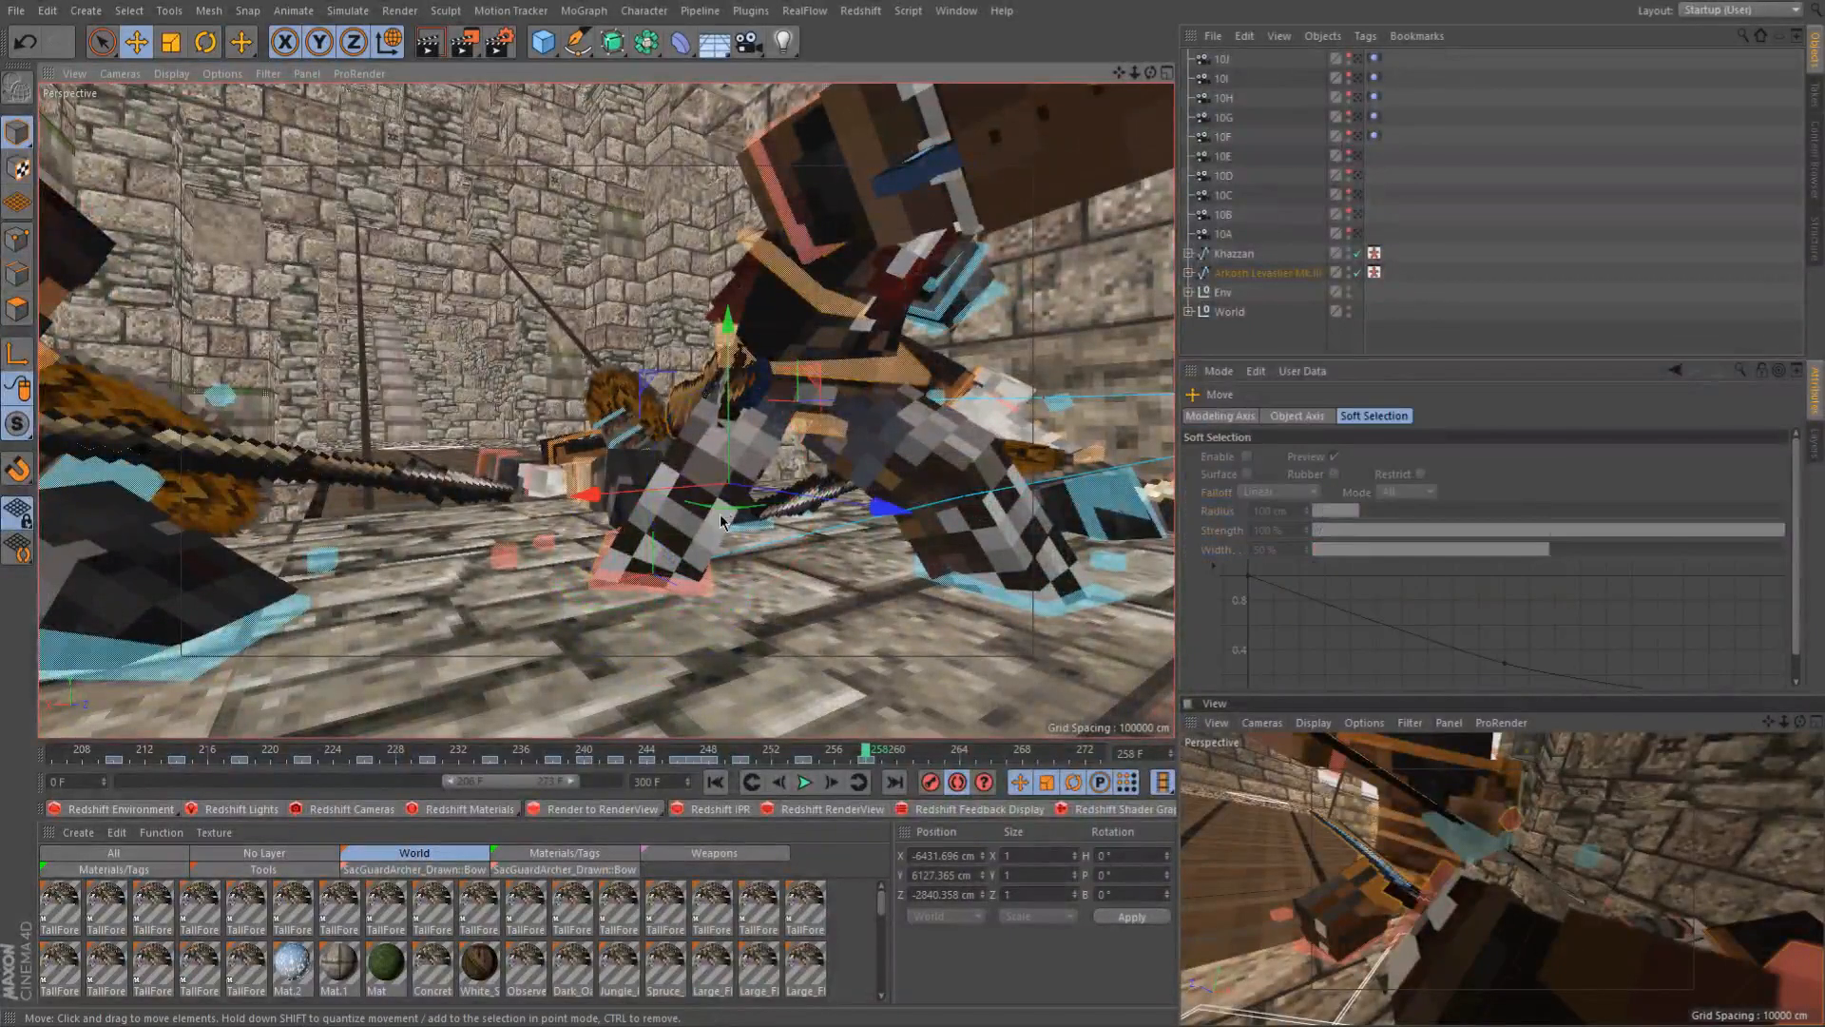
{"action": "left_click", "coordinate": [679, 593]}
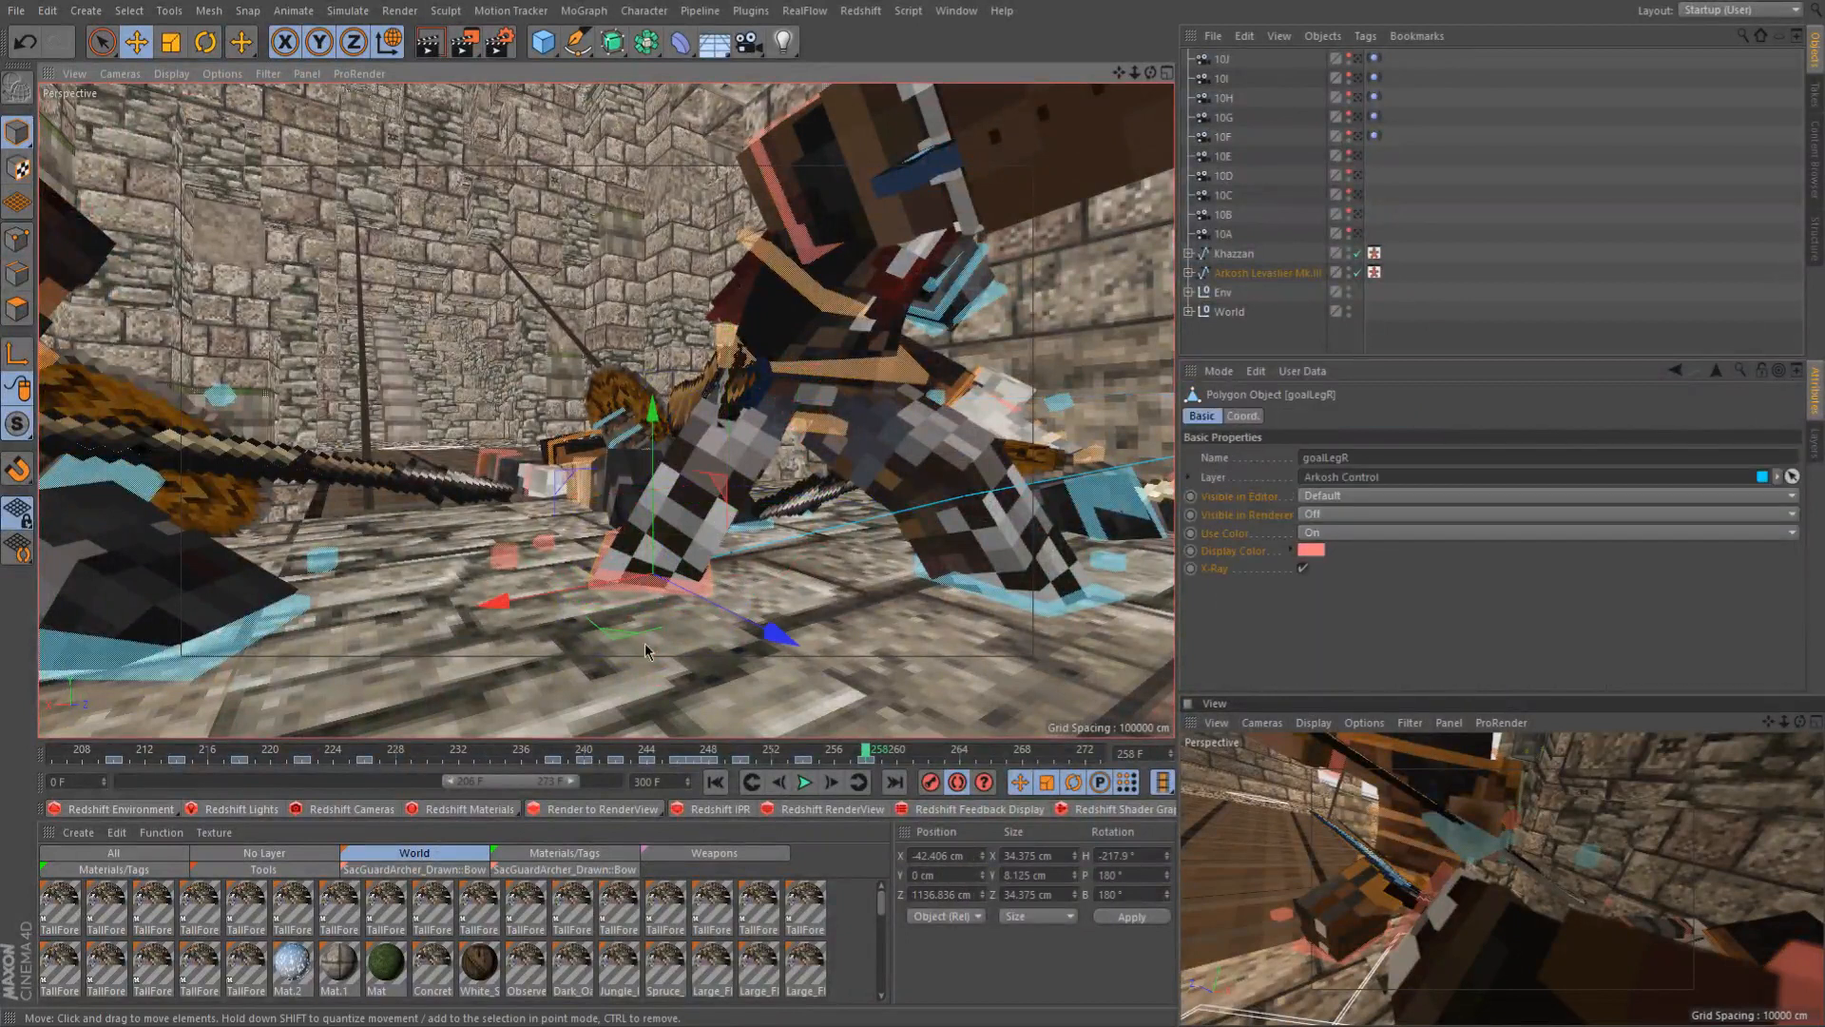
{"action": "left_click_drag", "start_coordinate": [616, 644], "coordinate": [663, 649]}
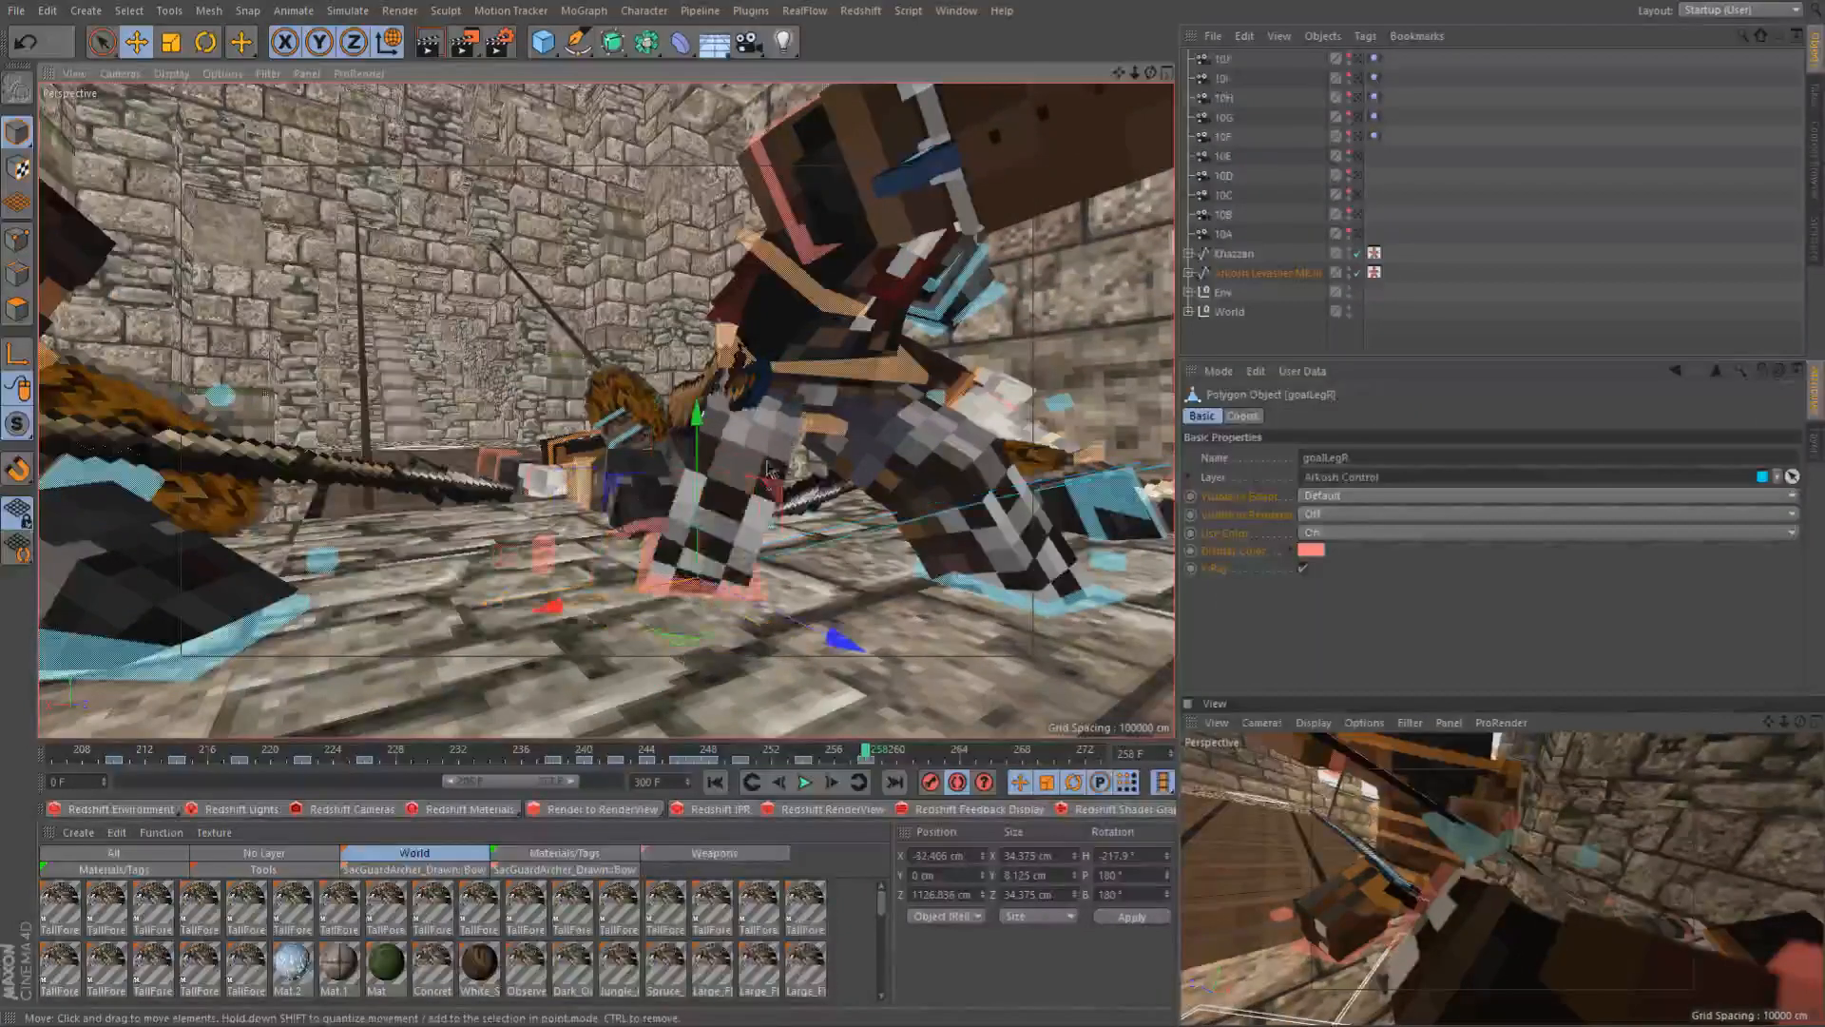
Nudge goalLegR along the floor at frame 258 to about X -31 cm, Z 1132 cm and inspect the stance from the front
{"action": "left_click", "coordinate": [823, 425]}
{"action": "mouse_move", "coordinate": [765, 430]}
{"action": "left_mouse_down", "text": "alt"}
{"action": "mouse_move", "coordinate": [988, 432]}
{"action": "mouse_move", "coordinate": [766, 430]}
{"action": "left_mouse_up", "text": "alt"}
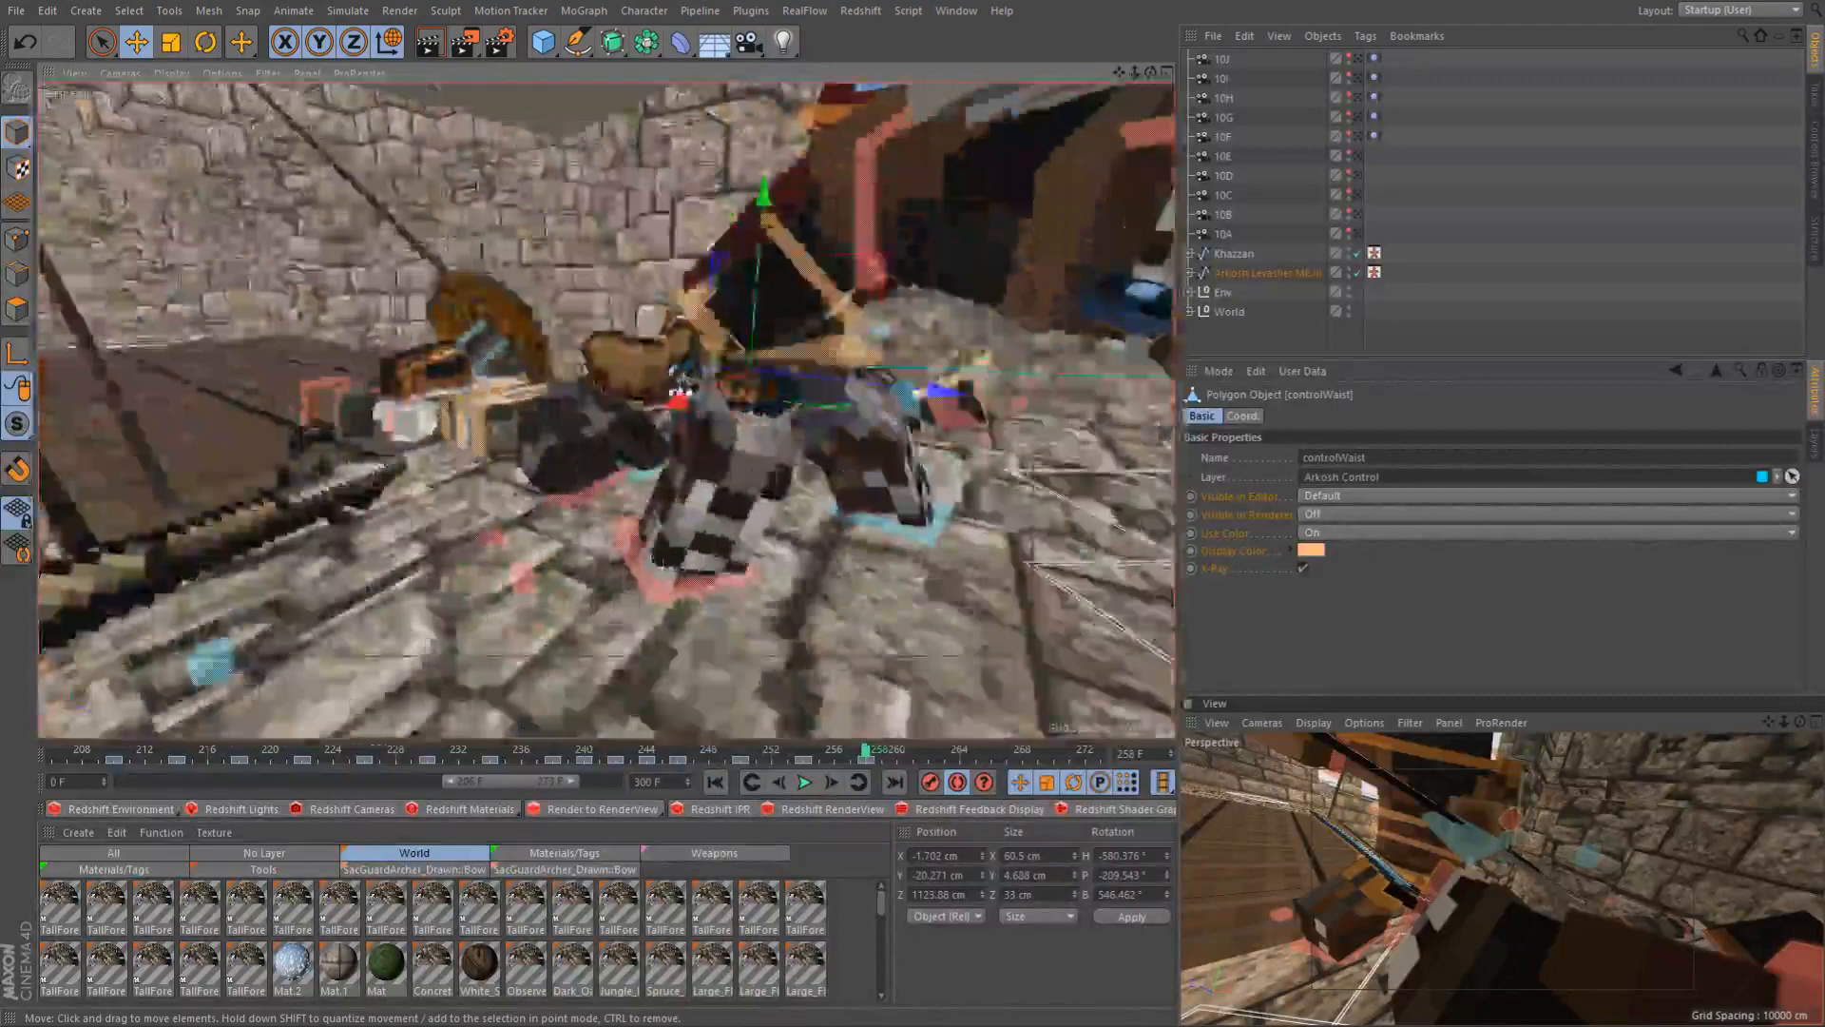
{"action": "left_click", "coordinate": [704, 602]}
{"action": "left_click_drag", "start_coordinate": [739, 676], "coordinate": [729, 668]}
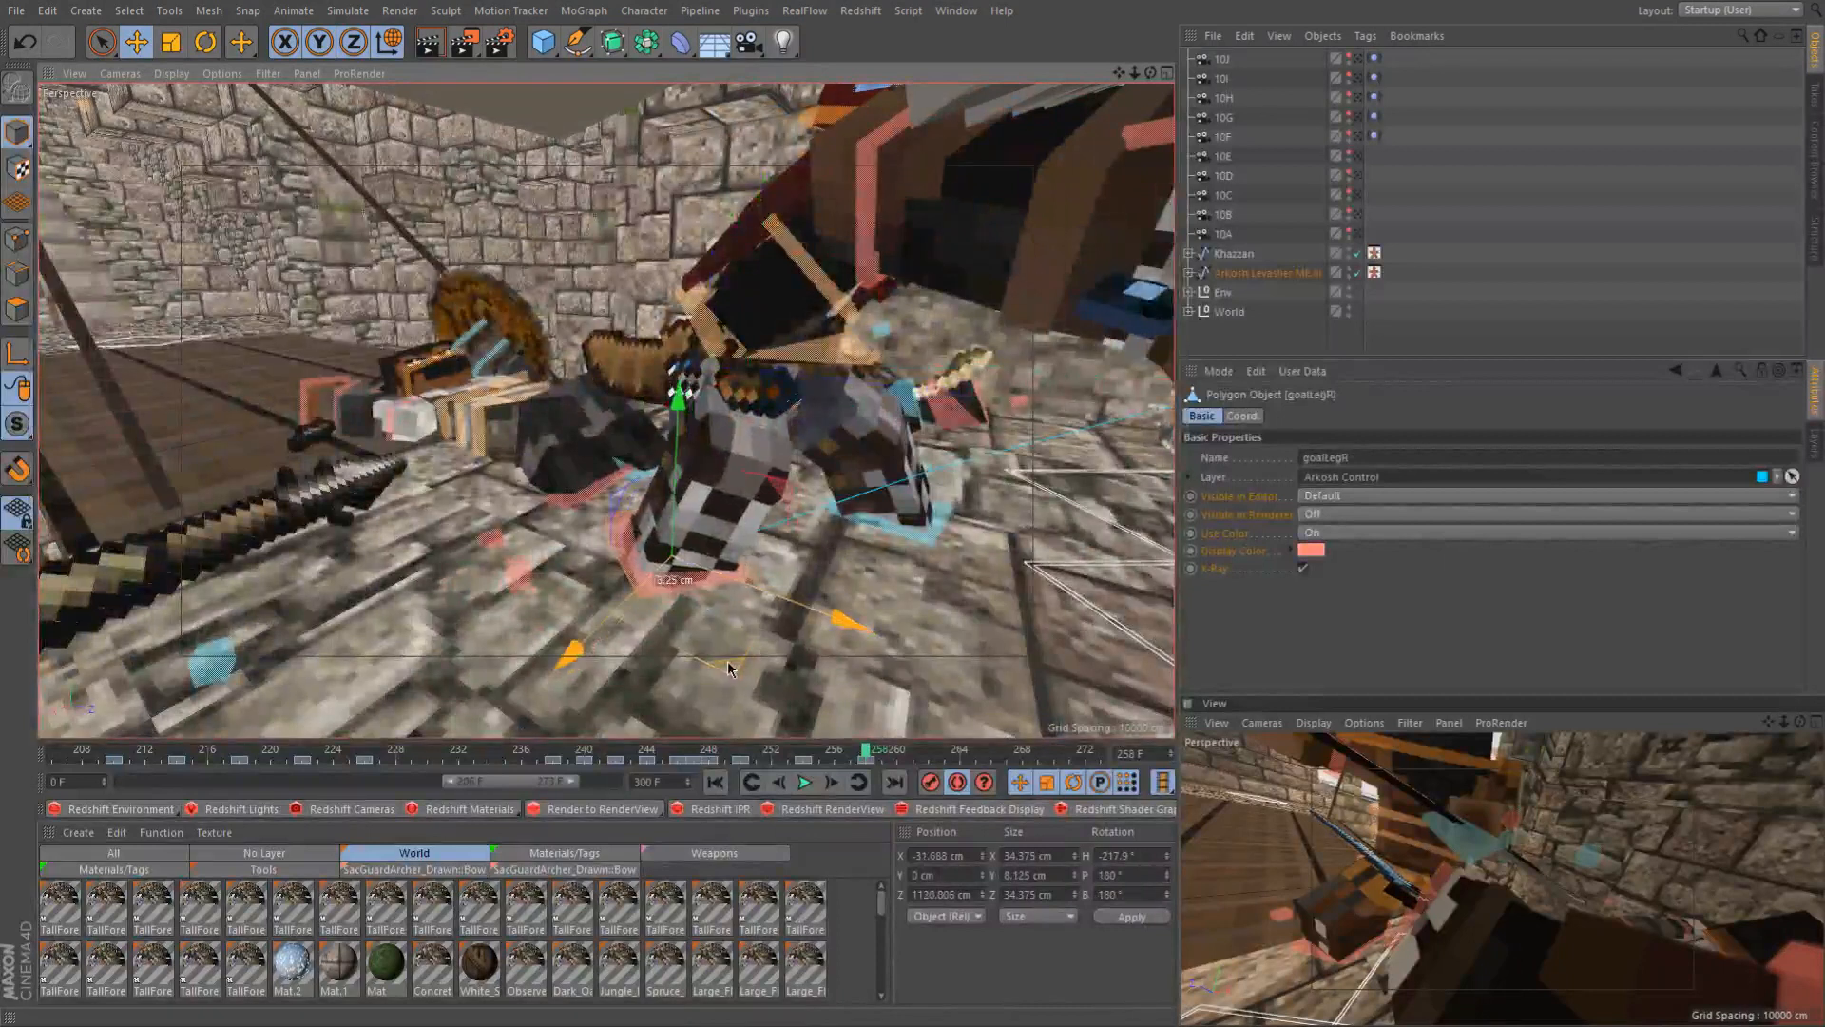
{"action": "left_click_drag", "start_coordinate": [799, 427], "coordinate": [506, 415], "text": "alt"}
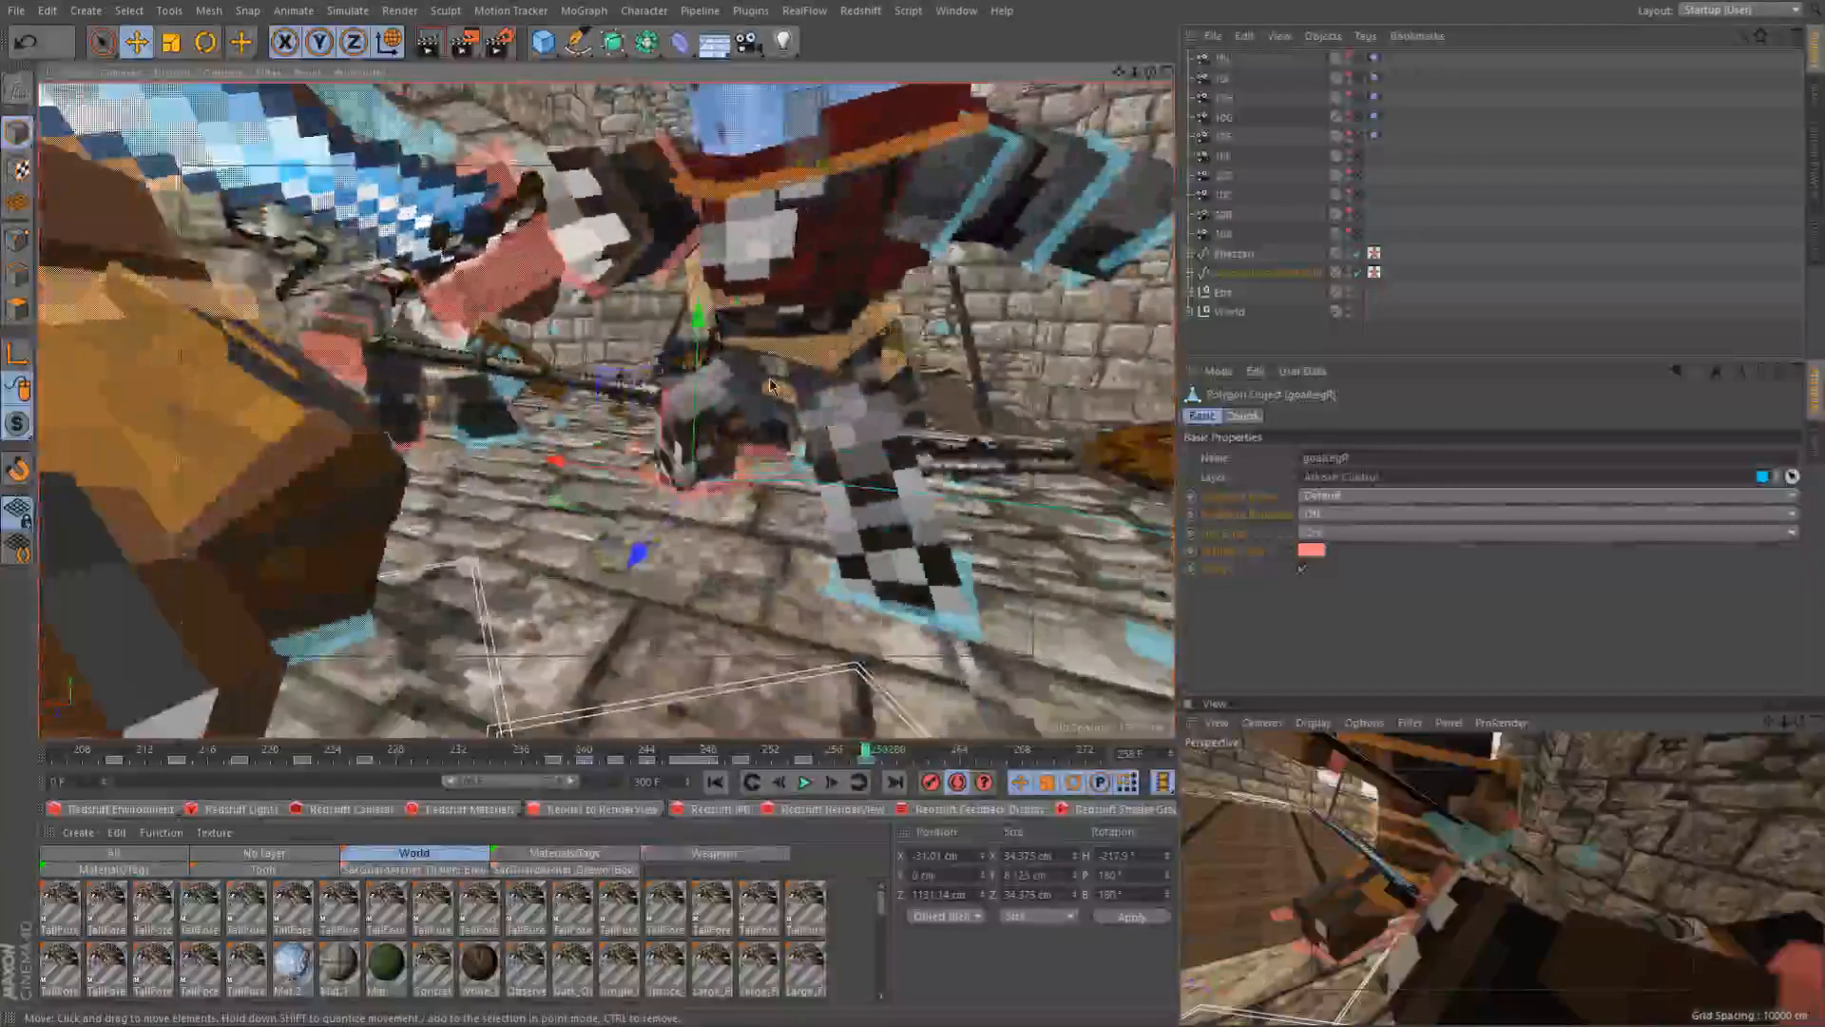
{"action": "left_click_drag", "start_coordinate": [771, 388], "coordinate": [777, 414], "text": "alt"}
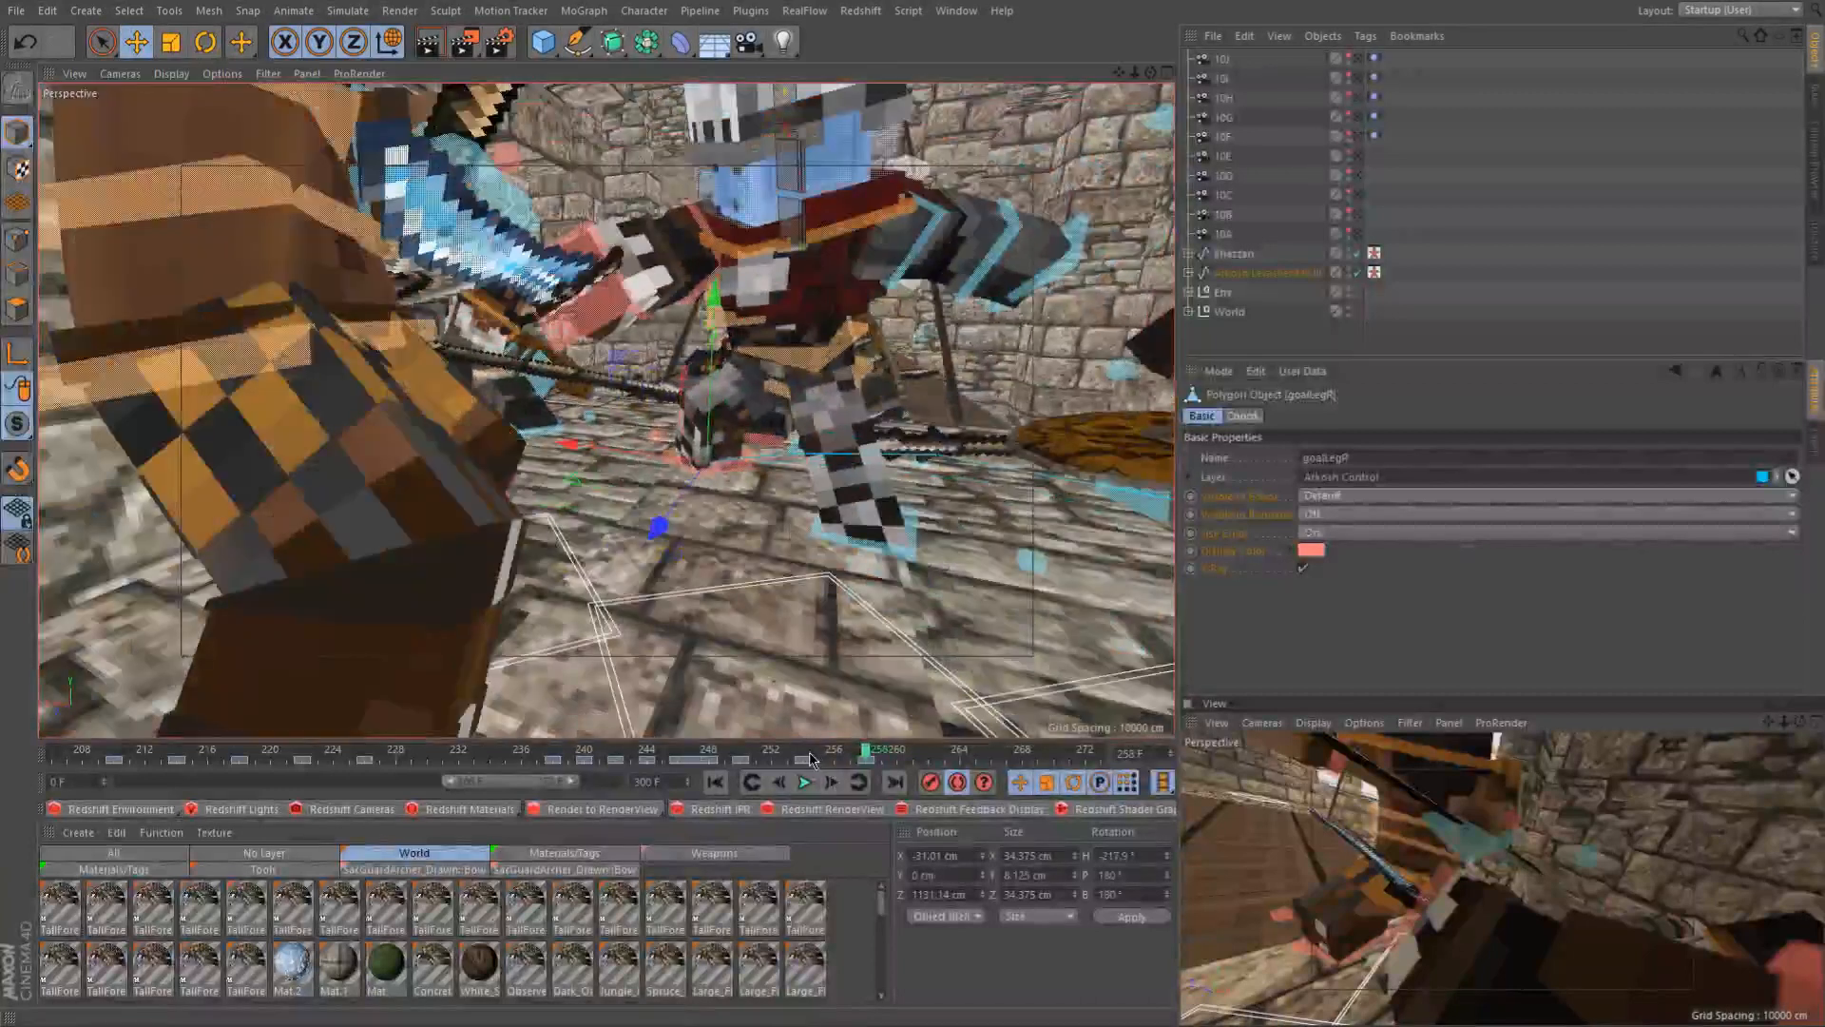
Examine the right leg's motion between frames 254 and 256 from several angles around Arkosh
{"action": "left_click", "coordinate": [811, 757]}
{"action": "left_click_drag", "start_coordinate": [873, 441], "coordinate": [893, 649], "text": "alt"}
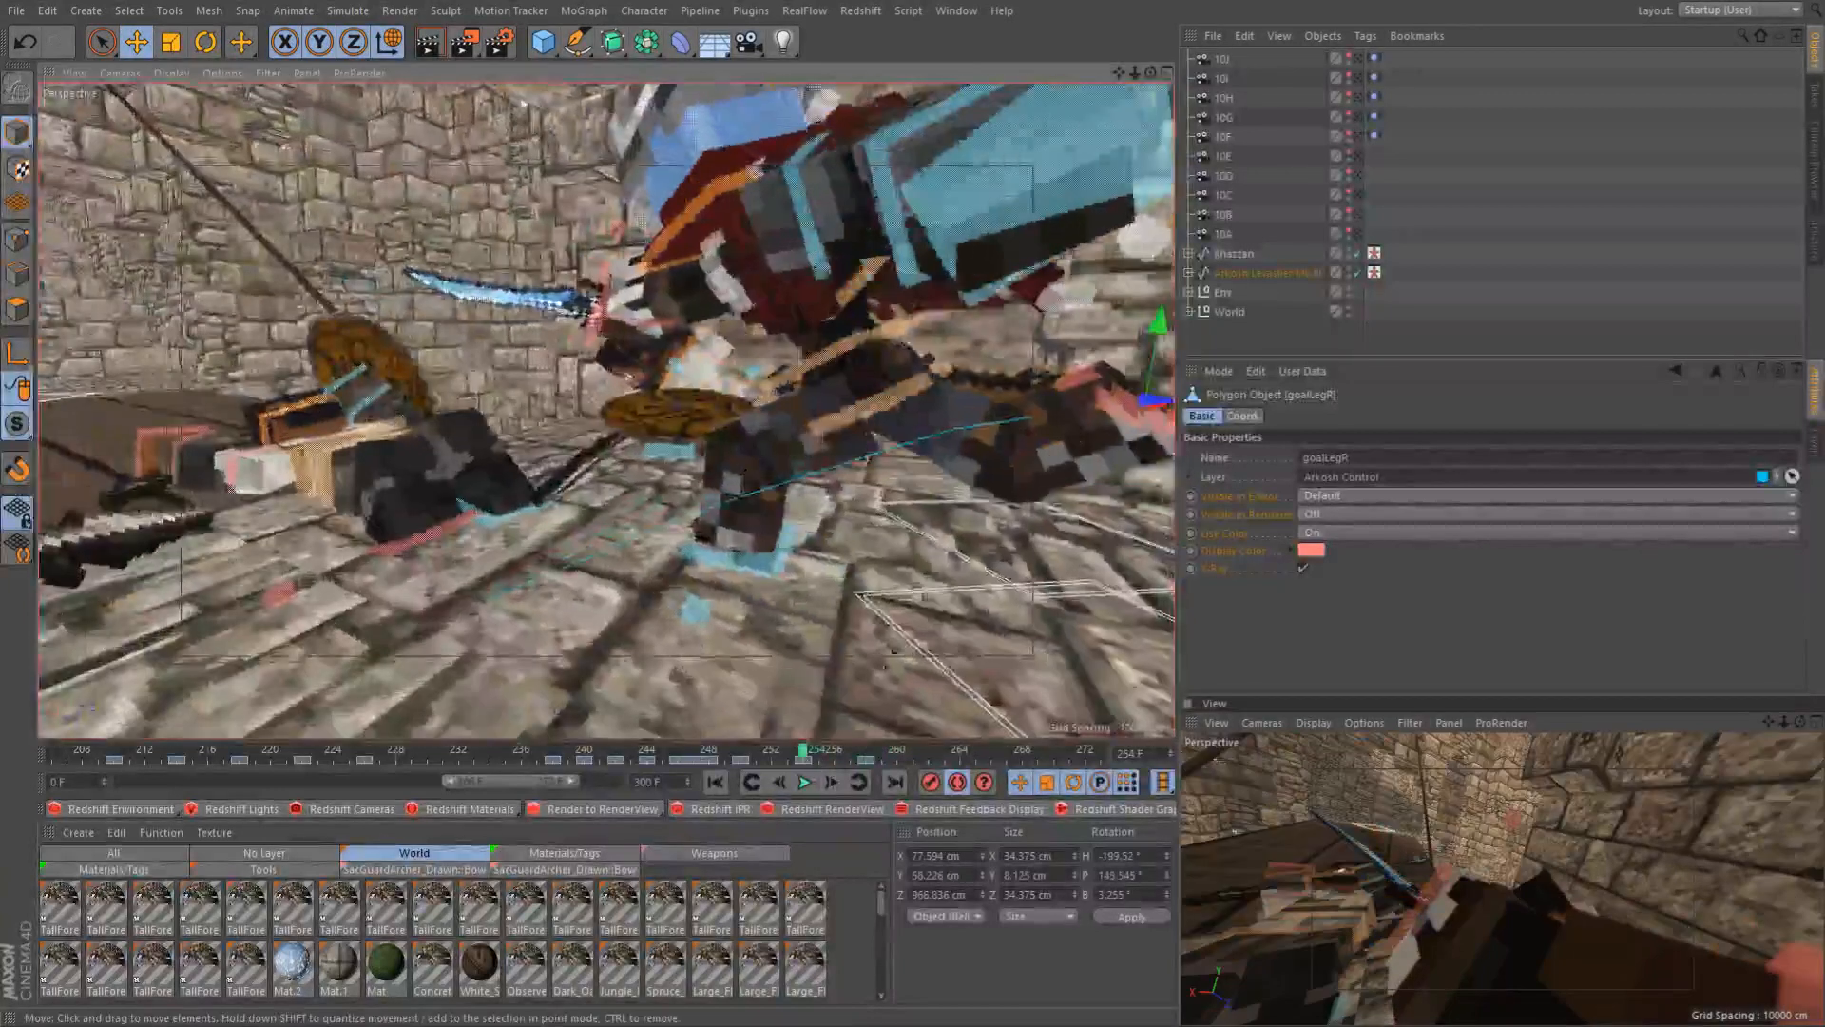
{"action": "left_click_drag", "start_coordinate": [811, 754], "coordinate": [833, 754]}
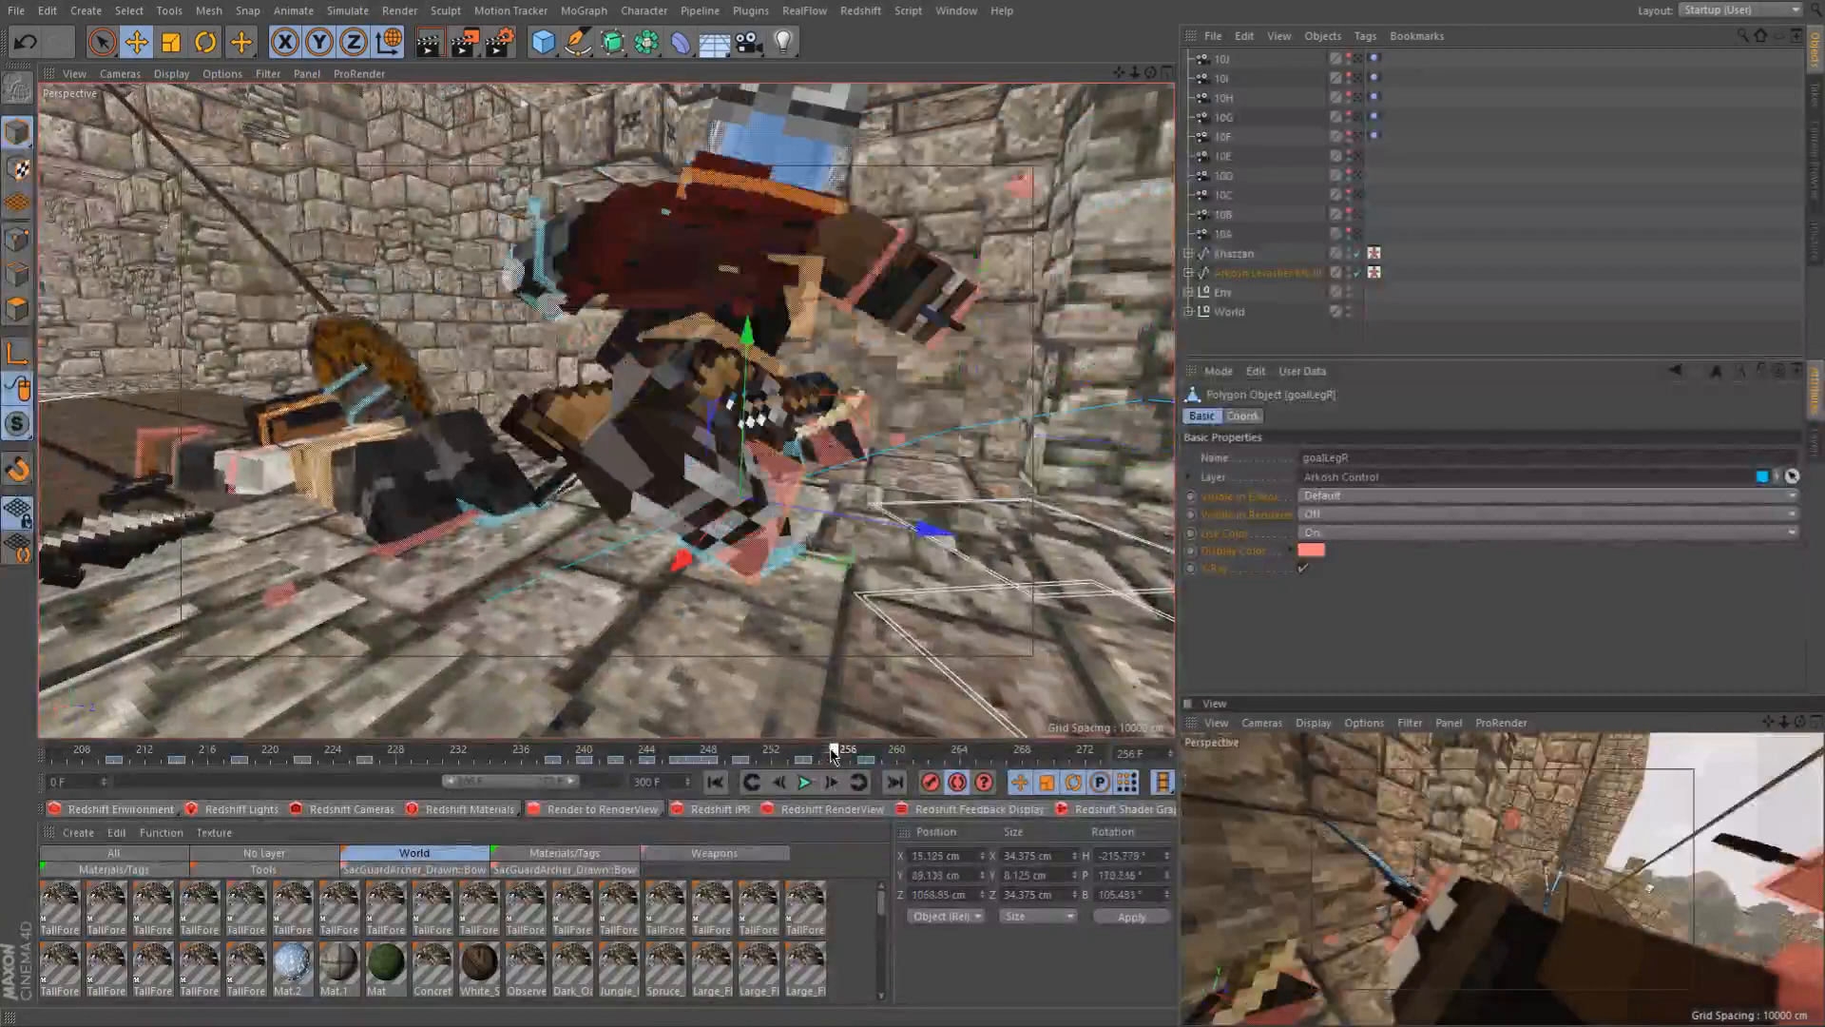
{"action": "left_click_drag", "start_coordinate": [732, 411], "coordinate": [925, 488], "text": "alt"}
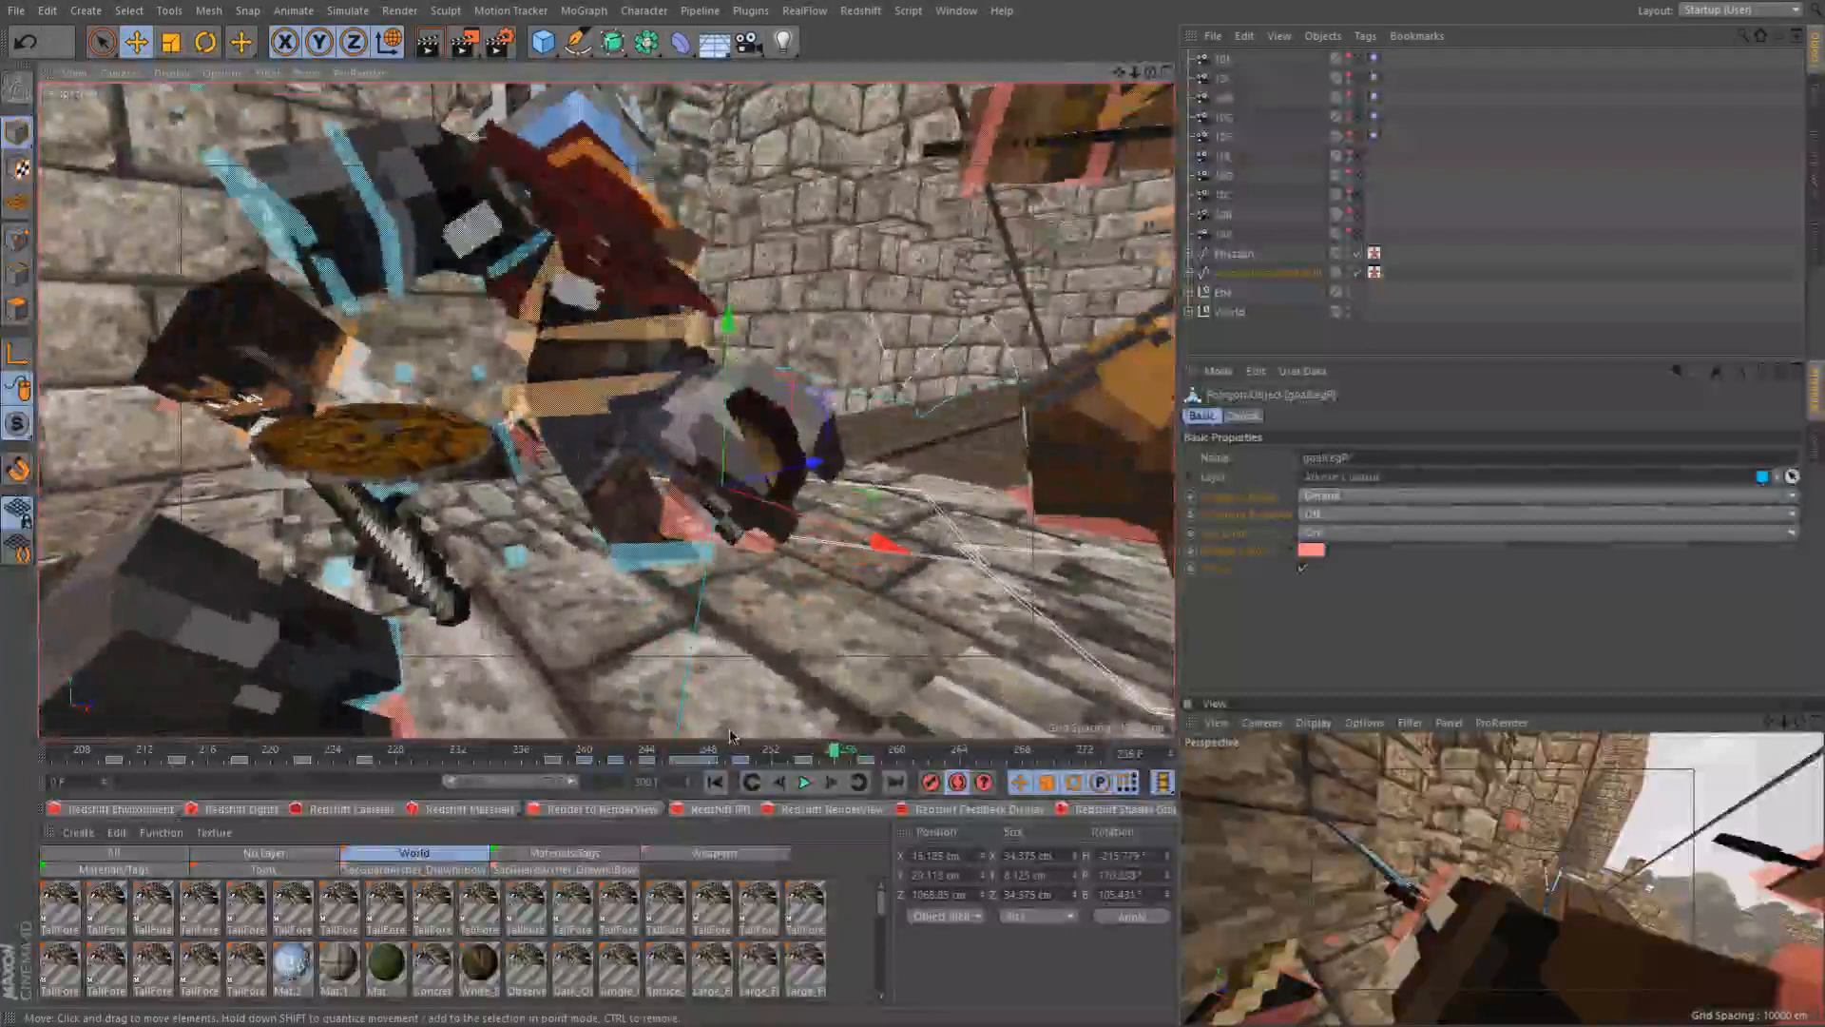
{"action": "key", "text": "r"}
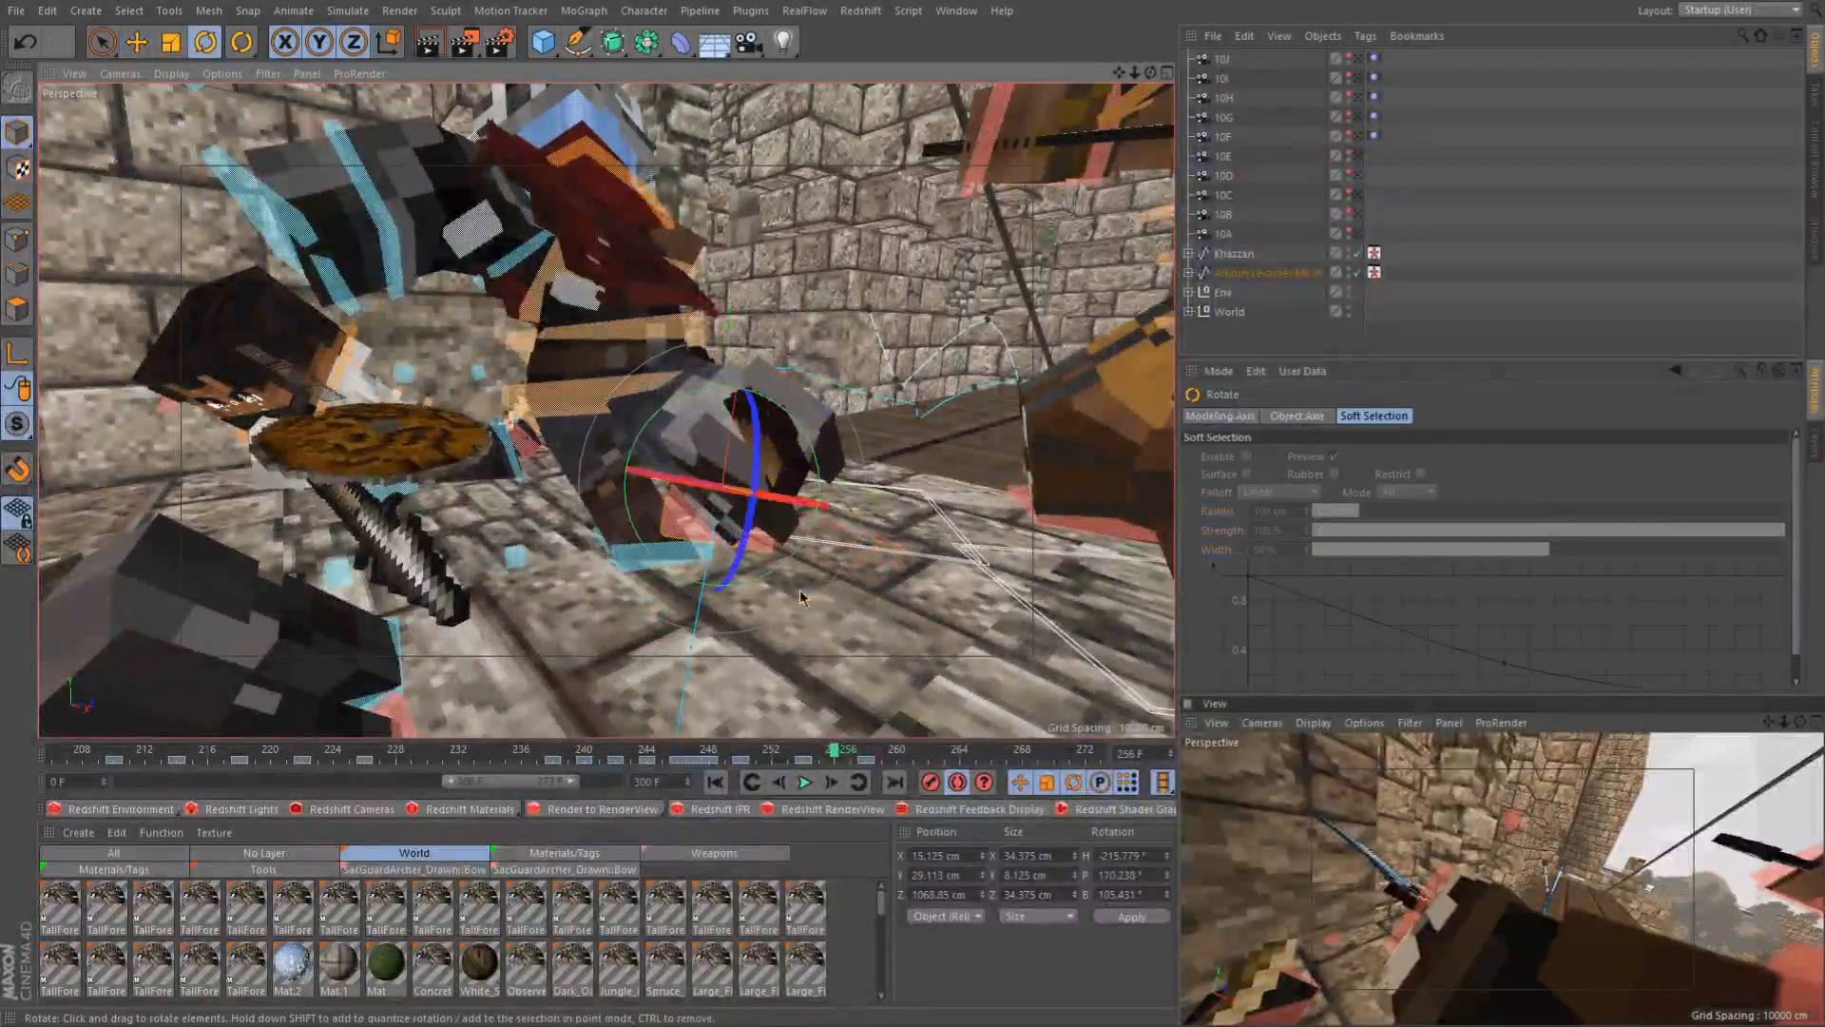
{"action": "left_click_drag", "start_coordinate": [709, 462], "coordinate": [708, 453], "text": "alt"}
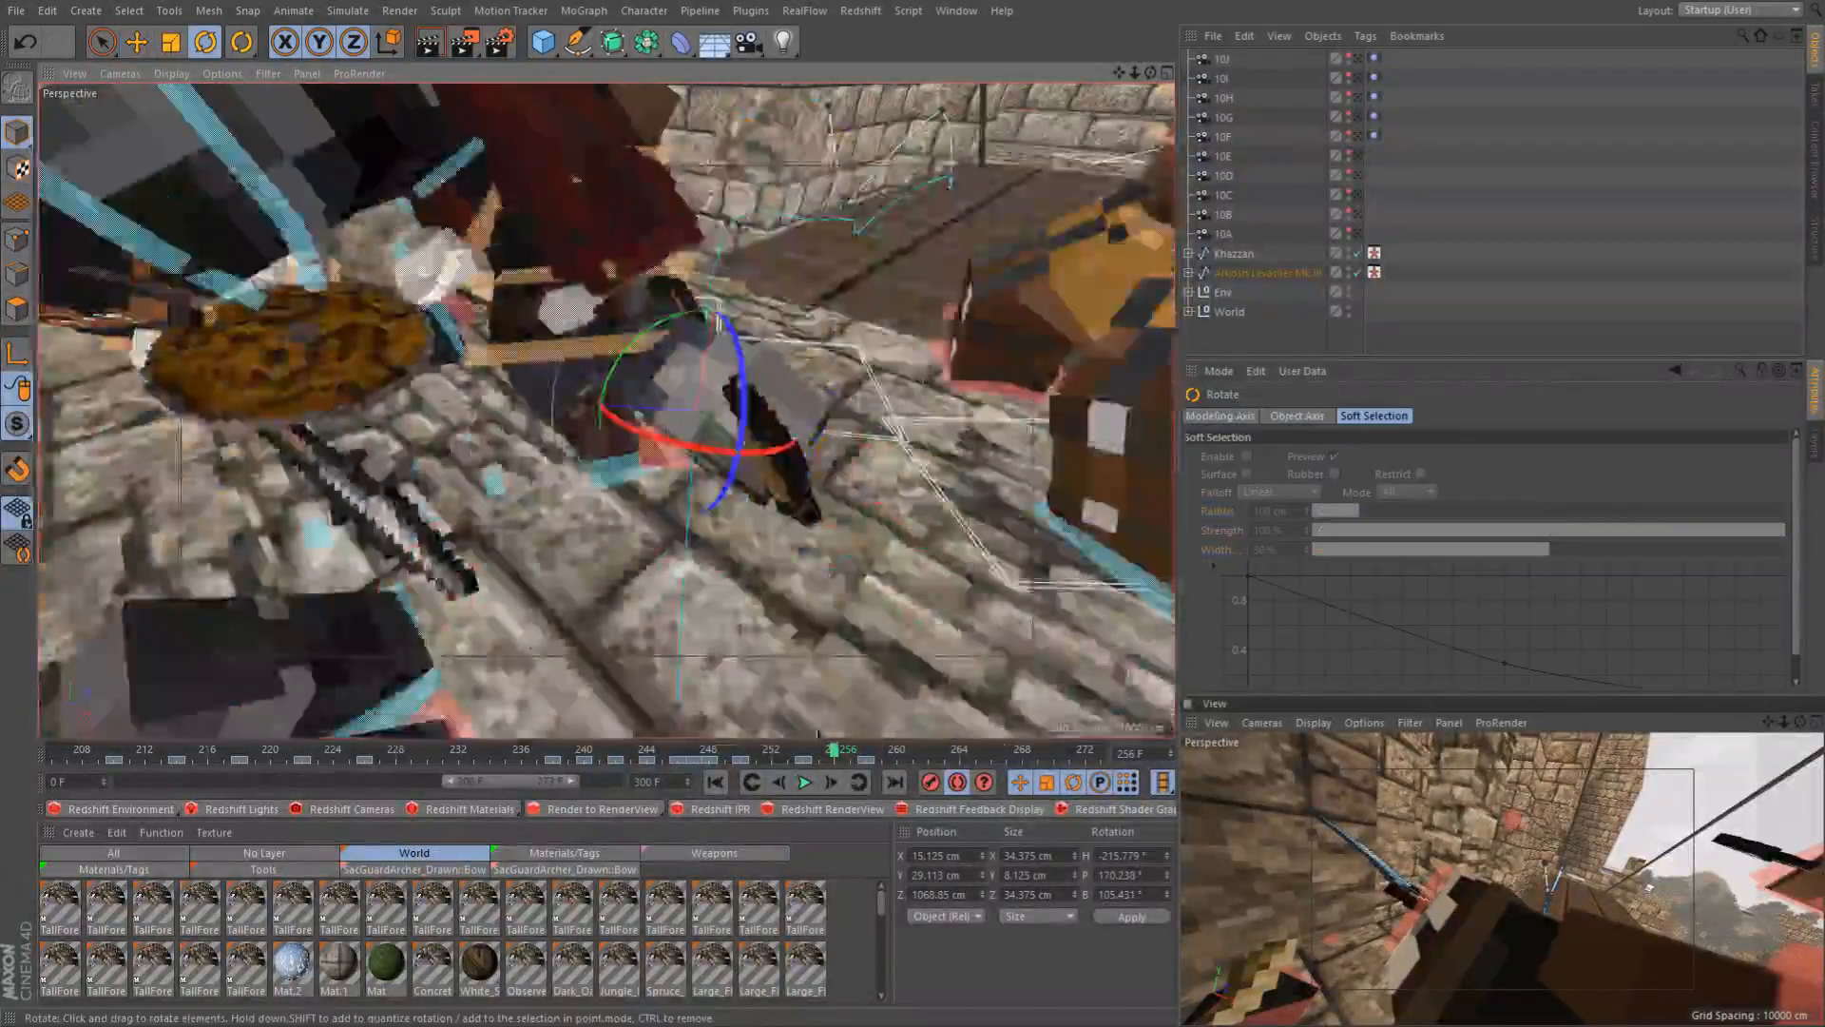
{"action": "left_click", "coordinate": [802, 754]}
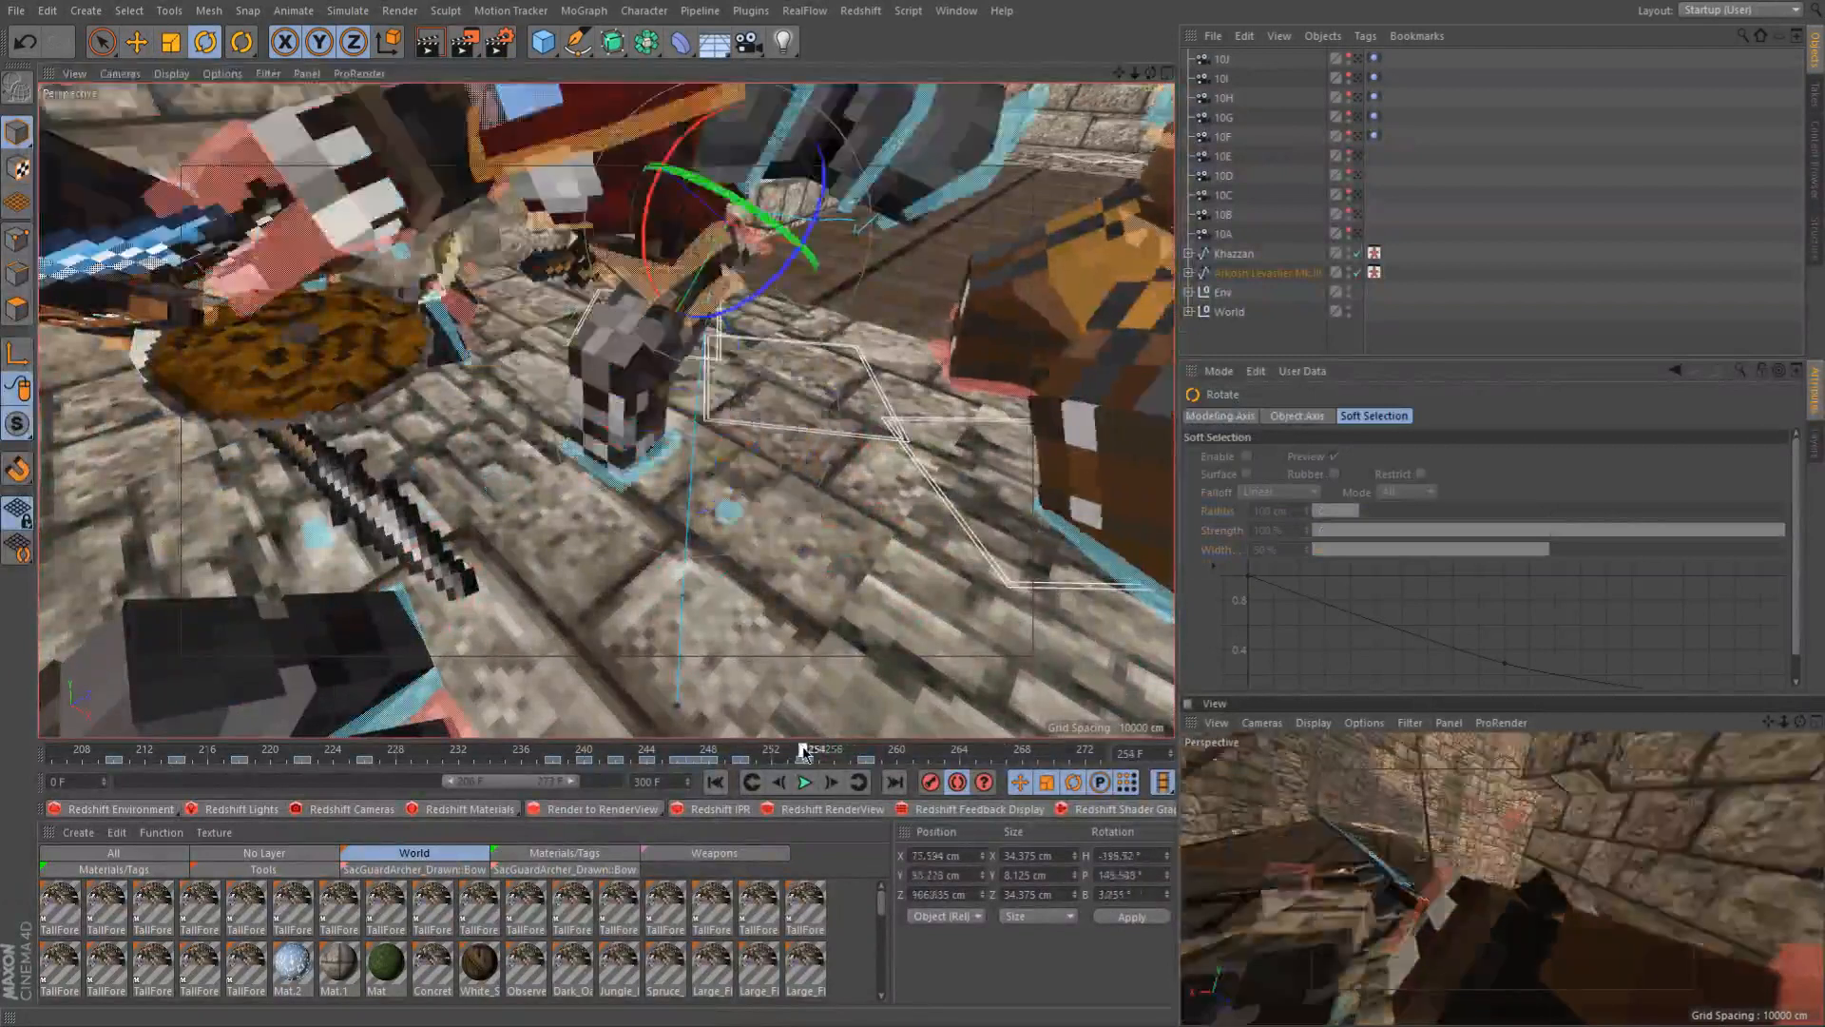
{"action": "left_click", "coordinate": [820, 754]}
{"action": "left_click_drag", "start_coordinate": [736, 473], "coordinate": [737, 463], "text": "alt"}
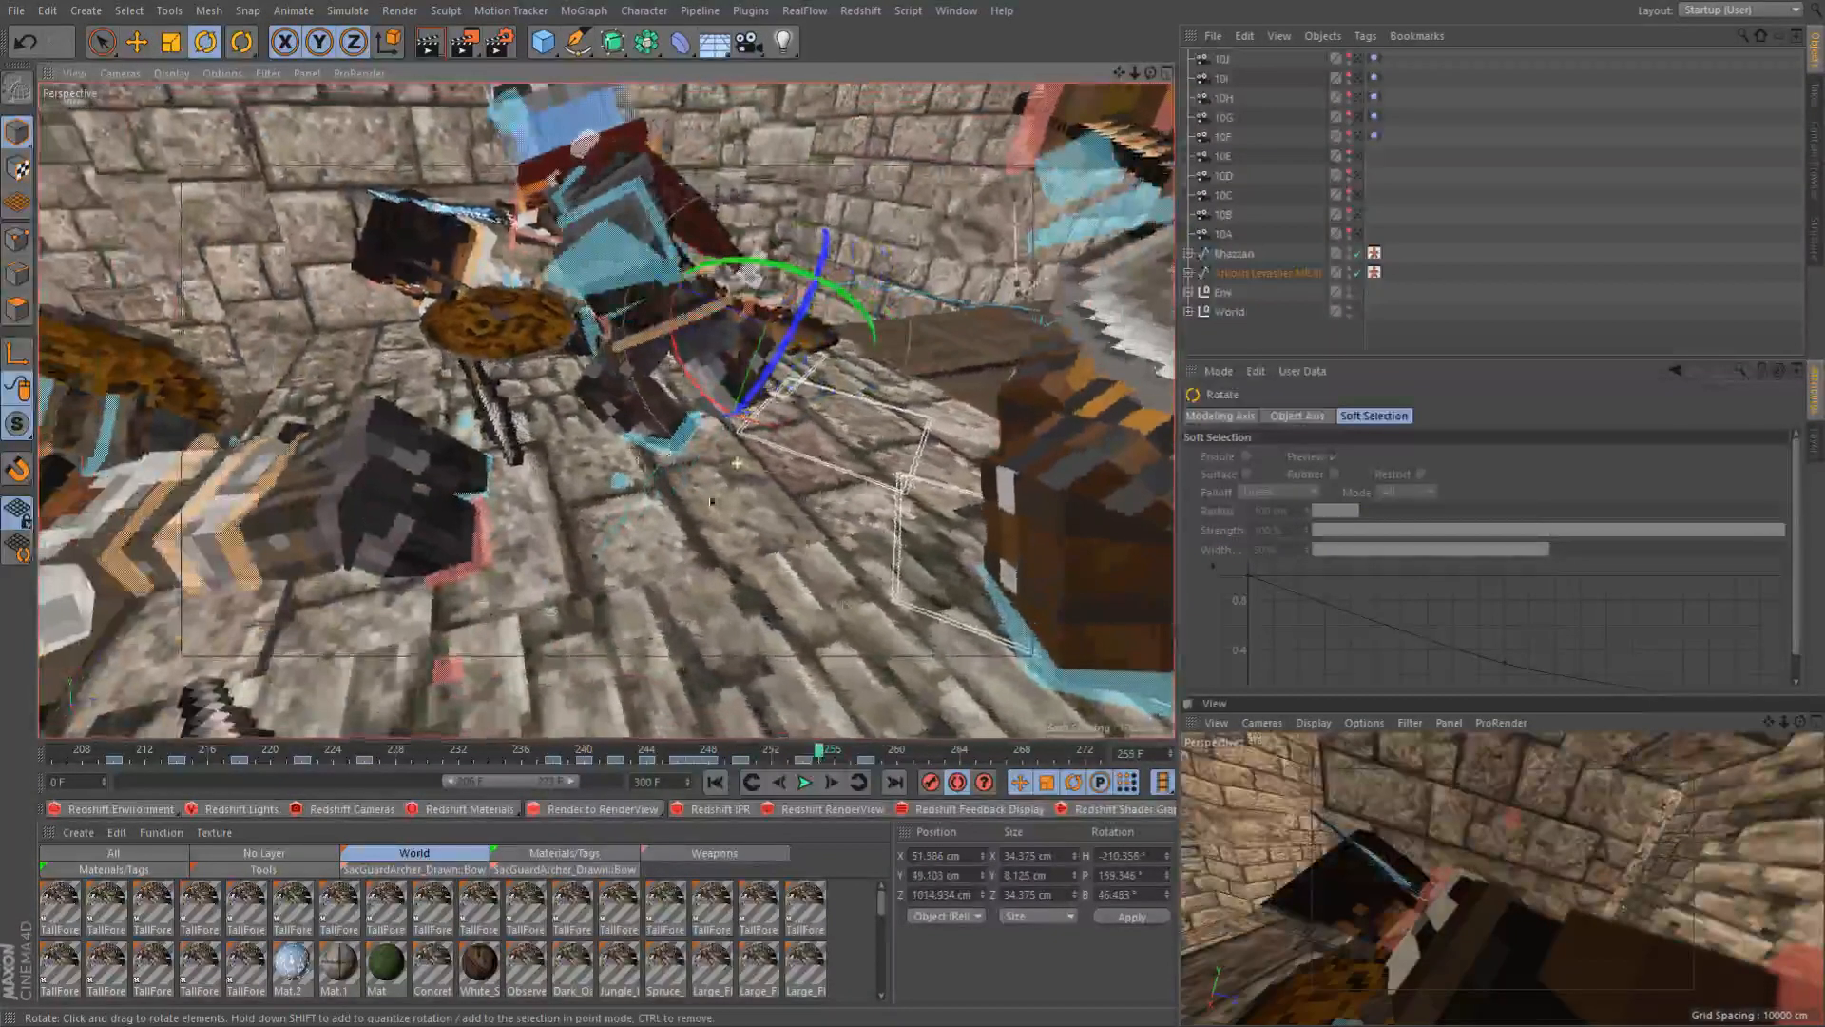
{"action": "left_click", "coordinate": [832, 753]}
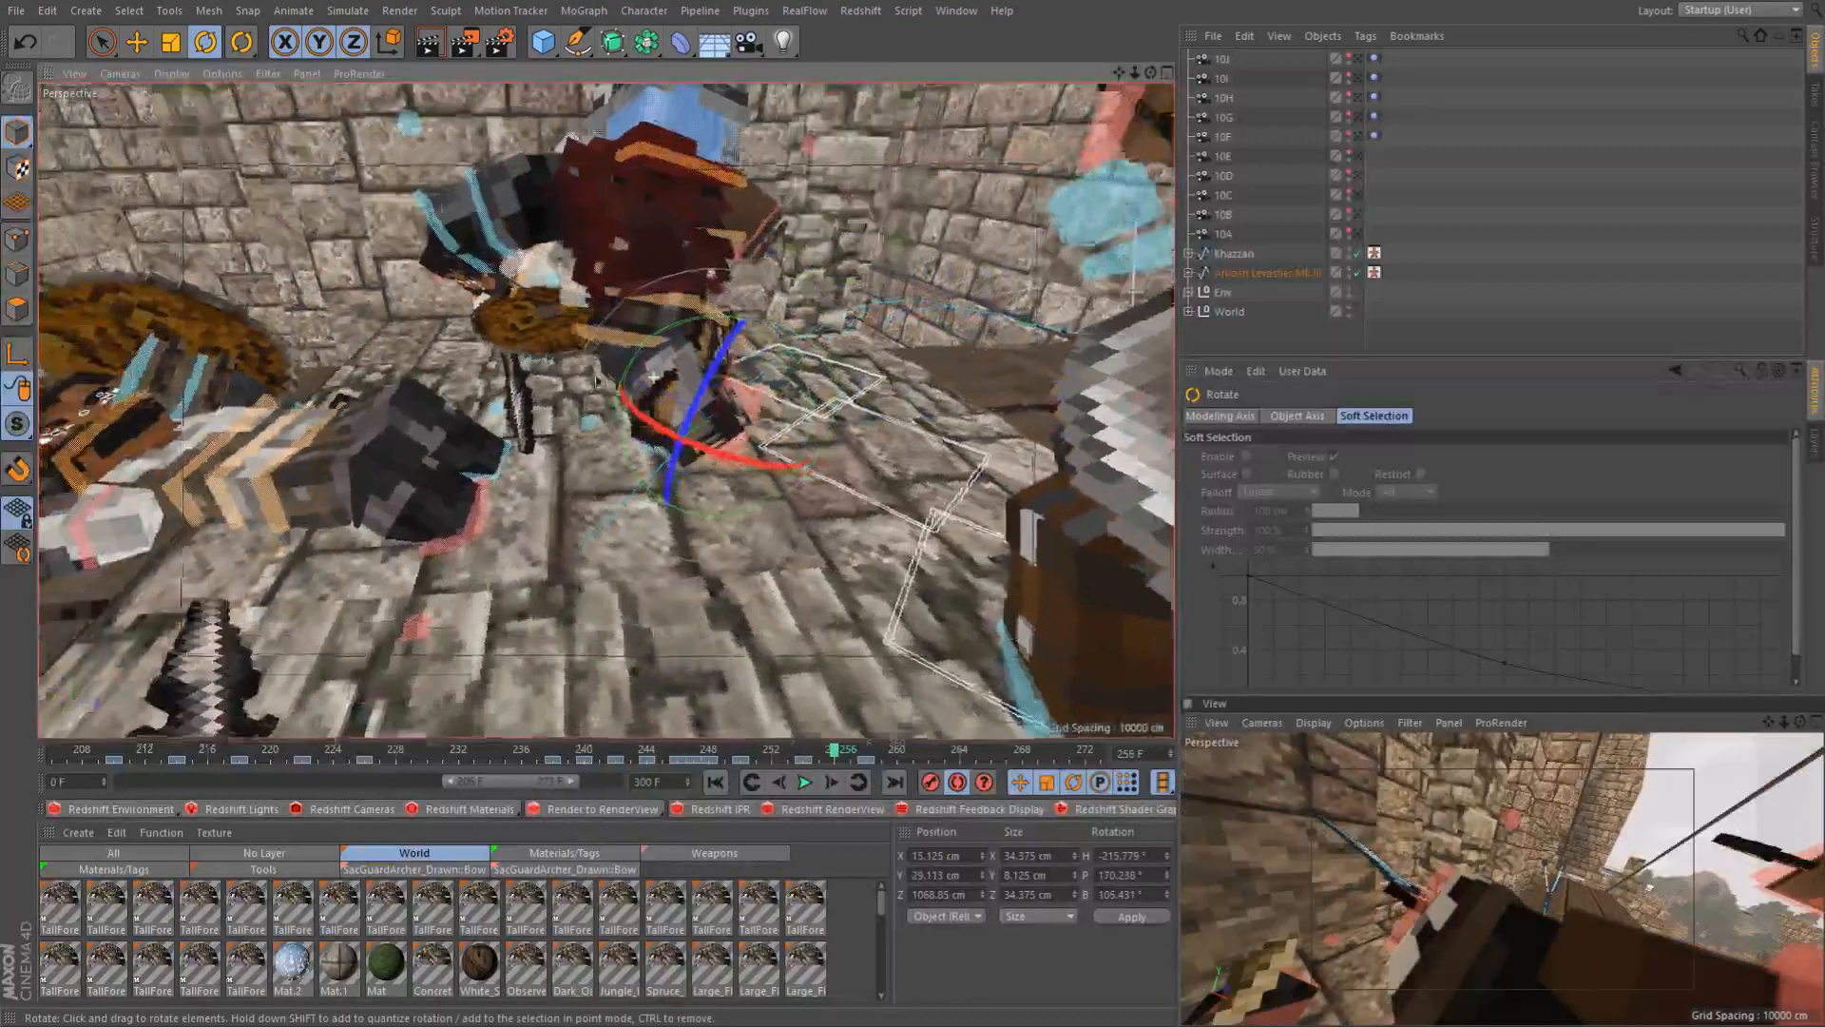
Try rotating goalLegR's bank at frame 256 to about 65° and undo the rotation
{"action": "left_click_drag", "start_coordinate": [610, 377], "coordinate": [627, 373], "text": "alt"}
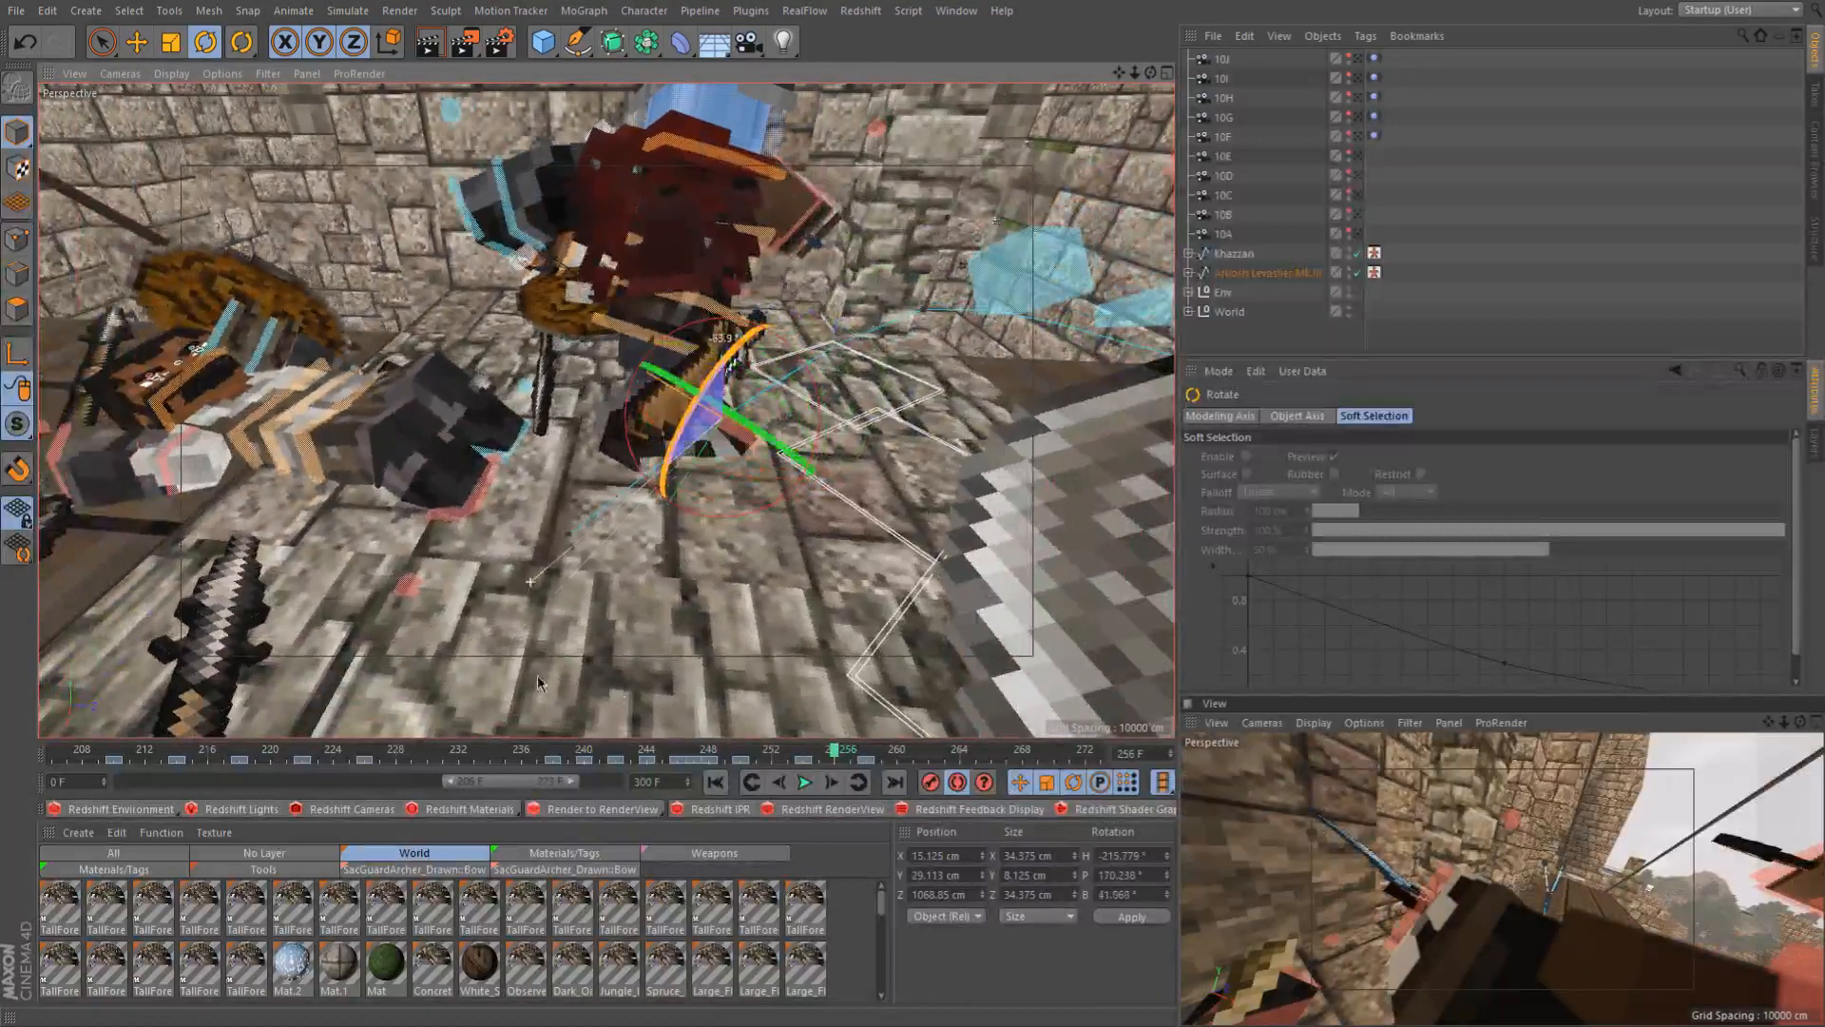
{"action": "left_click_drag", "start_coordinate": [631, 746], "coordinate": [193, 507]}
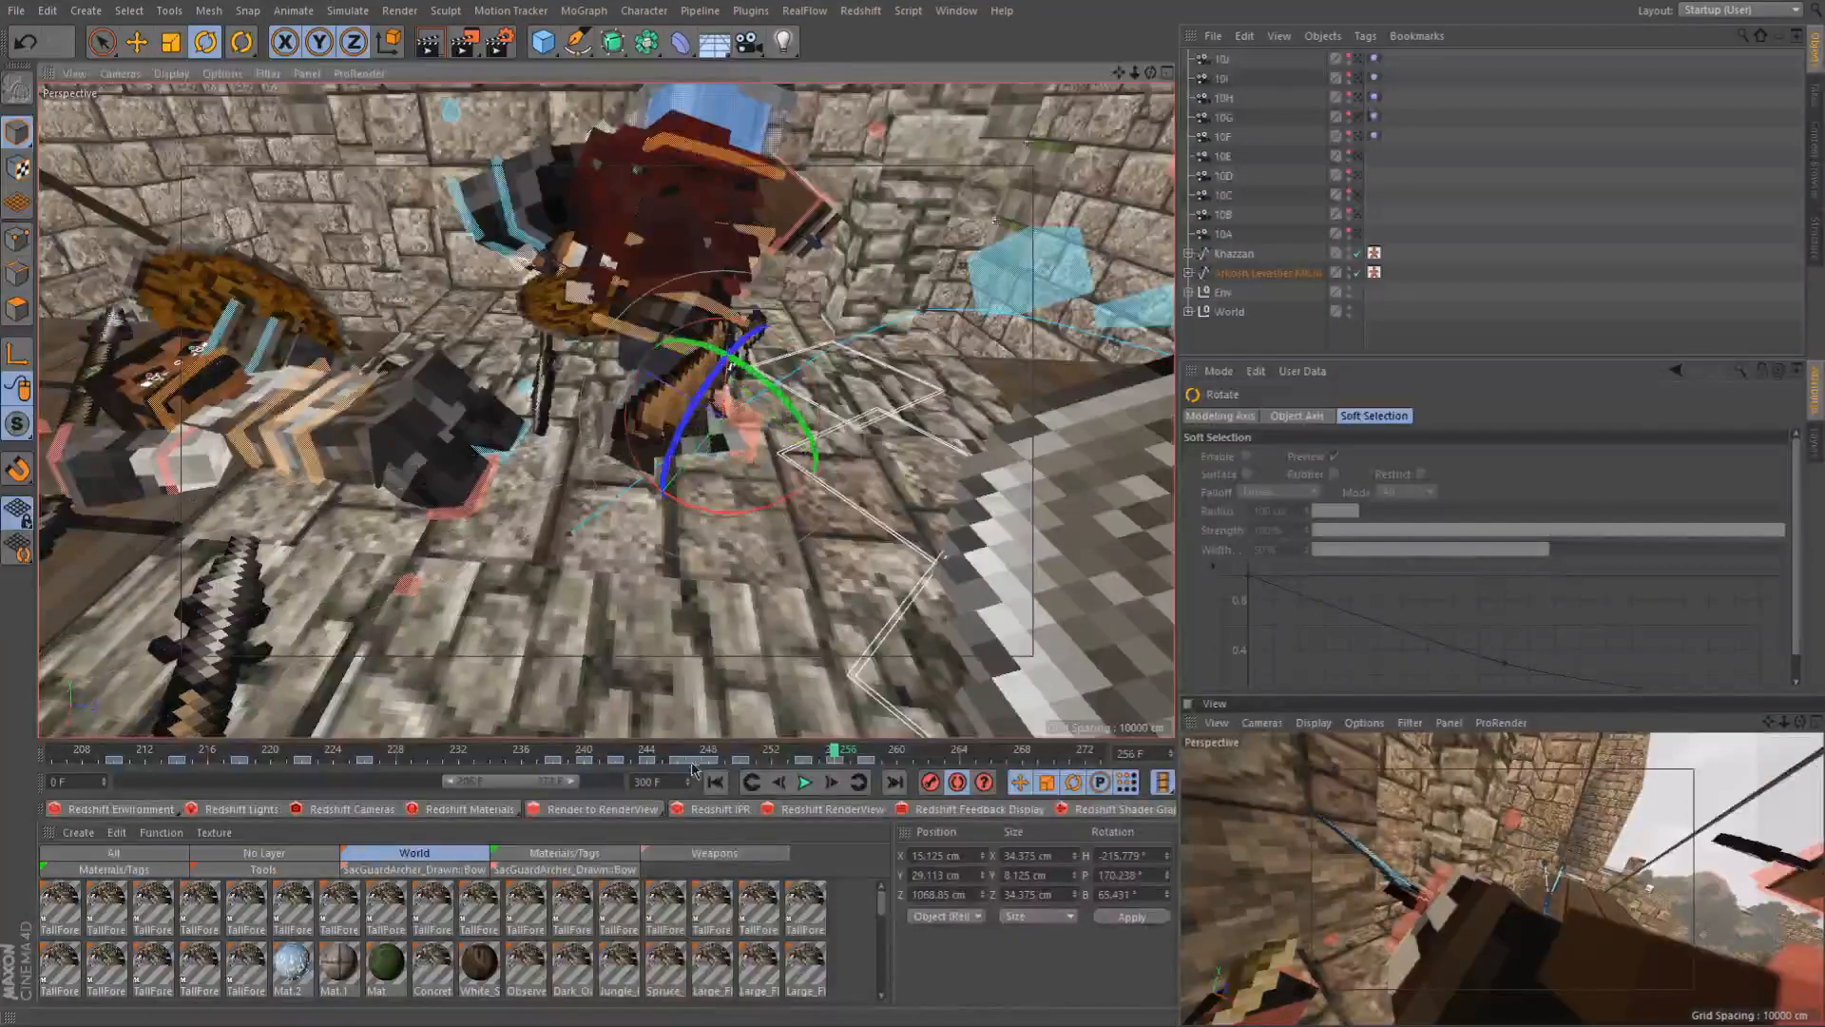
{"action": "key", "text": "ctrl+z"}
Set goalLegR's bank to -180° at frame 258 and check the leg's motion from frame 254
{"action": "left_click", "coordinate": [867, 757]}
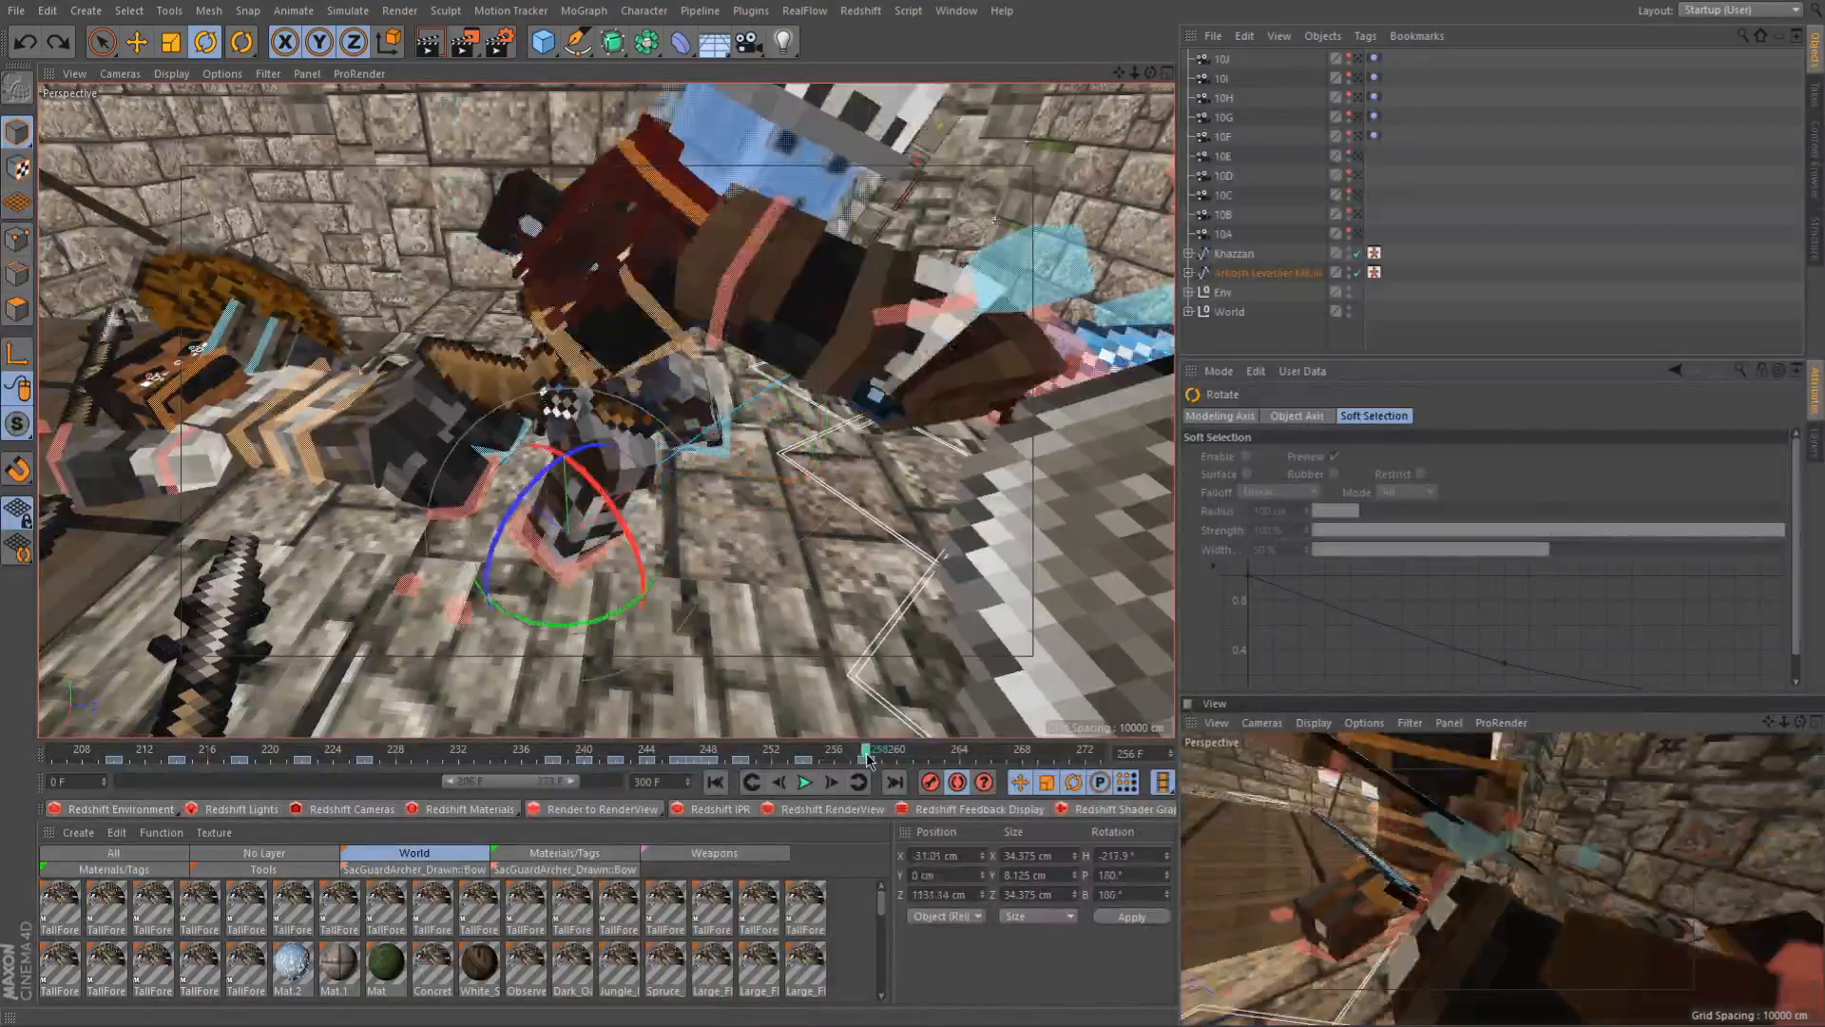
{"action": "double_click", "coordinate": [1133, 893]}
{"action": "type", "text": "360"}
{"action": "key", "text": "Return"}
{"action": "key", "text": "ctrl+z"}
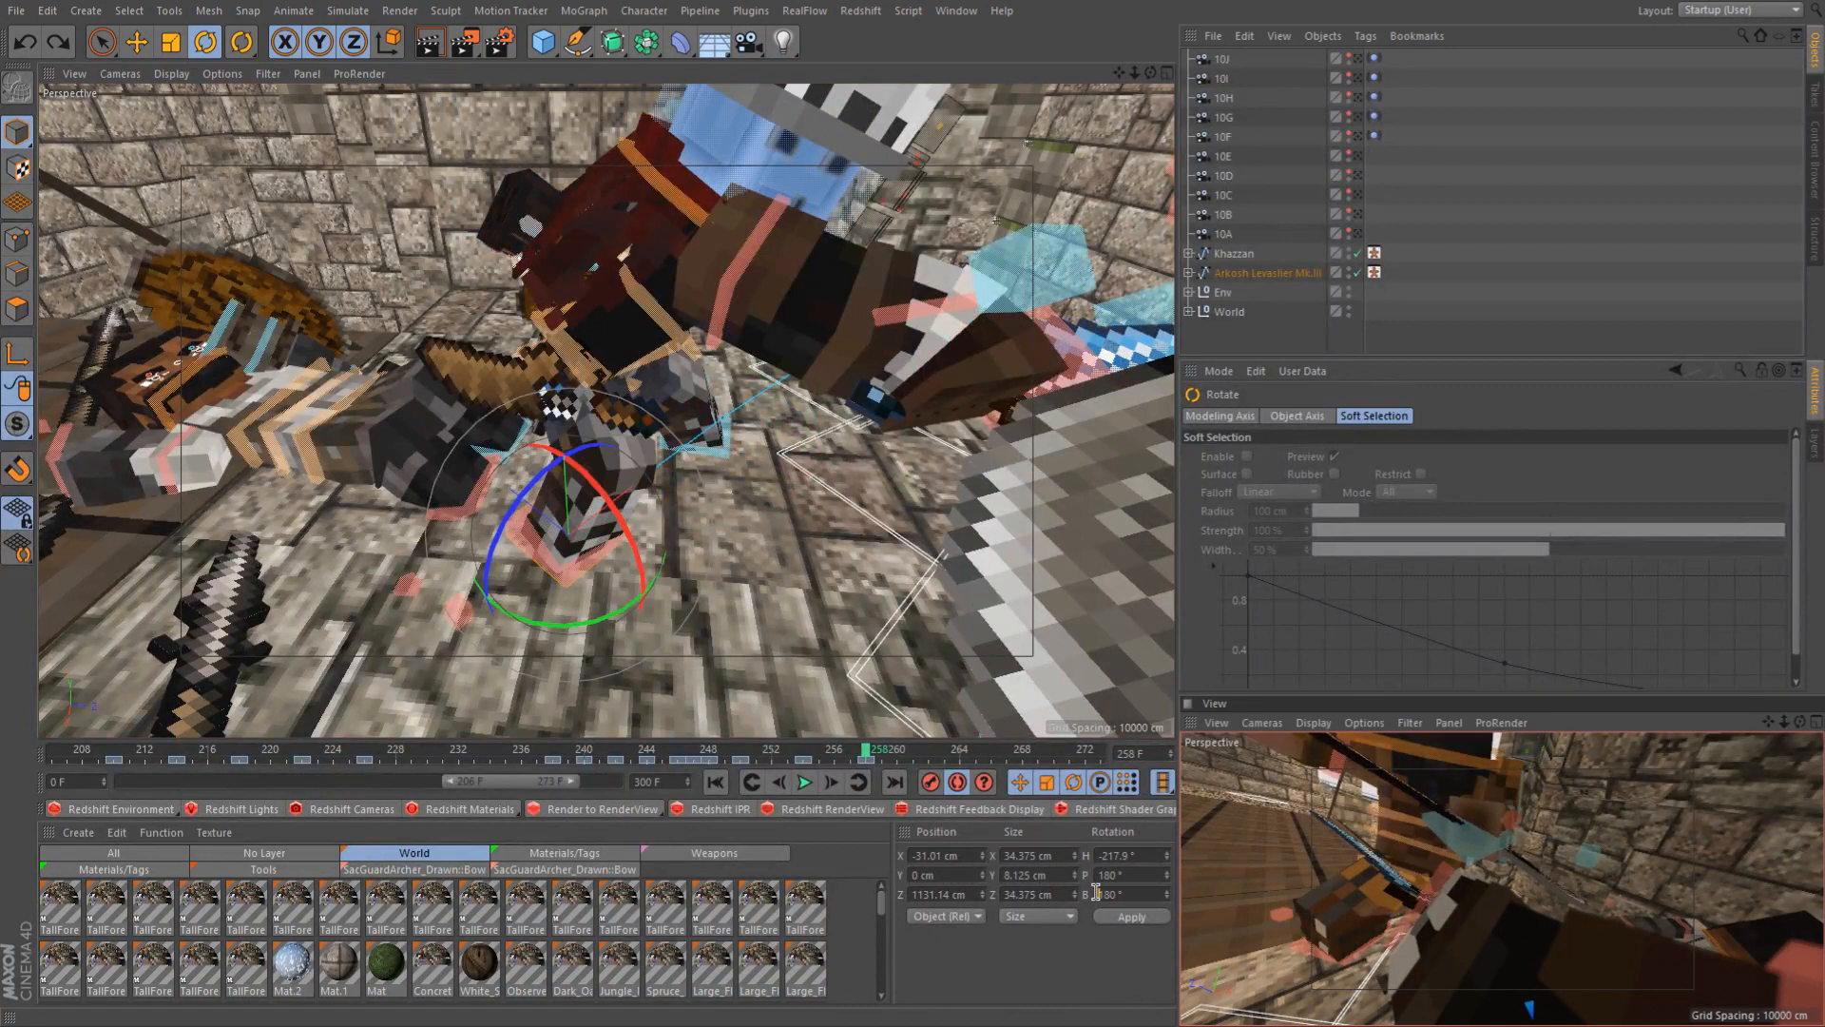
{"action": "key", "text": "Return"}
{"action": "key", "text": "ctrl+z"}
{"action": "key", "text": "ctrl+y"}
{"action": "left_click_drag", "start_coordinate": [803, 756], "coordinate": [868, 758]}
{"action": "scroll", "coordinate": [540, 553], "scroll_direction": "up", "scroll_amount": 2}
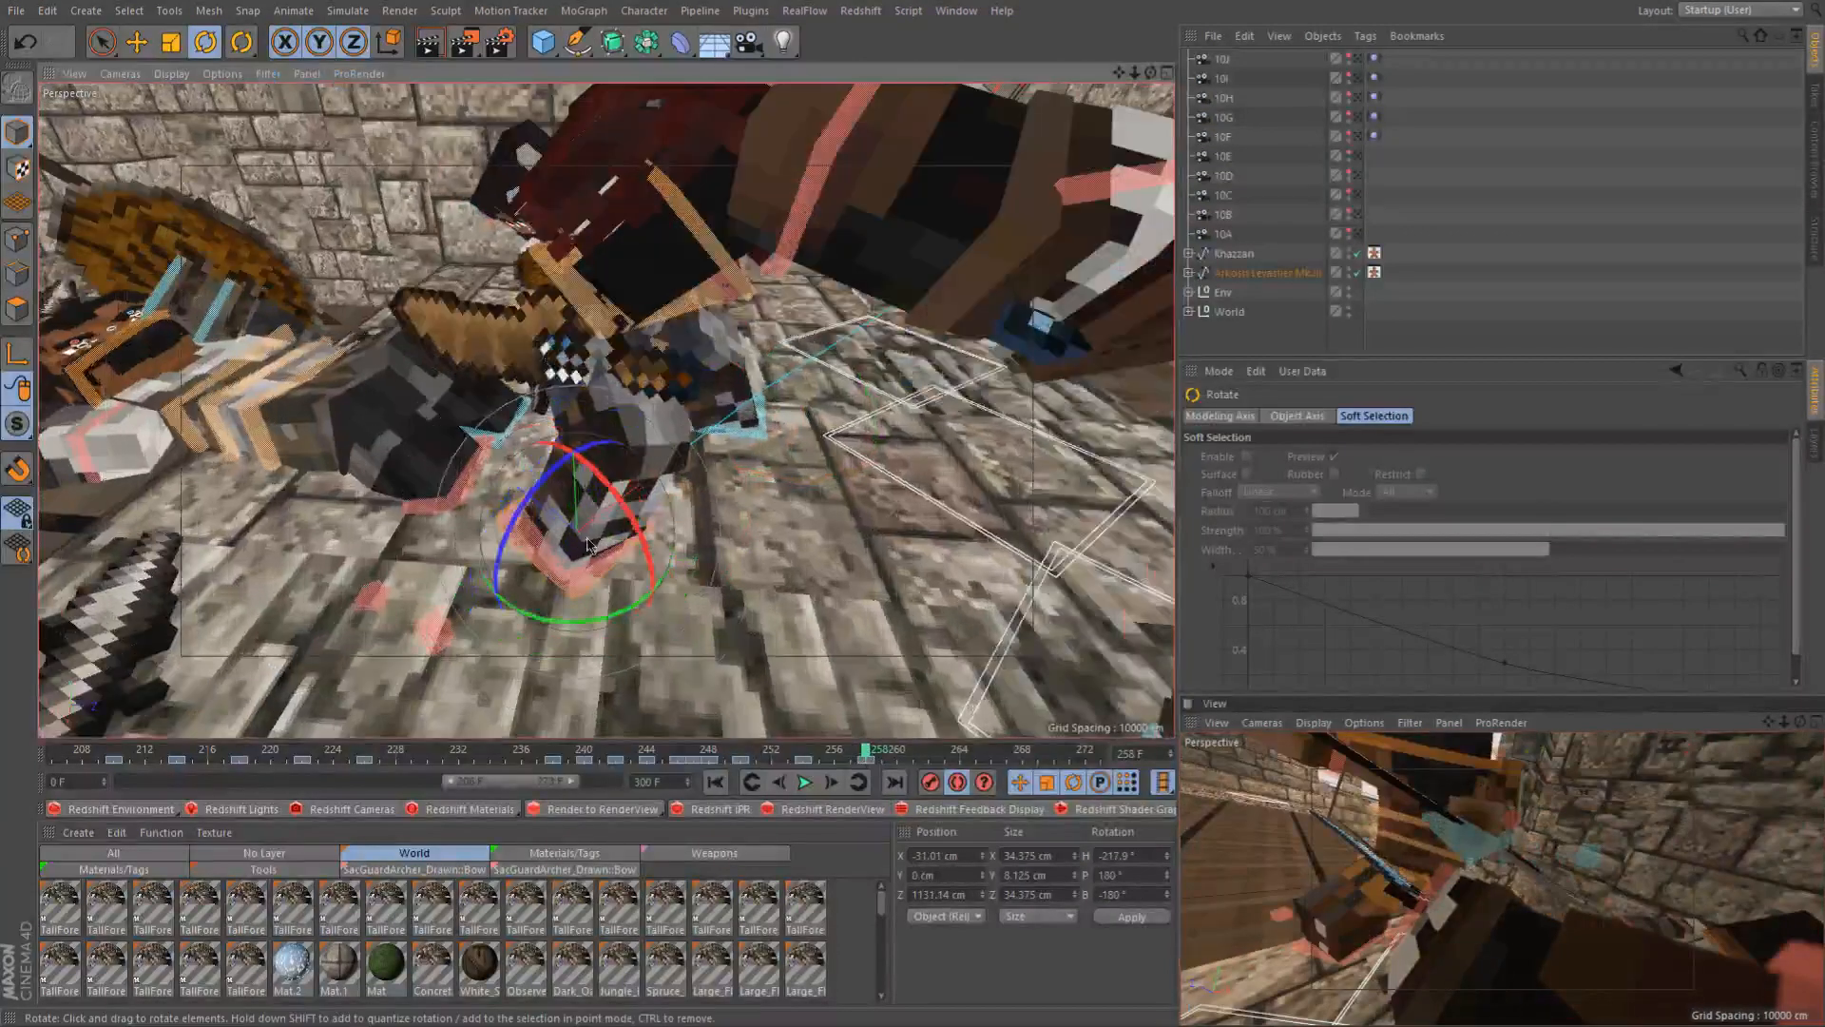
Move goalLegR at frame 256 to about X 12 cm, Y 24 cm, Z 1059 cm
{"action": "left_click", "coordinate": [840, 756]}
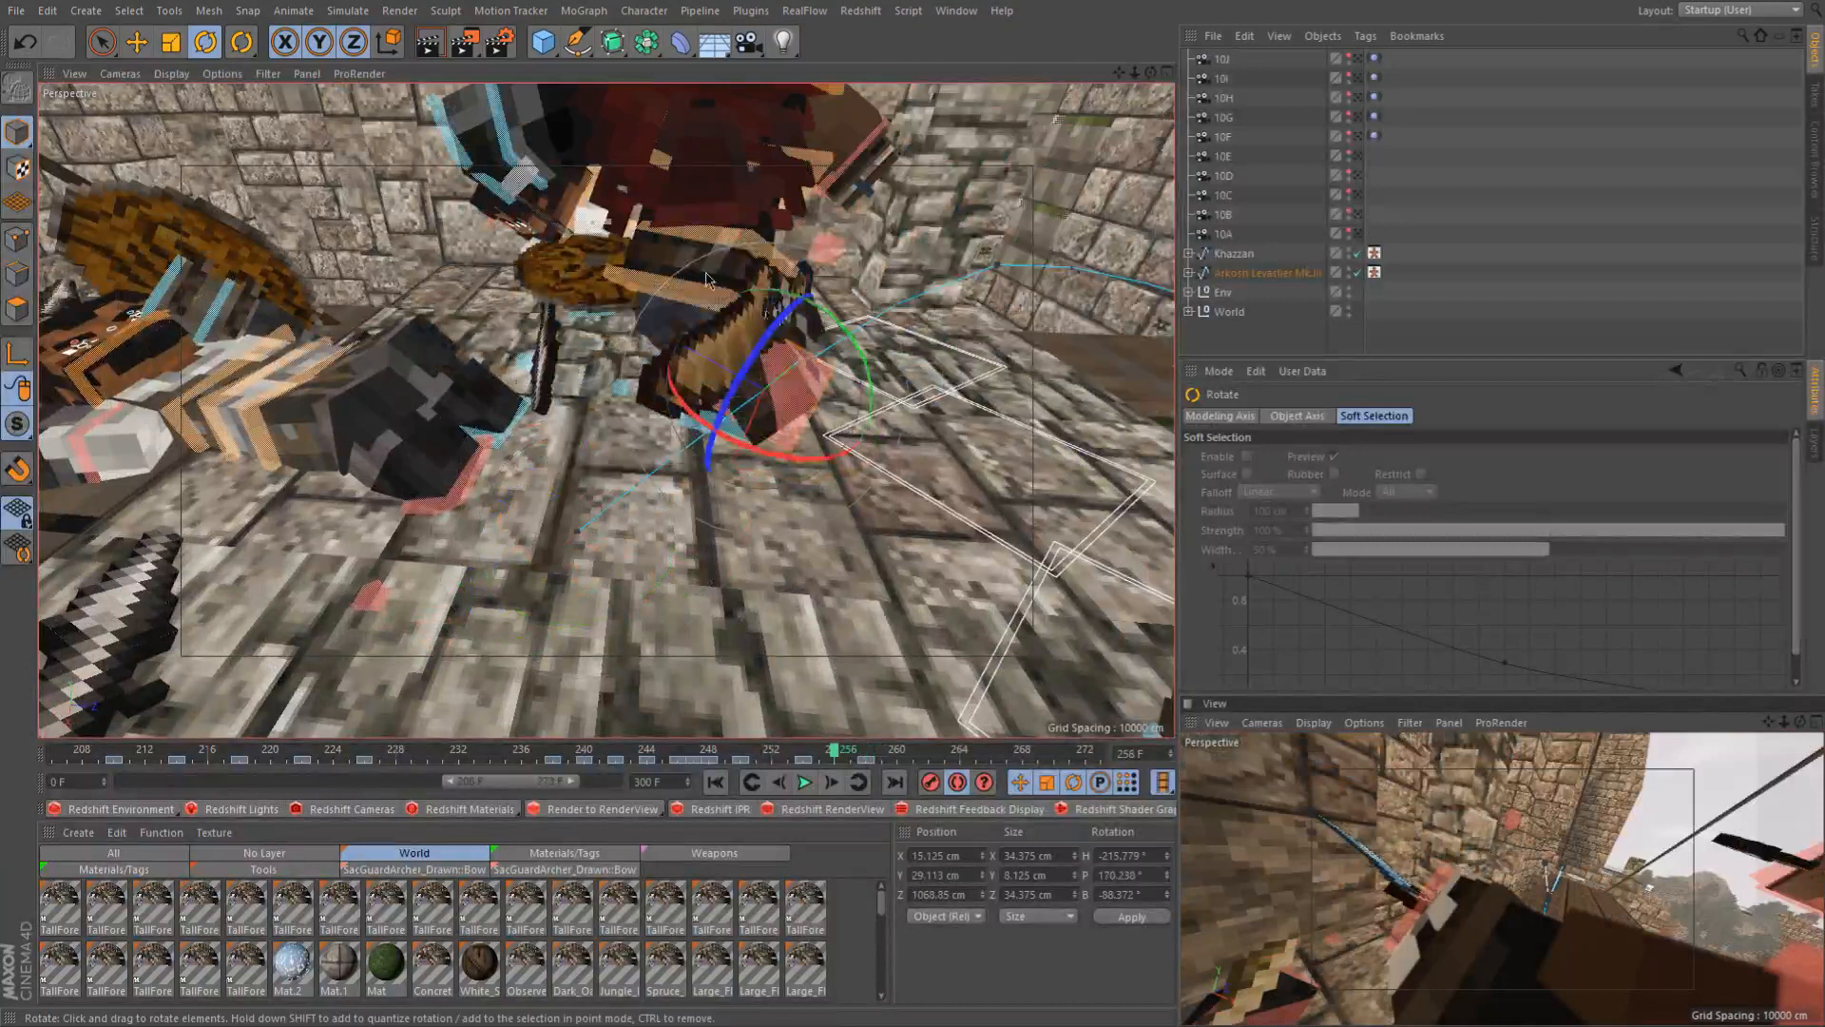
{"action": "scroll", "coordinate": [706, 279], "scroll_direction": "up", "scroll_amount": 1}
{"action": "left_click_drag", "start_coordinate": [684, 278], "coordinate": [846, 176], "text": "alt"}
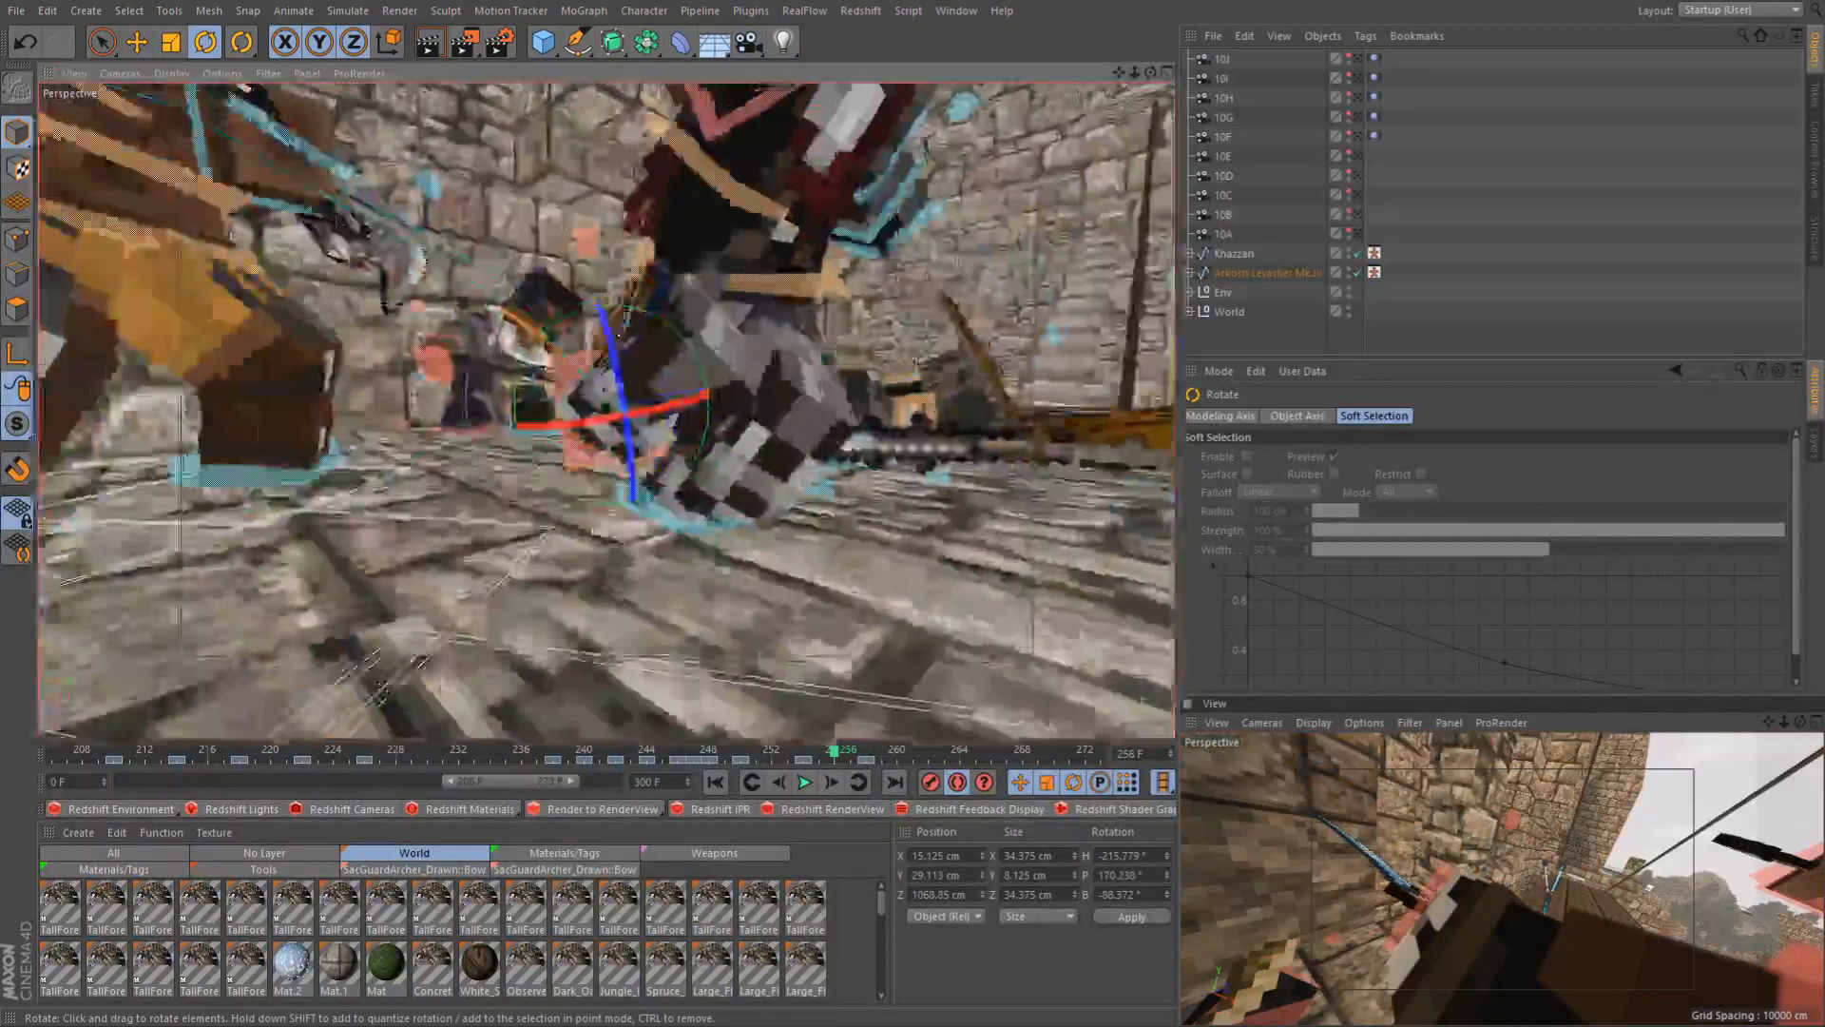
{"action": "key", "text": "e"}
{"action": "key", "text": "w"}
{"action": "left_click_drag", "start_coordinate": [818, 447], "coordinate": [695, 350], "text": "alt"}
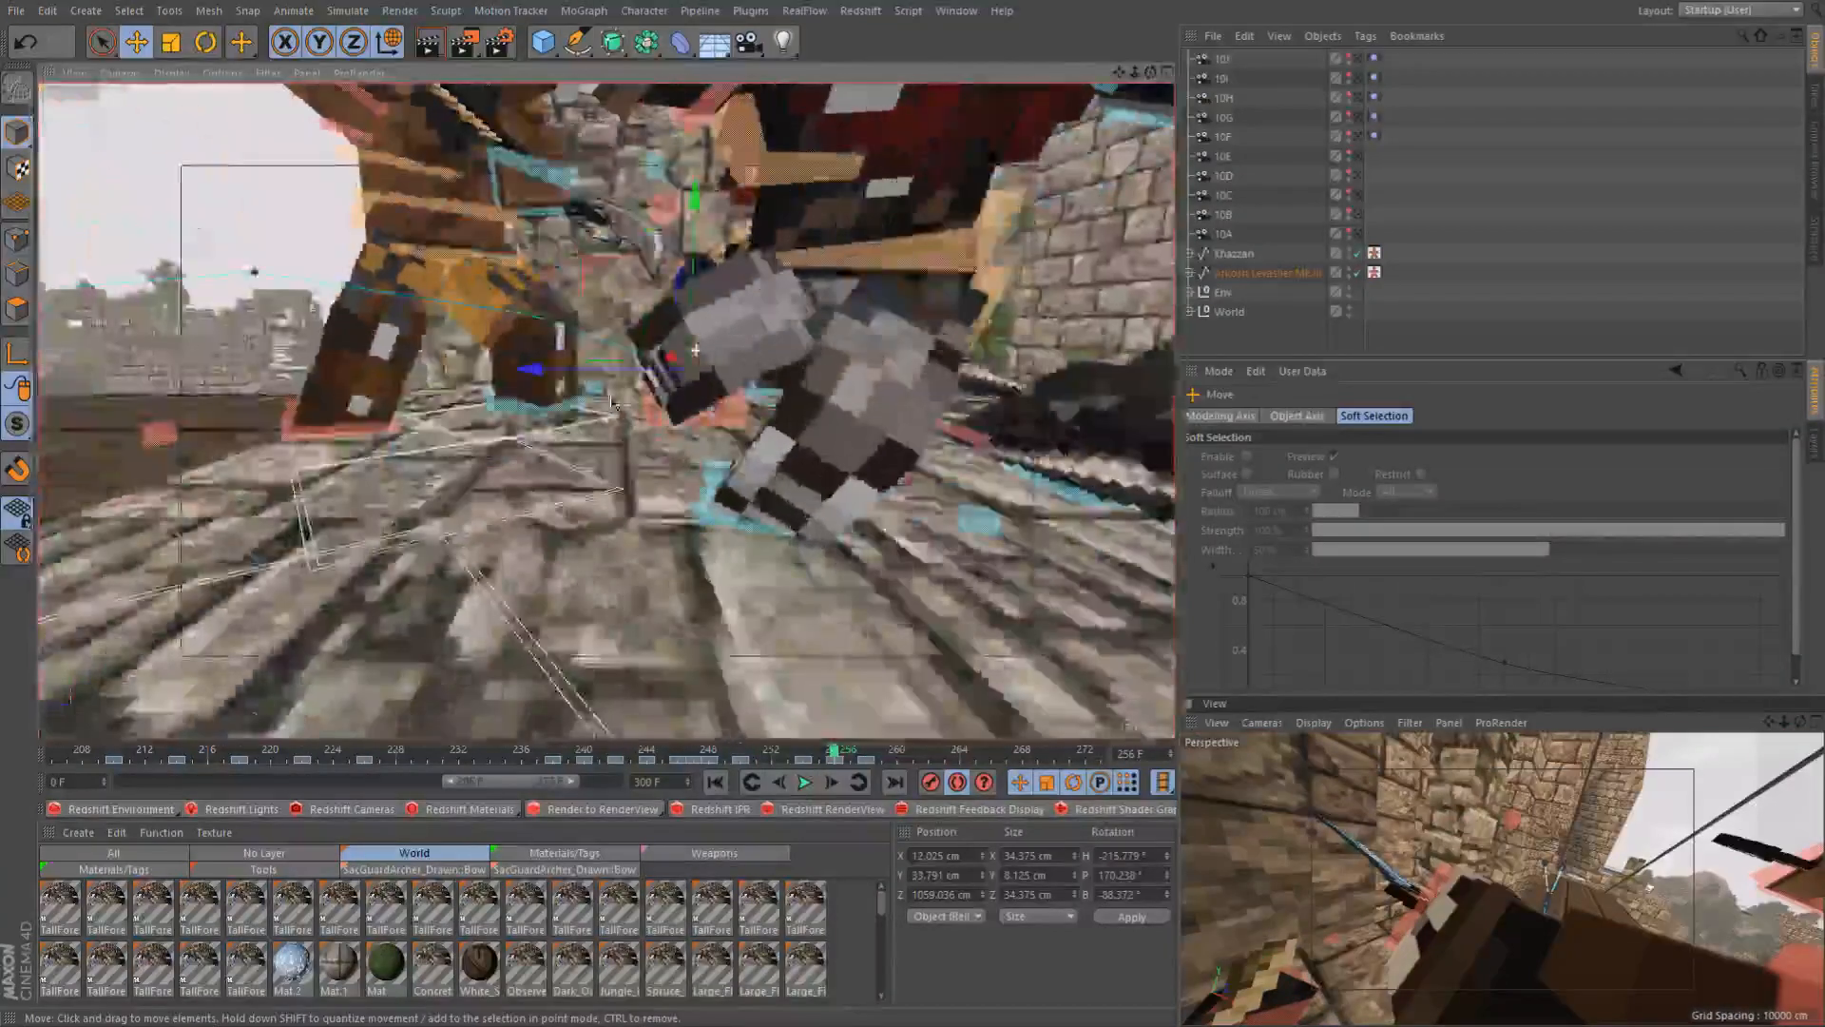
Select controlWaist together with goalLegR and move both at frame 256 to adjust Arkosh's mid-swing stance
{"action": "left_click", "coordinate": [1001, 302]}
{"action": "left_click_drag", "start_coordinate": [902, 329], "coordinate": [723, 355], "text": "alt"}
{"action": "left_click", "coordinate": [819, 390], "text": "shift"}
{"action": "left_click_drag", "start_coordinate": [724, 354], "coordinate": [249, 265], "text": "alt"}
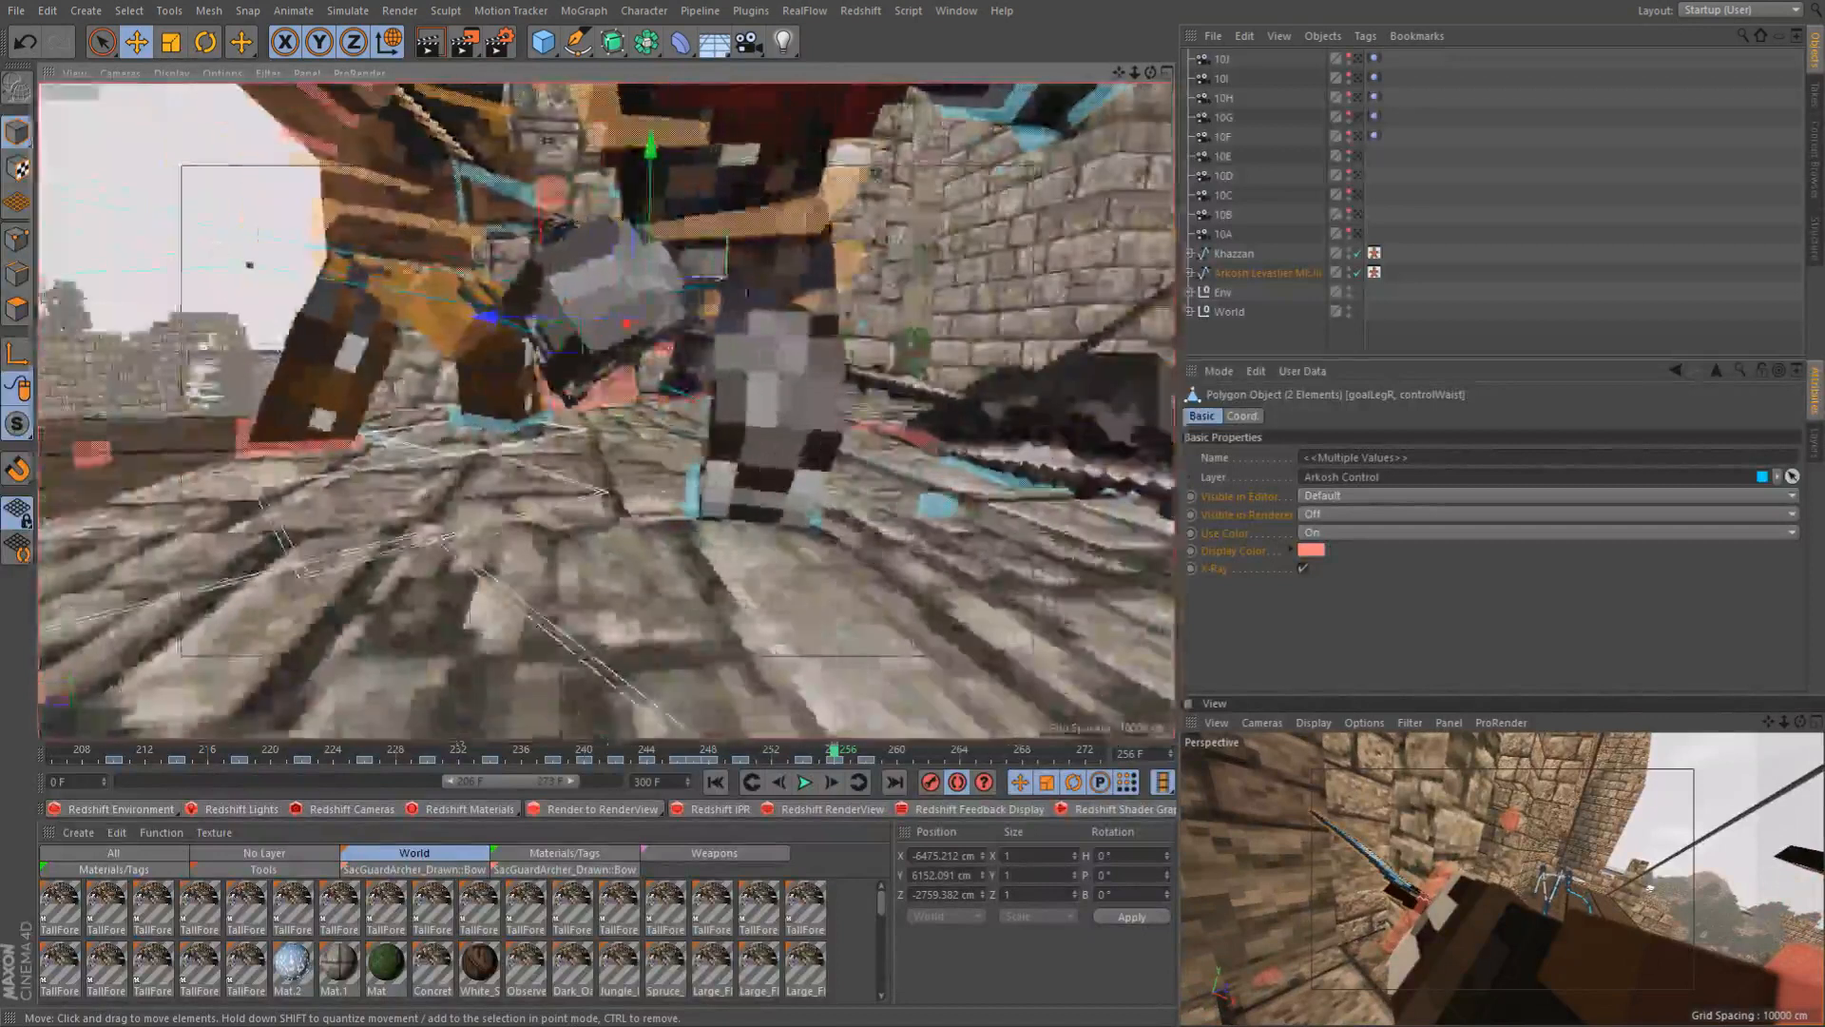
{"action": "left_click_drag", "start_coordinate": [652, 235], "coordinate": [803, 407]}
Step through frames 253 to 255 and play the fight from about frame 249 to review Arkosh's waist and leg motion
{"action": "left_click_drag", "start_coordinate": [839, 752], "coordinate": [788, 752]}
{"action": "left_click", "coordinate": [1295, 336]}
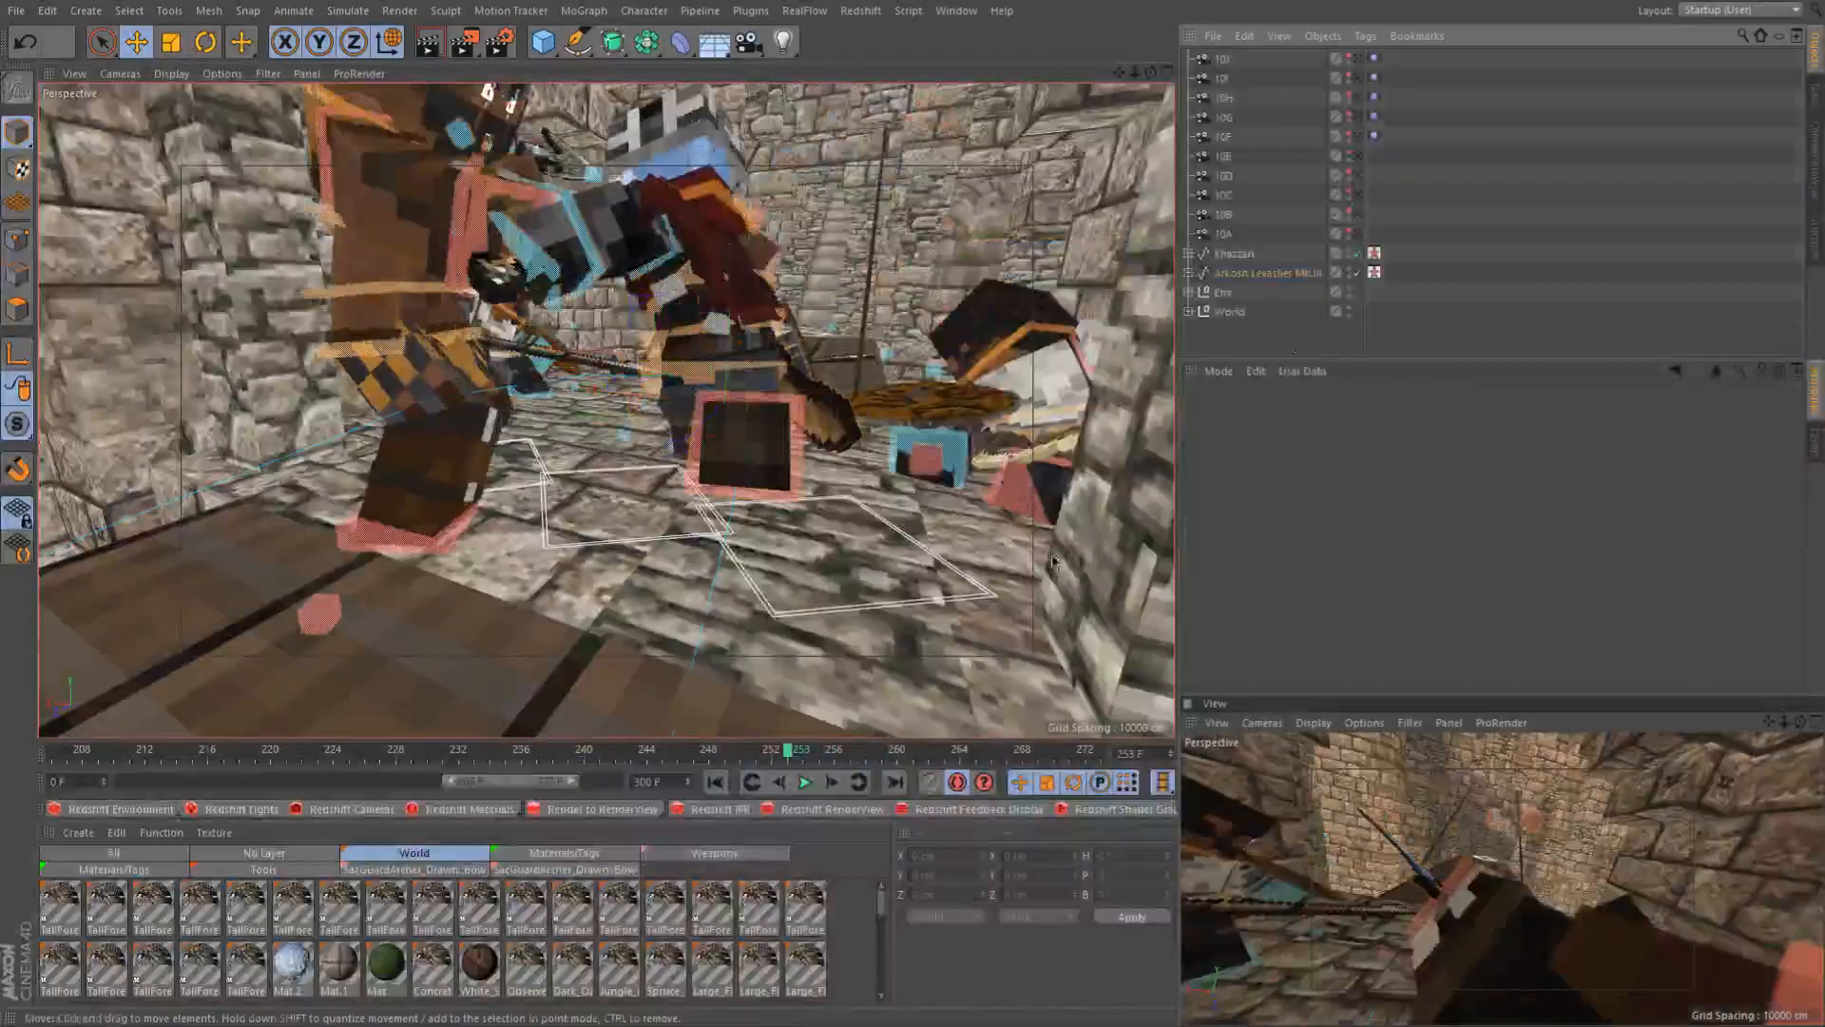
{"action": "left_click", "coordinate": [833, 781]}
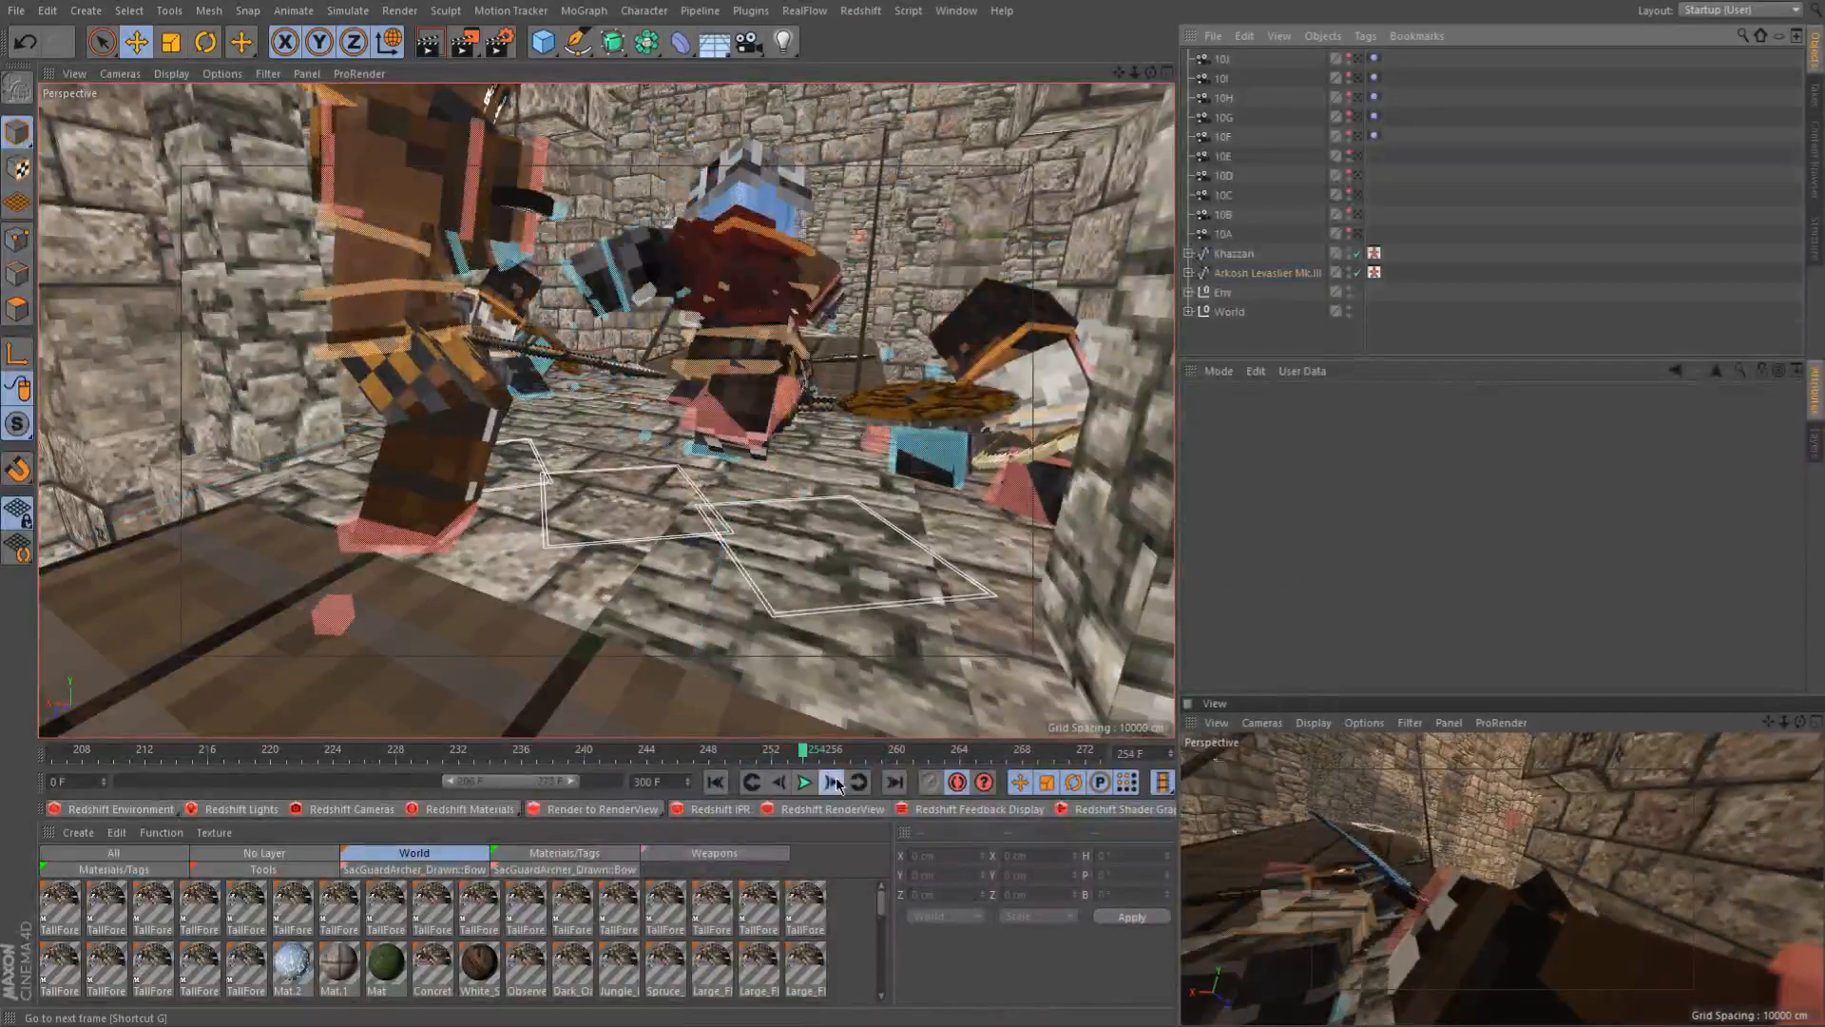
{"action": "left_click", "coordinate": [832, 781]}
{"action": "mouse_move", "coordinate": [836, 622]}
{"action": "left_mouse_down", "text": "alt"}
{"action": "mouse_move", "coordinate": [771, 421]}
{"action": "mouse_move", "coordinate": [845, 651]}
{"action": "left_mouse_up", "text": "alt"}
{"action": "left_click_drag", "start_coordinate": [820, 752], "coordinate": [741, 752]}
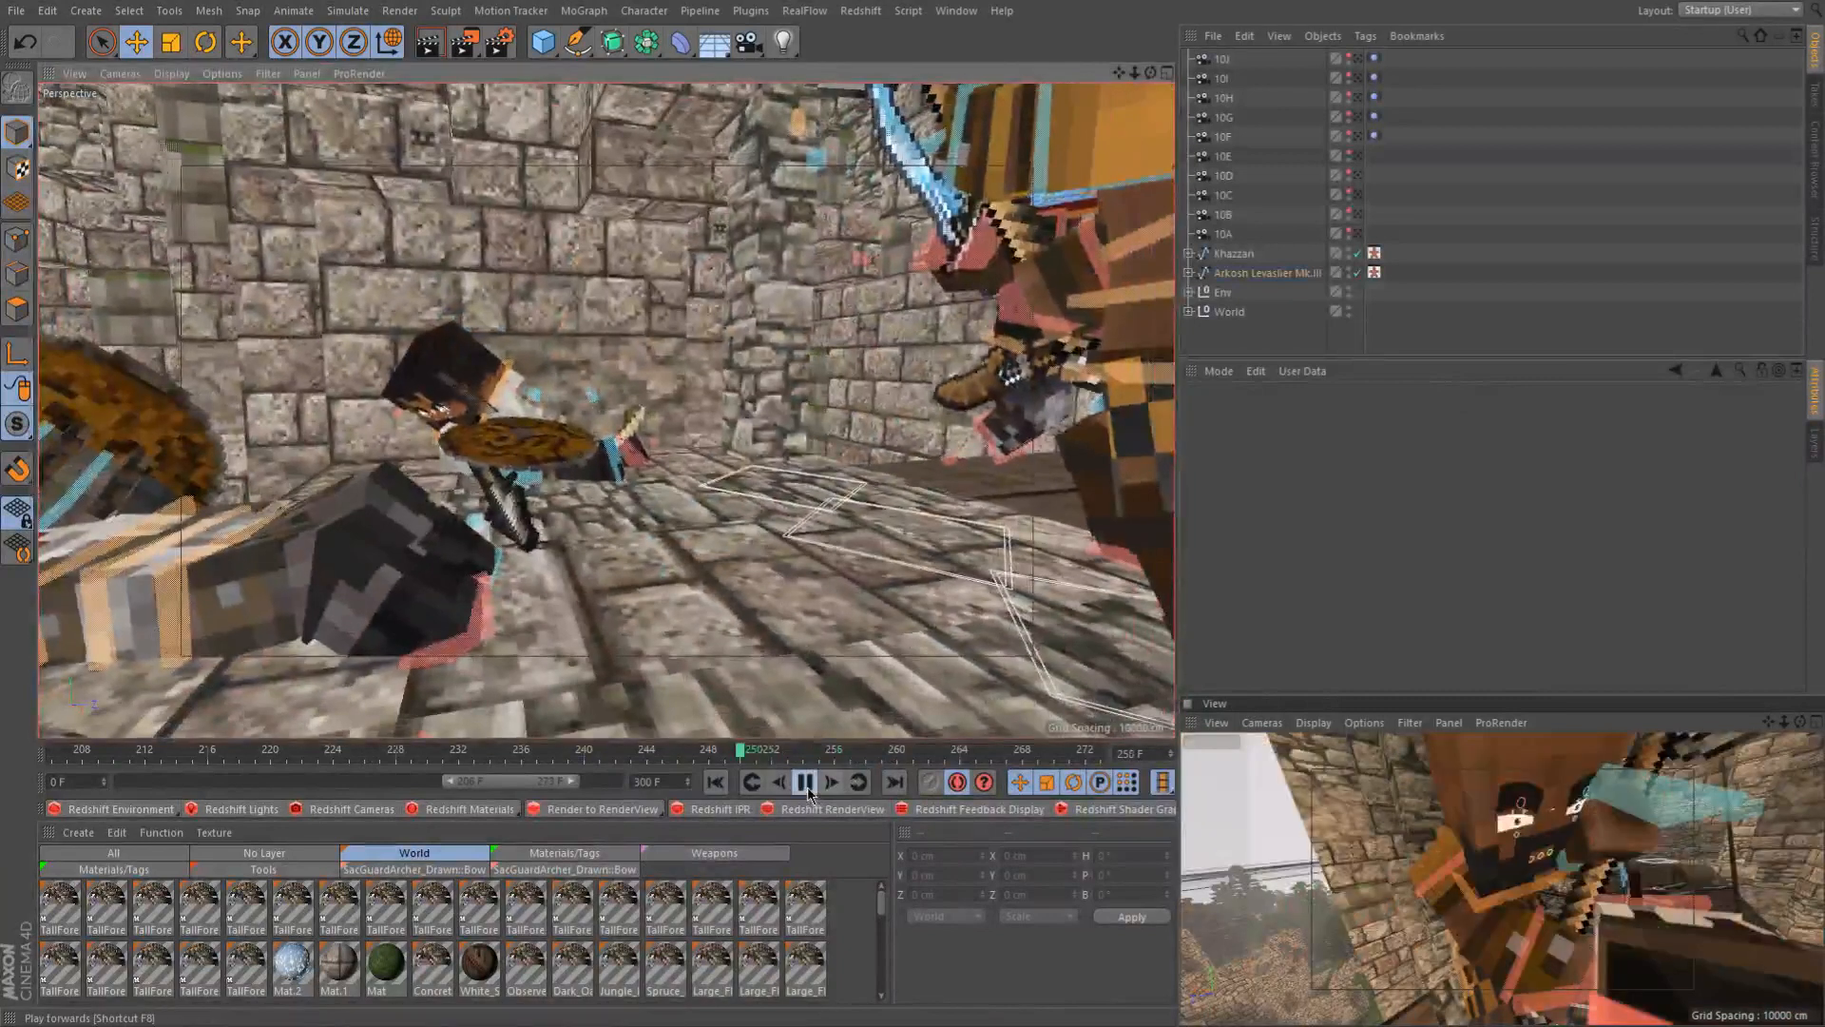
{"action": "left_click", "coordinate": [806, 784]}
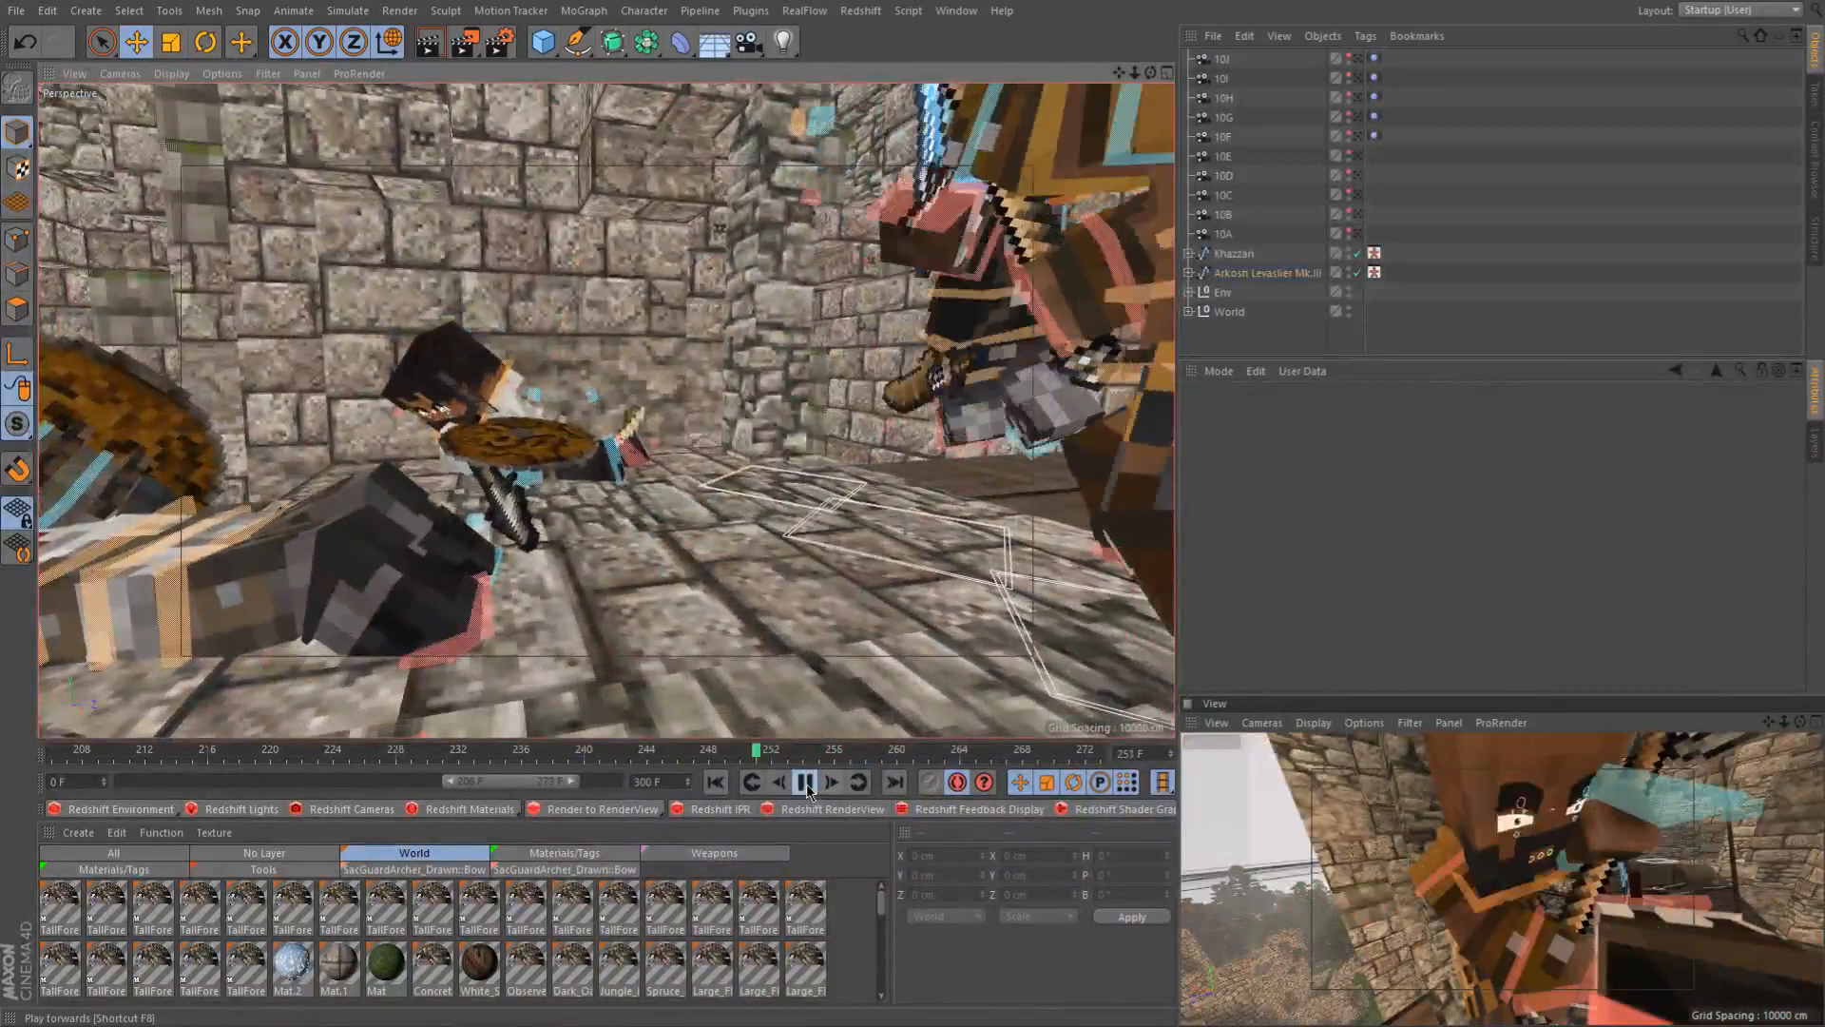
{"action": "left_click", "coordinate": [806, 784]}
{"action": "left_click", "coordinate": [806, 783]}
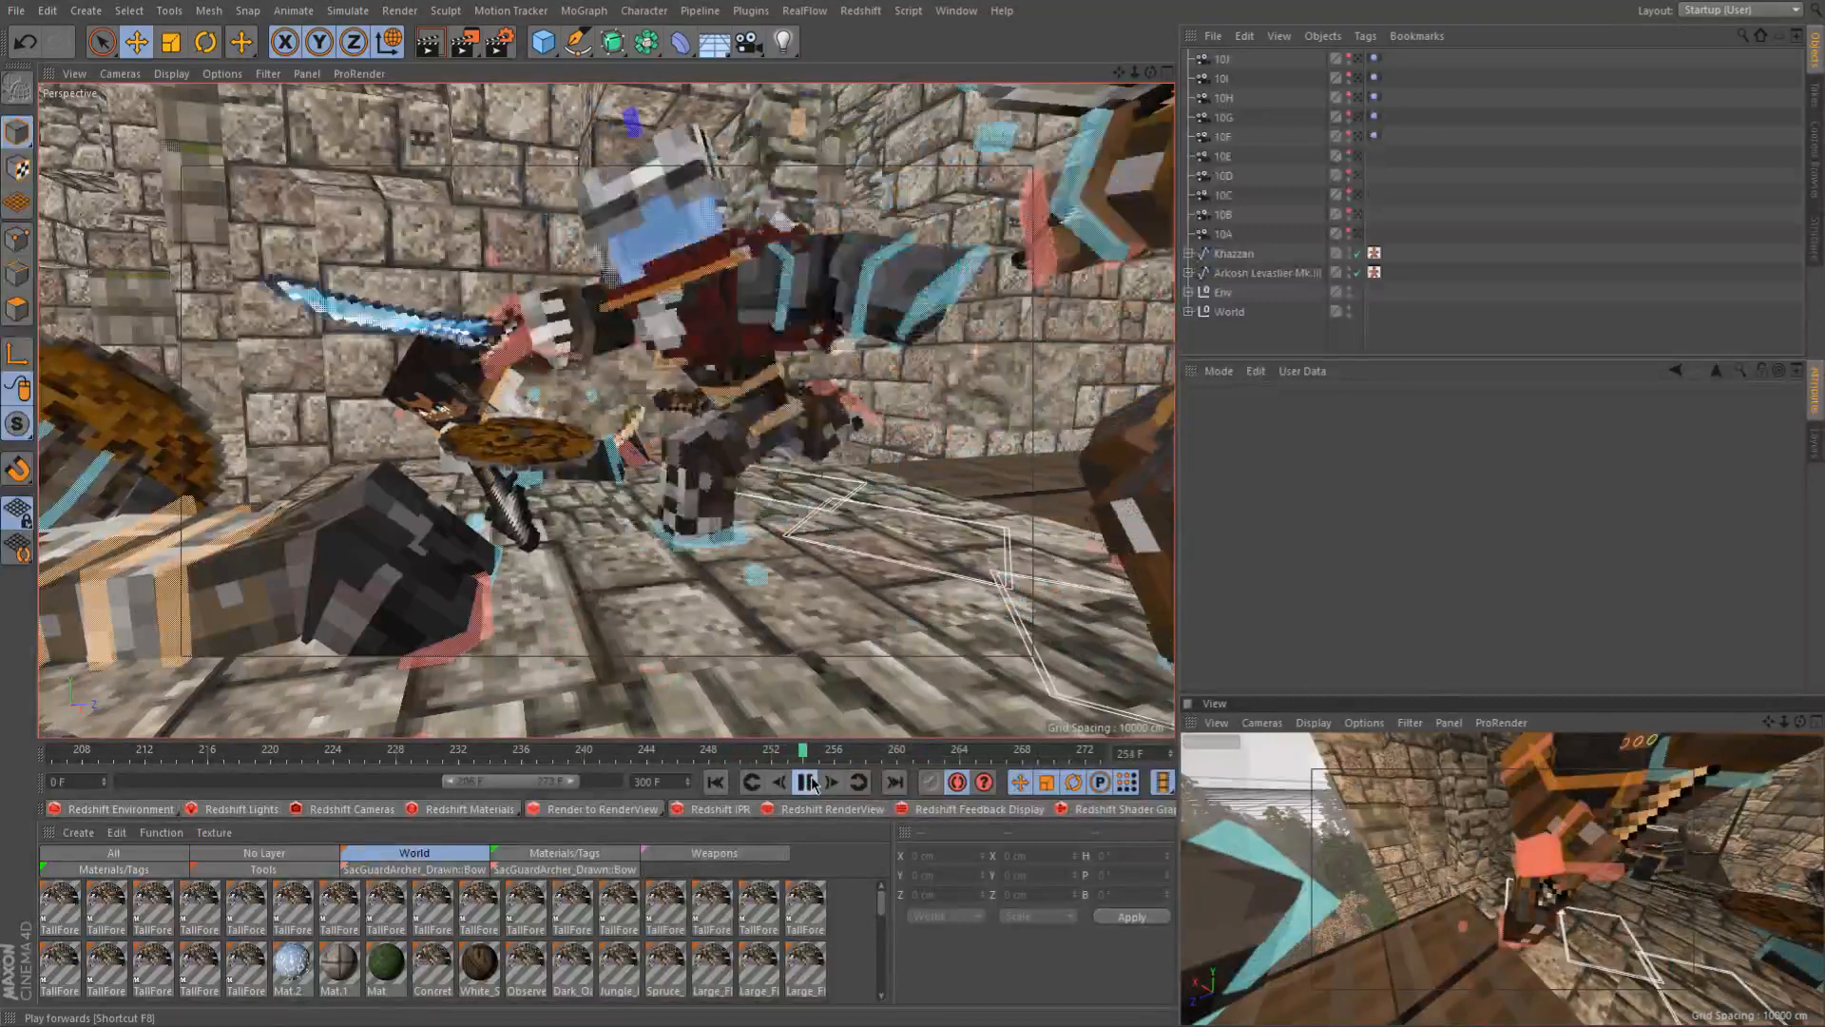
{"action": "left_click", "coordinate": [808, 783]}
{"action": "left_click", "coordinate": [727, 753]}
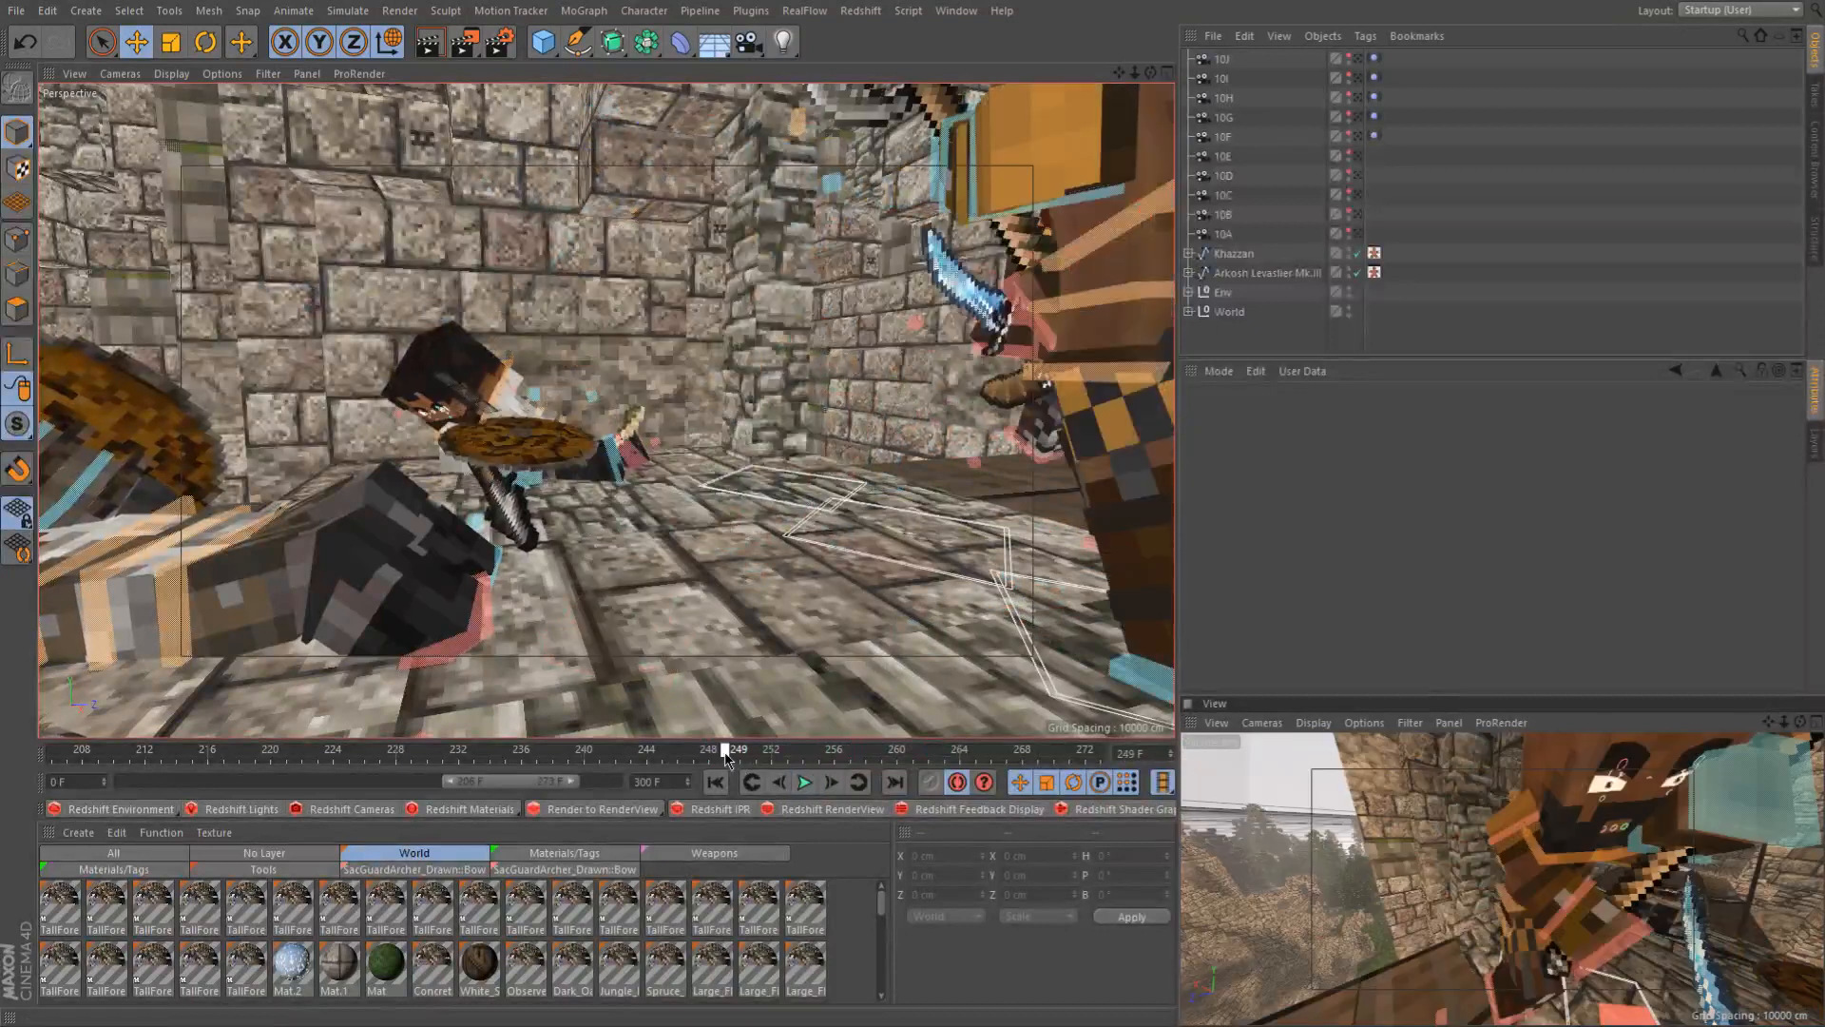
{"action": "left_click", "coordinate": [804, 782]}
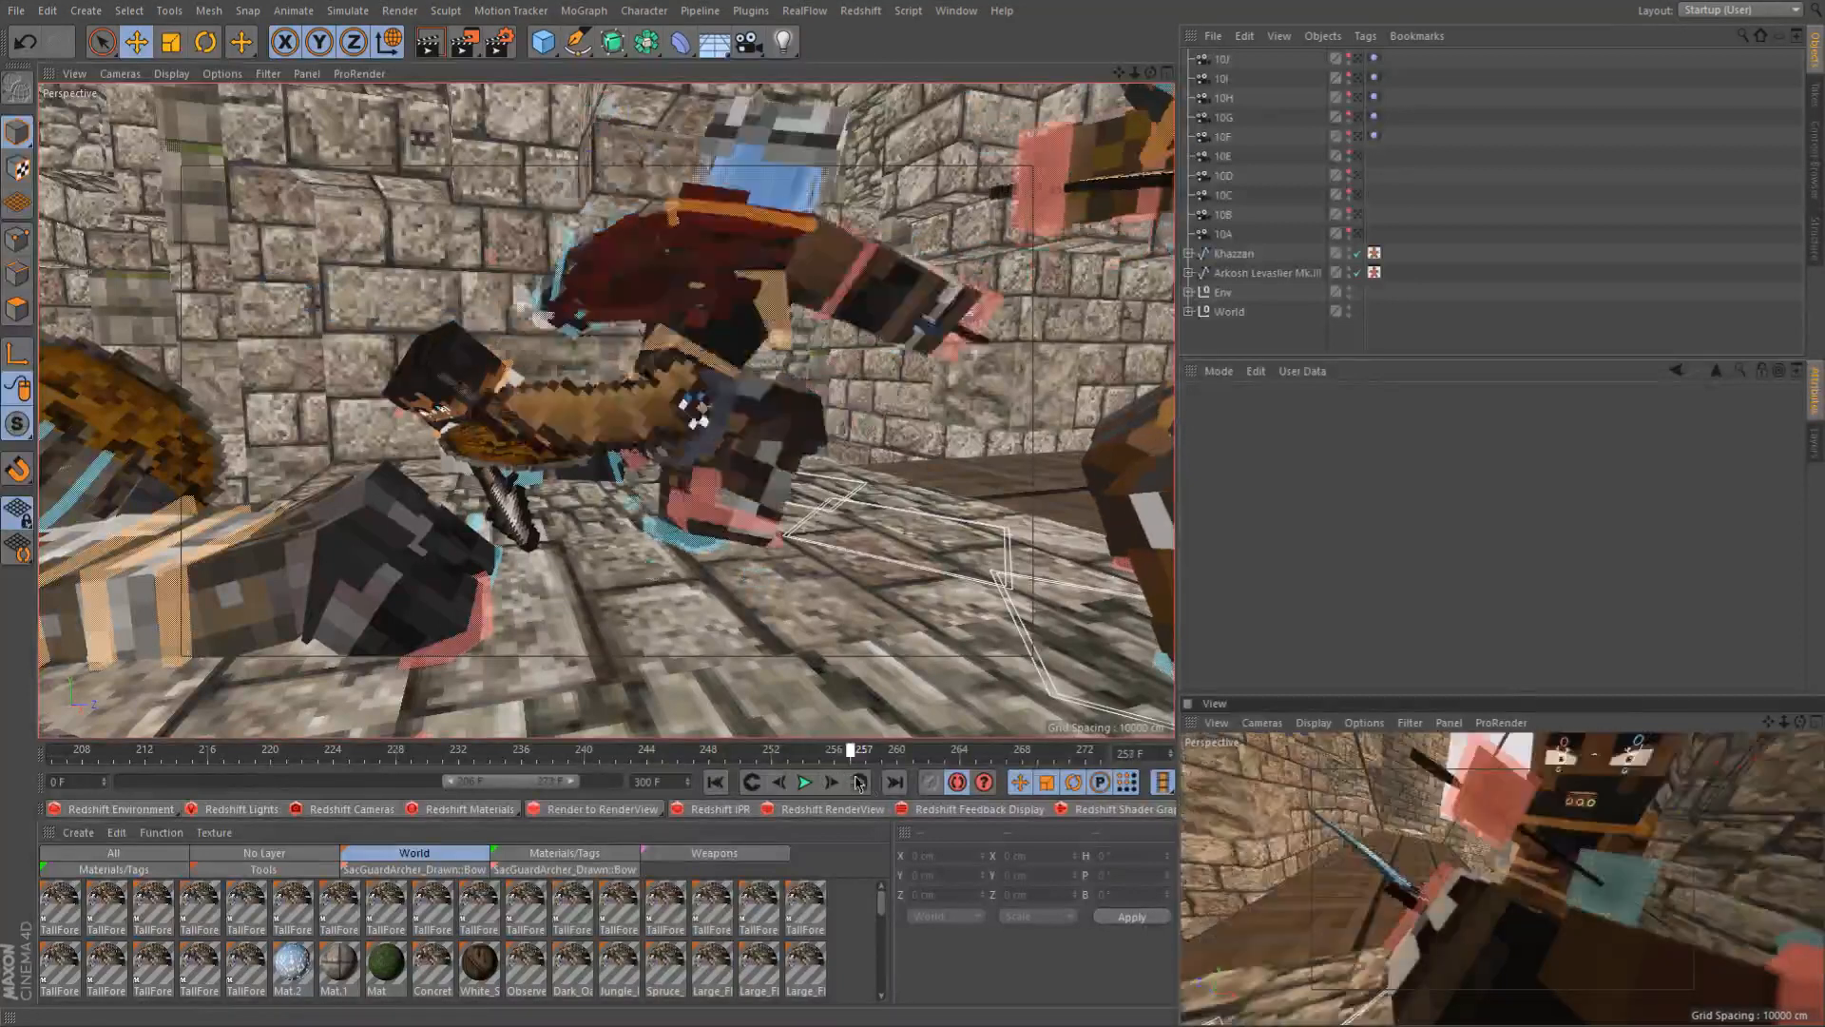
{"action": "left_click_drag", "start_coordinate": [878, 785], "coordinate": [803, 781]}
Select Arkosh's waist control and examine its motion between frames 254 and 259
{"action": "left_click", "coordinate": [756, 430]}
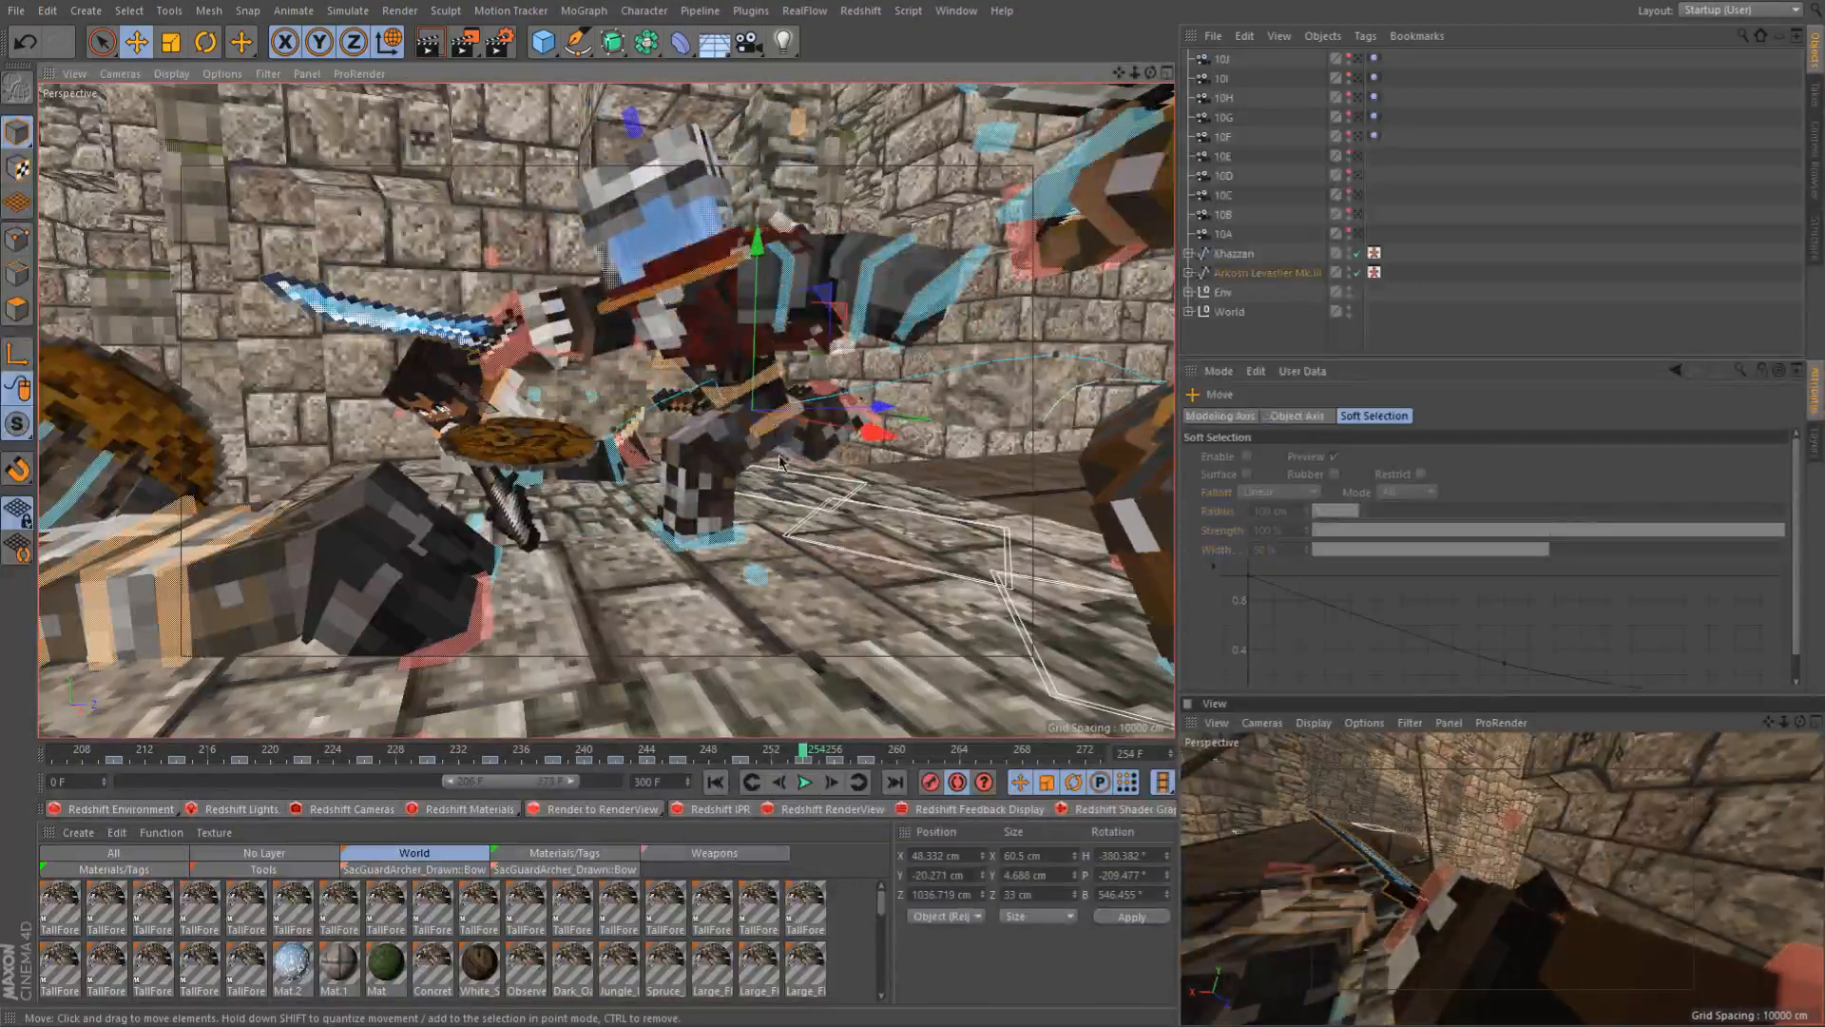
{"action": "key", "text": "ctrl+z"}
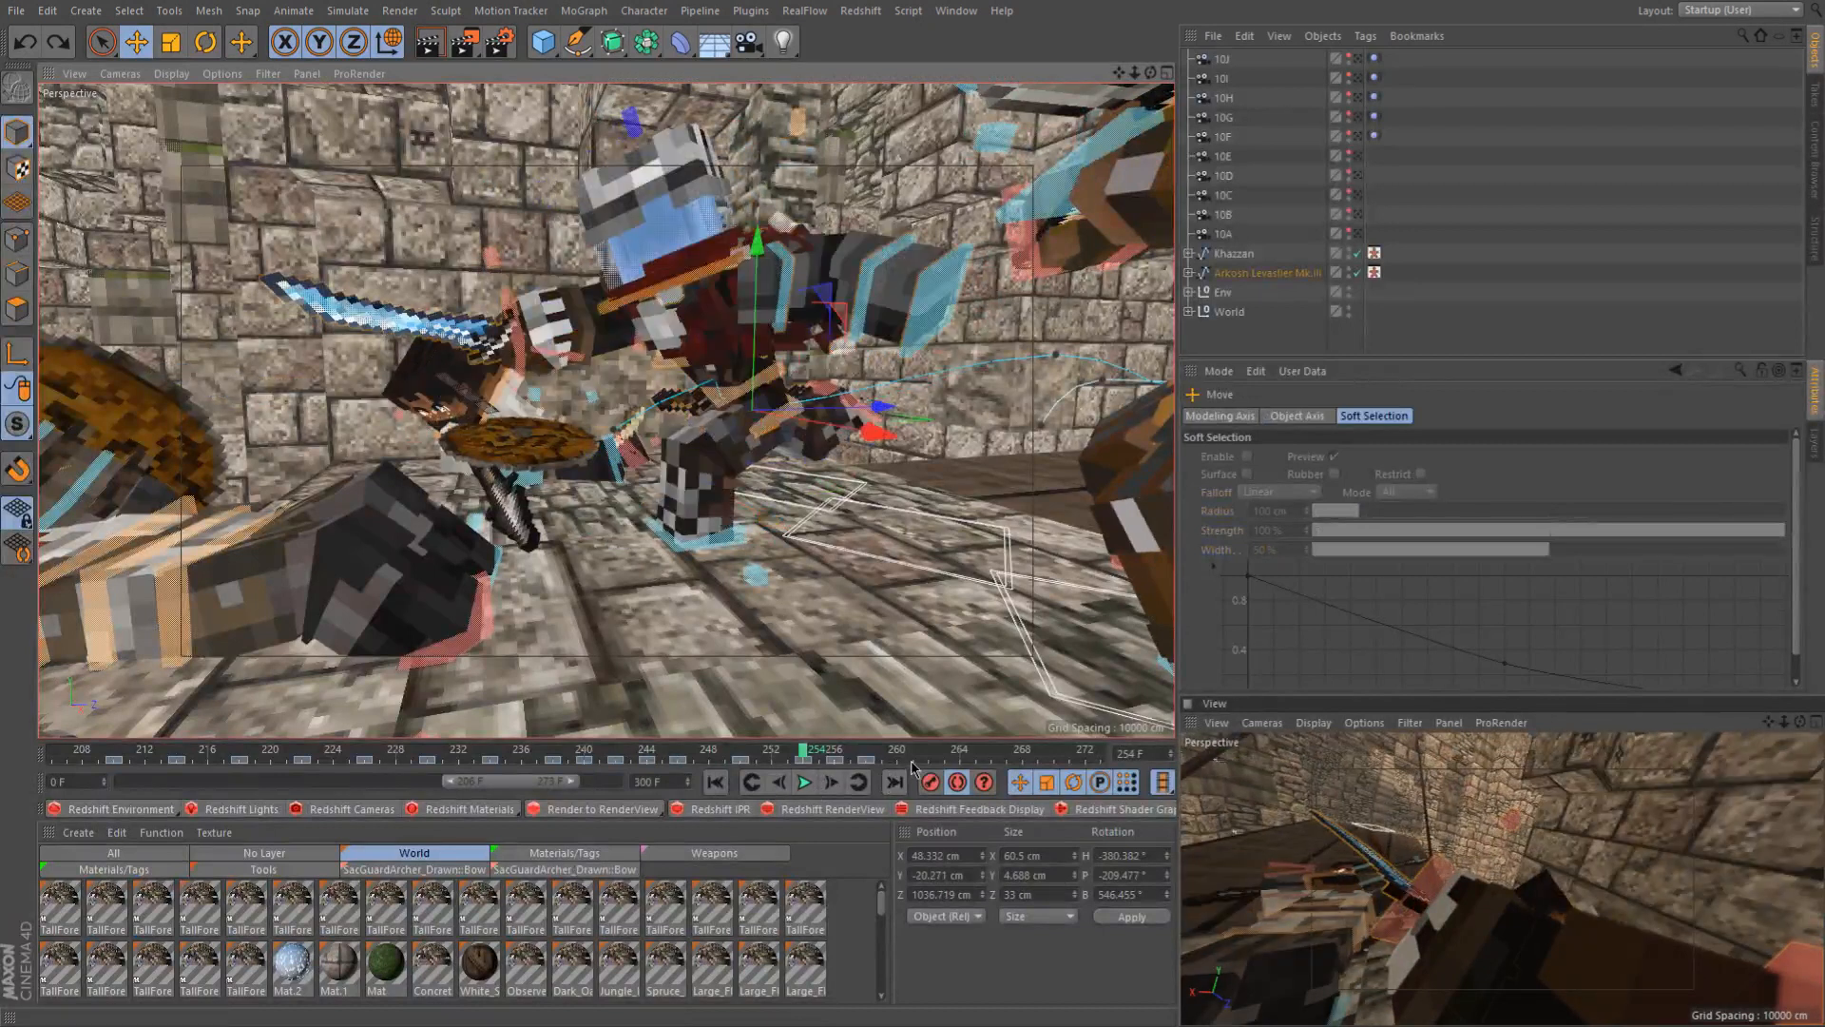
{"action": "left_click_drag", "start_coordinate": [820, 756], "coordinate": [847, 757]}
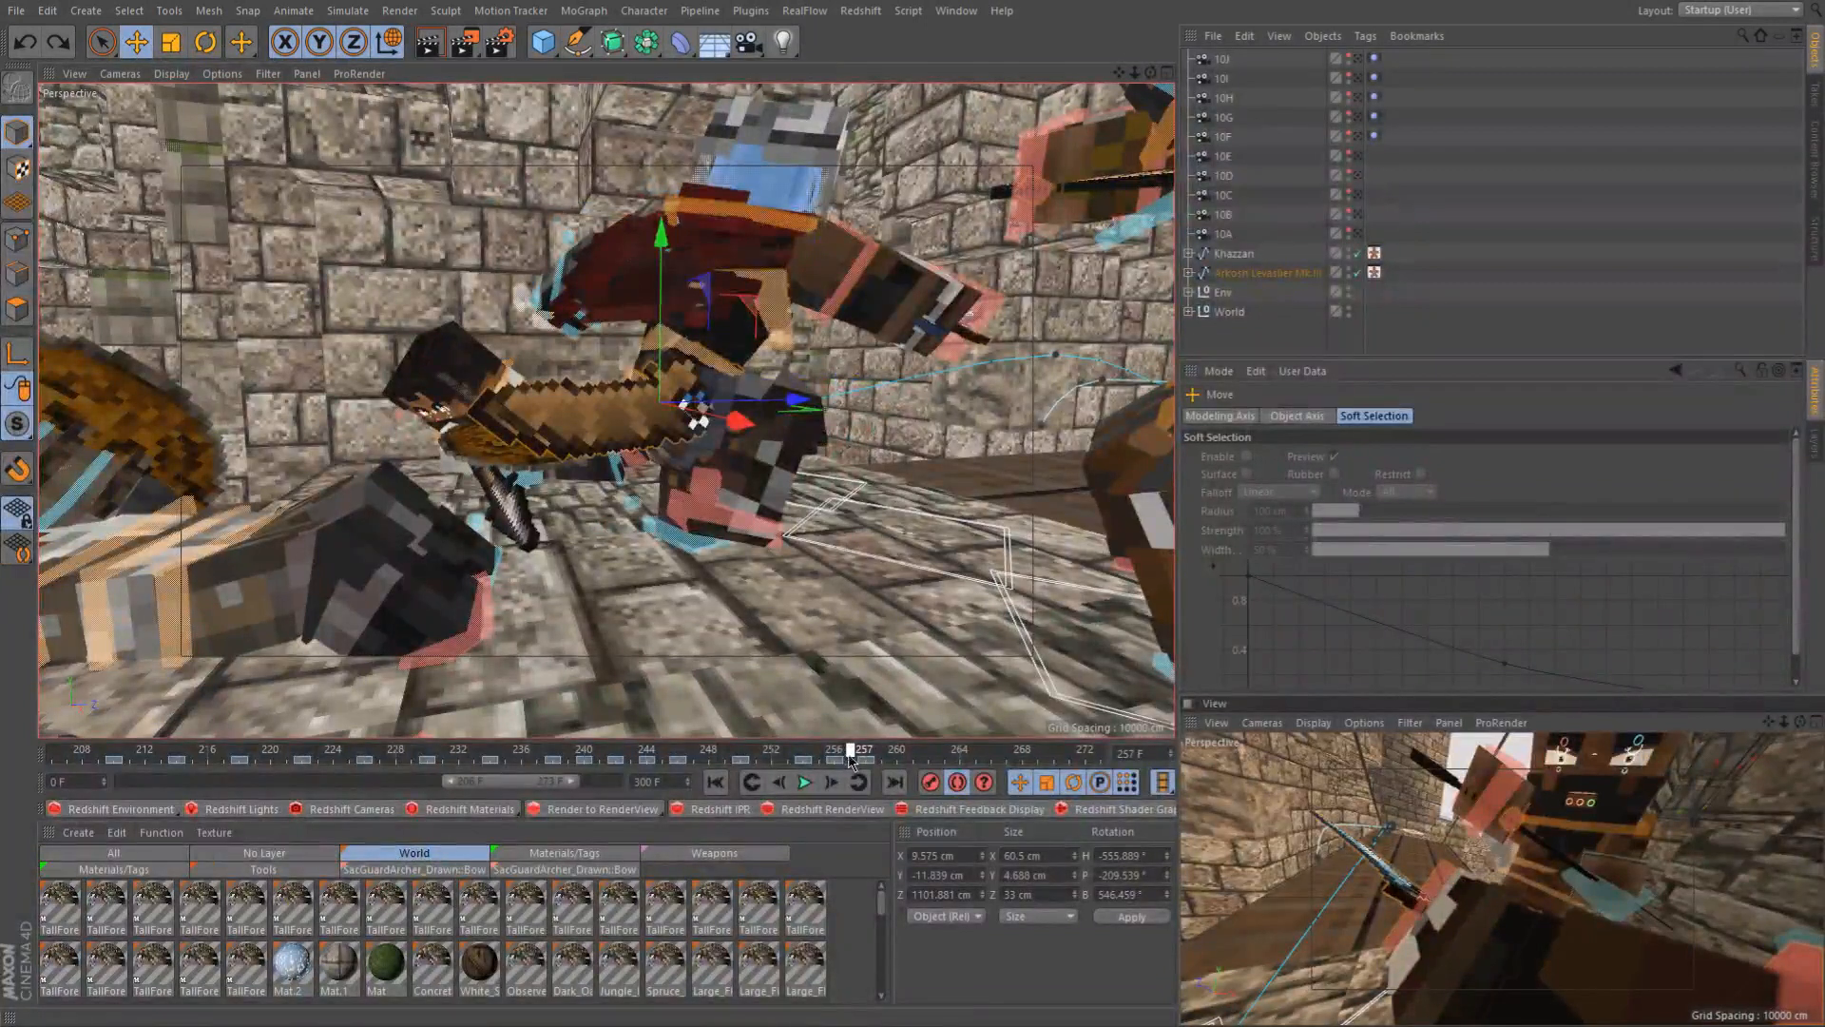
{"action": "left_click_drag", "start_coordinate": [861, 761], "coordinate": [876, 767]}
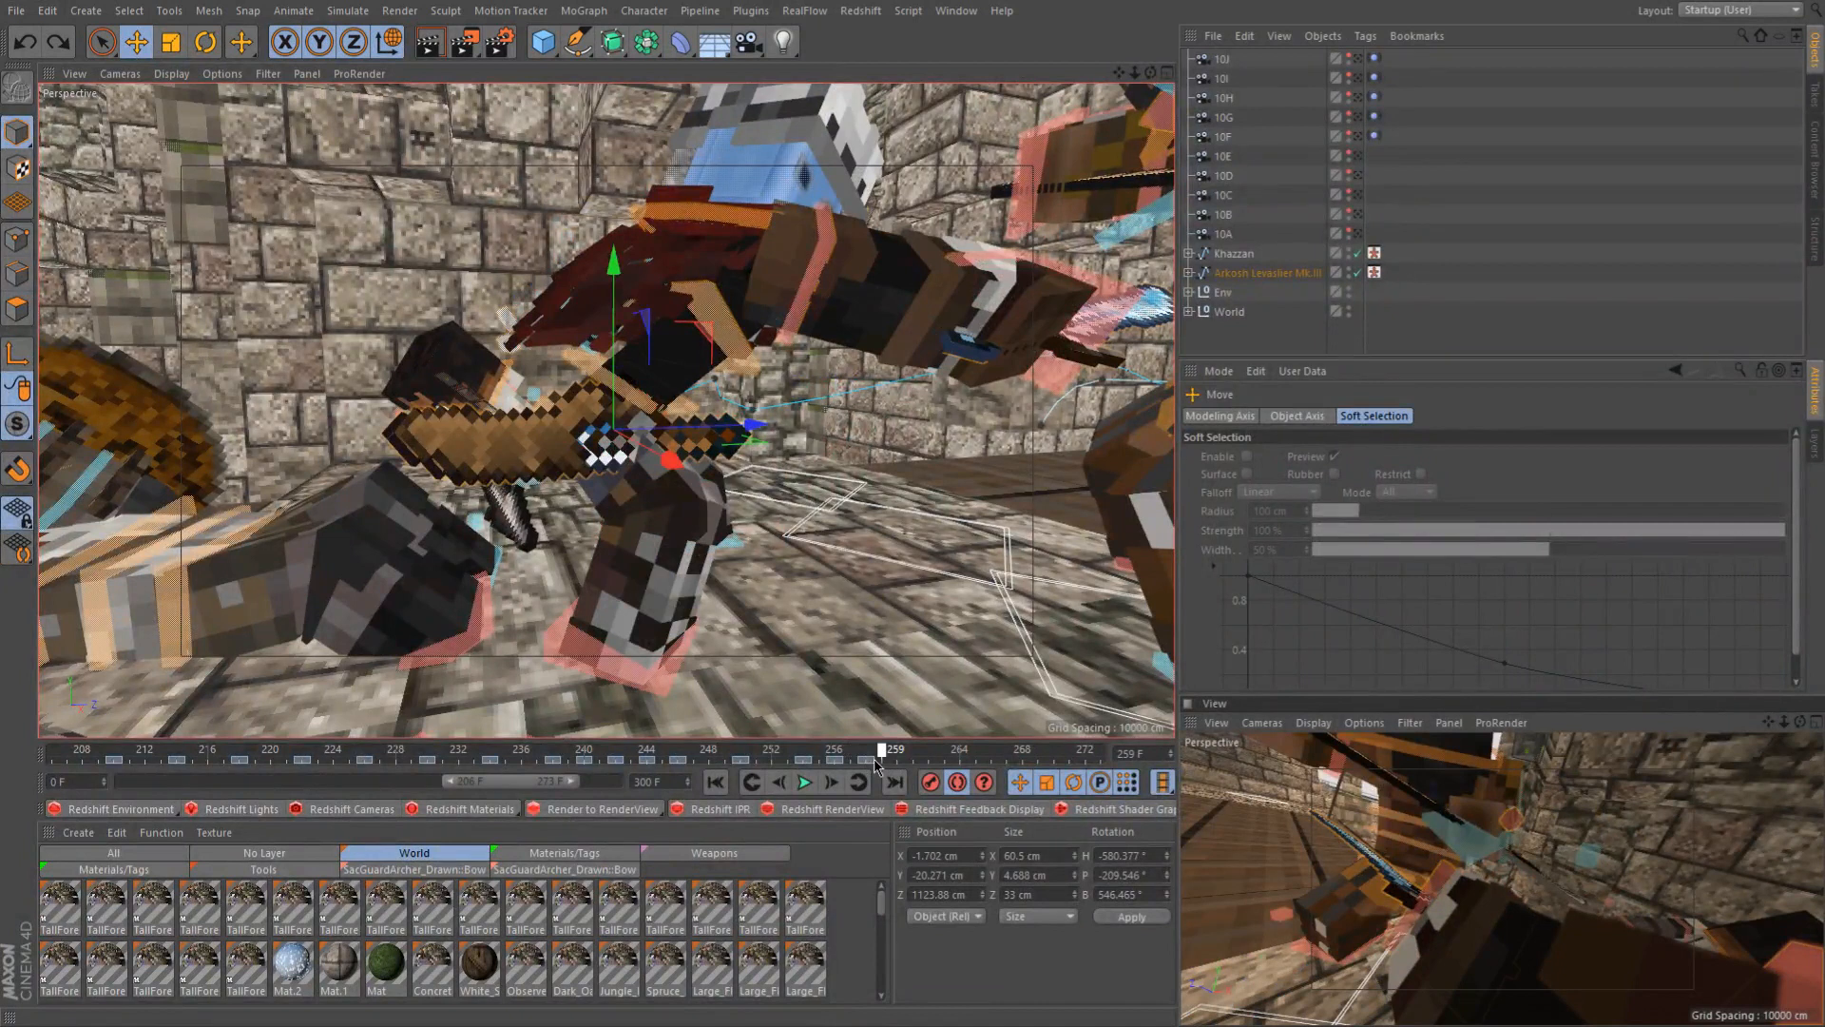
{"action": "left_click_drag", "start_coordinate": [877, 766], "coordinate": [852, 766]}
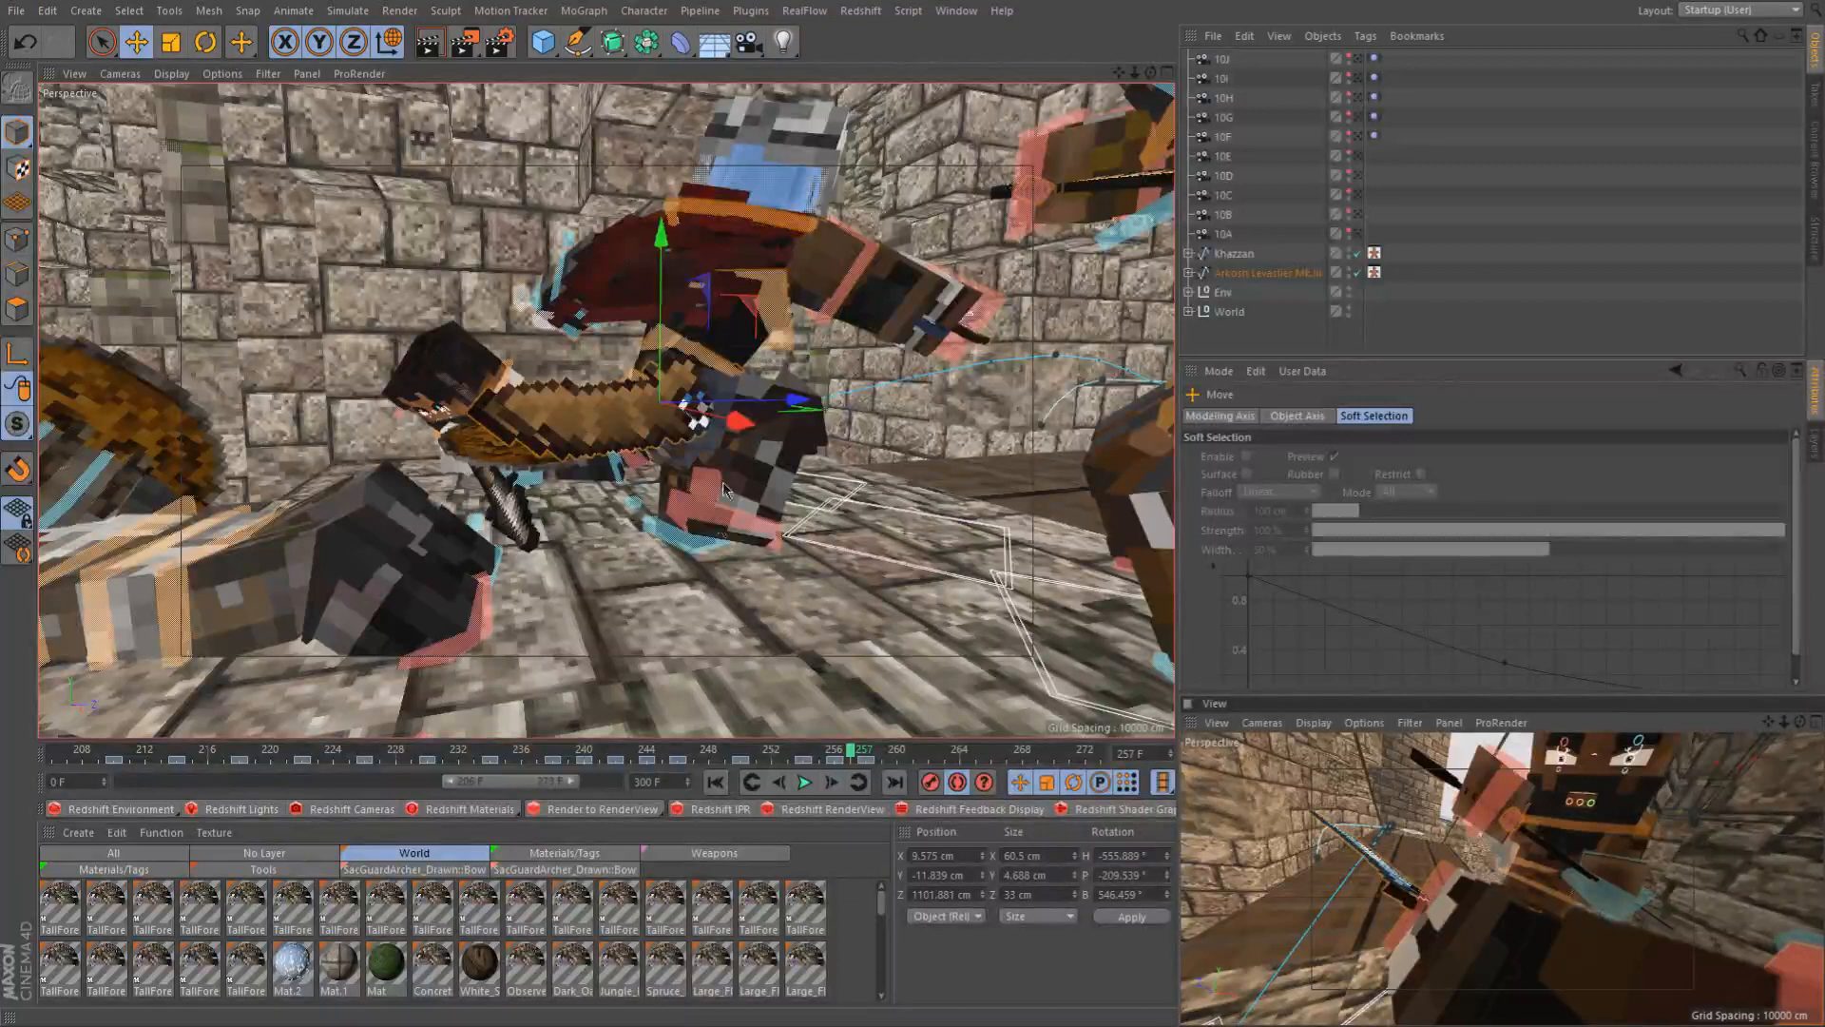
{"action": "mouse_move", "coordinate": [856, 751]}
{"action": "left_mouse_down"}
{"action": "mouse_move", "coordinate": [799, 756]}
{"action": "mouse_move", "coordinate": [871, 760]}
{"action": "left_mouse_up"}
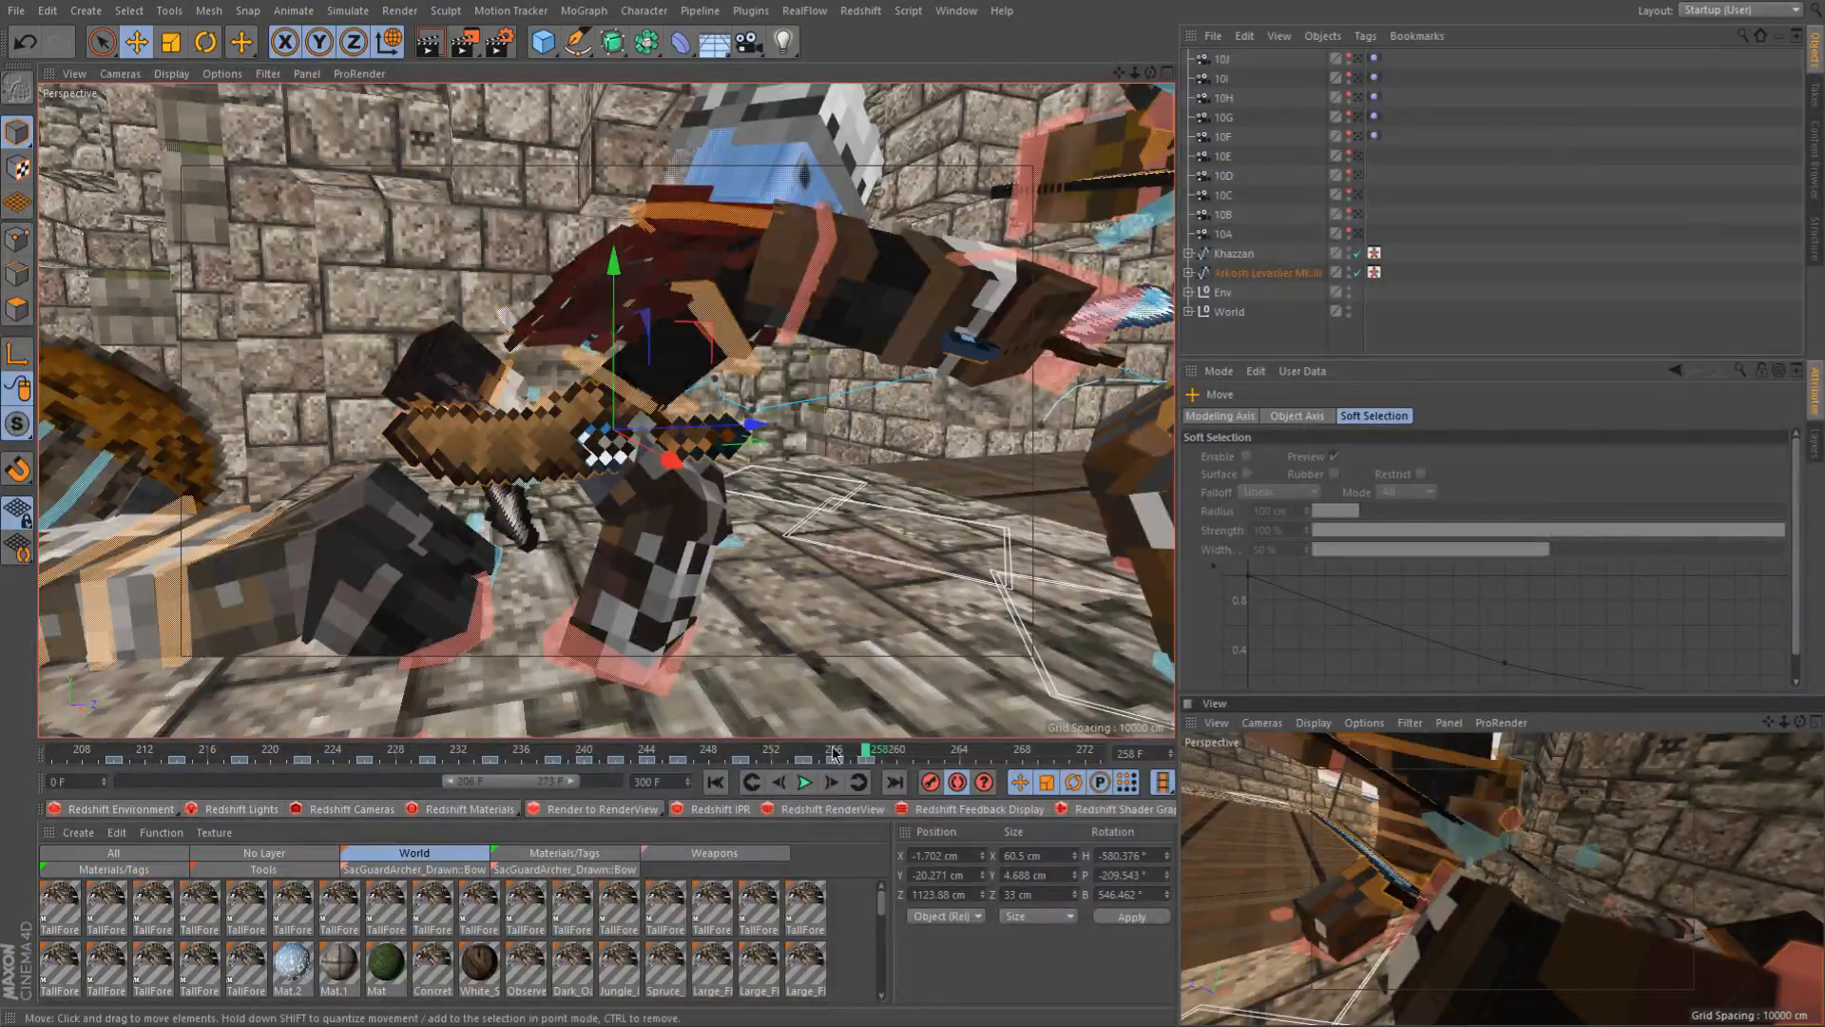
{"action": "left_click_drag", "start_coordinate": [717, 569], "coordinate": [665, 565], "text": "alt"}
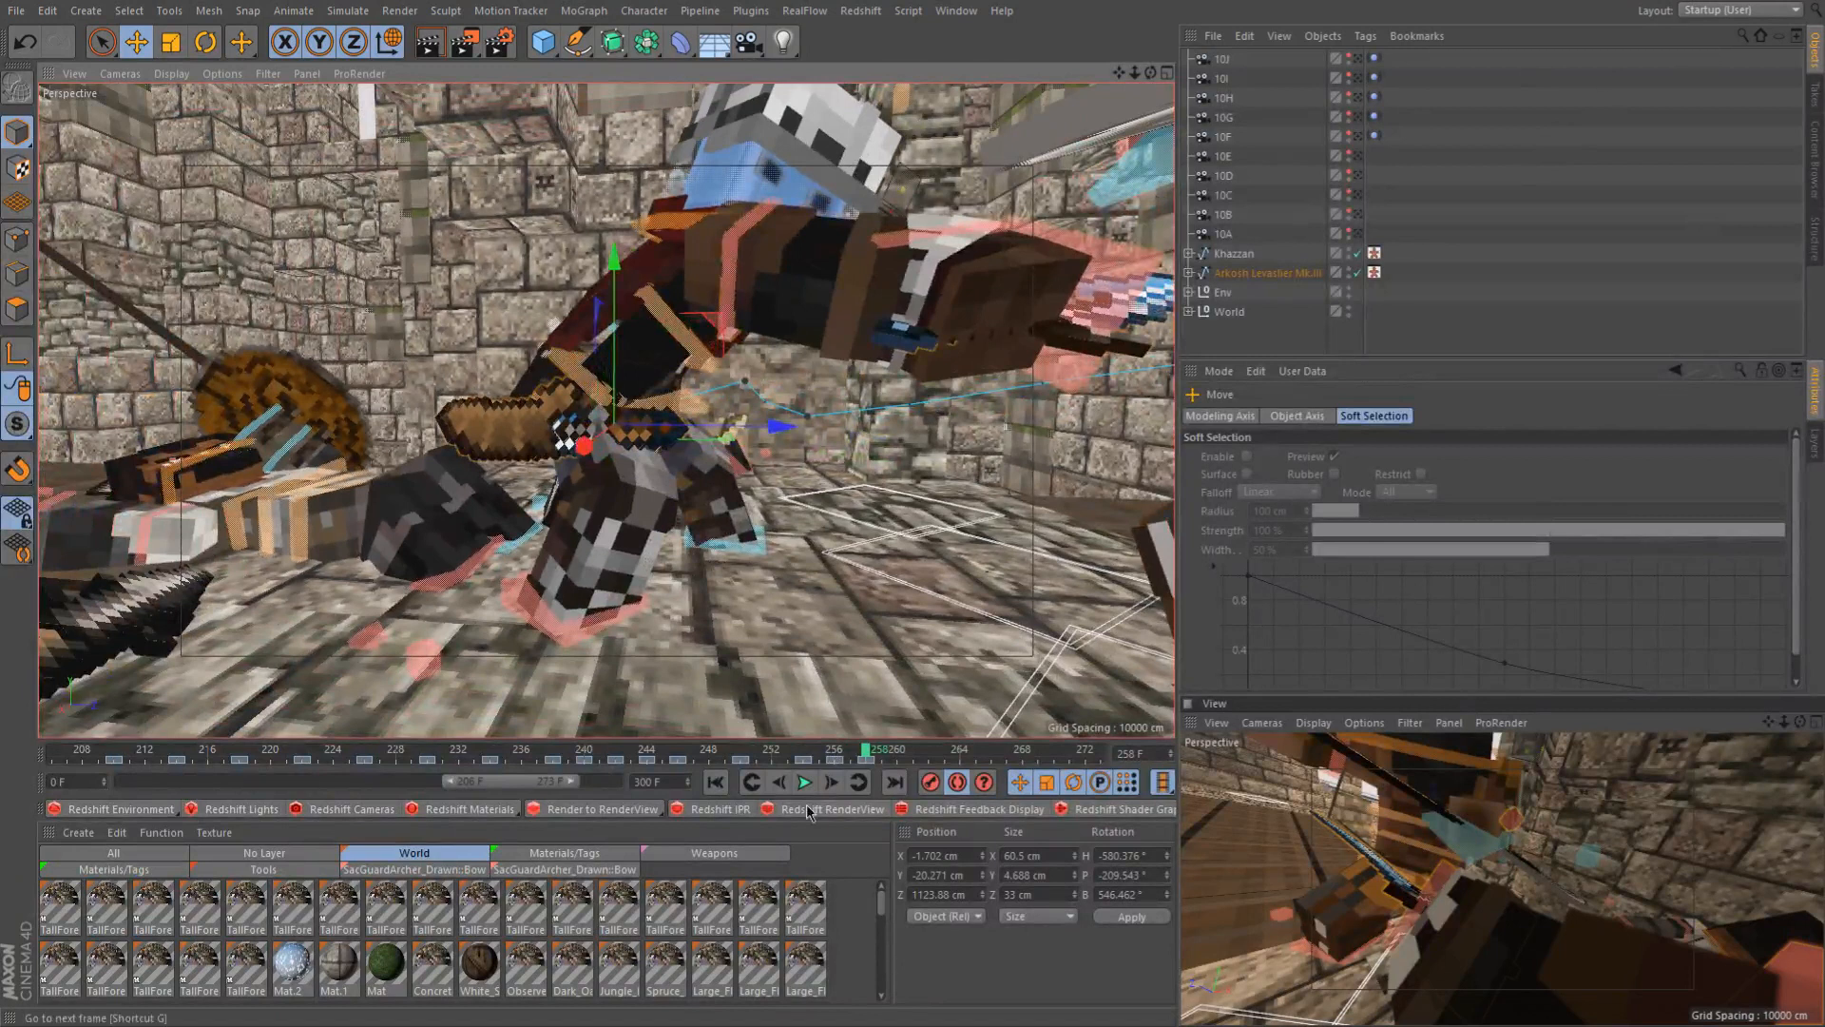
{"action": "left_click_drag", "start_coordinate": [803, 760], "coordinate": [849, 760]}
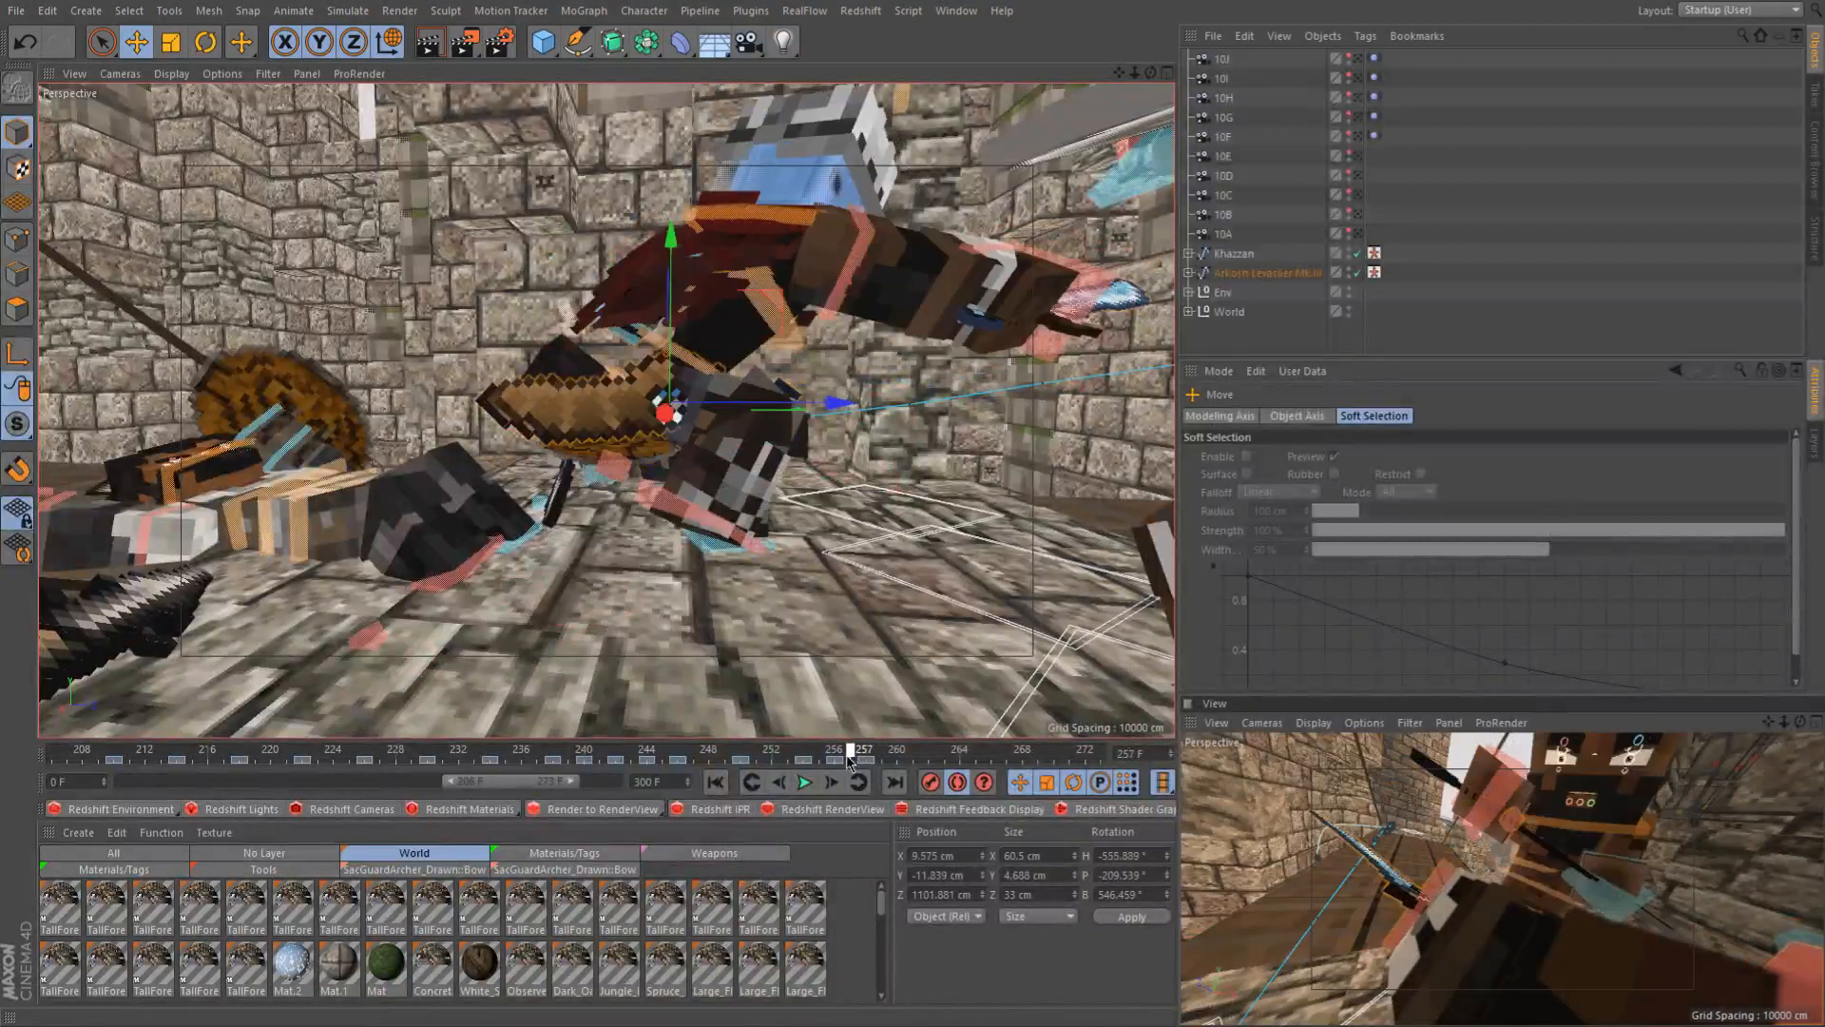
{"action": "mouse_move", "coordinate": [849, 760]}
{"action": "left_mouse_down"}
{"action": "mouse_move", "coordinate": [811, 758]}
{"action": "mouse_move", "coordinate": [829, 760]}
{"action": "left_mouse_up"}
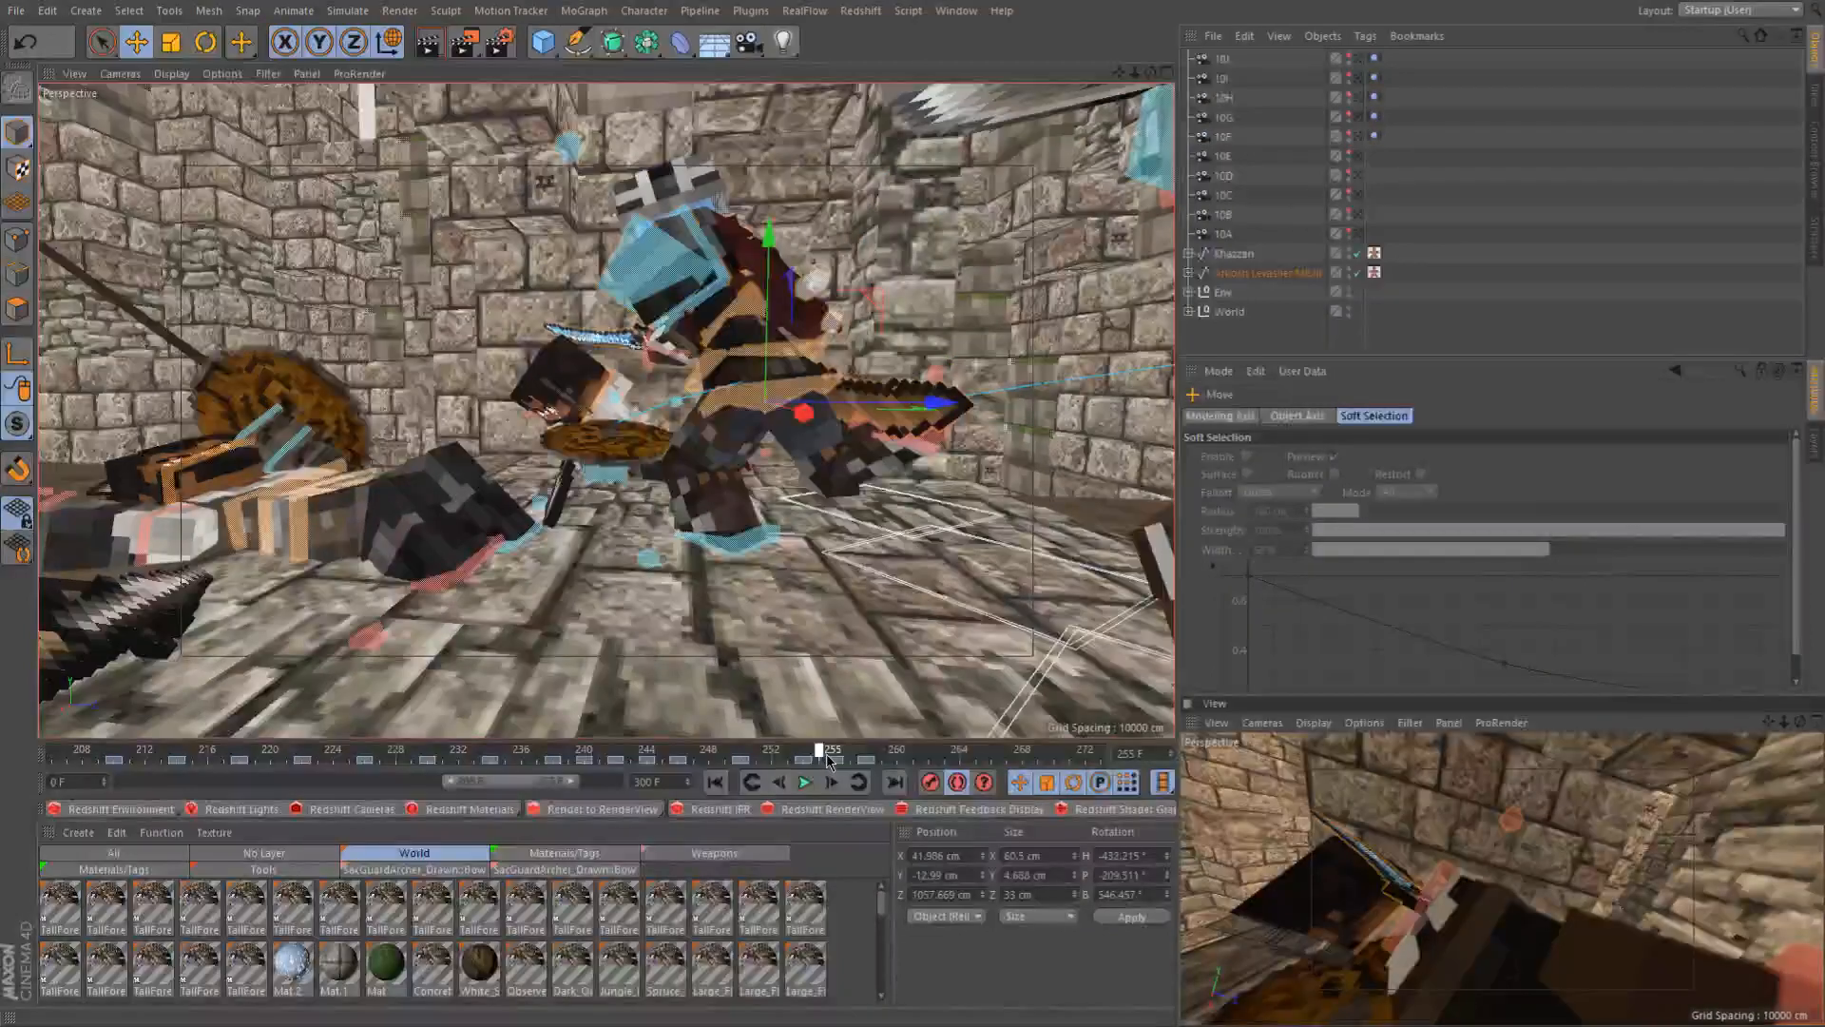
Delete the keyframes at frame 256 on Arkosh's waist control and on goalLegR
{"action": "left_click_drag", "start_coordinate": [829, 760], "coordinate": [833, 763]}
{"action": "left_click", "coordinate": [833, 762]}
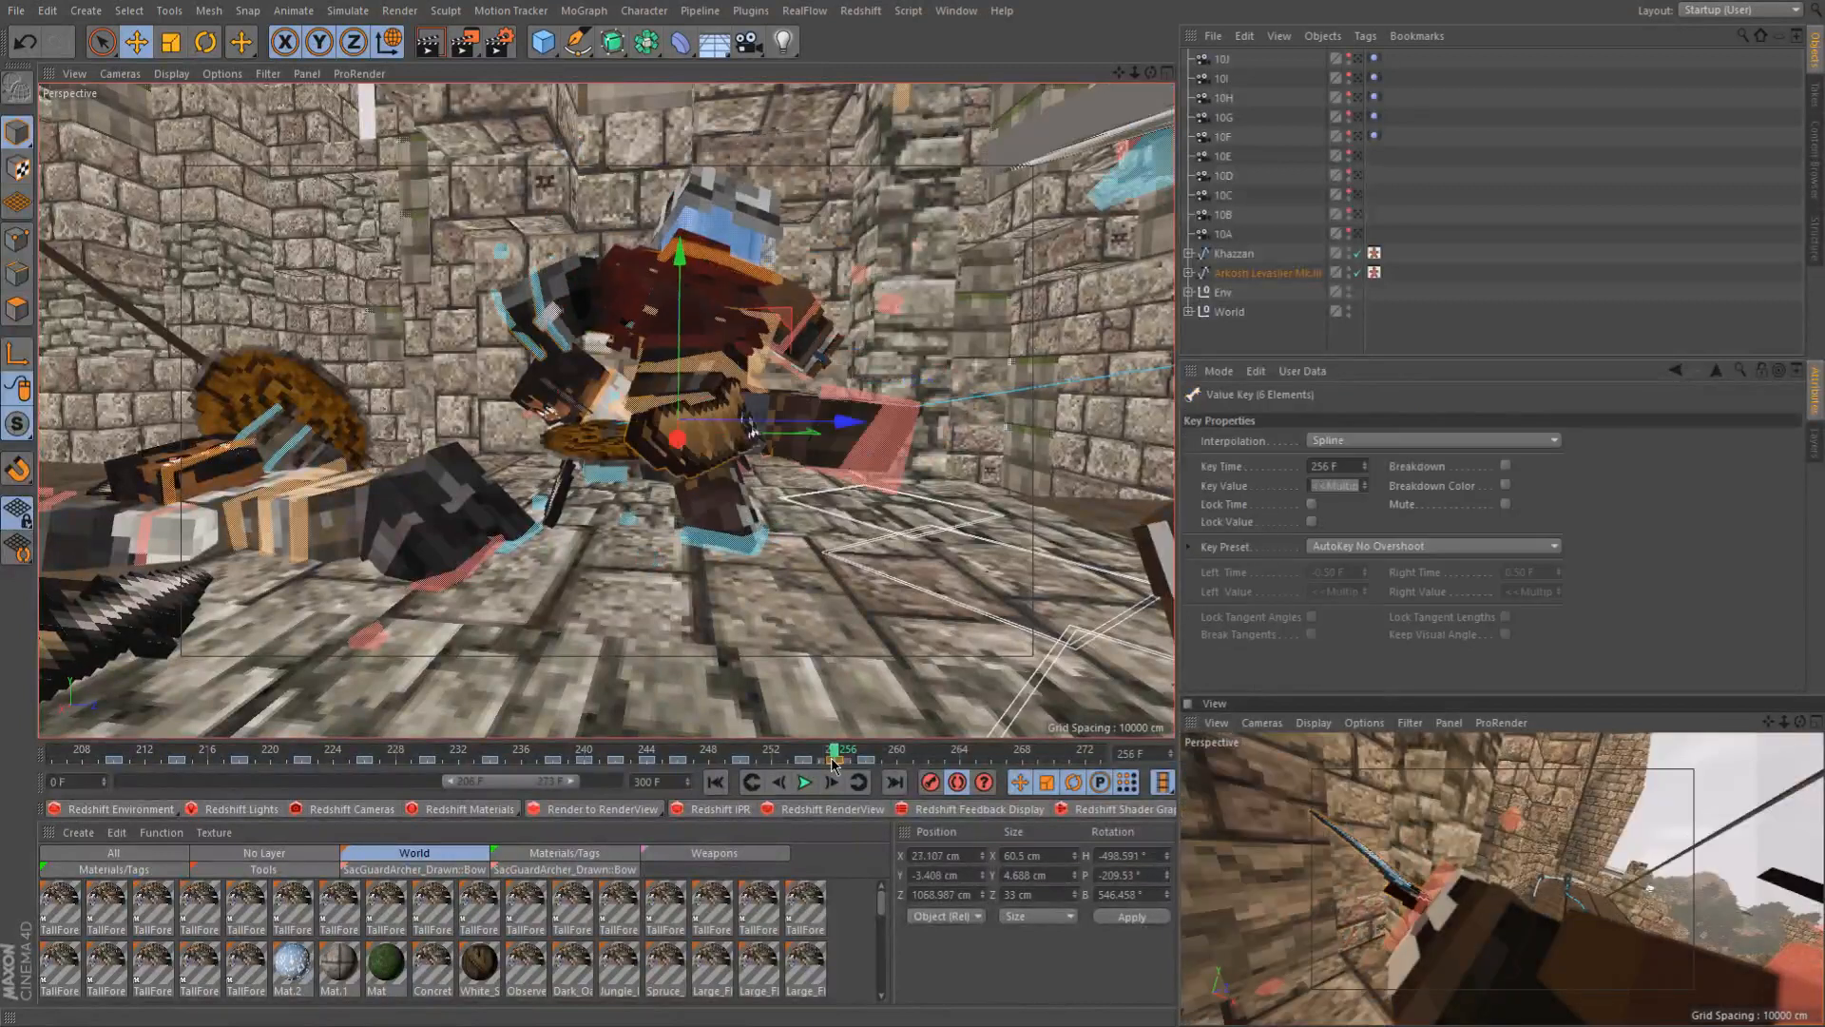
{"action": "key", "text": "Delete"}
{"action": "left_click", "coordinate": [888, 480]}
{"action": "key", "text": "Delete"}
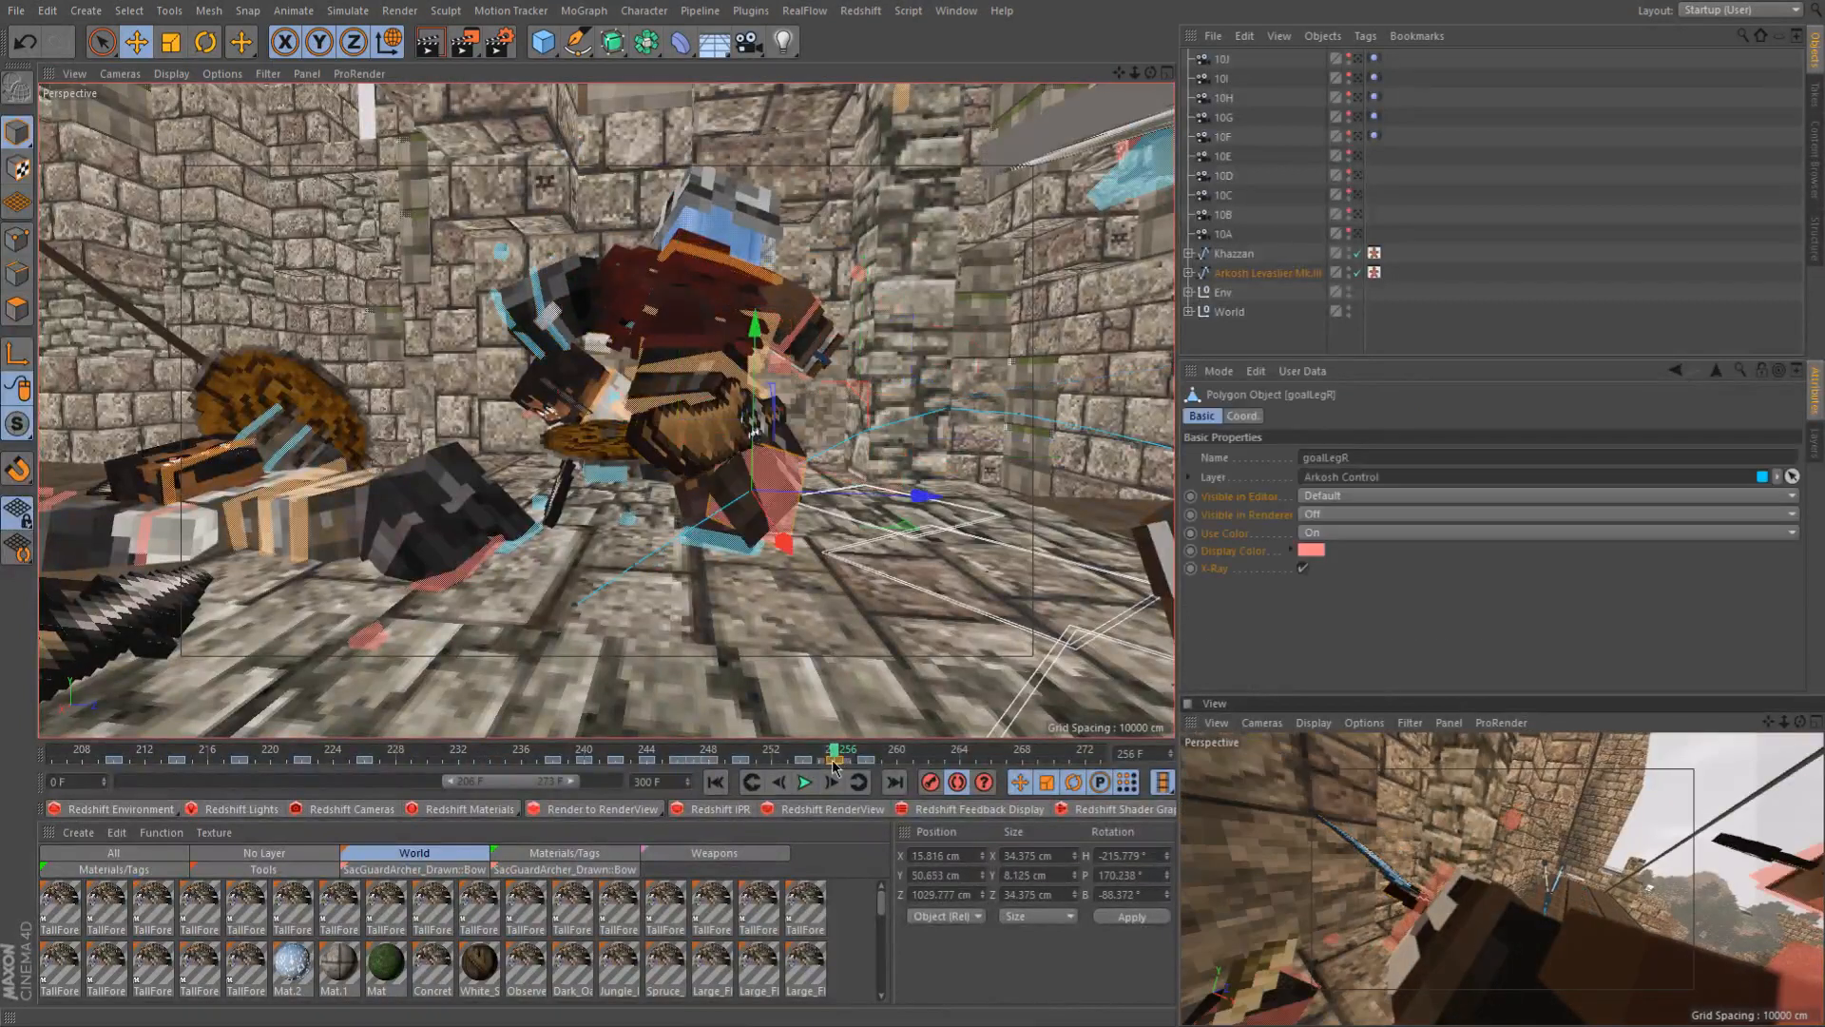
Raise Arkosh's waist control together with goalLegR by about 10 cm at frame 254 and check the motion through frame 258
{"action": "left_click", "coordinate": [803, 758]}
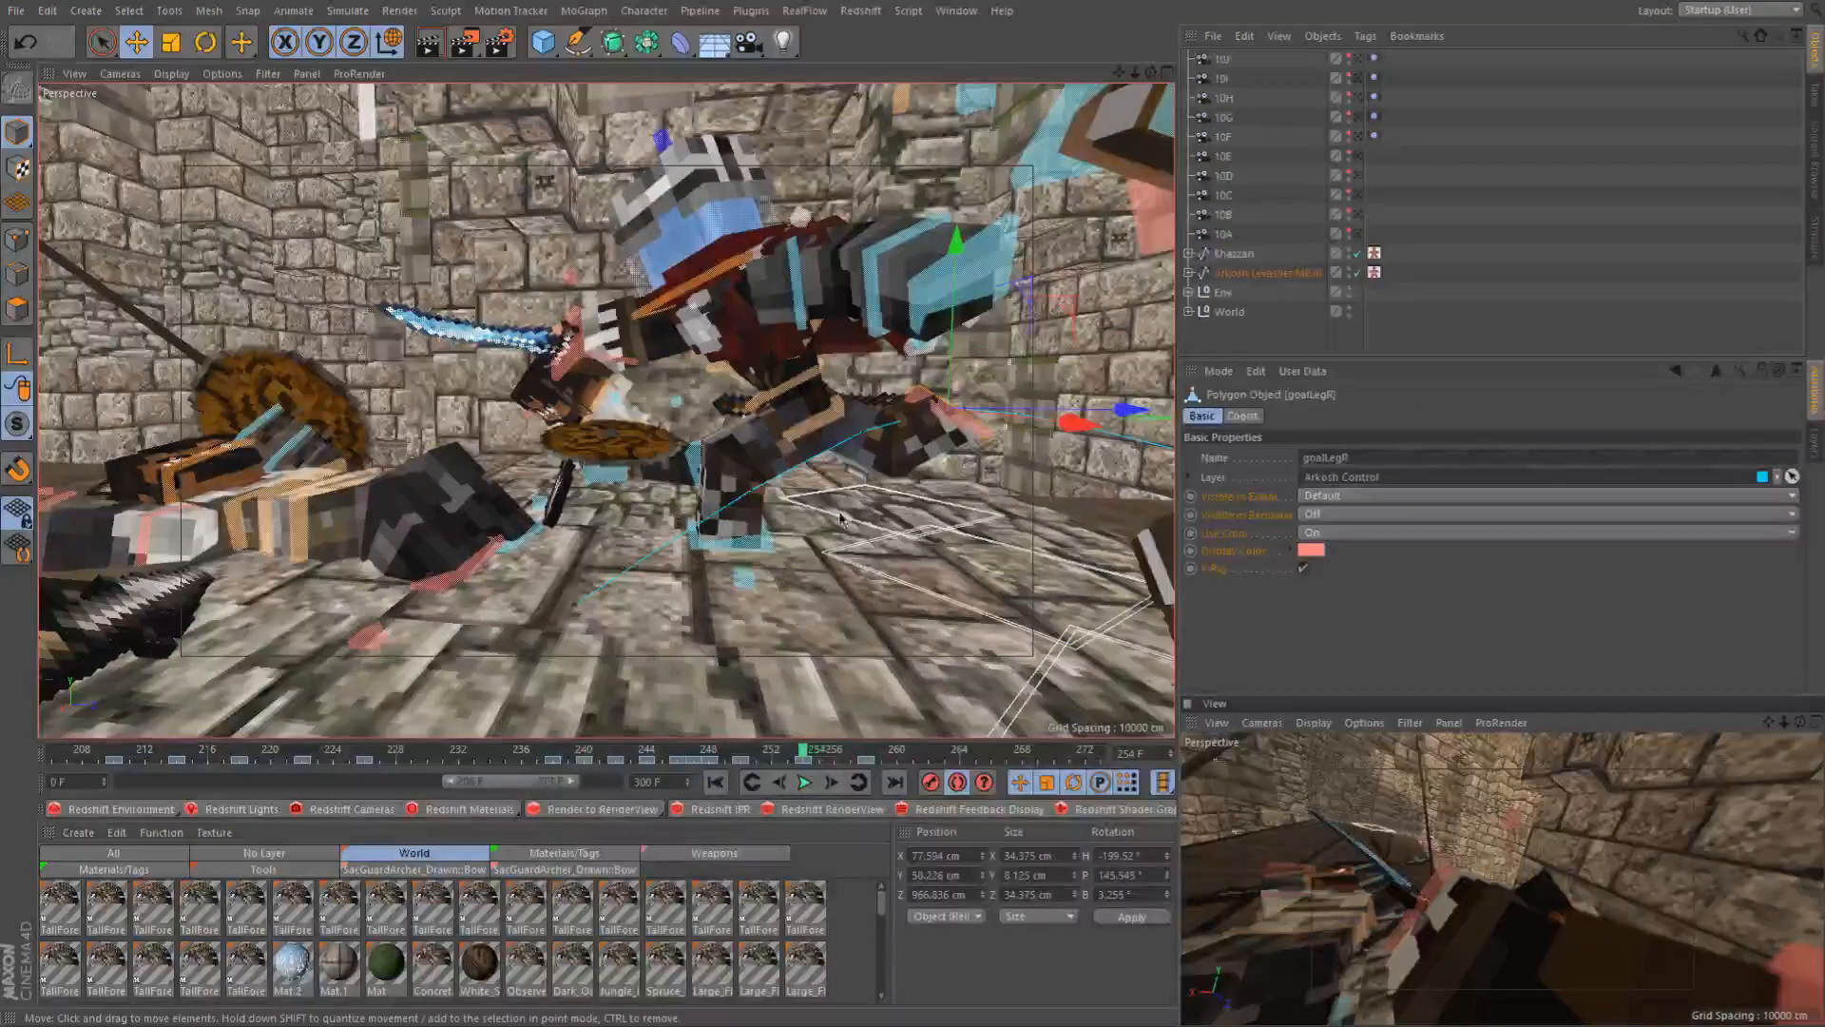
{"action": "left_click", "coordinate": [813, 419]}
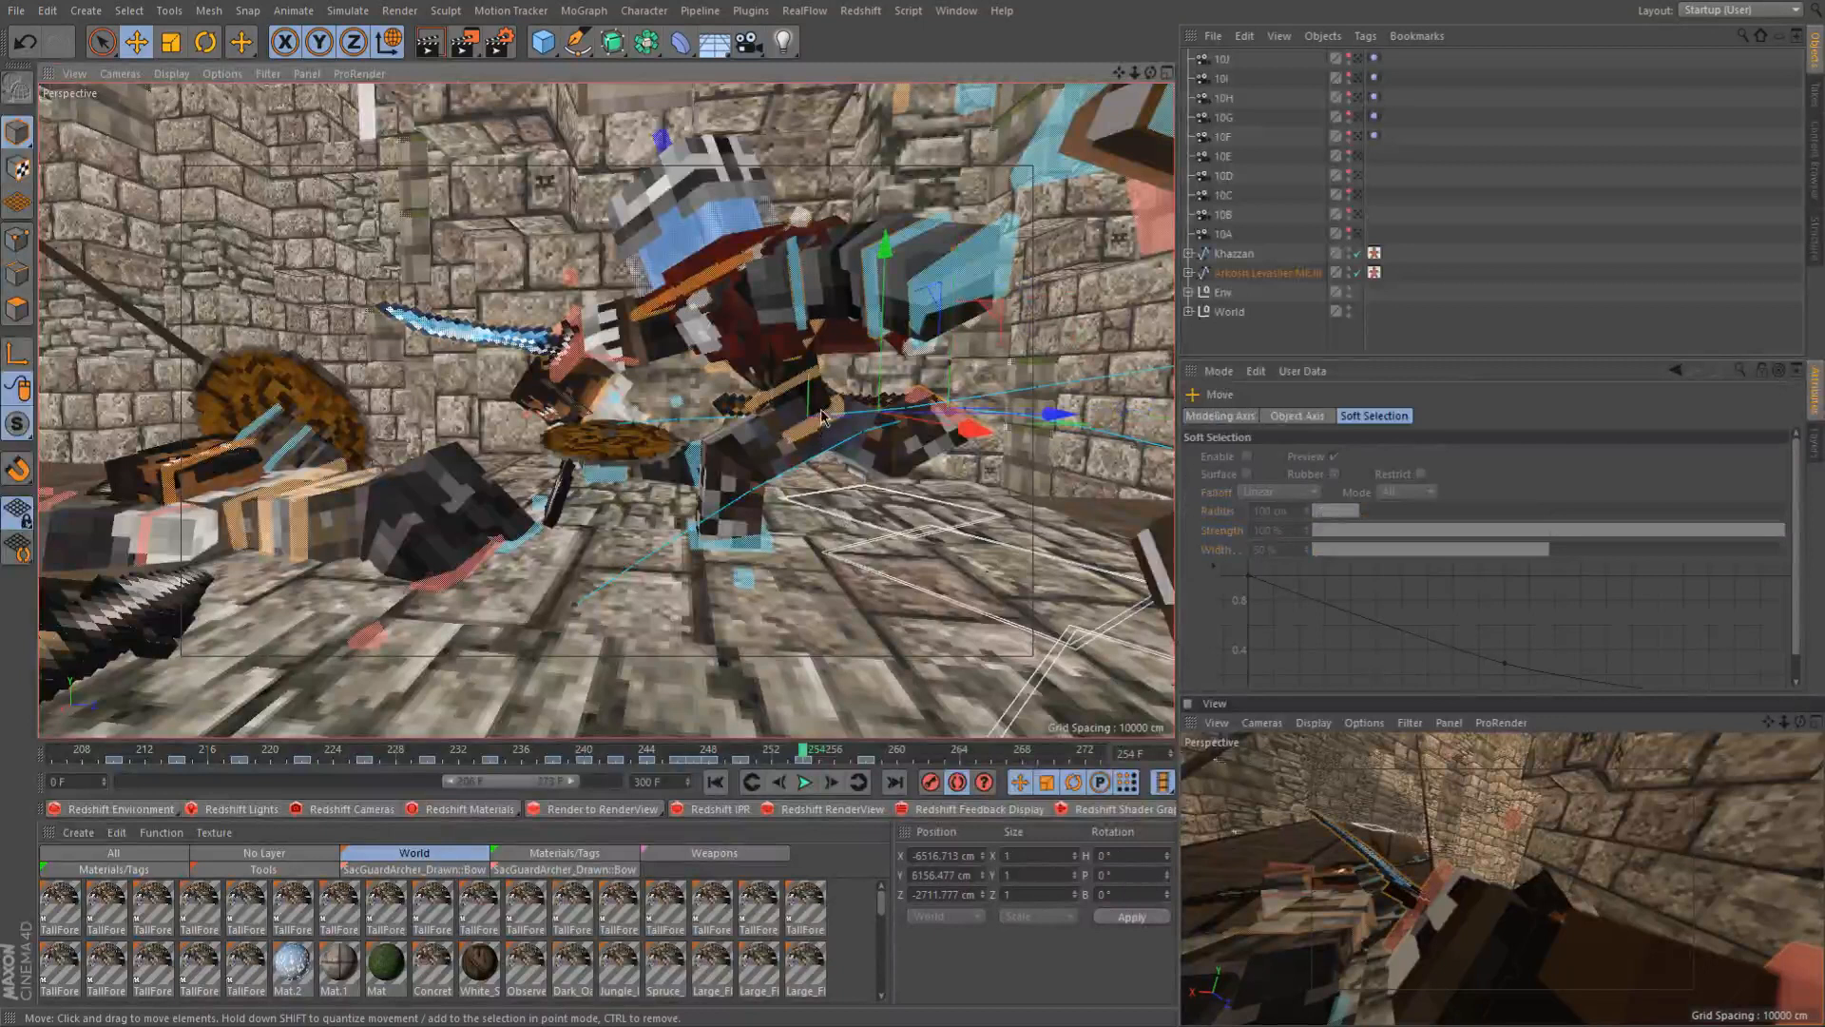
{"action": "left_click_drag", "start_coordinate": [883, 382], "coordinate": [882, 358]}
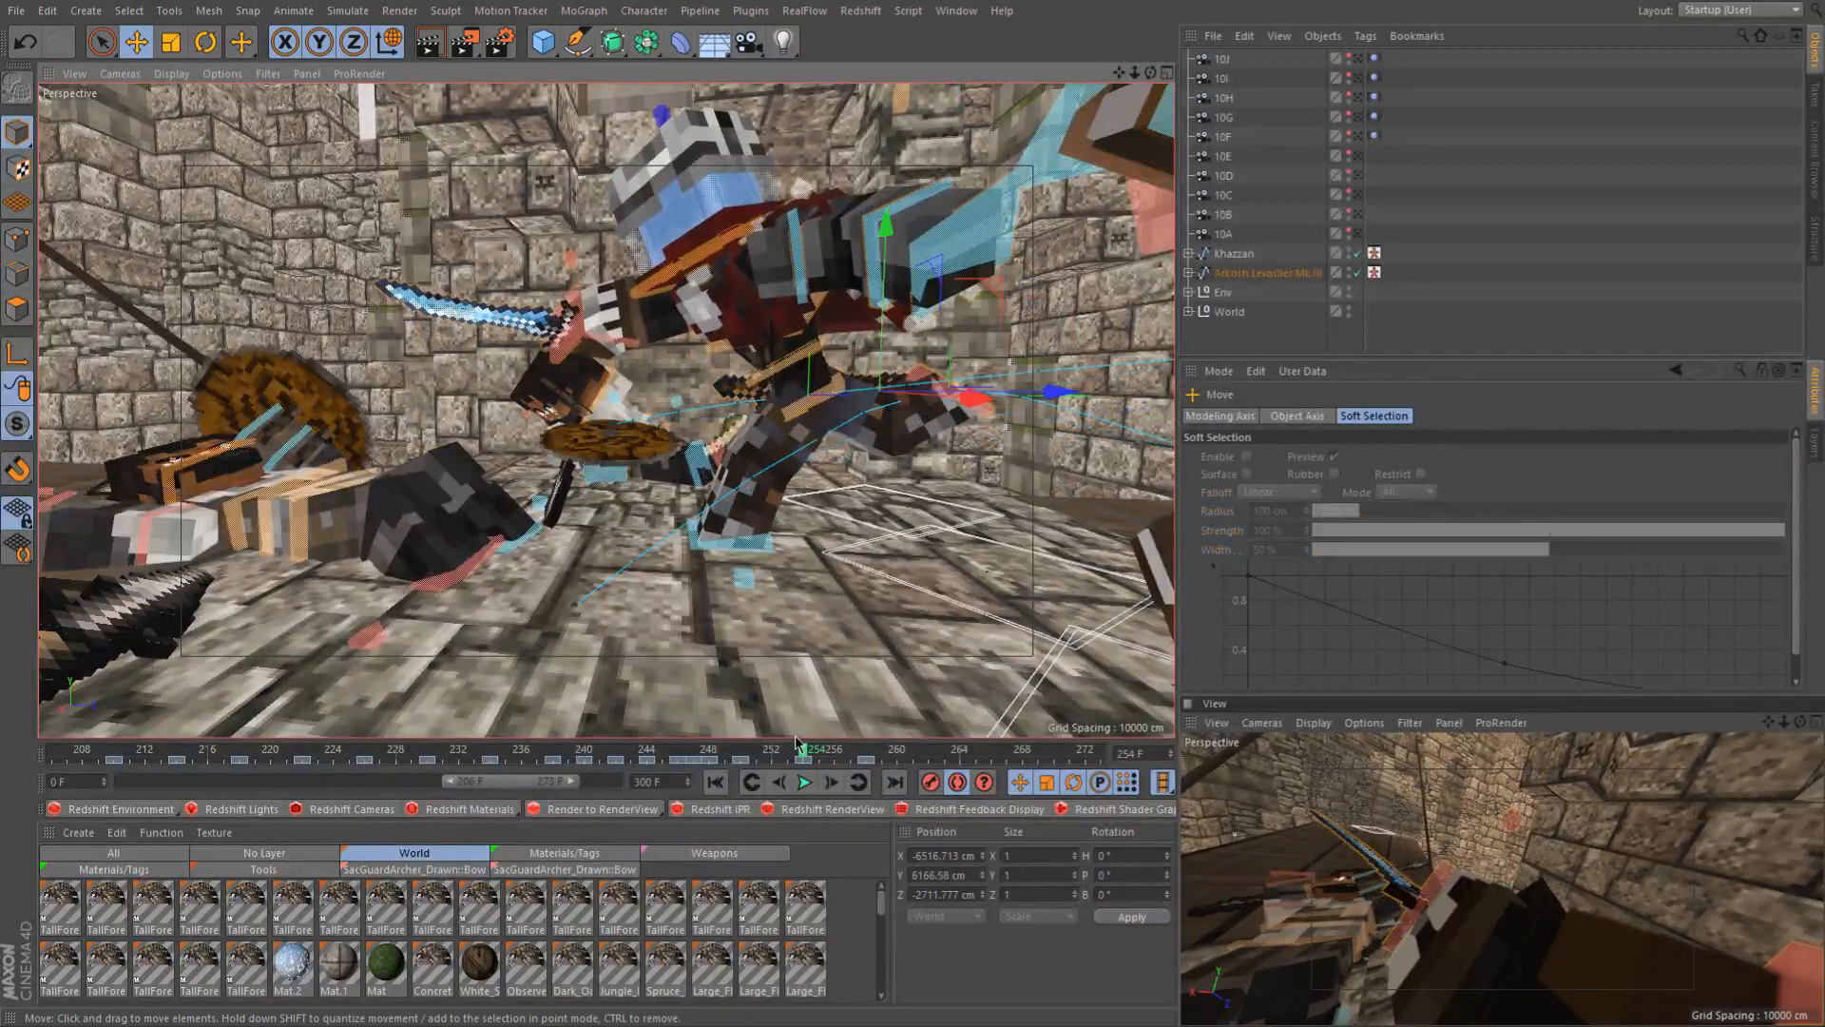
{"action": "left_click_drag", "start_coordinate": [810, 751], "coordinate": [861, 758]}
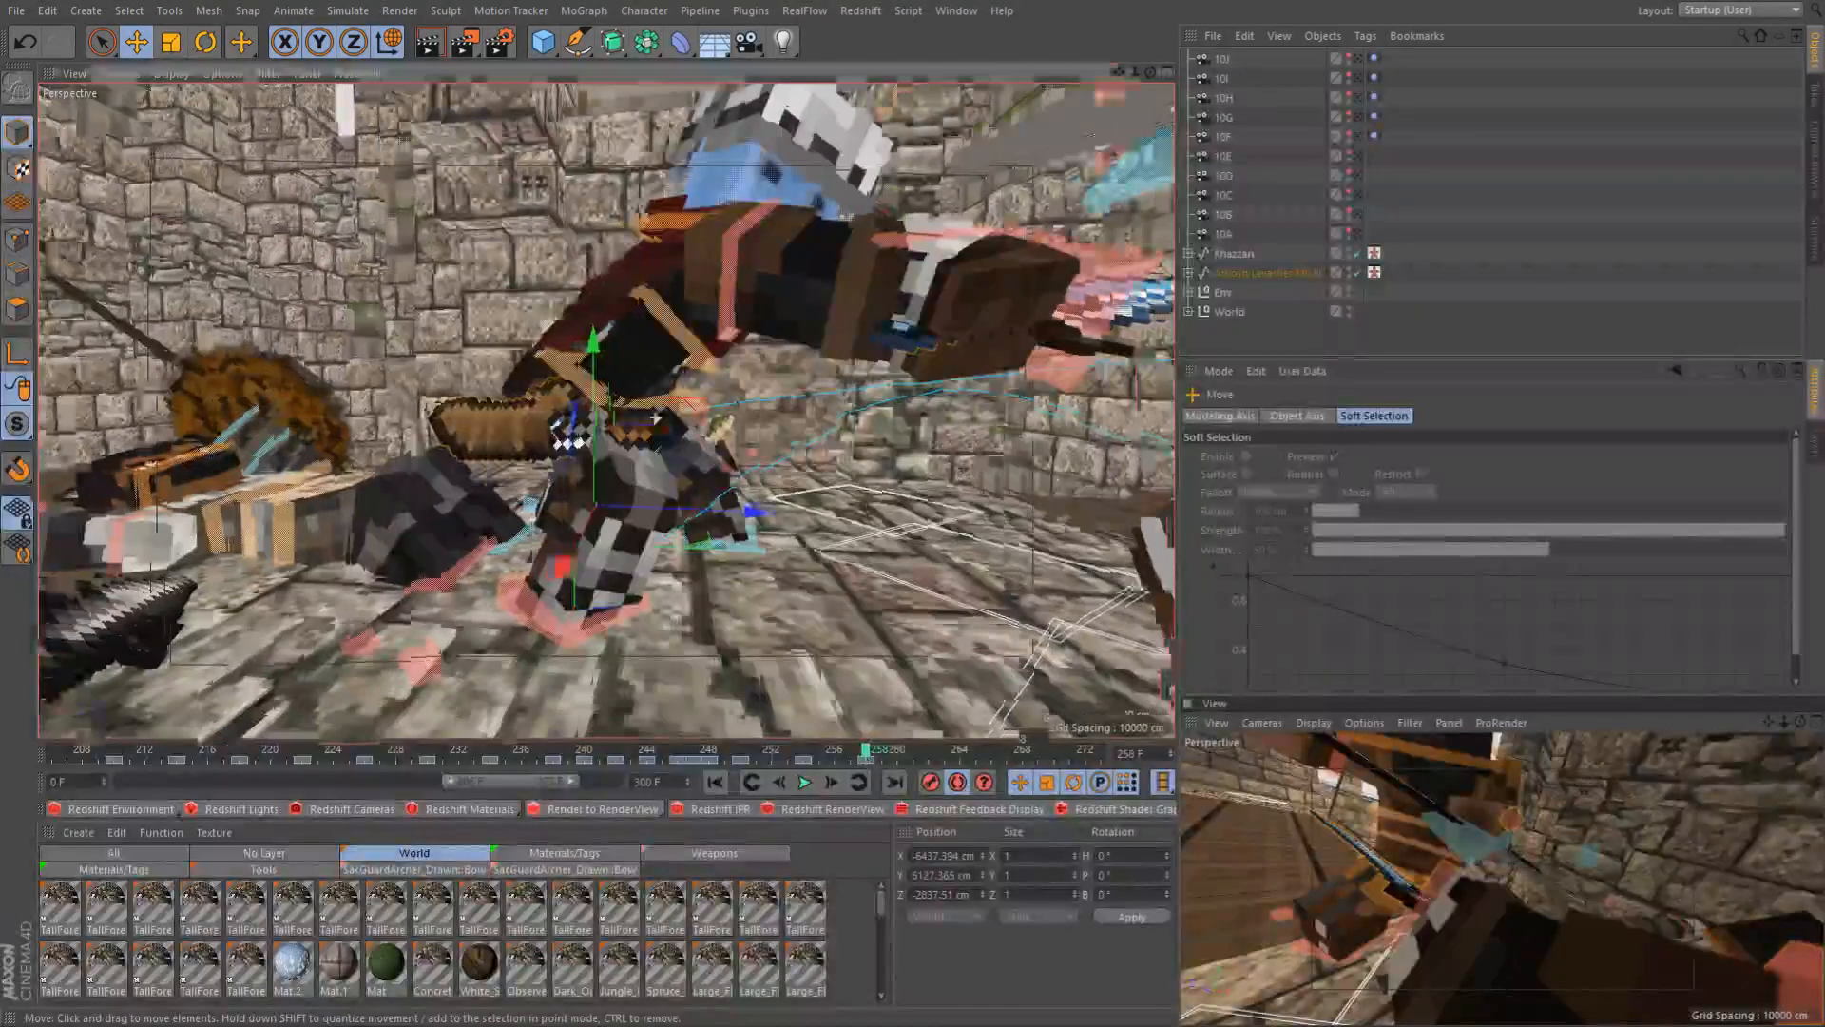
Examine Arkosh's lower-body pose between frames 254 and 258 from several angles
{"action": "left_click_drag", "start_coordinate": [656, 419], "coordinate": [785, 418], "text": "alt"}
{"action": "left_click", "coordinate": [482, 443]}
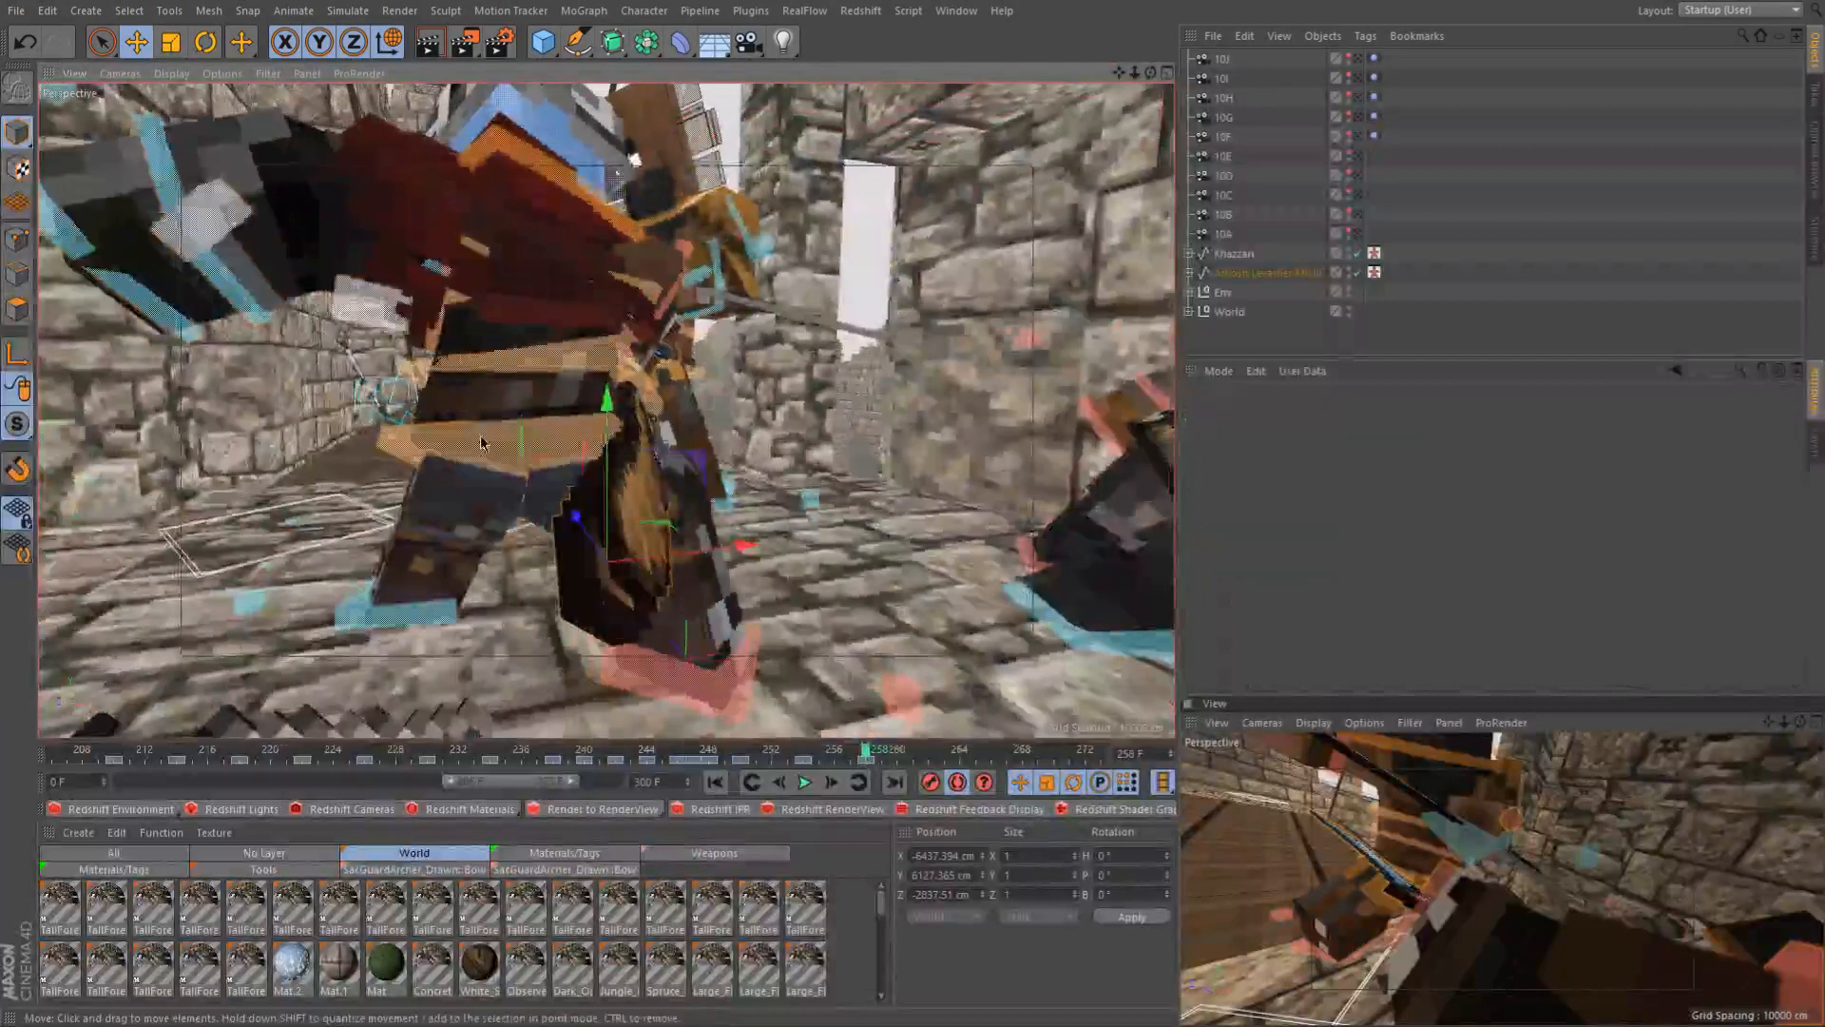
{"action": "key", "text": "r"}
{"action": "left_click_drag", "start_coordinate": [482, 443], "coordinate": [665, 487], "text": "alt"}
{"action": "left_click_drag", "start_coordinate": [445, 498], "coordinate": [608, 532], "text": "alt"}
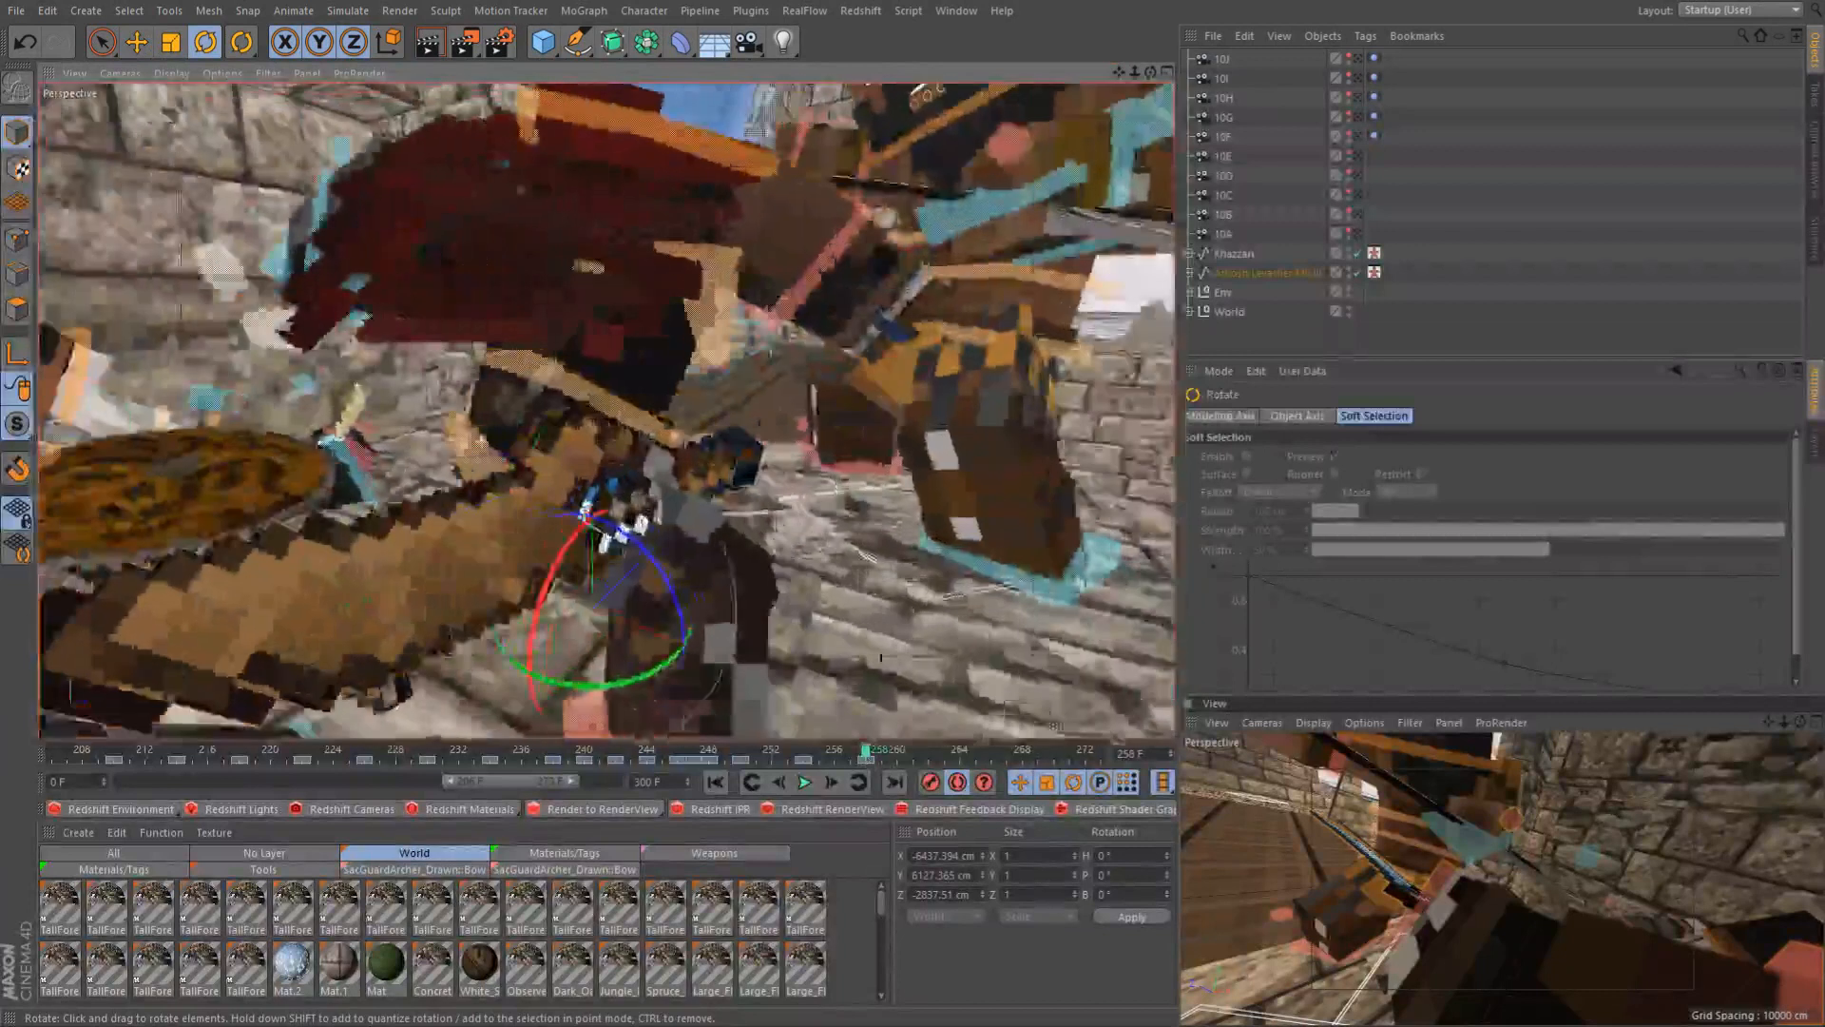
{"action": "left_click", "coordinate": [804, 758]}
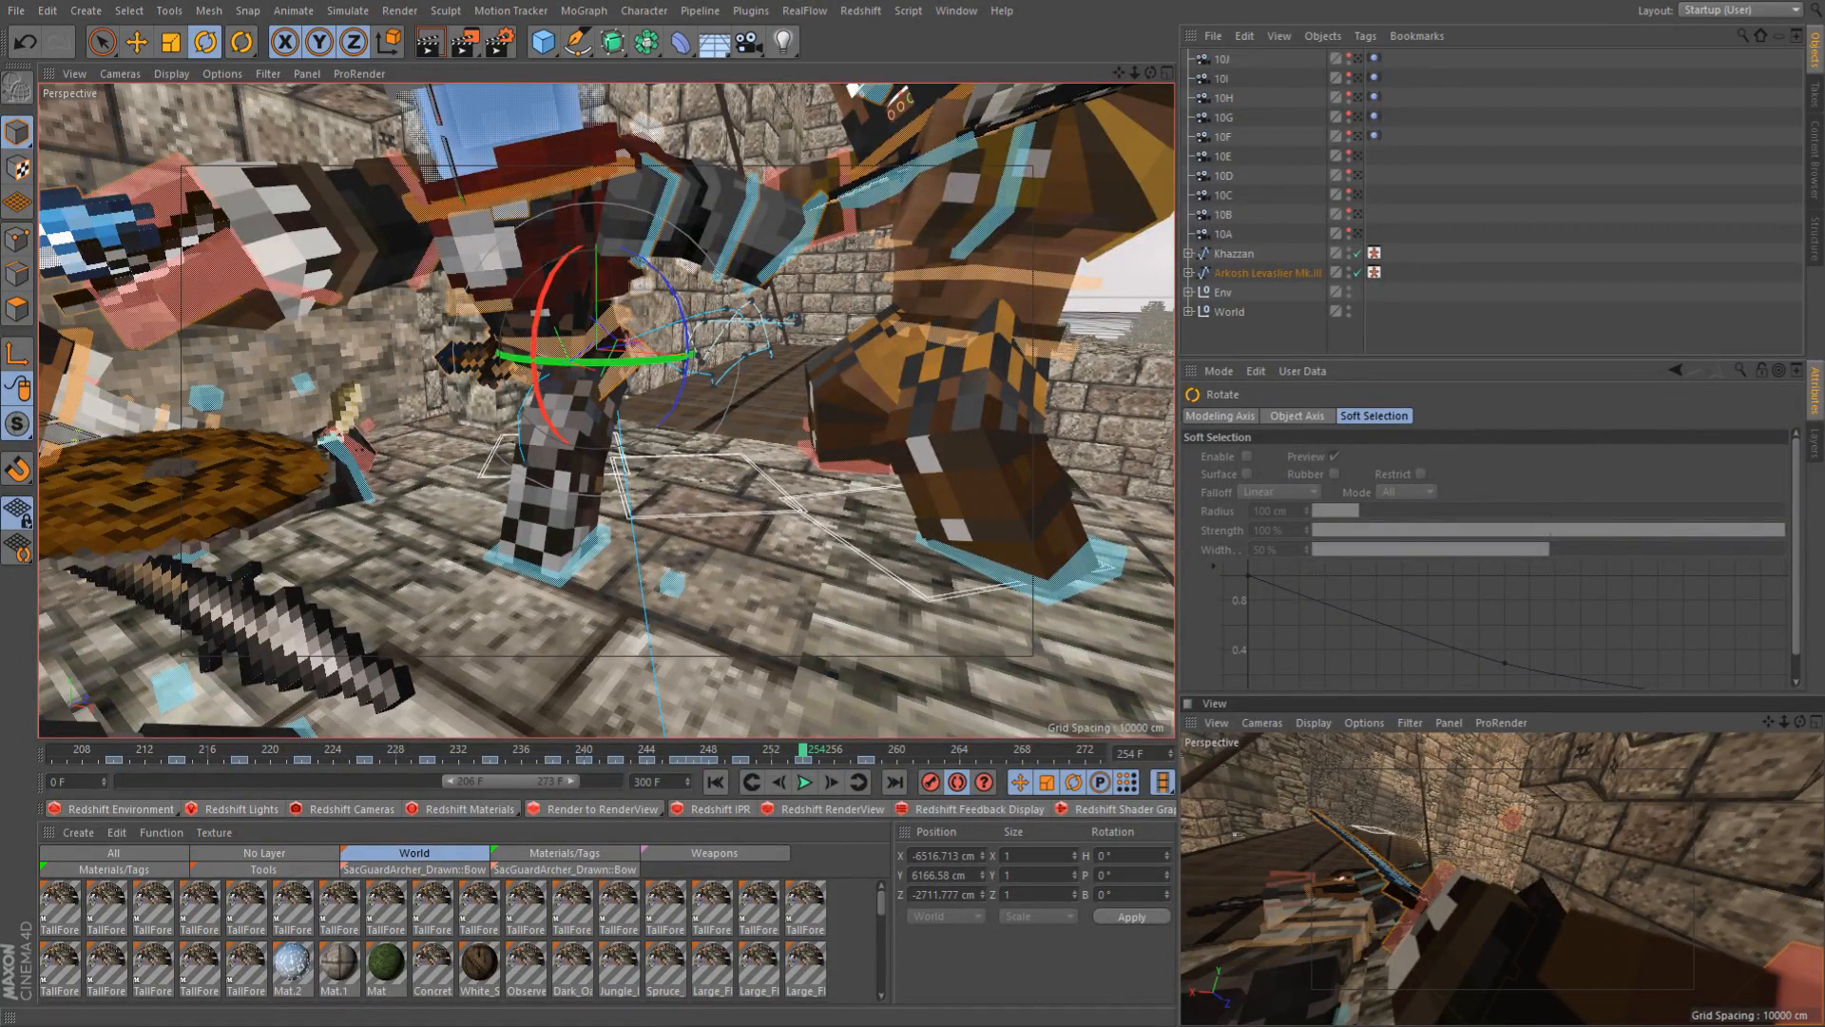
{"action": "left_click_drag", "start_coordinate": [804, 752], "coordinate": [865, 753]}
{"action": "left_click_drag", "start_coordinate": [835, 586], "coordinate": [576, 617], "text": "alt"}
{"action": "left_click_drag", "start_coordinate": [758, 759], "coordinate": [866, 766]}
{"action": "left_click_drag", "start_coordinate": [715, 603], "coordinate": [870, 608], "text": "alt"}
{"action": "left_click_drag", "start_coordinate": [751, 427], "coordinate": [605, 406], "text": "alt"}
{"action": "left_click_drag", "start_coordinate": [751, 490], "coordinate": [818, 399], "text": "alt"}
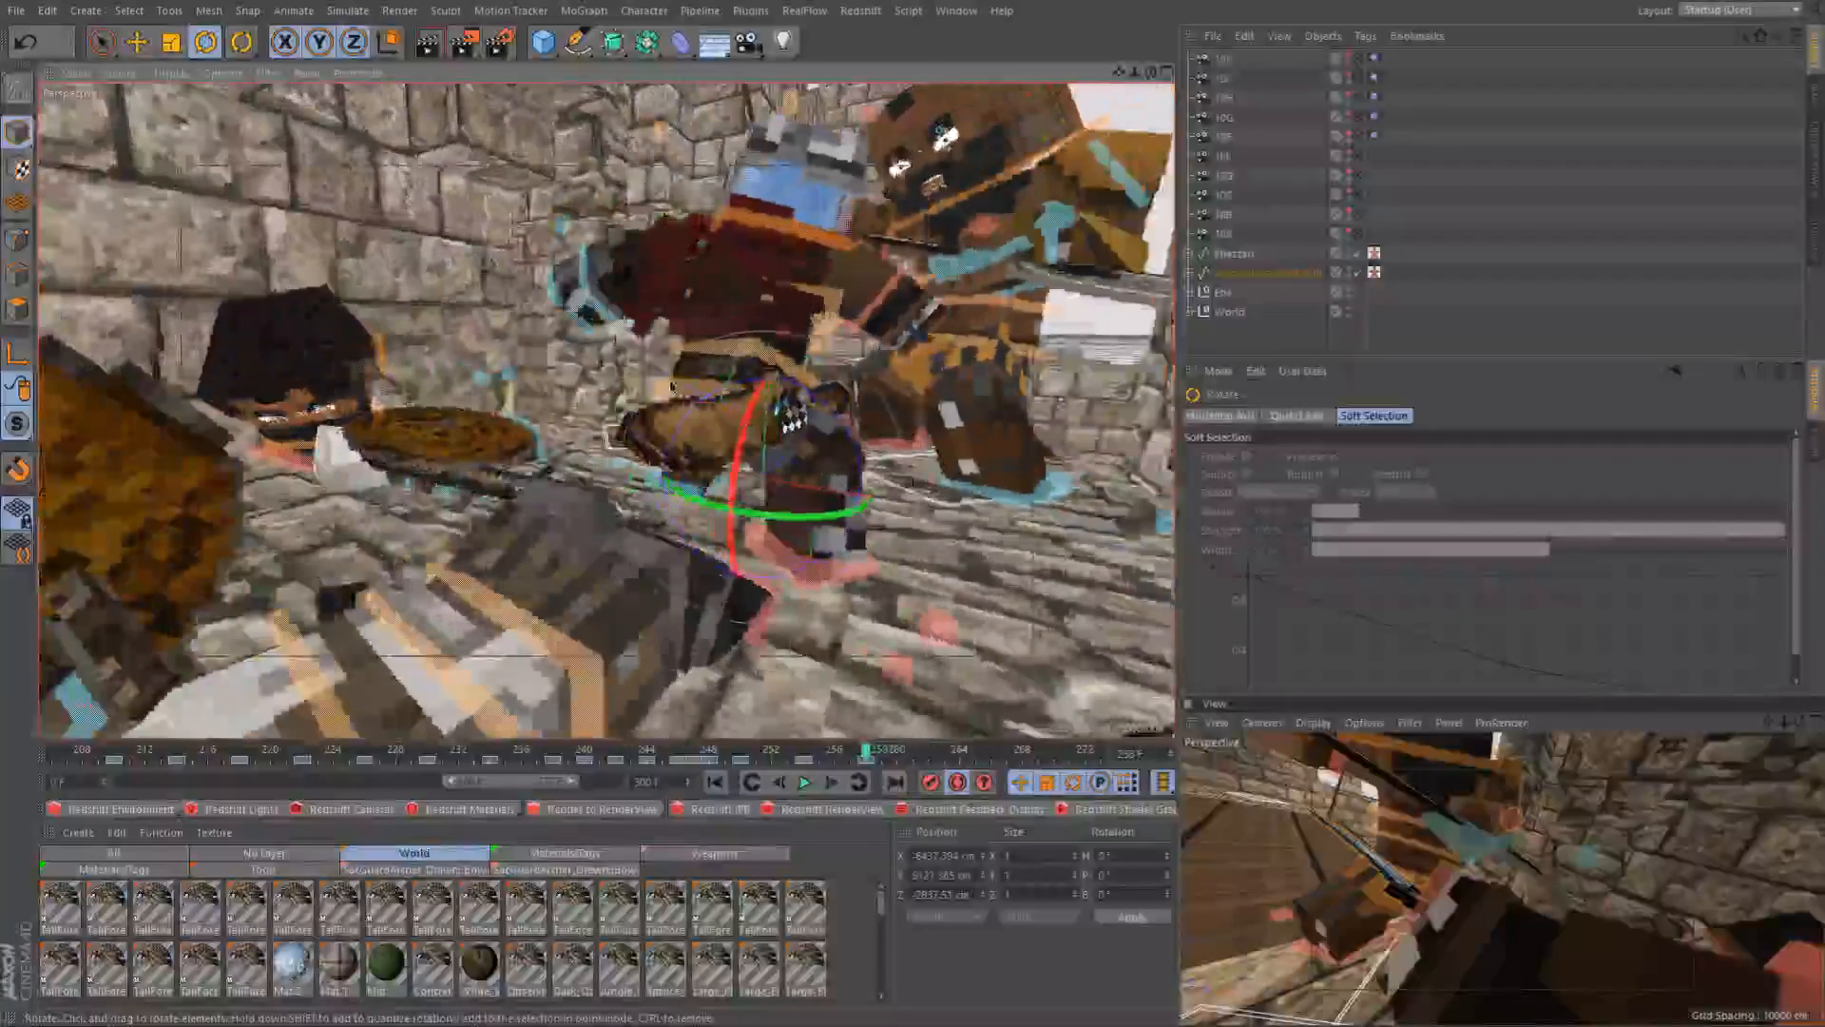
Select Arkosh's controlBack at frame 258 and compare the torso pose with frame 254
{"action": "left_click", "coordinate": [673, 388]}
{"action": "left_click_drag", "start_coordinate": [672, 387], "coordinate": [153, 328], "text": "alt"}
{"action": "left_click_drag", "start_coordinate": [708, 400], "coordinate": [1015, 382]}
{"action": "left_click", "coordinate": [610, 291]}
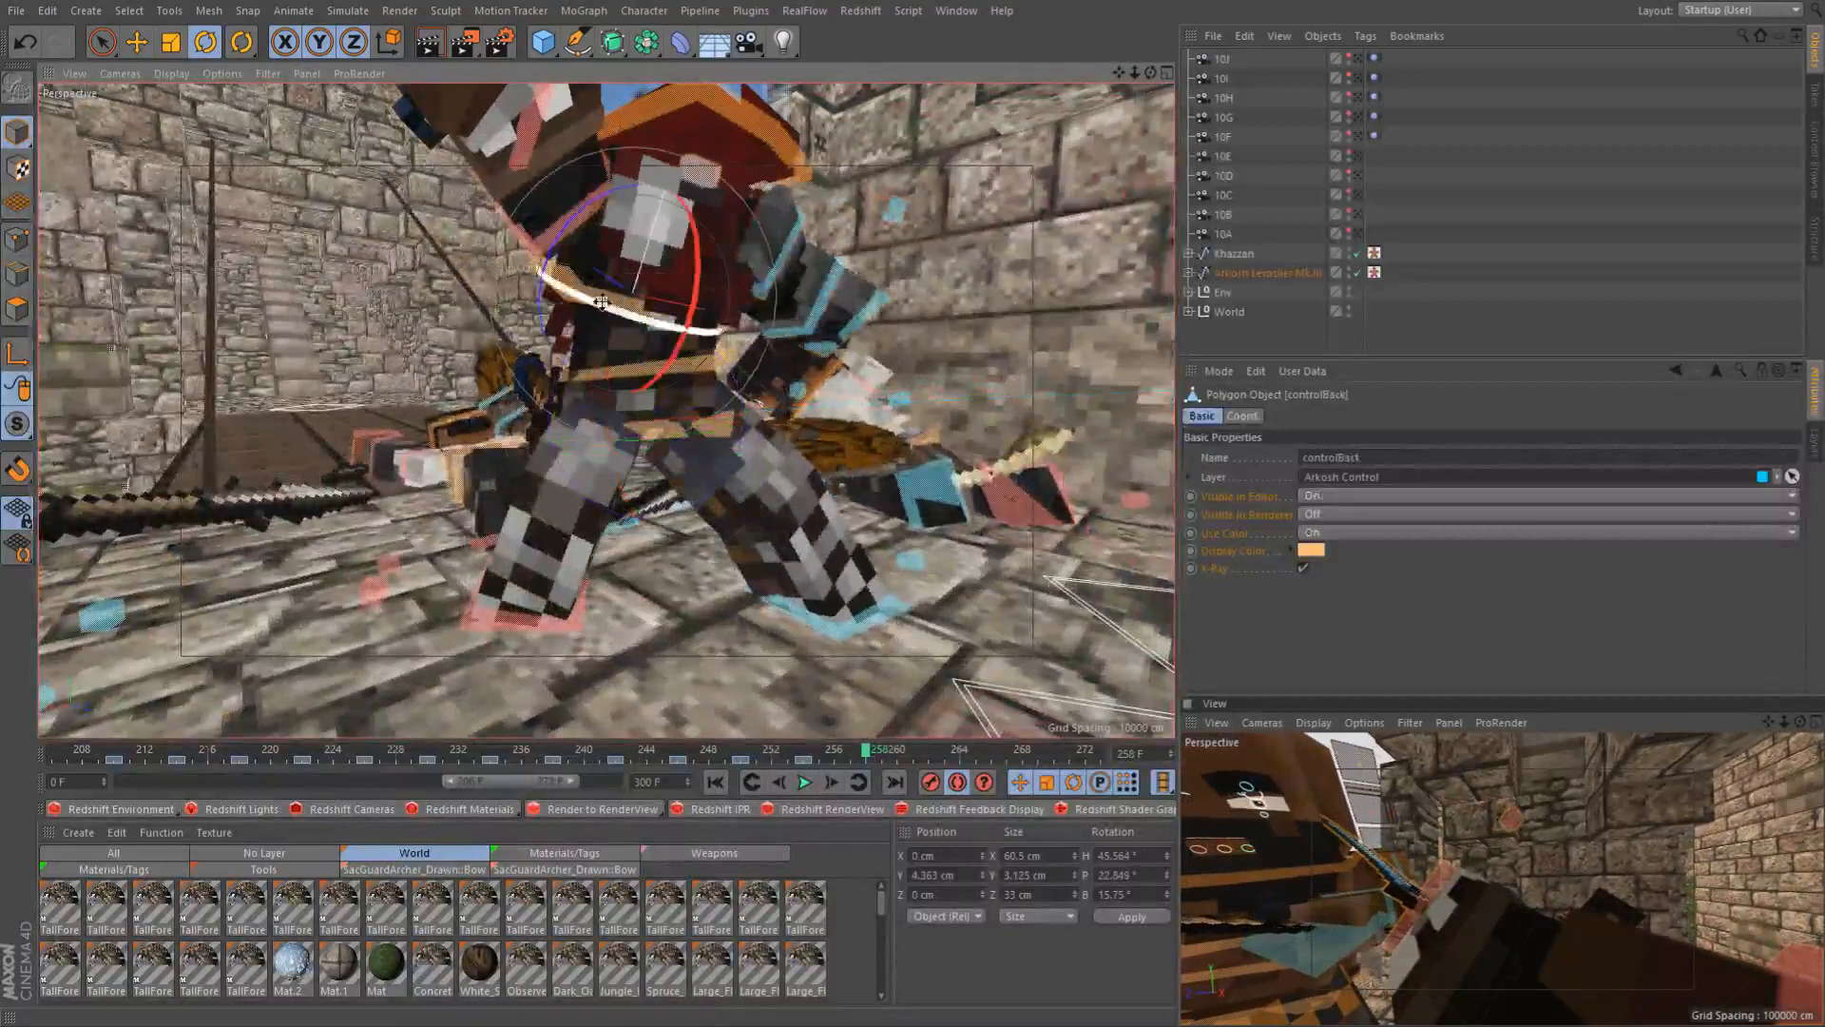
{"action": "left_click_drag", "start_coordinate": [767, 619], "coordinate": [799, 741], "text": "alt"}
{"action": "left_click", "coordinate": [802, 754]}
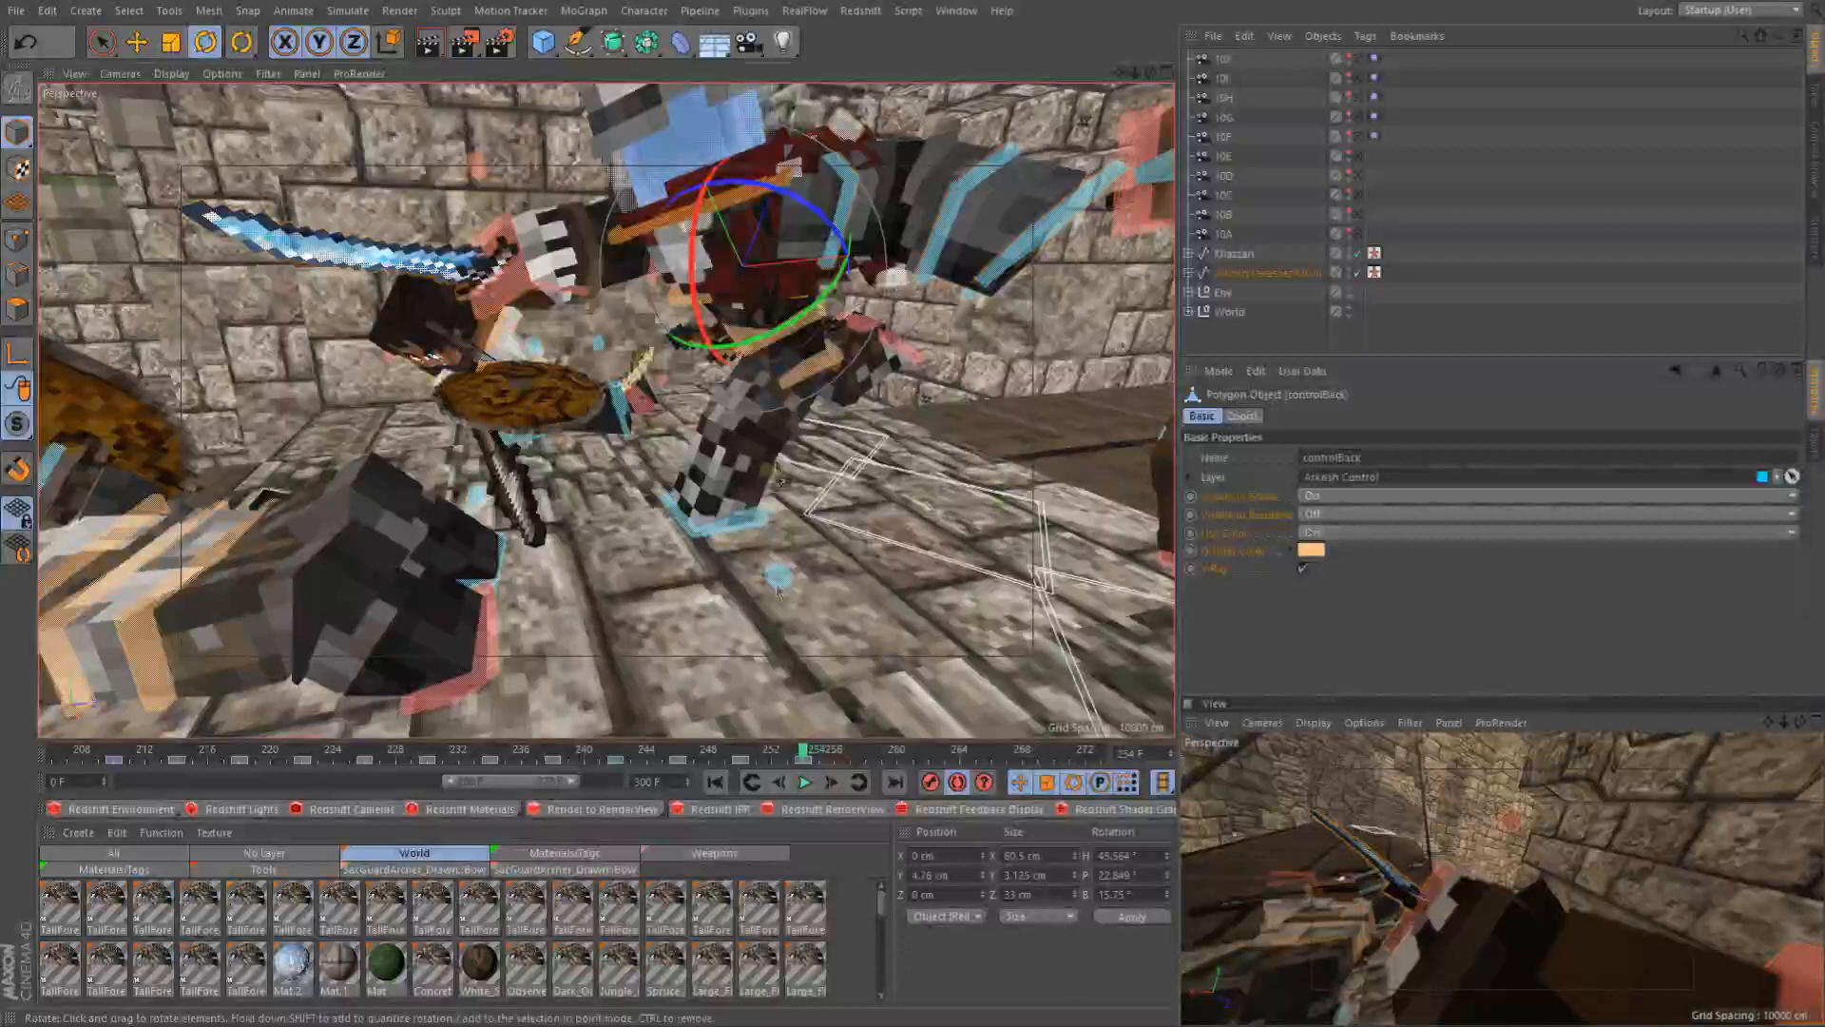
{"action": "left_click_drag", "start_coordinate": [816, 754], "coordinate": [865, 754]}
Rotate Arkosh's controlBack at frame 258 to about H 28°, P 32°, B 6°
{"action": "left_click_drag", "start_coordinate": [659, 367], "coordinate": [589, 369], "text": "alt"}
{"action": "left_click_drag", "start_coordinate": [575, 464], "coordinate": [769, 449], "text": "alt"}
{"action": "left_click_drag", "start_coordinate": [659, 367], "coordinate": [697, 269], "text": "alt"}
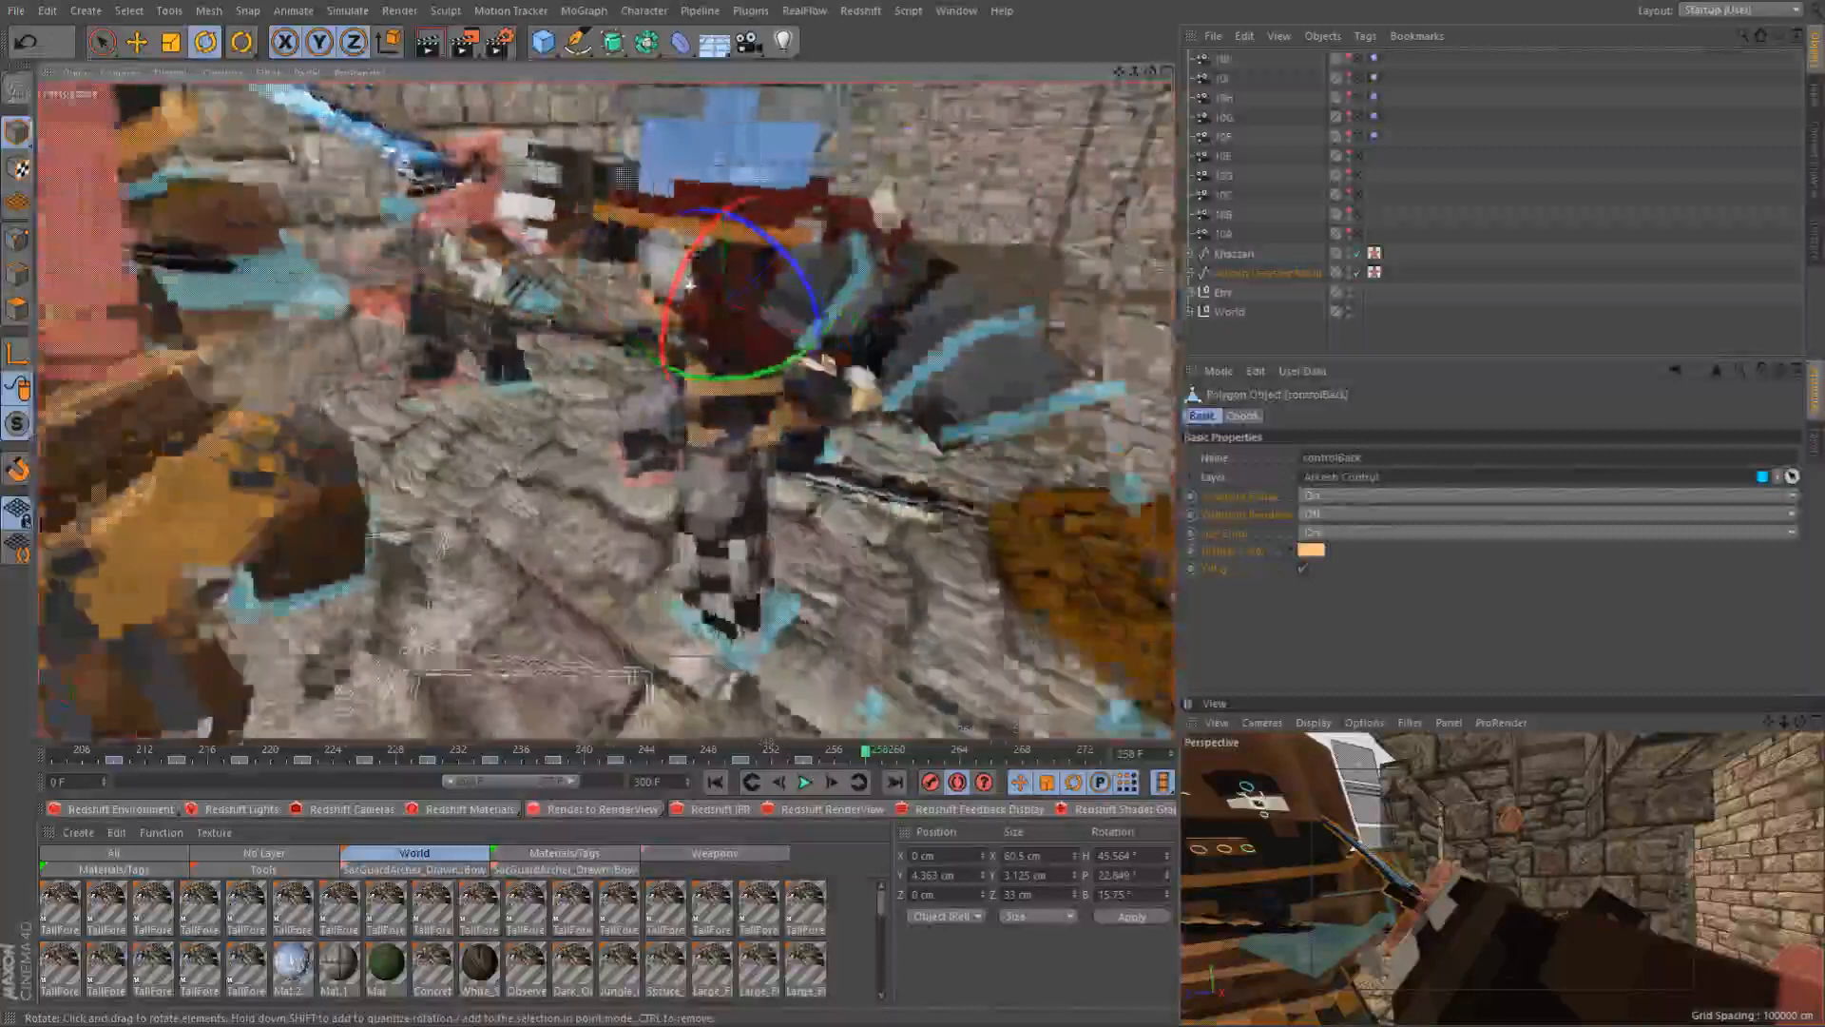
{"action": "mouse_move", "coordinate": [675, 306]}
{"action": "left_mouse_down"}
{"action": "mouse_move", "coordinate": [699, 344]}
{"action": "mouse_move", "coordinate": [718, 341]}
{"action": "mouse_move", "coordinate": [669, 306]}
{"action": "mouse_move", "coordinate": [672, 285]}
{"action": "left_mouse_up"}
{"action": "key", "text": "ctrl+z"}
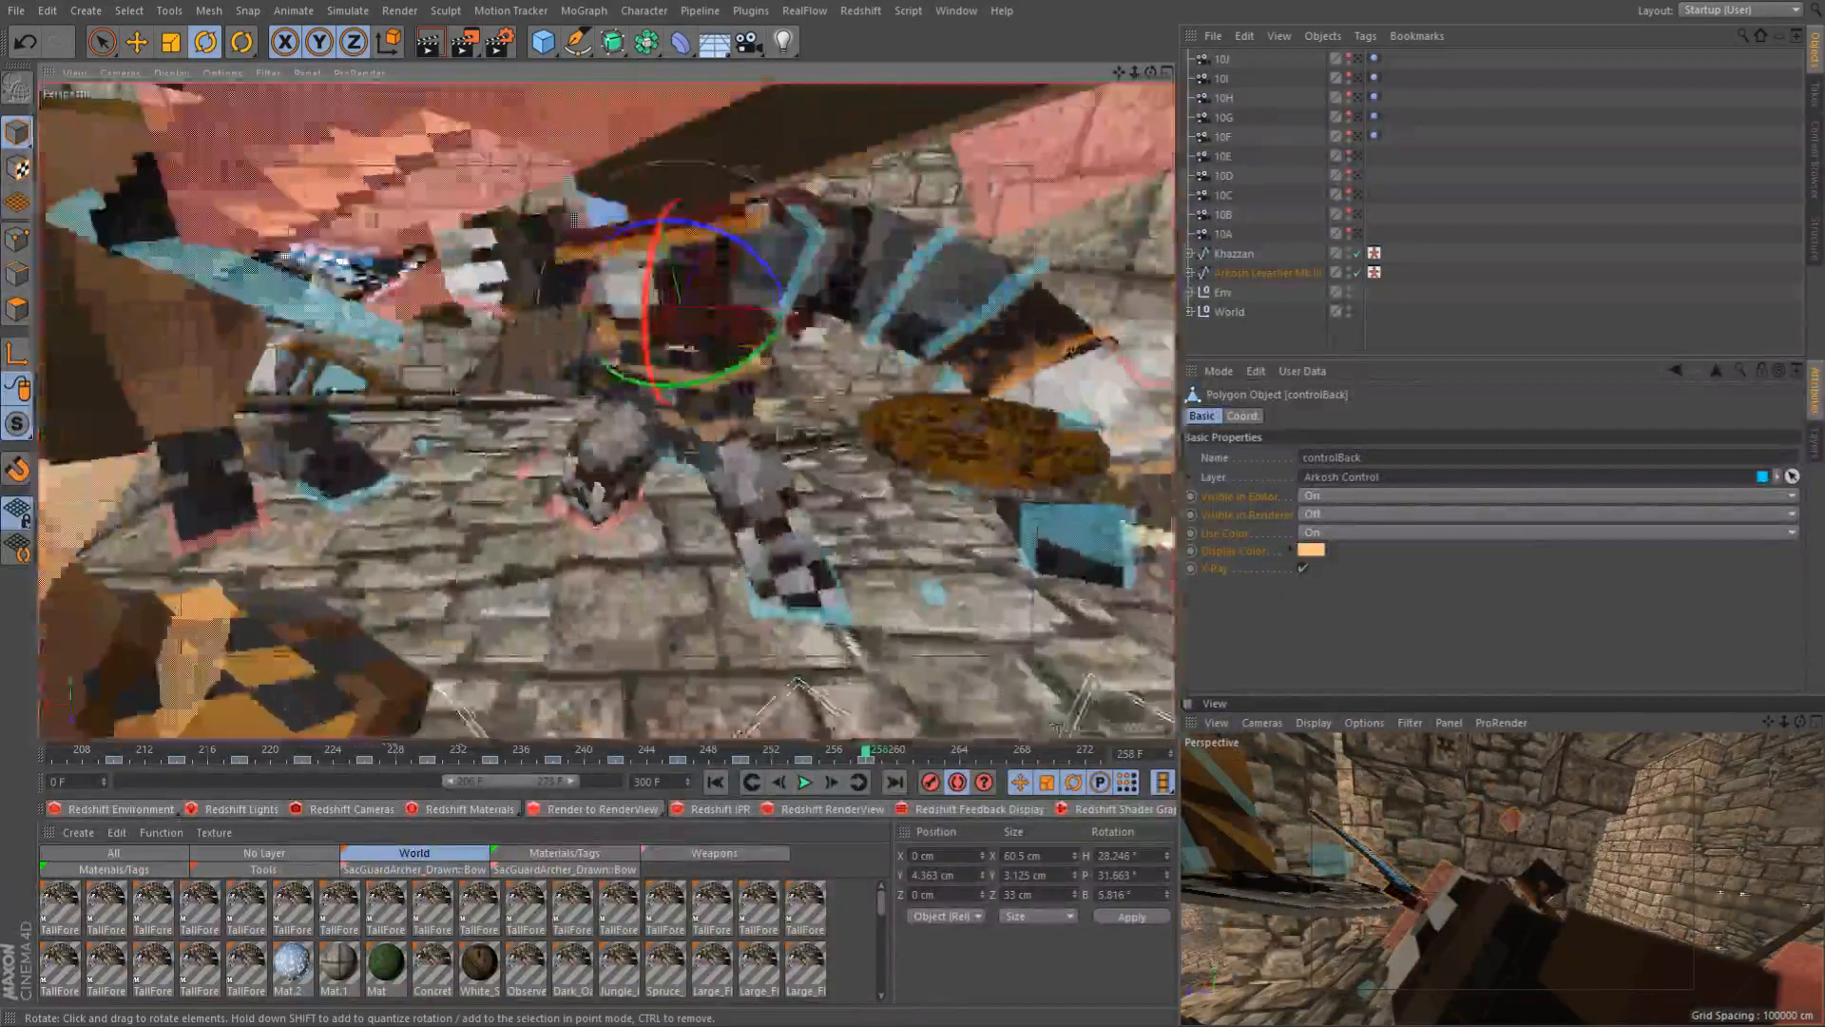
Rotate Arkosh's head control at frame 258 to about H 4°, P -15°, B 1° so he faces Khazzan
{"action": "left_click", "coordinate": [620, 244]}
{"action": "left_click_drag", "start_coordinate": [608, 410], "coordinate": [608, 411], "text": "alt"}
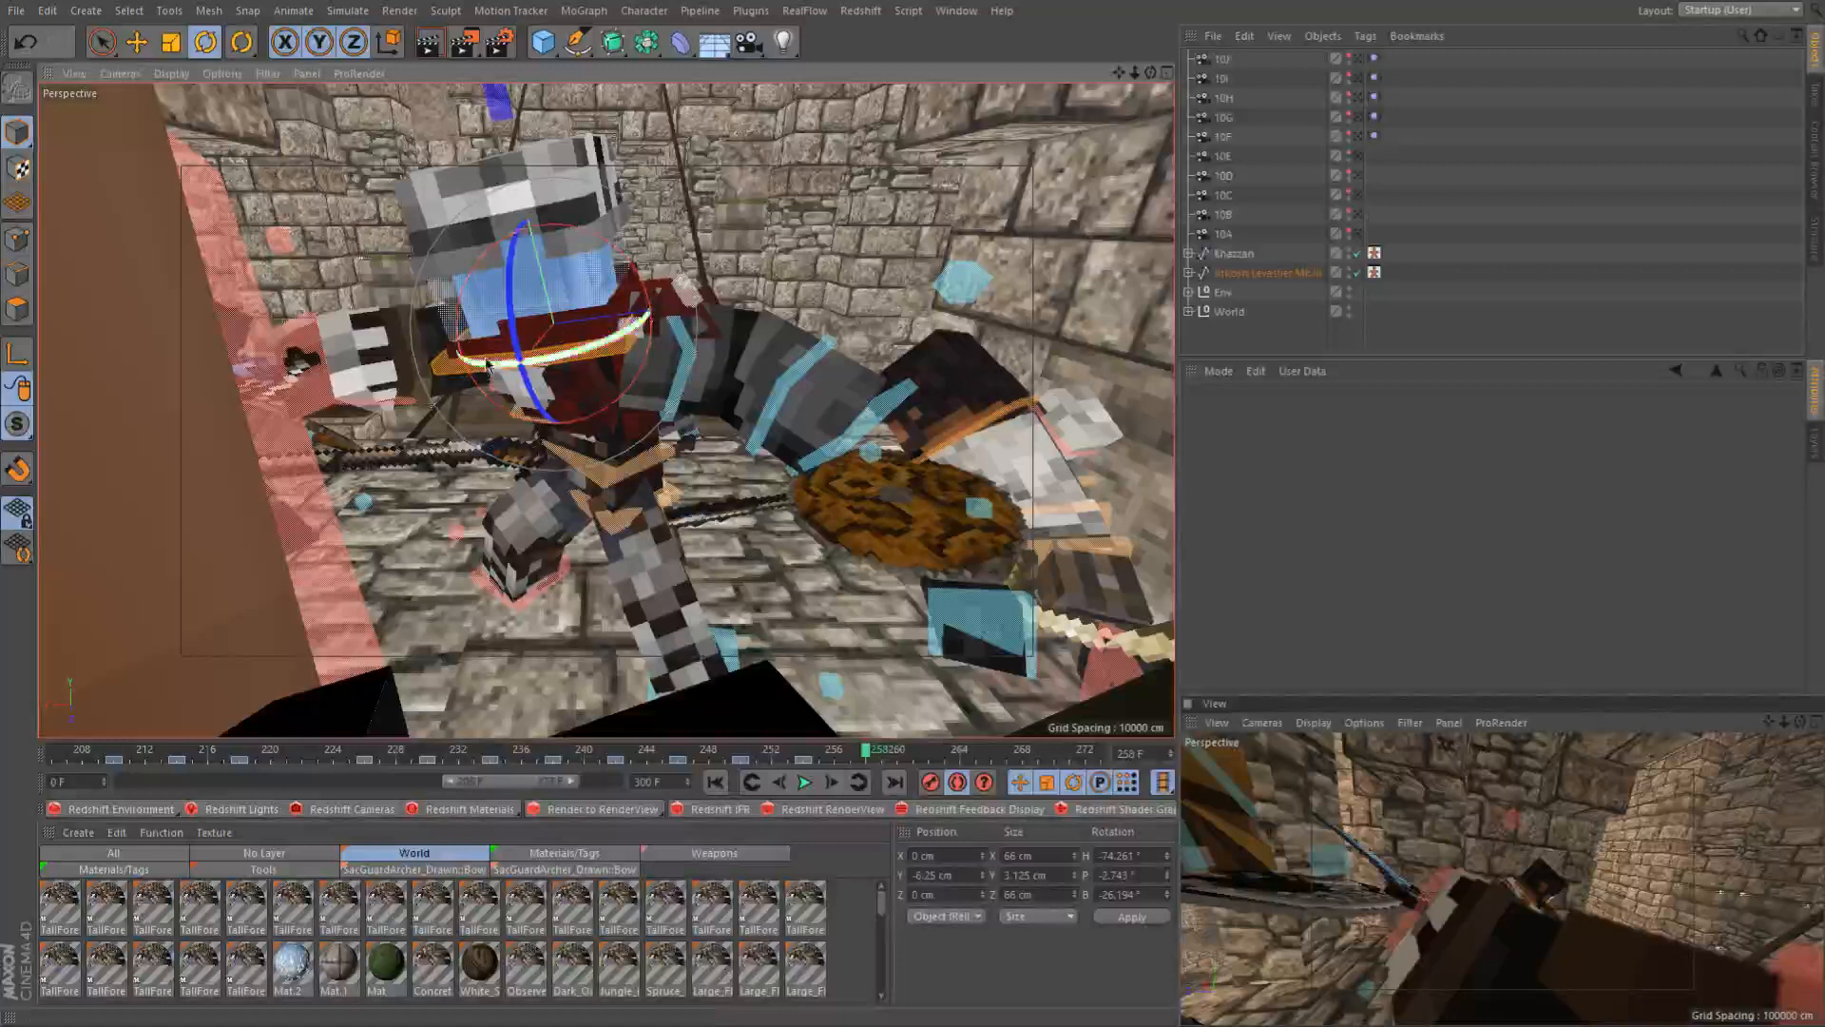
{"action": "left_click_drag", "start_coordinate": [474, 353], "coordinate": [551, 350]}
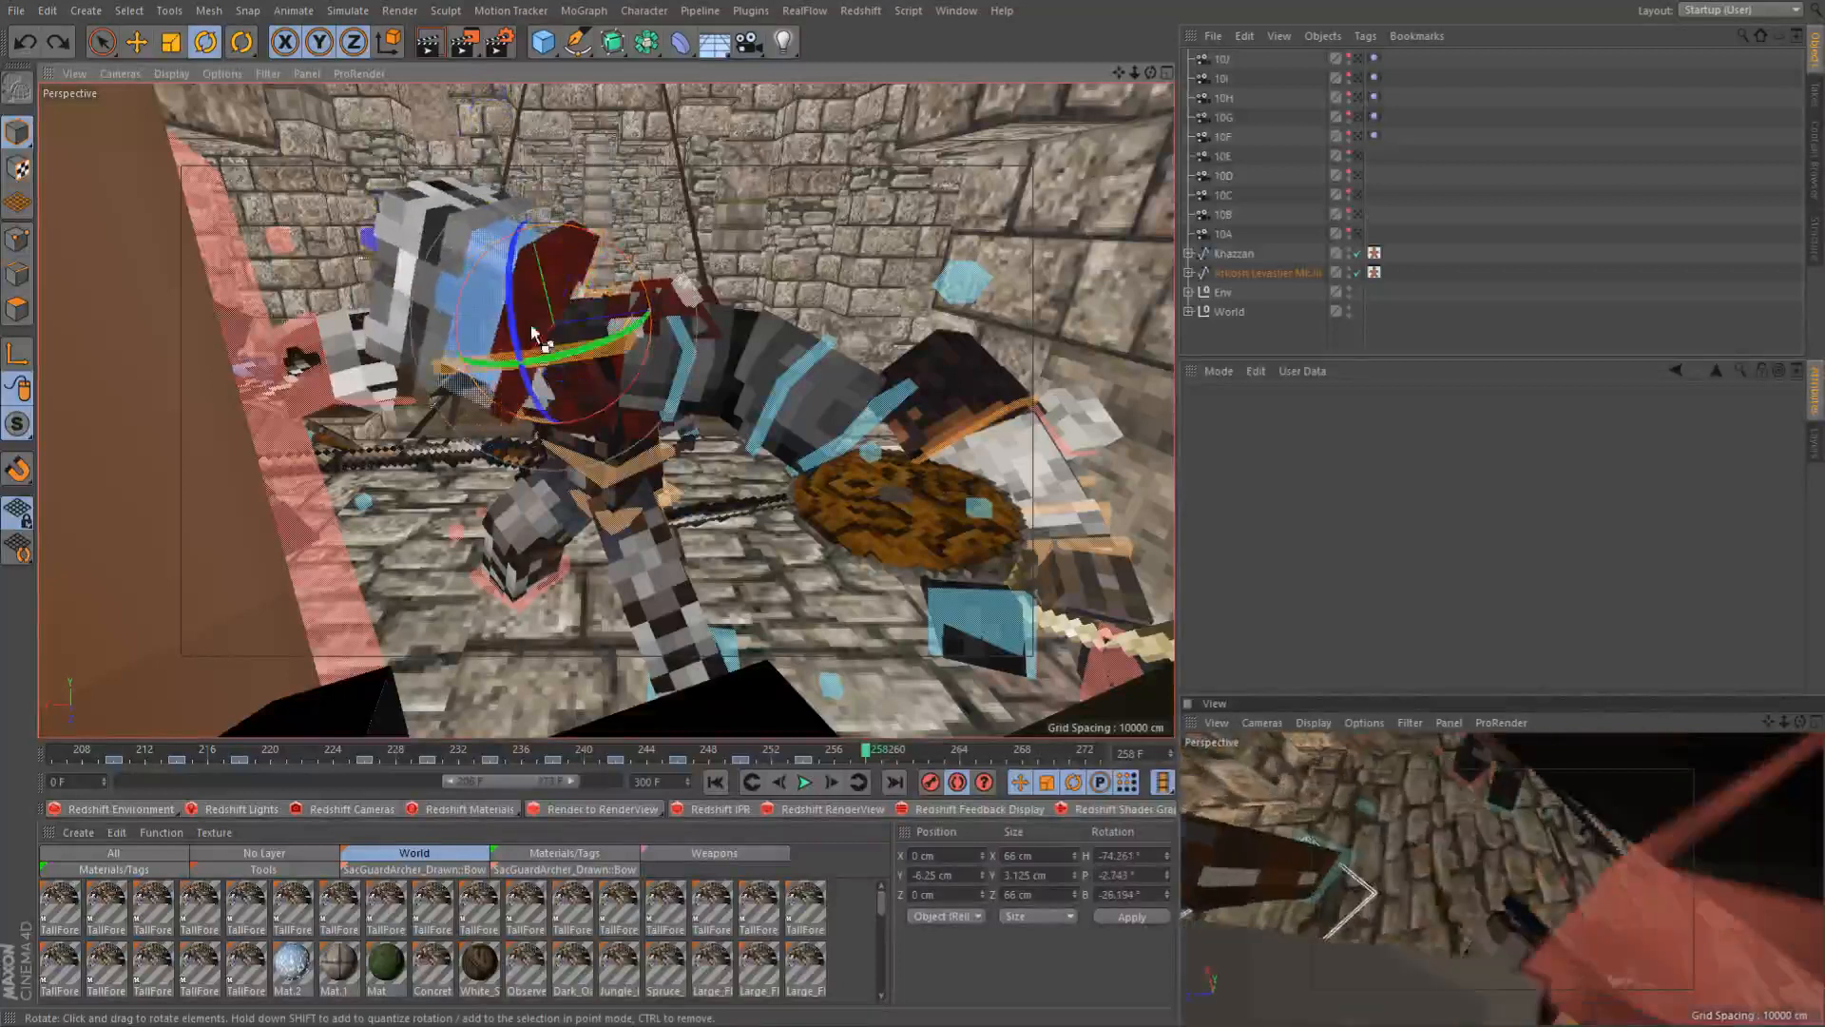
{"action": "key", "text": "ctrl+z"}
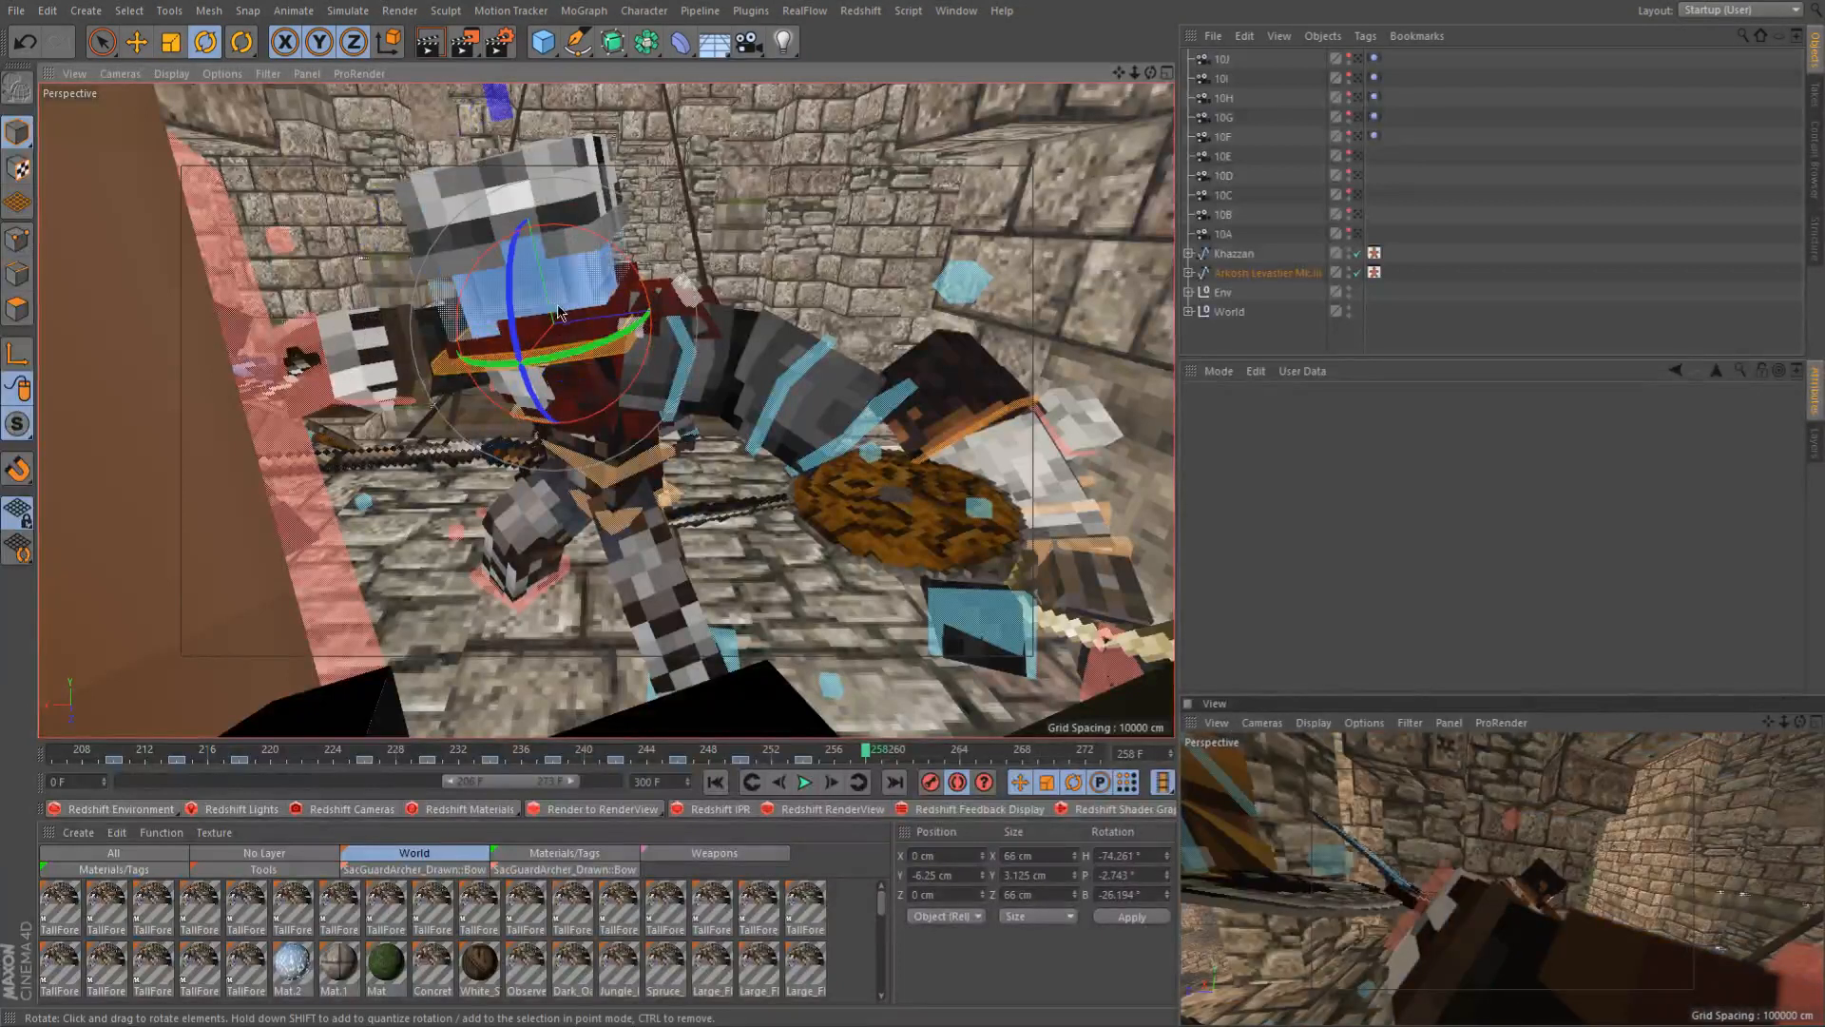
{"action": "left_click_drag", "start_coordinate": [639, 319], "coordinate": [648, 255]}
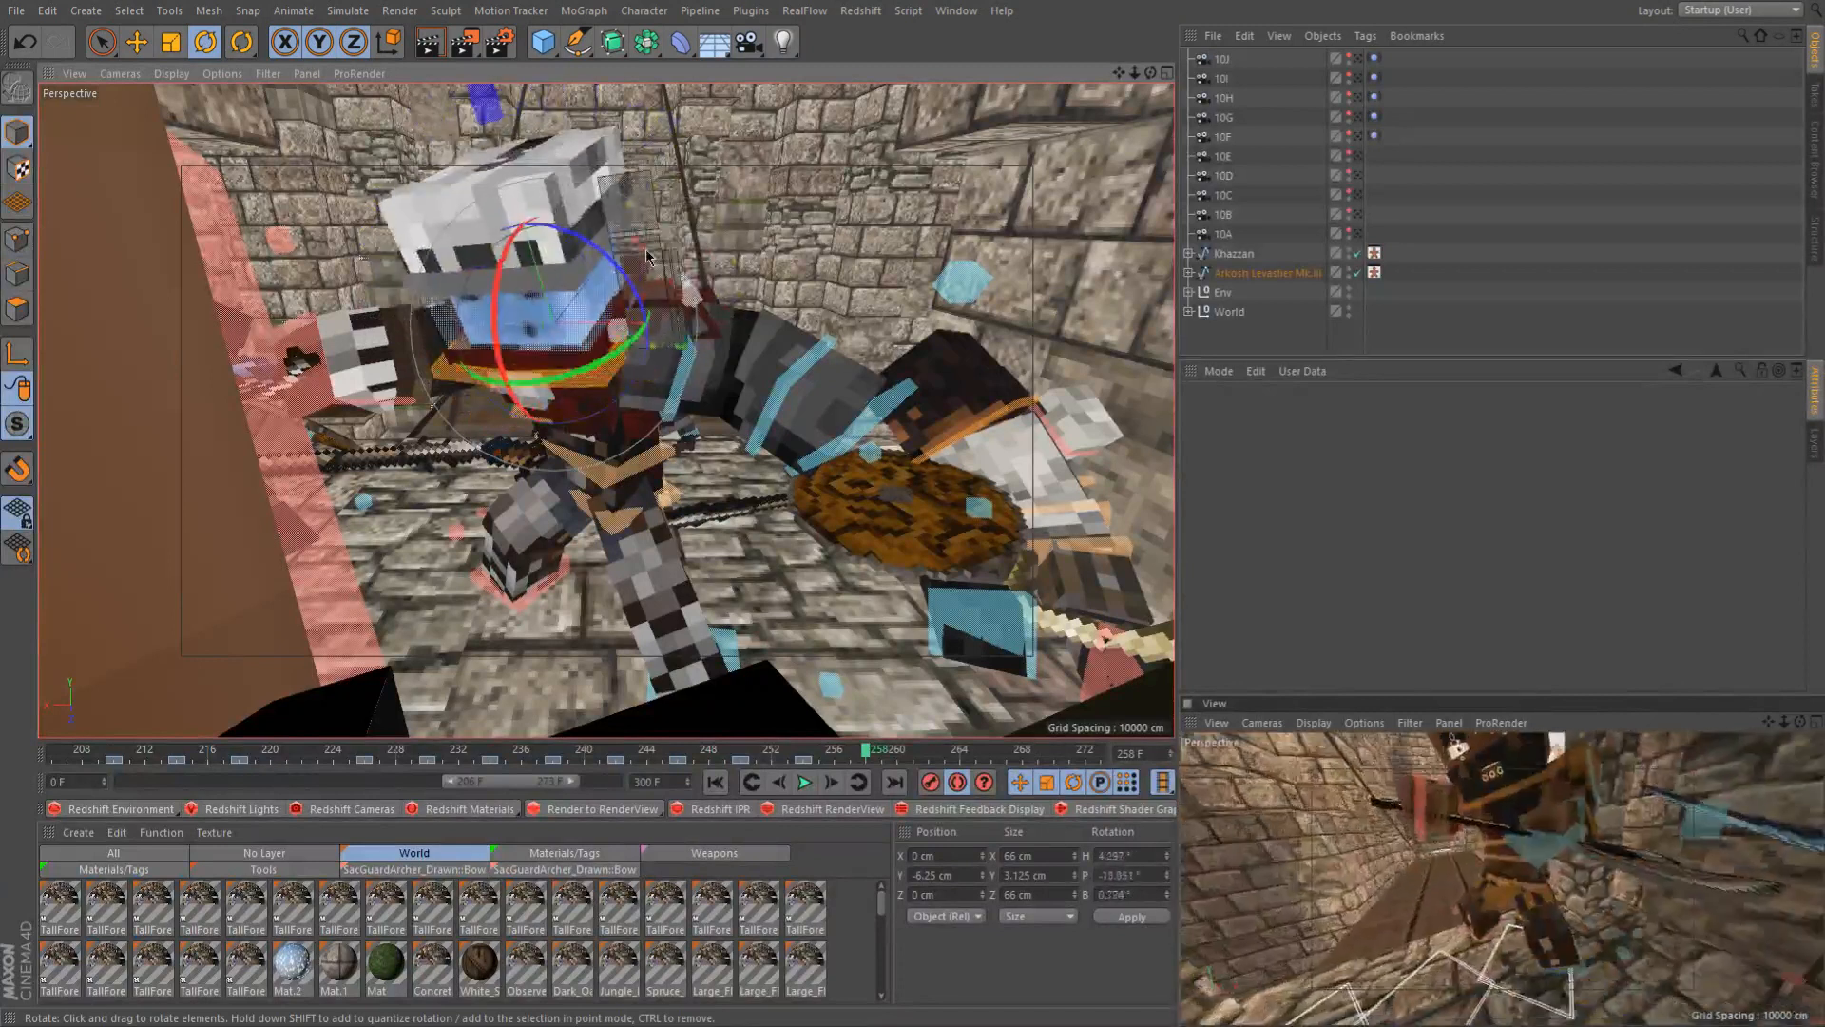
Tilt Arkosh's head further at frame 258 and check the head motion from frame 254 to 258
{"action": "left_click", "coordinate": [815, 751]}
{"action": "left_click_drag", "start_coordinate": [815, 751], "coordinate": [866, 755]}
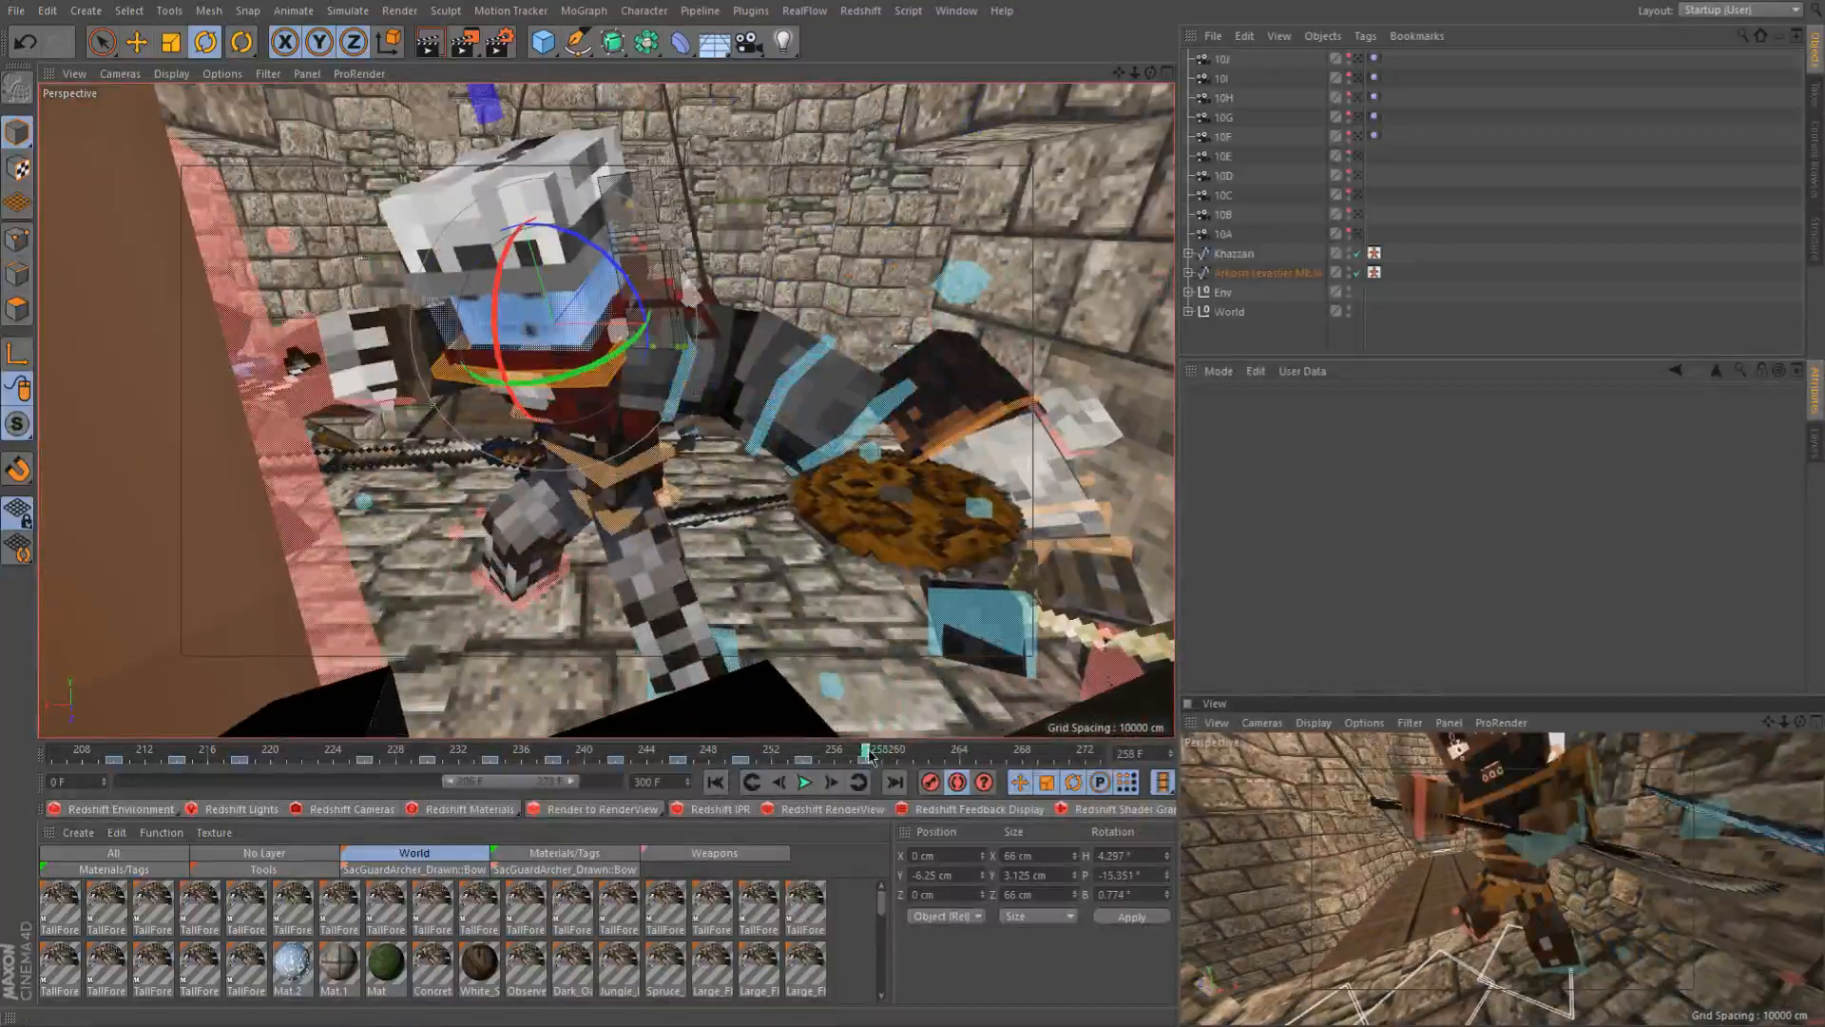
{"action": "left_click_drag", "start_coordinate": [491, 294], "coordinate": [637, 326]}
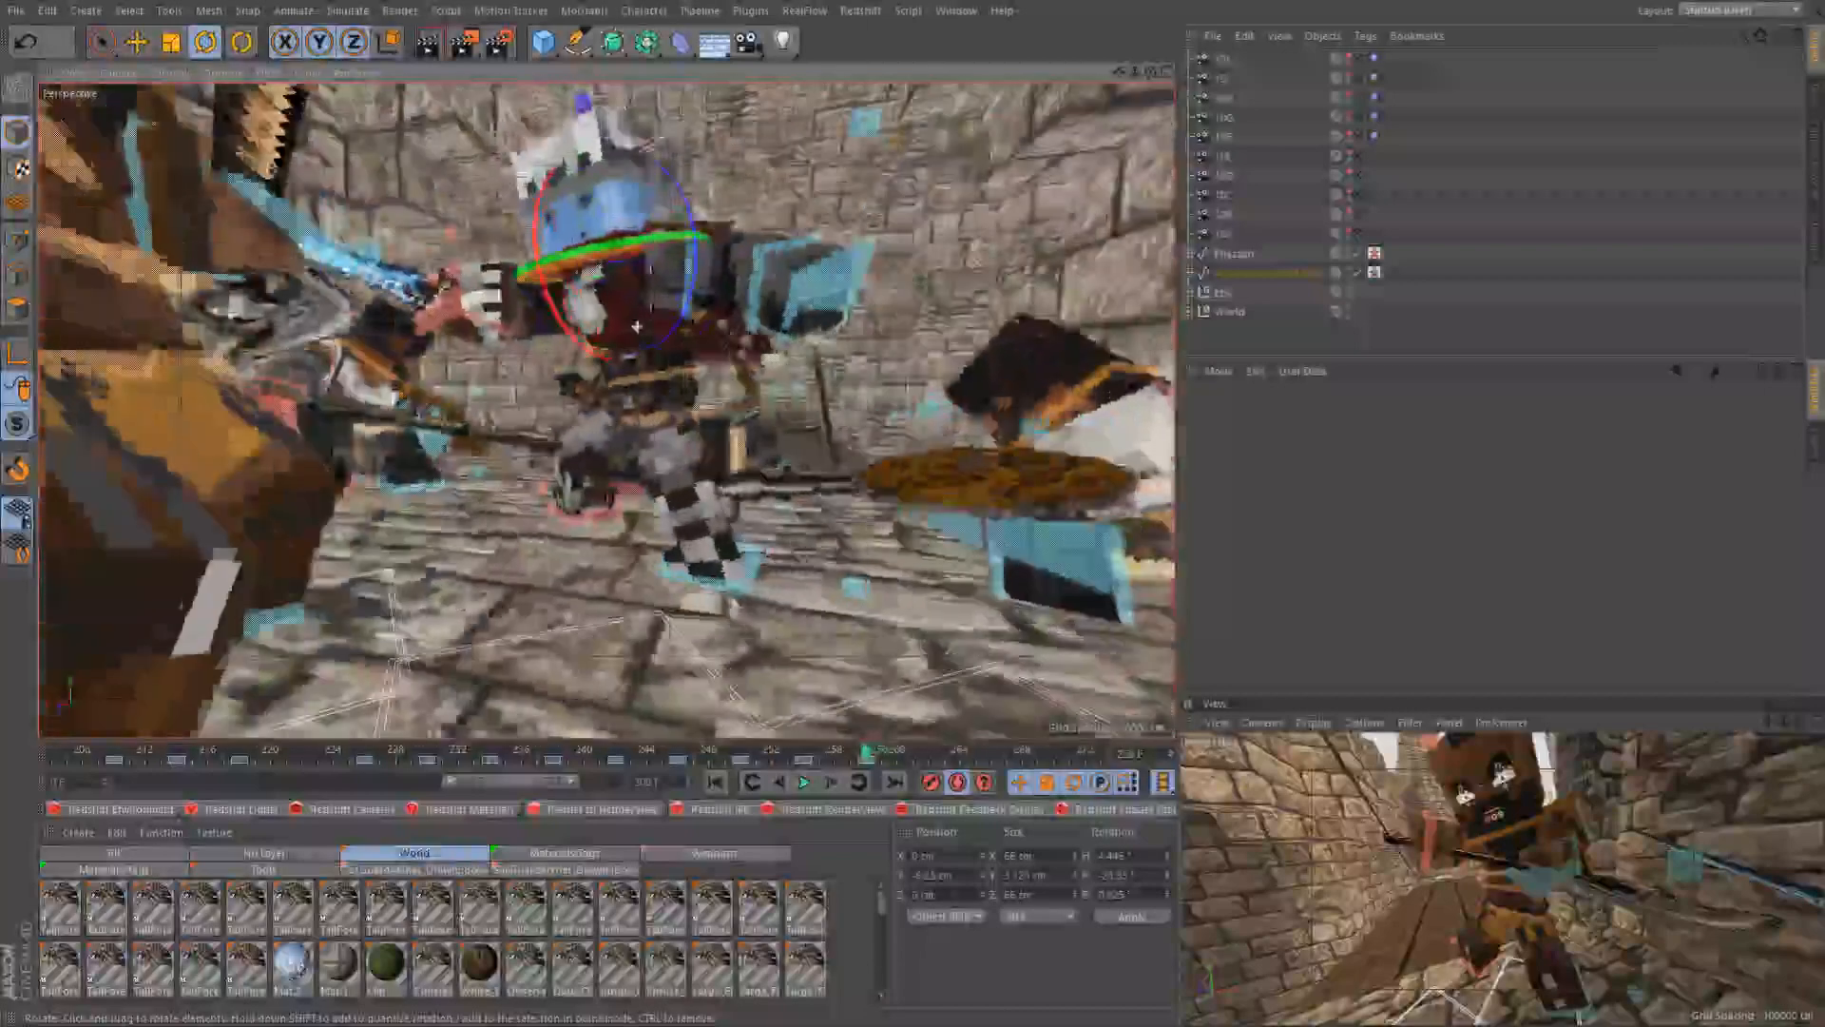
{"action": "left_click_drag", "start_coordinate": [760, 751], "coordinate": [817, 751]}
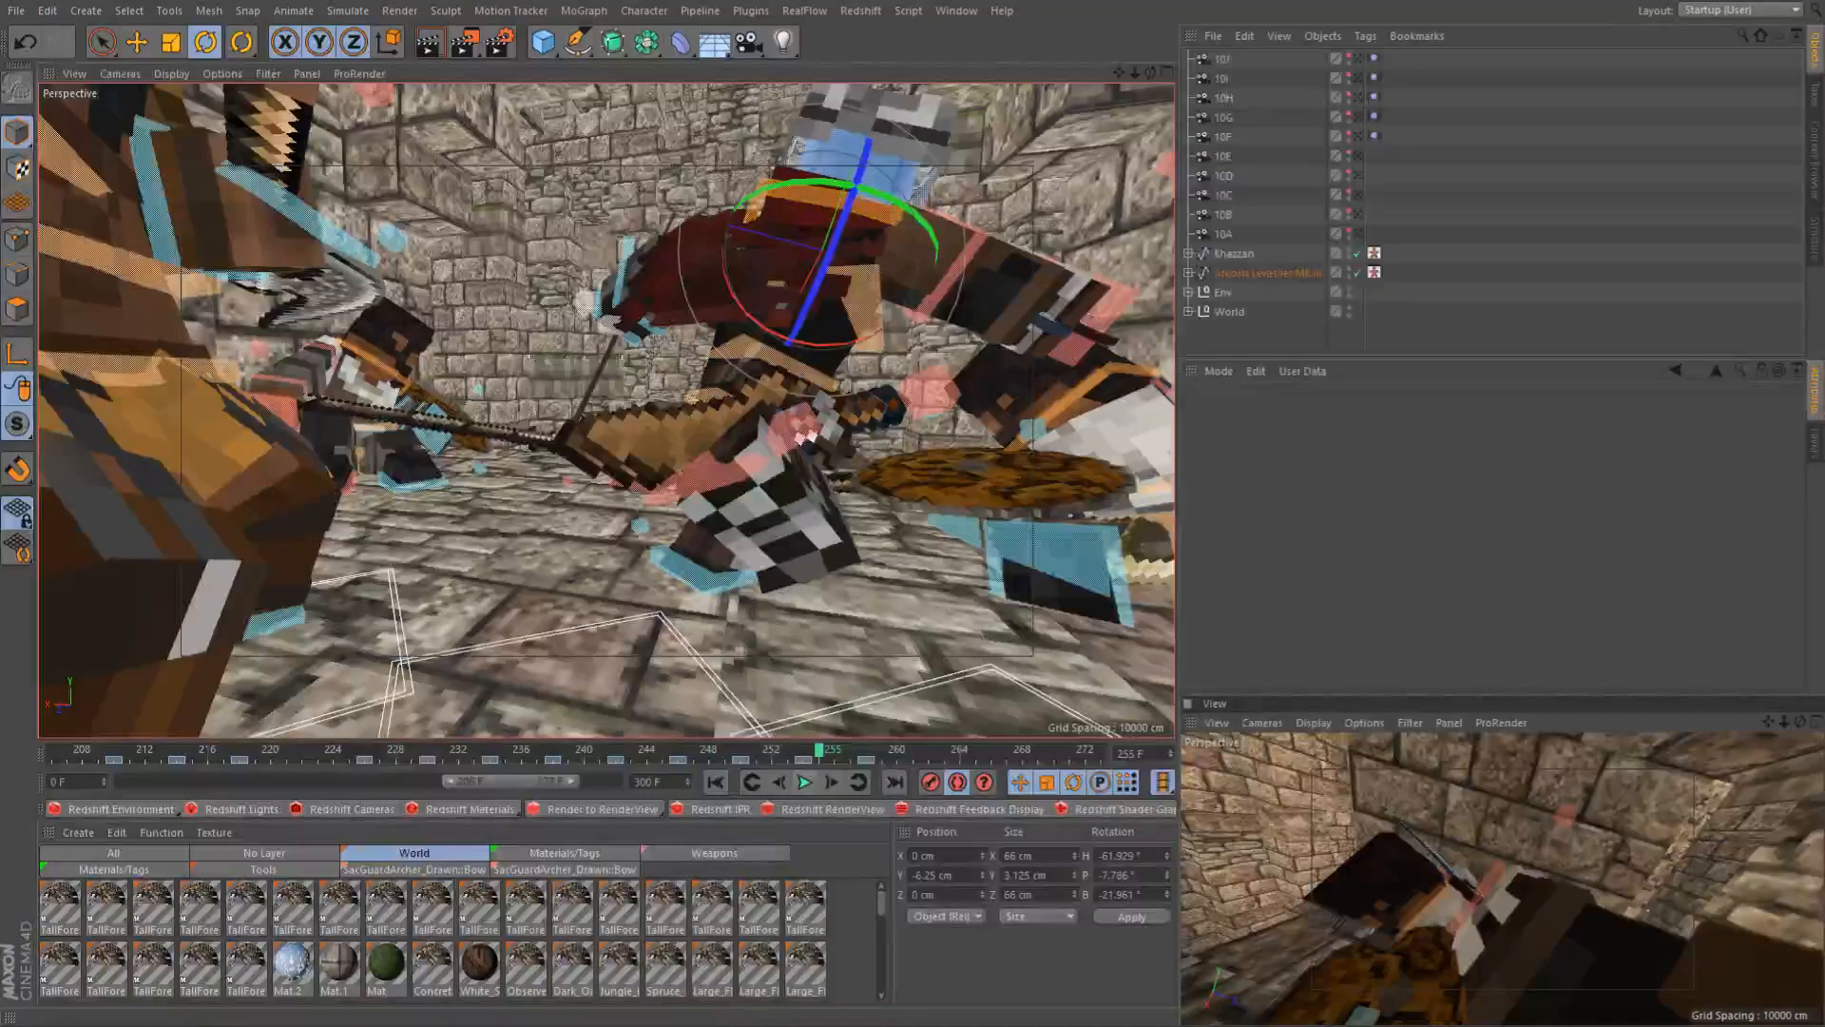
Play the swing from about frame 245 and step to frame 256 to review Arkosh's upper body
{"action": "left_click", "coordinate": [666, 754]}
{"action": "left_click", "coordinate": [804, 782]}
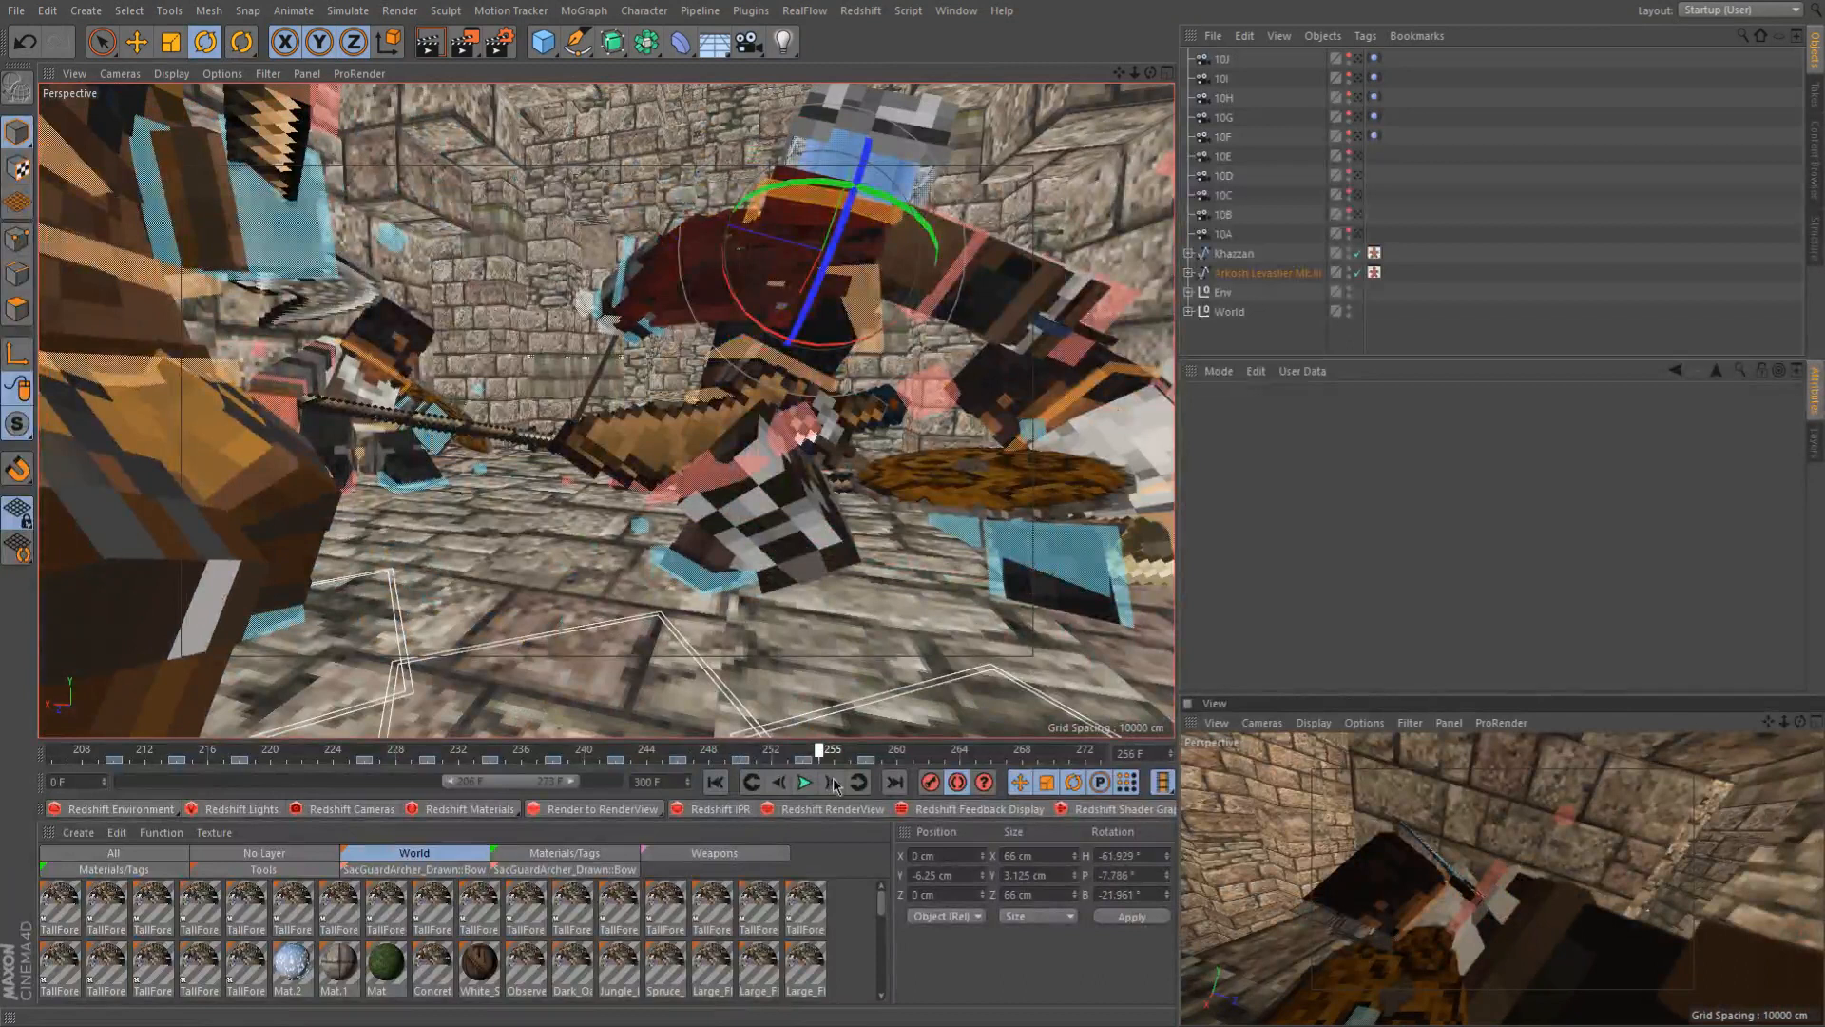
{"action": "left_click", "coordinate": [833, 784]}
{"action": "left_click_drag", "start_coordinate": [760, 406], "coordinate": [453, 455], "text": "alt"}
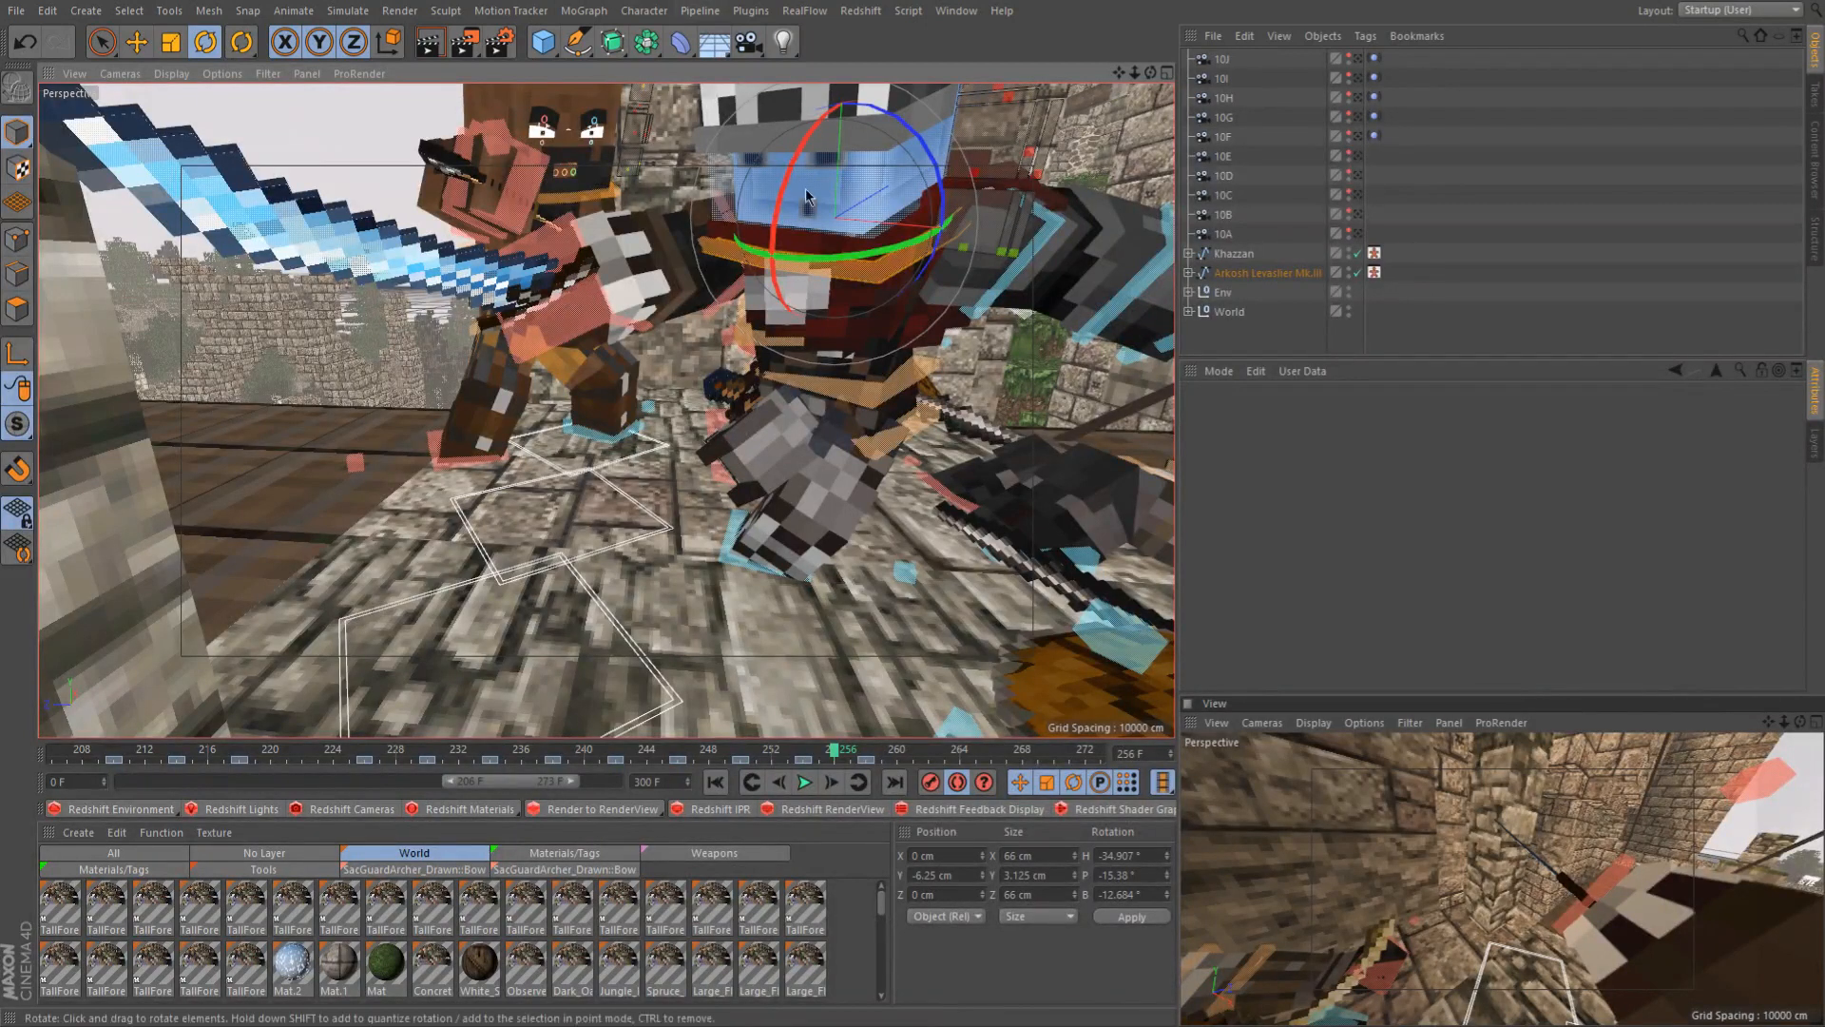
Select Arkosh's controlArmR and rotate it at frame 258 to redirect the sword arm at the end of the swing
{"action": "left_click", "coordinate": [795, 573]}
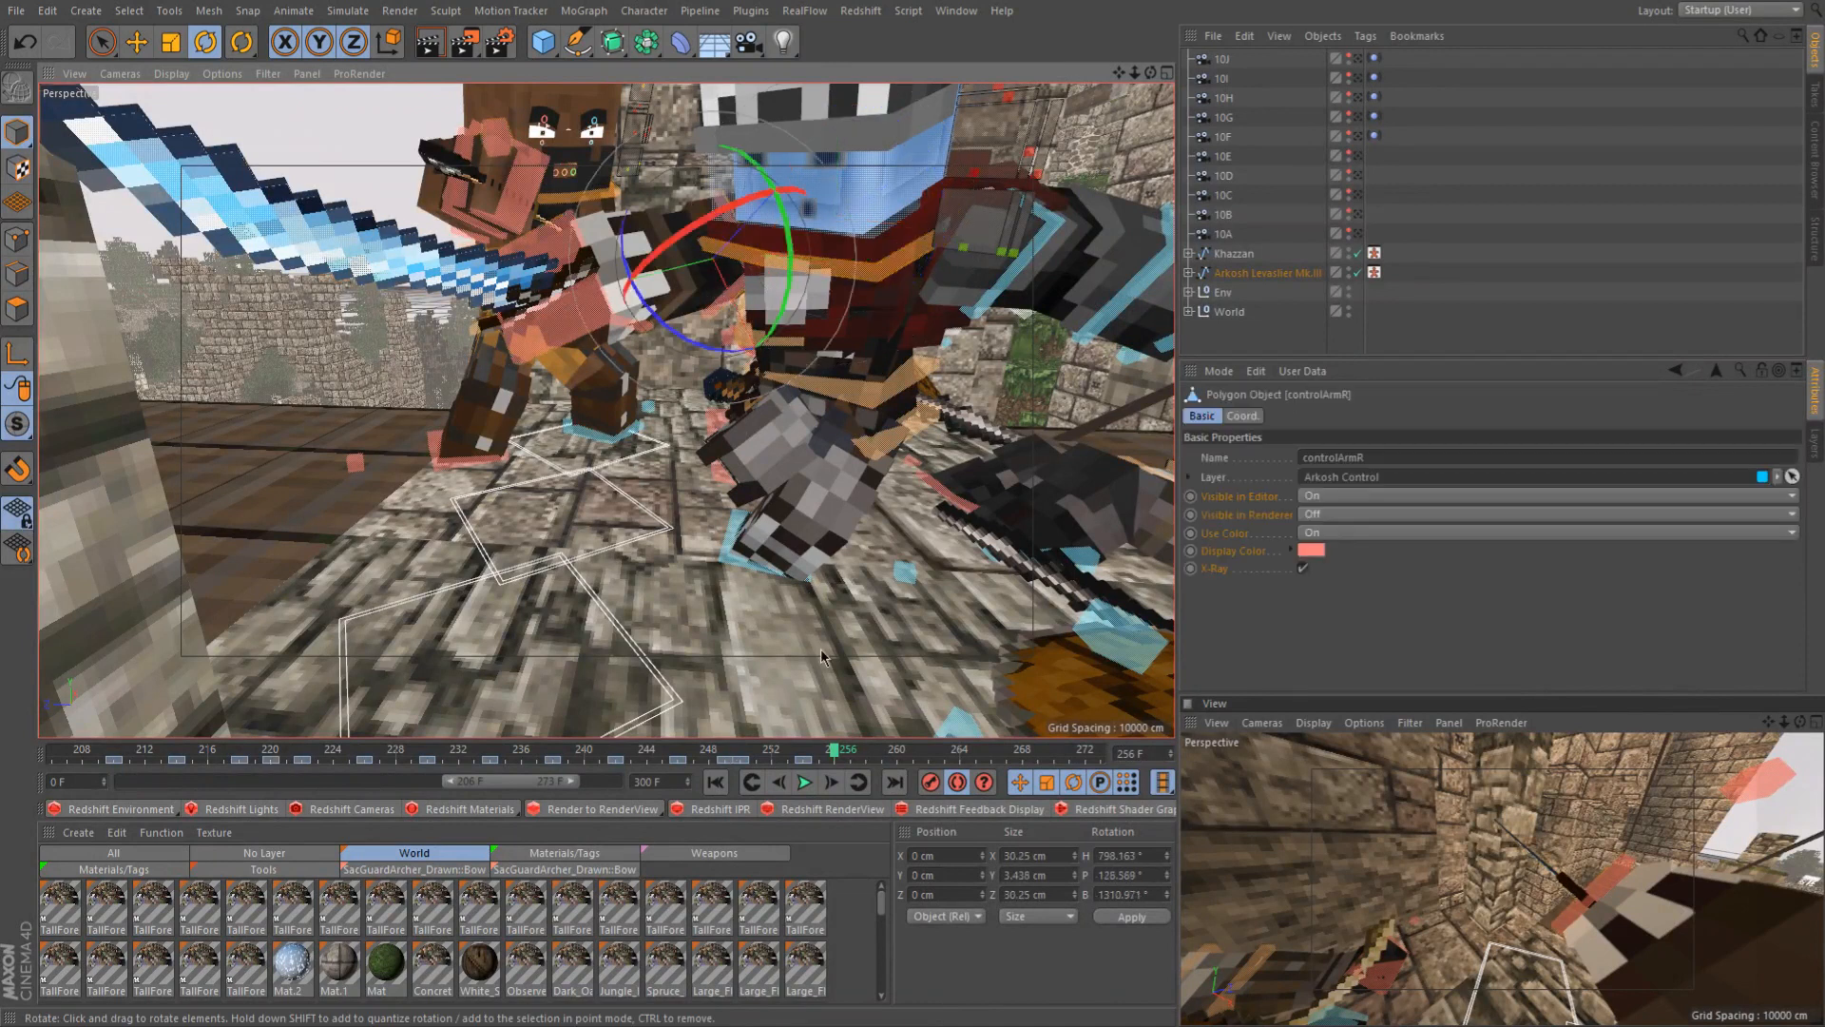
{"action": "left_click_drag", "start_coordinate": [722, 283], "coordinate": [790, 370], "text": "alt"}
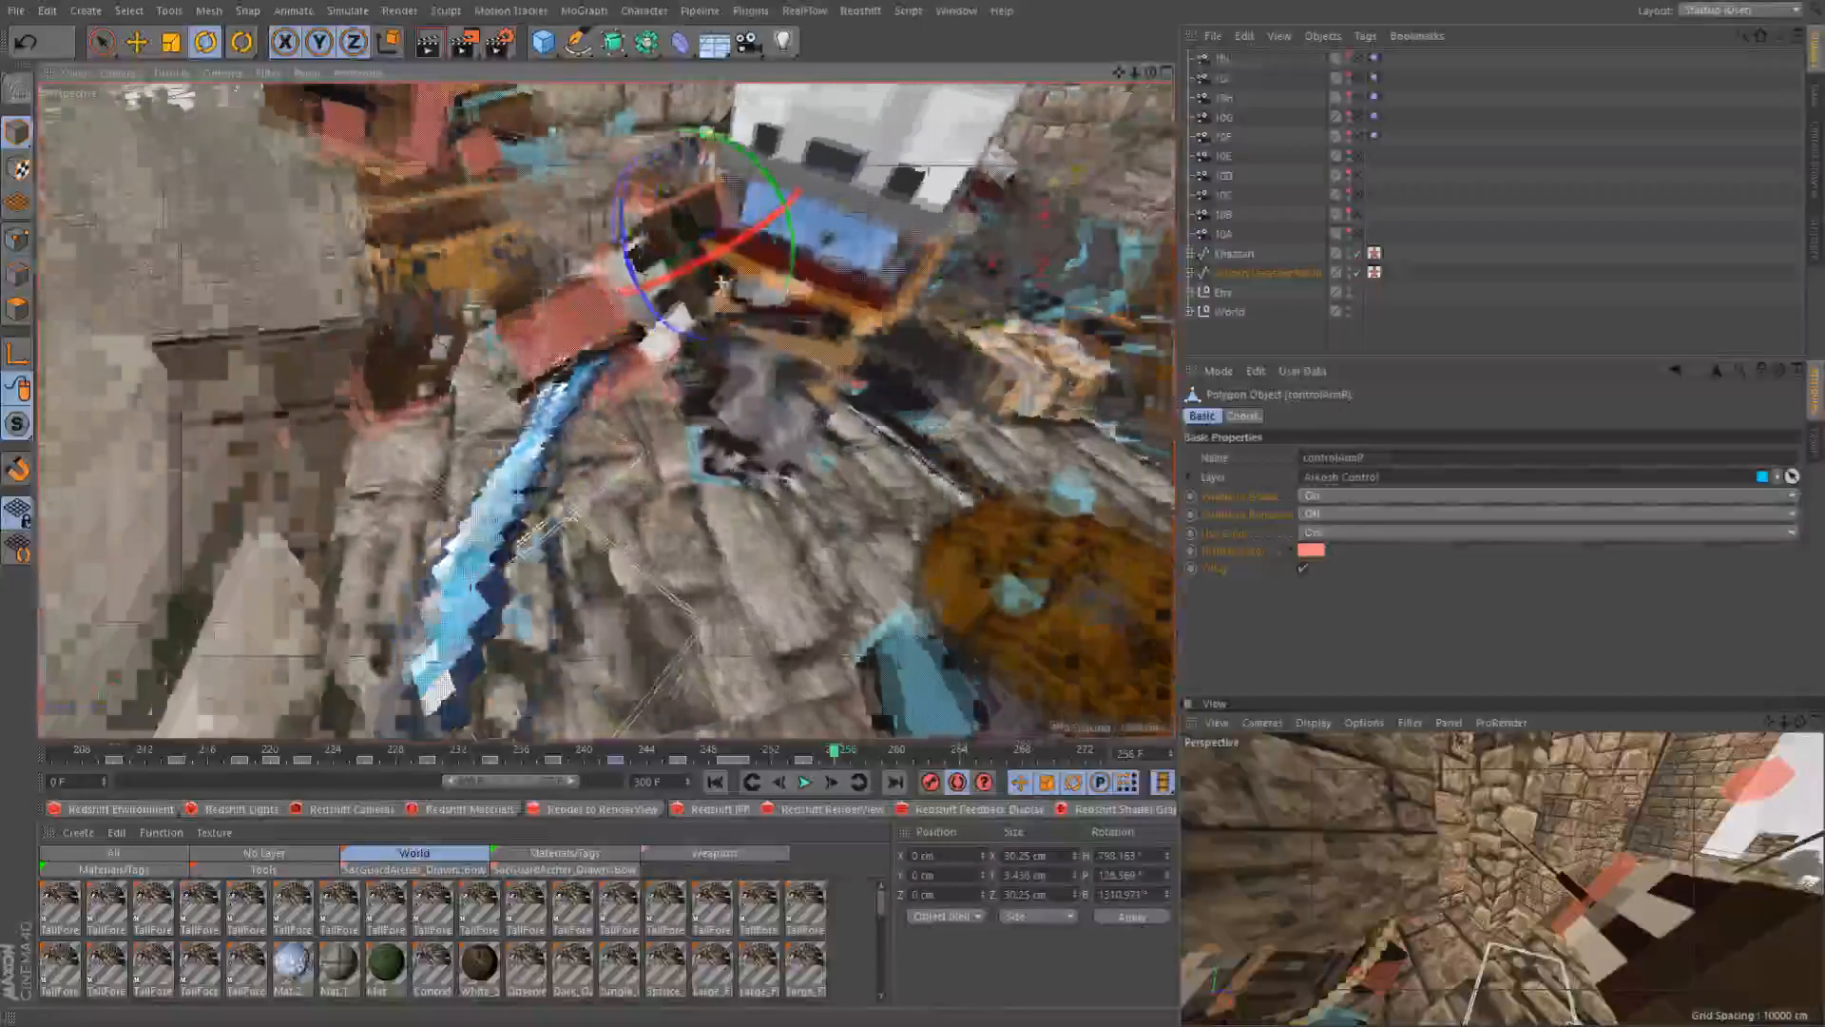
{"action": "left_click", "coordinate": [867, 761]}
{"action": "left_click_drag", "start_coordinate": [885, 204], "coordinate": [832, 237], "text": "alt"}
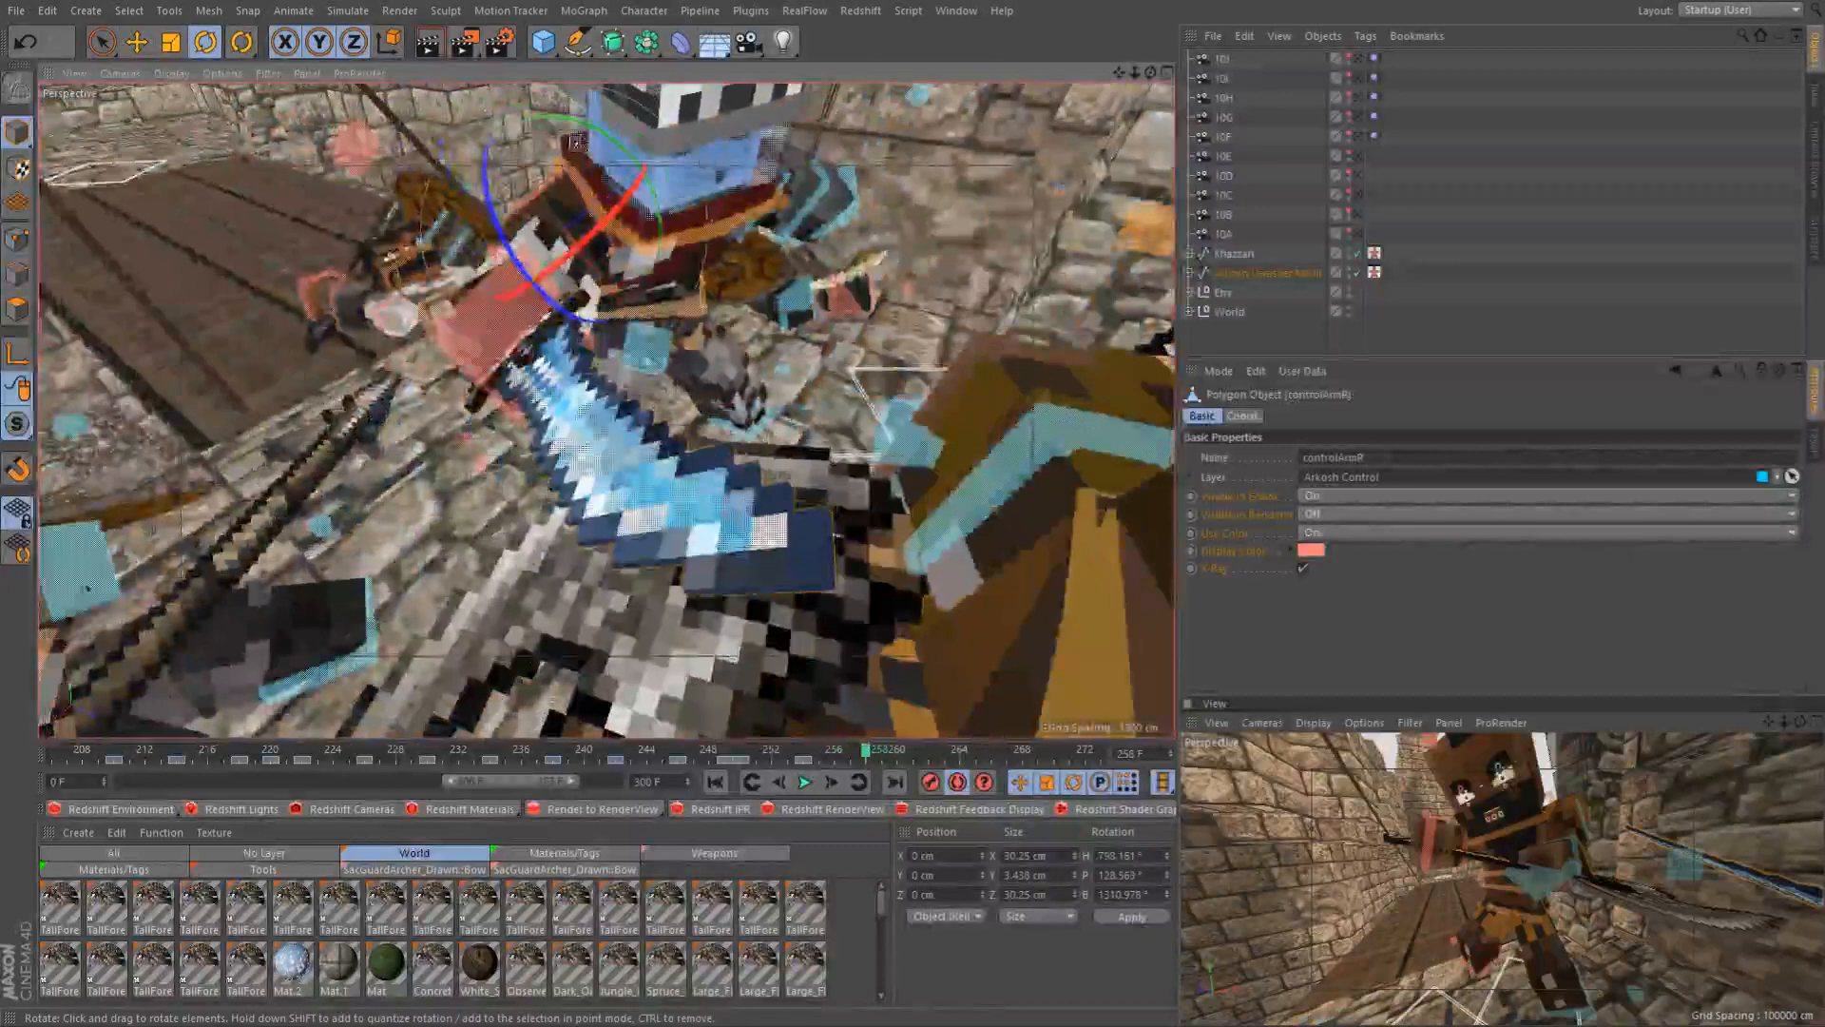
{"action": "left_click_drag", "start_coordinate": [600, 138], "coordinate": [765, 669]}
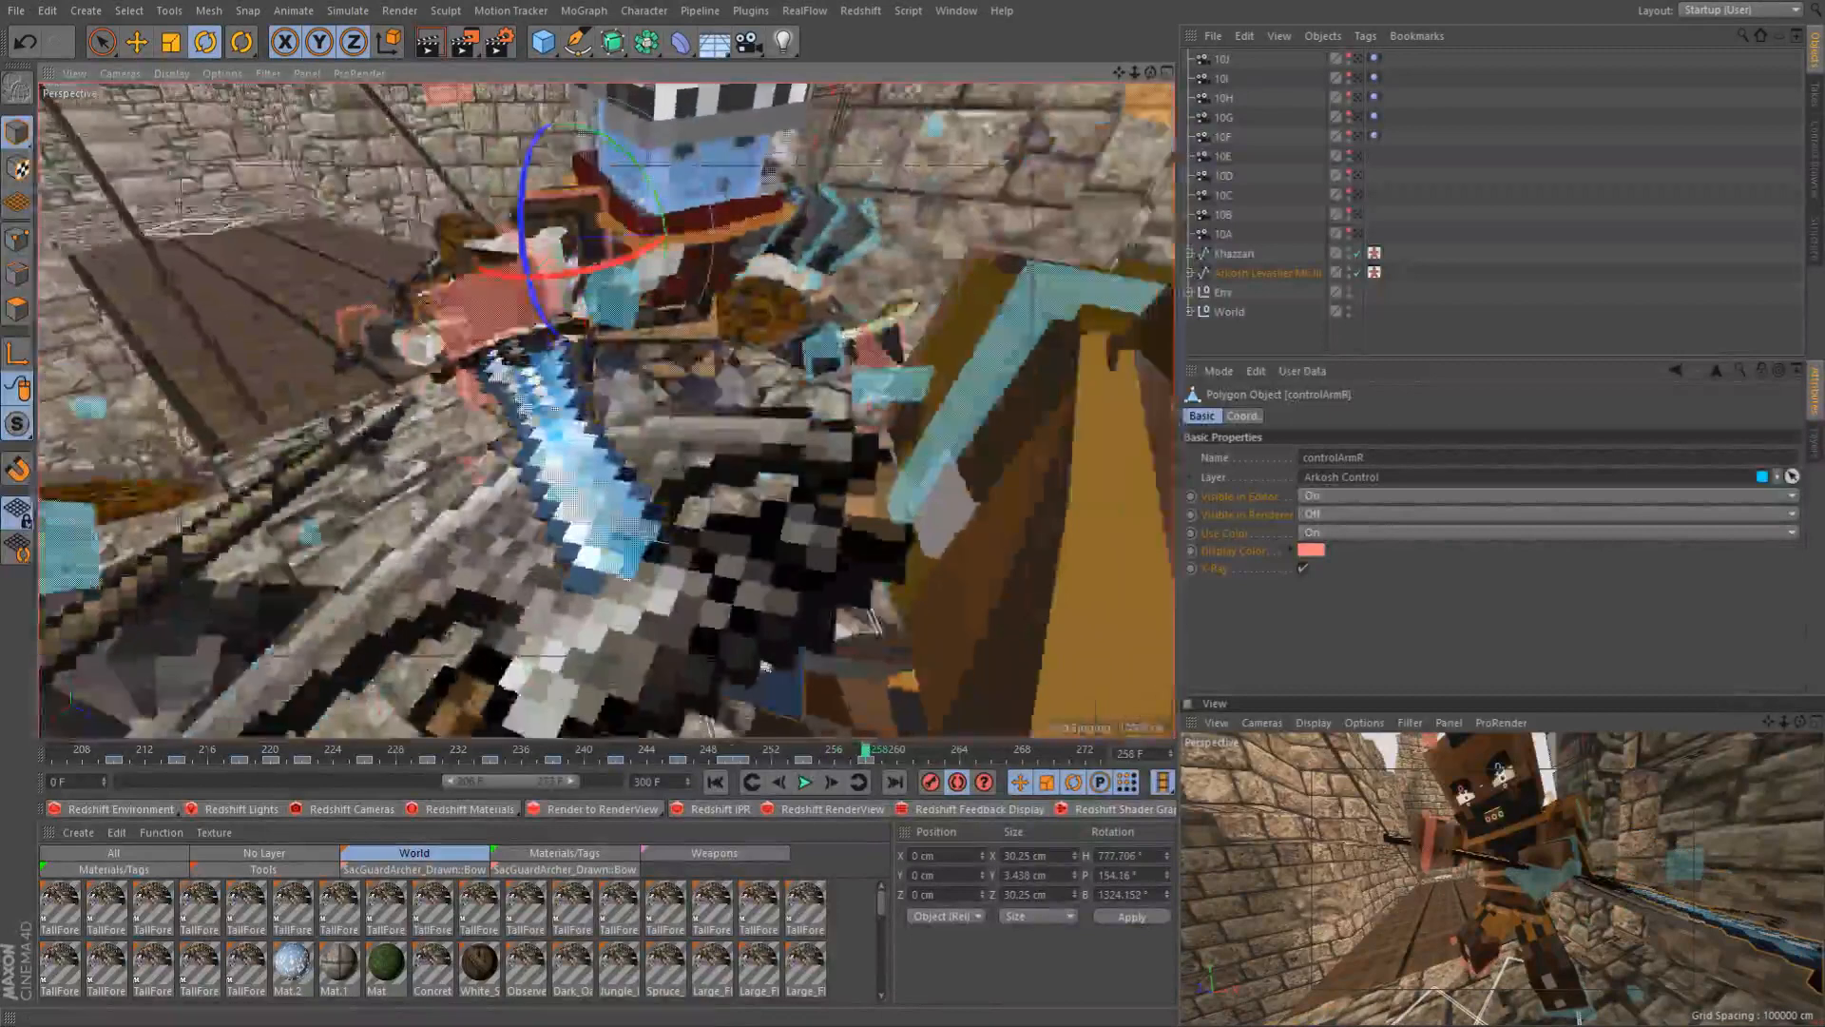
{"action": "left_click_drag", "start_coordinate": [614, 270], "coordinate": [513, 278]}
{"action": "left_click_drag", "start_coordinate": [609, 456], "coordinate": [452, 240], "text": "alt"}
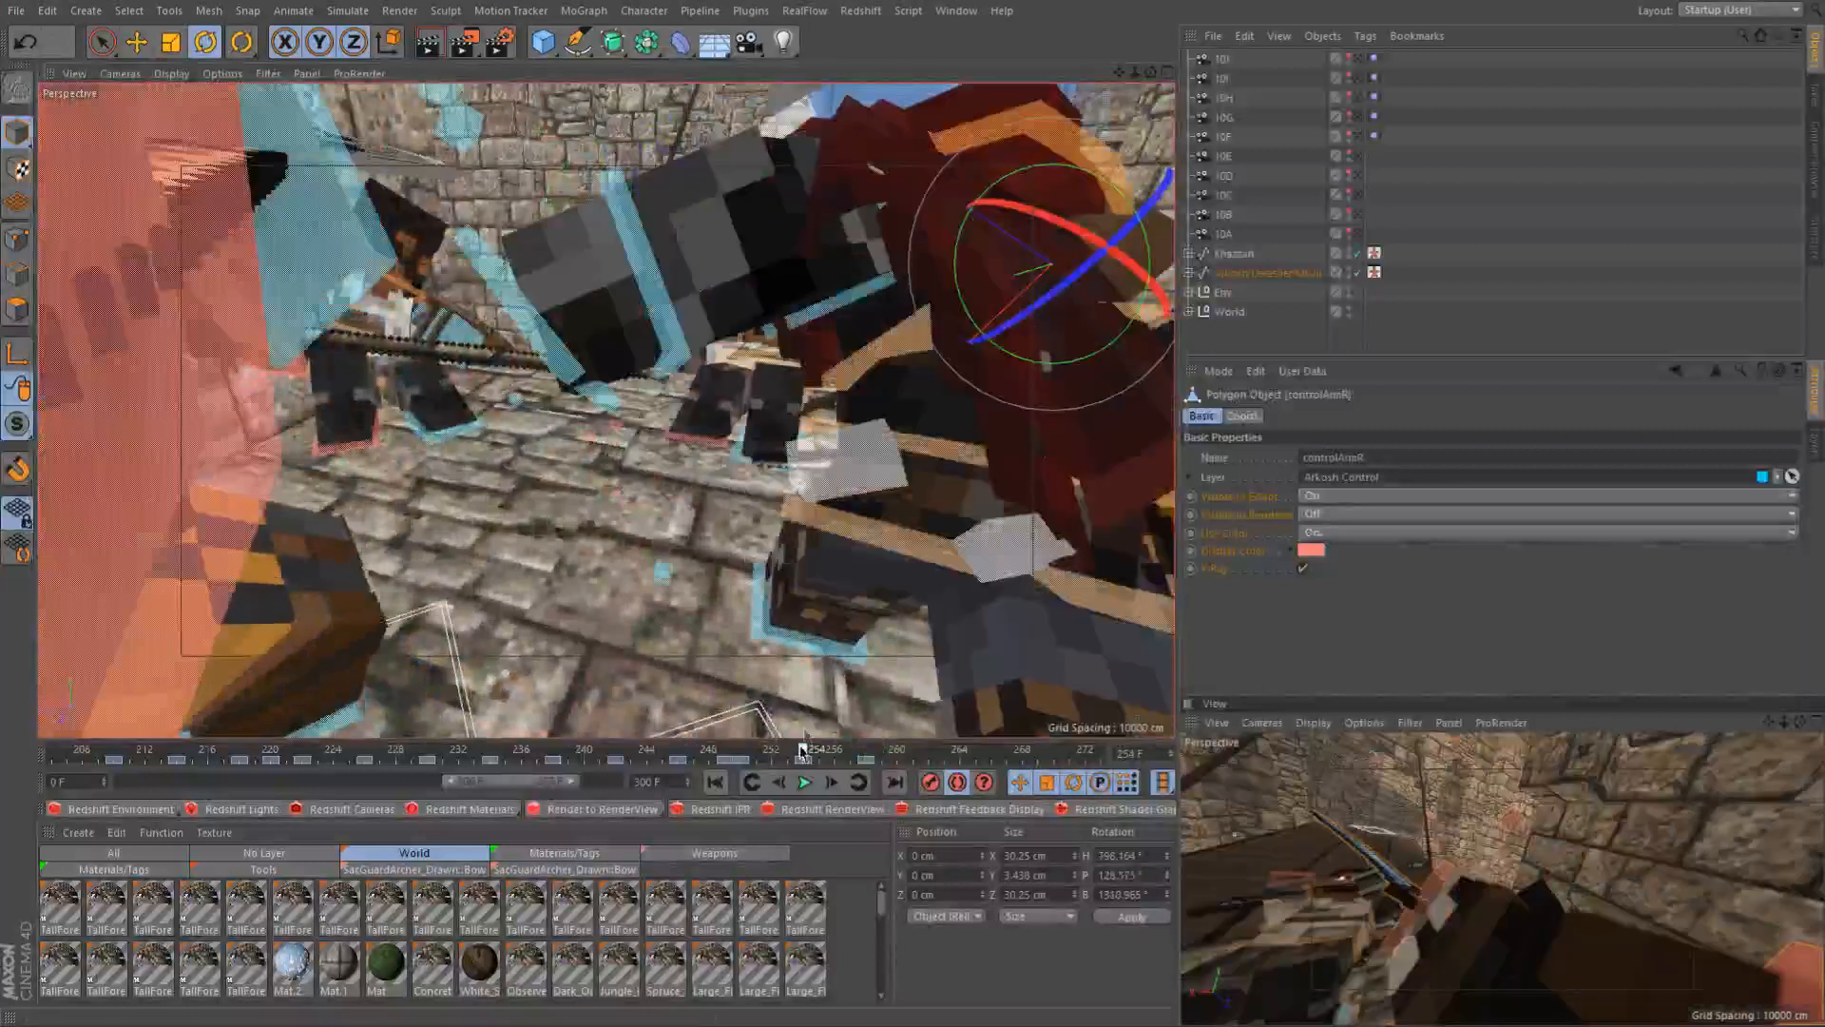
Bend Arkosh's wristR control for the end of the swing and check the sword's path up to frame 258
{"action": "left_click_drag", "start_coordinate": [824, 472], "coordinate": [879, 442], "text": "alt"}
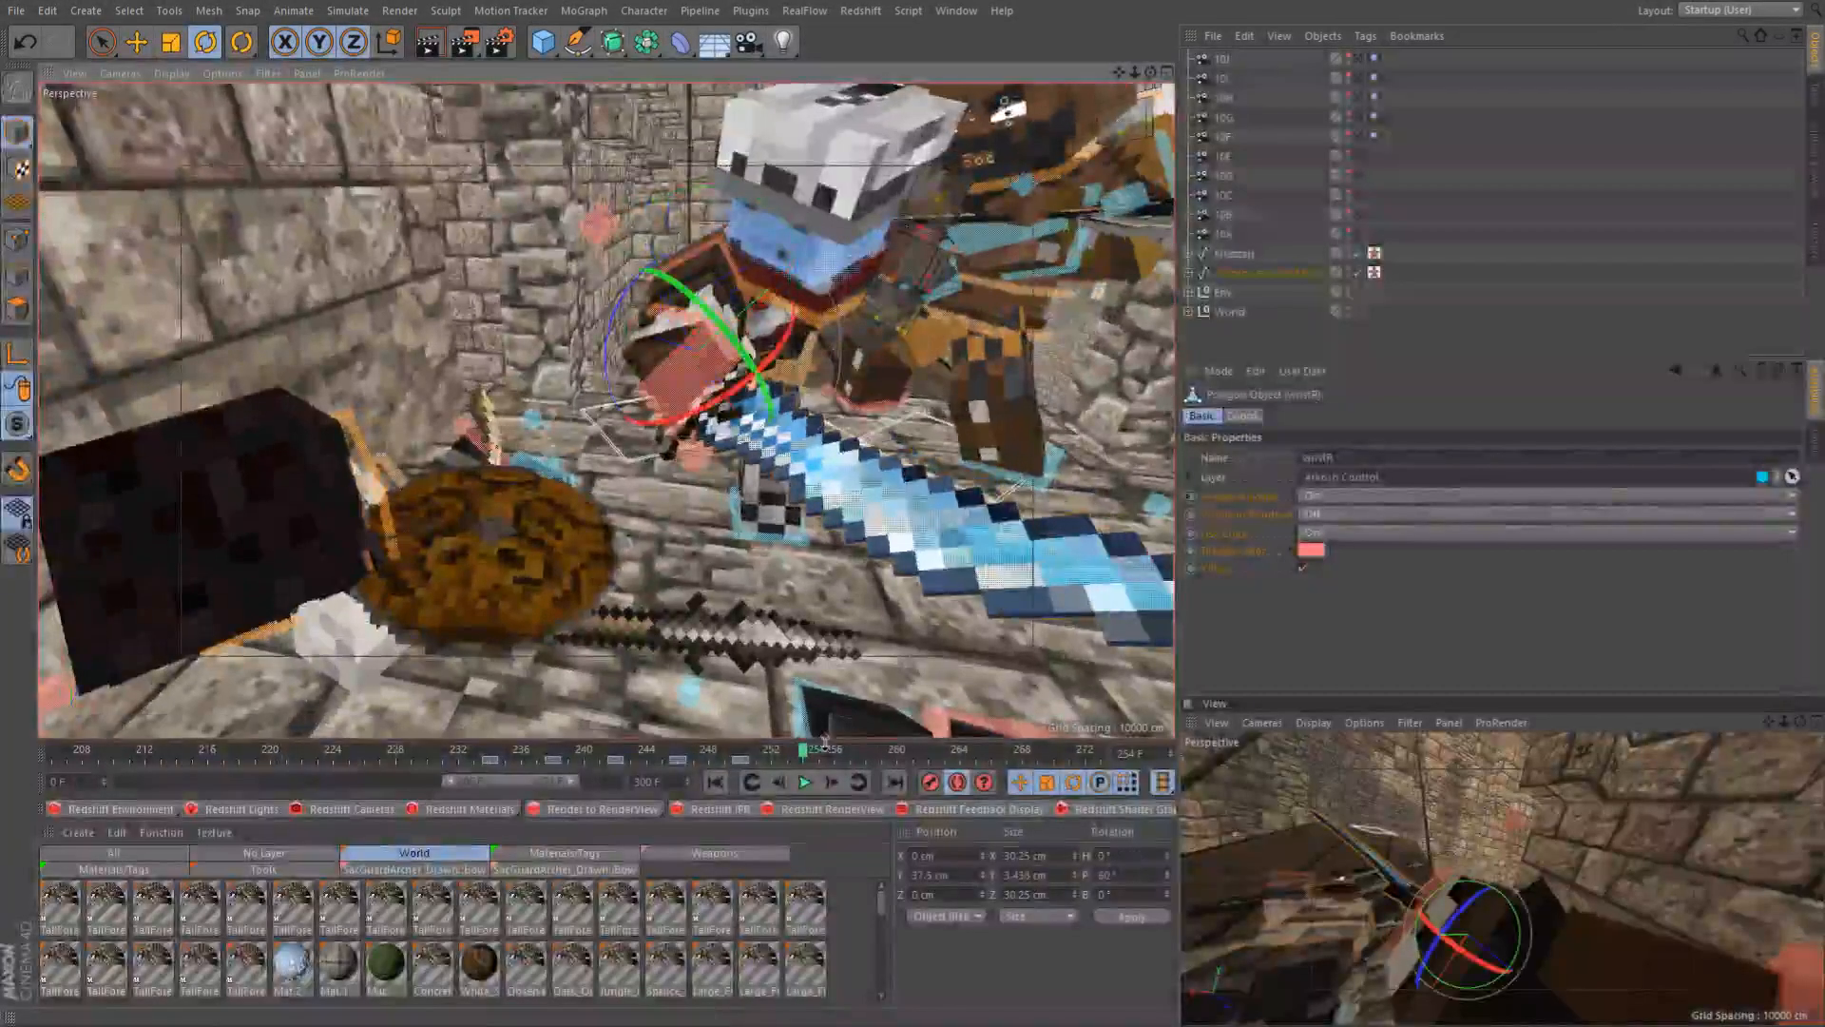
{"action": "left_click_drag", "start_coordinate": [692, 430], "coordinate": [784, 348]}
{"action": "left_click_drag", "start_coordinate": [728, 756], "coordinate": [867, 761]}
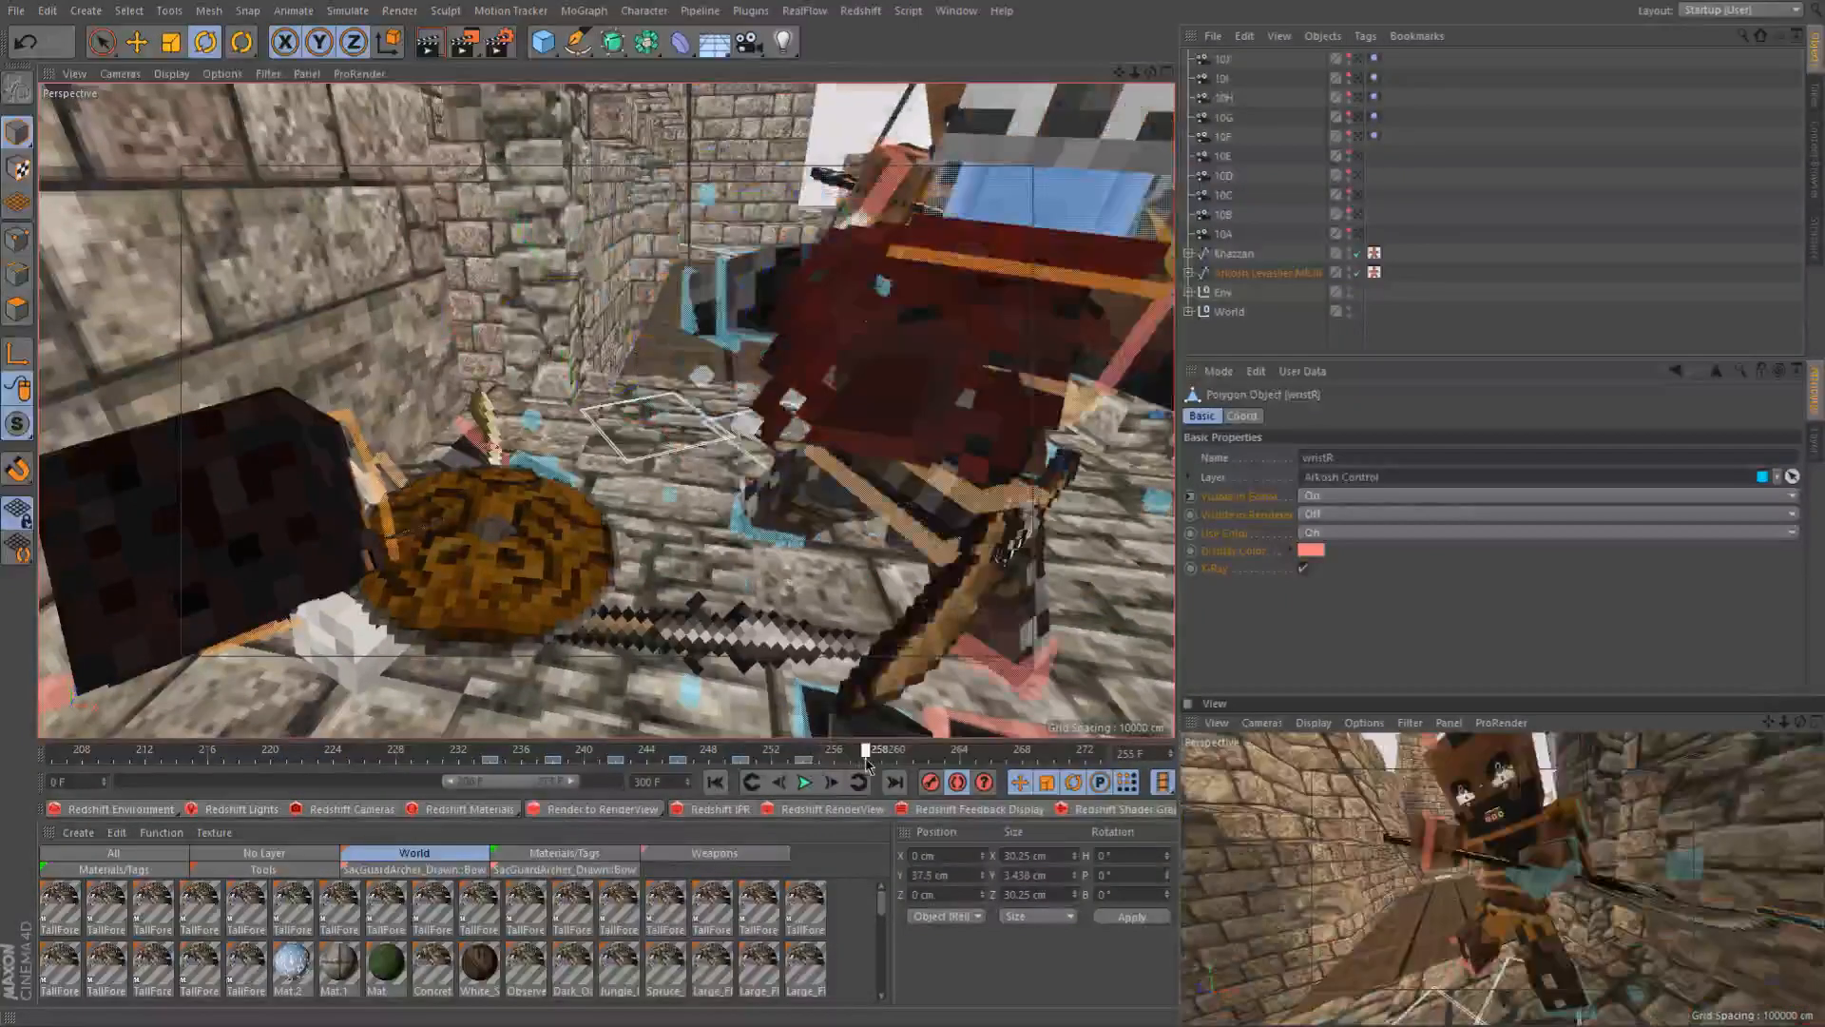
{"action": "scroll", "coordinate": [894, 635], "scroll_direction": "down", "scroll_amount": 3}
{"action": "left_click_drag", "start_coordinate": [894, 635], "coordinate": [576, 486], "text": "alt"}
{"action": "left_click_drag", "start_coordinate": [697, 757], "coordinate": [873, 780]}
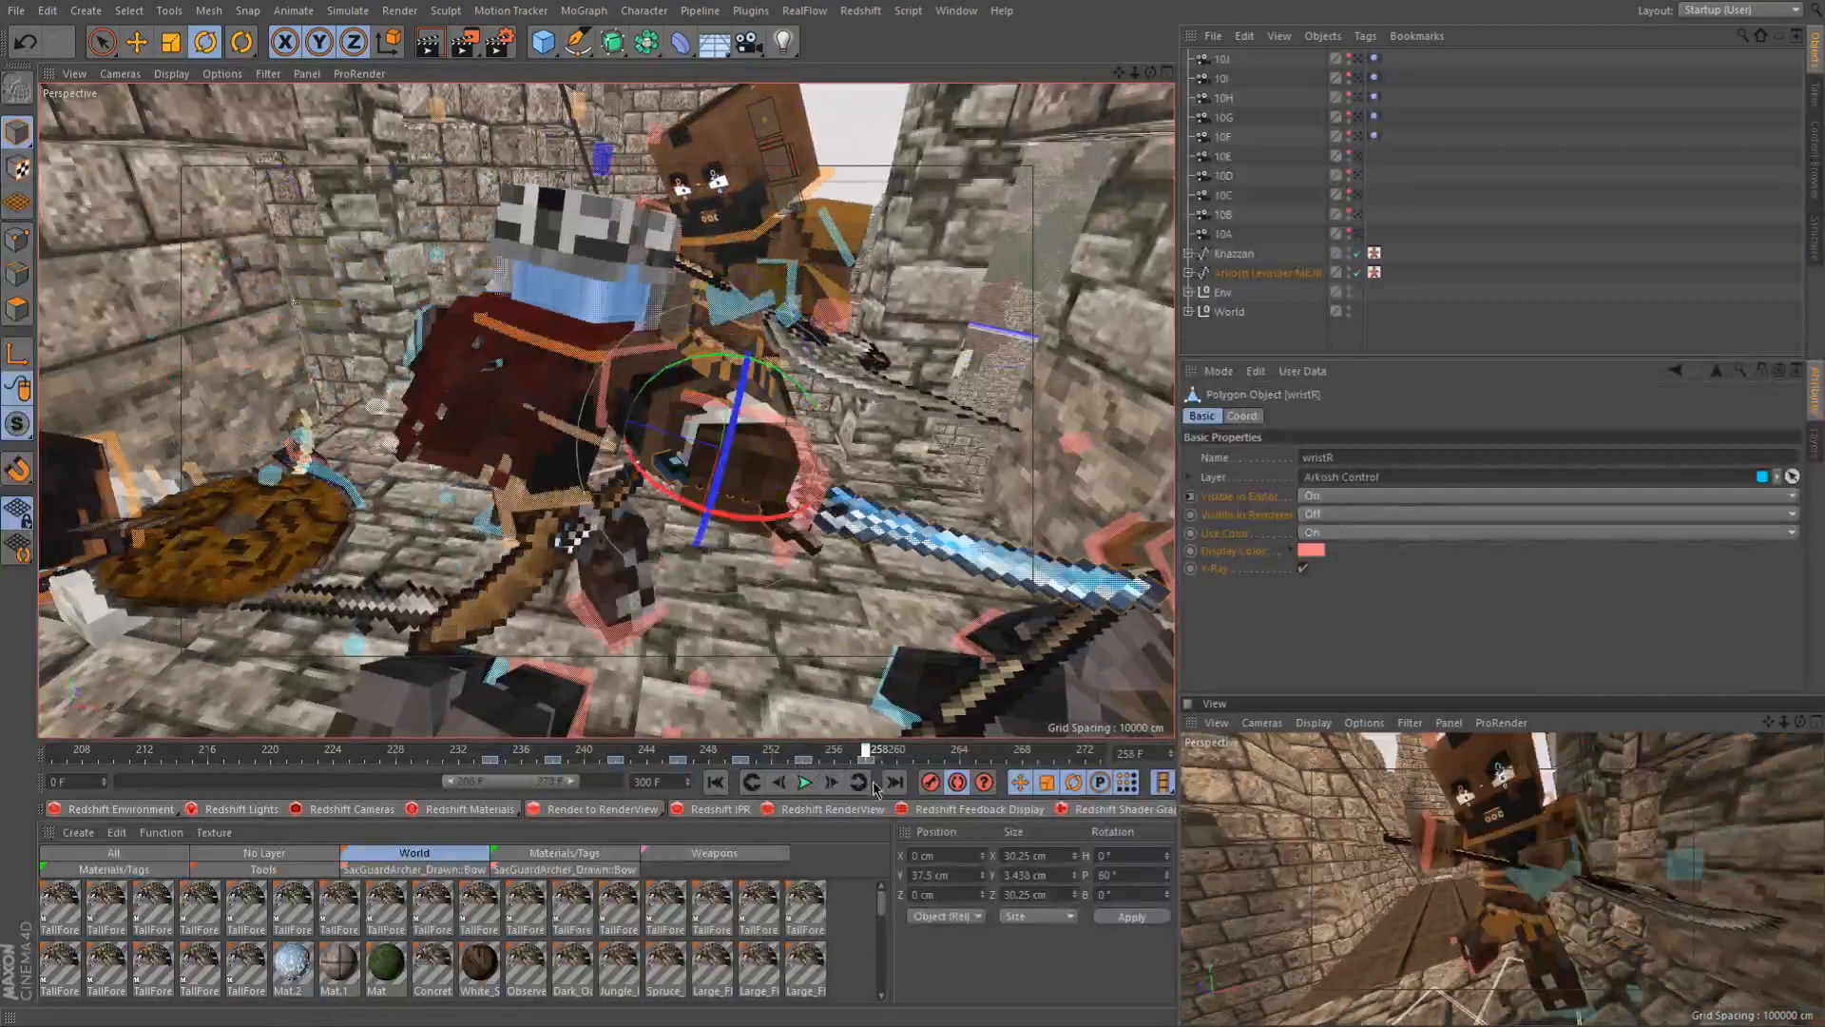
Review Arkosh's right arm and sword around frames 254 to 256 from a wider angle
{"action": "left_click_drag", "start_coordinate": [760, 466], "coordinate": [832, 666], "text": "alt"}
{"action": "mouse_move", "coordinate": [819, 766]}
{"action": "left_mouse_down"}
{"action": "mouse_move", "coordinate": [861, 767]}
{"action": "mouse_move", "coordinate": [804, 764]}
{"action": "left_mouse_up"}
{"action": "scroll", "coordinate": [856, 466], "scroll_direction": "up", "scroll_amount": 2}
{"action": "left_click_drag", "start_coordinate": [852, 456], "coordinate": [884, 466], "text": "alt"}
{"action": "left_click", "coordinate": [831, 755]}
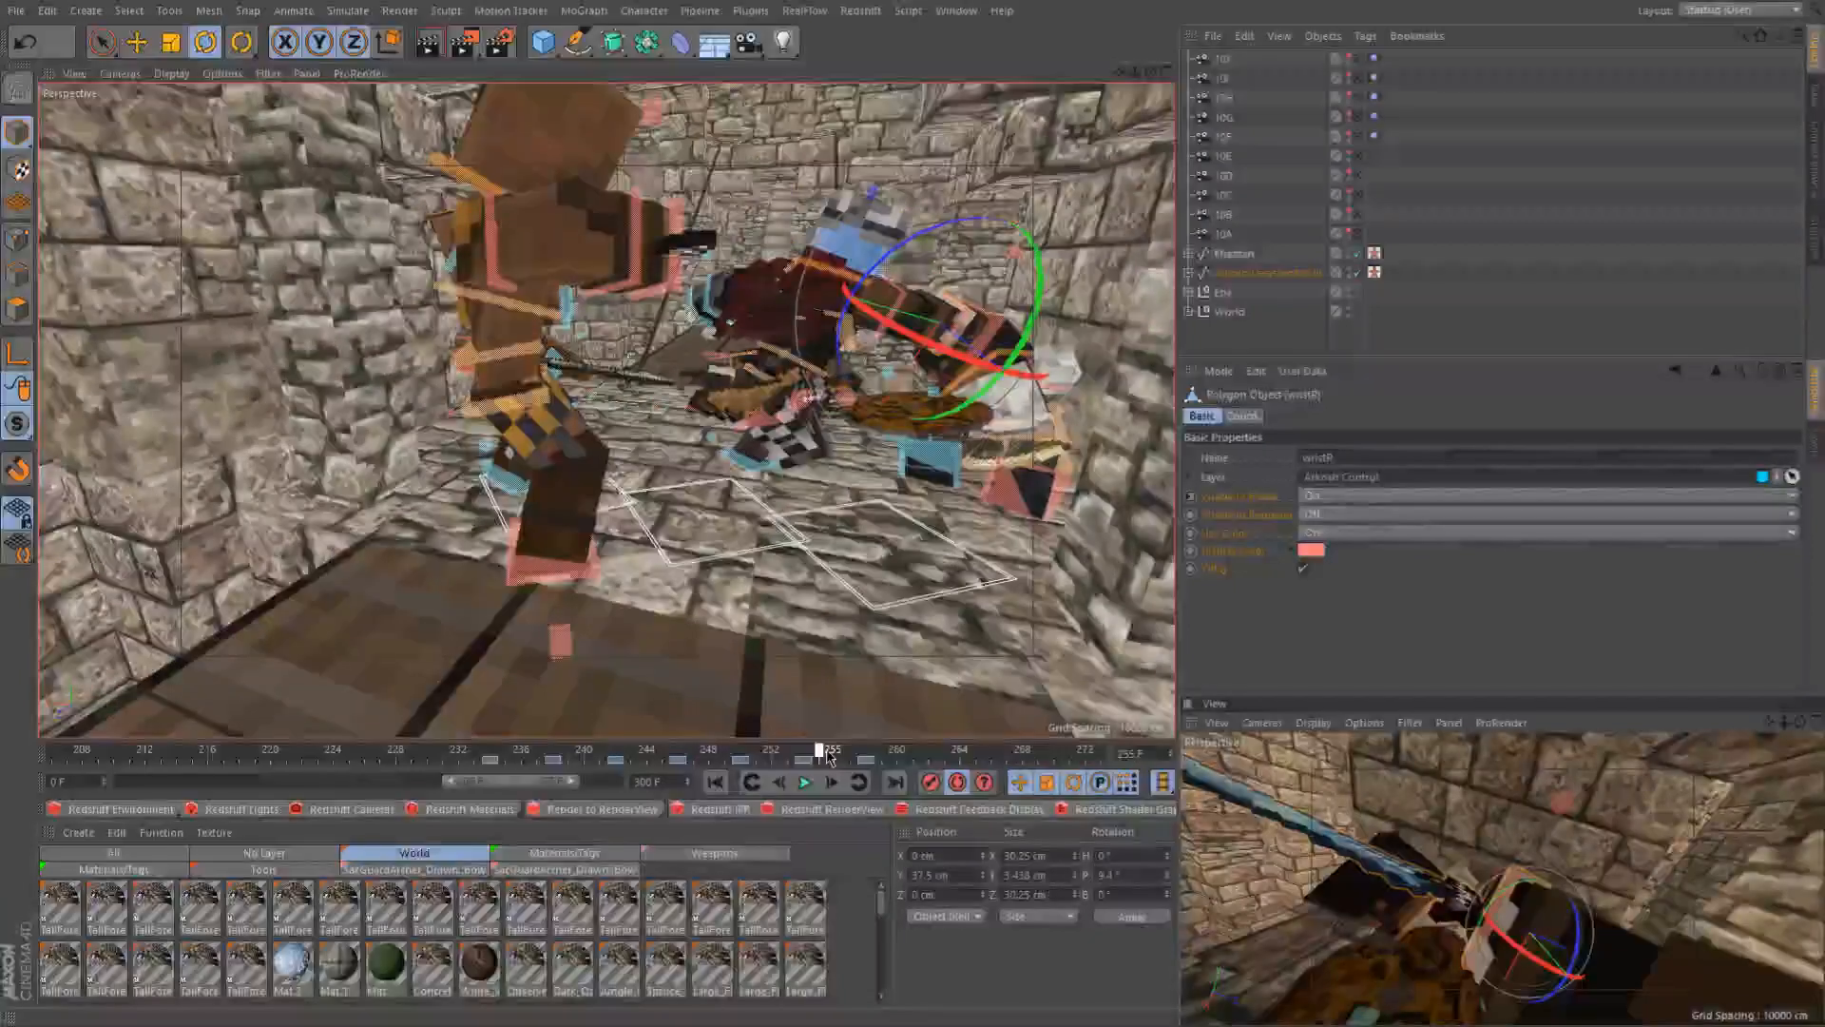
{"action": "left_click_drag", "start_coordinate": [831, 756], "coordinate": [816, 757]}
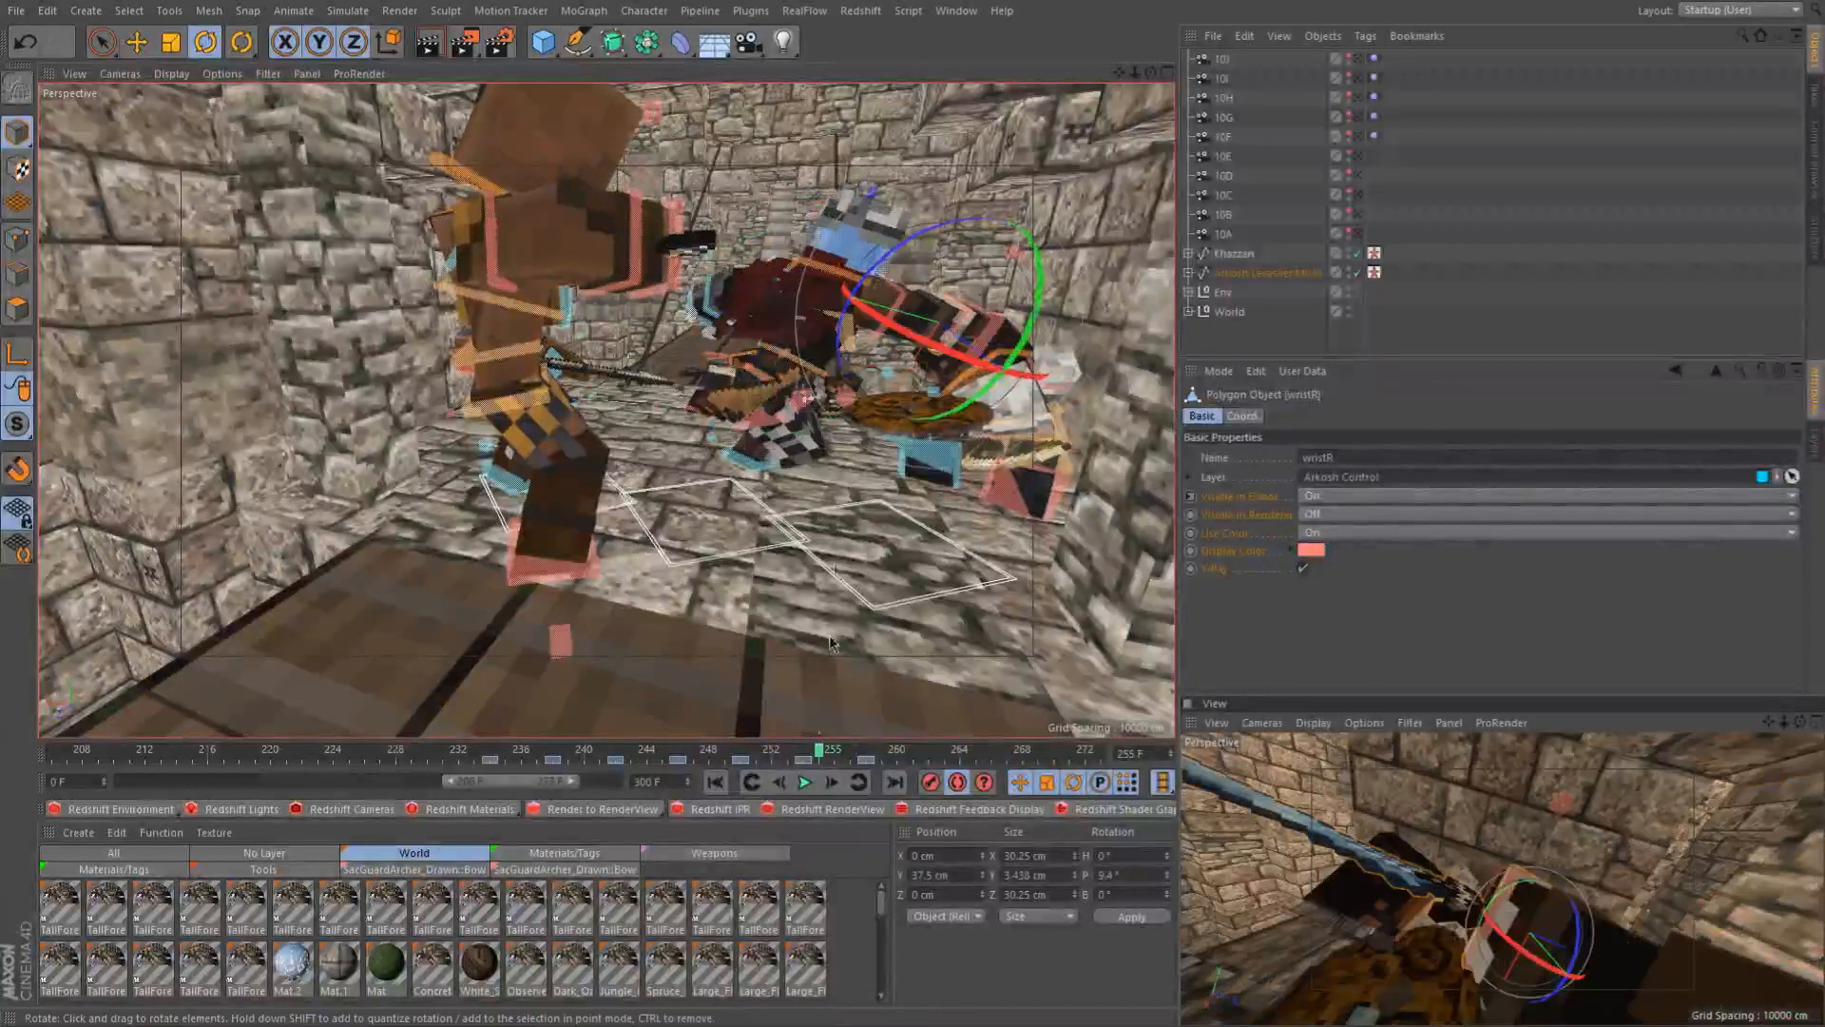
Rotate Arkosh's goalLegR at frame 254 to about H -158°, P 140°, B -25° and check the foot at frame 255
{"action": "scroll", "coordinate": [787, 392], "scroll_direction": "up", "scroll_amount": 3}
{"action": "mouse_move", "coordinate": [788, 392]}
{"action": "left_mouse_down", "text": "alt"}
{"action": "mouse_move", "coordinate": [903, 397]}
{"action": "mouse_move", "coordinate": [856, 418]}
{"action": "mouse_move", "coordinate": [808, 409]}
{"action": "mouse_move", "coordinate": [736, 447]}
{"action": "mouse_move", "coordinate": [855, 346]}
{"action": "mouse_move", "coordinate": [814, 338]}
{"action": "mouse_move", "coordinate": [808, 380]}
{"action": "left_mouse_up", "text": "alt"}
{"action": "left_click", "coordinate": [849, 354]}
{"action": "left_click", "coordinate": [803, 754]}
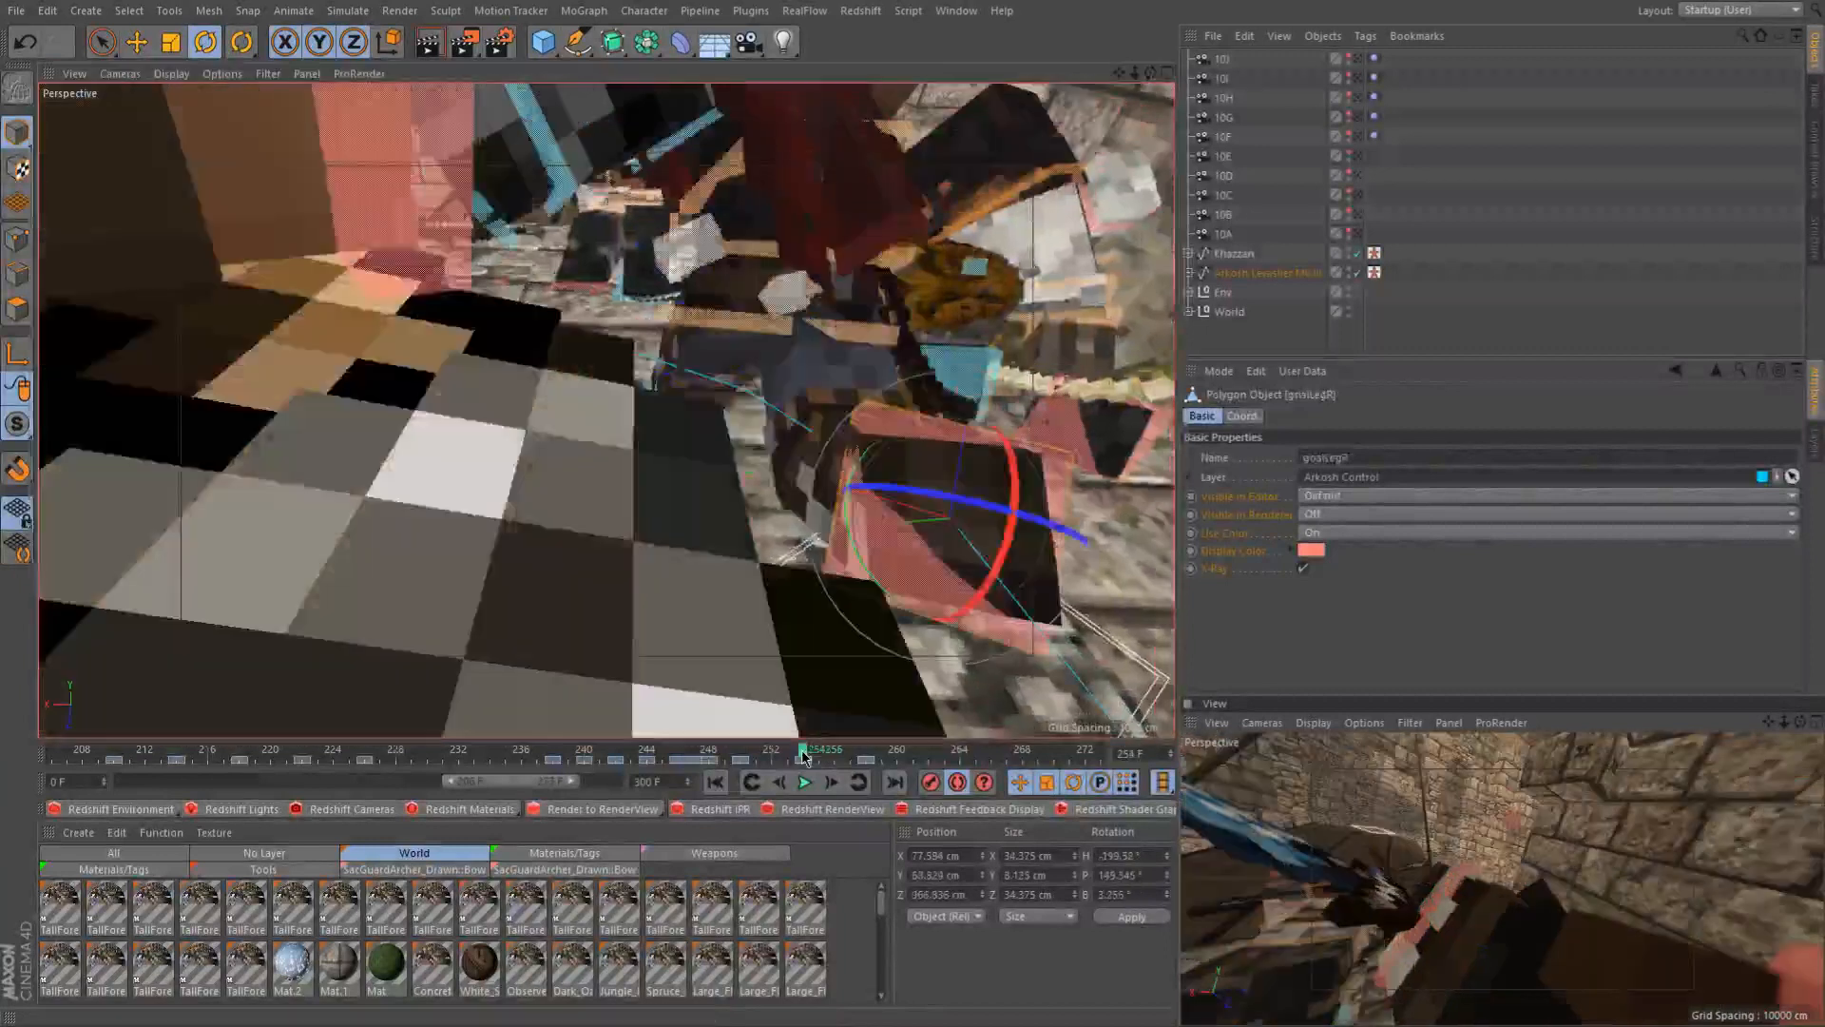
{"action": "mouse_move", "coordinate": [810, 755]}
{"action": "left_mouse_down"}
{"action": "mouse_move", "coordinate": [836, 753]}
{"action": "mouse_move", "coordinate": [806, 753]}
{"action": "left_mouse_up"}
{"action": "left_click_drag", "start_coordinate": [906, 457], "coordinate": [754, 462], "text": "alt"}
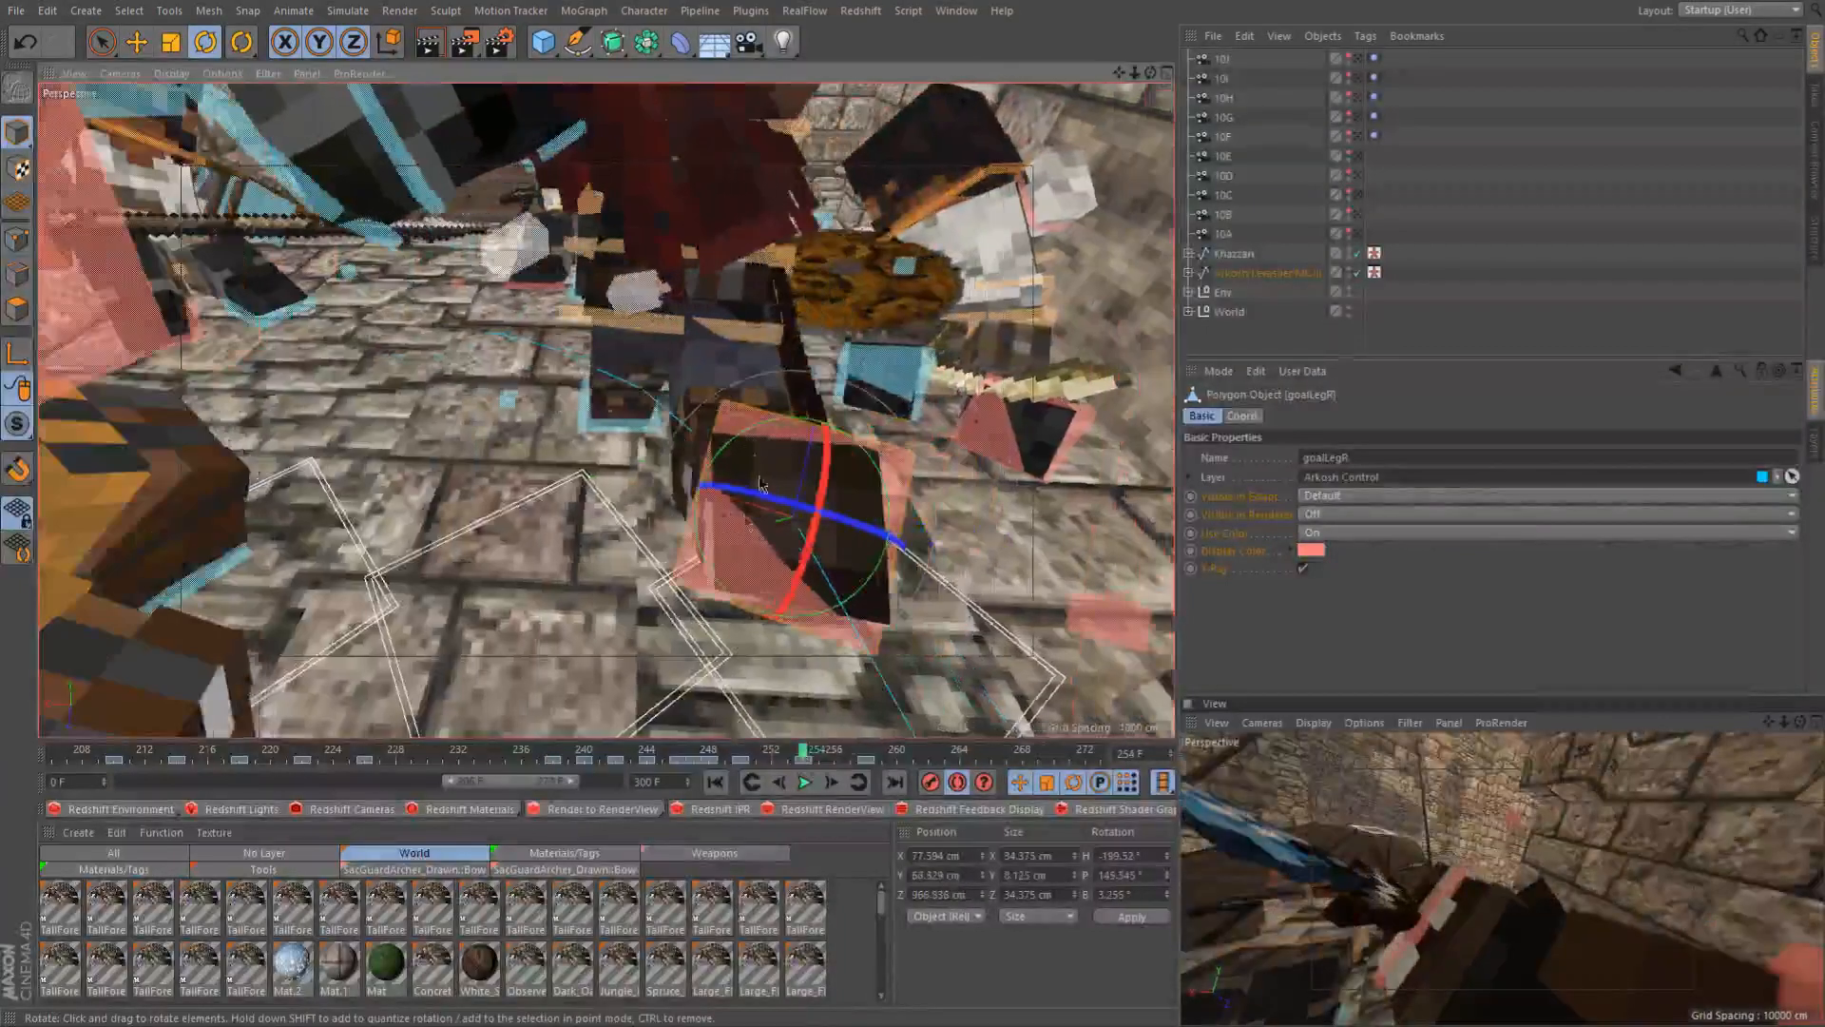
{"action": "left_click_drag", "start_coordinate": [696, 590], "coordinate": [738, 616]}
{"action": "left_click_drag", "start_coordinate": [727, 521], "coordinate": [678, 519]}
{"action": "left_click_drag", "start_coordinate": [822, 422], "coordinate": [786, 789]}
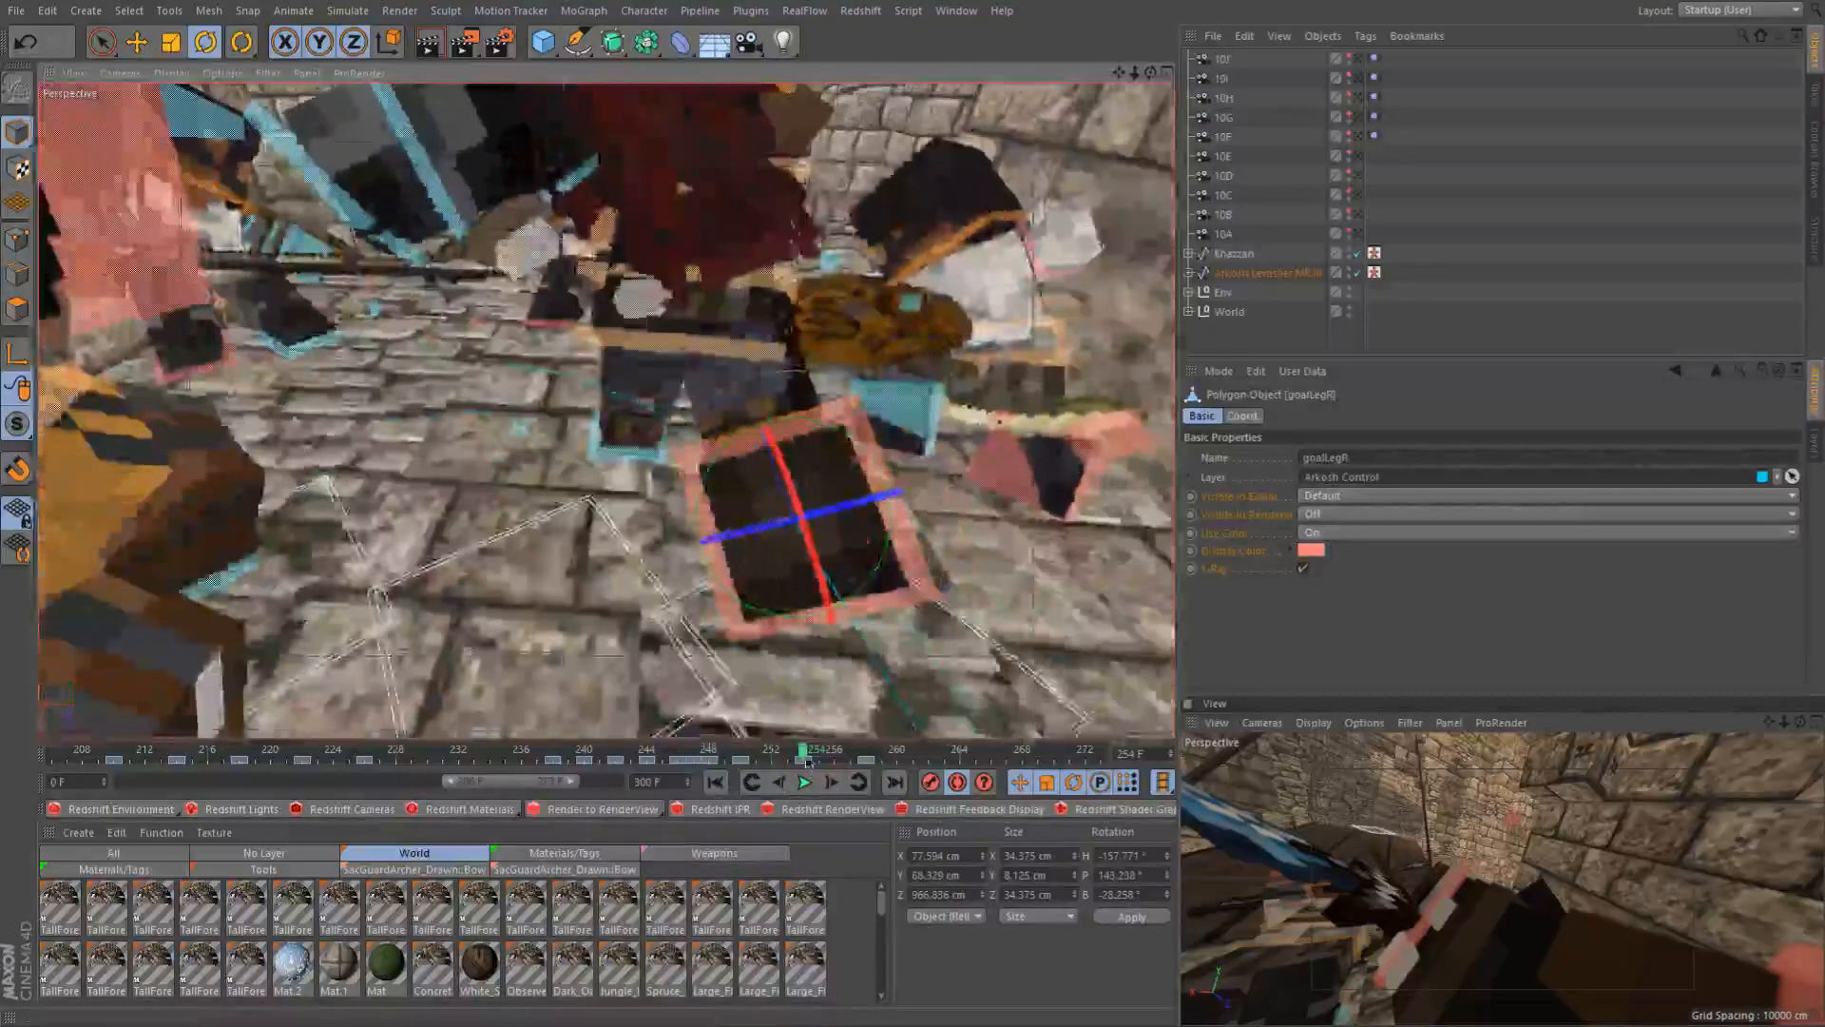
{"action": "left_click", "coordinate": [816, 758]}
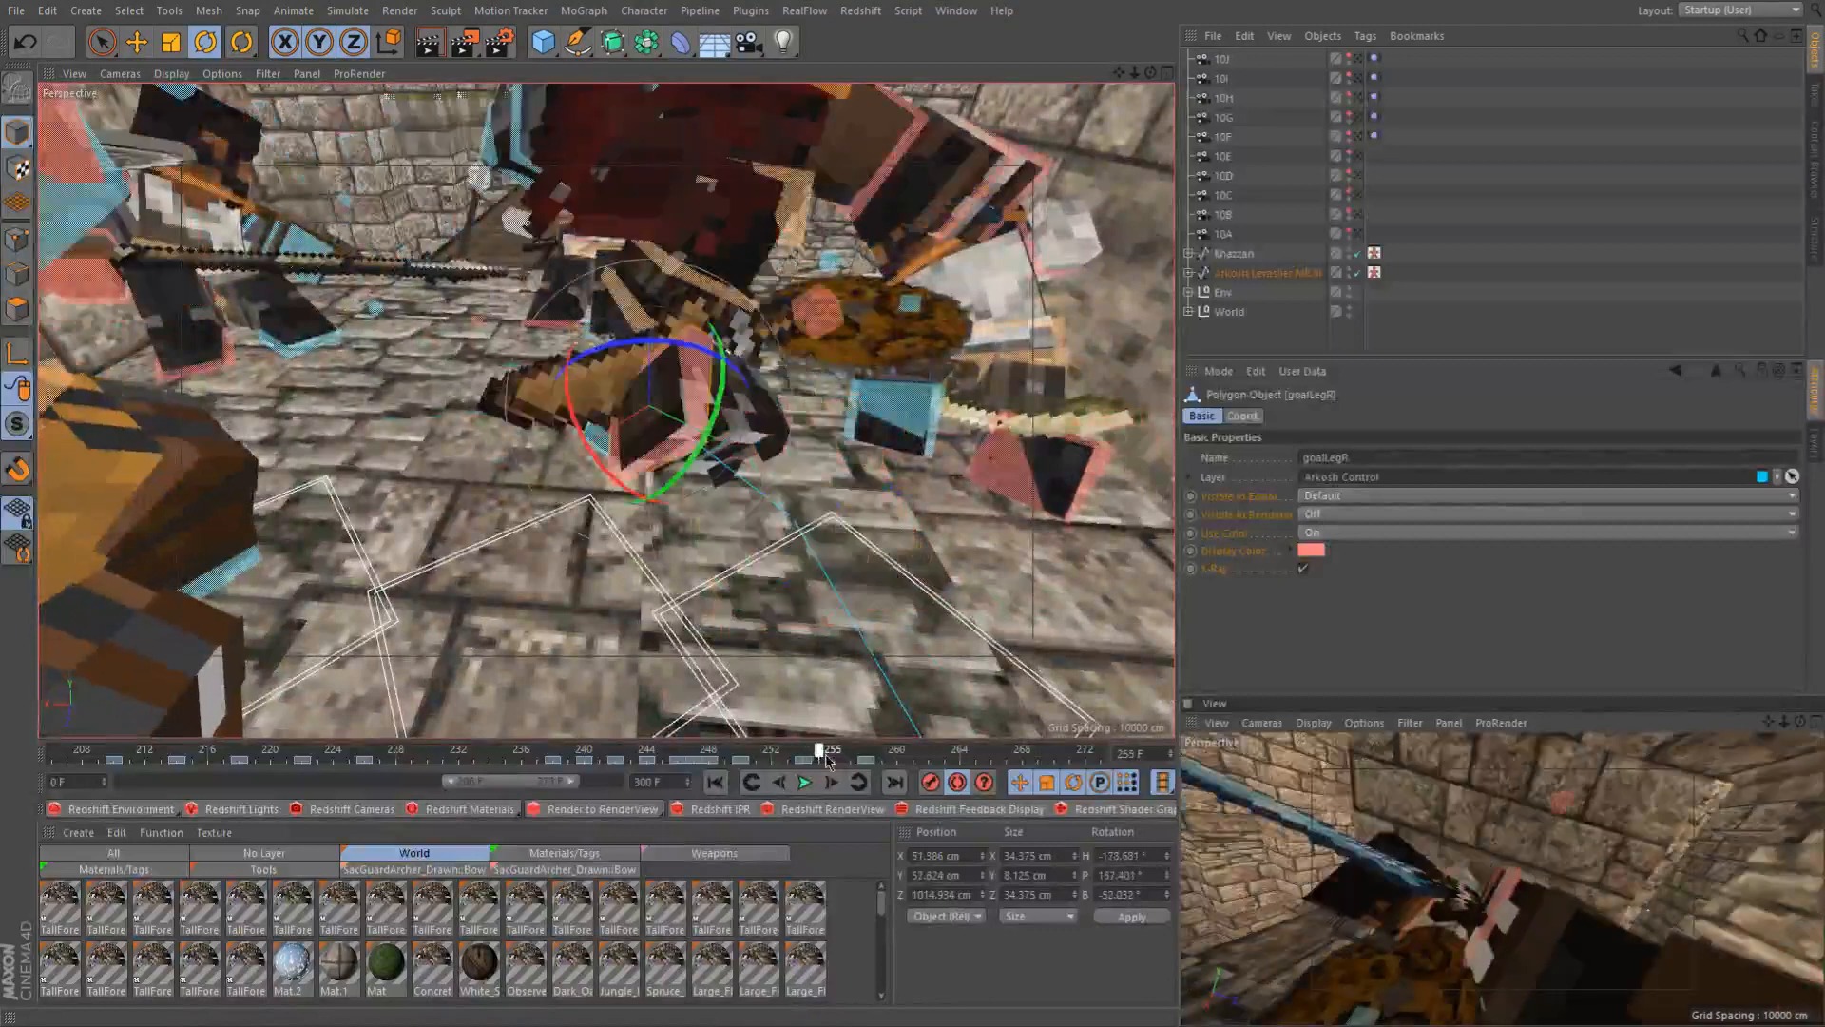
Add Arkosh's body control to the goalLegR selection, shift both sideways at frame 256 and check the motion up to frame 259
{"action": "left_click_drag", "start_coordinate": [797, 563], "coordinate": [428, 366], "text": "alt"}
{"action": "left_click", "coordinate": [818, 533], "text": "shift"}
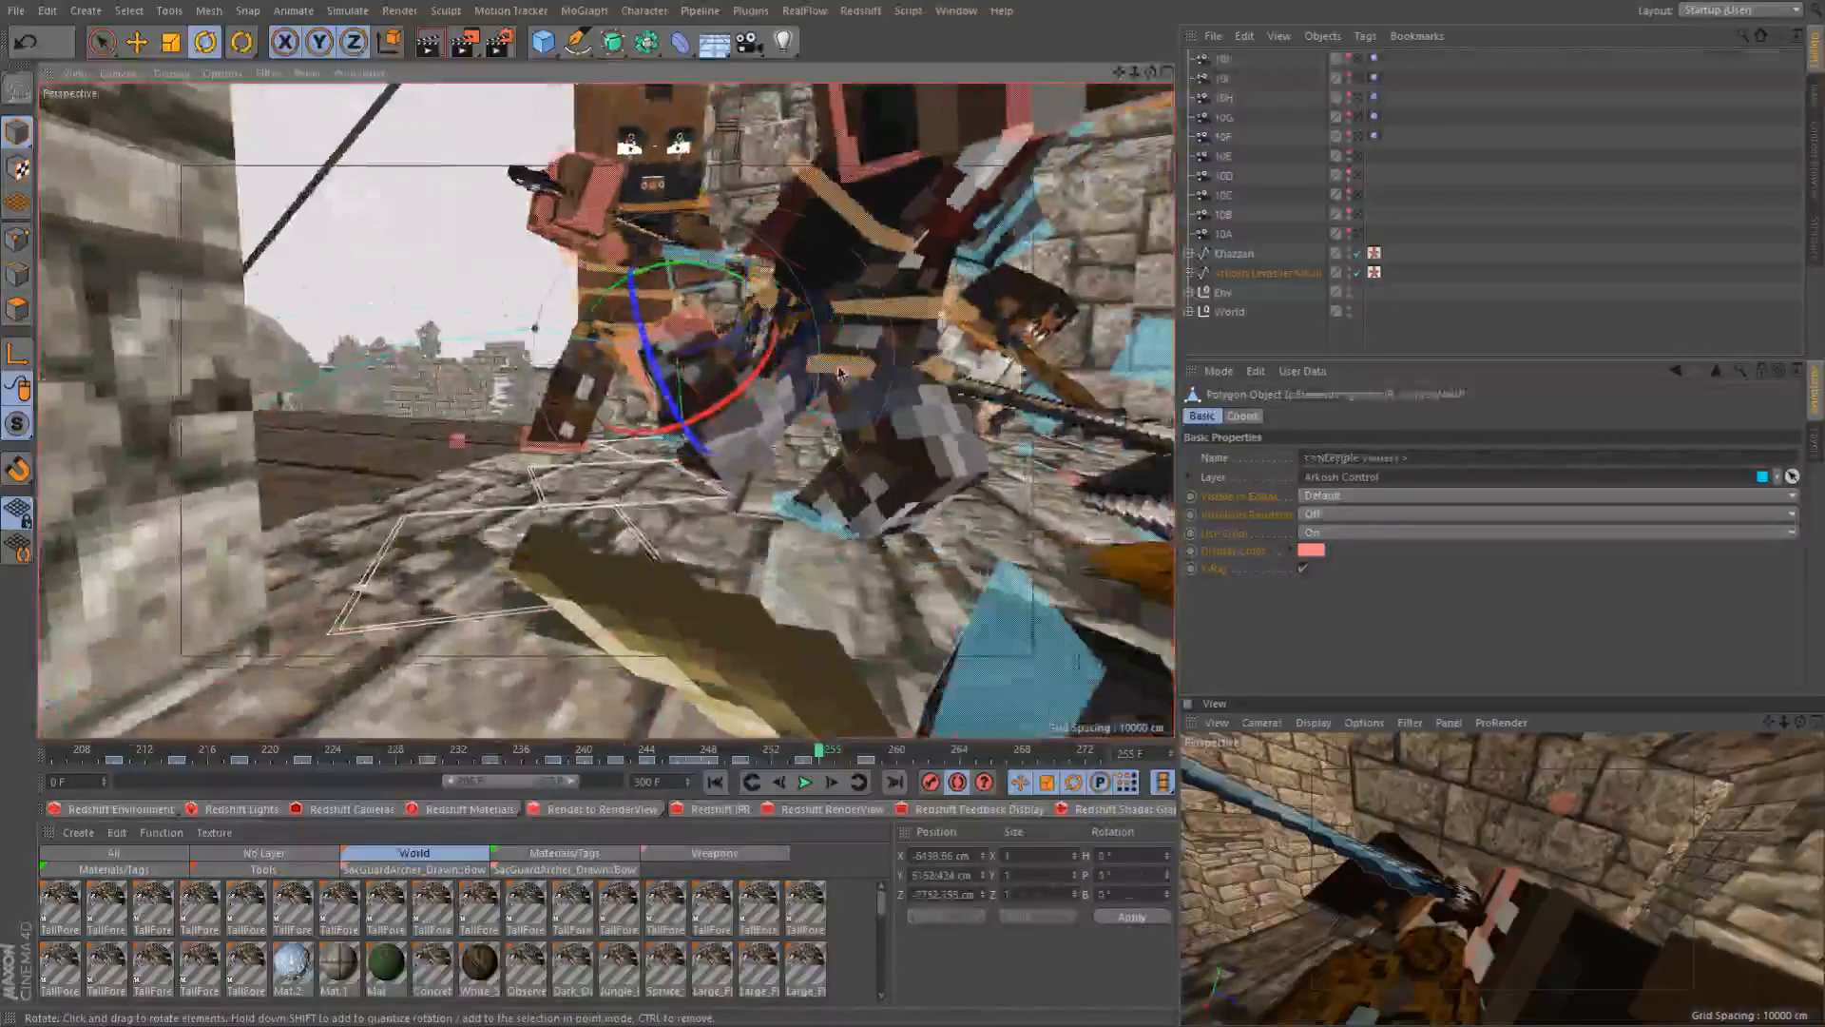
{"action": "key", "text": "e"}
{"action": "left_click", "coordinate": [835, 753]}
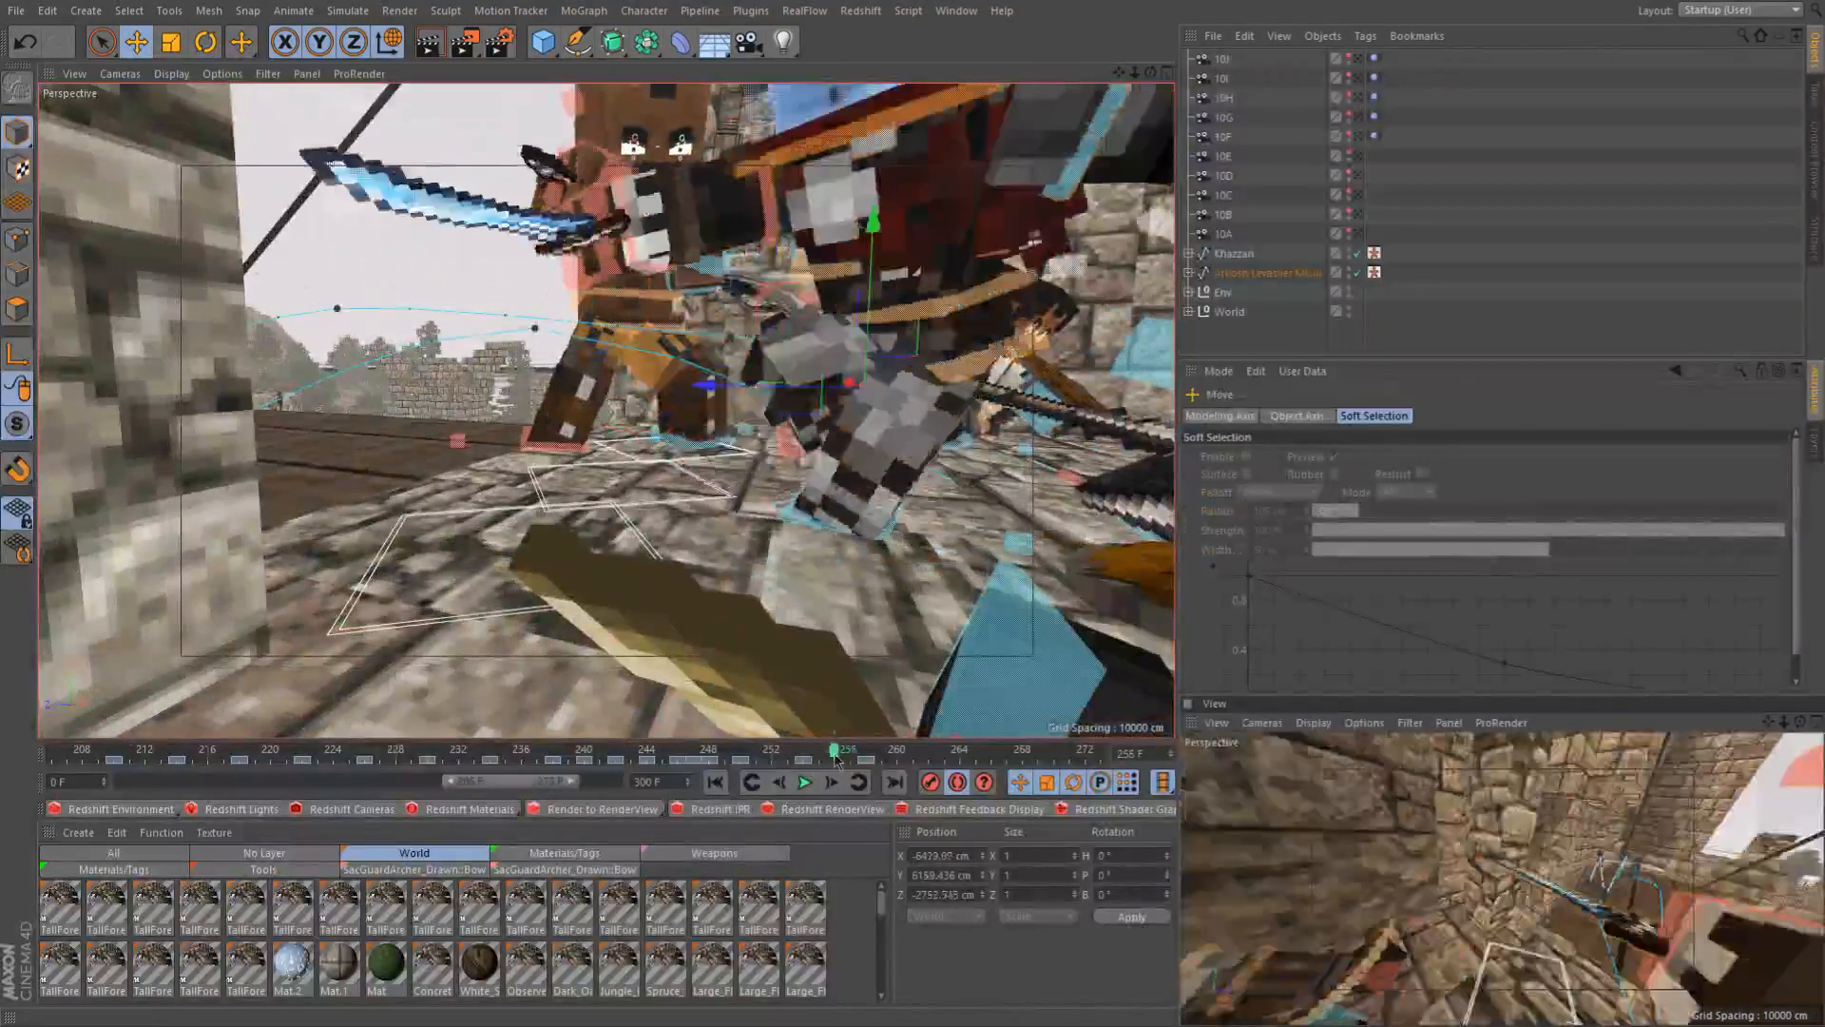
{"action": "left_click_drag", "start_coordinate": [853, 435], "coordinate": [930, 427], "text": "alt"}
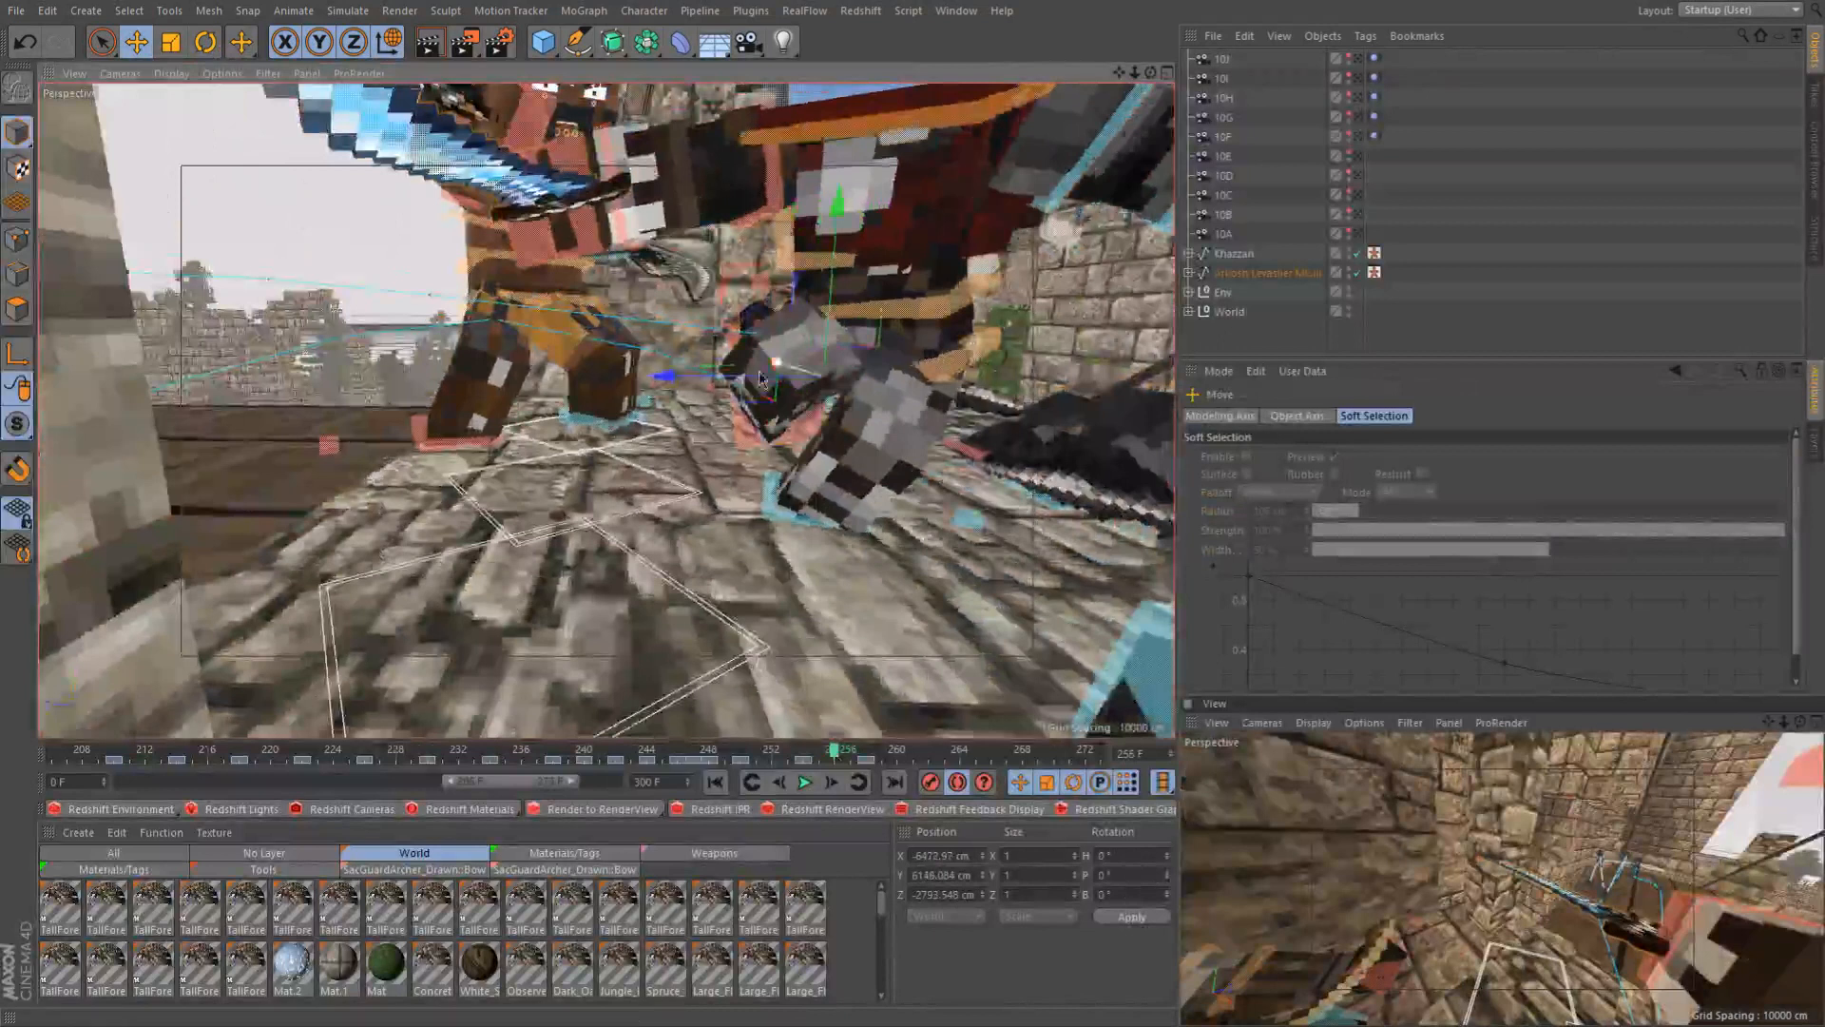
{"action": "left_click_drag", "start_coordinate": [761, 378], "coordinate": [670, 375]}
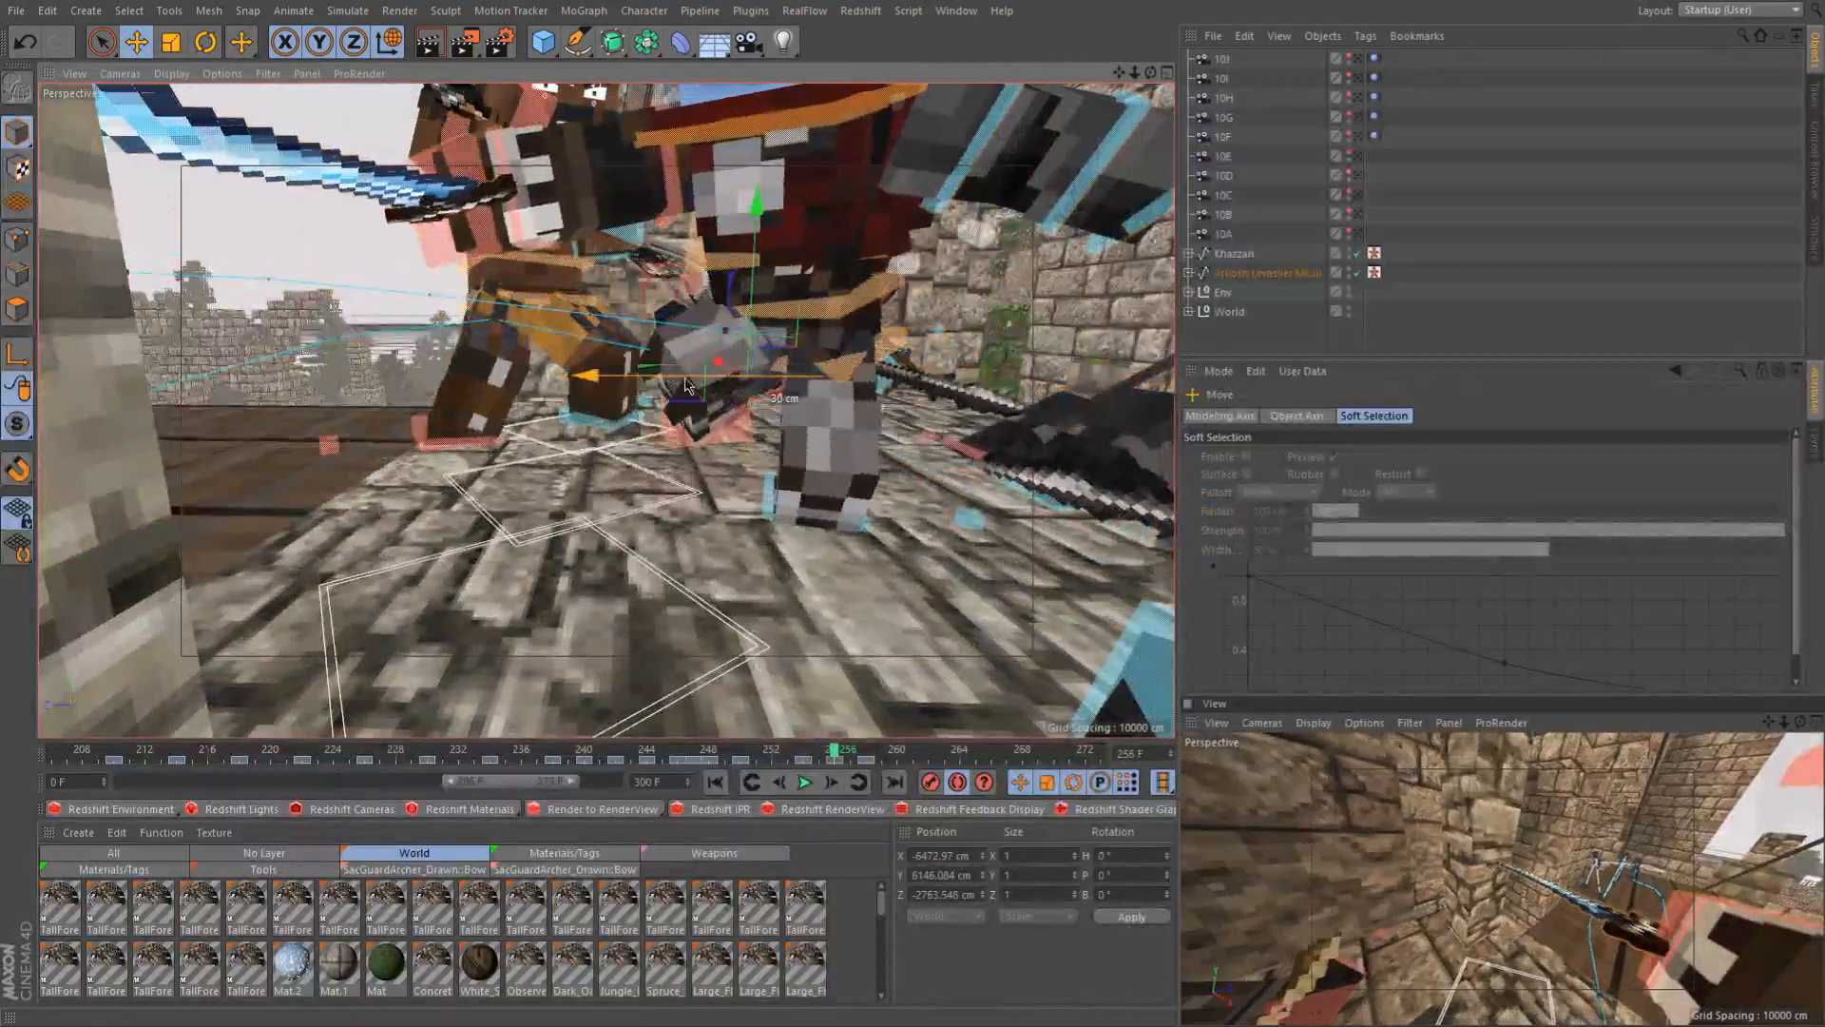
{"action": "left_click_drag", "start_coordinate": [772, 761], "coordinate": [879, 760]}
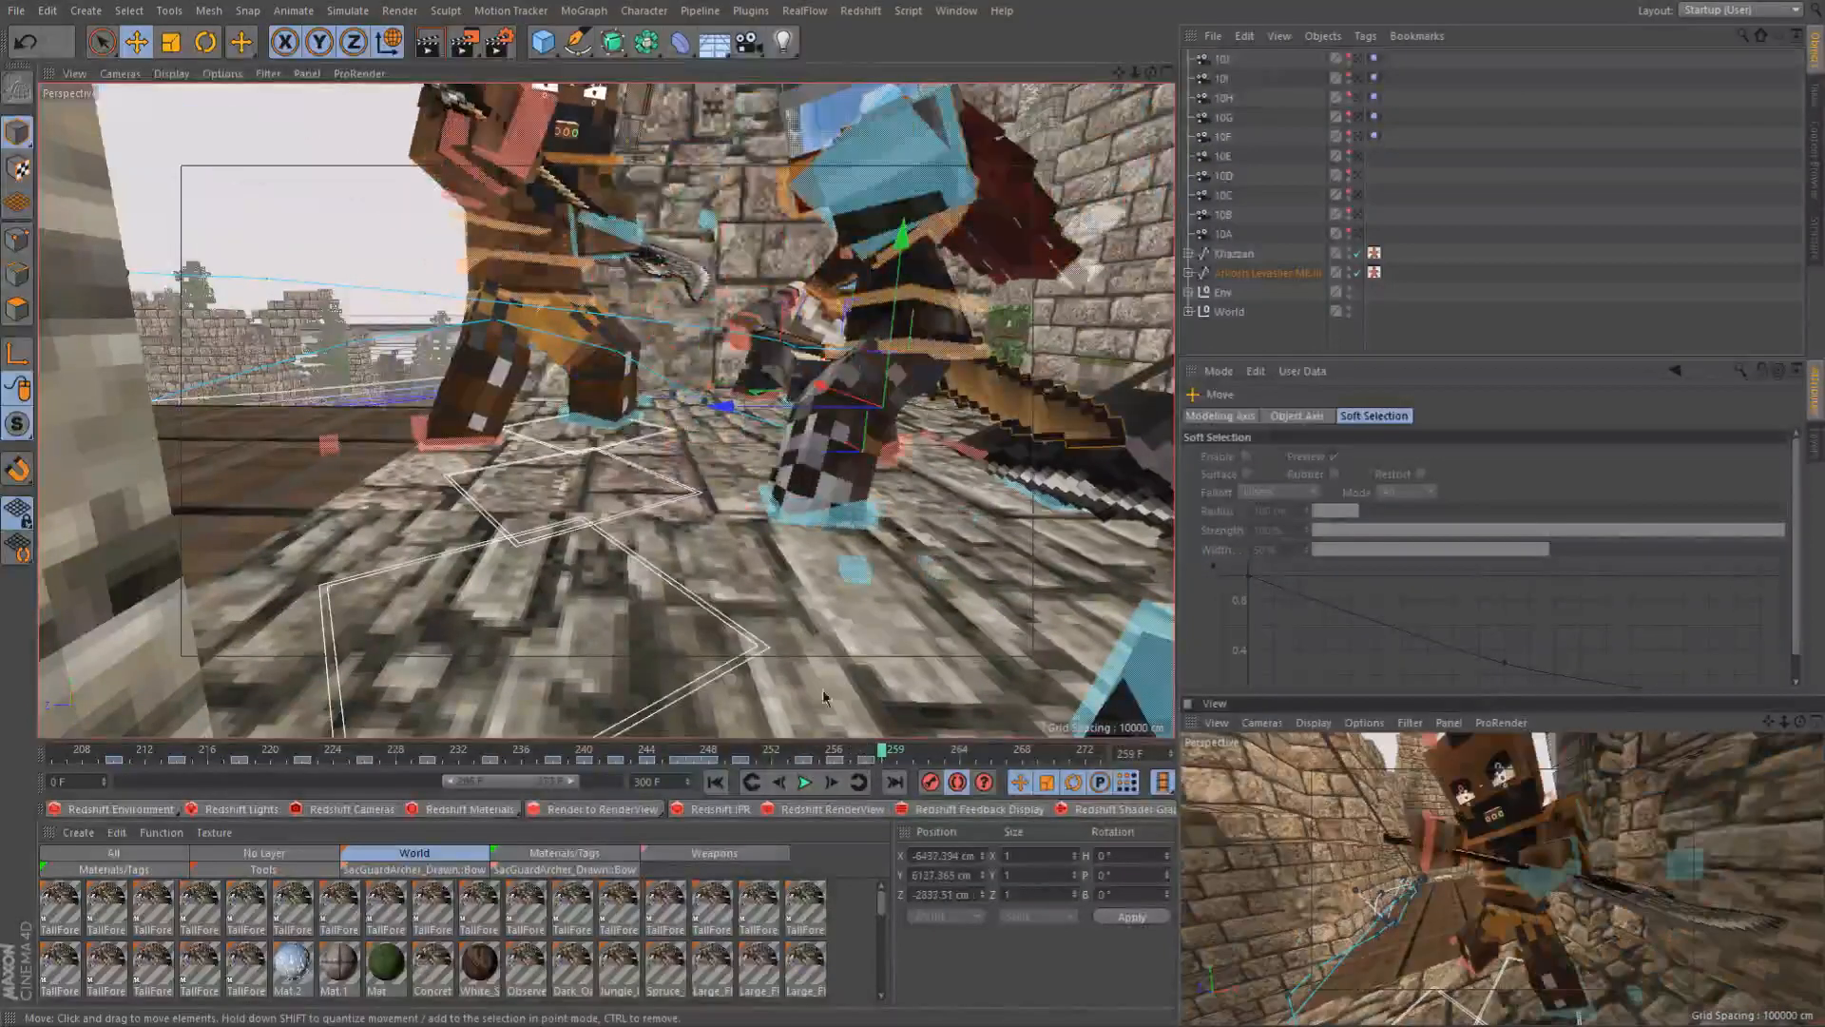
Clear the selection and review the fight from a wider view between frames 242 and 256
{"action": "left_click_drag", "start_coordinate": [665, 580], "coordinate": [796, 582], "text": "alt"}
{"action": "scroll", "coordinate": [796, 582], "scroll_direction": "down", "scroll_amount": 5}
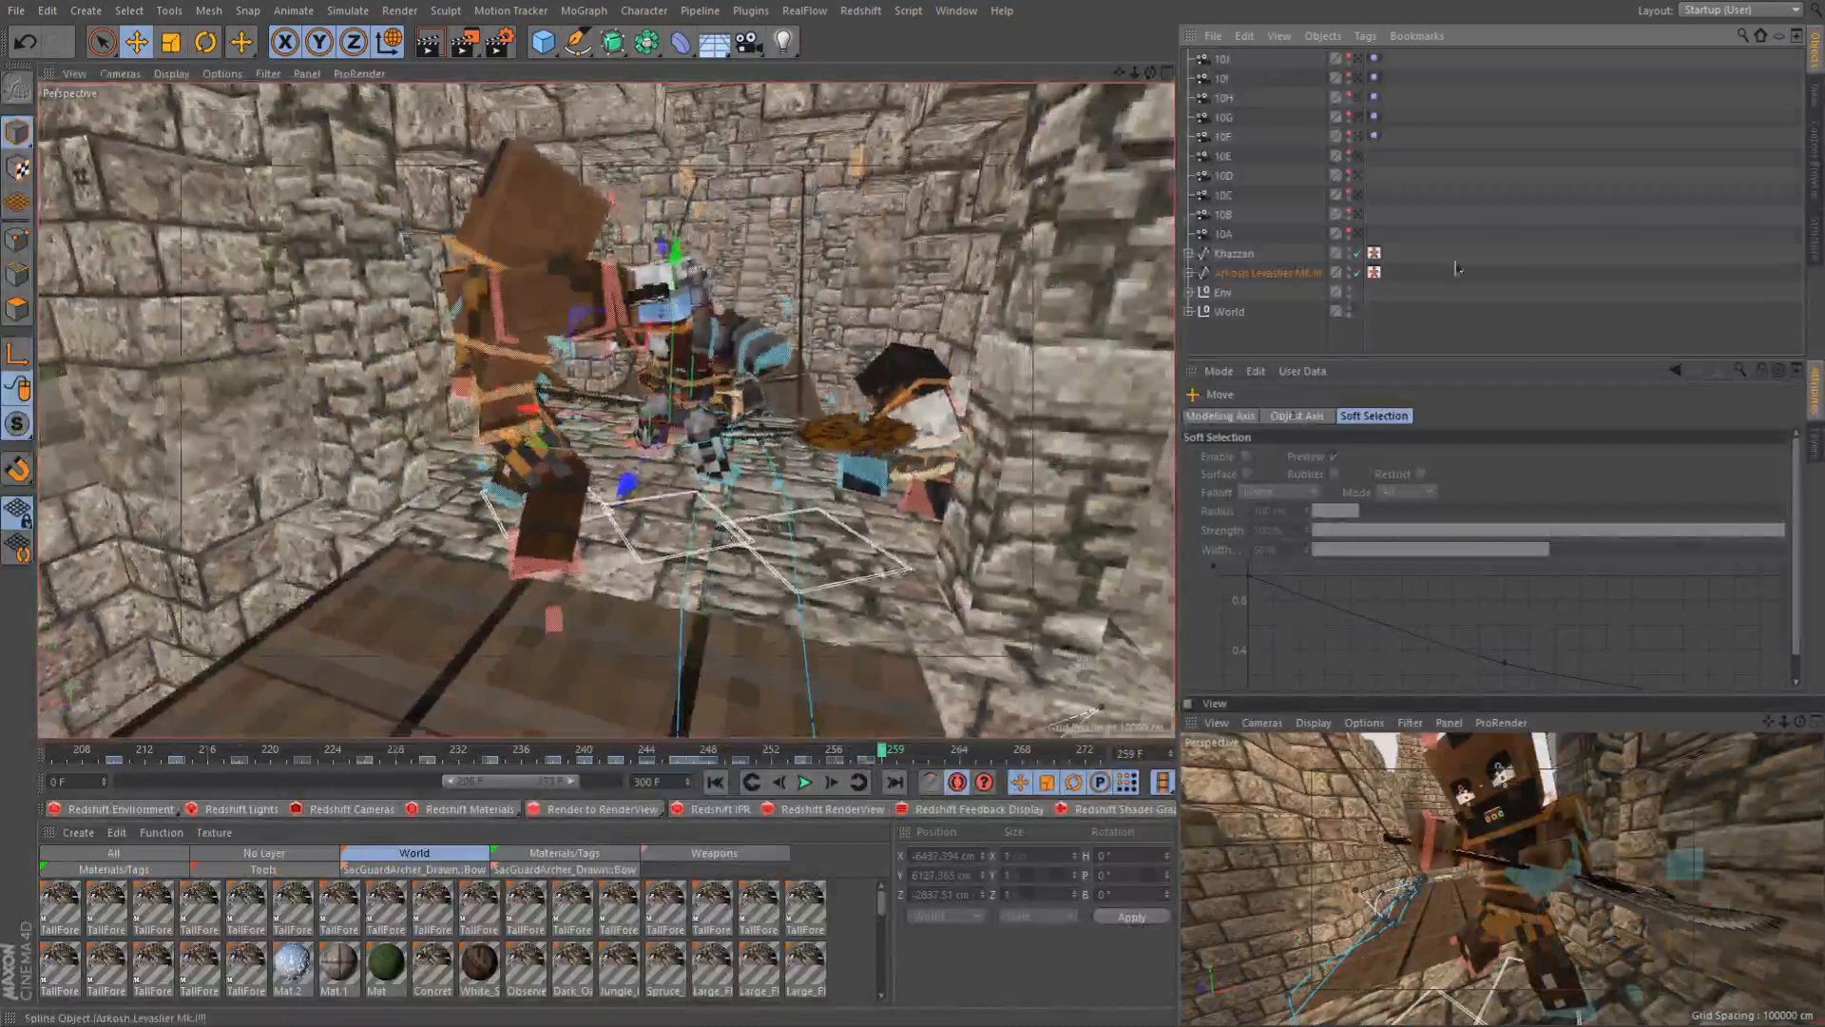
{"action": "left_click", "coordinate": [1457, 269]}
{"action": "left_click", "coordinate": [759, 760]}
{"action": "left_click", "coordinate": [804, 781]}
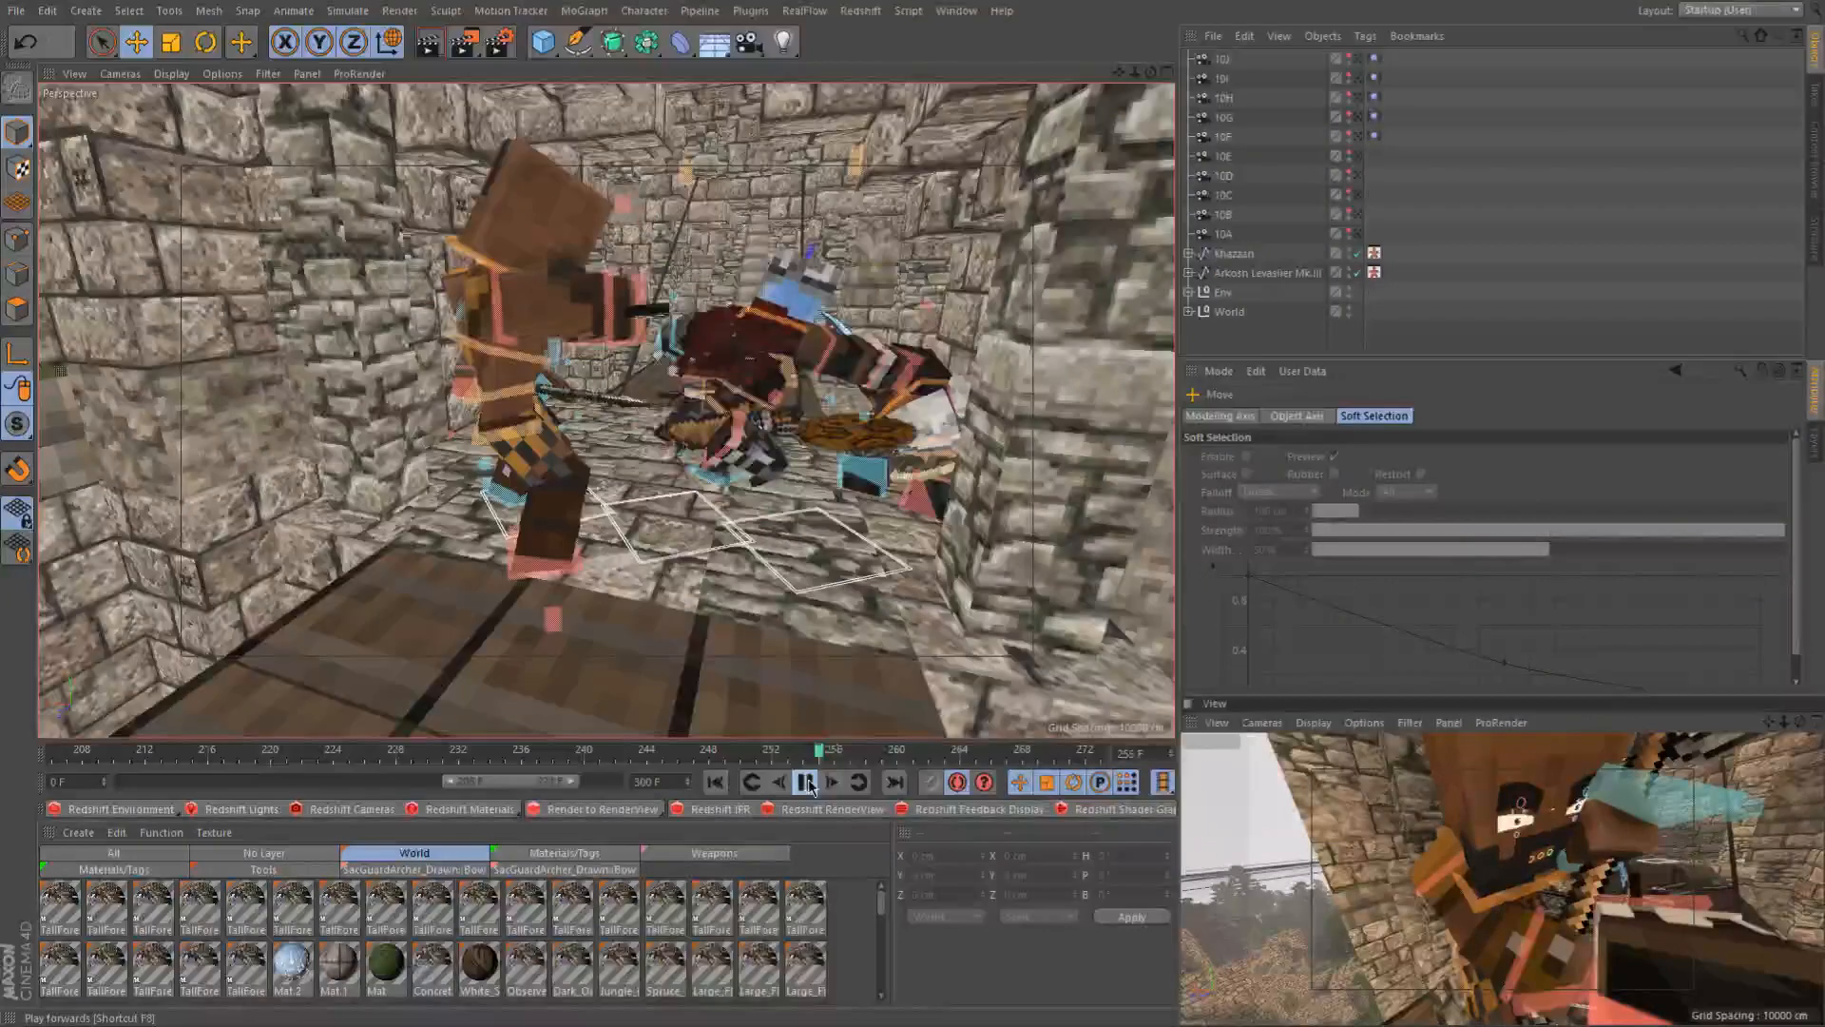
{"action": "left_click", "coordinate": [806, 783]}
{"action": "left_click", "coordinate": [617, 755]}
{"action": "left_click_drag", "start_coordinate": [703, 580], "coordinate": [823, 740], "text": "alt"}
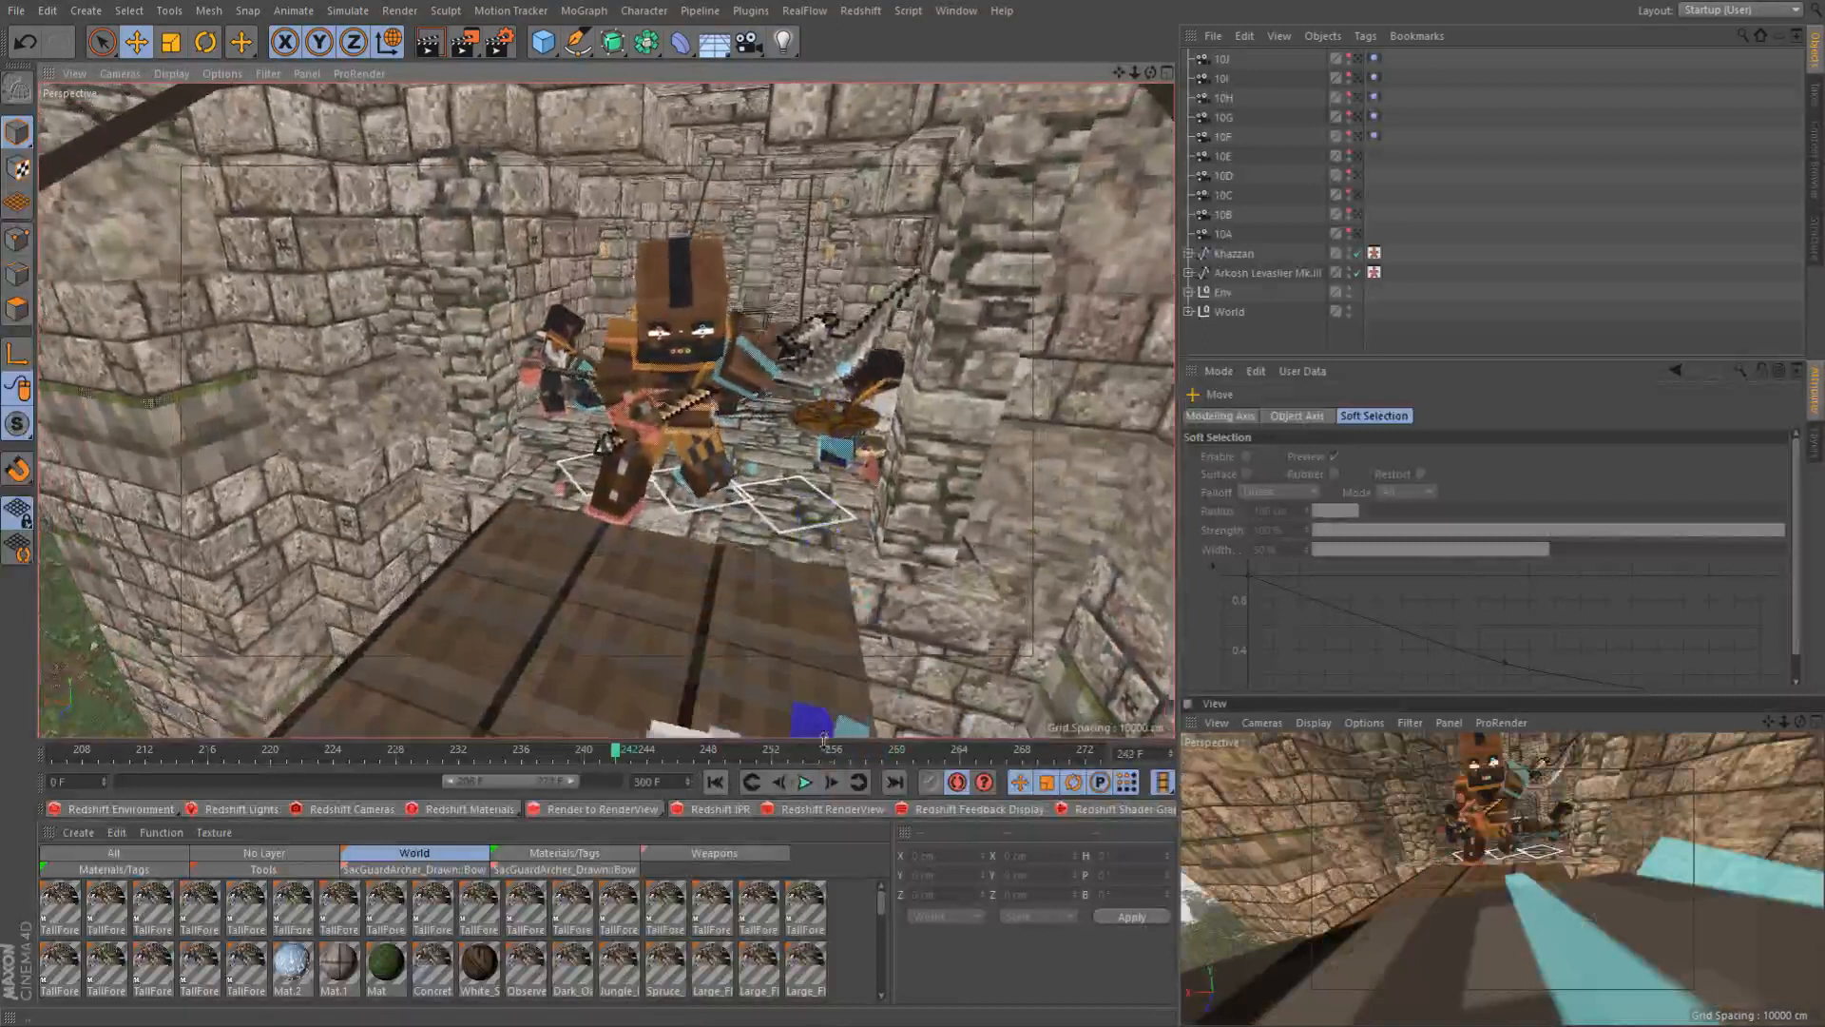
{"action": "left_click", "coordinate": [807, 782]}
{"action": "left_click", "coordinate": [787, 752]}
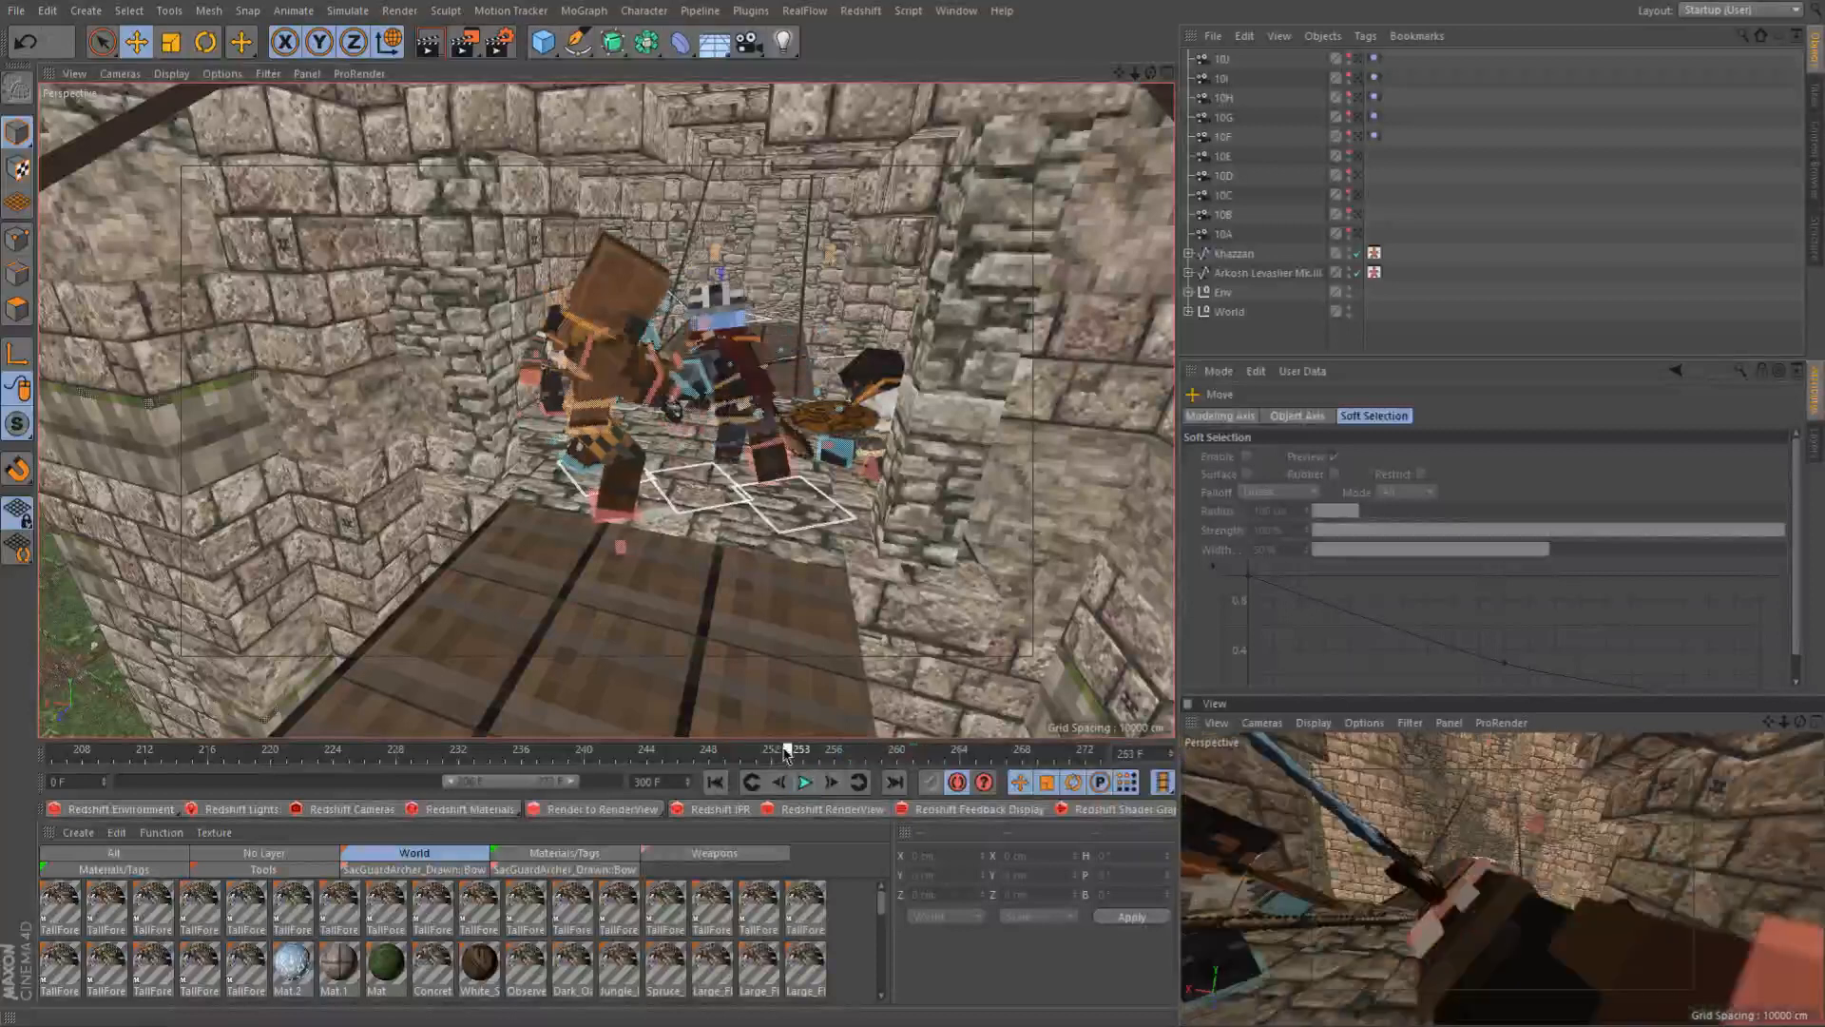
{"action": "left_click", "coordinate": [831, 756]}
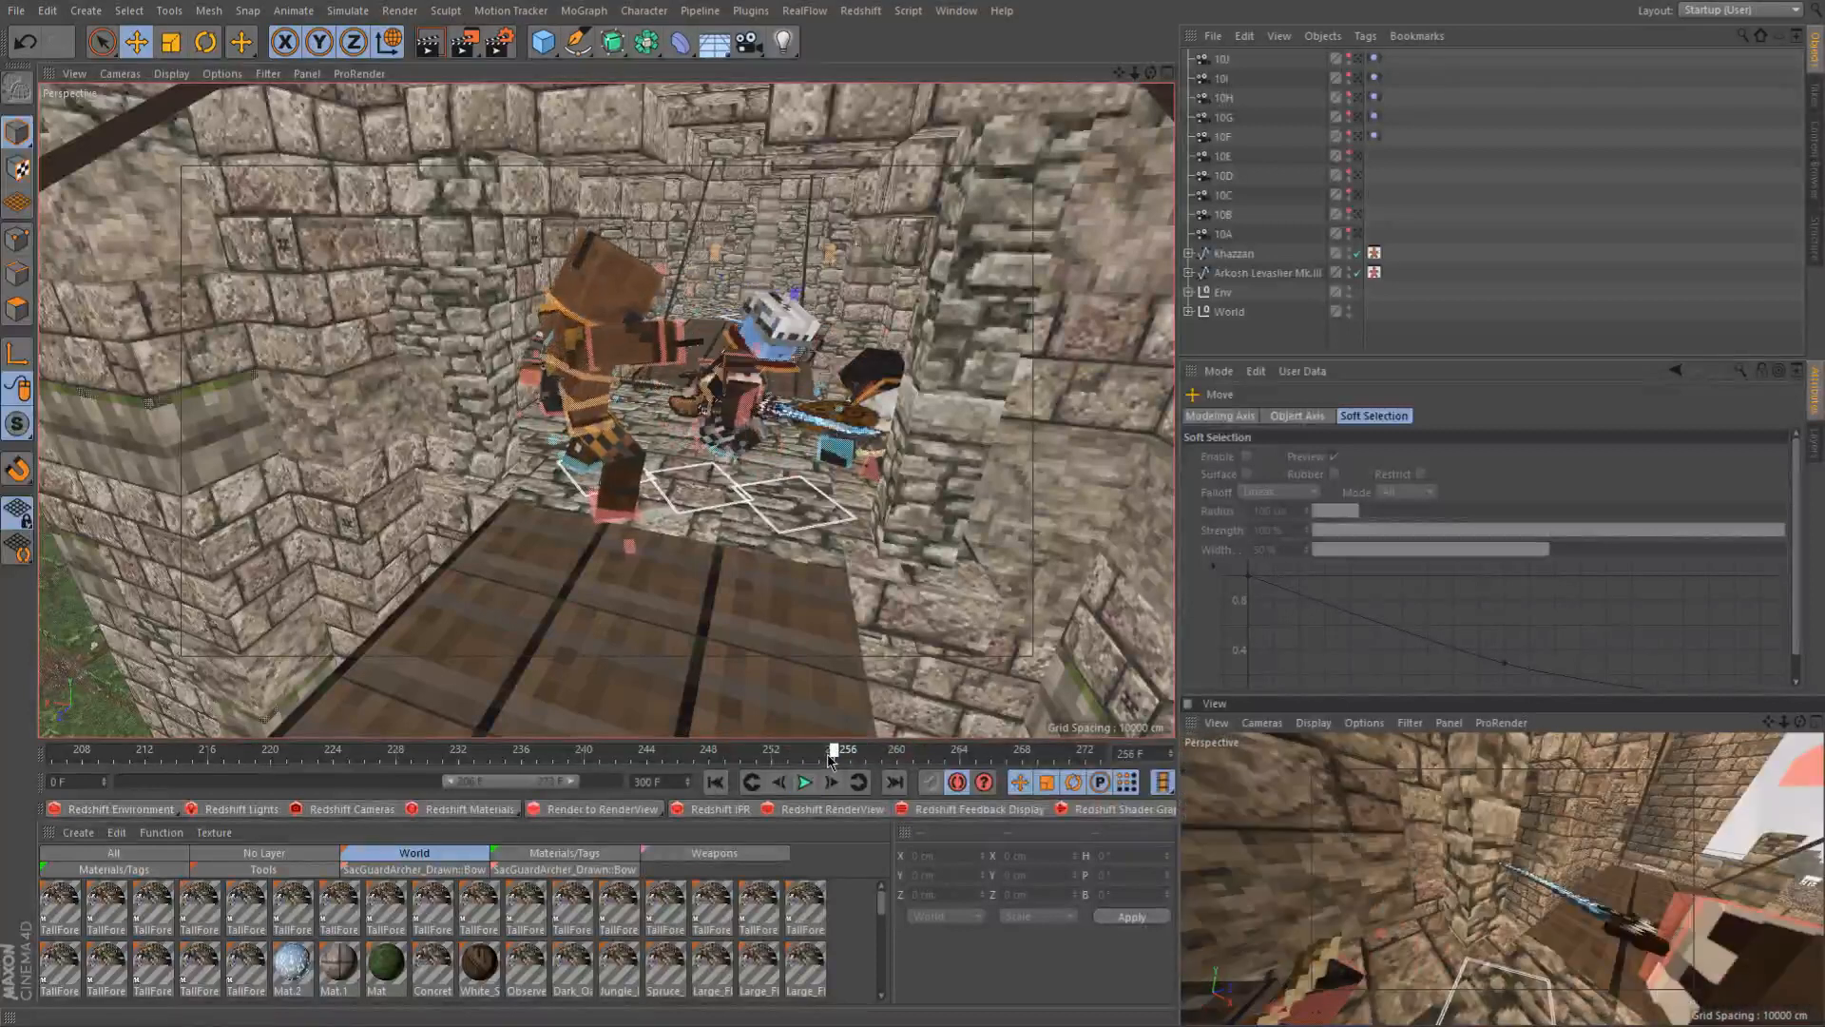
{"action": "left_click_drag", "start_coordinate": [831, 756], "coordinate": [827, 761]}
Select Arkosh's controlArmR and rotate it slightly at frame 254 to adjust the sword arm
{"action": "right_click_drag", "start_coordinate": [771, 277], "coordinate": [745, 436], "text": "alt"}
{"action": "left_click_drag", "start_coordinate": [745, 437], "coordinate": [815, 532], "text": "alt"}
{"action": "left_click", "coordinate": [827, 474]}
{"action": "left_click_drag", "start_coordinate": [824, 759], "coordinate": [806, 758]}
{"action": "left_click_drag", "start_coordinate": [708, 457], "coordinate": [594, 448], "text": "alt"}
{"action": "left_click_drag", "start_coordinate": [755, 576], "coordinate": [757, 565], "text": "alt"}
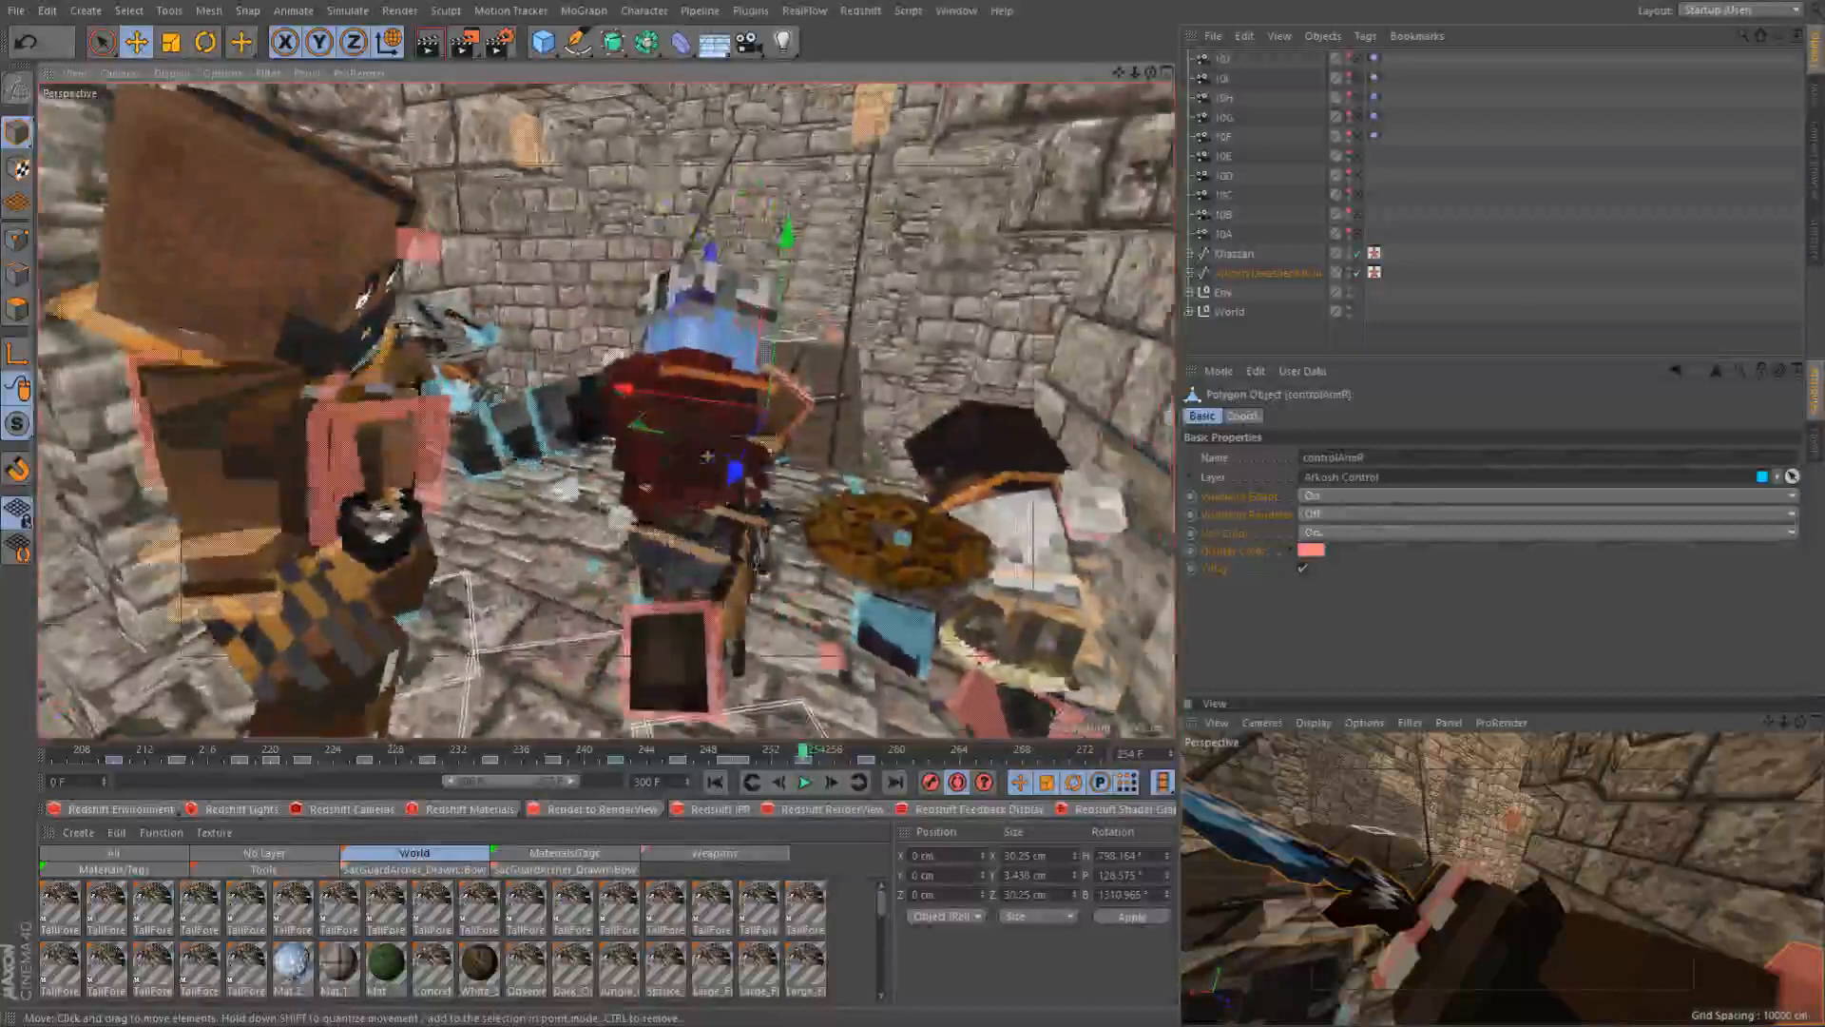
{"action": "left_click_drag", "start_coordinate": [808, 757], "coordinate": [811, 758]}
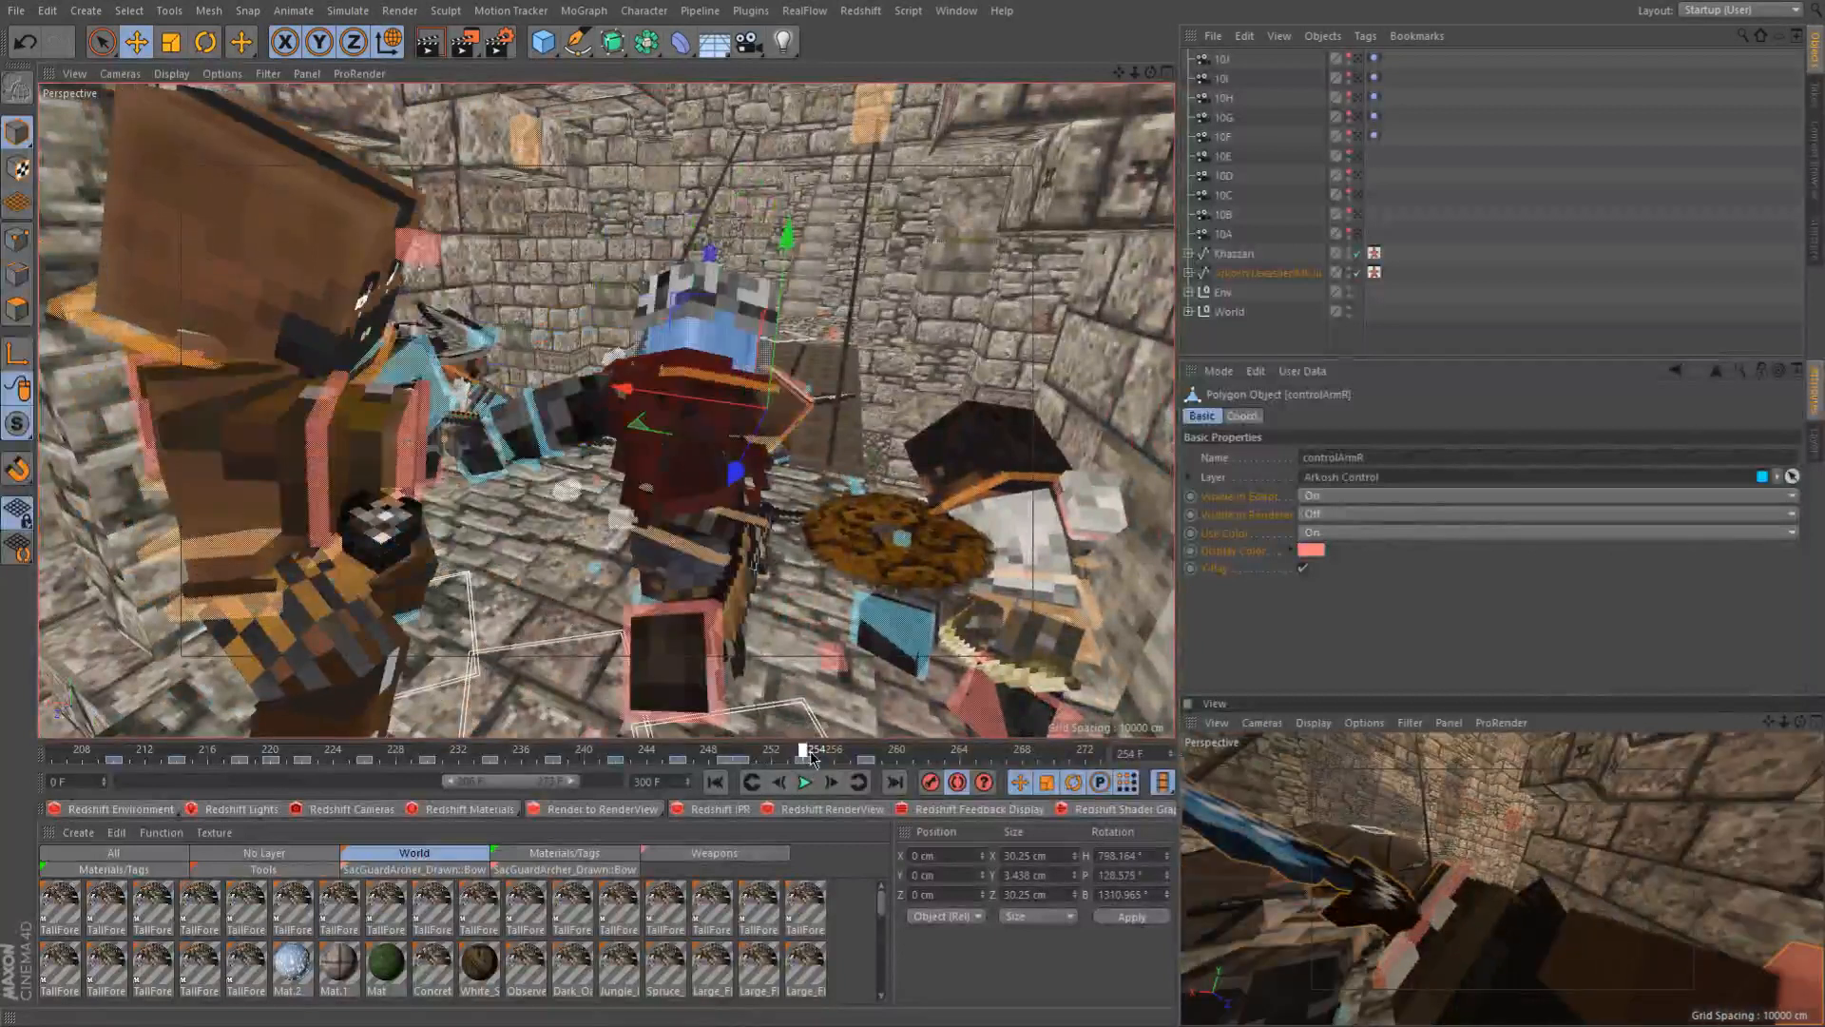
{"action": "key", "text": "r"}
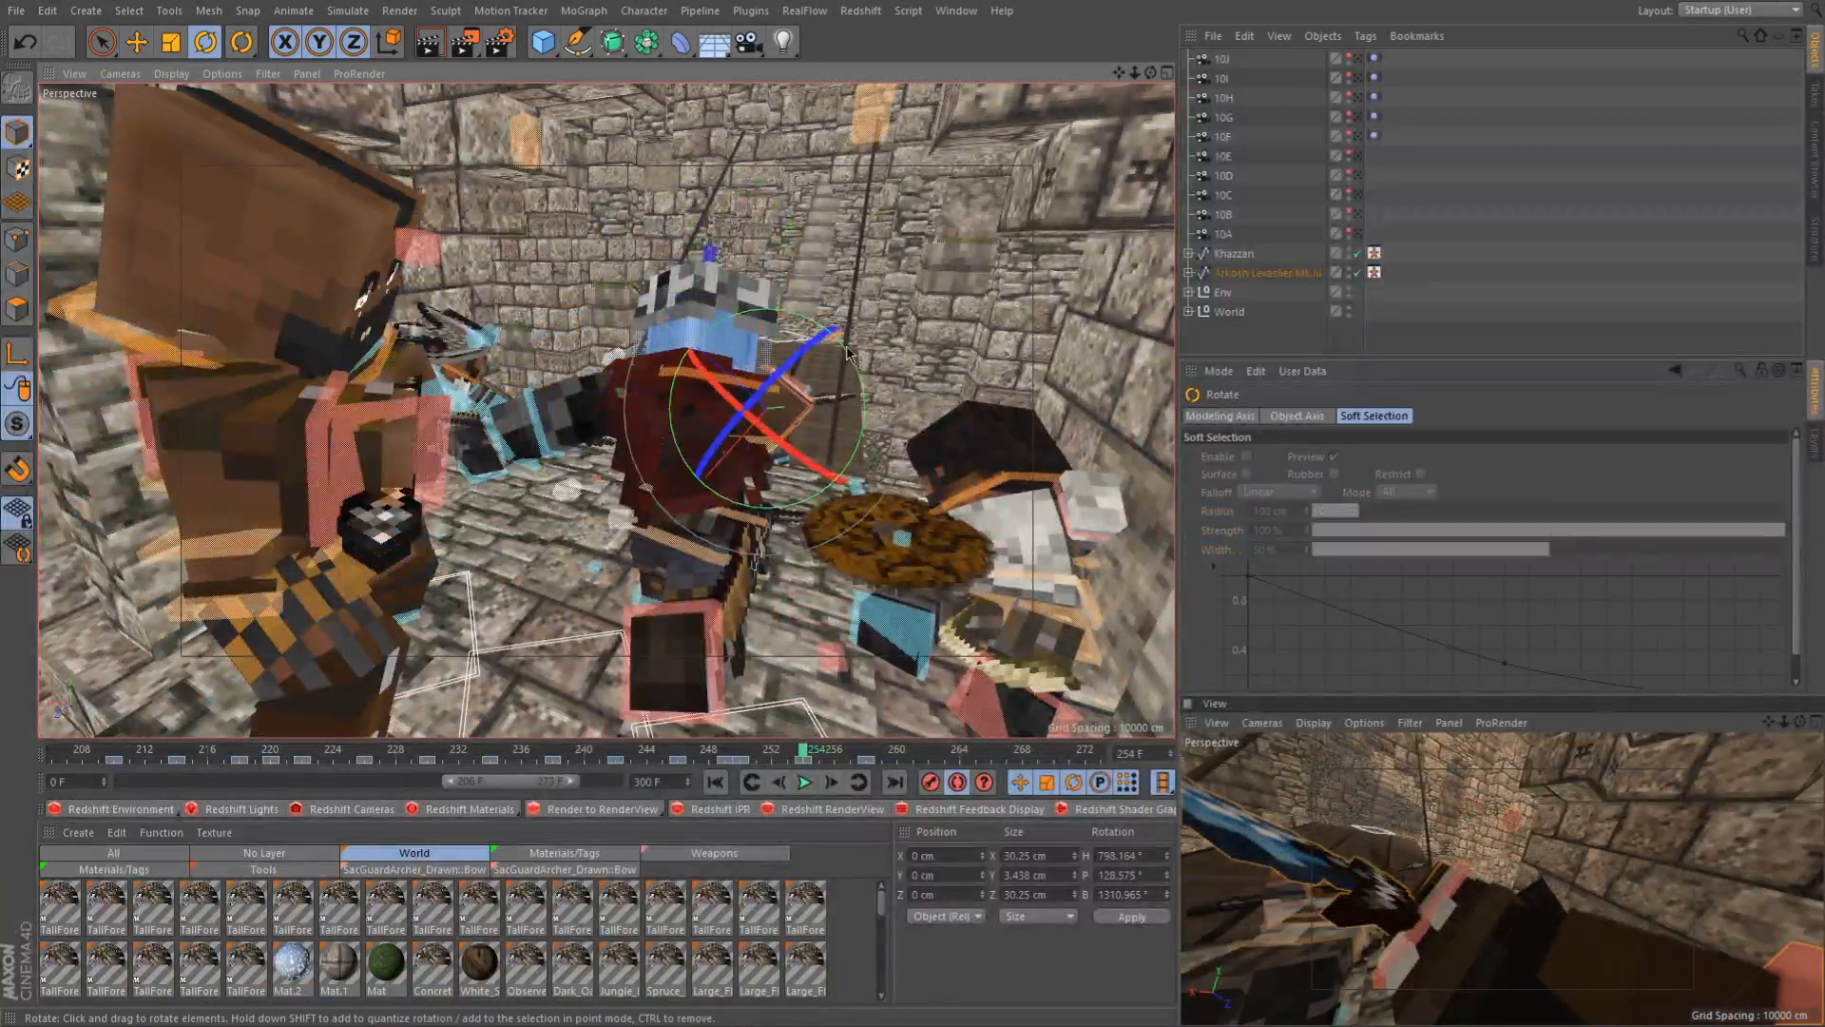
{"action": "left_click_drag", "start_coordinate": [853, 358], "coordinate": [842, 351]}
Rotate Arkosh's controlArmR at frame 256 and check the swing between frames 254 and 257
{"action": "left_click_drag", "start_coordinate": [806, 755], "coordinate": [833, 755]}
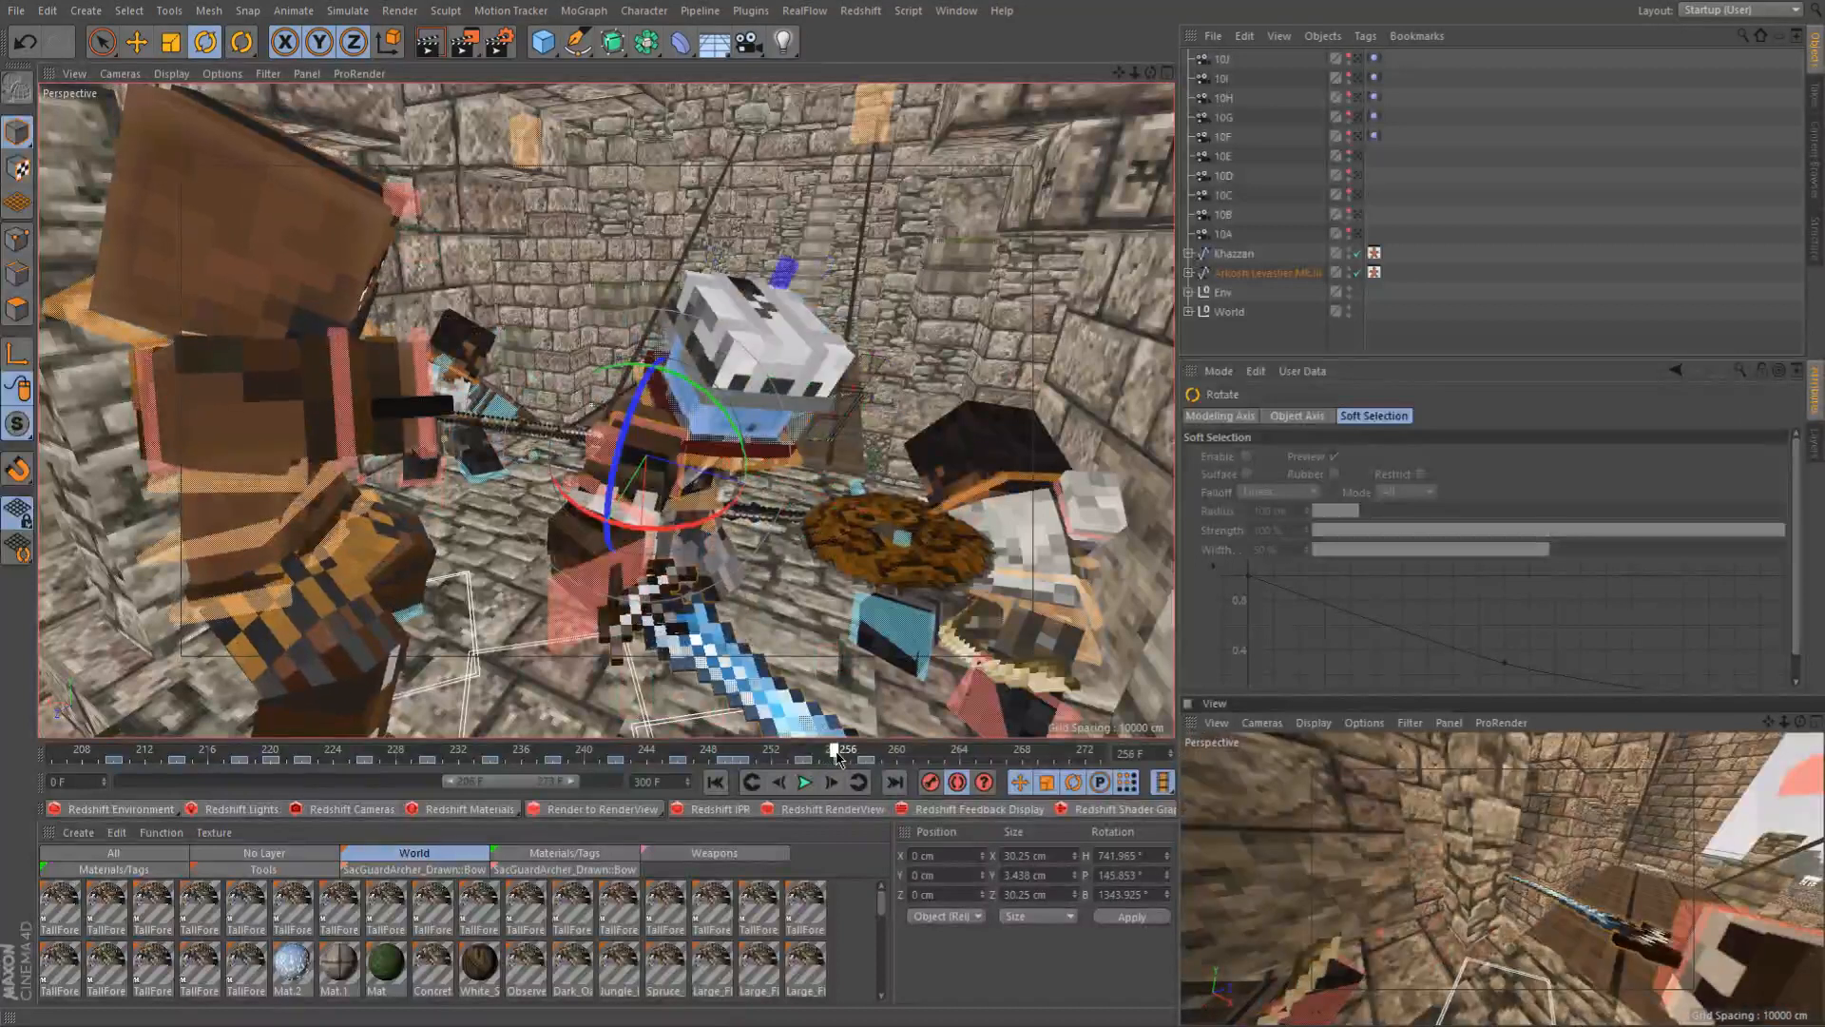
{"action": "left_click_drag", "start_coordinate": [613, 447], "coordinate": [635, 357]}
{"action": "scroll", "coordinate": [678, 554], "scroll_direction": "down", "scroll_amount": 2}
{"action": "left_click_drag", "start_coordinate": [679, 553], "coordinate": [760, 514], "text": "alt"}
{"action": "left_click", "coordinate": [810, 756]}
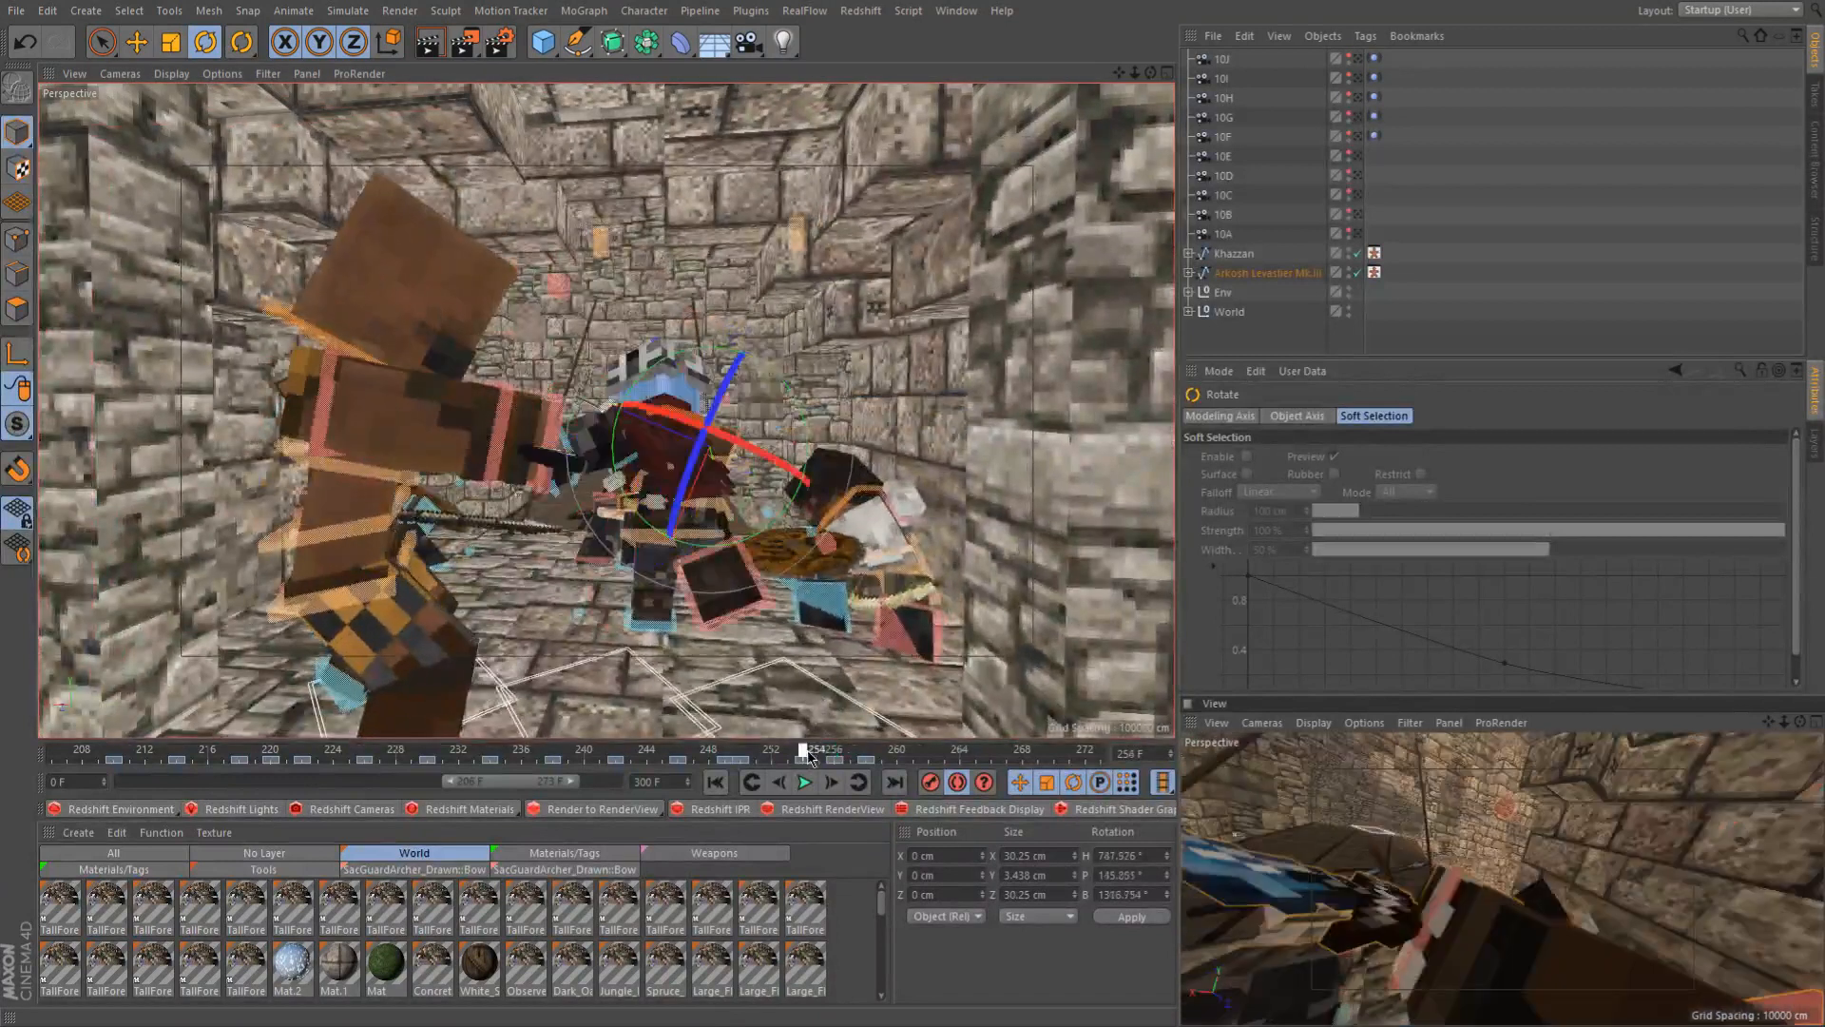
{"action": "left_click_drag", "start_coordinate": [814, 755], "coordinate": [854, 761]}
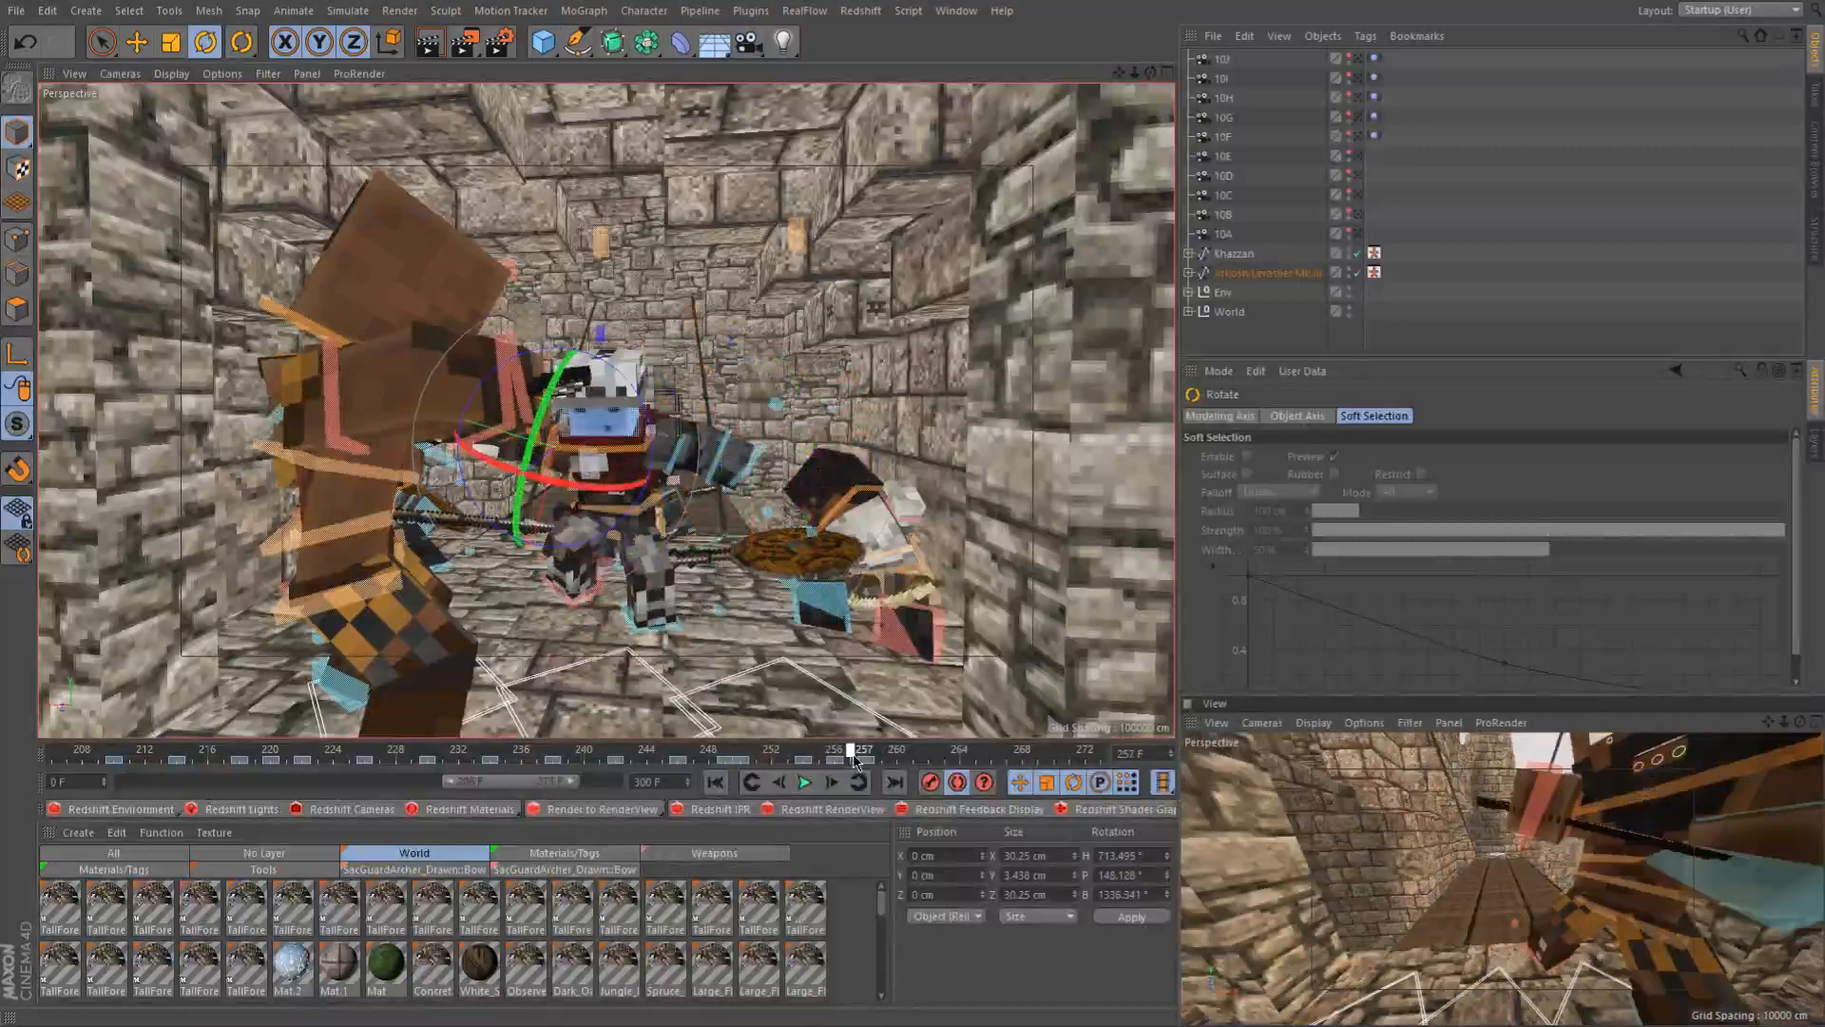
Examine Arkosh's sword swing from behind and above between frames 257 and 259
{"action": "left_click_drag", "start_coordinate": [612, 499], "coordinate": [163, 480], "text": "alt"}
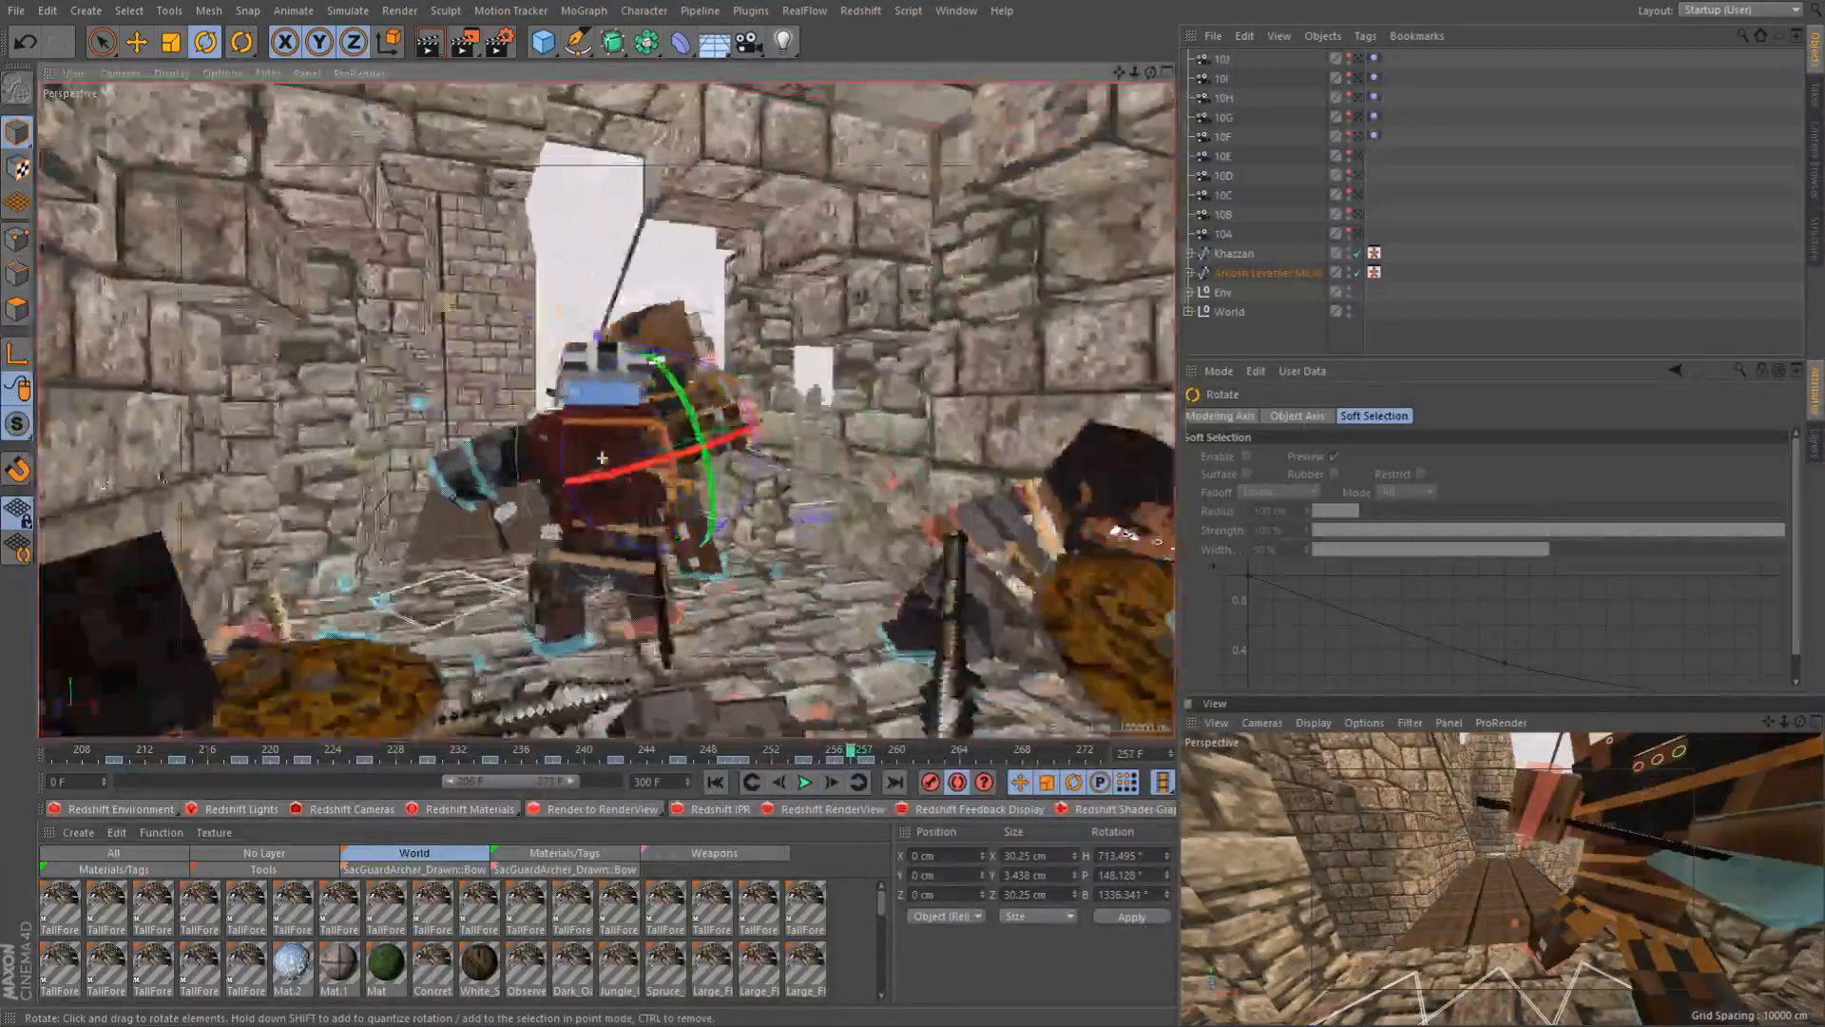
{"action": "left_click", "coordinate": [833, 783]}
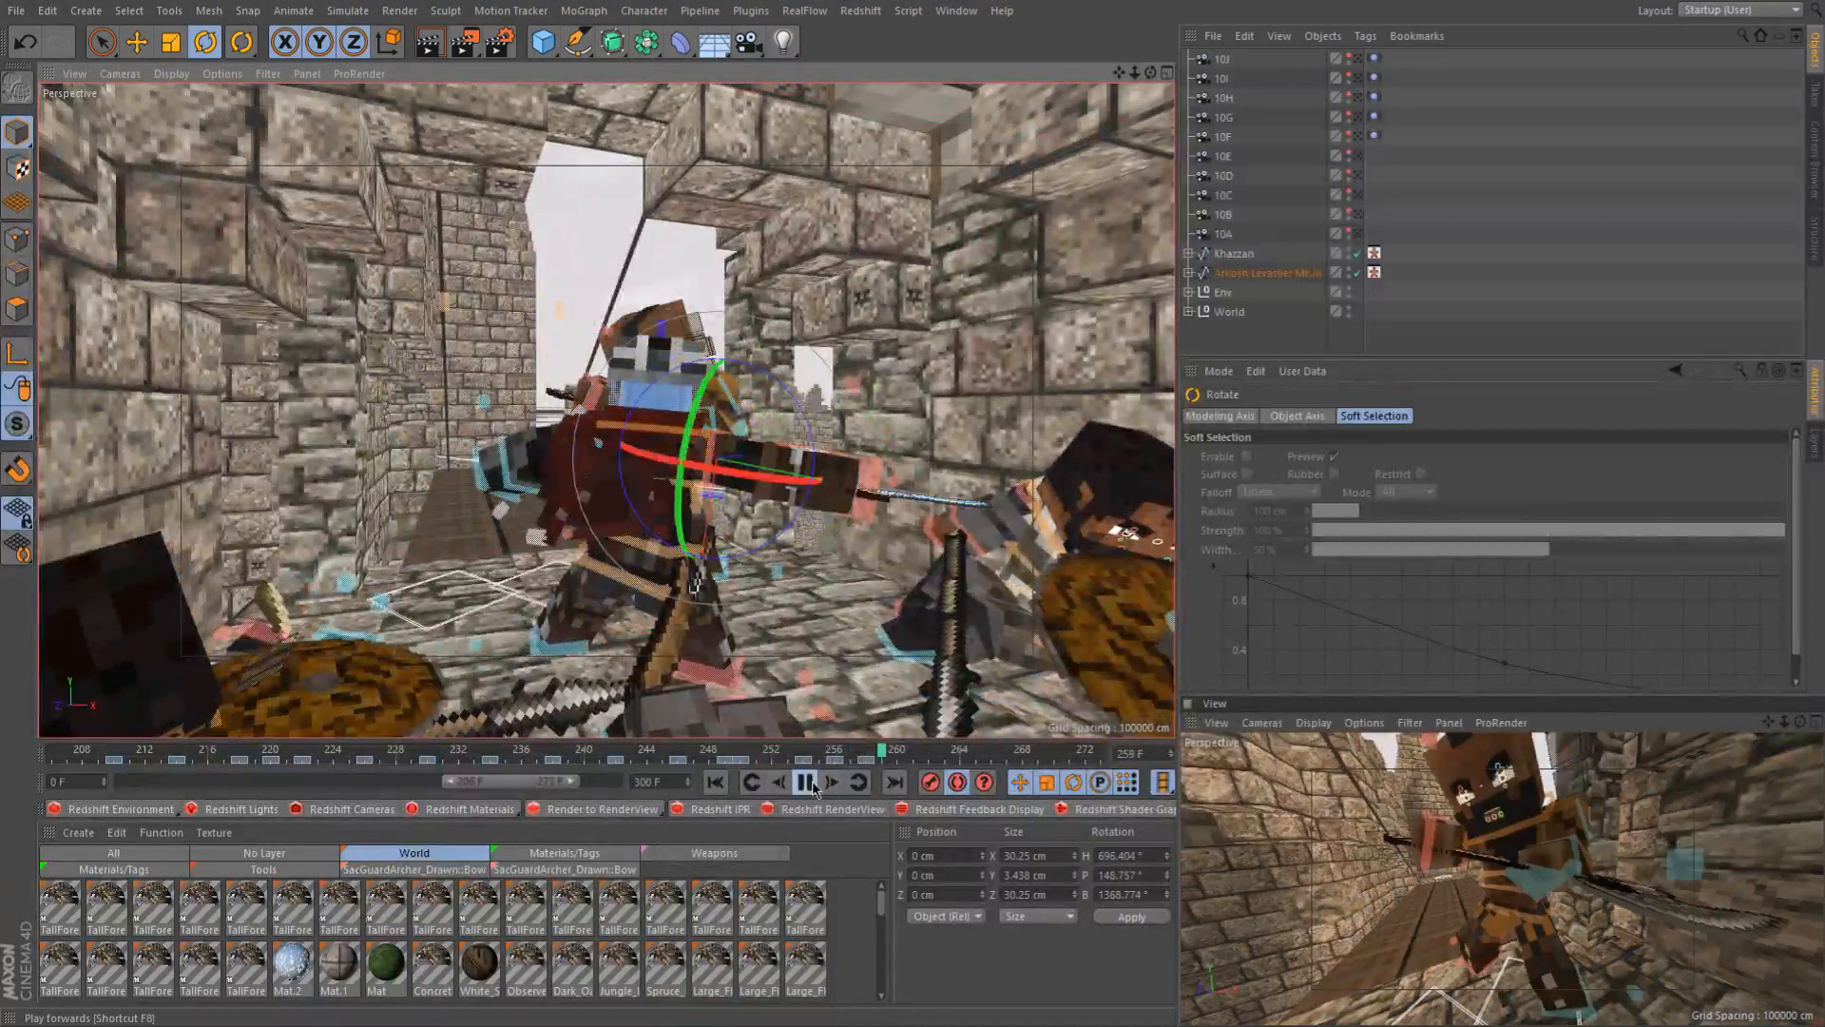
{"action": "left_click_drag", "start_coordinate": [788, 758], "coordinate": [864, 765]}
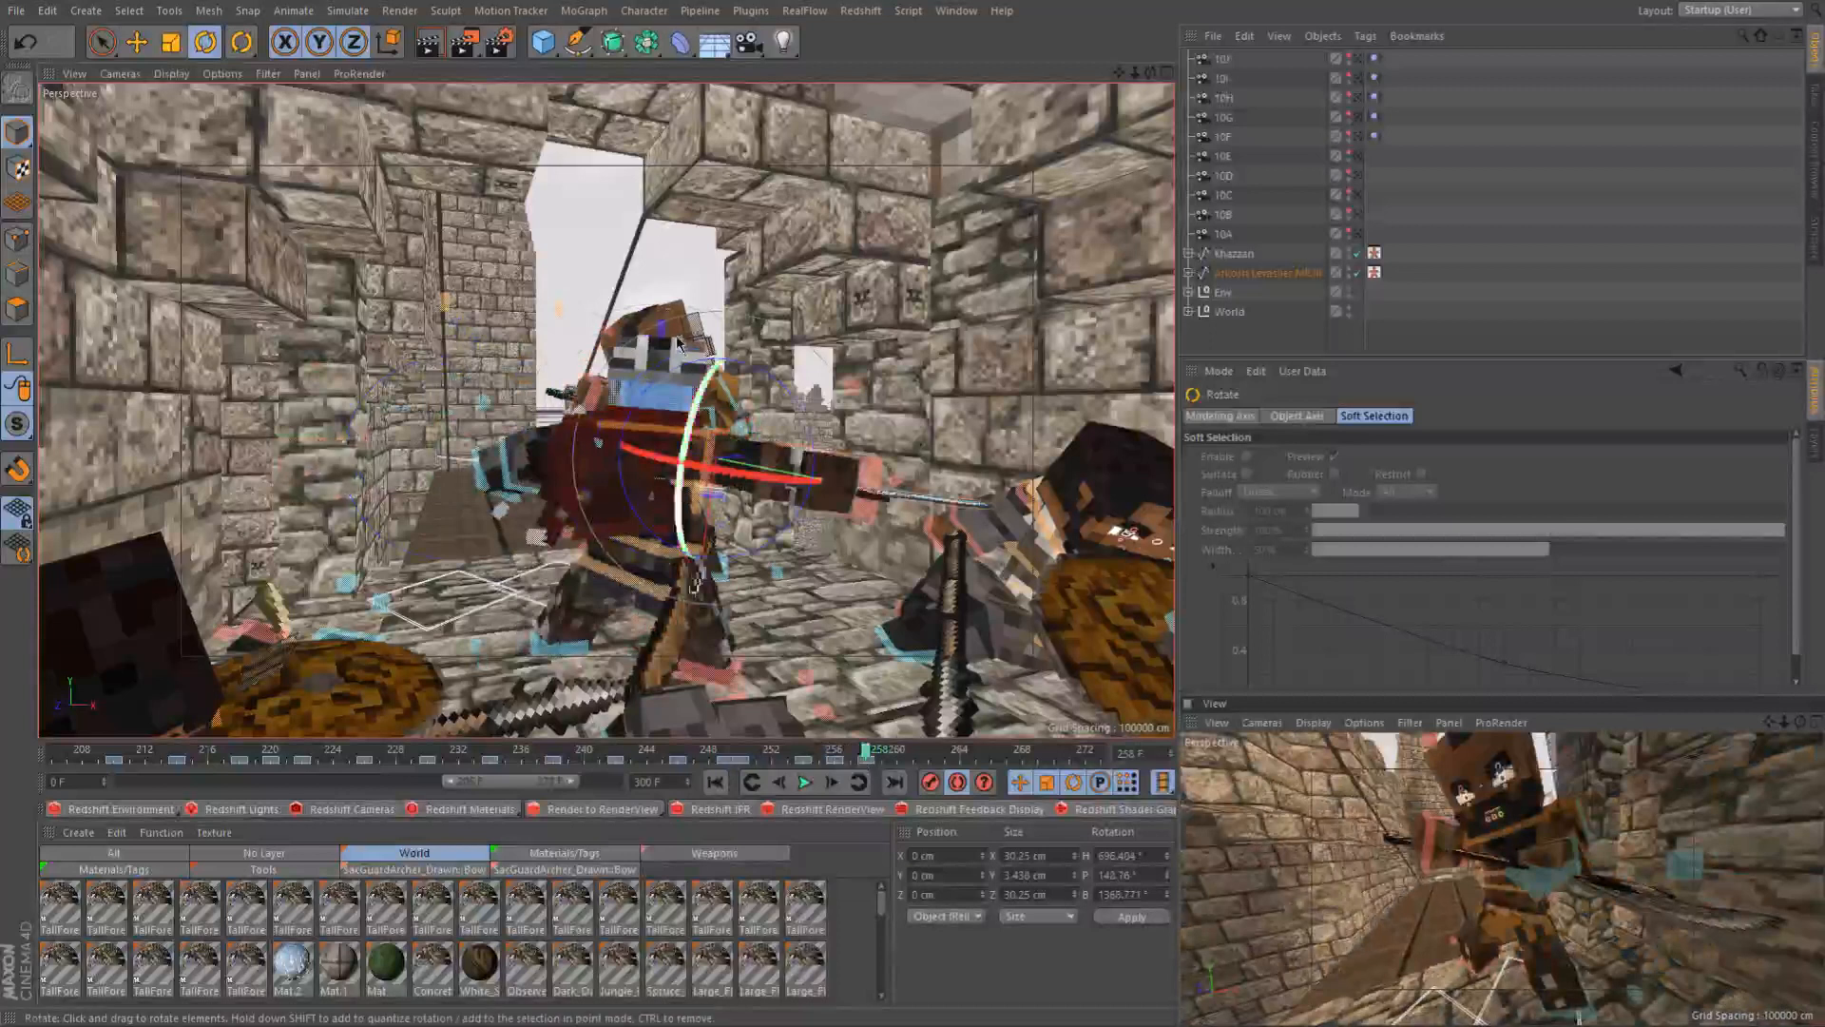
{"action": "left_click", "coordinate": [781, 784]}
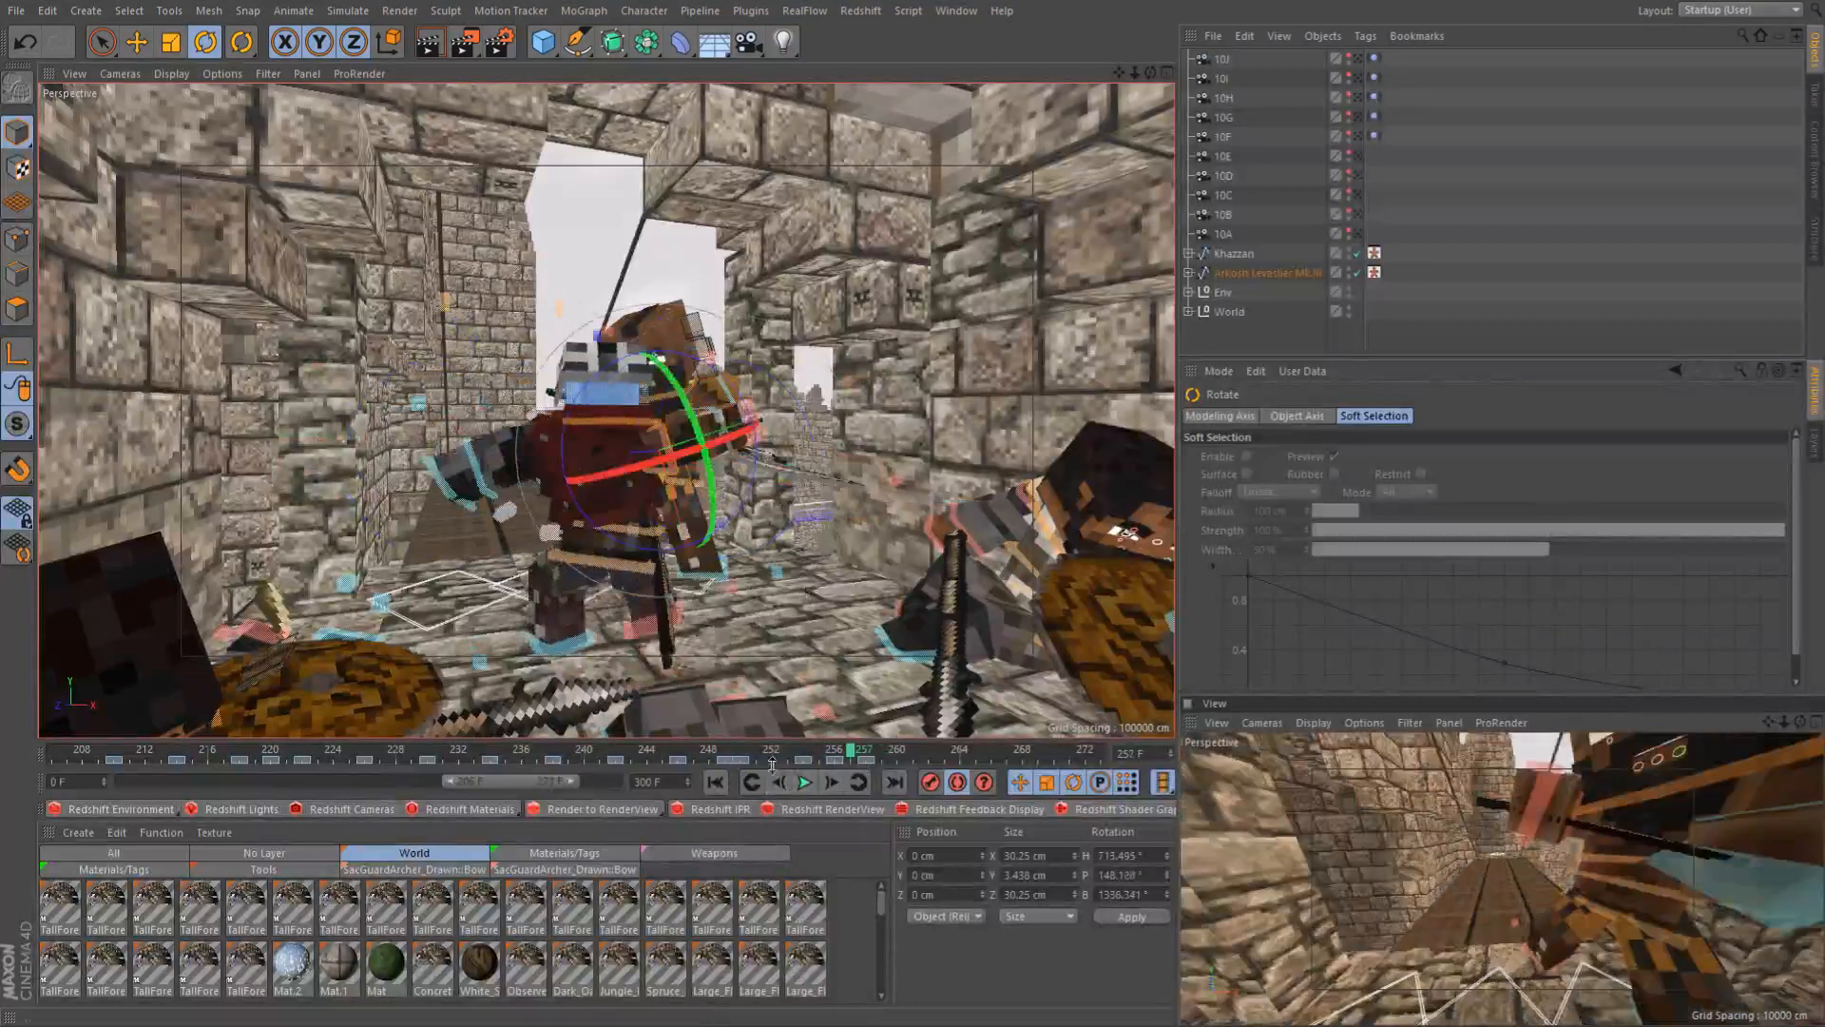
{"action": "left_click_drag", "start_coordinate": [685, 351], "coordinate": [703, 532], "text": "alt"}
{"action": "left_click_drag", "start_coordinate": [644, 430], "coordinate": [652, 551], "text": "alt"}
{"action": "left_click", "coordinate": [833, 783]}
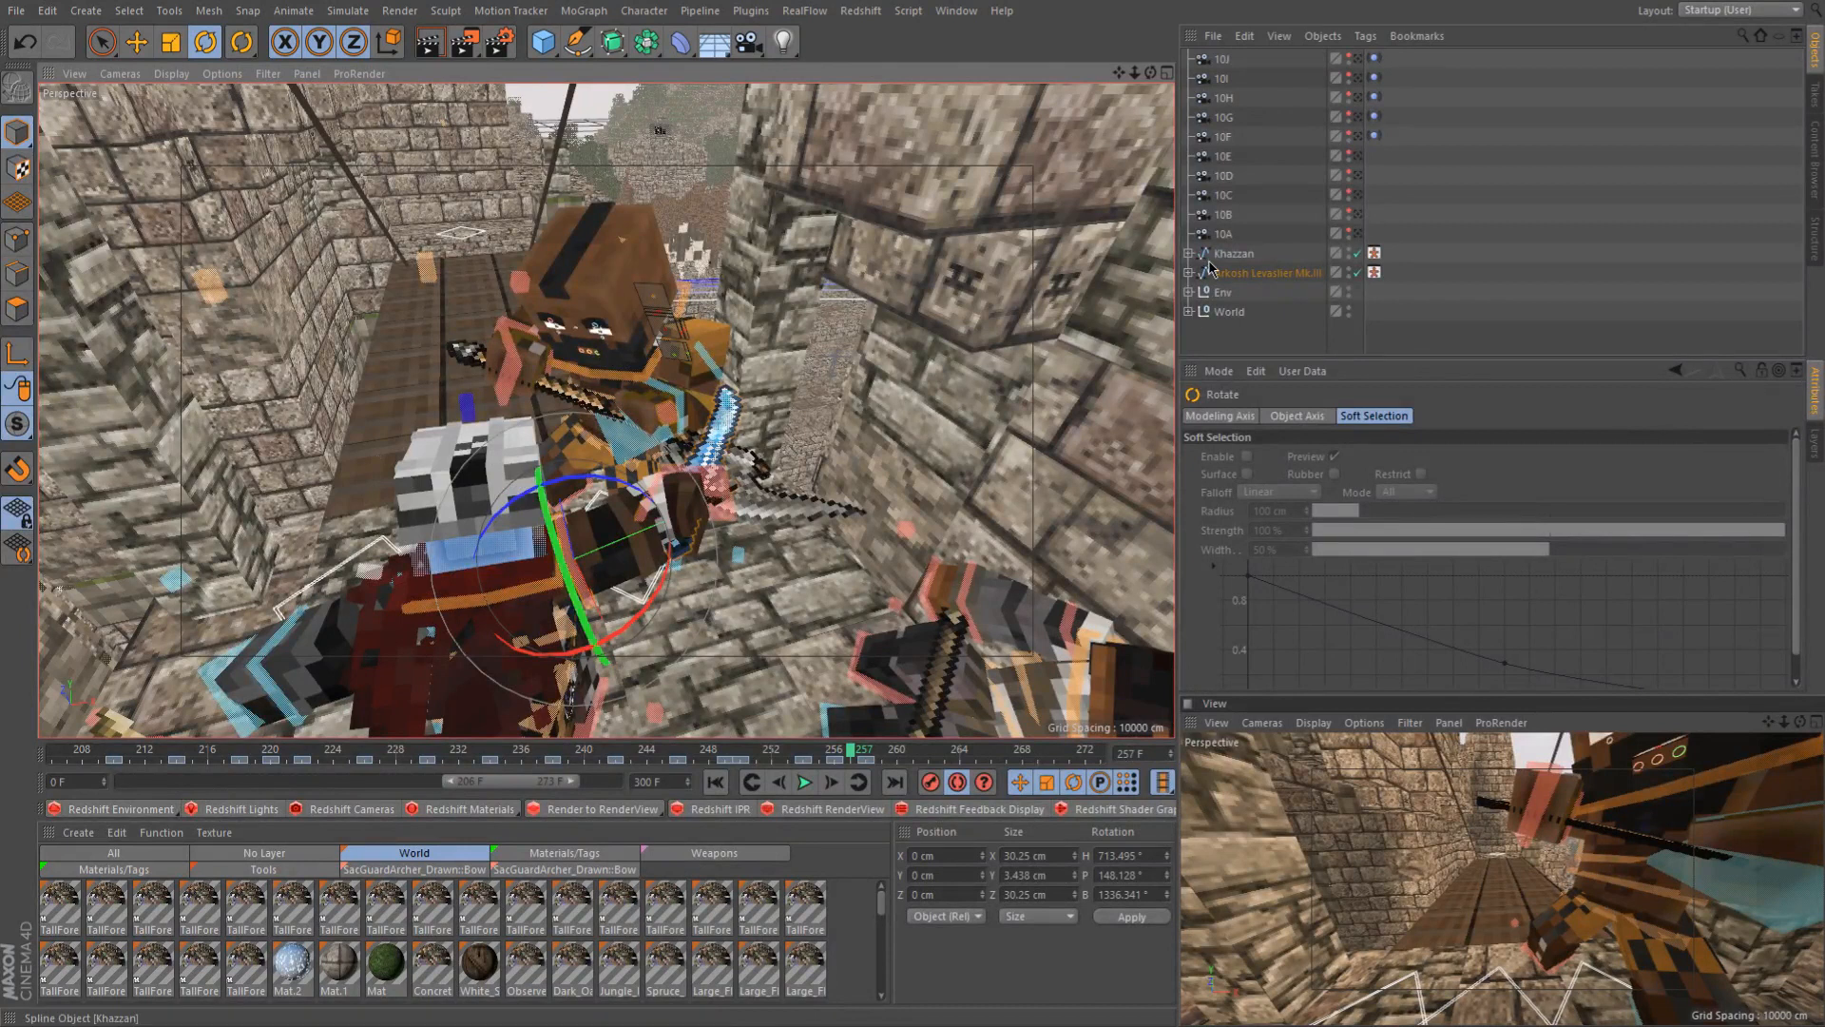
{"action": "left_click_drag", "start_coordinate": [671, 524], "coordinate": [642, 399], "text": "alt"}
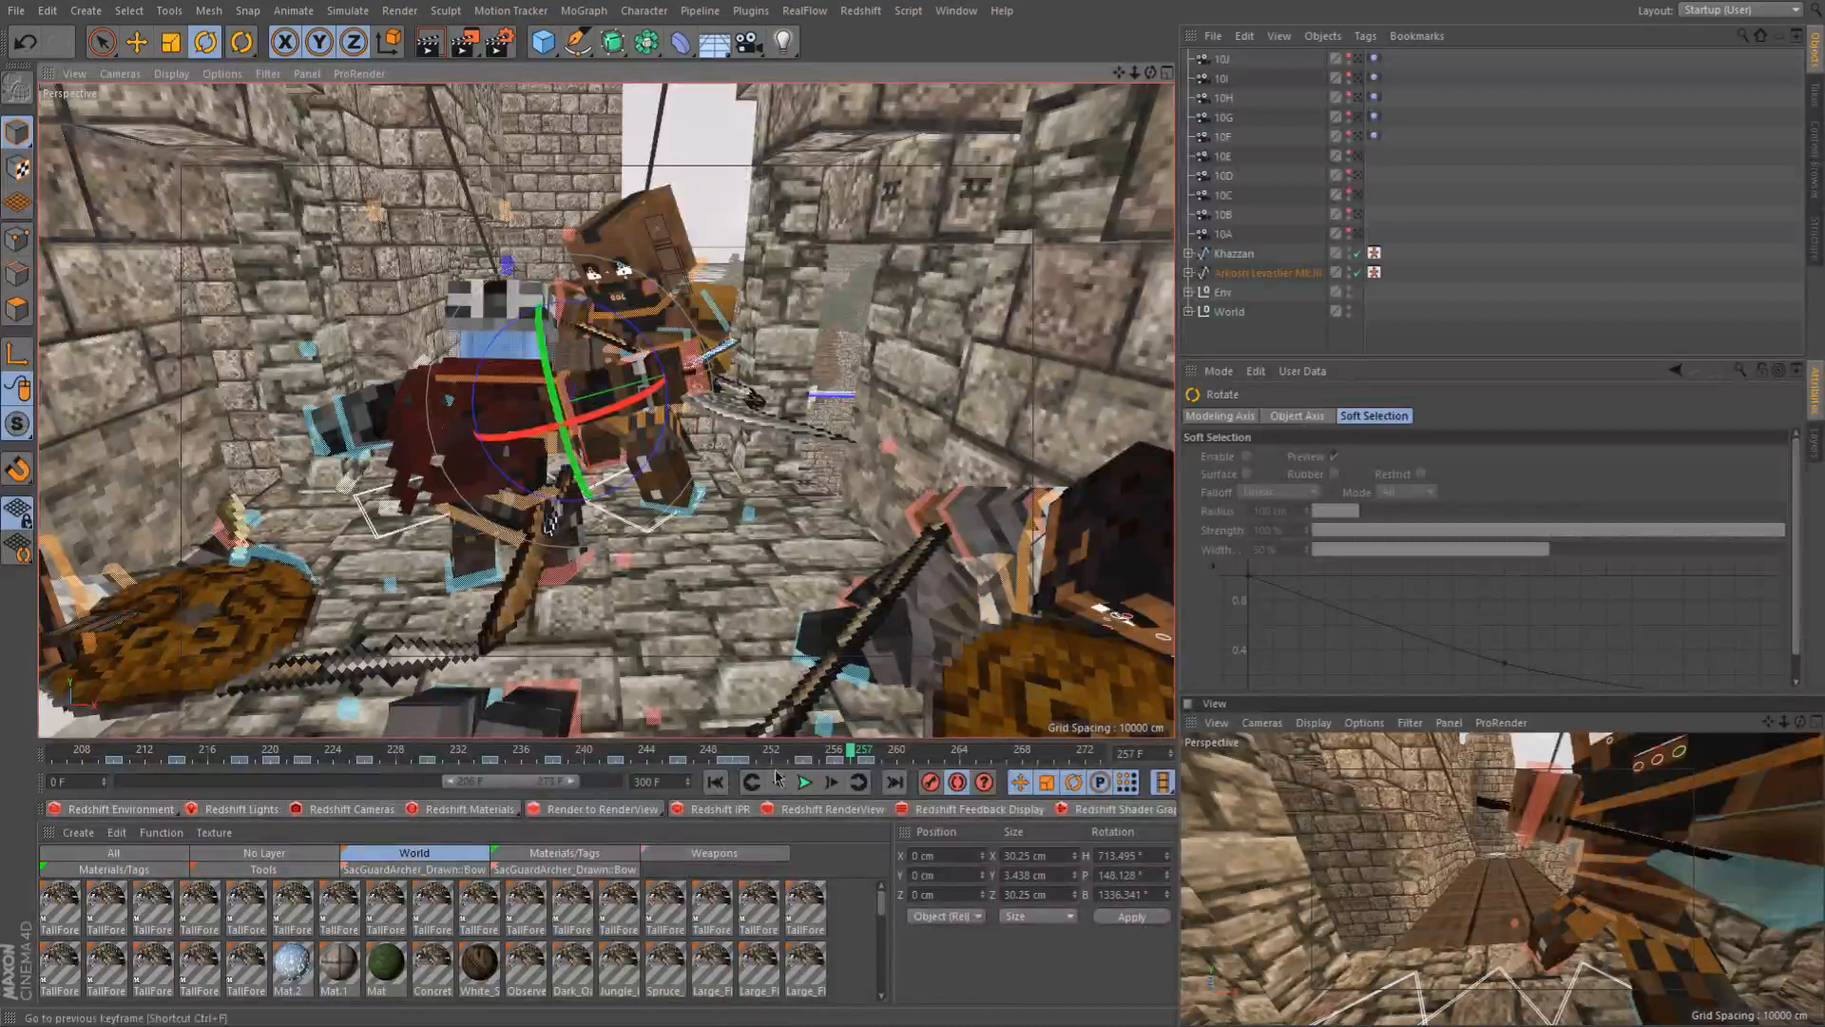
{"action": "left_click_drag", "start_coordinate": [797, 751], "coordinate": [889, 757]}
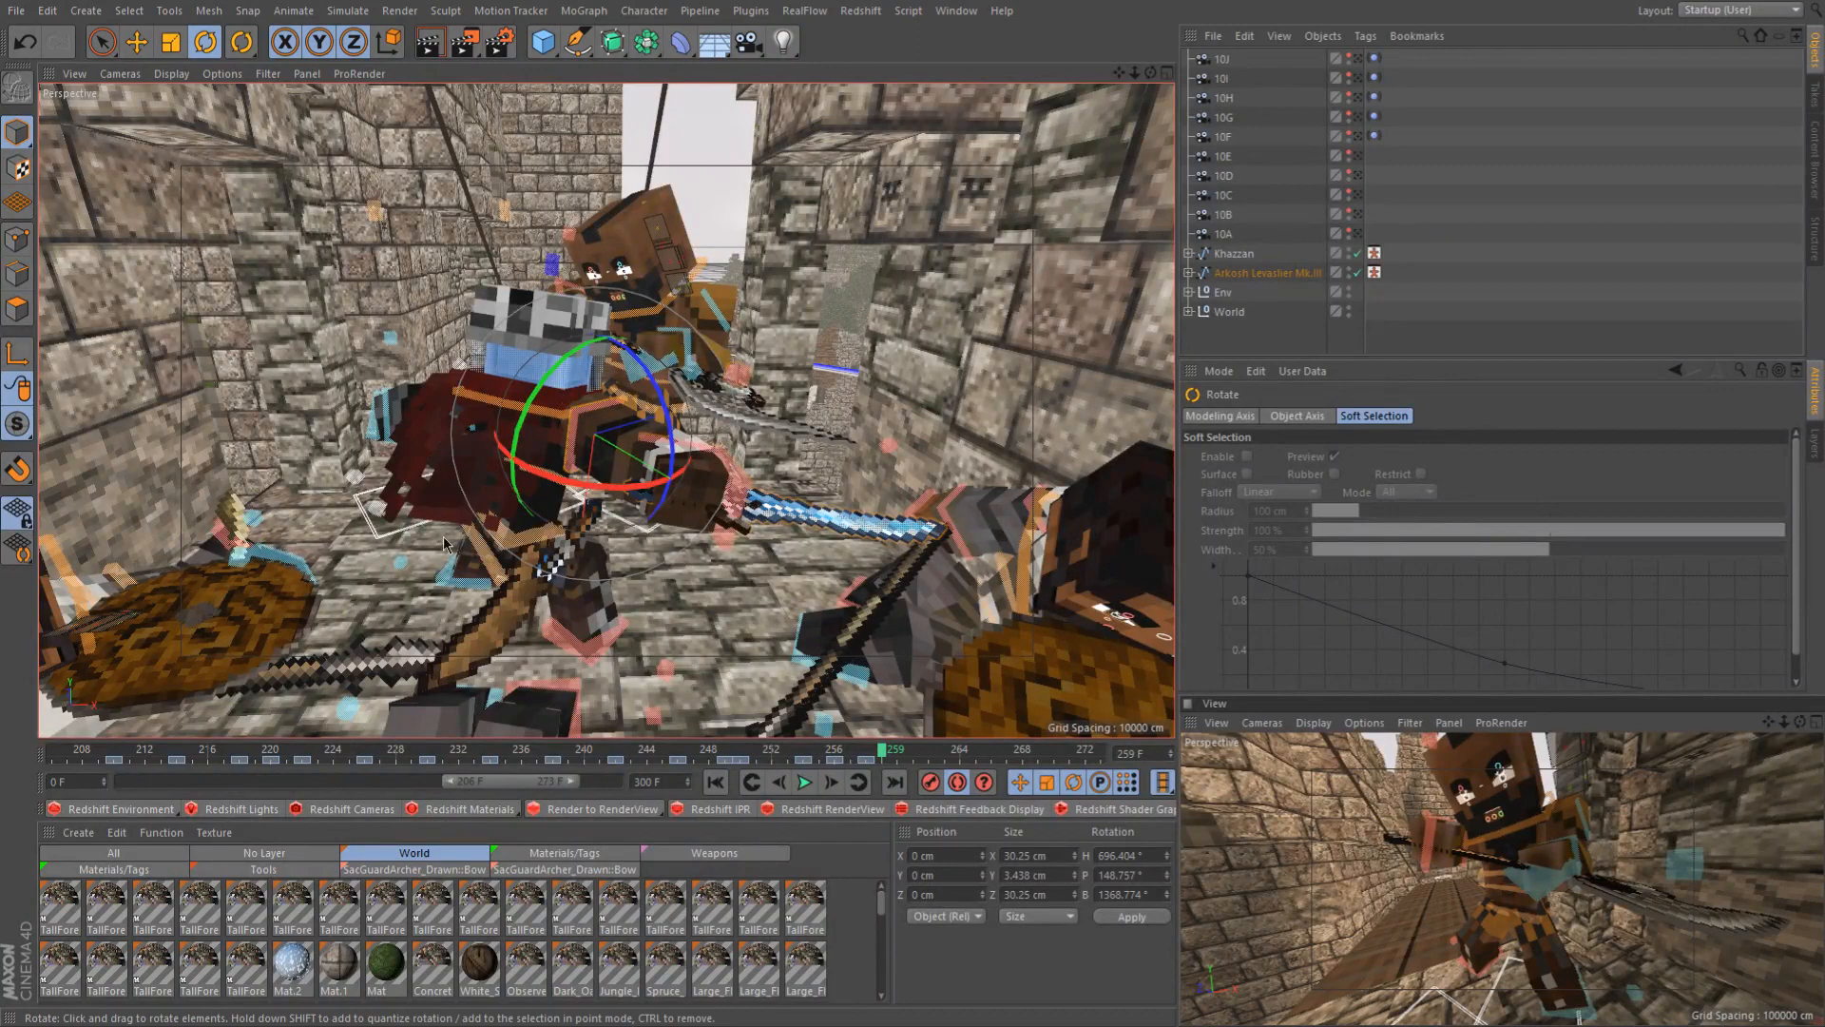
{"action": "left_click_drag", "start_coordinate": [618, 419], "coordinate": [565, 422], "text": "alt"}
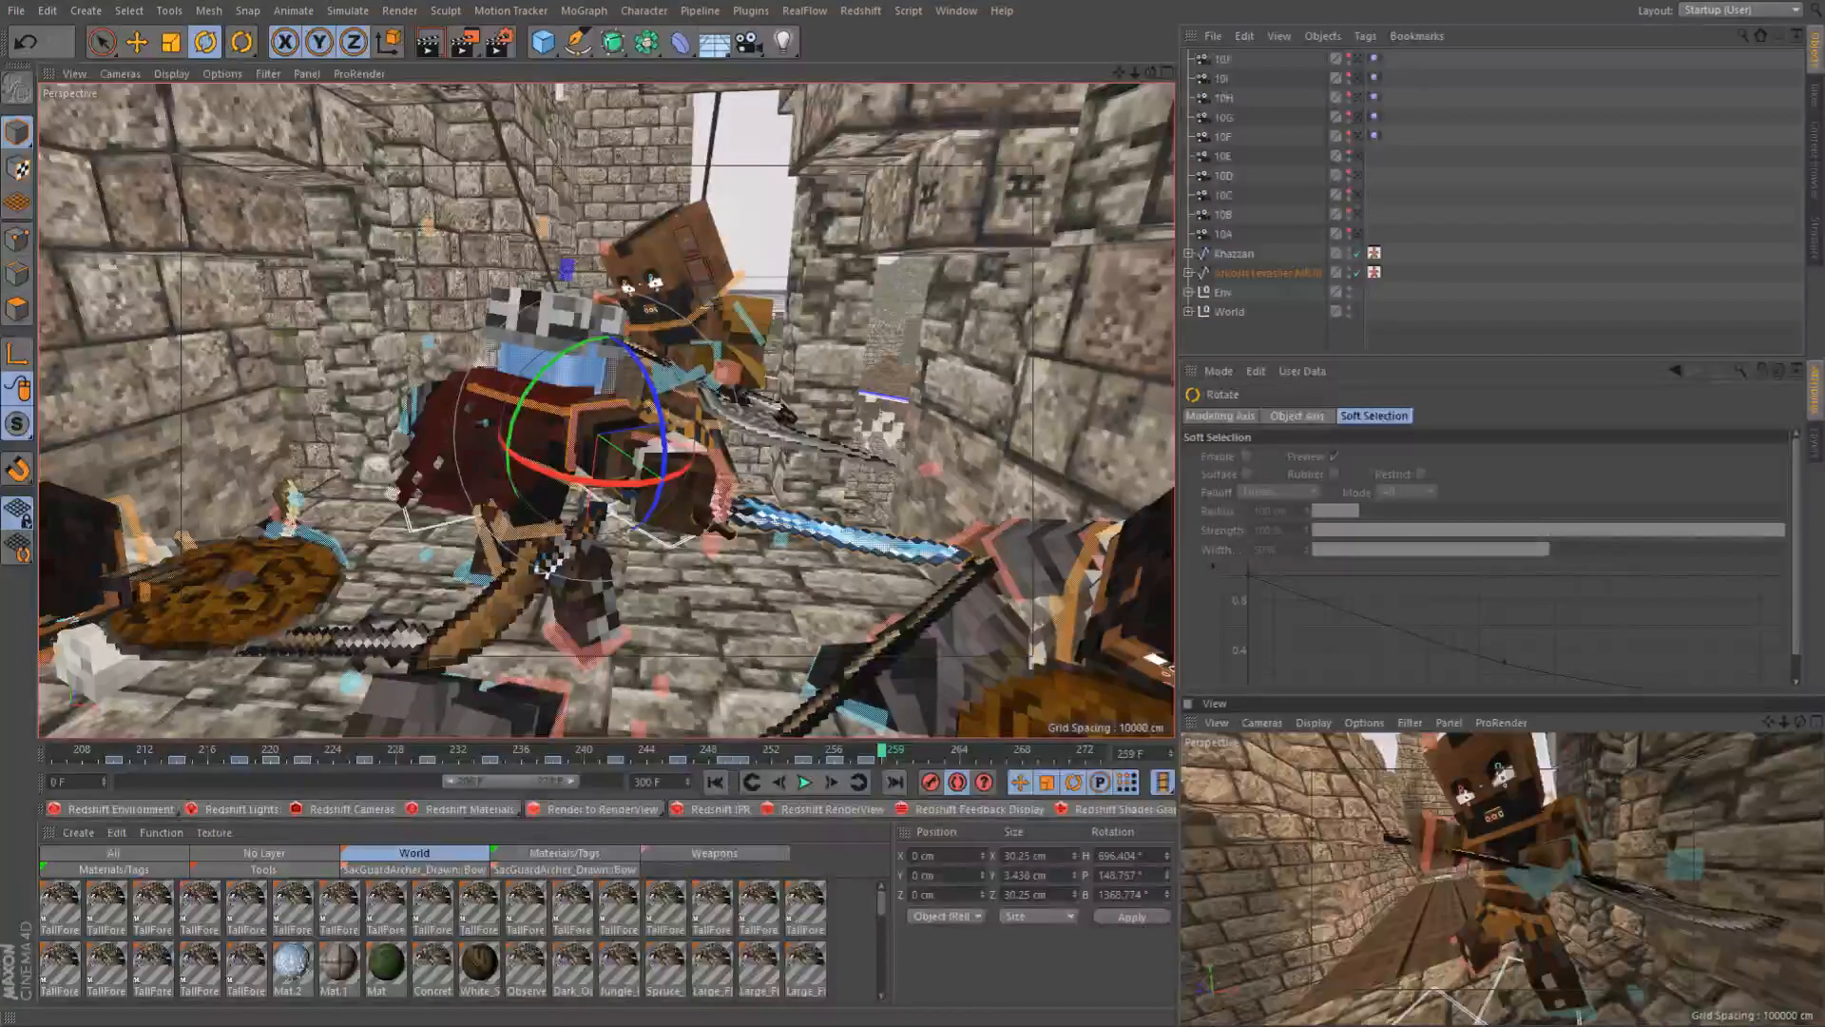
{"action": "left_click_drag", "start_coordinate": [549, 406], "coordinate": [473, 436], "text": "alt"}
{"action": "left_click_drag", "start_coordinate": [368, 349], "coordinate": [329, 243], "text": "alt"}
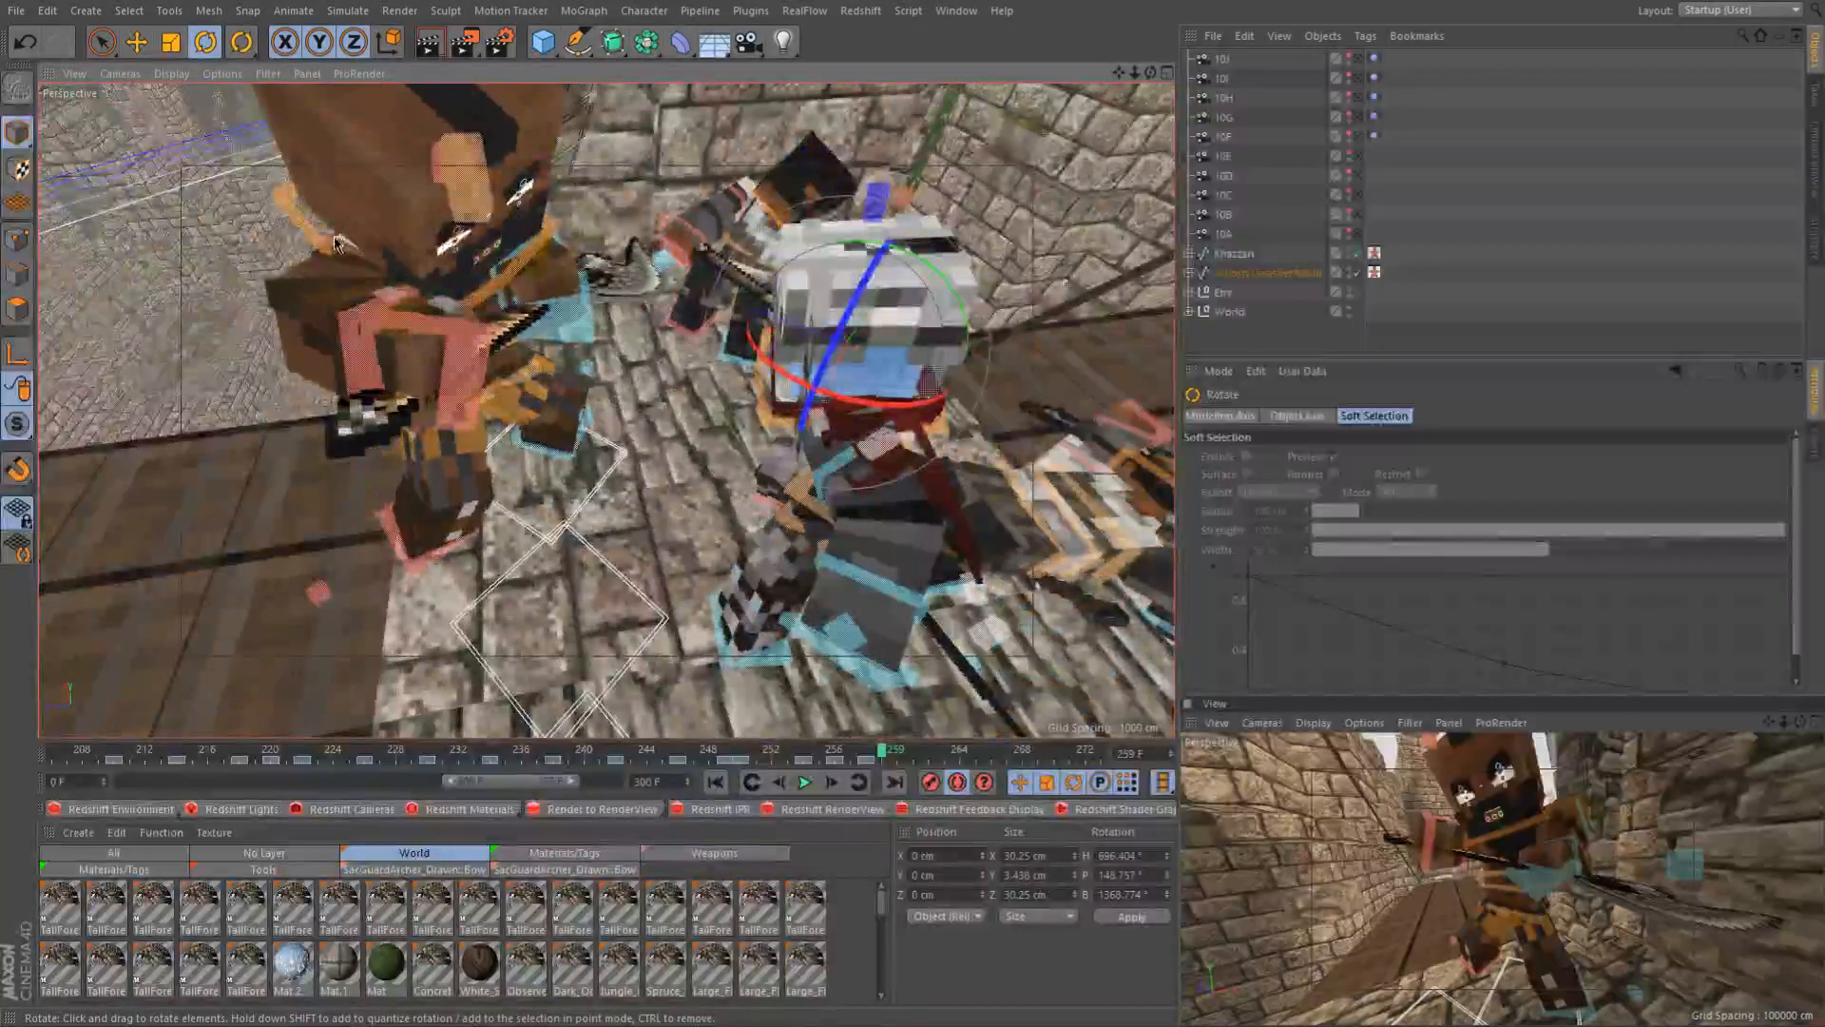
Select Khazzan's controlArmR and compare his arm with Arkosh's incoming sword at frames 256 and 257
{"action": "left_click", "coordinate": [329, 240]}
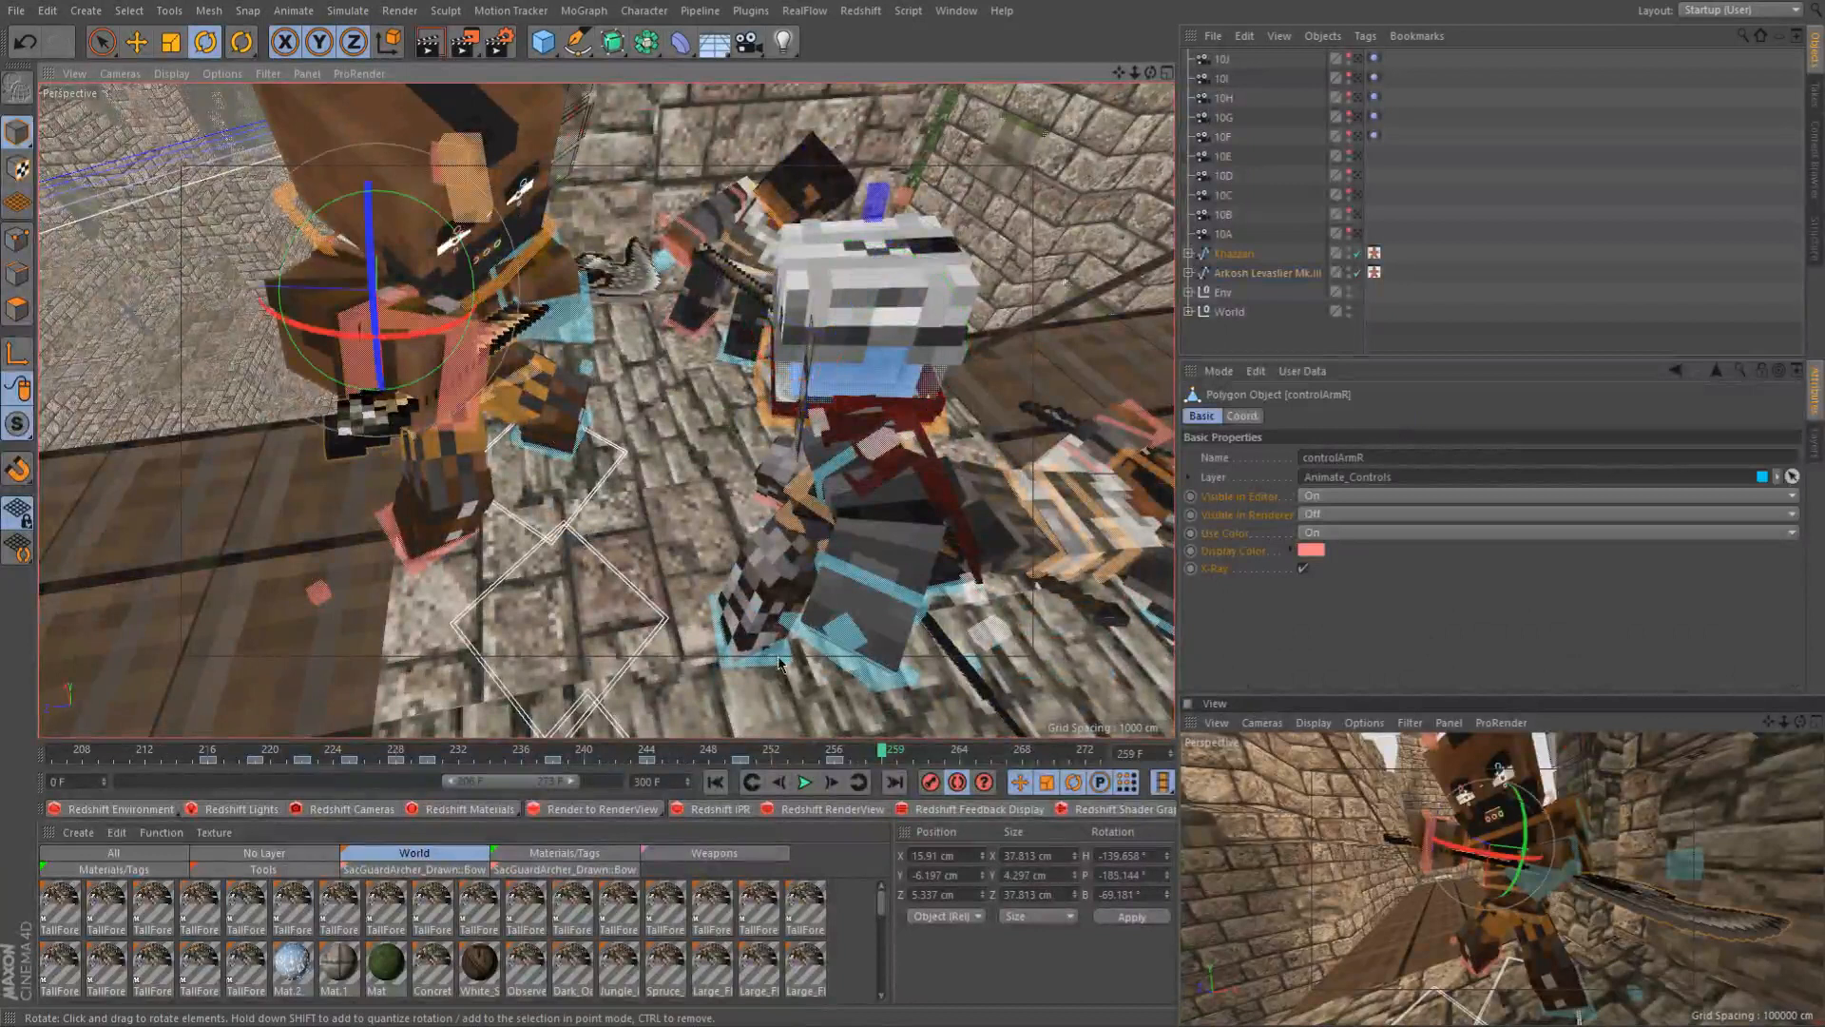
{"action": "left_click", "coordinate": [841, 754]}
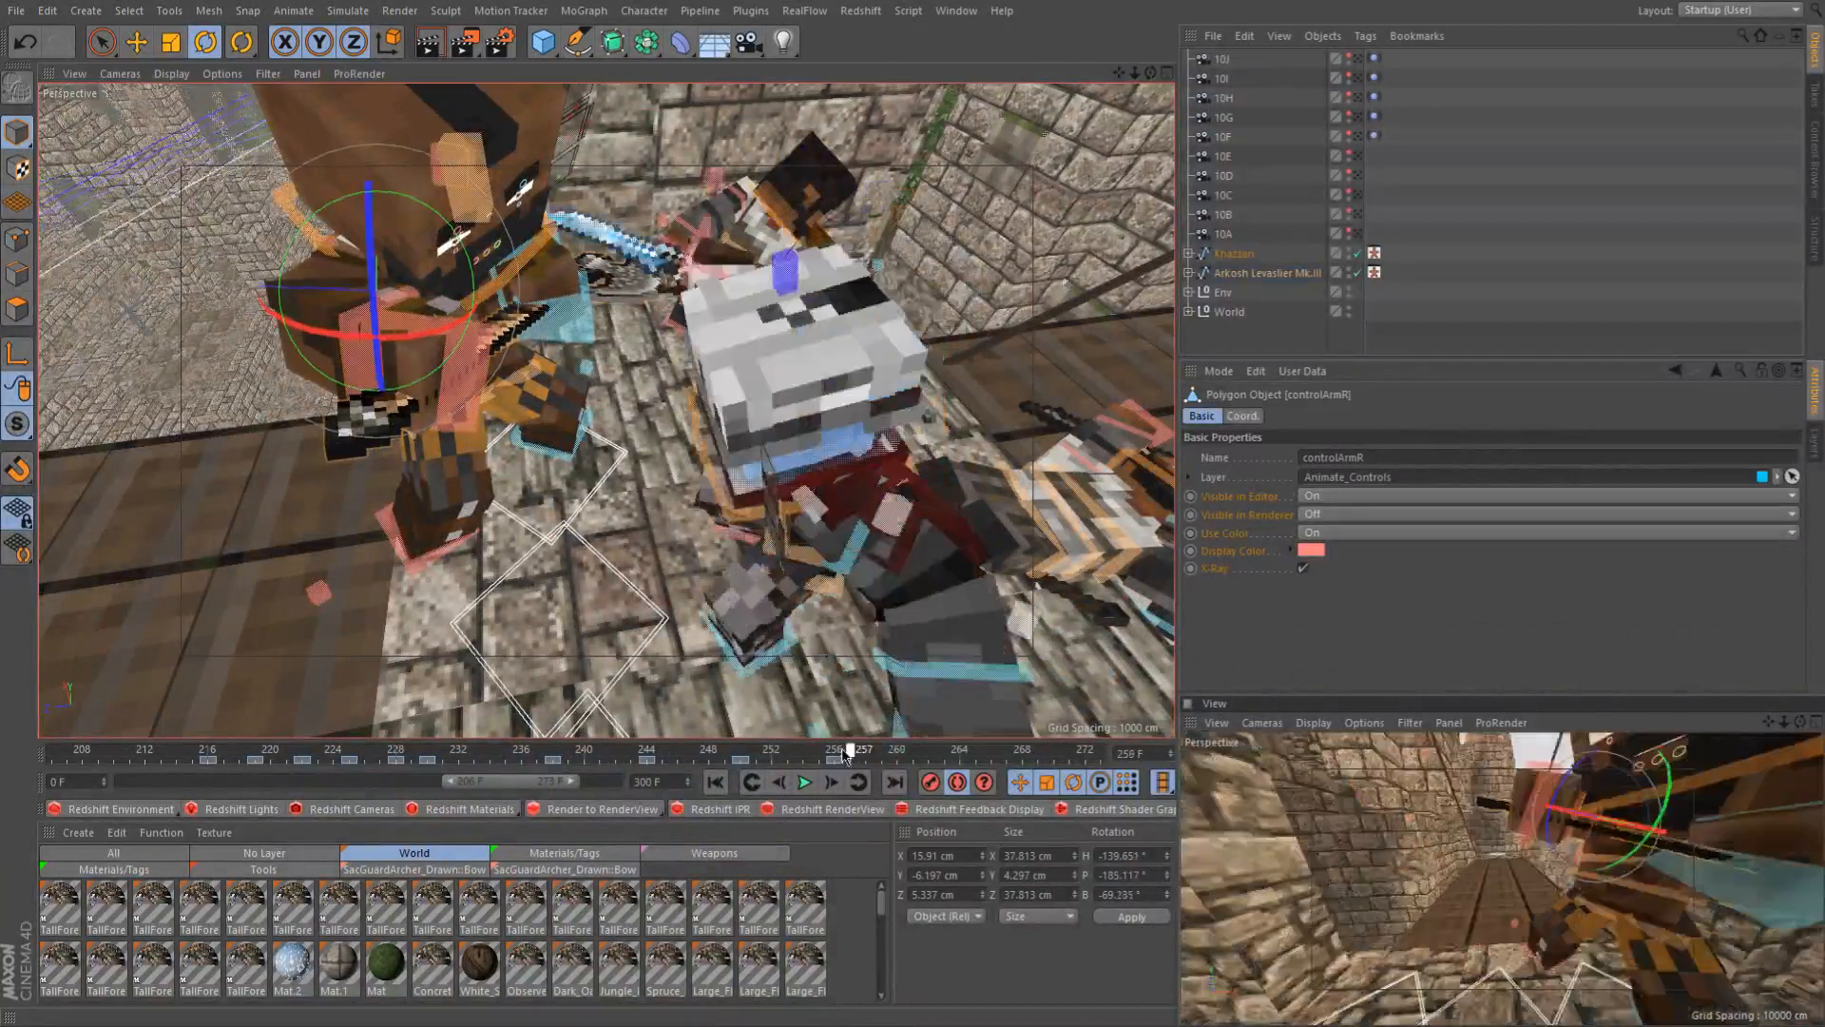
{"action": "left_click_drag", "start_coordinate": [425, 326], "coordinate": [142, 356], "text": "alt"}
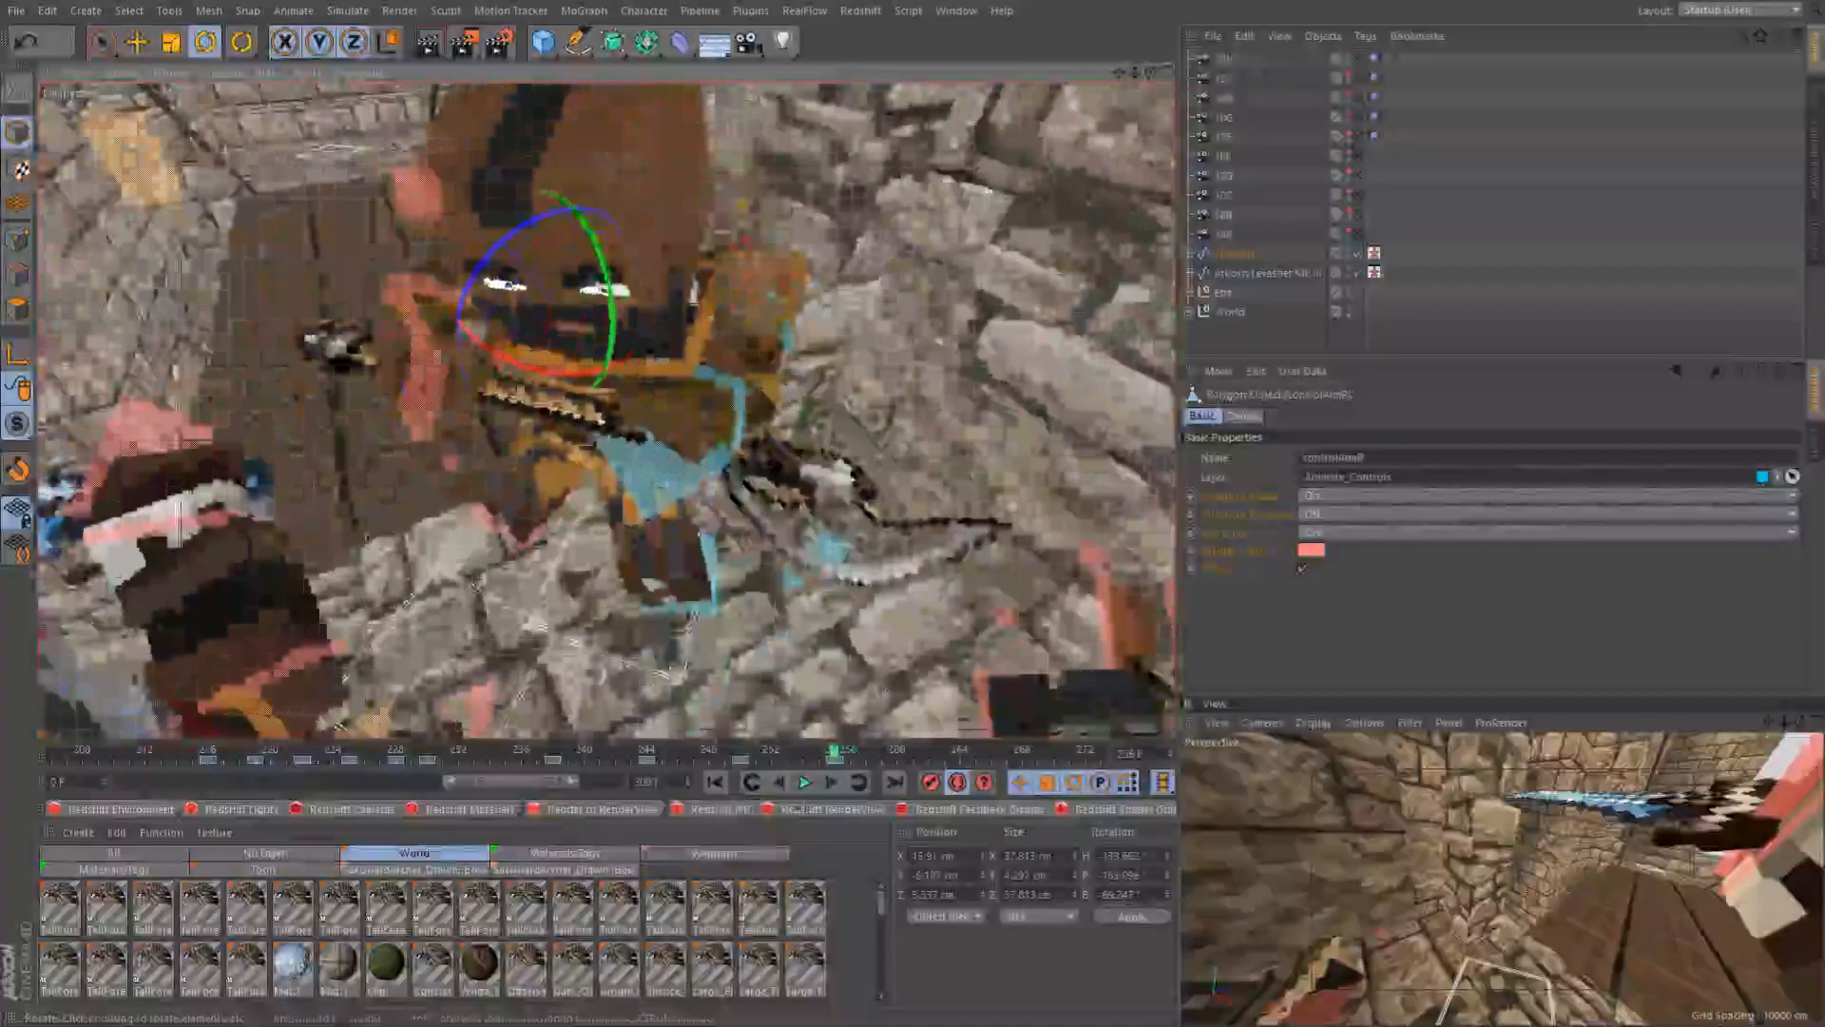
{"action": "left_click", "coordinate": [830, 787]}
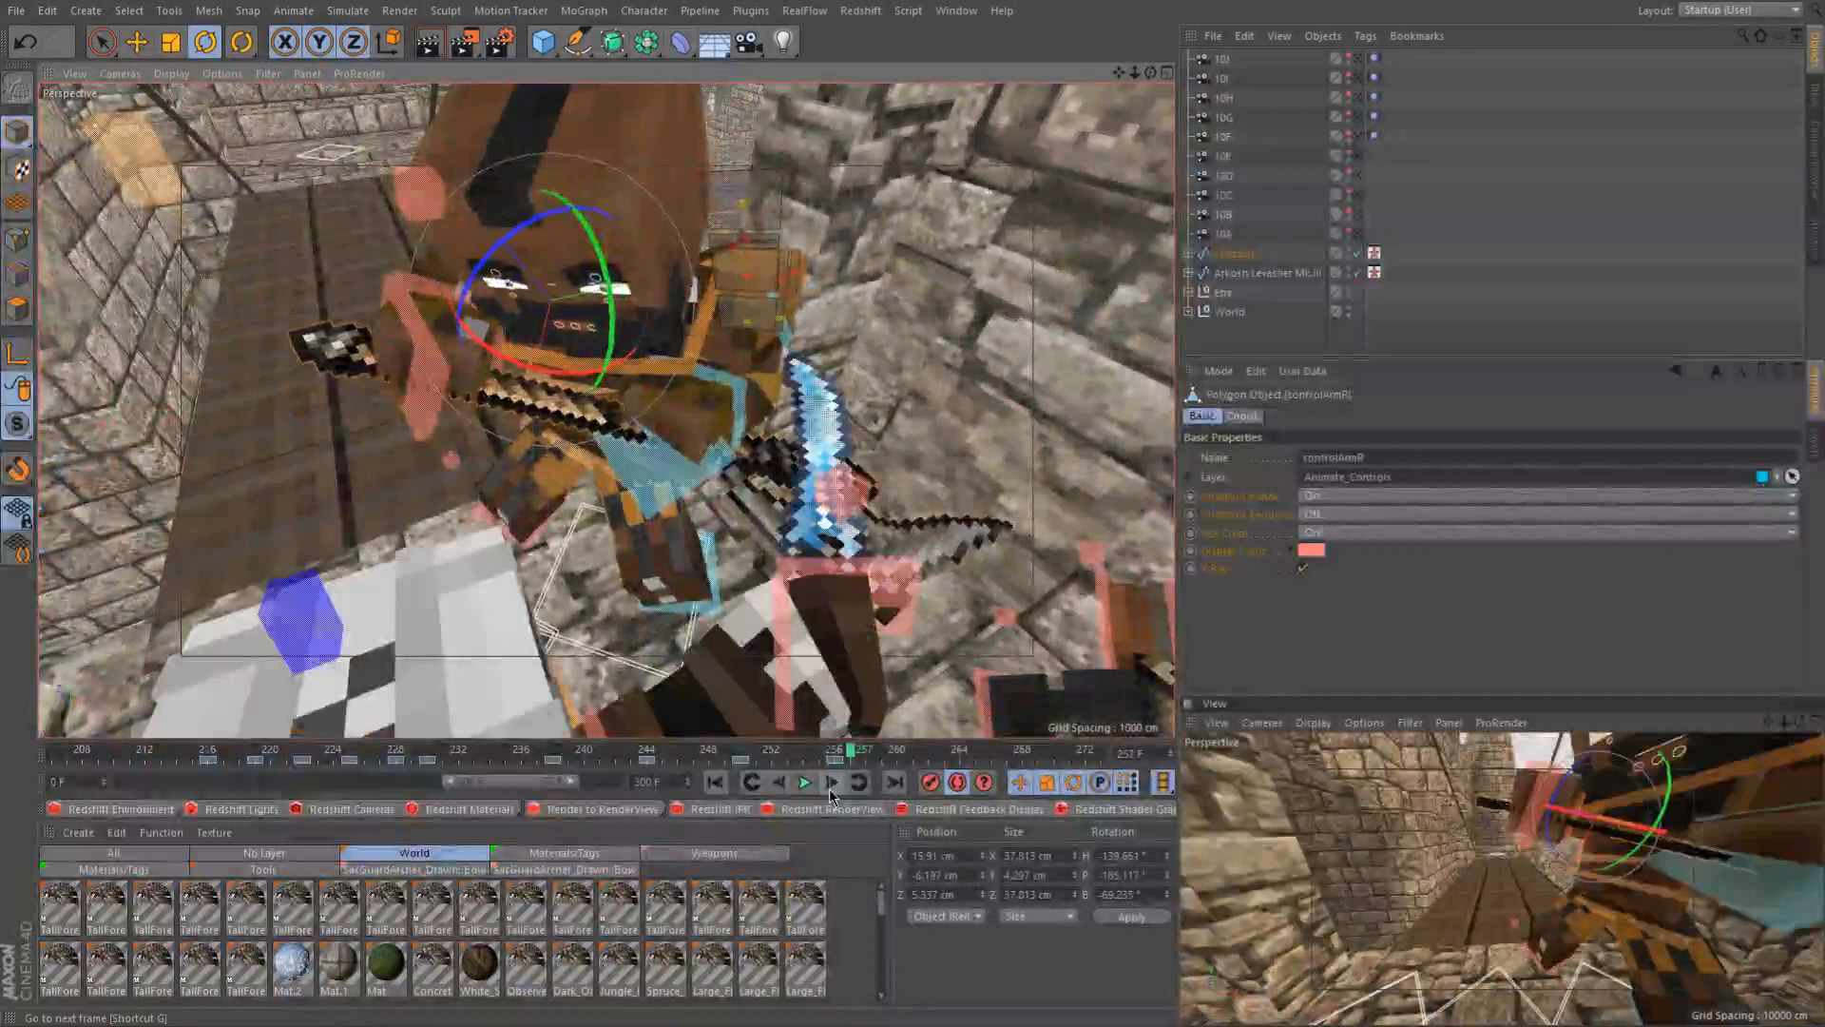
{"action": "left_click", "coordinate": [776, 785]}
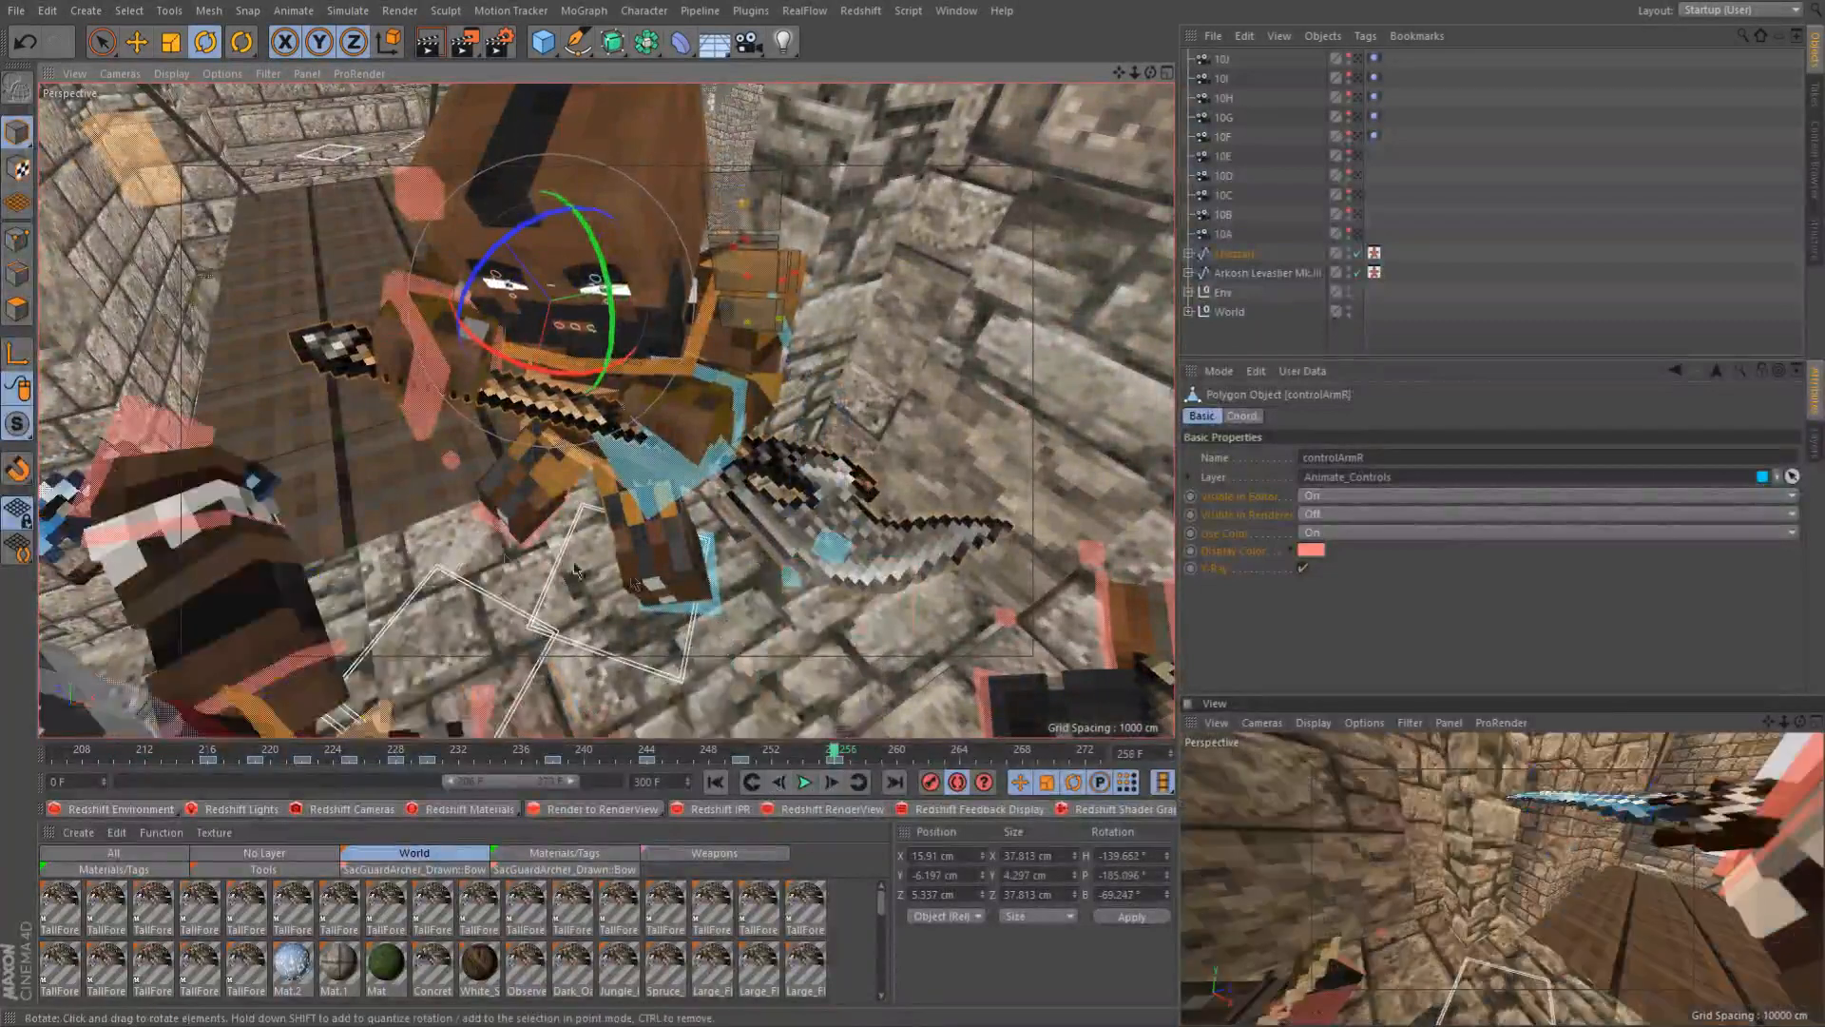
{"action": "scroll", "coordinate": [623, 561], "scroll_direction": "down", "scroll_amount": 3}
{"action": "left_click_drag", "start_coordinate": [623, 561], "coordinate": [854, 523], "text": "alt"}
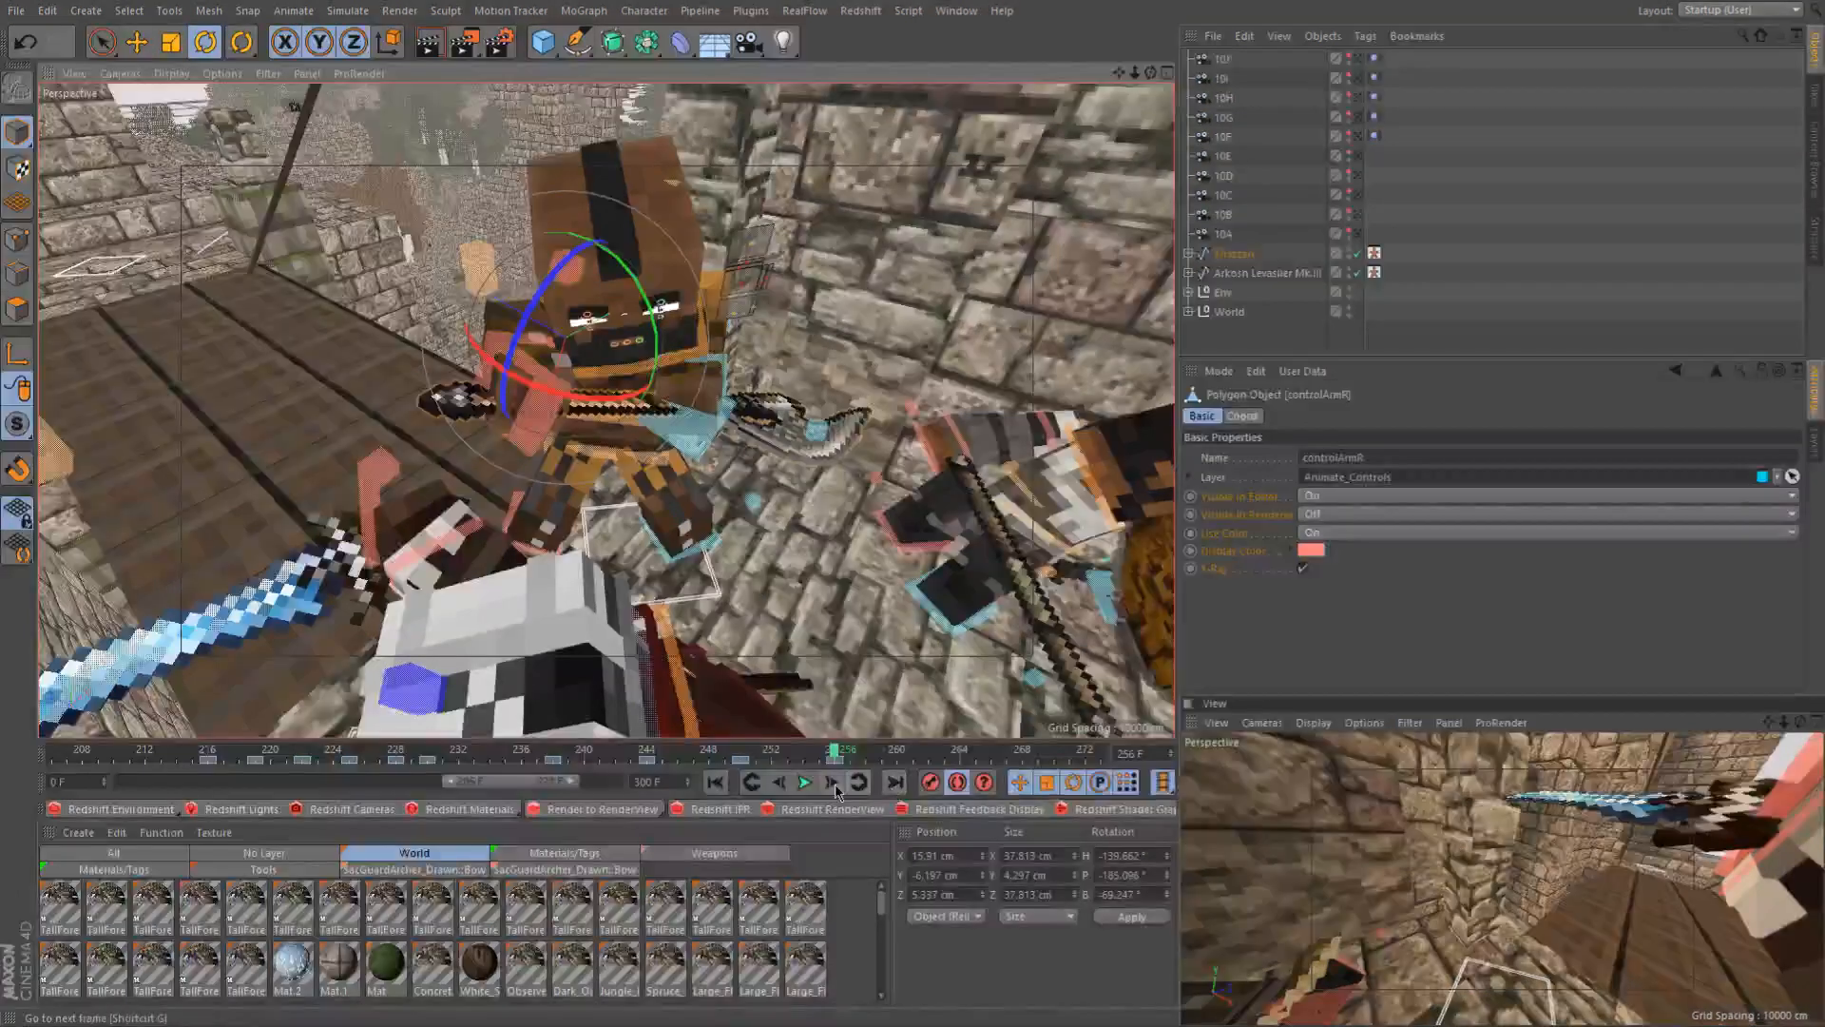
Examine Arkosh's lunge stance beside Khazzan from above and from a low angle at frames 260 and 261
{"action": "left_click", "coordinate": [896, 755]}
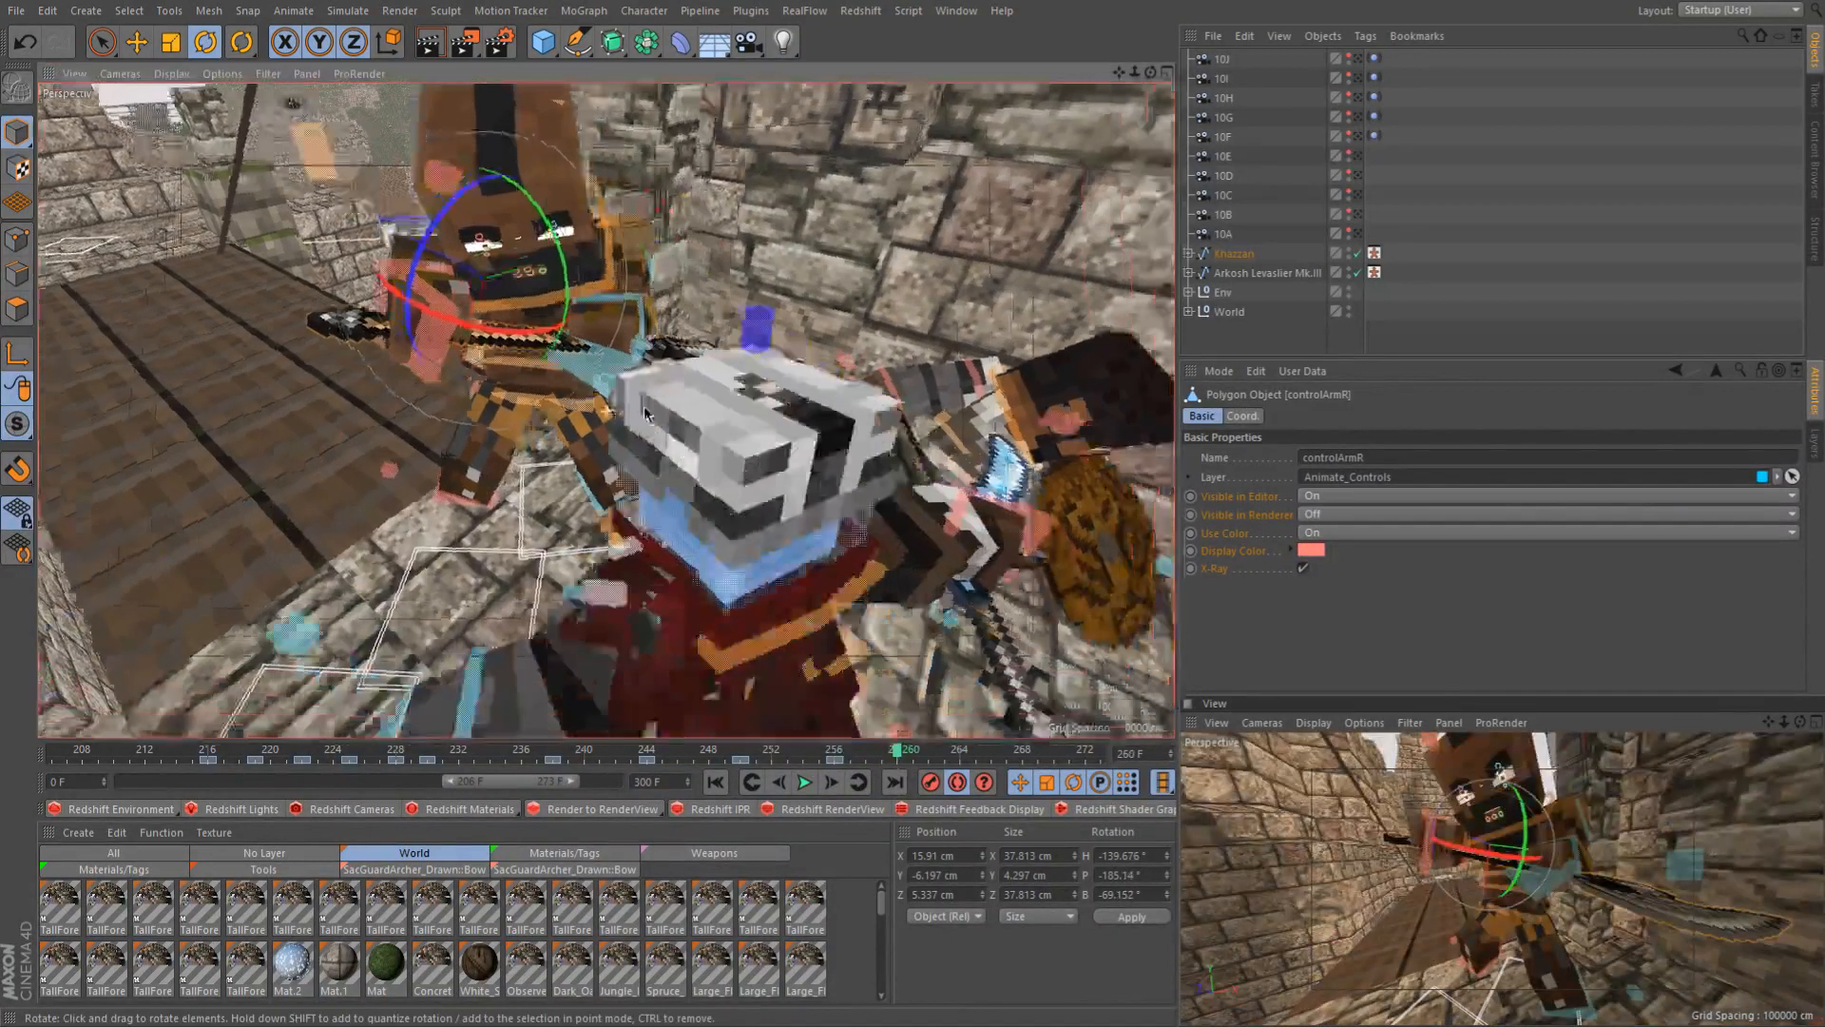
{"action": "left_click_drag", "start_coordinate": [646, 415], "coordinate": [185, 174], "text": "alt"}
{"action": "left_click_drag", "start_coordinate": [1036, 462], "coordinate": [817, 480], "text": "alt"}
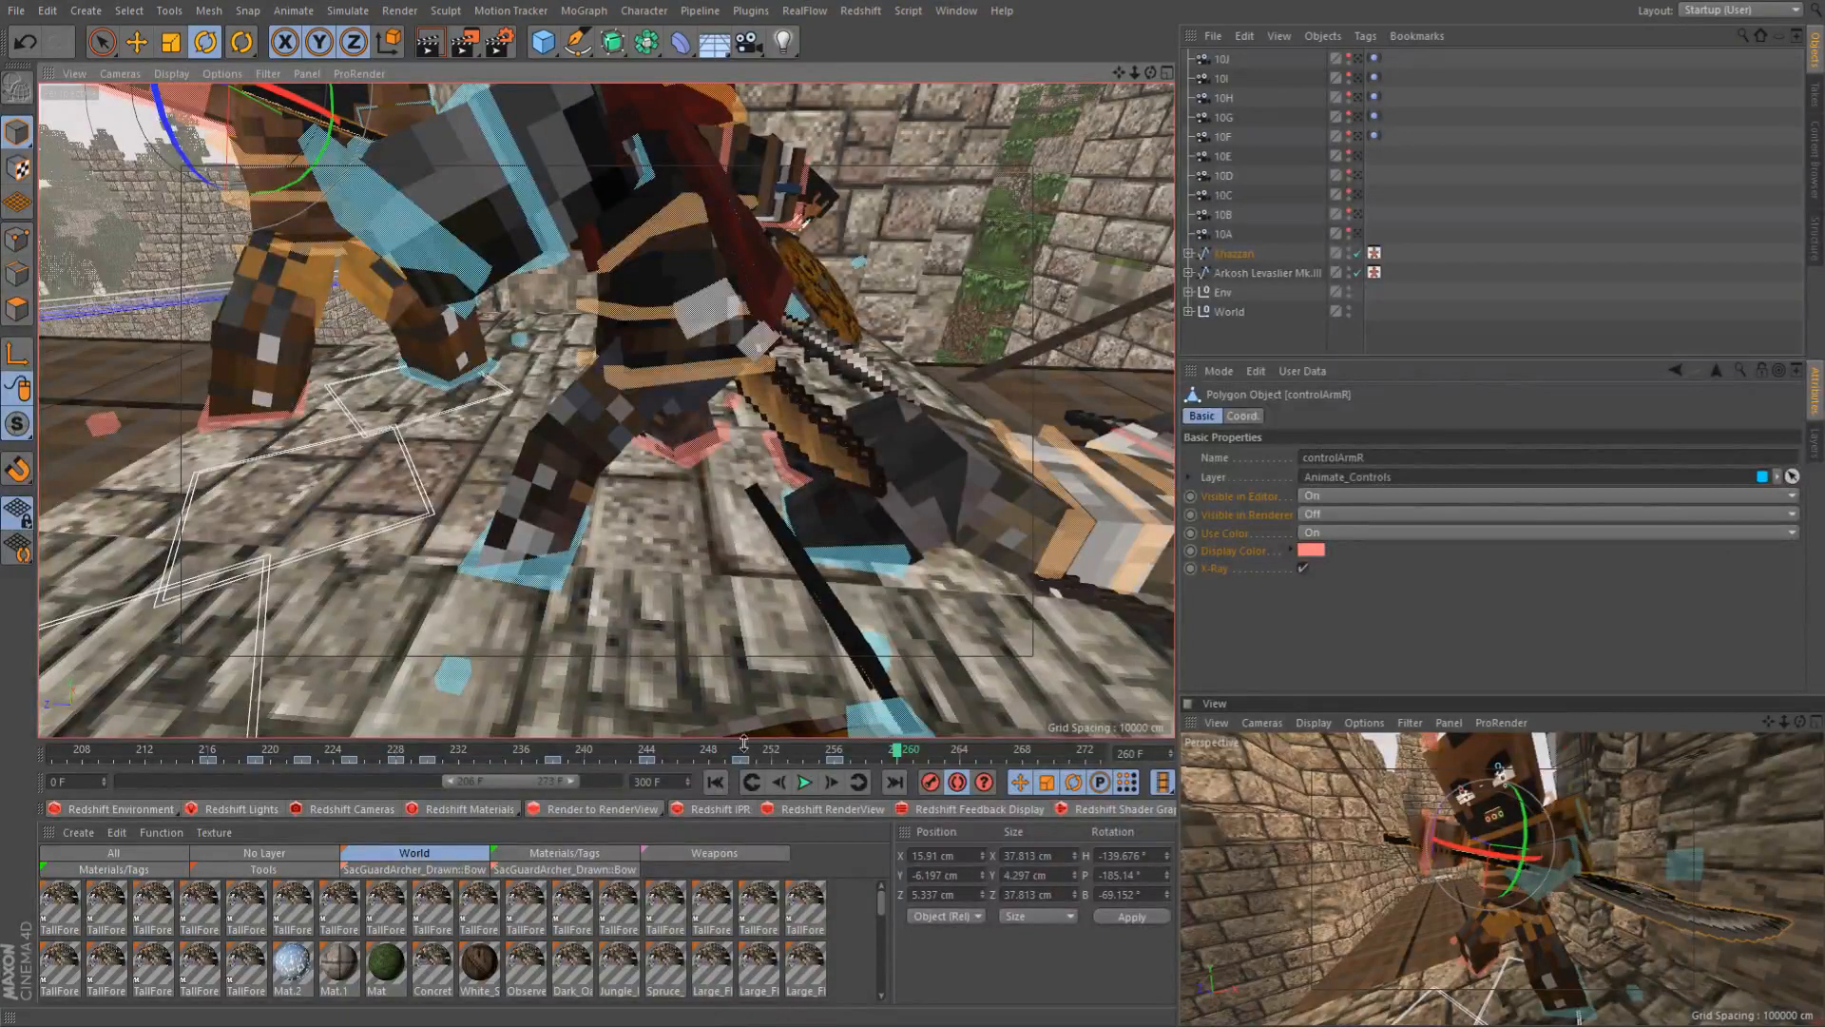
{"action": "left_click_drag", "start_coordinate": [749, 754], "coordinate": [908, 781]}
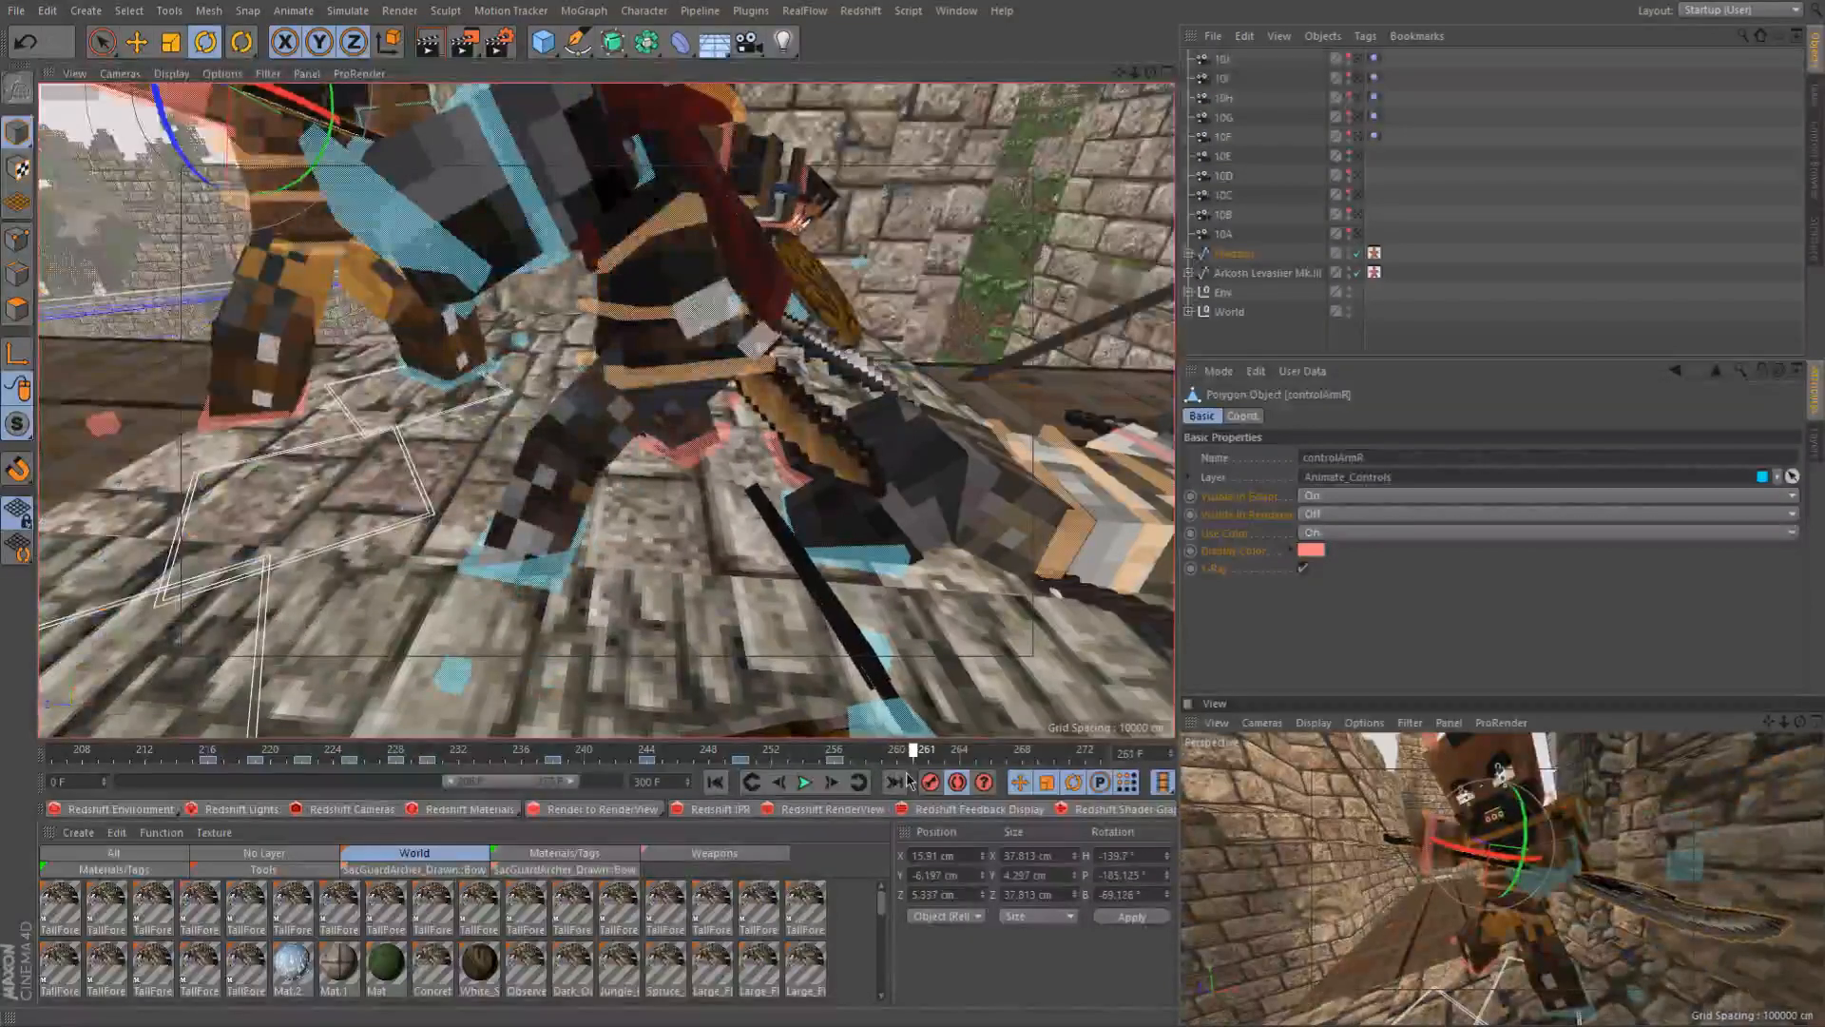
Select Arkosh's controlWaist together with his leg controls at frame 262, ready for moving
{"action": "mouse_move", "coordinate": [672, 487]}
{"action": "left_mouse_down", "text": "alt"}
{"action": "mouse_move", "coordinate": [800, 540]}
{"action": "mouse_move", "coordinate": [698, 501]}
{"action": "left_mouse_up", "text": "alt"}
{"action": "left_click", "coordinate": [701, 409]}
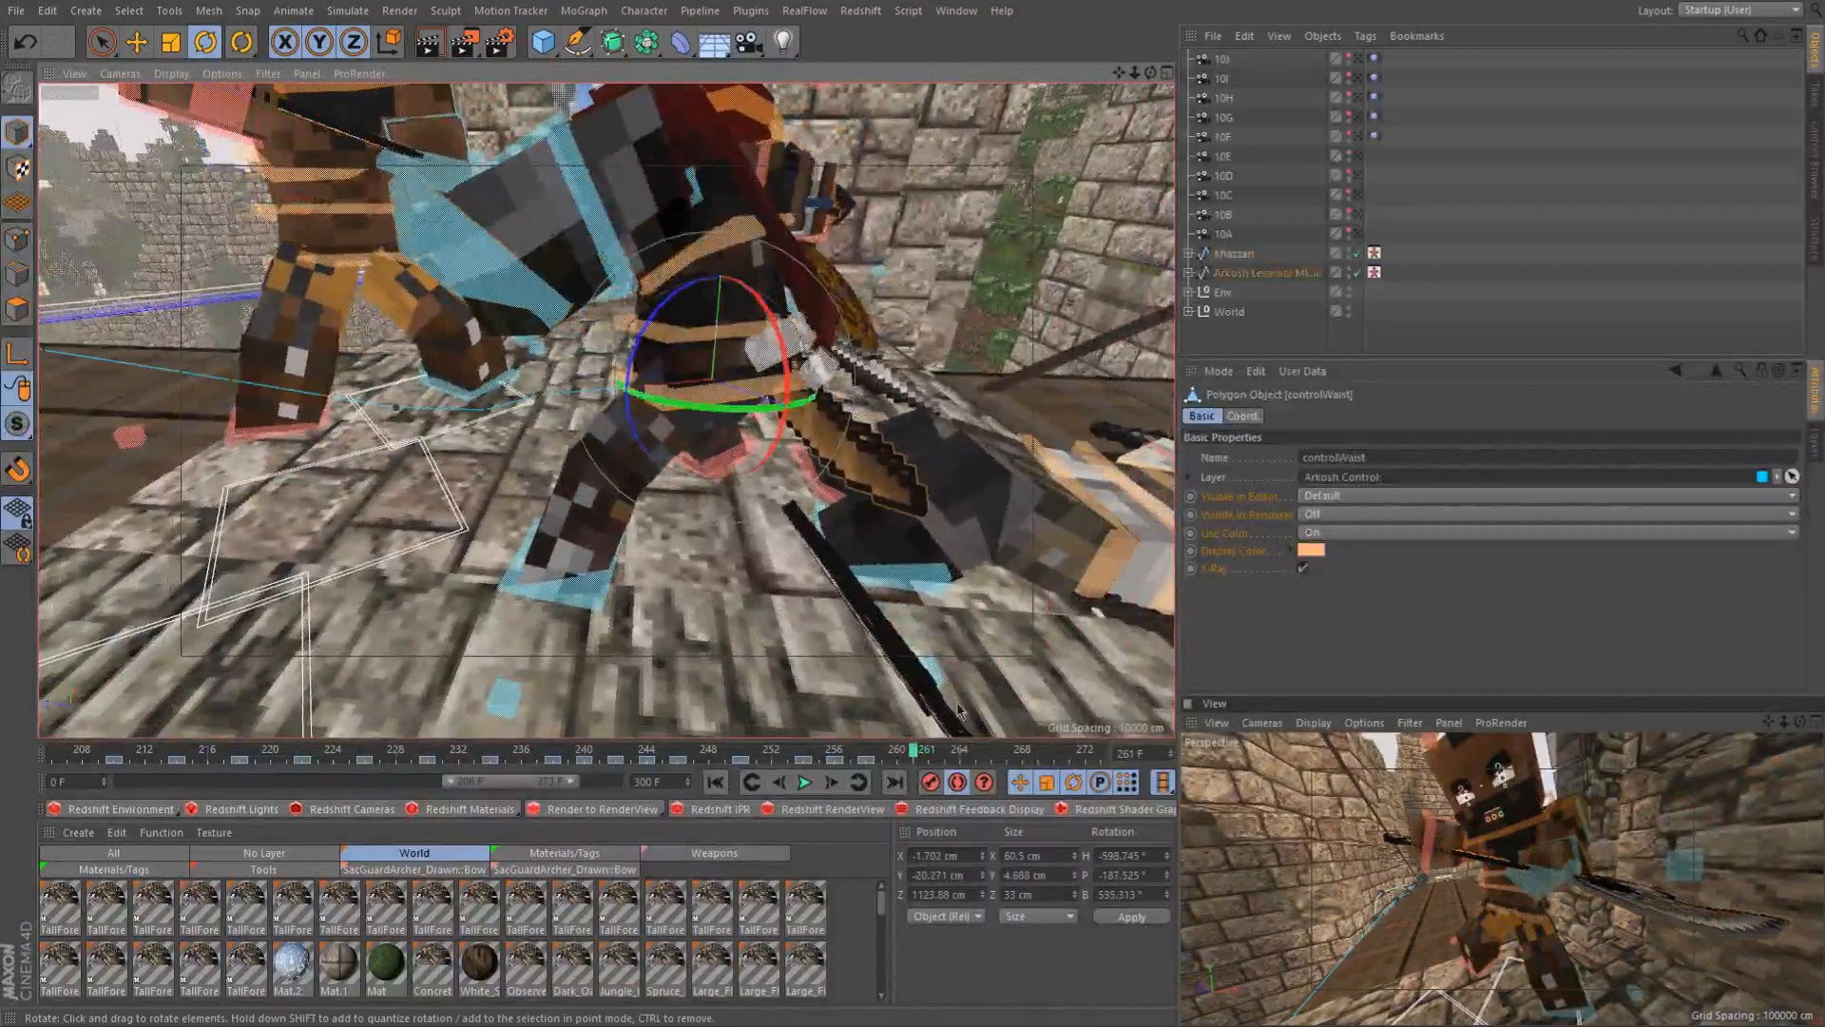
{"action": "left_click", "coordinate": [859, 782]}
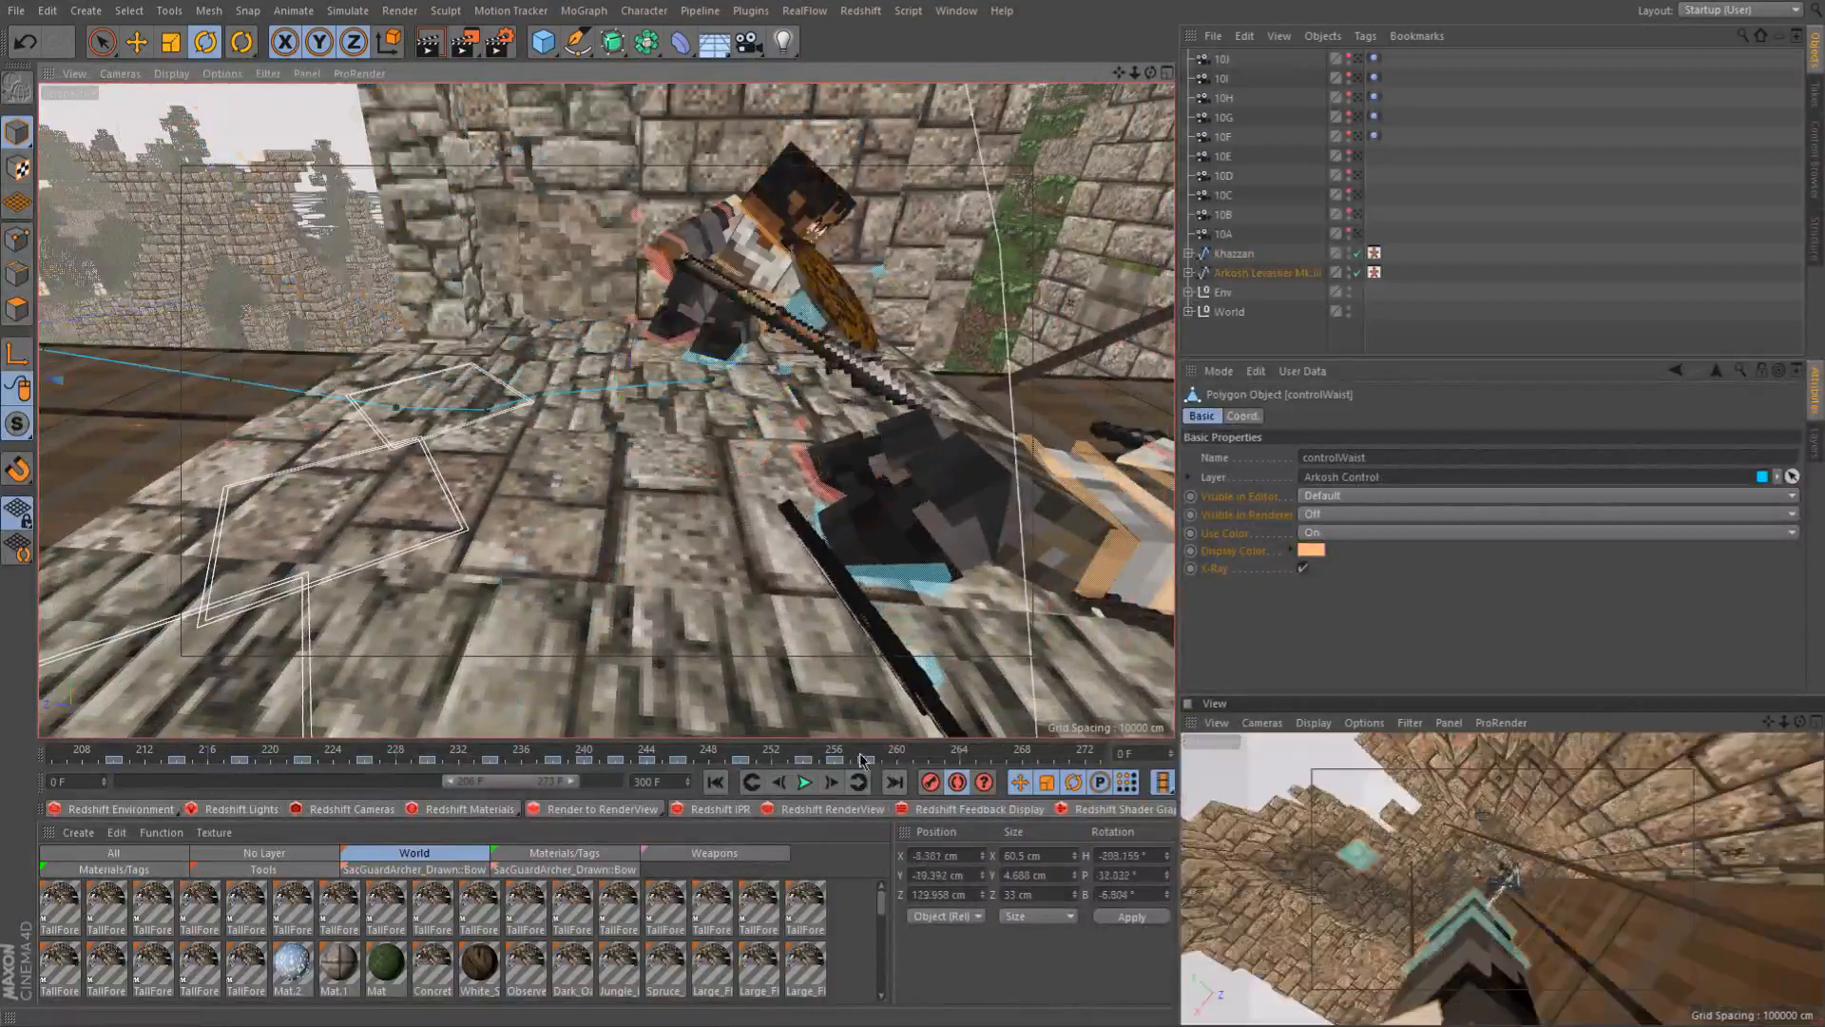
{"action": "left_click", "coordinate": [920, 756]}
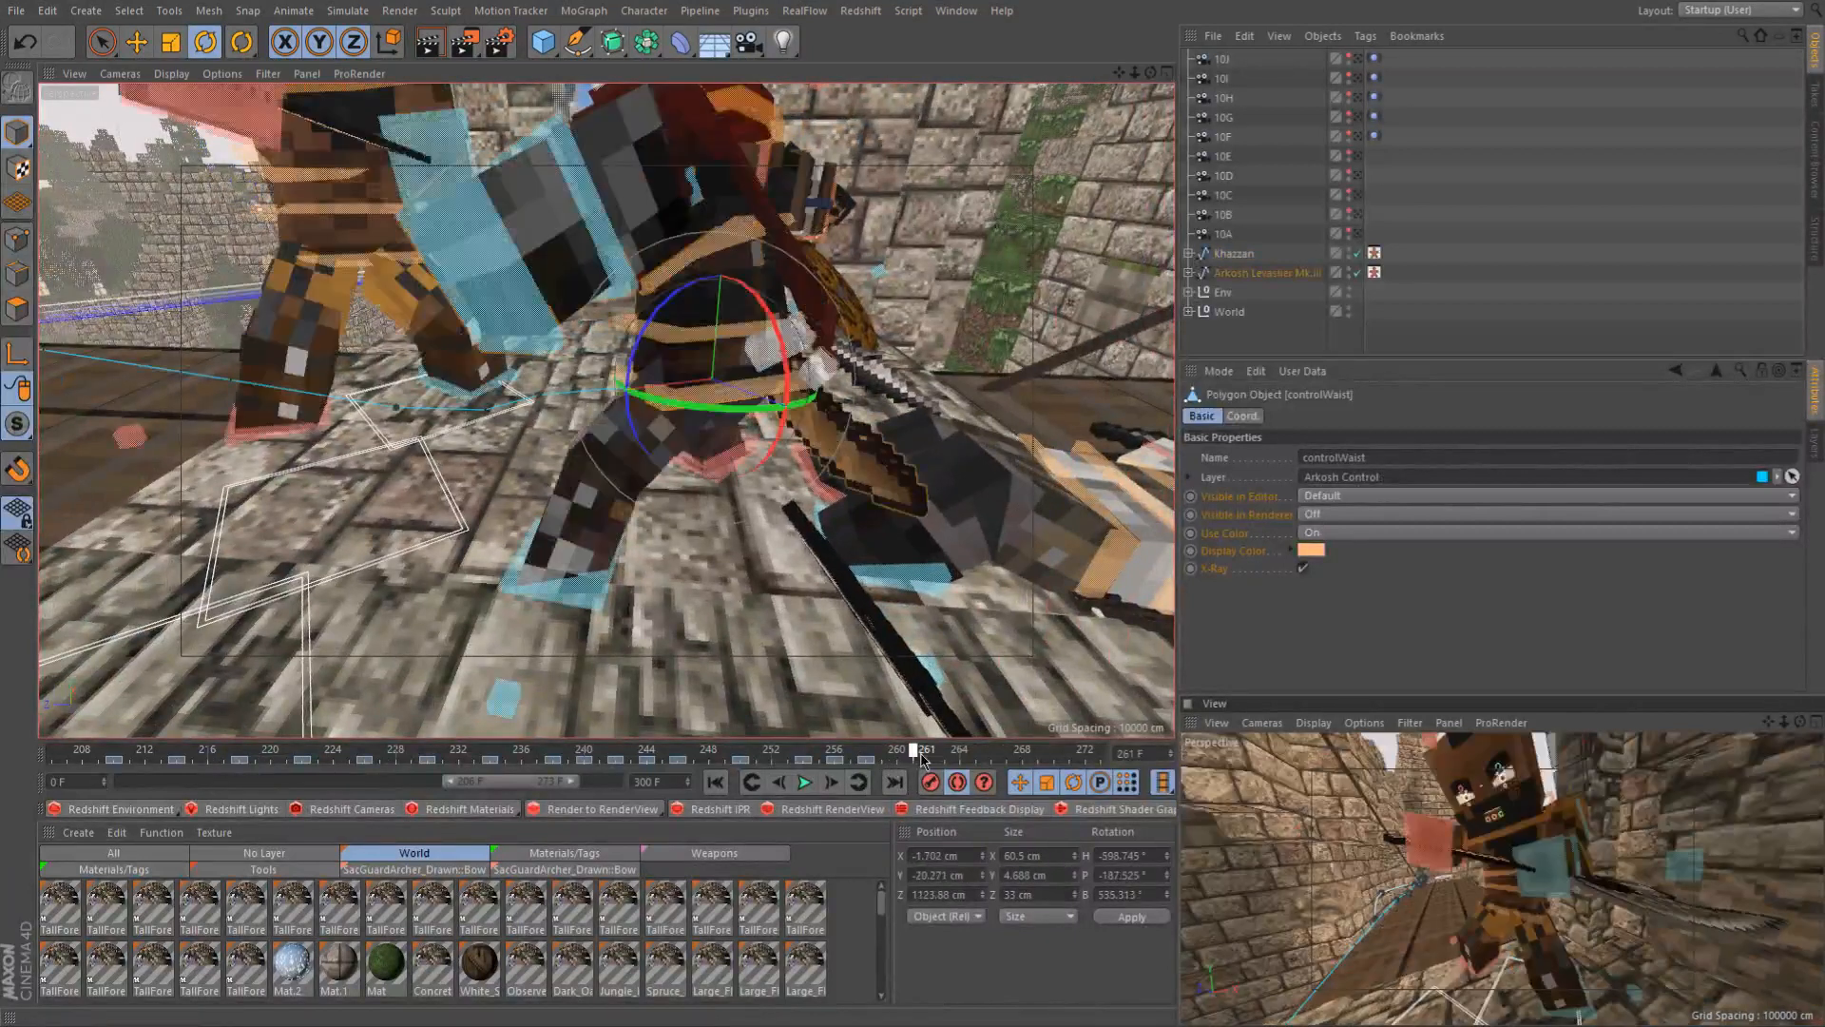
{"action": "left_click", "coordinate": [927, 756]}
{"action": "left_click", "coordinate": [663, 520], "text": "shift"}
{"action": "left_click_drag", "start_coordinate": [663, 520], "coordinate": [768, 545], "text": "alt"}
{"action": "left_click", "coordinate": [763, 488], "text": "shift"}
{"action": "key", "text": "e"}
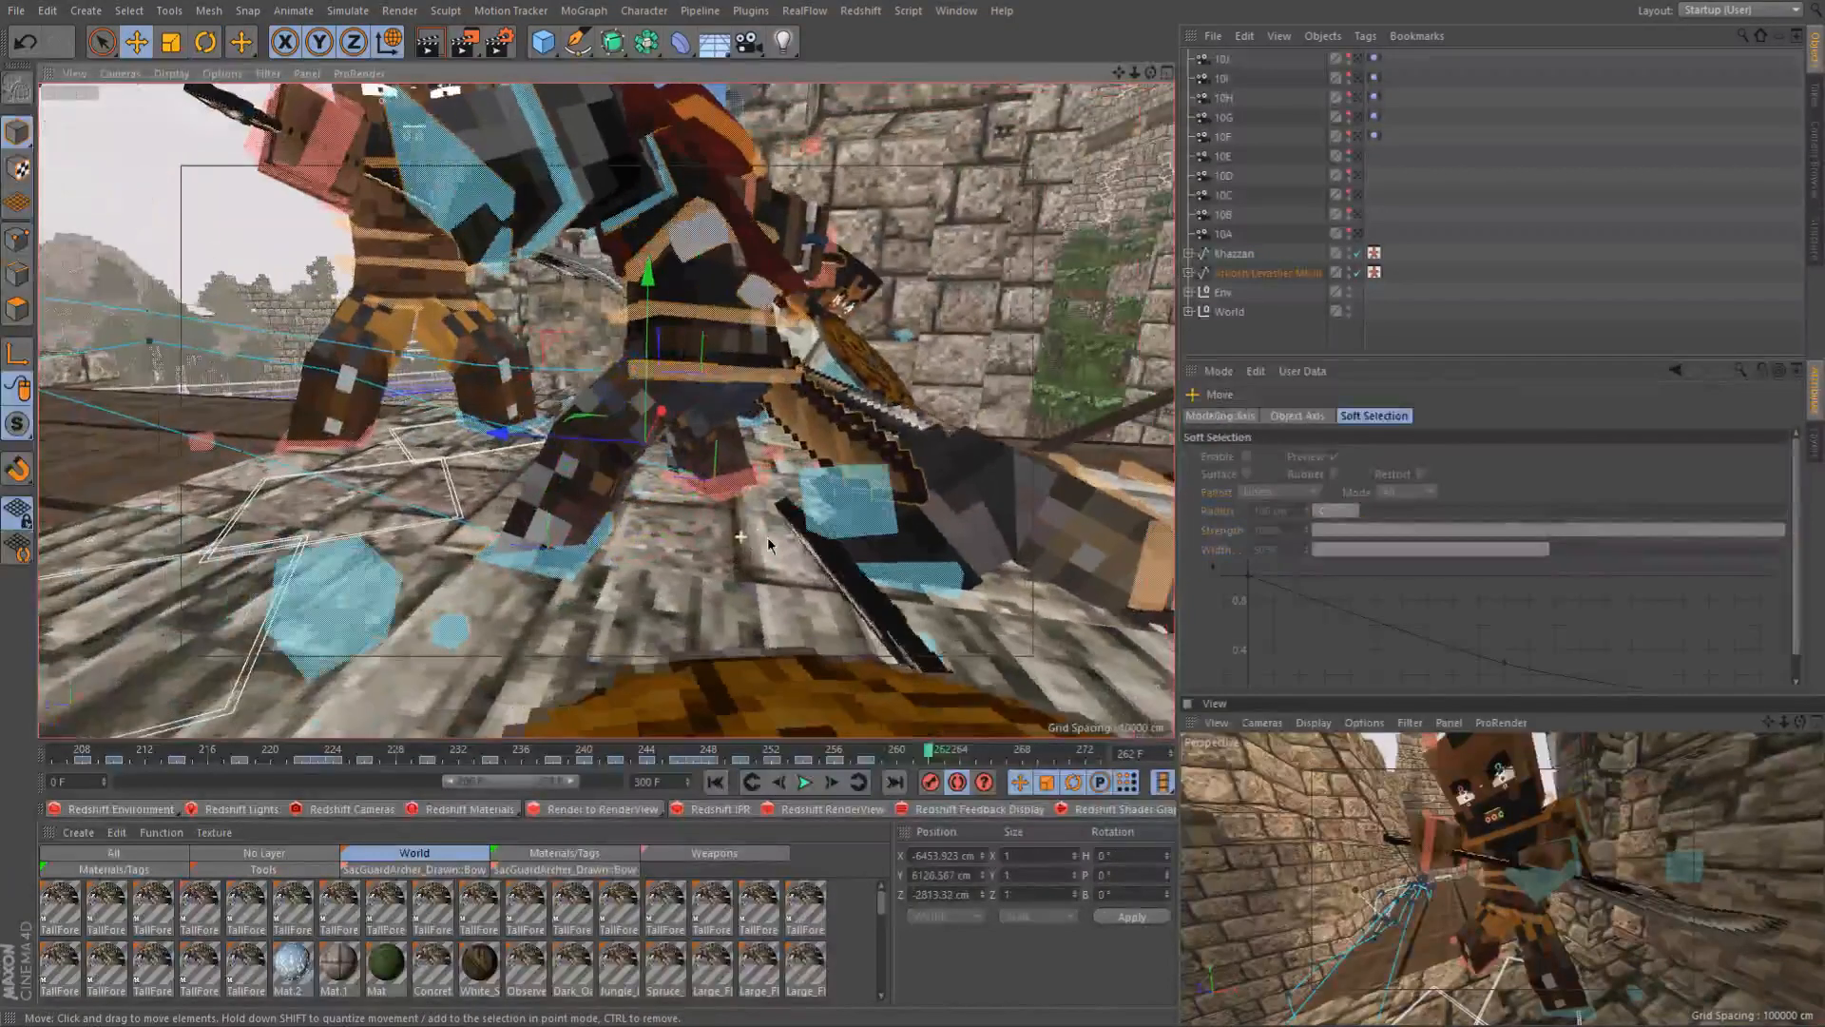
Try moving Arkosh's waist and leg controls well away from Khazzan at frame 262, play it back, and undo the move
{"action": "left_click_drag", "start_coordinate": [556, 450], "coordinate": [682, 473]}
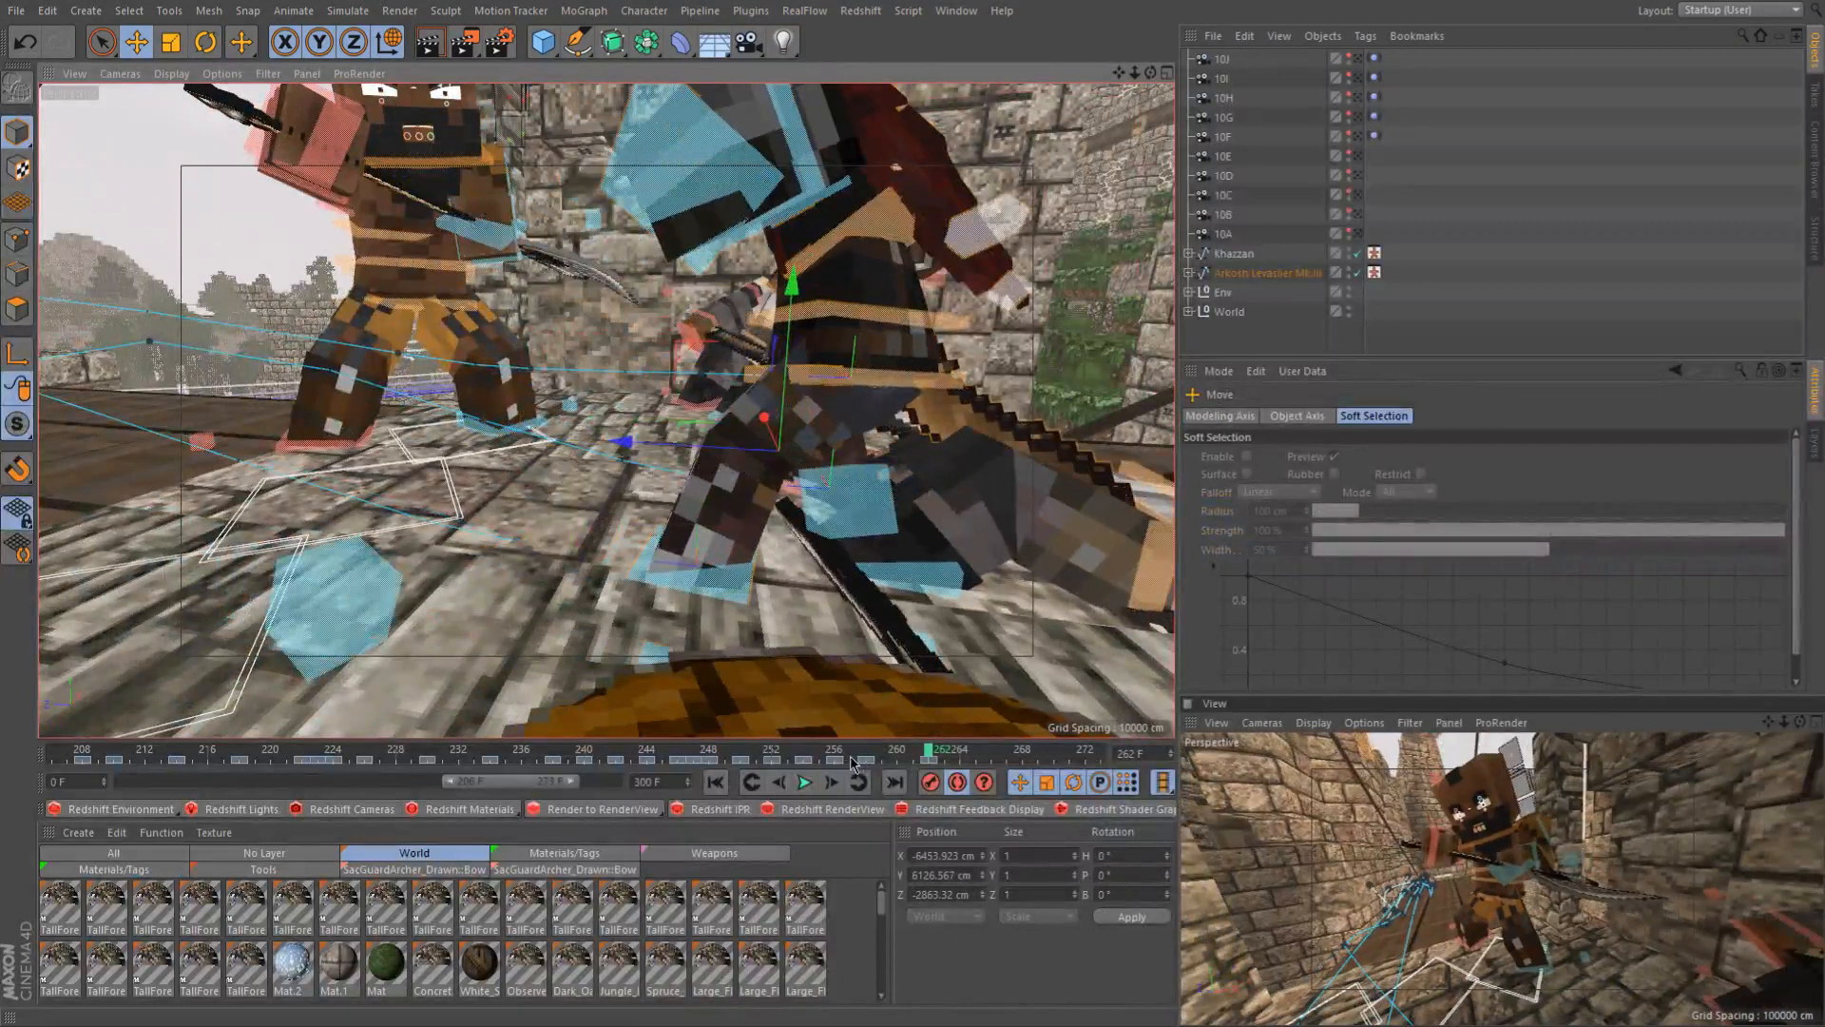
{"action": "left_click", "coordinate": [822, 758]}
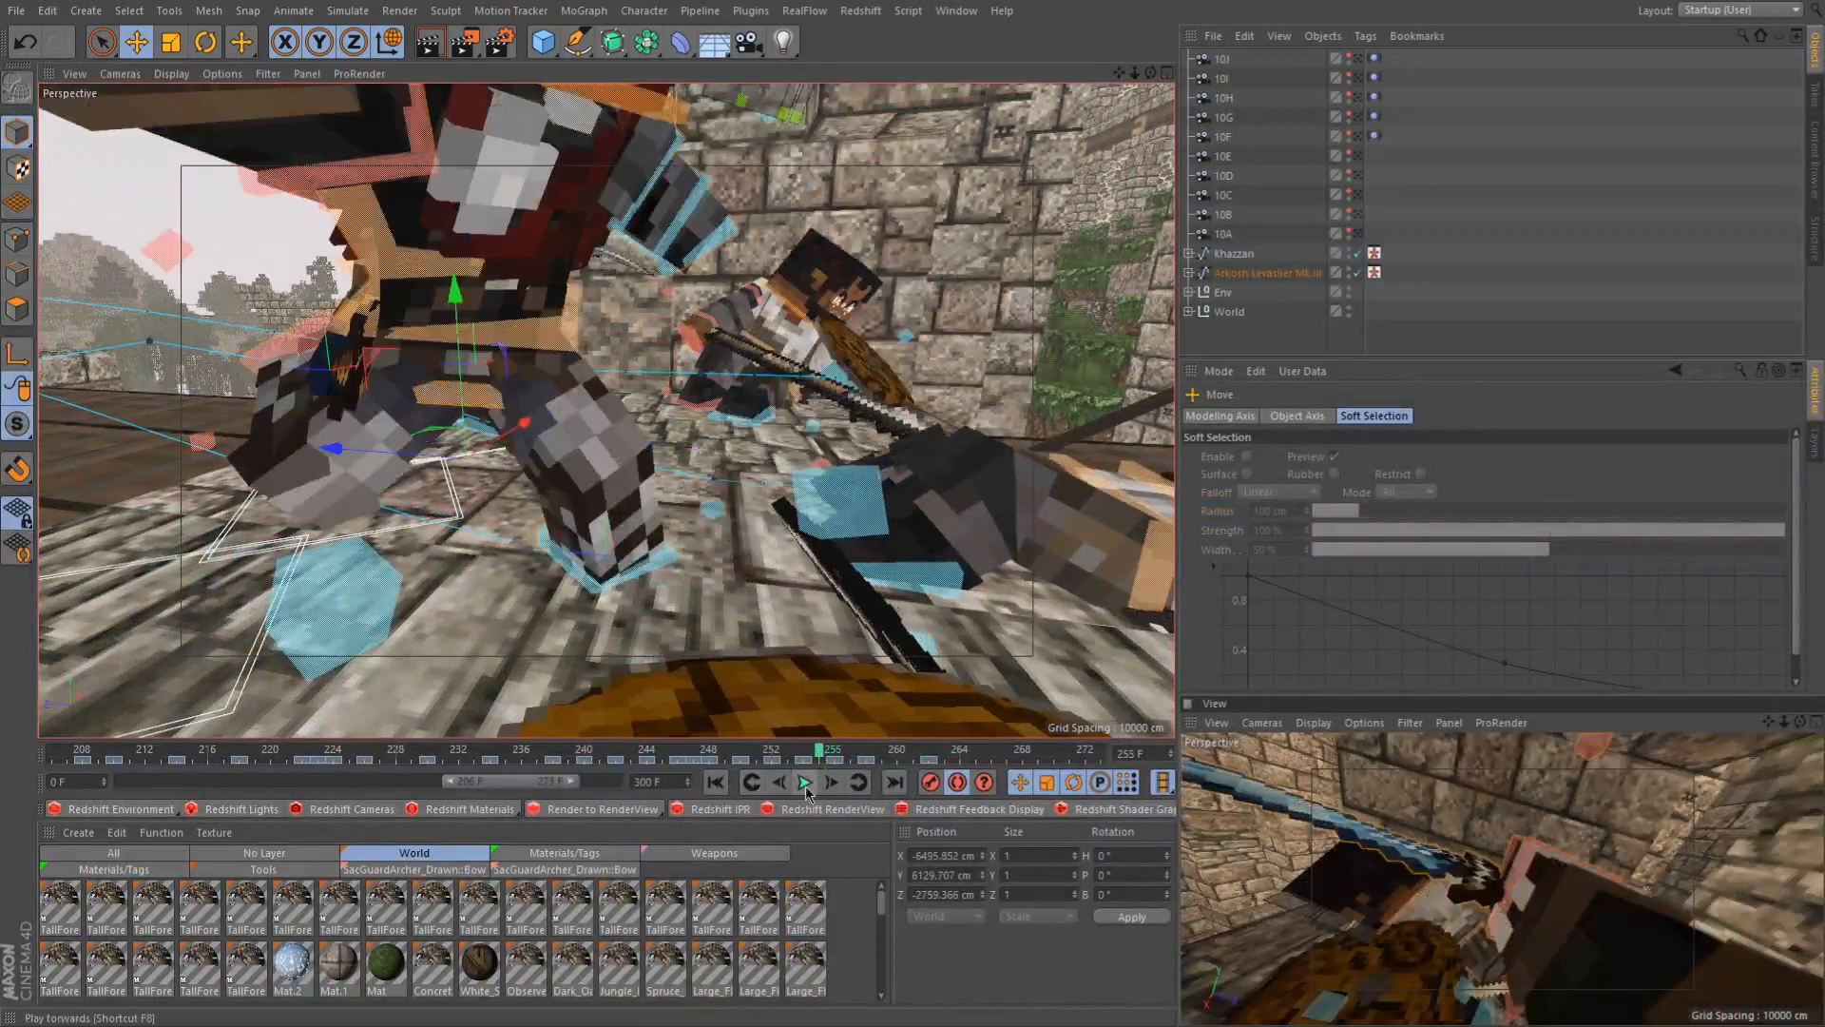
{"action": "left_click", "coordinate": [804, 782]}
{"action": "left_click", "coordinate": [807, 783]}
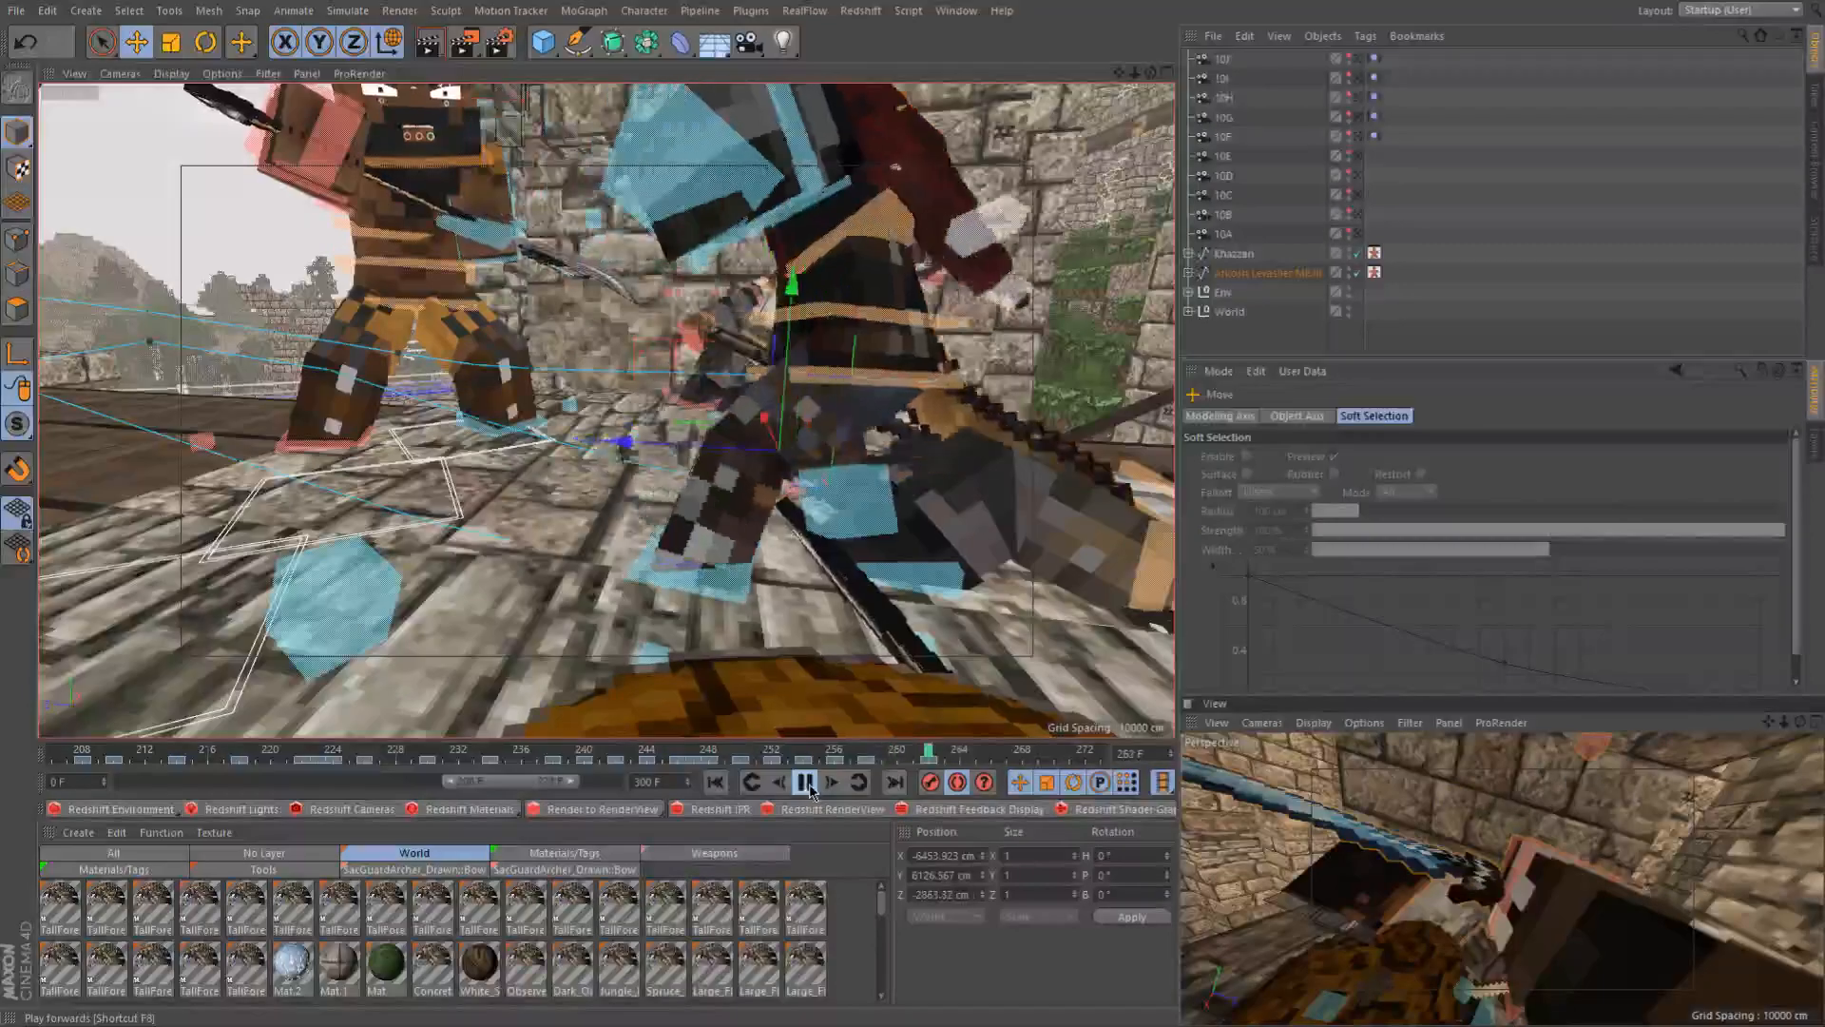
{"action": "left_click_drag", "start_coordinate": [761, 590], "coordinate": [839, 540], "text": "alt"}
{"action": "left_click", "coordinate": [869, 755]}
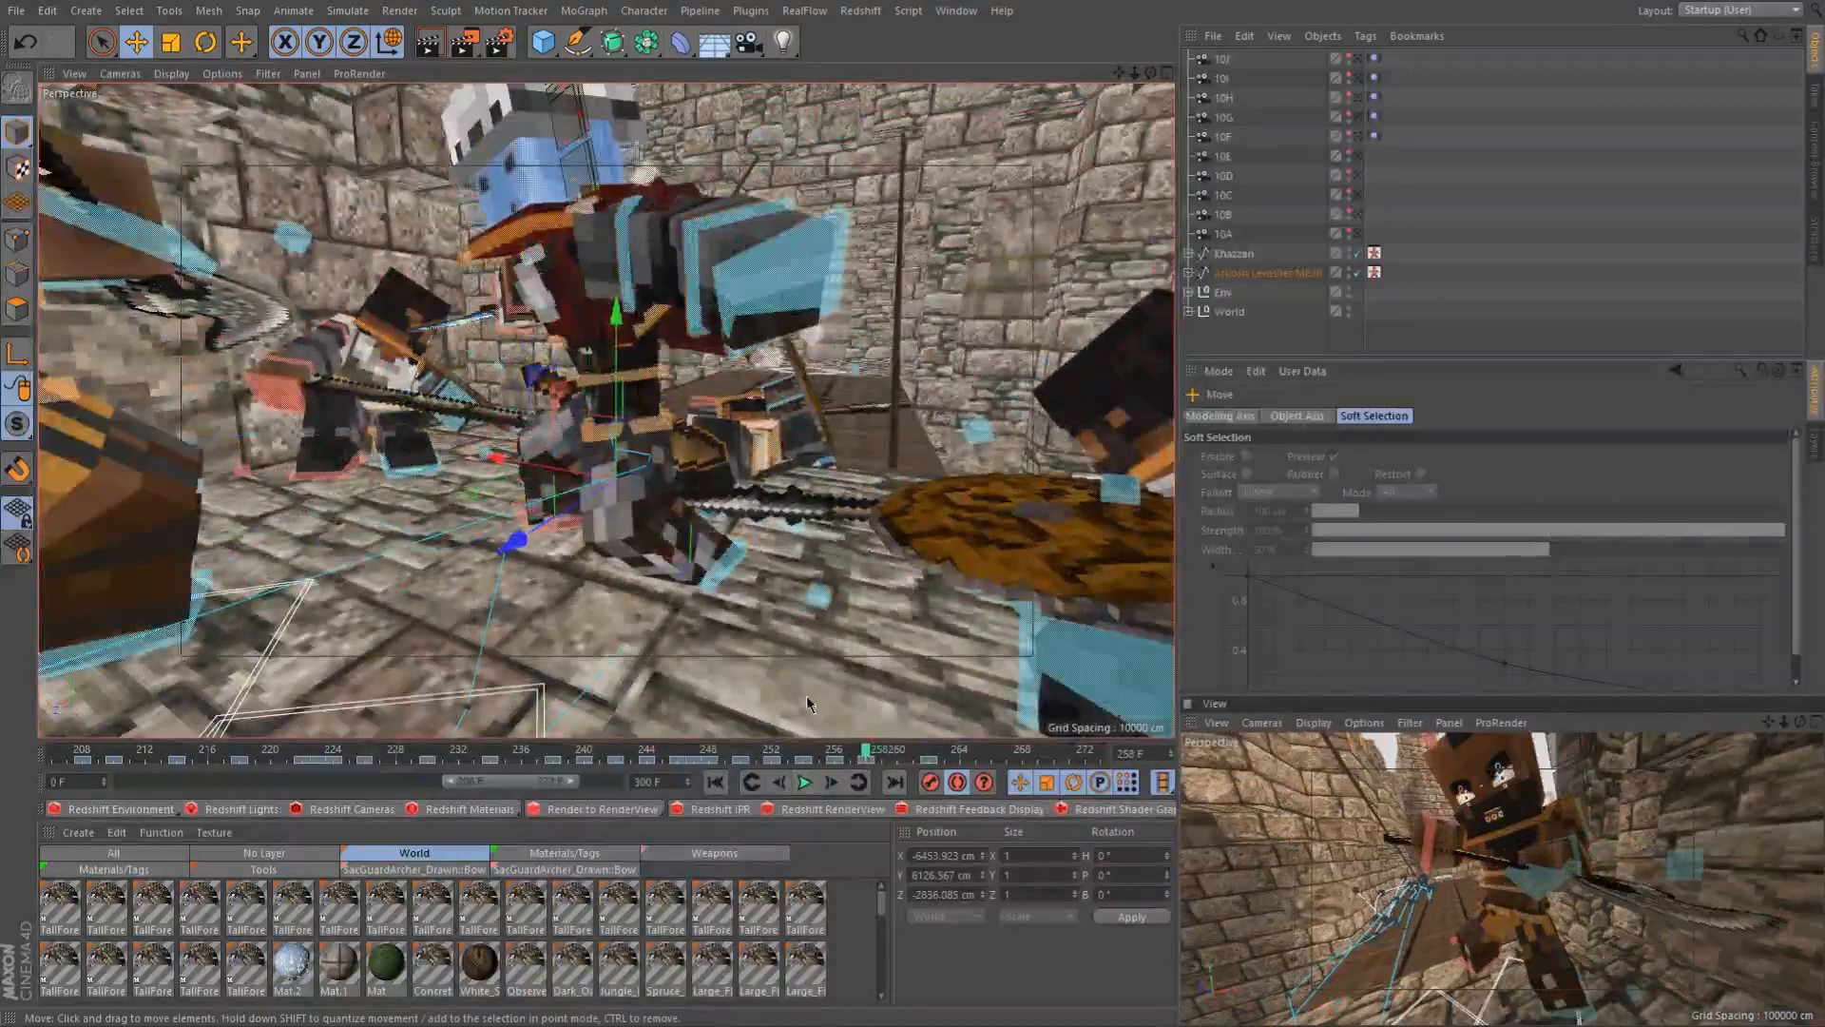
{"action": "left_click_drag", "start_coordinate": [713, 645], "coordinate": [599, 632], "text": "alt"}
{"action": "key", "text": "ctrl+z"}
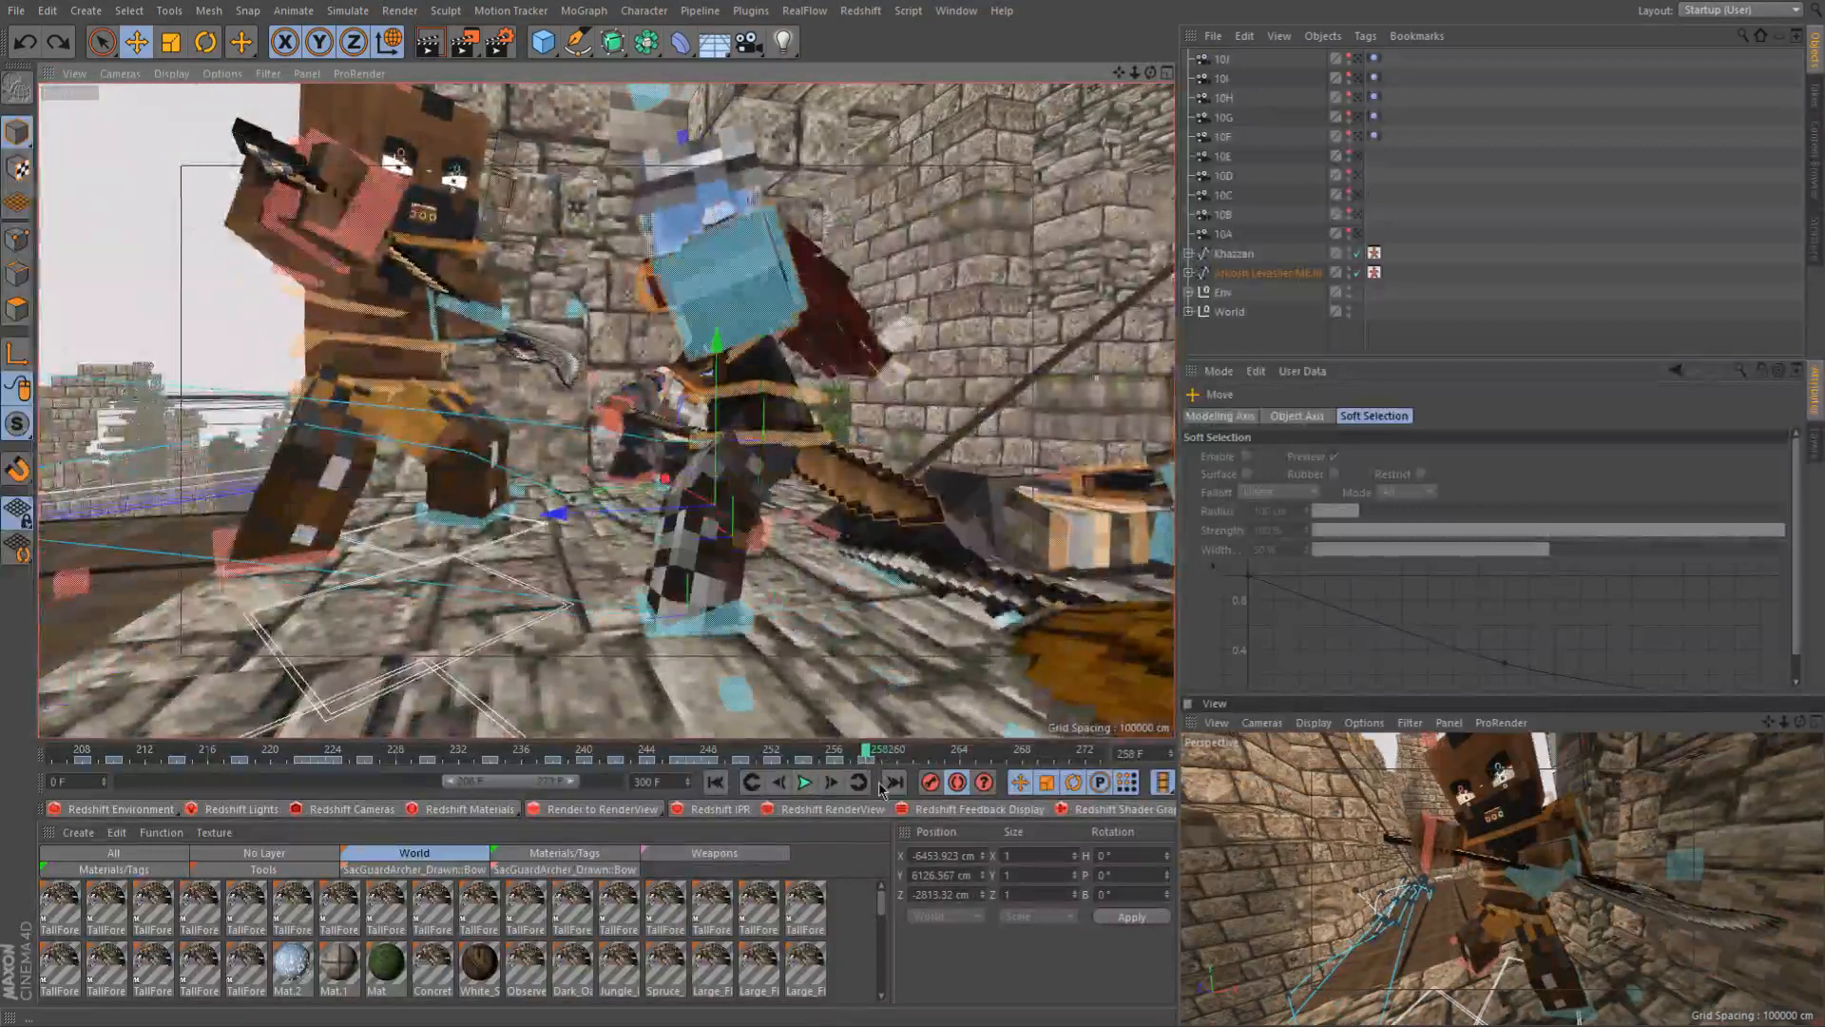
Move Arkosh's selected waist and leg controls slightly away from Khazzan at frame 262 and scrub through the recovery
{"action": "left_click", "coordinate": [936, 795]}
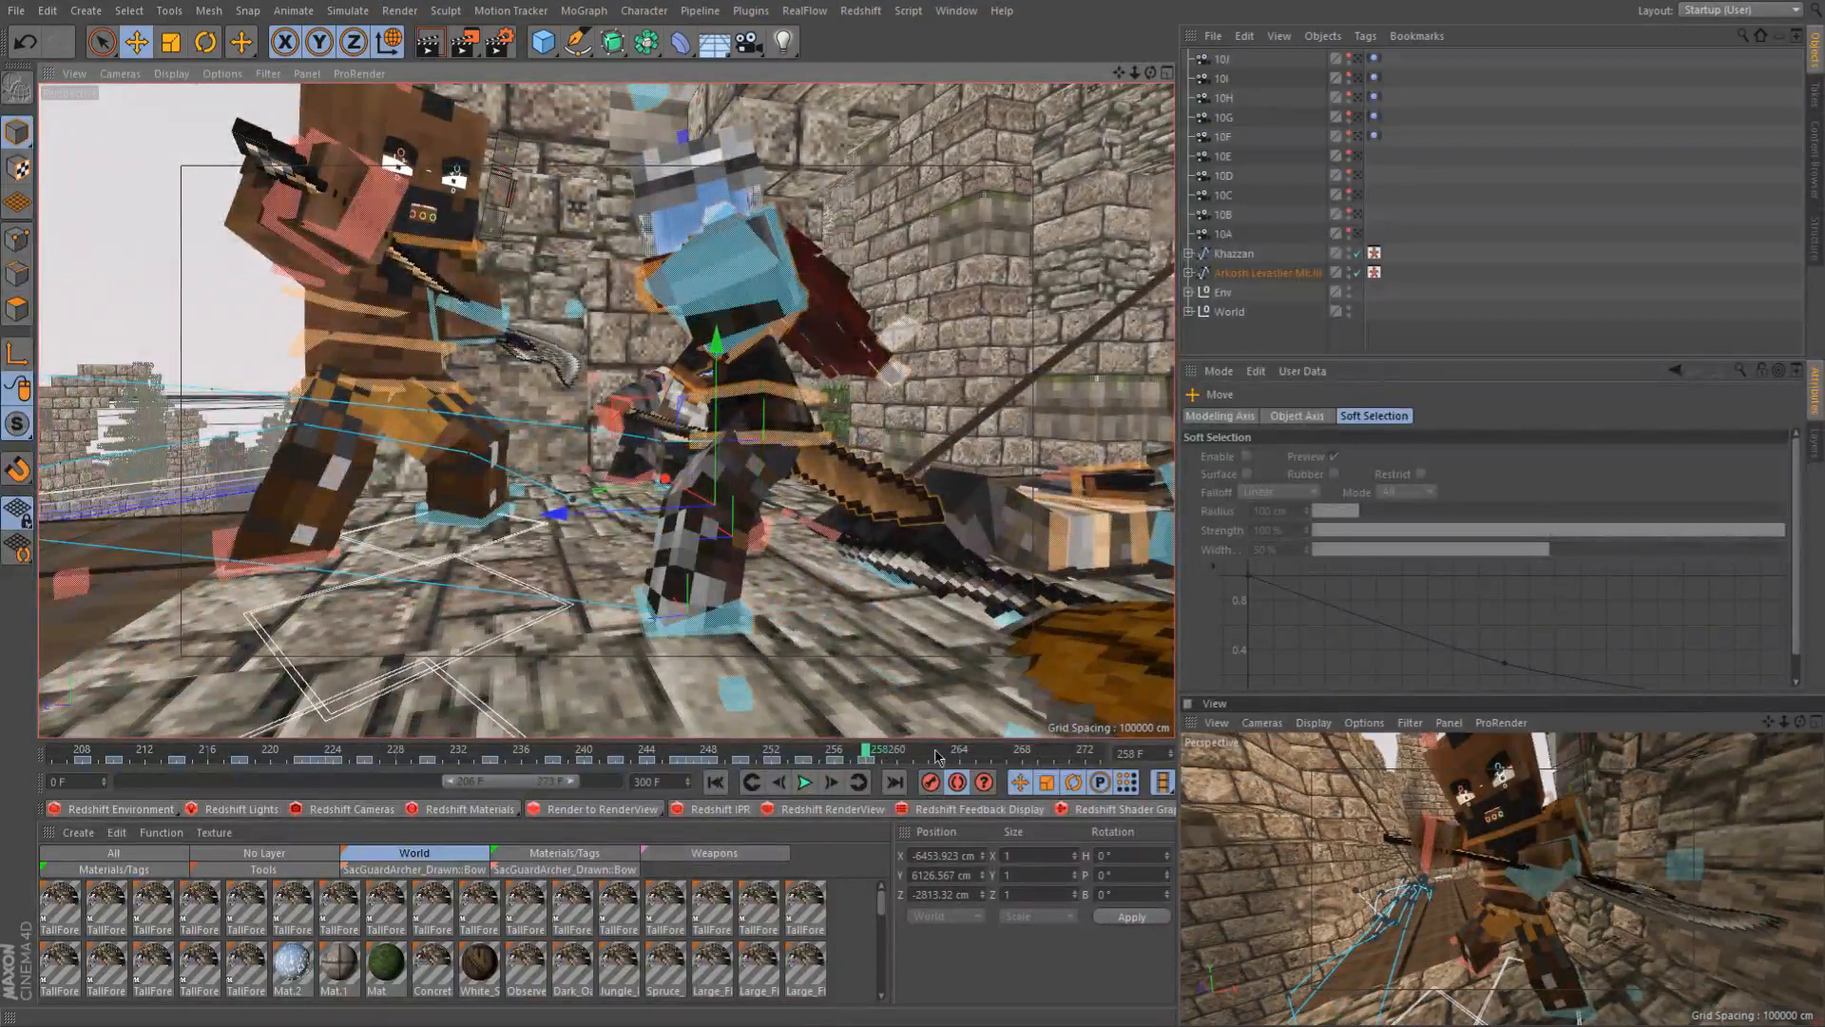
{"action": "left_click", "coordinate": [926, 754]}
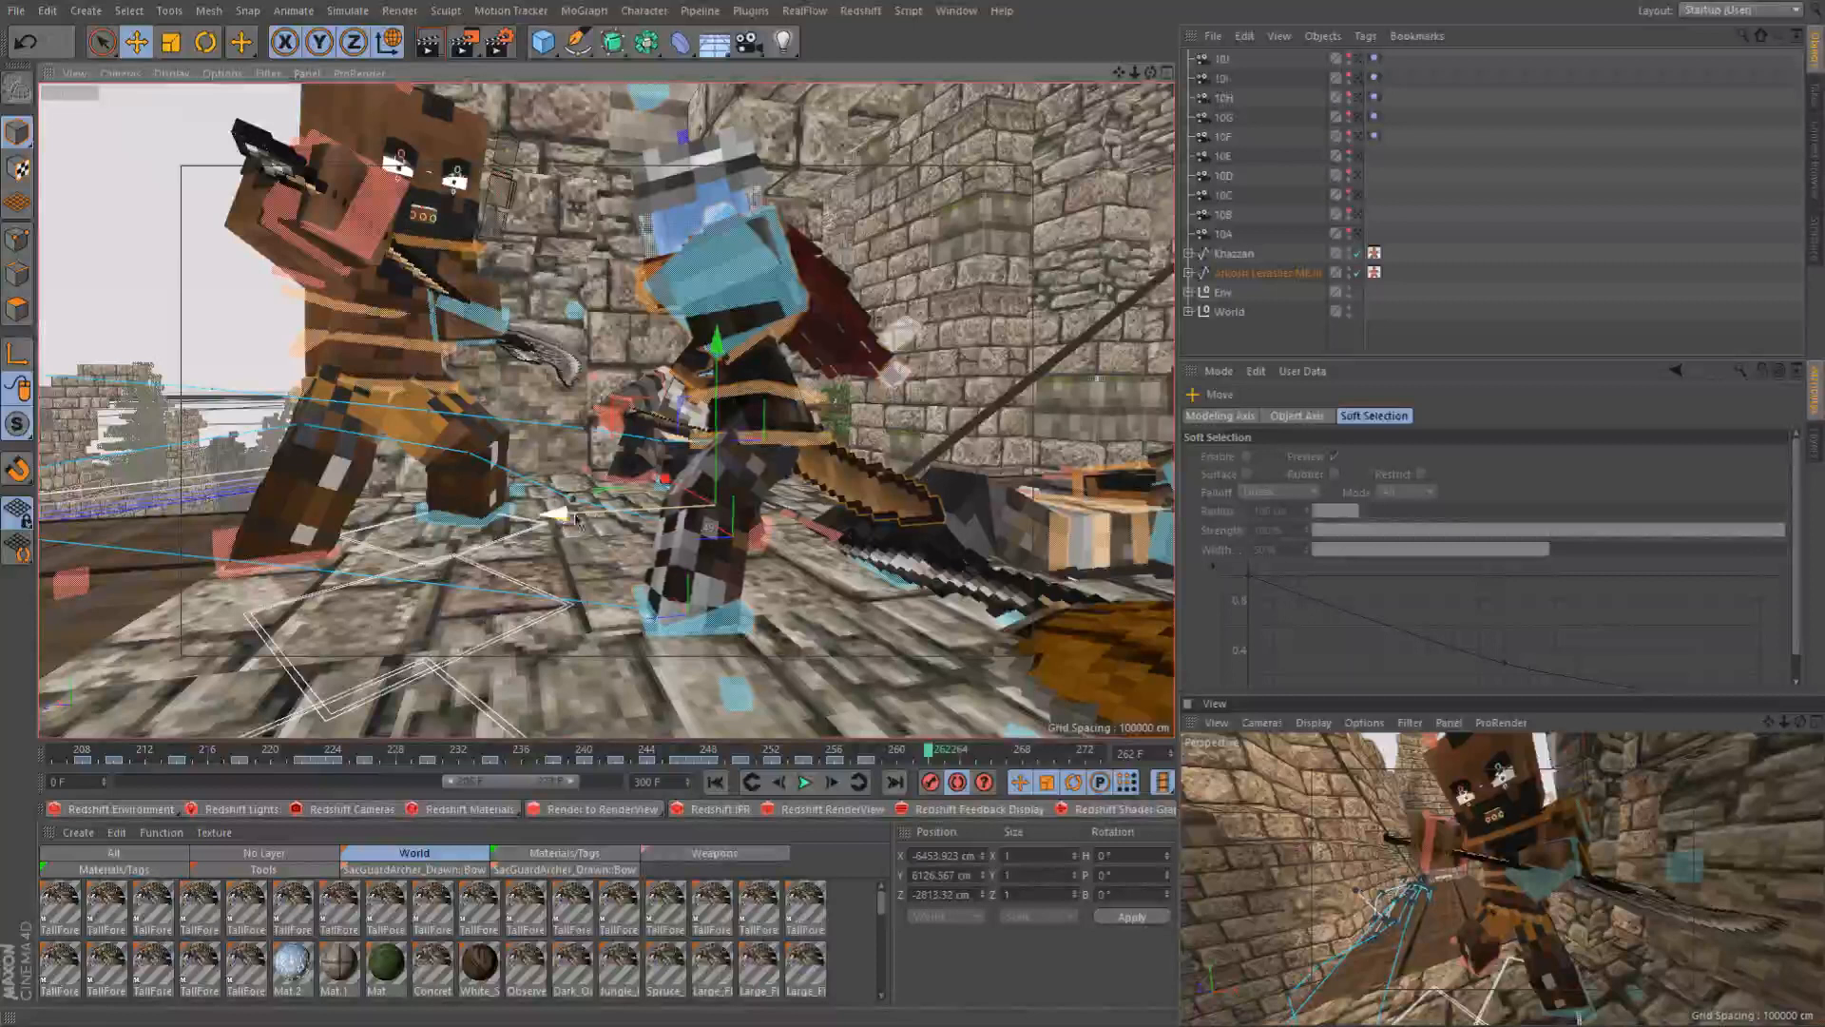
{"action": "left_click_drag", "start_coordinate": [638, 521], "coordinate": [682, 519]}
{"action": "mouse_move", "coordinate": [894, 543]}
{"action": "left_mouse_down", "text": "alt"}
{"action": "mouse_move", "coordinate": [843, 548]}
{"action": "mouse_move", "coordinate": [923, 546]}
{"action": "left_mouse_up", "text": "alt"}
{"action": "left_click_drag", "start_coordinate": [824, 749], "coordinate": [928, 758]}
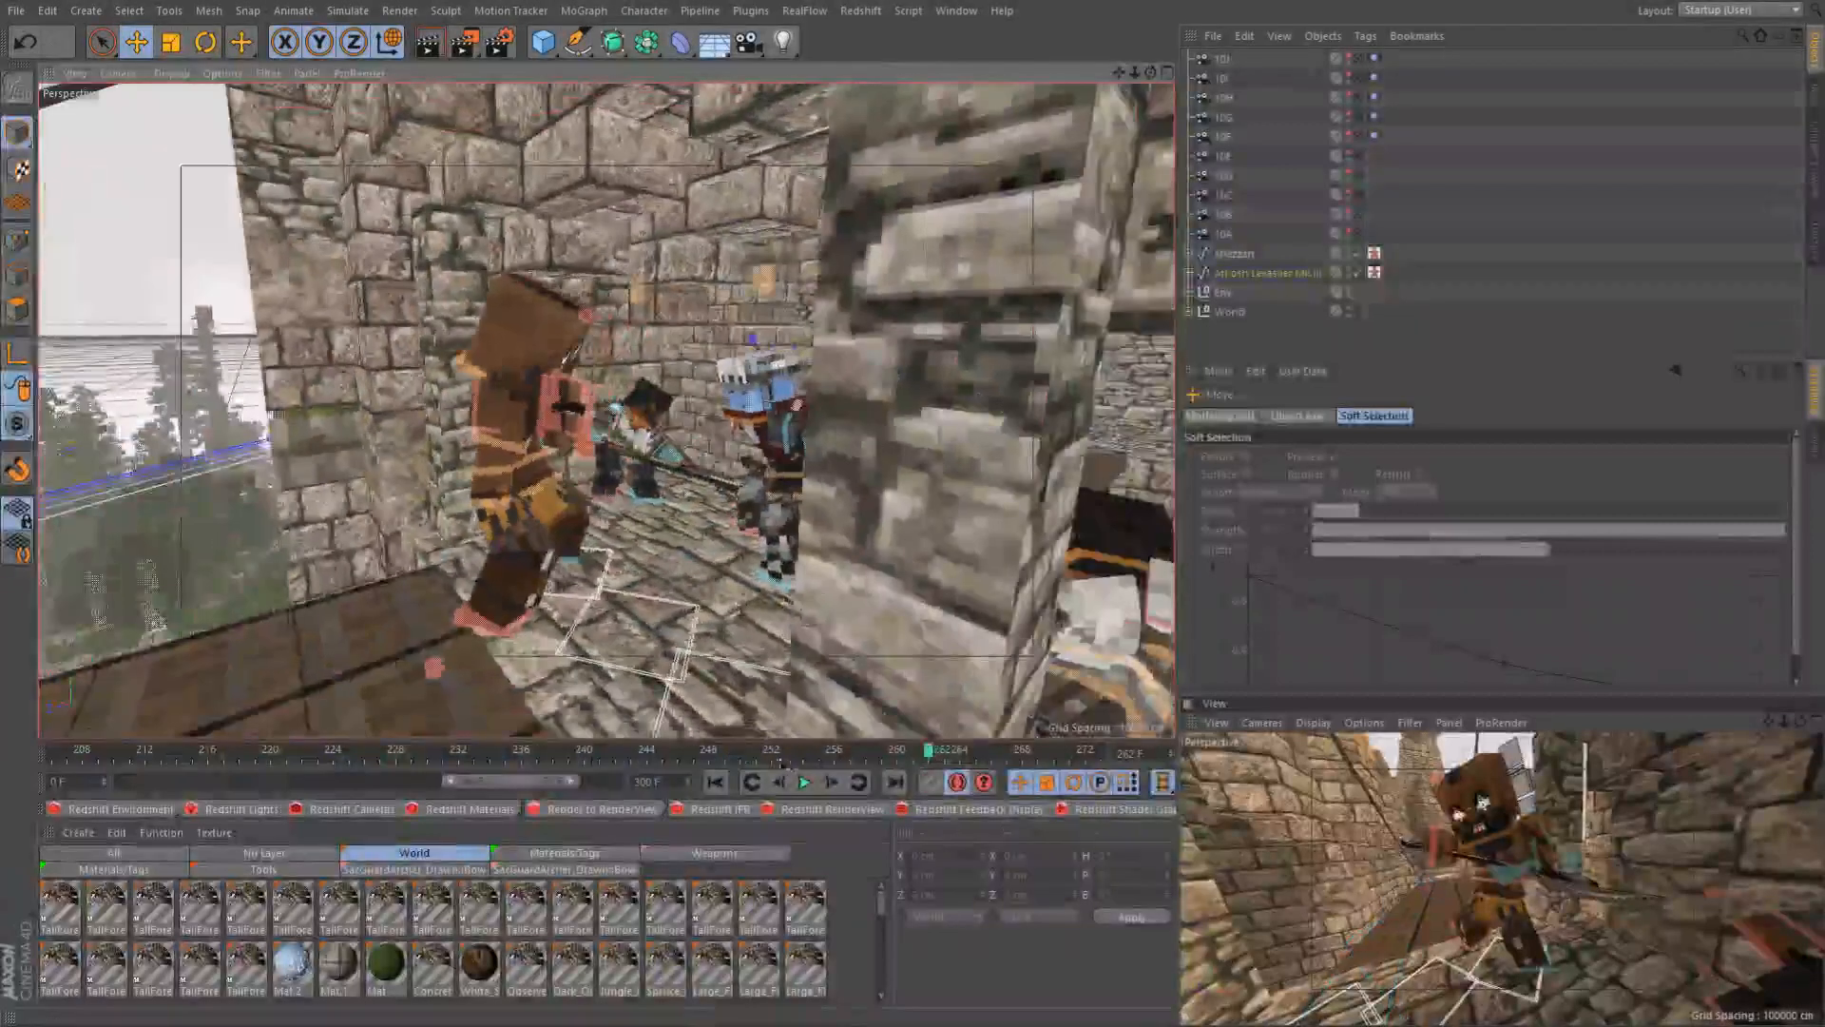
Play back and scrub the exchange between frames 243 and 264 from a wider view to judge the swing's timing
{"action": "left_click_drag", "start_coordinate": [661, 644], "coordinate": [708, 727], "text": "alt"}
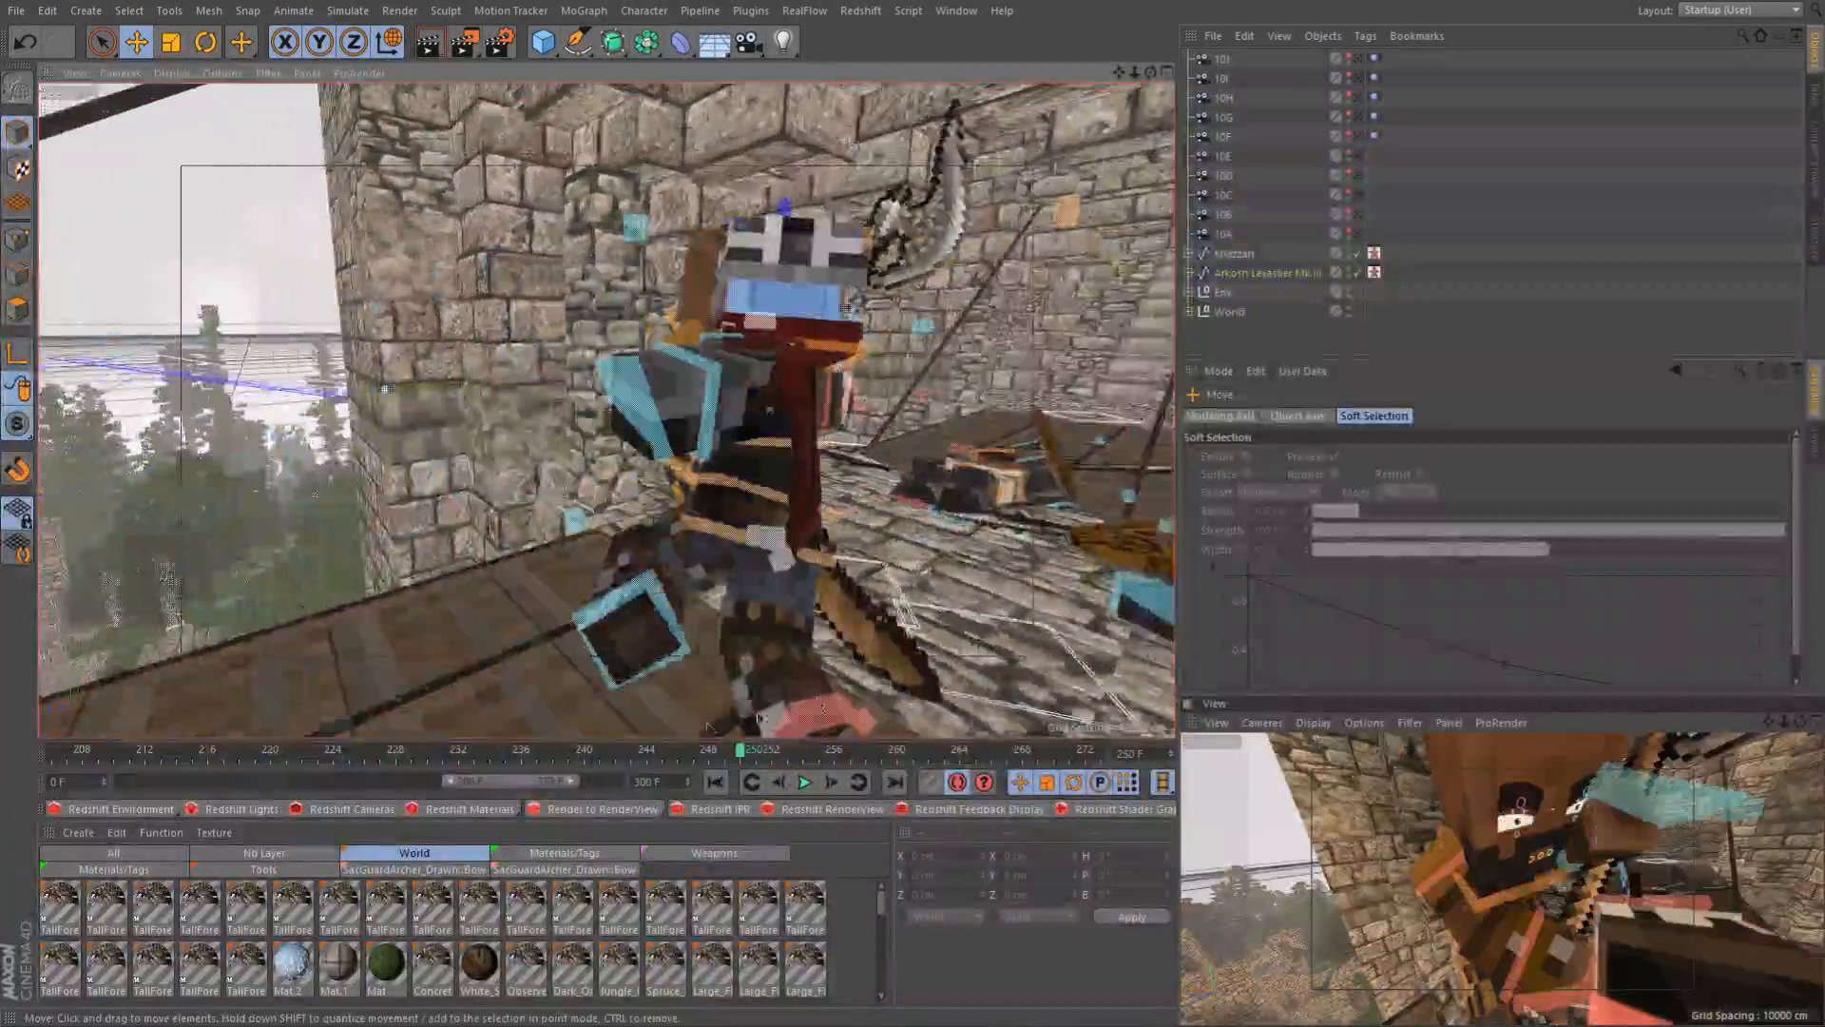
{"action": "left_click", "coordinate": [628, 752]}
{"action": "middle_click_drag", "start_coordinate": [937, 532], "coordinate": [859, 589], "text": "alt"}
{"action": "left_click", "coordinate": [806, 781]}
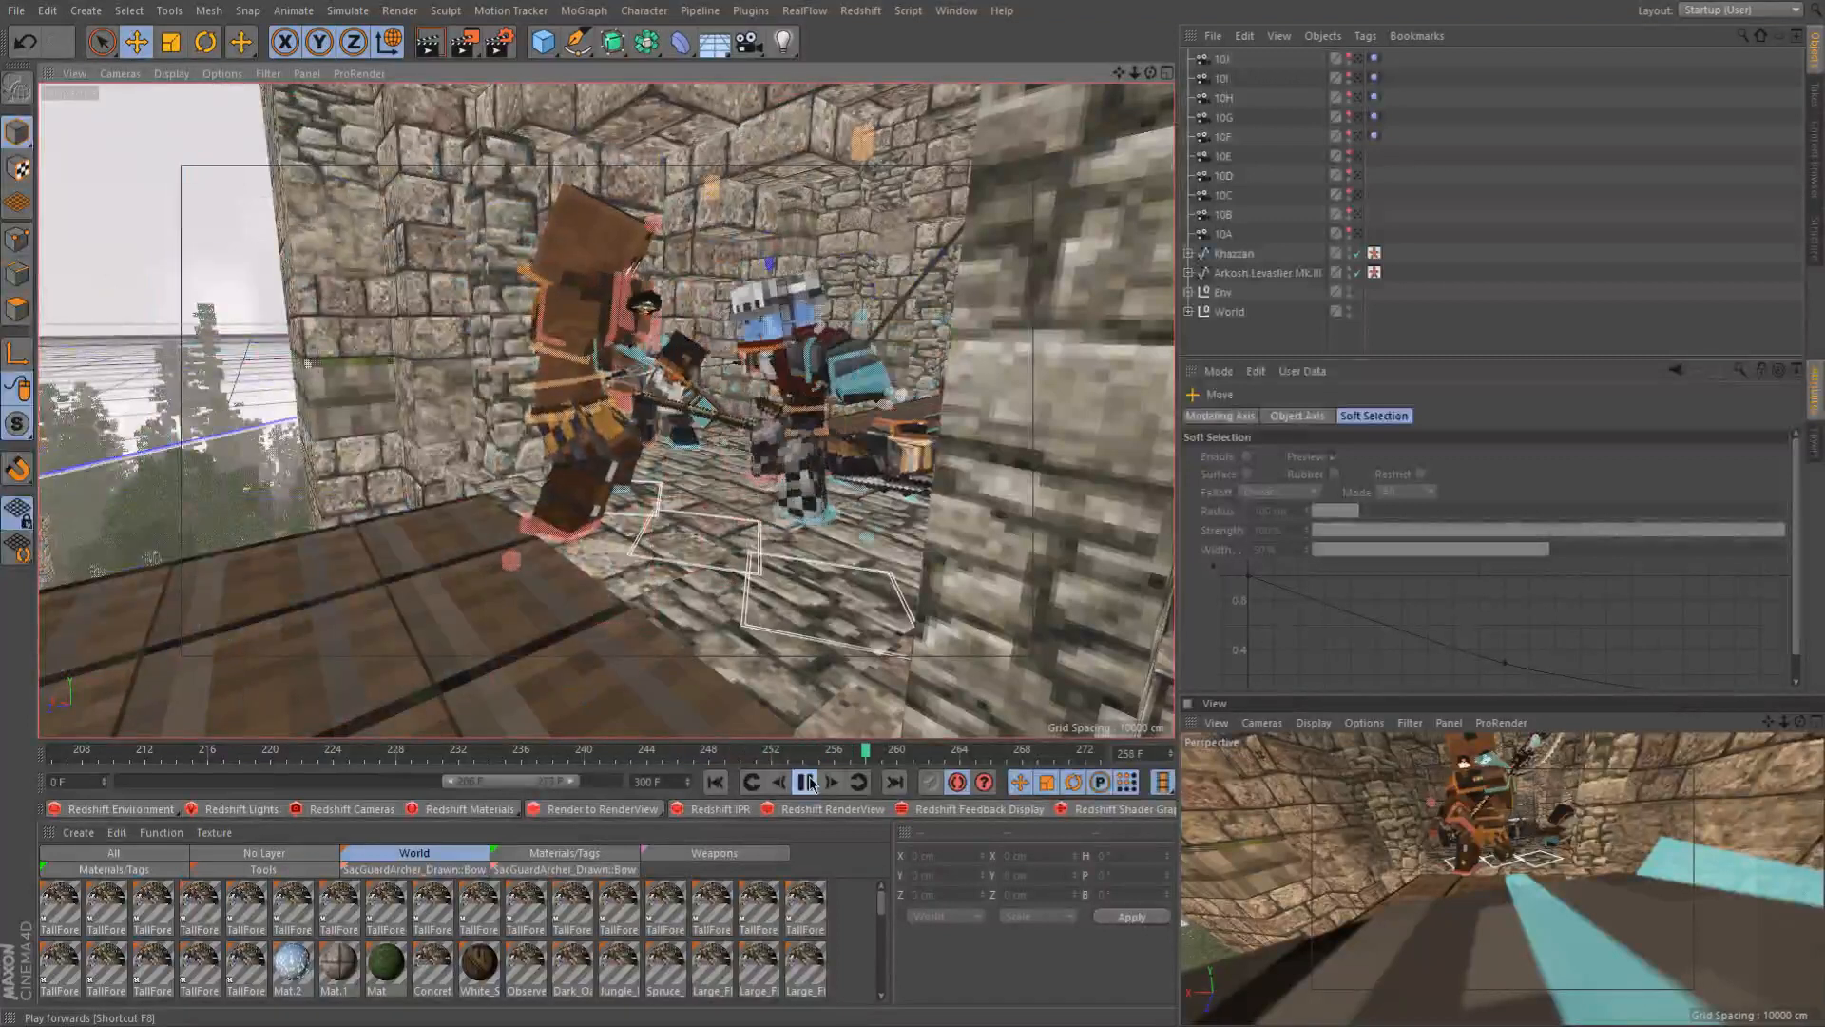
{"action": "left_click", "coordinate": [808, 781]}
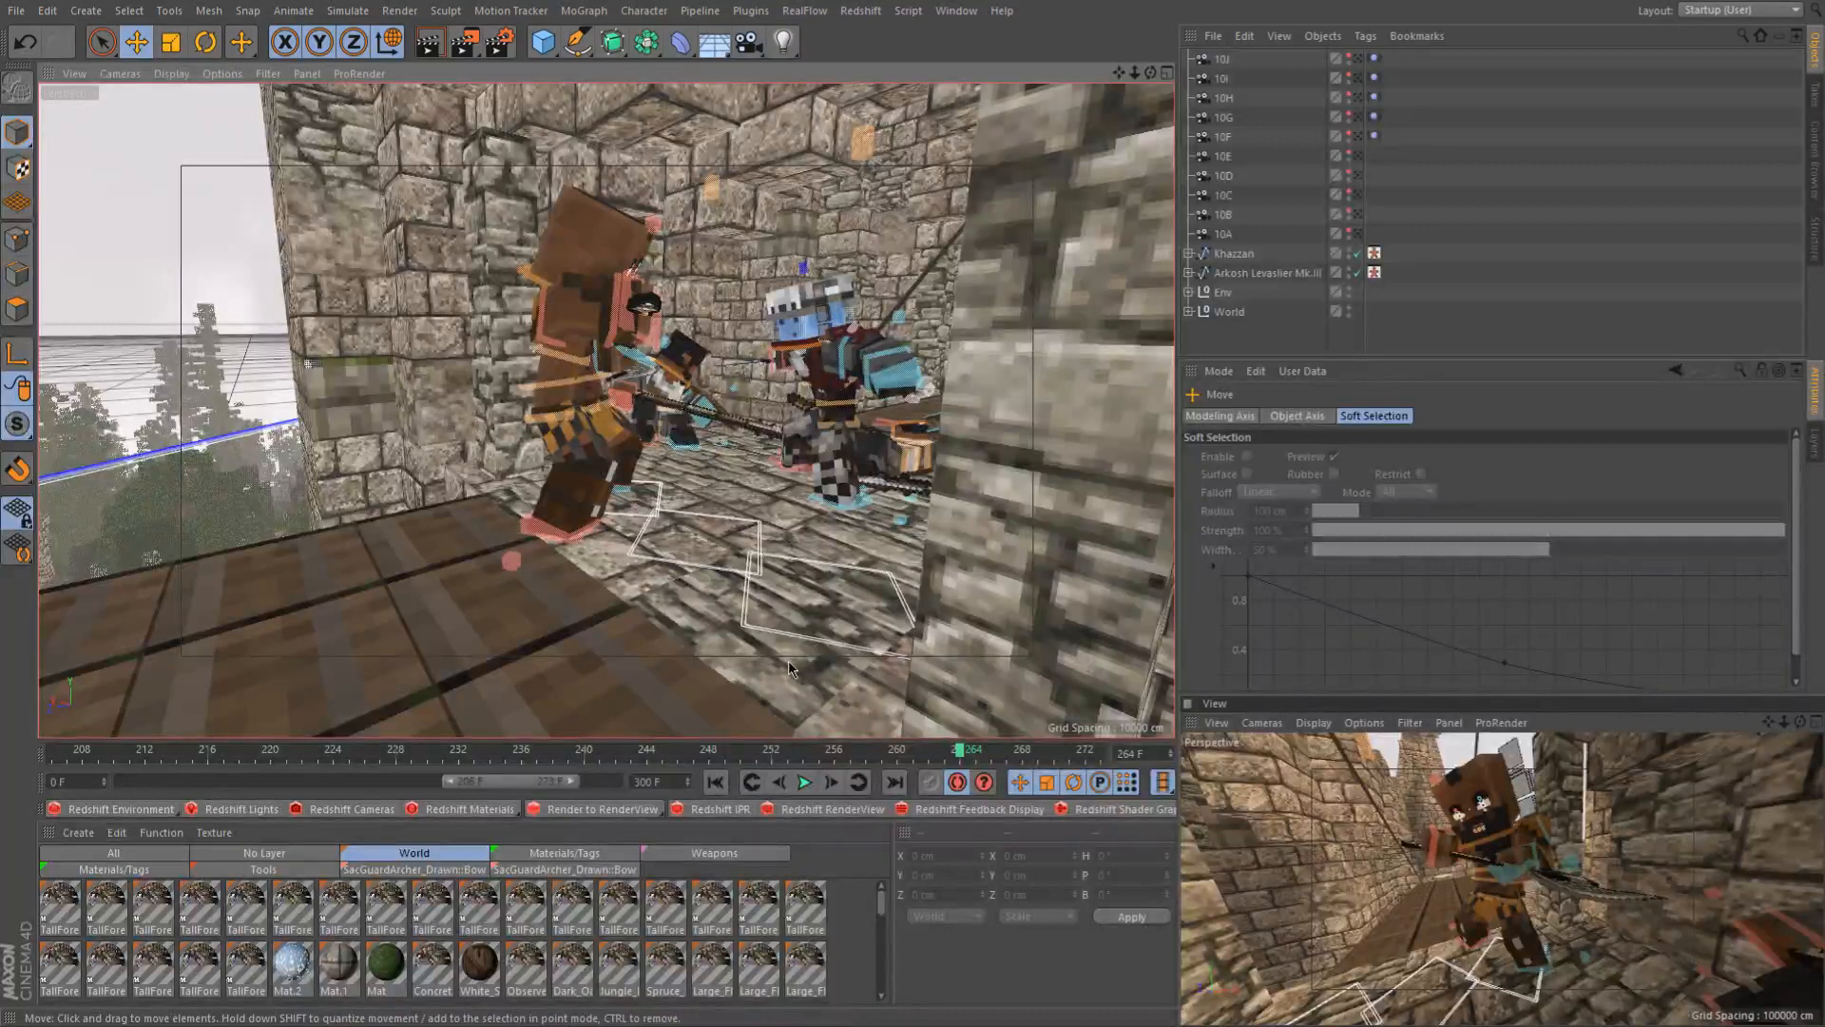
{"action": "left_click", "coordinate": [677, 753]}
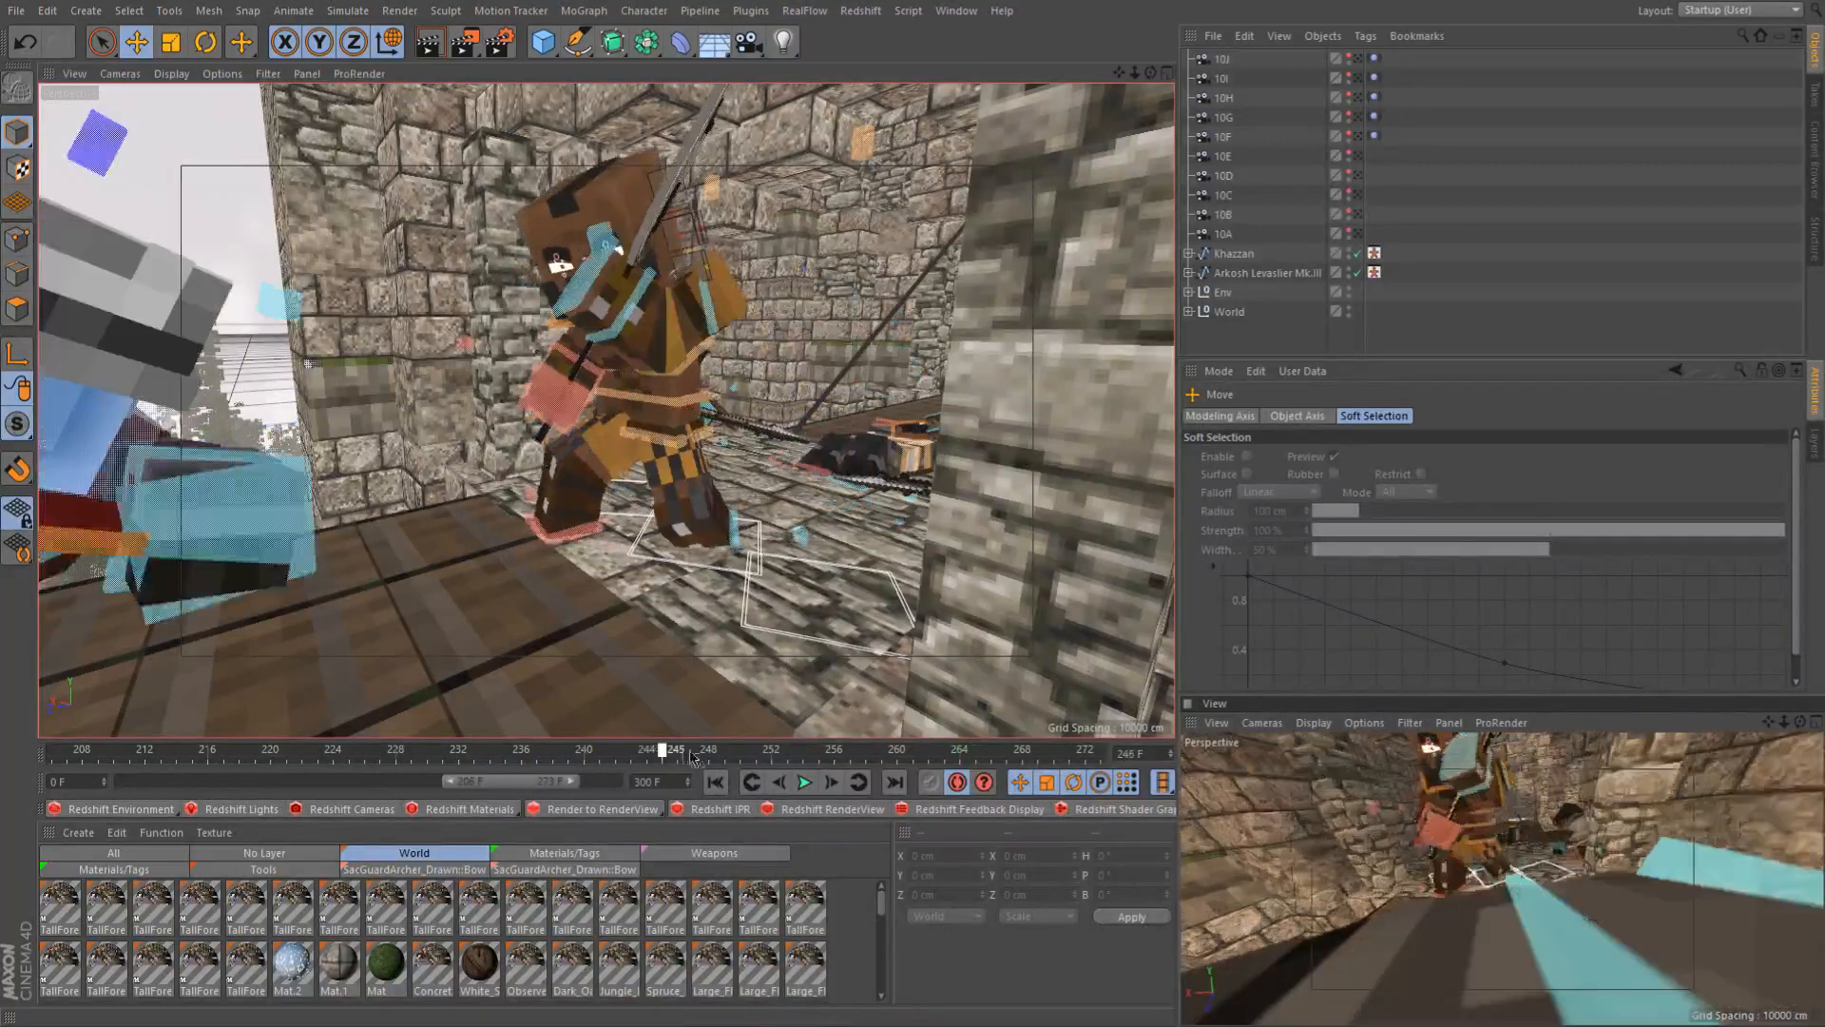
{"action": "left_click_drag", "start_coordinate": [715, 756], "coordinate": [776, 758]}
{"action": "left_click_drag", "start_coordinate": [787, 760], "coordinate": [803, 772]}
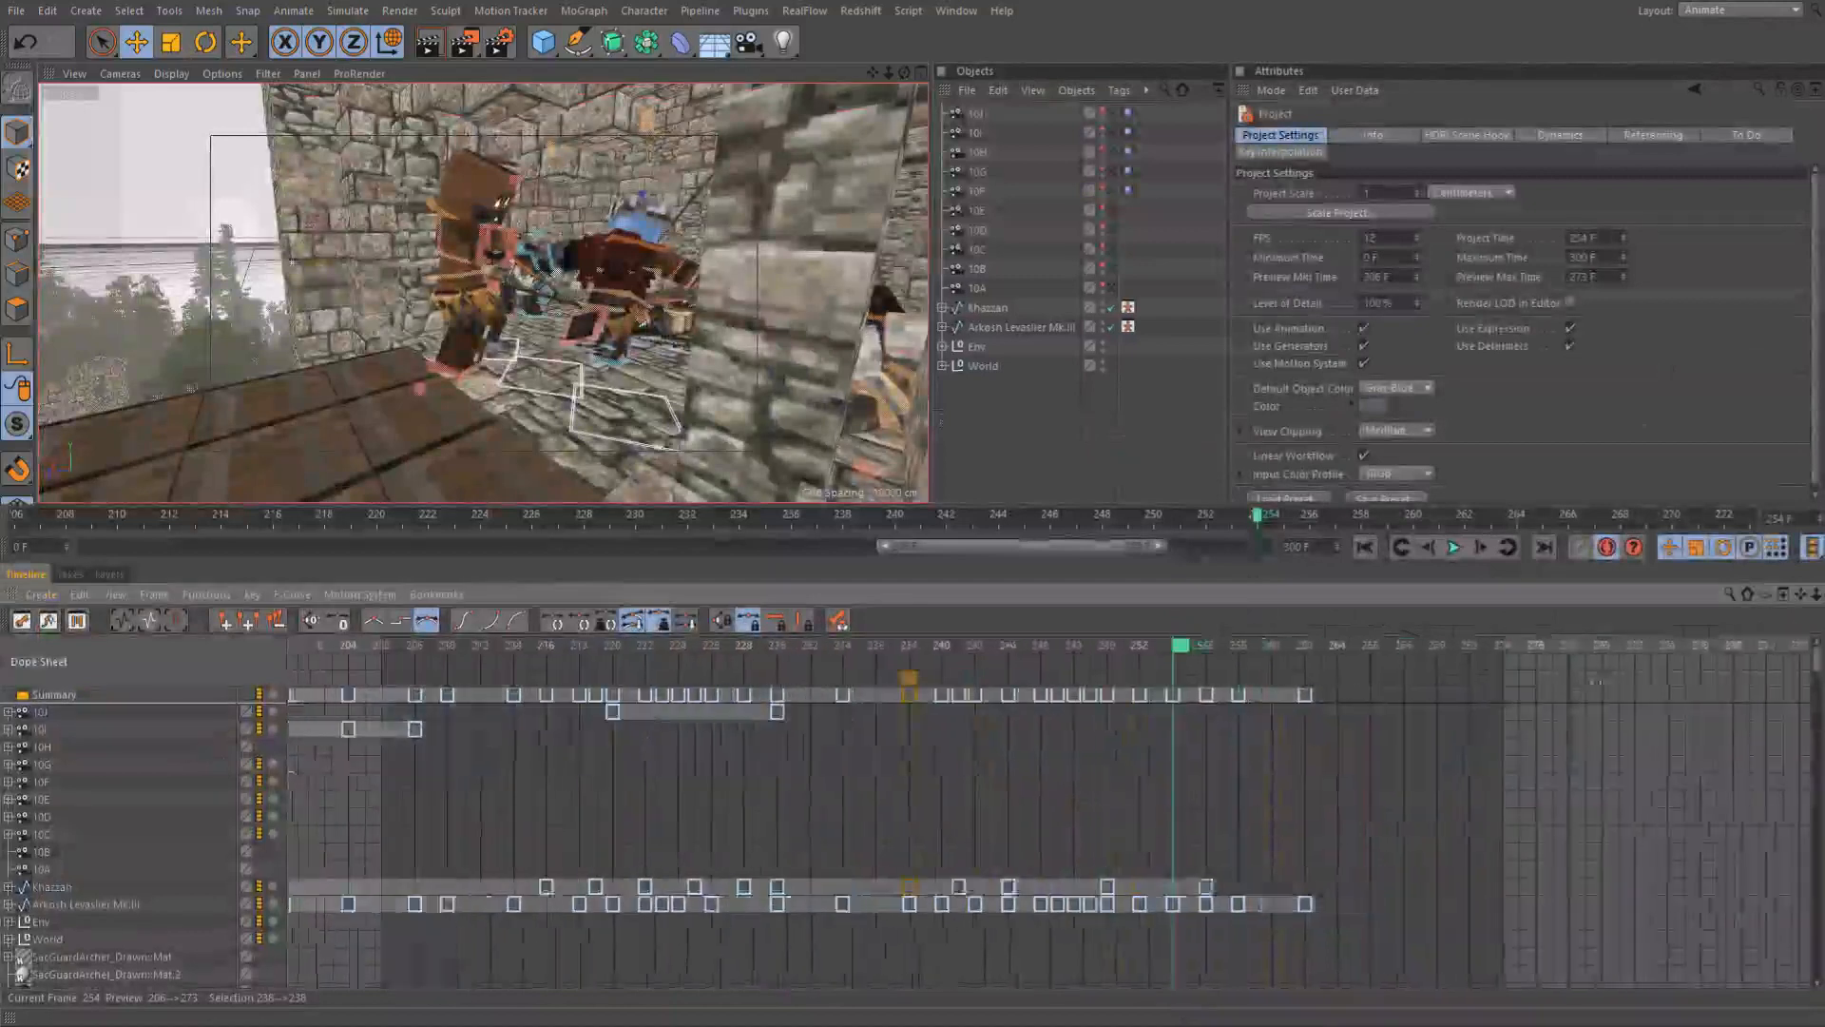
Shift Arkosh's keys at frames 256–262 to 258–264 in the Dope Sheet and copy his frame 254 key to 256
{"action": "middle_click_drag", "start_coordinate": [1467, 747], "coordinate": [1418, 747], "text": "alt"}
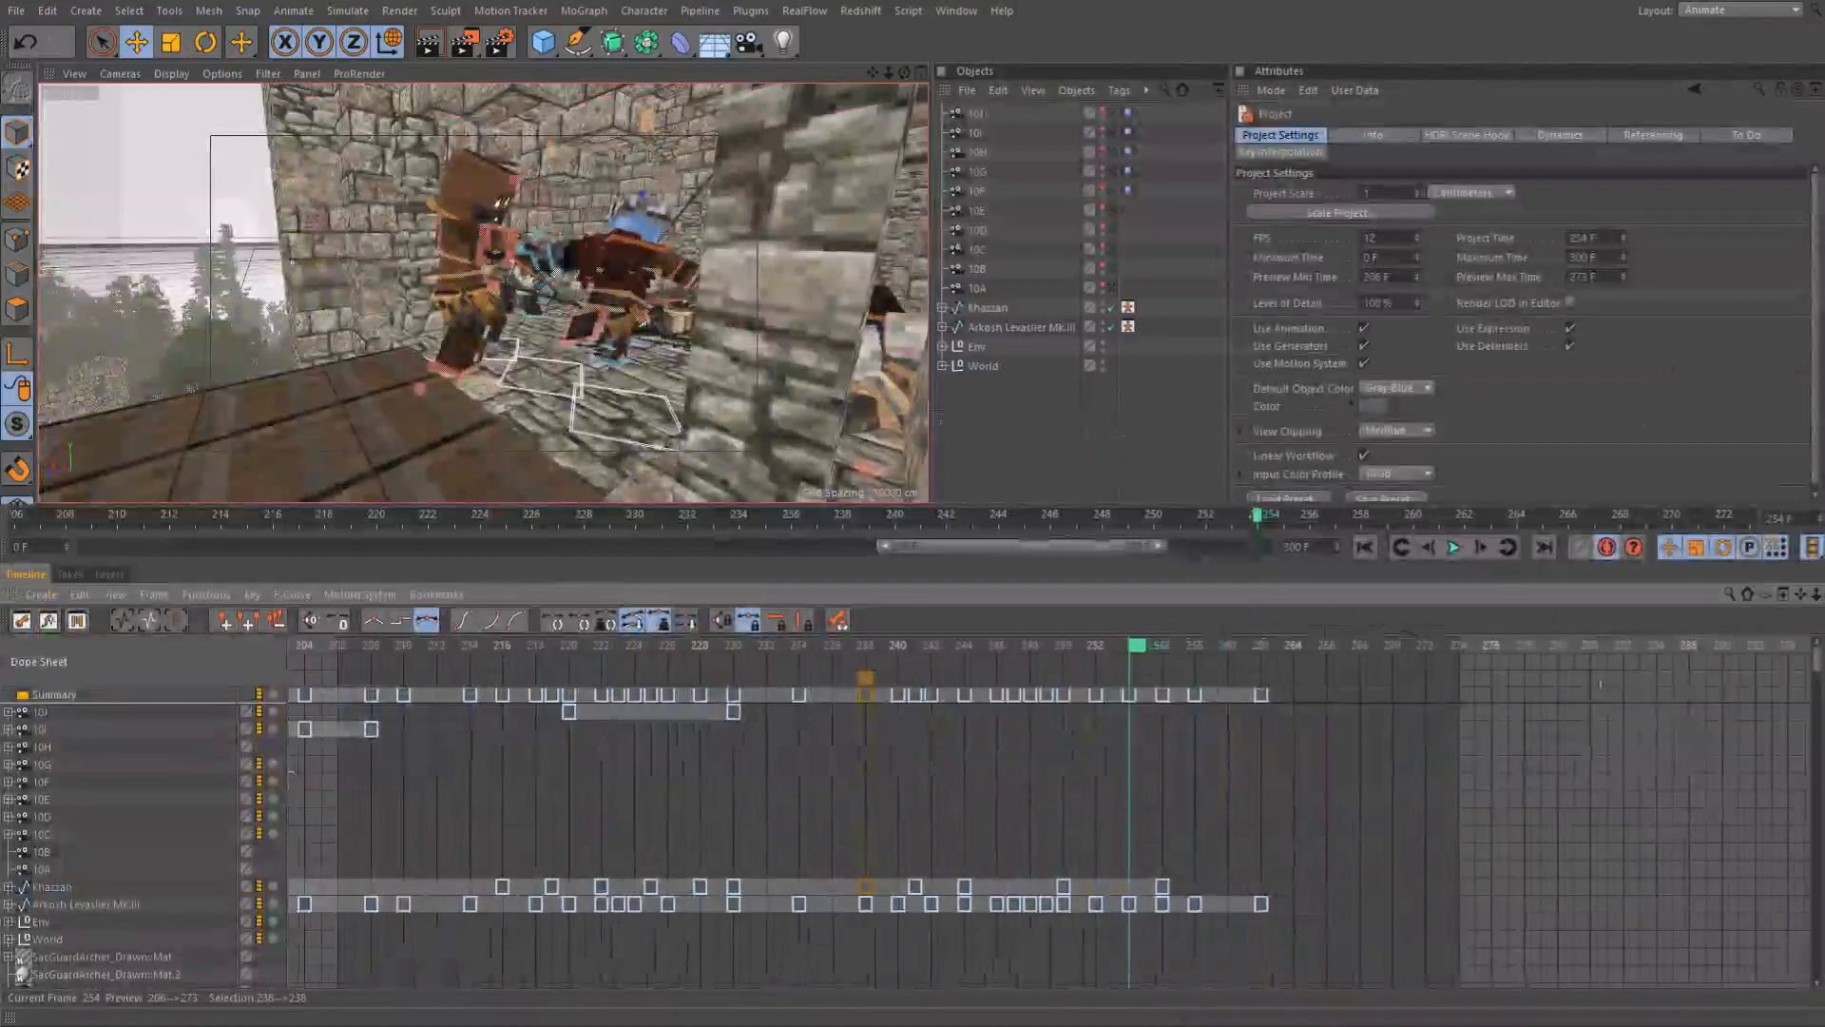
{"action": "left_click_drag", "start_coordinate": [1156, 924], "coordinate": [1293, 911]}
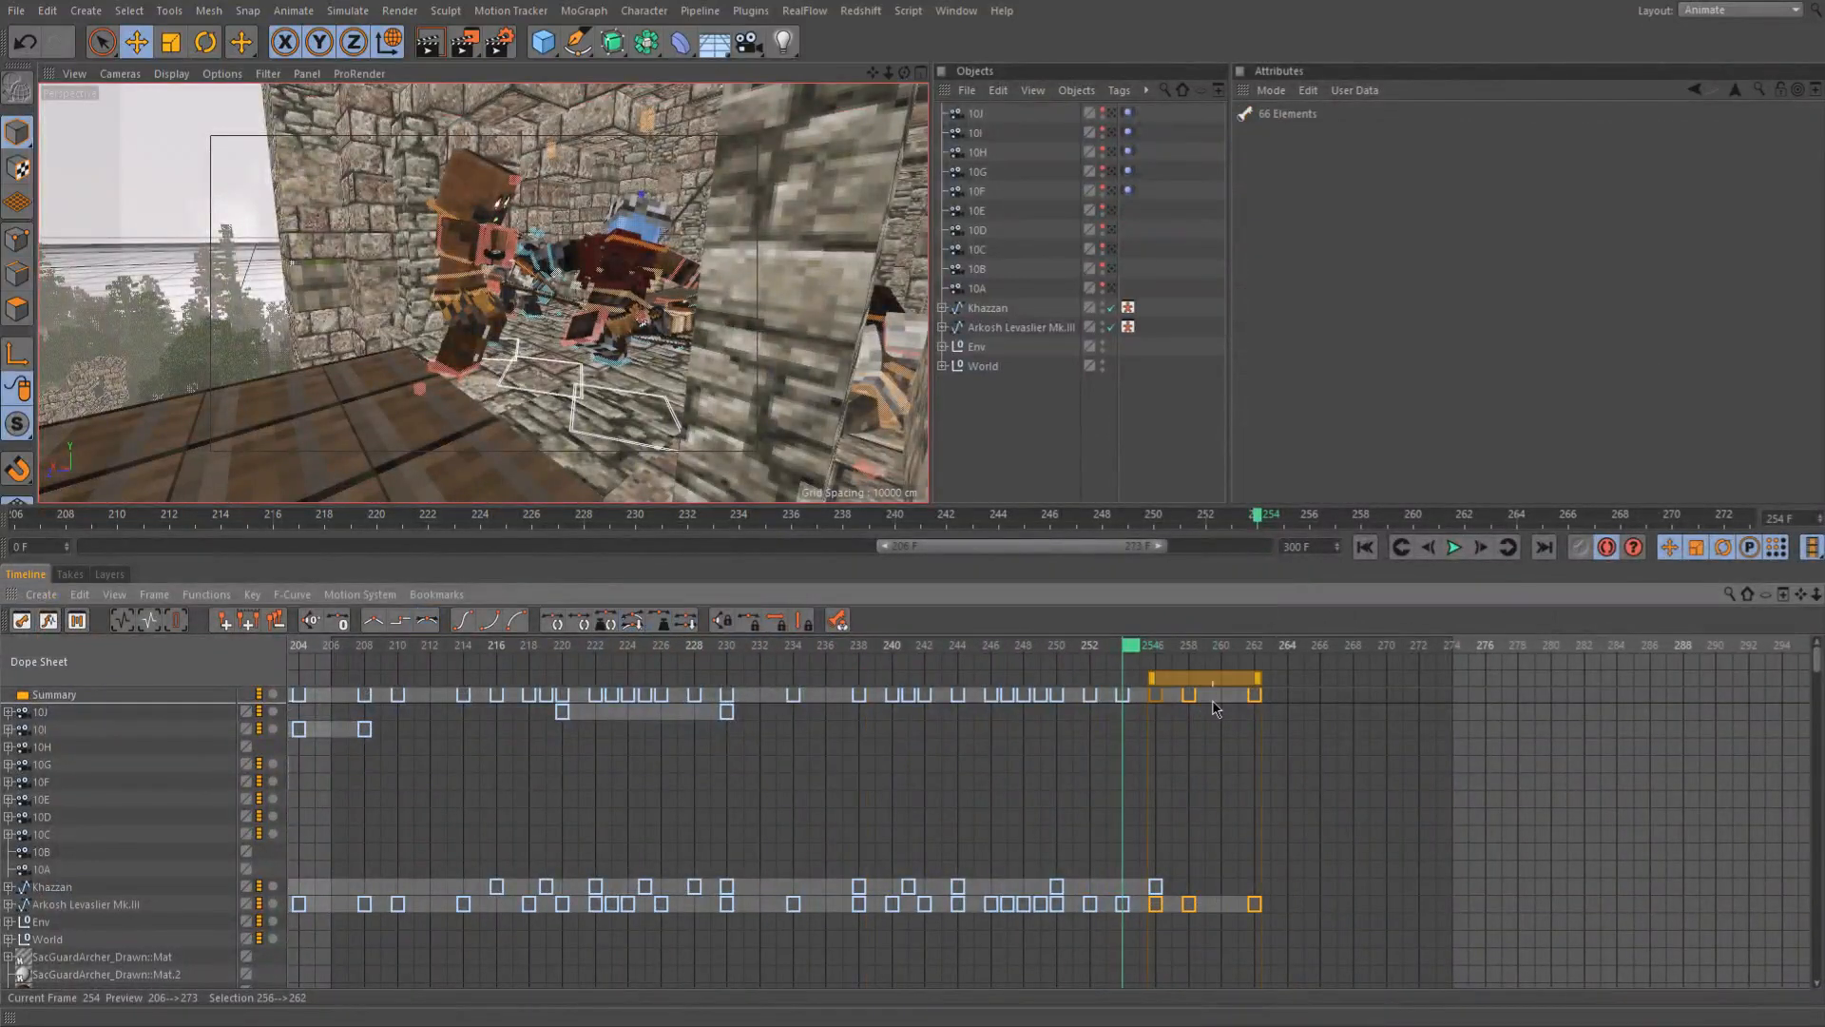
{"action": "left_click_drag", "start_coordinate": [1197, 684], "coordinate": [1208, 687]}
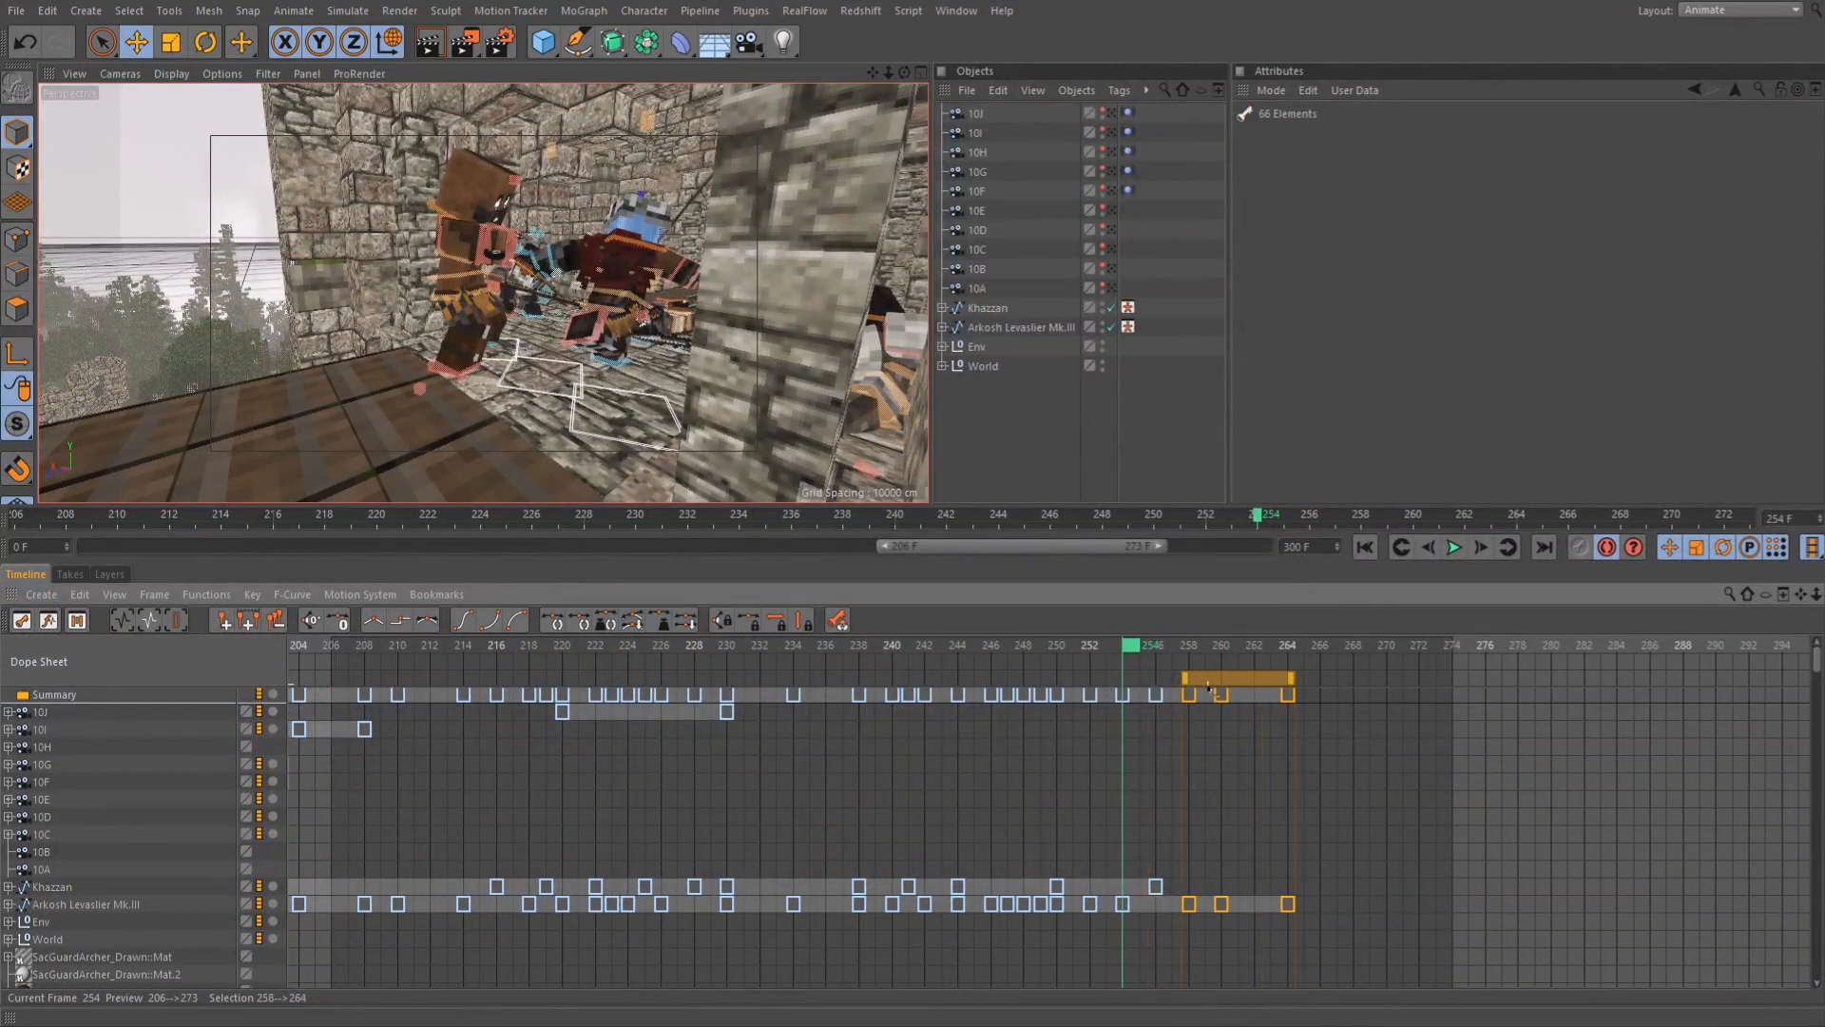
{"action": "left_click", "coordinate": [1123, 911]}
{"action": "left_click", "coordinate": [1156, 905], "text": "shift"}
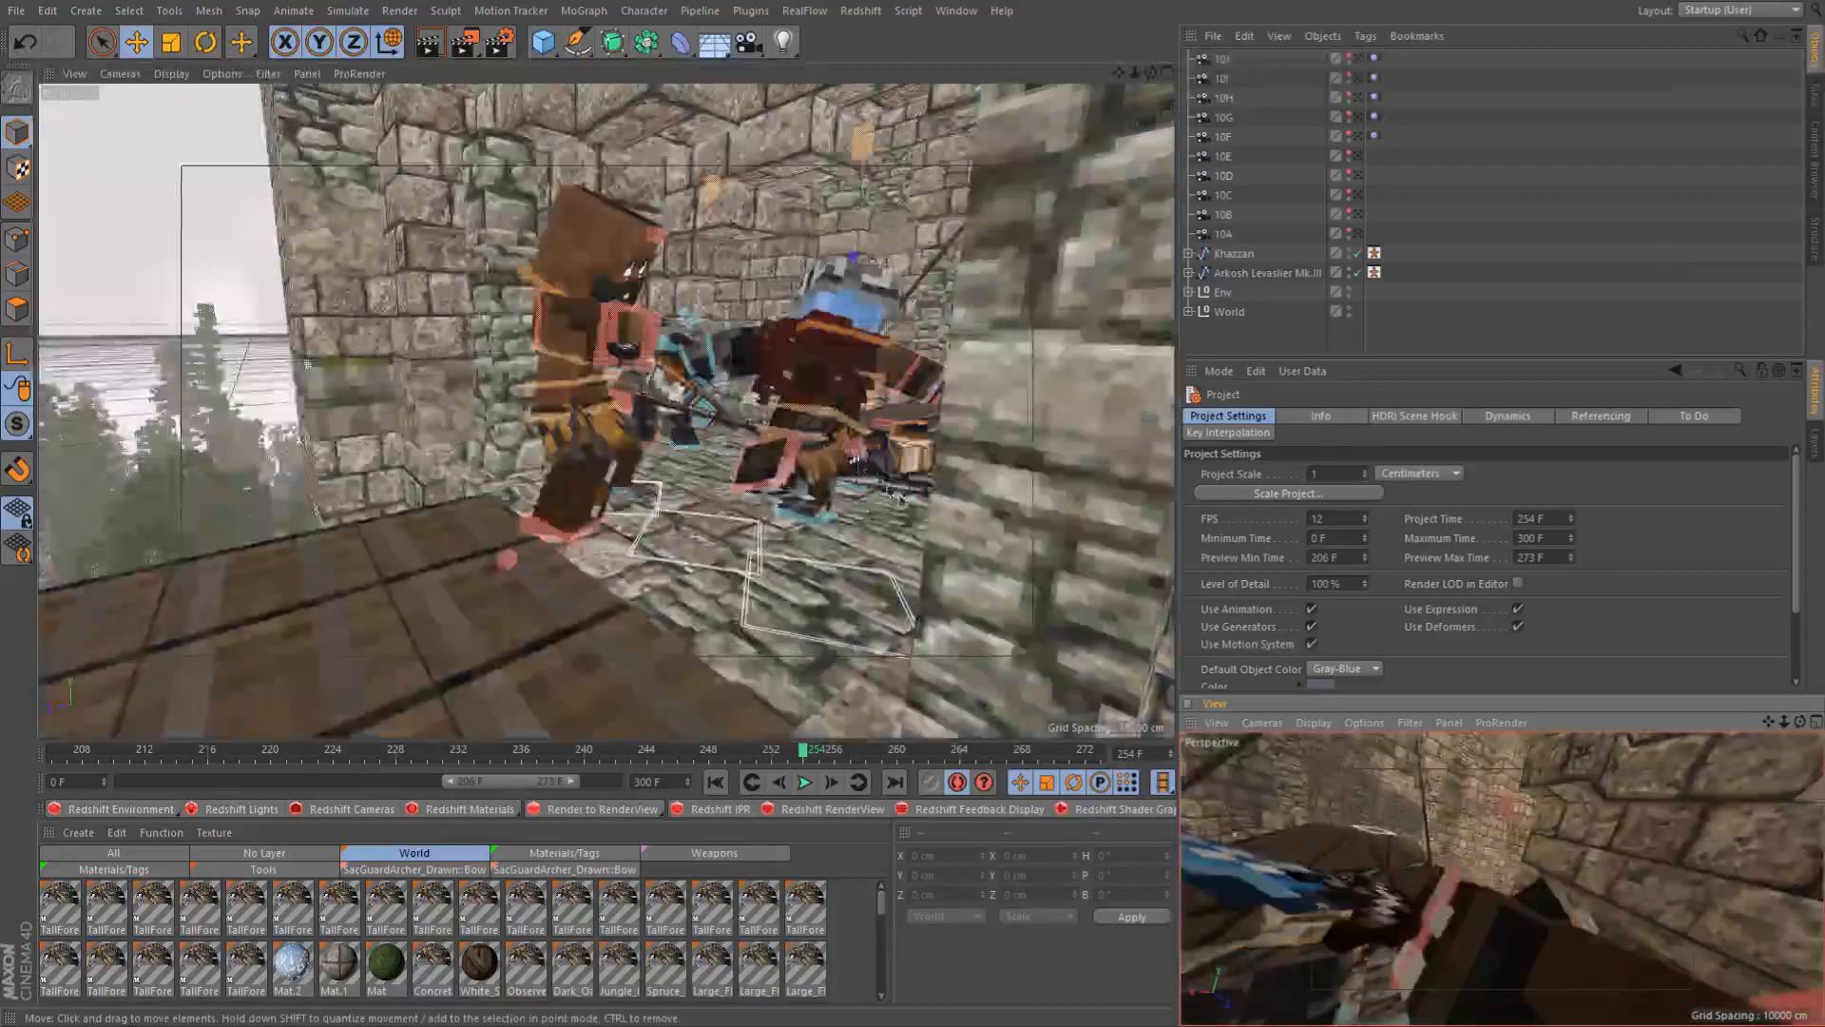
Select Arkosh's controlWaist and goalLegR at frame 256 and move them slightly down and away from Khazzan
{"action": "left_click", "coordinate": [809, 447]}
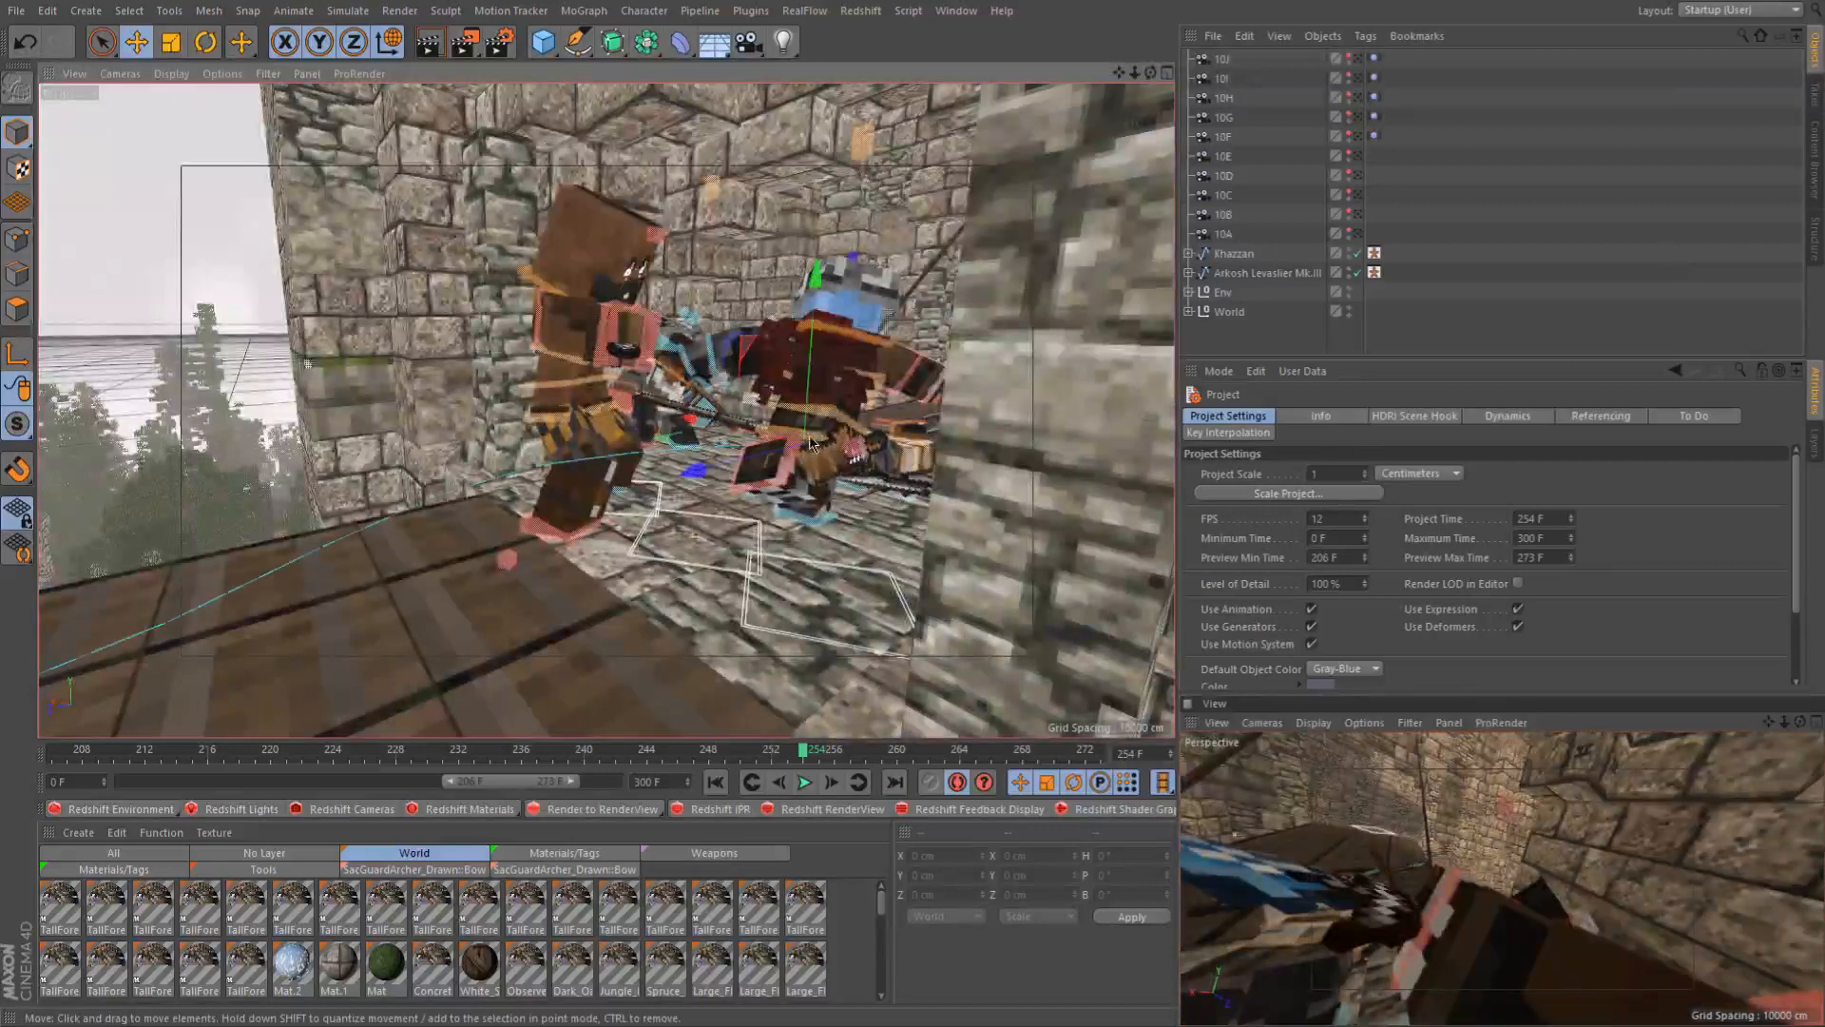
{"action": "left_click", "coordinate": [830, 758]}
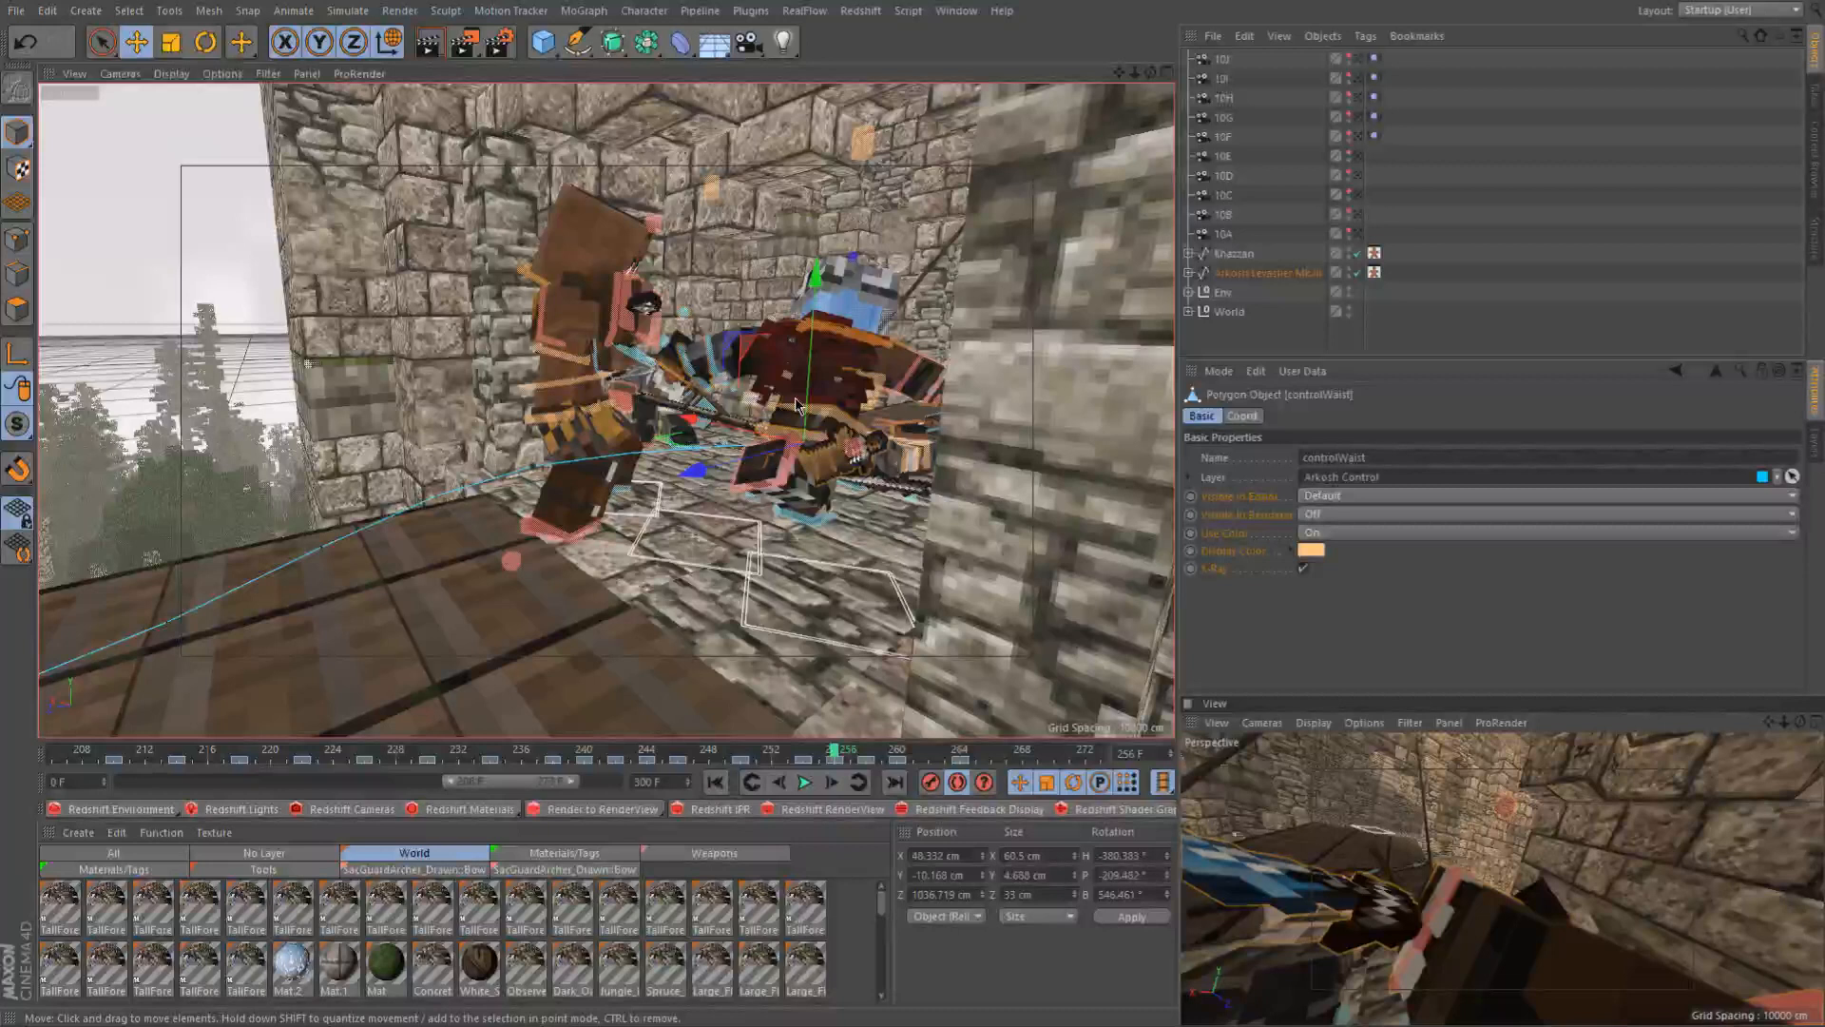
{"action": "scroll", "coordinate": [797, 406], "scroll_direction": "up", "scroll_amount": 4}
{"action": "left_click_drag", "start_coordinate": [861, 486], "coordinate": [705, 412], "text": "alt"}
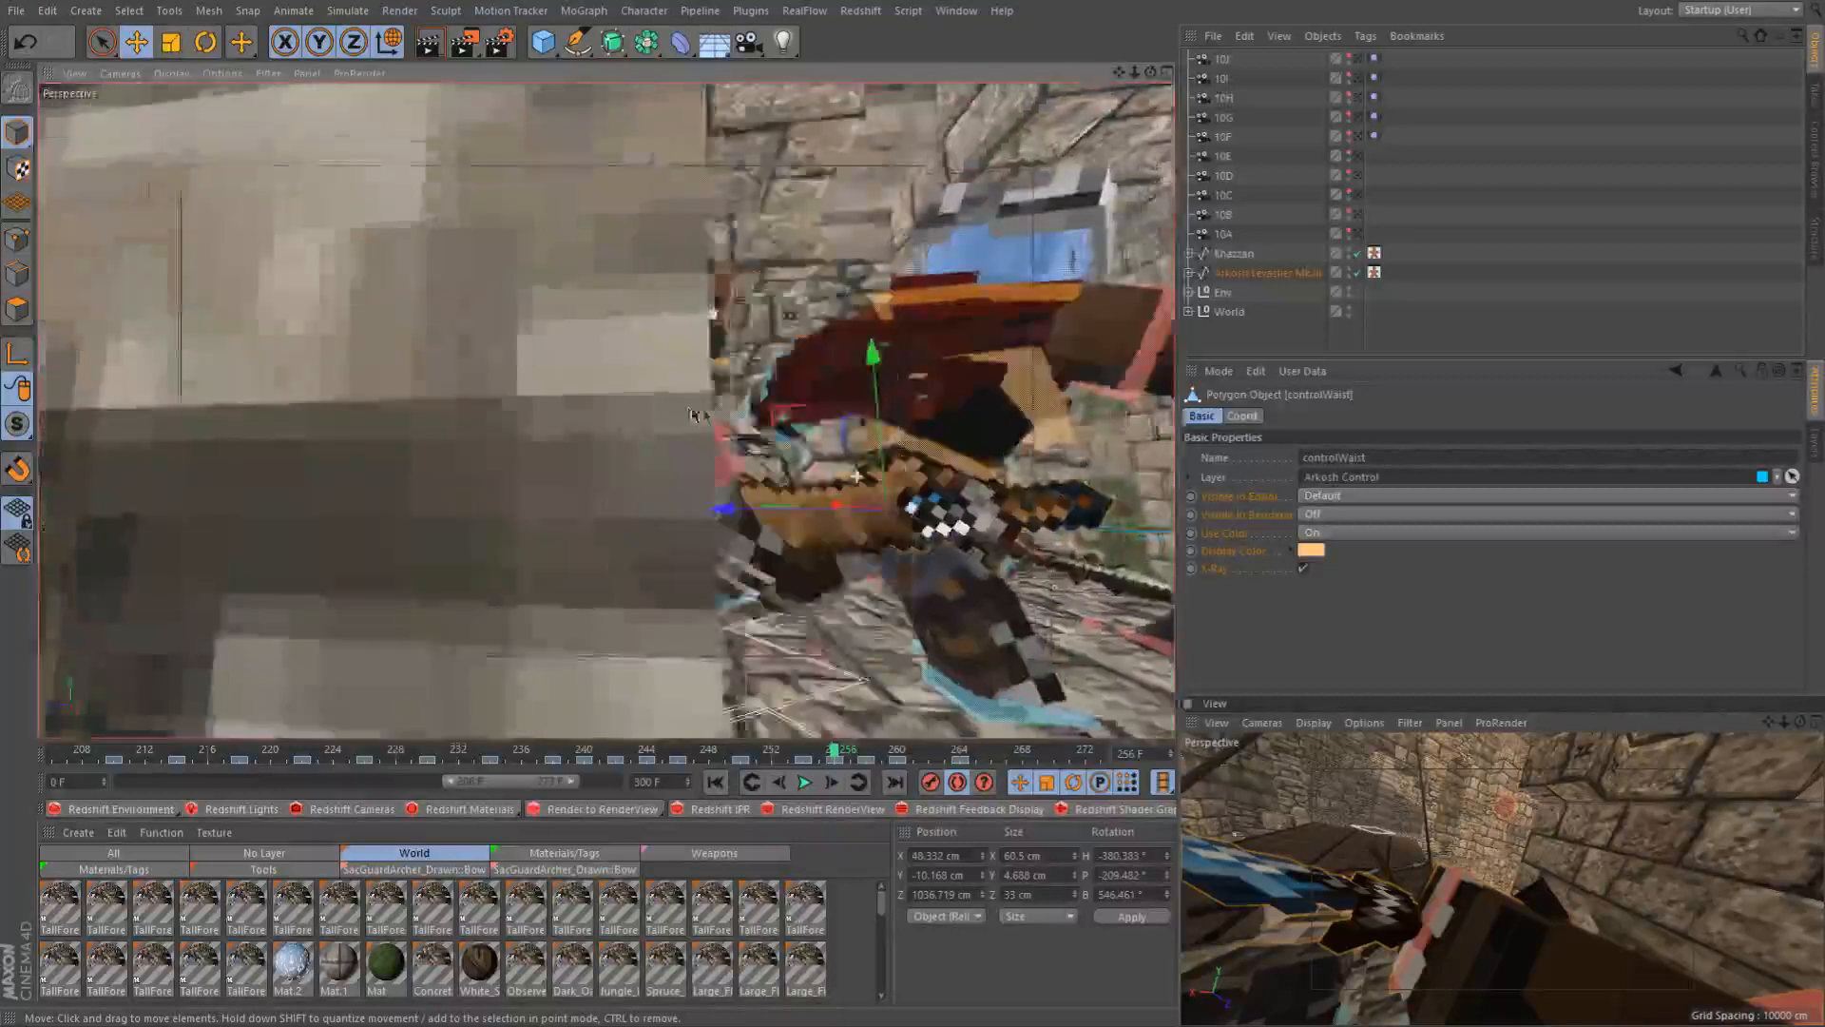
{"action": "right_click_drag", "start_coordinate": [704, 411], "coordinate": [1093, 482], "text": "alt"}
{"action": "left_click_drag", "start_coordinate": [1092, 481], "coordinate": [652, 499], "text": "alt"}
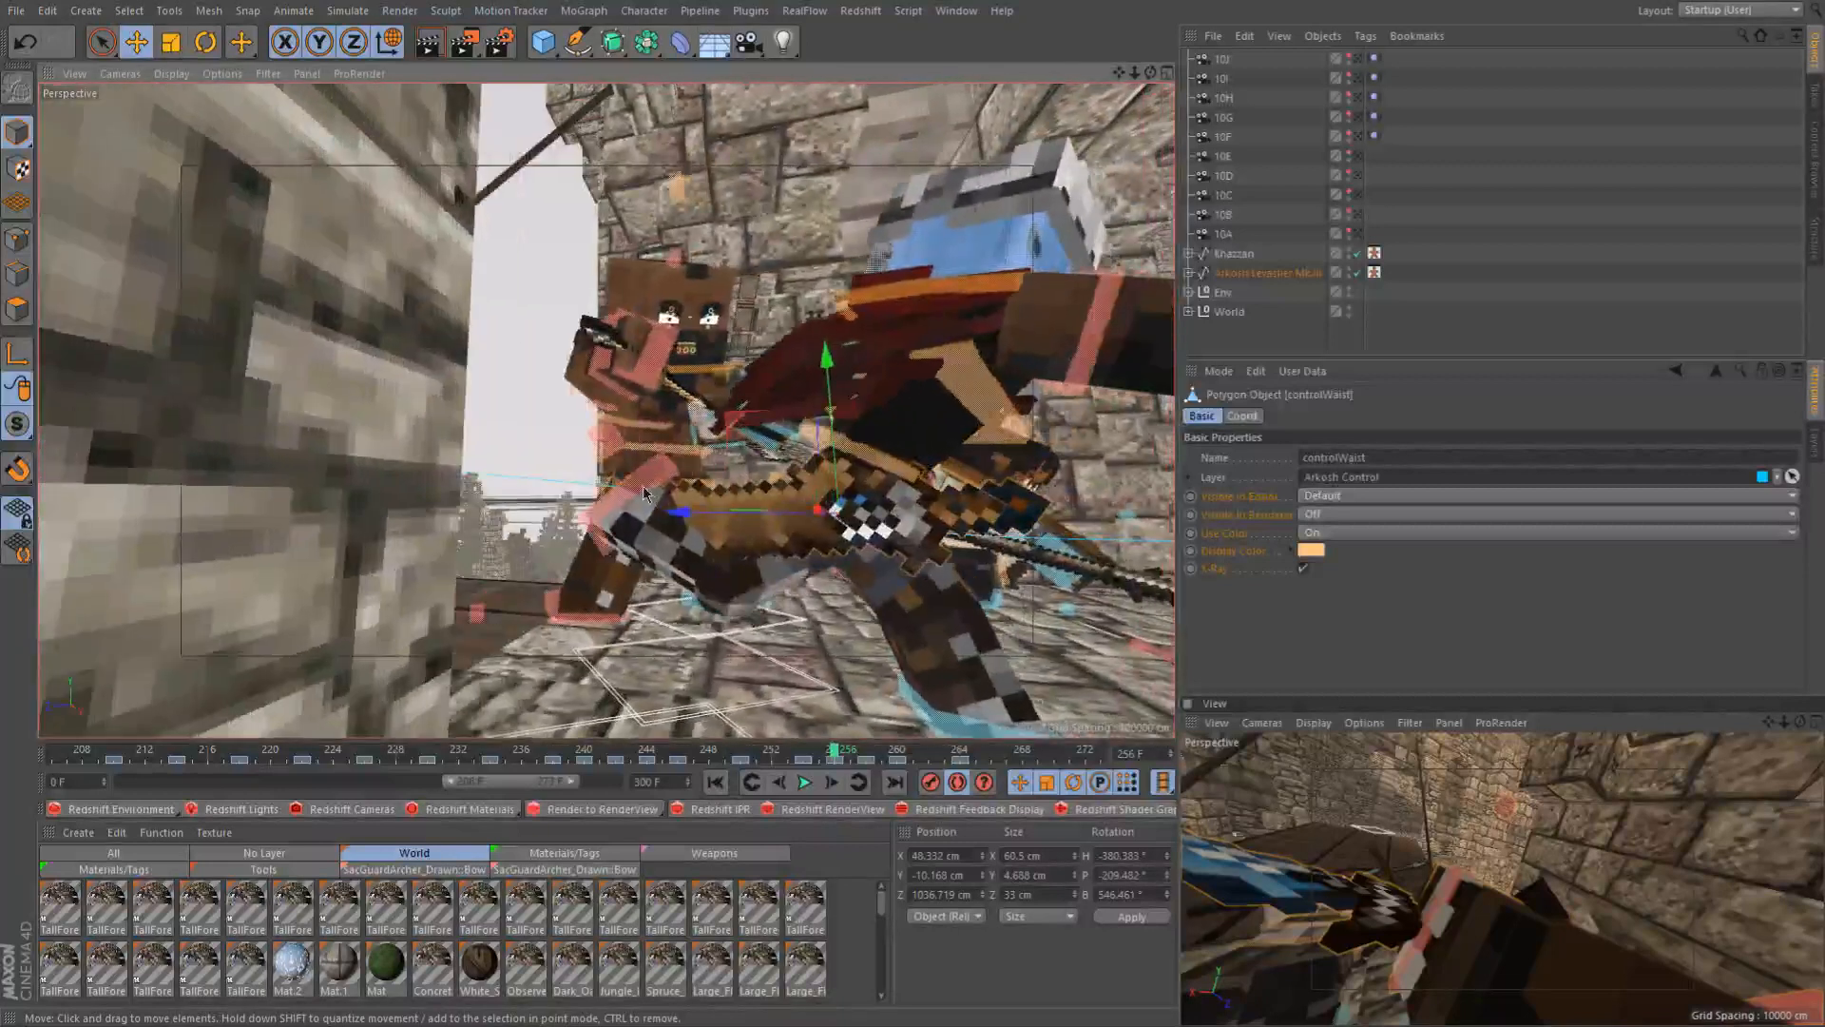
{"action": "left_click", "coordinate": [631, 483], "text": "shift"}
{"action": "middle_click_drag", "start_coordinate": [631, 483], "coordinate": [454, 402], "text": "alt"}
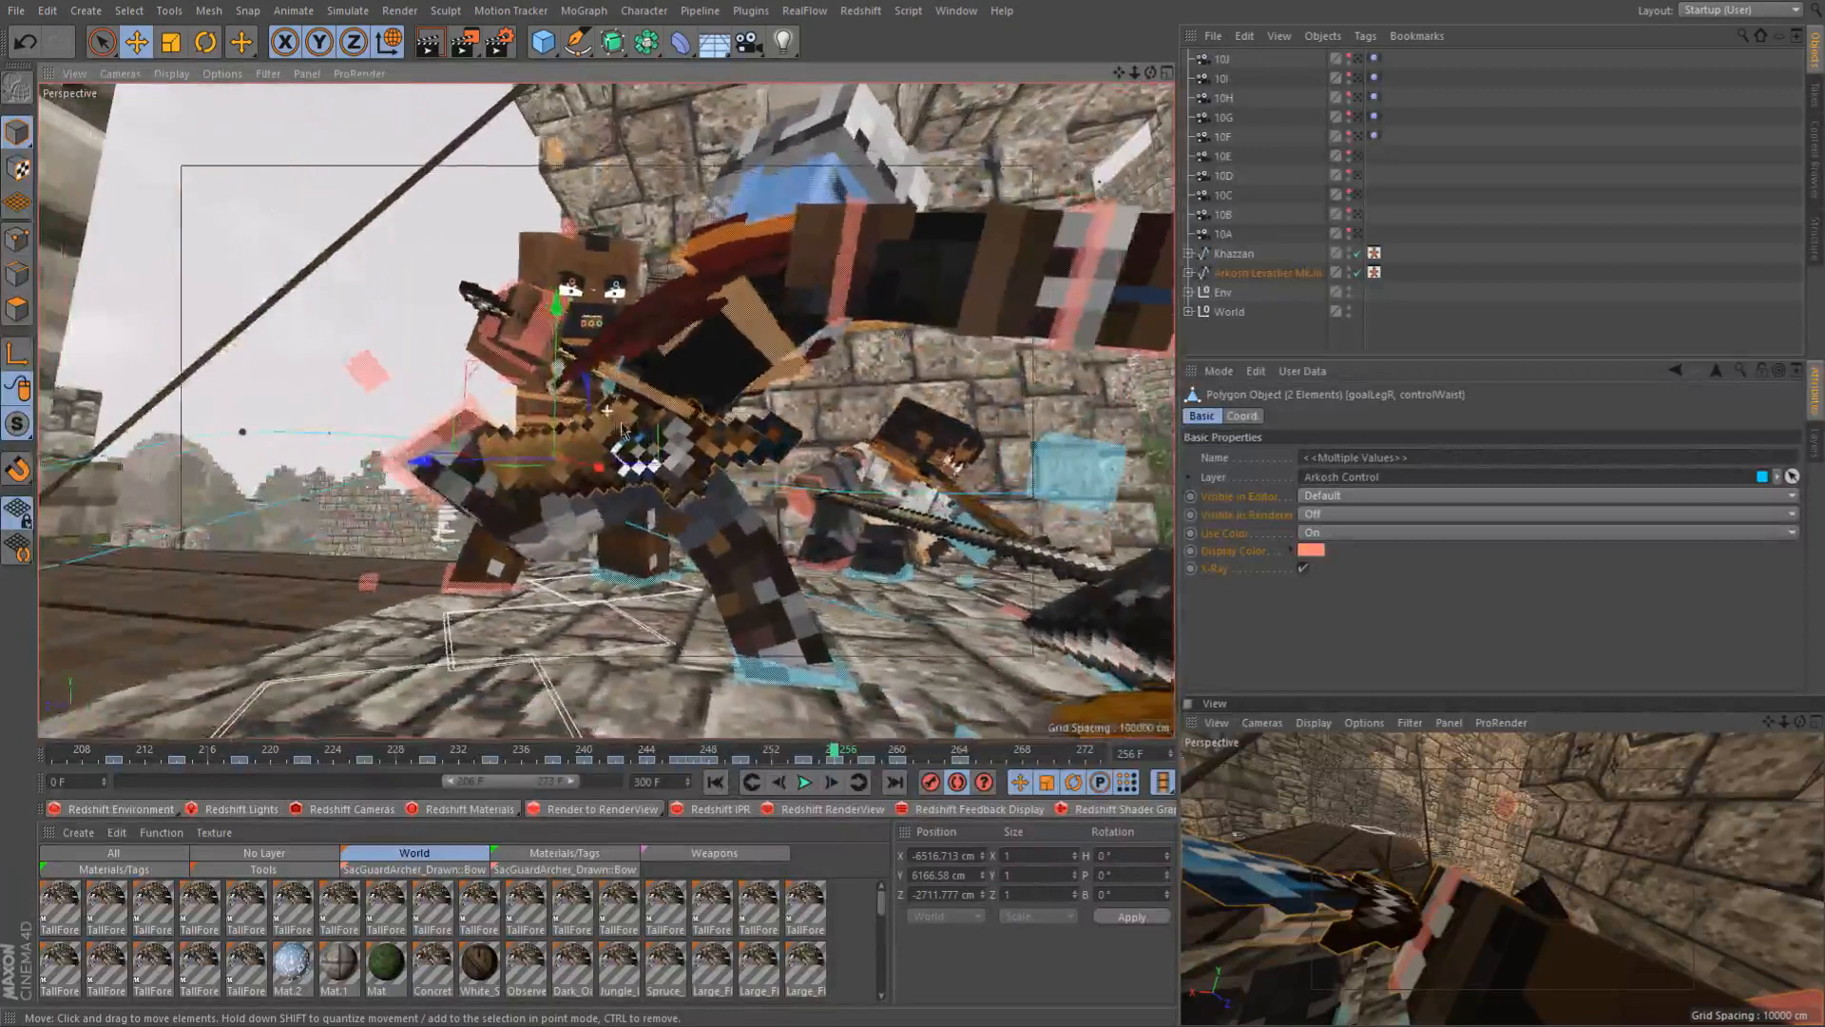
{"action": "left_click_drag", "start_coordinate": [479, 367], "coordinate": [517, 390]}
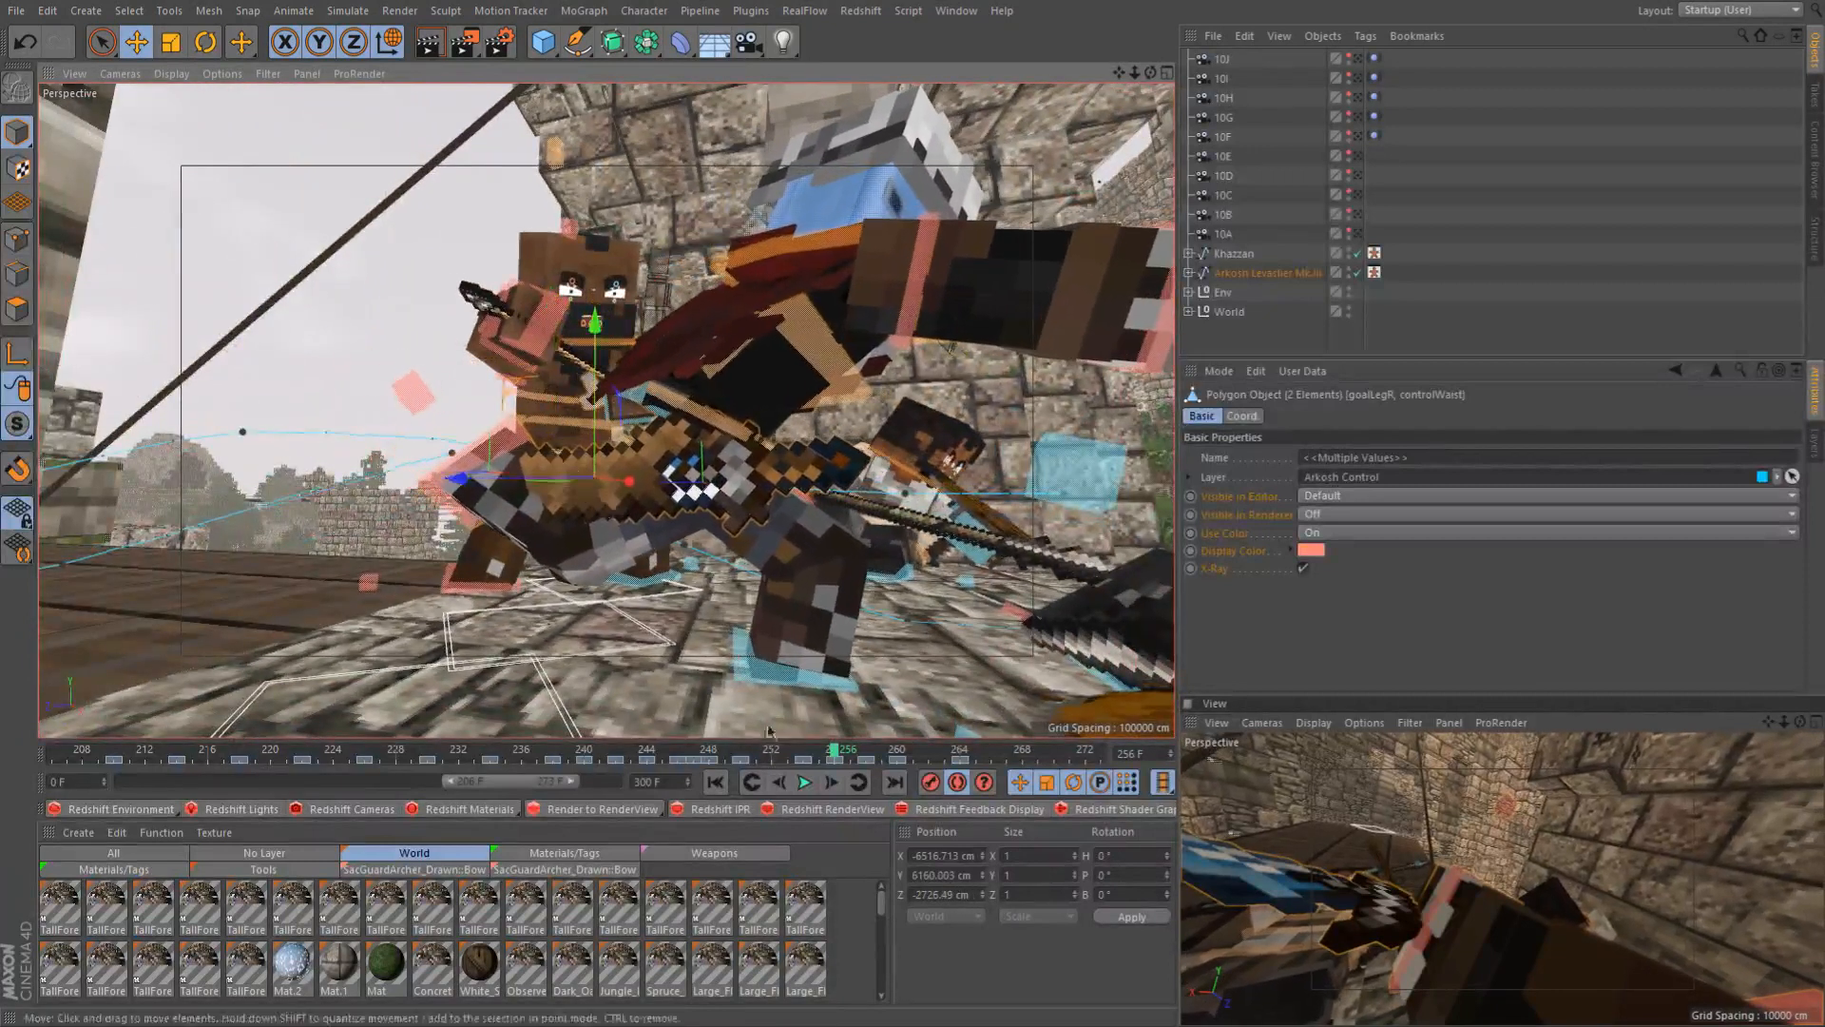
Play back the fight from frame 235 in a wider view to review Arkosh's retimed swing, ending at frame 257
{"action": "left_click_drag", "start_coordinate": [844, 752], "coordinate": [726, 752]}
{"action": "left_click_drag", "start_coordinate": [520, 623], "coordinate": [662, 568], "text": "alt"}
{"action": "scroll", "coordinate": [705, 629], "scroll_direction": "down", "scroll_amount": 4}
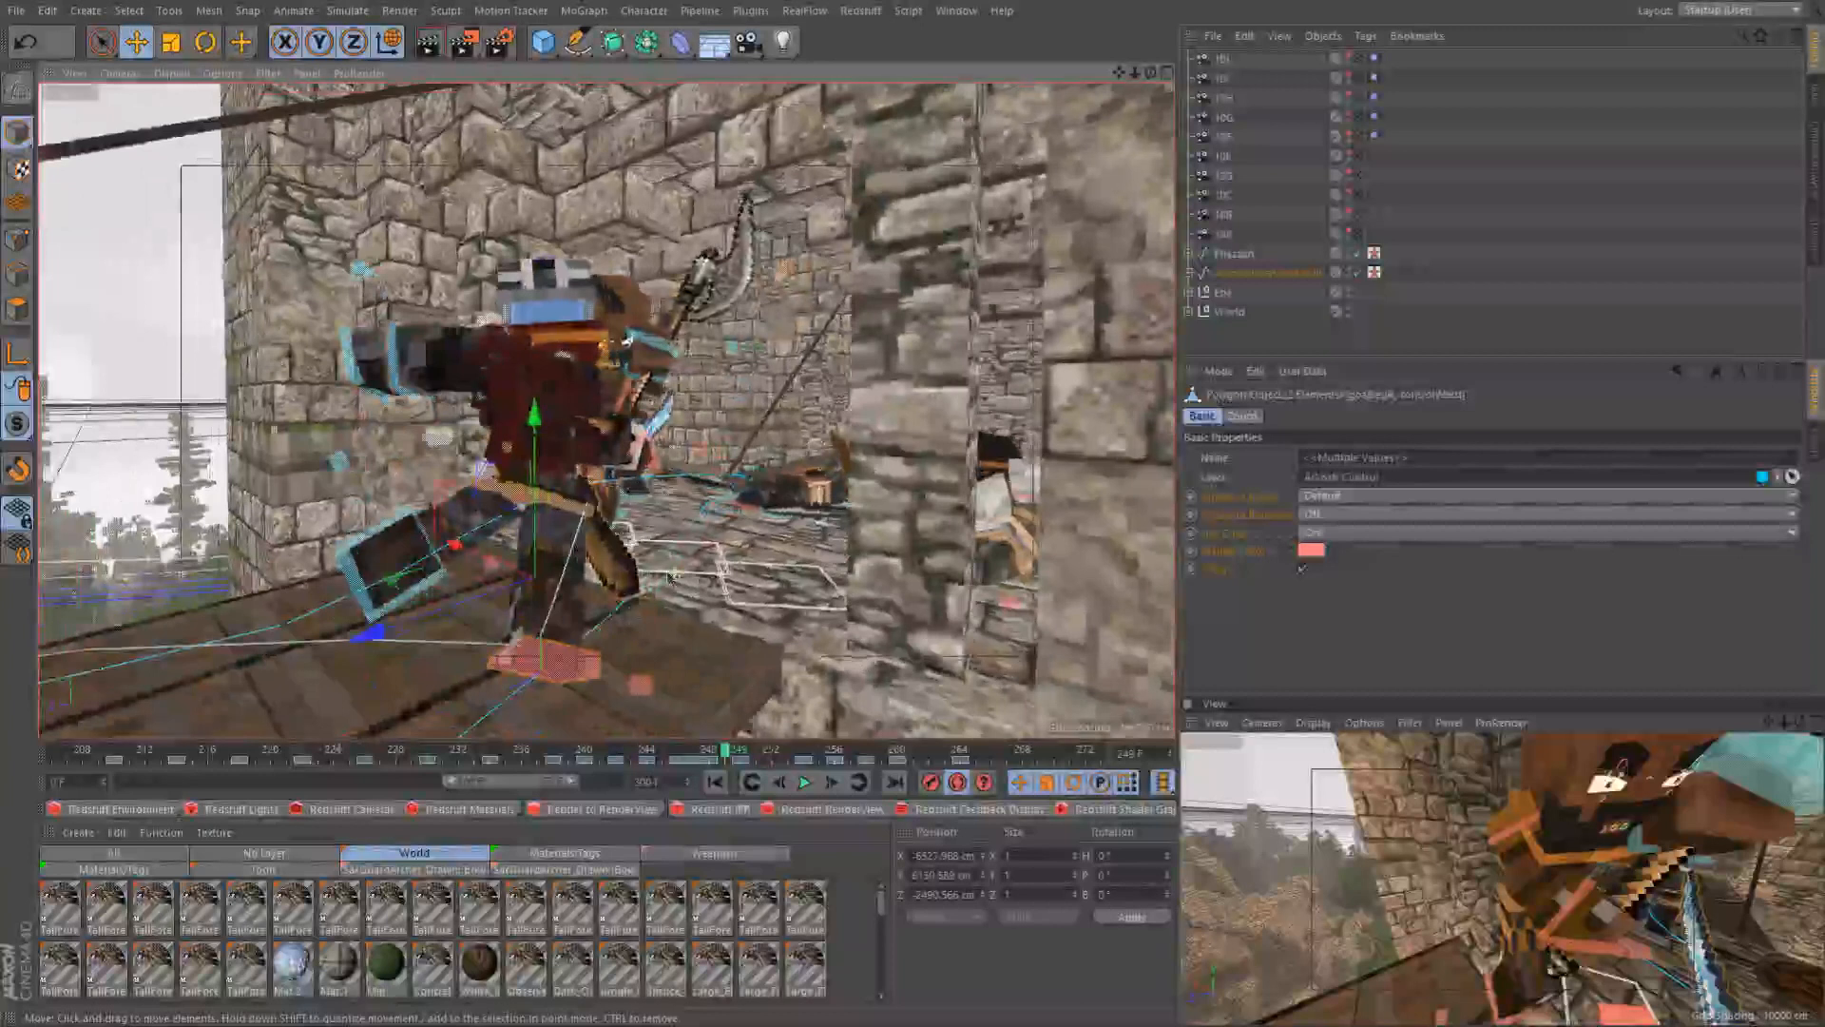
{"action": "left_click", "coordinate": [504, 757]}
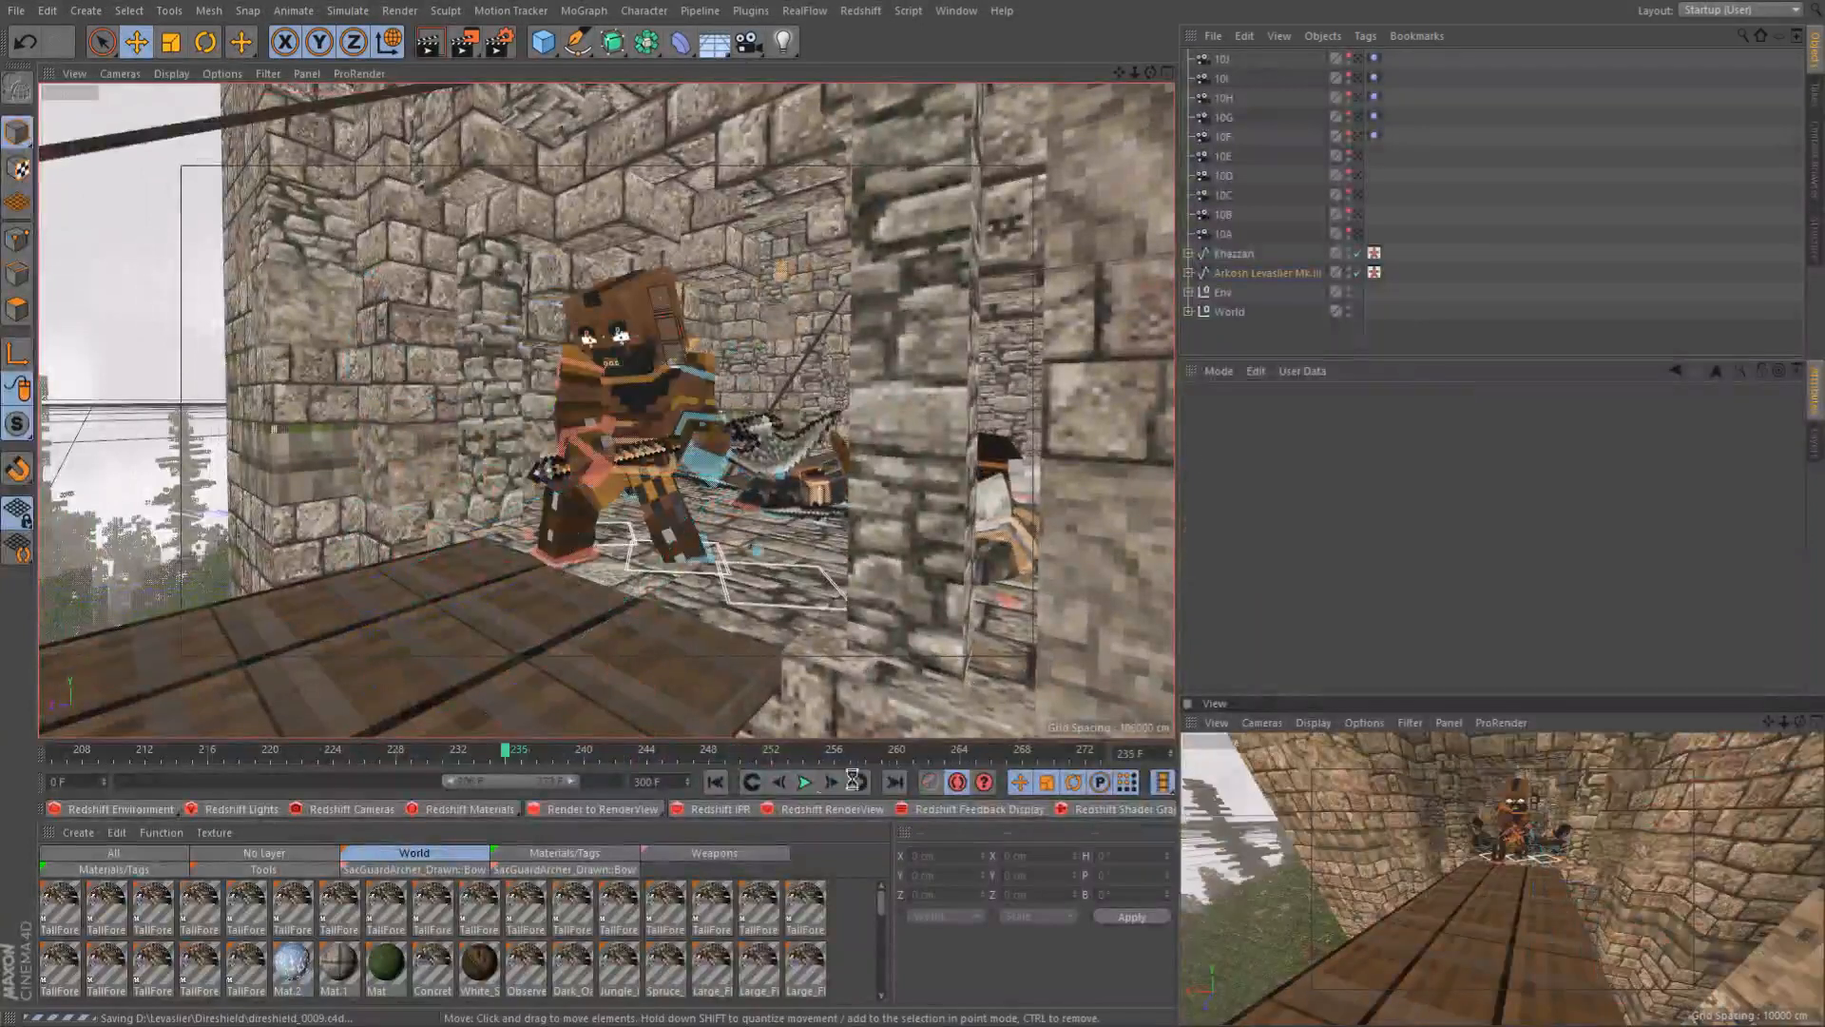
{"action": "left_click", "coordinate": [803, 782]}
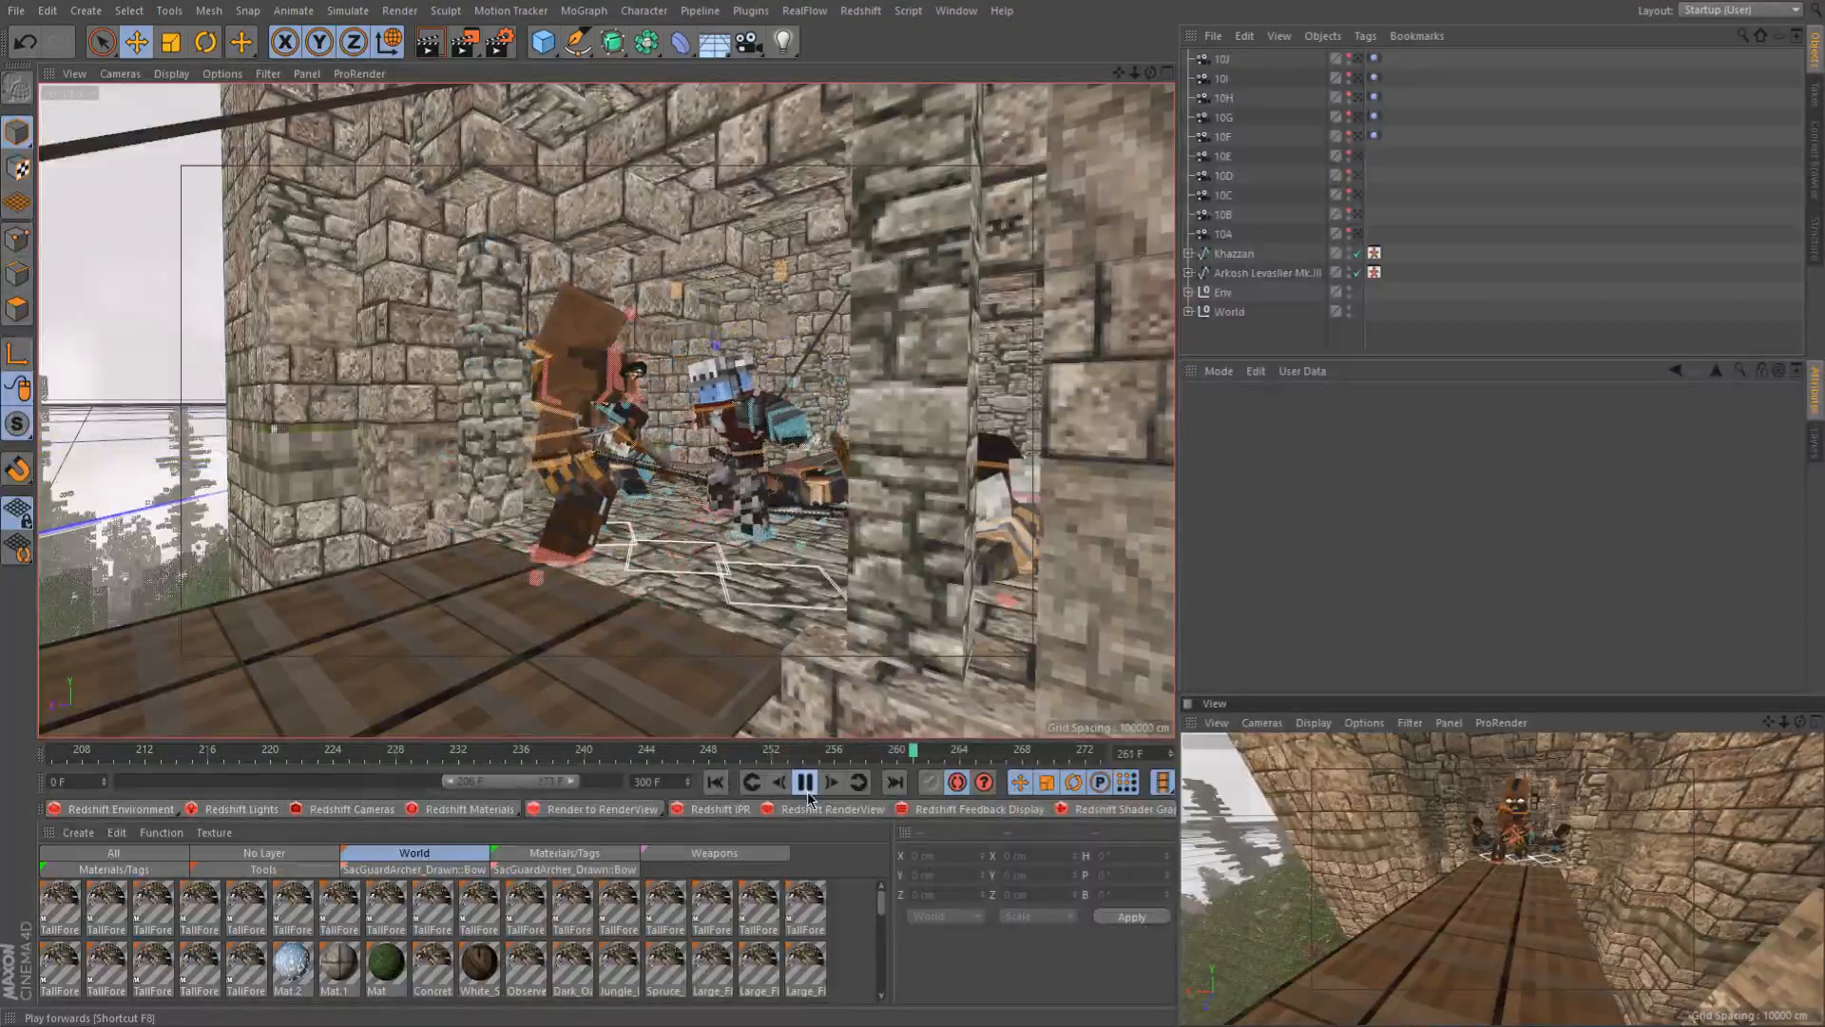
{"action": "left_click", "coordinate": [808, 793]}
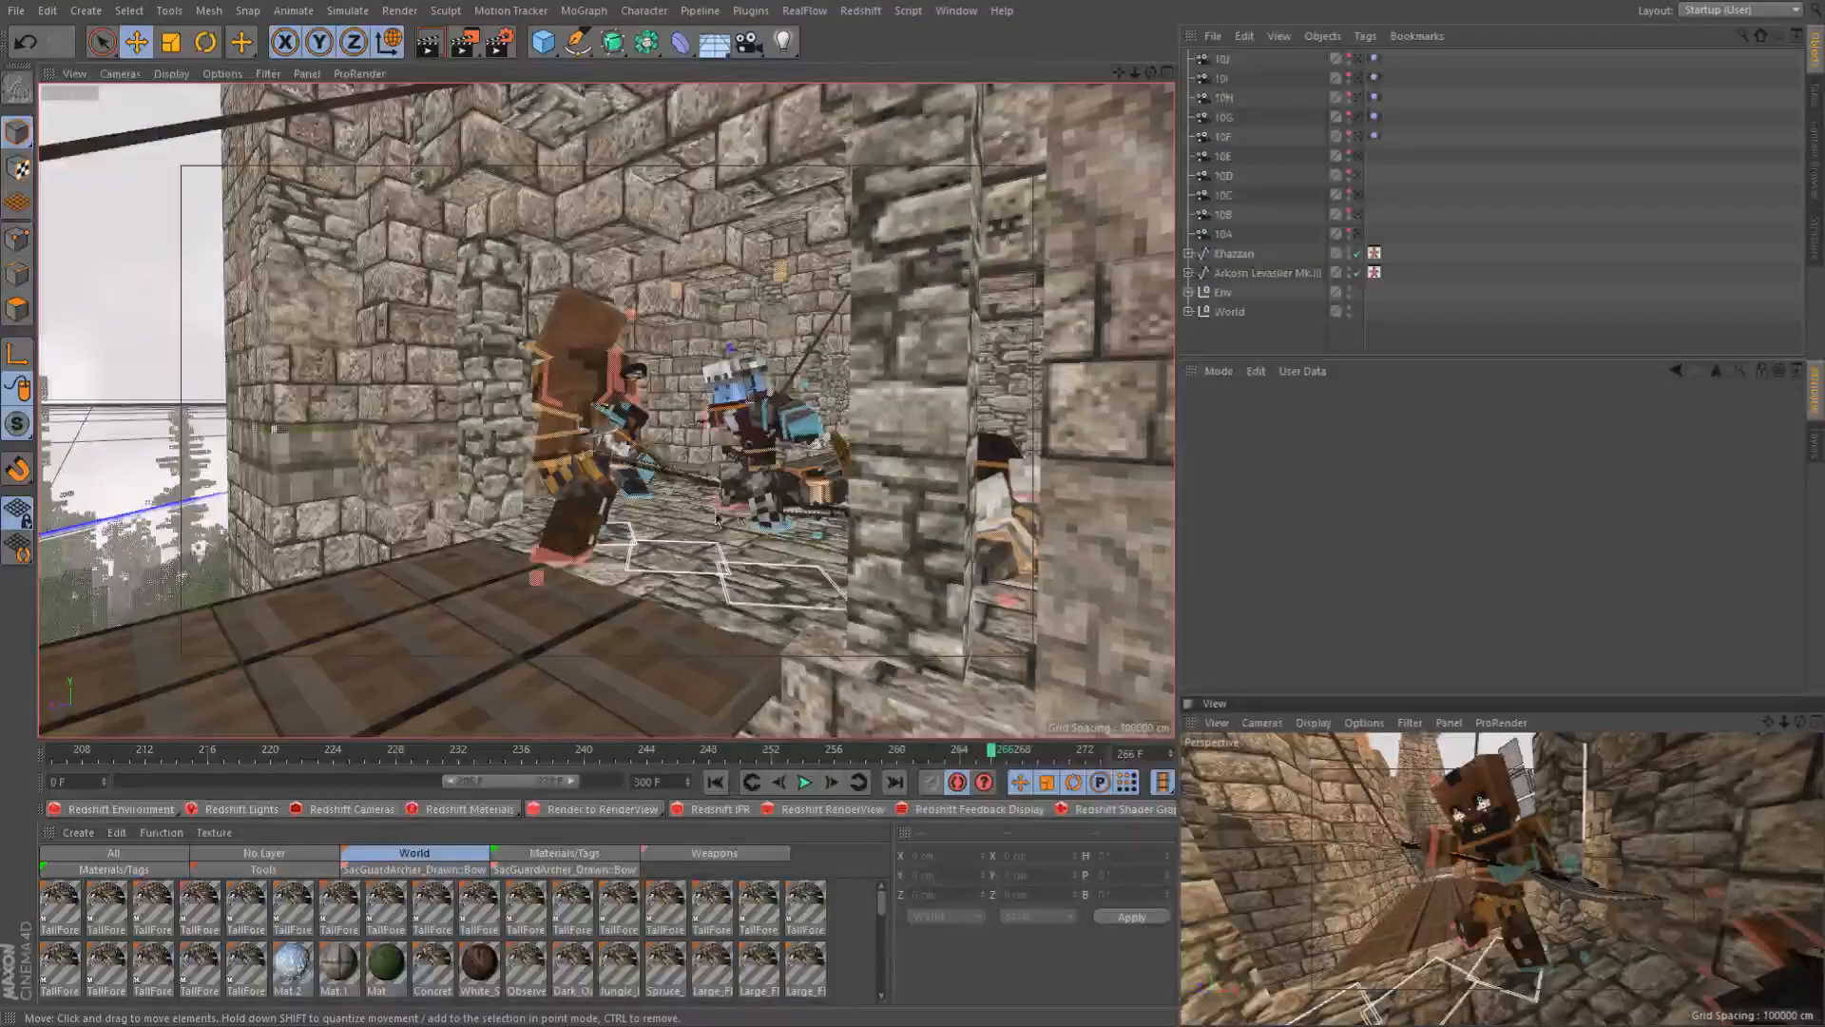
{"action": "left_click", "coordinate": [849, 753]}
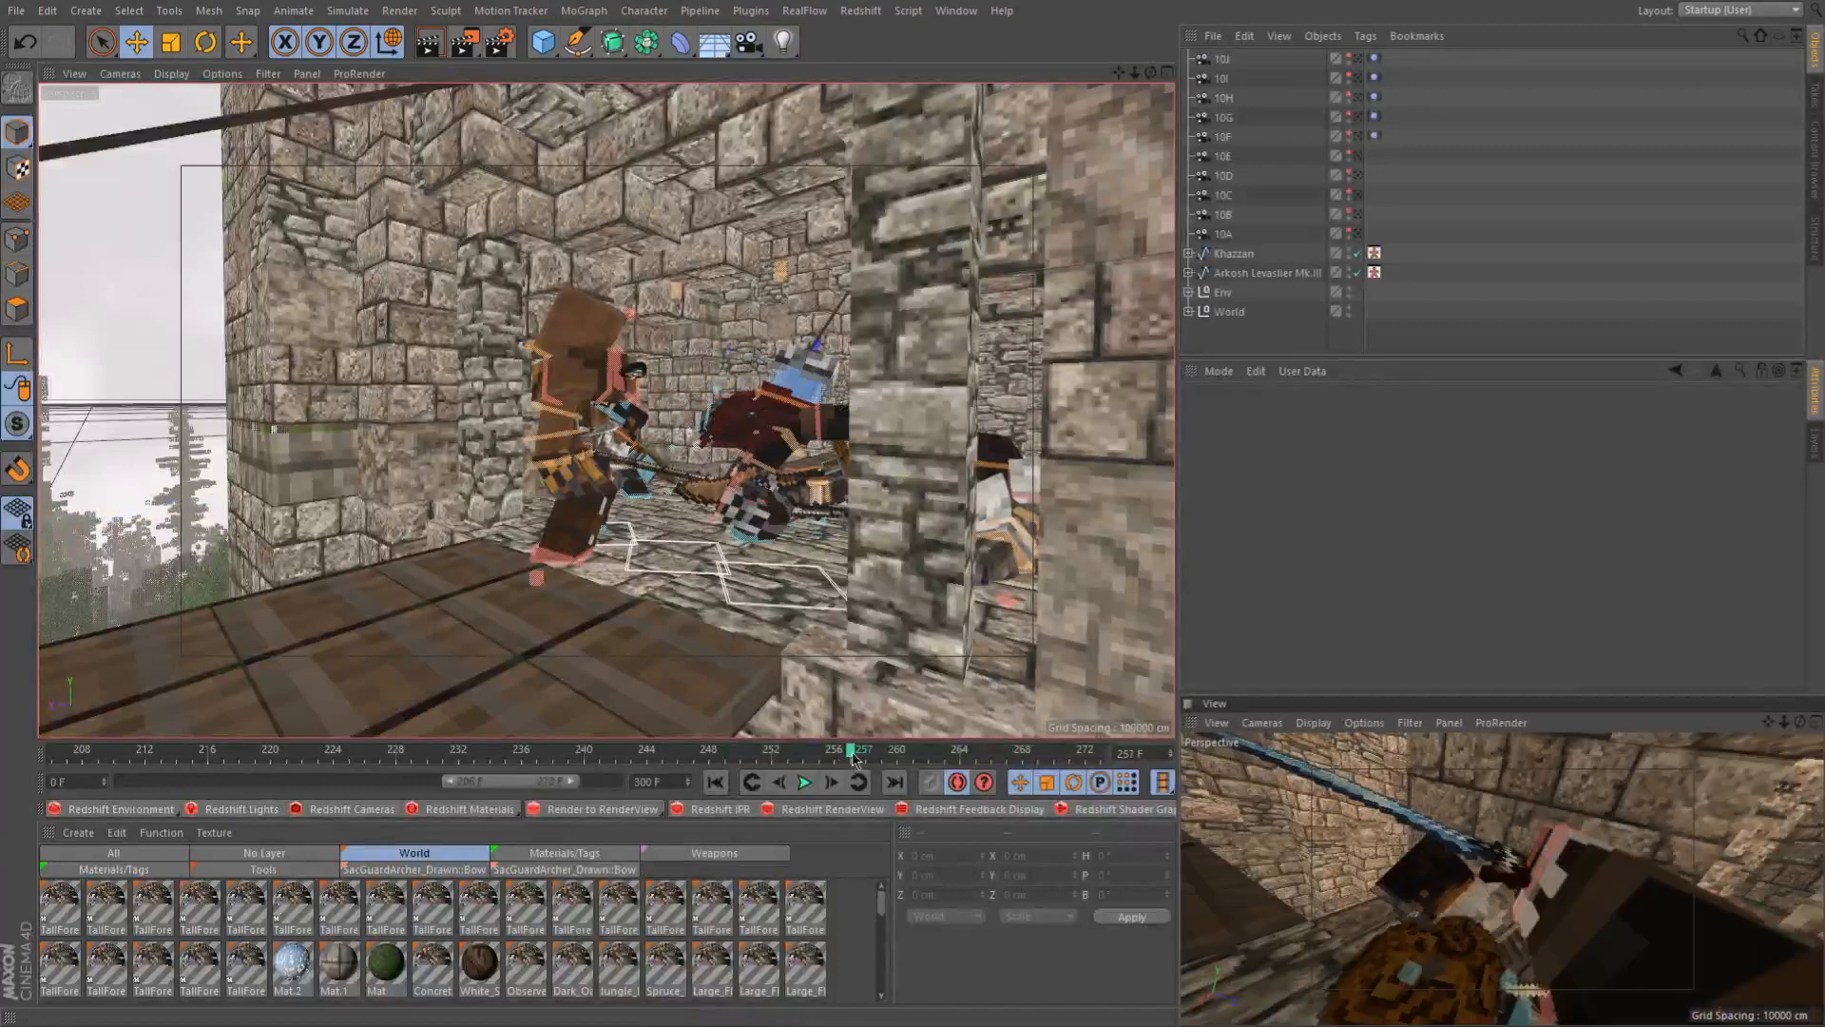
Rotate Arkosh's controlNeck at frame 256 to turn his head for the swing
{"action": "scroll", "coordinate": [786, 470], "scroll_direction": "up", "scroll_amount": 5}
{"action": "scroll", "coordinate": [786, 470], "scroll_direction": "down", "scroll_amount": 3}
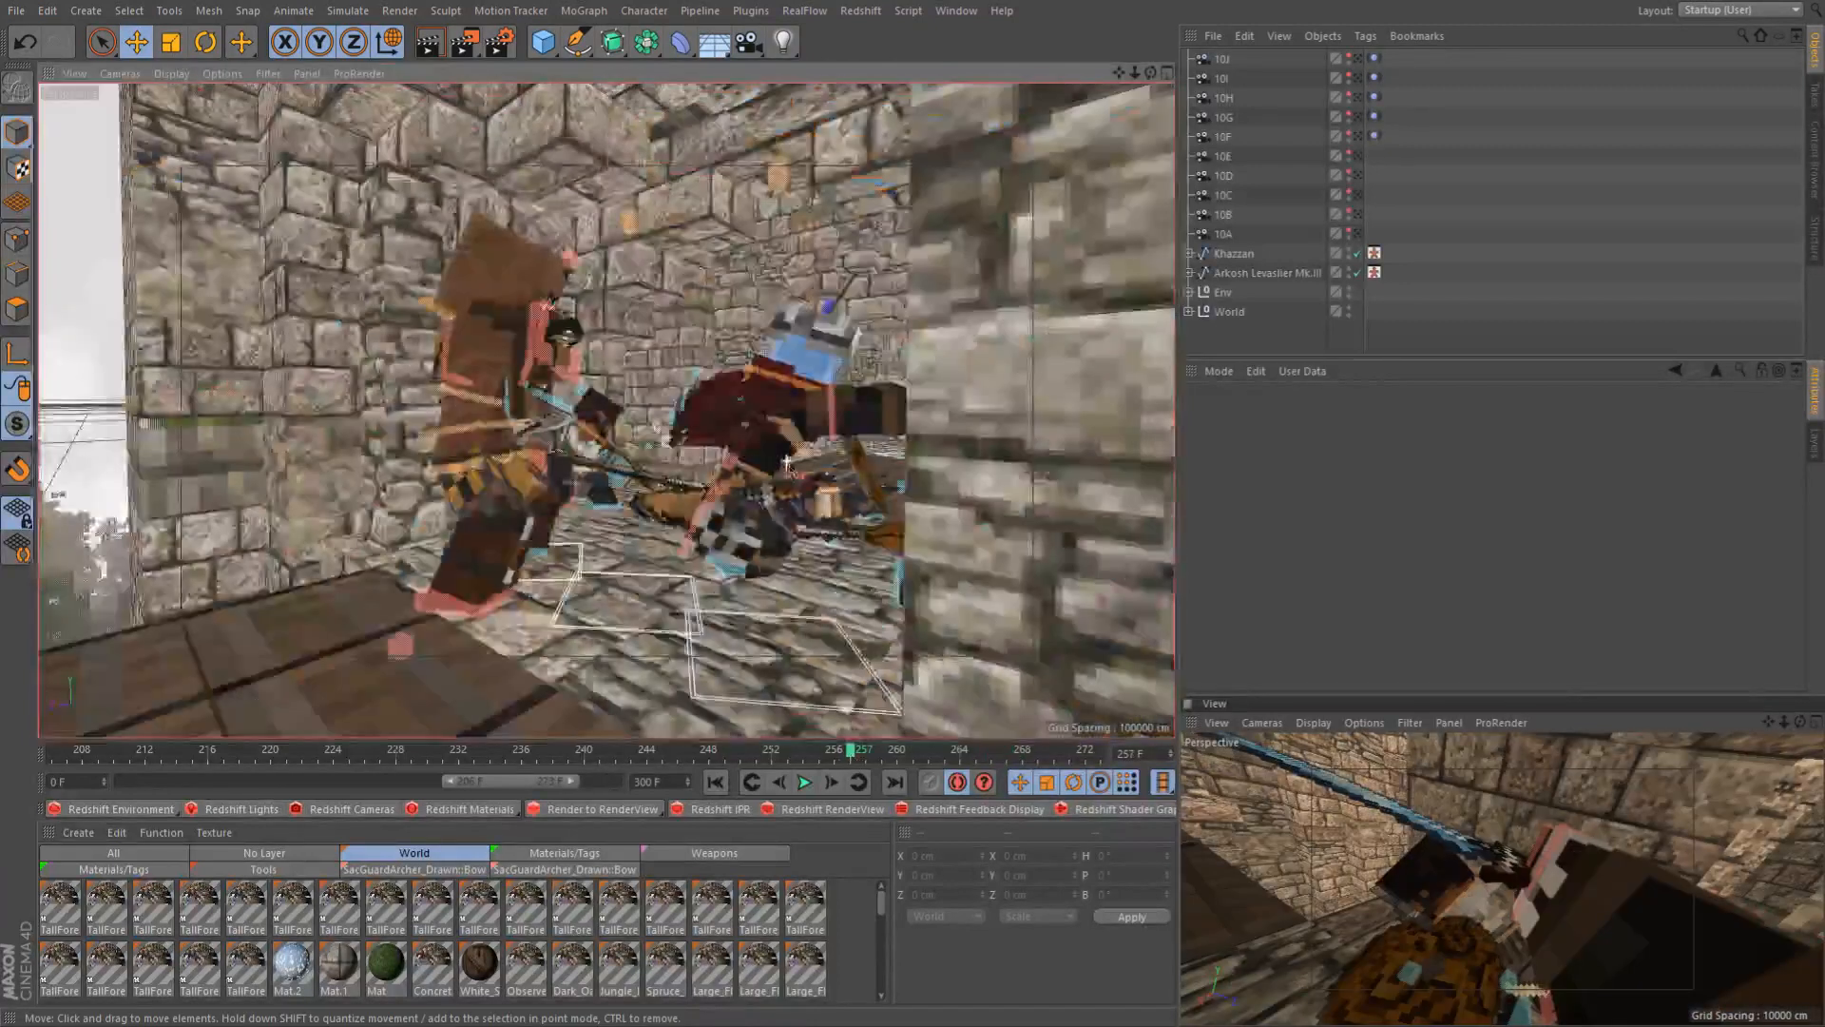
{"action": "scroll", "coordinate": [842, 418], "scroll_direction": "up", "scroll_amount": 1}
{"action": "left_click", "coordinate": [841, 403]}
{"action": "scroll", "coordinate": [851, 443], "scroll_direction": "up", "scroll_amount": 2}
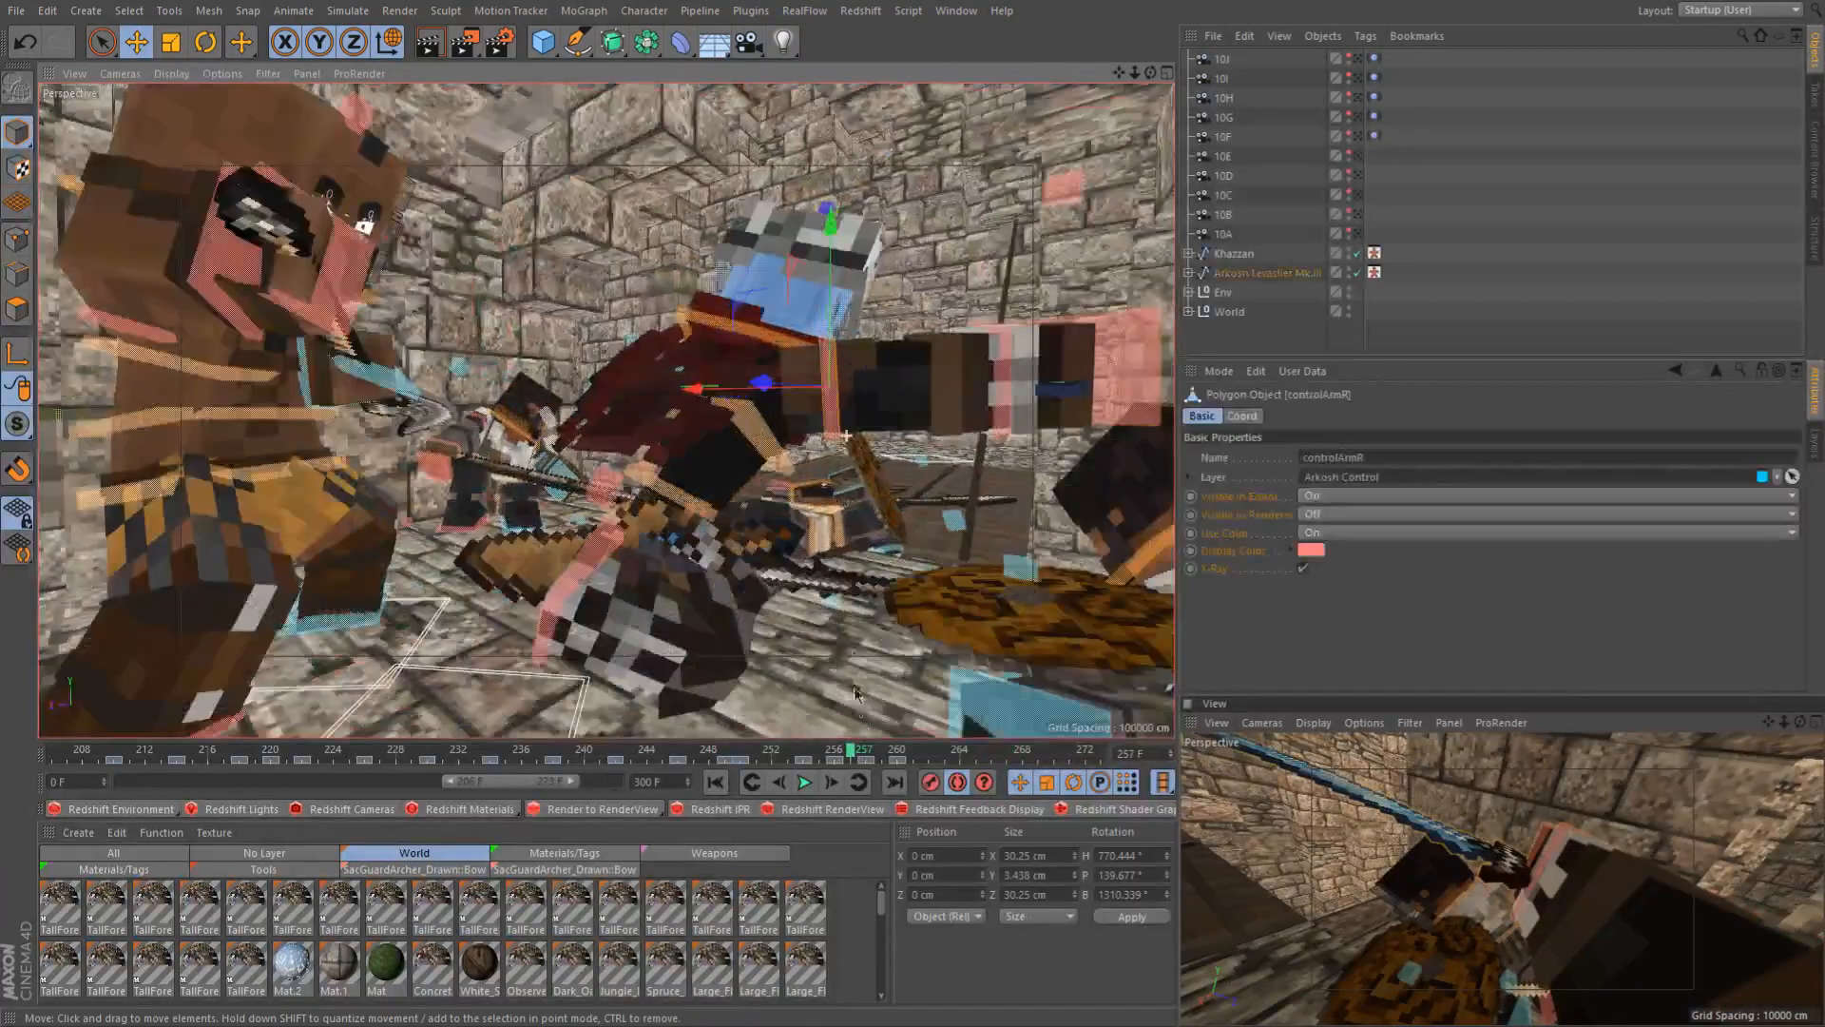
{"action": "left_click", "coordinate": [835, 753]}
{"action": "left_click_drag", "start_coordinate": [811, 369], "coordinate": [758, 443], "text": "alt"}
{"action": "key", "text": "r"}
{"action": "middle_click_drag", "start_coordinate": [863, 391], "coordinate": [761, 403], "text": "alt"}
{"action": "left_click", "coordinate": [787, 420]}
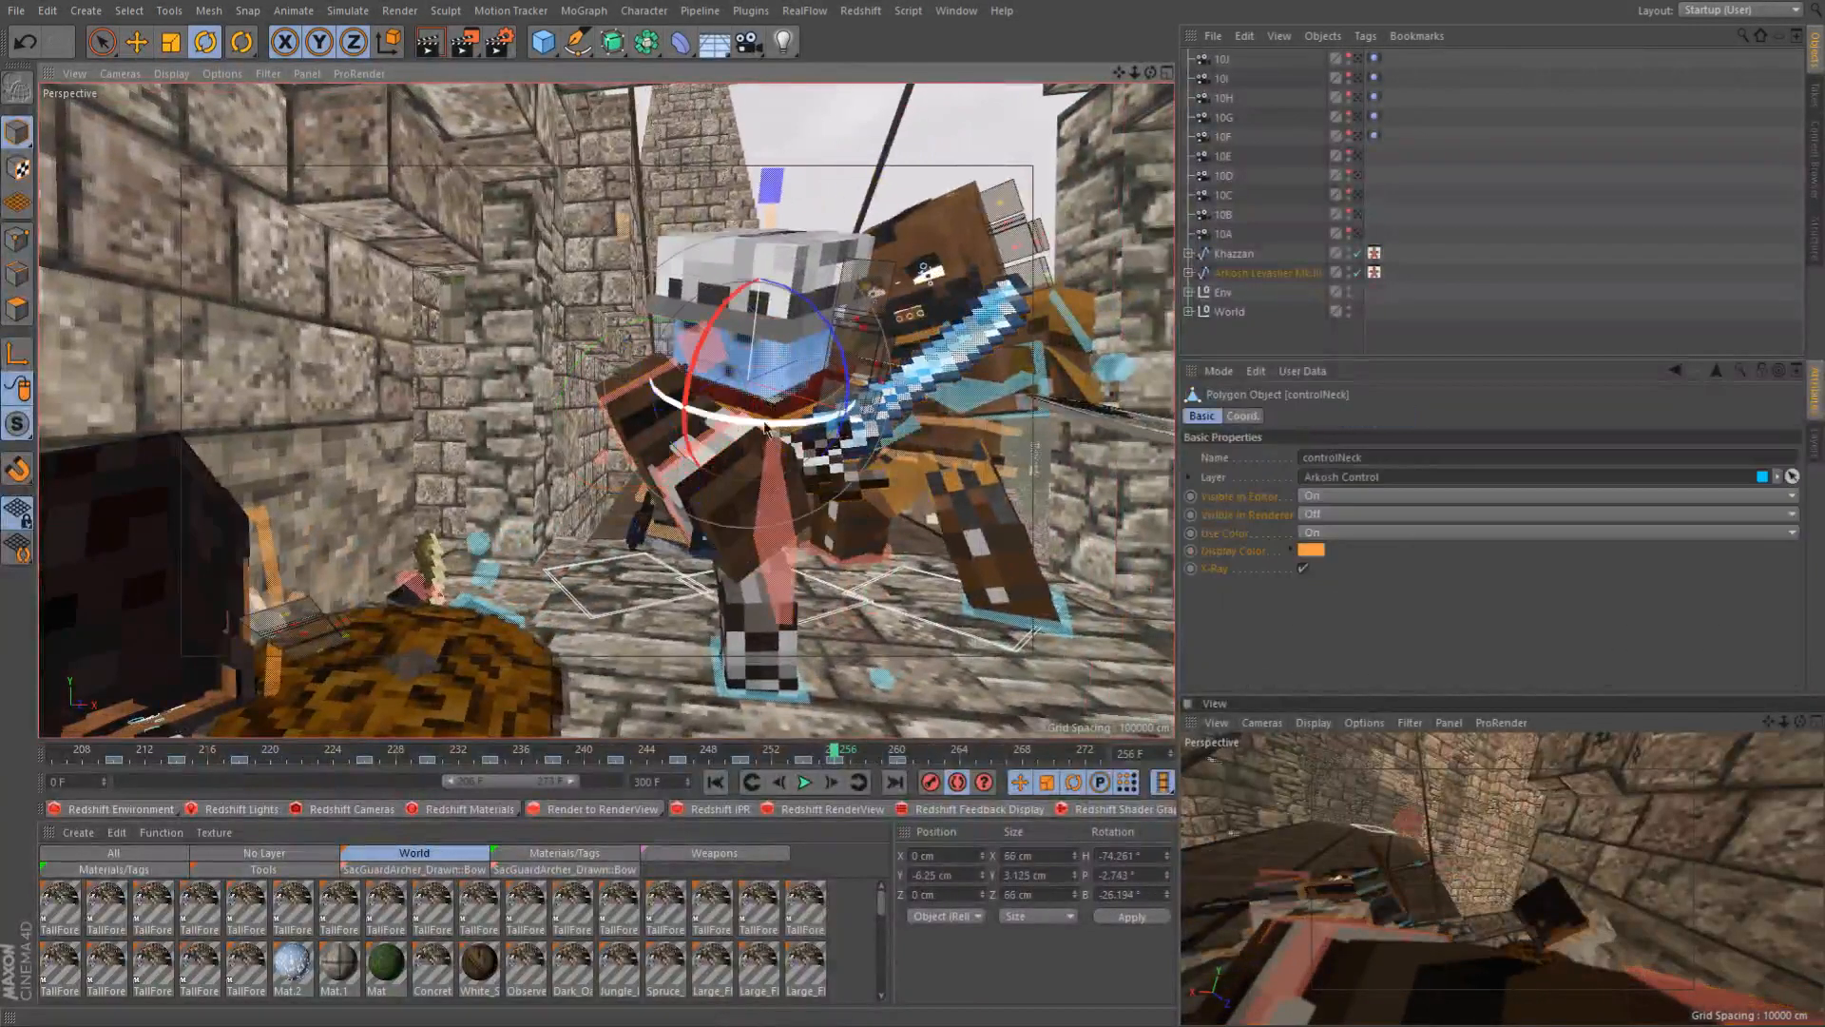
{"action": "left_click_drag", "start_coordinate": [768, 403], "coordinate": [674, 374]}
Rotate Arkosh's goalLegL at frame 256 to a heading of about -208° and check the leg between frames 256 and 258
{"action": "left_click_drag", "start_coordinate": [842, 567], "coordinate": [708, 591], "text": "alt"}
{"action": "left_click", "coordinate": [831, 710]}
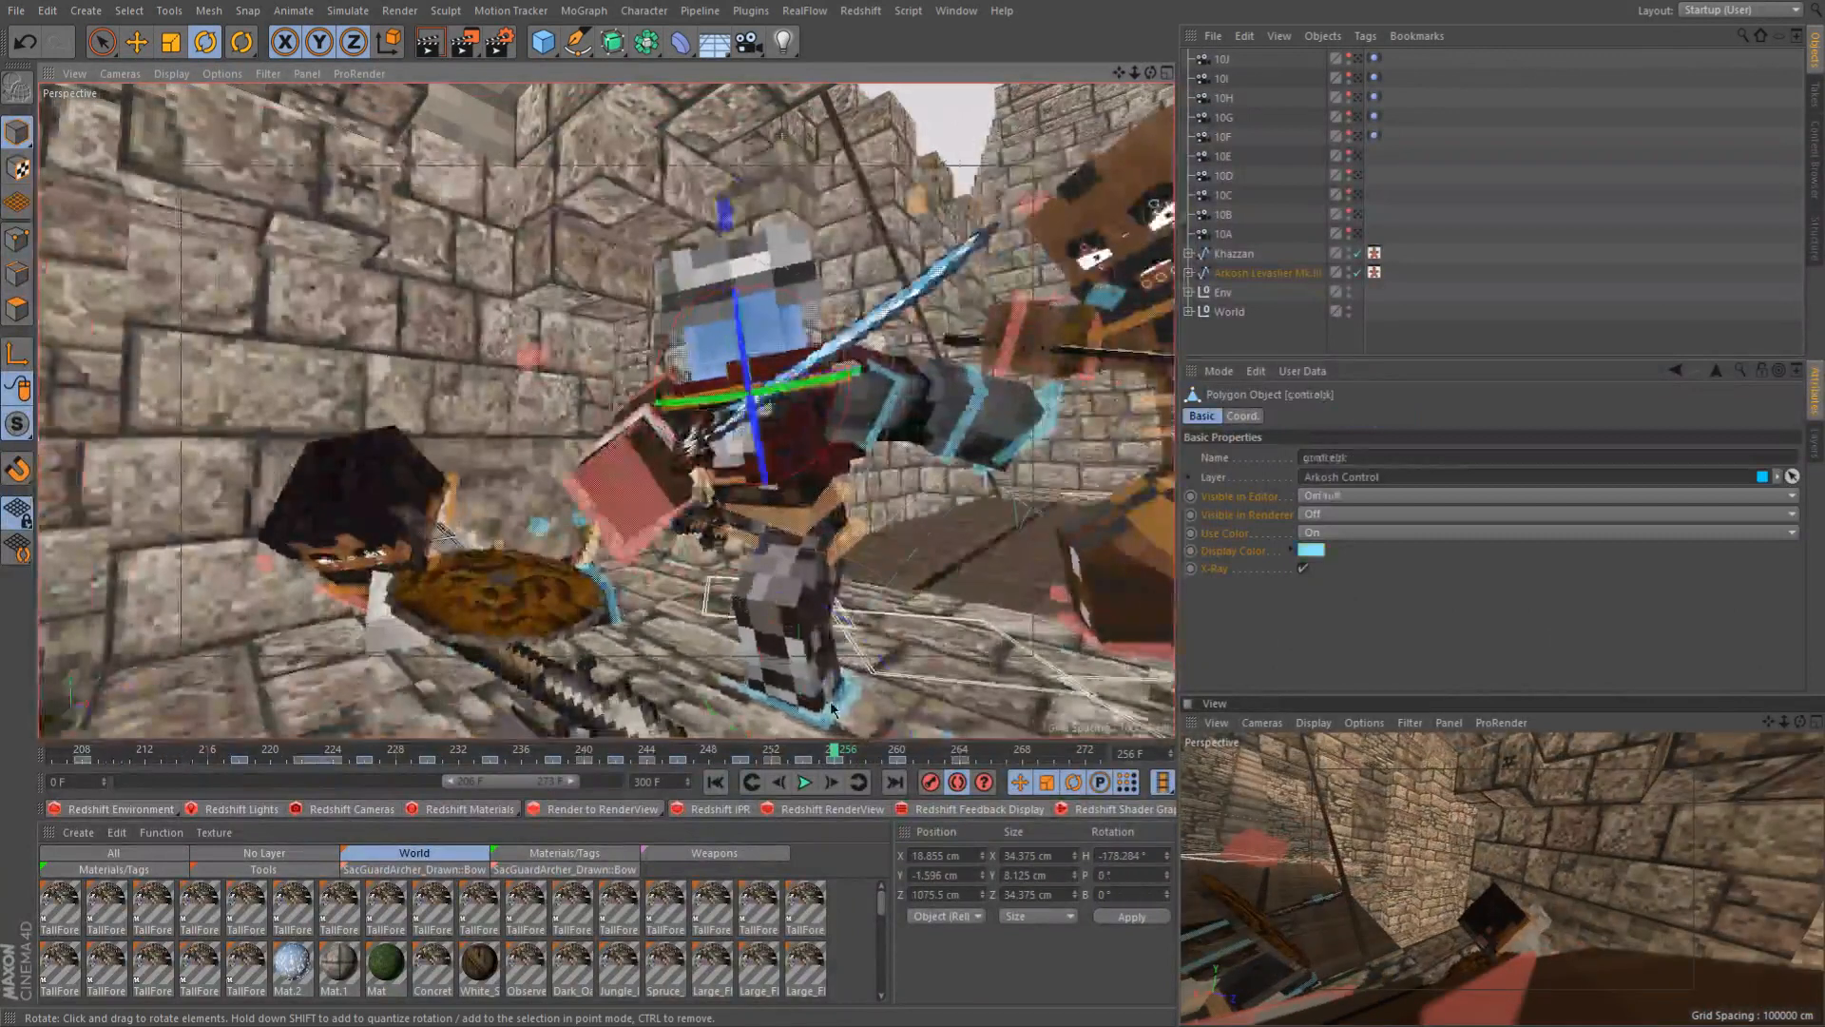
{"action": "left_click_drag", "start_coordinate": [833, 639], "coordinate": [956, 652], "text": "alt"}
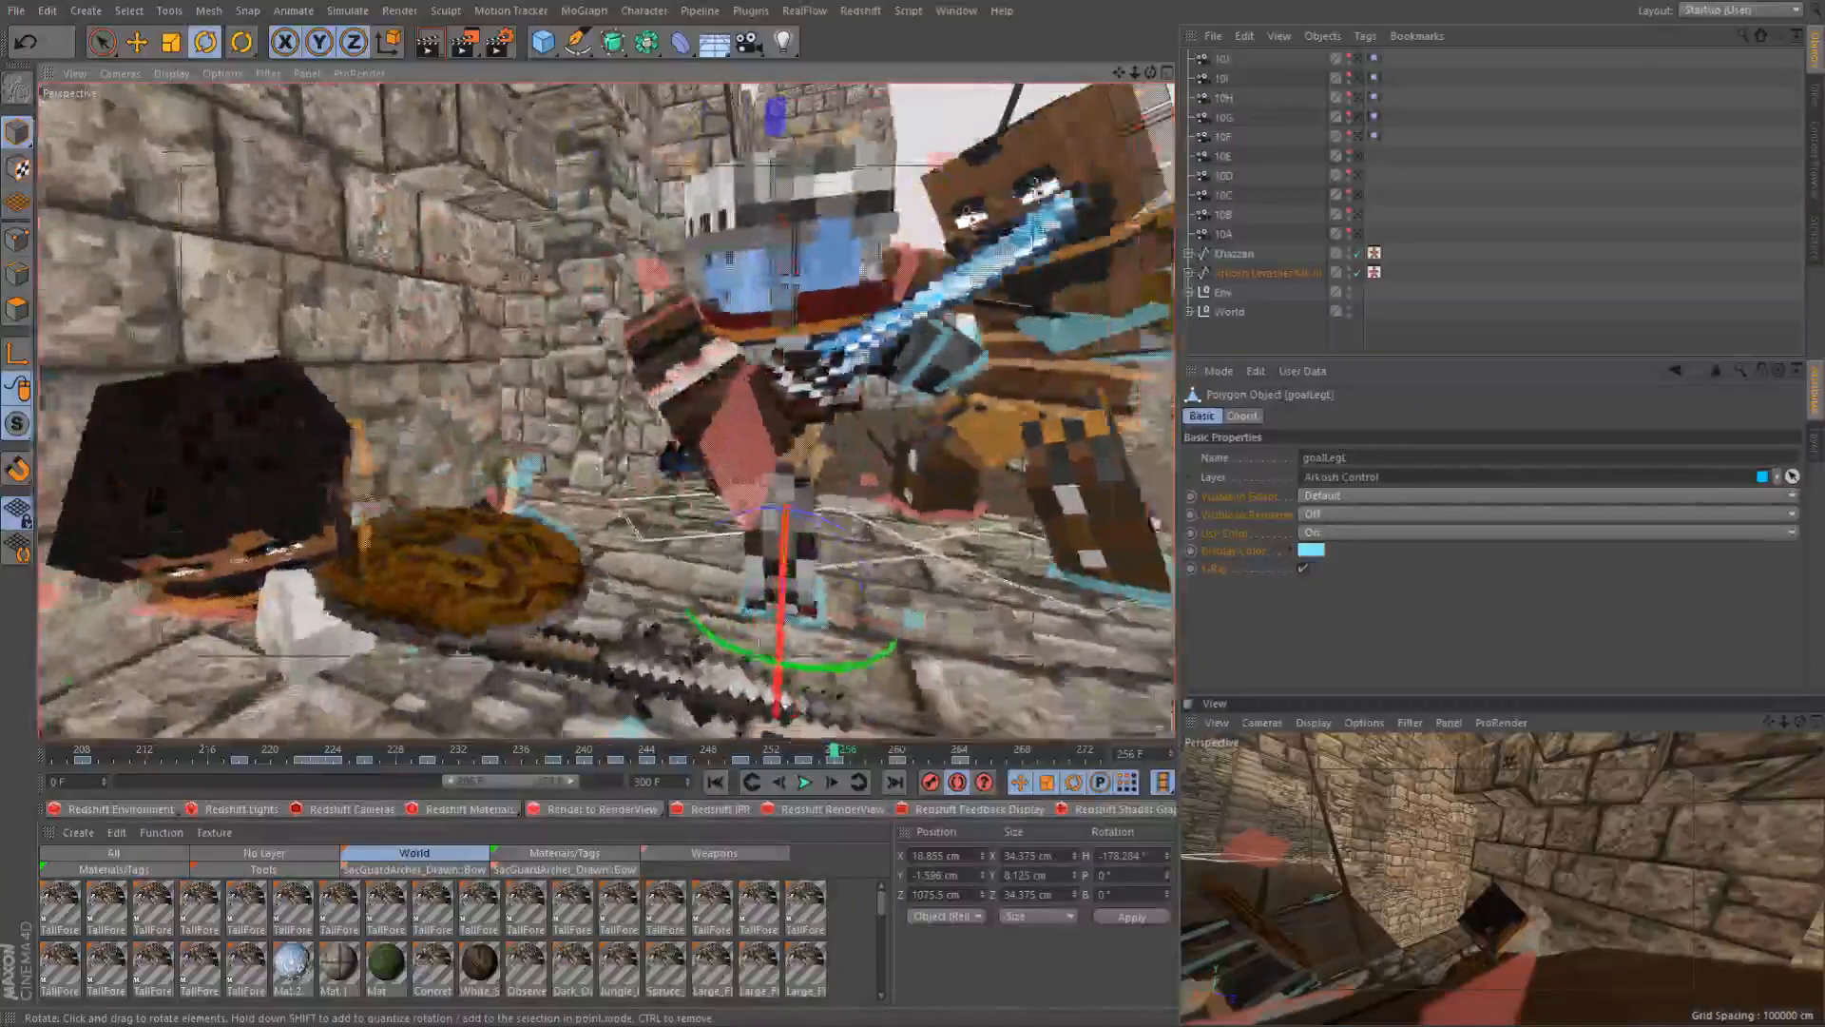
{"action": "left_click_drag", "start_coordinate": [750, 658], "coordinate": [894, 656]}
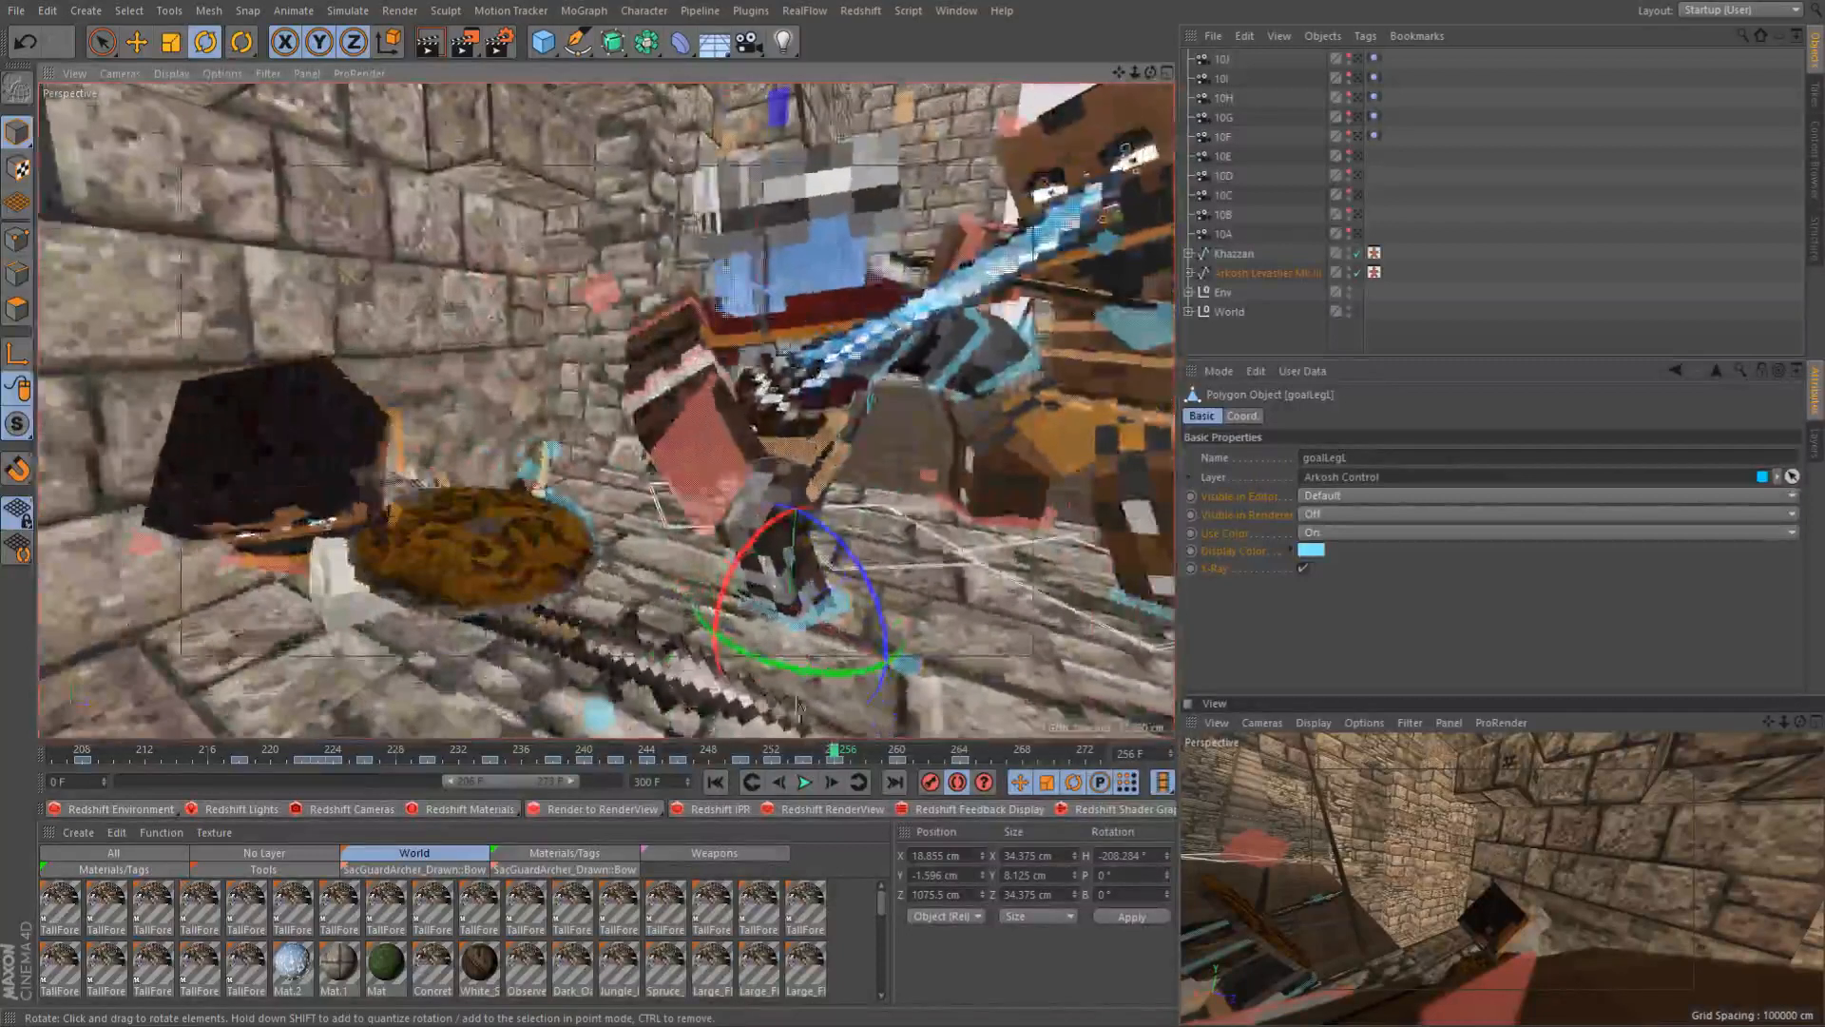
{"action": "left_click", "coordinate": [811, 756]}
{"action": "left_click", "coordinate": [830, 757]}
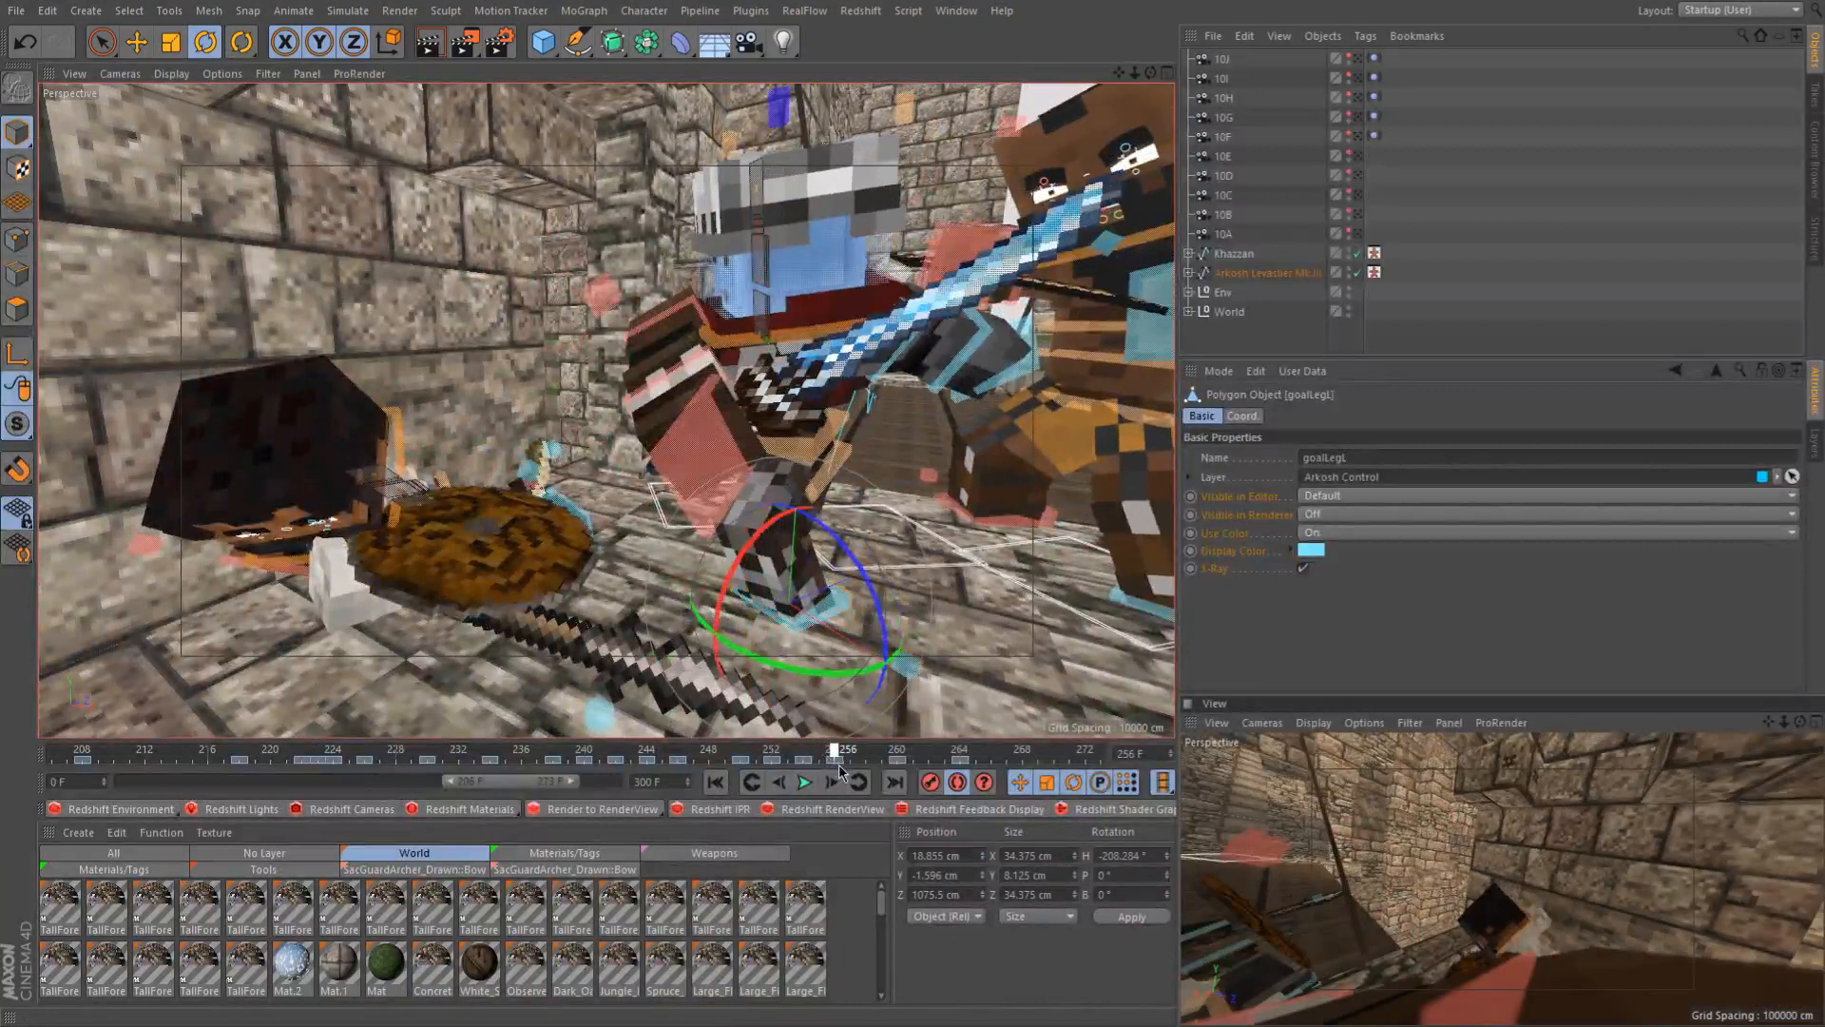
{"action": "left_click", "coordinate": [834, 781]}
{"action": "left_click", "coordinate": [862, 780]}
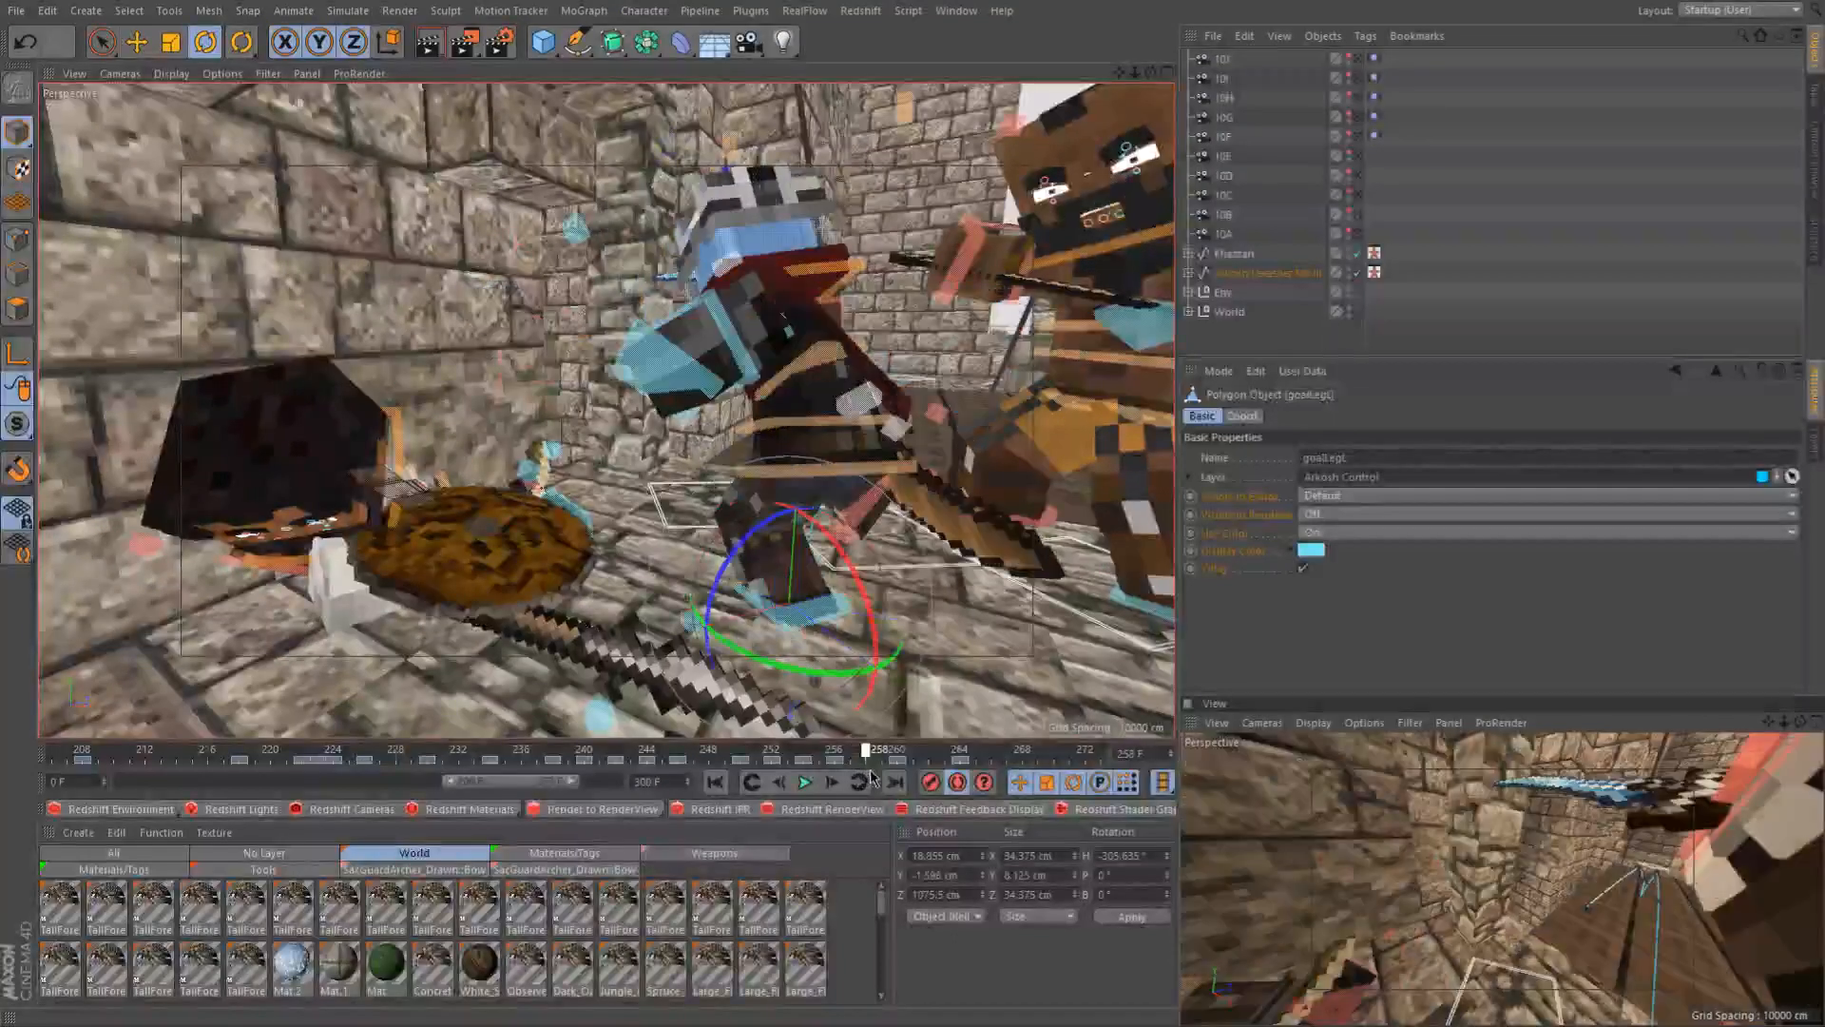
{"action": "left_click", "coordinate": [830, 761]}
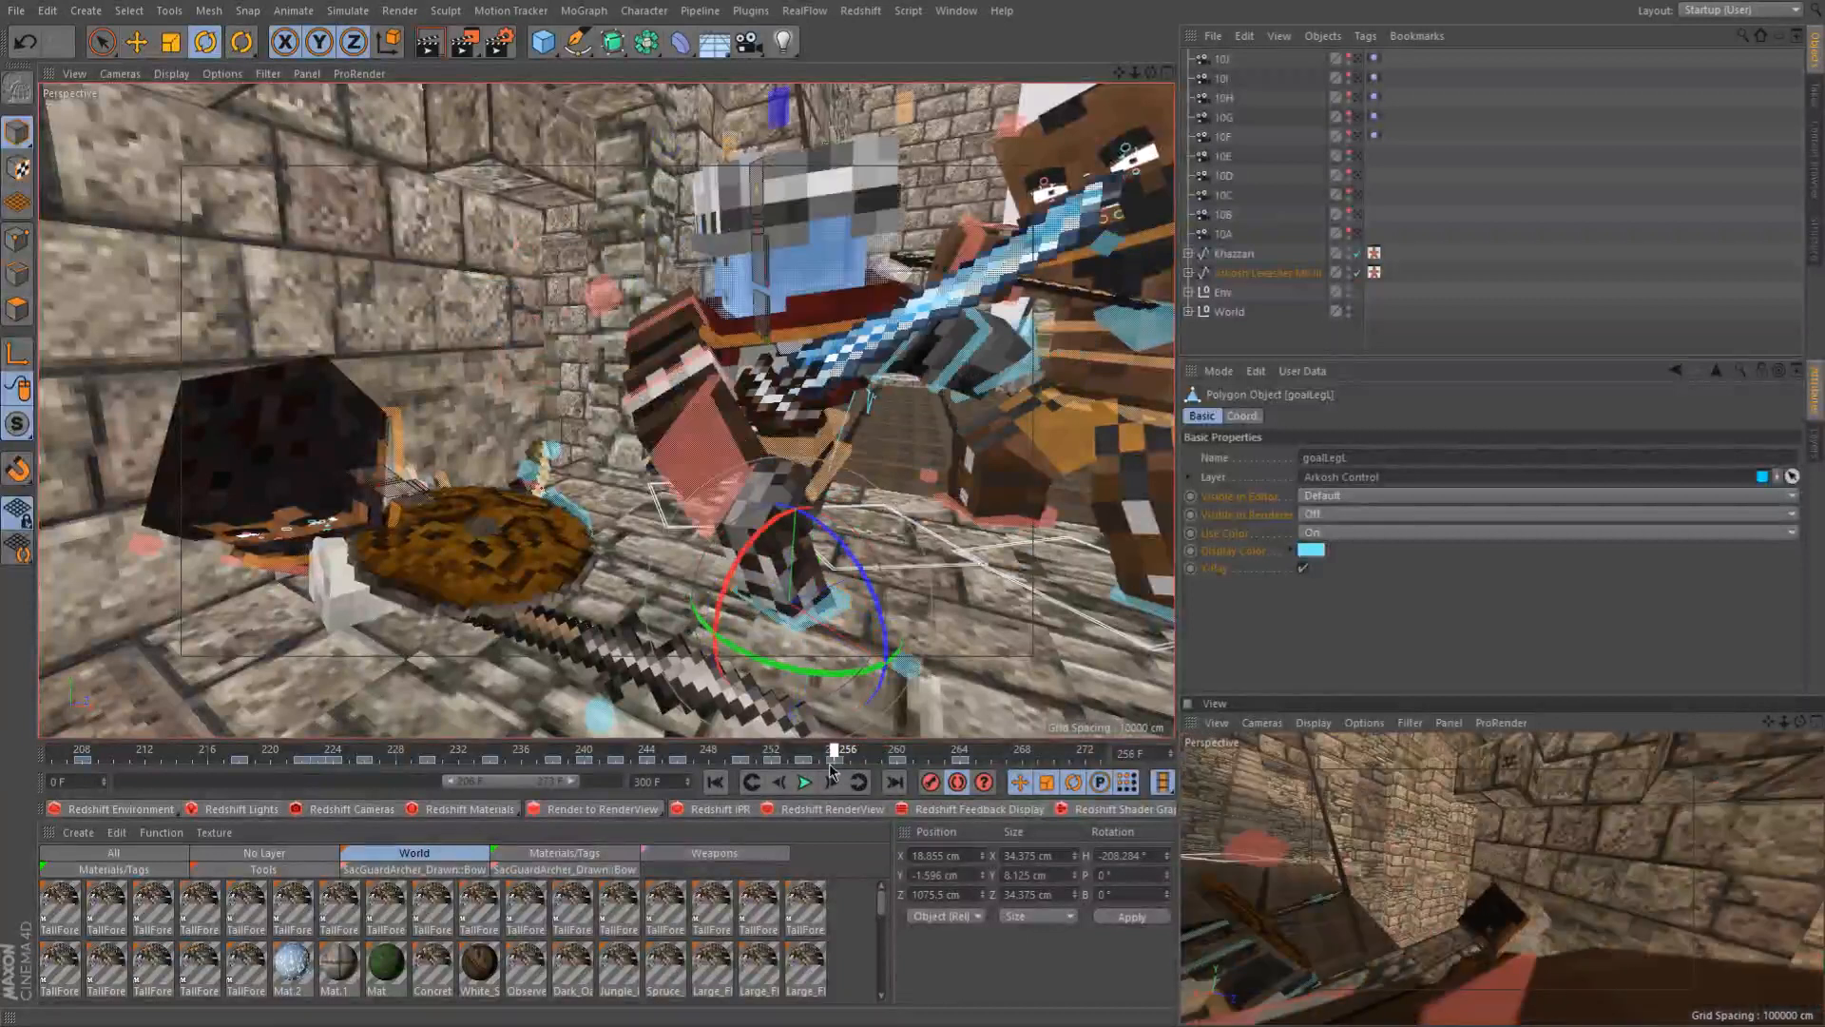
Review Arkosh's left arm between frames 254 and 260, and rotate controlArmL at frame 260 to swing the arm forward toward Khazzan
{"action": "left_click_drag", "start_coordinate": [839, 528], "coordinate": [763, 623], "text": "alt"}
{"action": "left_click", "coordinate": [853, 756]}
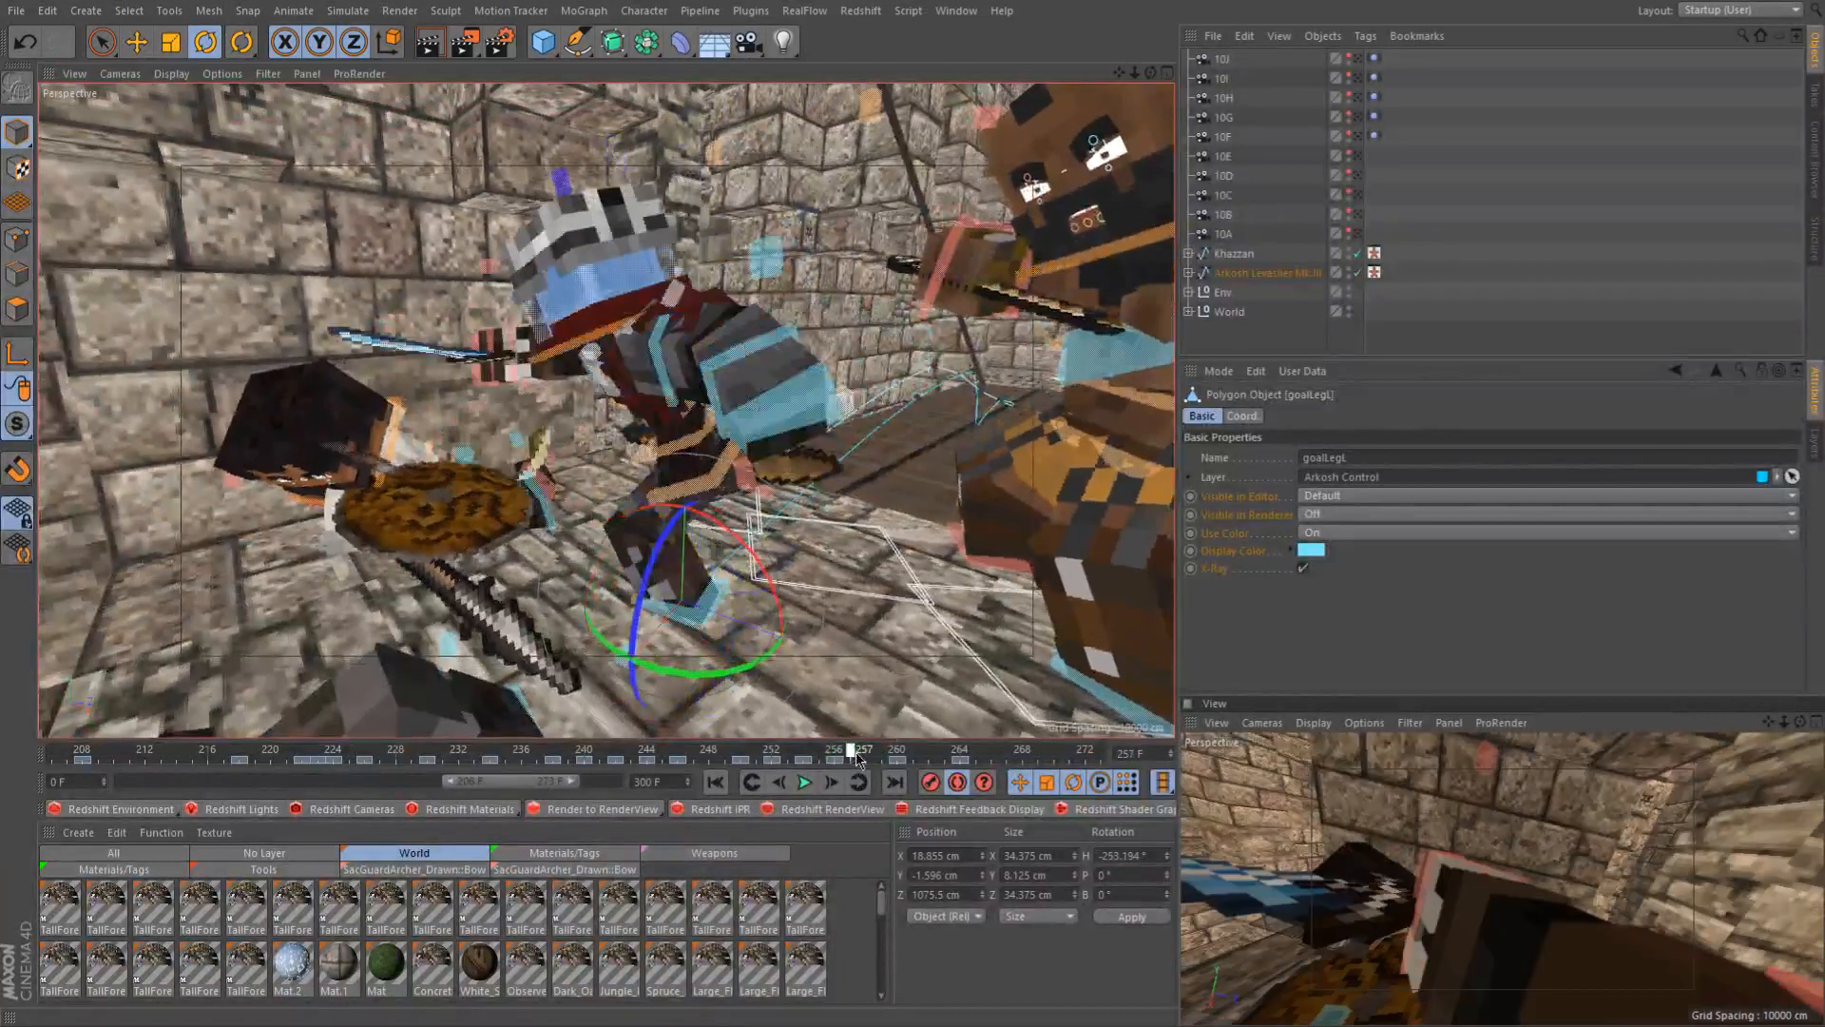
{"action": "left_click", "coordinate": [663, 371]}
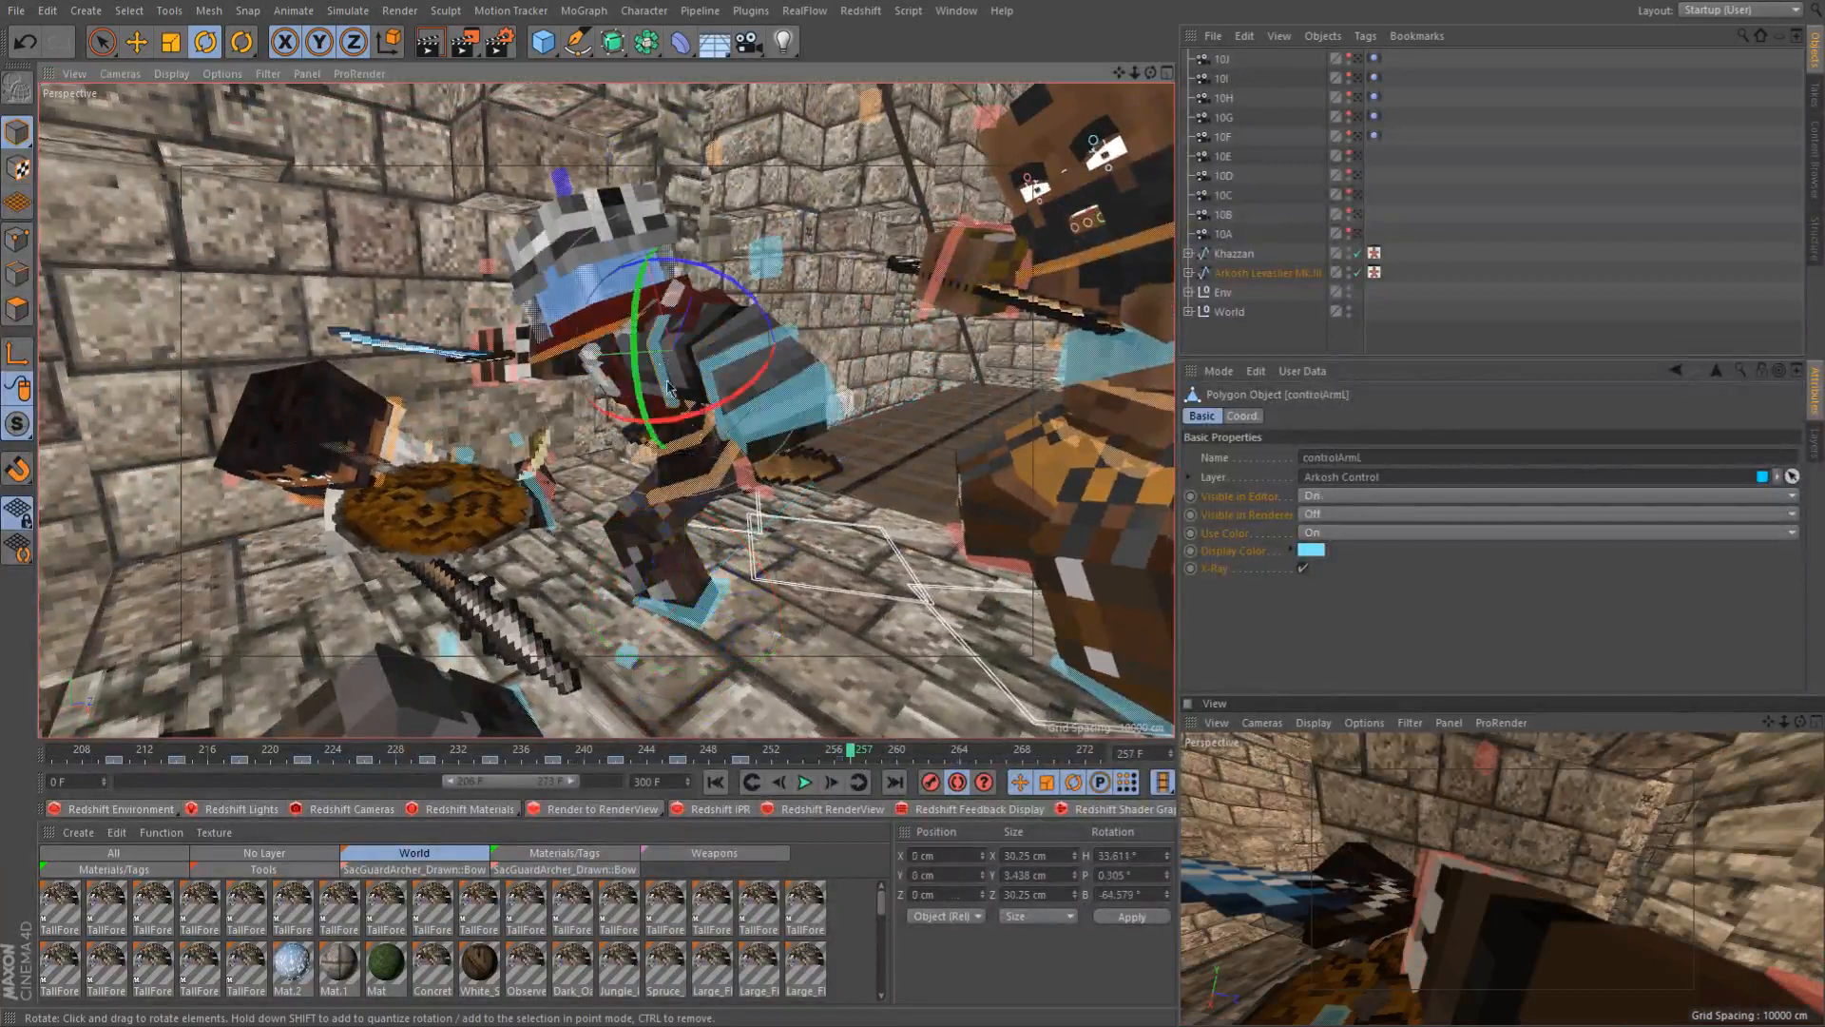
{"action": "left_click", "coordinate": [835, 755]}
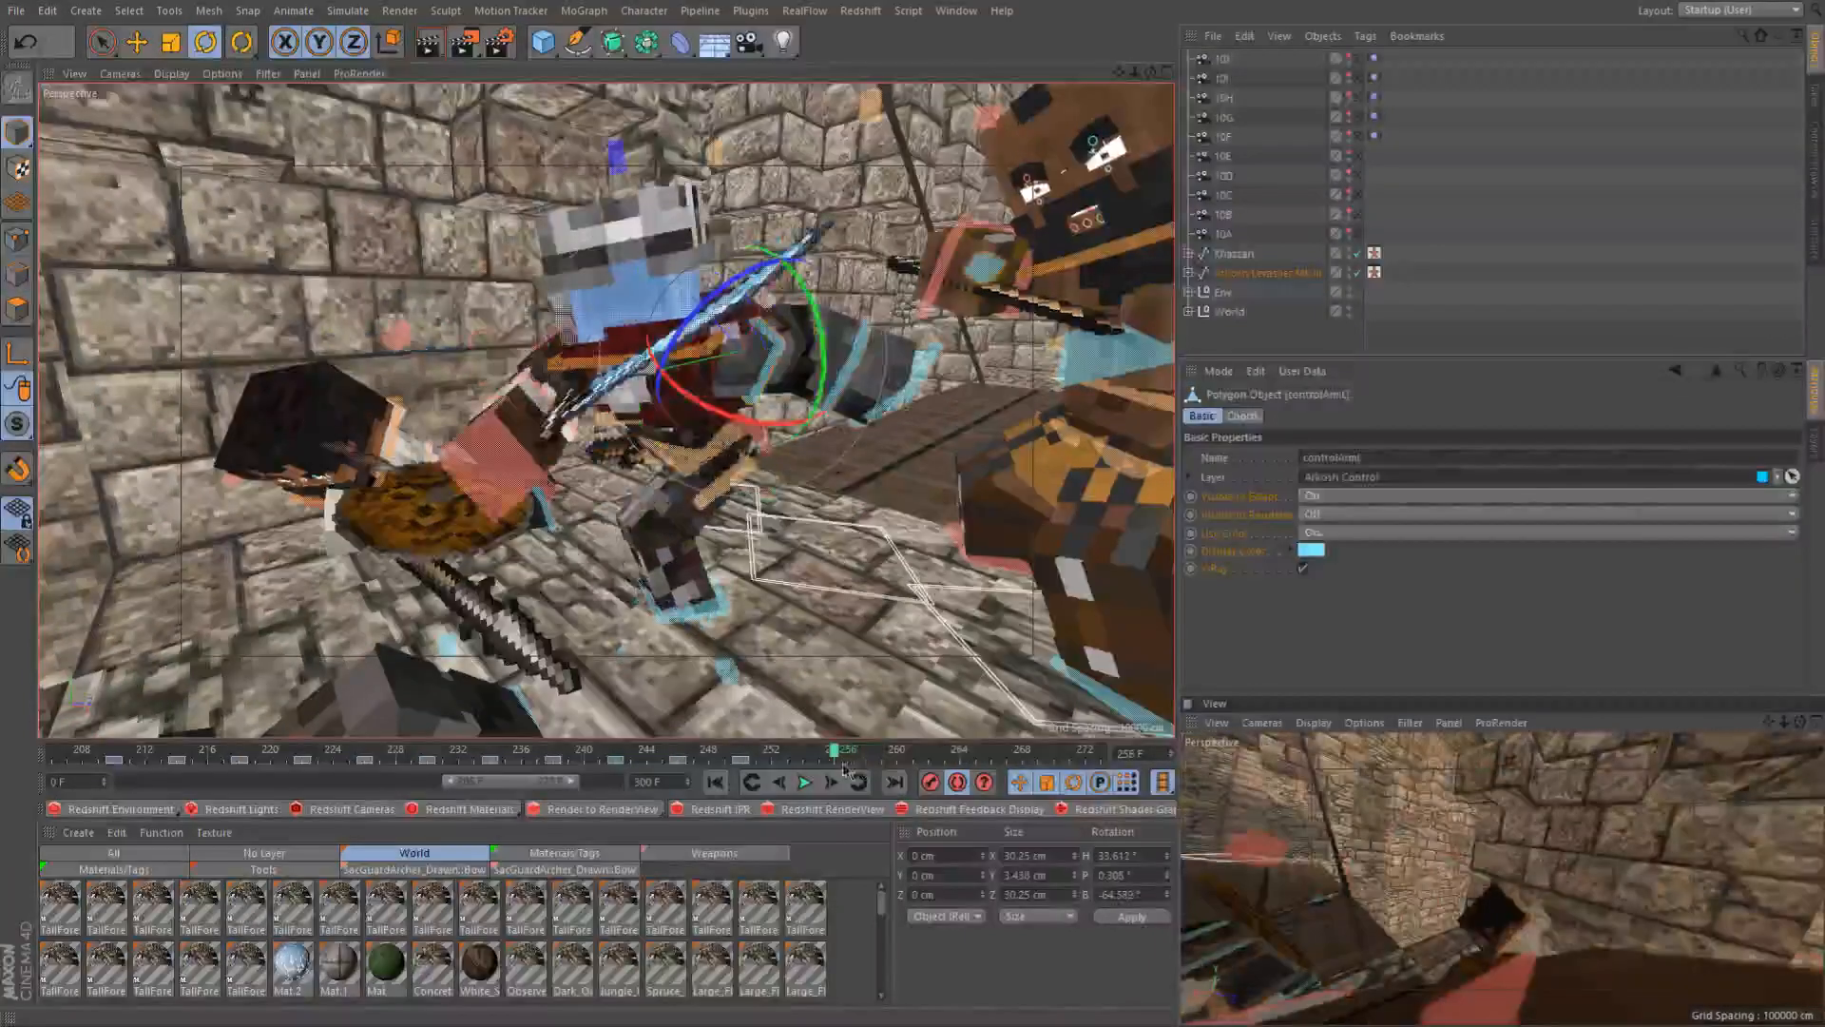
{"action": "left_click", "coordinate": [817, 756]}
{"action": "left_click", "coordinate": [810, 756]}
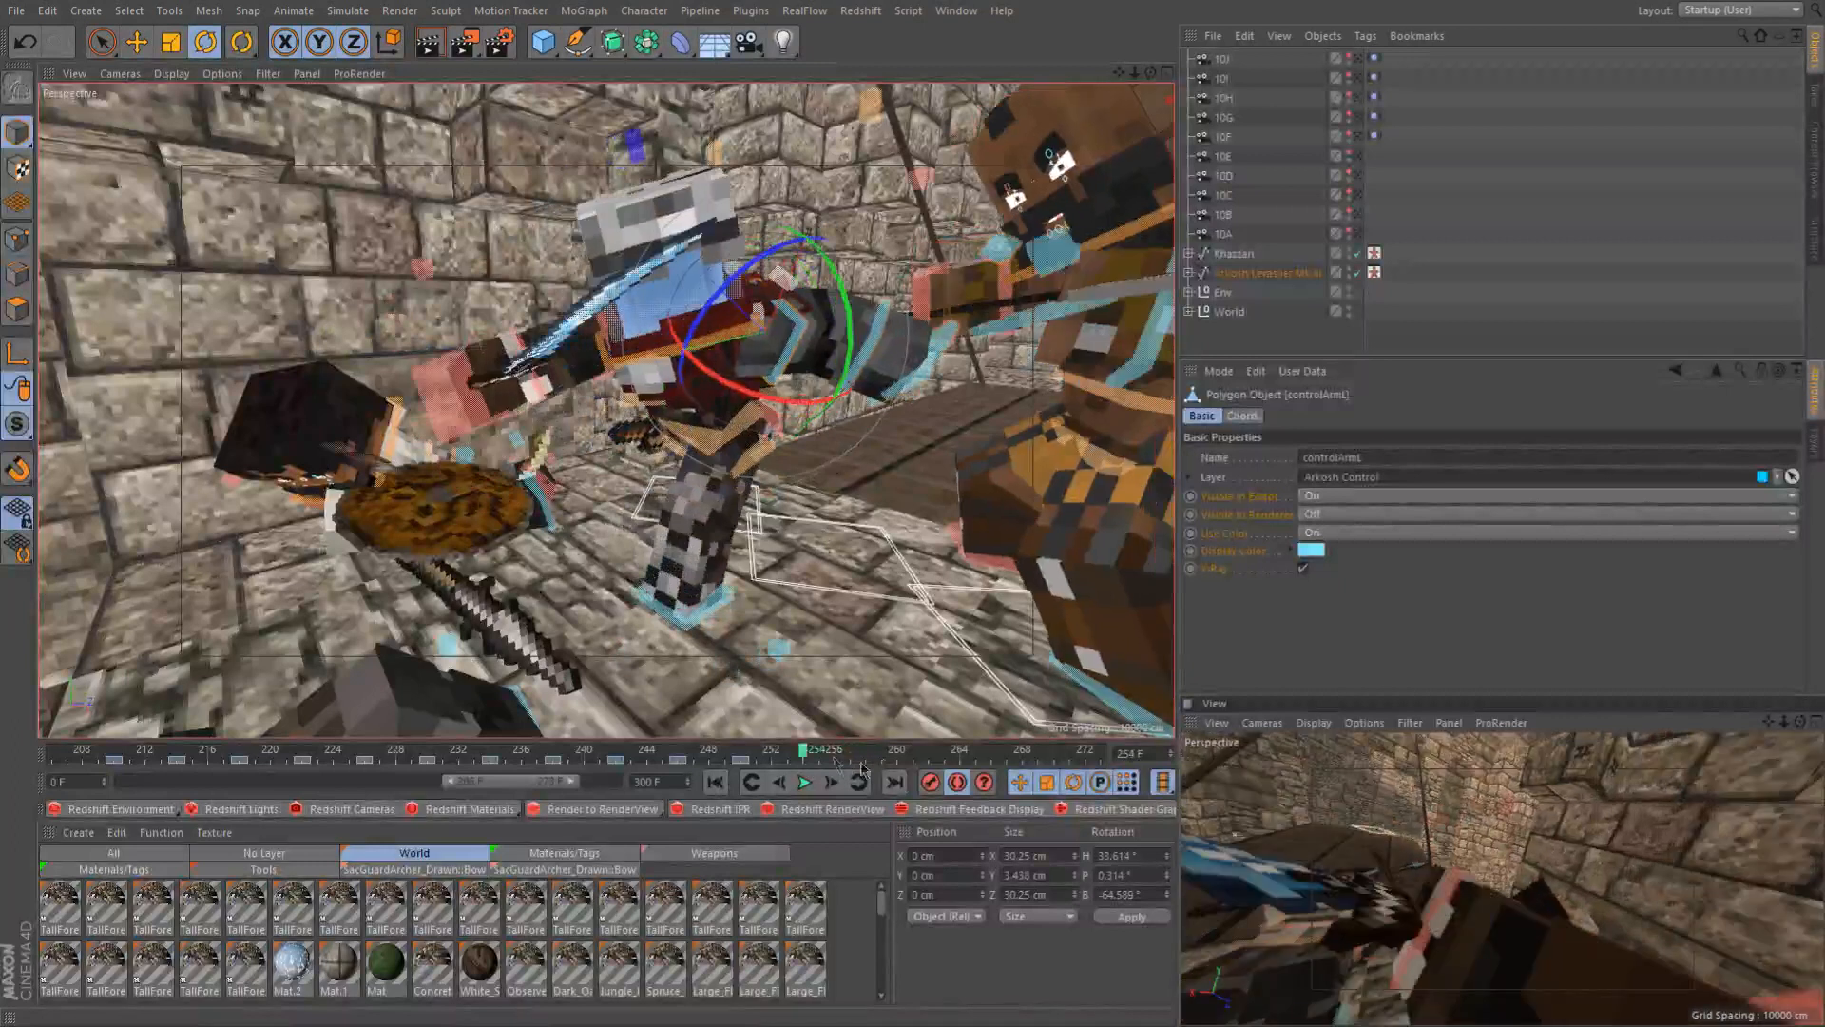
{"action": "left_click_drag", "start_coordinate": [813, 754], "coordinate": [903, 766]}
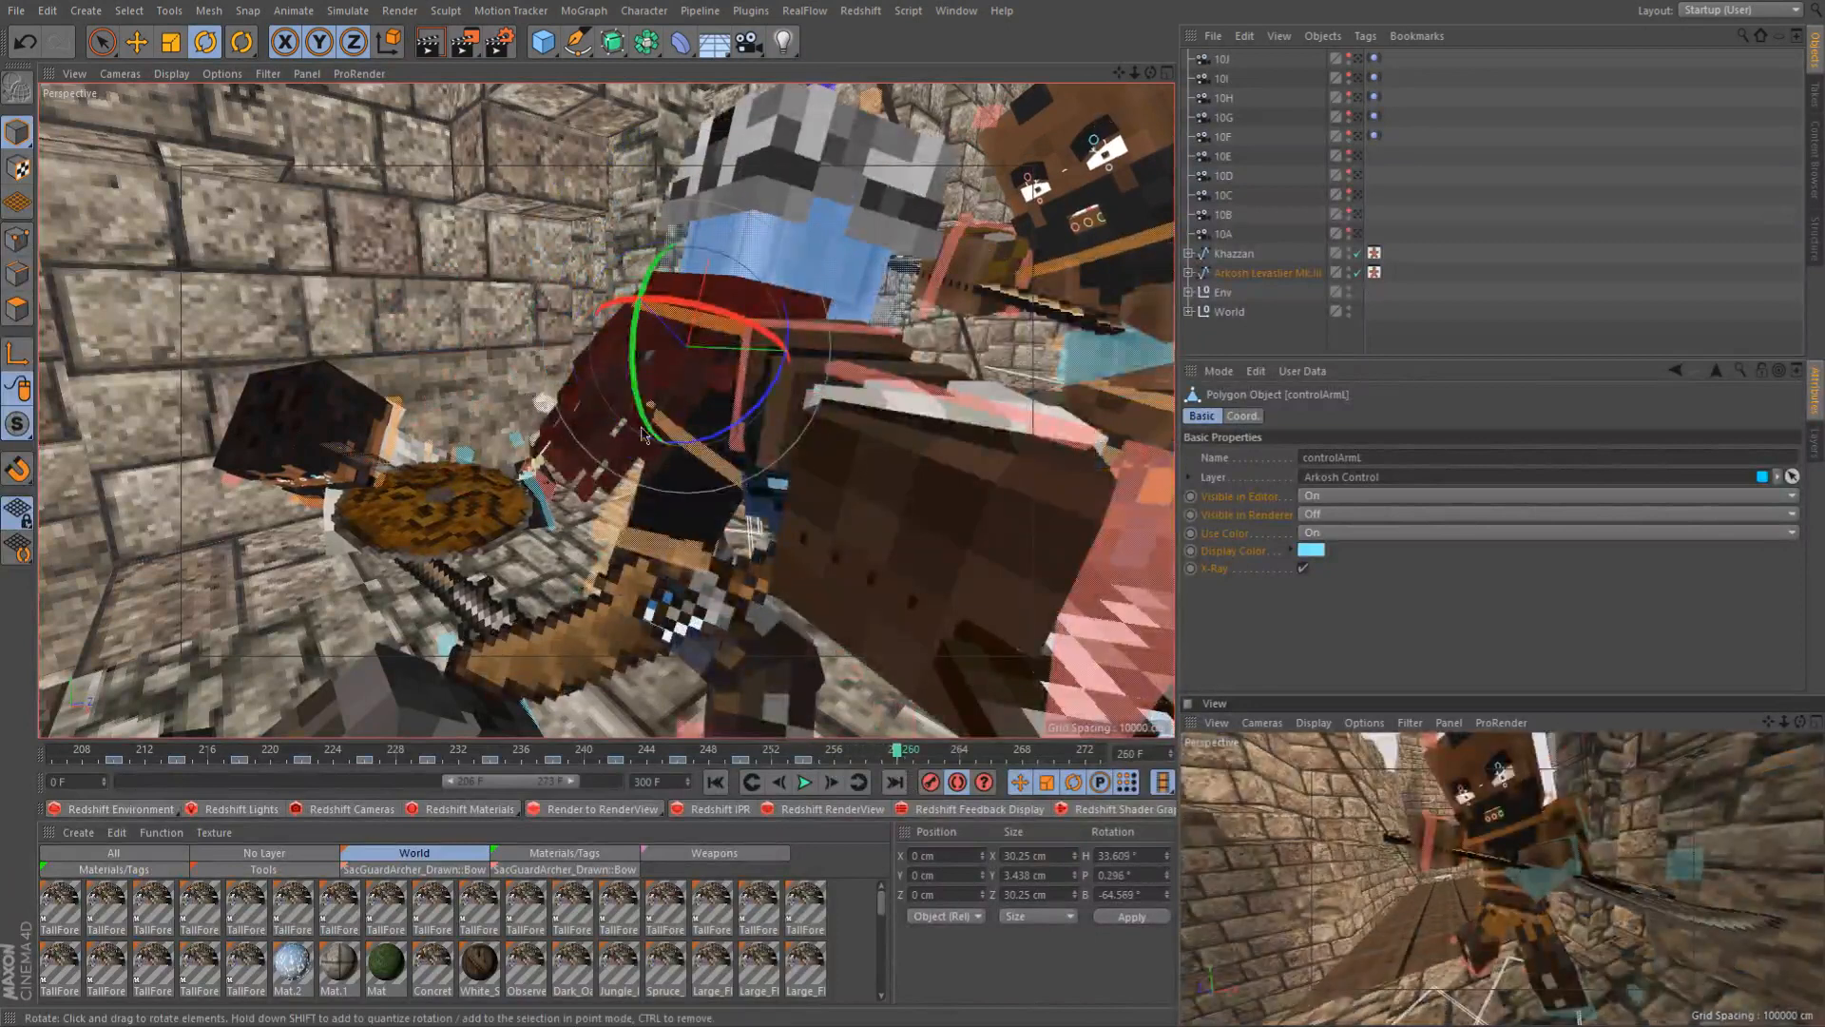
{"action": "left_click_drag", "start_coordinate": [708, 331], "coordinate": [409, 357], "text": "alt"}
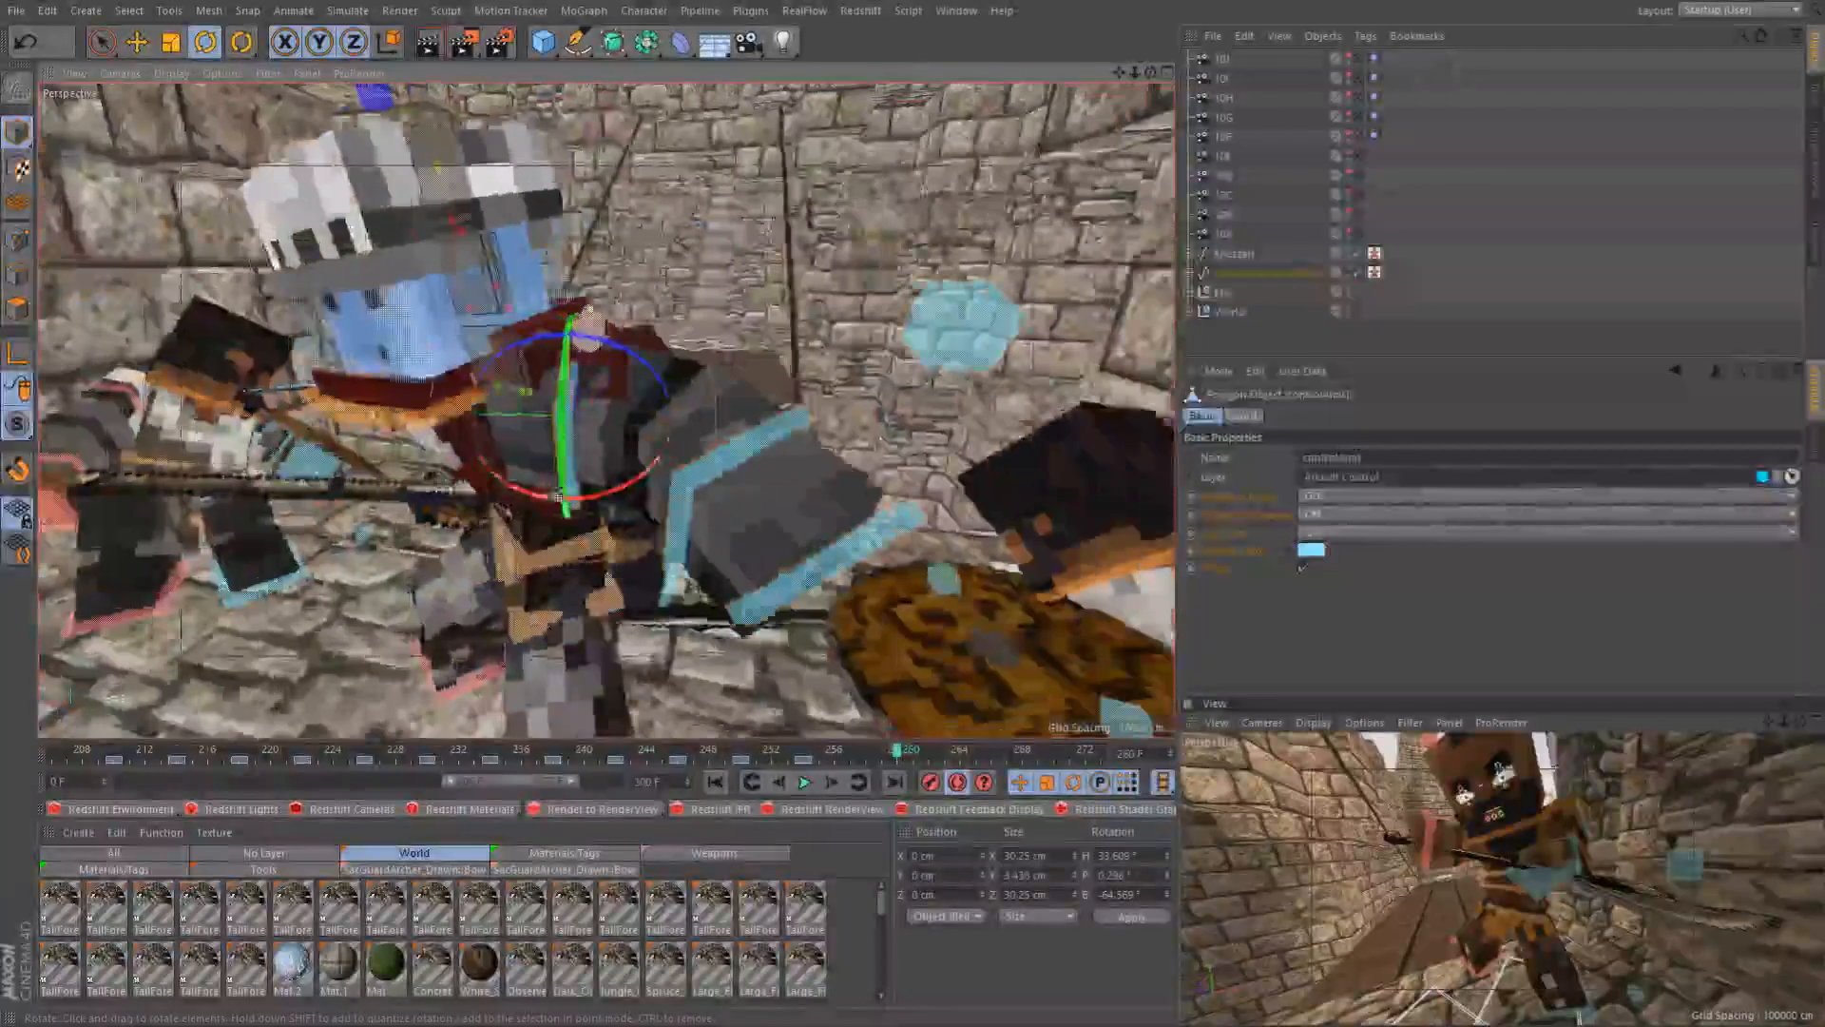
{"action": "left_click_drag", "start_coordinate": [545, 495], "coordinate": [730, 178]}
{"action": "scroll", "coordinate": [464, 496], "scroll_direction": "down", "scroll_amount": 2}
{"action": "left_click_drag", "start_coordinate": [730, 257], "coordinate": [704, 263]}
{"action": "left_click_drag", "start_coordinate": [695, 379], "coordinate": [746, 324], "text": "alt"}
{"action": "left_click_drag", "start_coordinate": [756, 624], "coordinate": [754, 567], "text": "alt"}
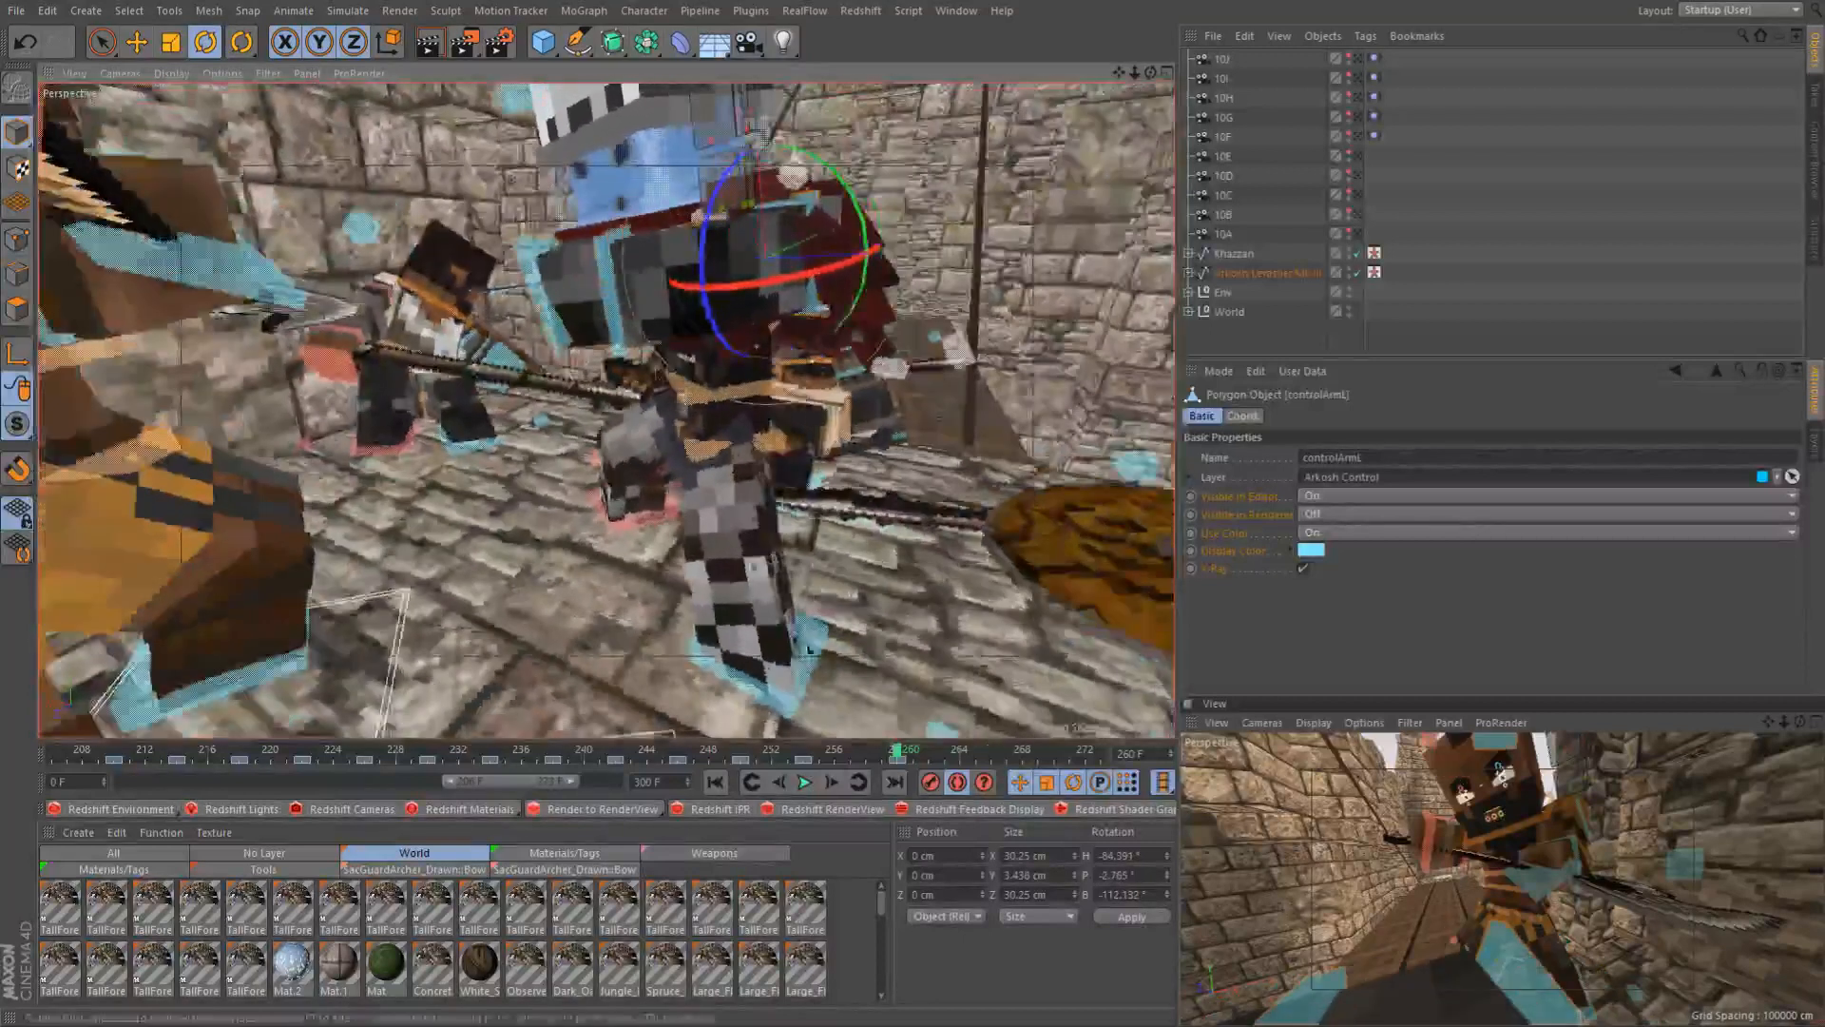
Rotate Arkosh's controlArmL at frame 256 and scrub between frames 254 and 260 to check the left arm's motion
{"action": "left_click", "coordinate": [892, 763]}
{"action": "left_click", "coordinate": [805, 763]}
{"action": "left_click_drag", "start_coordinate": [807, 751], "coordinate": [835, 750]}
{"action": "left_click_drag", "start_coordinate": [685, 301], "coordinate": [700, 399]}
{"action": "left_click", "coordinate": [803, 751]}
{"action": "left_click_drag", "start_coordinate": [839, 763], "coordinate": [903, 780]}
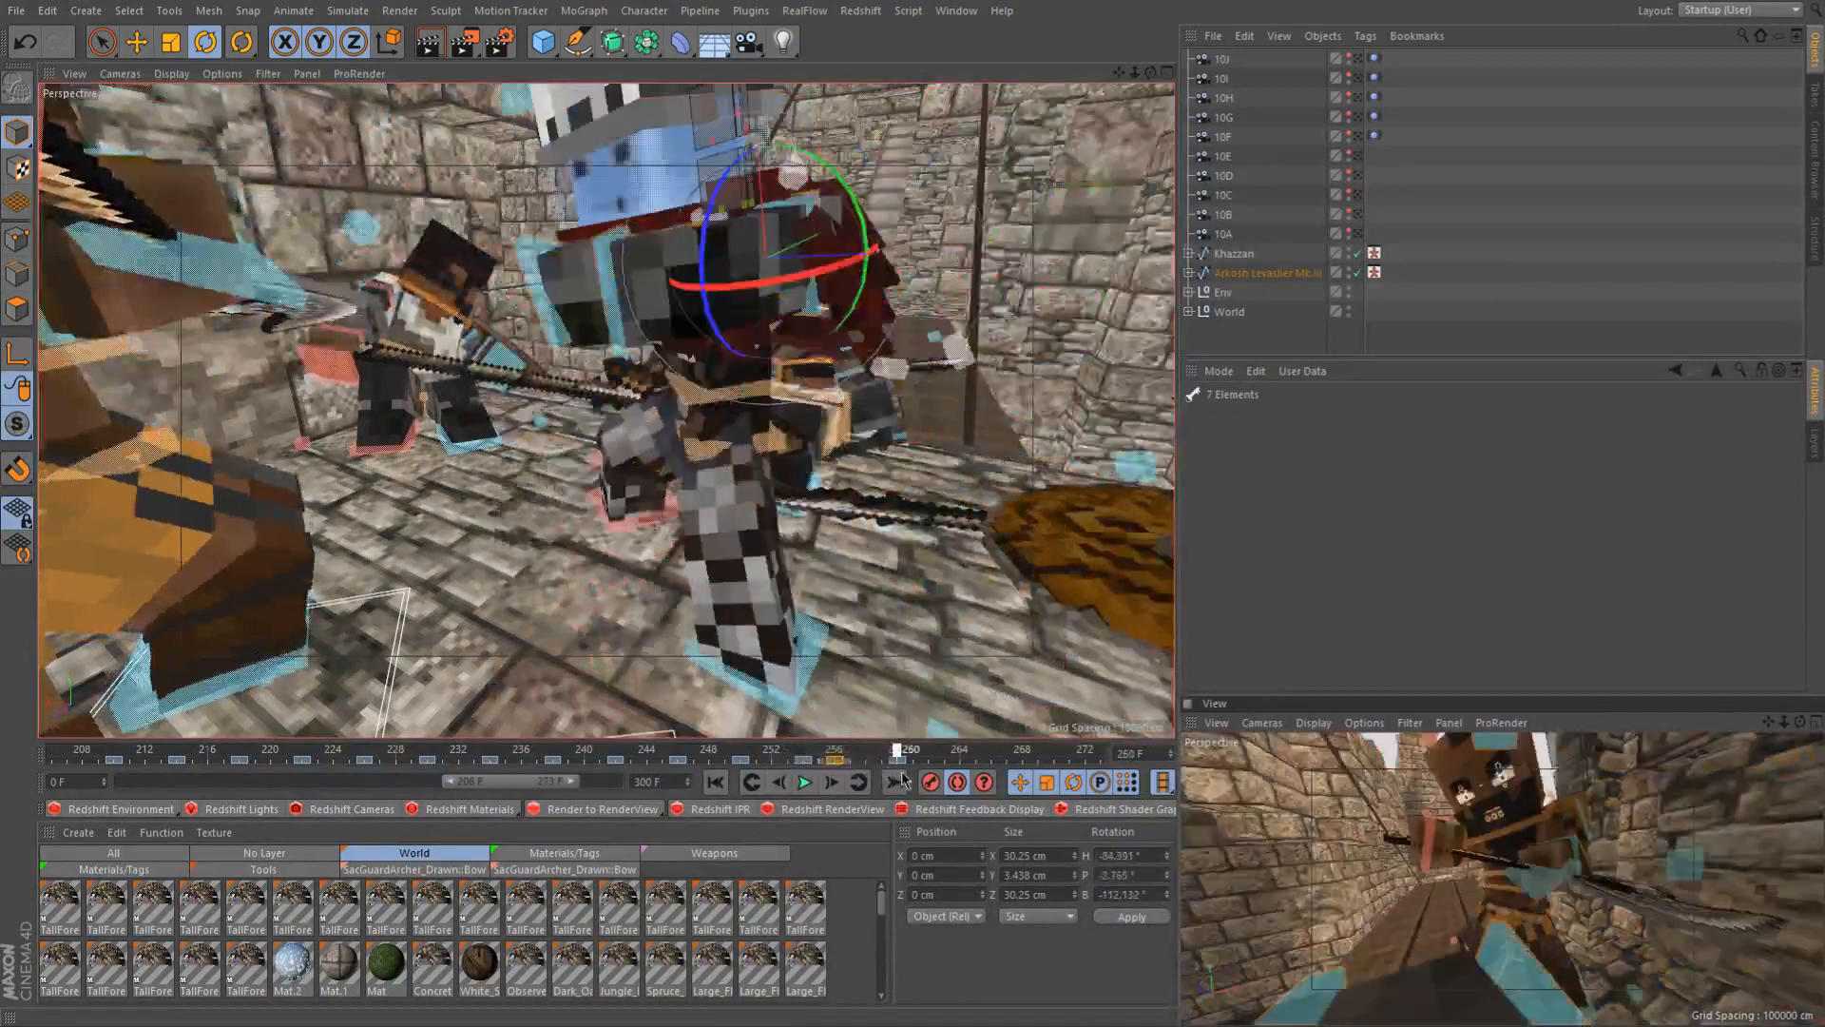
Save the project and play back the fight from around frame 244 in a wider view to review Arkosh's swing
{"action": "right_click_drag", "start_coordinate": [760, 456], "coordinate": [608, 456], "text": "alt"}
{"action": "left_click_drag", "start_coordinate": [666, 446], "coordinate": [775, 376], "text": "alt"}
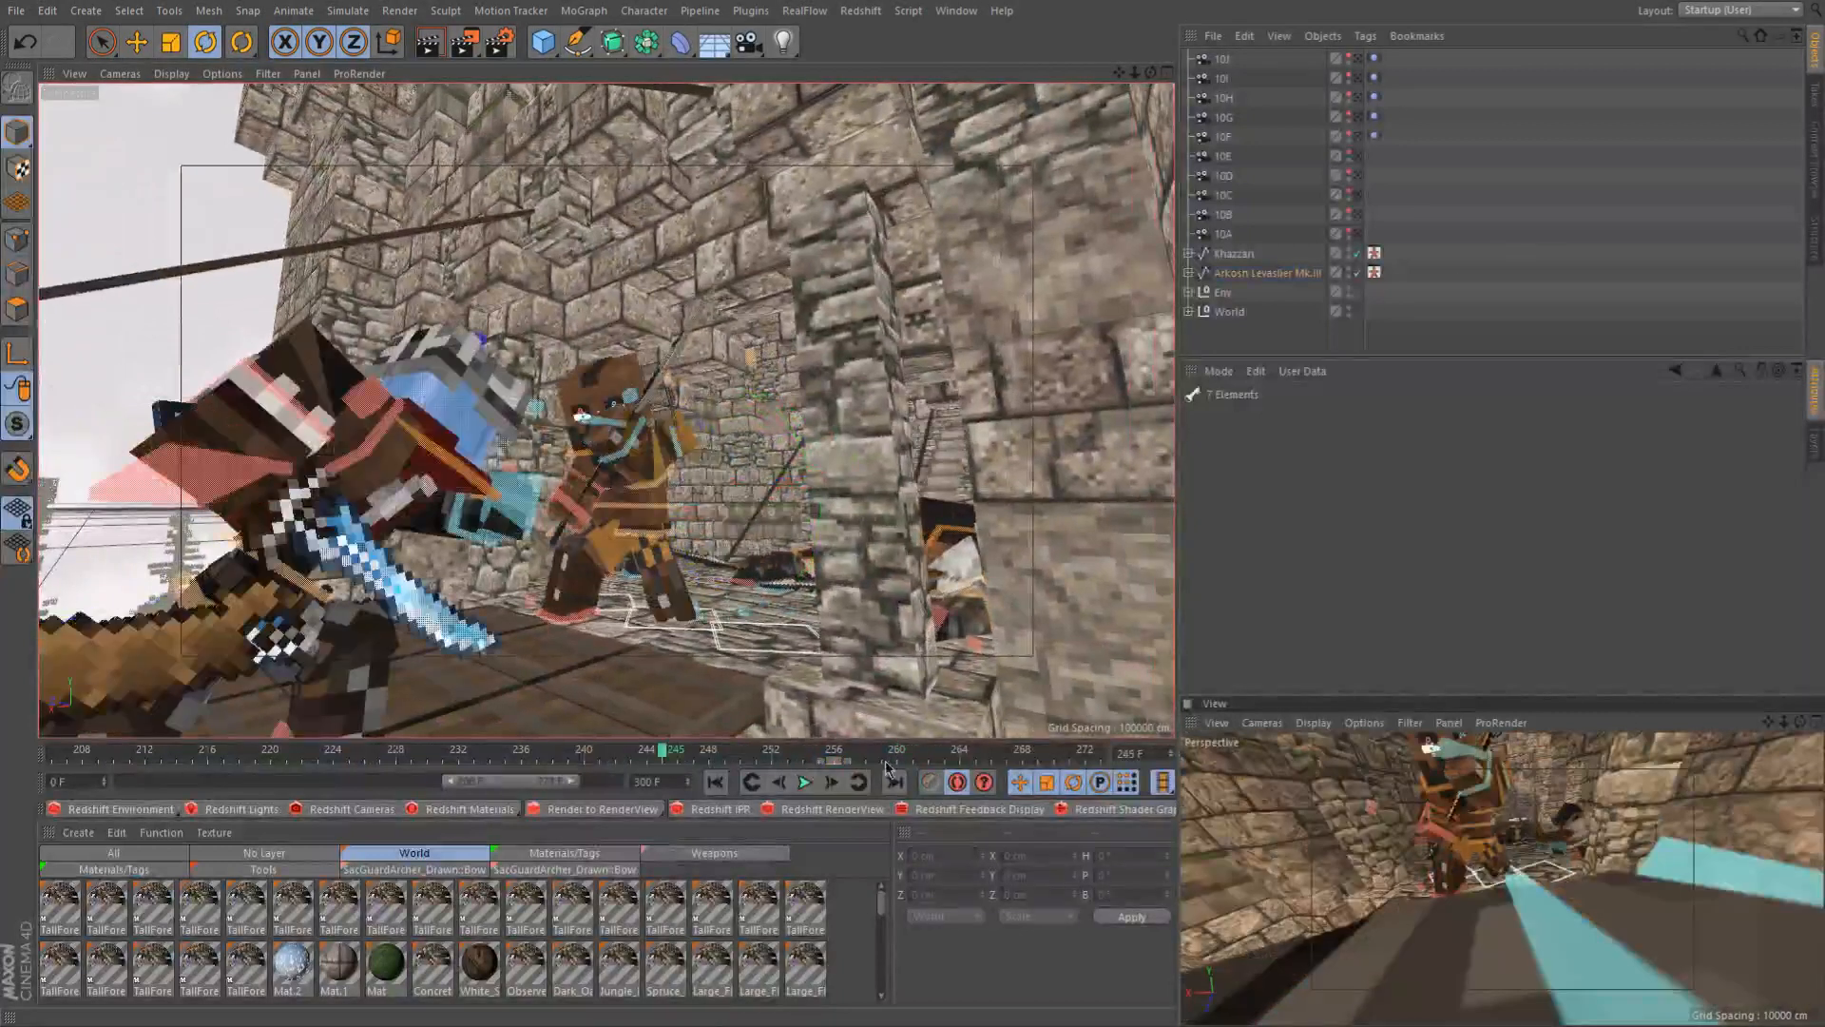
{"action": "key", "text": "Delete"}
{"action": "key", "text": "ctrl+s"}
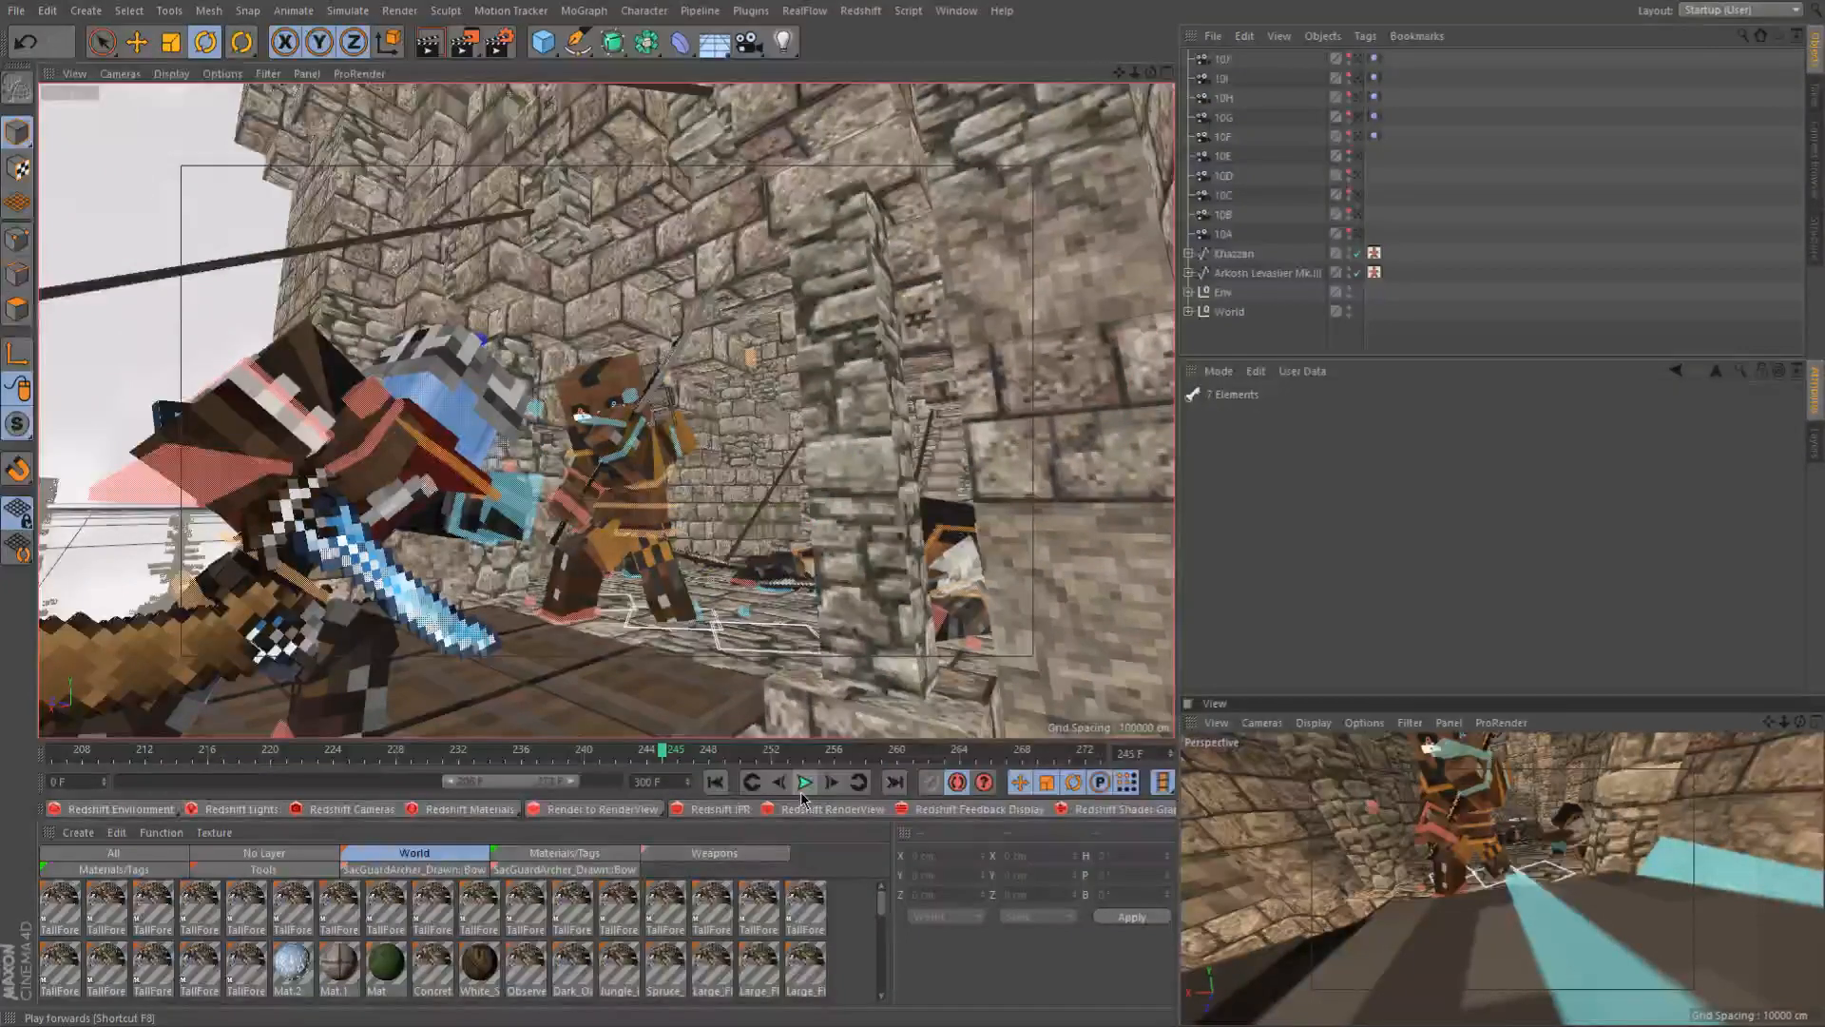
{"action": "left_click", "coordinate": [800, 782]}
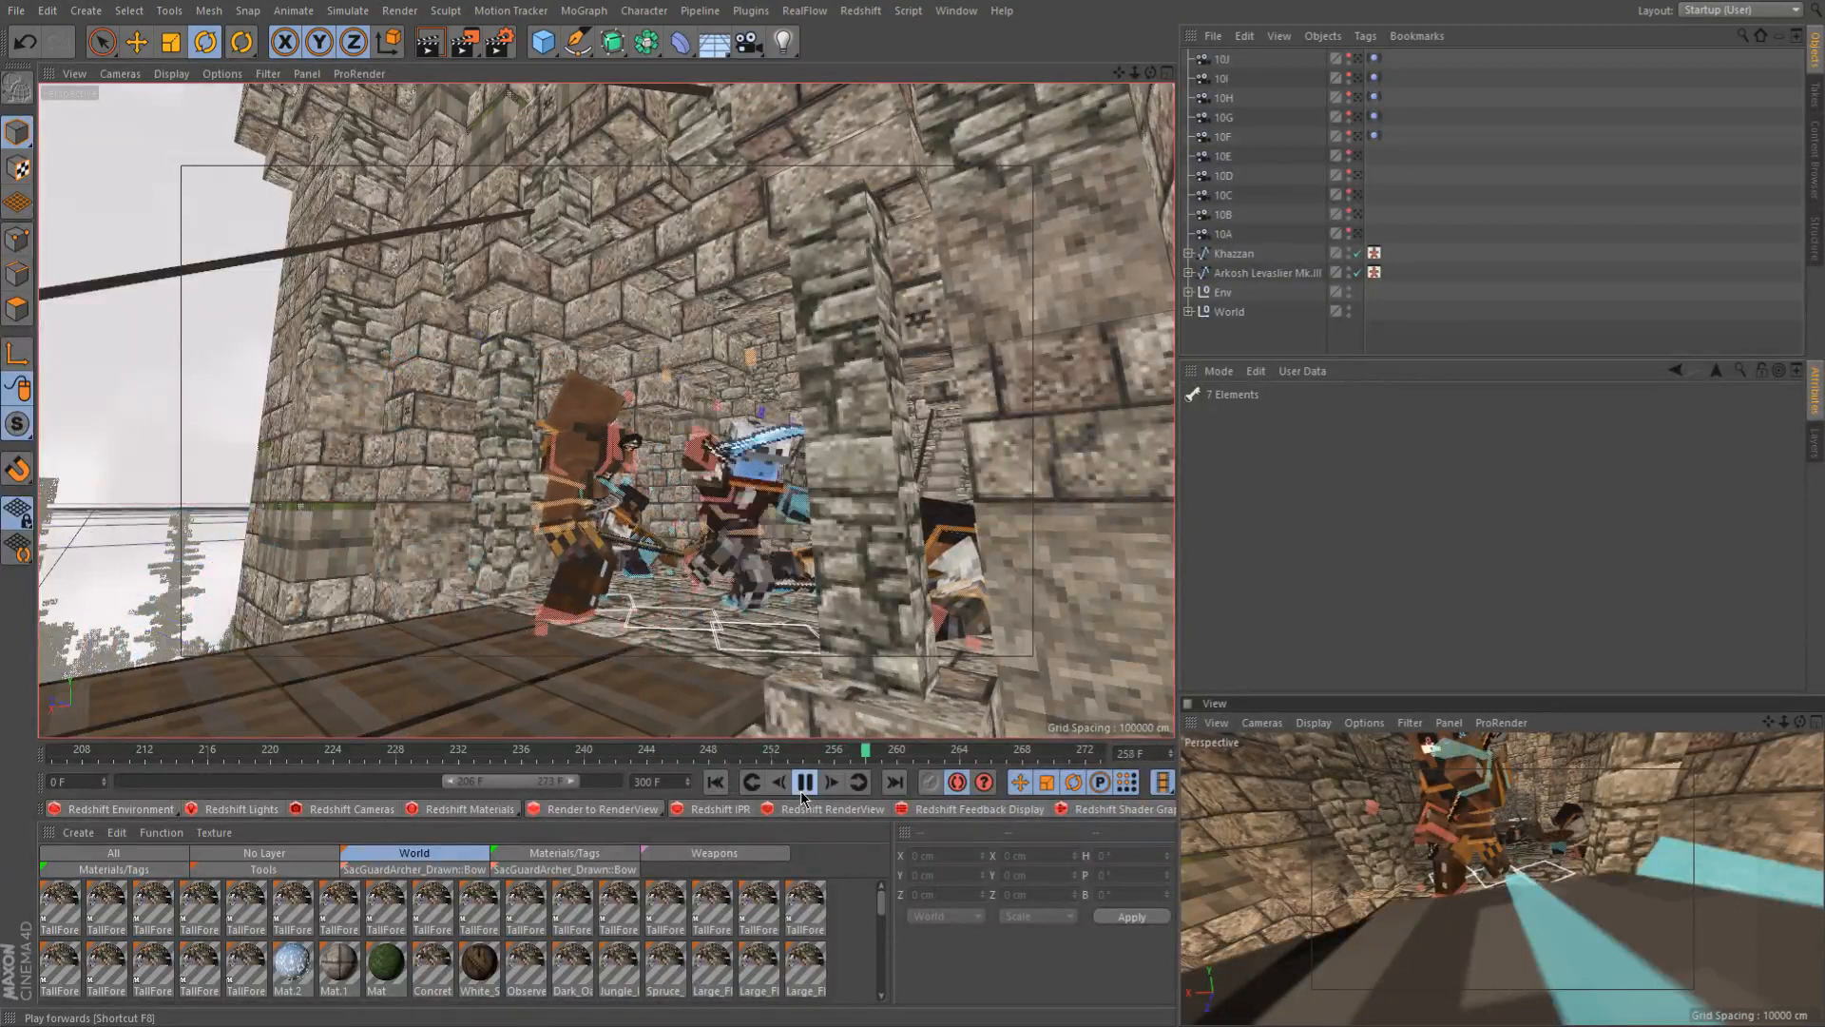
{"action": "left_click", "coordinate": [800, 789]}
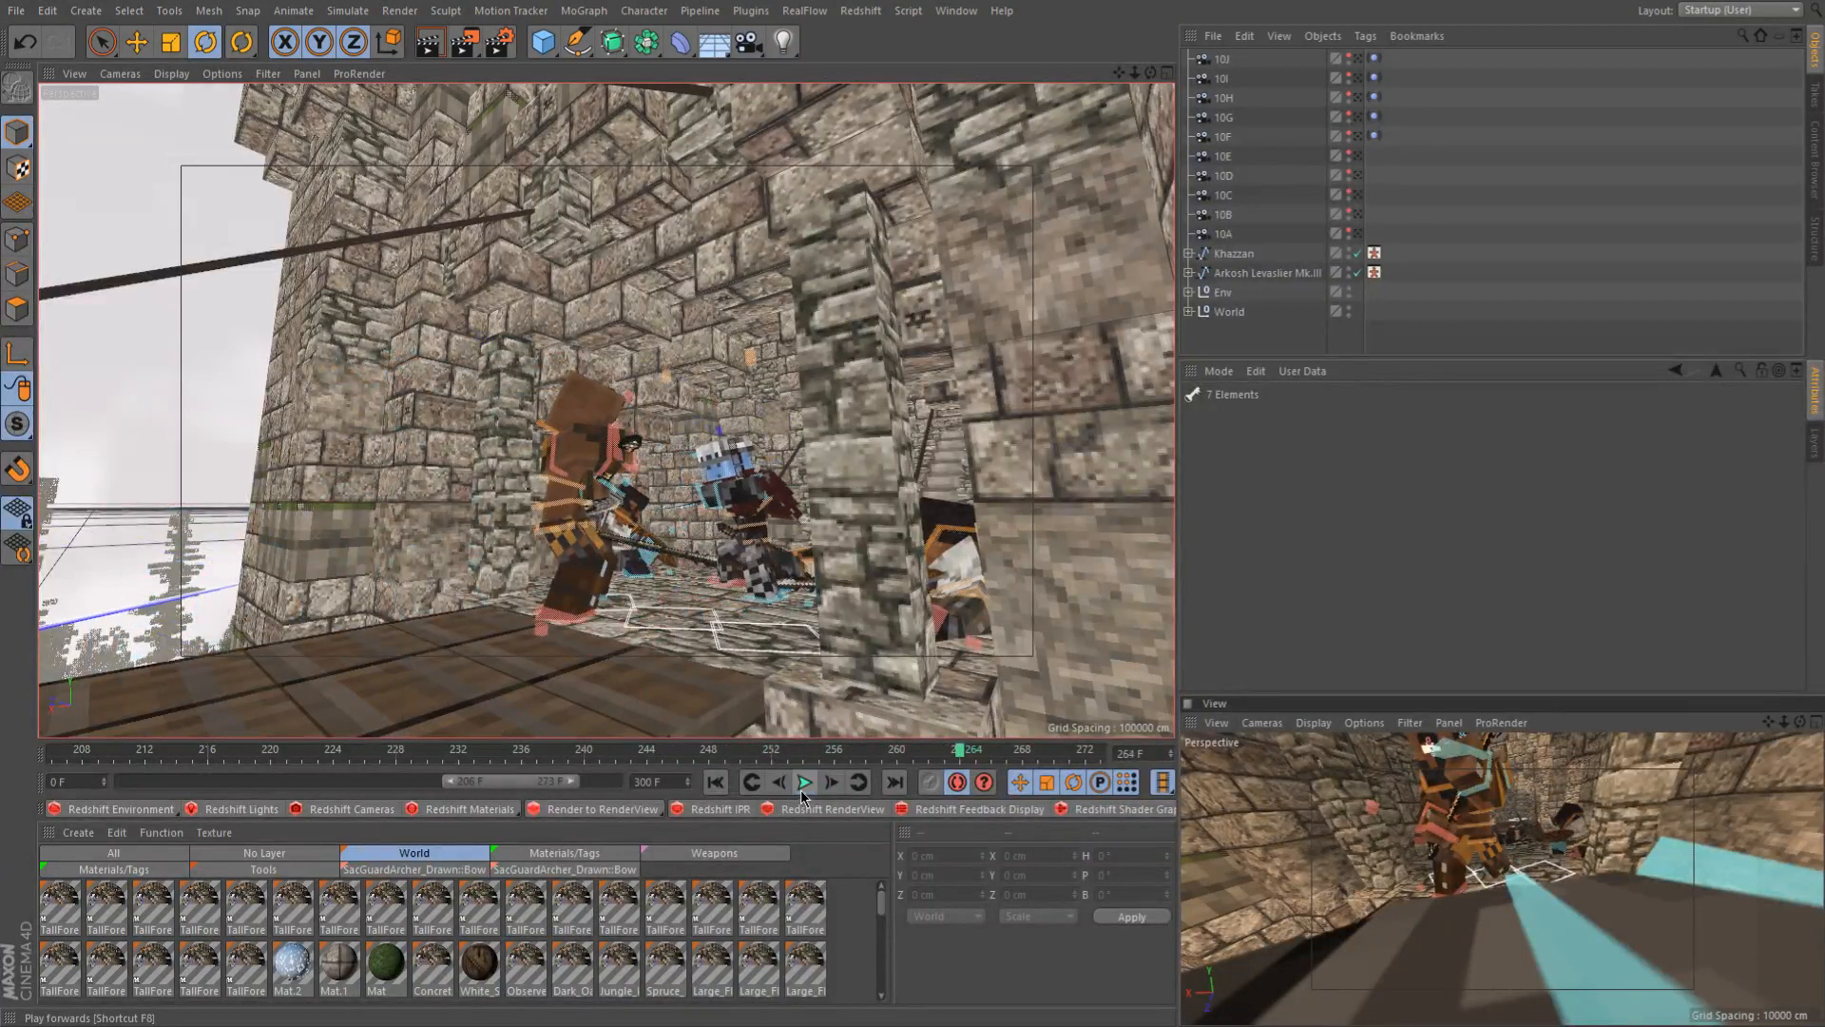
{"action": "left_click", "coordinate": [741, 751]}
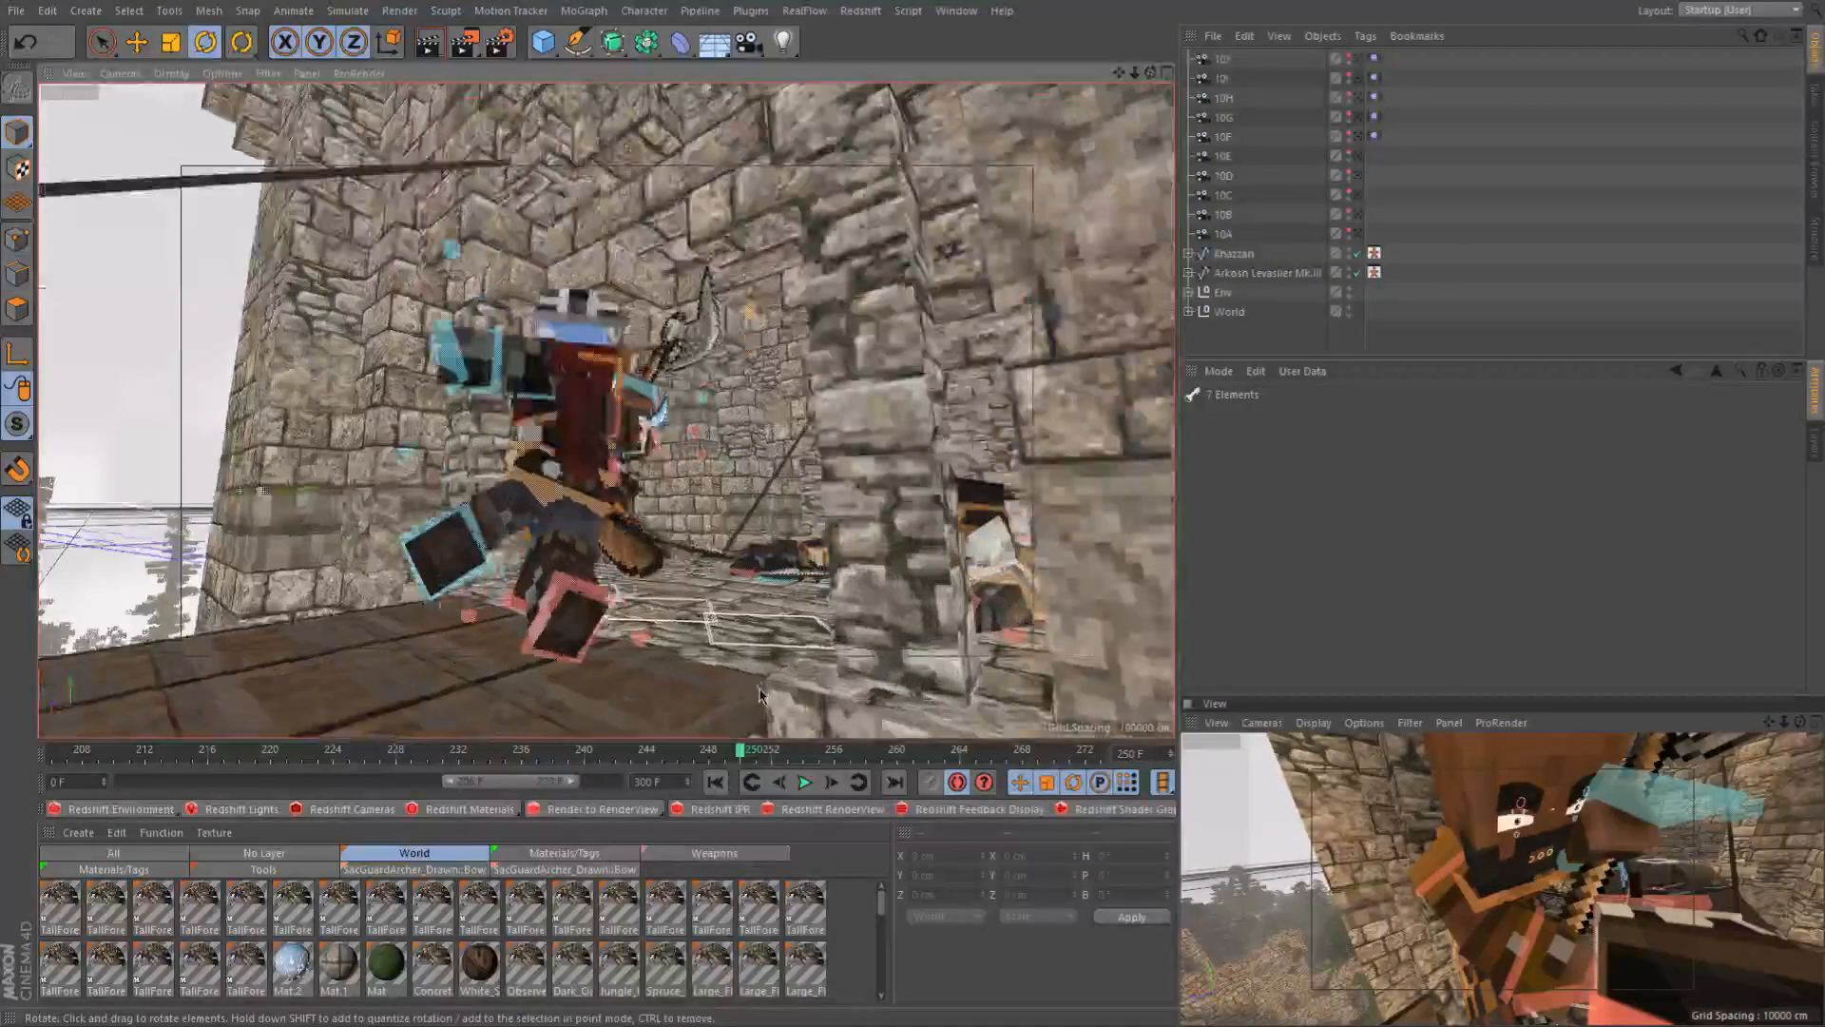
{"action": "left_click", "coordinate": [645, 751]}
{"action": "left_click", "coordinate": [800, 782]}
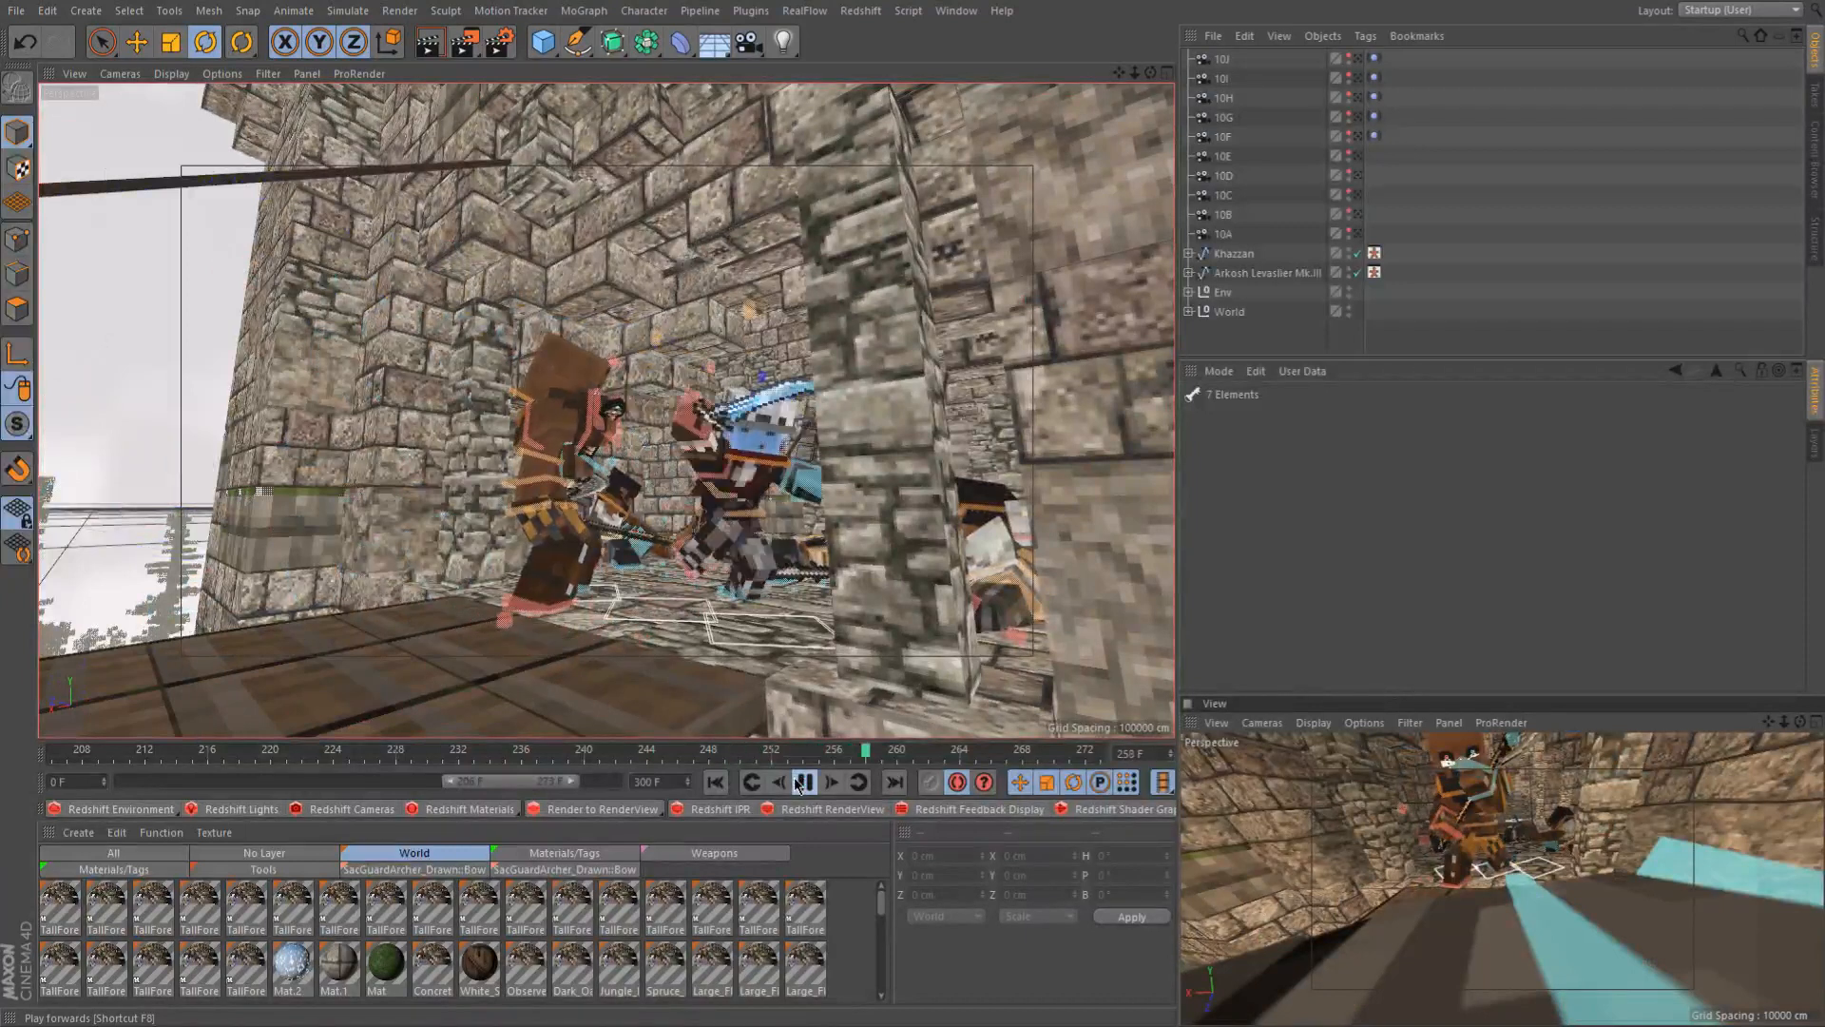
{"action": "left_click", "coordinate": [799, 781]}
Rotate Arkosh's controlArmR at frame 258 to lower the sword arm slightly, and play back the swing from about frame 243 to 264
{"action": "left_click_drag", "start_coordinate": [806, 754], "coordinate": [866, 756]}
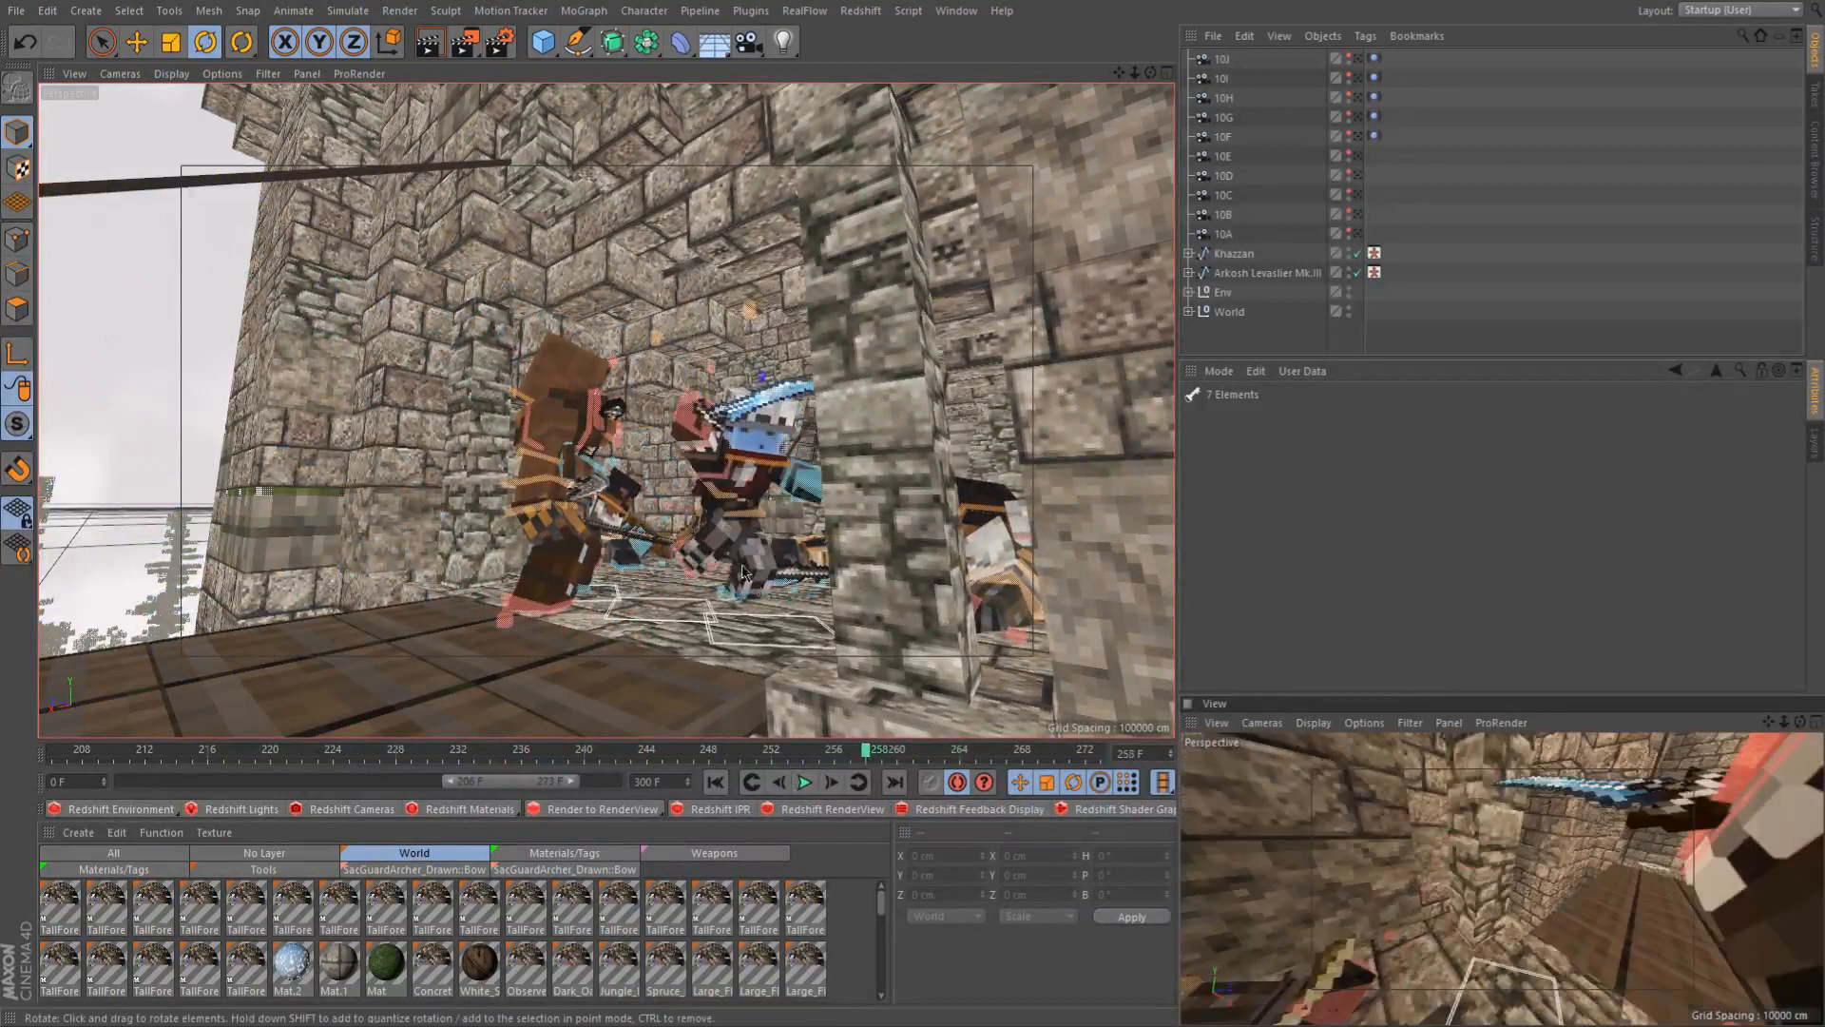
{"action": "left_click", "coordinate": [719, 482]}
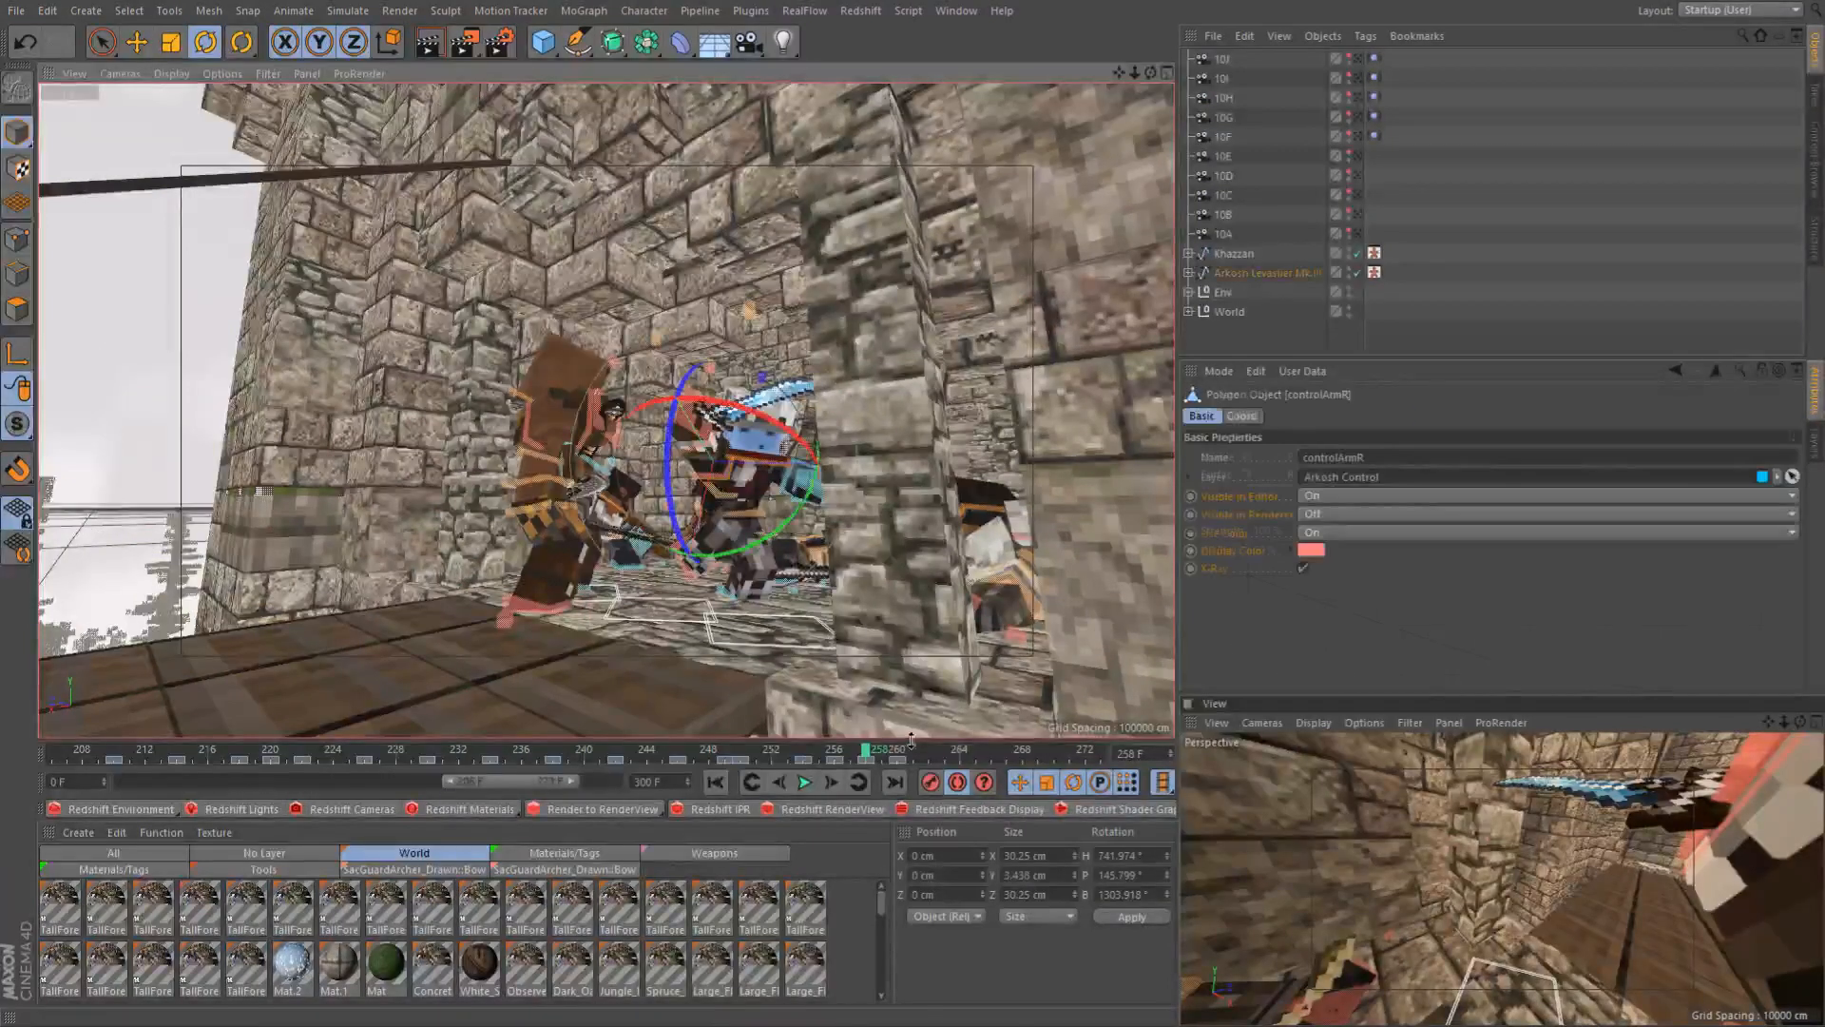
{"action": "left_click_drag", "start_coordinate": [671, 483], "coordinate": [674, 504]}
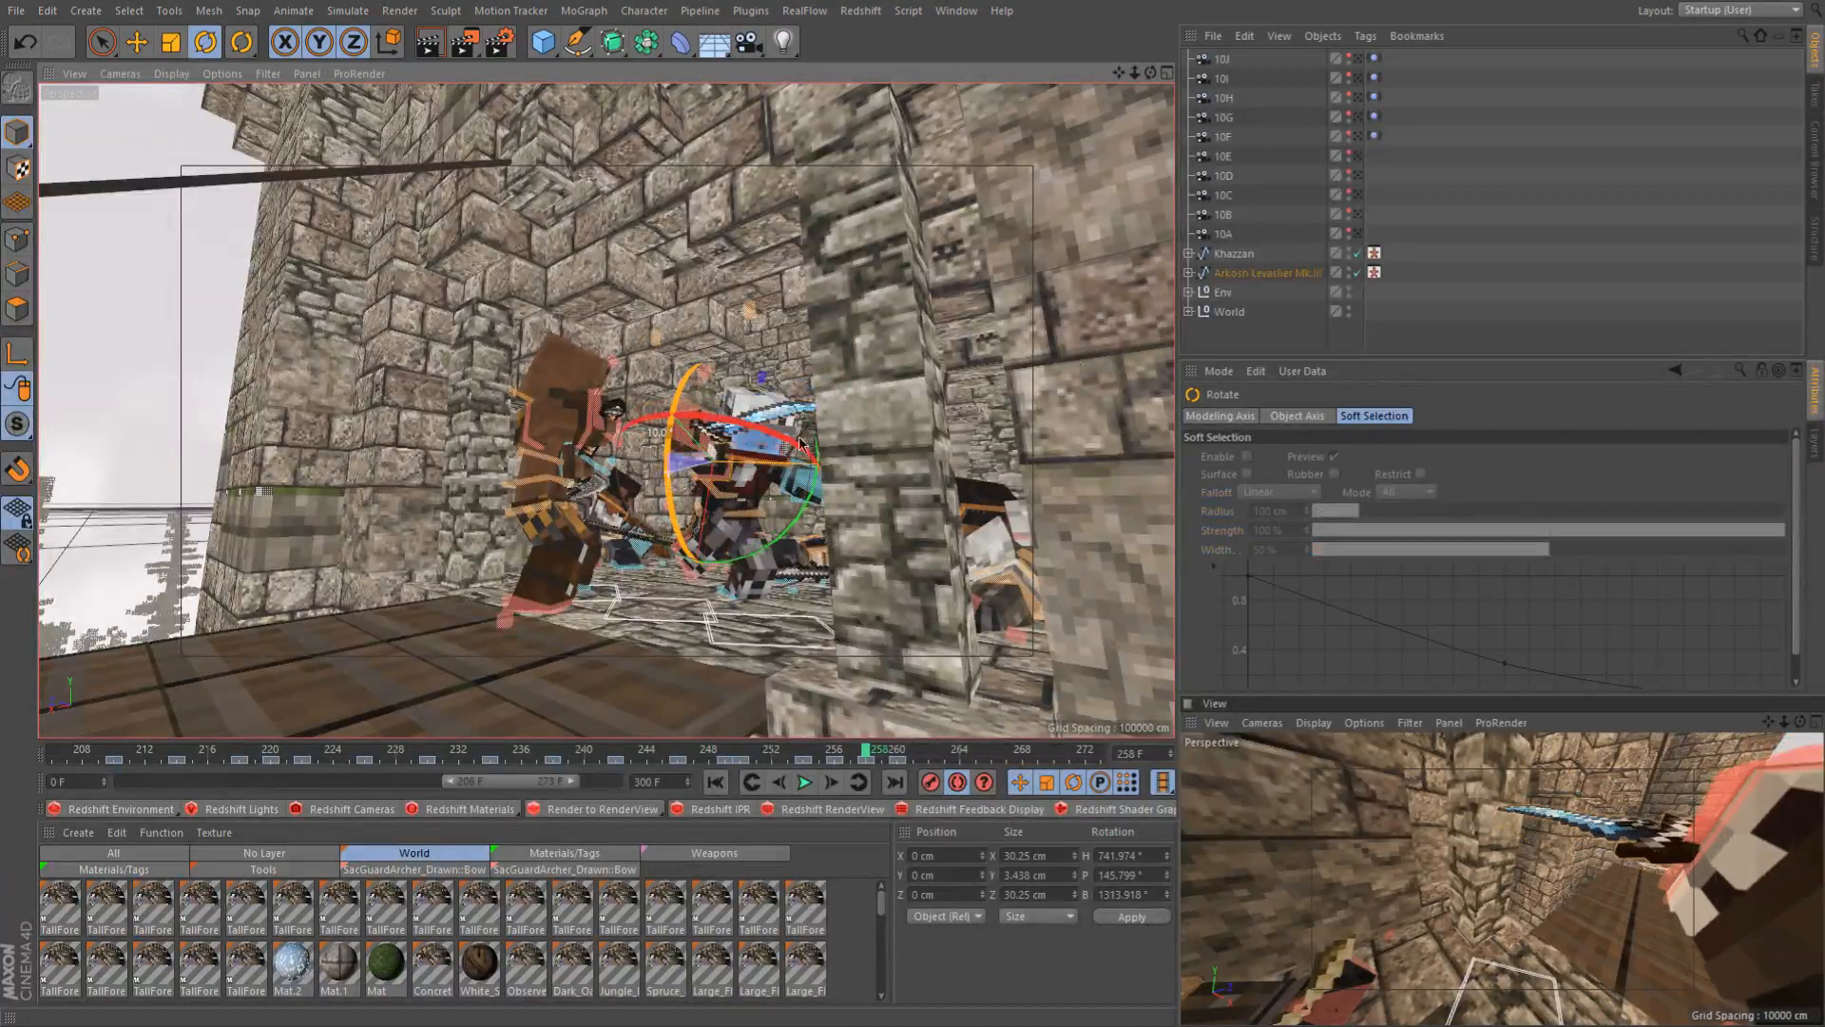
{"action": "left_click", "coordinate": [1495, 230]}
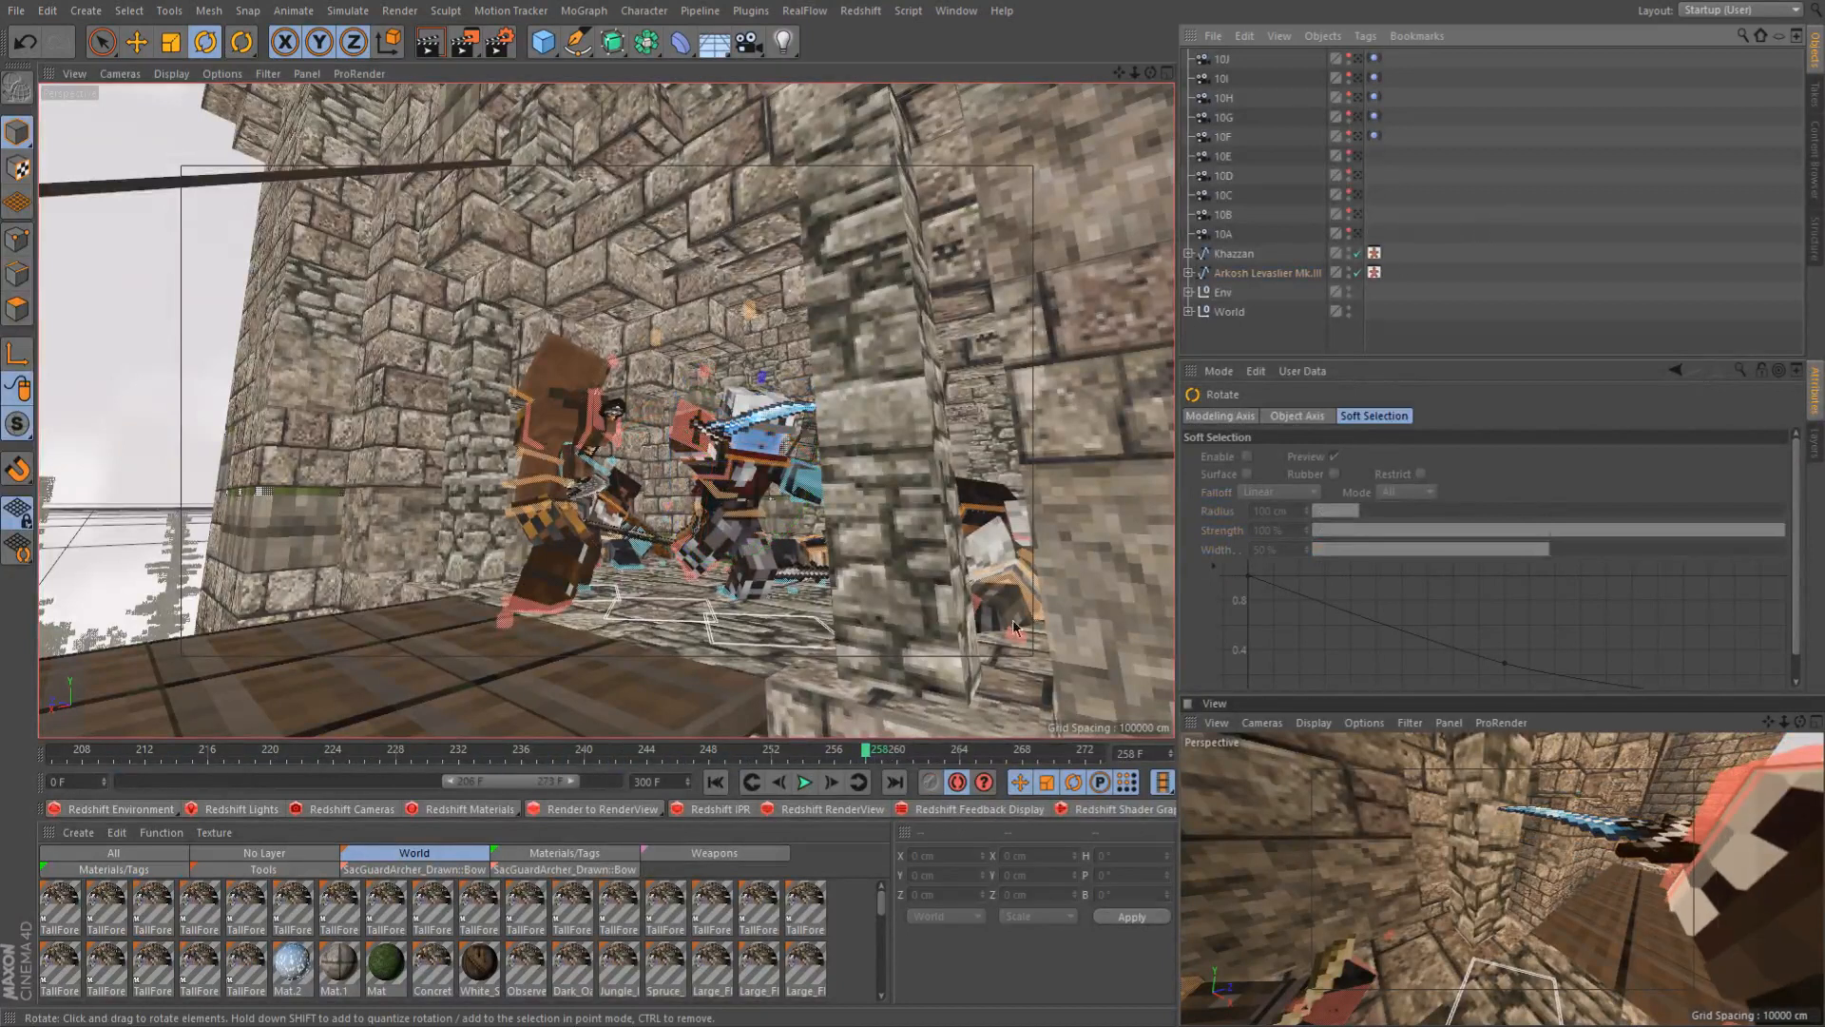
{"action": "left_click", "coordinate": [772, 760]}
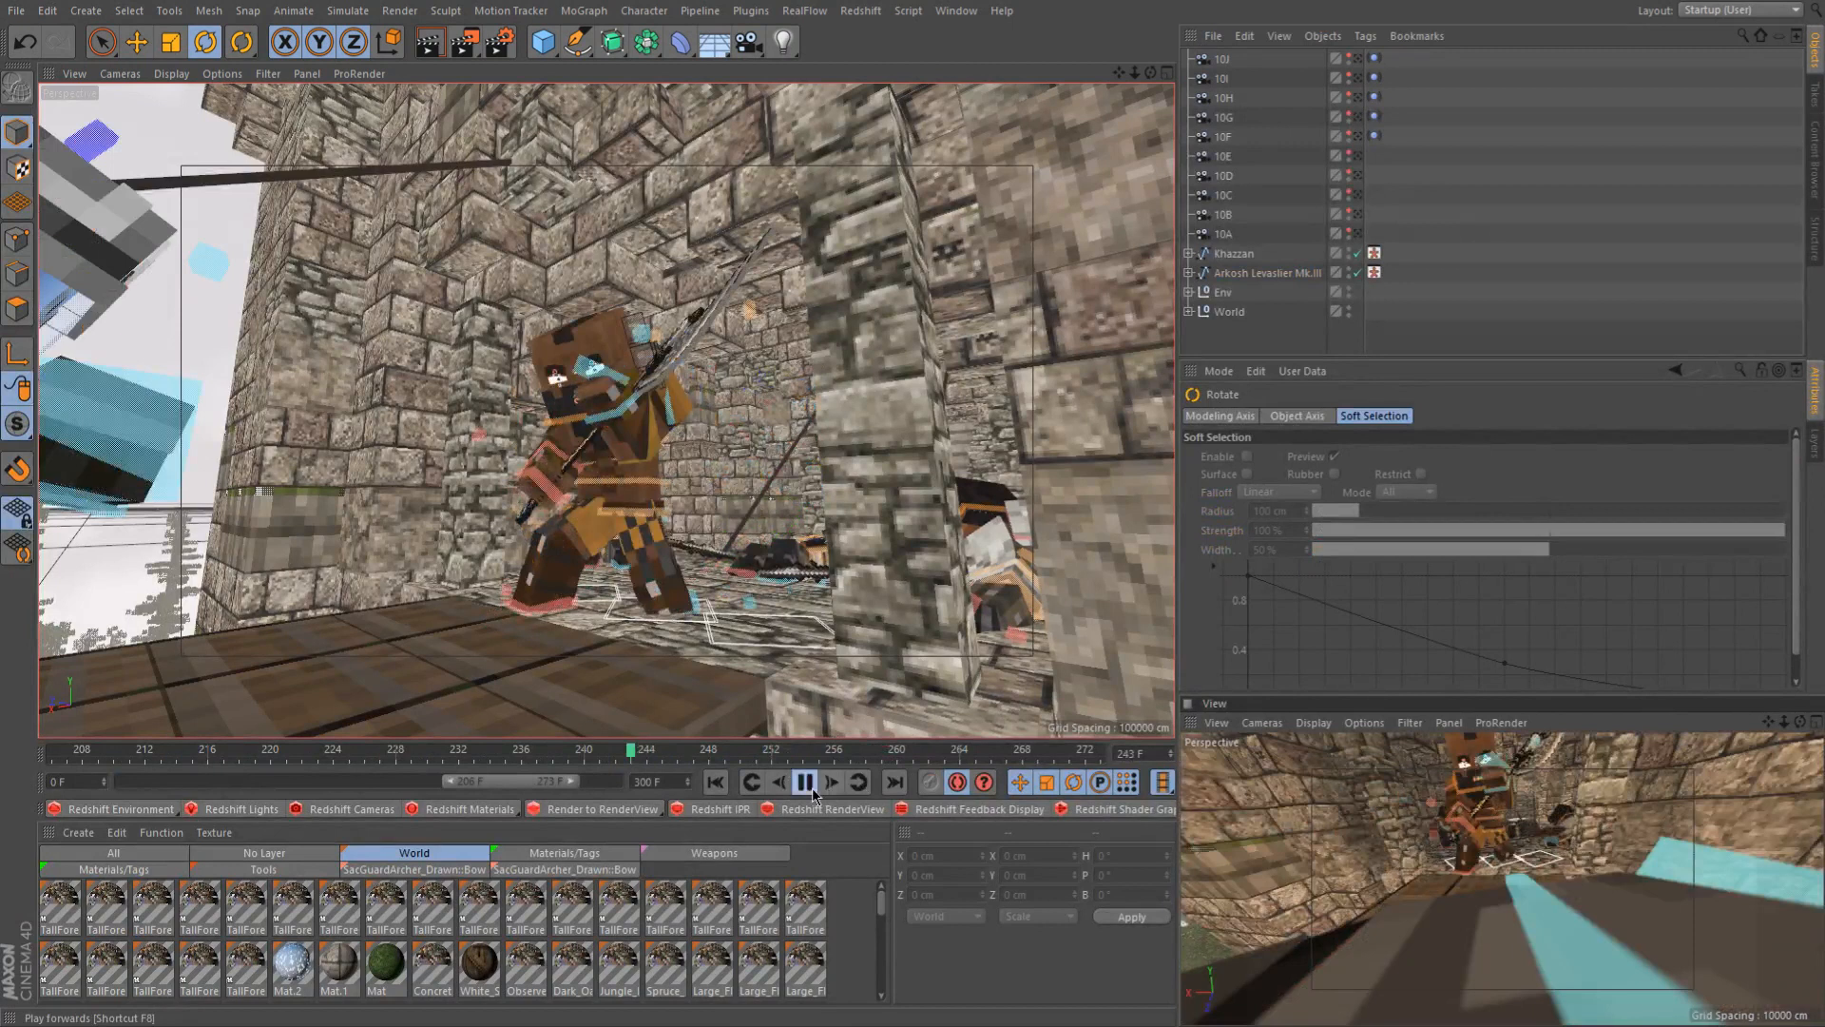
{"action": "left_click", "coordinate": [812, 788]}
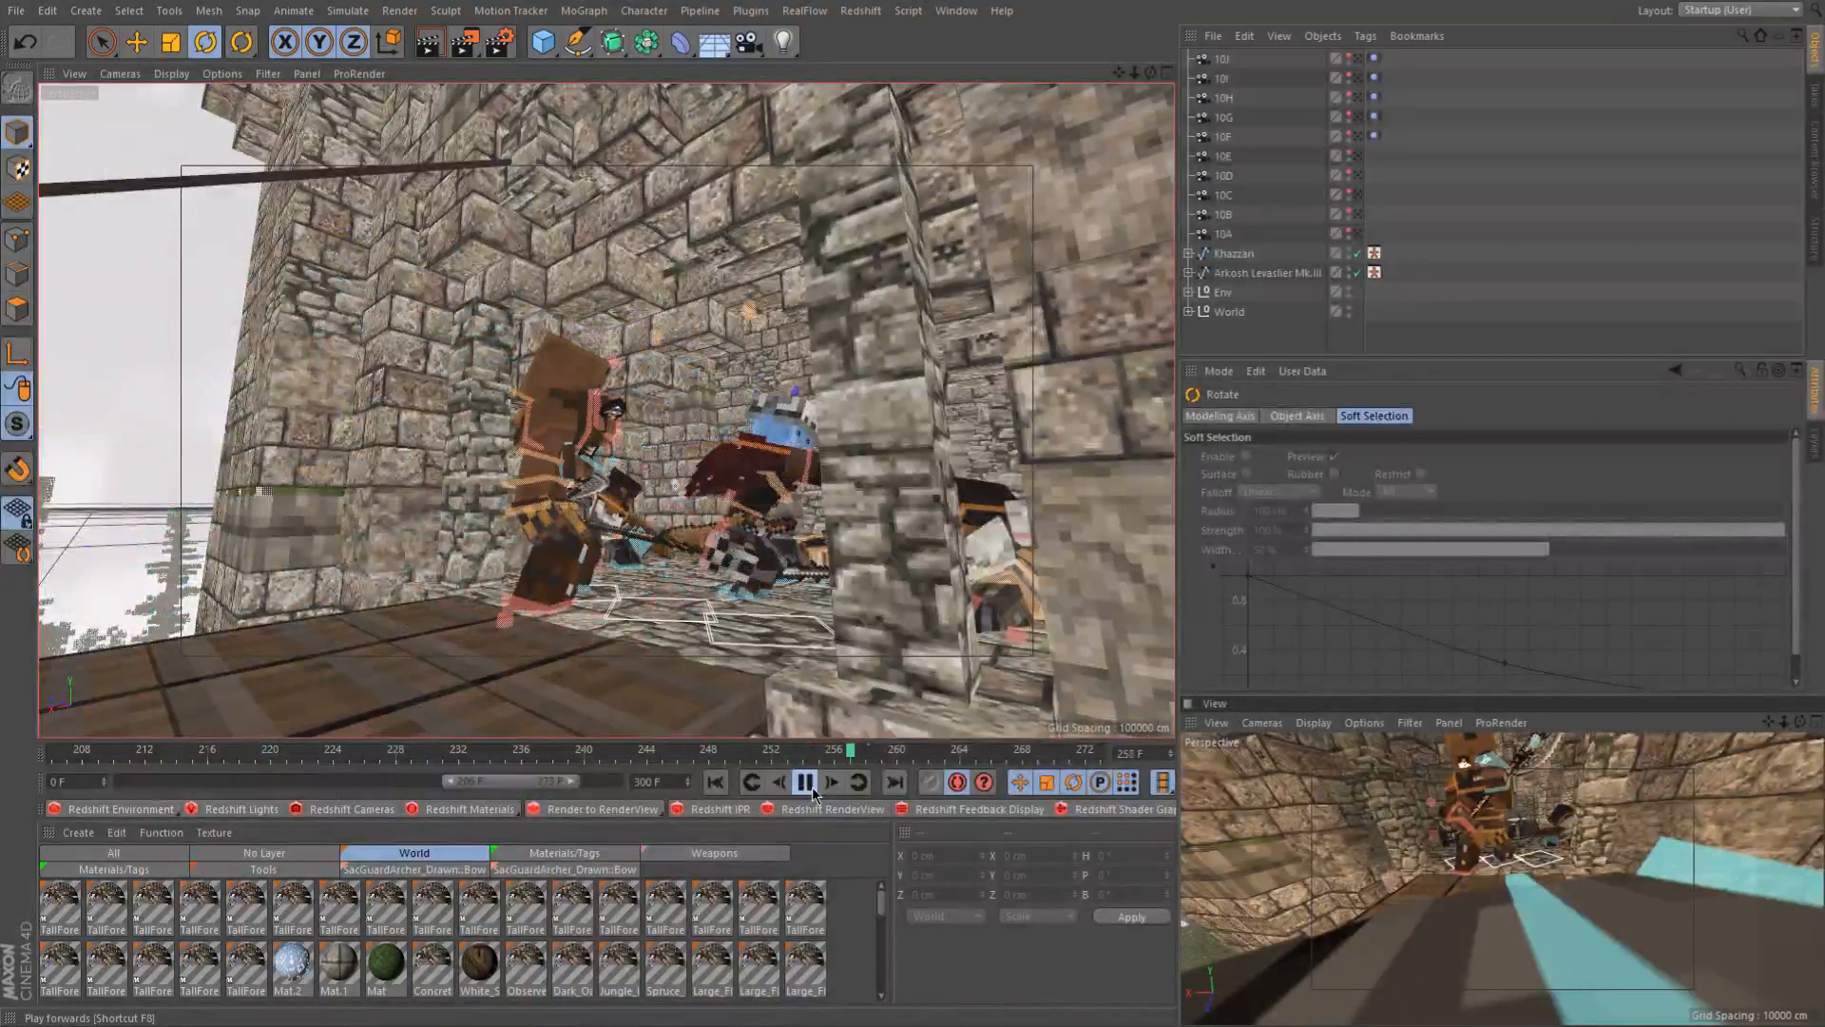
{"action": "left_click", "coordinate": [812, 785]}
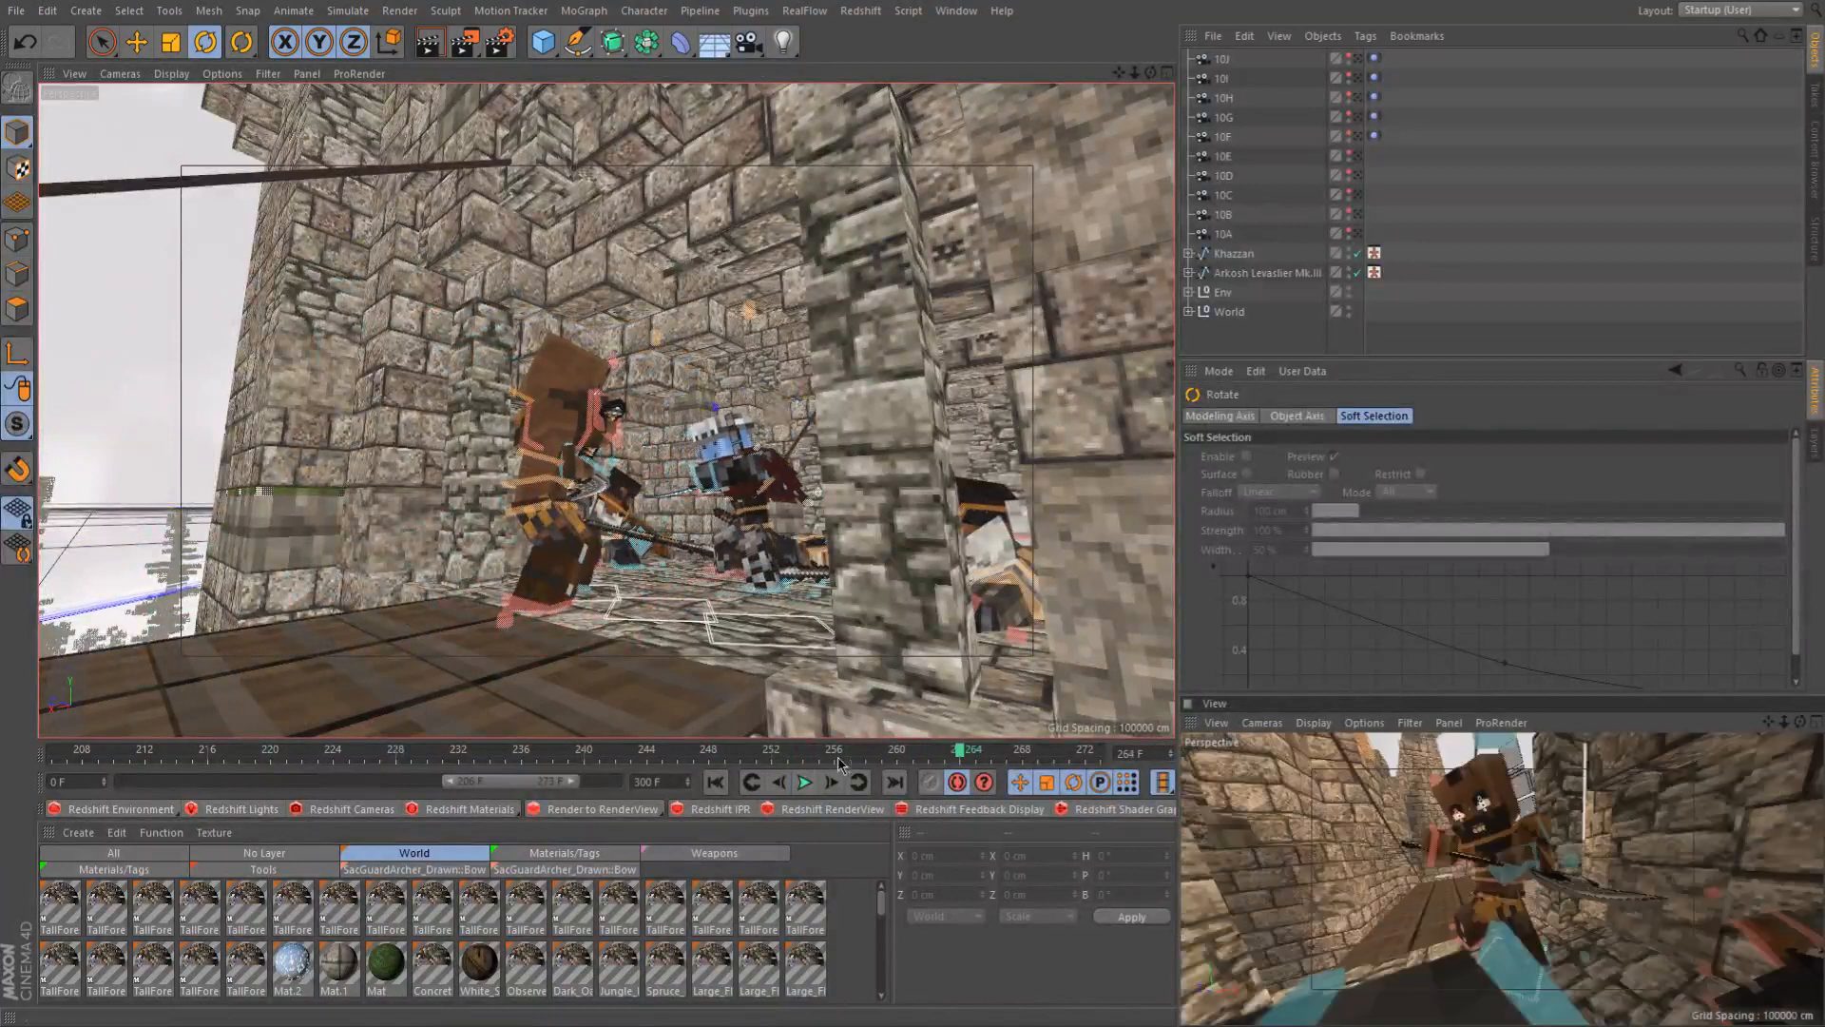
Select Arkosh's right foot control and examine his pose at frames 256, 253 and 247 from close and wide angles
{"action": "left_click", "coordinate": [834, 752]}
{"action": "right_click_drag", "start_coordinate": [757, 563], "coordinate": [941, 537], "text": "alt"}
{"action": "left_click", "coordinate": [671, 454]}
{"action": "left_click_drag", "start_coordinate": [671, 454], "coordinate": [697, 541], "text": "alt"}
{"action": "key", "text": "e"}
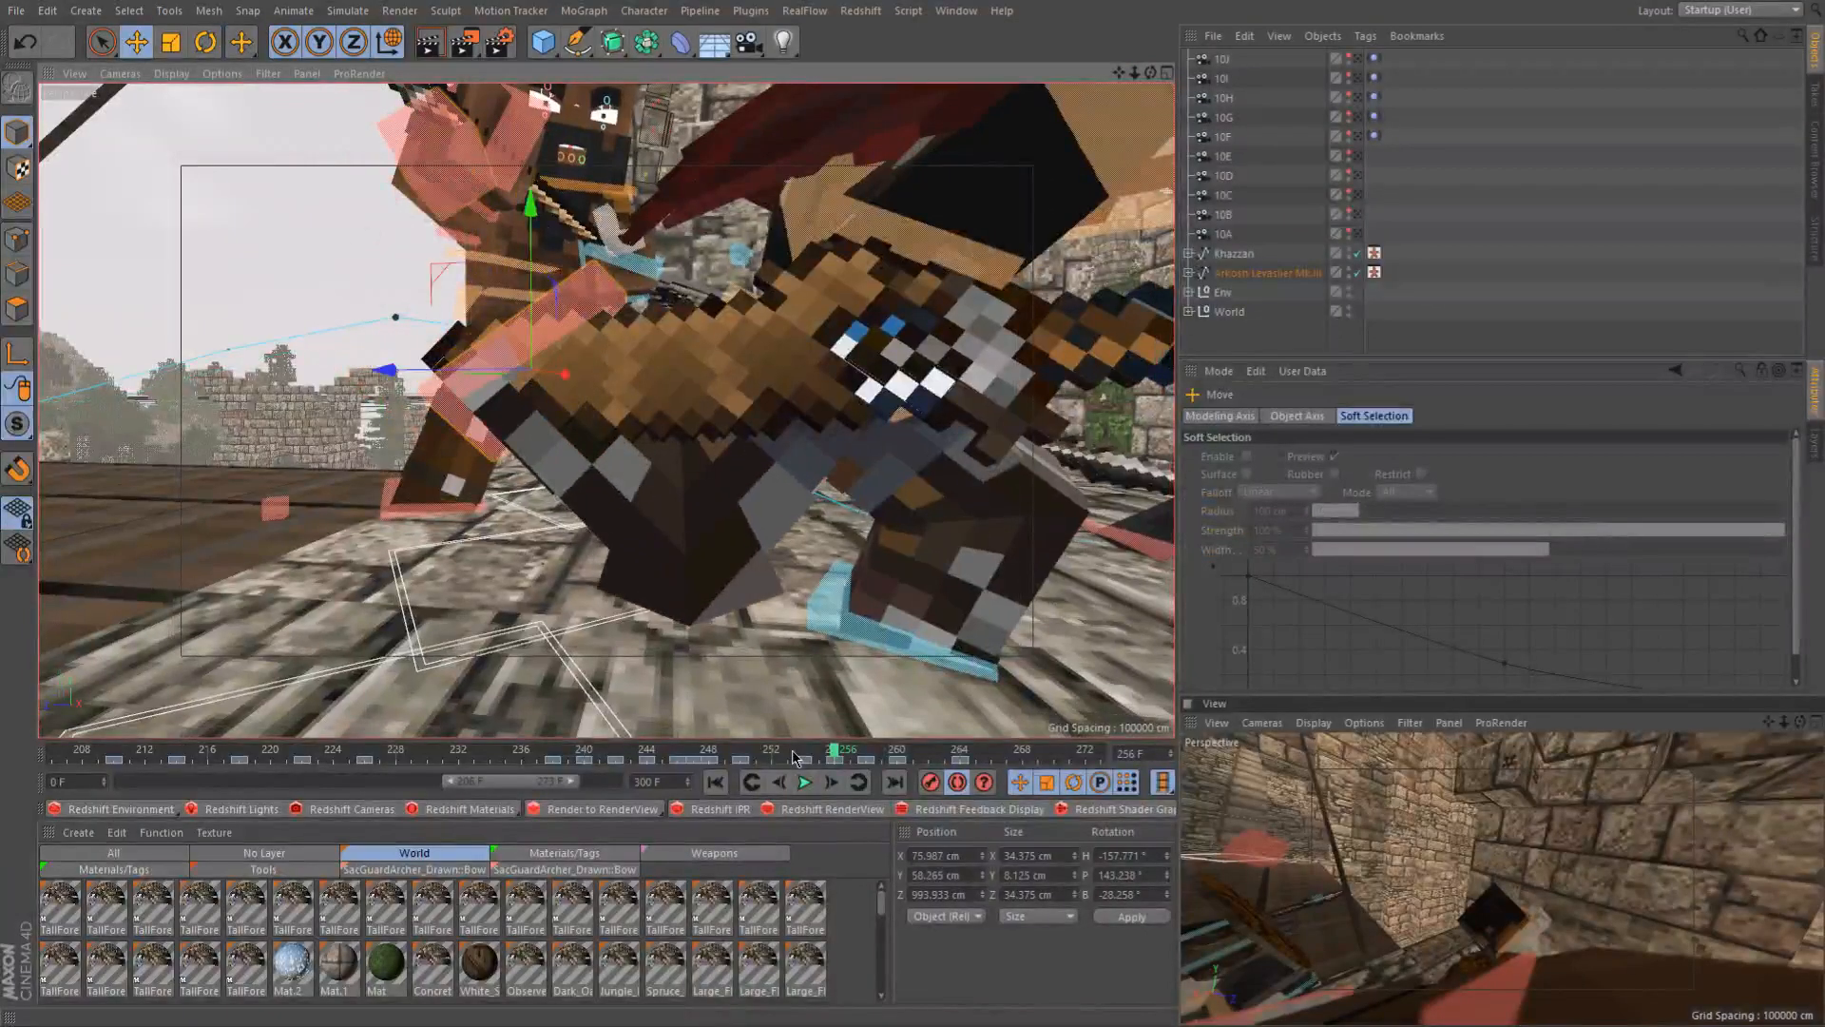
{"action": "left_click", "coordinate": [789, 750]}
{"action": "right_click_drag", "start_coordinate": [698, 550], "coordinate": [686, 547], "text": "alt"}
{"action": "left_click_drag", "start_coordinate": [686, 547], "coordinate": [789, 528], "text": "alt"}
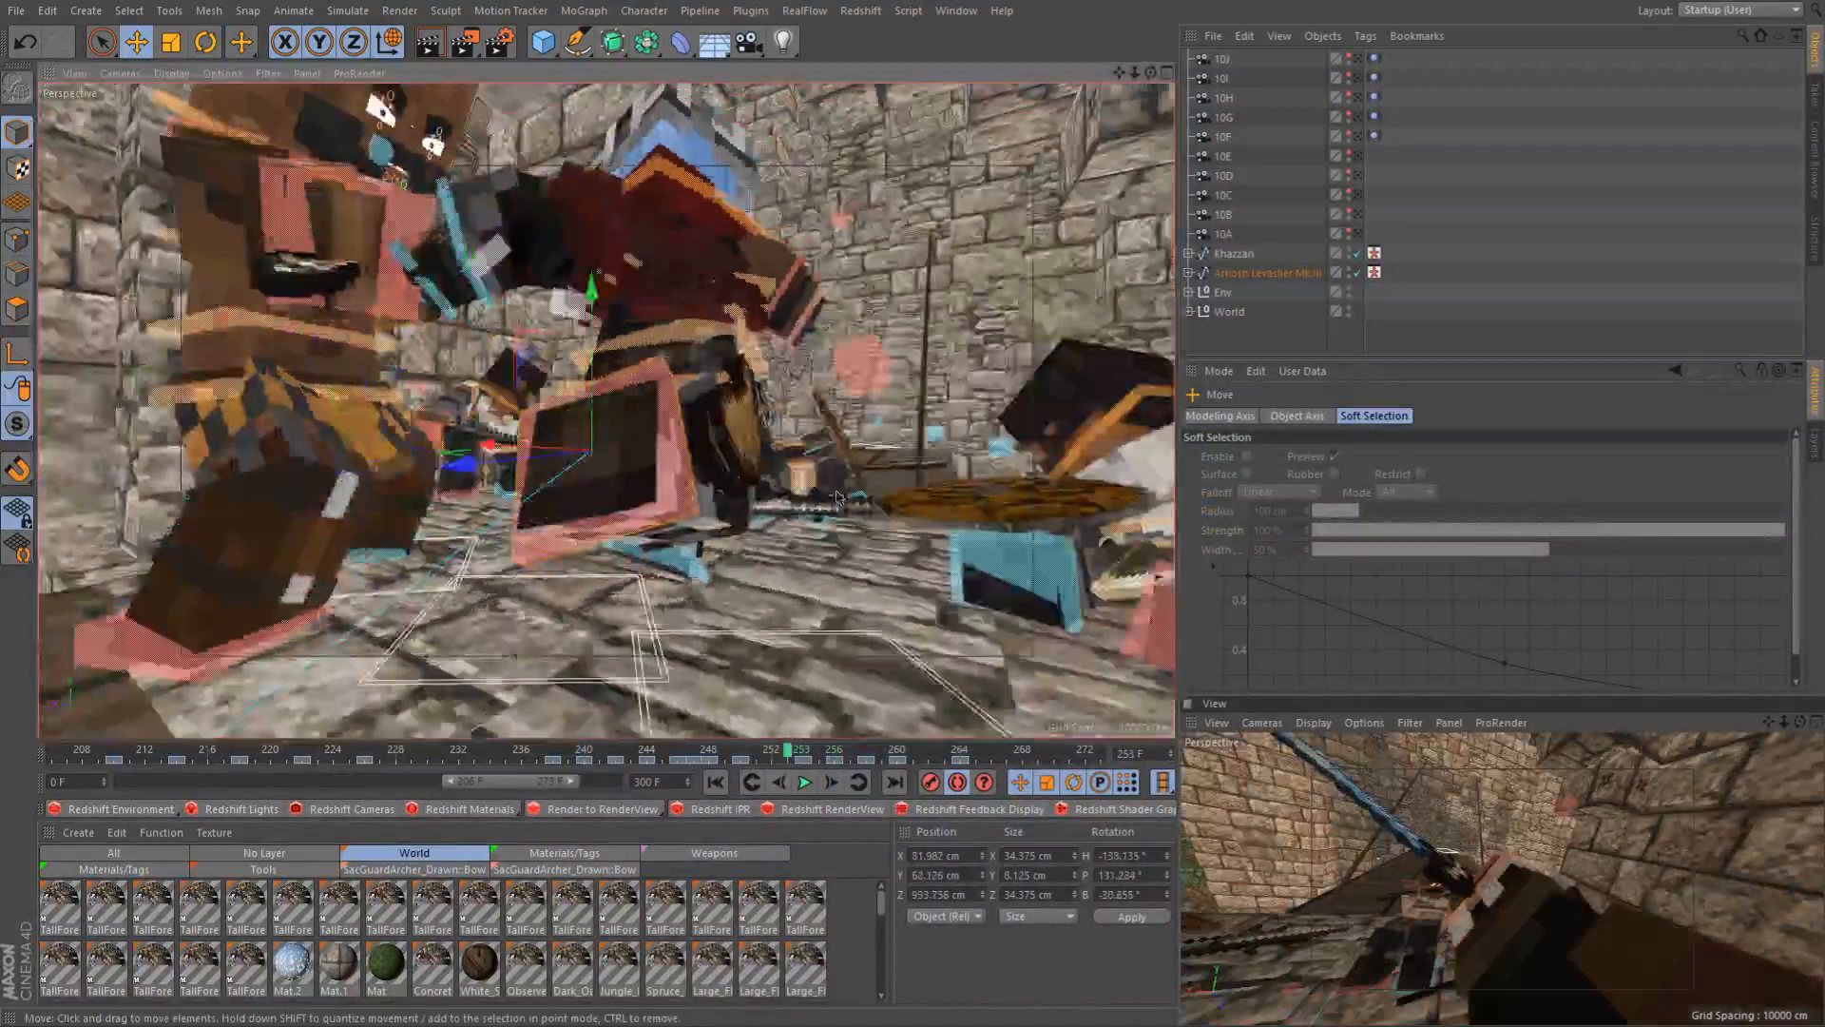
{"action": "right_click_drag", "start_coordinate": [789, 528], "coordinate": [742, 521], "text": "alt"}
{"action": "left_click_drag", "start_coordinate": [804, 512], "coordinate": [768, 574], "text": "alt"}
{"action": "middle_click_drag", "start_coordinate": [768, 574], "coordinate": [789, 553], "text": "alt"}
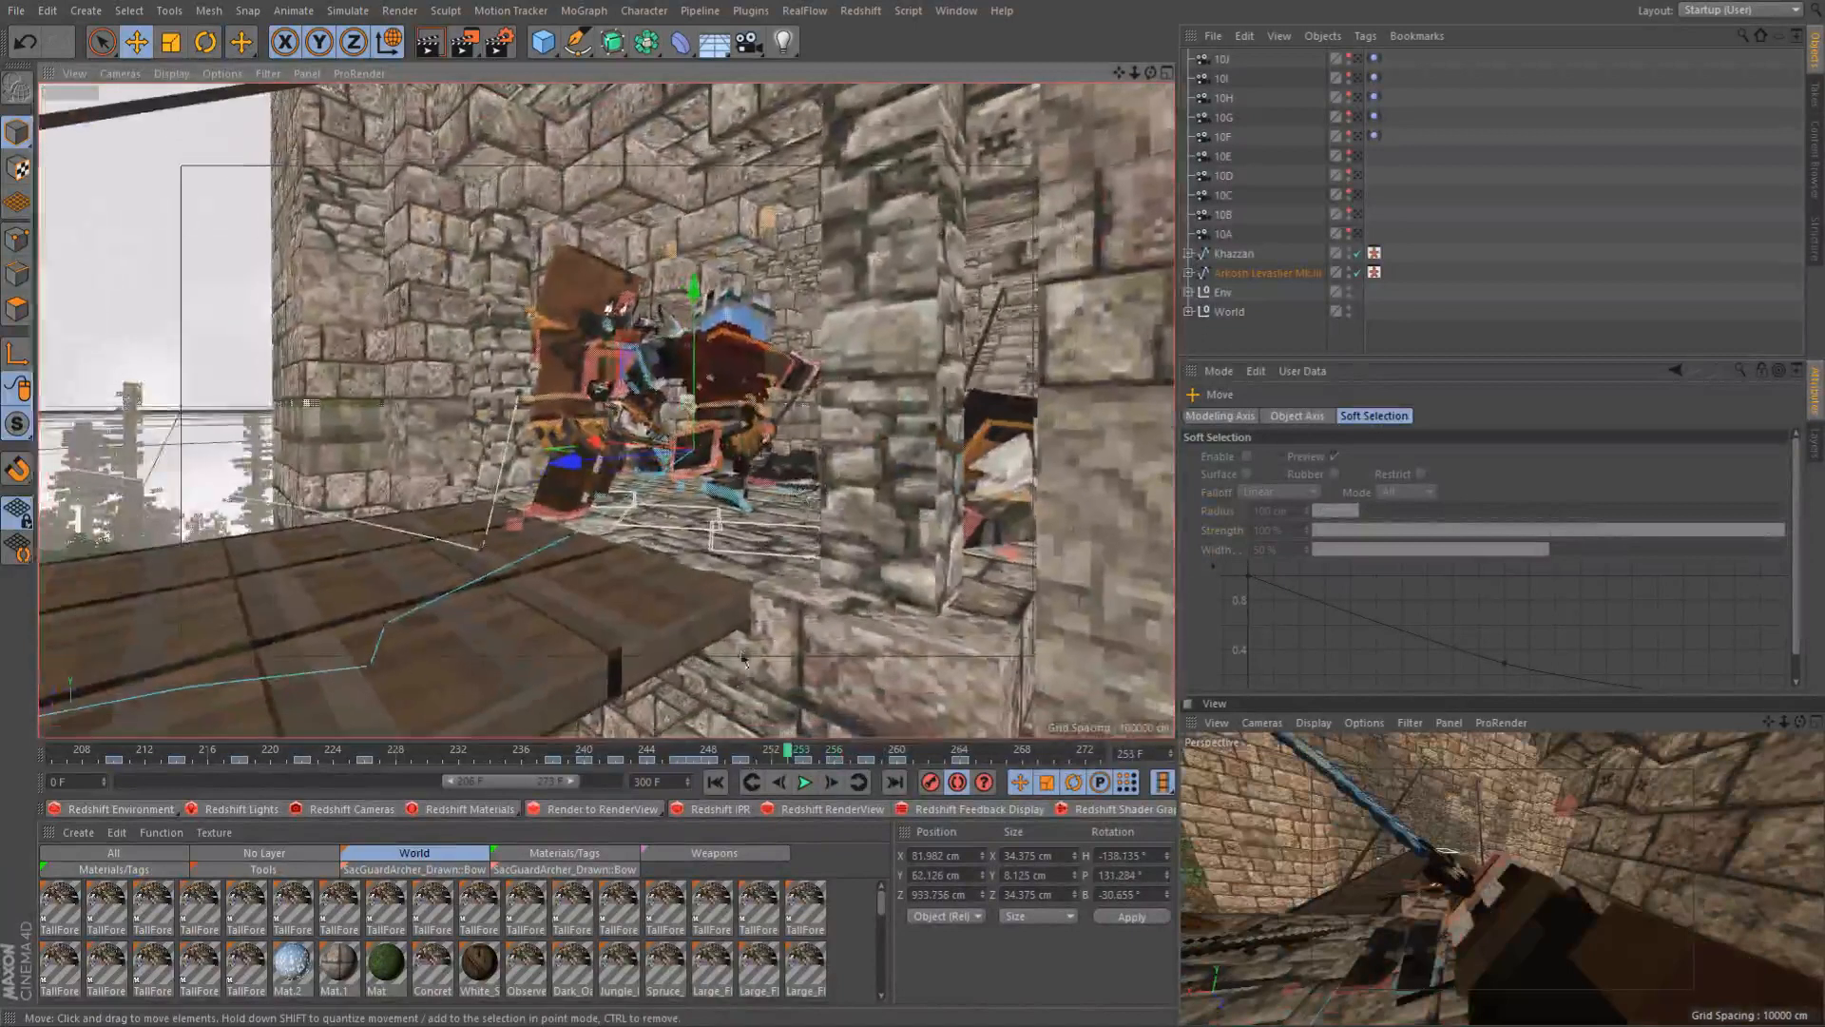
{"action": "left_click_drag", "start_coordinate": [788, 558], "coordinate": [819, 563], "text": "alt"}
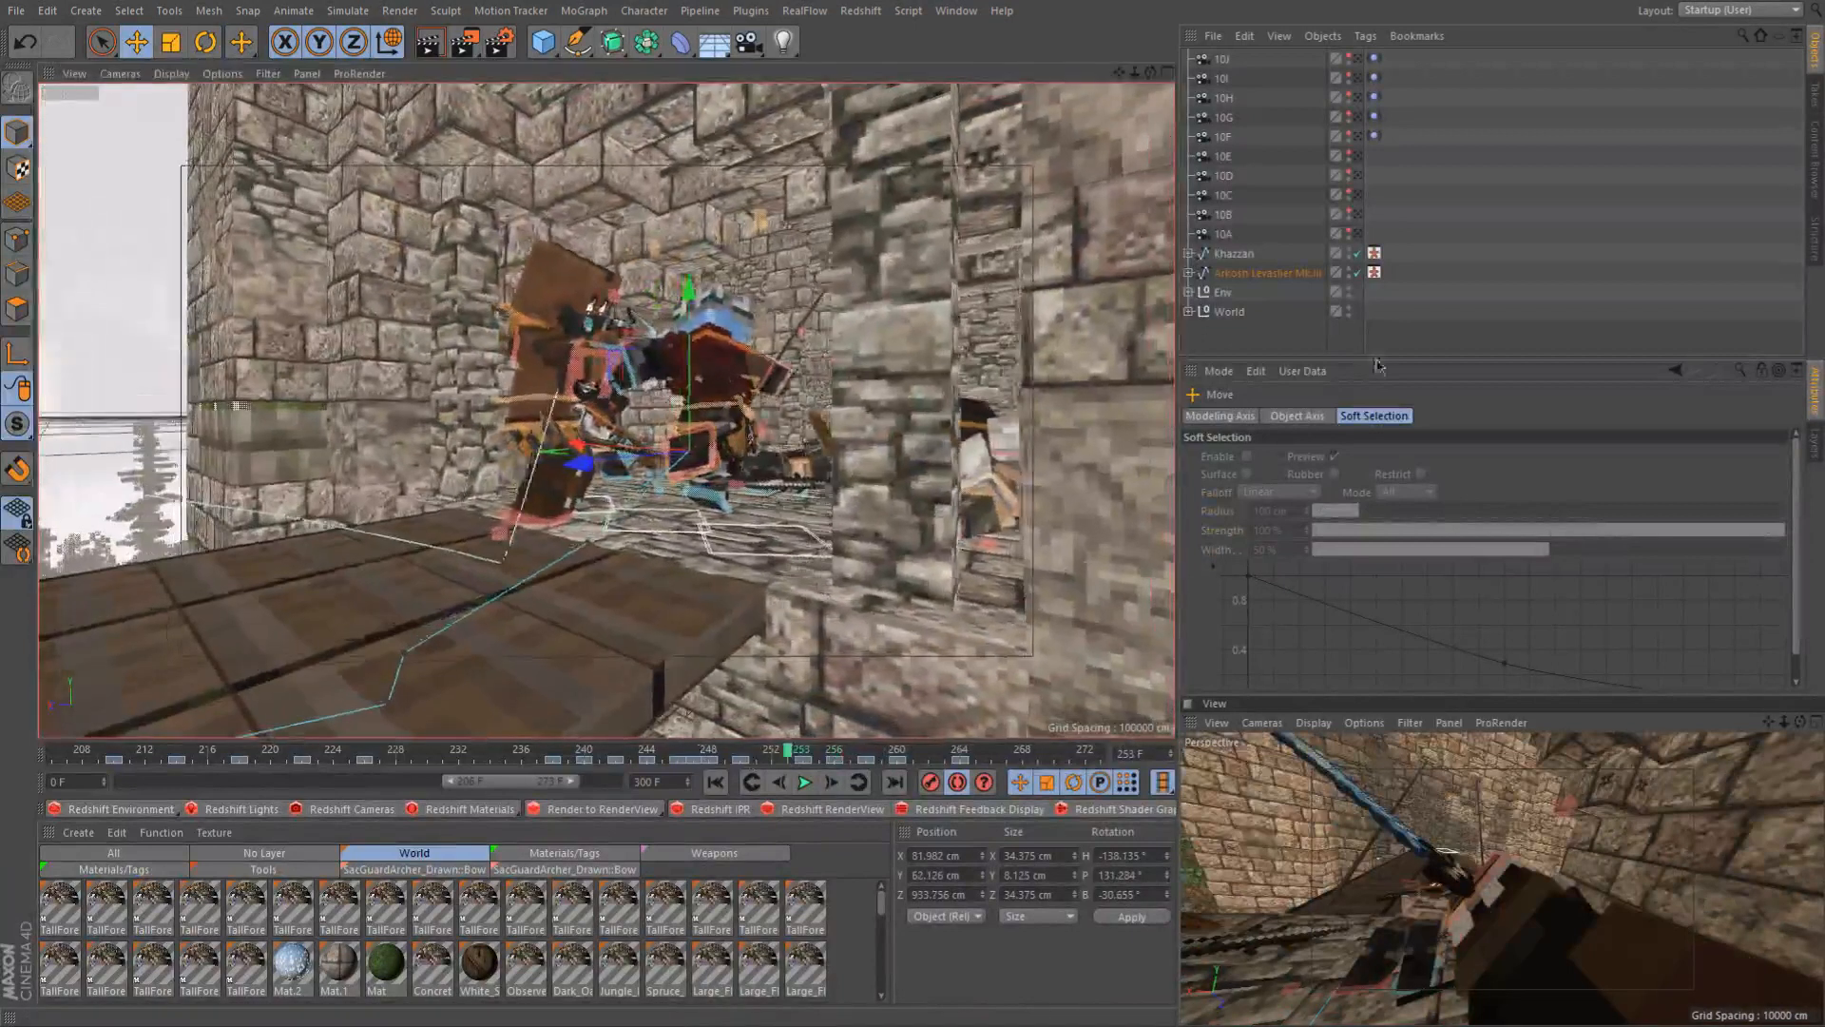
{"action": "left_click", "coordinate": [699, 752]}
{"action": "left_click", "coordinate": [1484, 240]}
{"action": "left_click_drag", "start_coordinate": [665, 495], "coordinate": [620, 483], "text": "alt"}
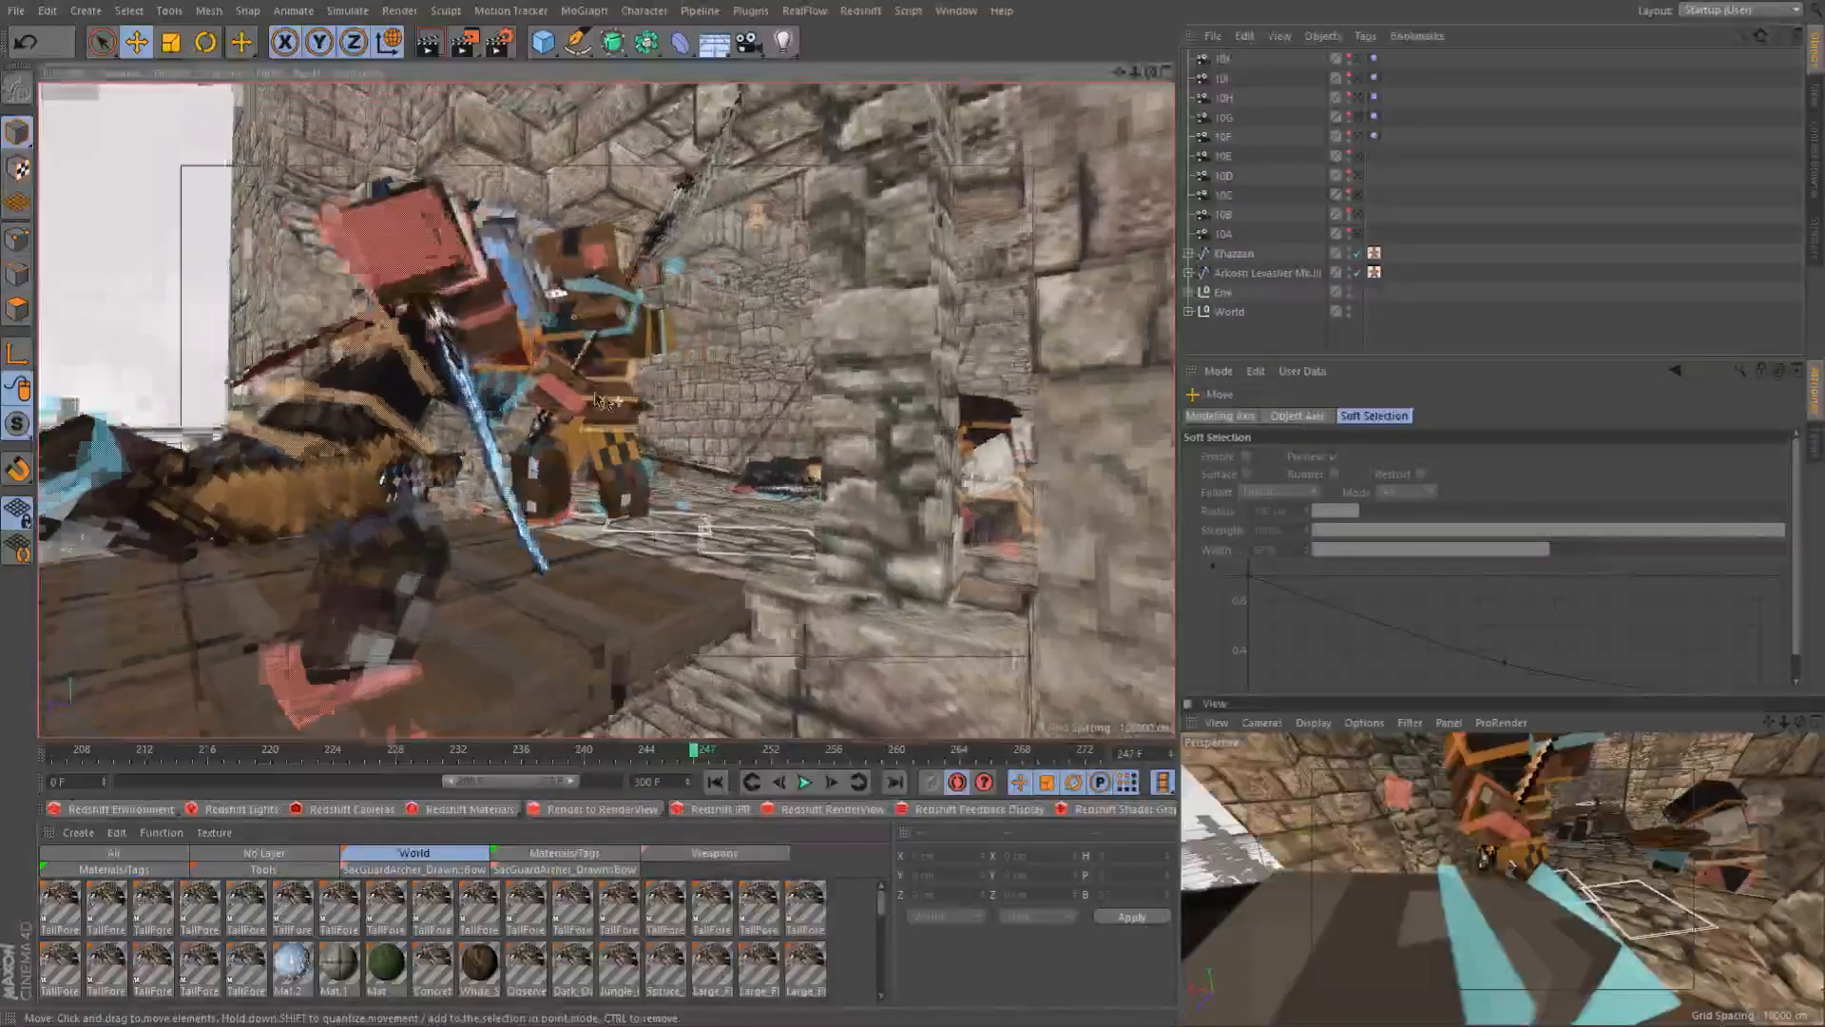
Save the project and play back the fight from frame 247 to about frame 267
{"action": "key", "text": "ctrl+s"}
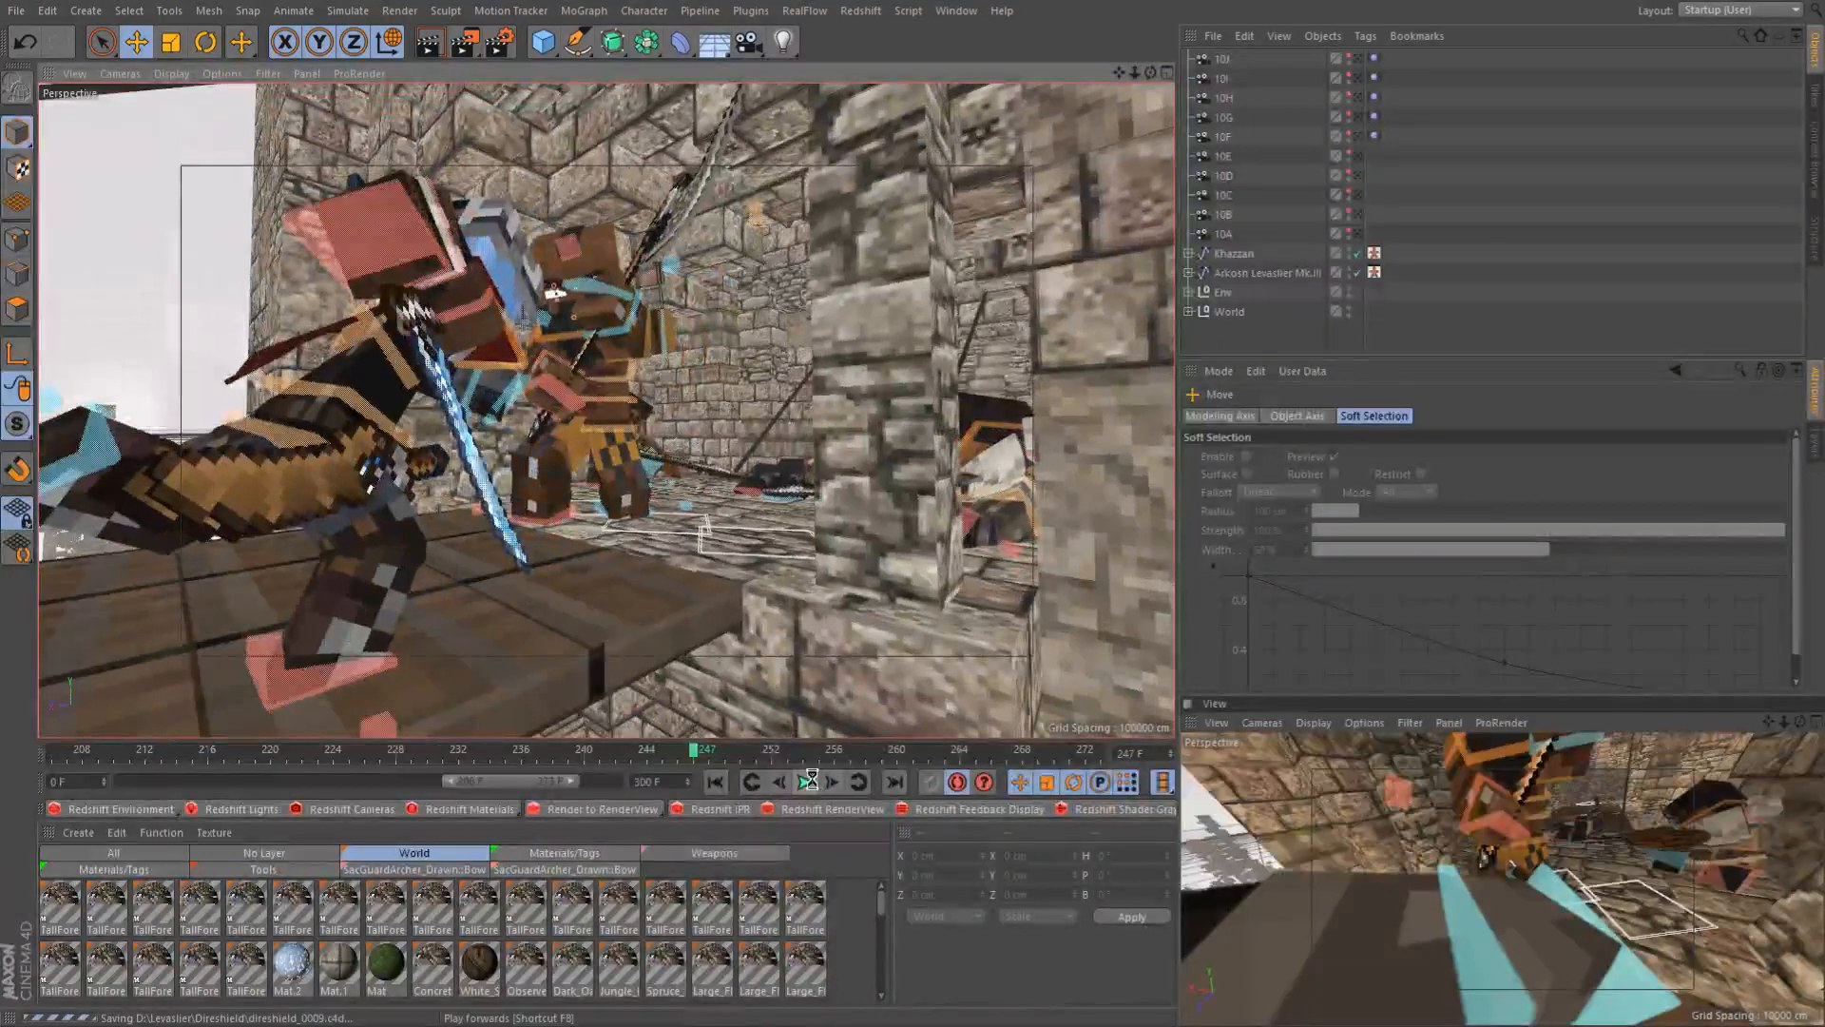
{"action": "left_click", "coordinate": [811, 781]}
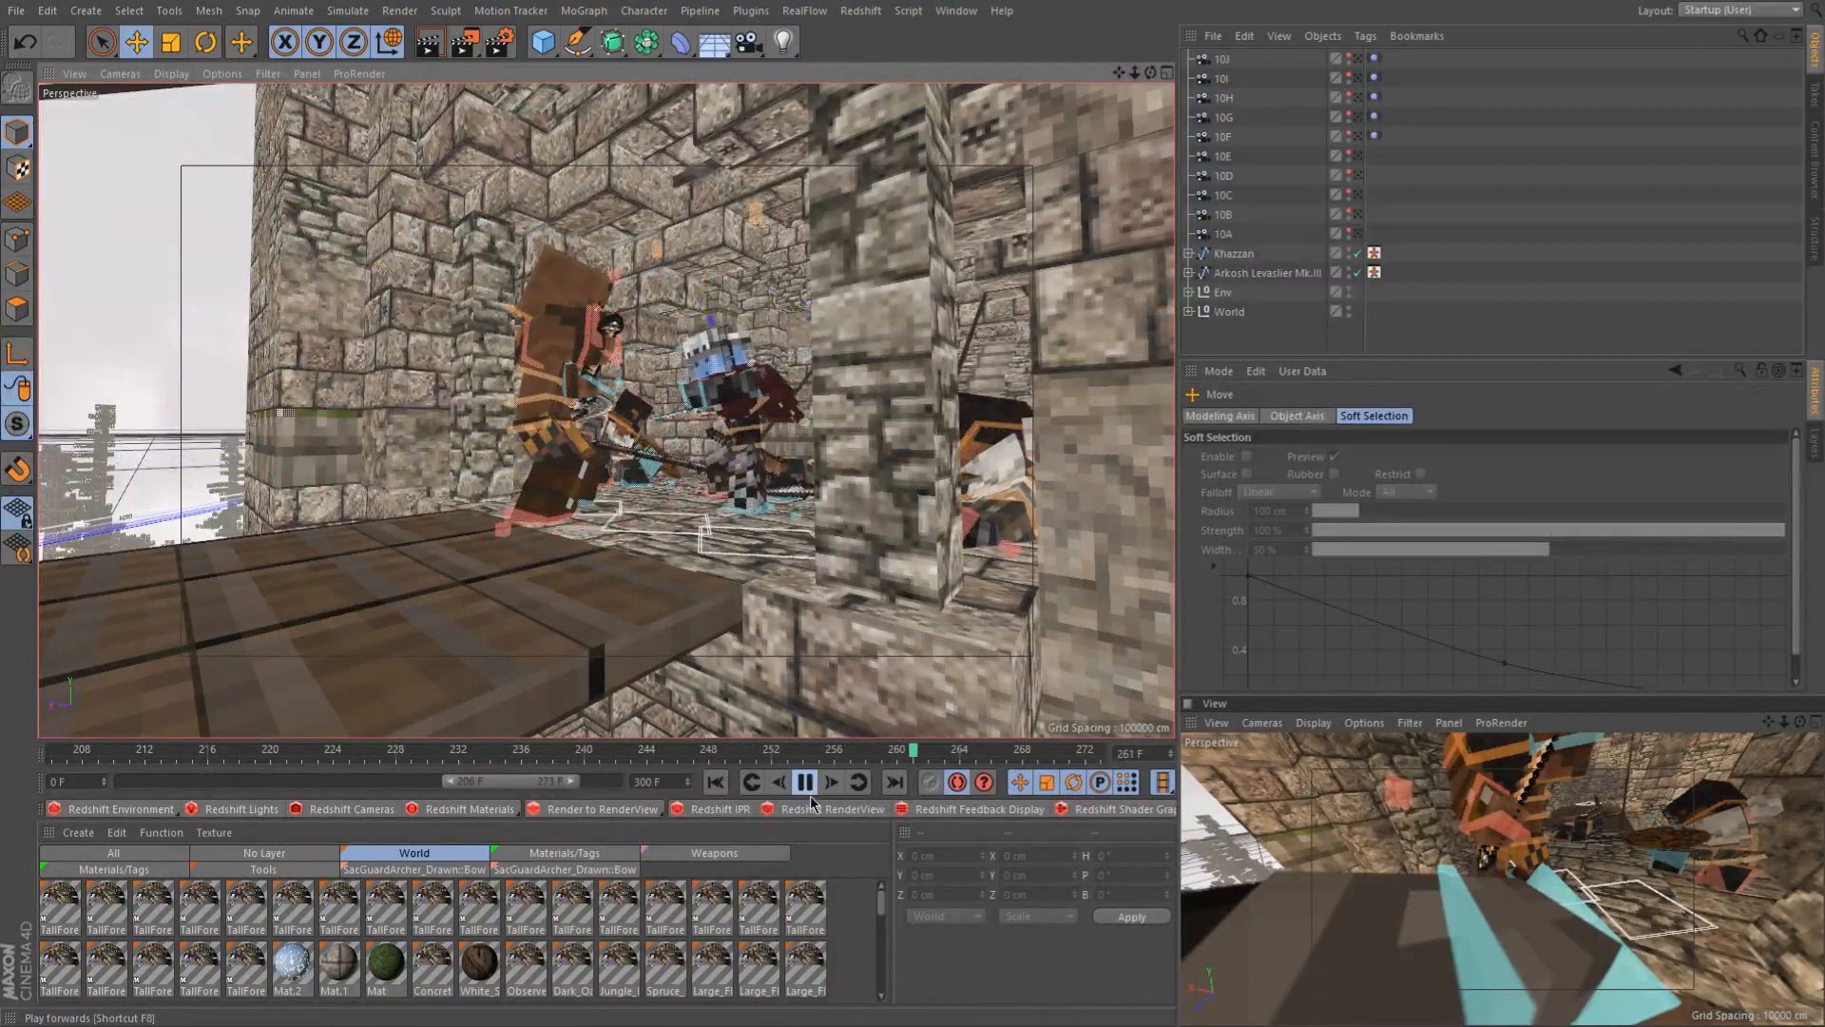
{"action": "left_click", "coordinate": [805, 784]}
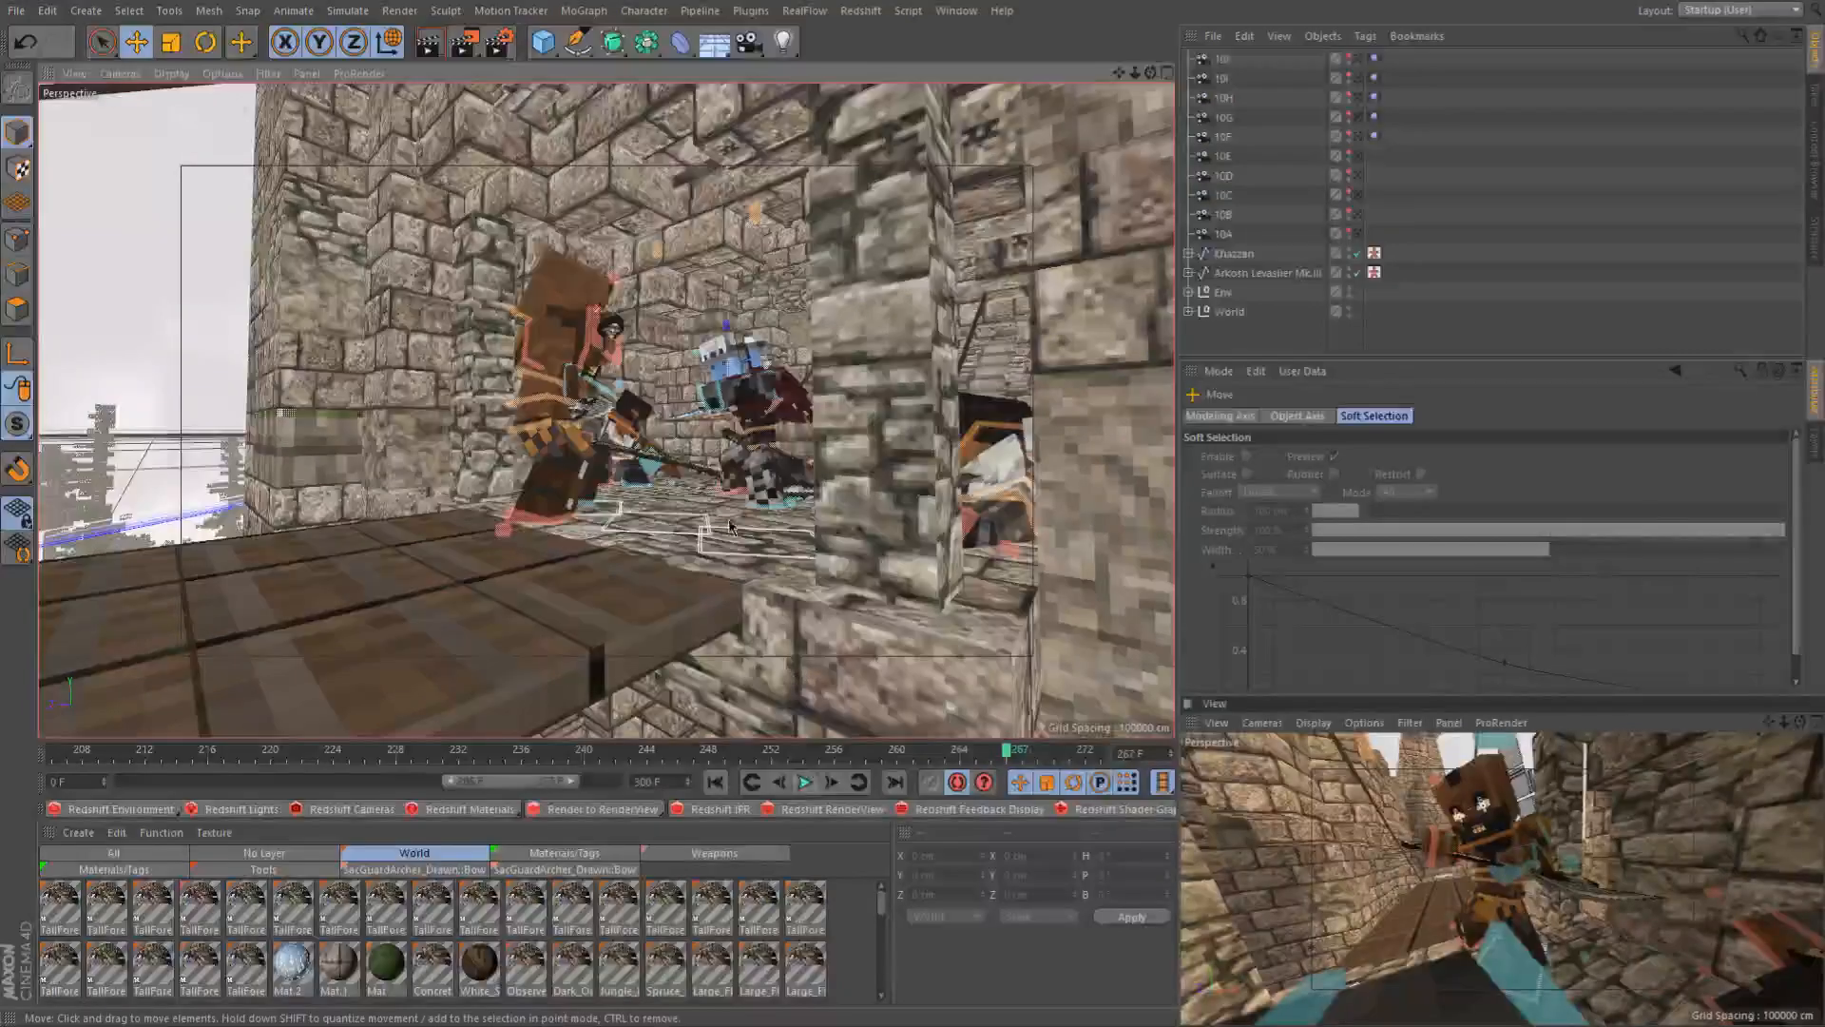
Select Khazzan's controlWaist at frame 261 and scrub between frames 260 and 262 to check both fighters' poses
{"action": "left_click_drag", "start_coordinate": [772, 453], "coordinate": [820, 489], "text": "alt"}
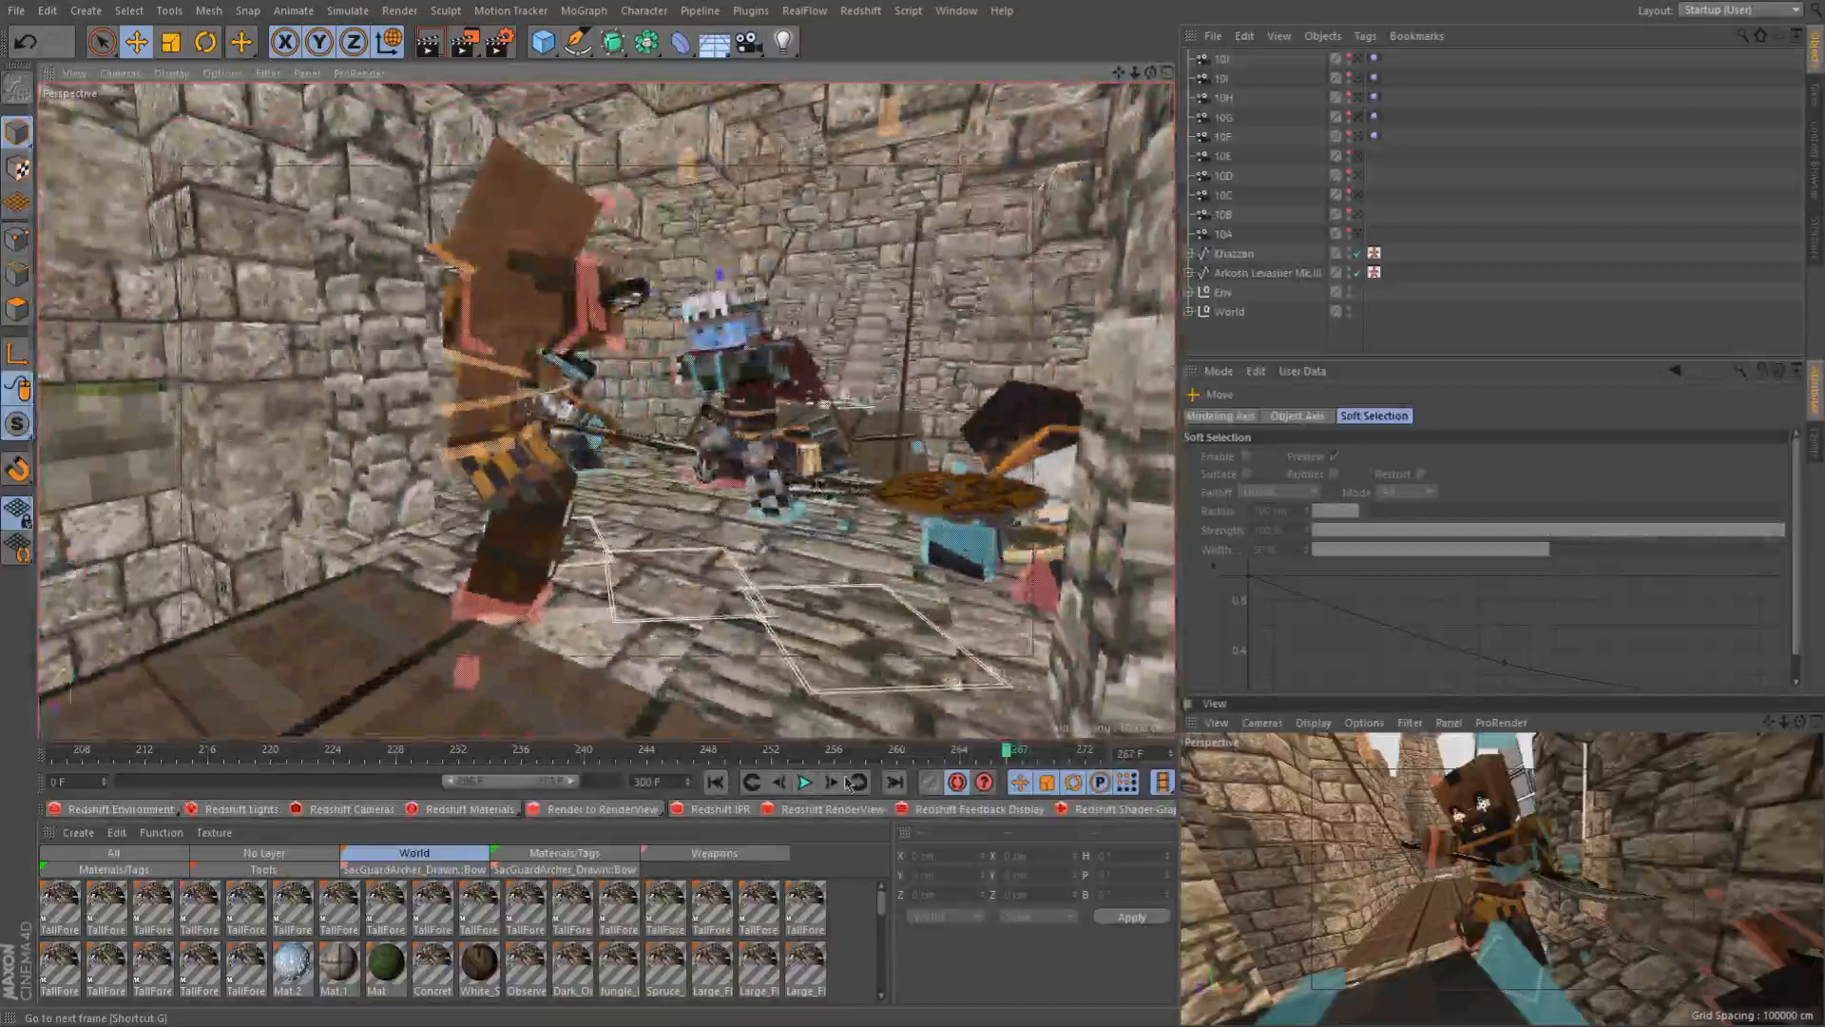
{"action": "left_click_drag", "start_coordinate": [802, 756], "coordinate": [912, 756]}
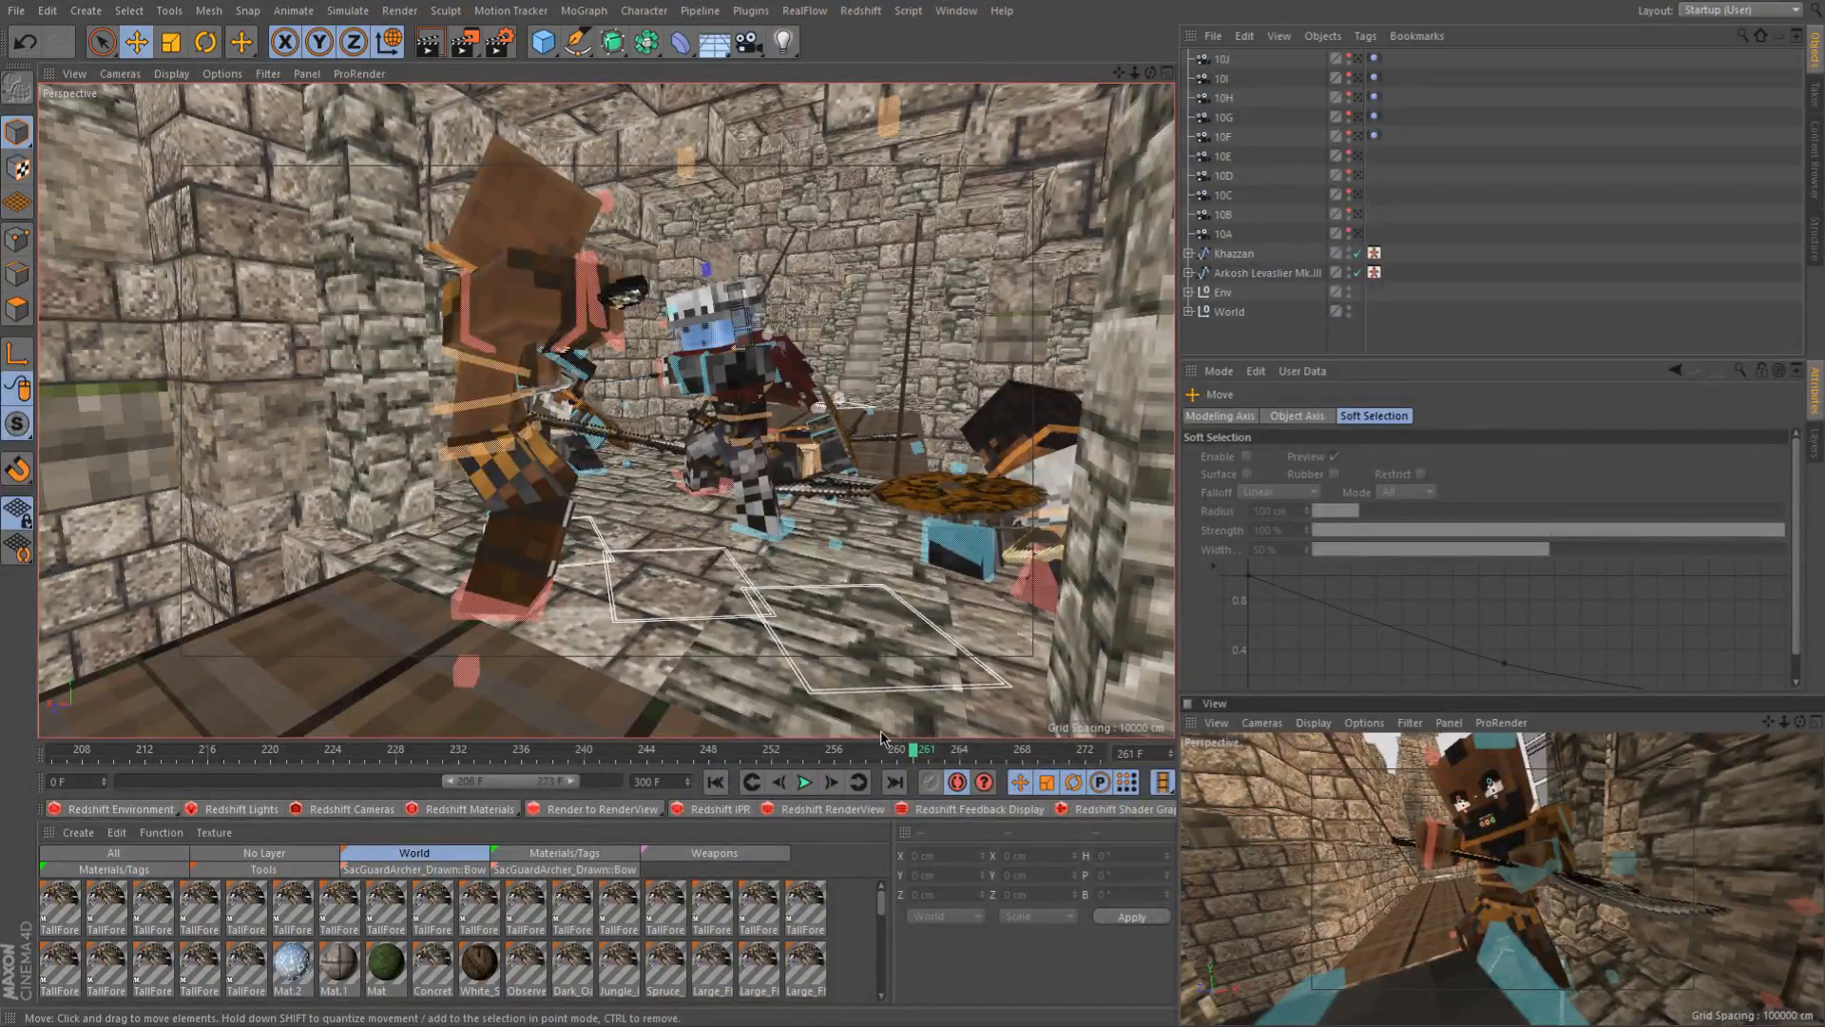
{"action": "scroll", "coordinate": [523, 423], "scroll_direction": "up", "scroll_amount": 3}
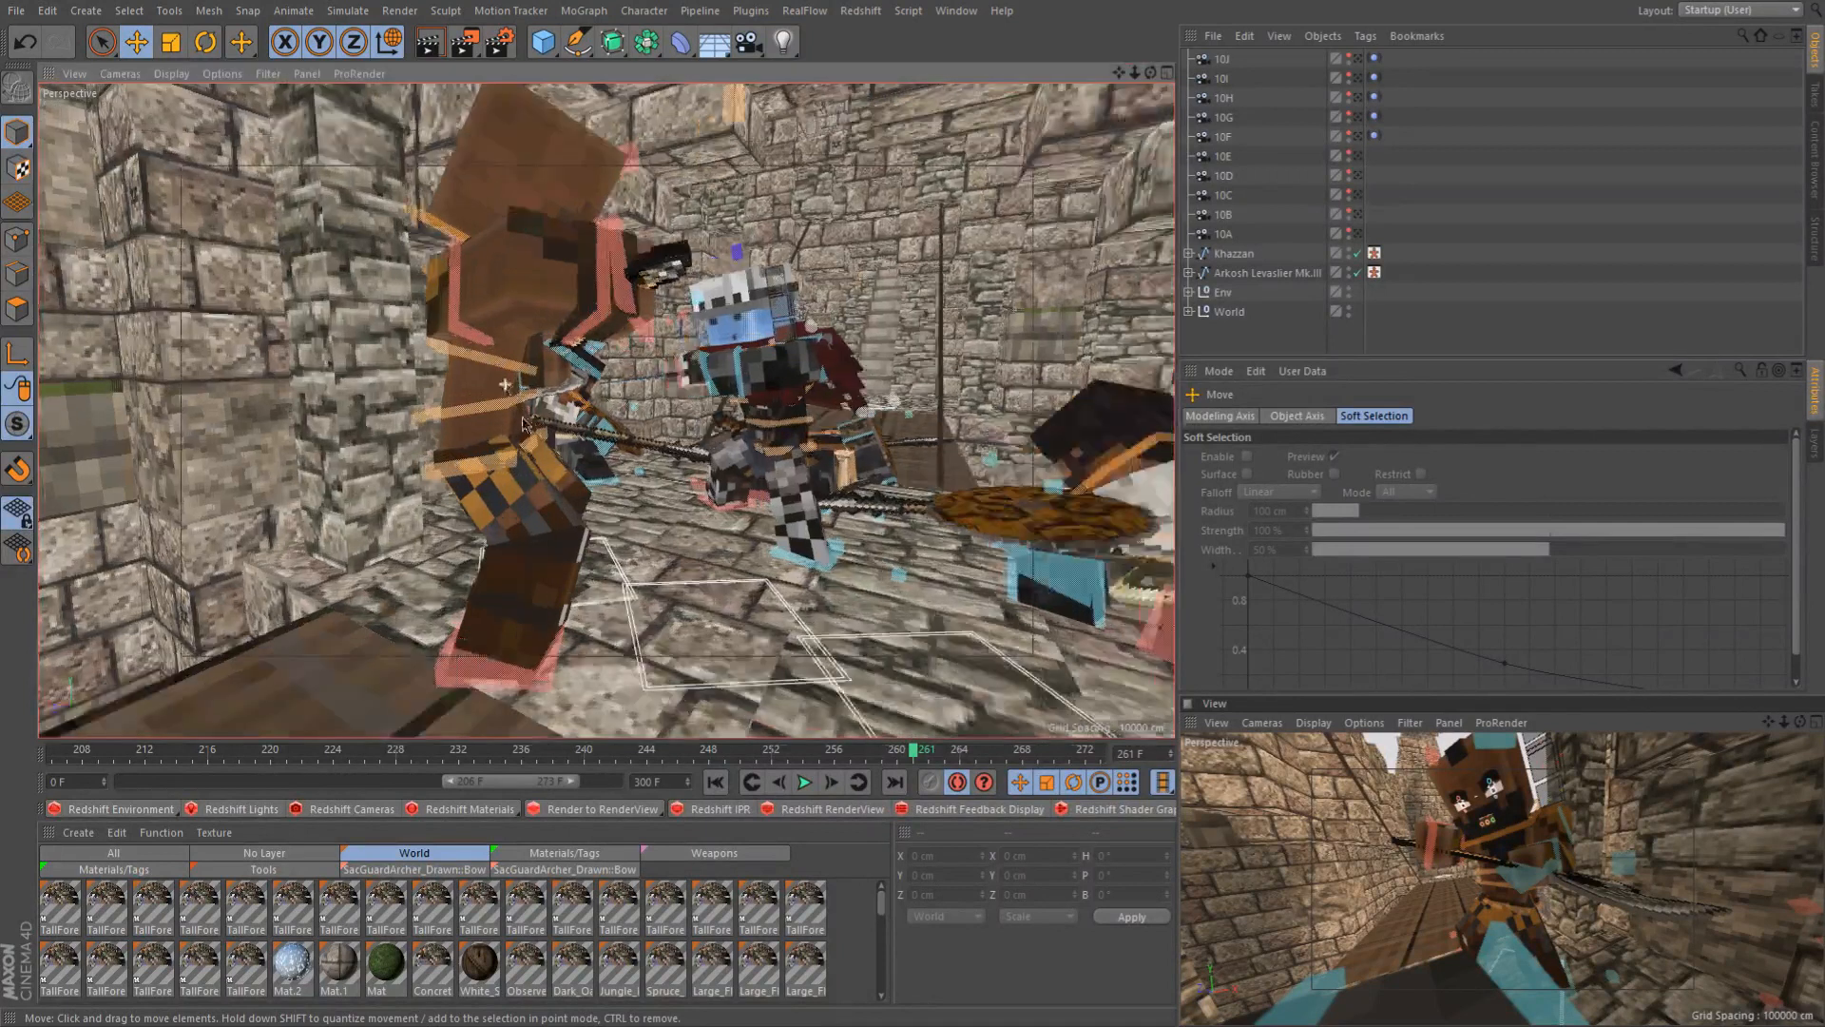
{"action": "scroll", "coordinate": [461, 447], "scroll_direction": "up", "scroll_amount": 2}
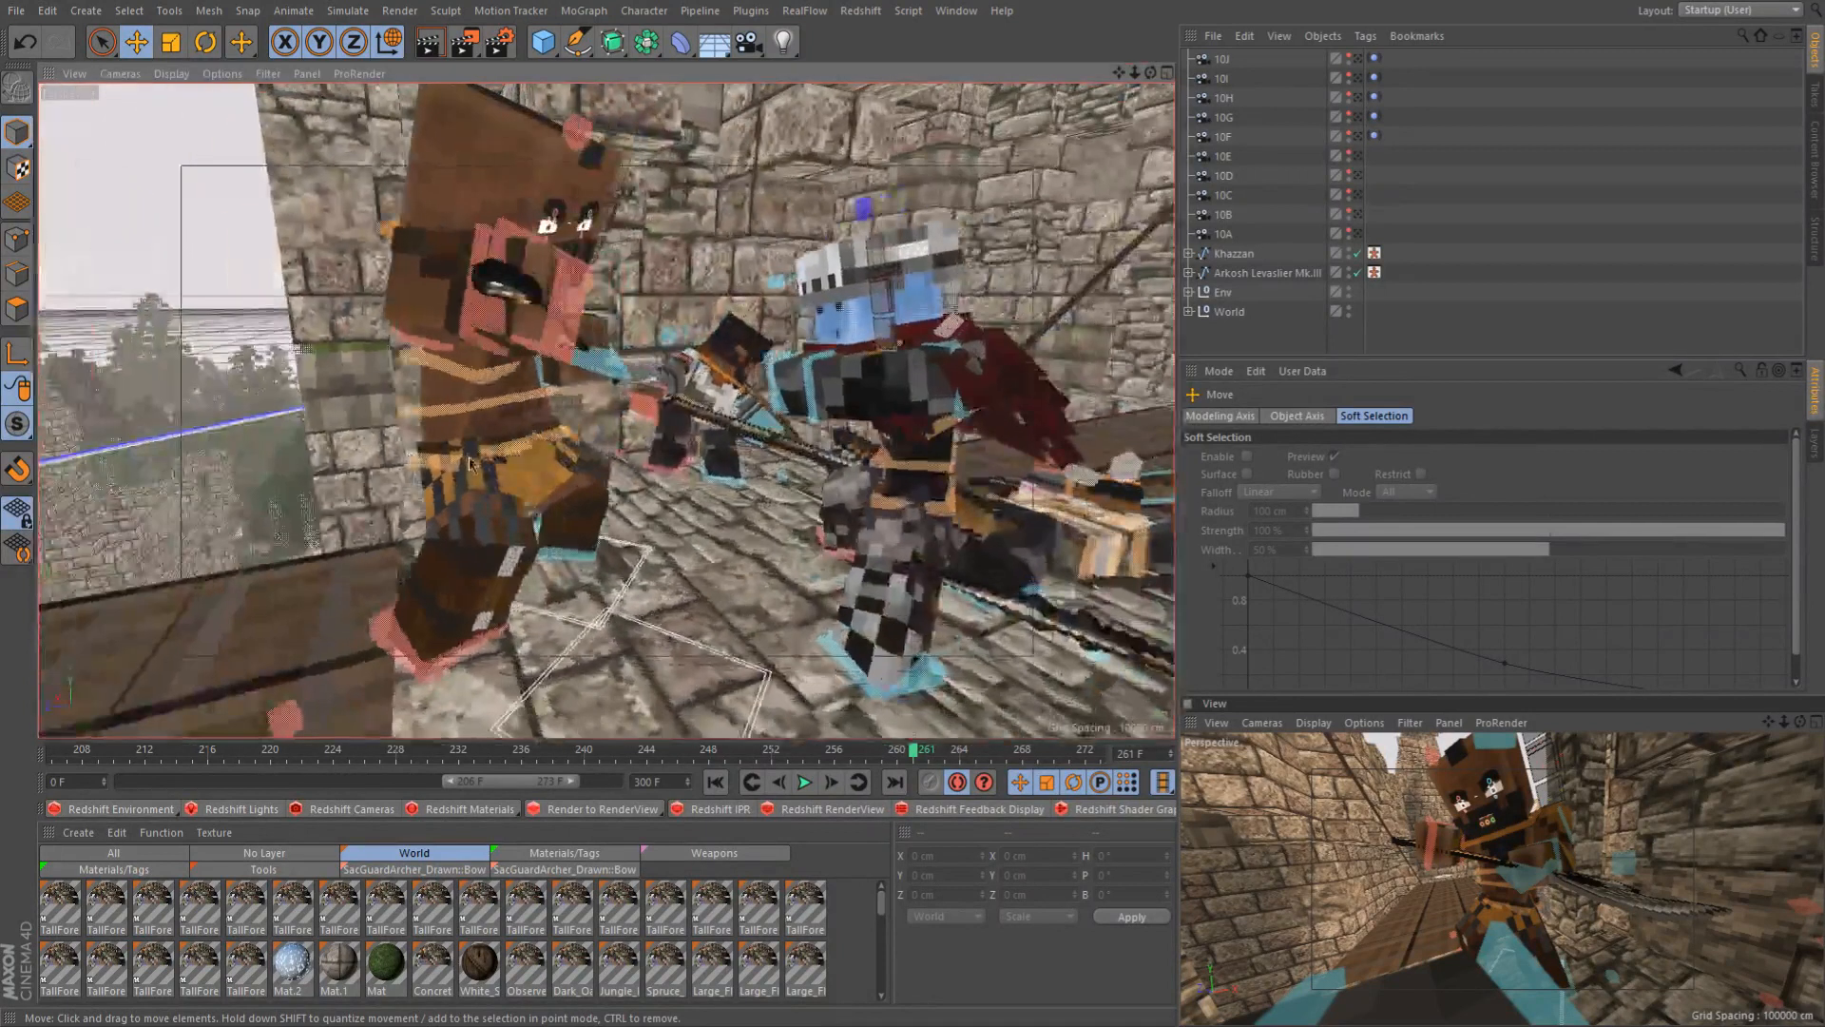
{"action": "left_click", "coordinate": [449, 469]}
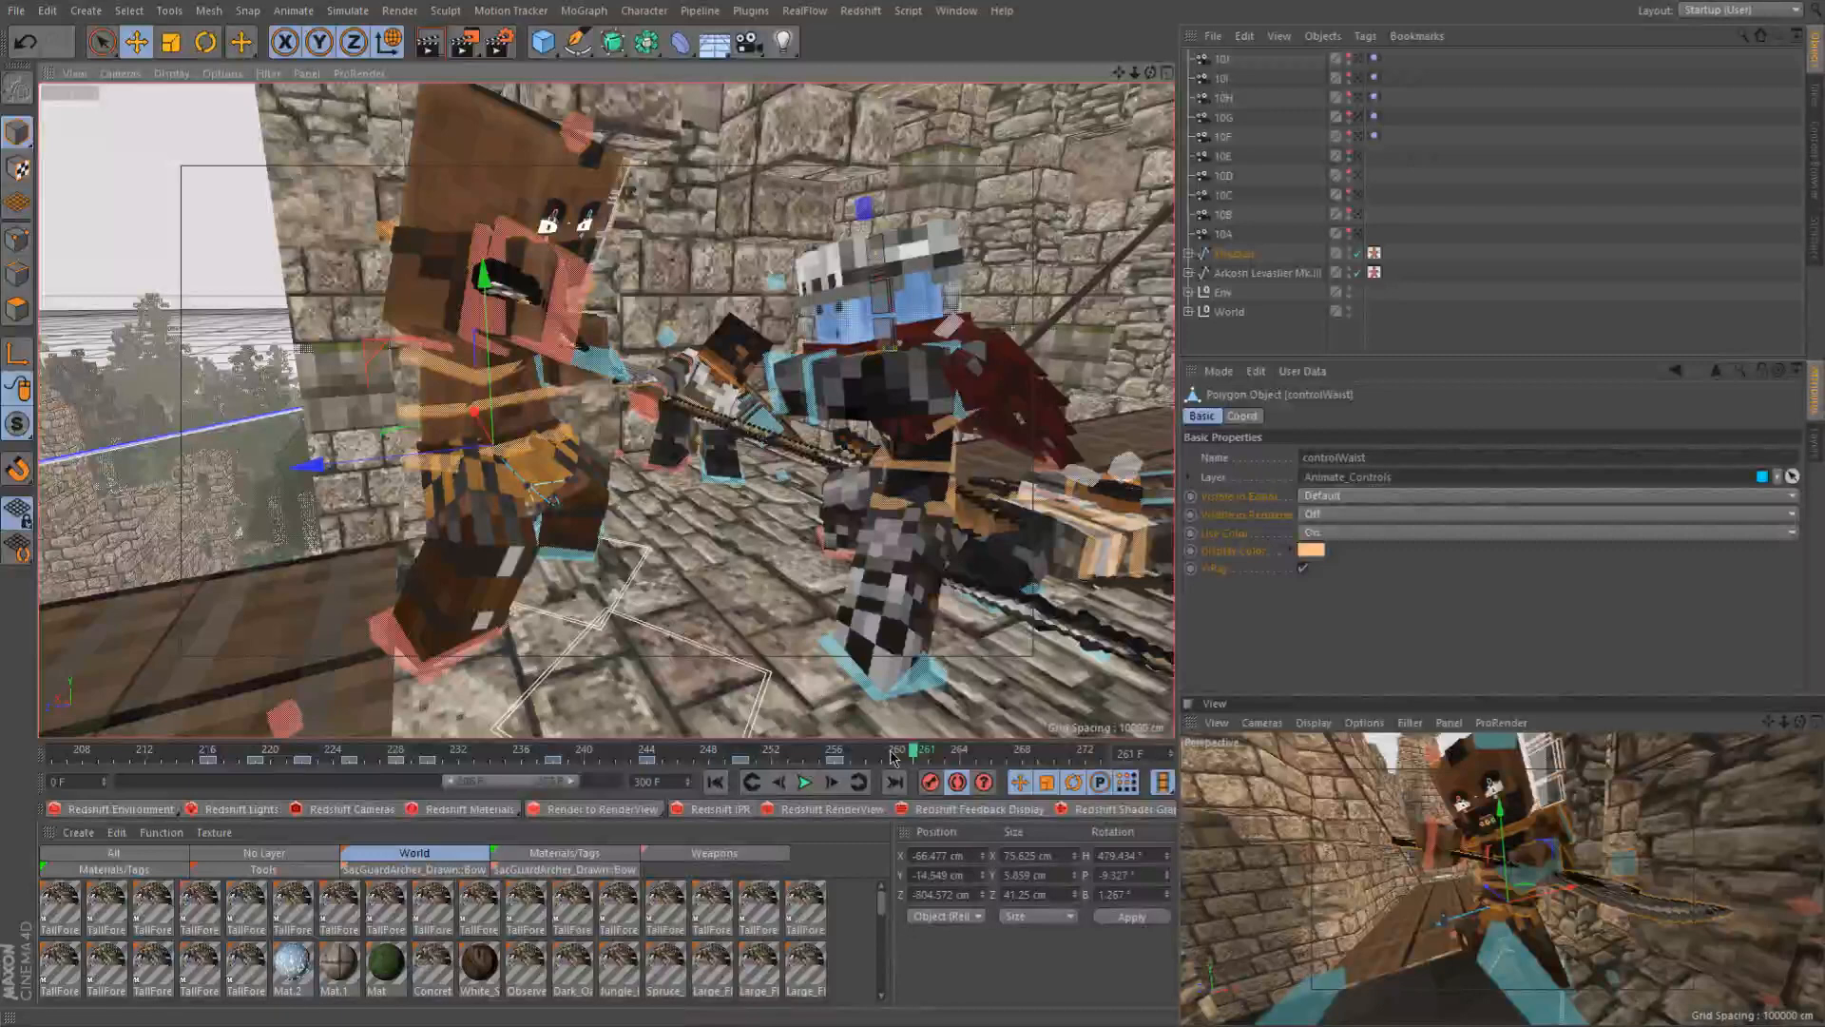
{"action": "left_click", "coordinate": [893, 753]}
{"action": "left_click", "coordinate": [893, 753]}
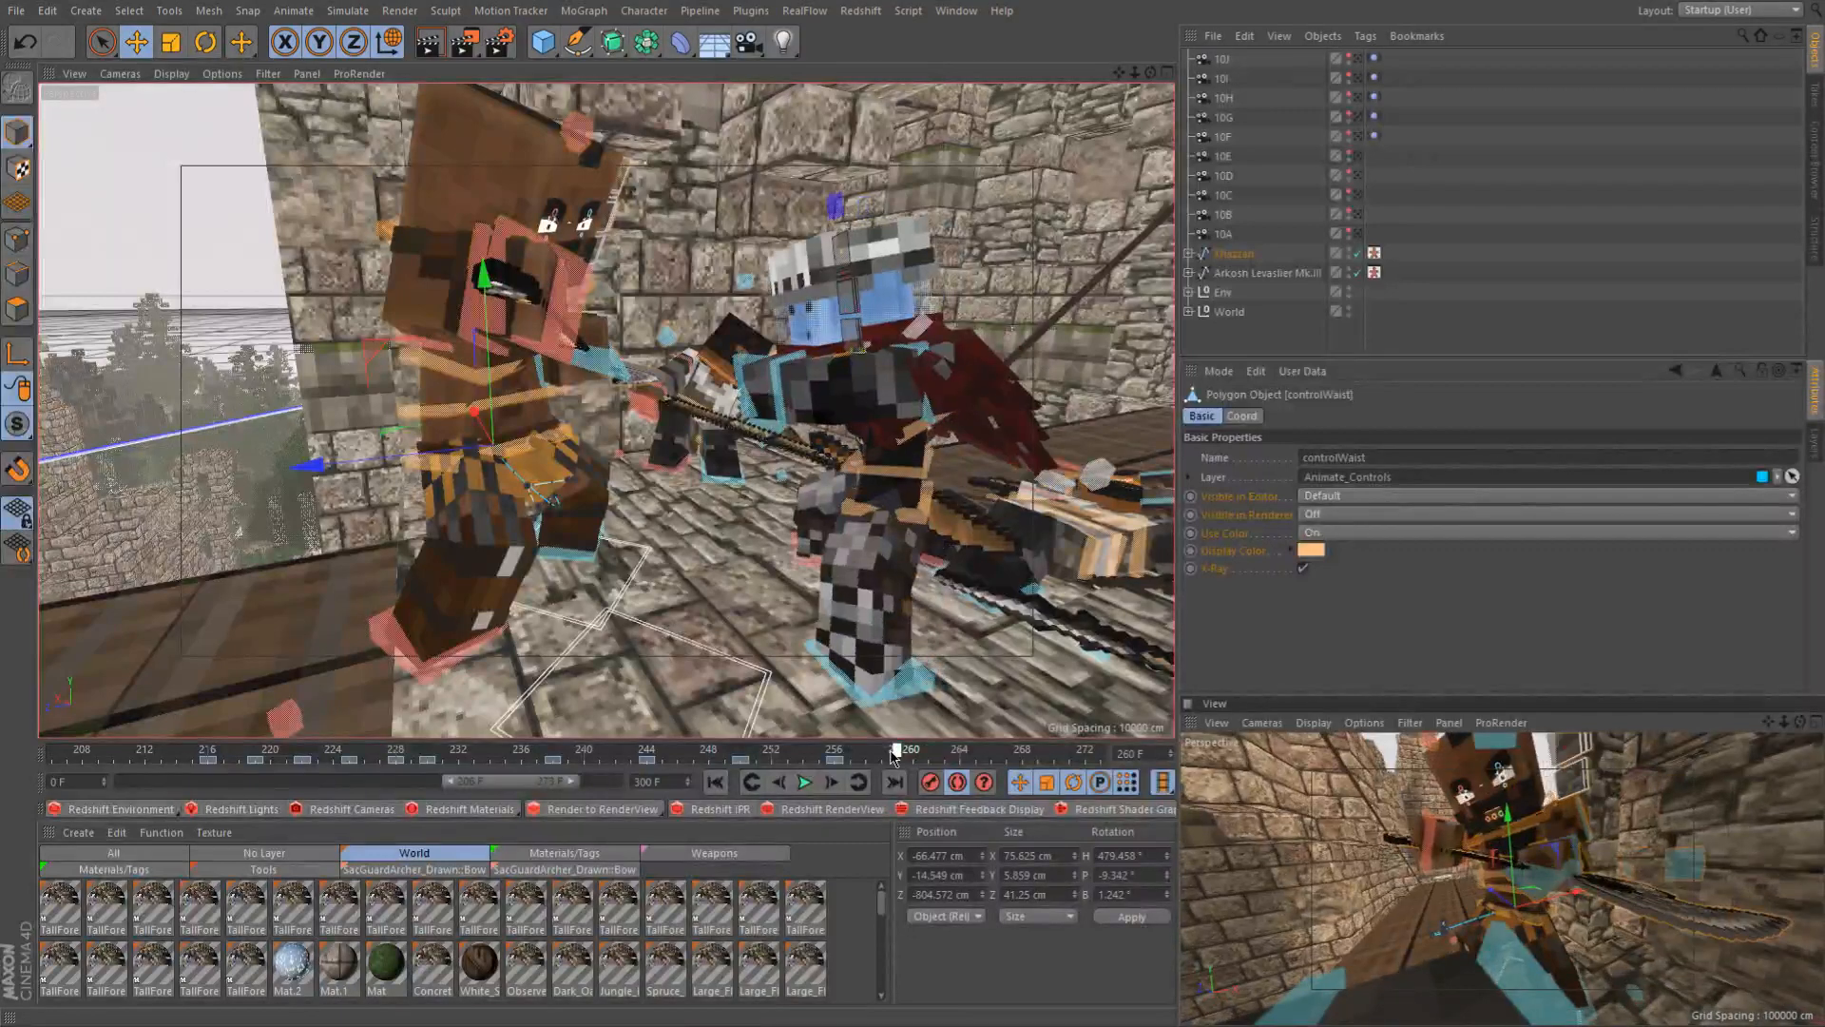
{"action": "mouse_move", "coordinate": [882, 407]}
{"action": "left_mouse_down", "text": "alt"}
{"action": "mouse_move", "coordinate": [1084, 528]}
{"action": "mouse_move", "coordinate": [904, 418]}
{"action": "left_mouse_up", "text": "alt"}
{"action": "left_click_drag", "start_coordinate": [897, 753], "coordinate": [931, 756]}
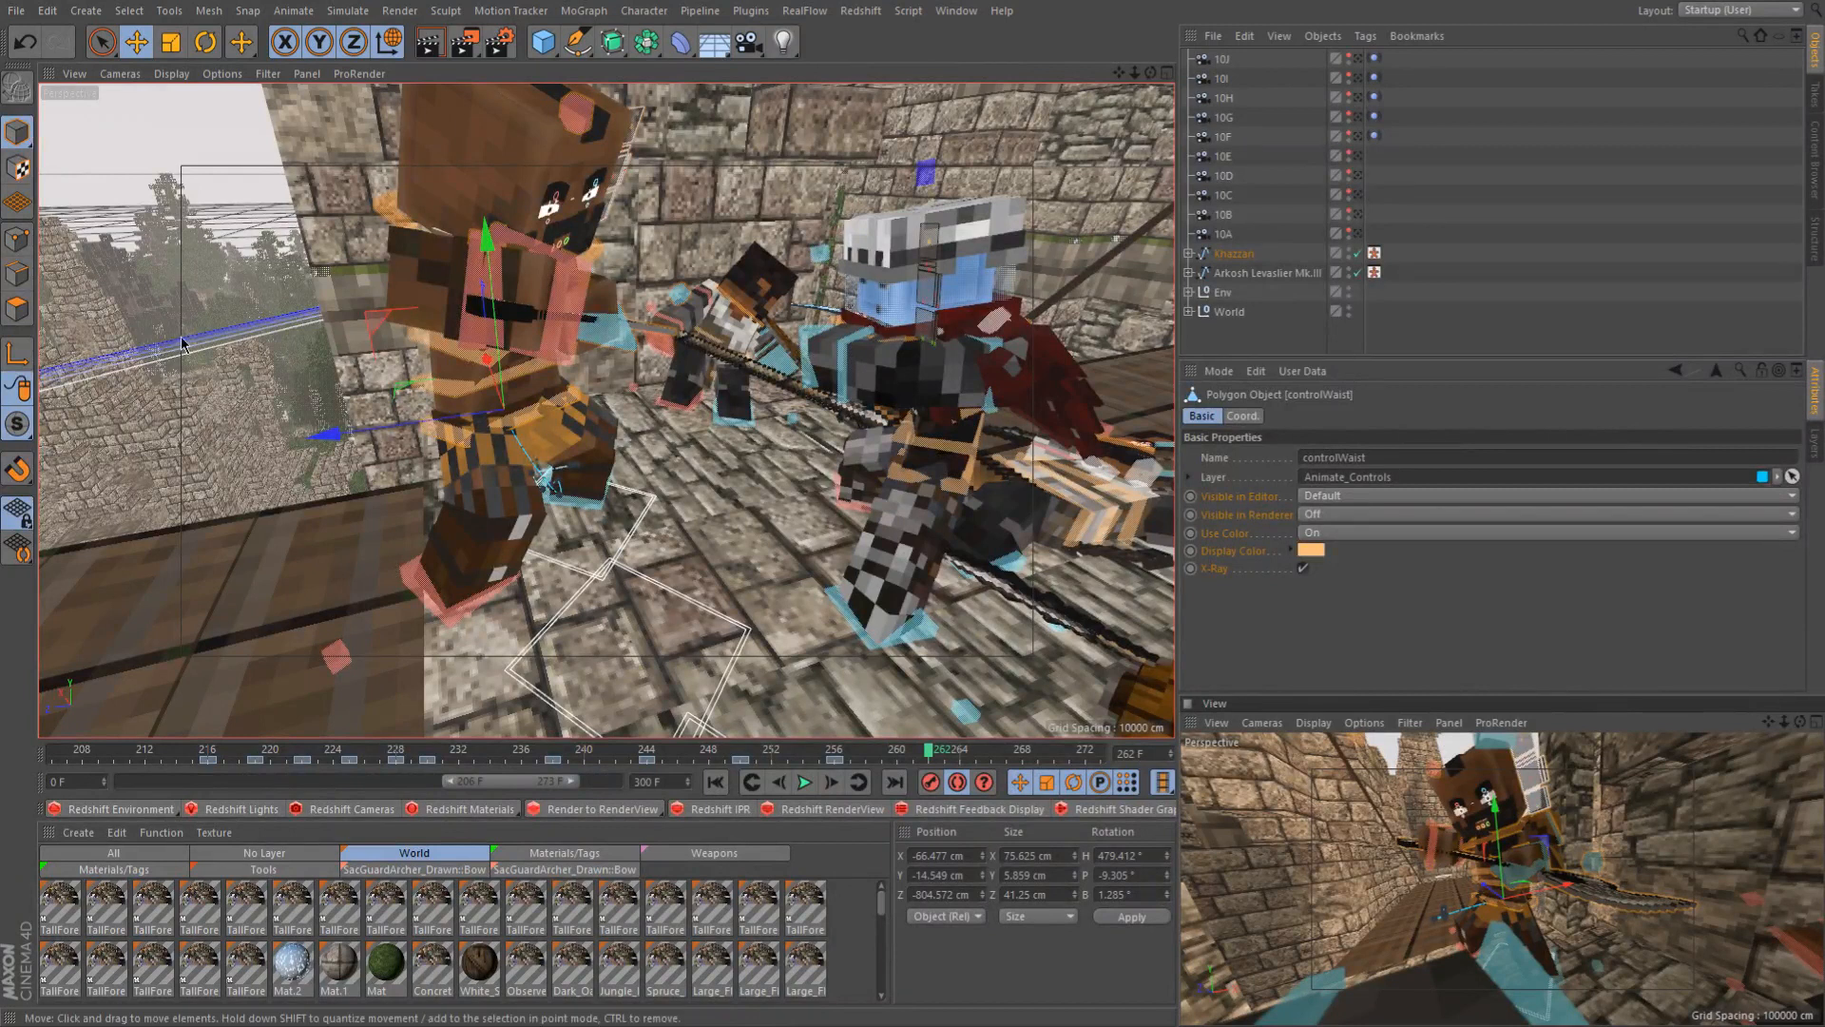
Examine Khazzan's stance against Arkosh's swing from closer front angles while scrubbing between frames 260 and 262
{"action": "left_click_drag", "start_coordinate": [515, 395], "coordinate": [458, 379], "text": "alt"}
{"action": "middle_click_drag", "start_coordinate": [493, 367], "coordinate": [574, 395], "text": "alt"}
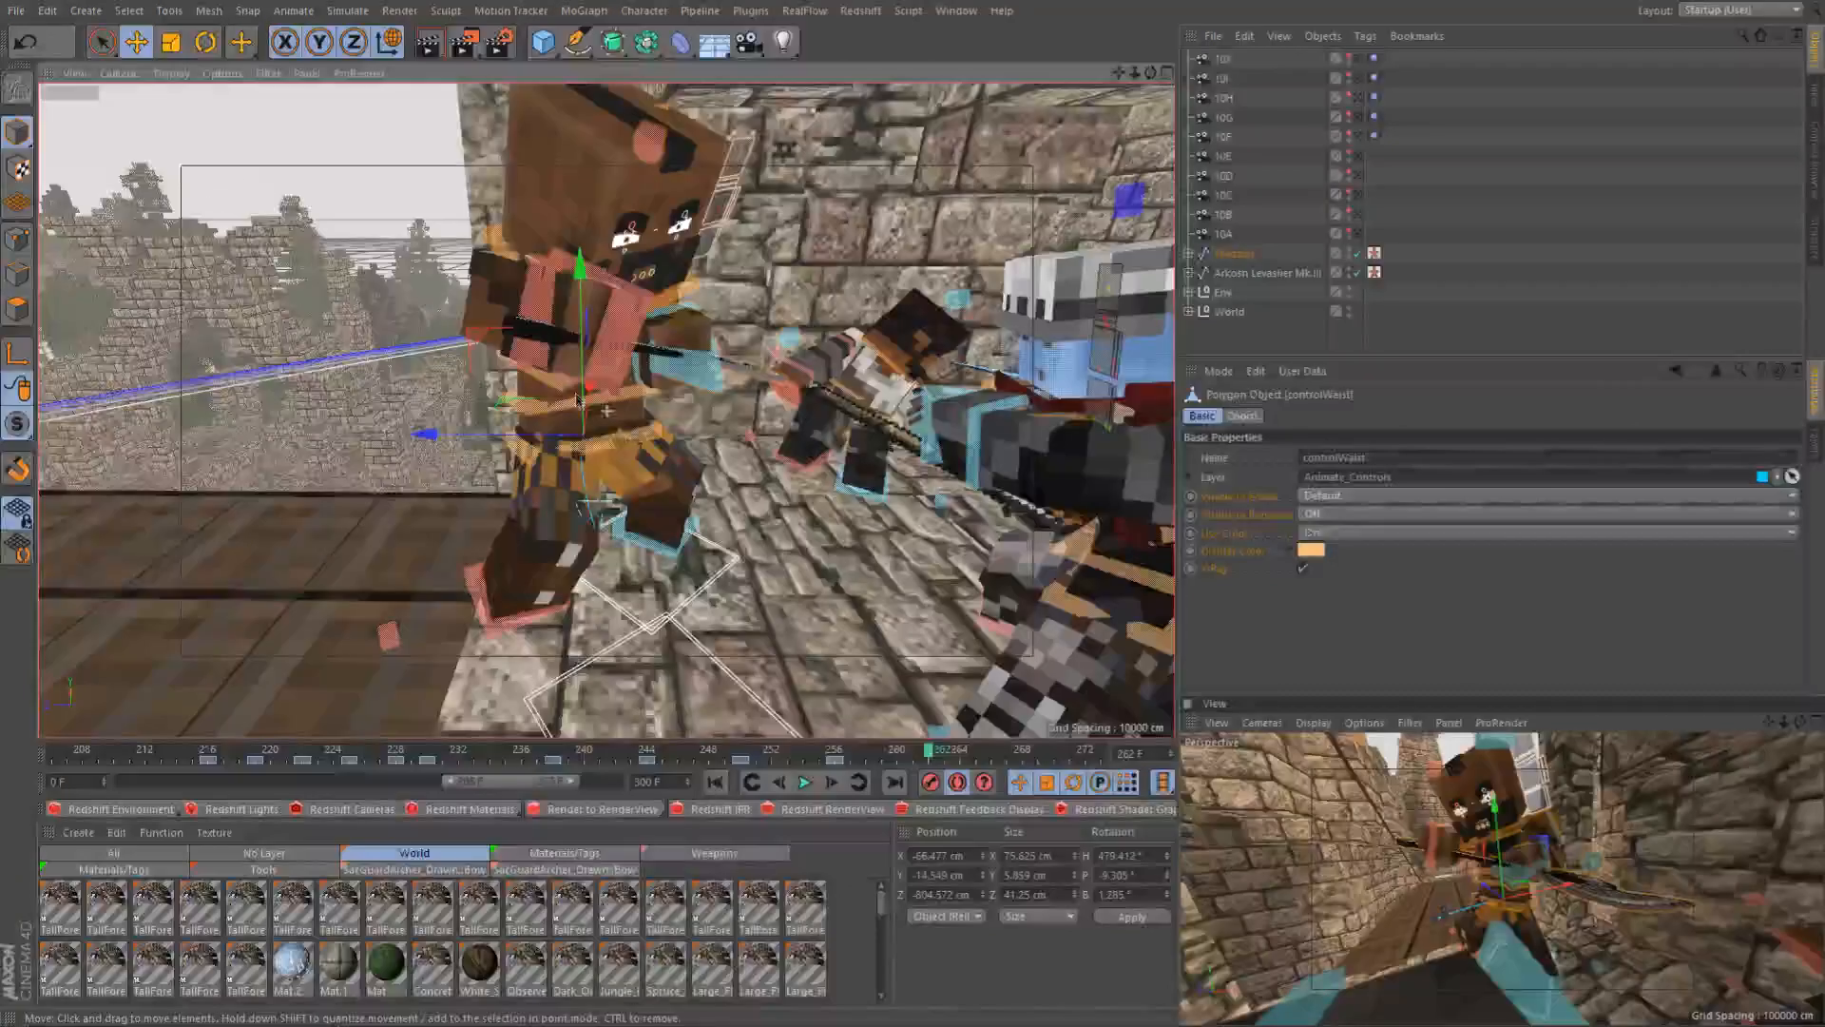
{"action": "left_click_drag", "start_coordinate": [833, 746], "coordinate": [894, 755]}
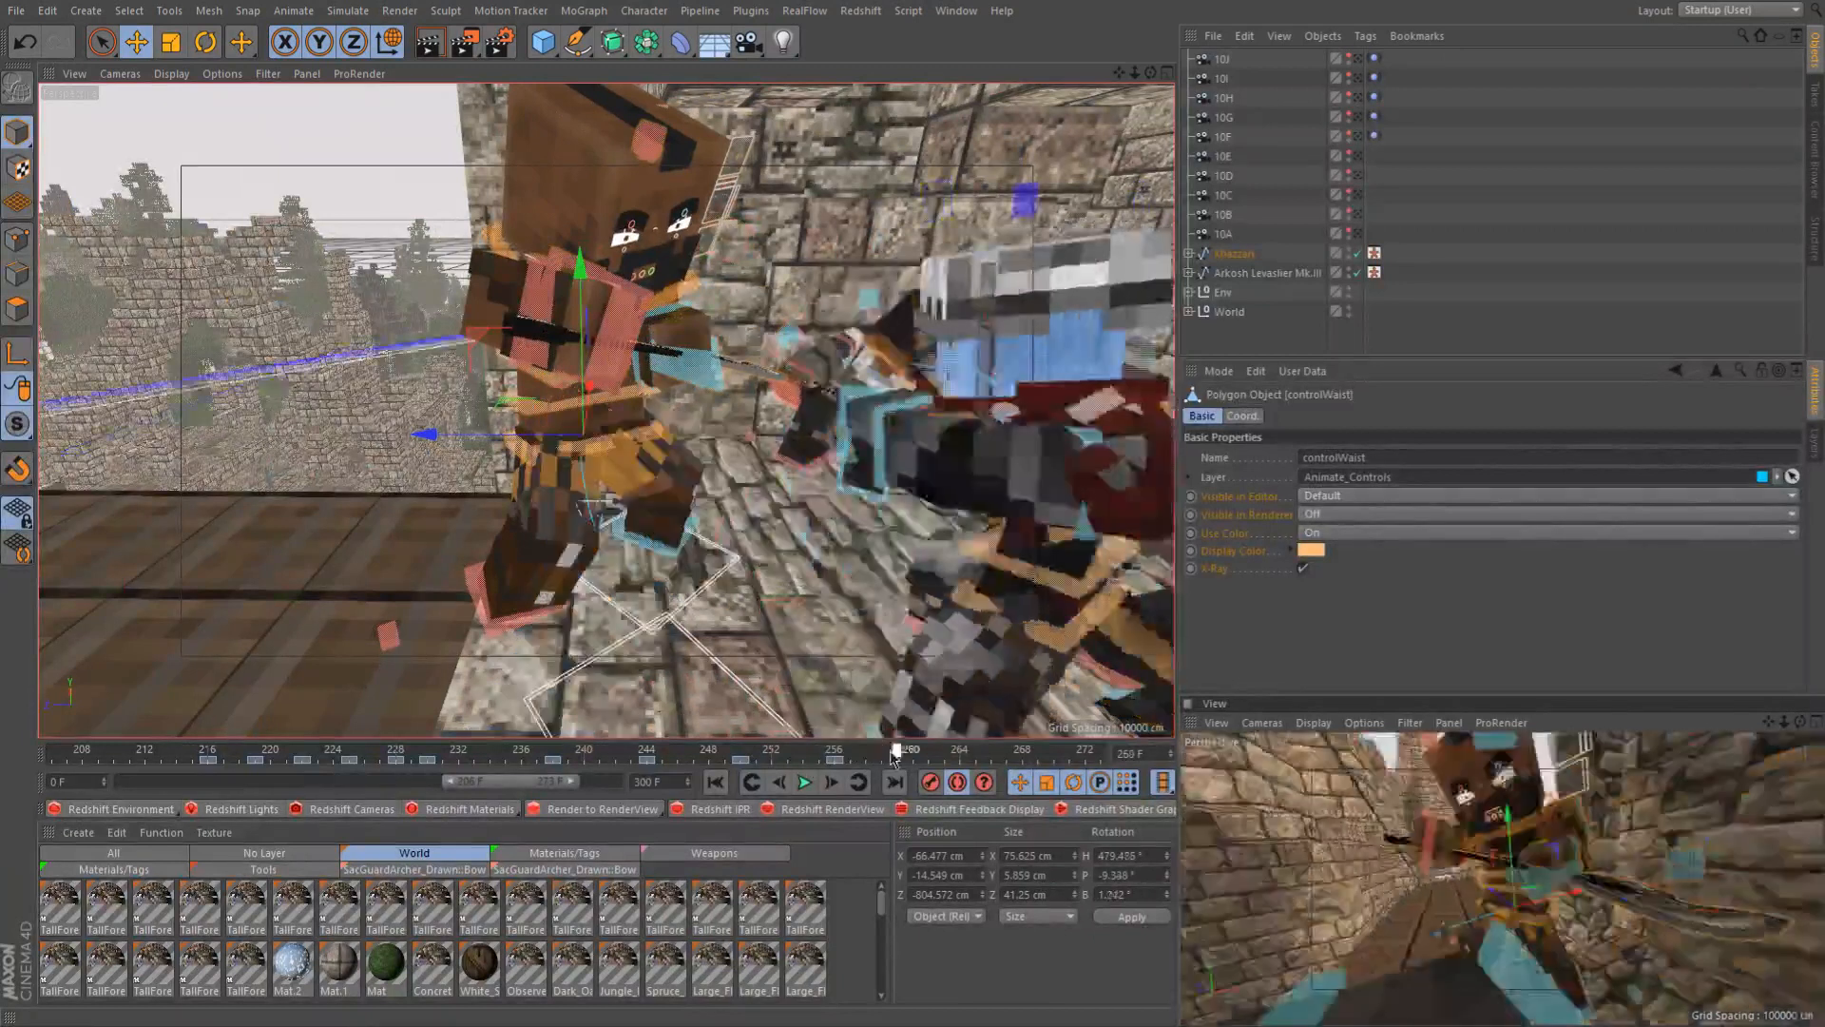
{"action": "mouse_move", "coordinate": [894, 756]}
{"action": "left_mouse_down"}
{"action": "mouse_move", "coordinate": [802, 758]}
{"action": "mouse_move", "coordinate": [916, 777]}
{"action": "left_mouse_up"}
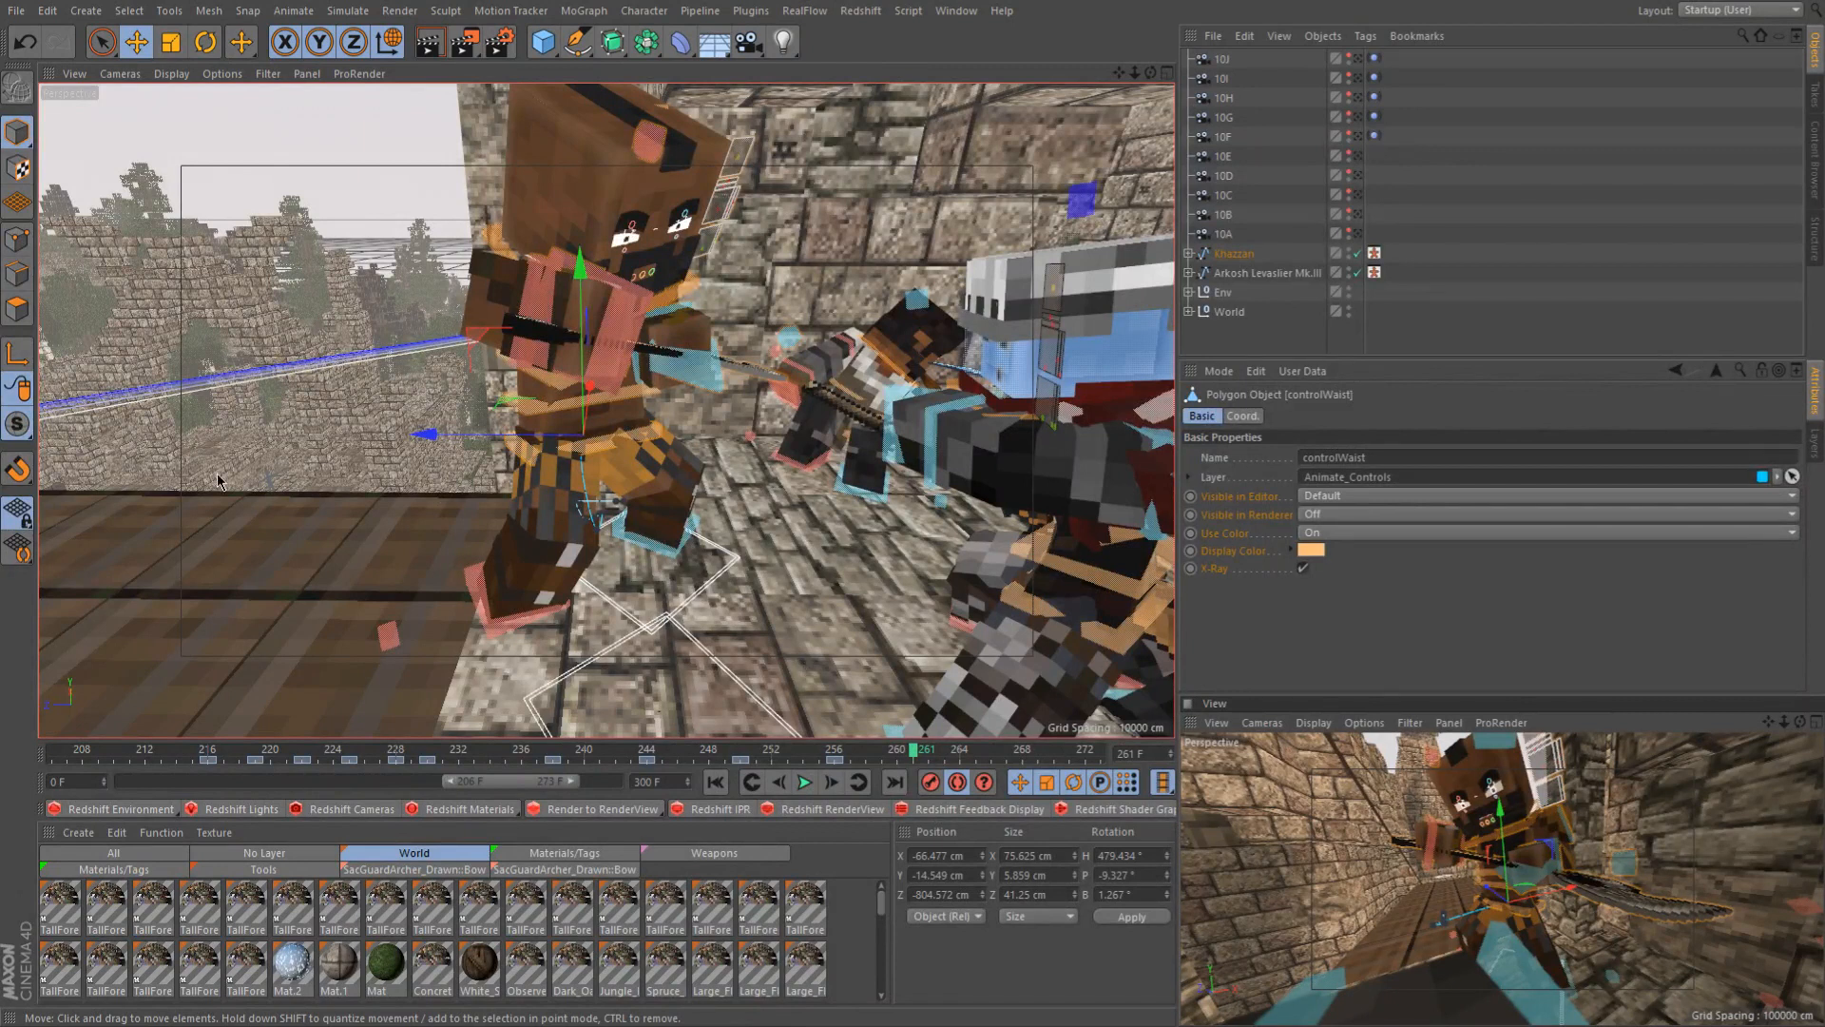
{"action": "middle_click_drag", "start_coordinate": [617, 348], "coordinate": [615, 346], "text": "alt"}
{"action": "left_click_drag", "start_coordinate": [617, 352], "coordinate": [575, 370], "text": "alt"}
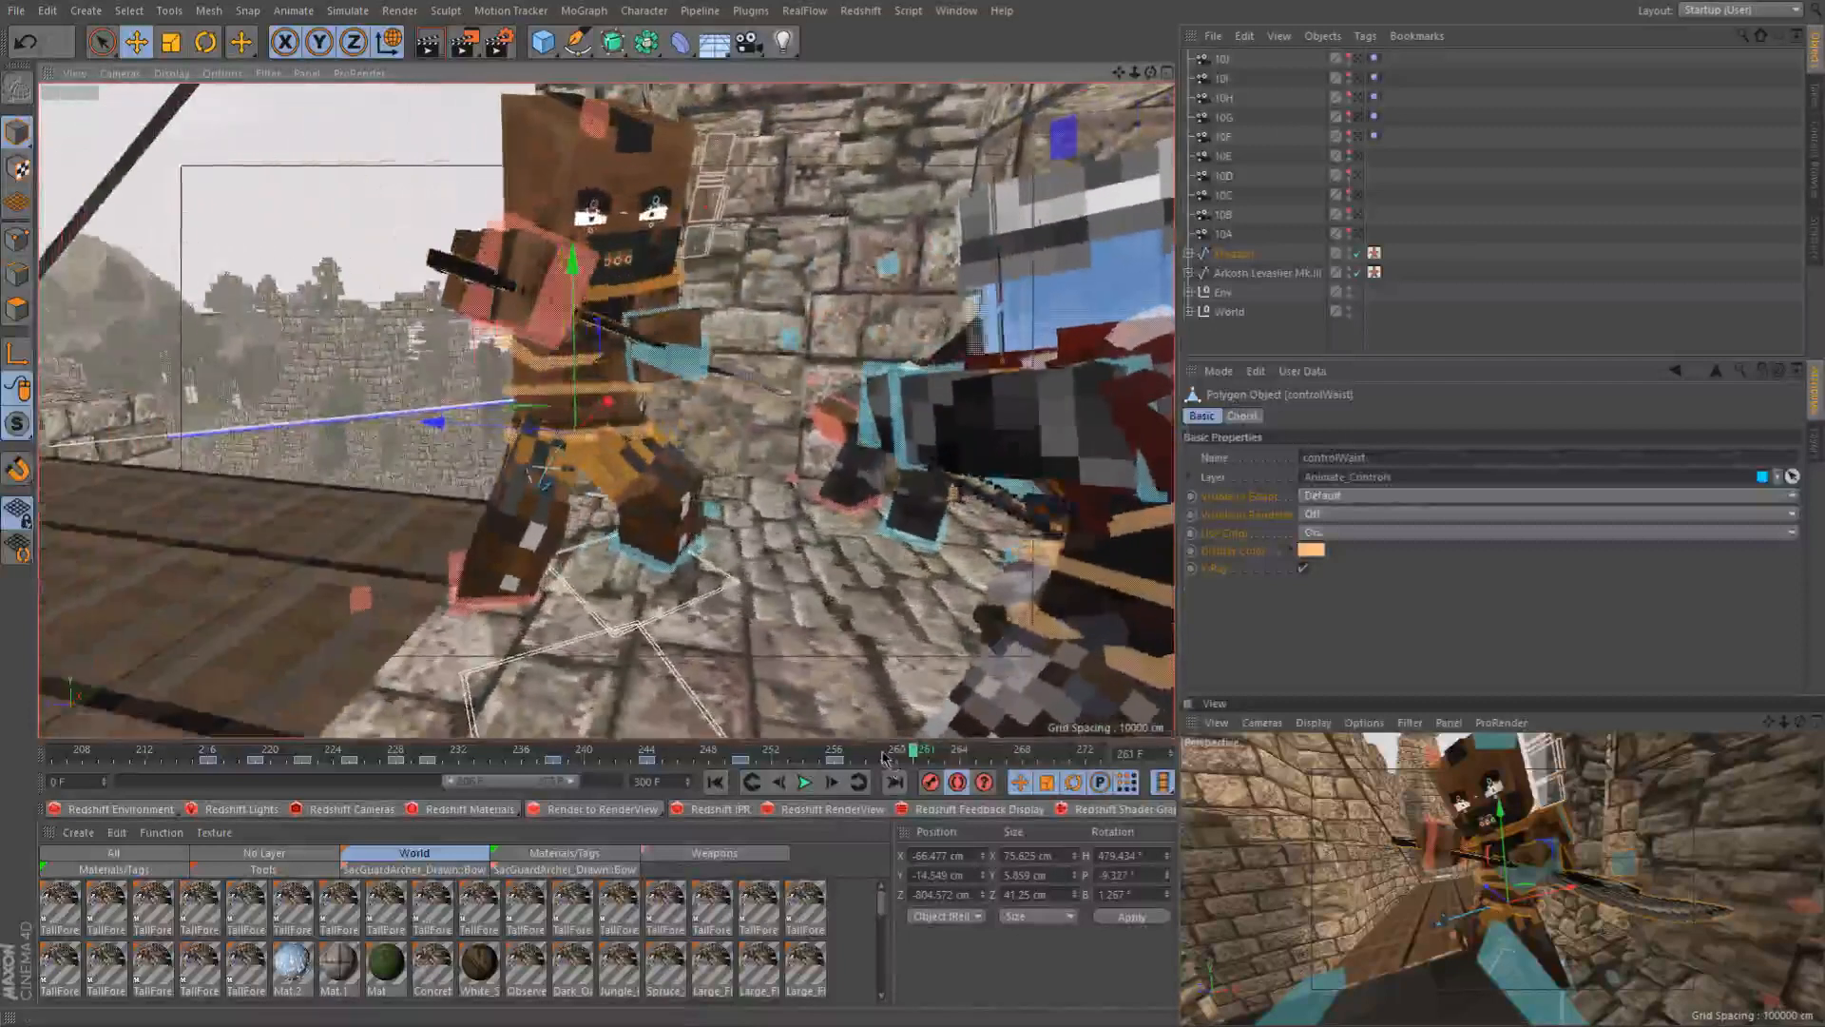
Examine the fight motion between frames 258 and 263, focusing on Arkosh's waist and left foot controls
{"action": "left_click", "coordinate": [882, 756]}
{"action": "left_click", "coordinate": [868, 756]}
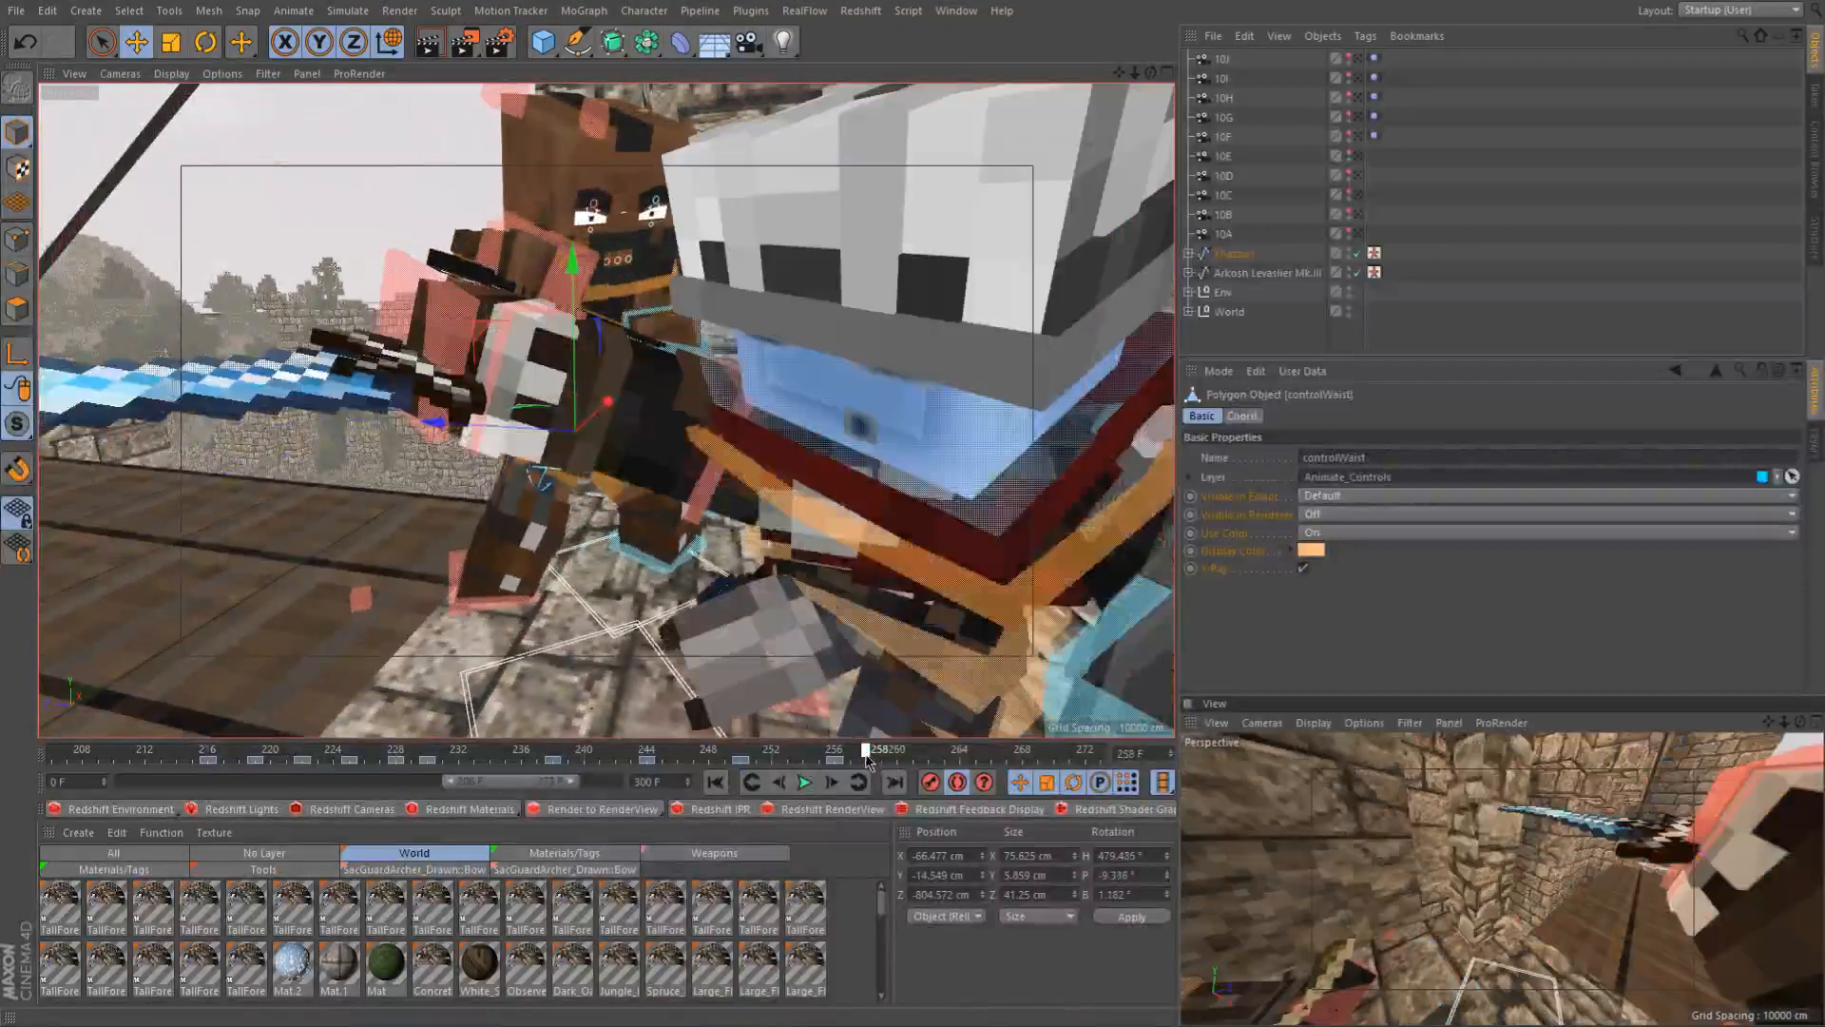
{"action": "left_click_drag", "start_coordinate": [868, 757], "coordinate": [902, 768]}
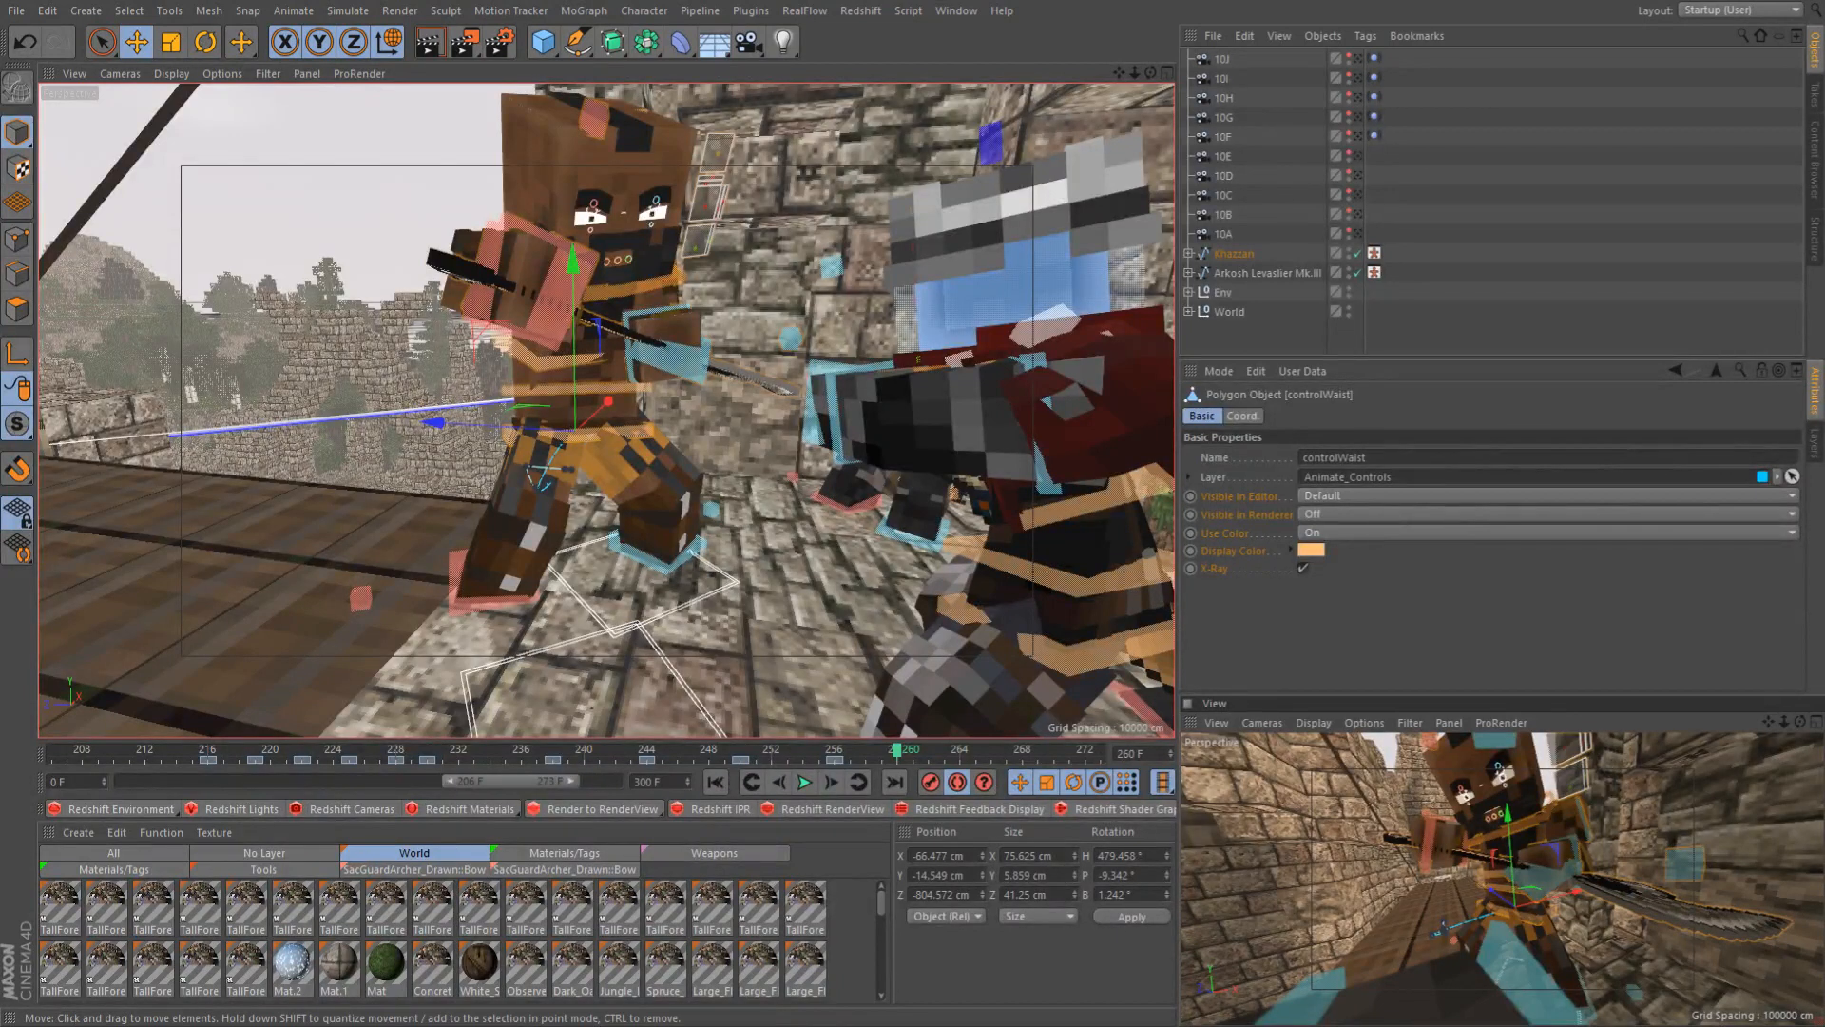
{"action": "left_click_drag", "start_coordinate": [916, 751], "coordinate": [927, 751]}
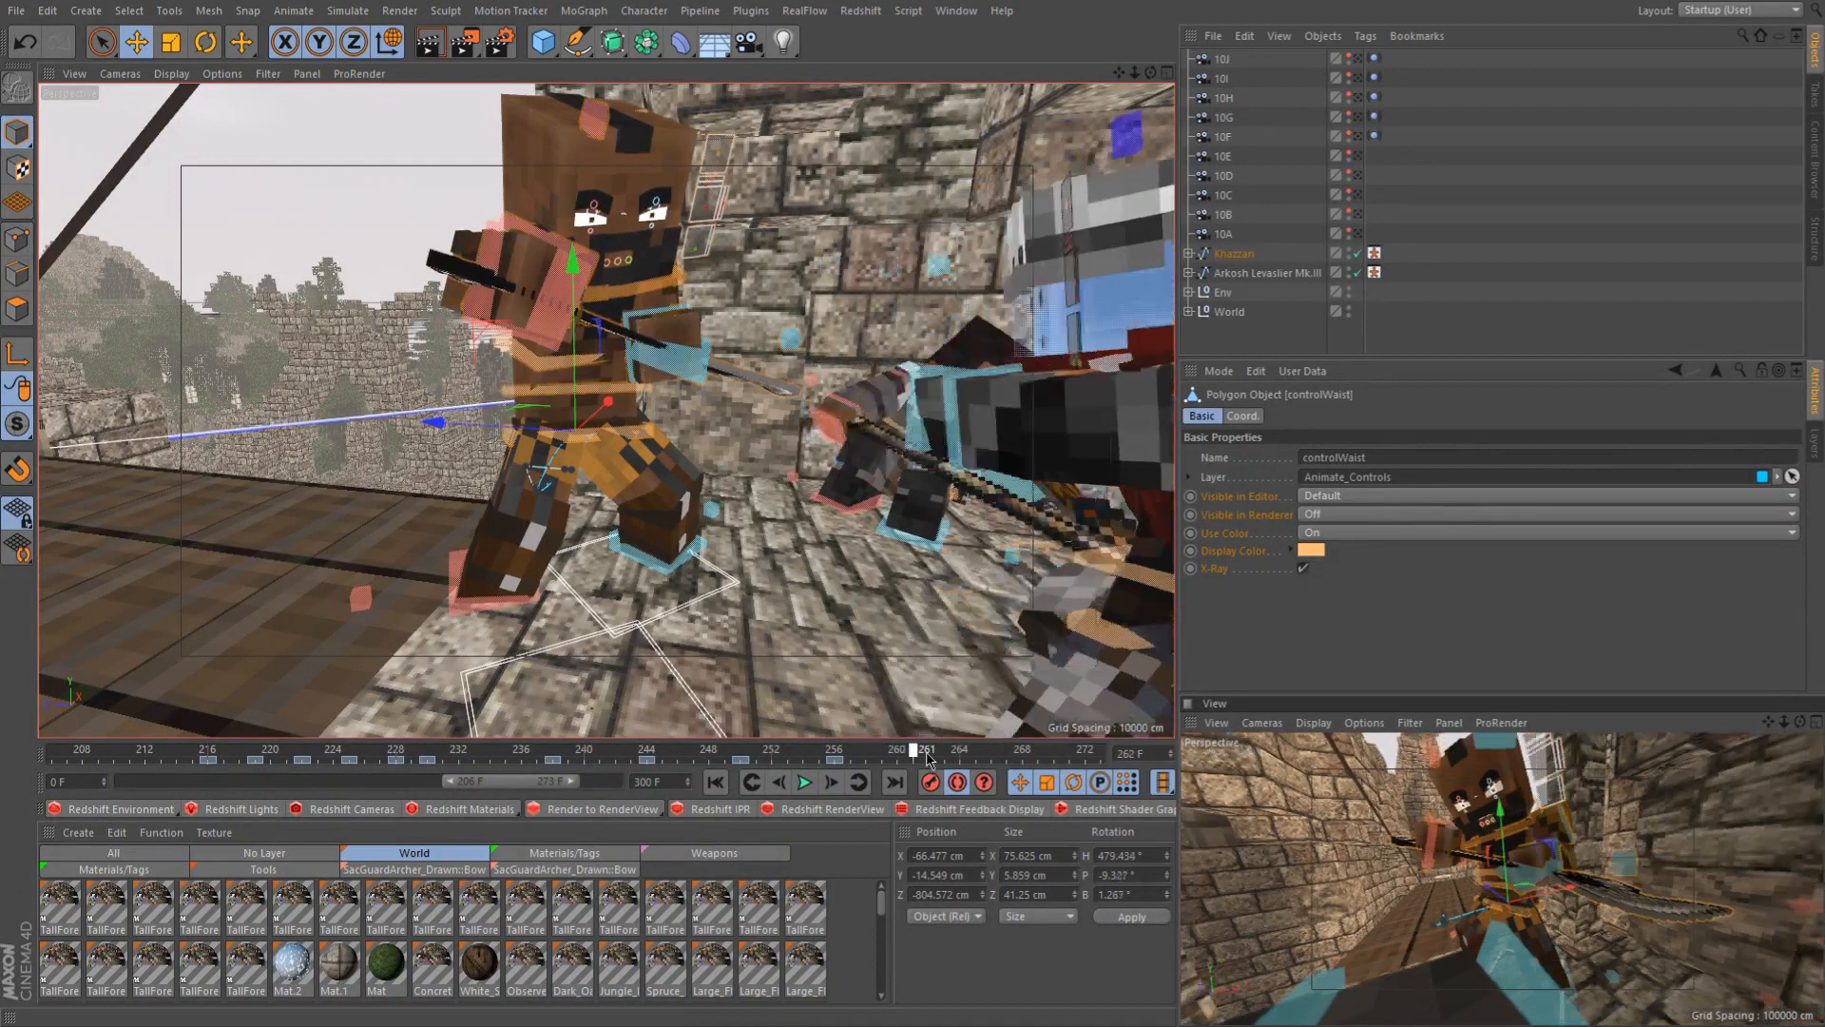
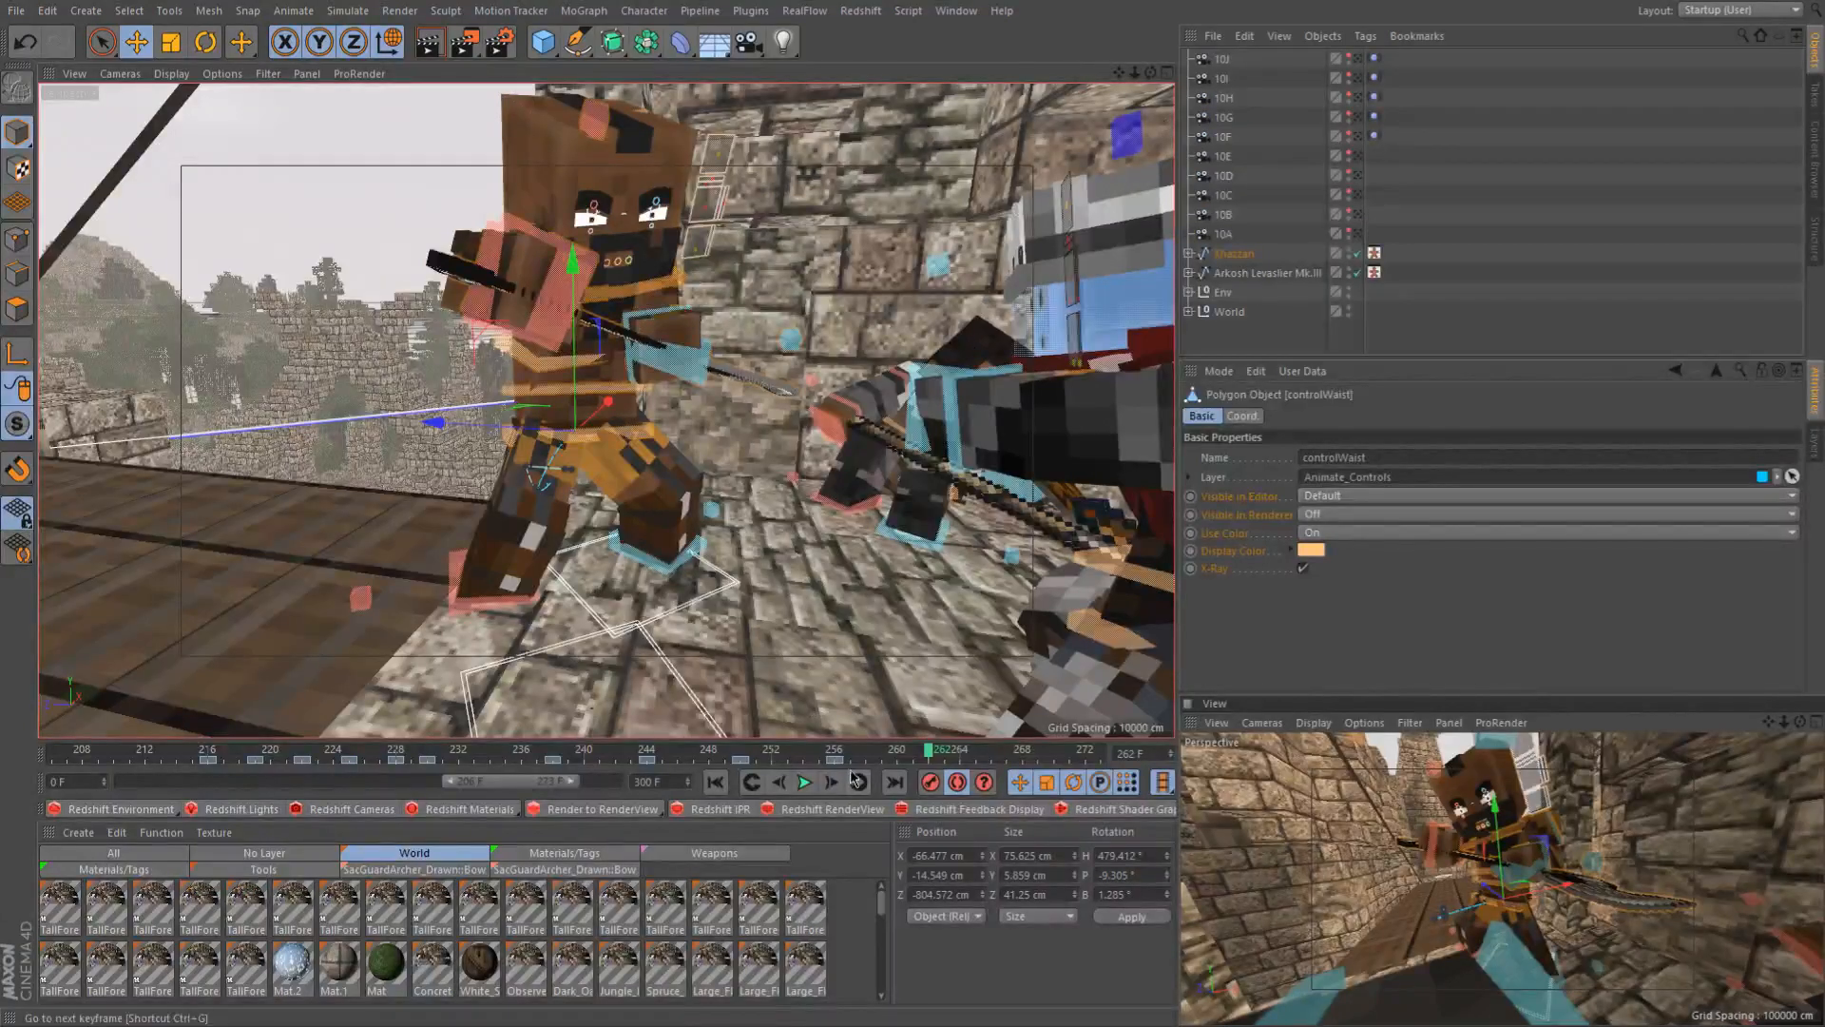
{"action": "left_click_drag", "start_coordinate": [845, 756], "coordinate": [915, 754]}
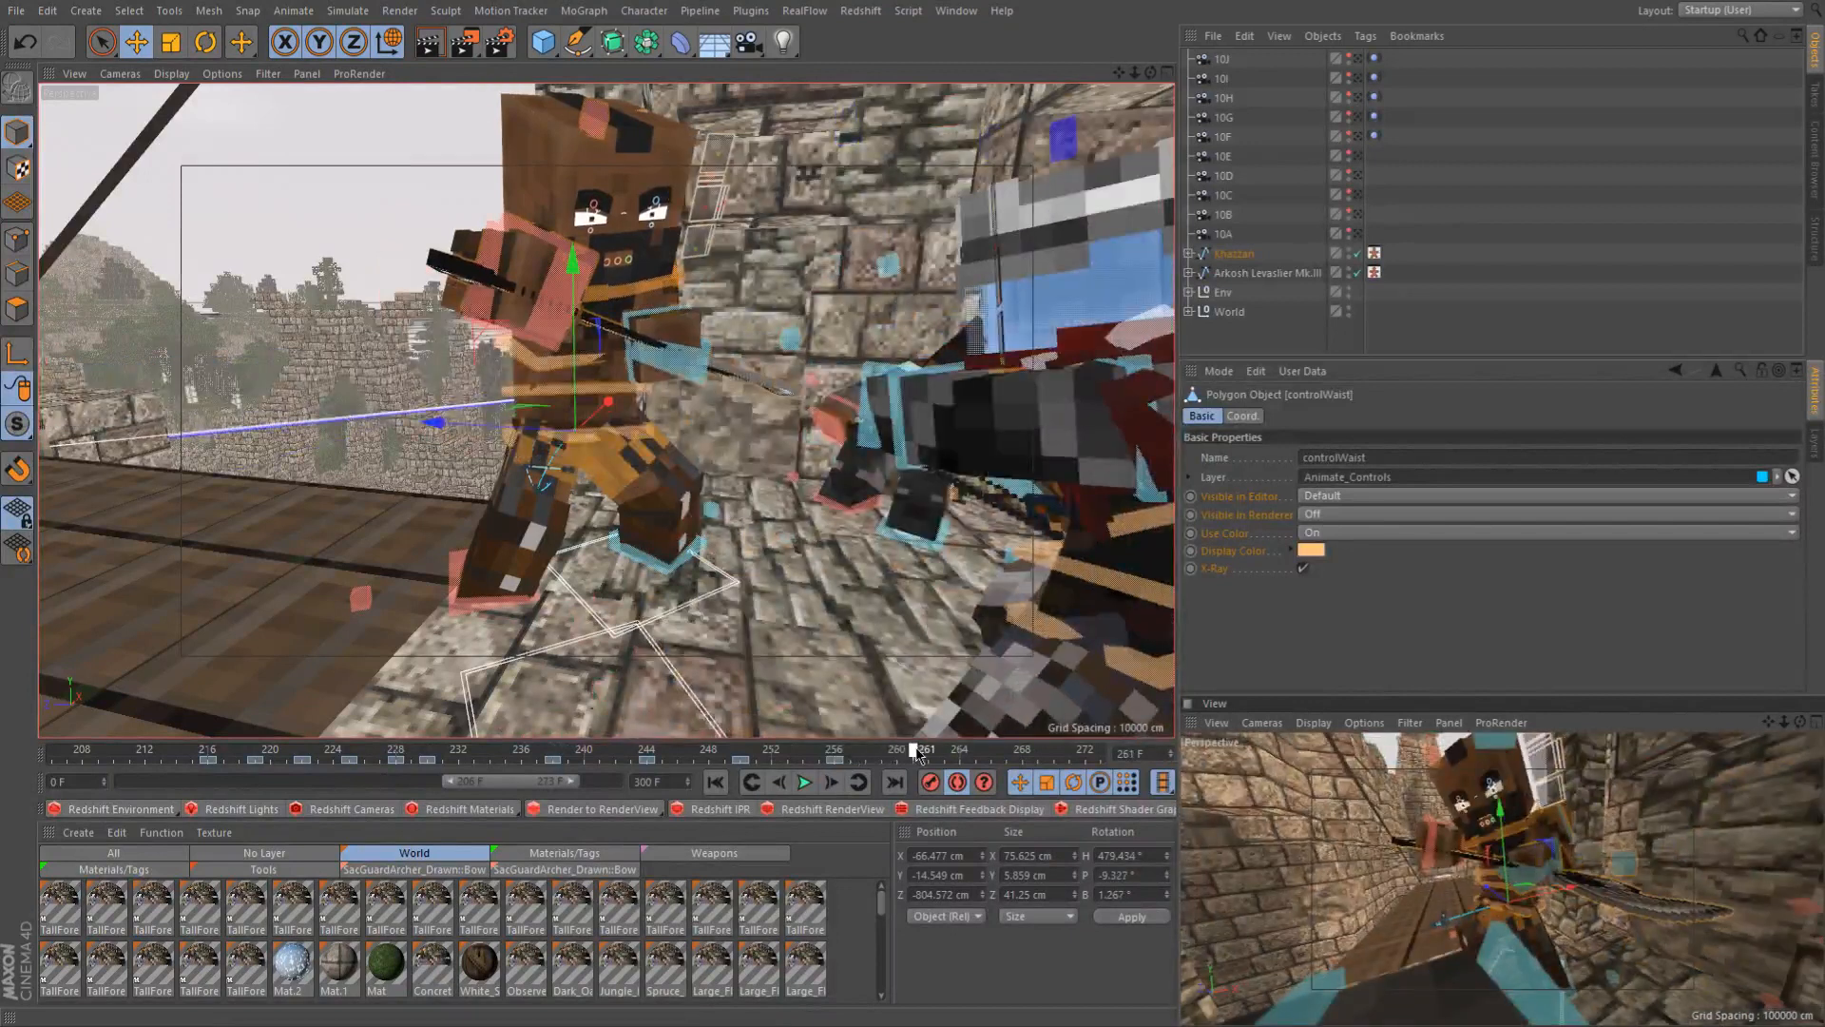
{"action": "left_click_drag", "start_coordinate": [825, 544], "coordinate": [686, 470], "text": "alt"}
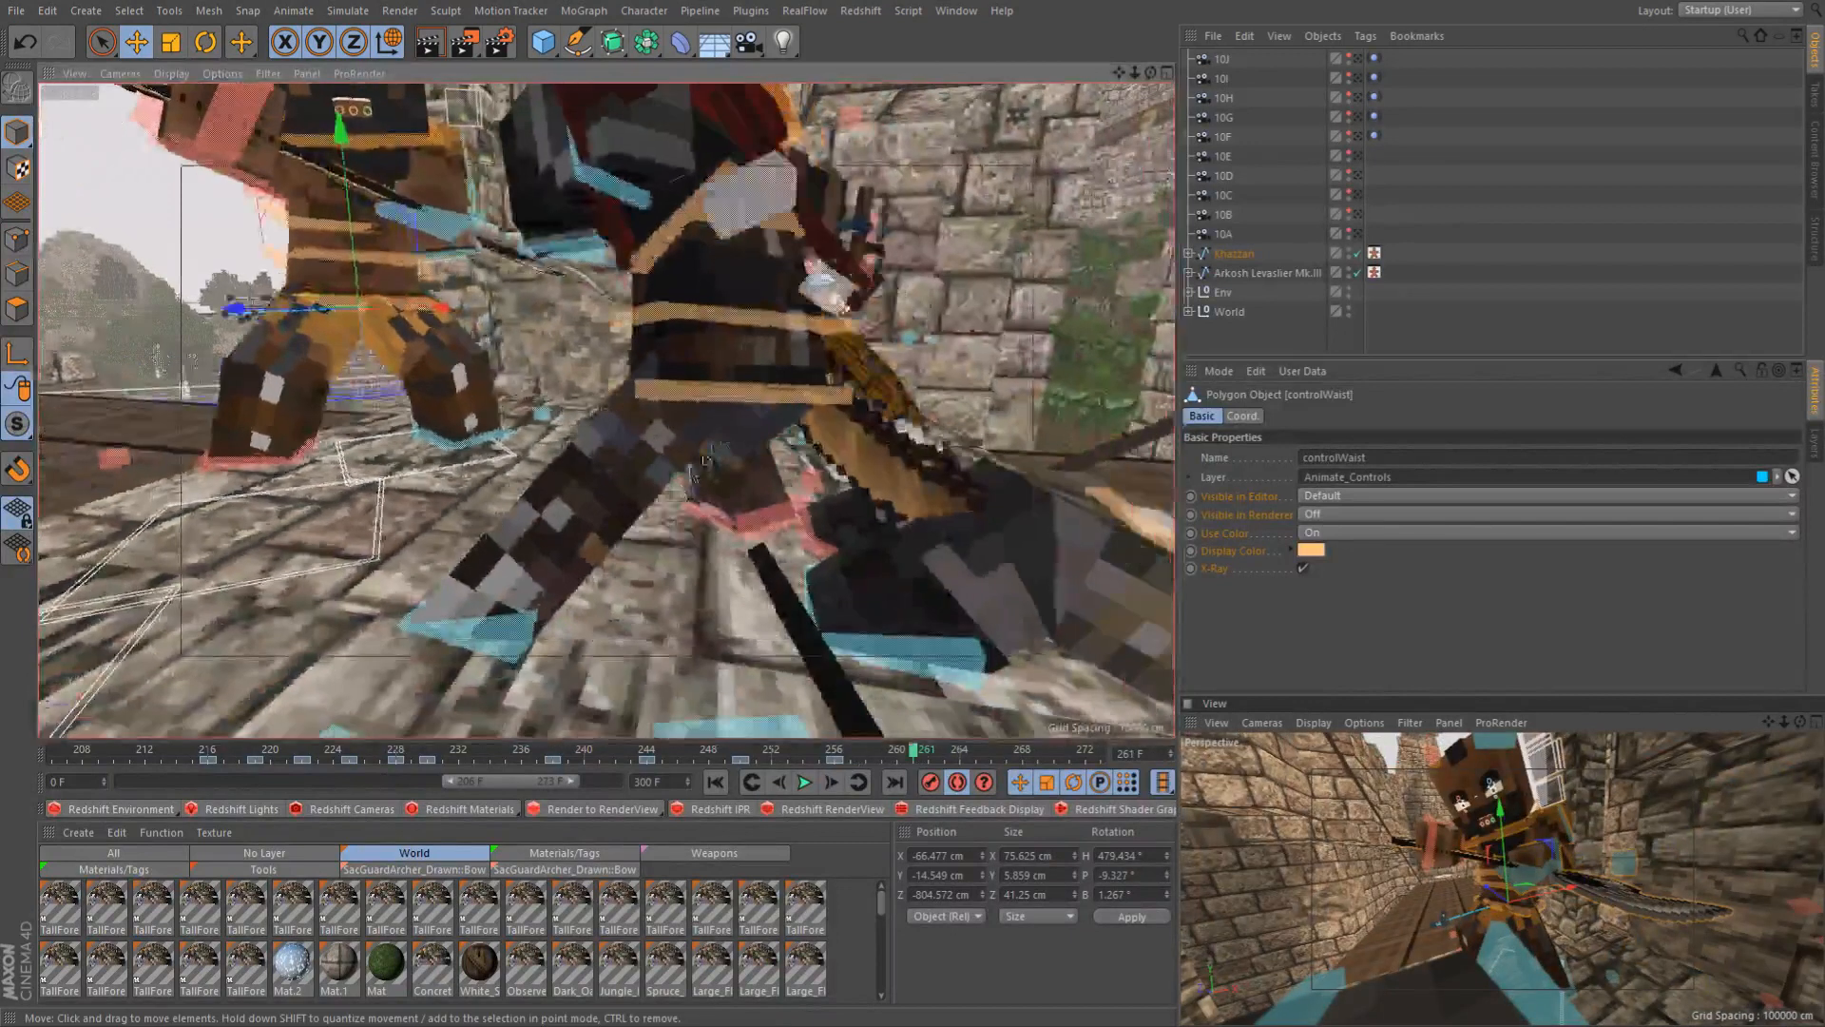
{"action": "left_click", "coordinate": [701, 399]}
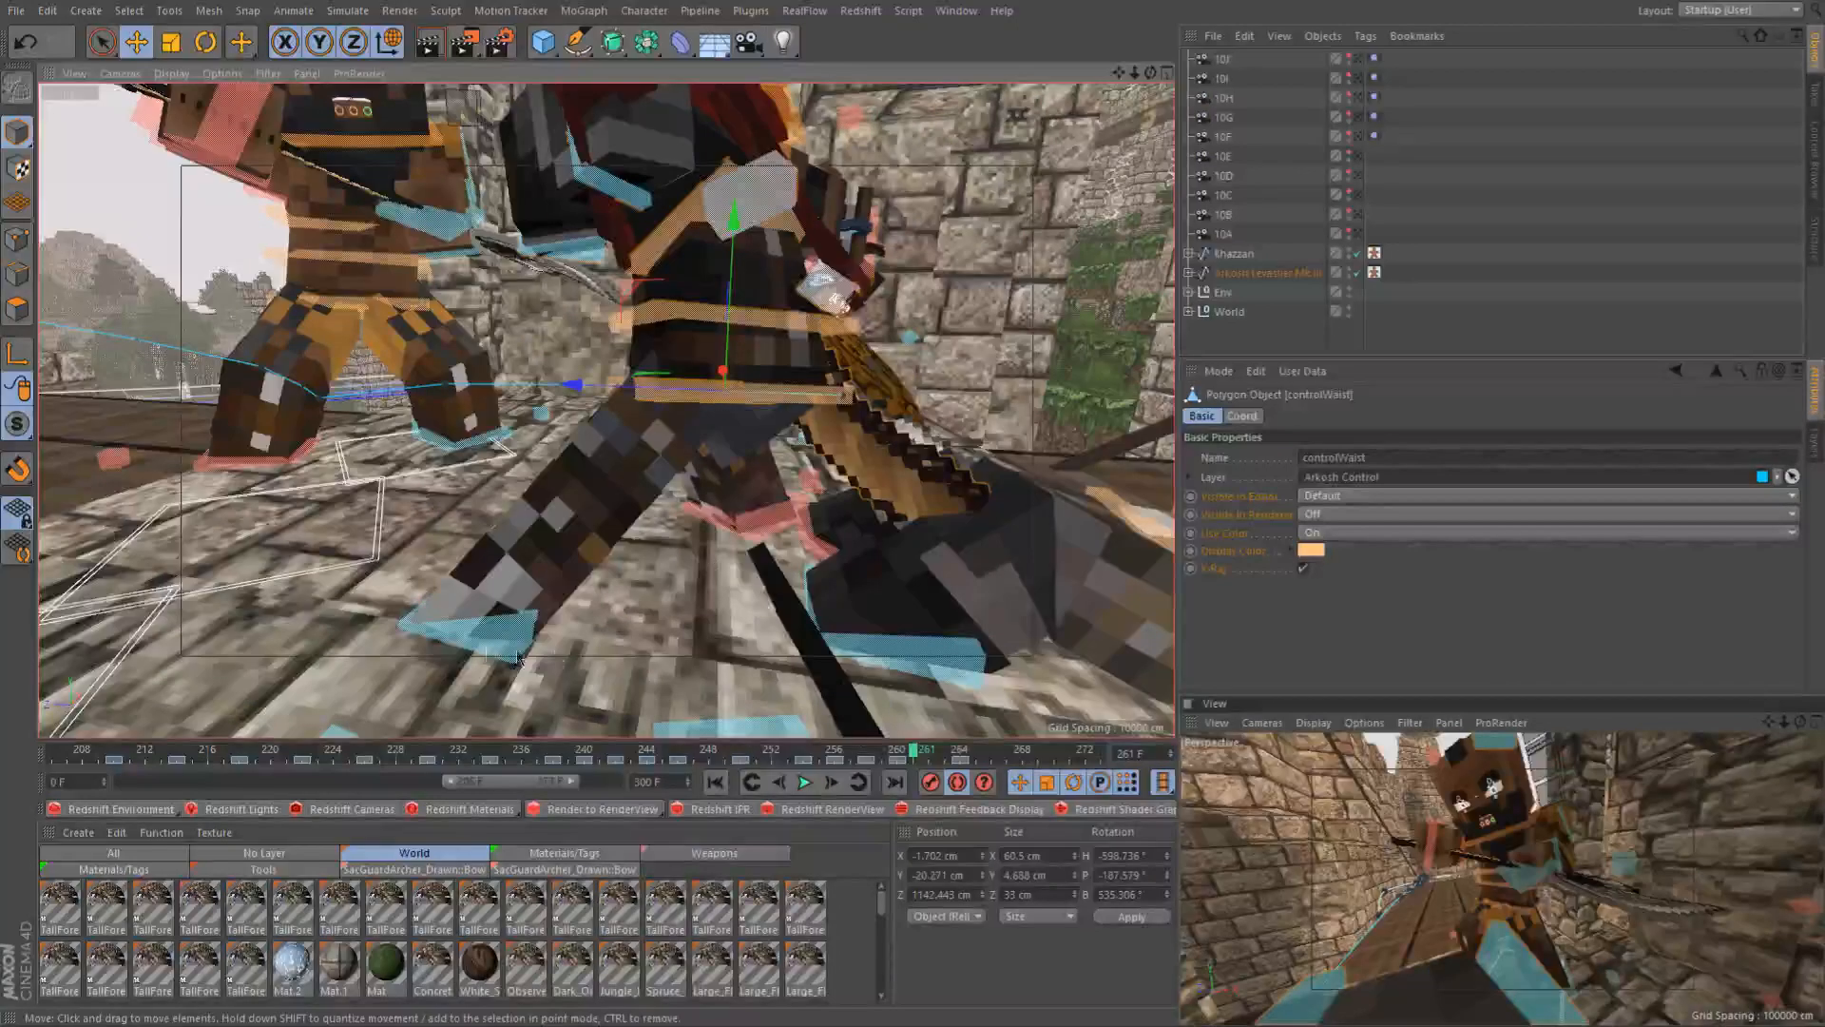
{"action": "left_click", "coordinate": [900, 753]}
{"action": "left_click_drag", "start_coordinate": [903, 756], "coordinate": [949, 766]}
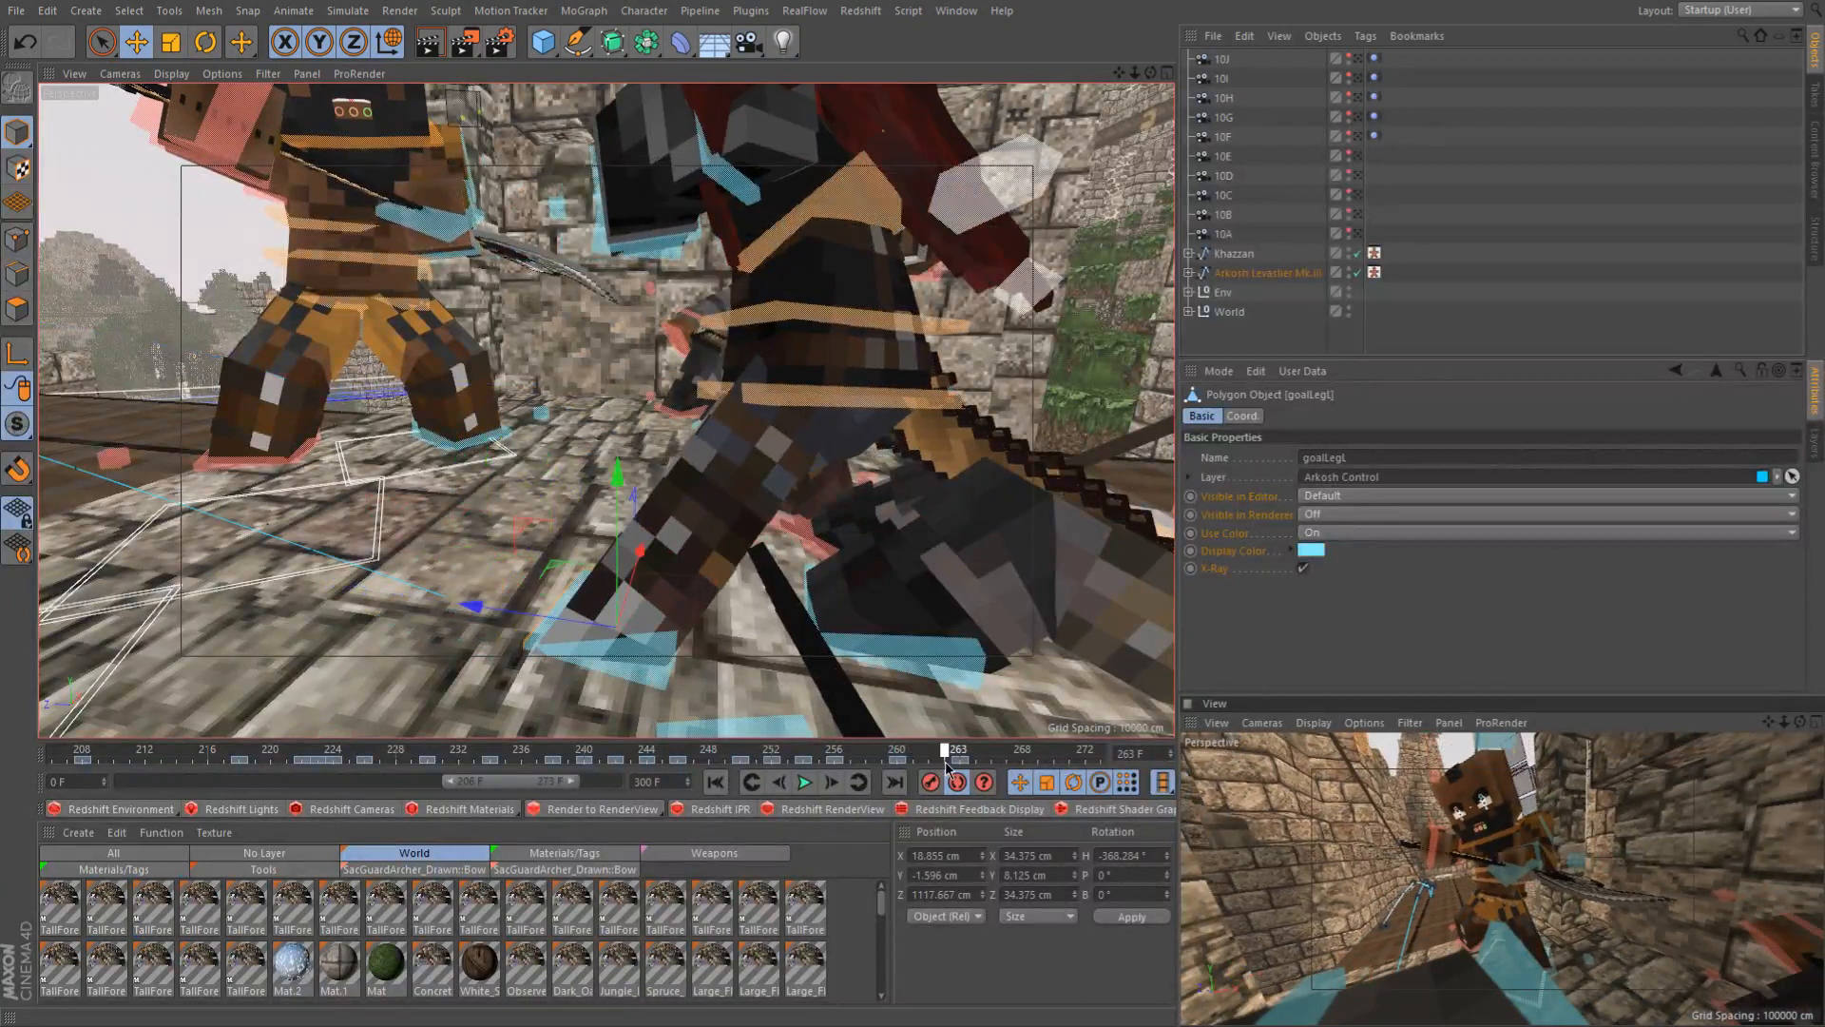
Try moving the left foot's ending key to frame 263, and return it to frame 264
{"action": "mouse_move", "coordinate": [946, 765]}
{"action": "left_mouse_down"}
{"action": "mouse_move", "coordinate": [911, 768]}
{"action": "mouse_move", "coordinate": [958, 768]}
{"action": "left_mouse_up"}
{"action": "left_click", "coordinate": [953, 761]}
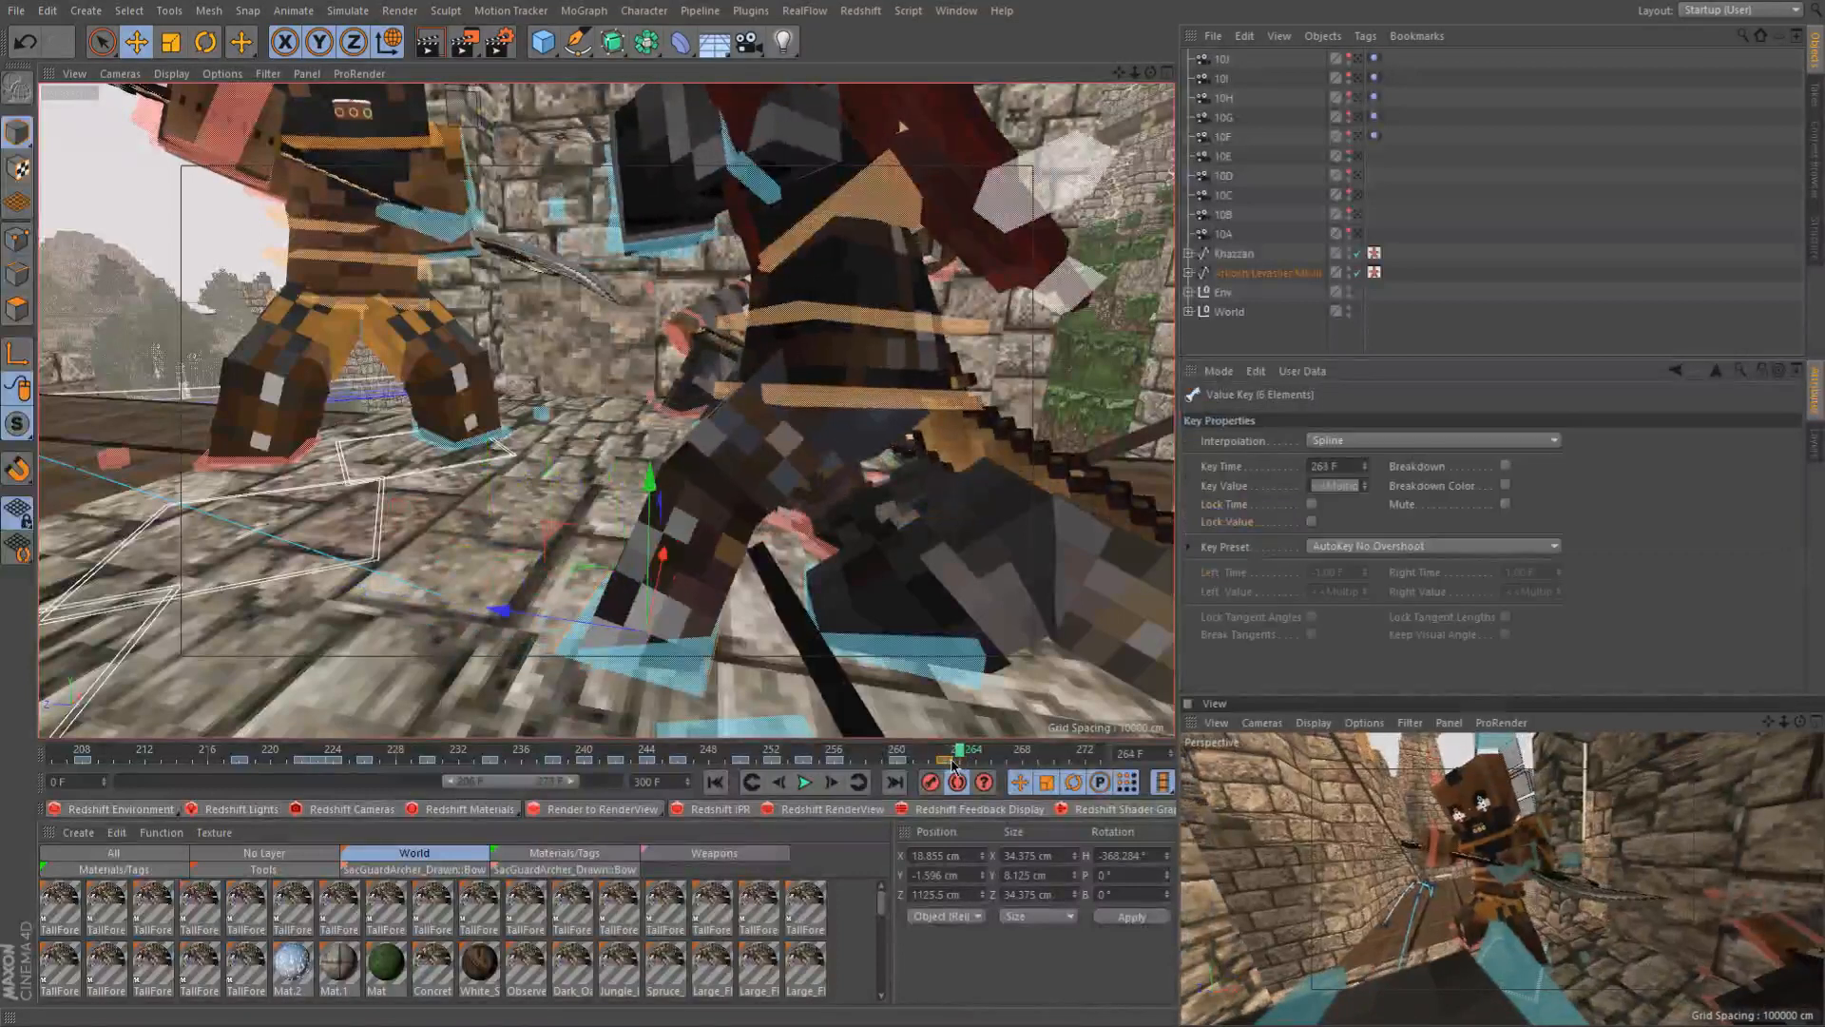
{"action": "left_click", "coordinate": [898, 756]}
{"action": "left_click_drag", "start_coordinate": [908, 757], "coordinate": [948, 756]}
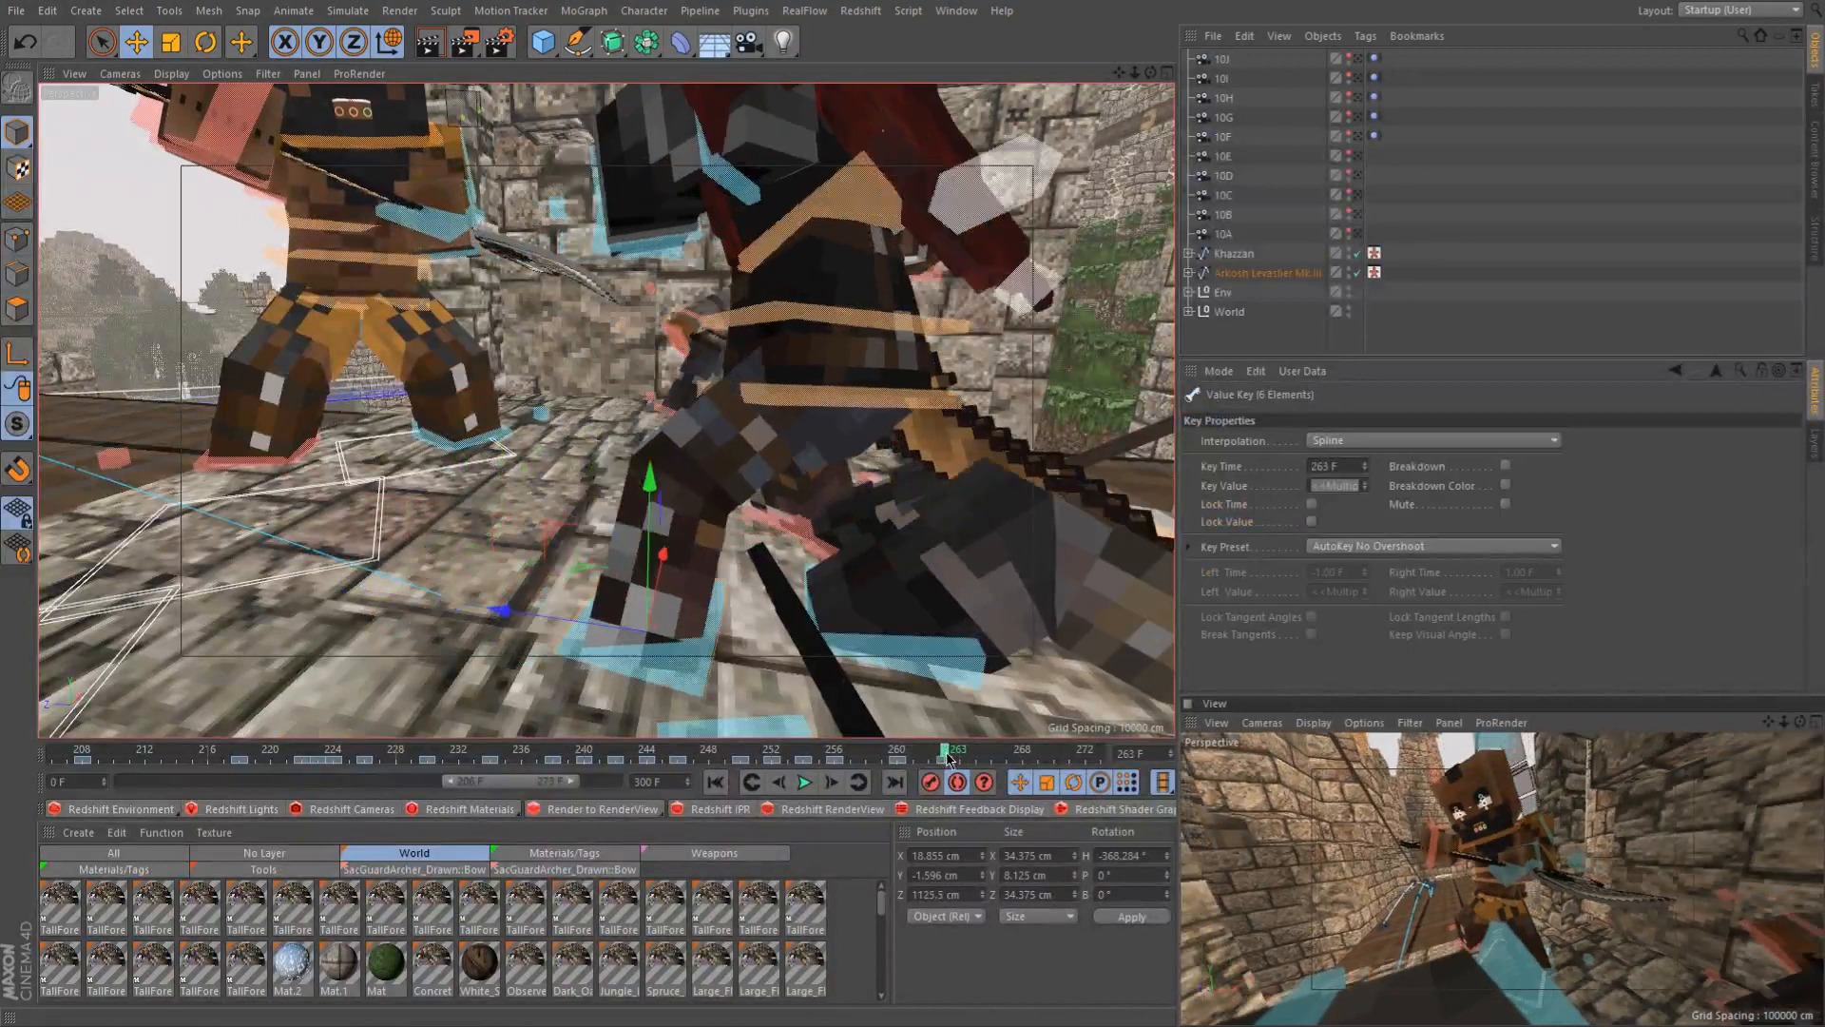
{"action": "left_click_drag", "start_coordinate": [955, 762], "coordinate": [931, 757]}
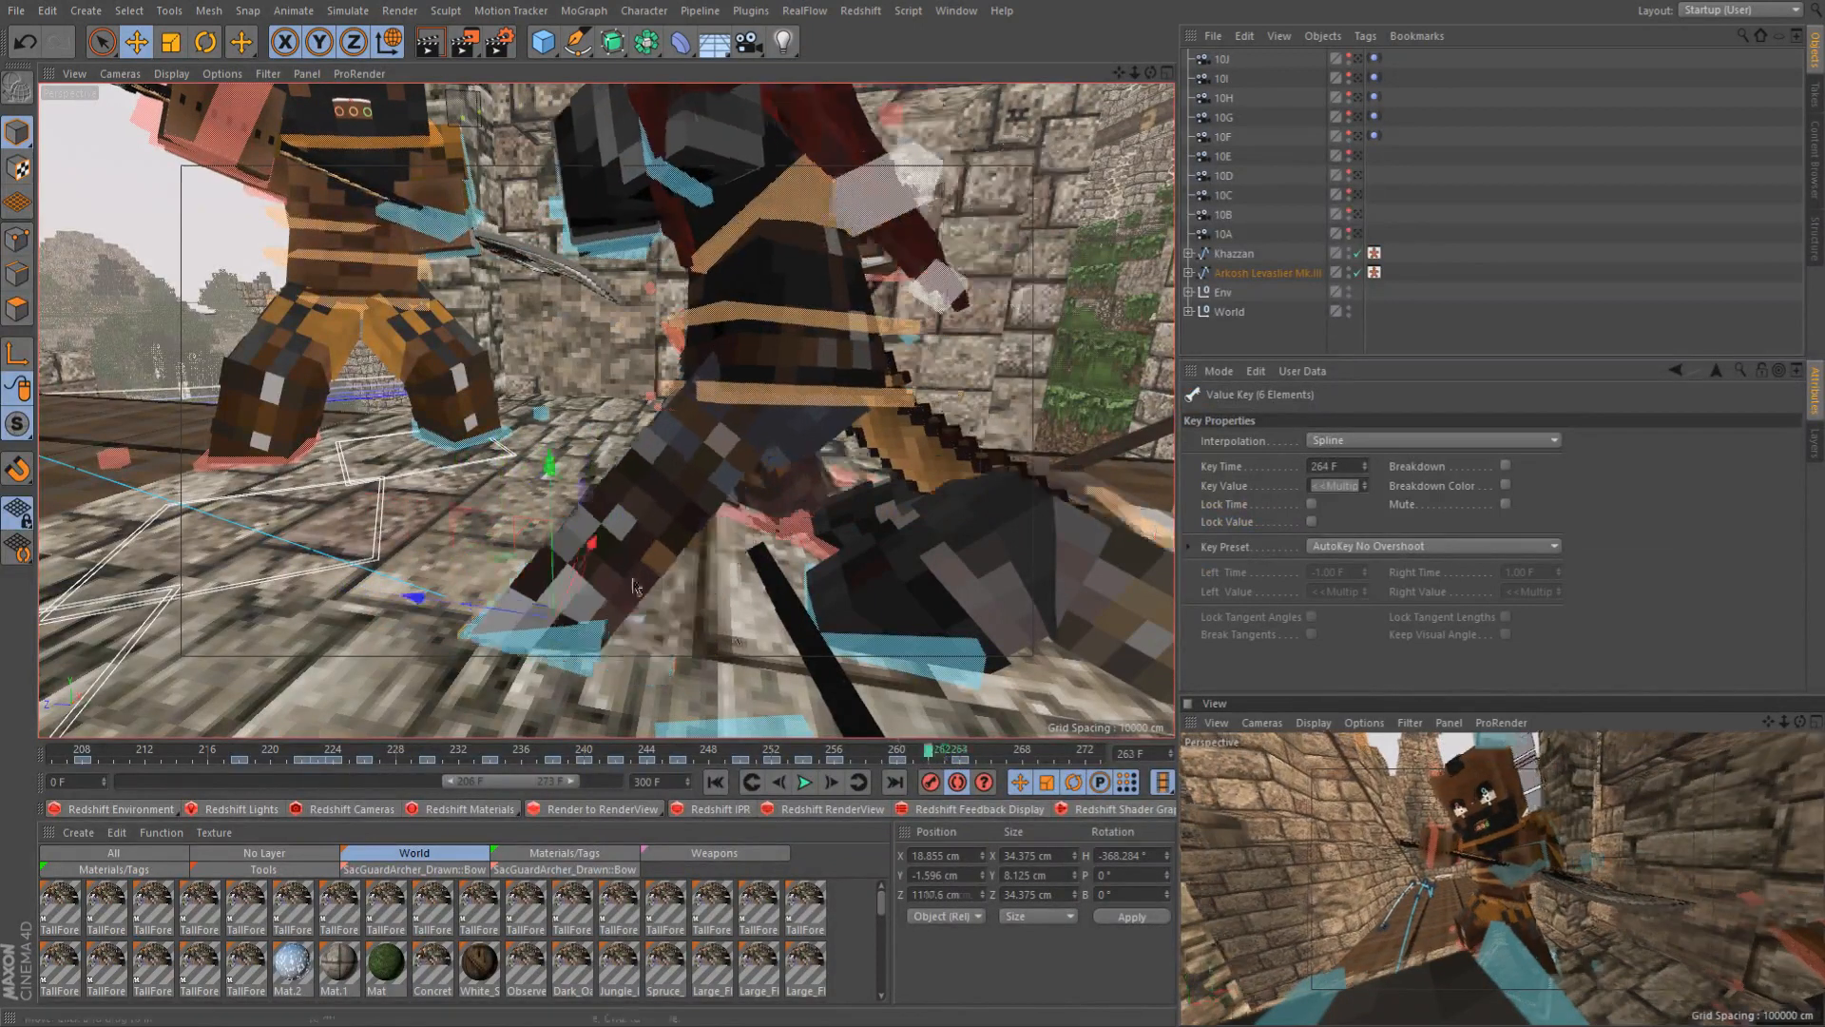
Try shifting Arkosh's left foot along its Z axis at frame 262
{"action": "left_click_drag", "start_coordinate": [482, 613], "coordinate": [519, 626]}
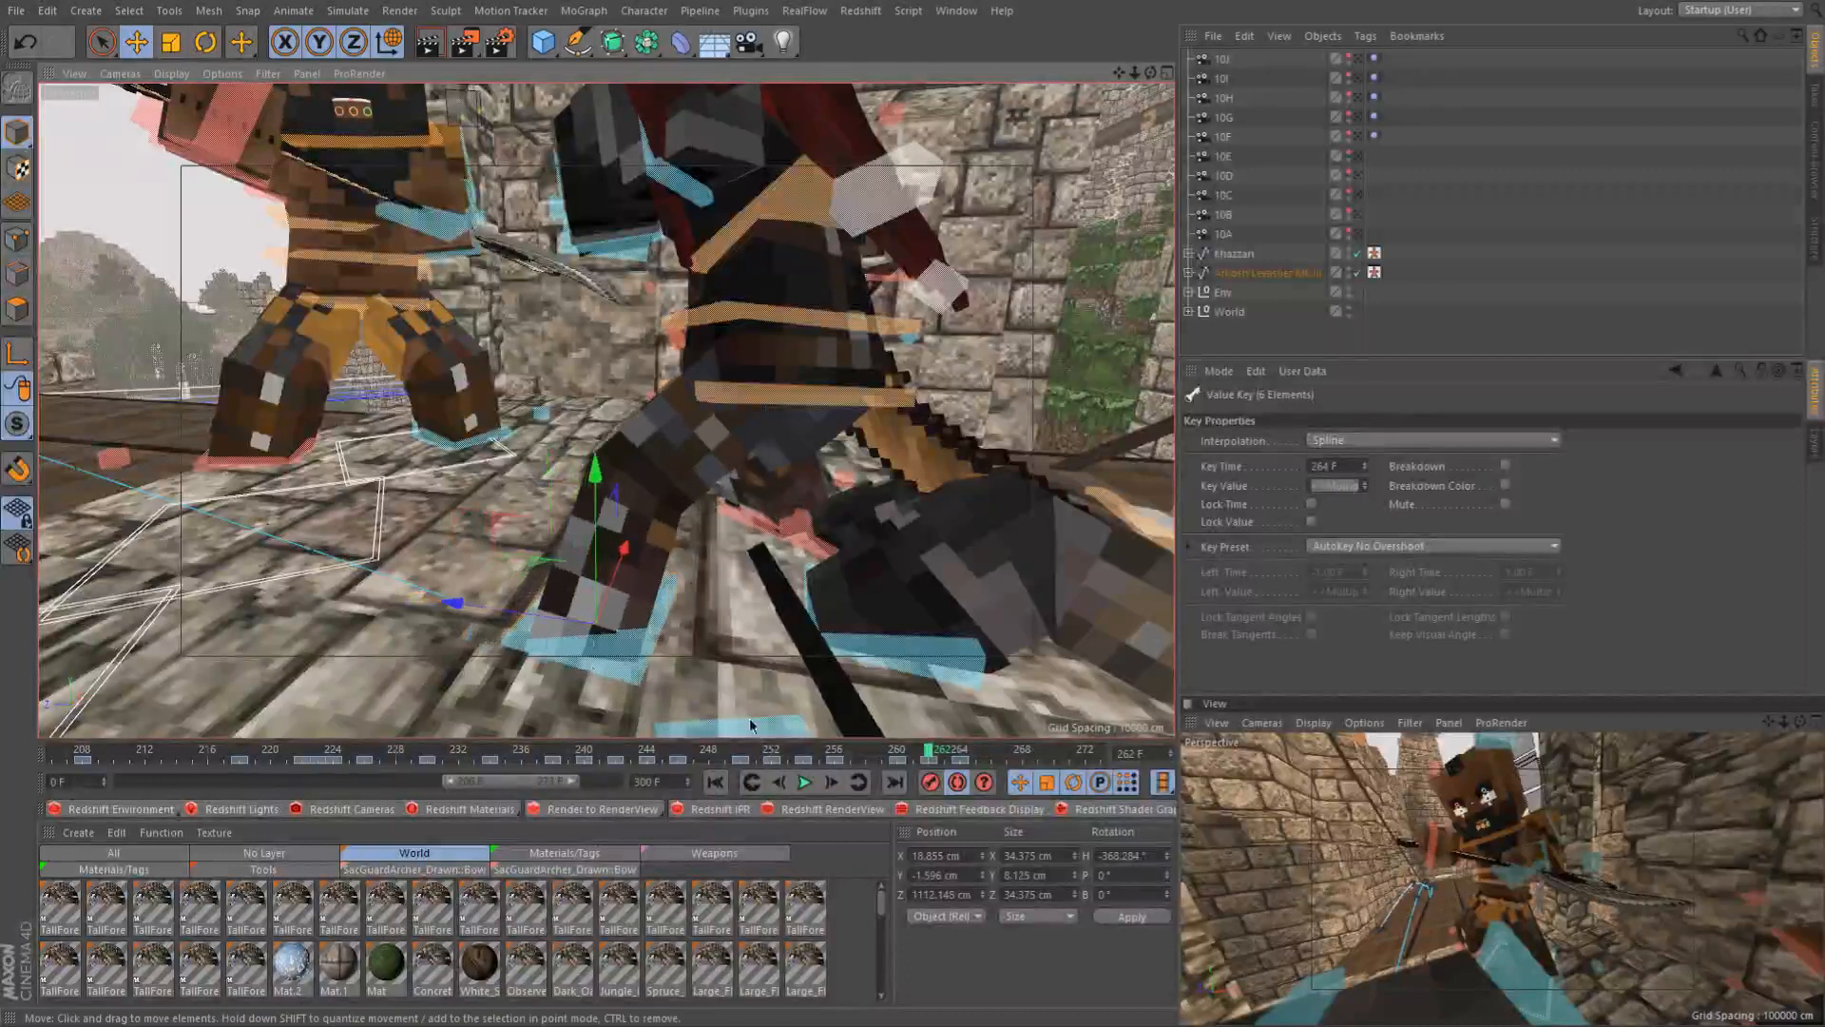
{"action": "left_click", "coordinate": [867, 758]}
{"action": "mouse_move", "coordinate": [896, 757]}
{"action": "left_mouse_down"}
{"action": "mouse_move", "coordinate": [938, 763]}
{"action": "mouse_move", "coordinate": [914, 763]}
{"action": "left_mouse_up"}
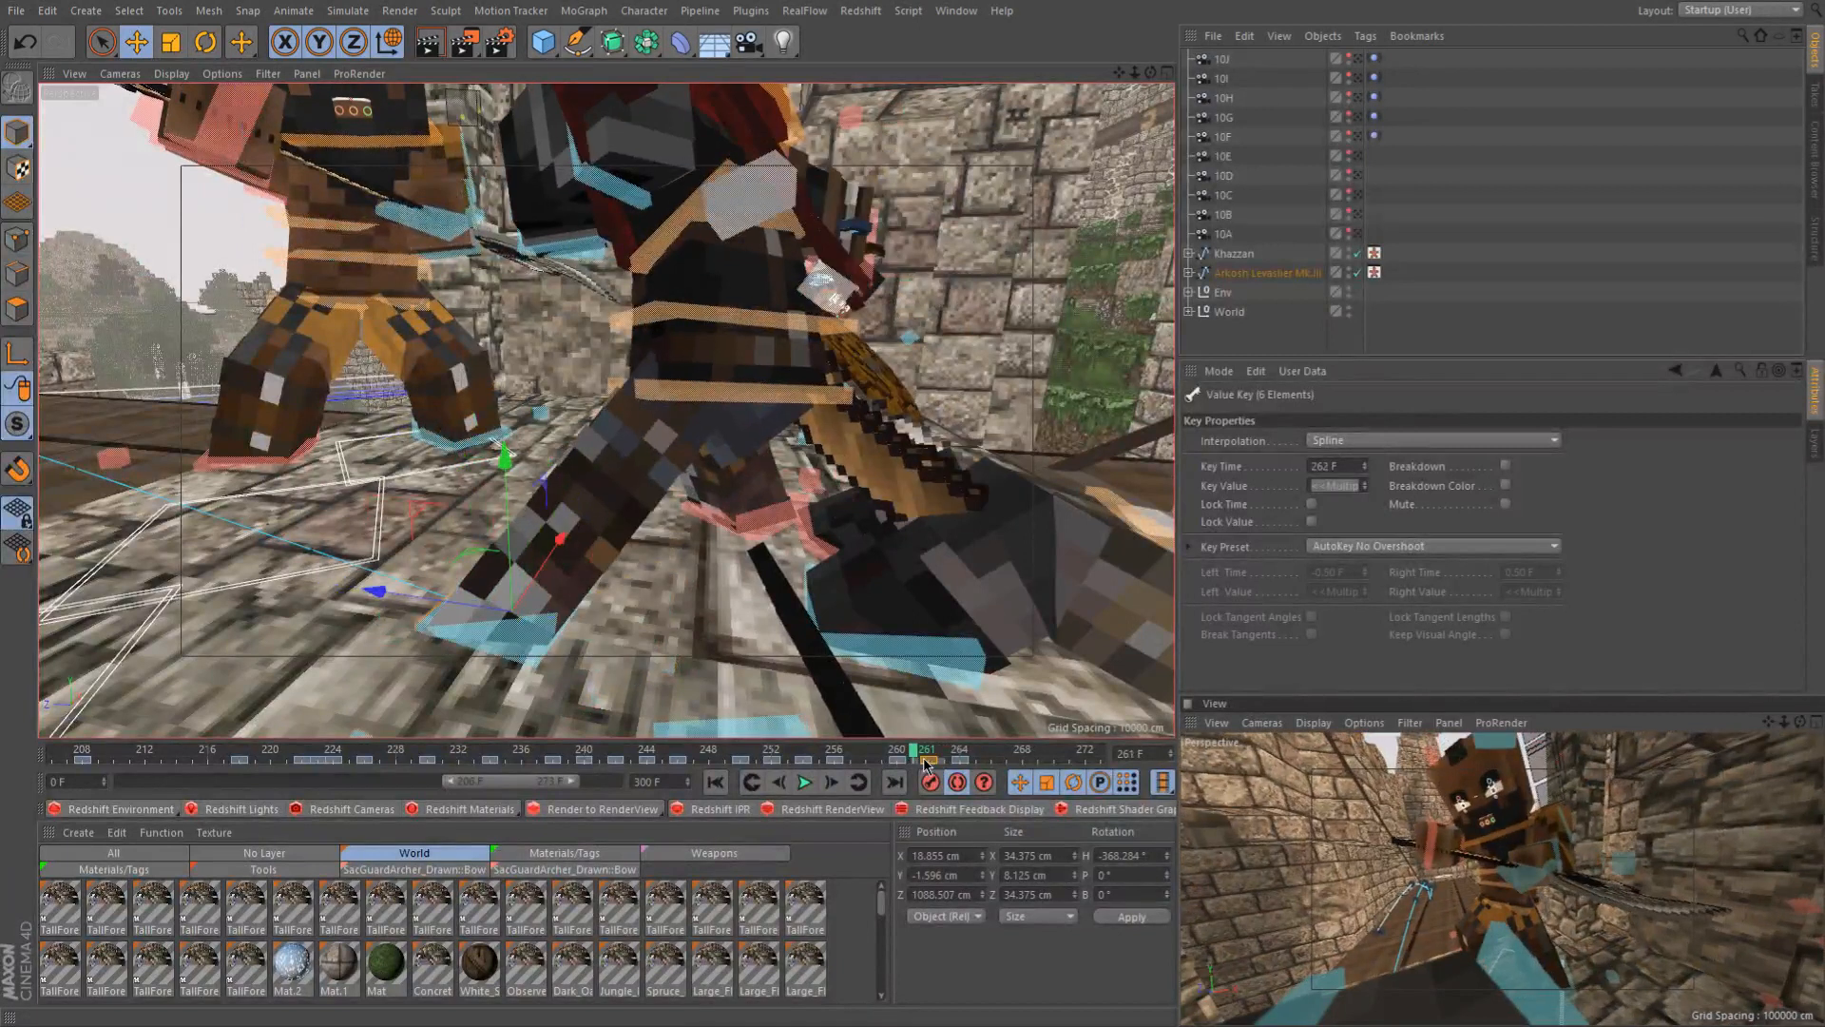
{"action": "left_click", "coordinate": [938, 765]}
{"action": "left_click", "coordinate": [900, 763]}
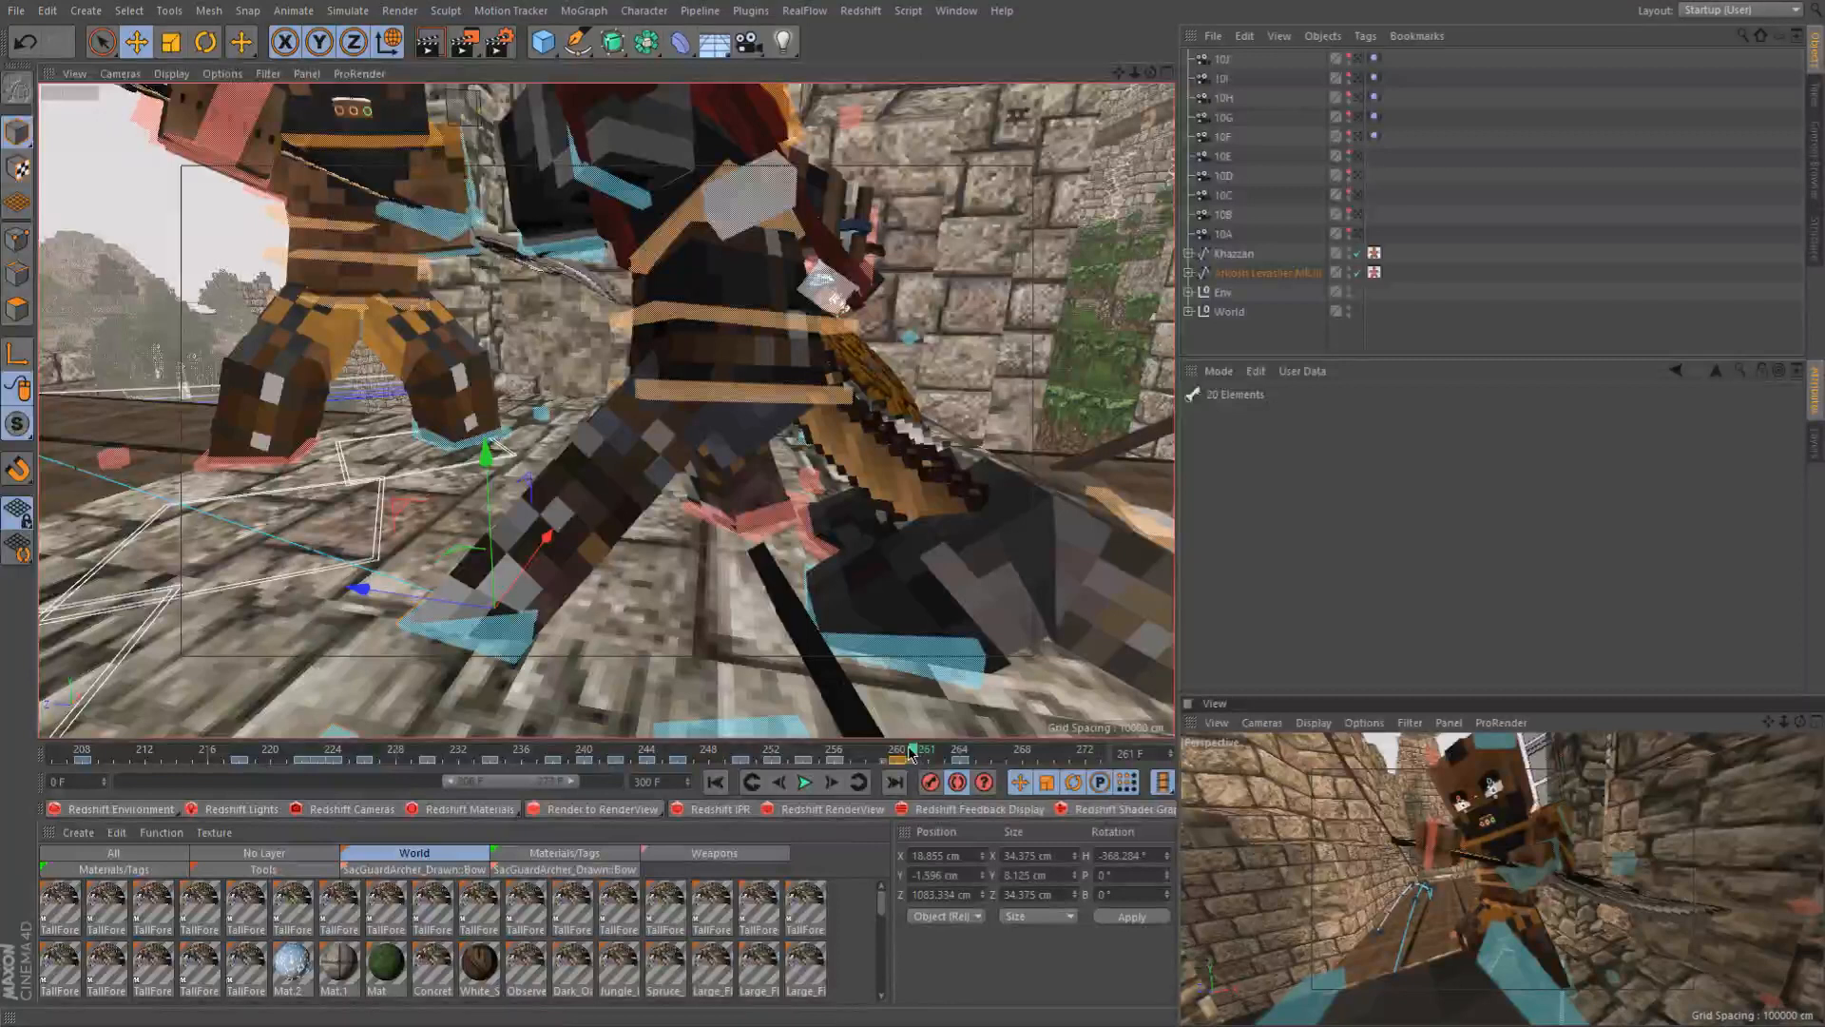
Move Arkosh's left foot along its Z axis at frame 261 and check its slide toward frame 263
{"action": "left_click_drag", "start_coordinate": [410, 607], "coordinate": [451, 613]}
{"action": "left_click", "coordinate": [913, 756]}
{"action": "left_click_drag", "start_coordinate": [912, 756], "coordinate": [944, 756]}
Rotate Arkosh's back control at frame 264 to about H −7°, P 41°, B −5°
{"action": "left_click_drag", "start_coordinate": [760, 380], "coordinate": [753, 342], "text": "alt"}
{"action": "left_click", "coordinate": [834, 783]}
{"action": "scroll", "coordinate": [661, 386], "scroll_direction": "down", "scroll_amount": 4}
{"action": "left_click_drag", "start_coordinate": [661, 386], "coordinate": [830, 411], "text": "alt"}
{"action": "left_click", "coordinate": [628, 338]}
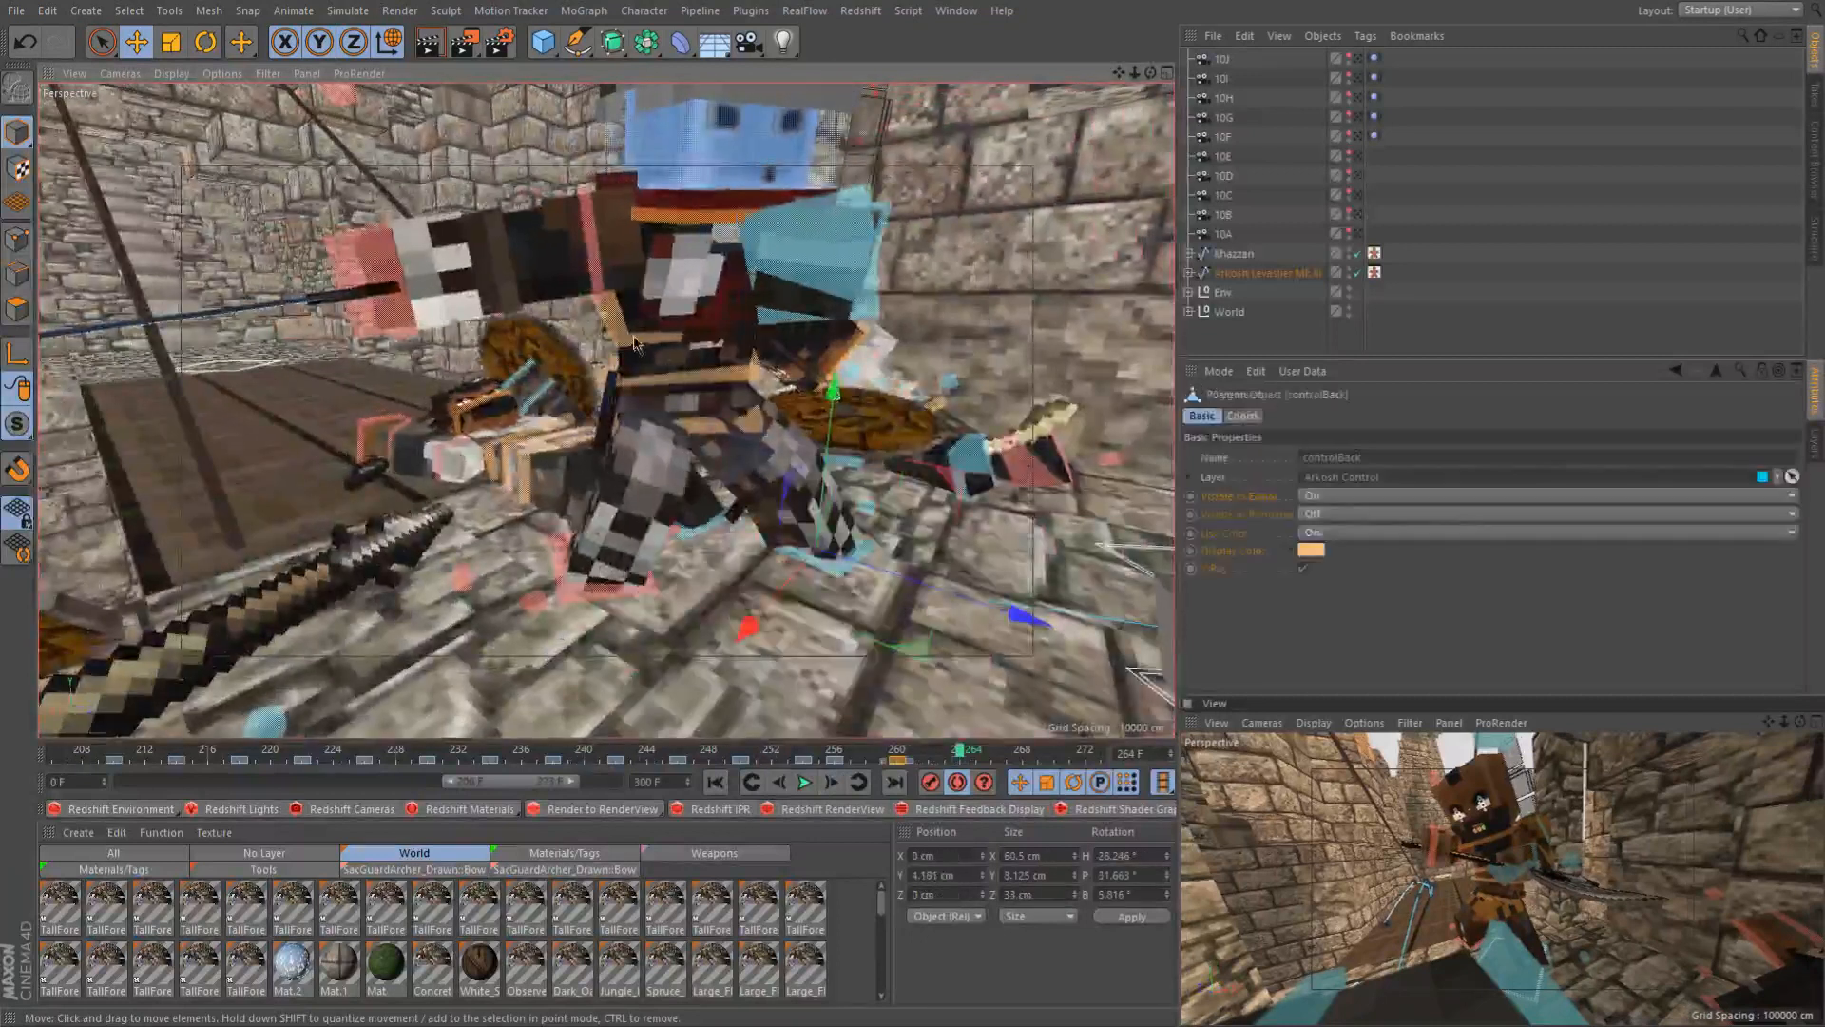
{"action": "left_click_drag", "start_coordinate": [630, 340], "coordinate": [727, 304], "text": "alt"}
{"action": "scroll", "coordinate": [688, 372], "scroll_direction": "up", "scroll_amount": 2}
{"action": "key", "text": "r"}
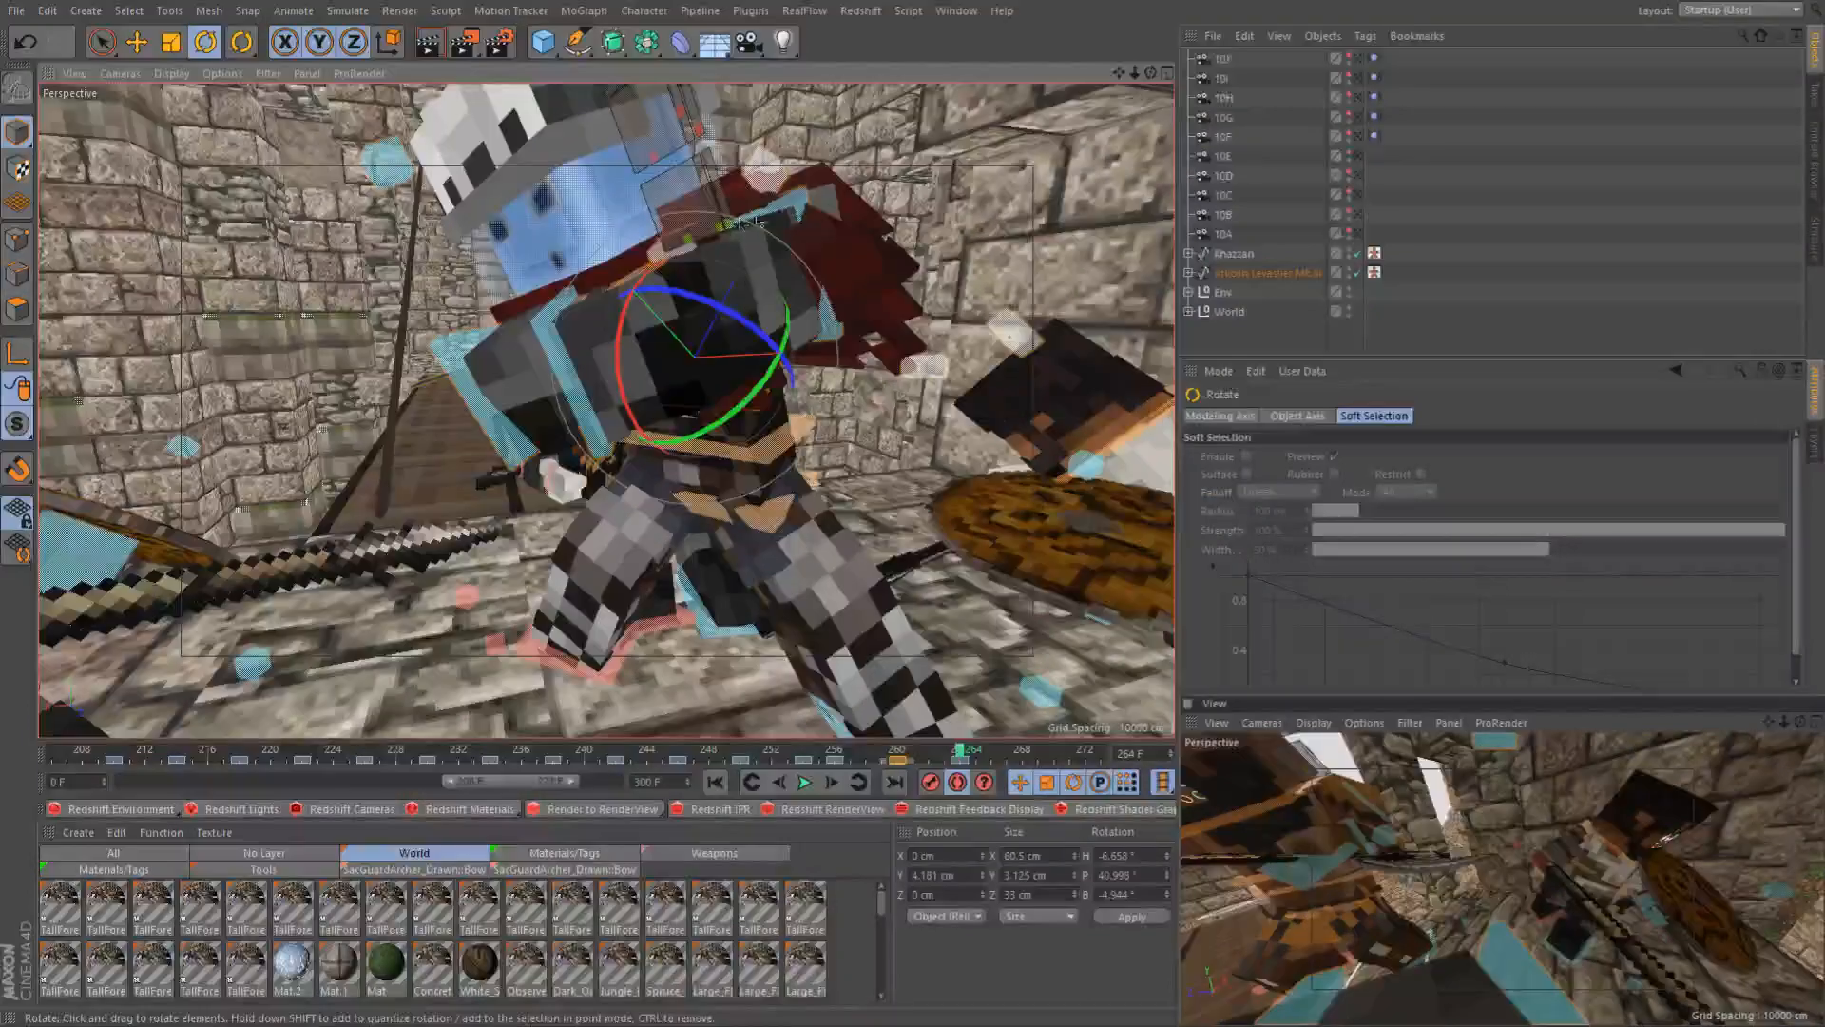
Rotate Arkosh's left arm control at frame 264 to about H −40°, P −30°, B −50°
{"action": "left_click", "coordinate": [784, 290]}
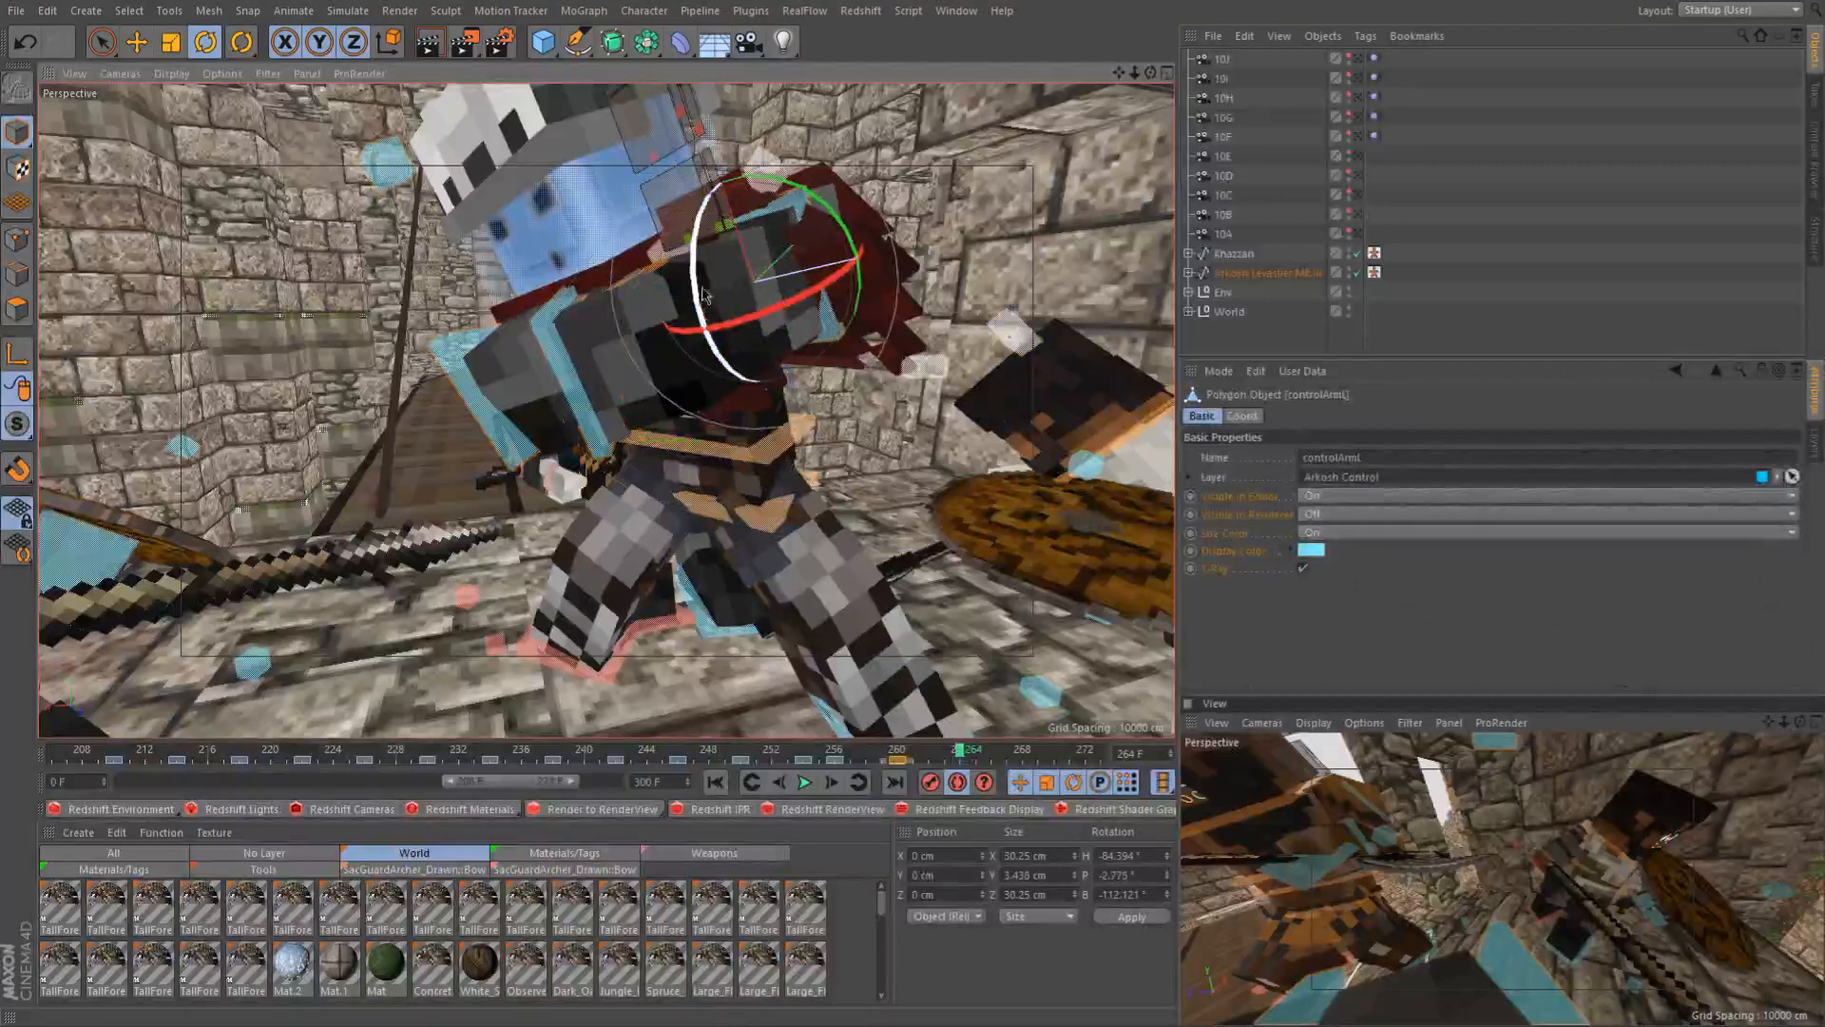
{"action": "left_click_drag", "start_coordinate": [785, 290], "coordinate": [832, 411]}
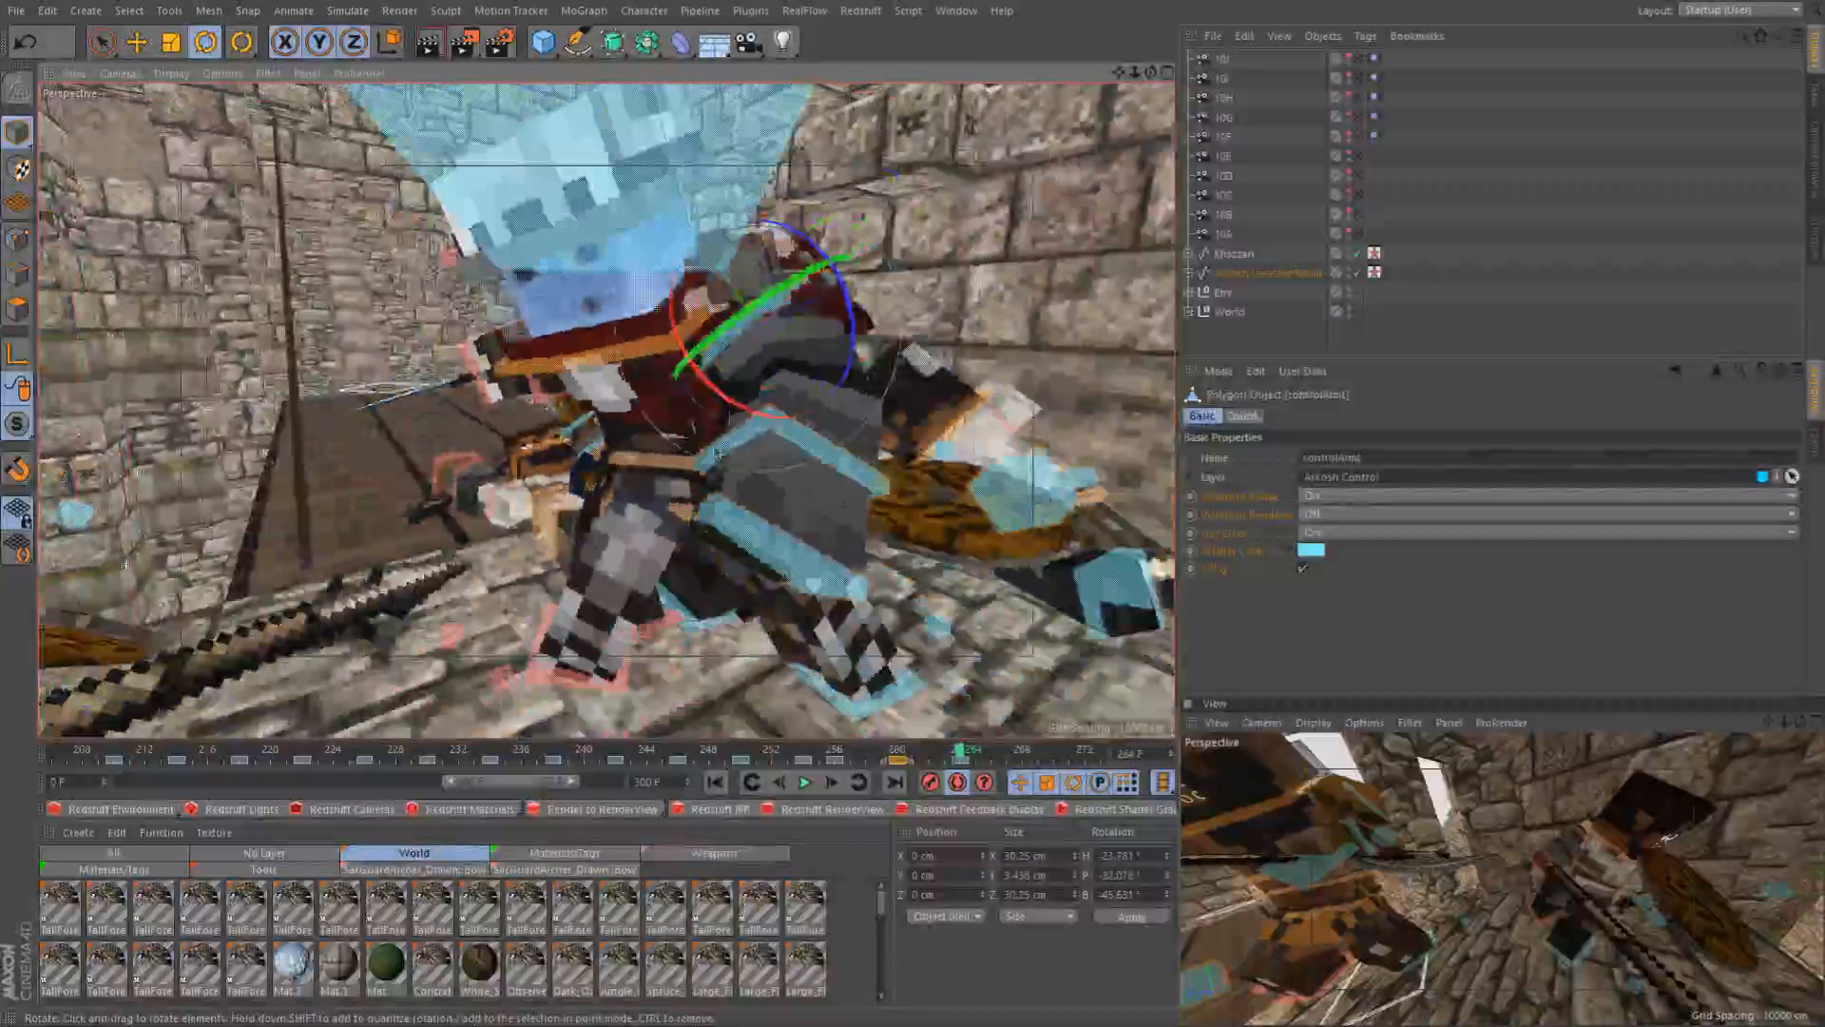
{"action": "left_click_drag", "start_coordinate": [729, 370], "coordinate": [719, 368]}
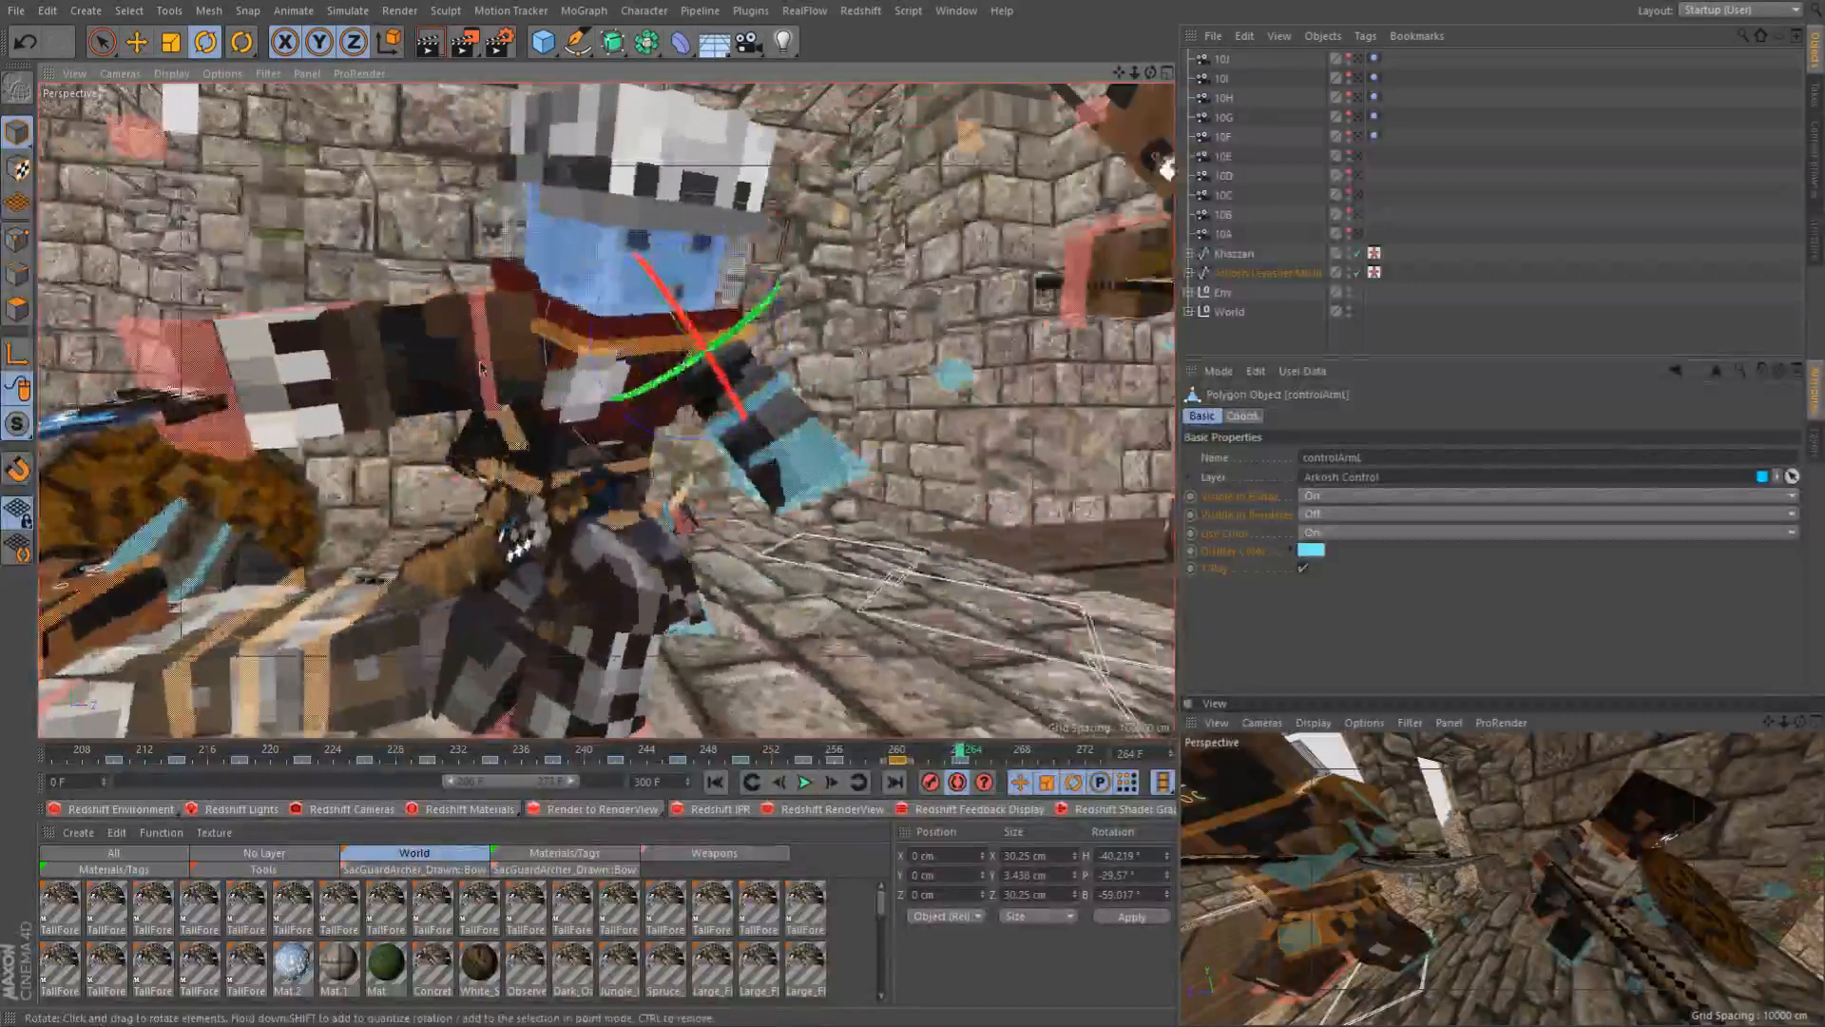
Swing Arkosh's right arm downward at frame 264 and set the right wrist's pitch to 30°
{"action": "left_click", "coordinate": [483, 380]}
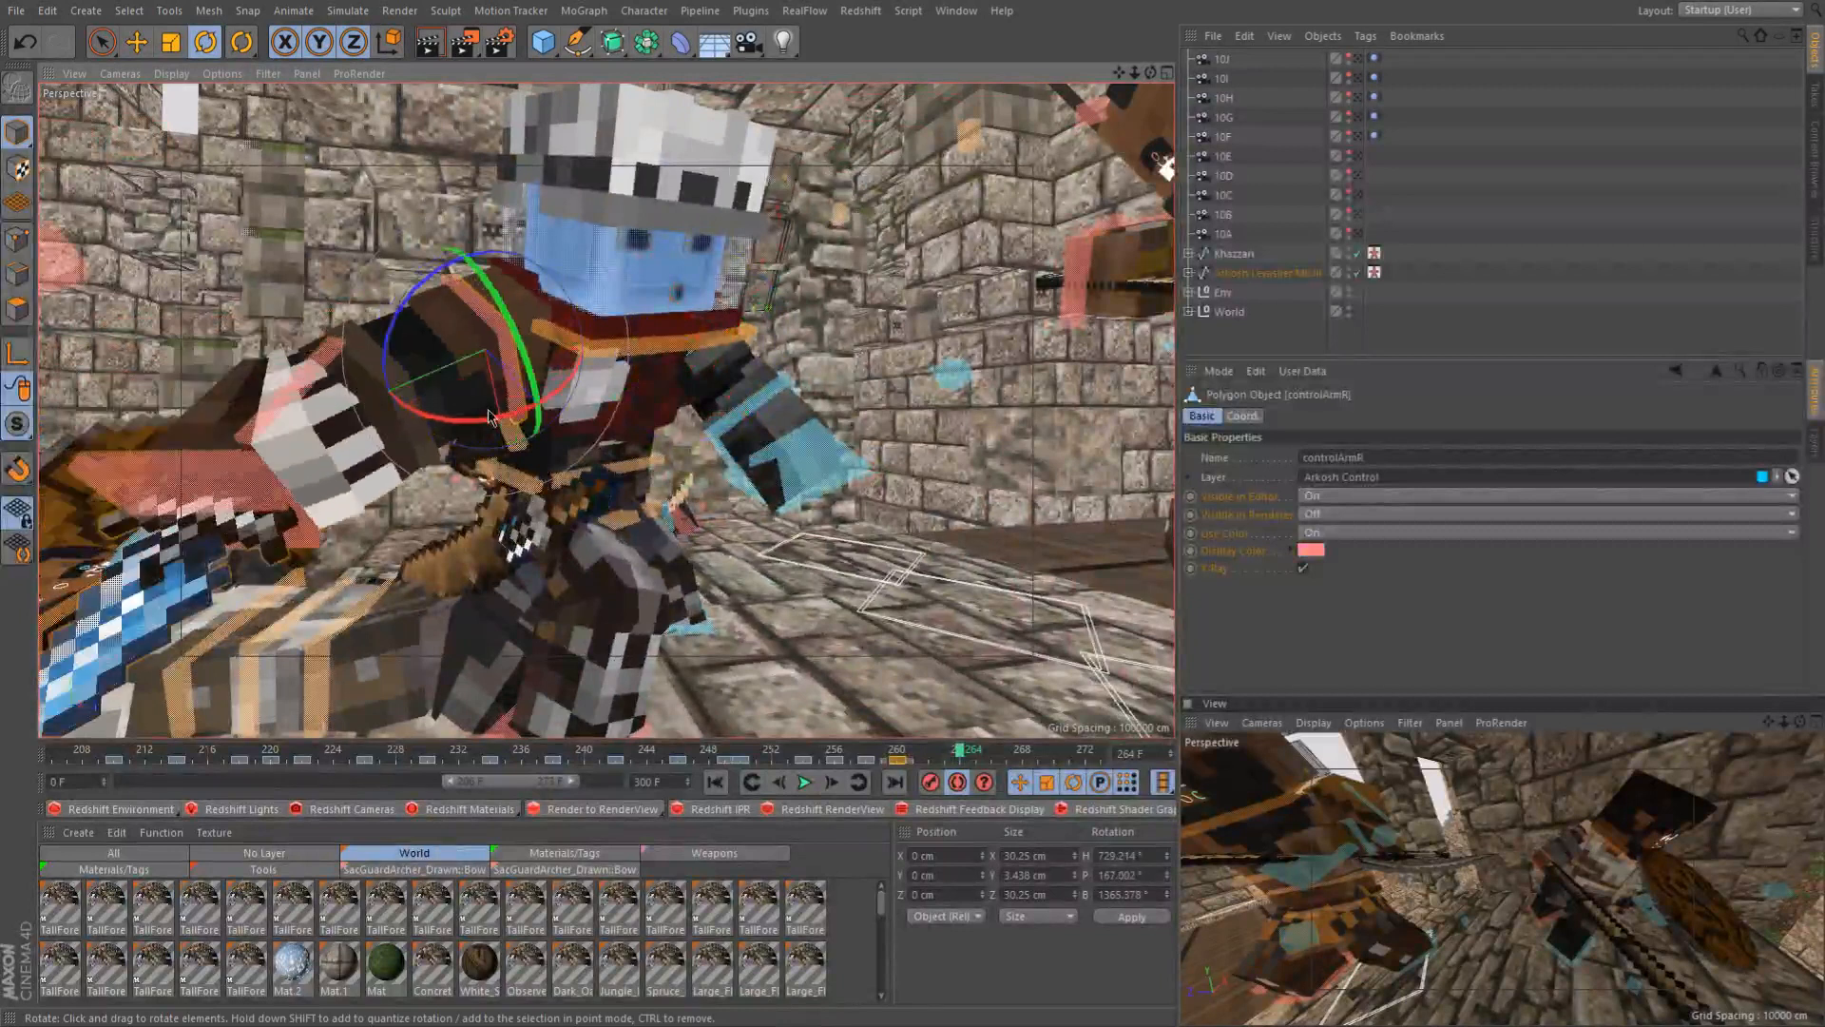
{"action": "left_click", "coordinate": [290, 438]}
{"action": "left_click", "coordinate": [1132, 875]}
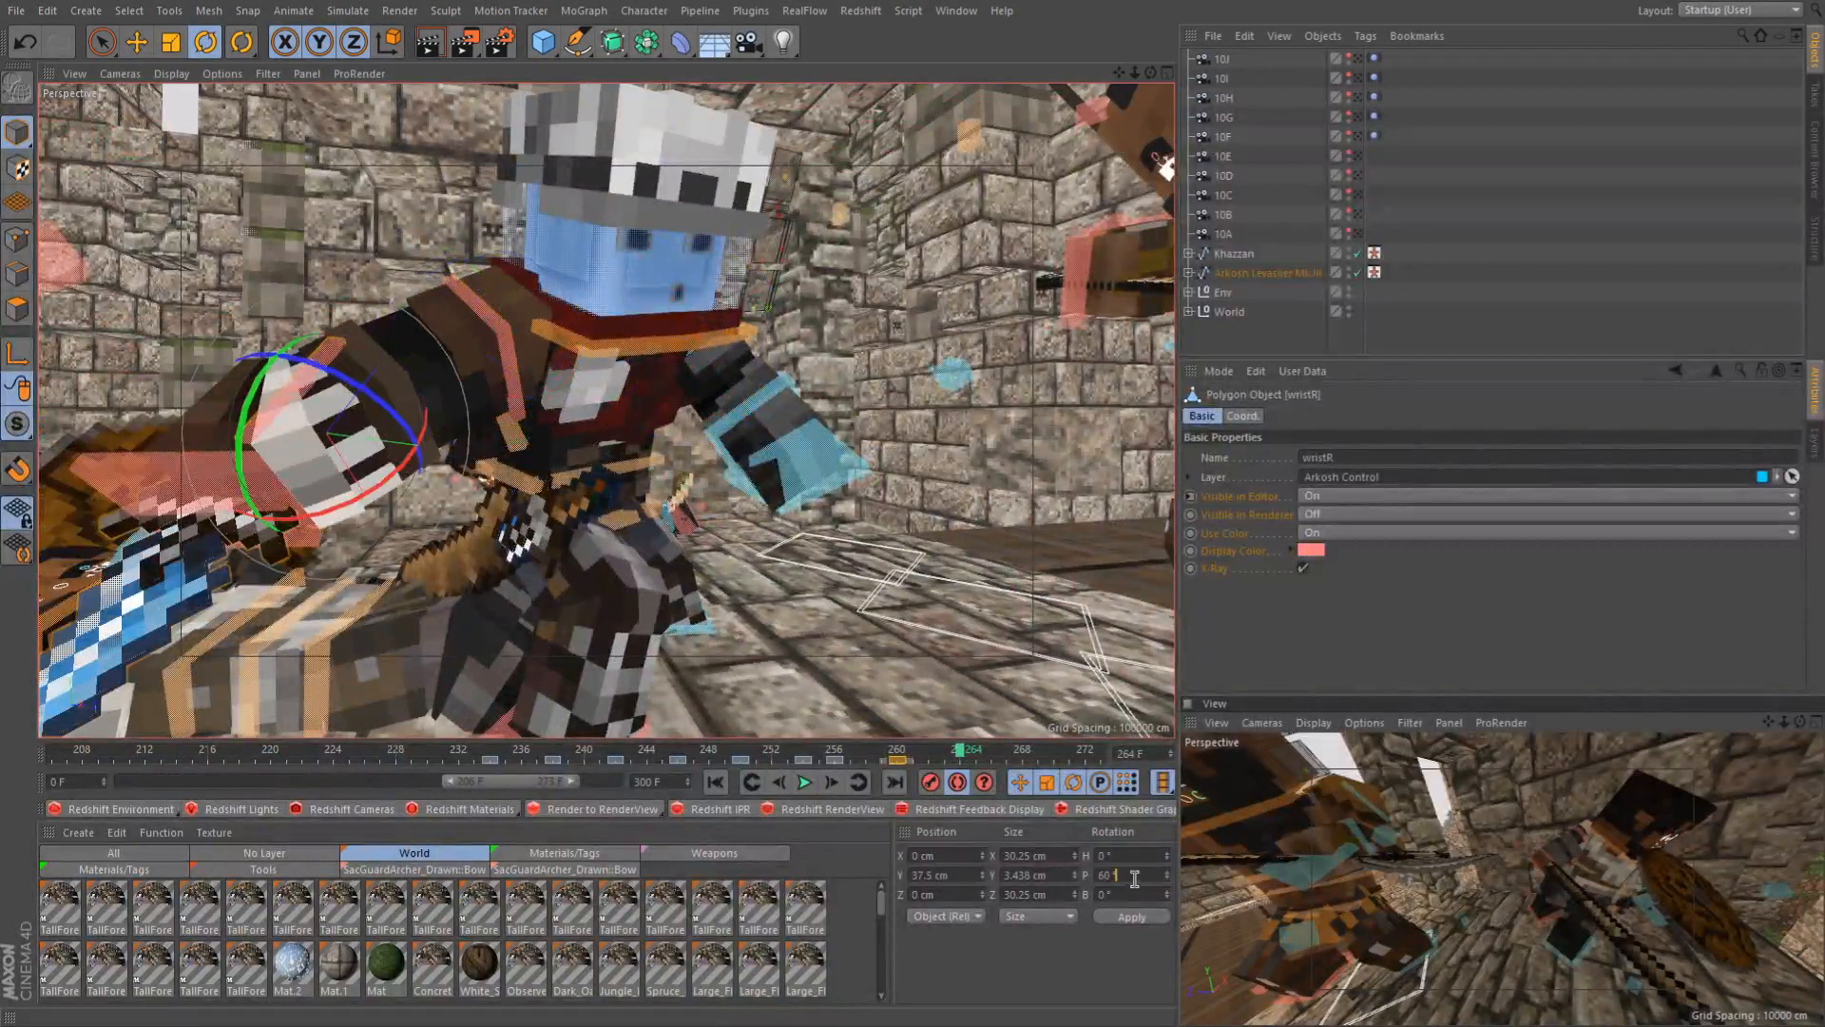
{"action": "type", "text": "0"}
{"action": "key", "text": "Return"}
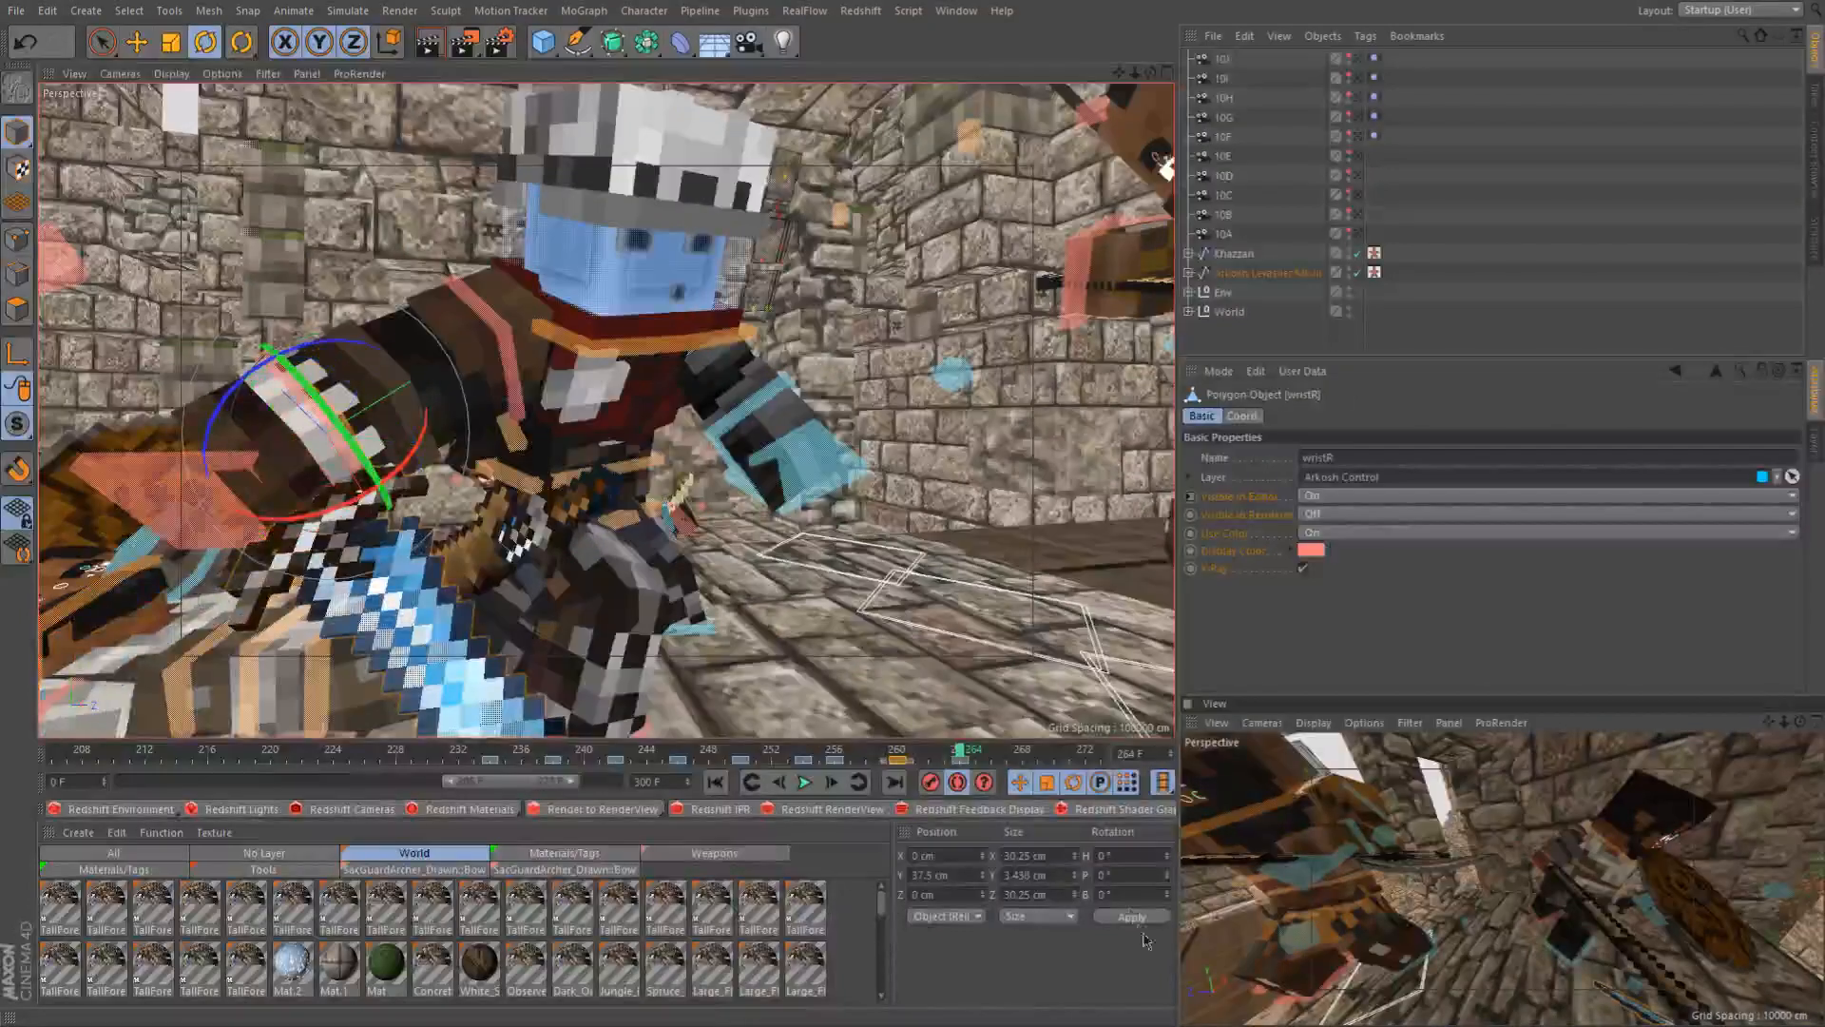
{"action": "left_click_drag", "start_coordinate": [1123, 880], "coordinate": [1017, 871]}
{"action": "type", "text": "30"}
{"action": "key", "text": "Return"}
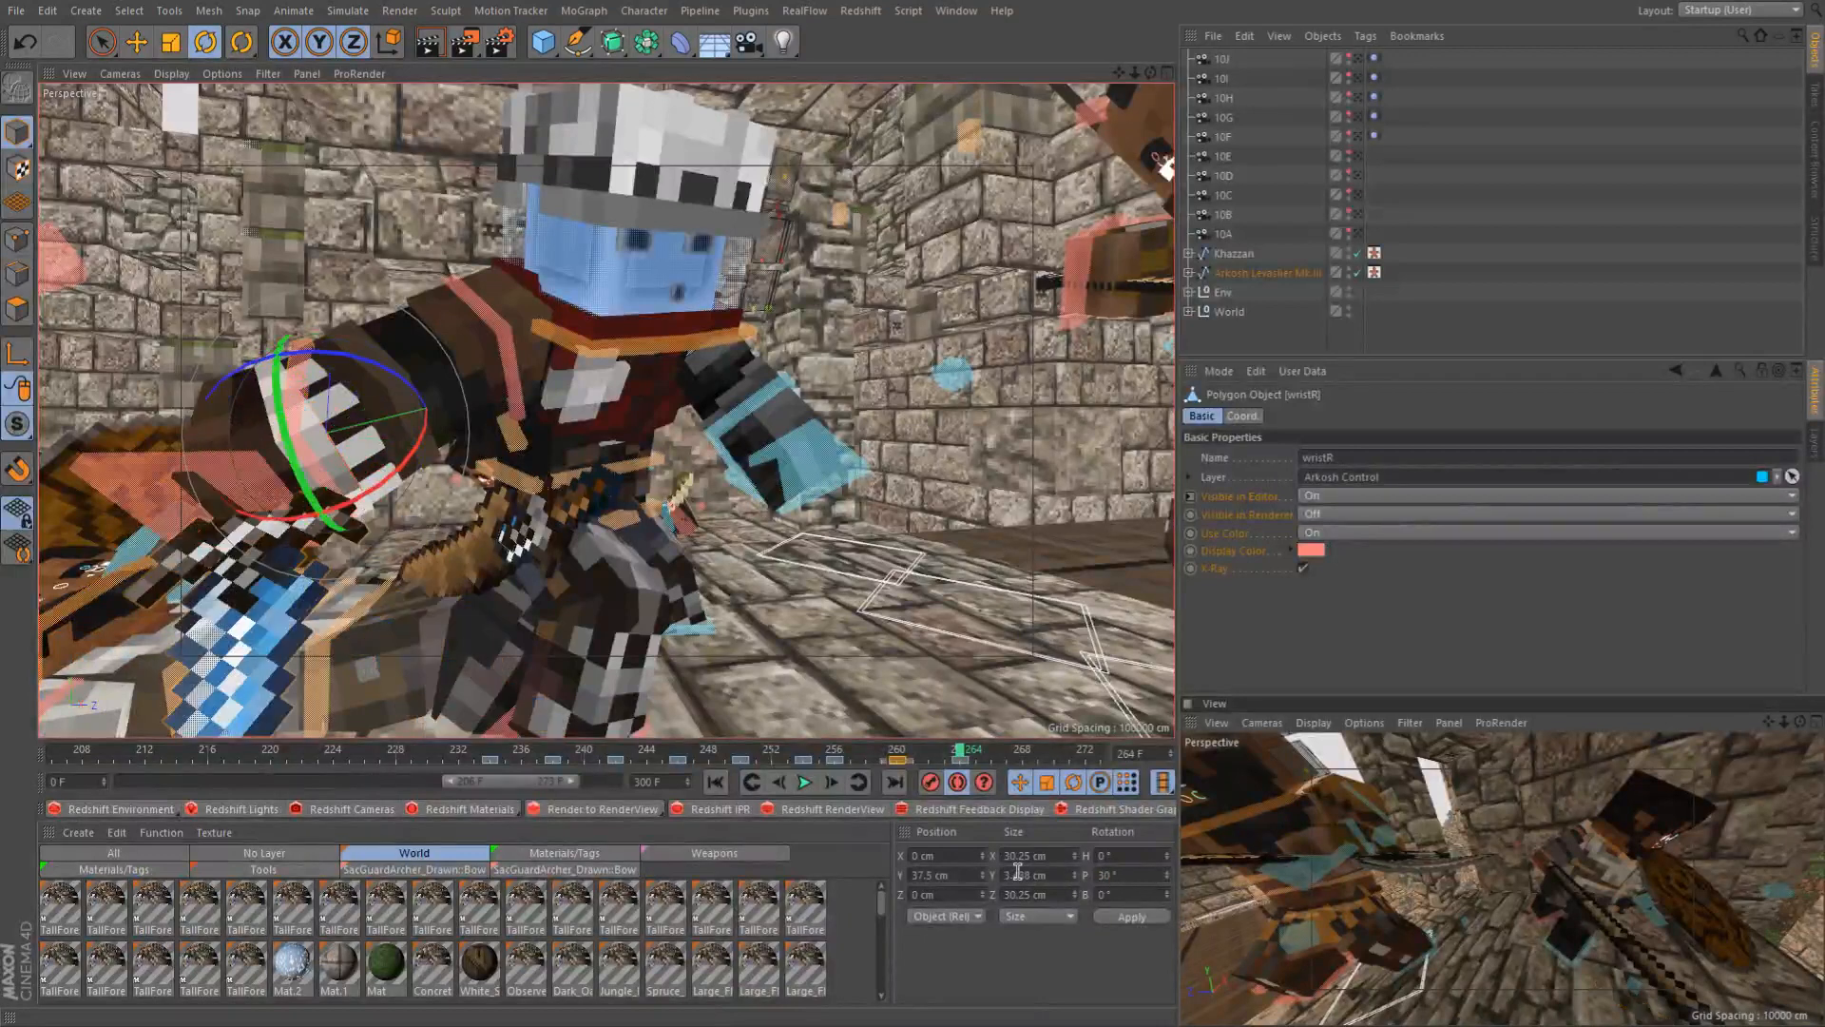
Rotate Arkosh's neck control at frame 264 to about H 56°, P −22°, B 30°
{"action": "left_click_drag", "start_coordinate": [491, 339], "coordinate": [622, 443], "text": "alt"}
{"action": "left_click_drag", "start_coordinate": [743, 419], "coordinate": [681, 402], "text": "alt"}
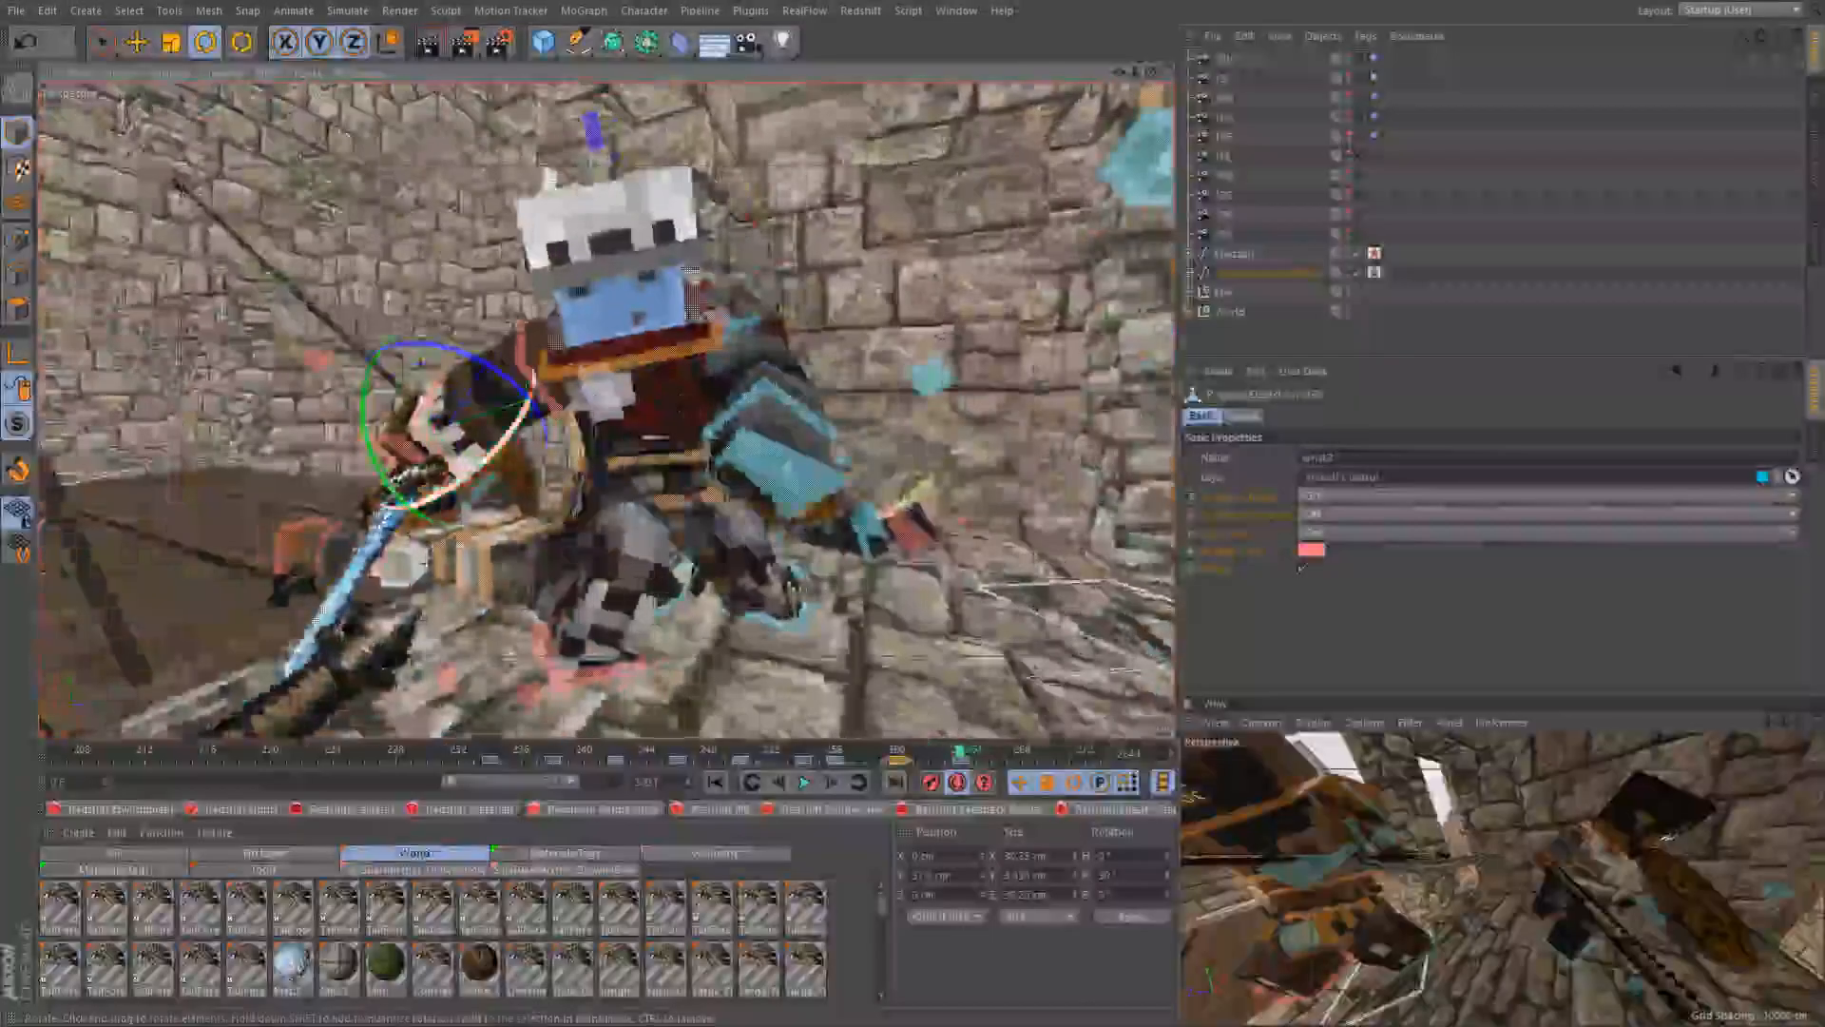
{"action": "left_click", "coordinate": [626, 356]}
{"action": "left_click_drag", "start_coordinate": [572, 319], "coordinate": [688, 292]}
{"action": "left_click_drag", "start_coordinate": [692, 386], "coordinate": [432, 456], "text": "alt"}
{"action": "scroll", "coordinate": [694, 401], "scroll_direction": "down", "scroll_amount": 4}
{"action": "scroll", "coordinate": [720, 423], "scroll_direction": "up", "scroll_amount": 3}
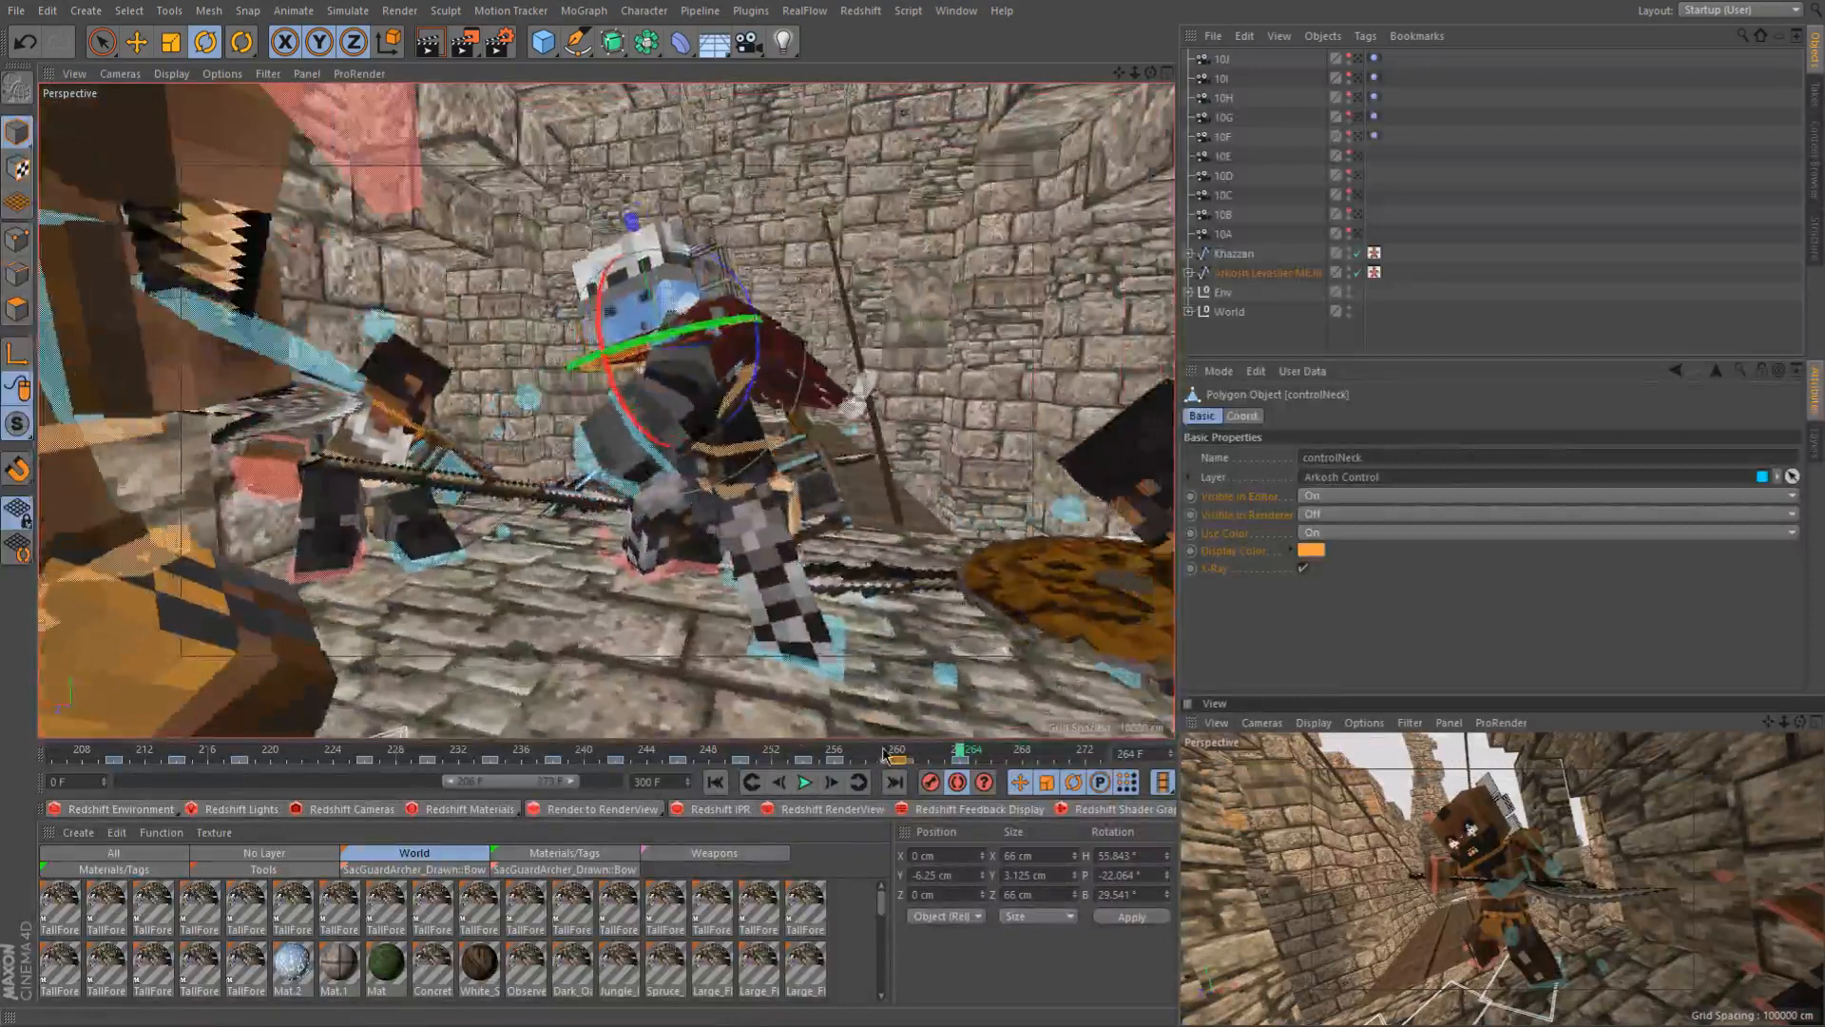
Review Arkosh's updated upper-body motion between frames 256 and 264
{"action": "mouse_move", "coordinate": [879, 756]}
{"action": "left_mouse_down"}
{"action": "mouse_move", "coordinate": [991, 751]}
{"action": "mouse_move", "coordinate": [833, 754]}
{"action": "mouse_move", "coordinate": [884, 754]}
{"action": "left_mouse_up"}
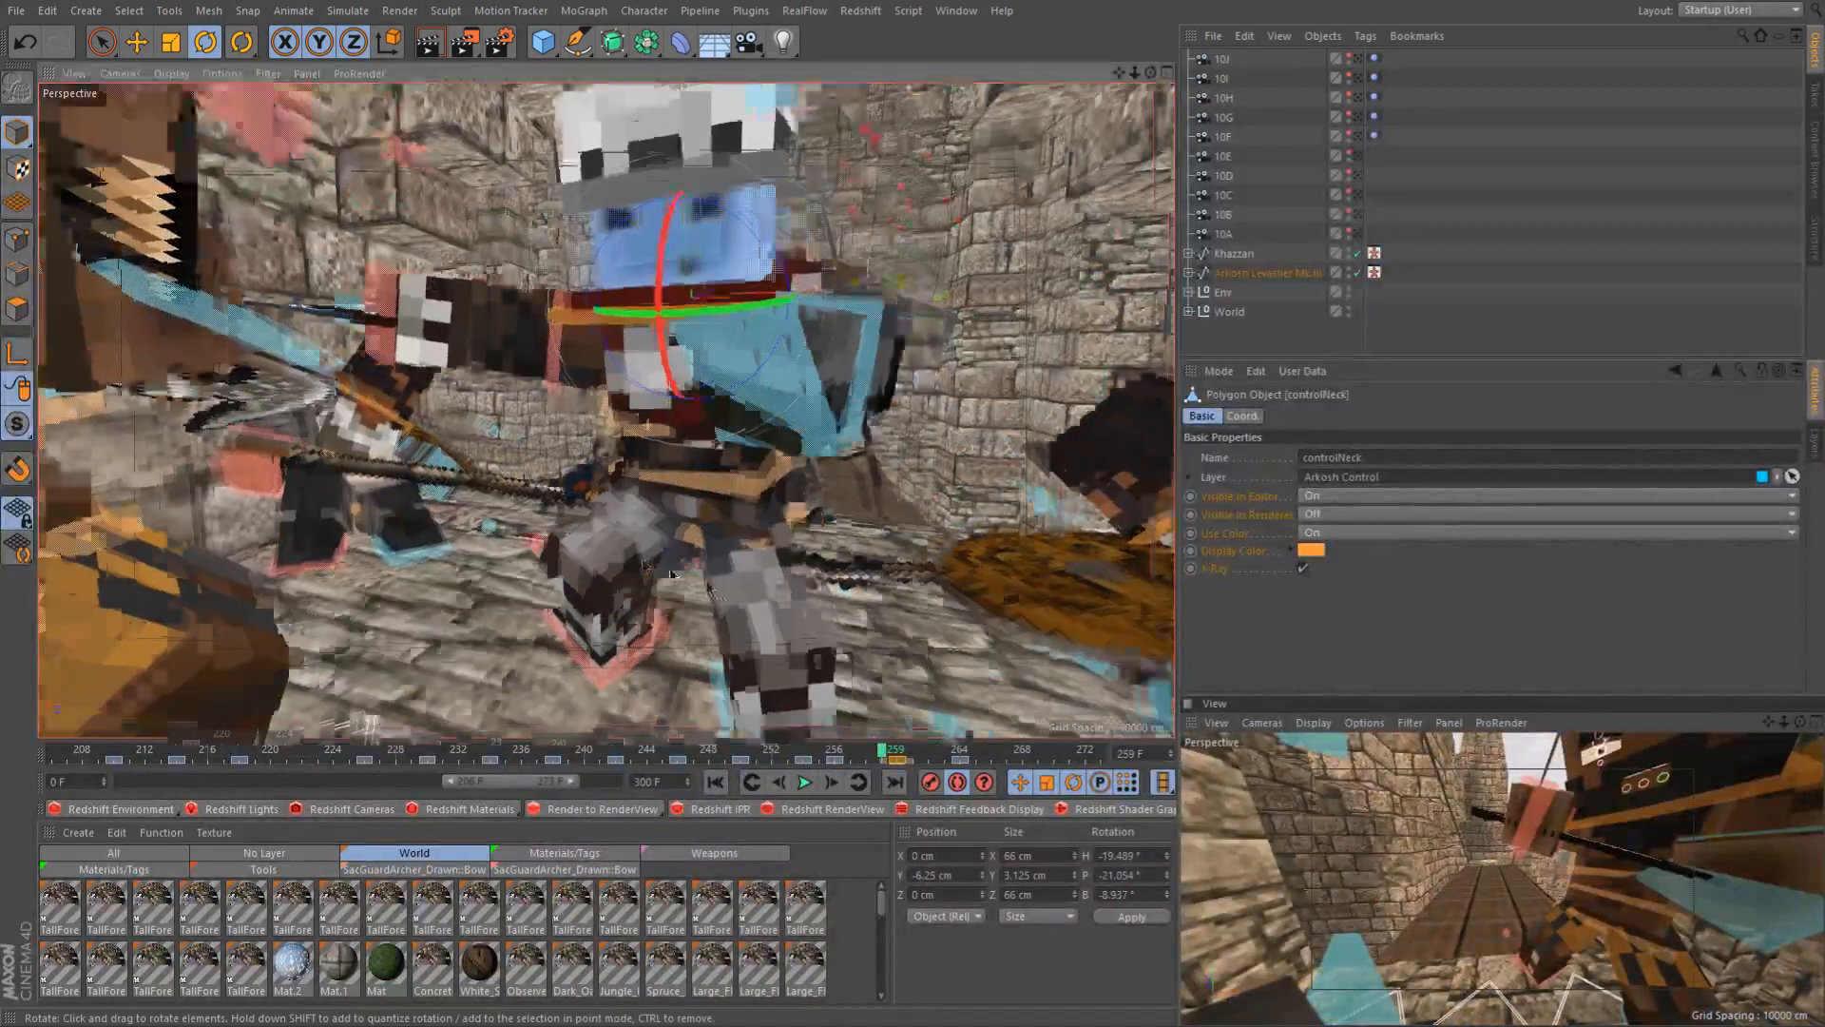
{"action": "middle_click_drag", "start_coordinate": [673, 575], "coordinate": [713, 628], "text": "alt"}
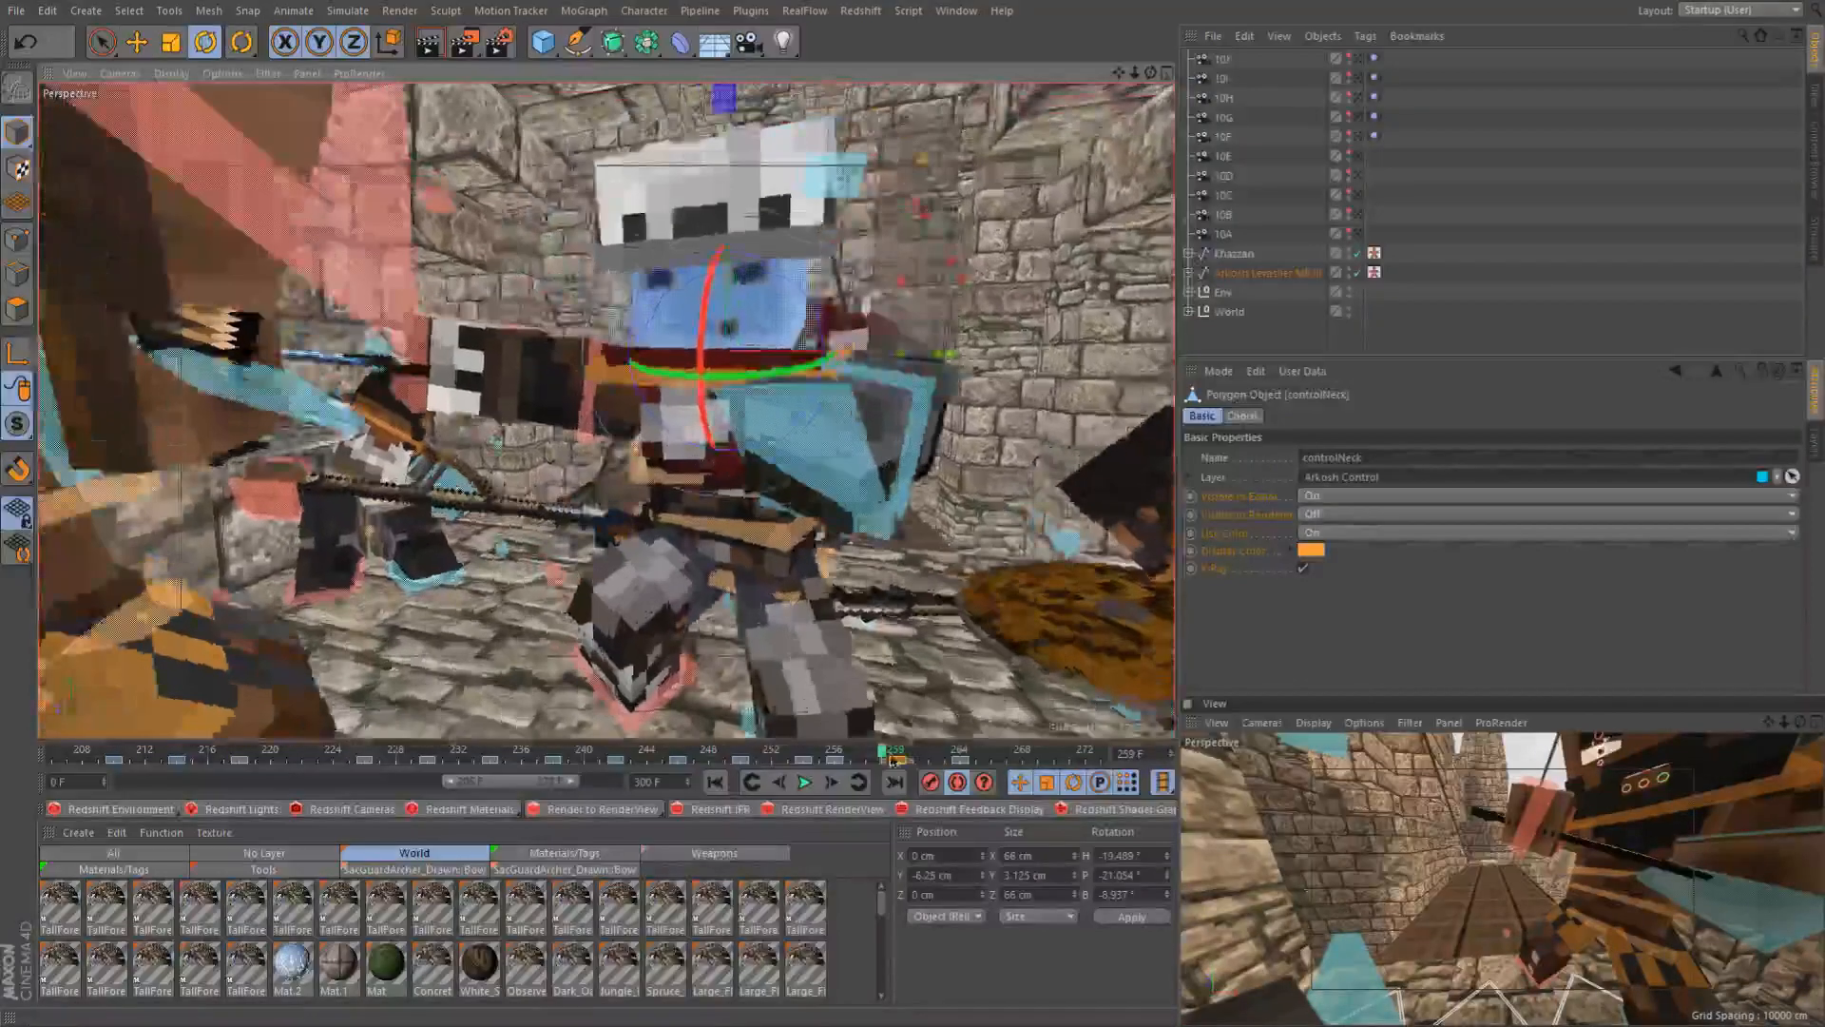
{"action": "left_click", "coordinate": [897, 753]}
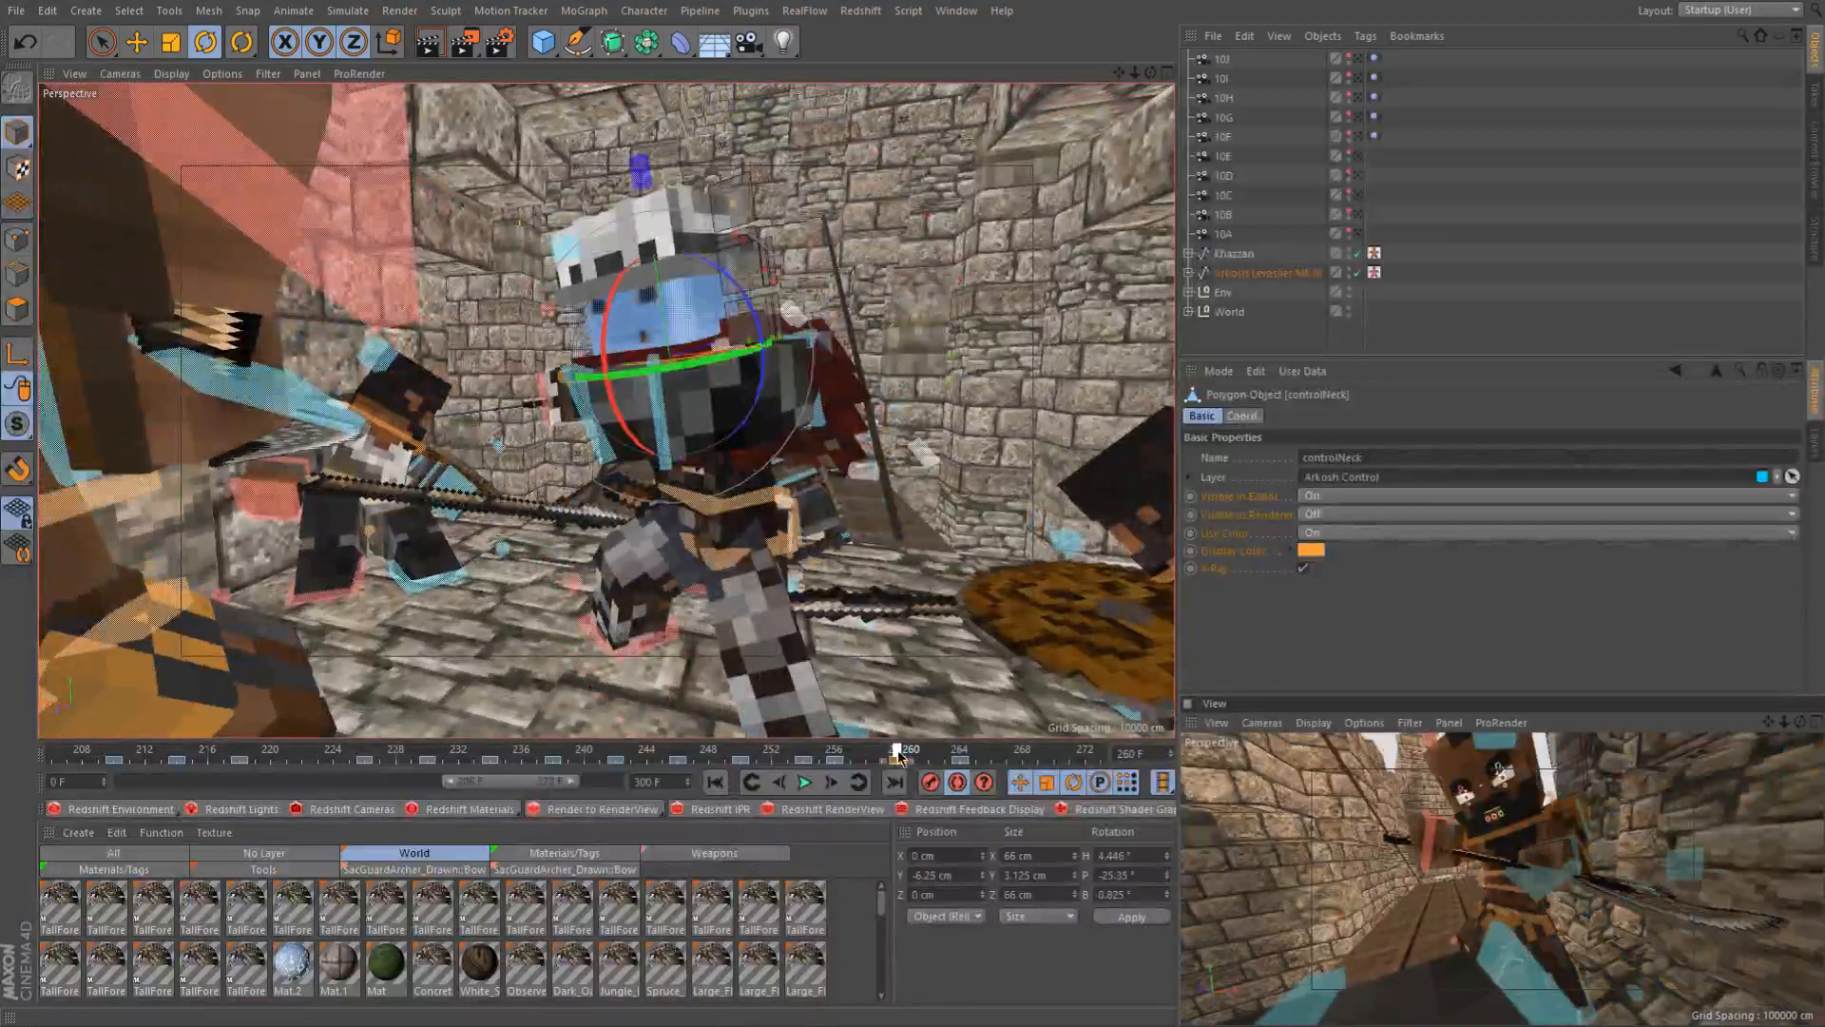
{"action": "left_click", "coordinate": [906, 756]}
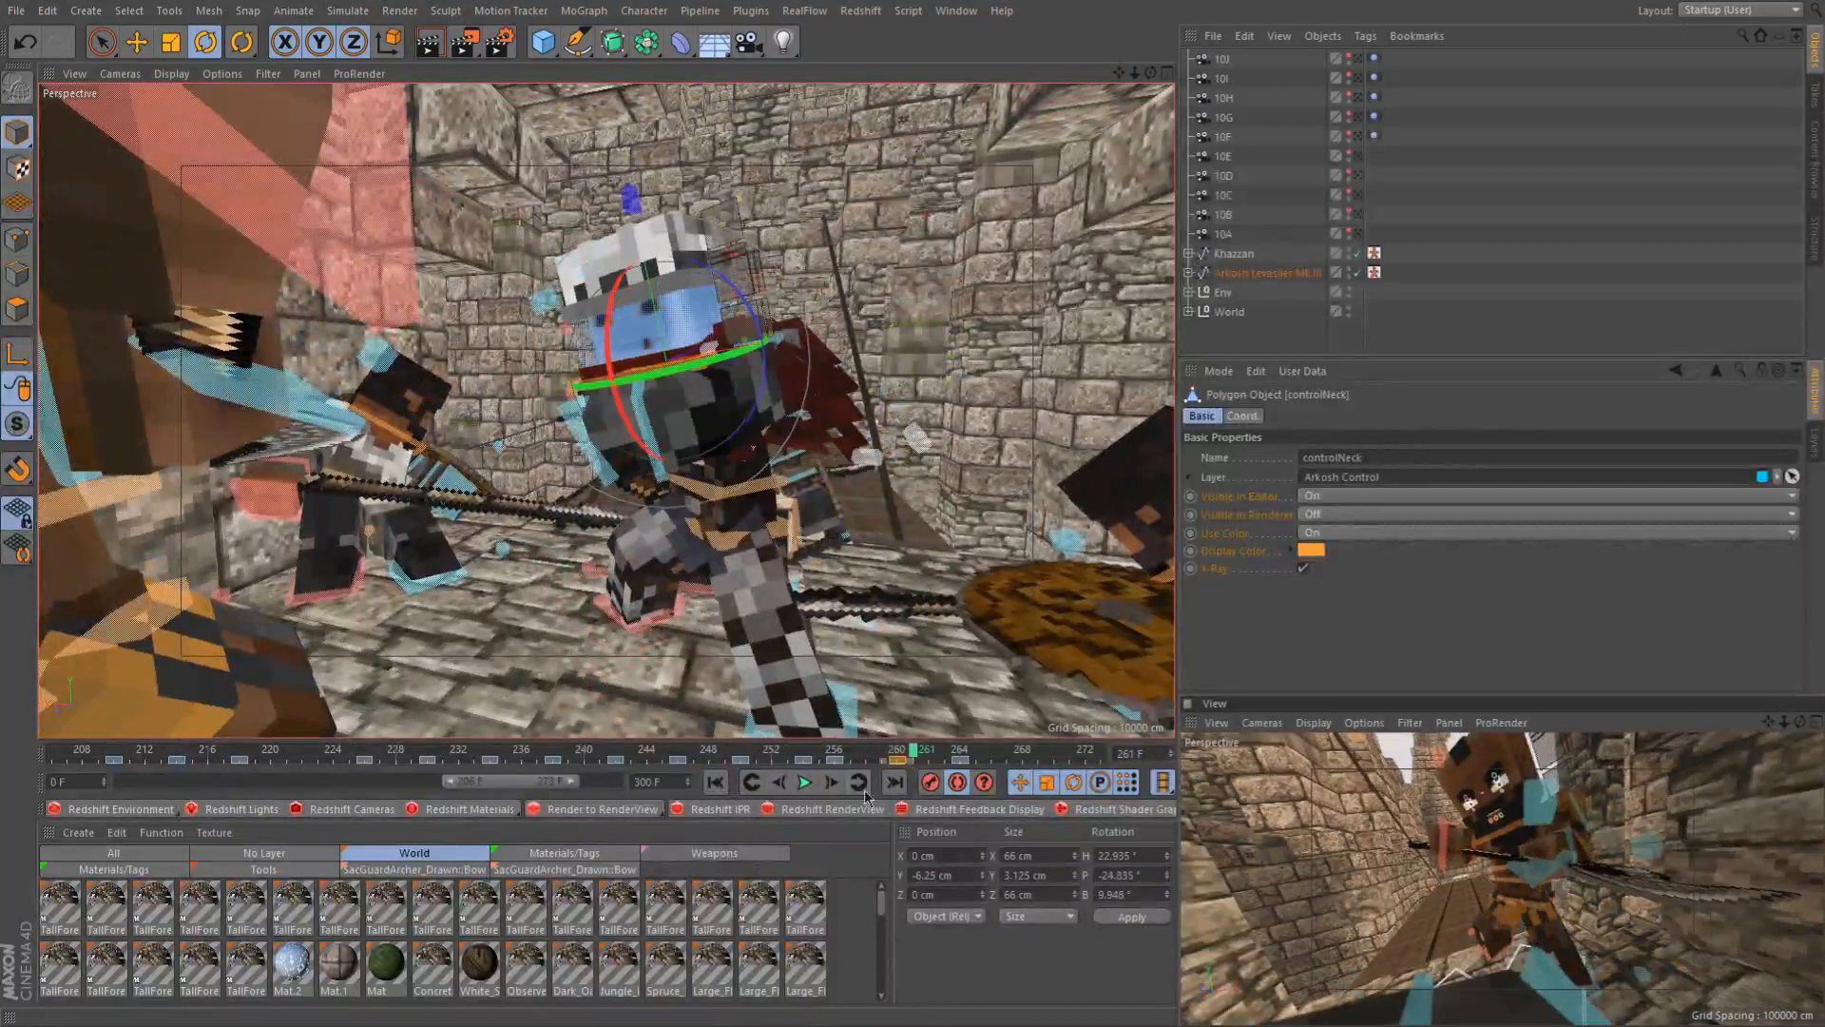
{"action": "left_click", "coordinate": [837, 754]}
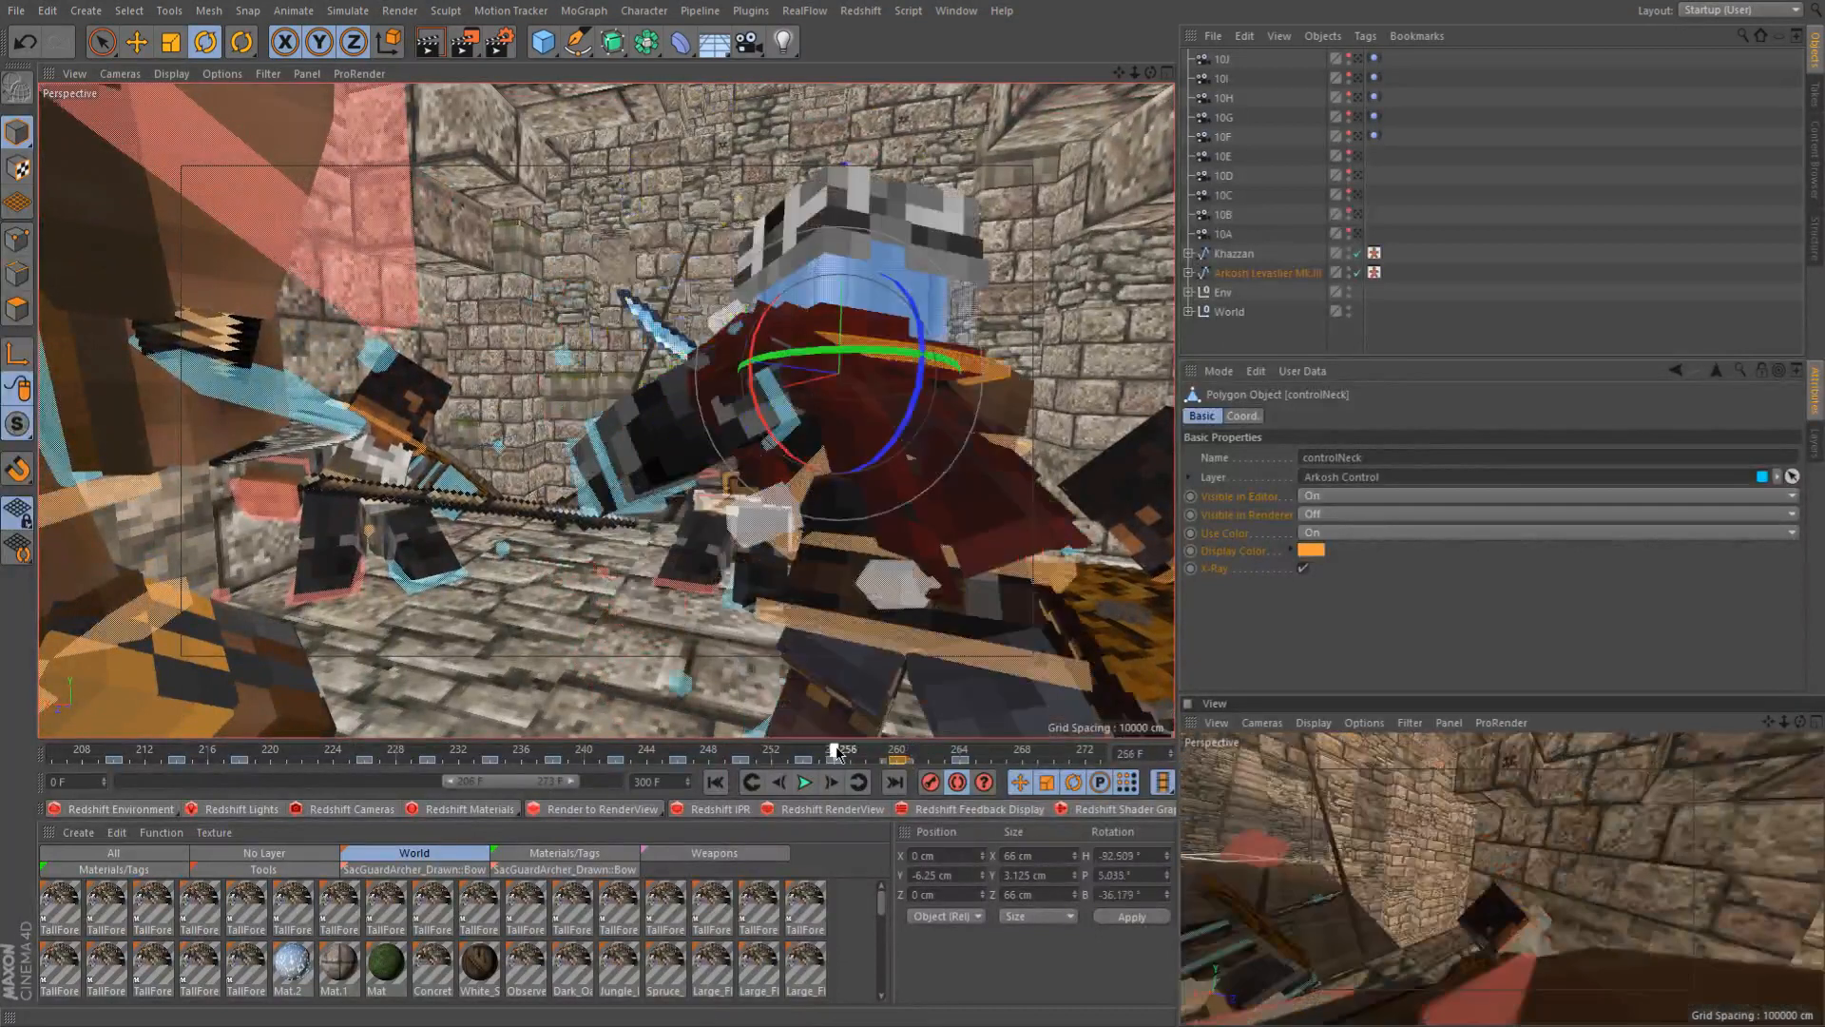
{"action": "left_click_drag", "start_coordinate": [842, 754], "coordinate": [956, 763]}
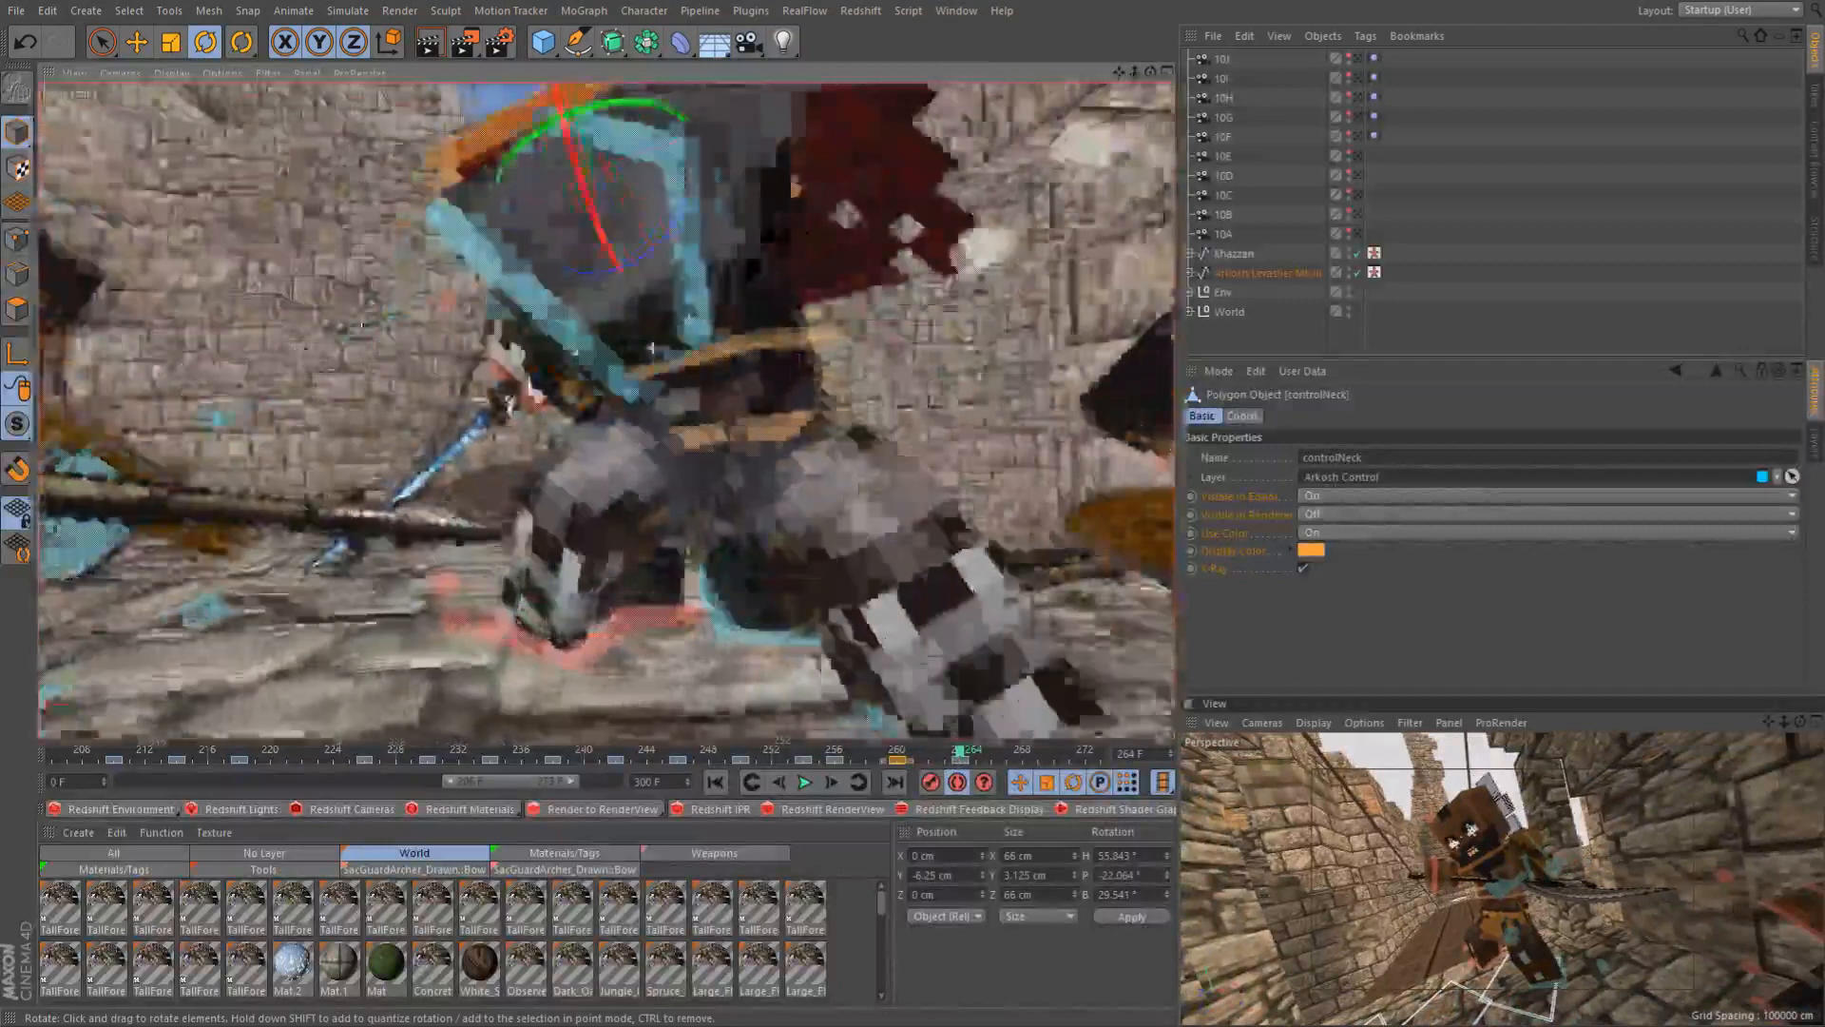
Select Arkosh's right foot control and examine its motion from frame 260 to 265
{"action": "left_click_drag", "start_coordinate": [653, 349], "coordinate": [575, 630], "text": "alt"}
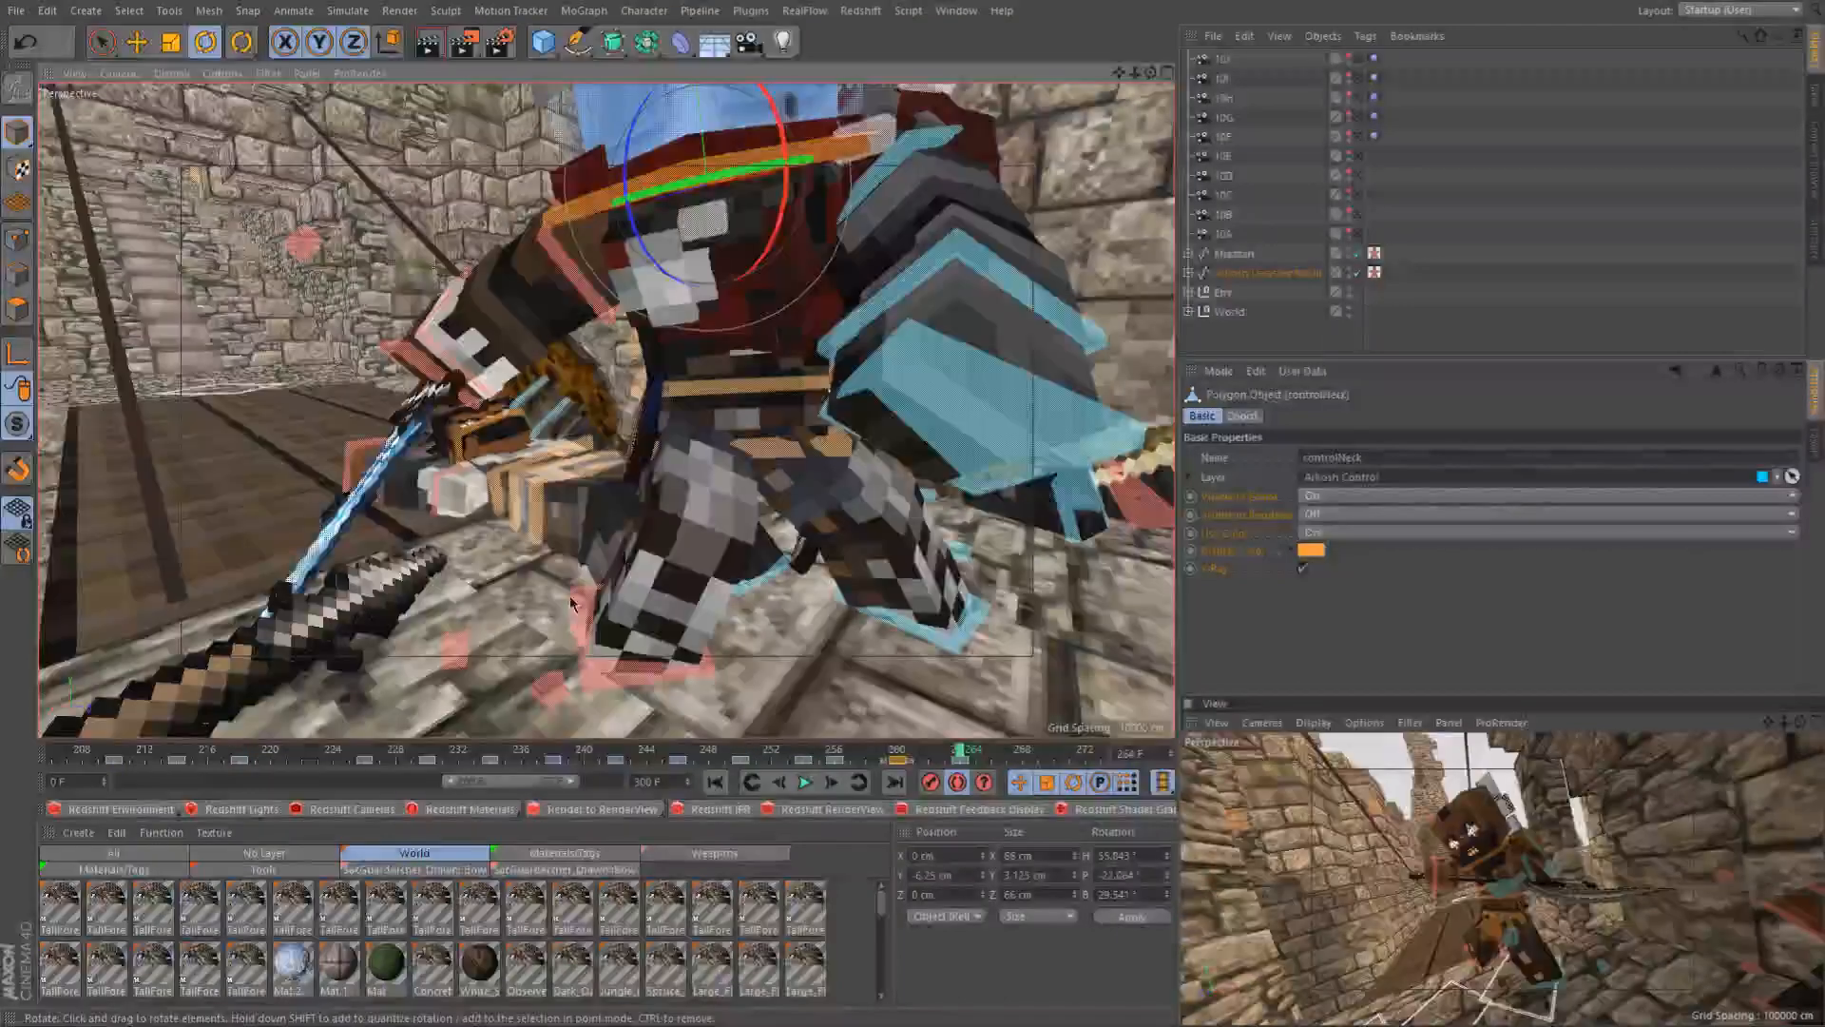
{"action": "left_click", "coordinate": [570, 603]}
{"action": "left_click_drag", "start_coordinate": [570, 604], "coordinate": [656, 580], "text": "alt"}
{"action": "left_click", "coordinate": [673, 585]}
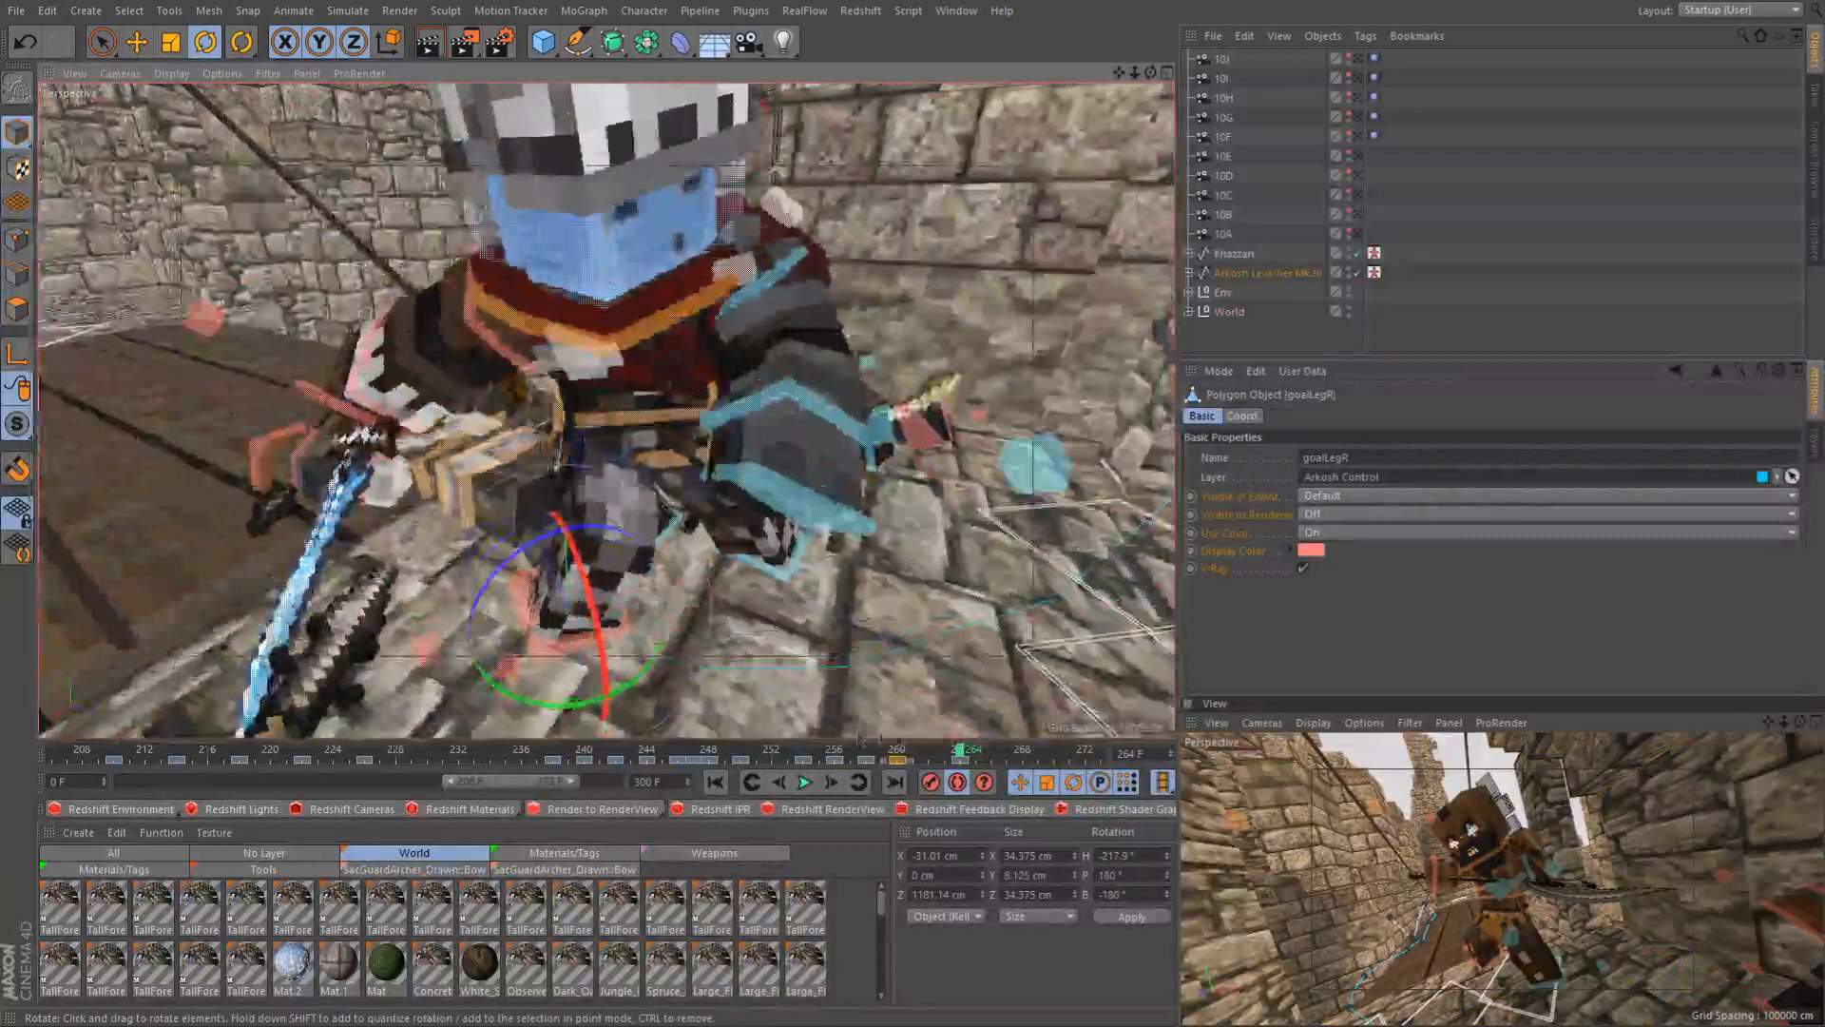
{"action": "left_click_drag", "start_coordinate": [902, 760], "coordinate": [970, 775]}
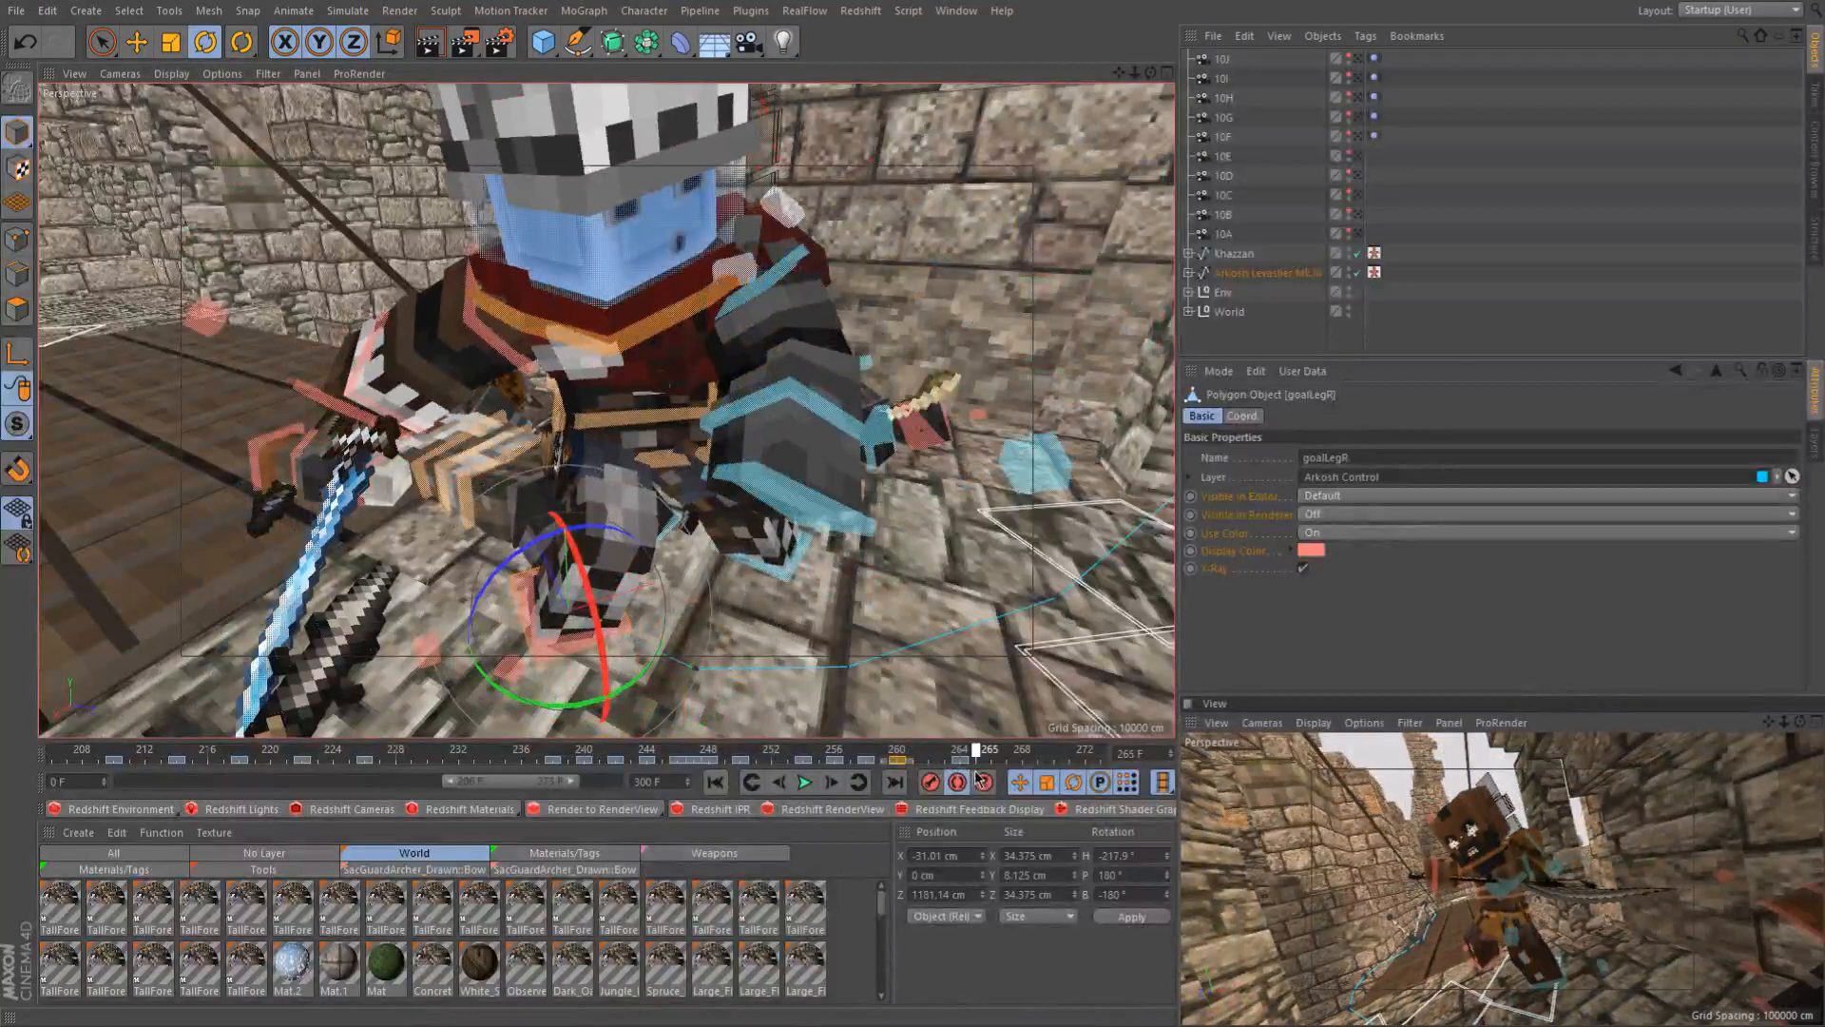
{"action": "left_click_drag", "start_coordinate": [732, 597], "coordinate": [624, 521], "text": "alt"}
{"action": "left_click_drag", "start_coordinate": [605, 338], "coordinate": [751, 477], "text": "alt"}
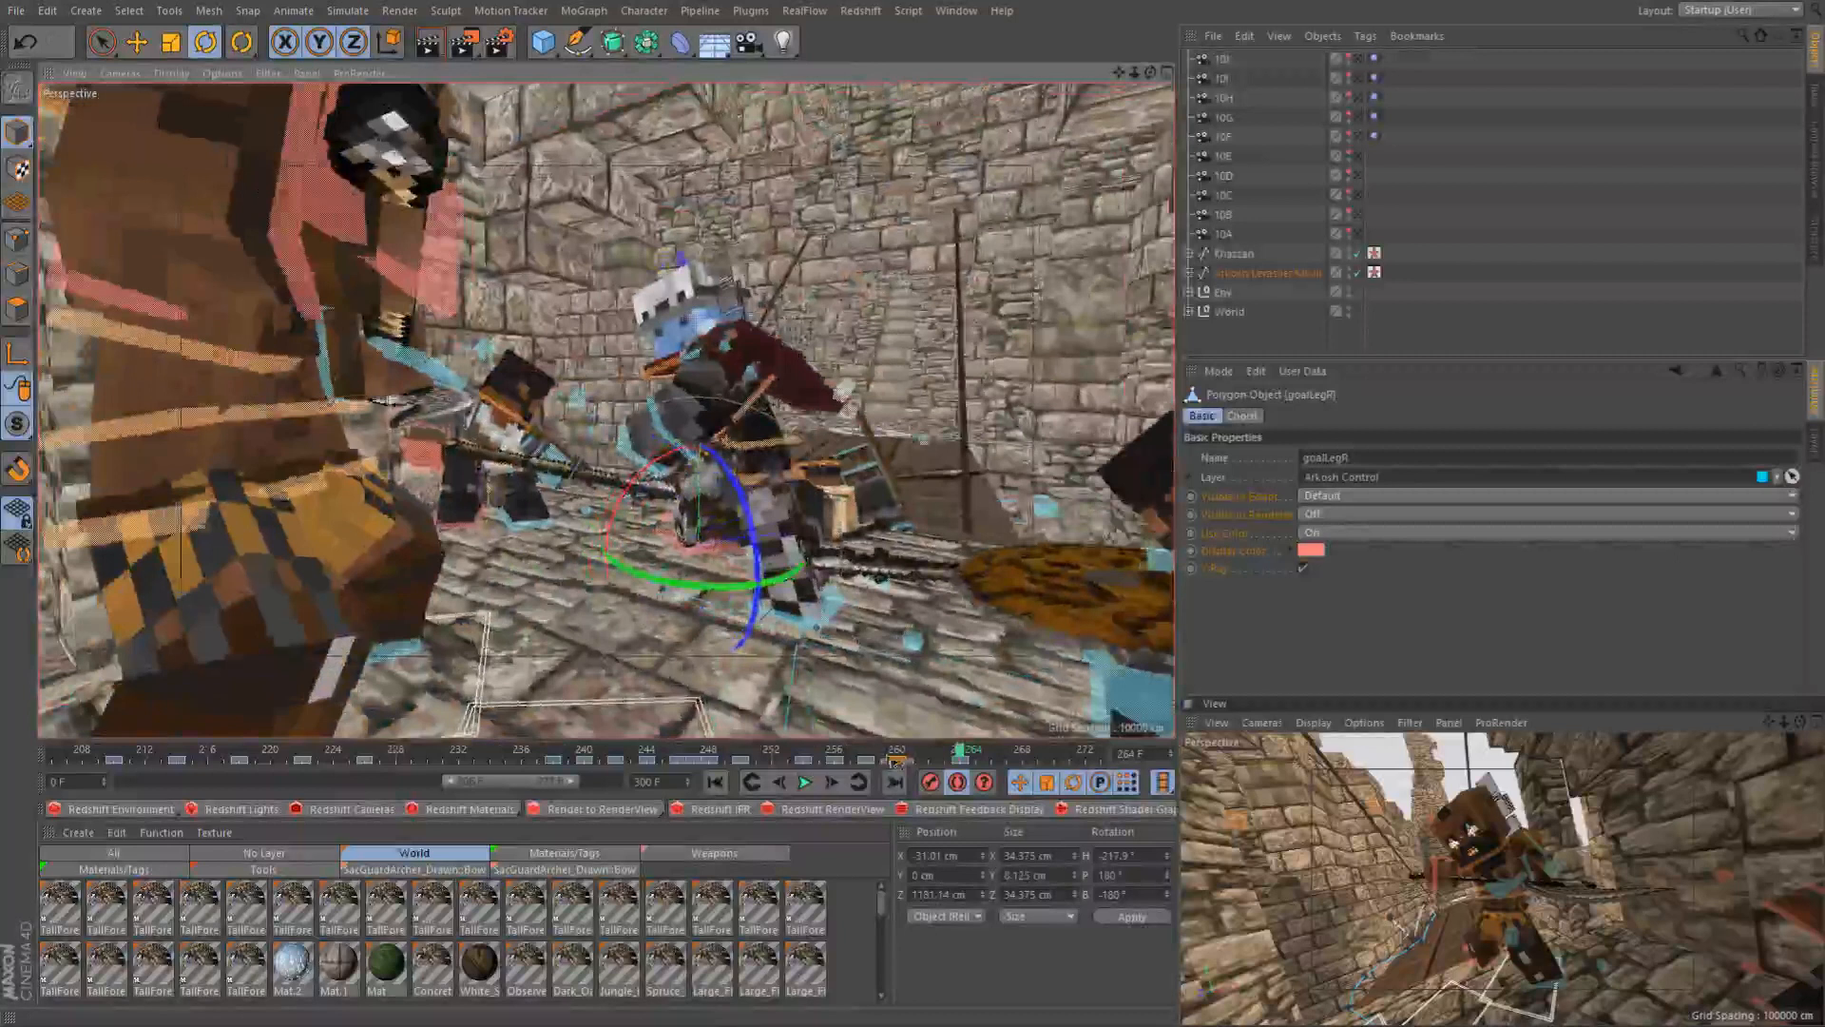
Move Arkosh's waist control lower at frame 264 and check the resulting motion from frame 259 to 264
{"action": "left_click_drag", "start_coordinate": [896, 761], "coordinate": [958, 766]}
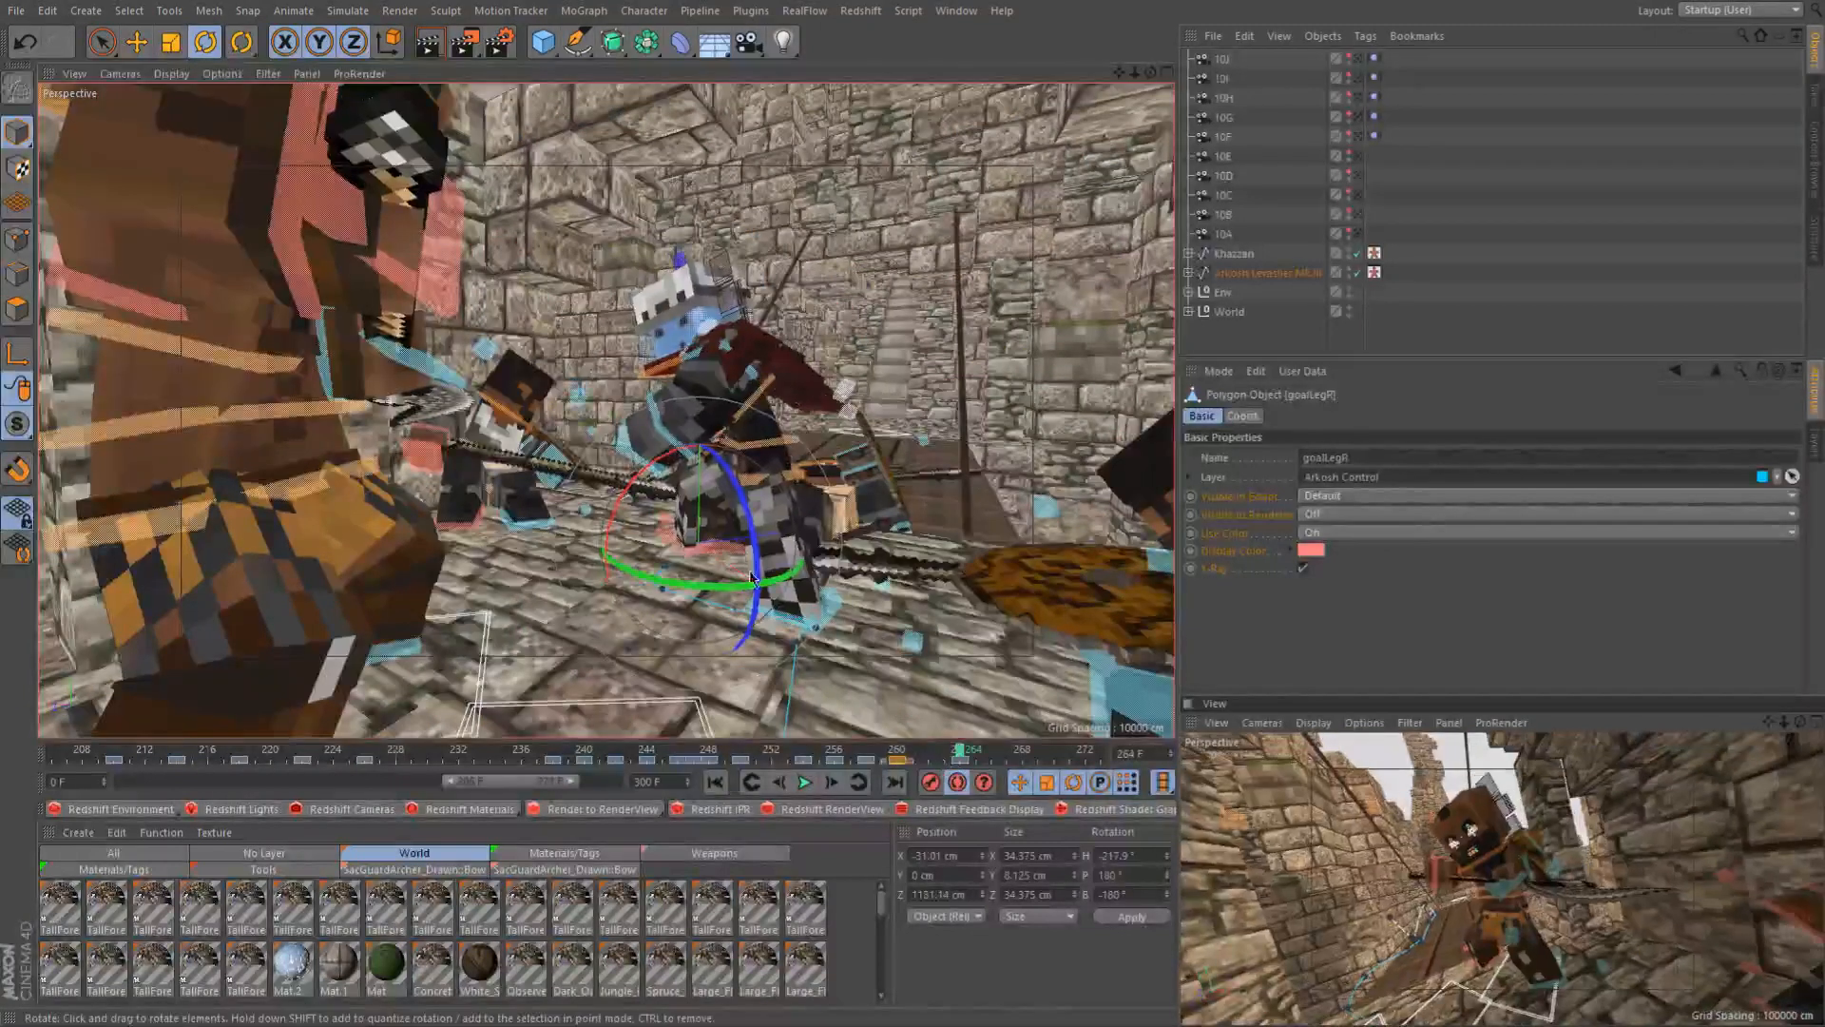
{"action": "scroll", "coordinate": [742, 532], "scroll_direction": "up", "scroll_amount": 4}
{"action": "left_click_drag", "start_coordinate": [742, 533], "coordinate": [604, 452], "text": "alt"}
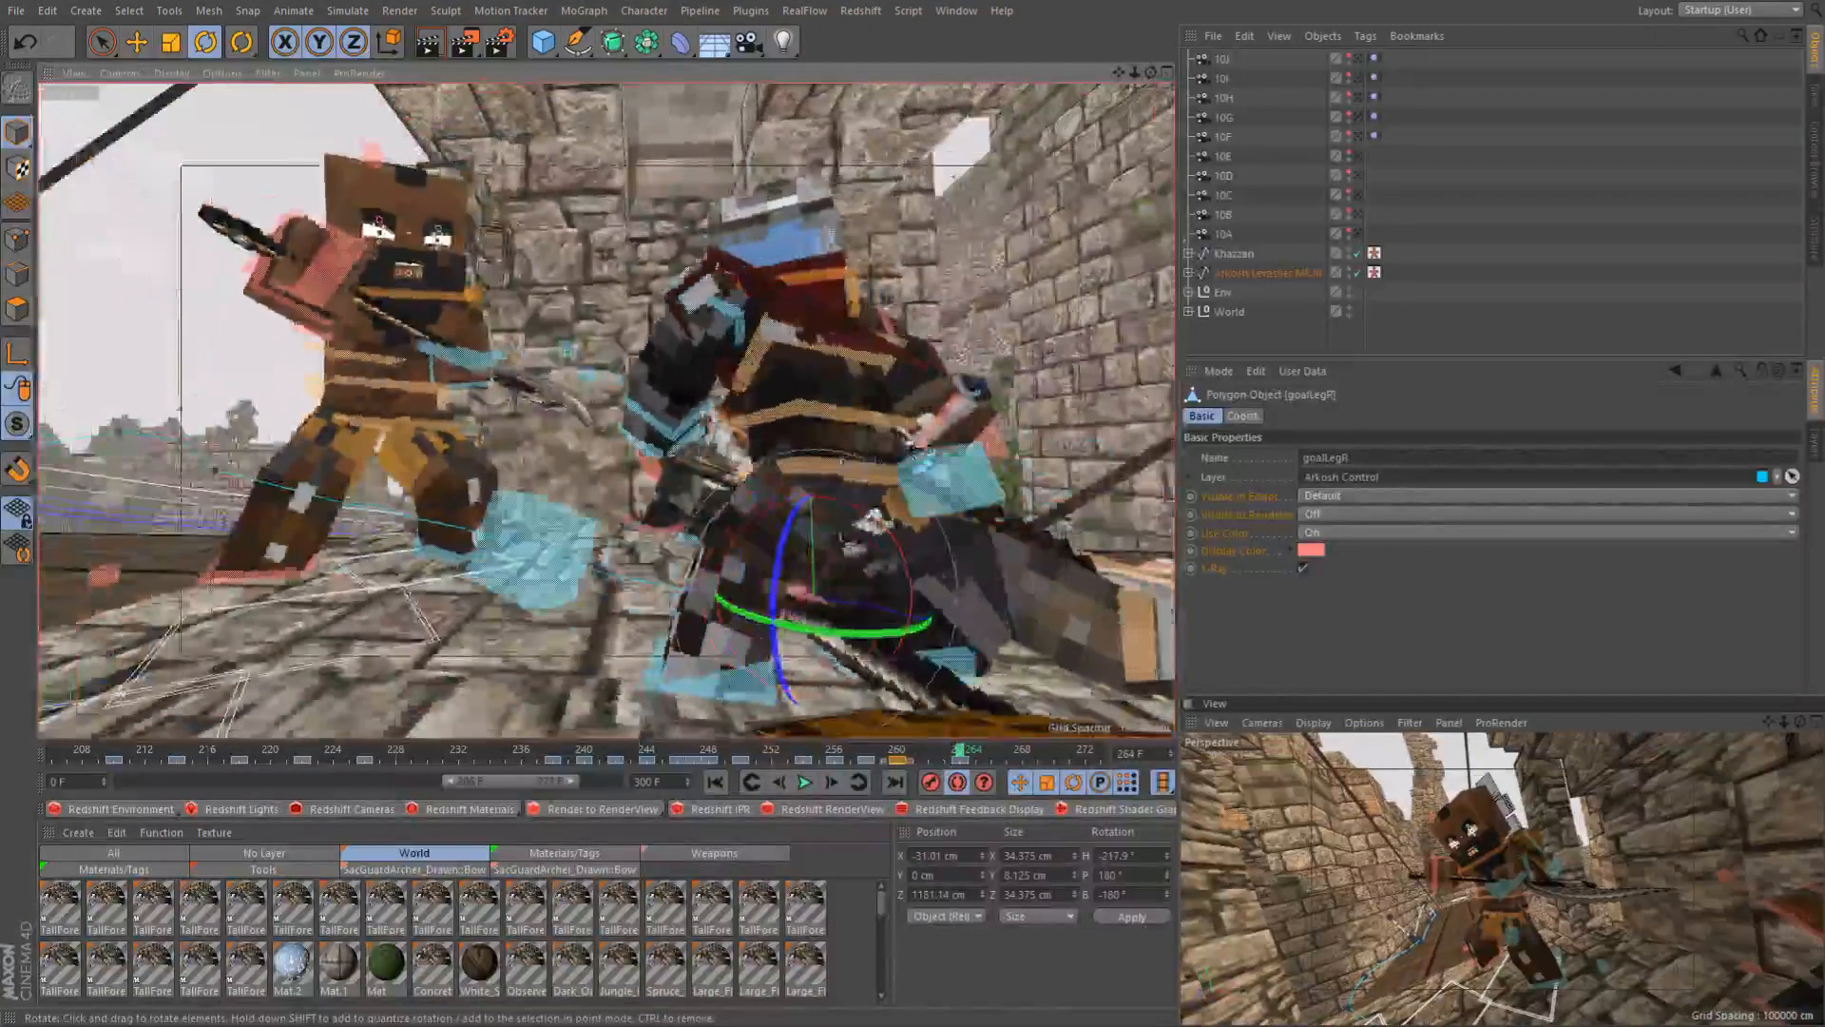
{"action": "key", "text": "e"}
{"action": "left_click", "coordinate": [817, 474]}
{"action": "left_click_drag", "start_coordinate": [806, 473], "coordinate": [903, 599]}
{"action": "left_click_drag", "start_coordinate": [881, 760], "coordinate": [962, 766]}
{"action": "left_click_drag", "start_coordinate": [816, 573], "coordinate": [472, 578], "text": "alt"}
{"action": "left_click_drag", "start_coordinate": [717, 568], "coordinate": [768, 500], "text": "alt"}
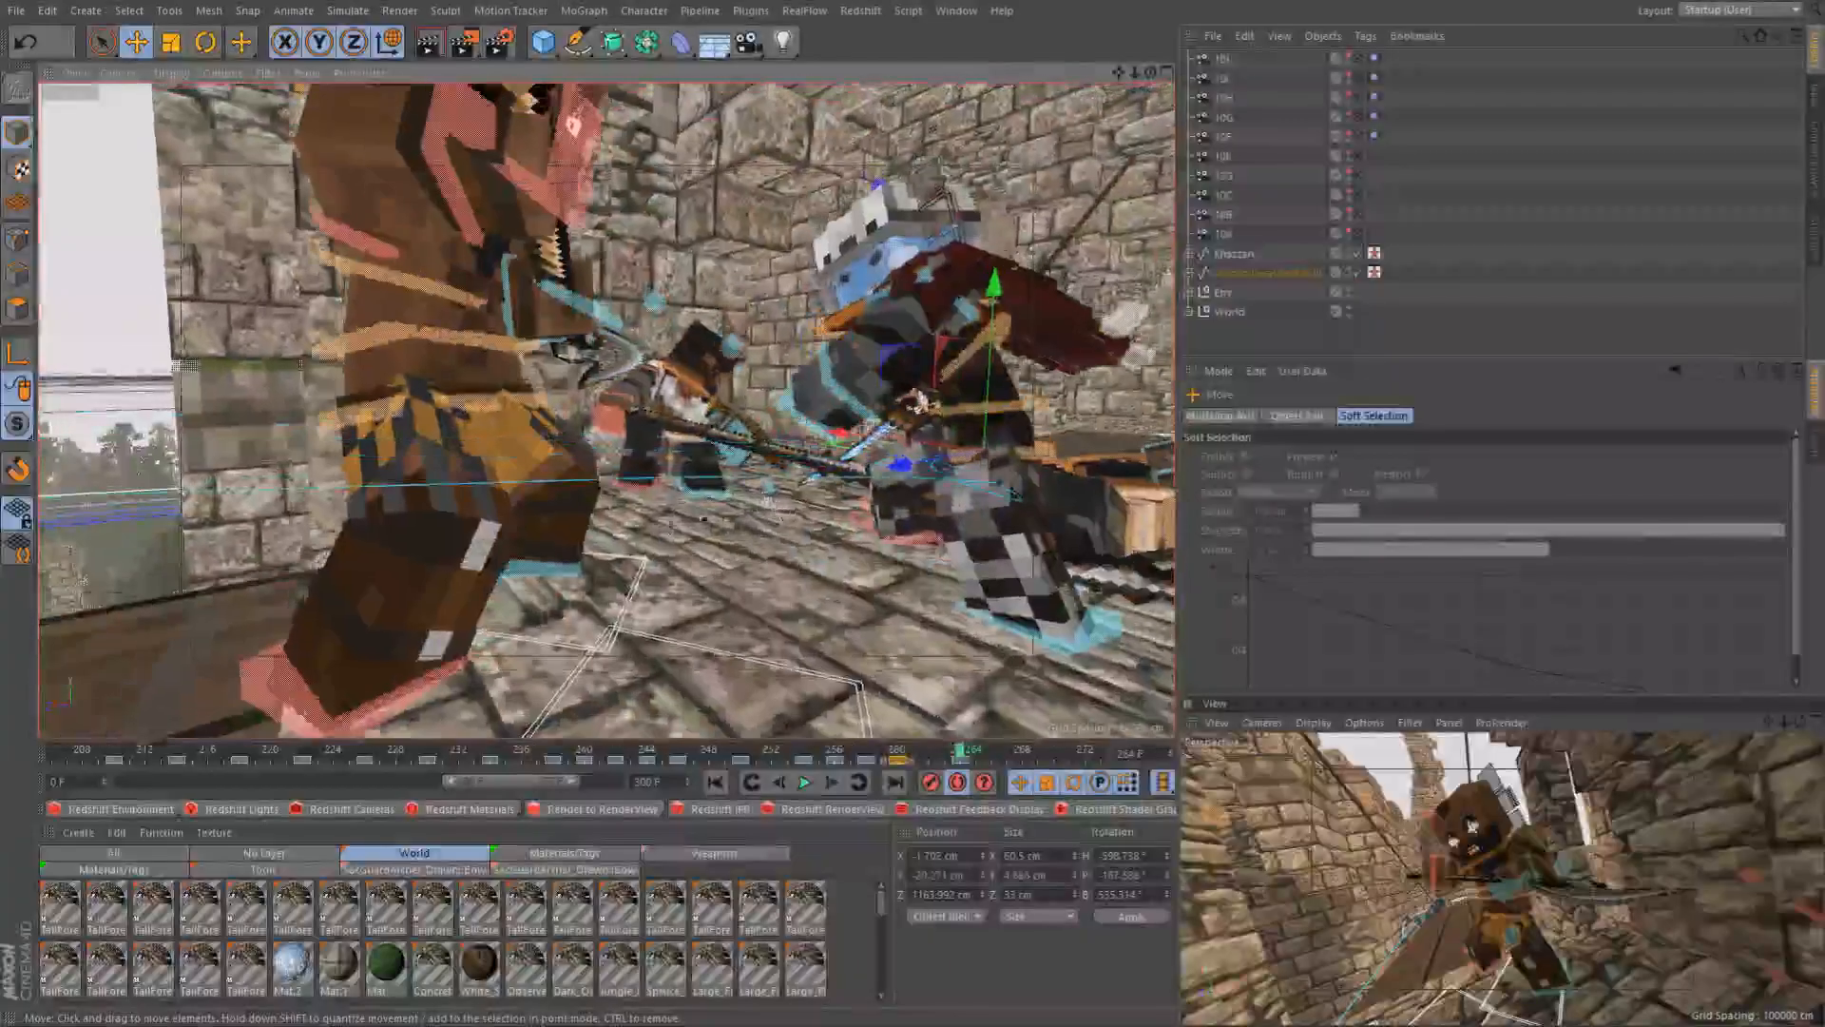
Select Khazzan's right arm control and examine his pose against Arkosh's strike between frames 258 and 264
{"action": "left_click_drag", "start_coordinate": [523, 509], "coordinate": [559, 428], "text": "alt"}
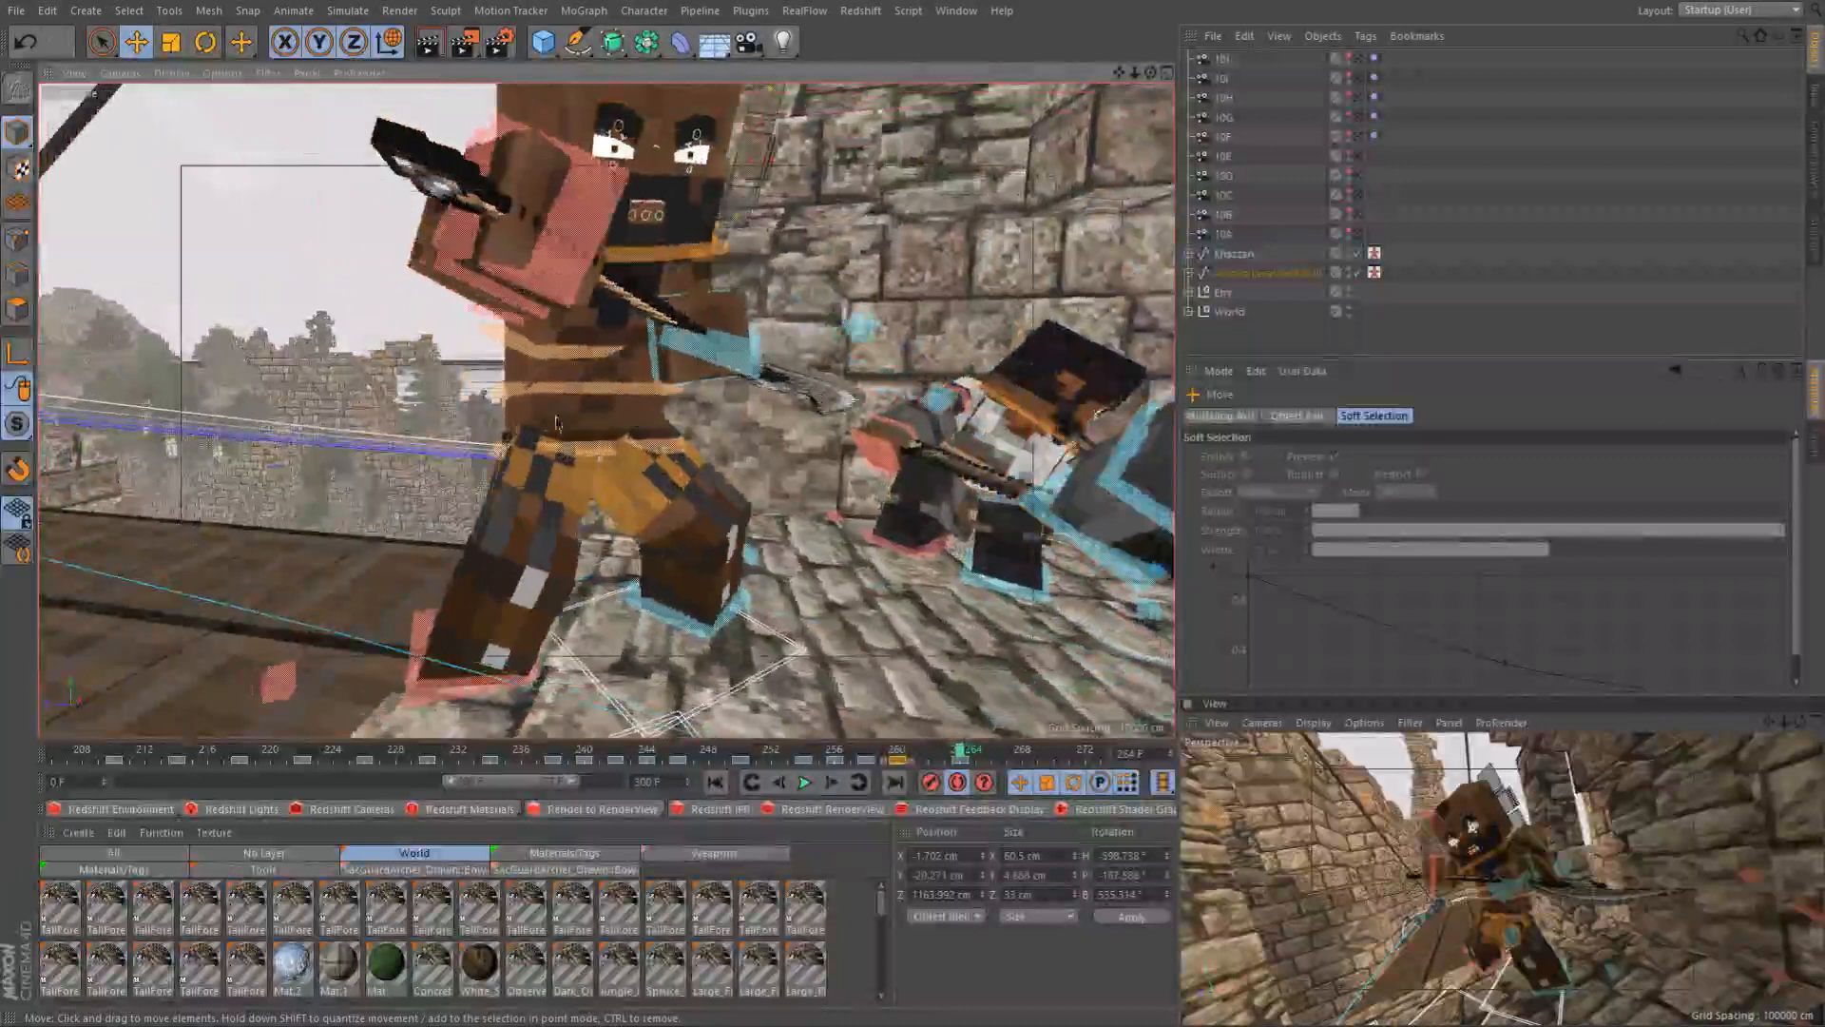
{"action": "left_click", "coordinate": [488, 312]}
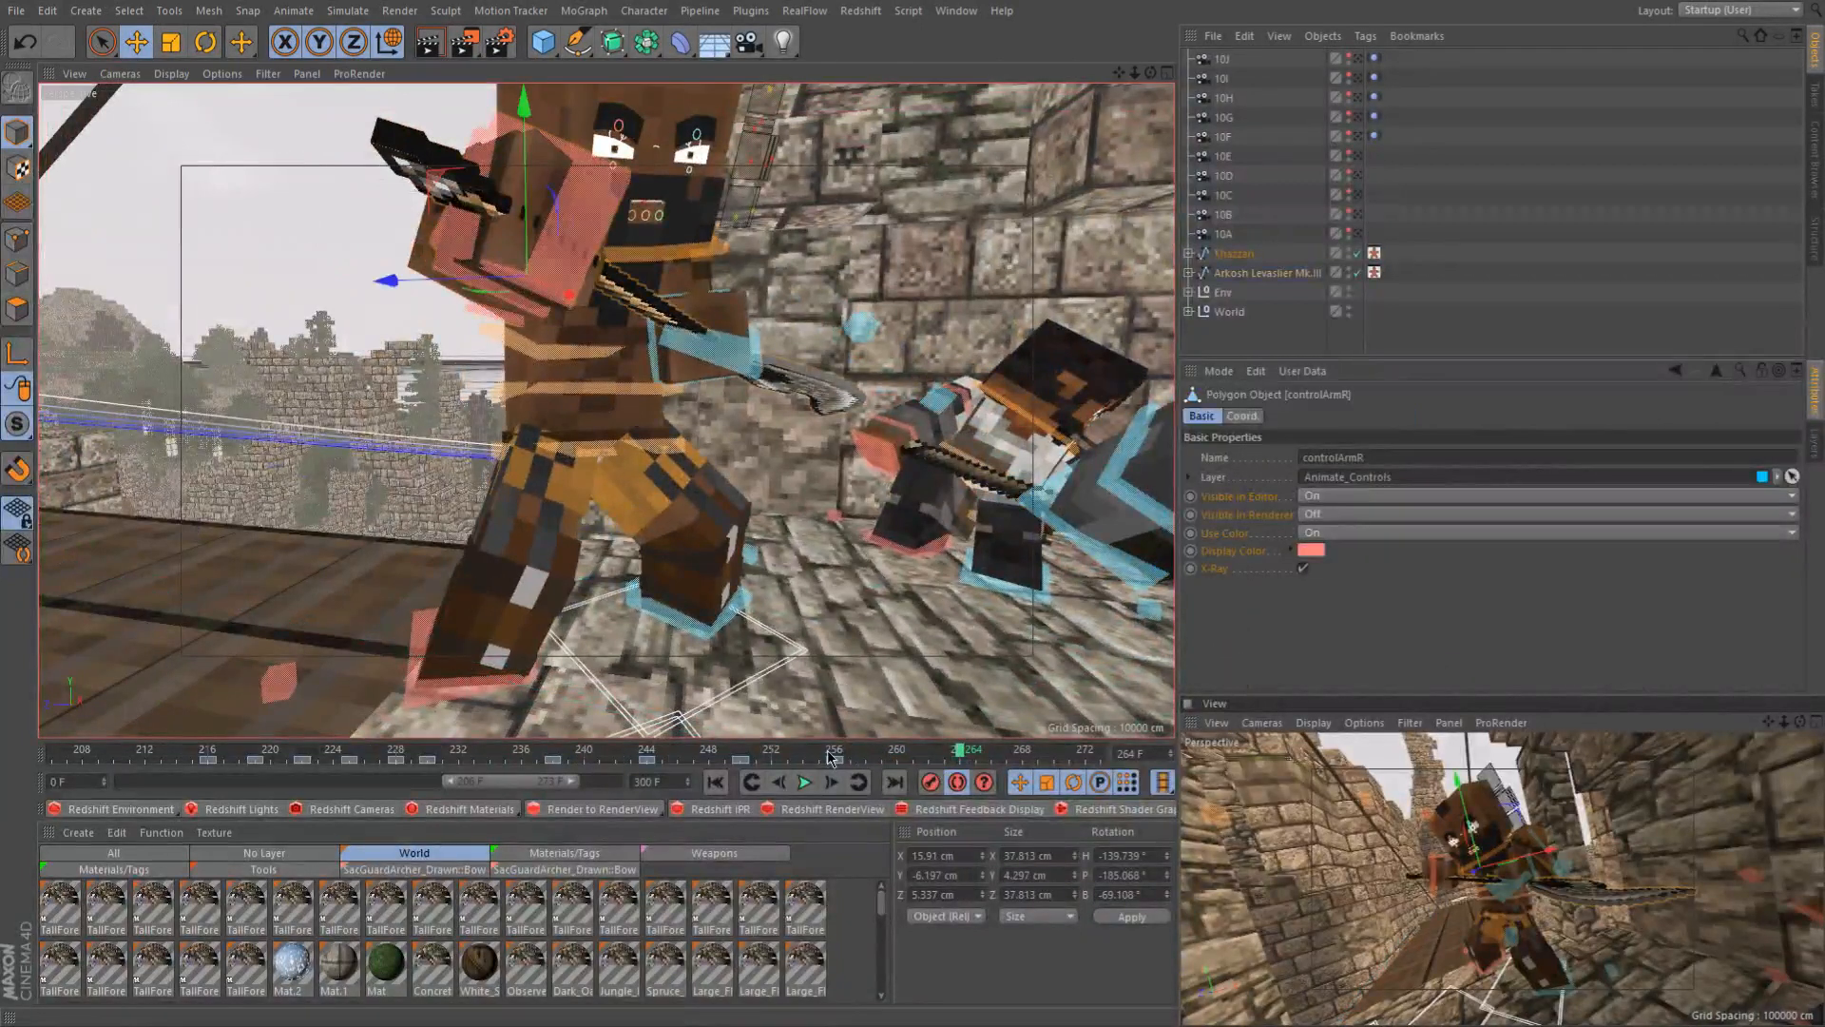
{"action": "left_click_drag", "start_coordinate": [883, 757], "coordinate": [928, 758]}
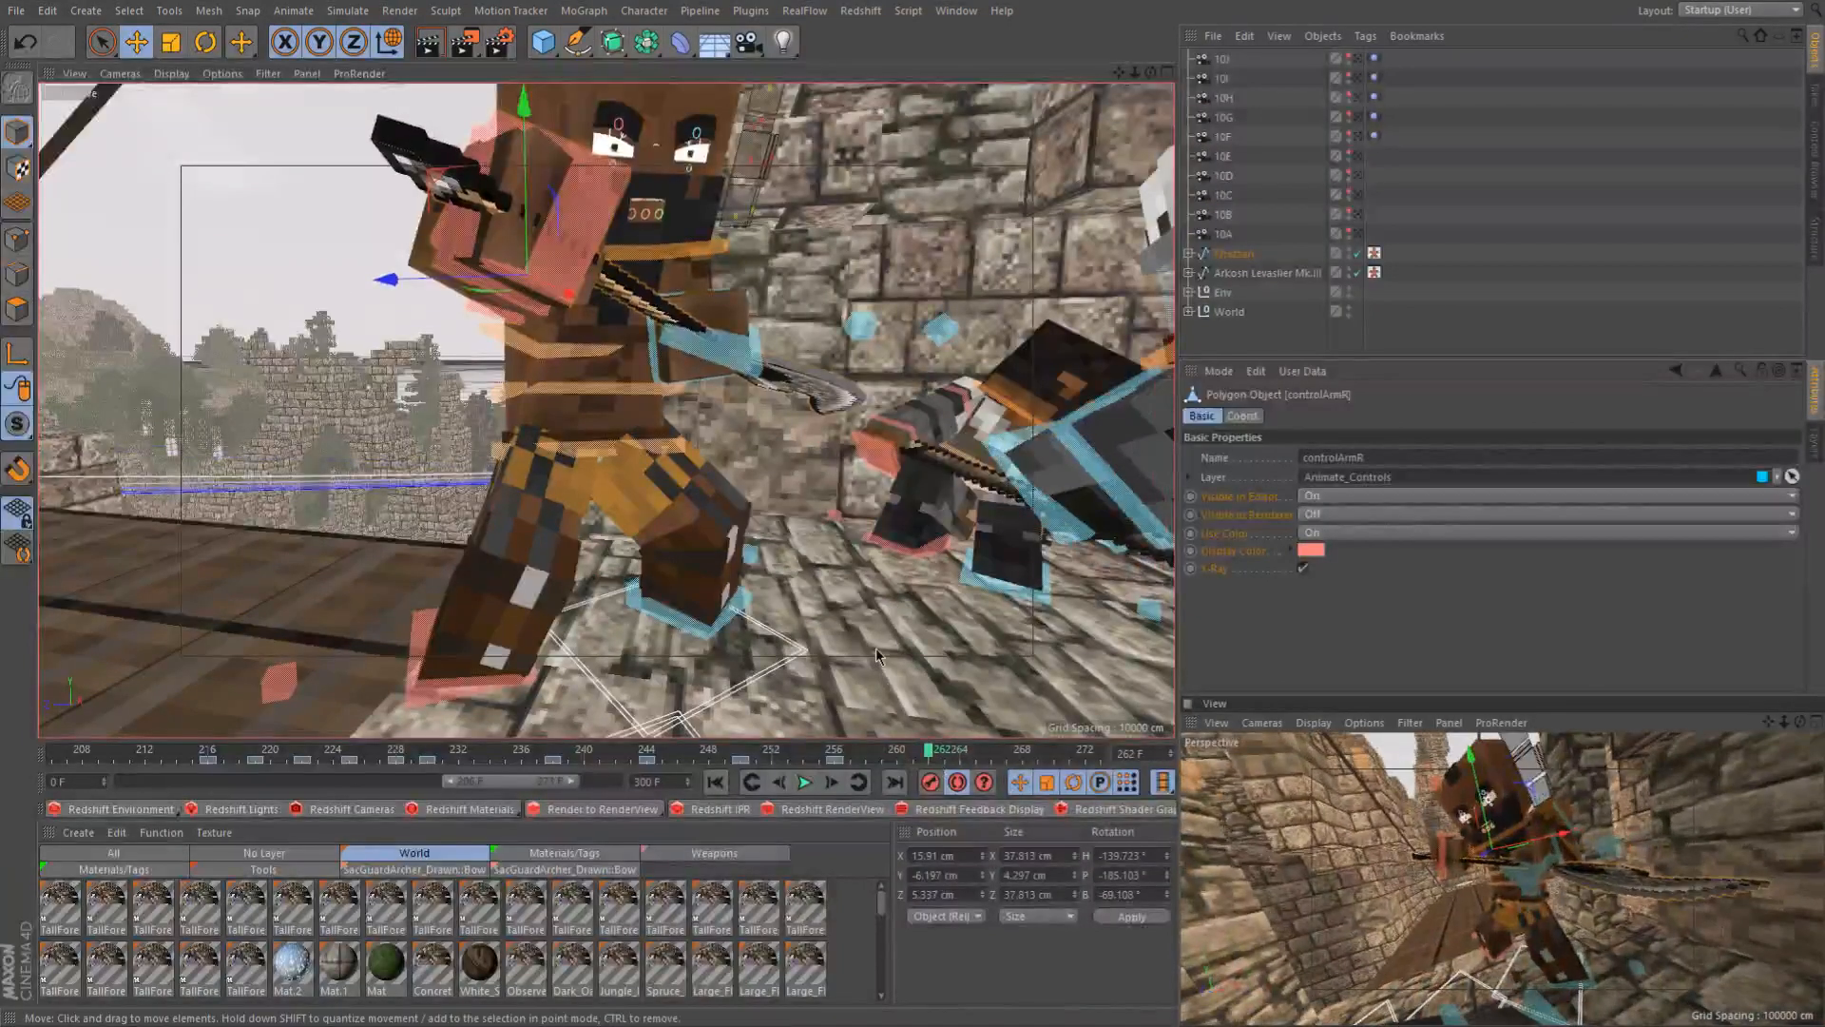
{"action": "left_click", "coordinate": [868, 756]}
{"action": "left_click_drag", "start_coordinate": [609, 422], "coordinate": [710, 428], "text": "alt"}
{"action": "scroll", "coordinate": [559, 463], "scroll_direction": "down", "scroll_amount": 3}
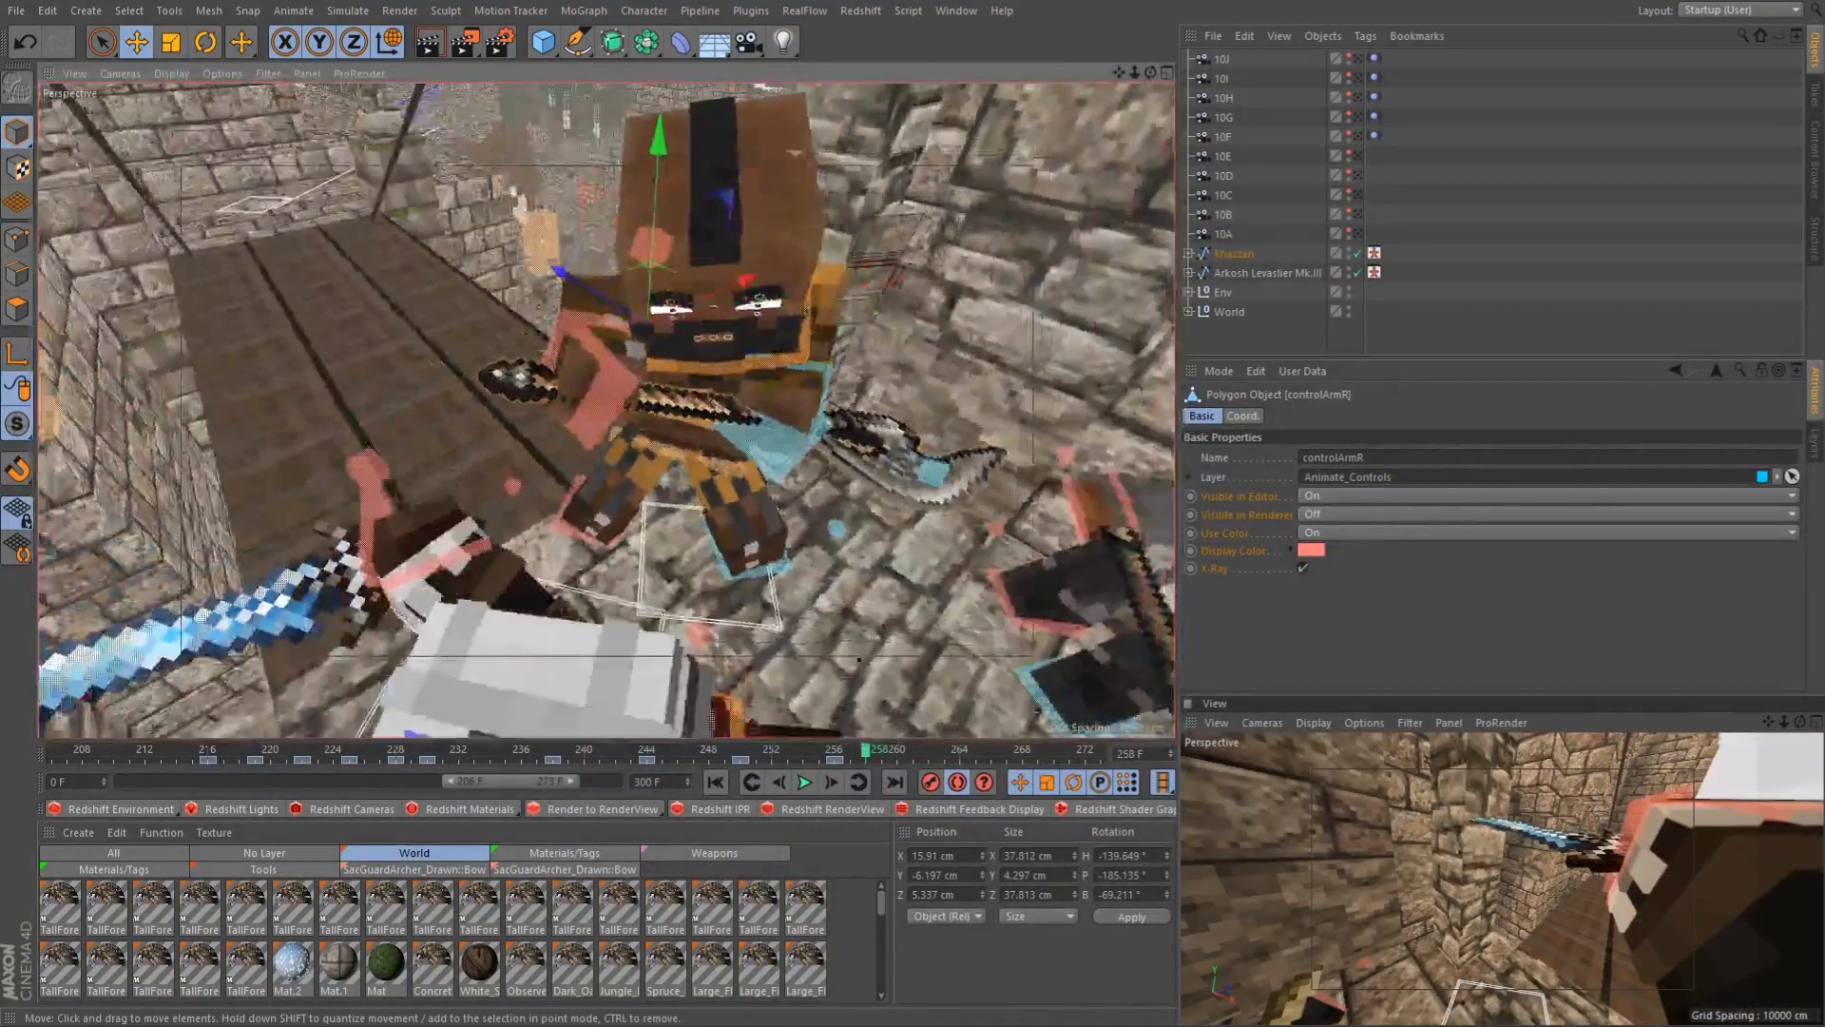
{"action": "left_click", "coordinate": [889, 754]}
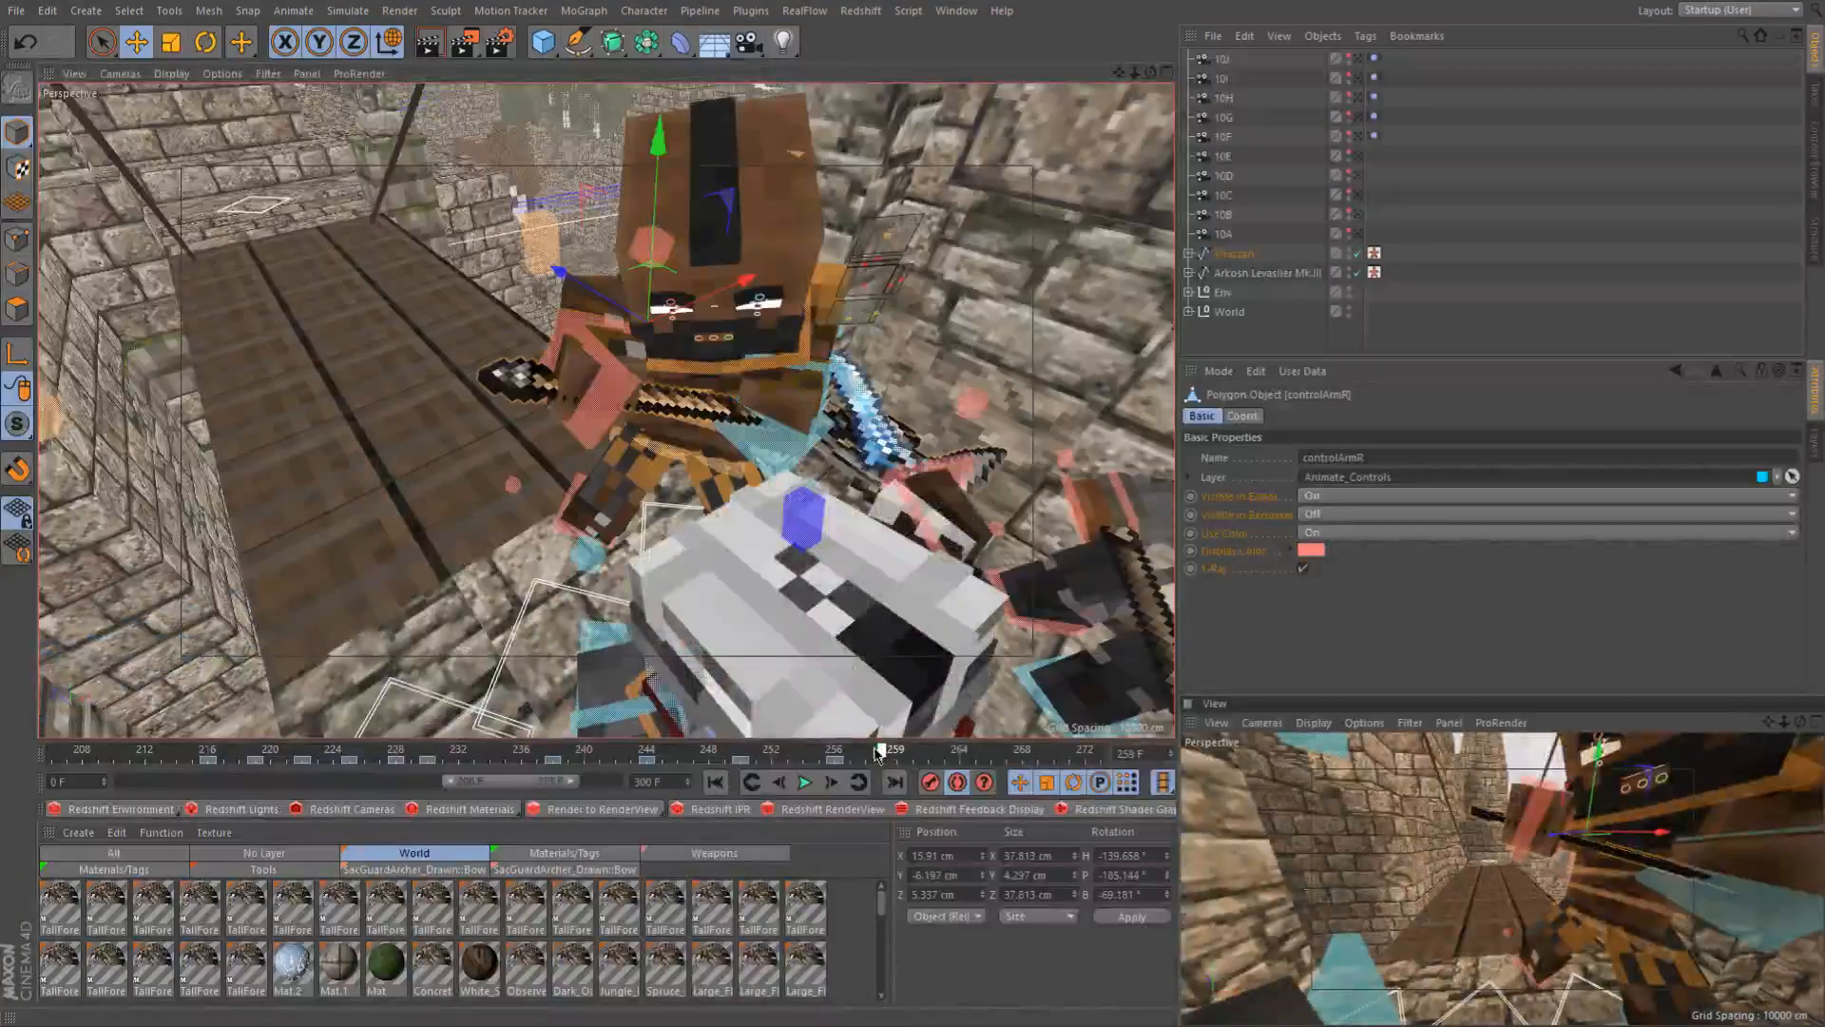
{"action": "left_click_drag", "start_coordinate": [879, 754], "coordinate": [871, 754]}
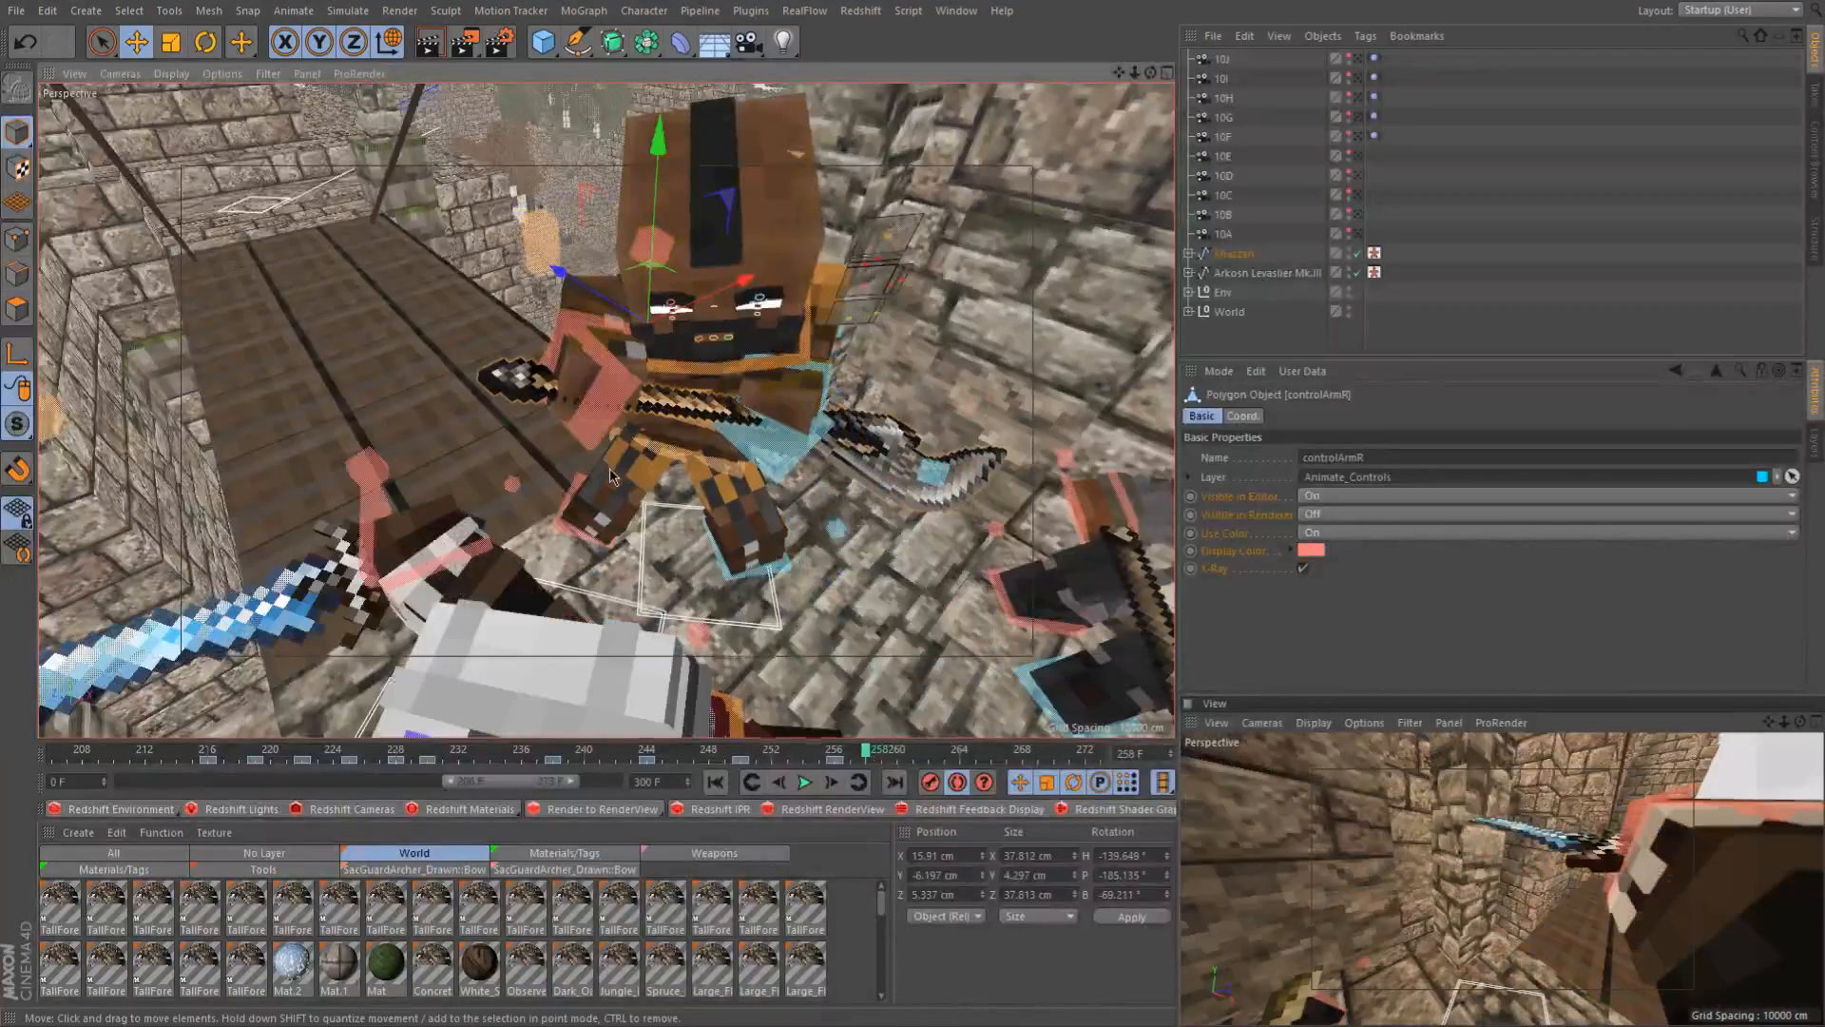
{"action": "left_click_drag", "start_coordinate": [609, 462], "coordinate": [619, 521], "text": "alt"}
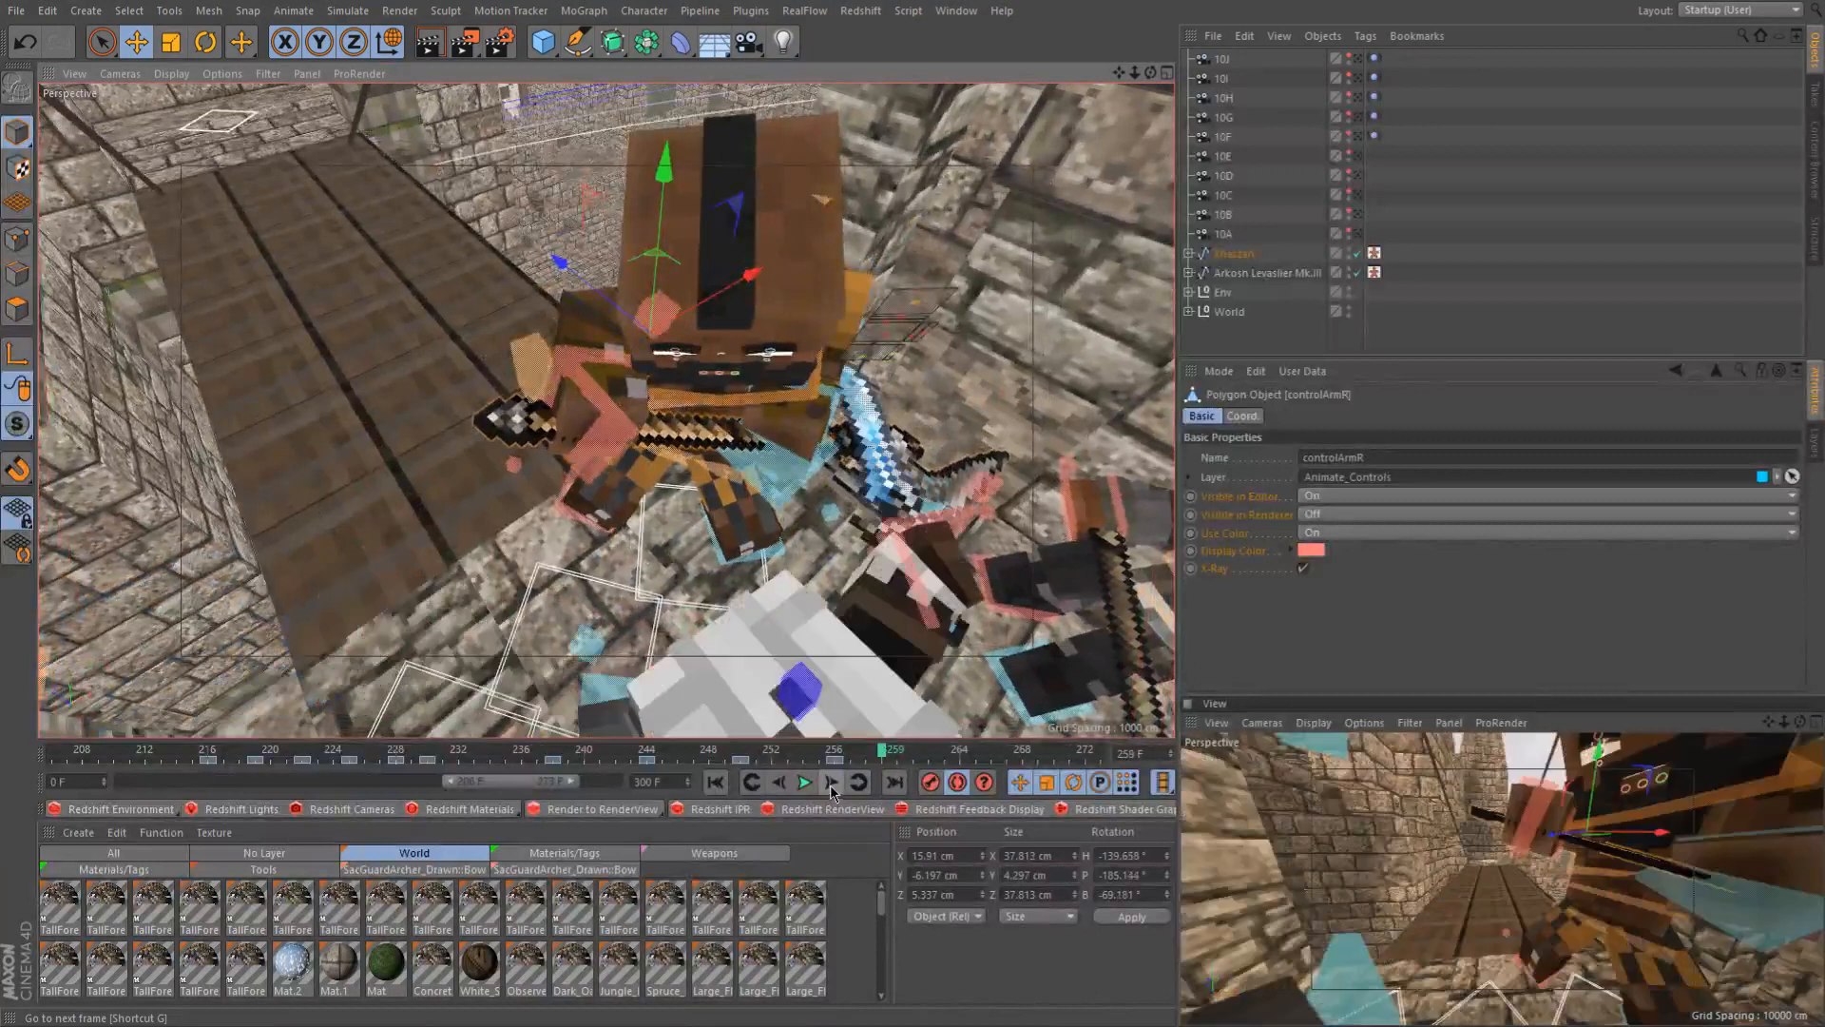
{"action": "left_click", "coordinate": [784, 785]}
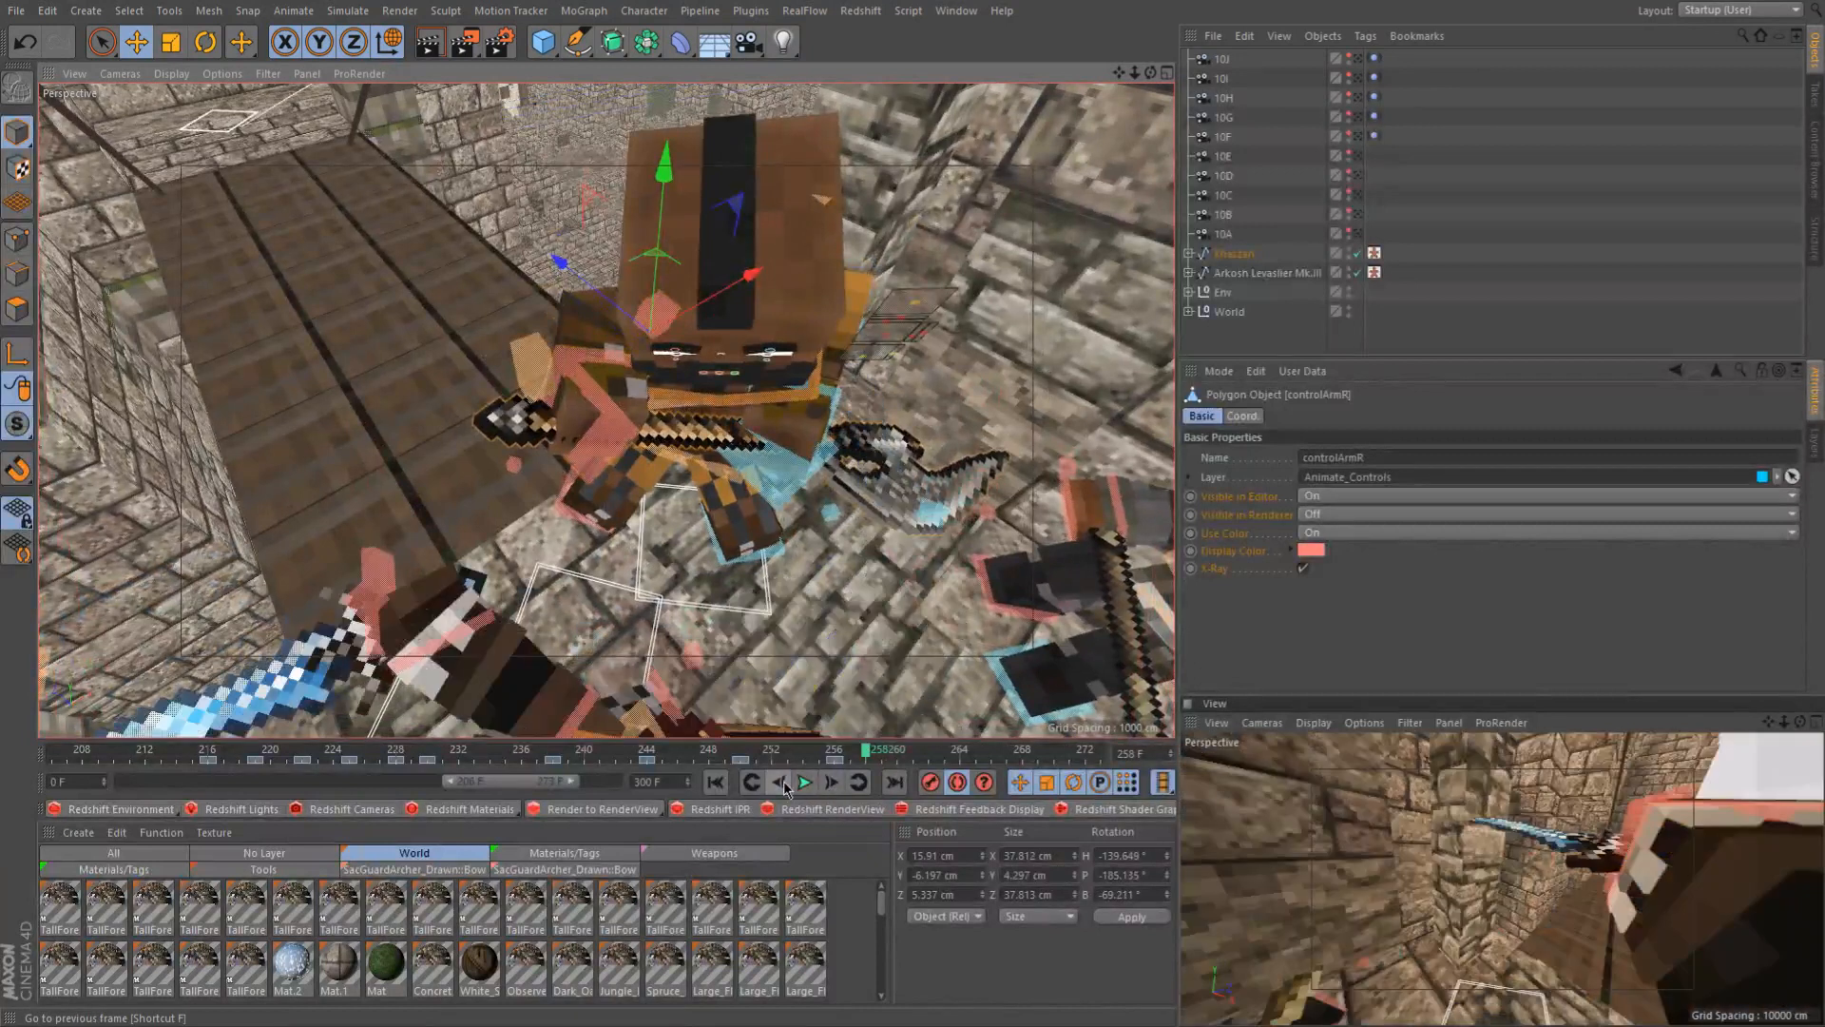
{"action": "left_click_drag", "start_coordinate": [616, 363], "coordinate": [605, 324], "text": "alt"}
Turn Khazzan's waist control by 10° in heading at frame 258
{"action": "left_click", "coordinate": [538, 570]}
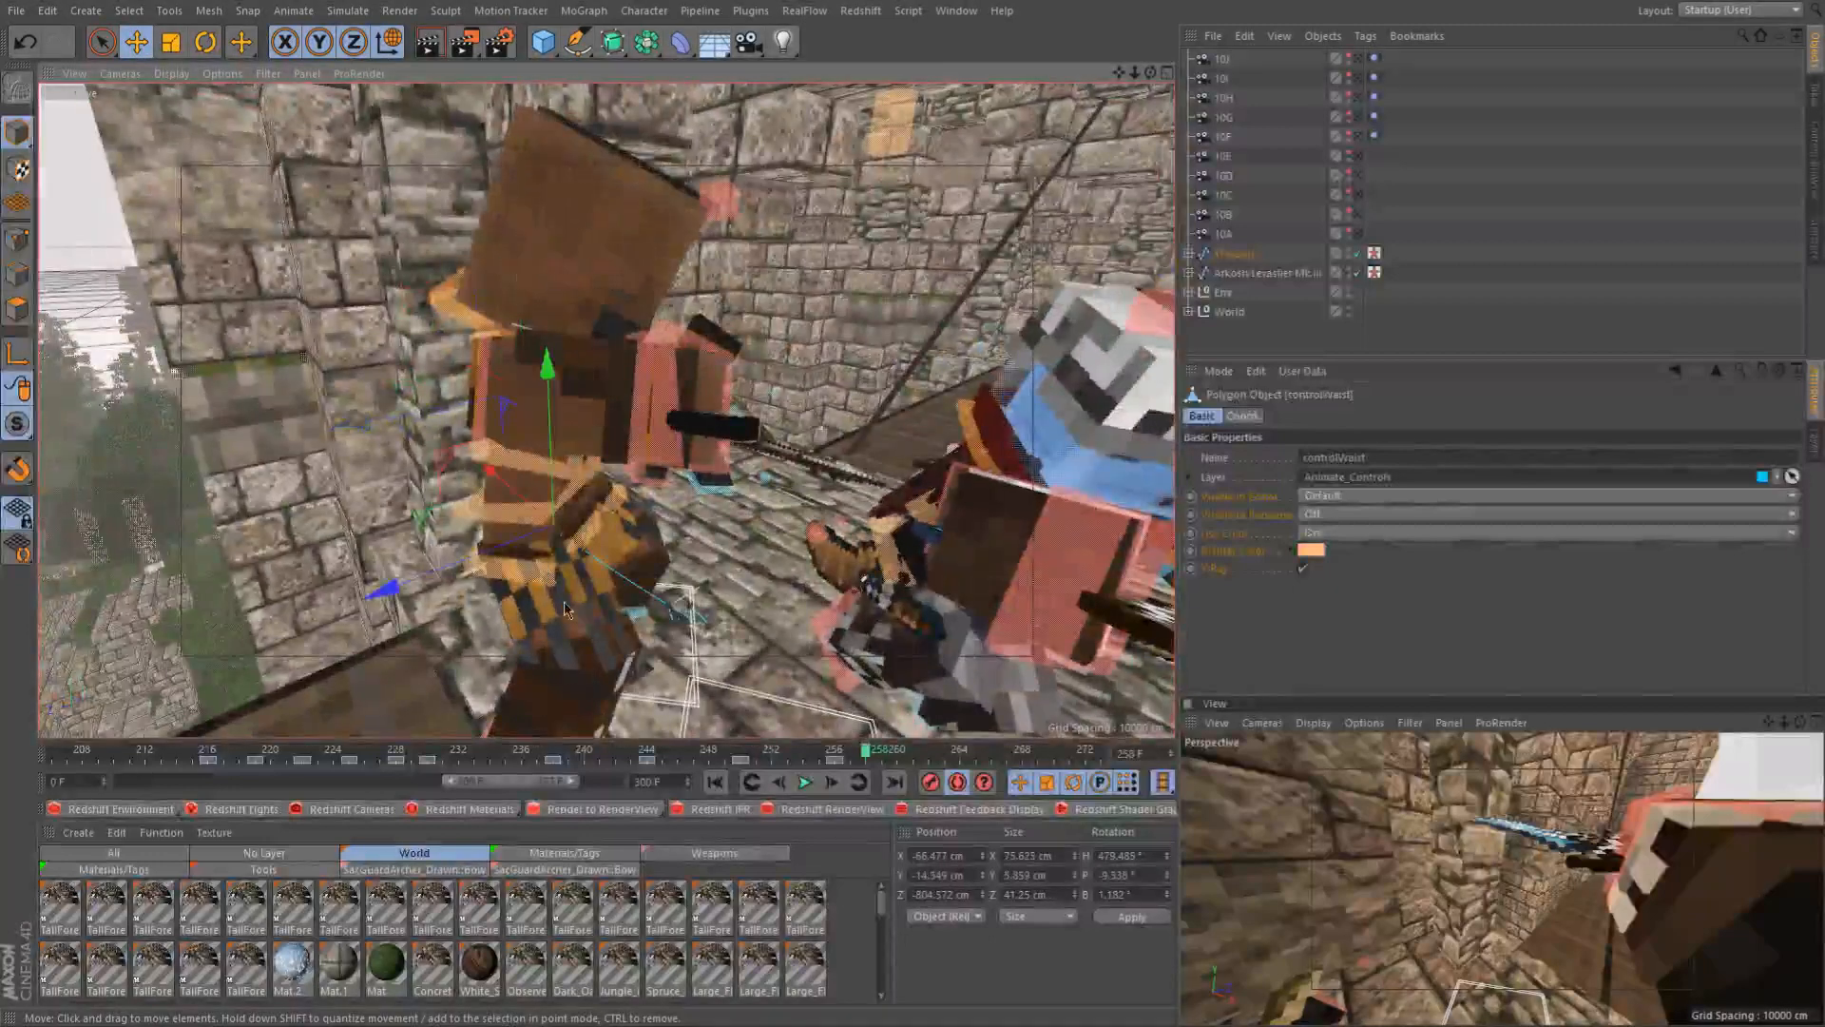
{"action": "key", "text": "r"}
{"action": "left_click_drag", "start_coordinate": [558, 592], "coordinate": [570, 592]}
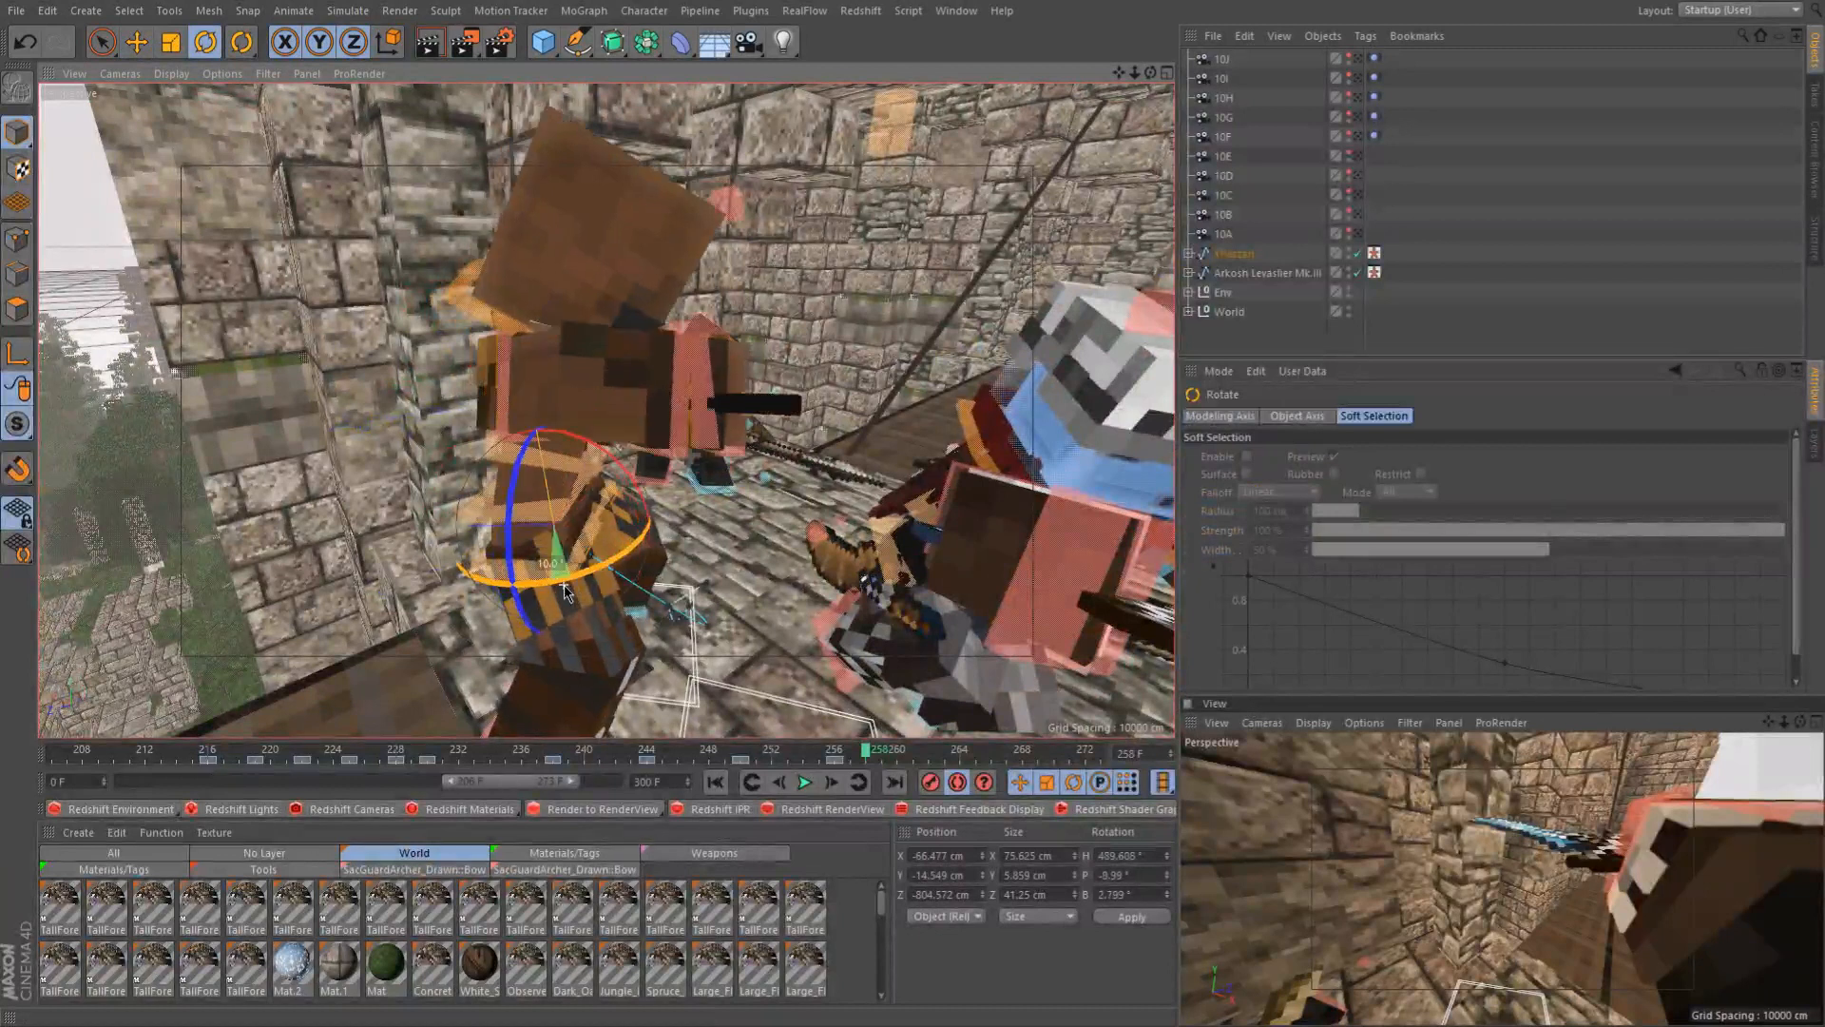
Rotate Khazzan's right arm control at frame 258 to angle his weapon more steeply downward
{"action": "left_click", "coordinate": [506, 407]}
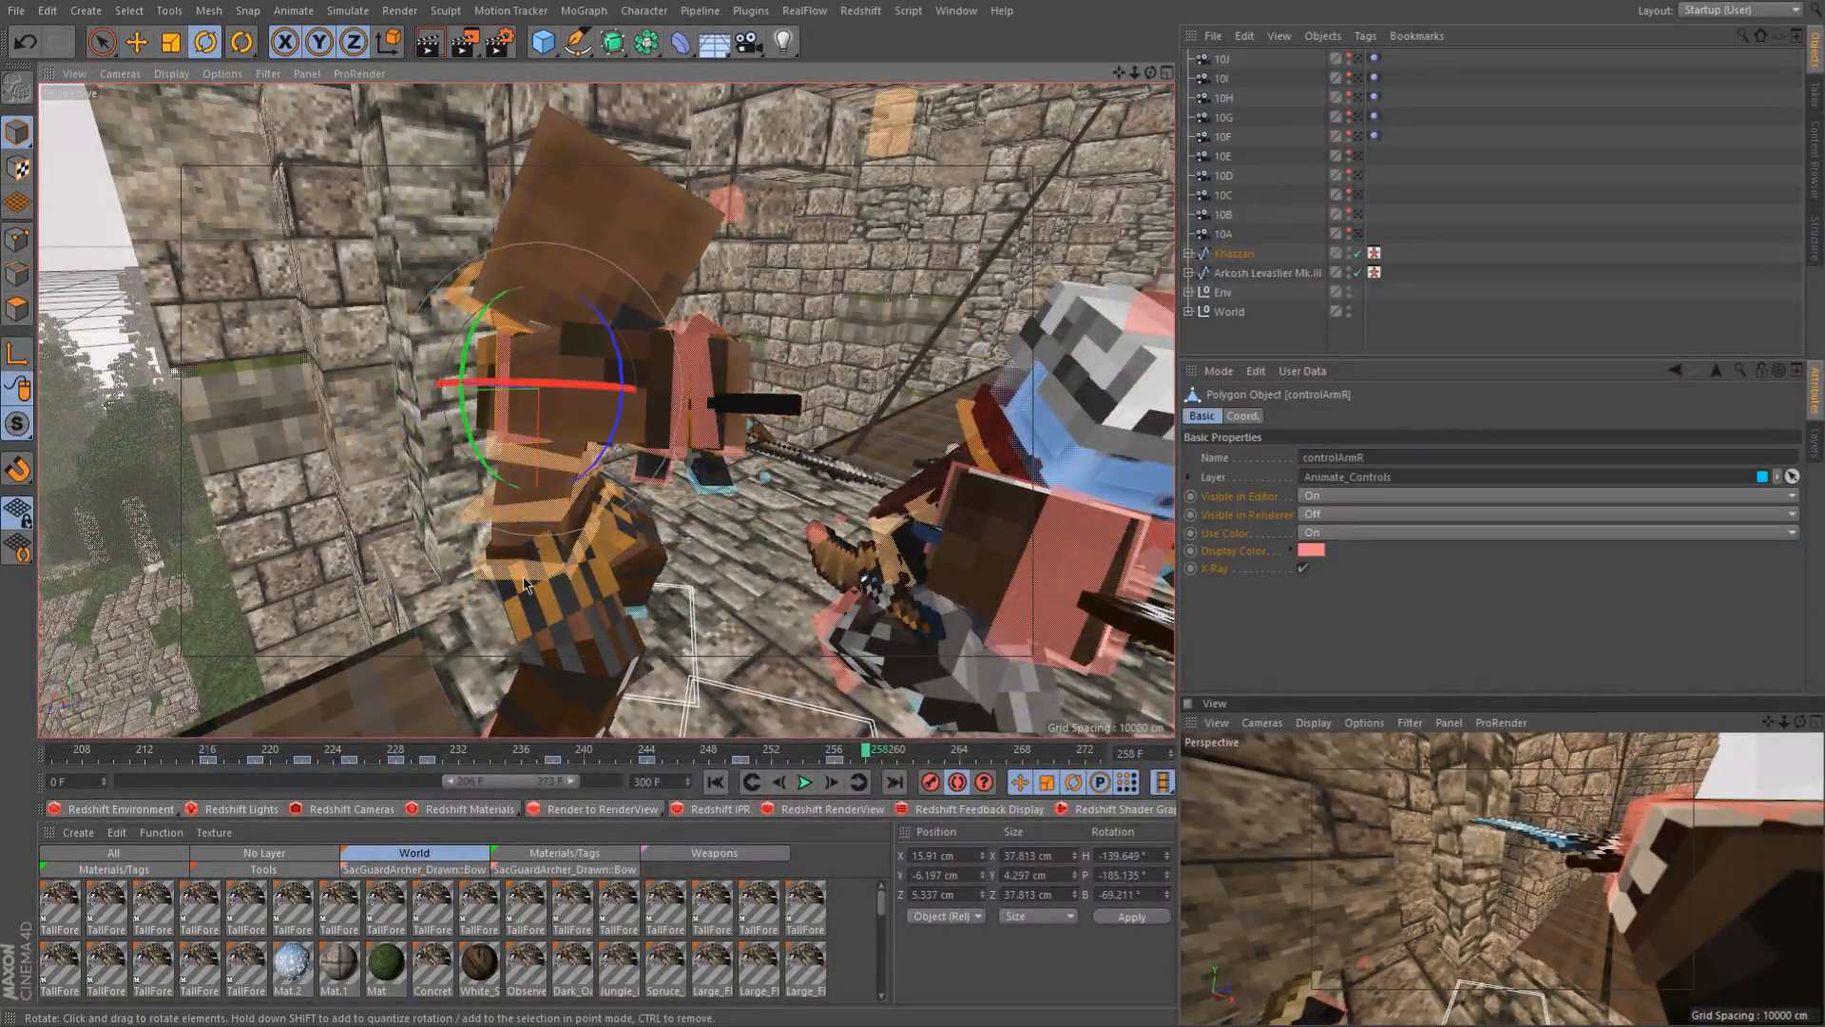
{"action": "left_click", "coordinate": [509, 566]}
{"action": "left_click", "coordinate": [505, 422]}
{"action": "left_click_drag", "start_coordinate": [564, 423], "coordinate": [596, 519], "text": "alt"}
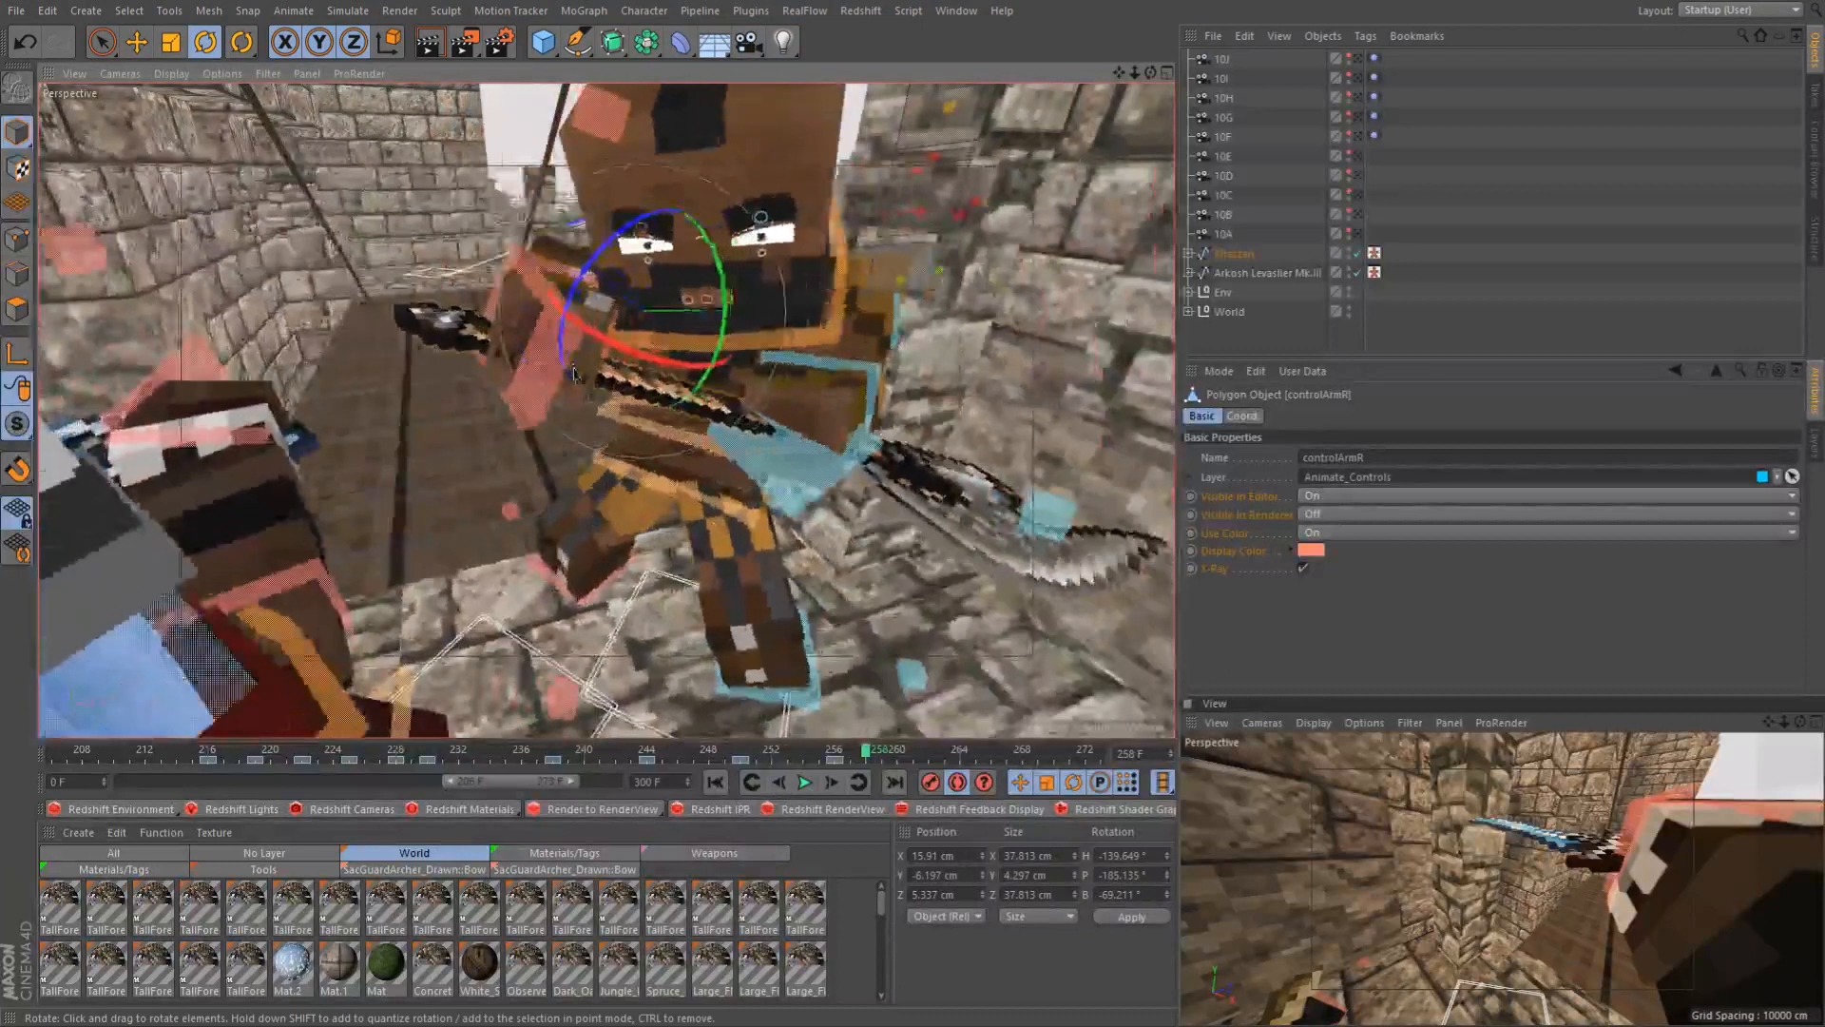
{"action": "left_click_drag", "start_coordinate": [618, 332], "coordinate": [492, 349]}
Select Khazzan's left wrist and hand controls at frame 258 and adjust the hand's placement along the weapon
{"action": "key", "text": "e"}
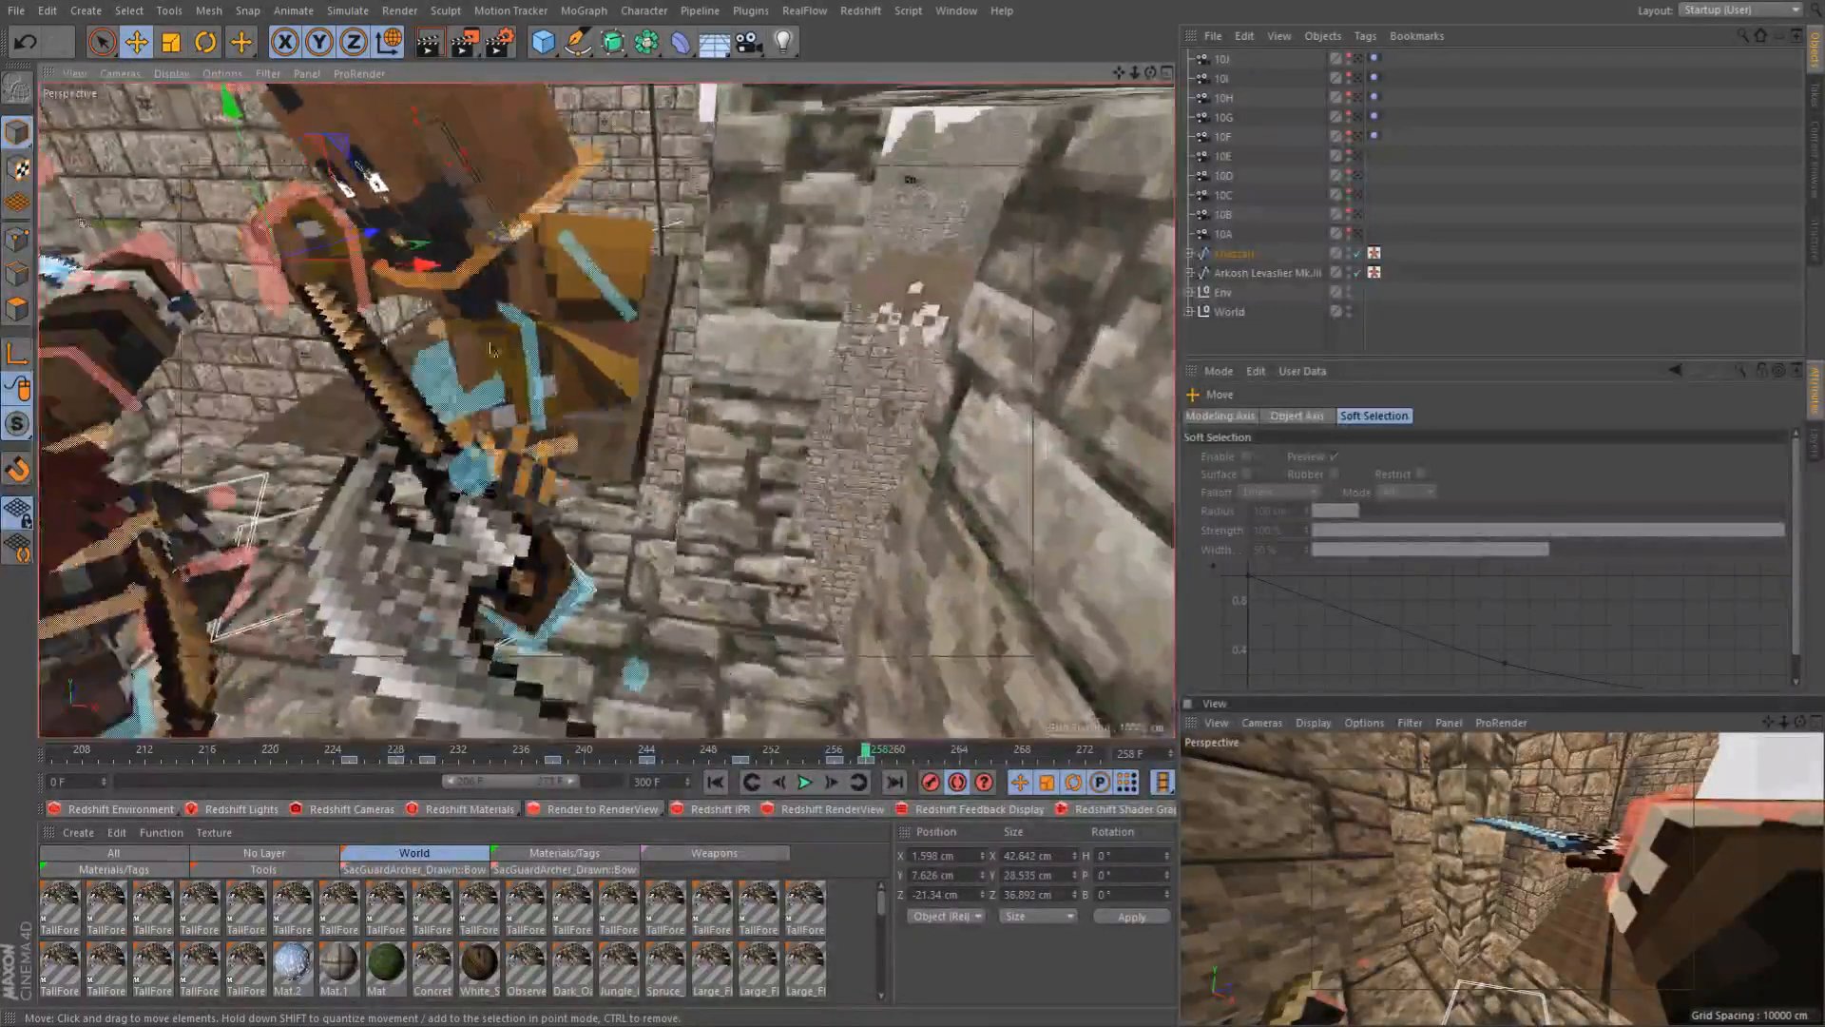
{"action": "left_click", "coordinate": [551, 401]}
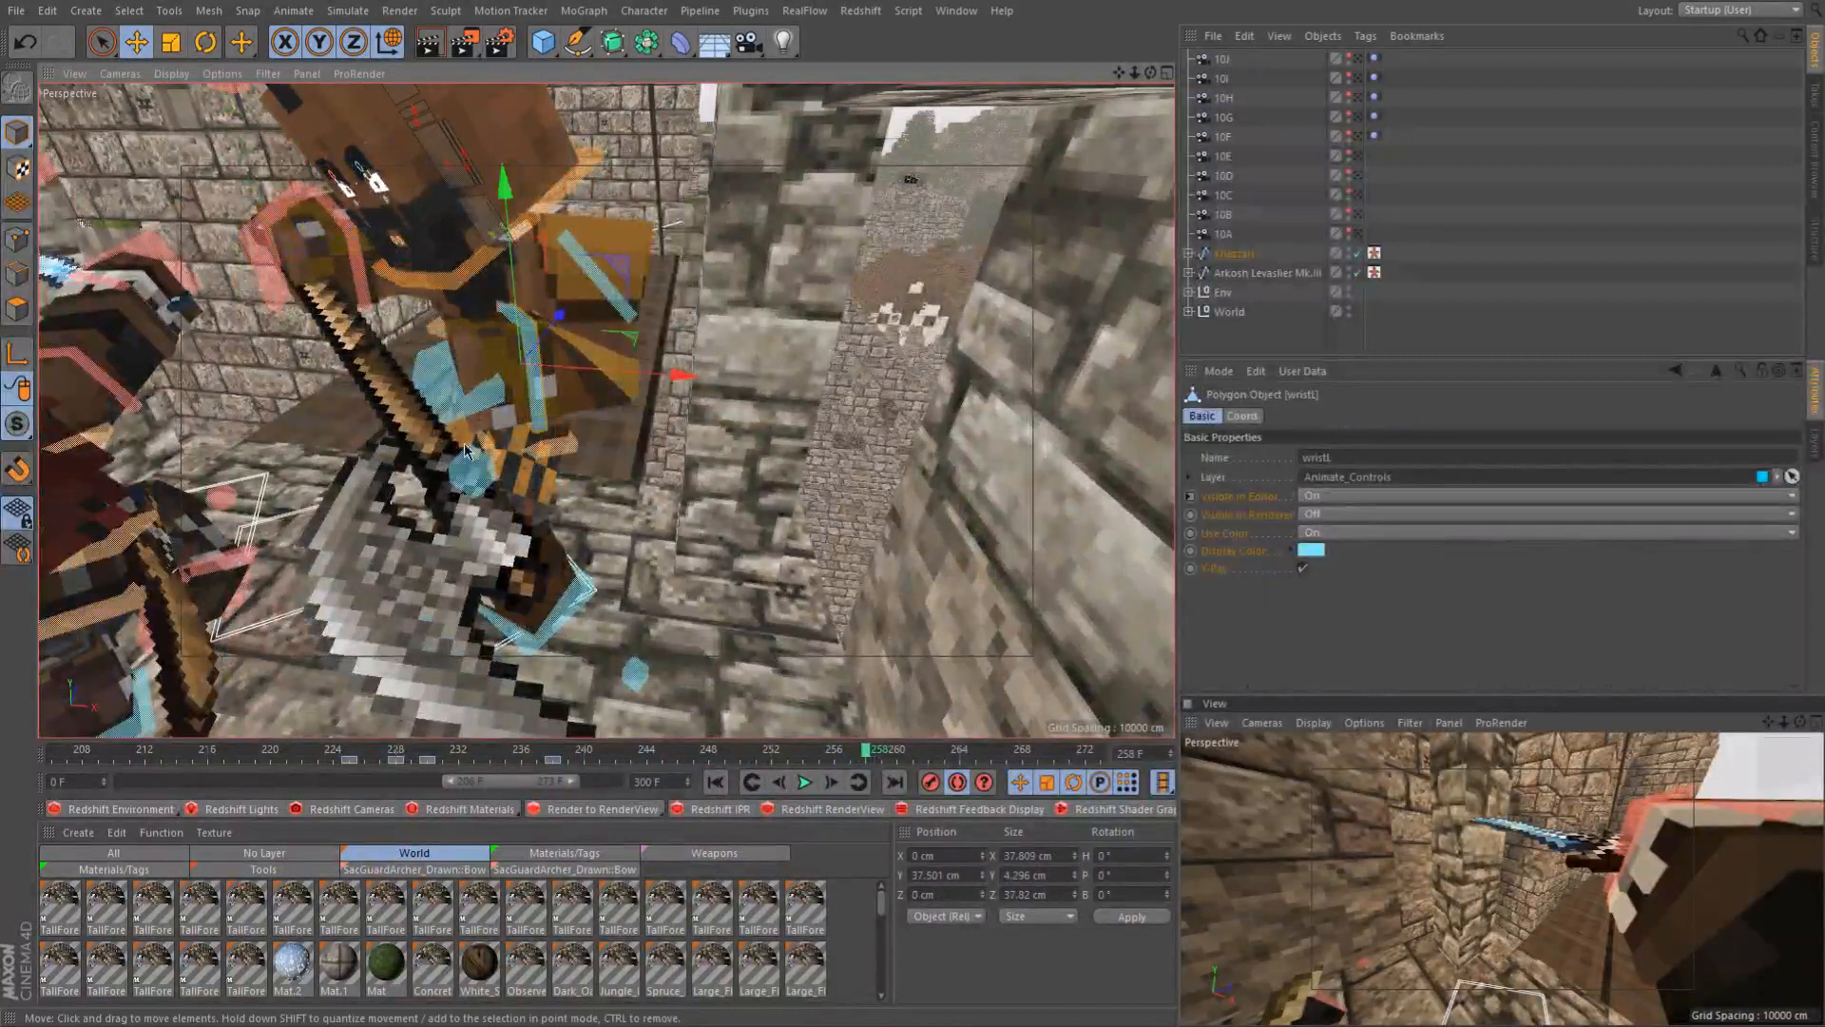
{"action": "left_click", "coordinate": [437, 409]}
{"action": "left_click_drag", "start_coordinate": [538, 382], "coordinate": [457, 381]}
{"action": "left_click_drag", "start_coordinate": [546, 512], "coordinate": [704, 461]}
Rotate Khazzan's right arm control at frame 258 to about H −166°, P −191°, B −53°
{"action": "left_click_drag", "start_coordinate": [504, 243], "coordinate": [669, 425], "text": "alt"}
{"action": "key", "text": "r"}
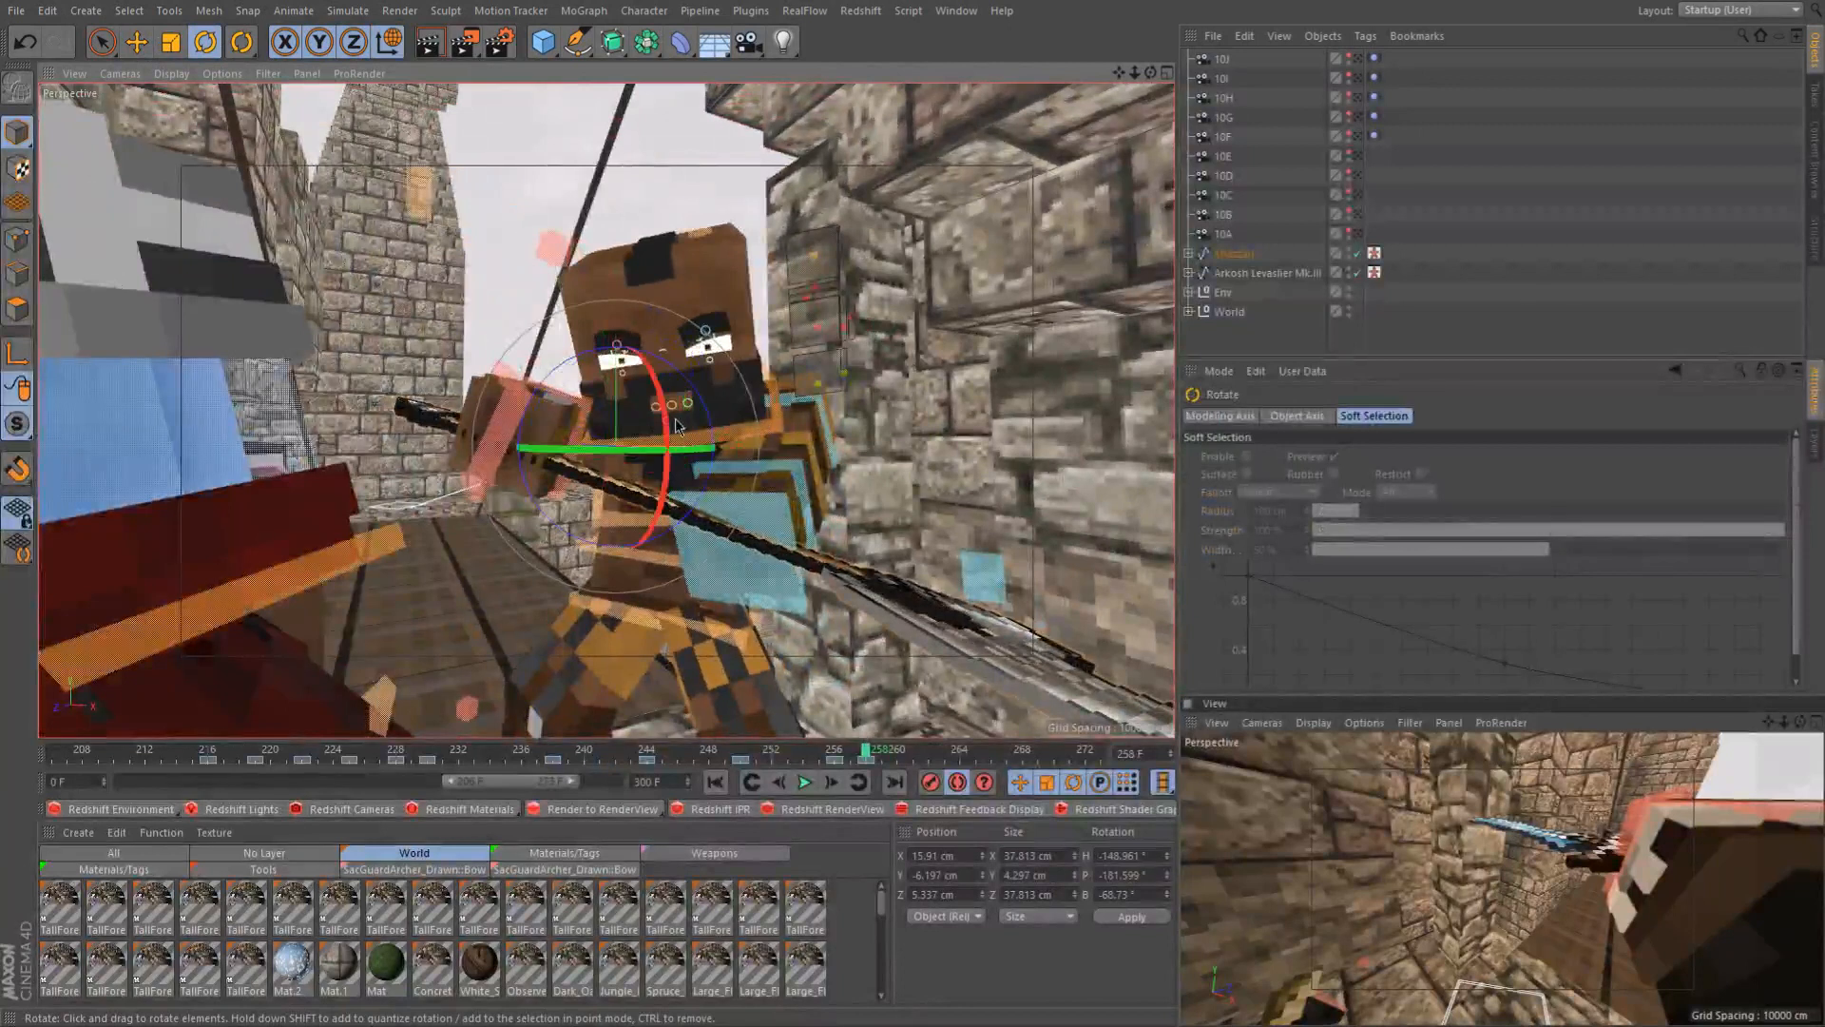
{"action": "left_click_drag", "start_coordinate": [665, 424], "coordinate": [526, 419]}
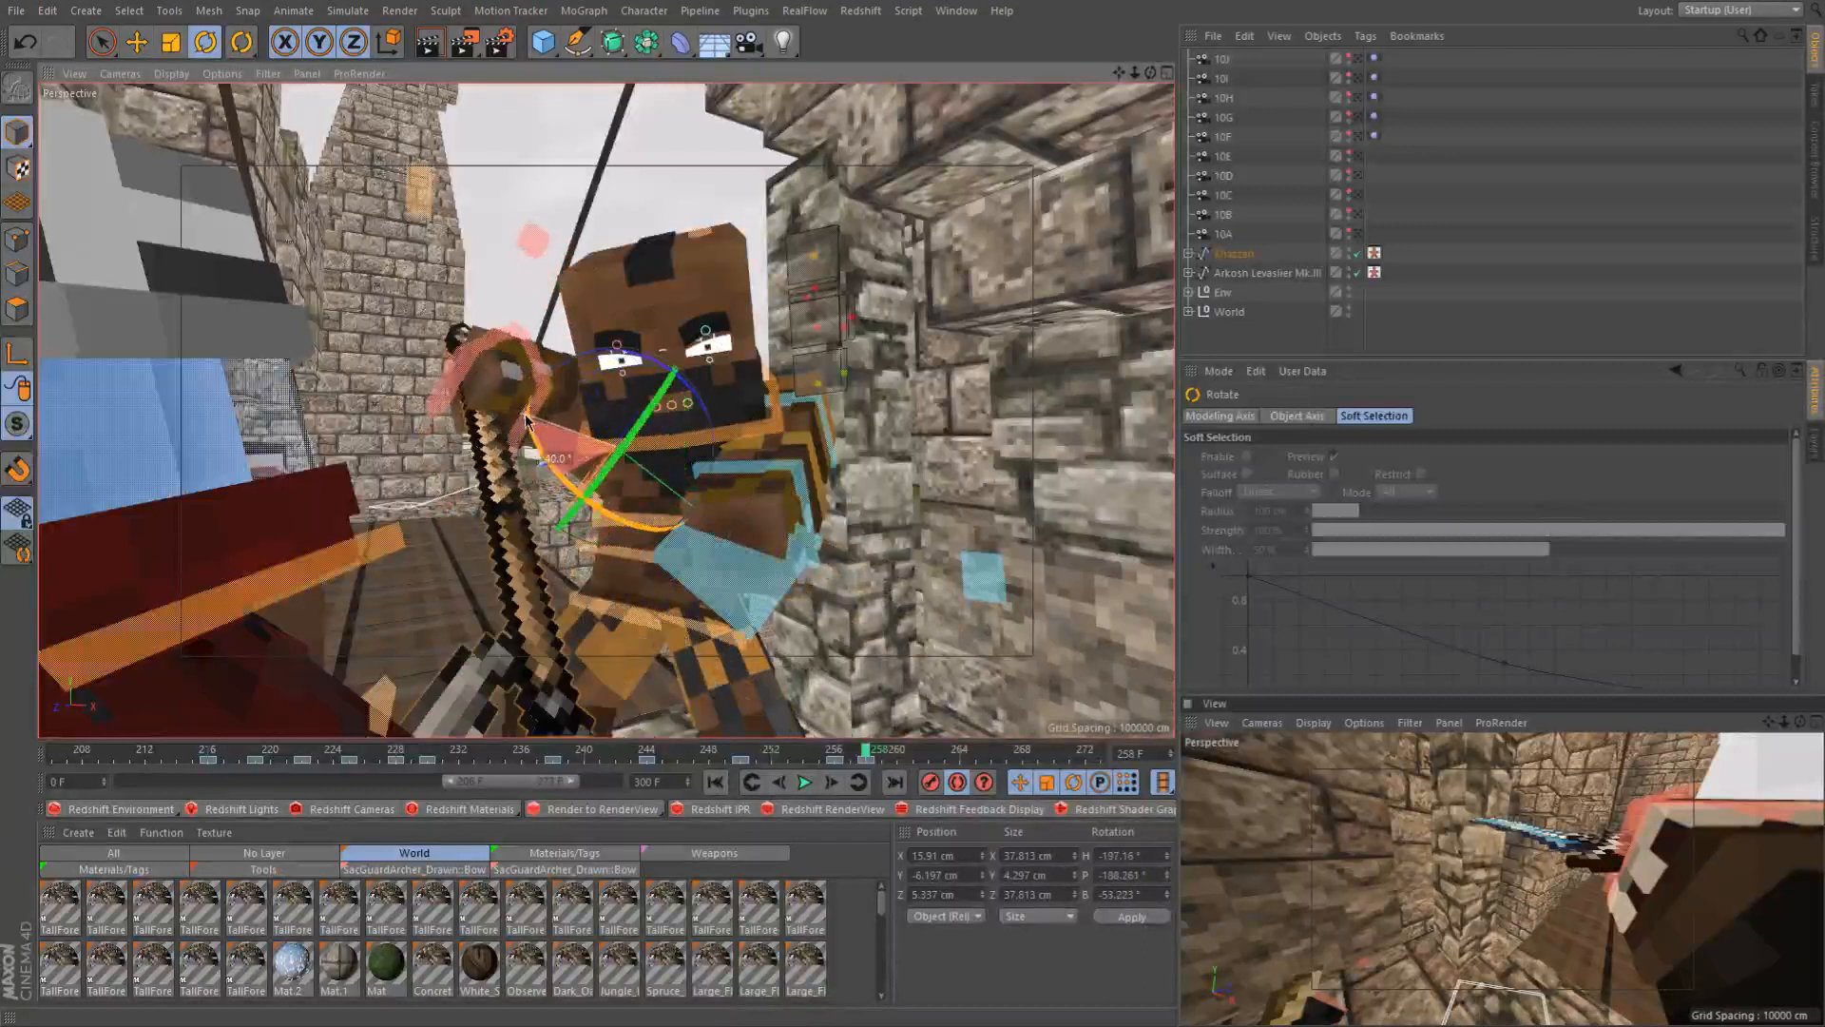
{"action": "left_click_drag", "start_coordinate": [638, 419], "coordinate": [702, 378]}
{"action": "left_click_drag", "start_coordinate": [594, 430], "coordinate": [691, 444]}
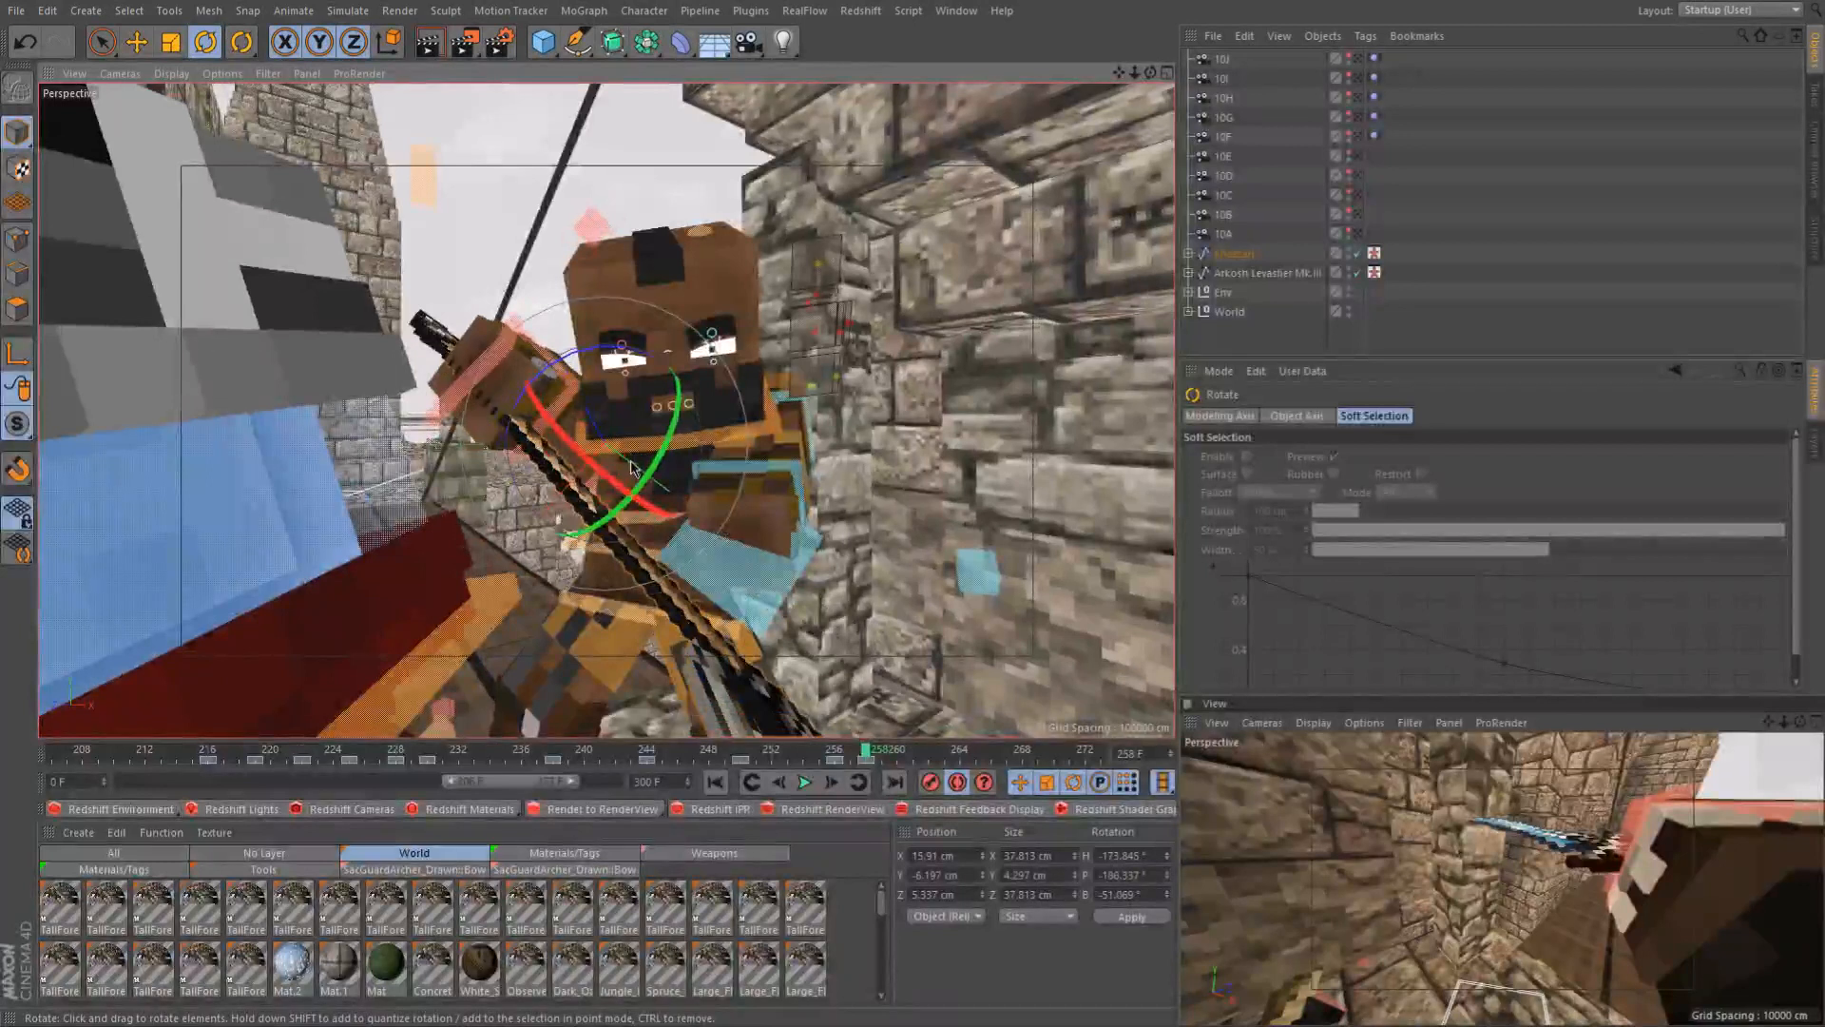
{"action": "left_click_drag", "start_coordinate": [633, 465], "coordinate": [532, 454], "text": "alt"}
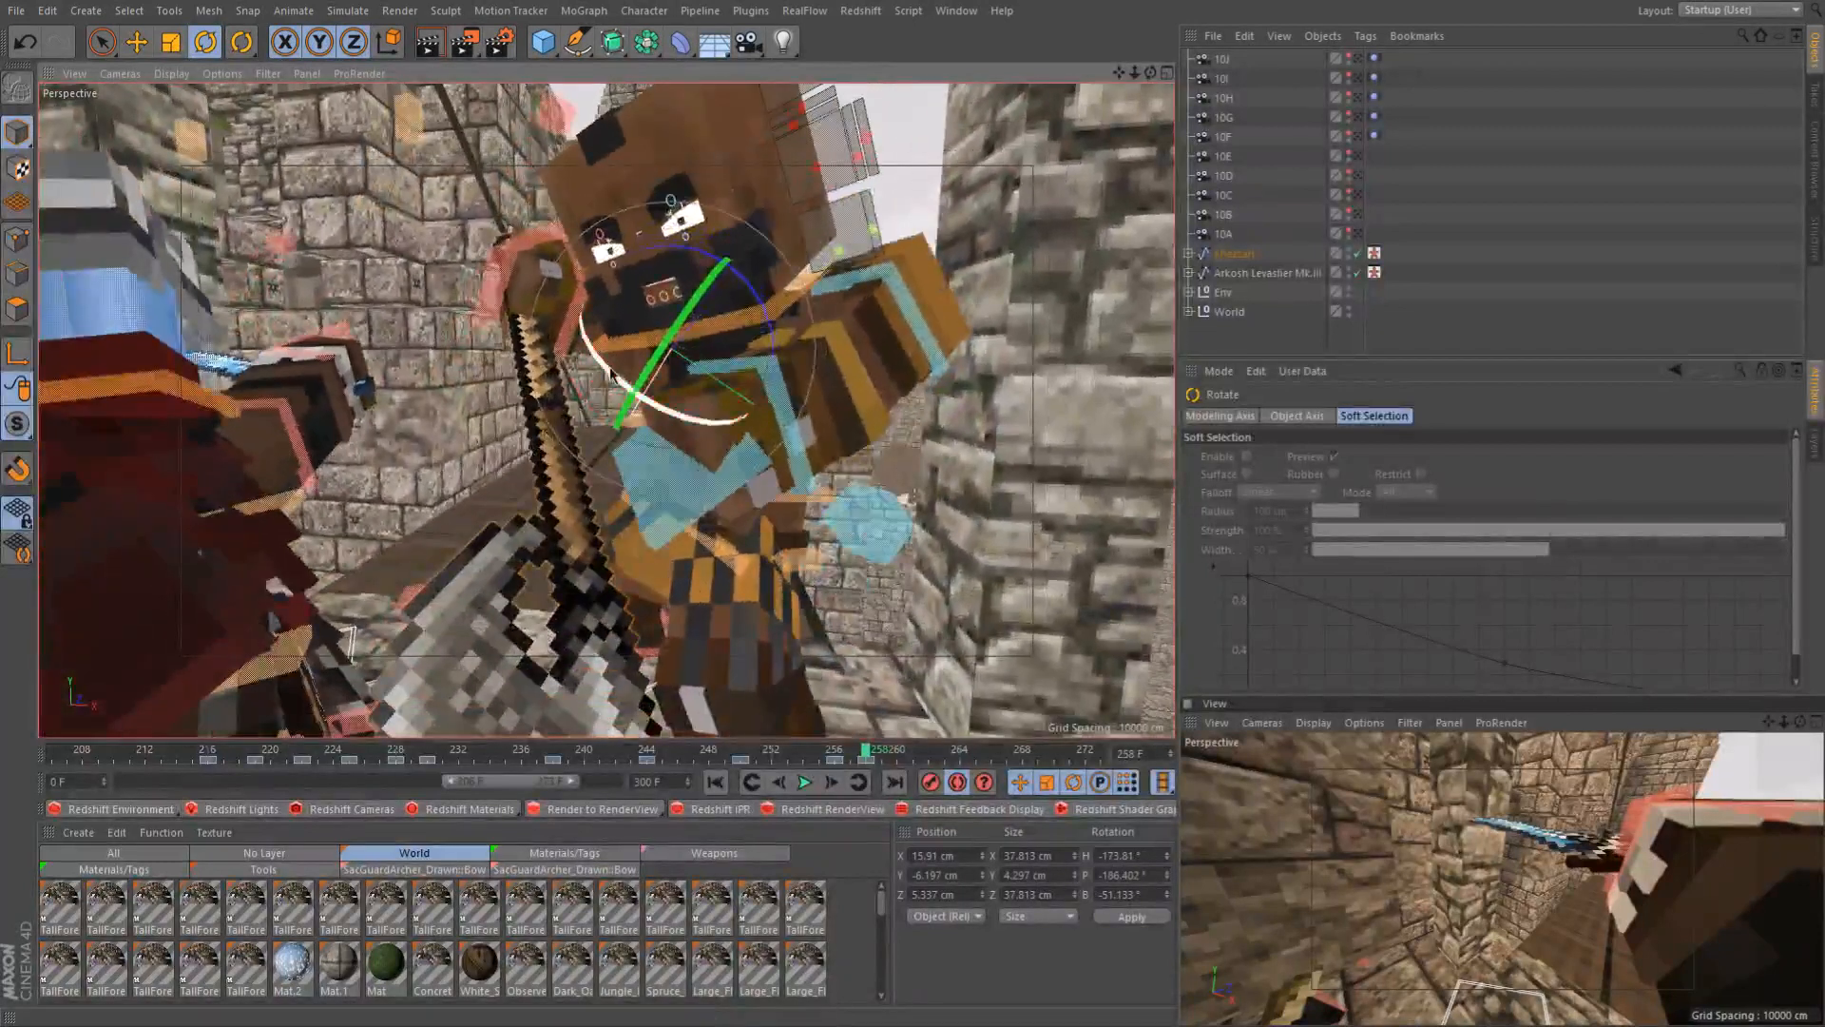
{"action": "left_click_drag", "start_coordinate": [635, 381], "coordinate": [643, 407]}
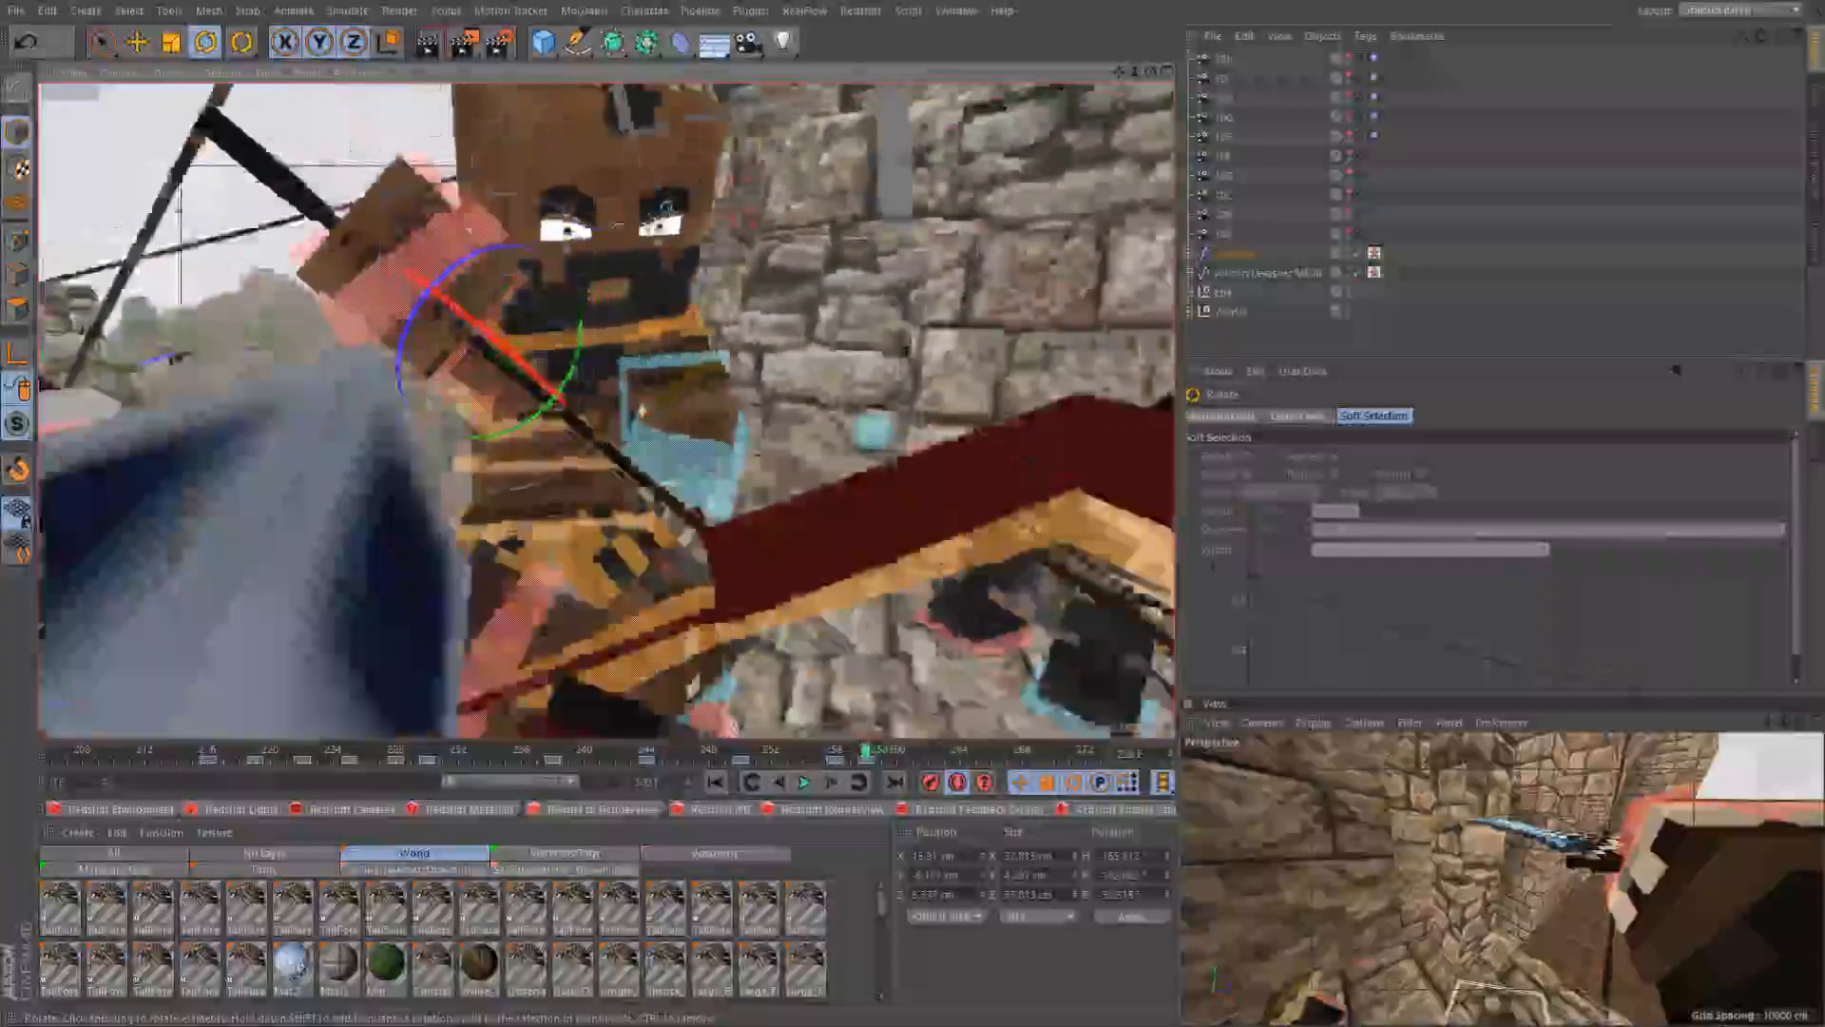
{"action": "left_click_drag", "start_coordinate": [641, 410], "coordinate": [875, 485], "text": "alt"}
{"action": "left_click_drag", "start_coordinate": [671, 338], "coordinate": [565, 374], "text": "alt"}
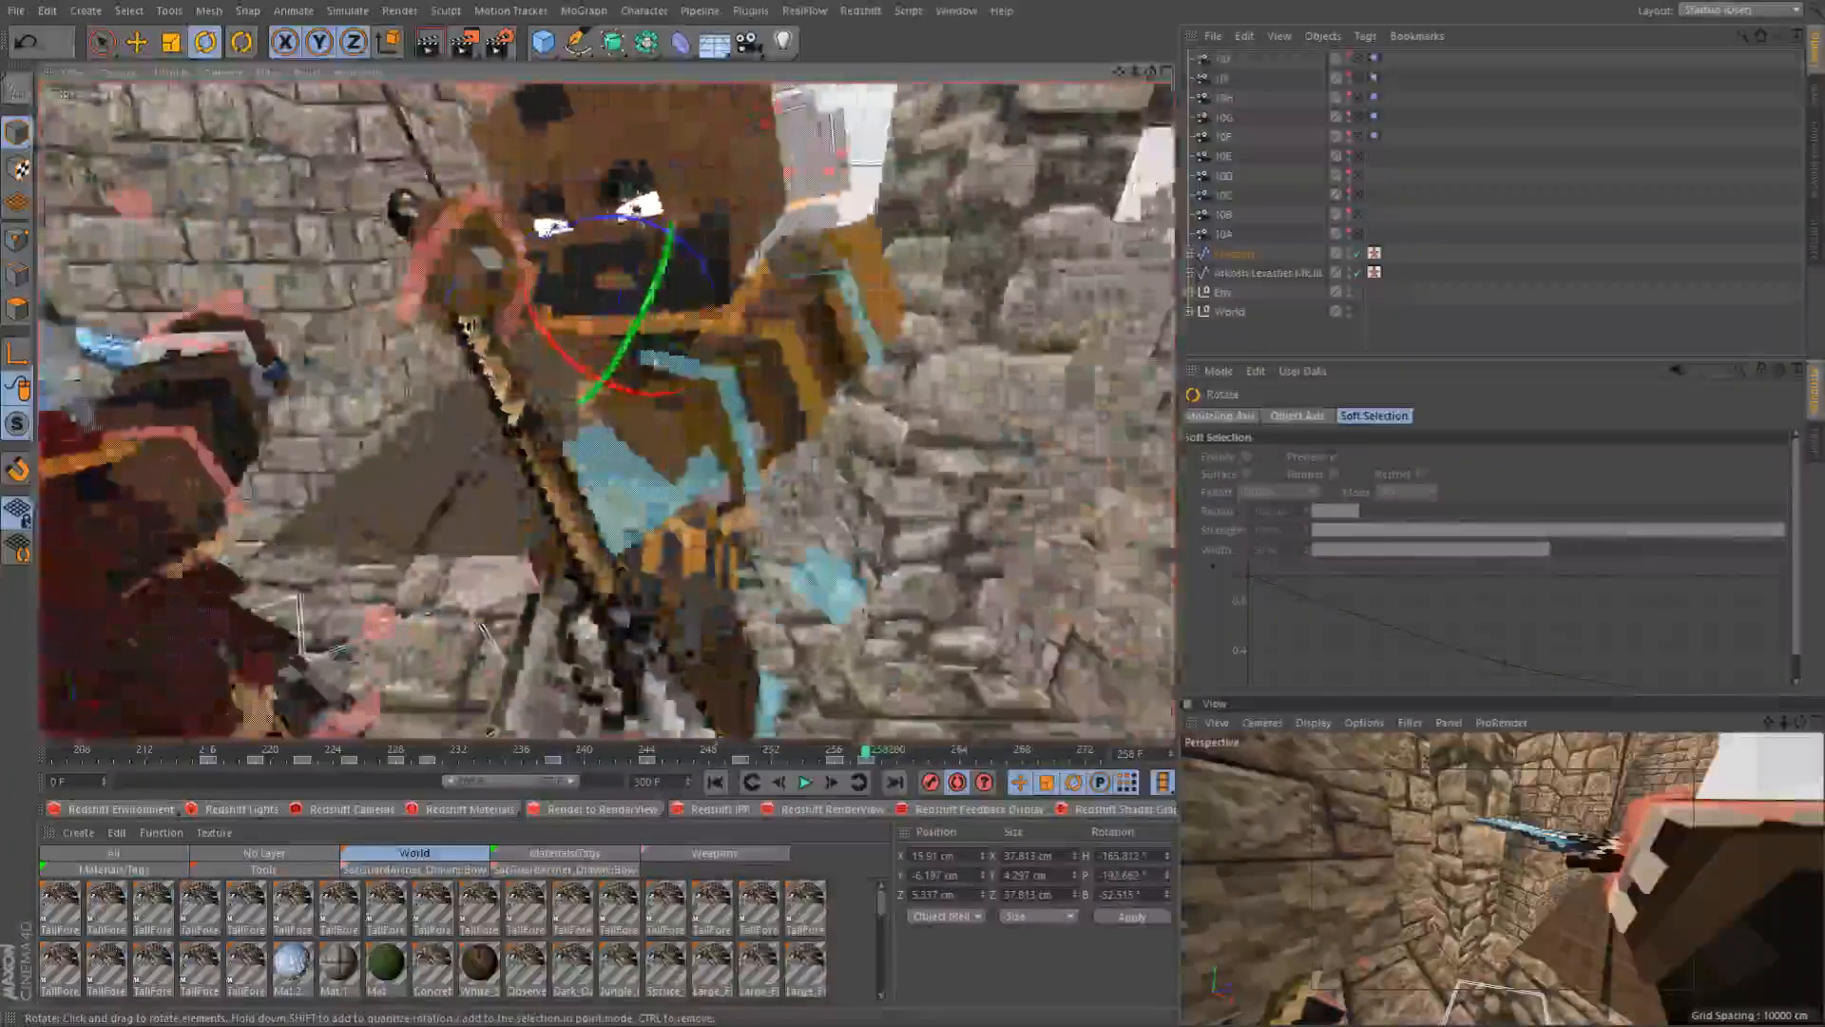
Move Khazzan's left arm control at frame 258 to about X −11.4, Y −3.8, Z −15.5 cm, bringing the hand onto the weapon
{"action": "left_click", "coordinate": [852, 307]}
{"action": "key", "text": "e"}
{"action": "key", "text": "w"}
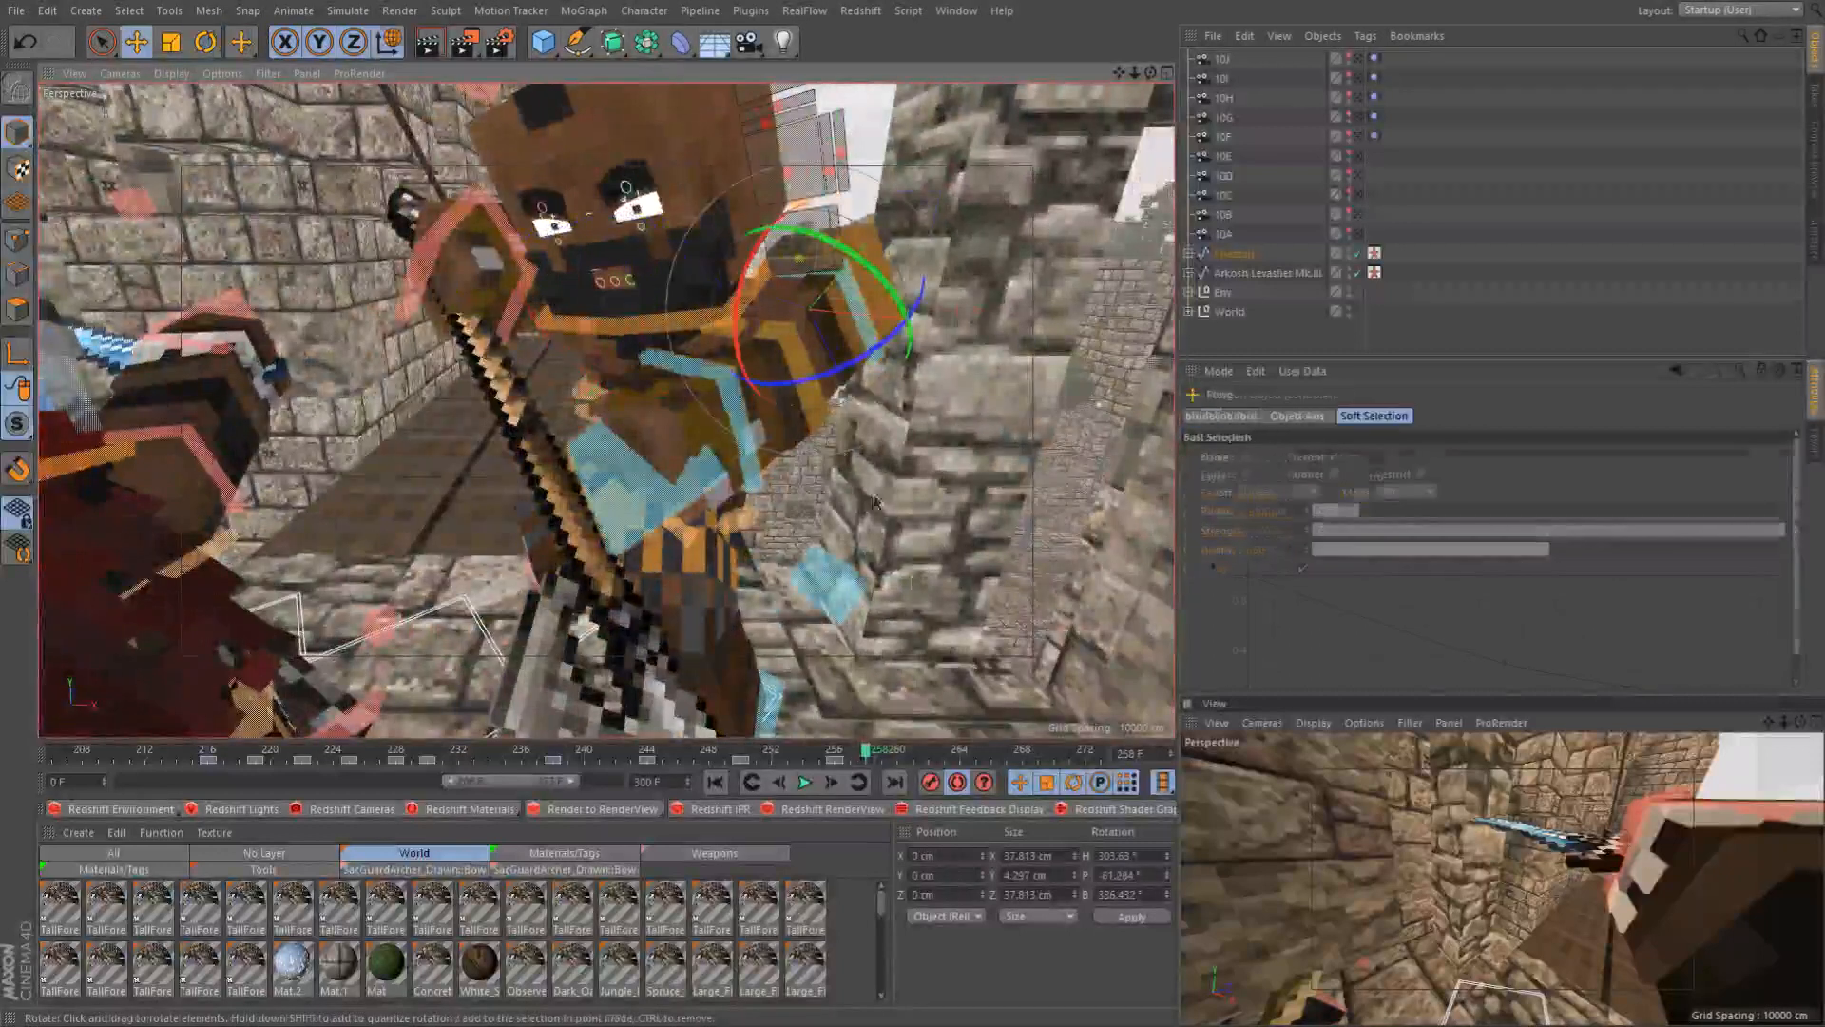
{"action": "left_click_drag", "start_coordinate": [914, 584], "coordinate": [789, 570], "text": "alt"}
{"action": "left_click_drag", "start_coordinate": [868, 752], "coordinate": [881, 777]}
{"action": "key", "text": "f"}
{"action": "key", "text": "f"}
{"action": "left_click", "coordinate": [866, 752]}
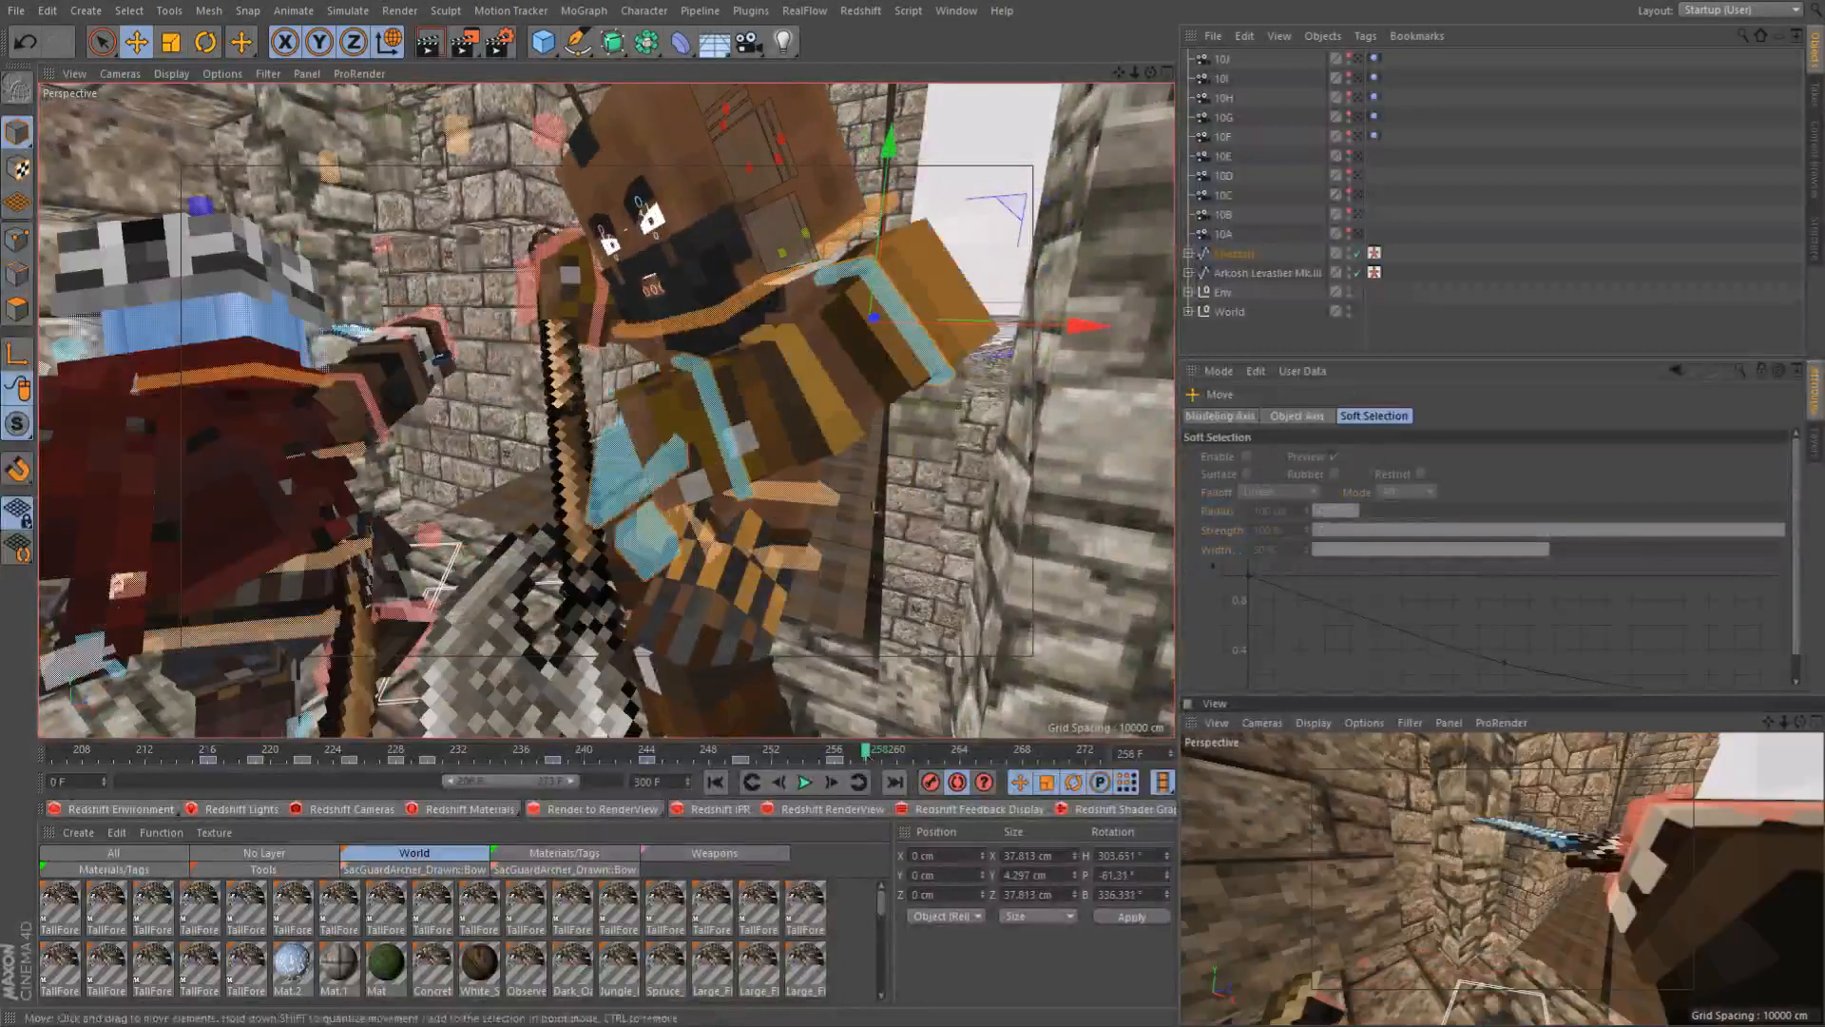
{"action": "left_click_drag", "start_coordinate": [843, 430], "coordinate": [790, 452]}
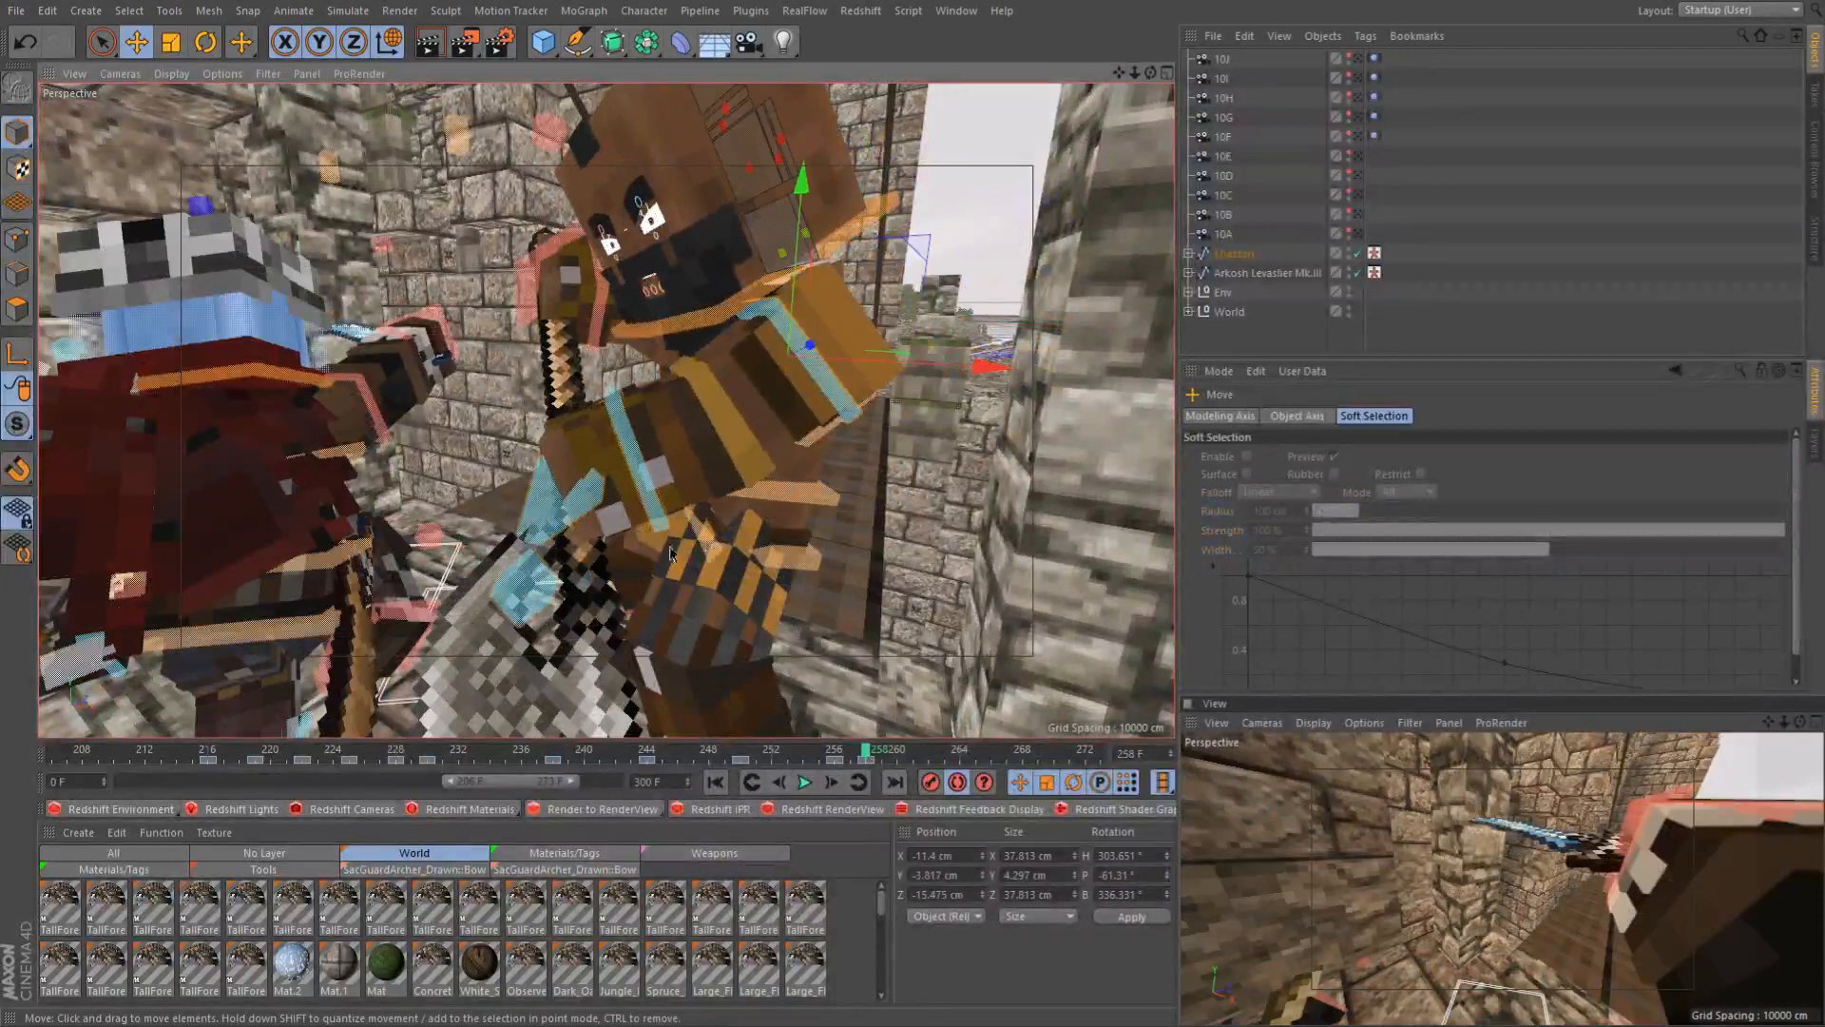
{"action": "left_click_drag", "start_coordinate": [713, 535], "coordinate": [790, 535], "text": "alt"}
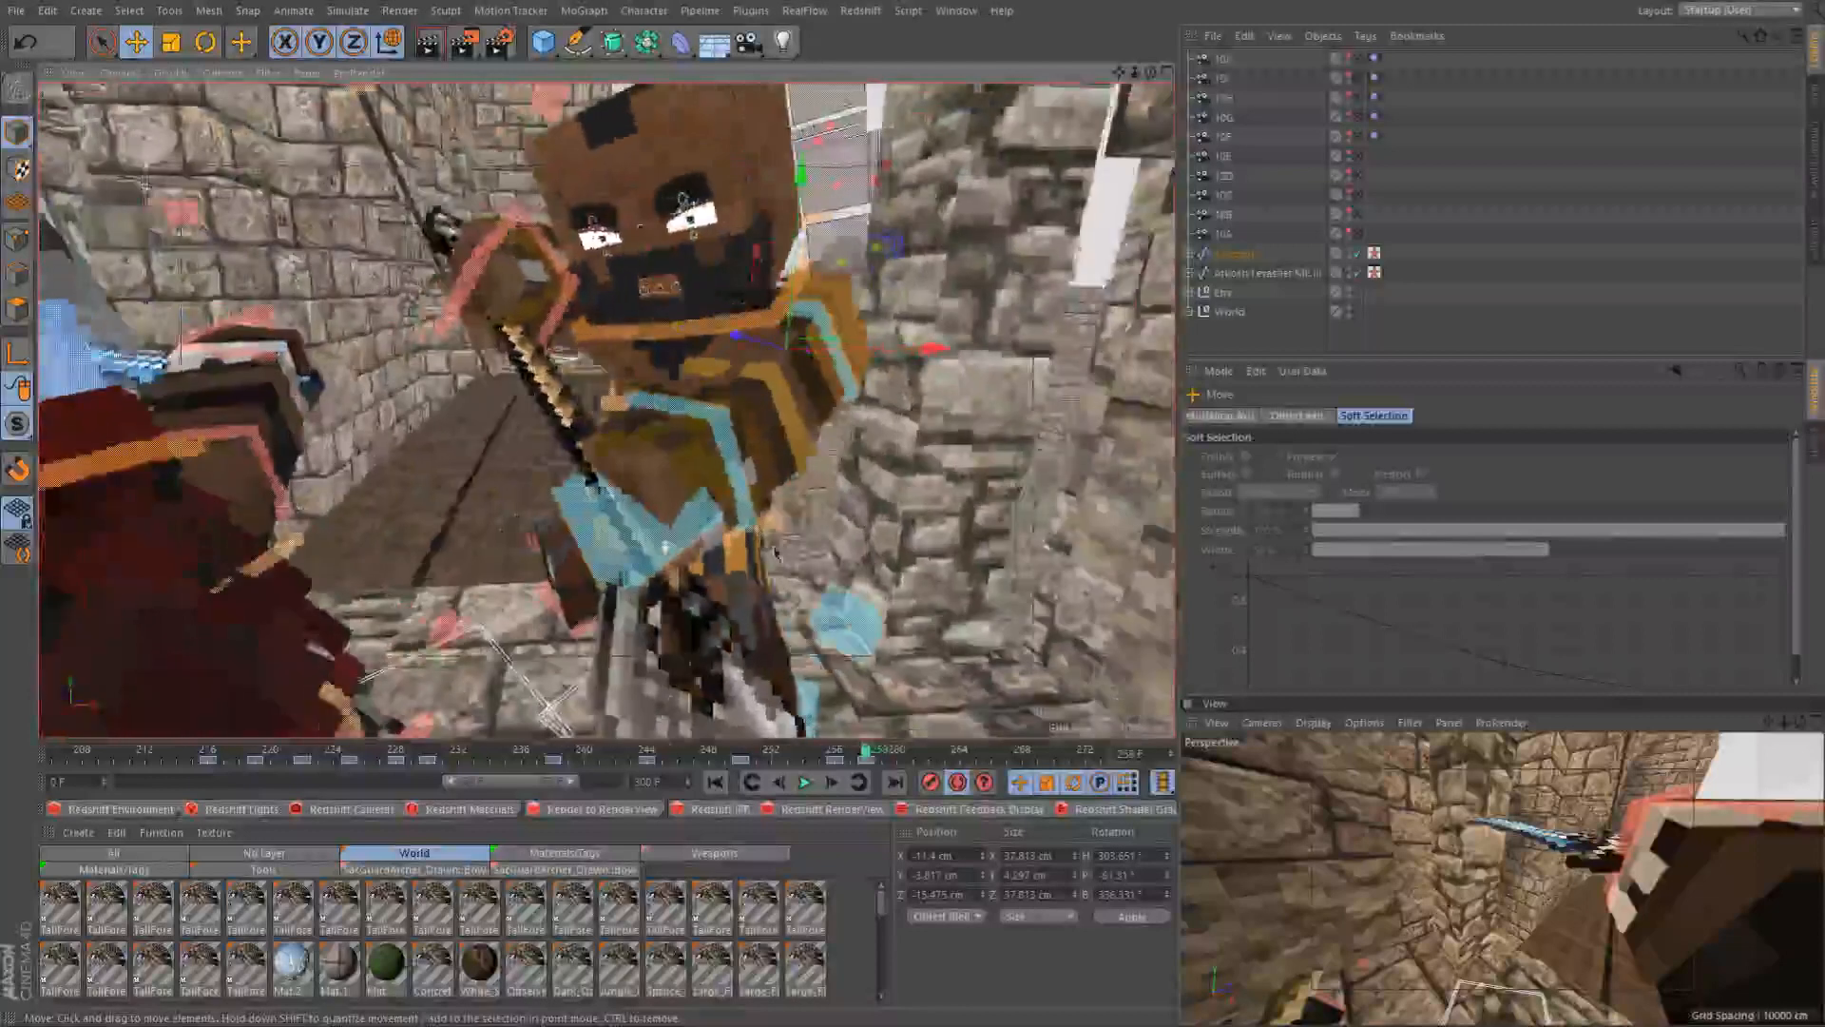
{"action": "left_click_drag", "start_coordinate": [763, 439], "coordinate": [764, 445]}
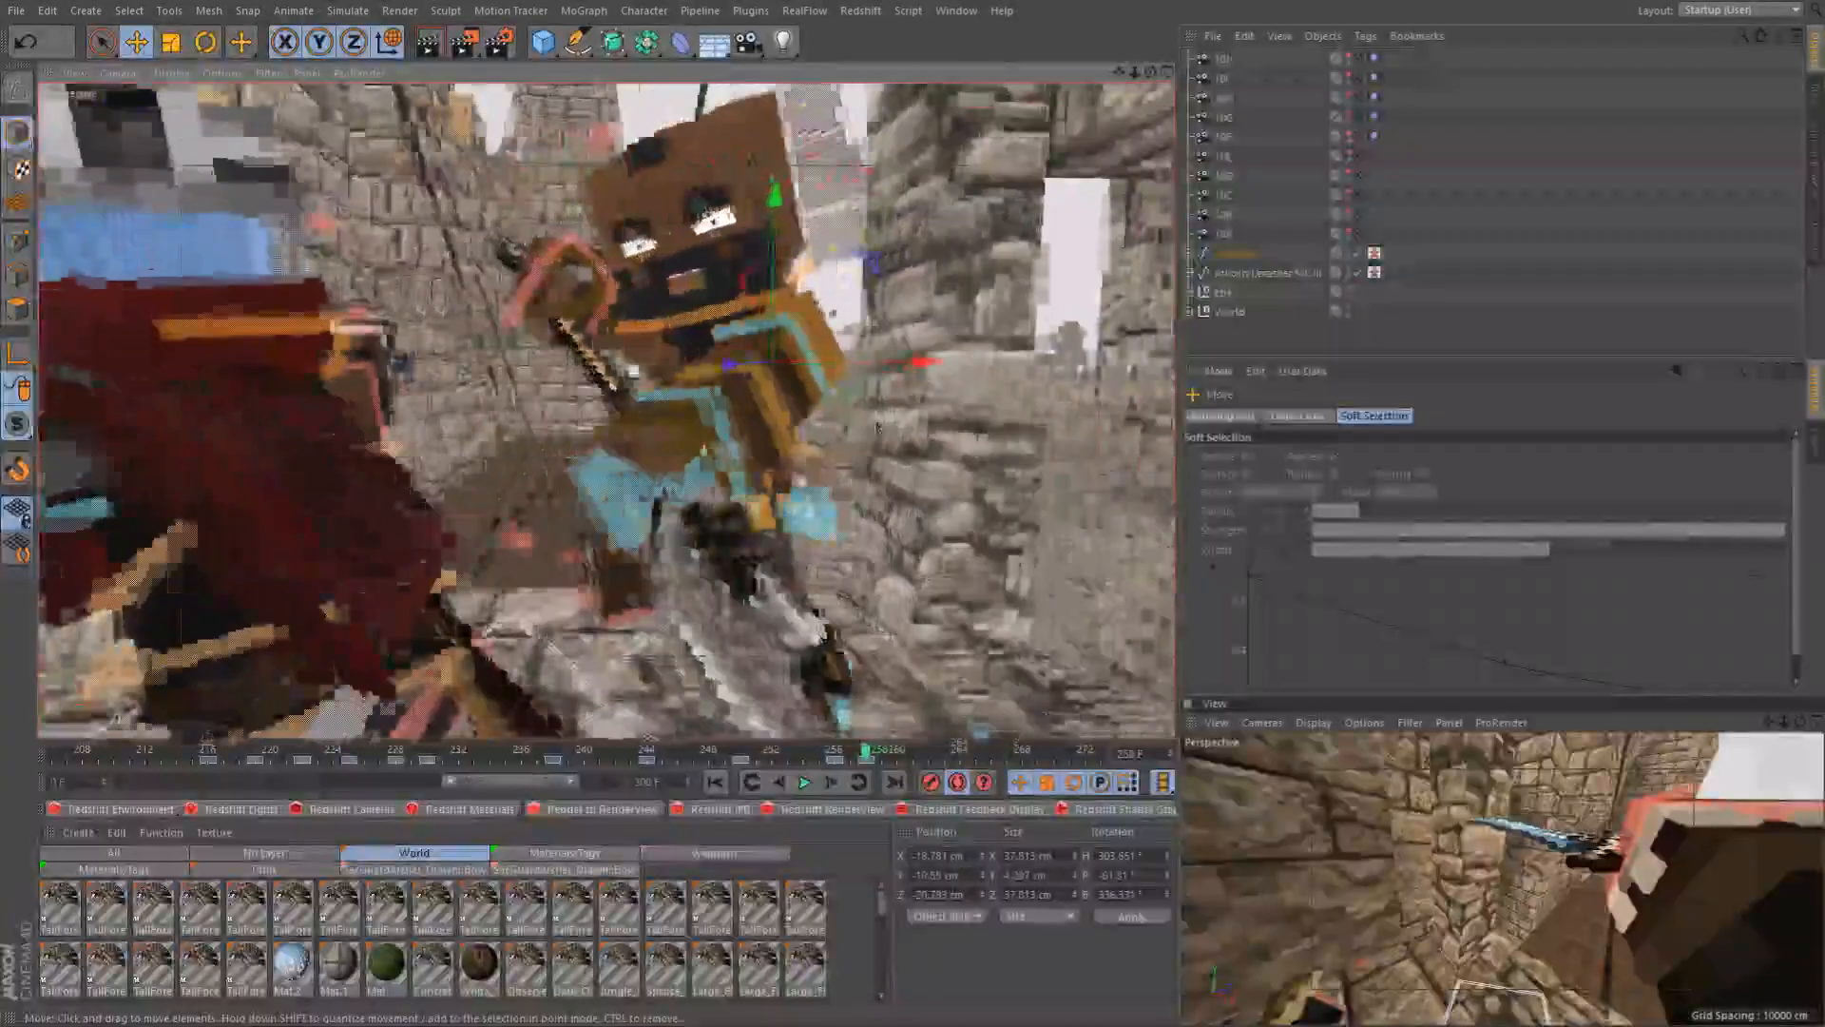
{"action": "left_click_drag", "start_coordinate": [876, 428], "coordinate": [609, 371], "text": "alt"}
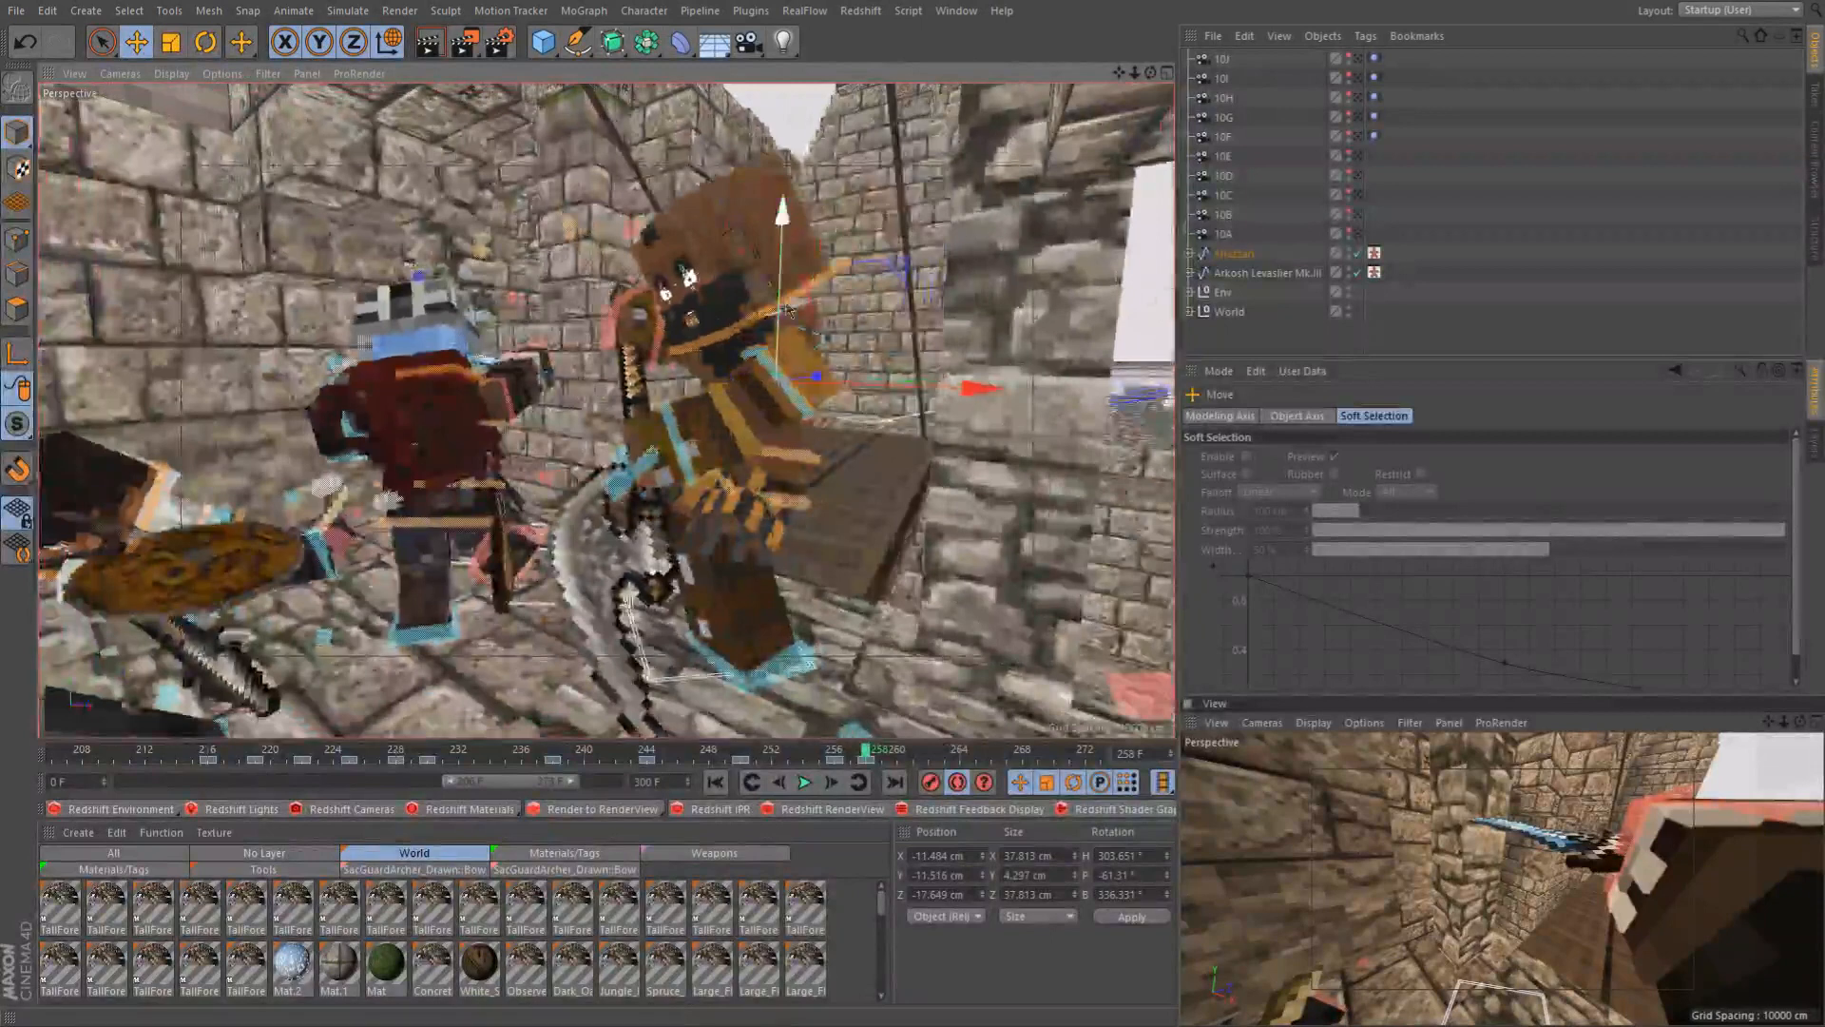
{"action": "left_click_drag", "start_coordinate": [782, 298], "coordinate": [781, 280]}
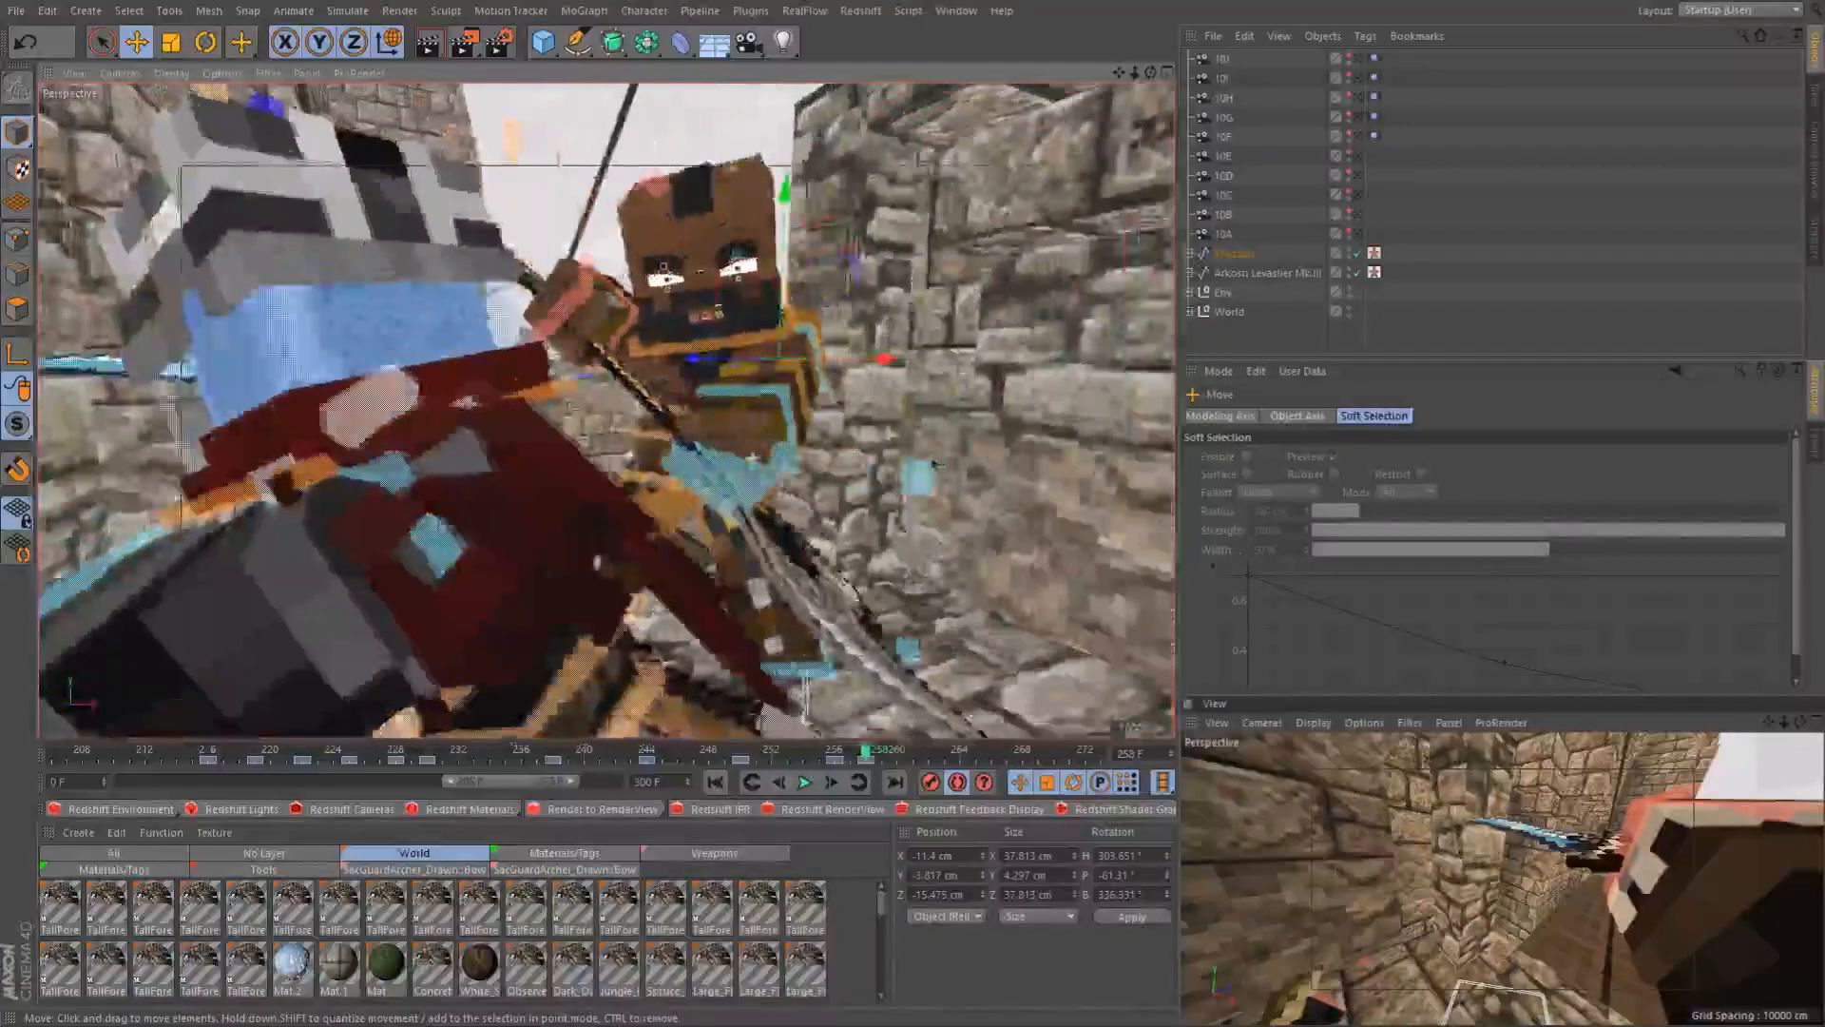
Rotate Khazzan's left arm control at frame 258 to about H 307°, P −60°, B 343°
{"action": "left_click_drag", "start_coordinate": [933, 464], "coordinate": [918, 463], "text": "alt"}
{"action": "key", "text": "r"}
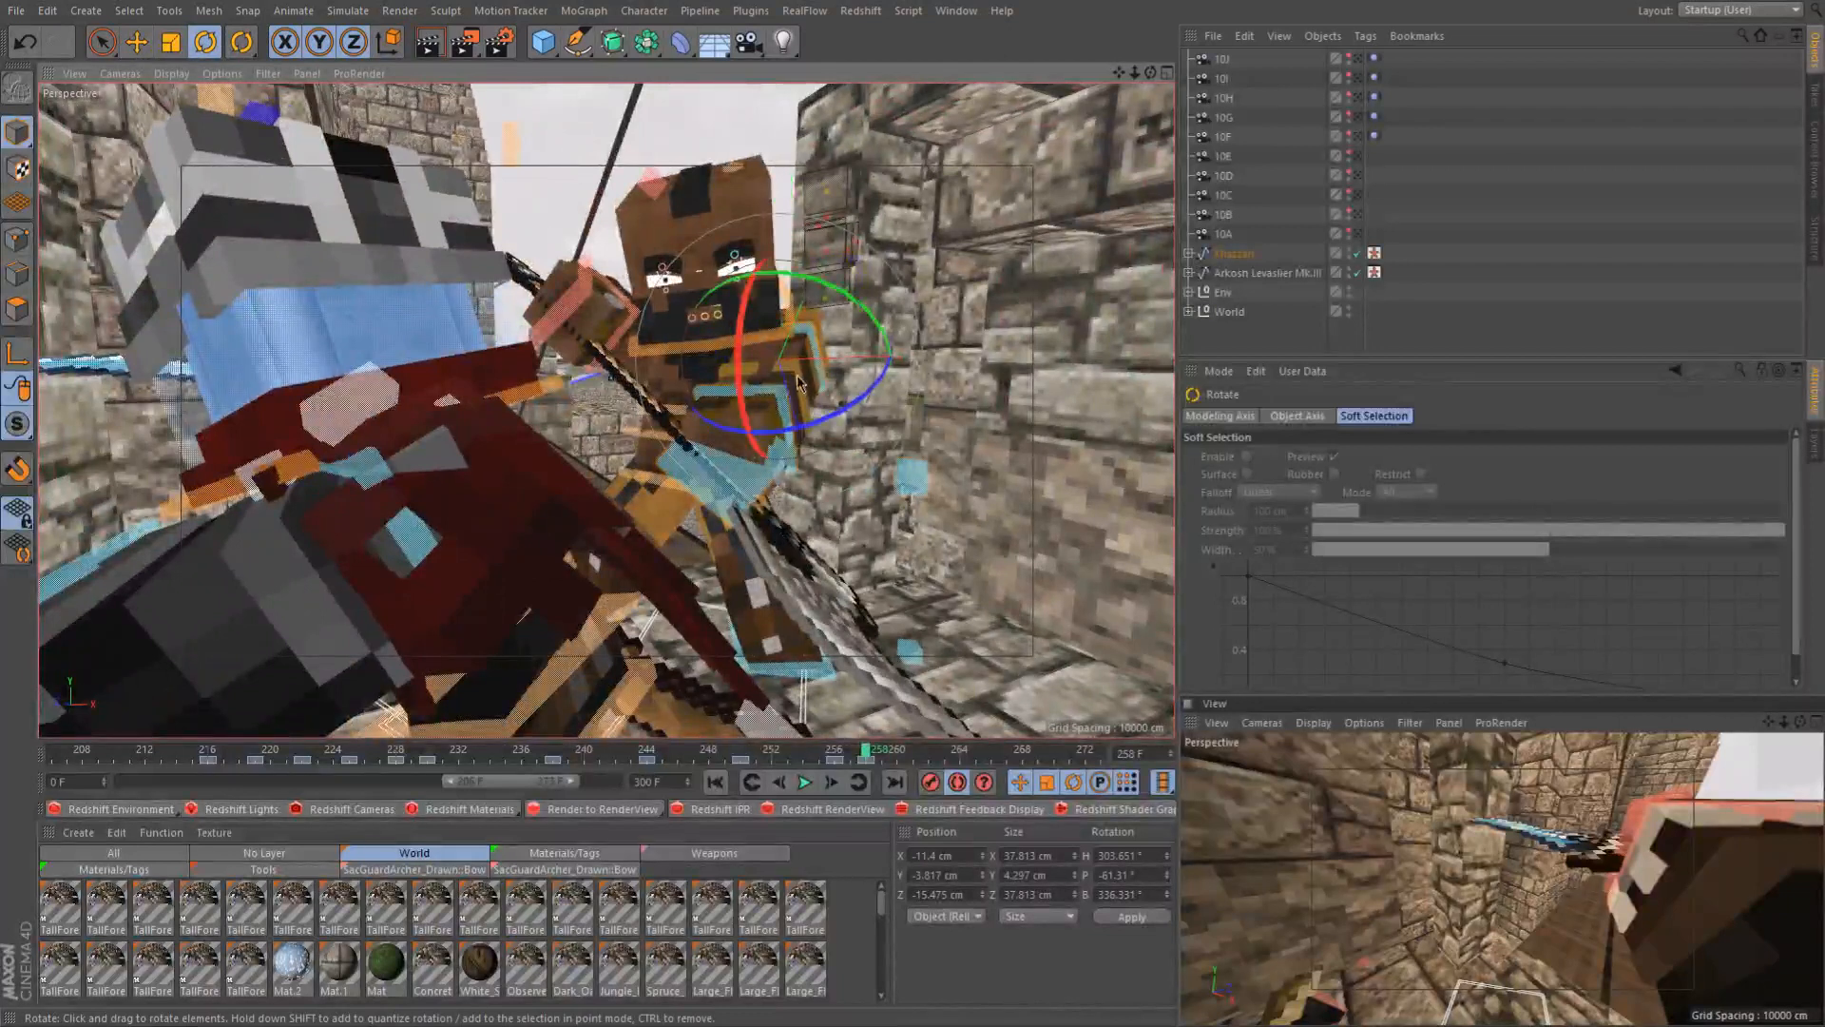
{"action": "left_click_drag", "start_coordinate": [802, 398], "coordinate": [802, 400]}
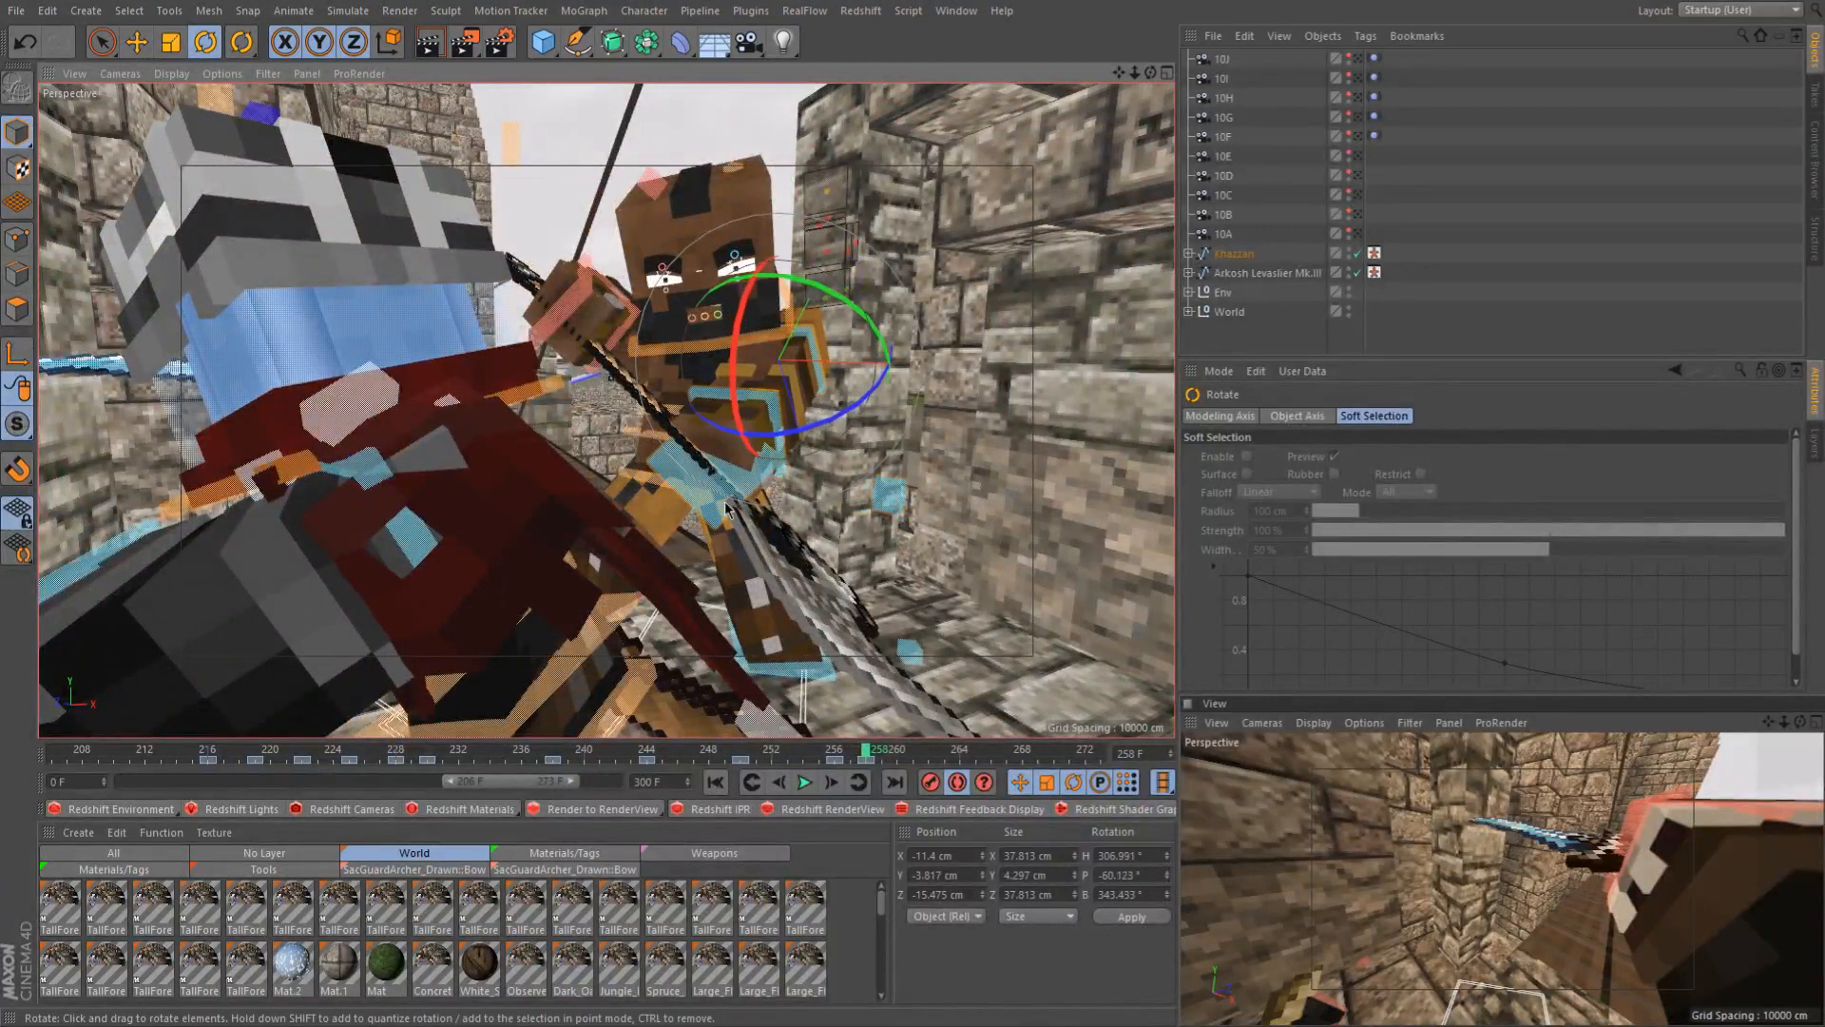
Rotate Khazzan's neck control at frame 258 to a bank of about −5°
{"action": "left_click_drag", "start_coordinate": [726, 508], "coordinate": [739, 591], "text": "alt"}
{"action": "left_click", "coordinate": [719, 328]}
{"action": "left_click_drag", "start_coordinate": [720, 328], "coordinate": [778, 378], "text": "alt"}
{"action": "left_click_drag", "start_coordinate": [723, 285], "coordinate": [662, 261]}
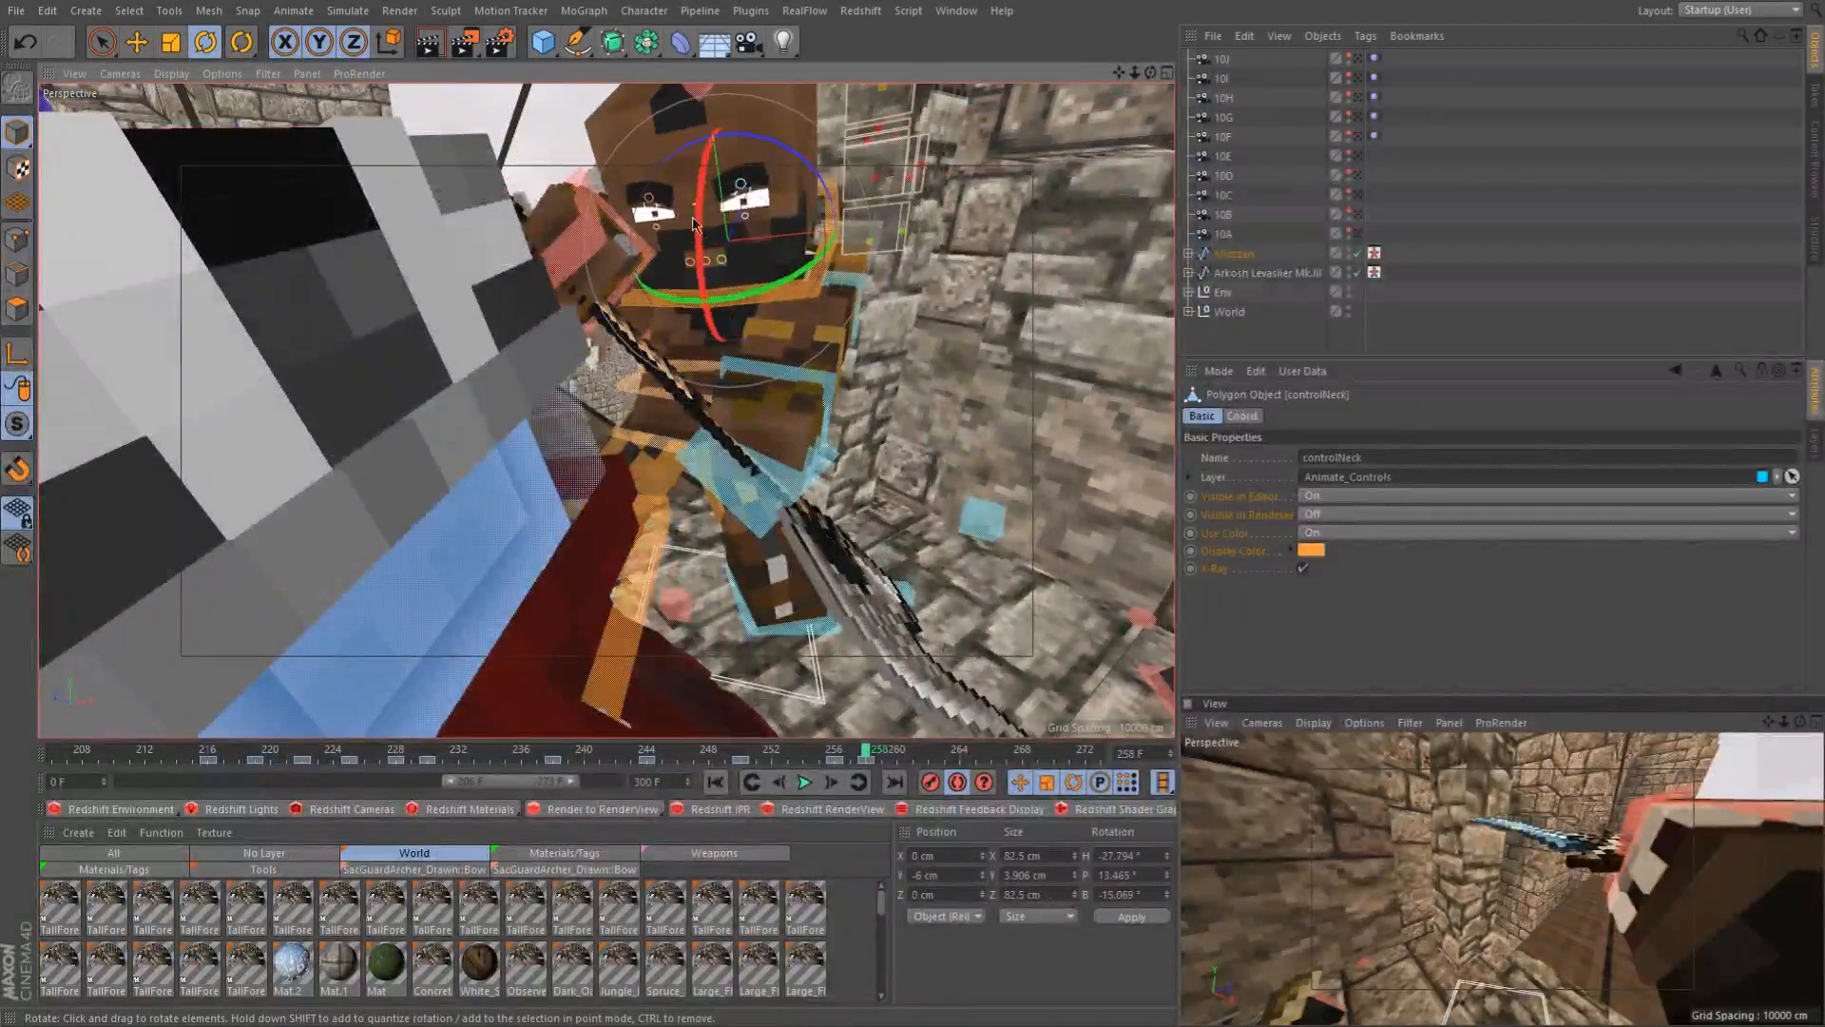
Rotate Khazzan's waist control at frame 258 to about H 489°, P 5°, B 2.6°
{"action": "left_click_drag", "start_coordinate": [790, 150], "coordinate": [770, 321], "text": "alt"}
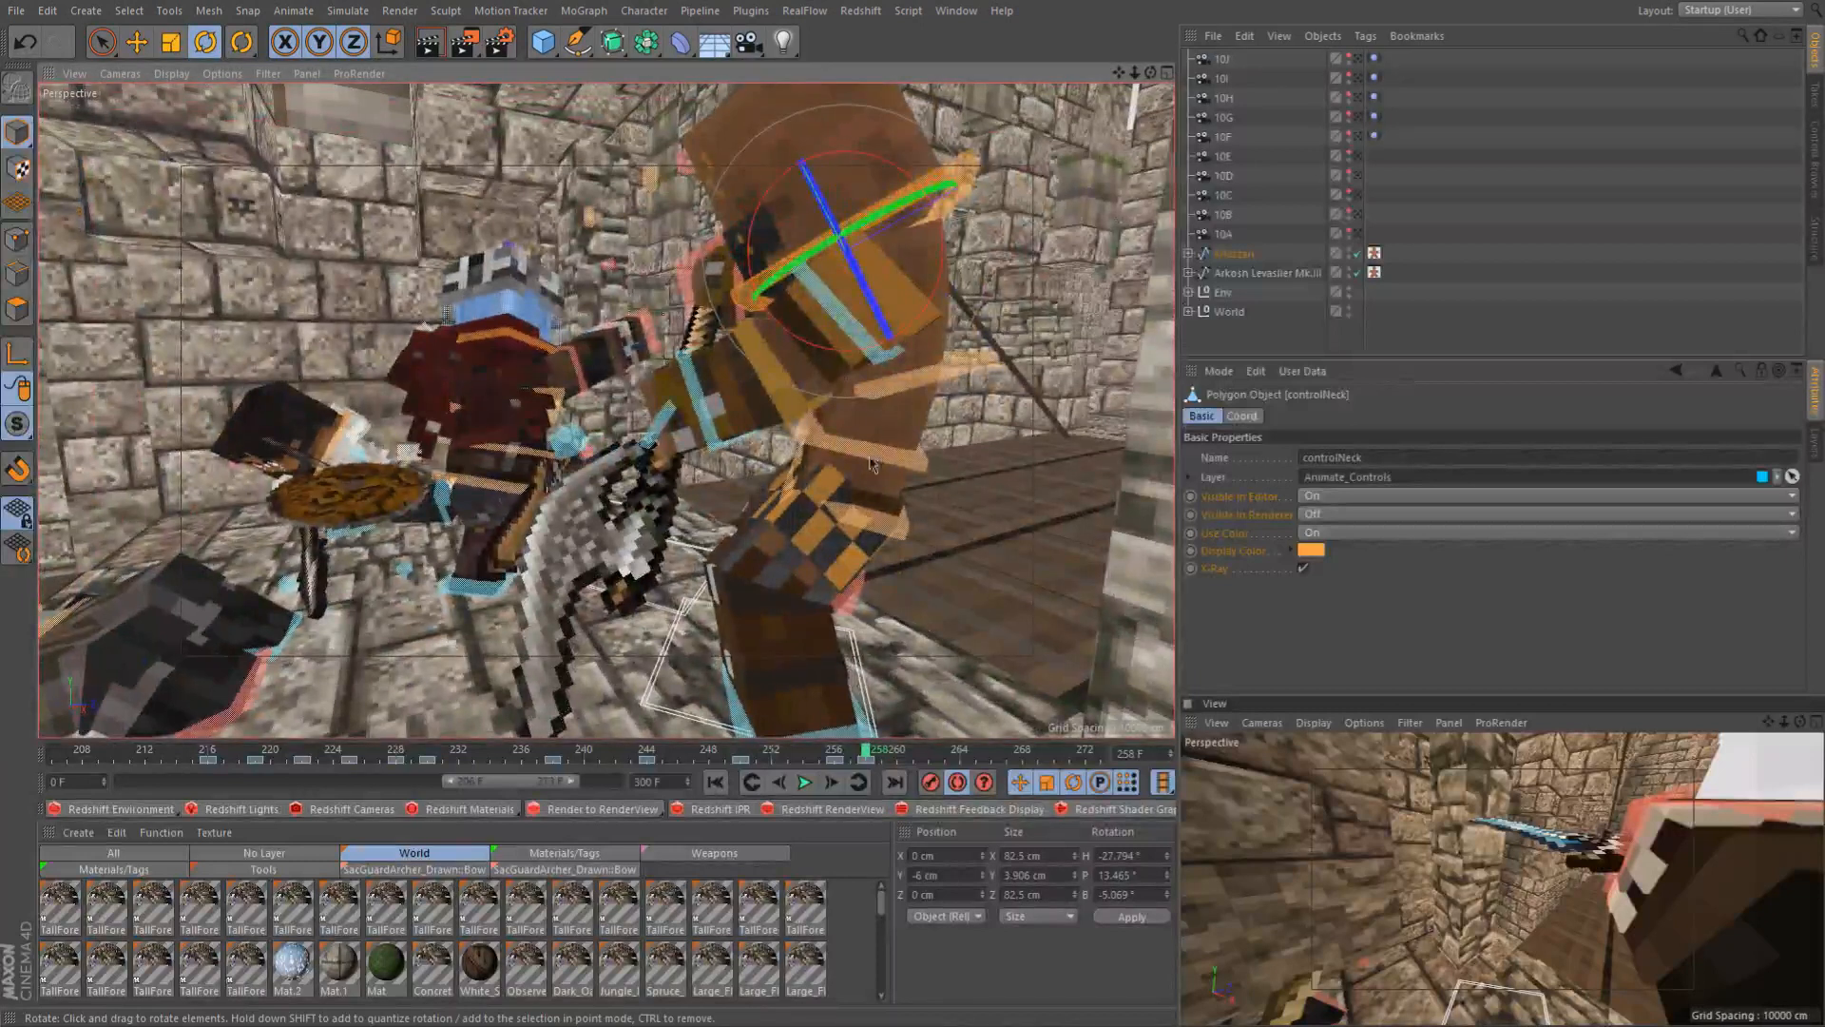
{"action": "left_click", "coordinate": [858, 415]}
{"action": "left_click_drag", "start_coordinate": [782, 400], "coordinate": [757, 402]}
{"action": "left_click_drag", "start_coordinate": [627, 352], "coordinate": [817, 366], "text": "alt"}
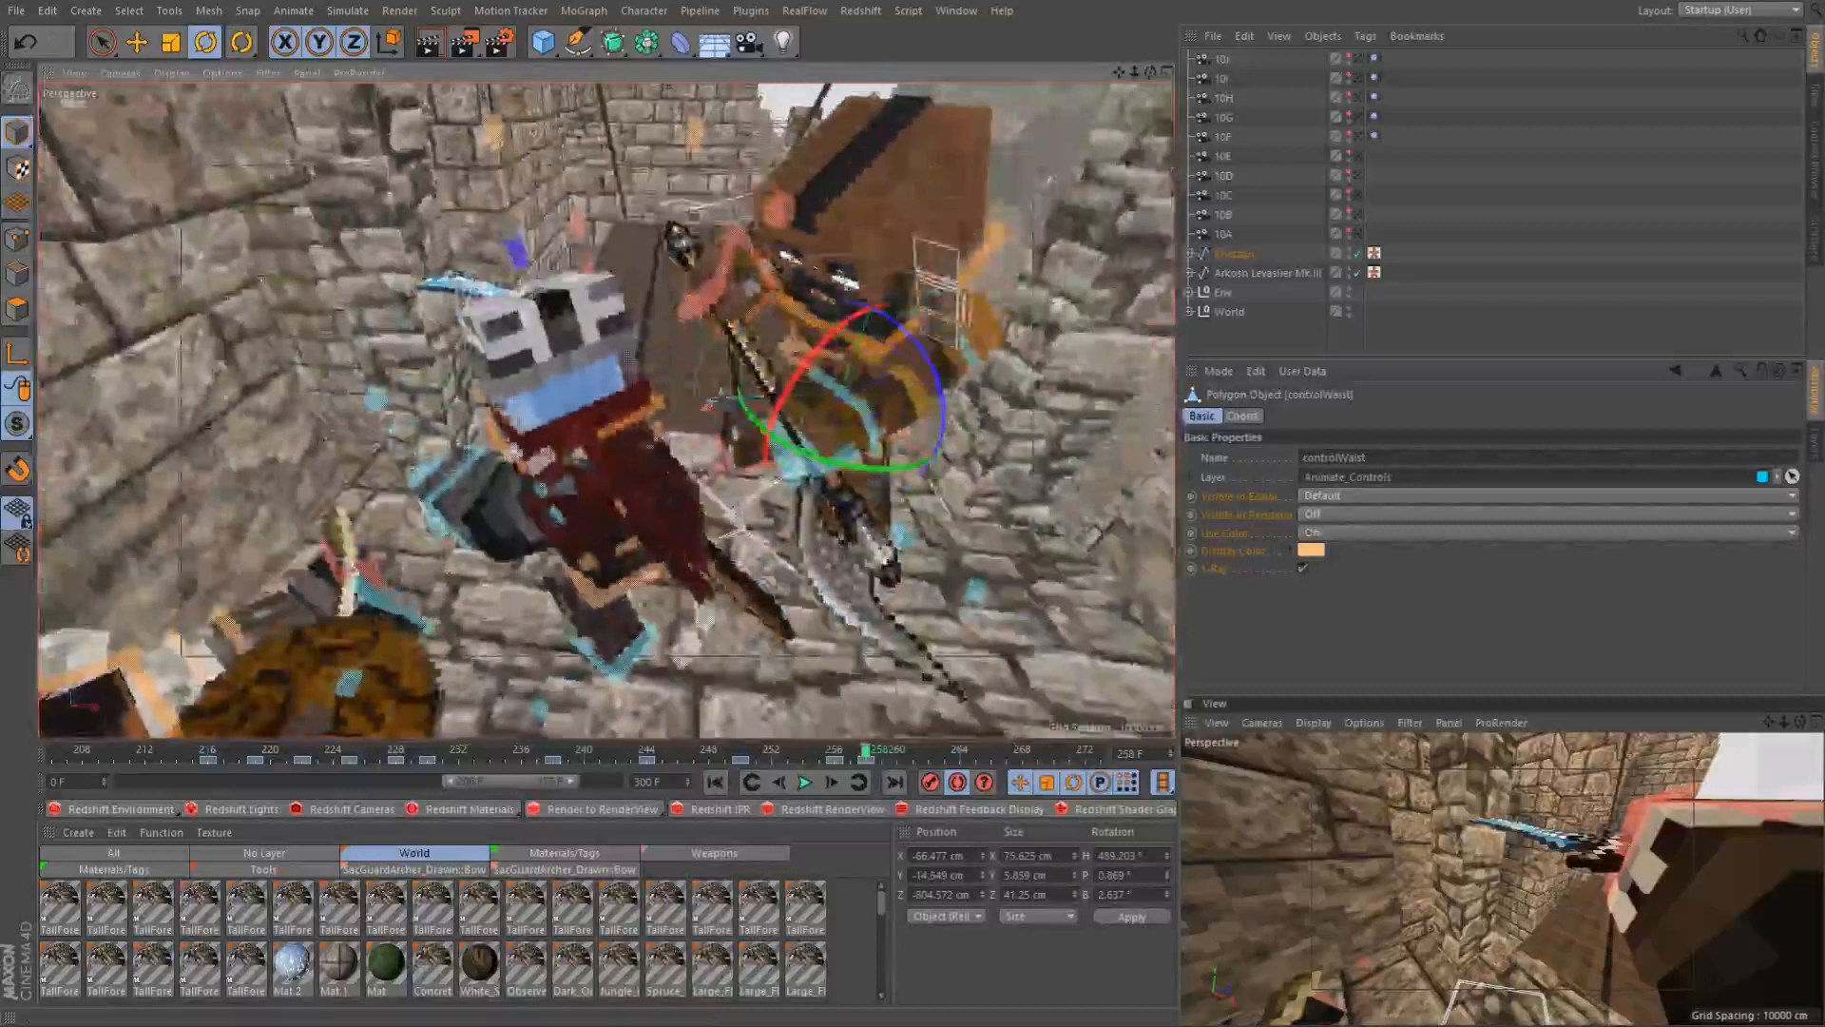
Set the project frame rate to 24 FPS in the project settings
{"action": "left_click", "coordinate": [1218, 371]}
{"action": "left_click", "coordinate": [1255, 460]}
{"action": "left_click_drag", "start_coordinate": [1339, 522], "coordinate": [1291, 529]}
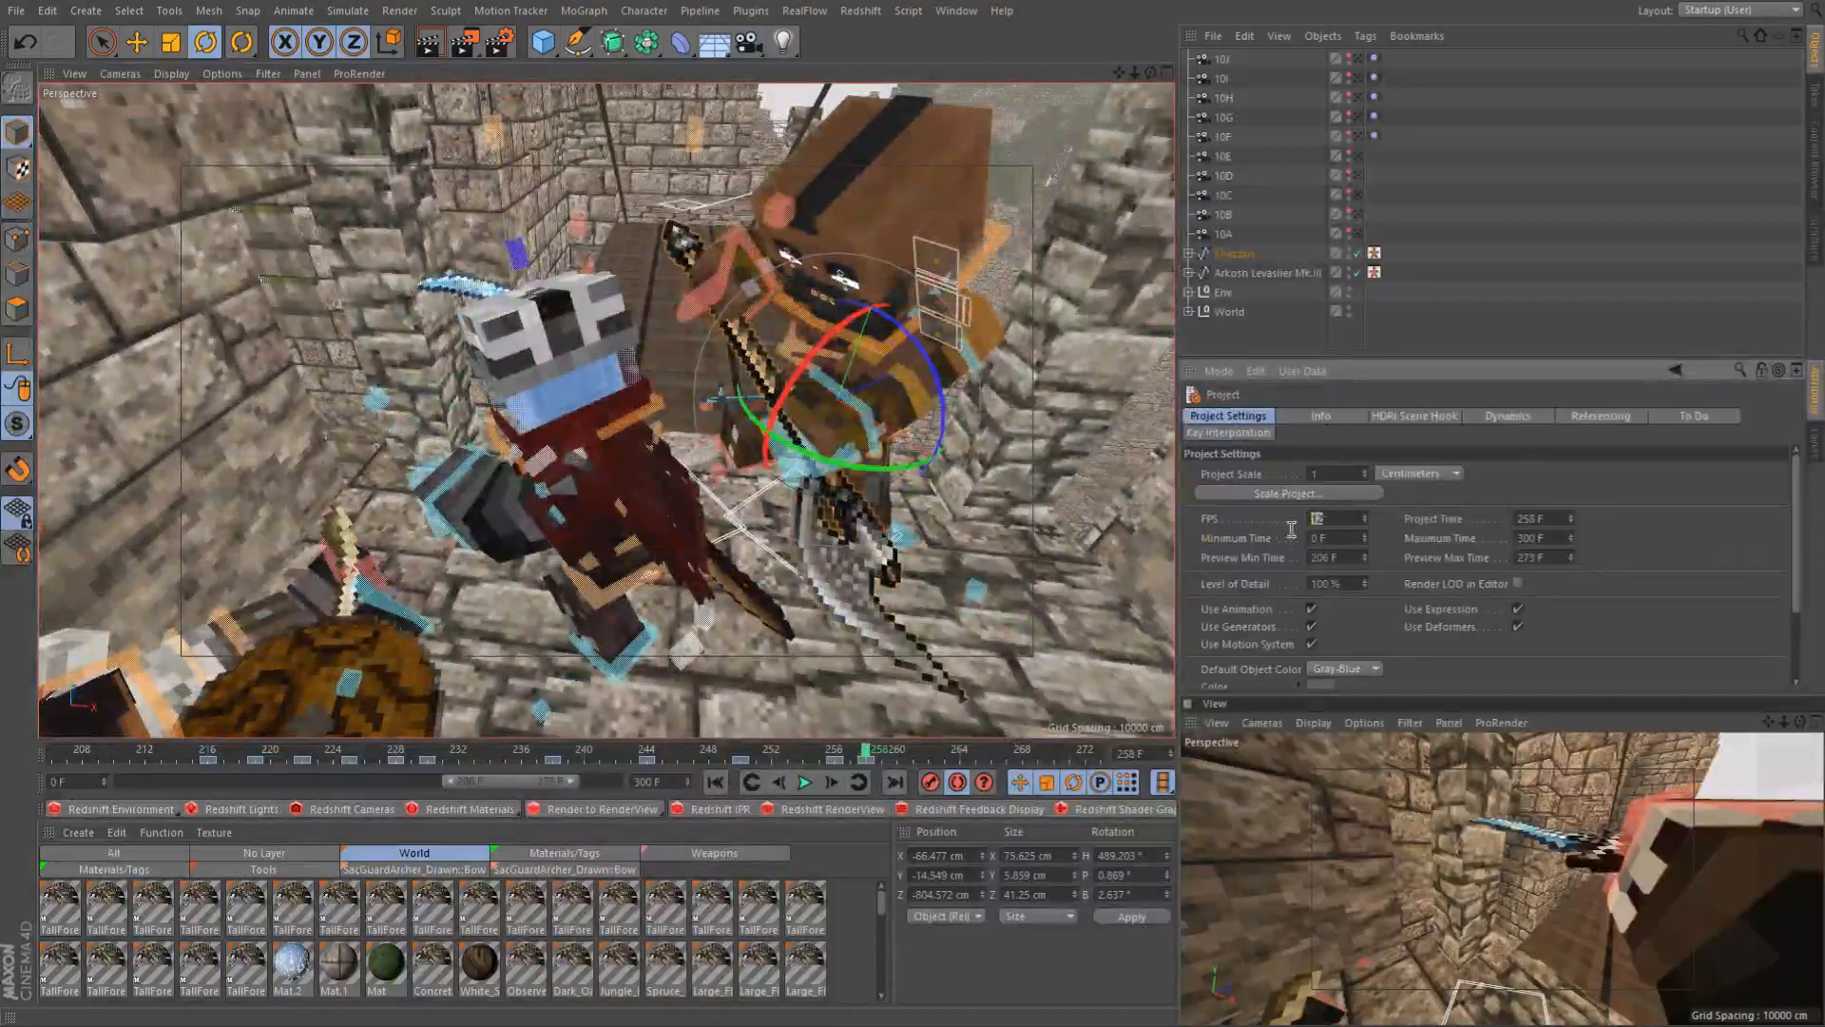
{"action": "type", "text": "24"}
{"action": "key", "text": "Return"}
Go to frame 505 and step frame by frame to 517 to examine the in-between motion of both fighters
{"action": "left_click", "coordinate": [771, 756]}
{"action": "left_click", "coordinate": [831, 785]}
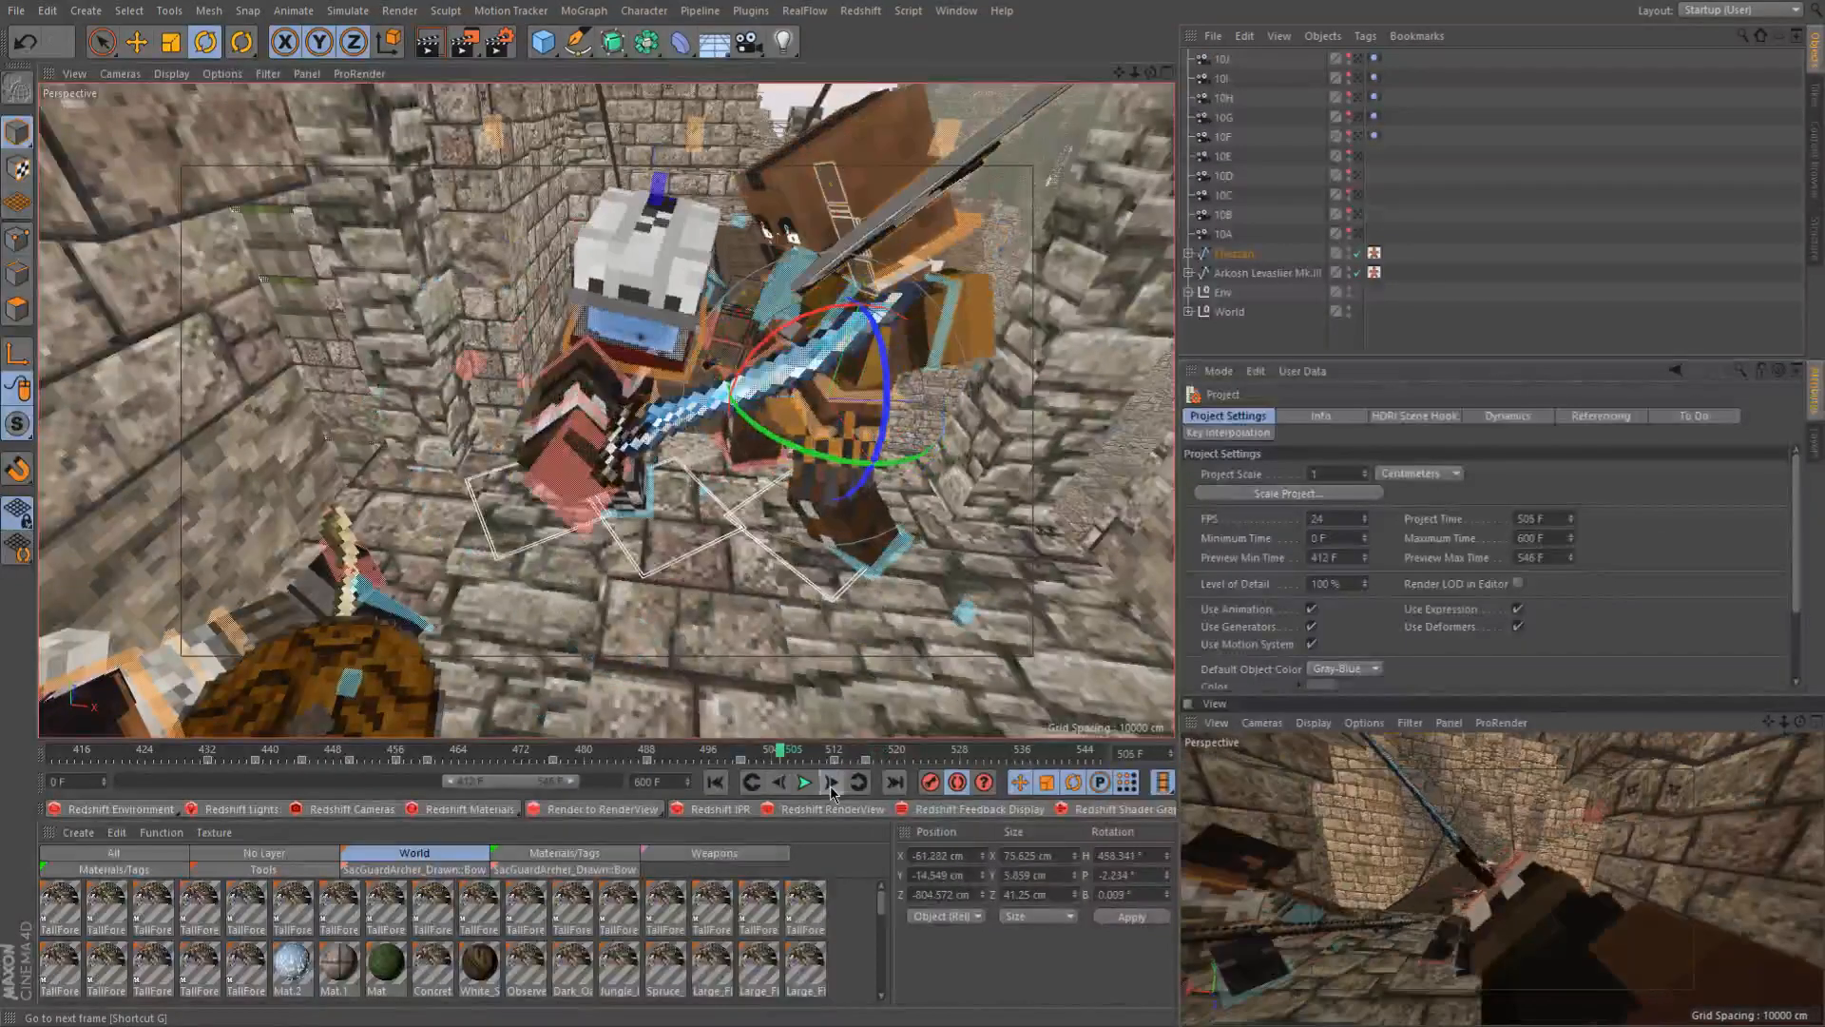
{"action": "left_click", "coordinate": [831, 783]}
{"action": "left_click", "coordinate": [831, 783]}
{"action": "left_click", "coordinate": [831, 782]}
{"action": "left_click", "coordinate": [831, 782]}
{"action": "left_click", "coordinate": [831, 782]}
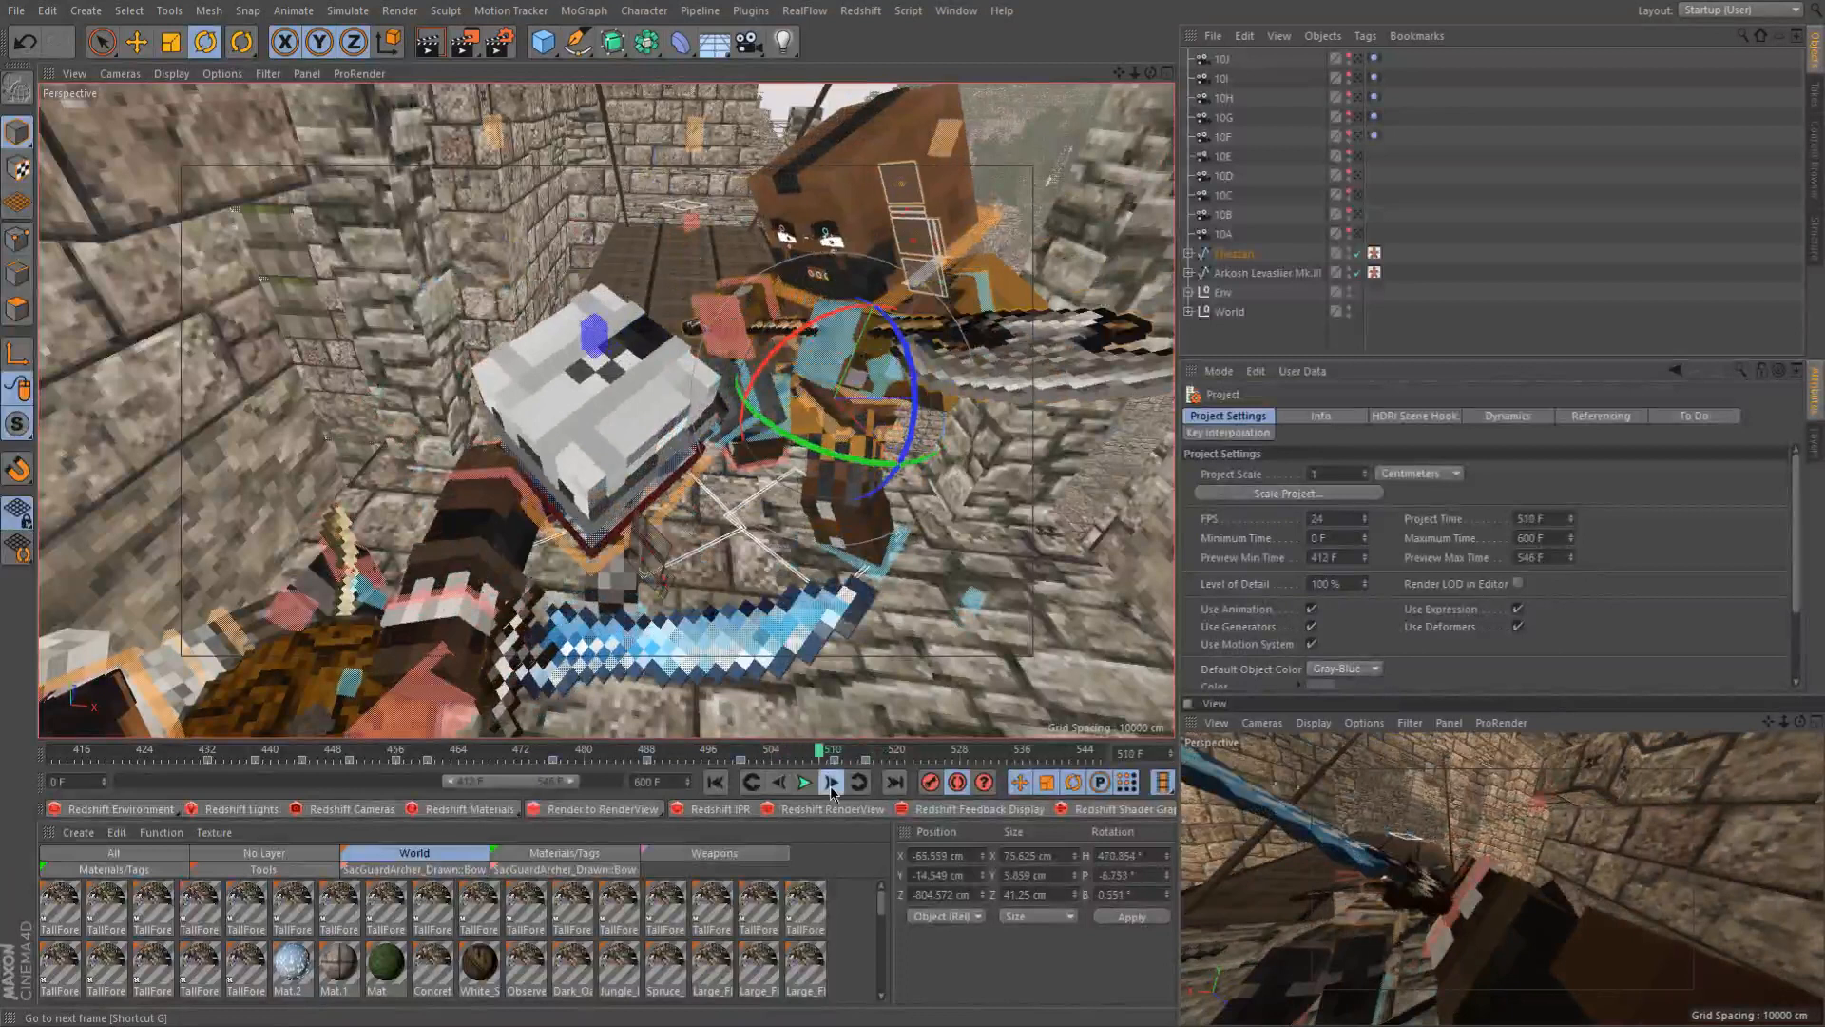
{"action": "left_click", "coordinate": [831, 782]}
{"action": "left_click", "coordinate": [831, 782]}
{"action": "left_click", "coordinate": [831, 782]}
{"action": "left_click", "coordinate": [831, 782]}
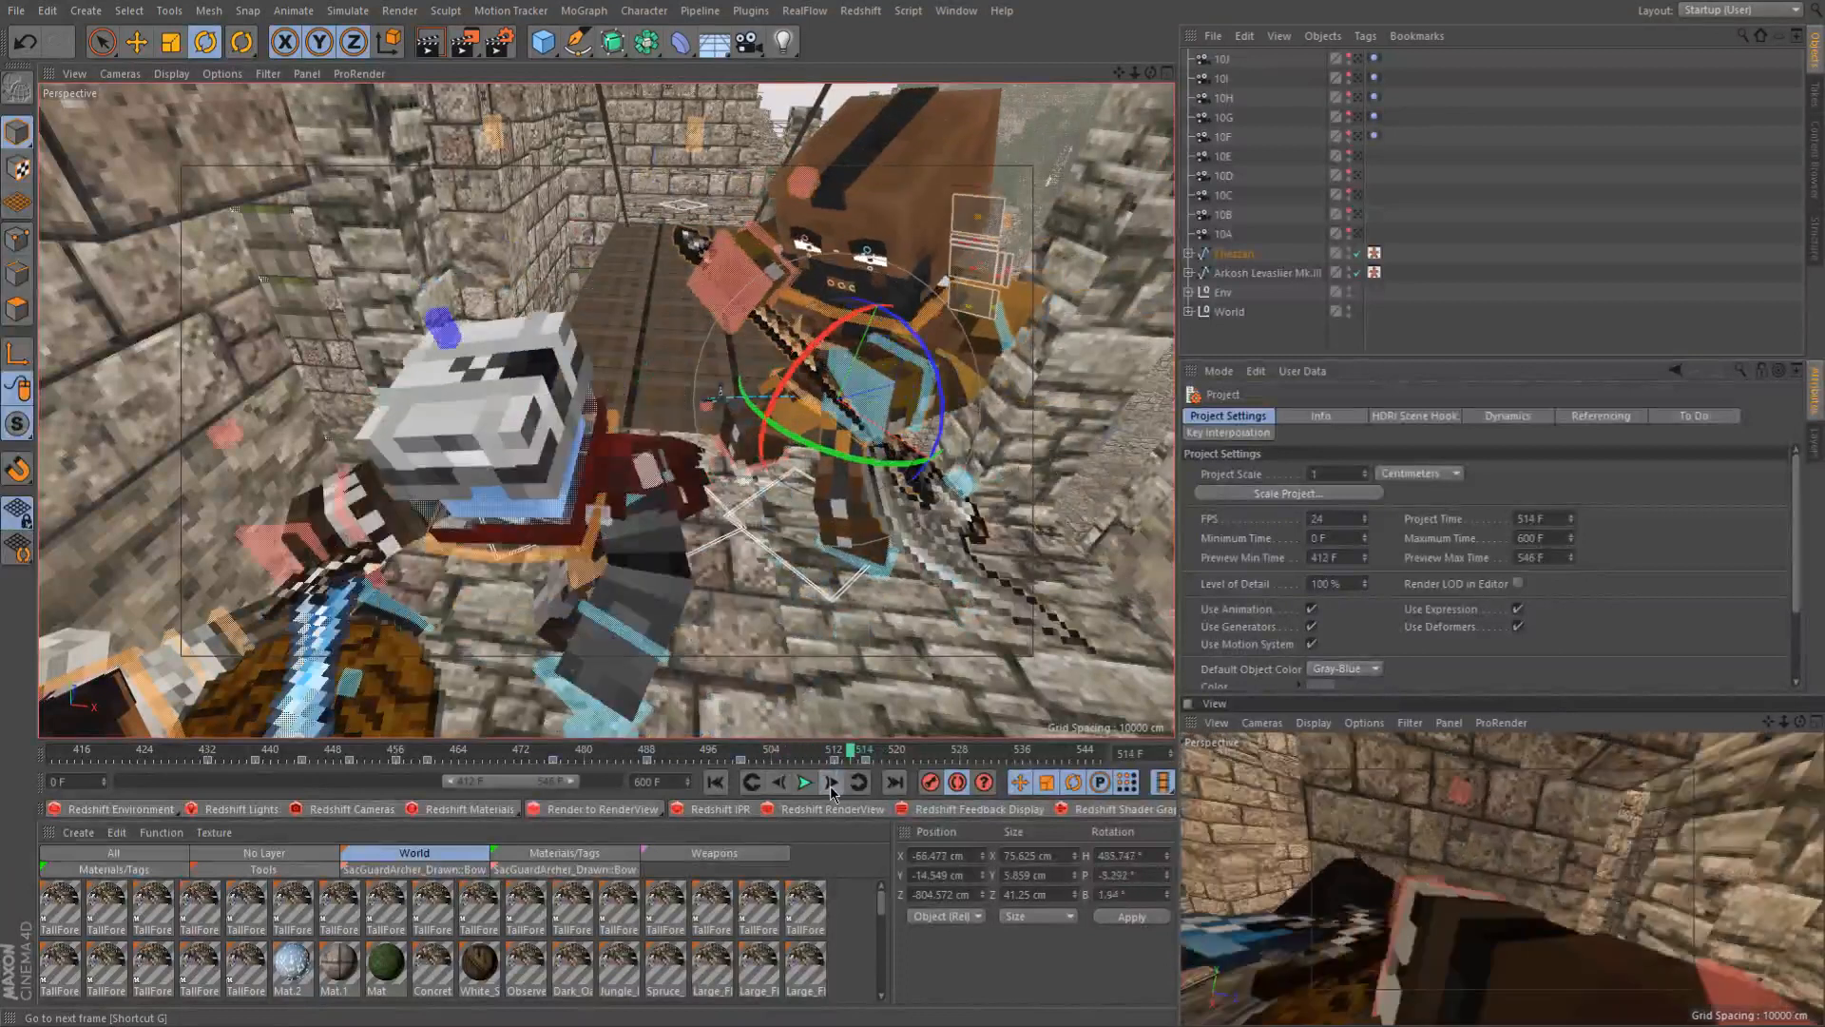
{"action": "left_click", "coordinate": [831, 782]}
{"action": "left_click", "coordinate": [831, 783]}
{"action": "left_click", "coordinate": [831, 783]}
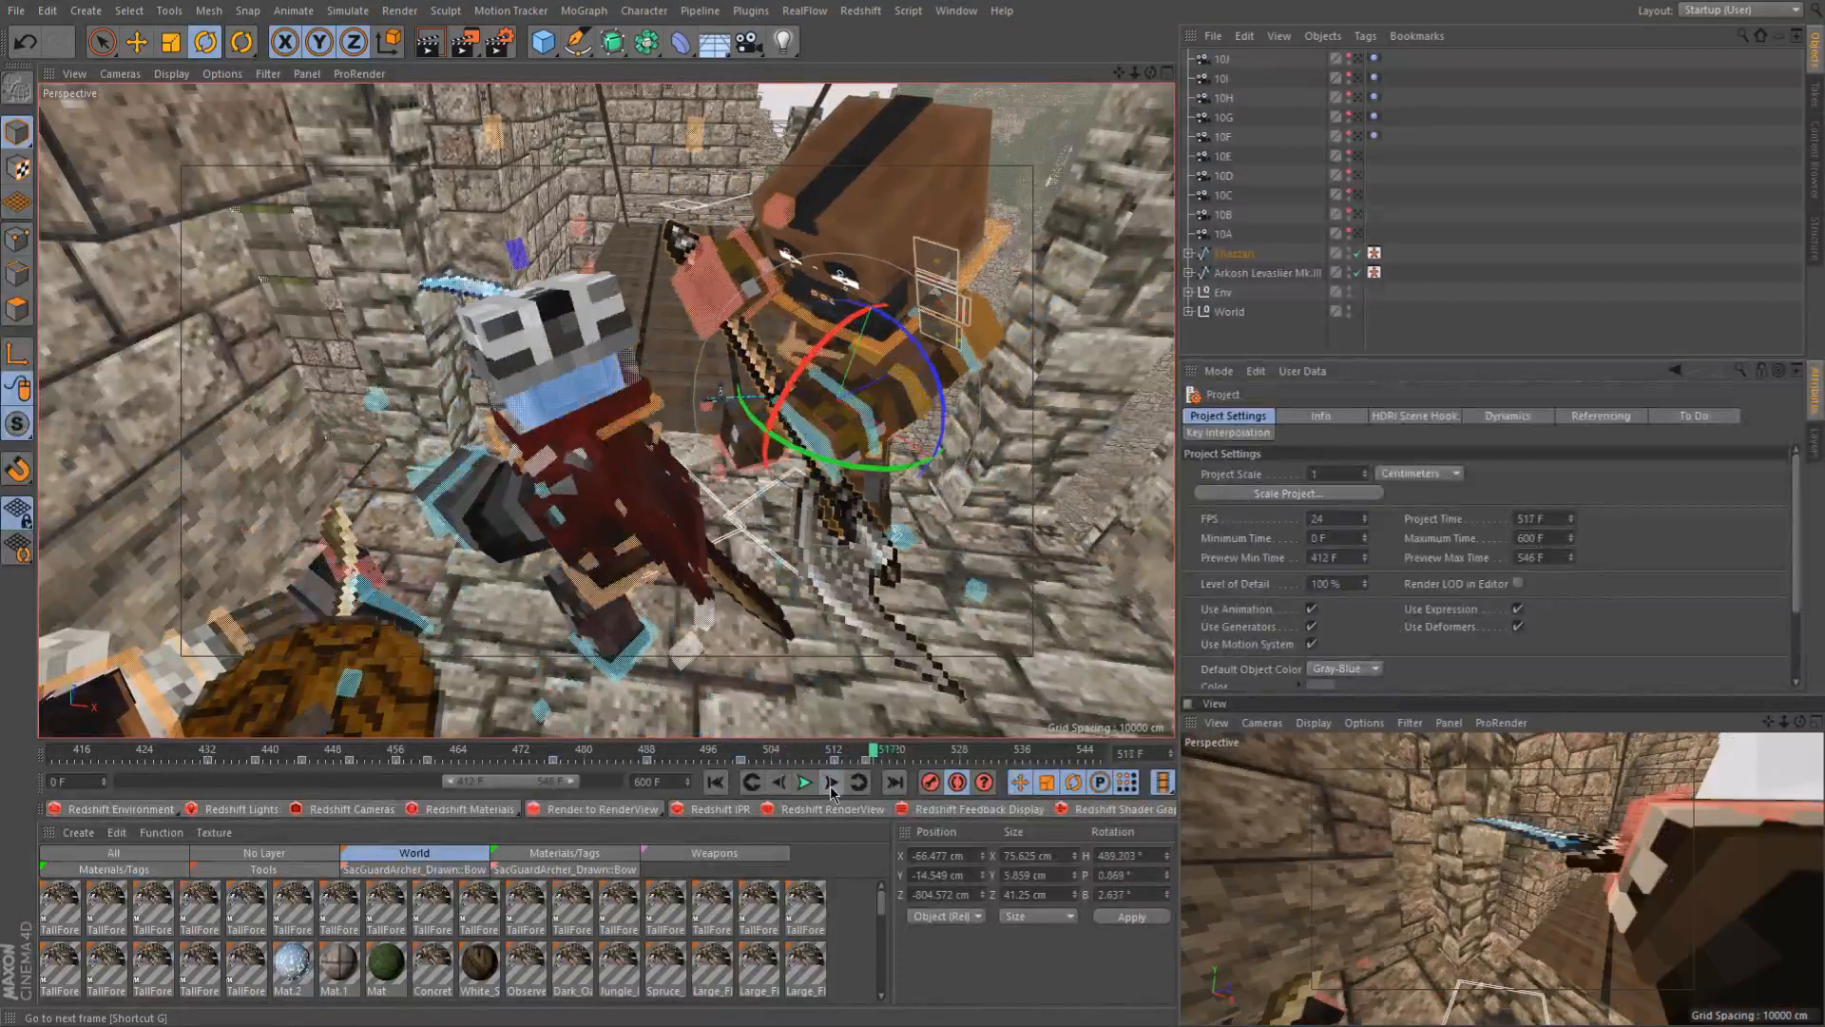
Record a keyframe for Arkosh's sword-hand control at frame 518
{"action": "scroll", "coordinate": [920, 353], "scroll_direction": "up", "scroll_amount": 3}
{"action": "left_click_drag", "start_coordinate": [810, 309], "coordinate": [1131, 328], "text": "alt"}
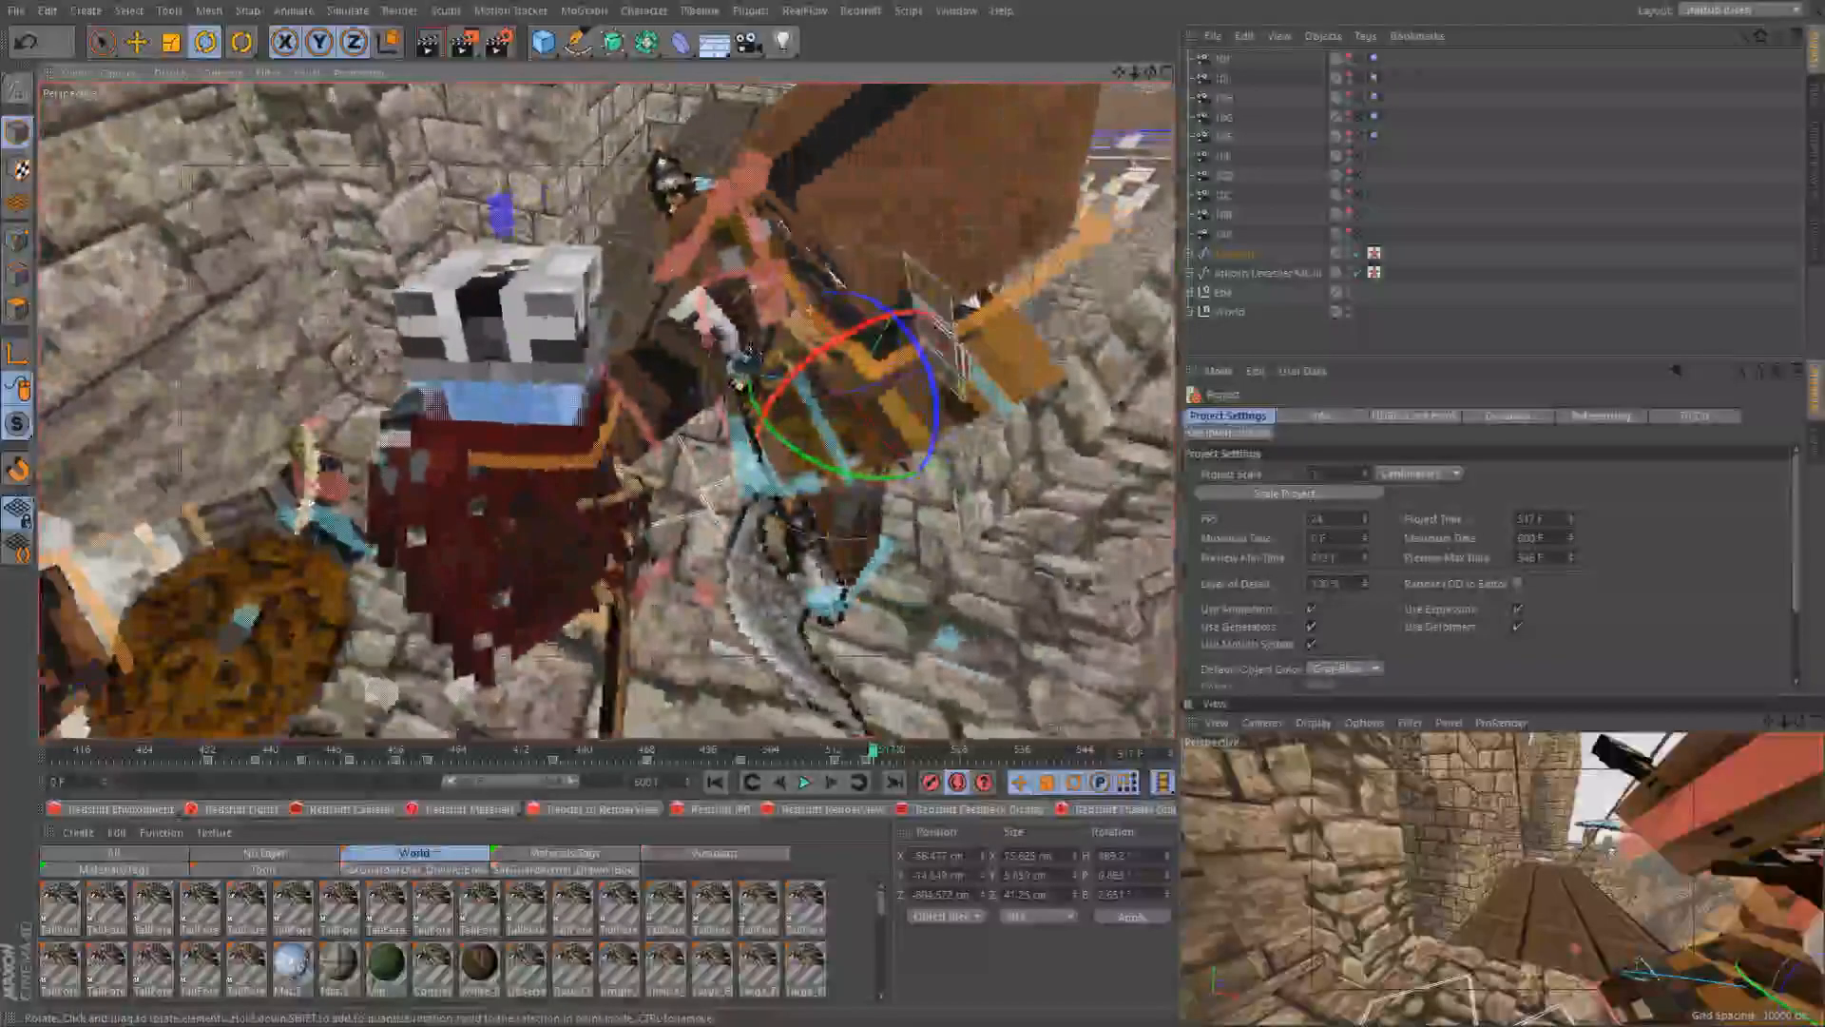
{"action": "left_click", "coordinate": [647, 218]}
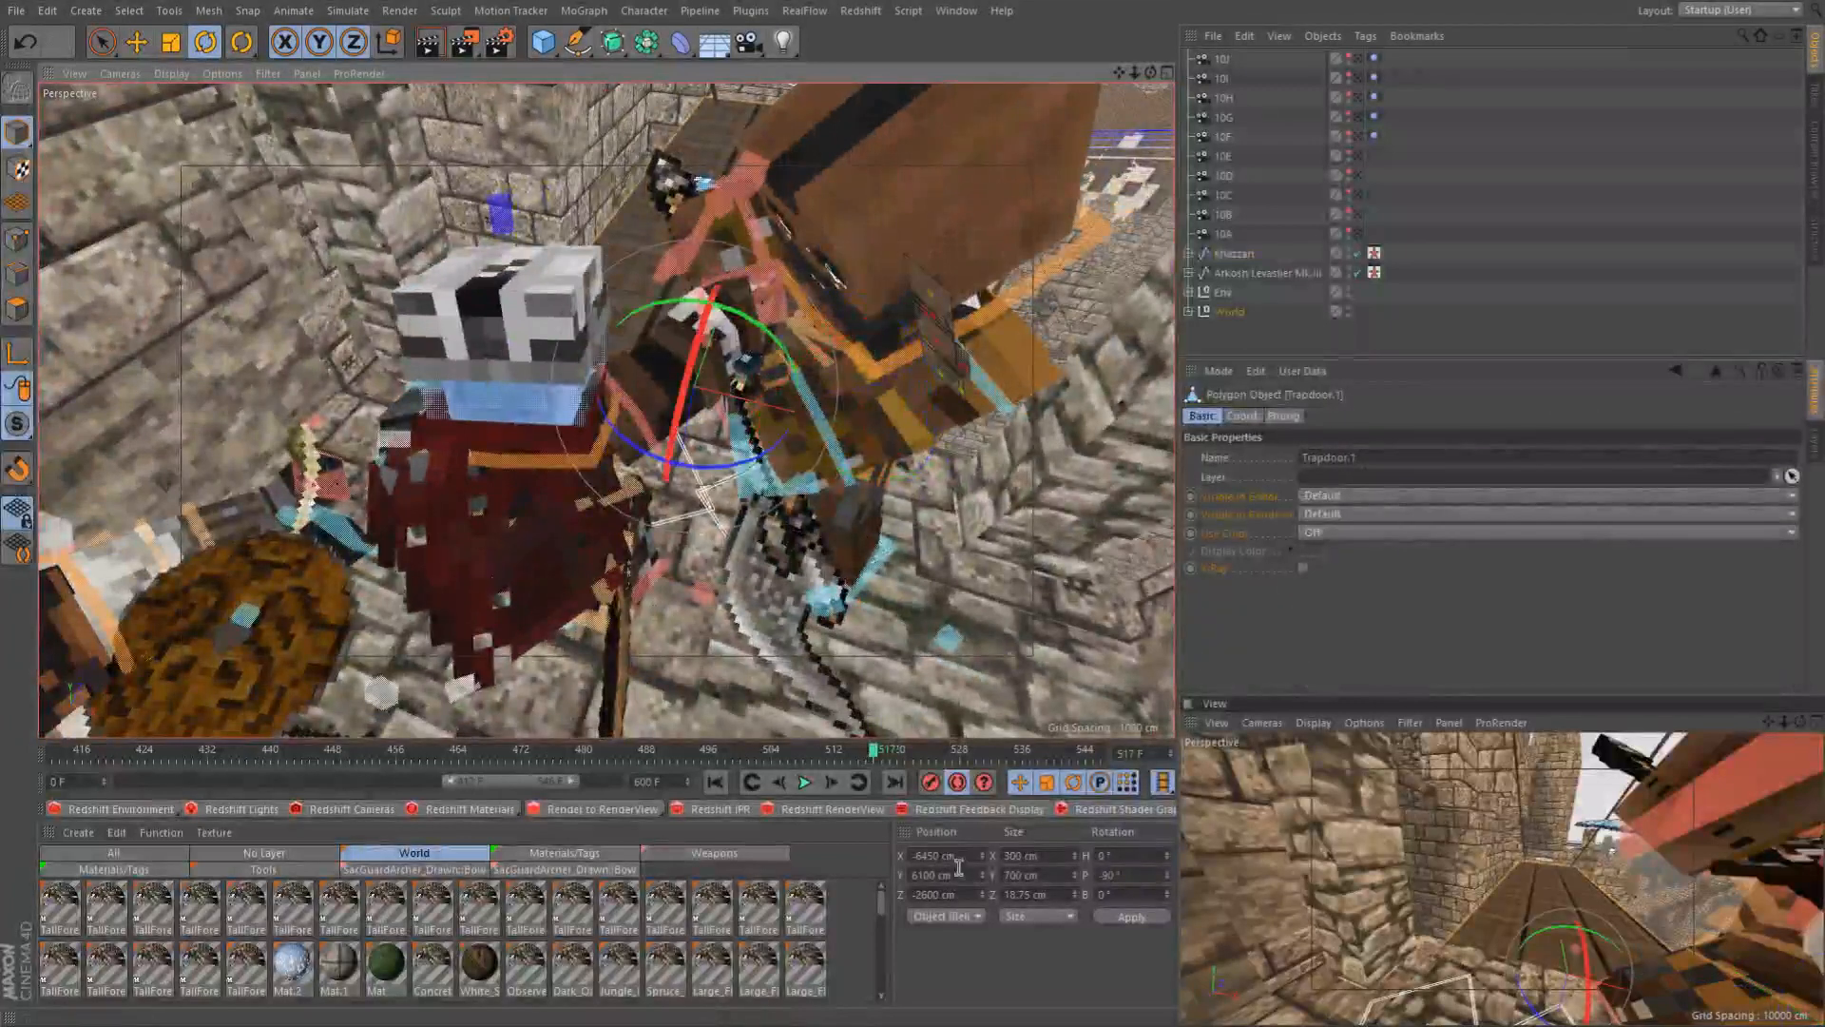
{"action": "left_click", "coordinate": [882, 751]}
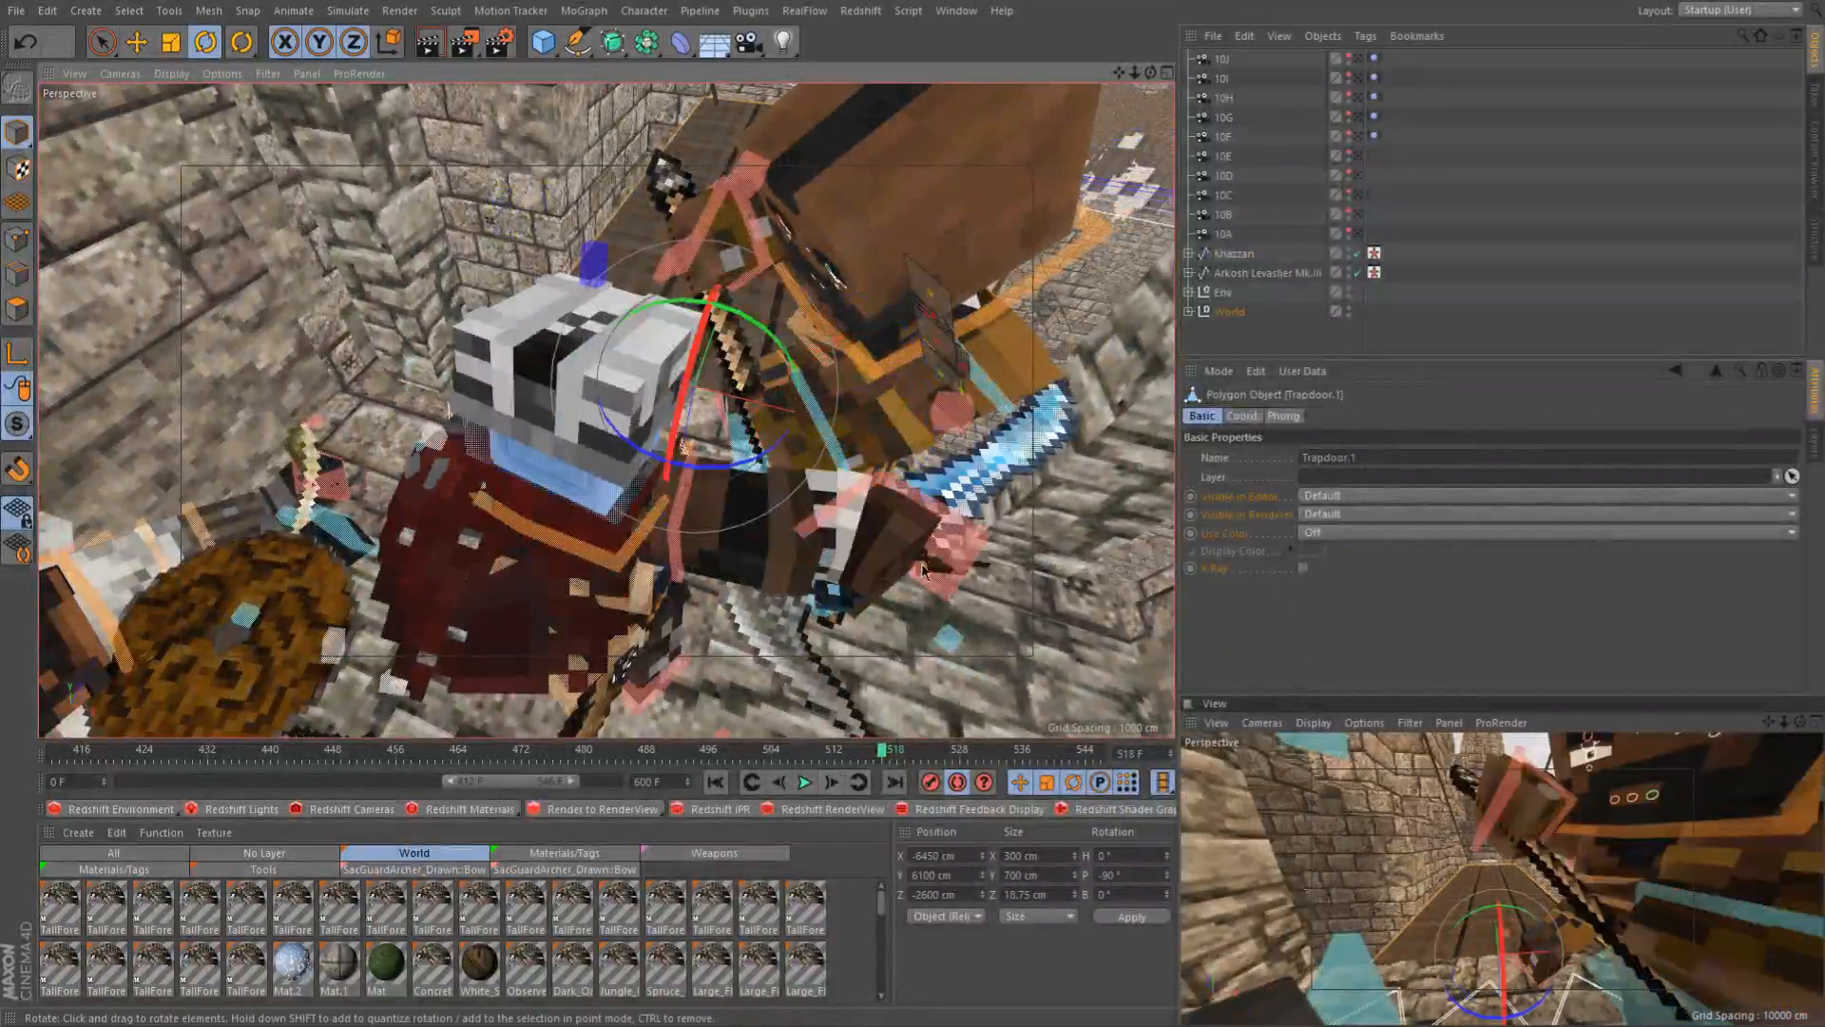
{"action": "key", "text": "e"}
{"action": "left_click", "coordinate": [951, 549]}
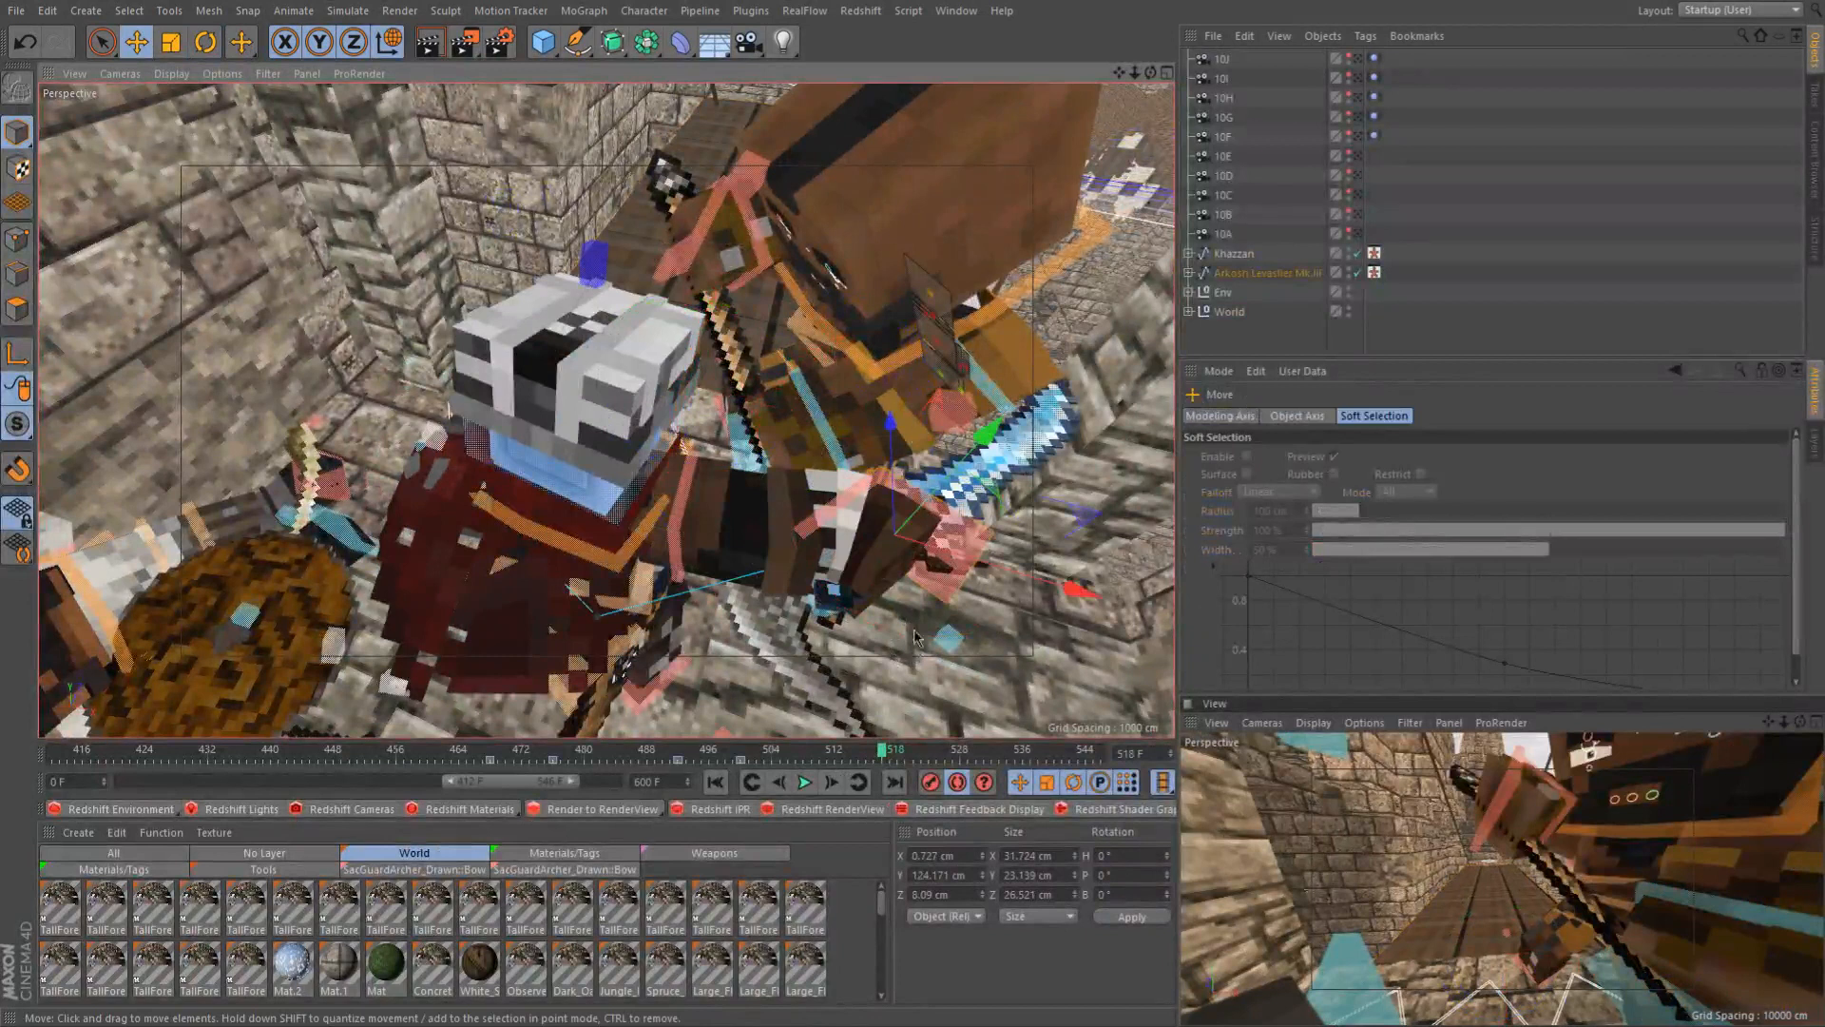
{"action": "left_click_drag", "start_coordinate": [903, 575], "coordinate": [878, 538], "text": "alt"}
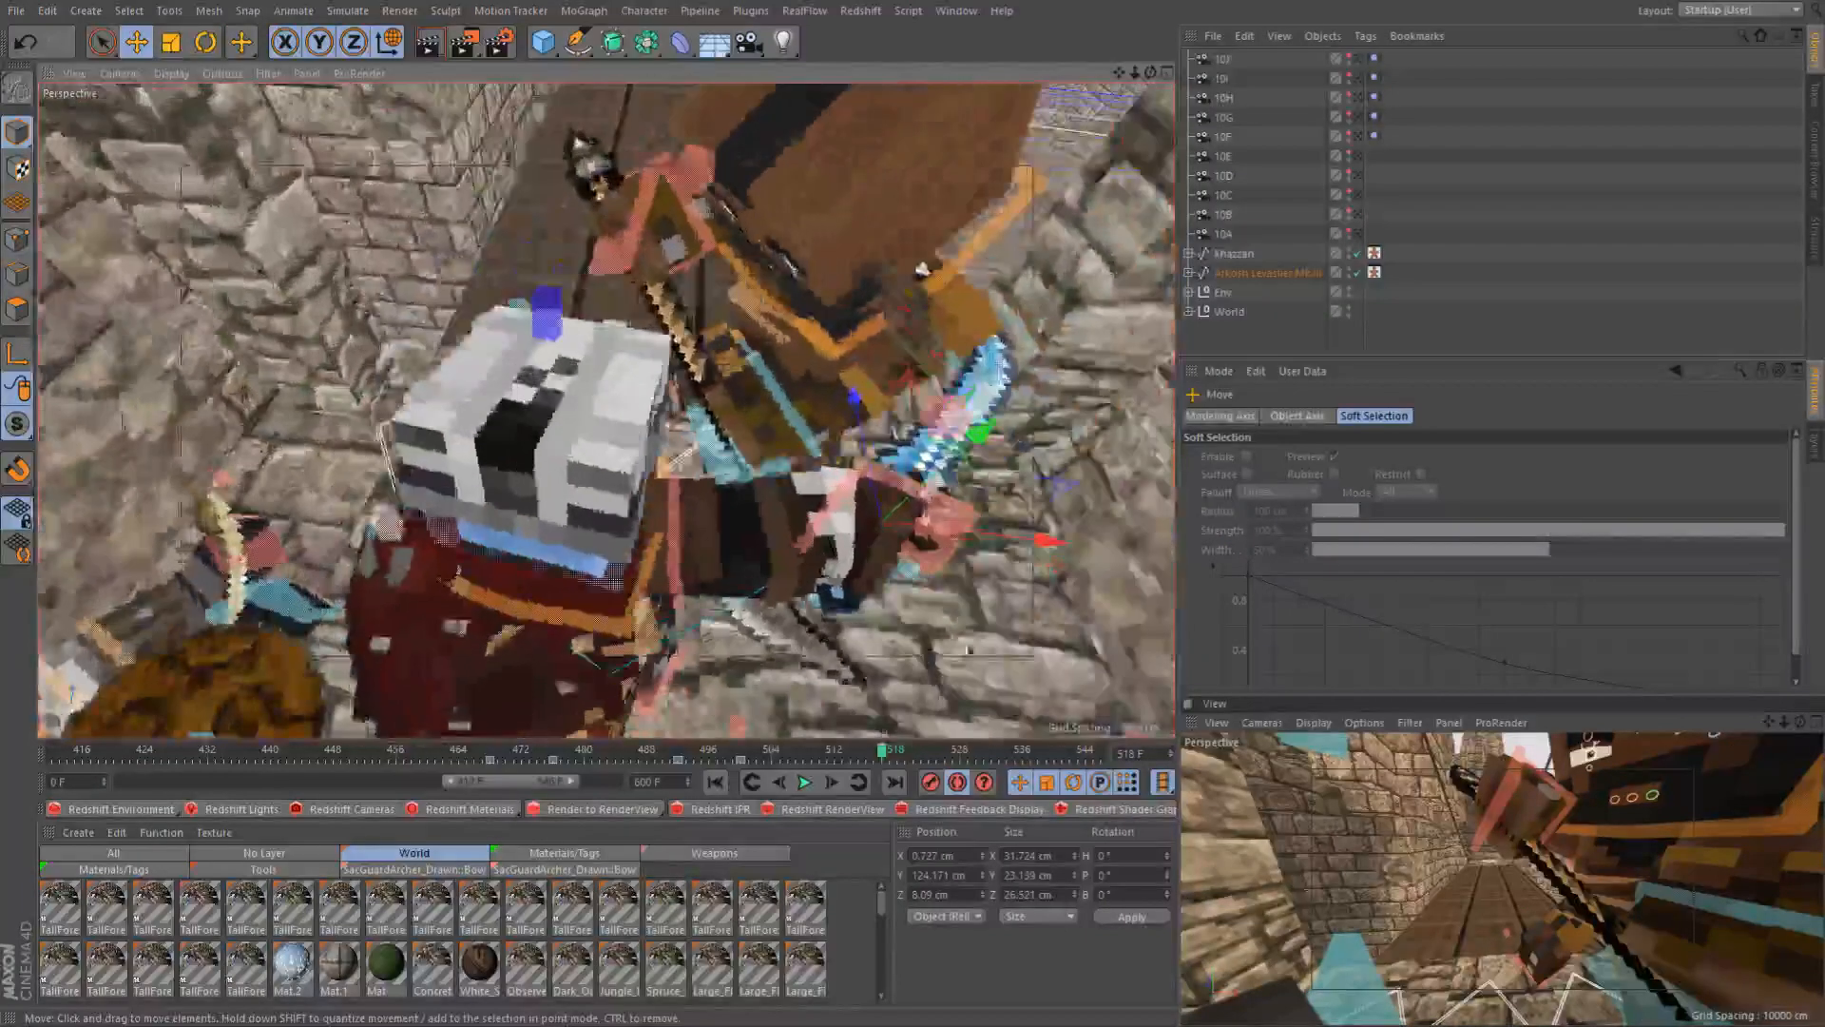
{"action": "left_click", "coordinate": [933, 793]}
Go back to frame 516 and record a keyframe for Arkosh's sword-hand control there
{"action": "left_click_drag", "start_coordinate": [849, 378], "coordinate": [732, 354], "text": "alt"}
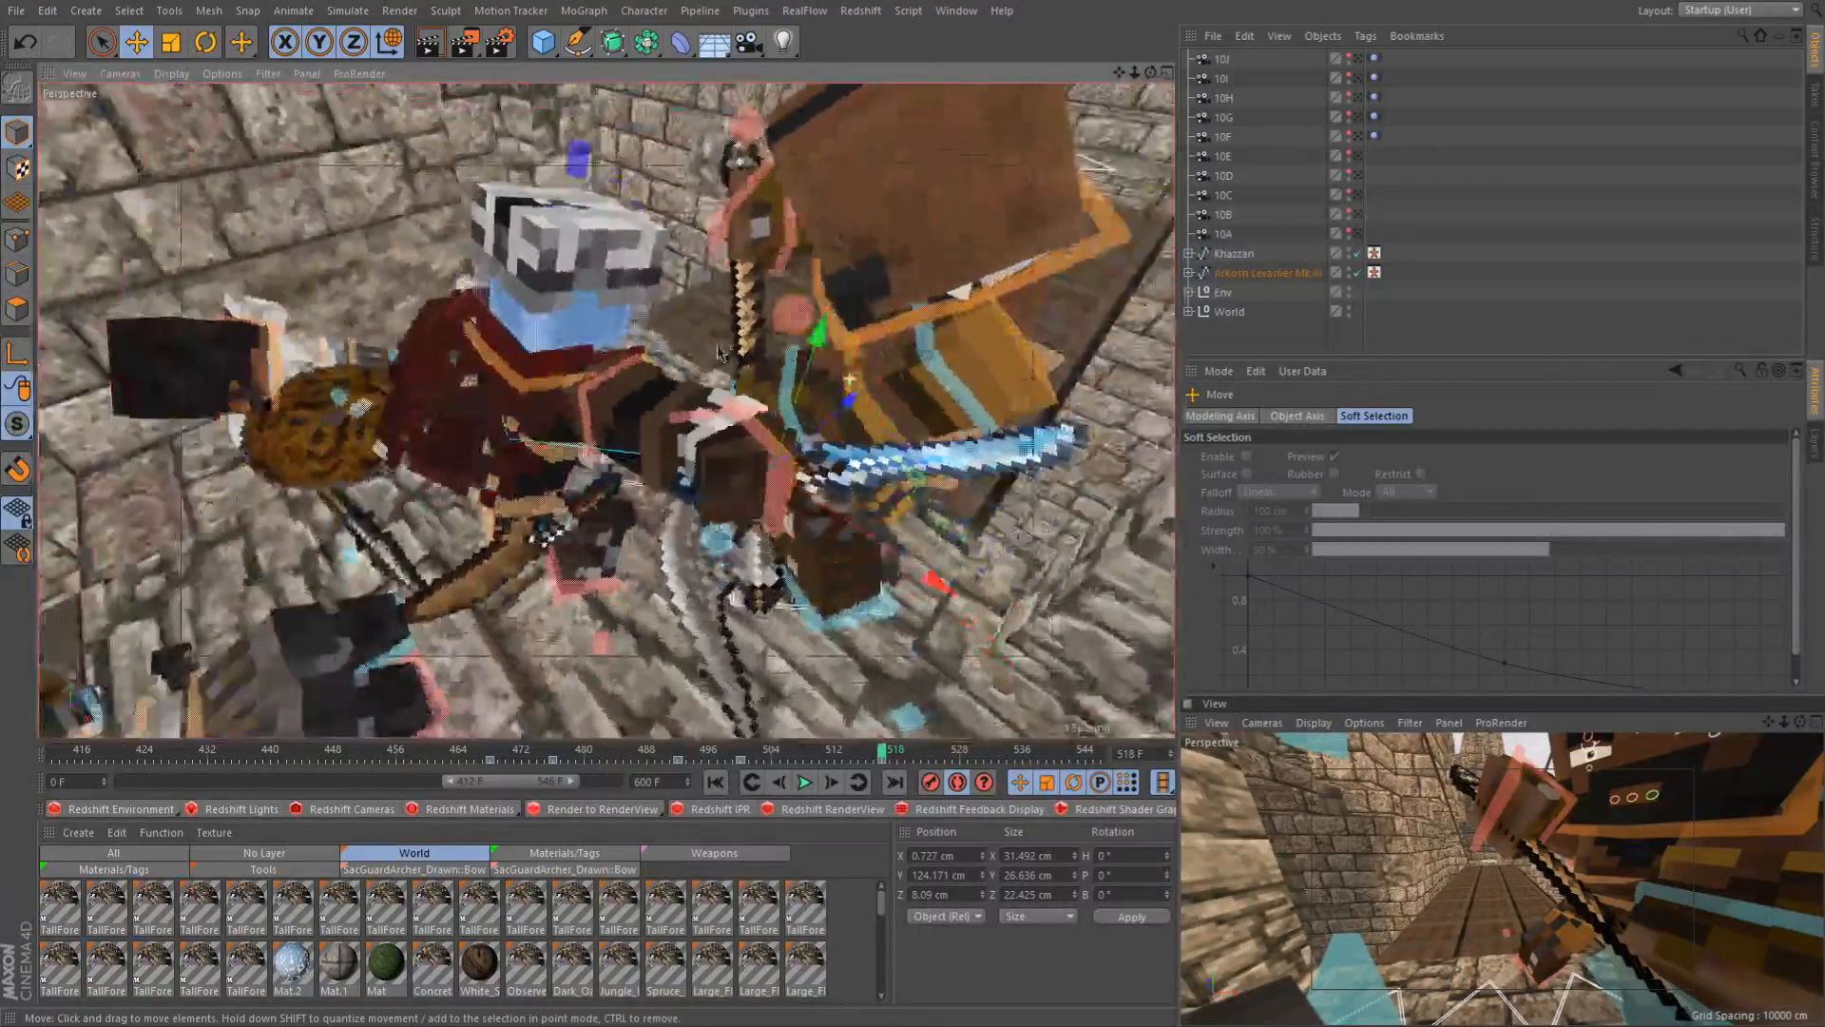
{"action": "left_click", "coordinate": [790, 784]}
{"action": "left_click", "coordinate": [790, 784]}
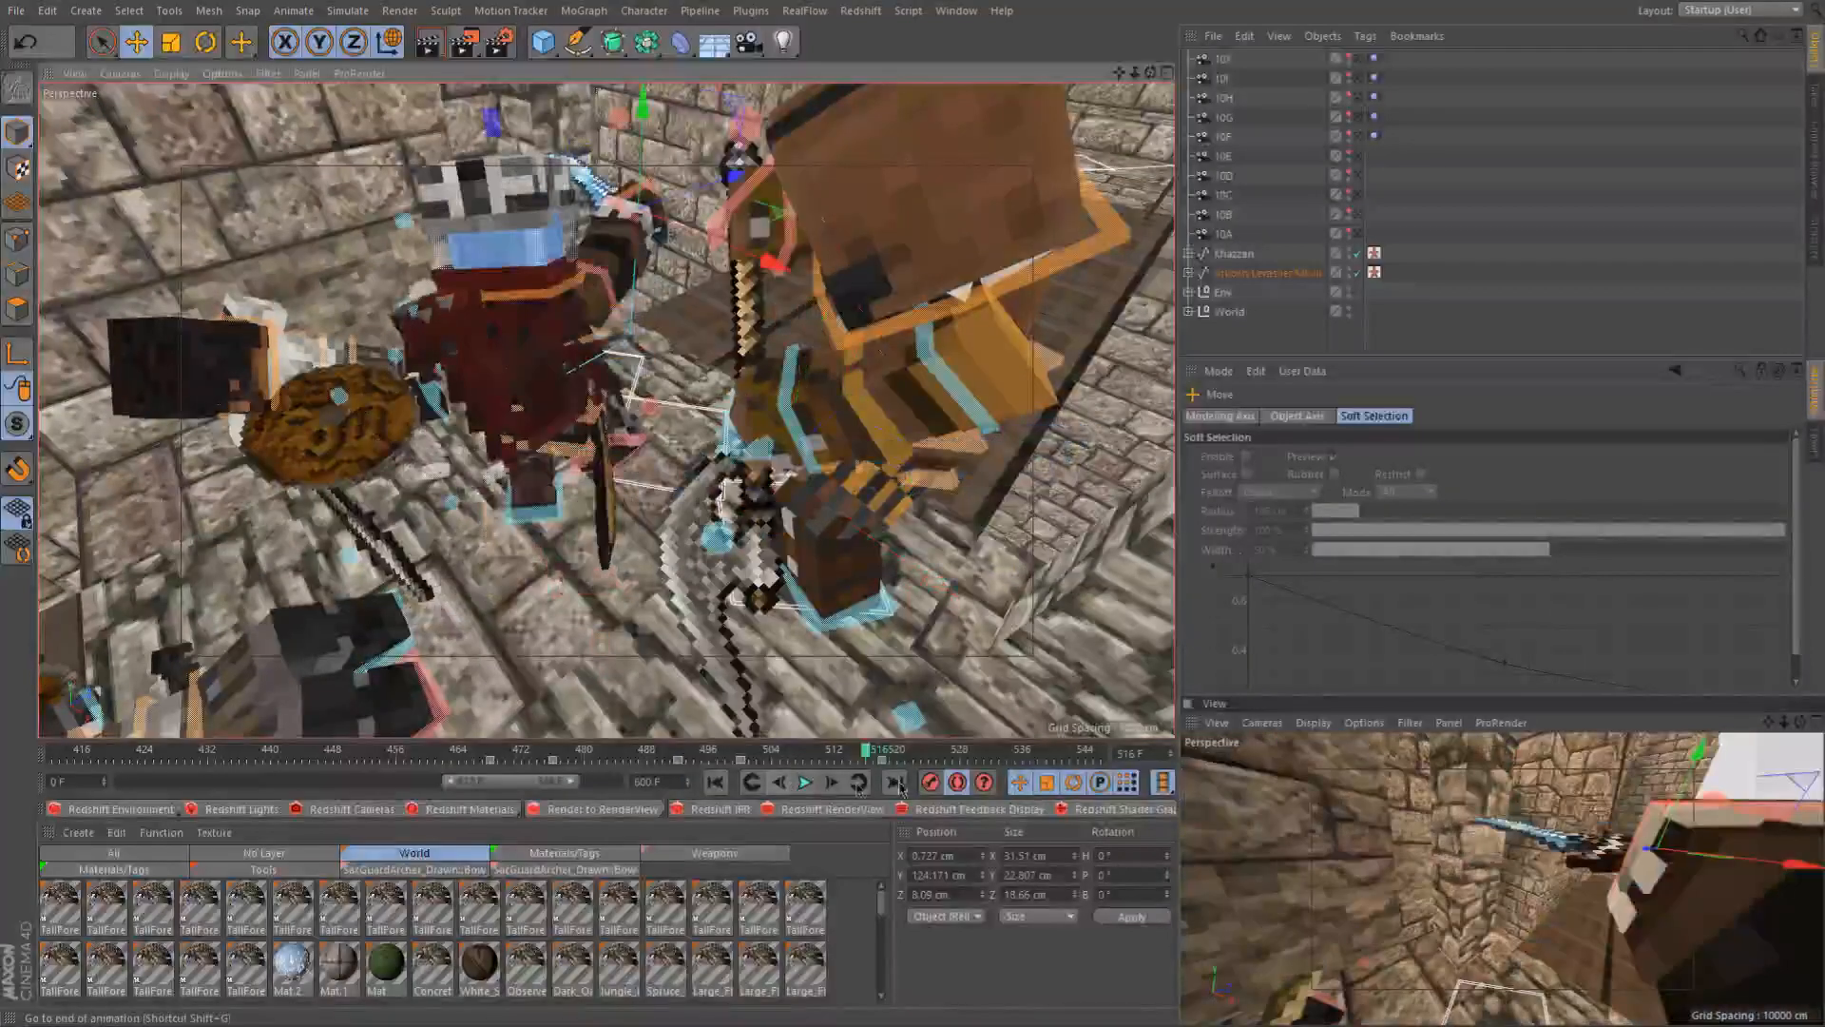
{"action": "left_click", "coordinate": [932, 785]}
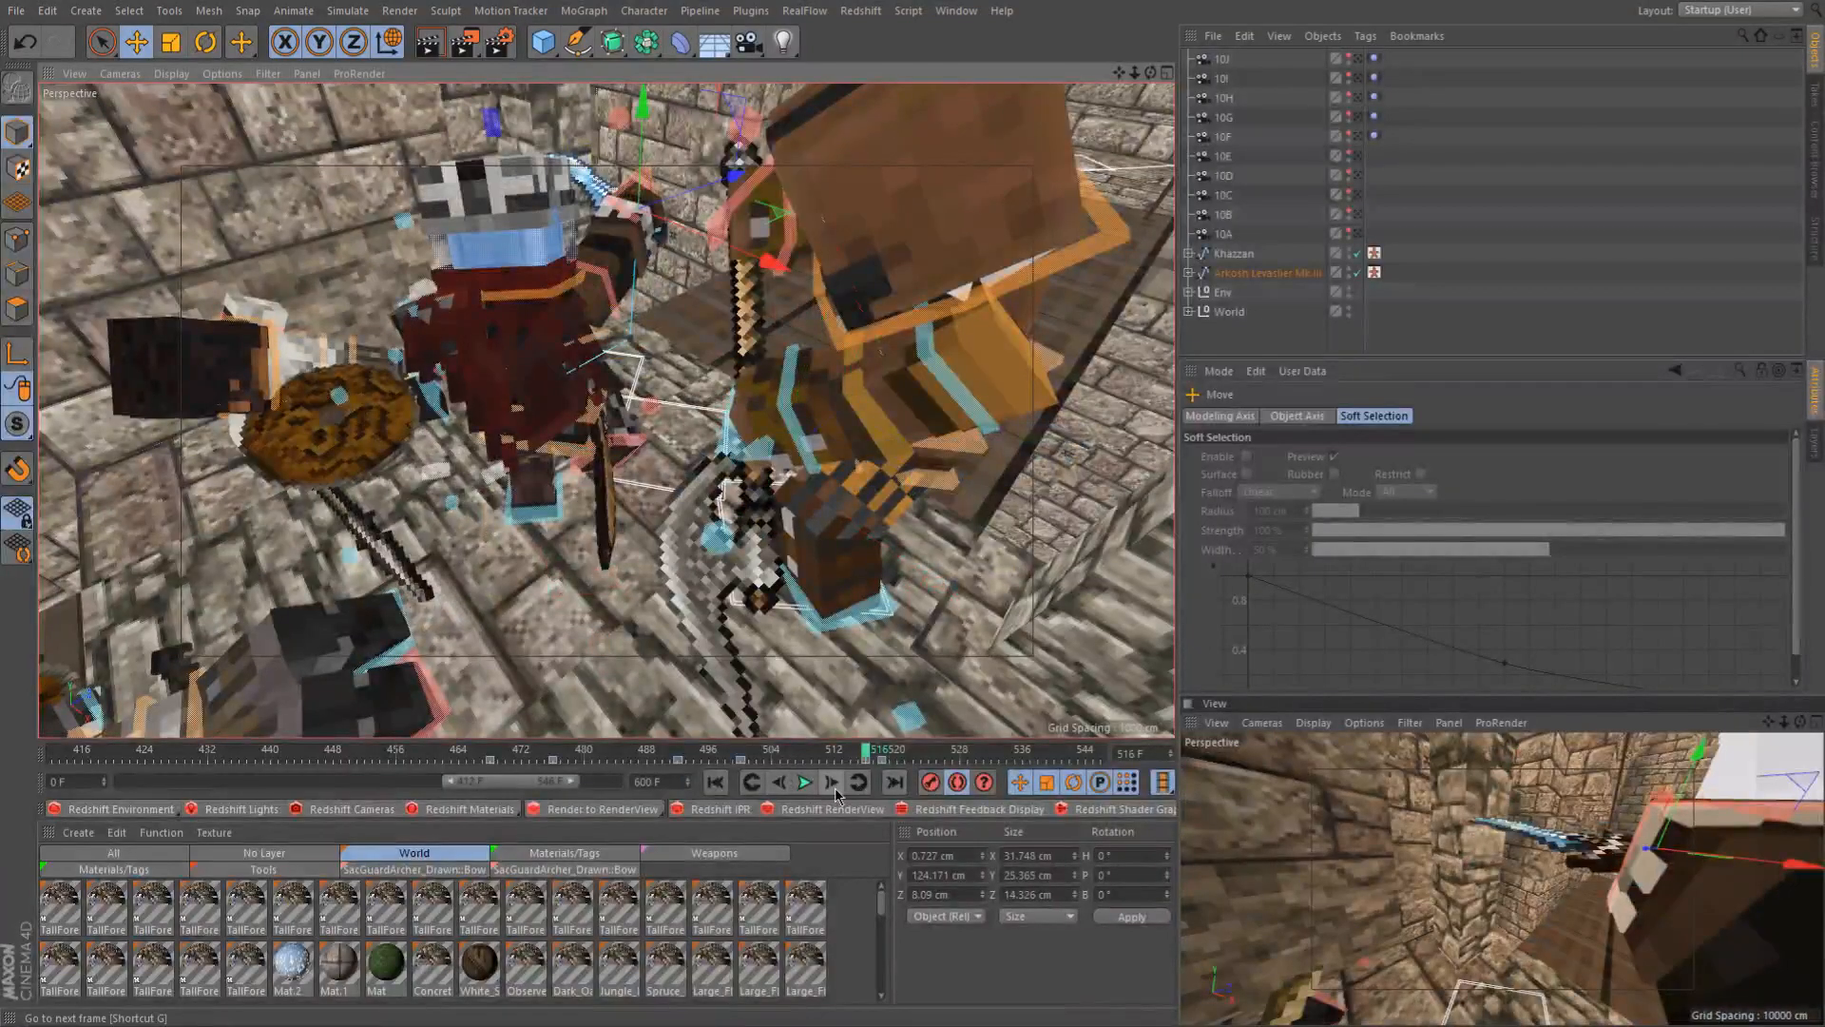
Delete the selected Arkosh control's keyframes at frames 516 and 518
{"action": "left_click_drag", "start_coordinate": [842, 762], "coordinate": [915, 762], "text": "shift"}
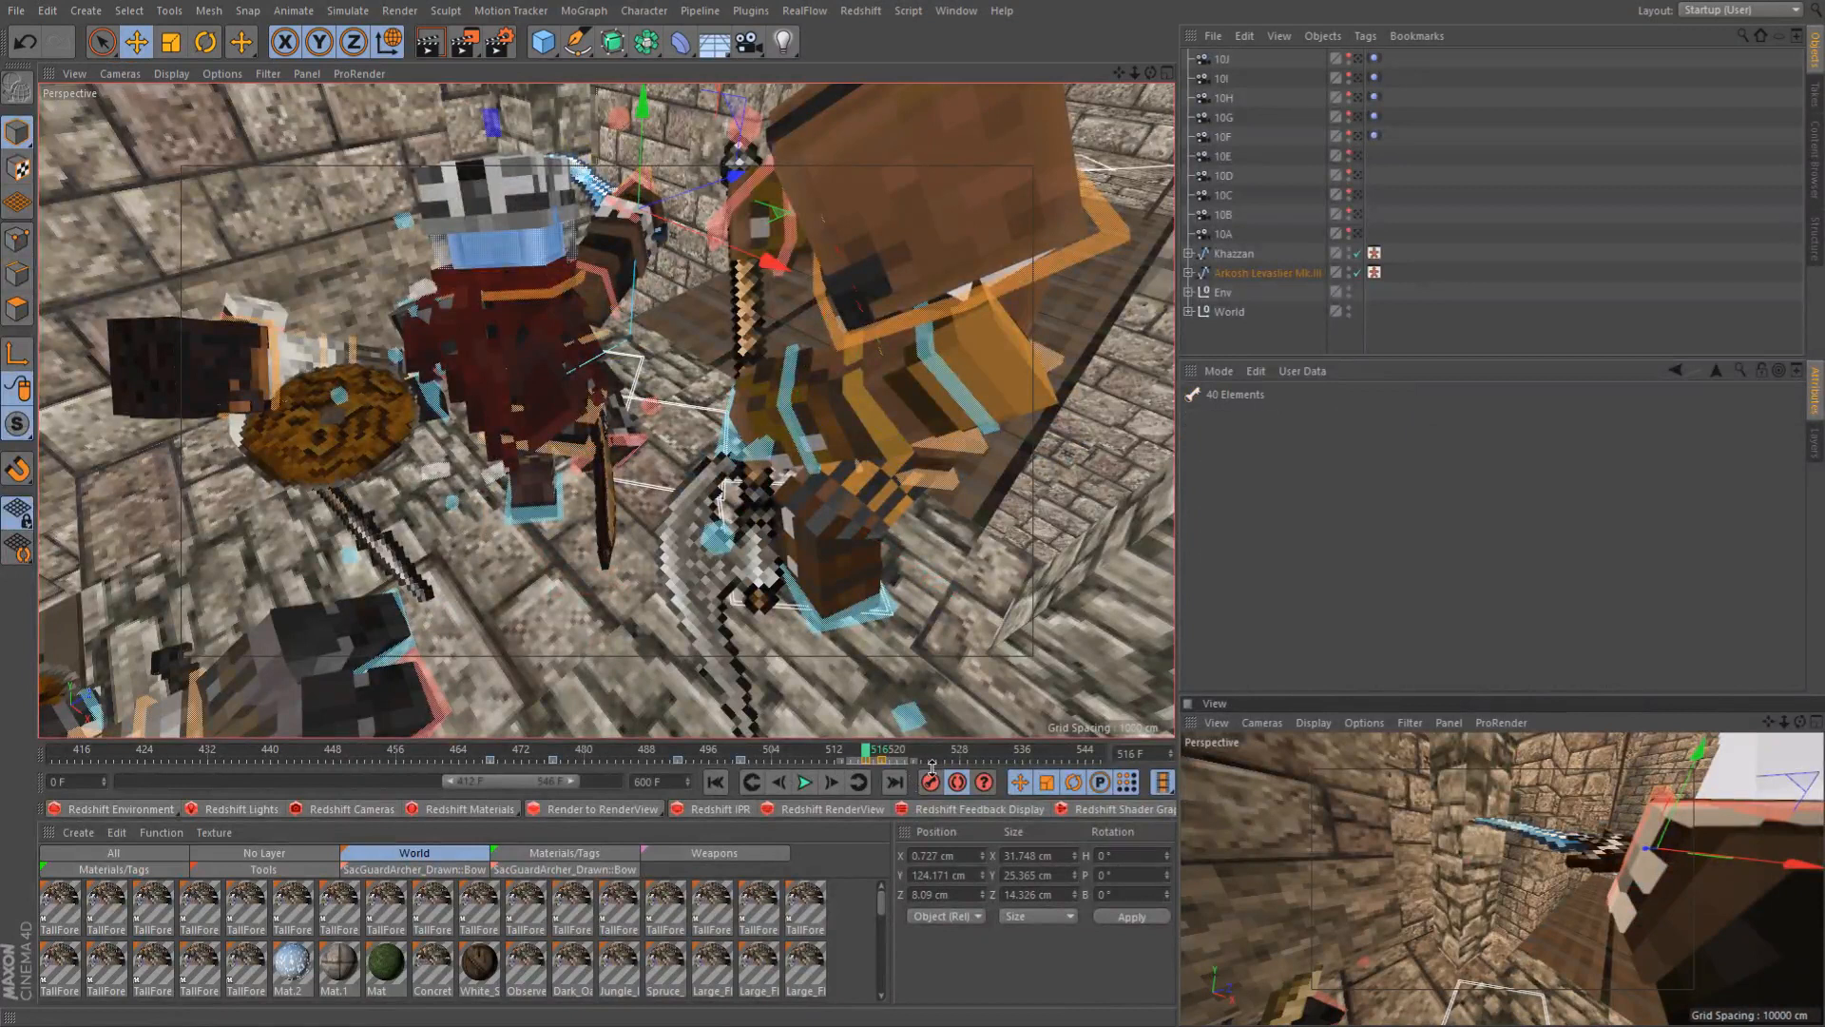
{"action": "key", "text": "Delete"}
{"action": "left_click", "coordinate": [966, 763]}
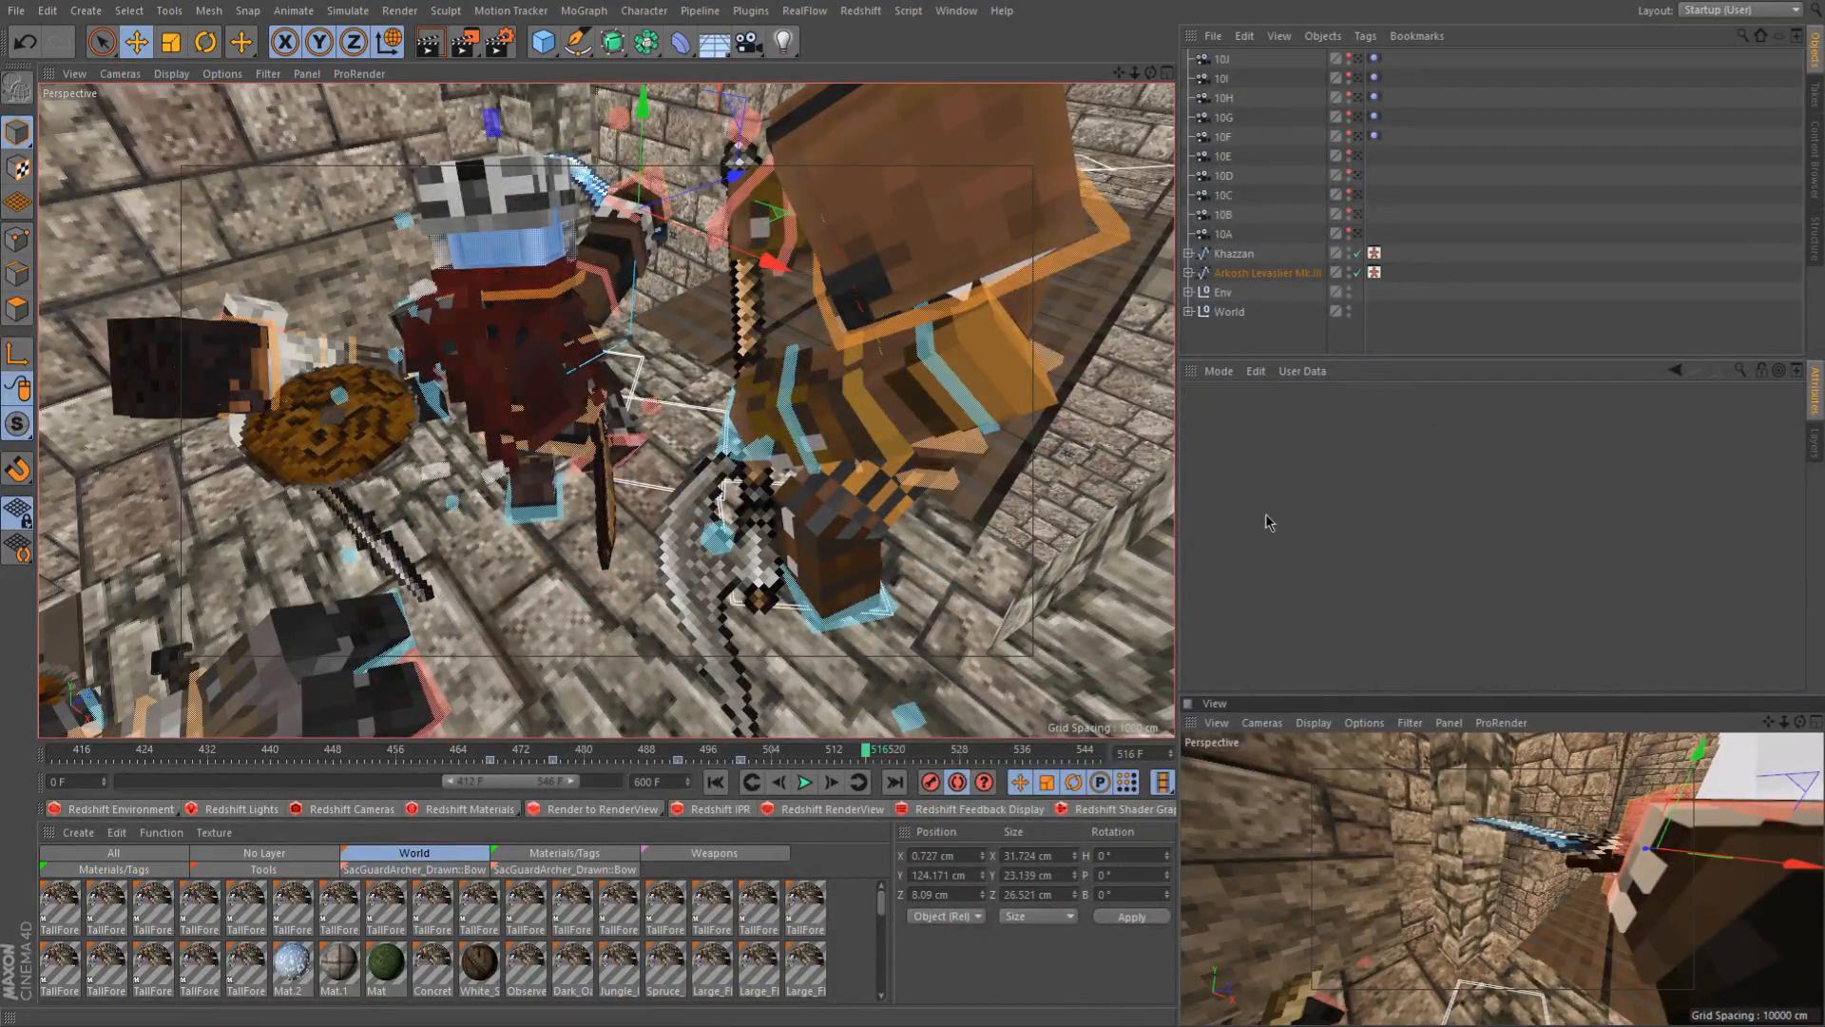
Set the project frame rate back to 12 FPS
{"action": "key", "text": "ctrl+d"}
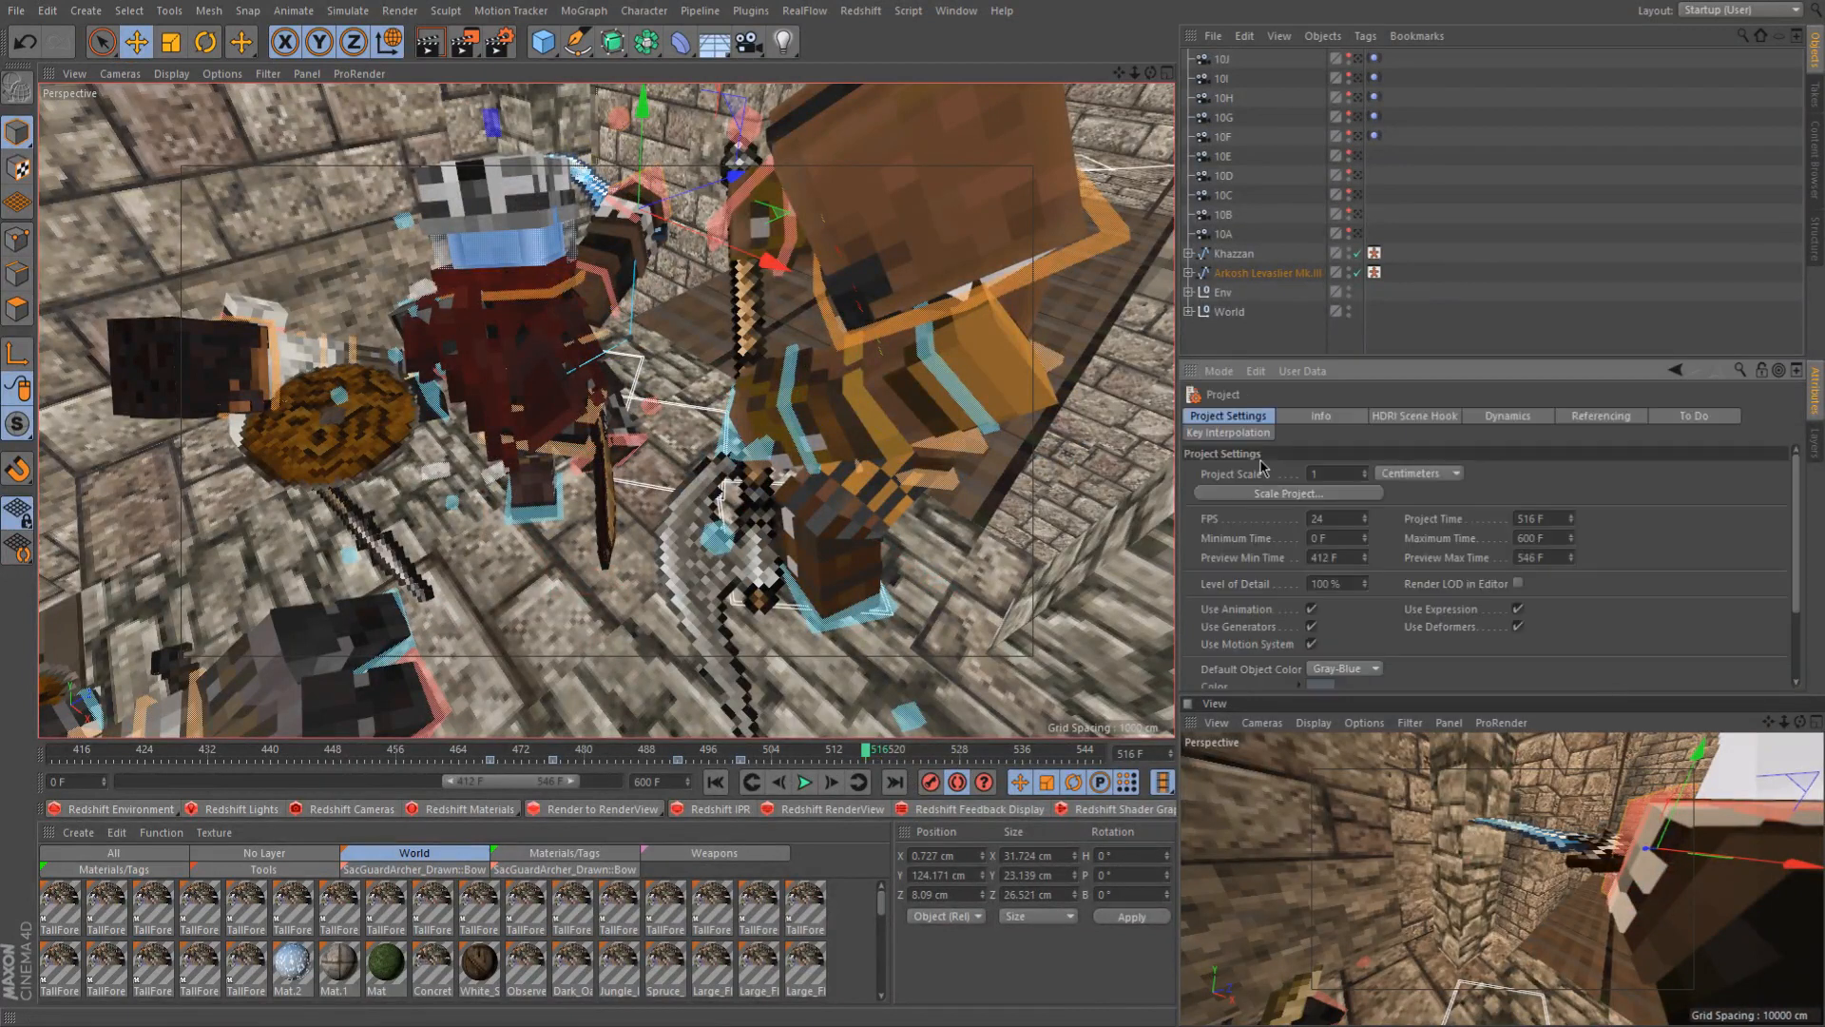
{"action": "left_click_drag", "start_coordinate": [1328, 518], "coordinate": [1283, 520]}
{"action": "type", "text": "12"}
{"action": "key", "text": "Return"}
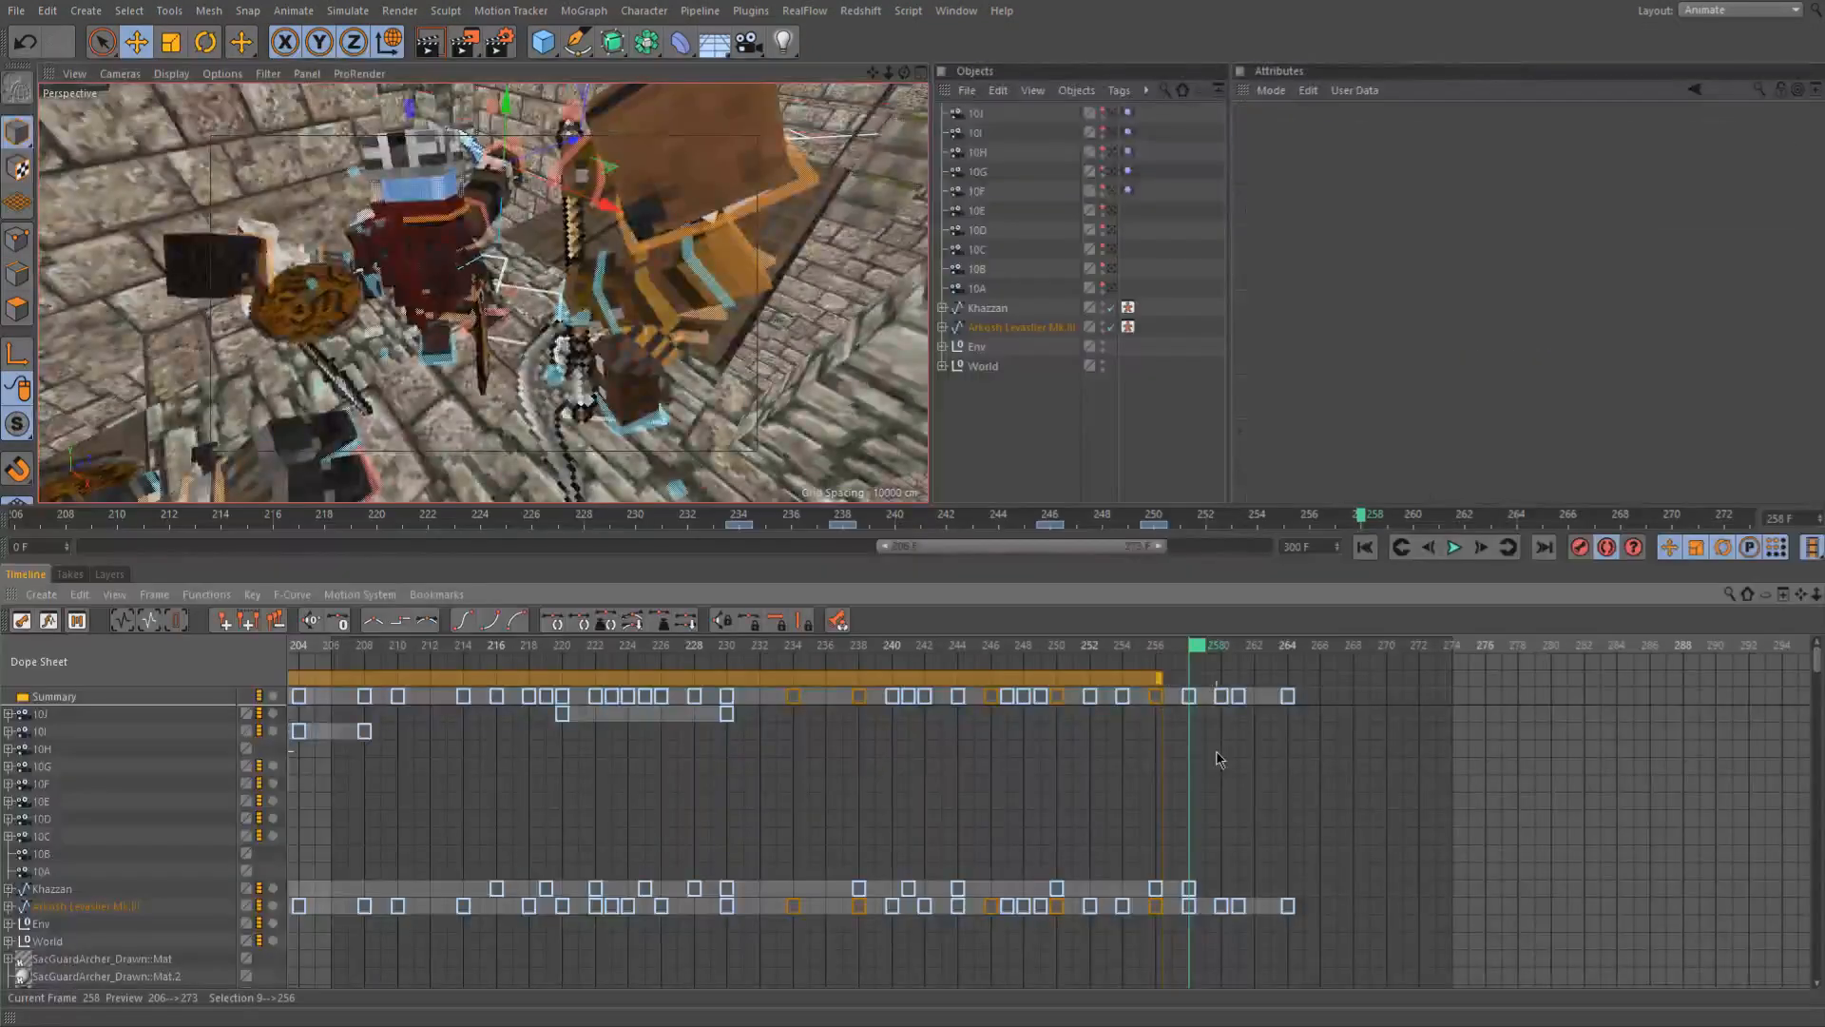
Scrub and play the dope sheet from about frame 254 onward to examine the timing of the sword swing
{"action": "left_click", "coordinate": [1155, 649]}
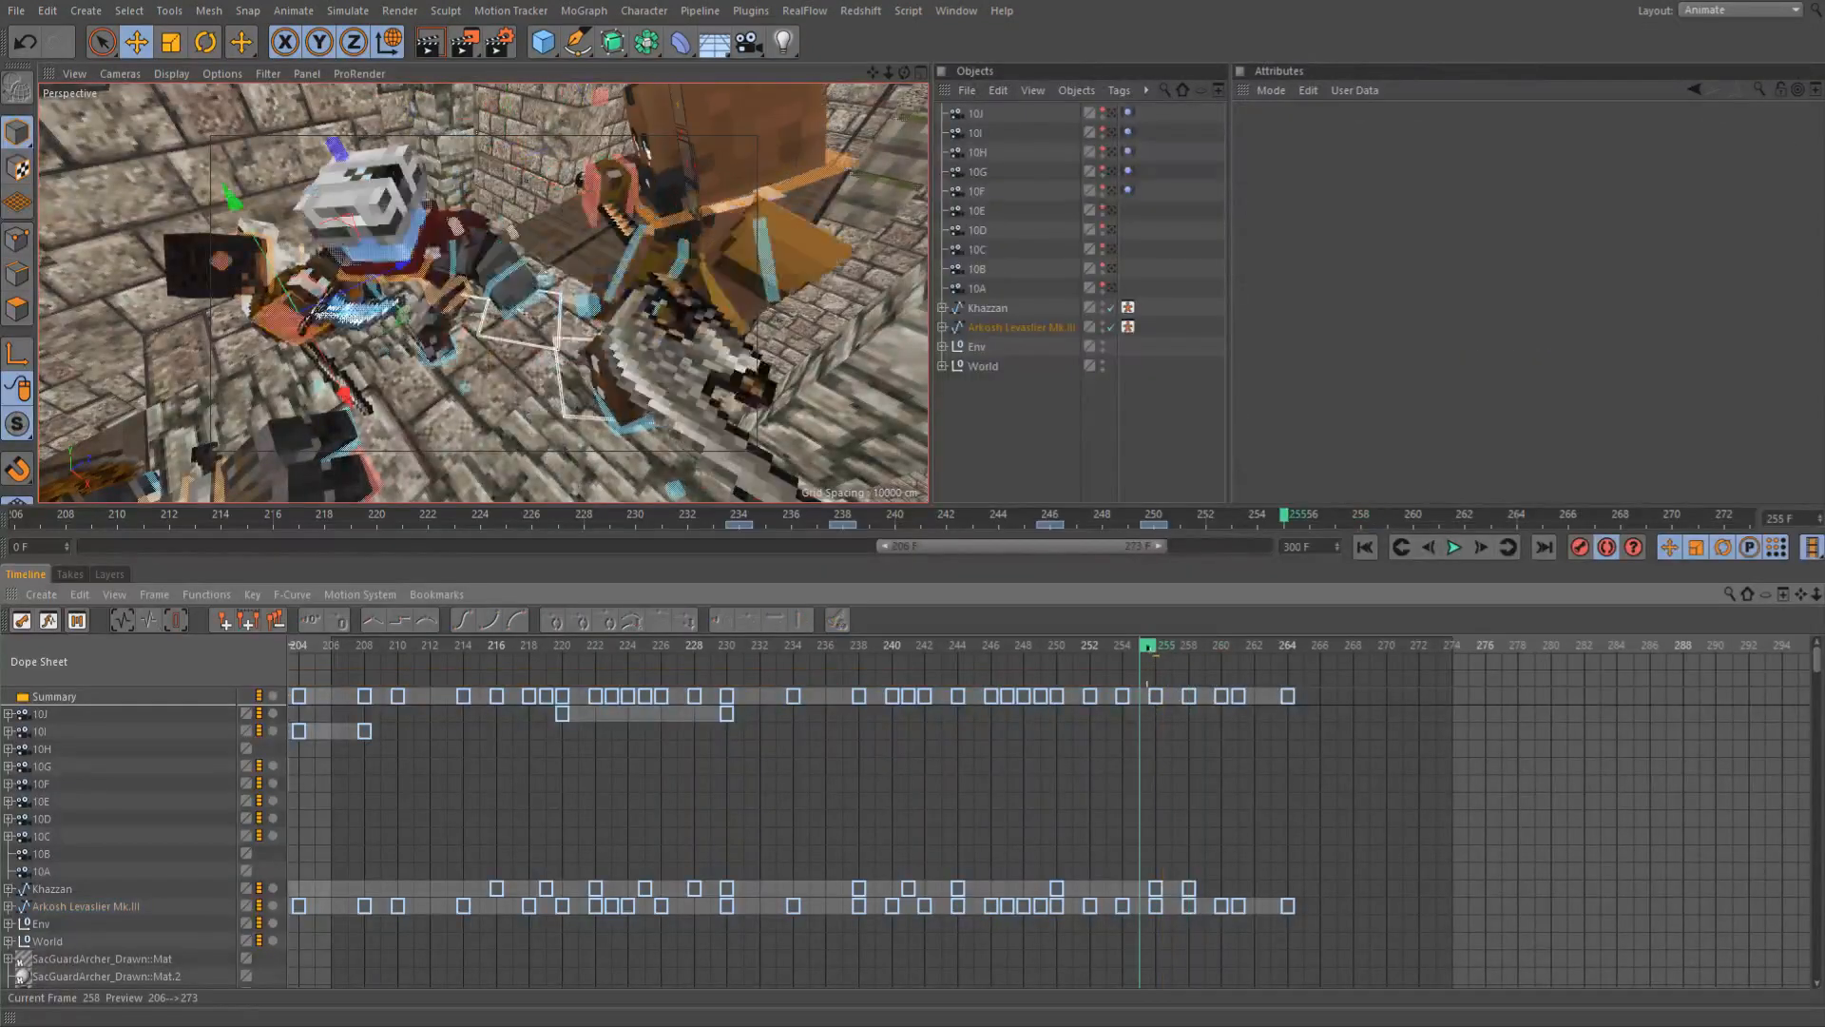
{"action": "left_click", "coordinate": [1177, 654]}
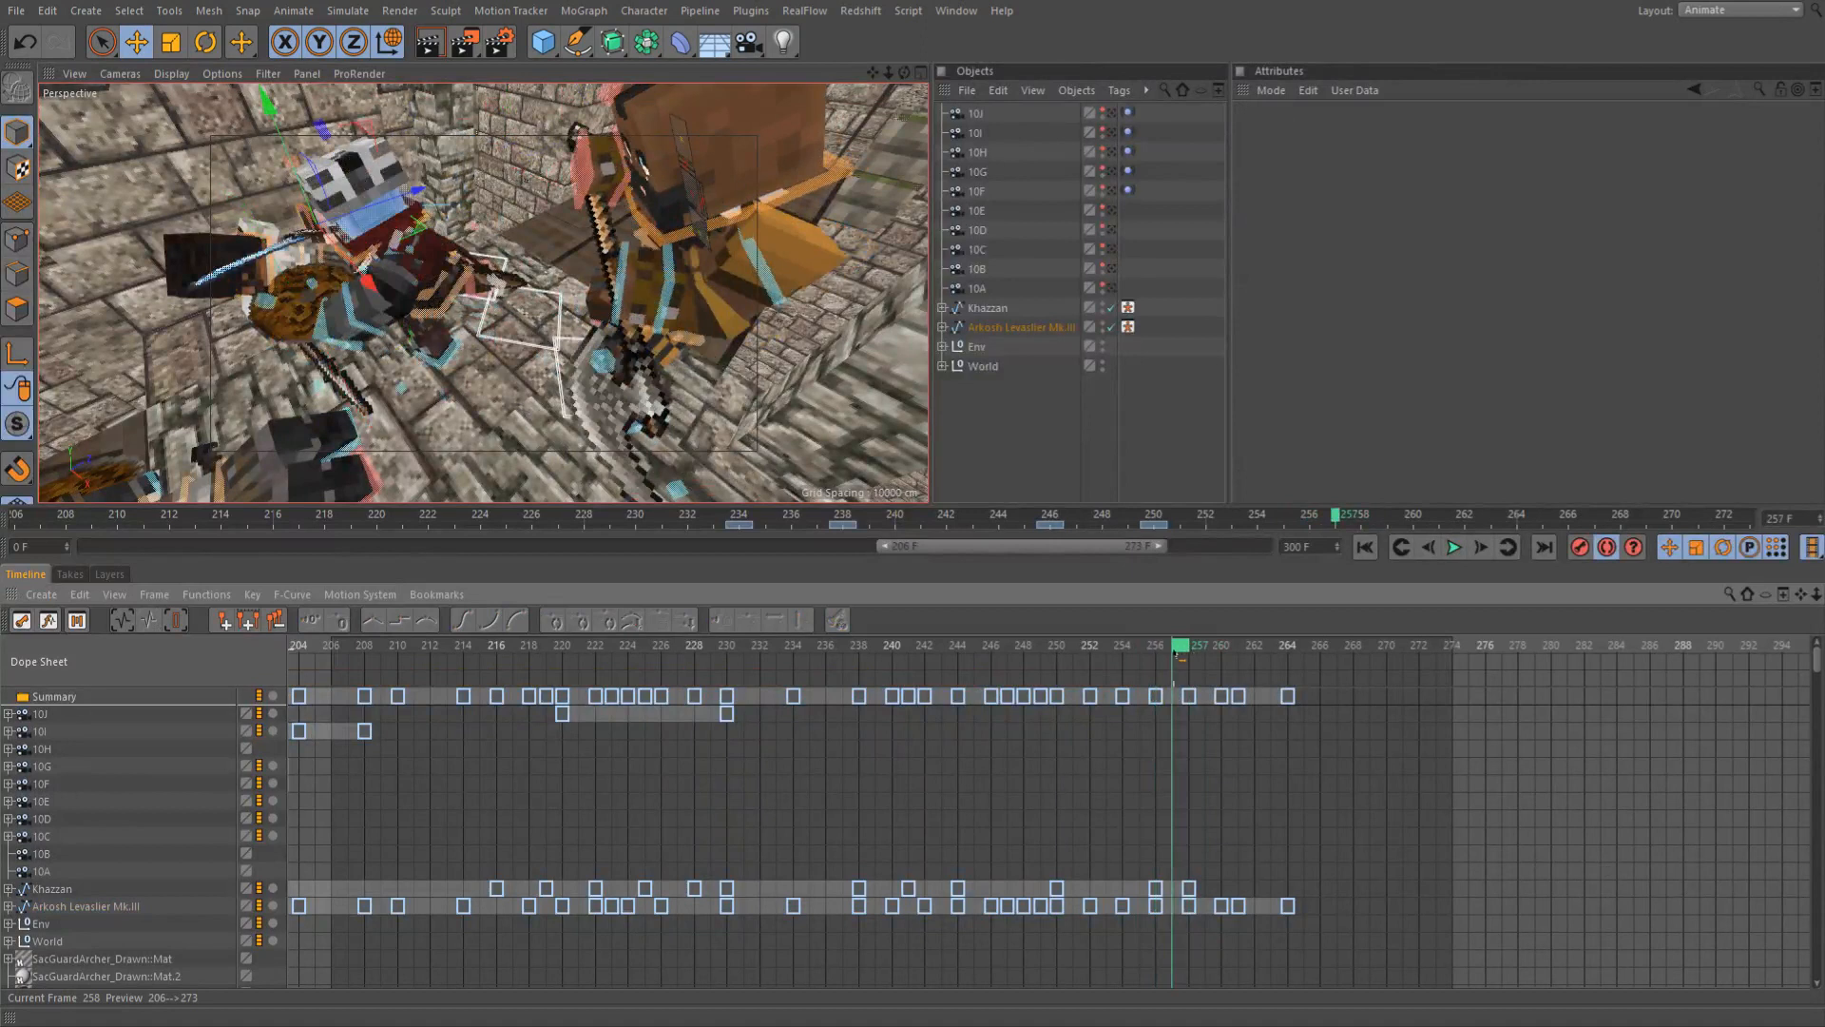
{"action": "left_click", "coordinate": [1189, 656]}
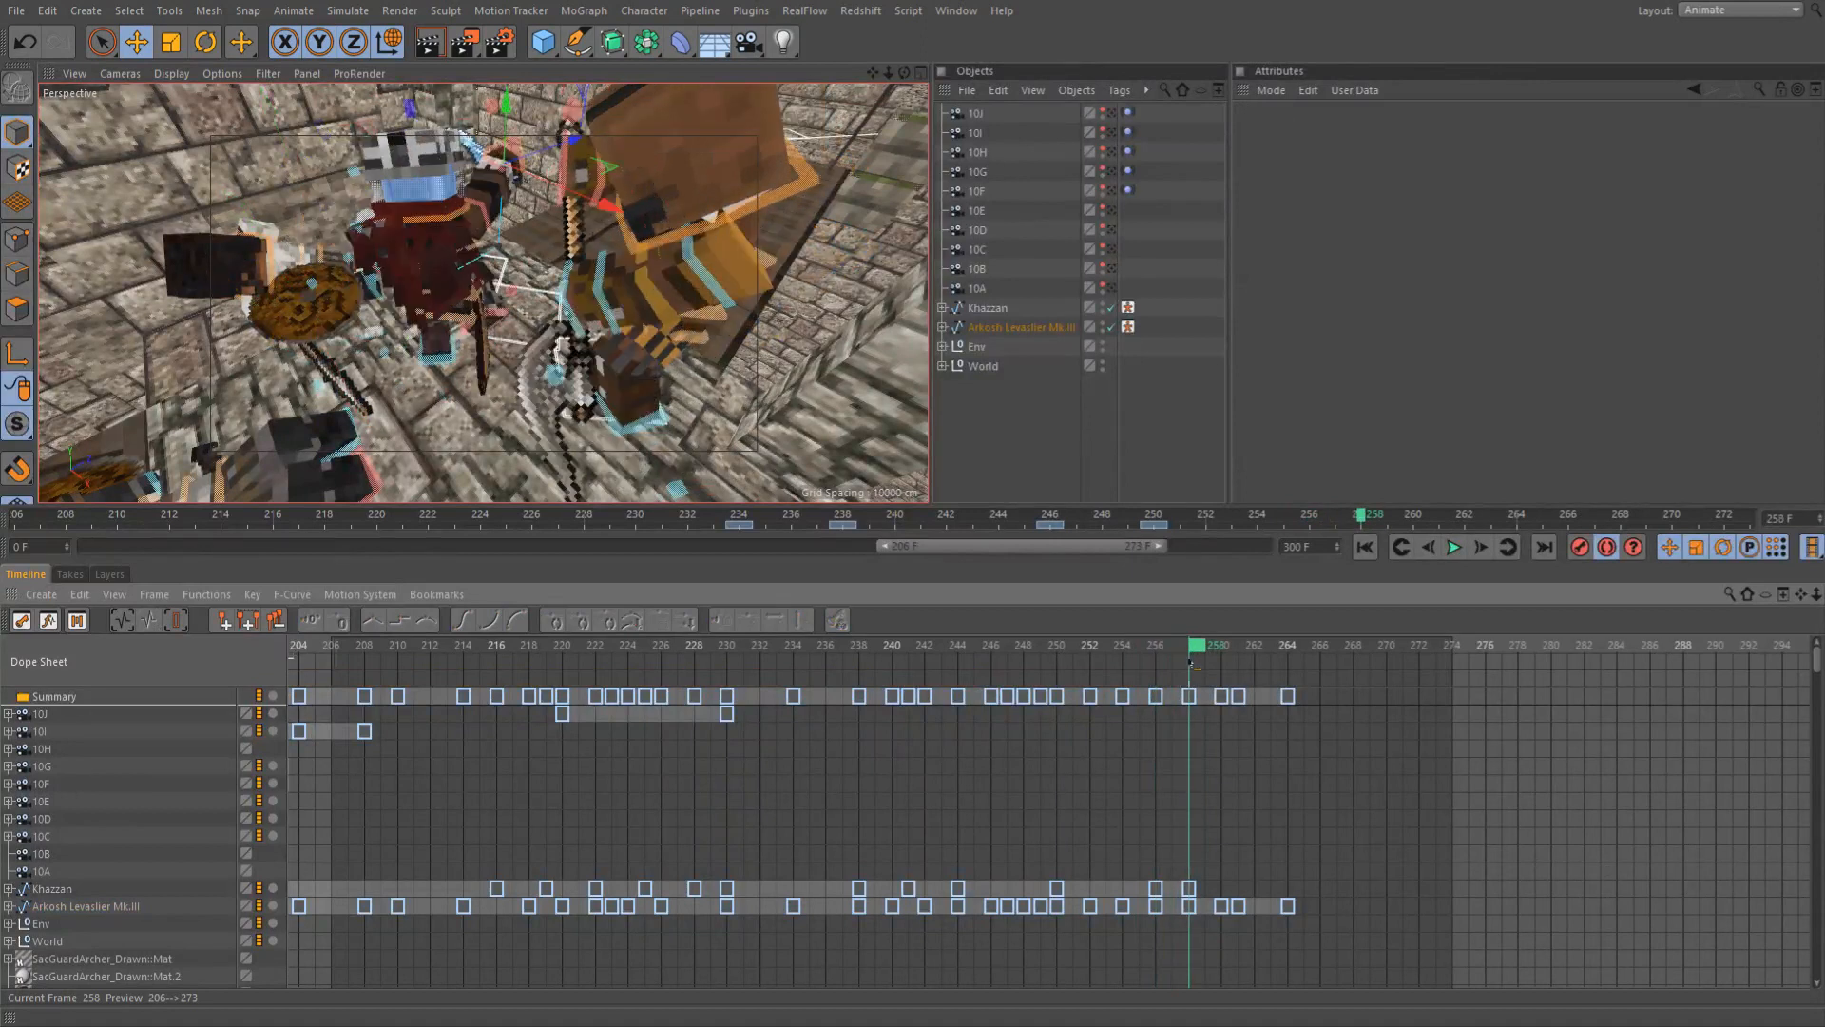
{"action": "left_click", "coordinate": [1203, 672]}
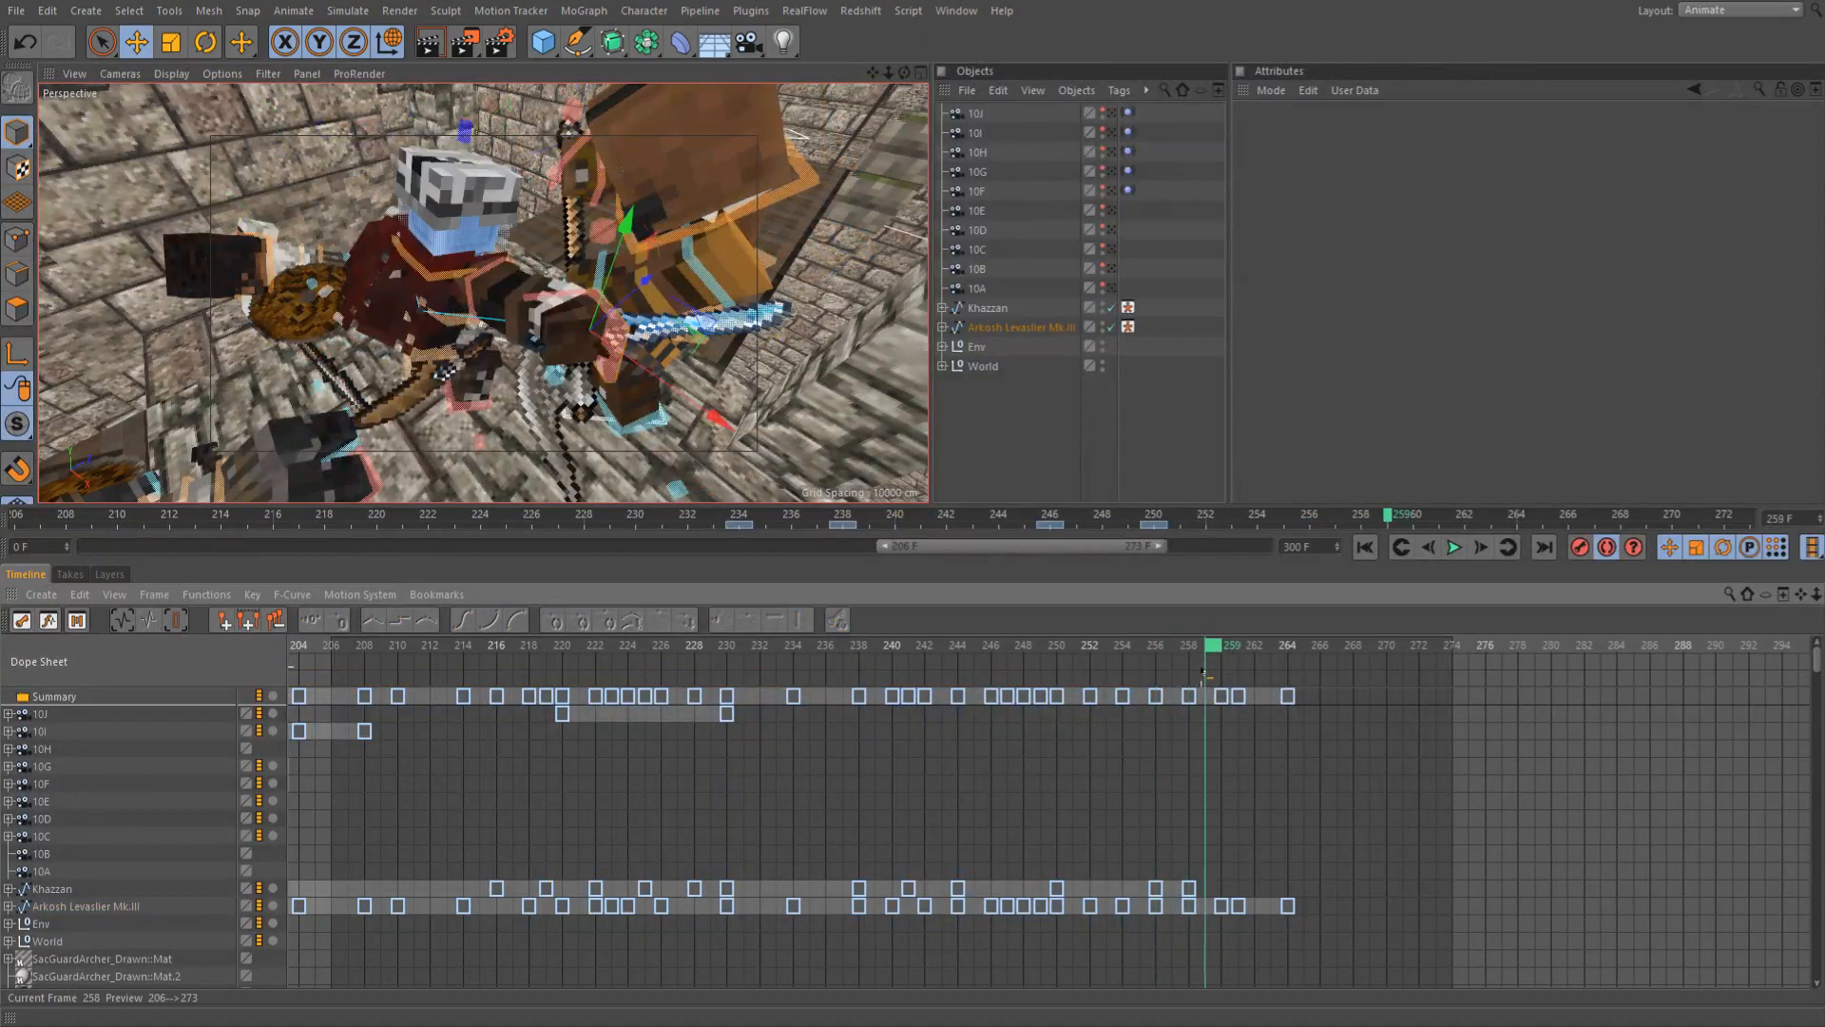
{"action": "left_click", "coordinate": [1221, 682]}
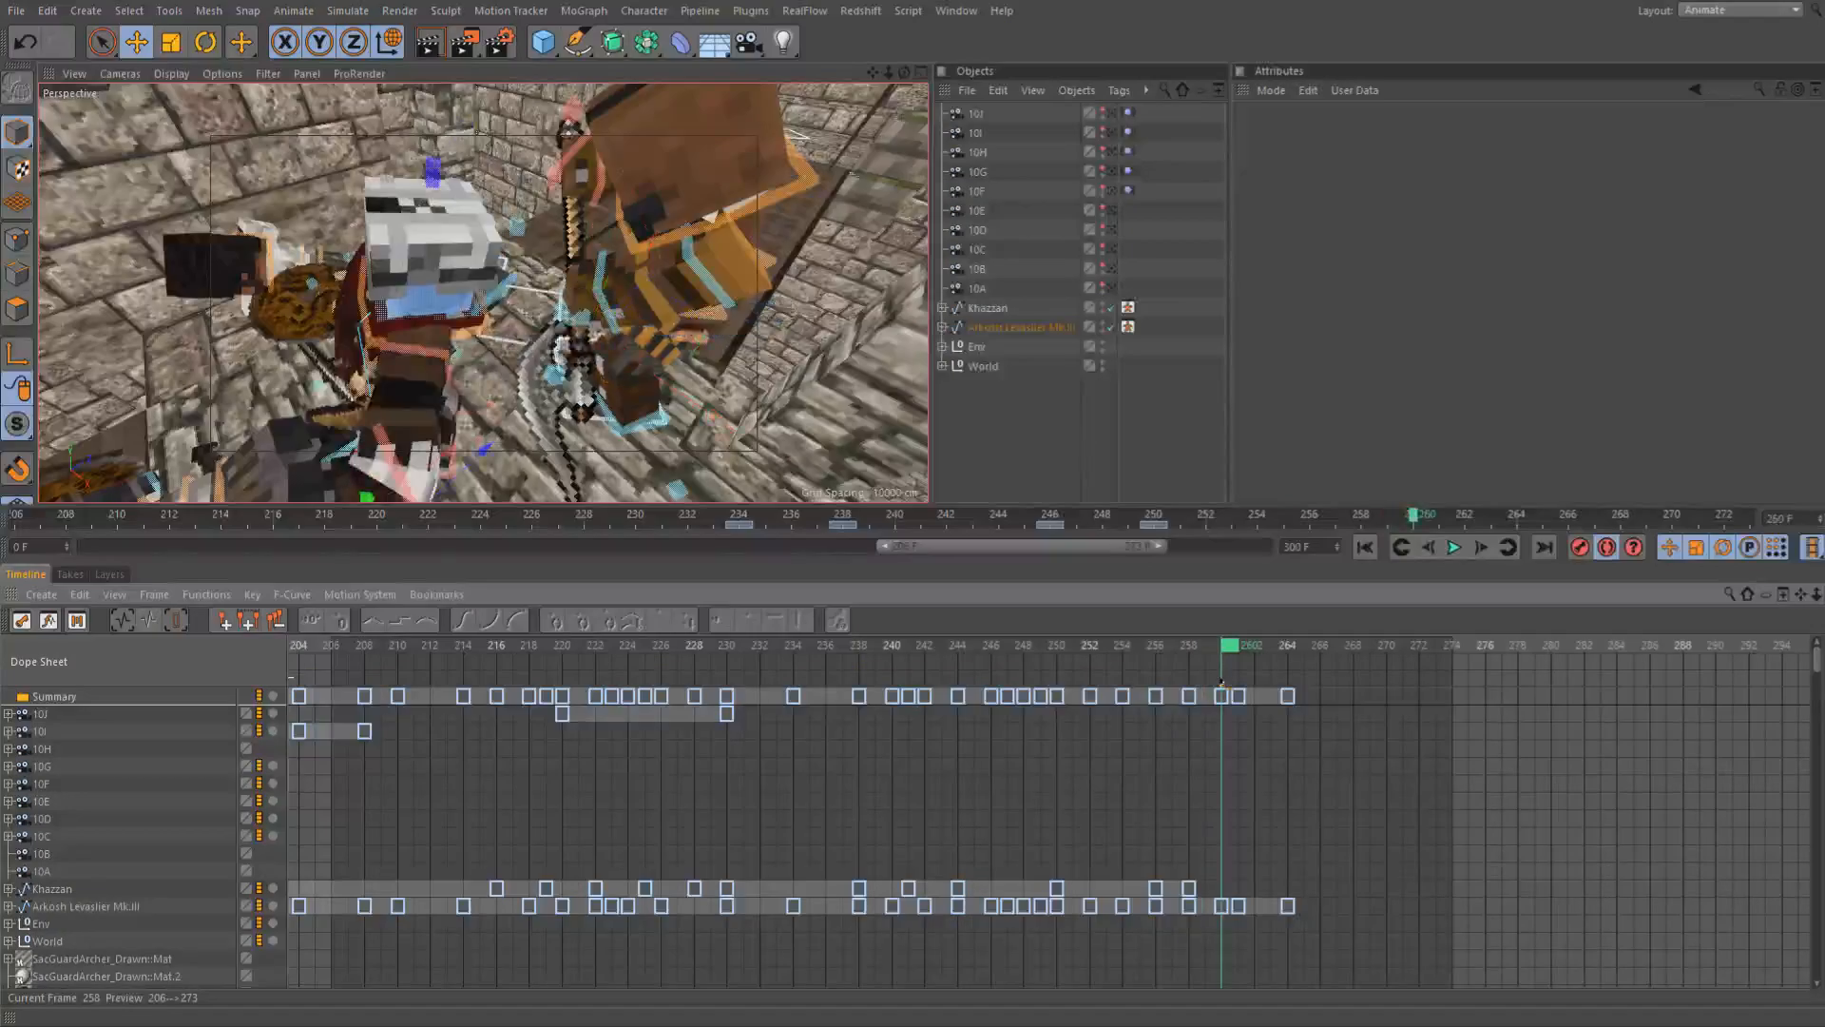
{"action": "left_click_drag", "start_coordinate": [1201, 685], "coordinate": [1167, 694]}
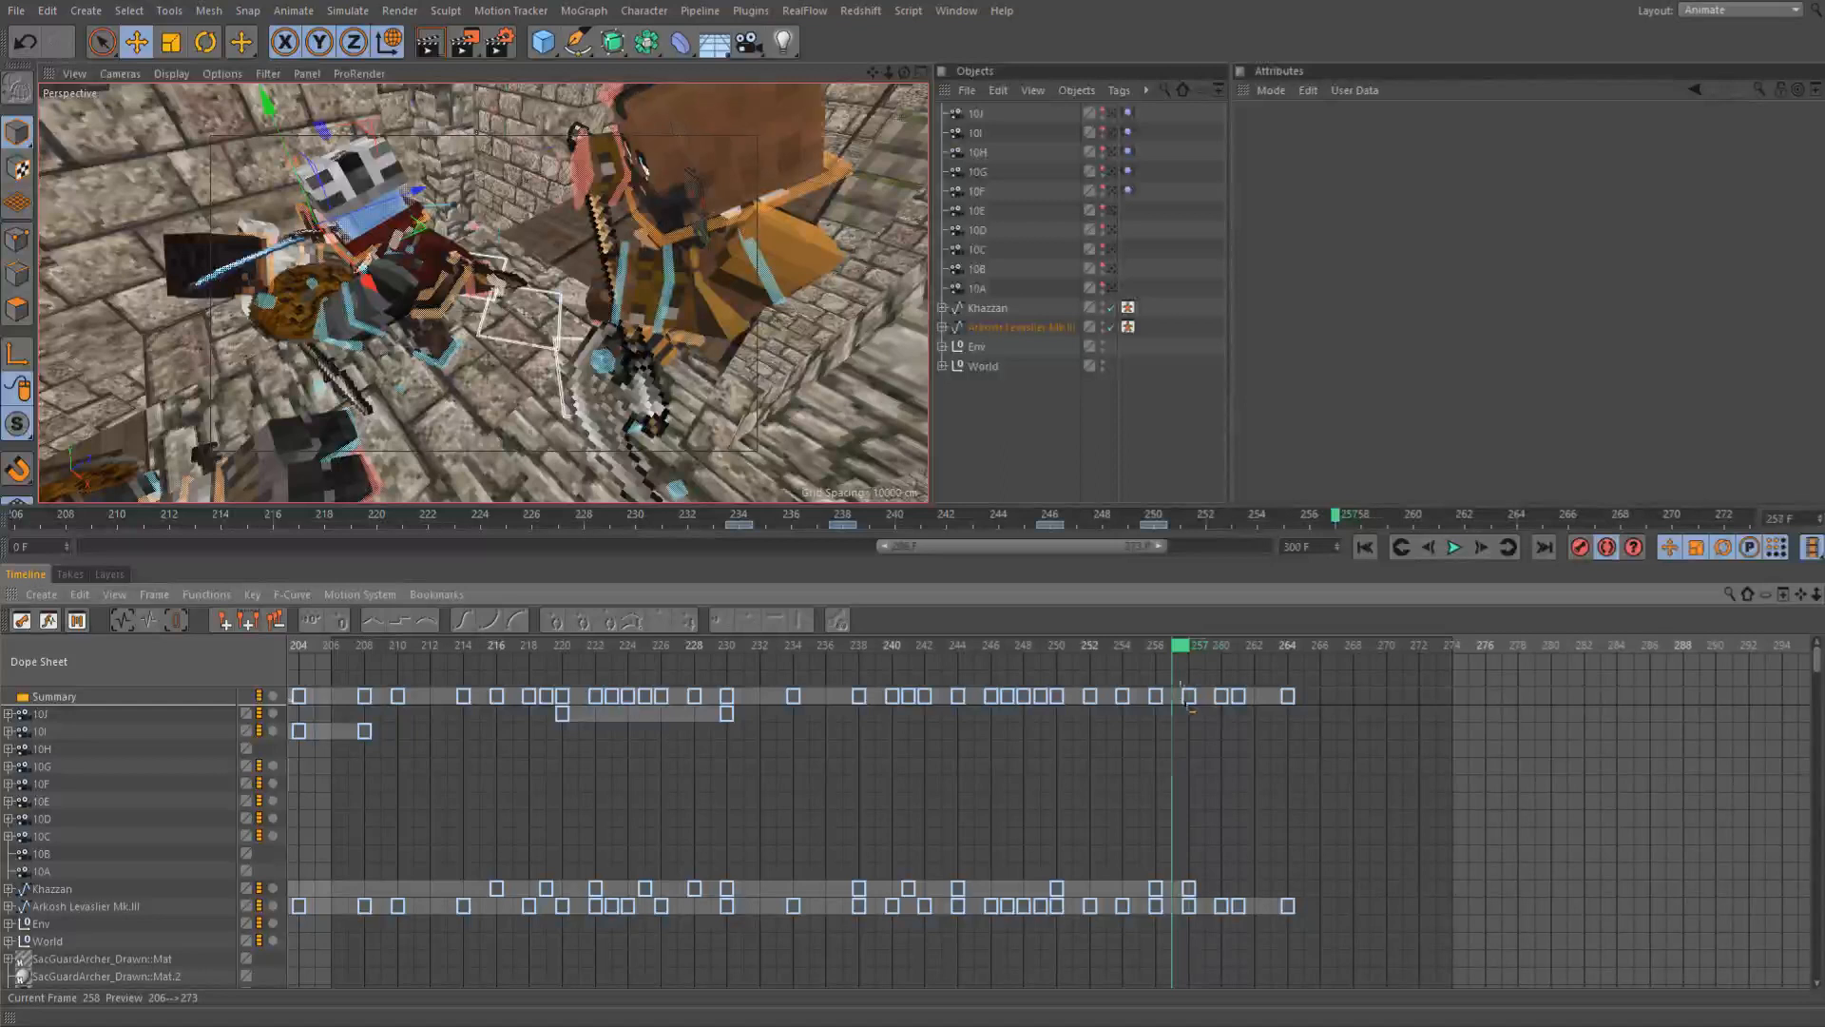
{"action": "left_click_drag", "start_coordinate": [1189, 704], "coordinate": [1193, 709]}
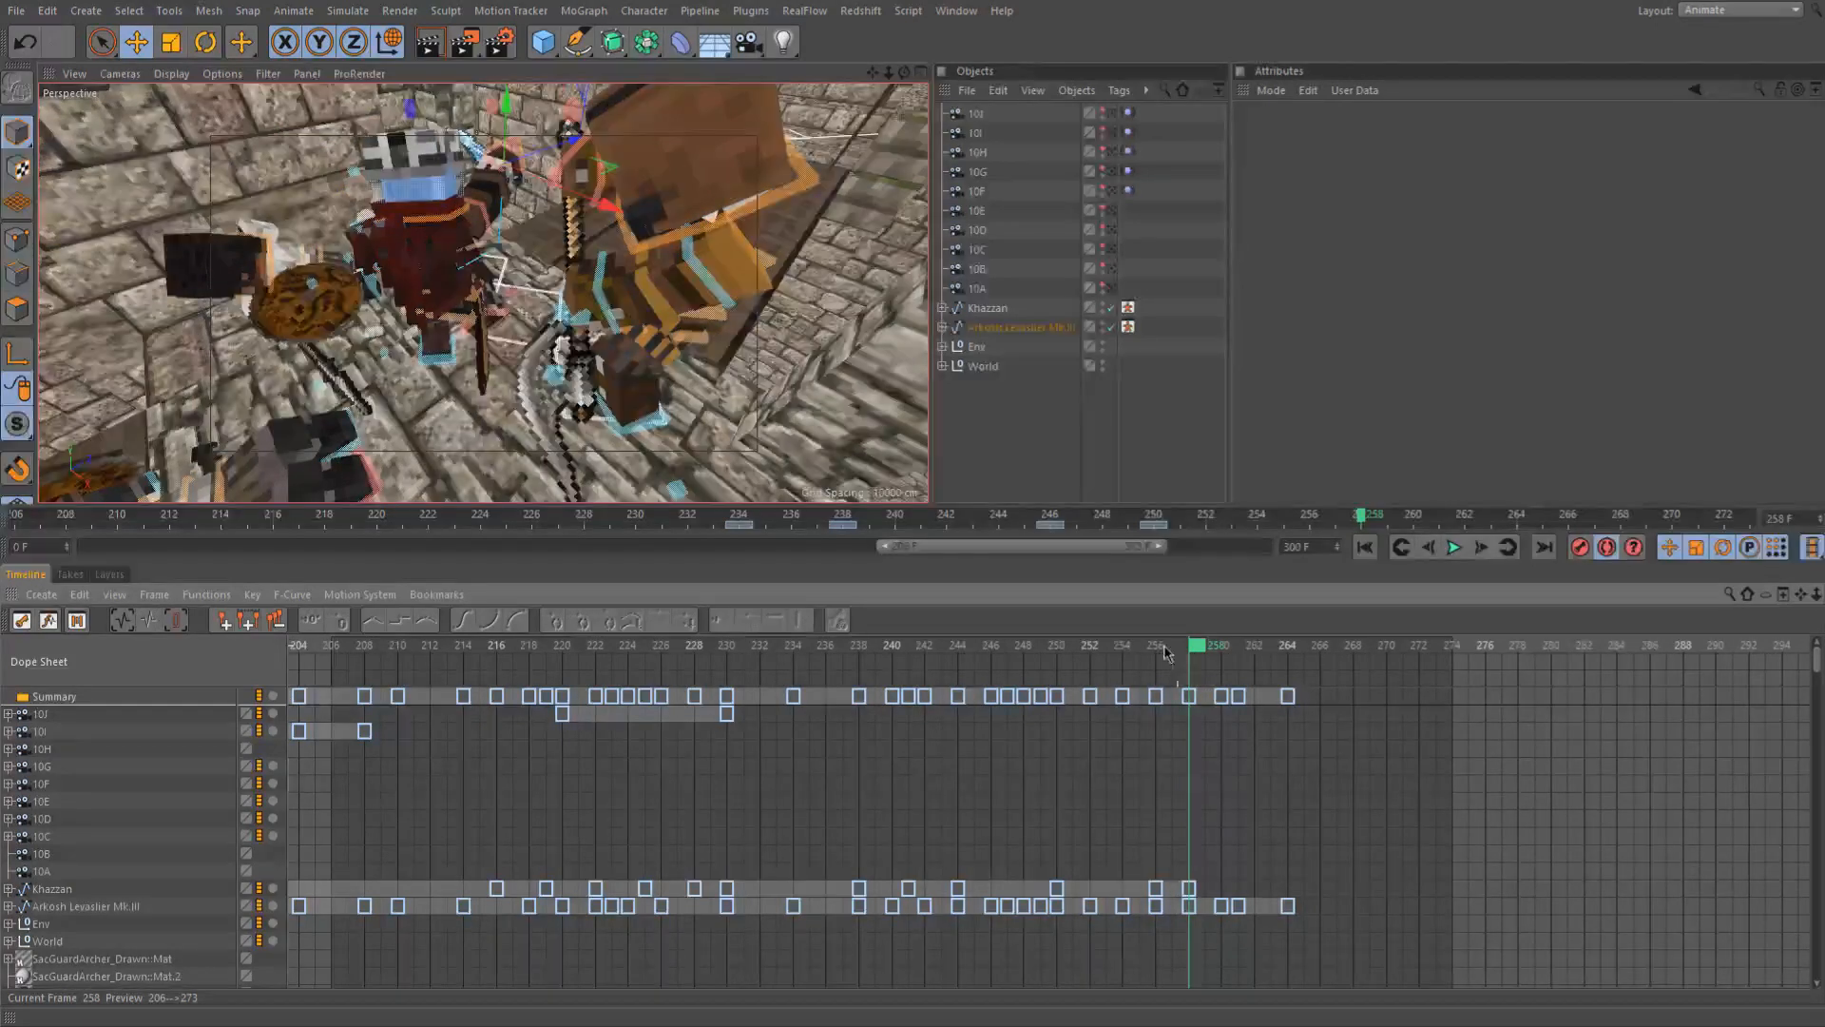
{"action": "left_click_drag", "start_coordinate": [1162, 651], "coordinate": [1152, 650]}
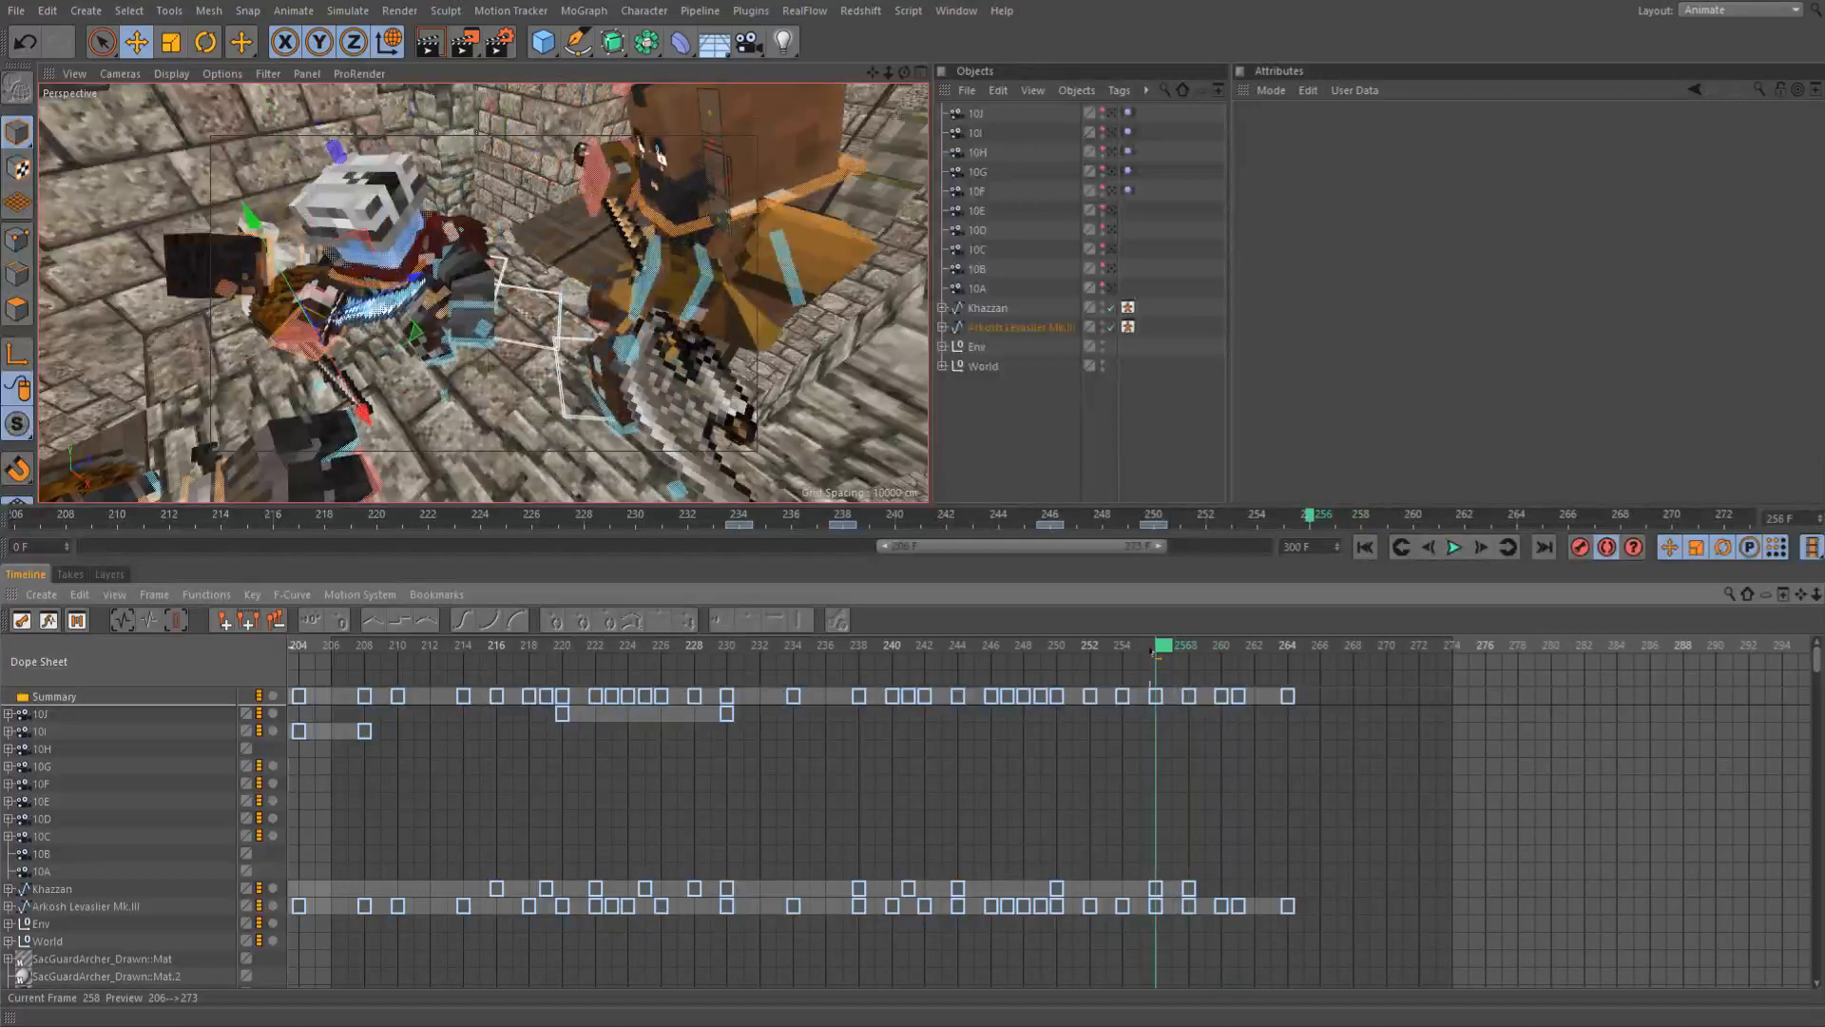
{"action": "mouse_move", "coordinate": [1164, 652]}
{"action": "left_mouse_down"}
{"action": "mouse_move", "coordinate": [1194, 656]}
{"action": "mouse_move", "coordinate": [1129, 661]}
{"action": "left_mouse_up"}
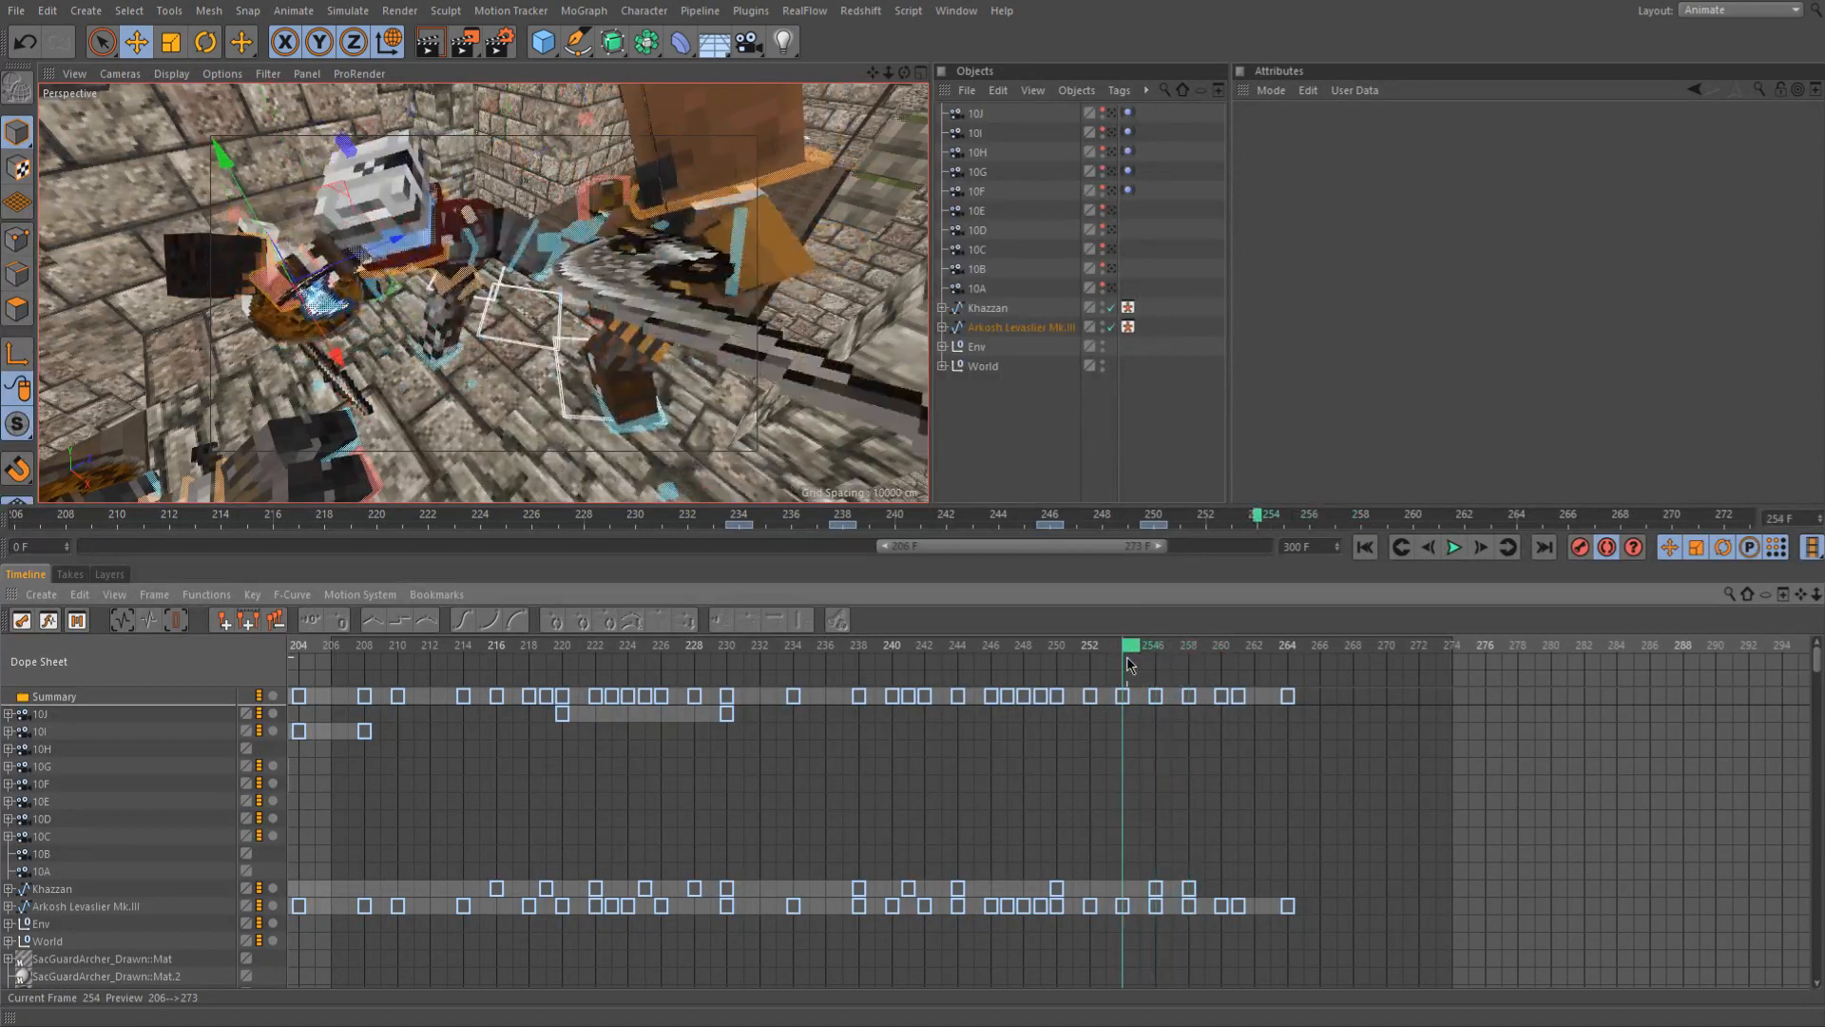
{"action": "key", "text": "F8"}
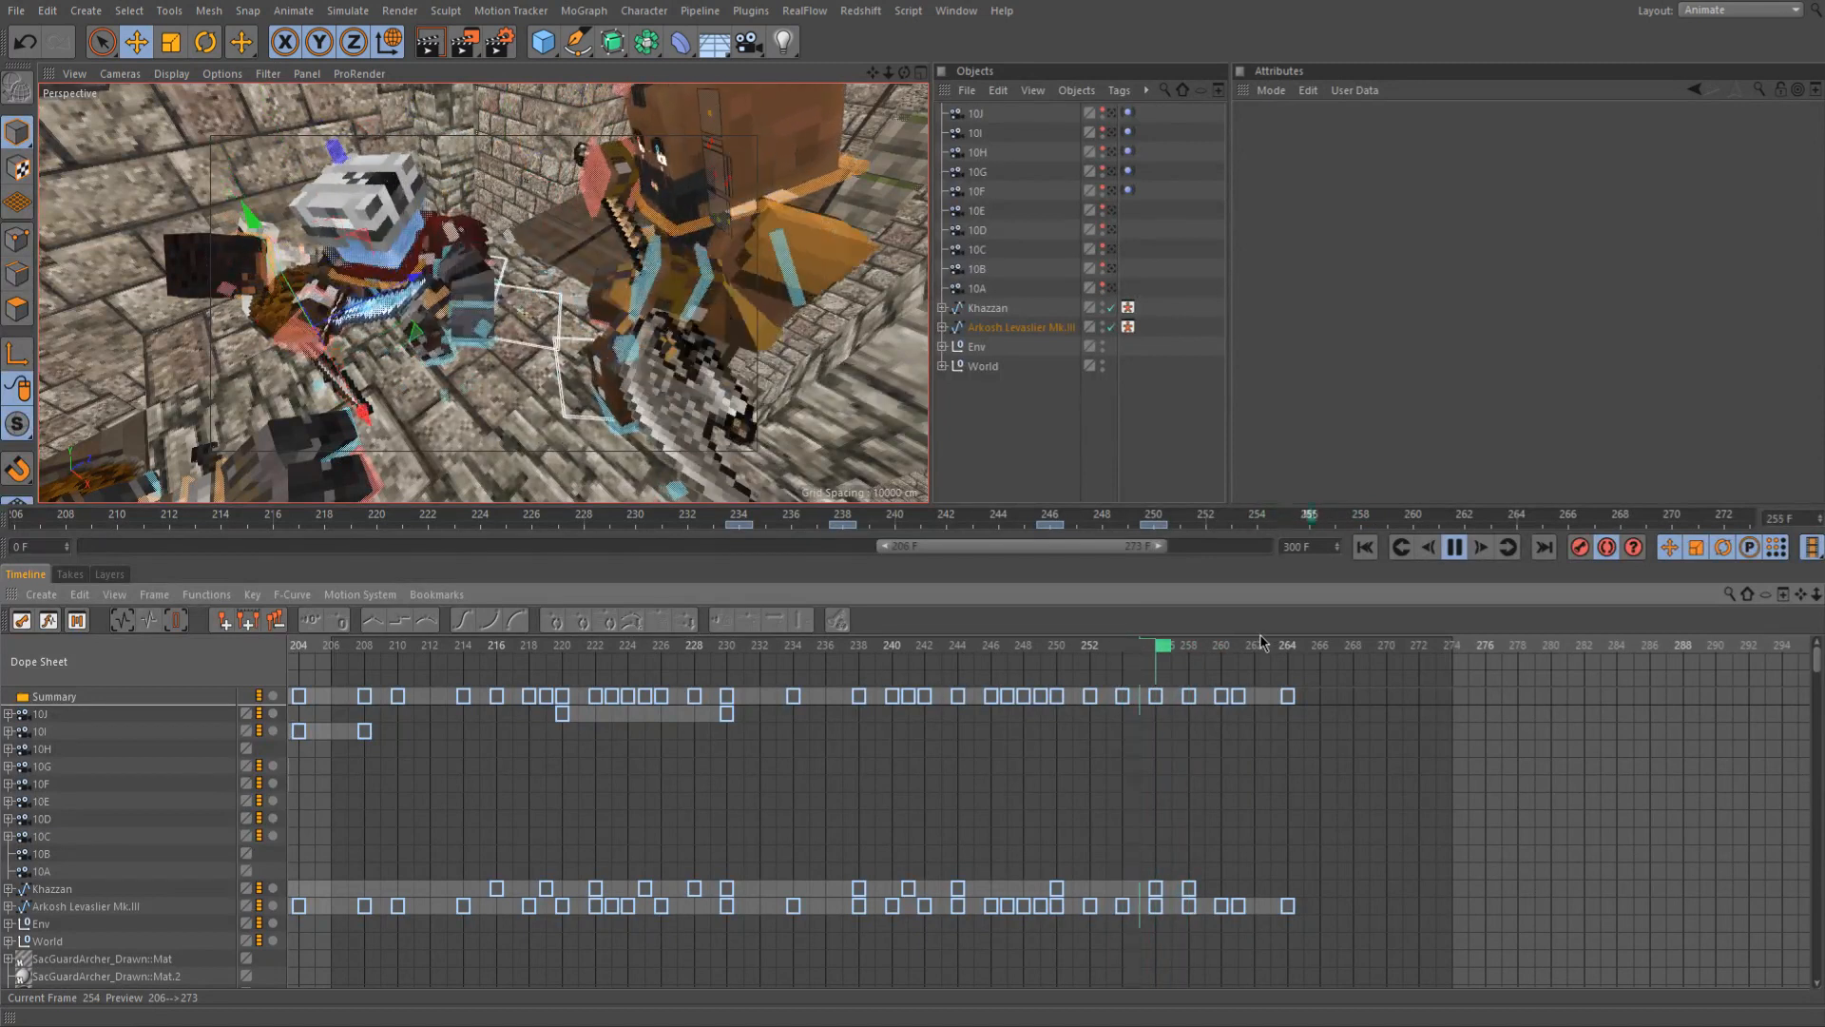
{"action": "left_click", "coordinate": [1165, 649]}
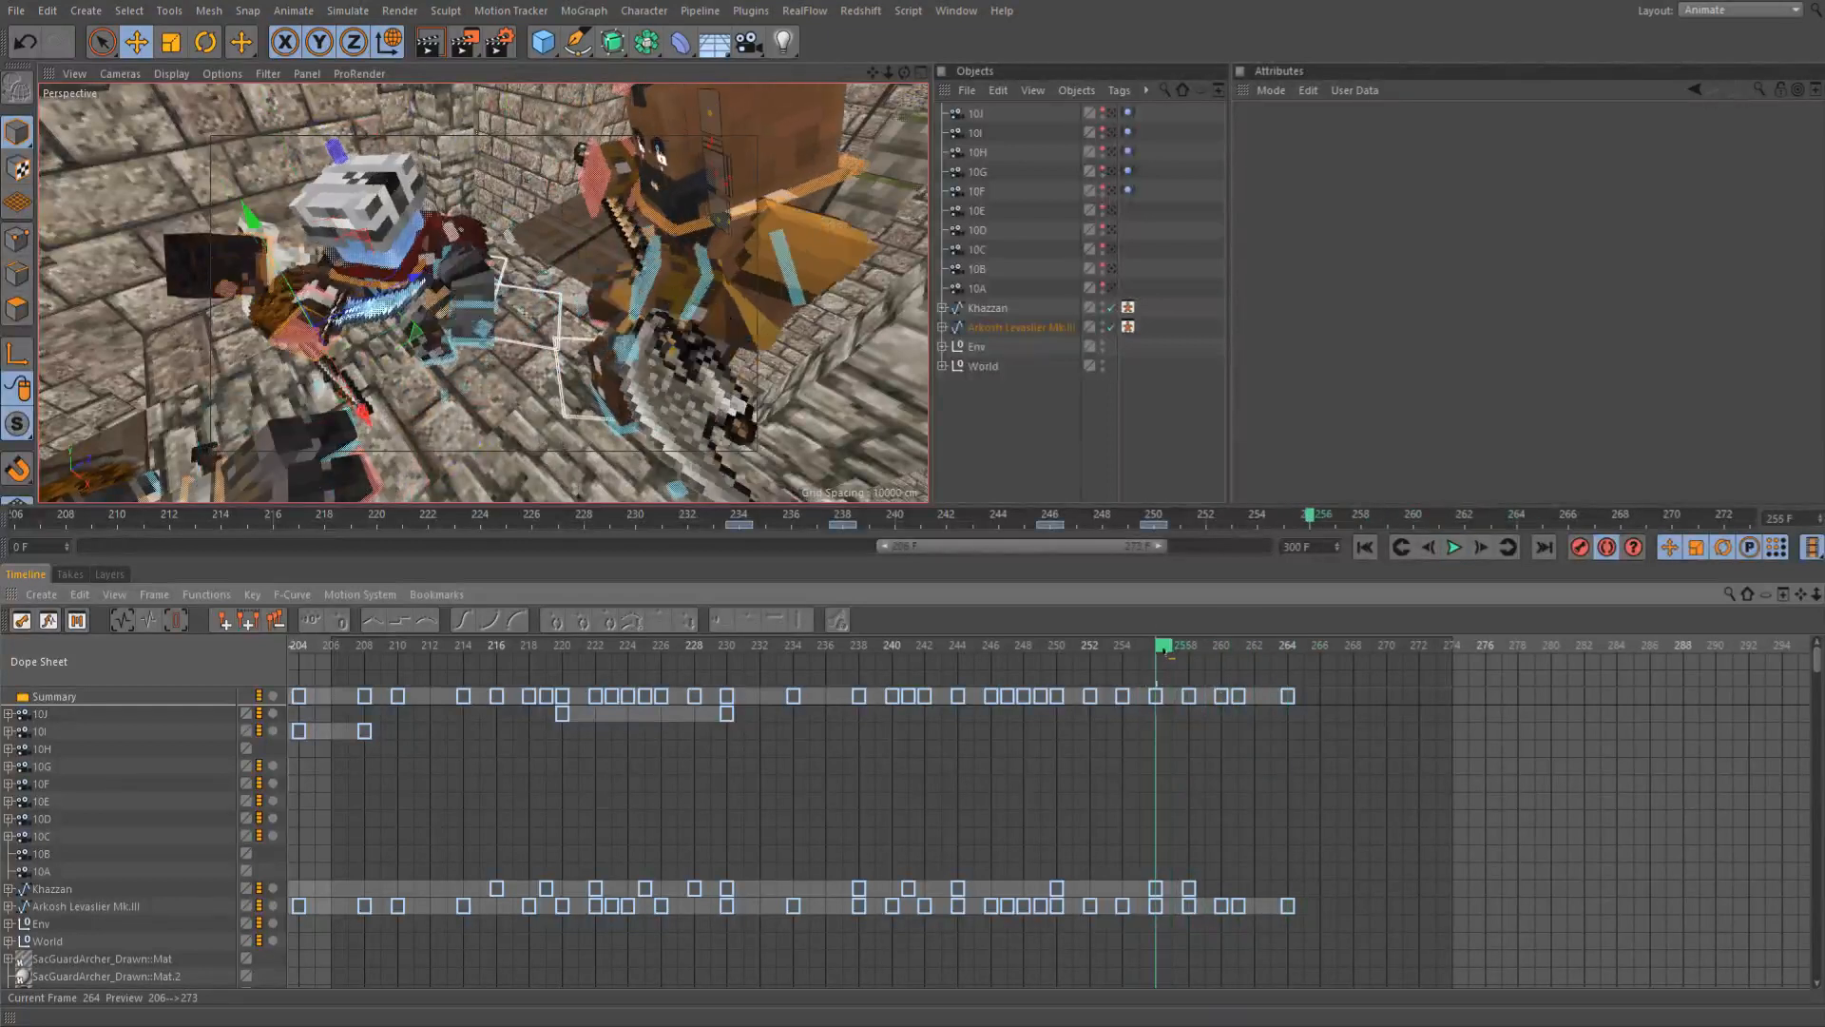
Select all Khazzan and Arkosh keyframes from frame 256 to 264 in the dope sheet
{"action": "mouse_move", "coordinate": [1140, 657]}
{"action": "left_mouse_down"}
{"action": "mouse_move", "coordinate": [1124, 658]}
{"action": "mouse_move", "coordinate": [1161, 665]}
{"action": "left_mouse_up"}
{"action": "left_click_drag", "start_coordinate": [1346, 941], "coordinate": [1319, 909]}
{"action": "mouse_move", "coordinate": [1291, 678]}
{"action": "left_mouse_down"}
{"action": "mouse_move", "coordinate": [1414, 678]}
{"action": "mouse_move", "coordinate": [1275, 684]}
{"action": "left_mouse_up"}
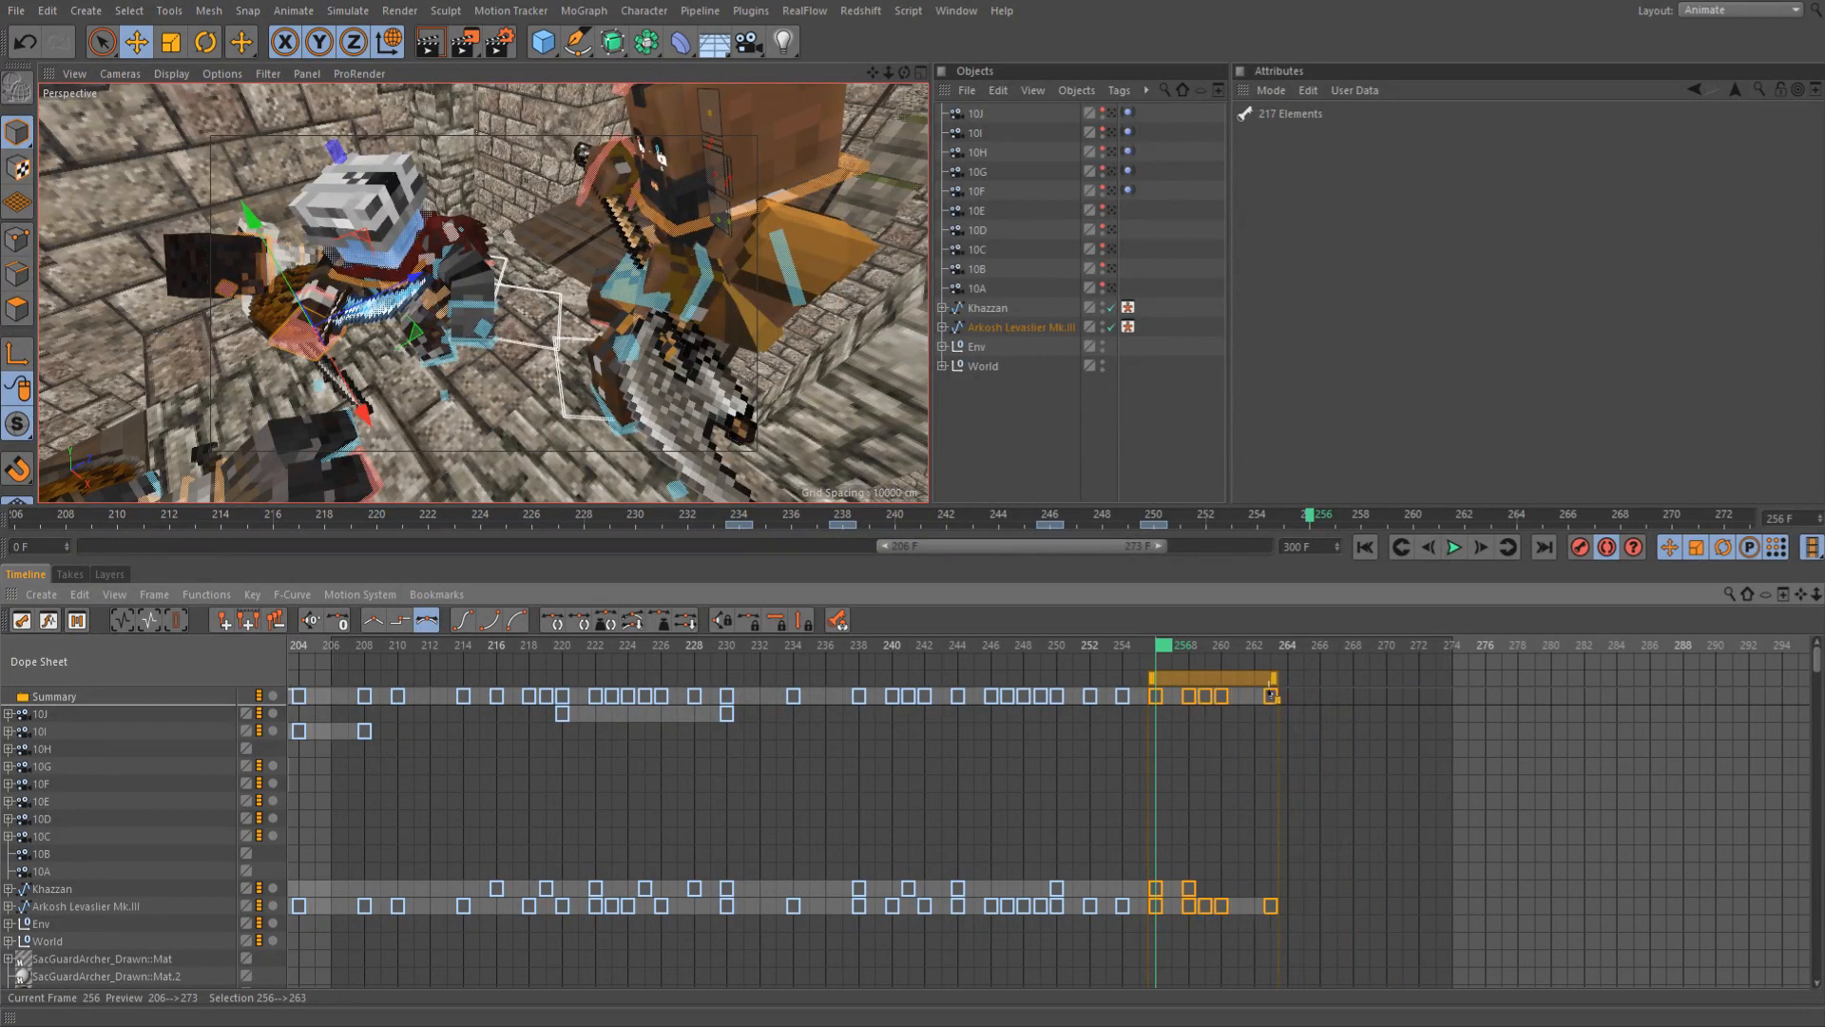
{"action": "key", "text": "ctrl+z"}
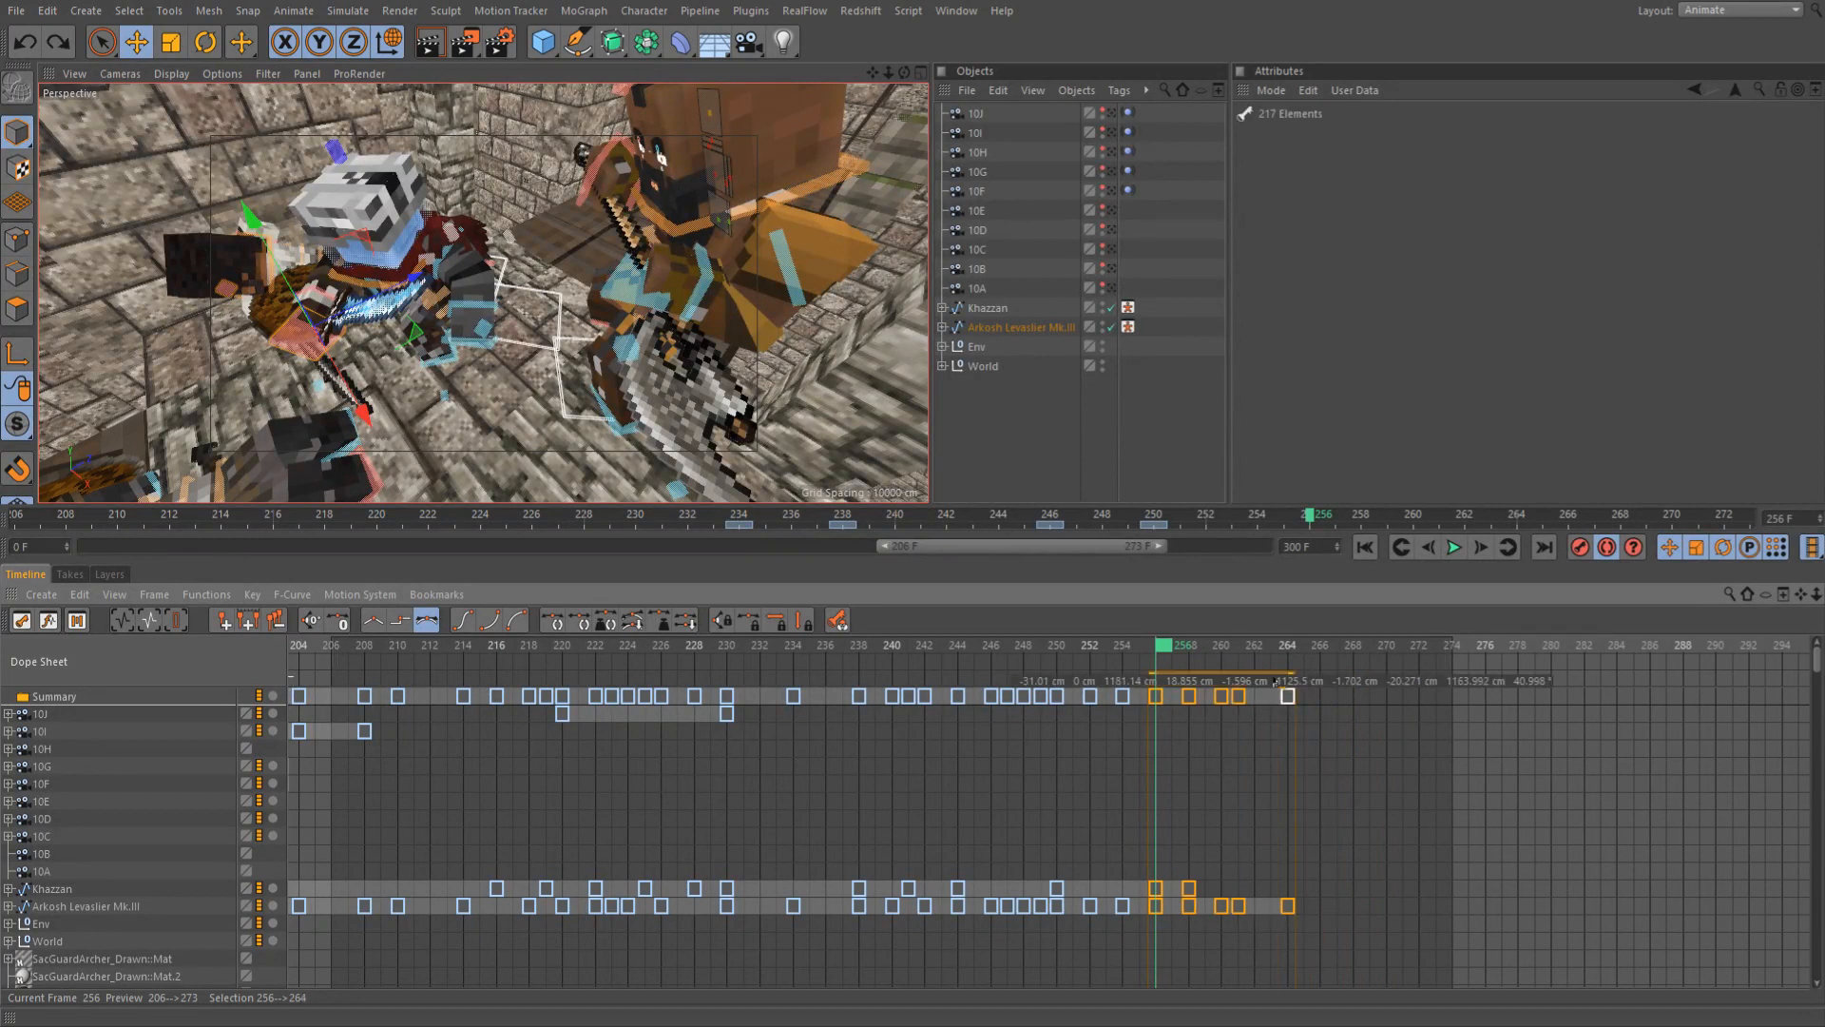
{"action": "left_click_drag", "start_coordinate": [1275, 681], "coordinate": [1310, 682]}
{"action": "key", "text": "ctrl+z"}
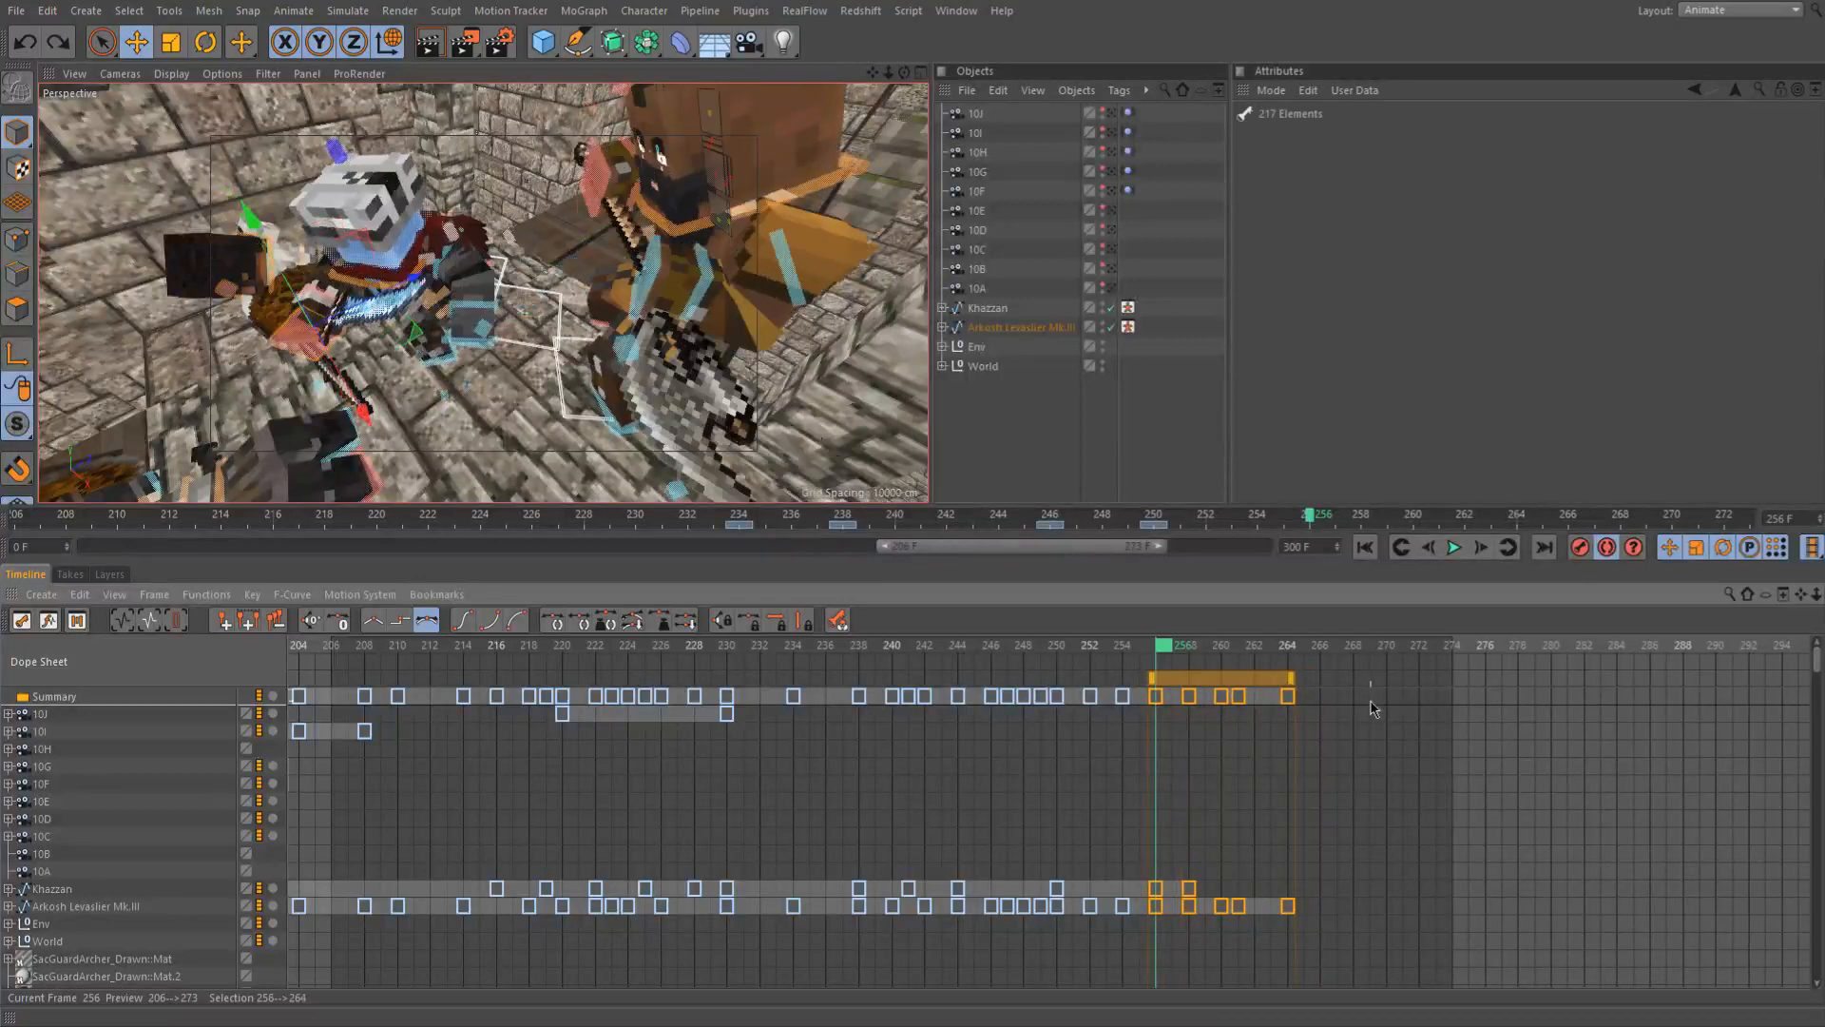
Stretch the selected keyframes from frame 256 so the last one lands on frame 267, and play back the retimed swing
{"action": "left_click_drag", "start_coordinate": [1299, 679], "coordinate": [1341, 682]}
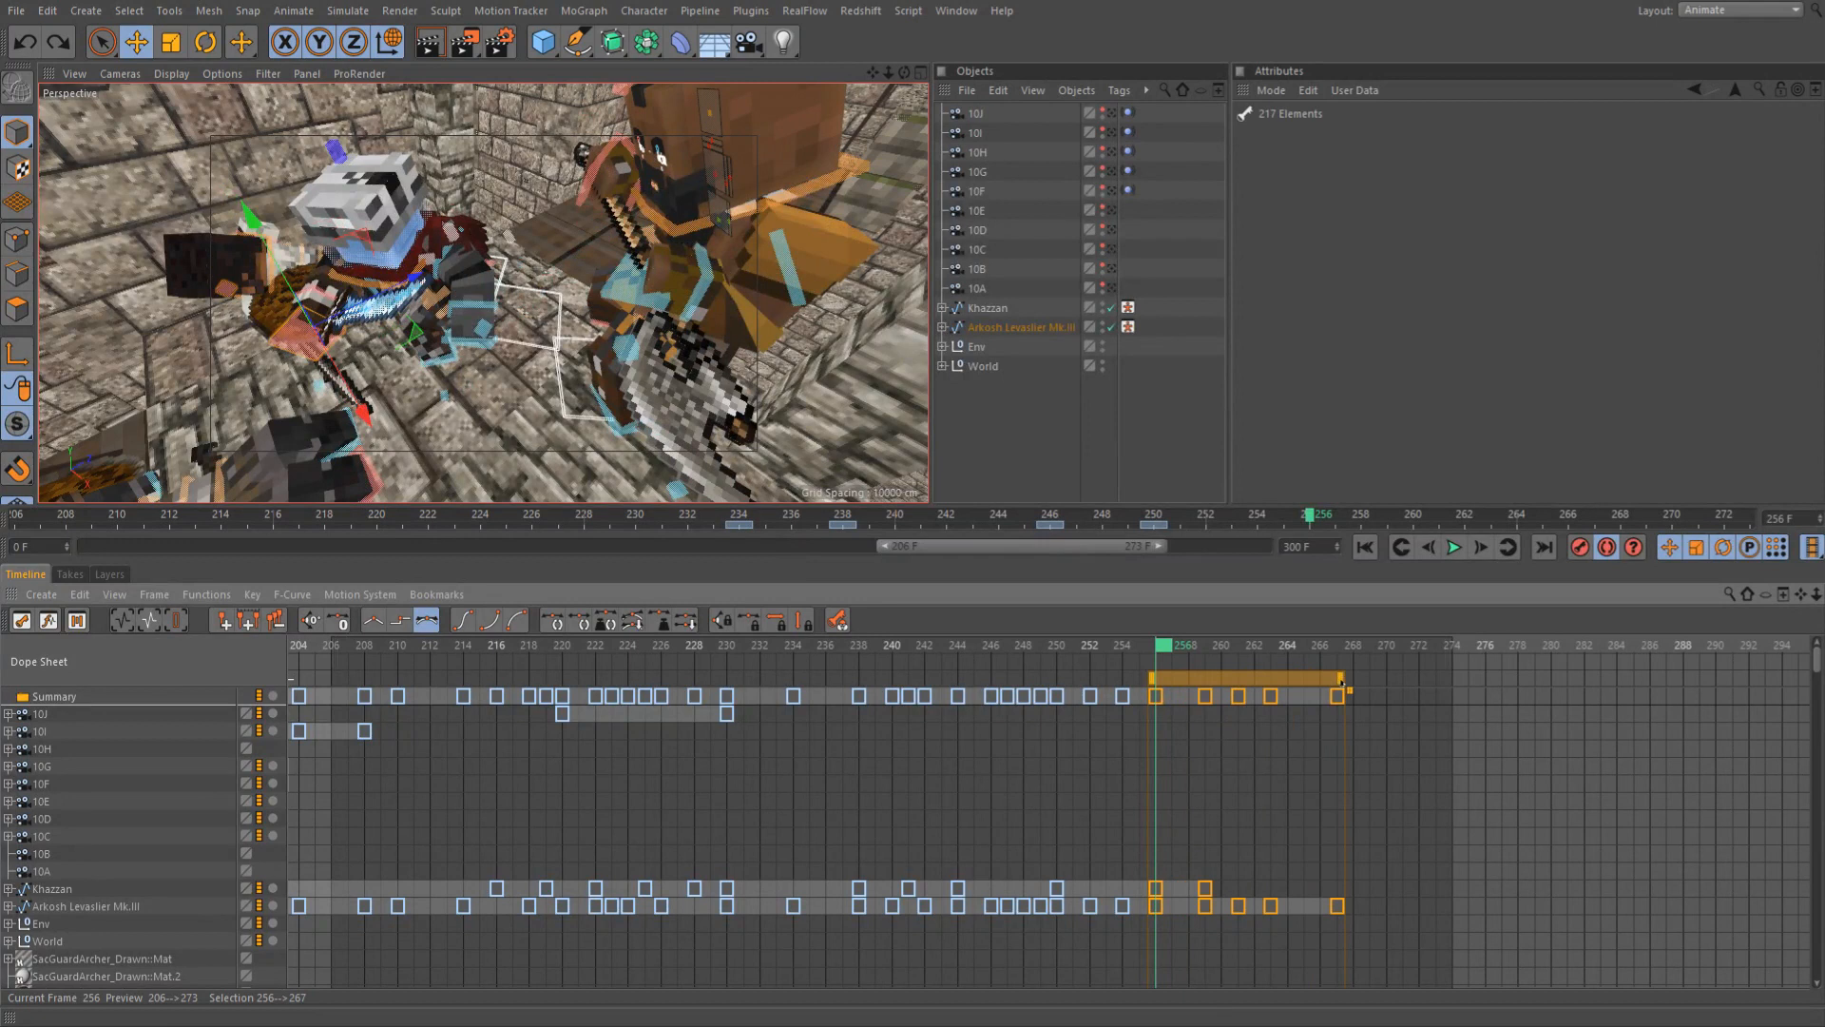
{"action": "left_click", "coordinate": [1375, 790]}
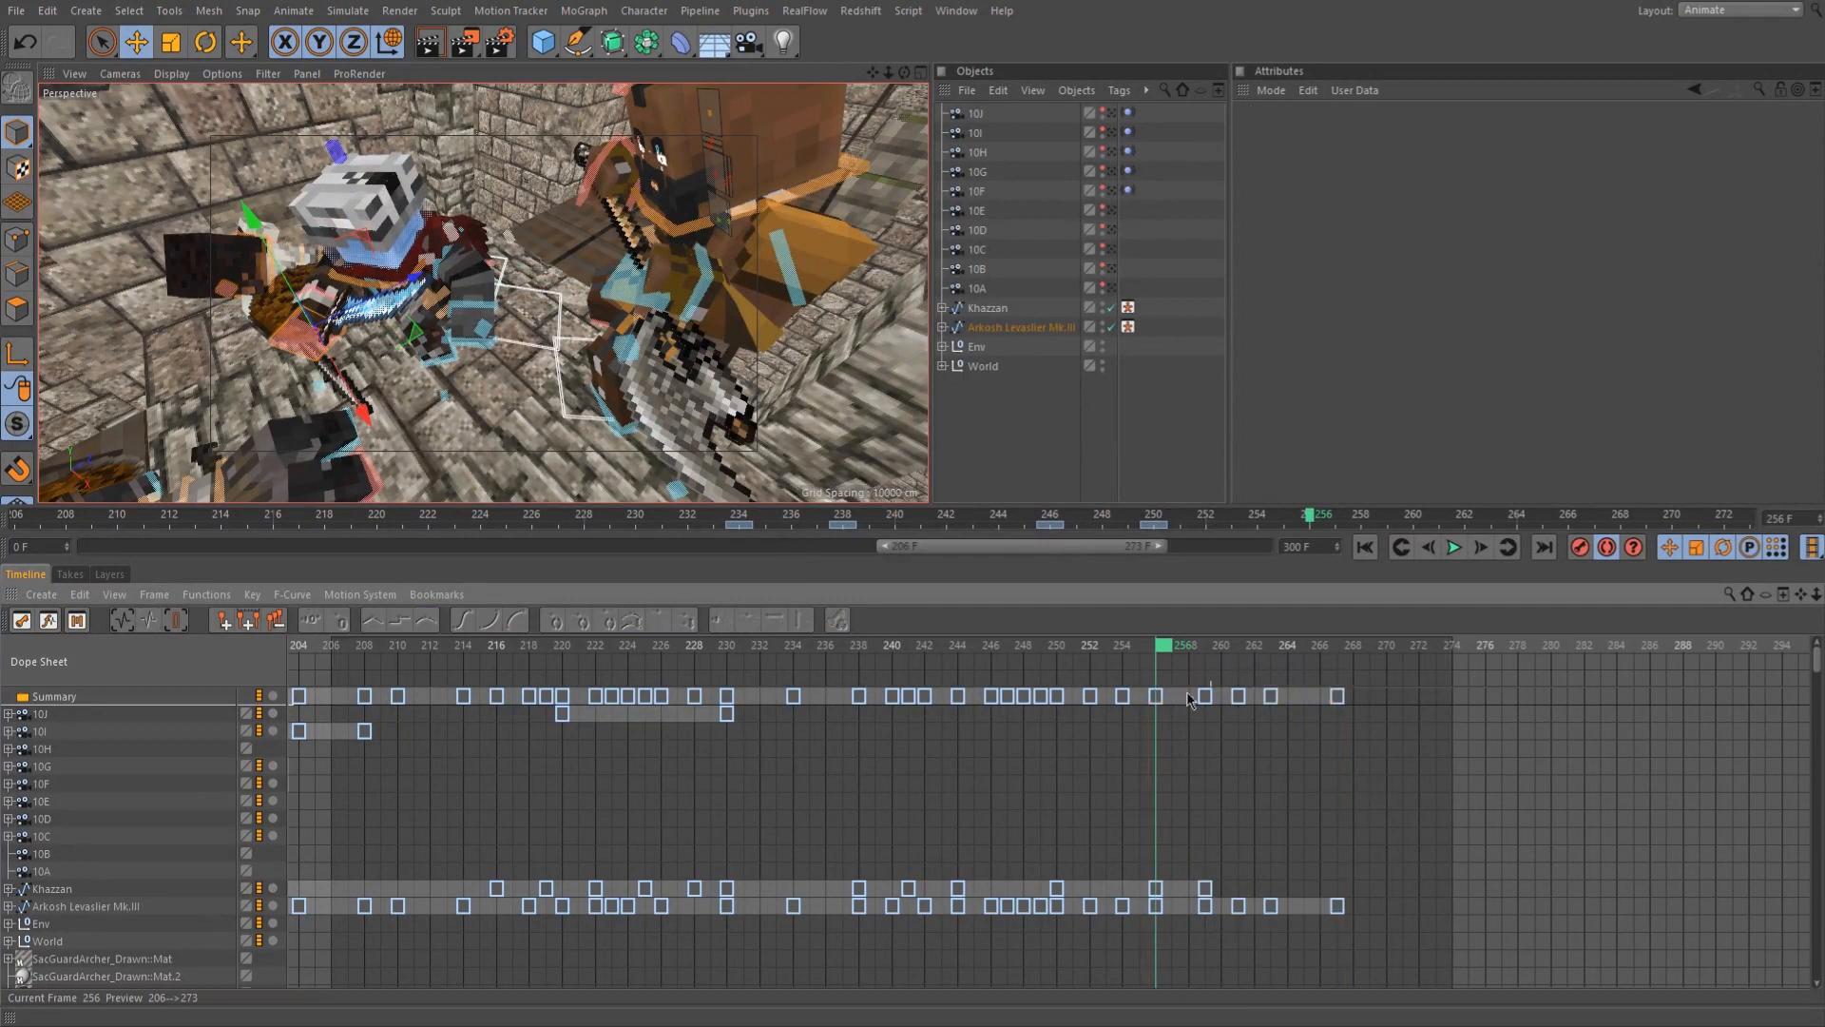
{"action": "left_click_drag", "start_coordinate": [1160, 646], "coordinate": [1127, 679]}
{"action": "key", "text": "F8"}
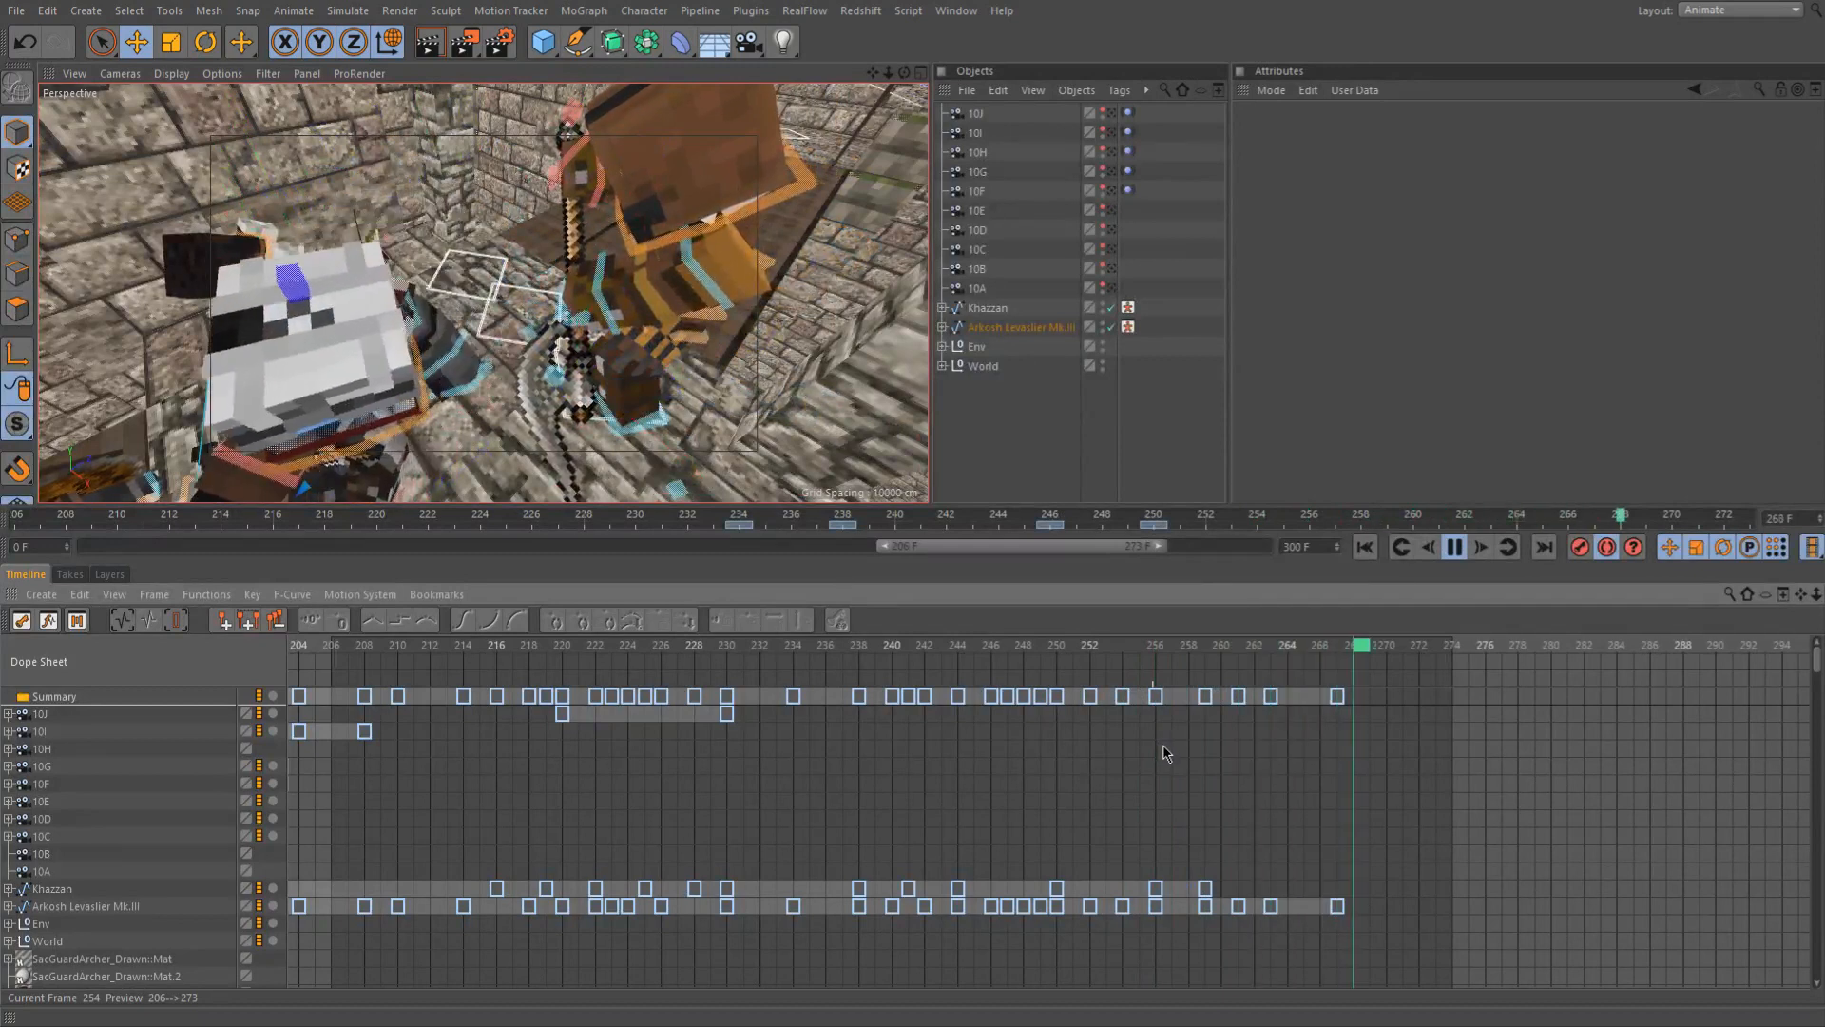
{"action": "key", "text": "F8"}
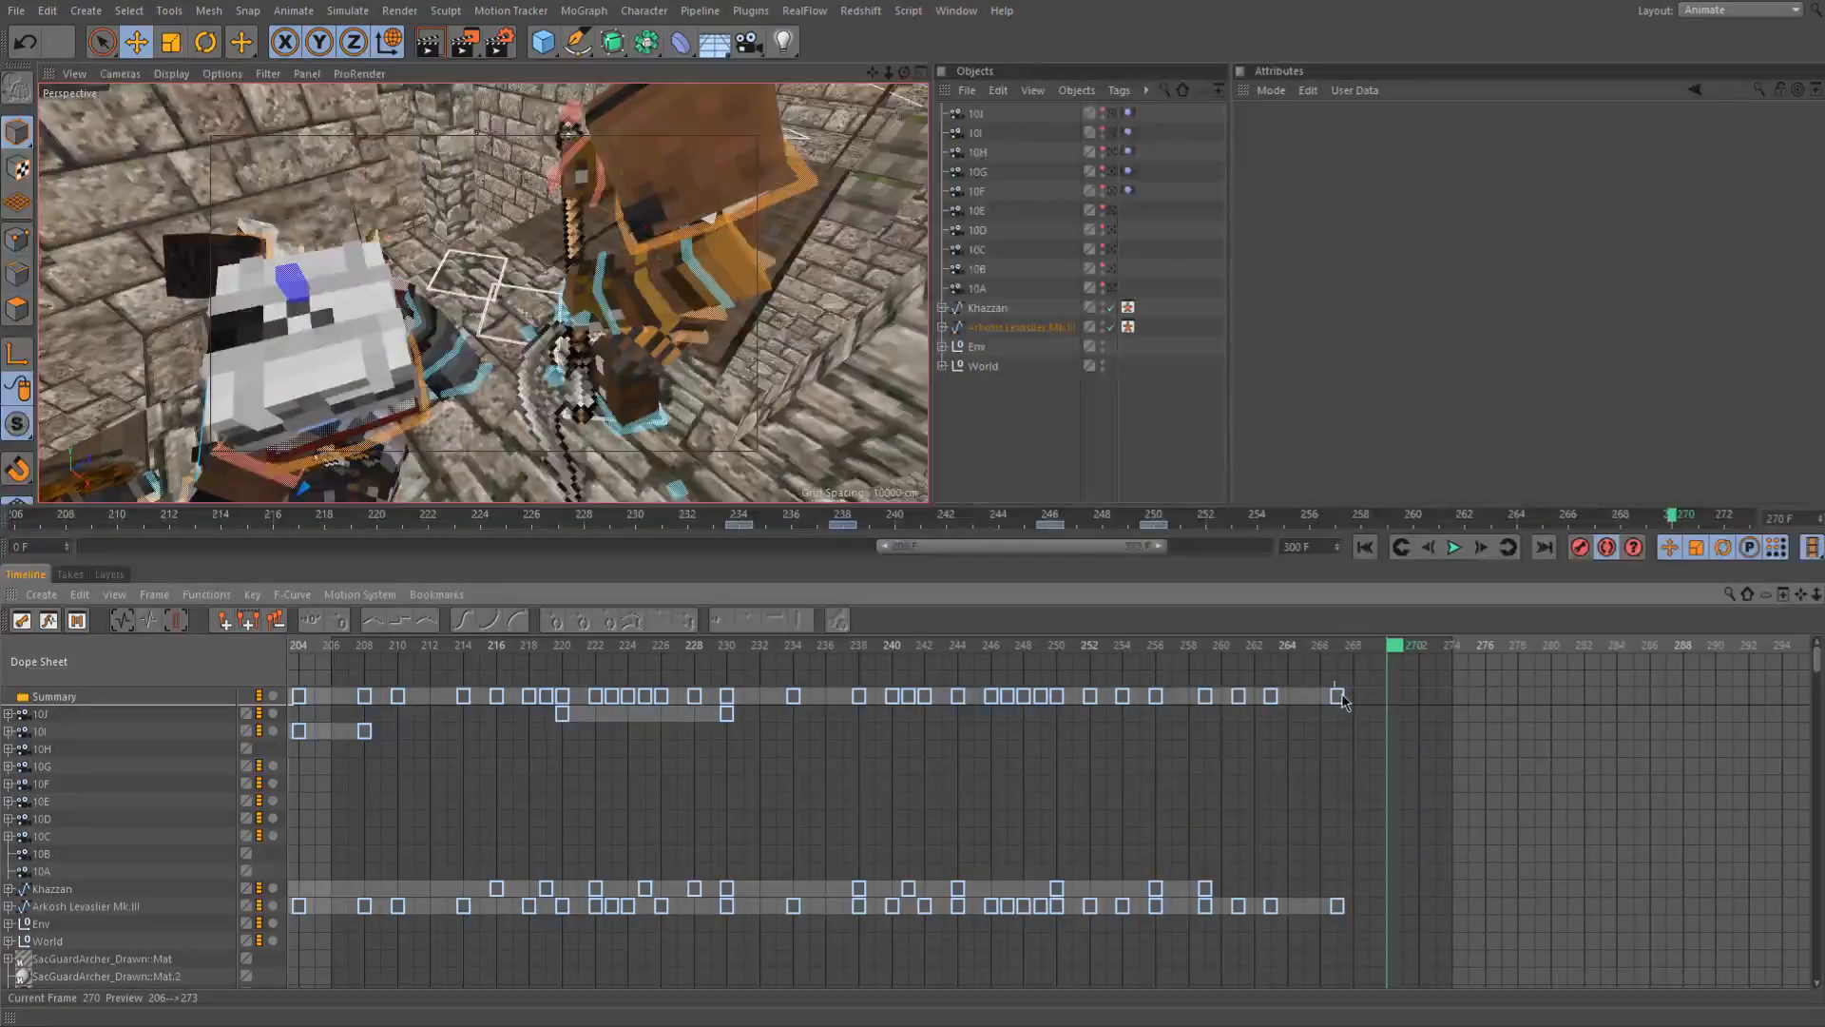
Move Arkosh's last keyframe in the dope sheet back to frame 265
{"action": "left_click", "coordinate": [1338, 696]}
{"action": "left_click", "coordinate": [1337, 909], "text": "ctrl"}
{"action": "left_click", "coordinate": [1337, 910], "text": "ctrl"}
{"action": "left_click_drag", "start_coordinate": [1317, 911], "coordinate": [1302, 908]}
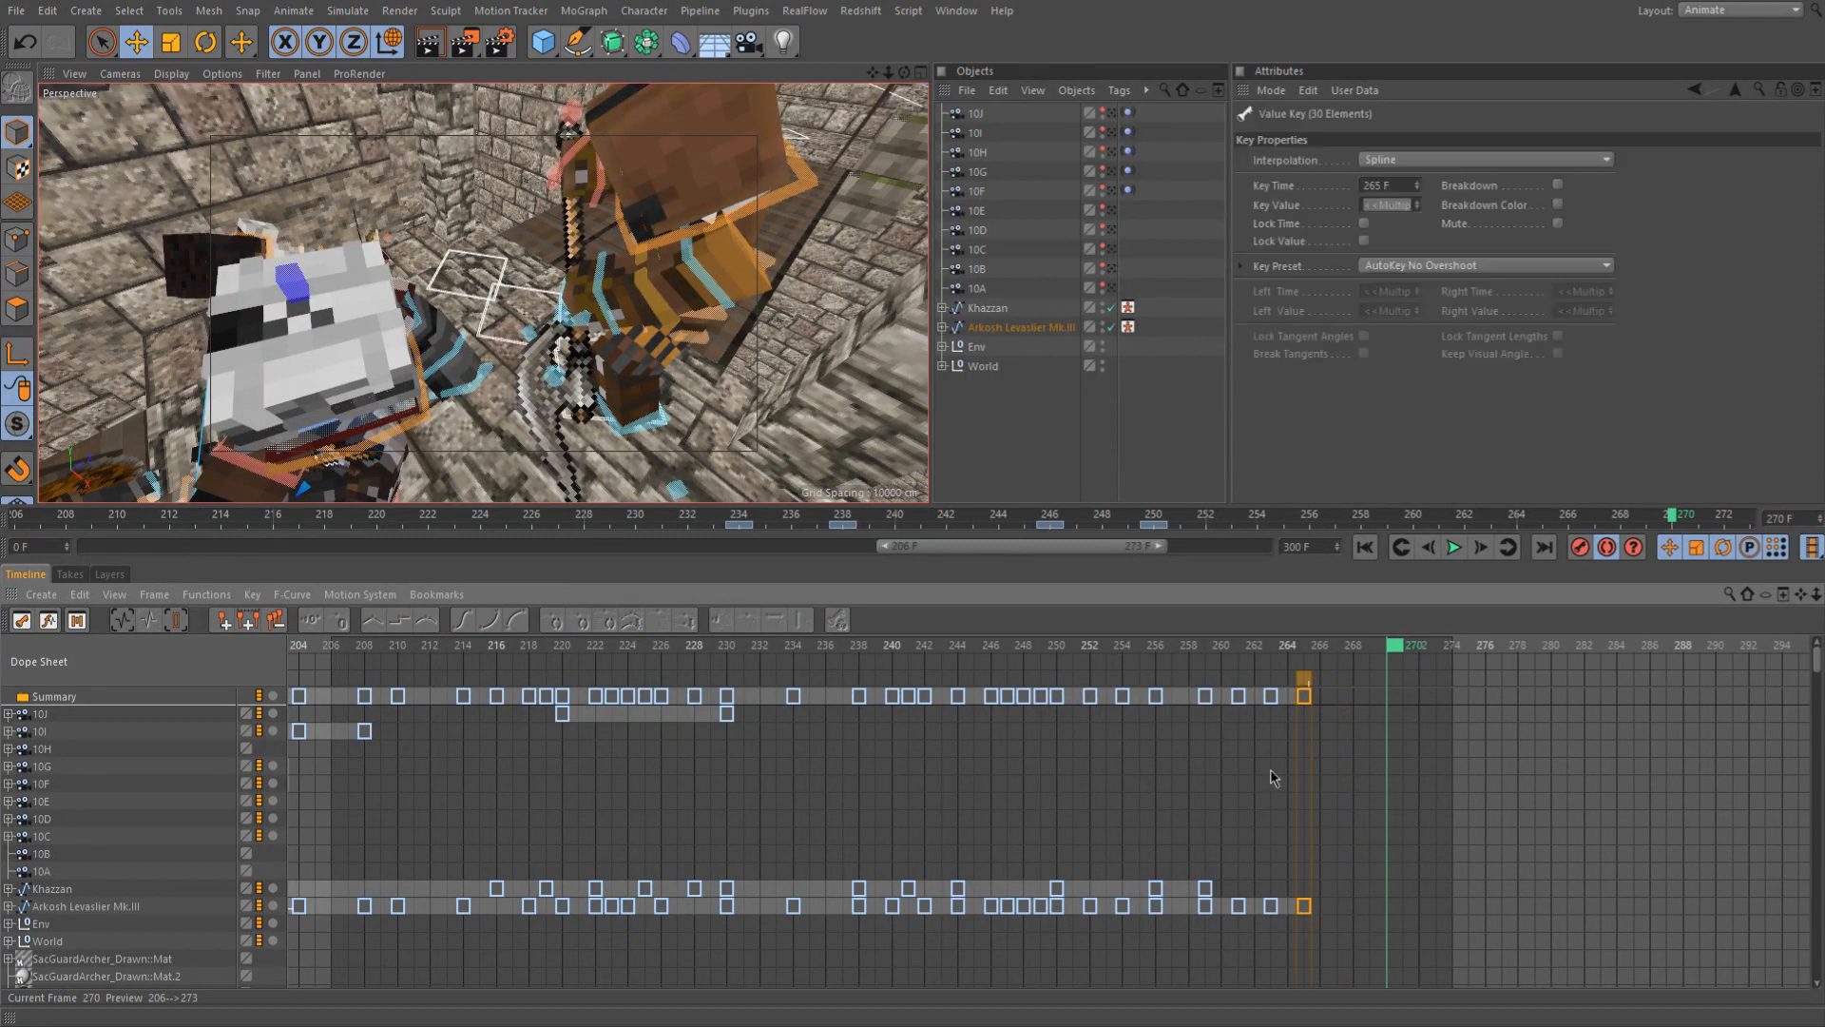
Stretch Arkosh's keyframes from frame 259 onward so the last one lands on frame 268, and pull that last keyframe back to frame 267
{"action": "left_click", "coordinate": [1210, 648]}
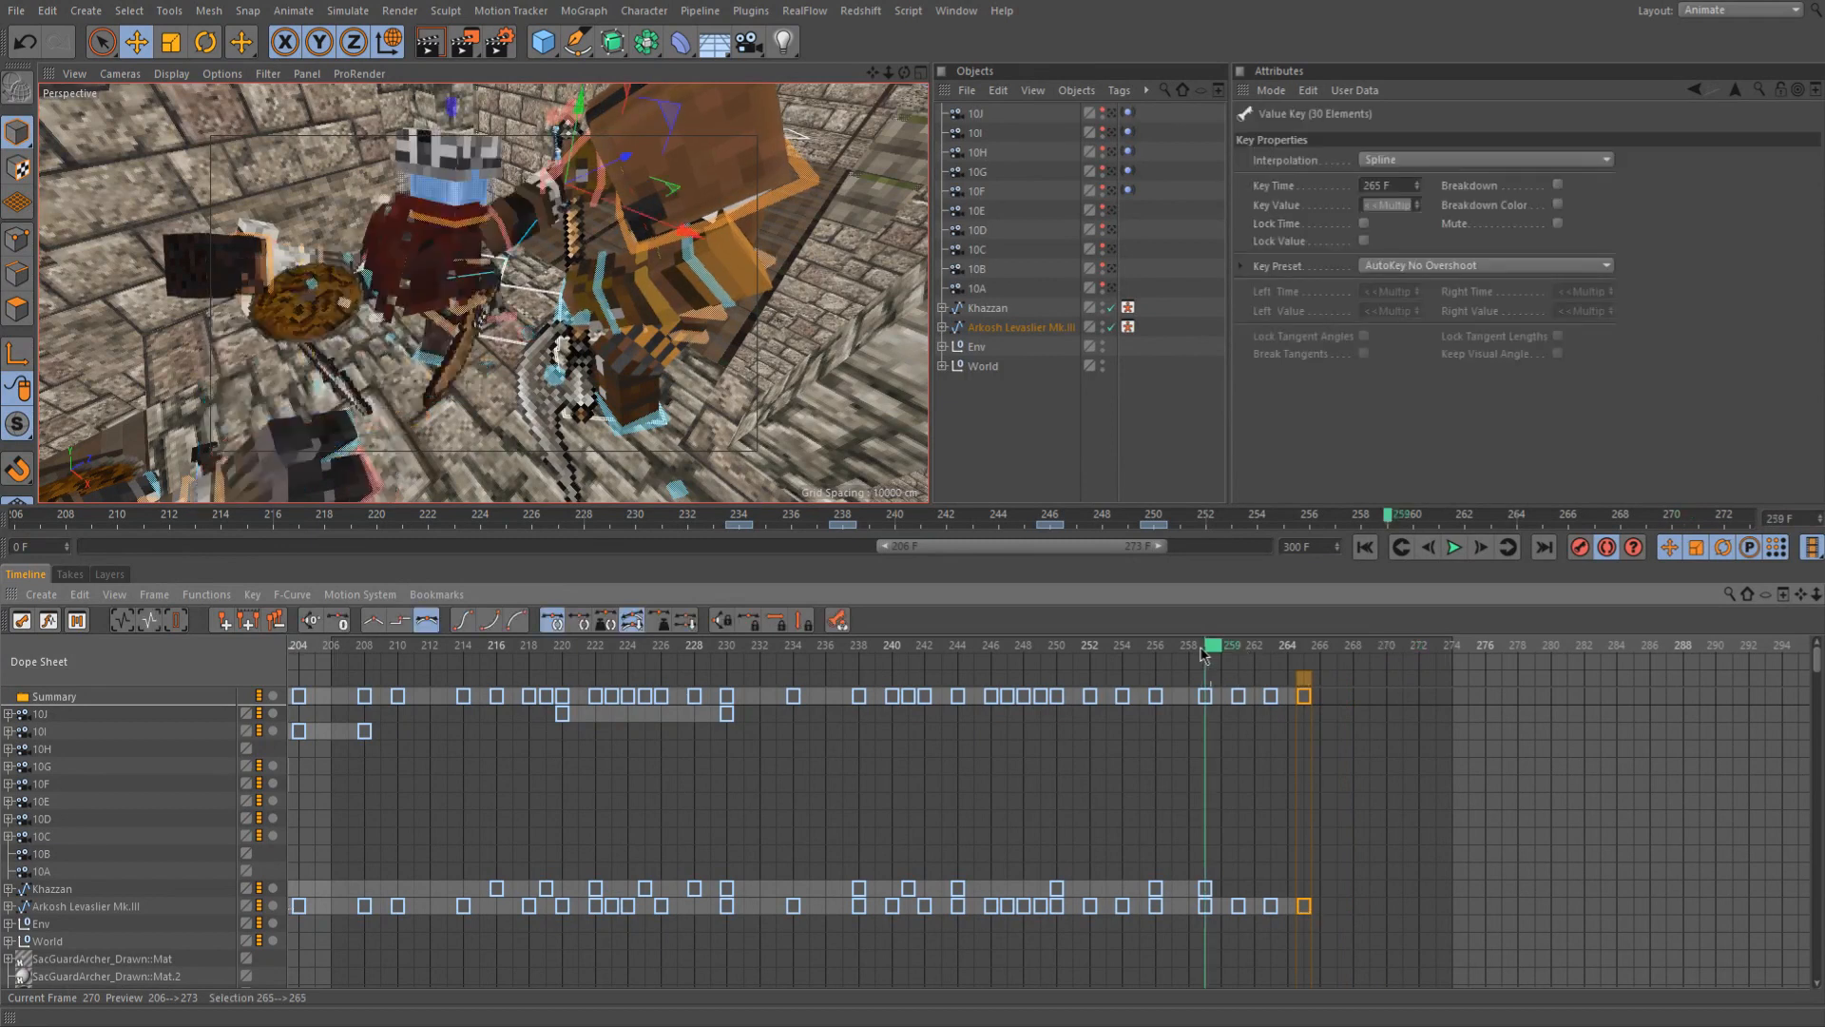
{"action": "mouse_move", "coordinate": [1216, 654]}
{"action": "left_mouse_down"}
{"action": "mouse_move", "coordinate": [1255, 674]}
{"action": "mouse_move", "coordinate": [1169, 675]}
{"action": "mouse_move", "coordinate": [1222, 687]}
{"action": "left_mouse_up"}
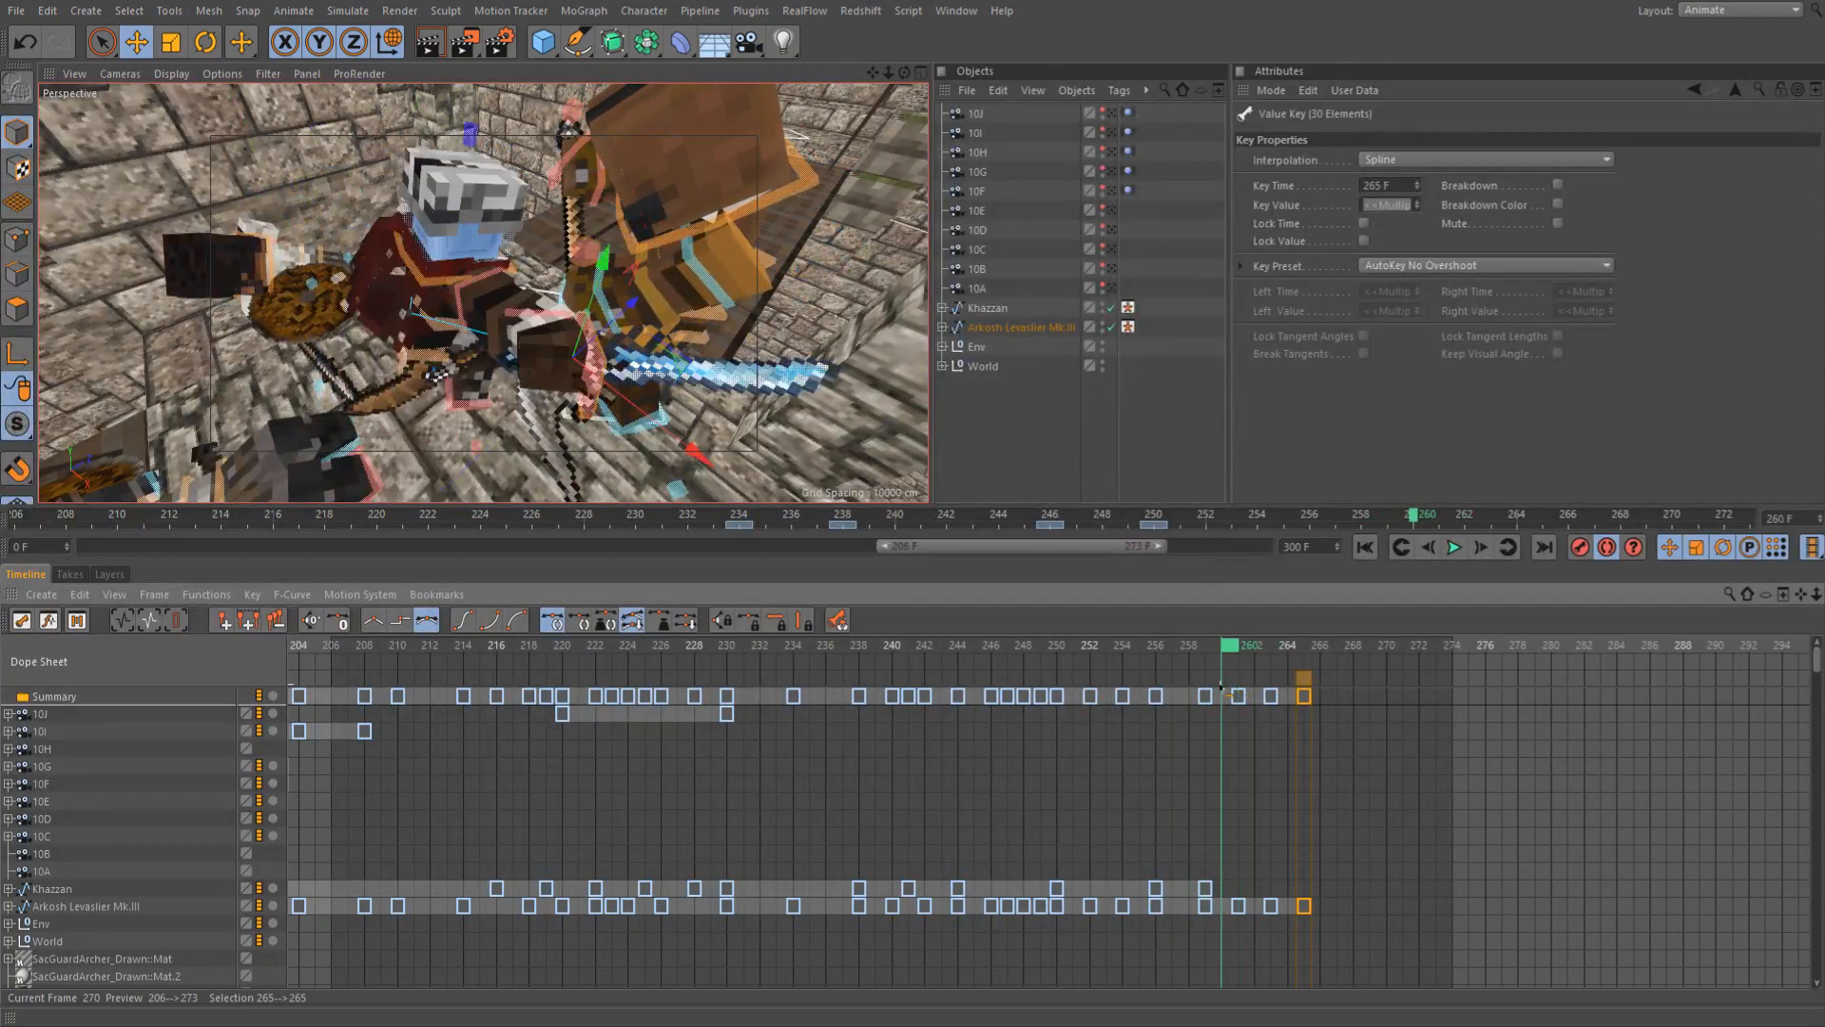
{"action": "left_click_drag", "start_coordinate": [1216, 685], "coordinate": [1171, 684]}
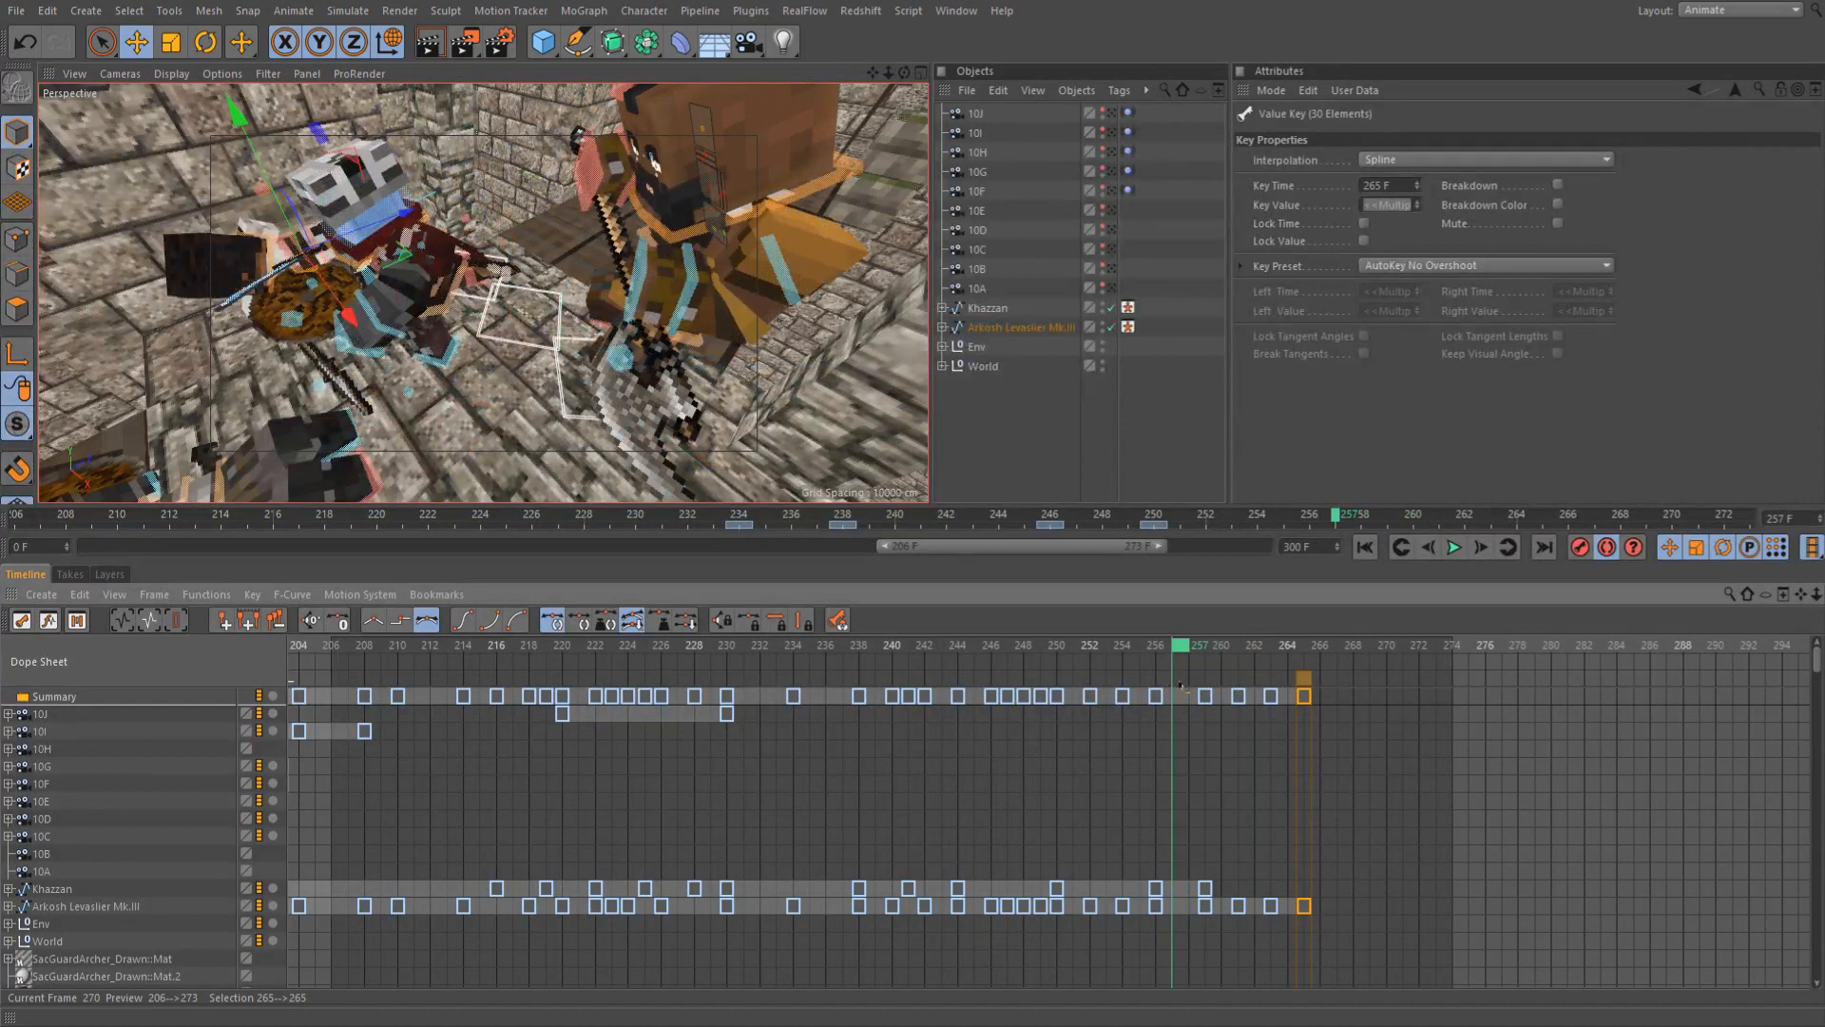
{"action": "mouse_move", "coordinate": [1182, 684]}
{"action": "left_mouse_down"}
{"action": "mouse_move", "coordinate": [1162, 685]}
{"action": "mouse_move", "coordinate": [1206, 696]}
{"action": "left_mouse_up"}
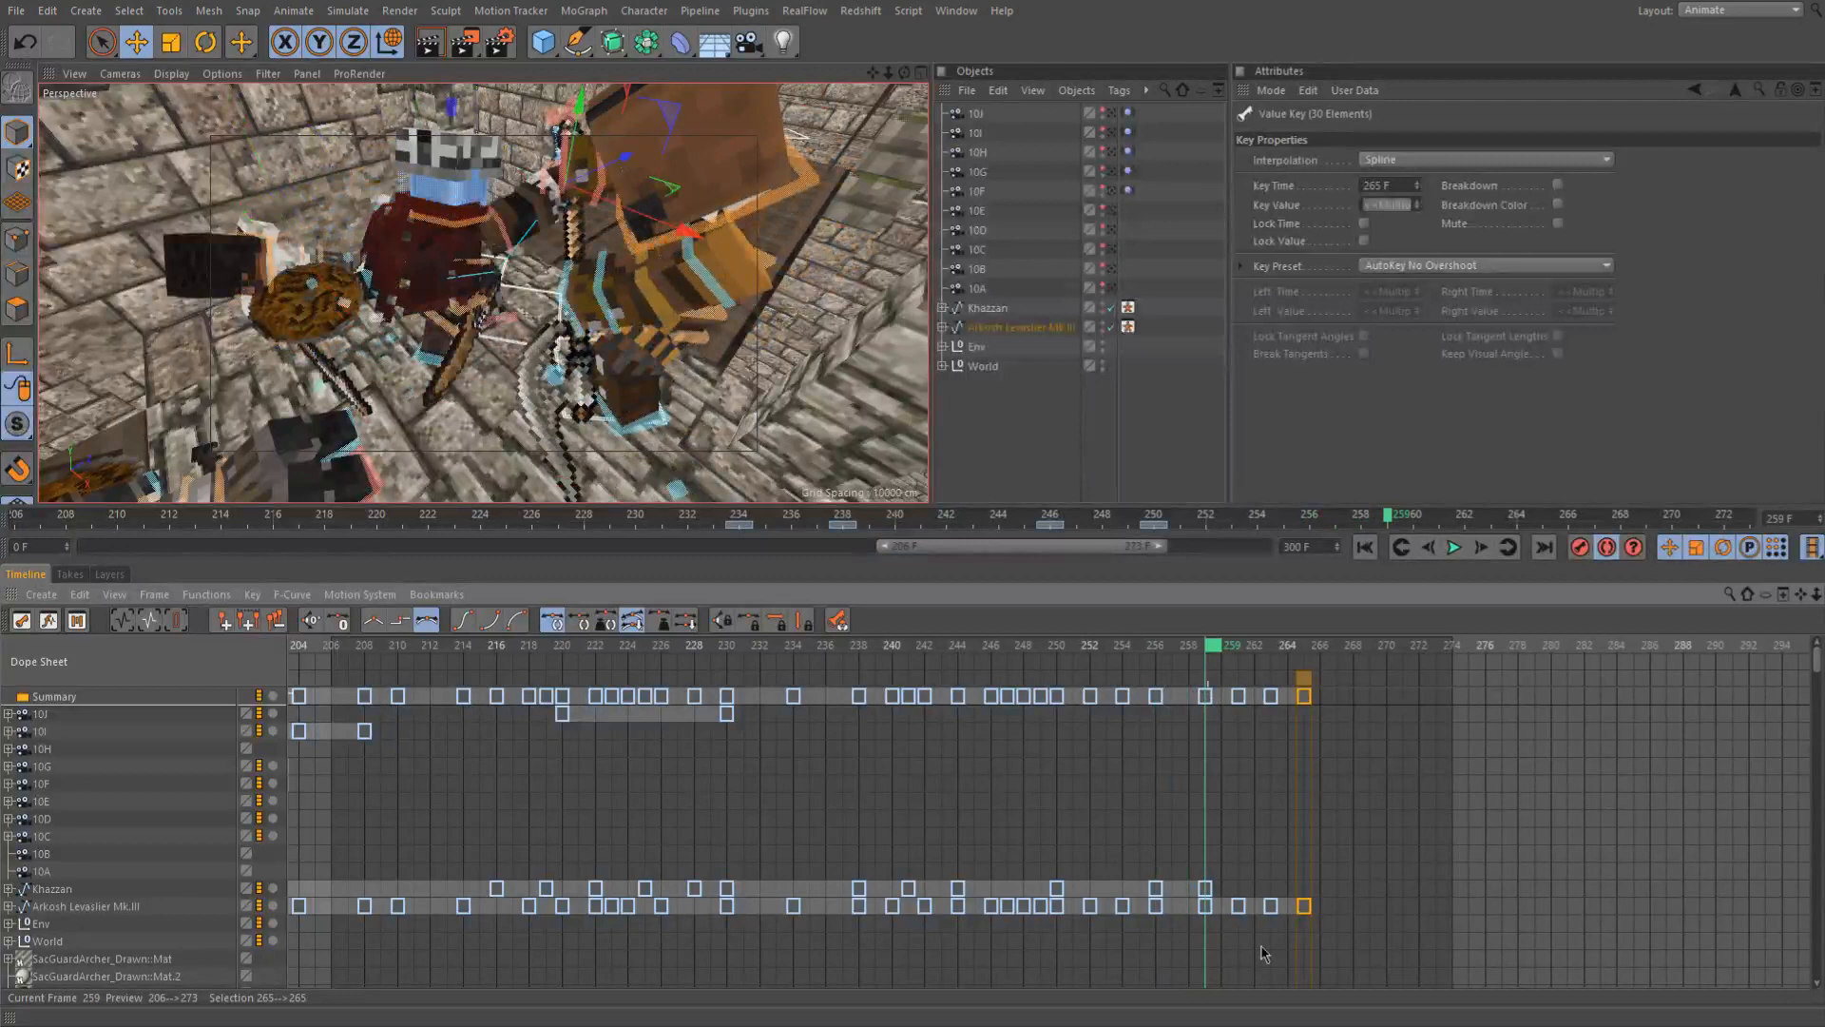
{"action": "left_click_drag", "start_coordinate": [1209, 939], "coordinate": [1317, 903]}
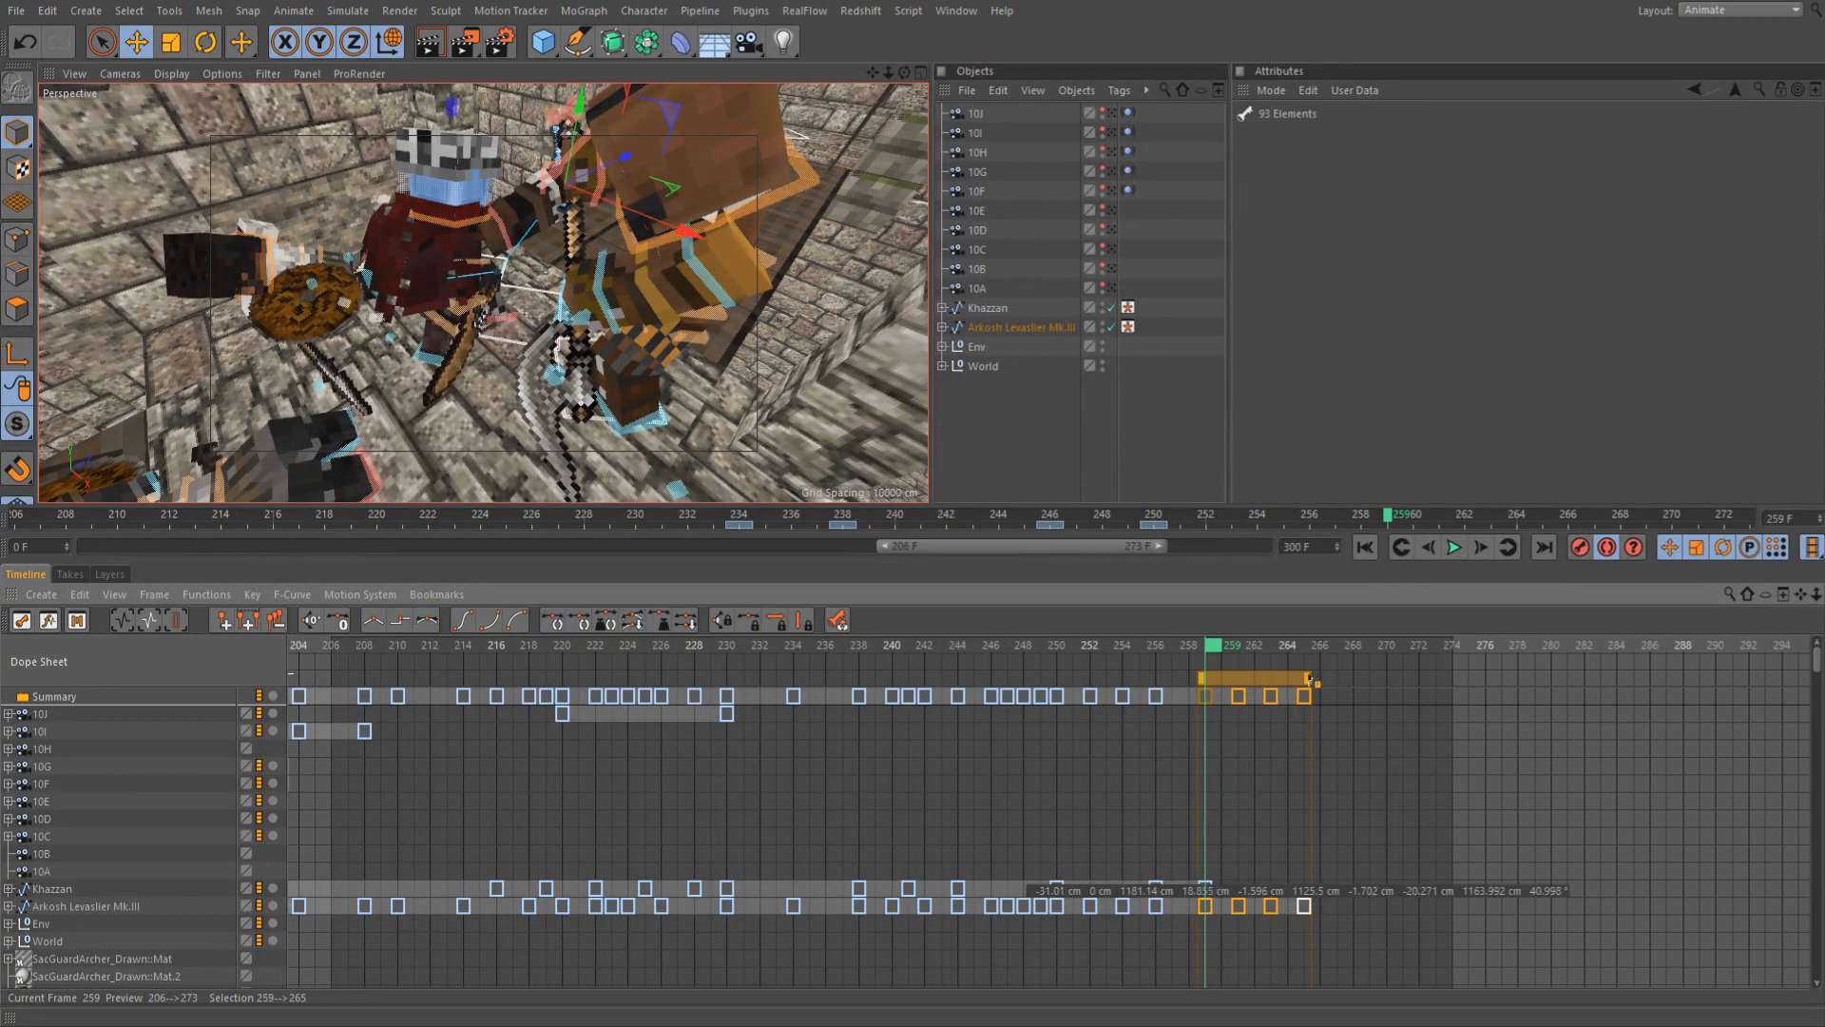
{"action": "left_click_drag", "start_coordinate": [1324, 683], "coordinate": [1338, 683]}
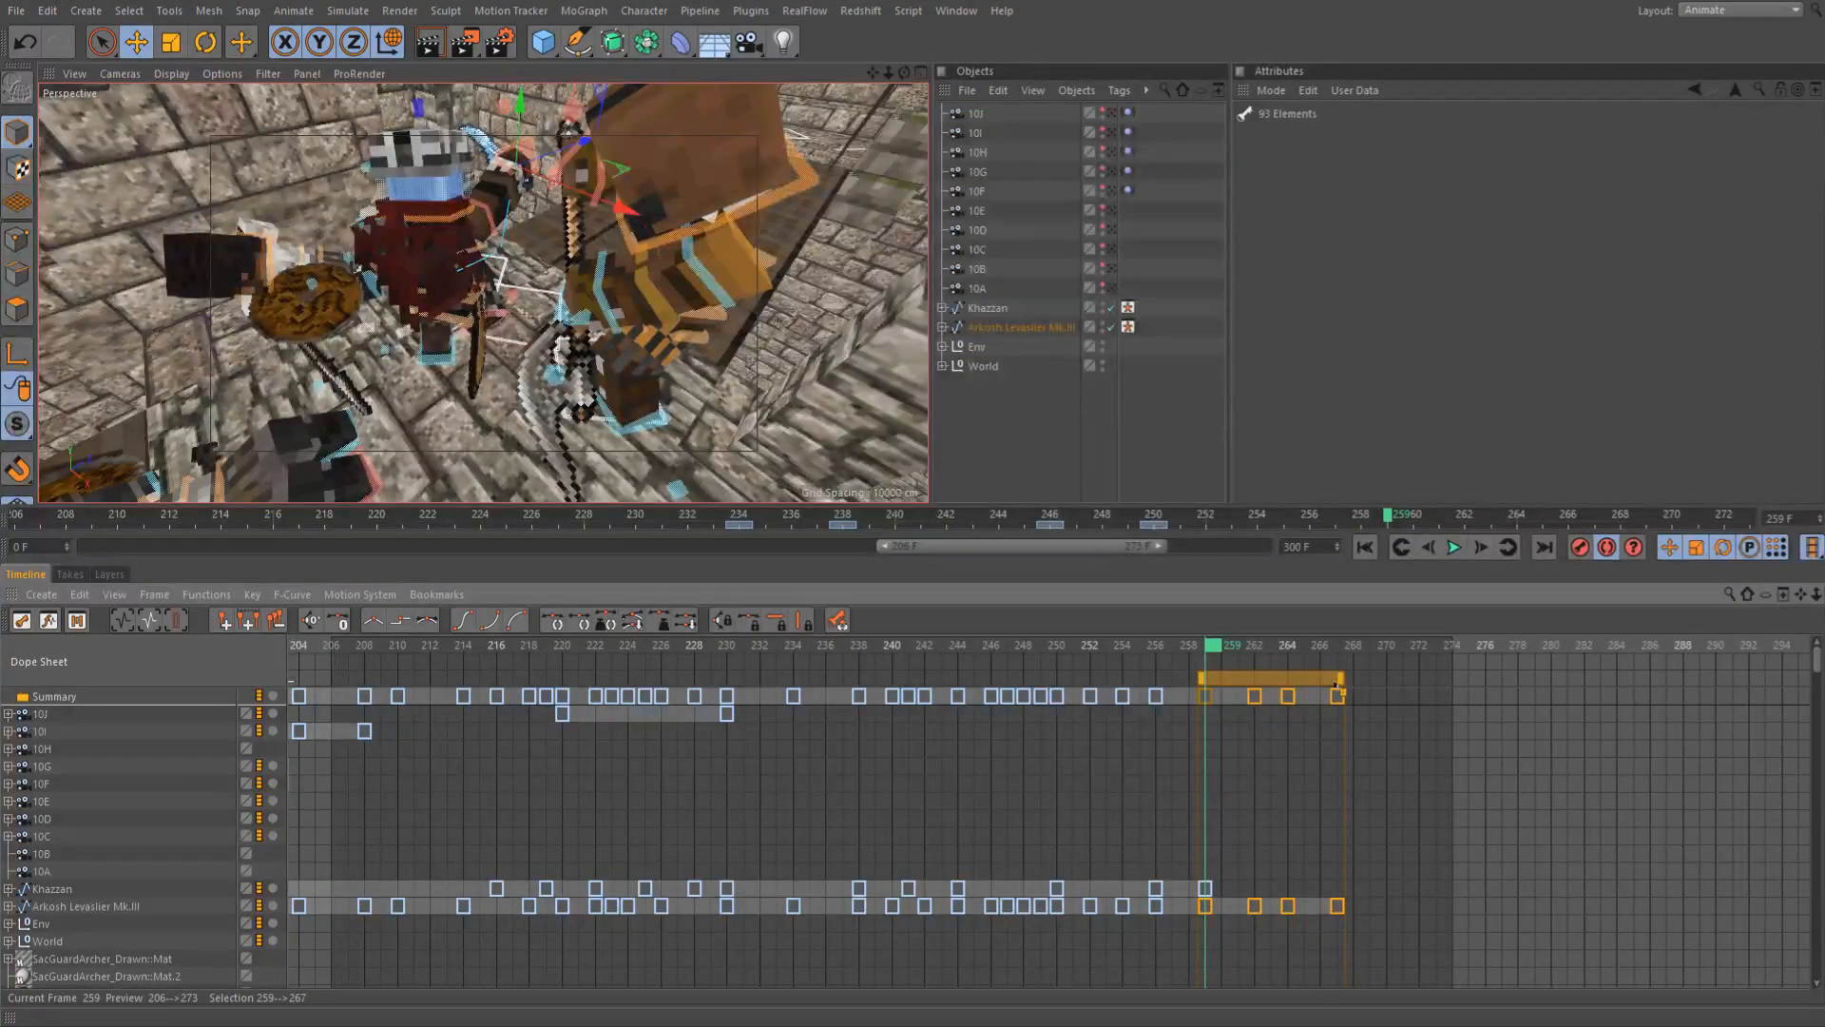
{"action": "left_click_drag", "start_coordinate": [1342, 684], "coordinate": [1356, 683]}
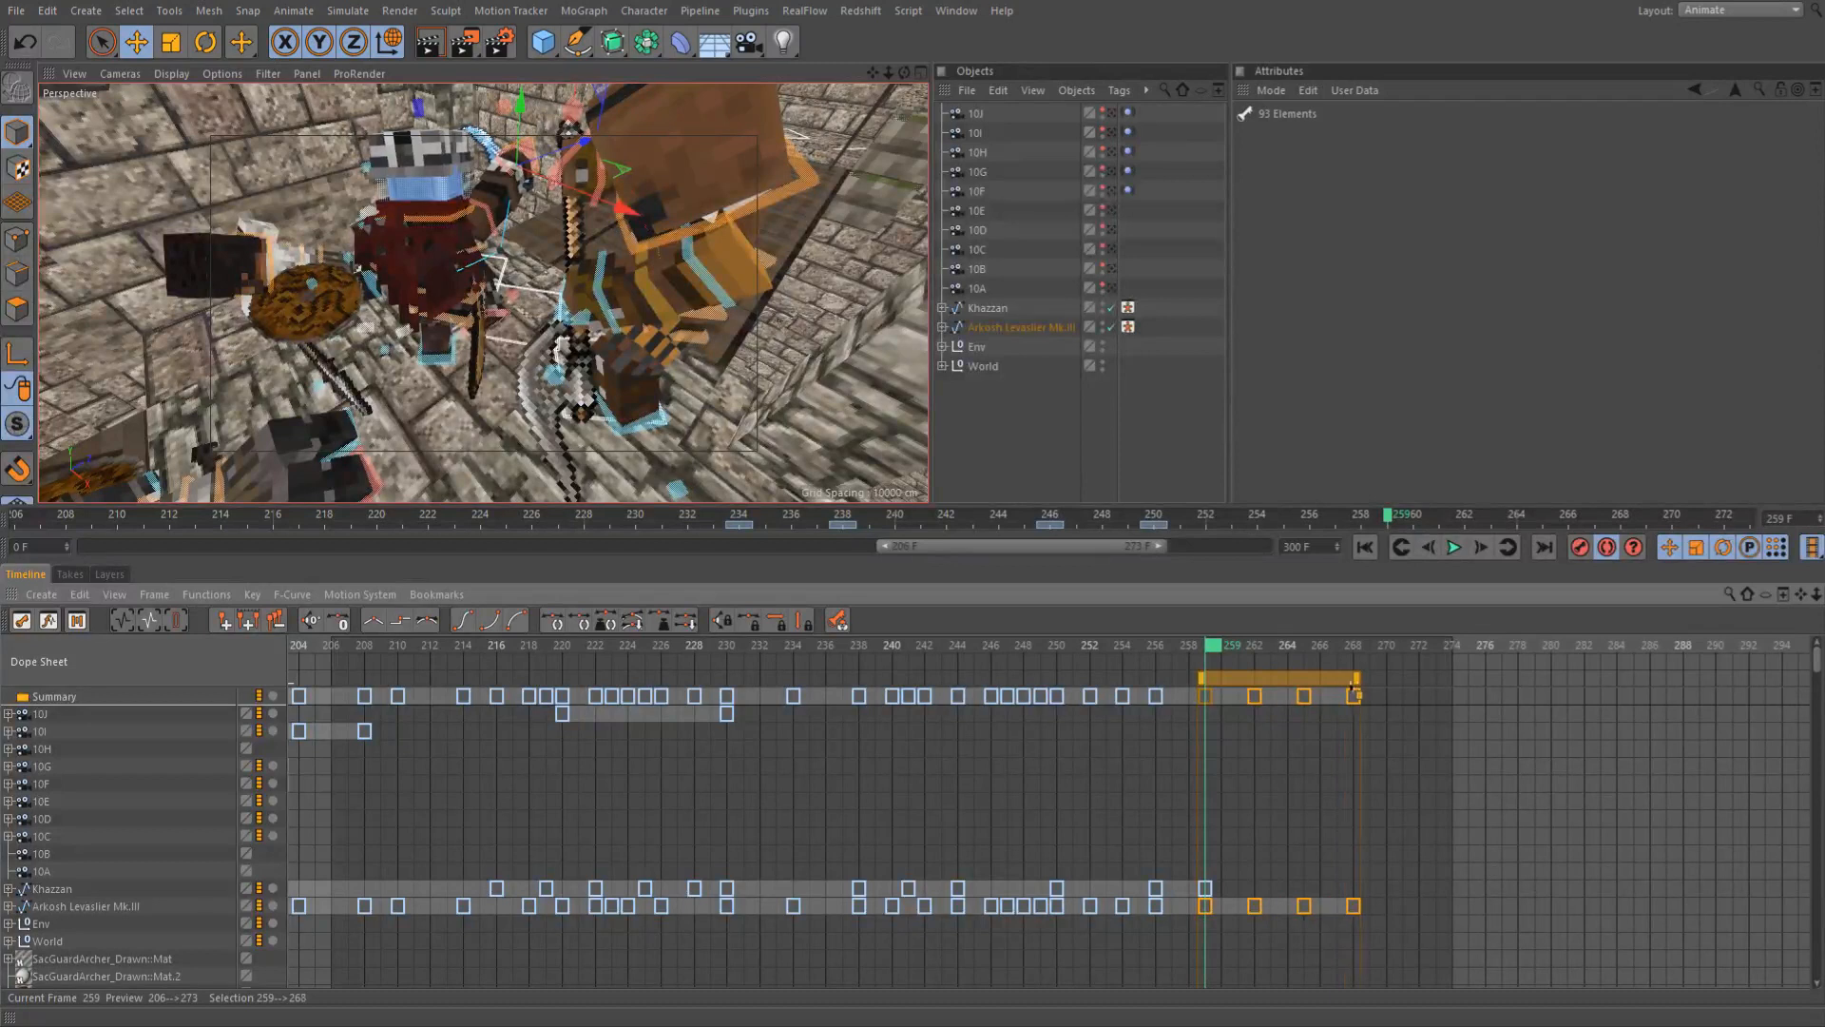
{"action": "left_click_drag", "start_coordinate": [1388, 884], "coordinate": [1348, 916]}
{"action": "left_click", "coordinate": [1383, 906]}
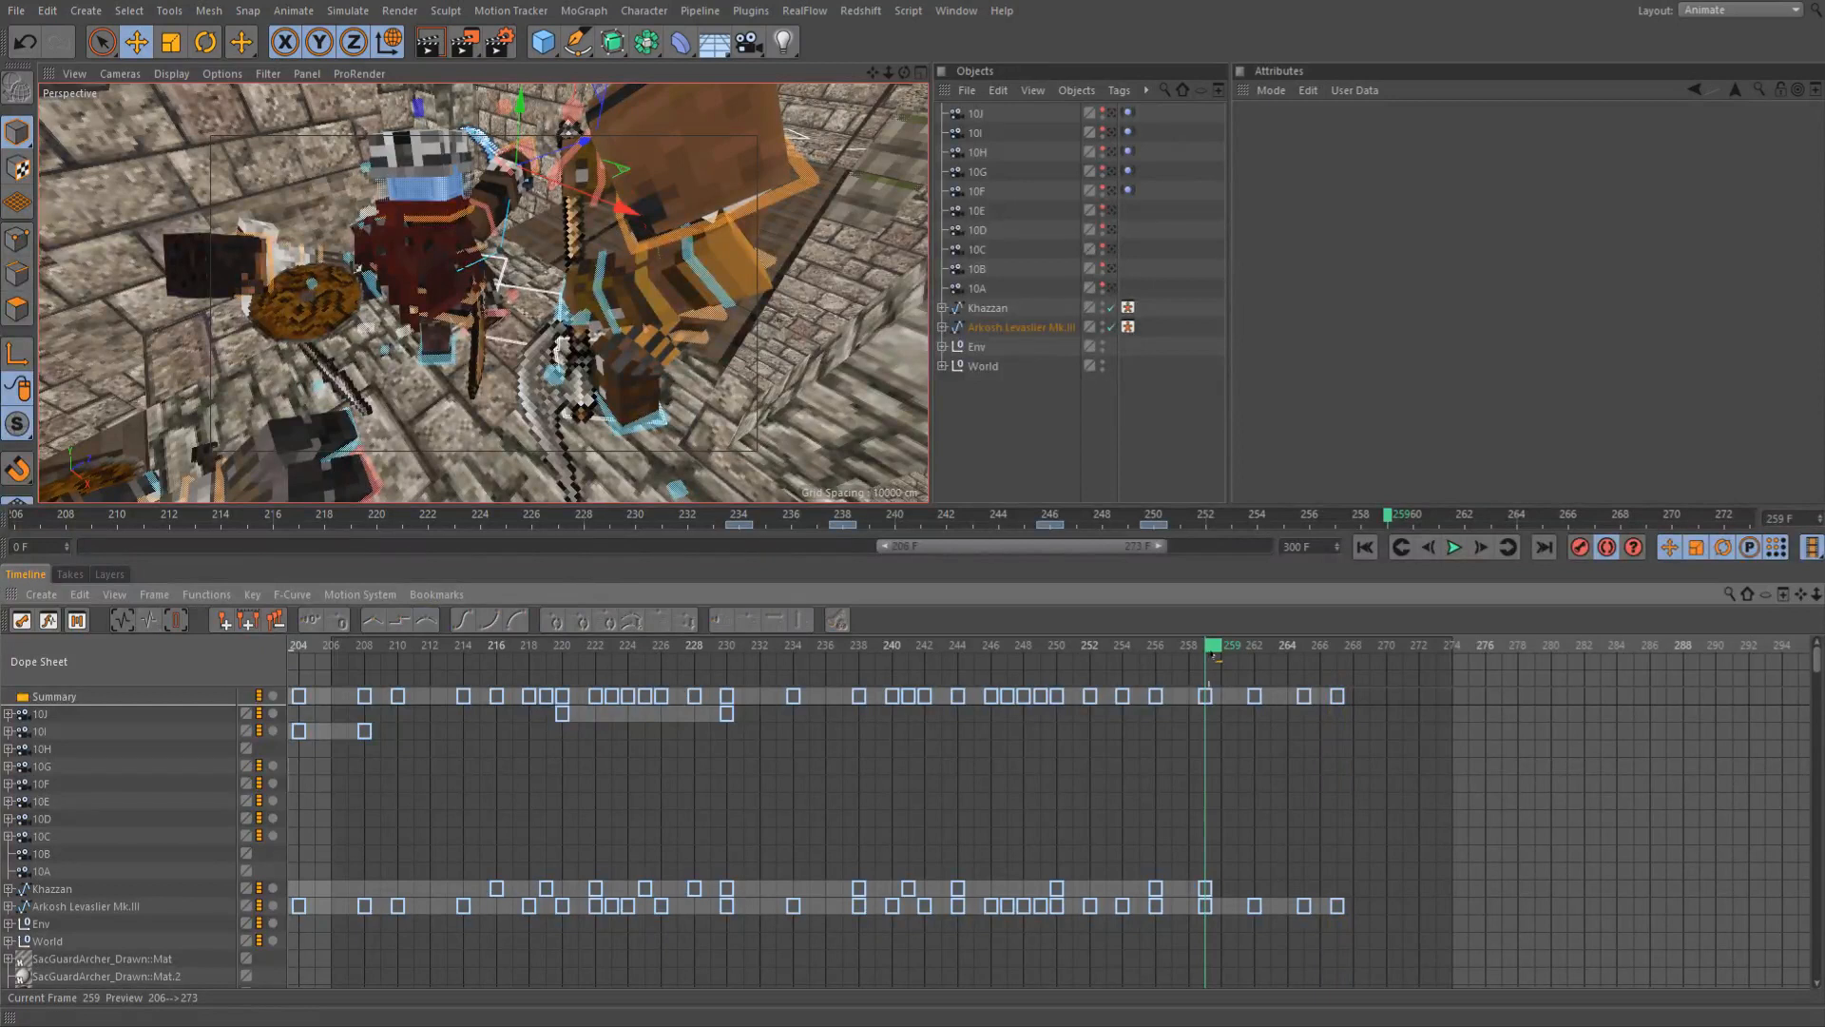
Shift Arkosh's last two keyframes one frame earlier, to frames 264 and 266
{"action": "left_click_drag", "start_coordinate": [1228, 657], "coordinate": [1284, 840]}
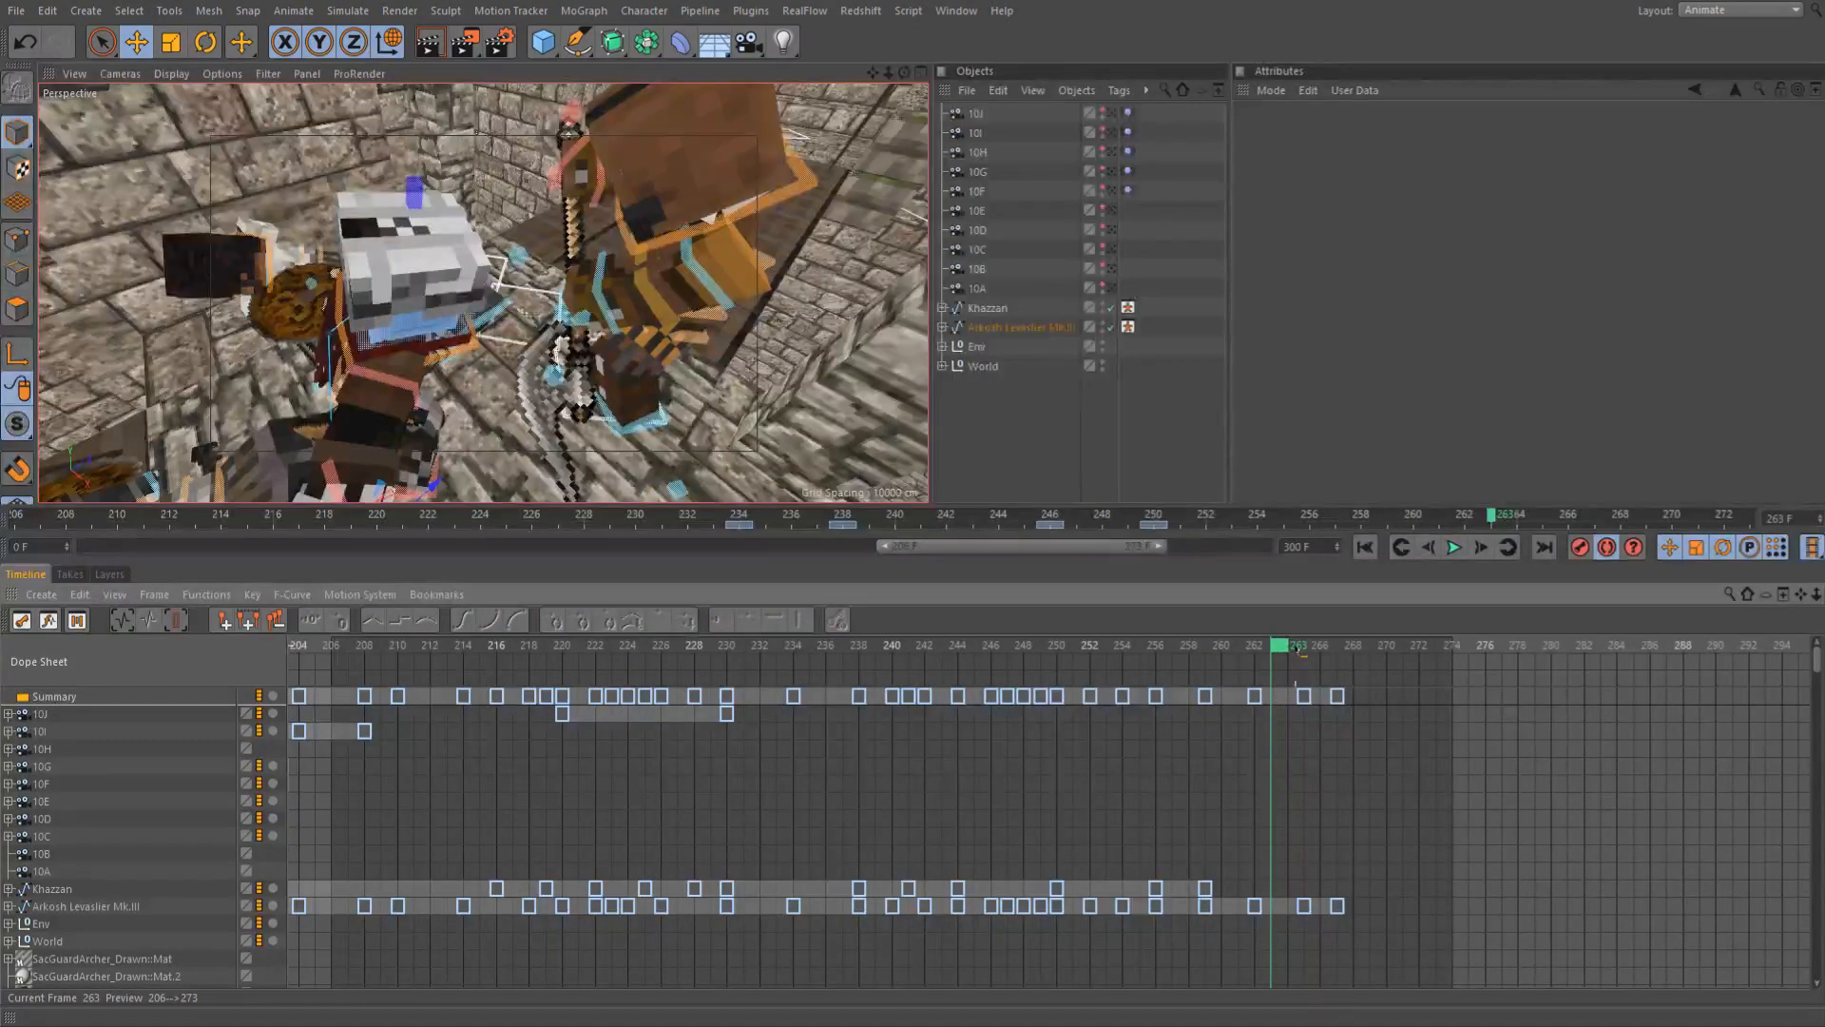
{"action": "left_click", "coordinate": [1296, 651]}
{"action": "left_click_drag", "start_coordinate": [1395, 938], "coordinate": [1277, 861]}
{"action": "left_click", "coordinate": [1326, 697]}
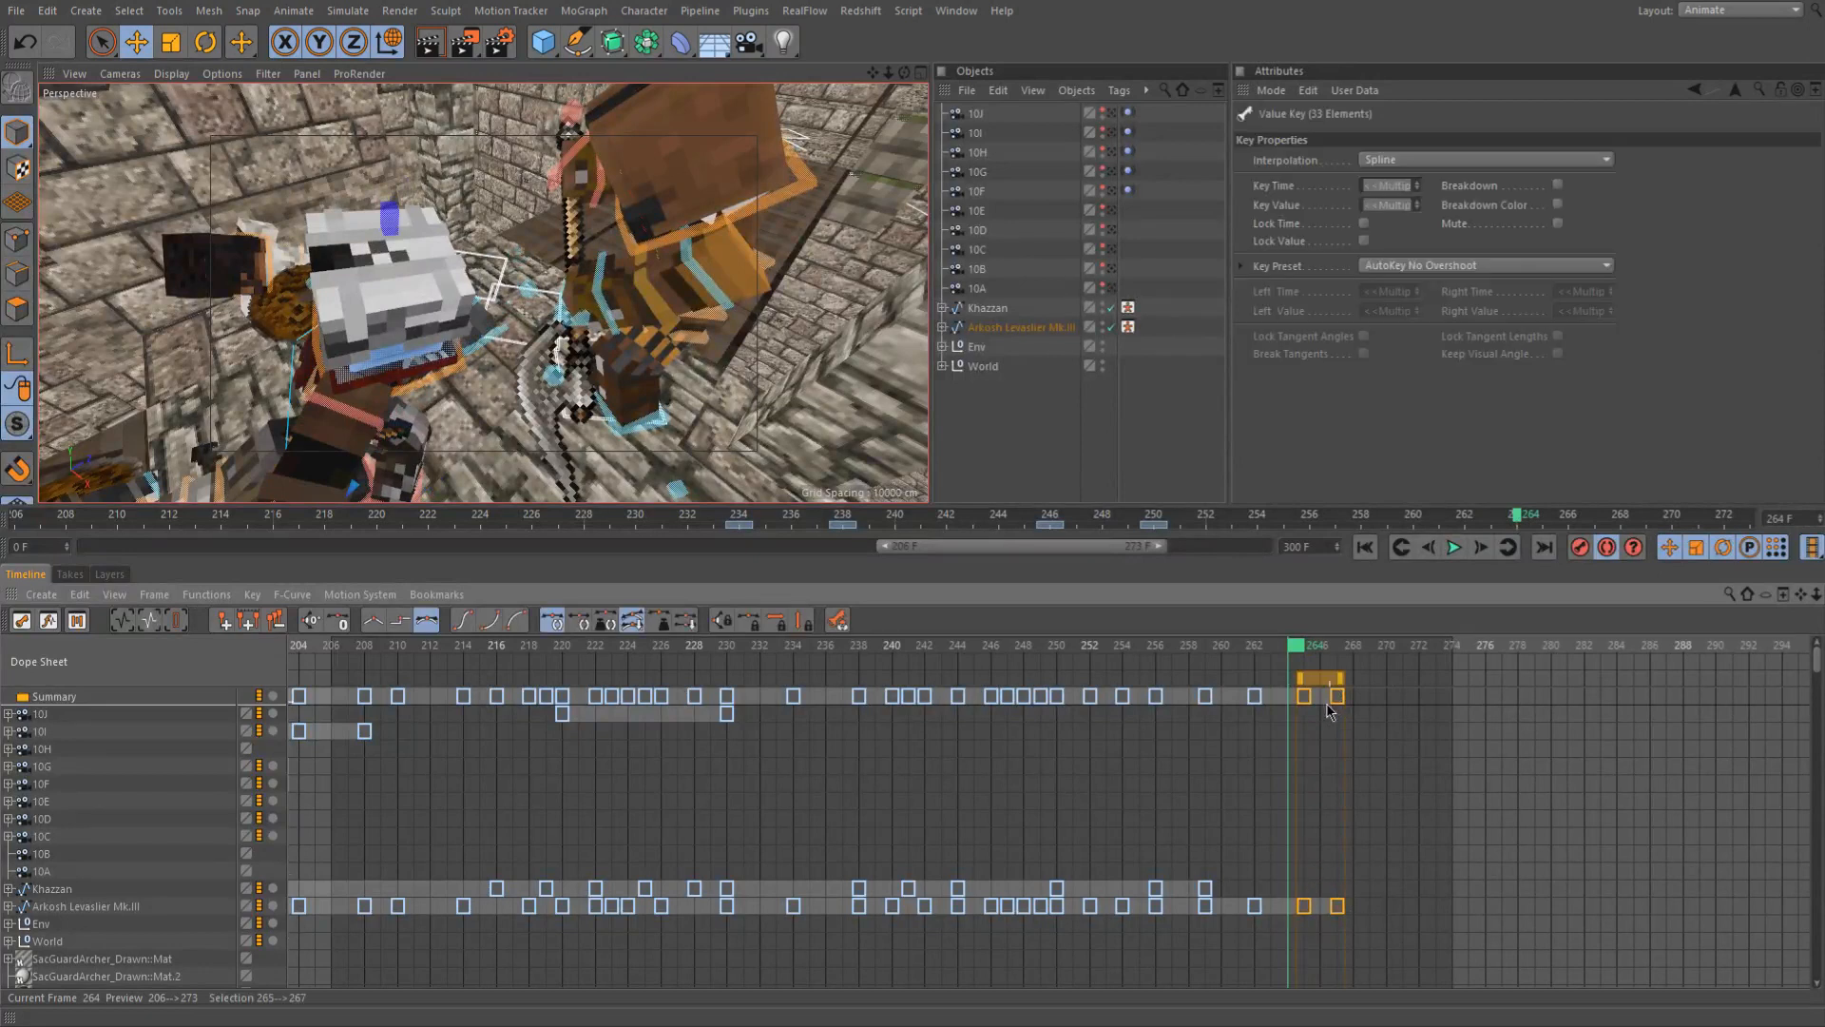
{"action": "left_click_drag", "start_coordinate": [1317, 682], "coordinate": [1300, 683]}
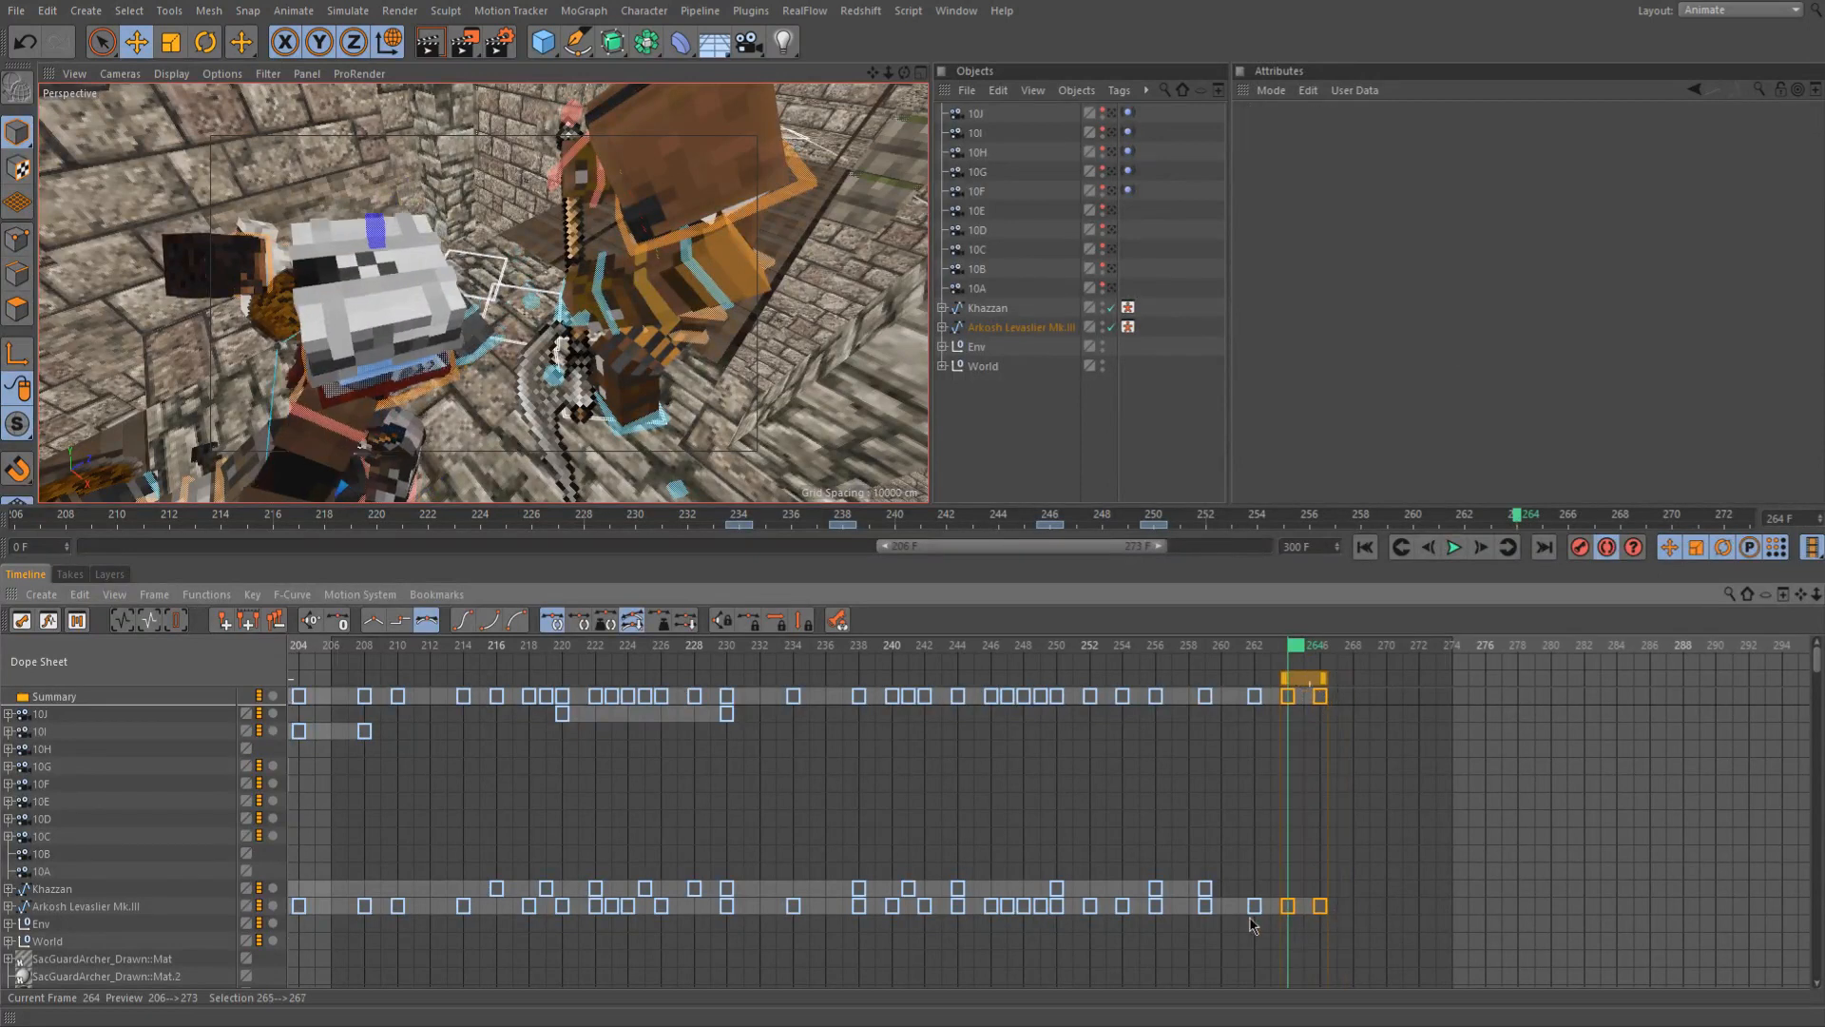
Move Arkosh's keyframe at frame 259 to frame 260 and scrub through the retimed swing
{"action": "left_click_drag", "start_coordinate": [1205, 906], "coordinate": [1222, 906]}
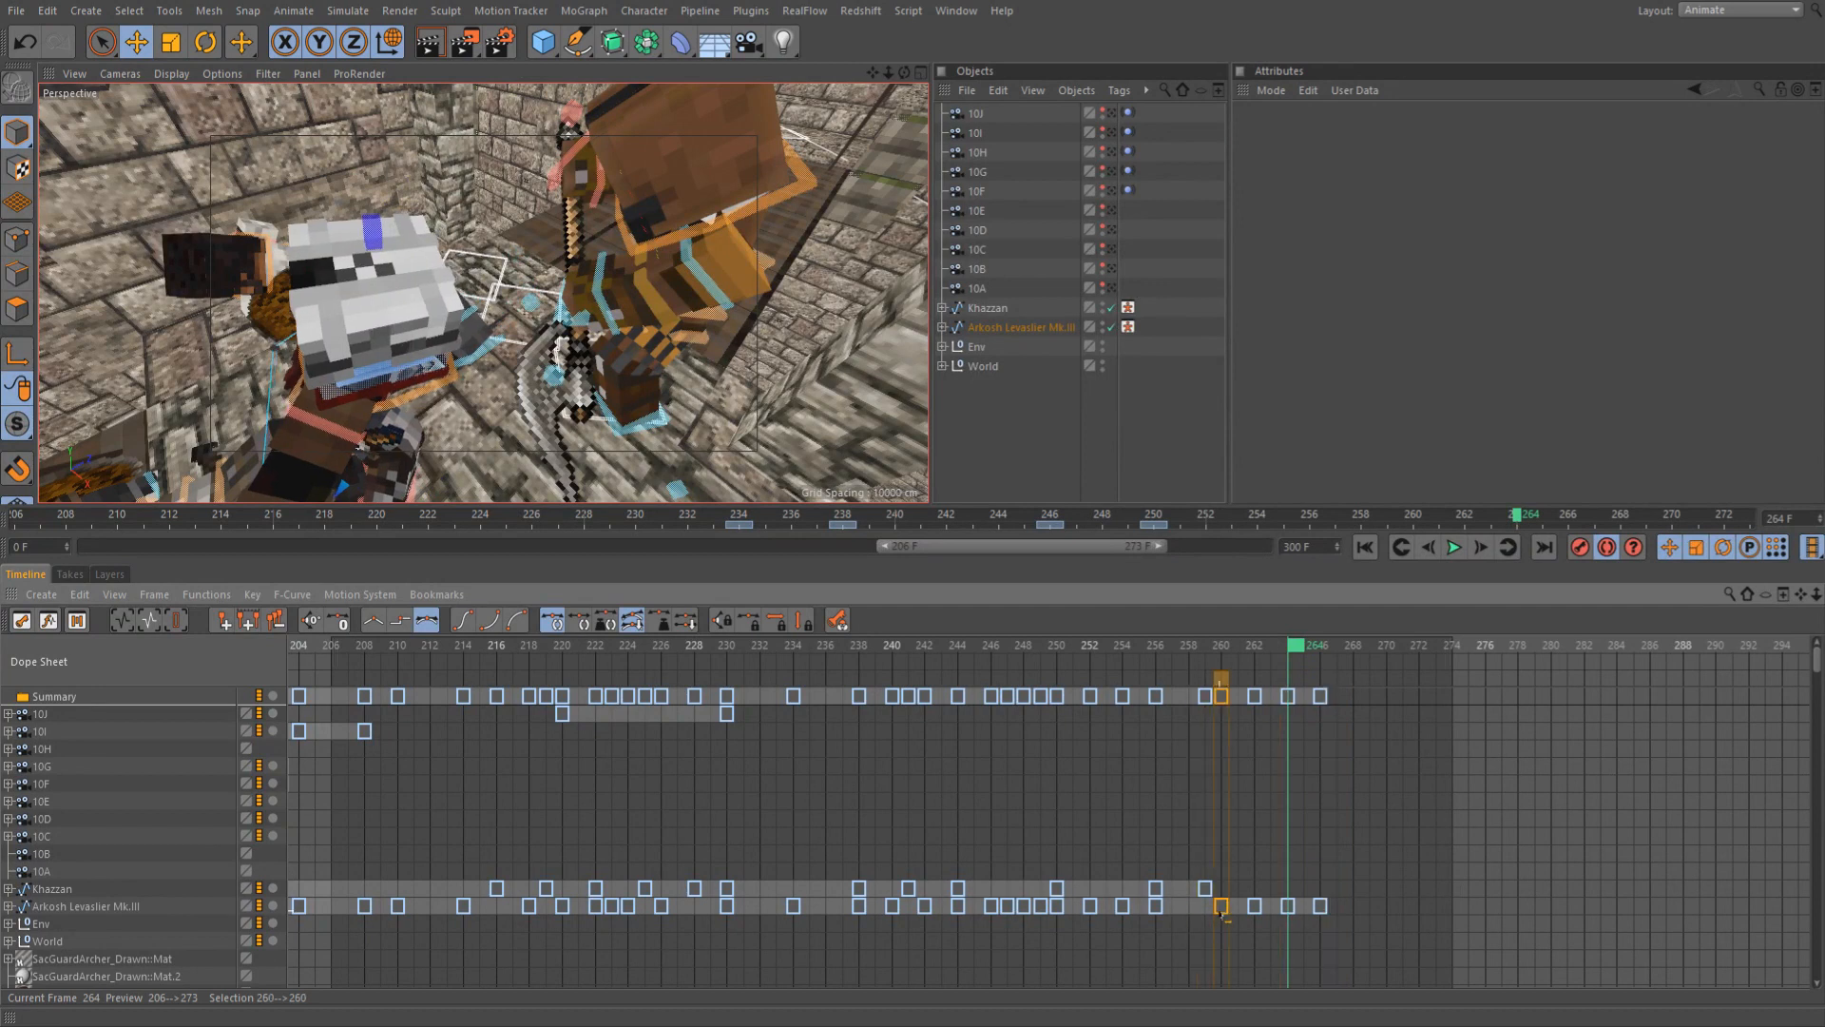
{"action": "left_click_drag", "start_coordinate": [1144, 658], "coordinate": [1303, 709]}
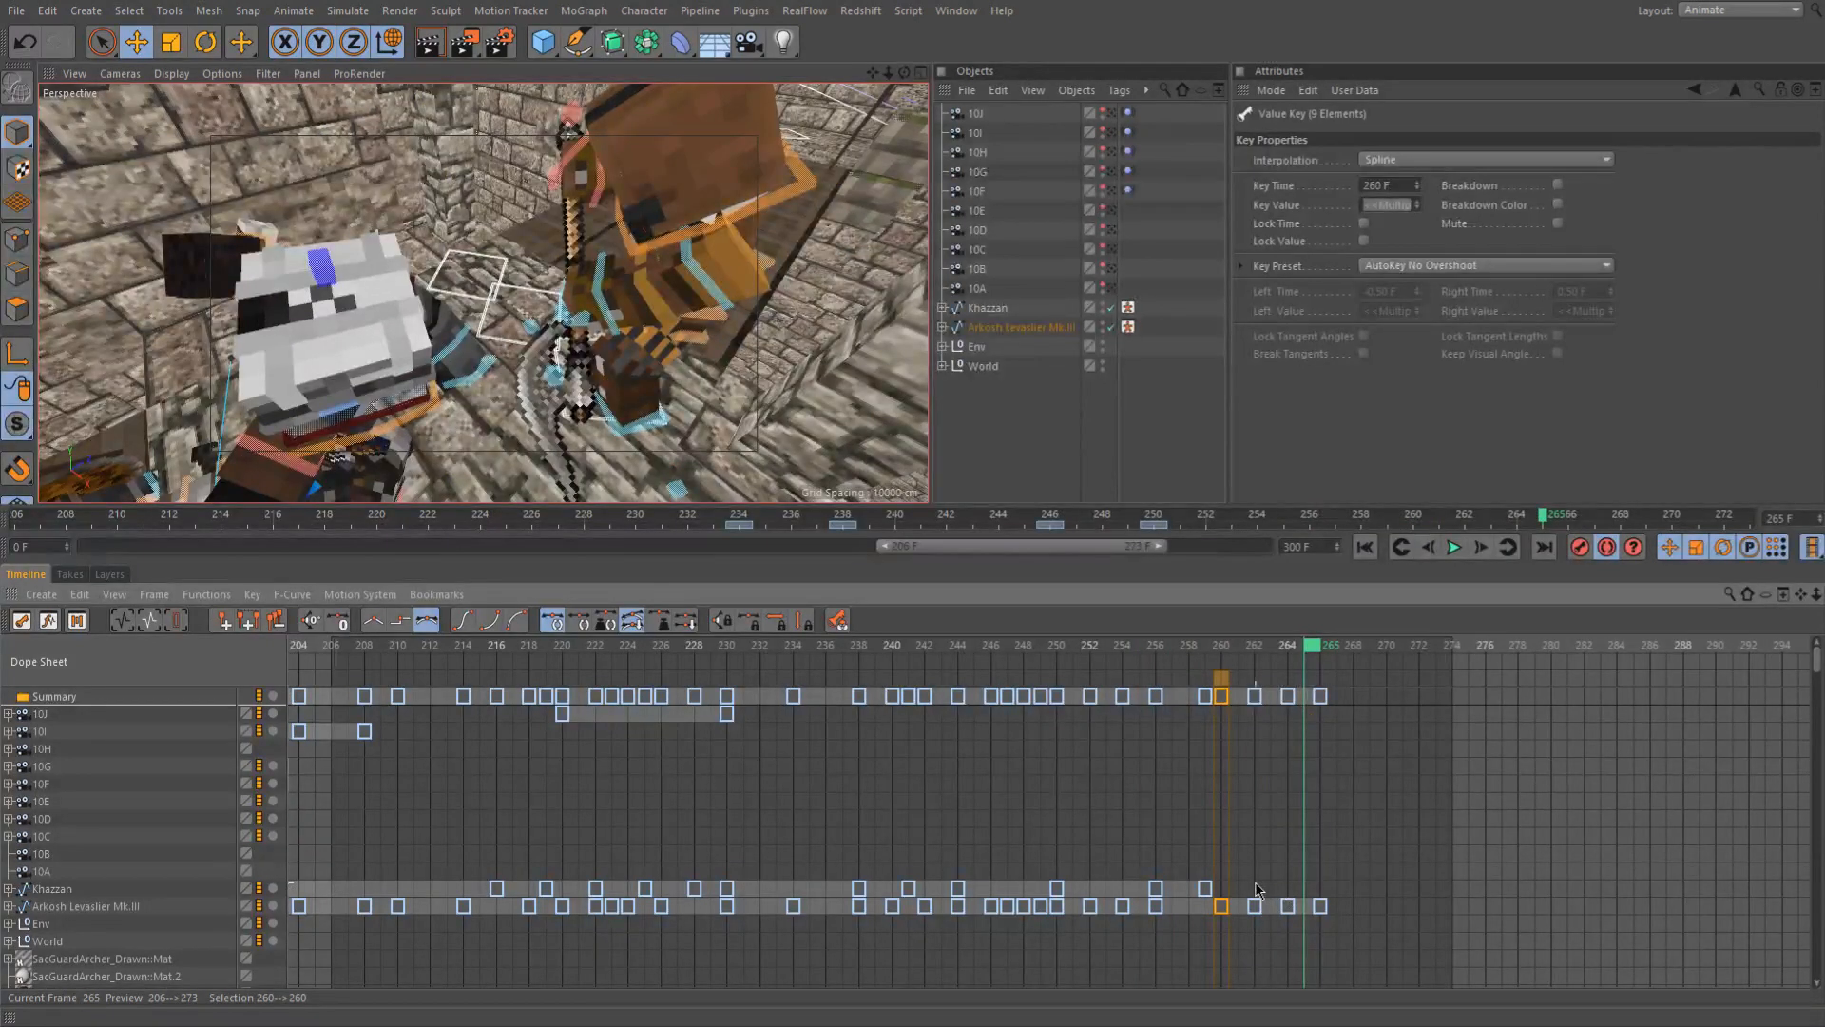
{"action": "left_click", "coordinate": [1188, 646]}
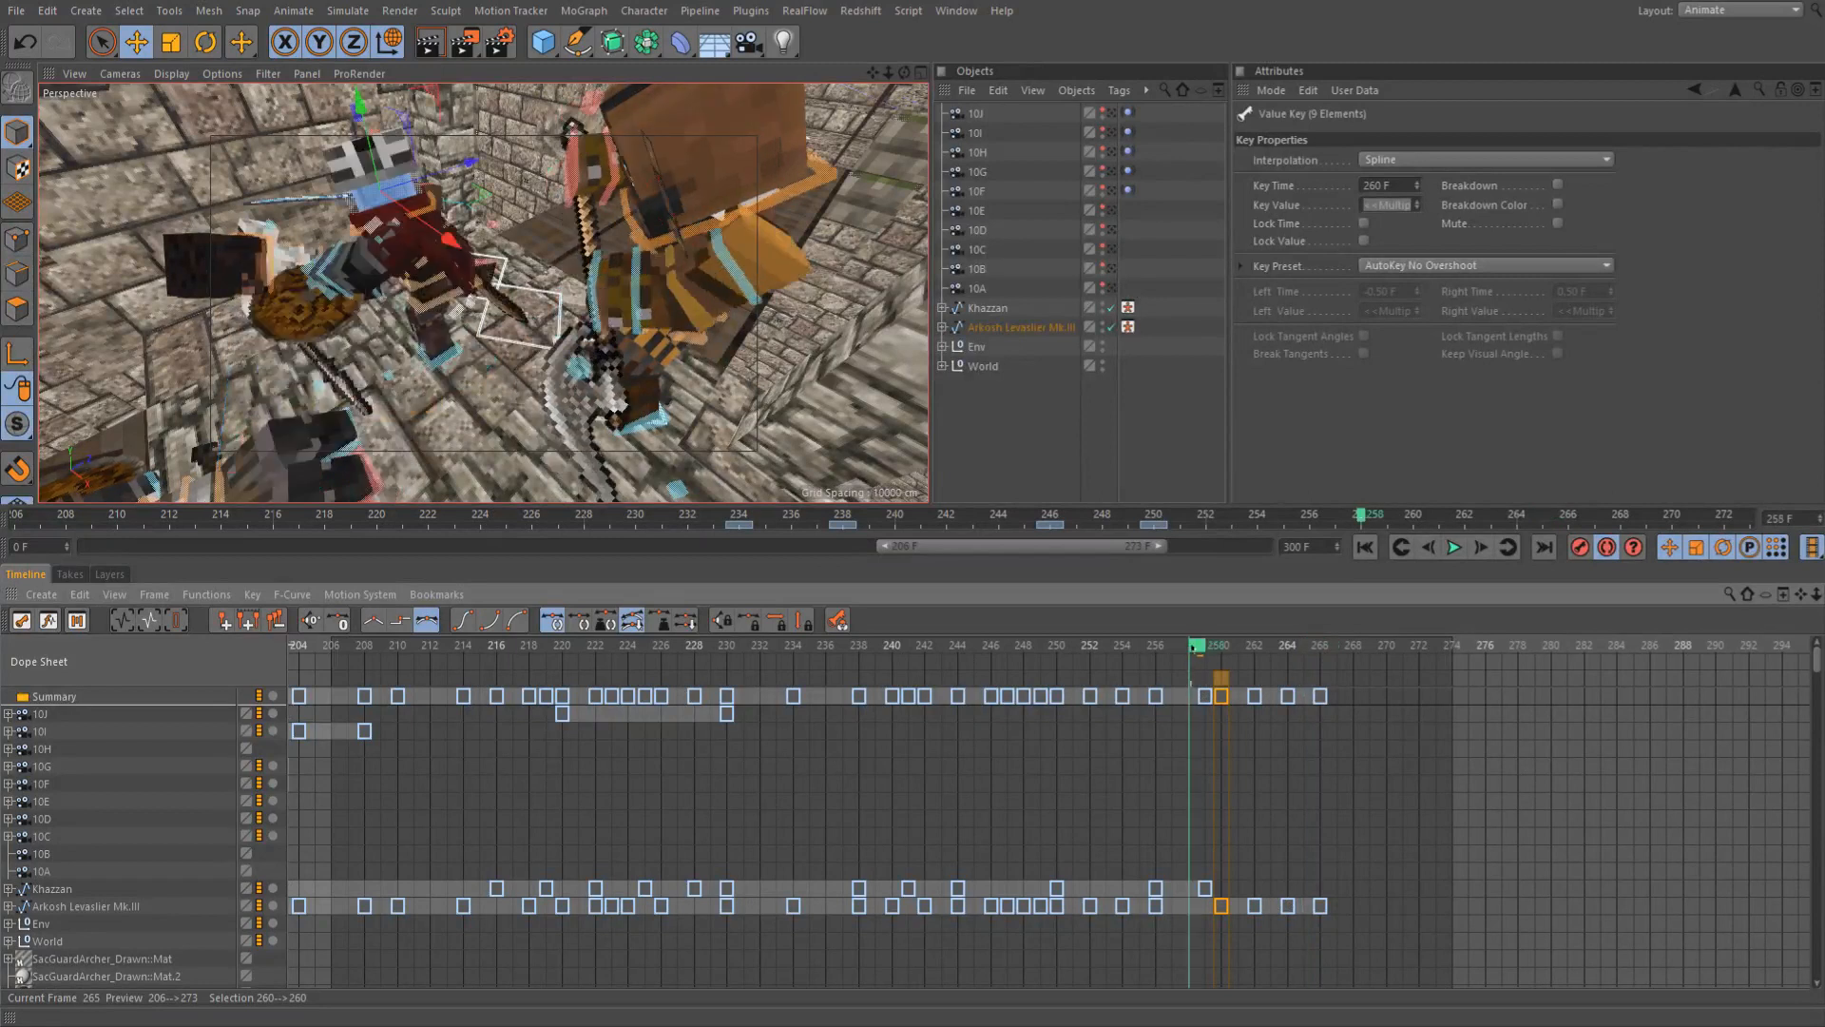
{"action": "left_click_drag", "start_coordinate": [1213, 656], "coordinate": [1295, 713]}
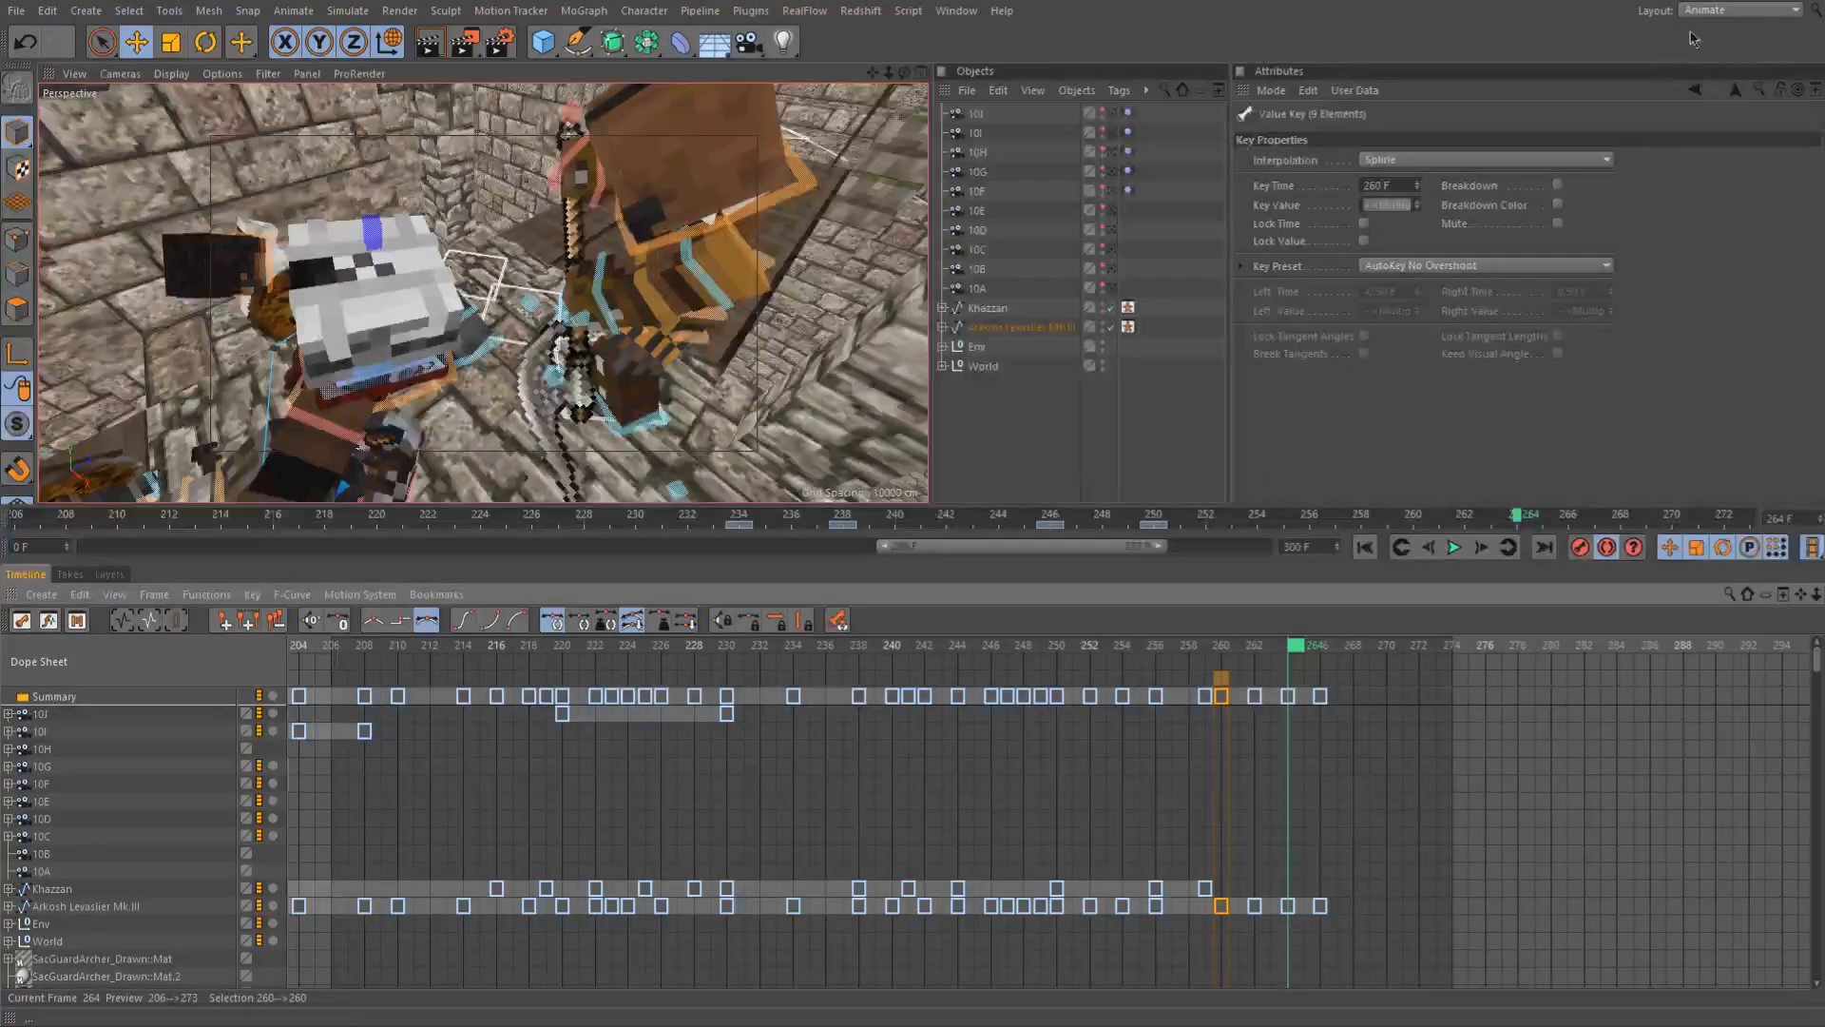
Switch the workspace to the Startup (User) layout and save the project with the current frame at 229
{"action": "left_click", "coordinate": [1717, 217]}
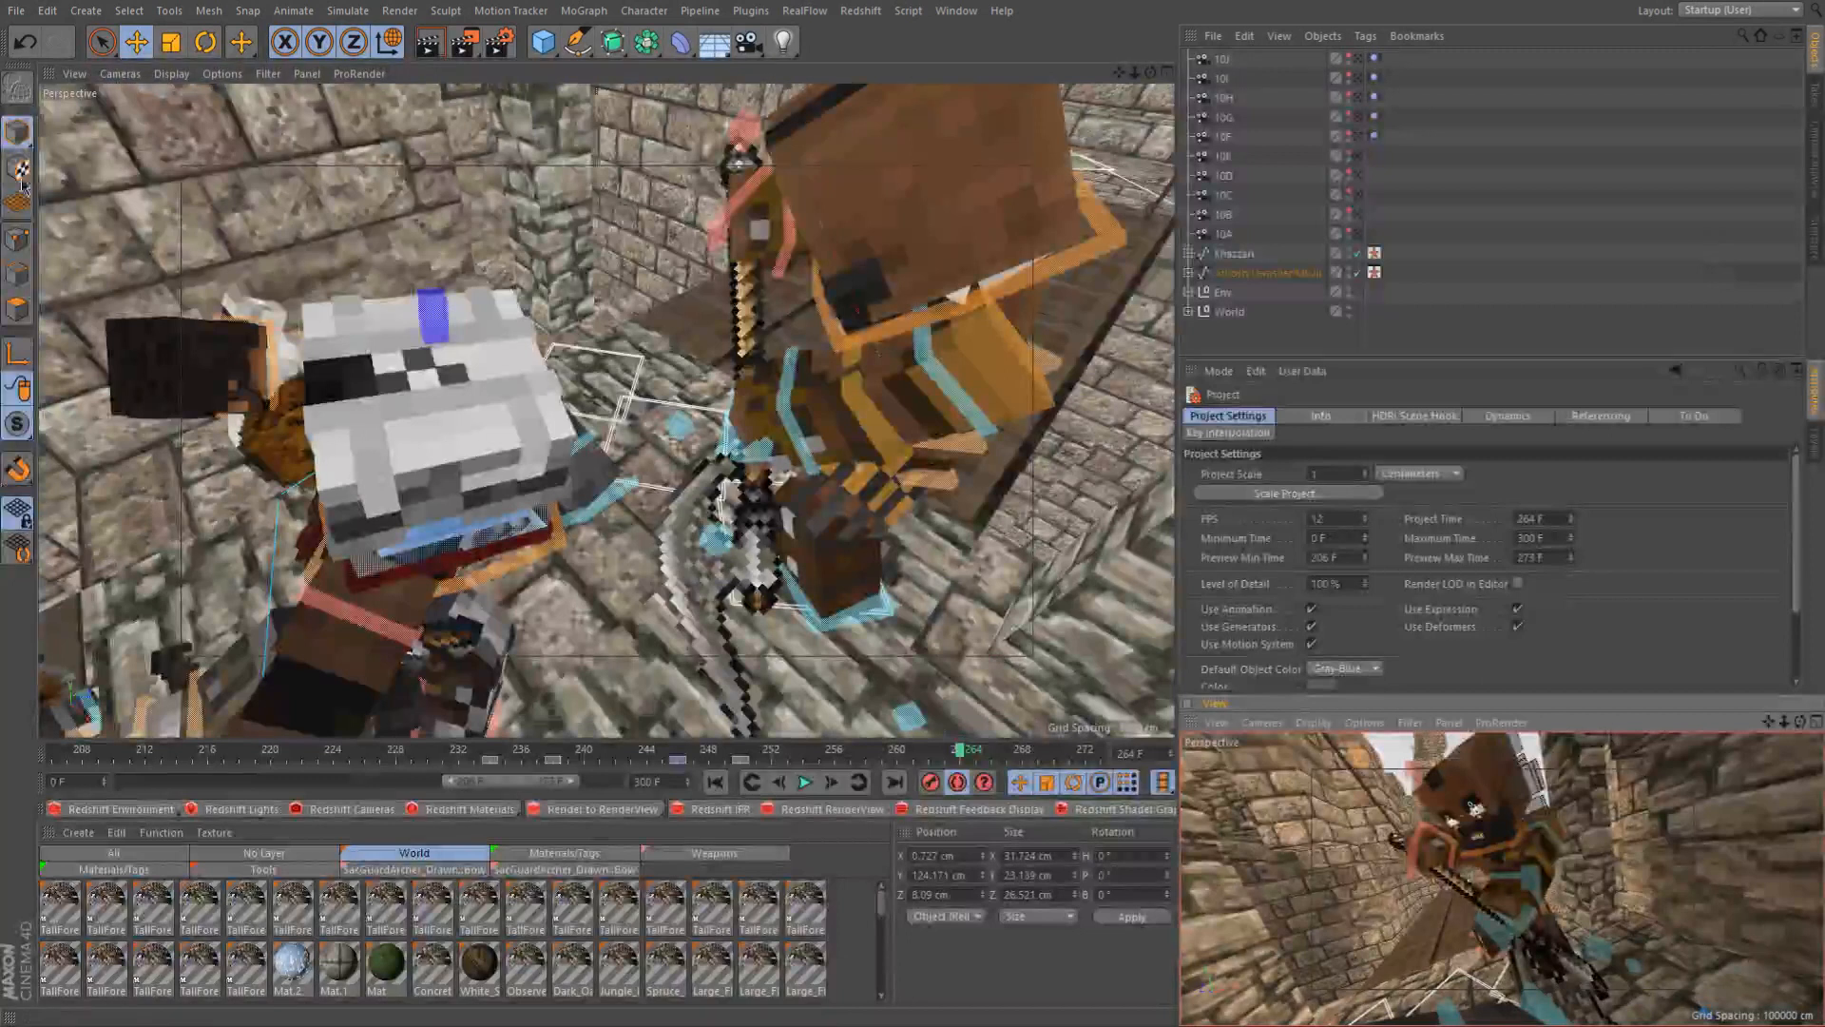
{"action": "left_click", "coordinate": [418, 756]}
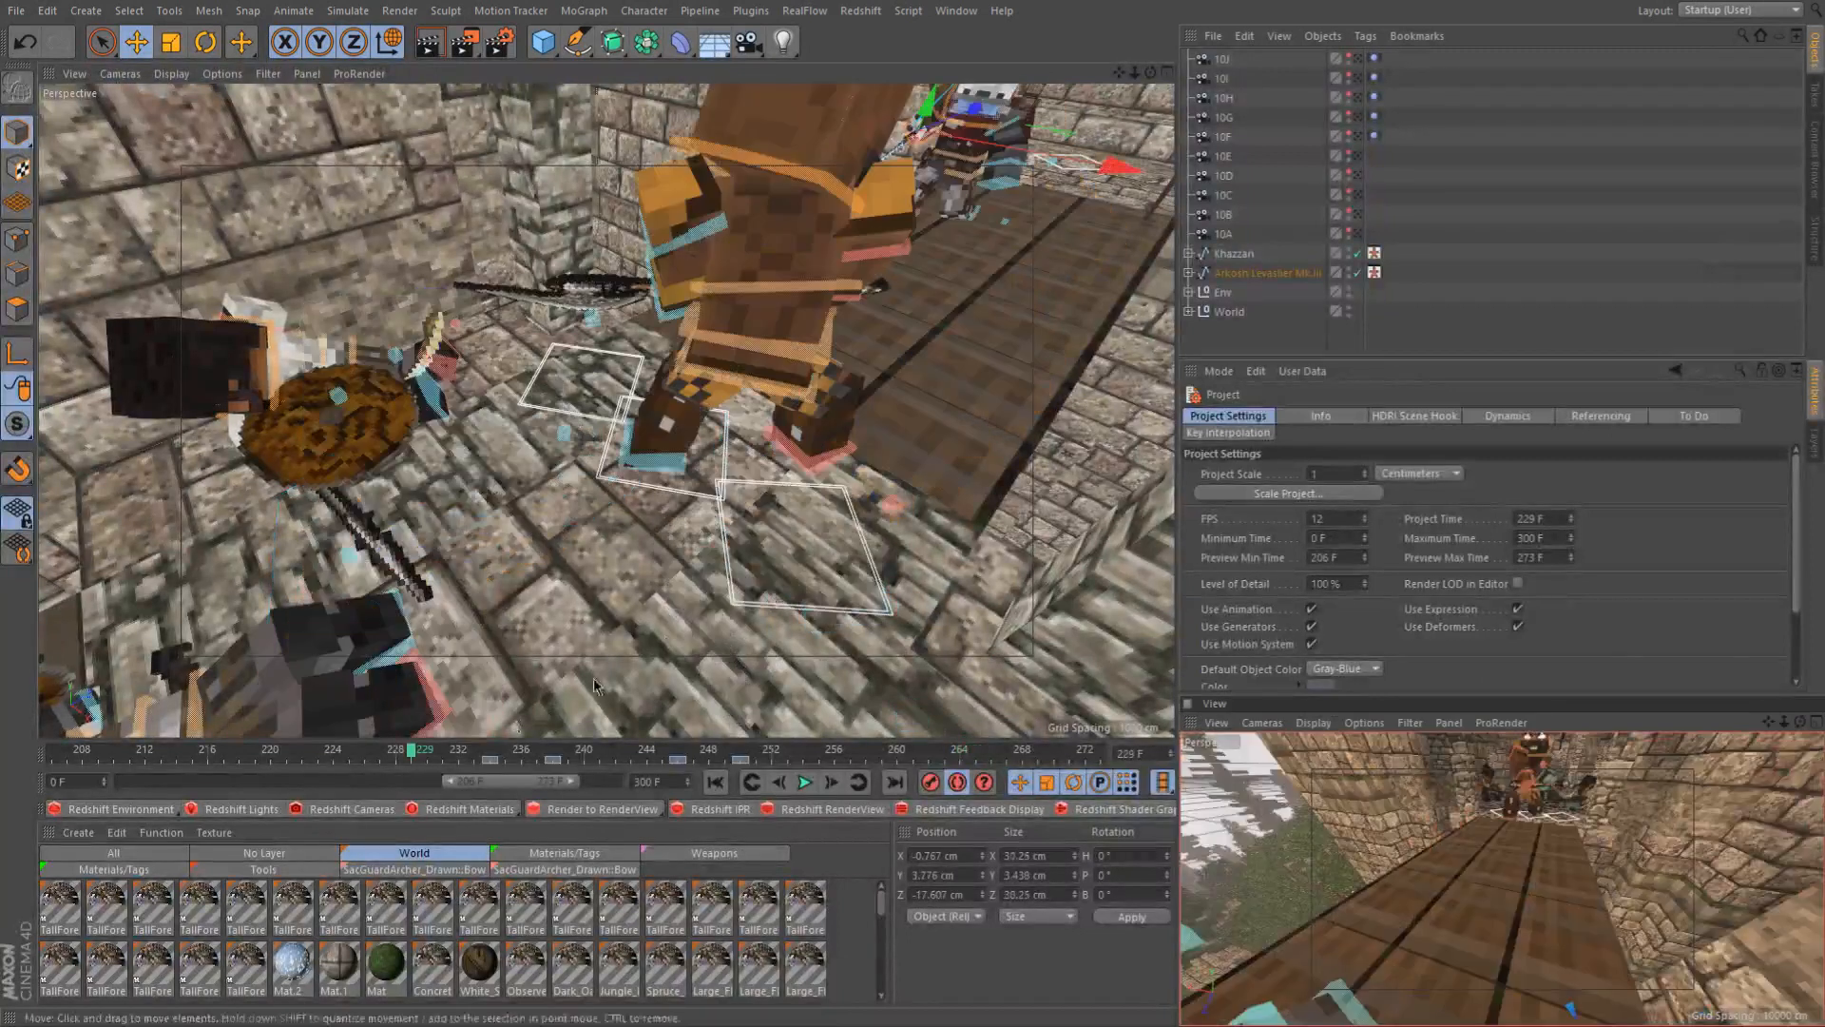
{"action": "key", "text": "ctrl+s"}
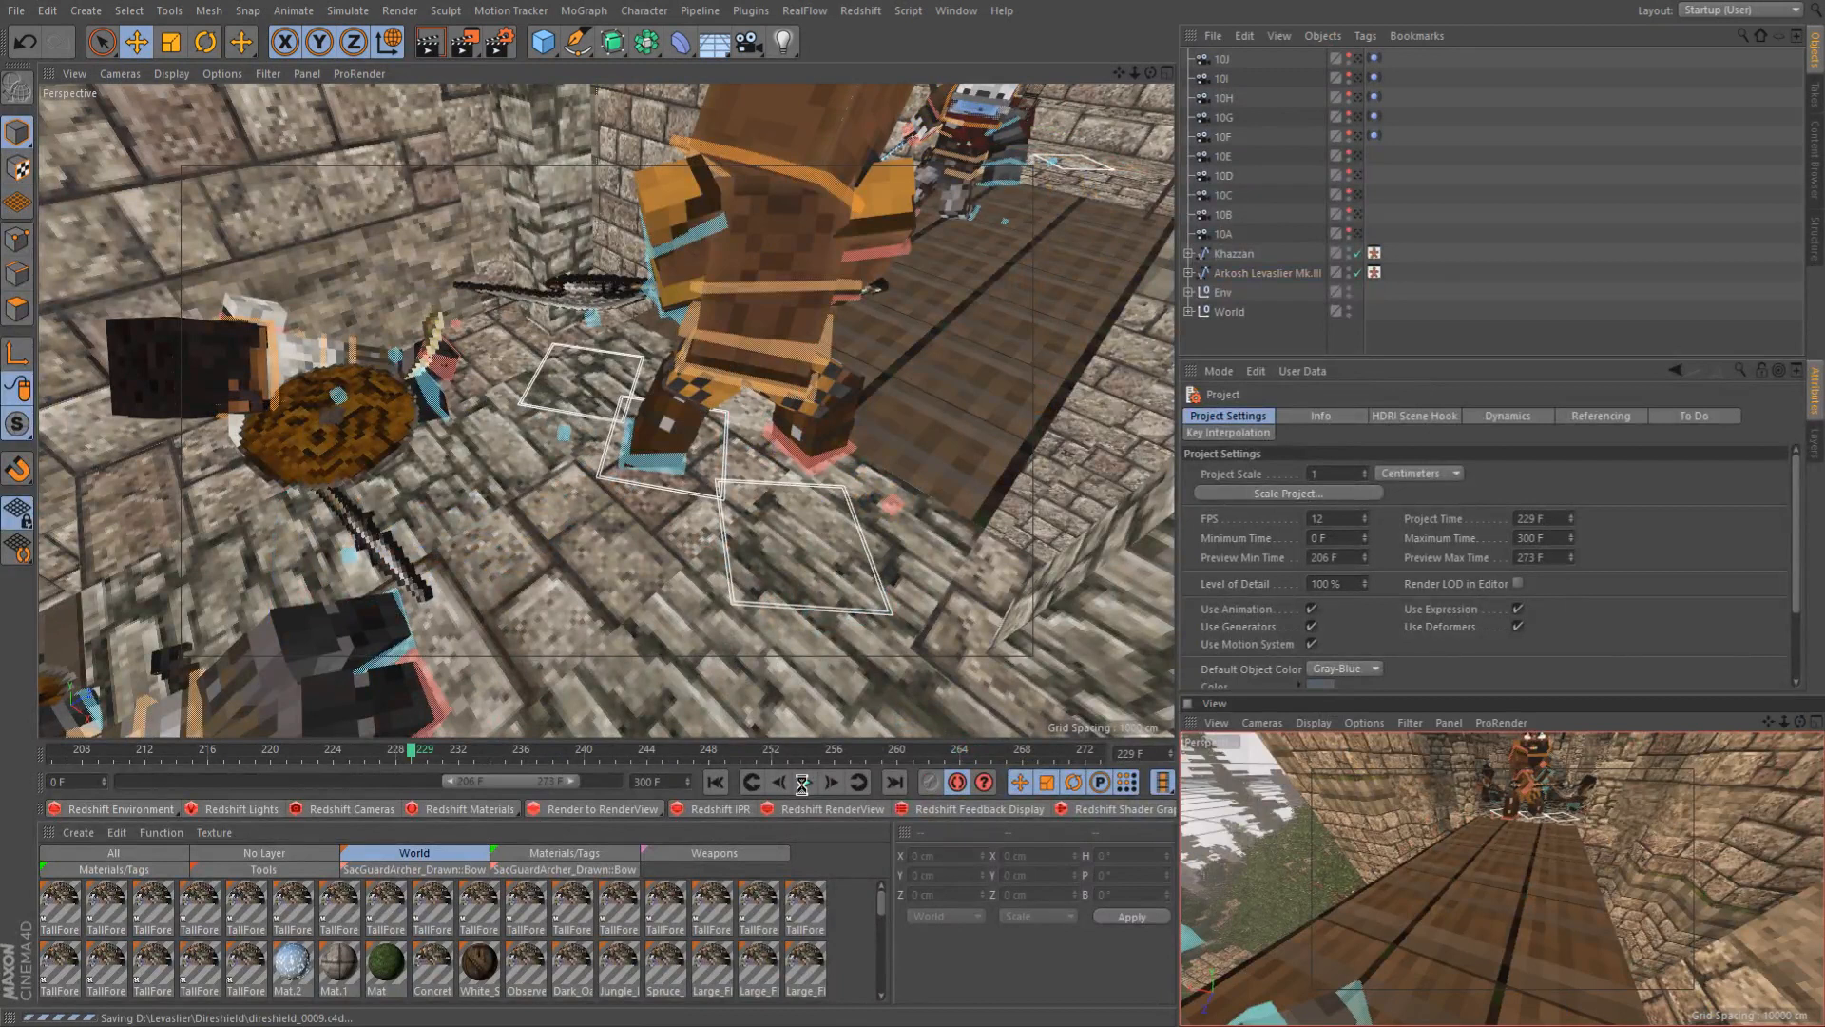
Play the fight from frame 229 and scrub up to about frame 263 to check the swing's timing
{"action": "left_click", "coordinate": [803, 781]}
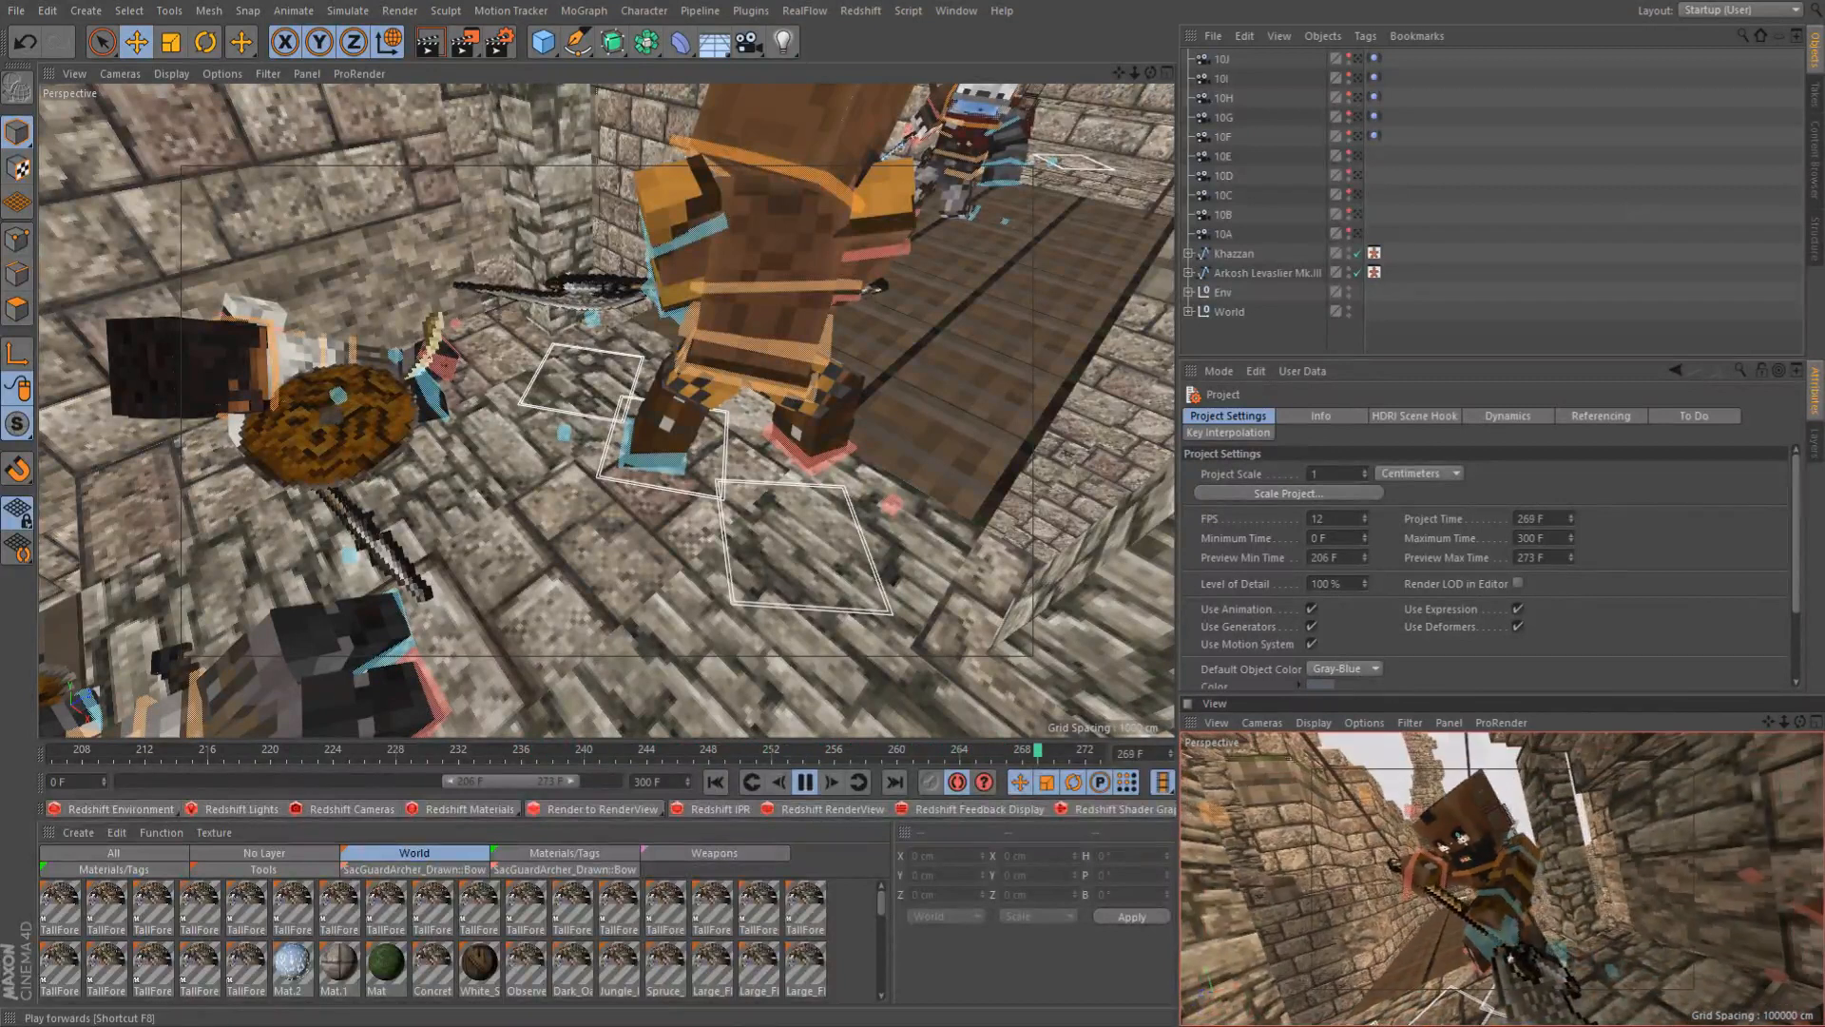
{"action": "left_click", "coordinate": [807, 782]}
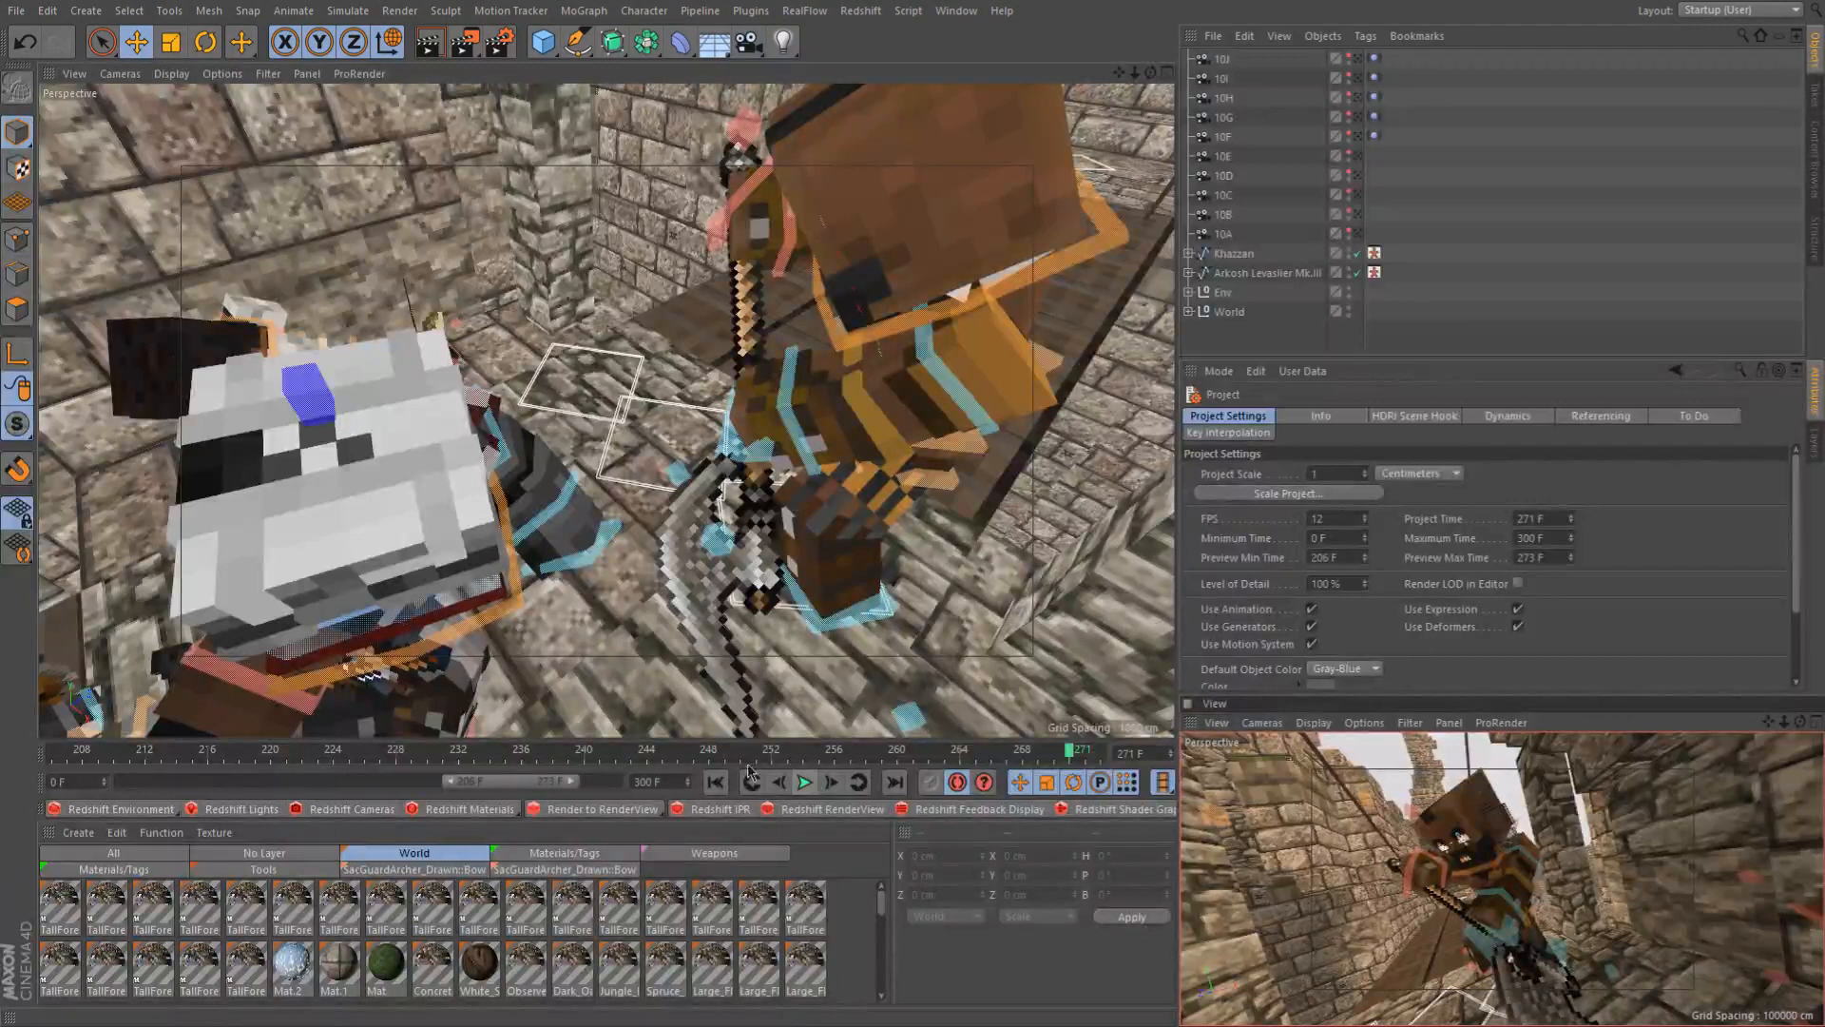
{"action": "left_click_drag", "start_coordinate": [693, 752], "coordinate": [927, 763]}
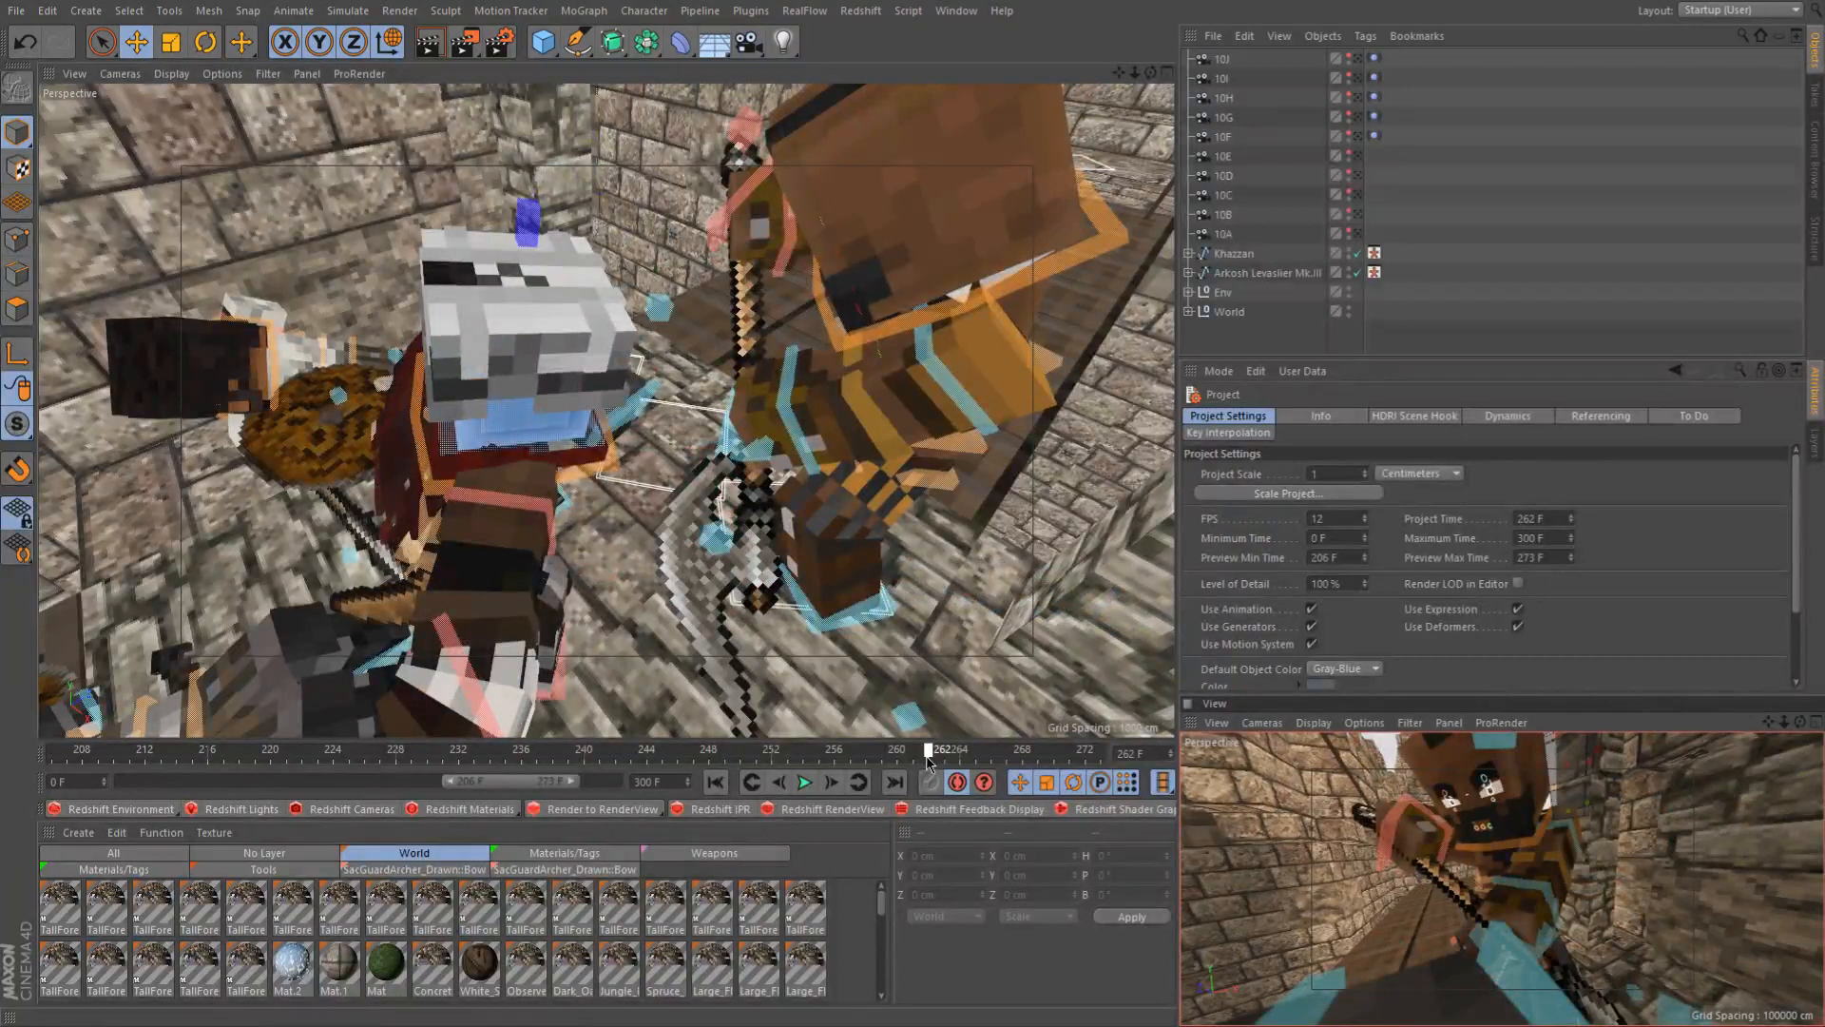
{"action": "left_click", "coordinate": [946, 759]}
{"action": "mouse_move", "coordinate": [919, 764]}
{"action": "left_mouse_down"}
{"action": "mouse_move", "coordinate": [860, 766]}
{"action": "mouse_move", "coordinate": [947, 770]}
{"action": "left_mouse_up"}
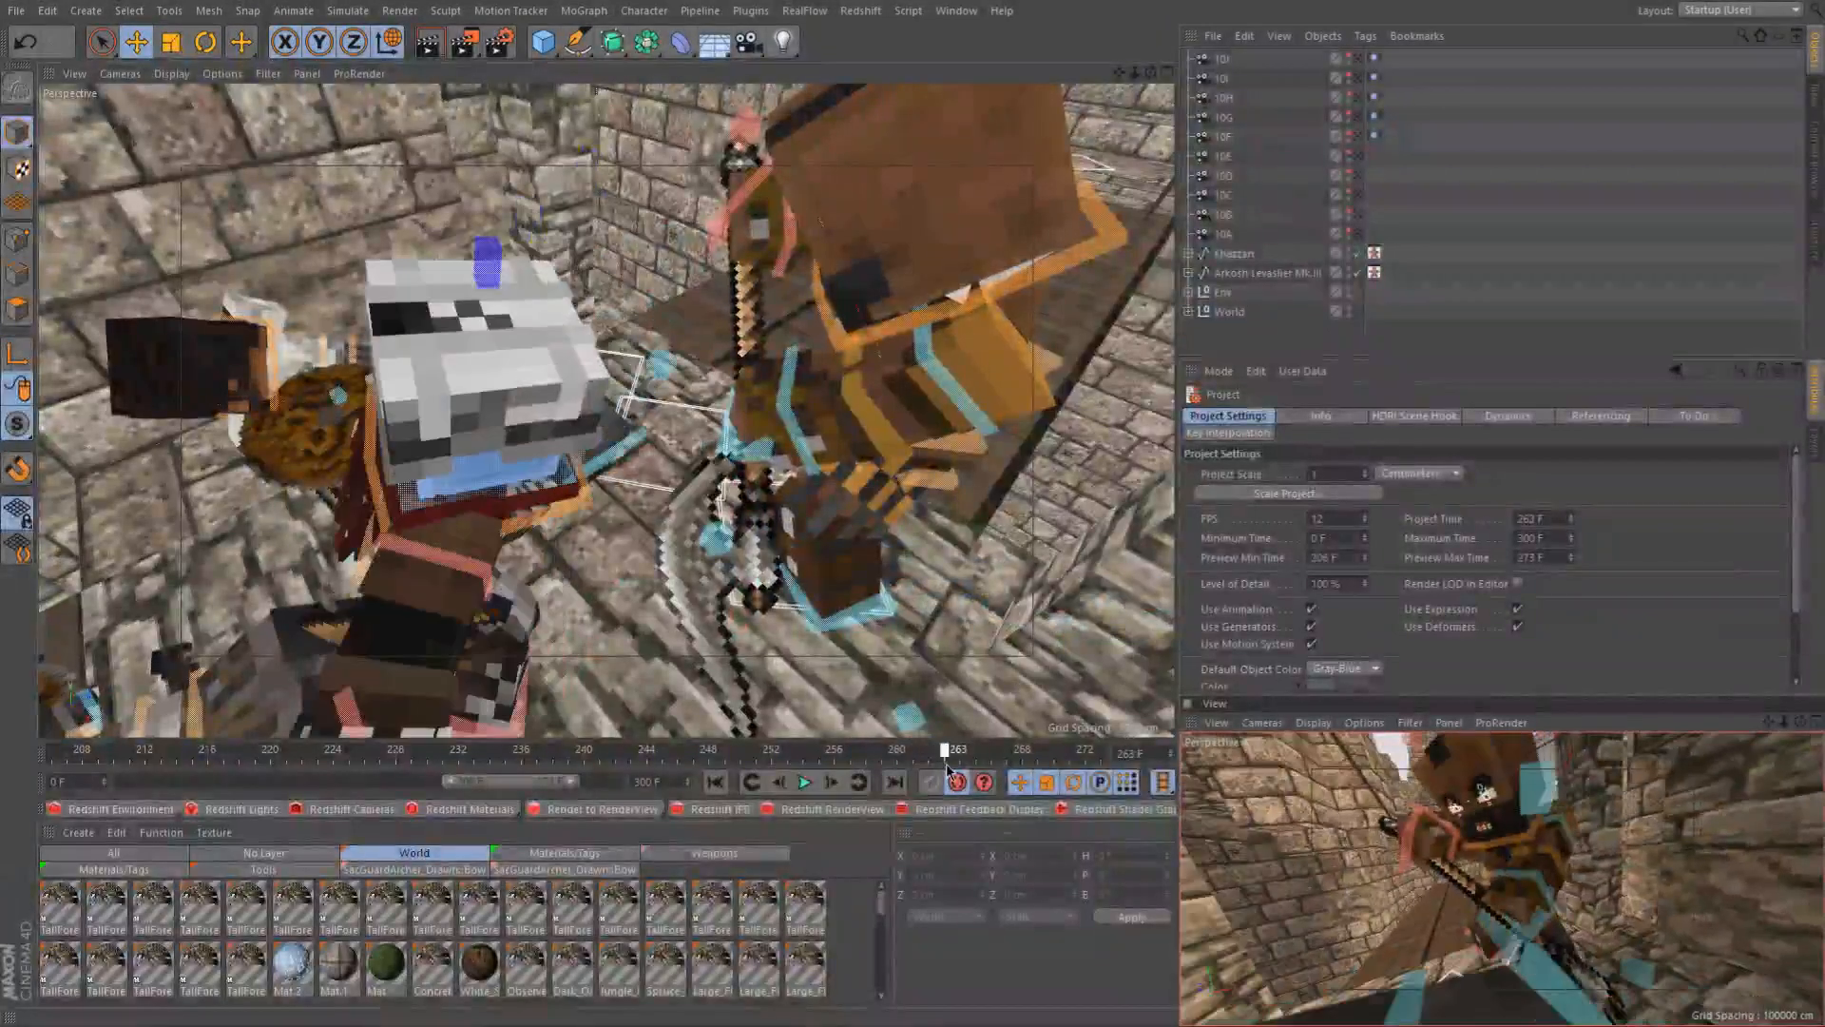
Examine both characters' poses between frames 259 and 263 from several angles around the sword swing
{"action": "scroll", "coordinate": [774, 343], "scroll_direction": "up", "scroll_amount": 5}
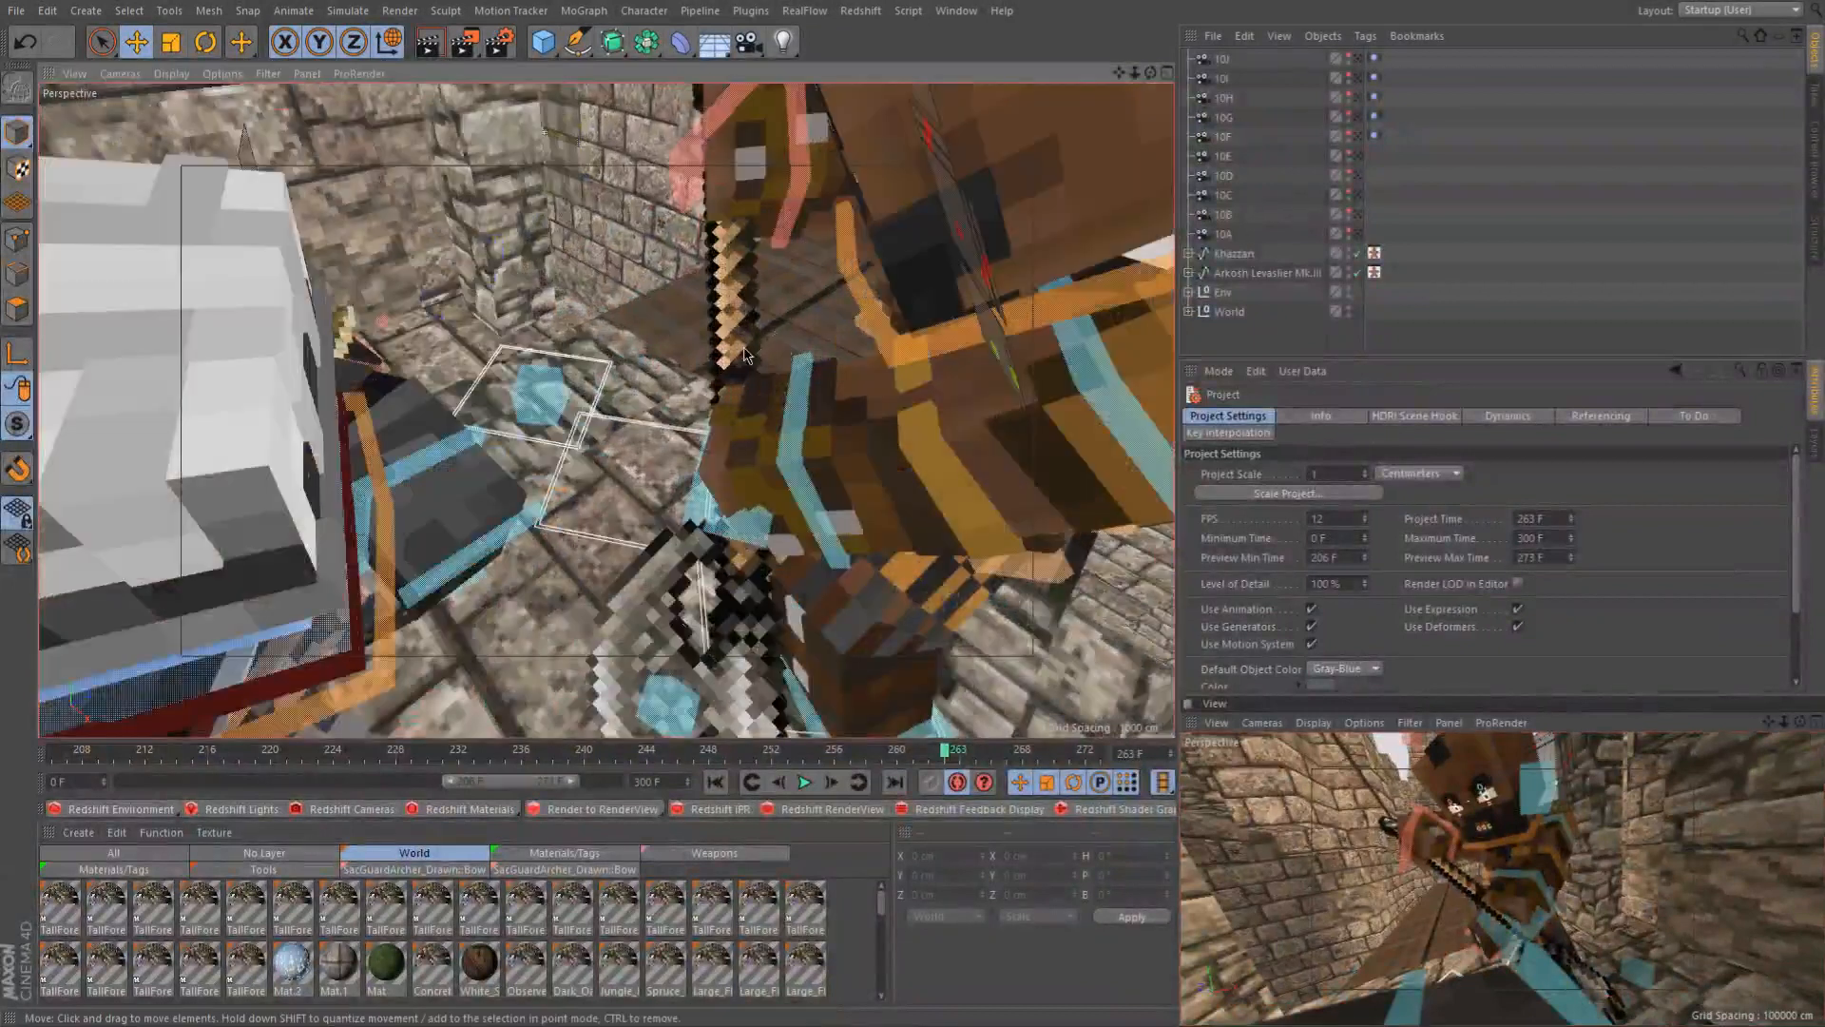
{"action": "scroll", "coordinate": [742, 346], "scroll_direction": "up", "scroll_amount": 4}
{"action": "left_click_drag", "start_coordinate": [743, 348], "coordinate": [639, 420], "text": "alt"}
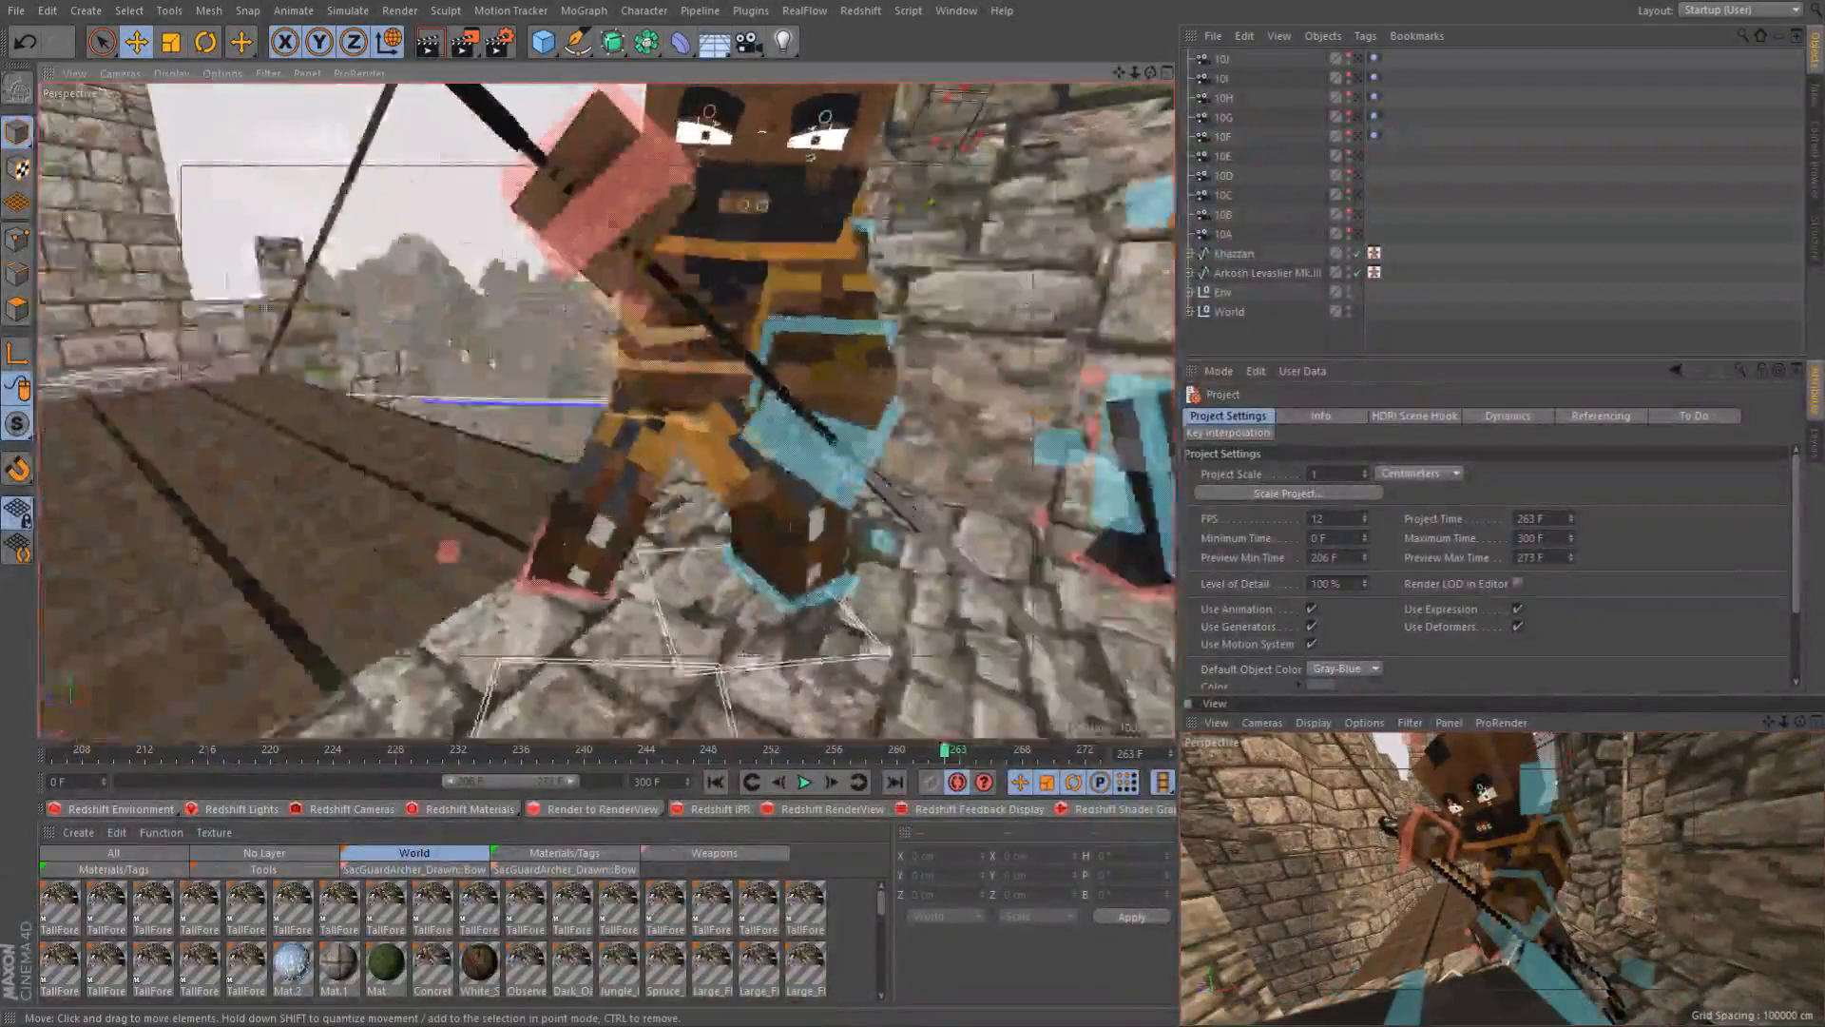
{"action": "left_click", "coordinate": [708, 440]}
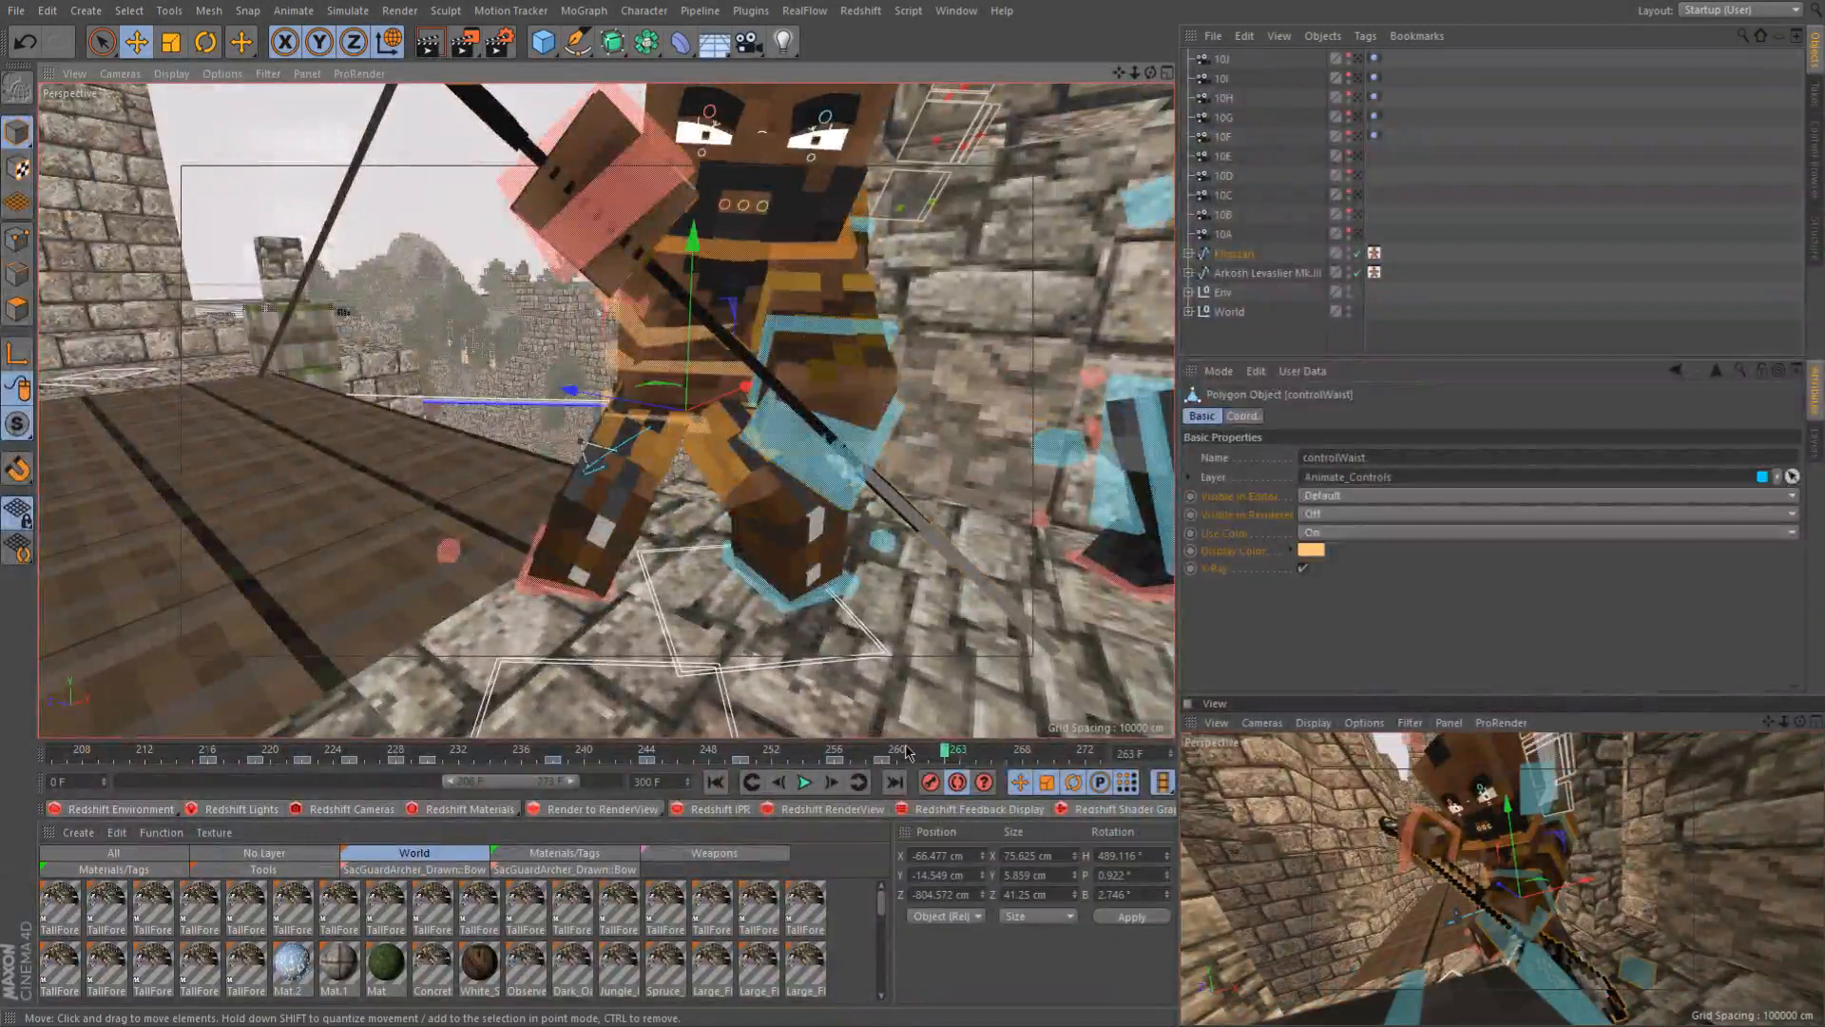
{"action": "left_click", "coordinate": [836, 755]}
{"action": "left_click_drag", "start_coordinate": [844, 756], "coordinate": [882, 756]}
{"action": "scroll", "coordinate": [759, 470], "scroll_direction": "down", "scroll_amount": 5}
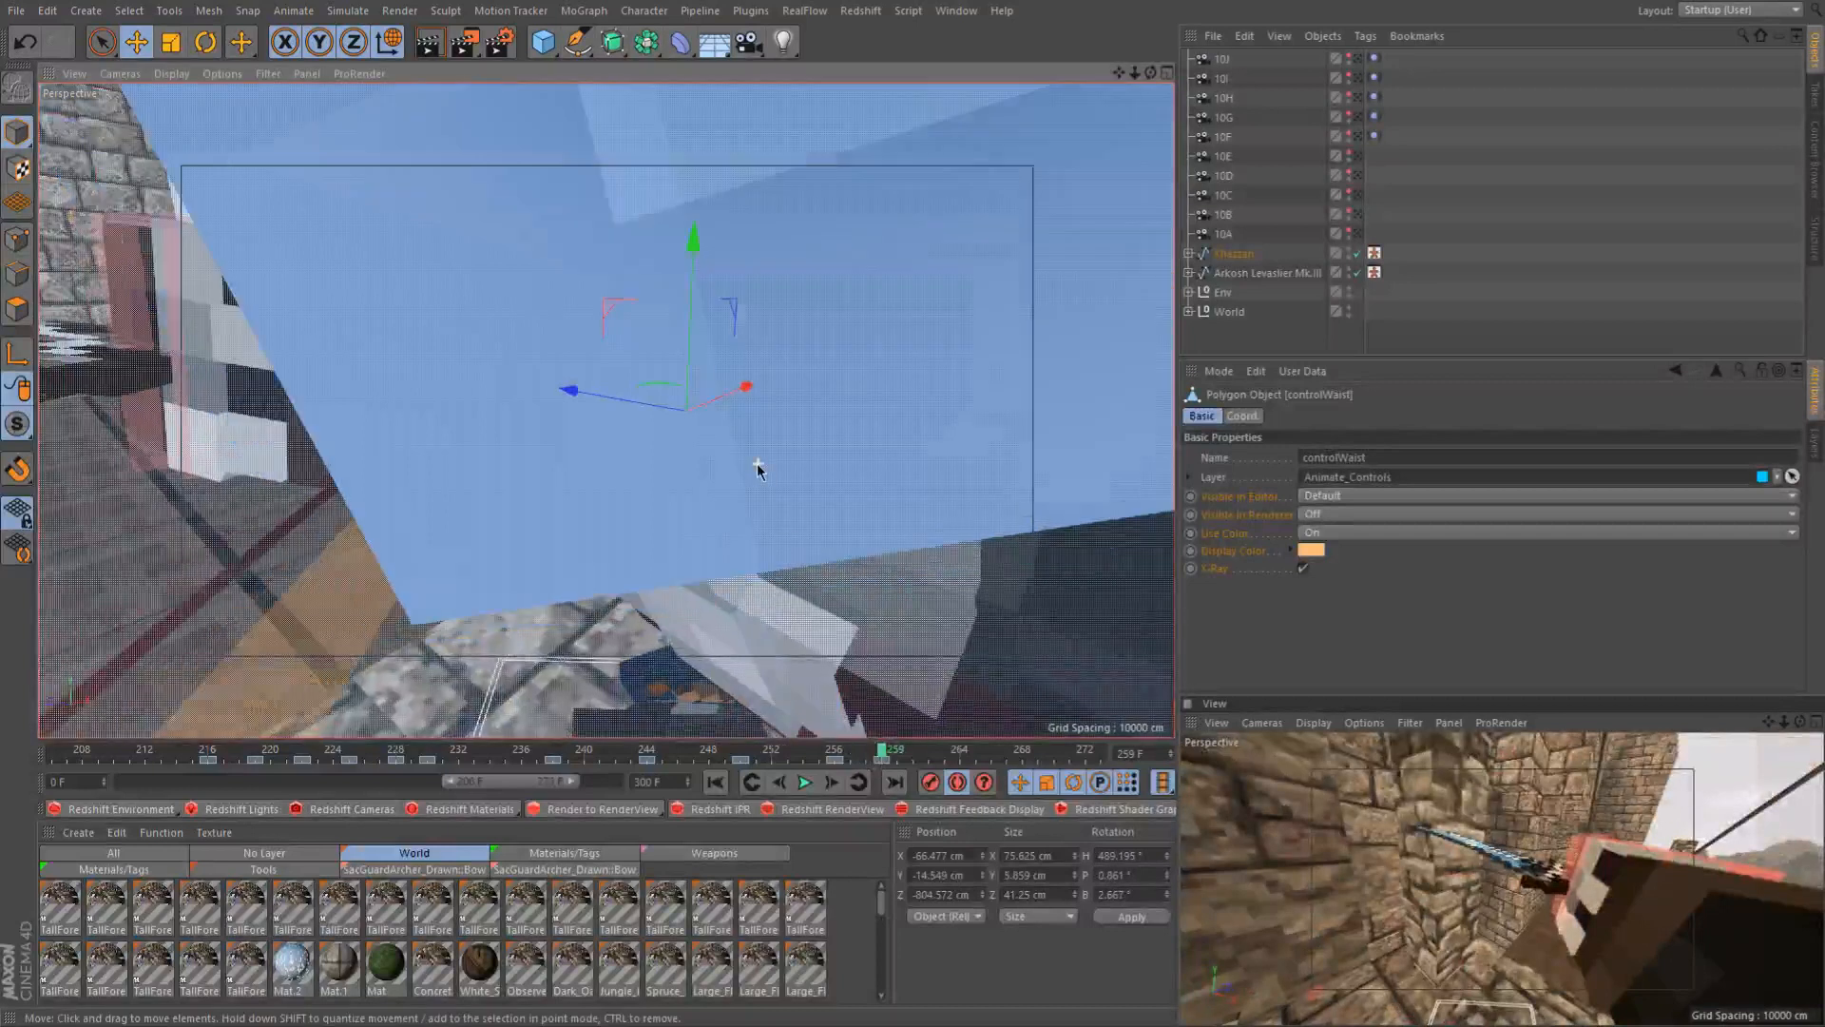
{"action": "left_click_drag", "start_coordinate": [570, 378], "coordinate": [727, 452], "text": "alt"}
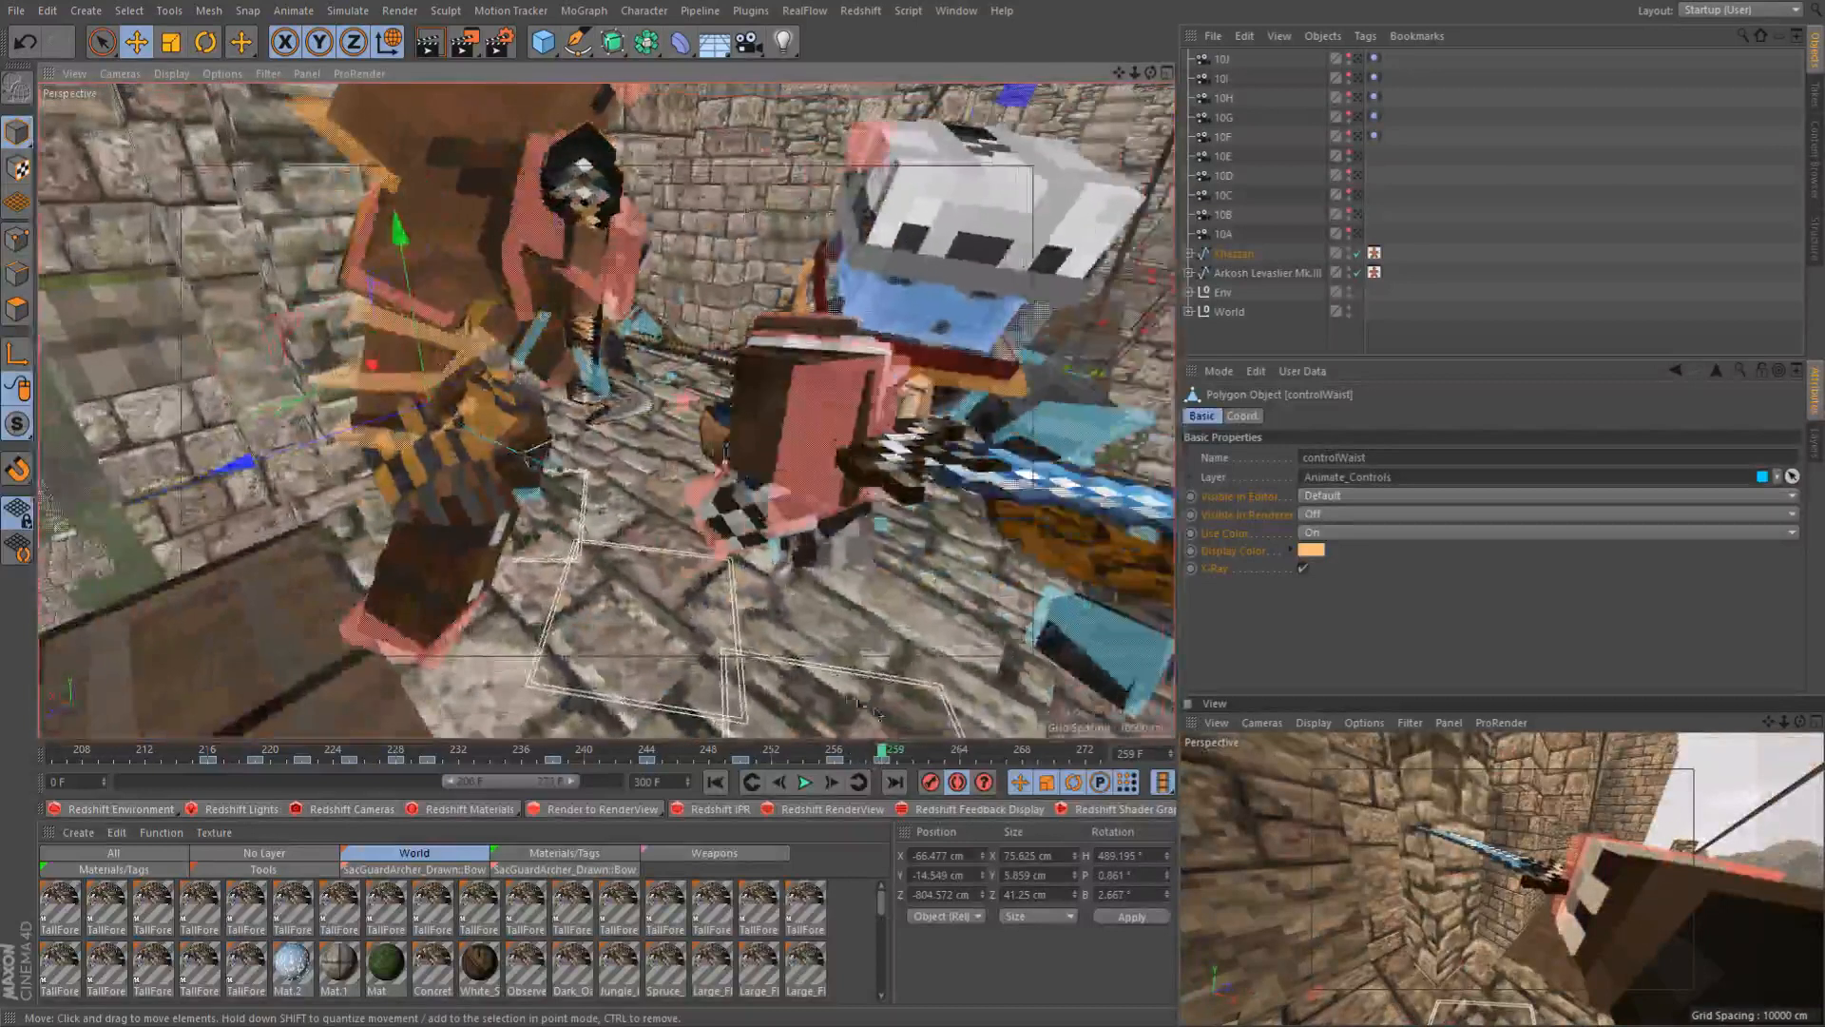
{"action": "left_click", "coordinate": [844, 790]}
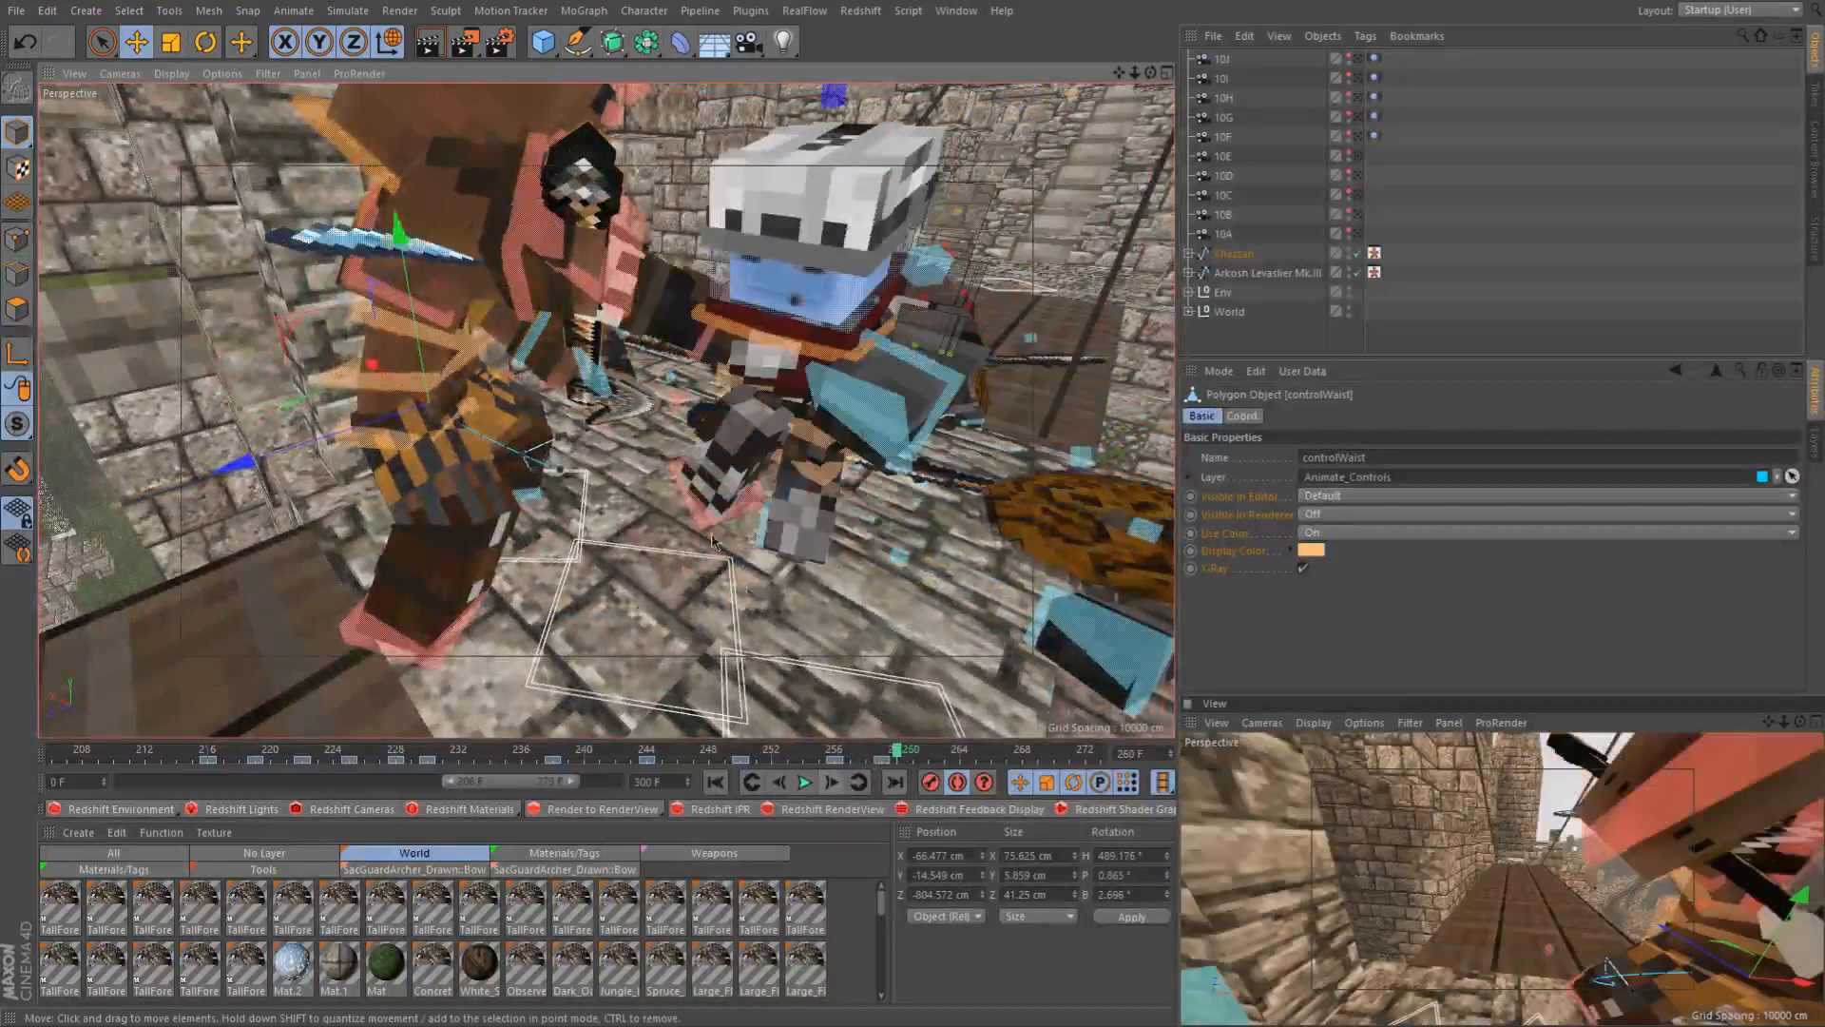
{"action": "left_click_drag", "start_coordinate": [435, 343], "coordinate": [295, 416], "text": "alt"}
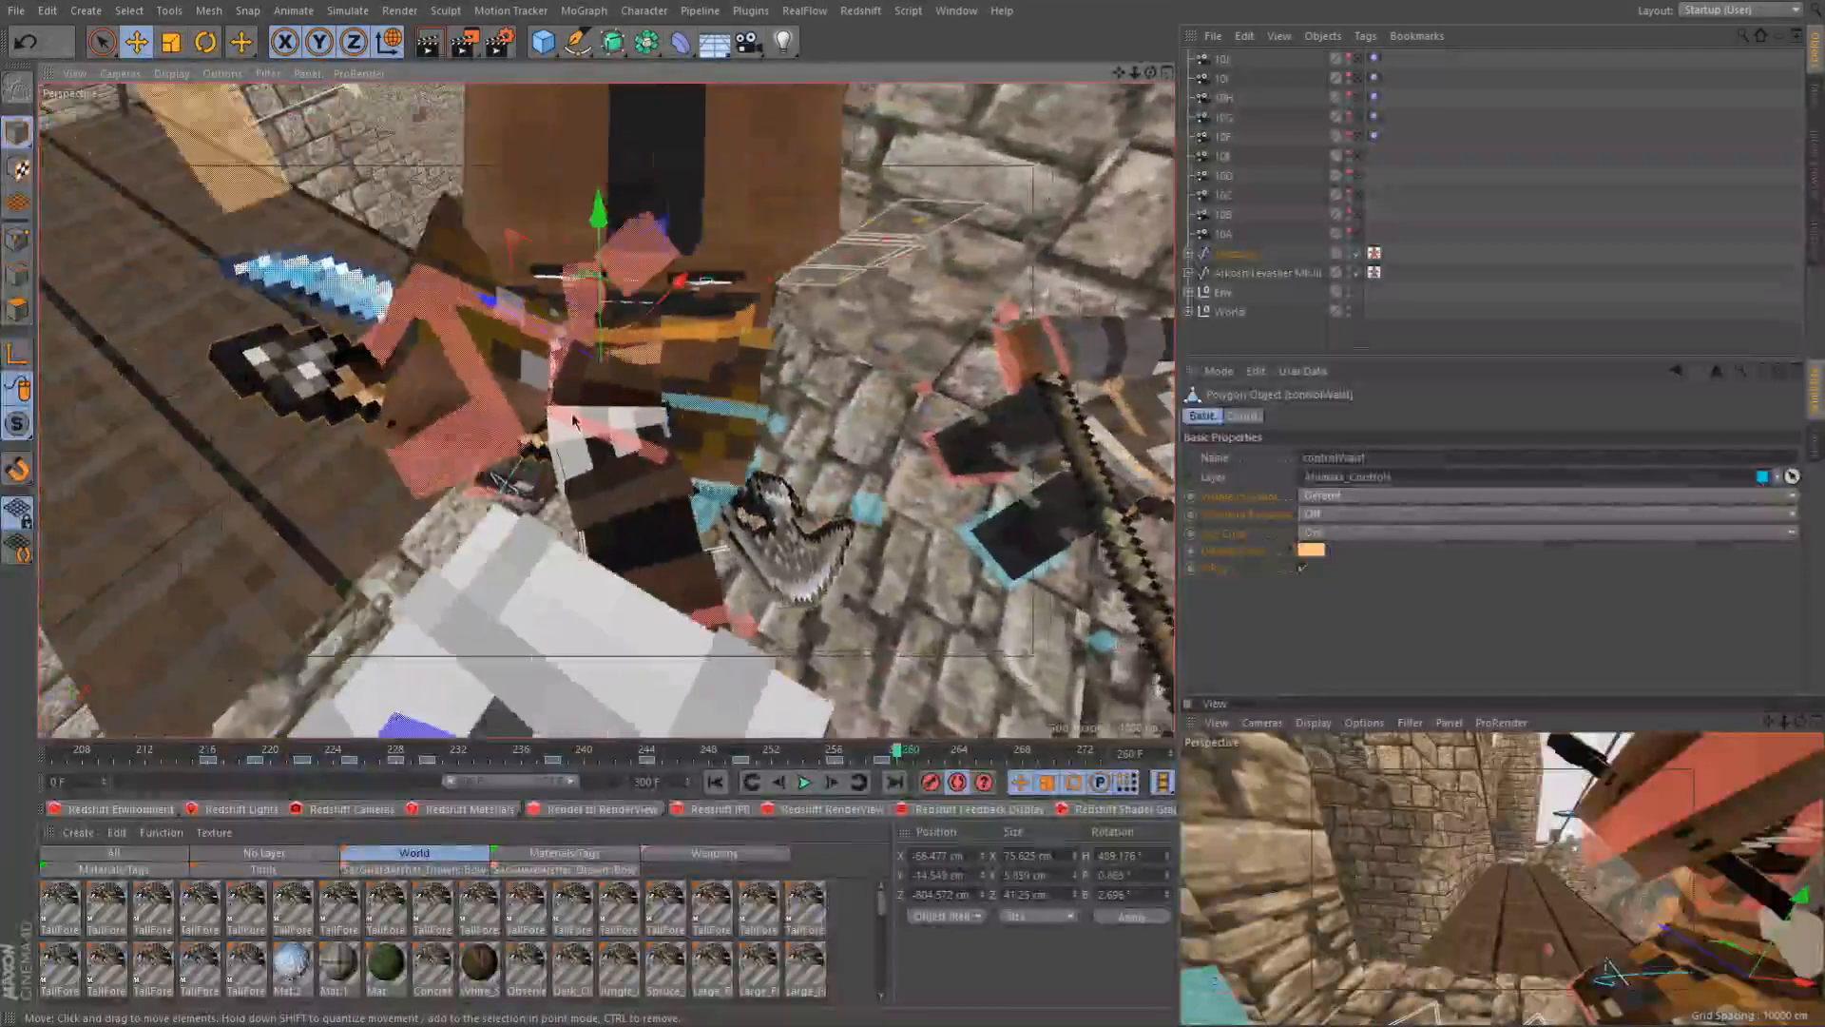
Select Arkosh's right wrist control and compare its pose at frames 259 and 260
{"action": "left_click", "coordinate": [574, 423]}
{"action": "left_click_drag", "start_coordinate": [574, 423], "coordinate": [427, 332], "text": "alt"}
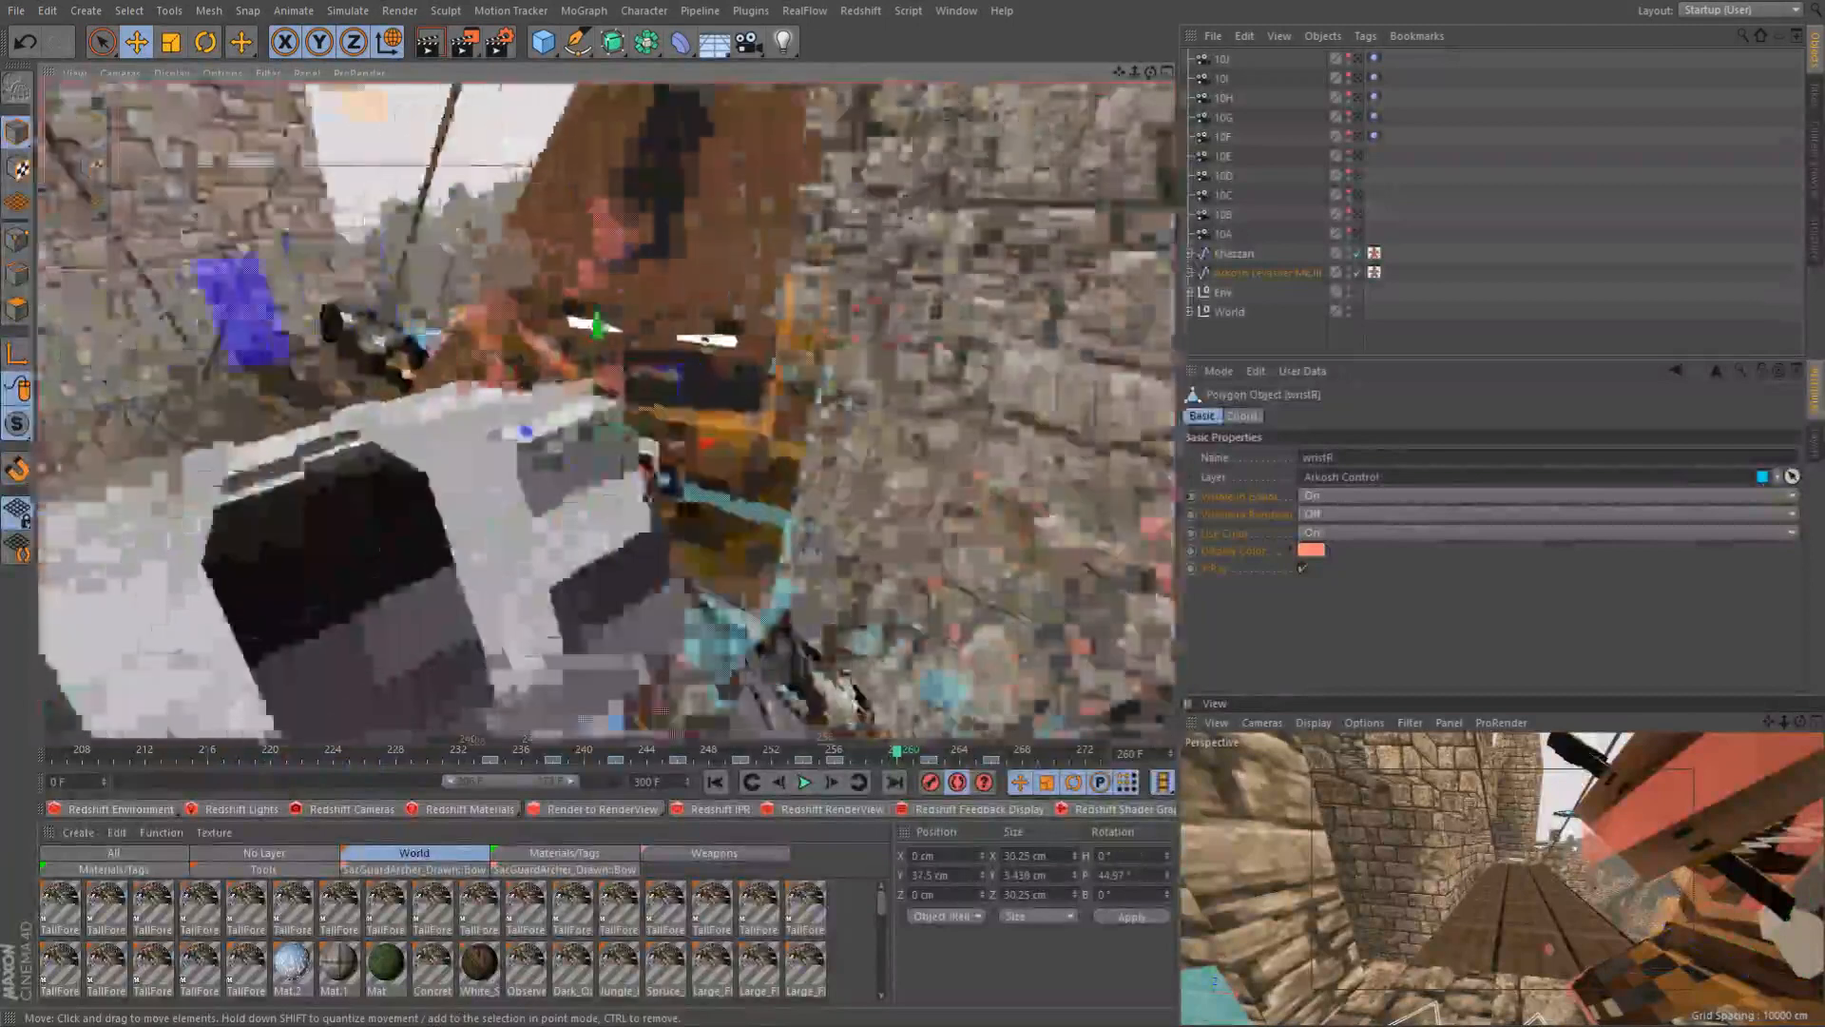
{"action": "left_click_drag", "start_coordinate": [532, 399], "coordinate": [605, 411], "text": "alt"}
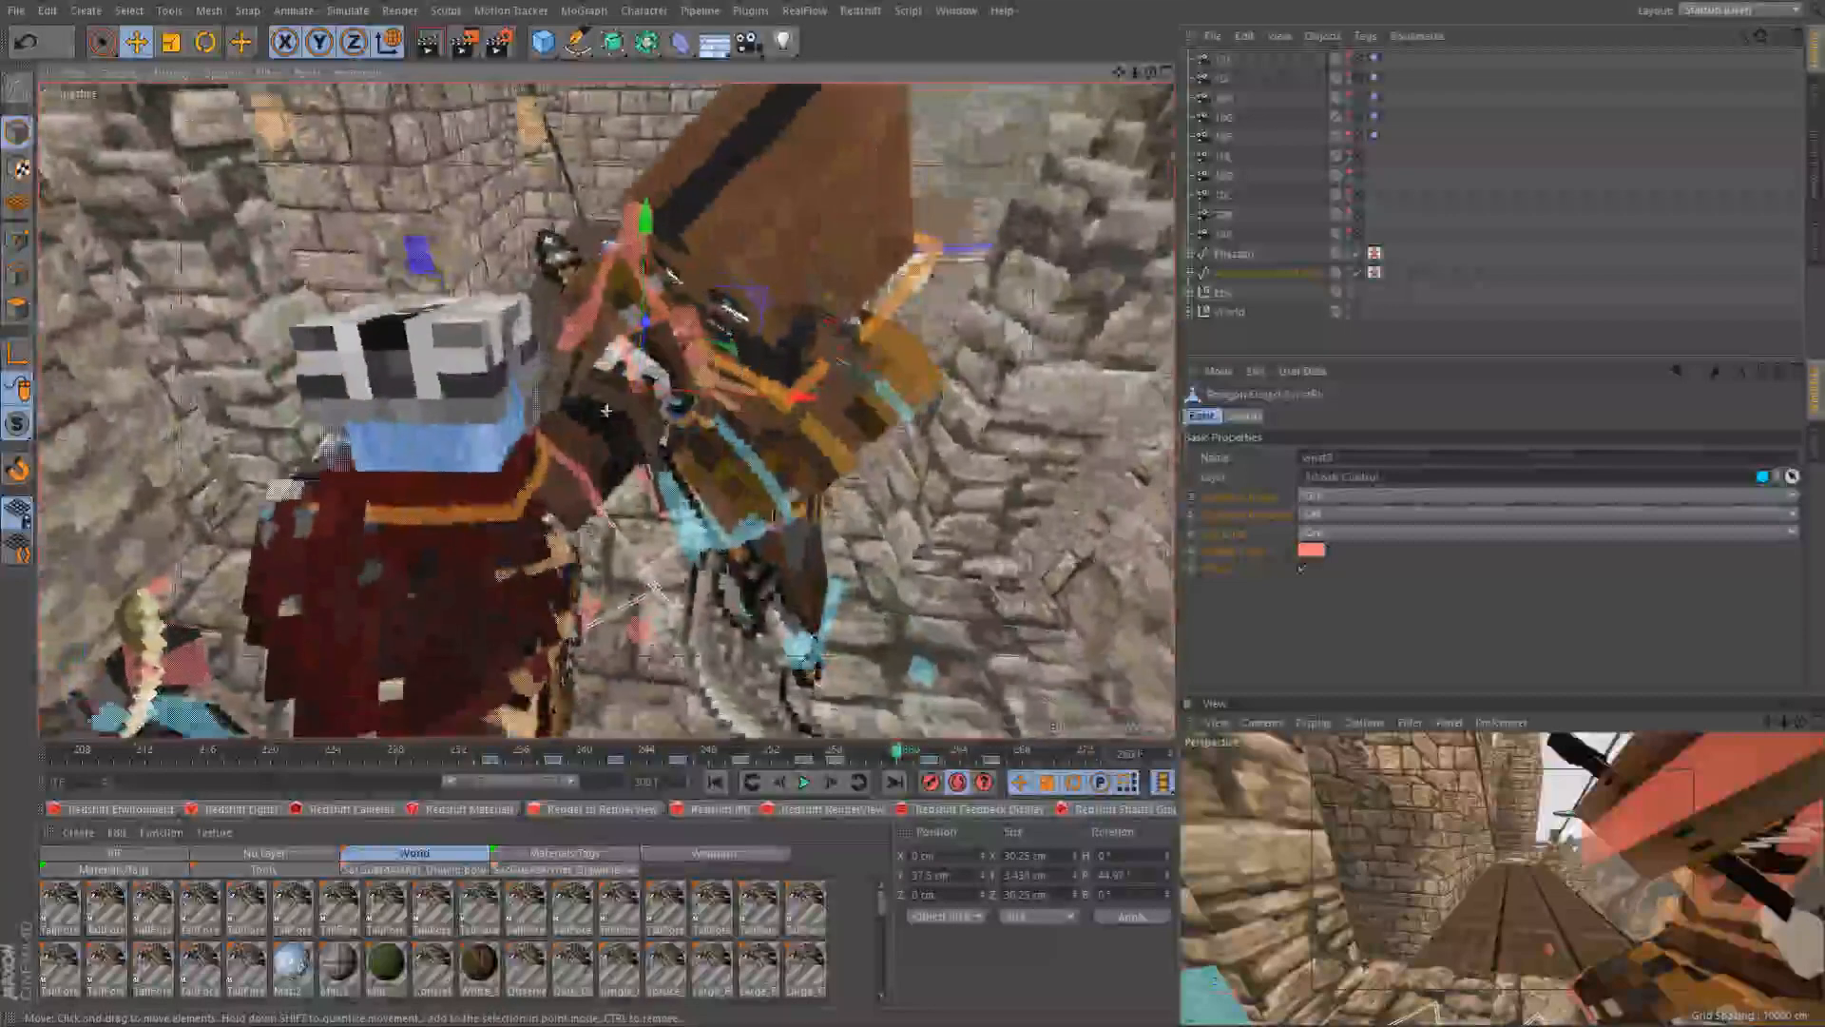
{"action": "left_click", "coordinate": [772, 790]}
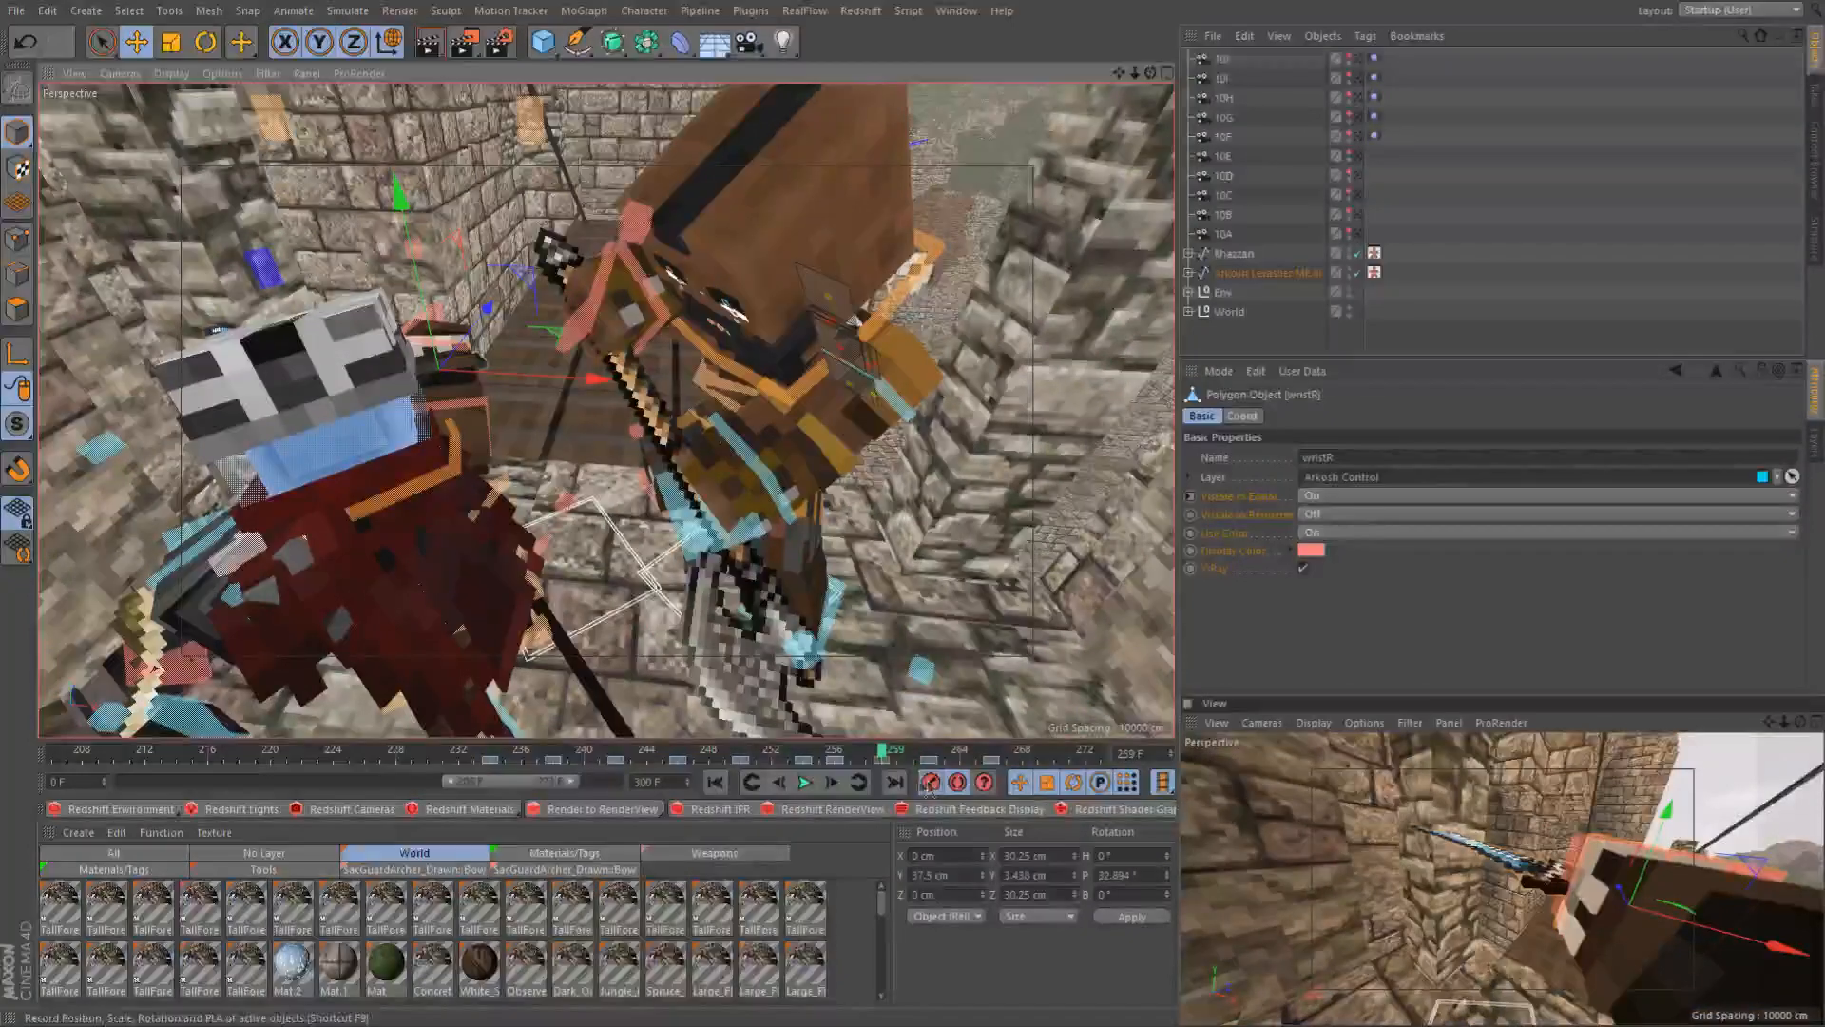
{"action": "left_click", "coordinate": [830, 783]}
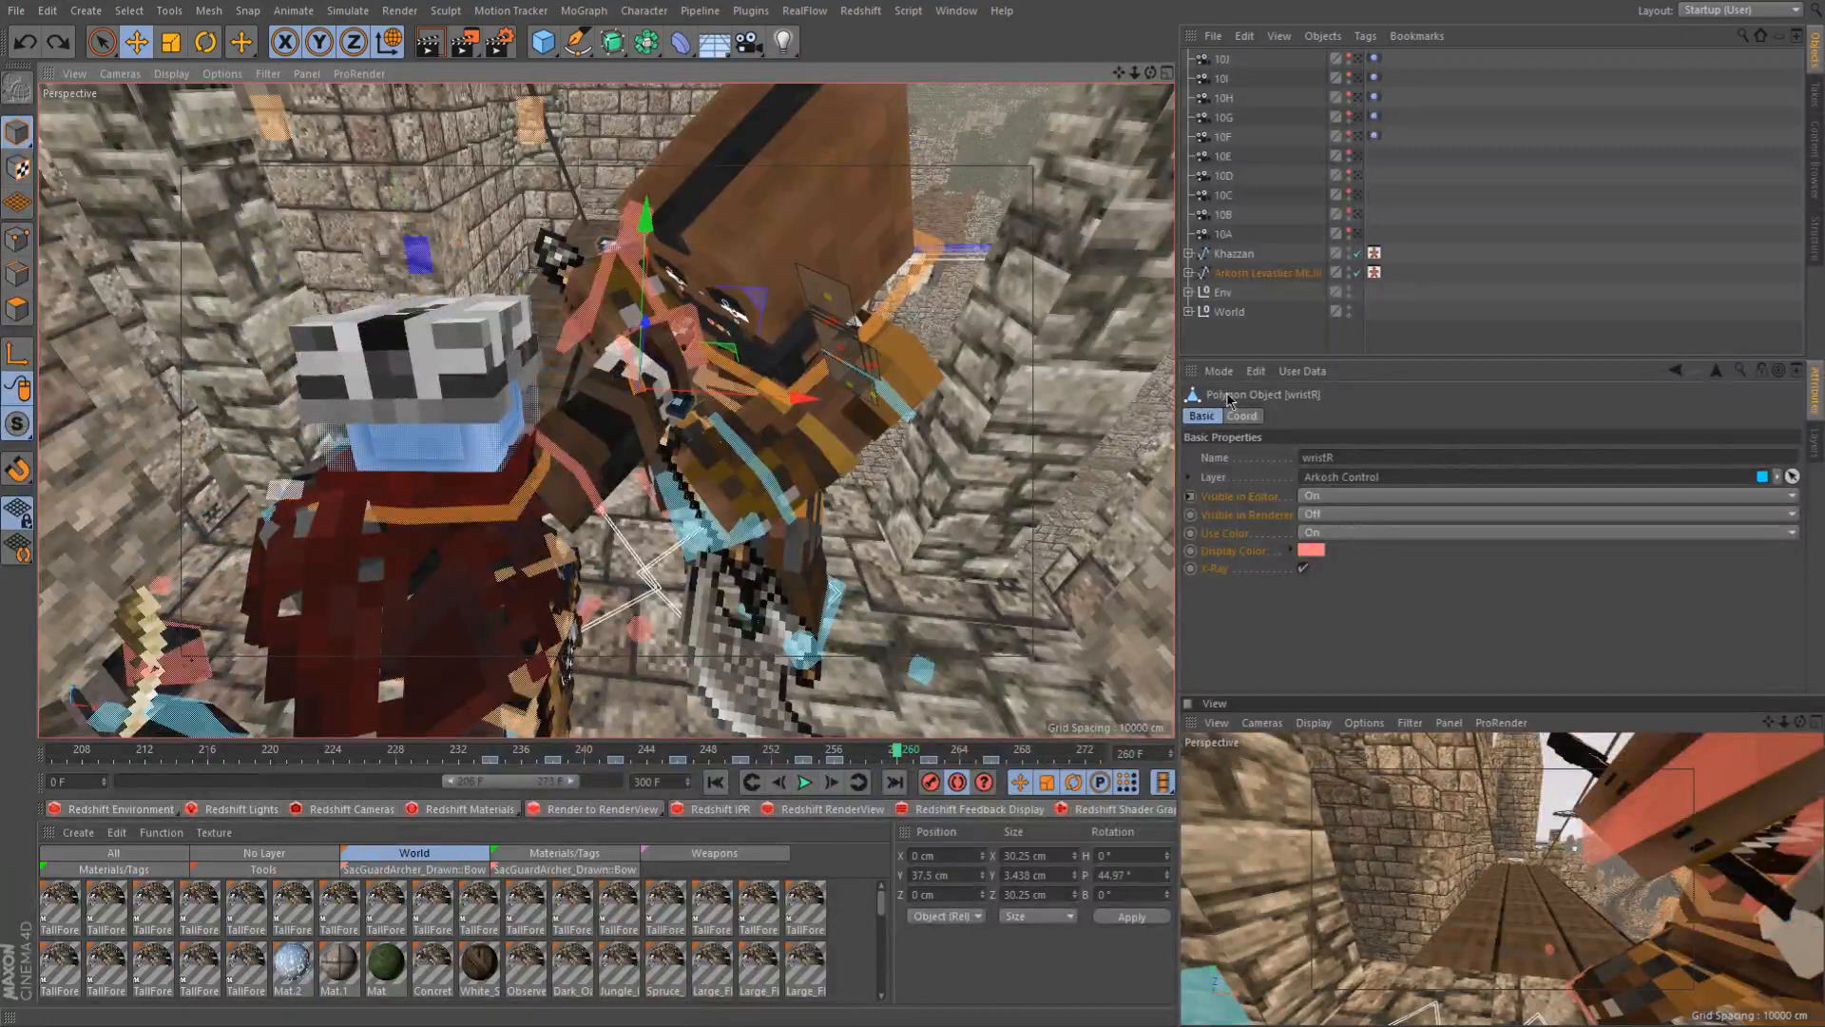
Set the project frame rate to 24 FPS in the project settings
{"action": "key", "text": "ctrl+z"}
{"action": "key", "text": "ctrl+d"}
{"action": "left_click", "coordinate": [1336, 518]}
{"action": "type", "text": "24"}
{"action": "key", "text": "Return"}
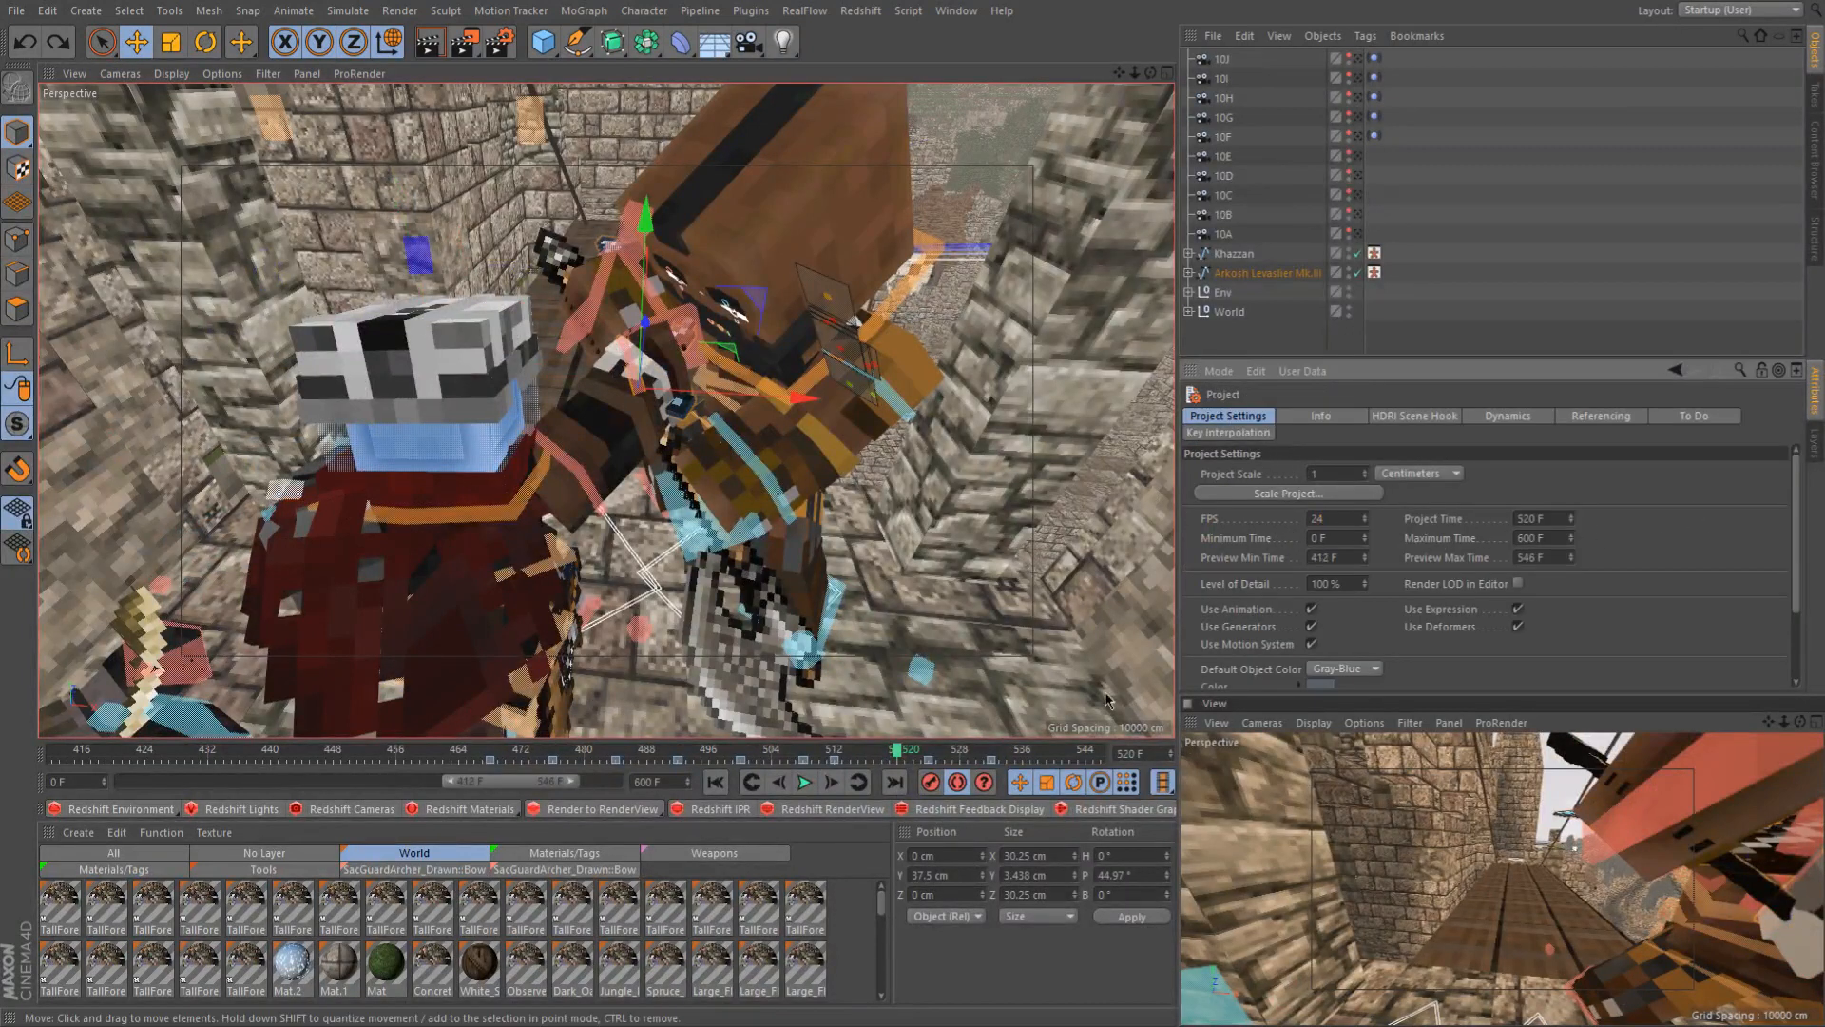
Rotate Arkosh's right wrist control to a pitch of 4.485° at frame 520
{"action": "left_click", "coordinate": [779, 781]}
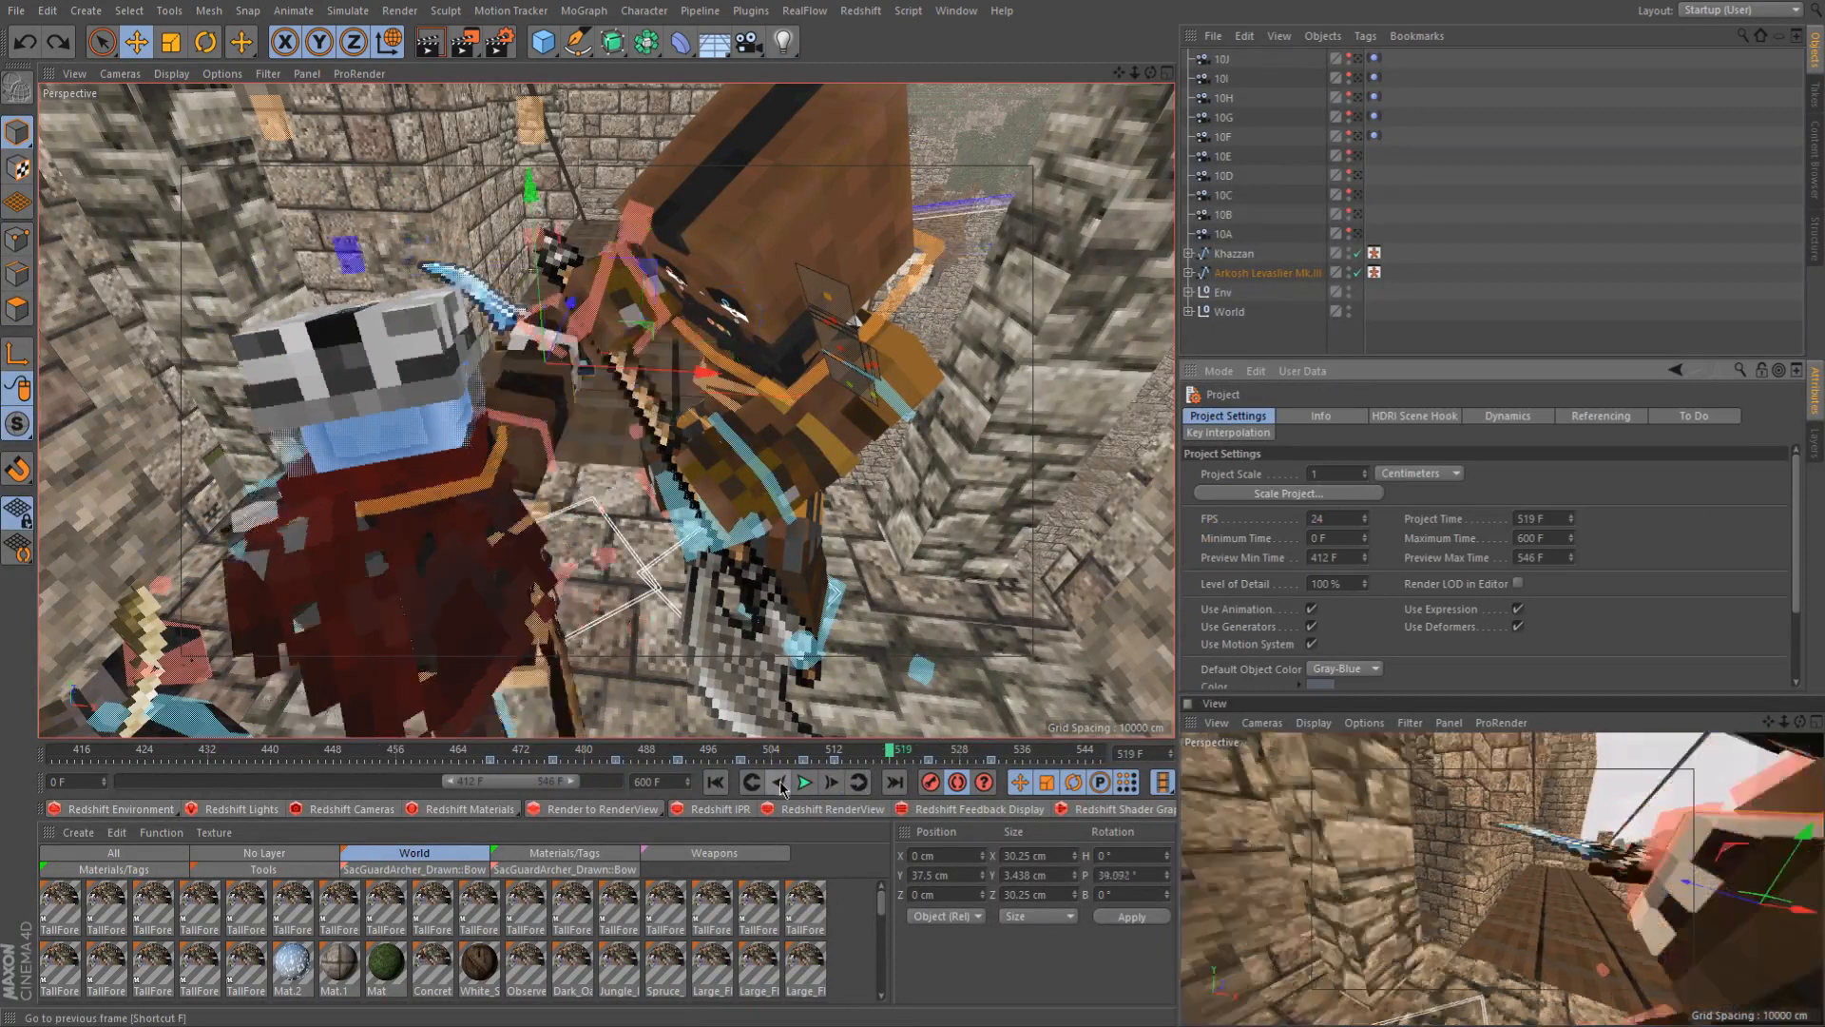
{"action": "left_click", "coordinate": [831, 782]}
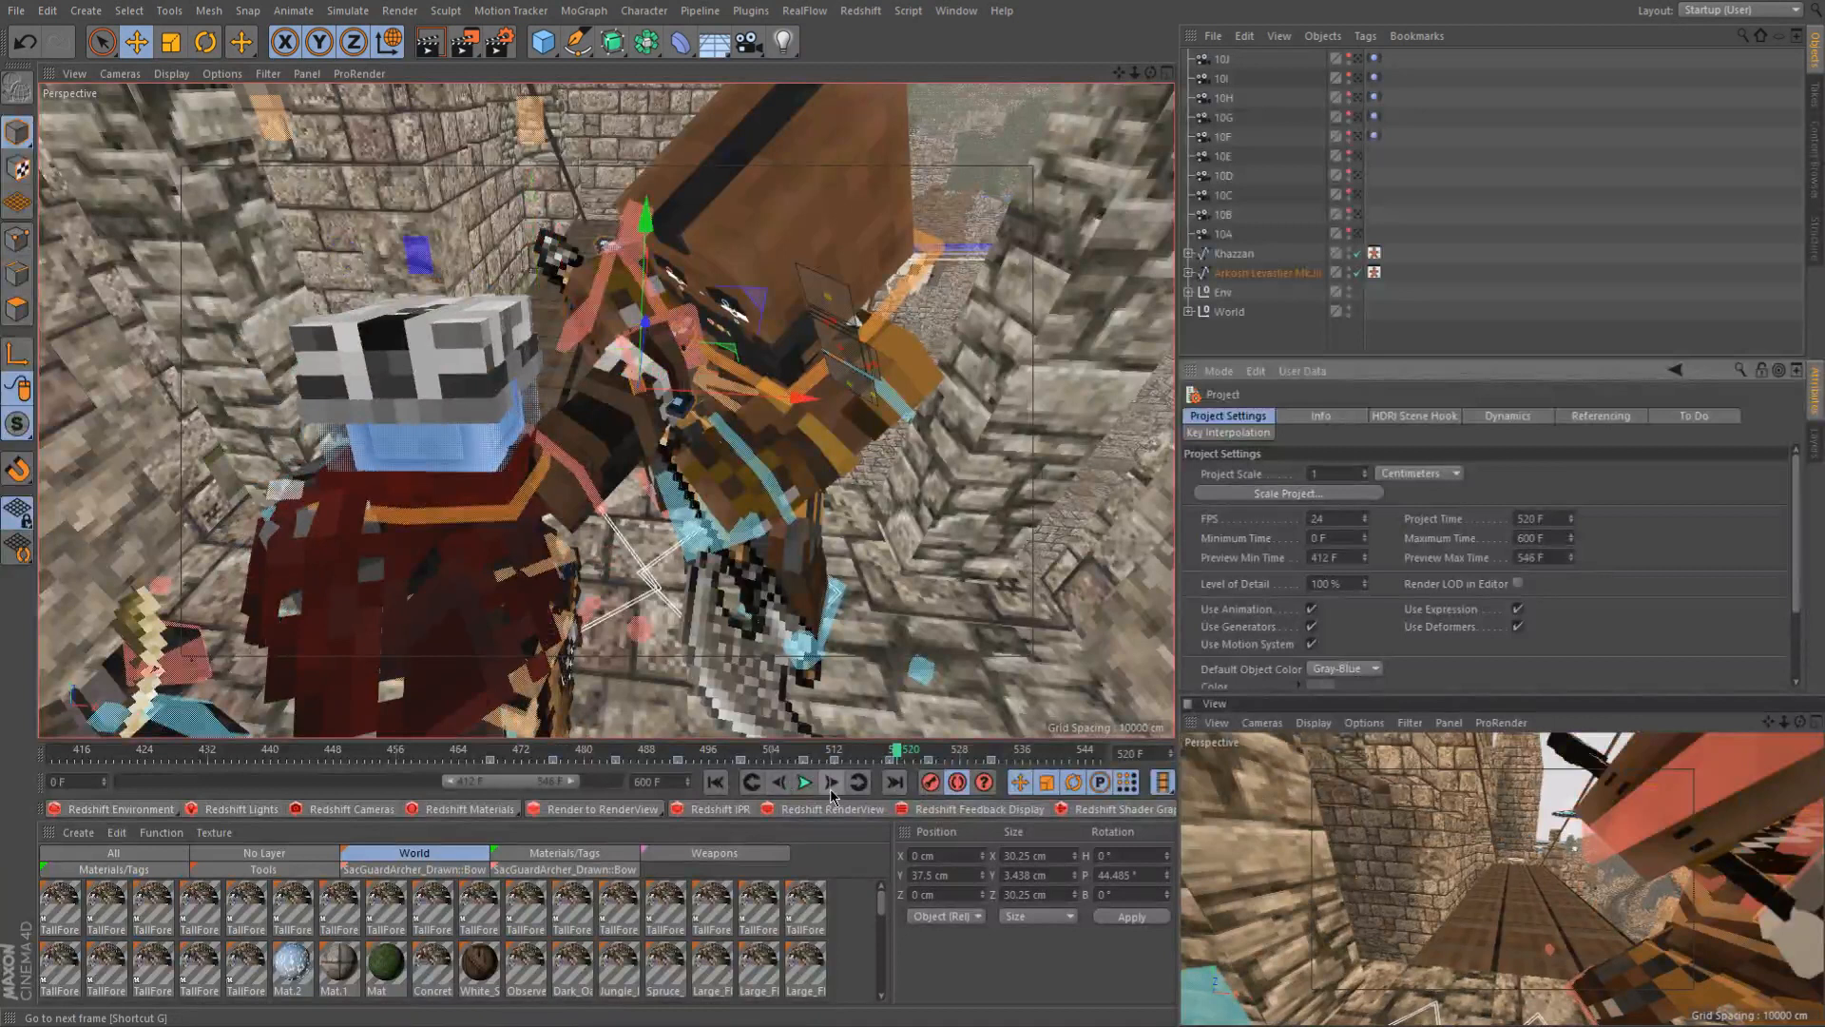
{"action": "key", "text": "r"}
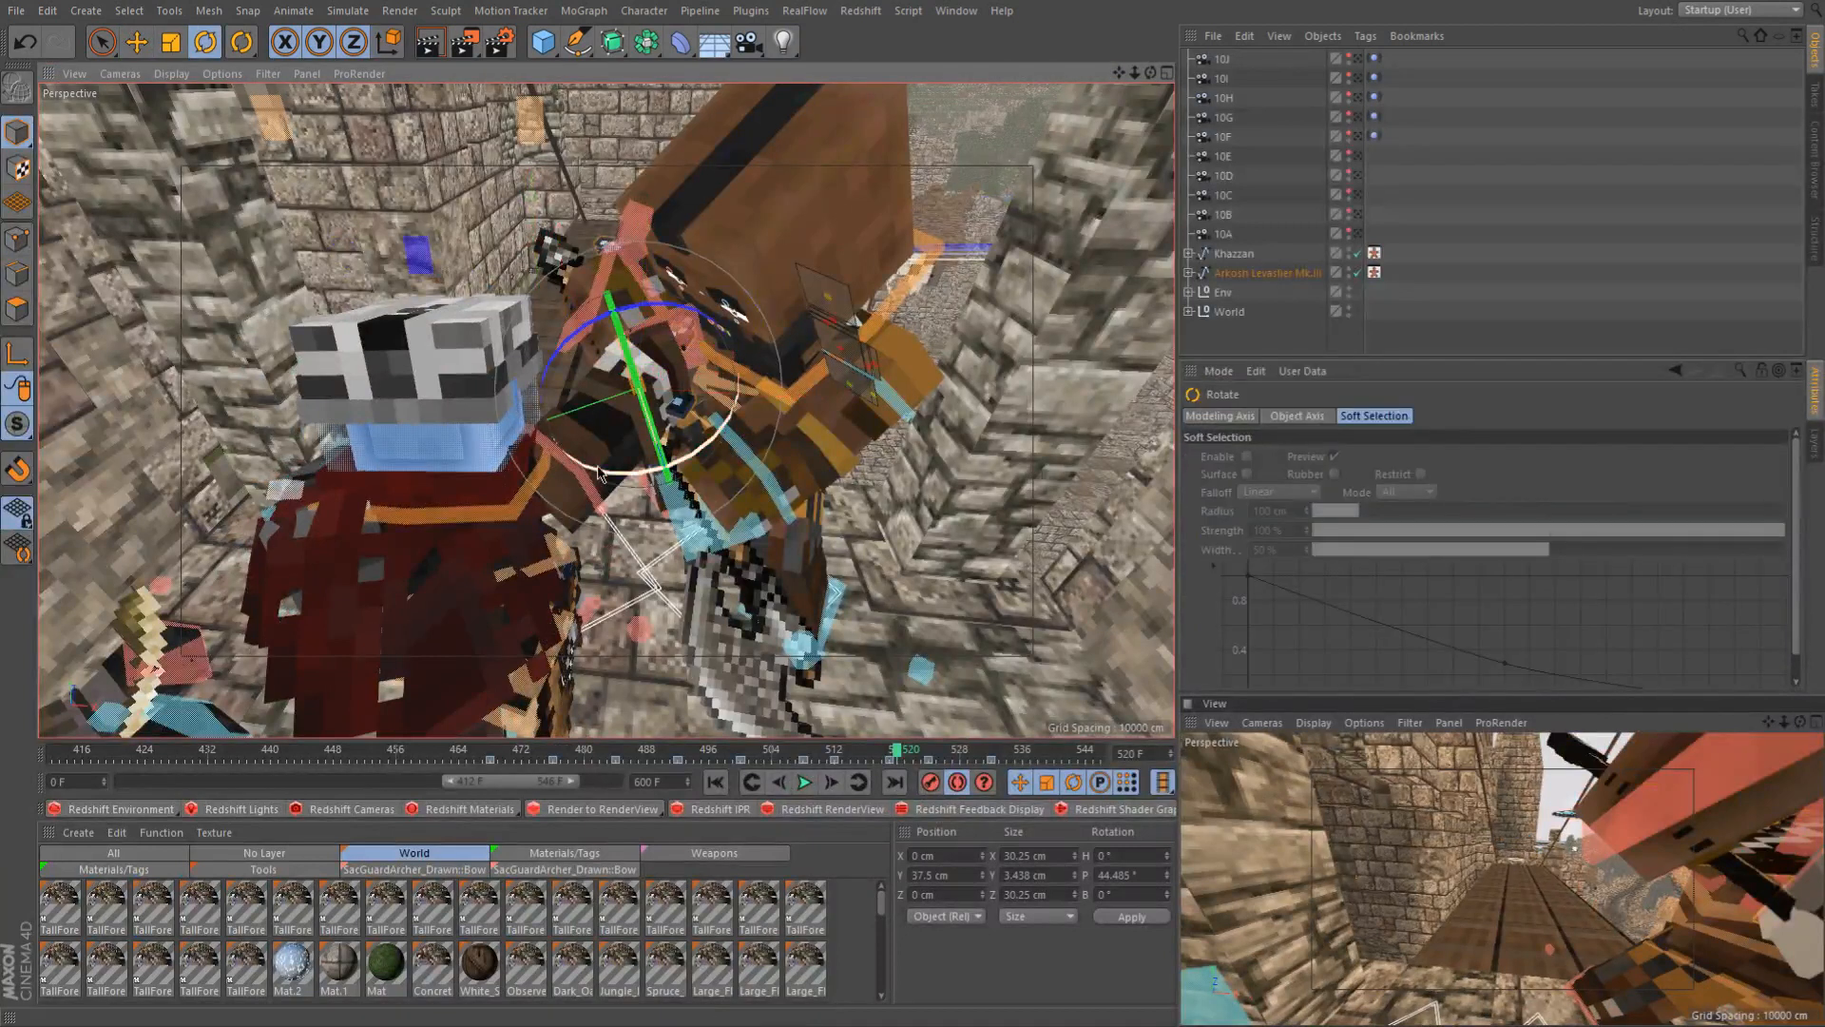
{"action": "left_click_drag", "start_coordinate": [608, 471], "coordinate": [710, 477]}
{"action": "key", "text": "ctrl+z"}
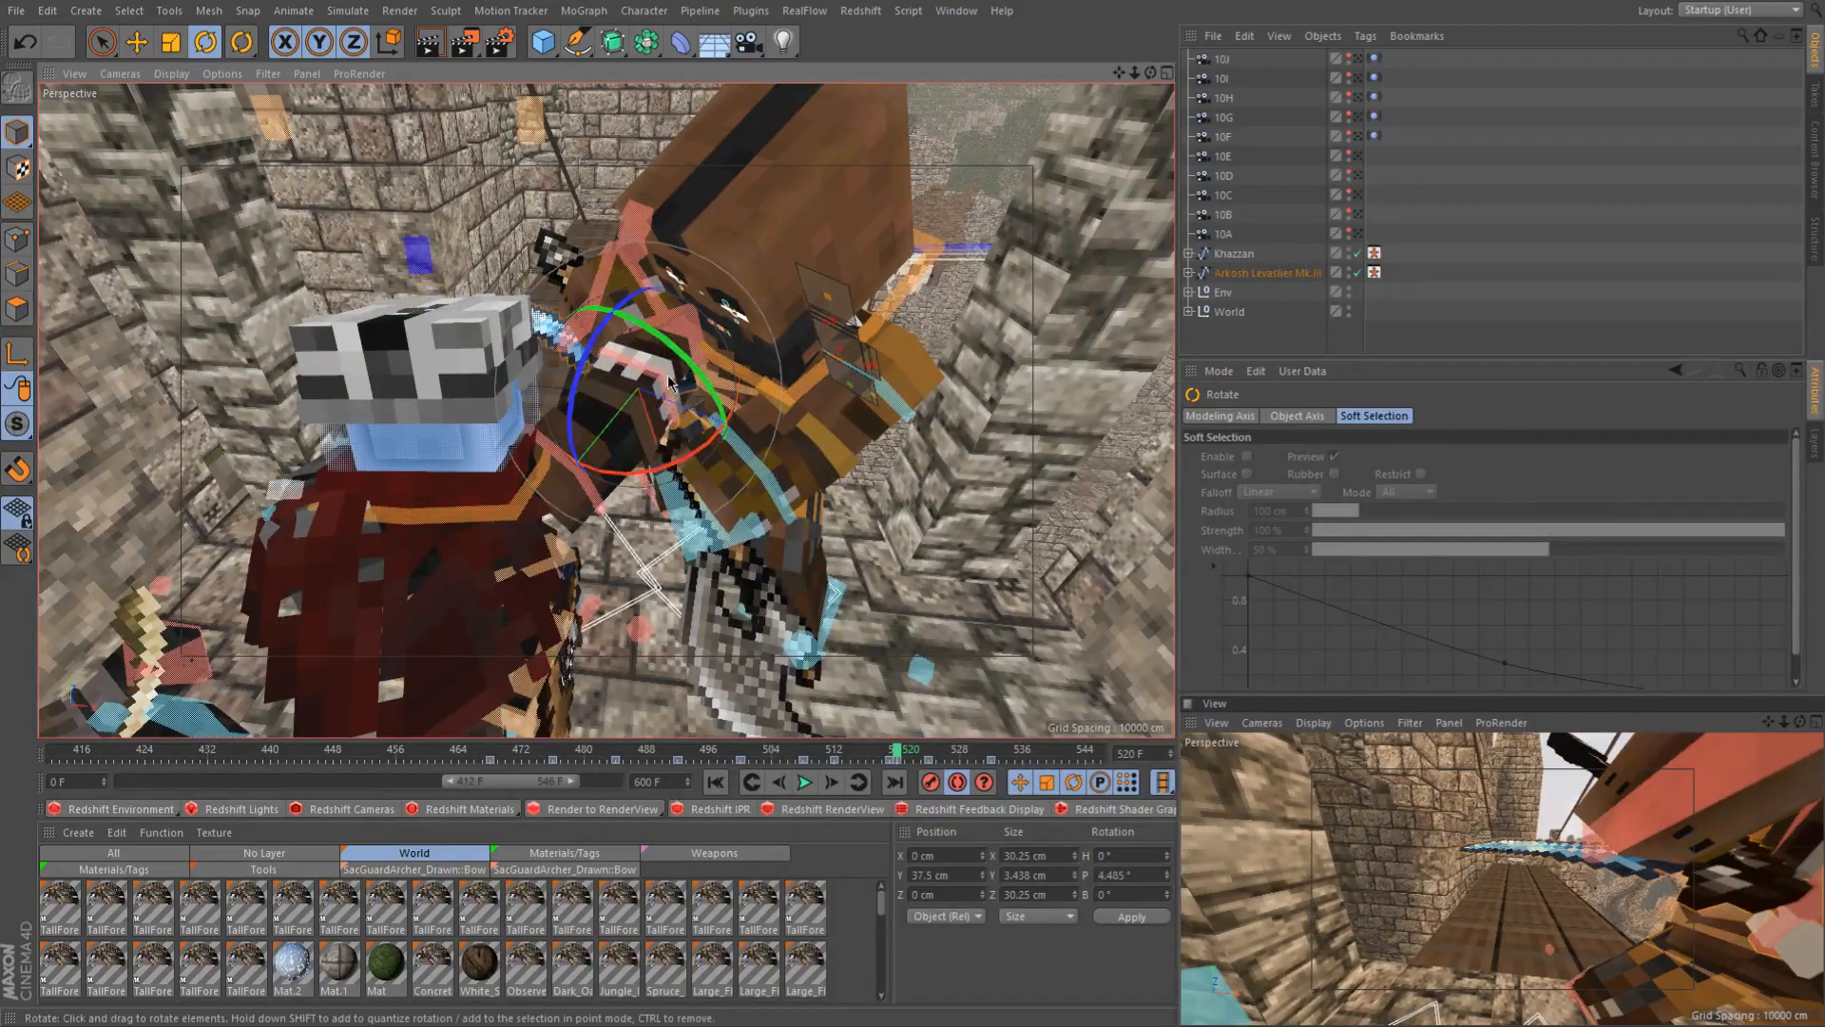
Move Arkosh's right arm goal control at frame 520 to about X 4.001, Y 116.303, Z -0.951 cm
{"action": "scroll", "coordinate": [669, 378], "scroll_direction": "up", "scroll_amount": 3}
{"action": "left_click_drag", "start_coordinate": [670, 375], "coordinate": [700, 342], "text": "alt"}
{"action": "left_click", "coordinate": [701, 340]}
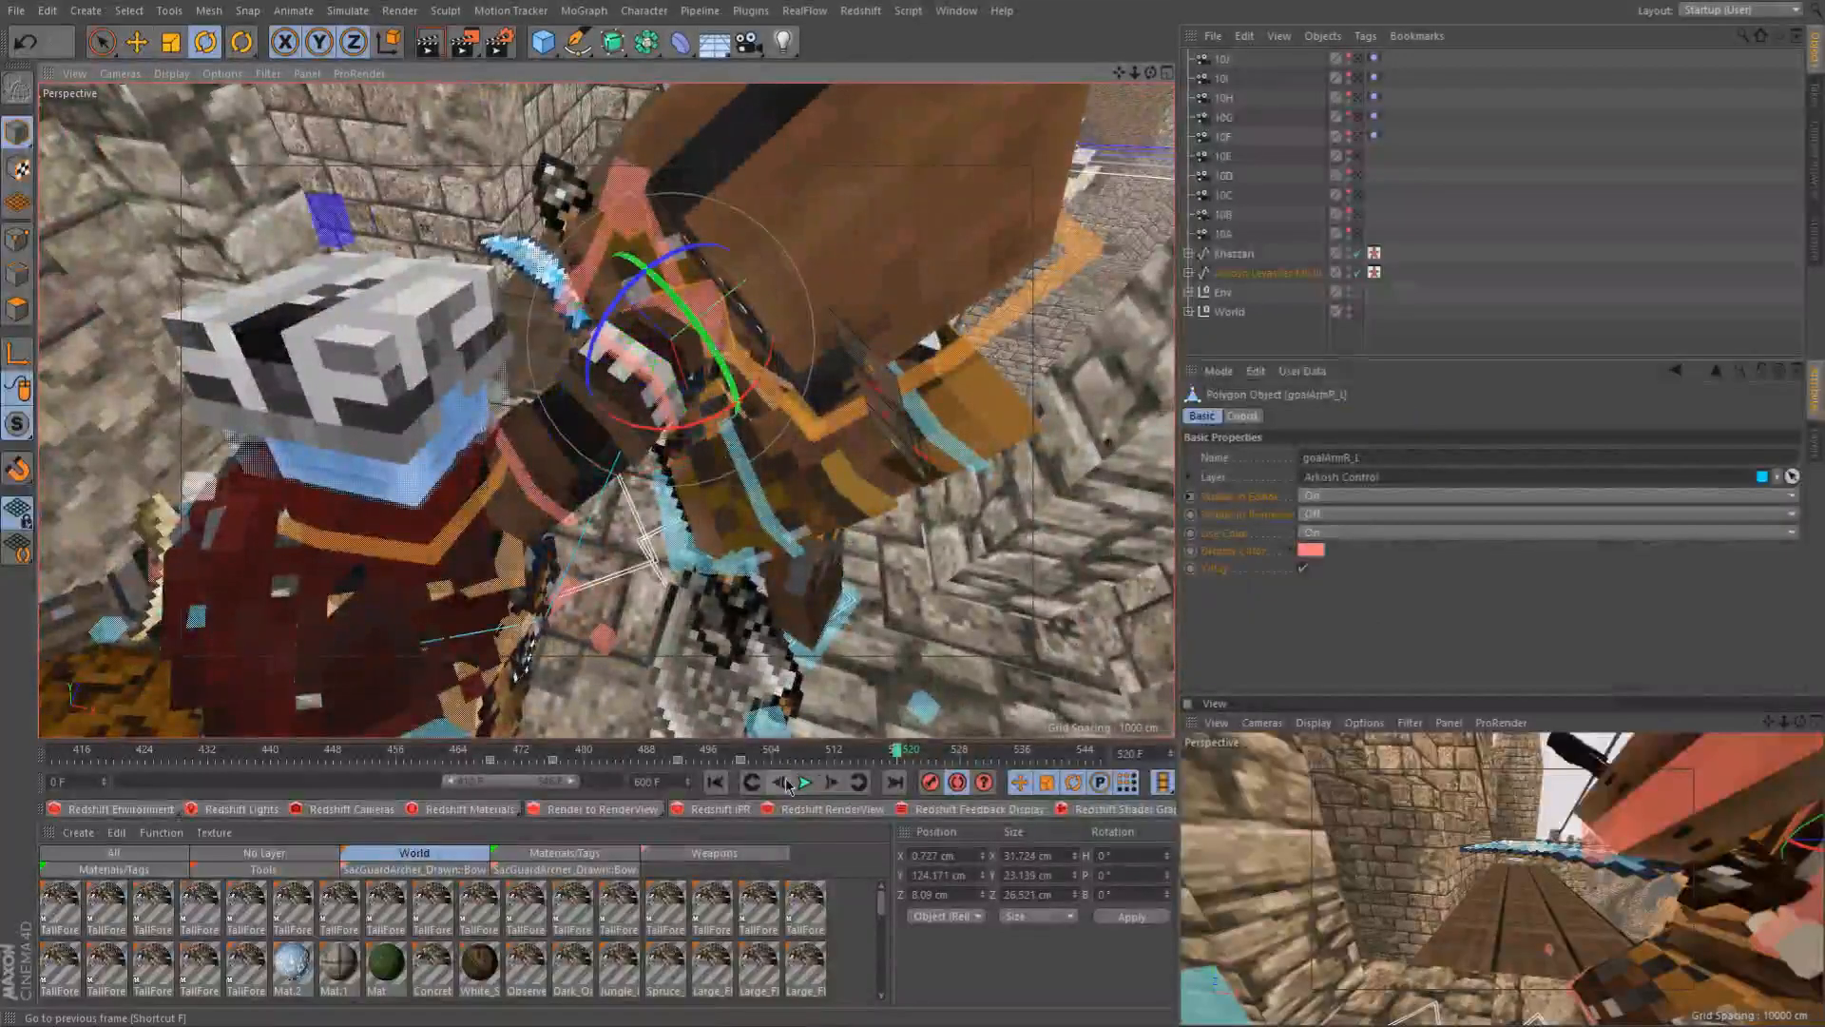
{"action": "key", "text": "f"}
{"action": "left_click", "coordinate": [839, 791]}
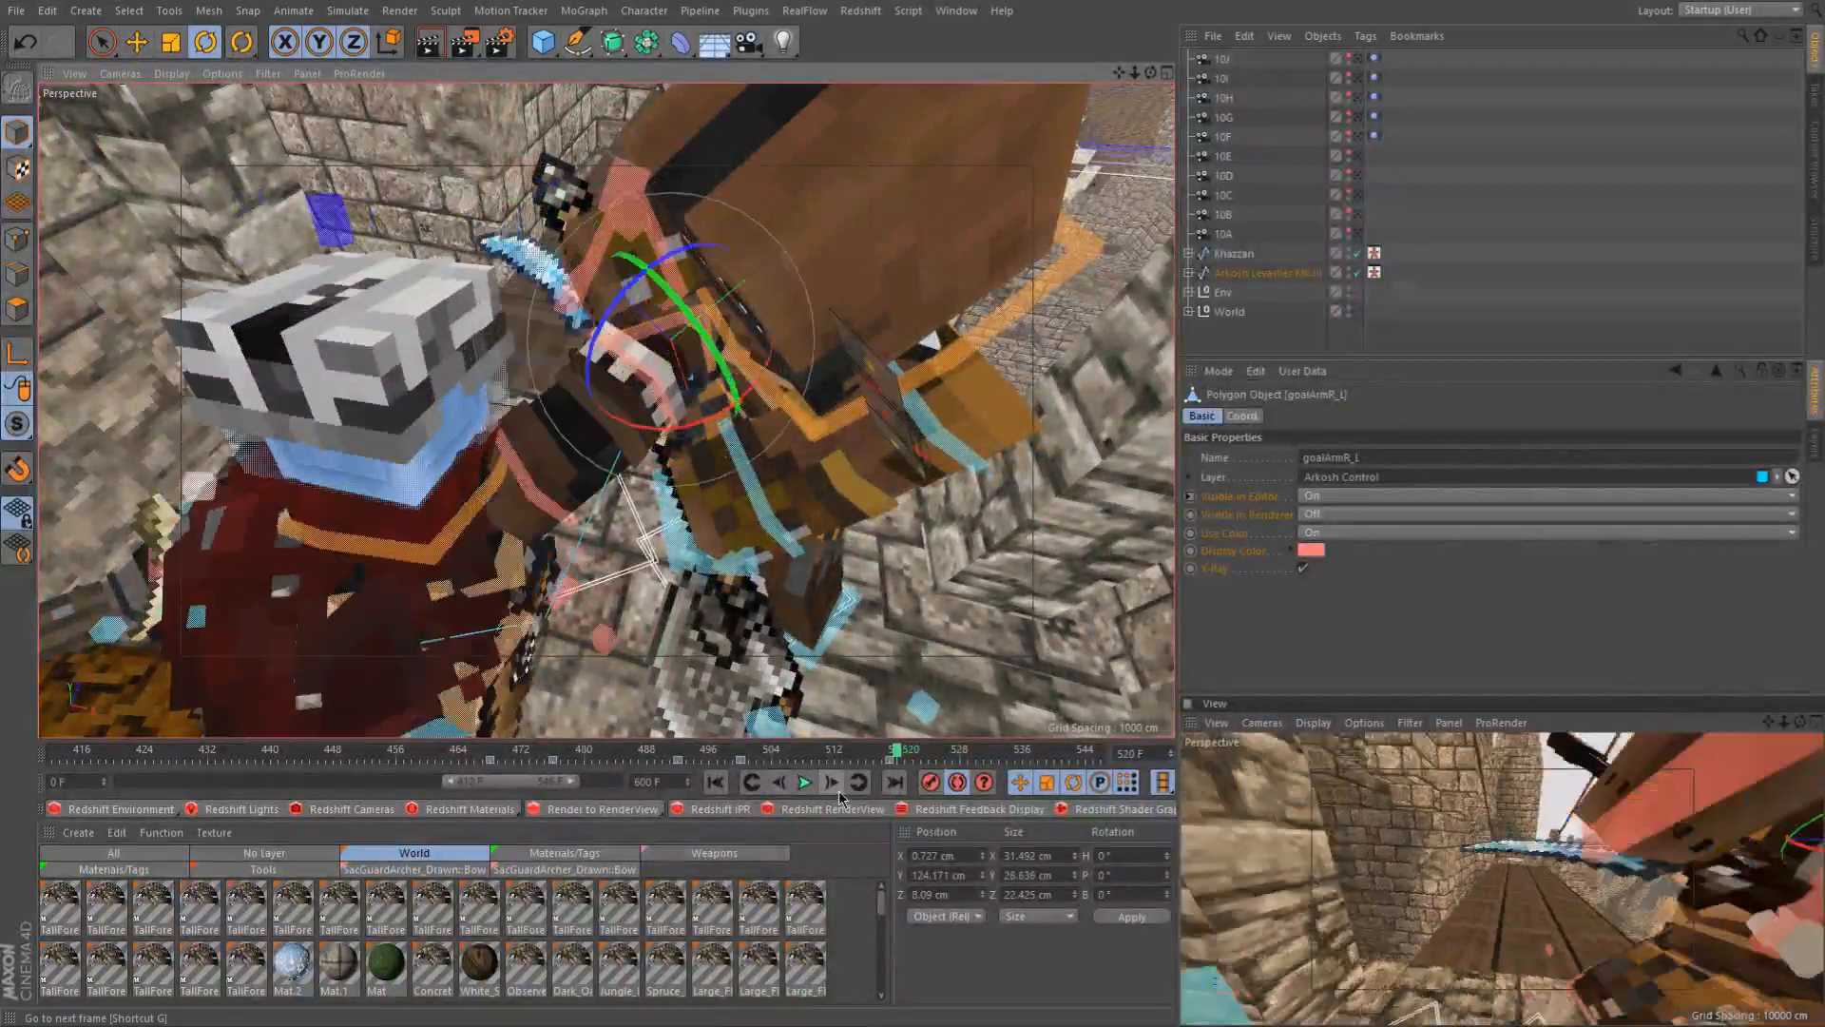
{"action": "key", "text": "e"}
{"action": "scroll", "coordinate": [686, 322], "scroll_direction": "up", "scroll_amount": 3}
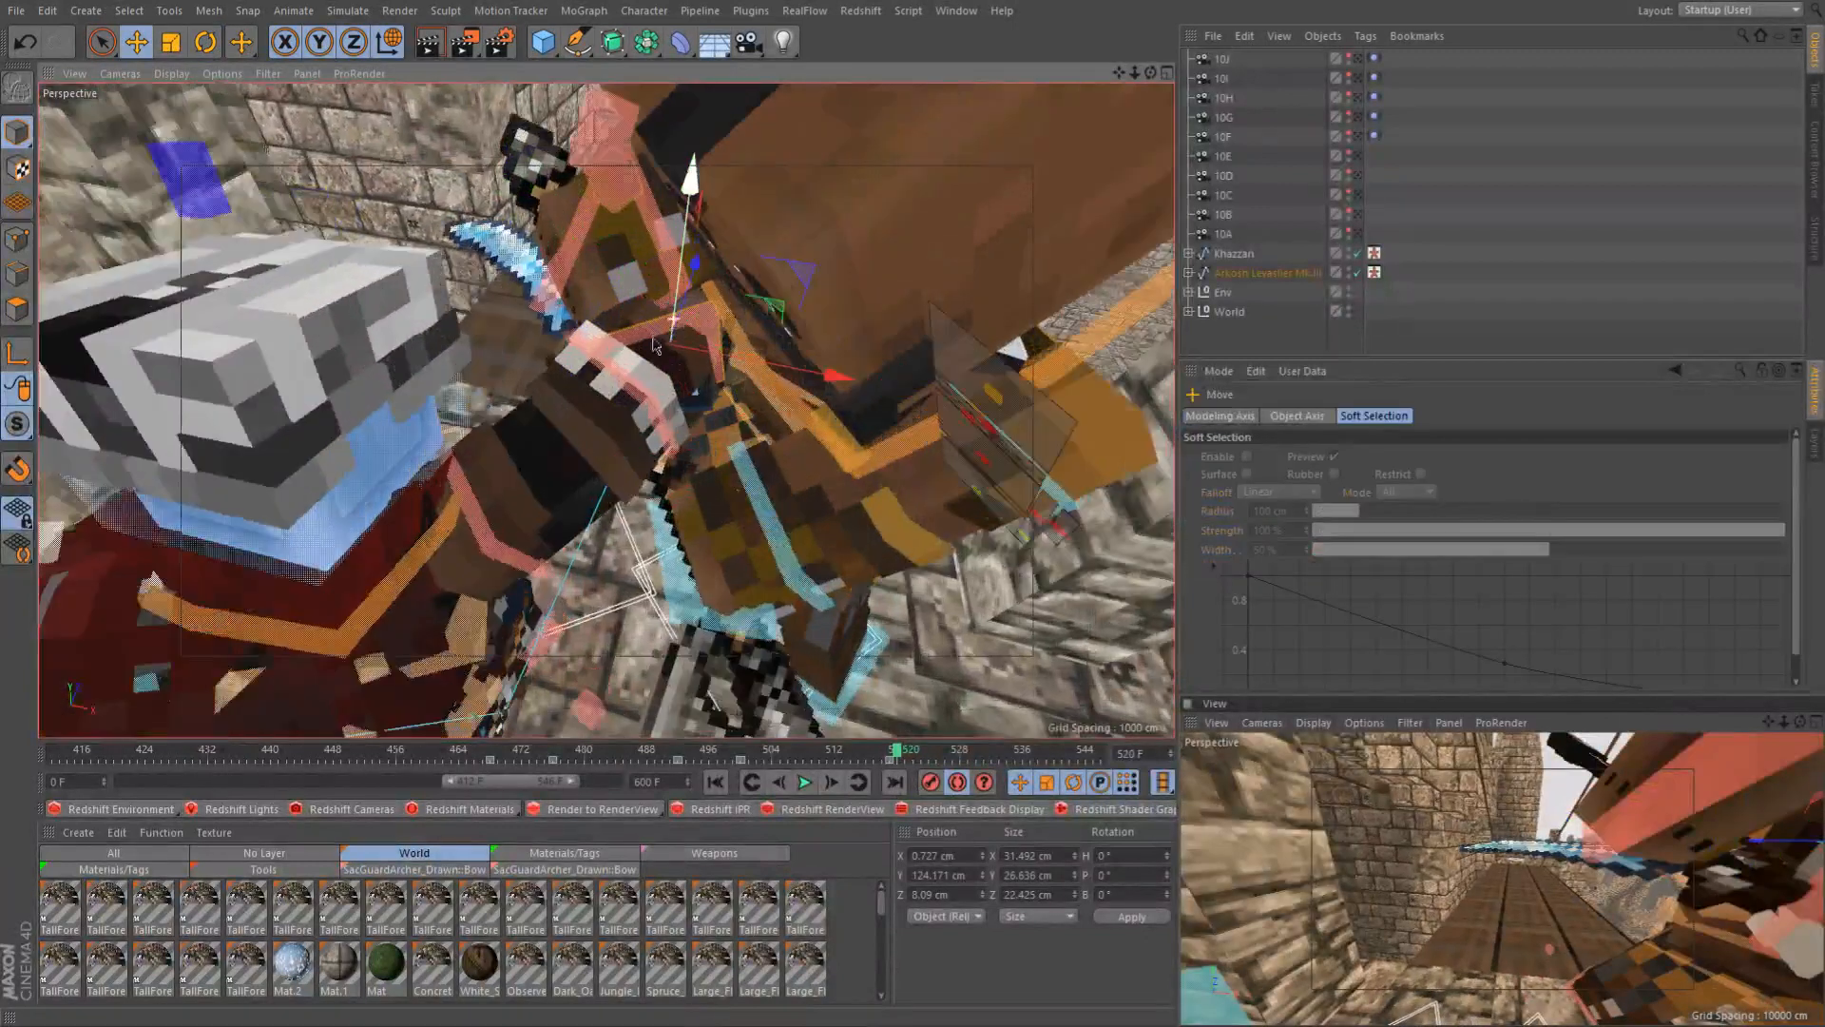
{"action": "left_click_drag", "start_coordinate": [687, 321], "coordinate": [656, 357], "text": "alt"}
{"action": "middle_click_drag", "start_coordinate": [618, 380], "coordinate": [806, 391], "text": "alt"}
{"action": "scroll", "coordinate": [806, 391], "scroll_direction": "up", "scroll_amount": 6}
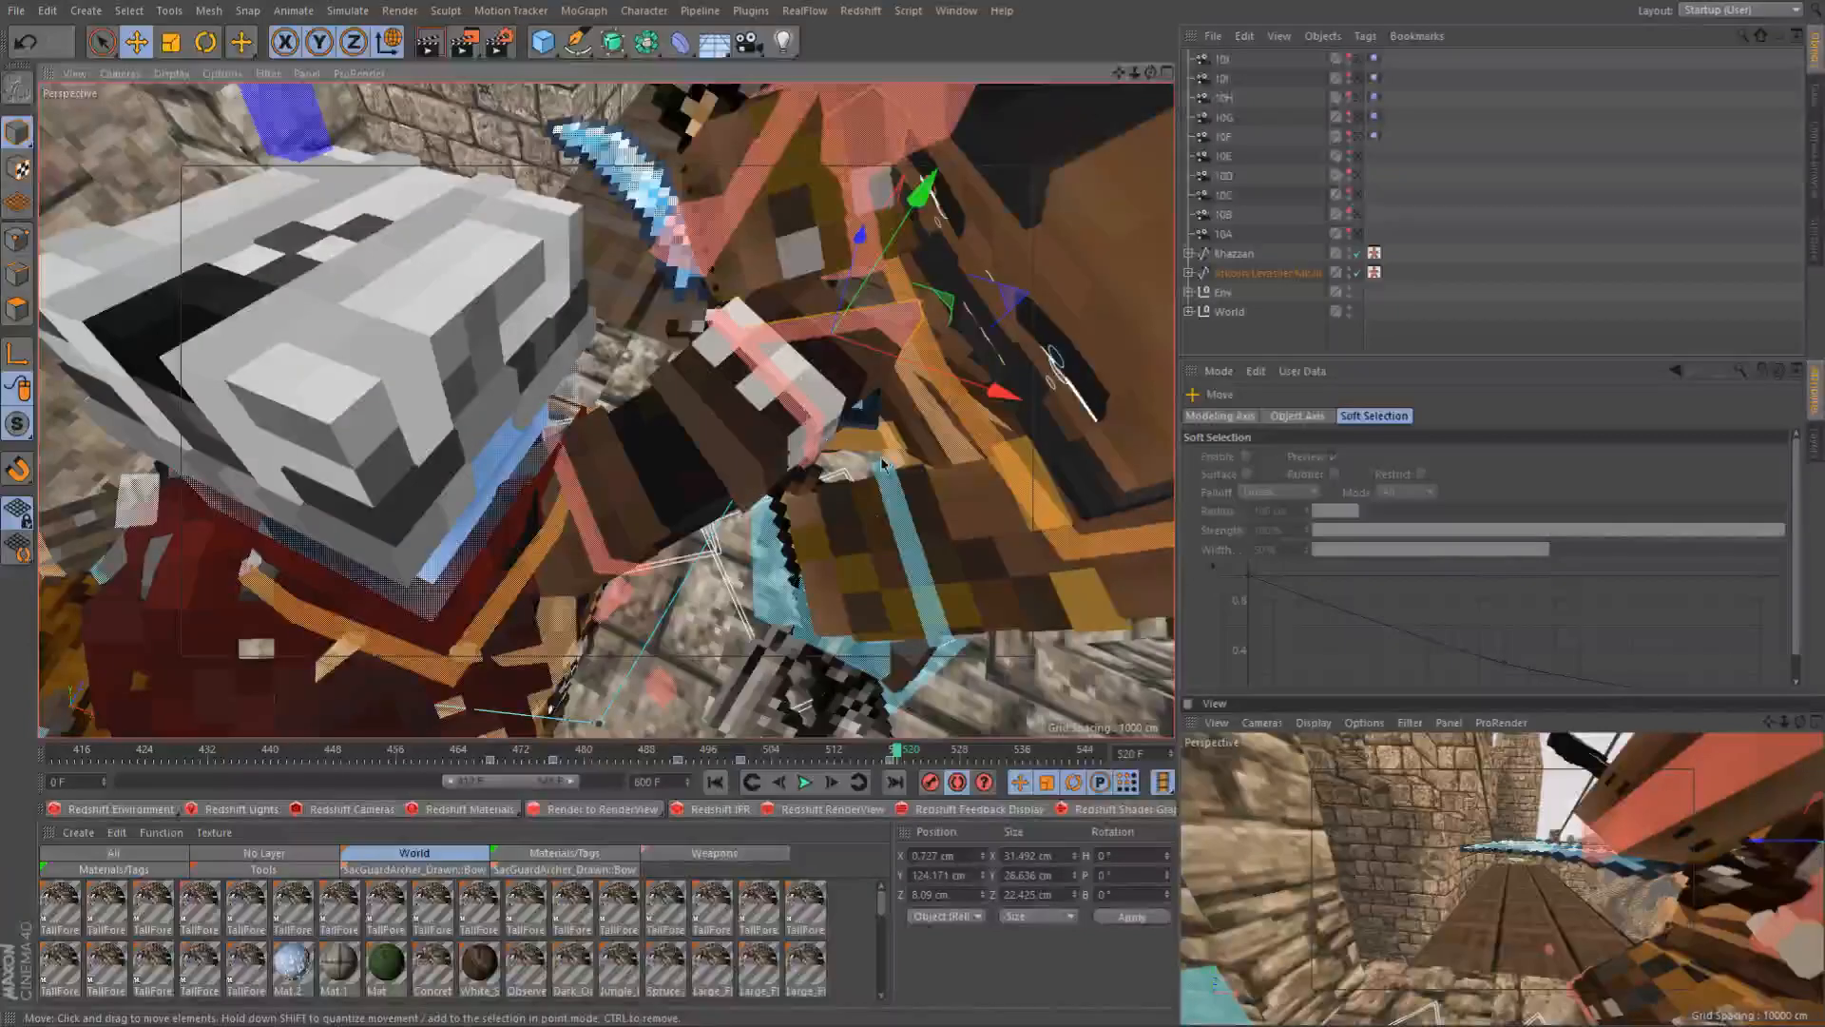
{"action": "left_click_drag", "start_coordinate": [882, 464], "coordinate": [663, 397]}
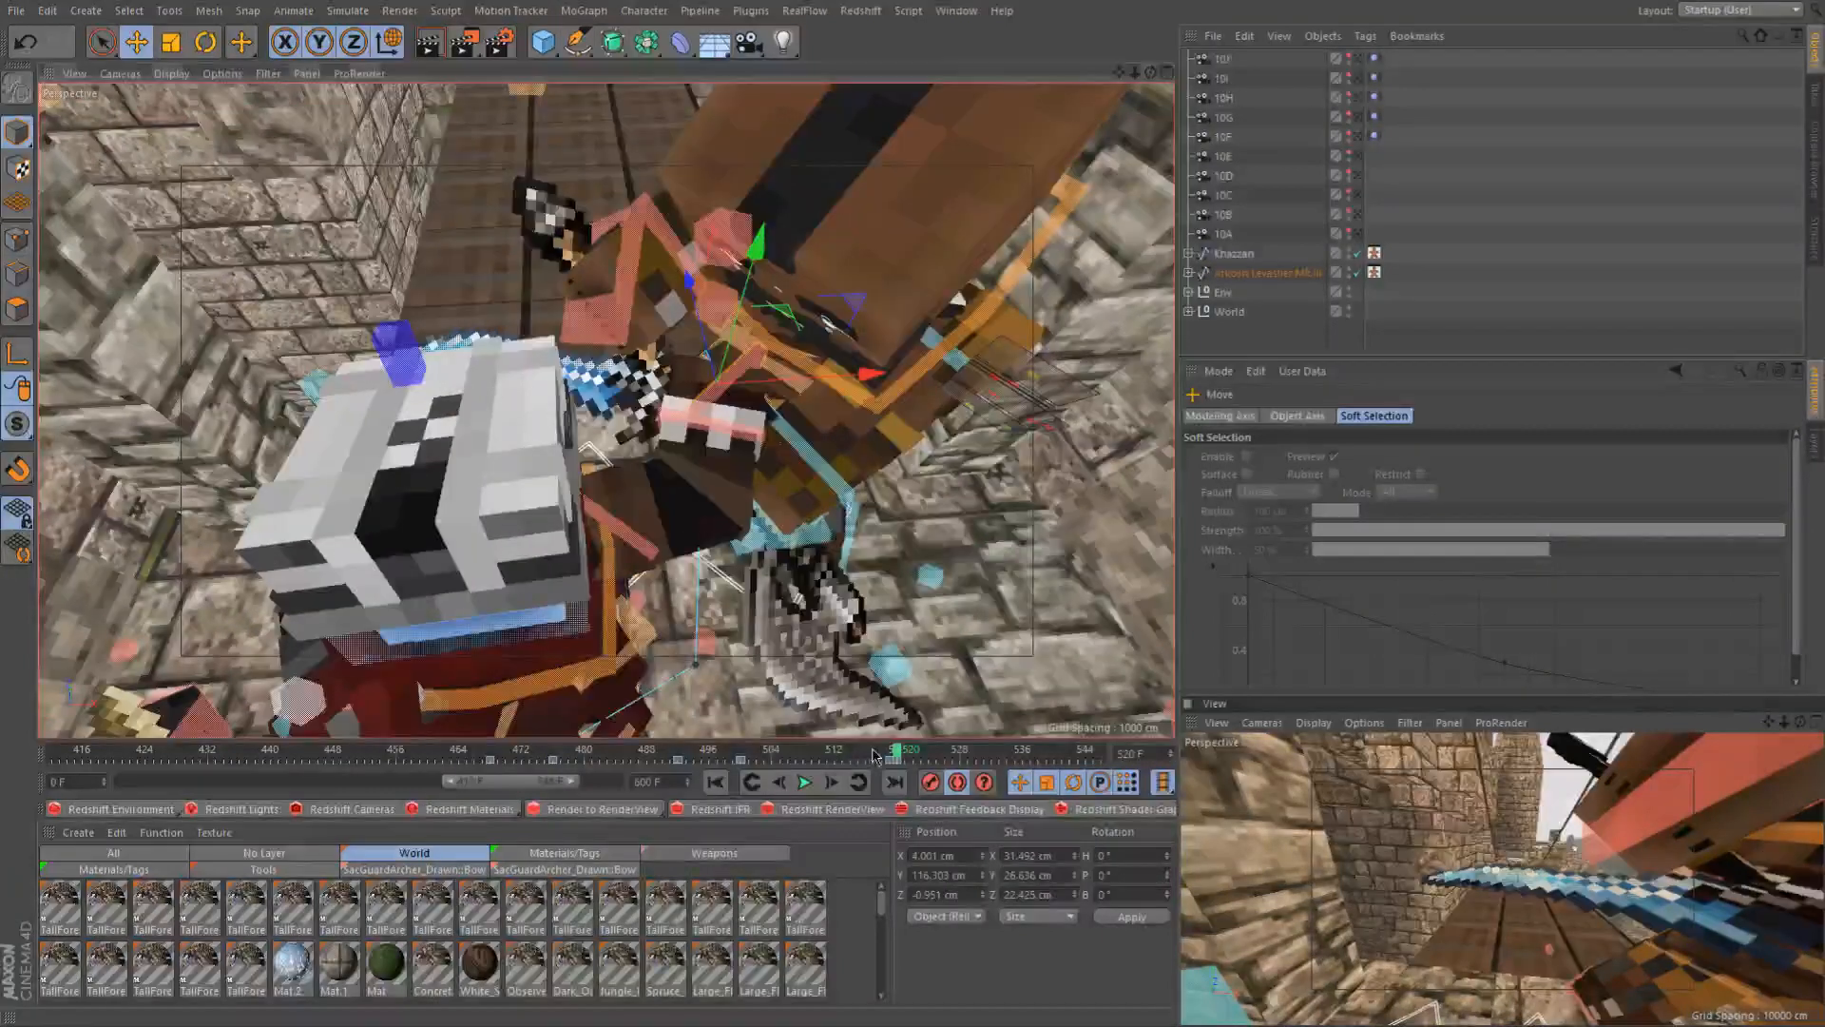
Compare the sword arm's poses at frames 519 to 521 from several angles
{"action": "left_click", "coordinate": [874, 751]}
{"action": "mouse_move", "coordinate": [891, 756]}
{"action": "left_mouse_down"}
{"action": "mouse_move", "coordinate": [915, 754]}
{"action": "mouse_move", "coordinate": [882, 756]}
{"action": "left_mouse_up"}
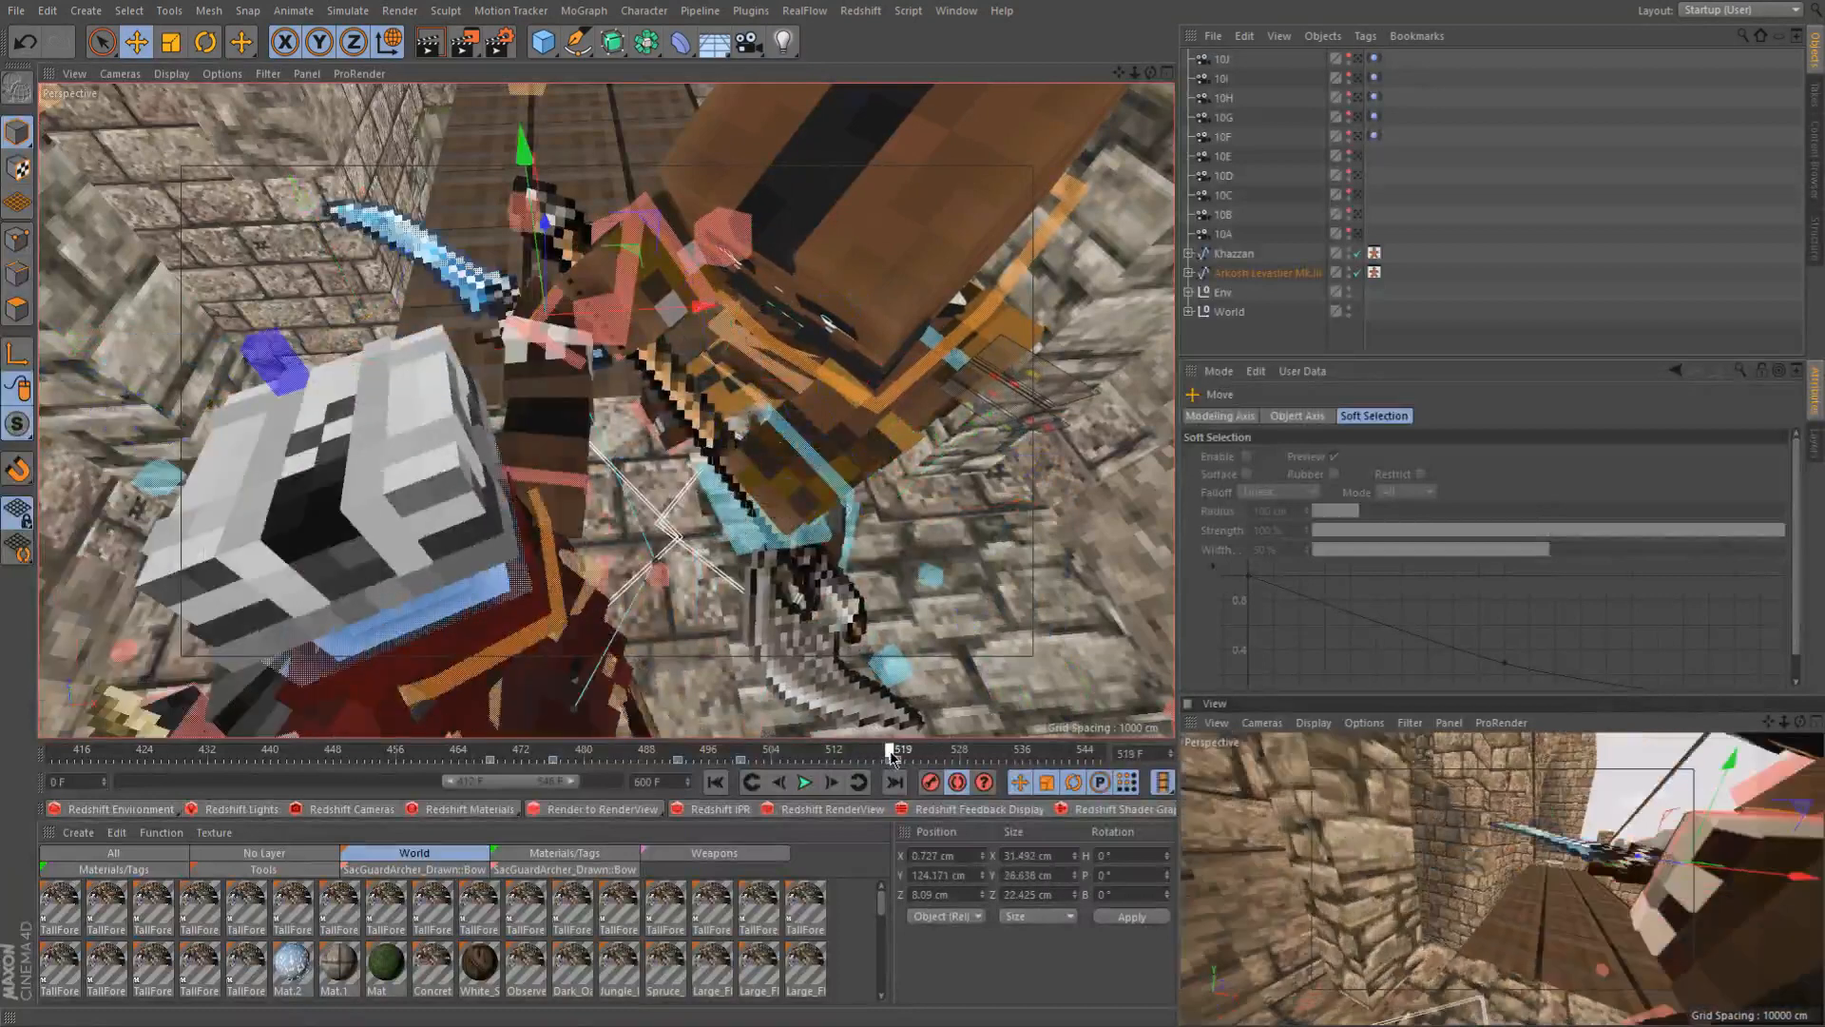
{"action": "left_click_drag", "start_coordinate": [875, 444], "coordinate": [1141, 438], "text": "alt"}
{"action": "left_click_drag", "start_coordinate": [1071, 362], "coordinate": [637, 247], "text": "alt"}
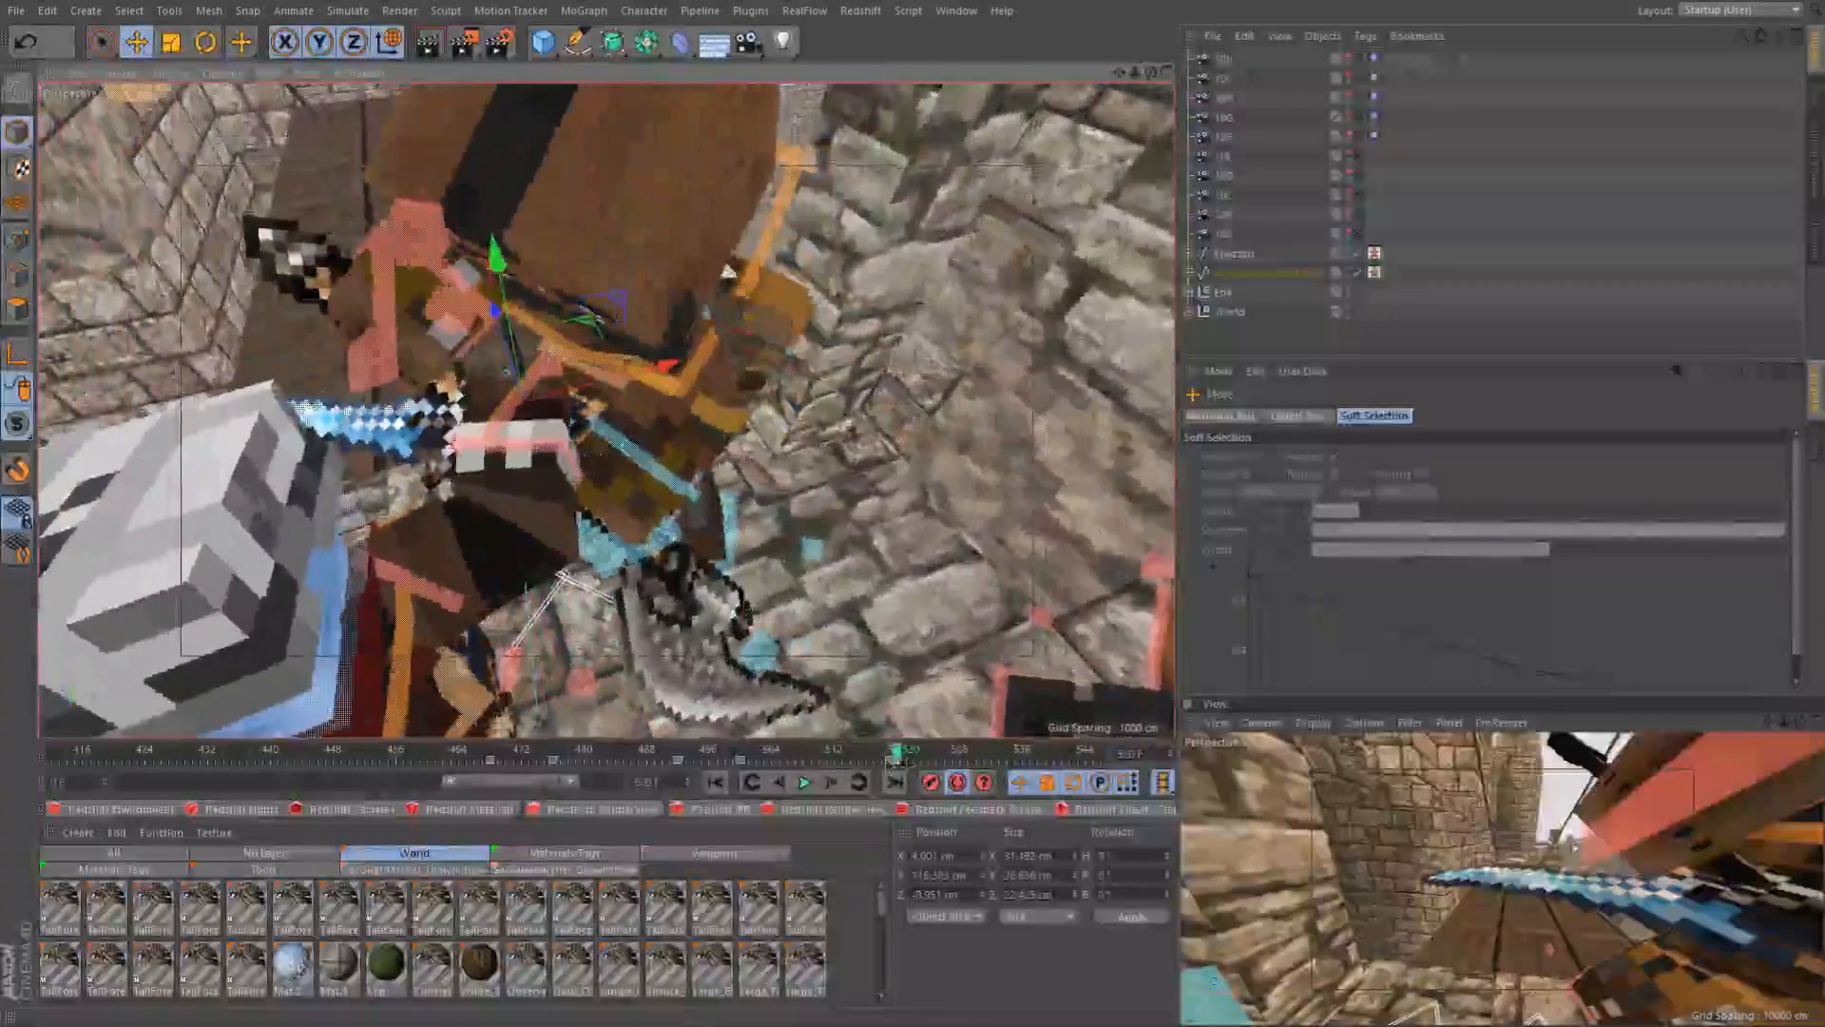
{"action": "left_click", "coordinate": [839, 787]}
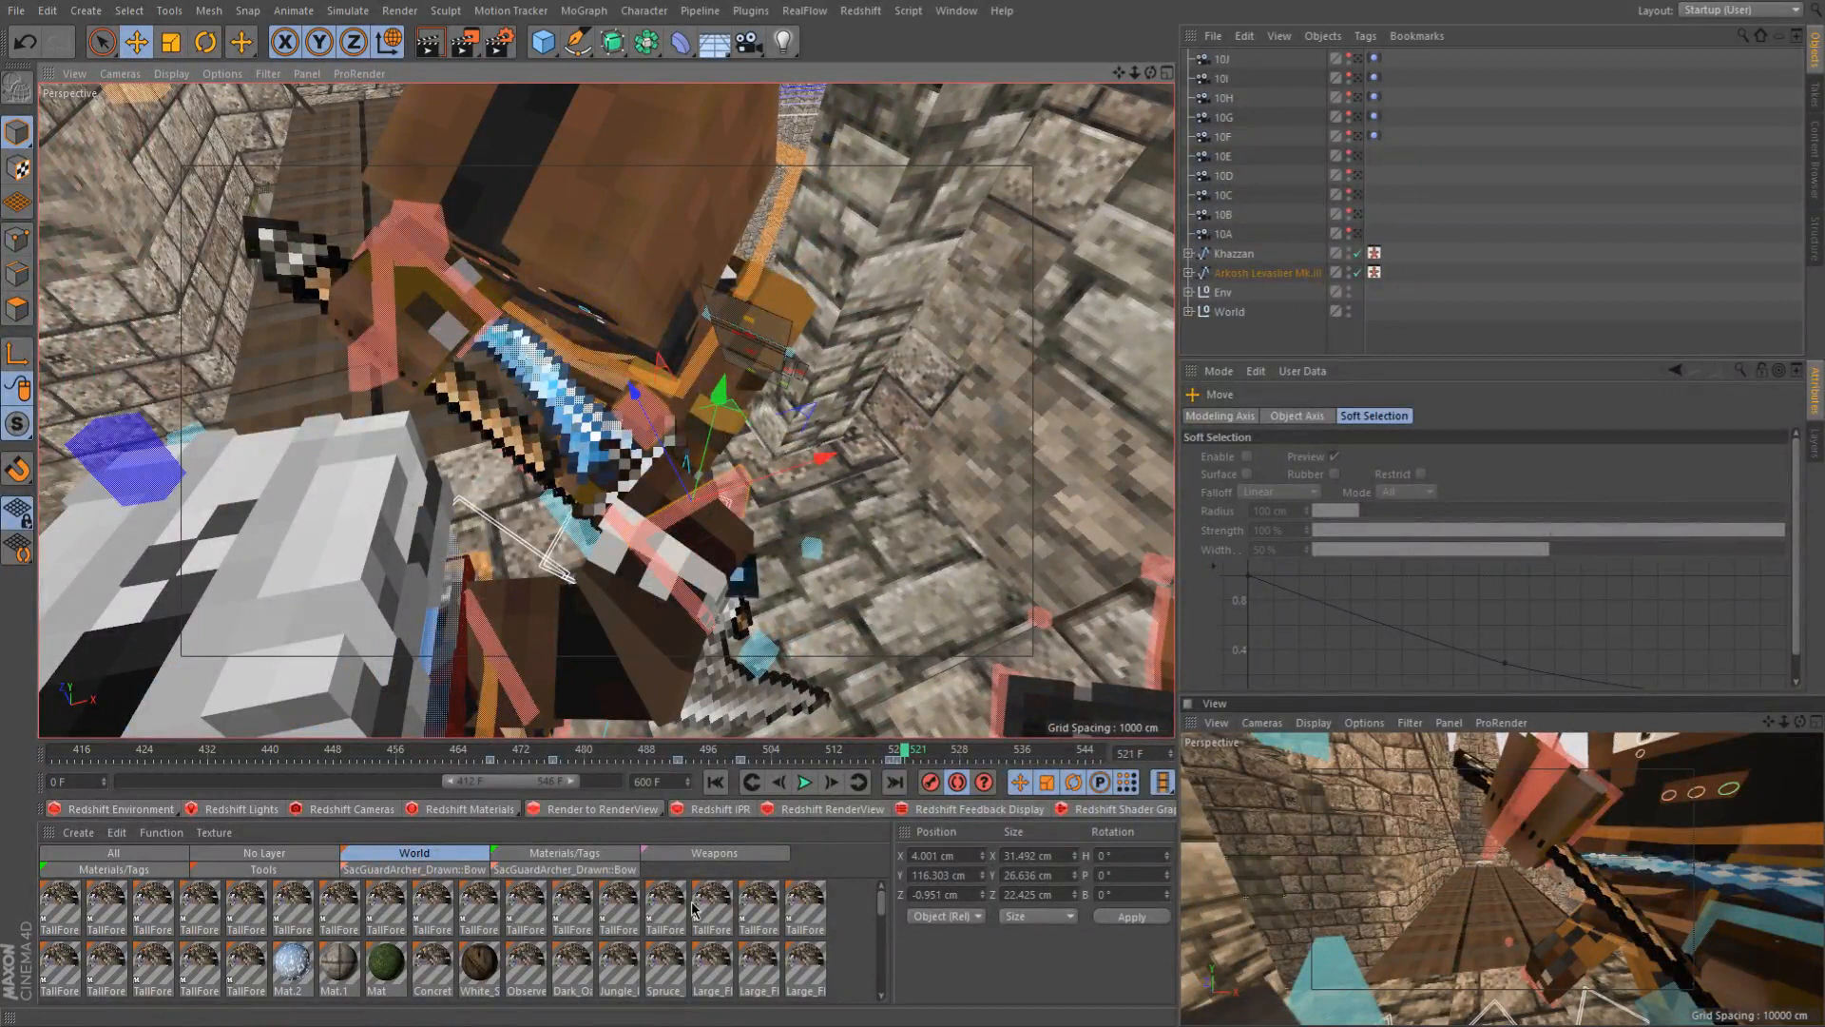
{"action": "left_click_drag", "start_coordinate": [643, 443], "coordinate": [748, 442], "text": "alt"}
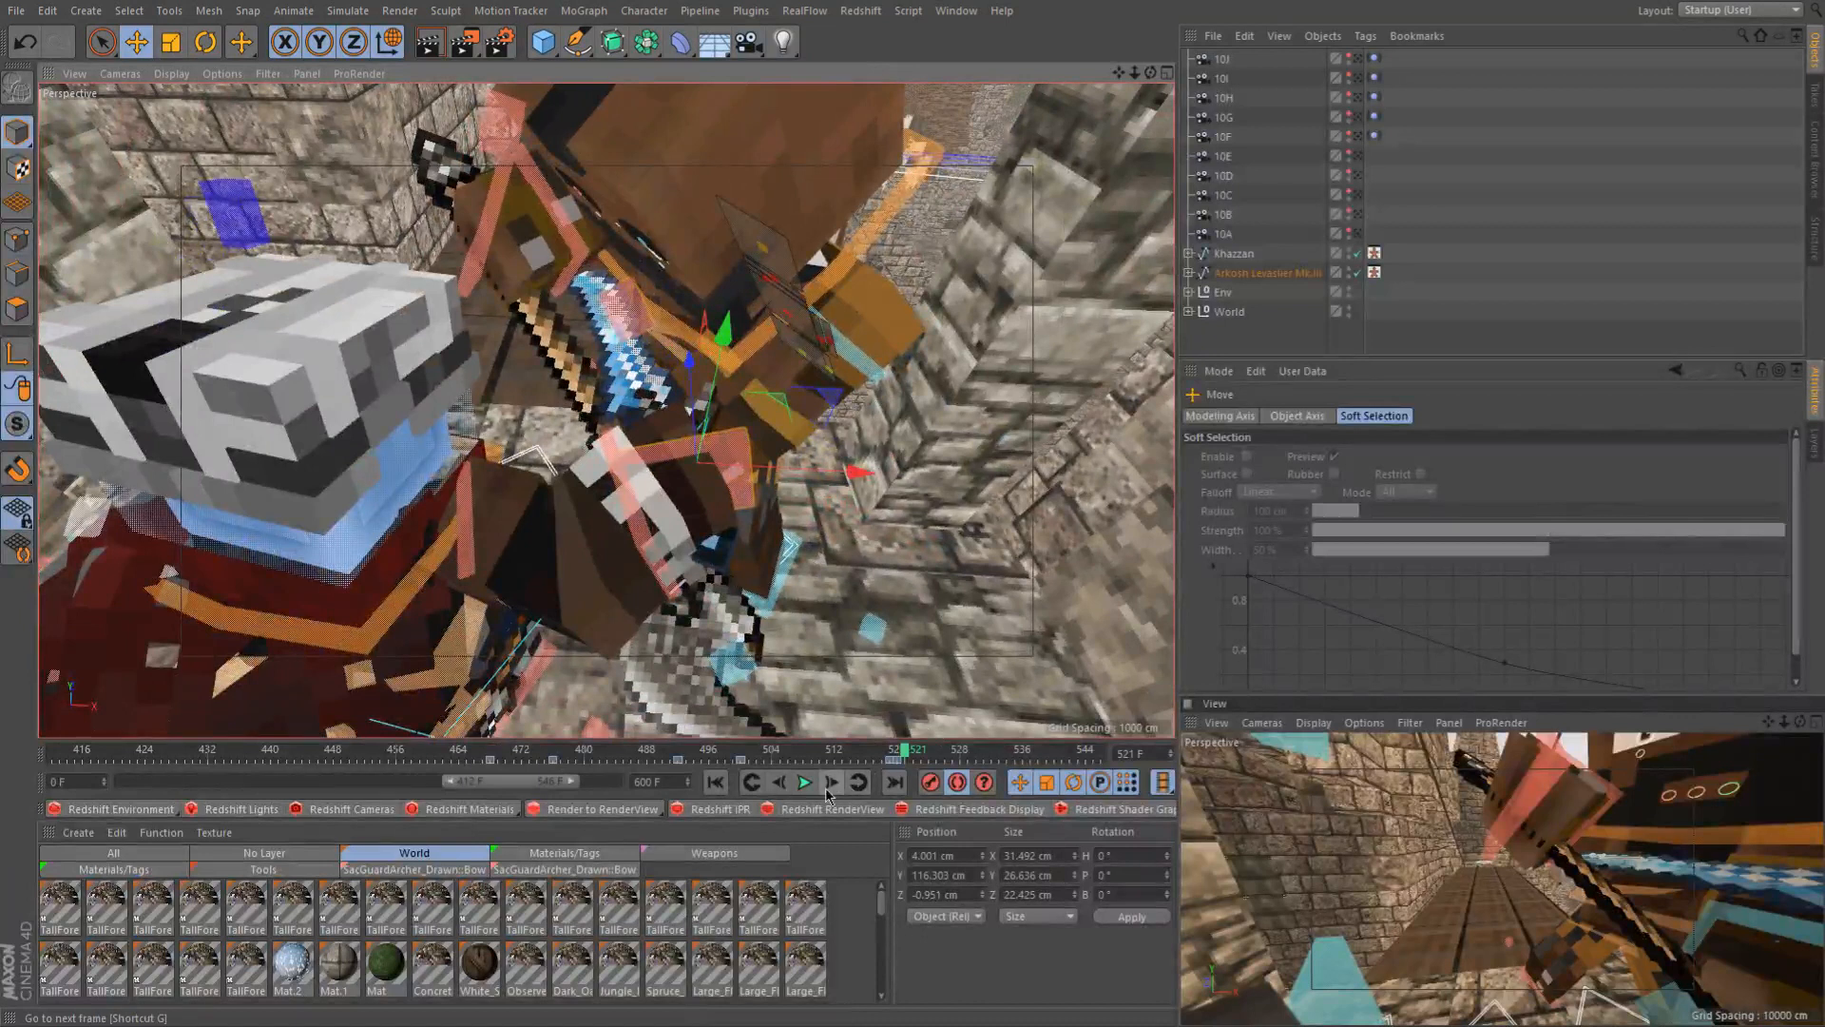
Select Arkosh's right wrist control and rotate it to a pitch of -19.1° at frame 522
{"action": "left_click", "coordinate": [622, 489]}
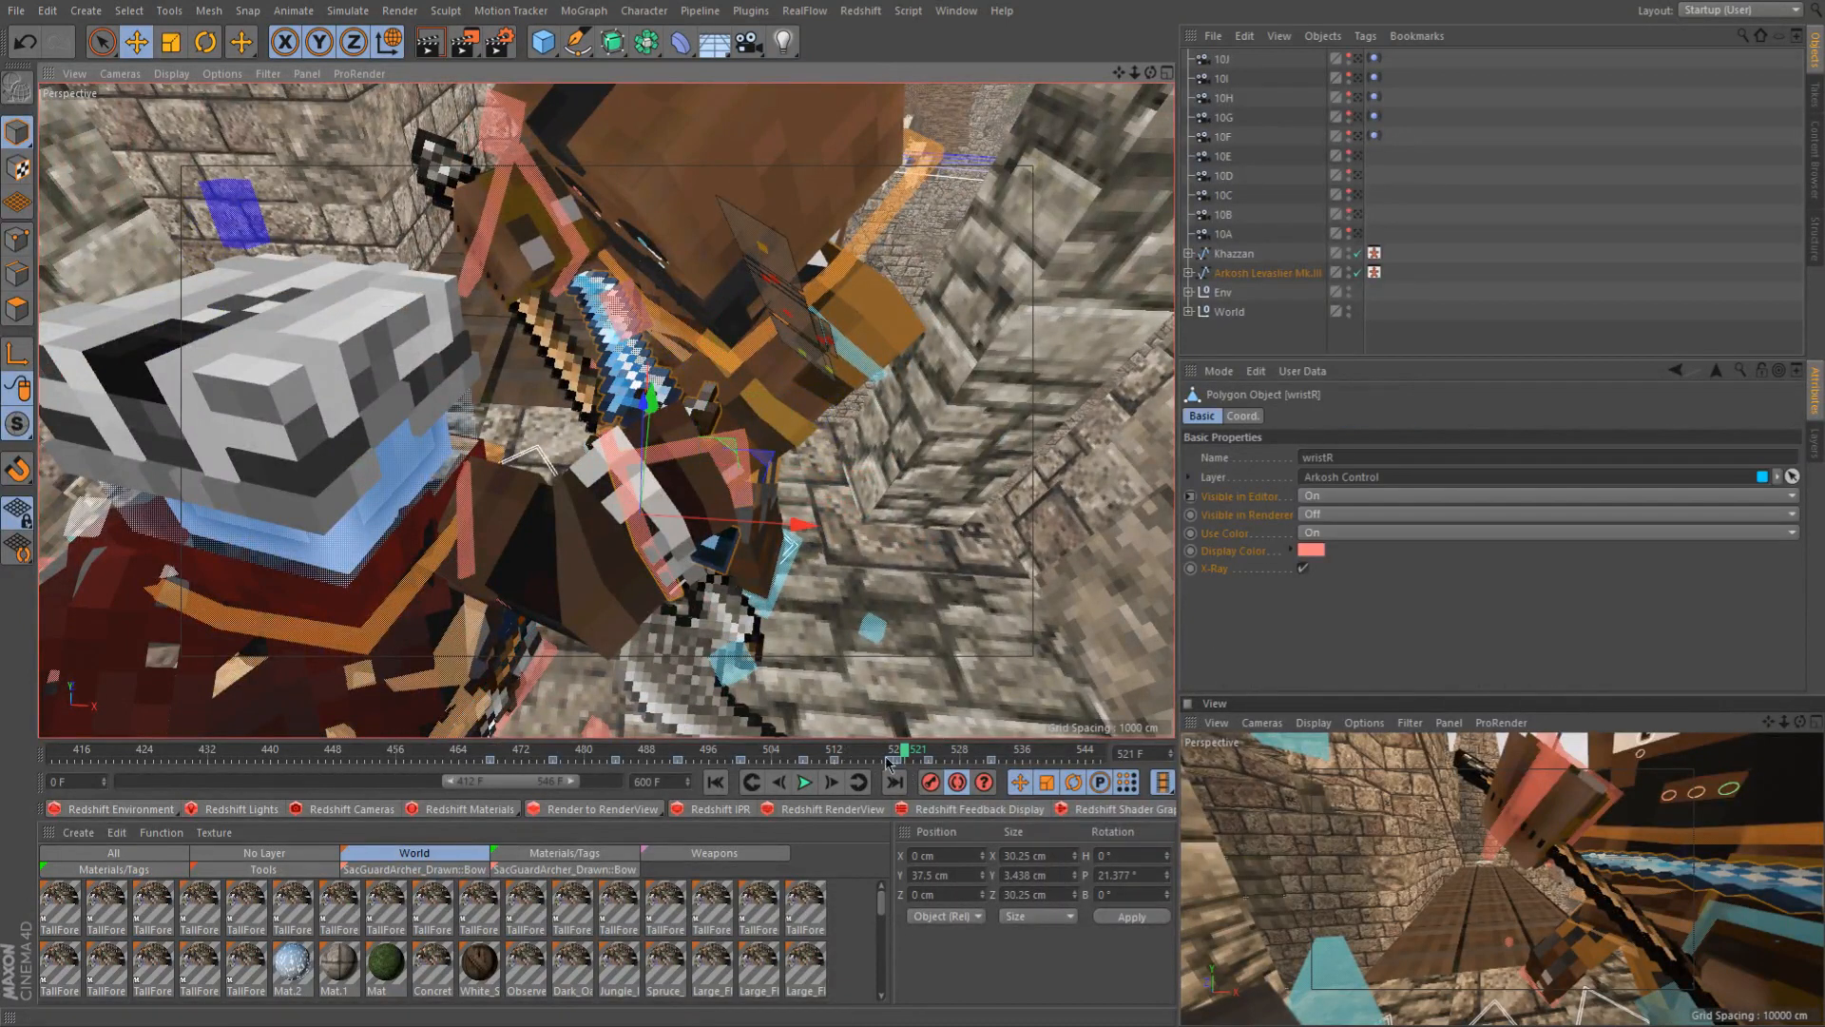
{"action": "left_click", "coordinate": [834, 782]}
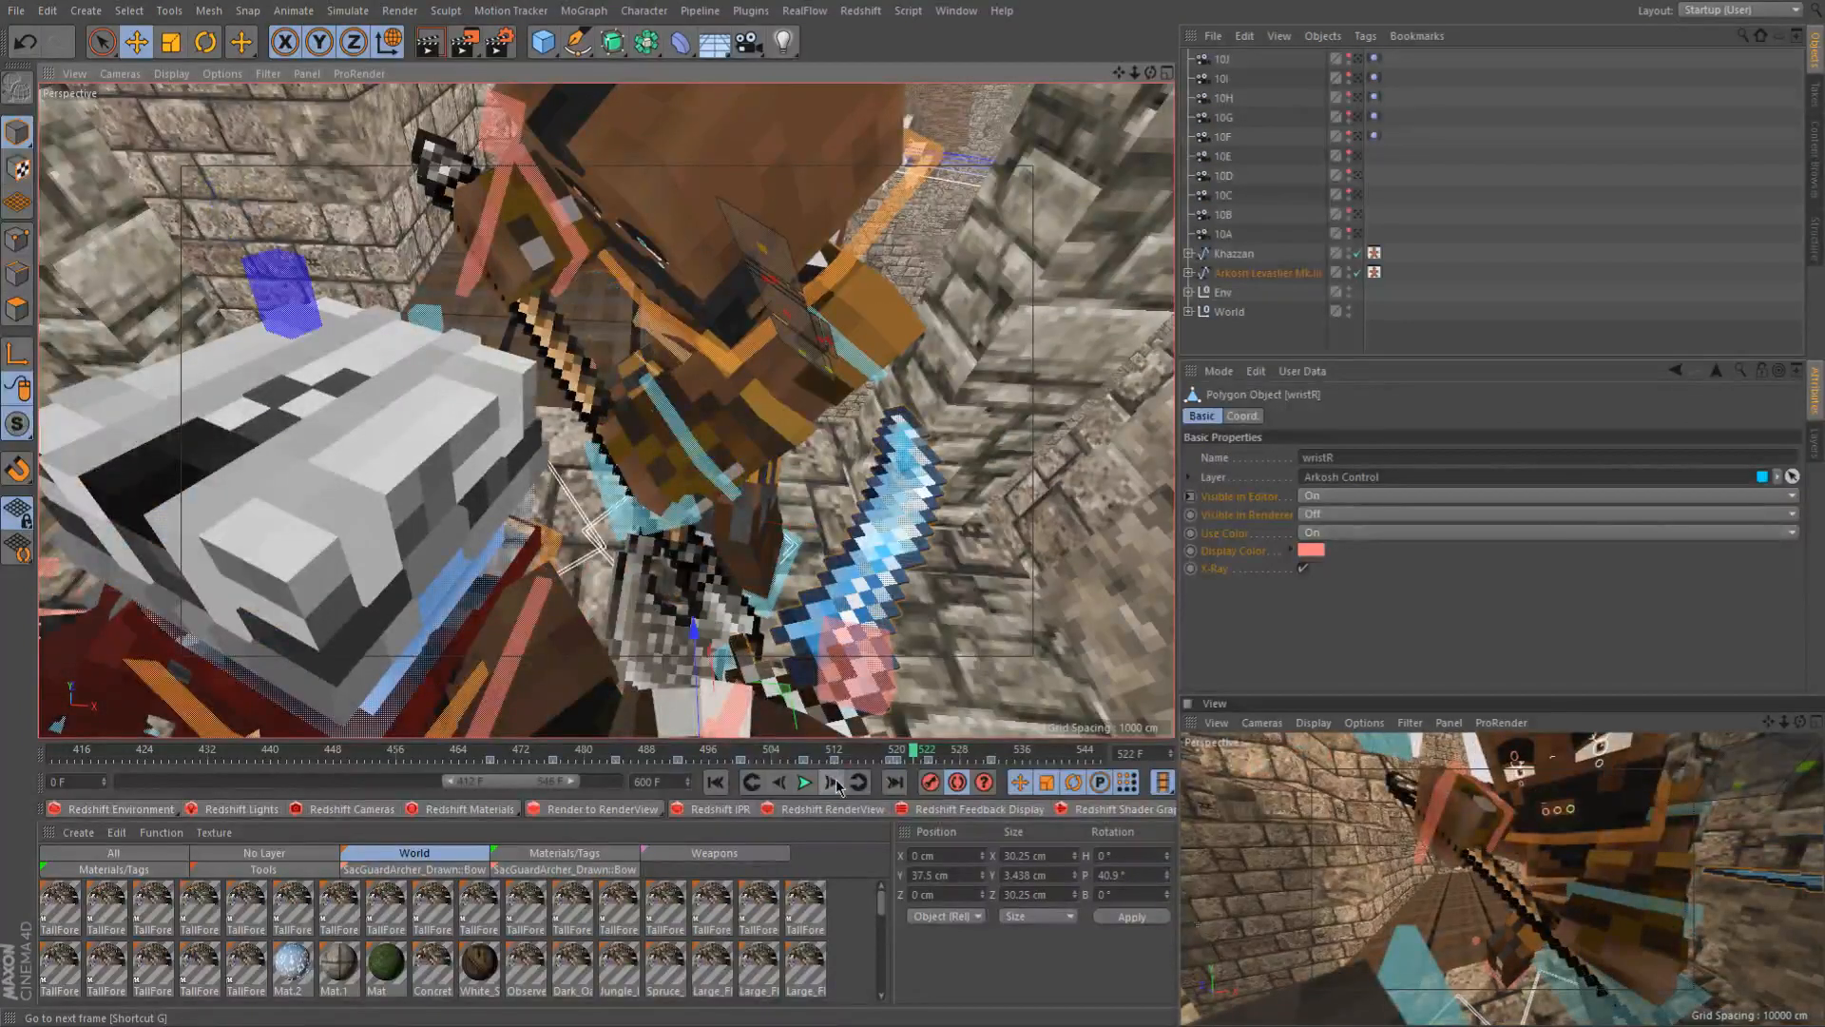
{"action": "key", "text": "r"}
{"action": "left_click_drag", "start_coordinate": [829, 561], "coordinate": [726, 495], "text": "alt"}
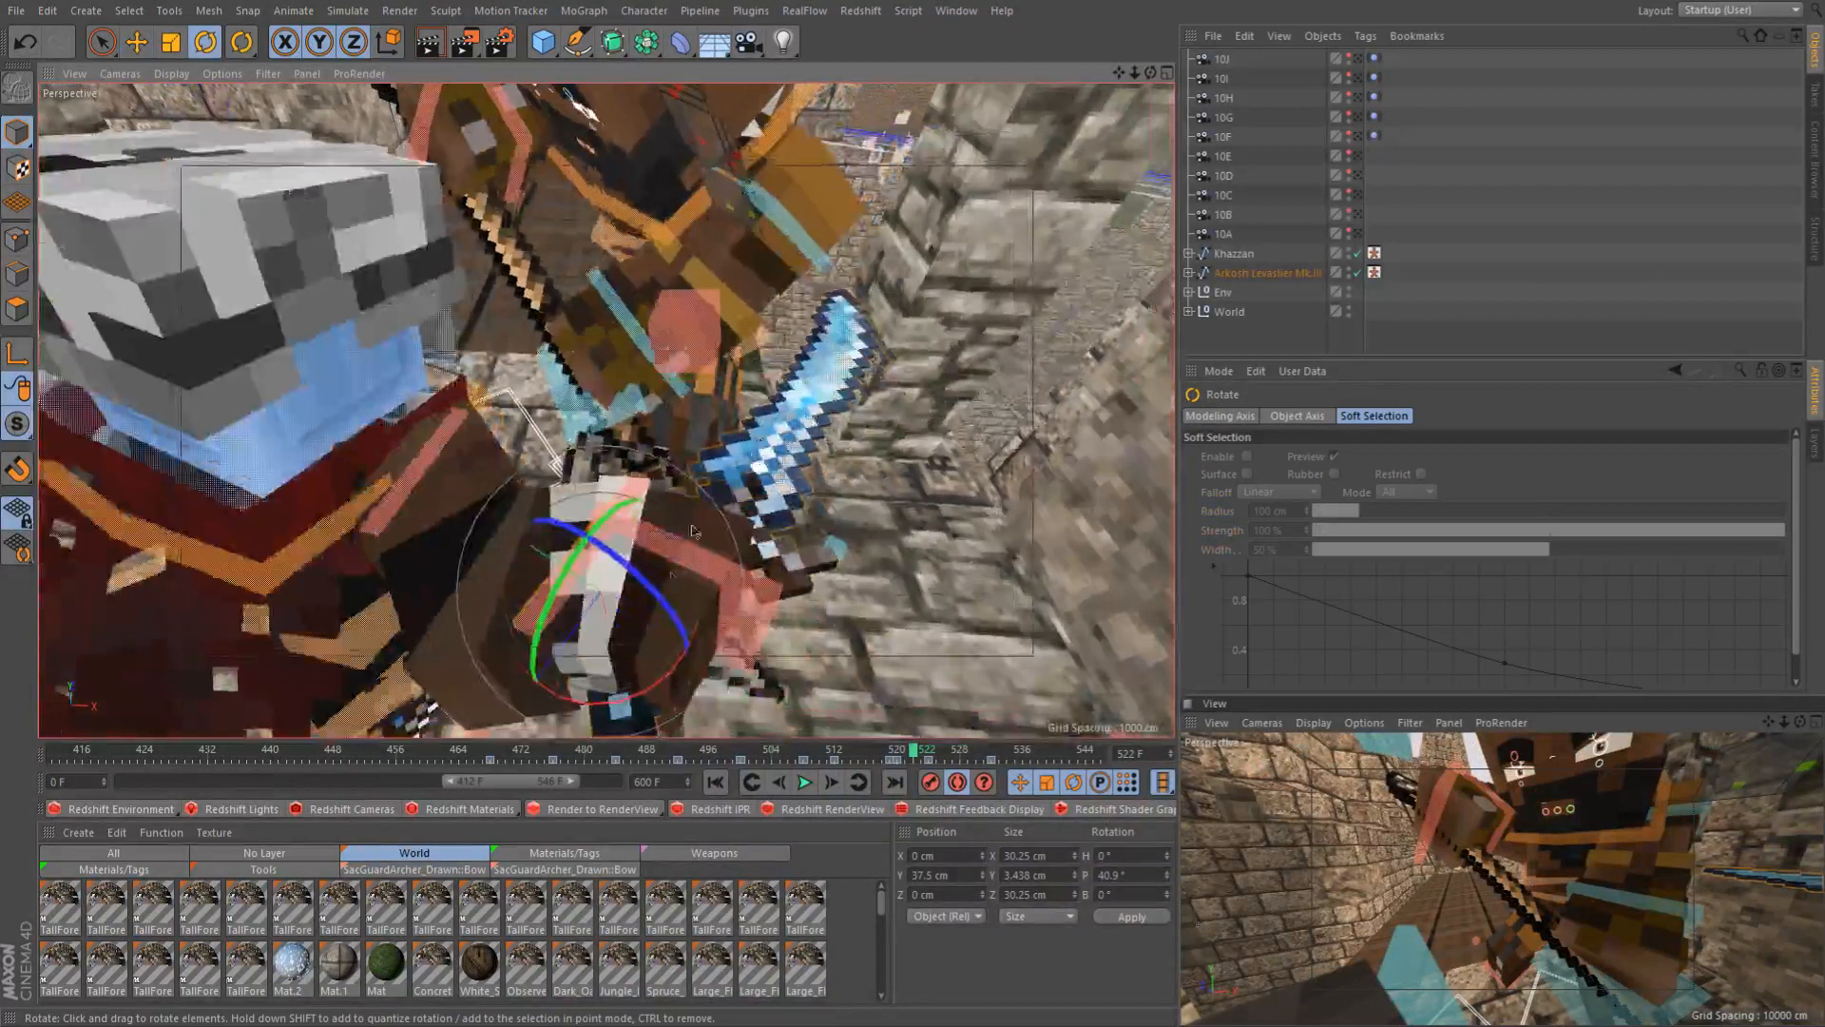
{"action": "left_click_drag", "start_coordinate": [643, 698], "coordinate": [785, 599]}
Step through frames 518 to 523 to check the motion of the rotated wrist and sword
{"action": "left_click_drag", "start_coordinate": [667, 369], "coordinate": [776, 366], "text": "alt"}
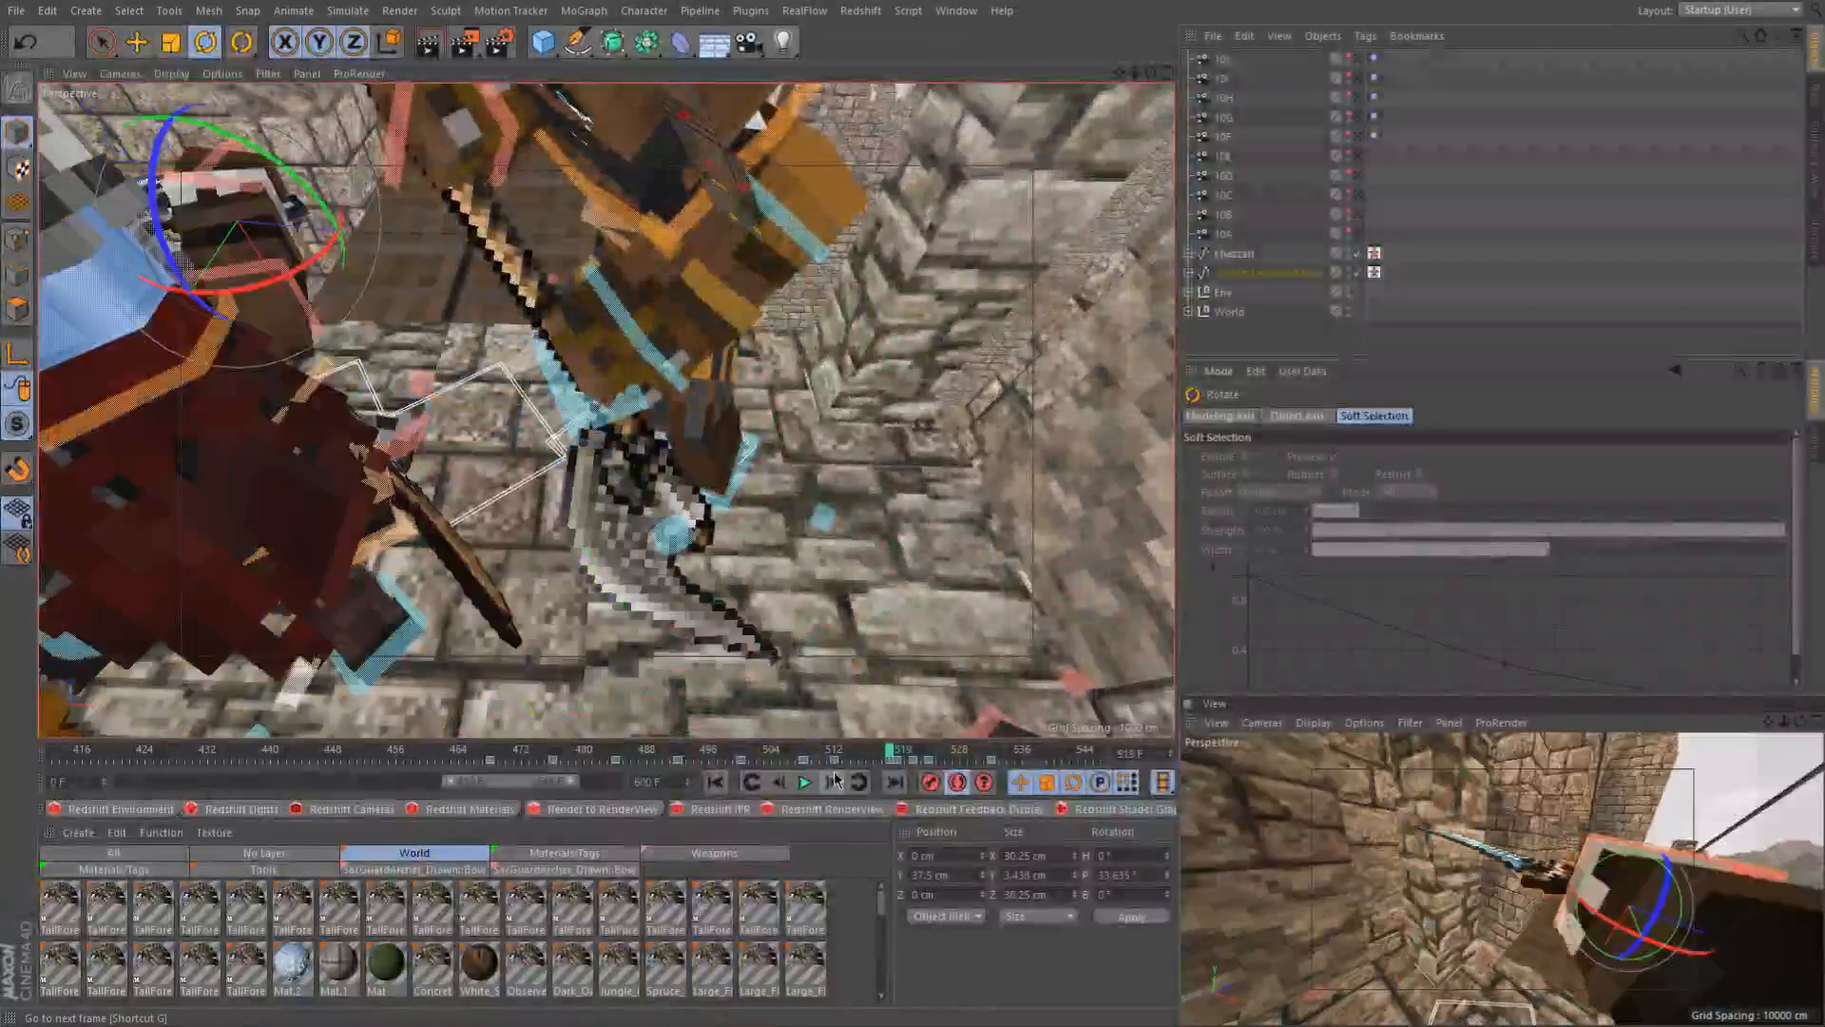
{"action": "left_click", "coordinate": [834, 780]}
{"action": "left_click", "coordinate": [835, 780]}
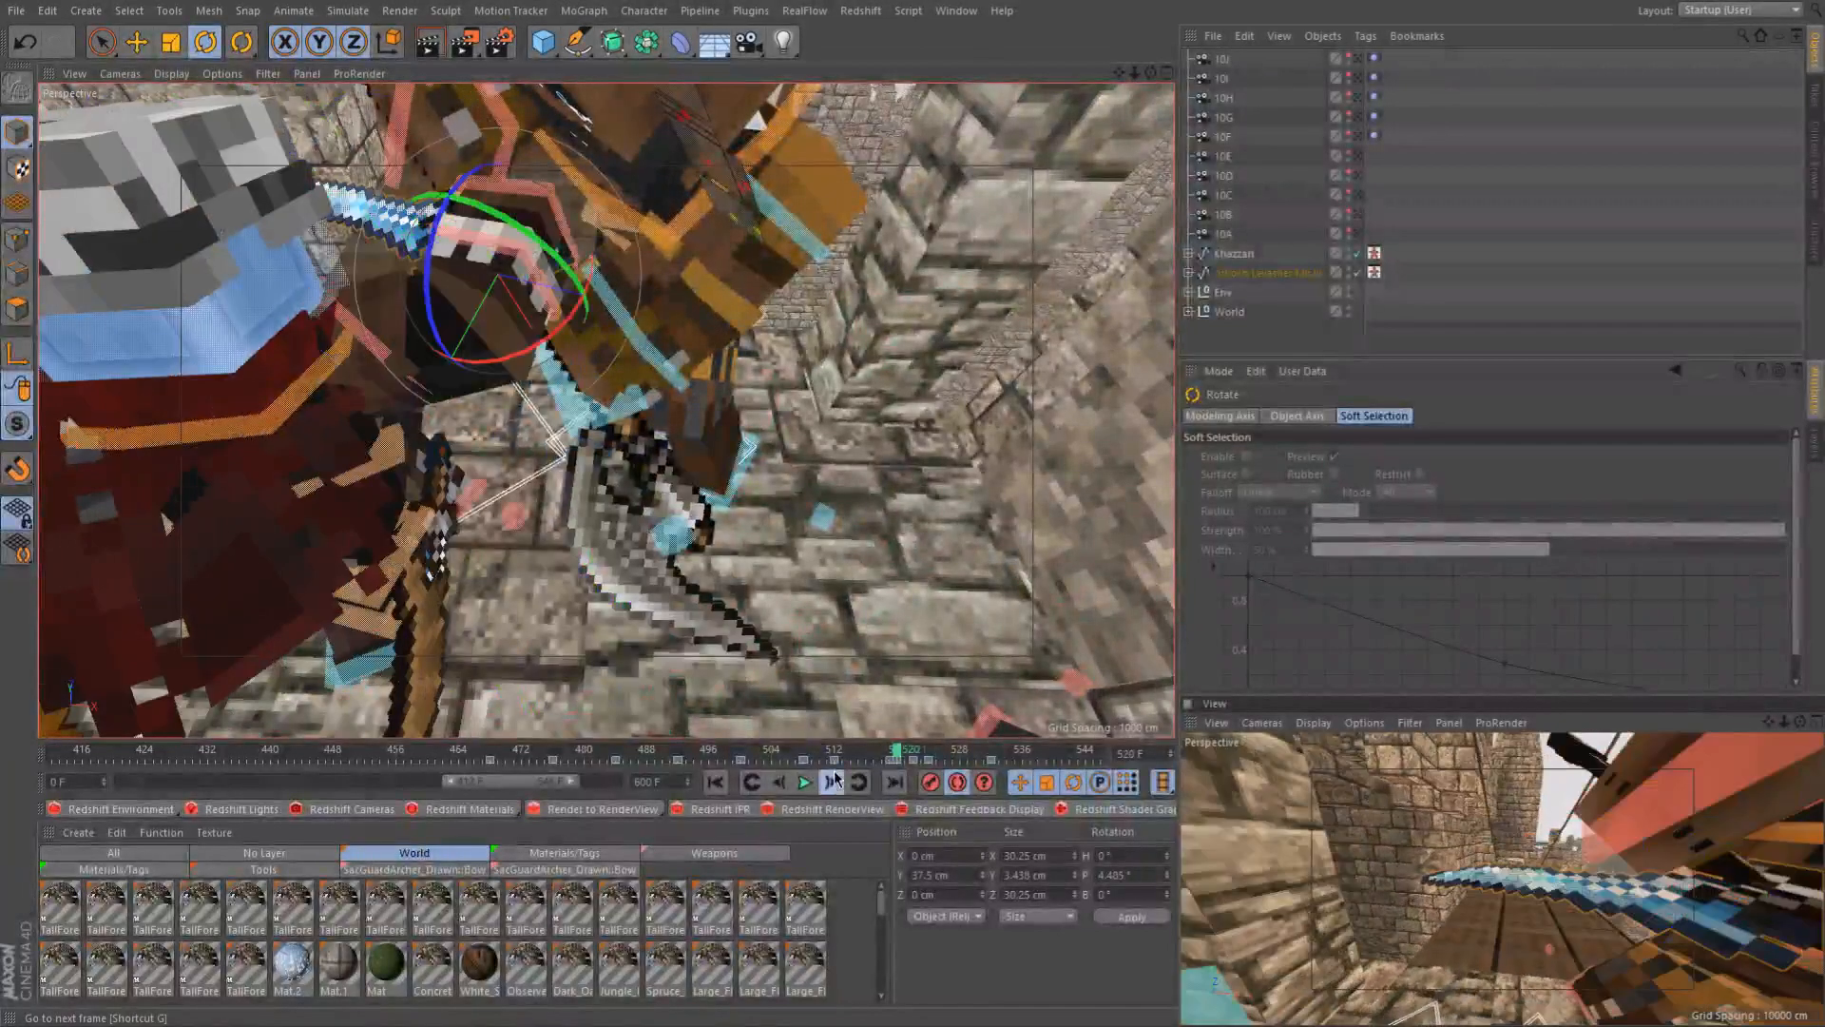
{"action": "left_click", "coordinate": [835, 780]}
{"action": "left_click", "coordinate": [835, 780]}
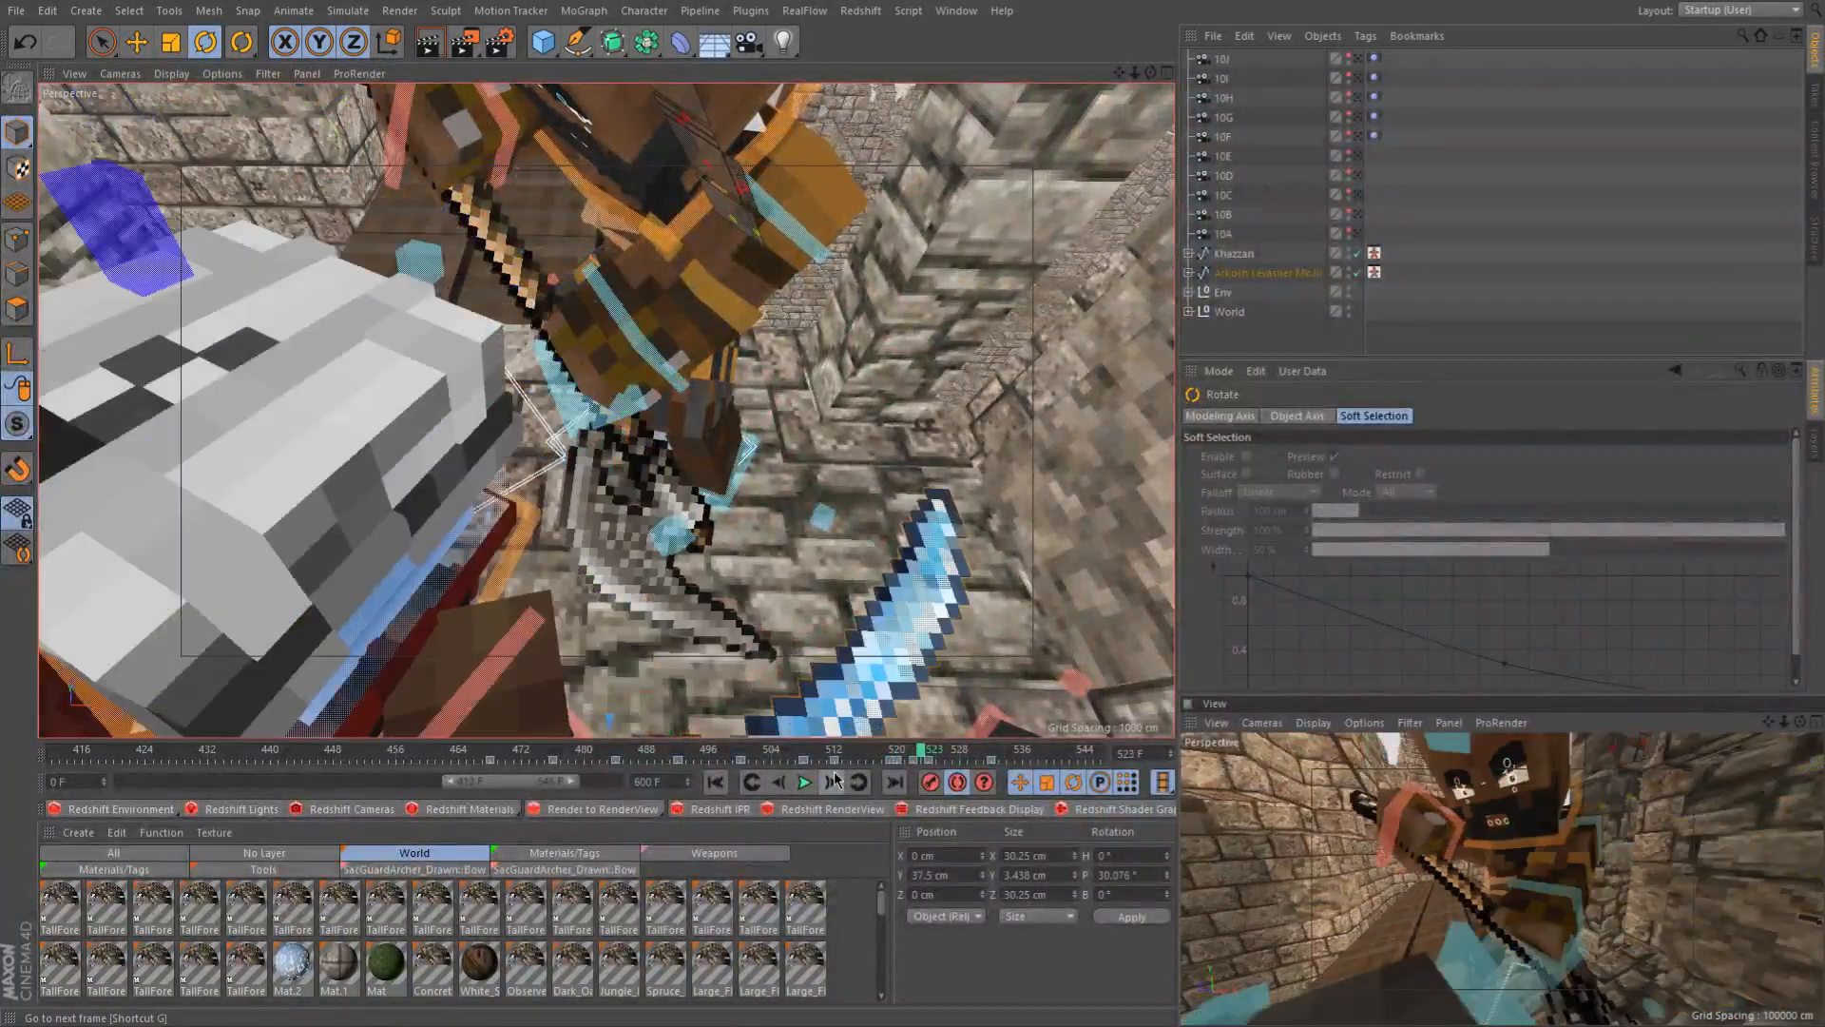
{"action": "left_click", "coordinate": [778, 782]}
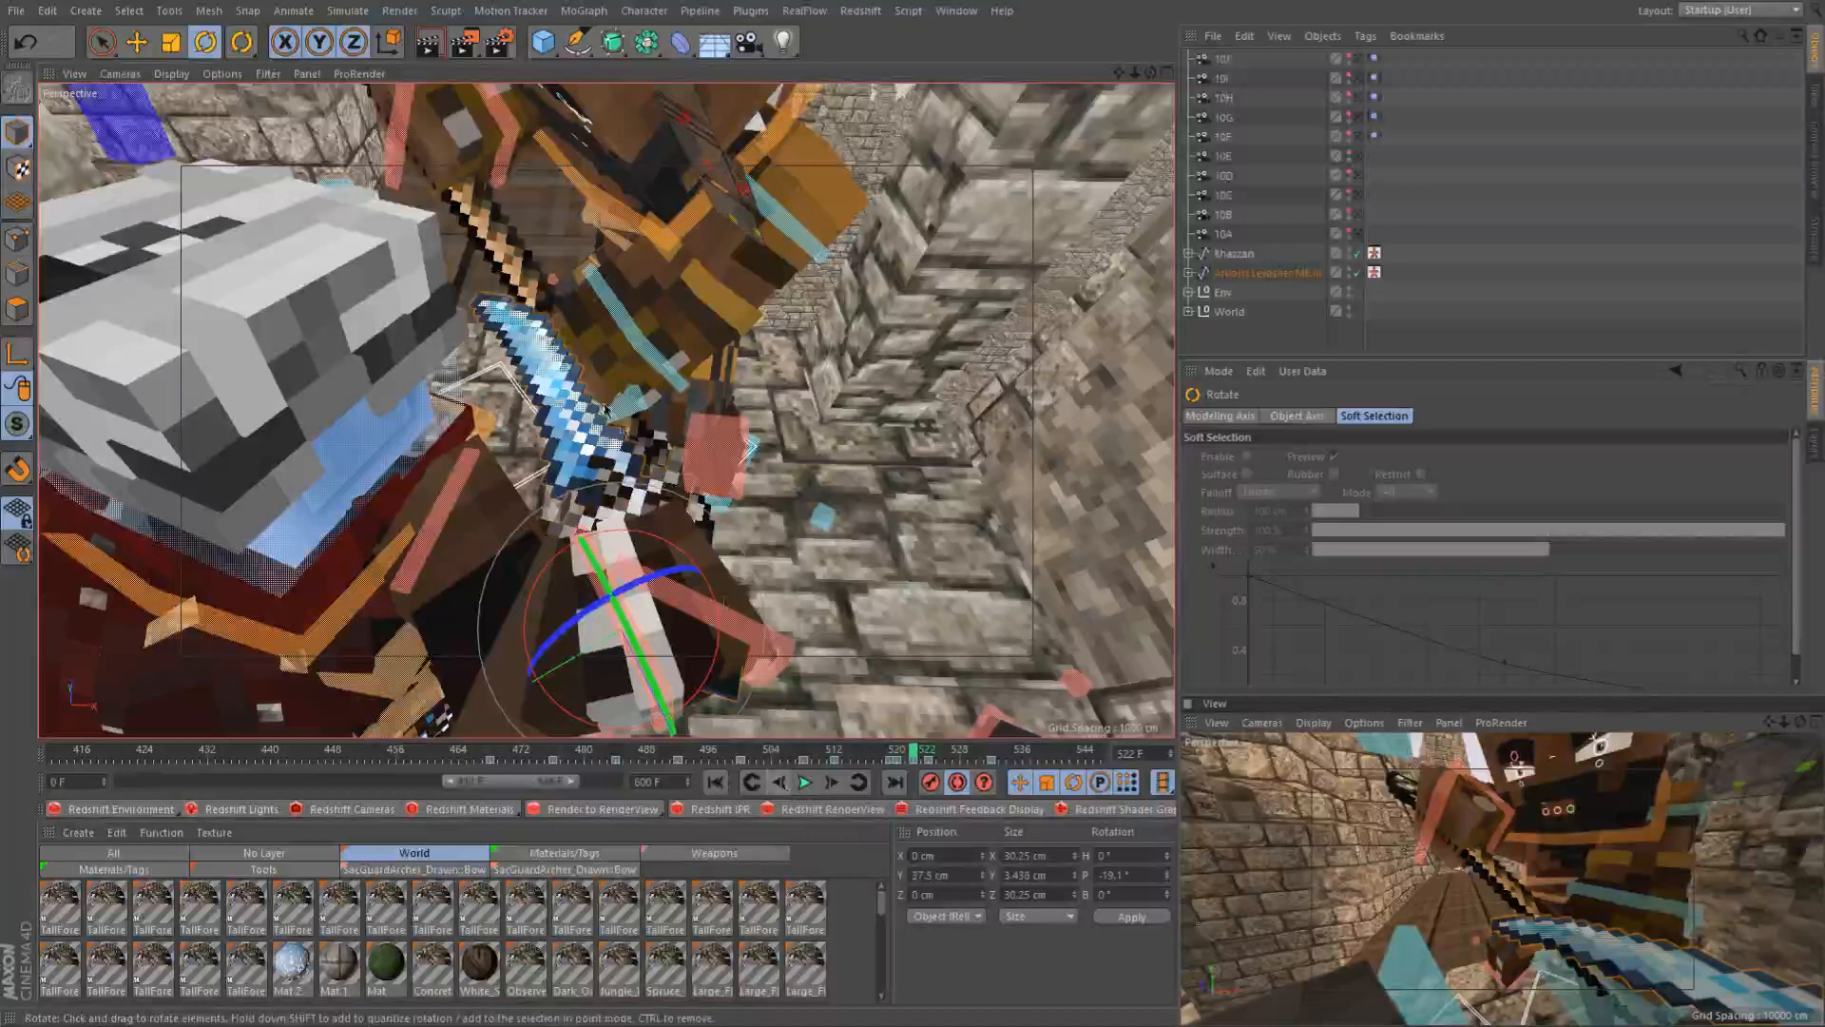
Inspect the sword swing from above the characters, stepping through frames 516 to 522
{"action": "left_click_drag", "start_coordinate": [612, 559], "coordinate": [561, 523], "text": "alt"}
{"action": "middle_click_drag", "start_coordinate": [561, 523], "coordinate": [604, 566], "text": "alt"}
{"action": "left_click_drag", "start_coordinate": [561, 342], "coordinate": [593, 227], "text": "alt"}
{"action": "left_click", "coordinate": [779, 783]}
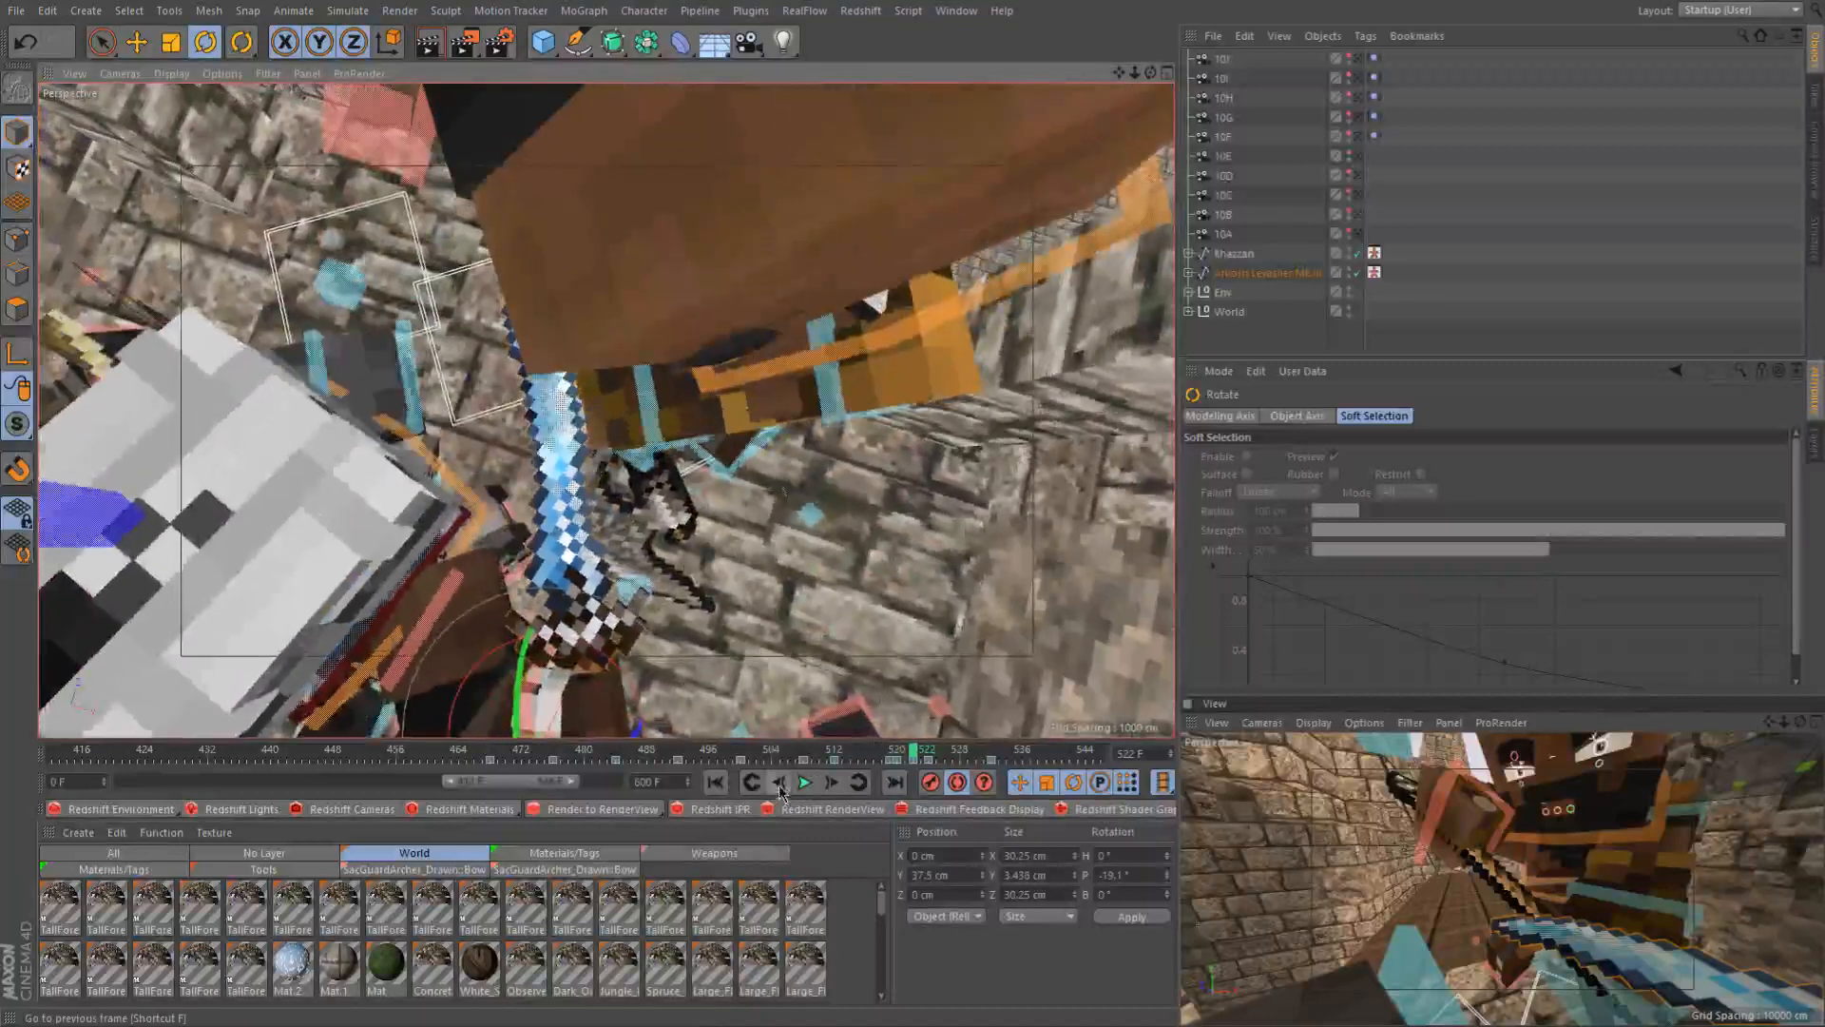
{"action": "left_click_drag", "start_coordinate": [626, 455], "coordinate": [649, 531], "text": "alt"}
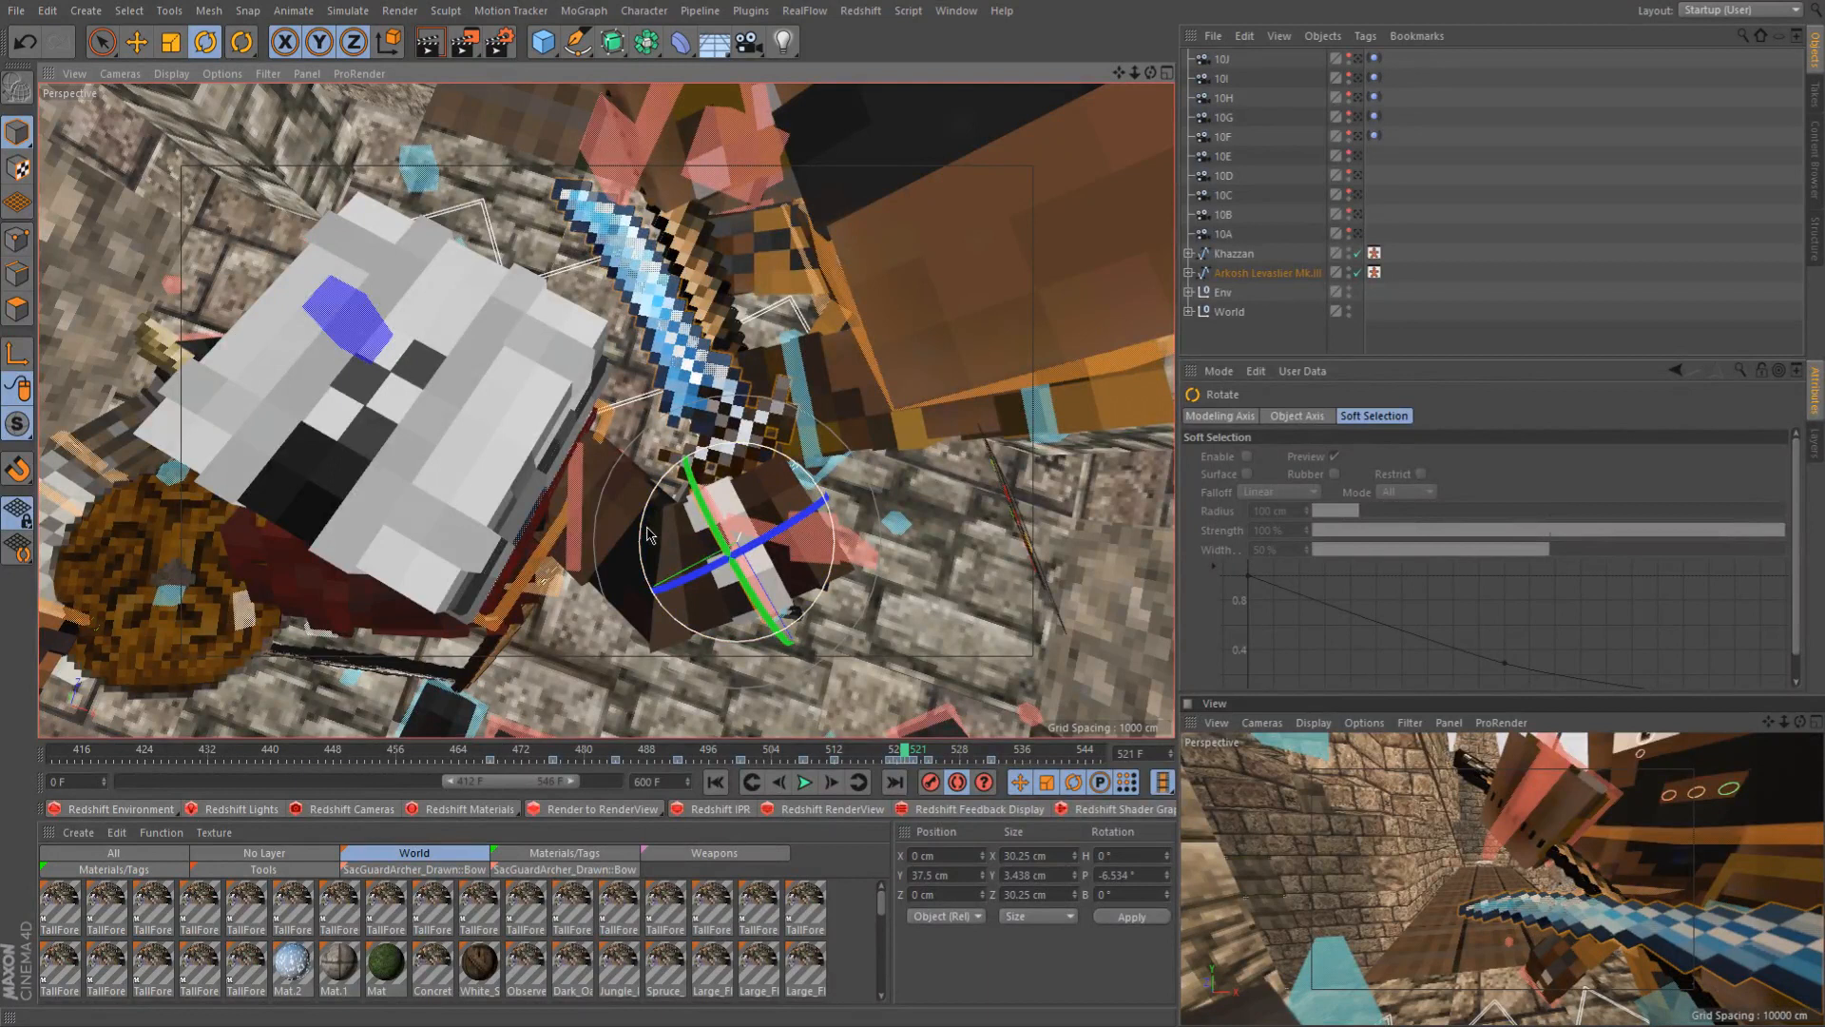
{"action": "left_click", "coordinate": [866, 748]}
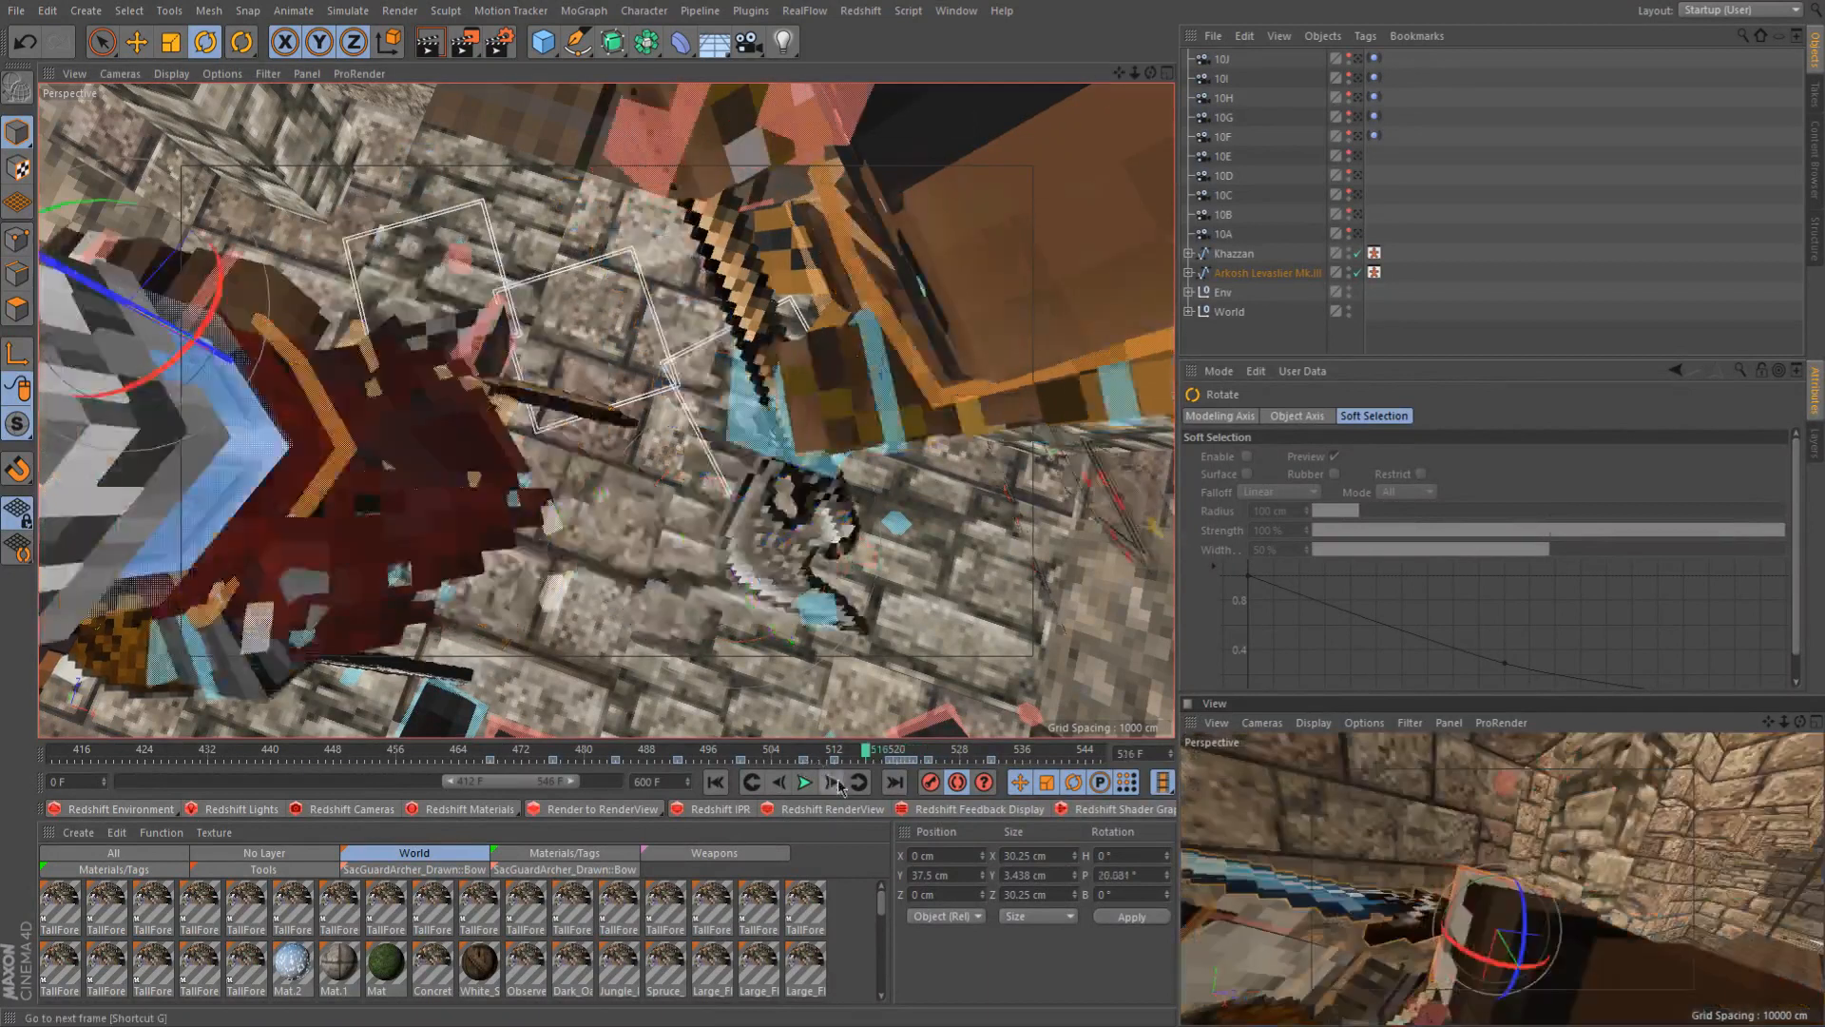
{"action": "left_click", "coordinate": [838, 780]}
{"action": "left_click", "coordinate": [839, 780]}
{"action": "left_click", "coordinate": [839, 780]}
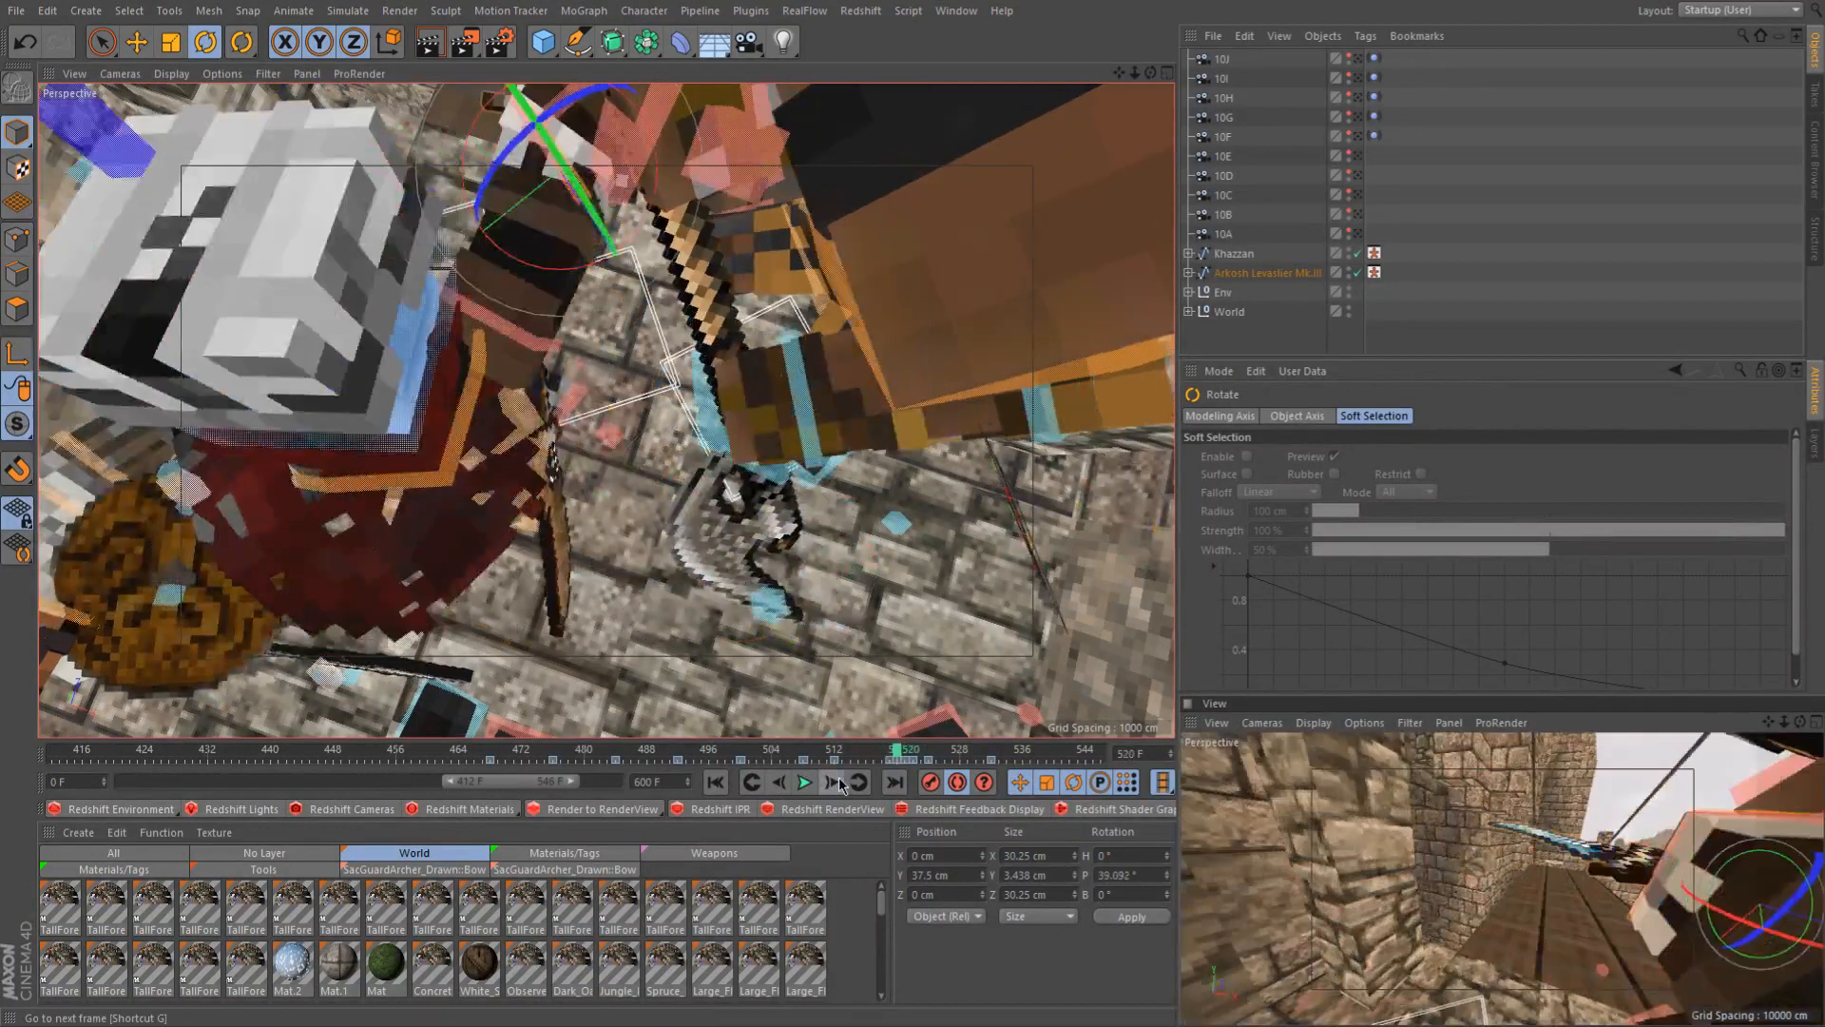
{"action": "left_click", "coordinate": [839, 781]}
{"action": "left_click", "coordinate": [839, 781]}
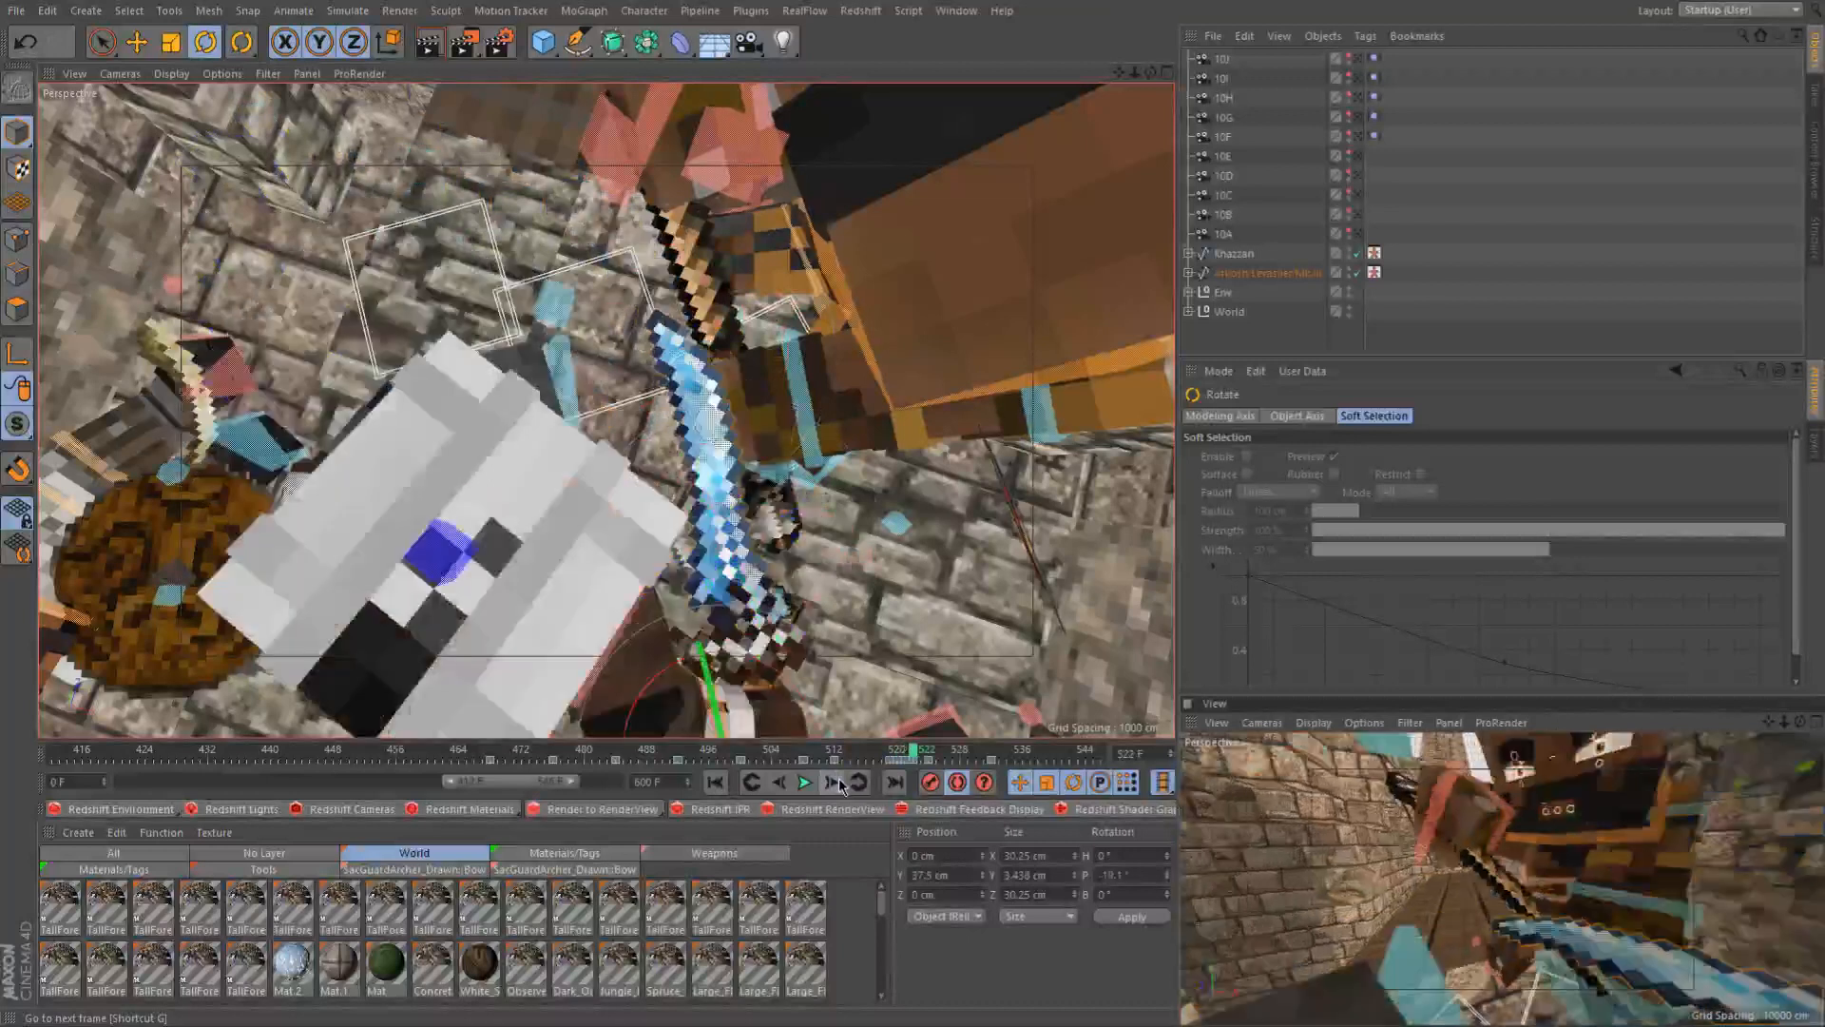
Select Arkosh's right arm goal control and copy its keyframe from frame 519 to frame 524
{"action": "middle_click_drag", "start_coordinate": [722, 627], "coordinate": [694, 162], "text": "alt"}
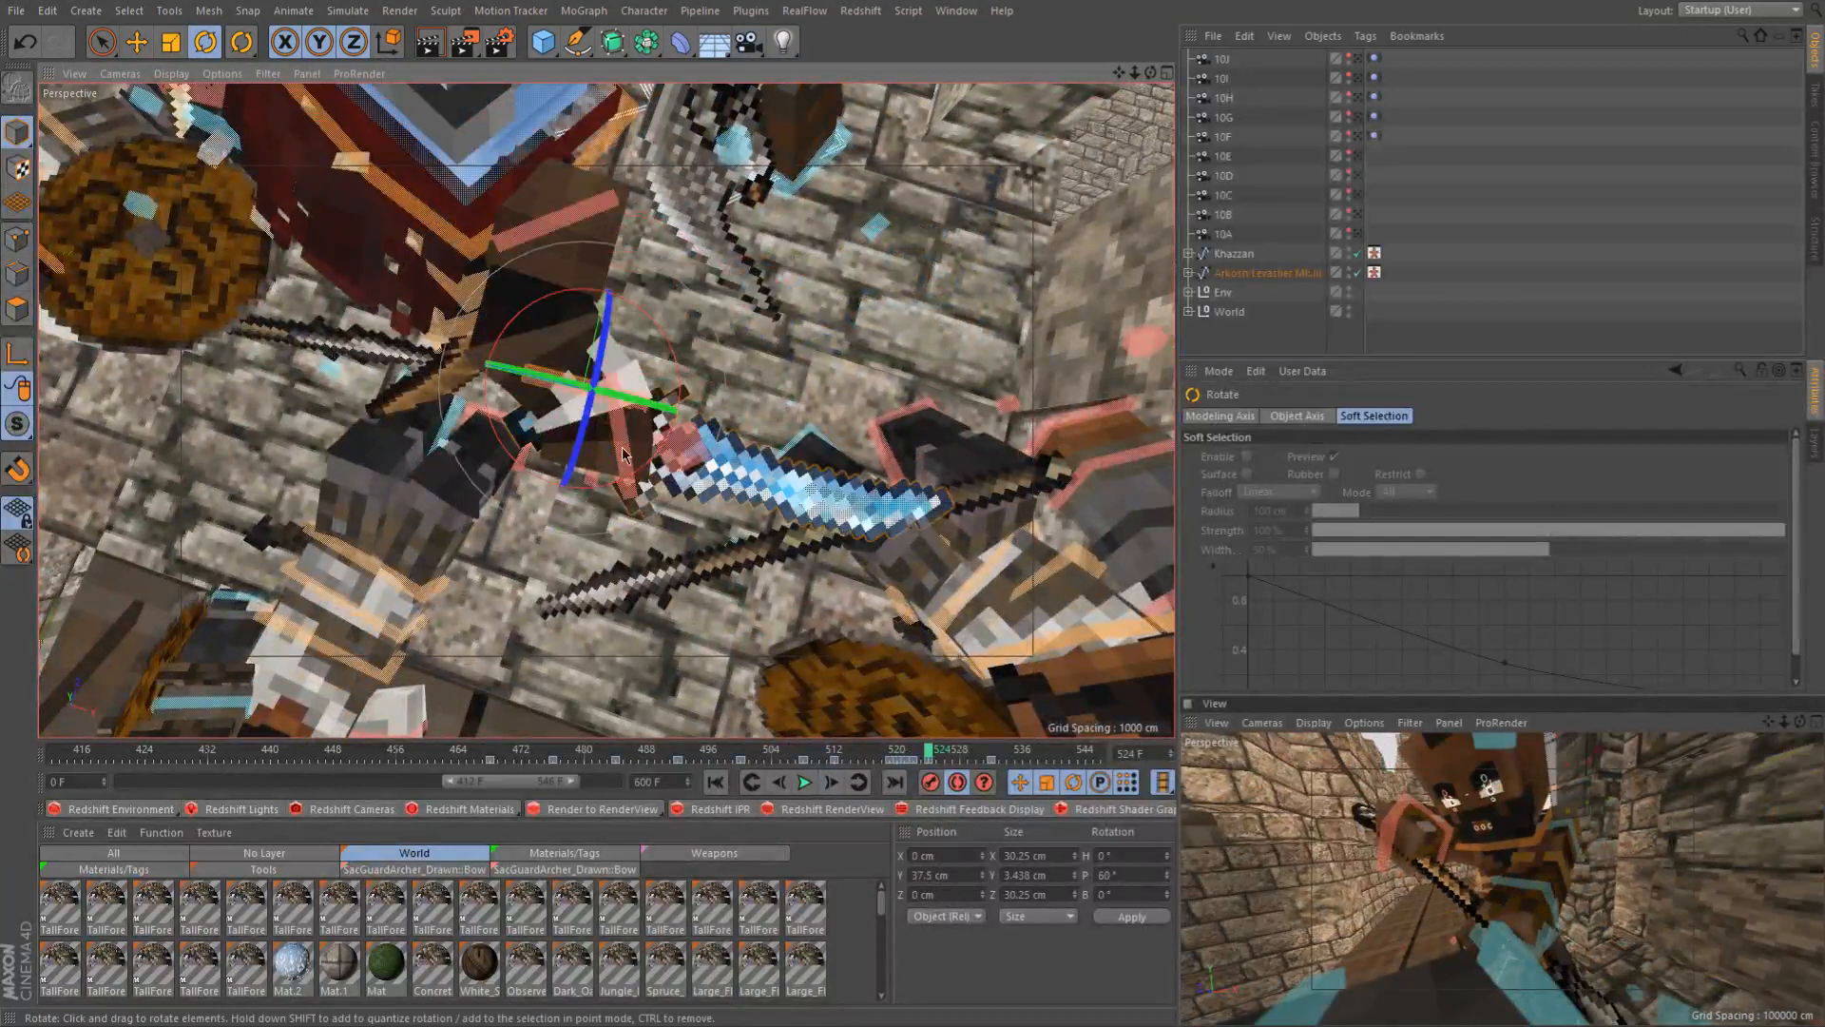
{"action": "left_click", "coordinate": [622, 450]}
{"action": "key", "text": "e"}
{"action": "left_click_drag", "start_coordinate": [625, 462], "coordinate": [513, 343], "text": "alt"}
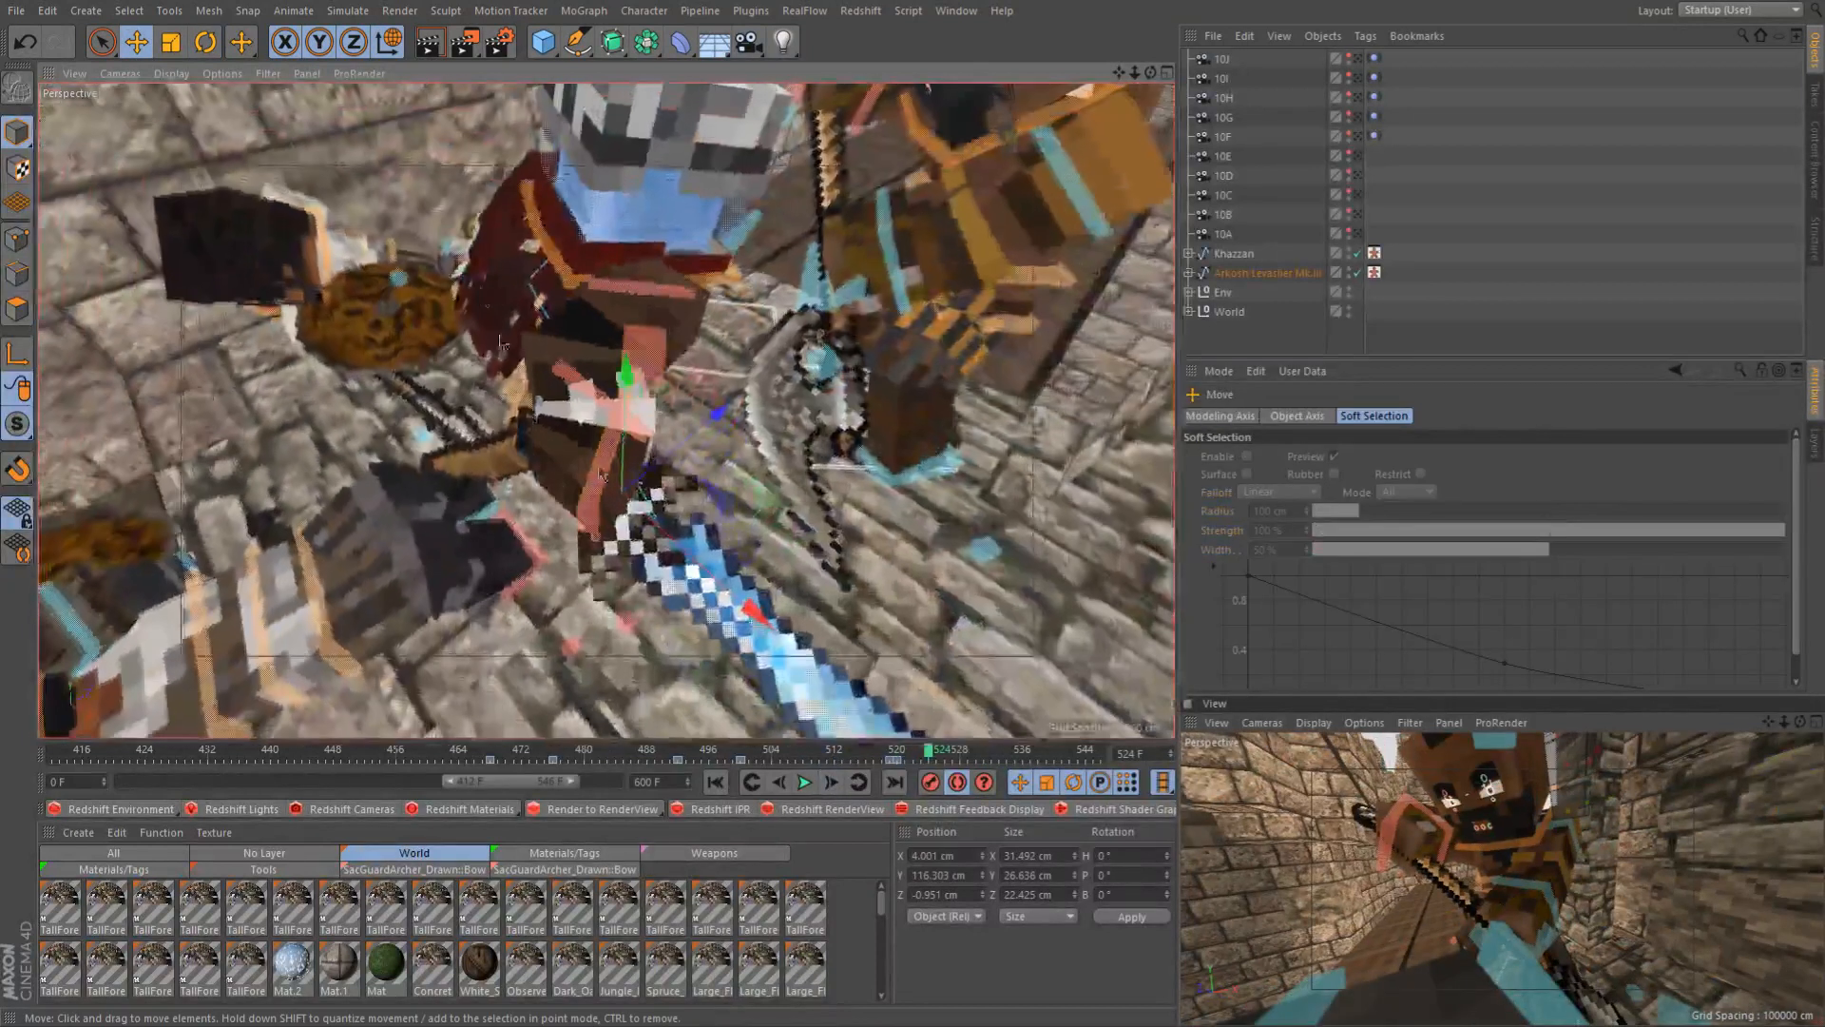
{"action": "left_click", "coordinate": [894, 761]}
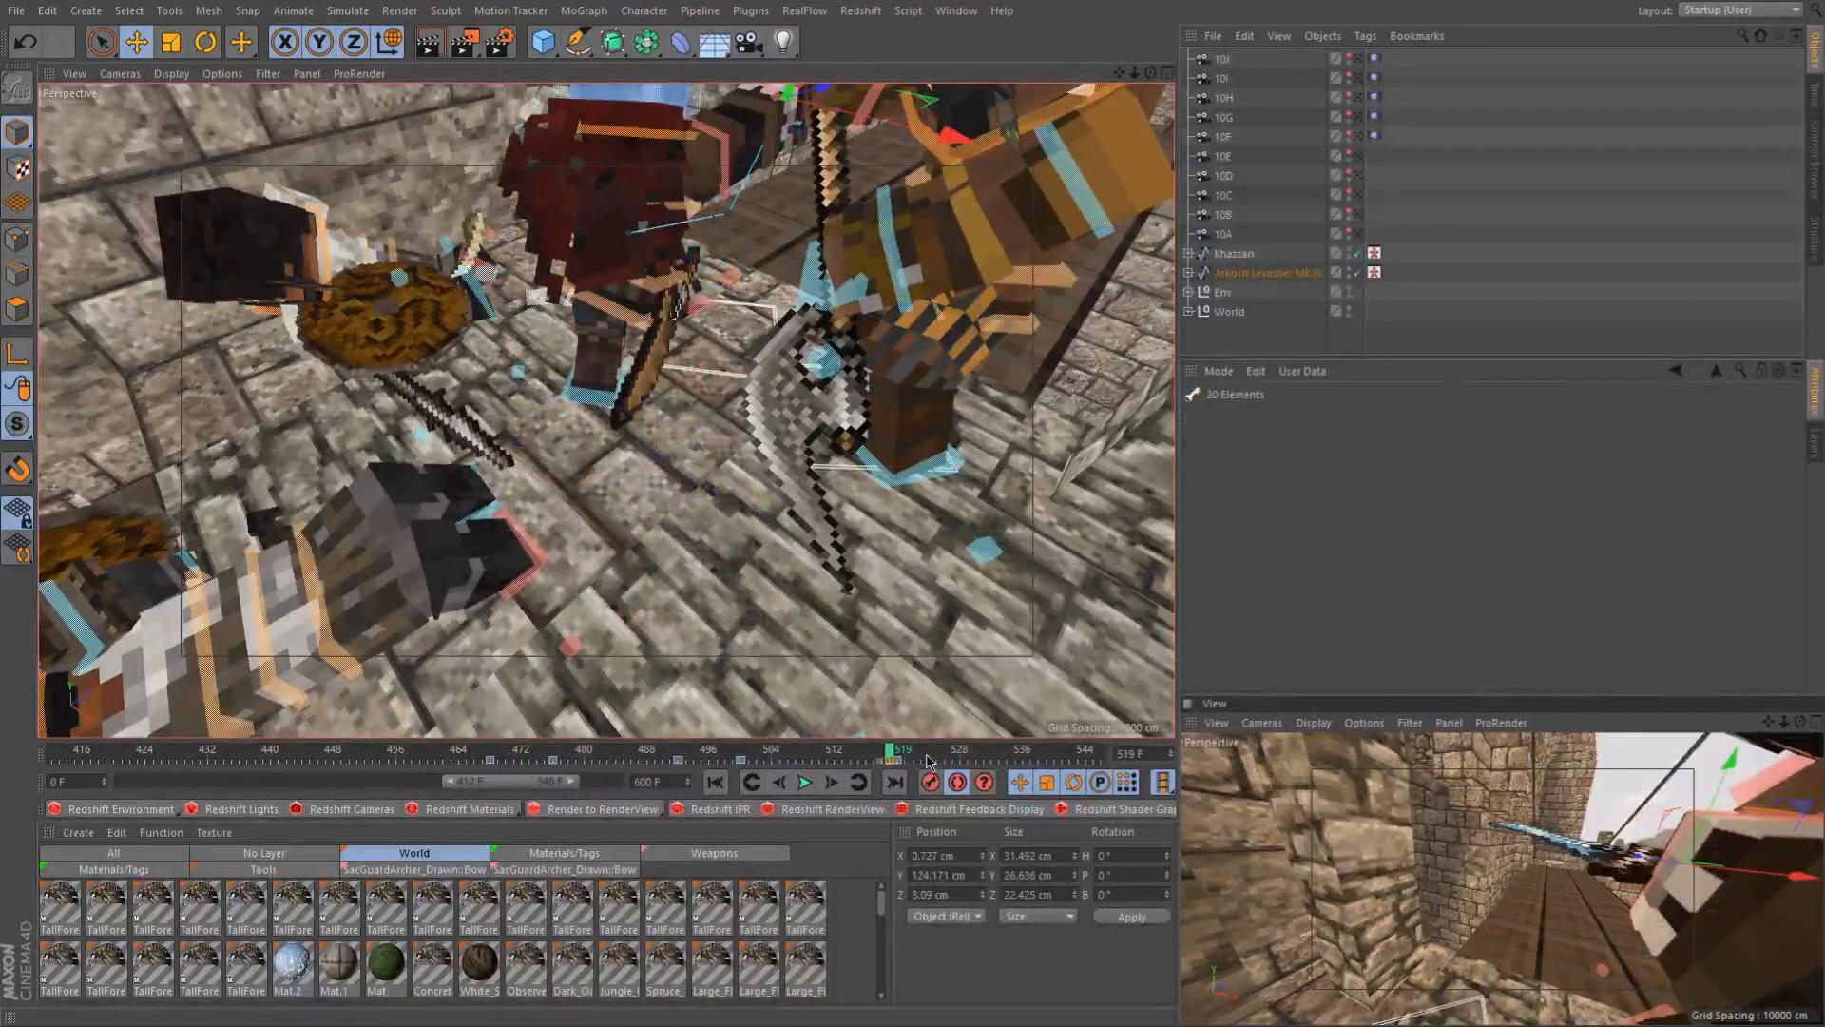
{"action": "left_click", "coordinate": [929, 760]}
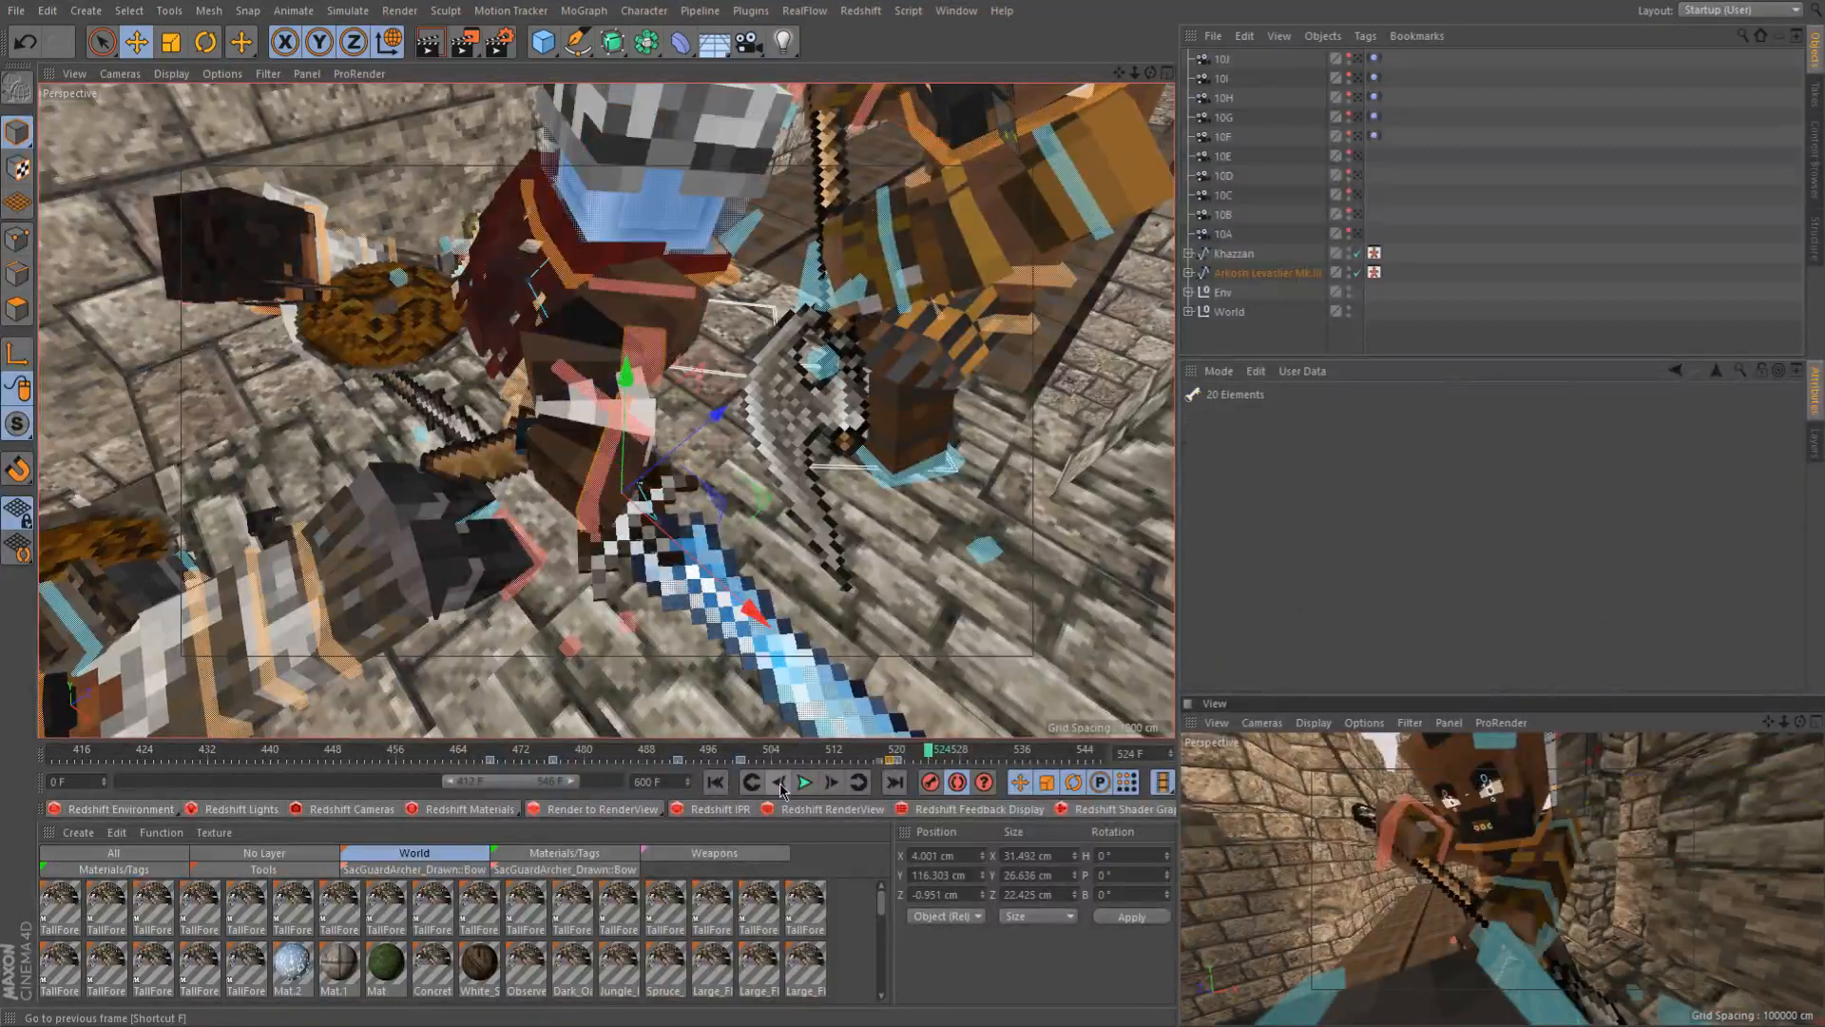
{"action": "left_click", "coordinate": [780, 783]}
{"action": "left_click", "coordinate": [843, 782]}
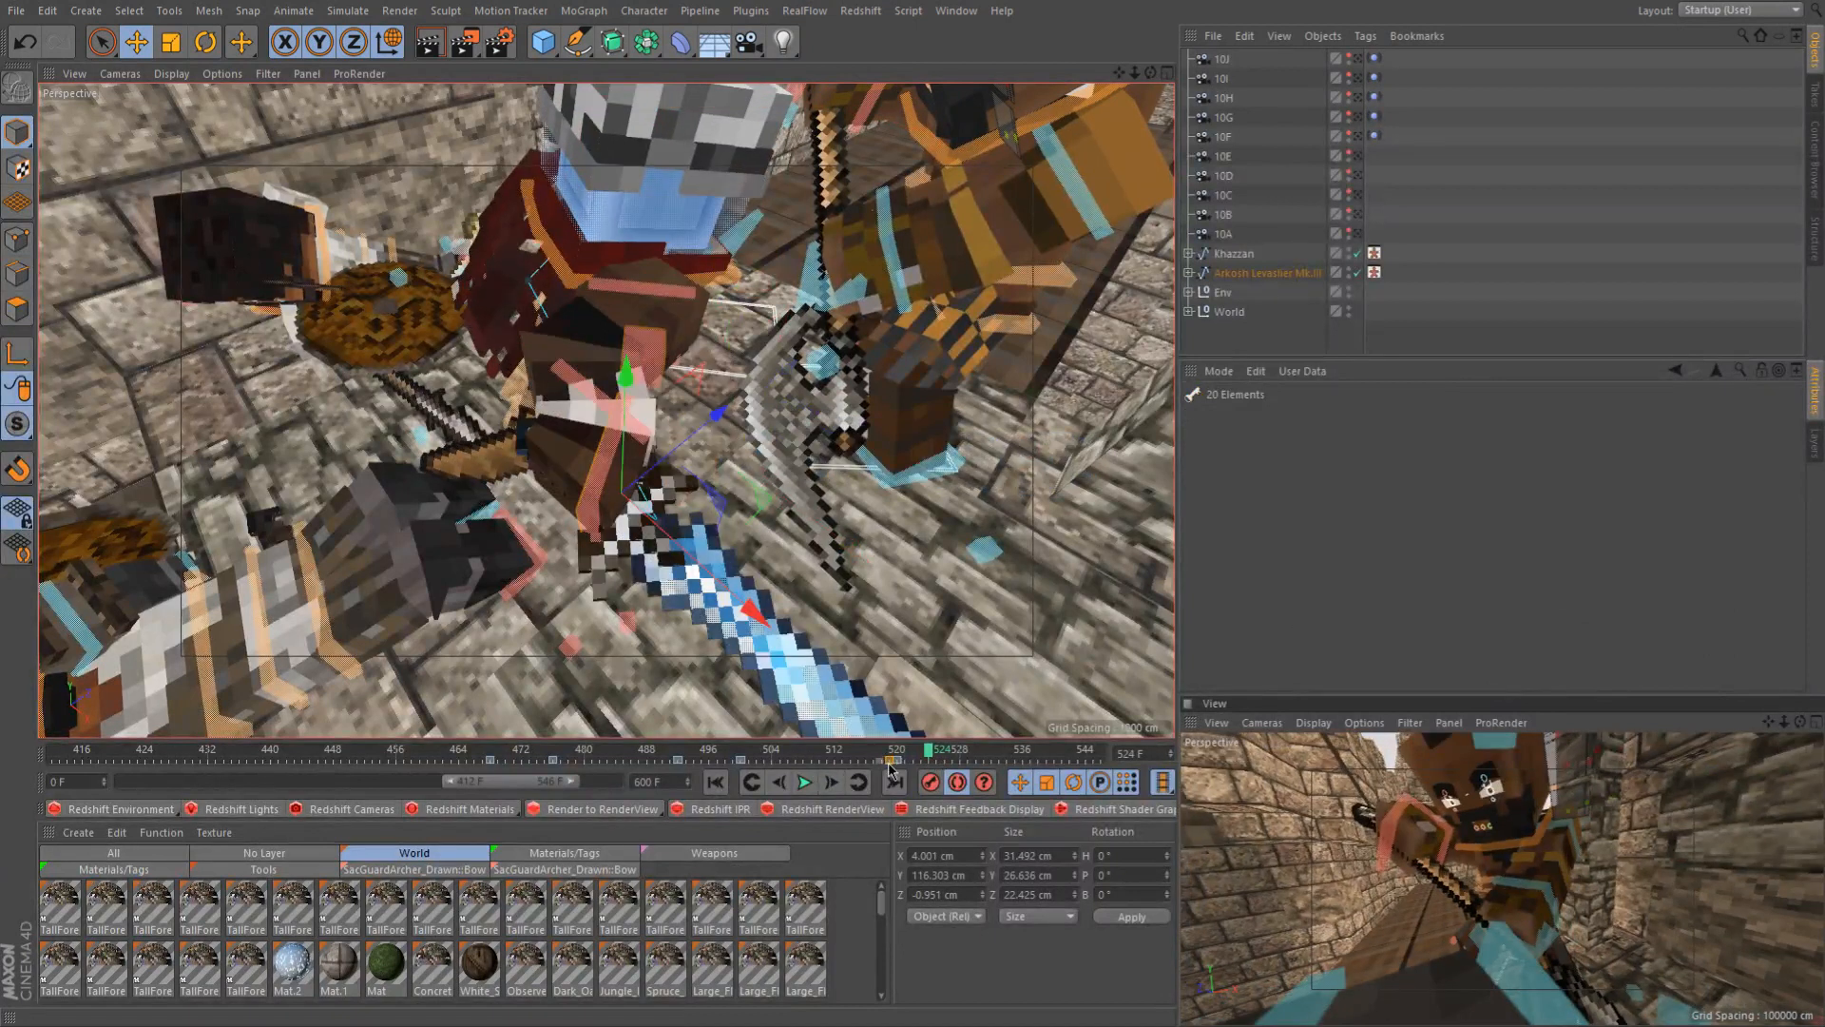
{"action": "left_click_drag", "start_coordinate": [889, 763], "coordinate": [929, 763], "text": "ctrl"}
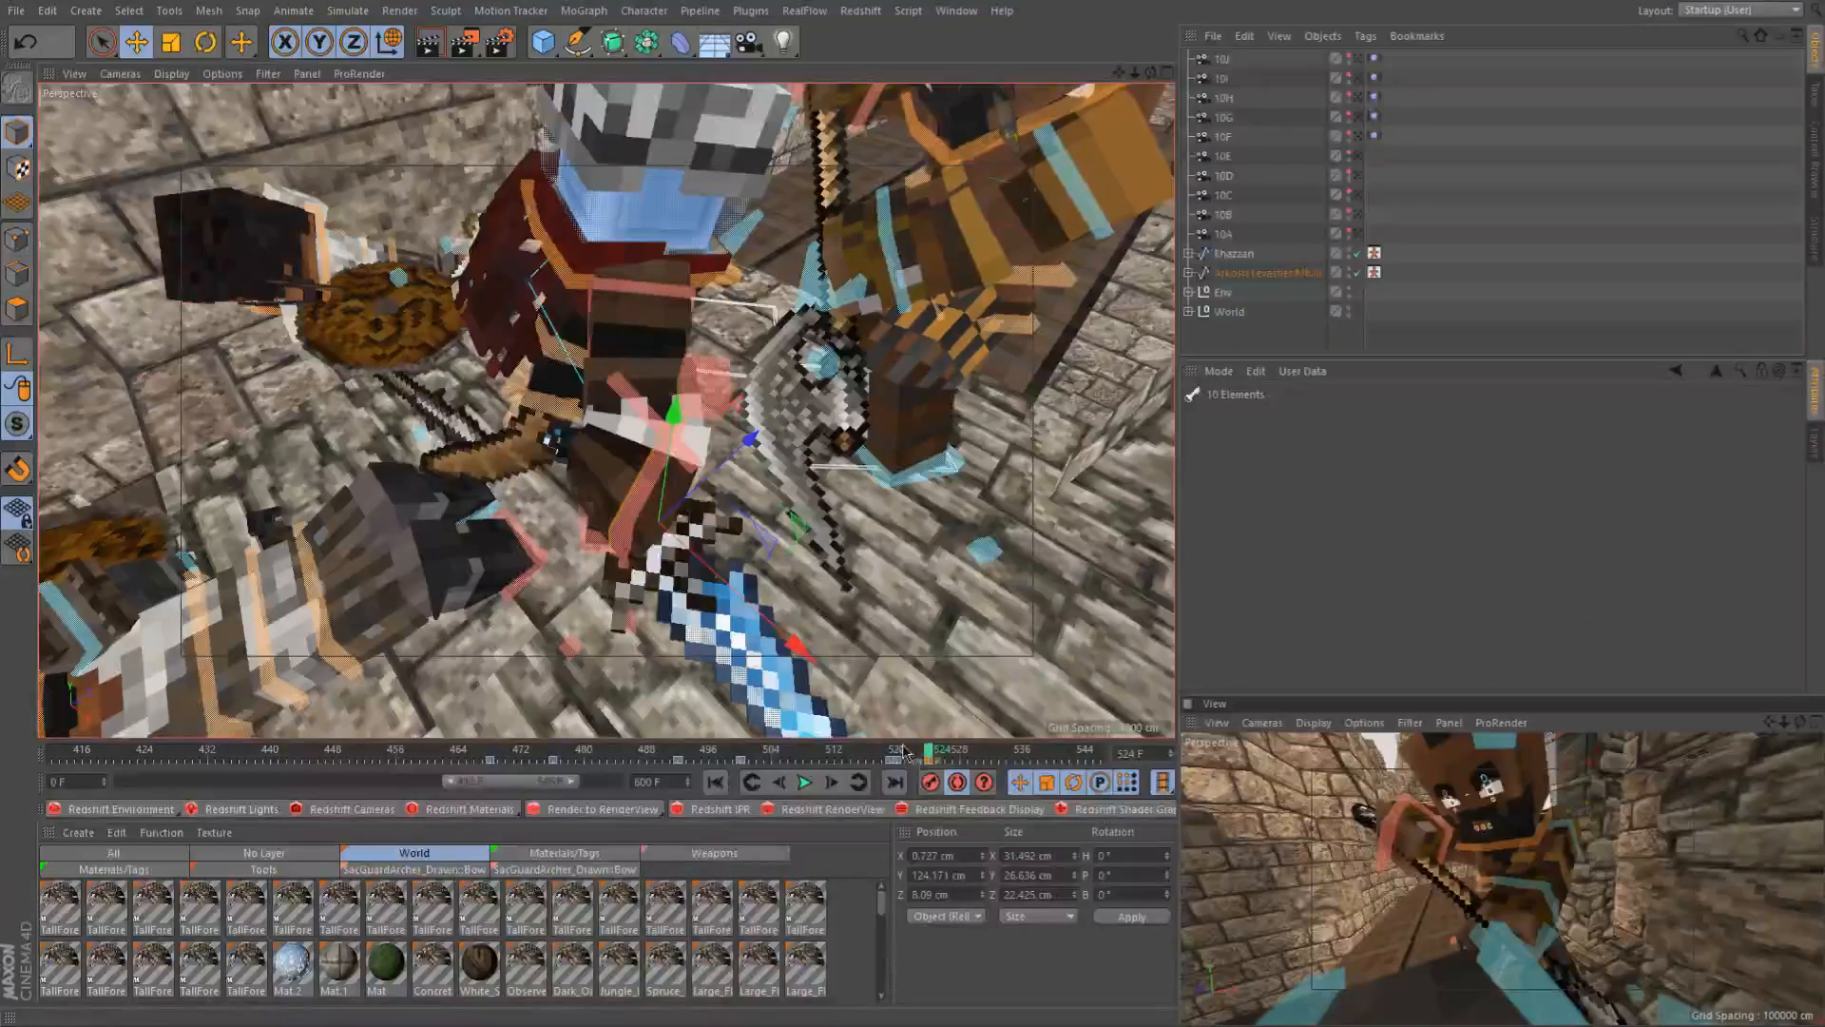
Check the sword arm's path from above at frames 521 and 522
{"action": "left_click", "coordinate": [905, 752]}
{"action": "left_click_drag", "start_coordinate": [919, 253], "coordinate": [914, 451], "text": "alt"}
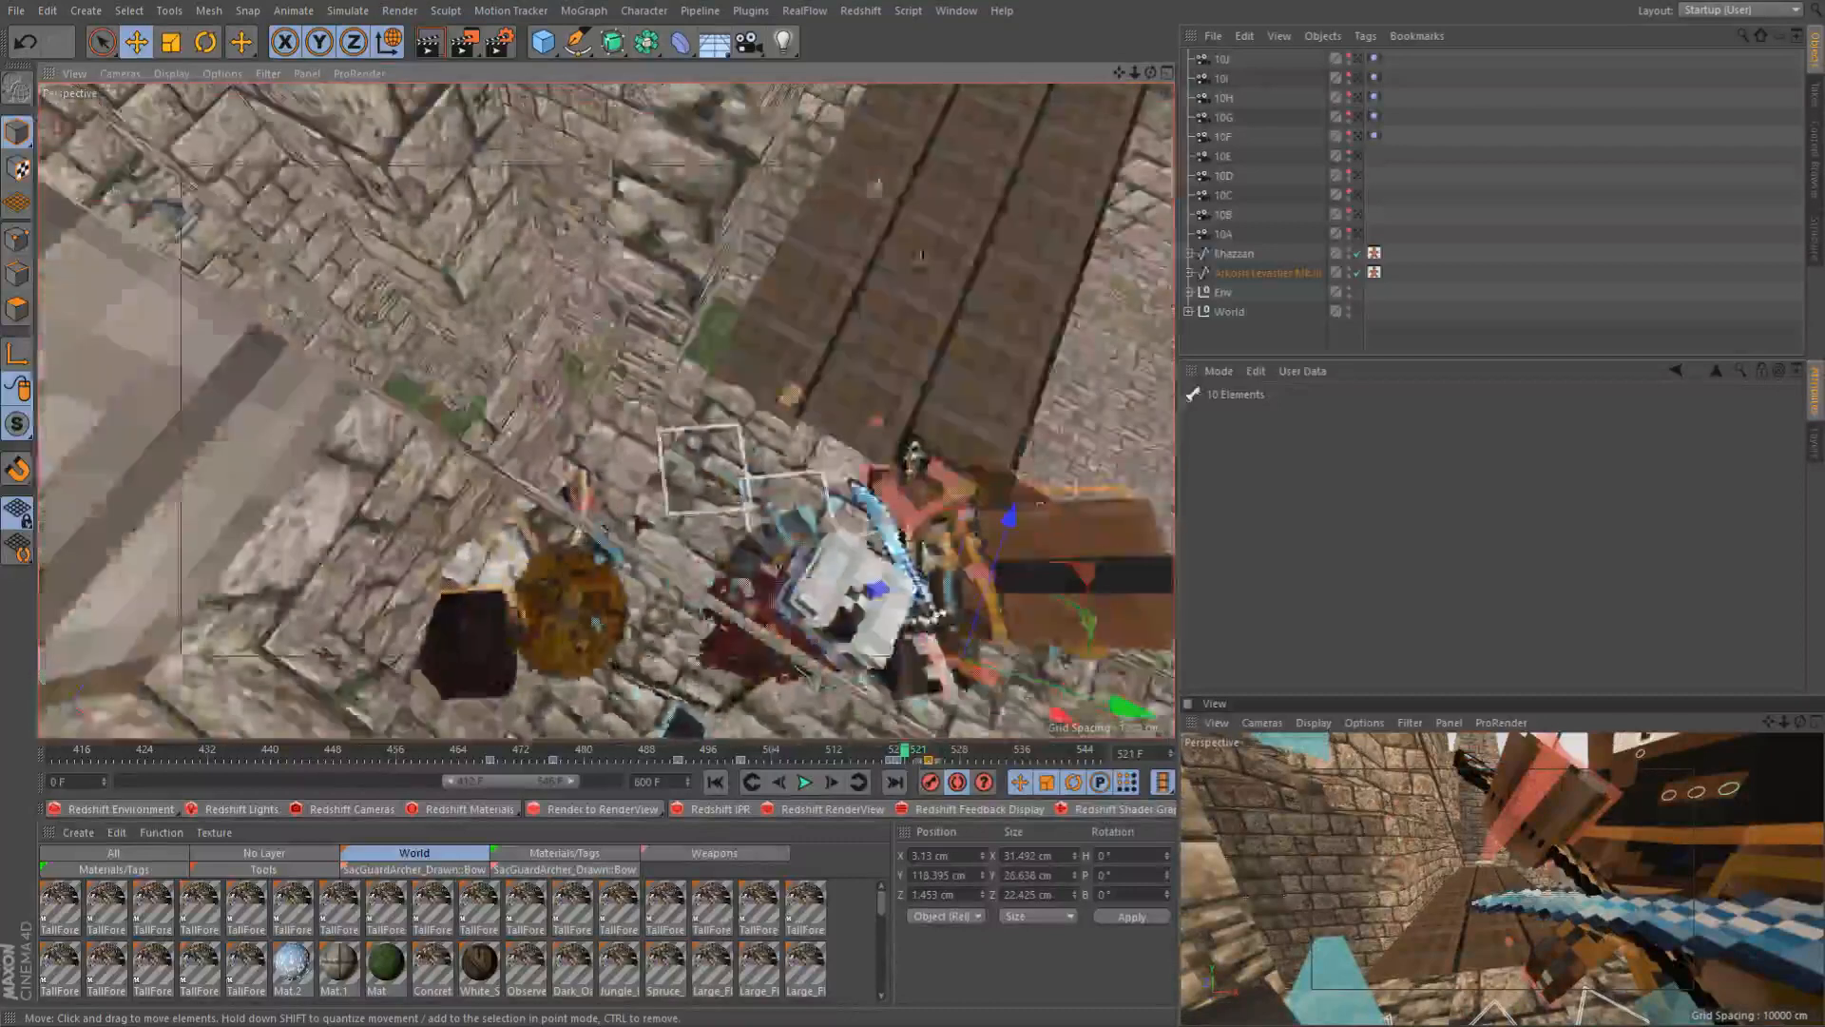
{"action": "left_click_drag", "start_coordinate": [921, 254], "coordinate": [766, 358], "text": "alt"}
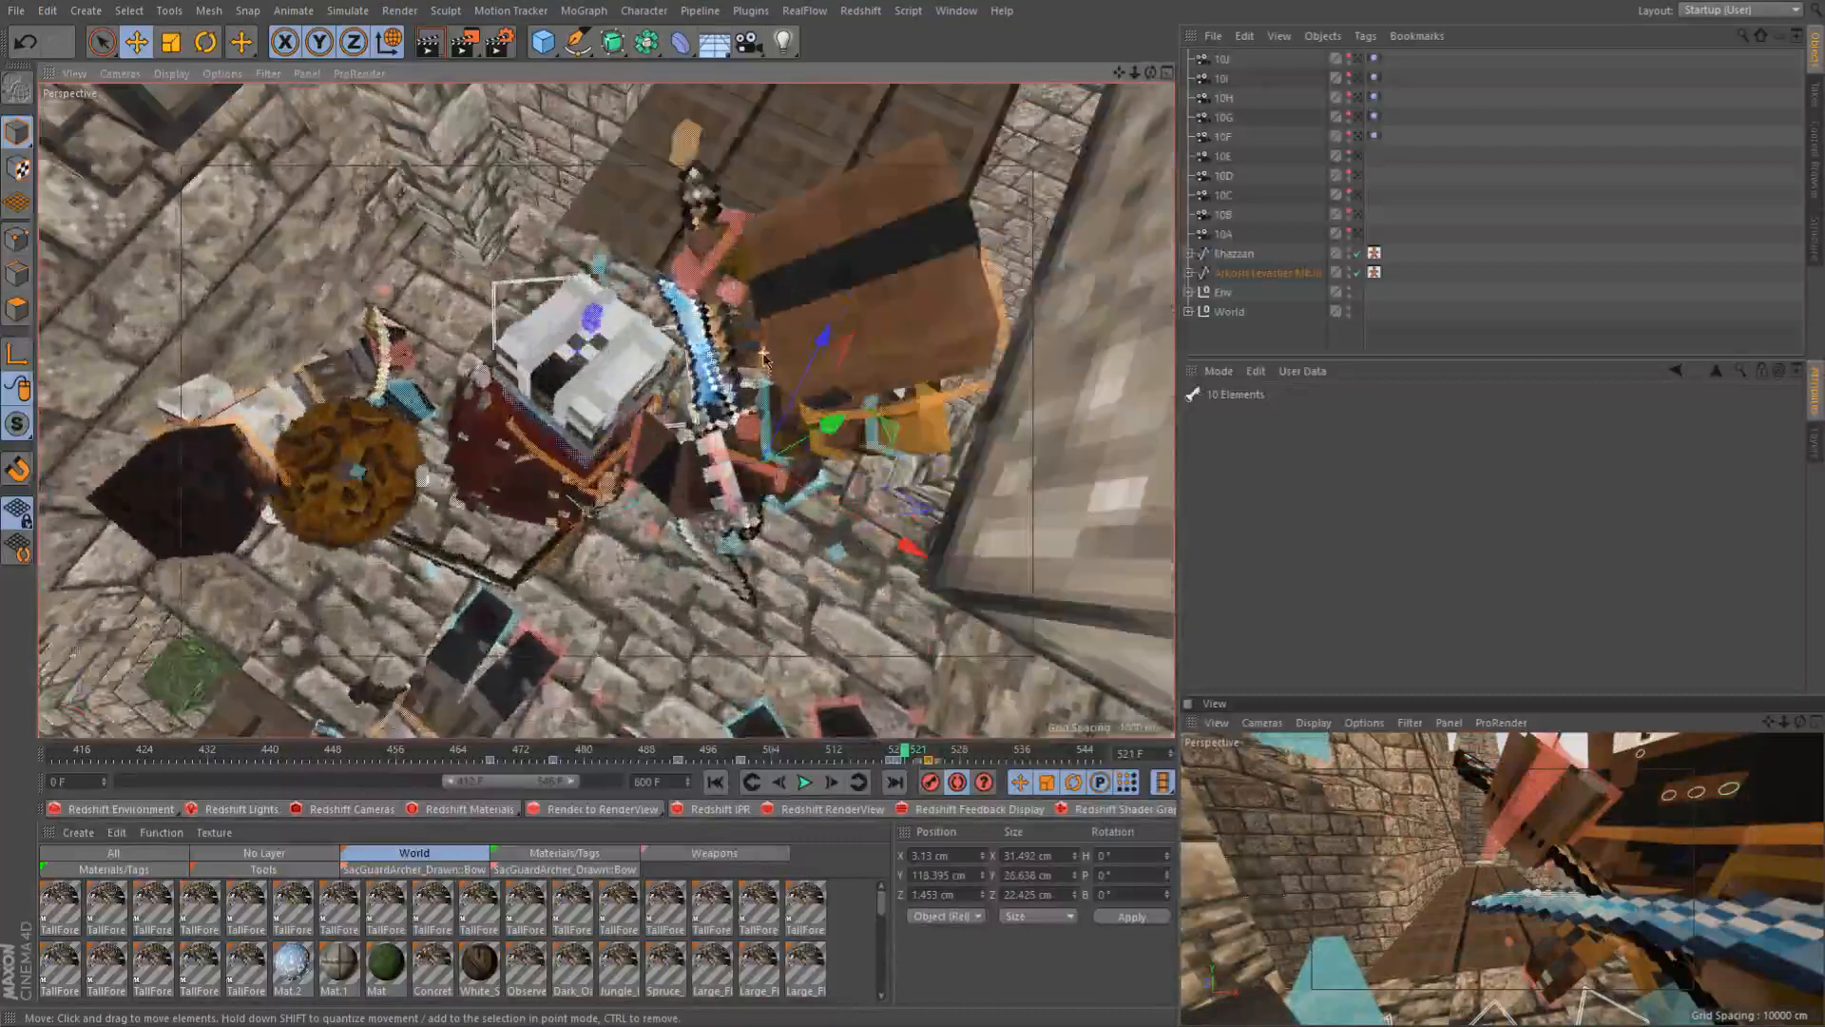
{"action": "scroll", "coordinate": [763, 376], "scroll_direction": "up", "scroll_amount": 3}
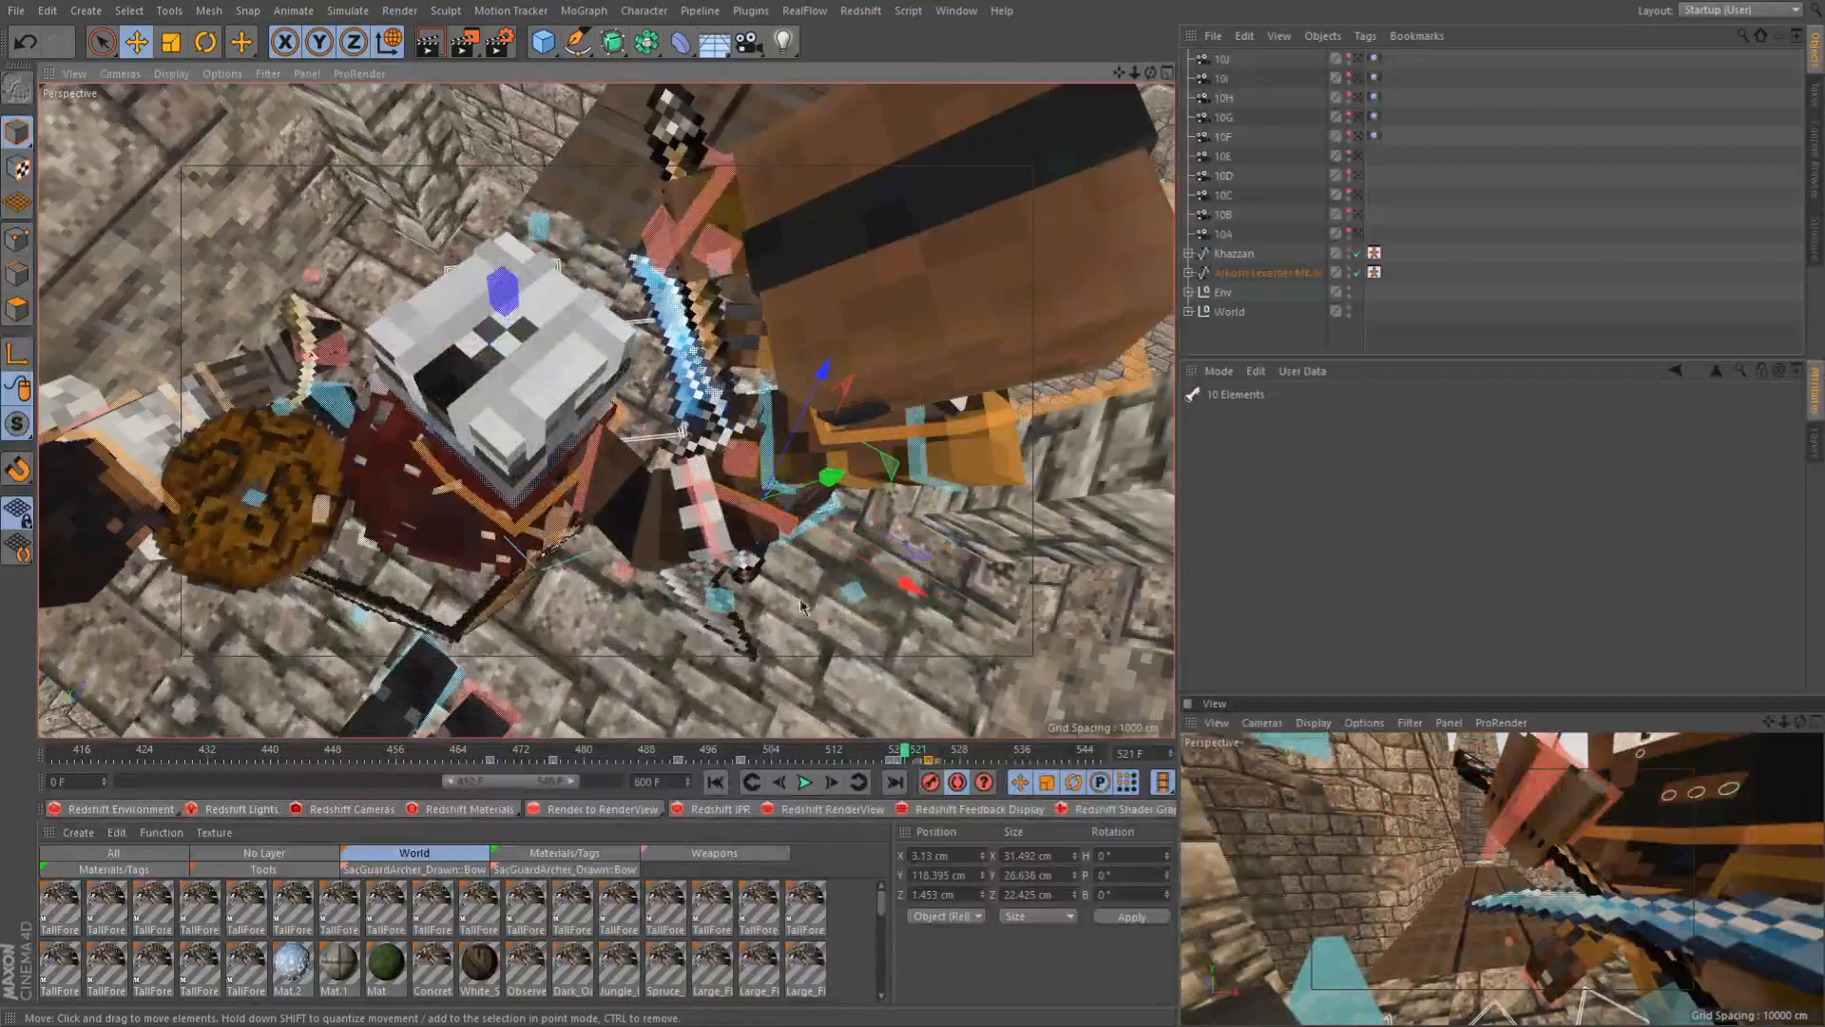
{"action": "left_click", "coordinate": [832, 781]}
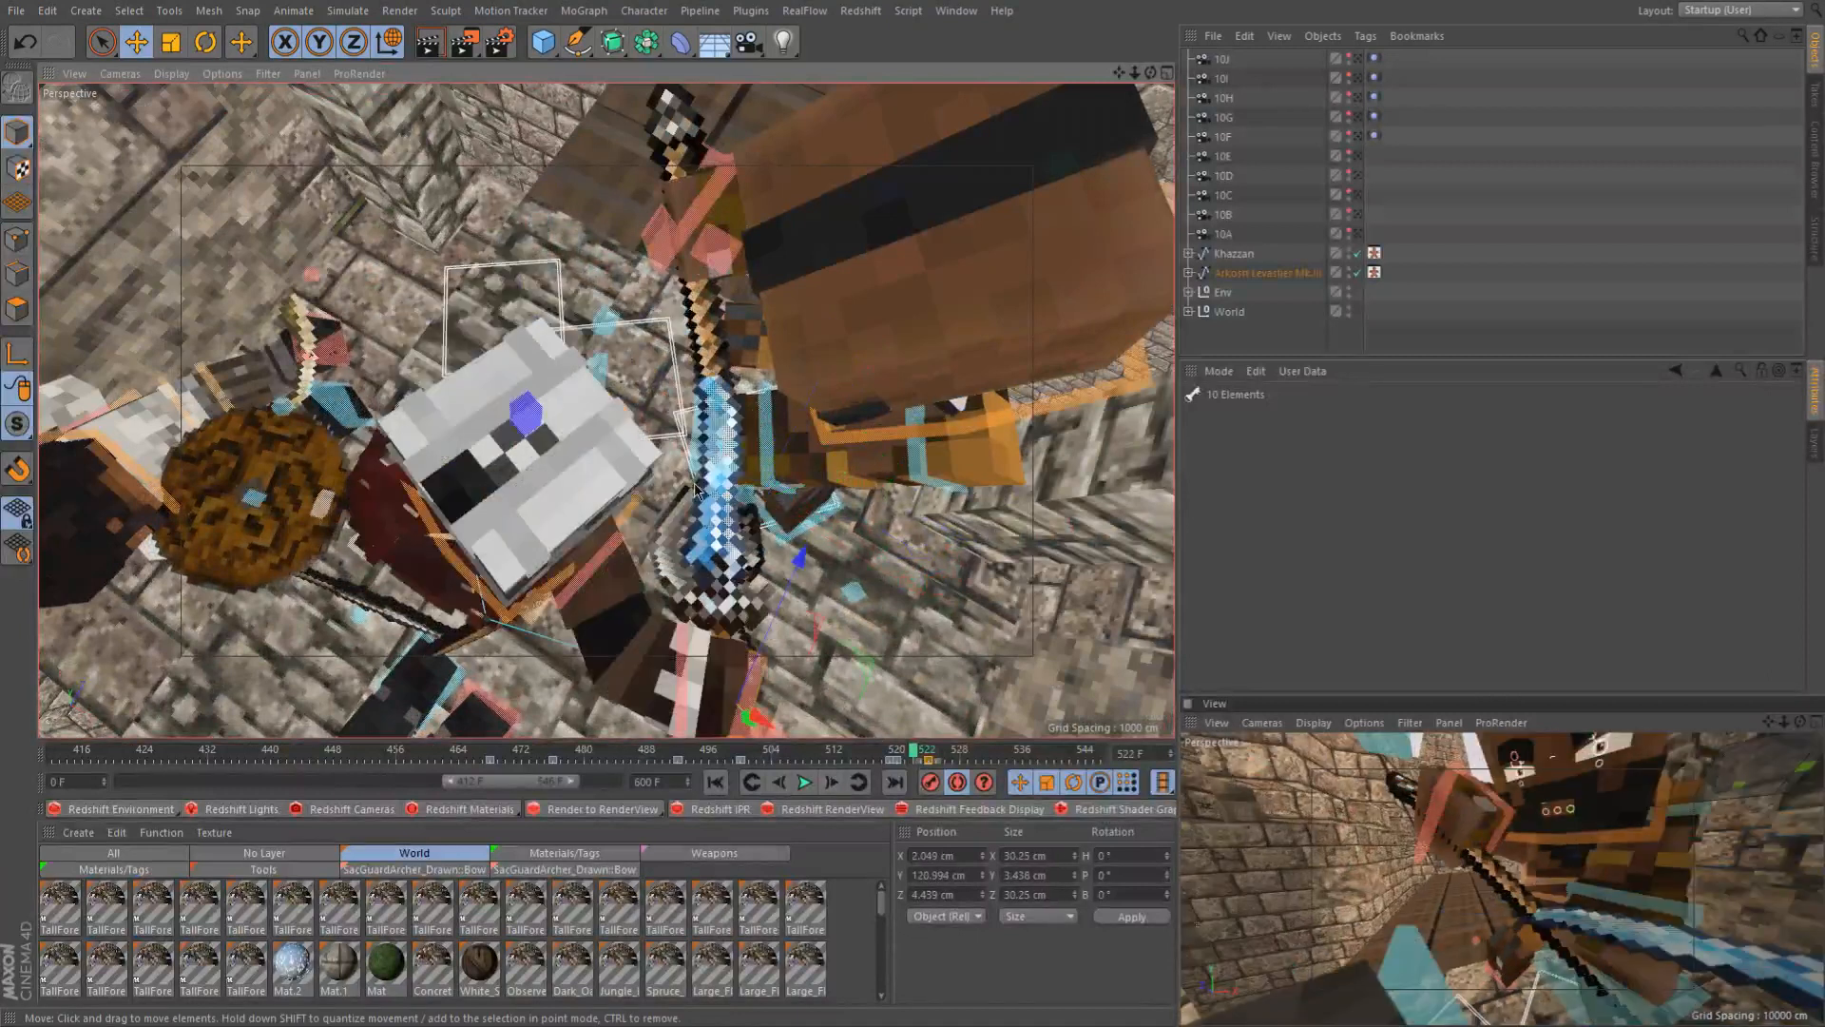
Copy the keyframe of Arkosh's right arm goal control to frame 522
{"action": "left_click_drag", "start_coordinate": [732, 549], "coordinate": [720, 532], "text": "alt"}
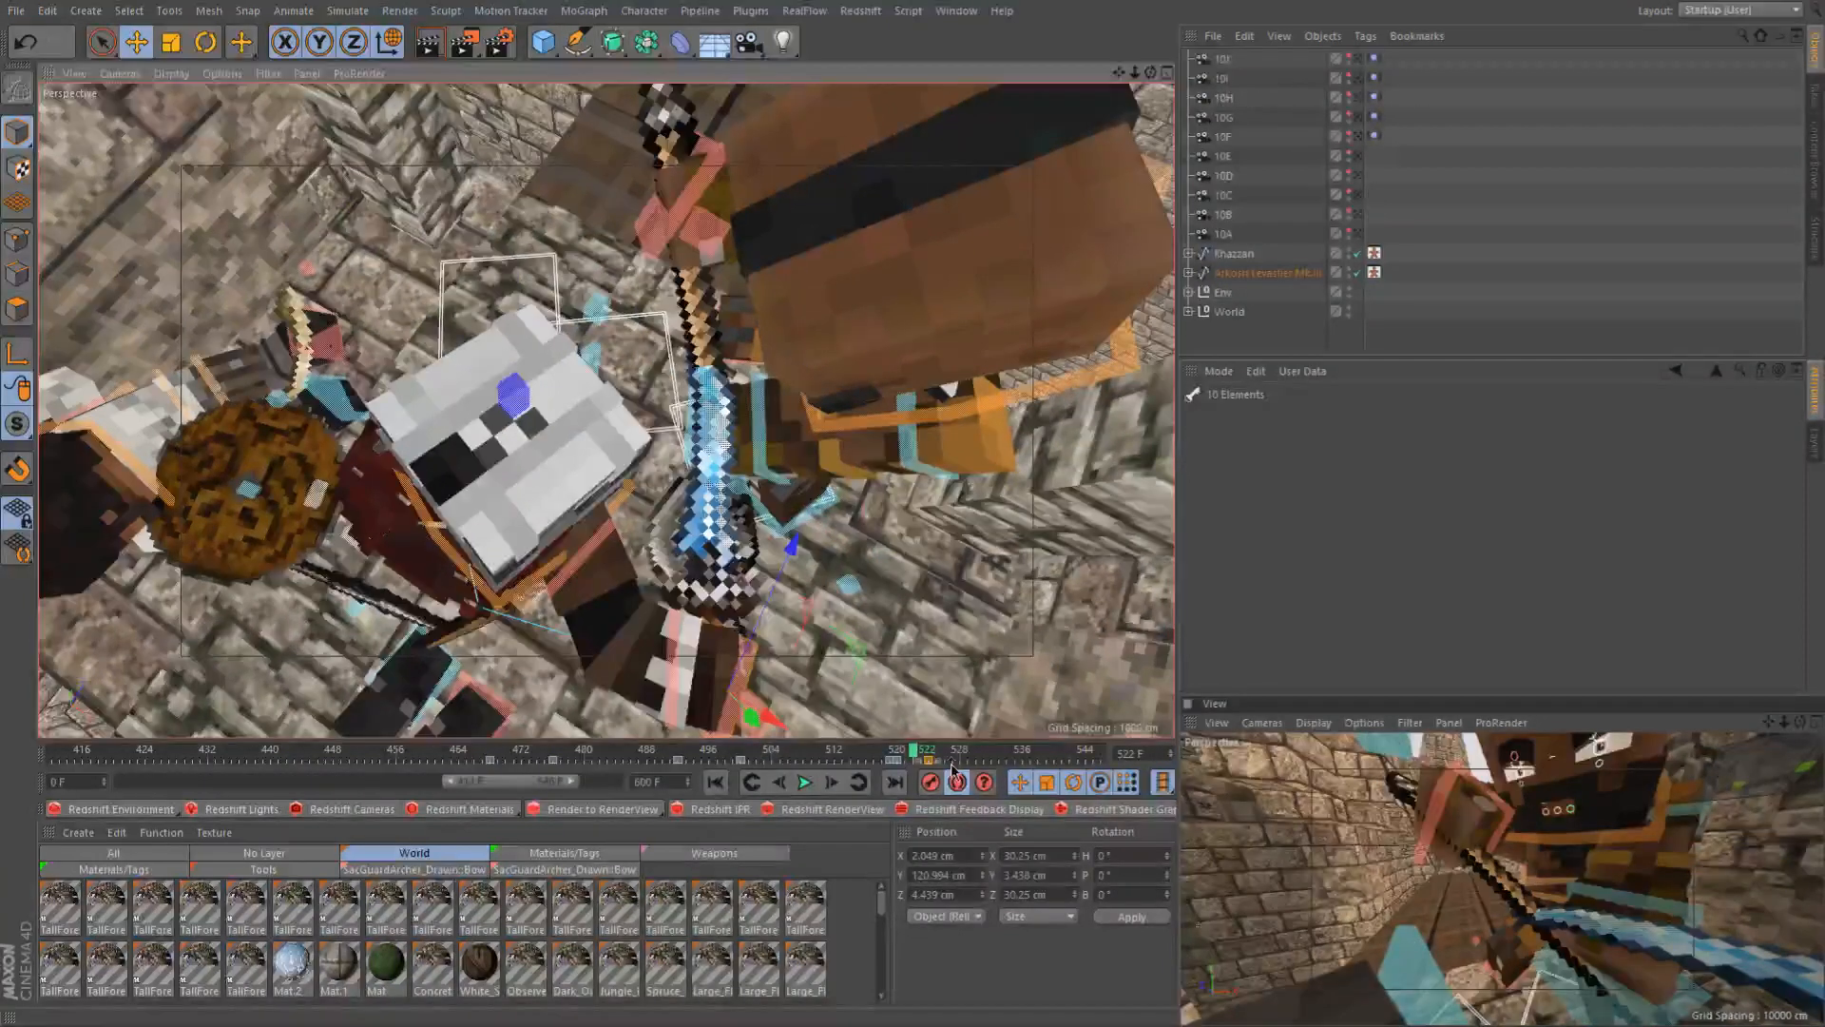
{"action": "left_click", "coordinate": [898, 762]}
{"action": "left_click", "coordinate": [891, 761]}
{"action": "left_click_drag", "start_coordinate": [898, 762], "coordinate": [917, 764], "text": "ctrl"}
Step through frames 517 to 524 to check the sword arm's motion with the copied keyframe
{"action": "left_click", "coordinate": [898, 757]}
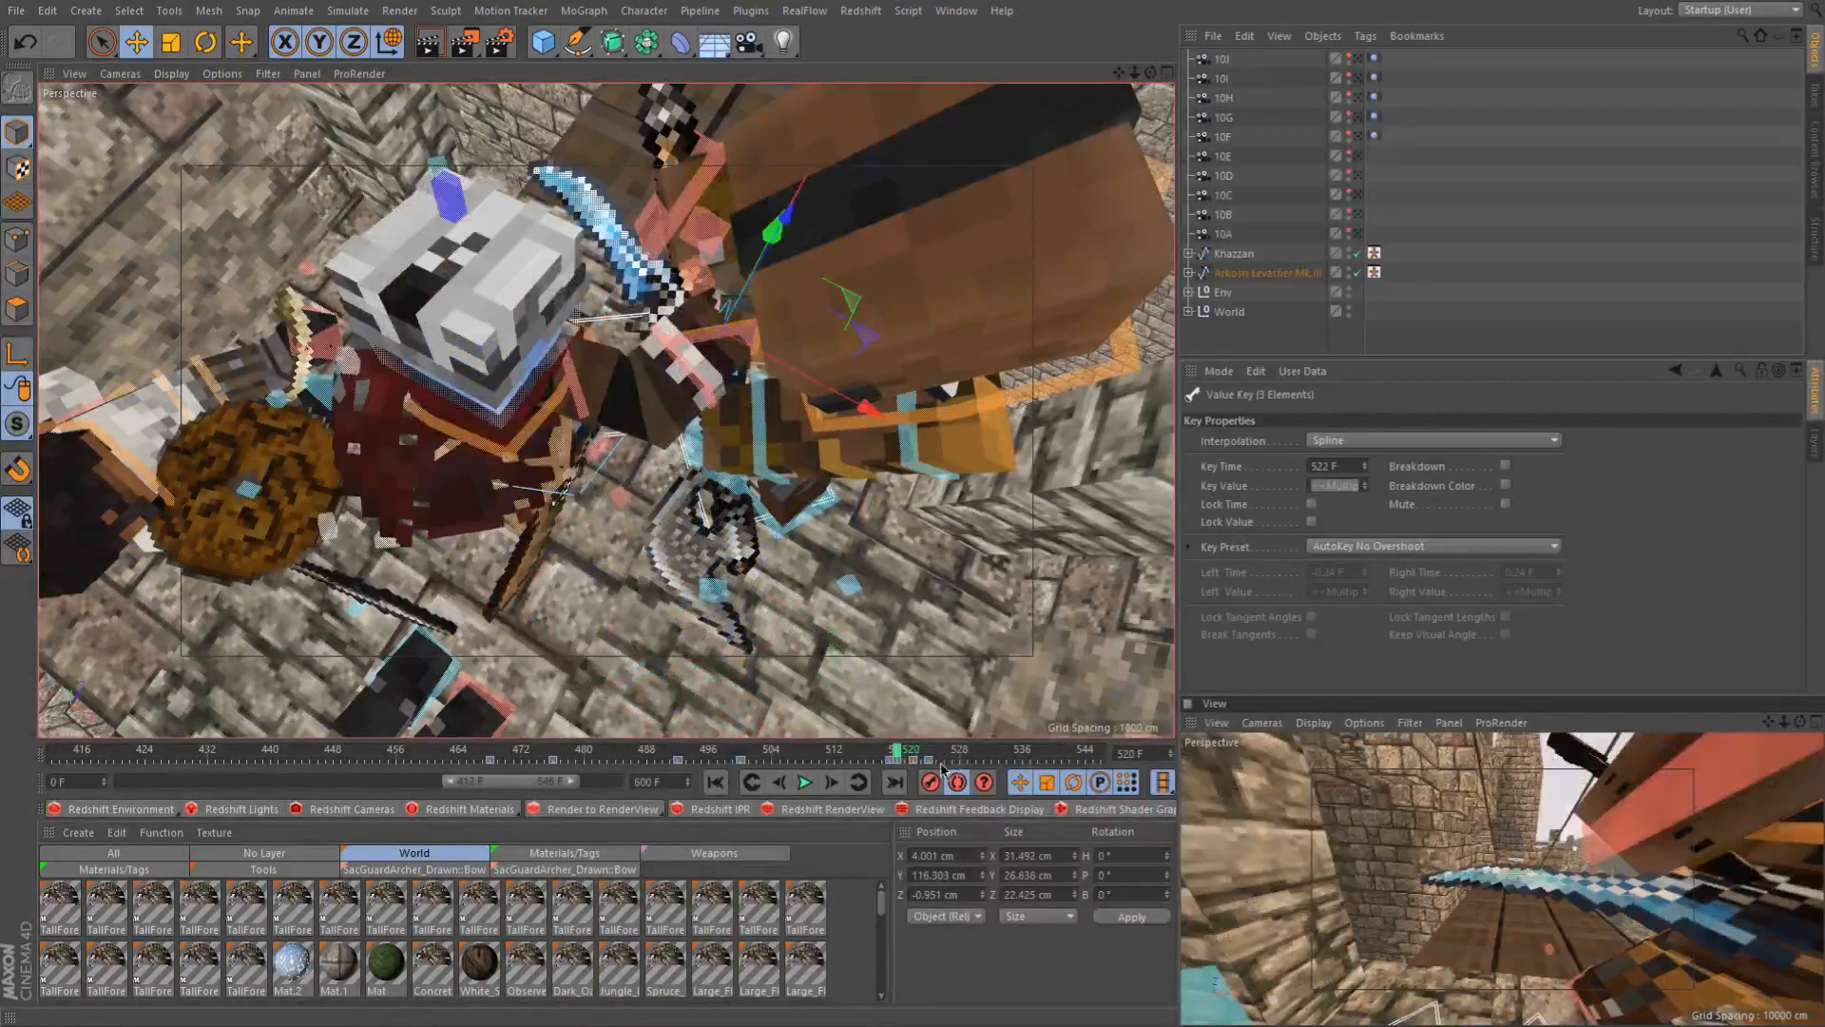
{"action": "left_click", "coordinate": [870, 759]}
{"action": "left_click", "coordinate": [831, 781]}
{"action": "left_click", "coordinate": [831, 782]}
{"action": "left_click", "coordinate": [831, 781]}
{"action": "left_click", "coordinate": [831, 781]}
{"action": "left_click", "coordinate": [831, 781]}
{"action": "left_click", "coordinate": [831, 781]}
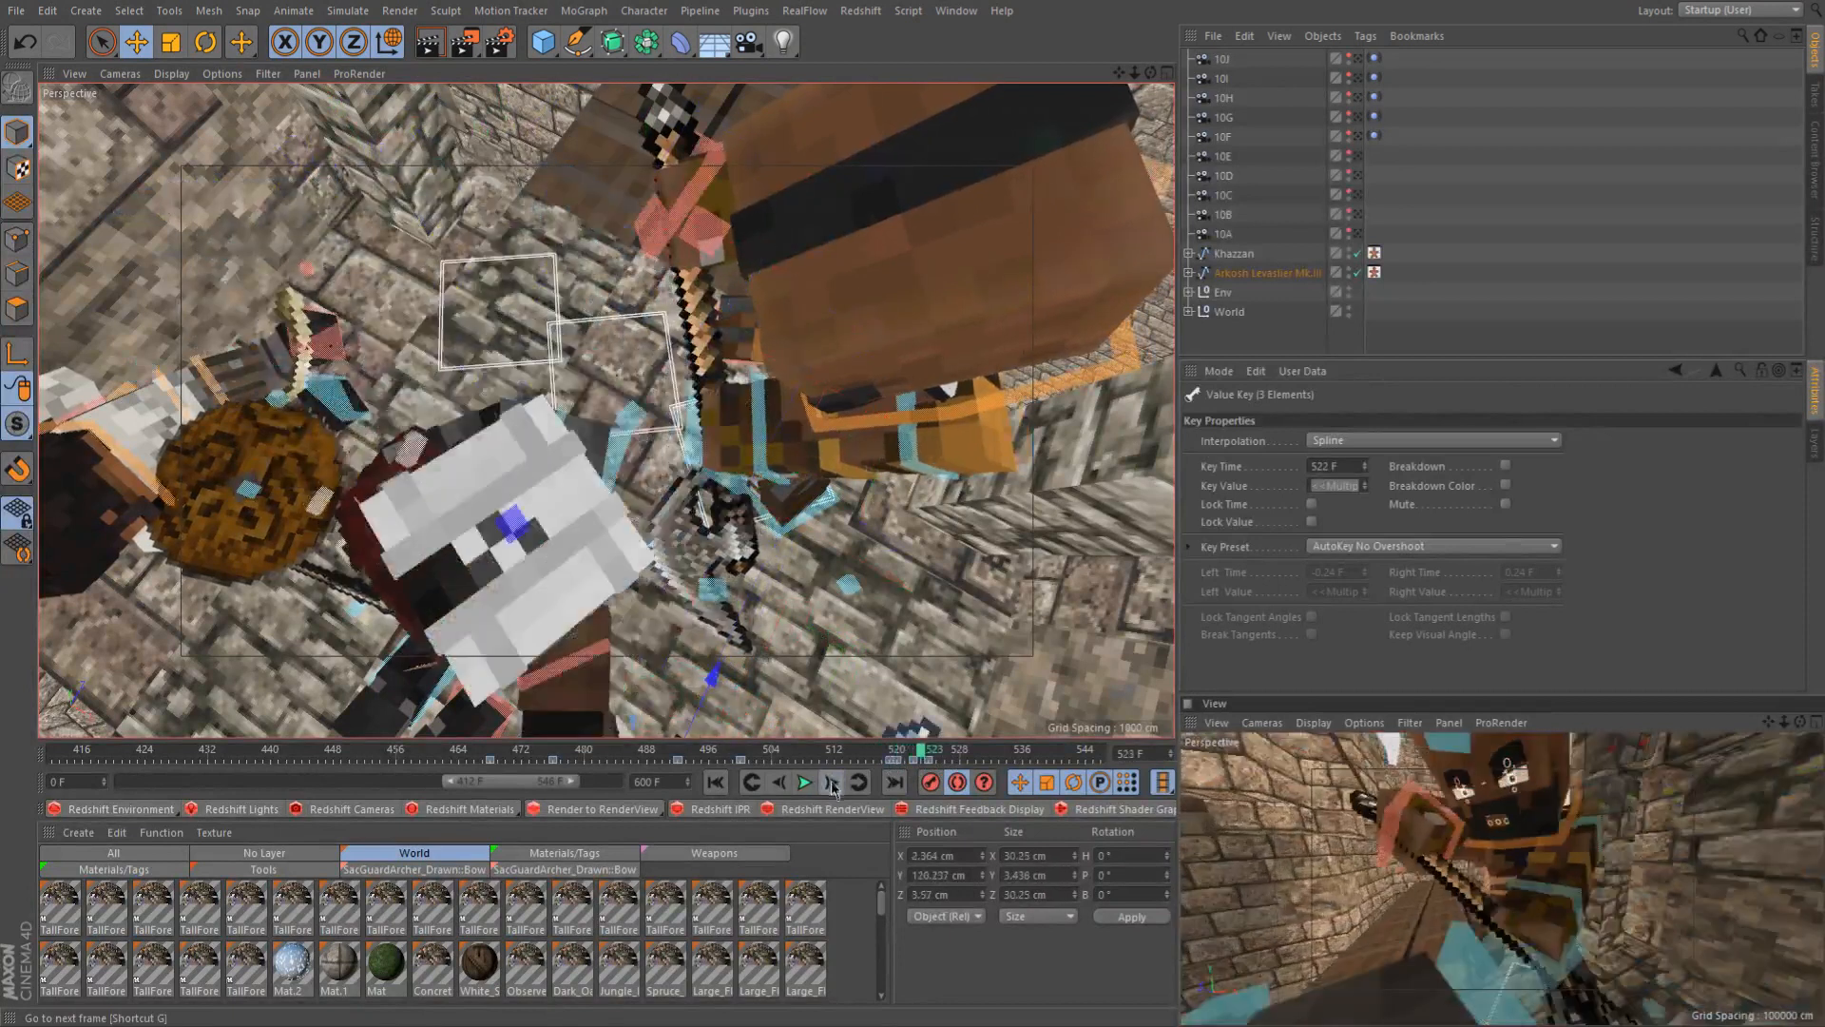
{"action": "left_click", "coordinate": [831, 781]}
{"action": "left_click_drag", "start_coordinate": [751, 457], "coordinate": [789, 352], "text": "alt"}
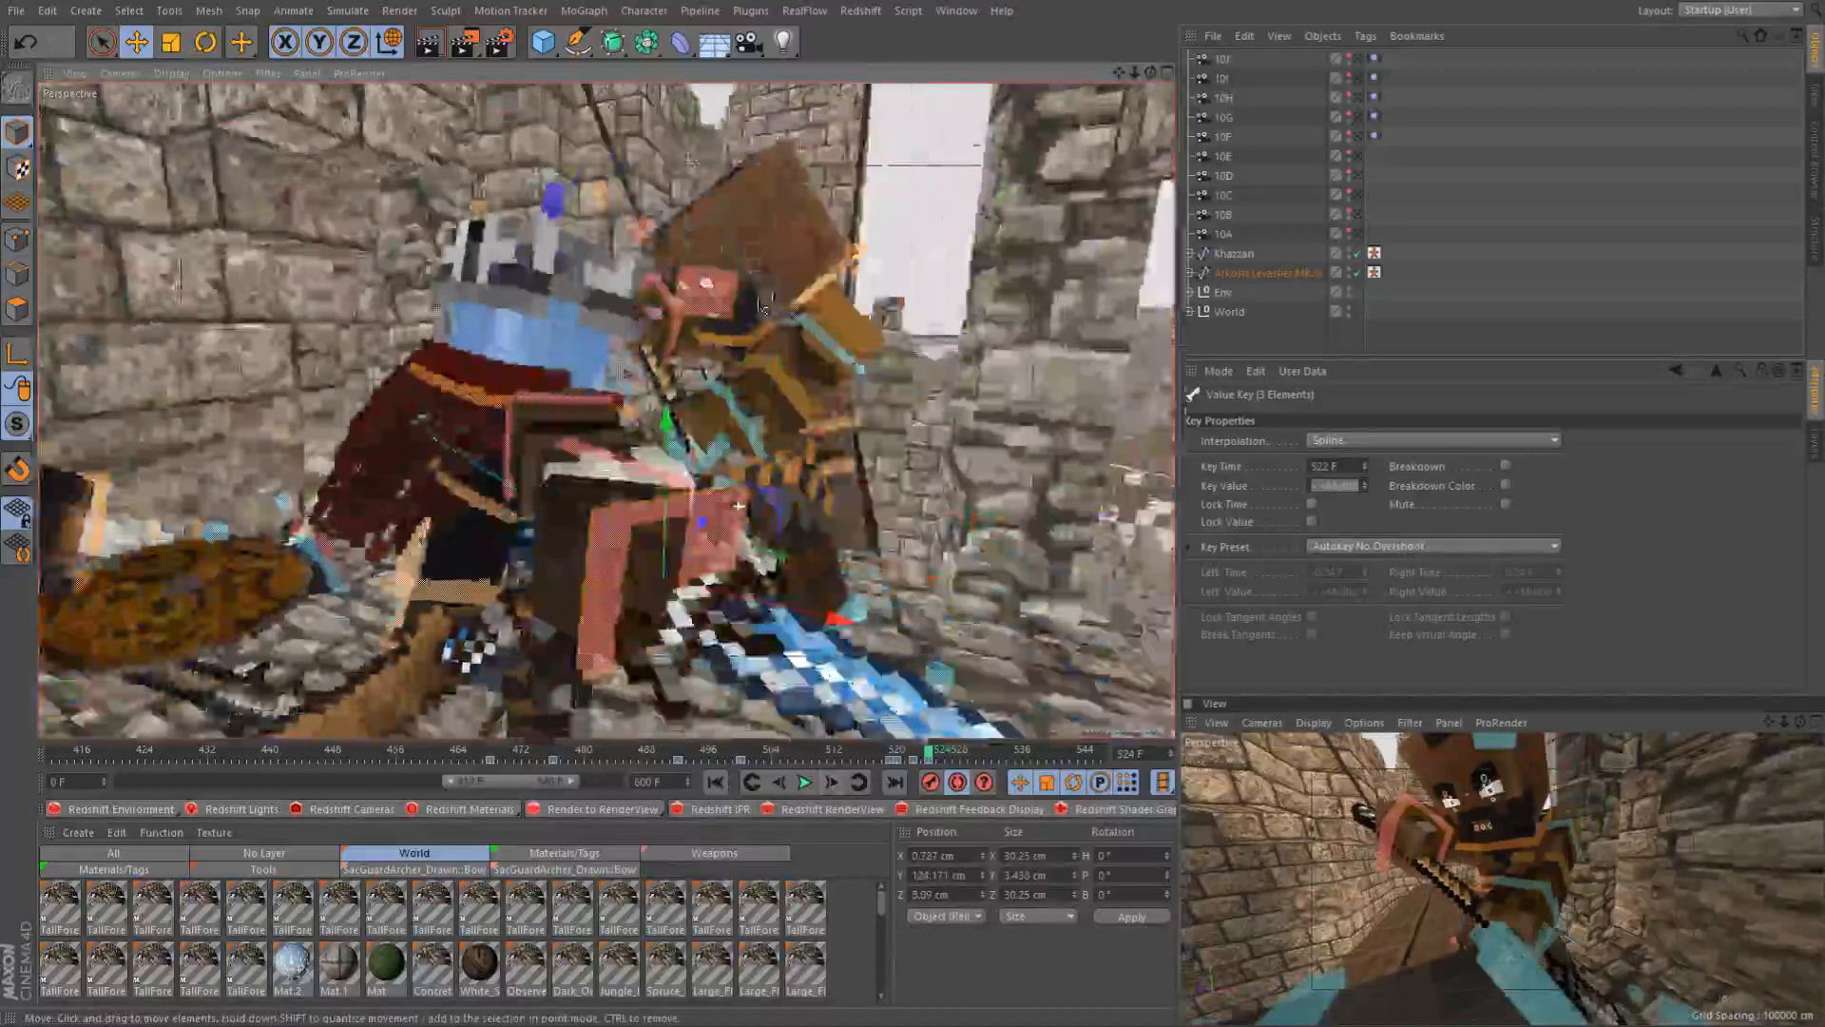
Review the pose from frame 514 to 516, deselect the arm control and save the project
{"action": "left_click", "coordinate": [852, 756]}
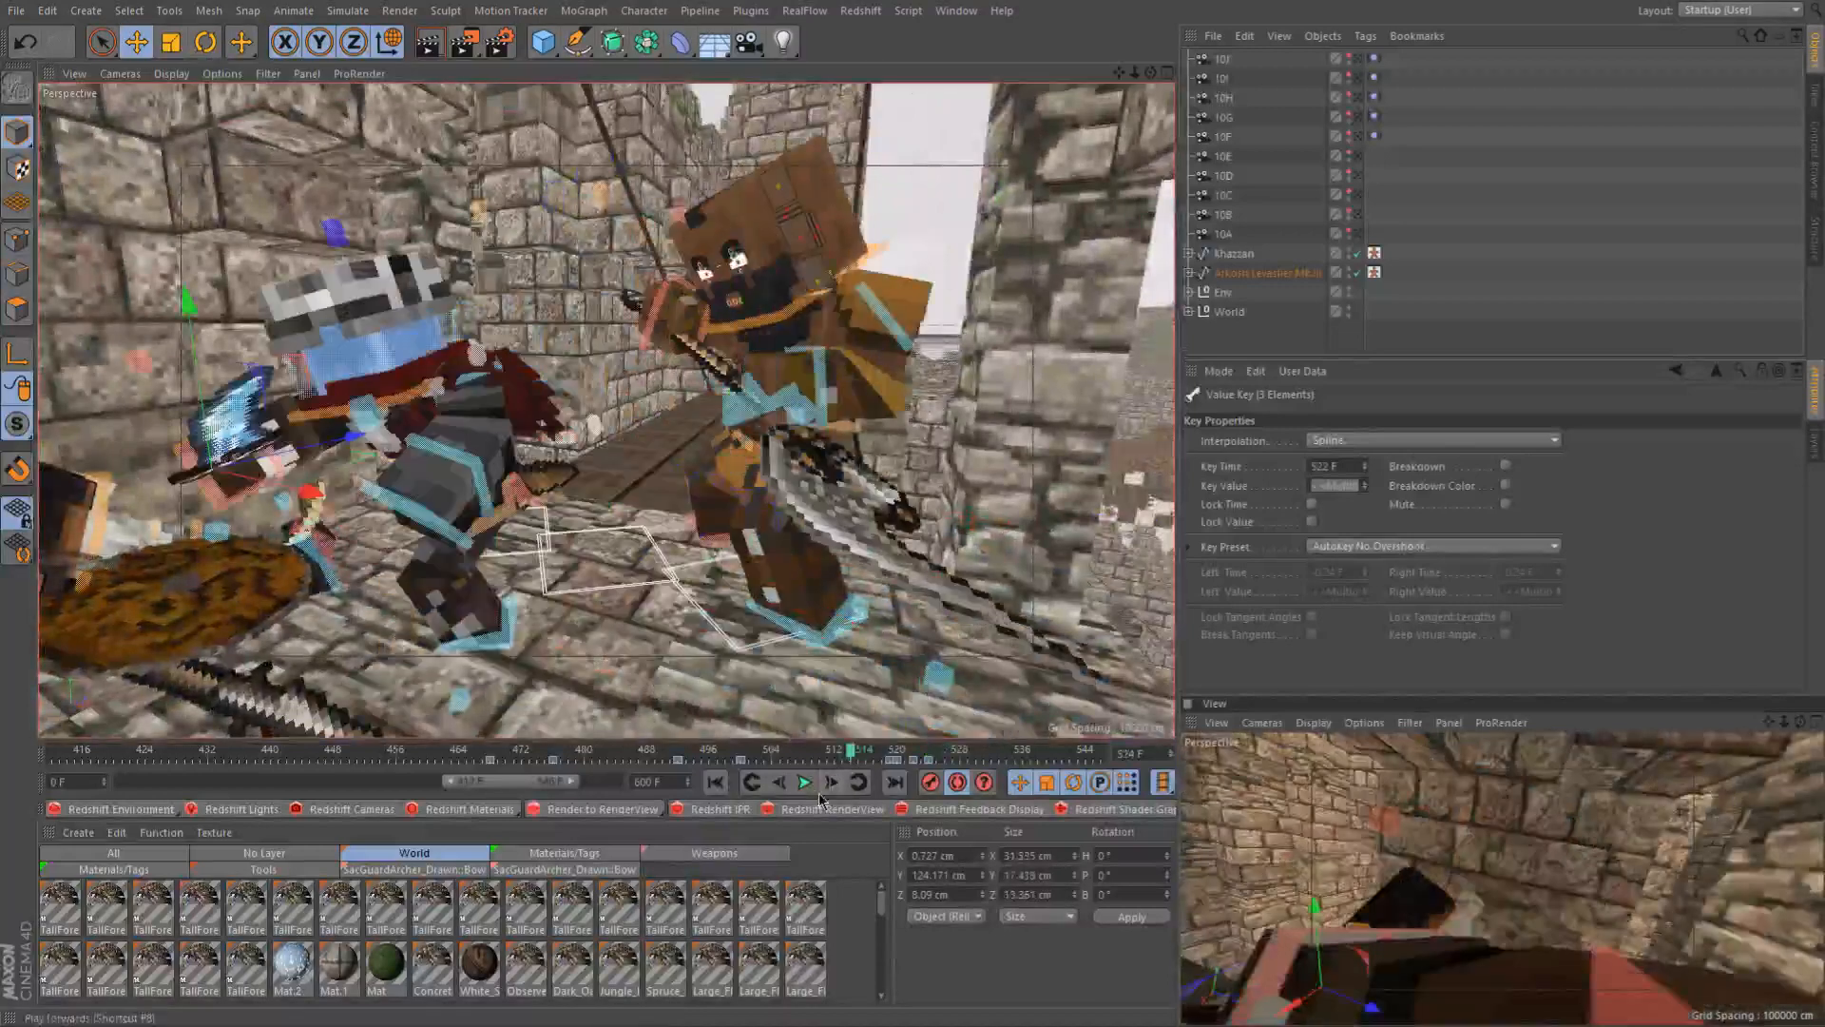
{"action": "left_click", "coordinate": [826, 791]}
{"action": "left_click_drag", "start_coordinate": [589, 456], "coordinate": [376, 366], "text": "alt"}
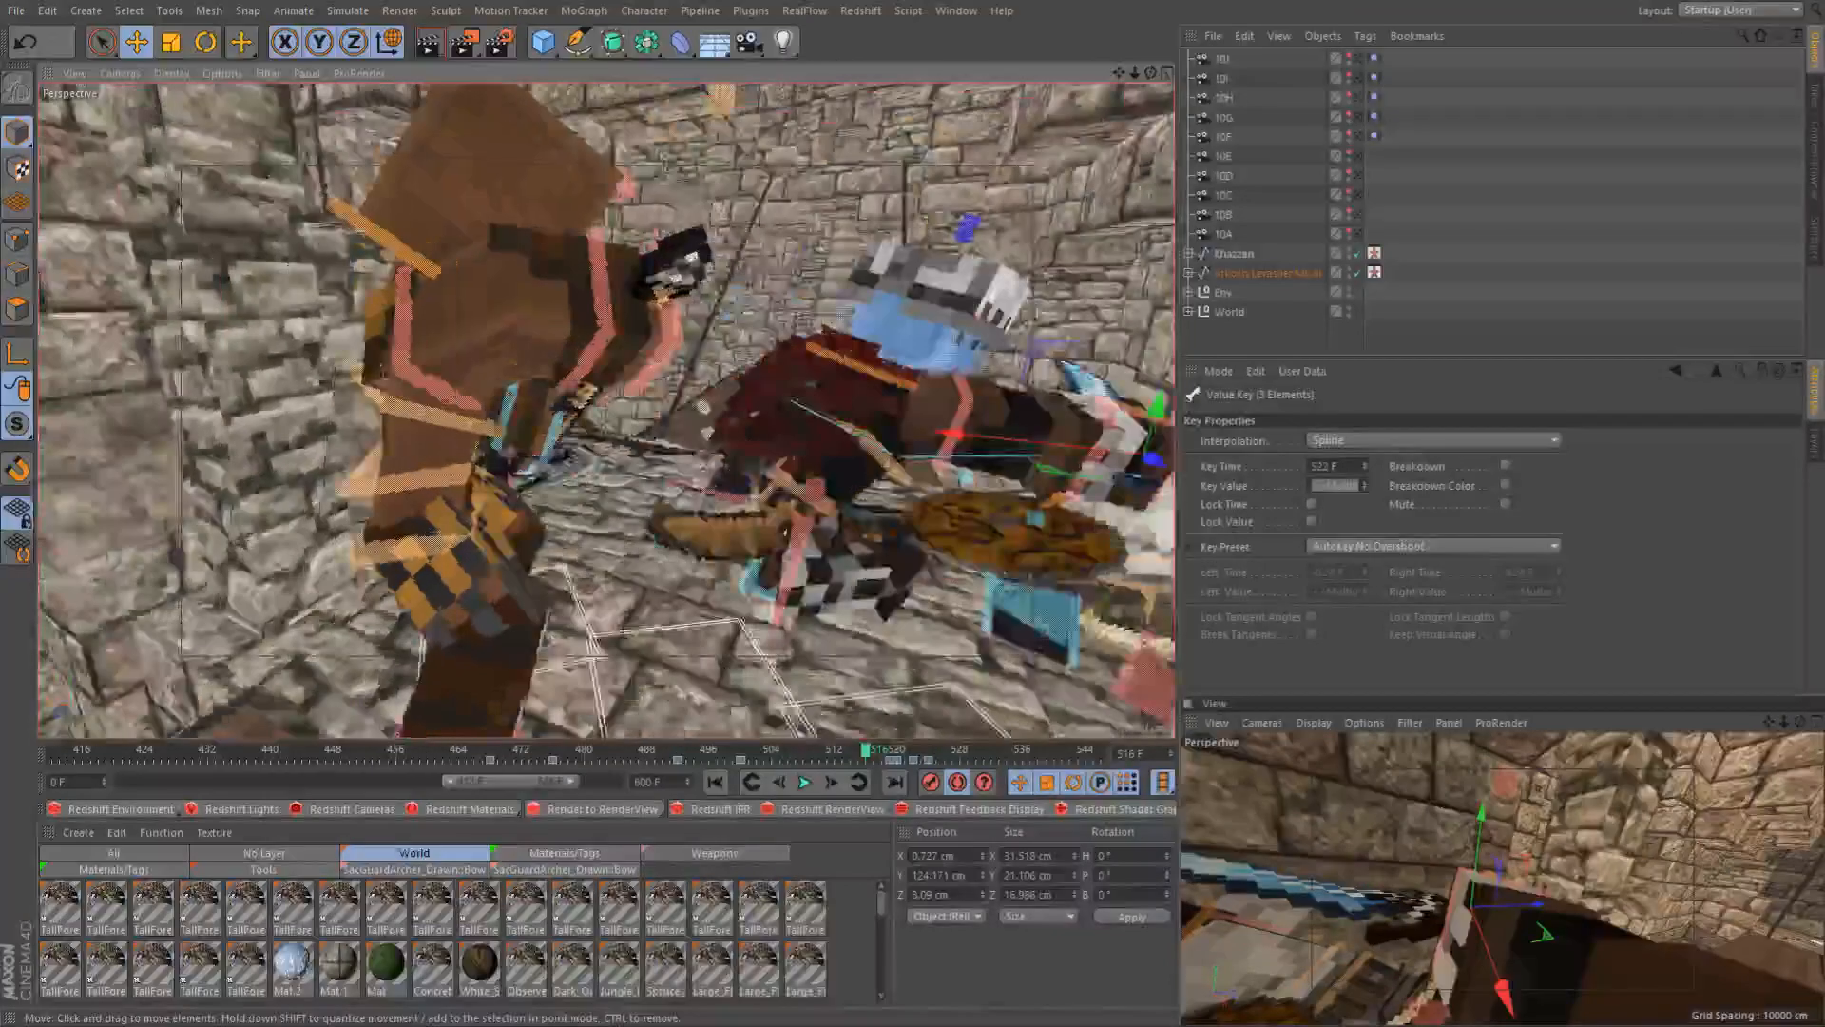
{"action": "left_click", "coordinate": [1495, 241]}
{"action": "key", "text": "ctrl+s"}
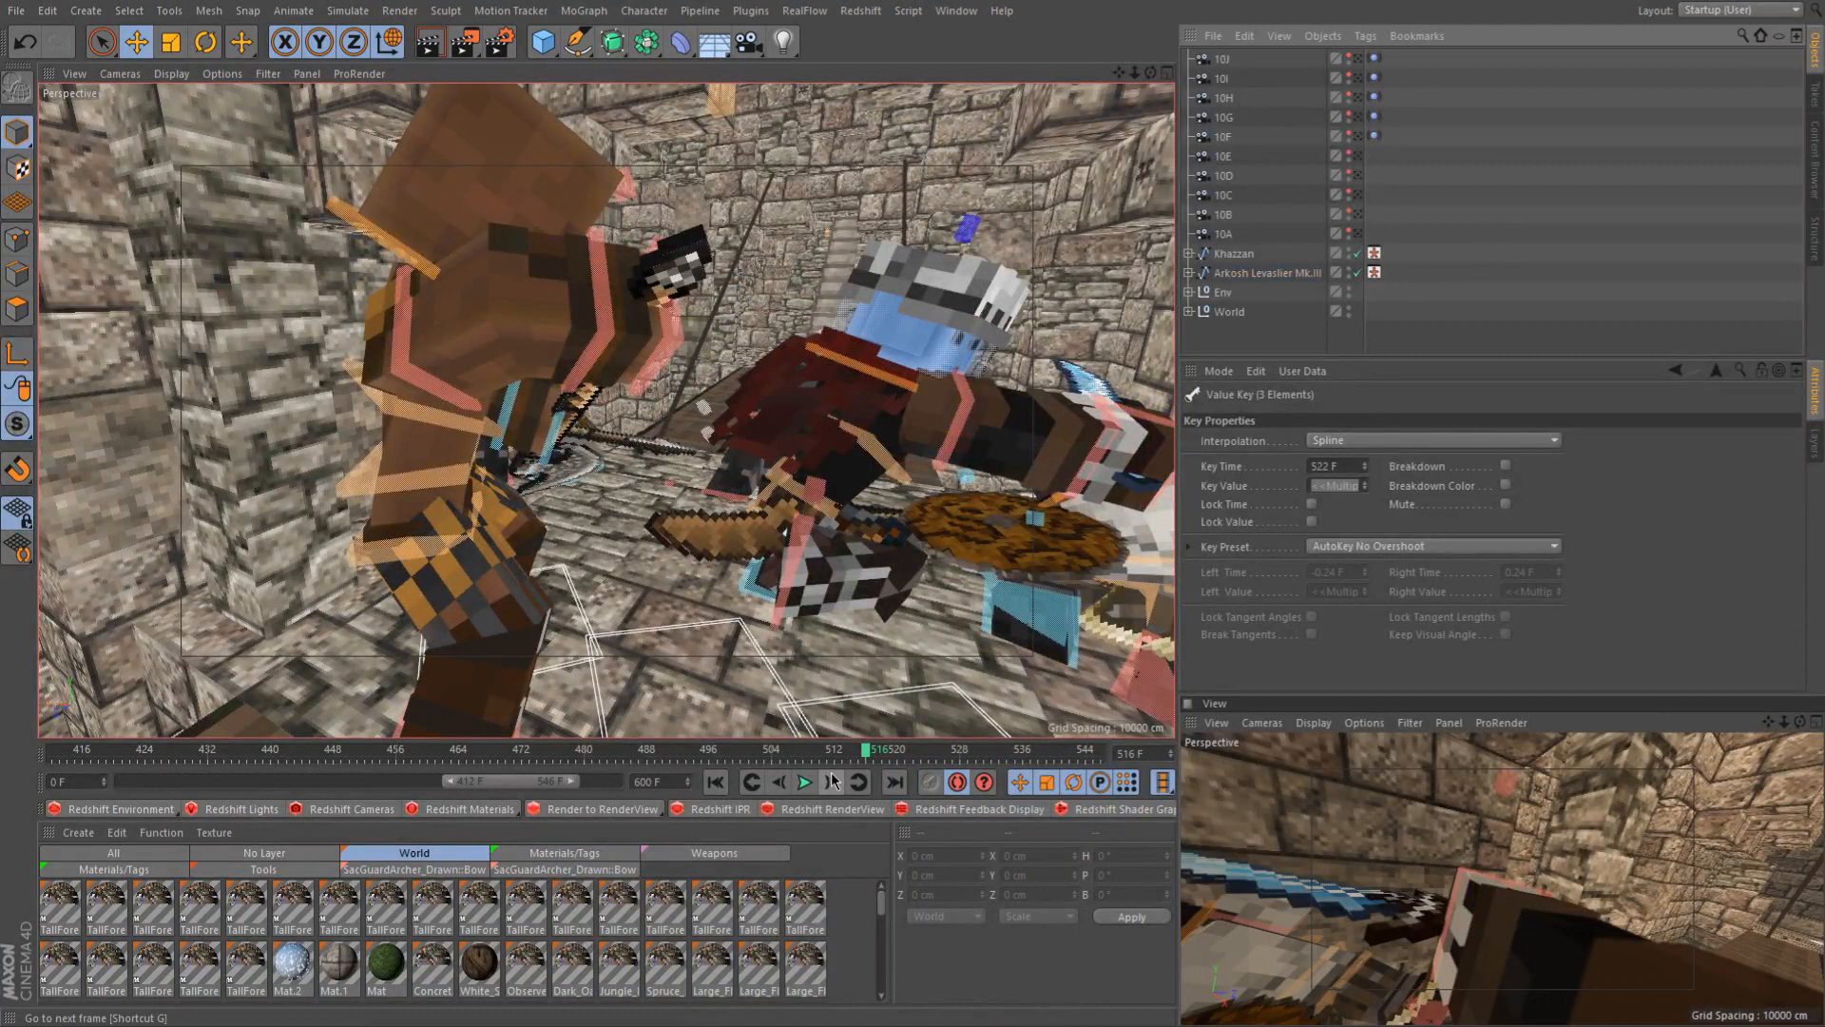
Step back and forth between frames 514 and 522 to review the sword swing from behind Khazzan
{"action": "left_click", "coordinate": [832, 781]}
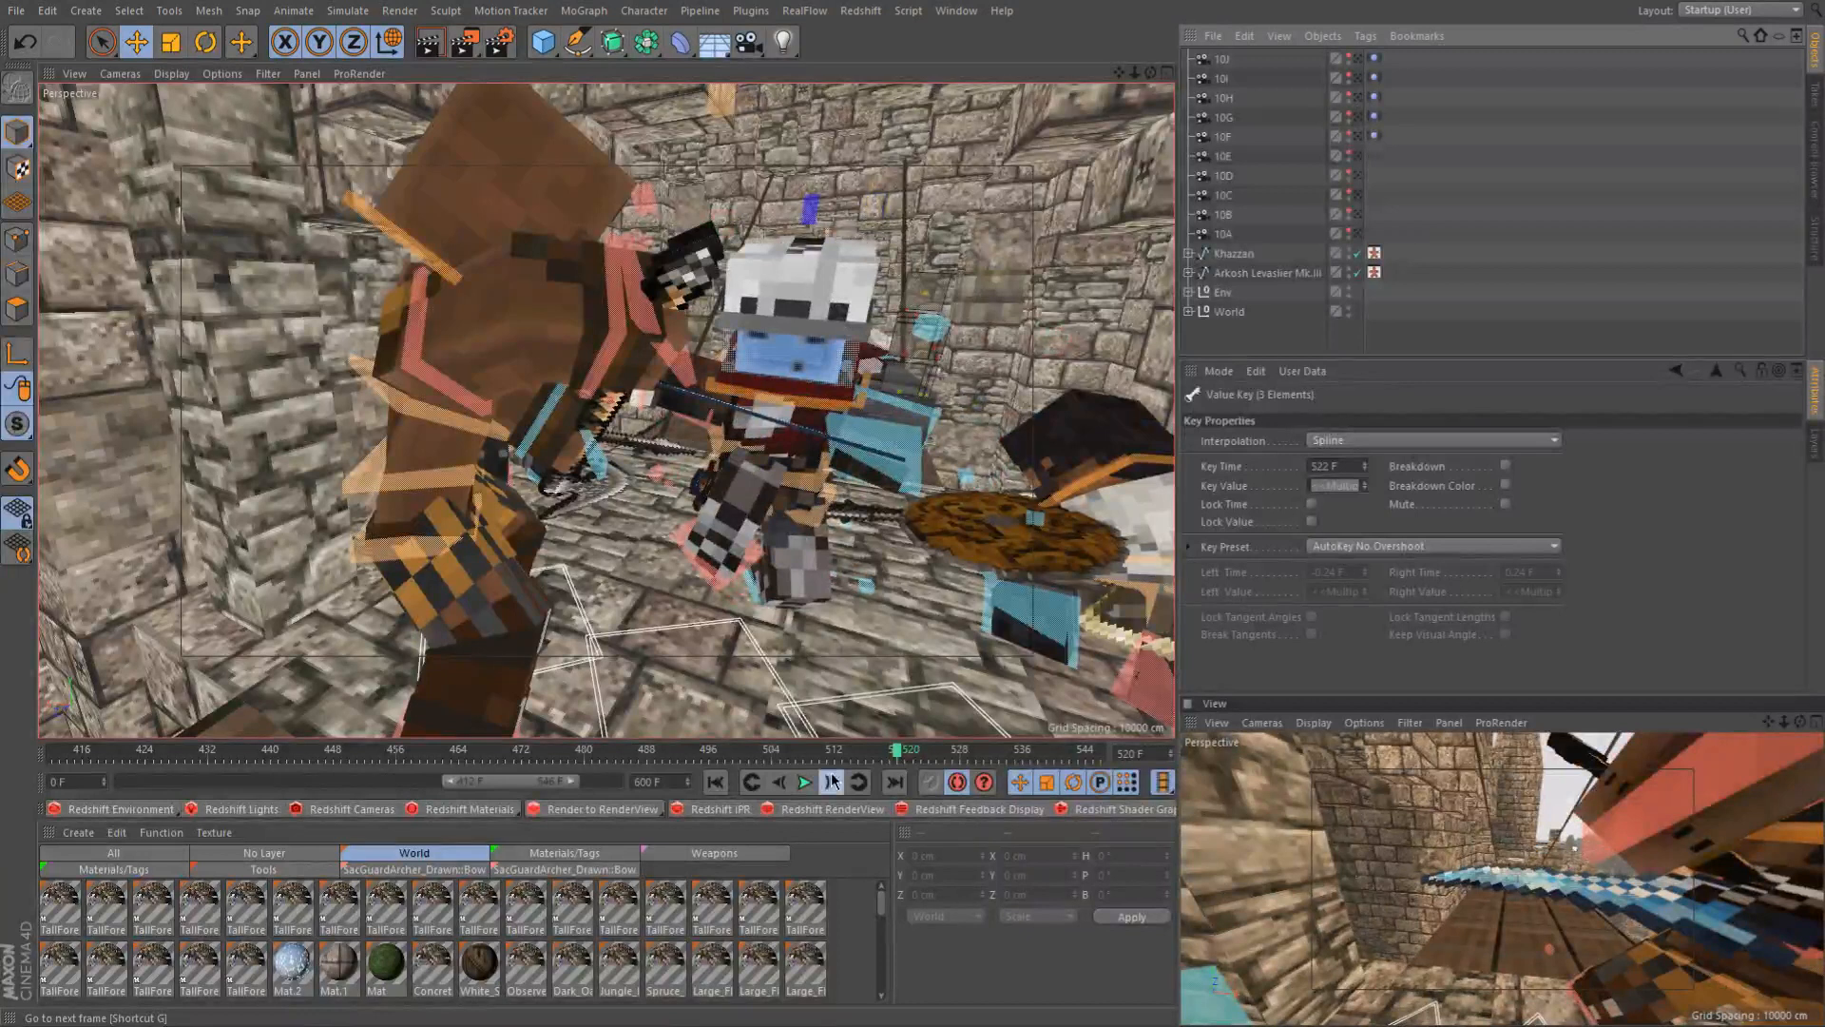
{"action": "left_click", "coordinate": [833, 781]}
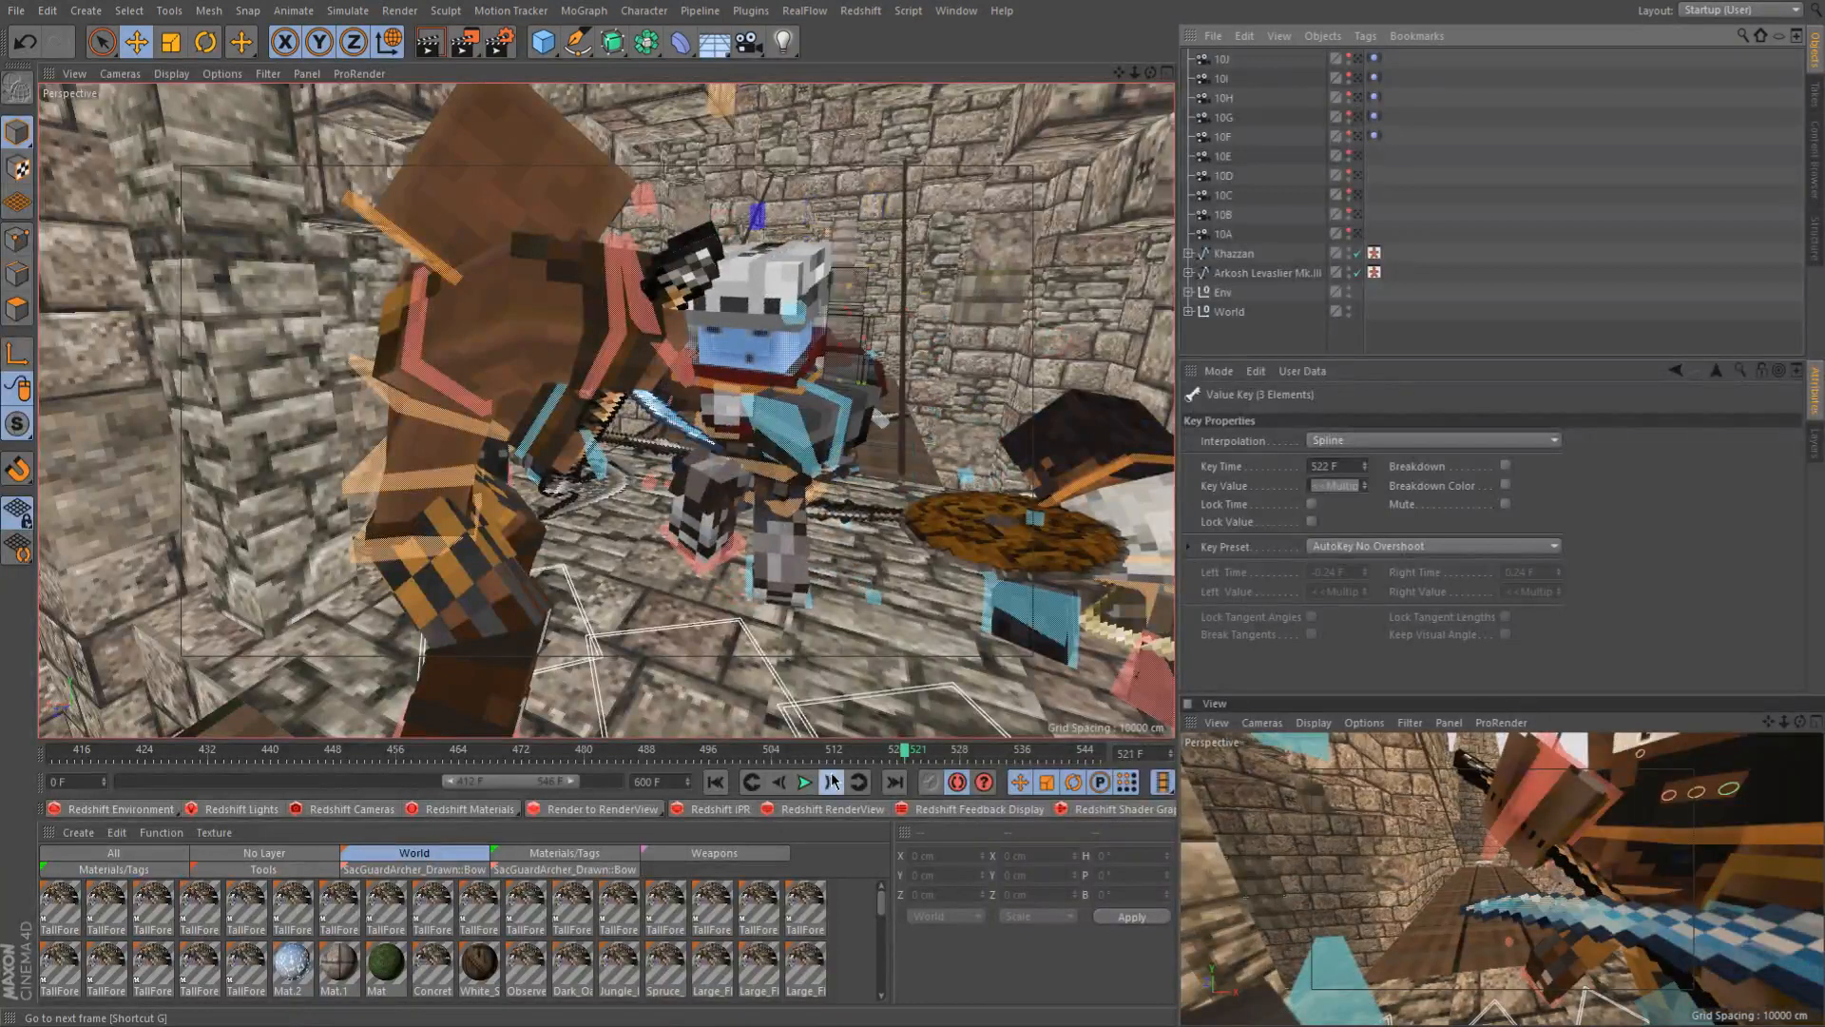
{"action": "left_click", "coordinate": [833, 782]}
{"action": "left_click", "coordinate": [780, 781]}
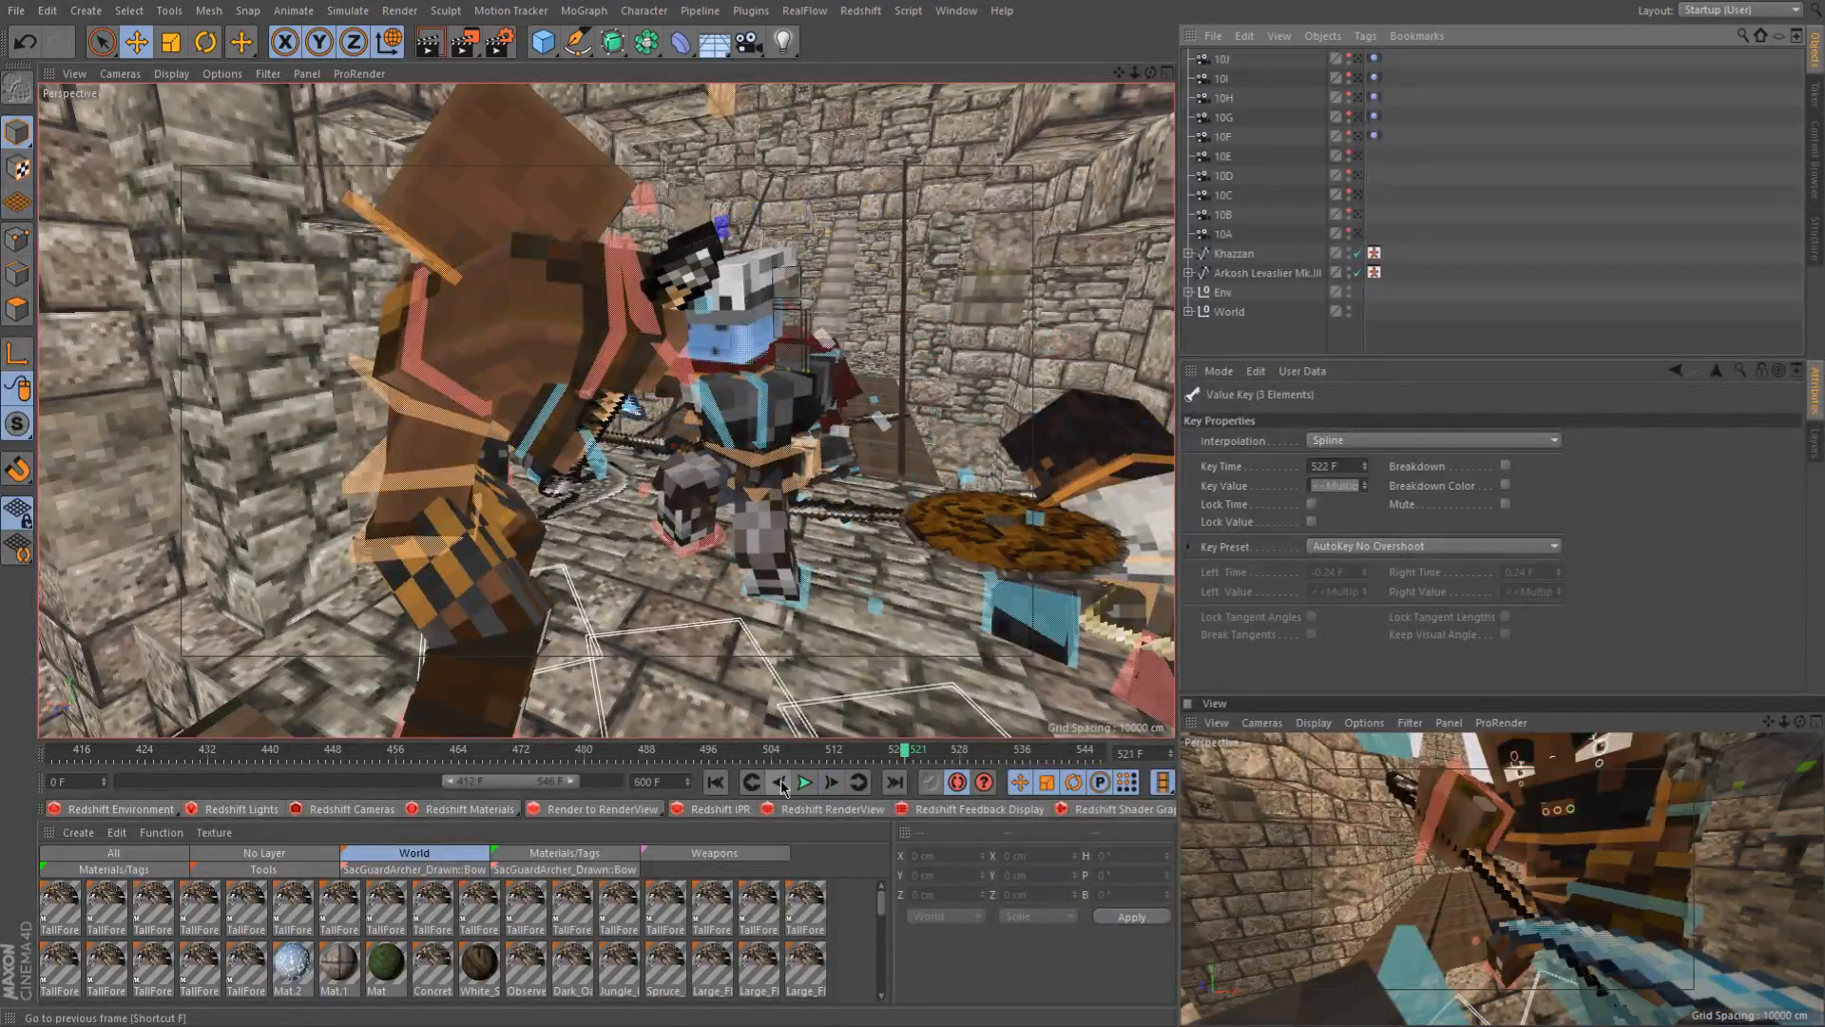
{"action": "left_click", "coordinate": [780, 782]}
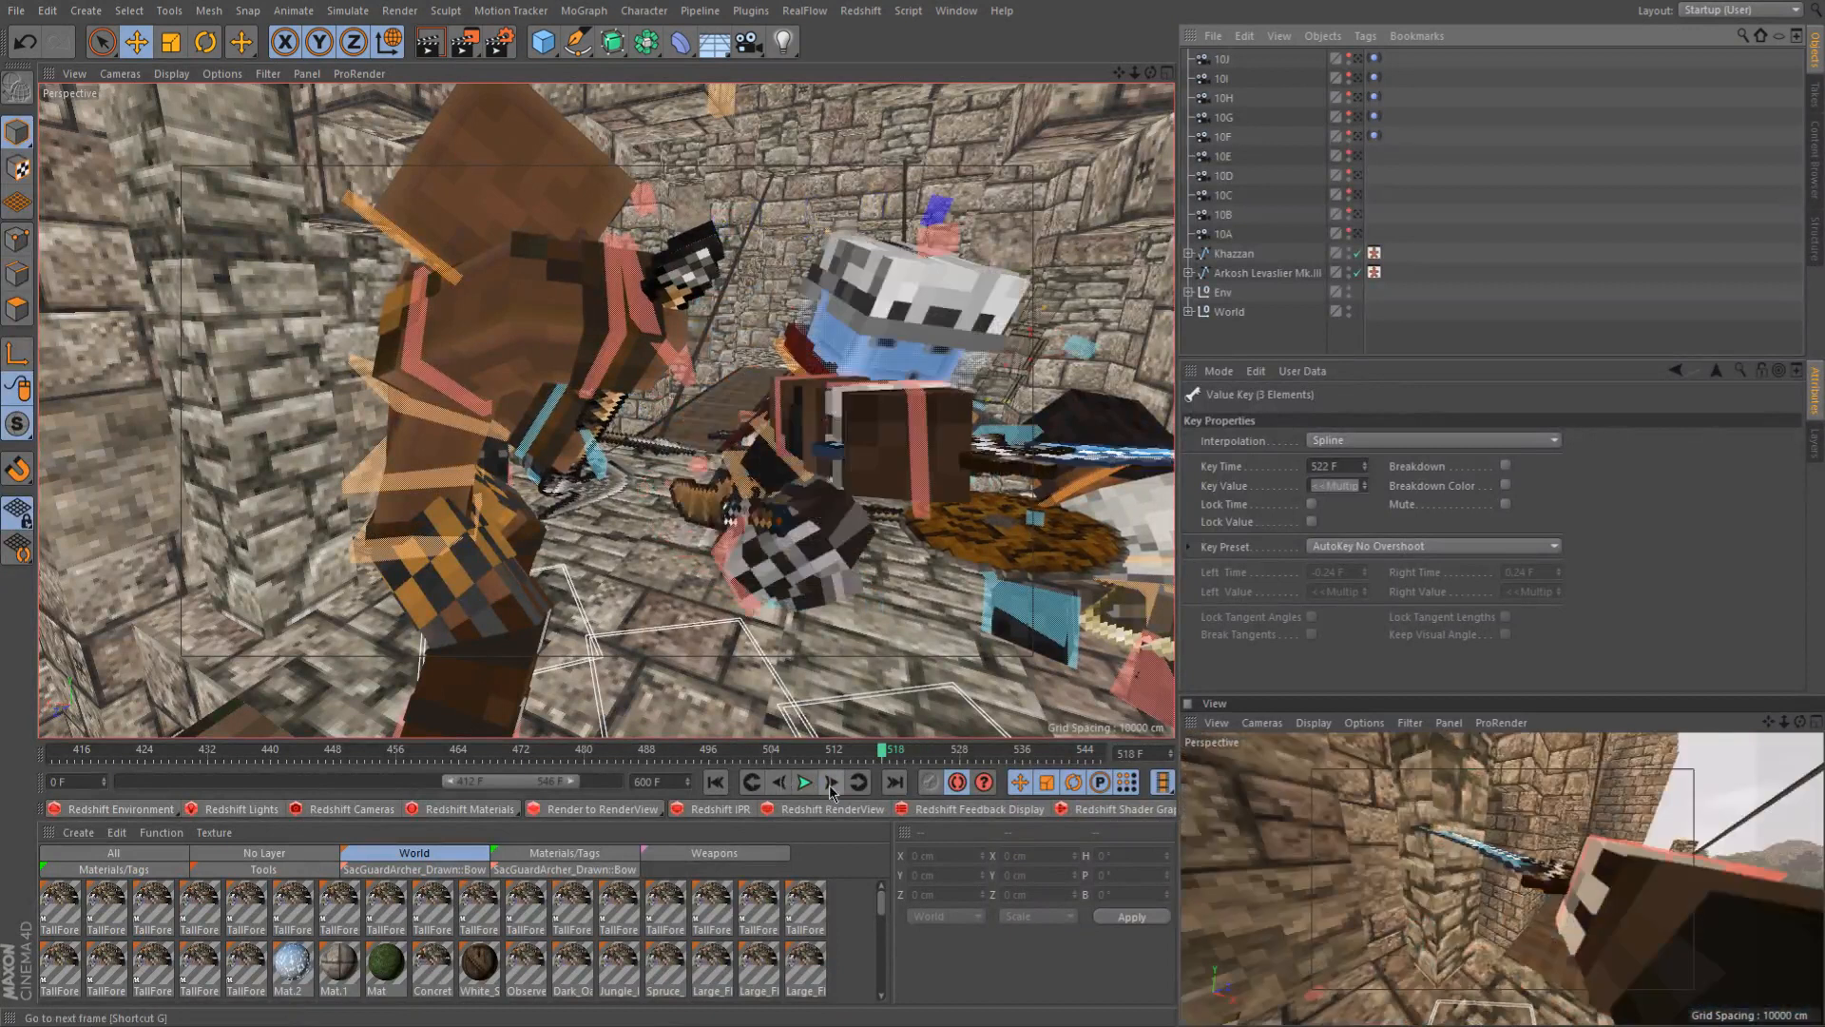
{"action": "left_click", "coordinate": [830, 782]}
{"action": "left_click", "coordinate": [830, 781]}
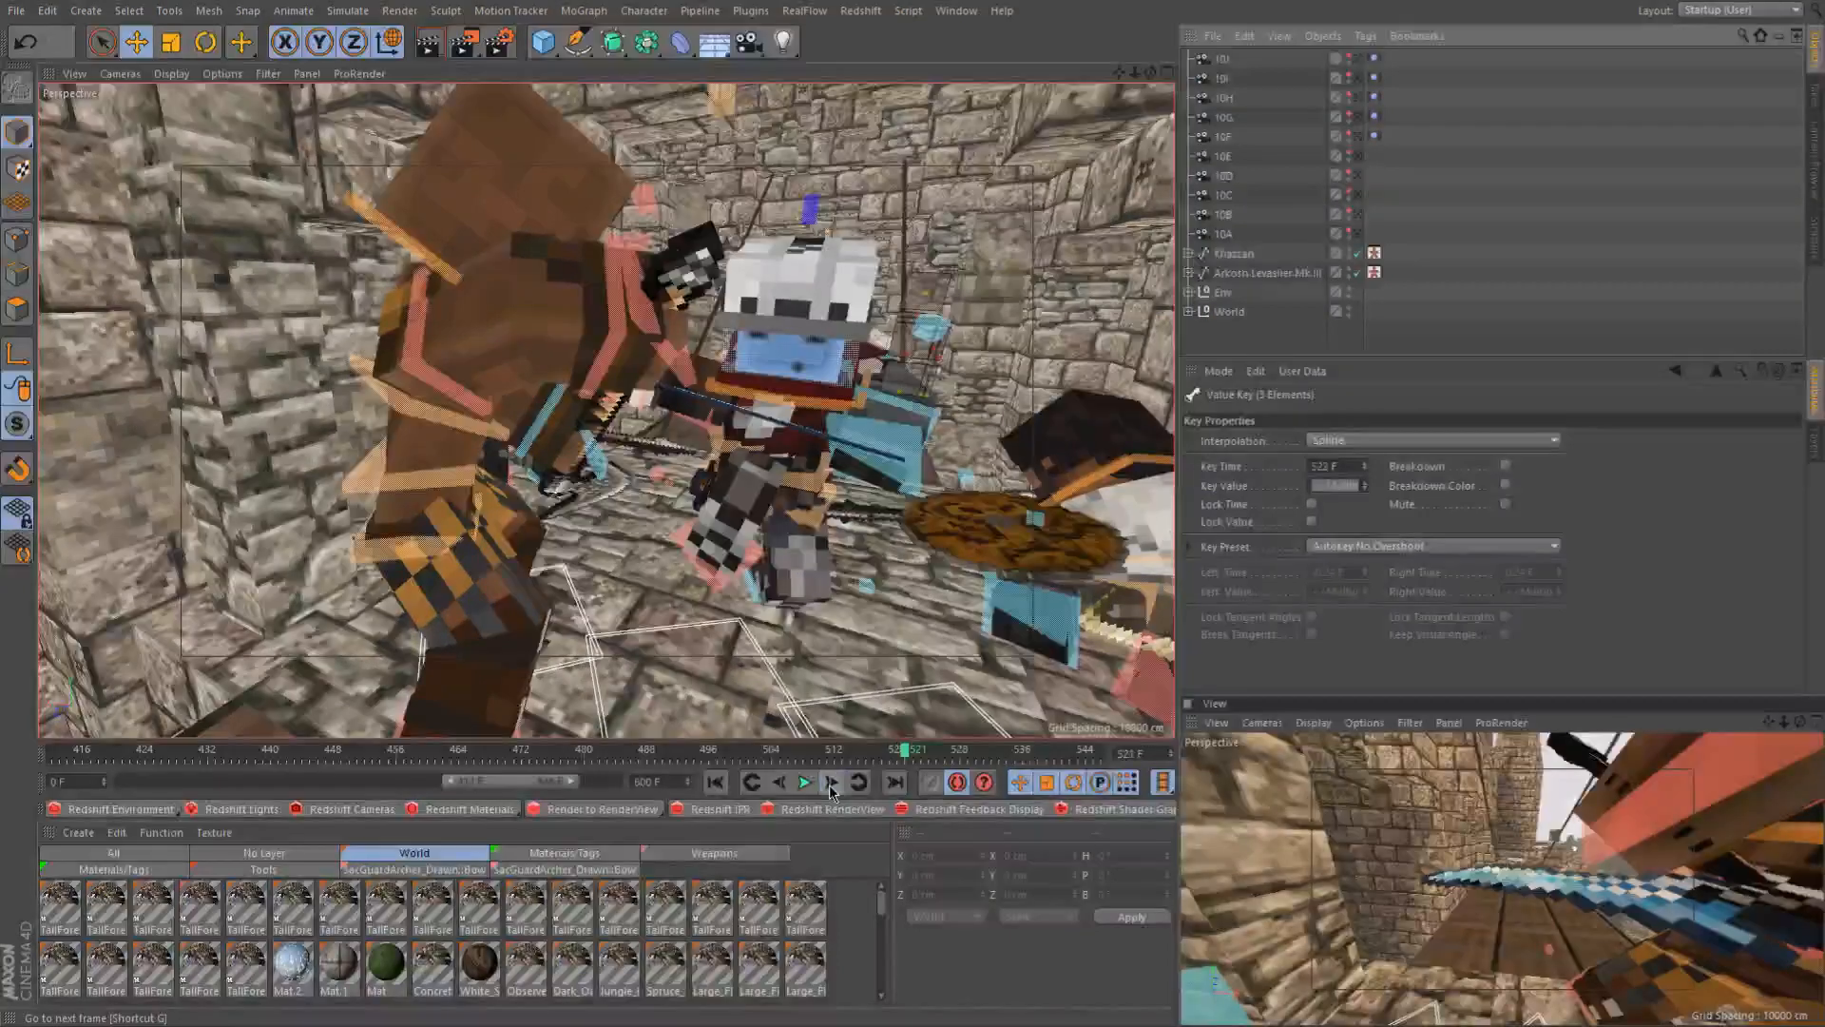
{"action": "left_click", "coordinate": [830, 781]}
{"action": "left_click", "coordinate": [780, 781]}
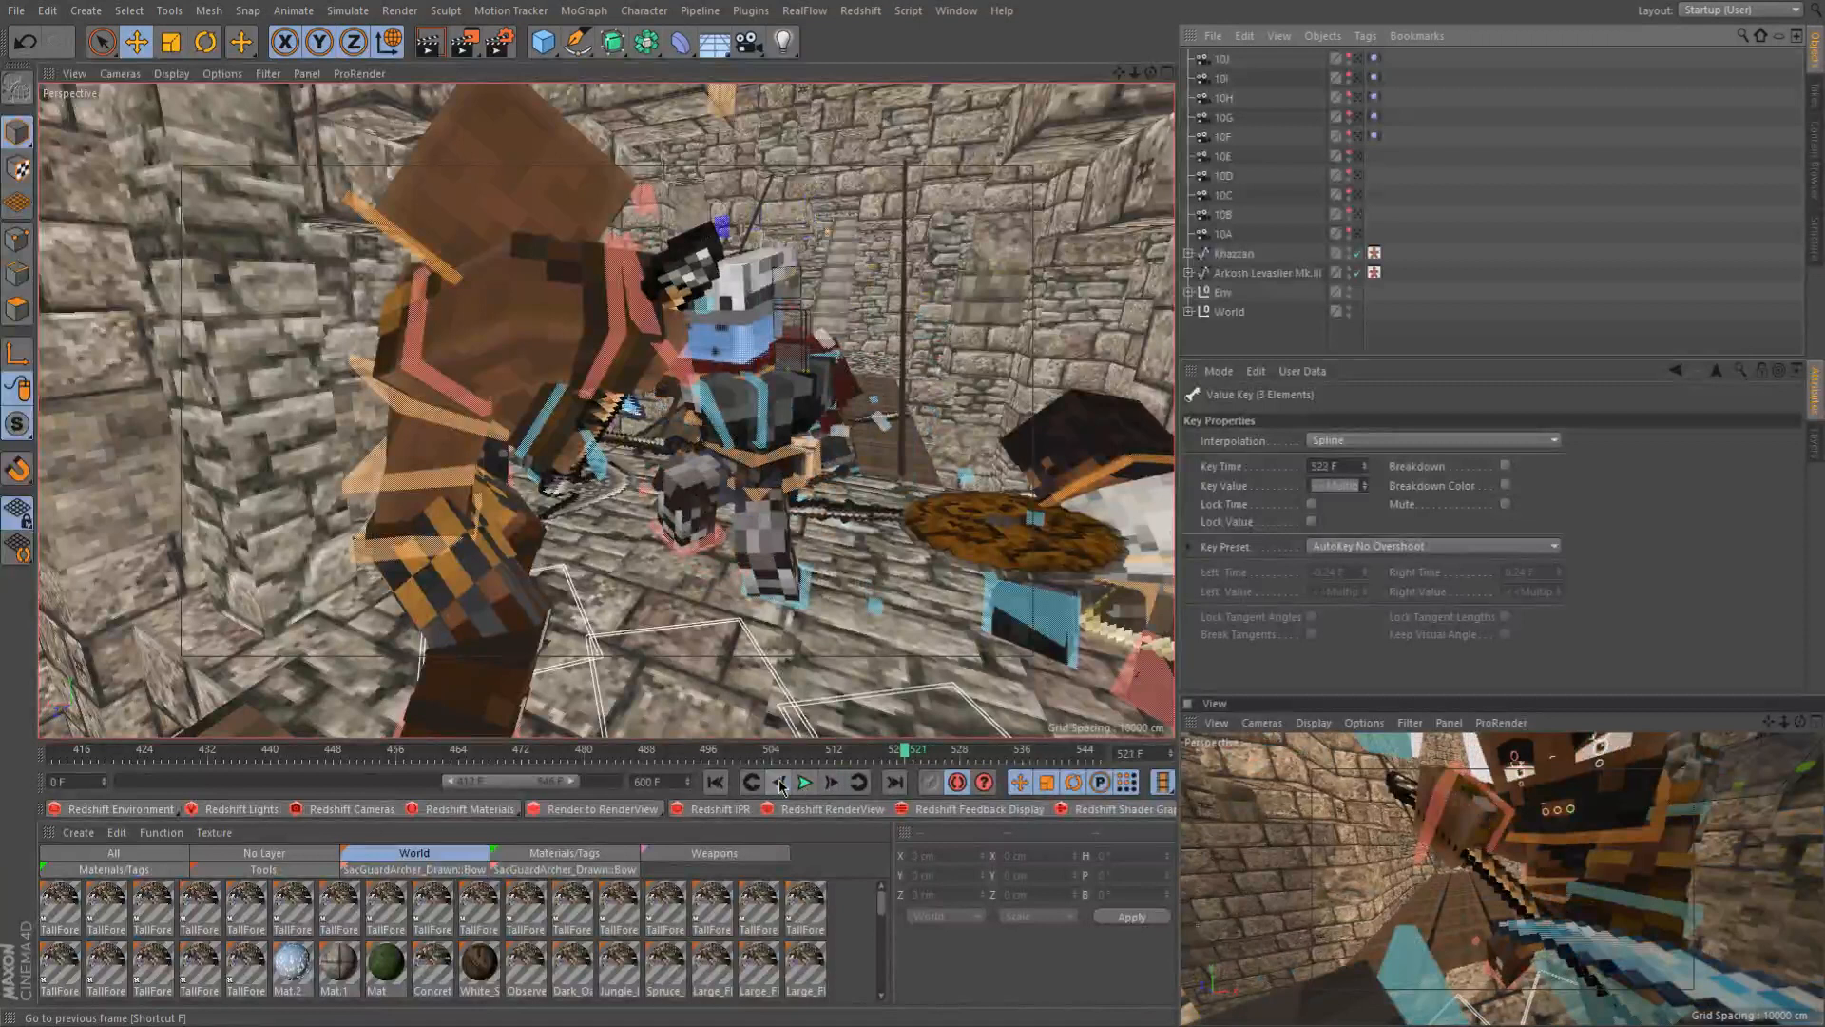
{"action": "left_click", "coordinate": [779, 781]}
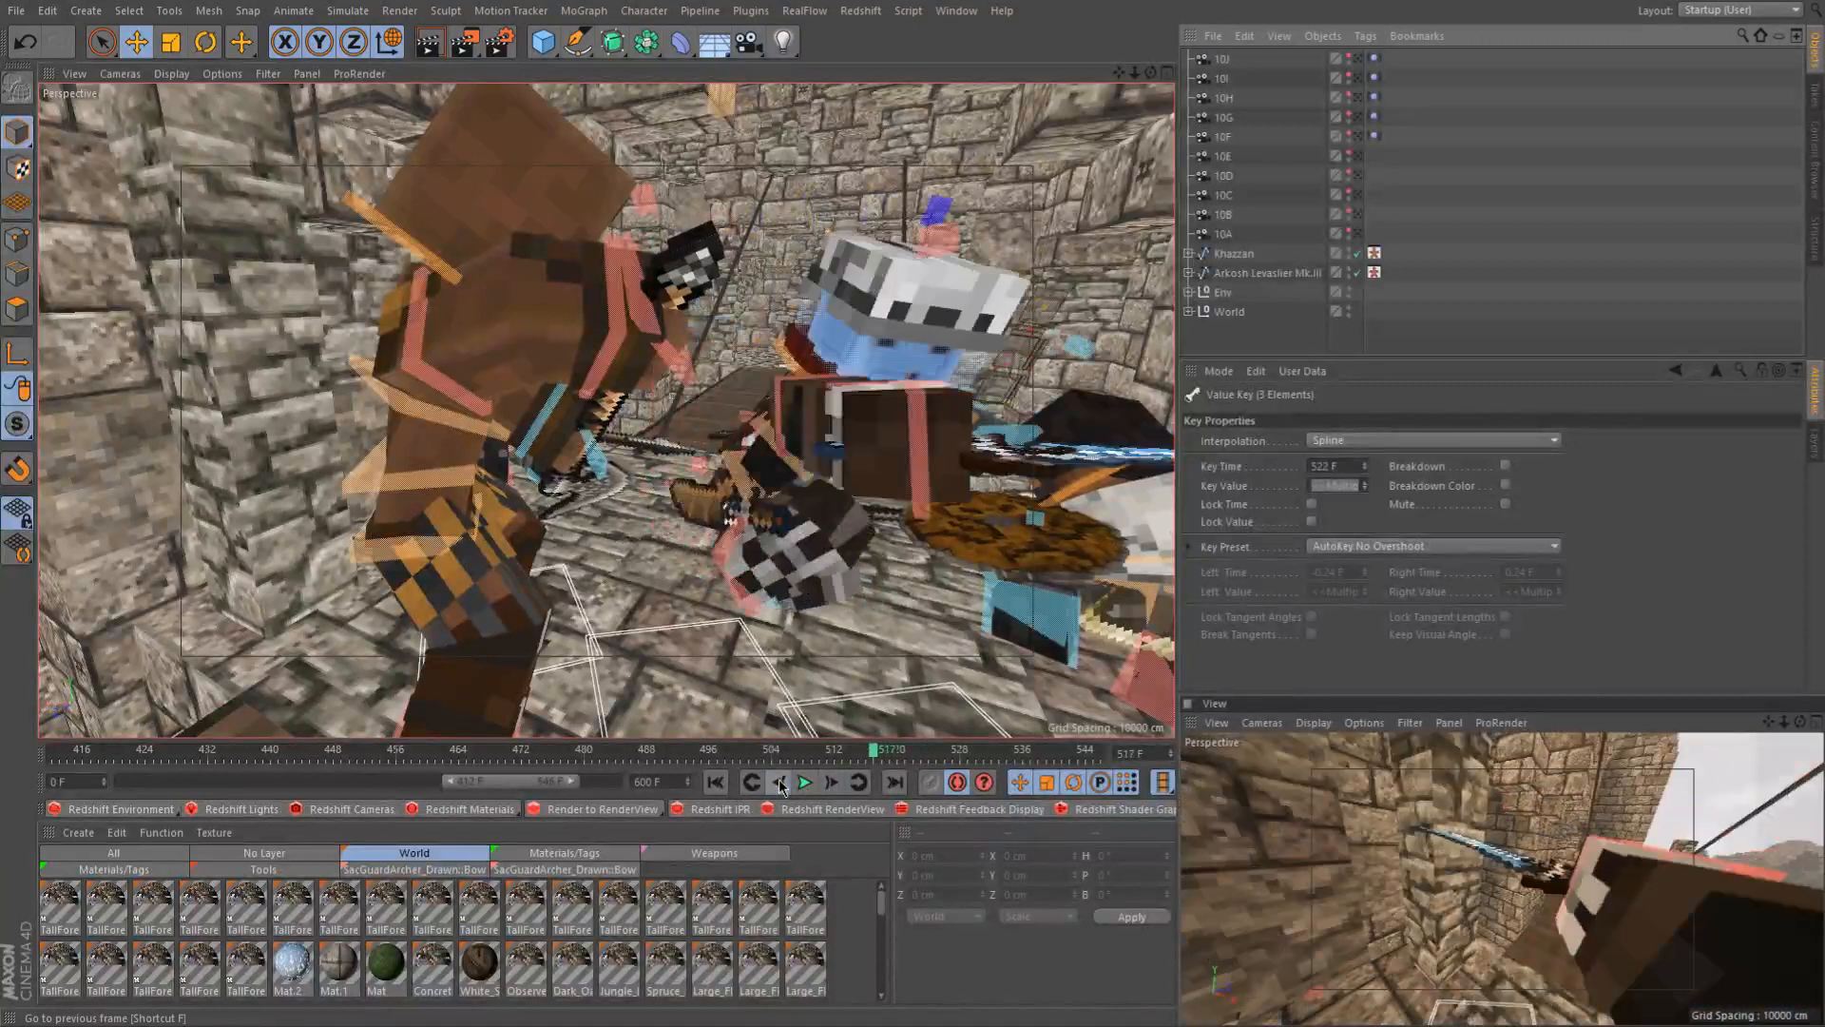
{"action": "left_click", "coordinate": [780, 781]}
{"action": "left_click", "coordinate": [779, 782]}
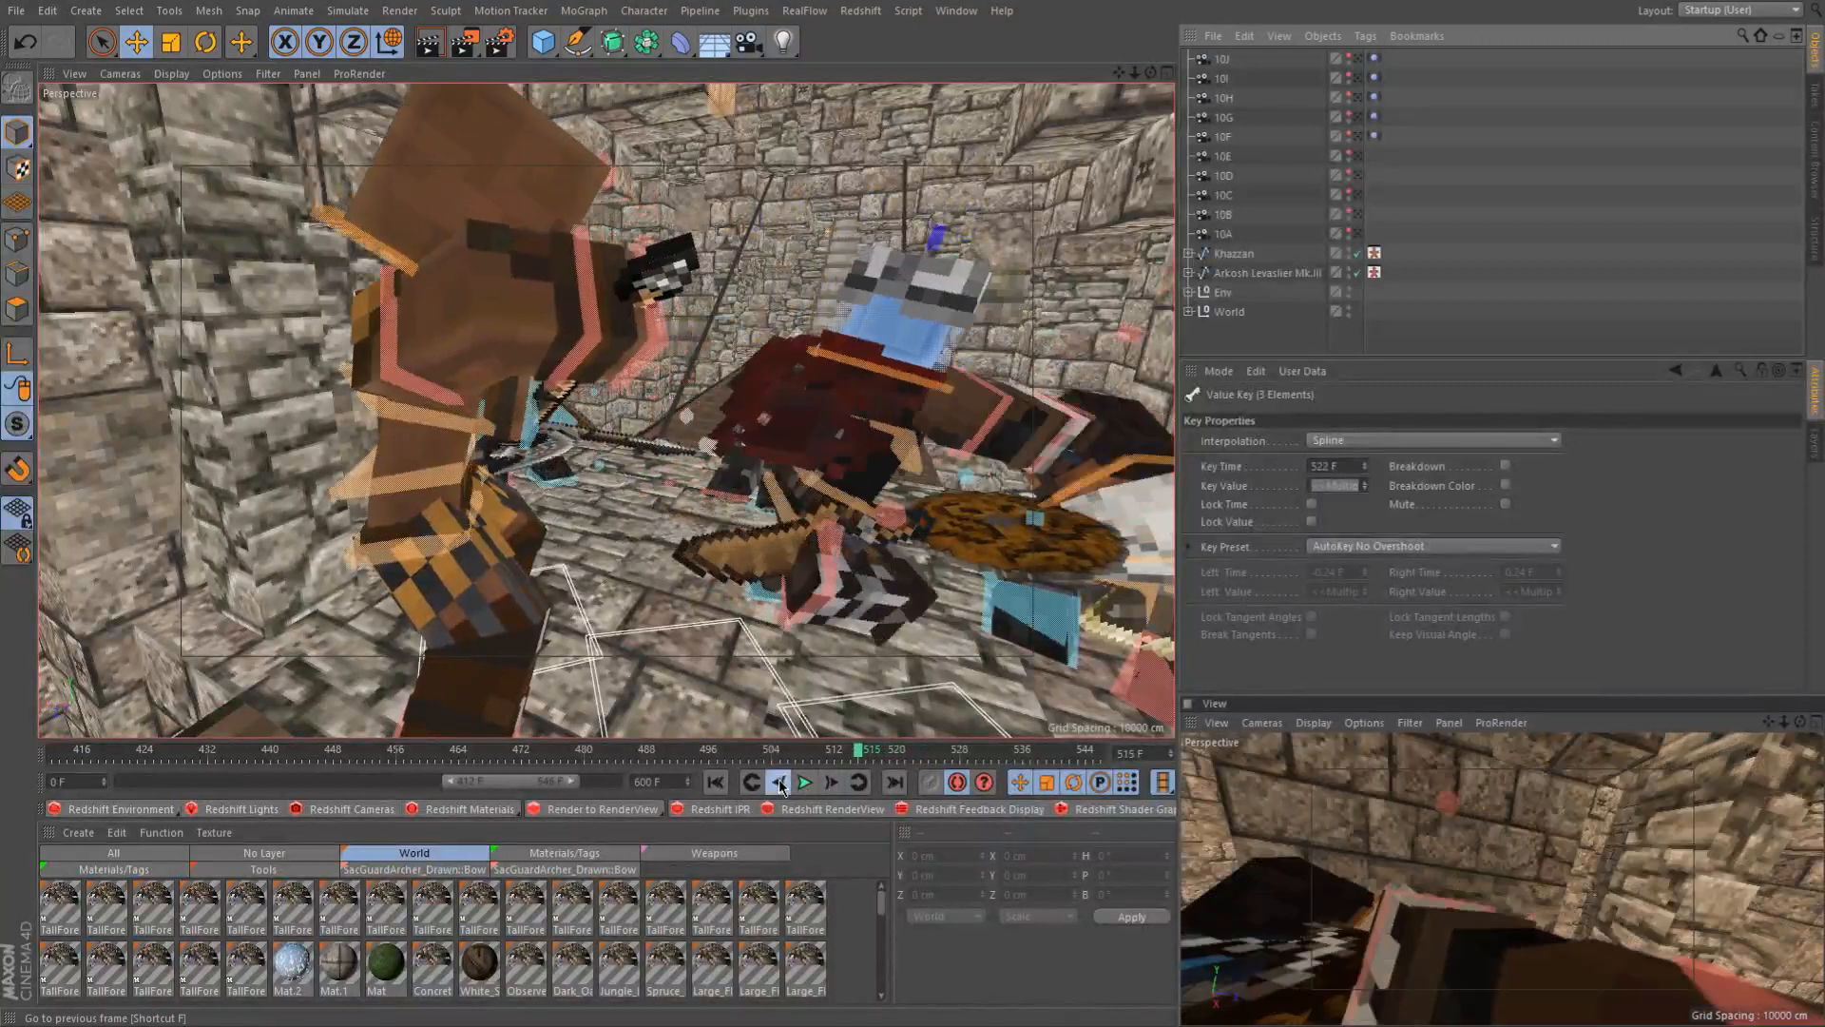
{"action": "left_click", "coordinate": [779, 781]}
Select Arkosh's goalArmR_L control at frame 514 and set the project frame rate to 12 FPS
{"action": "scroll", "coordinate": [863, 434], "scroll_direction": "up", "scroll_amount": 2}
{"action": "left_click_drag", "start_coordinate": [933, 359], "coordinate": [867, 467], "text": "alt"}
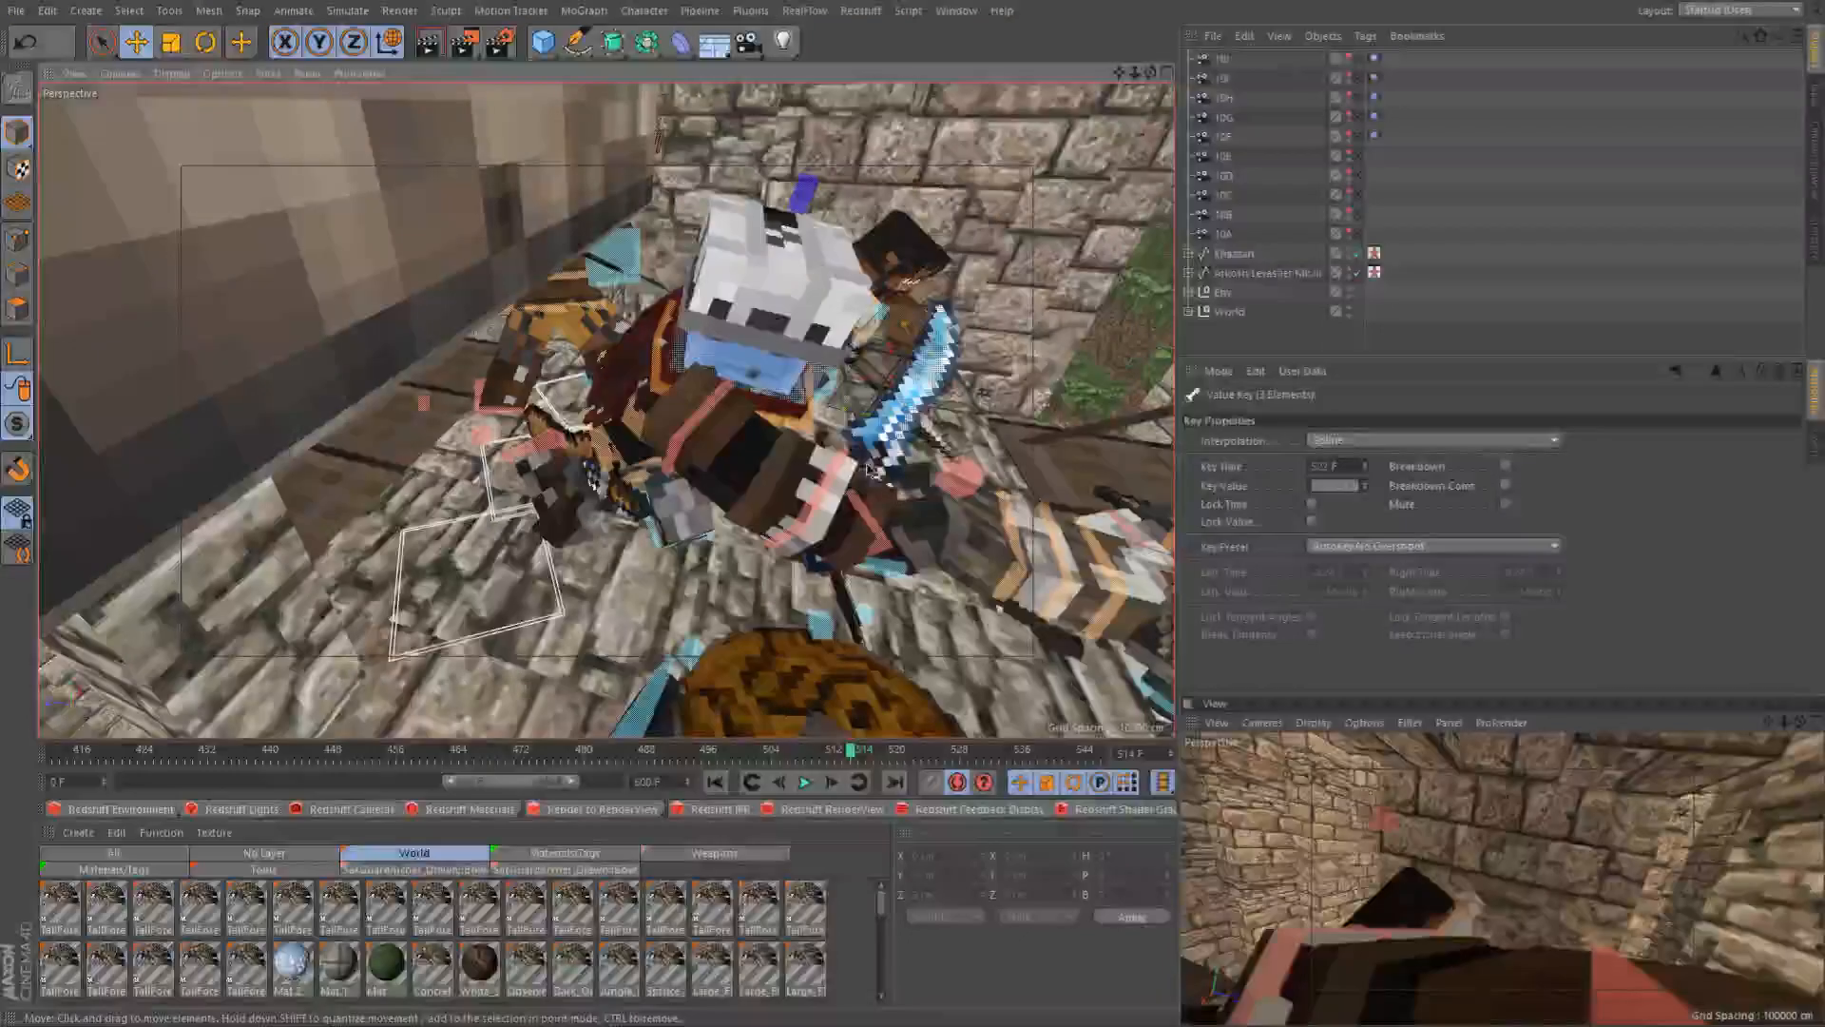
{"action": "left_click", "coordinate": [861, 518]}
{"action": "scroll", "coordinate": [834, 548], "scroll_direction": "up", "scroll_amount": 2}
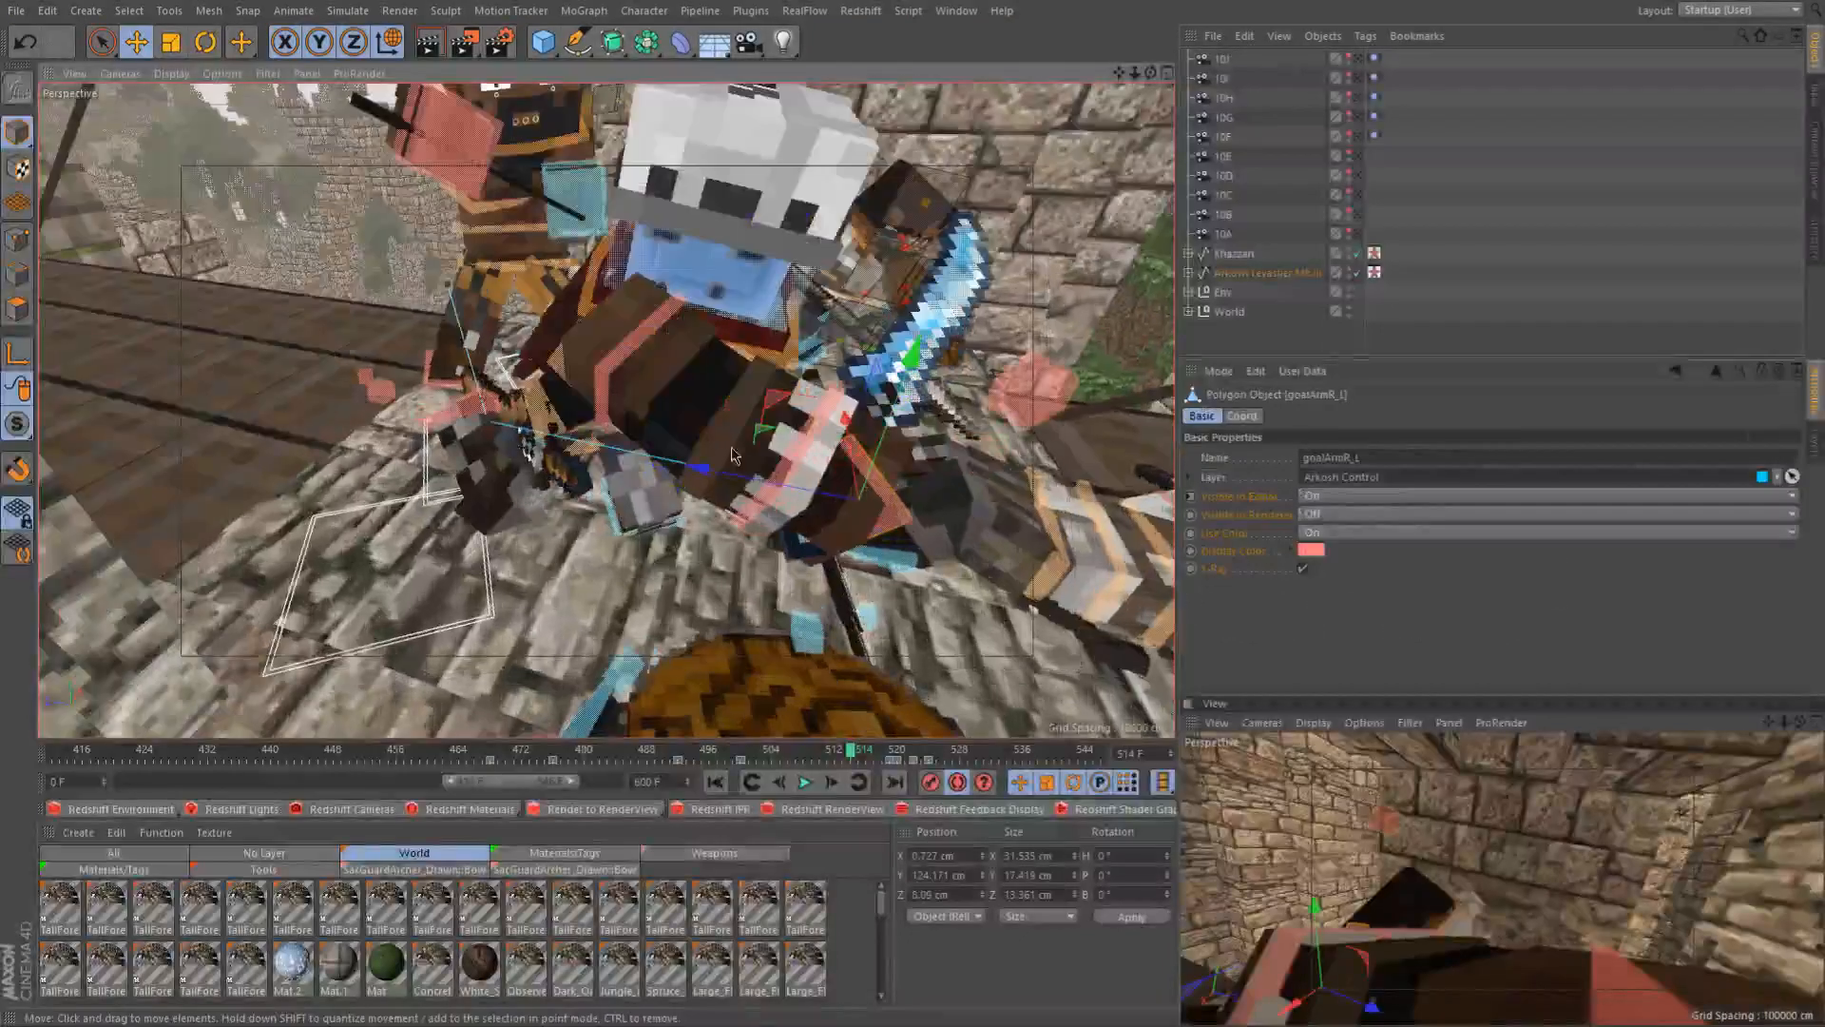
{"action": "left_click_drag", "start_coordinate": [719, 442], "coordinate": [591, 433], "text": "alt"}
{"action": "middle_click_drag", "start_coordinate": [723, 392], "coordinate": [611, 401], "text": "alt"}
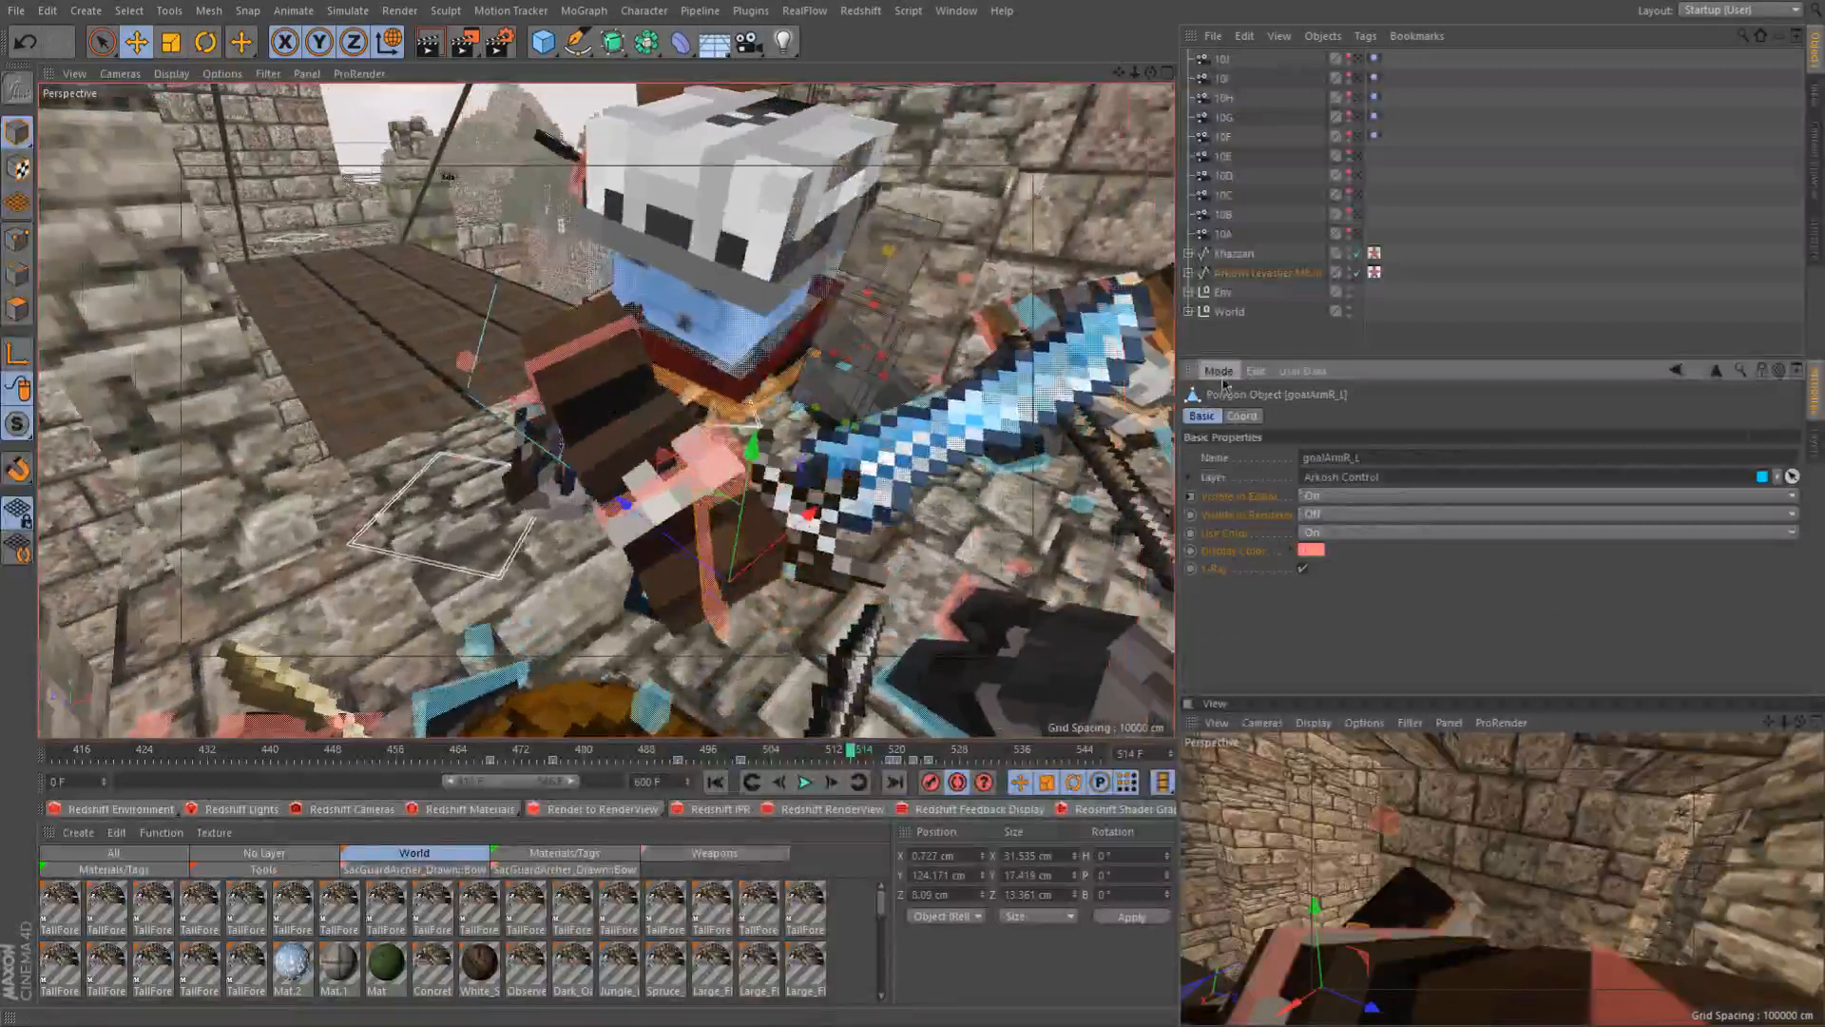
{"action": "key", "text": "ctrl+d"}
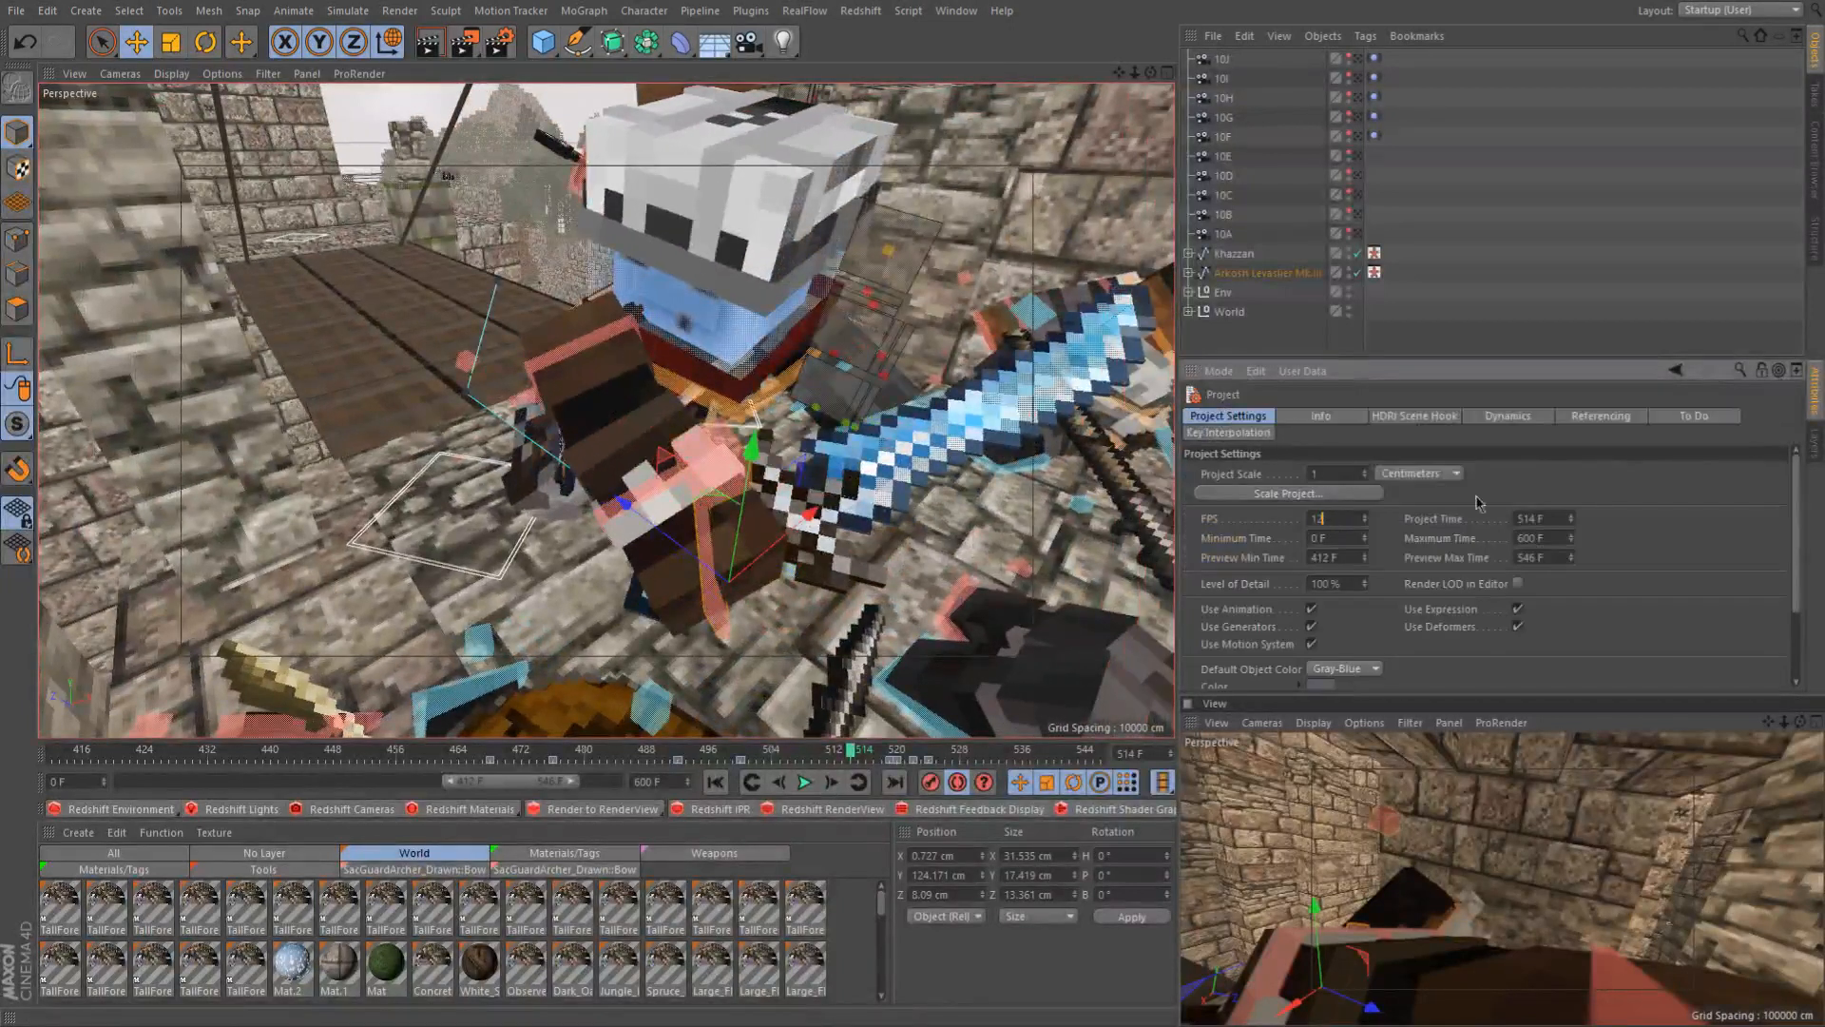
Try to shift Arkosh's right arm goal control at frame 256
{"action": "left_click", "coordinate": [836, 757]}
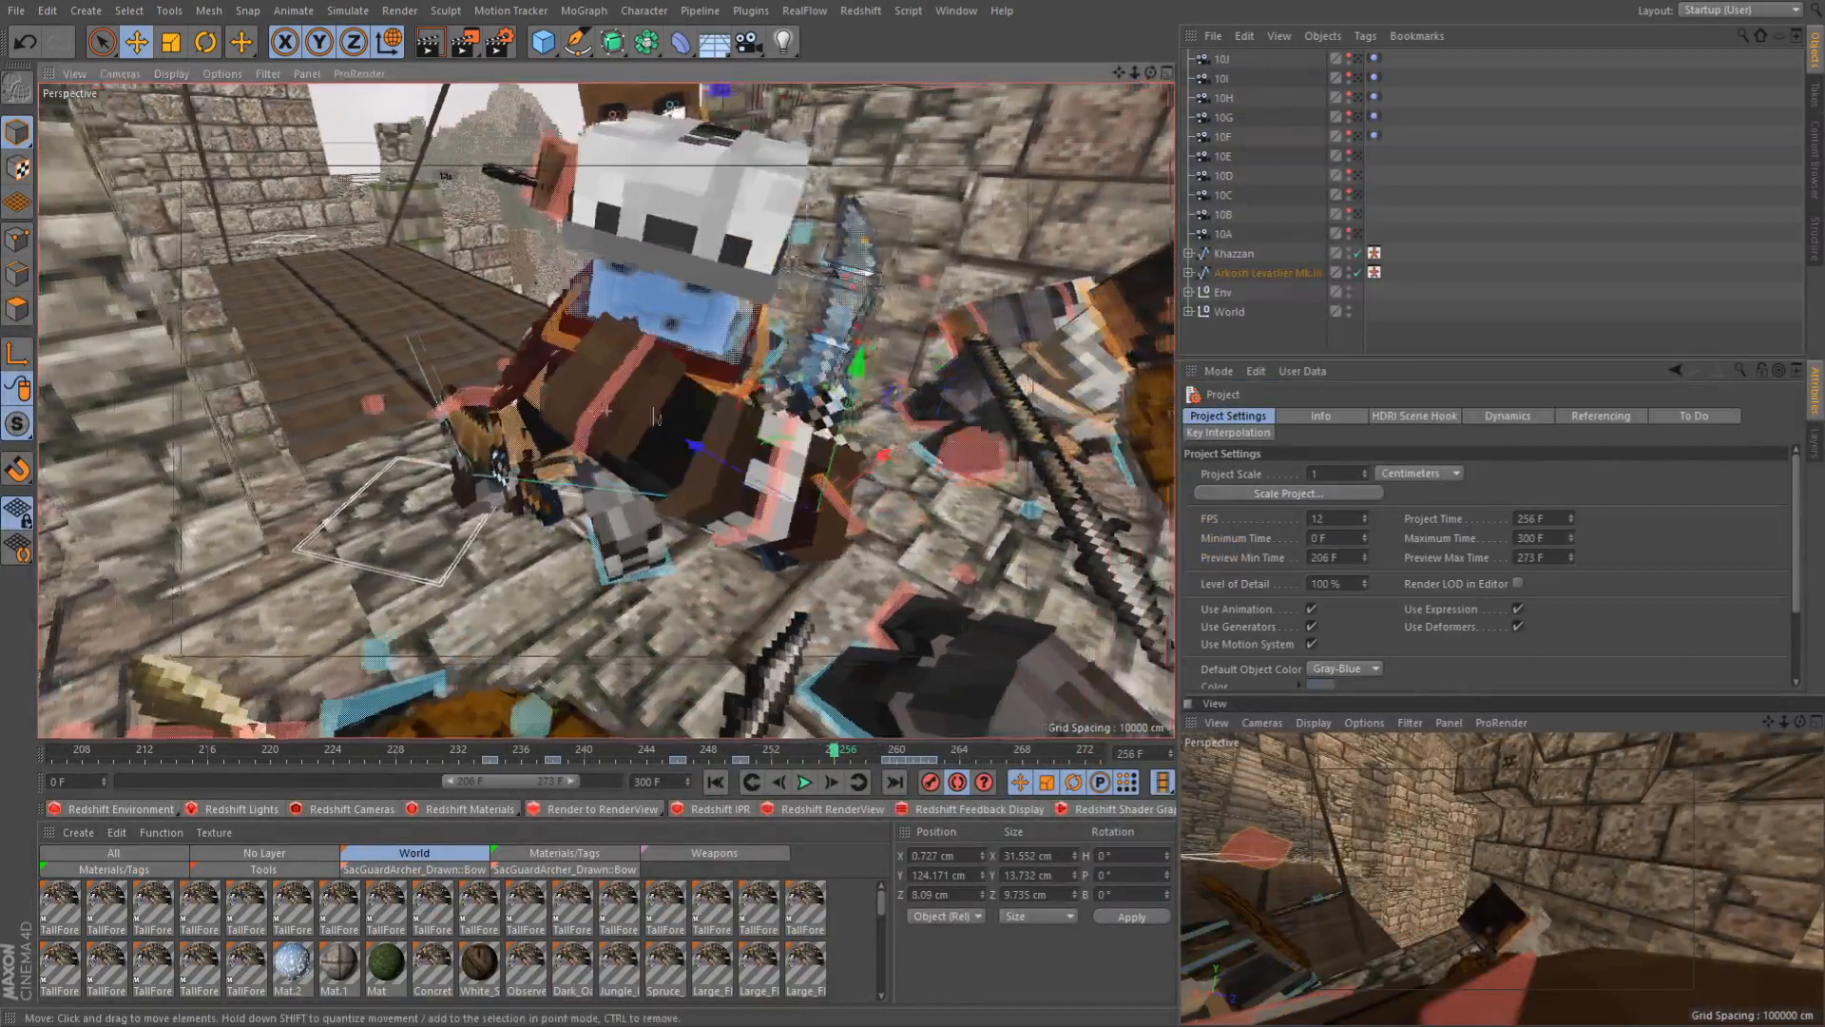
{"action": "left_click_drag", "start_coordinate": [655, 416], "coordinate": [513, 395], "text": "alt"}
{"action": "left_click", "coordinate": [829, 757]}
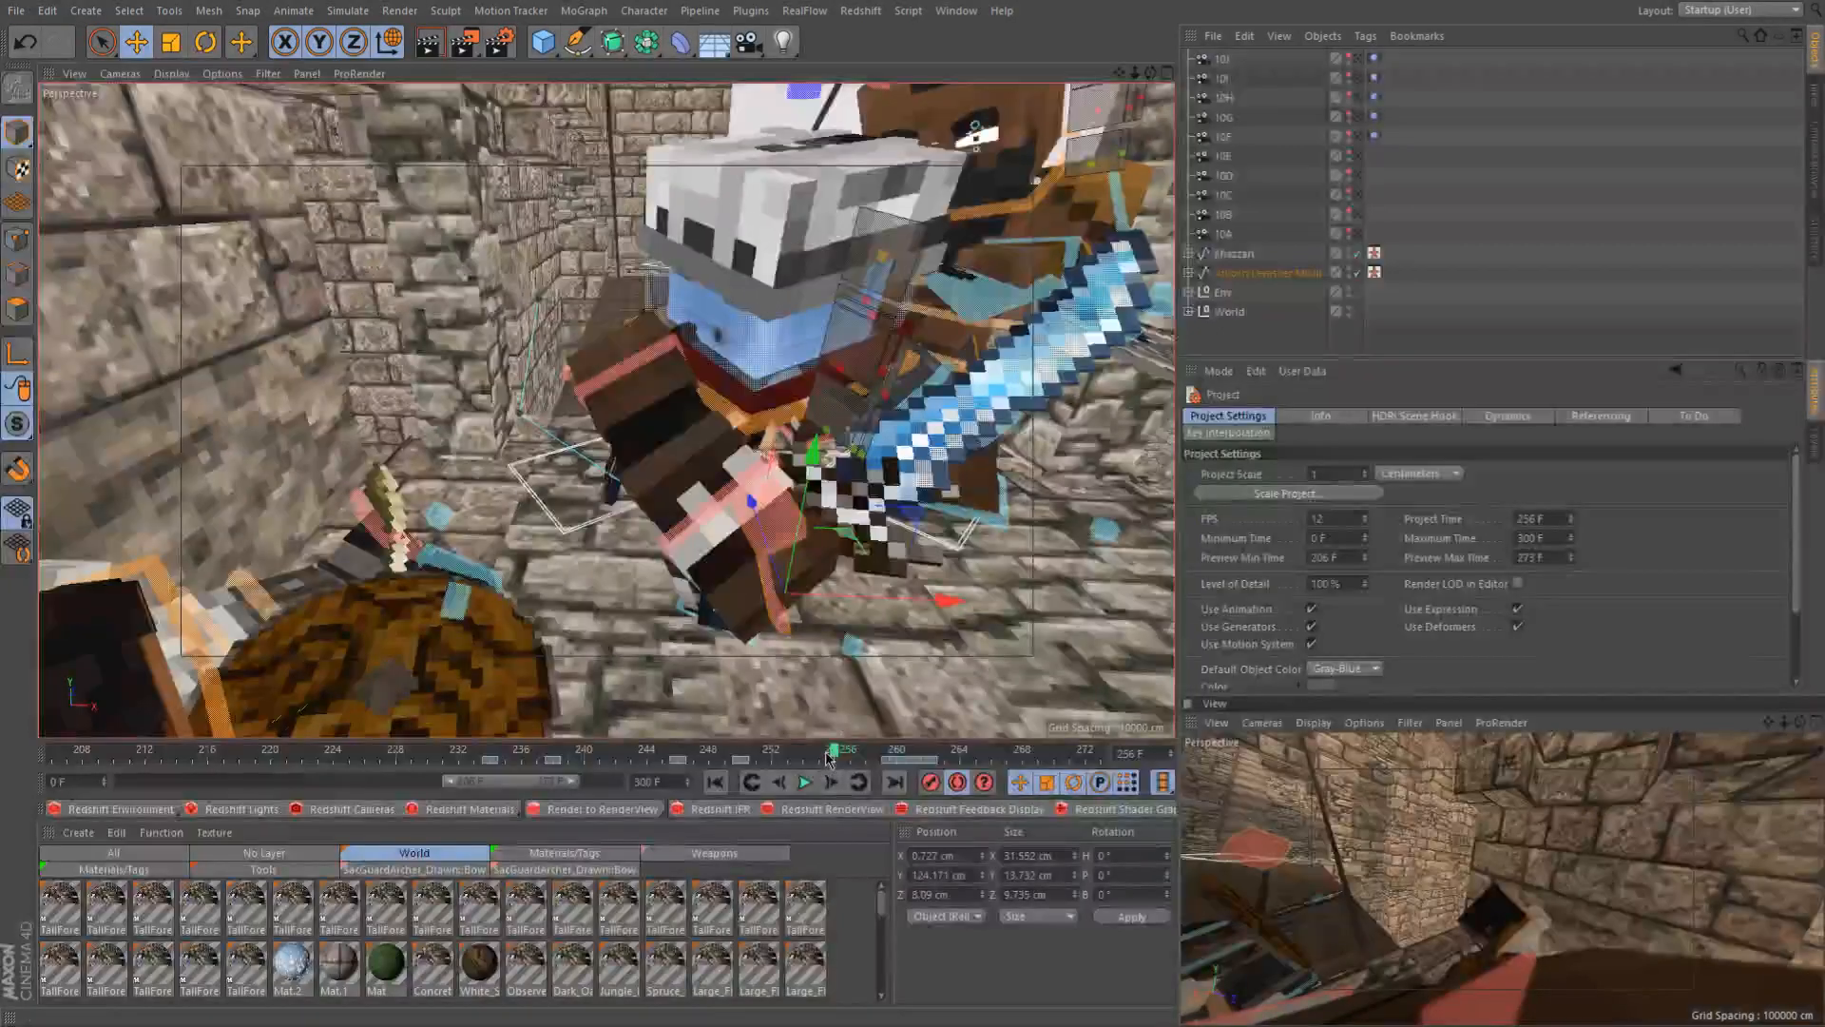
{"action": "left_click", "coordinate": [842, 758]}
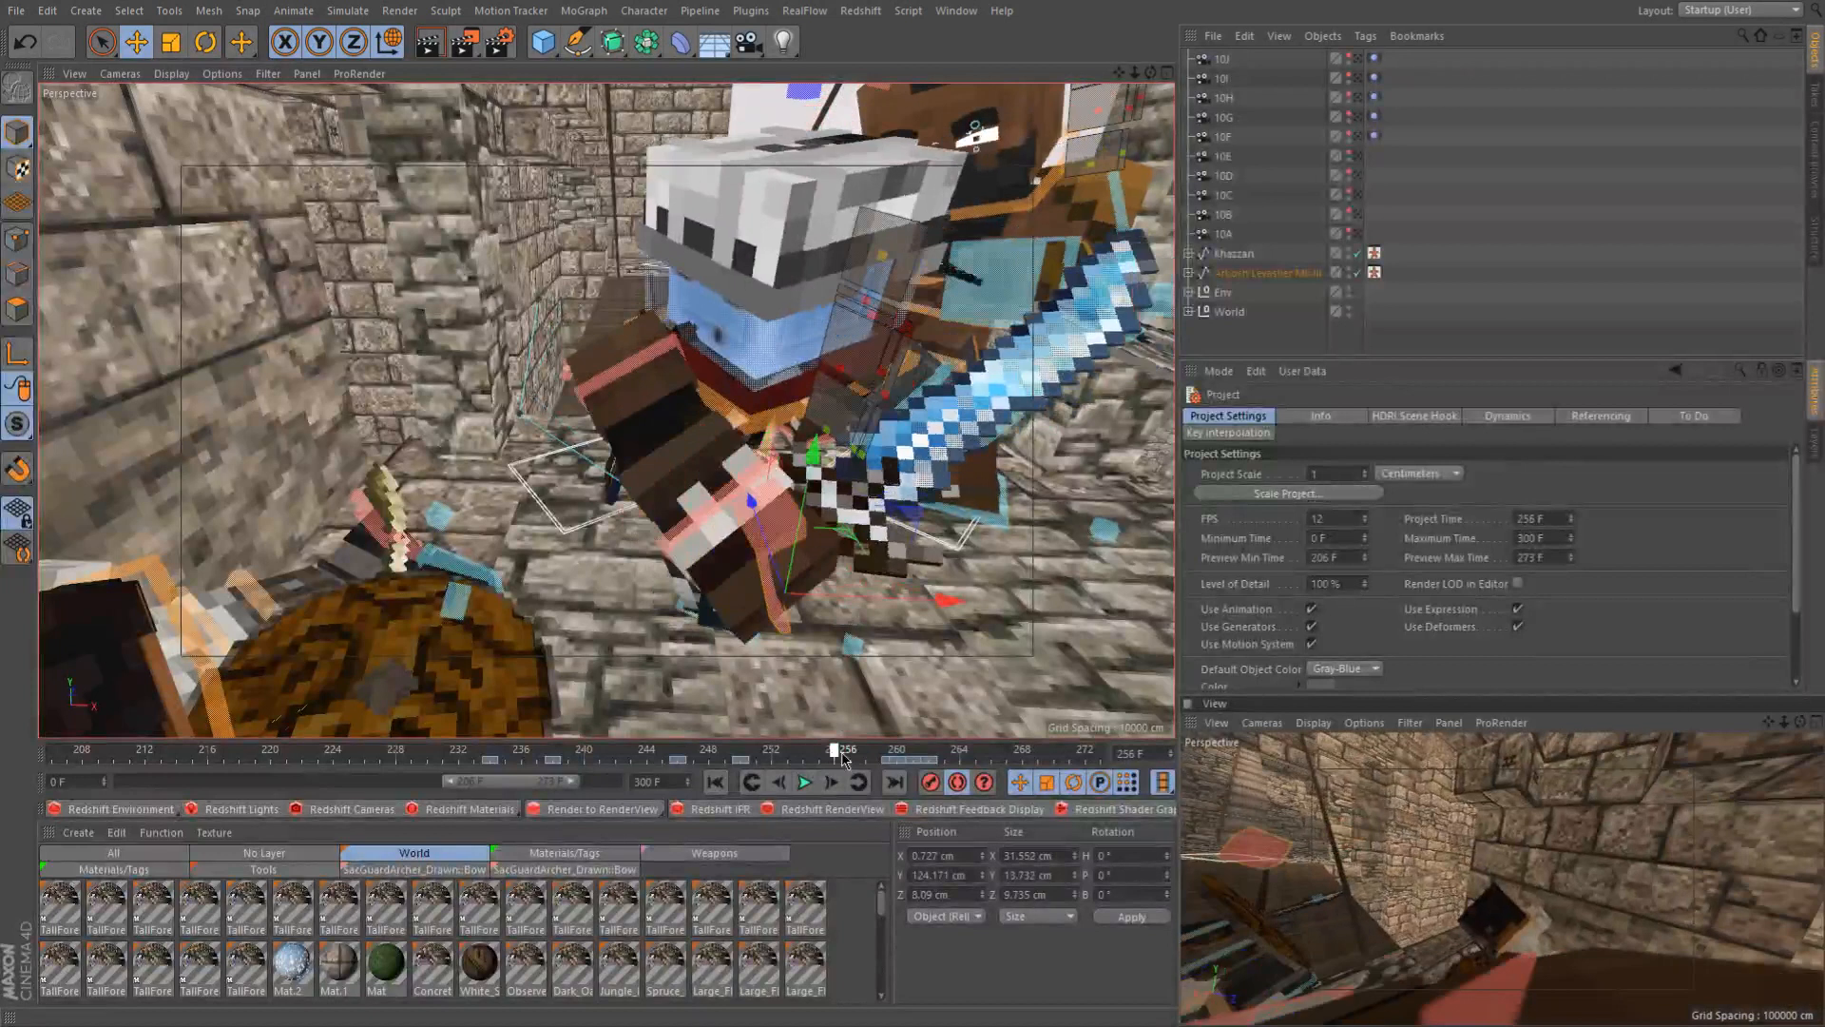
{"action": "left_click_drag", "start_coordinate": [514, 546], "coordinate": [582, 579], "text": "alt"}
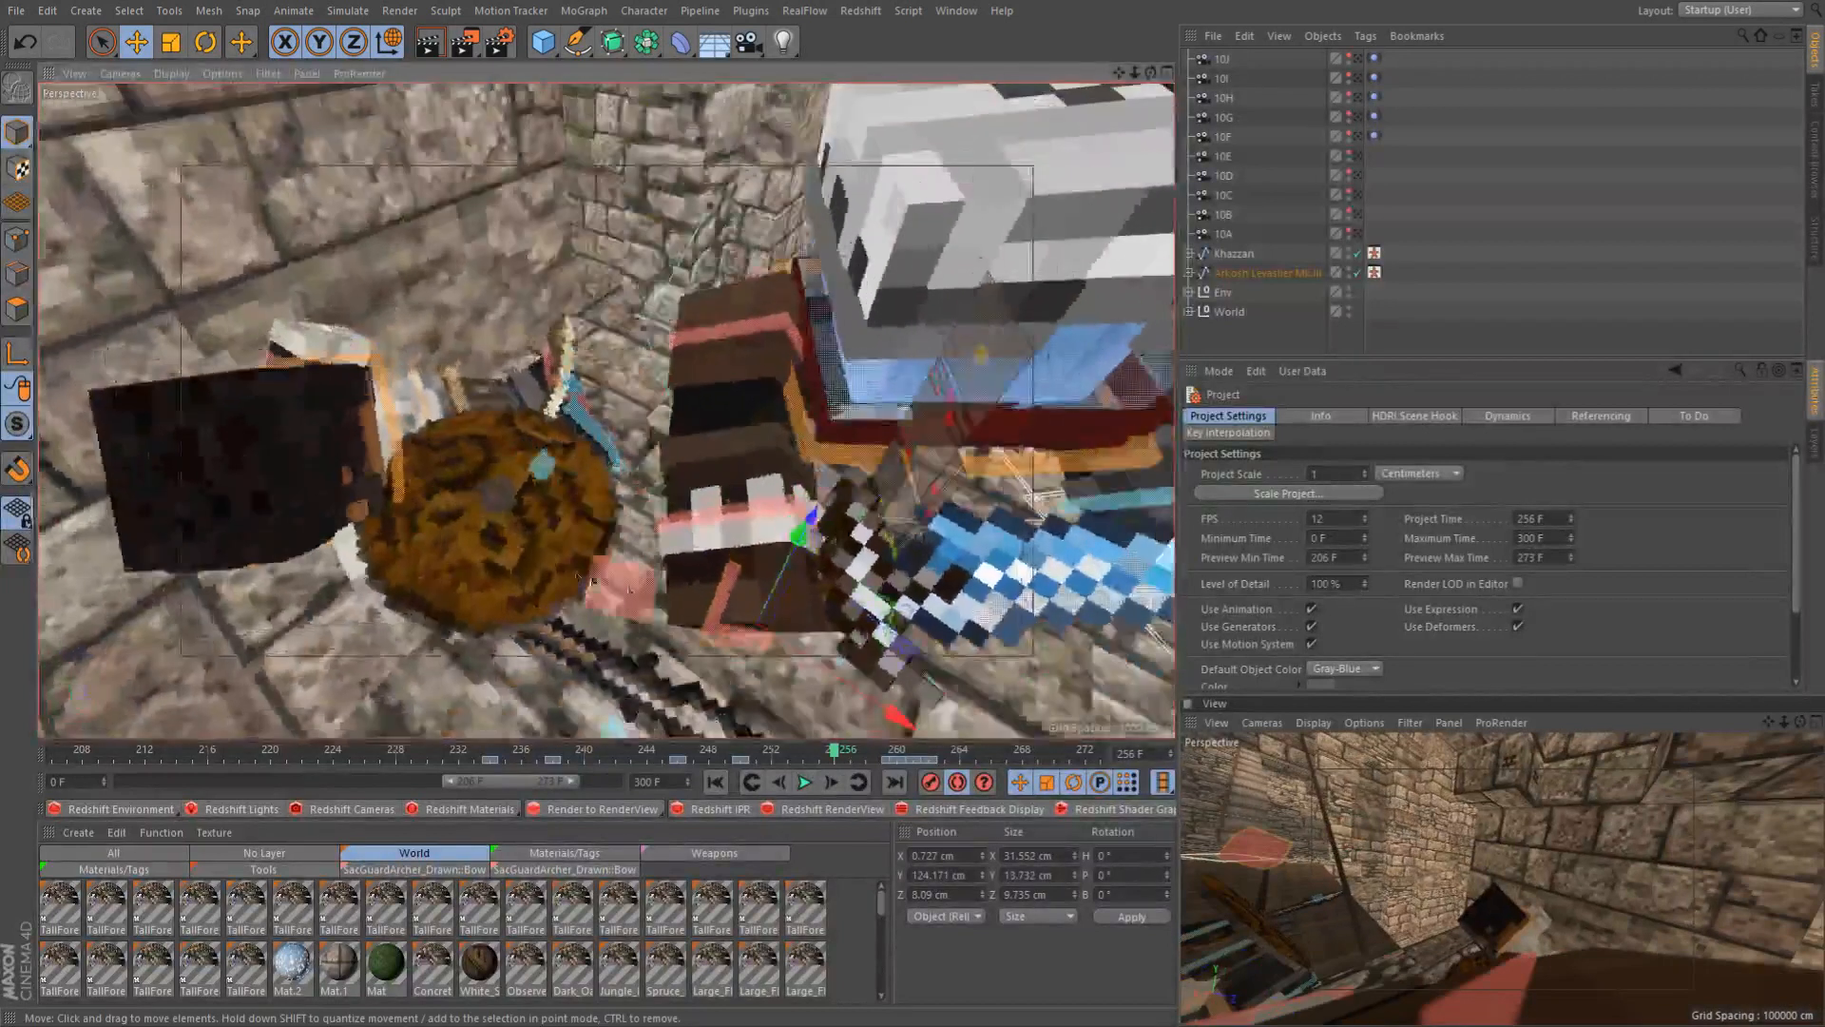
{"action": "left_click_drag", "start_coordinate": [737, 679], "coordinate": [793, 652]}
{"action": "key", "text": "ctrl+z"}
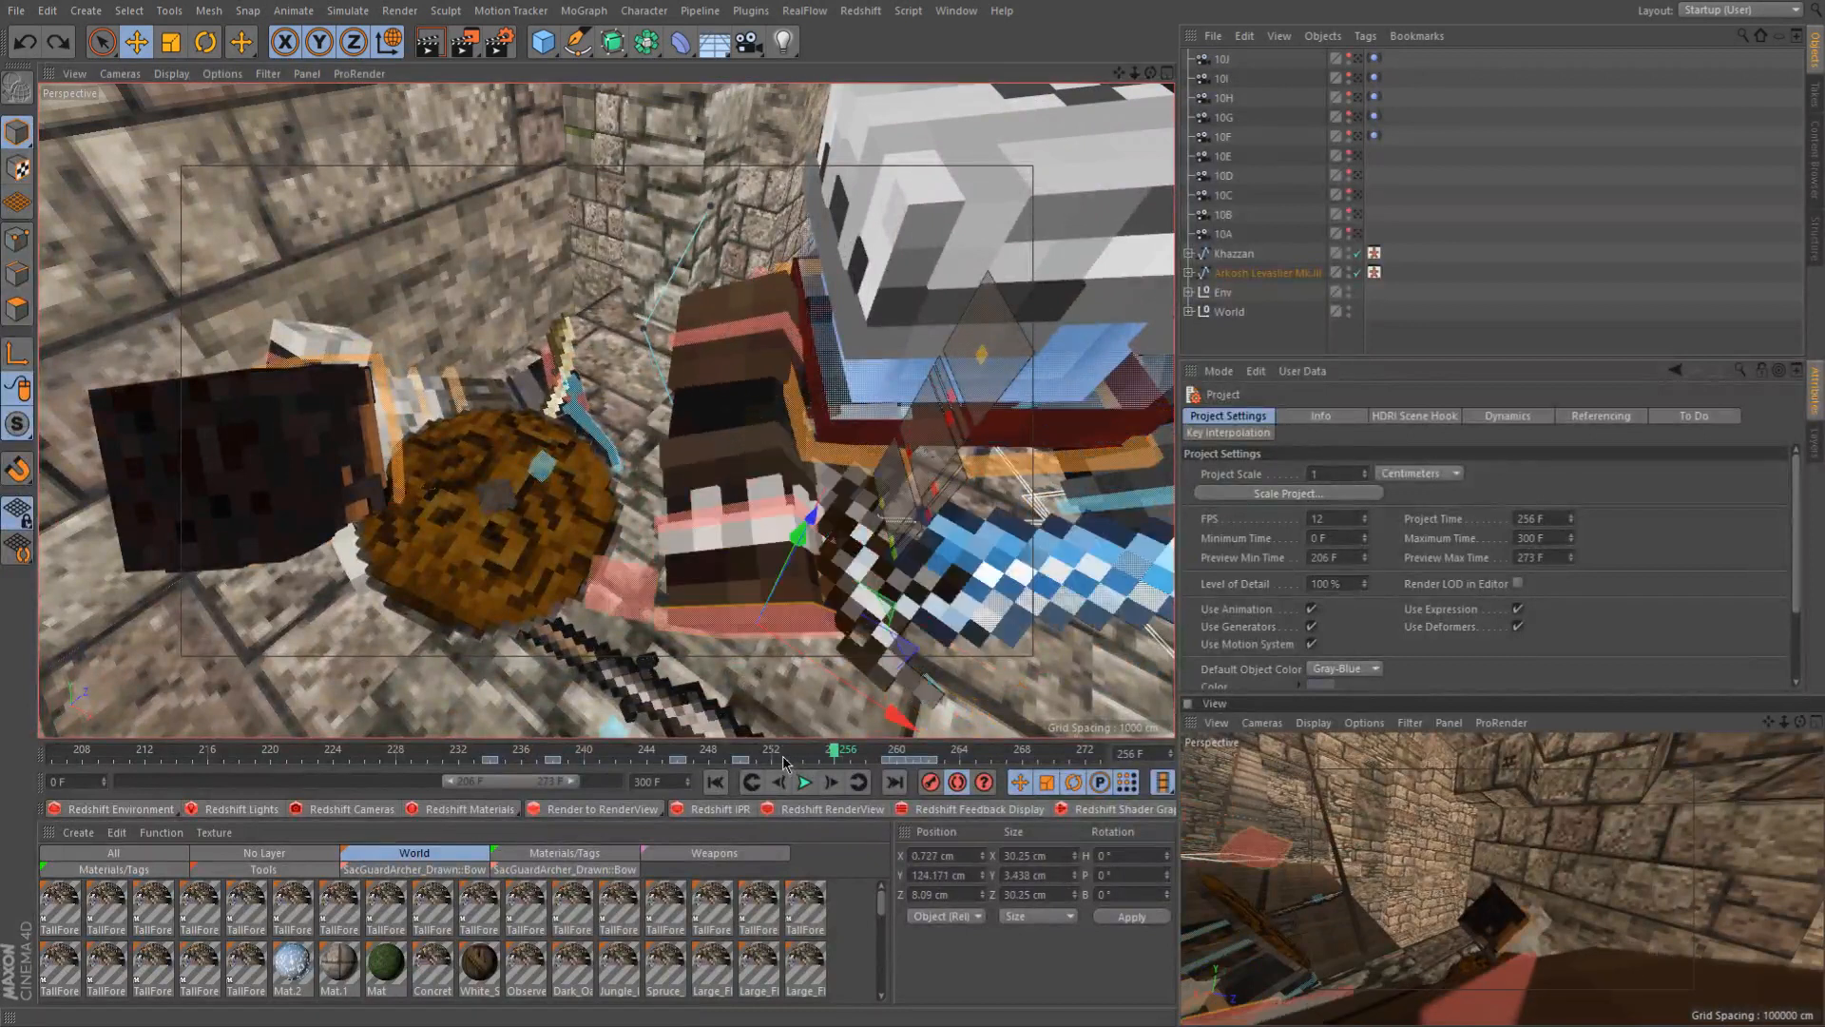
Reposition Arkosh's right arm goal control at frame 256 to about X -7.99, Y 116.56, Z 23.53 cm
{"action": "left_click", "coordinate": [793, 759]}
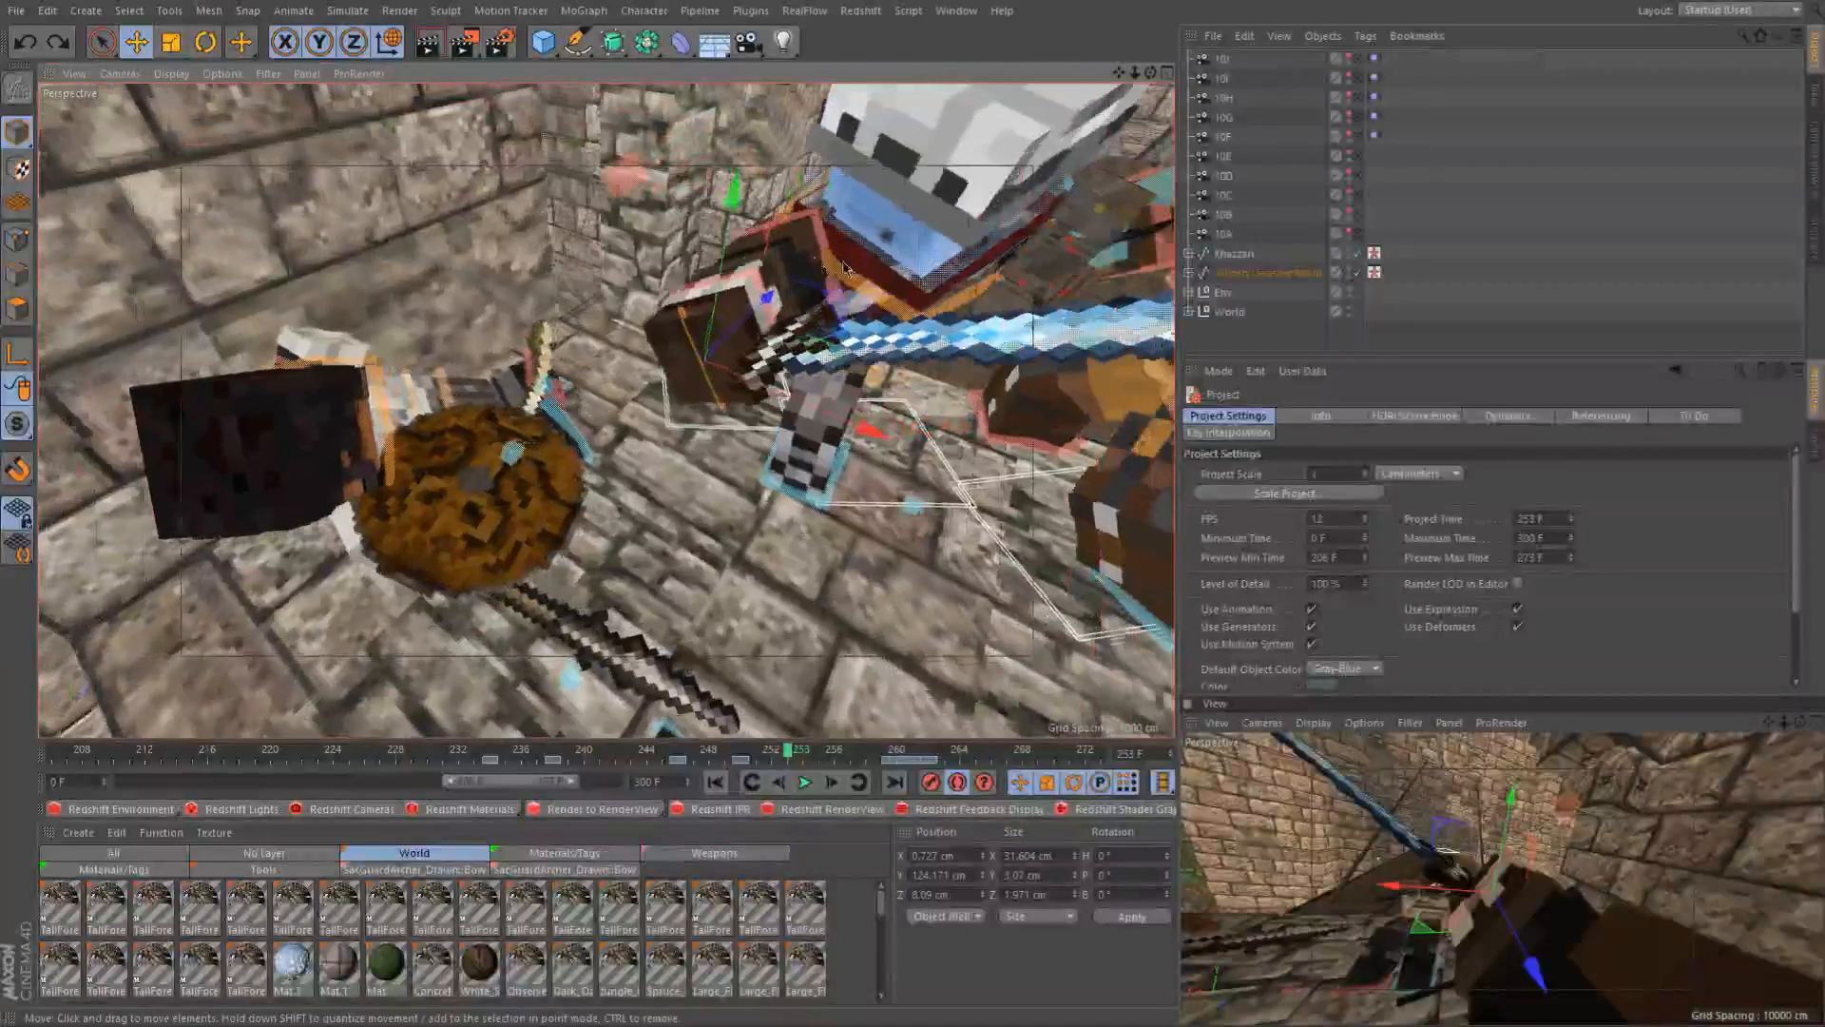
{"action": "mouse_move", "coordinate": [844, 269]}
{"action": "left_mouse_down", "text": "alt"}
{"action": "mouse_move", "coordinate": [837, 333]}
{"action": "mouse_move", "coordinate": [855, 256]}
{"action": "left_mouse_up", "text": "alt"}
{"action": "left_click", "coordinate": [834, 783]}
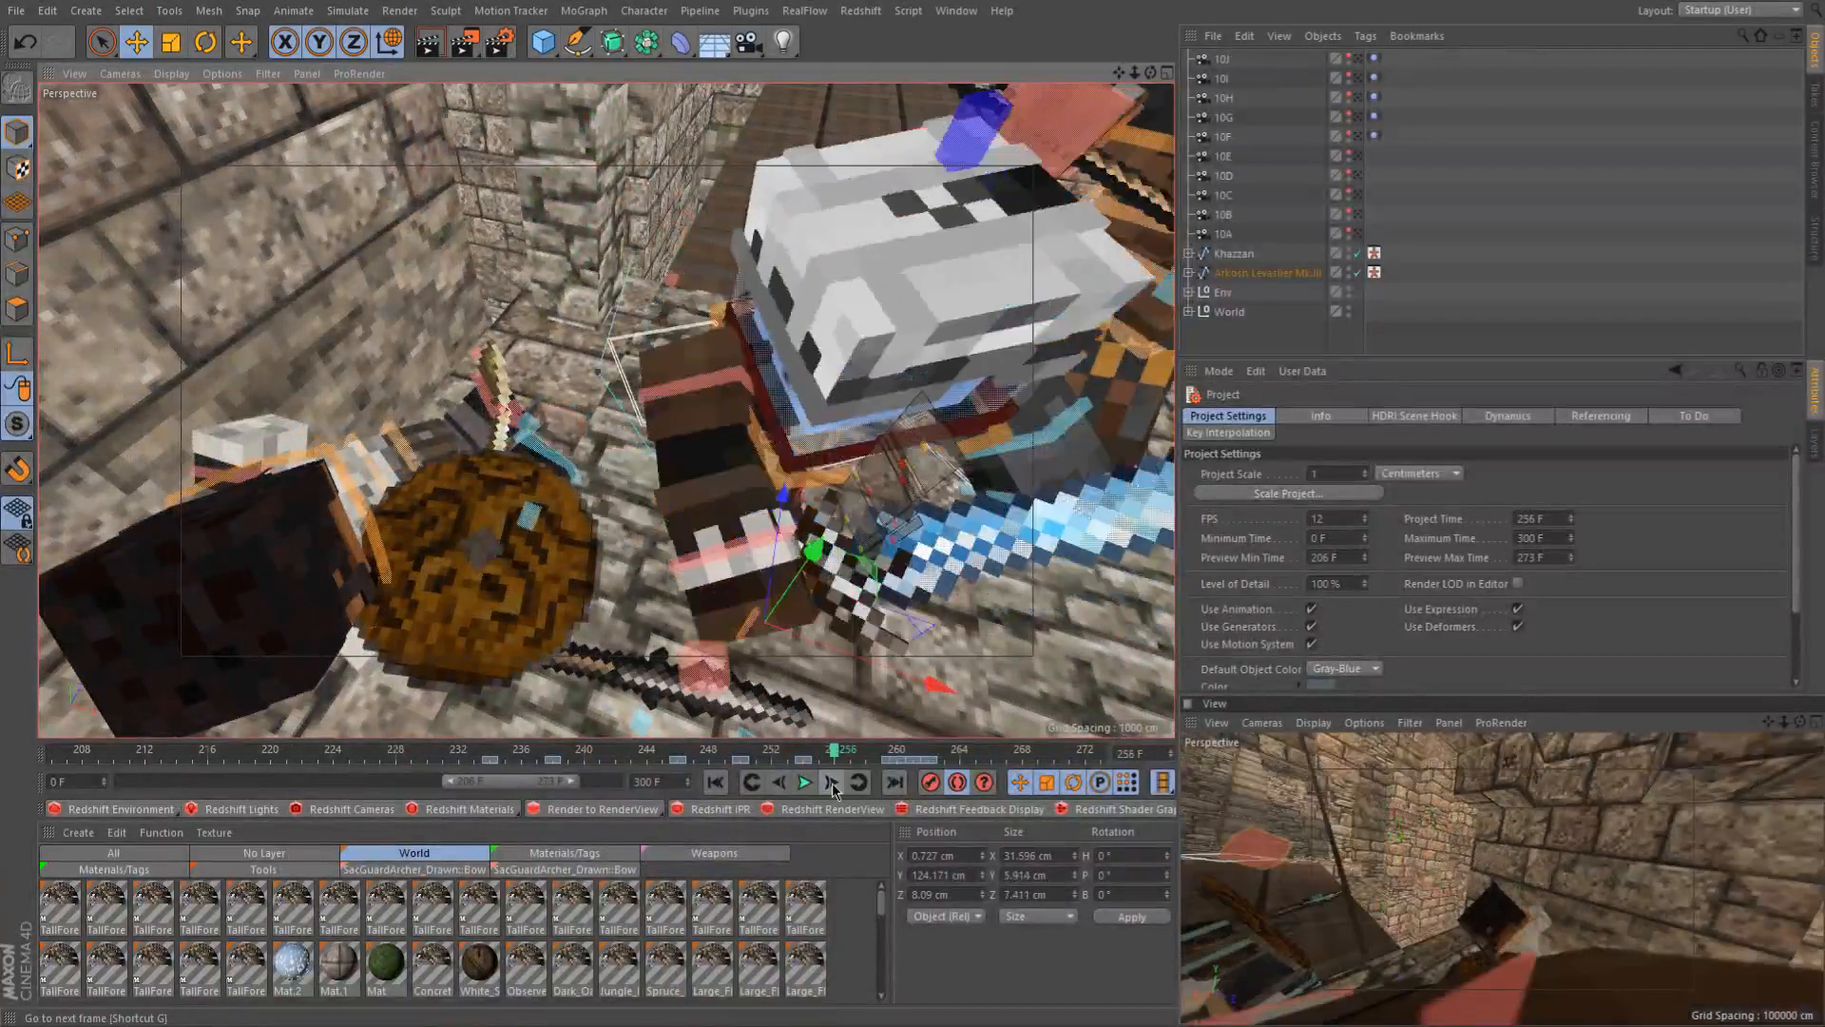
{"action": "left_click_drag", "start_coordinate": [783, 696], "coordinate": [666, 570], "text": "alt"}
{"action": "mouse_move", "coordinate": [1014, 649]}
{"action": "left_mouse_down", "text": "alt"}
{"action": "mouse_move", "coordinate": [1107, 508]}
{"action": "mouse_move", "coordinate": [1022, 637]}
{"action": "mouse_move", "coordinate": [1087, 501]}
{"action": "mouse_move", "coordinate": [1031, 522]}
{"action": "mouse_move", "coordinate": [1079, 532]}
{"action": "mouse_move", "coordinate": [1037, 647]}
{"action": "left_mouse_up", "text": "alt"}
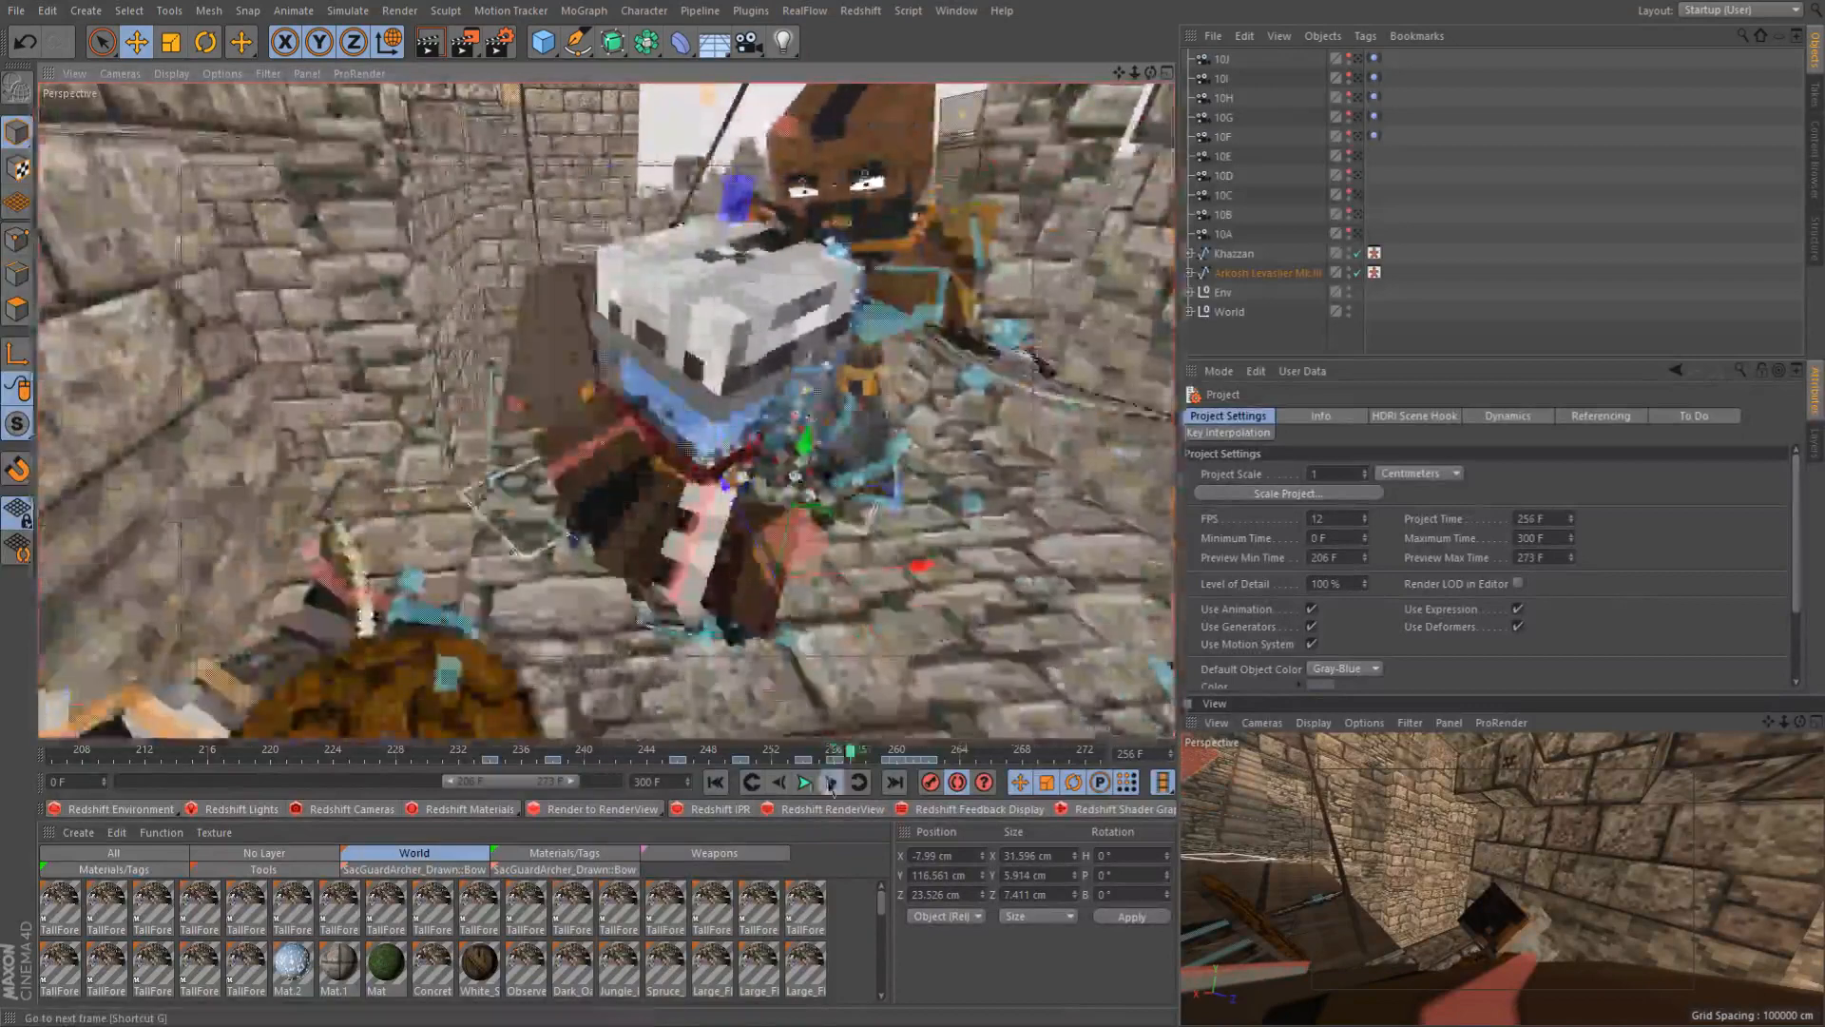
Step forward past frame 256 and inspect the adjusted sword arm from several angles
{"action": "left_click", "coordinate": [831, 781]}
{"action": "left_click", "coordinate": [831, 785]}
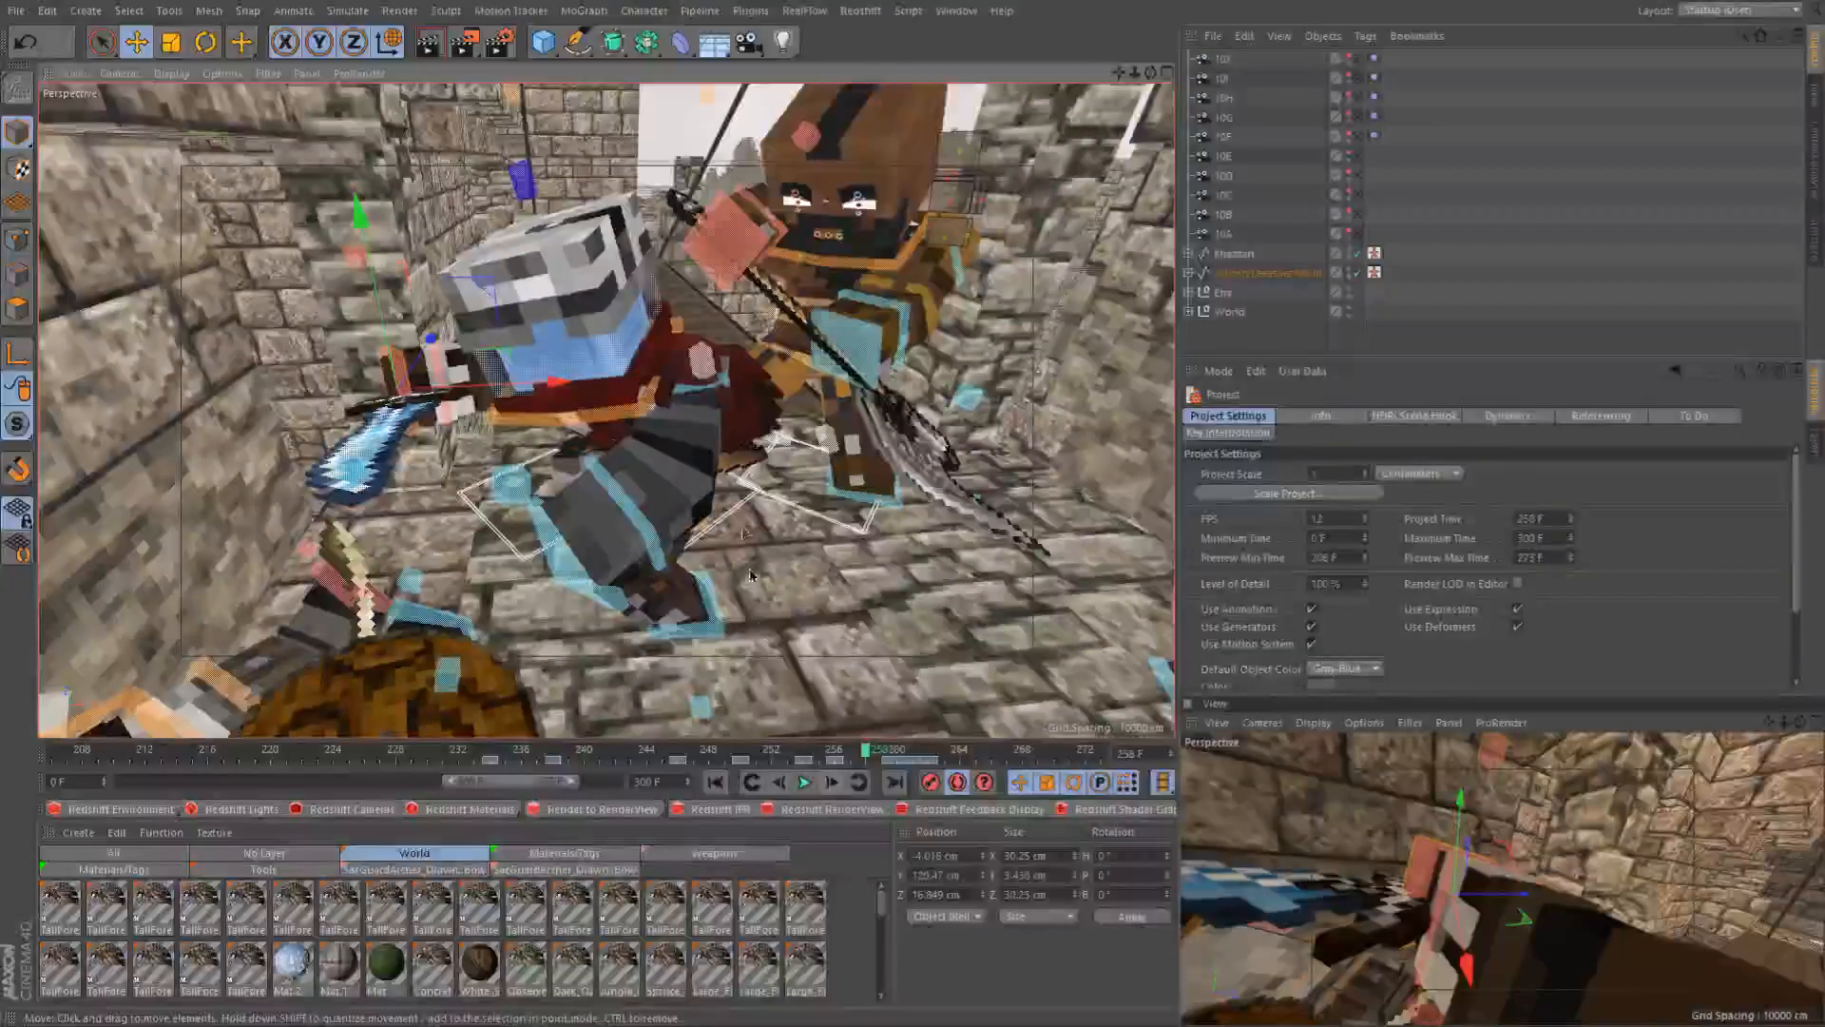
{"action": "left_click_drag", "start_coordinate": [747, 572], "coordinate": [950, 575], "text": "alt"}
{"action": "left_click", "coordinate": [855, 789]}
{"action": "left_click_drag", "start_coordinate": [685, 532], "coordinate": [769, 537], "text": "alt"}
Go to frame 252, deselect the arm control and save the project
{"action": "left_click", "coordinate": [771, 753]}
{"action": "scroll", "coordinate": [757, 513], "scroll_direction": "down", "scroll_amount": 5}
{"action": "left_click_drag", "start_coordinate": [757, 513], "coordinate": [646, 419], "text": "alt"}
{"action": "left_click", "coordinate": [1451, 183]}
{"action": "key", "text": "ctrl+s"}
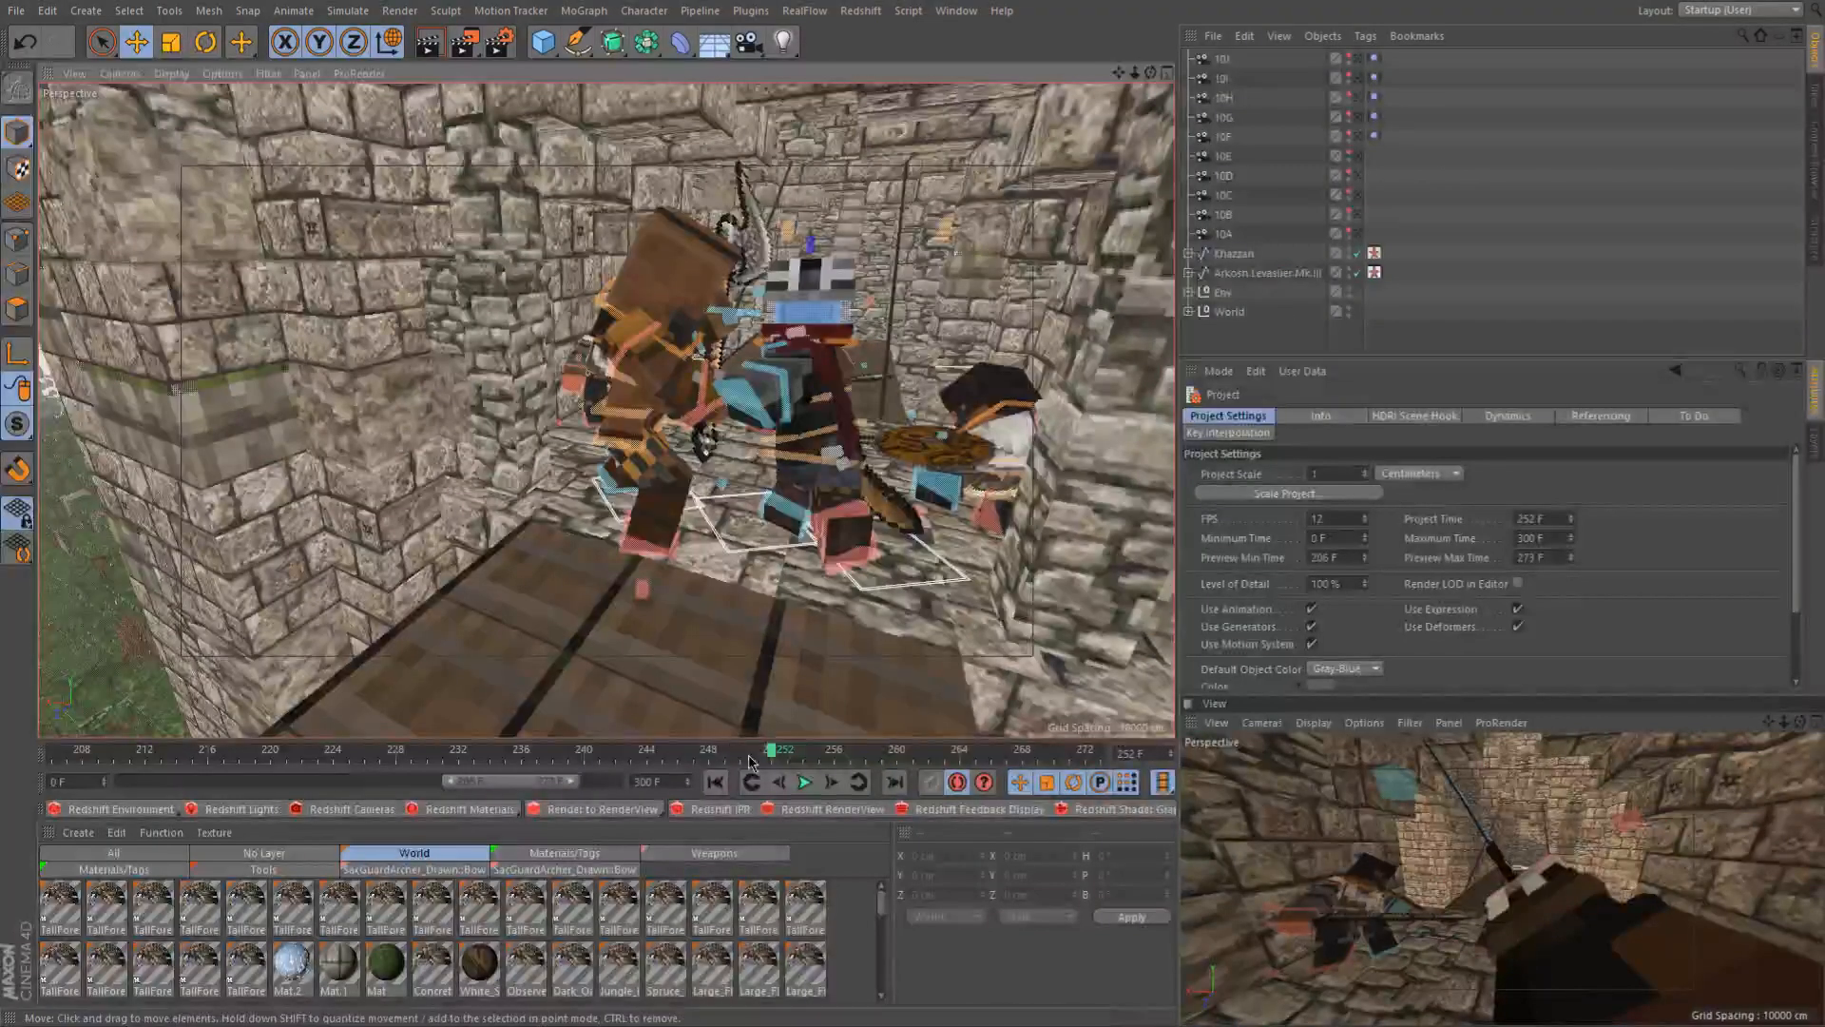
Play back the sword swing from frame 252 and scrub through it to frame 266
{"action": "left_click", "coordinate": [807, 785]}
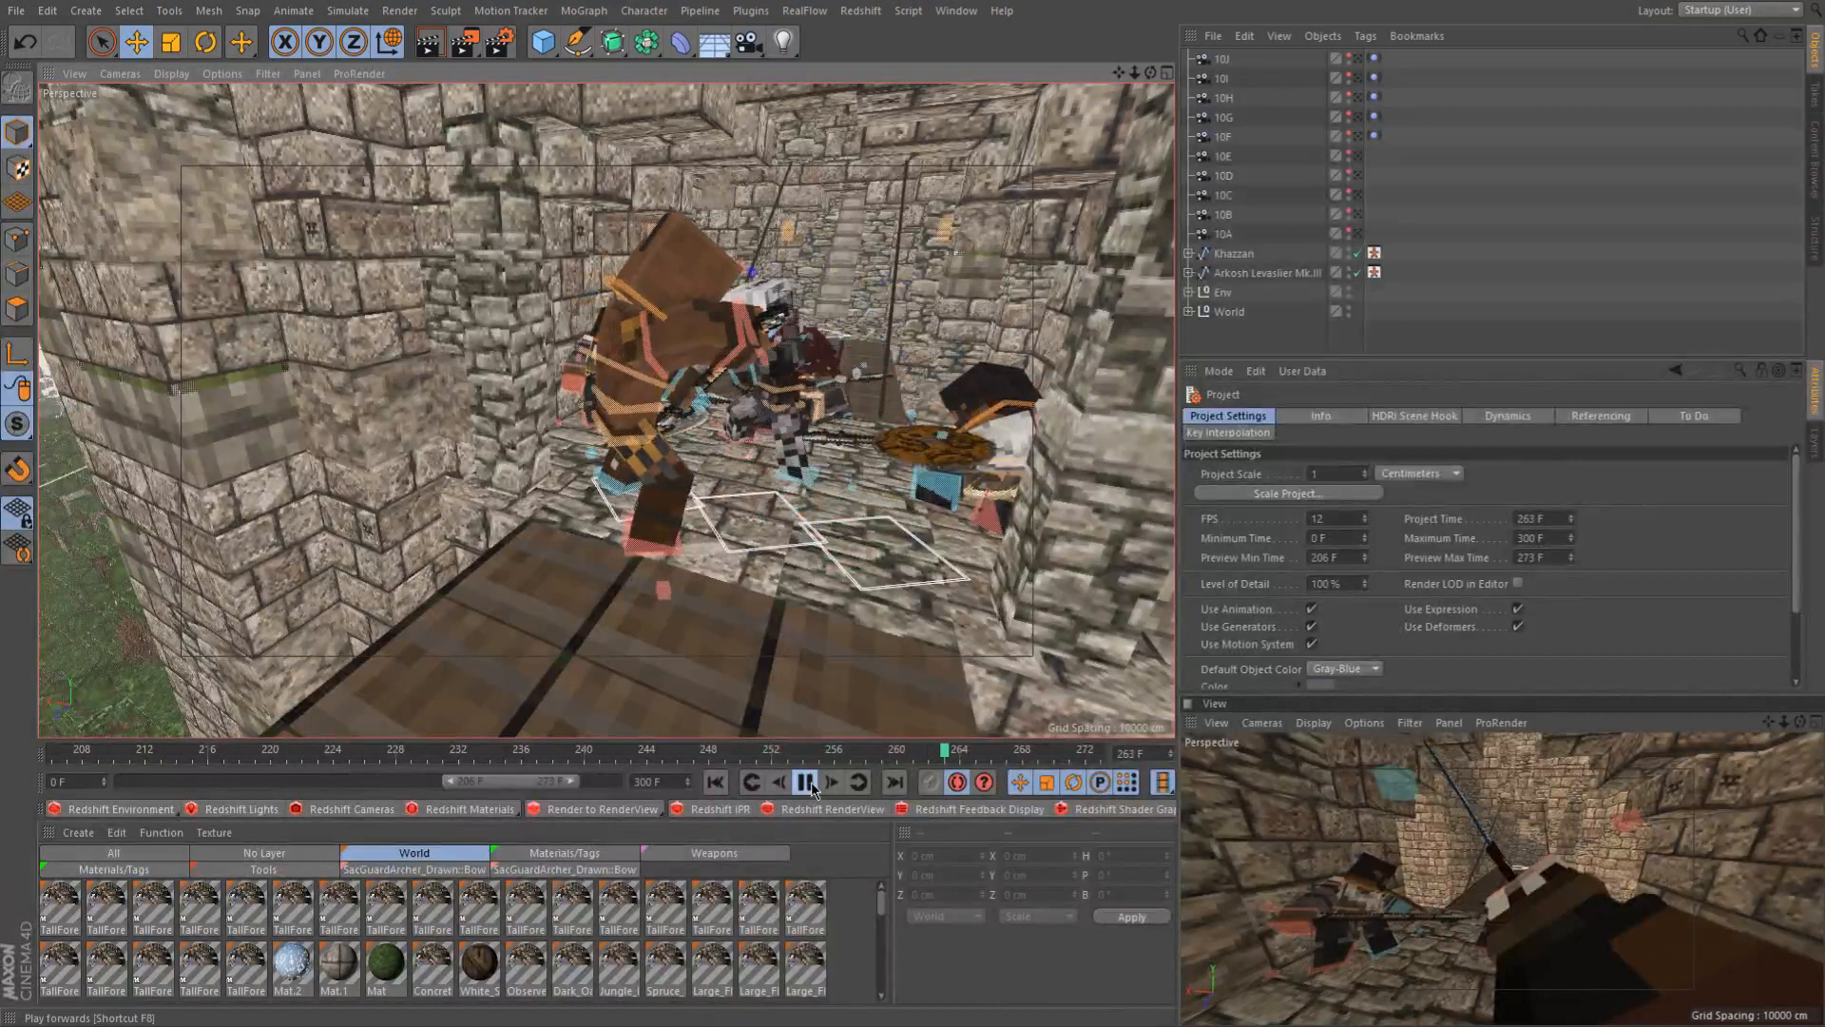
{"action": "left_click", "coordinate": [808, 783]}
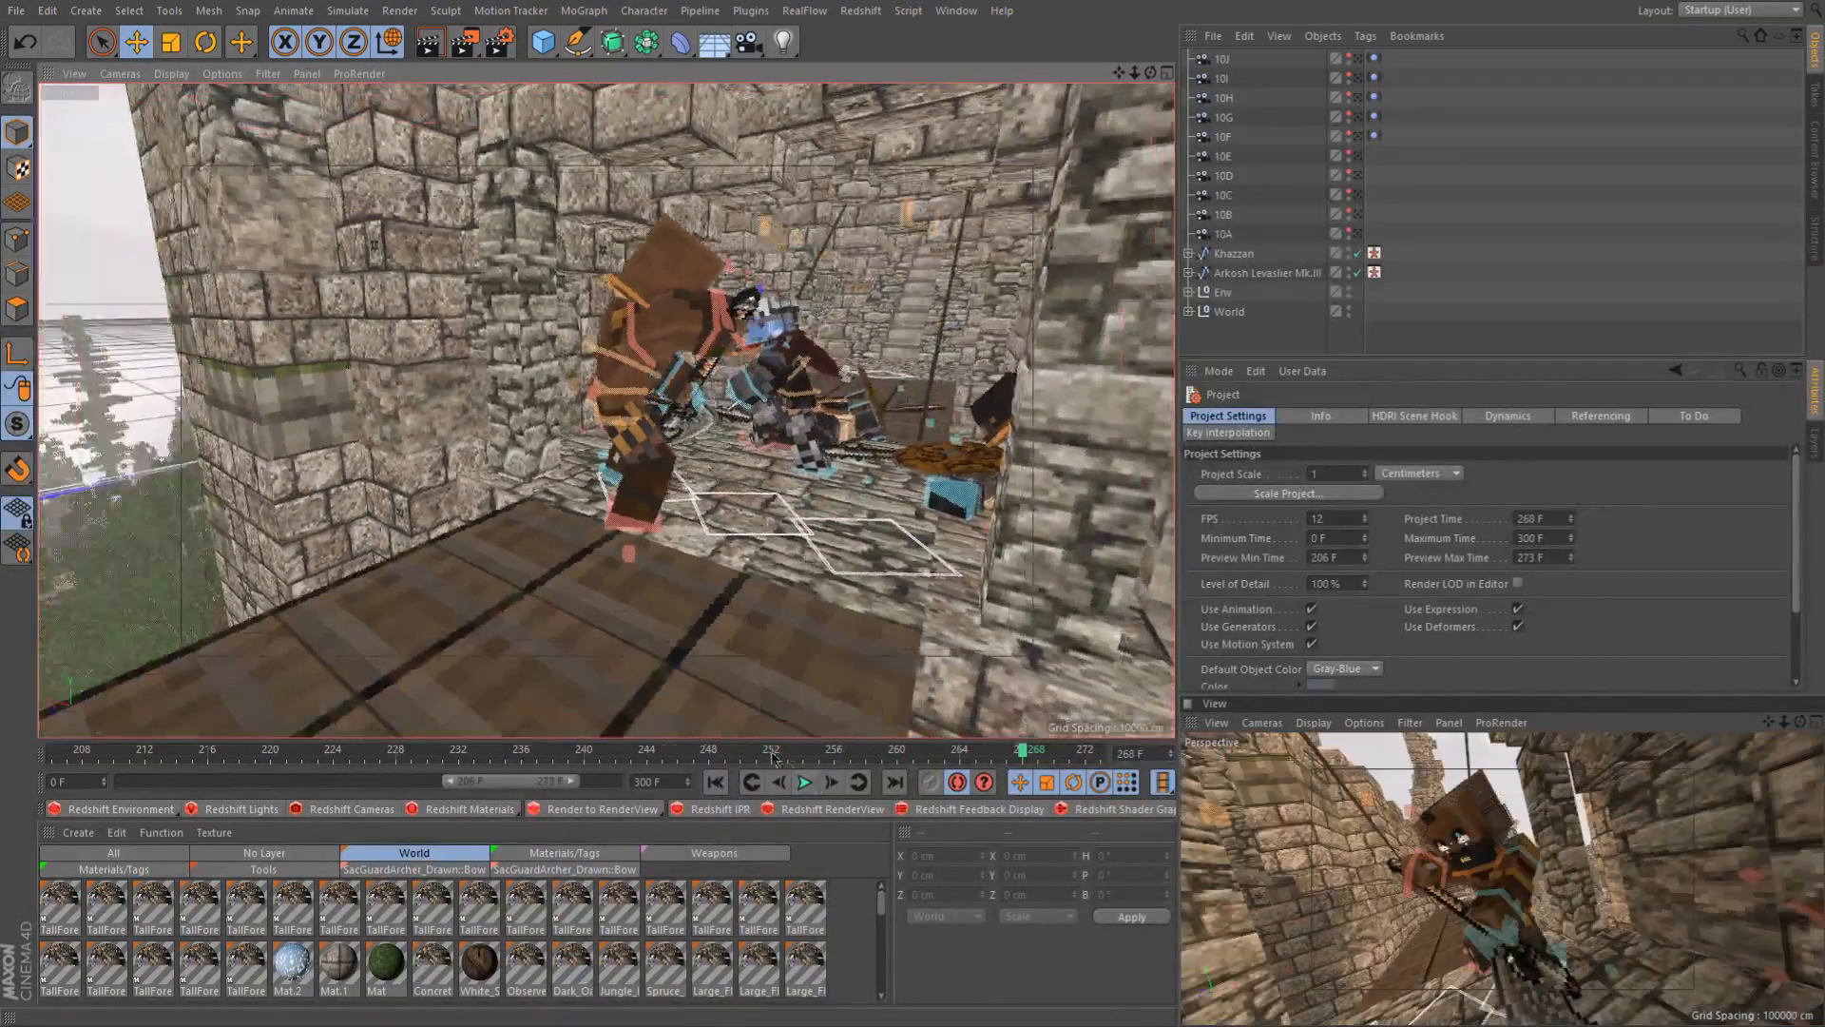
{"action": "left_click_drag", "start_coordinate": [773, 757], "coordinate": [987, 773]}
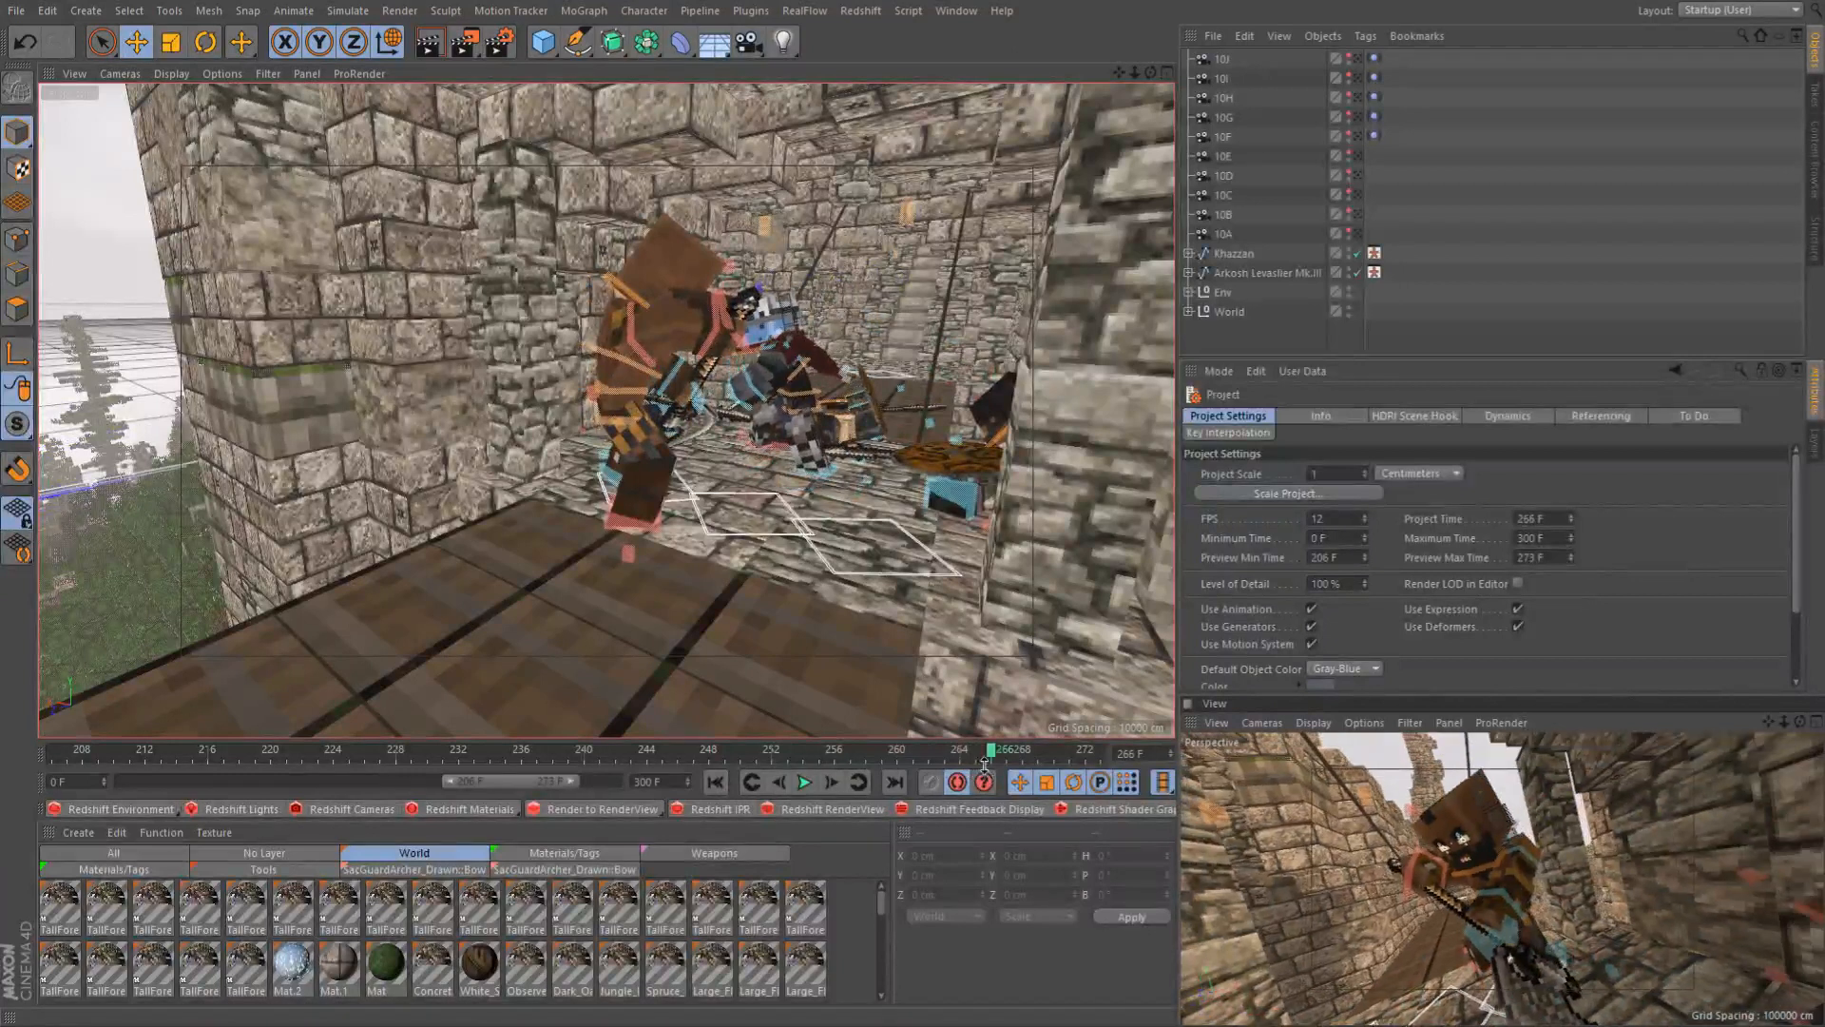
Select Khazzan's waist control, check it at frame 259 and go to frame 261
{"action": "scroll", "coordinate": [825, 568], "scroll_direction": "up", "scroll_amount": 3}
{"action": "left_click_drag", "start_coordinate": [825, 559], "coordinate": [540, 467], "text": "alt"}
{"action": "left_click", "coordinate": [502, 367]}
{"action": "scroll", "coordinate": [561, 394], "scroll_direction": "up", "scroll_amount": 2}
{"action": "left_click", "coordinate": [892, 757]}
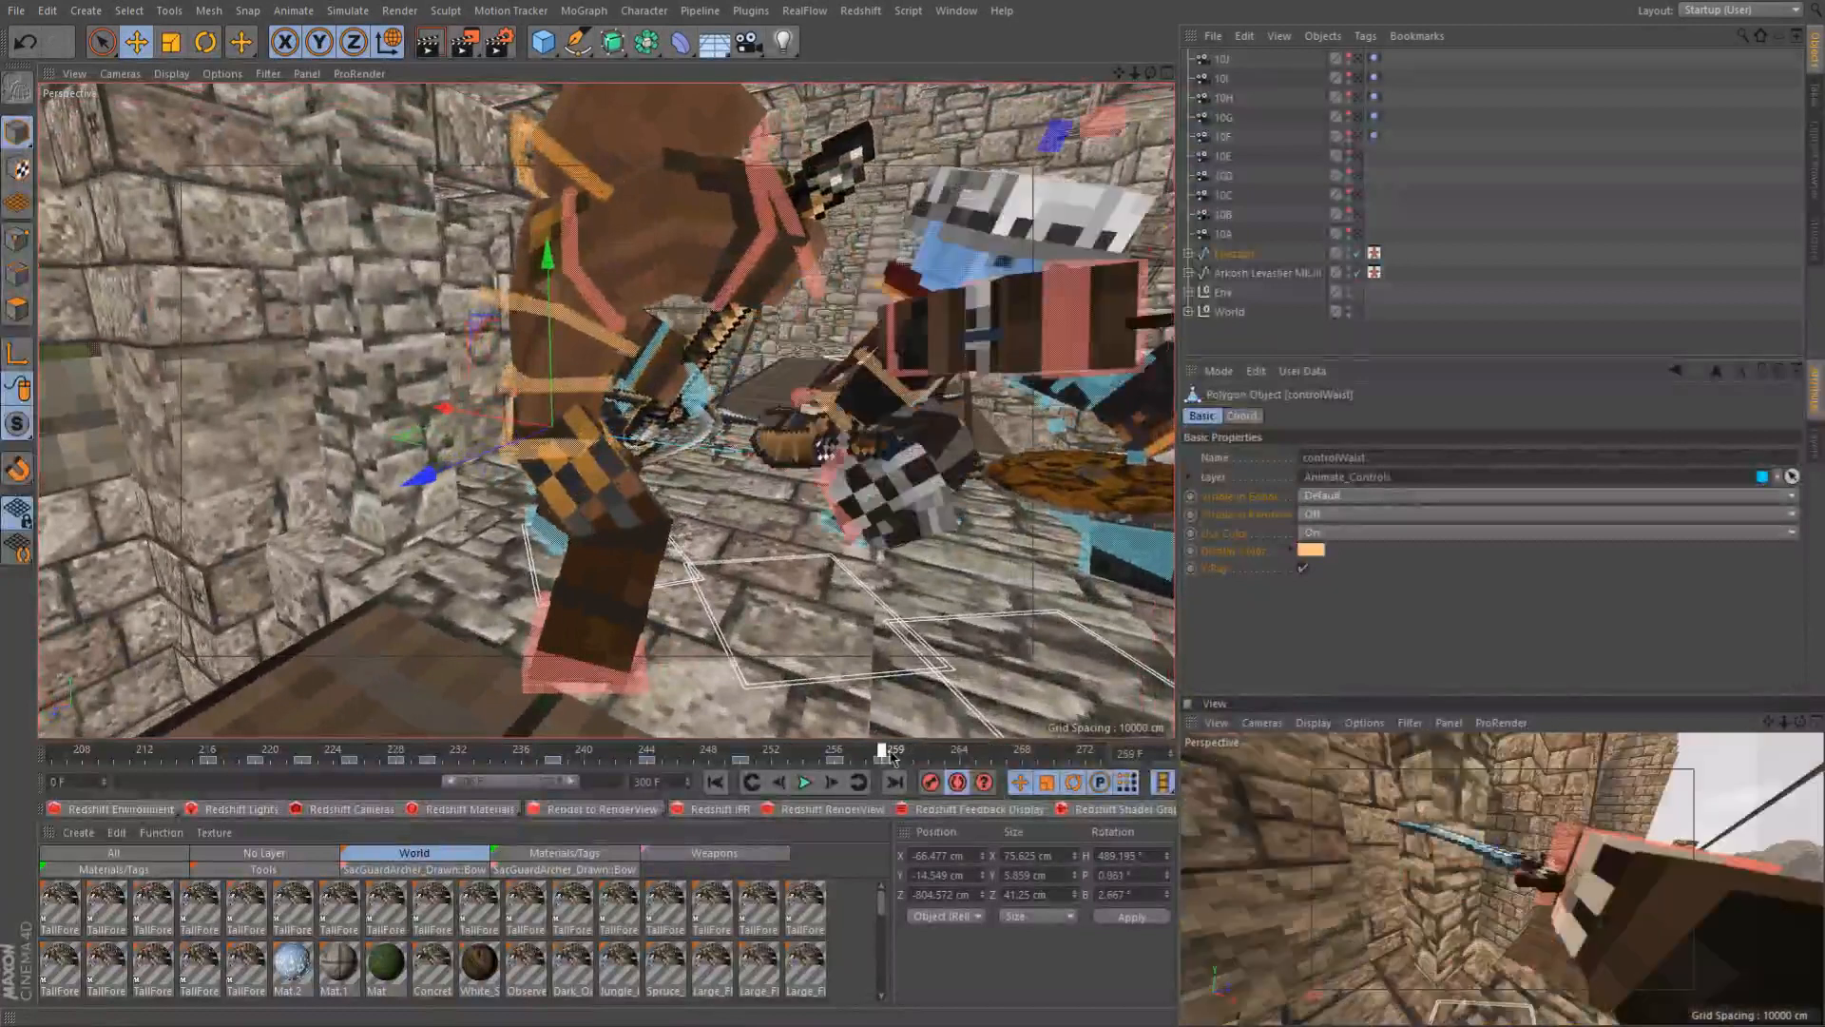
{"action": "left_click", "coordinate": [916, 756]}
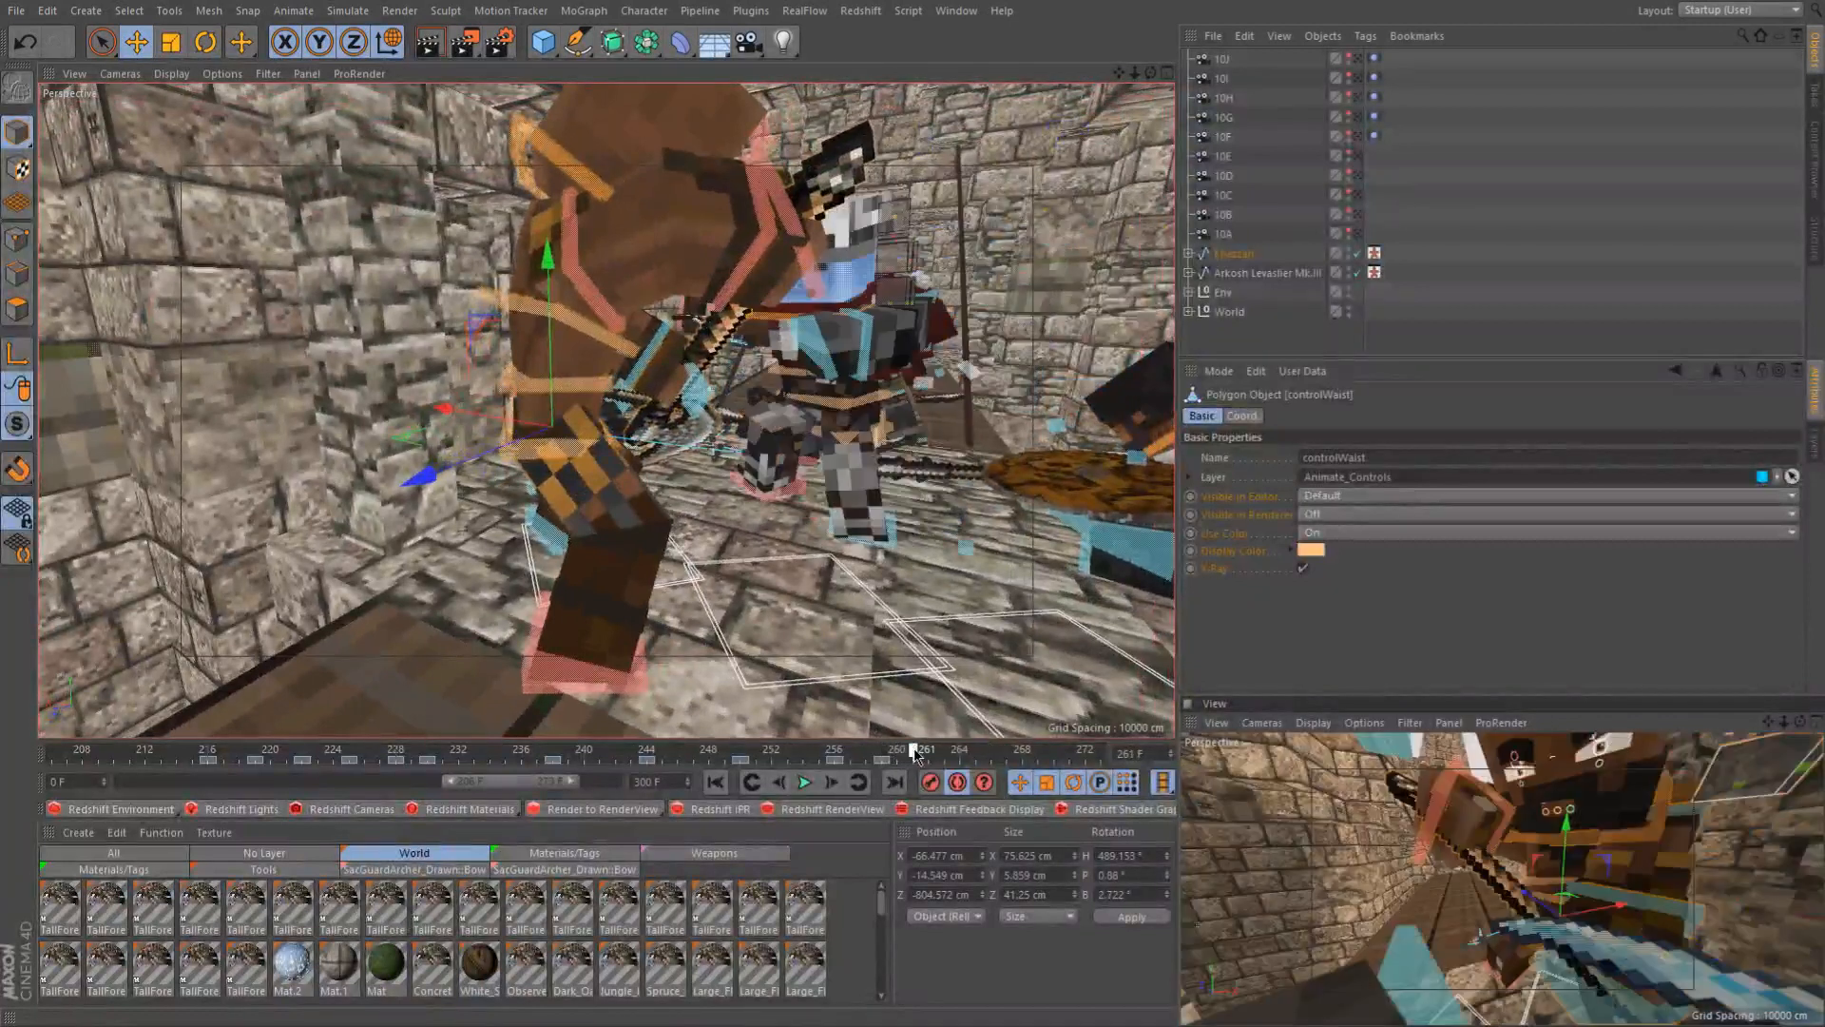
Step back and forth between frames 259 and 263 to examine Khazzan's reaction to the sword swing
{"action": "mouse_move", "coordinate": [593, 446]}
{"action": "left_mouse_down", "text": "alt"}
{"action": "mouse_move", "coordinate": [561, 443]}
{"action": "mouse_move", "coordinate": [589, 439]}
{"action": "left_mouse_up", "text": "alt"}
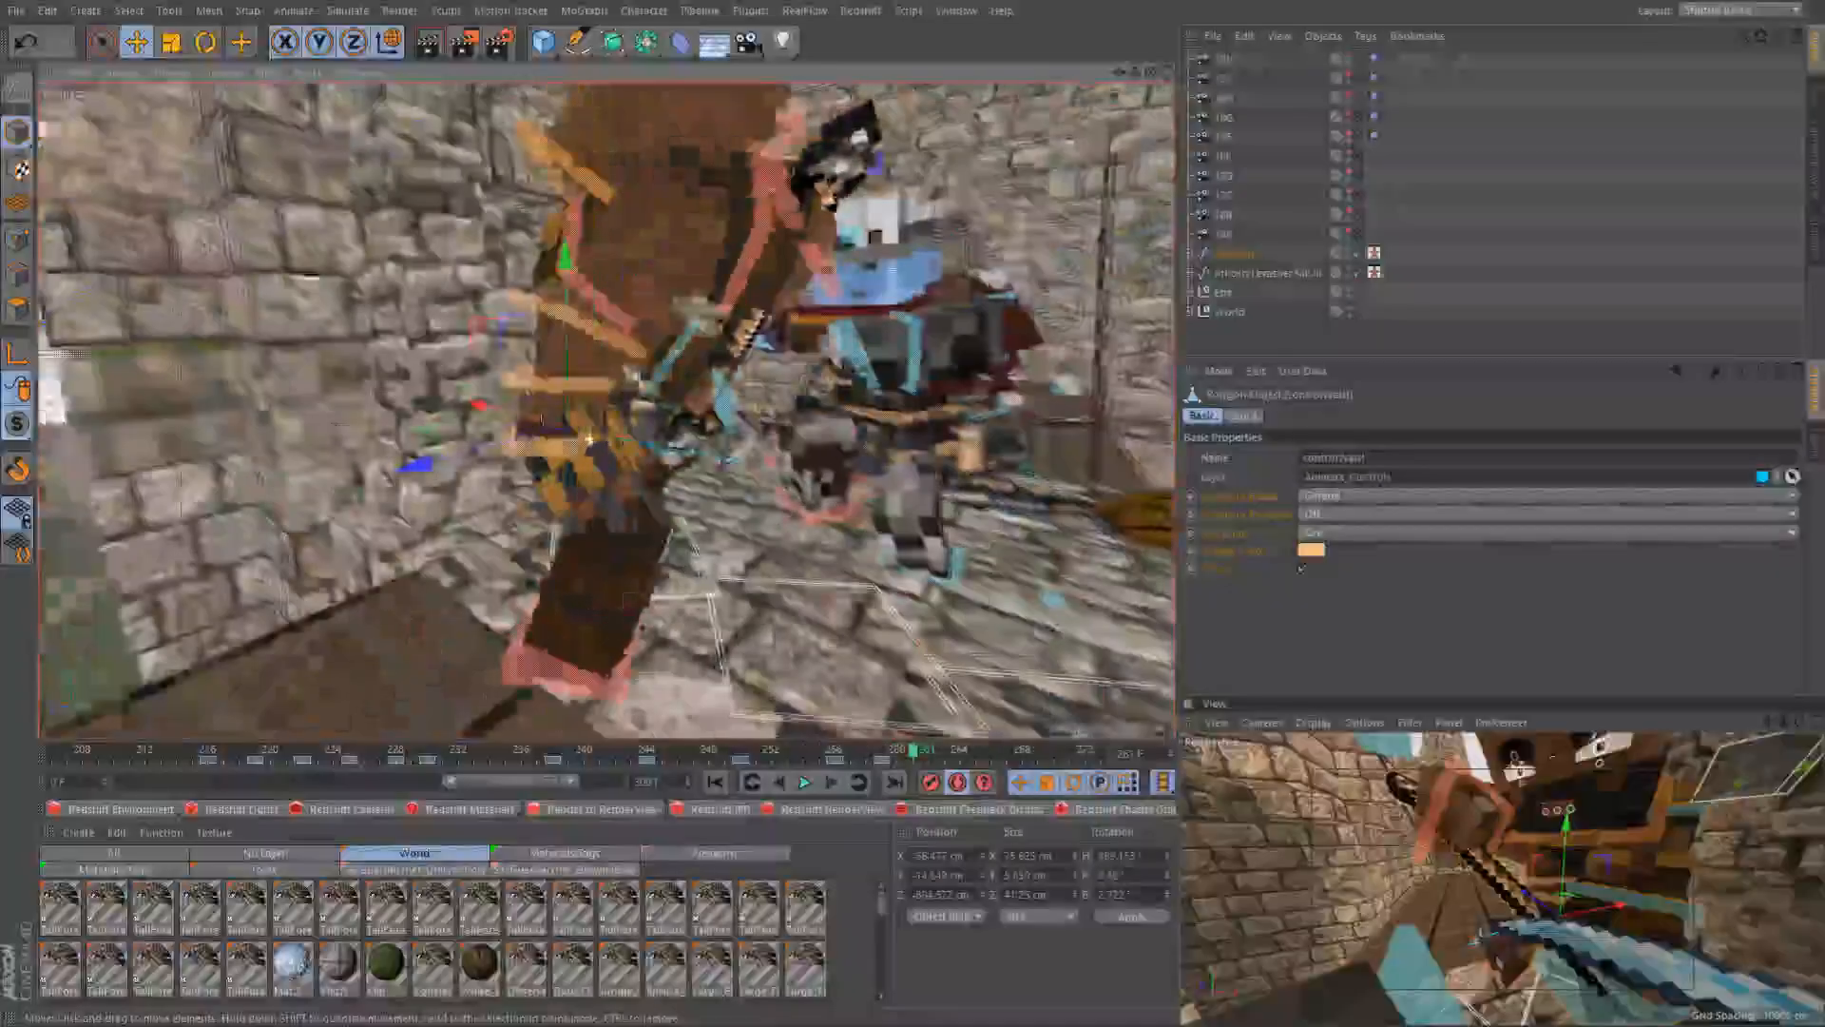
{"action": "left_click", "coordinate": [783, 782]}
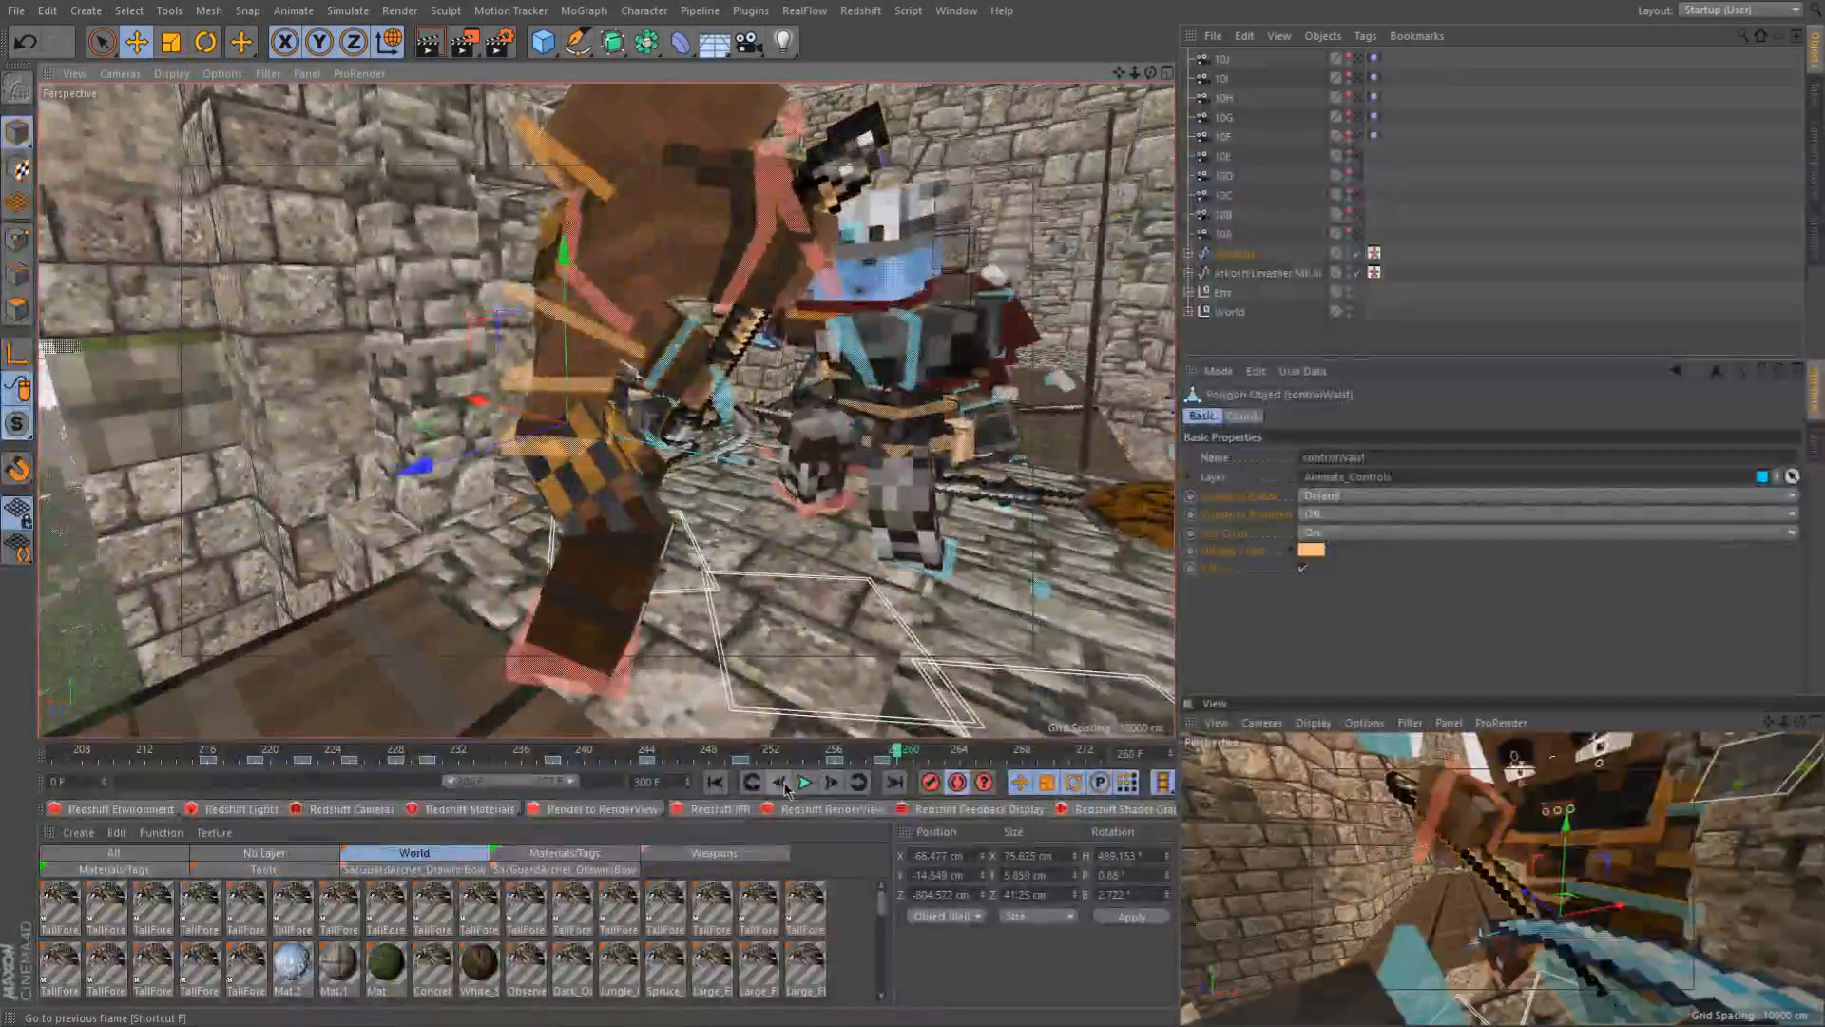
{"action": "left_click", "coordinate": [781, 783]}
{"action": "left_click", "coordinate": [830, 783]}
{"action": "left_click", "coordinate": [830, 782]}
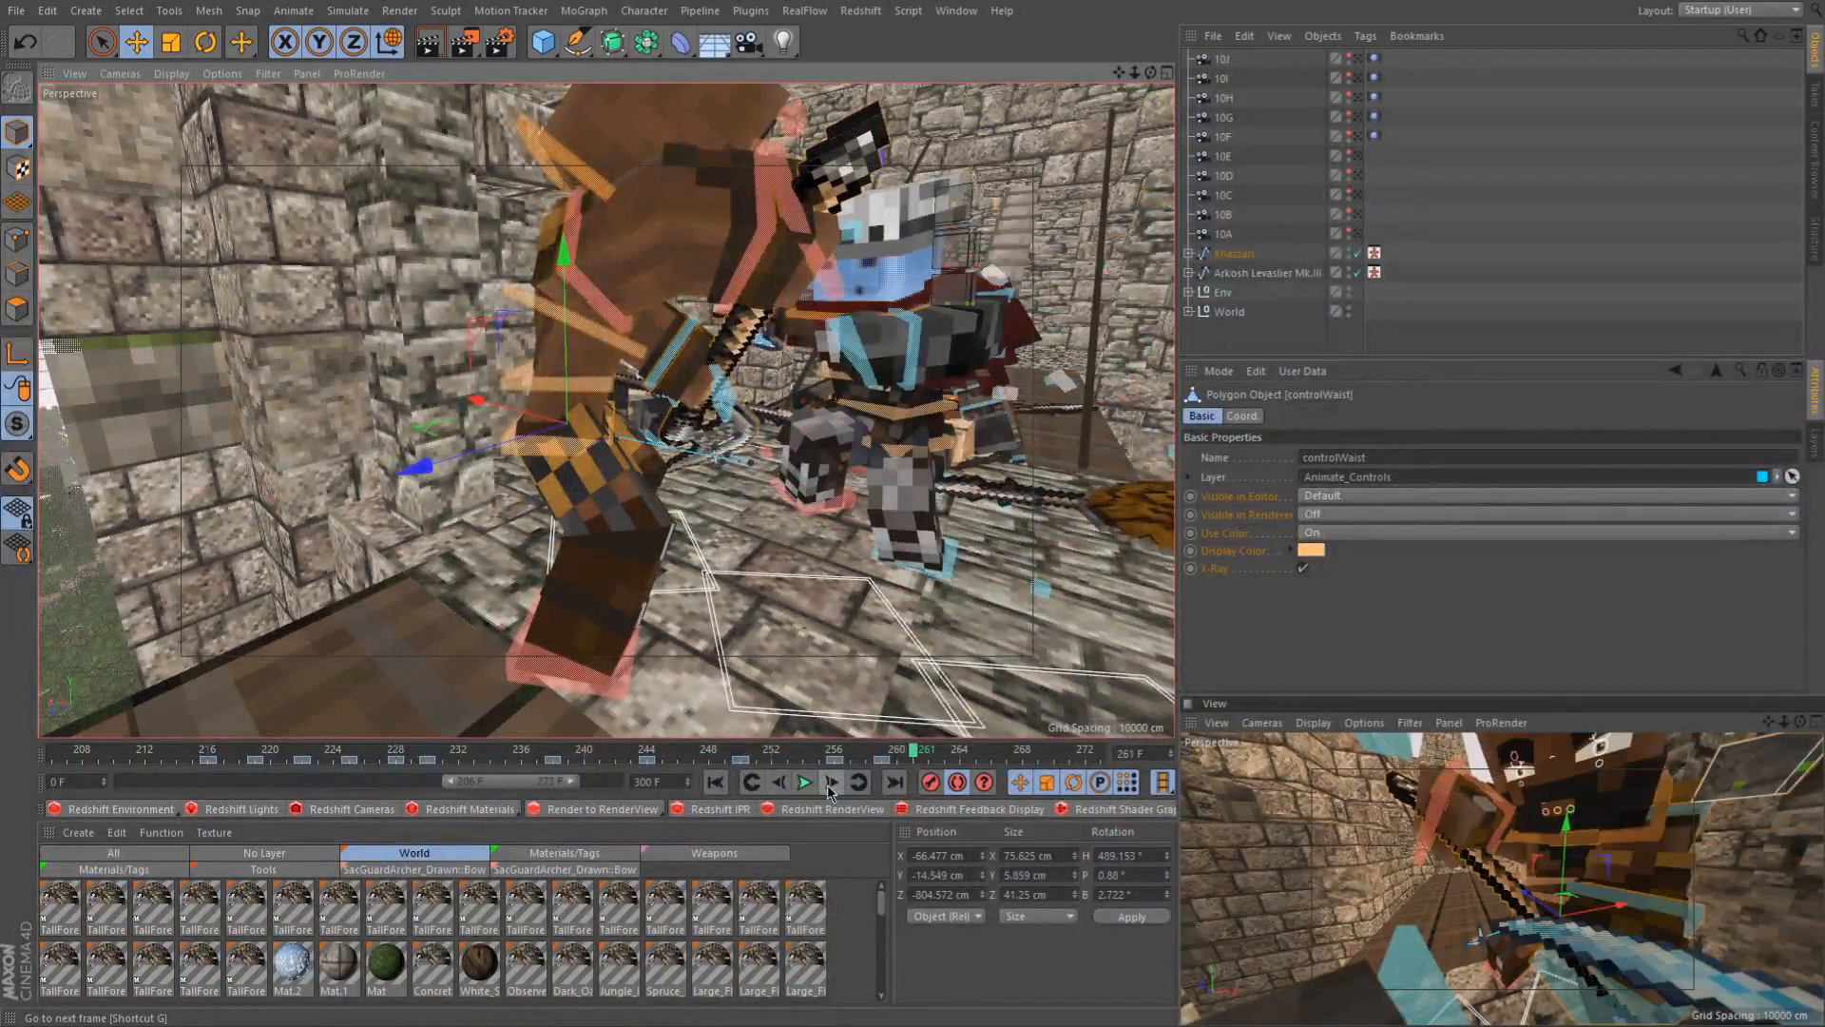
{"action": "left_click", "coordinate": [830, 782]}
{"action": "left_click", "coordinate": [830, 783]}
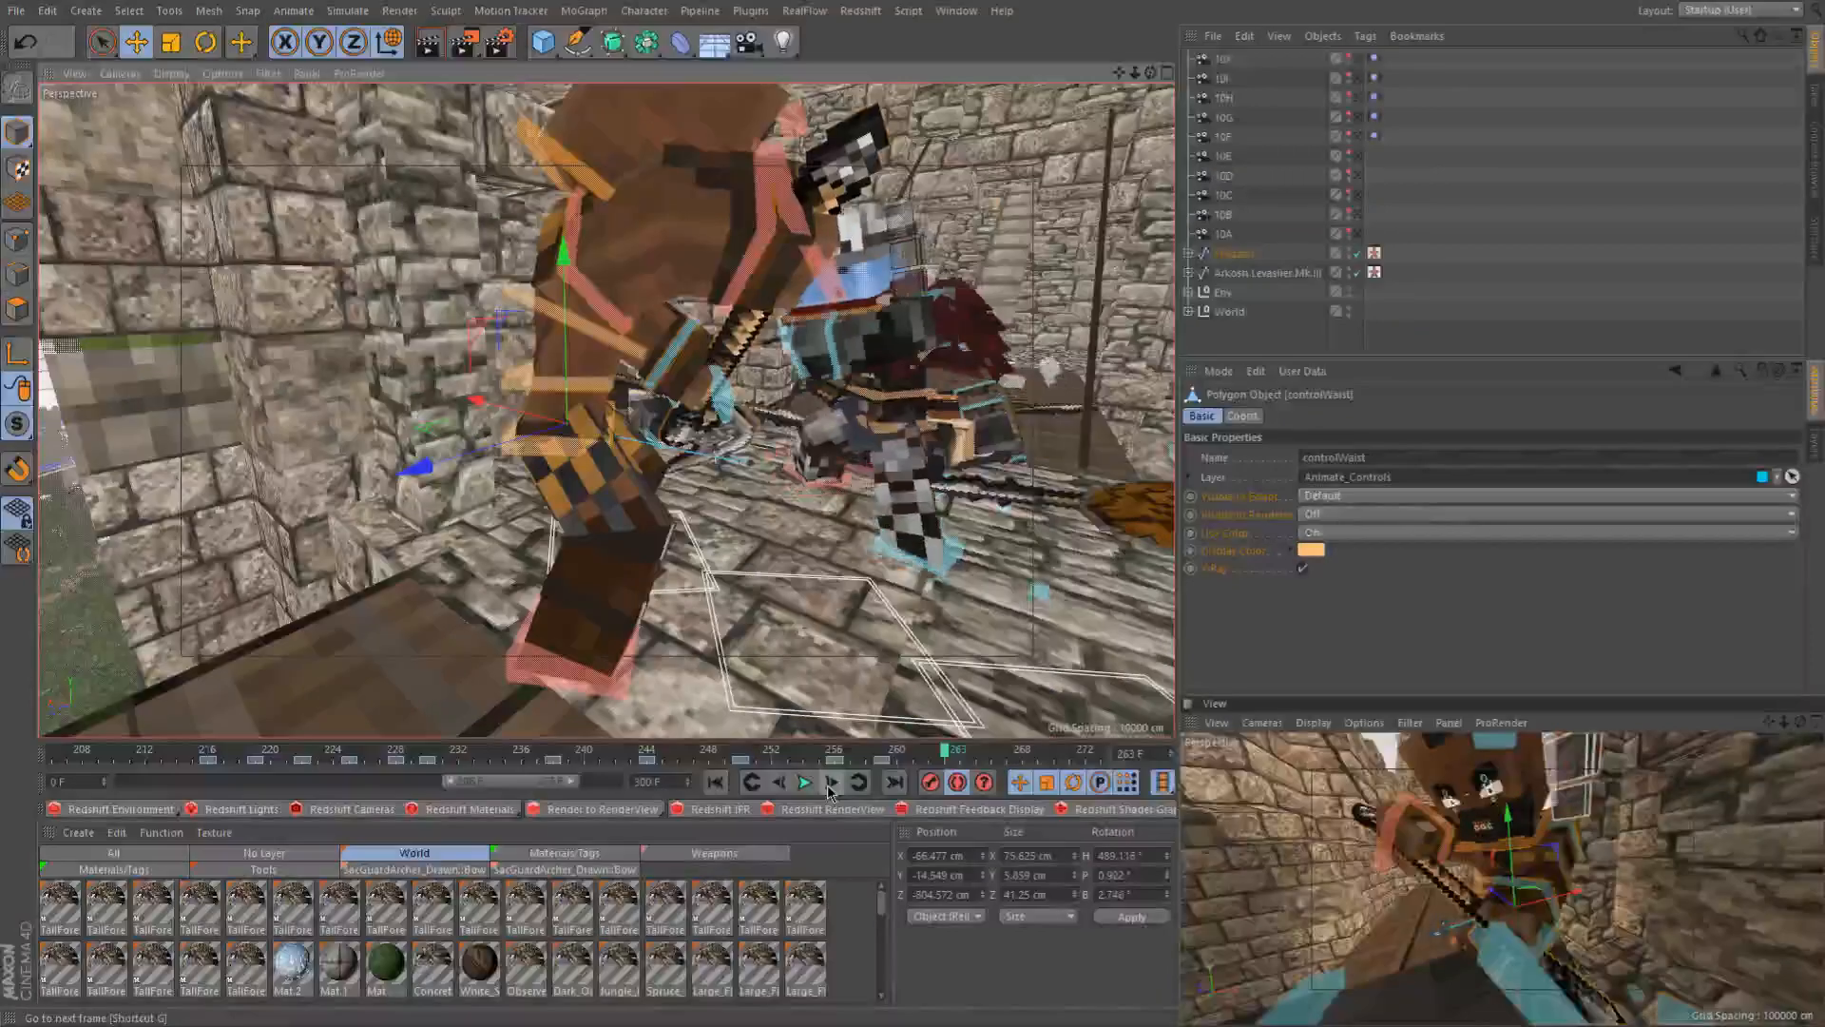
{"action": "left_click", "coordinate": [781, 783]}
{"action": "left_click", "coordinate": [781, 783]}
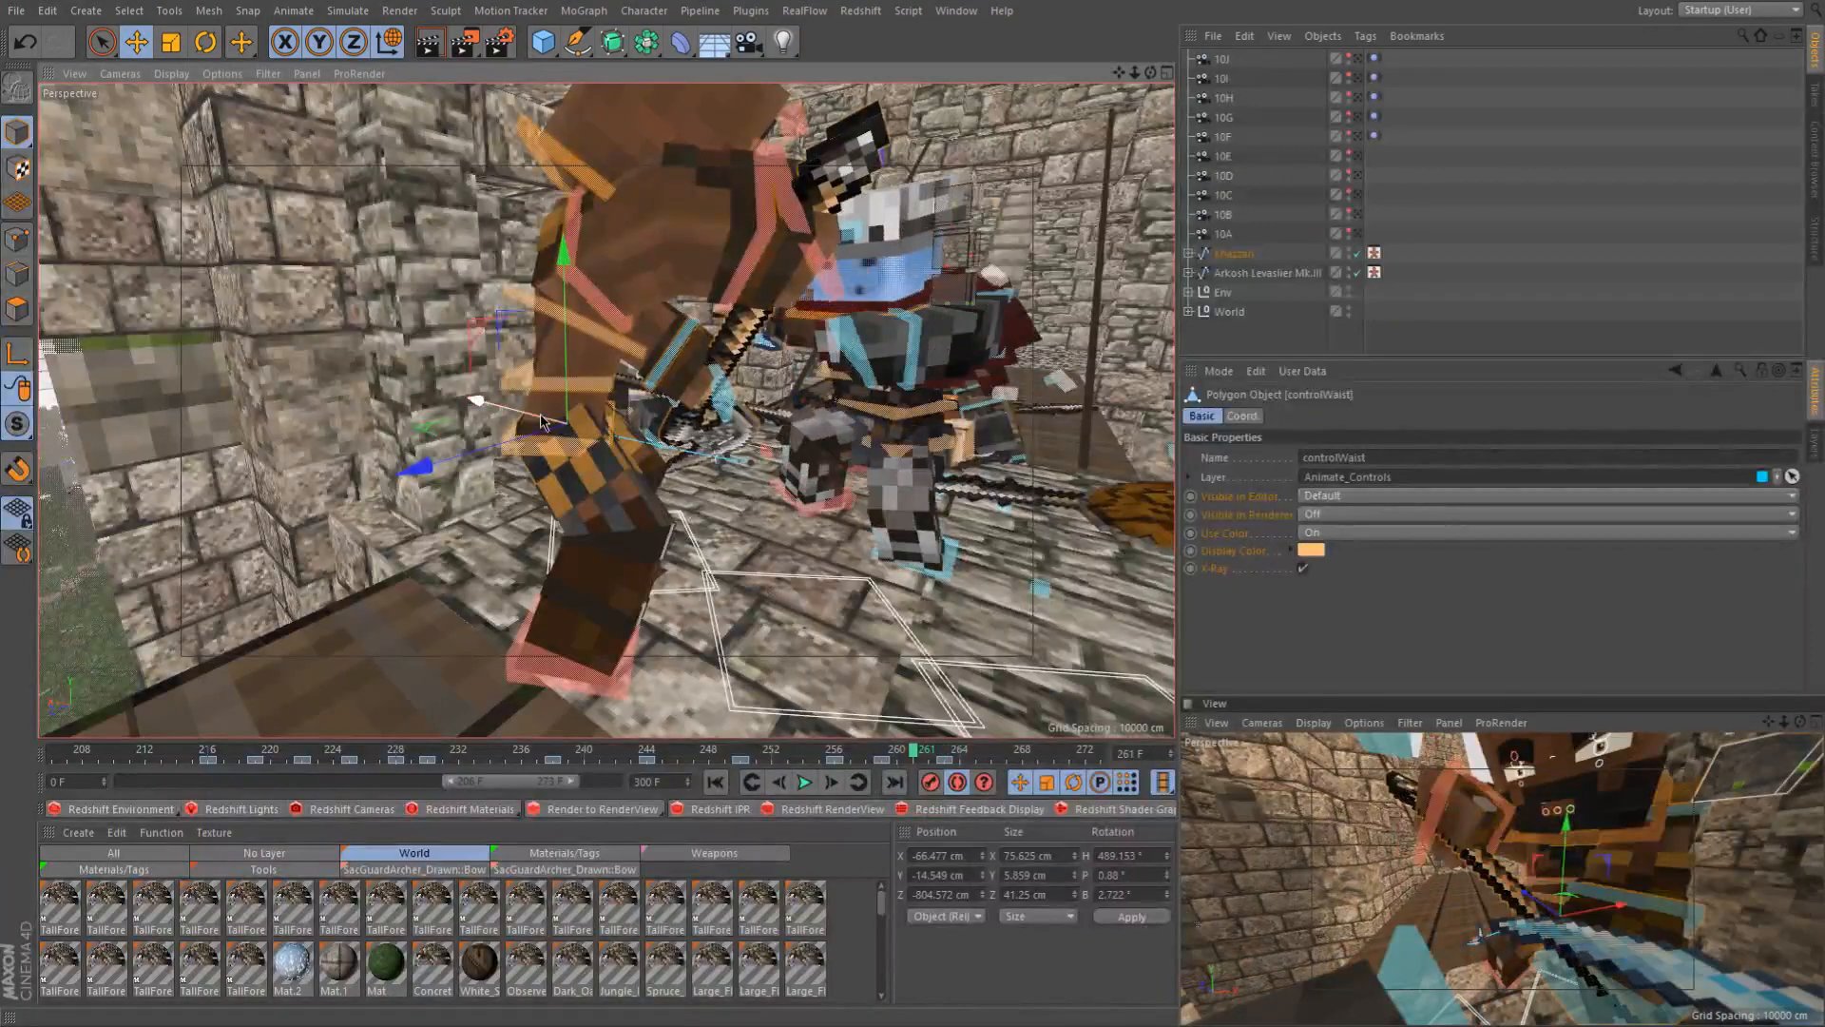
At frame 261, move Khazzan's waist control to about X -70.59, Y -15.63, Z -808.99 cm and rotate its pitch to about -6.21°
{"action": "left_click_drag", "start_coordinate": [576, 433], "coordinate": [419, 437], "text": "alt"}
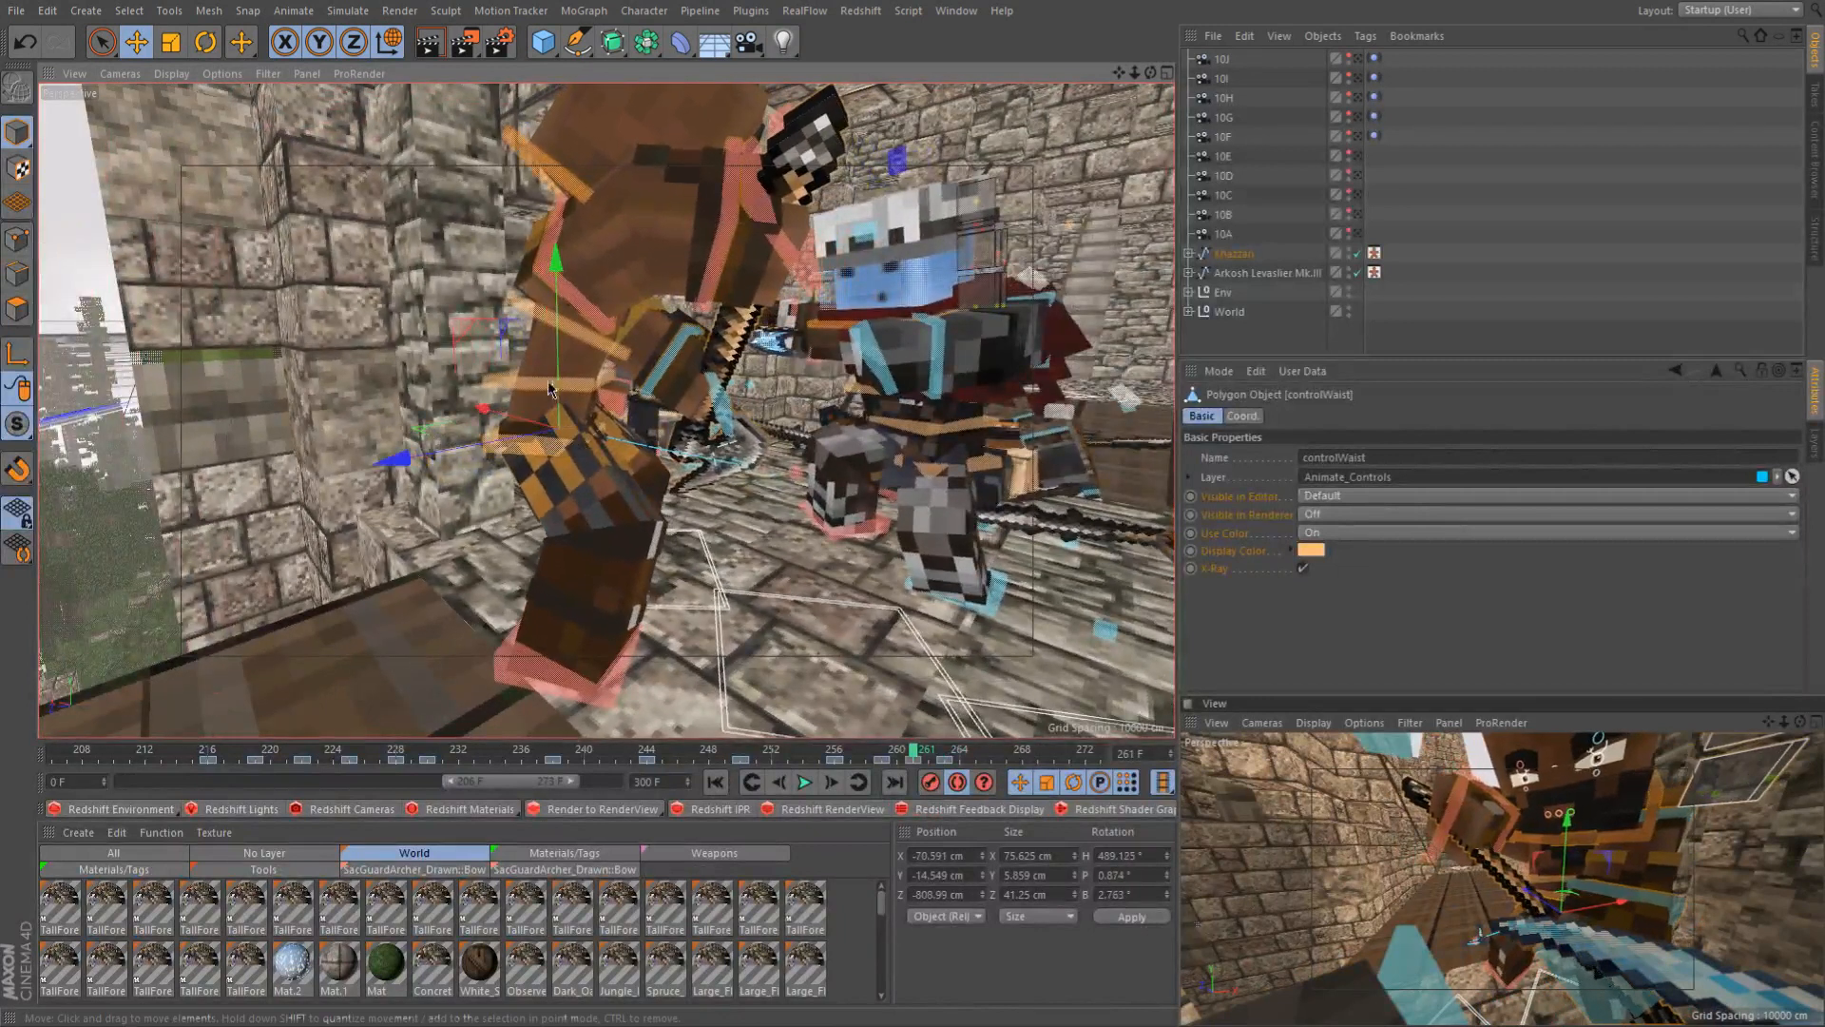
{"action": "left_click_drag", "start_coordinate": [565, 392], "coordinate": [566, 401]}
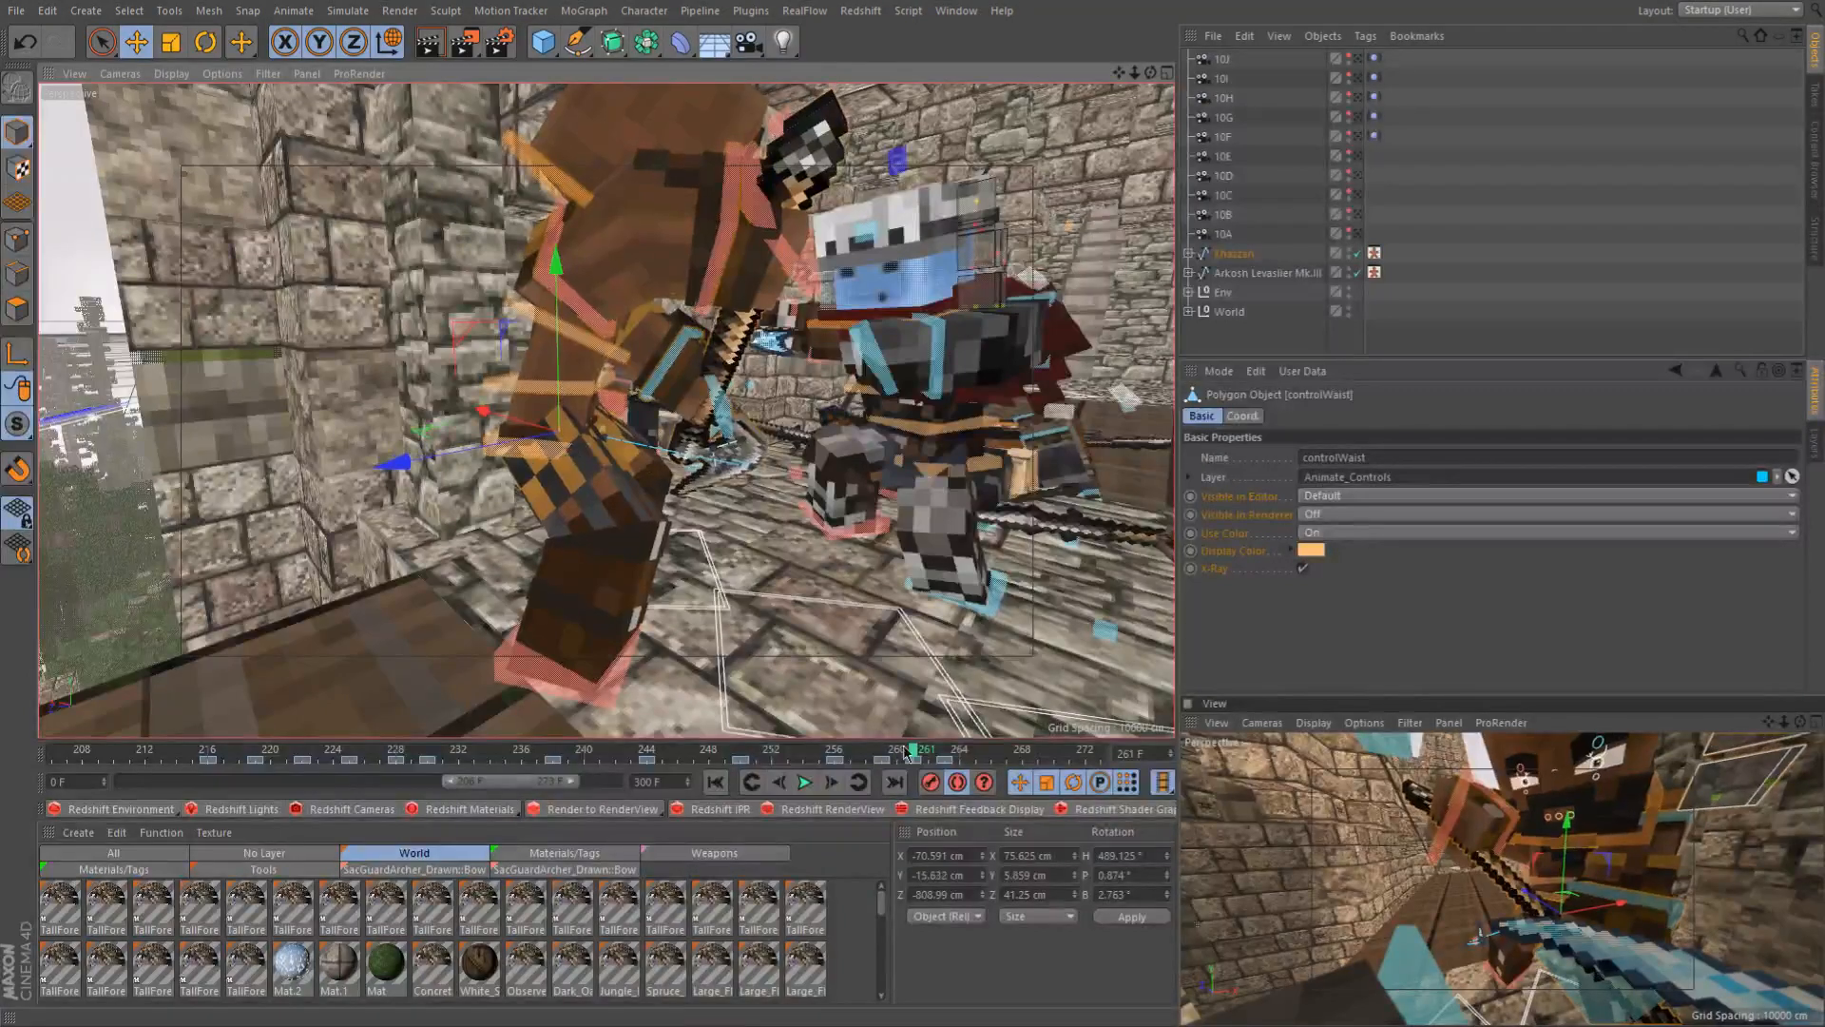
{"action": "left_click_drag", "start_coordinate": [874, 757], "coordinate": [912, 754]}
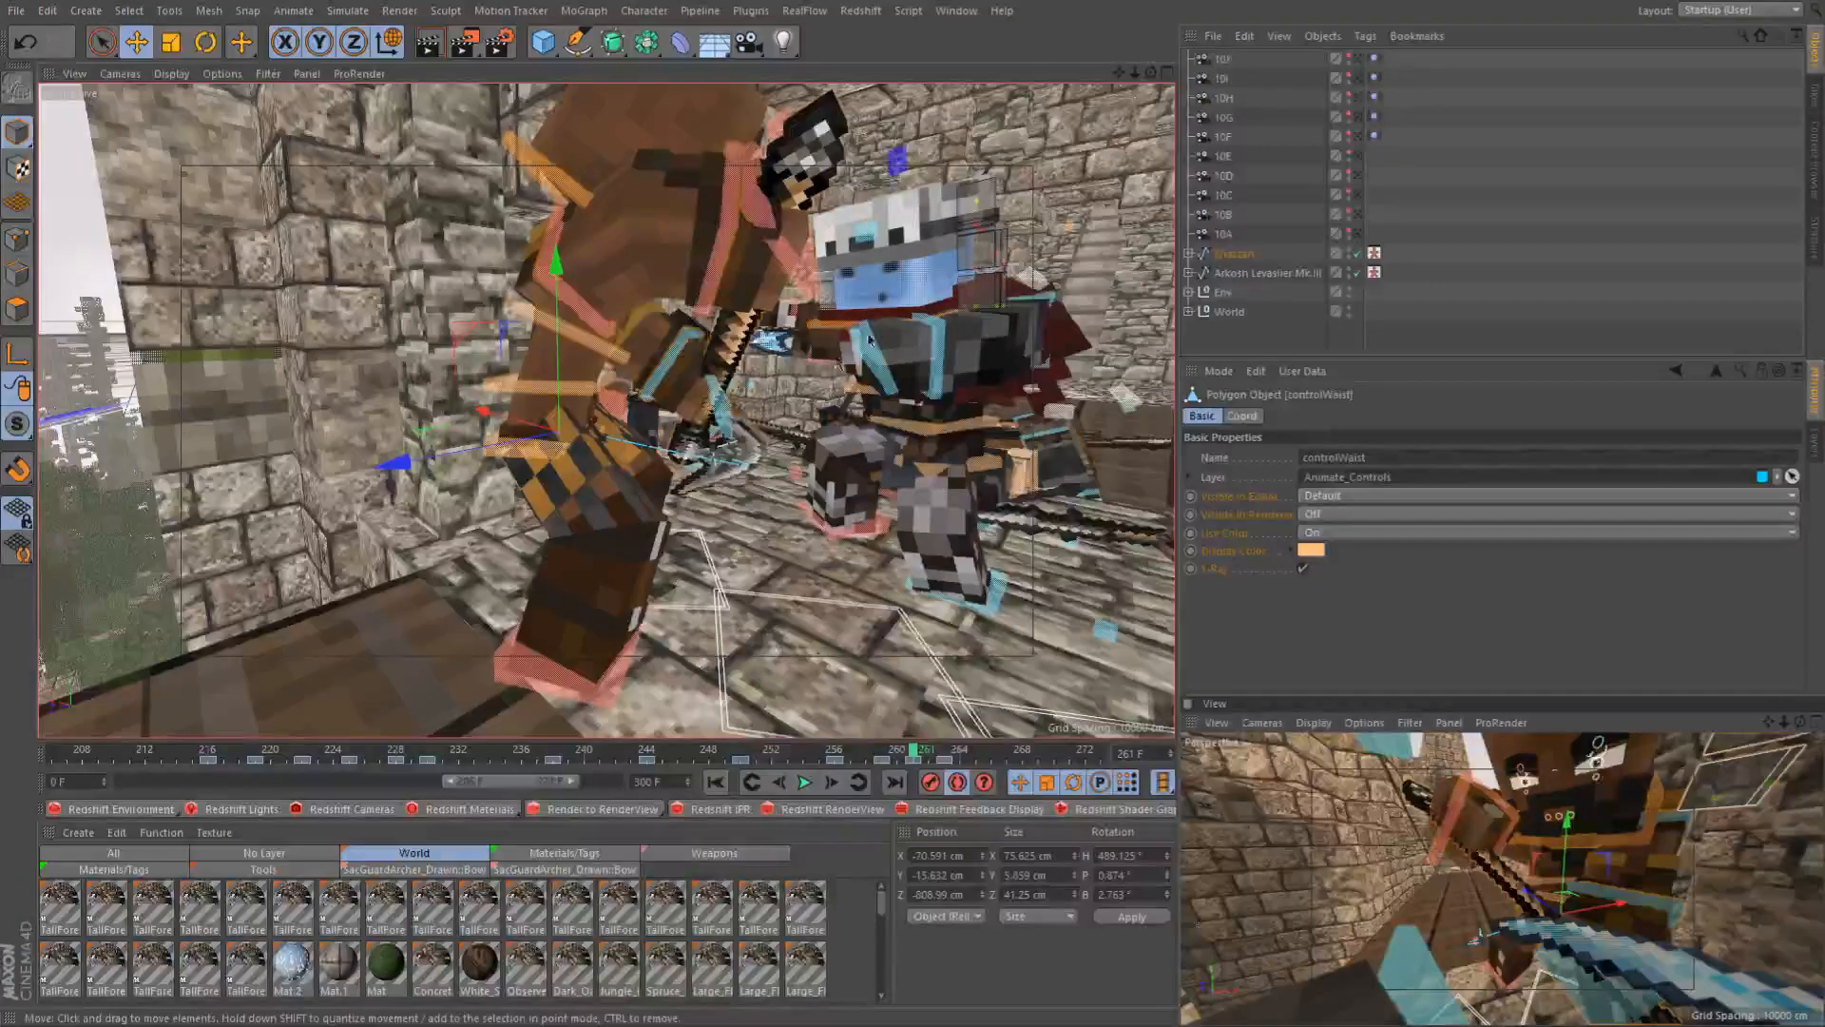
{"action": "key", "text": "r"}
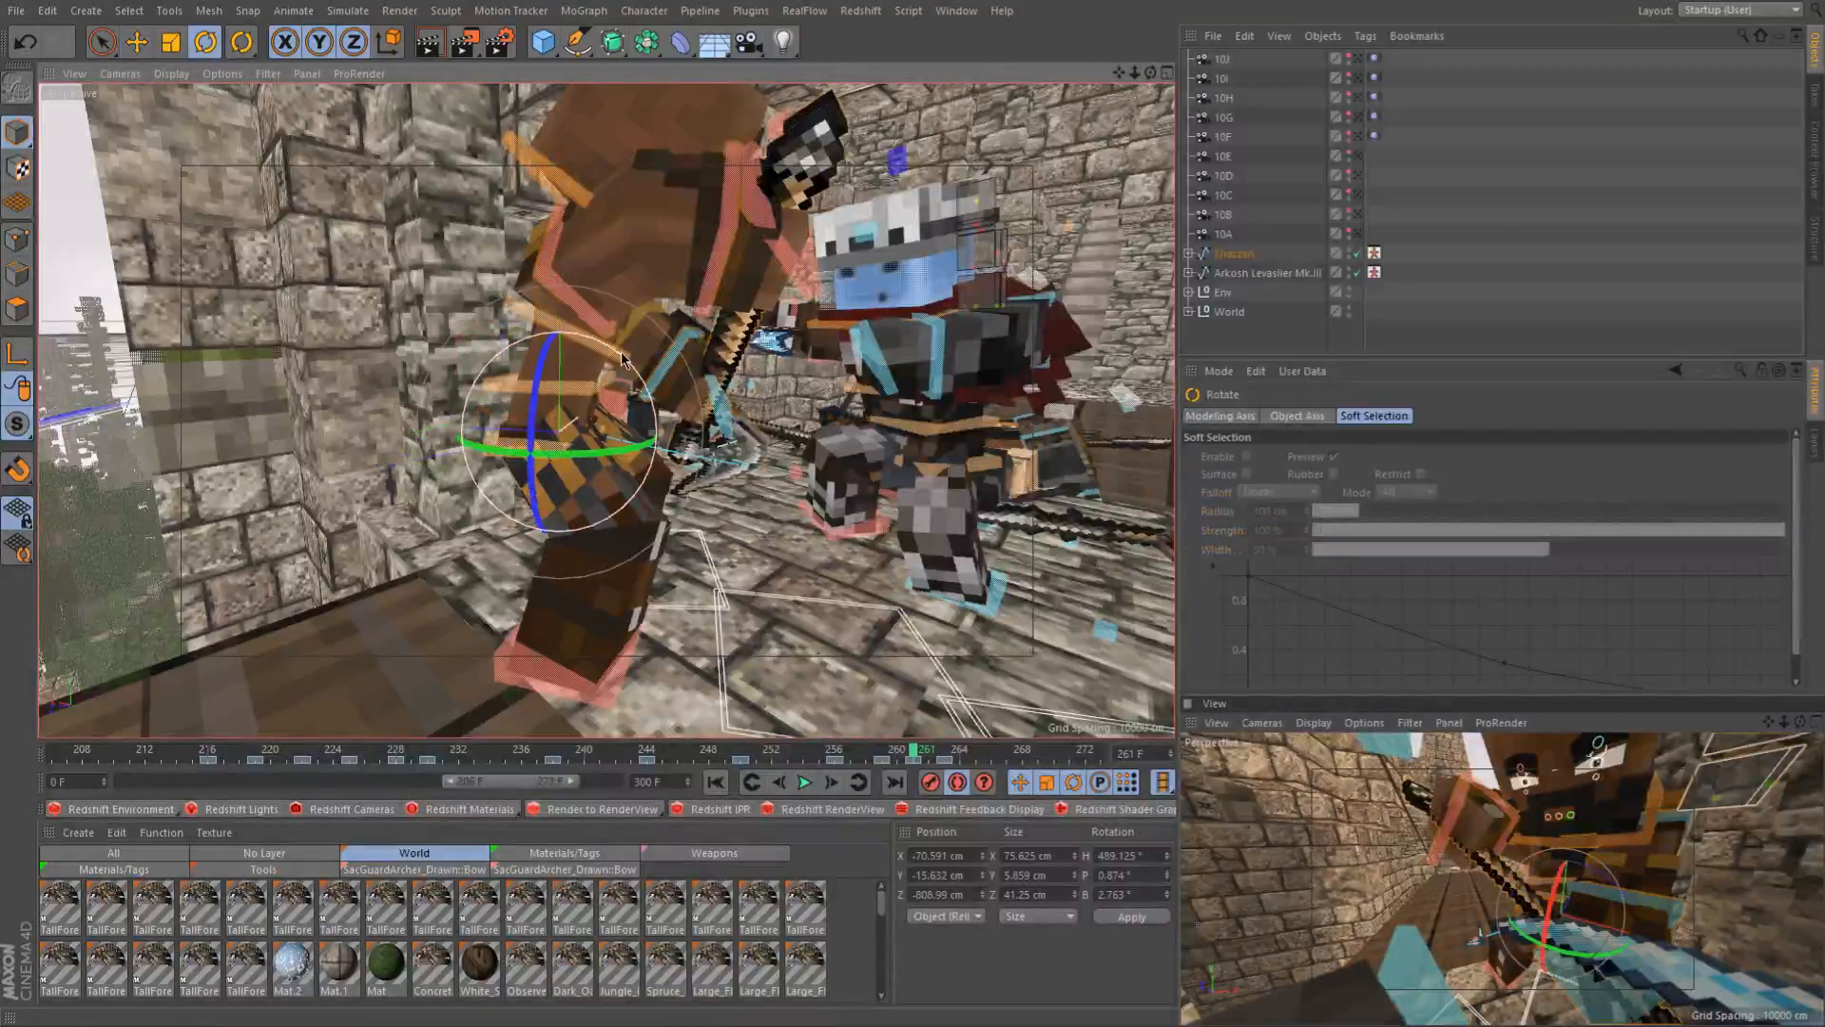
{"action": "left_click_drag", "start_coordinate": [613, 356], "coordinate": [606, 355]}
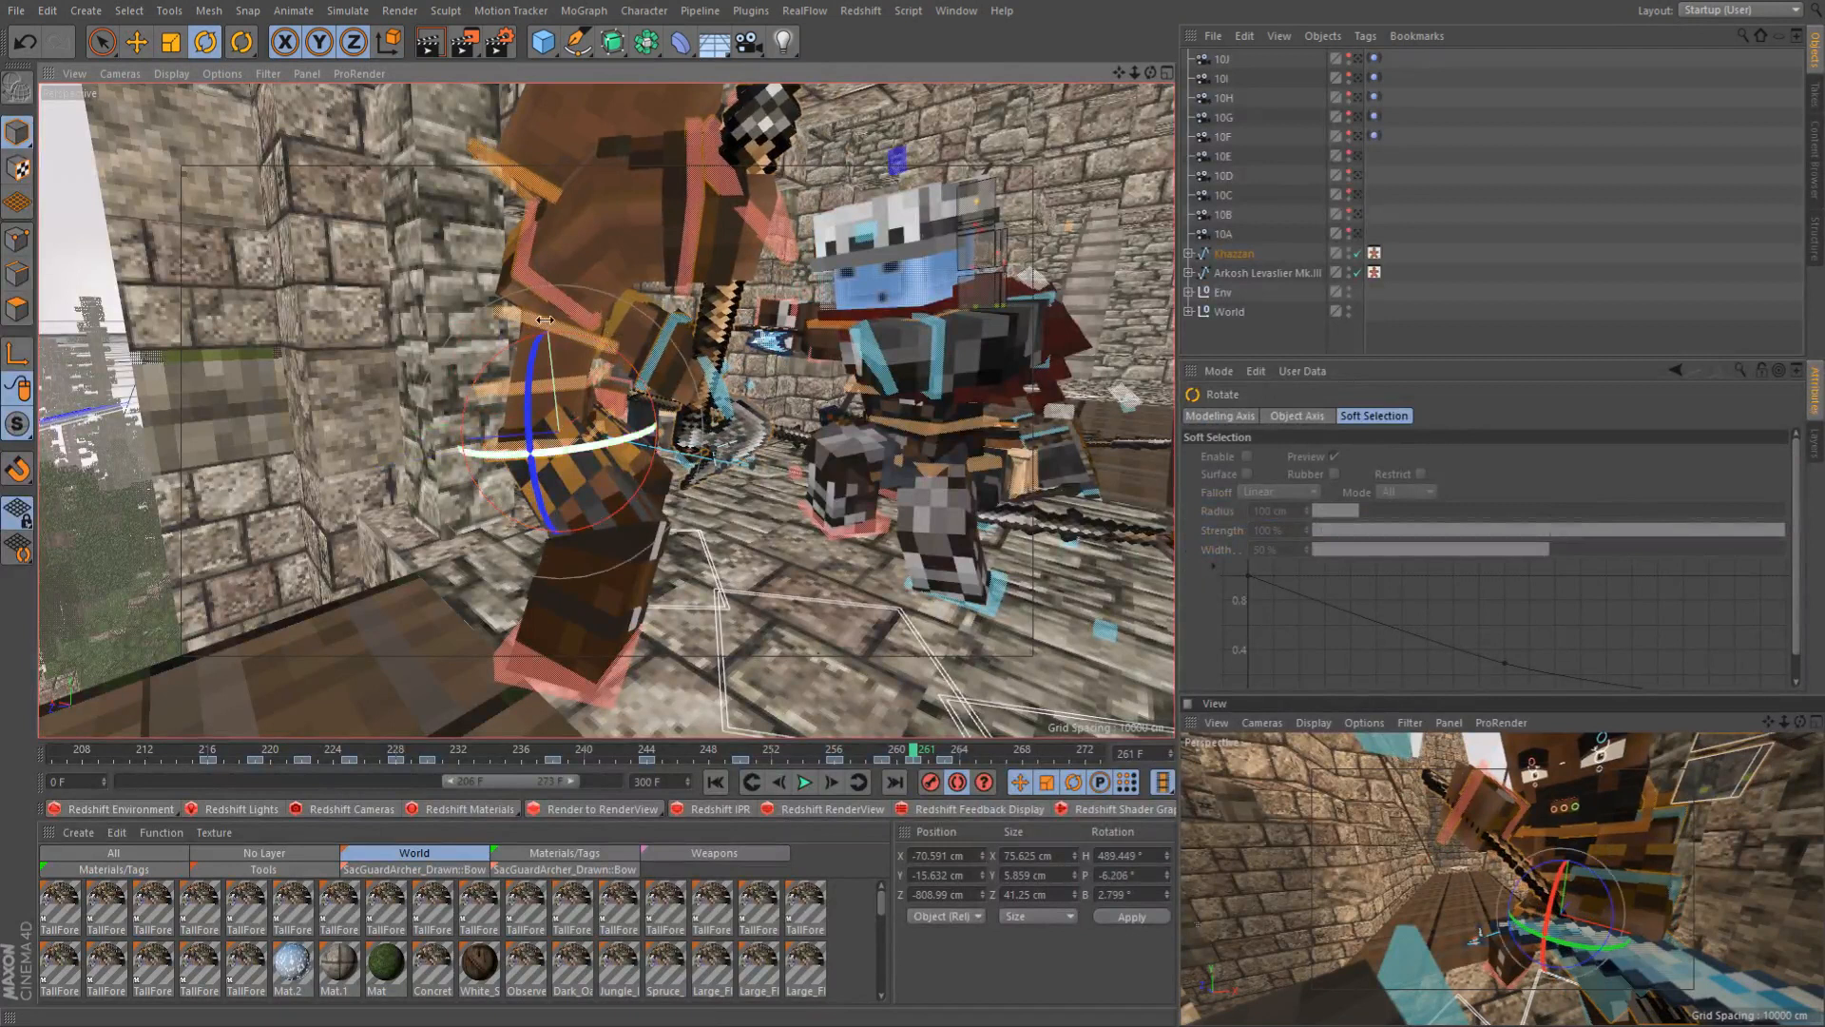
Select Khazzan's back control, record keyframes for it at frames 259 and 263, and return to frame 261
{"action": "left_click", "coordinate": [502, 321]}
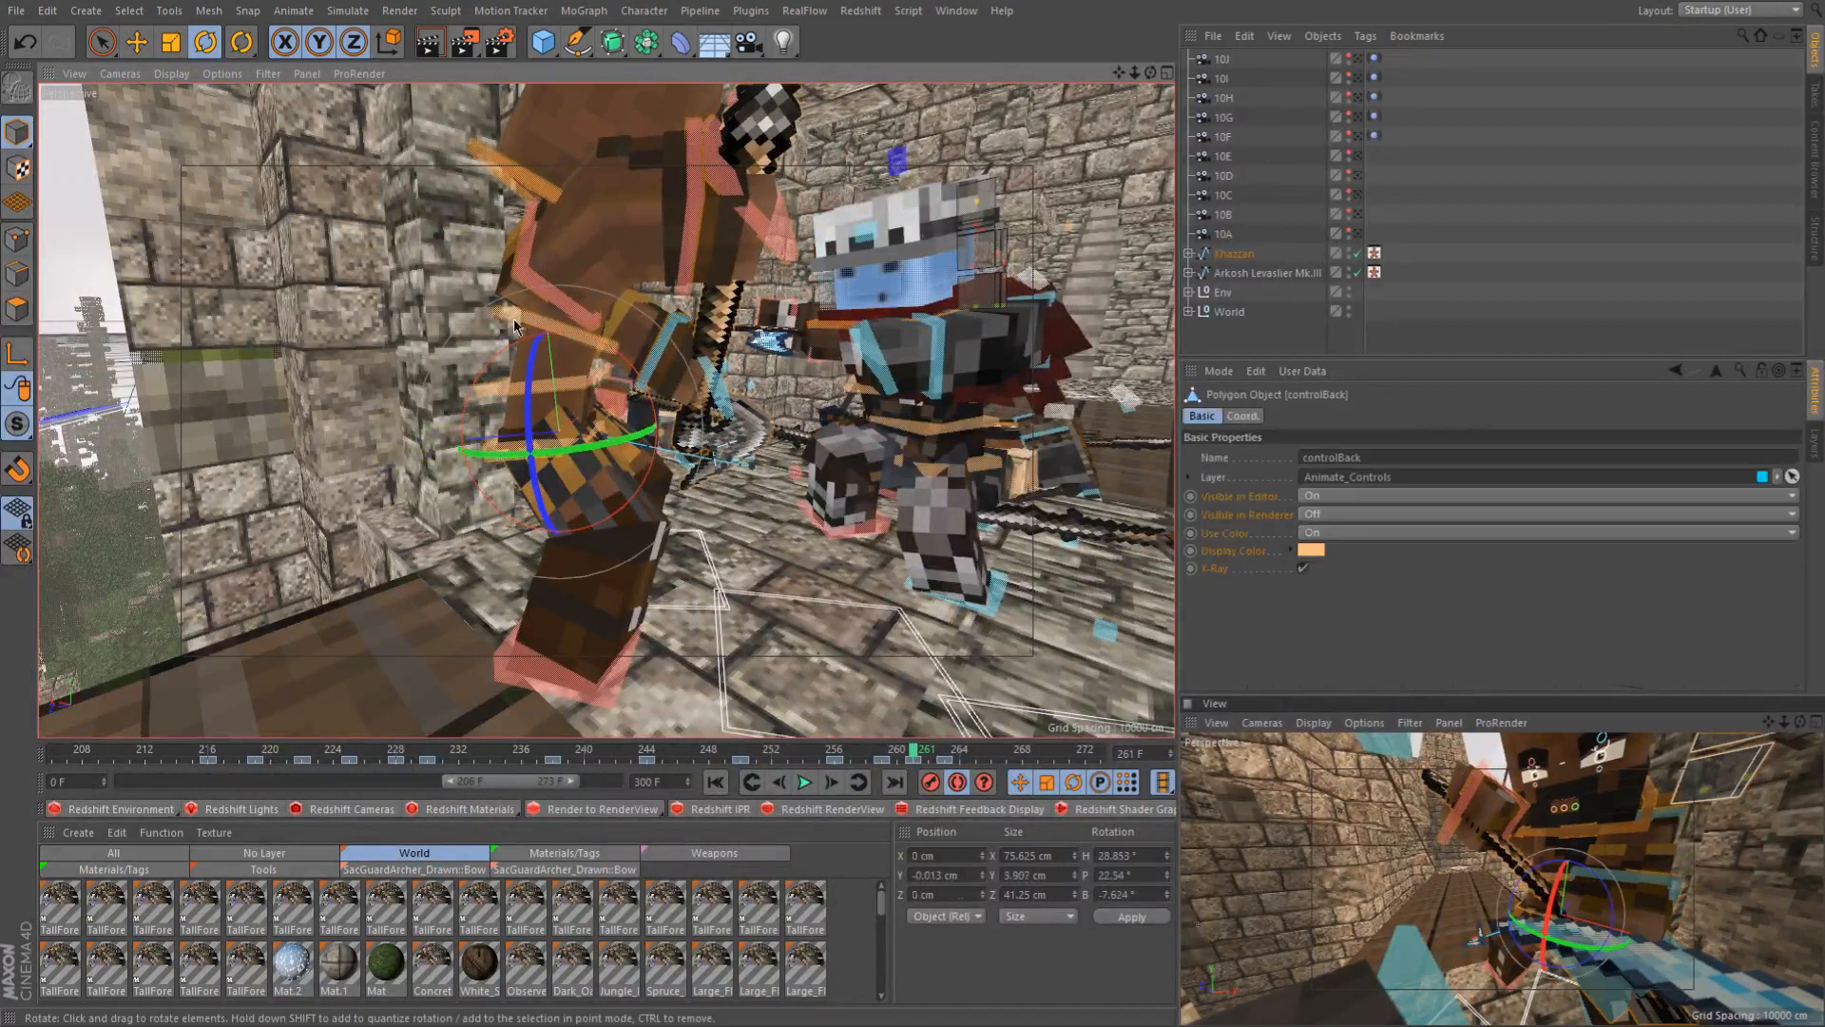
{"action": "left_click", "coordinate": [899, 762]}
{"action": "left_click", "coordinate": [777, 786]}
{"action": "left_click", "coordinate": [933, 789]}
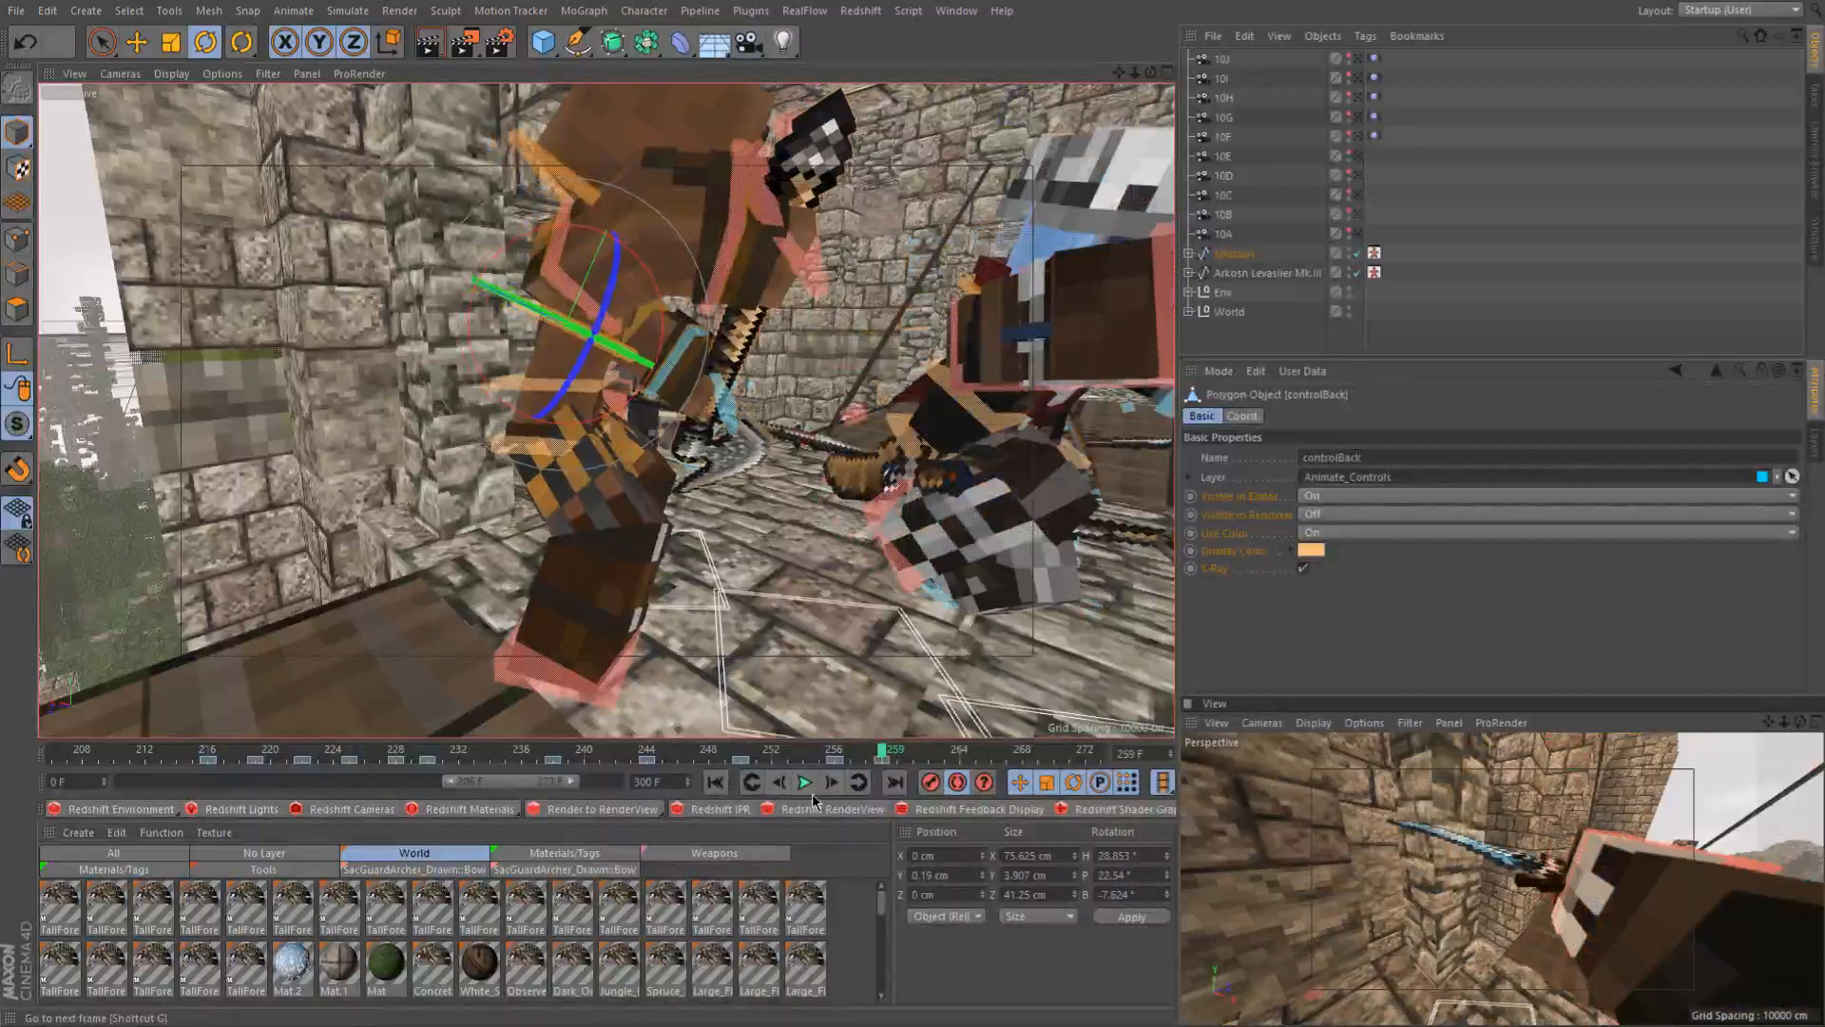
{"action": "left_click", "coordinate": [824, 789]}
{"action": "left_click", "coordinate": [825, 789]}
{"action": "left_click", "coordinate": [824, 789]}
{"action": "left_click", "coordinate": [824, 789]}
{"action": "left_click", "coordinate": [930, 790]}
{"action": "left_click", "coordinate": [779, 786]}
{"action": "left_click", "coordinate": [779, 786]}
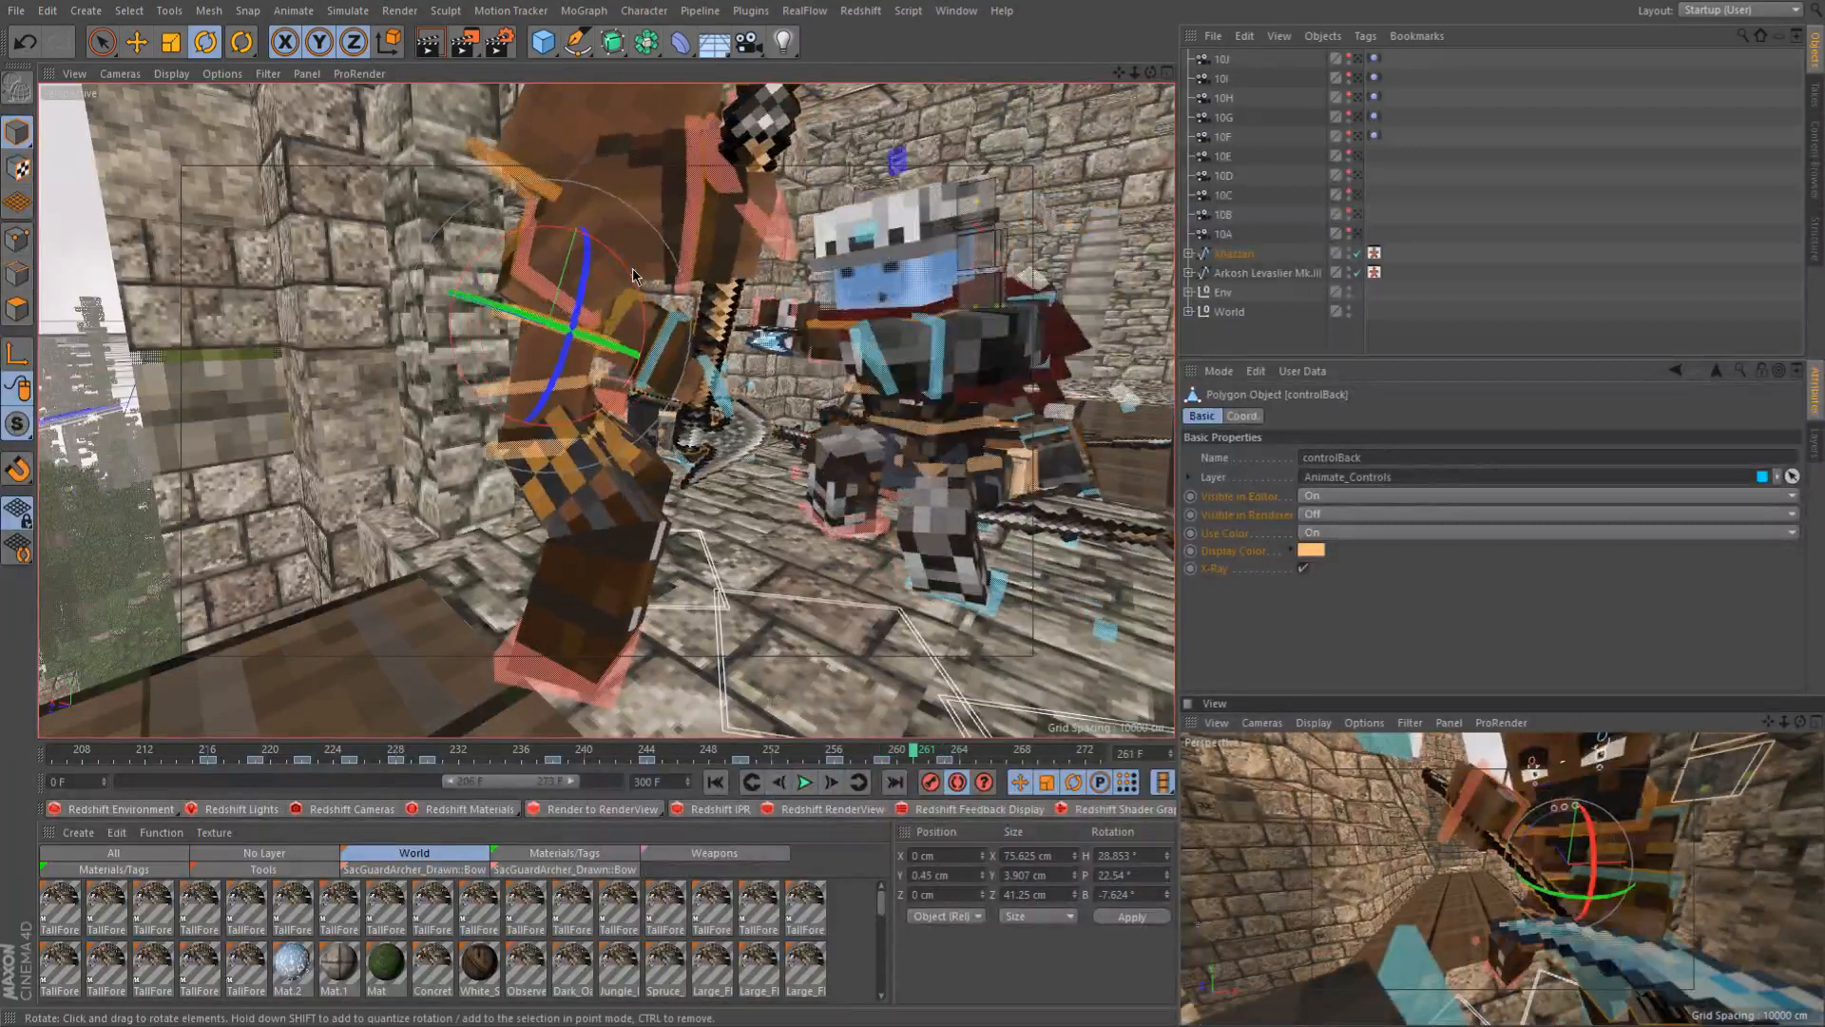
Rotate Khazzan's back control at frame 261 to about H 30.09°, P 30.54°, B -8.18° and review the motion through frame 266
{"action": "key", "text": "ctrl+z"}
{"action": "left_click_drag", "start_coordinate": [632, 277], "coordinate": [625, 269]}
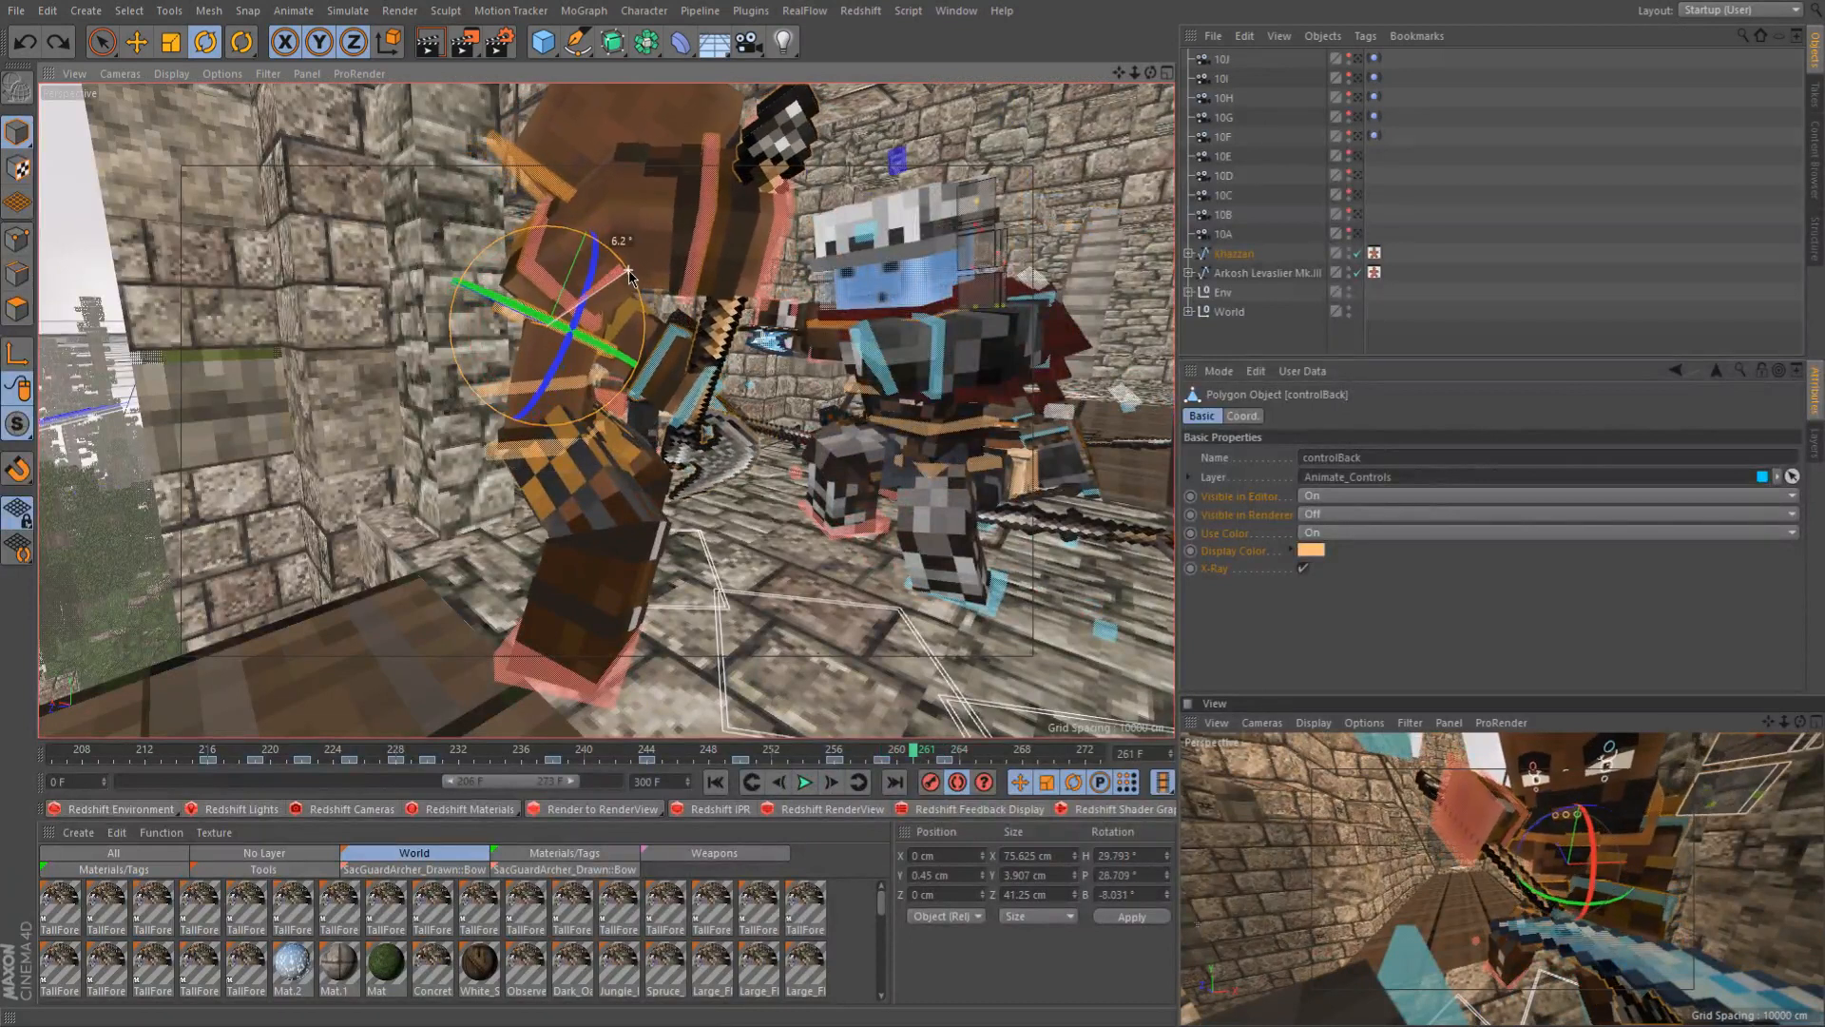
{"action": "left_click", "coordinate": [854, 756]}
{"action": "left_click_drag", "start_coordinate": [863, 757], "coordinate": [939, 771]}
{"action": "left_click_drag", "start_coordinate": [655, 339], "coordinate": [663, 296], "text": "alt"}
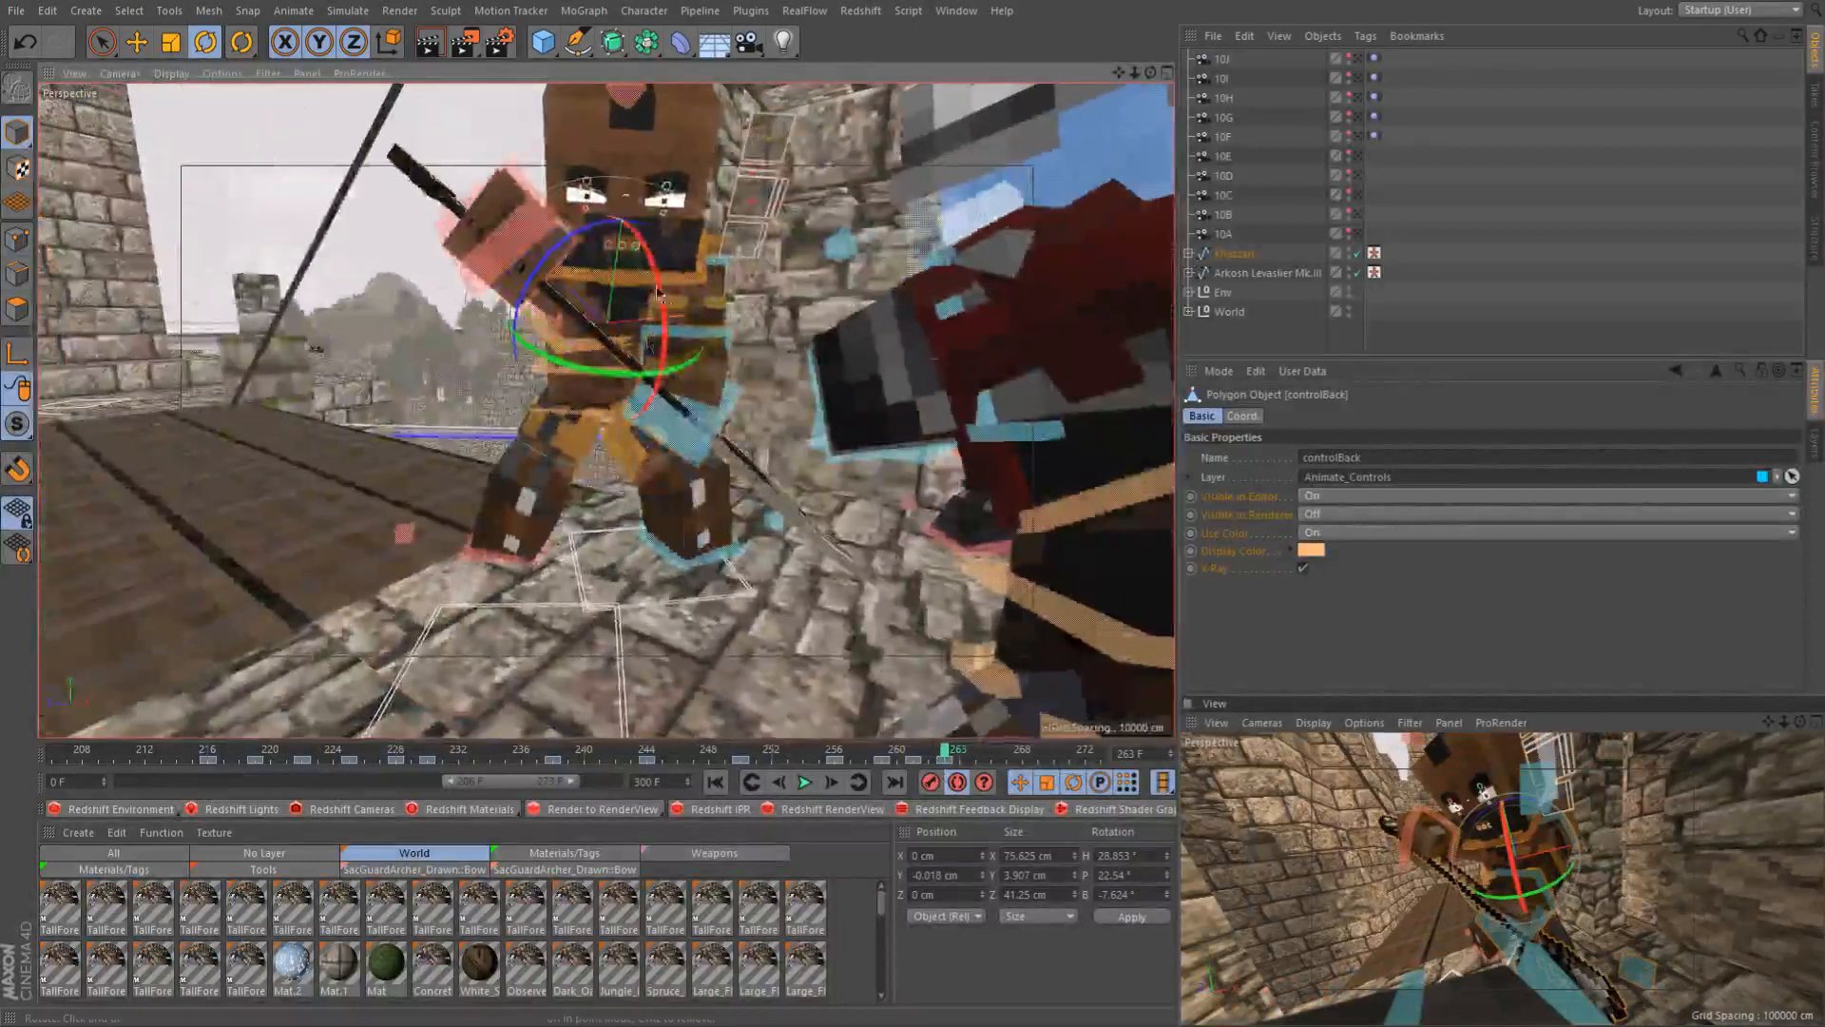
{"action": "left_click", "coordinate": [883, 751]}
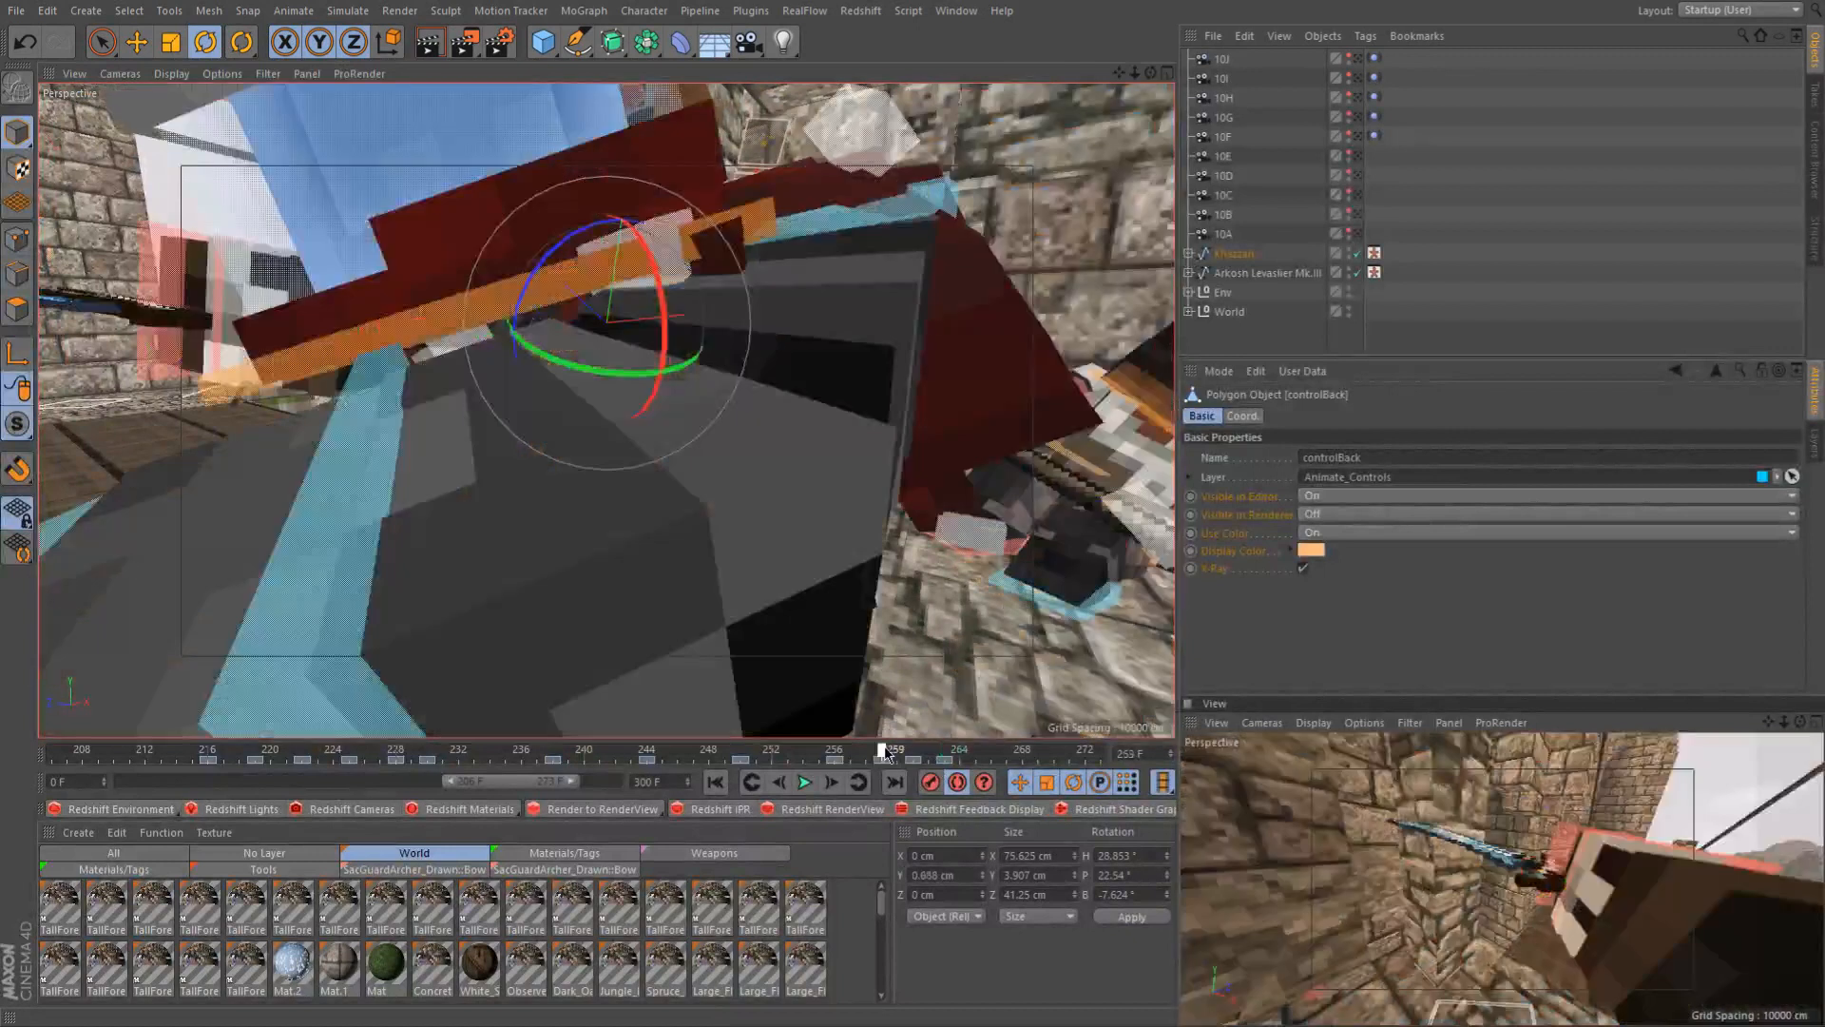
{"action": "left_click_drag", "start_coordinate": [900, 757], "coordinate": [912, 764]}
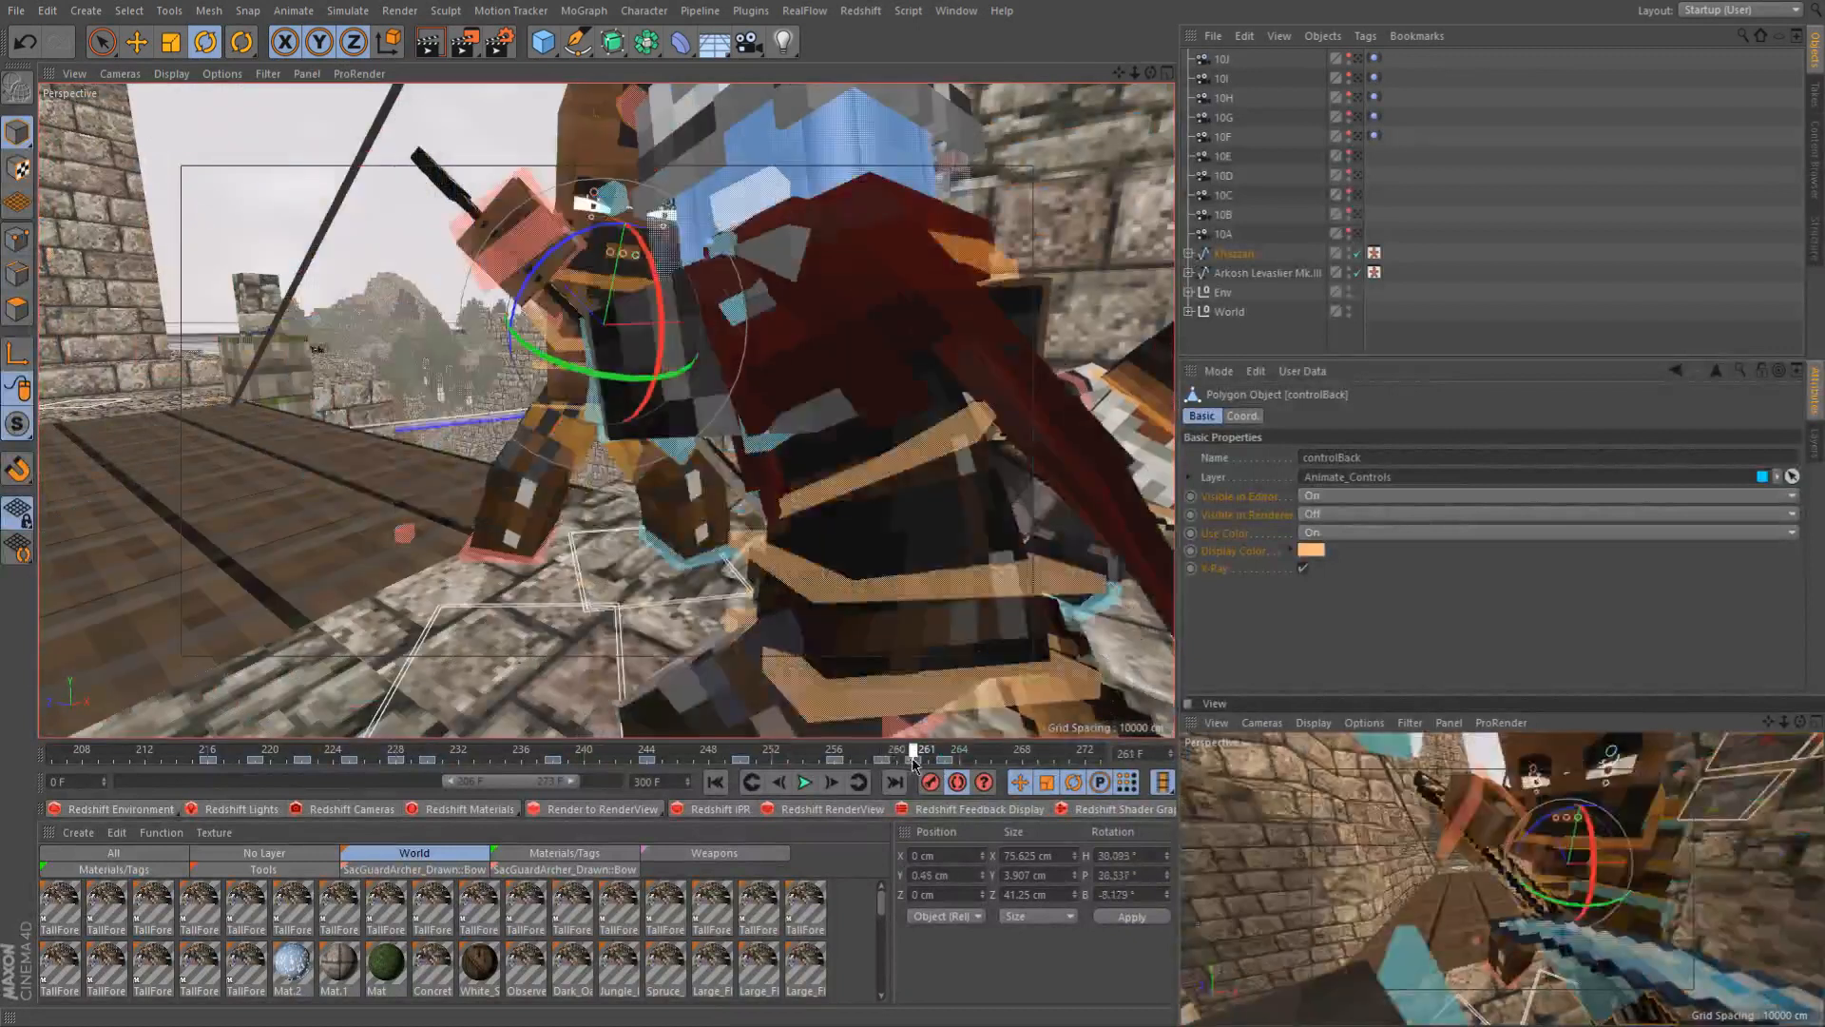
{"action": "mouse_move", "coordinate": [616, 297]}
{"action": "left_mouse_down", "text": "alt"}
{"action": "mouse_move", "coordinate": [764, 190]}
{"action": "mouse_move", "coordinate": [632, 320]}
{"action": "left_mouse_up", "text": "alt"}
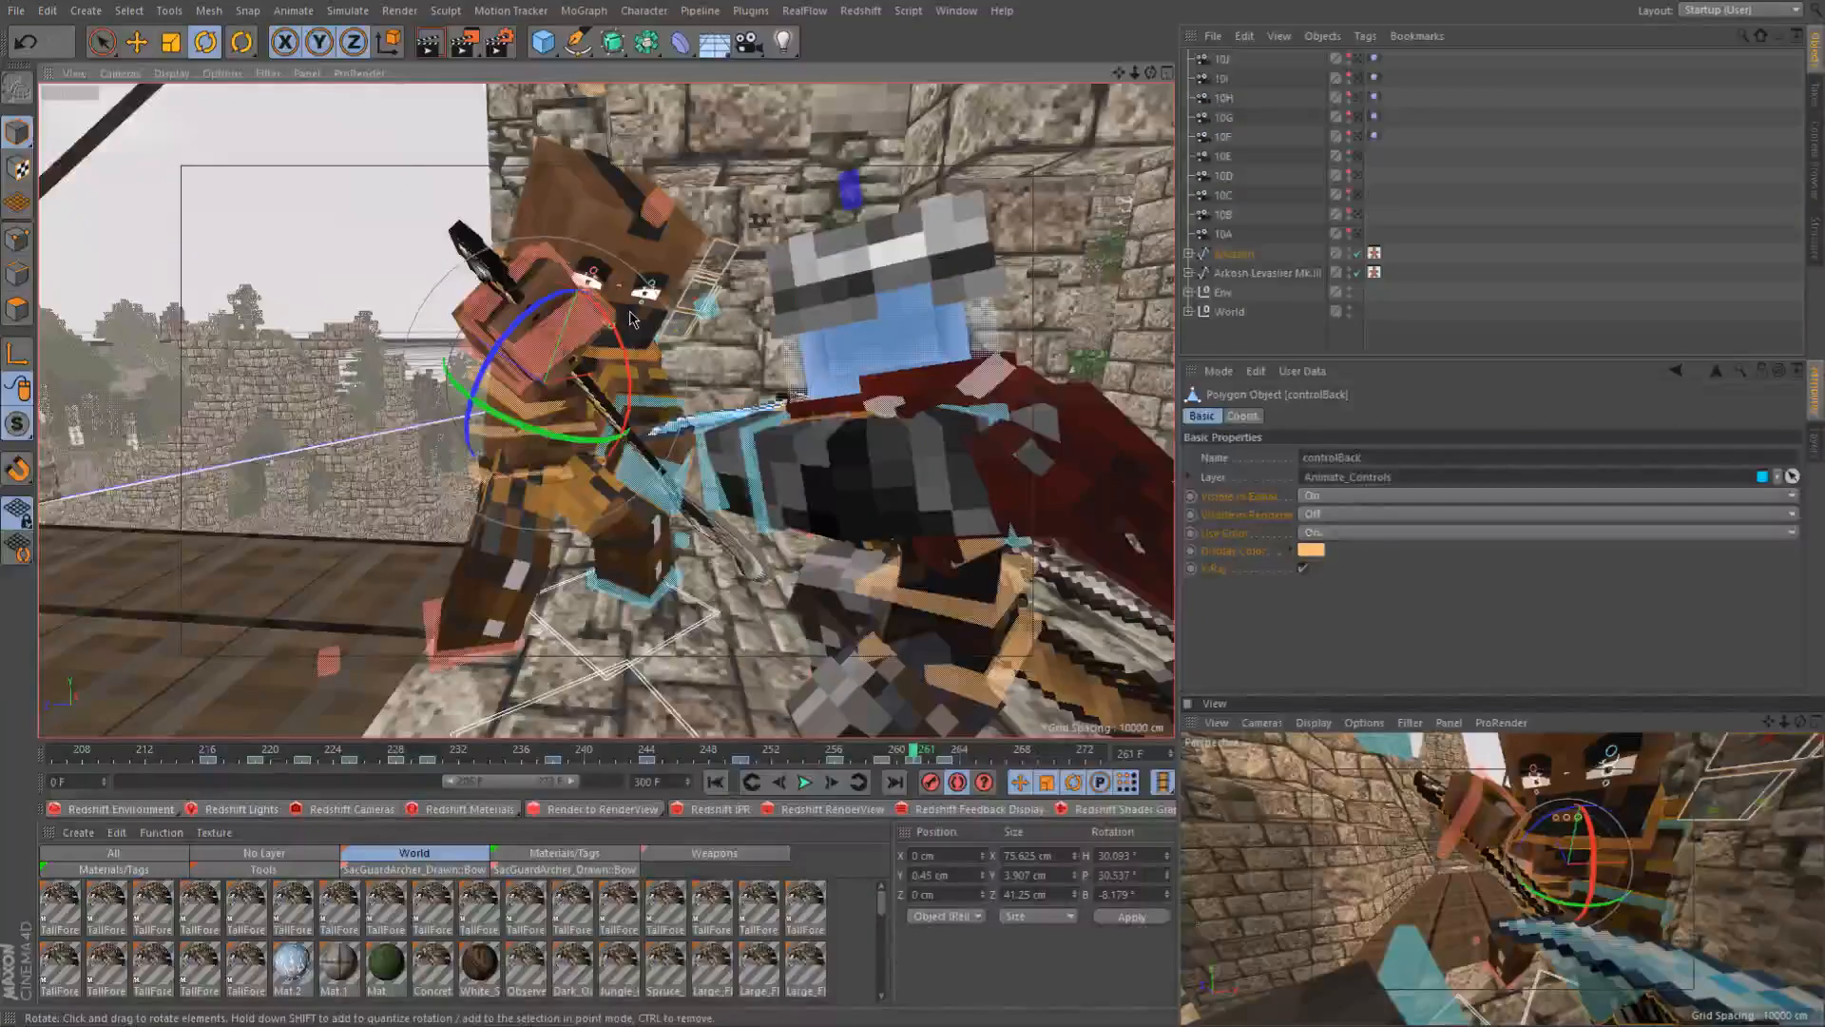
{"action": "left_click_drag", "start_coordinate": [595, 379], "coordinate": [473, 397], "text": "alt"}
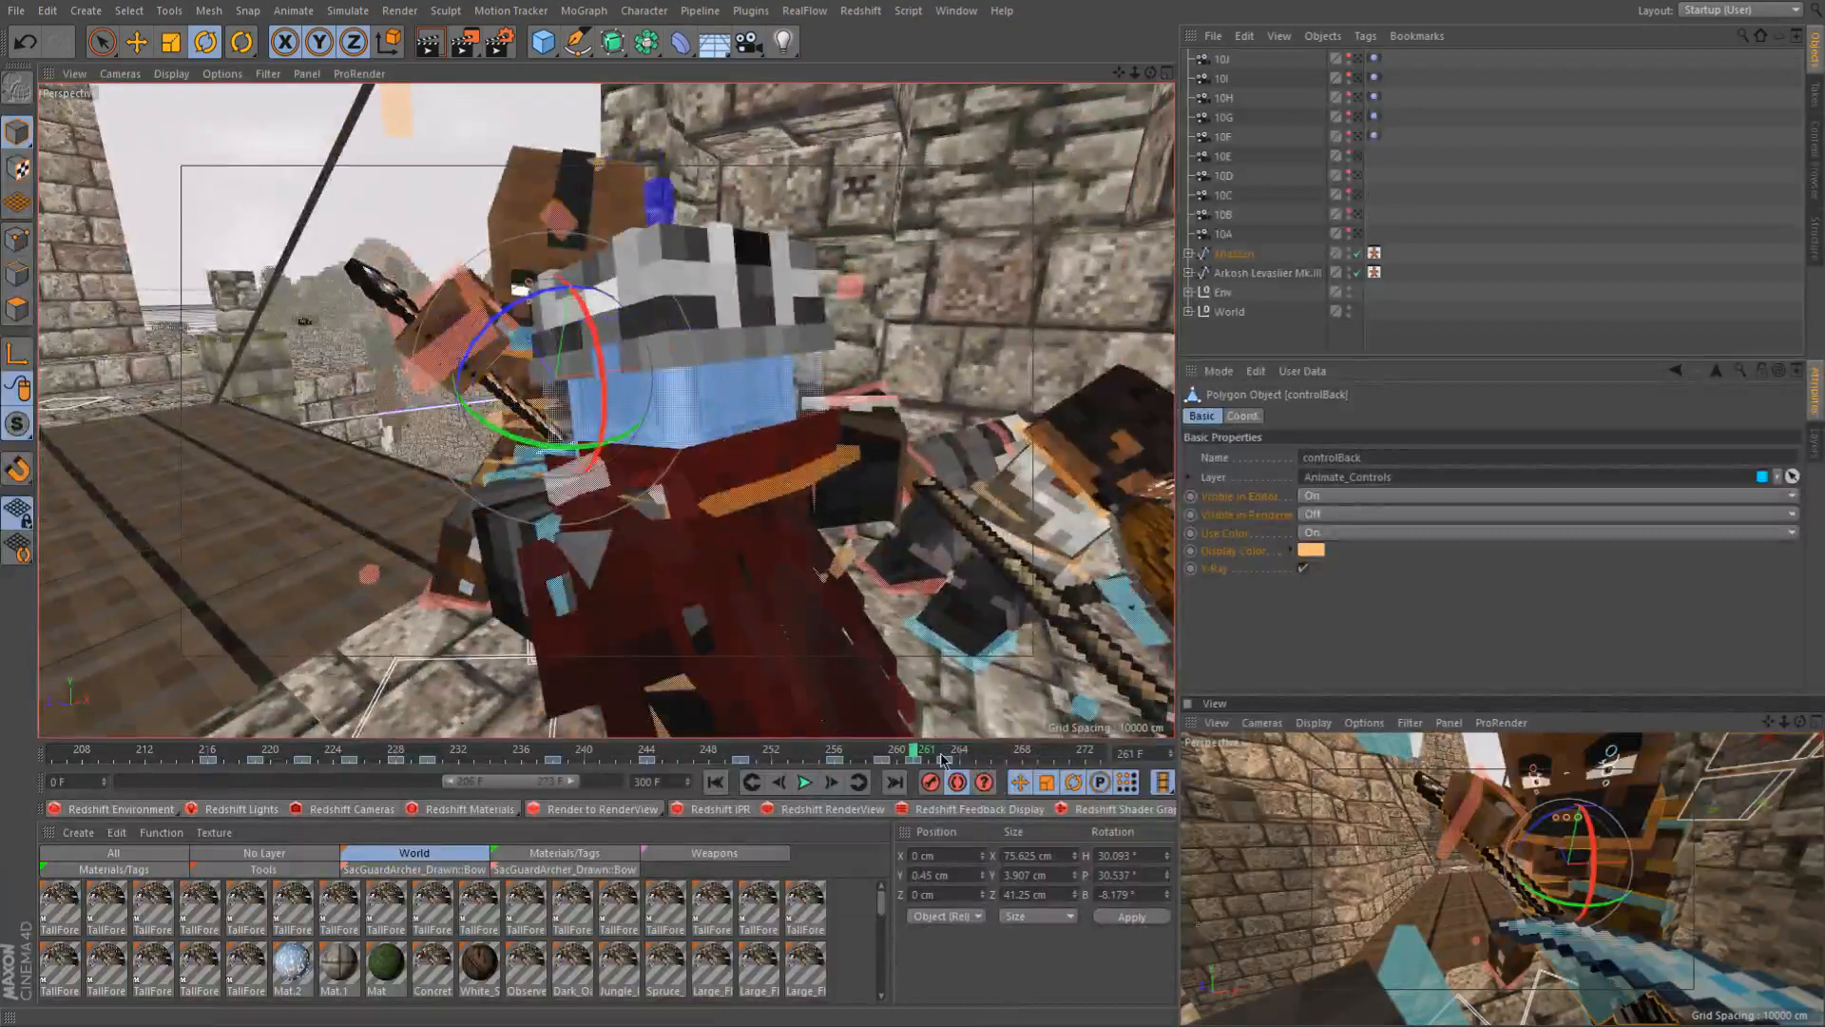
{"action": "left_click", "coordinate": [944, 758]}
{"action": "left_click_drag", "start_coordinate": [944, 757], "coordinate": [991, 781]}
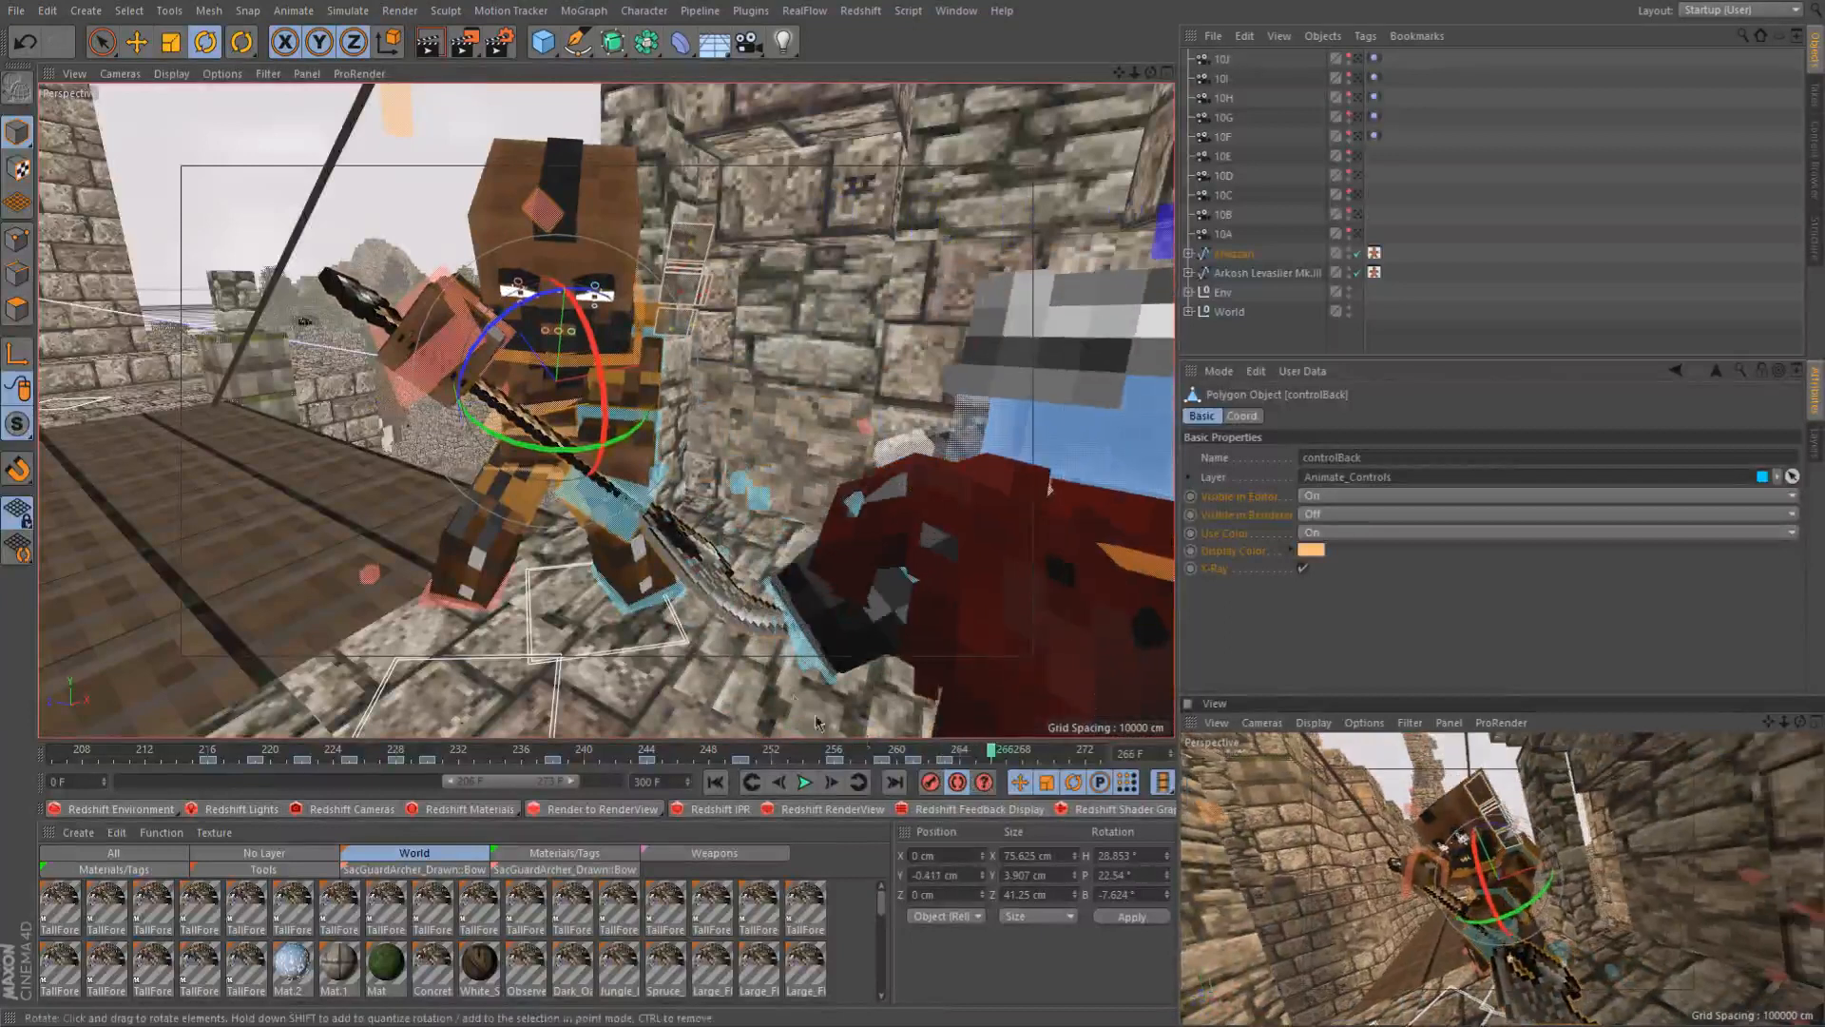
Rotate Khazzan's waist control at frame 263 to about H 508.94°, P 1.78°, B 2.4° and scrub through to frame 265
{"action": "left_click", "coordinate": [556, 477]}
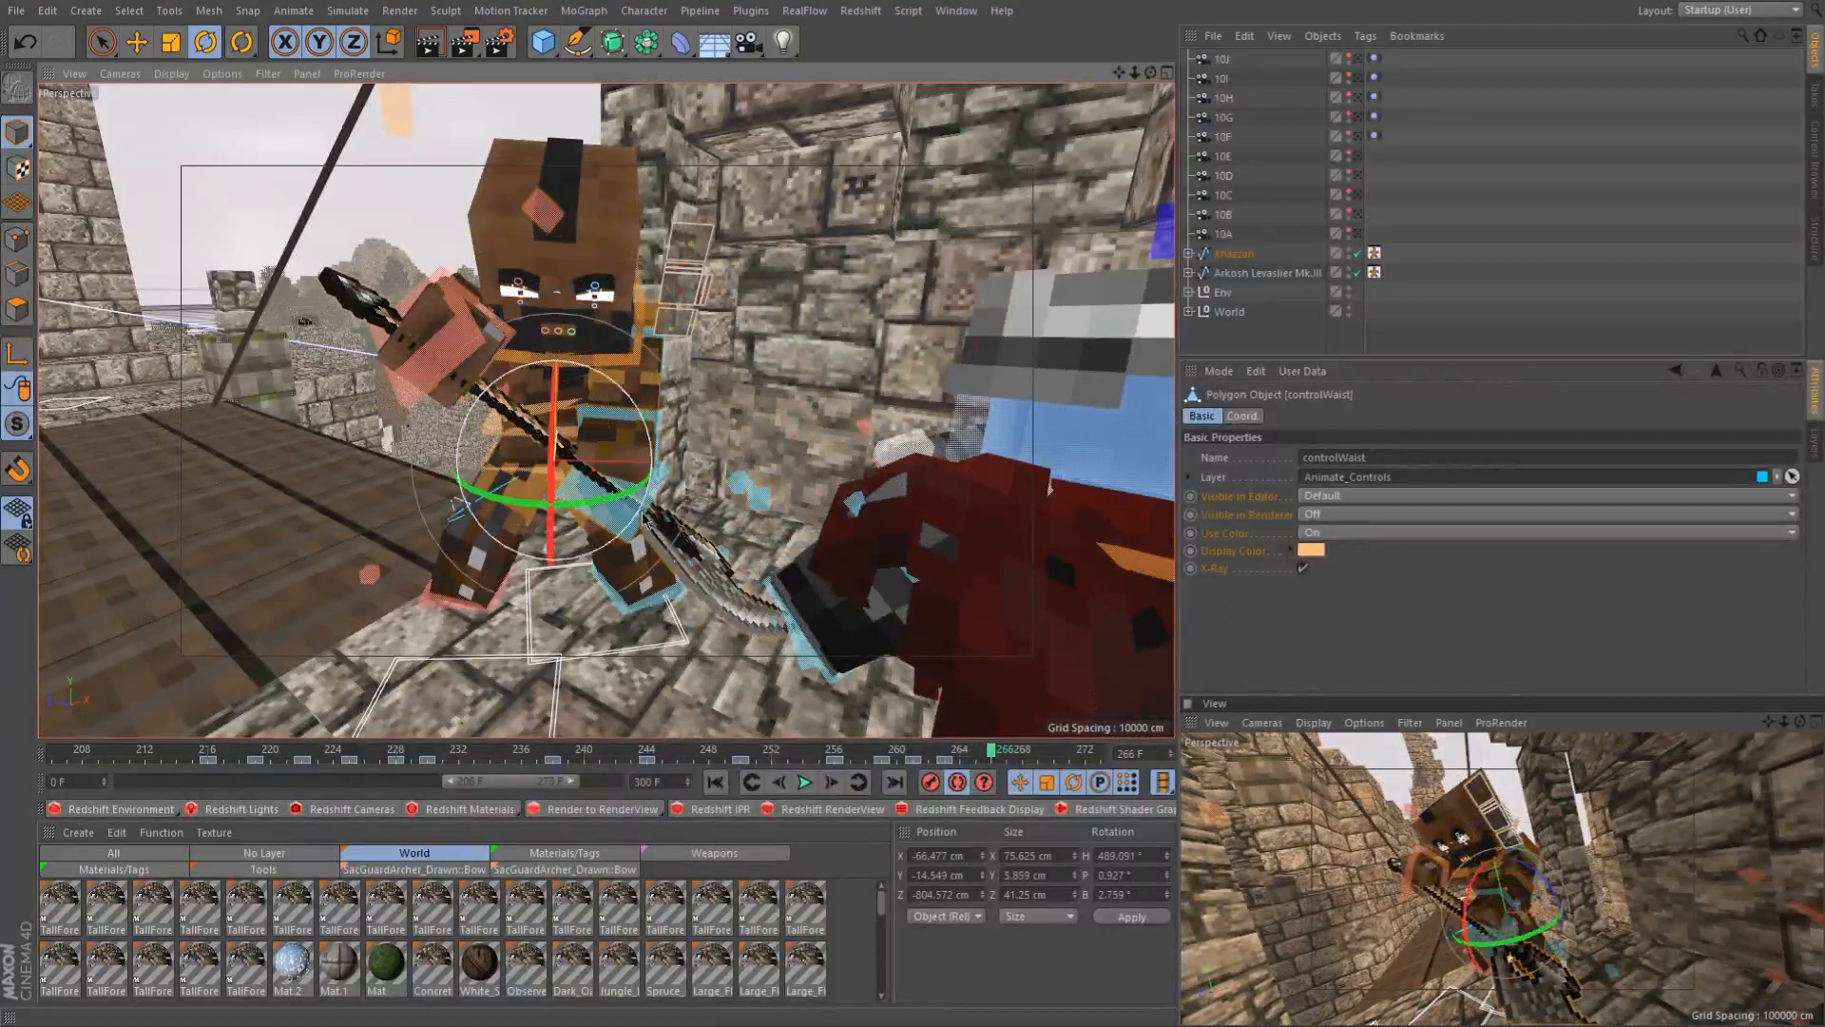
{"action": "left_click", "coordinate": [944, 749]}
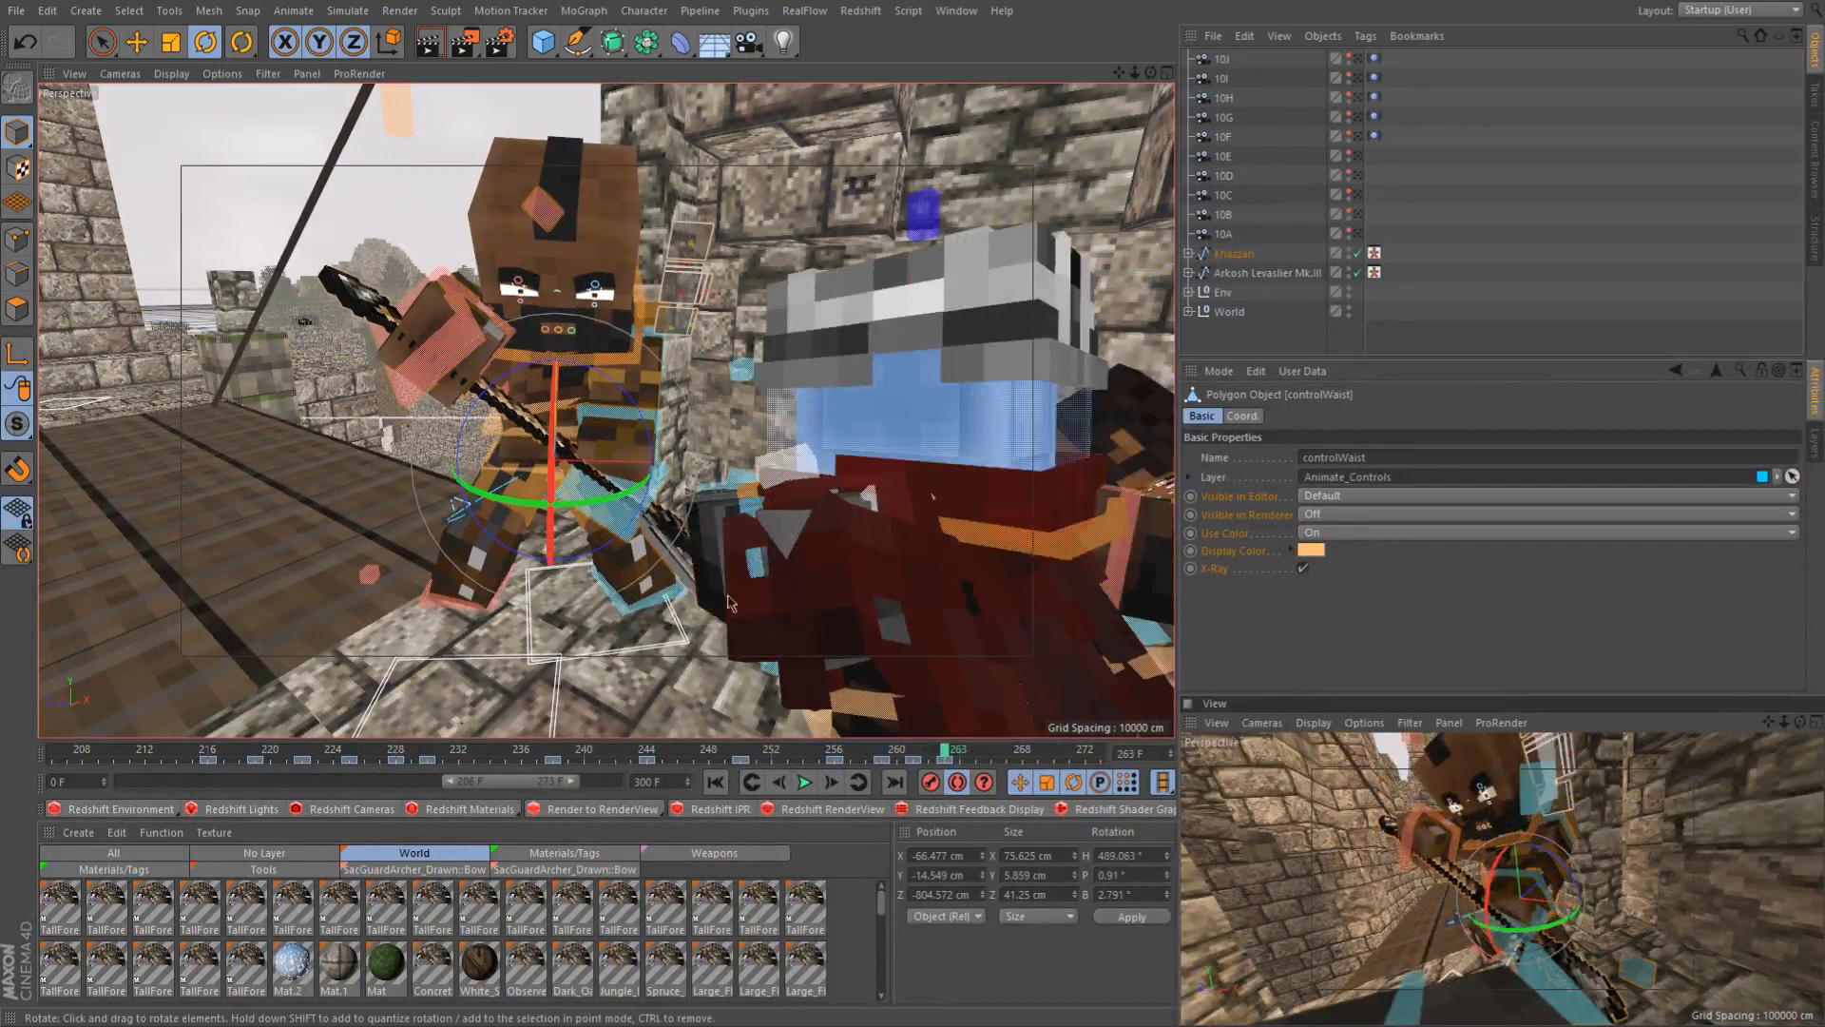
{"action": "left_click_drag", "start_coordinate": [492, 513], "coordinate": [818, 523]}
{"action": "mouse_move", "coordinate": [577, 511]}
{"action": "left_mouse_down", "text": "alt"}
{"action": "mouse_move", "coordinate": [598, 526]}
{"action": "mouse_move", "coordinate": [580, 523]}
{"action": "left_mouse_up", "text": "alt"}
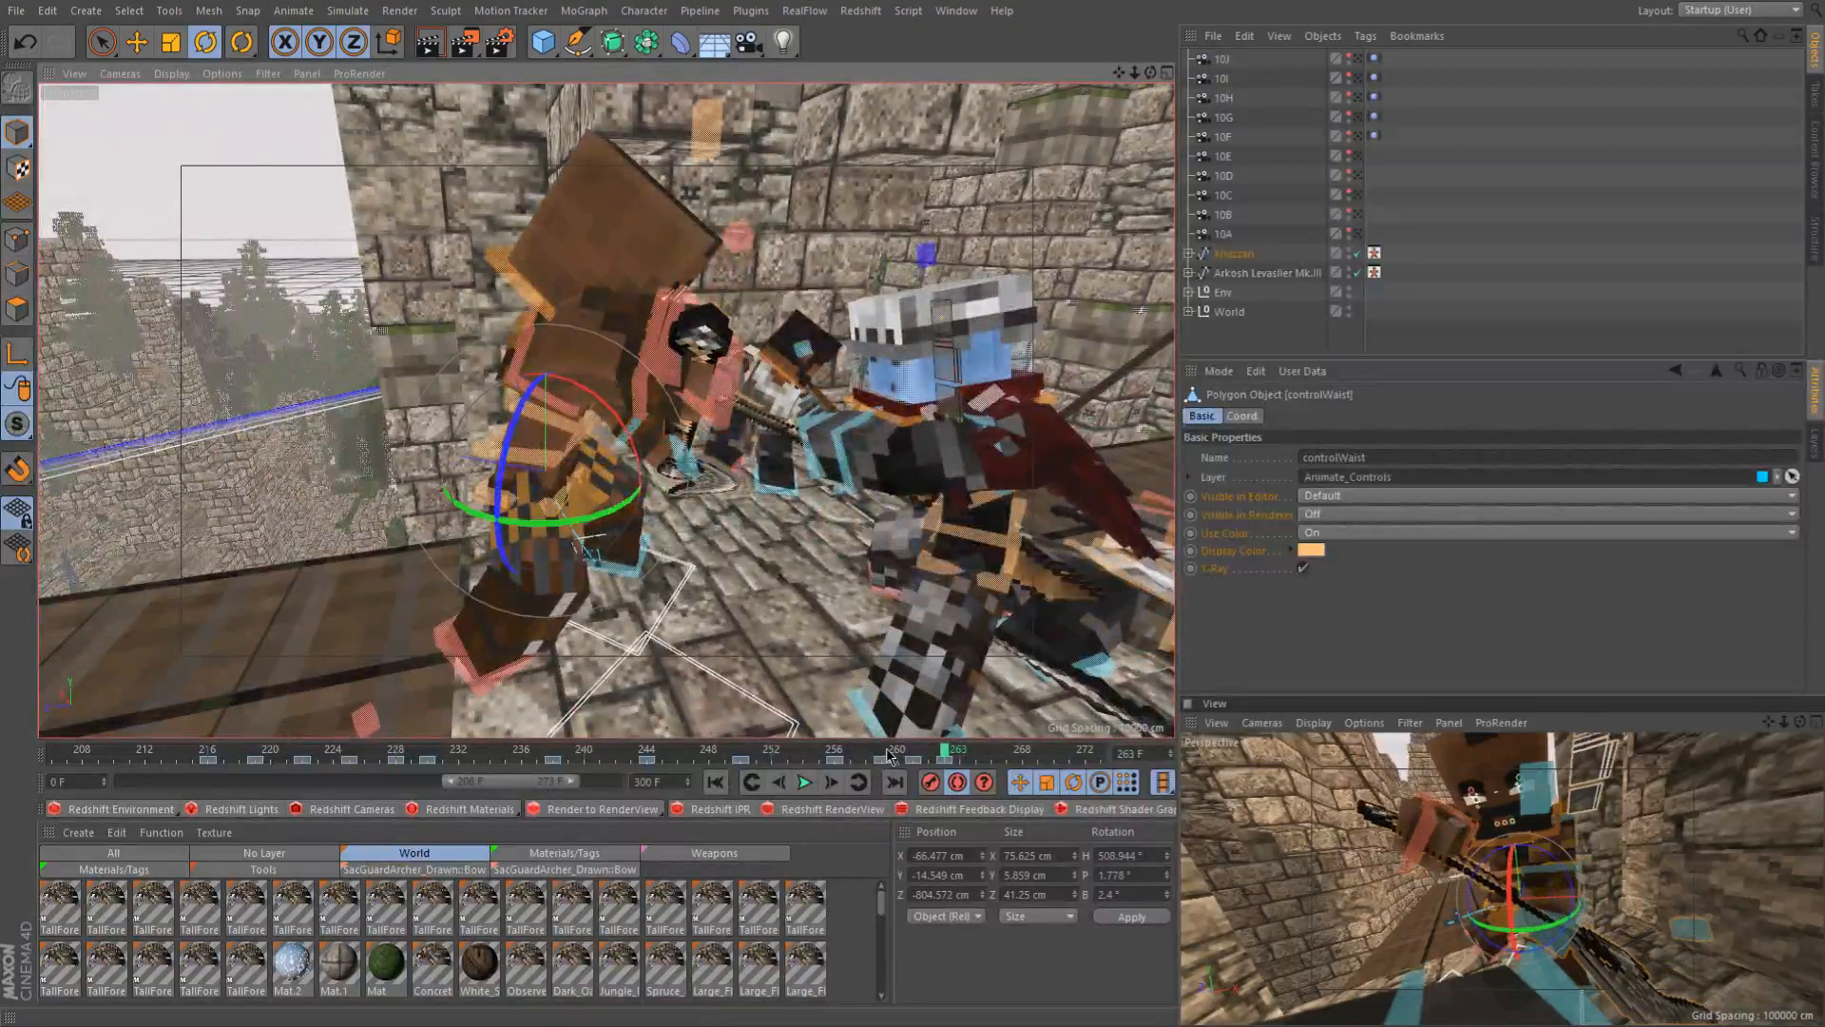
{"action": "left_click_drag", "start_coordinate": [884, 755], "coordinate": [972, 764]}
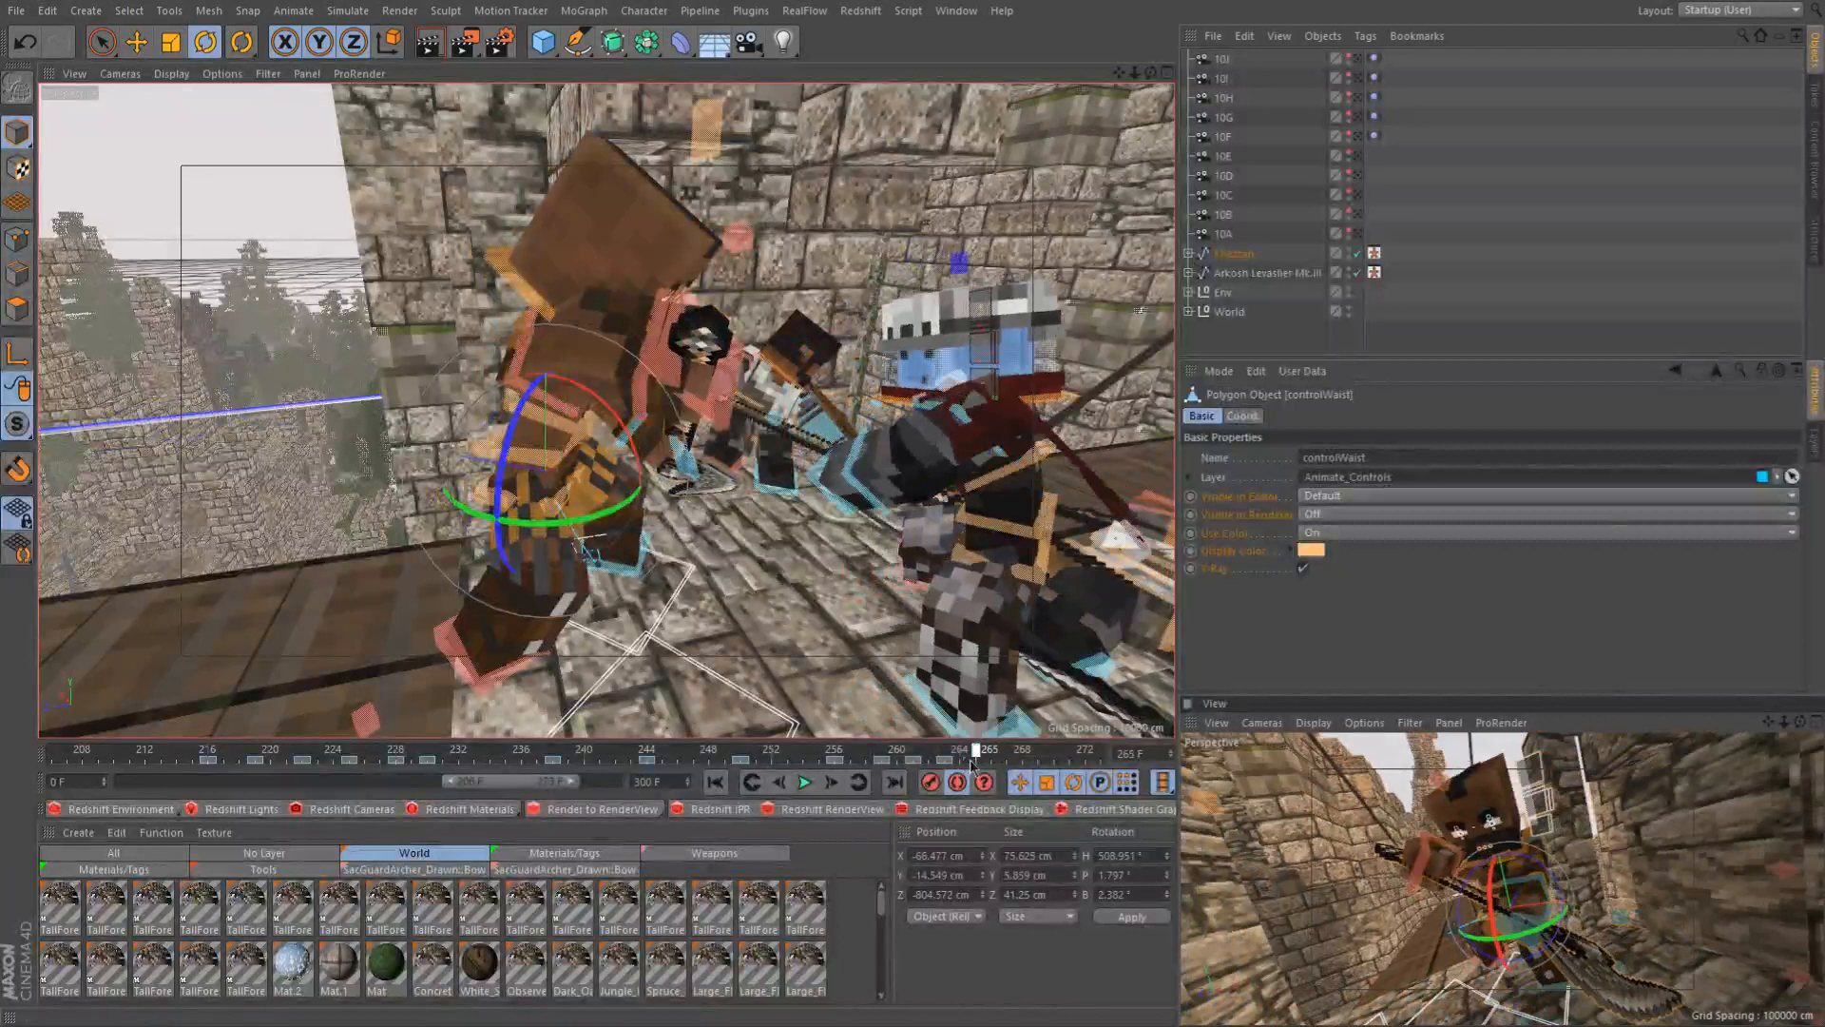
Turn Khazzan's right leg goal control 20° to a heading of 500° at frame 264 and review the motion up to frame 266
{"action": "left_click_drag", "start_coordinate": [551, 568], "coordinate": [508, 602], "text": "alt"}
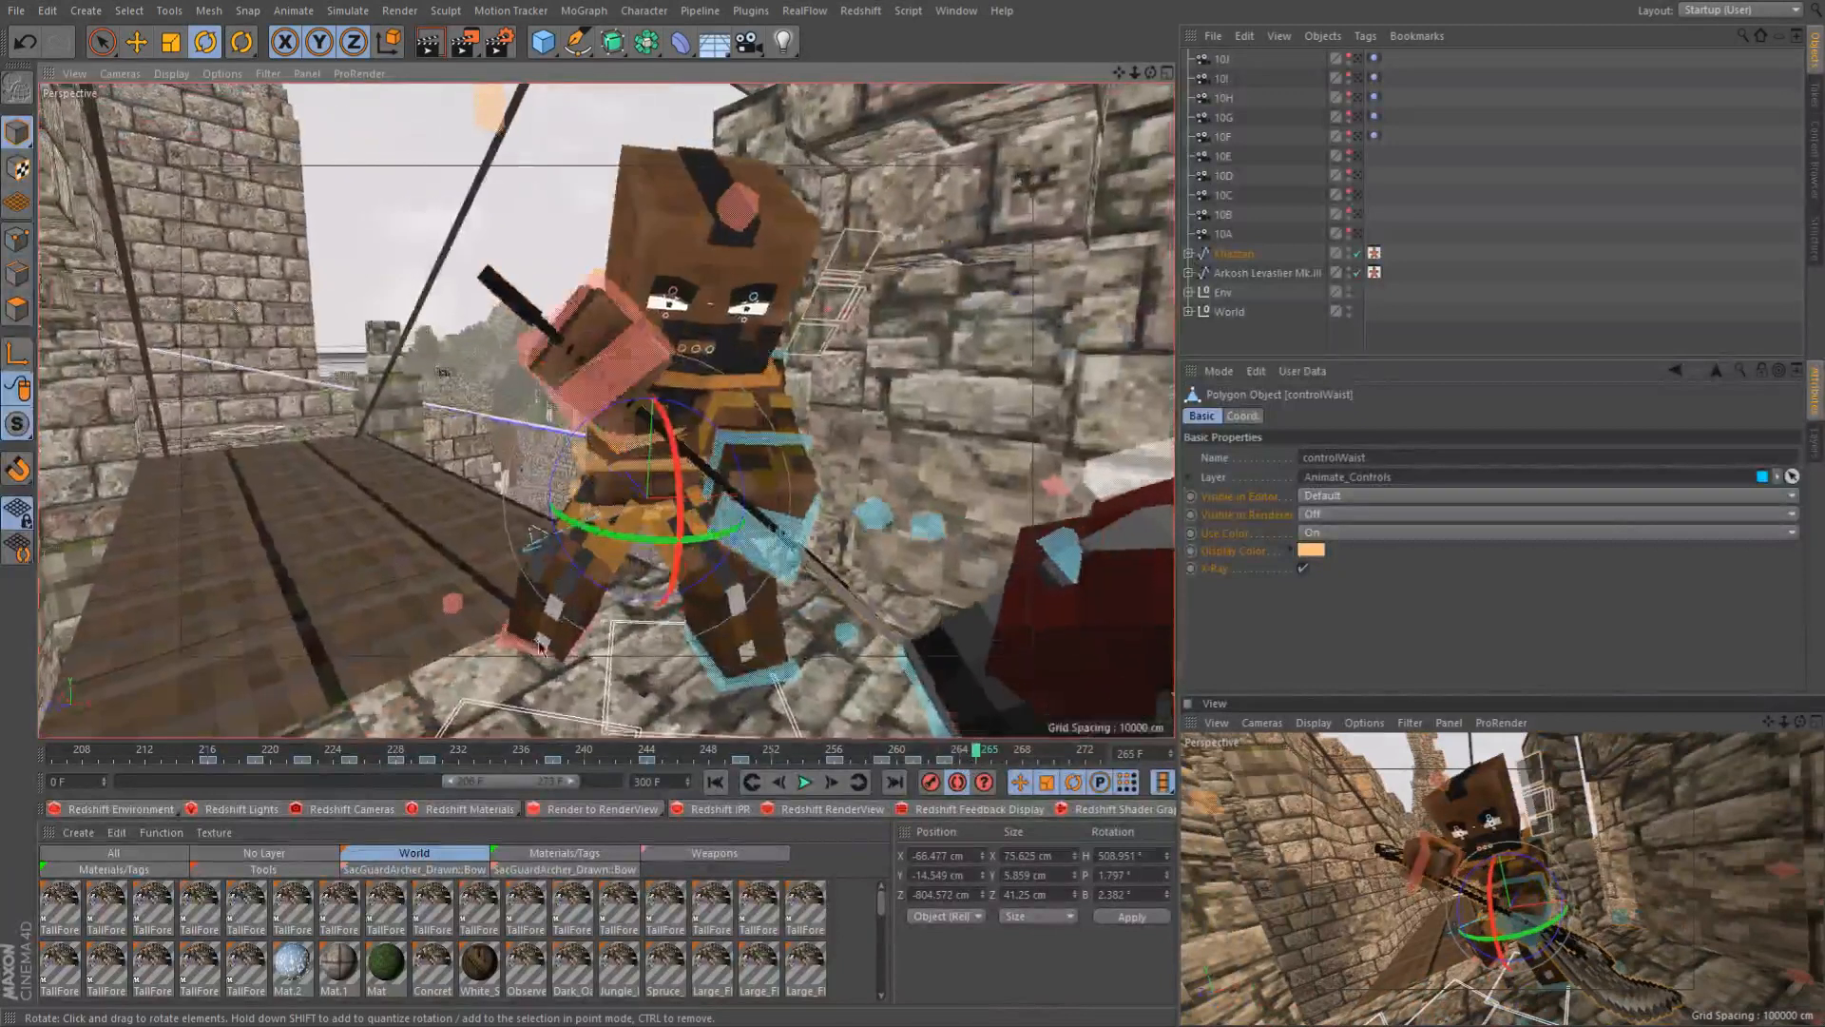
{"action": "left_click", "coordinate": [512, 646]}
{"action": "left_click", "coordinate": [896, 756]}
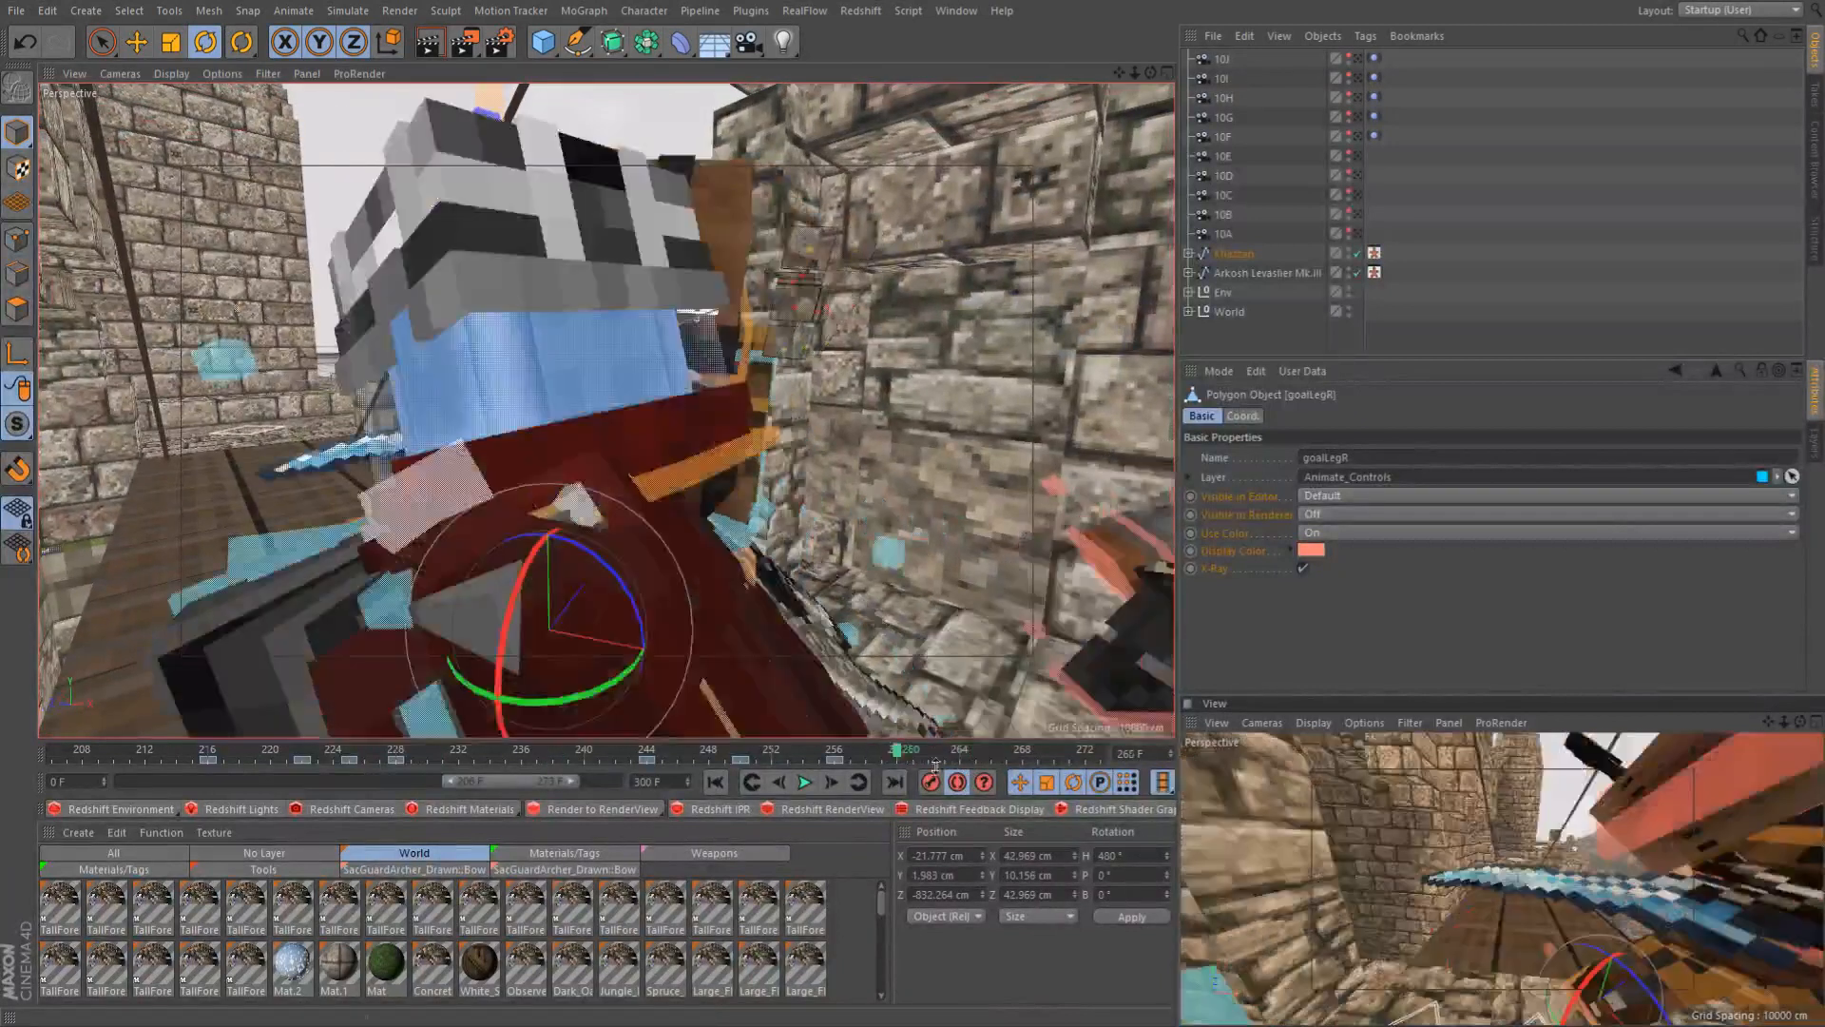
{"action": "left_click", "coordinate": [959, 760]}
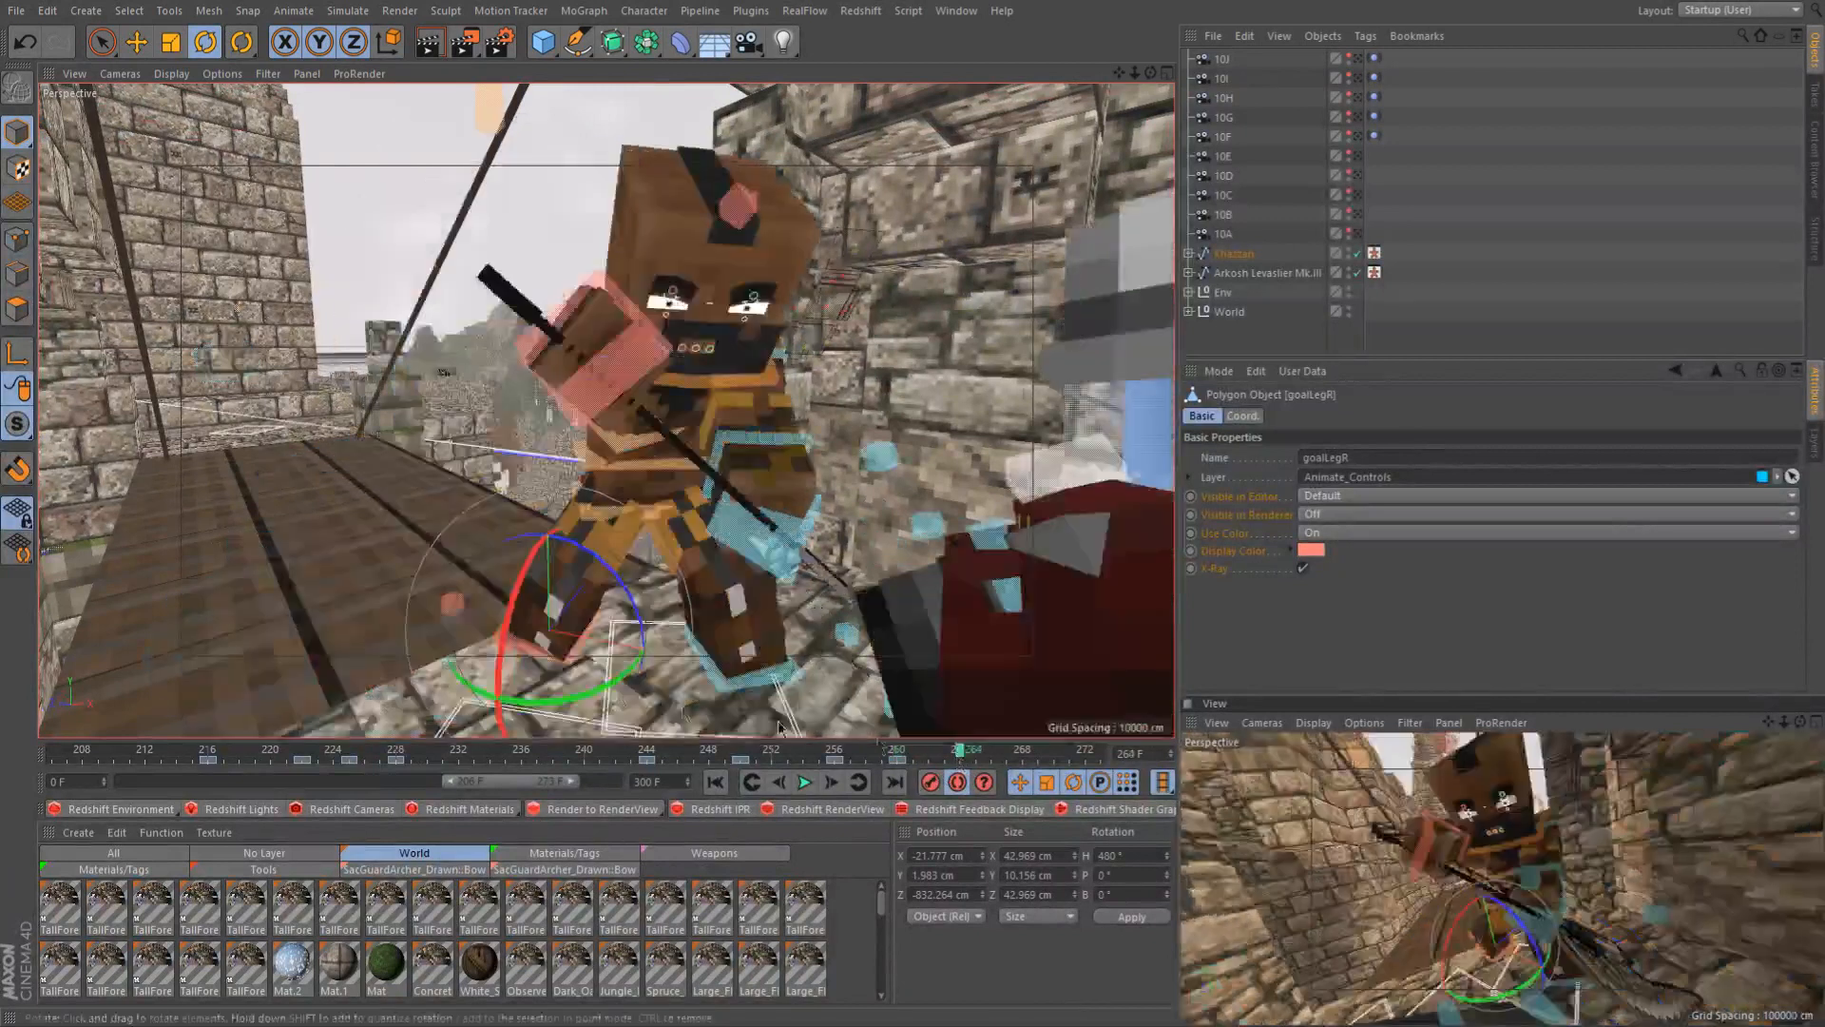
{"action": "left_click_drag", "start_coordinate": [547, 702], "coordinate": [583, 708]}
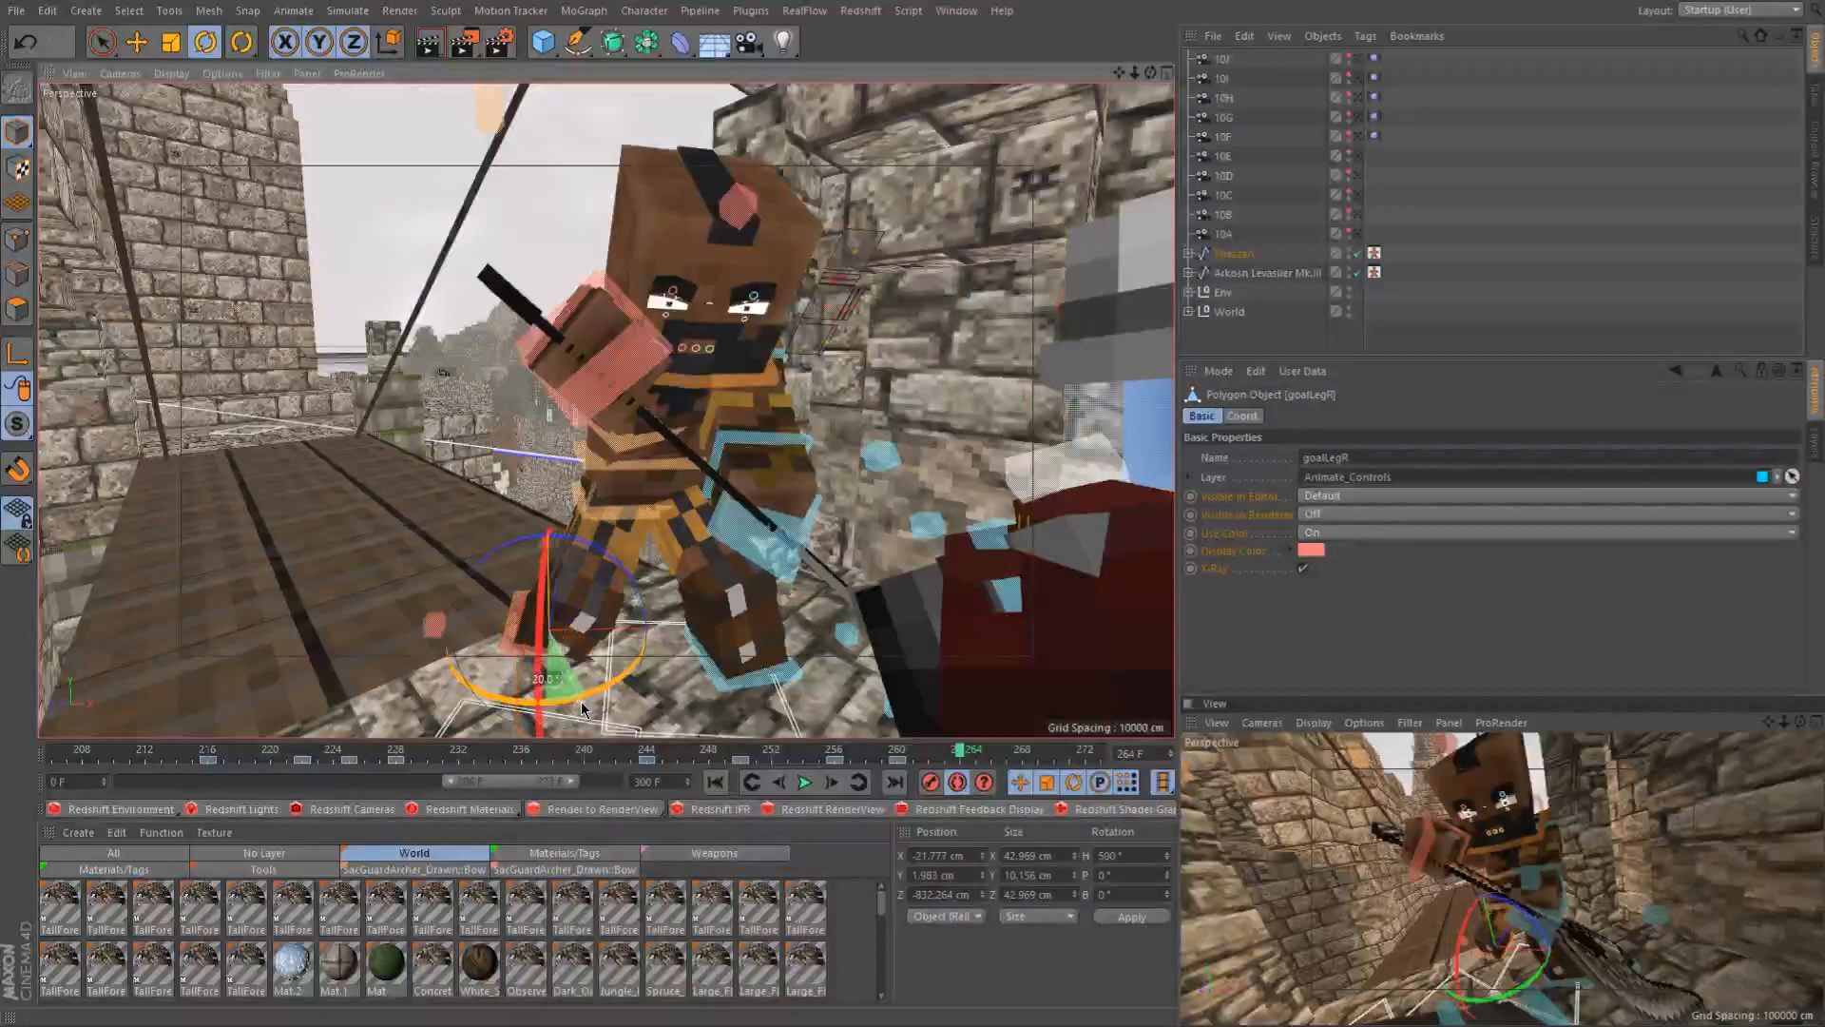
{"action": "left_click_drag", "start_coordinate": [694, 601], "coordinate": [749, 604], "text": "alt"}
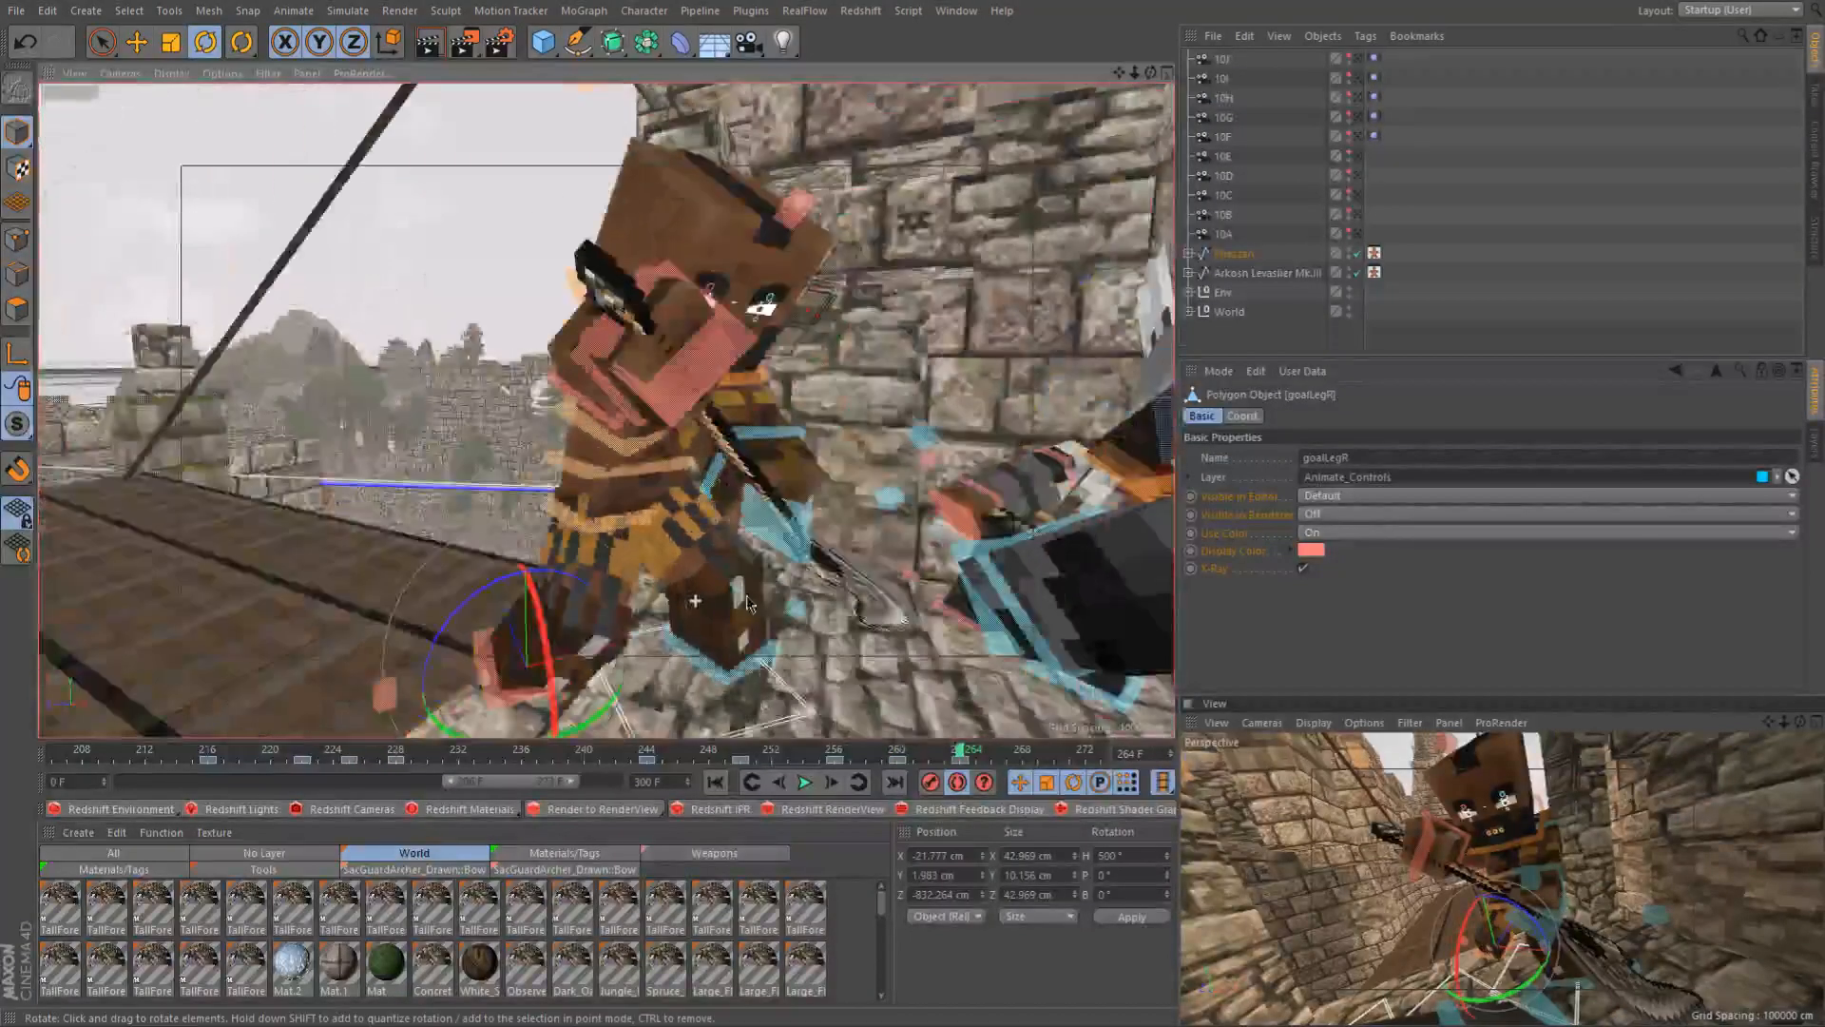
{"action": "left_click", "coordinate": [879, 751]}
{"action": "left_click_drag", "start_coordinate": [876, 747], "coordinate": [998, 775]}
{"action": "left_click_drag", "start_coordinate": [646, 570], "coordinate": [795, 560], "text": "alt"}
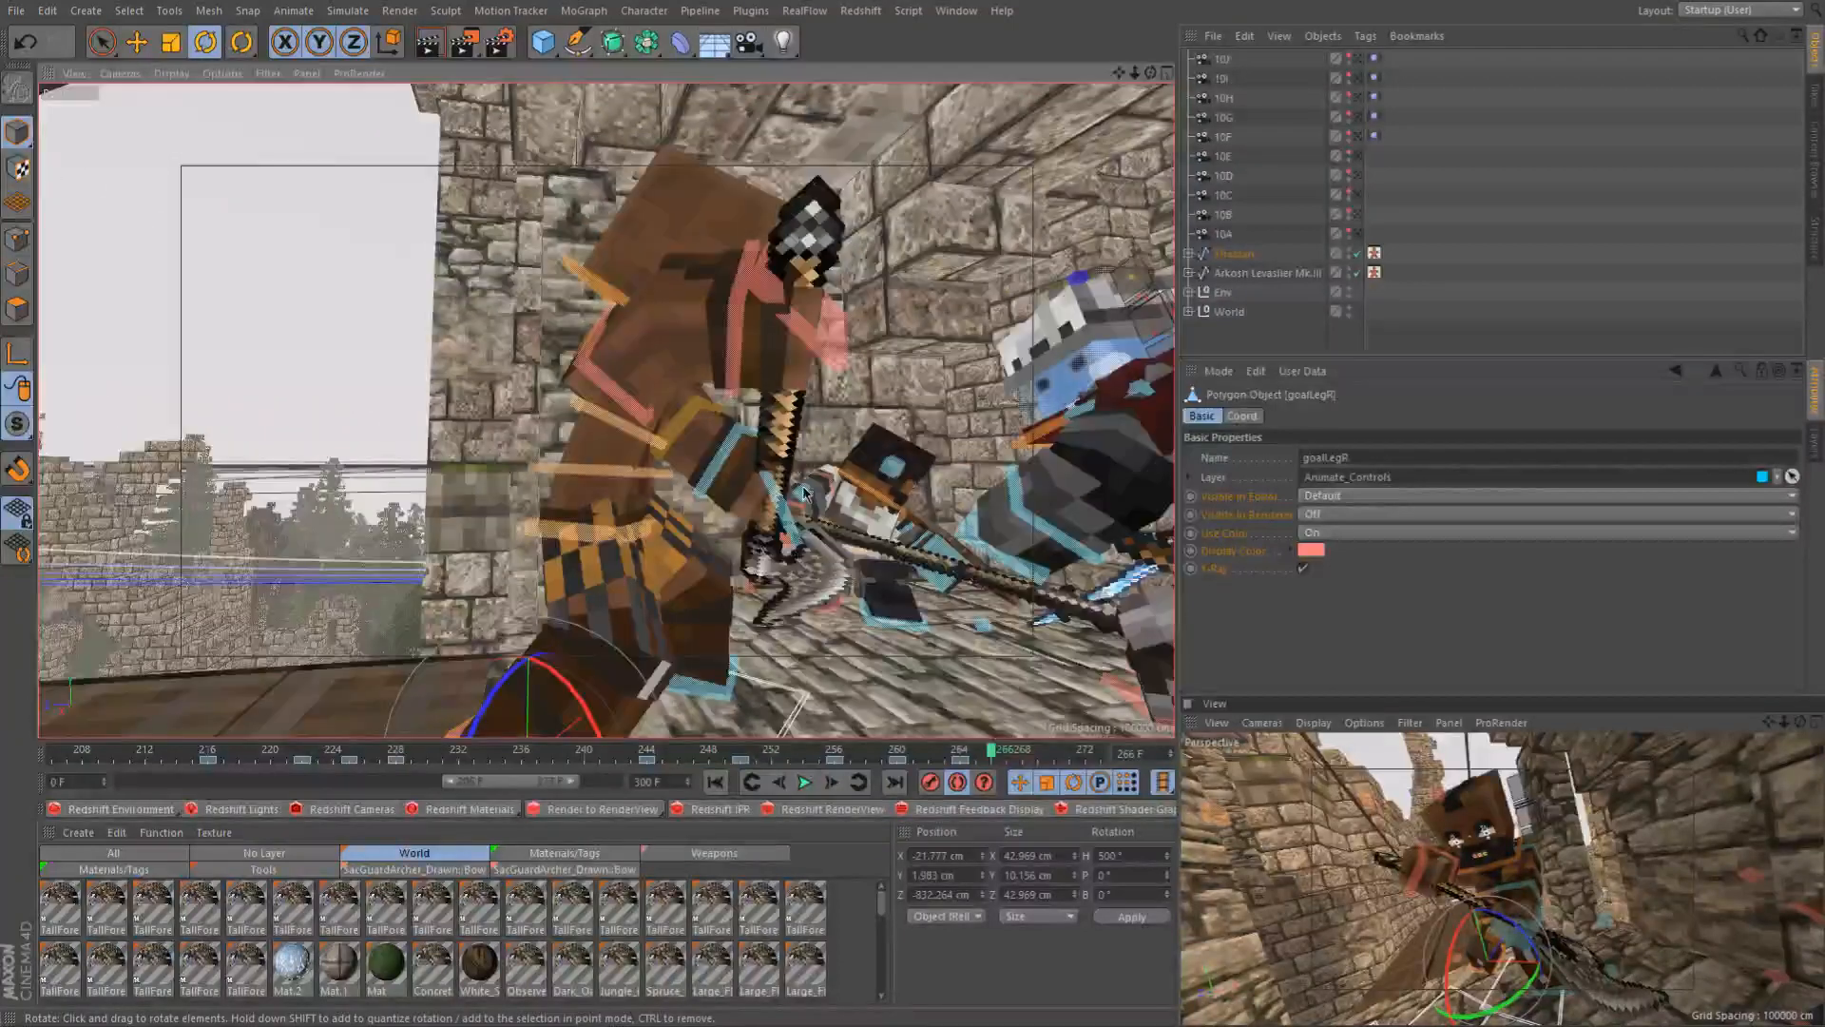
{"action": "left_click_drag", "start_coordinate": [739, 495], "coordinate": [855, 608], "text": "alt"}
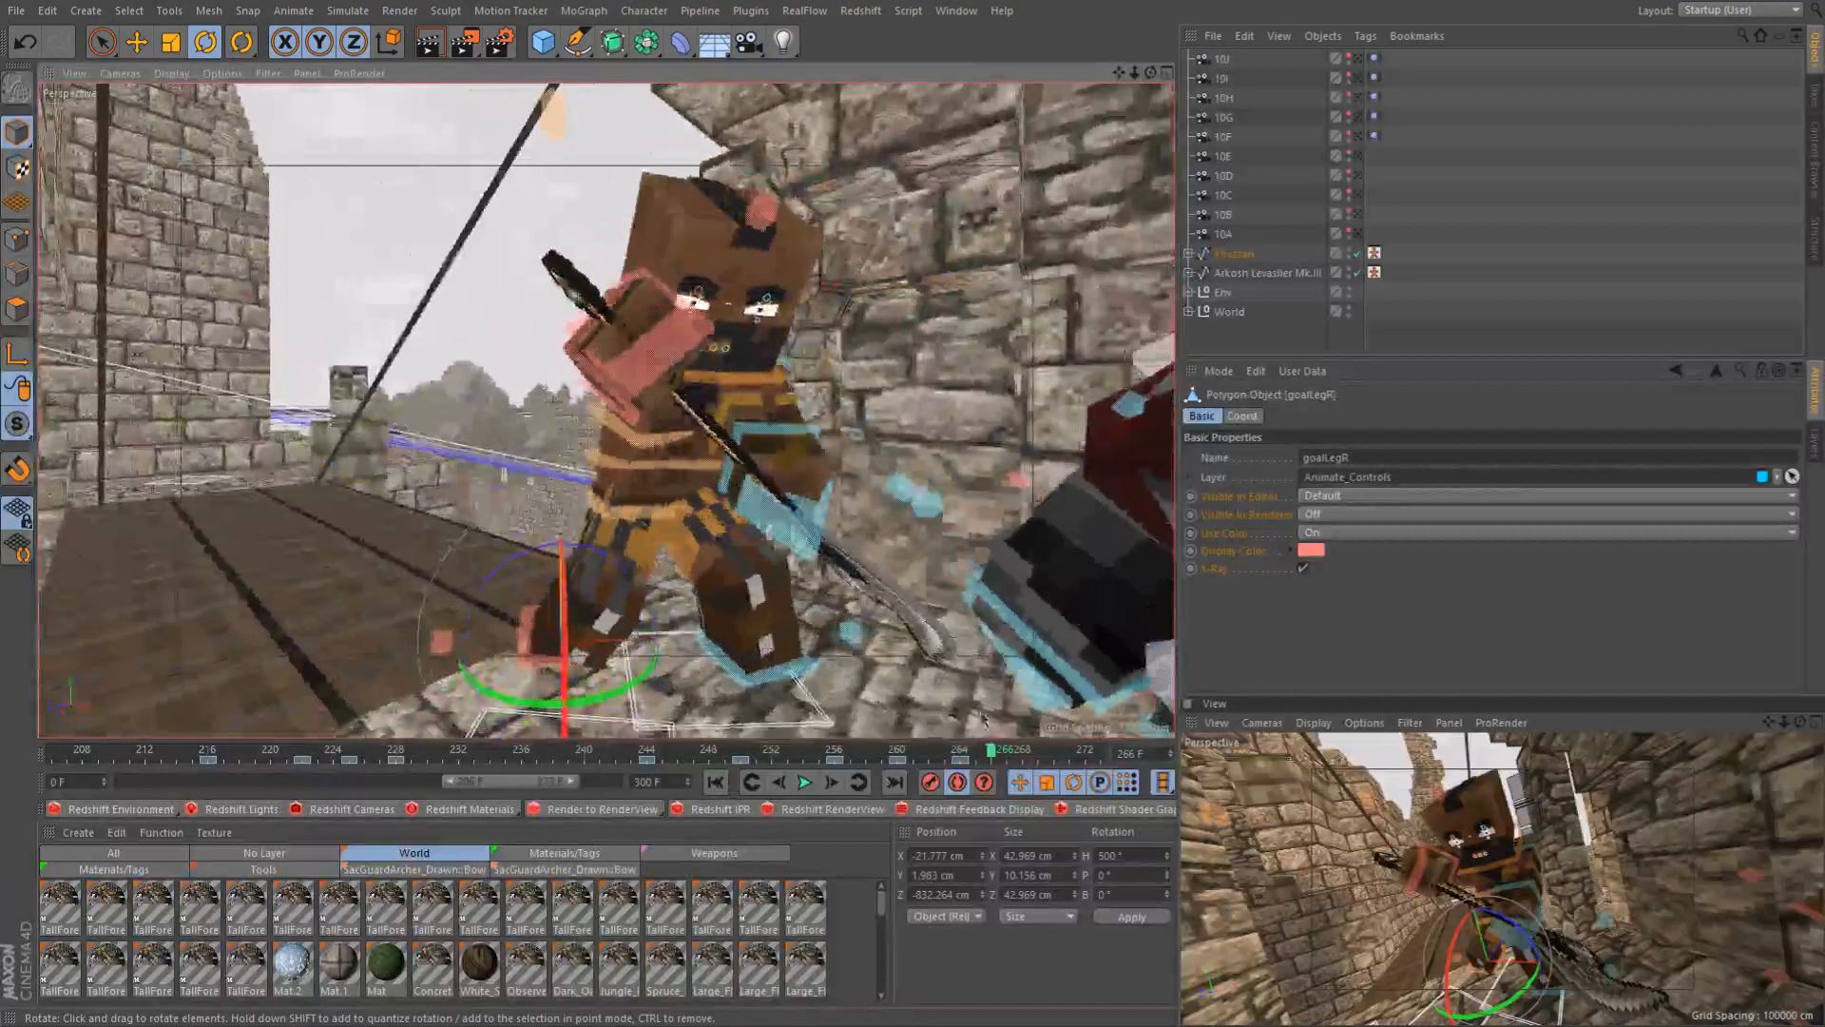
{"action": "left_click_drag", "start_coordinate": [911, 760], "coordinate": [983, 777]}
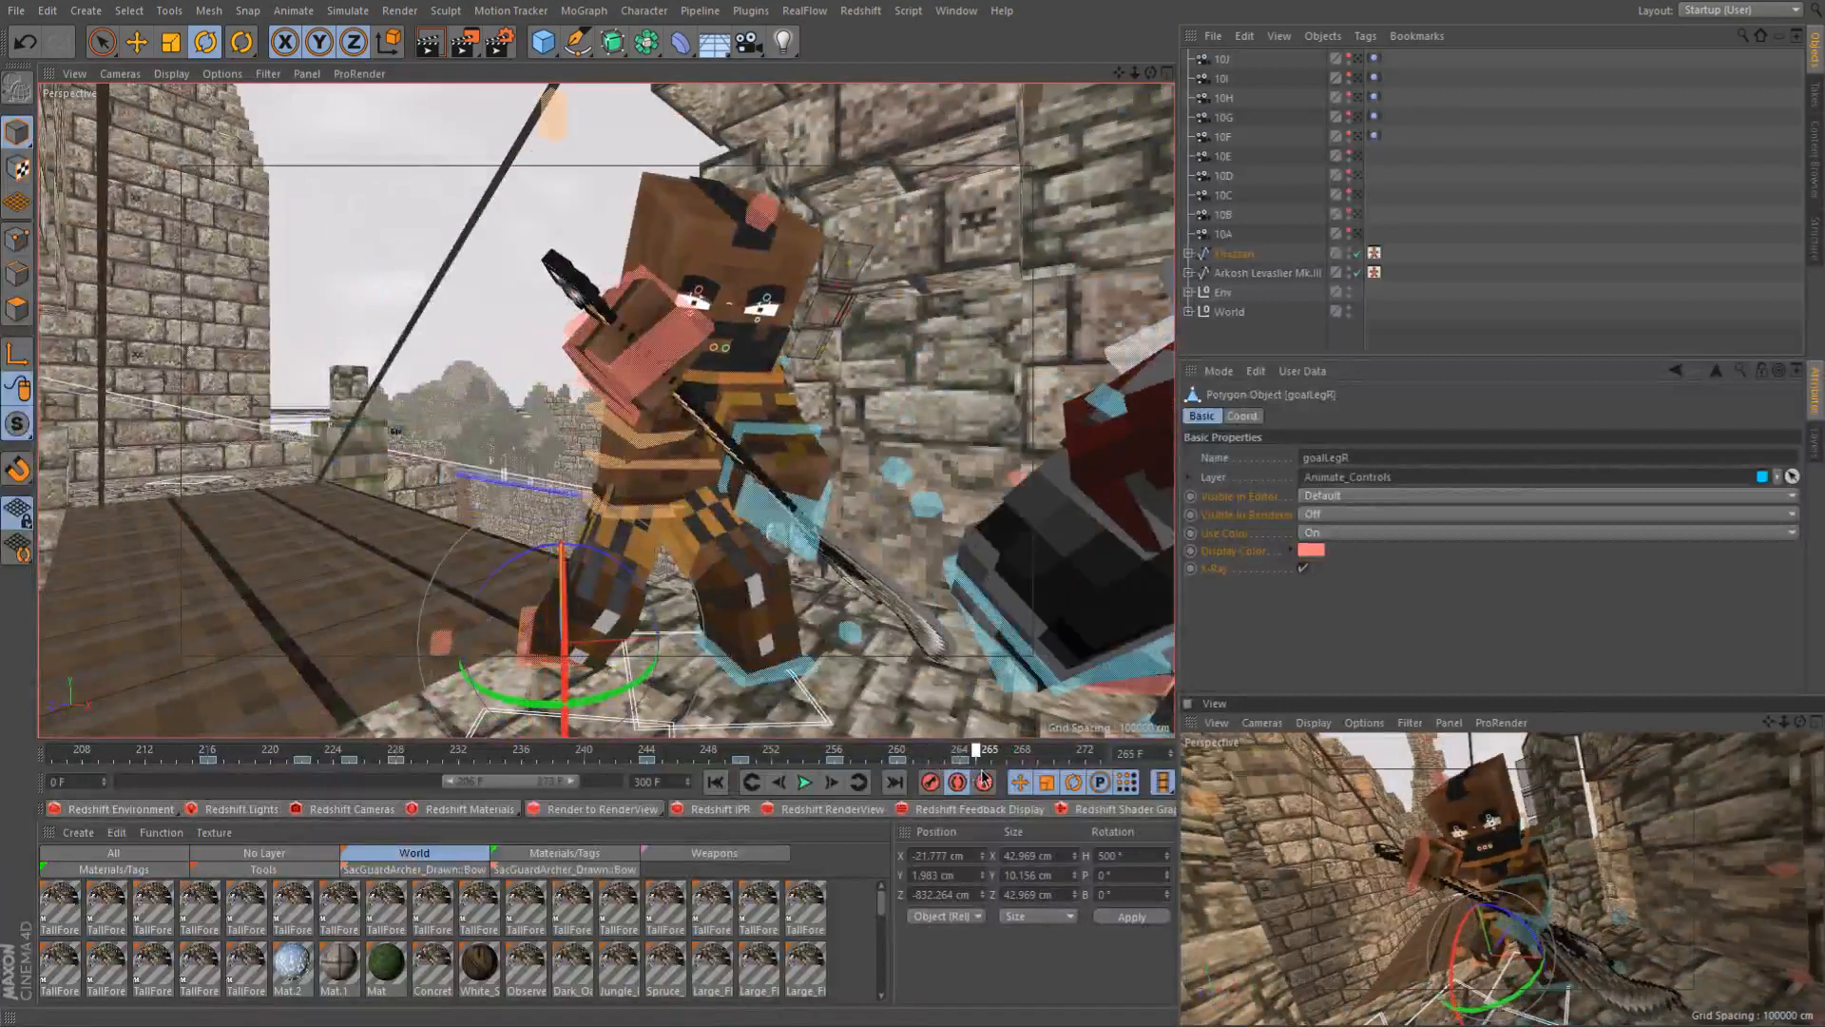
Select Khazzan's neck control, compare frames 261 and 265, and move its frame 261 keyframe to frame 260
{"action": "left_click", "coordinate": [721, 384]}
{"action": "left_click_drag", "start_coordinate": [963, 752], "coordinate": [913, 753]}
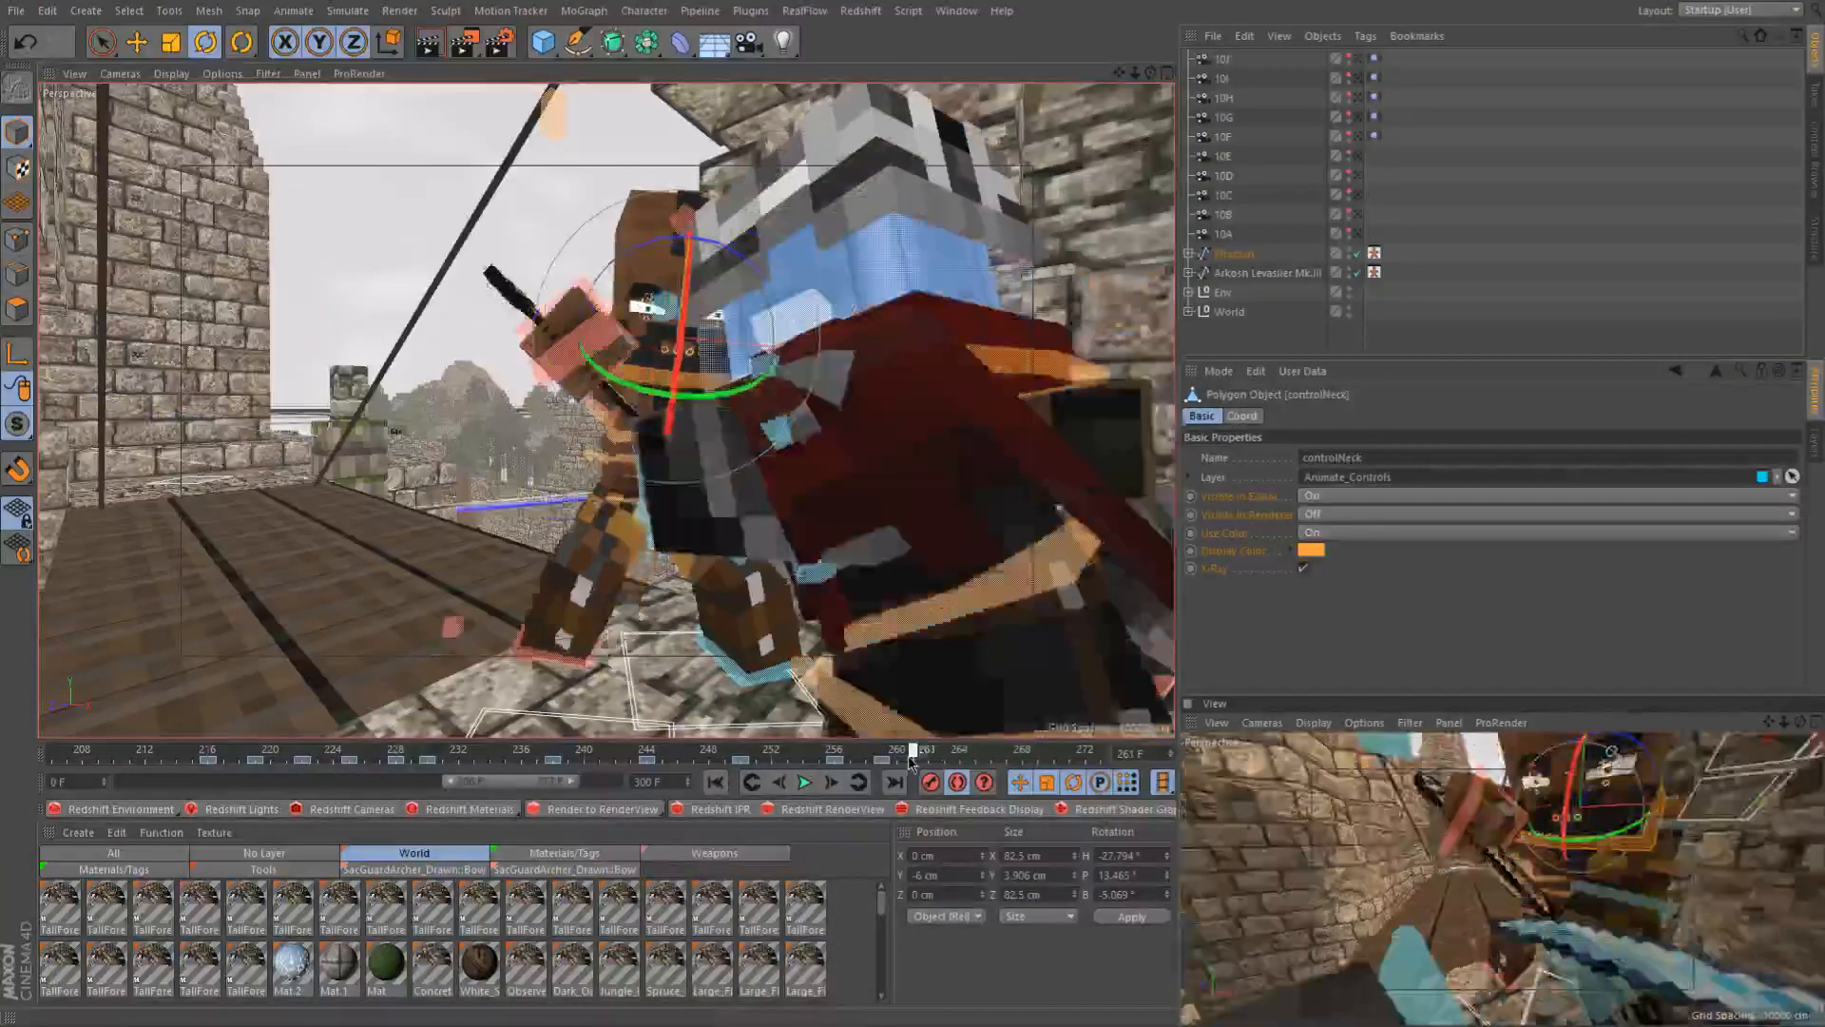
{"action": "left_click", "coordinate": [974, 753]}
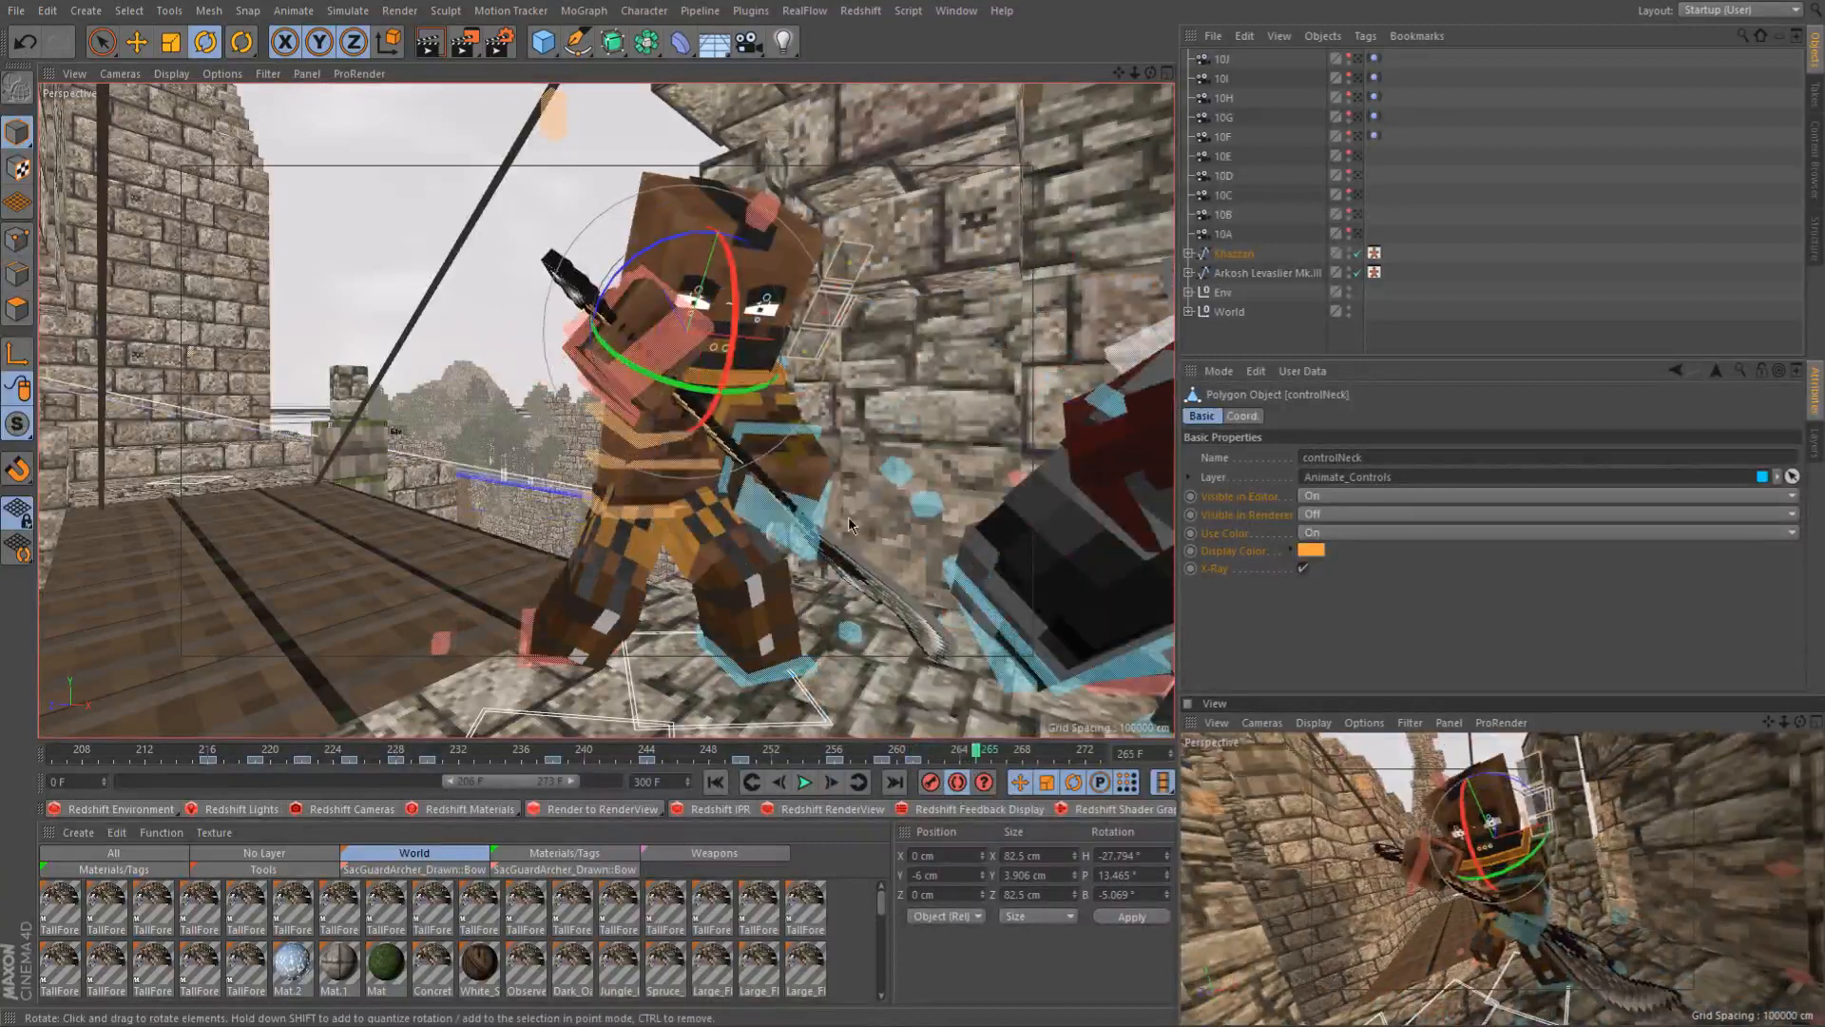
{"action": "key", "text": "comma"}
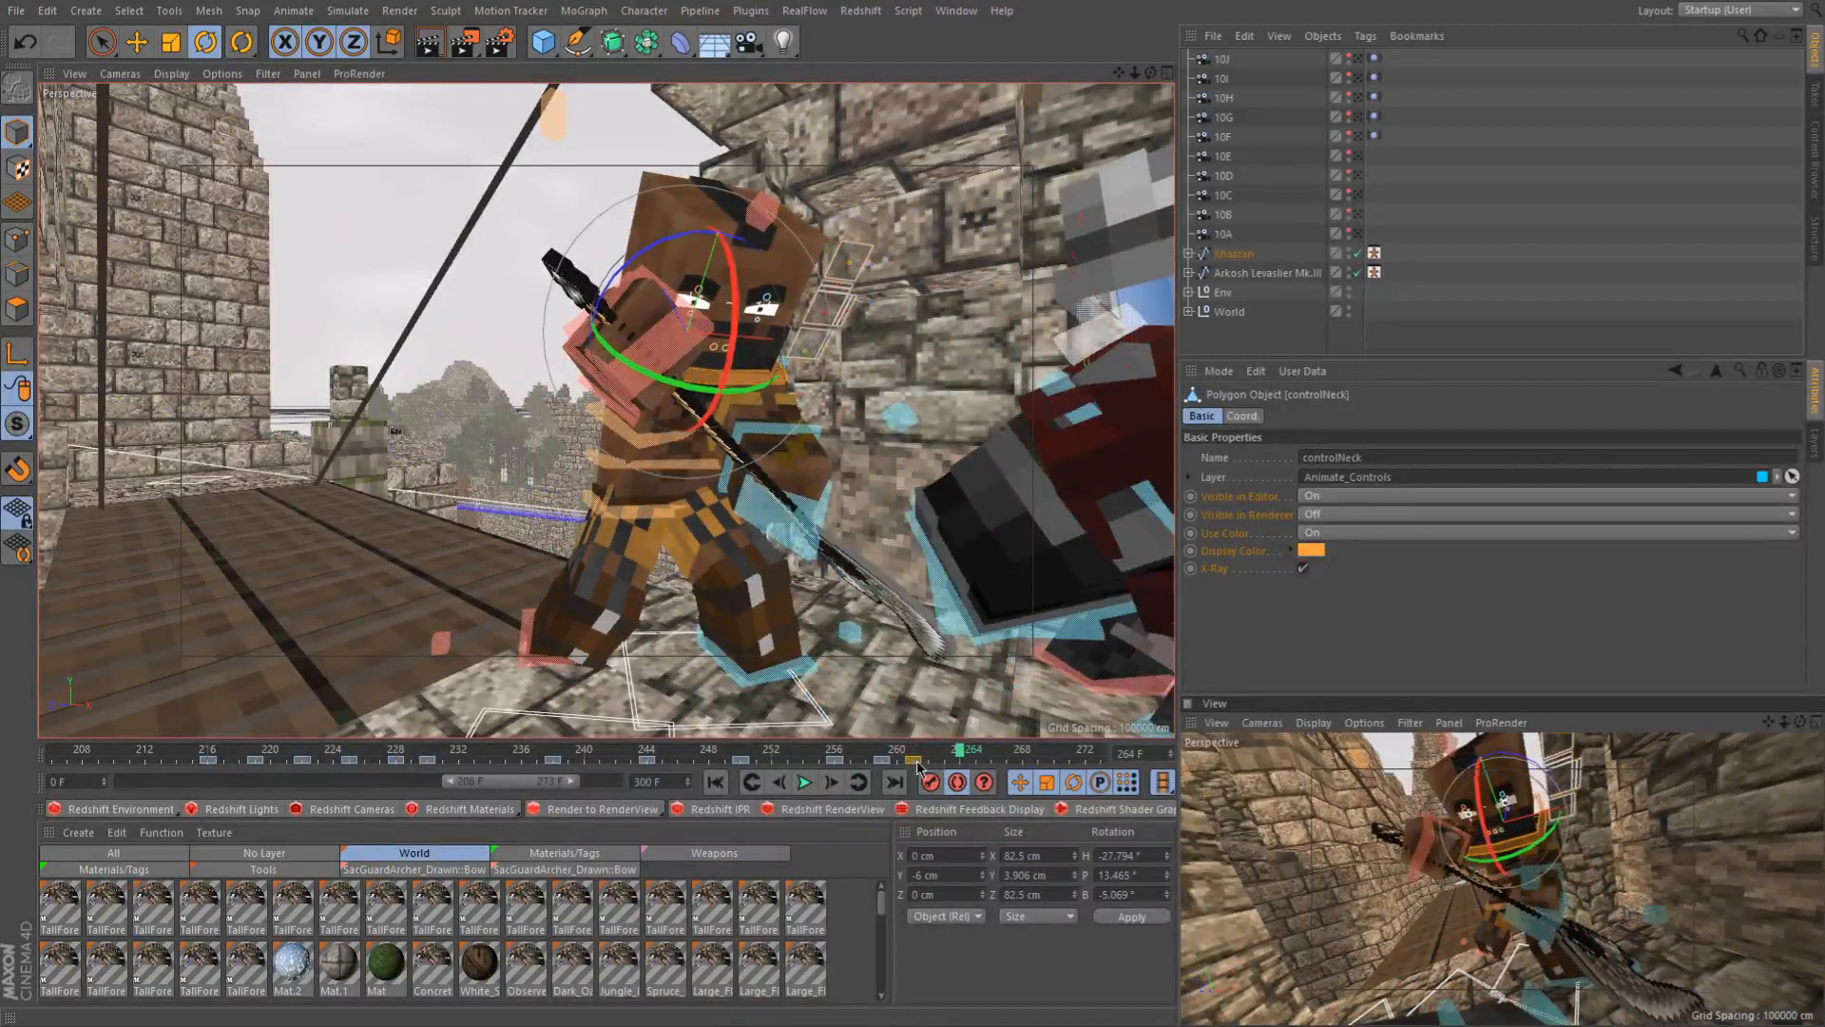
{"action": "left_click", "coordinate": [908, 763]}
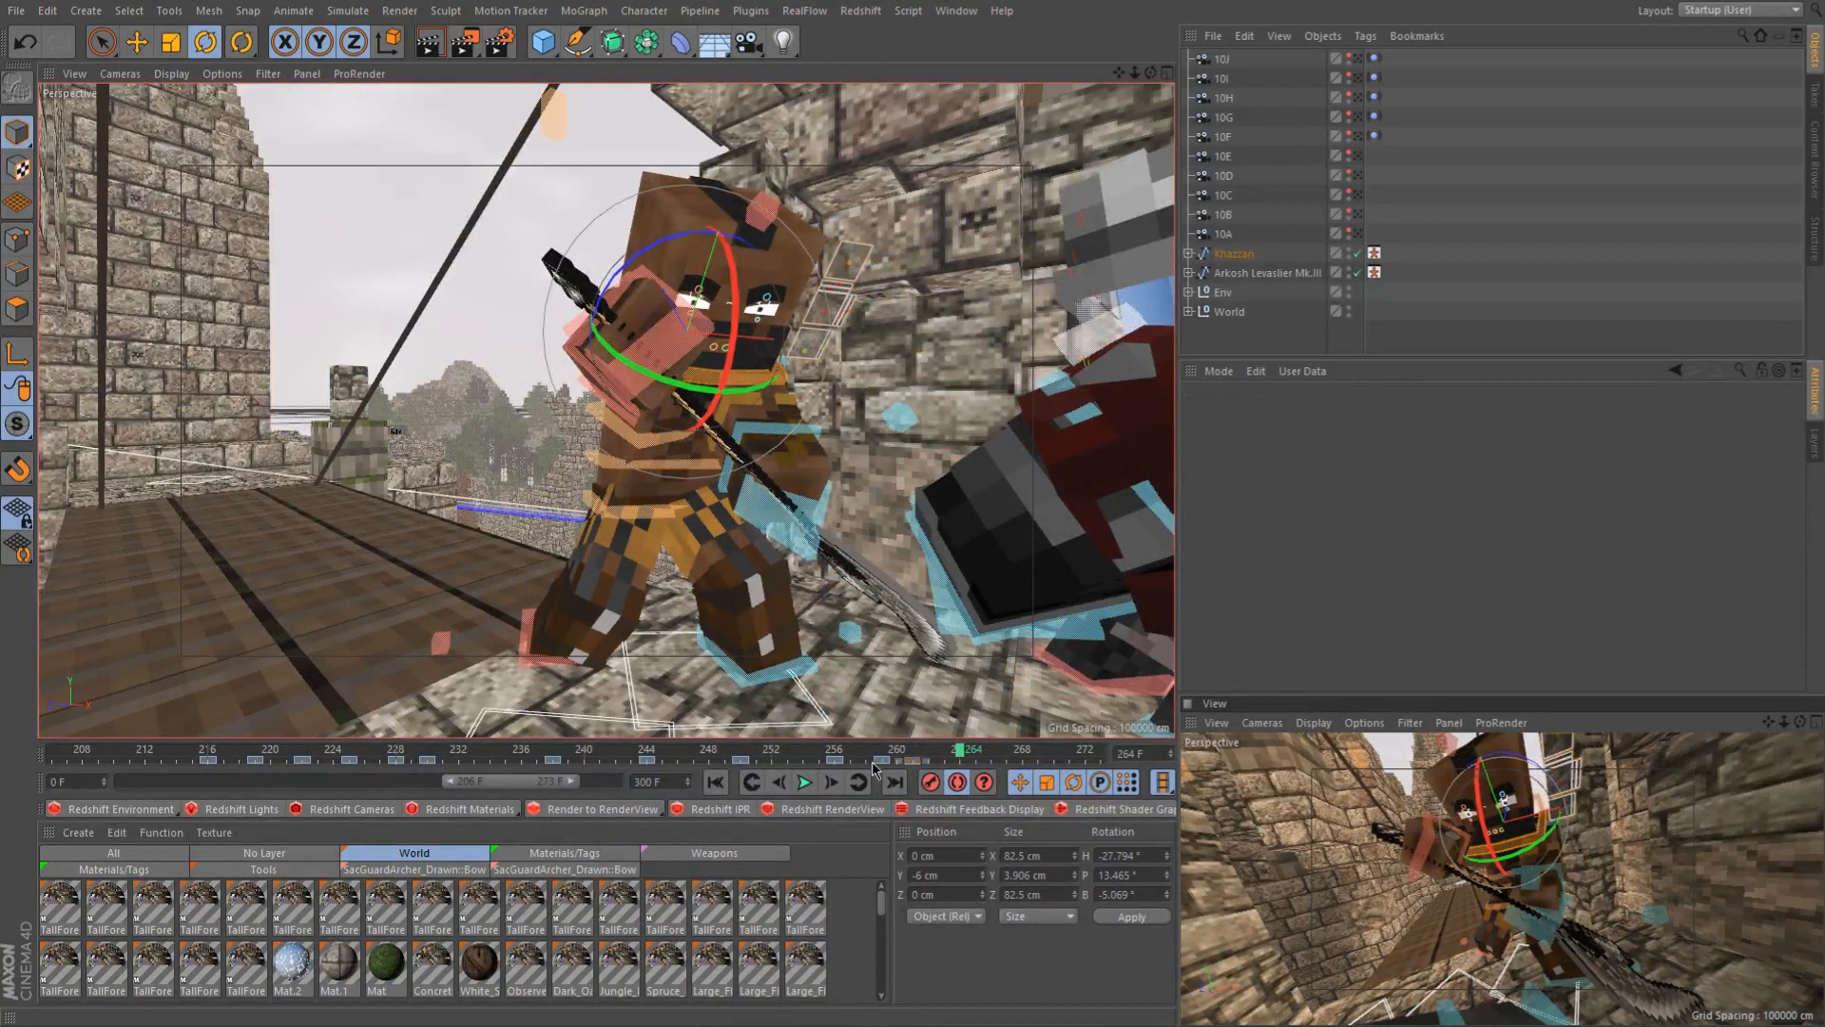
{"action": "left_click", "coordinate": [880, 762]}
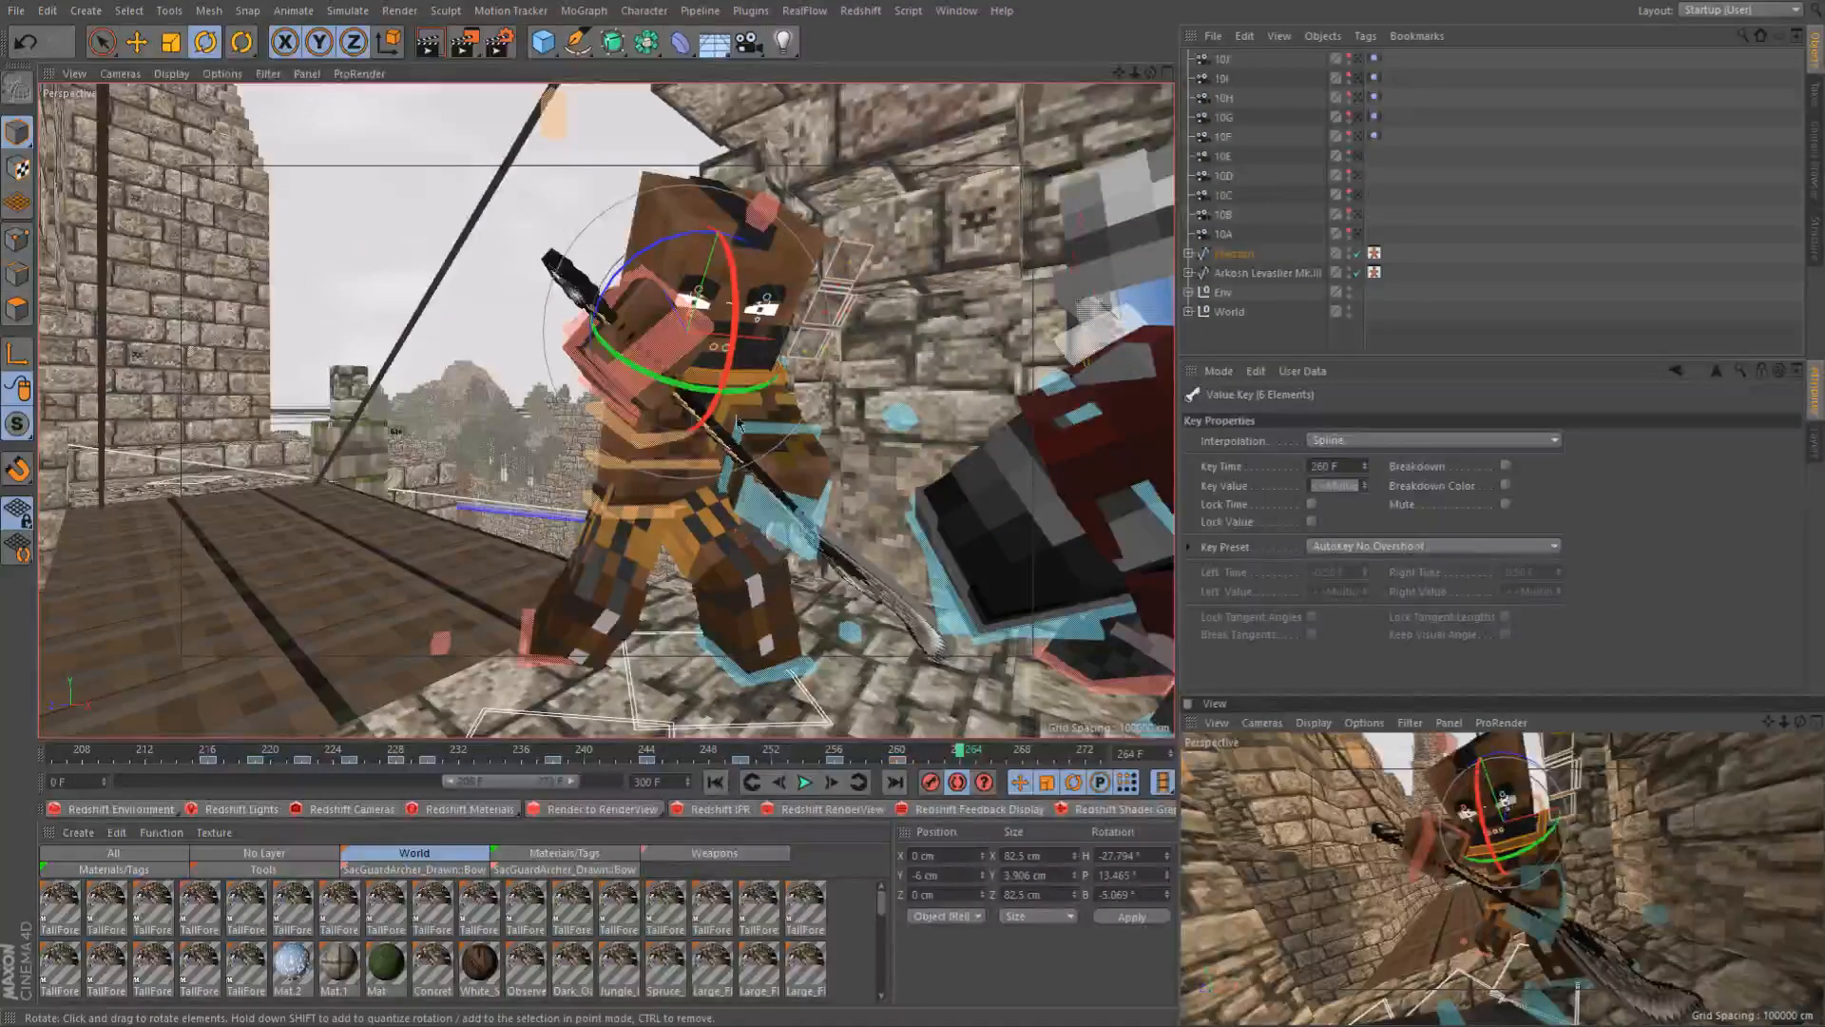
Rotate Khazzan's neck control at frame 264 to about H -22.65°, P -1.14°, B 0.9° and scrub through to frame 267
{"action": "left_click_drag", "start_coordinate": [727, 376], "coordinate": [684, 297], "text": "alt"}
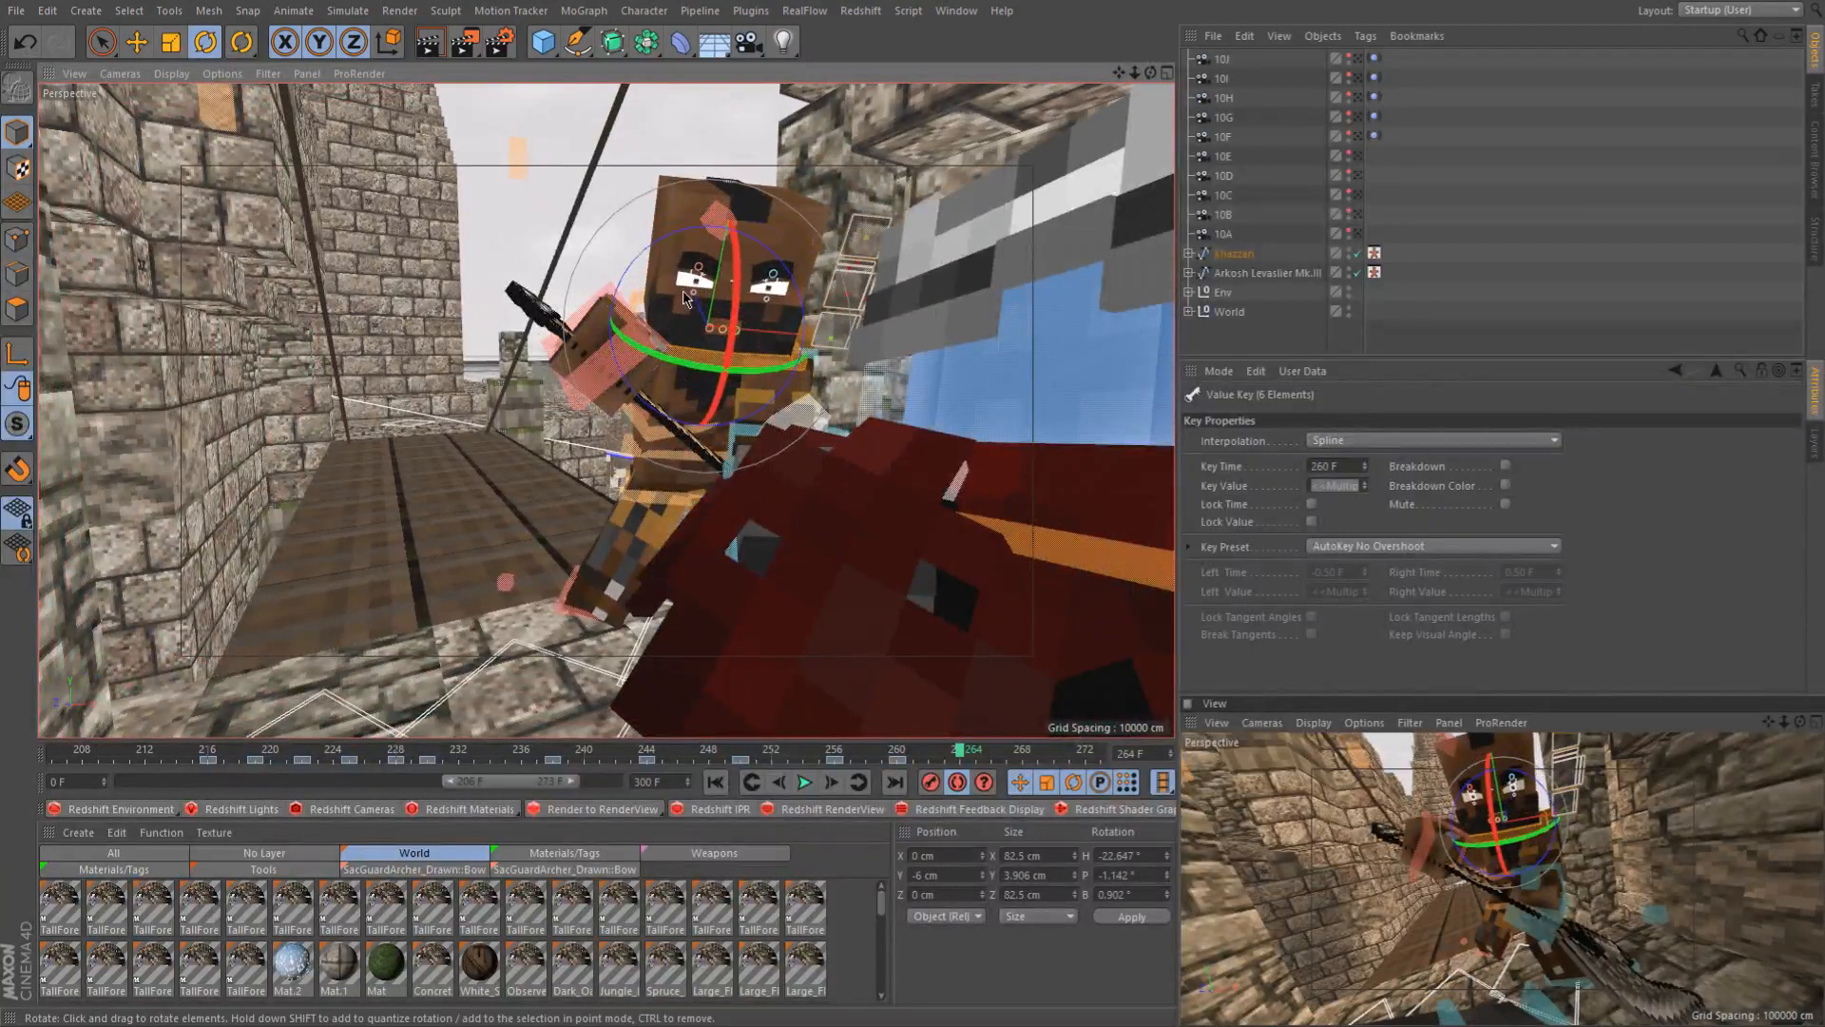
{"action": "left_click", "coordinate": [819, 756]}
{"action": "left_click_drag", "start_coordinate": [835, 756], "coordinate": [998, 776]}
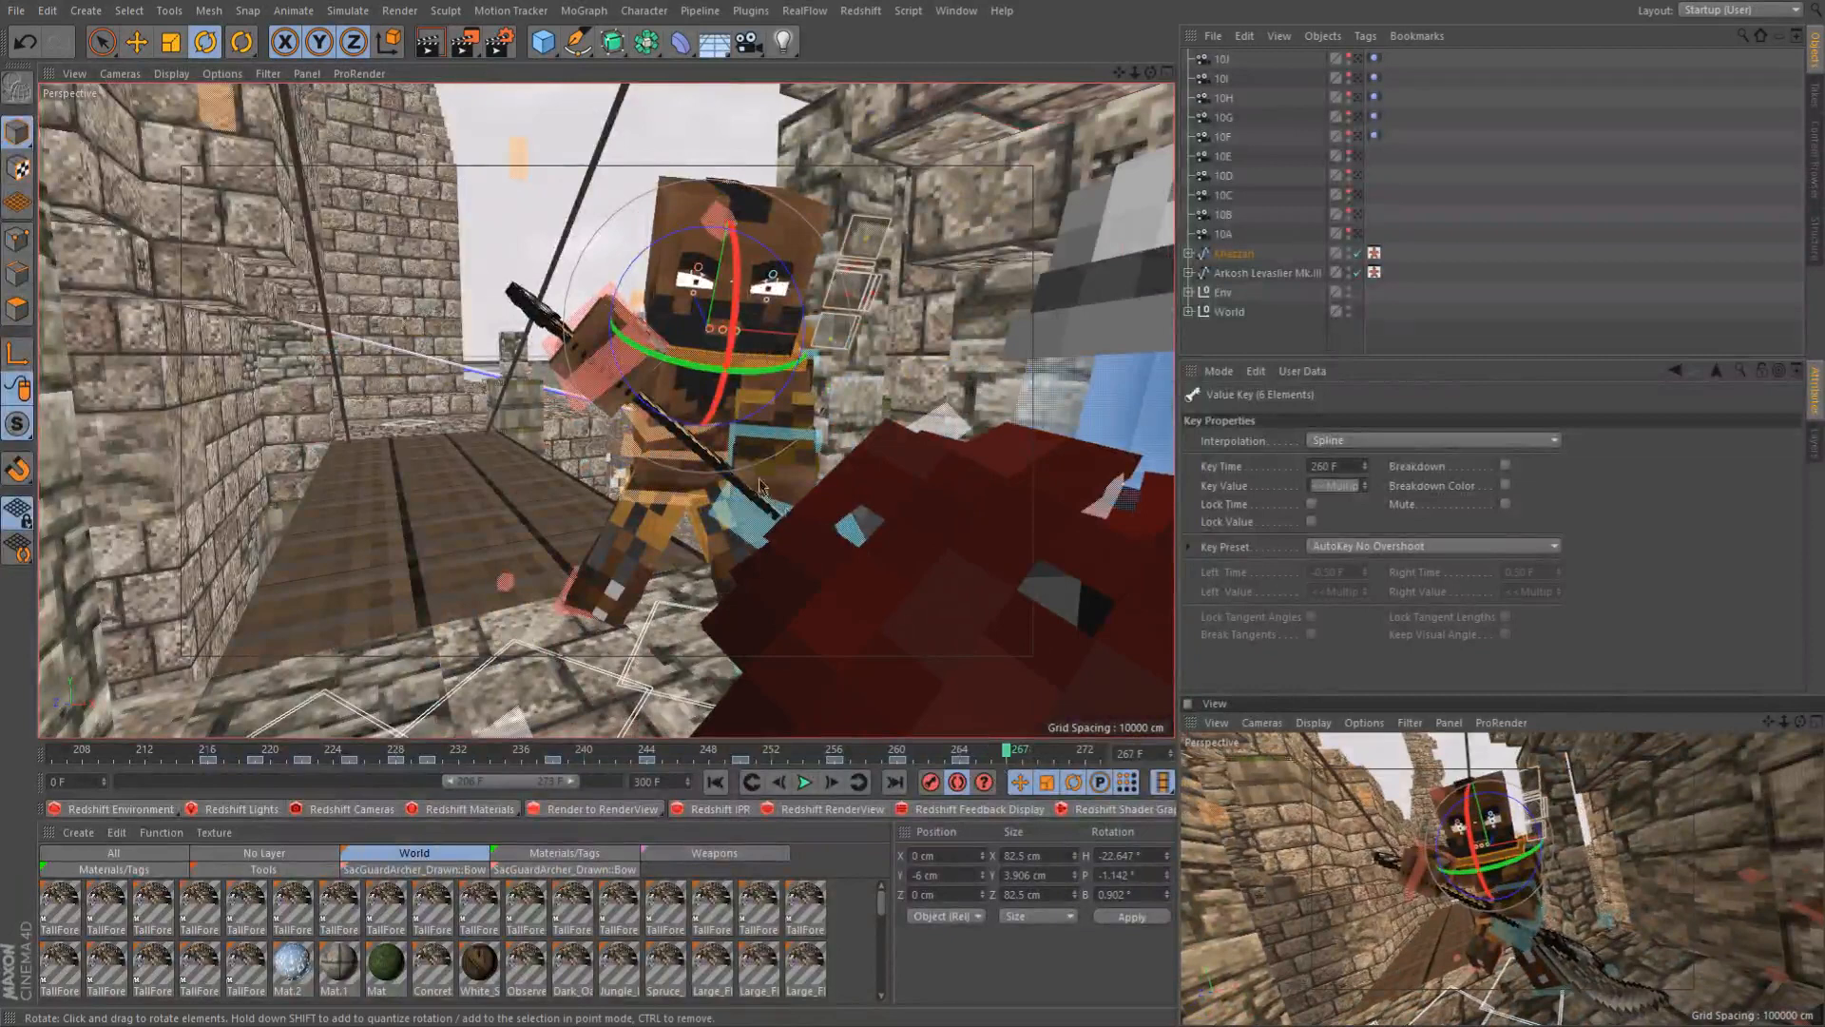
Save the scene and render a preview of frame 267 from over Arkosh's shoulder toward Khazzan
{"action": "scroll", "coordinate": [718, 380], "scroll_direction": "down", "scroll_amount": 3}
{"action": "mouse_move", "coordinate": [751, 380]}
{"action": "middle_mouse_down", "text": "alt"}
{"action": "mouse_move", "coordinate": [689, 357]}
{"action": "mouse_move", "coordinate": [716, 367]}
{"action": "middle_mouse_up", "text": "alt"}
{"action": "left_click_drag", "start_coordinate": [718, 367], "coordinate": [510, 333], "text": "alt"}
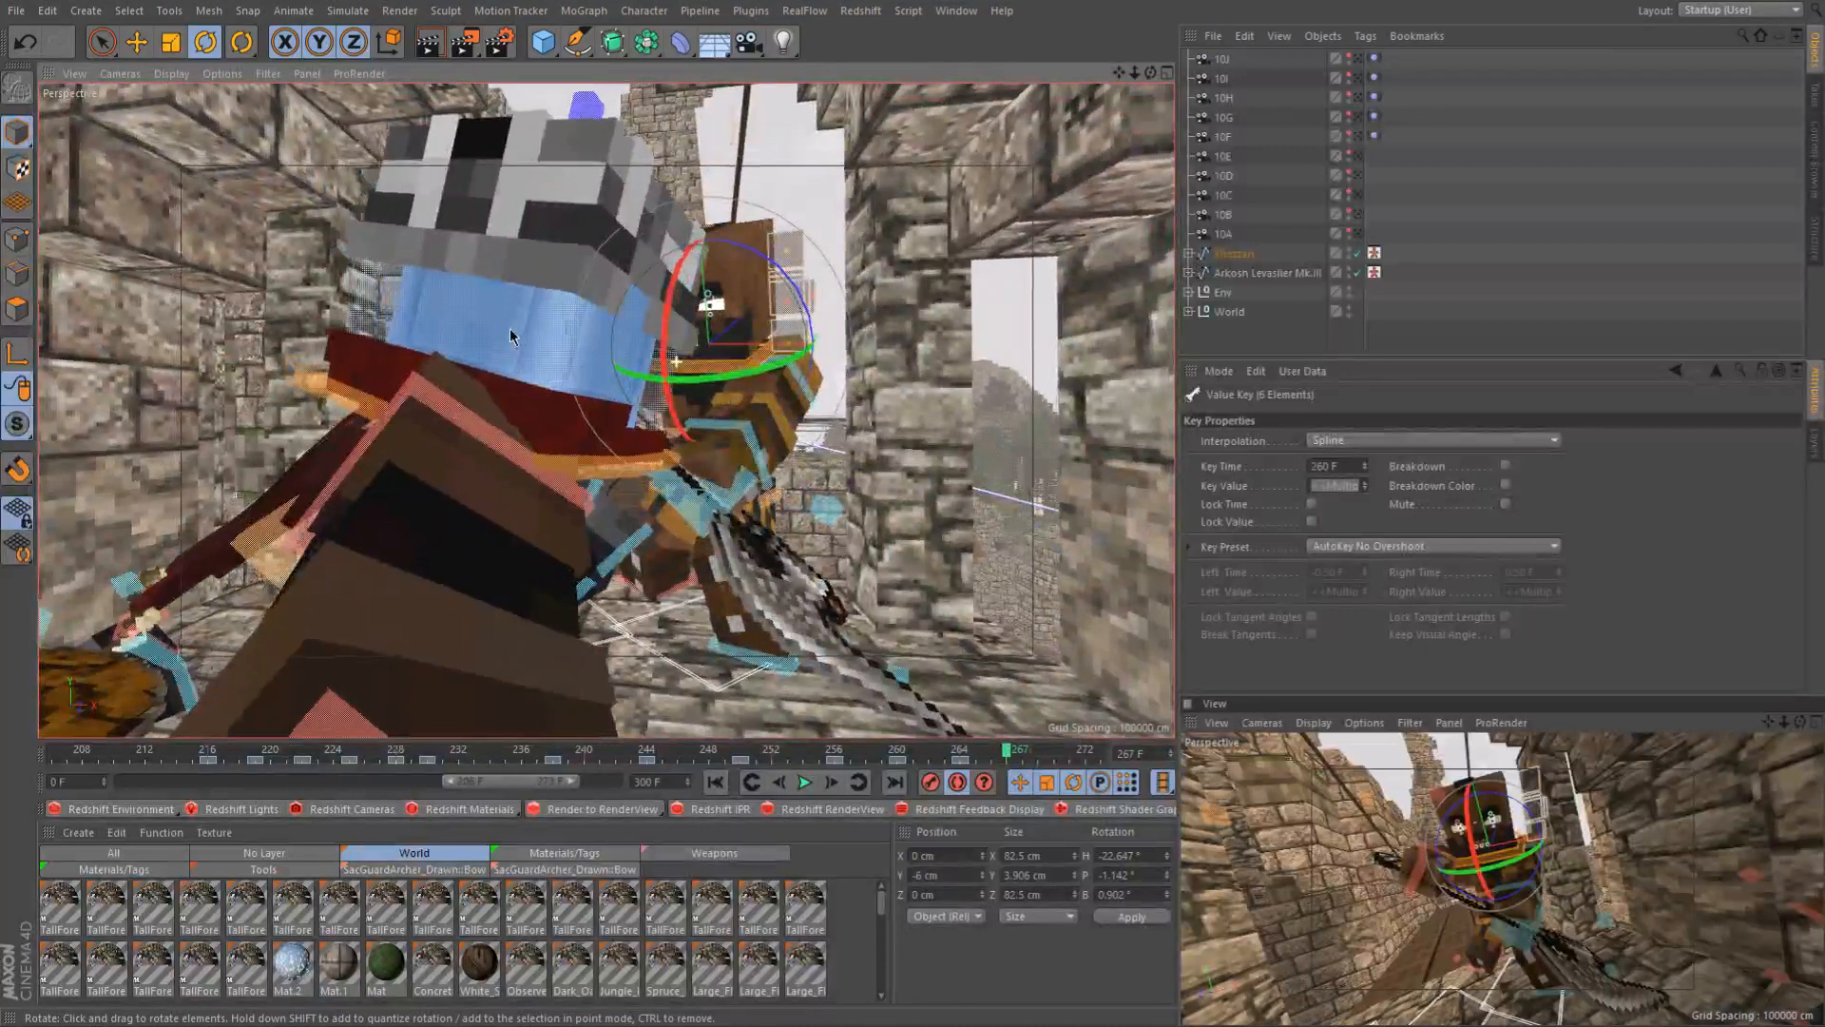
{"action": "mouse_move", "coordinate": [510, 330]}
{"action": "left_mouse_down", "text": "alt"}
{"action": "mouse_move", "coordinate": [479, 330]}
{"action": "mouse_move", "coordinate": [507, 358]}
{"action": "left_mouse_up", "text": "alt"}
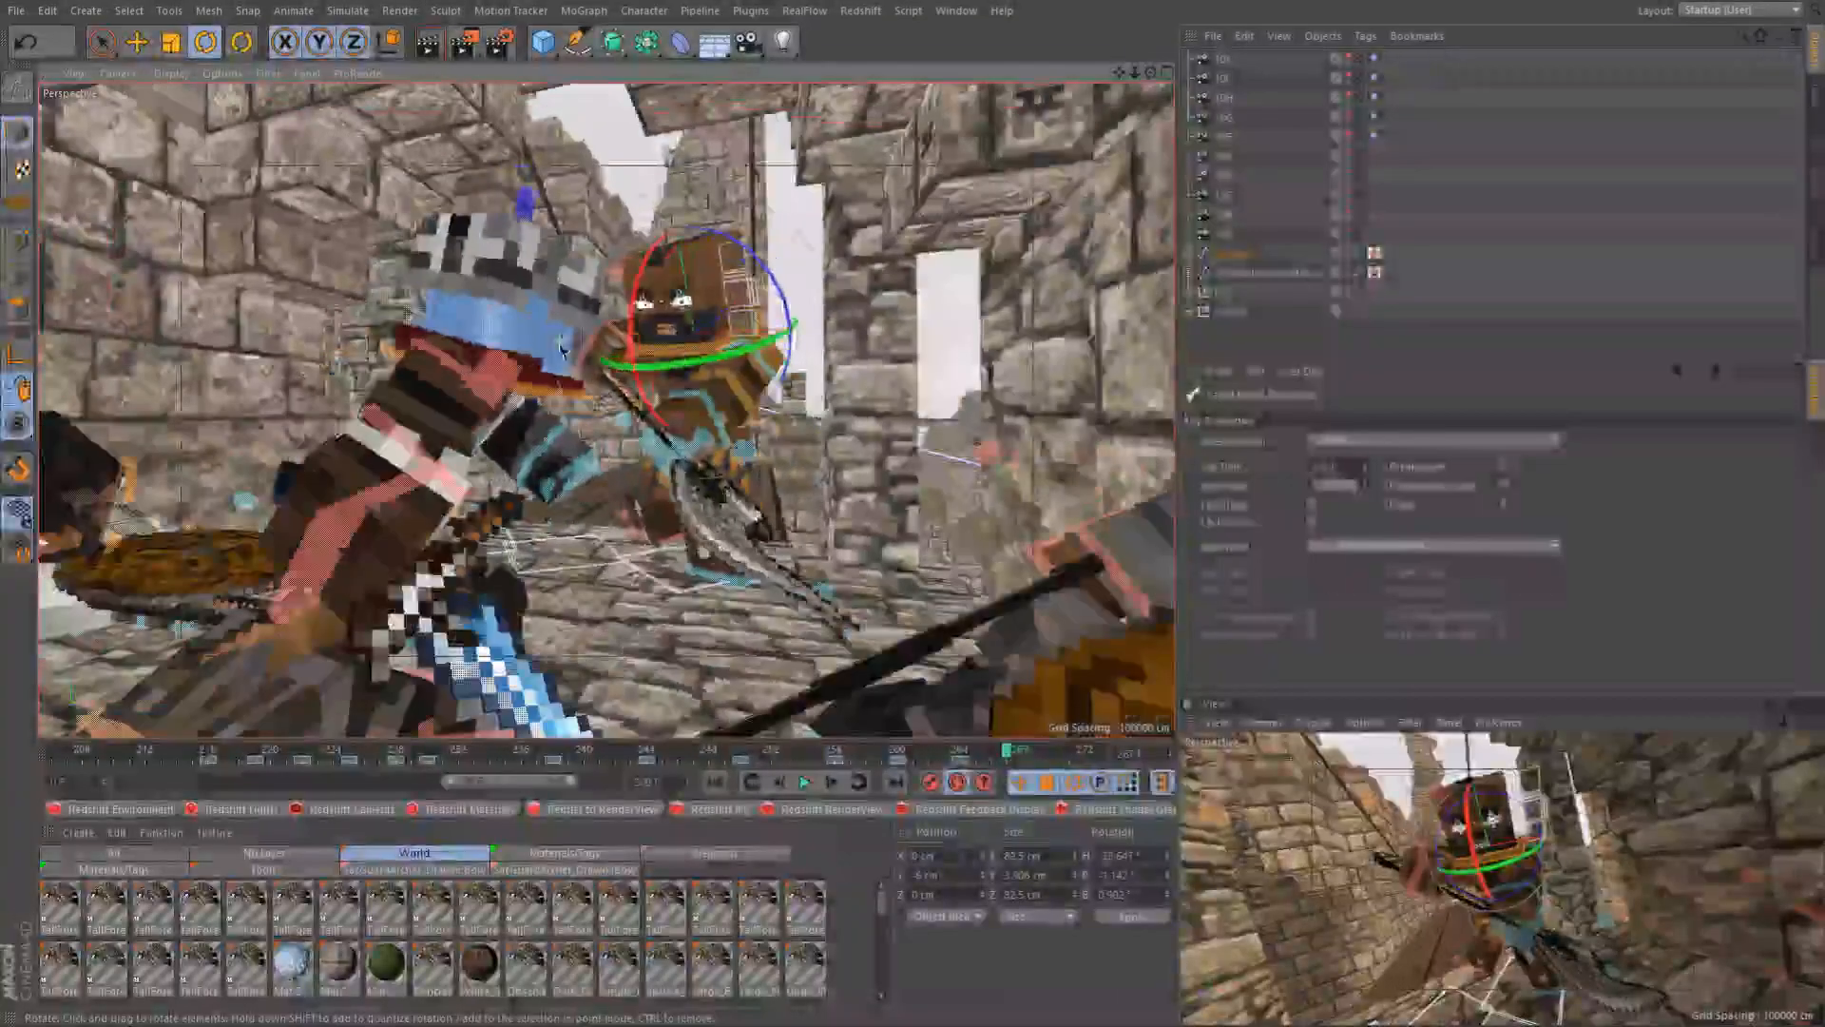
{"action": "left_click_drag", "start_coordinate": [533, 366], "coordinate": [527, 312], "text": "alt"}
{"action": "key", "text": "ctrl+s"}
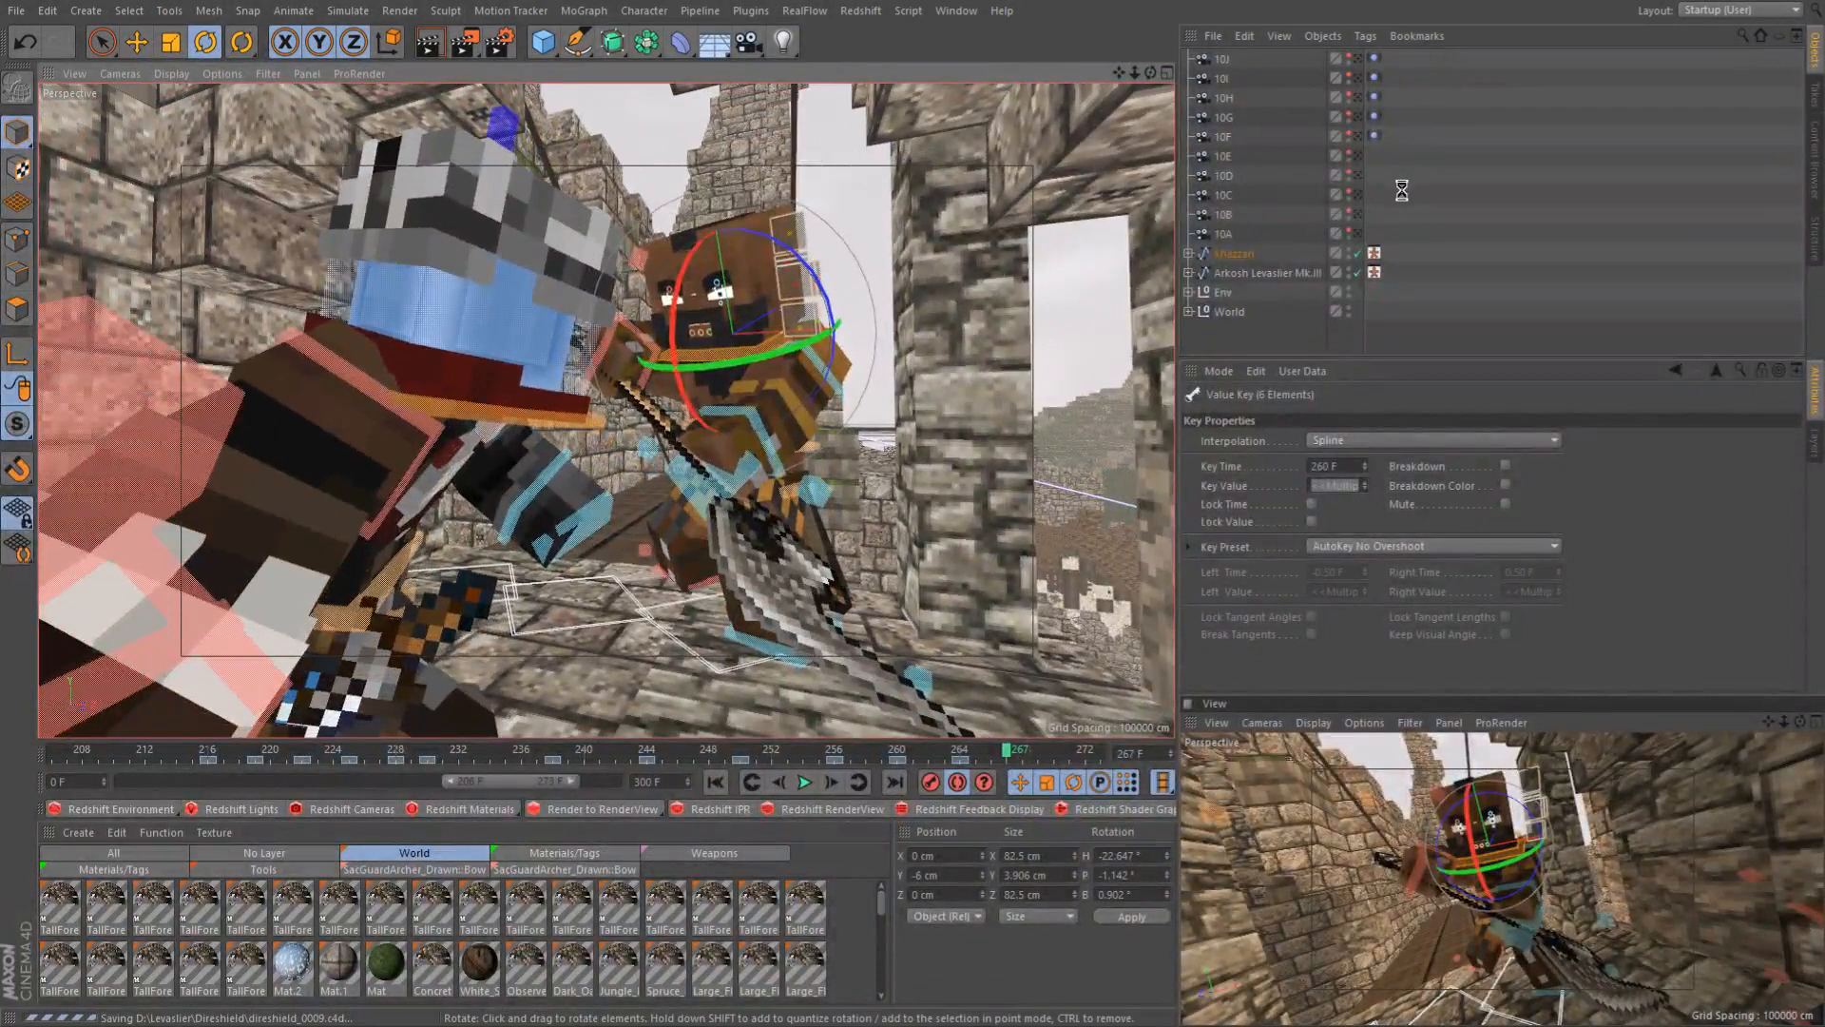
{"action": "key", "text": "ctrl+r"}
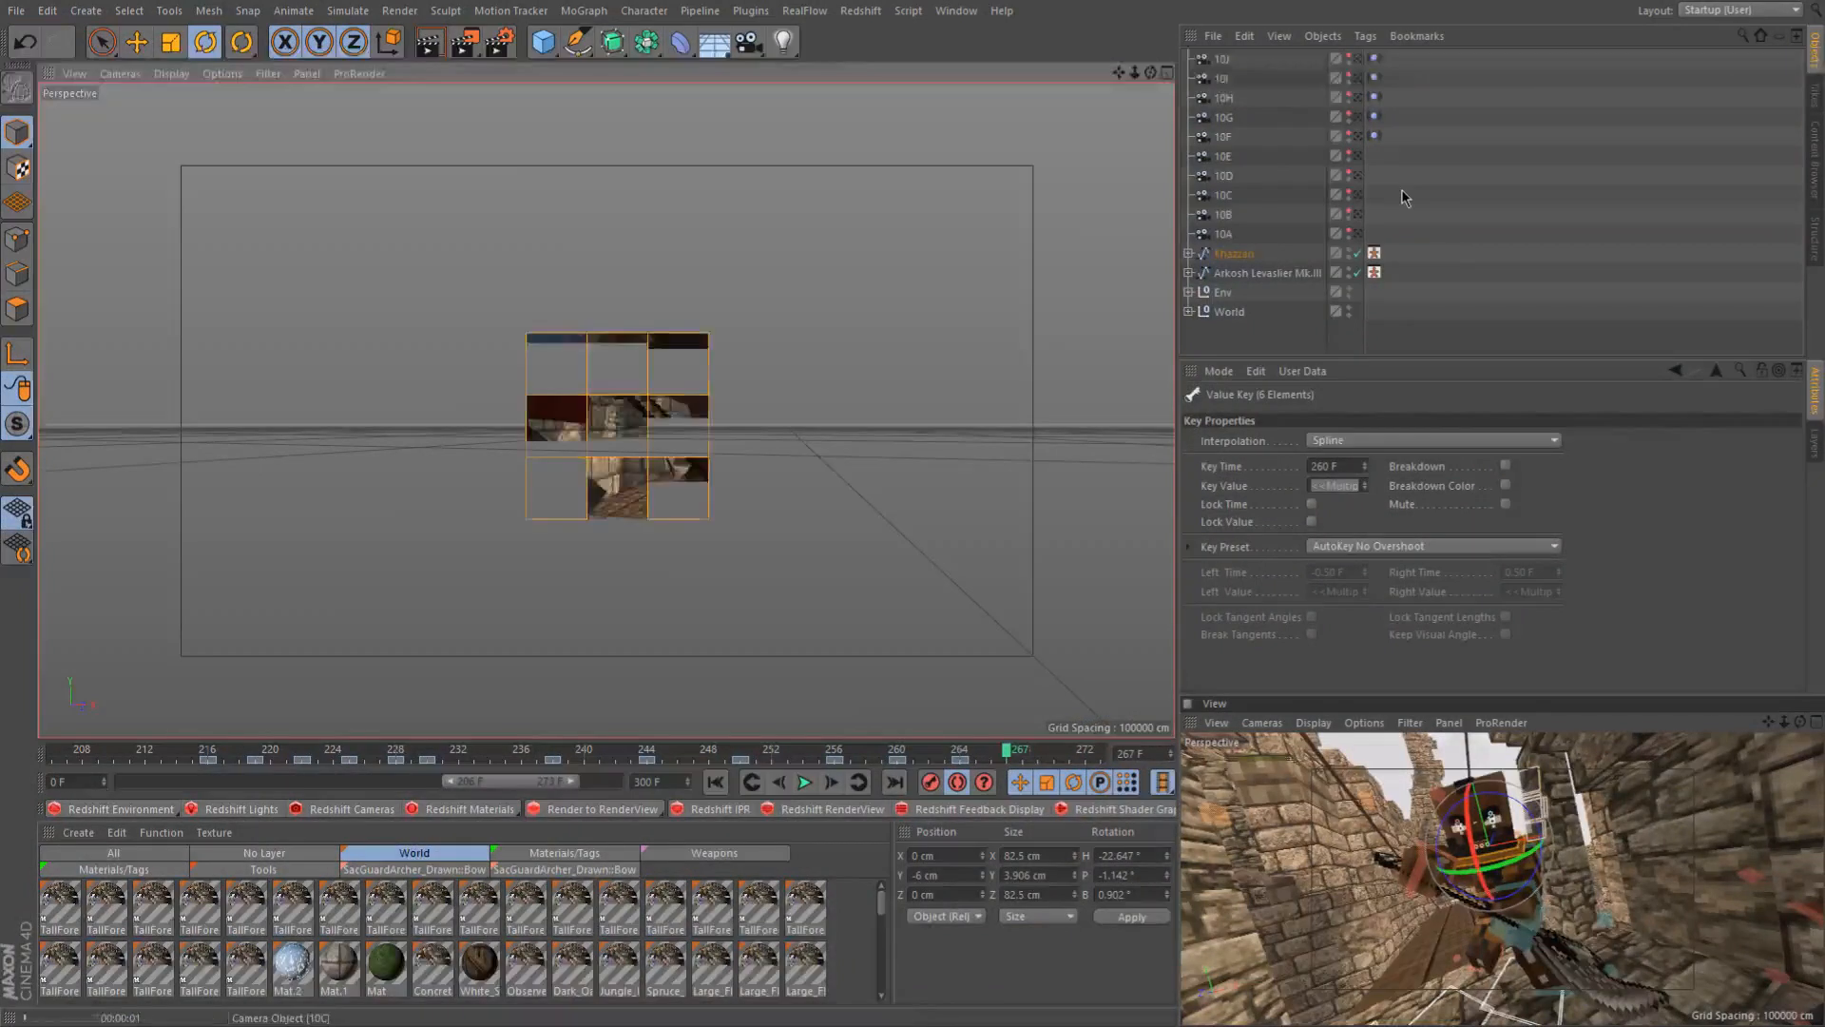
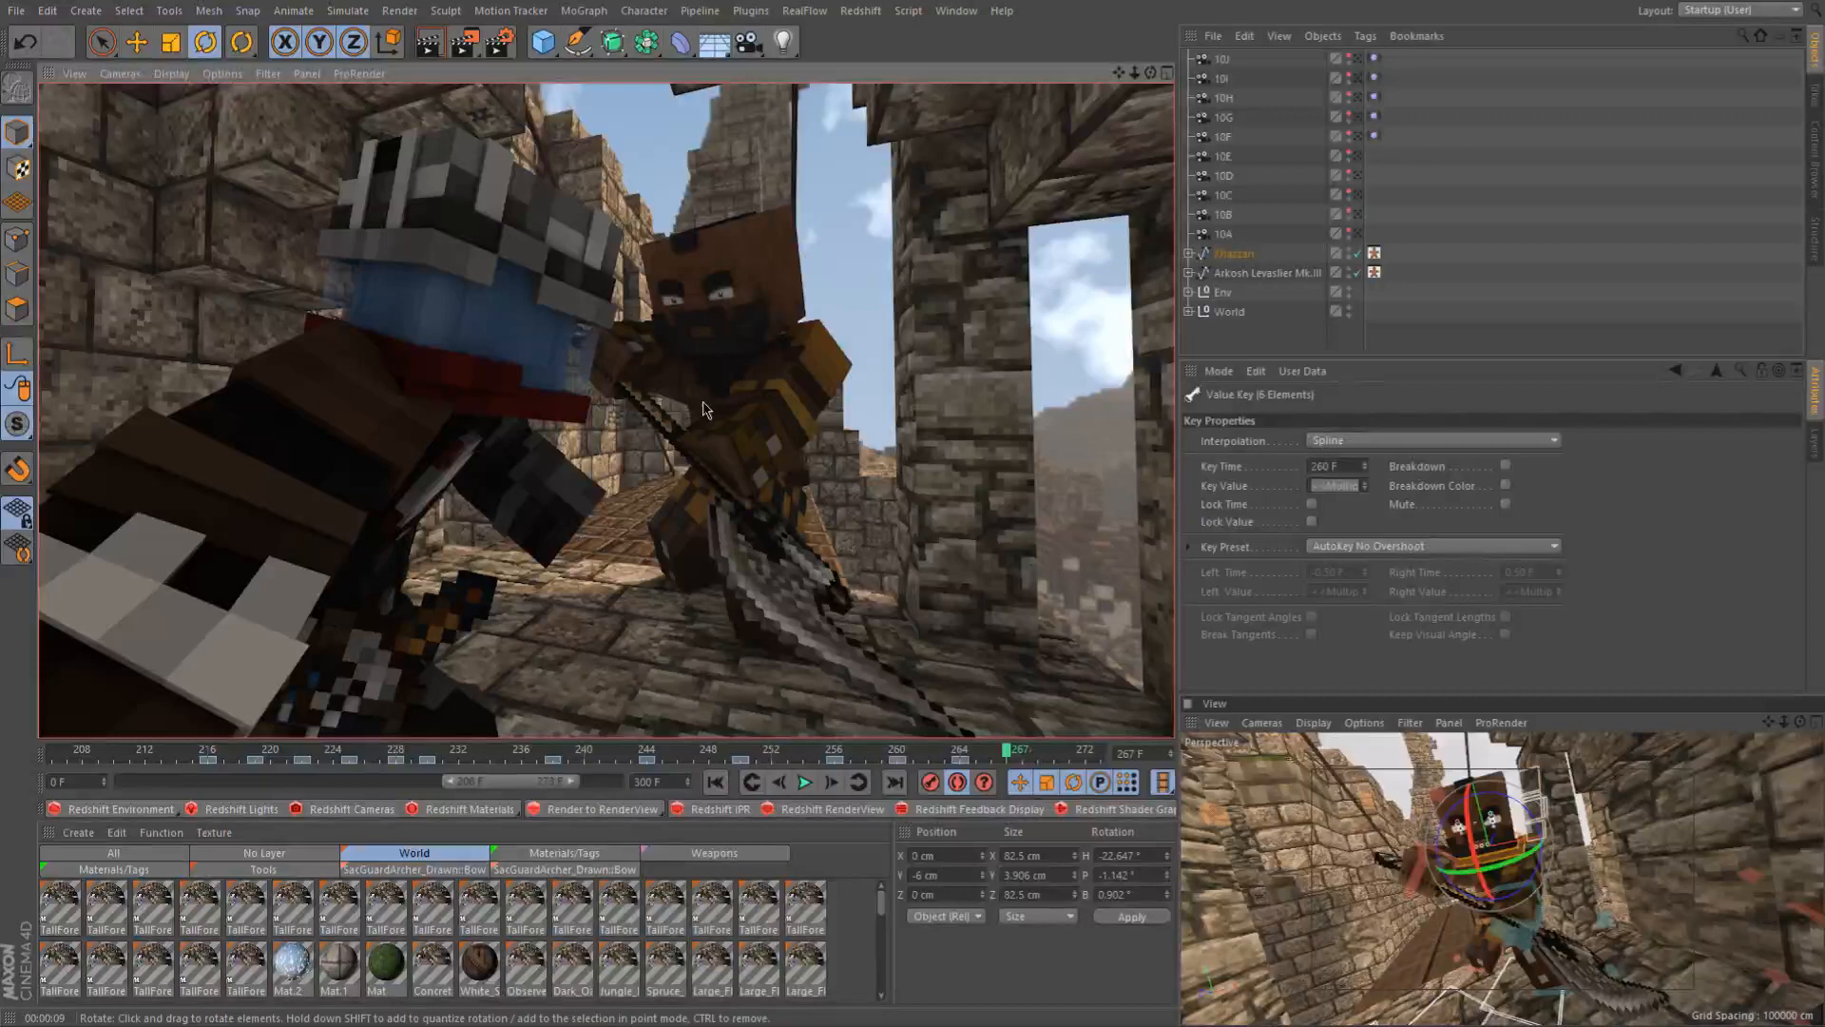
Review the sword fight from frame 208 to frame 267, then recheck the lead-up to the swing at frame 254
{"action": "left_click_drag", "start_coordinate": [708, 399], "coordinate": [656, 369], "text": "alt"}
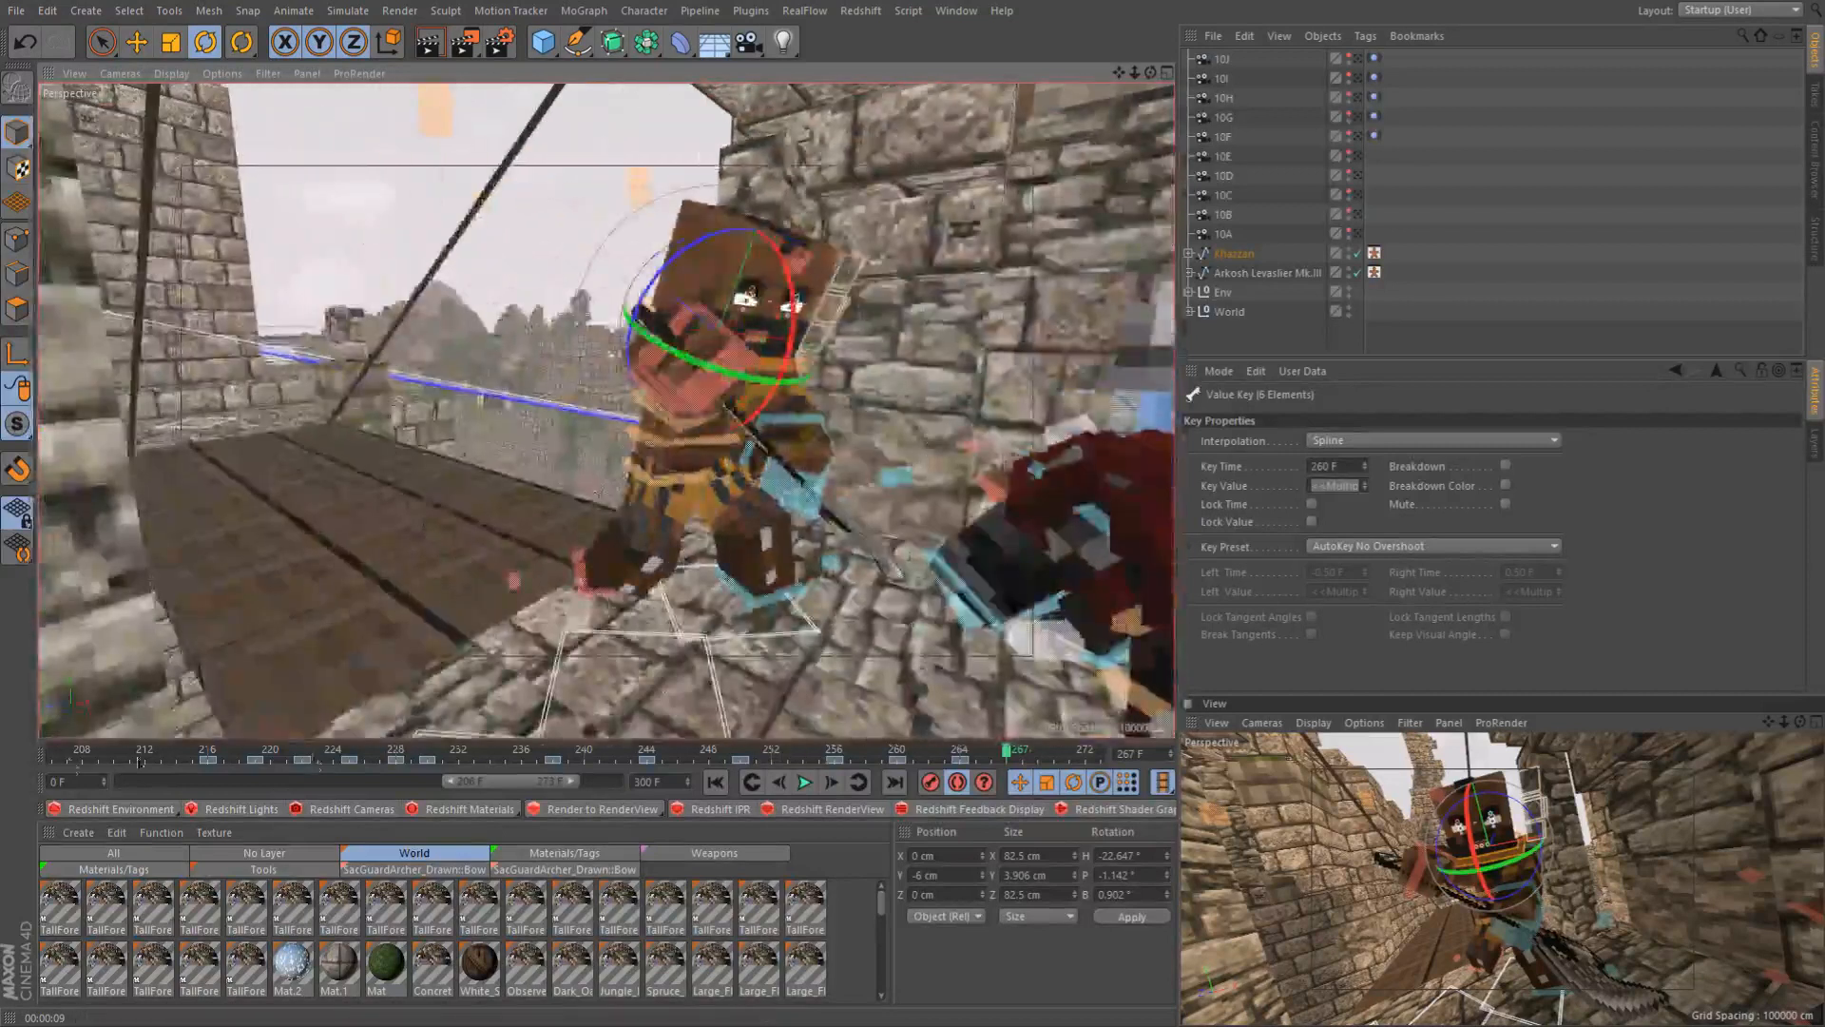
{"action": "left_click", "coordinate": [84, 756]}
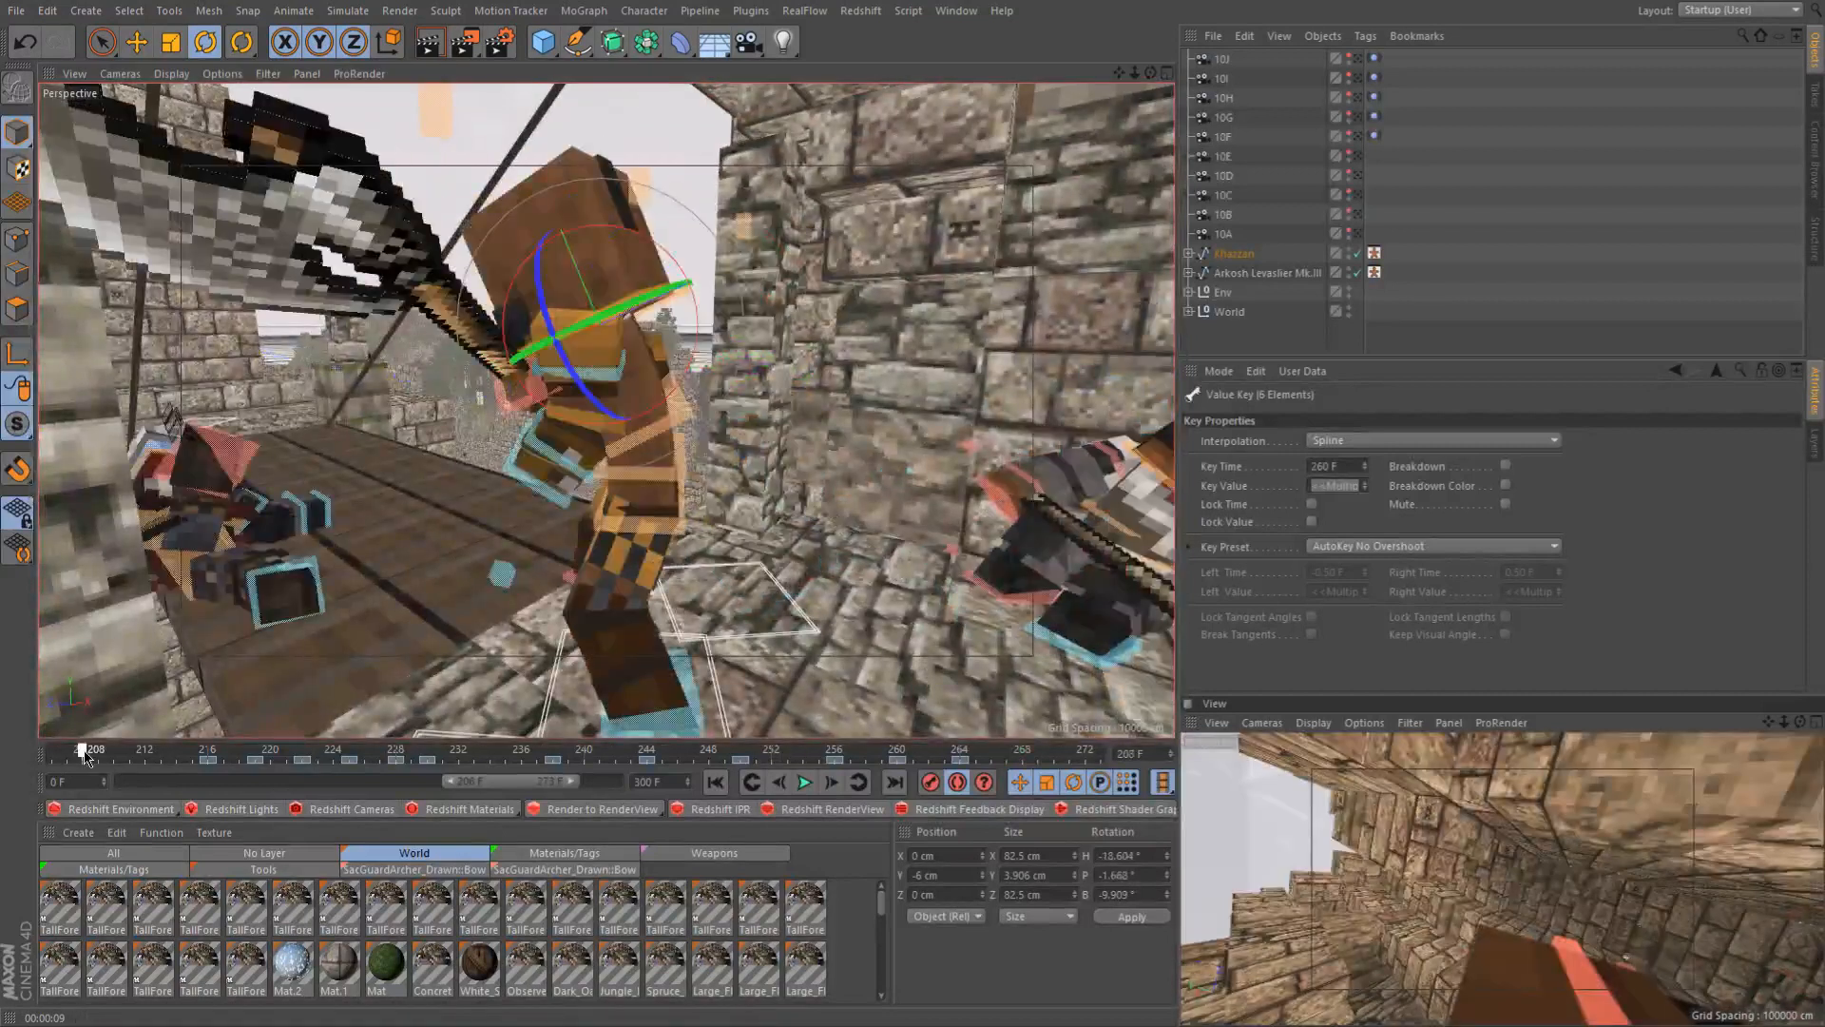
{"action": "left_click_drag", "start_coordinate": [129, 760], "coordinate": [1017, 791]}
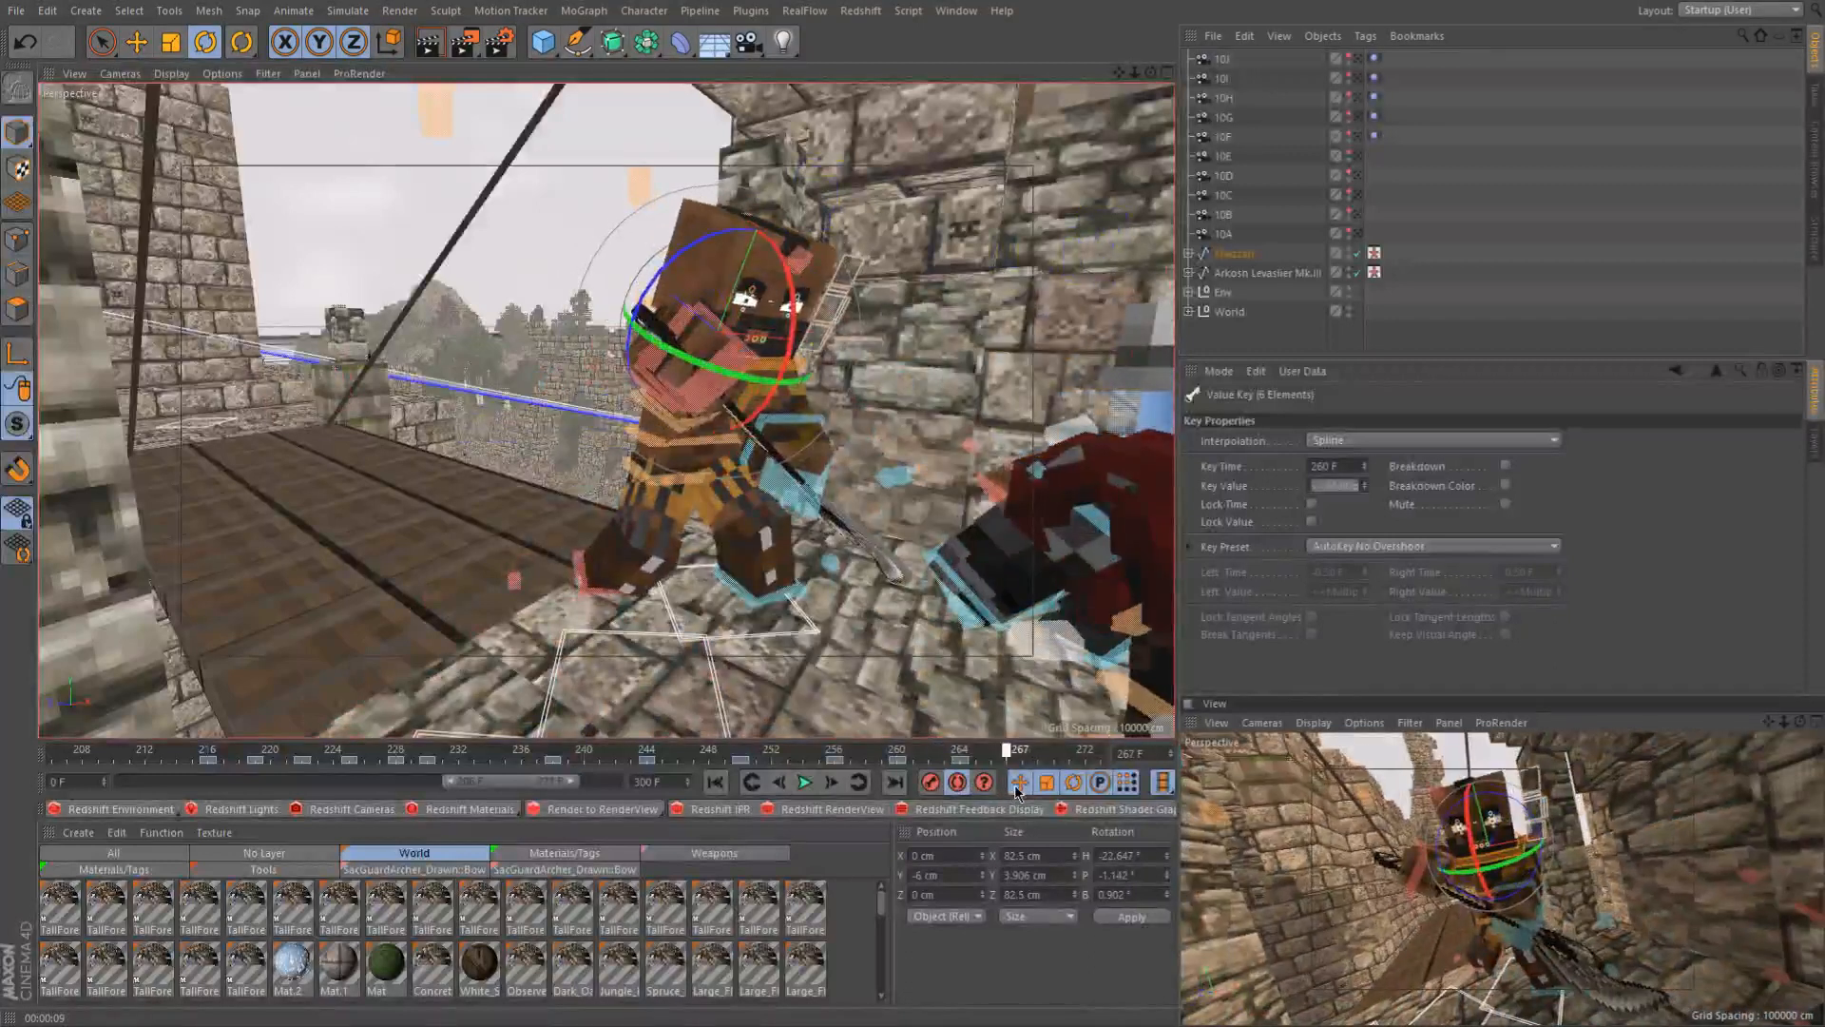
{"action": "left_click_drag", "start_coordinate": [844, 767], "coordinate": [803, 764]}
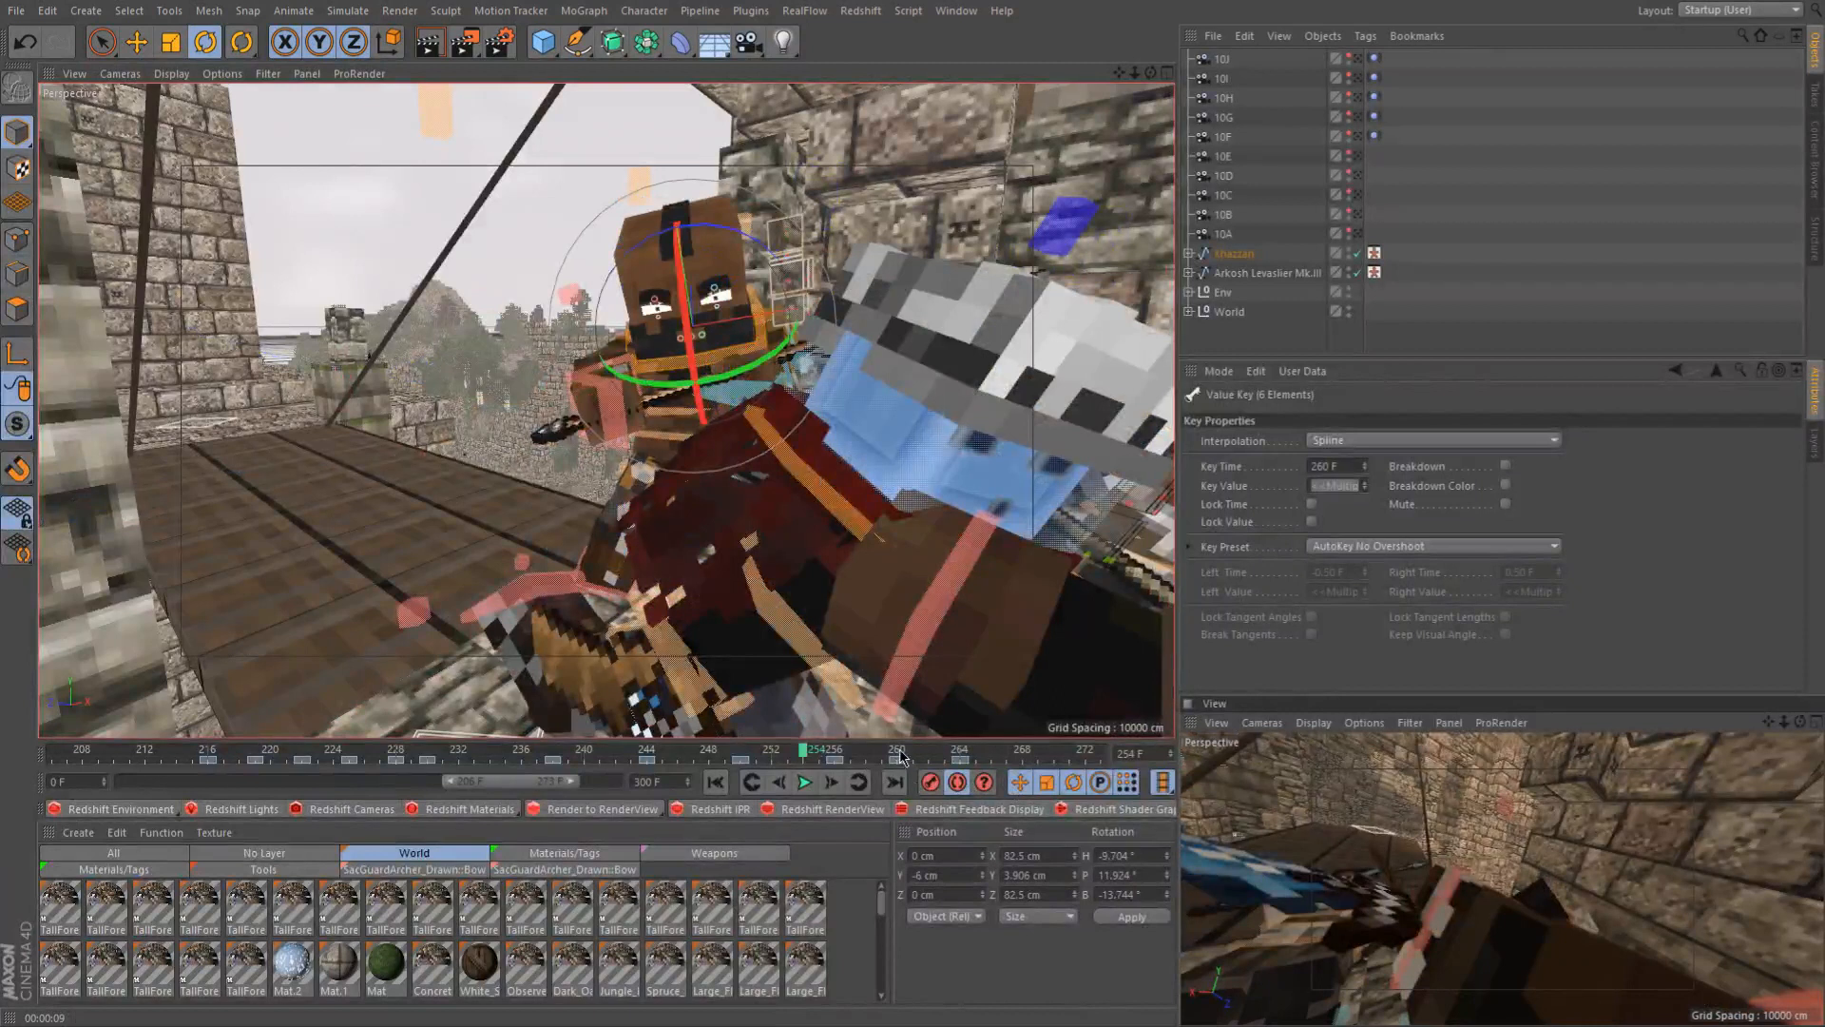
Select Arkosh's sword-arm controls and adjust the swing pose at frame 260
{"action": "left_click", "coordinate": [900, 755]}
{"action": "left_click_drag", "start_coordinate": [758, 378], "coordinate": [586, 493], "text": "alt"}
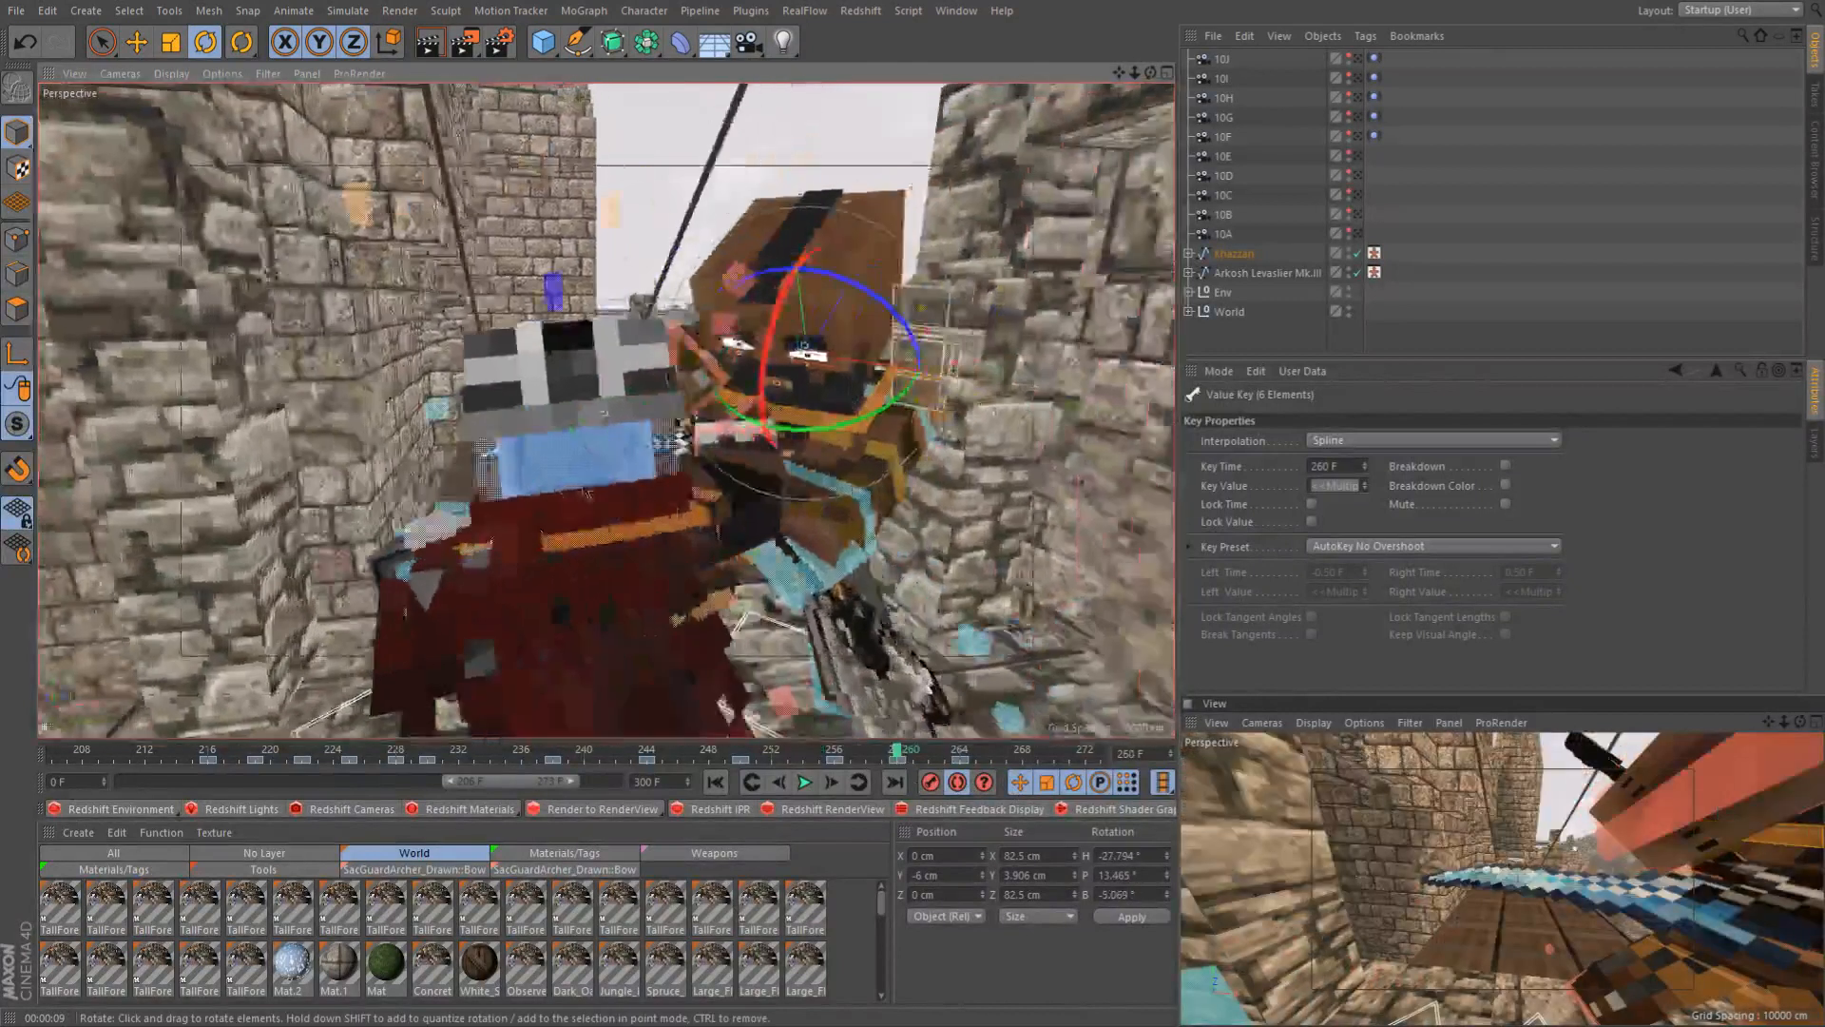
{"action": "scroll", "coordinate": [761, 466], "scroll_direction": "up", "scroll_amount": 3}
{"action": "left_click_drag", "start_coordinate": [728, 449], "coordinate": [694, 517], "text": "alt"}
{"action": "scroll", "coordinate": [758, 549], "scroll_direction": "up", "scroll_amount": 3}
{"action": "scroll", "coordinate": [757, 548], "scroll_direction": "down", "scroll_amount": 1}
{"action": "scroll", "coordinate": [758, 548], "scroll_direction": "down", "scroll_amount": 1}
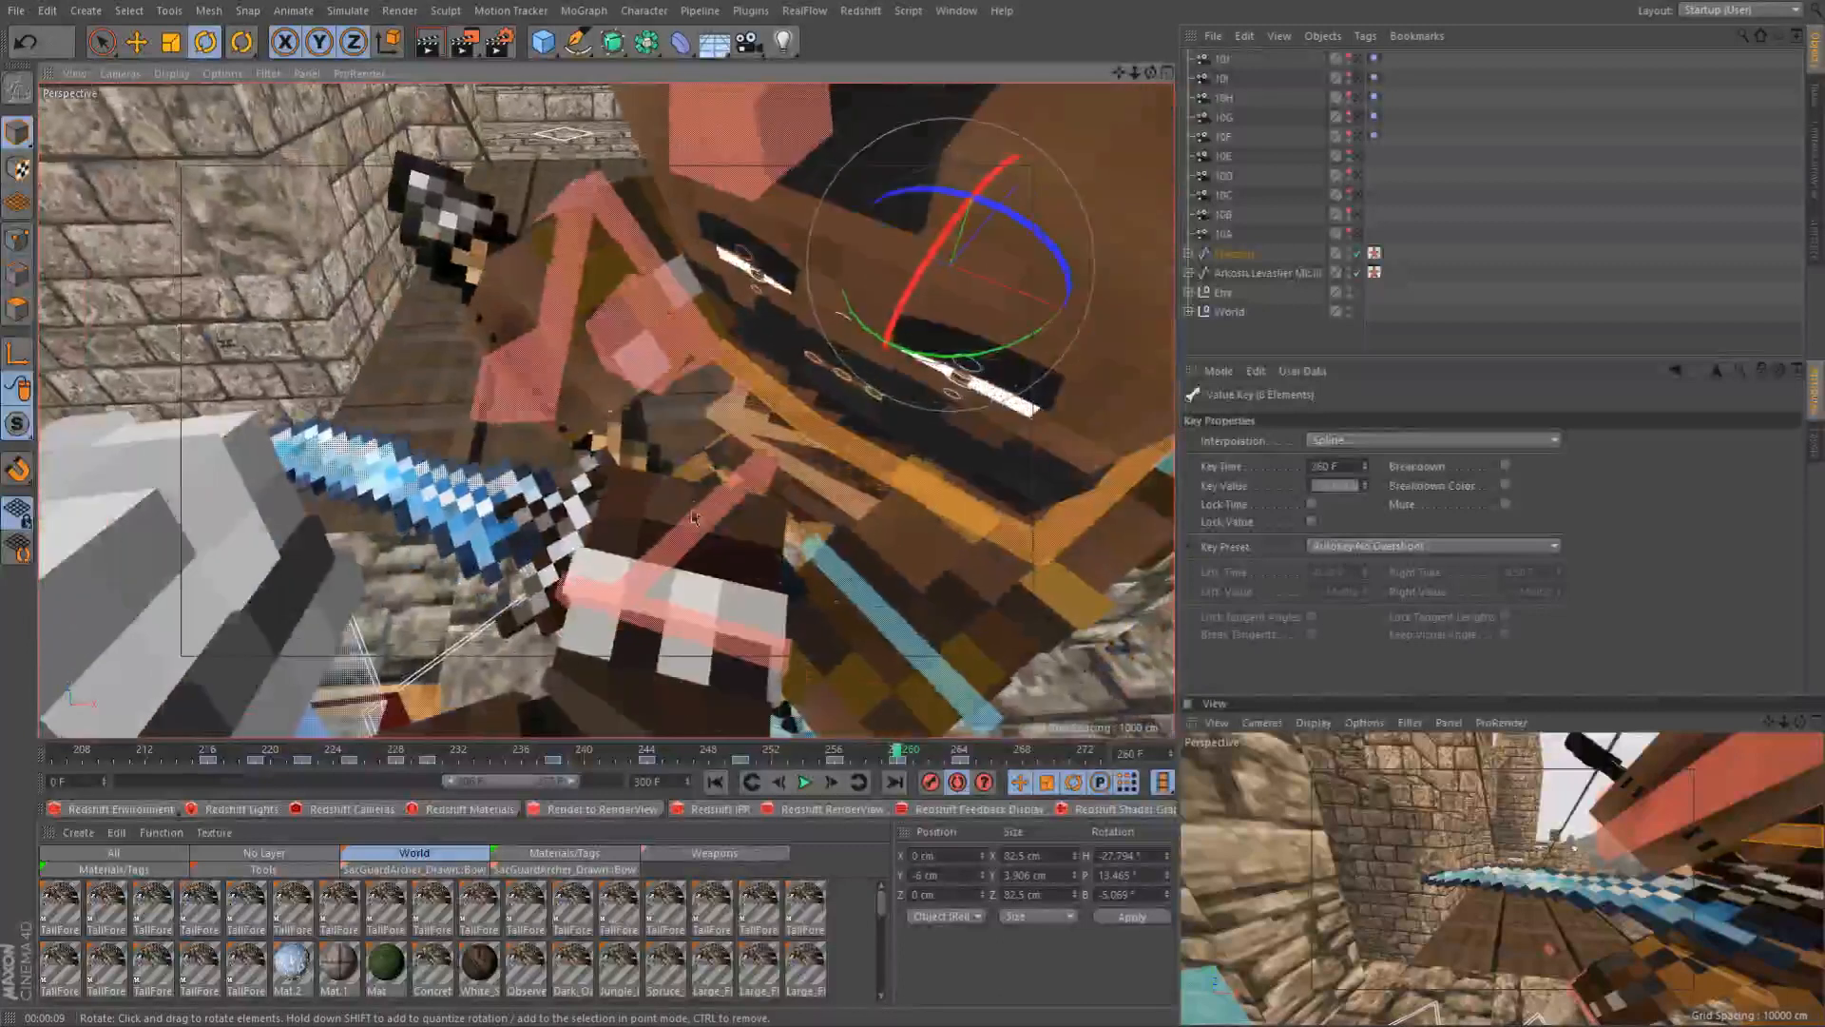
{"action": "key", "text": "e"}
{"action": "left_click", "coordinate": [643, 568]}
{"action": "scroll", "coordinate": [643, 569], "scroll_direction": "up", "scroll_amount": 3}
{"action": "left_click_drag", "start_coordinate": [531, 590], "coordinate": [650, 418], "text": "alt"}
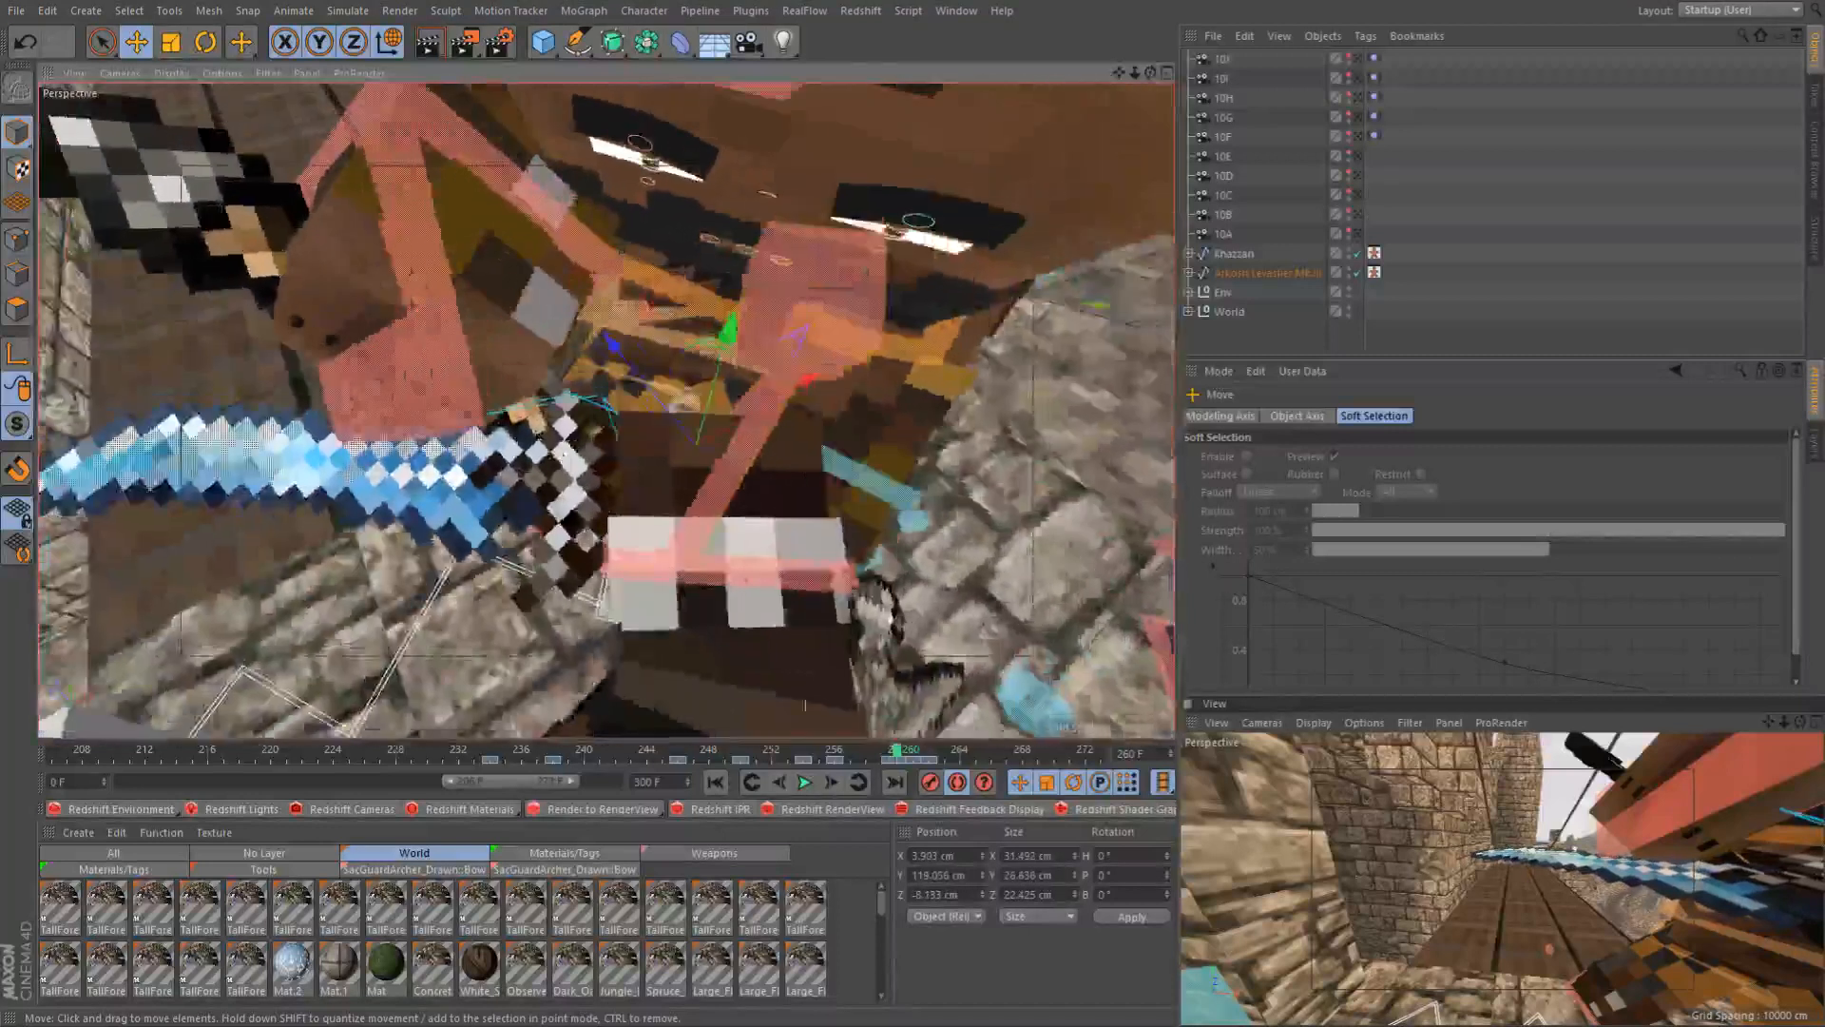
Step through Arkosh's swing around frames 260 and 261 from above, then review the motion through frame 267
{"action": "left_click", "coordinate": [830, 789]}
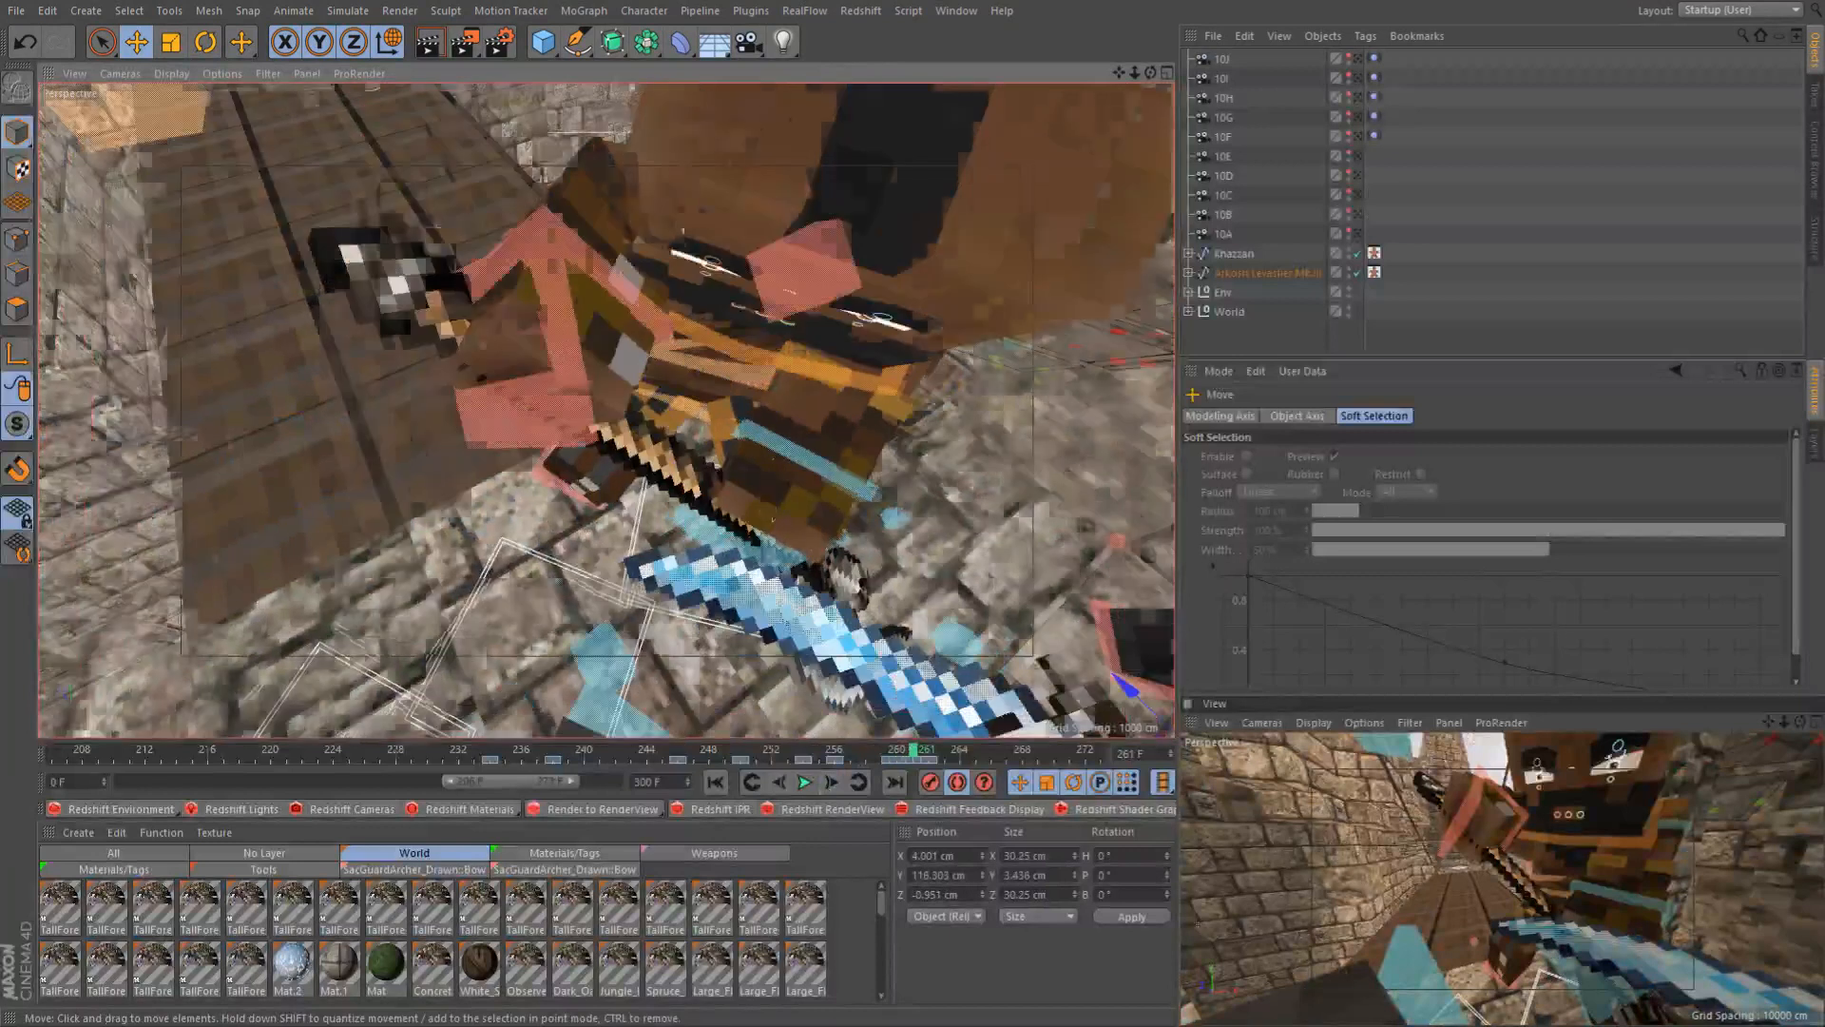
{"action": "left_click_drag", "start_coordinate": [840, 724], "coordinate": [840, 704], "text": "alt"}
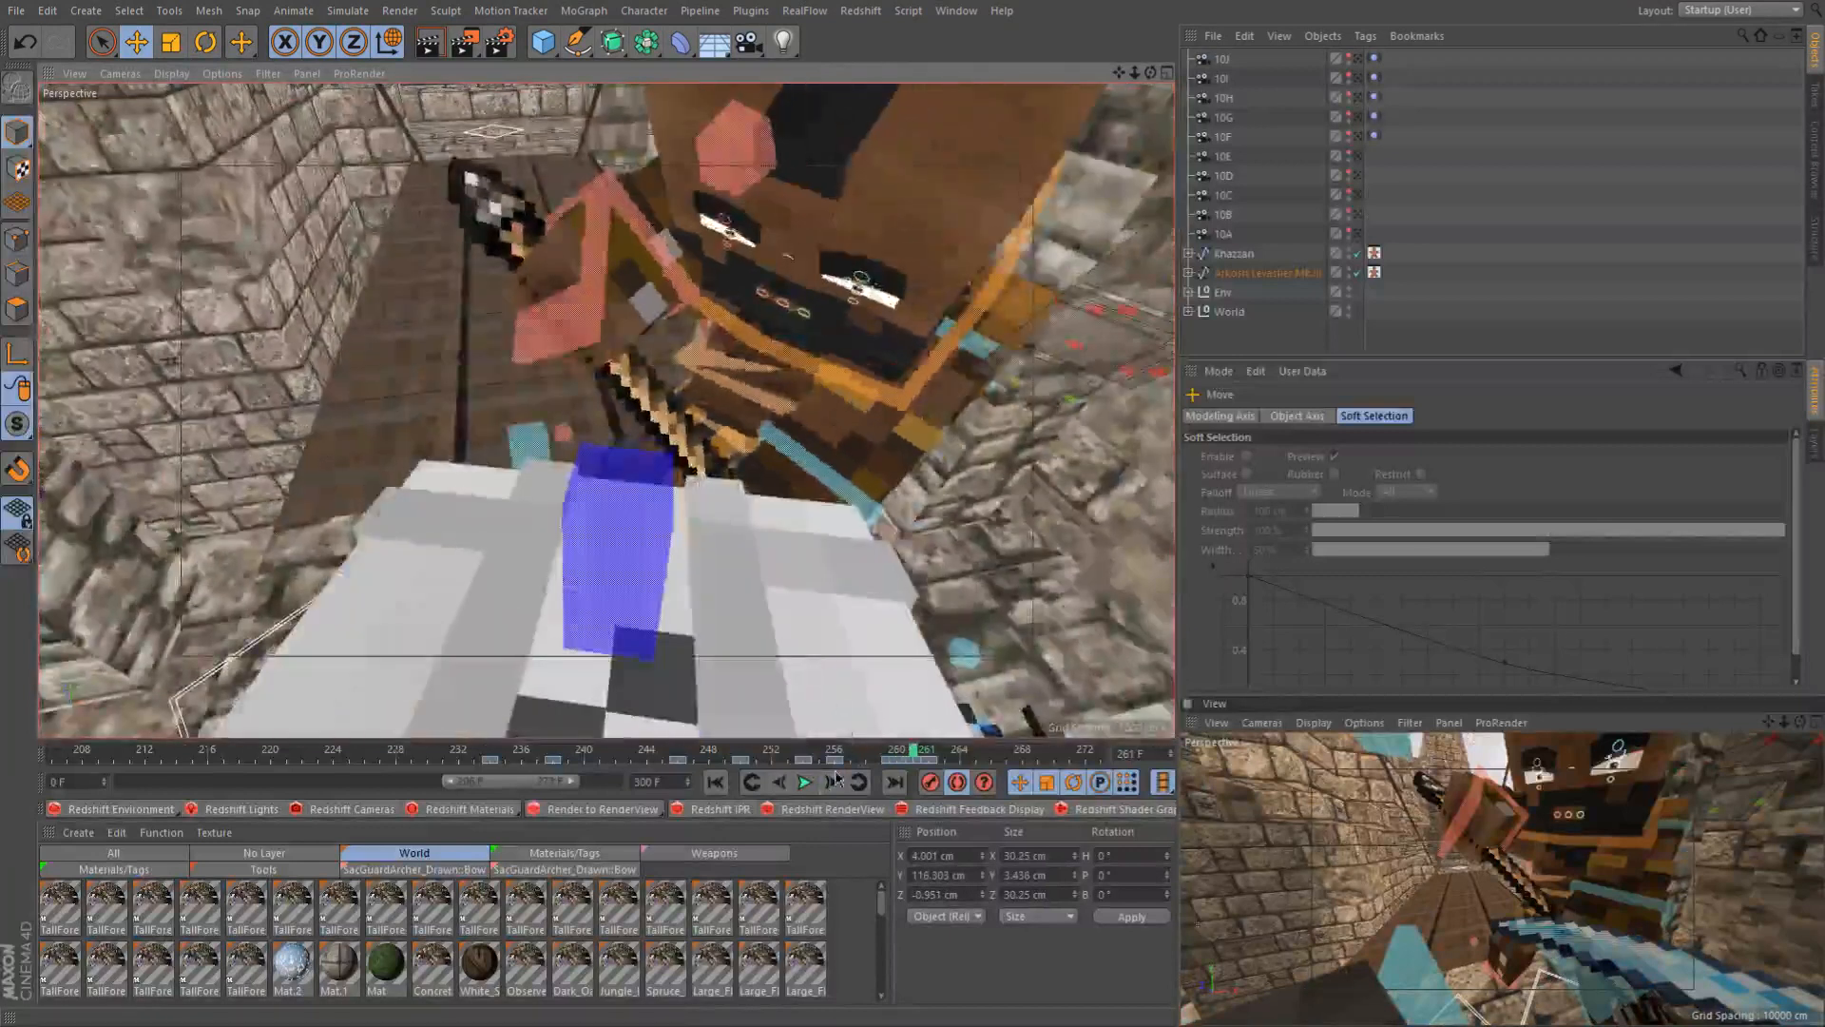
{"action": "left_click", "coordinate": [781, 785]}
{"action": "left_click", "coordinate": [784, 789]}
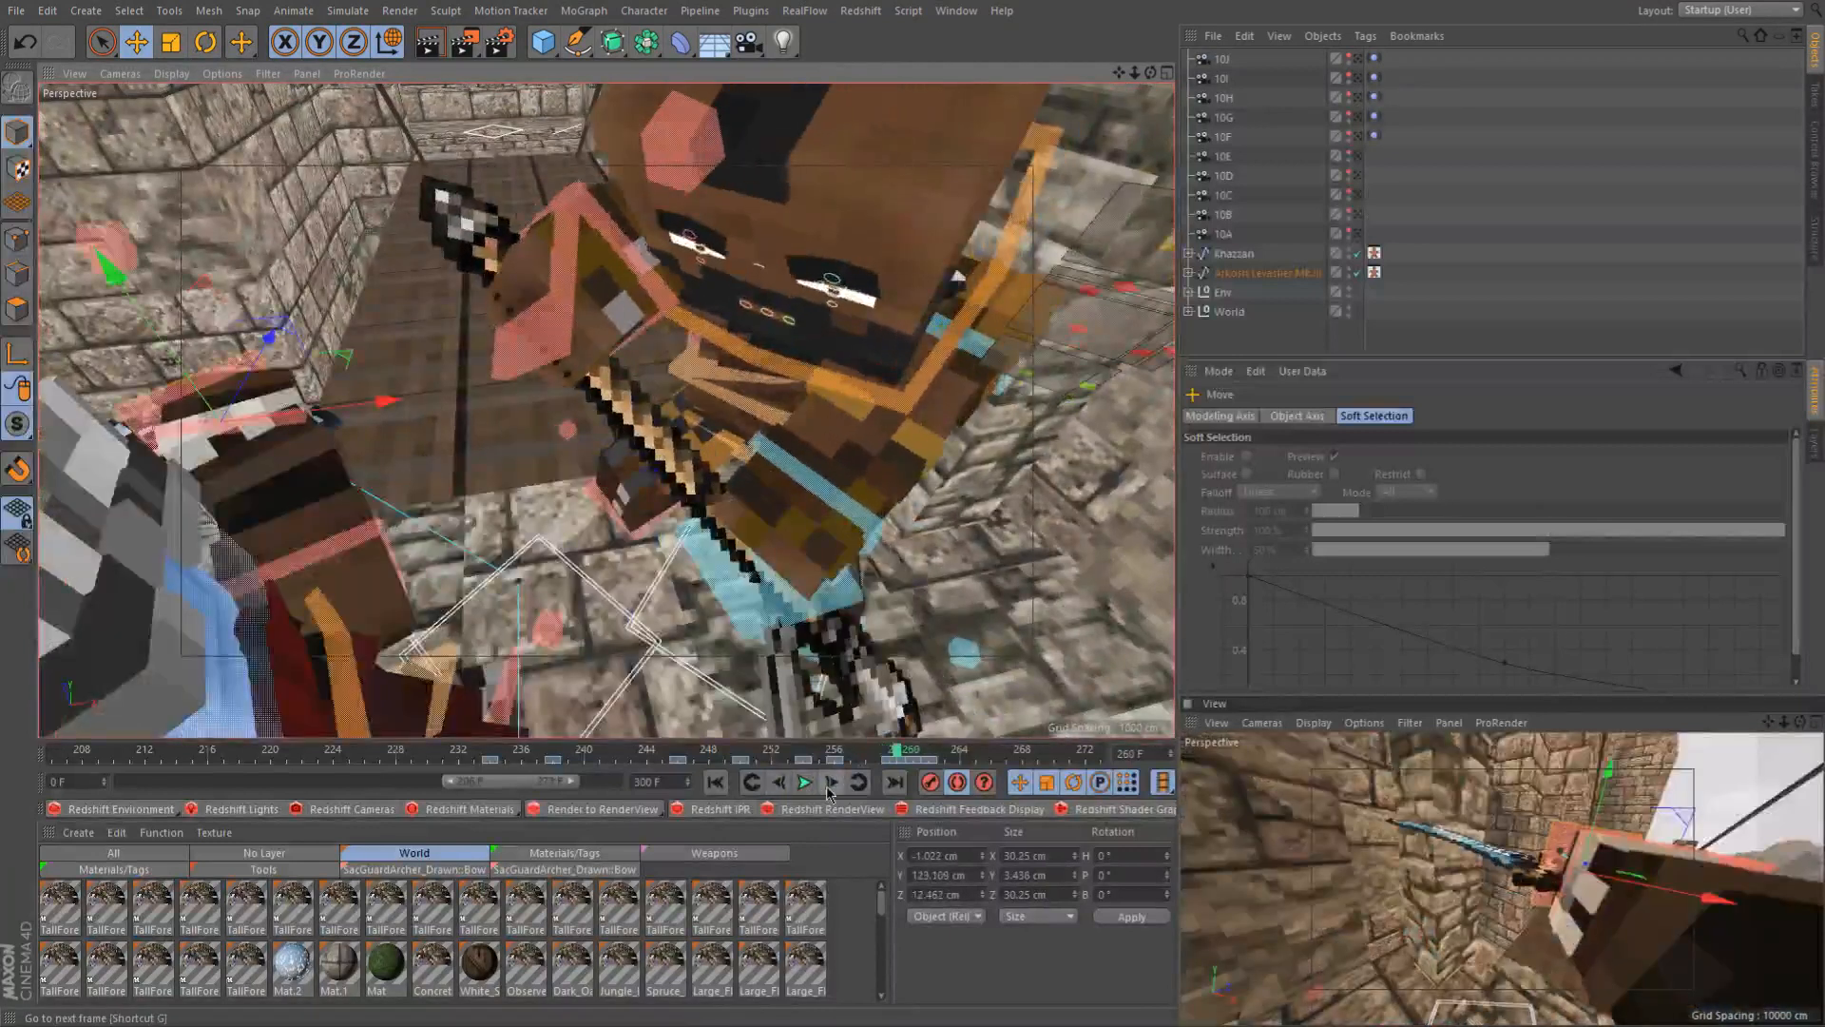
{"action": "left_click", "coordinate": [830, 789]}
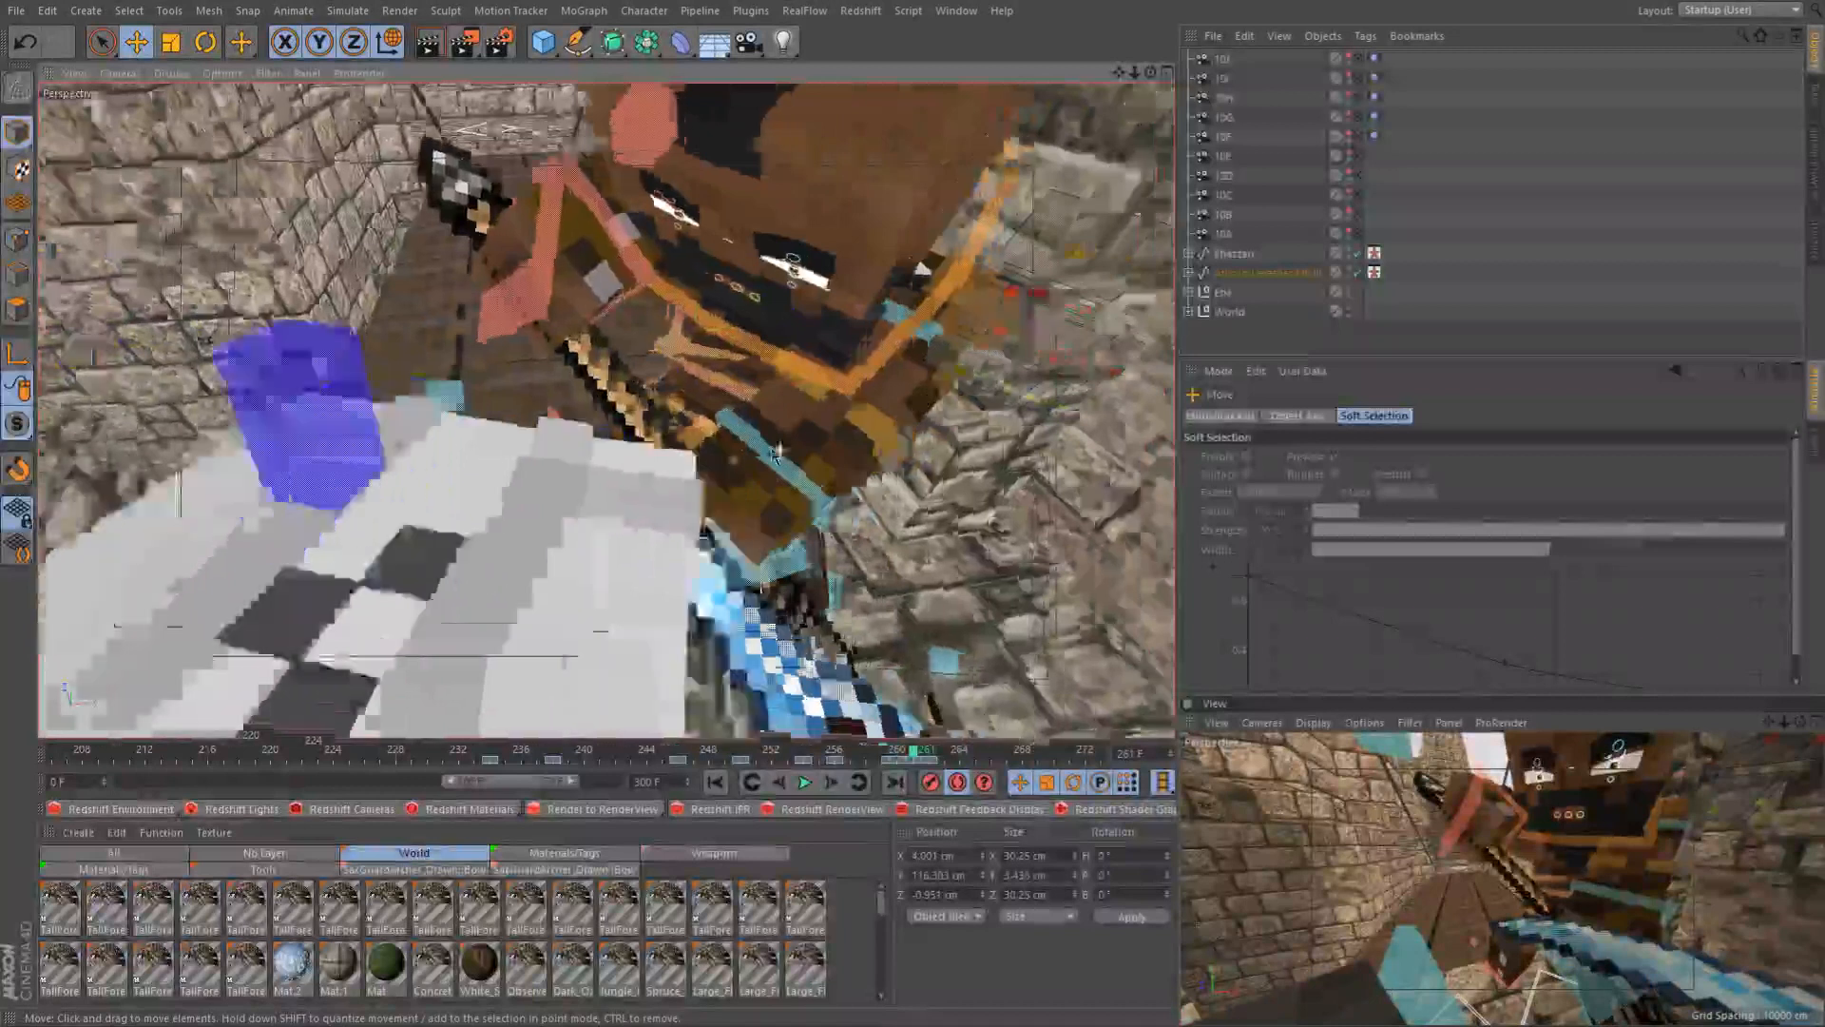
{"action": "left_click_drag", "start_coordinate": [774, 451], "coordinate": [732, 442], "text": "alt"}
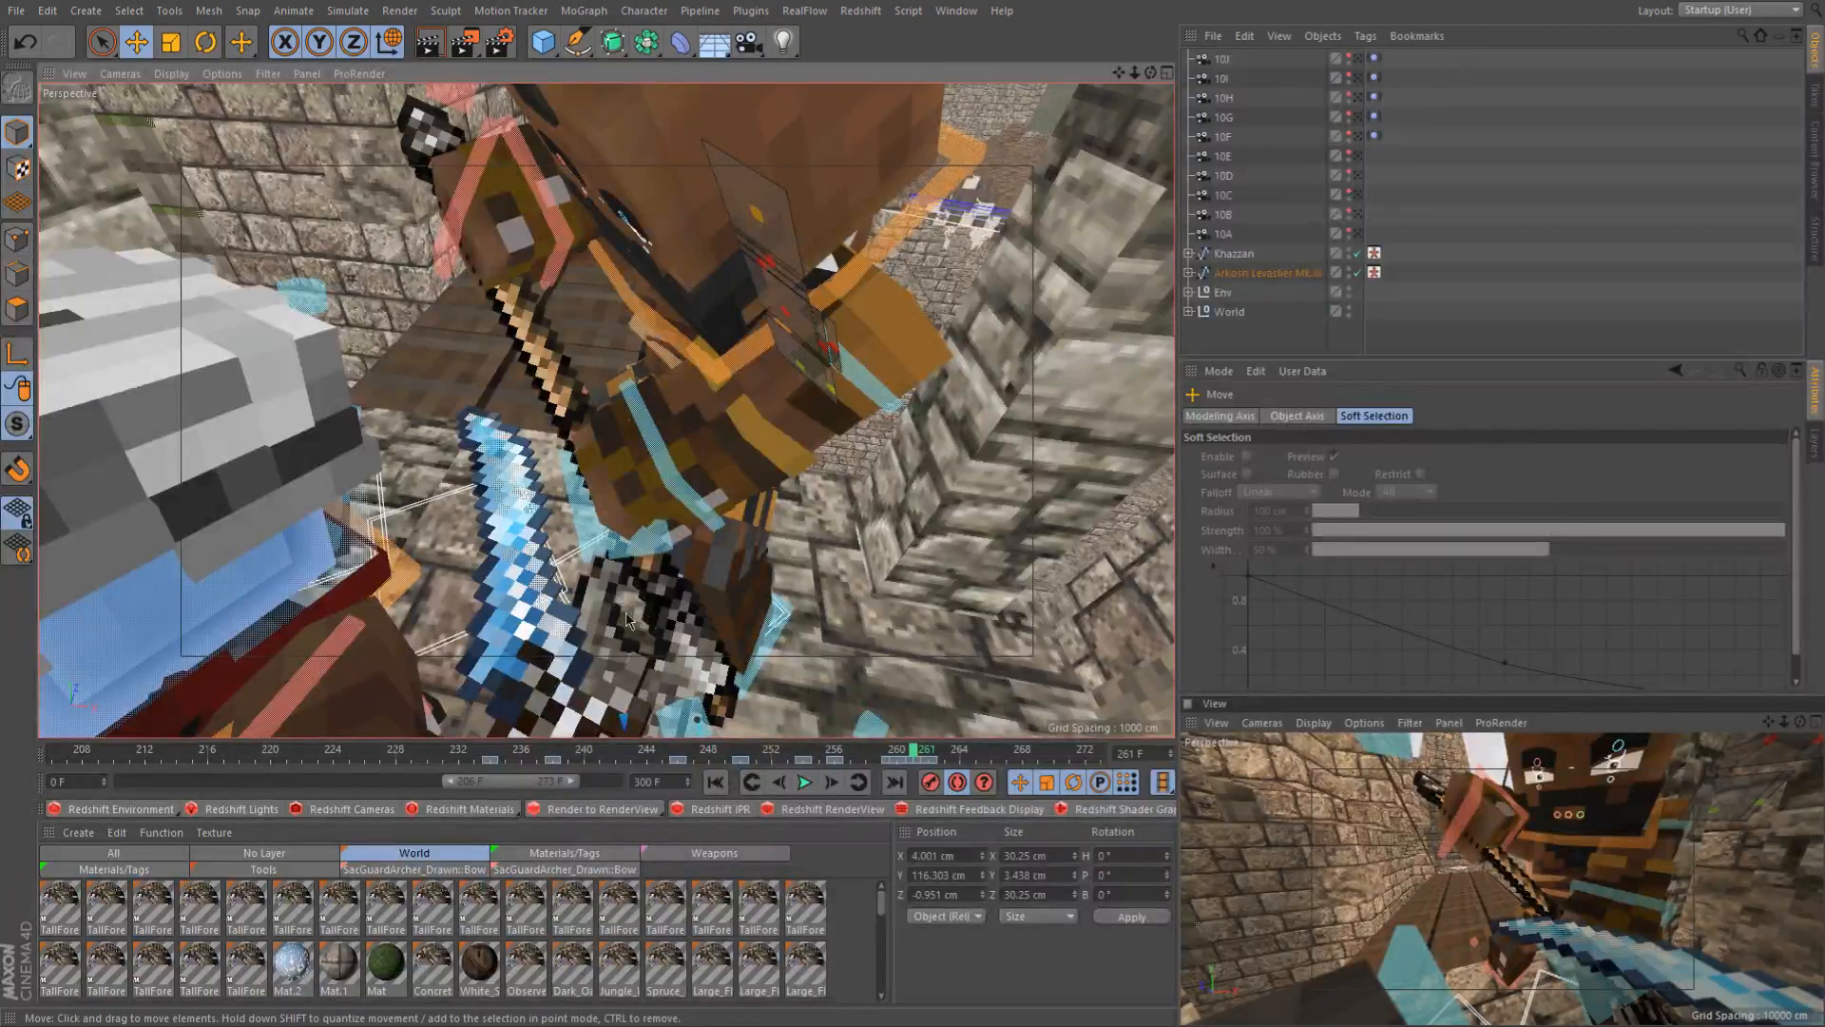
{"action": "left_click_drag", "start_coordinate": [920, 756], "coordinate": [995, 778]}
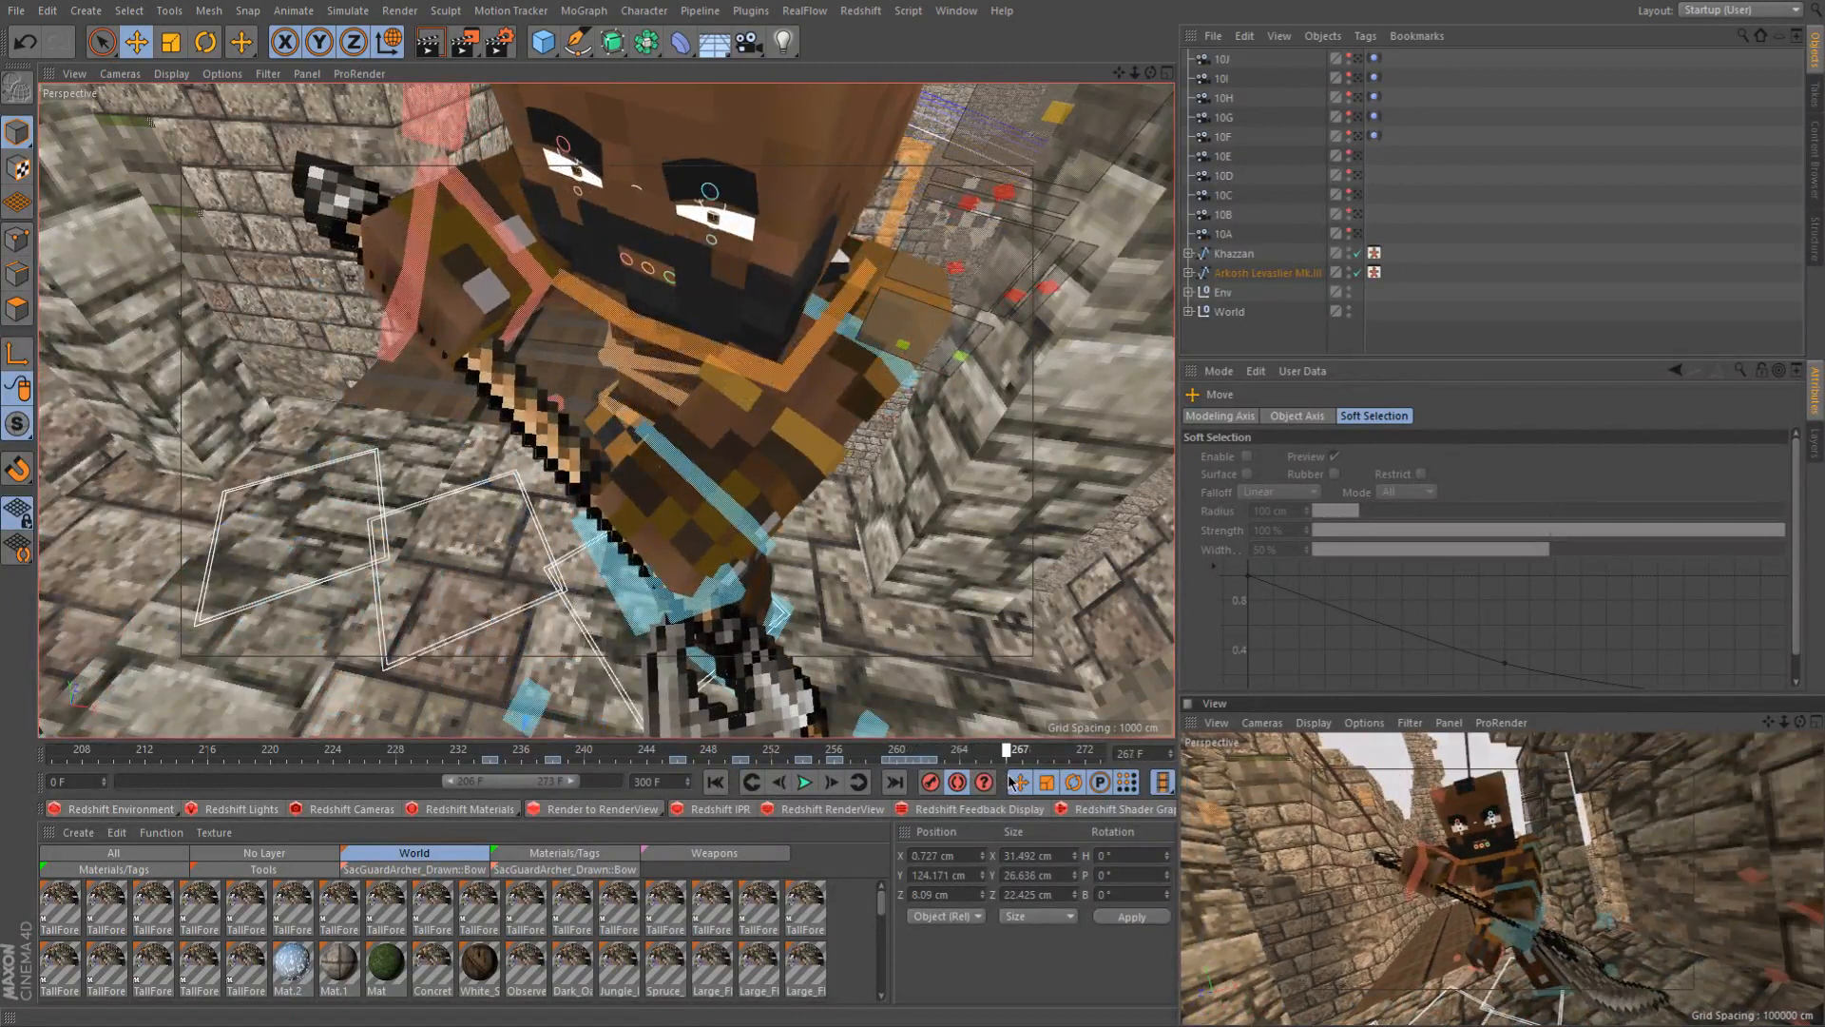
Clear the selection, make 10J the active camera for the preview view, and select that camera
{"action": "left_click", "coordinate": [1464, 322]}
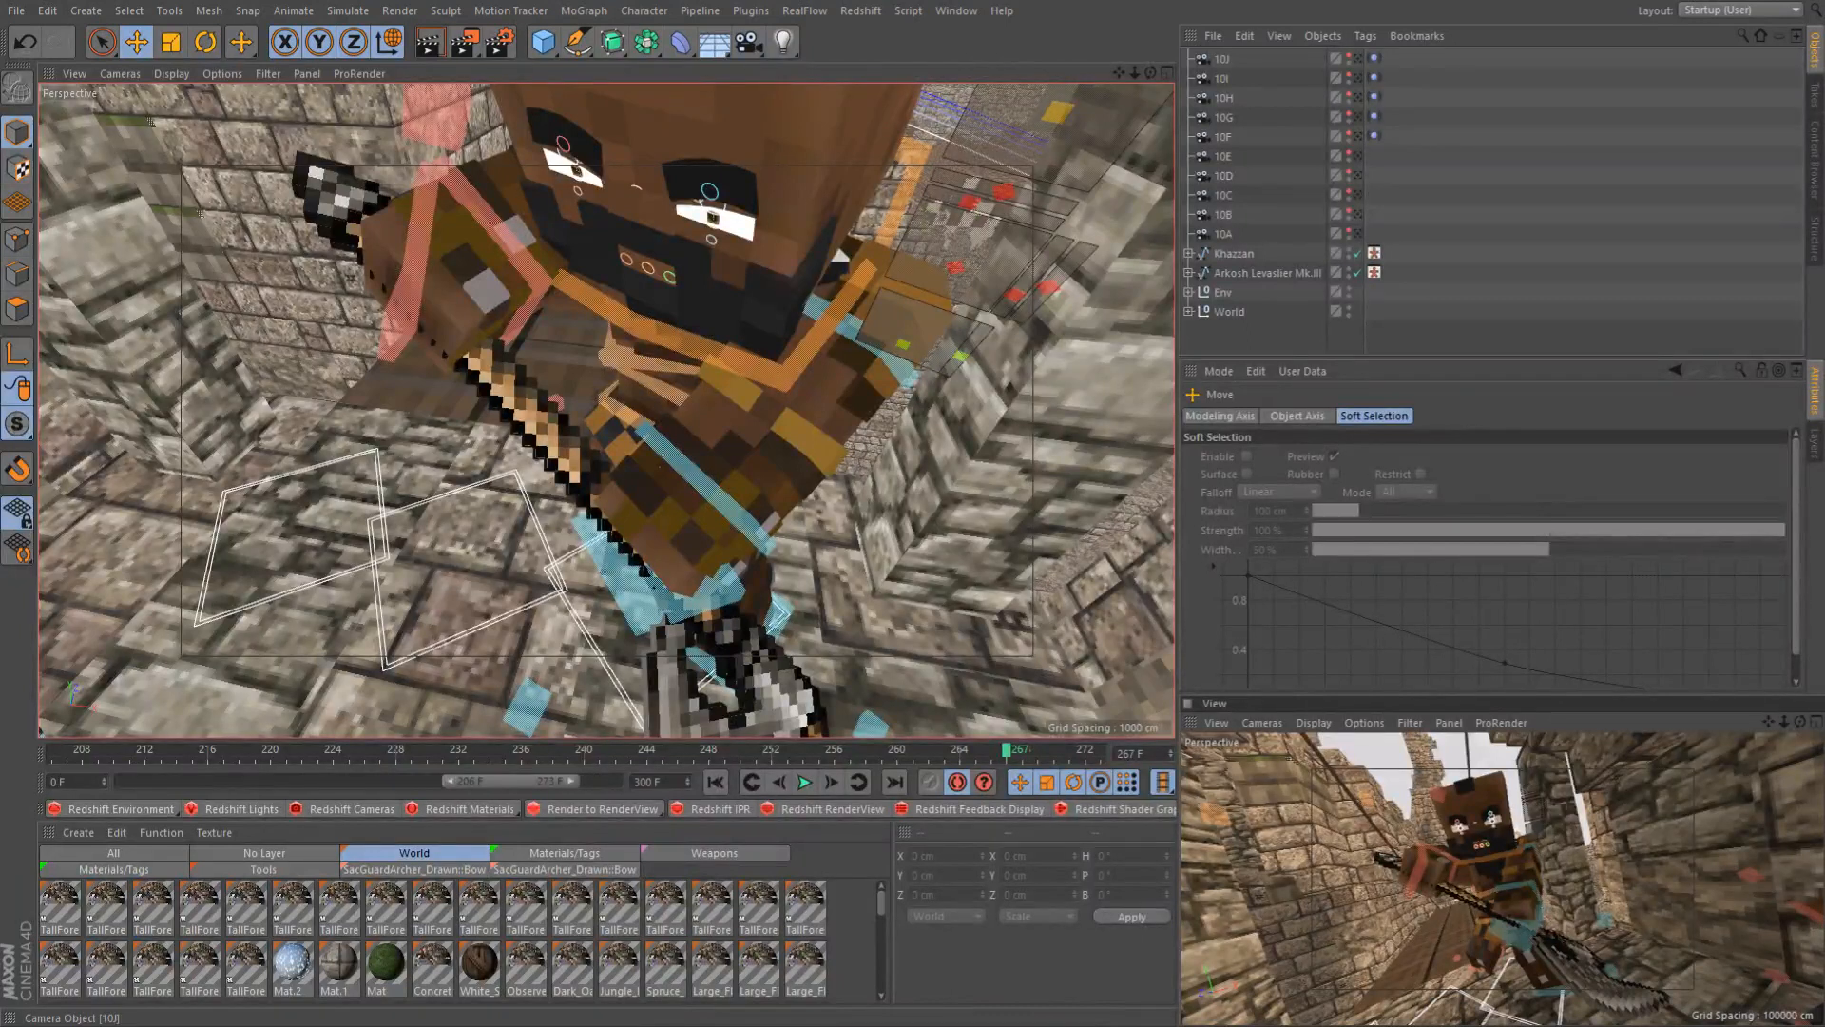
{"action": "left_click", "coordinate": [1359, 59]}
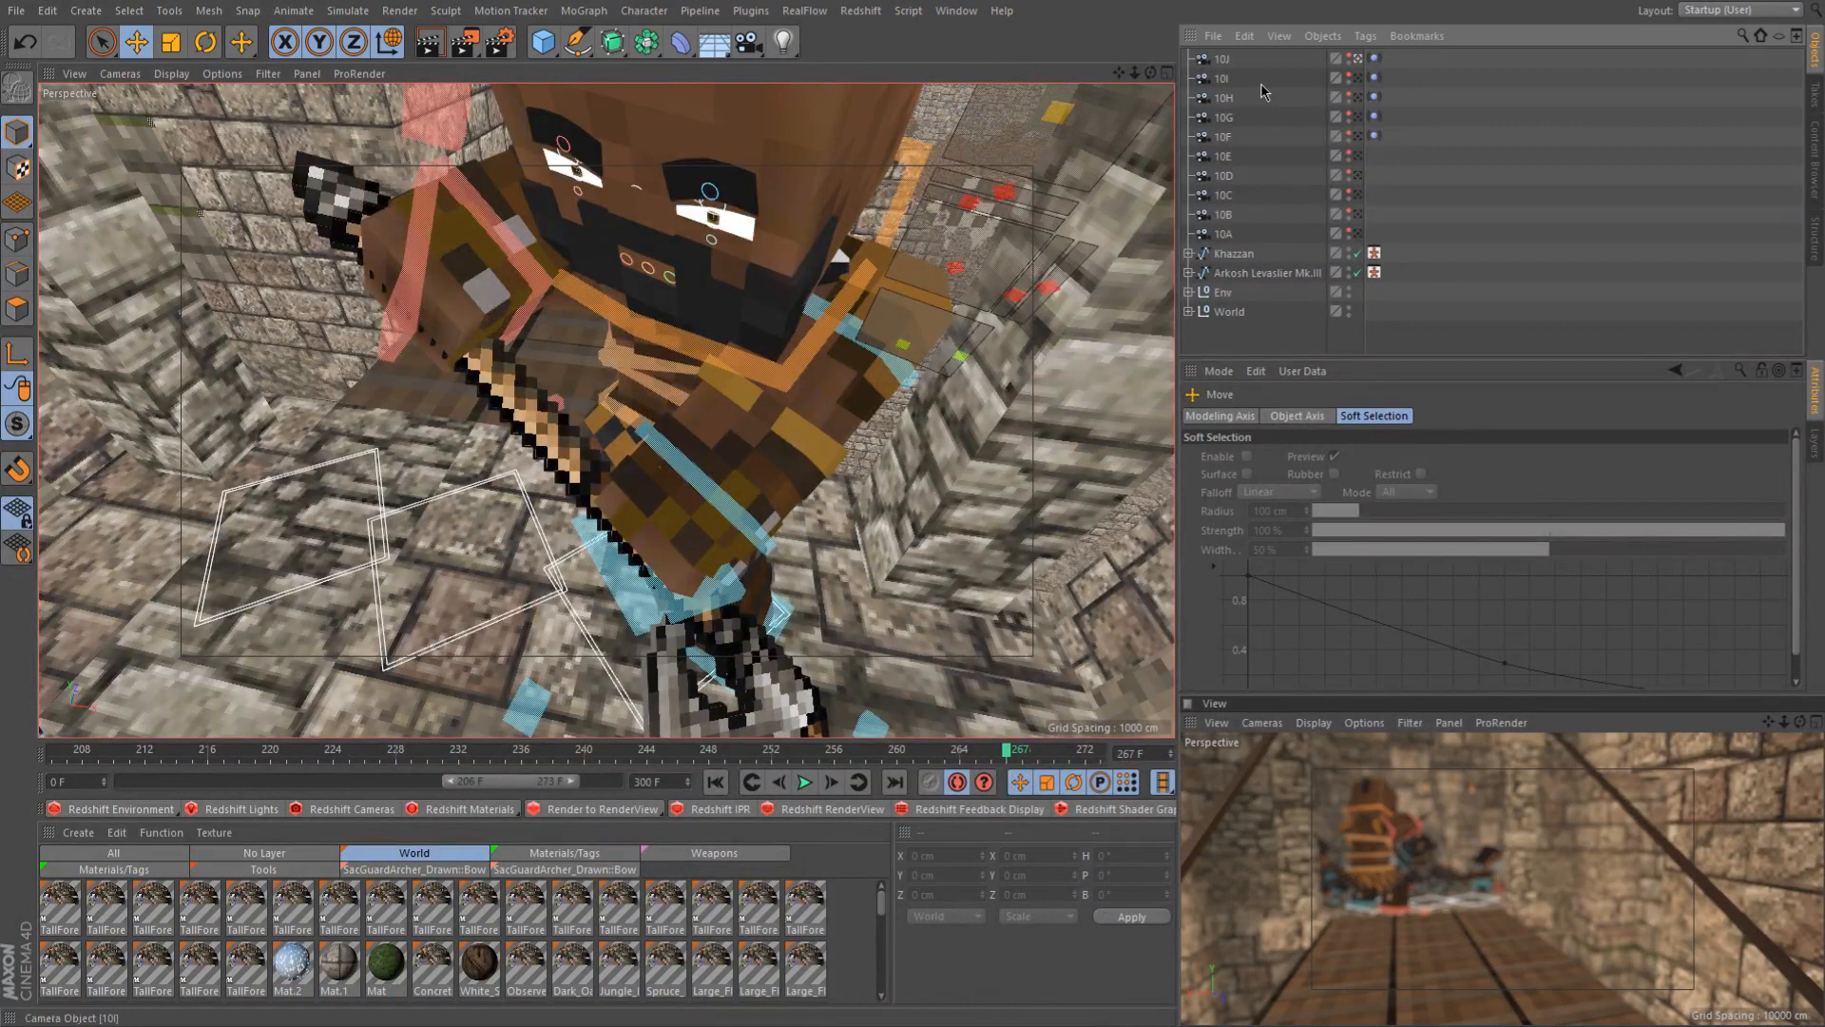
{"action": "left_click", "coordinate": [1216, 64]}
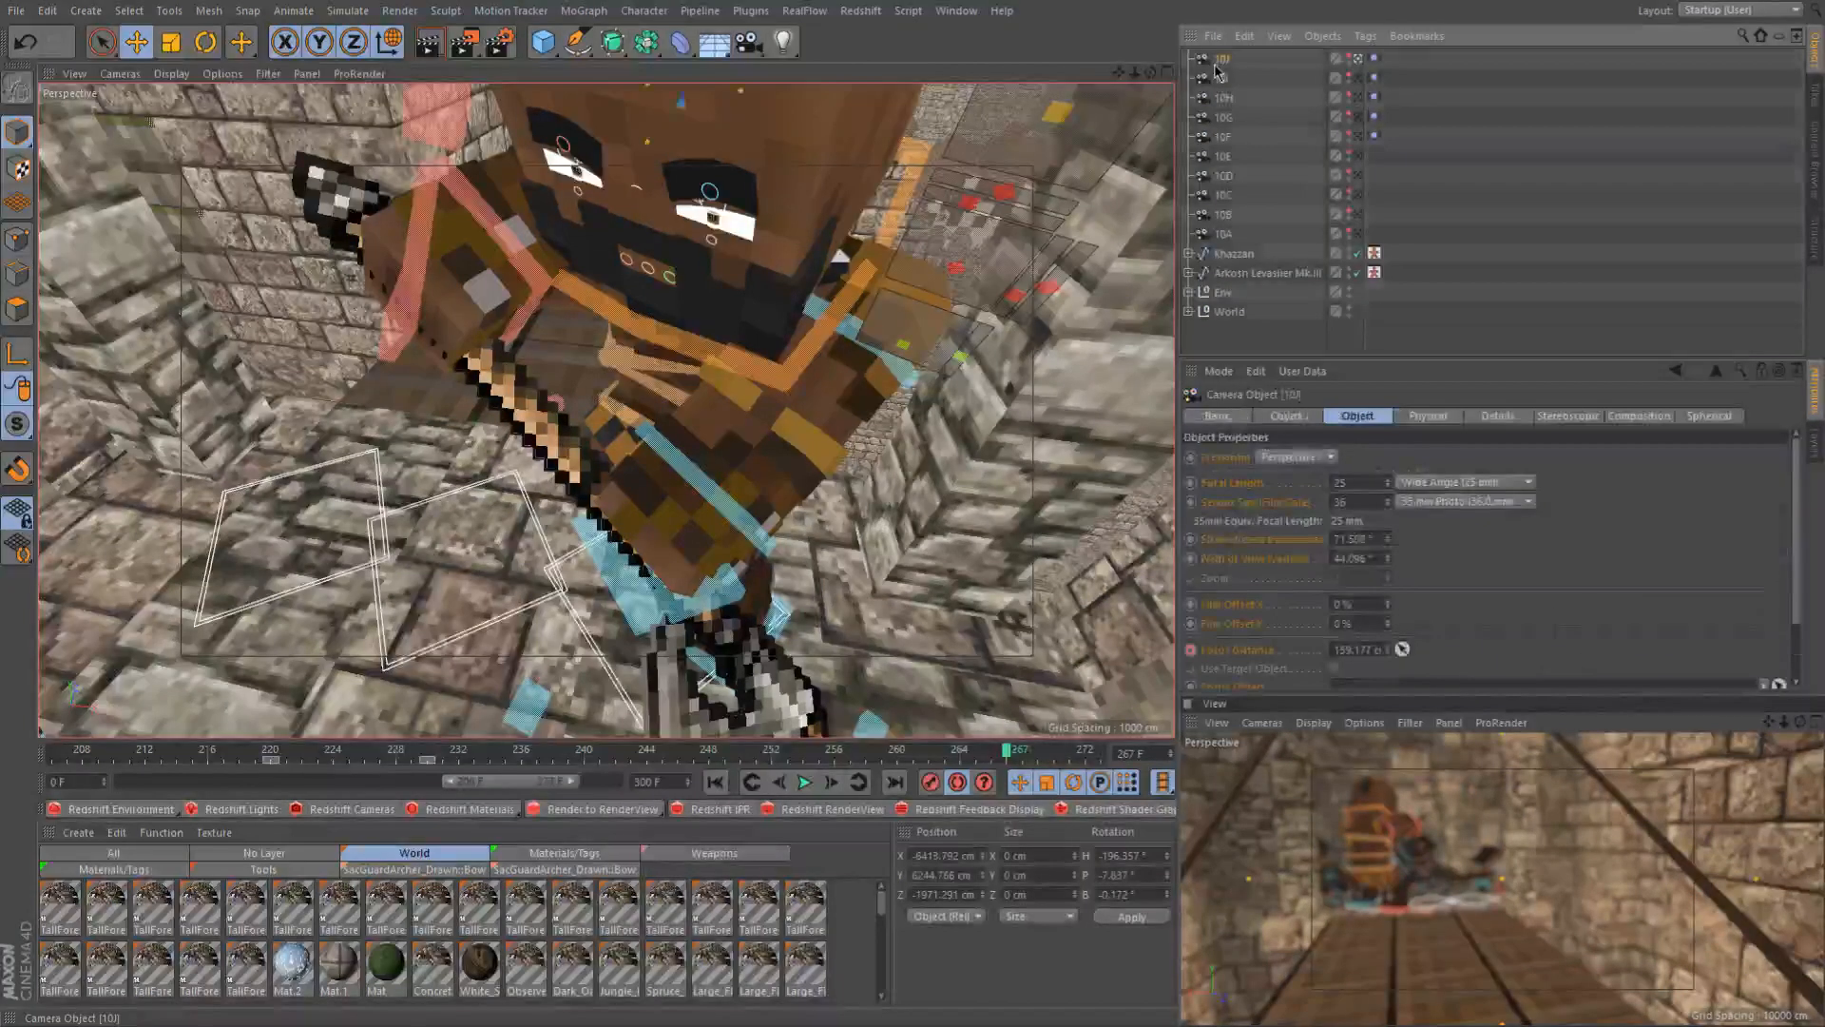
Review camera 10J's shot from about frame 220 to 252, return to frame 250, and show all four views
{"action": "left_click", "coordinate": [282, 753]}
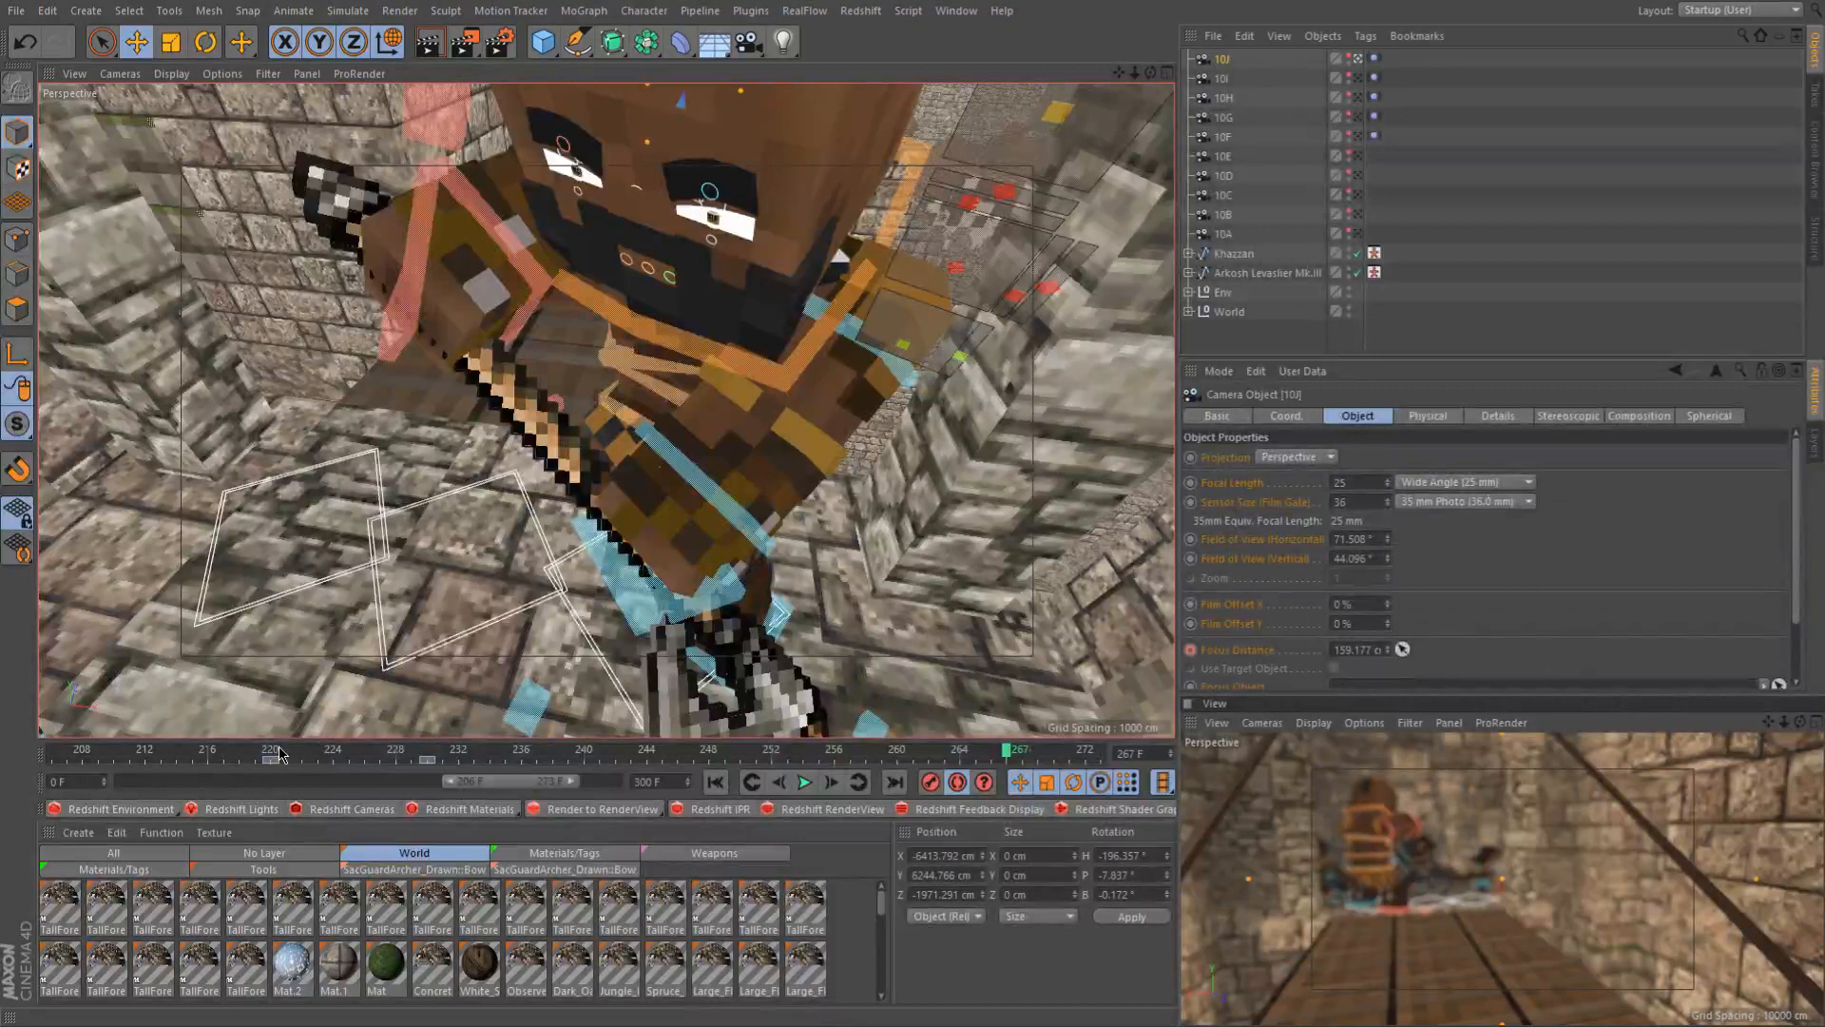
{"action": "left_click_drag", "start_coordinate": [333, 758], "coordinate": [502, 782]}
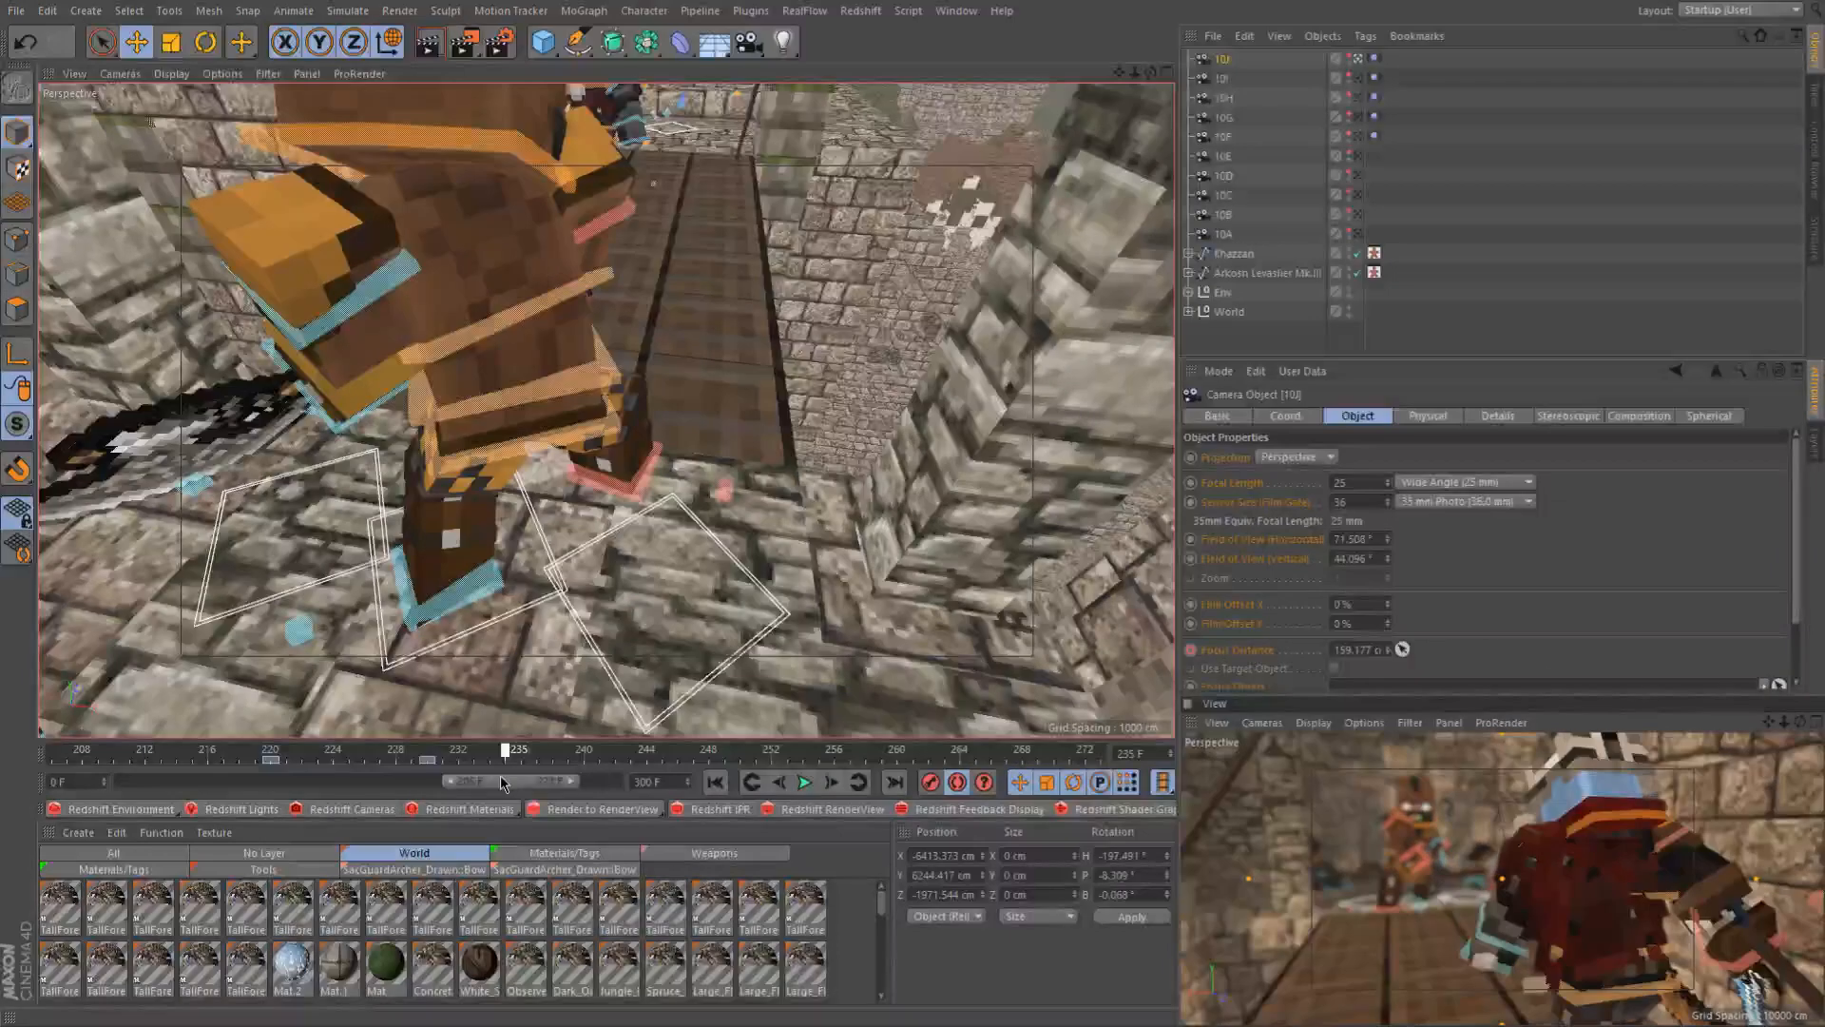
{"action": "left_click_drag", "start_coordinate": [512, 791], "coordinate": [559, 809]}
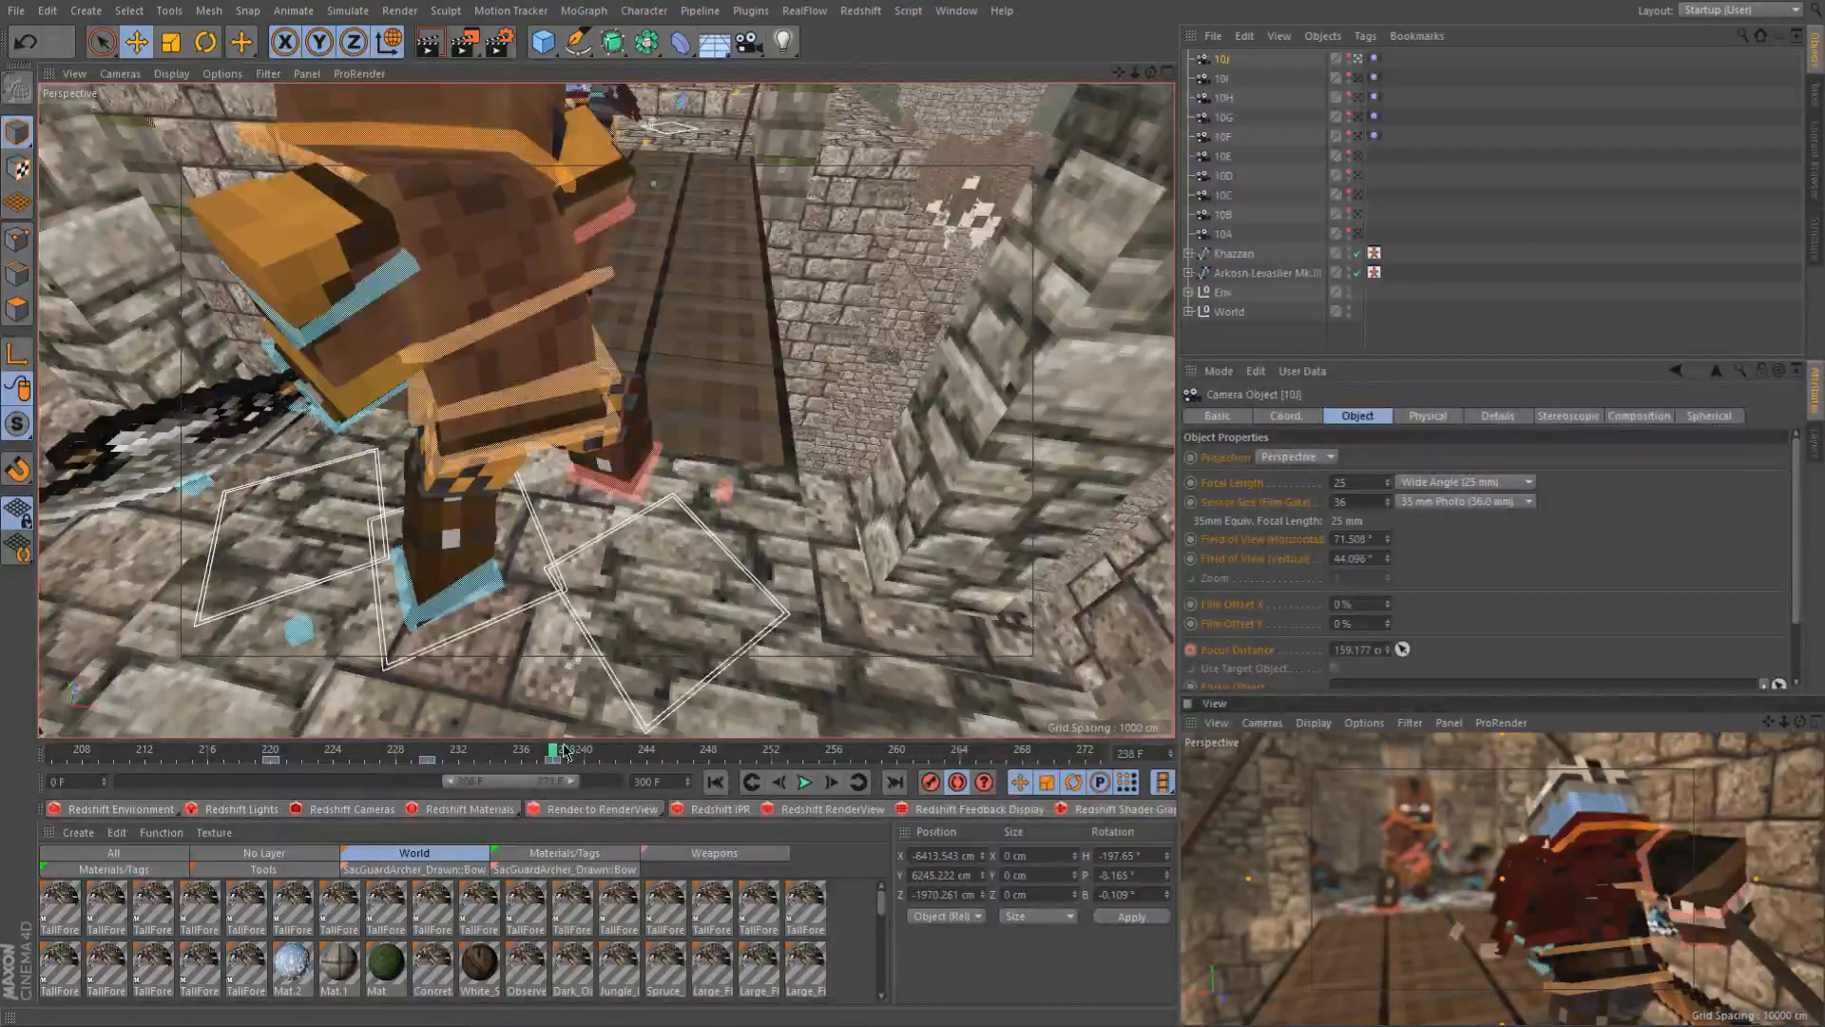
{"action": "left_click_drag", "start_coordinate": [565, 753], "coordinate": [785, 785]}
{"action": "left_click", "coordinate": [781, 783]}
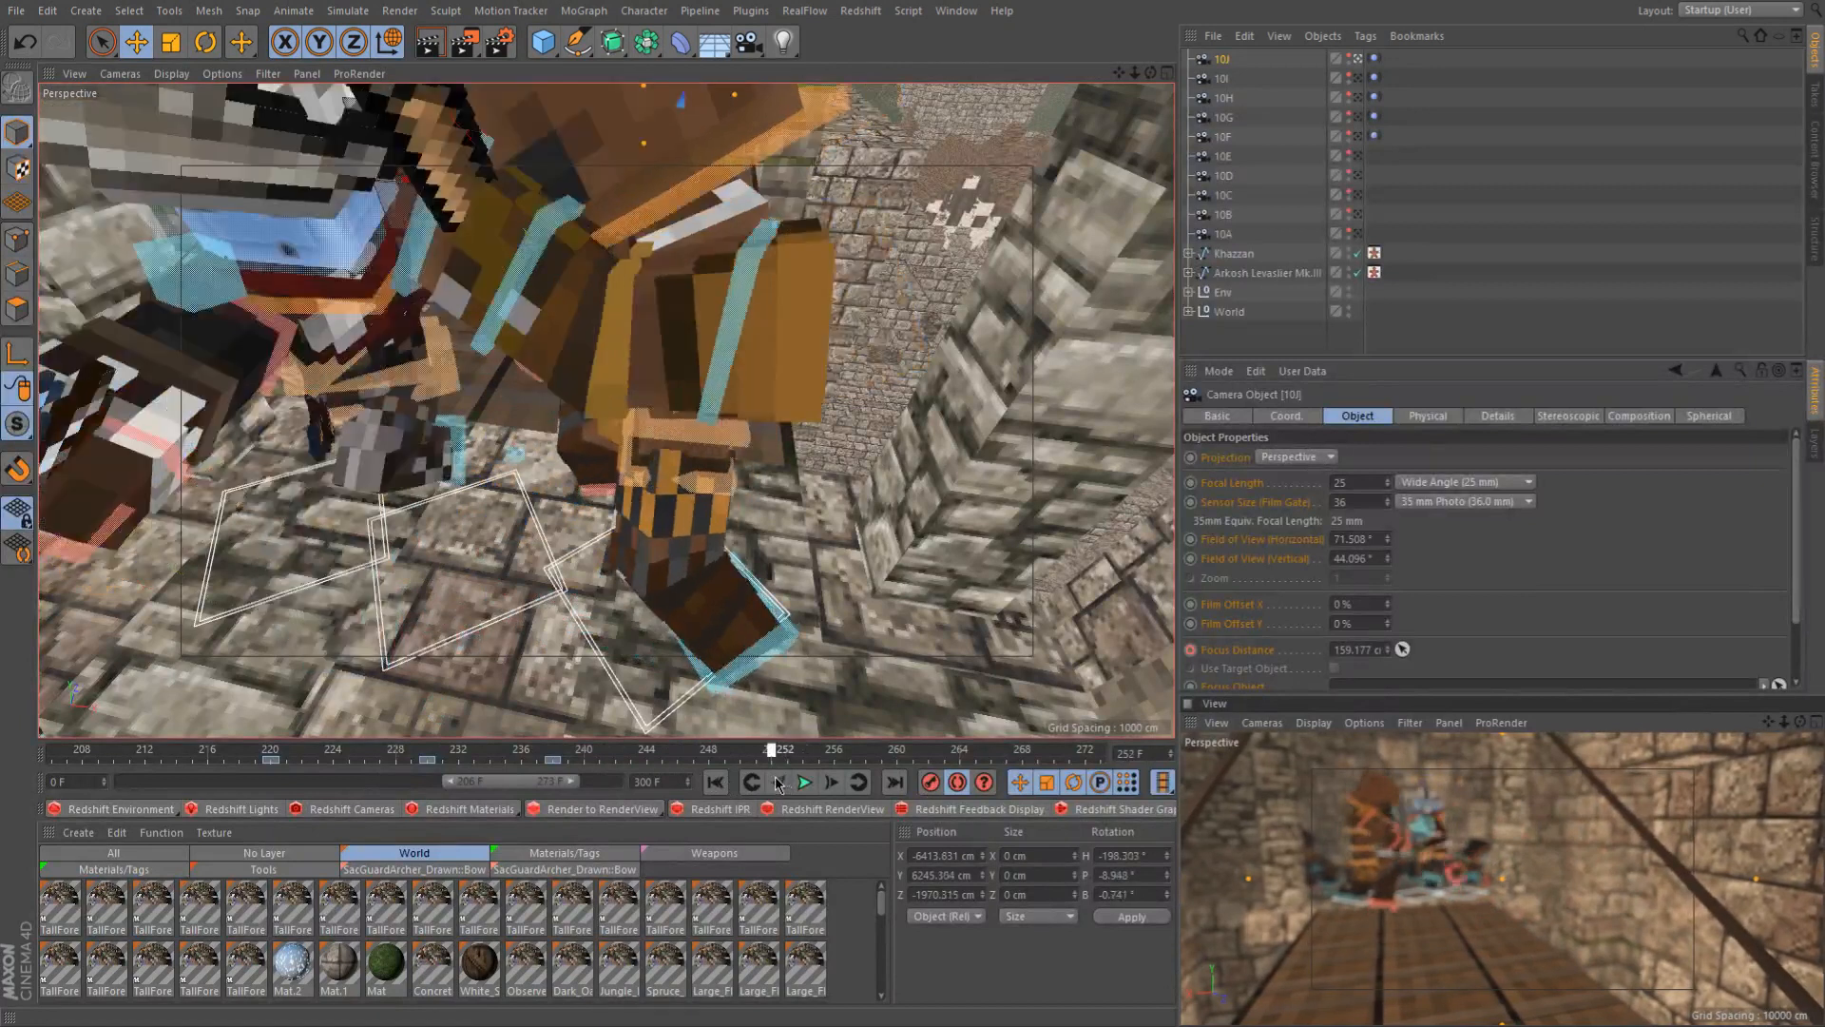
{"action": "left_click", "coordinate": [778, 783]}
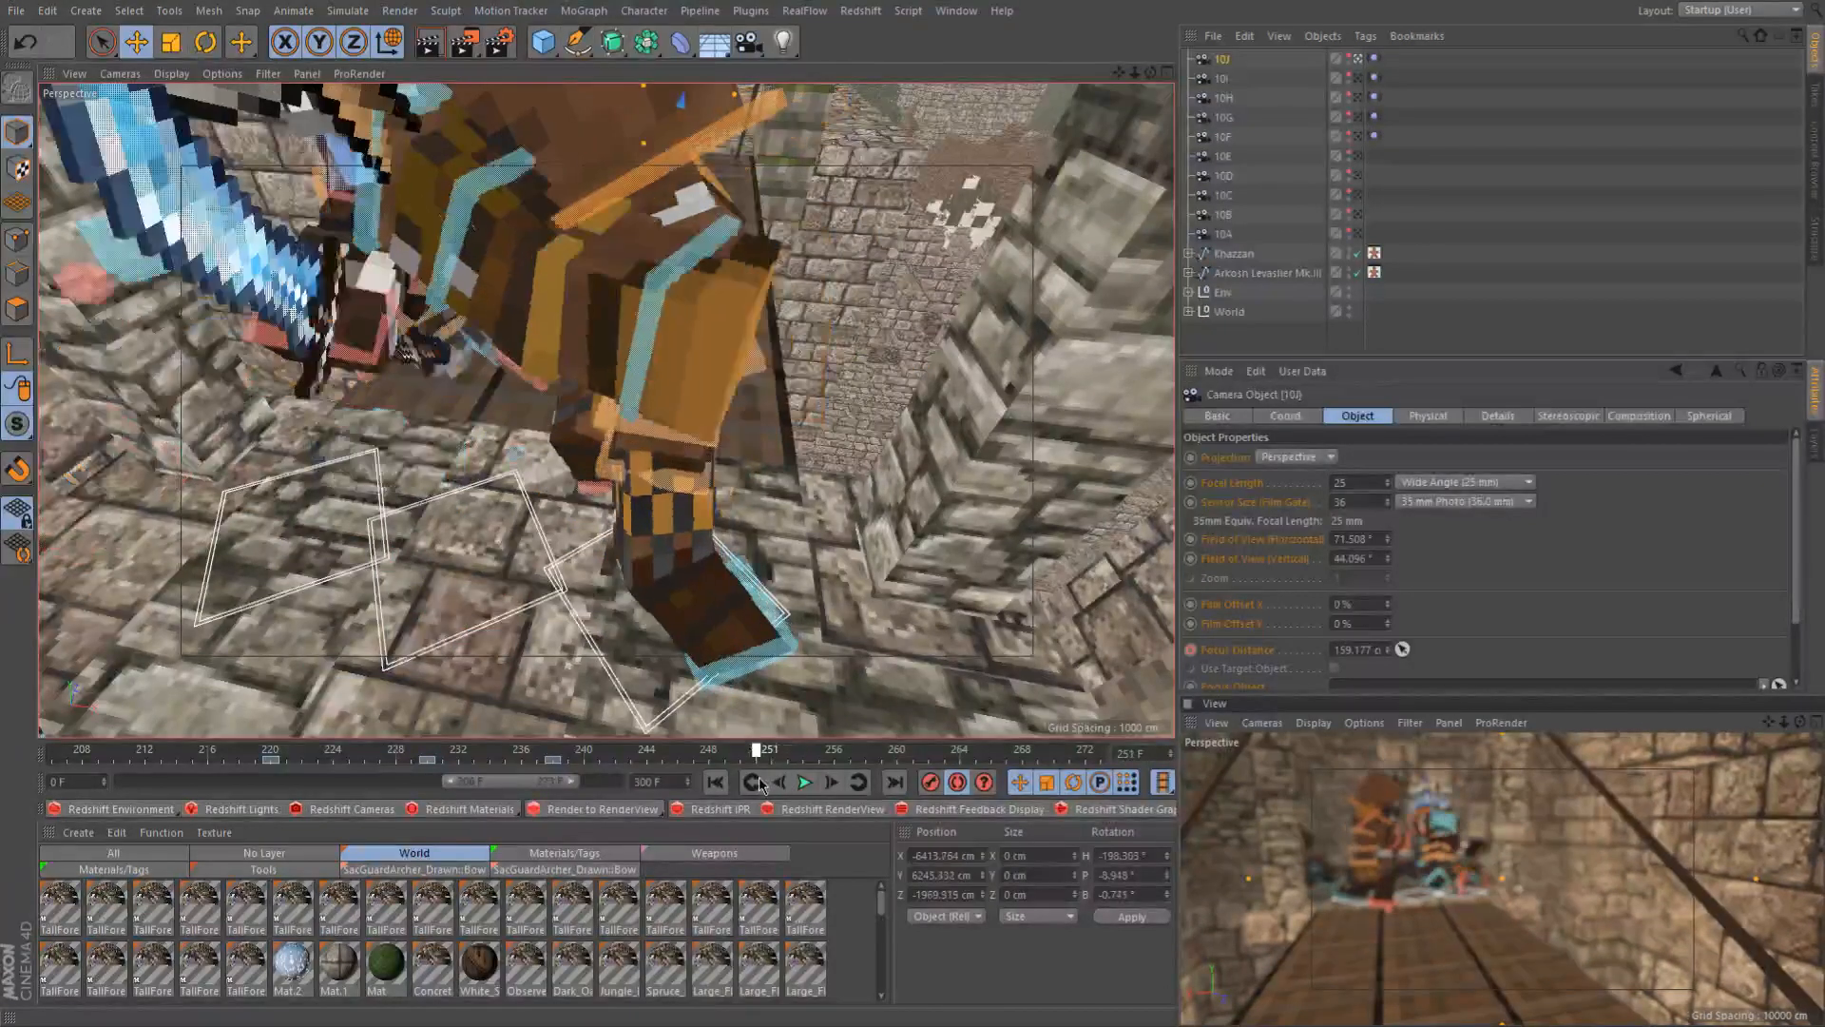
{"action": "left_click", "coordinate": [742, 784]}
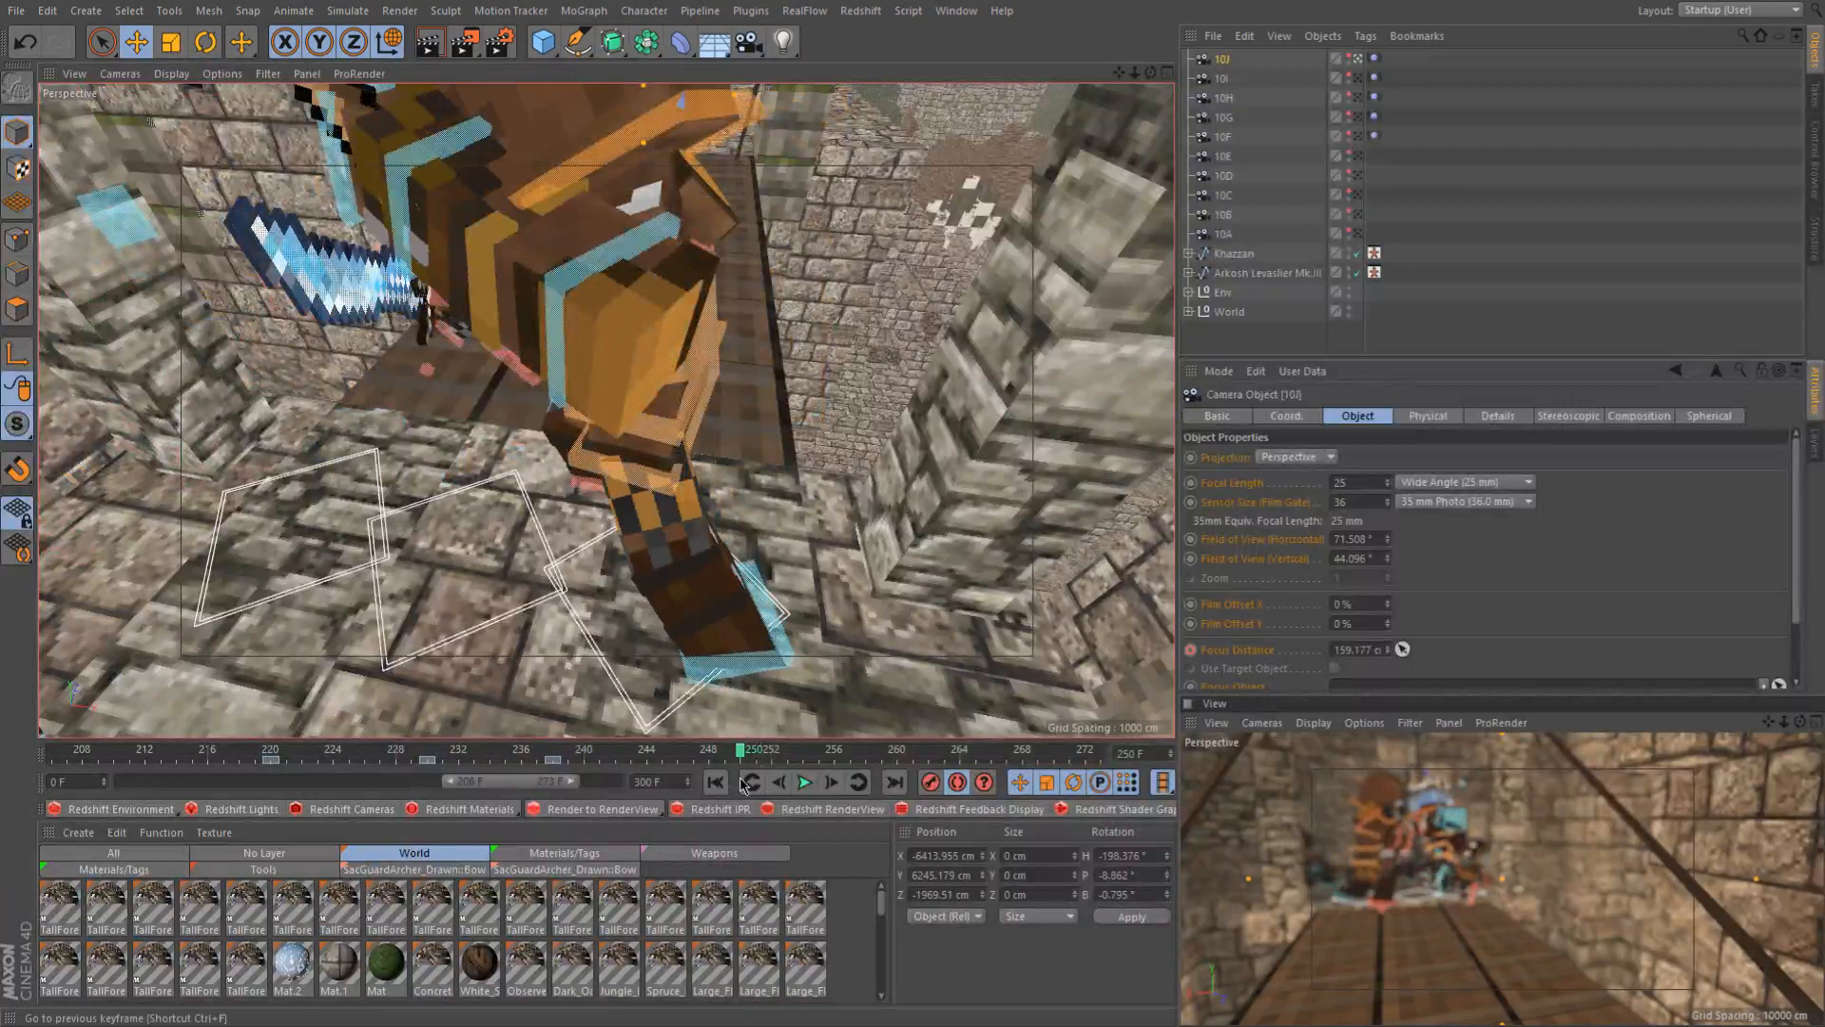
{"action": "middle_click", "coordinate": [829, 380]}
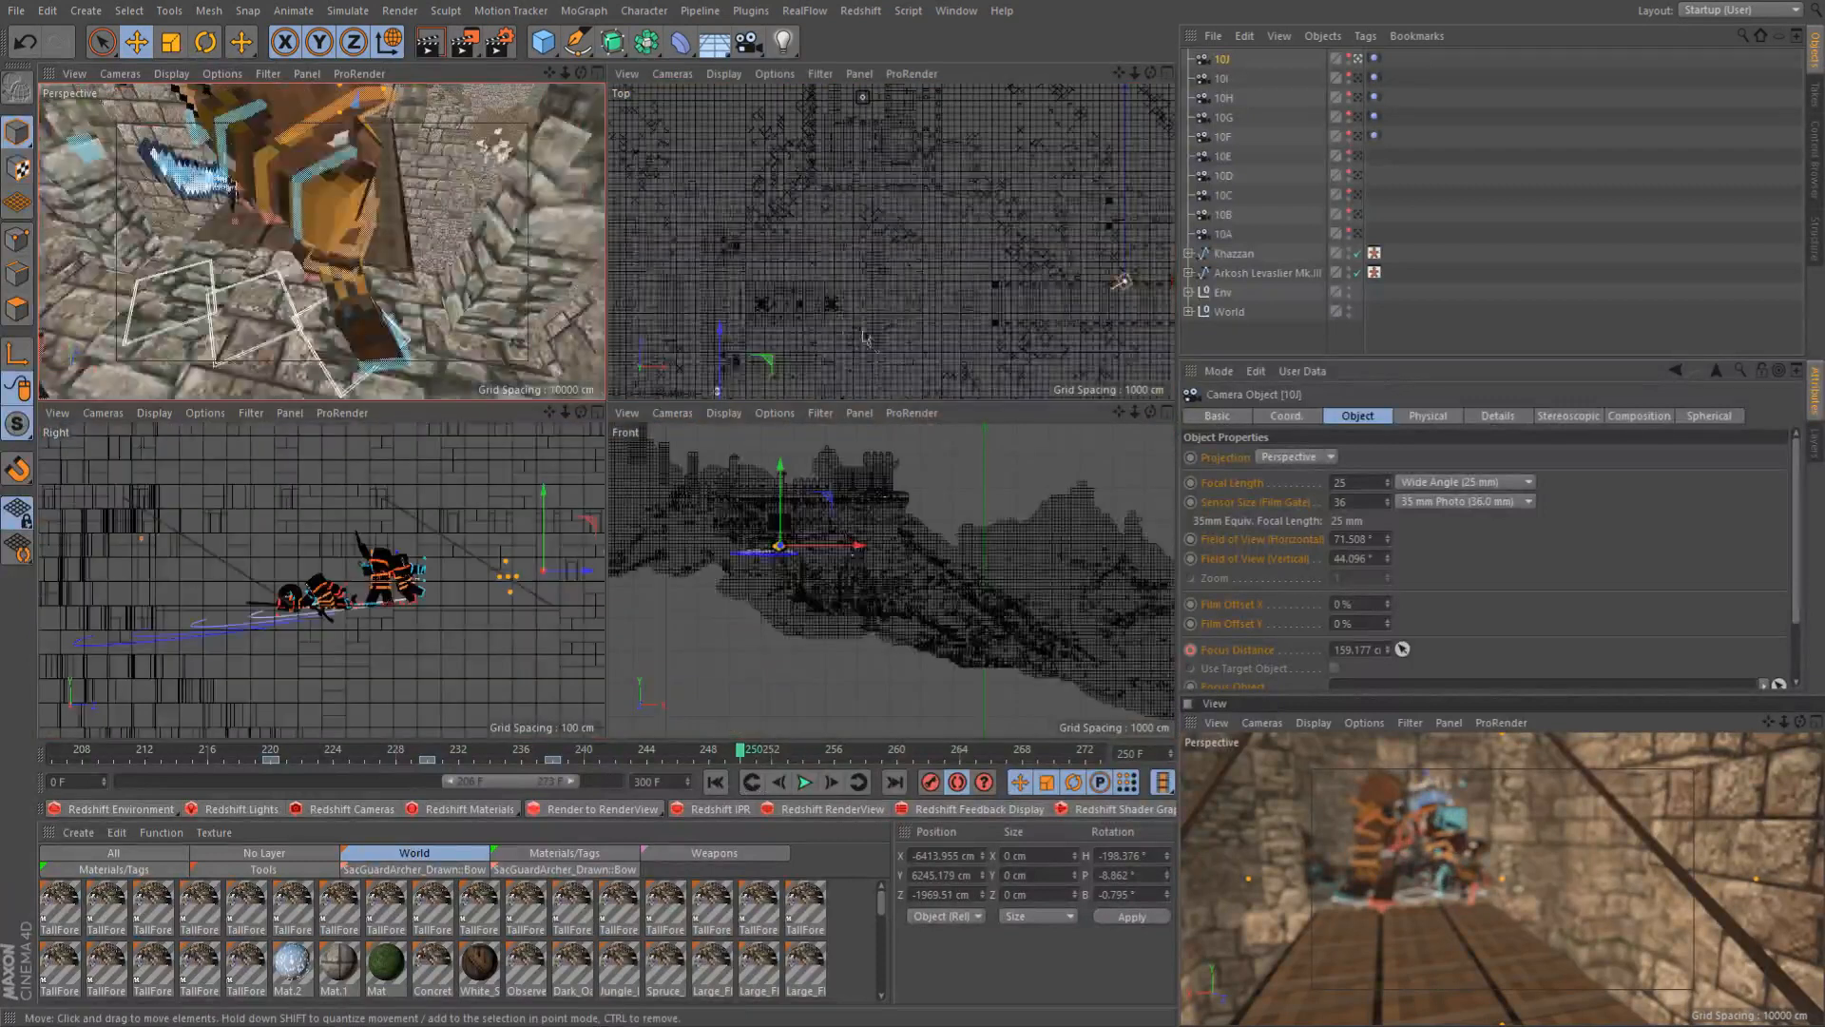
In the top view at frame 250, move camera 10J about 300 cm closer to the fighters
{"action": "middle_click_drag", "start_coordinate": [741, 361], "coordinate": [892, 239], "text": "alt"}
{"action": "right_click_drag", "start_coordinate": [866, 233], "coordinate": [884, 311], "text": "alt"}
{"action": "middle_click_drag", "start_coordinate": [934, 317], "coordinate": [936, 292], "text": "alt"}
{"action": "right_click_drag", "start_coordinate": [936, 292], "coordinate": [947, 340], "text": "alt"}
{"action": "middle_click_drag", "start_coordinate": [947, 339], "coordinate": [898, 234], "text": "alt"}
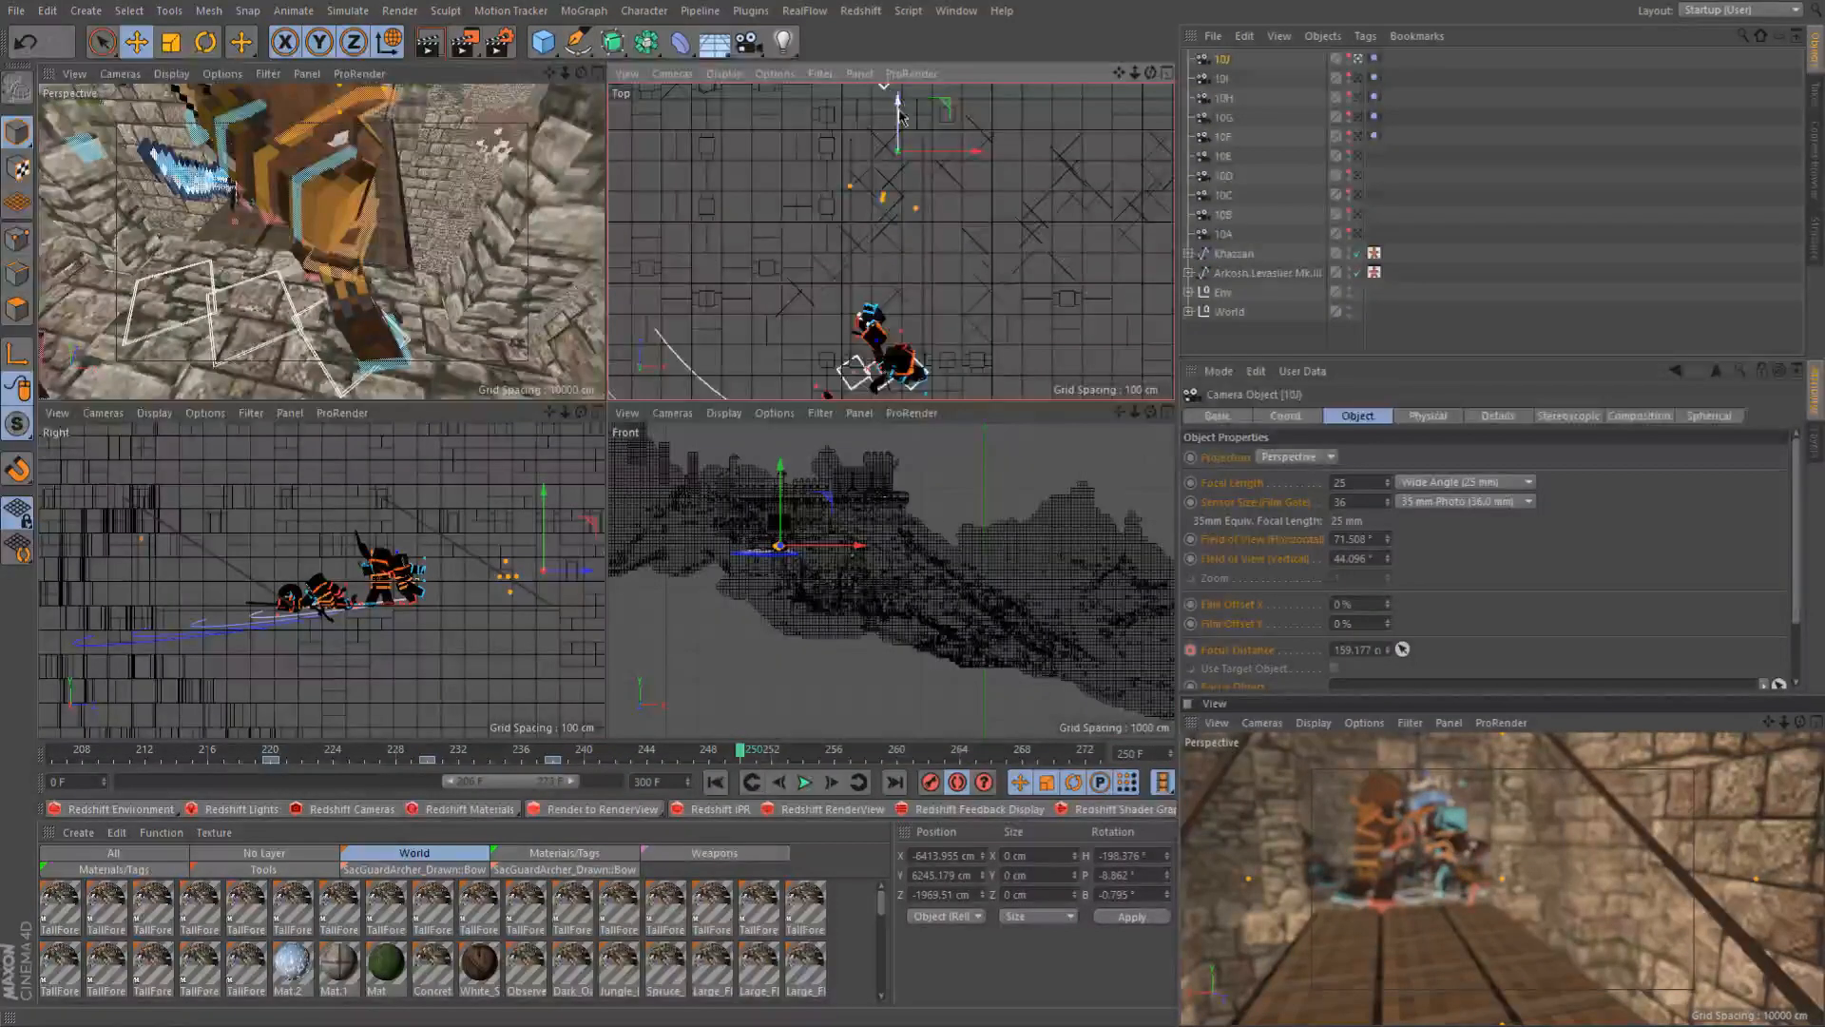
{"action": "left_click_drag", "start_coordinate": [903, 121], "coordinate": [920, 210]}
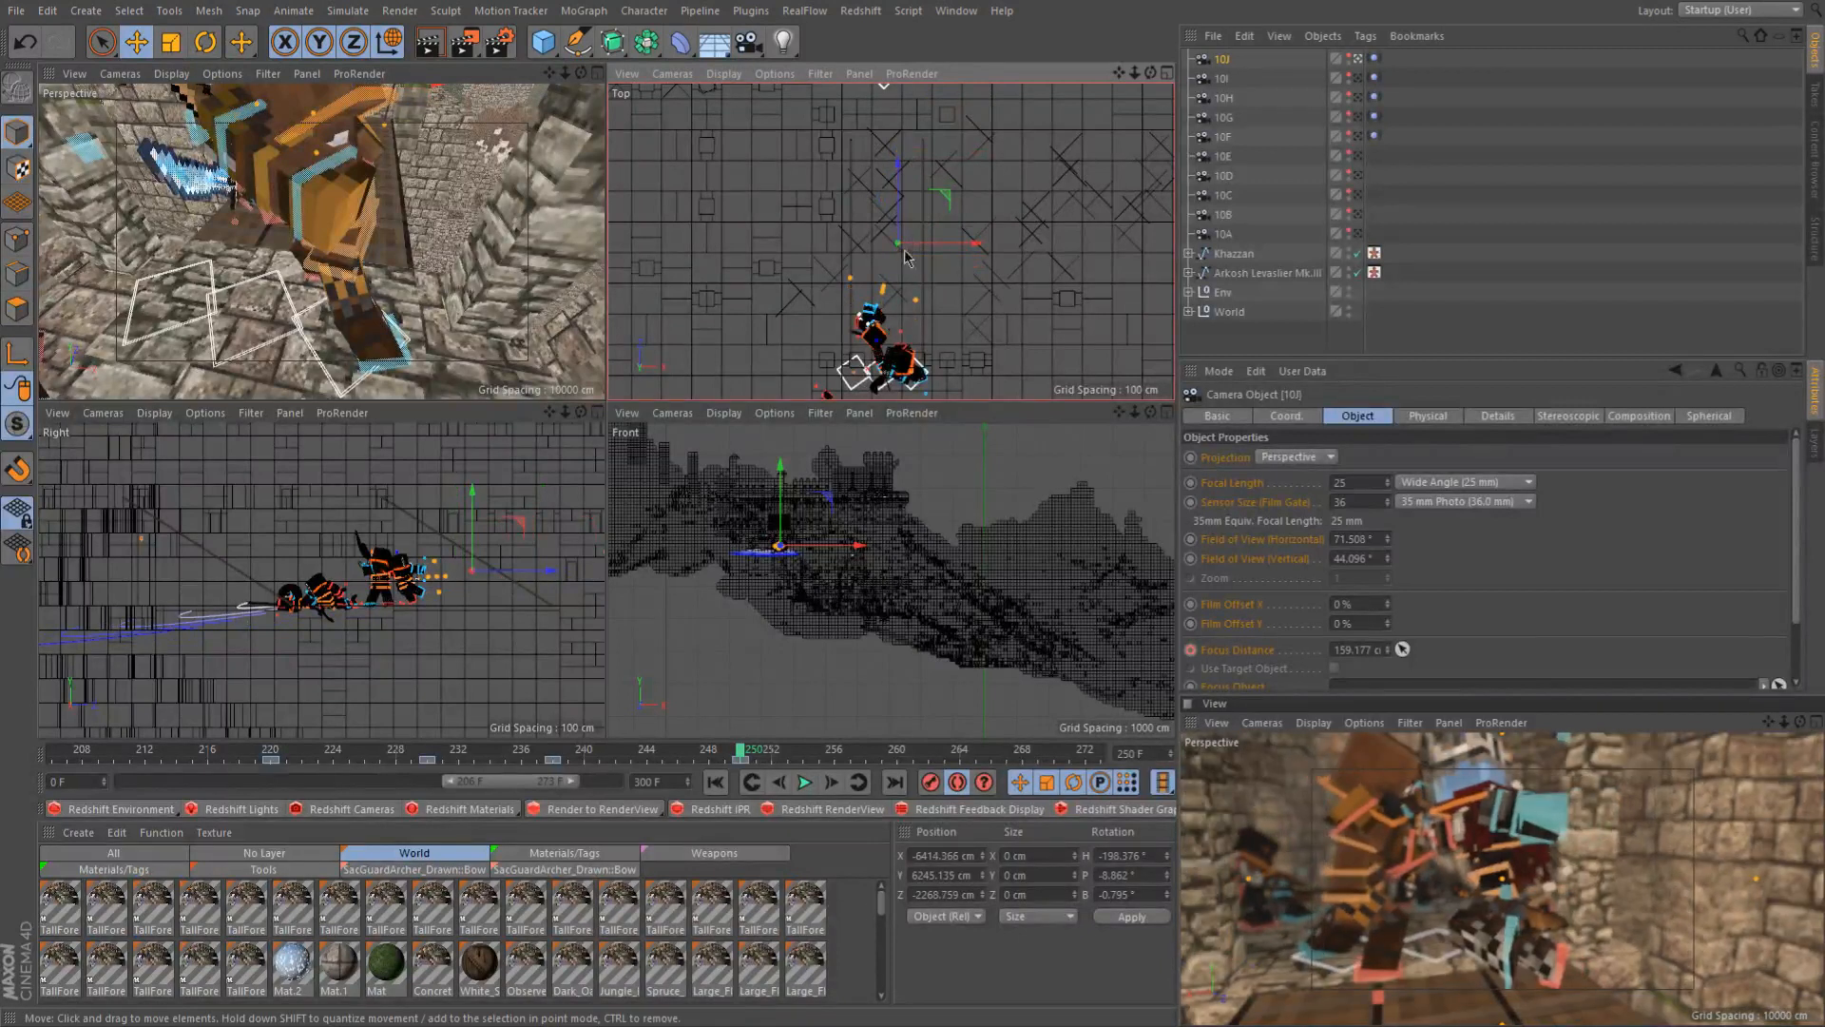
Show camera 10J's outline in the enlarged top view and move it about 40 cm sideways and 9 cm toward the fighters
{"action": "scroll", "coordinate": [895, 328], "scroll_direction": "up", "scroll_amount": 4}
{"action": "scroll", "coordinate": [896, 328], "scroll_direction": "up", "scroll_amount": 2}
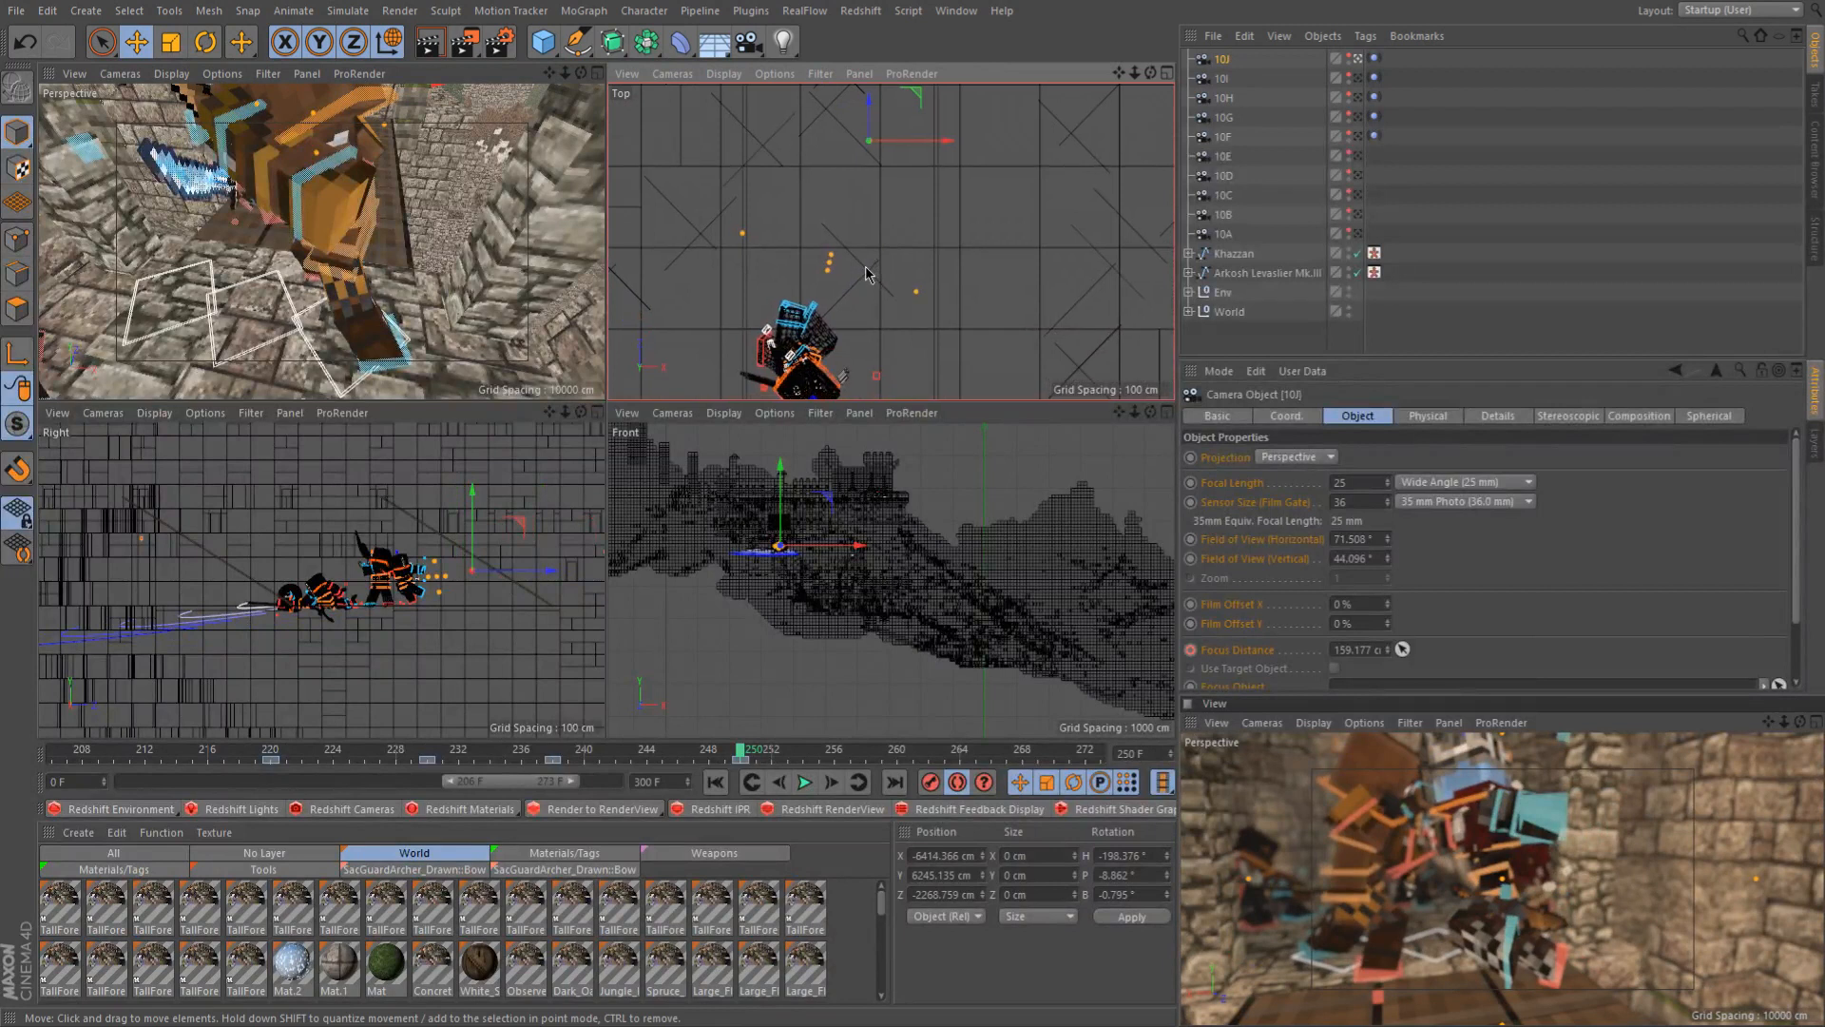
{"action": "middle_click", "coordinate": [863, 279]}
{"action": "middle_click_drag", "start_coordinate": [565, 289], "coordinate": [681, 306], "text": "alt"}
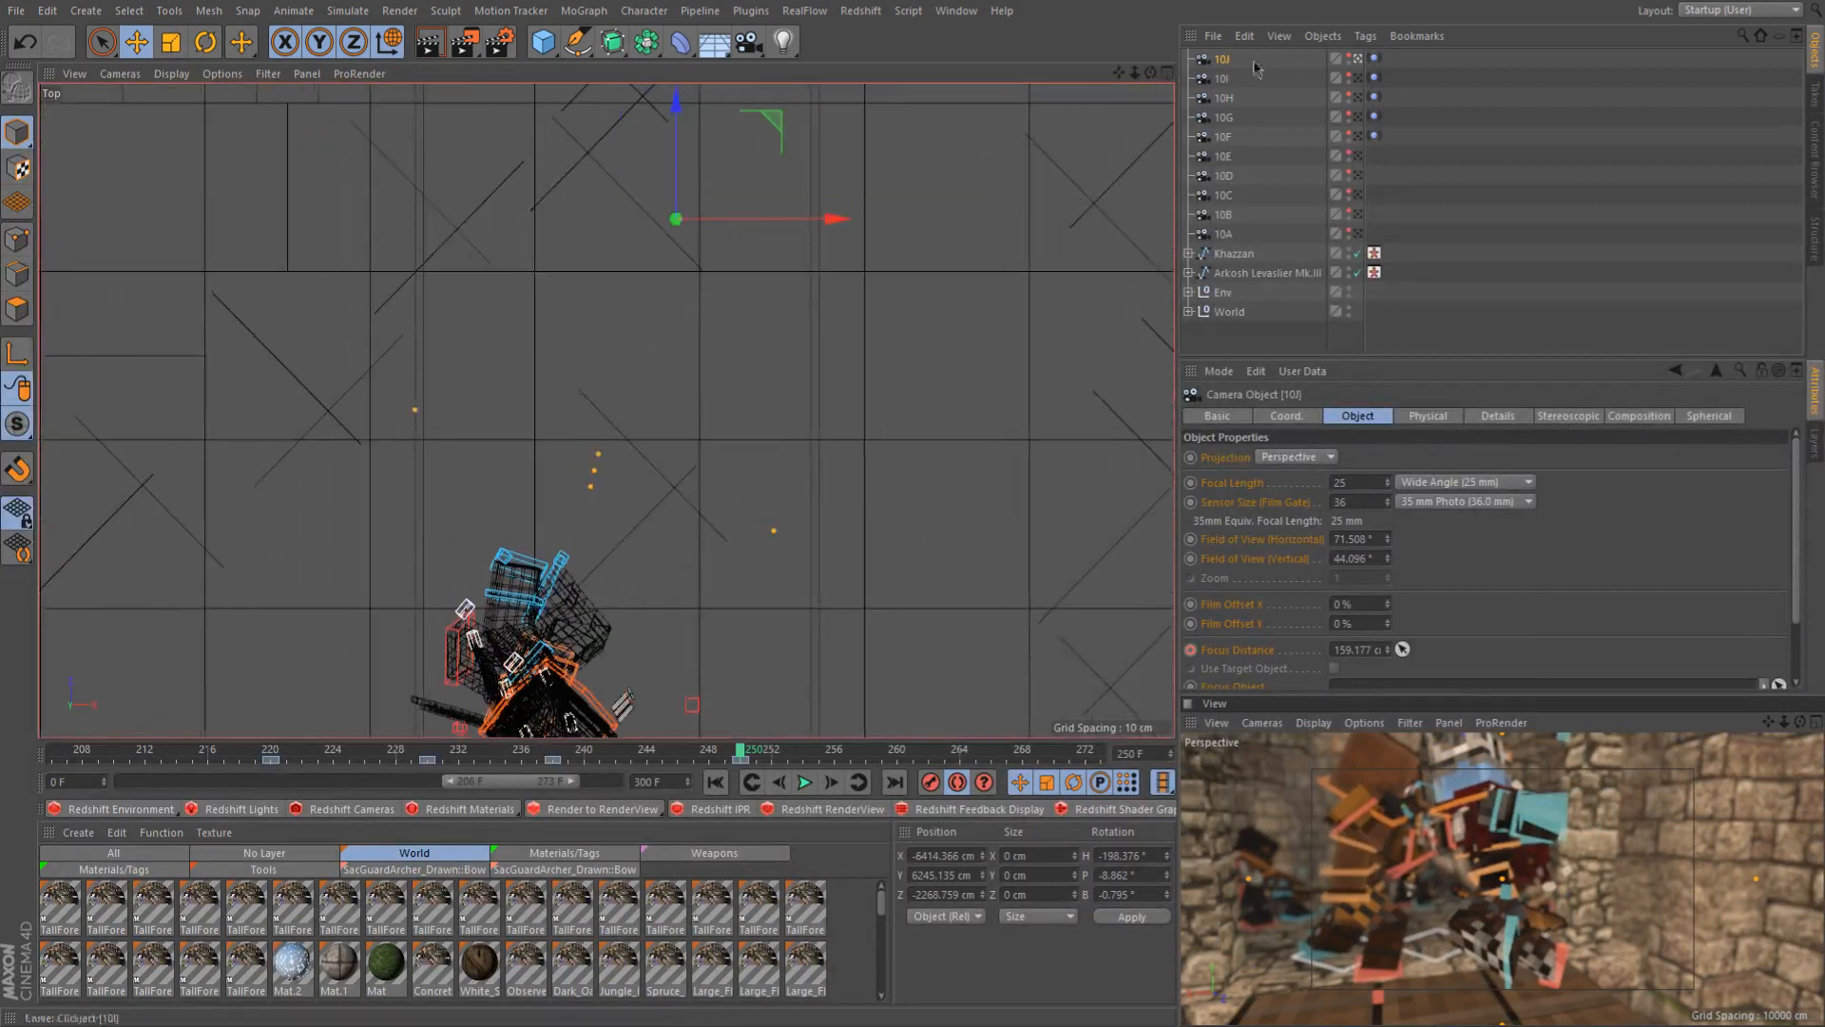
{"action": "left_click", "coordinate": [1350, 58]}
{"action": "left_click_drag", "start_coordinate": [761, 230], "coordinate": [813, 237]}
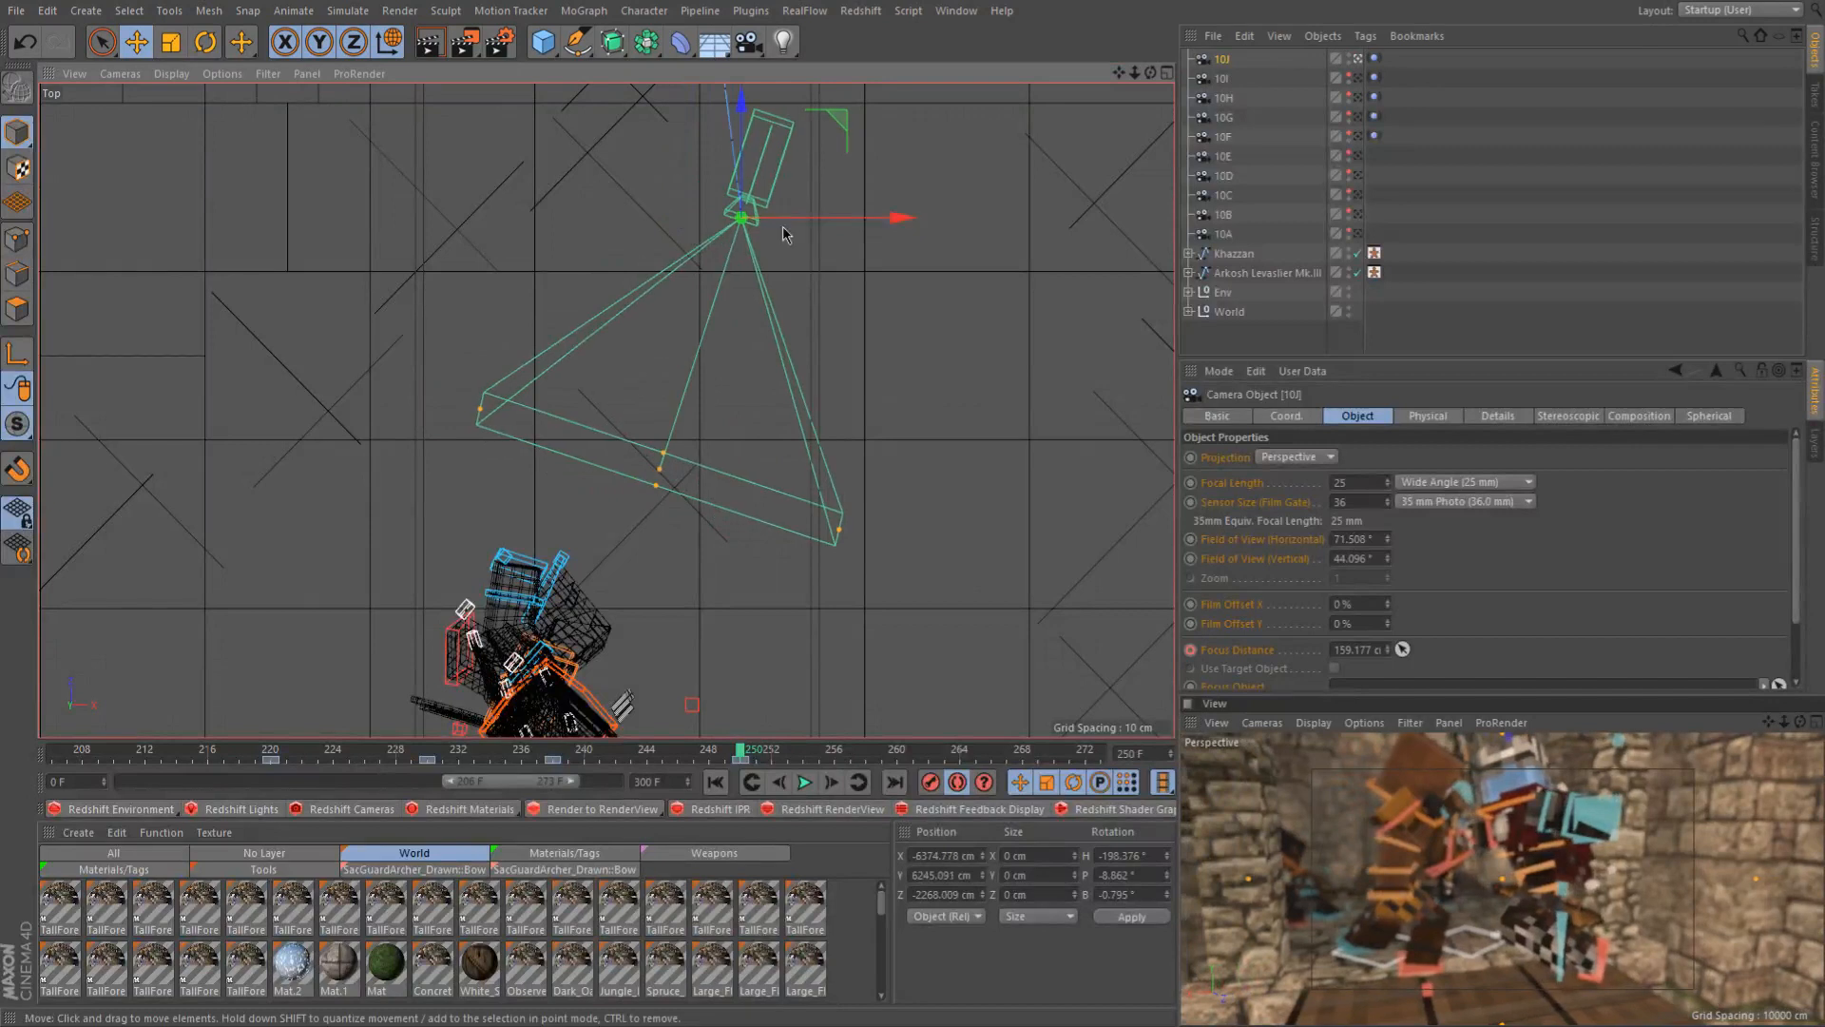
{"action": "left_click_drag", "start_coordinate": [743, 163], "coordinate": [748, 178]}
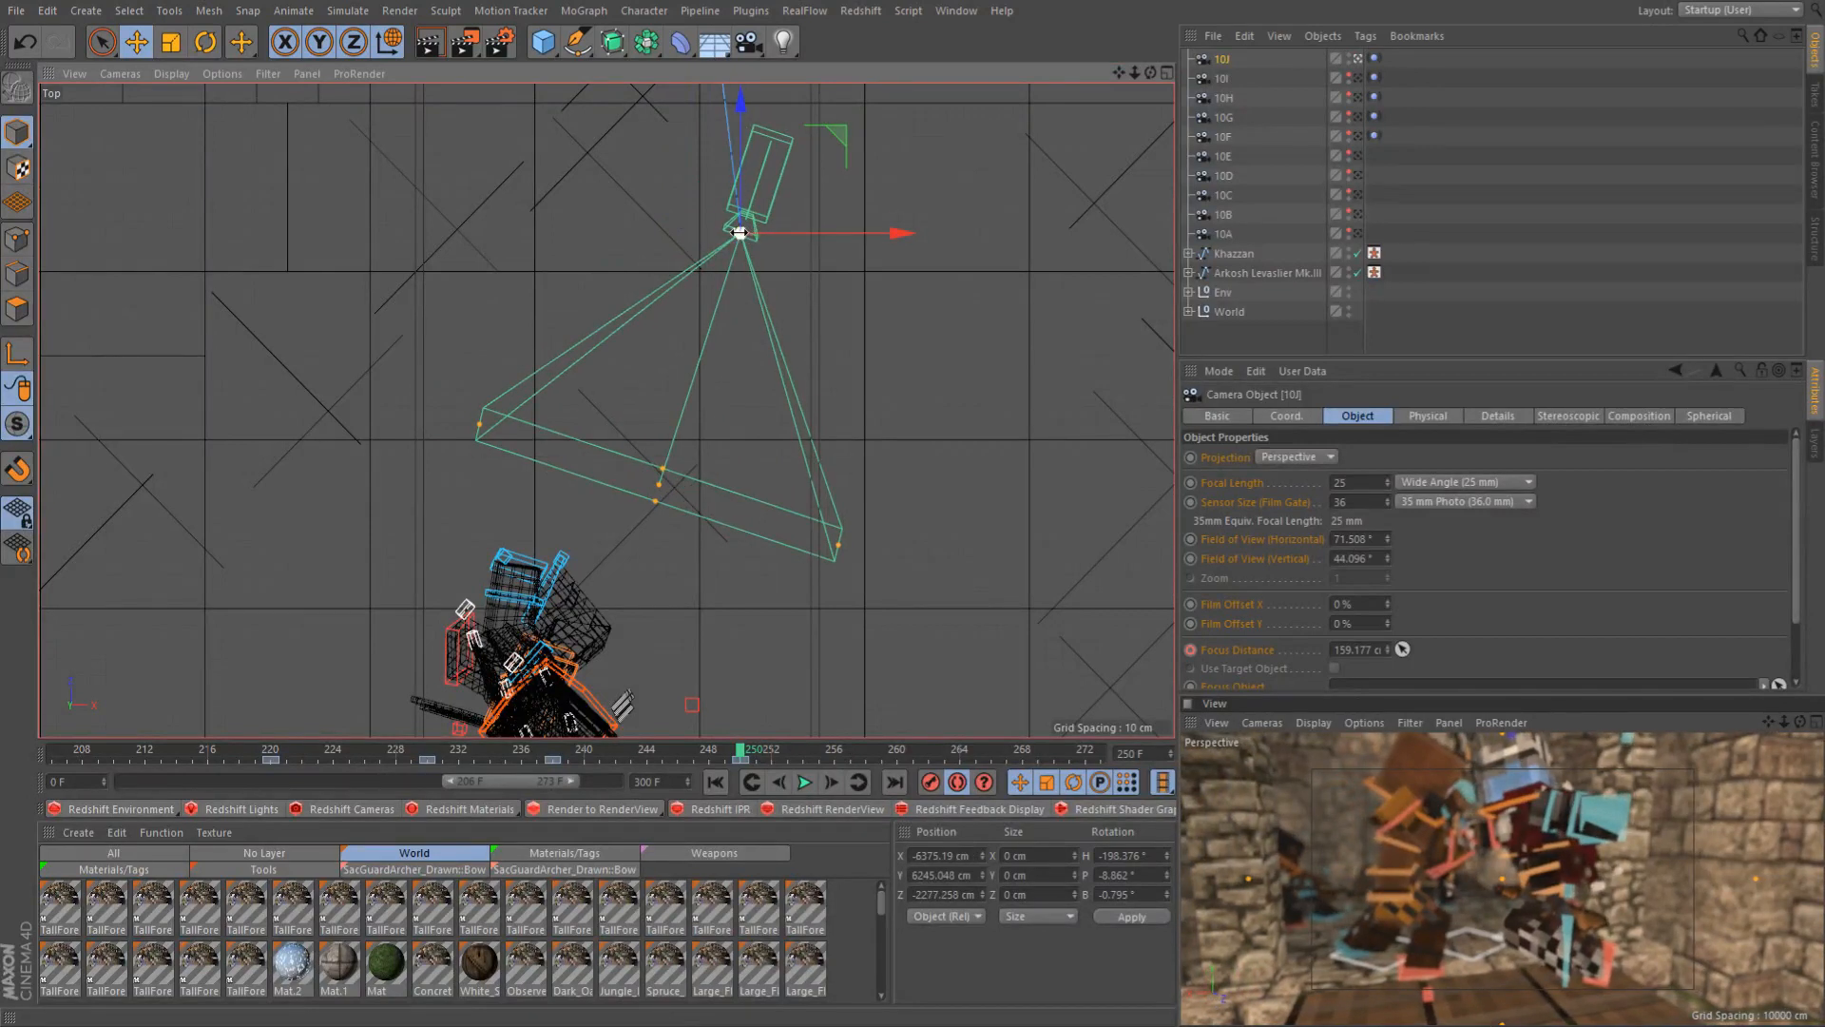
Raise camera 10J about 30 cm in the side view at frame 250
{"action": "middle_click", "coordinate": [745, 237]}
{"action": "middle_click", "coordinate": [509, 485]}
{"action": "scroll", "coordinate": [855, 370], "scroll_direction": "up", "scroll_amount": 5}
{"action": "left_click_drag", "start_coordinate": [988, 316], "coordinate": [983, 282]}
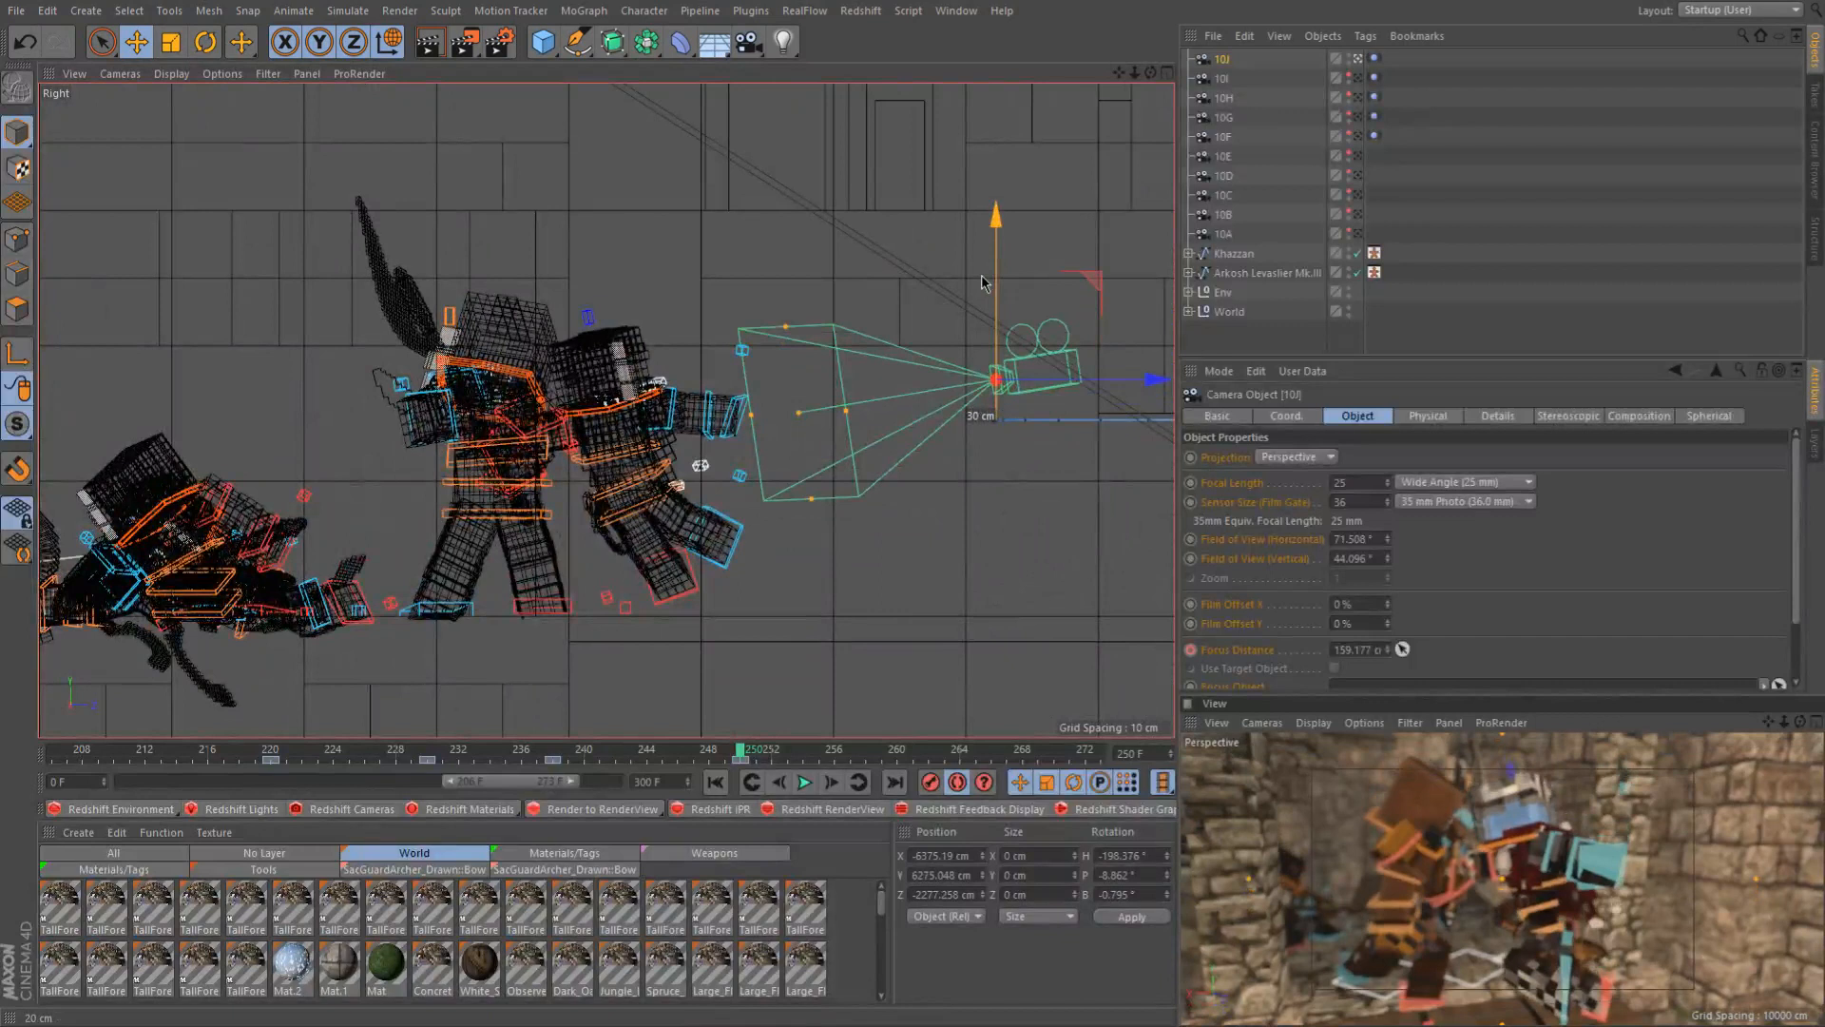
Set camera 10J's focus distance by picking the fighters in the preview view
{"action": "middle_click", "coordinate": [776, 326]}
{"action": "middle_click", "coordinate": [484, 294]}
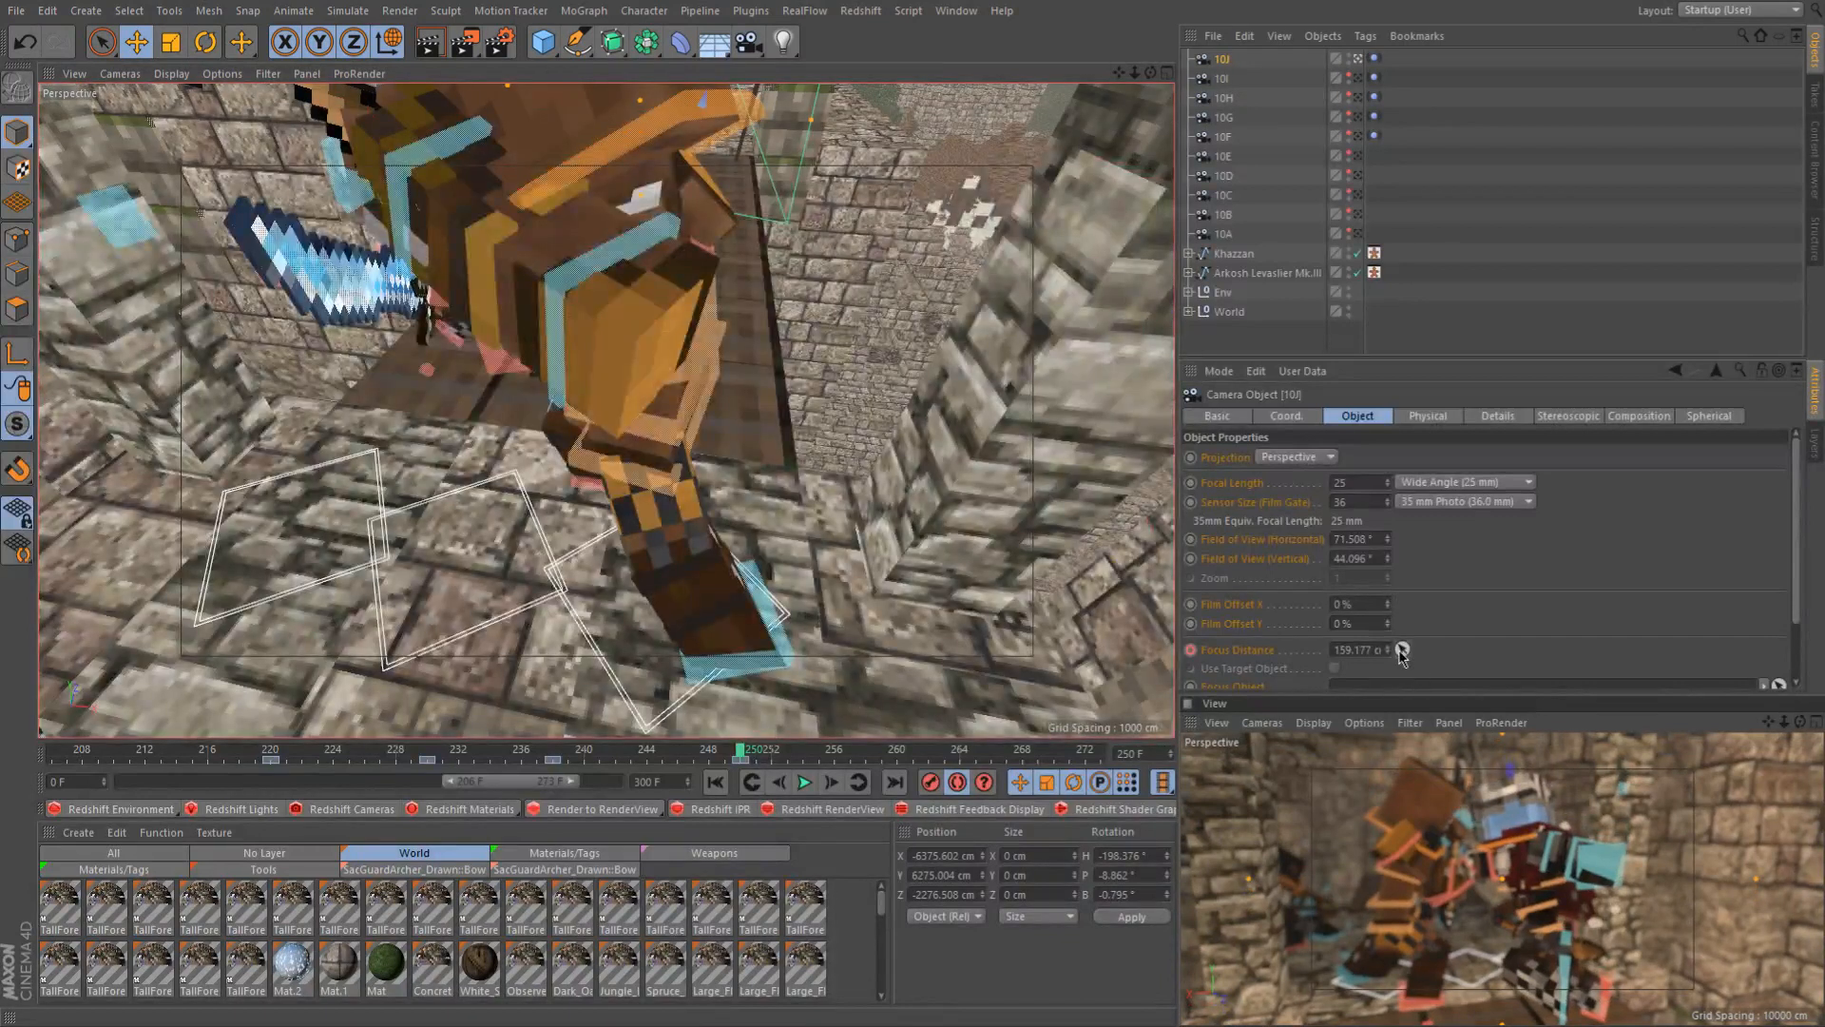
{"action": "left_click", "coordinate": [1401, 650]}
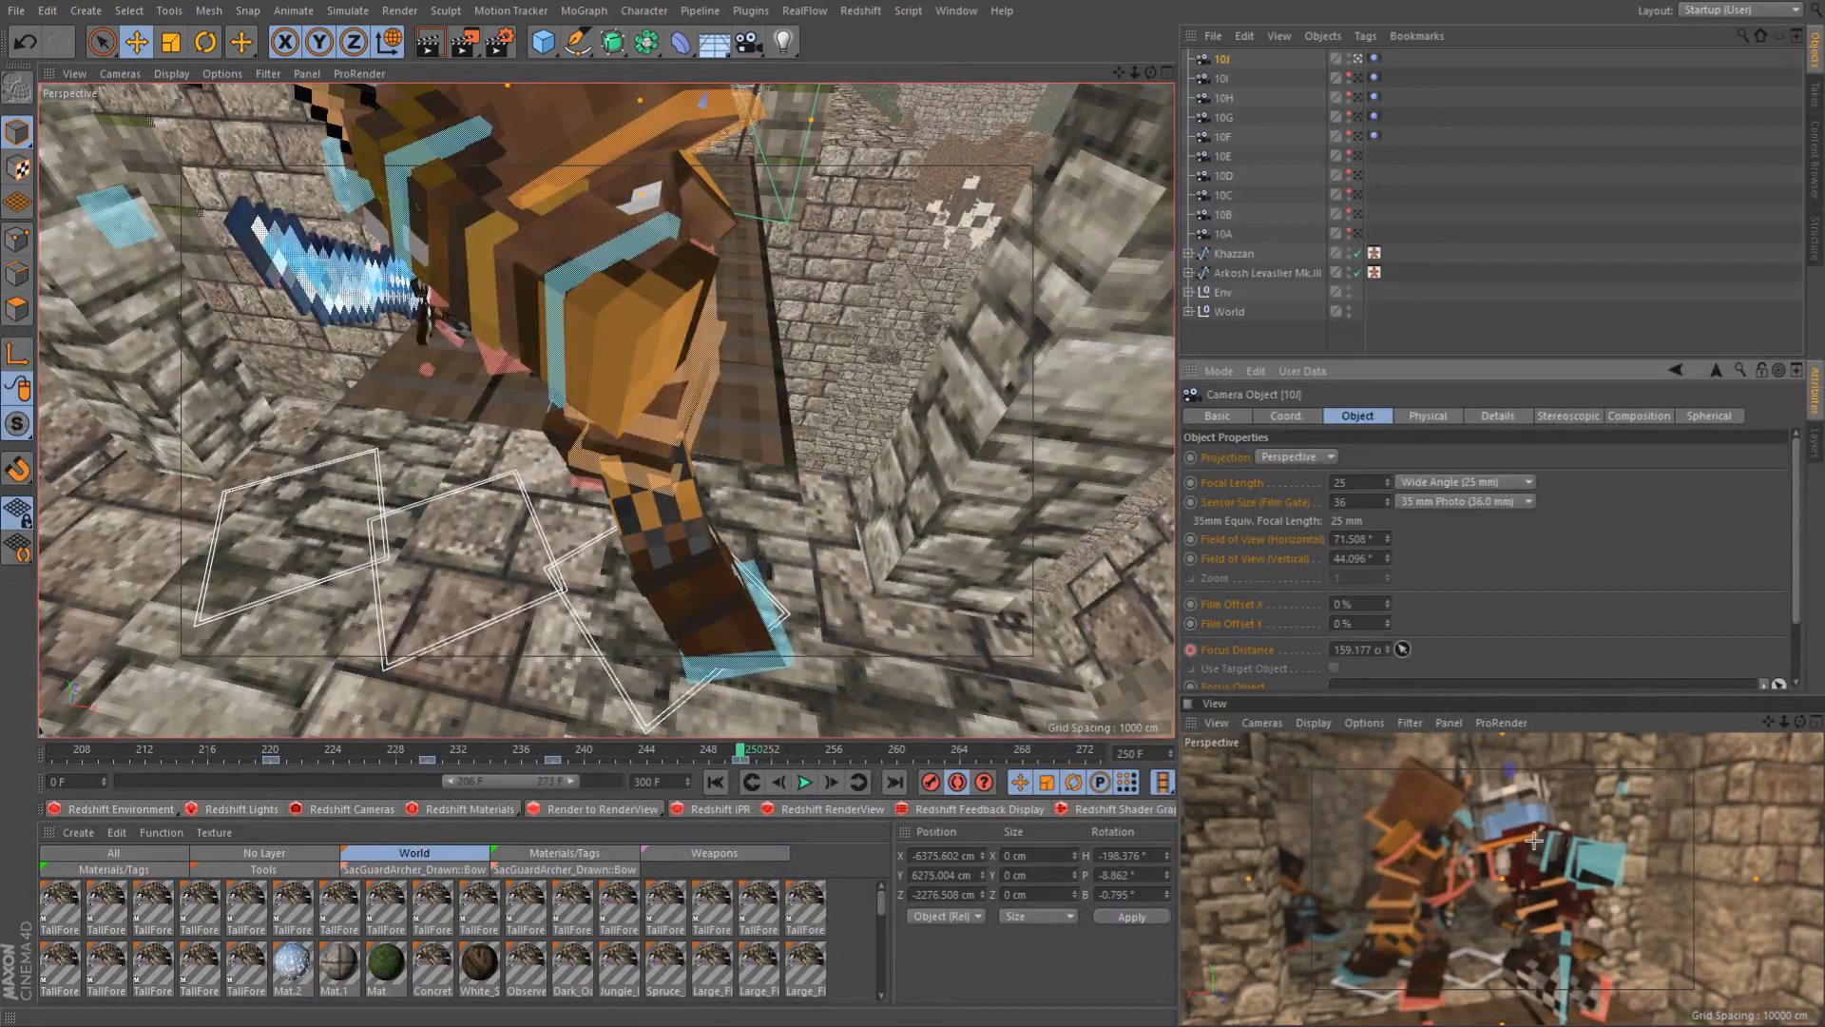
{"action": "left_click", "coordinate": [1493, 857]}
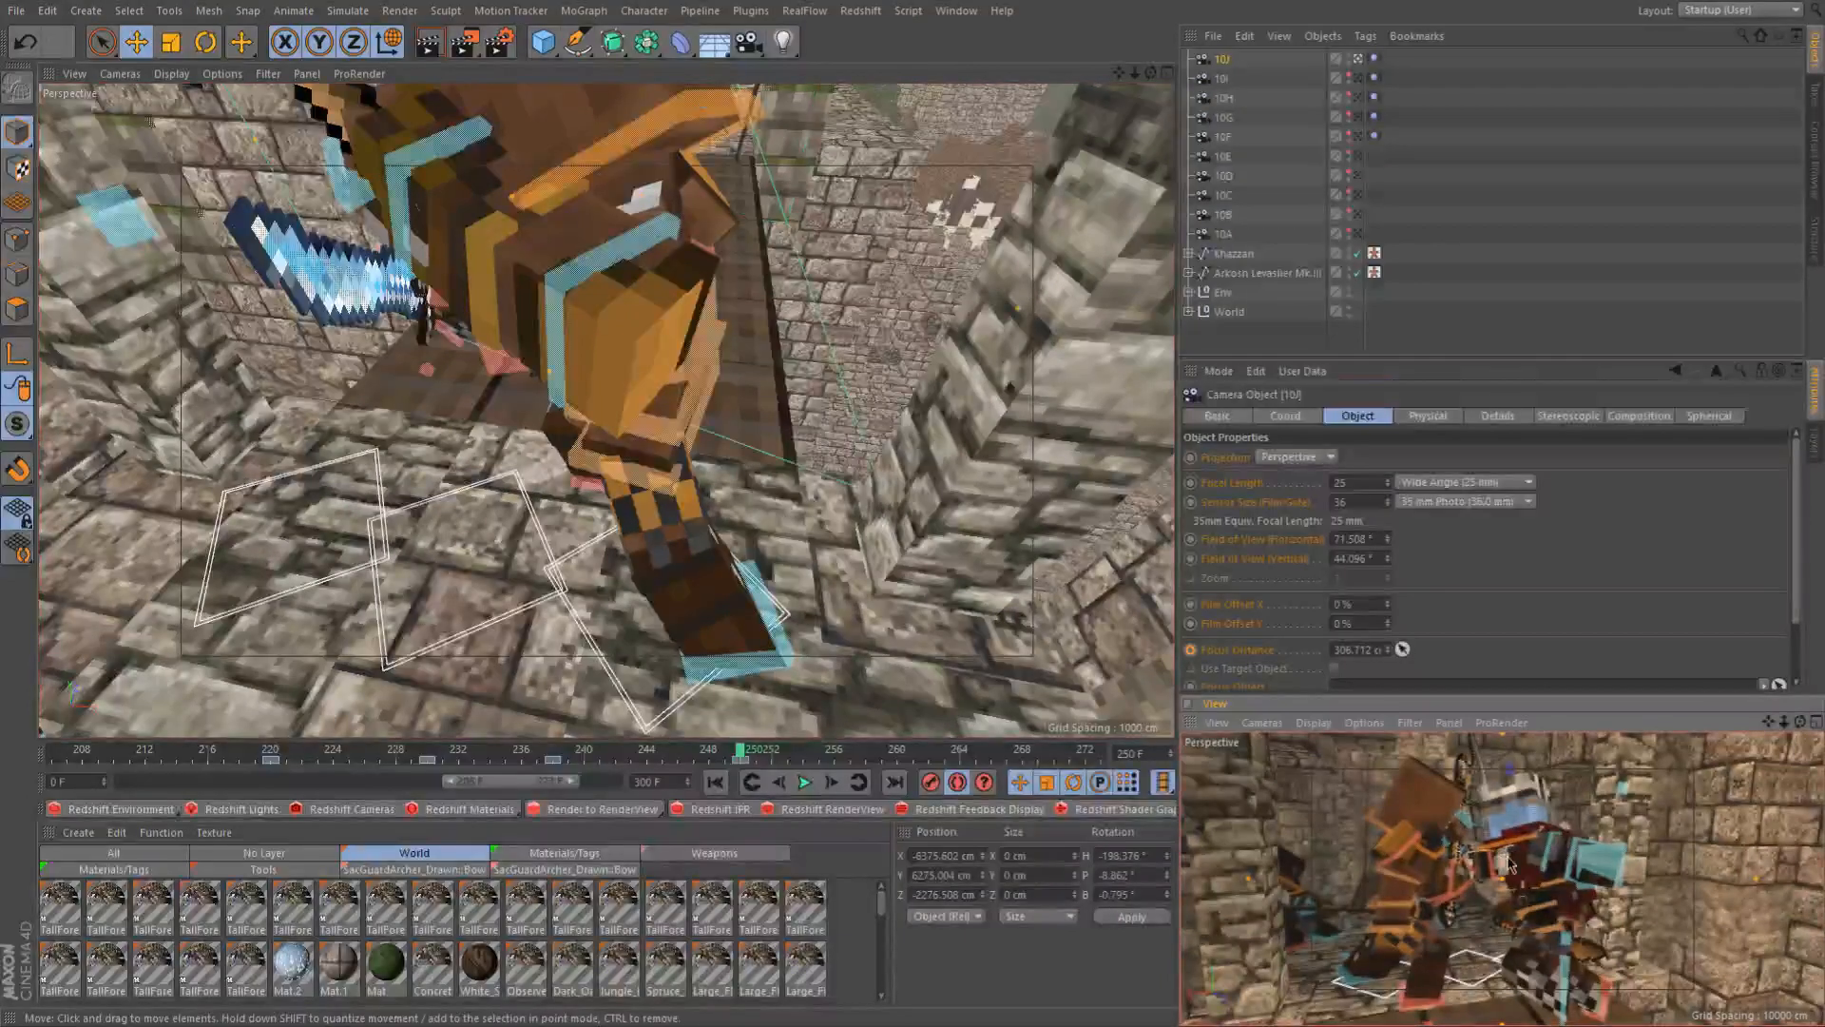
Review camera 10J's shot from about frame 238 to 256 and show all four views
{"action": "left_click", "coordinate": [554, 756]}
{"action": "left_click_drag", "start_coordinate": [565, 756], "coordinate": [835, 797]}
{"action": "middle_click", "coordinate": [779, 652]}
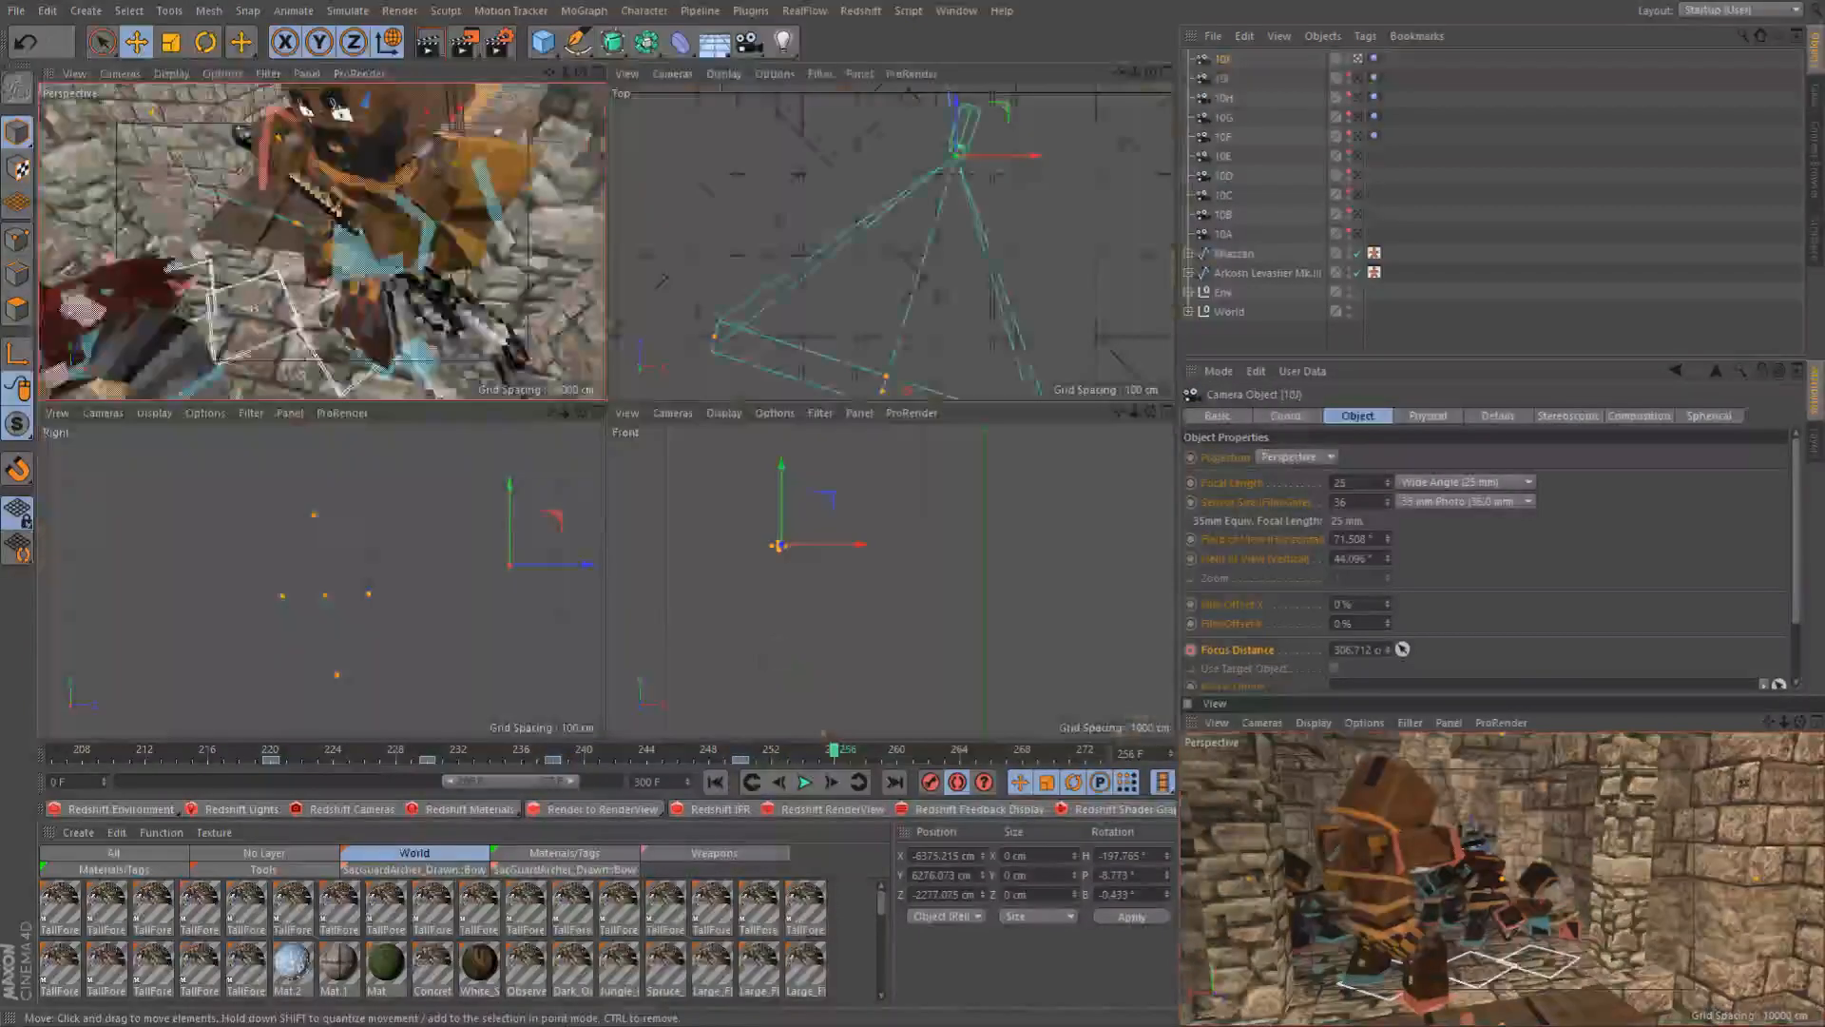
In the top view at frame 256, move camera 10J diagonally about 214 cm toward the fighters
{"action": "middle_click", "coordinate": [929, 271]}
{"action": "scroll", "coordinate": [886, 314], "scroll_direction": "down", "scroll_amount": 2}
{"action": "middle_click_drag", "start_coordinate": [843, 384], "coordinate": [866, 327], "text": "alt"}
{"action": "left_click", "coordinate": [743, 758]}
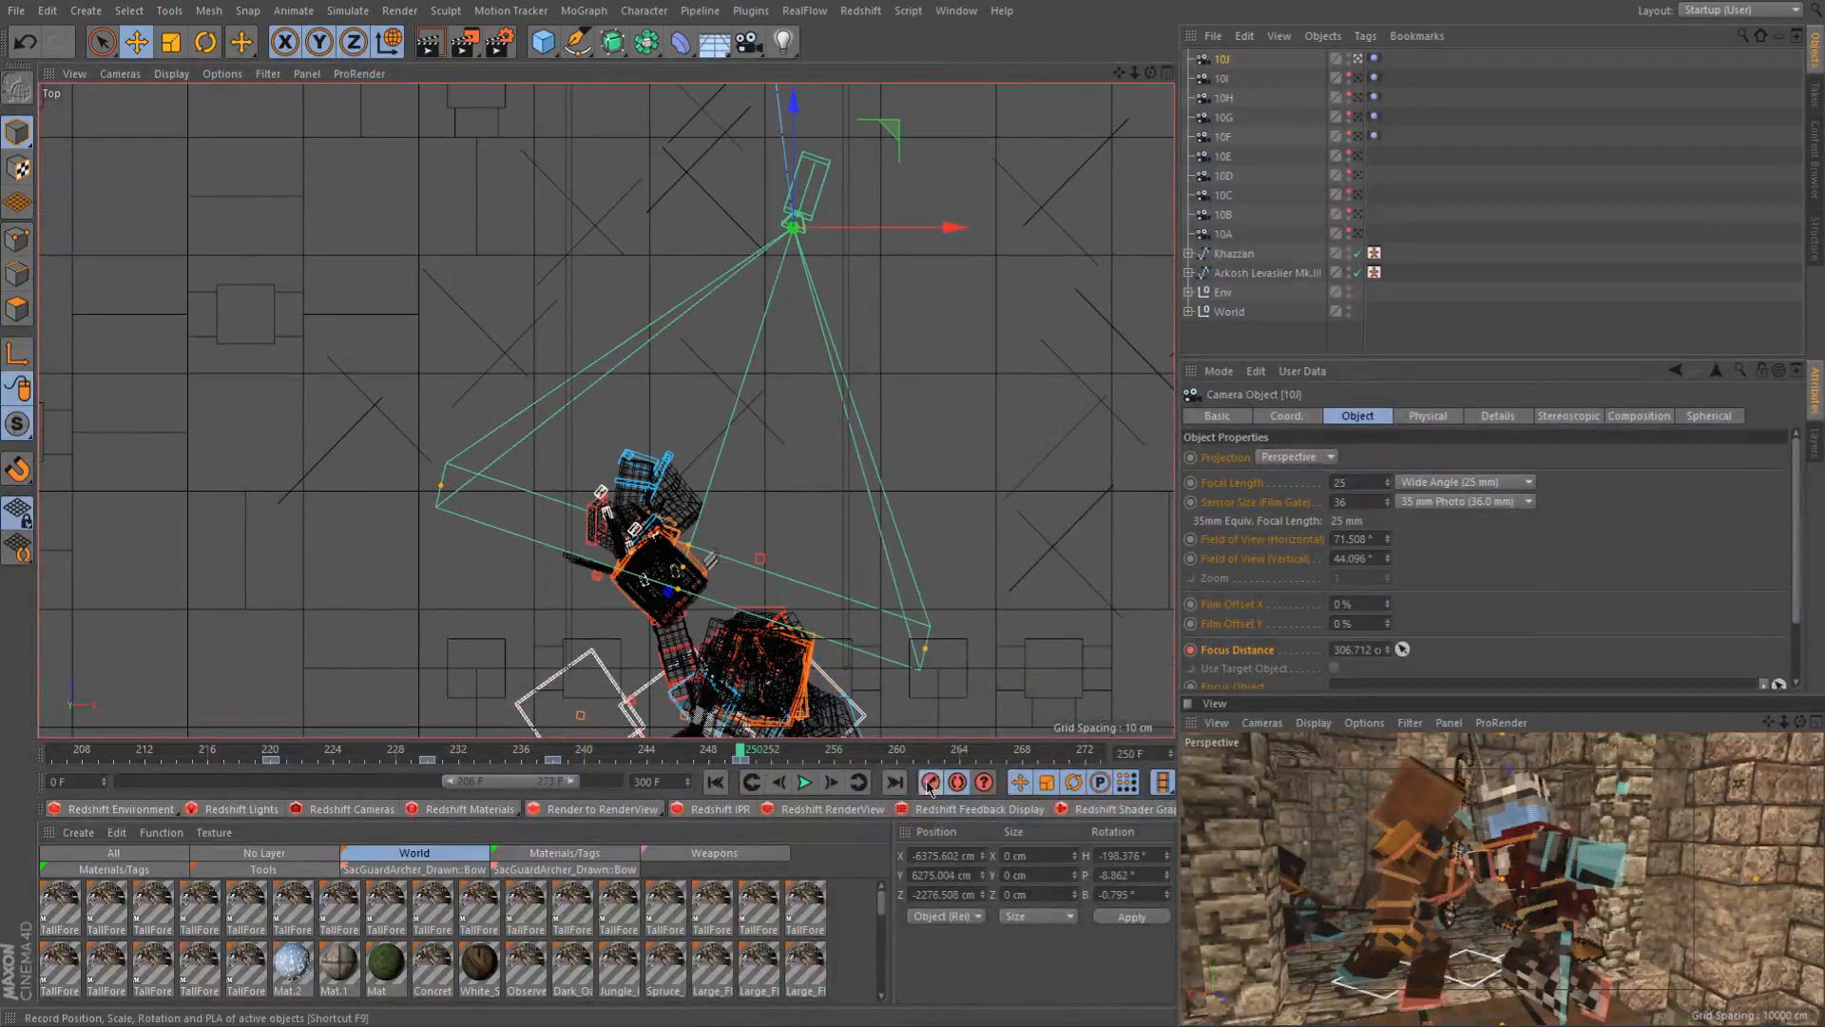
{"action": "left_click", "coordinate": [836, 755]}
{"action": "scroll", "coordinate": [745, 504], "scroll_direction": "down", "scroll_amount": 1}
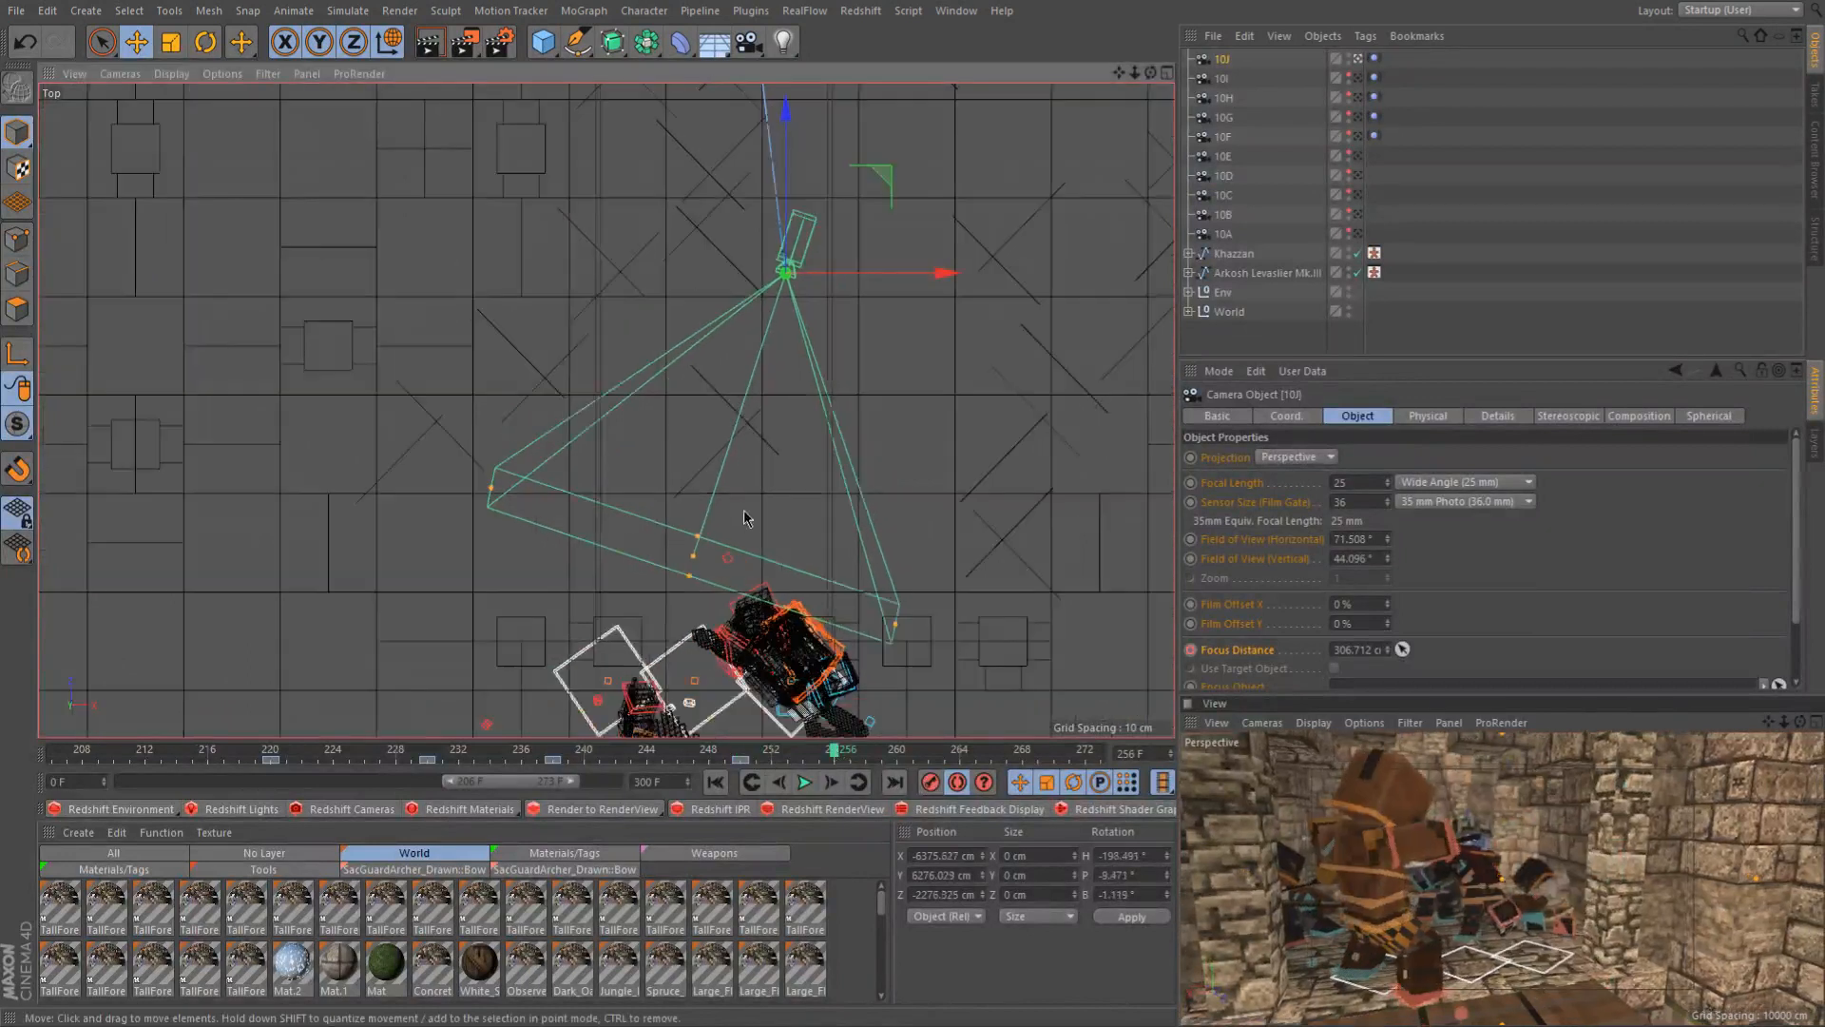
{"action": "middle_click_drag", "start_coordinate": [745, 504], "coordinate": [802, 429], "text": "alt"}
{"action": "left_click_drag", "start_coordinate": [784, 243], "coordinate": [653, 386]}
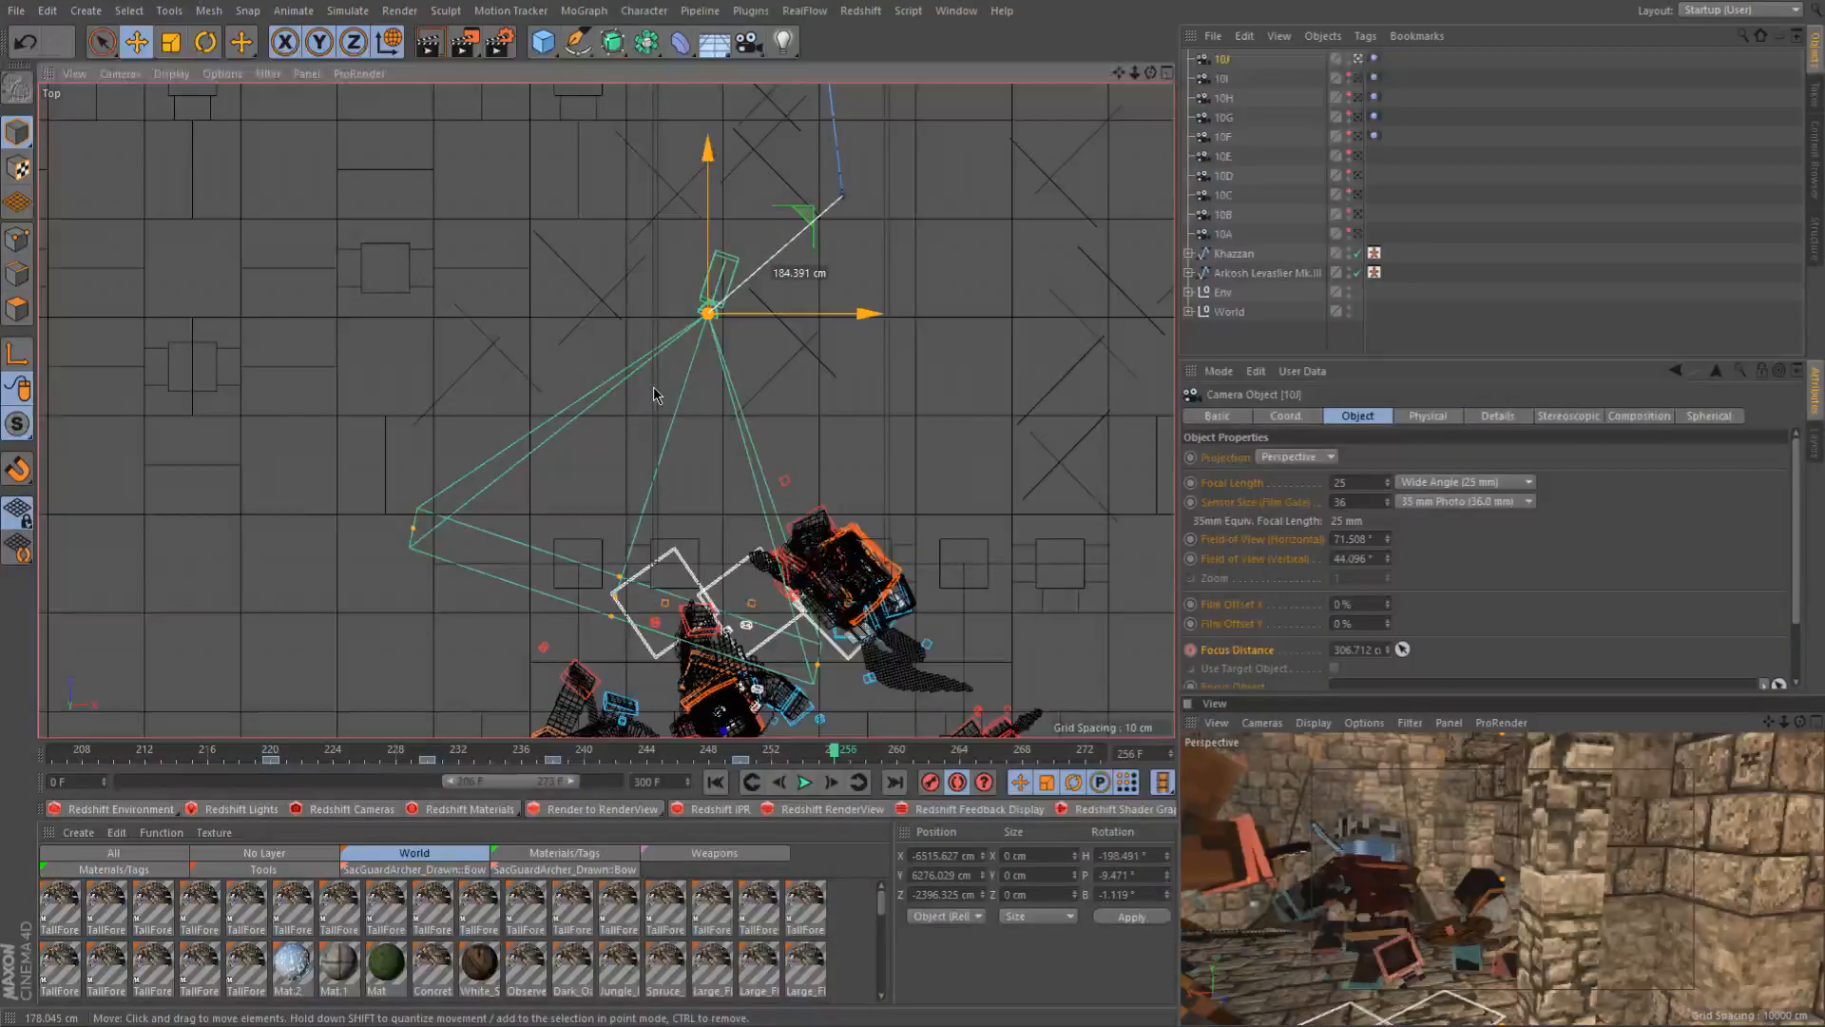
{"action": "left_click_drag", "start_coordinate": [654, 386], "coordinate": [618, 396]}
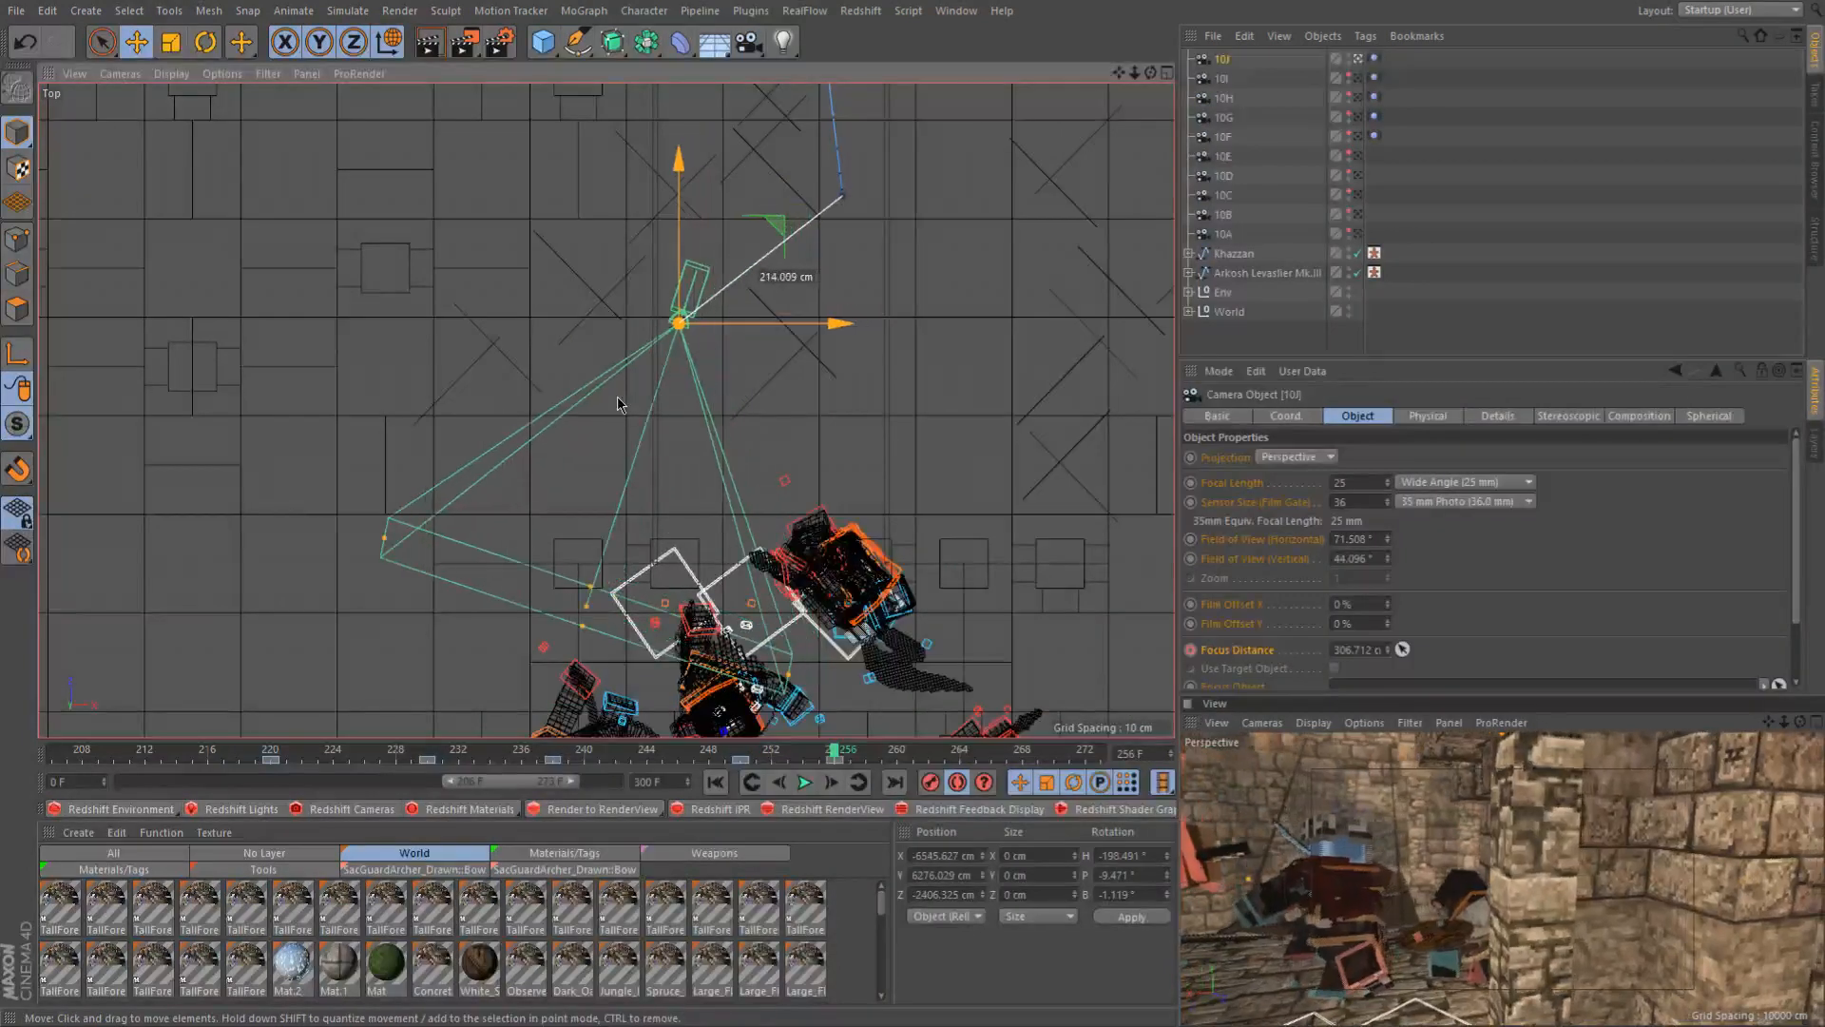
Rotate camera 10J to a heading of about -158.6° to face the fighters and shift it about 20 cm along X
{"action": "key", "text": "r"}
{"action": "key", "text": "w"}
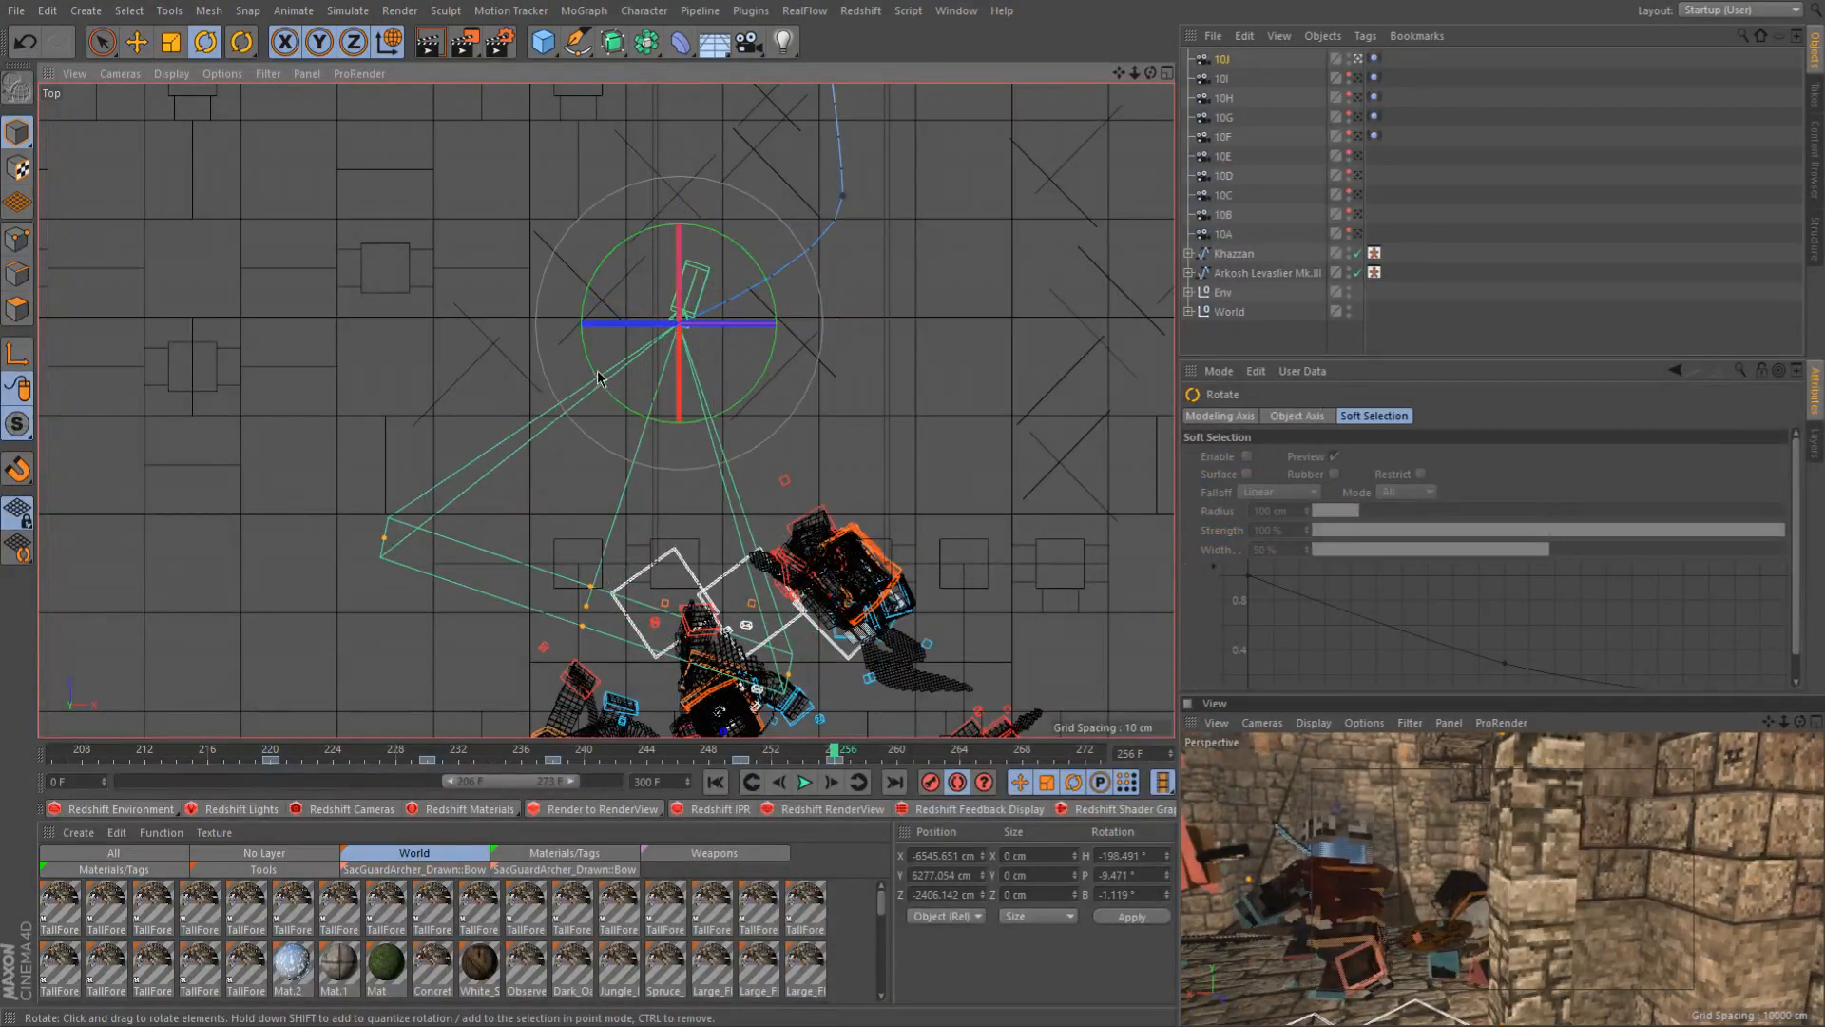
{"action": "left_click_drag", "start_coordinate": [597, 376], "coordinate": [654, 398]}
{"action": "key", "text": "e"}
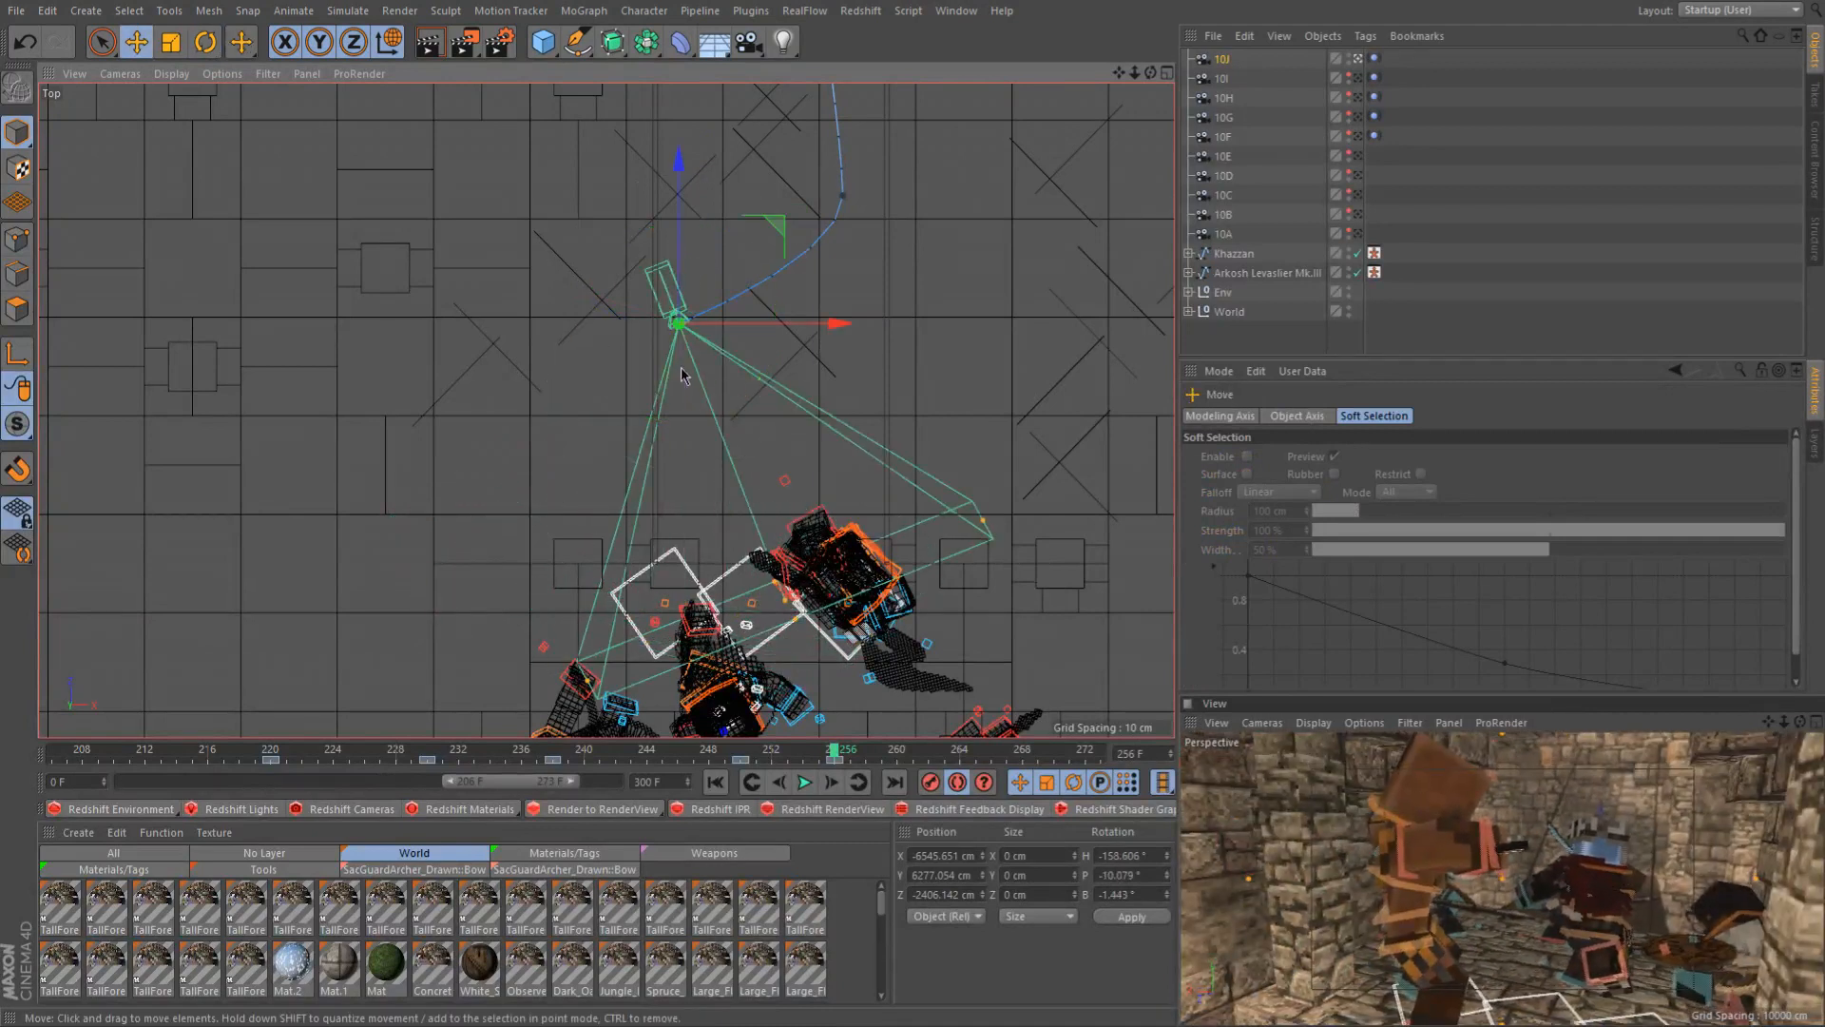
{"action": "mouse_move", "coordinate": [771, 238]}
{"action": "left_mouse_down"}
{"action": "mouse_move", "coordinate": [723, 238]}
{"action": "mouse_move", "coordinate": [722, 285]}
{"action": "mouse_move", "coordinate": [743, 252]}
{"action": "mouse_move", "coordinate": [734, 200]}
{"action": "mouse_move", "coordinate": [666, 212]}
{"action": "mouse_move", "coordinate": [795, 207]}
{"action": "mouse_move", "coordinate": [794, 236]}
{"action": "left_mouse_up"}
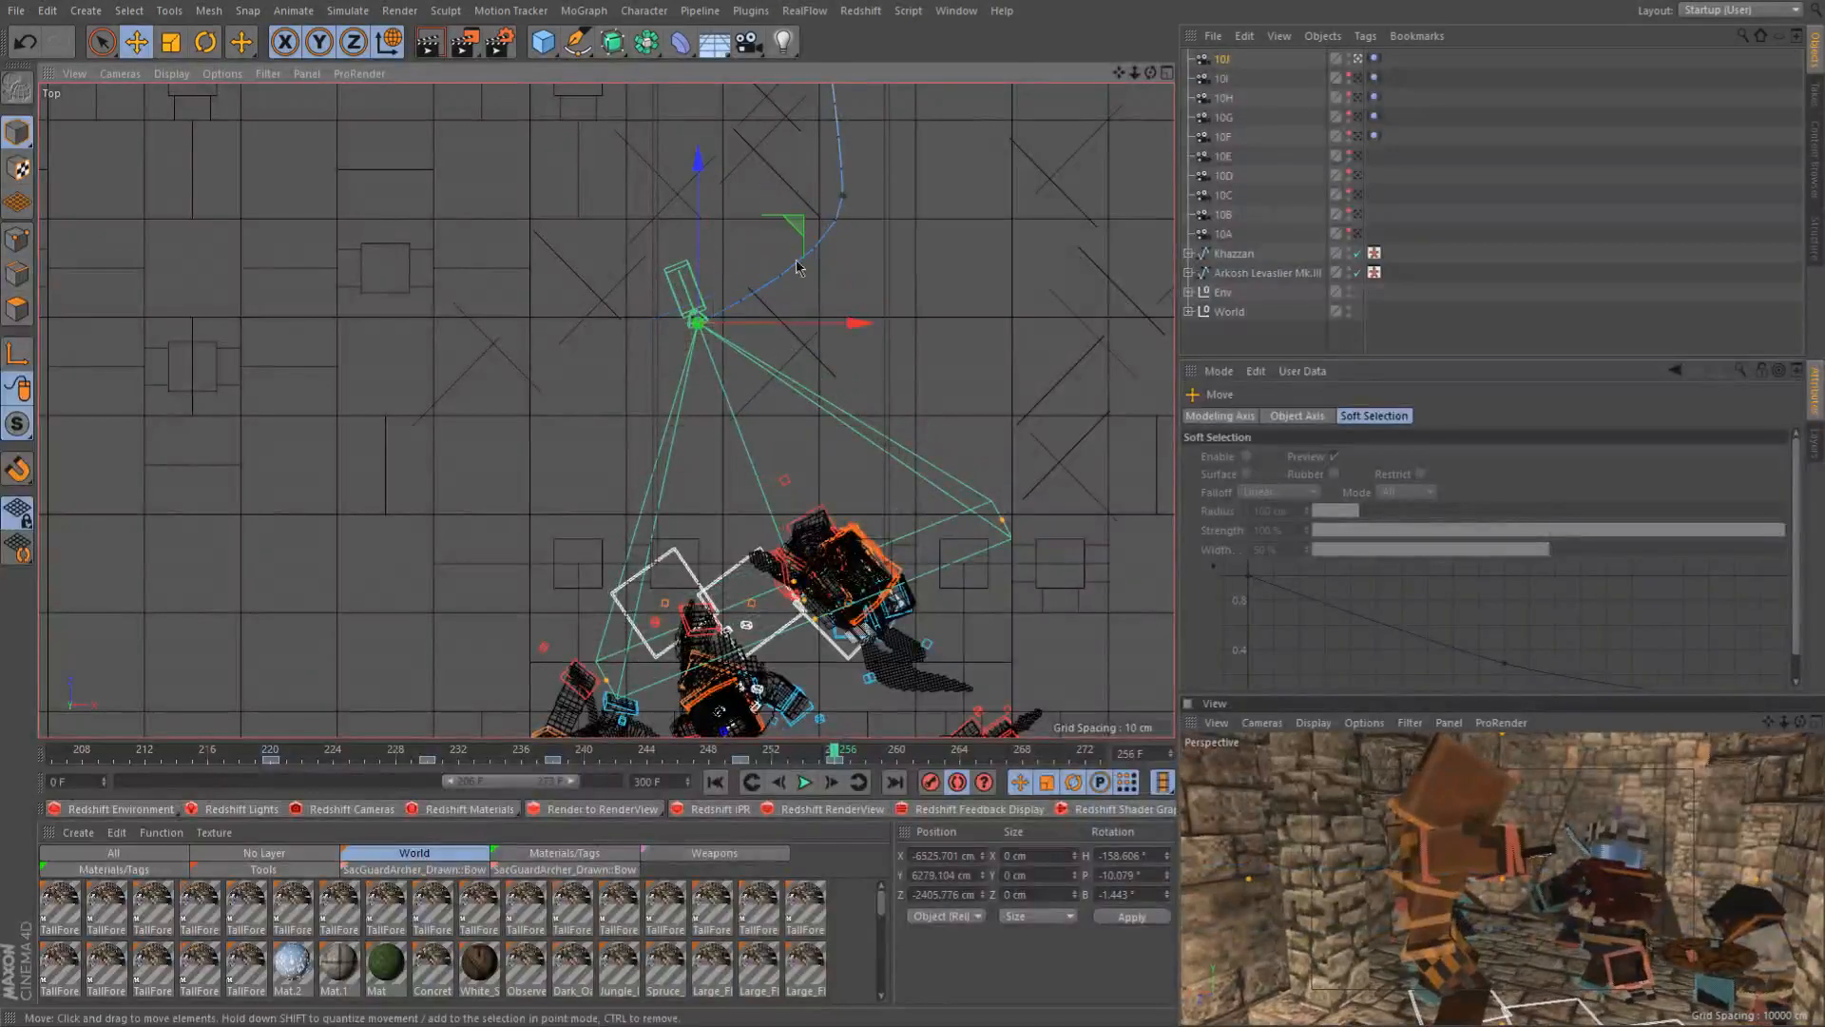
Enable the composition grid on camera 10J and use it to reframe the shot, shifting the camera about 34 cm along X
{"action": "left_click", "coordinate": [1223, 61]}
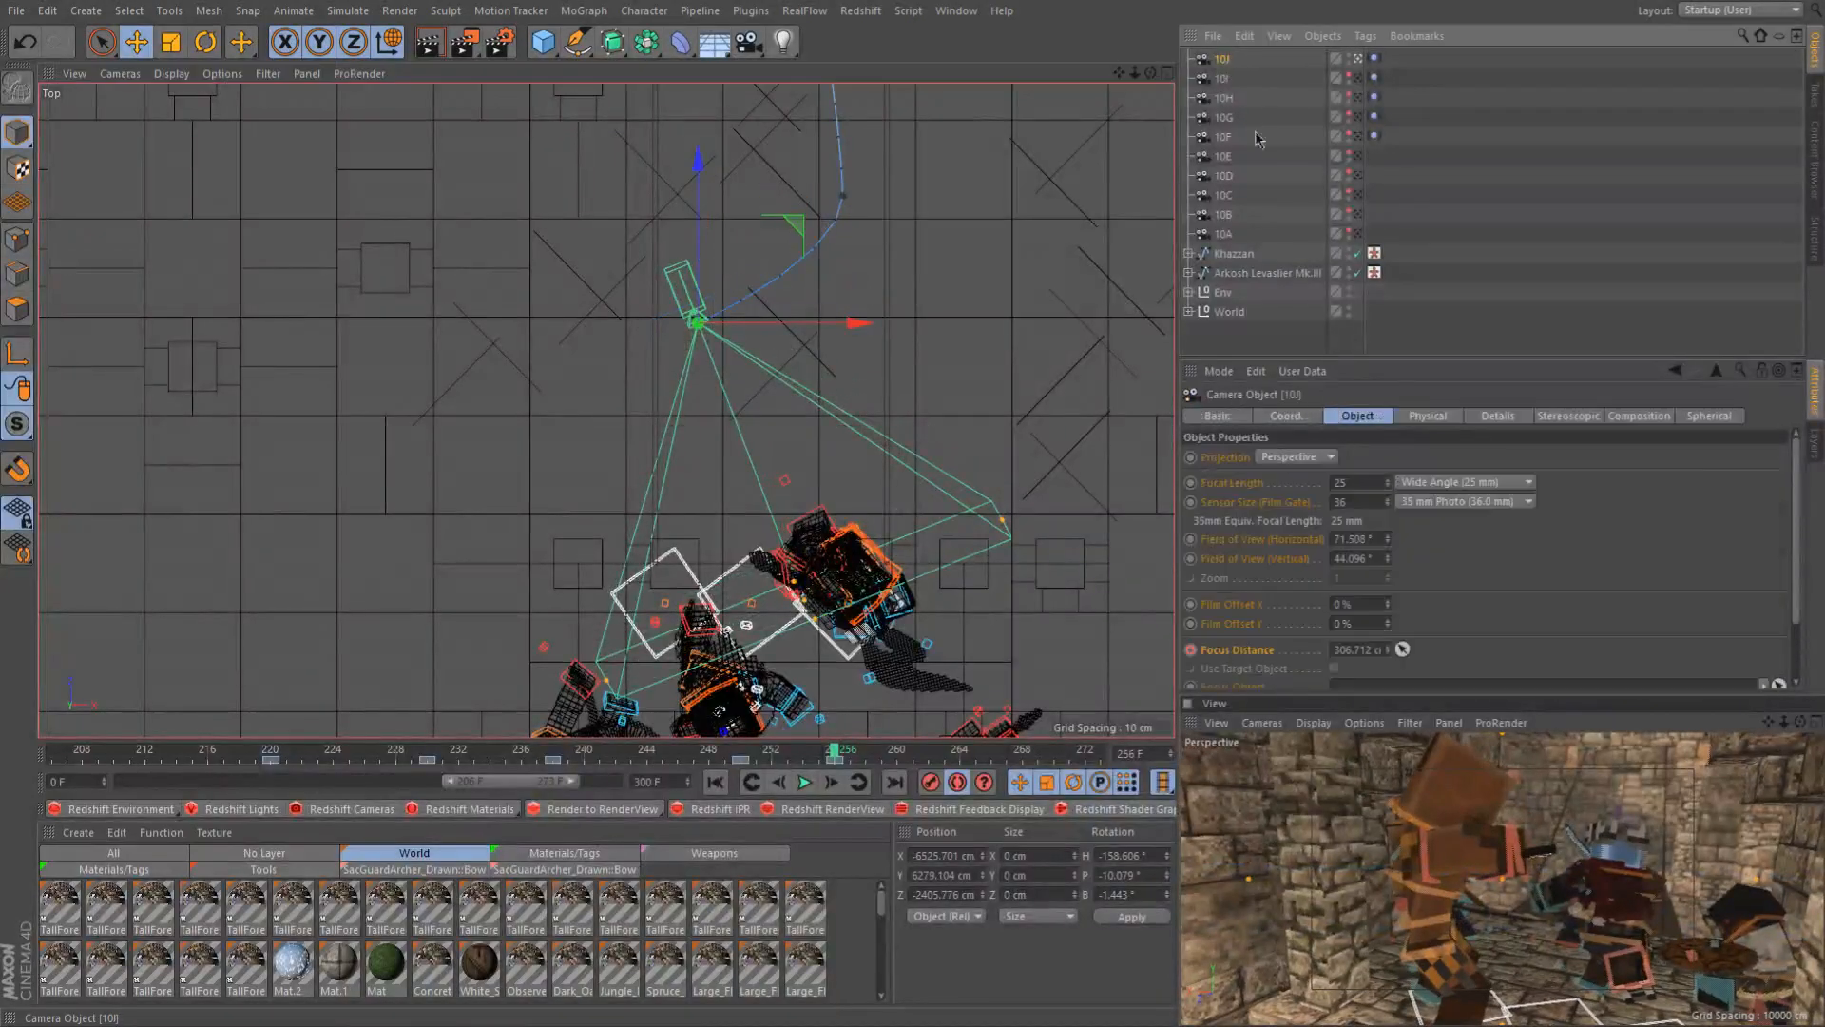
{"action": "left_click", "coordinate": [1646, 417]}
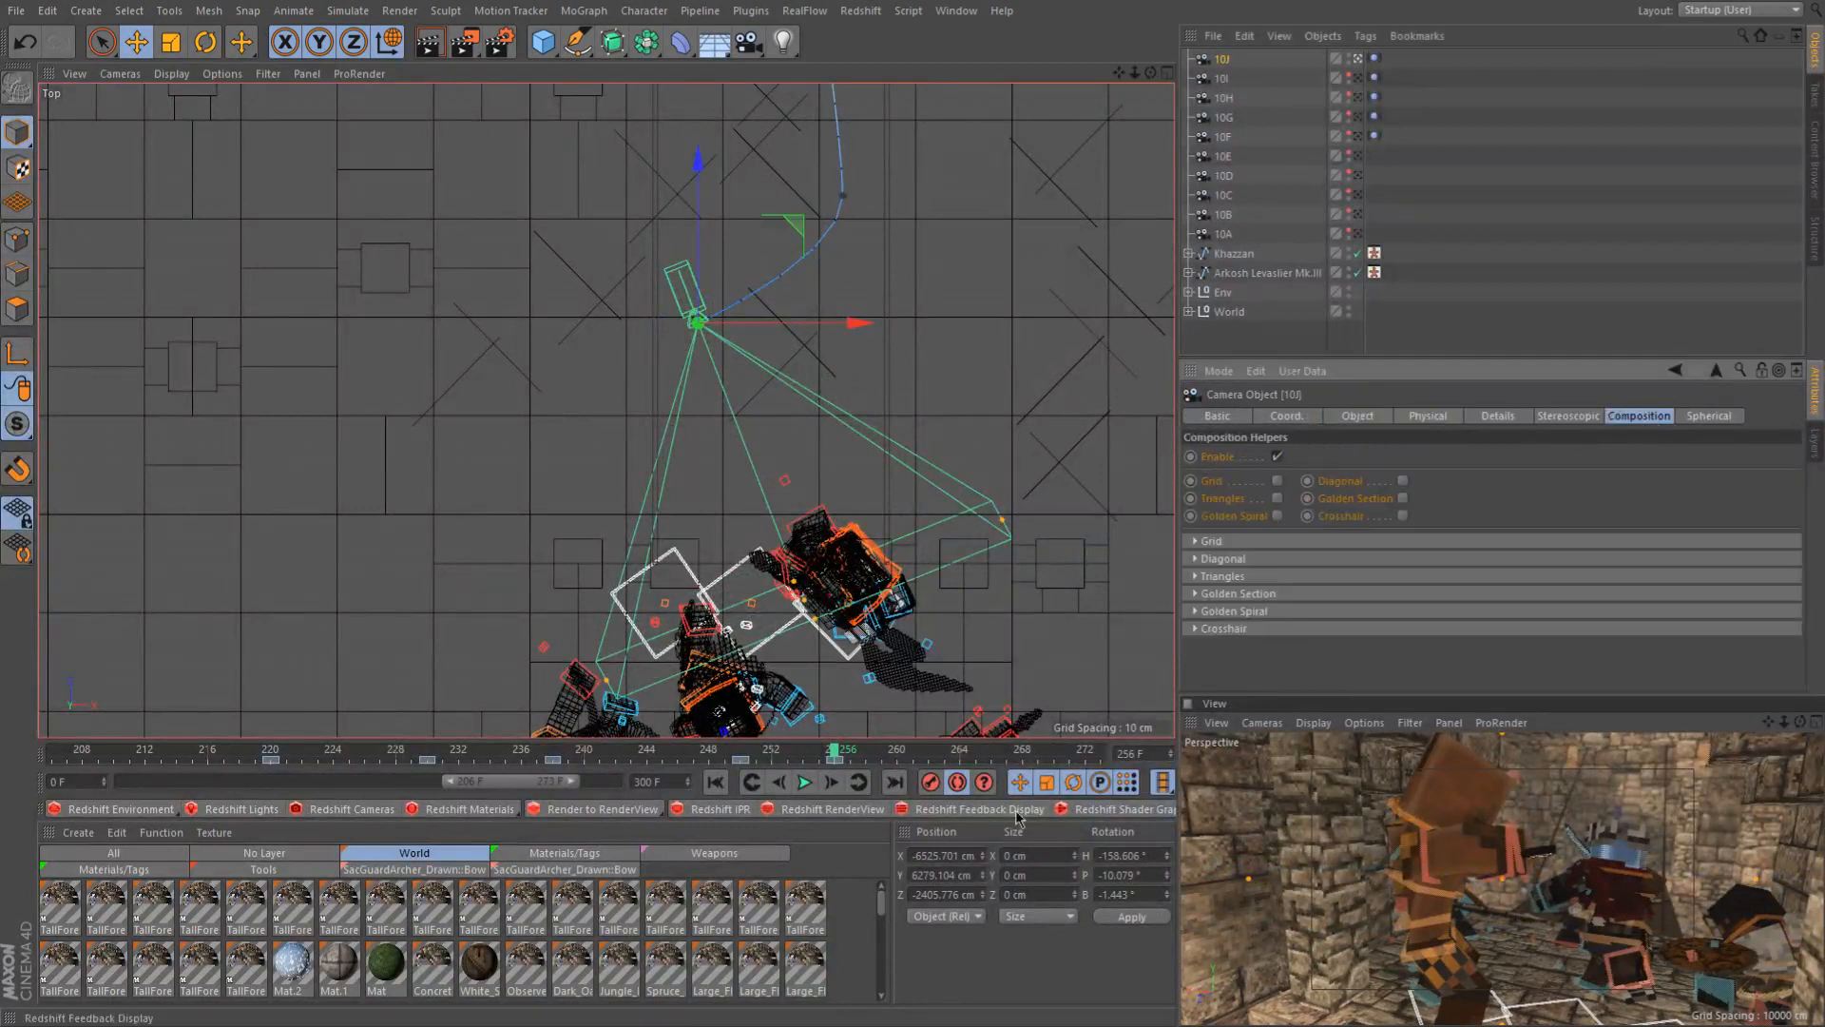
{"action": "left_click", "coordinate": [1278, 482]}
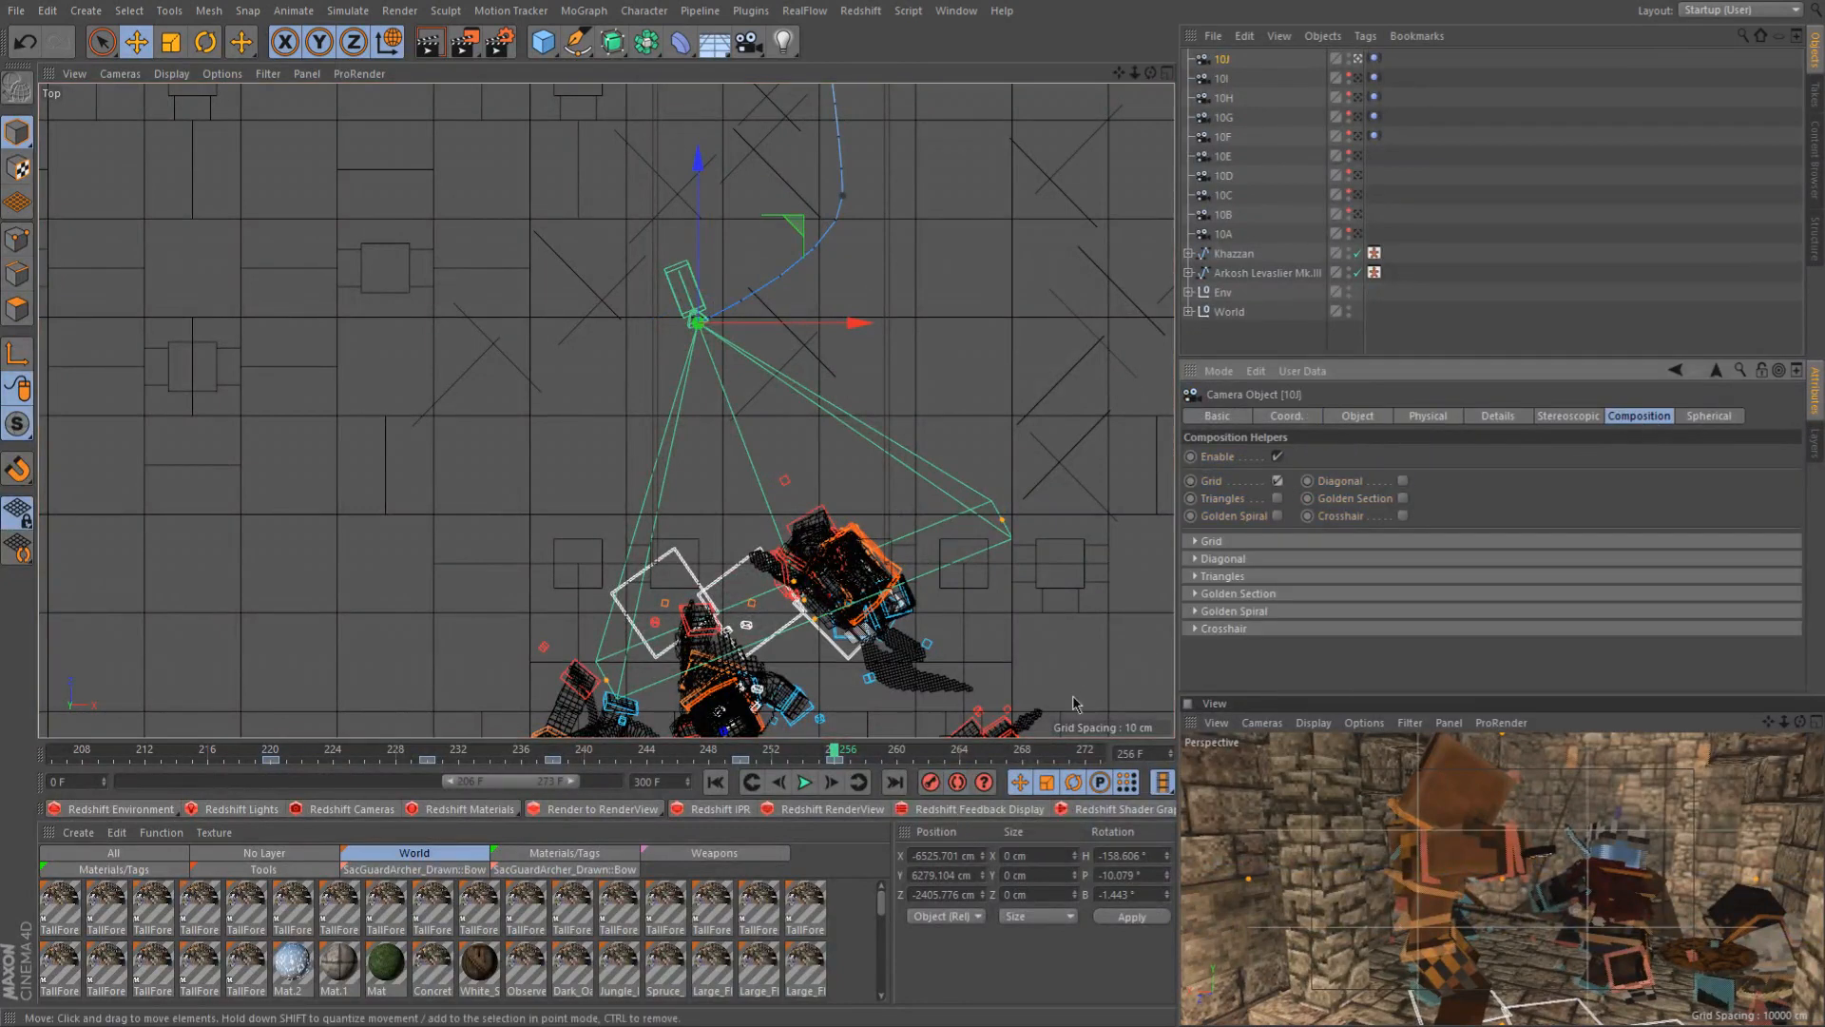
{"action": "left_click", "coordinate": [958, 781]}
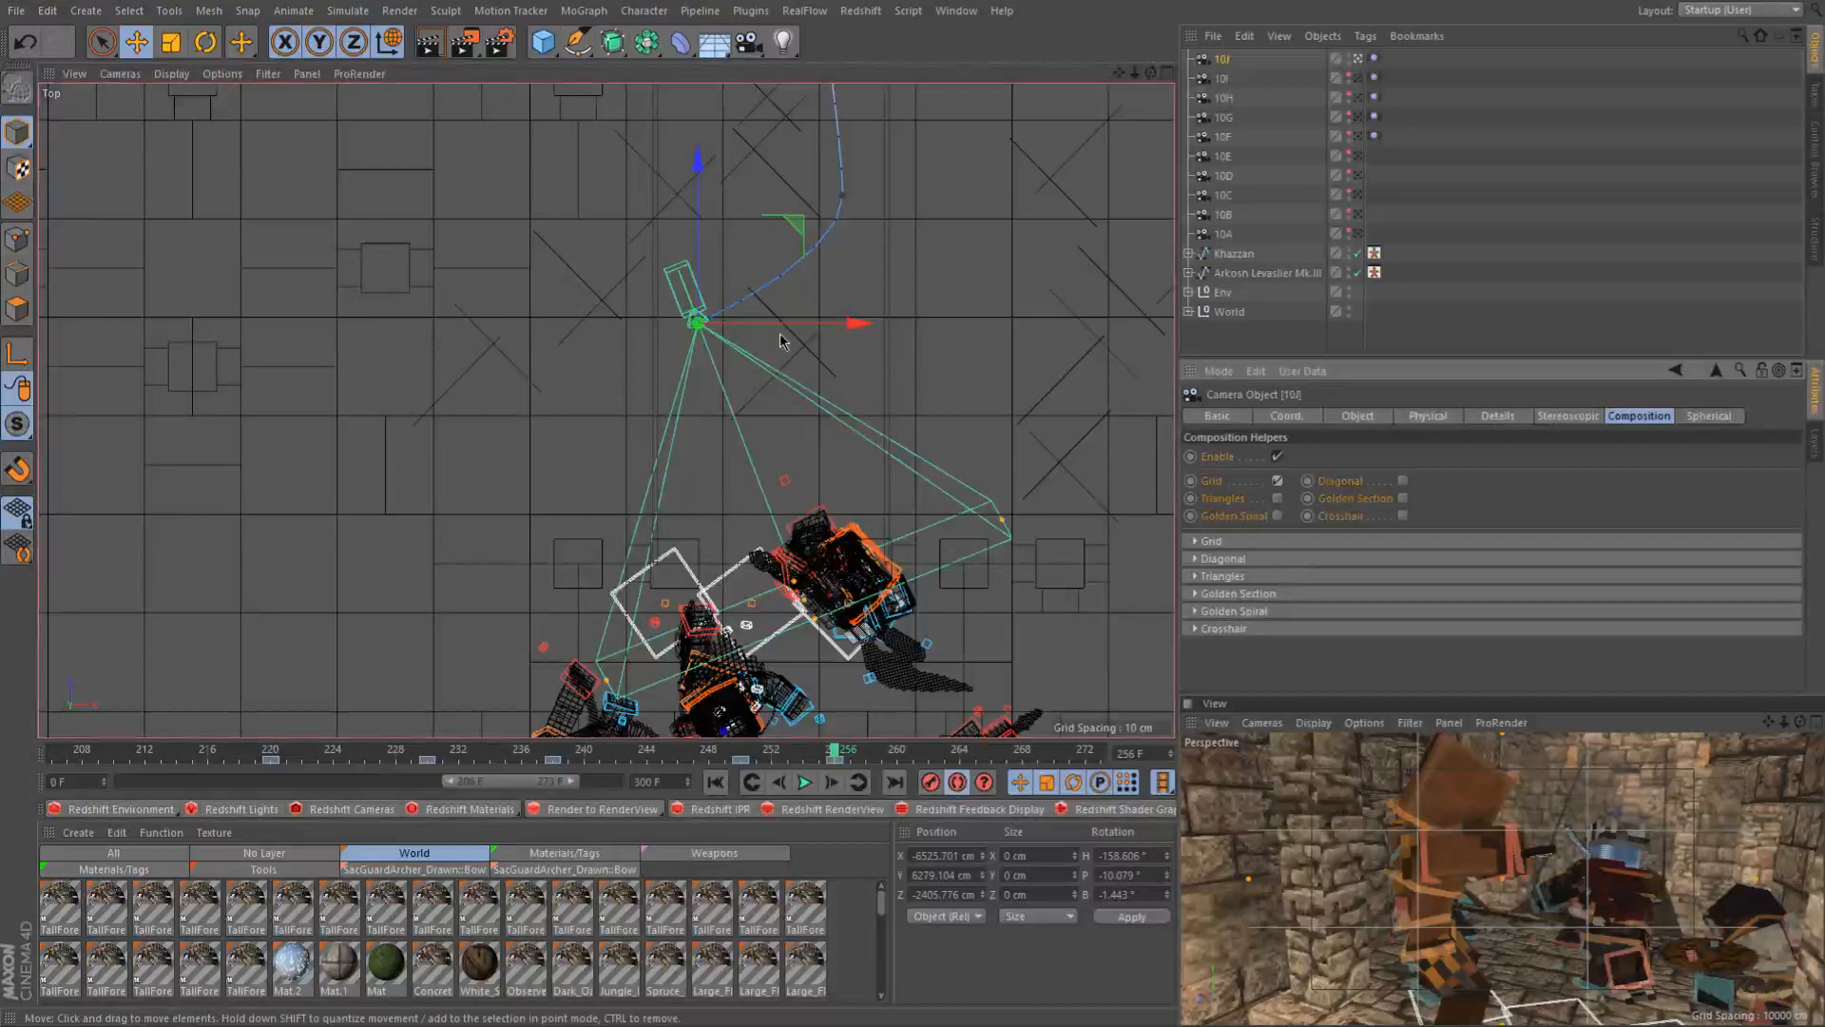
{"action": "left_click_drag", "start_coordinate": [789, 328], "coordinate": [757, 326]}
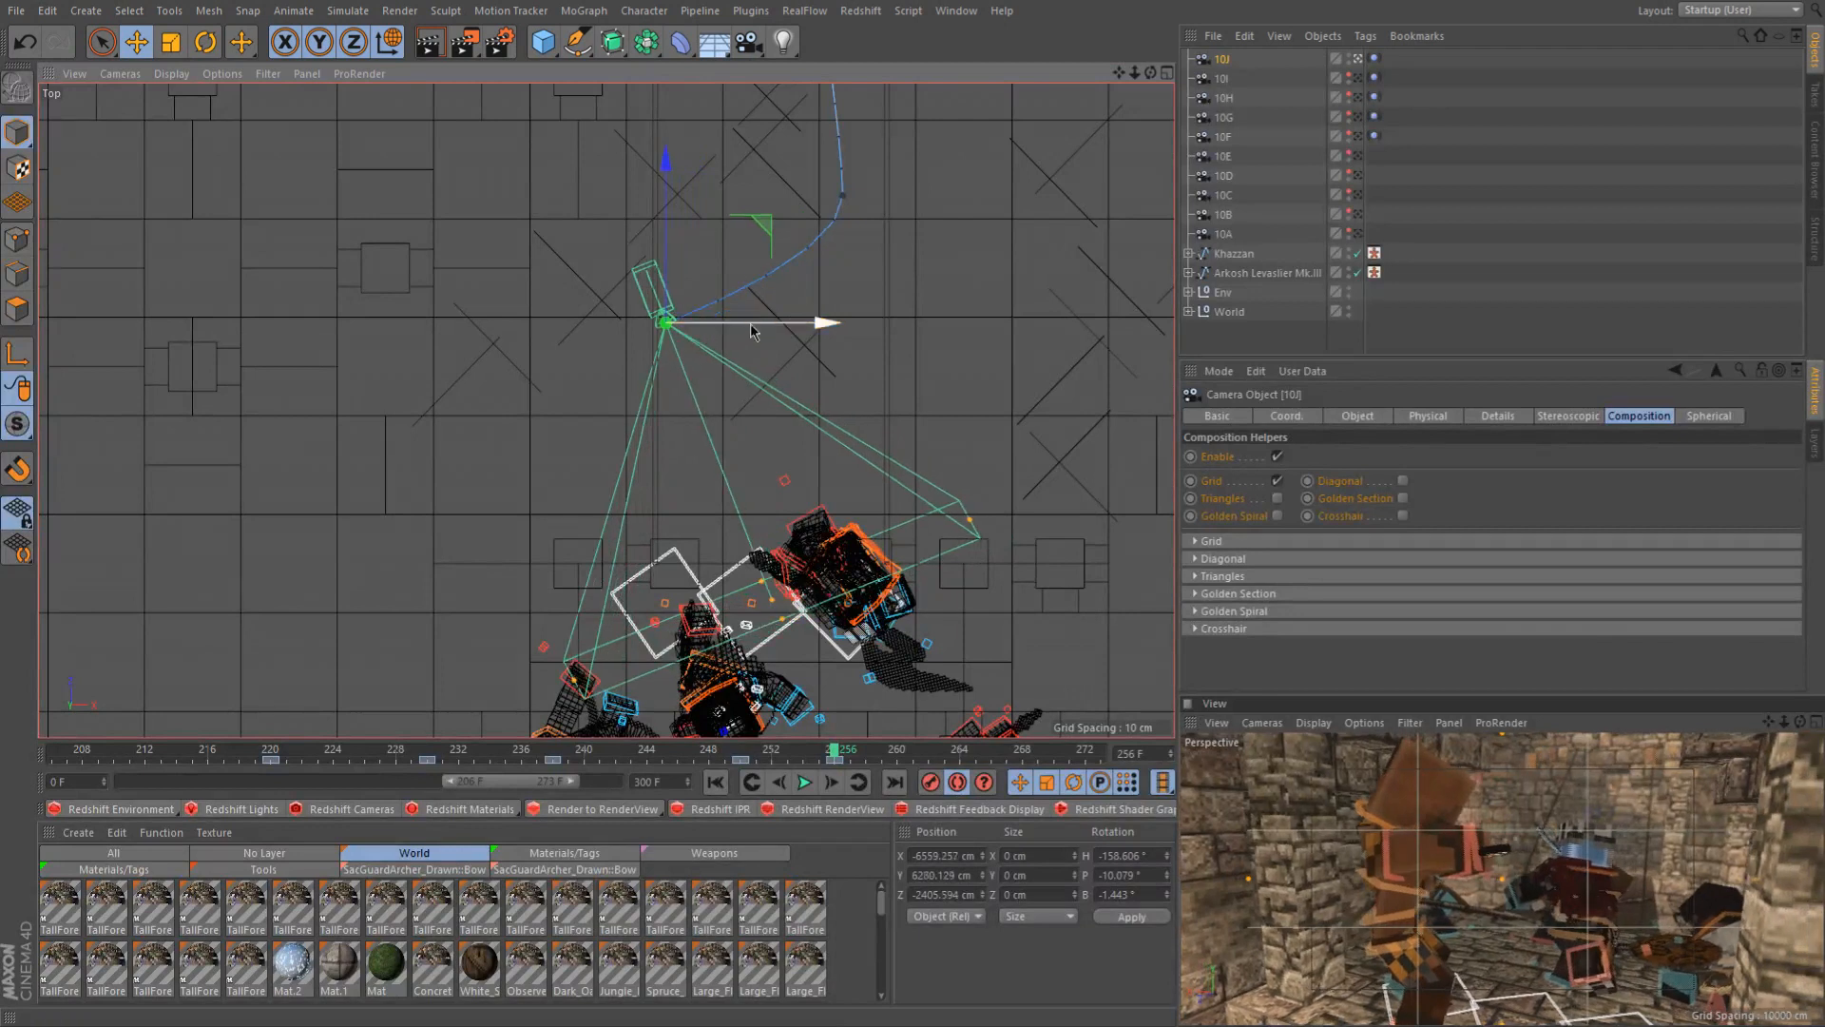
Enlarge the perspective view and review camera 10J's shot from about frame 248 to 266
{"action": "middle_click", "coordinate": [538, 408]}
{"action": "middle_click", "coordinate": [447, 328]}
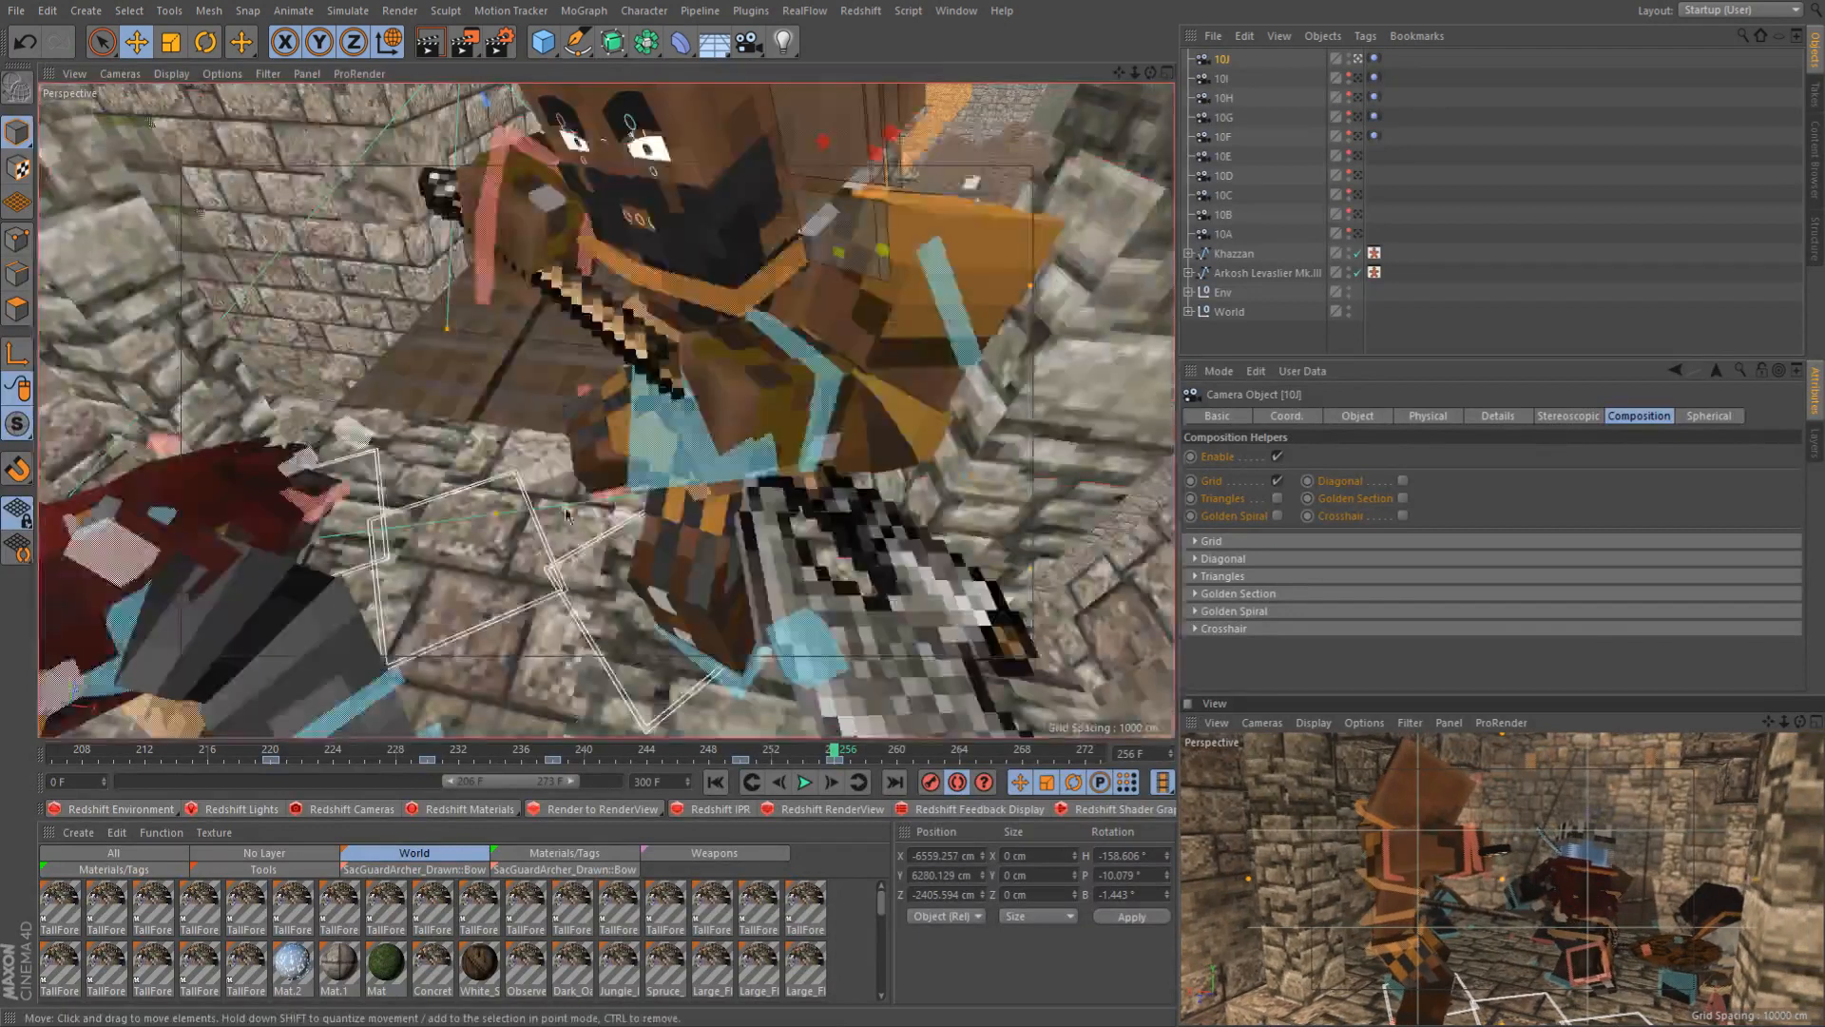
{"action": "left_click_drag", "start_coordinate": [700, 753], "coordinate": [997, 760]}
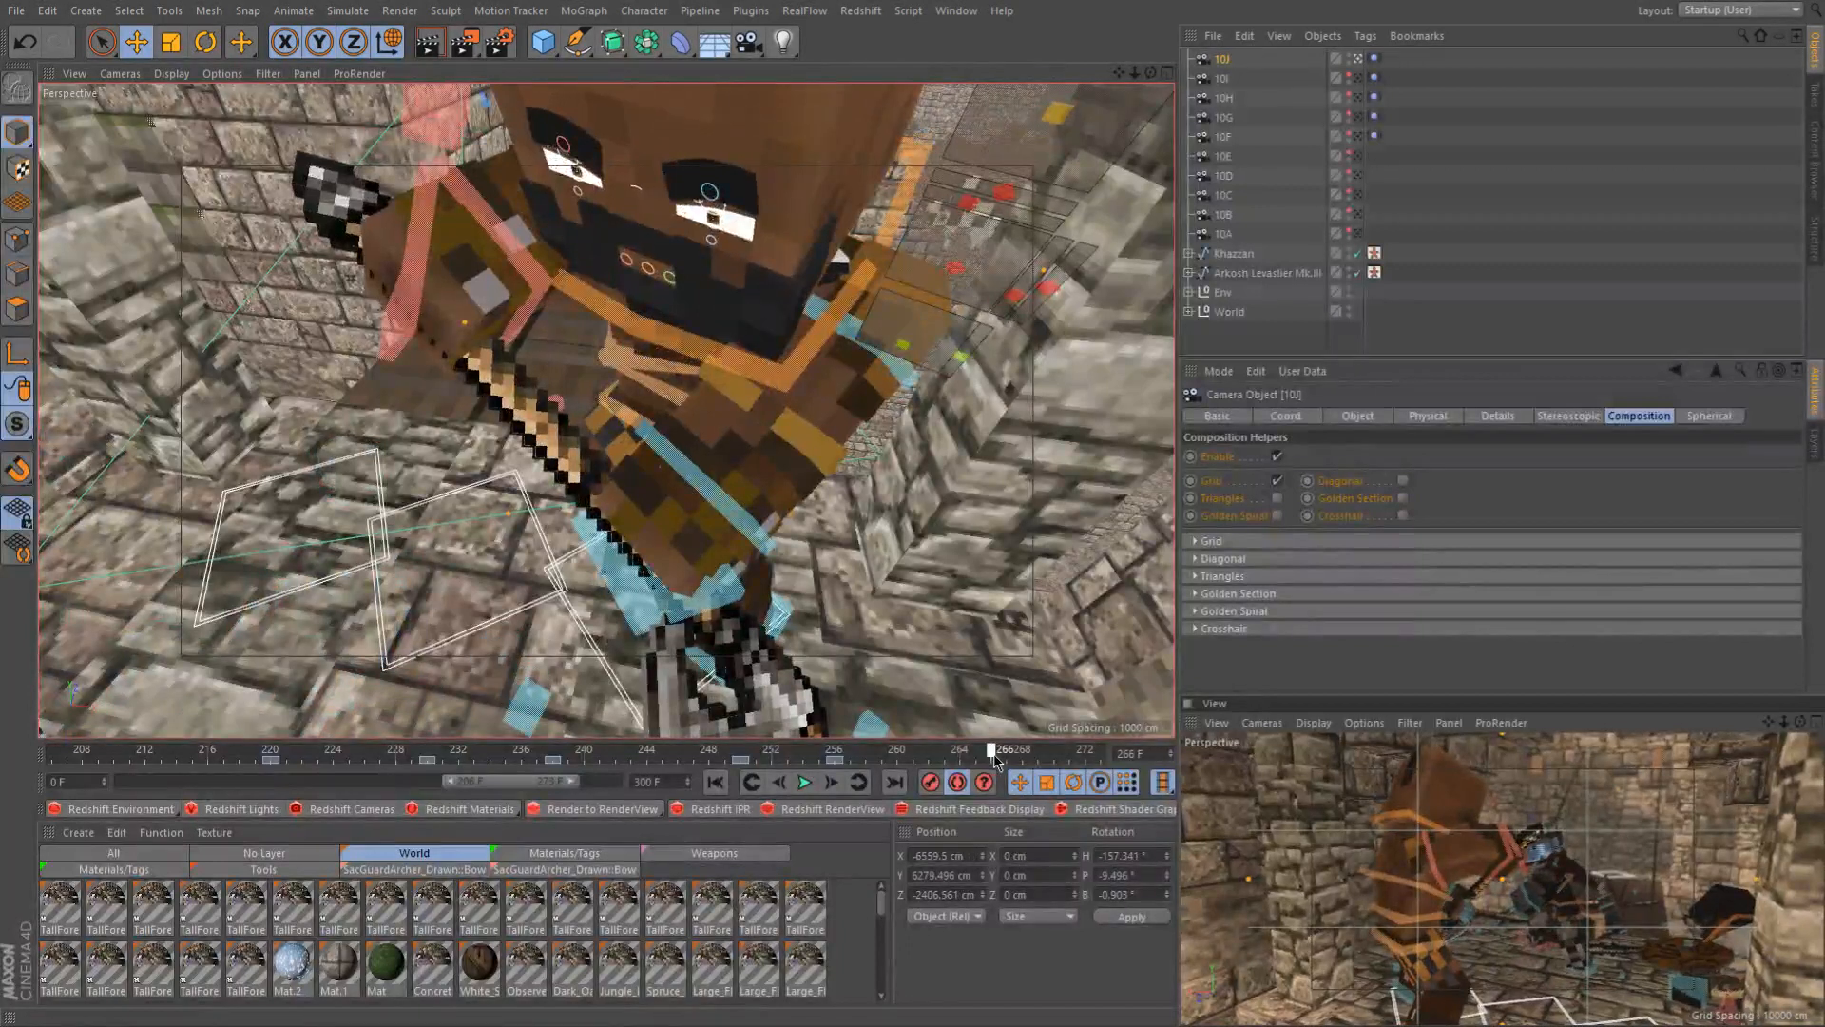
At frame 266, move camera 10J about 137 cm diagonally and turn it to a heading of about -131.9°, undoing any extra move
{"action": "key", "text": "F5"}
{"action": "key", "text": "F2"}
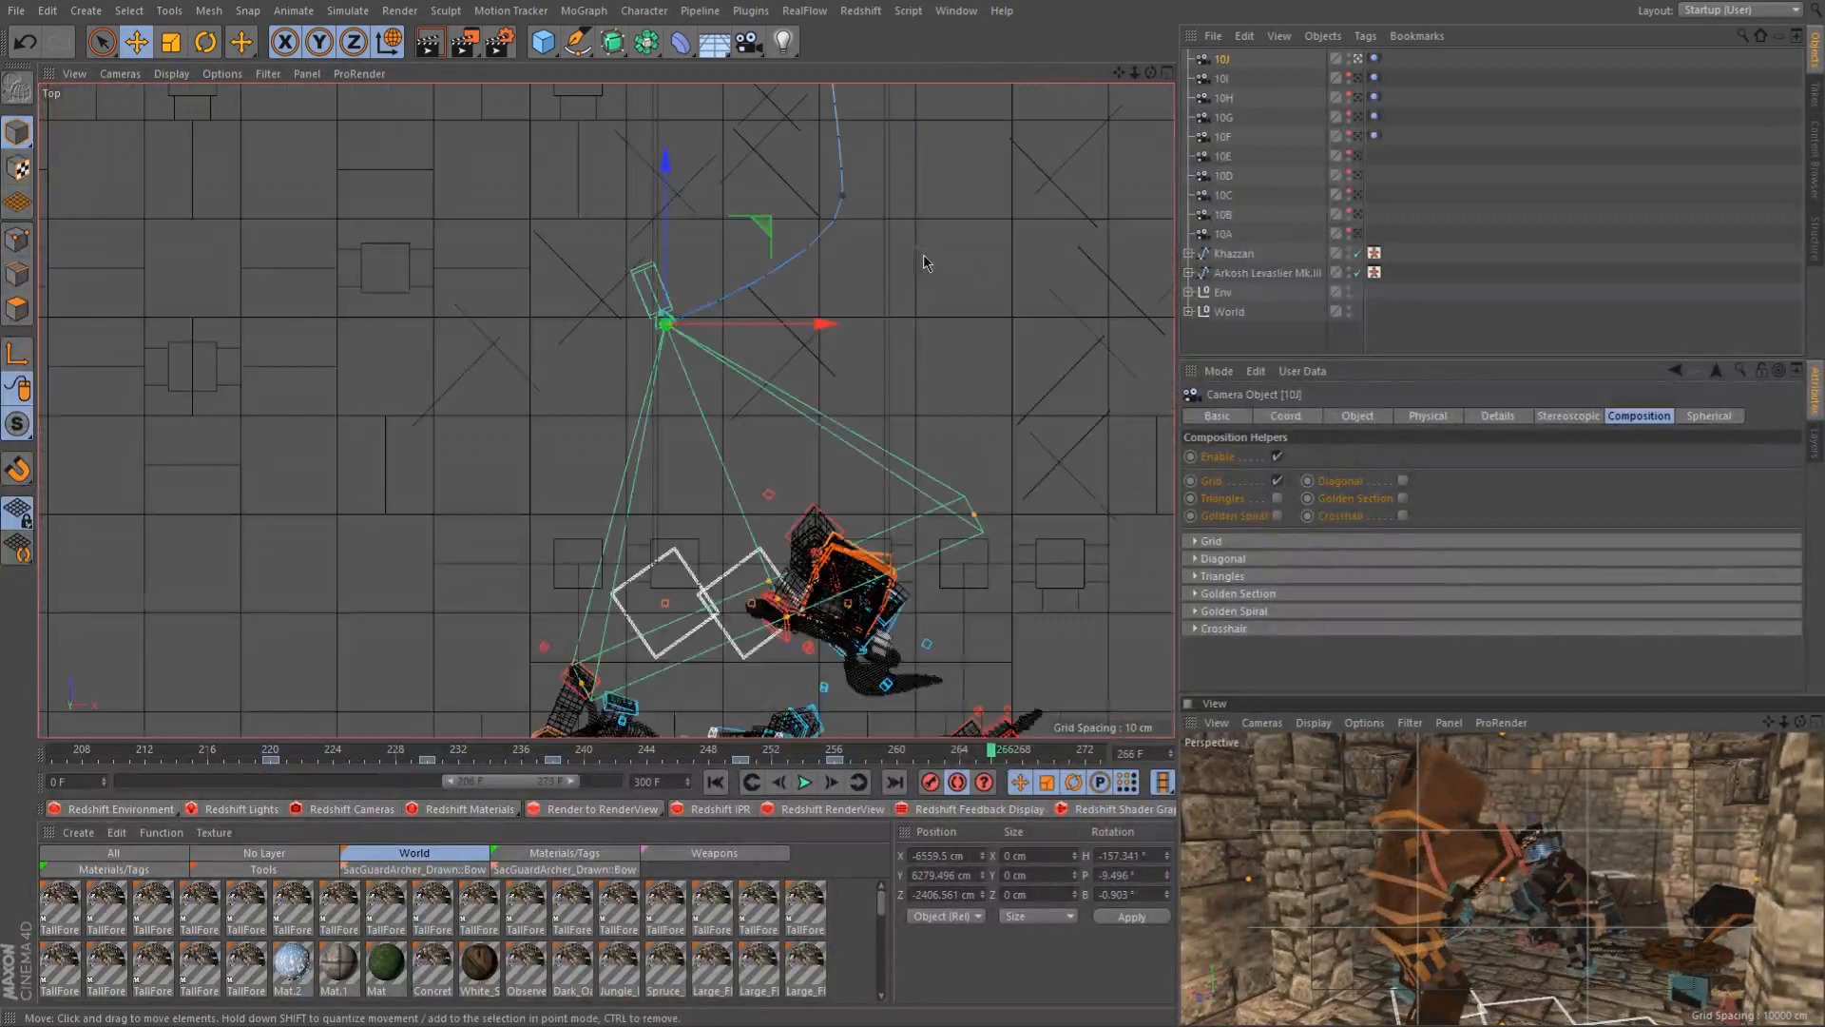
{"action": "middle_click_drag", "start_coordinate": [824, 445], "coordinate": [928, 346], "text": "alt"}
{"action": "left_click_drag", "start_coordinate": [875, 131], "coordinate": [770, 213]}
{"action": "key", "text": "r"}
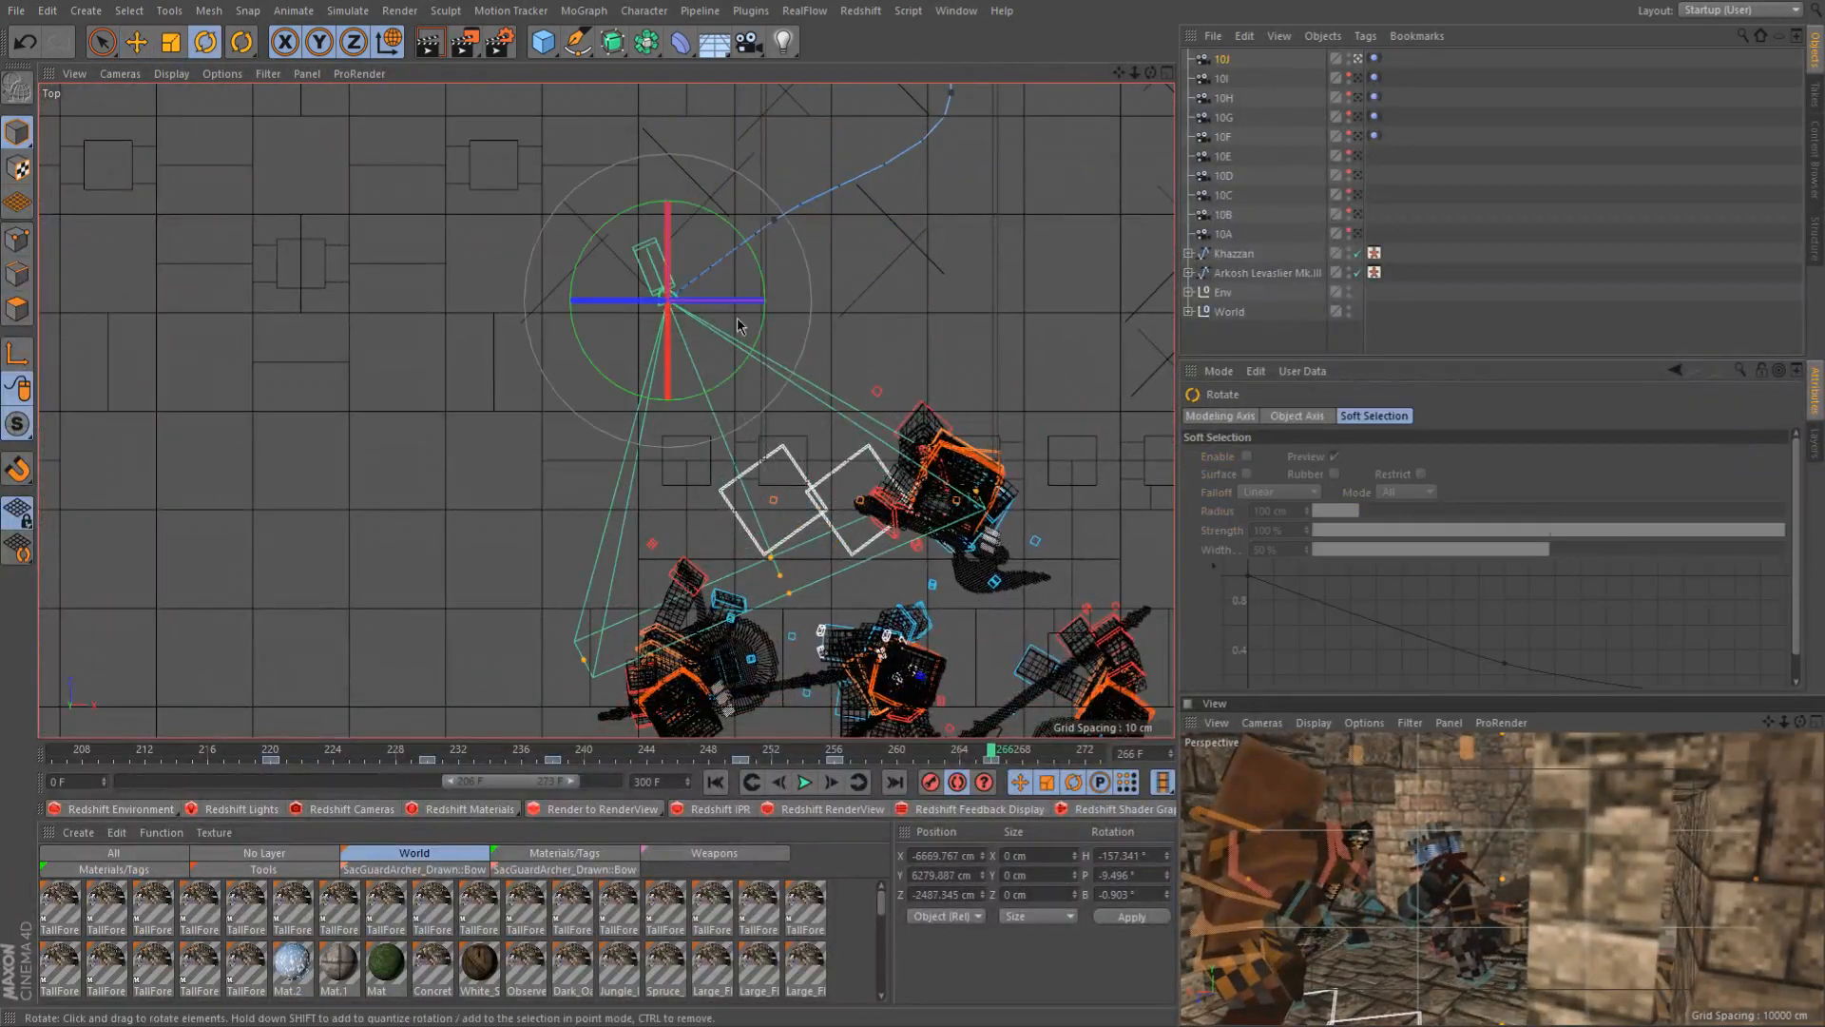
{"action": "left_click_drag", "start_coordinate": [622, 397], "coordinate": [667, 397]}
{"action": "key", "text": "e"}
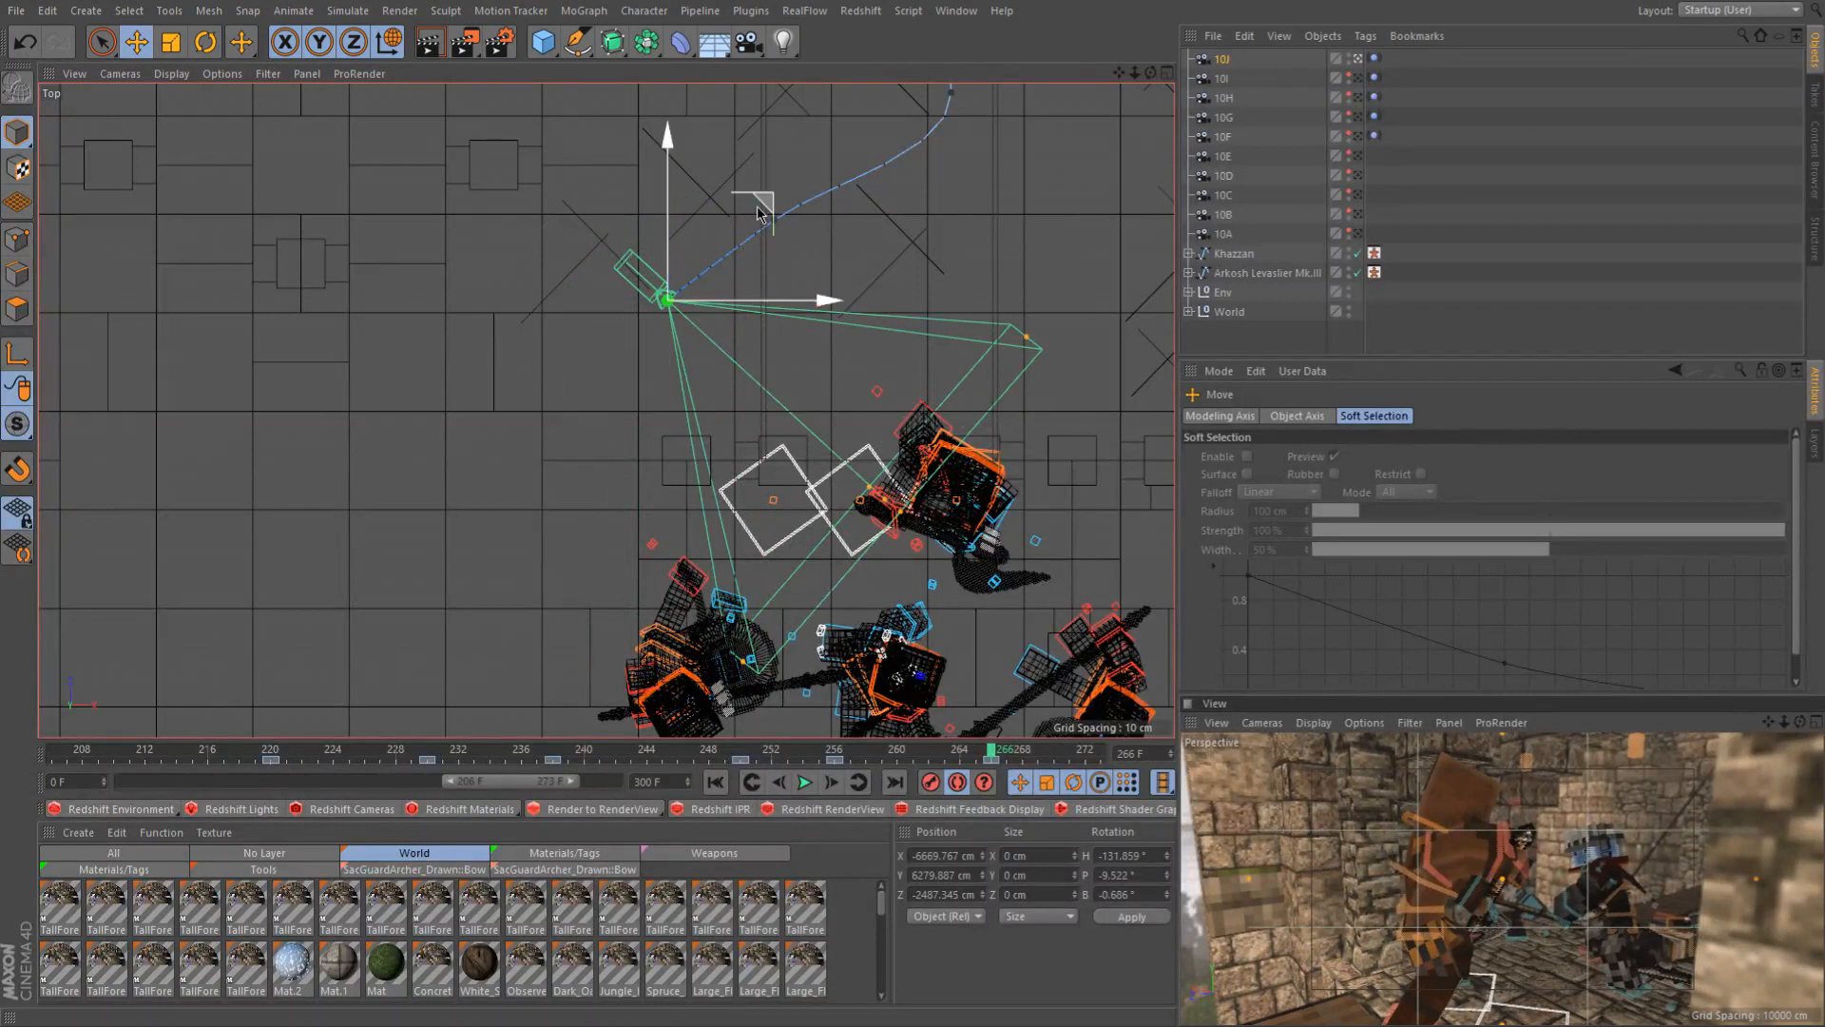
{"action": "left_click_drag", "start_coordinate": [758, 213], "coordinate": [746, 276]}
{"action": "key", "text": "ctrl+z"}
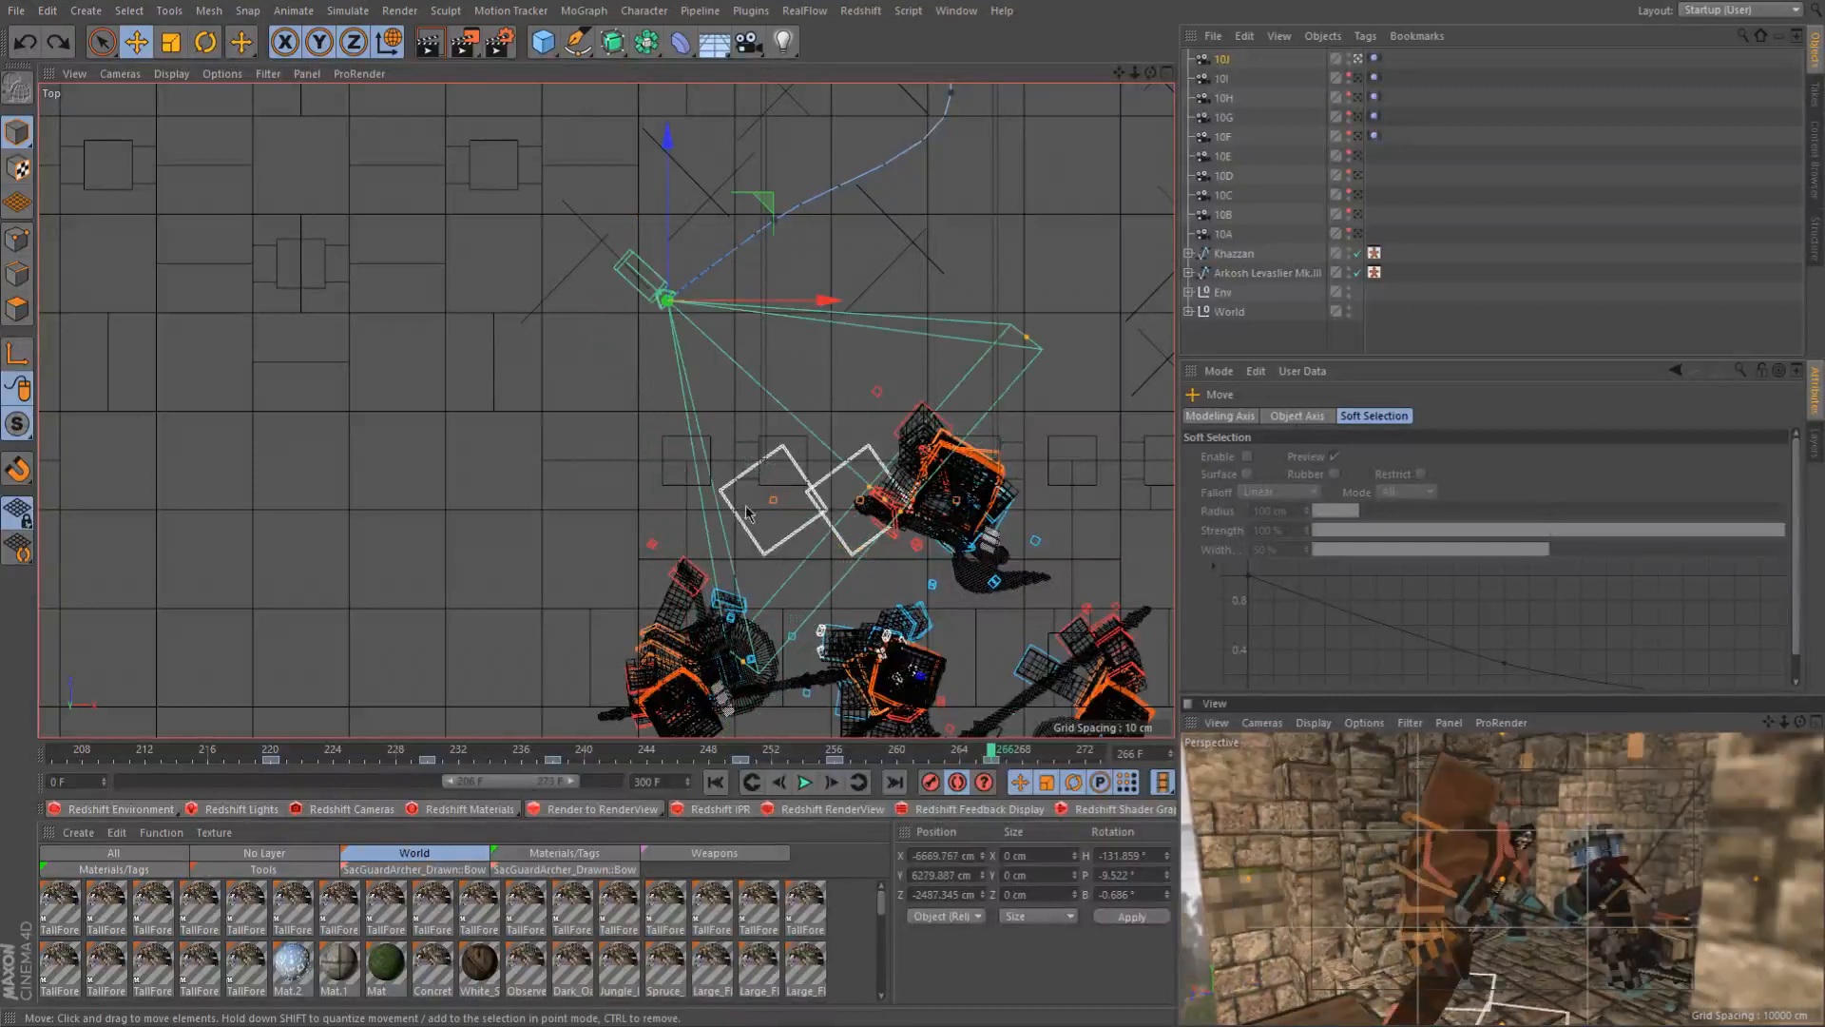
Review camera 10J's shot from about frame 250 to 269, clear the selection and save the scene
{"action": "middle_click", "coordinate": [813, 493]}
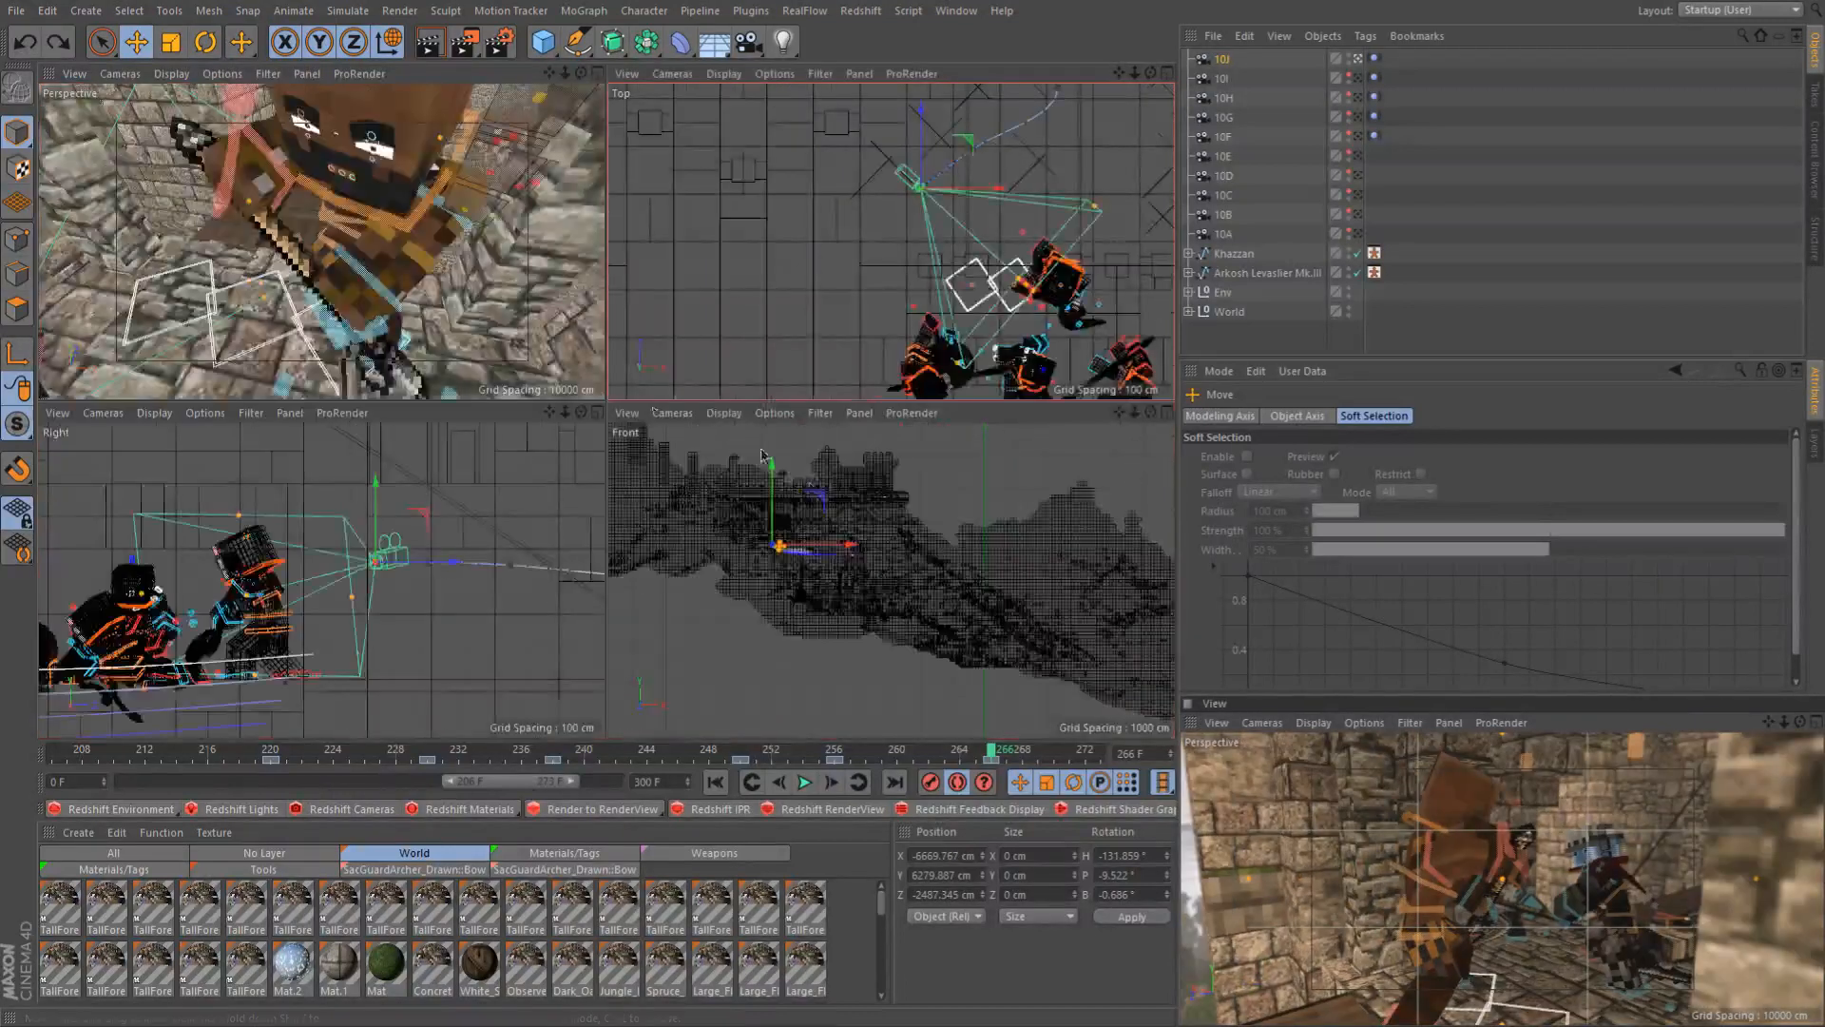
{"action": "middle_click", "coordinate": [326, 340]}
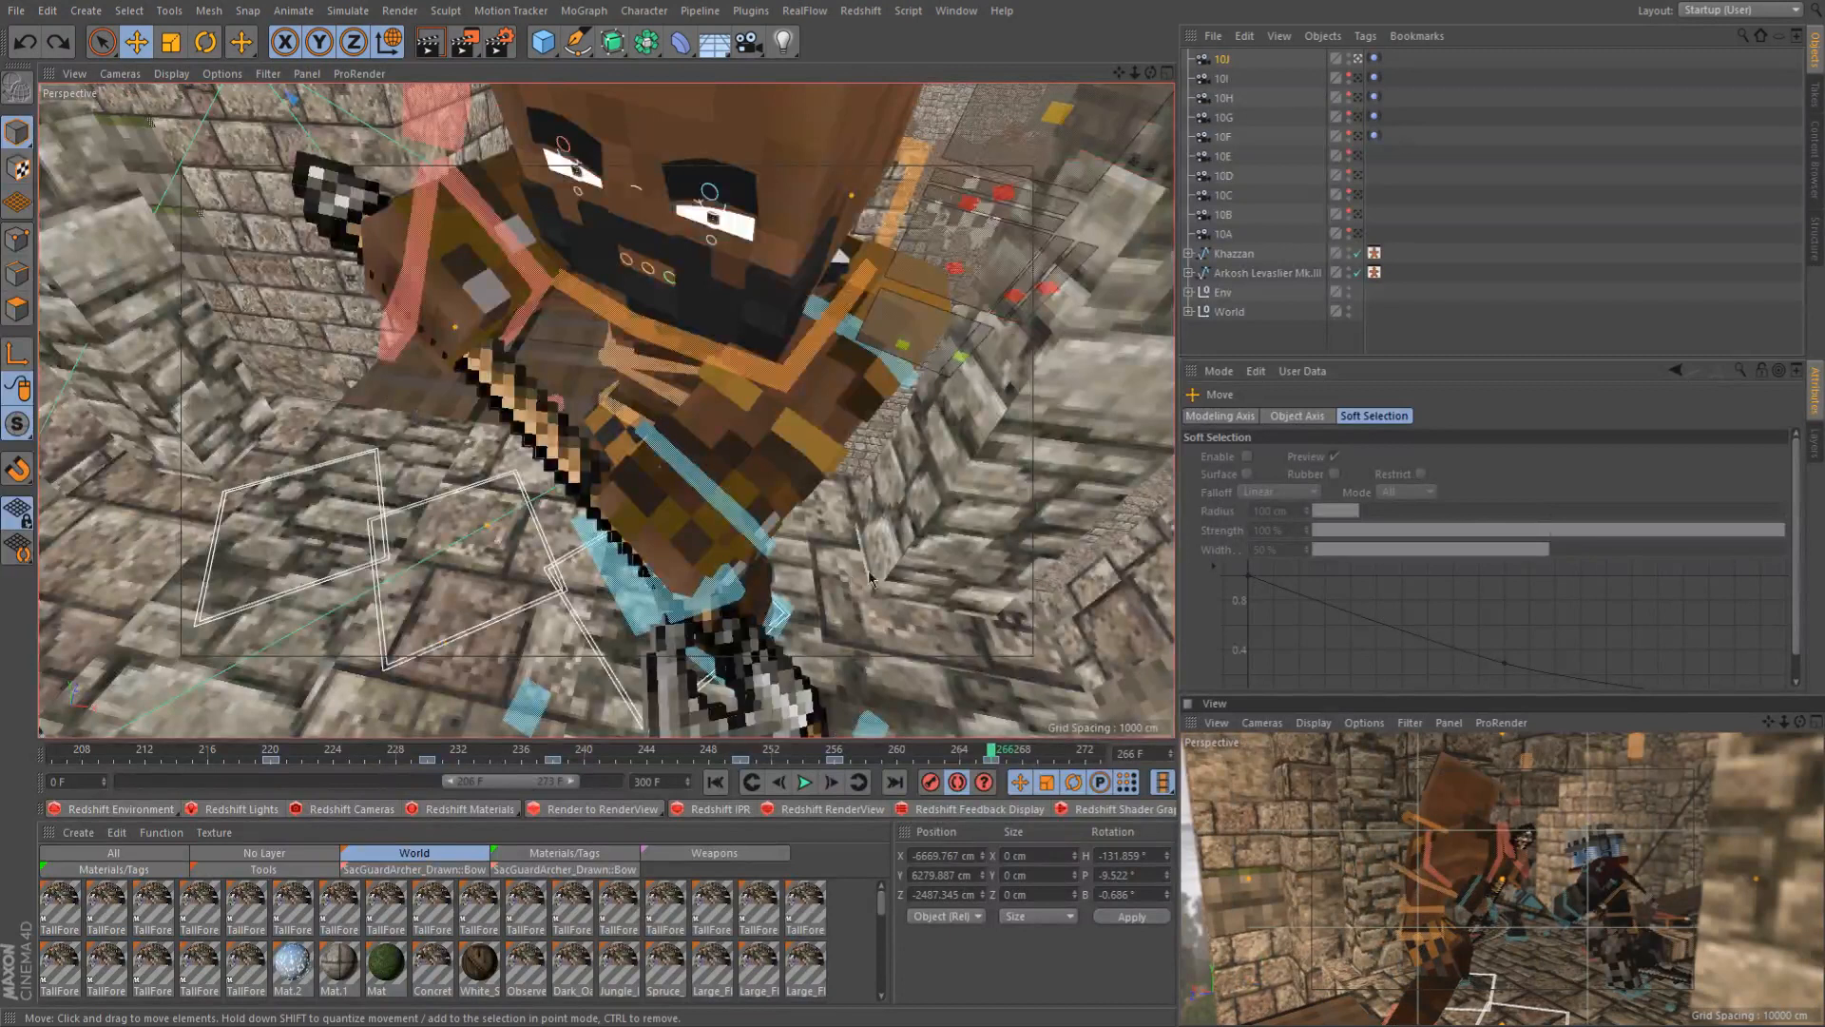
{"action": "left_click_drag", "start_coordinate": [741, 756], "coordinate": [1039, 795]}
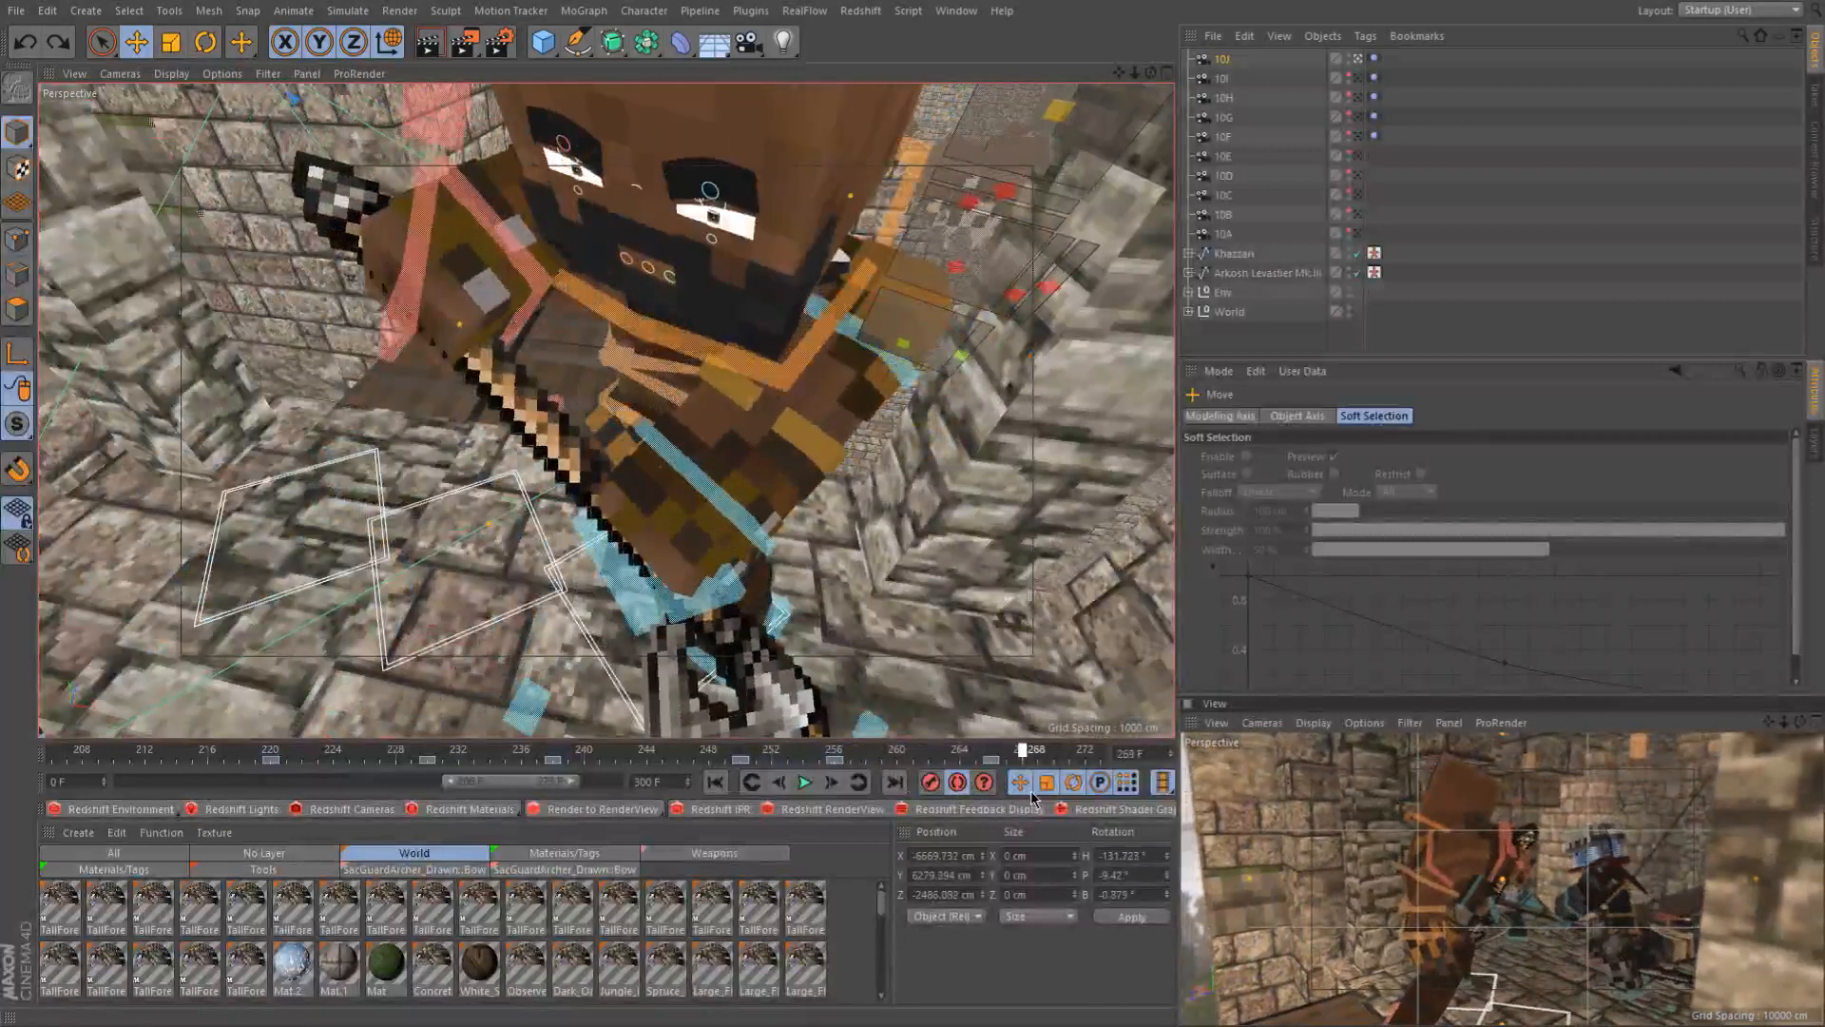
{"action": "left_click", "coordinate": [1580, 227]}
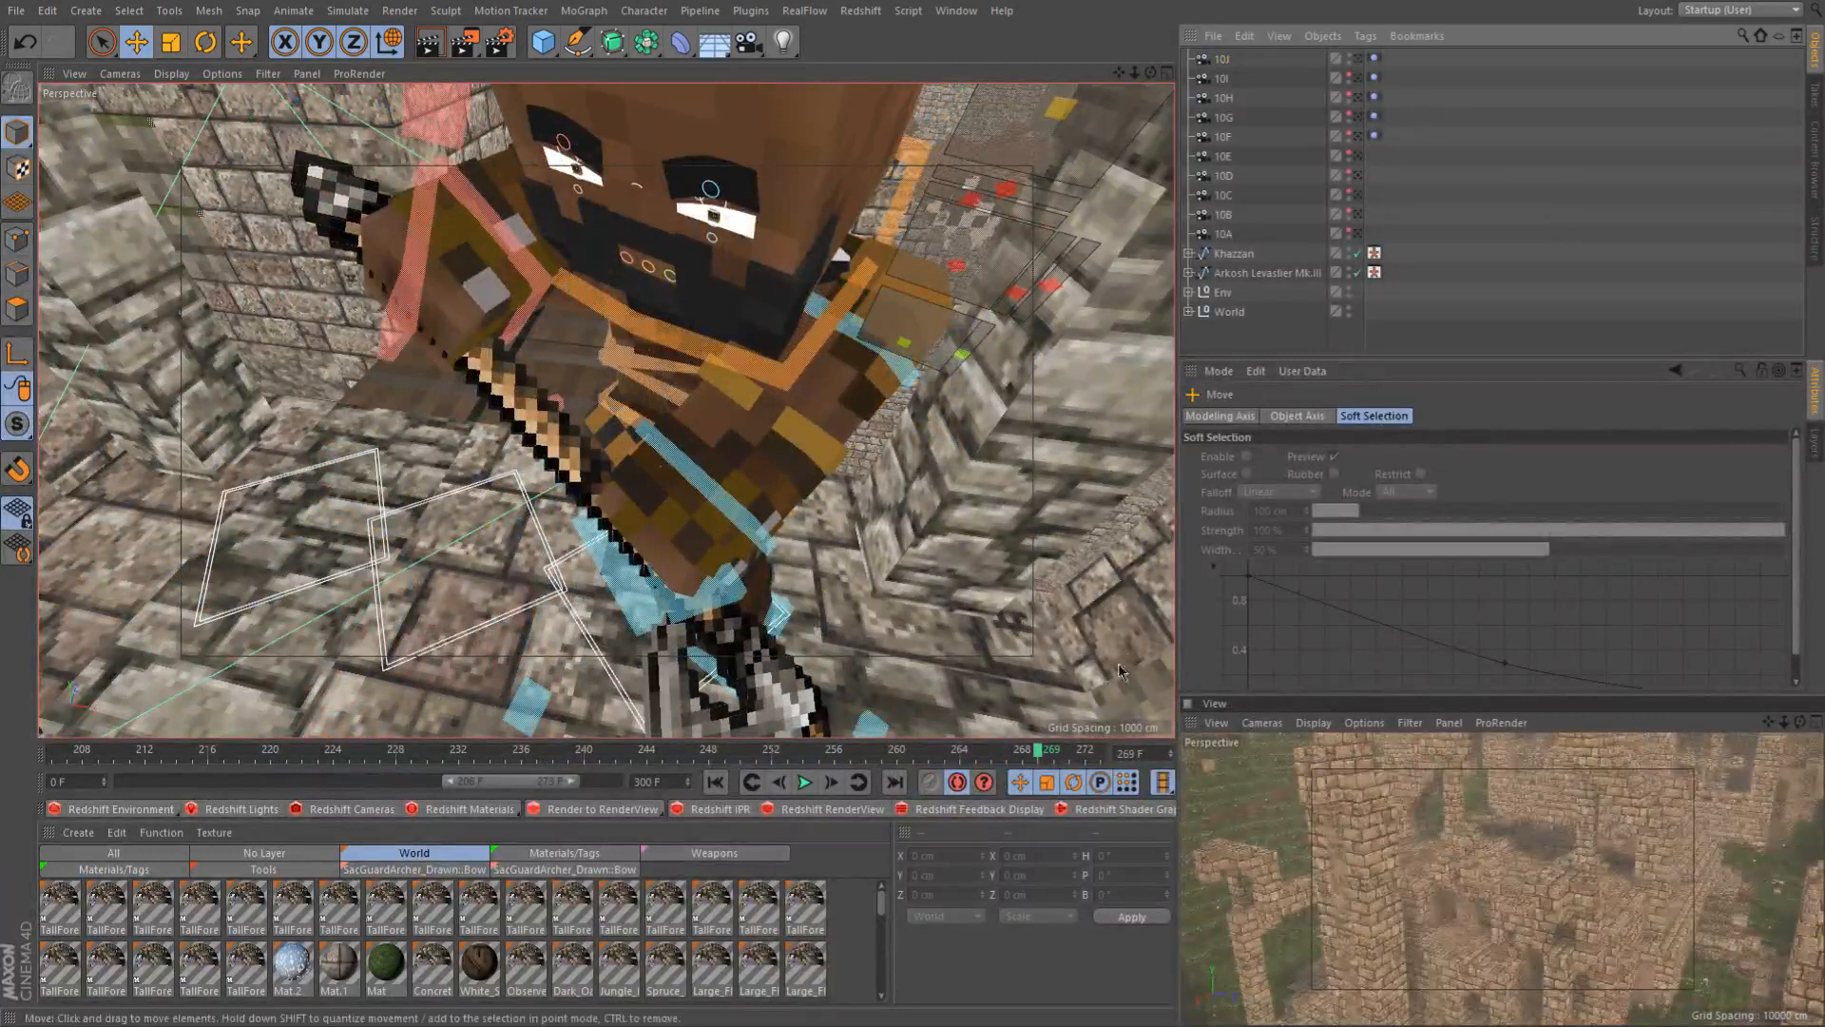
{"action": "key", "text": "ctrl+s"}
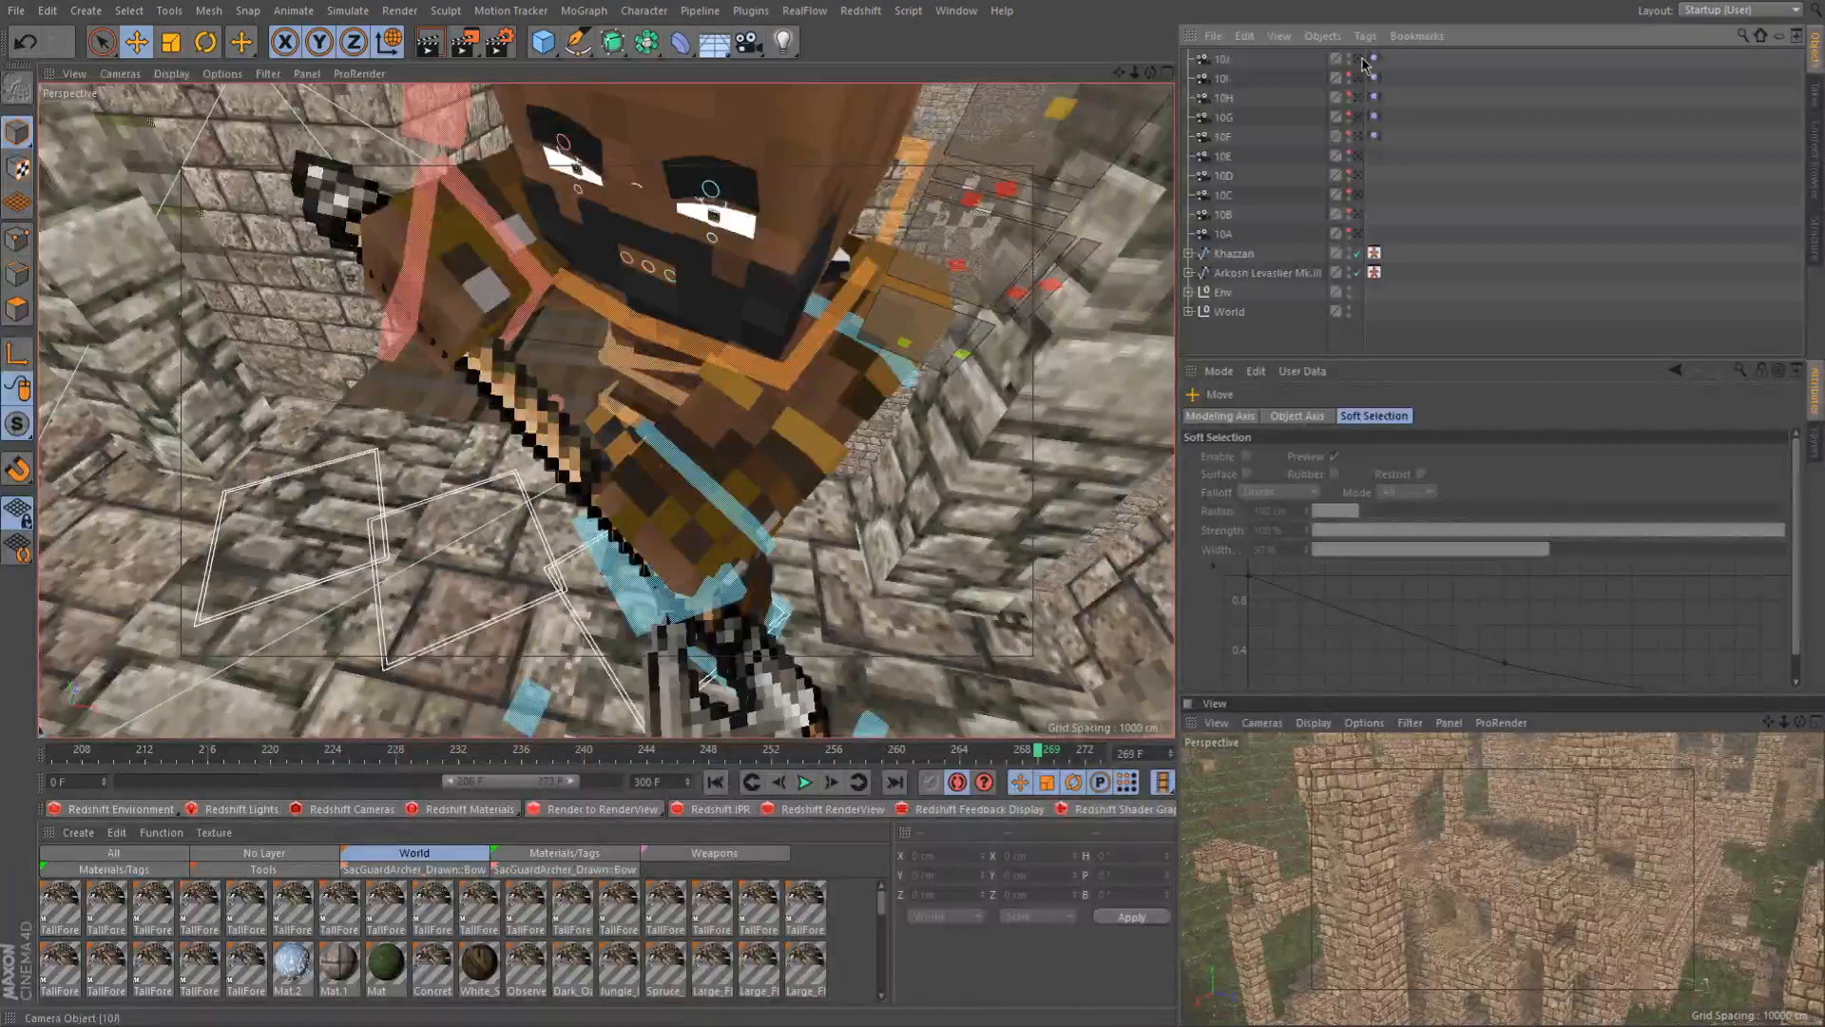
Make 10J the preview camera again and turn off its composition grid
{"action": "left_click", "coordinate": [1357, 59]}
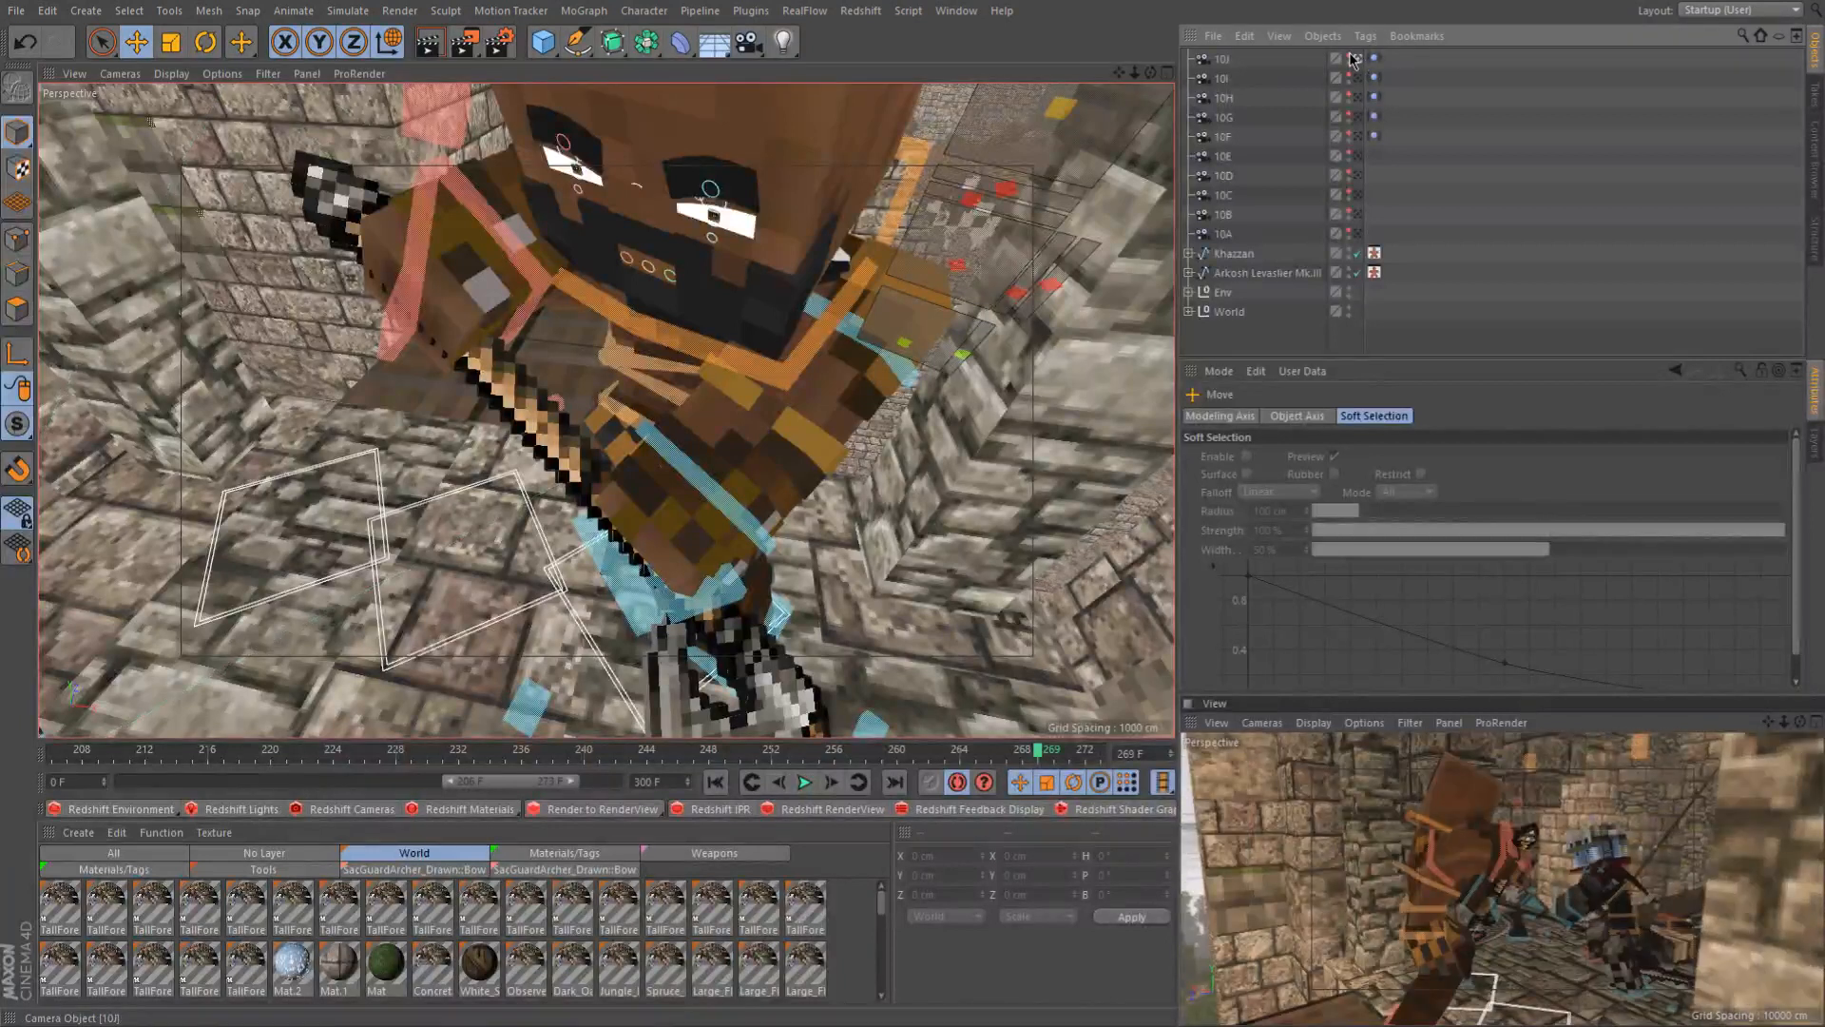
{"action": "left_click", "coordinate": [1224, 60]}
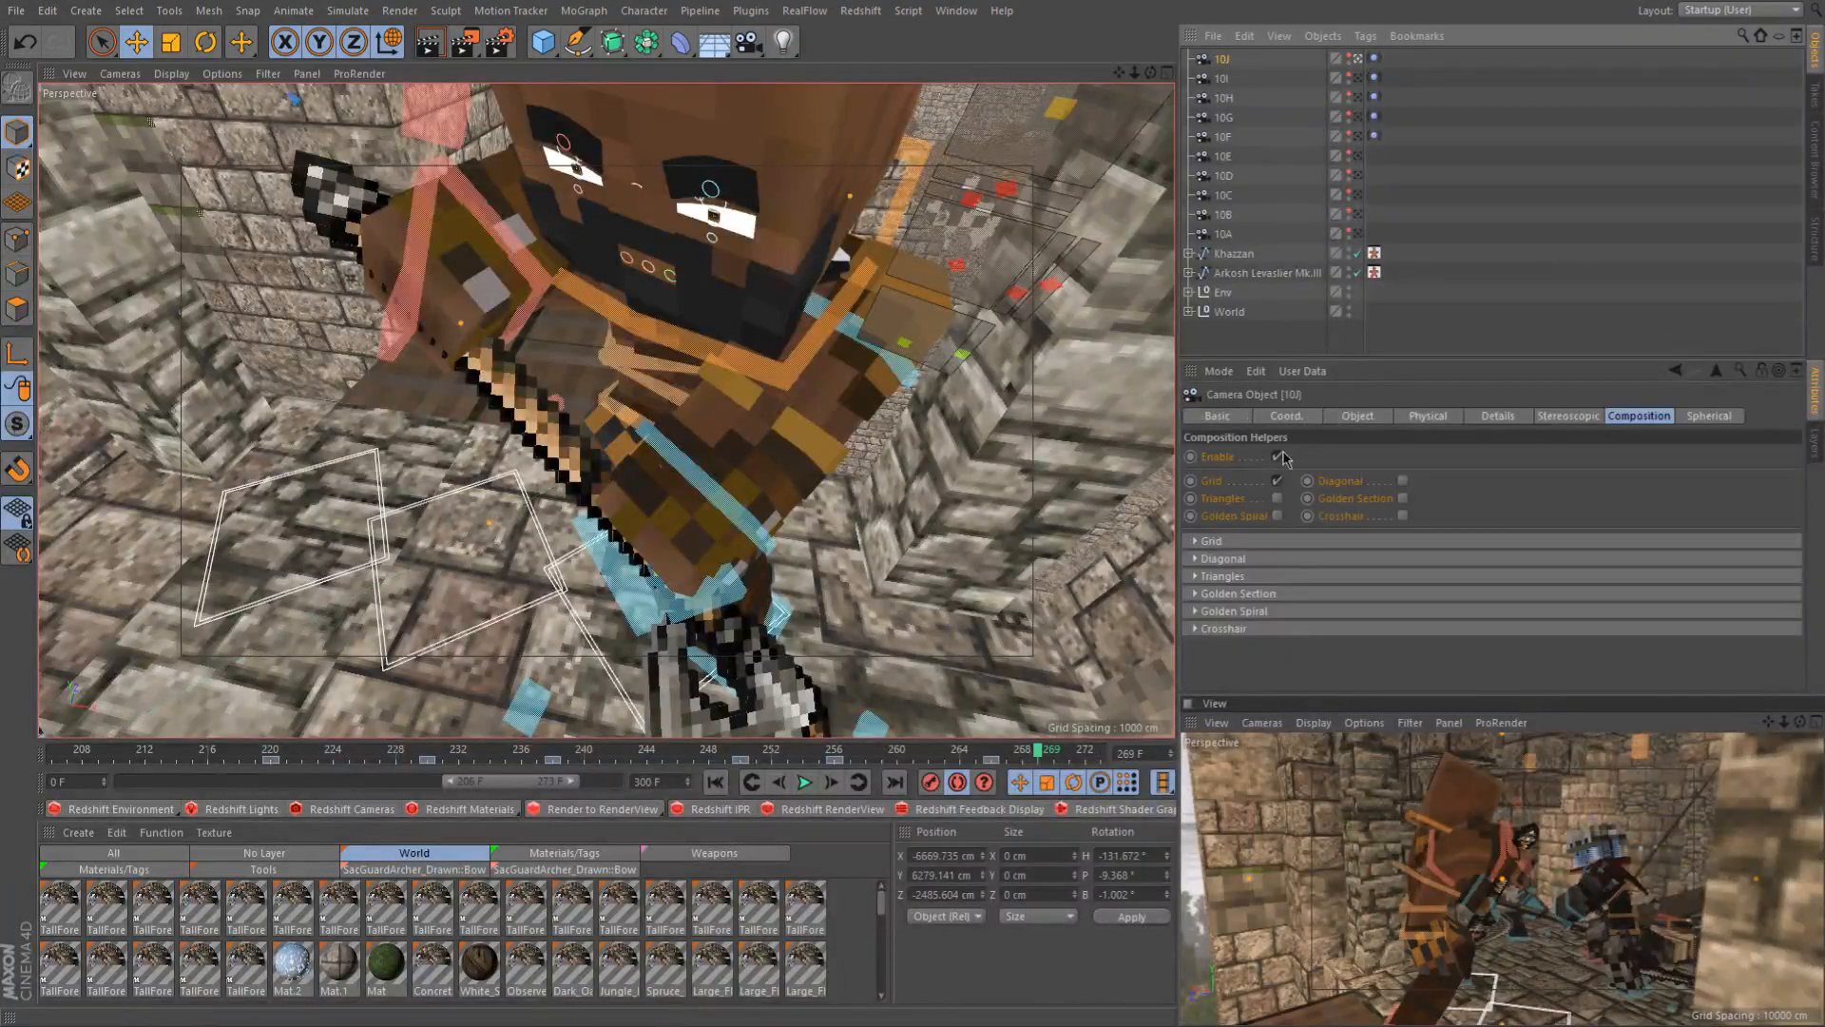
{"action": "left_click", "coordinate": [1277, 479]}
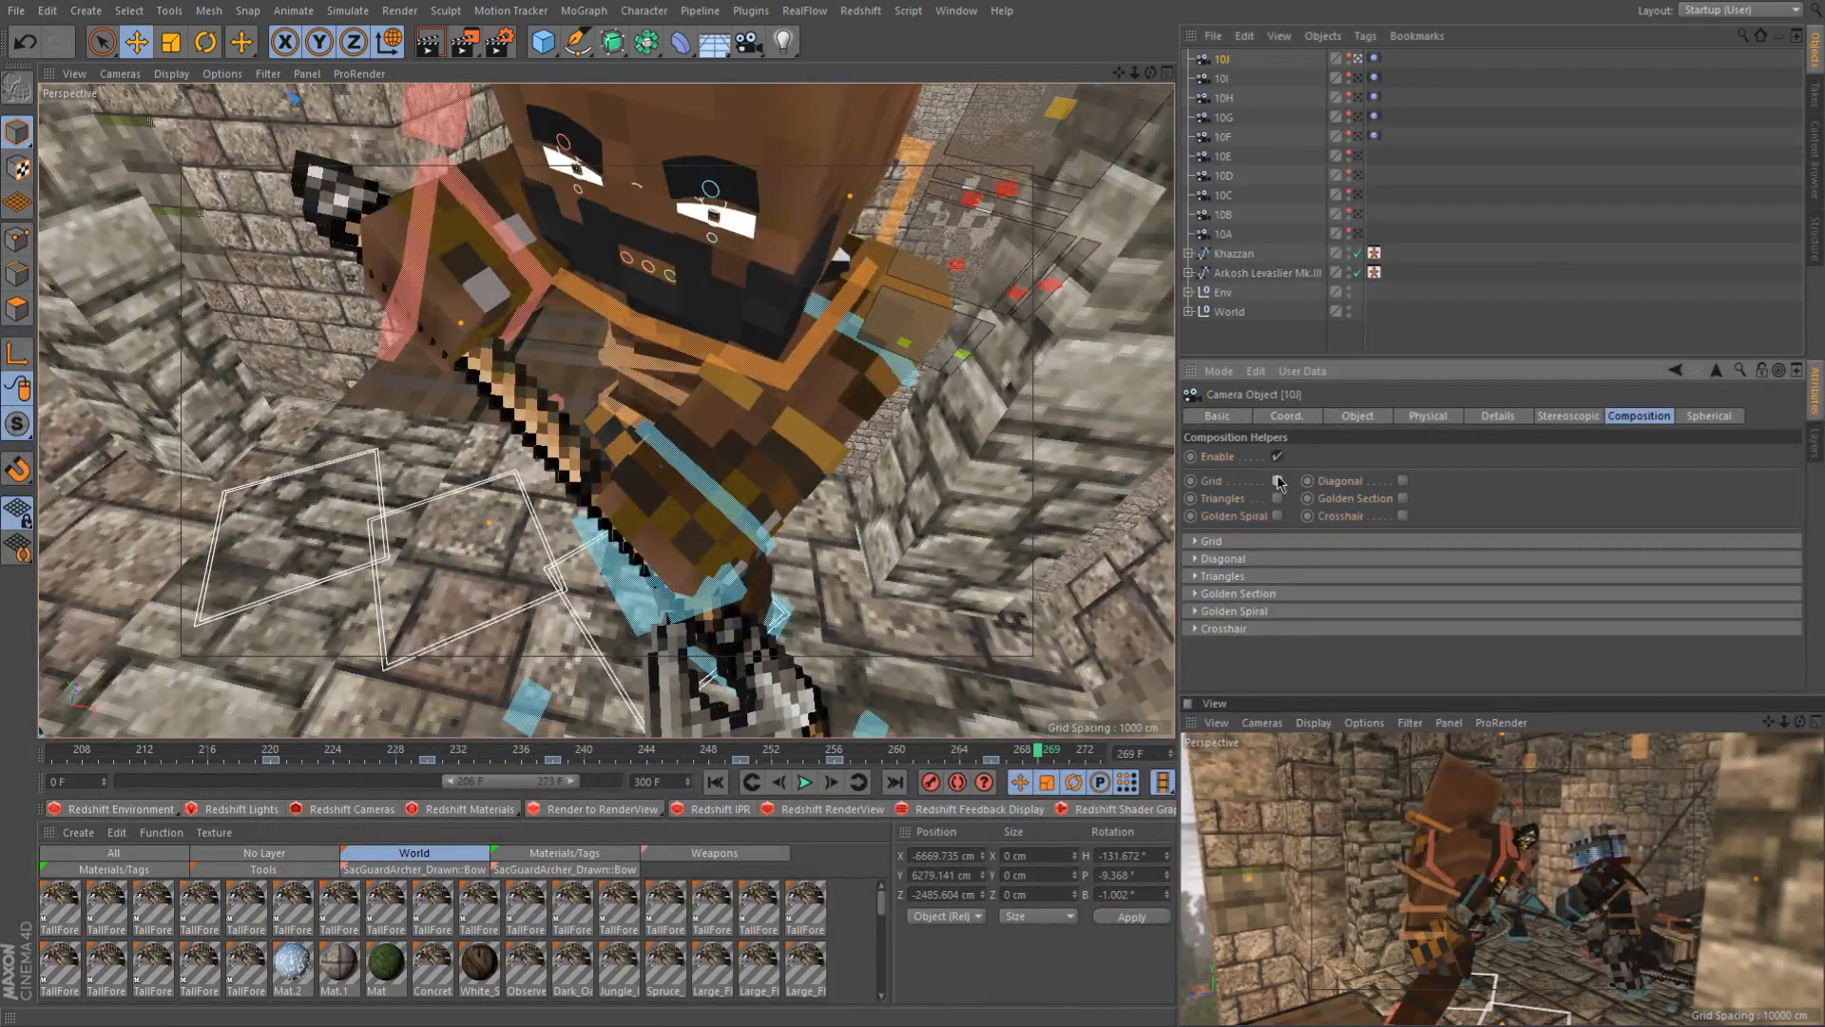
{"action": "left_click", "coordinate": [1452, 255]}
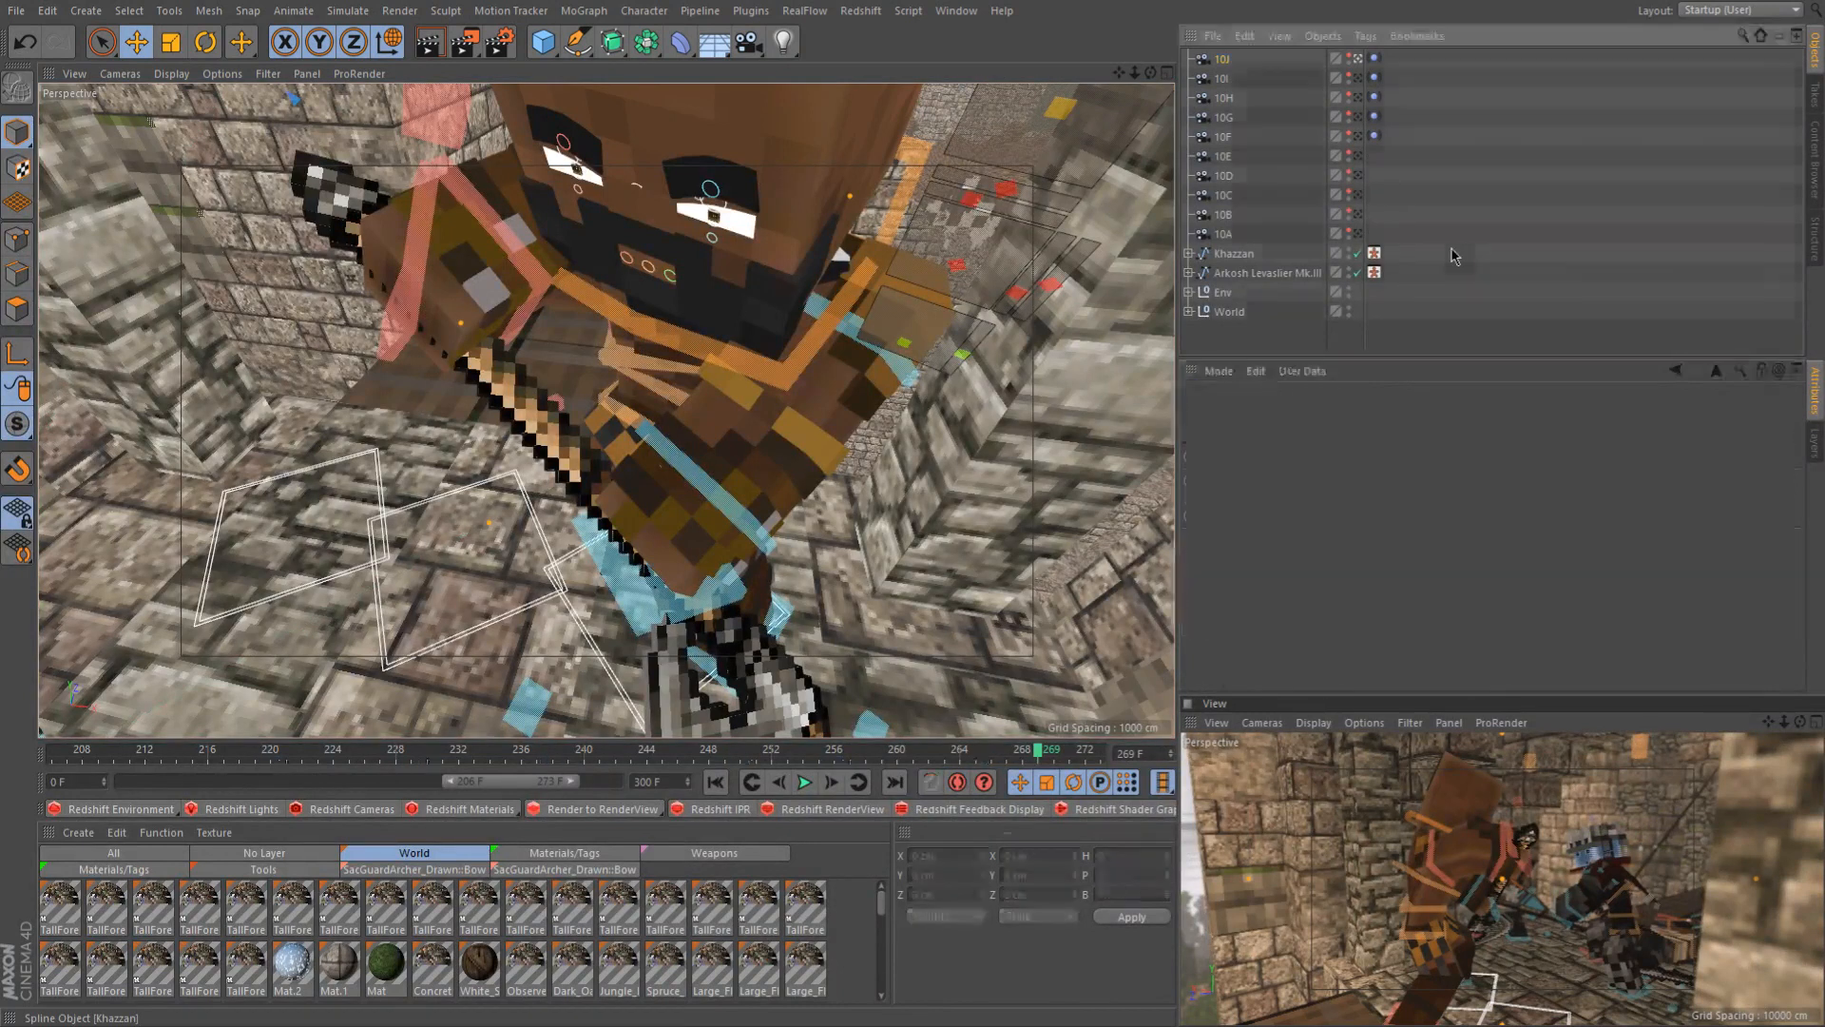
Save the scene, check the shot's last frames from 266 to 268, and save again
{"action": "key", "text": "ctrl+s"}
{"action": "left_click", "coordinate": [991, 758]}
{"action": "left_click_drag", "start_coordinate": [999, 758], "coordinate": [1027, 764]}
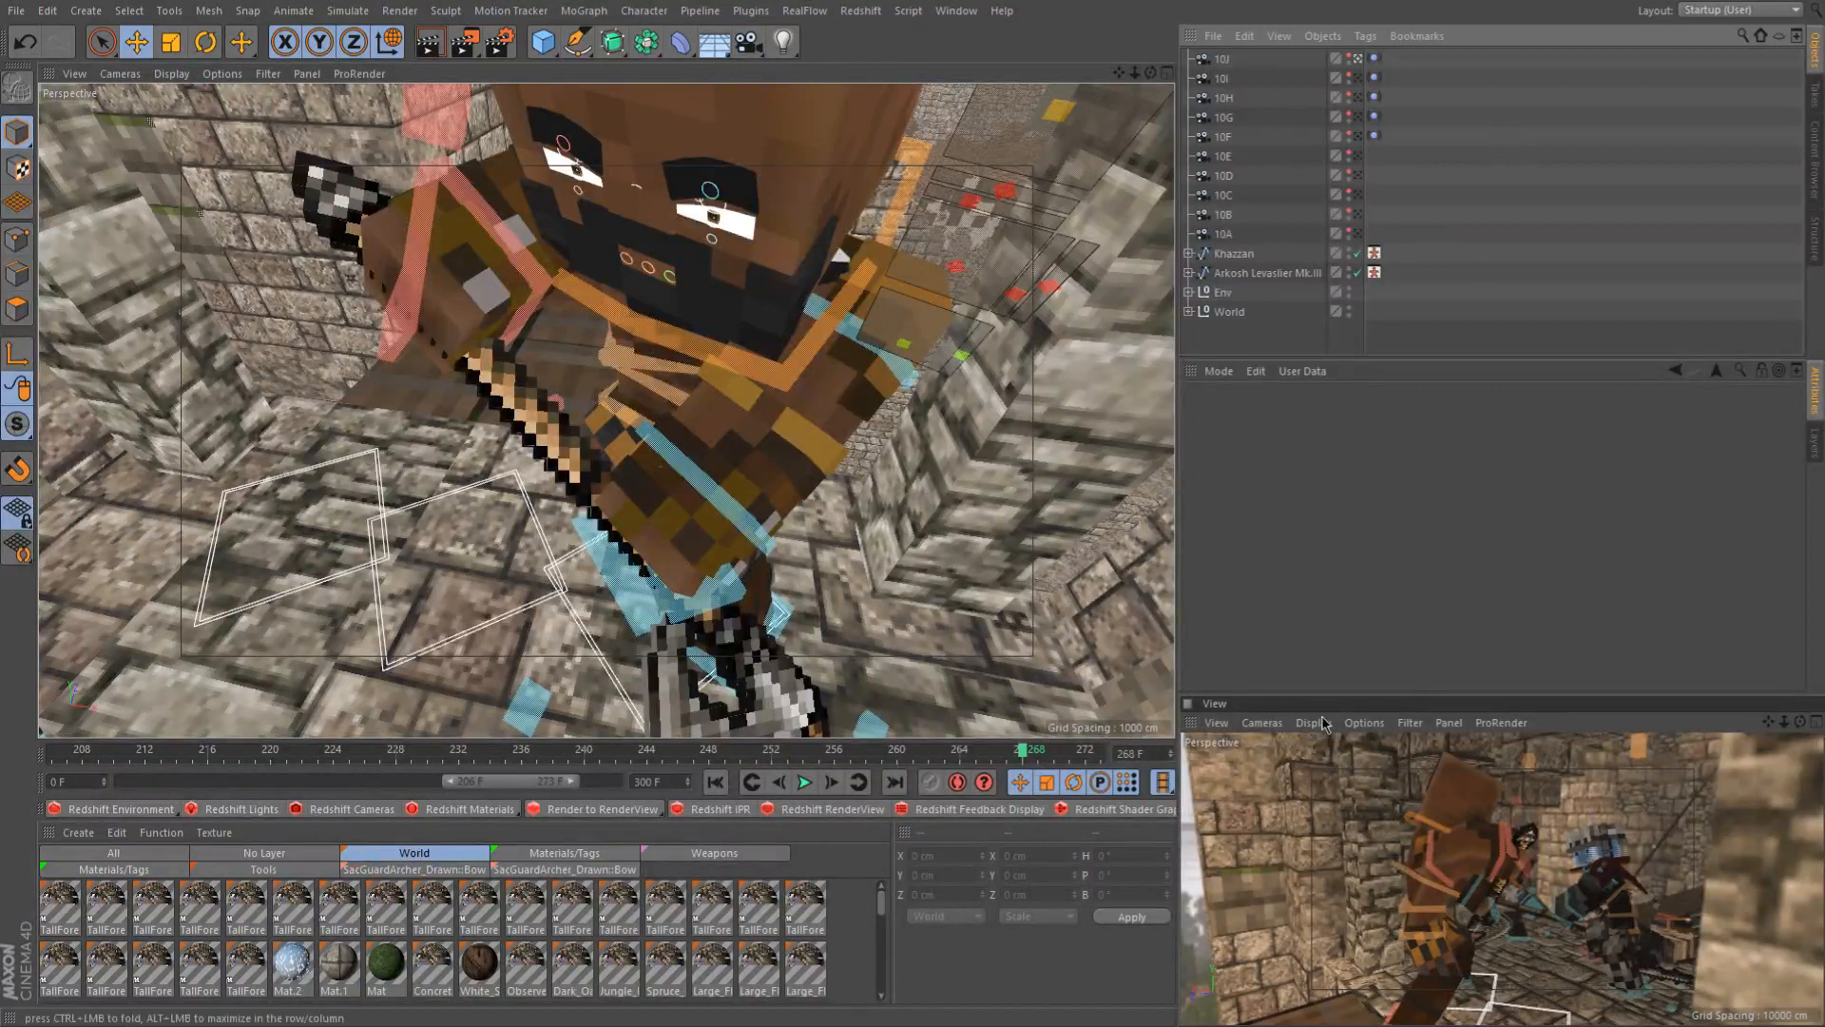
{"action": "key", "text": "ctrl+s"}
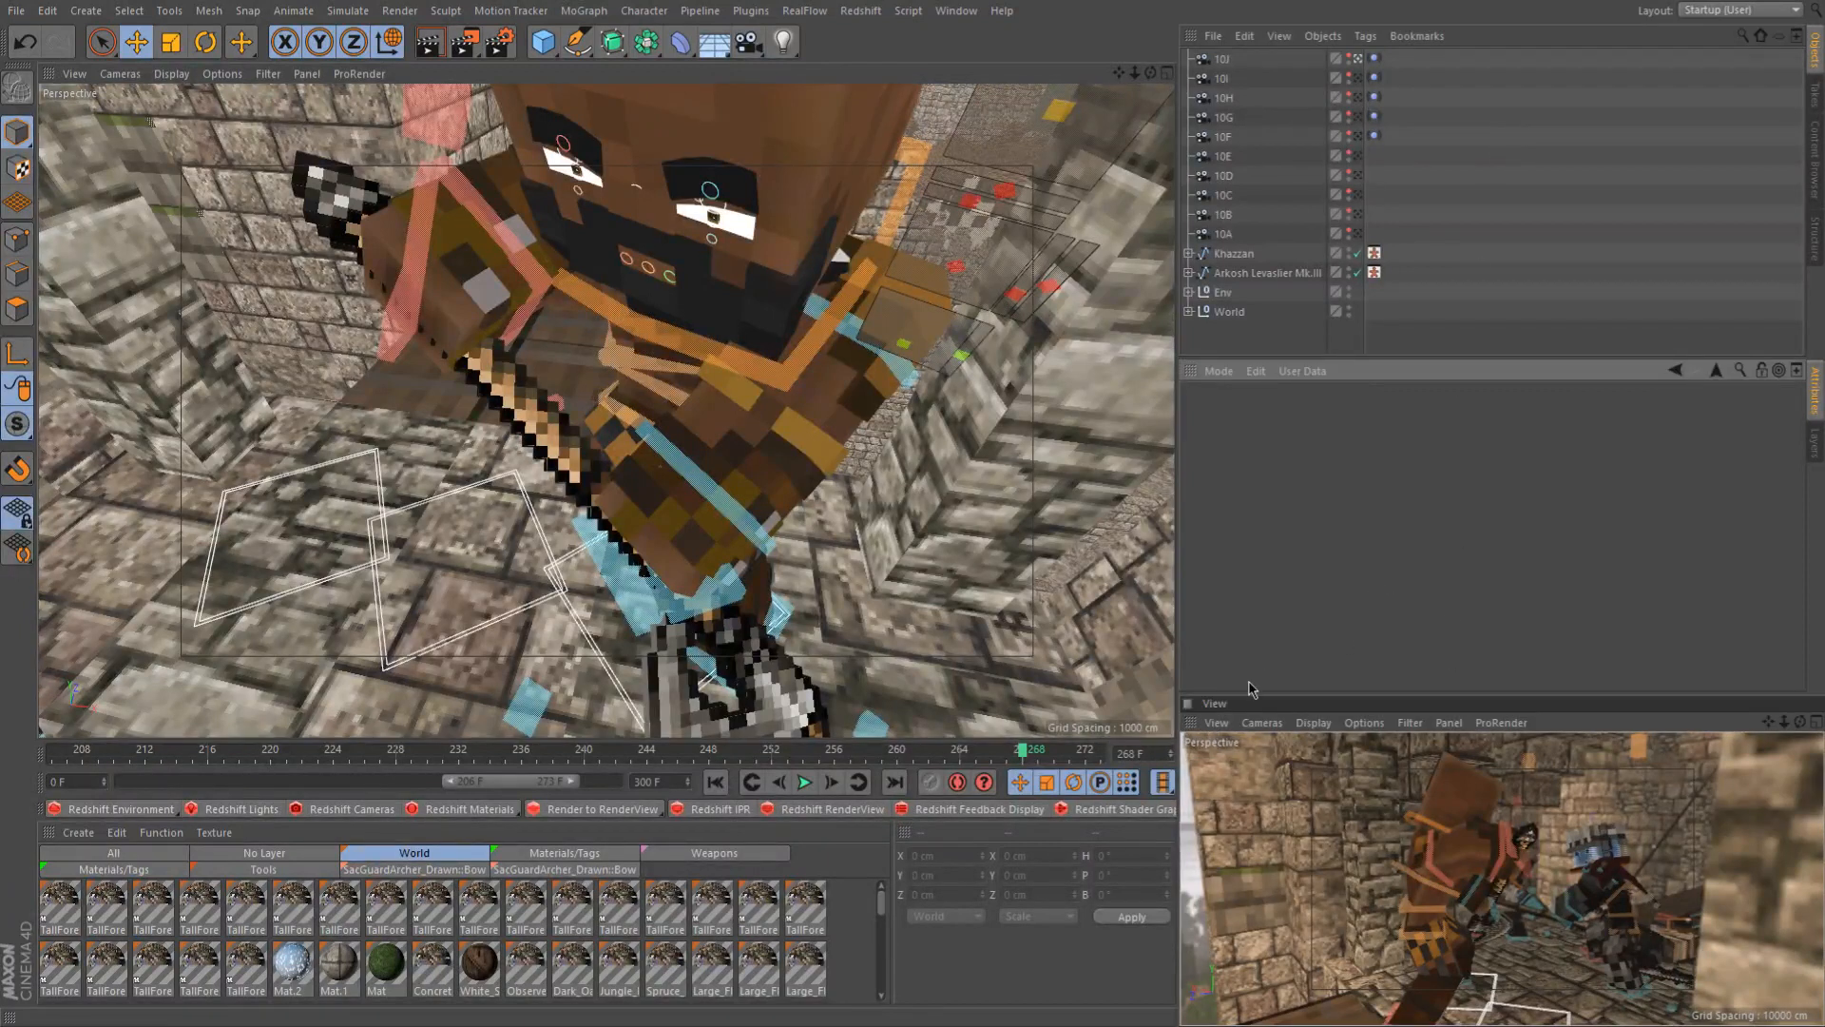